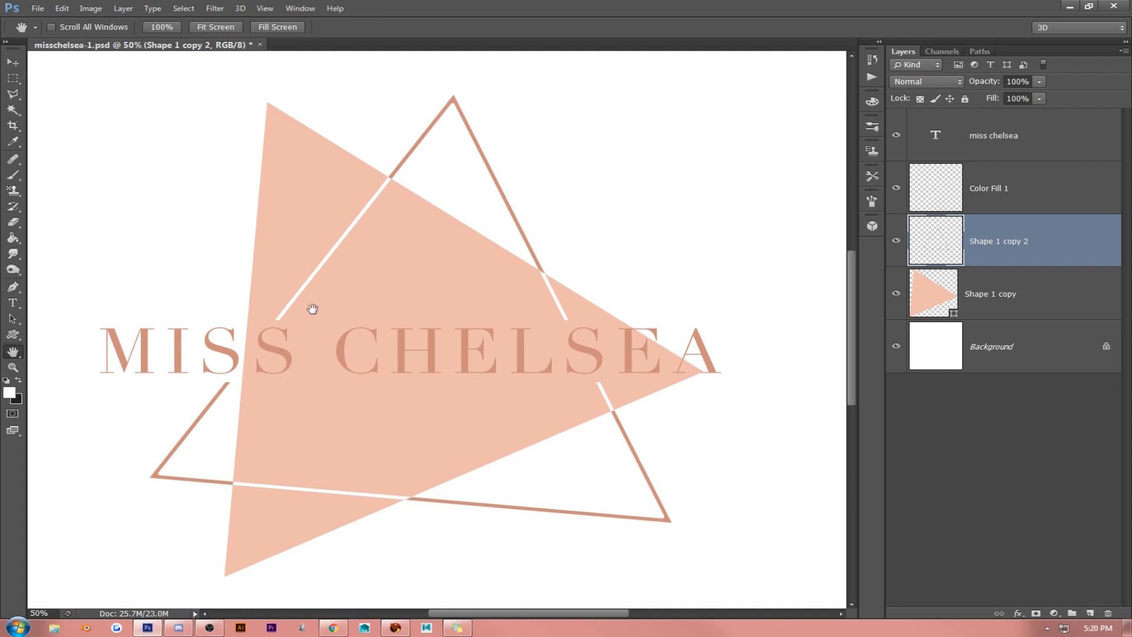
- Toggle the visibility of the Shape 1 copy 2 layer to check which part of the logo it holds
{"action": "left_click_drag", "start_coordinate": [350, 331], "coordinate": [361, 327]}
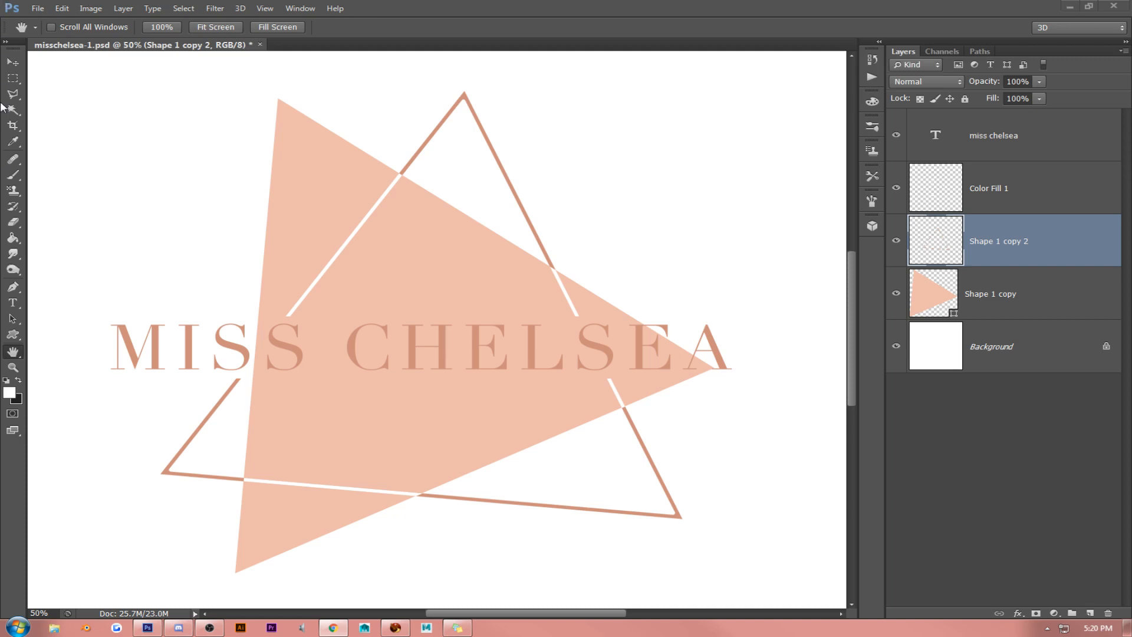
{"action": "left_click_drag", "start_coordinate": [365, 250], "coordinate": [367, 254]}
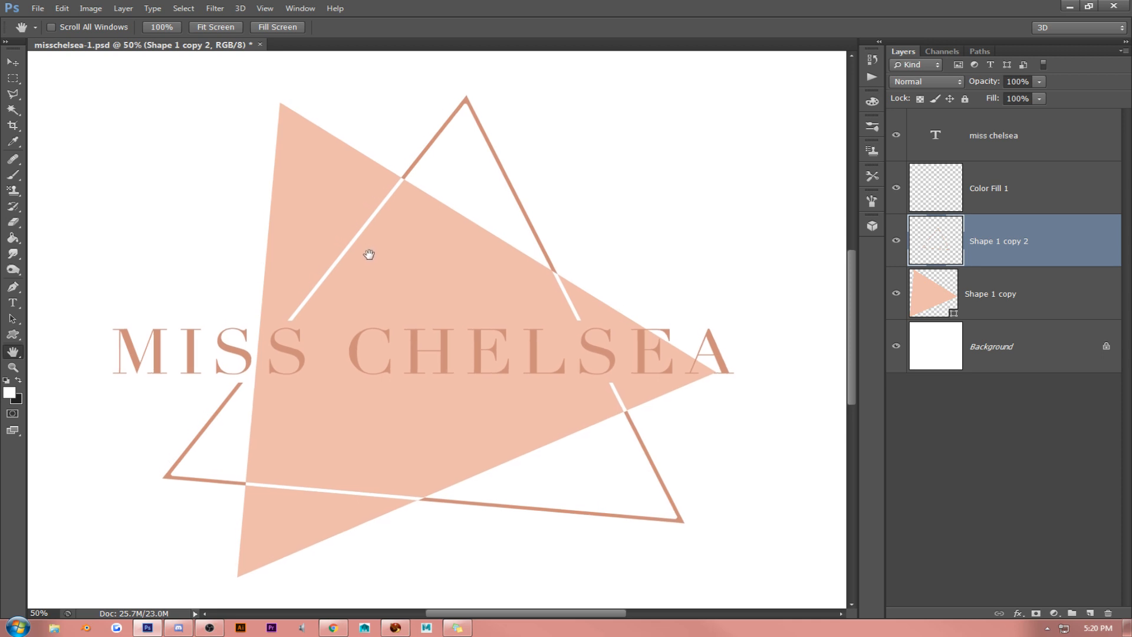
{"action": "left_click", "coordinate": [1029, 140]}
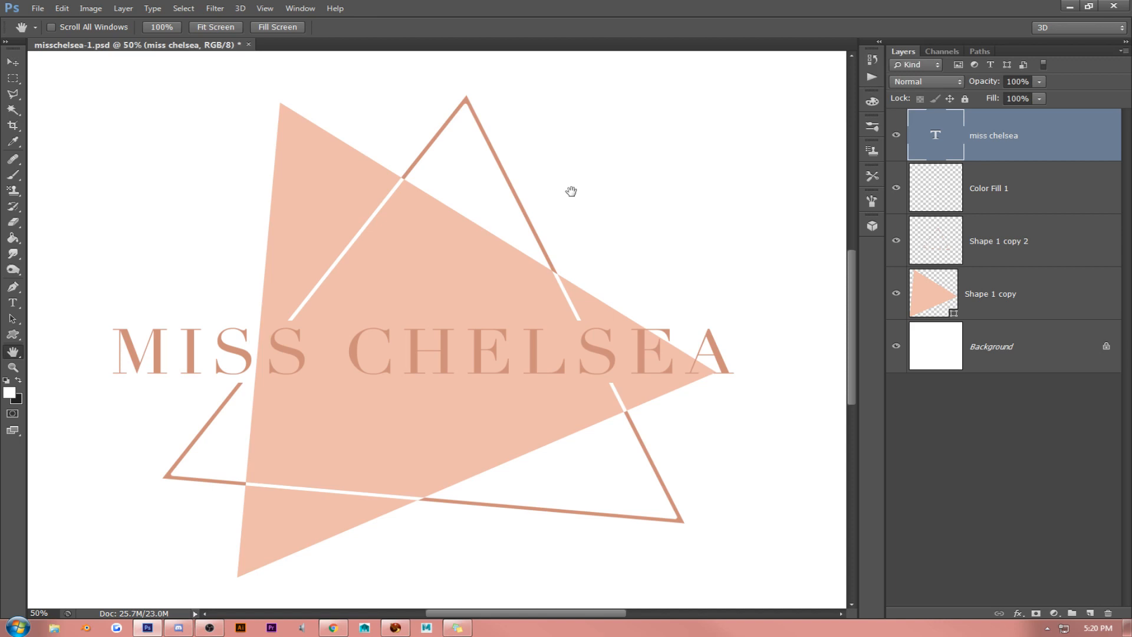
{"action": "left_click", "coordinate": [1002, 244]}
{"action": "left_click", "coordinate": [897, 243]}
{"action": "left_click", "coordinate": [897, 243]}
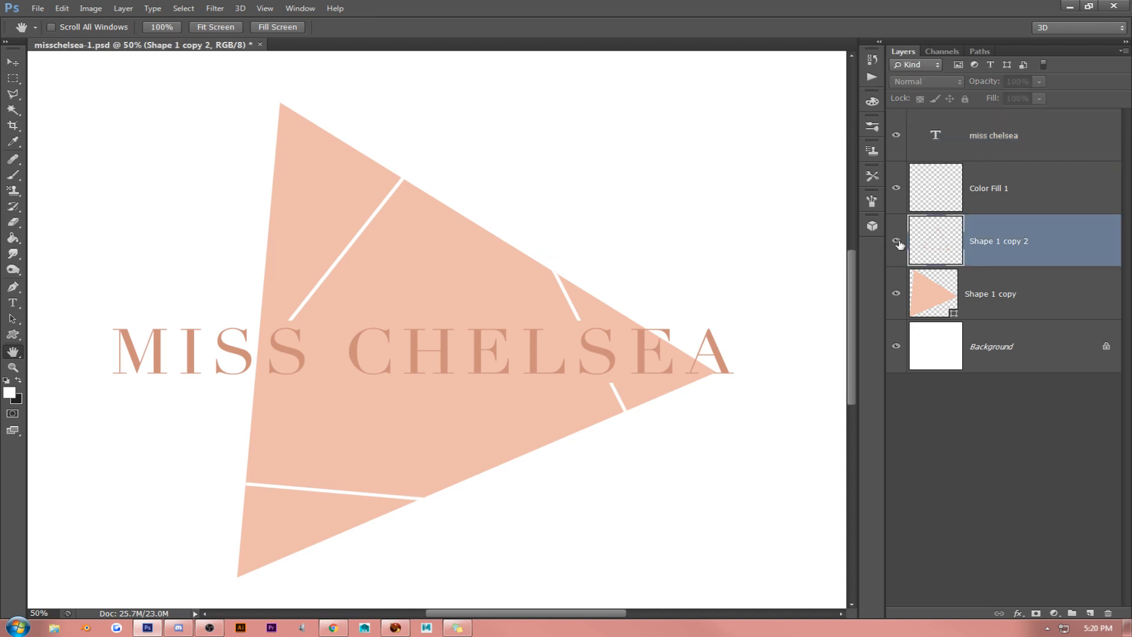
{"action": "left_click", "coordinate": [897, 242]}
{"action": "left_click", "coordinate": [897, 242]}
- Add a Pattern Overlay to the Shape 1 copy 2 layer and choose the striped copper metallic pattern
{"action": "right_click", "coordinate": [1019, 246]}
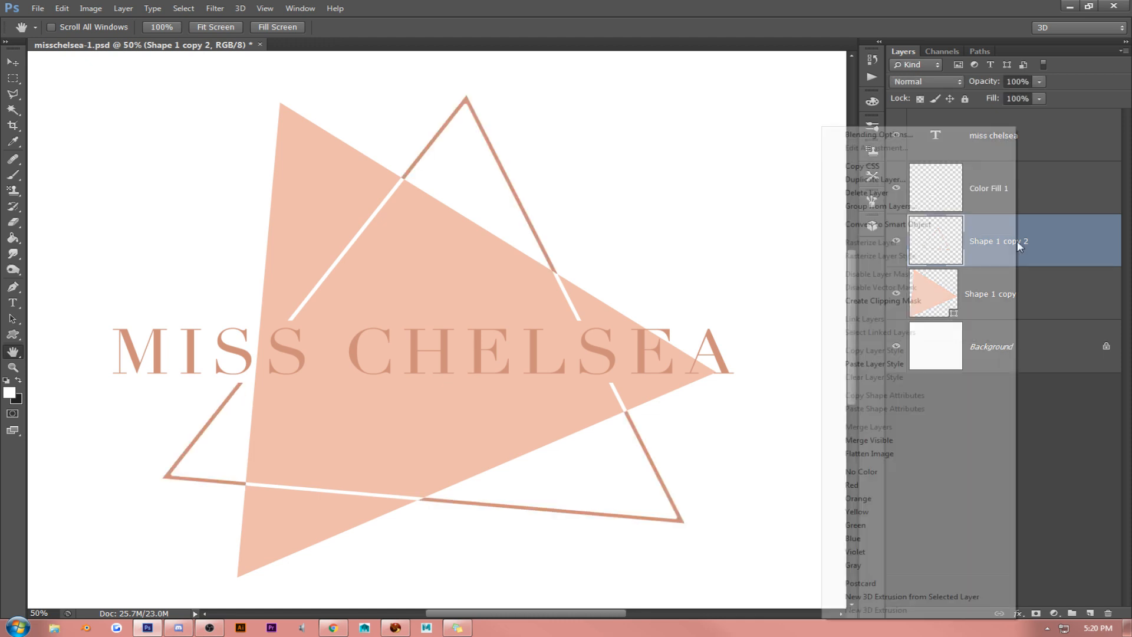
{"action": "left_click", "coordinate": [878, 134]}
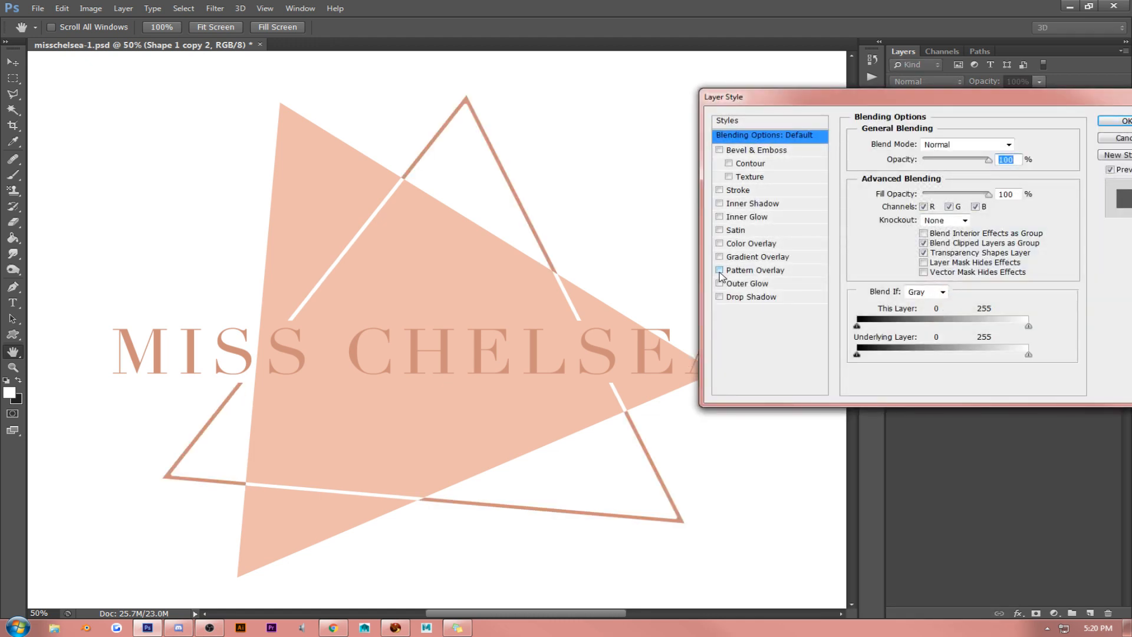
{"action": "left_click", "coordinate": [721, 271]}
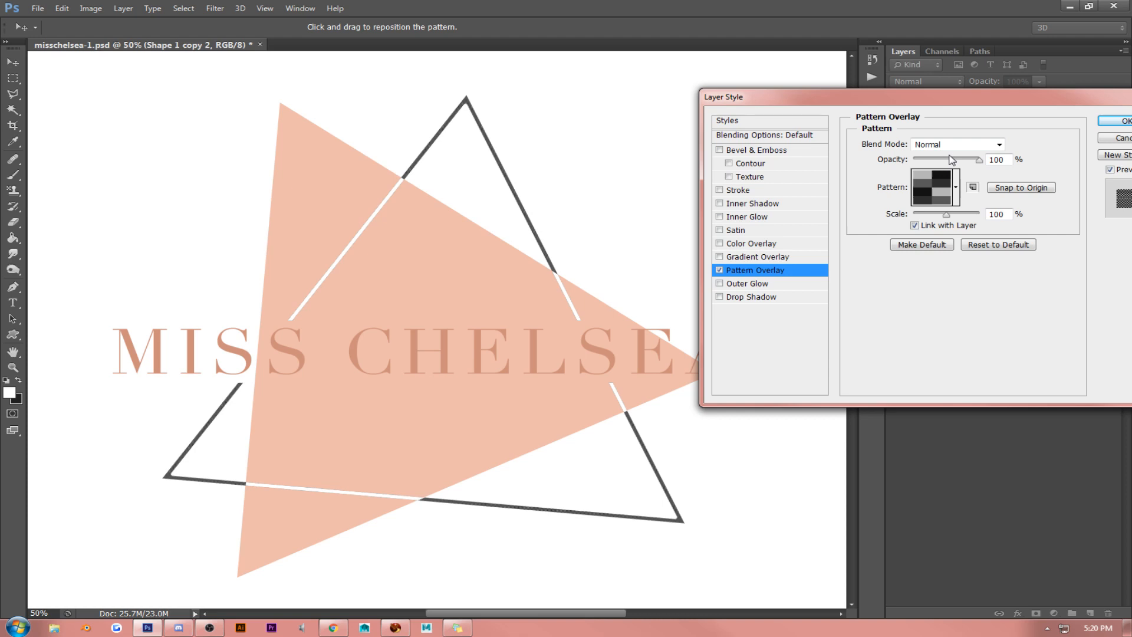
{"action": "left_click", "coordinate": [956, 187]}
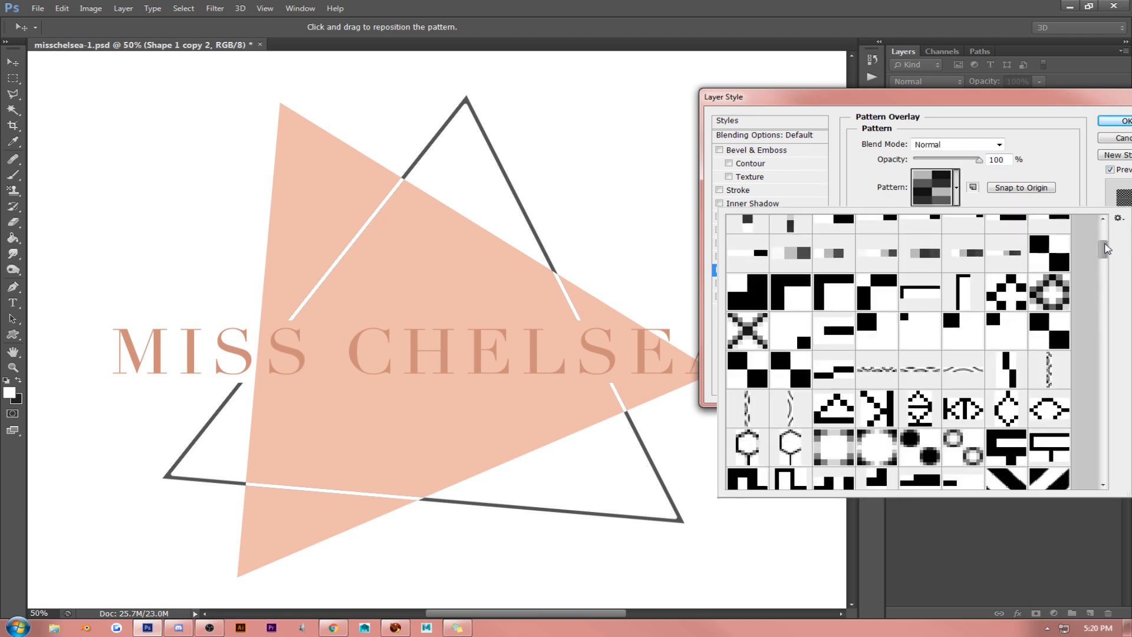
{"action": "left_click_drag", "start_coordinate": [1107, 245], "coordinate": [1109, 478]}
{"action": "scroll", "coordinate": [947, 389], "scroll_direction": "up", "scroll_amount": 1}
{"action": "left_click", "coordinate": [1053, 359]}
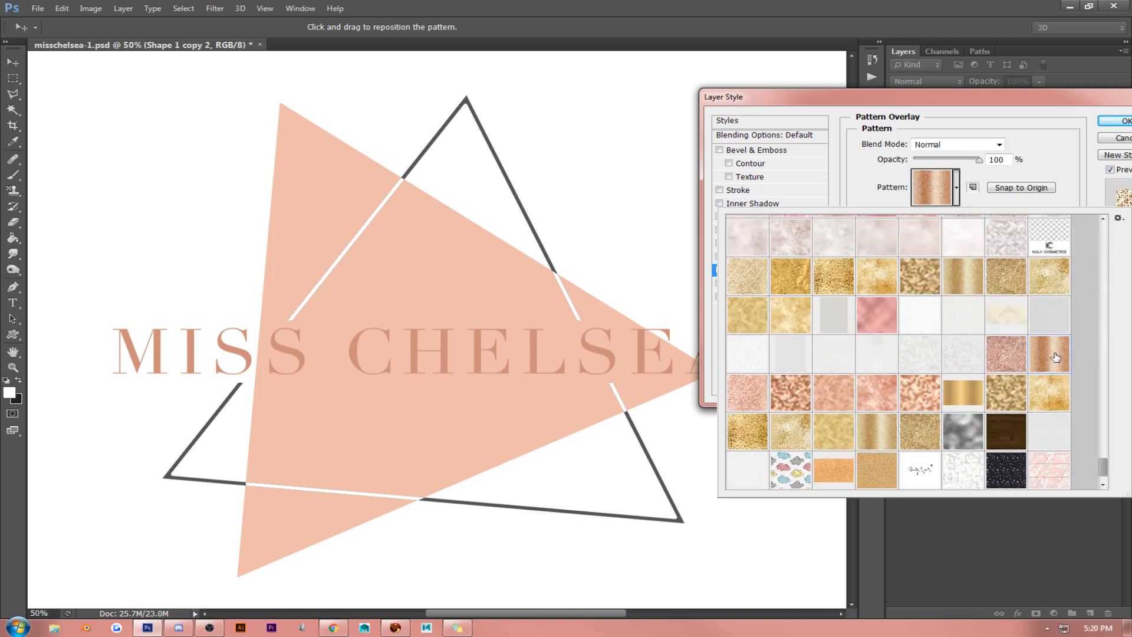
- Compare Rose Gold Glitter with the neighbouring patterns and apply the mottled rose gold foil pattern to the triangle outline
{"action": "left_click", "coordinate": [742, 401]}
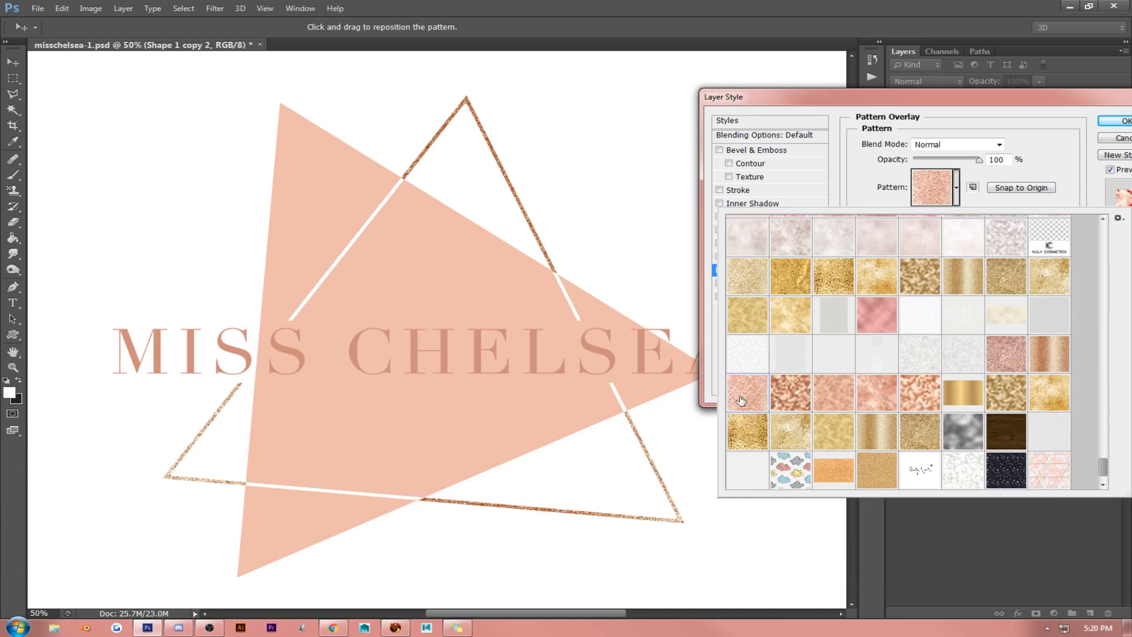
{"action": "left_click", "coordinate": [786, 400]}
{"action": "left_click", "coordinate": [750, 399]}
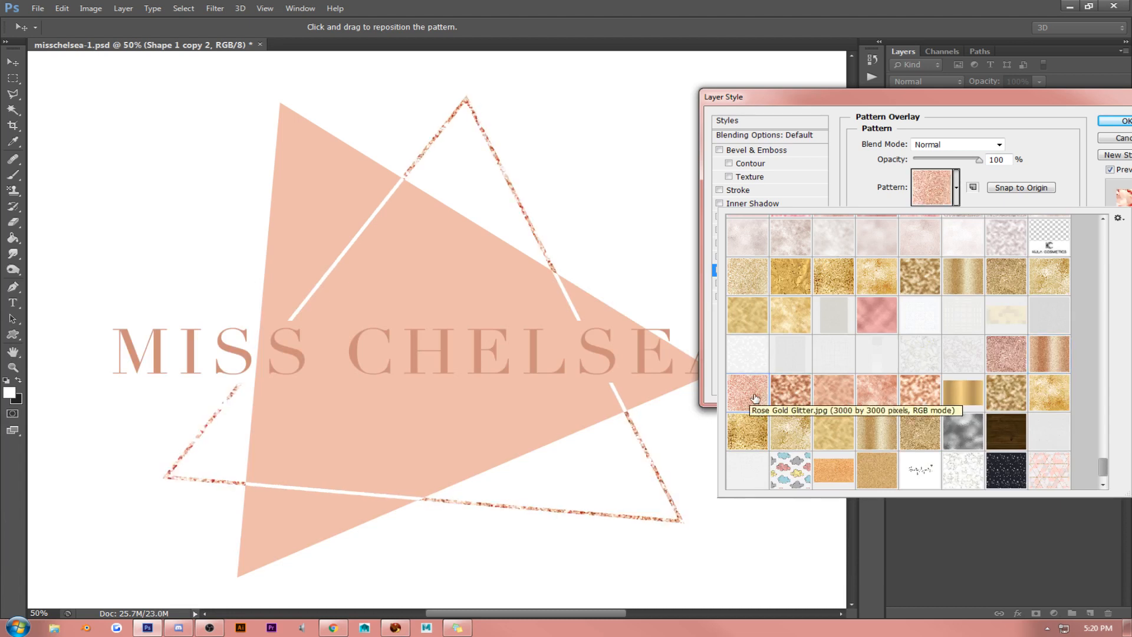
{"action": "left_click", "coordinate": [803, 395]}
{"action": "left_click", "coordinate": [843, 394]}
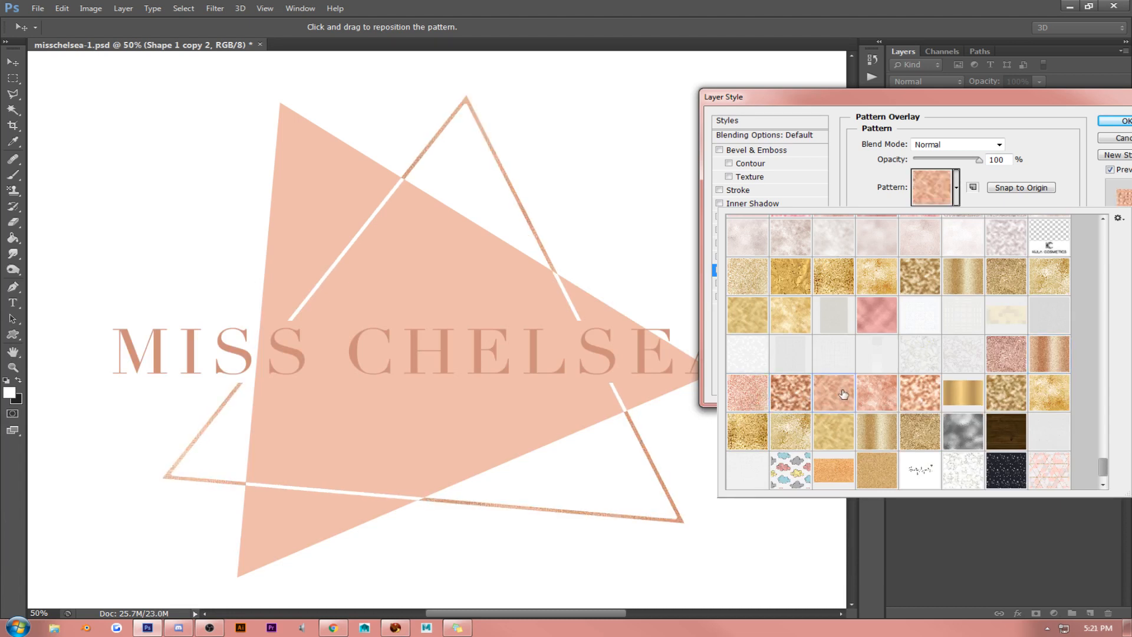
{"action": "left_click", "coordinate": [1118, 122]}
- Convert the Shape 1 copy 2 layer to a Smart Object and rasterize it
{"action": "right_click", "coordinate": [1048, 238]}
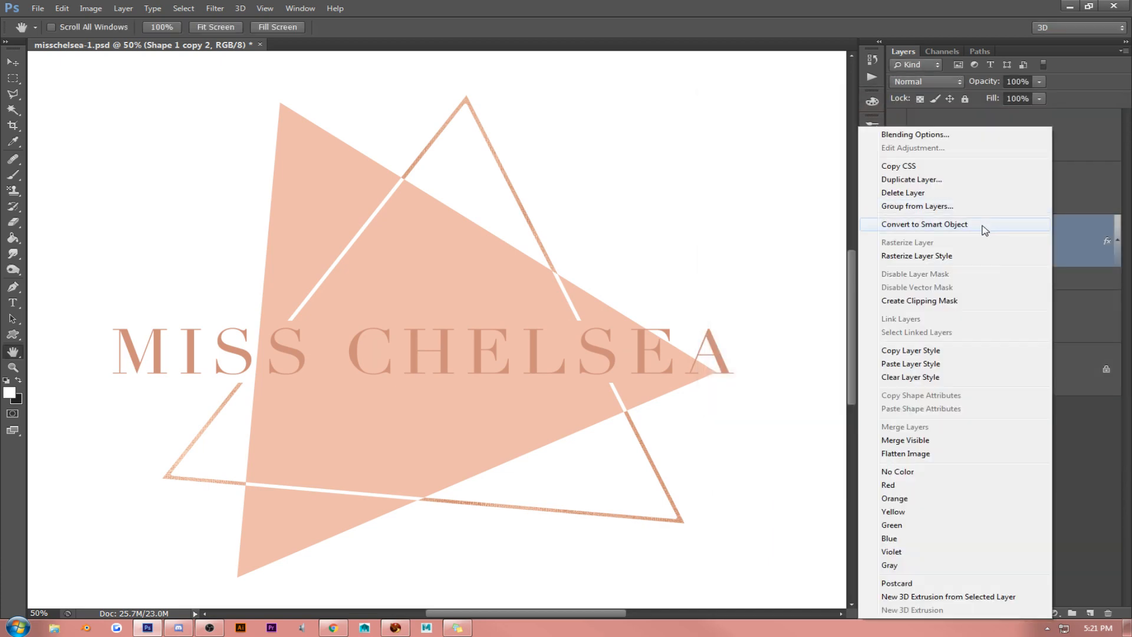
{"action": "left_click", "coordinate": [983, 230]}
{"action": "right_click", "coordinate": [1039, 236]}
{"action": "left_click", "coordinate": [961, 280]}
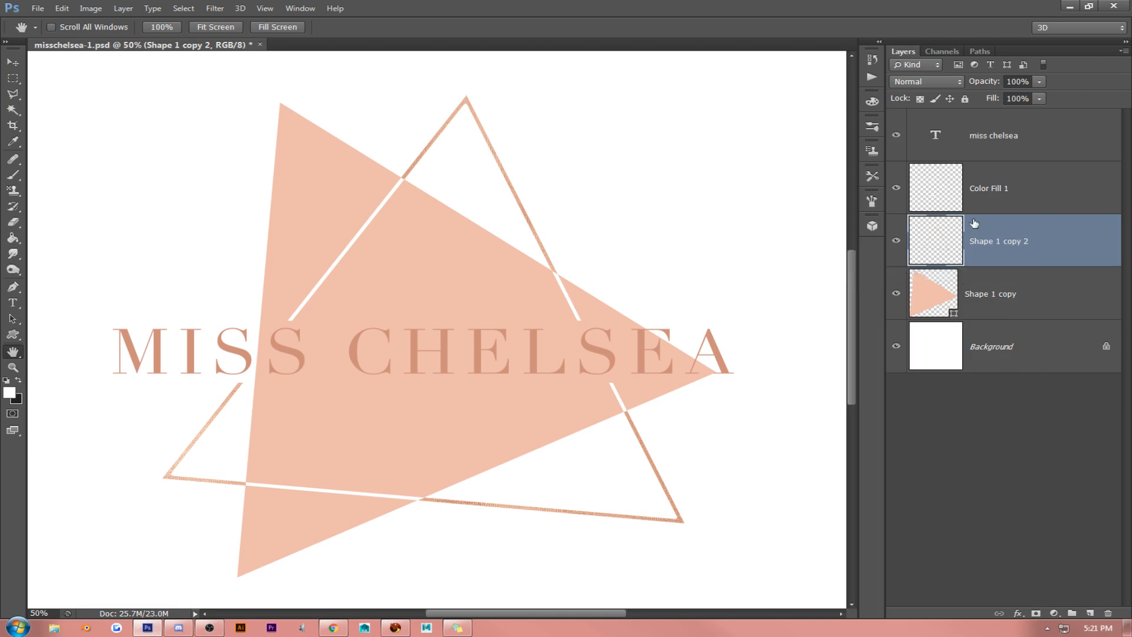
- Lower the Fill of the solid triangle's Shape 1 copy layer to 50%
{"action": "left_click", "coordinate": [978, 189]}
{"action": "left_click", "coordinate": [982, 307]}
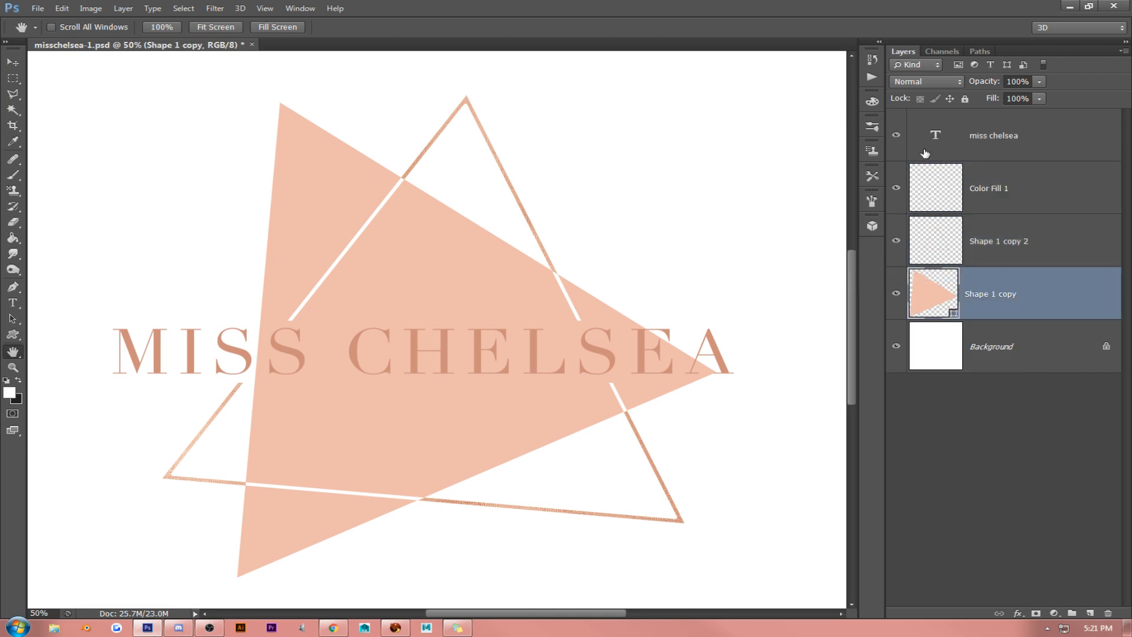
{"action": "key", "text": "shift+6"}
{"action": "key", "text": "shift+8"}
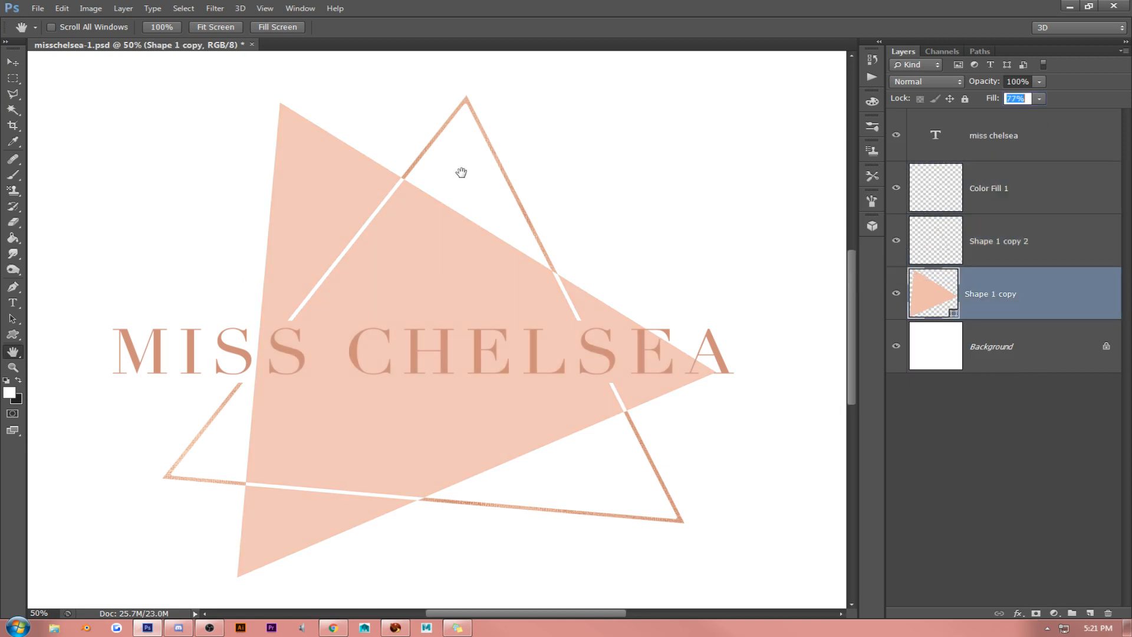
{"action": "key", "text": "shift+6"}
{"action": "key", "text": "shift+2"}
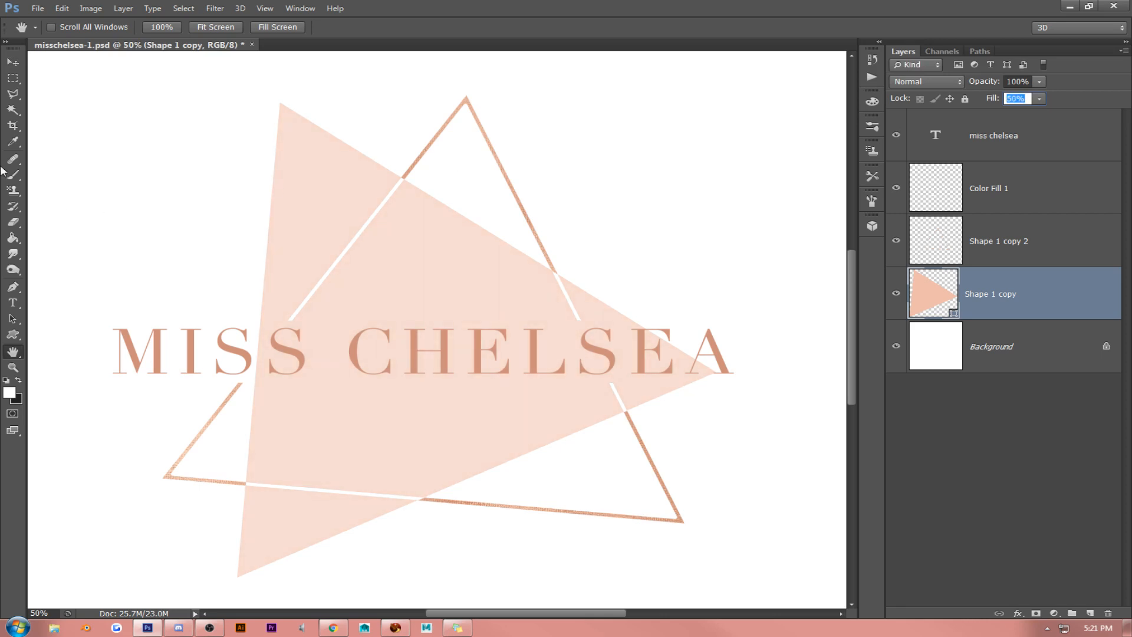
{"action": "left_click", "coordinate": [12, 62]}
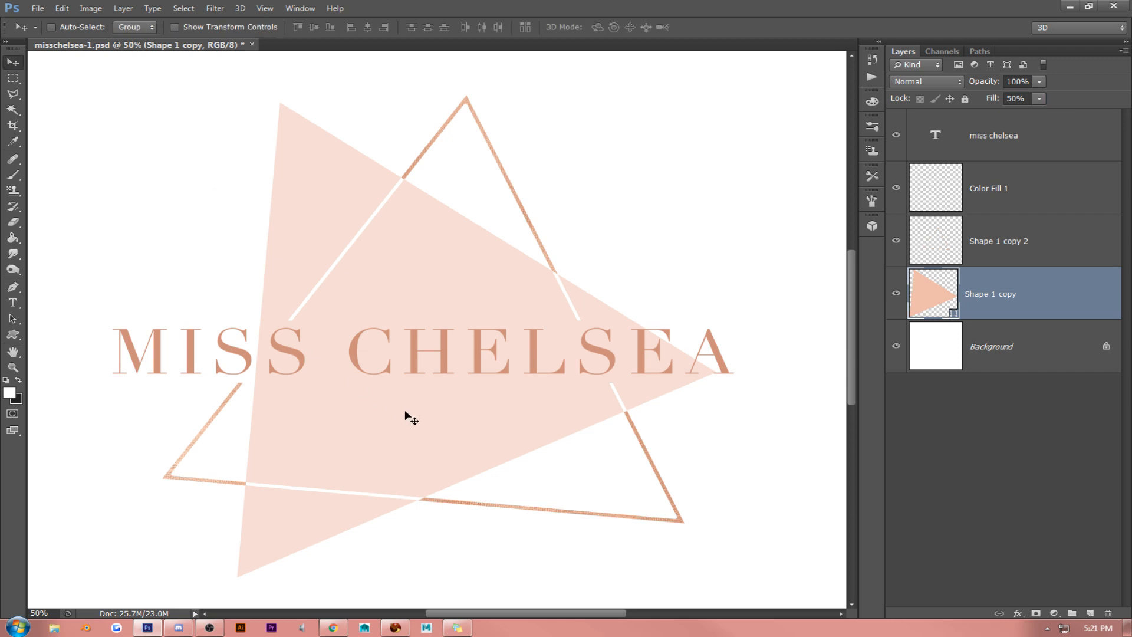
- Examine the whole logo at reduced zoom and its outline texture and lettering at 100%
{"action": "left_click", "coordinate": [1005, 153]}
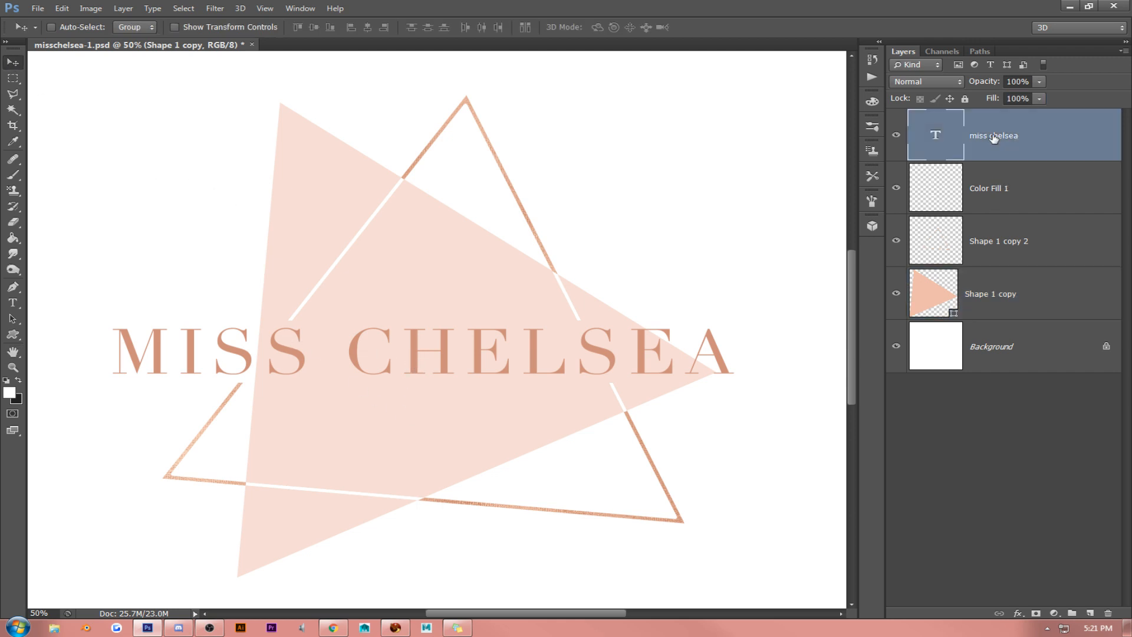
{"action": "left_click", "coordinate": [265, 8]}
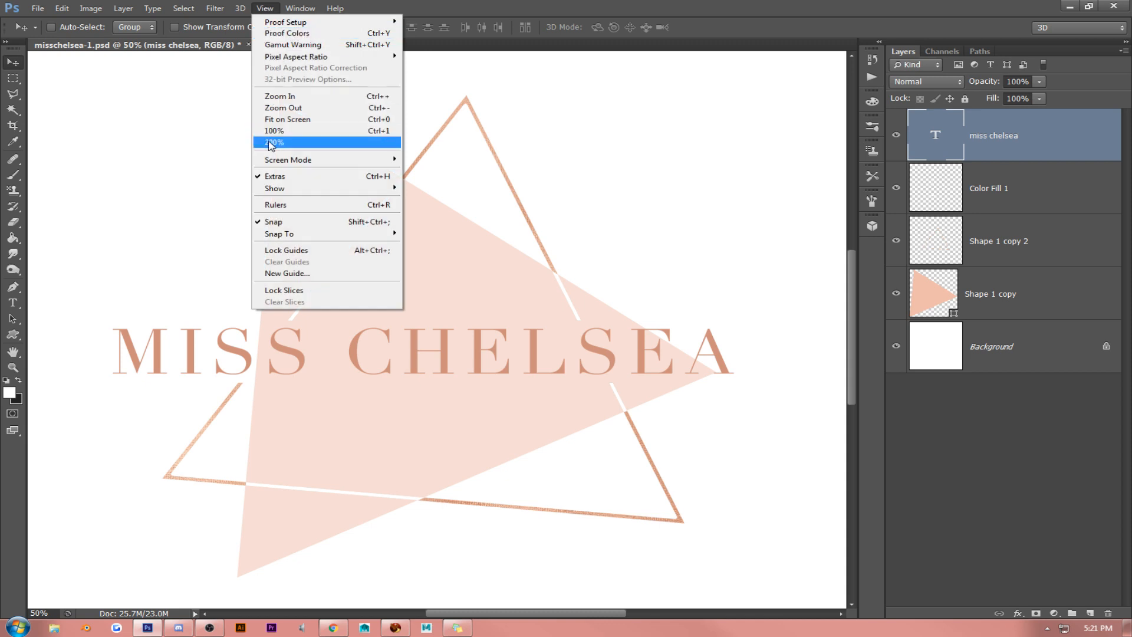
{"action": "left_click", "coordinate": [283, 108]}
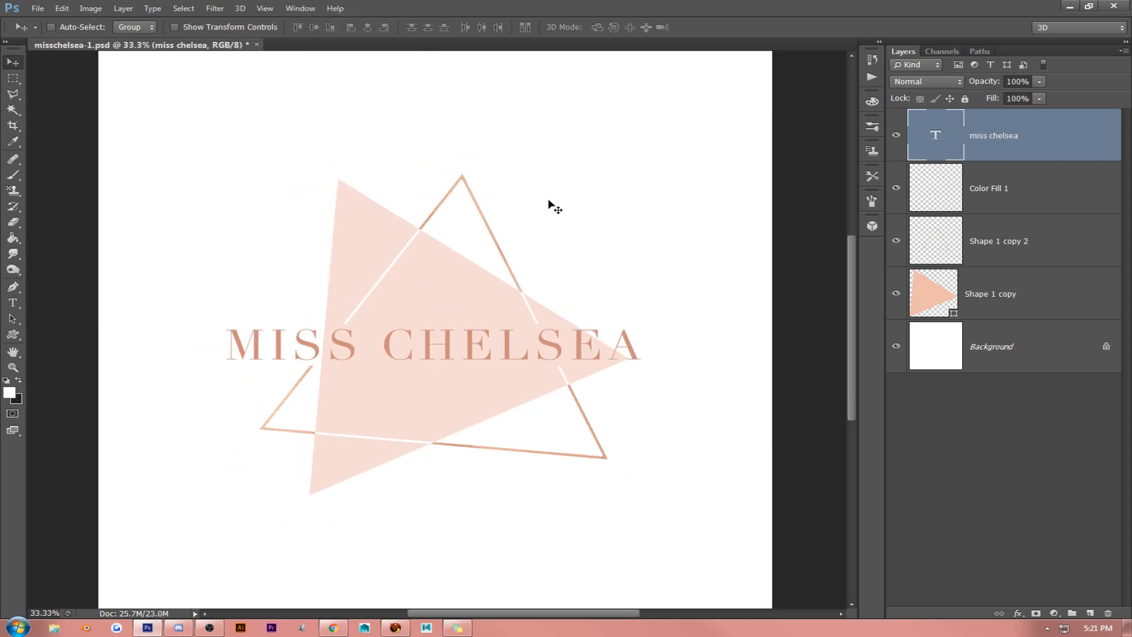
{"action": "left_click", "coordinate": [265, 8]}
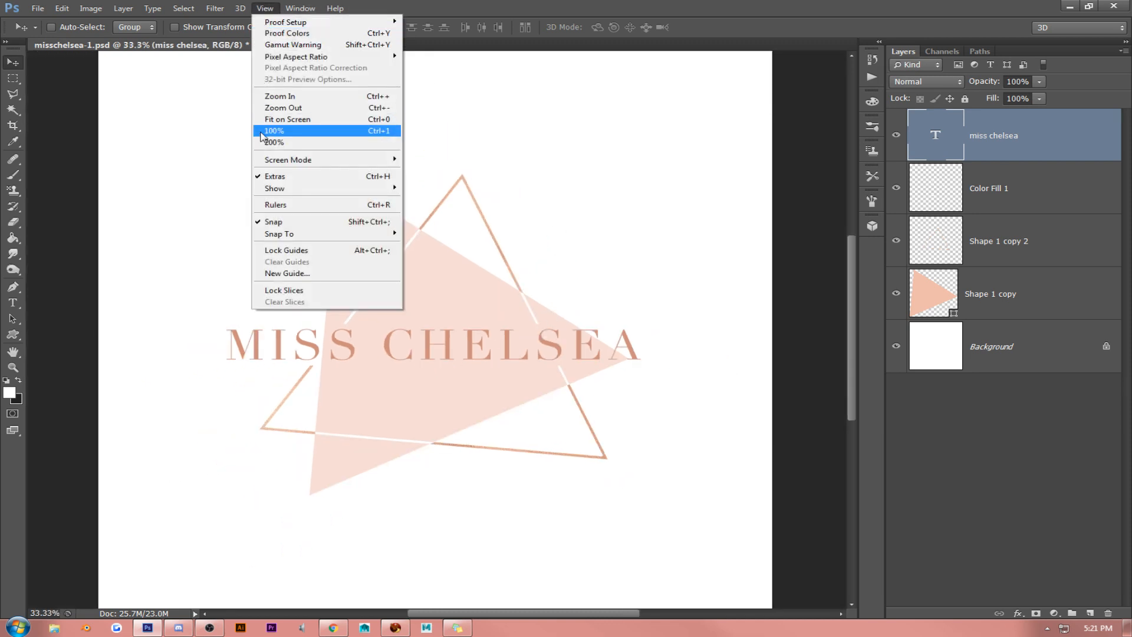
{"action": "left_click", "coordinate": [280, 108]}
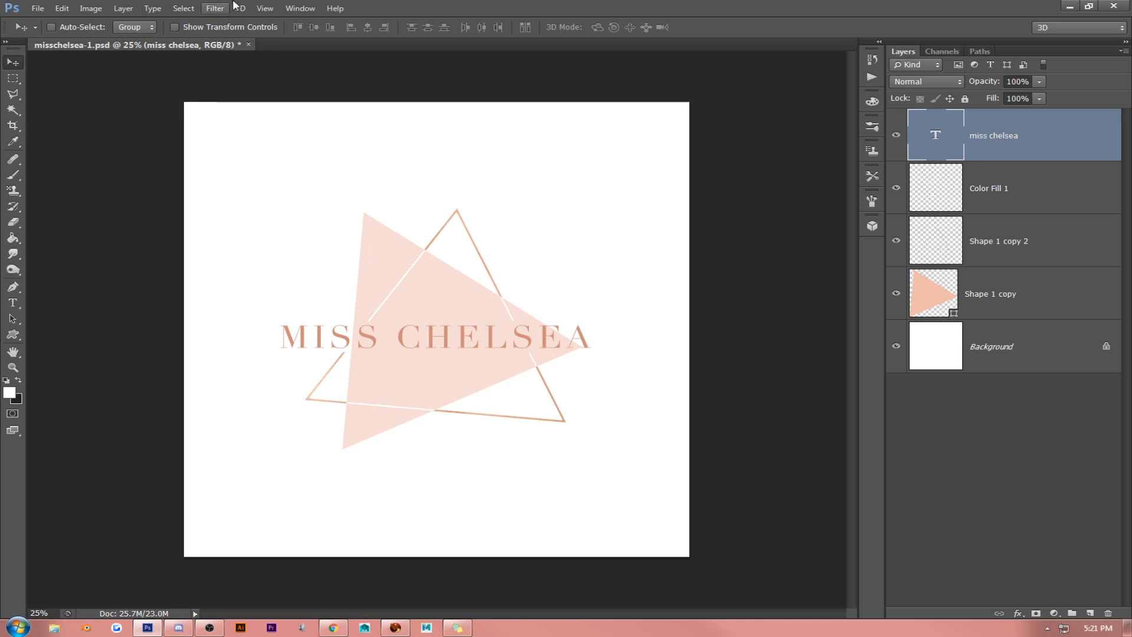
{"action": "left_click", "coordinate": [265, 8]}
{"action": "left_click", "coordinate": [271, 131]}
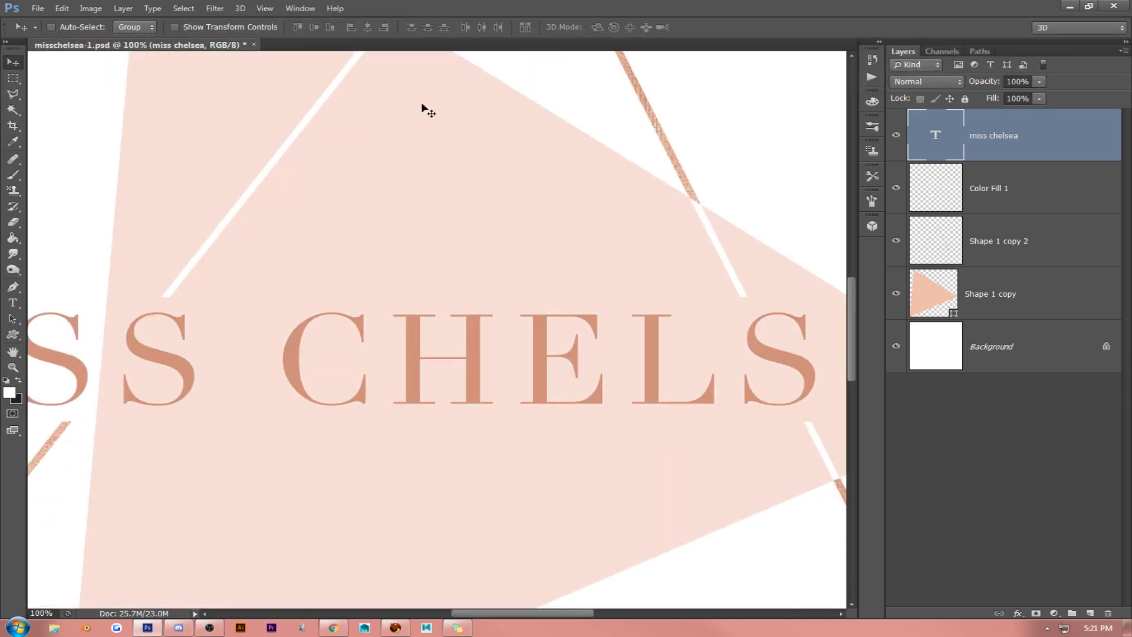
{"action": "scroll", "coordinate": [359, 238], "scroll_direction": "up", "scroll_amount": 5}
{"action": "scroll", "coordinate": [360, 241], "scroll_direction": "up", "scroll_amount": 2}
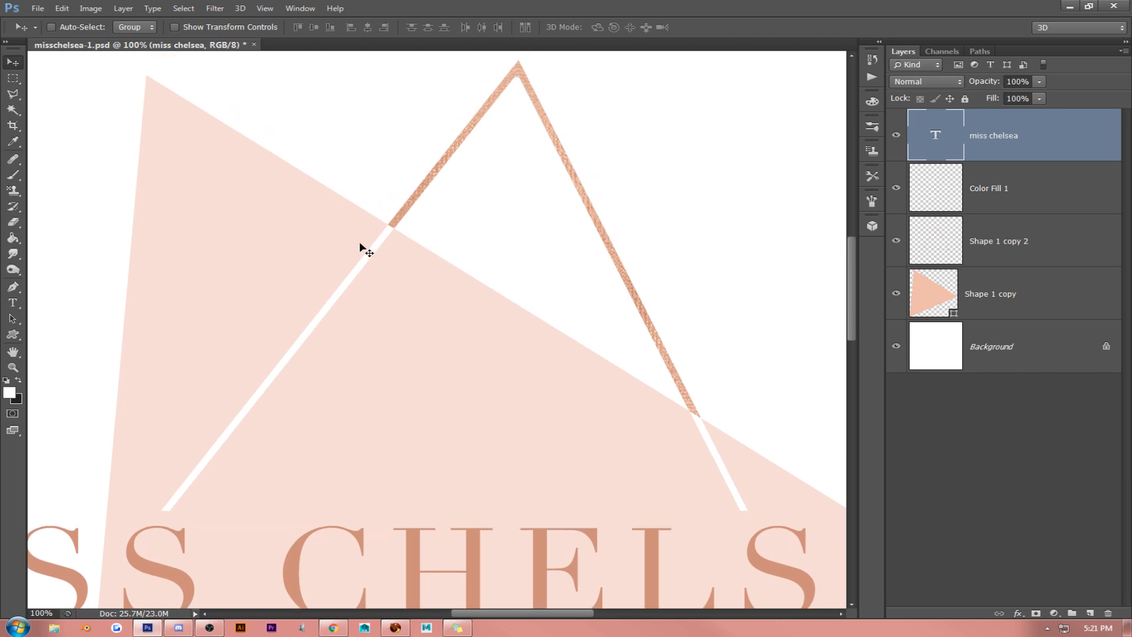
{"action": "scroll", "coordinate": [359, 245], "scroll_direction": "down", "scroll_amount": 5}
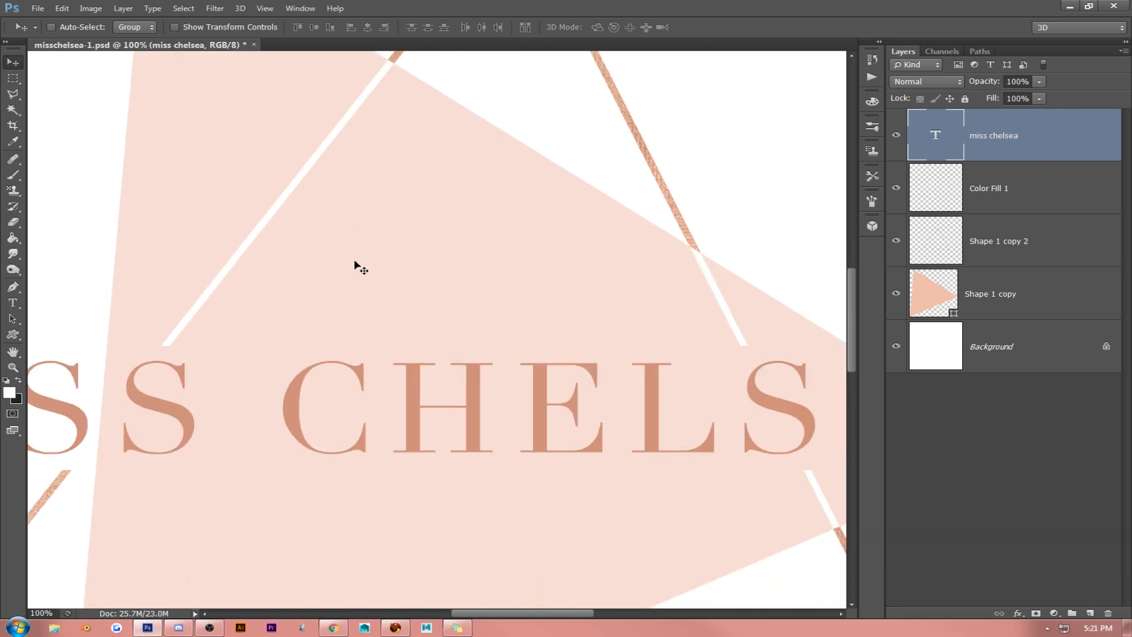
{"action": "scroll", "coordinate": [356, 259], "scroll_direction": "up", "scroll_amount": 7}
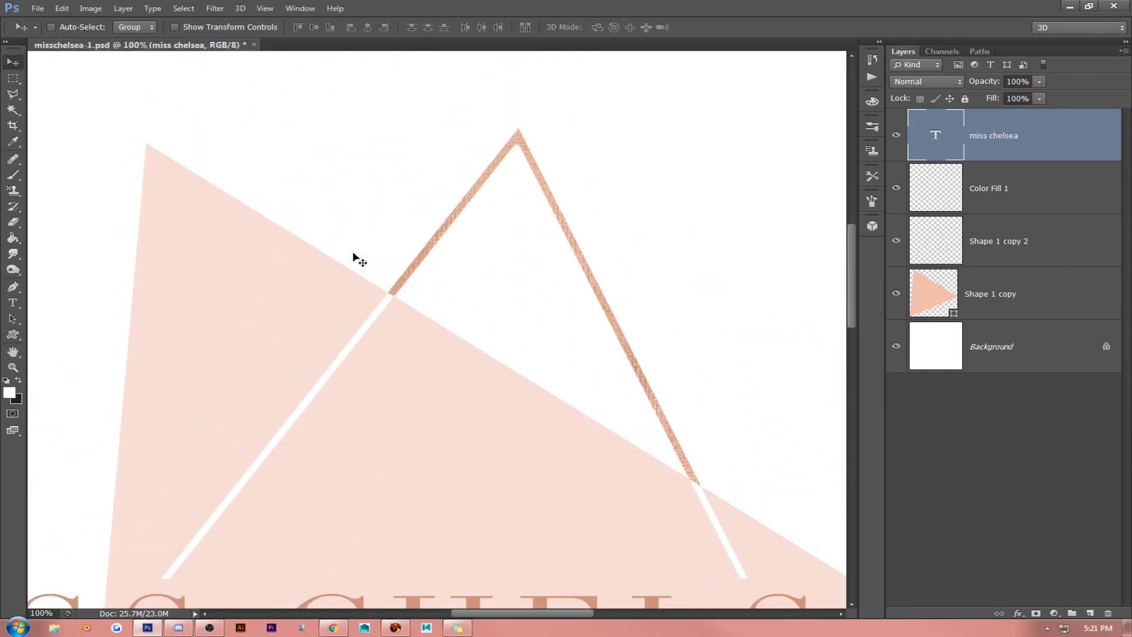
- Toggle the Color Fill 1 layer's visibility to identify its content, and select the Shape 1 copy 2 layer
{"action": "left_click", "coordinate": [1021, 187]}
{"action": "left_click", "coordinate": [896, 188]}
{"action": "left_click", "coordinate": [896, 188]}
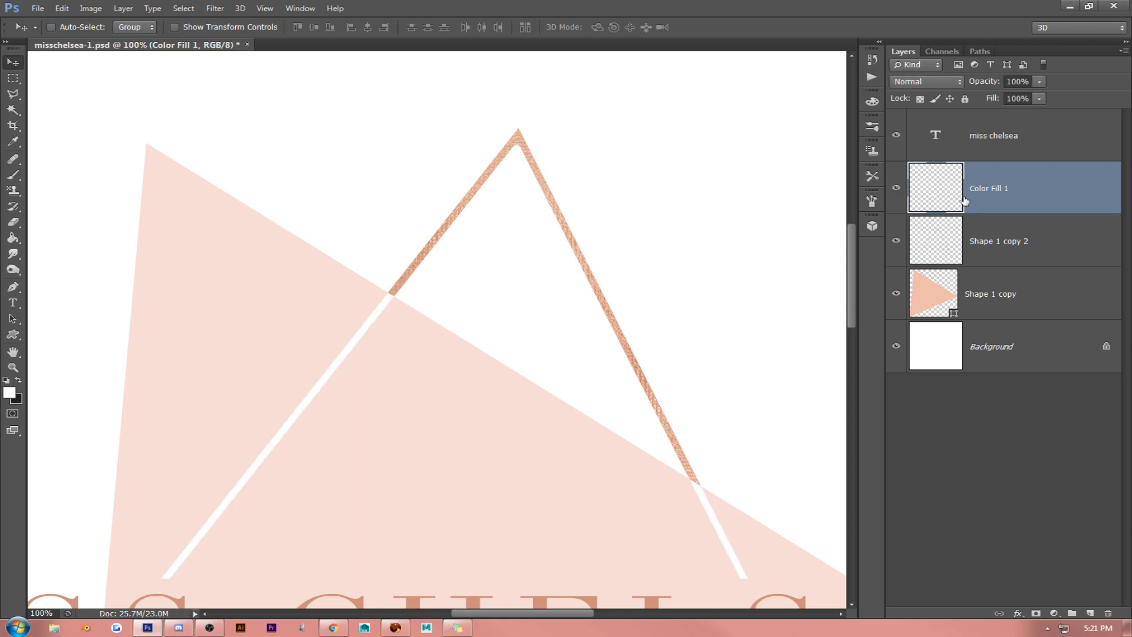
{"action": "left_click", "coordinate": [1032, 224]}
{"action": "left_click", "coordinate": [897, 241]}
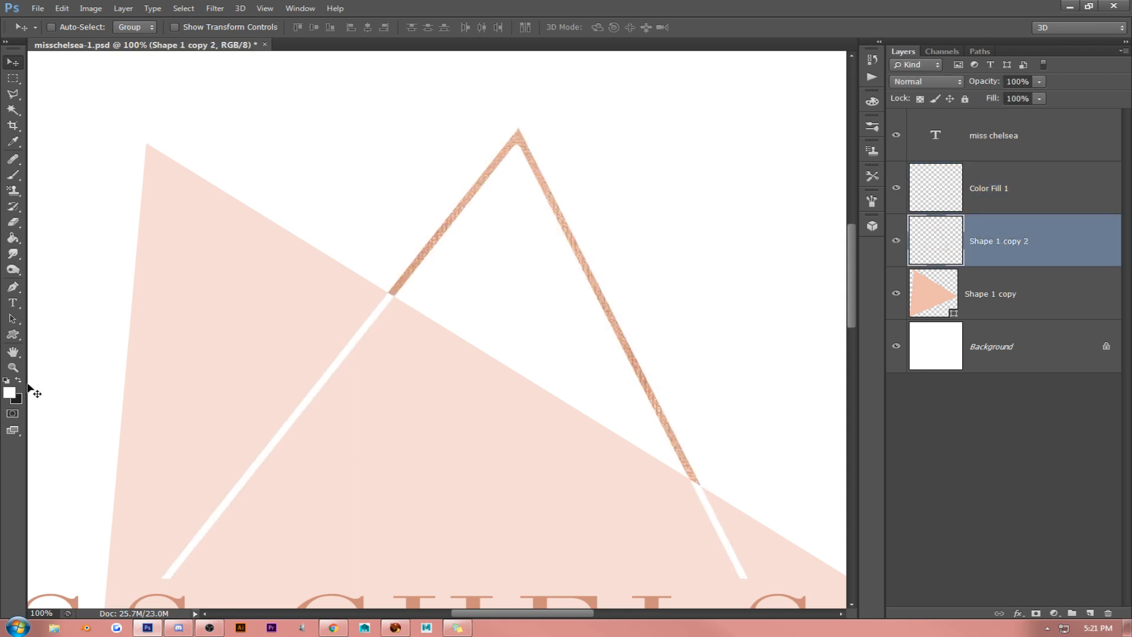
- Select the area inside the triangle outline's top corner with the Polygonal Lasso, following both inner edges to a sharp point
{"action": "left_click", "coordinate": [13, 368]}
{"action": "left_click", "coordinate": [528, 136]}
{"action": "left_click", "coordinate": [527, 137]}
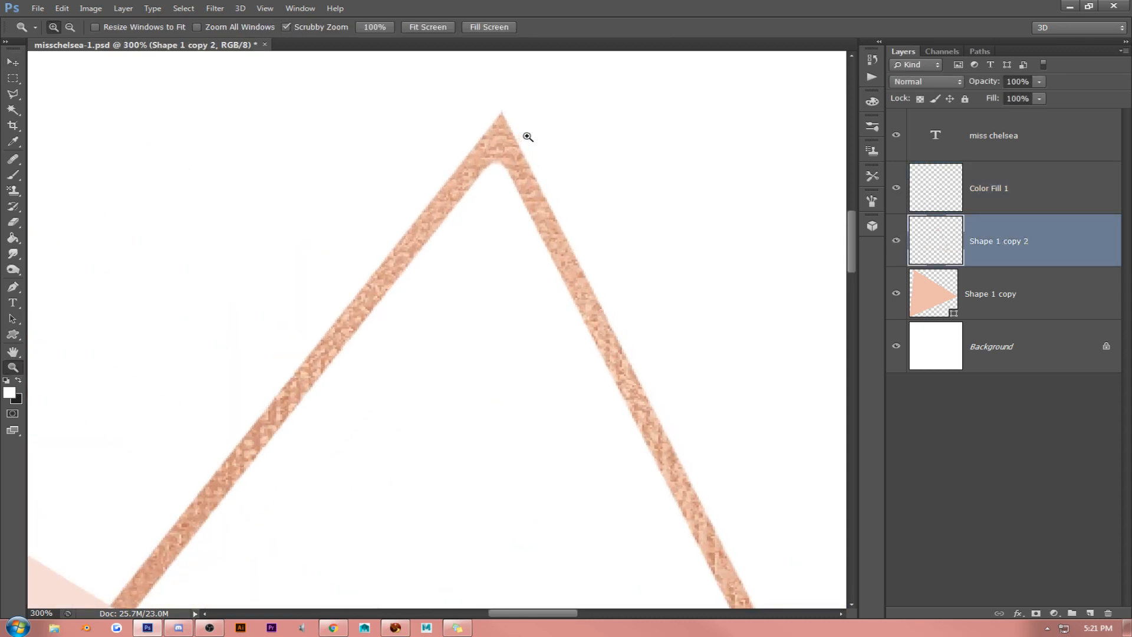
{"action": "scroll", "coordinate": [198, 243], "scroll_direction": "down", "scroll_amount": 3}
{"action": "left_click", "coordinate": [17, 95]}
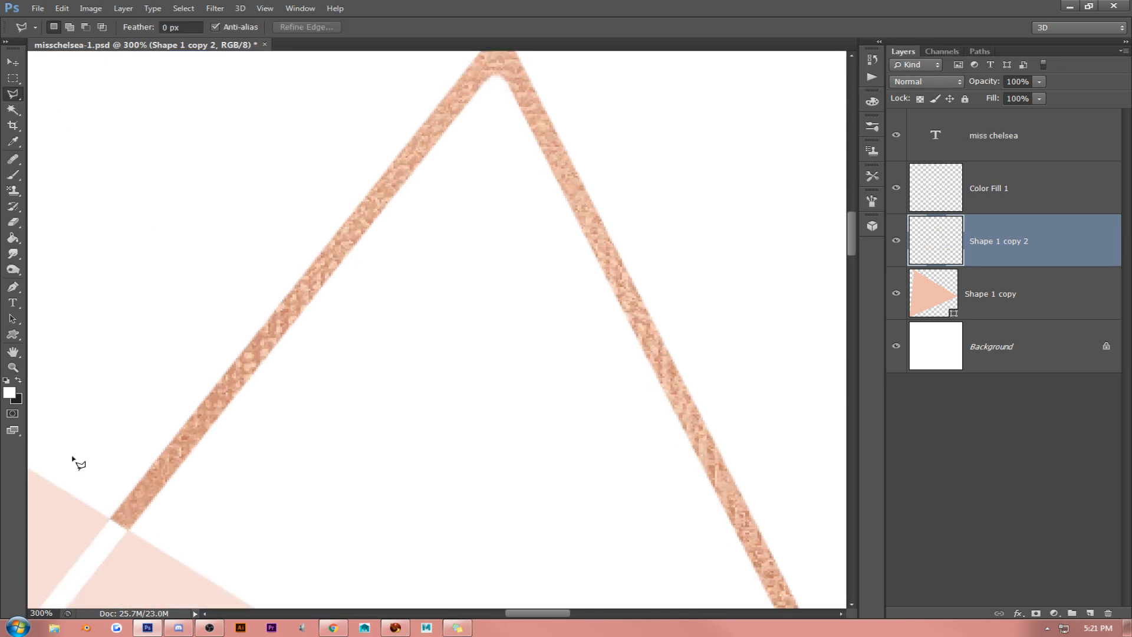
{"action": "left_click", "coordinate": [129, 532]}
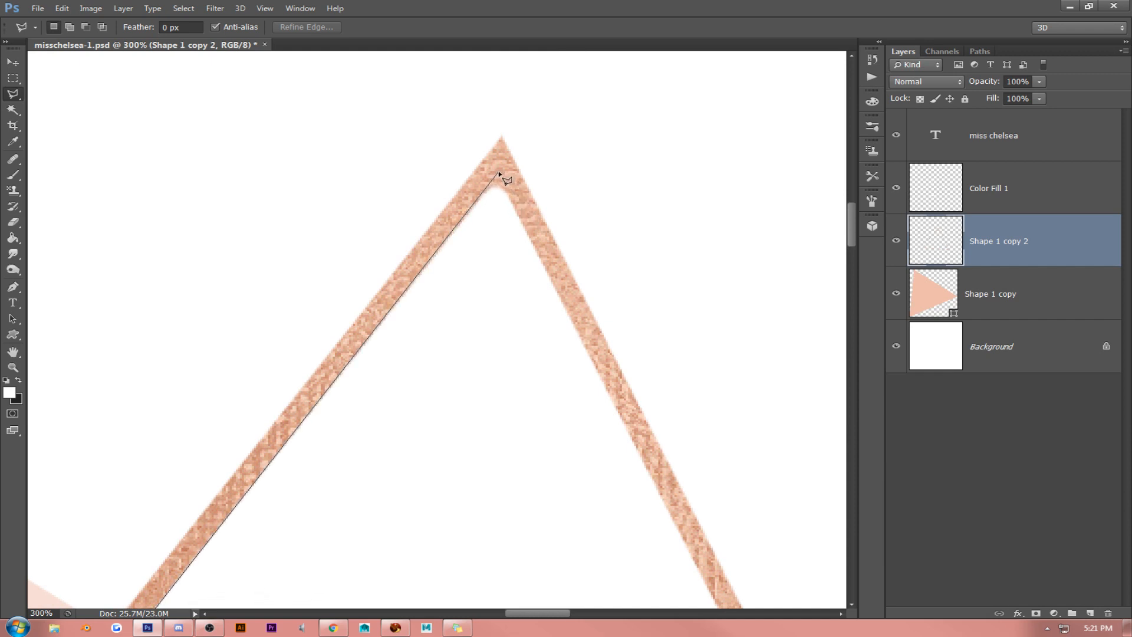
{"action": "left_click", "coordinate": [499, 173]}
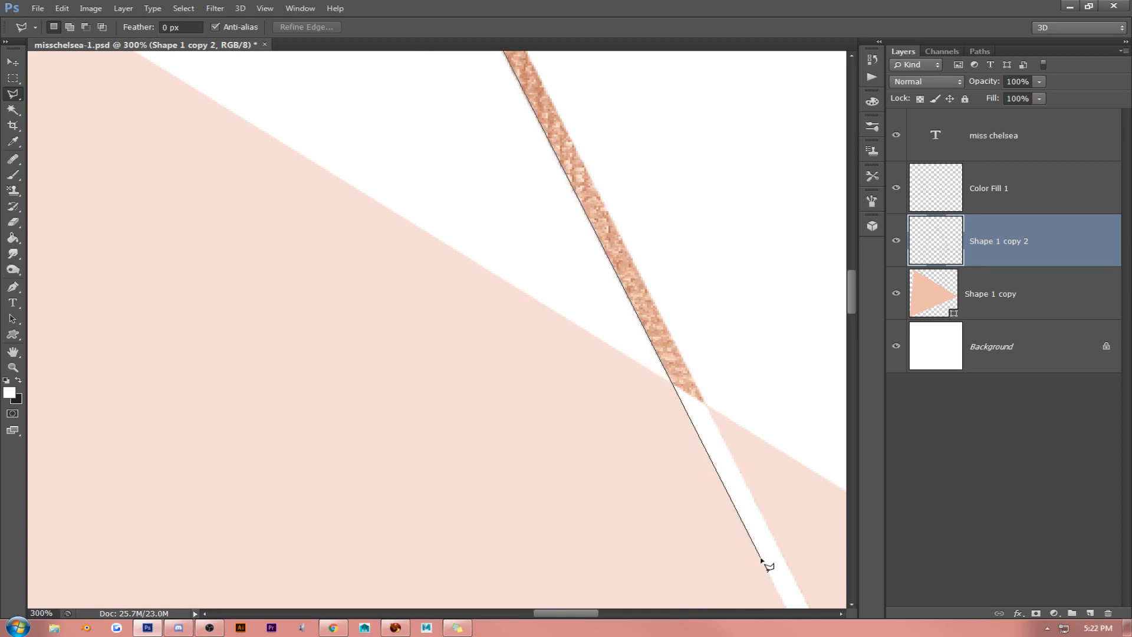
{"action": "left_click", "coordinate": [761, 561]}
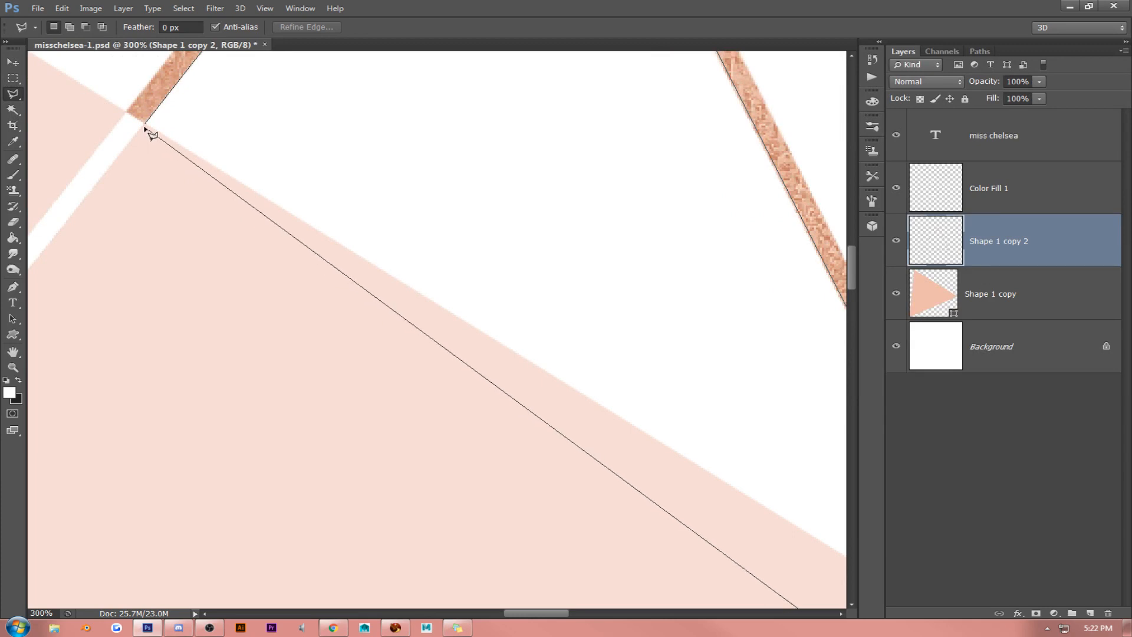
{"action": "left_click", "coordinate": [147, 125]}
{"action": "scroll", "coordinate": [289, 168], "scroll_direction": "up", "scroll_amount": 10}
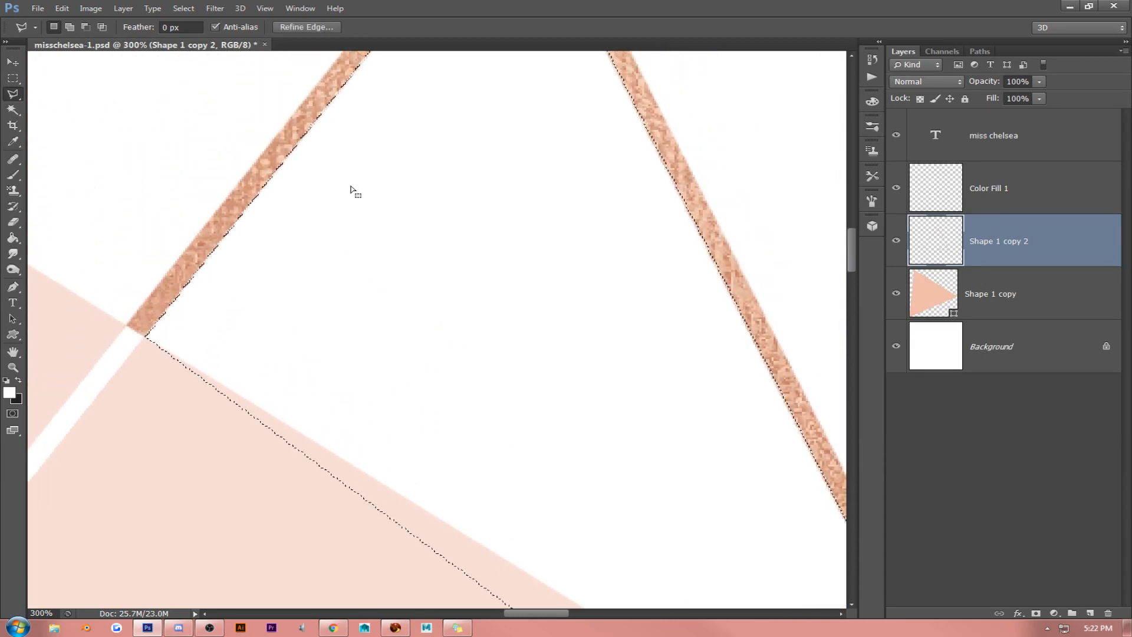
- Clear the selected area inside the triangle outline's top corner, deselect it, and view the whole logo
{"action": "scroll", "coordinate": [366, 203], "scroll_direction": "up", "scroll_amount": 1}
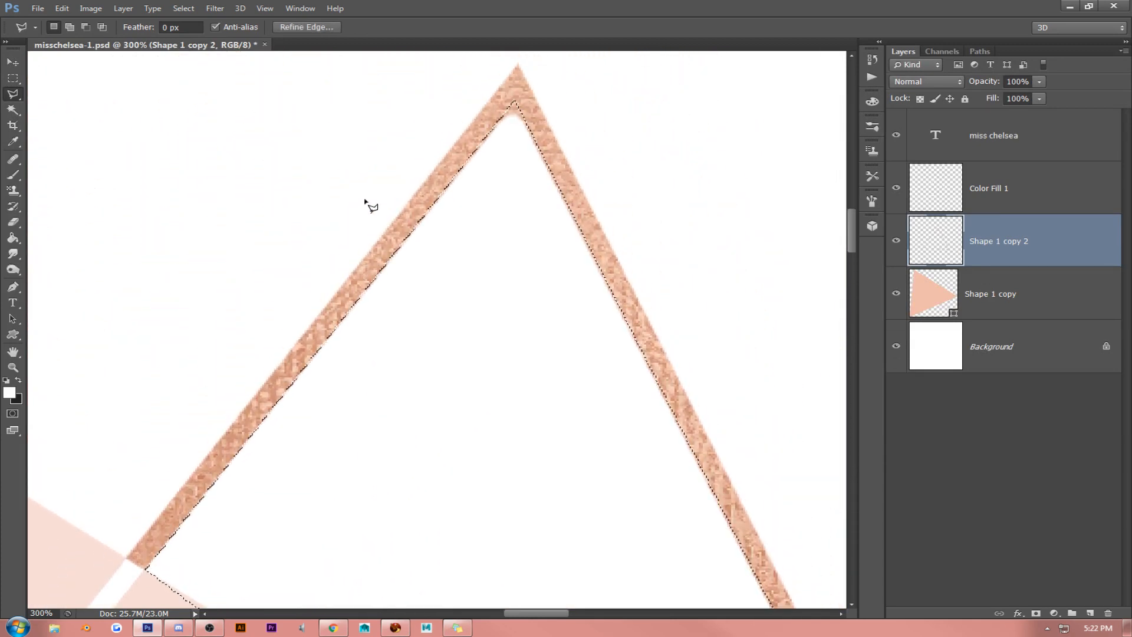
{"action": "key", "text": "ctrl+d"}
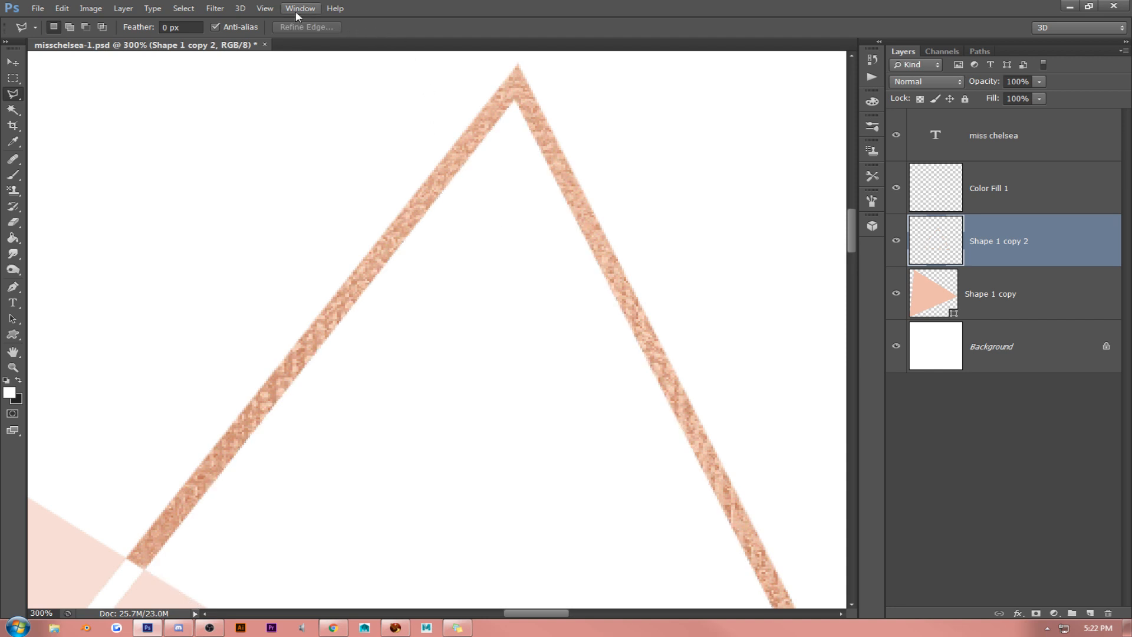
{"action": "left_click", "coordinate": [265, 8]}
{"action": "left_click", "coordinate": [329, 116]}
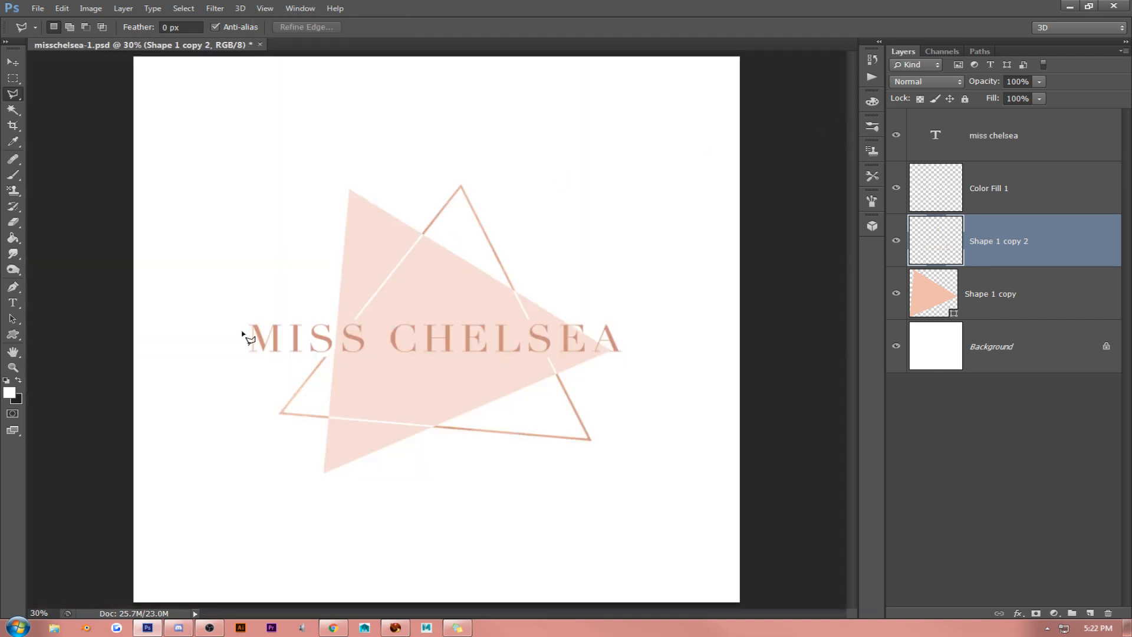
- At 300% zoom, select the area inside the triangle outline through all three inner corners with the Polygonal Lasso, clear it and deselect
{"action": "left_click", "coordinate": [13, 368]}
{"action": "left_click_drag", "start_coordinate": [220, 452], "coordinate": [379, 341]}
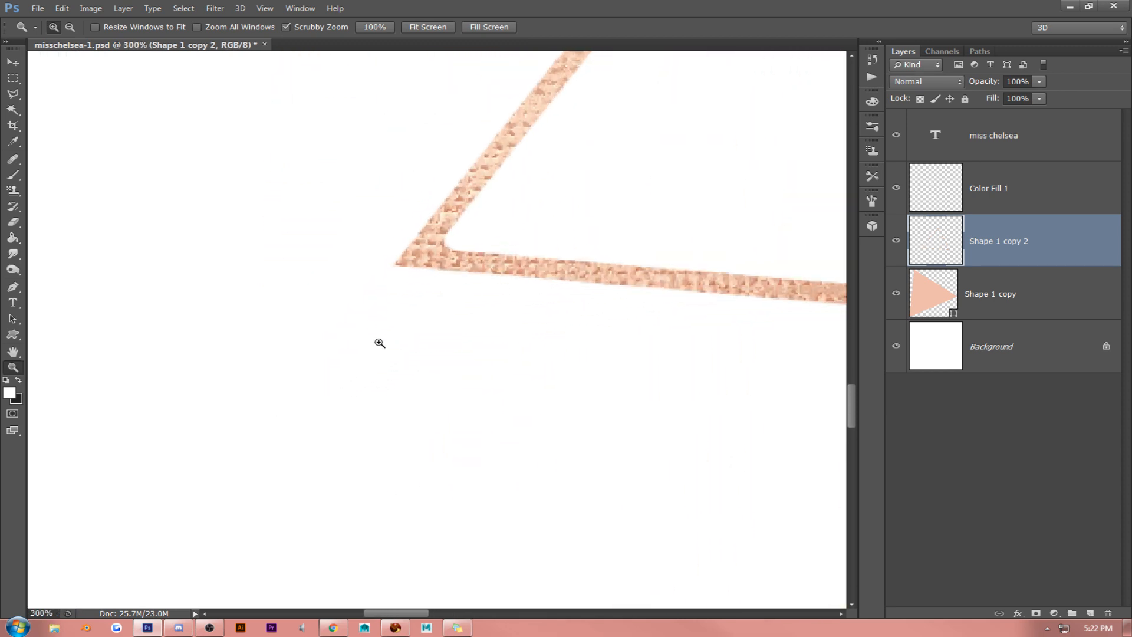
{"action": "left_click", "coordinate": [12, 351]}
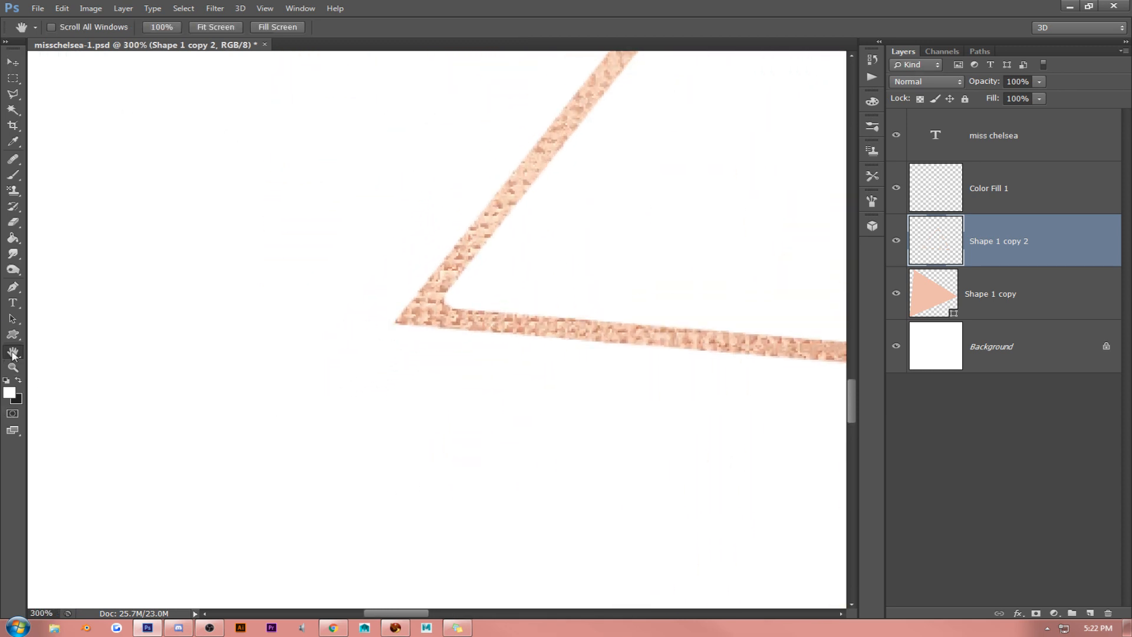
{"action": "left_click_drag", "start_coordinate": [545, 184], "coordinate": [170, 606]}
{"action": "left_click_drag", "start_coordinate": [608, 115], "coordinate": [177, 598]}
{"action": "left_click_drag", "start_coordinate": [661, 85], "coordinate": [230, 594]}
{"action": "left_click_drag", "start_coordinate": [587, 129], "coordinate": [394, 346]}
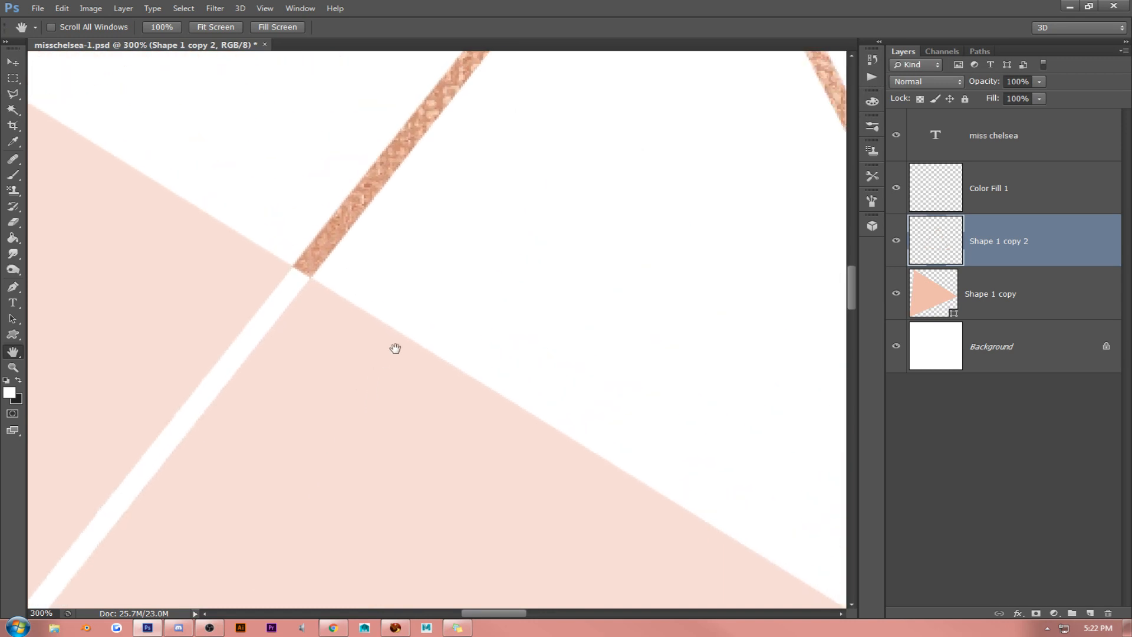
{"action": "left_click_drag", "start_coordinate": [465, 273], "coordinate": [276, 493]}
{"action": "left_click_drag", "start_coordinate": [497, 296], "coordinate": [352, 410]}
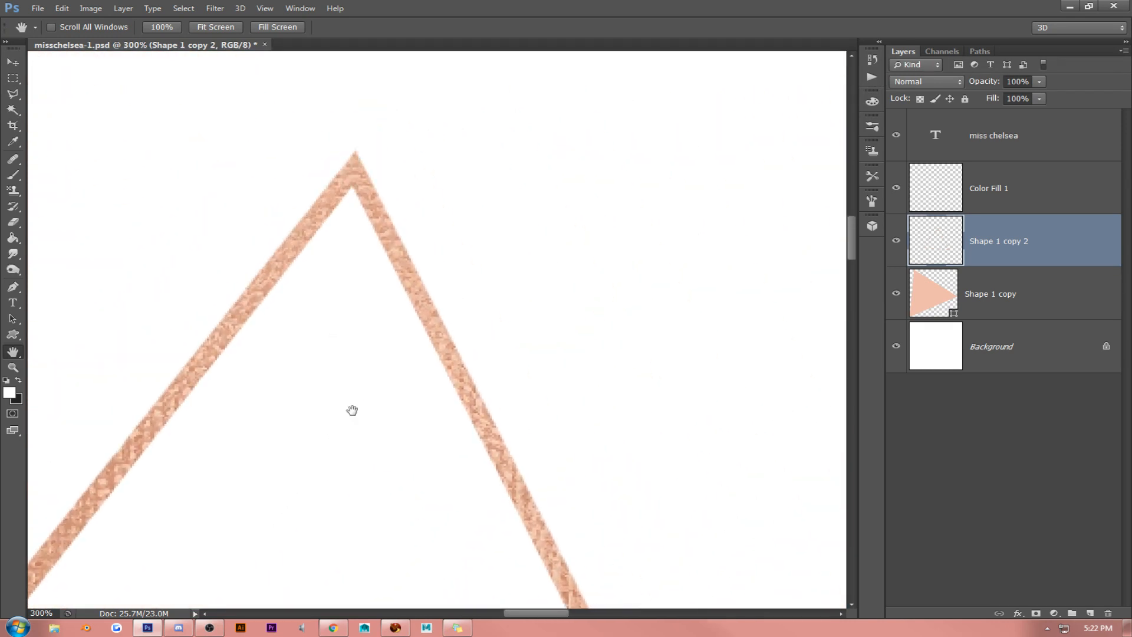
{"action": "key", "text": "l"}
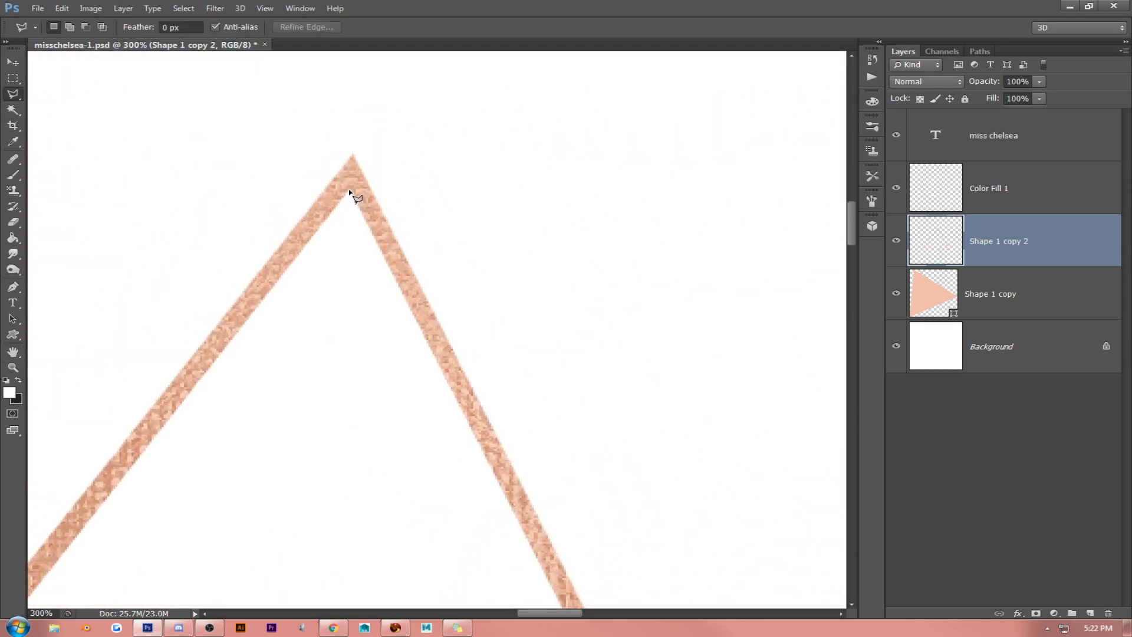
{"action": "left_click", "coordinate": [350, 192]}
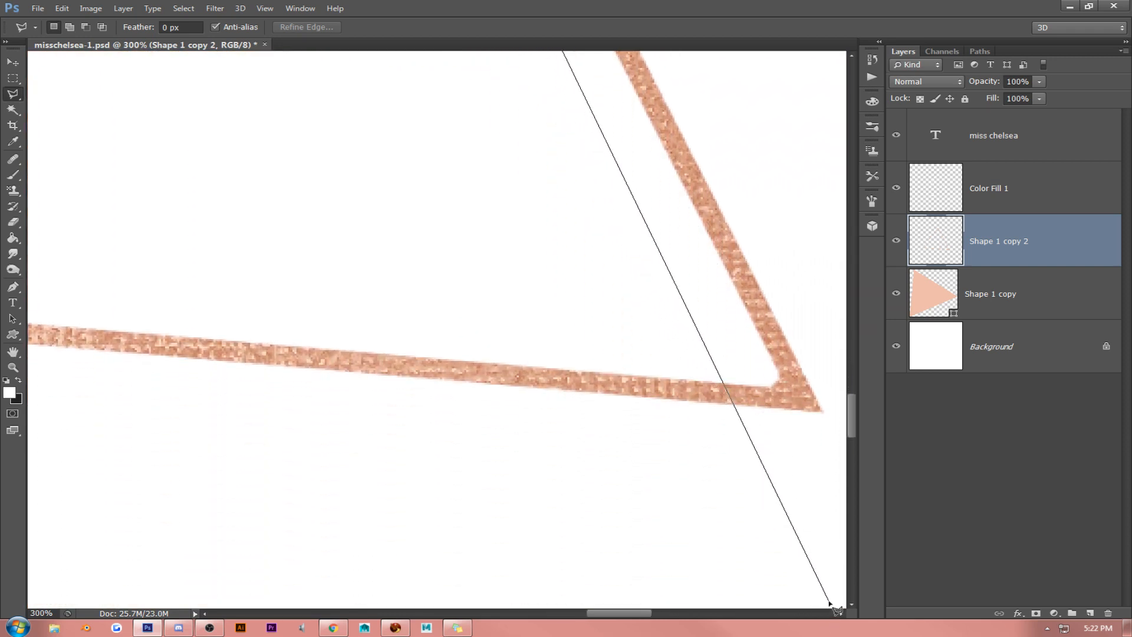
{"action": "left_click", "coordinate": [790, 390]}
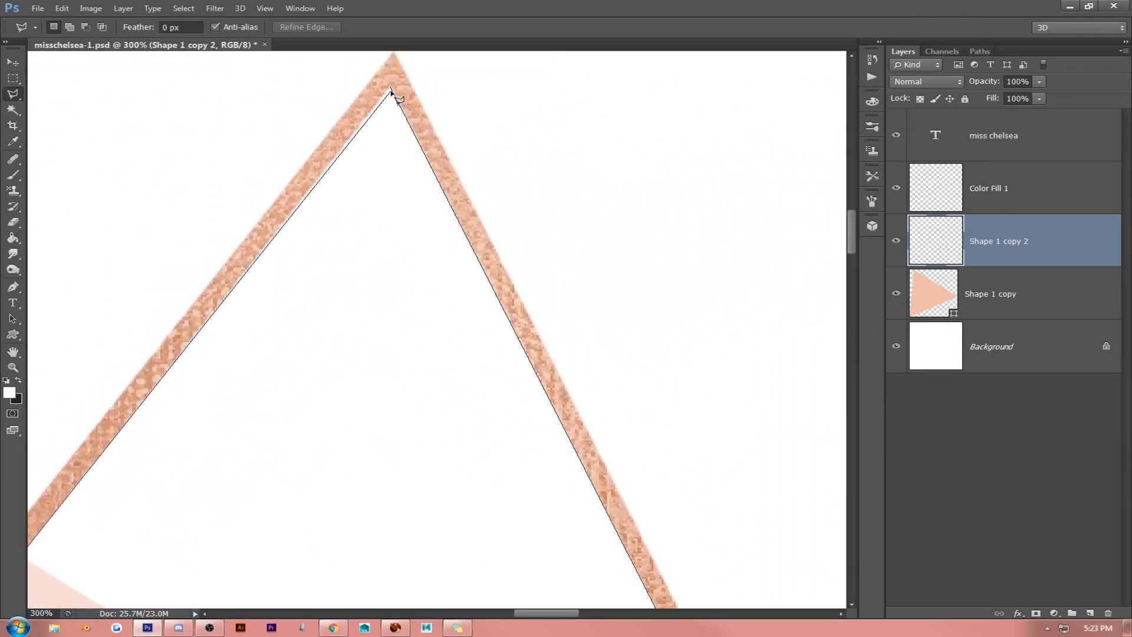
{"action": "left_click", "coordinate": [391, 89]}
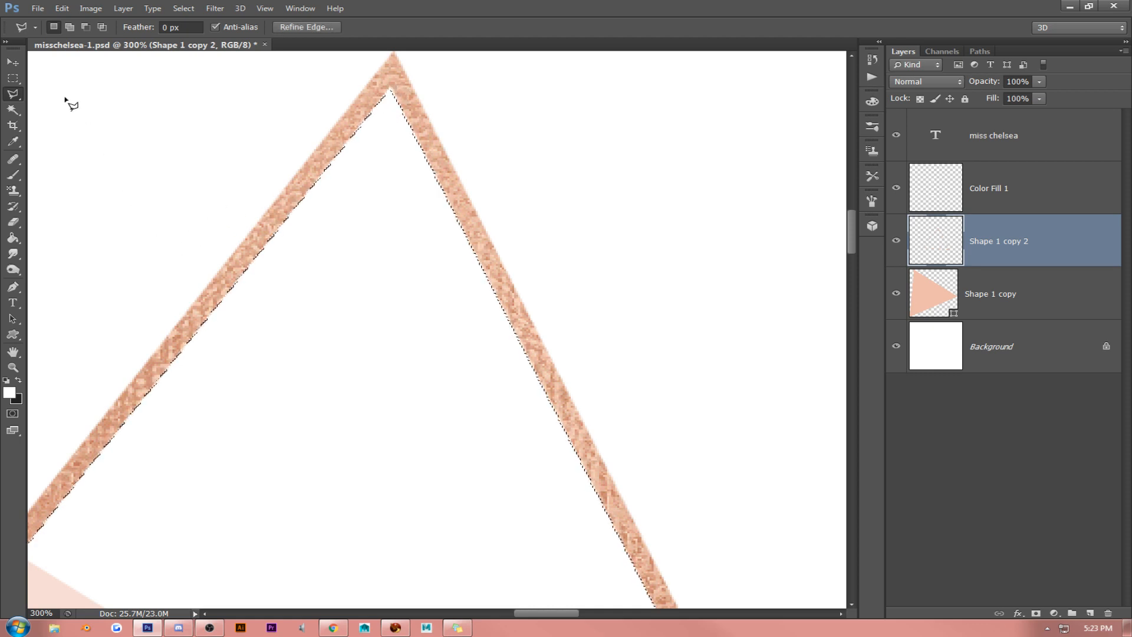
{"action": "left_click", "coordinate": [13, 78]}
{"action": "left_click", "coordinate": [85, 205]}
- Try to select a small sliver inside the outline's lower-left corner with the Polygonal Lasso
{"action": "left_click", "coordinate": [12, 354]}
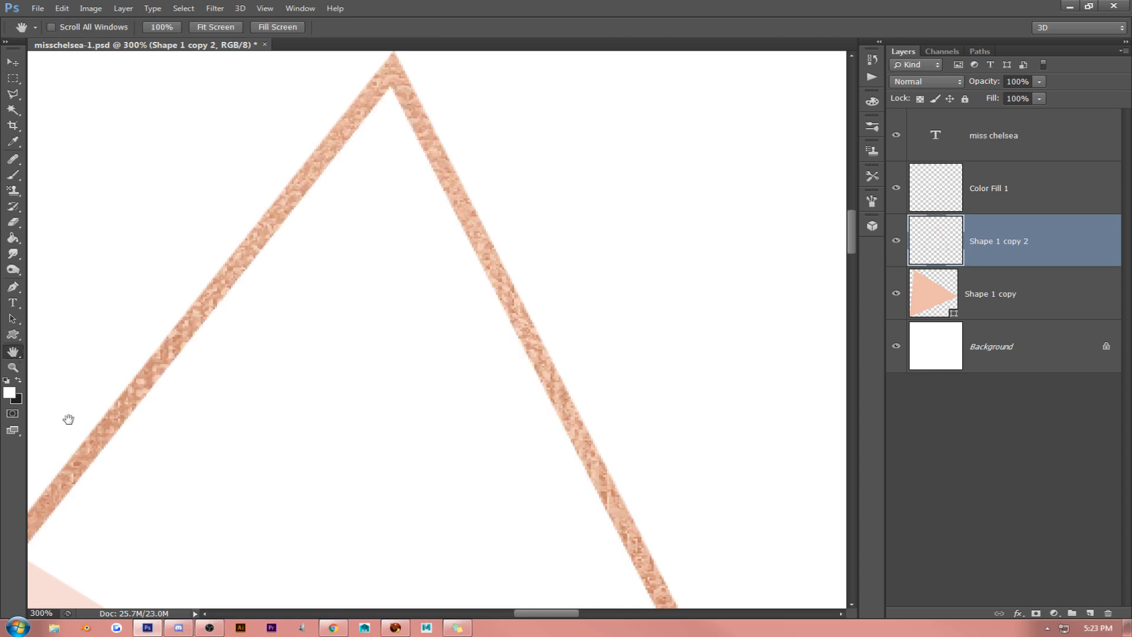
{"action": "left_click_drag", "start_coordinate": [69, 419], "coordinate": [397, 134]}
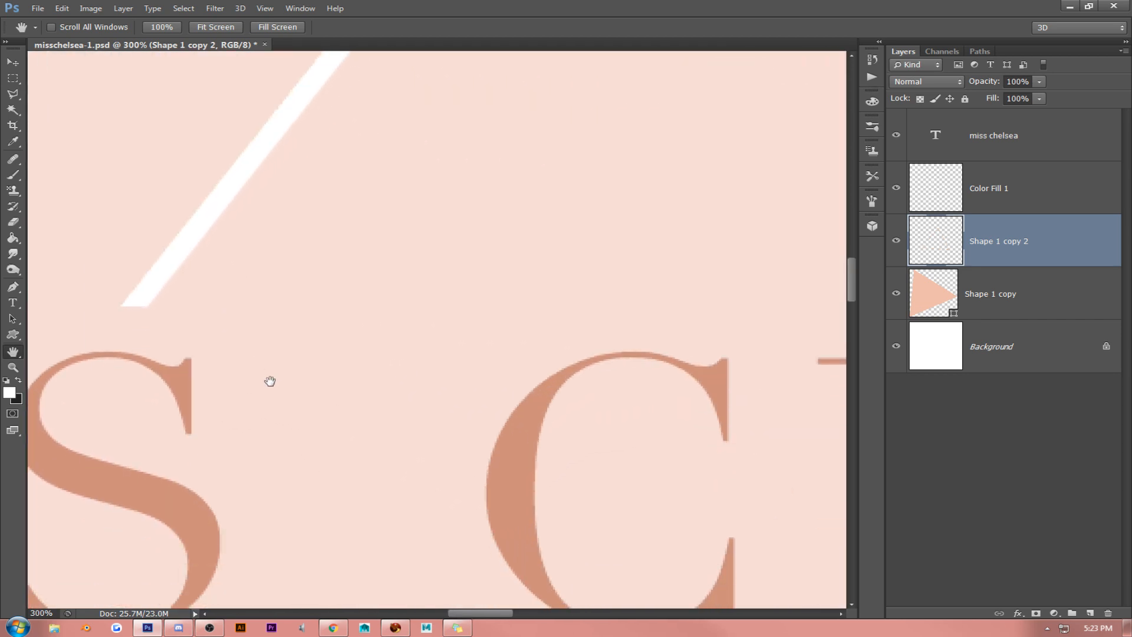
{"action": "left_click_drag", "start_coordinate": [271, 381], "coordinate": [455, 328]}
{"action": "left_click_drag", "start_coordinate": [375, 382], "coordinate": [376, 192]}
{"action": "left_click_drag", "start_coordinate": [511, 510], "coordinate": [324, 180]}
{"action": "left_click_drag", "start_coordinate": [511, 554], "coordinate": [374, 256]}
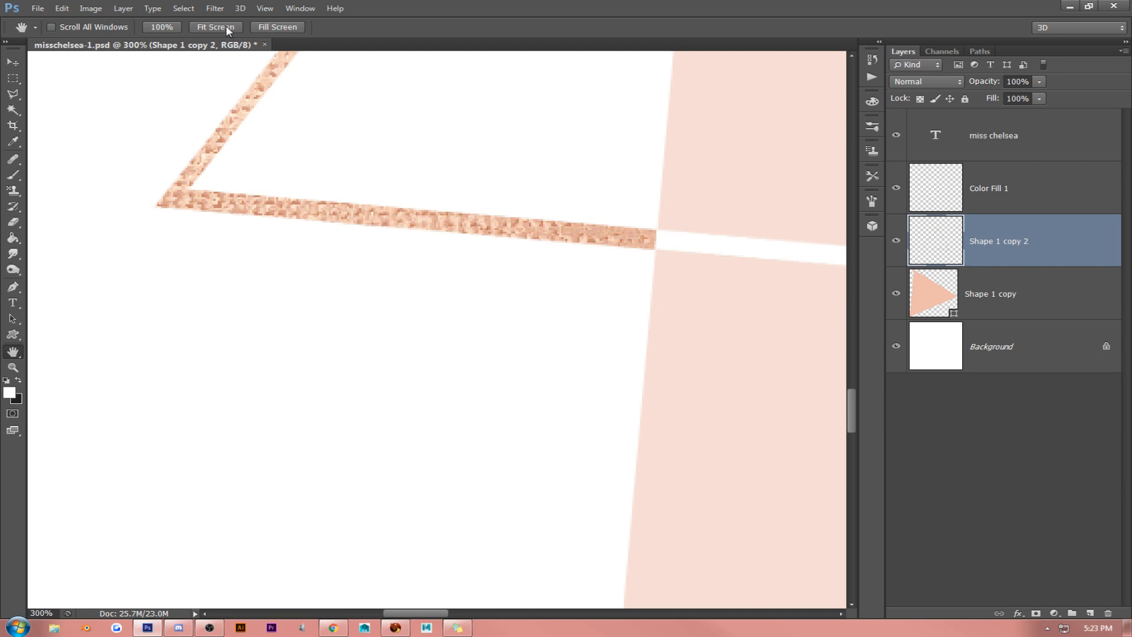
{"action": "left_click", "coordinate": [11, 96]}
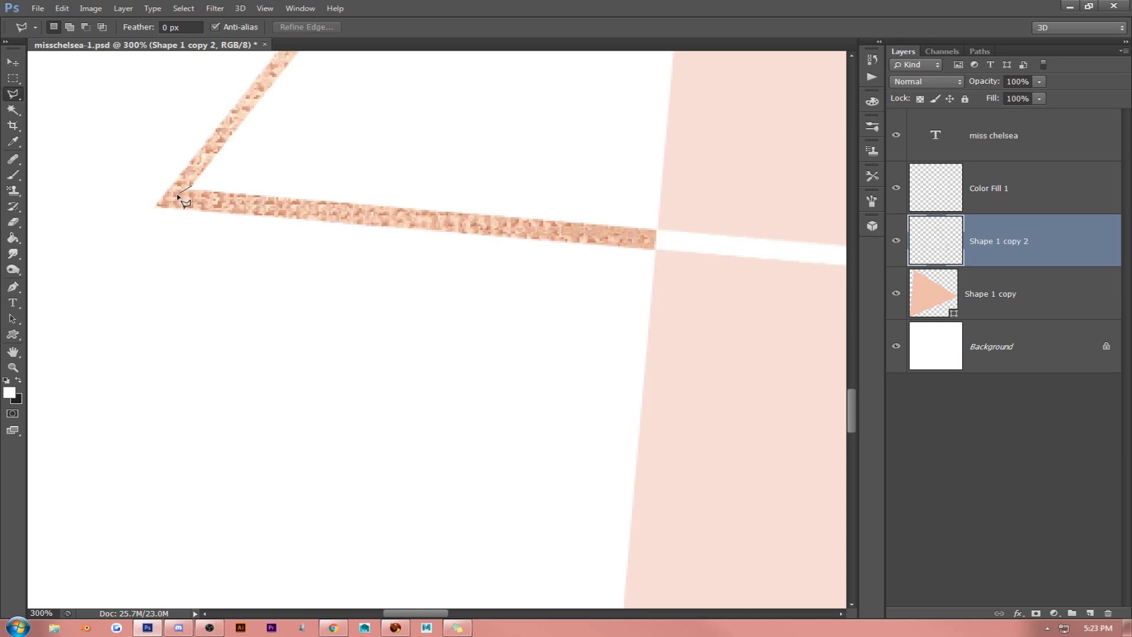
{"action": "double_click", "coordinate": [221, 188]}
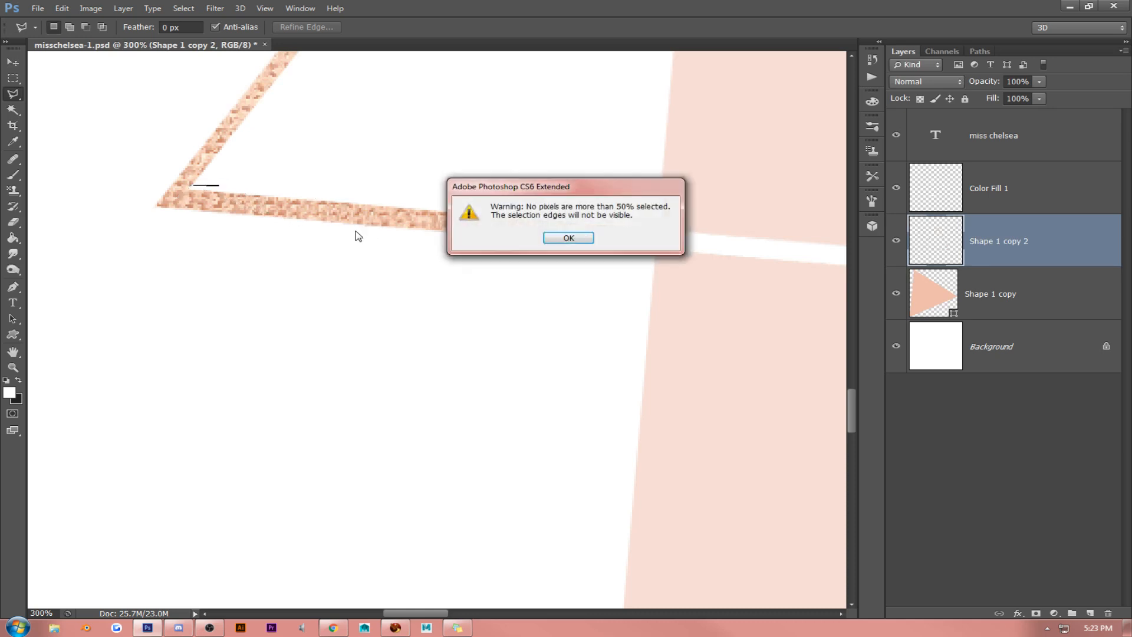
{"action": "left_click", "coordinate": [568, 238]}
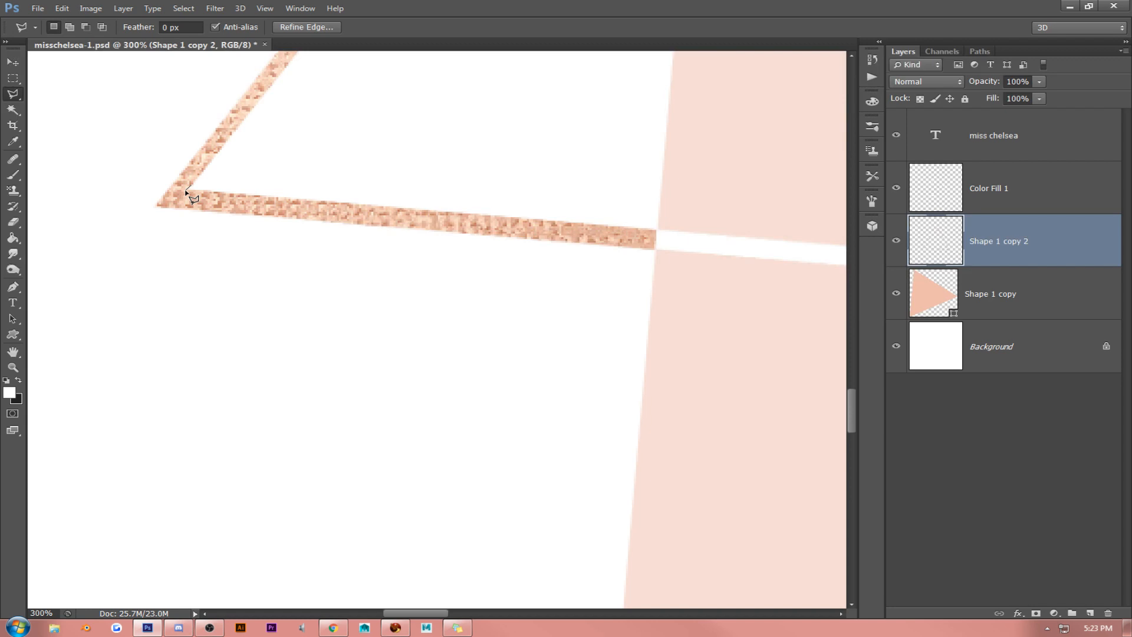
- Trim the outline's lower inner edge with a thin Polygonal Lasso selection, select the Color Fill 1 layer, and drop the selection
{"action": "left_click", "coordinate": [187, 192]}
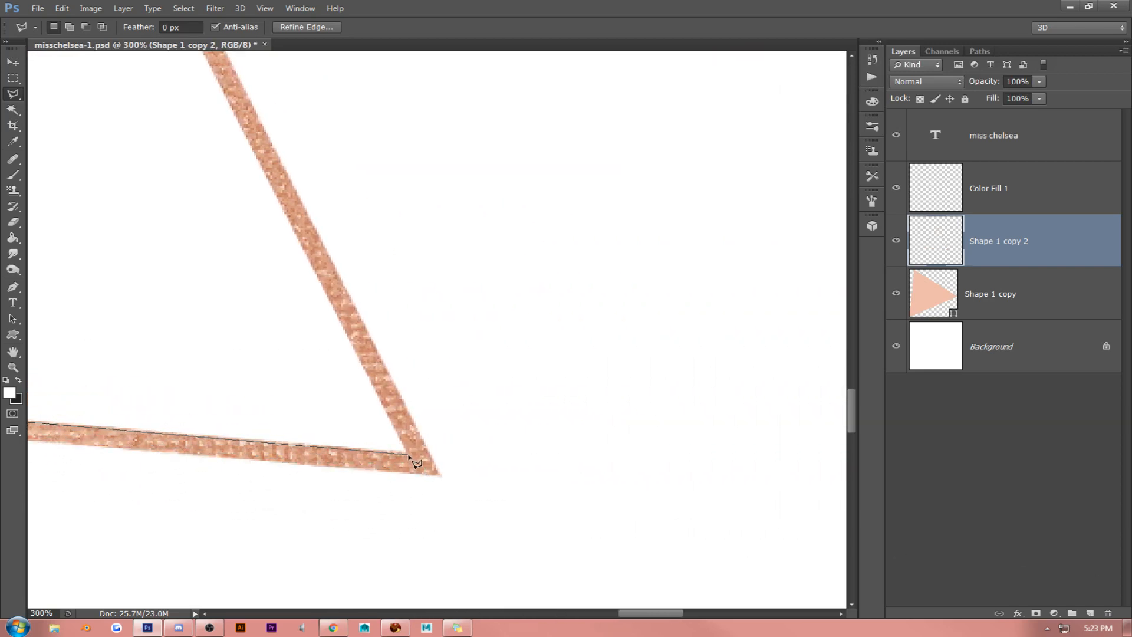
{"action": "left_click", "coordinate": [389, 419]}
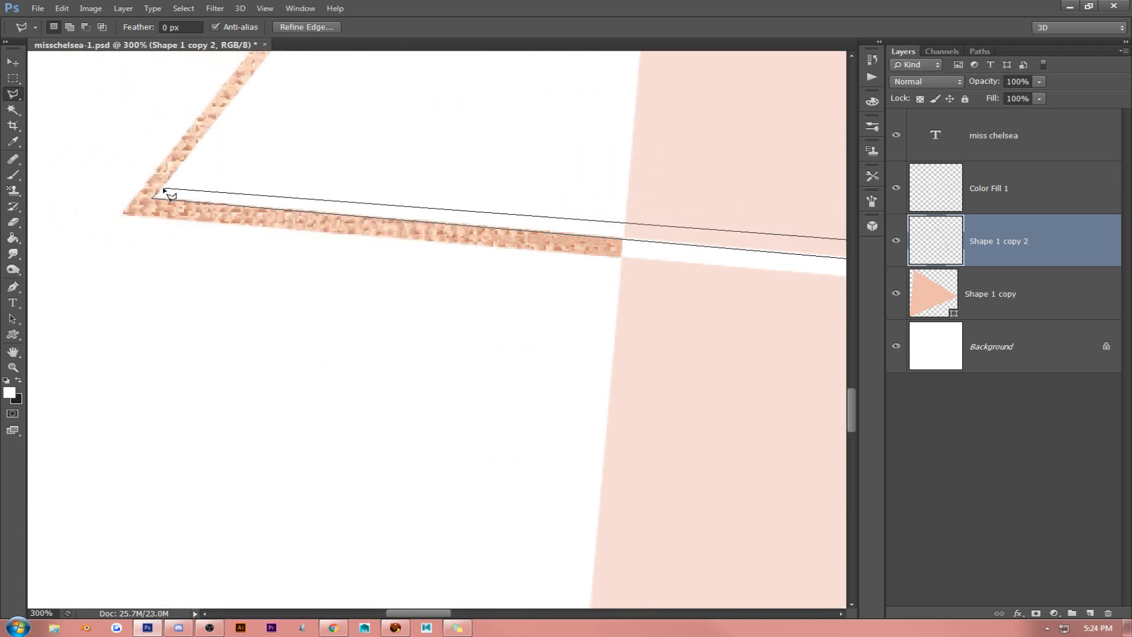
{"action": "left_click", "coordinate": [158, 195]}
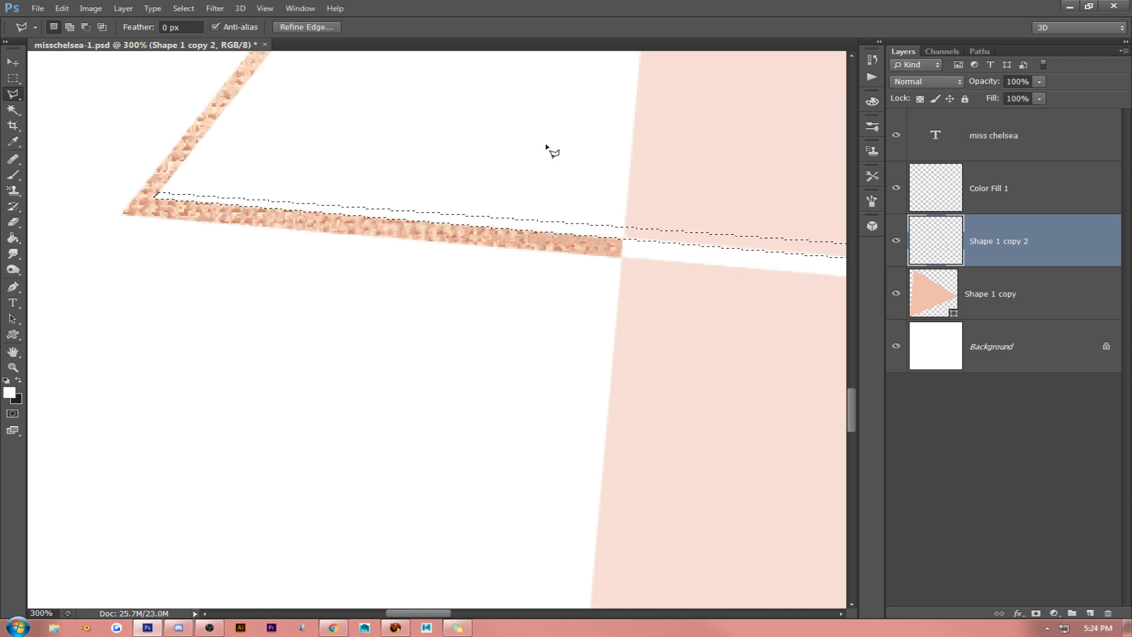
{"action": "left_click", "coordinate": [1030, 202]}
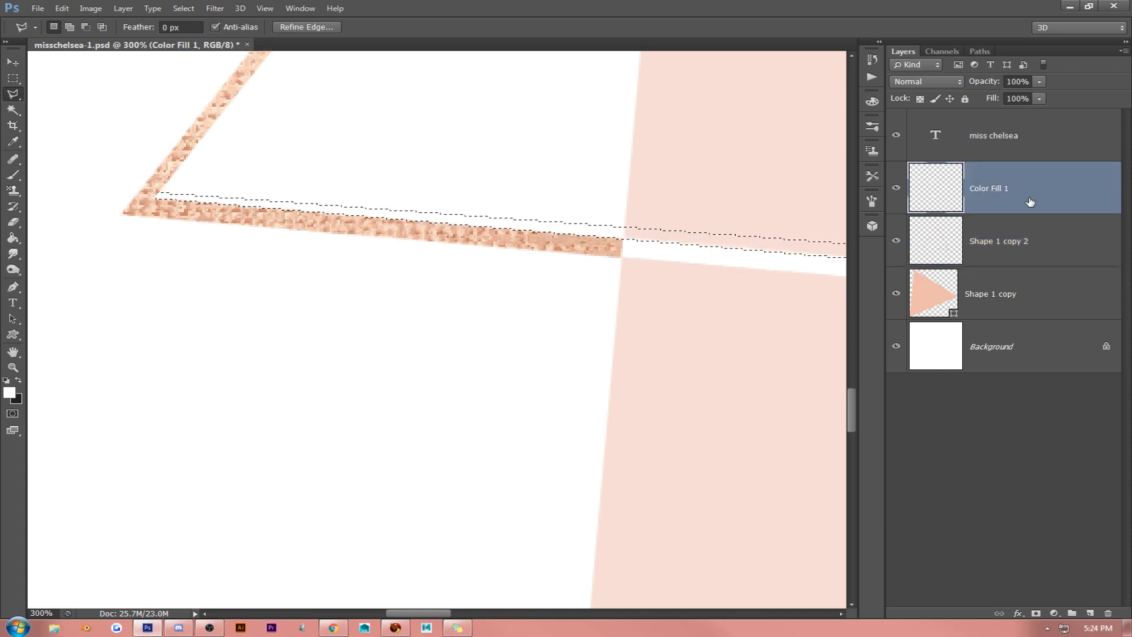
{"action": "key", "text": "ctrl+d"}
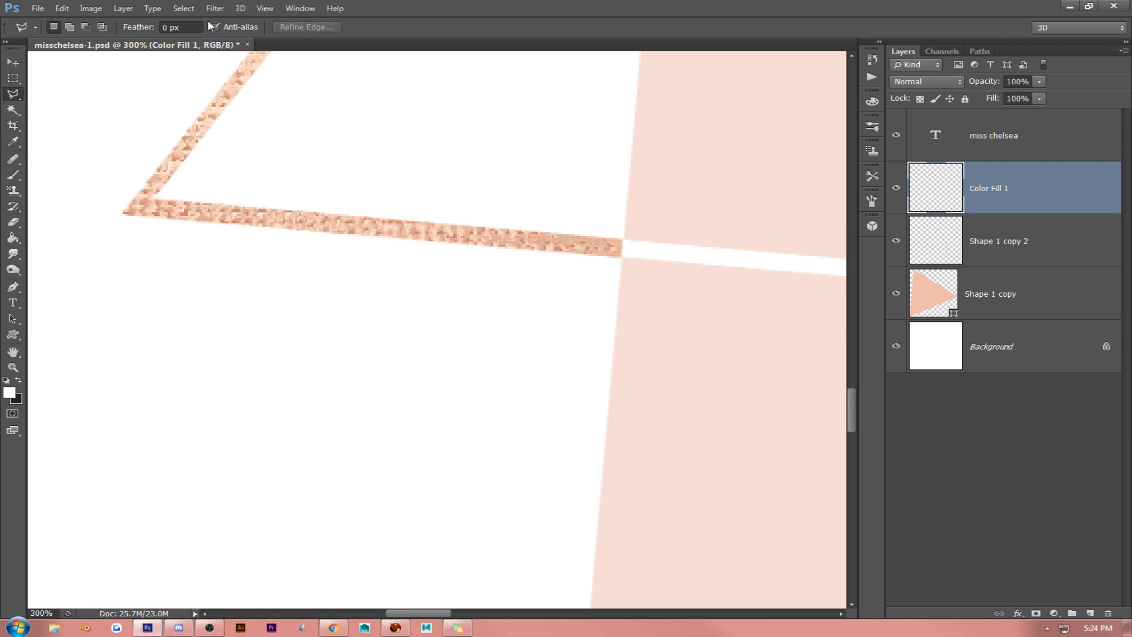
- Examine the whole logo fitted to the window, and inspect its outline corners and lettering at 100%
{"action": "left_click", "coordinate": [264, 8]}
{"action": "left_click", "coordinate": [280, 112]}
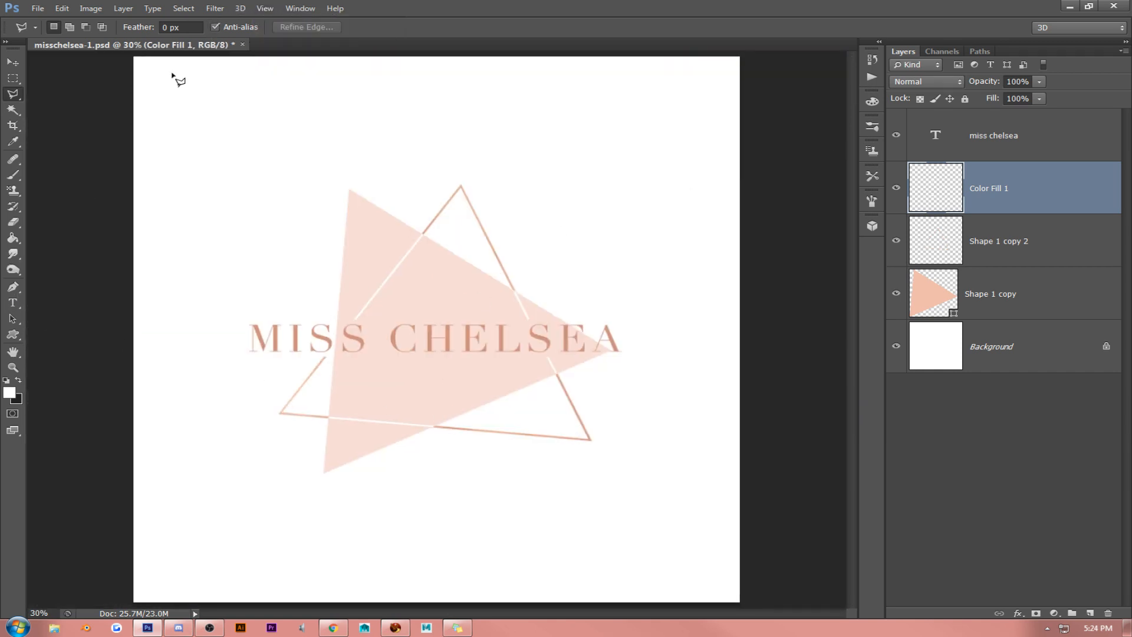
{"action": "left_click", "coordinate": [263, 8]}
{"action": "left_click", "coordinate": [273, 131]}
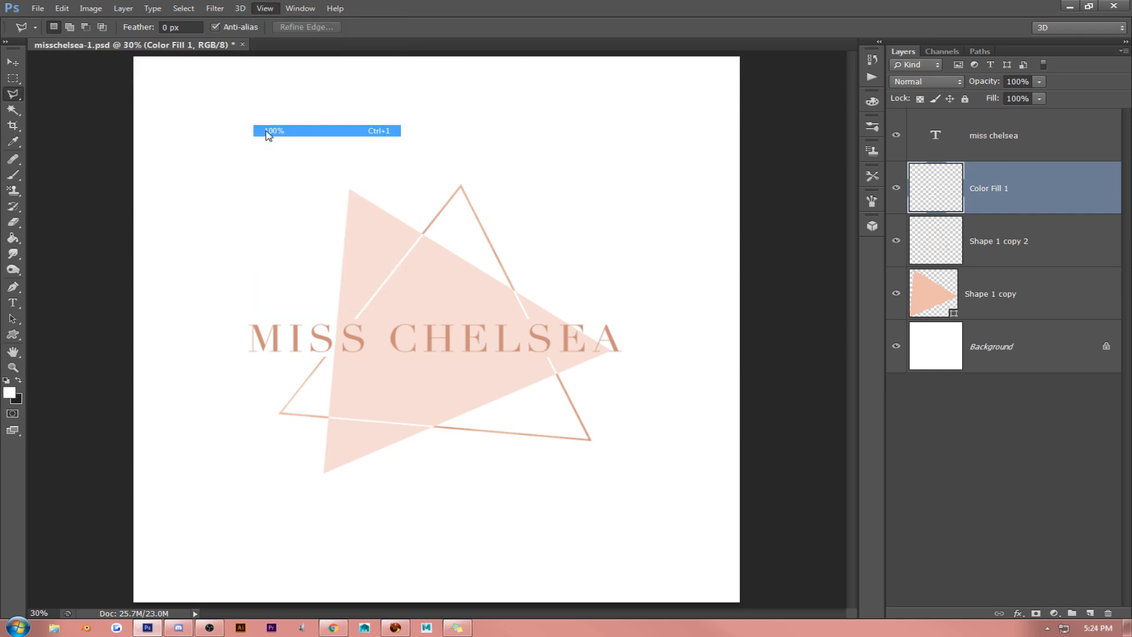
{"action": "scroll", "coordinate": [270, 130], "scroll_direction": "up", "scroll_amount": 5}
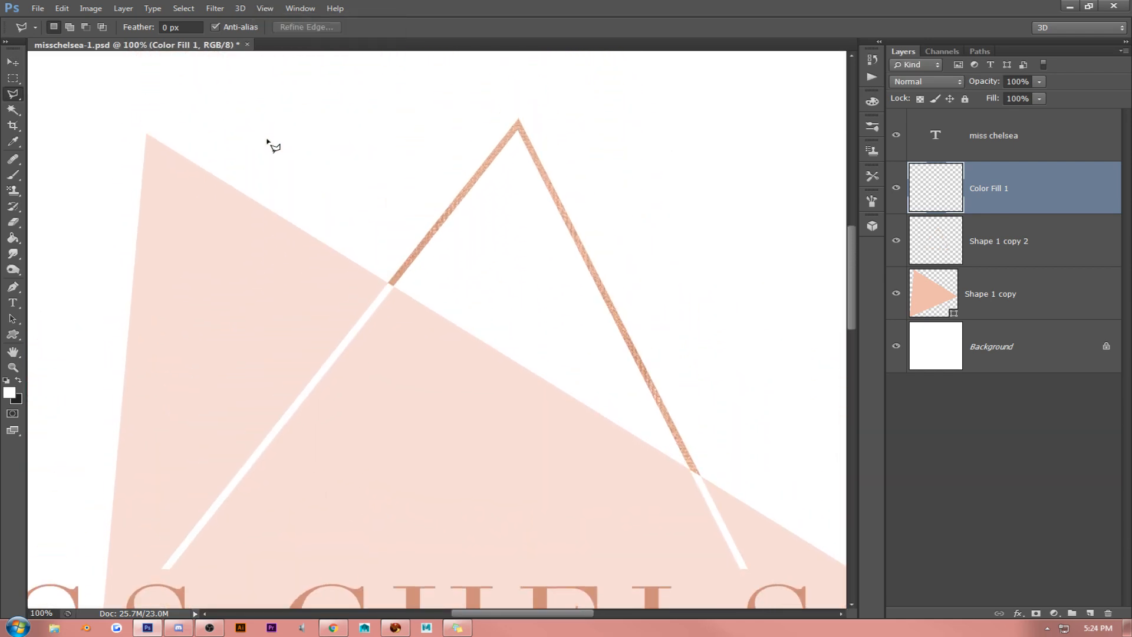
{"action": "scroll", "coordinate": [338, 257], "scroll_direction": "down", "scroll_amount": 9}
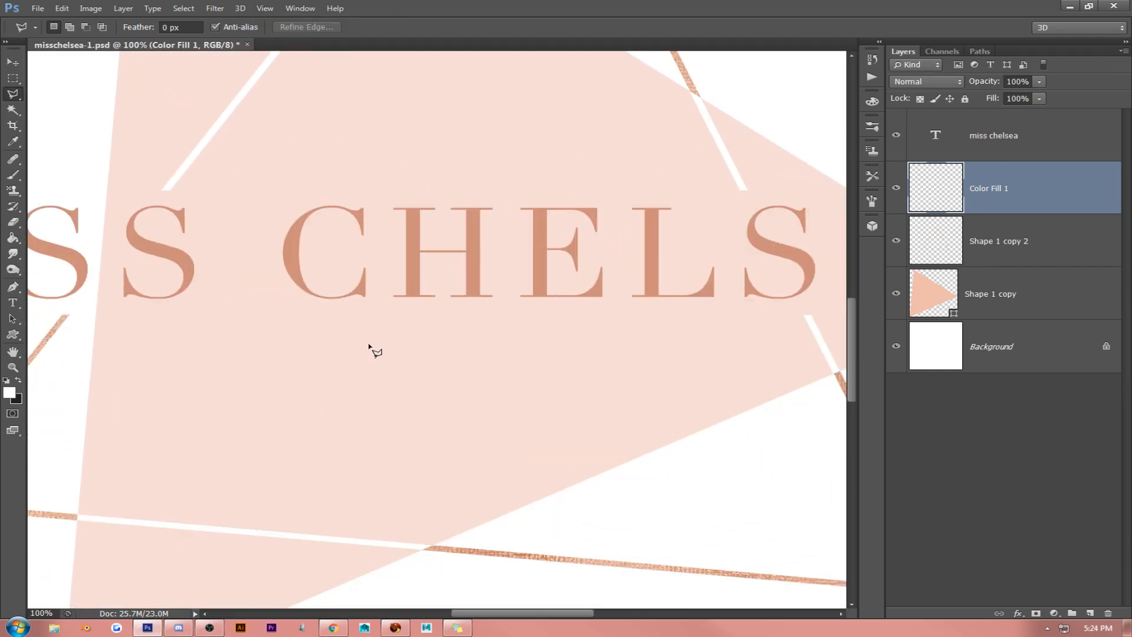
{"action": "scroll", "coordinate": [141, 313], "scroll_direction": "up", "scroll_amount": 5}
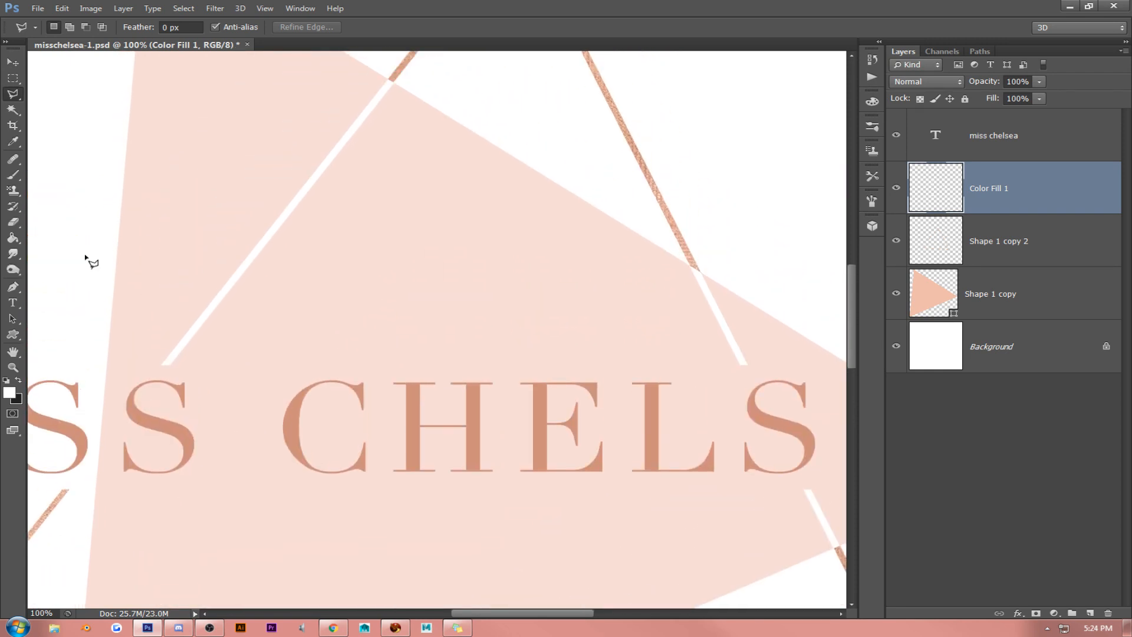
- Open the miss chelsea text layer's layer style and apply the light metallic preset with bevel, satin, gradient overlay and drop shadow
{"action": "left_click", "coordinate": [13, 62]}
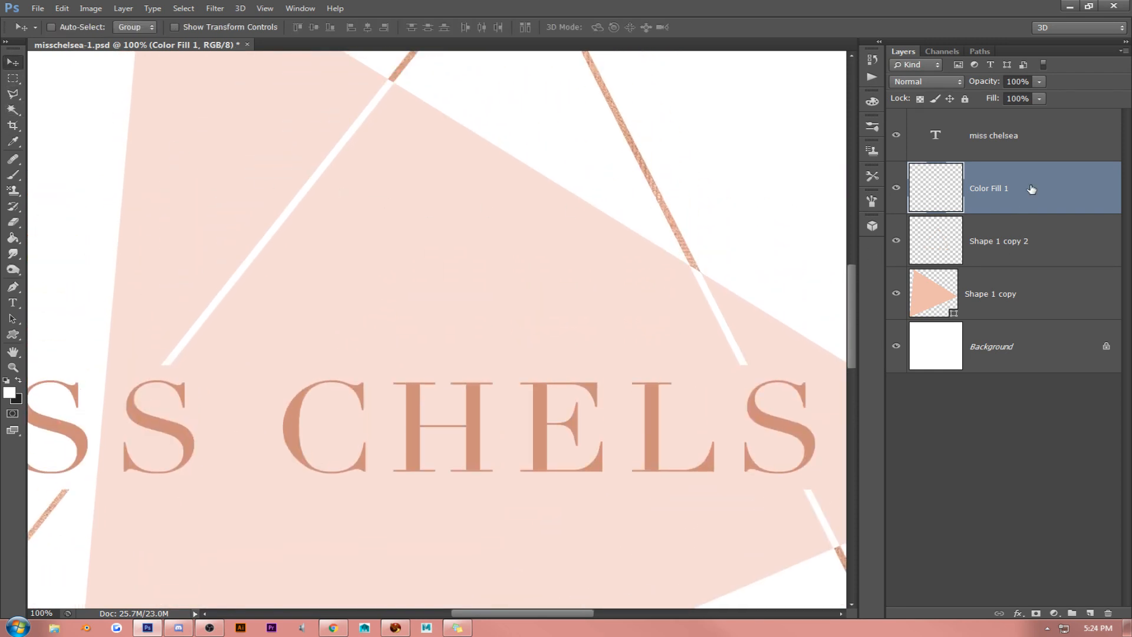
{"action": "right_click", "coordinate": [1031, 188]}
{"action": "left_click", "coordinate": [990, 126]}
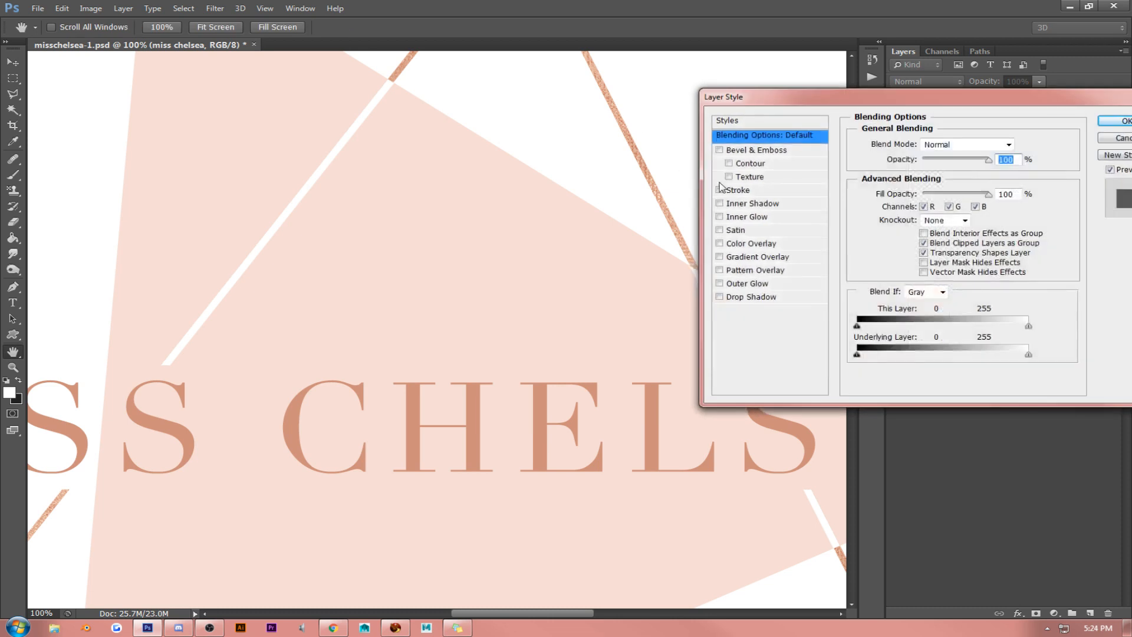
{"action": "left_click", "coordinate": [806, 124]}
{"action": "left_click", "coordinate": [912, 222]}
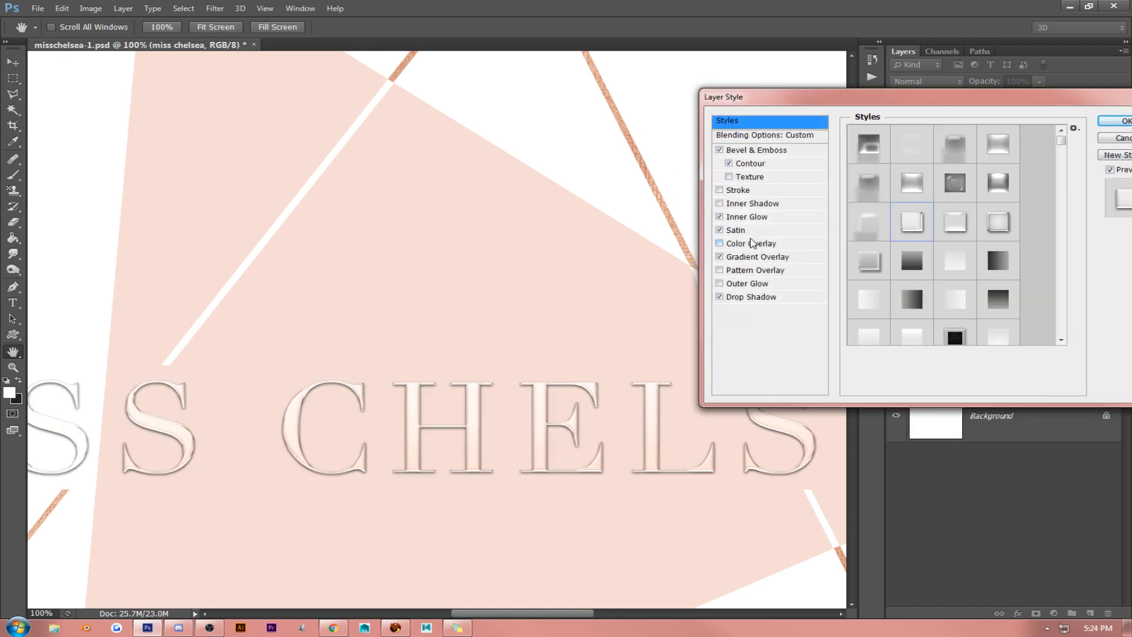
- Change the lettering's Drop Shadow color to a rusty orange-brown in the color picker
{"action": "left_click", "coordinate": [751, 297]}
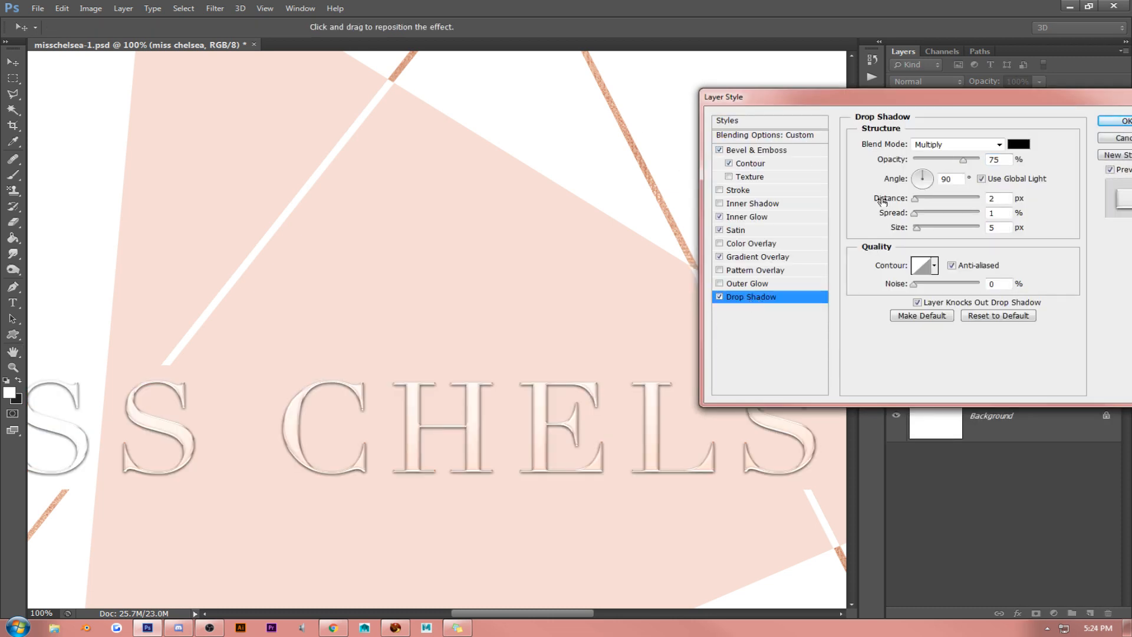
{"action": "left_click", "coordinate": [1025, 145]}
{"action": "left_click", "coordinate": [449, 226]}
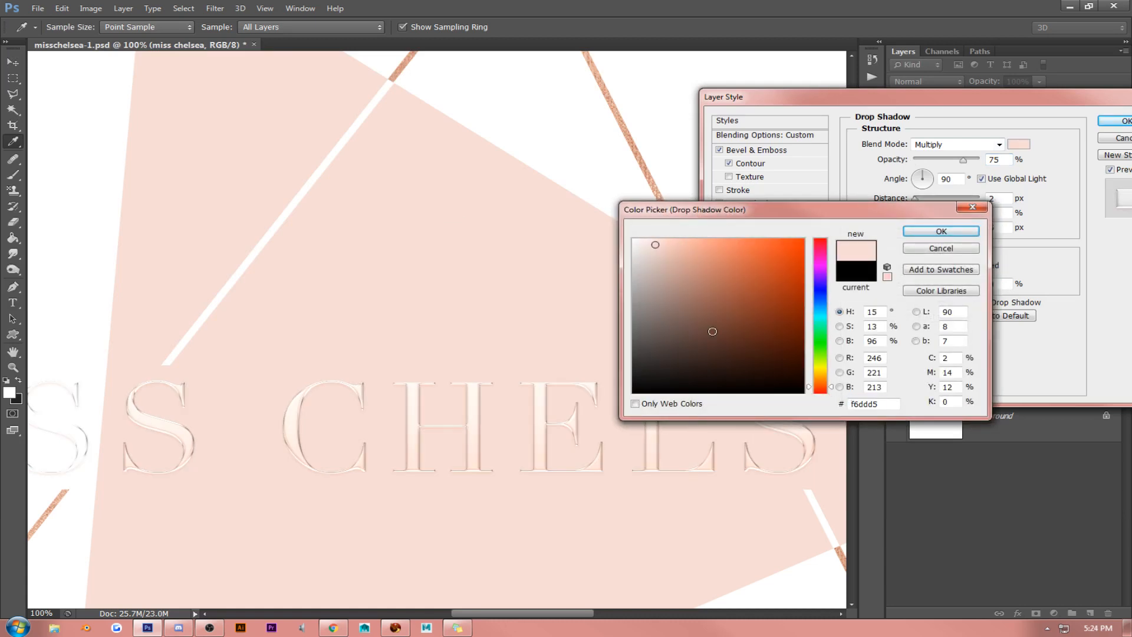
{"action": "left_click", "coordinate": [715, 315]}
{"action": "left_click", "coordinate": [736, 303]}
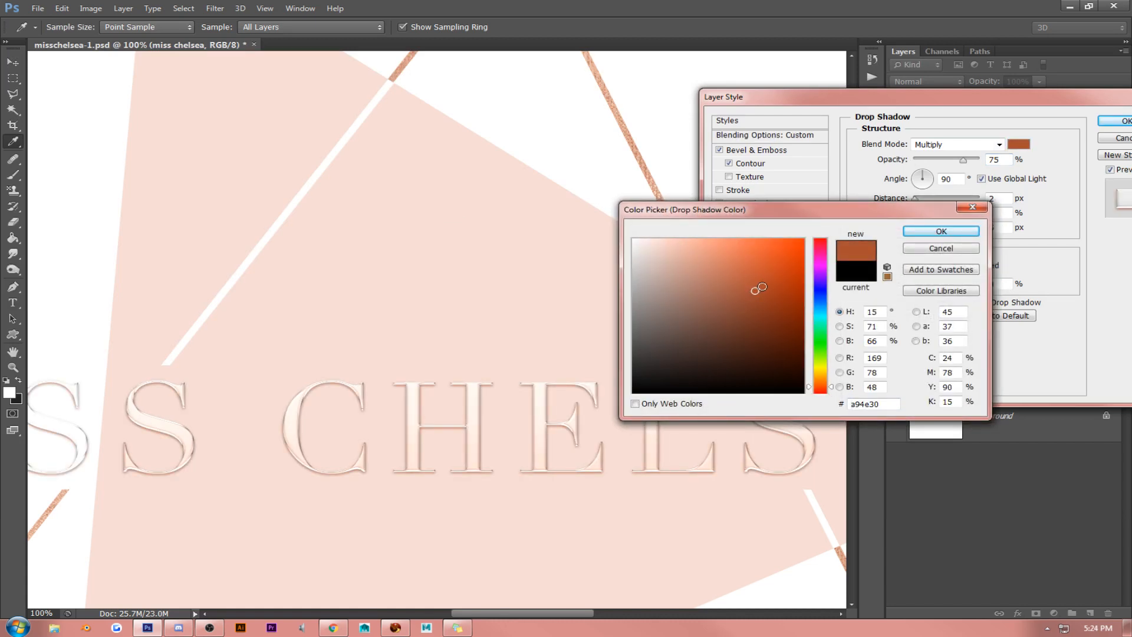
{"action": "left_click", "coordinate": [941, 231]}
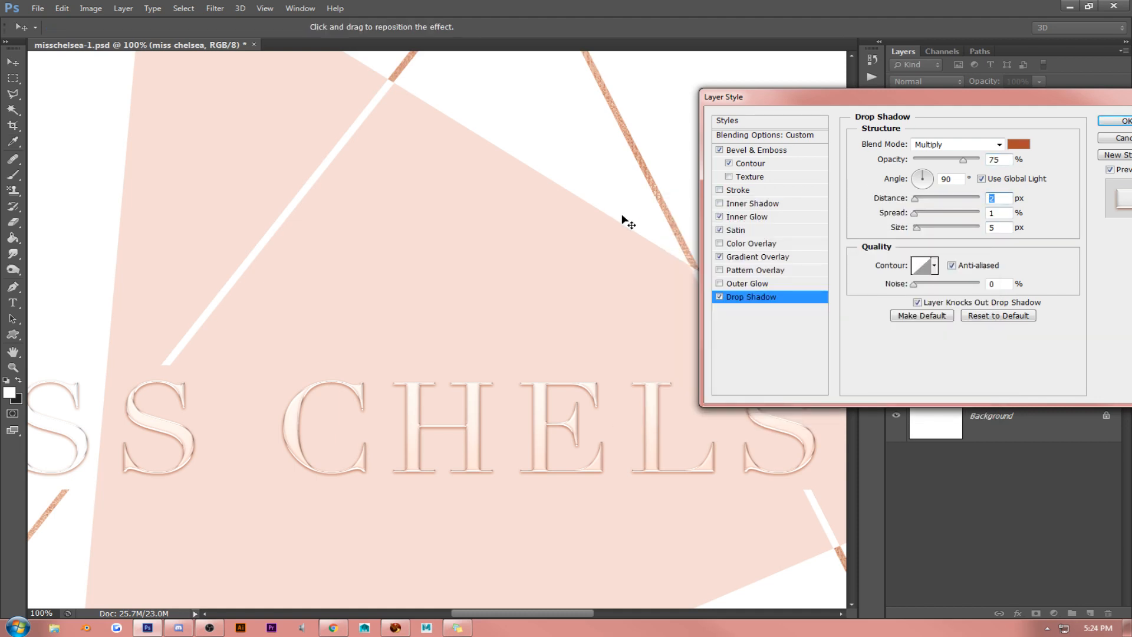
- Set the lettering's Fill Opacity to 100% in the Blending Options
{"action": "left_click", "coordinate": [764, 139]}
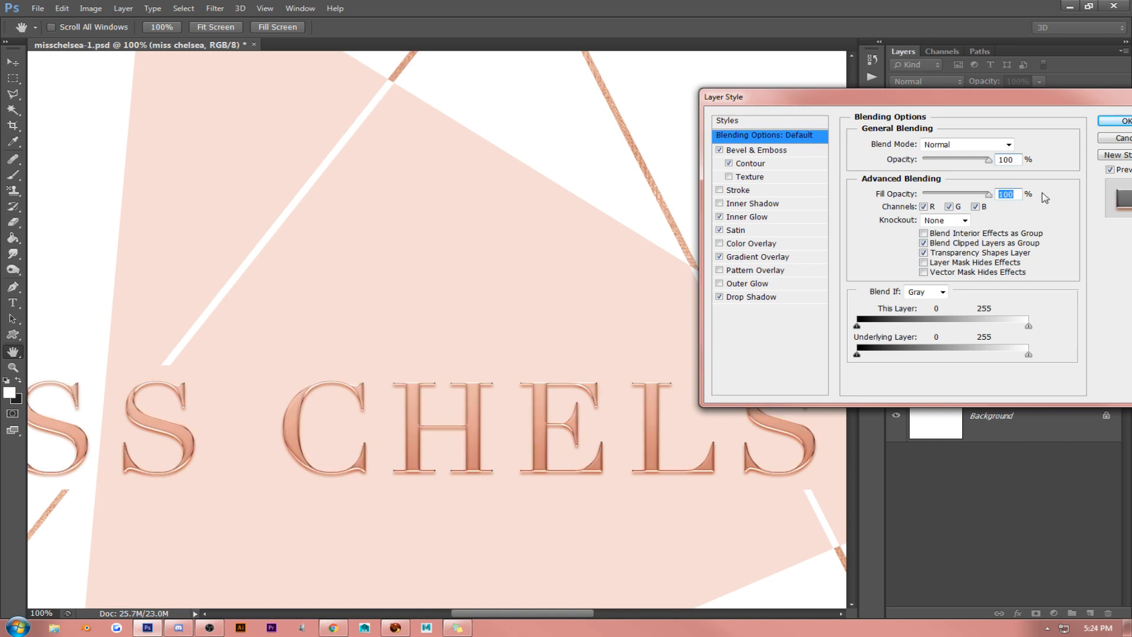
- Change the lettering's Satin color to light peach ebc6ab
{"action": "left_click_drag", "start_coordinate": [989, 194], "coordinate": [983, 197]}
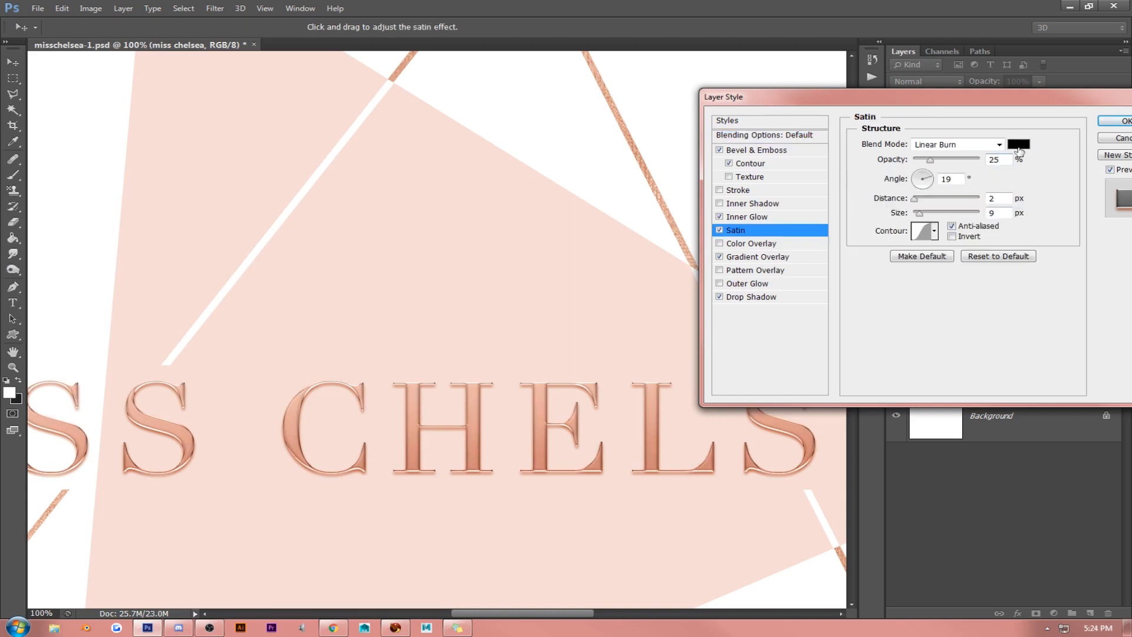
{"action": "left_click", "coordinate": [1018, 146]}
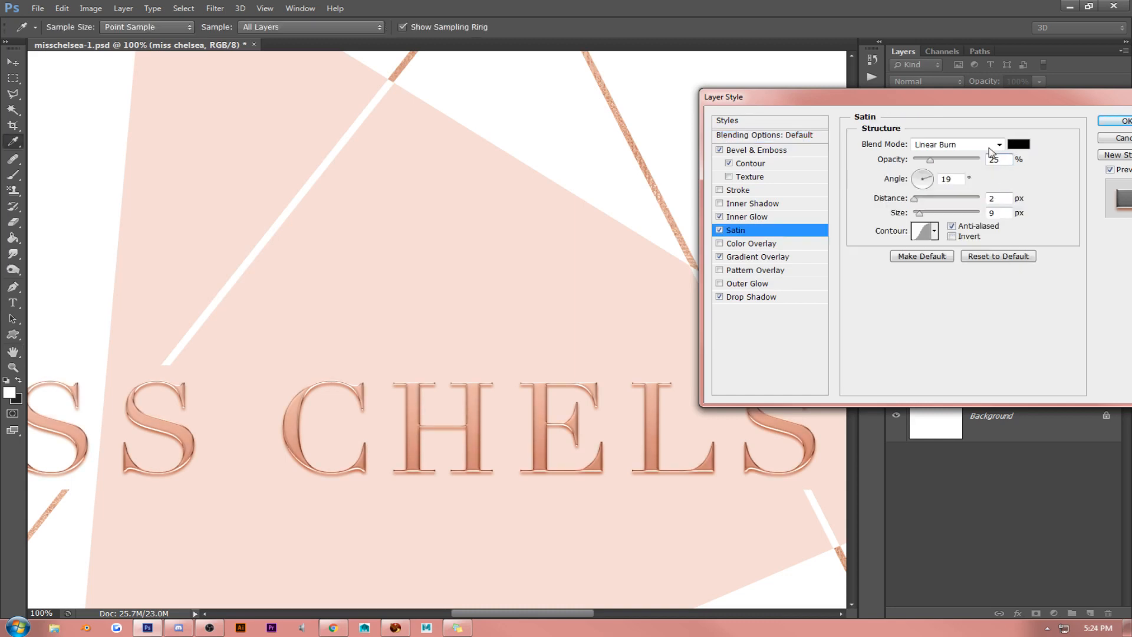
{"action": "left_click", "coordinate": [644, 151]}
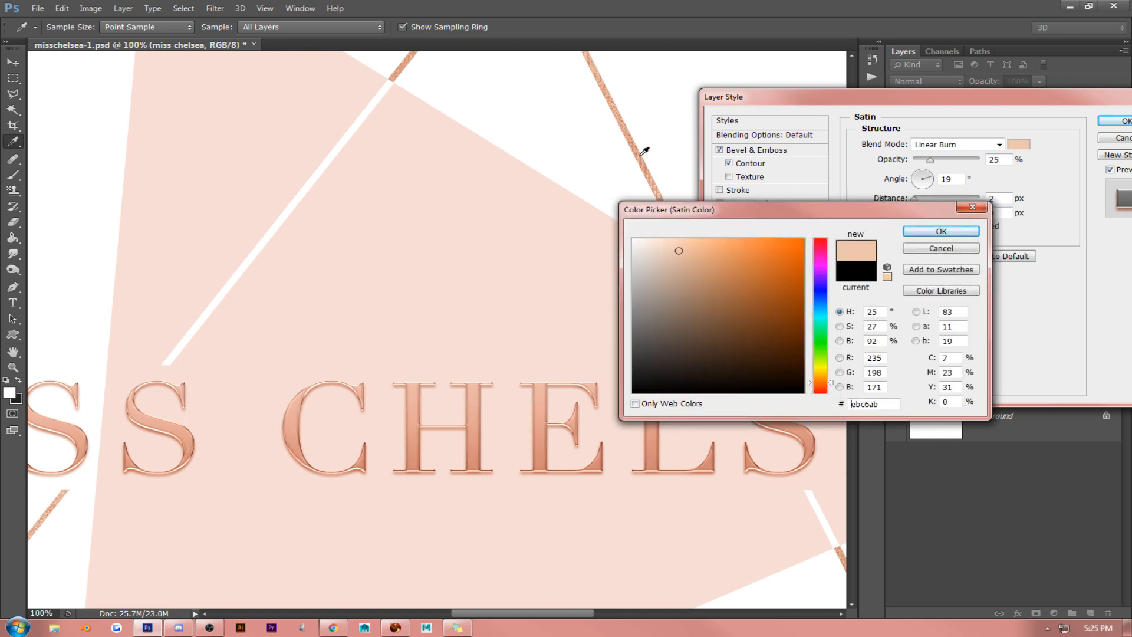
{"action": "left_click", "coordinate": [942, 232]}
- Change the lettering's Inner Glow color to a light orange-peach, starting from a sample of the pink triangle
{"action": "left_click", "coordinate": [766, 218]}
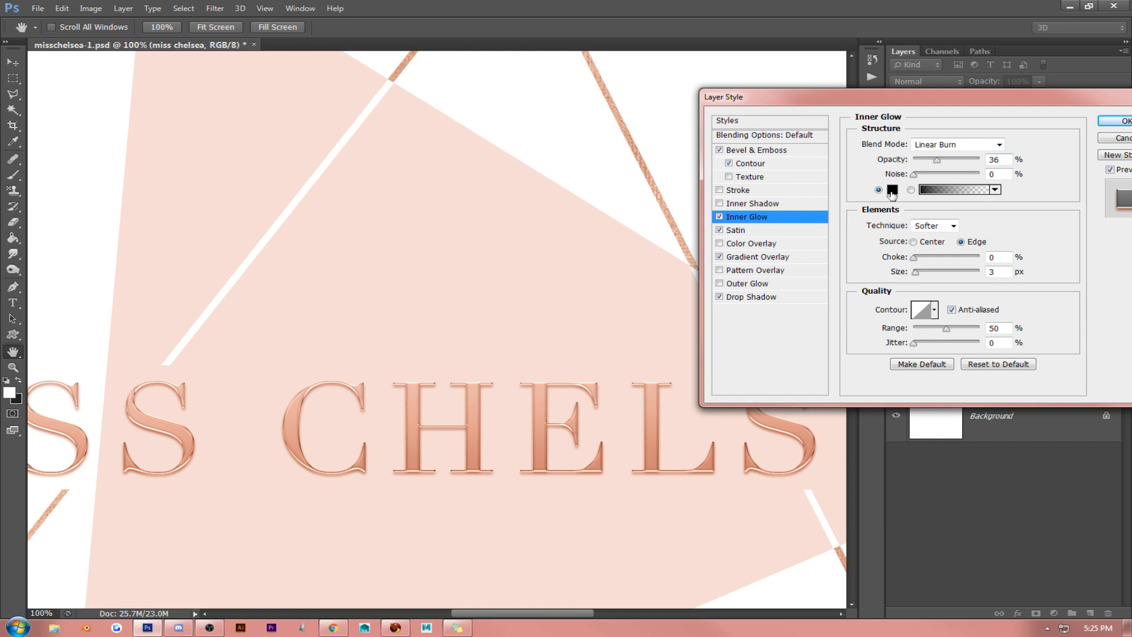
{"action": "left_click", "coordinate": [892, 190]}
{"action": "left_click", "coordinate": [560, 220]}
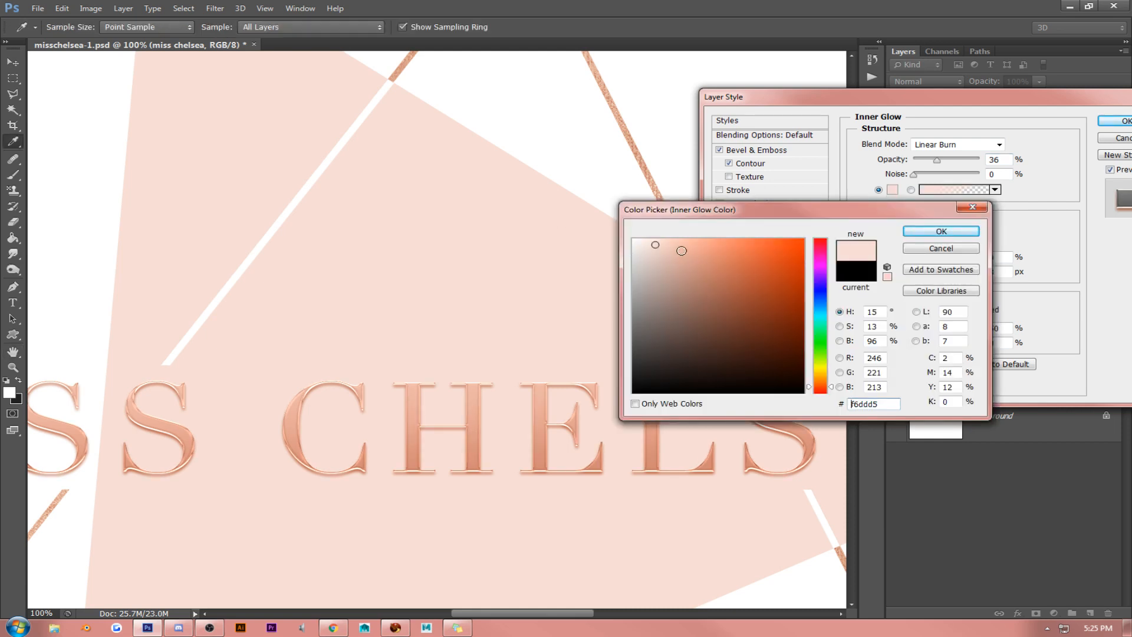
{"action": "left_click_drag", "start_coordinate": [681, 250], "coordinate": [674, 224]}
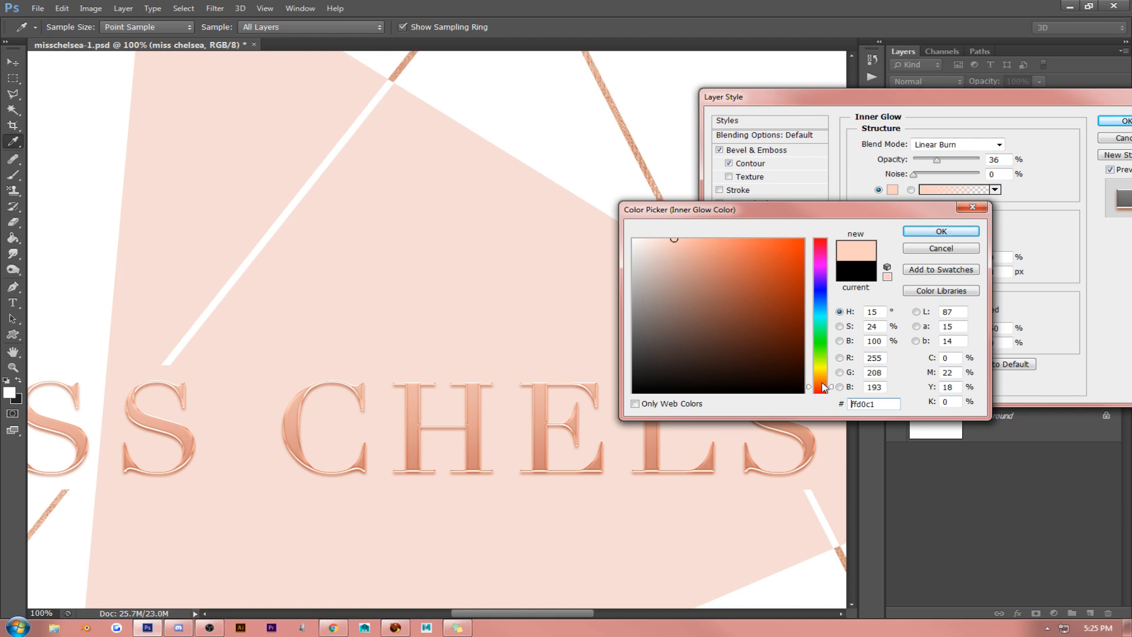
{"action": "left_click_drag", "start_coordinate": [822, 383], "coordinate": [821, 385]}
{"action": "mouse_move", "coordinate": [676, 251]}
{"action": "left_mouse_down"}
{"action": "mouse_move", "coordinate": [720, 252]}
{"action": "mouse_move", "coordinate": [719, 314]}
{"action": "left_mouse_up"}
{"action": "left_click_drag", "start_coordinate": [672, 257], "coordinate": [687, 242]}
{"action": "left_click", "coordinate": [949, 235]}
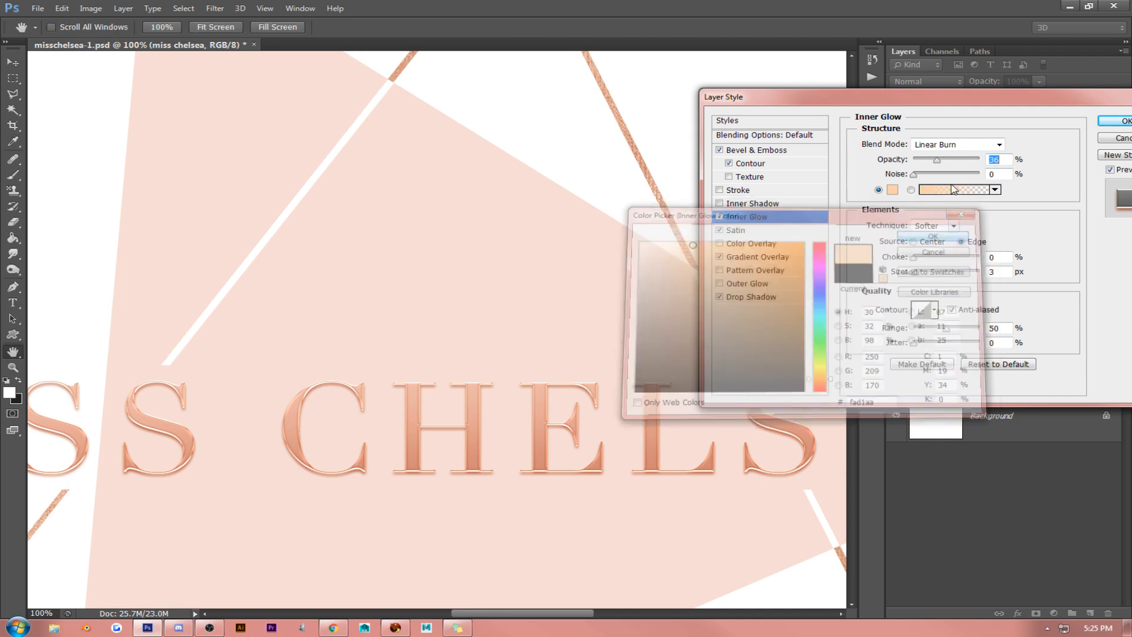
- Set the lettering's Inner Glow opacity to 100% and its blend mode to Normal
{"action": "left_click_drag", "start_coordinate": [940, 164], "coordinate": [1012, 164]}
{"action": "left_click", "coordinate": [950, 145]}
{"action": "left_click", "coordinate": [952, 152]}
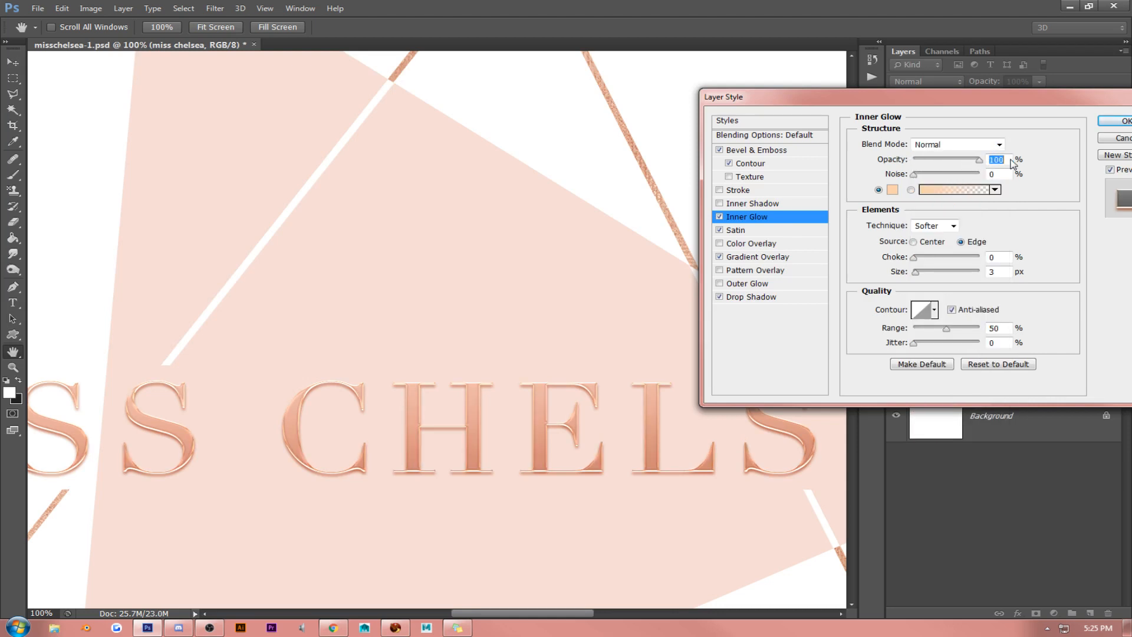
- Set the lettering's Inner Glow size to 5 px and adjust its Range
{"action": "left_click", "coordinate": [1009, 274]}
{"action": "key", "text": "Up"}
{"action": "key", "text": "Up"}
{"action": "key", "text": "Up"}
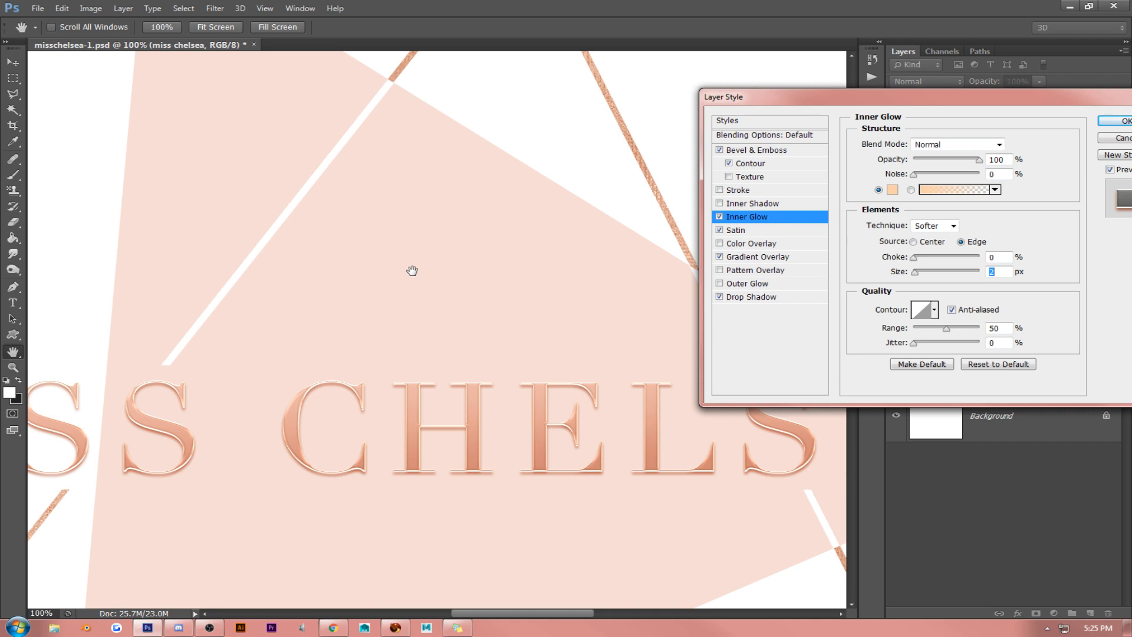
{"action": "key", "text": "Down"}
{"action": "key", "text": "Down"}
{"action": "key", "text": "Up"}
{"action": "key", "text": "Up"}
{"action": "key", "text": "Up"}
{"action": "key", "text": "Up"}
{"action": "key", "text": "Up"}
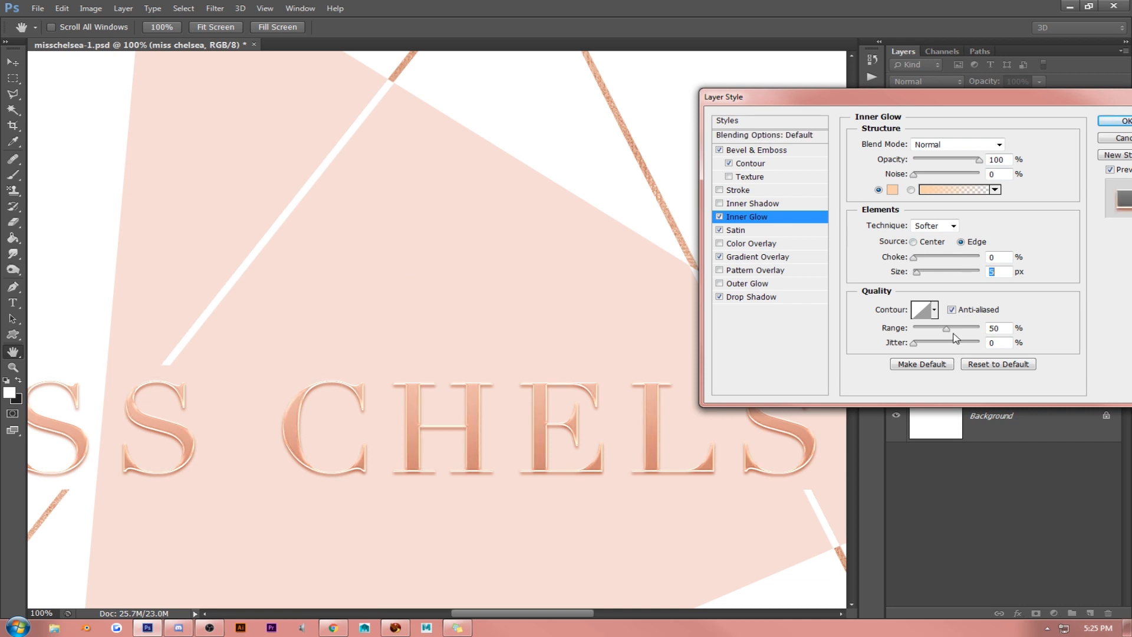
{"action": "mouse_move", "coordinate": [946, 329]}
{"action": "left_mouse_down"}
{"action": "mouse_move", "coordinate": [865, 334]}
{"action": "mouse_move", "coordinate": [1002, 332]}
{"action": "mouse_move", "coordinate": [944, 335]}
{"action": "mouse_move", "coordinate": [958, 333]}
{"action": "left_mouse_up"}
- Turn off the lettering's Satin effect
{"action": "left_click", "coordinate": [744, 231]}
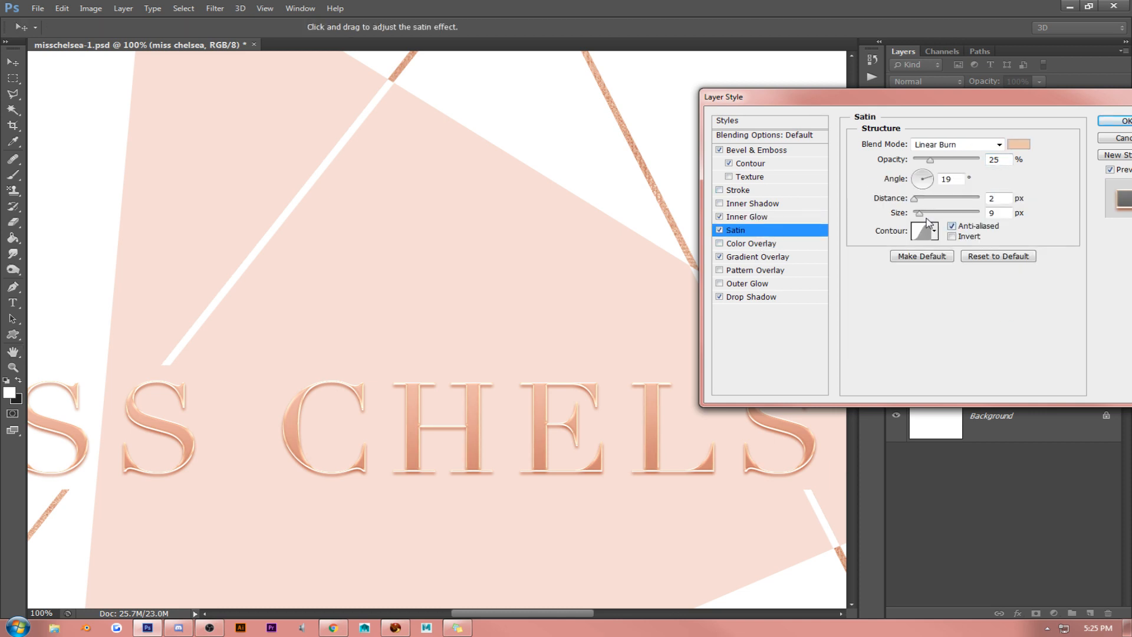
{"action": "left_click", "coordinate": [719, 230]}
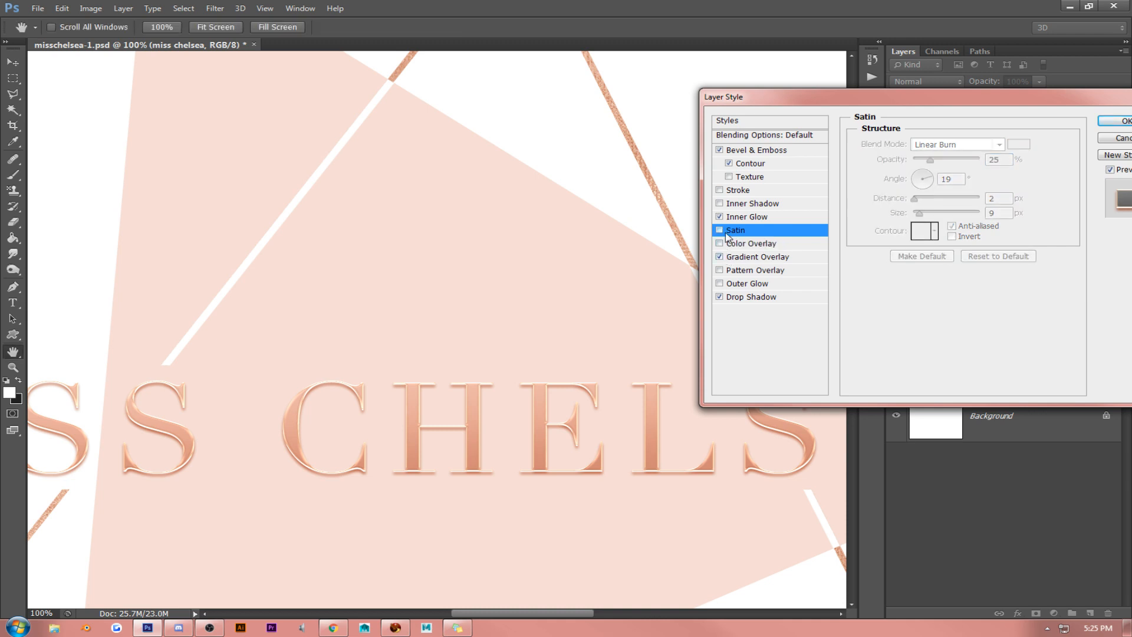
- Set the lettering's Bevel & Emboss highlight color to tan e8d0ad, raise the highlight opacity to maximum, and apply the layer style
{"action": "left_click", "coordinate": [800, 151]}
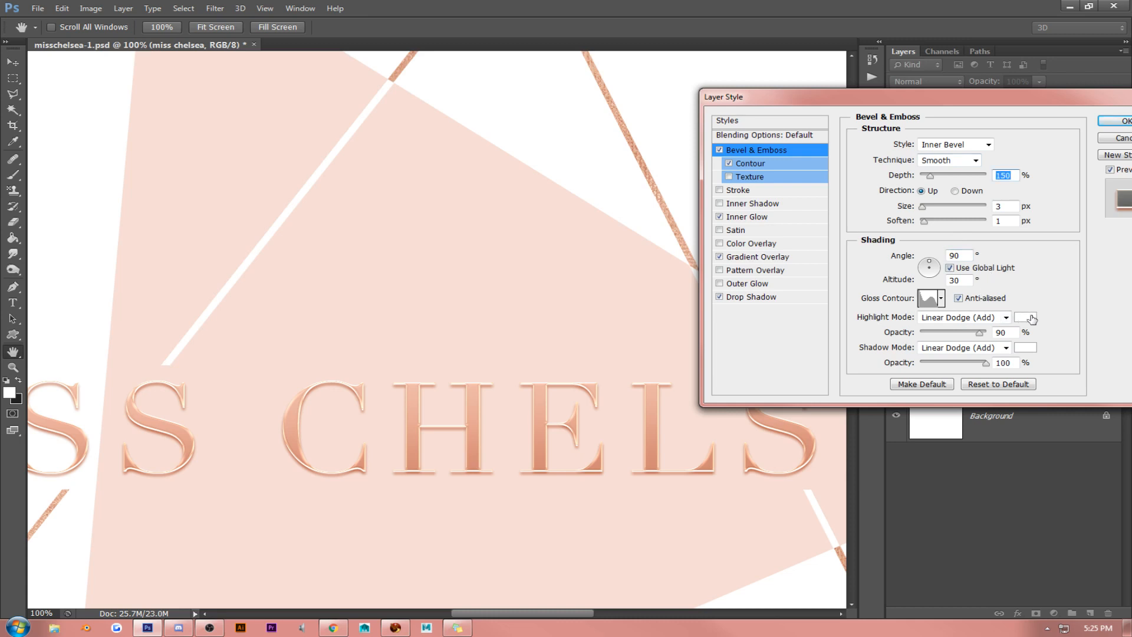
{"action": "left_click", "coordinate": [1025, 317]}
{"action": "left_click", "coordinate": [594, 261]}
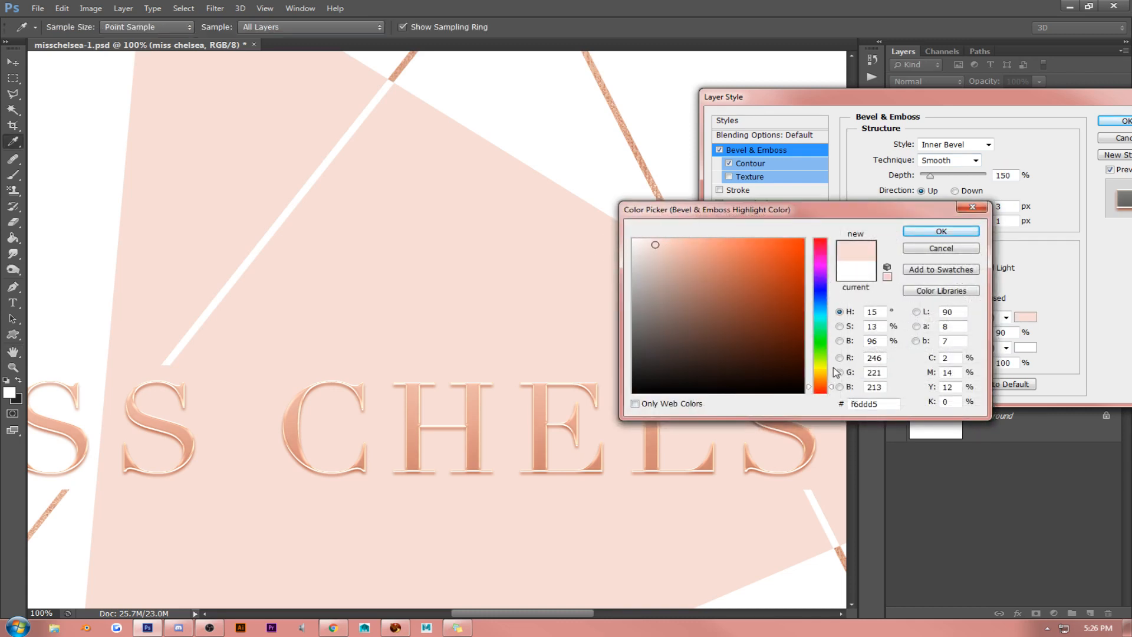
{"action": "left_click", "coordinate": [821, 378]}
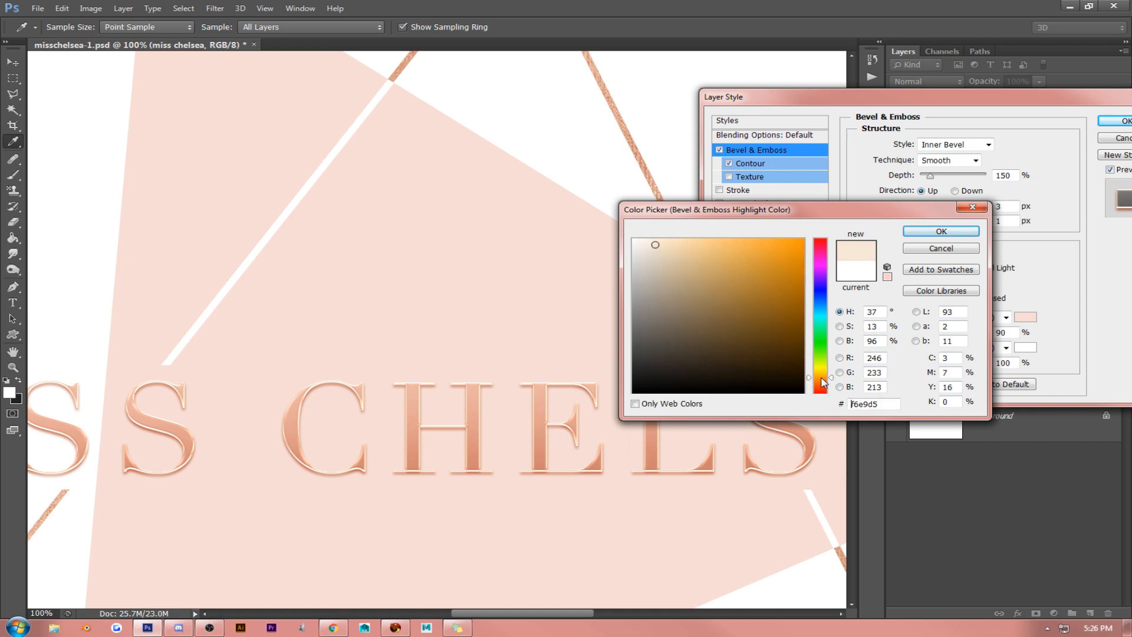
{"action": "left_click_drag", "start_coordinate": [821, 378], "coordinate": [821, 378]}
{"action": "mouse_move", "coordinate": [669, 274]}
{"action": "left_mouse_down"}
{"action": "mouse_move", "coordinate": [708, 259]}
{"action": "mouse_move", "coordinate": [671, 233]}
{"action": "mouse_move", "coordinate": [677, 252]}
{"action": "left_mouse_up"}
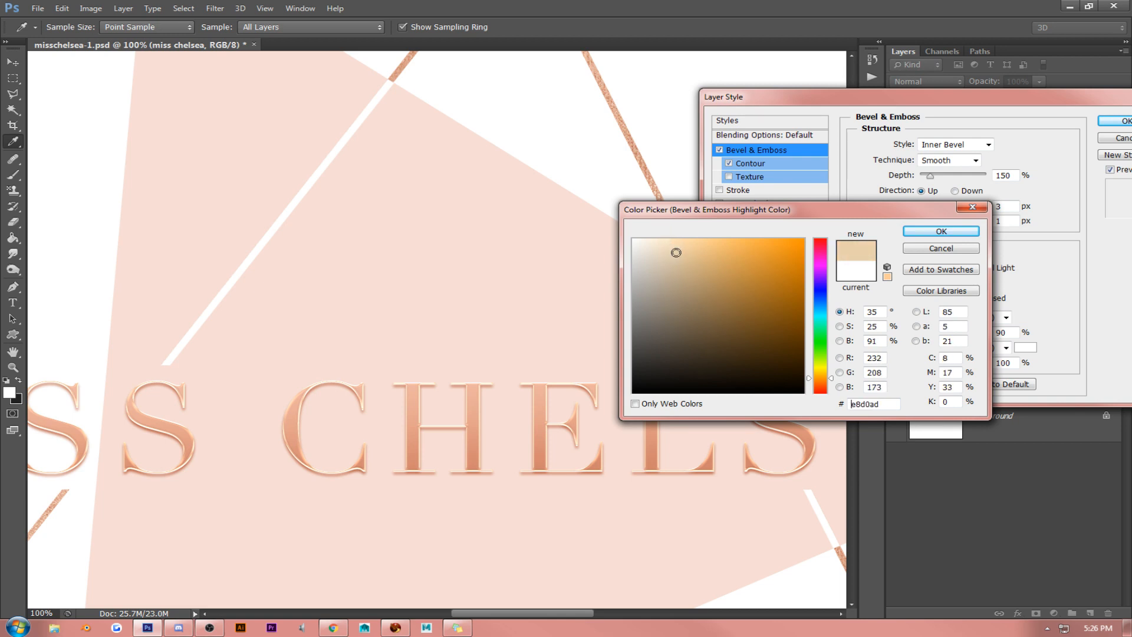
{"action": "left_click", "coordinate": [966, 232]}
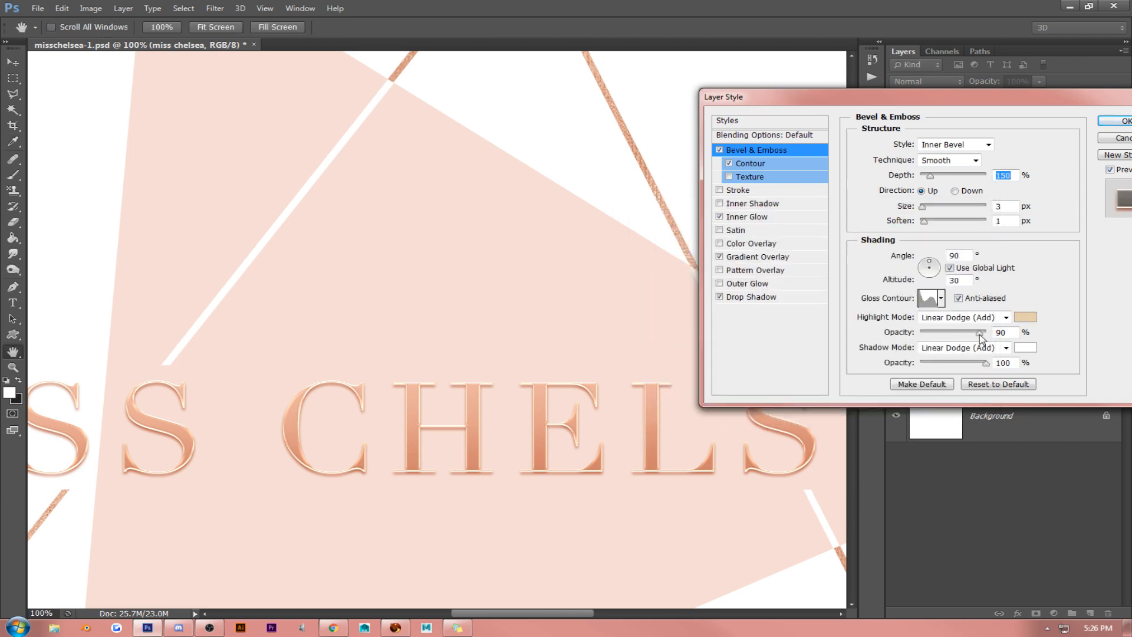
{"action": "left_click_drag", "start_coordinate": [980, 335], "coordinate": [1010, 335]}
{"action": "left_click", "coordinate": [1122, 121]}
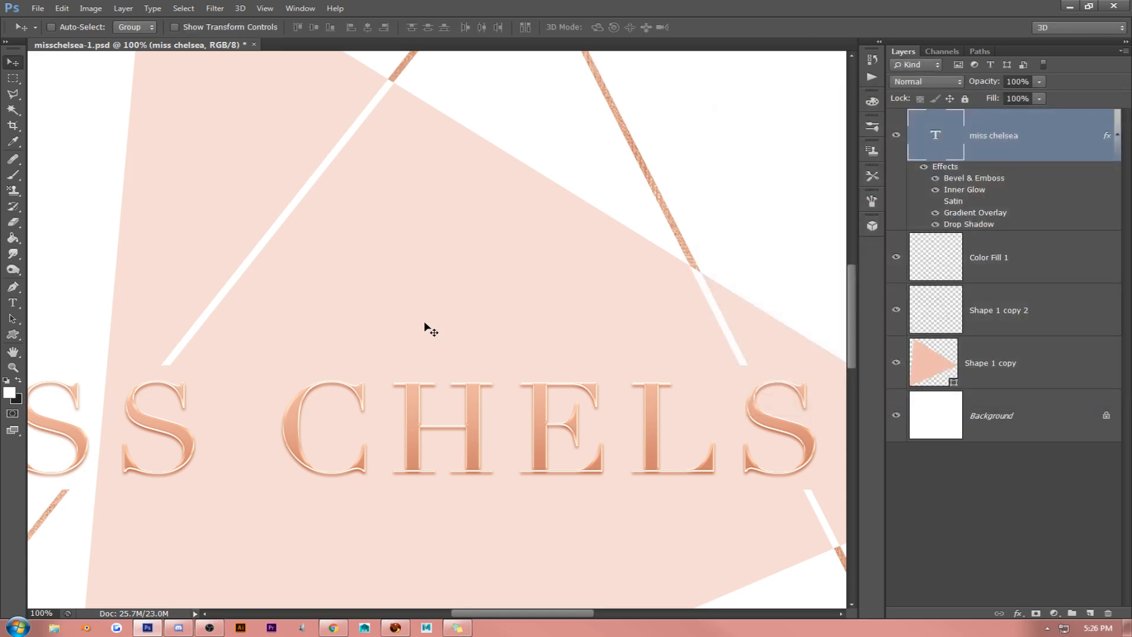
- Inspect the lettering from end to end, collapse the miss chelsea layer's effects list and duplicate the layer
{"action": "key", "text": "h"}
{"action": "left_click_drag", "start_coordinate": [173, 372], "coordinate": [438, 299]}
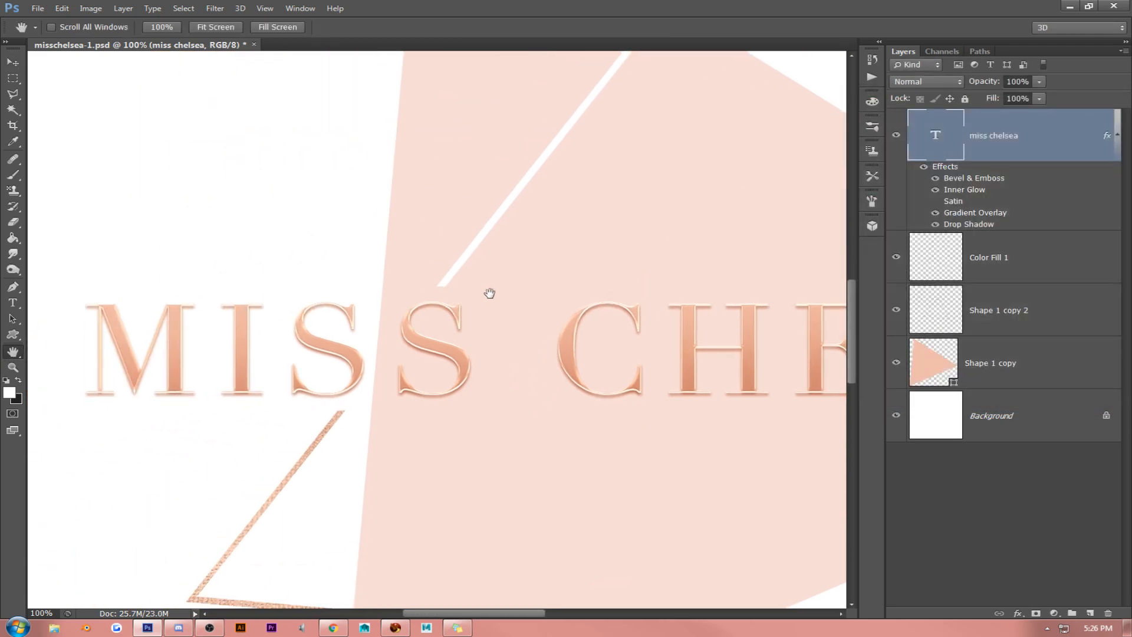
{"action": "left_click_drag", "start_coordinate": [645, 306], "coordinate": [369, 289]}
{"action": "left_click_drag", "start_coordinate": [649, 286], "coordinate": [525, 306]}
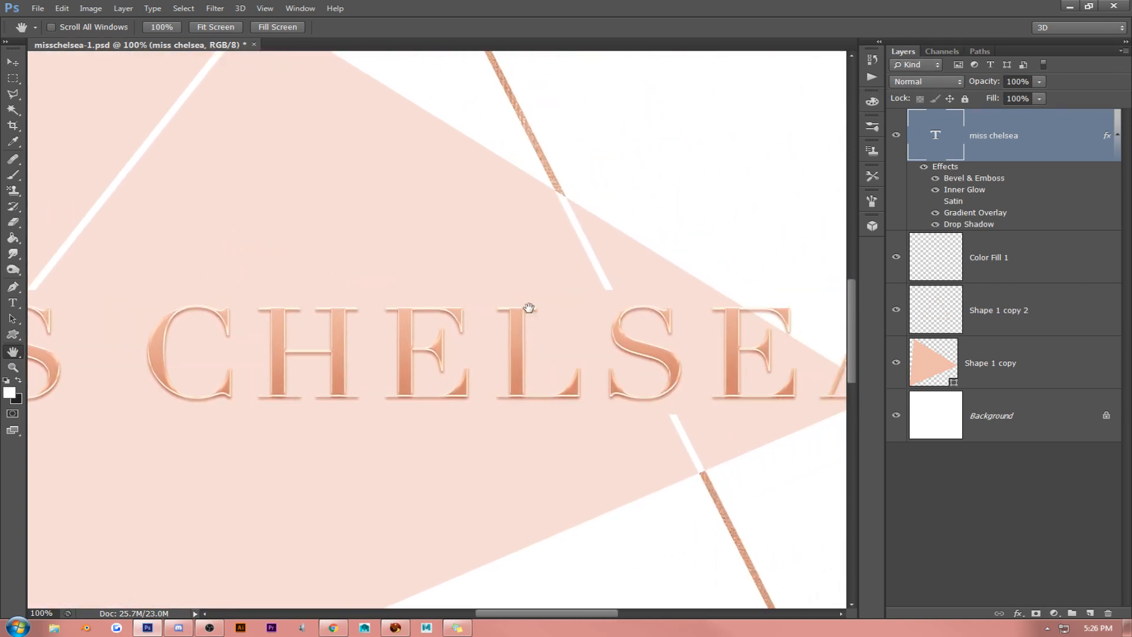
{"action": "left_click", "coordinate": [1115, 137]}
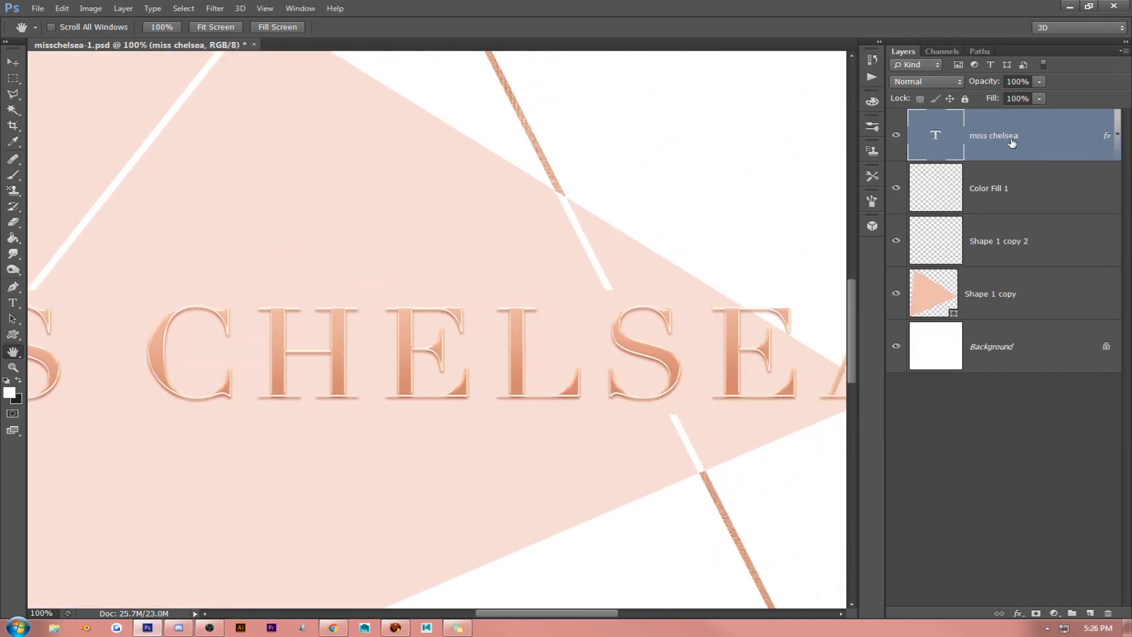
{"action": "key", "text": "ctrl+j"}
- Open the duplicate text layer's style, compare the glossy white highlight presets, and apply one with Bevel & Emboss and Contour
{"action": "right_click", "coordinate": [1015, 126]}
{"action": "left_click", "coordinate": [958, 129]}
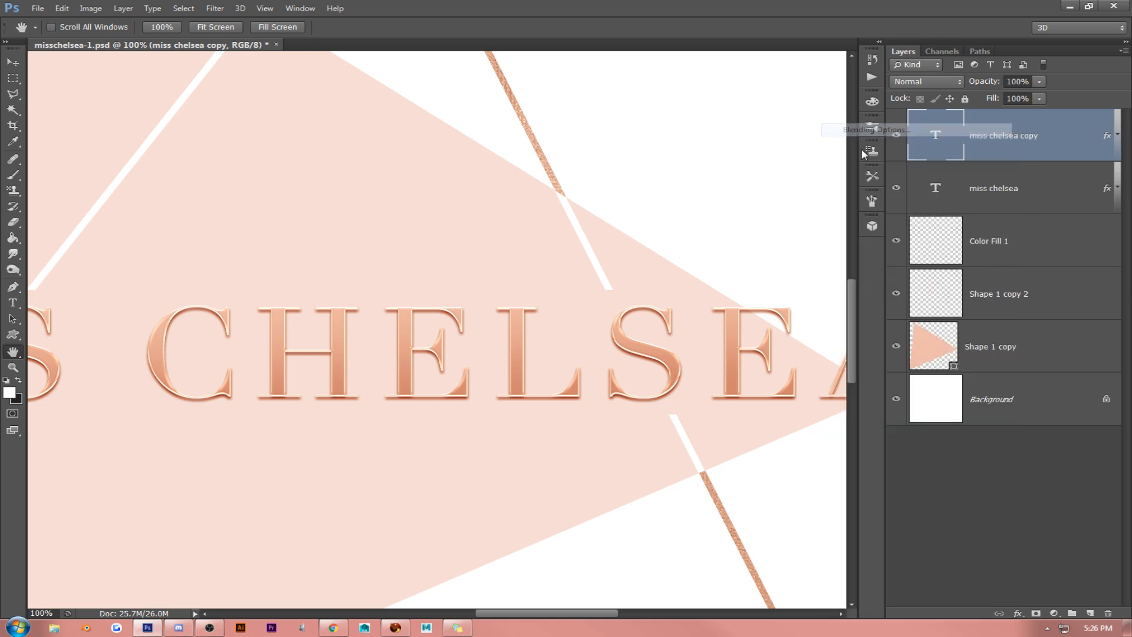
{"action": "left_click", "coordinate": [731, 121]}
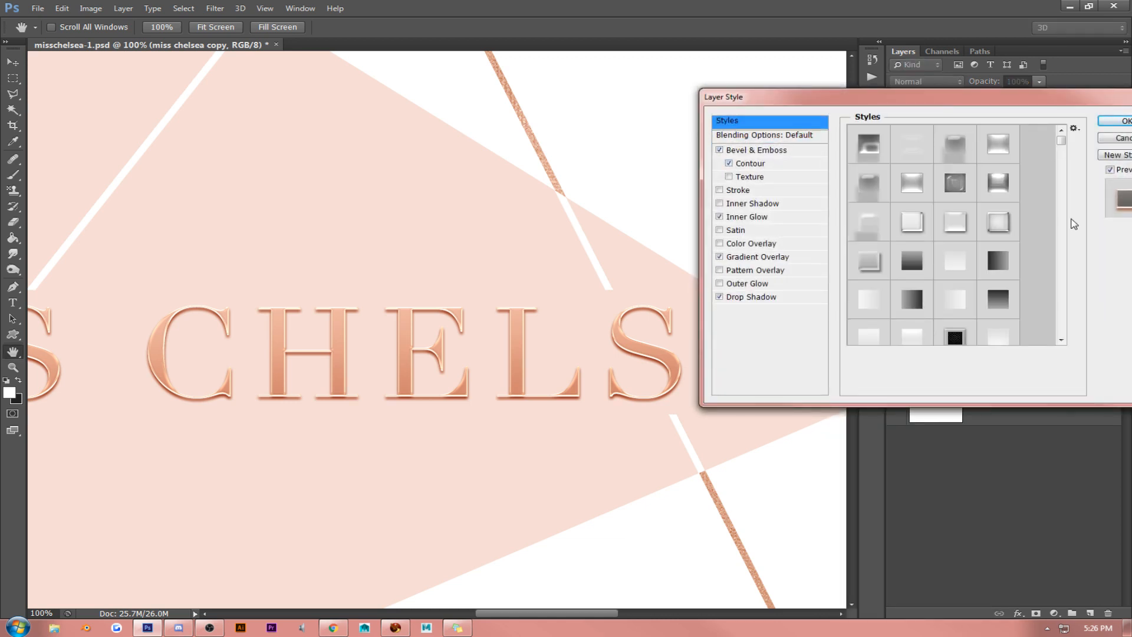
{"action": "scroll", "coordinate": [1065, 267], "scroll_direction": "down", "scroll_amount": 3}
{"action": "scroll", "coordinate": [1065, 268], "scroll_direction": "down", "scroll_amount": 5}
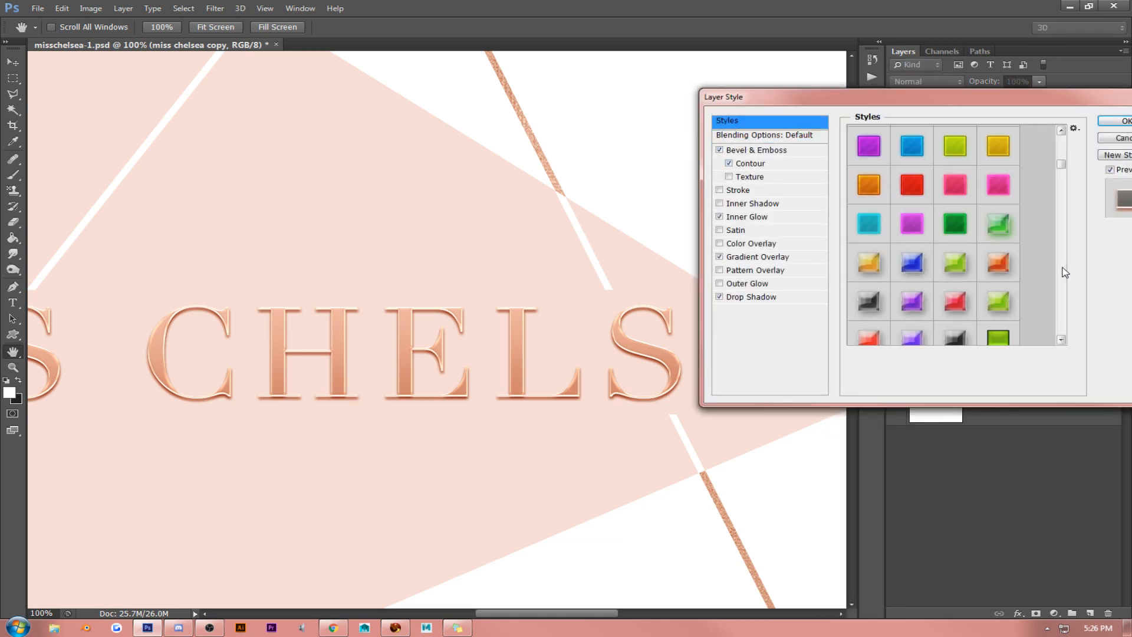
{"action": "left_click", "coordinate": [955, 220]}
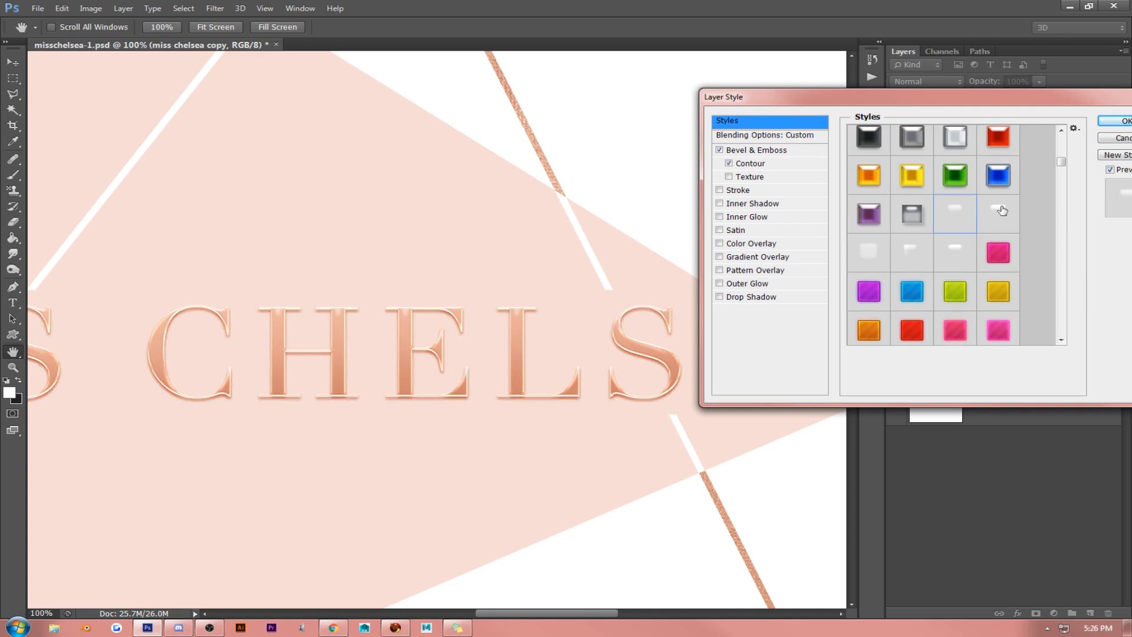
{"action": "left_click", "coordinate": [1002, 210]}
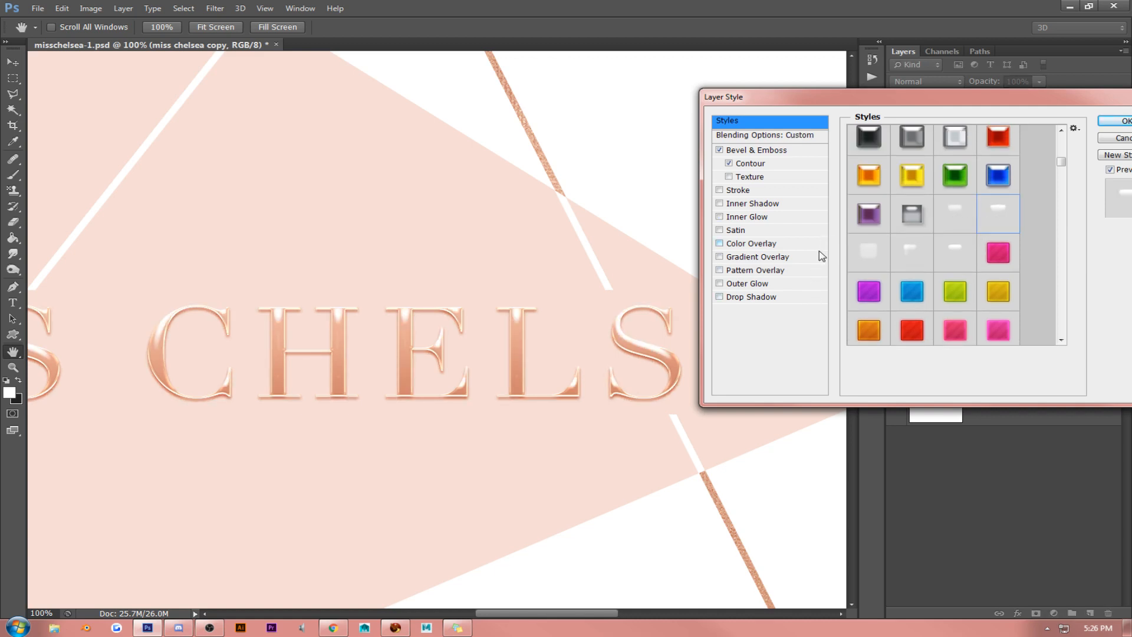
{"action": "left_click", "coordinate": [875, 250]}
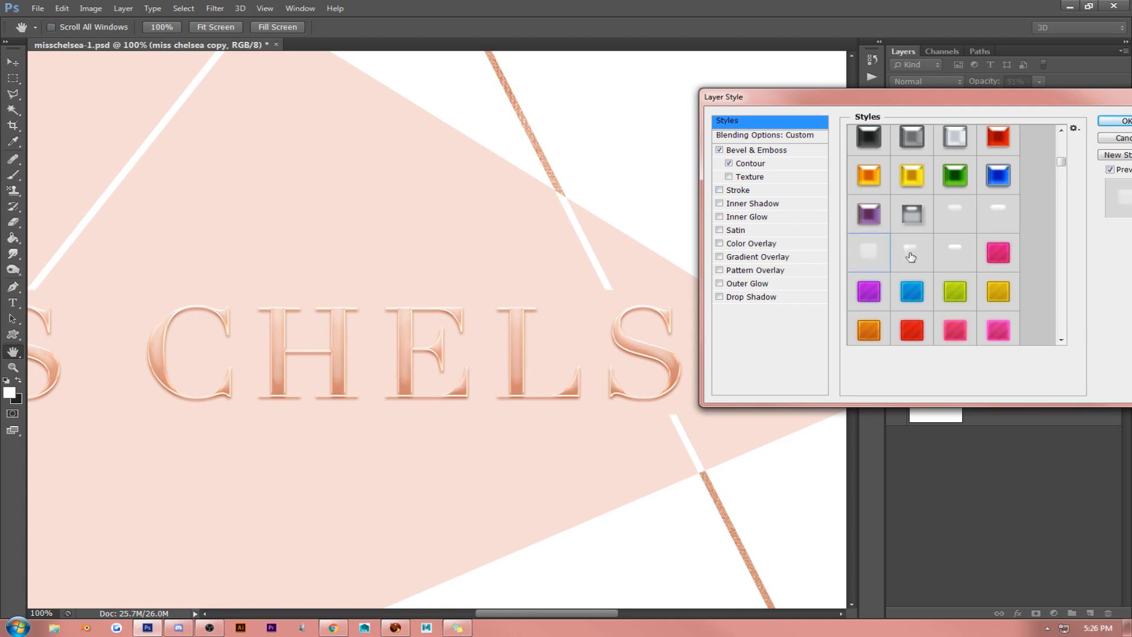
{"action": "left_click", "coordinate": [911, 257]}
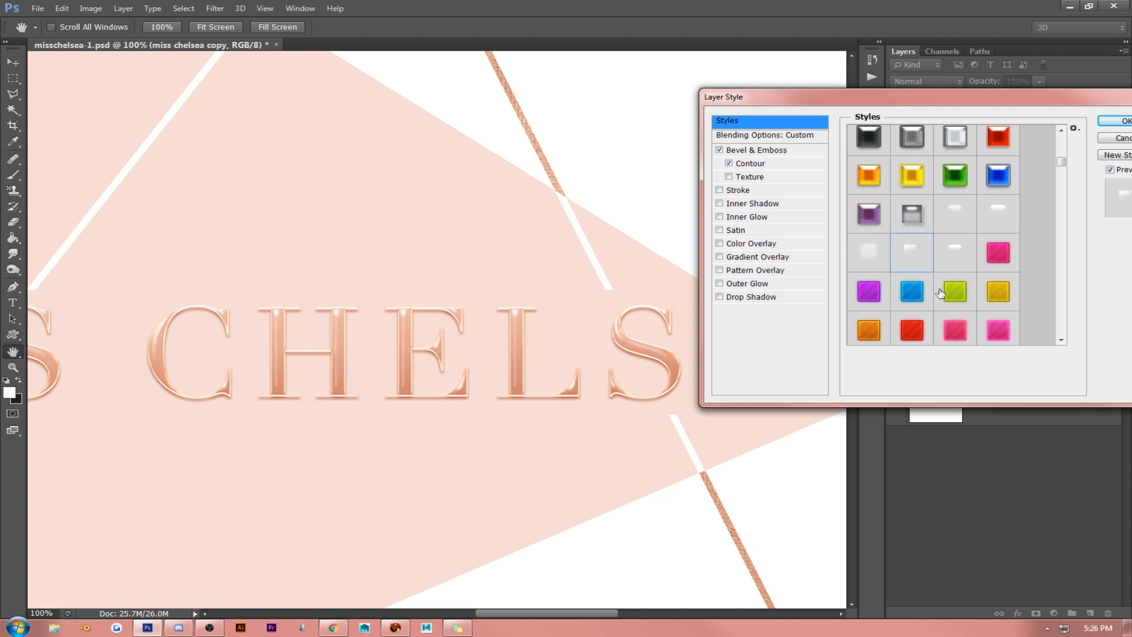
{"action": "left_click", "coordinate": [957, 254]}
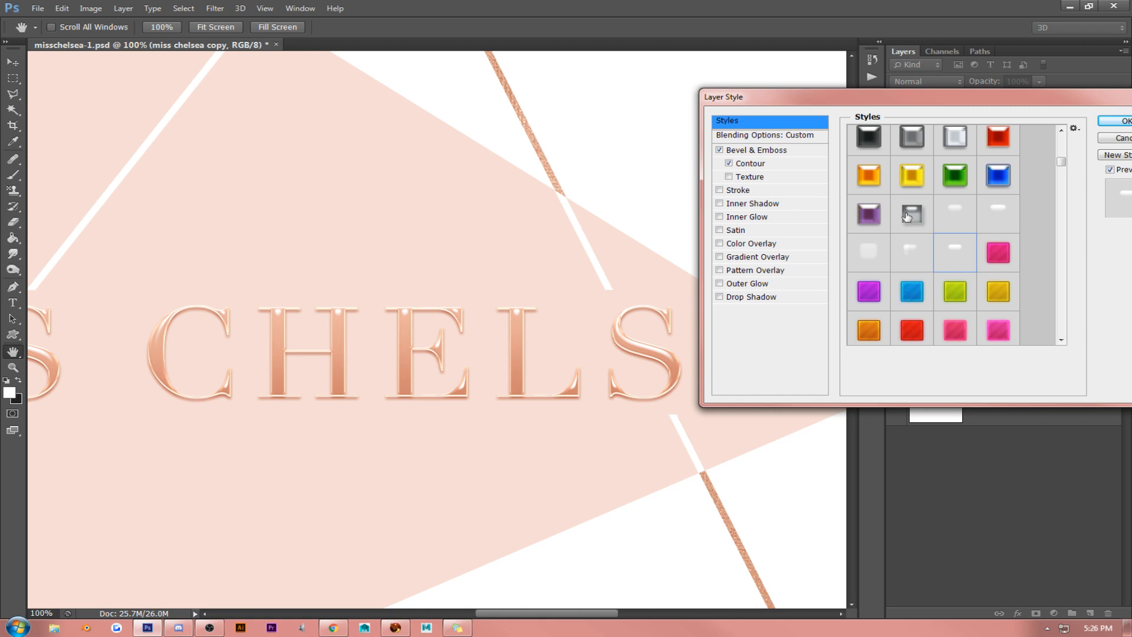
- Change the duplicate lettering's Bevel & Emboss highlight color to pale pink ffeee8
{"action": "left_click", "coordinate": [812, 136]}
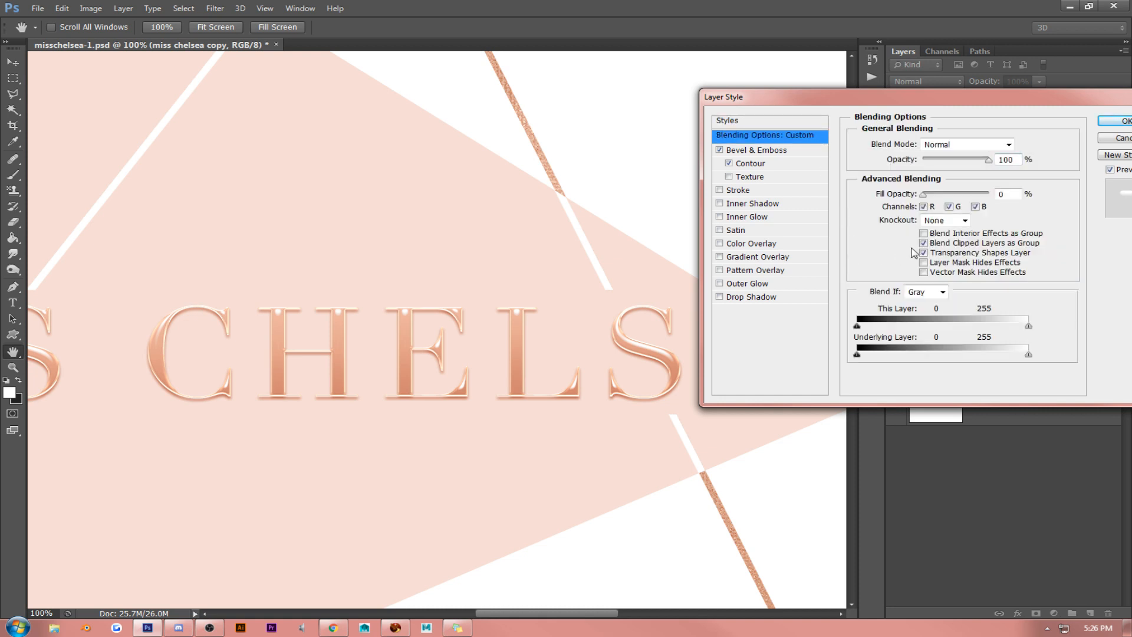
{"action": "left_click", "coordinate": [744, 151]}
{"action": "left_click", "coordinate": [1028, 314]}
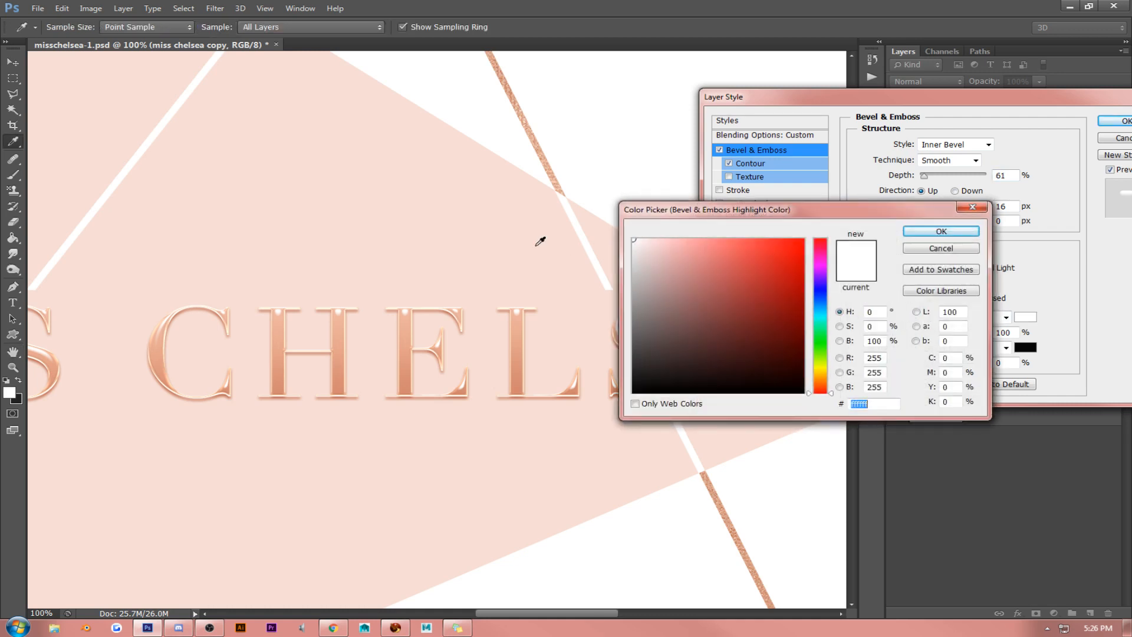
{"action": "left_click", "coordinate": [513, 236]}
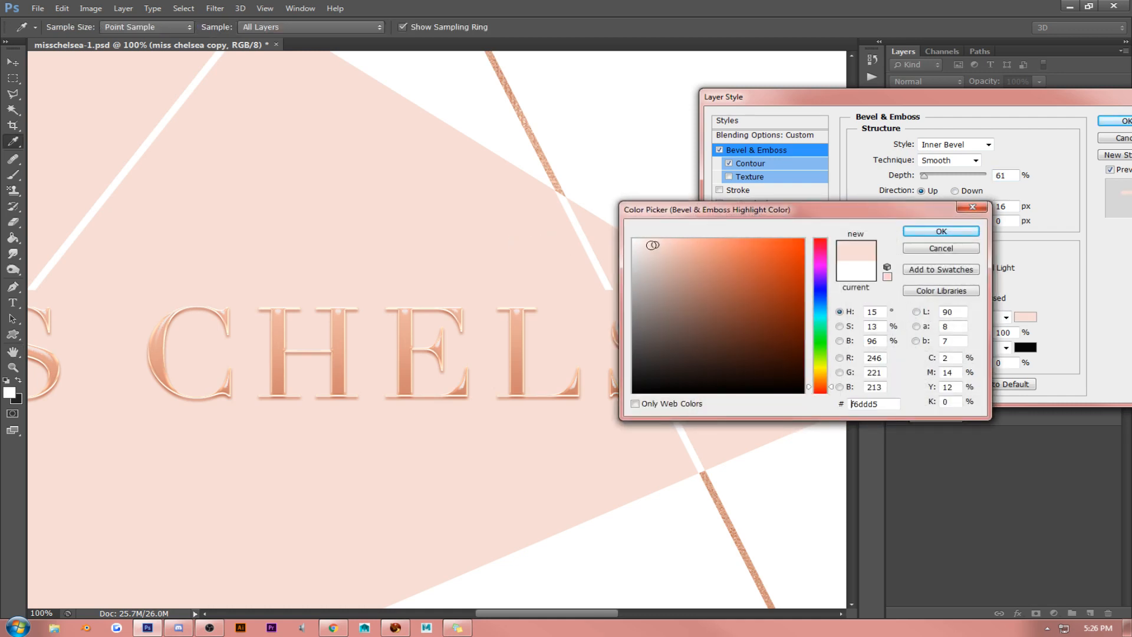
{"action": "left_click_drag", "start_coordinate": [652, 245], "coordinate": [645, 228]}
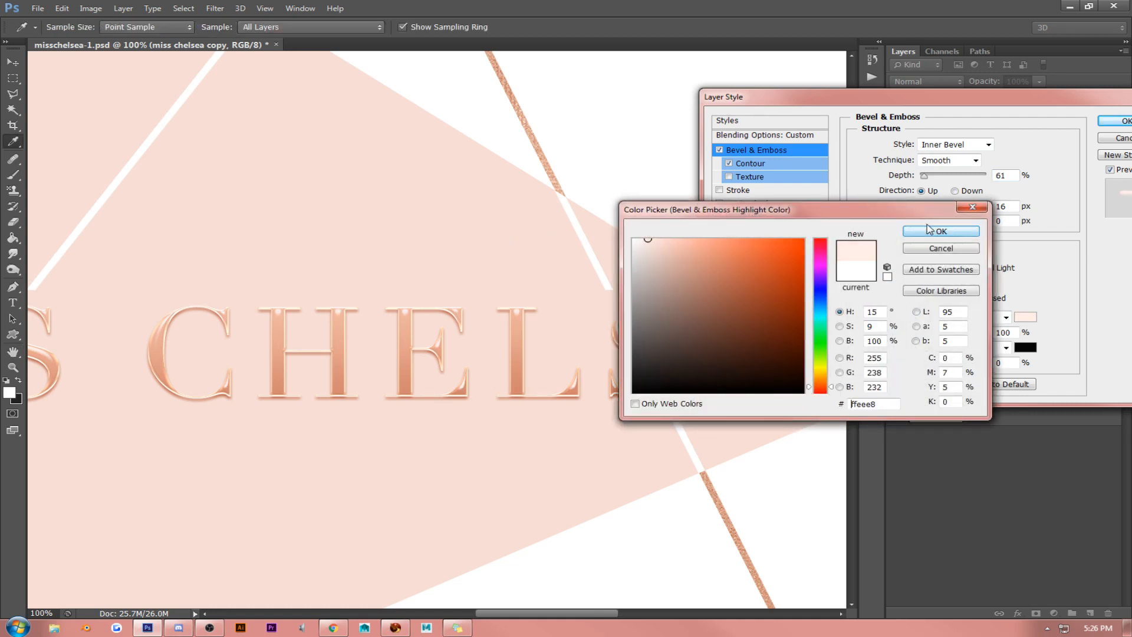
{"action": "left_click", "coordinate": [930, 230]}
- Set the duplicate's bevel Depth to 52% and compare the Down direction with Up, keeping Up
{"action": "left_click_drag", "start_coordinate": [929, 179], "coordinate": [924, 180]}
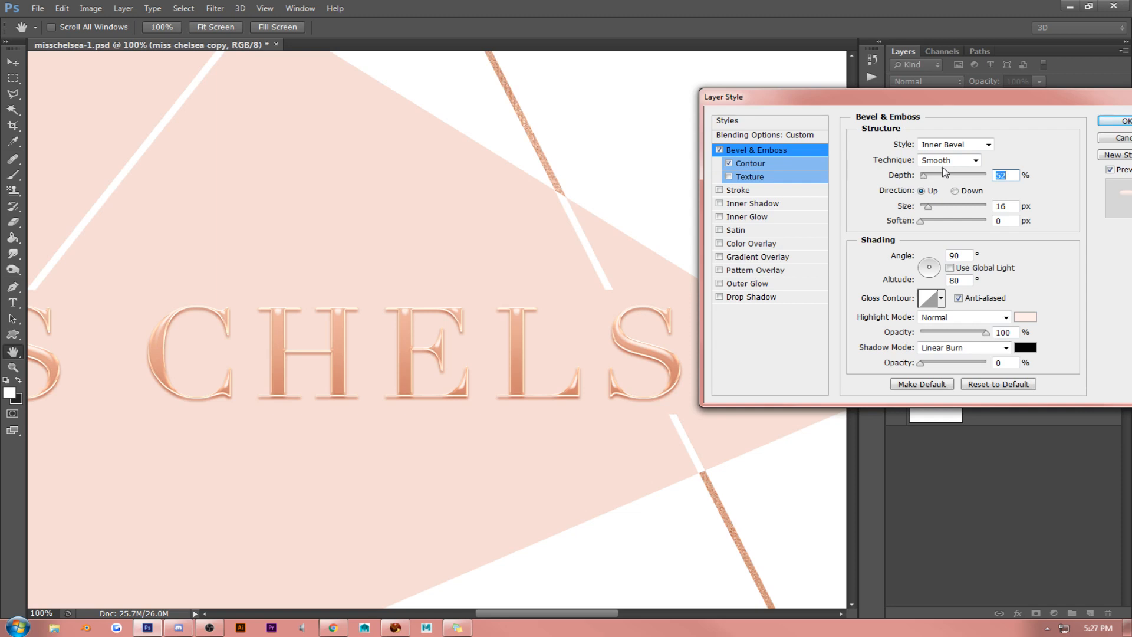
{"action": "left_click", "coordinate": [955, 191]}
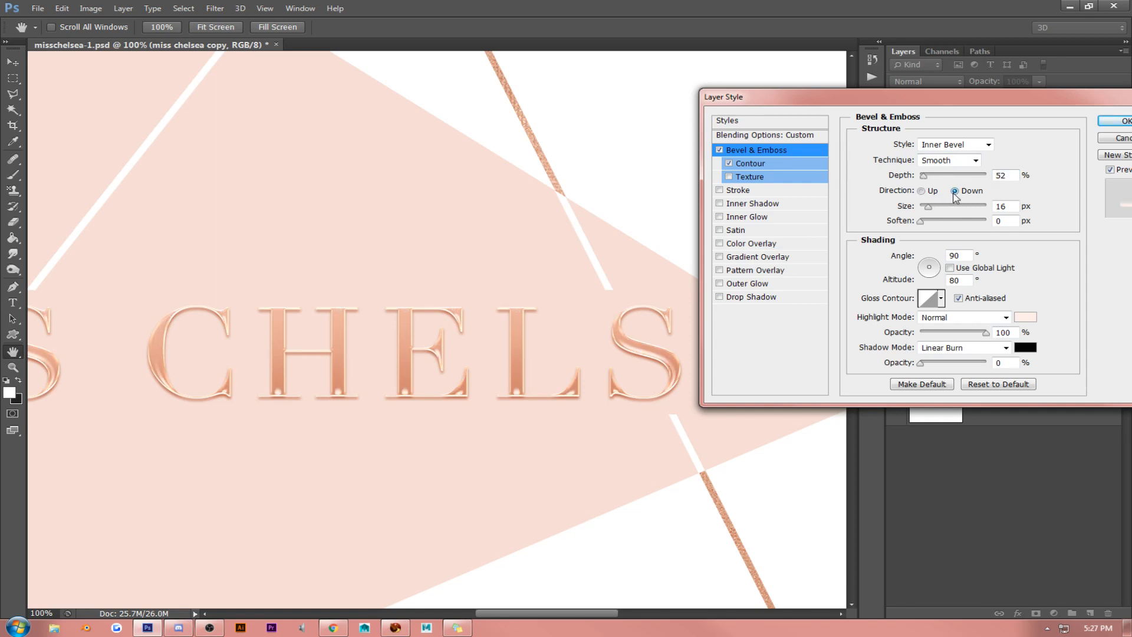
{"action": "left_click", "coordinate": [922, 192]}
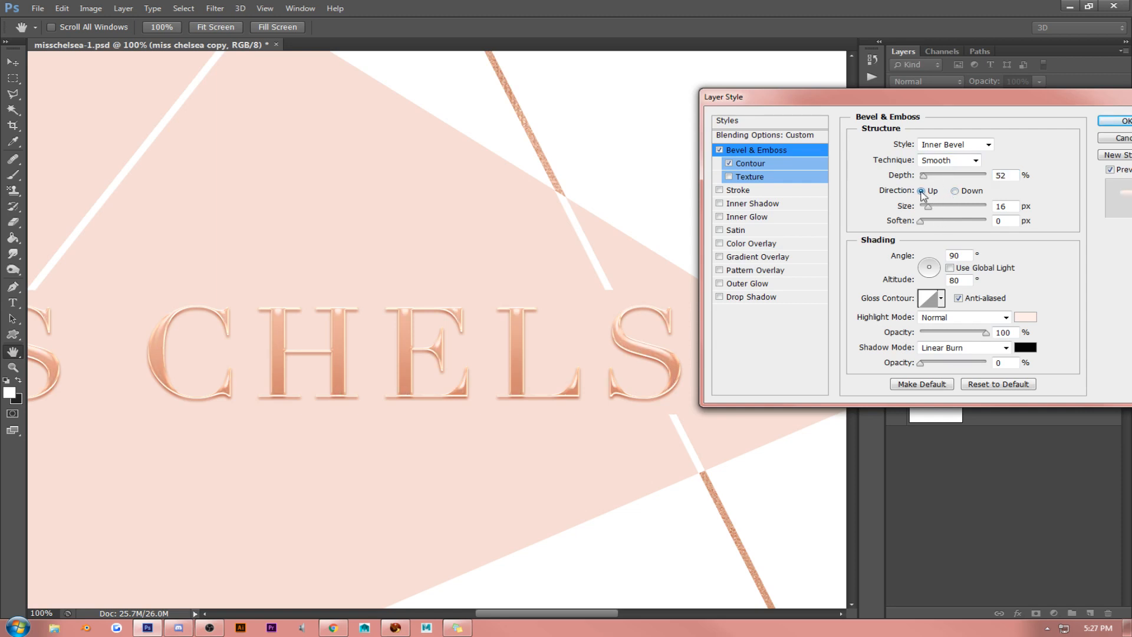
- Compare the Gloss Contour presets on the duplicate lettering's Bevel & Emboss, returning to the straight linear contour
{"action": "left_click", "coordinate": [941, 298]}
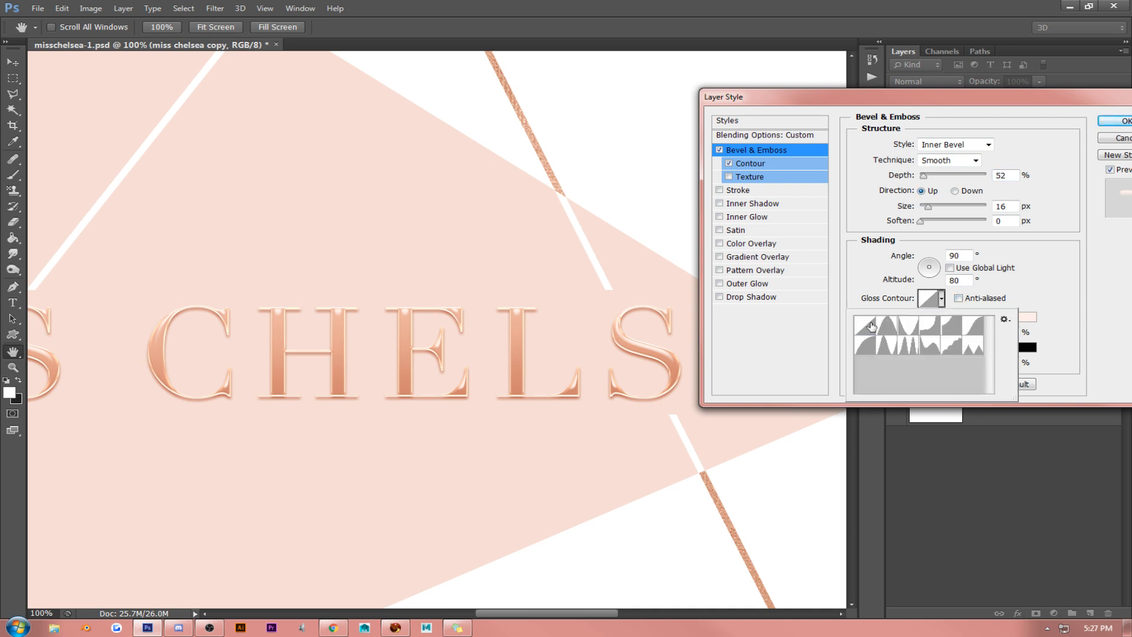
{"action": "left_click", "coordinate": [872, 326]}
{"action": "key", "text": "Right"}
{"action": "key", "text": "Right"}
{"action": "key", "text": "Right"}
{"action": "key", "text": "Right"}
{"action": "key", "text": "Right"}
{"action": "key", "text": "Right"}
{"action": "key", "text": "Right"}
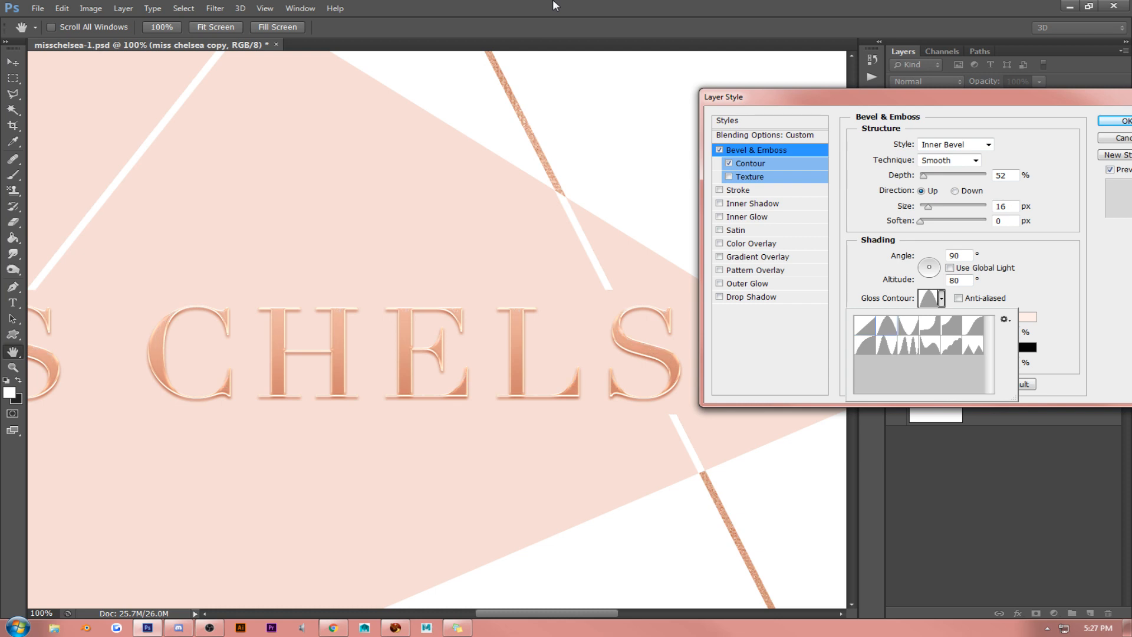
{"action": "key", "text": "Right"}
{"action": "key", "text": "Right"}
{"action": "key", "text": "Right"}
{"action": "key", "text": "Right"}
{"action": "left_click", "coordinate": [870, 328]}
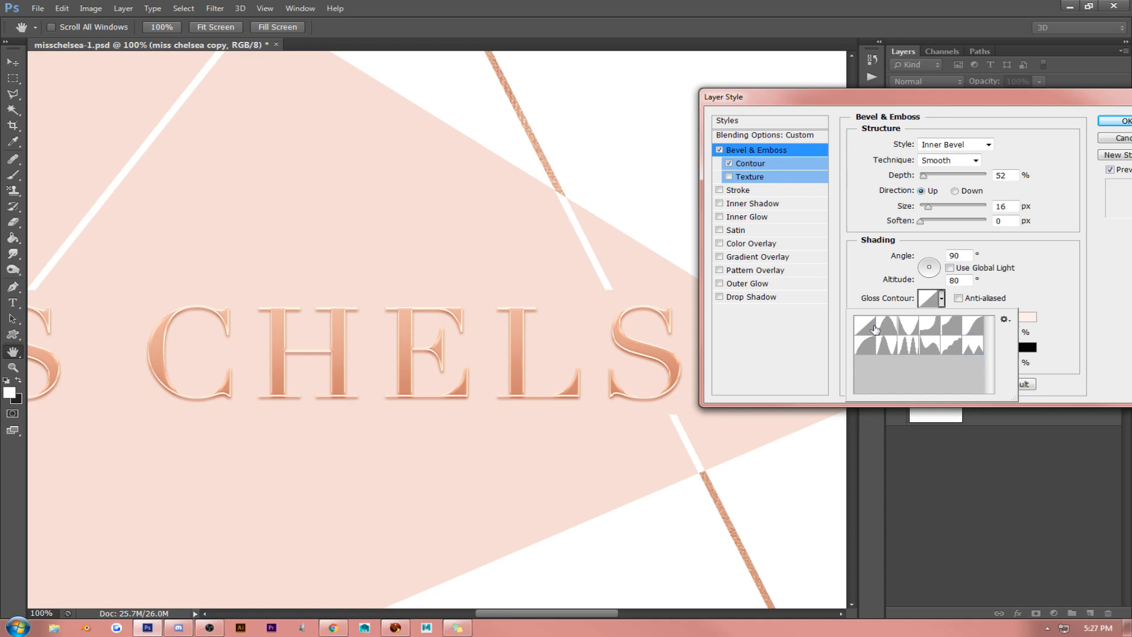
{"action": "left_click", "coordinate": [844, 202]}
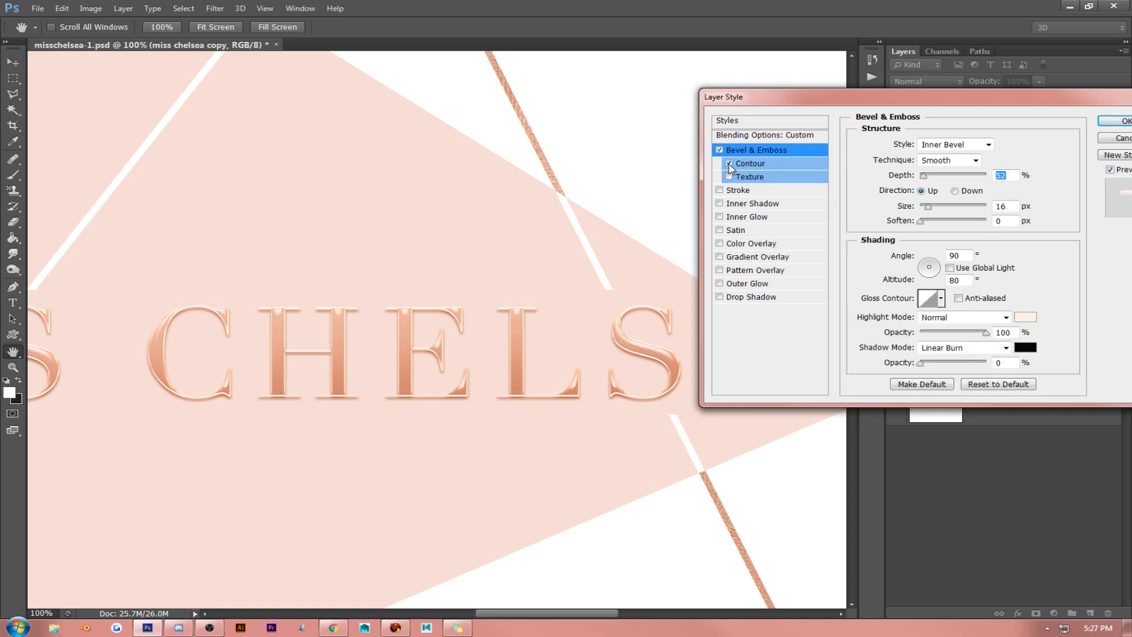
- Slightly reduce the Range of the duplicate lettering's bevel Contour, apply the style and inspect the letters
{"action": "left_click", "coordinate": [750, 165]}
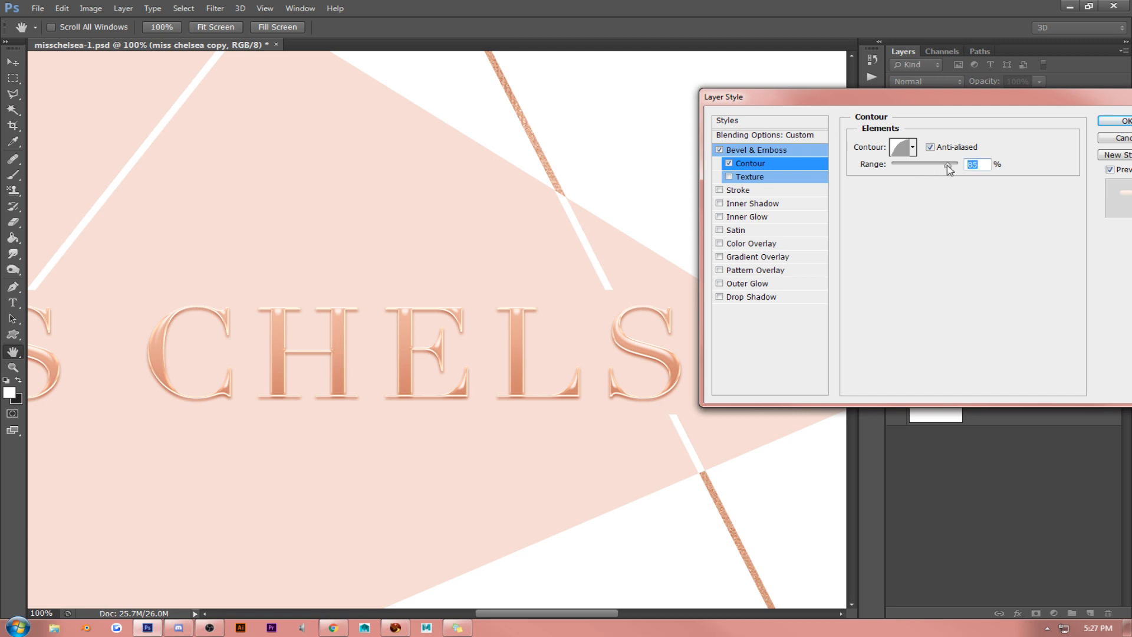
{"action": "left_click_drag", "start_coordinate": [947, 170], "coordinate": [939, 170]}
{"action": "left_click", "coordinate": [1111, 122]}
{"action": "left_click_drag", "start_coordinate": [520, 263], "coordinate": [647, 197]}
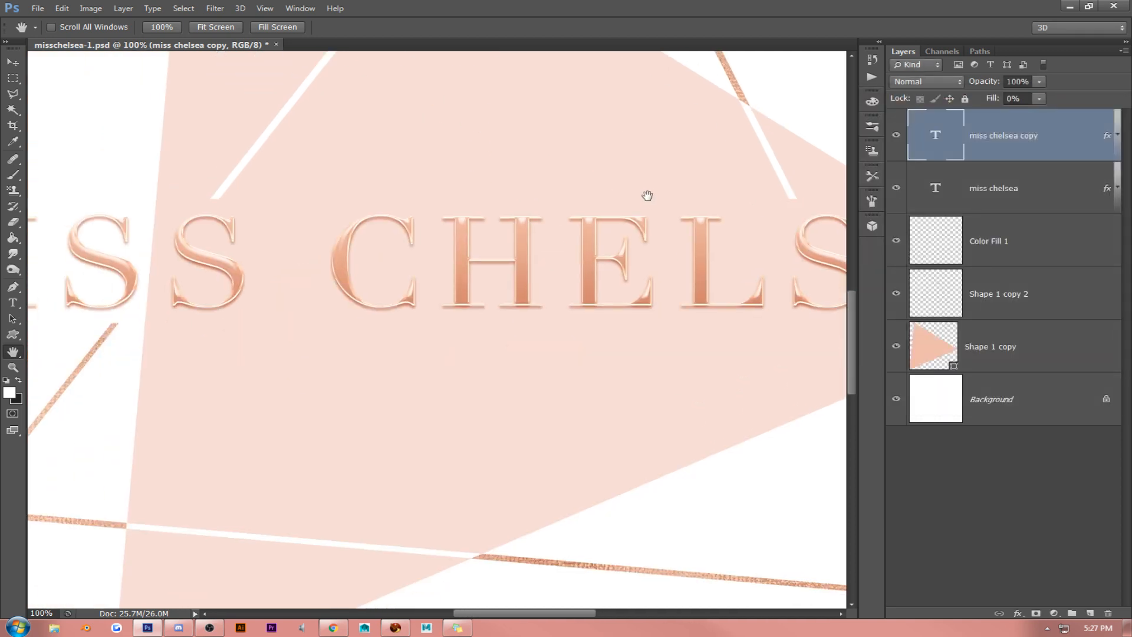
{"action": "left_click_drag", "start_coordinate": [596, 266], "coordinate": [359, 265]}
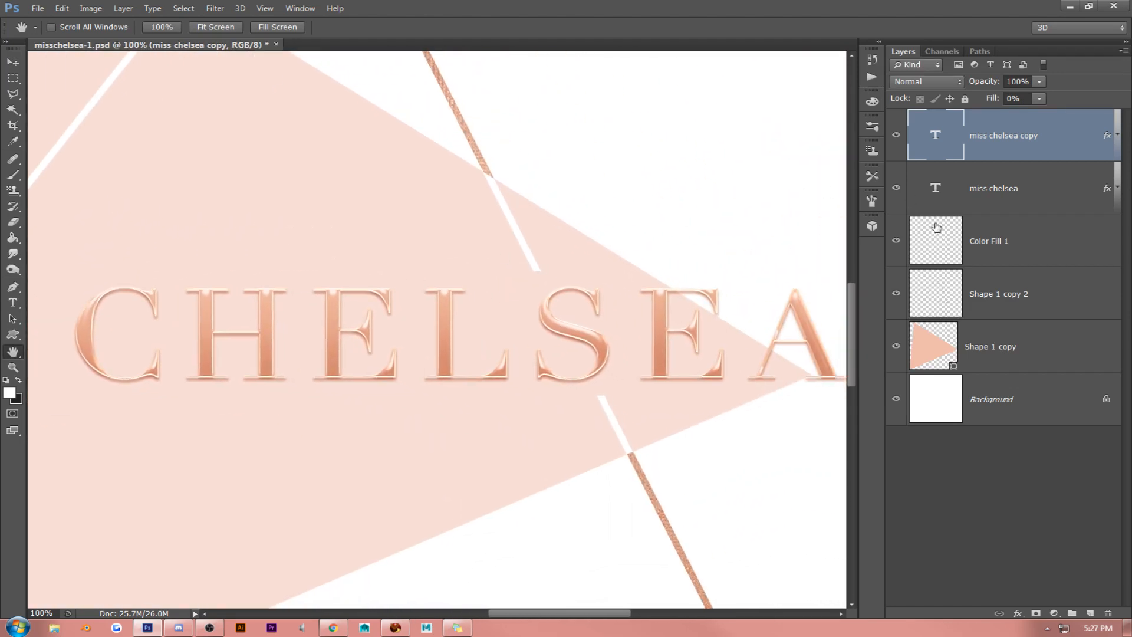
- Open the original miss chelsea layer's style, close it without changes, and save the document
{"action": "right_click", "coordinate": [1007, 196]}
{"action": "left_click", "coordinate": [849, 131]}
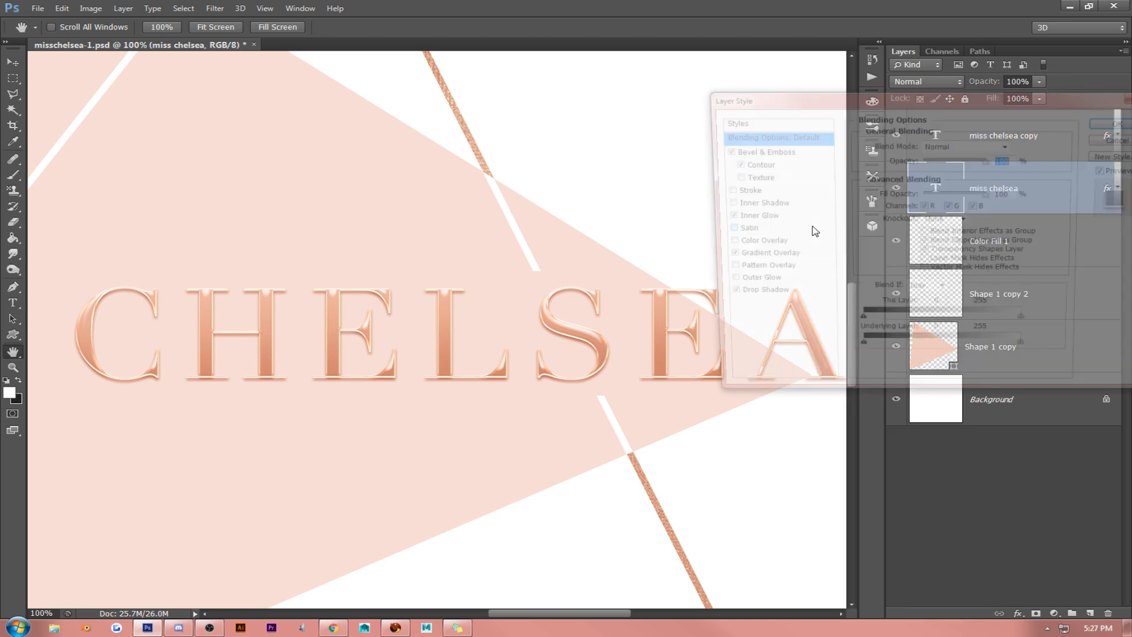
{"action": "left_click", "coordinate": [1115, 121]}
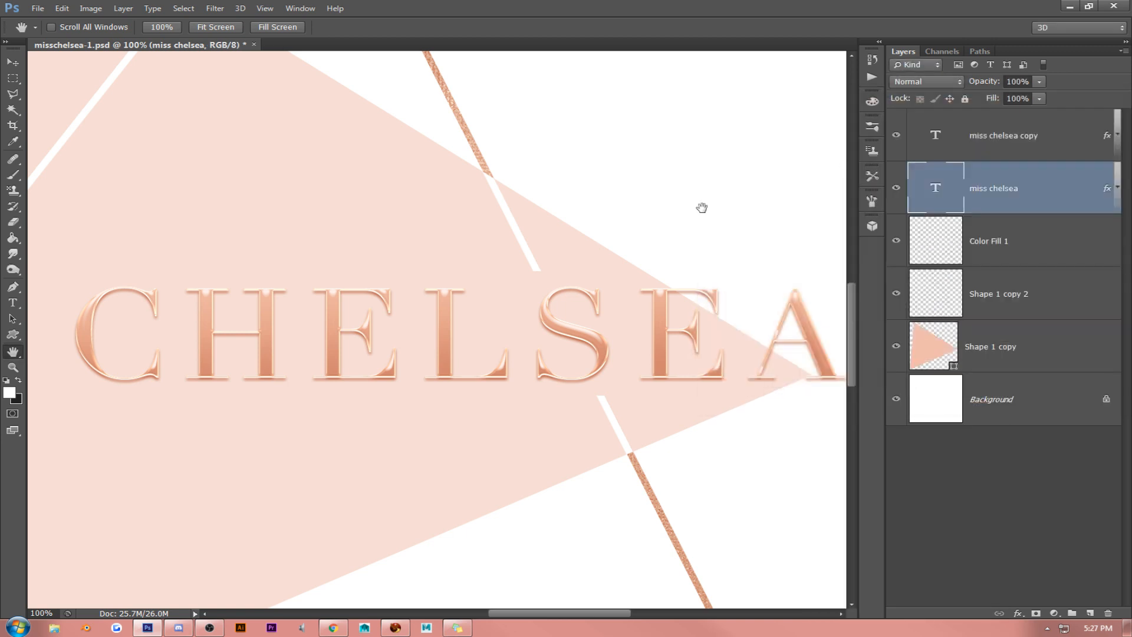
{"action": "key", "text": "ctrl+s"}
- Set the miss chelsea layer's Gradient Overlay to 55% opacity and 150% scale
{"action": "right_click", "coordinate": [1004, 186]}
{"action": "left_click", "coordinate": [849, 129]}
{"action": "left_click", "coordinate": [755, 257]}
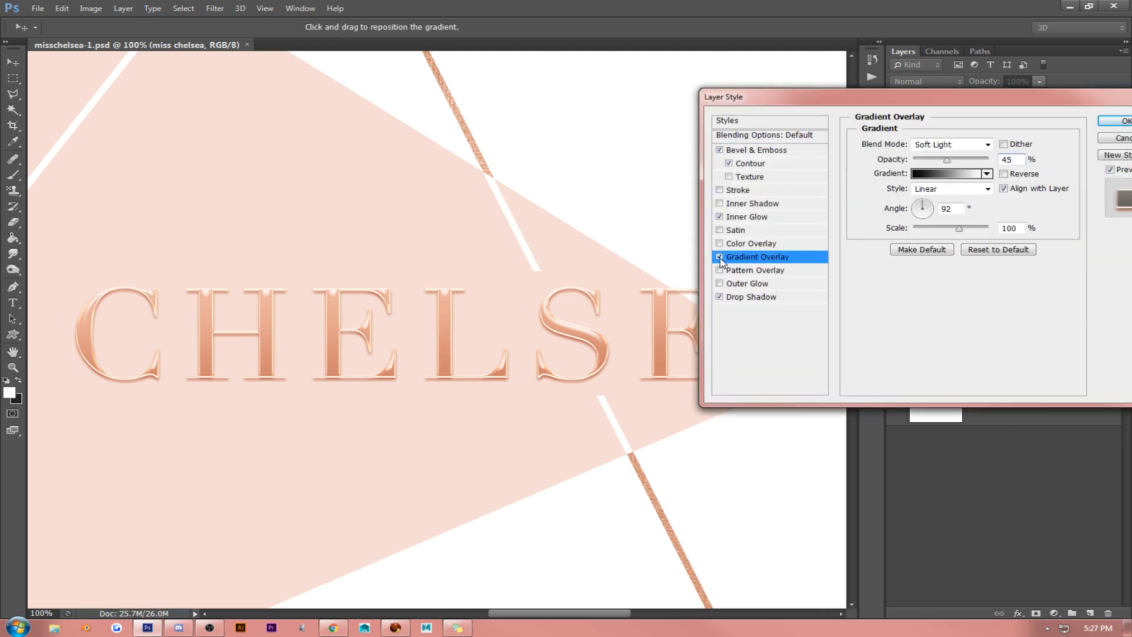
{"action": "key", "text": "space"}
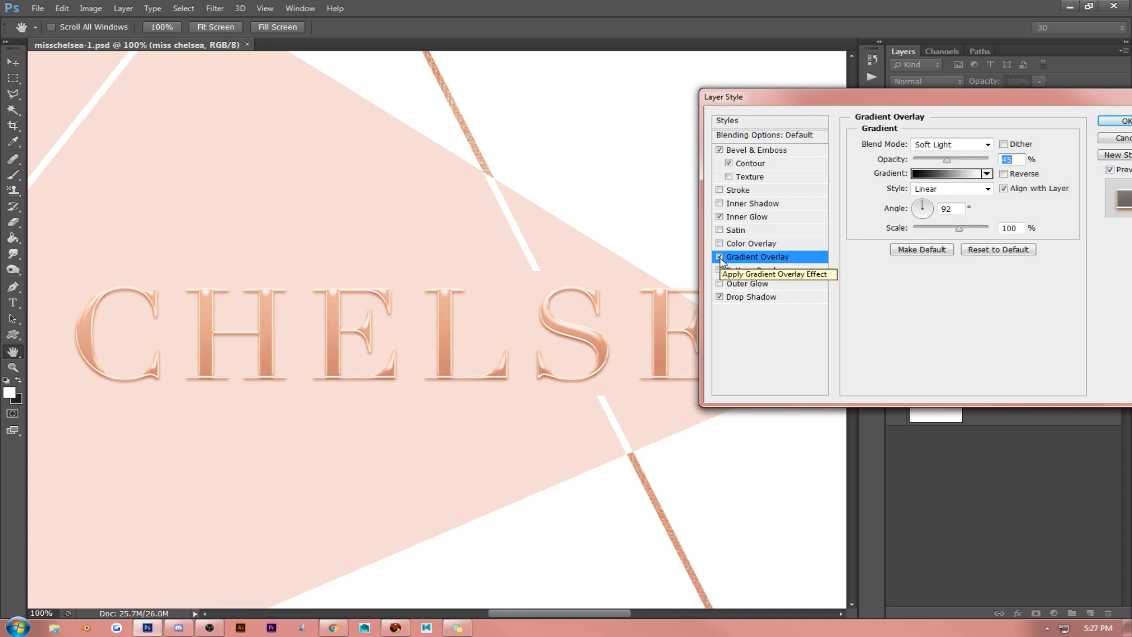
{"action": "left_click", "coordinate": [719, 257]}
{"action": "mouse_move", "coordinate": [951, 164]}
{"action": "left_mouse_down"}
{"action": "mouse_move", "coordinate": [916, 163]}
{"action": "mouse_move", "coordinate": [960, 164]}
{"action": "mouse_move", "coordinate": [944, 166]}
{"action": "left_mouse_up"}
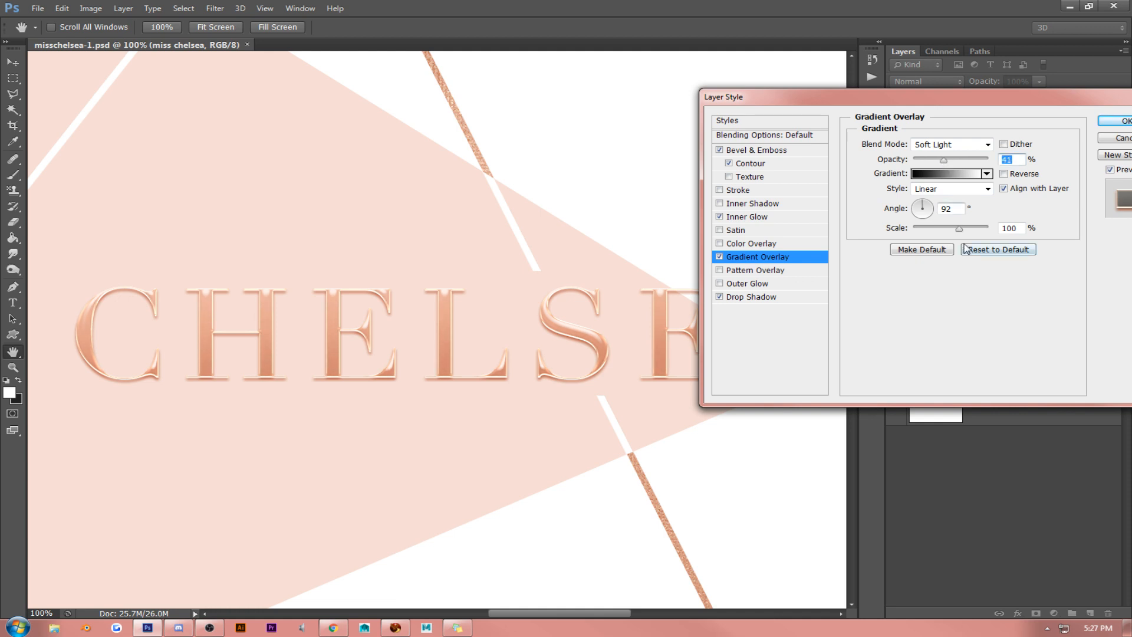
{"action": "left_click_drag", "start_coordinate": [960, 228], "coordinate": [1002, 234]}
{"action": "left_click_drag", "start_coordinate": [944, 160], "coordinate": [954, 160]}
- Compare the lettering with and without Inner Glow, leaving the effect turned off
{"action": "left_click", "coordinate": [721, 217]}
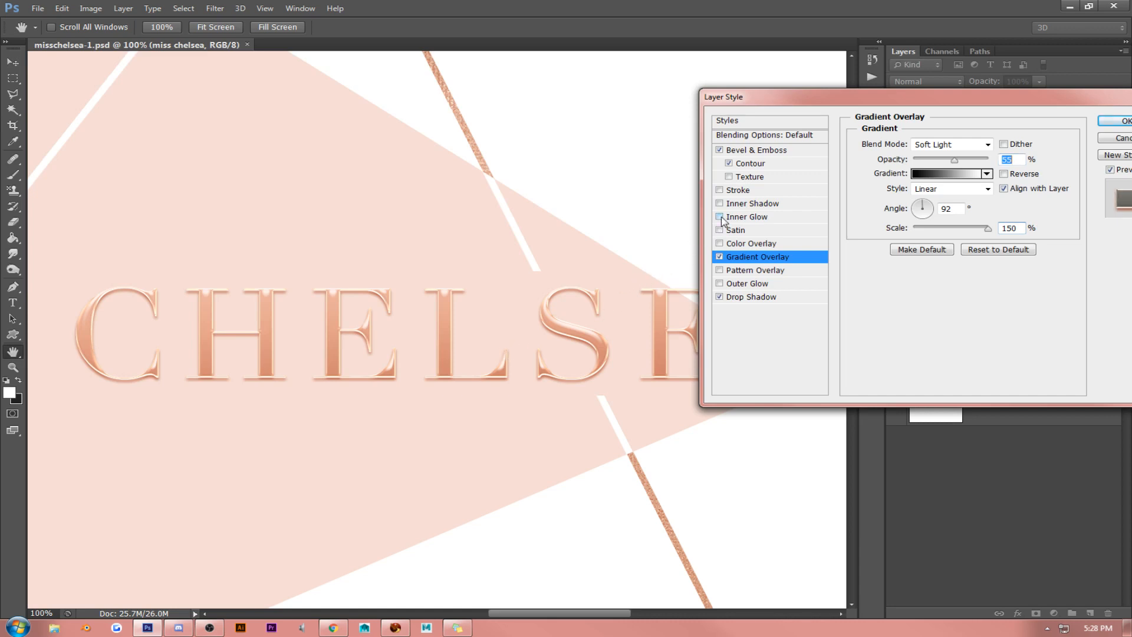
{"action": "left_click", "coordinate": [720, 217]}
{"action": "left_click", "coordinate": [719, 217]}
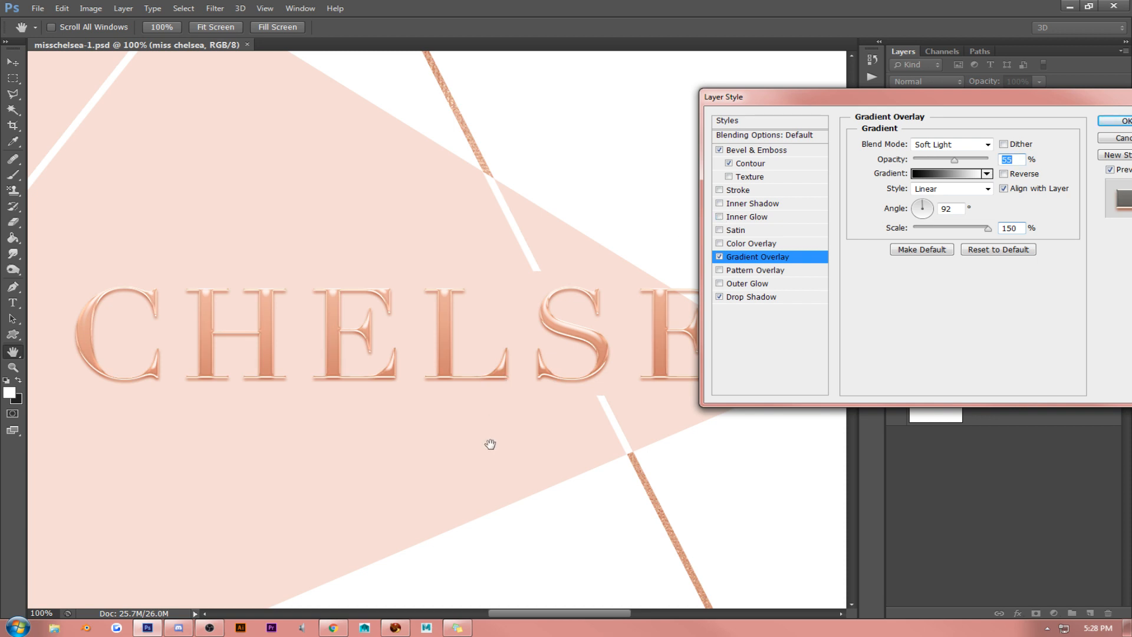
- Set the lettering's Drop Shadow to 73% opacity and 7 px size, and apply the style
{"action": "left_click", "coordinate": [760, 298]}
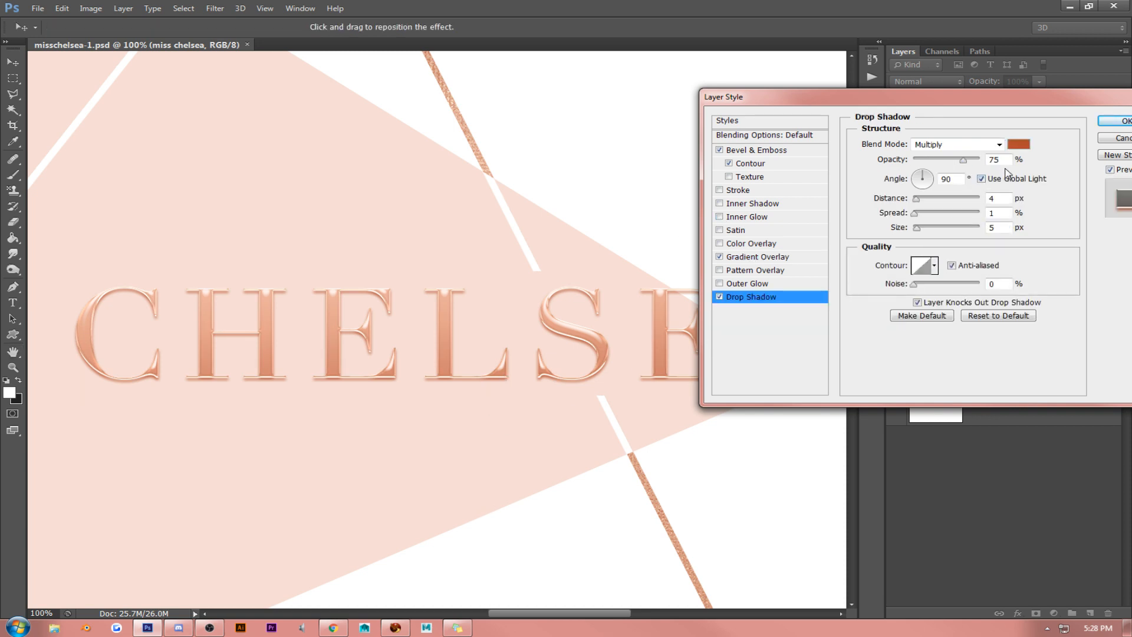
{"action": "double_click", "coordinate": [1009, 161]}
{"action": "key", "text": "Up"}
{"action": "key", "text": "Up"}
{"action": "key", "text": "Up"}
{"action": "key", "text": "Up"}
{"action": "key", "text": "Up"}
{"action": "key", "text": "Up"}
{"action": "key", "text": "Up"}
{"action": "key", "text": "Up"}
{"action": "key", "text": "Up"}
{"action": "key", "text": "Up"}
{"action": "key", "text": "Up"}
{"action": "key", "text": "Up"}
{"action": "key", "text": "Up"}
{"action": "key", "text": "Up"}
{"action": "key", "text": "Up"}
{"action": "key", "text": "Up"}
{"action": "key", "text": "Up"}
{"action": "left_click_drag", "start_coordinate": [1006, 228], "coordinate": [970, 230]}
{"action": "key", "text": "Up"}
{"action": "key", "text": "Up"}
{"action": "key", "text": "Down"}
{"action": "key", "text": "Down"}
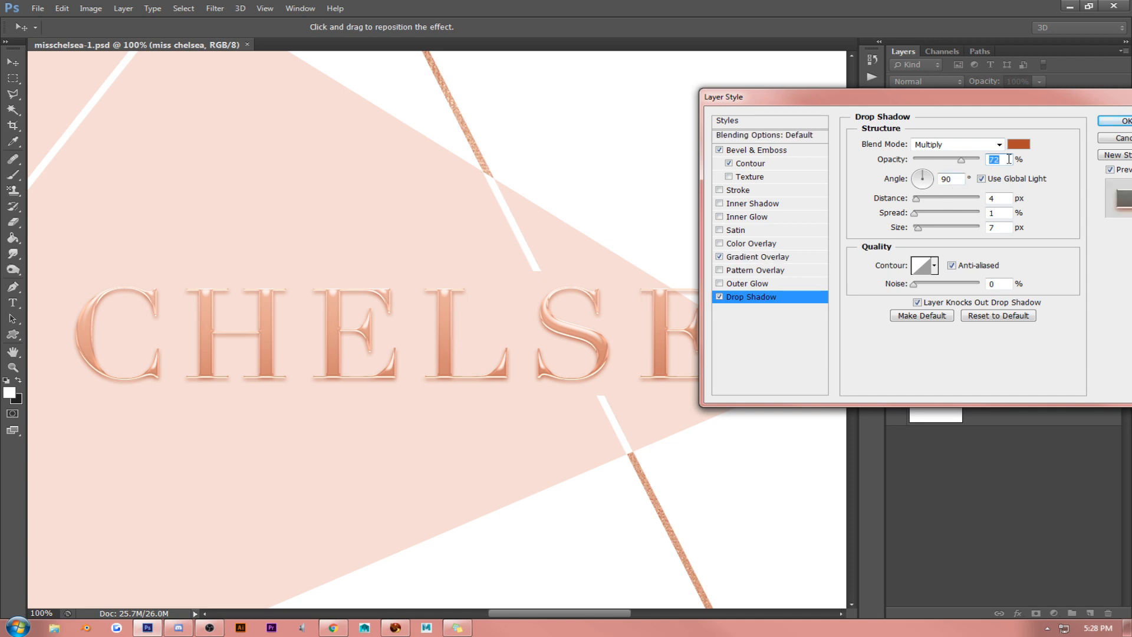
{"action": "left_click", "coordinate": [1113, 122]}
- Add a Multiply Drop Shadow to the Shape 1 copy triangle, using the rose gold e8ab95 sampled from the lettering
{"action": "key", "text": "h"}
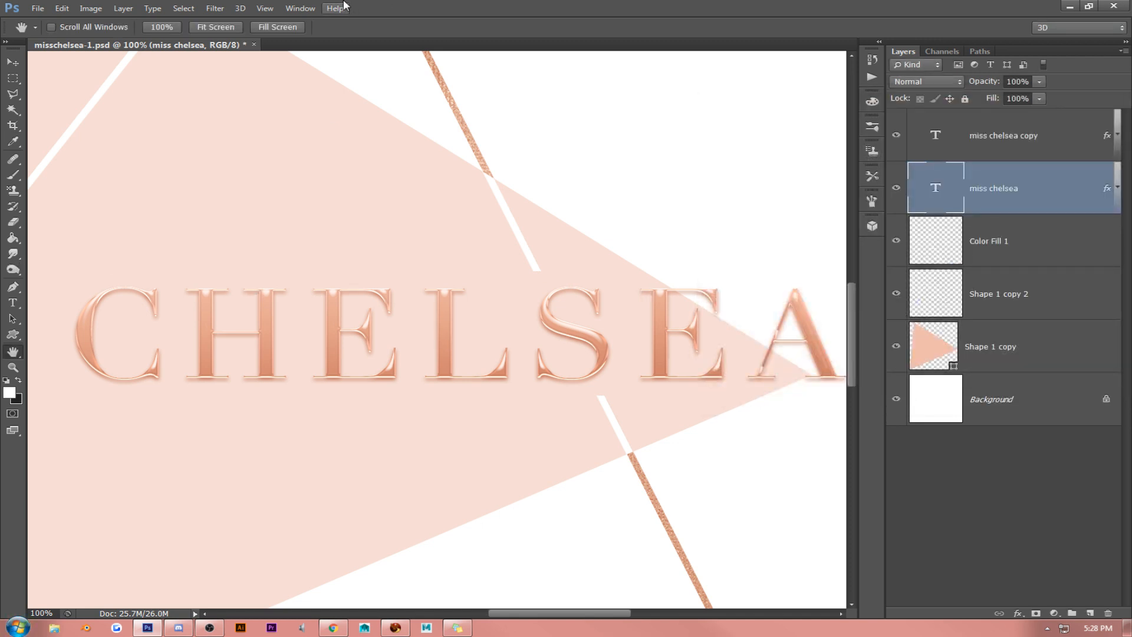
{"action": "left_click", "coordinate": [215, 27]}
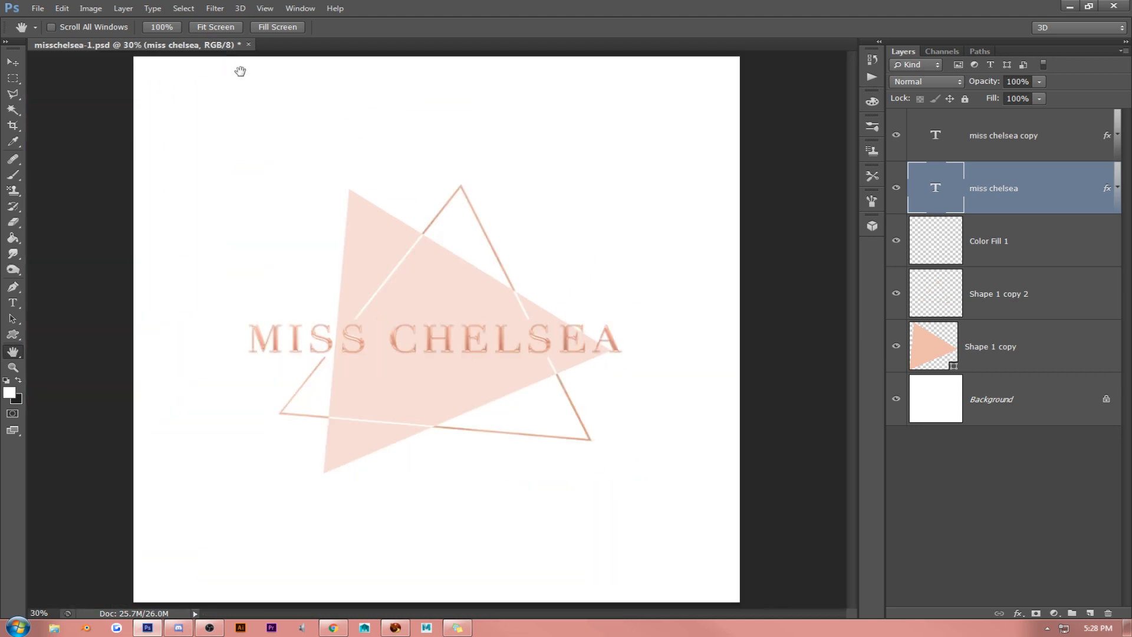
{"action": "left_click", "coordinate": [265, 9]}
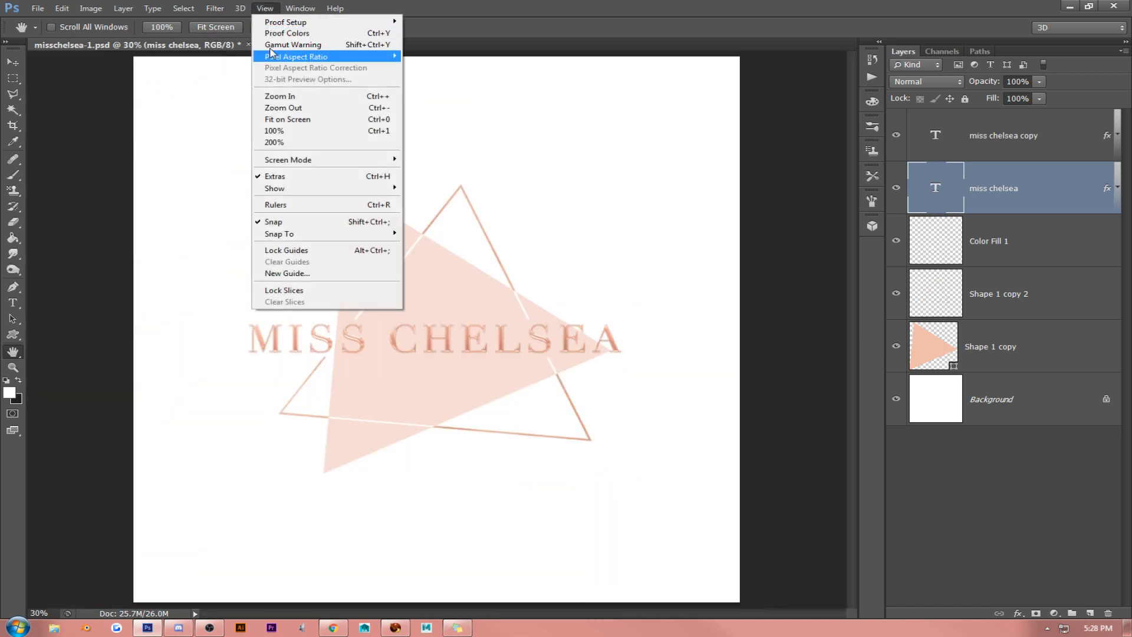
{"action": "left_click", "coordinate": [273, 130]}
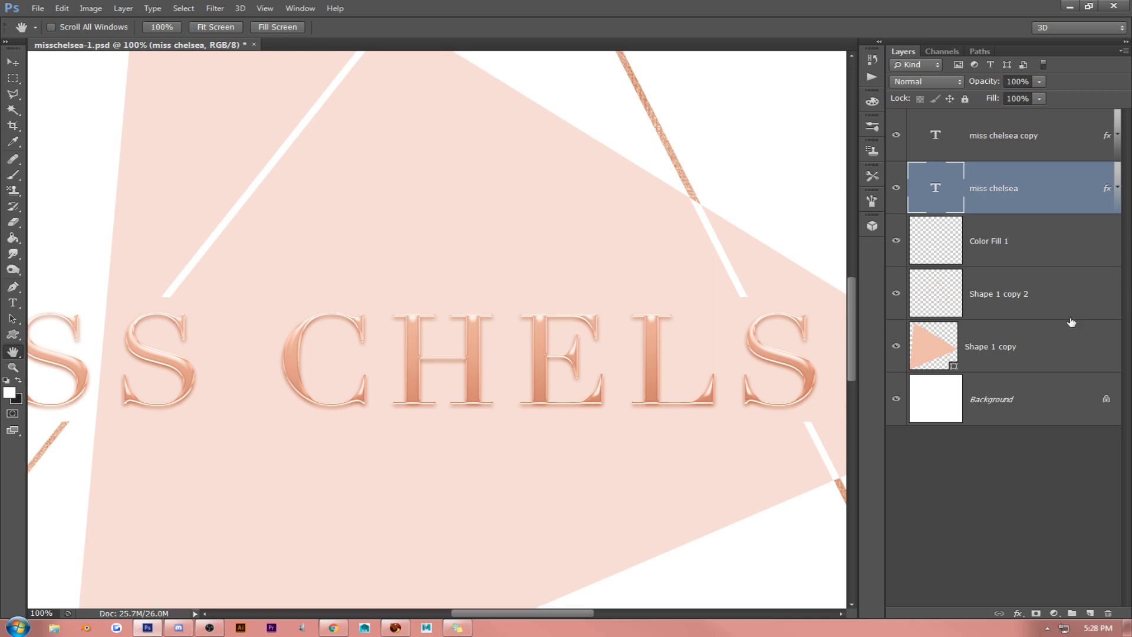
{"action": "right_click", "coordinate": [1056, 332]}
{"action": "left_click", "coordinate": [912, 133]}
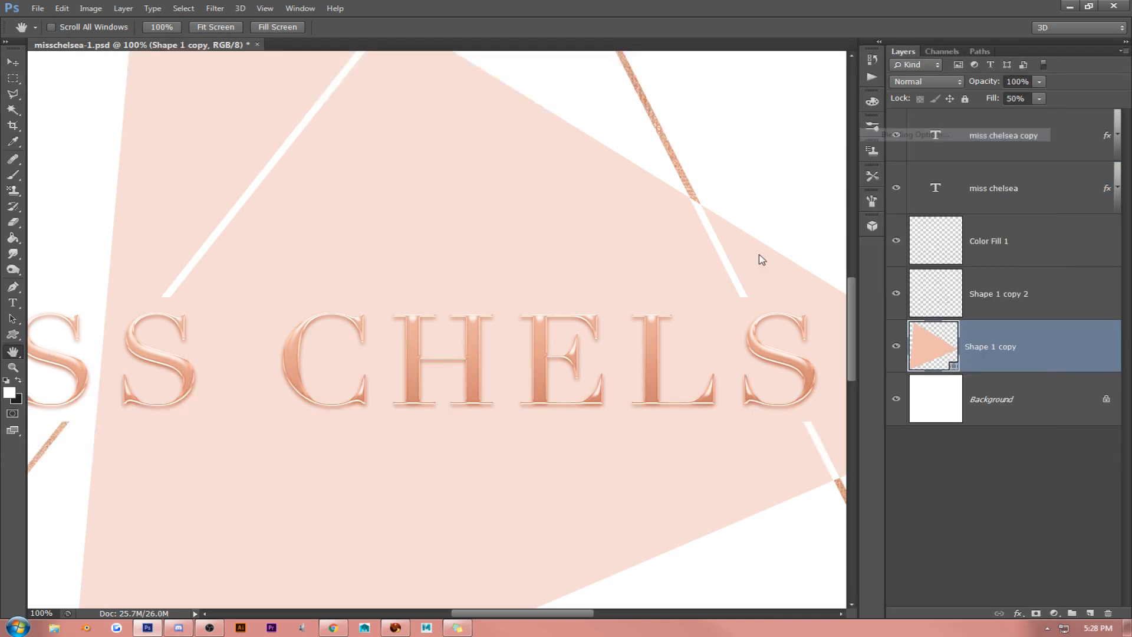
{"action": "left_click", "coordinate": [720, 297]}
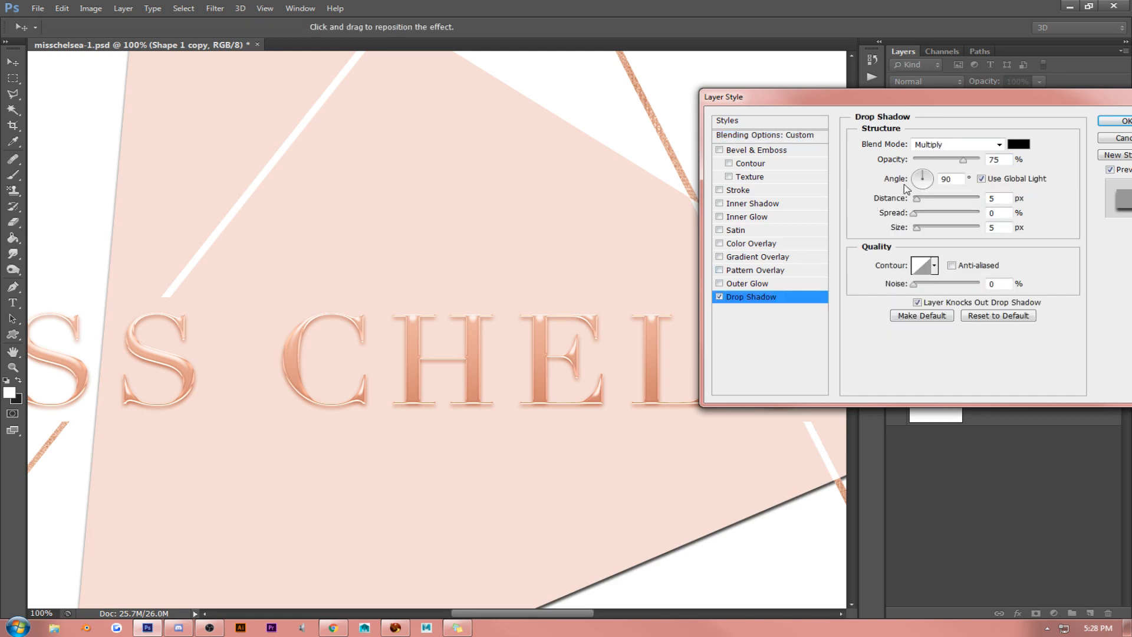
{"action": "left_click", "coordinate": [1020, 145]}
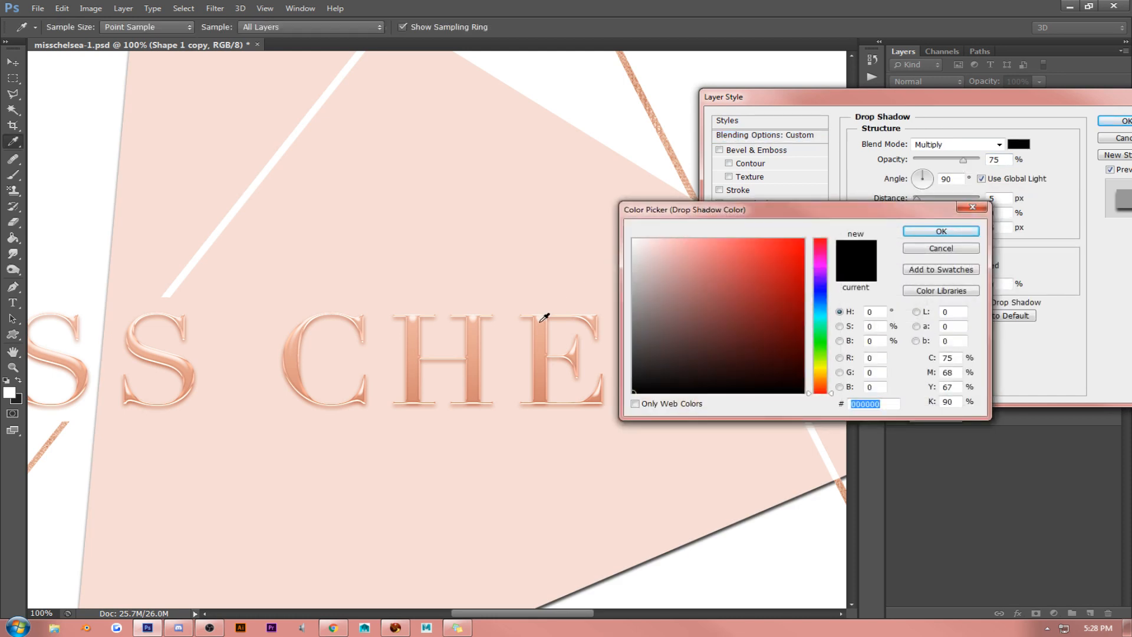
{"action": "left_click", "coordinate": [540, 337]}
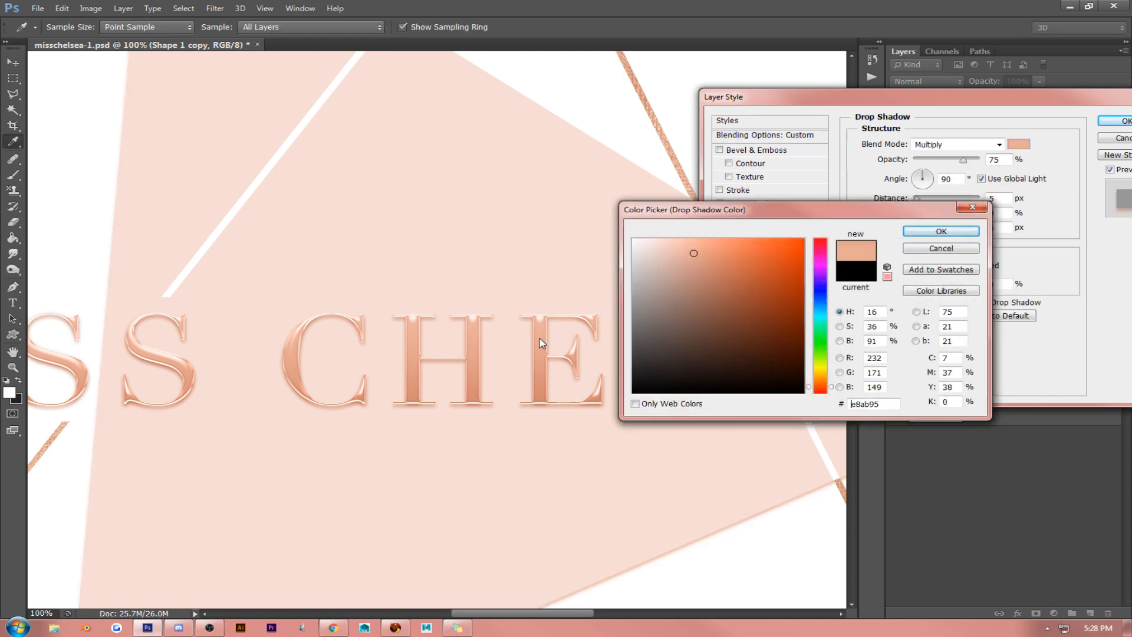
{"action": "left_click", "coordinate": [956, 234]}
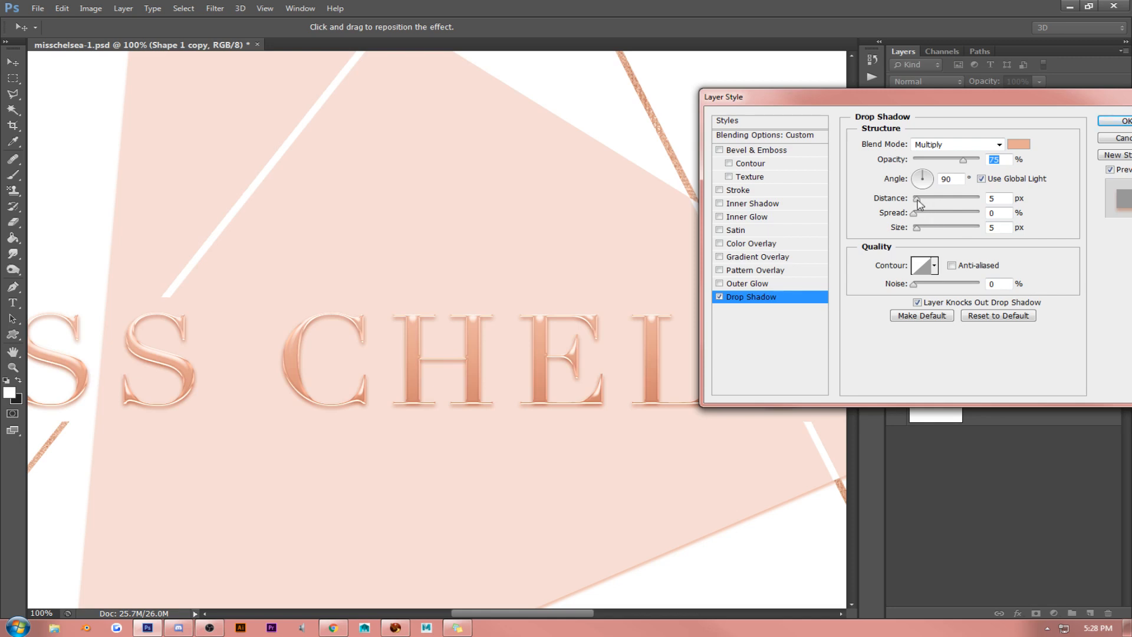
- Set the triangle's Drop Shadow distance to 13 px and opacity to 50%, and apply the style
{"action": "left_click_drag", "start_coordinate": [918, 204], "coordinate": [923, 201]}
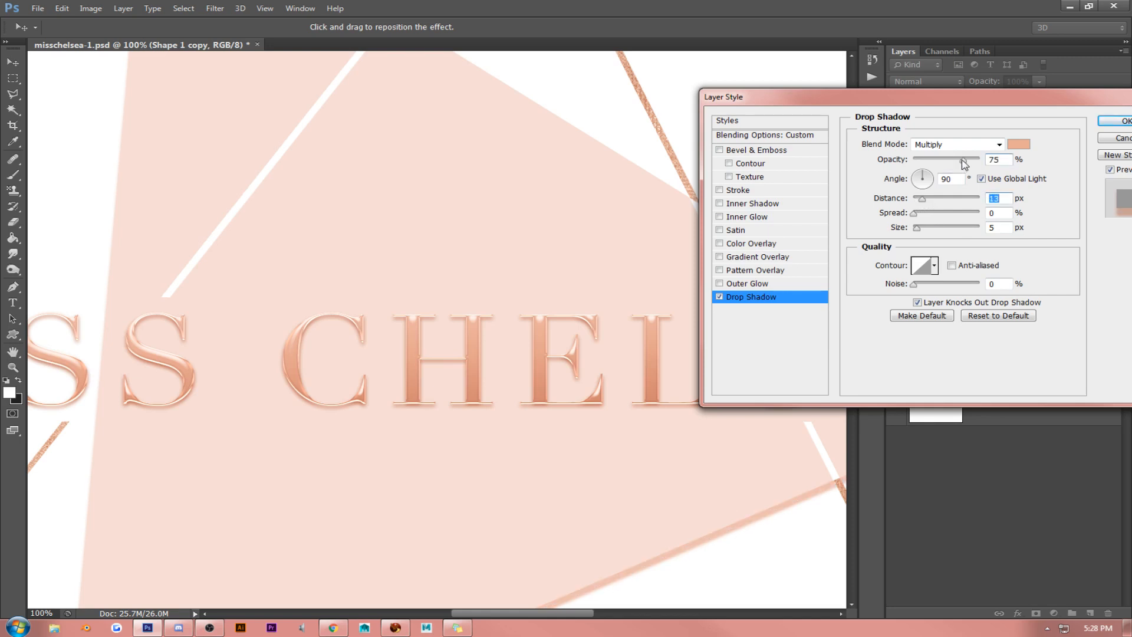
{"action": "left_click_drag", "start_coordinate": [963, 159], "coordinate": [946, 160]}
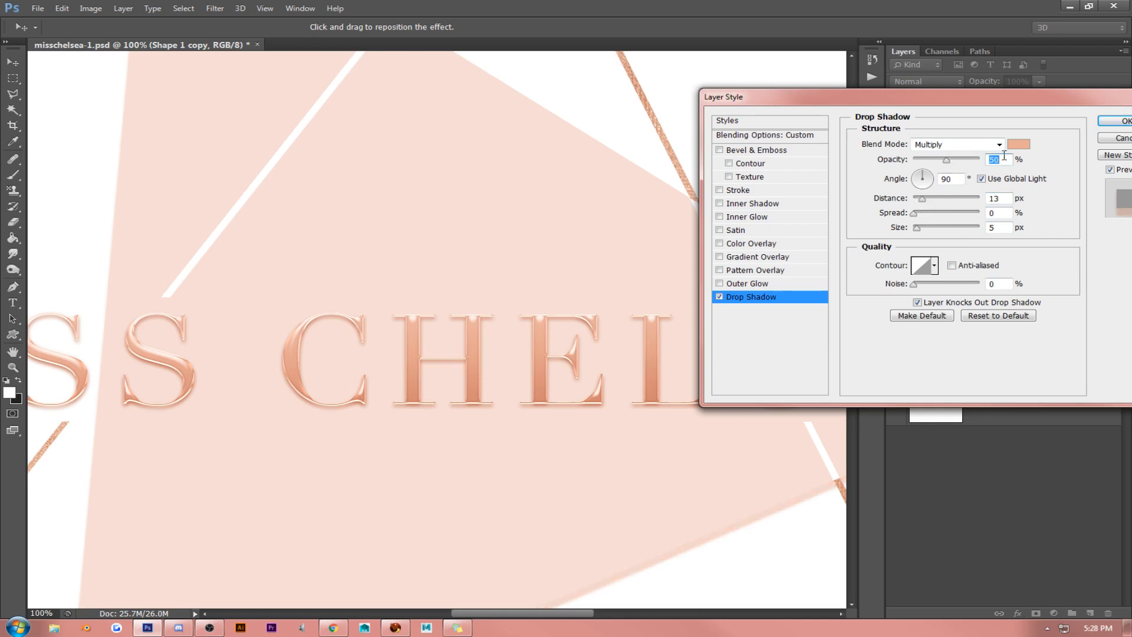
{"action": "left_click", "coordinate": [1110, 121]}
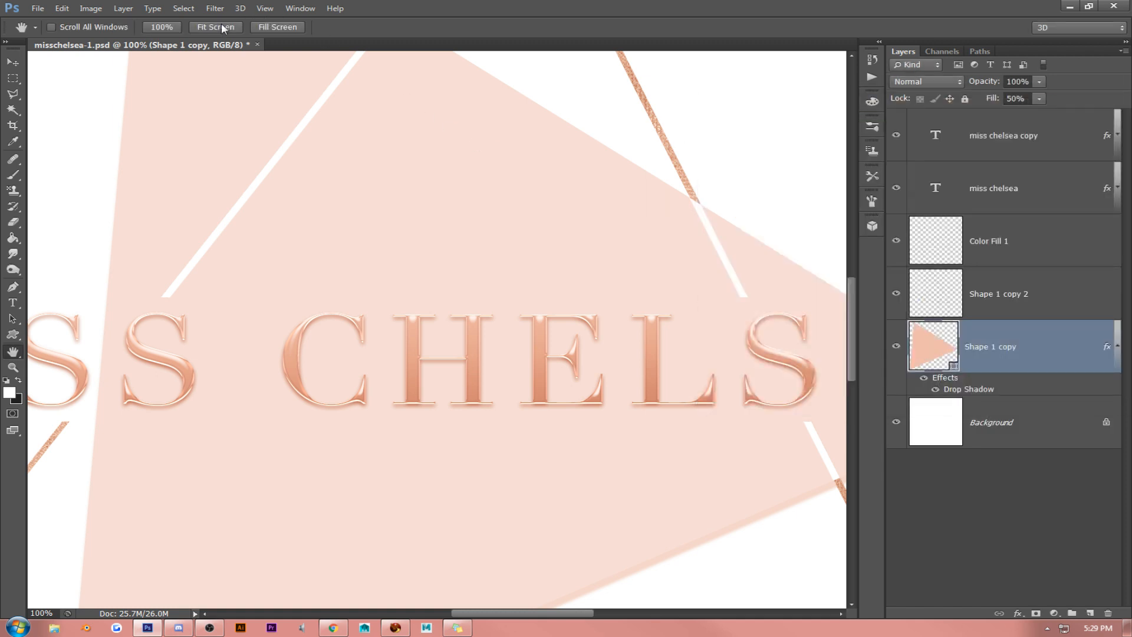
- Reopen the triangle's Drop Shadow, judge it against the whole logo, and set distance 38 px and opacity 27%
{"action": "left_click", "coordinate": [221, 28]}
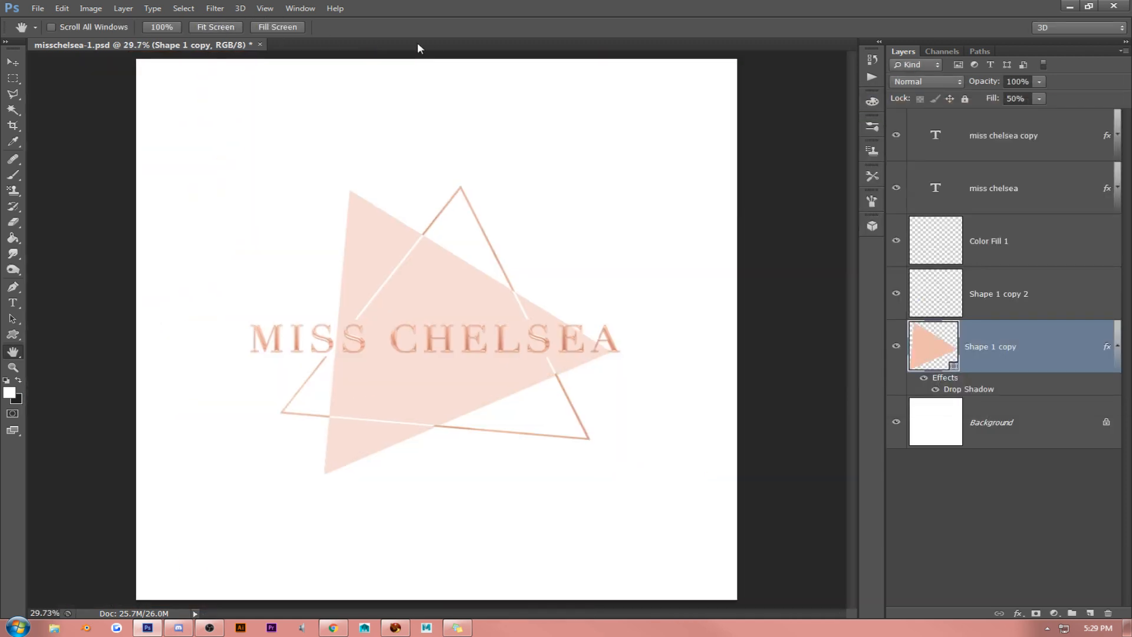
{"action": "right_click", "coordinate": [1033, 340]}
{"action": "left_click", "coordinate": [930, 137]}
{"action": "left_click", "coordinate": [773, 298]}
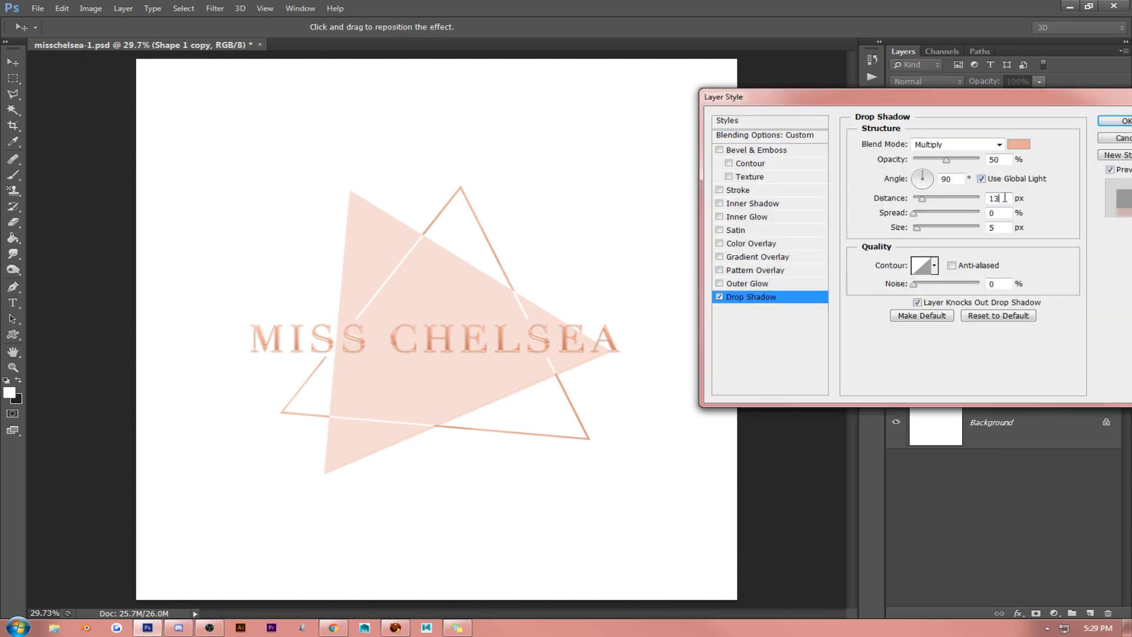
{"action": "key", "text": "shift+Up"}
{"action": "key", "text": "shift+Up"}
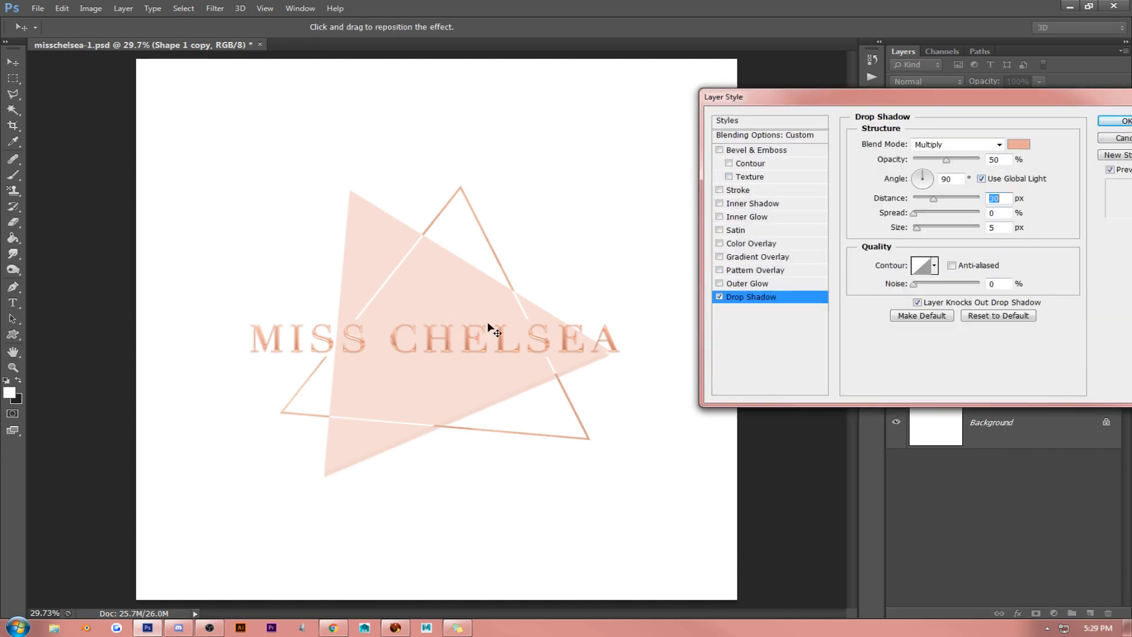
{"action": "left_click_drag", "start_coordinate": [487, 323], "coordinate": [488, 325]}
{"action": "left_click_drag", "start_coordinate": [947, 162], "coordinate": [930, 165]}
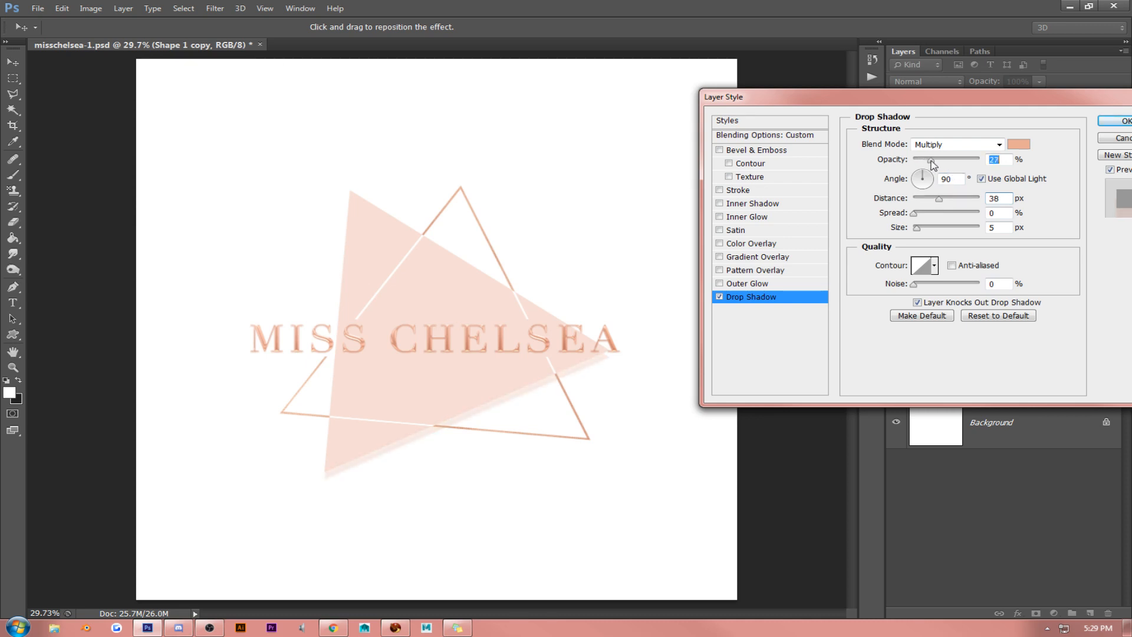
{"action": "left_click", "coordinate": [1113, 121]}
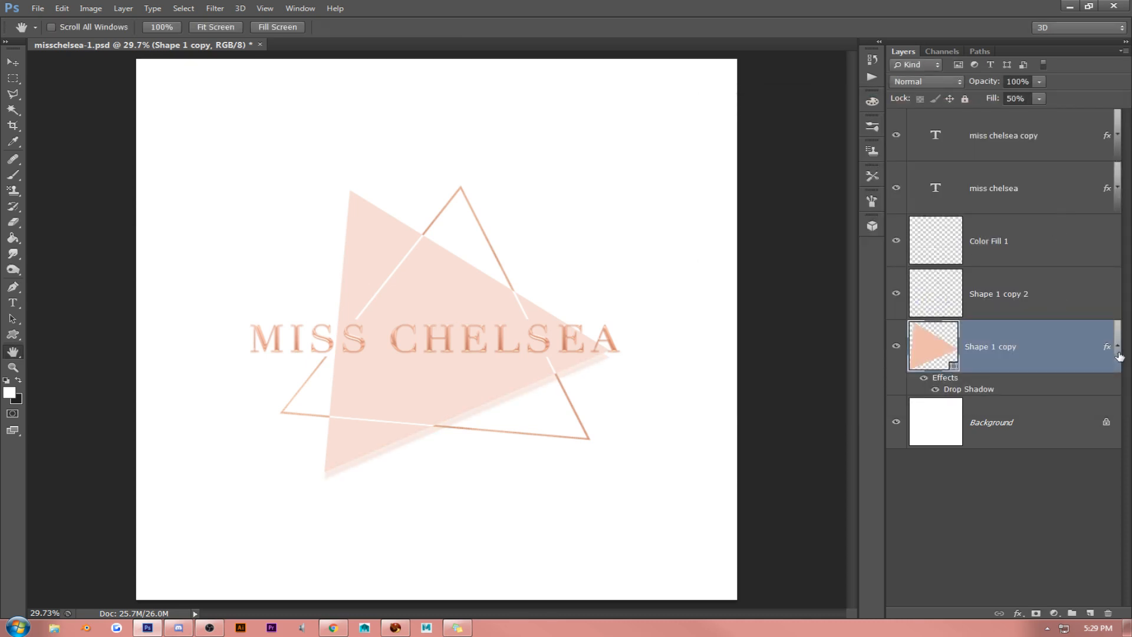
- Copy the Shape 1 copy triangle's layer style and paste it onto the Shape 1 copy 2 and Color Fill 1 layers
{"action": "left_click", "coordinate": [1117, 349]}
{"action": "right_click", "coordinate": [1051, 338]}
{"action": "left_click", "coordinate": [941, 350]}
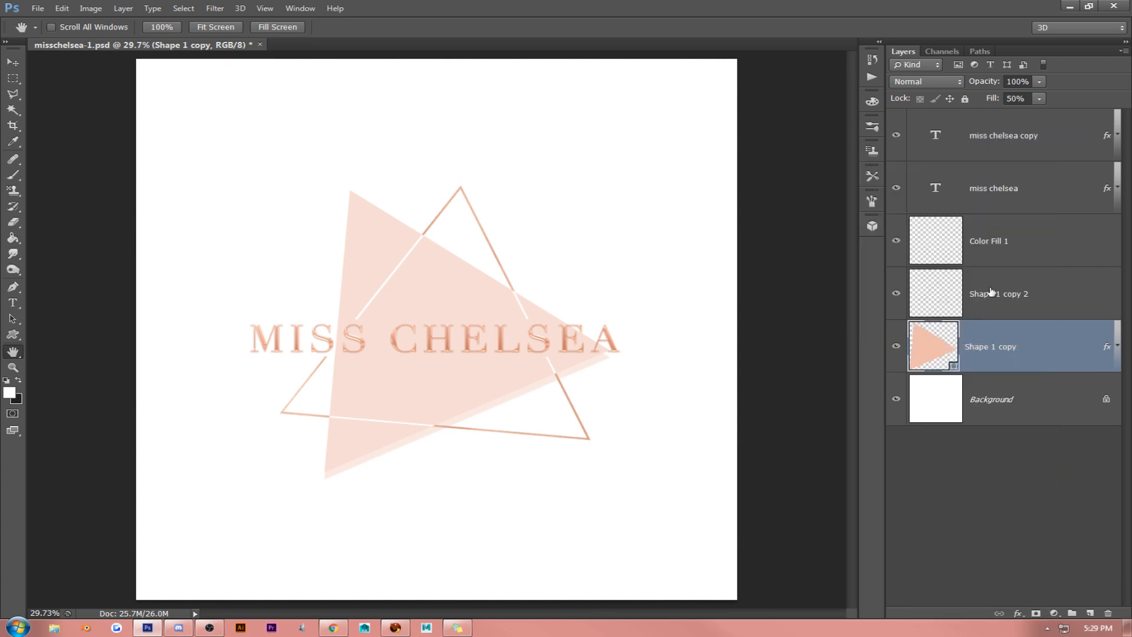
{"action": "right_click", "coordinate": [991, 292]}
{"action": "left_click", "coordinate": [899, 365]}
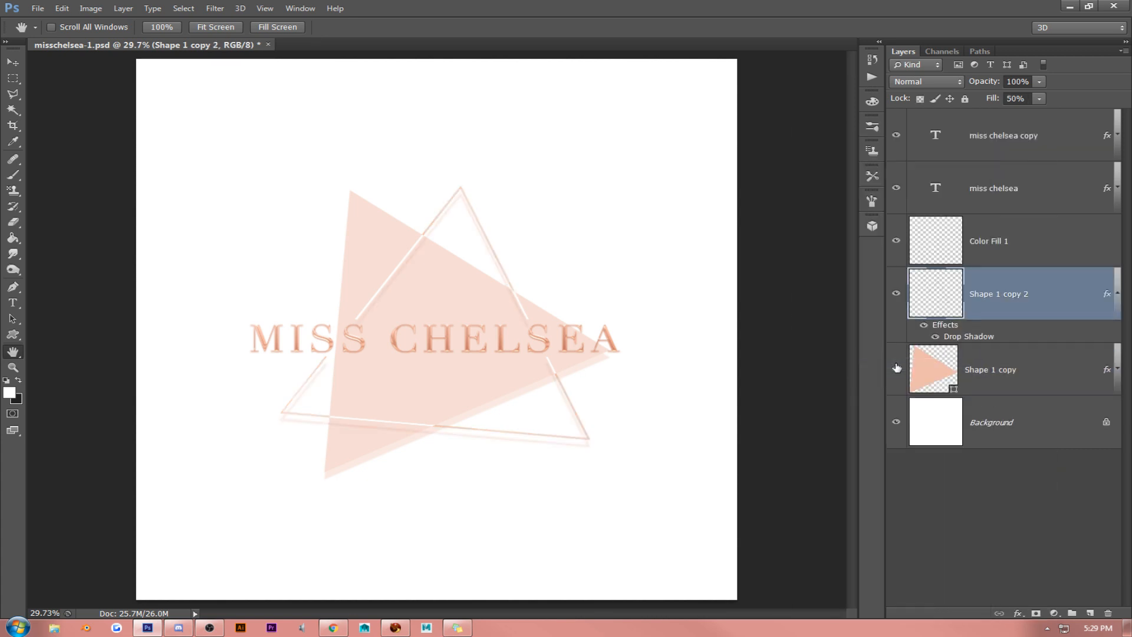
{"action": "right_click", "coordinate": [1010, 254]}
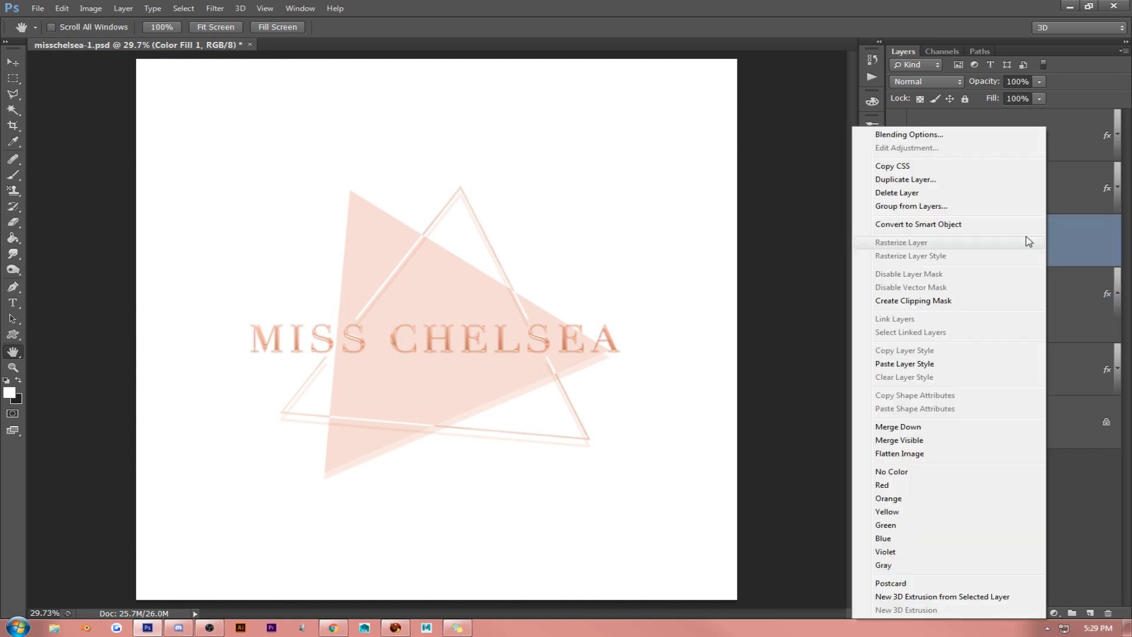
{"action": "left_click", "coordinate": [942, 366]}
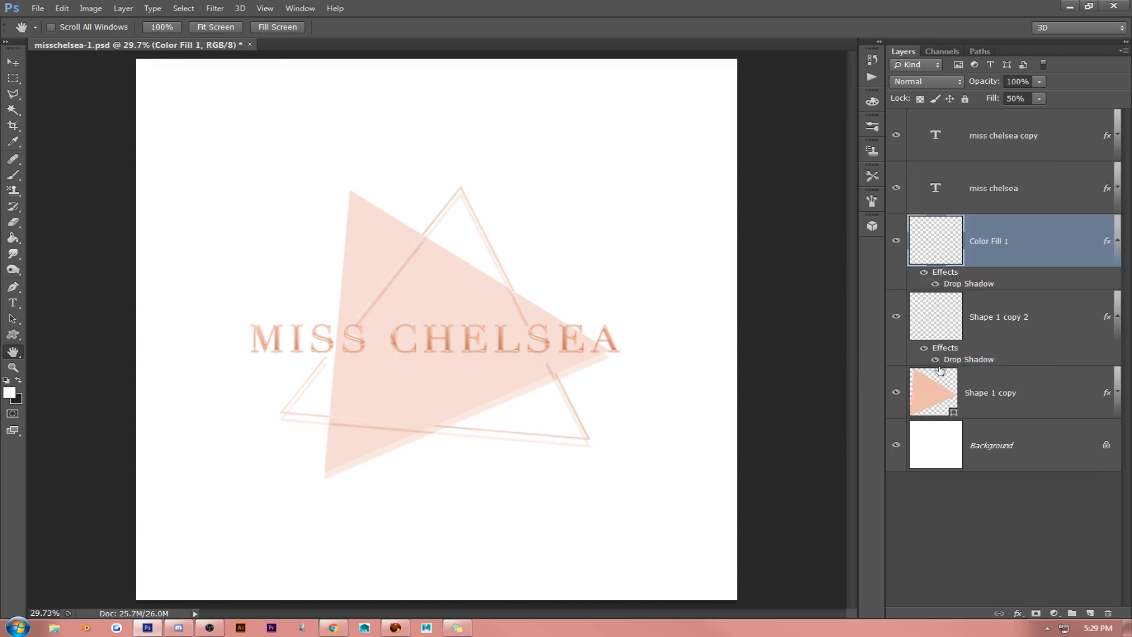
- Set the Color Fill 1 layer's Fill Opacity to 100% in its Blending Options and apply the style
{"action": "left_click", "coordinate": [161, 27]}
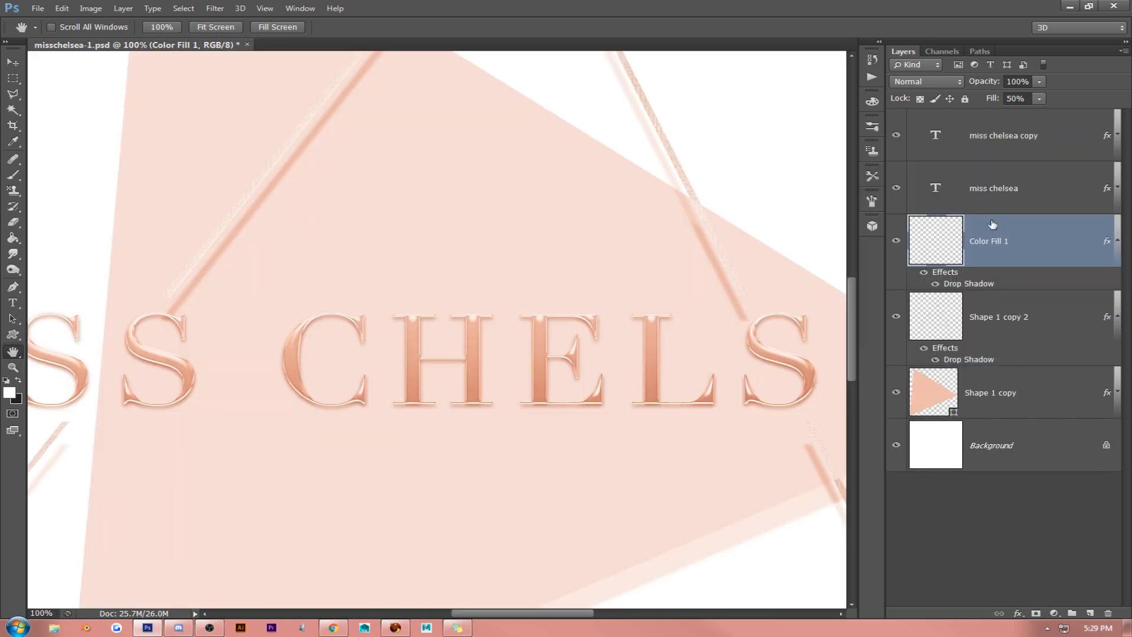
{"action": "right_click", "coordinate": [1032, 248]}
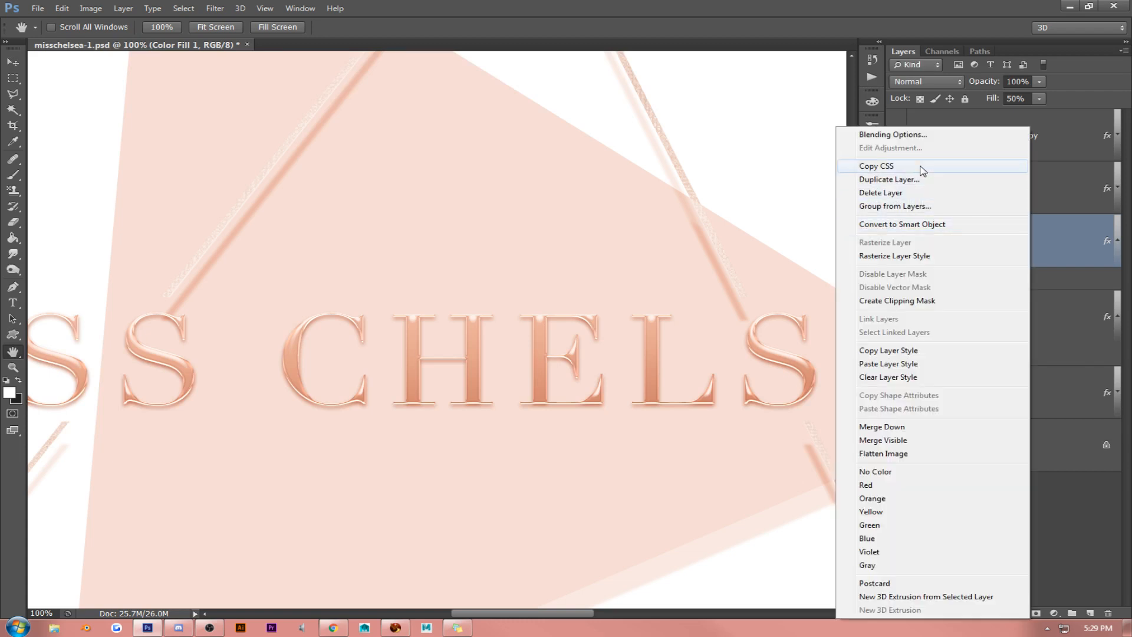
{"action": "left_click", "coordinate": [890, 140]}
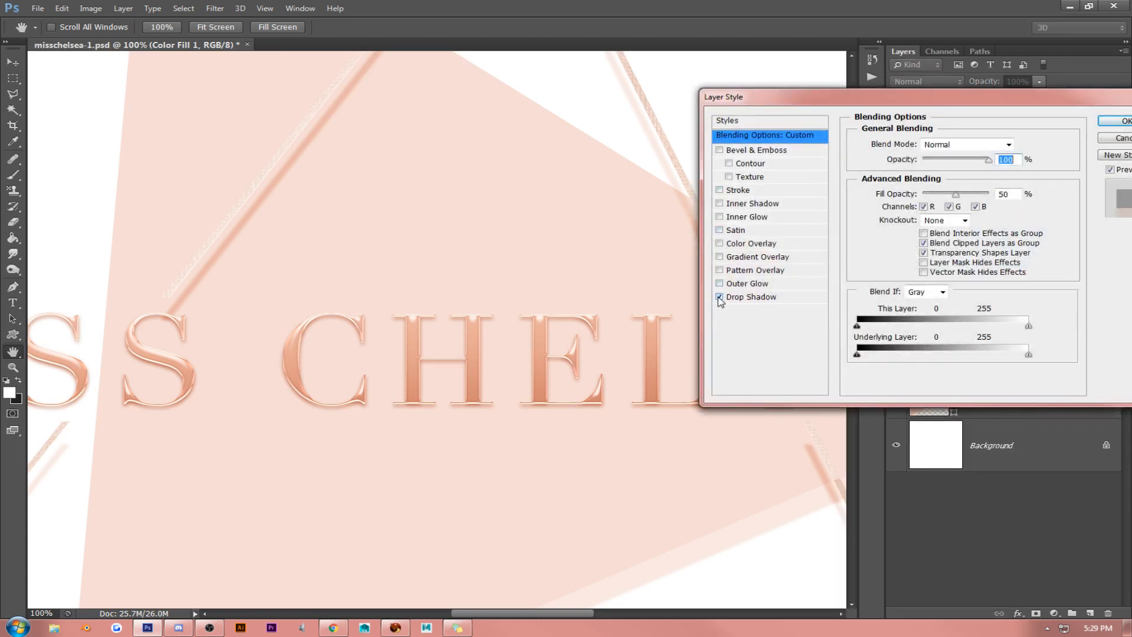
{"action": "left_click_drag", "start_coordinate": [959, 196], "coordinate": [994, 195]}
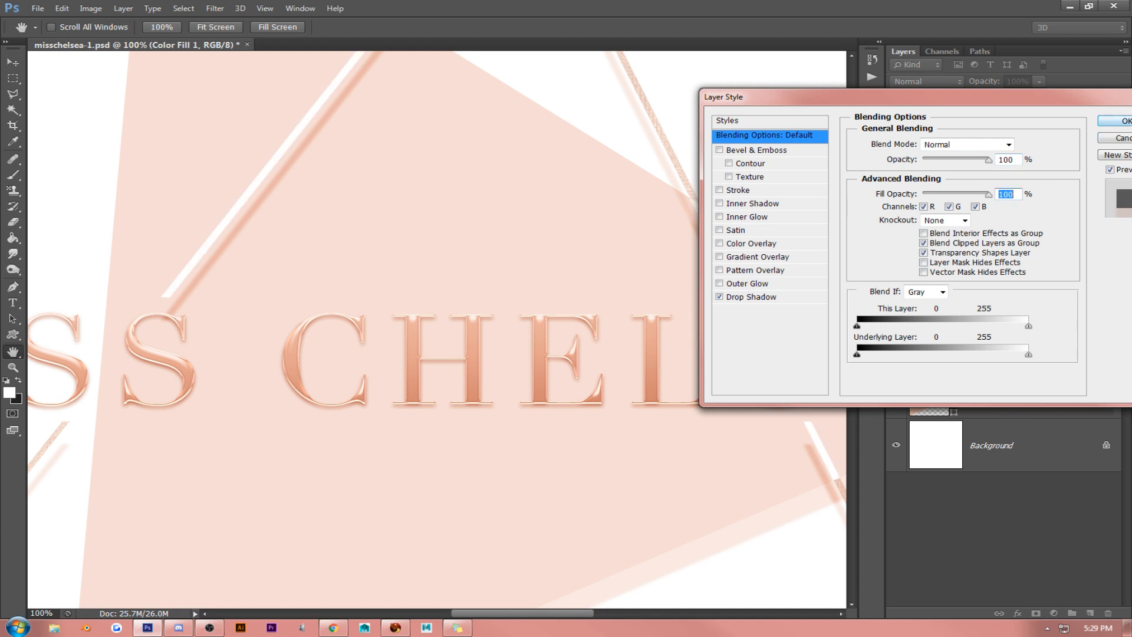
{"action": "left_click", "coordinate": [1116, 121]}
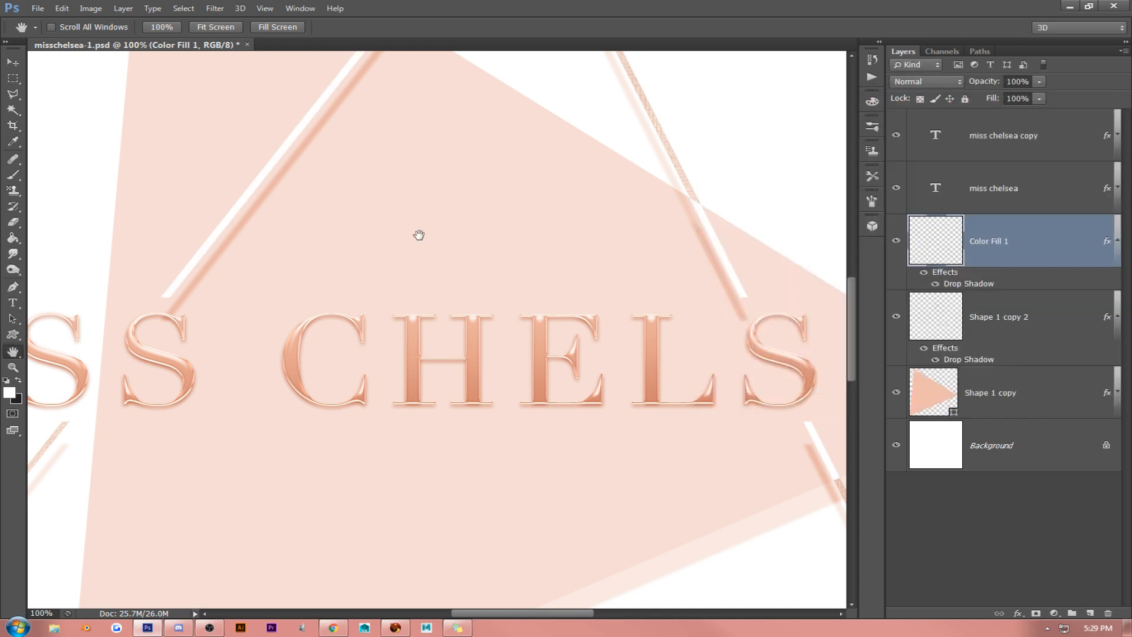
- Select both miss chelsea text layers and move them below Shape 1 copy 2, directly above Shape 1 copy
{"action": "left_click_drag", "start_coordinate": [387, 185], "coordinate": [417, 360]}
{"action": "scroll", "coordinate": [479, 347], "scroll_direction": "down", "scroll_amount": 10}
{"action": "left_click", "coordinate": [1007, 143]}
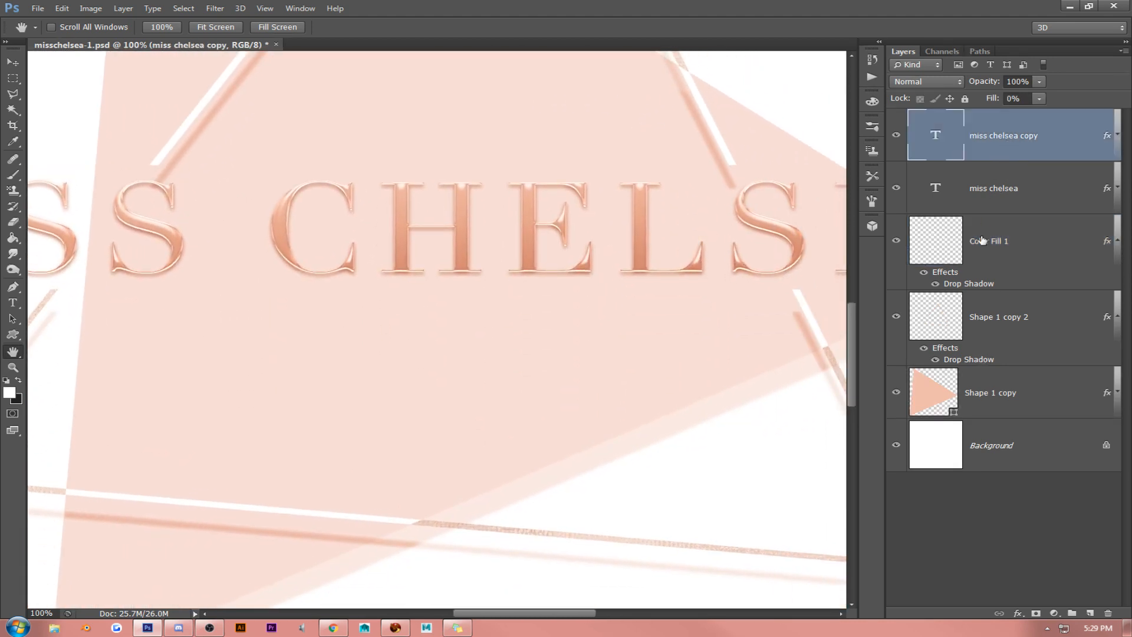
{"action": "left_click", "coordinate": [1006, 204], "text": "shift"}
{"action": "left_click_drag", "start_coordinate": [1006, 203], "coordinate": [981, 370]}
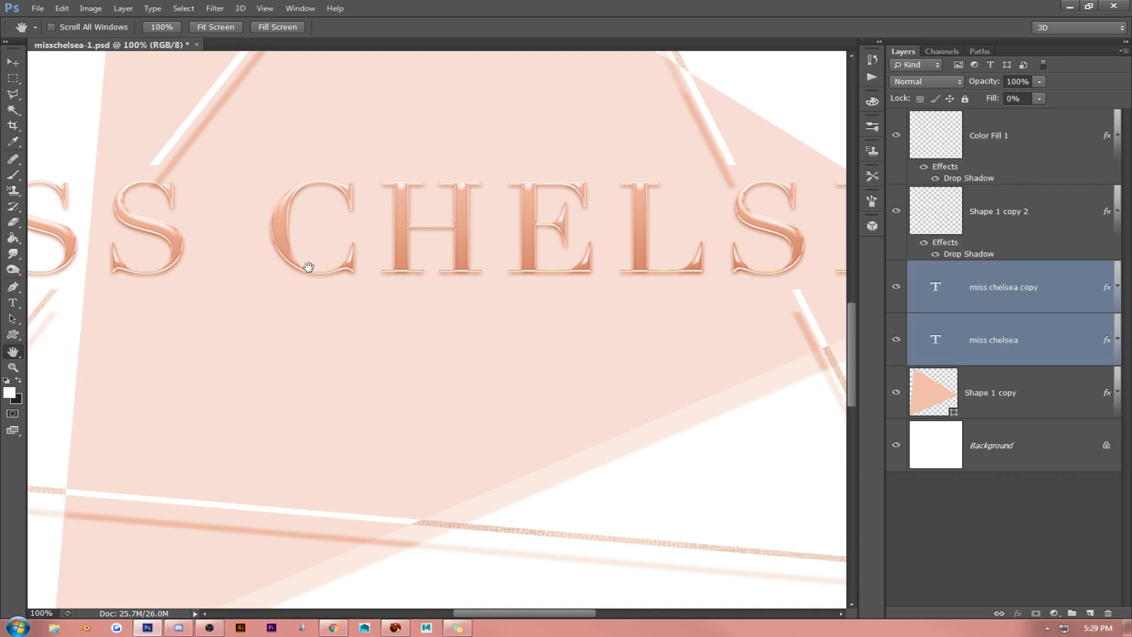
{"action": "left_click_drag", "start_coordinate": [308, 266], "coordinate": [582, 313]}
{"action": "left_click_drag", "start_coordinate": [607, 224], "coordinate": [635, 313]}
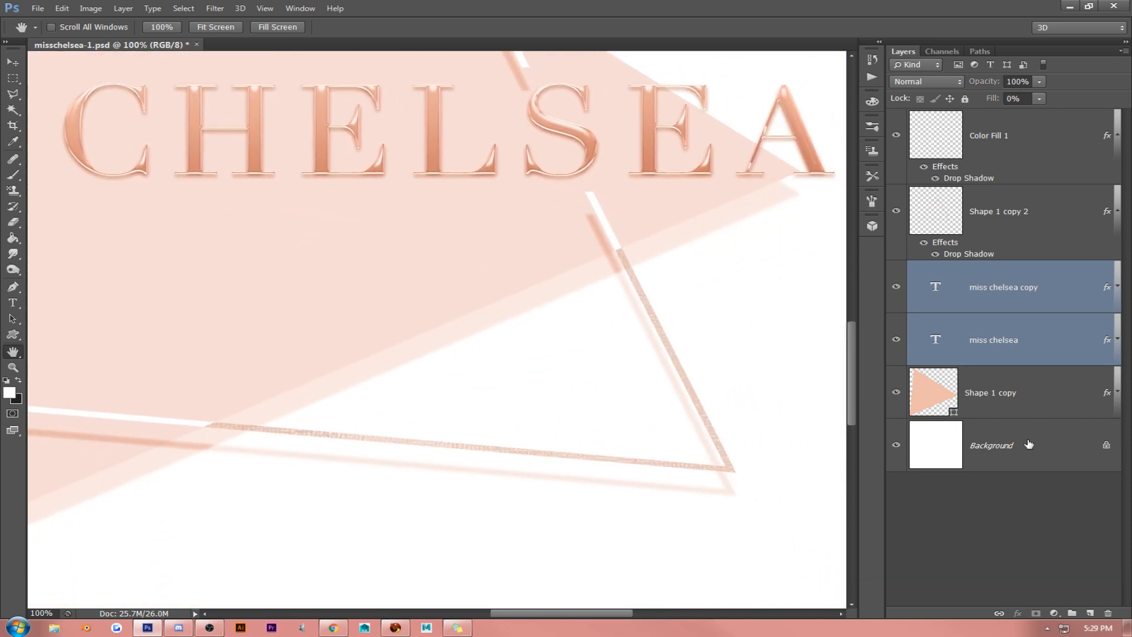
- Convert the Background into a regular layer and add a Pattern Fill layer above it using the white marble with pink veins at 100% scale
{"action": "double_click", "coordinate": [967, 446]}
{"action": "key", "text": "Return"}
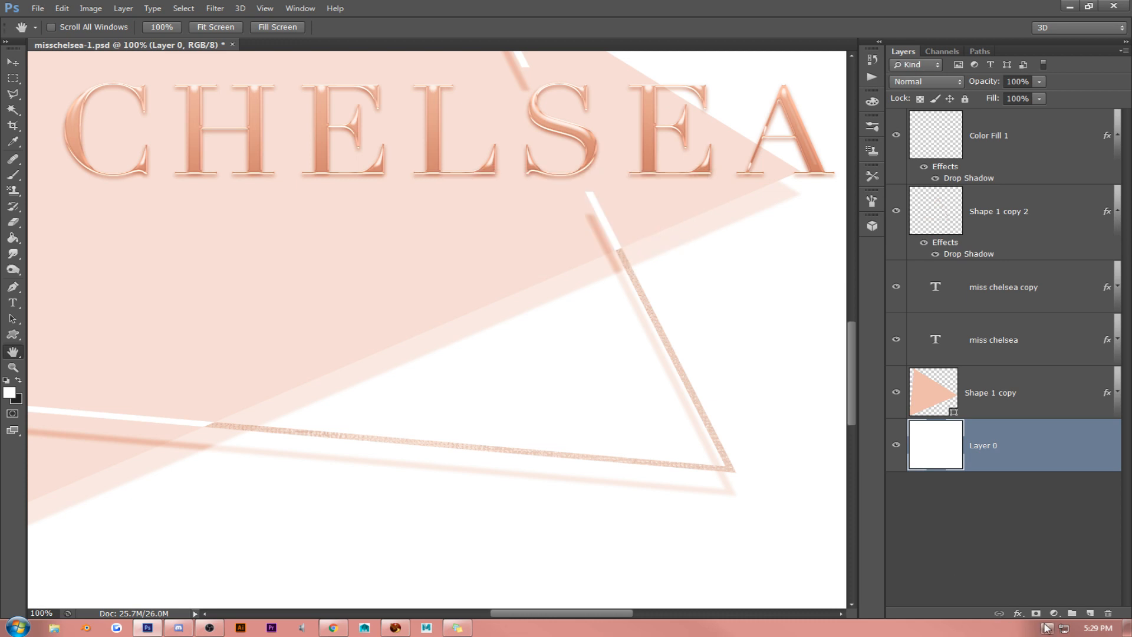
{"action": "left_click", "coordinate": [1054, 614]}
{"action": "left_click", "coordinate": [1015, 377]}
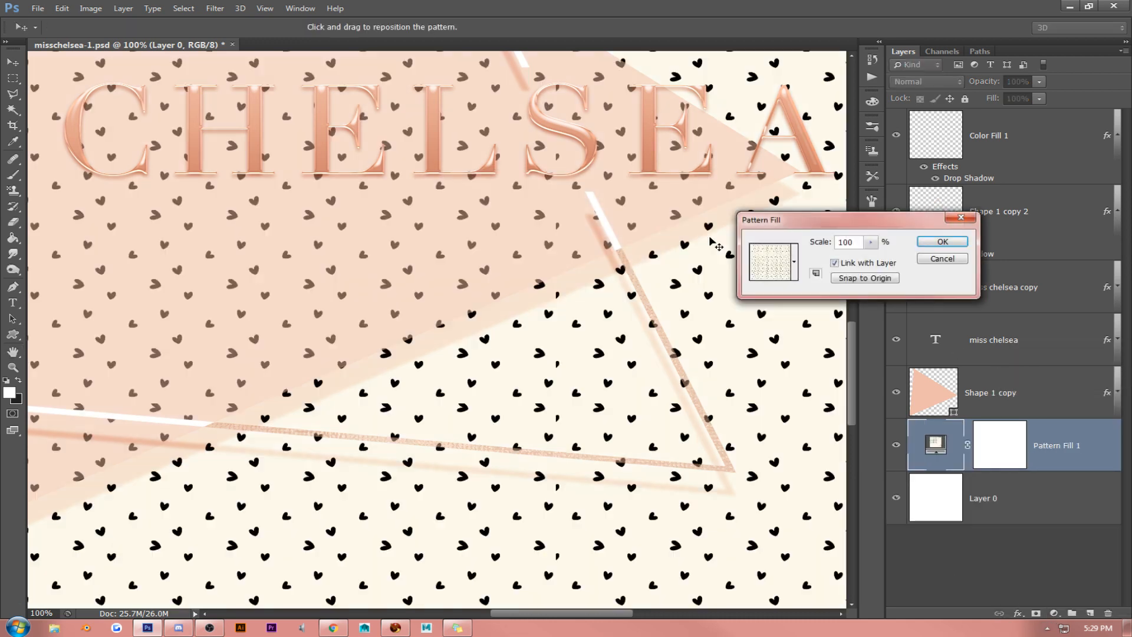
{"action": "left_click", "coordinate": [758, 269]}
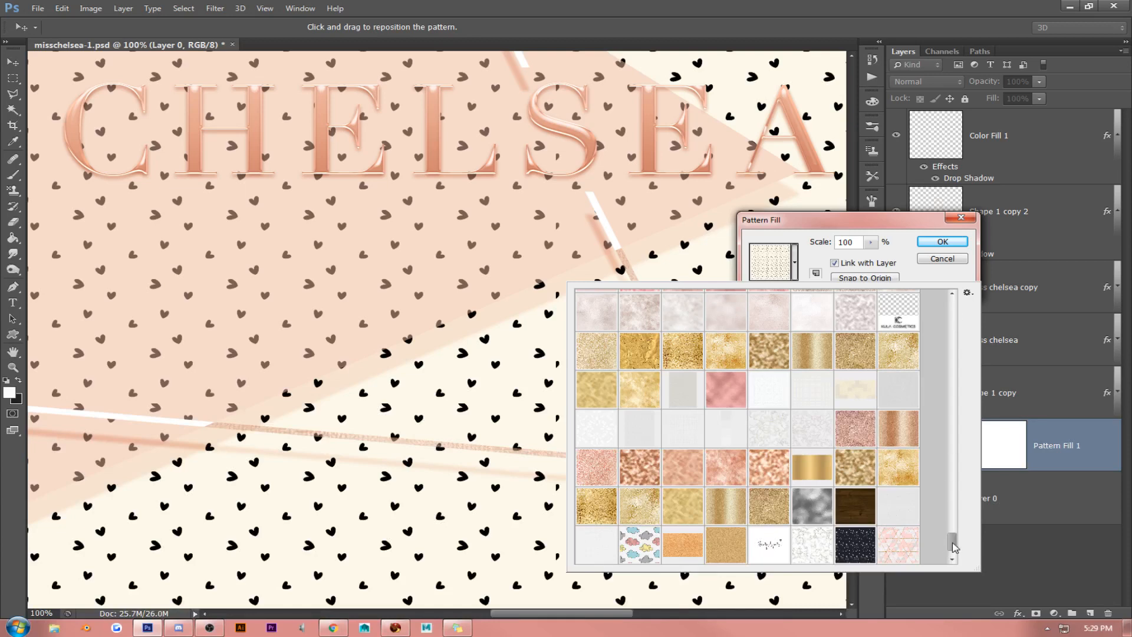
{"action": "left_click", "coordinate": [952, 558]}
{"action": "left_click", "coordinate": [825, 404]}
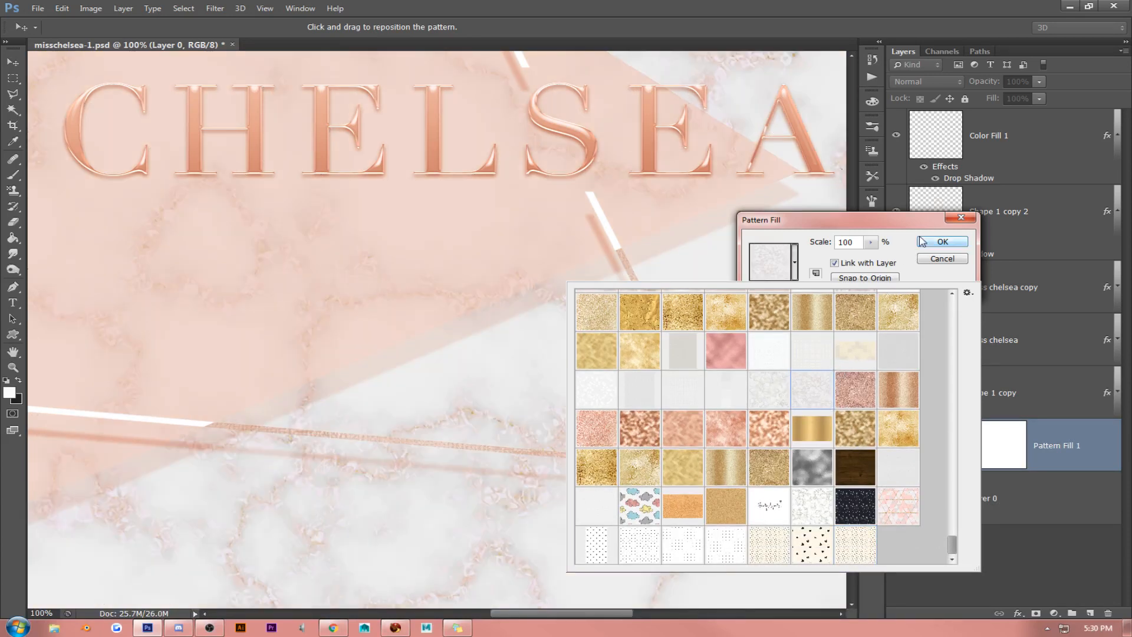
{"action": "left_click", "coordinate": [938, 237]}
{"action": "left_click", "coordinate": [938, 237]}
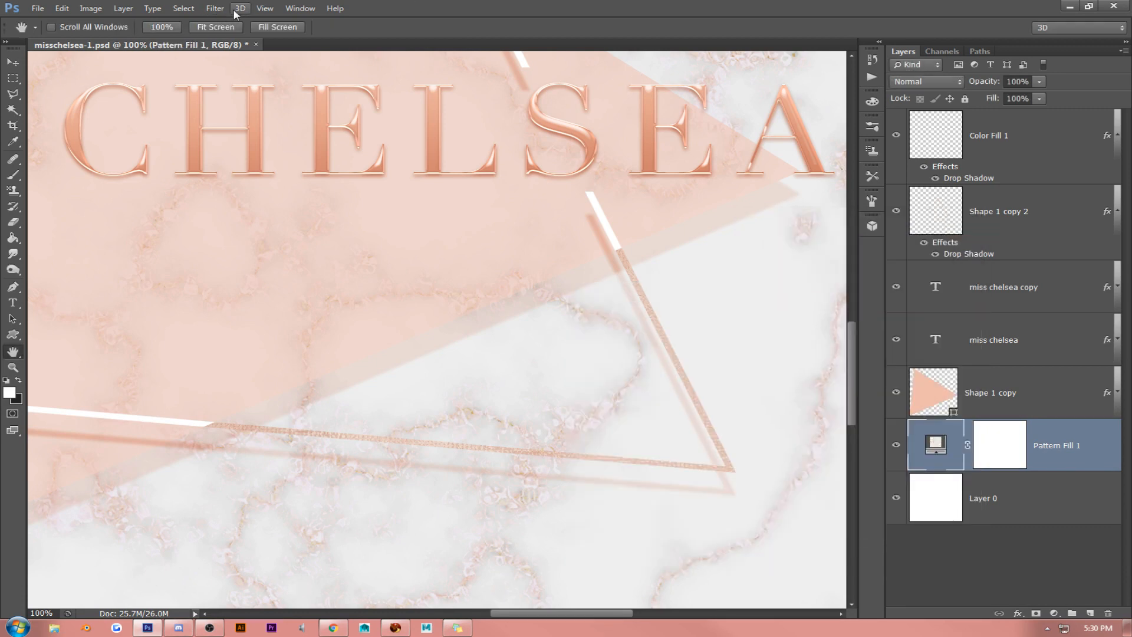
- Lower the marble pattern layer's Fill to 33%, judging it against the whole logo
{"action": "left_click", "coordinate": [264, 9]}
{"action": "left_click", "coordinate": [280, 122]}
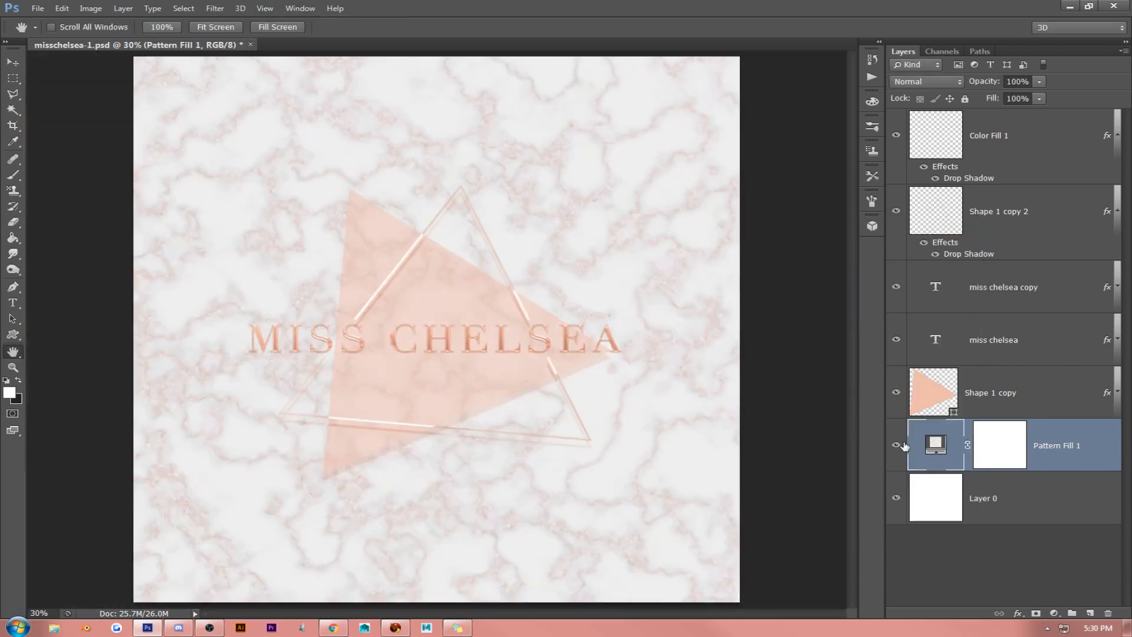
{"action": "left_click", "coordinate": [1010, 98]}
{"action": "double_click", "coordinate": [1010, 98]}
{"action": "scroll", "coordinate": [1009, 99], "scroll_direction": "down", "scroll_amount": 1}
{"action": "scroll", "coordinate": [1009, 99], "scroll_direction": "down", "scroll_amount": 5}
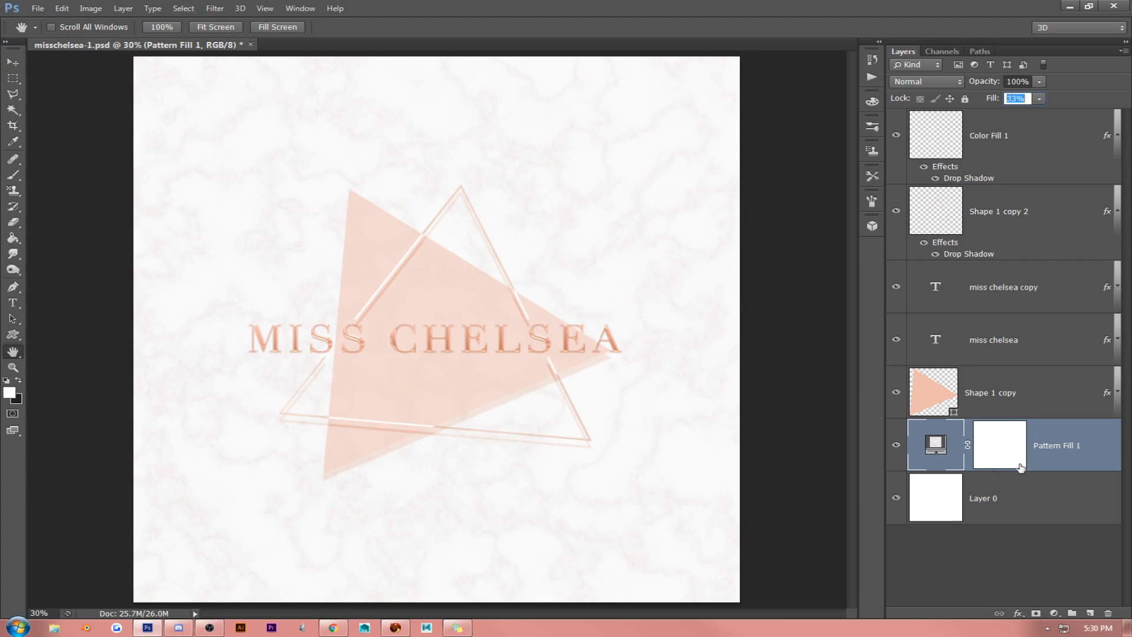
- Convert the marble pattern layer to a Smart Object, rasterize it, and rotate it by about 180 degrees
{"action": "right_click", "coordinate": [1077, 445]}
{"action": "left_click", "coordinate": [983, 229]}
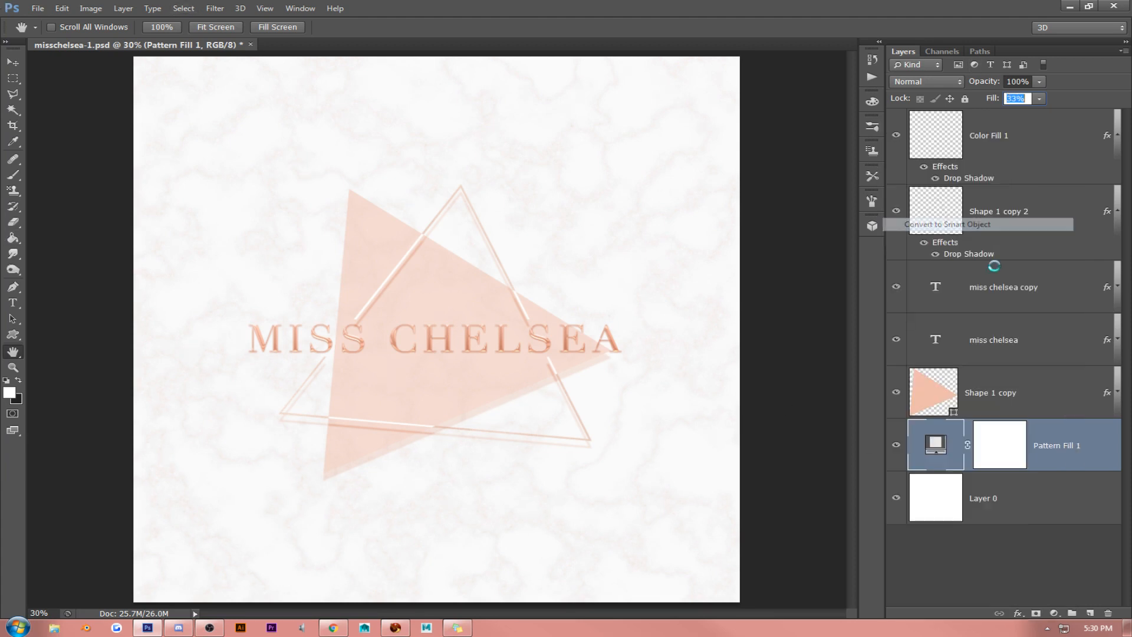
{"action": "right_click", "coordinate": [1063, 446]}
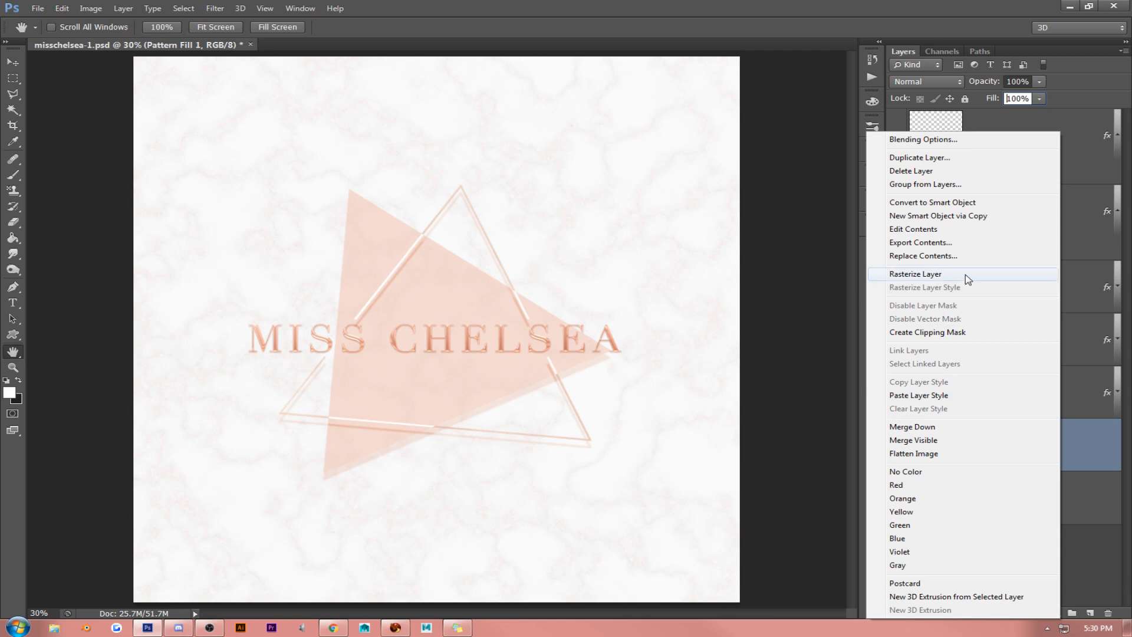
{"action": "left_click", "coordinate": [970, 274]}
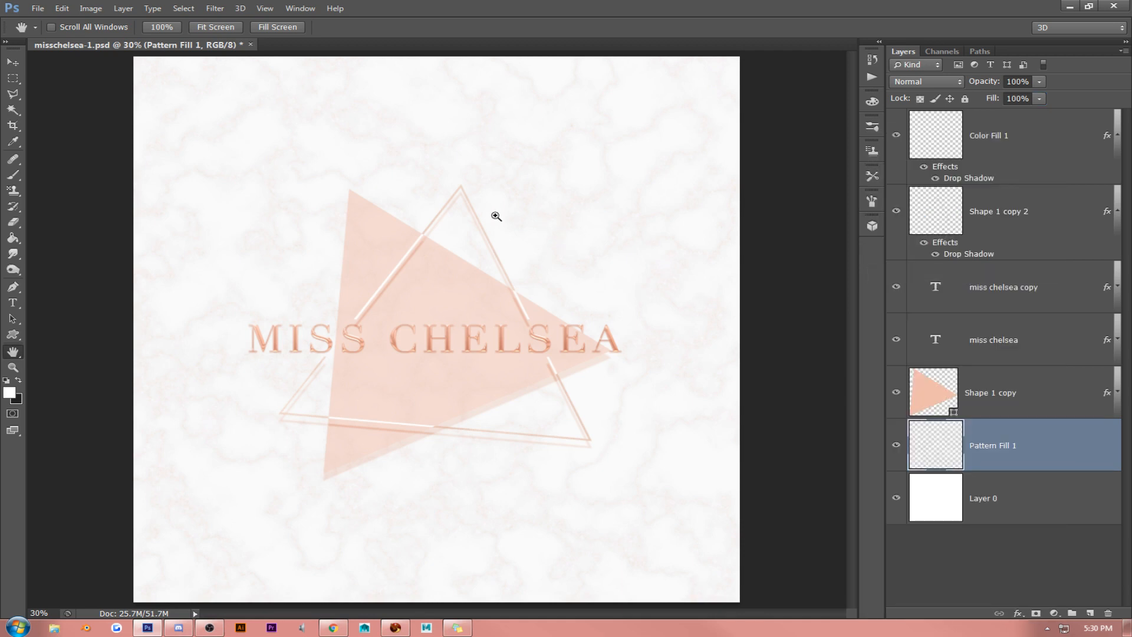
{"action": "key", "text": "ctrl+t"}
{"action": "left_click_drag", "start_coordinate": [84, 161], "coordinate": [730, 469]}
{"action": "key", "text": "Return"}
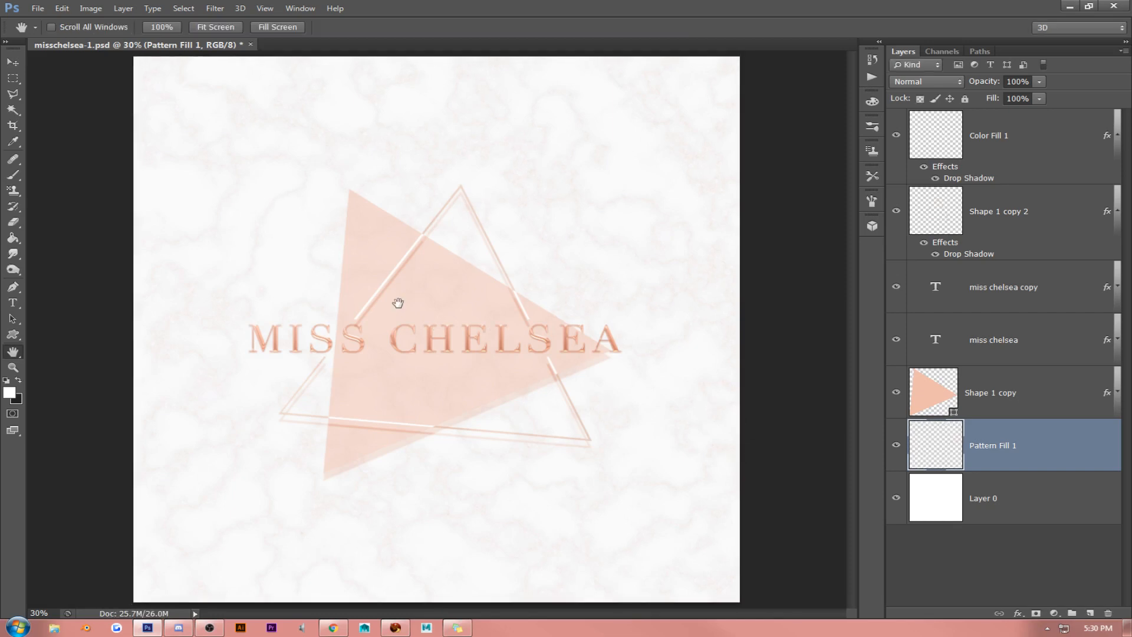
- Examine the lettering, triangle lines and shadows against the marble background at 100% magnification
{"action": "left_click", "coordinate": [13, 61]}
{"action": "left_click", "coordinate": [265, 8]}
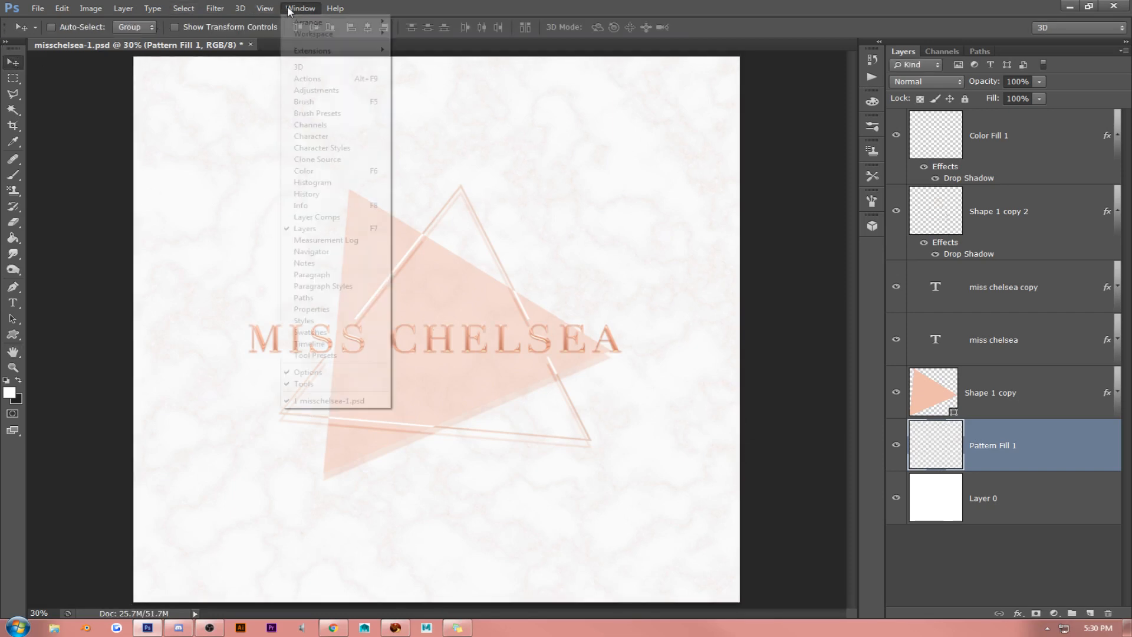
{"action": "left_click", "coordinate": [263, 132]}
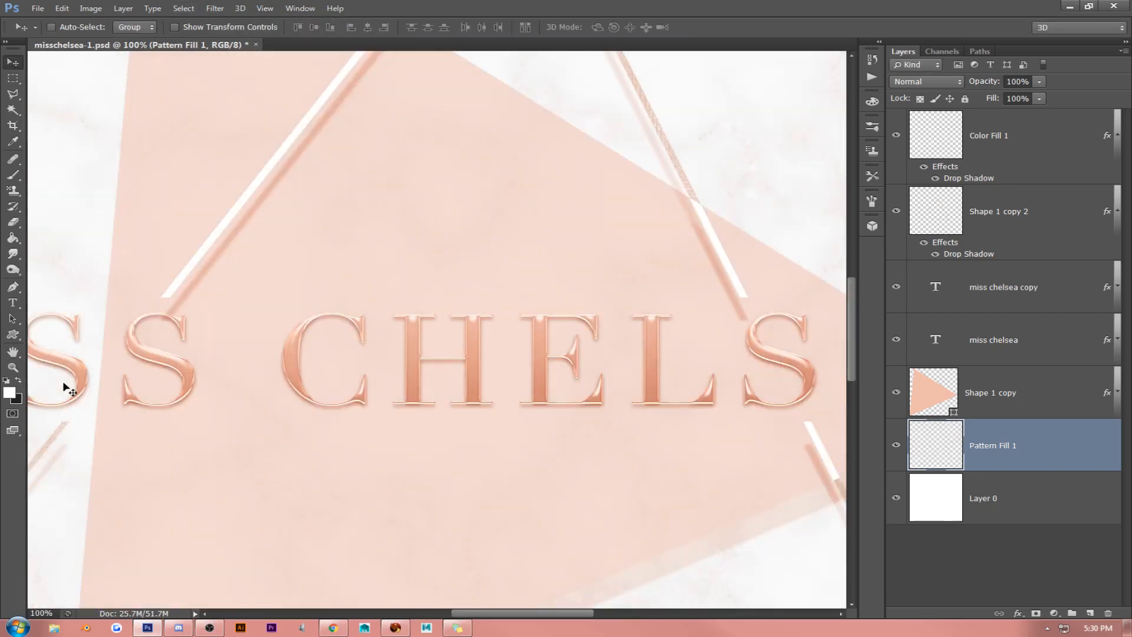
{"action": "left_click", "coordinate": [13, 353]}
{"action": "left_click_drag", "start_coordinate": [268, 356], "coordinate": [702, 250]}
{"action": "left_click_drag", "start_coordinate": [697, 339], "coordinate": [304, 217]}
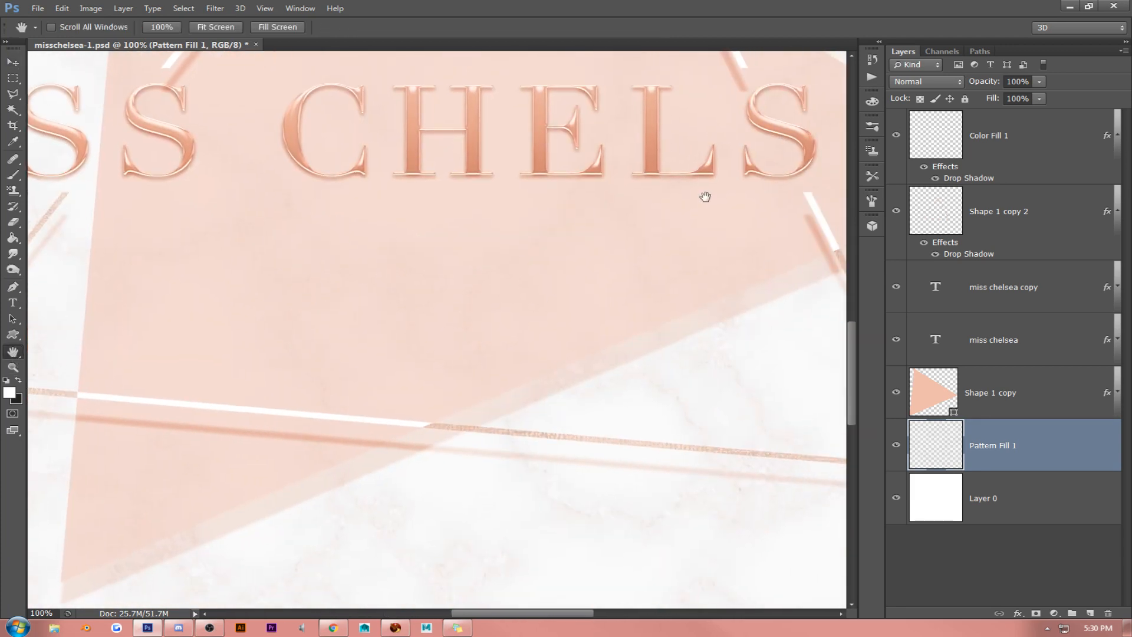
{"action": "left_click_drag", "start_coordinate": [705, 197], "coordinate": [337, 344]}
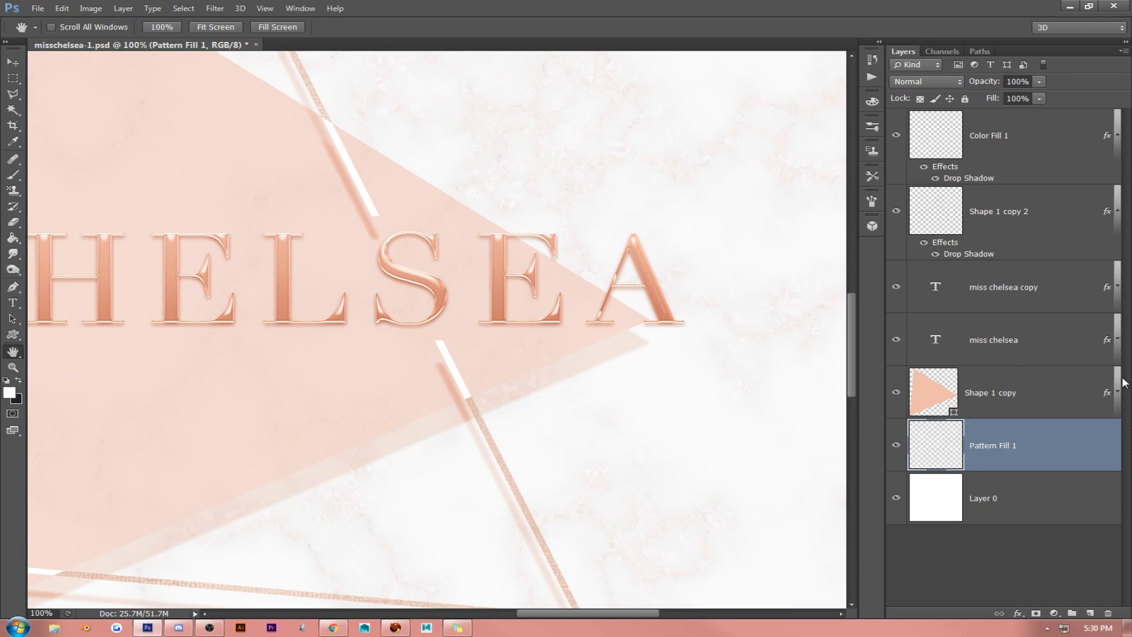
- Add a solid white ffffff Stroke to the Shape 1 copy triangle in its layer style
{"action": "left_click", "coordinate": [1041, 393]}
{"action": "right_click", "coordinate": [1043, 388]}
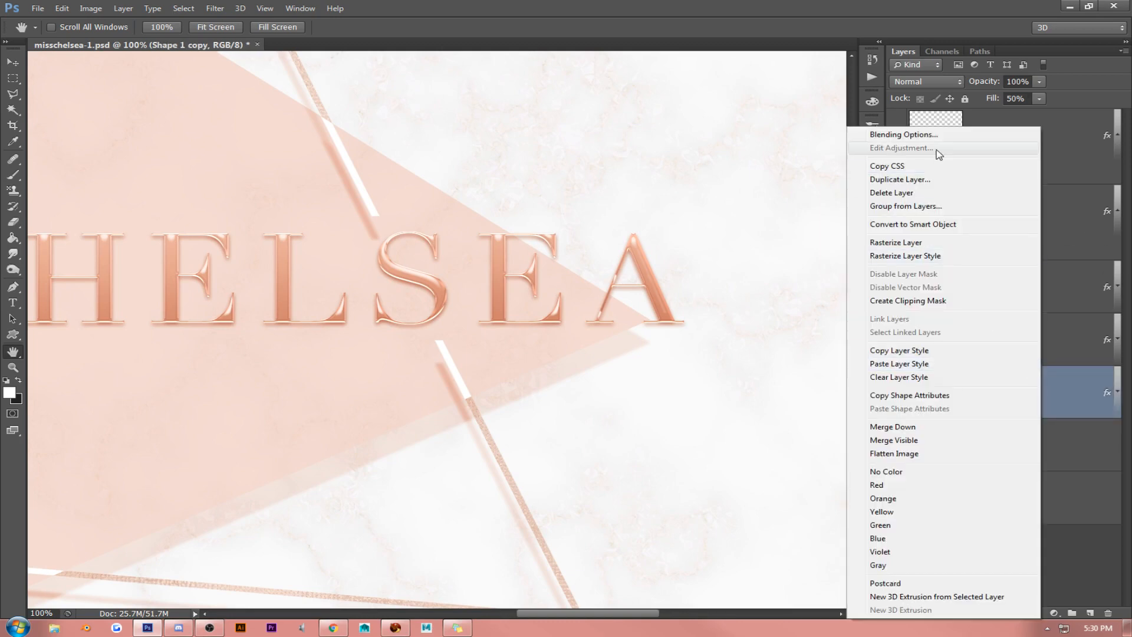
{"action": "left_click", "coordinate": [875, 133]}
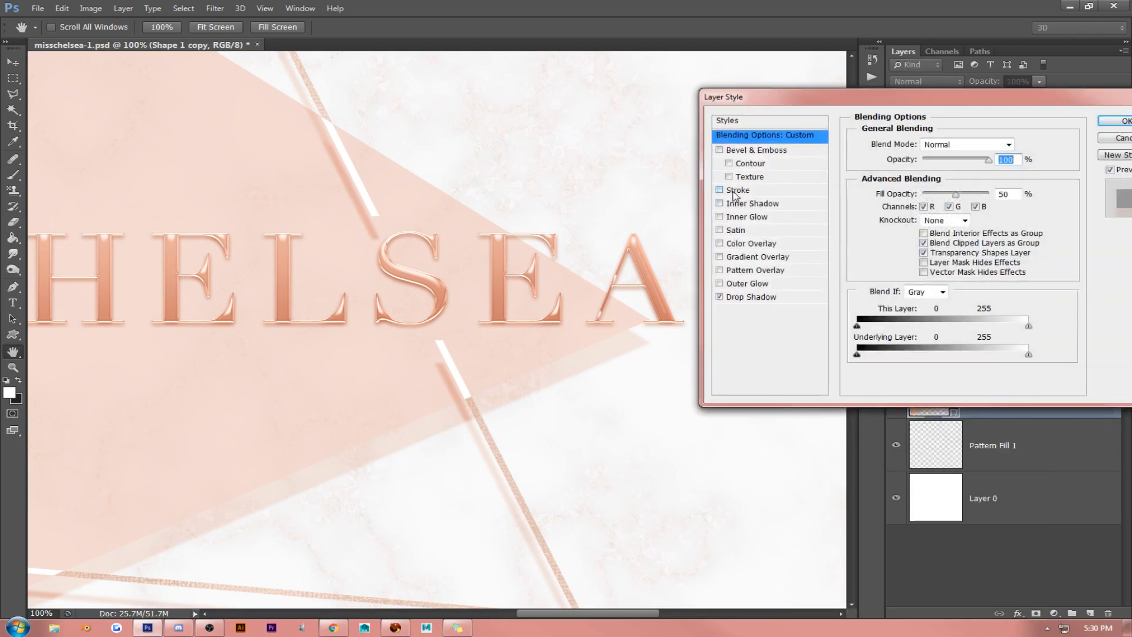
{"action": "left_click", "coordinate": [744, 190]}
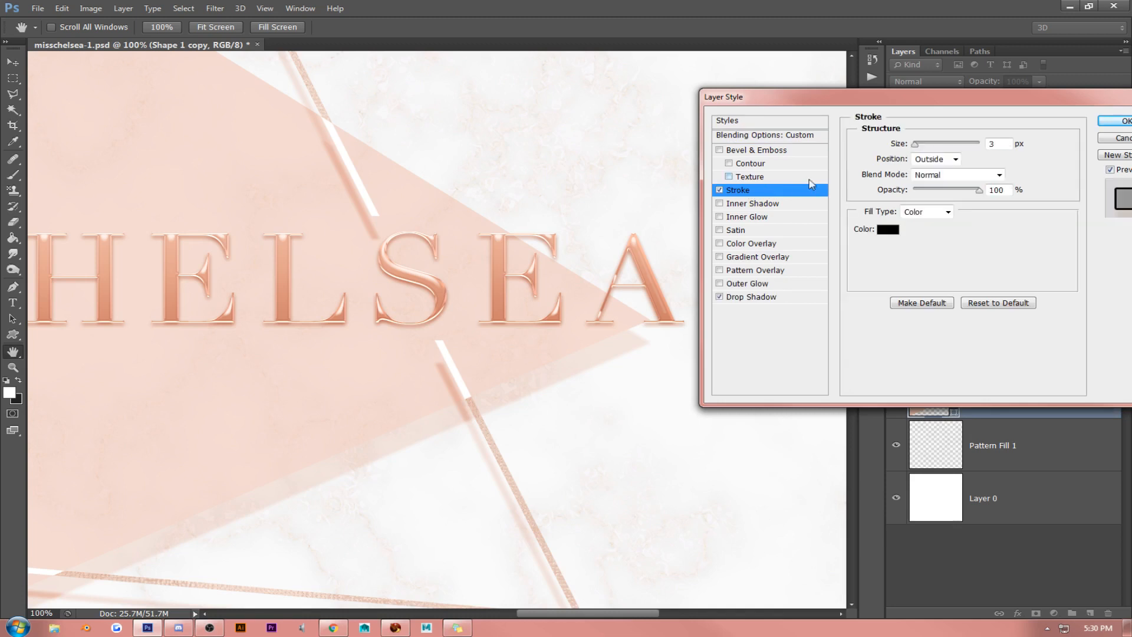
{"action": "left_click", "coordinate": [888, 229]}
{"action": "left_click", "coordinate": [372, 151]}
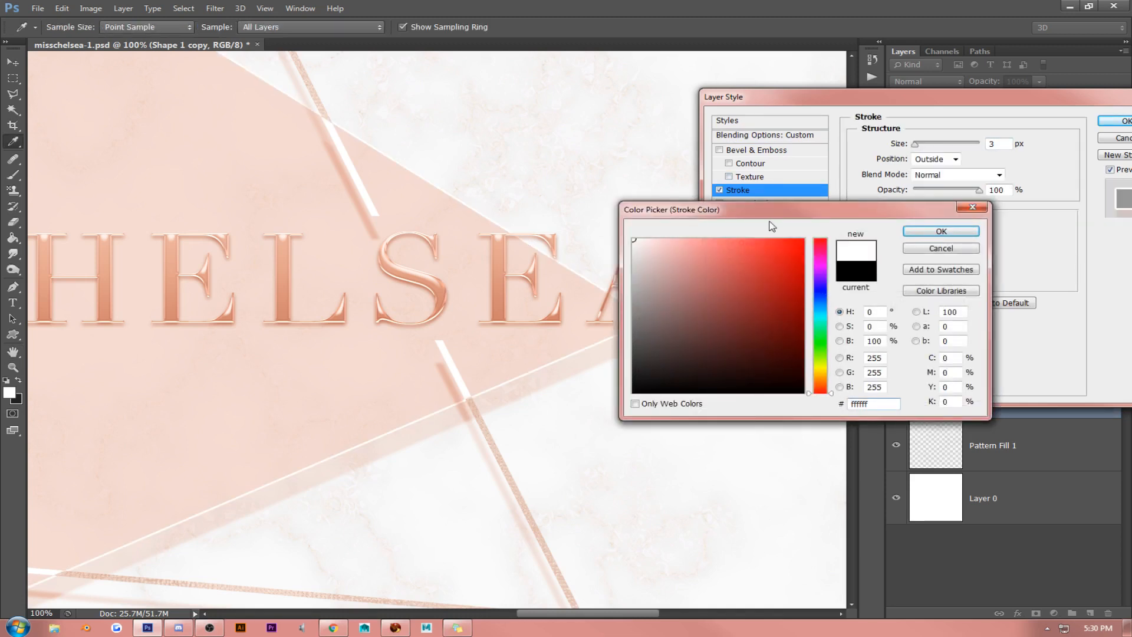
{"action": "left_click", "coordinate": [941, 231]}
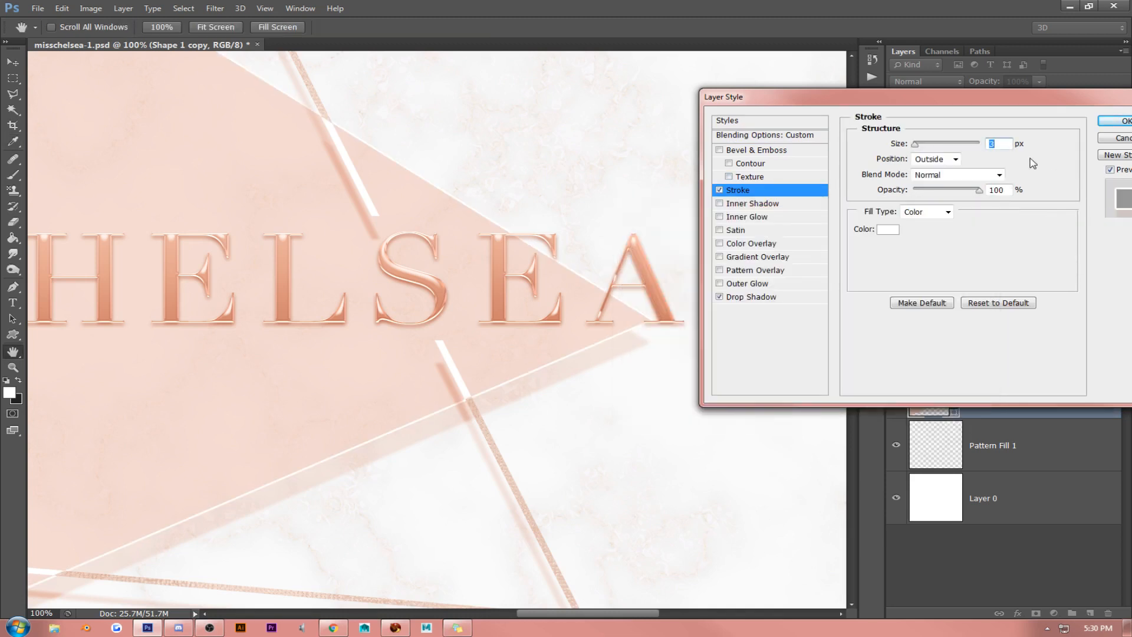
- Set the triangle's Stroke to 7 px size, Inside position and 22% opacity
{"action": "key", "text": "Up"}
{"action": "key", "text": "Up"}
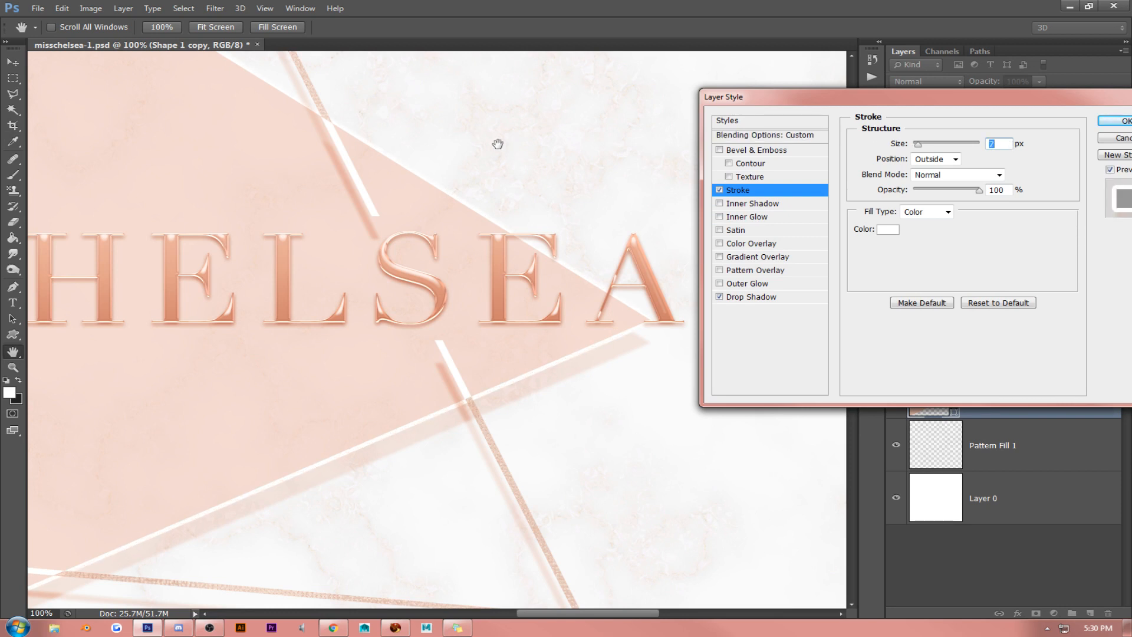
{"action": "left_click", "coordinate": [931, 159]}
{"action": "left_click", "coordinate": [943, 184]}
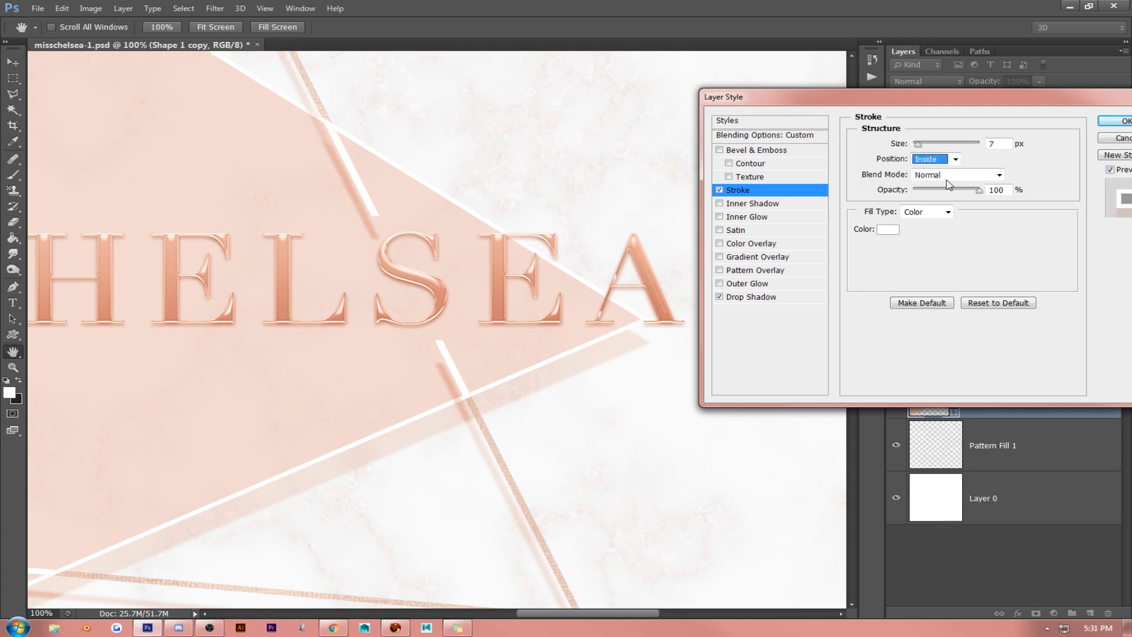
{"action": "mouse_move", "coordinate": [978, 190]}
{"action": "left_mouse_down"}
{"action": "mouse_move", "coordinate": [898, 196]}
{"action": "mouse_move", "coordinate": [946, 195]}
{"action": "mouse_move", "coordinate": [929, 195]}
{"action": "left_mouse_up"}
{"action": "key", "text": "Tab"}
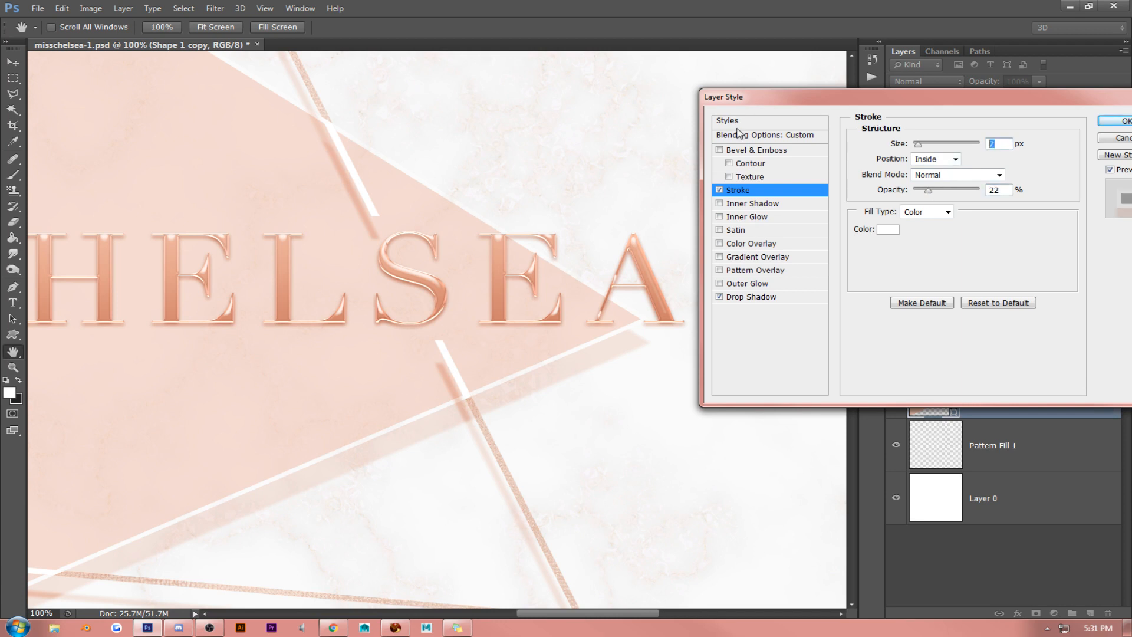
- Thin the Shape 1 copy triangle's white Stroke to about 5 px, raise its opacity slightly, and save the document
{"action": "key", "text": "Down"}
{"action": "key", "text": "Down"}
{"action": "key", "text": "Down"}
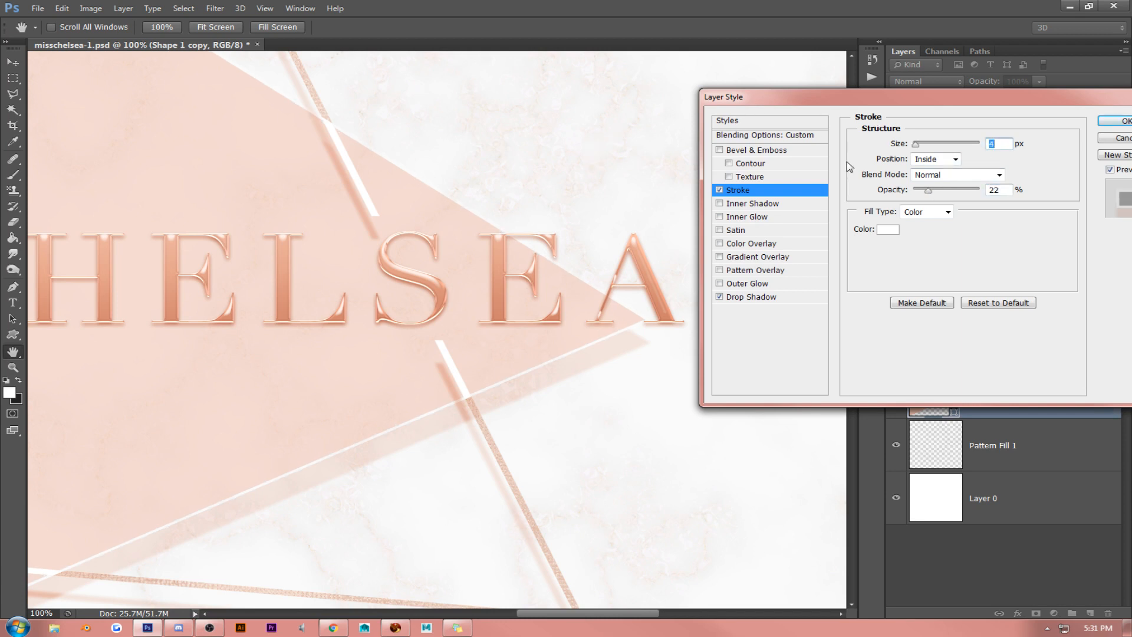
{"action": "key", "text": "Up"}
{"action": "left_click_drag", "start_coordinate": [927, 192], "coordinate": [936, 193]}
{"action": "left_click", "coordinate": [1111, 121]}
{"action": "left_click", "coordinate": [237, 27]}
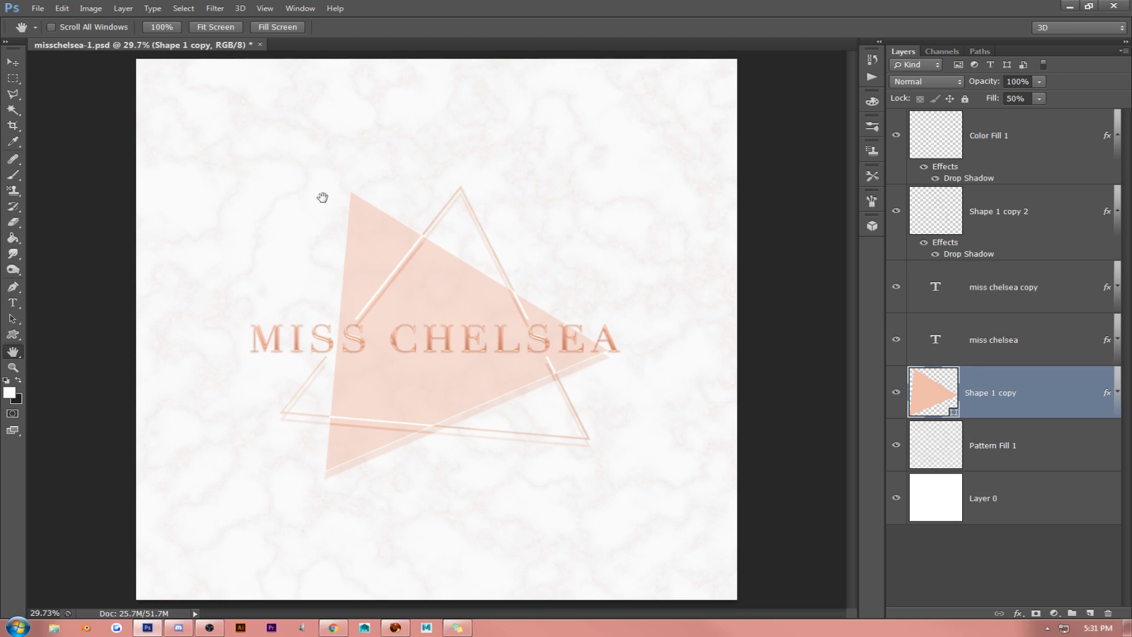
{"action": "key", "text": "ctrl+s"}
- Delete the marble pattern layer and marquee-select a rectangle slightly inside the canvas edges on a new layer
{"action": "left_click", "coordinate": [1003, 445]}
{"action": "key", "text": "Delete"}
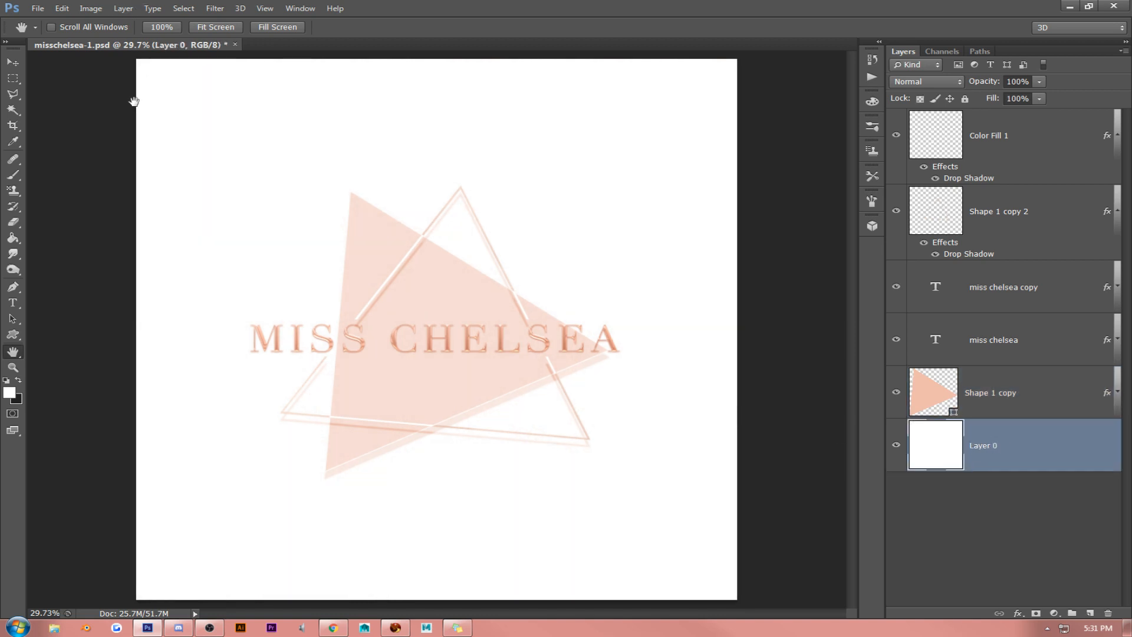
{"action": "left_click", "coordinate": [13, 77]}
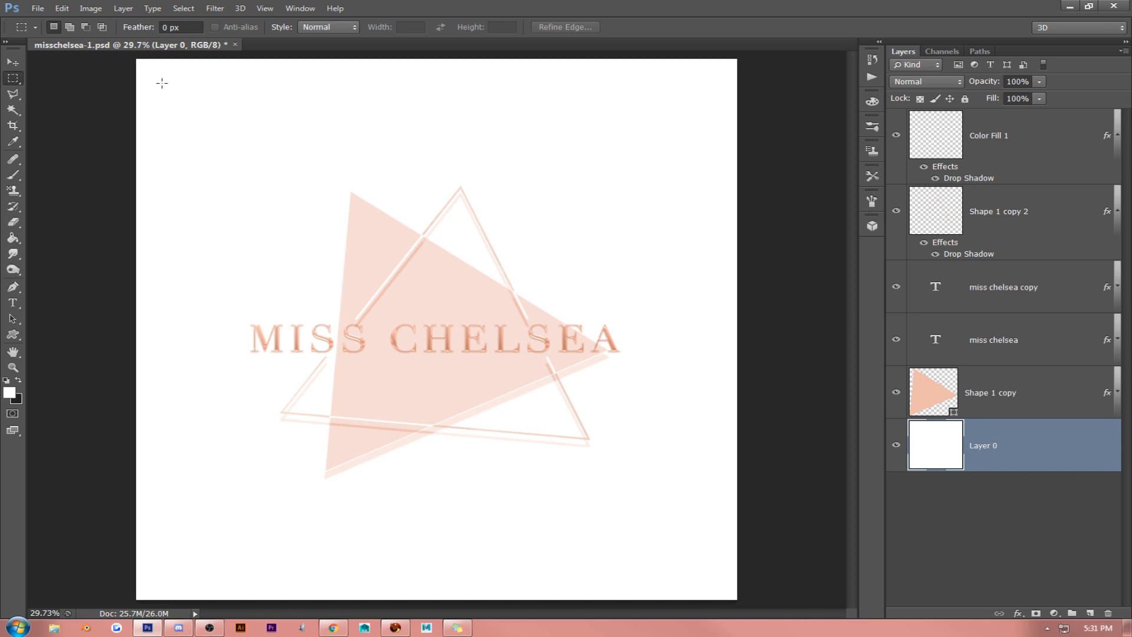
{"action": "left_click_drag", "start_coordinate": [162, 83], "coordinate": [873, 589]}
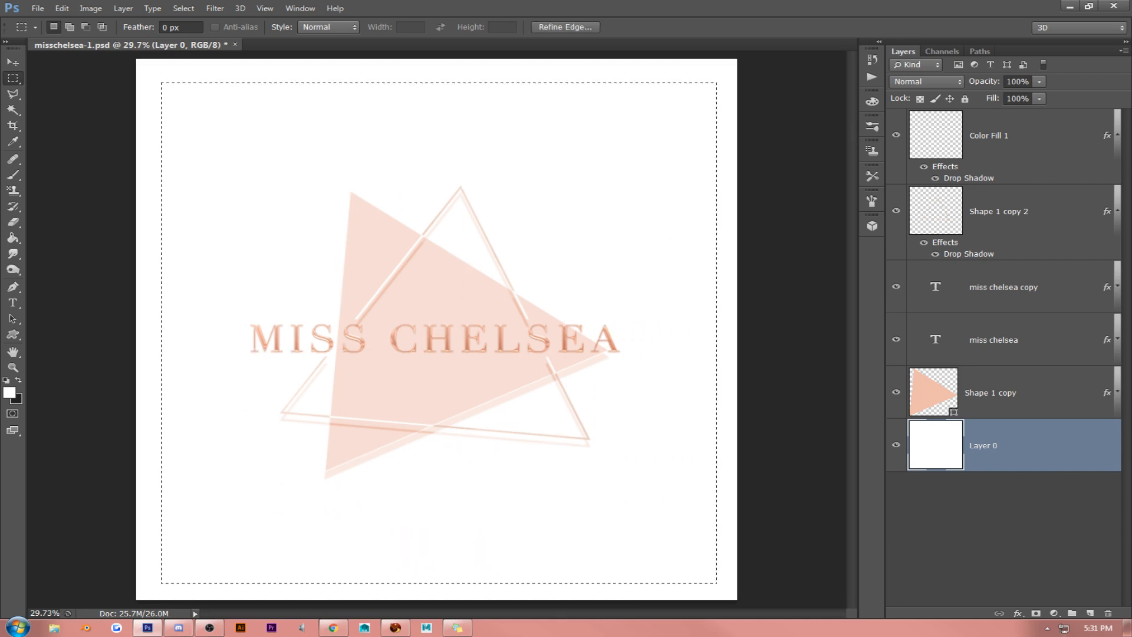
{"action": "left_click", "coordinate": [1090, 613]}
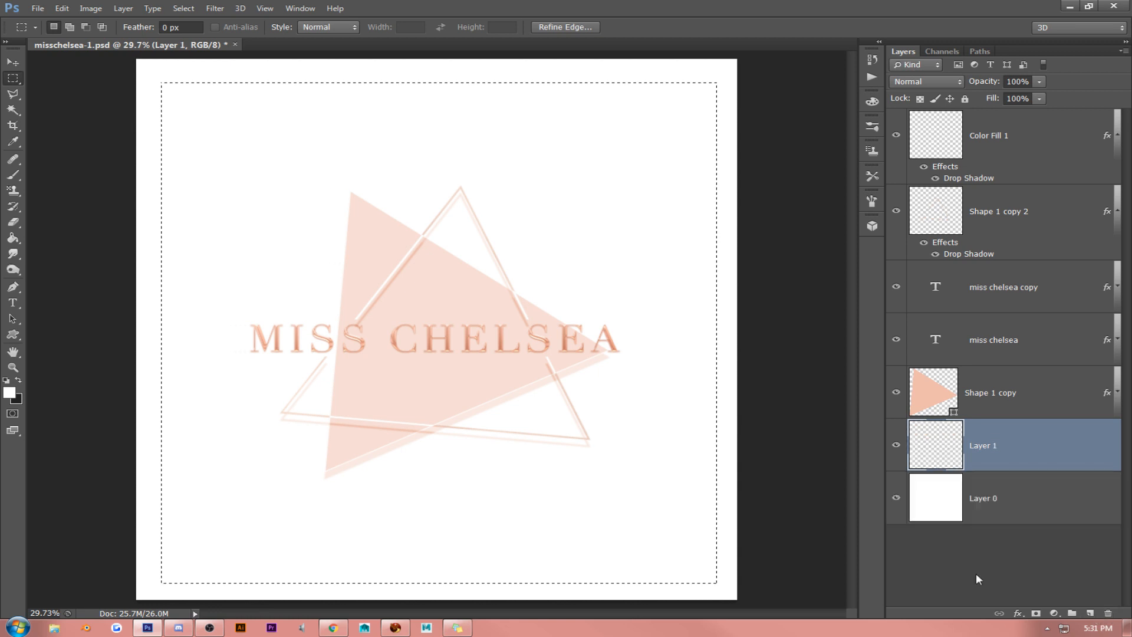
- Stroke the rectangular selection with a 3 px Center stroke in light peach f1c9ab at 100% opacity and deselect it
{"action": "left_click", "coordinate": [61, 8]}
{"action": "left_click", "coordinate": [78, 192]}
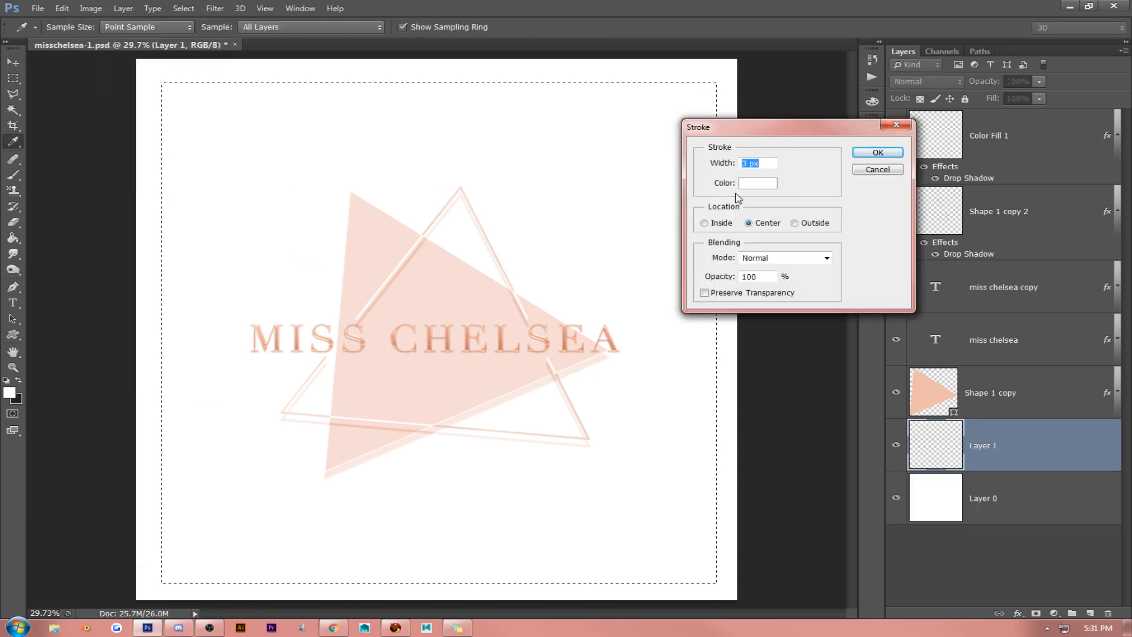
{"action": "left_click", "coordinate": [435, 337]}
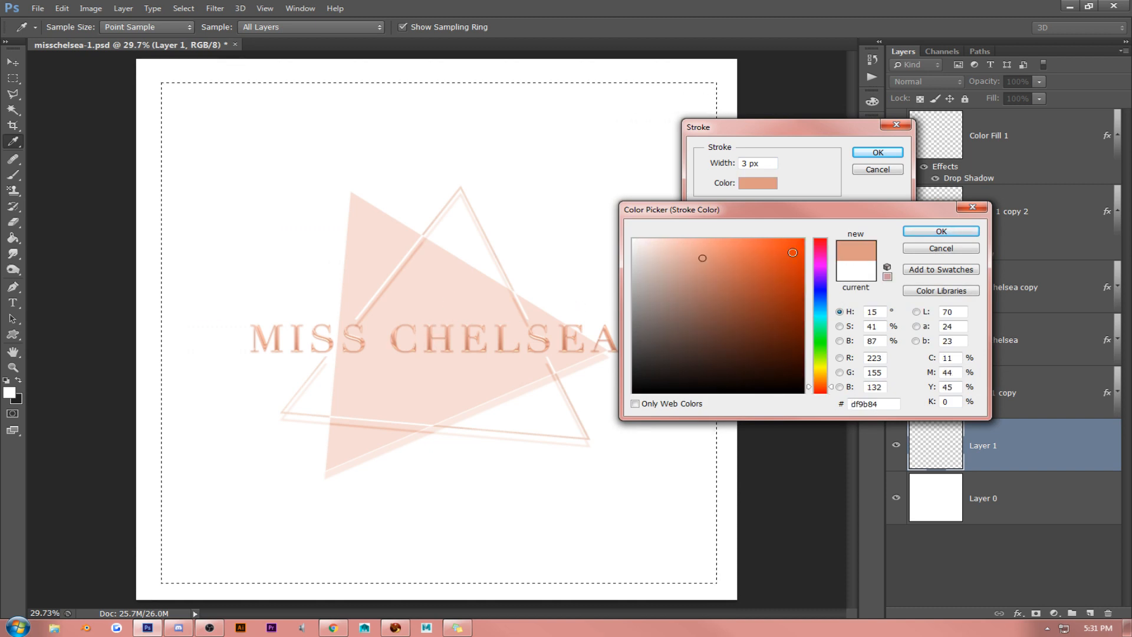
{"action": "left_click", "coordinate": [683, 247]}
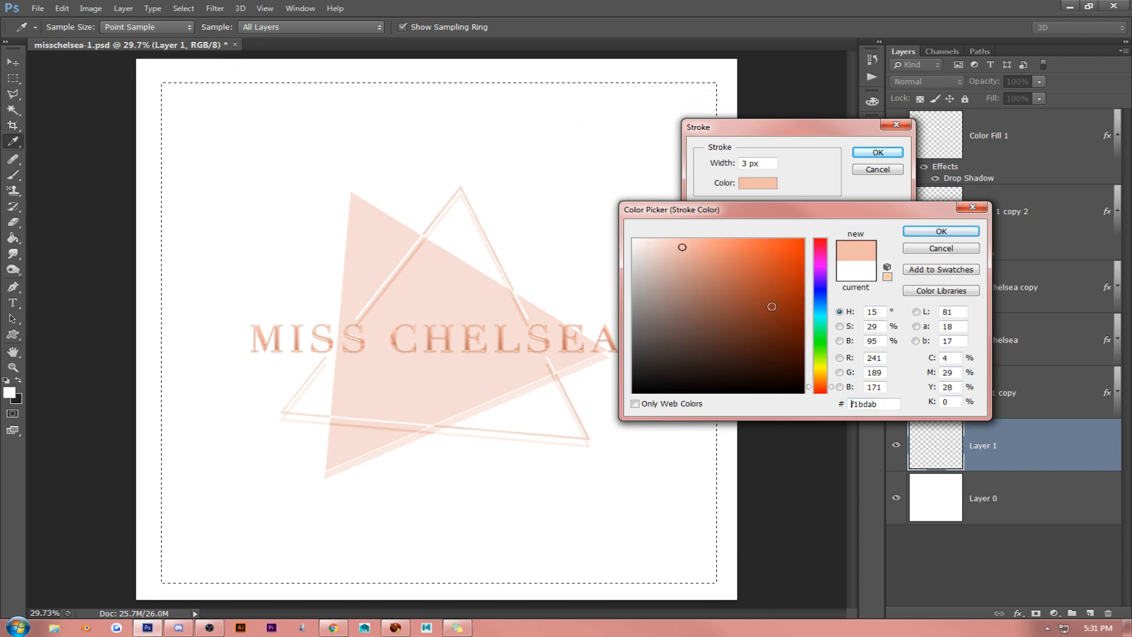
{"action": "left_click_drag", "start_coordinate": [824, 388], "coordinate": [823, 382]}
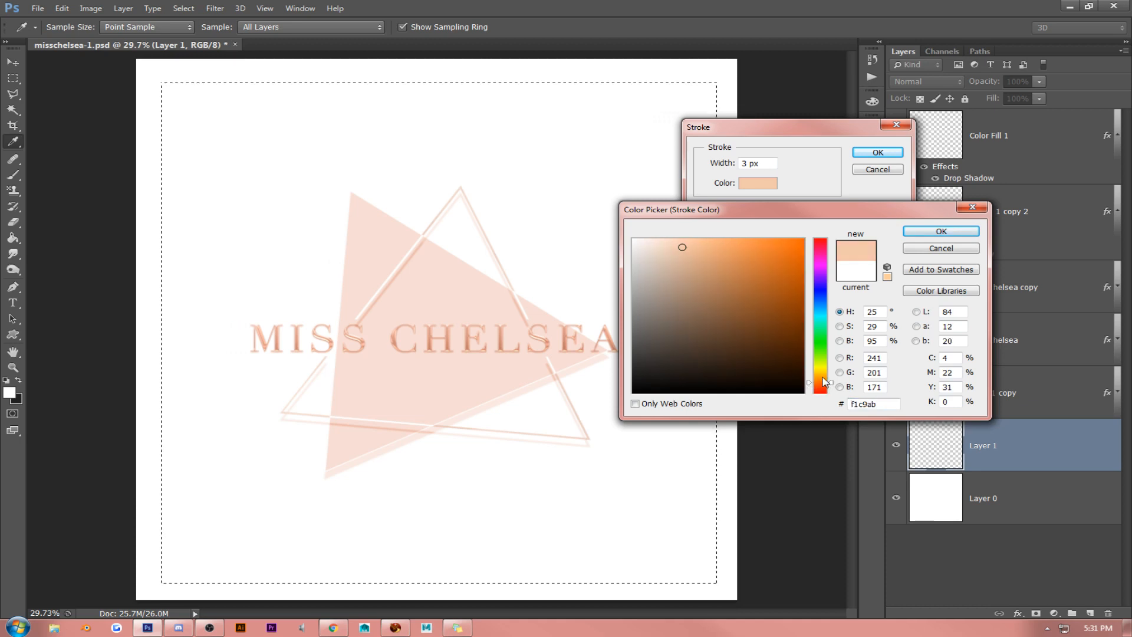
{"action": "left_click_drag", "start_coordinate": [906, 205], "coordinate": [908, 206]}
{"action": "left_click", "coordinate": [940, 231]}
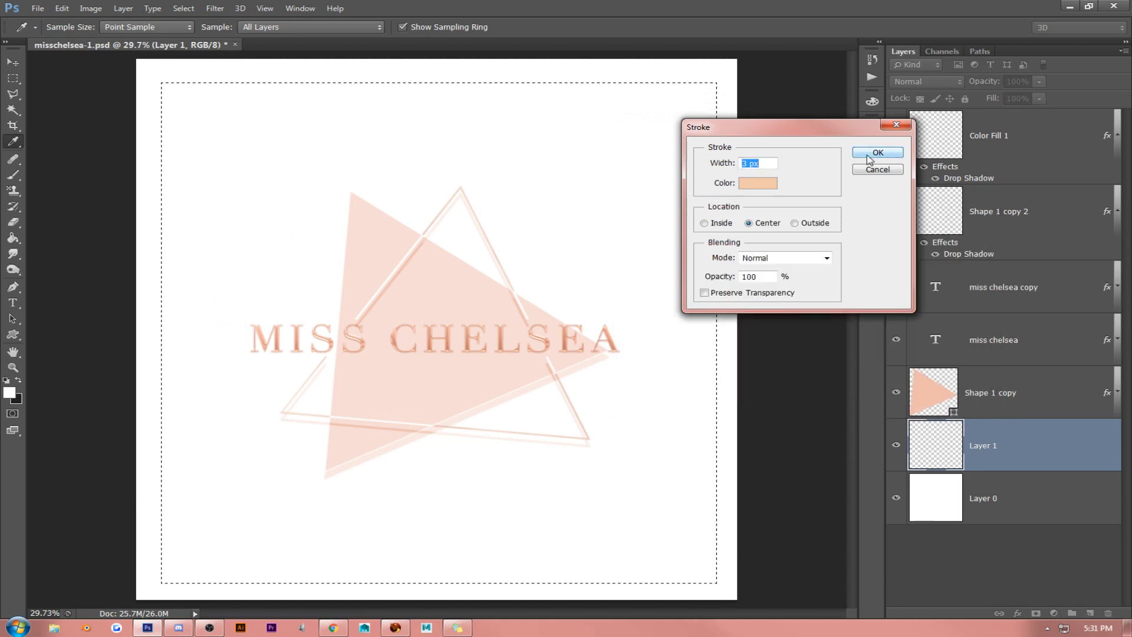
{"action": "left_click", "coordinate": [878, 153]}
{"action": "key", "text": "m"}
{"action": "left_click", "coordinate": [246, 239]}
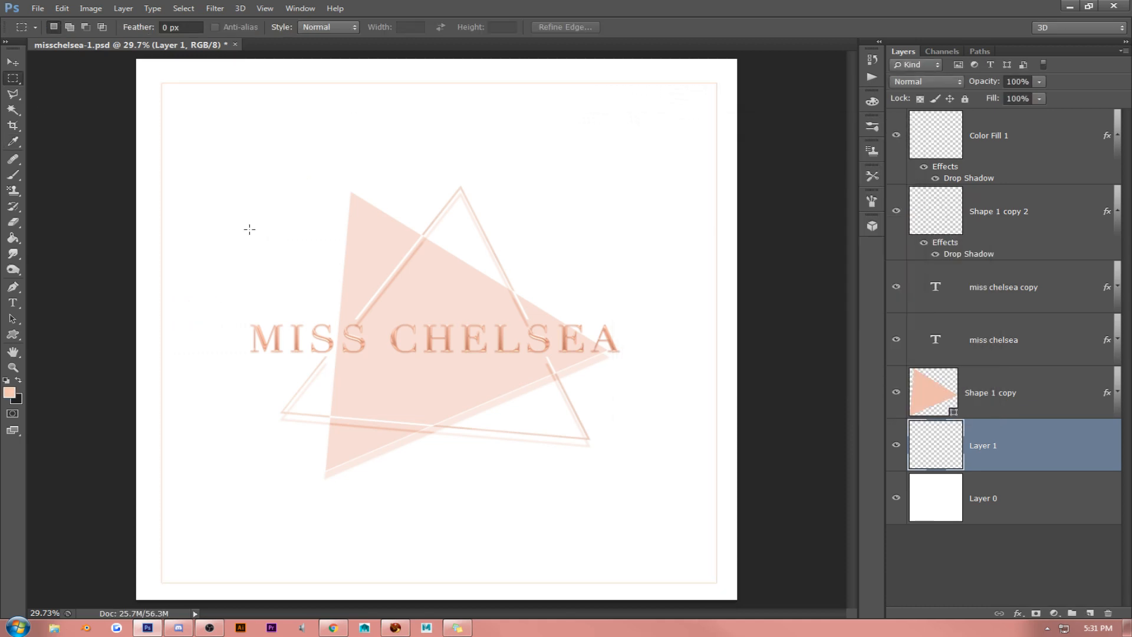
- Center the thin peach border horizontally and vertically against the white Layer 0 background
{"action": "left_click", "coordinate": [12, 61]}
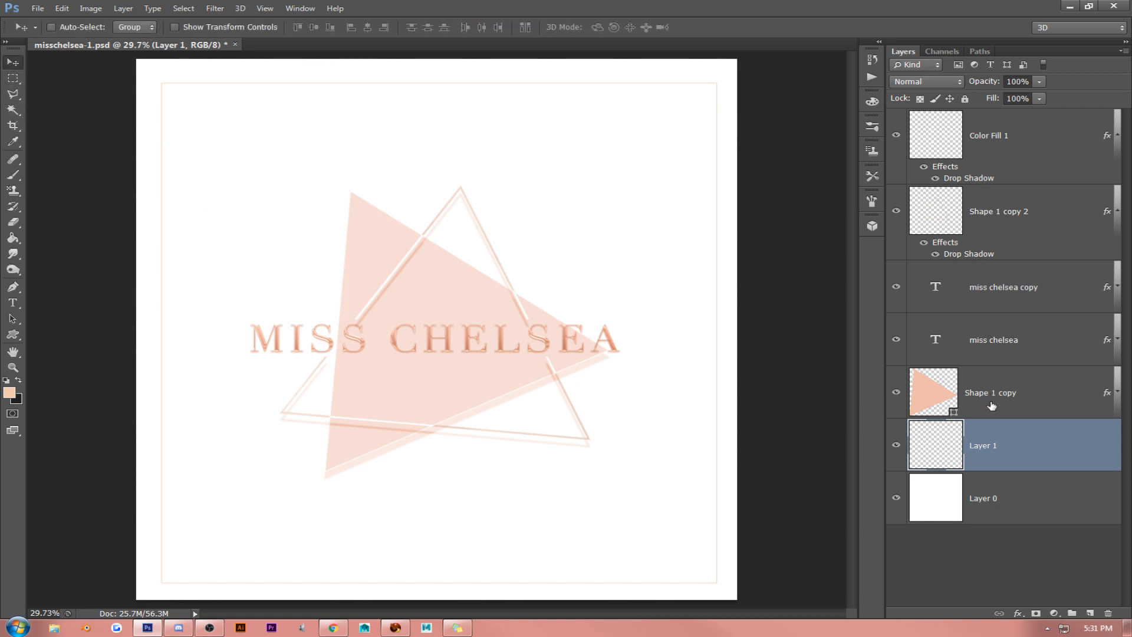
{"action": "left_click", "coordinate": [983, 490], "text": "shift"}
{"action": "left_click", "coordinate": [368, 27]}
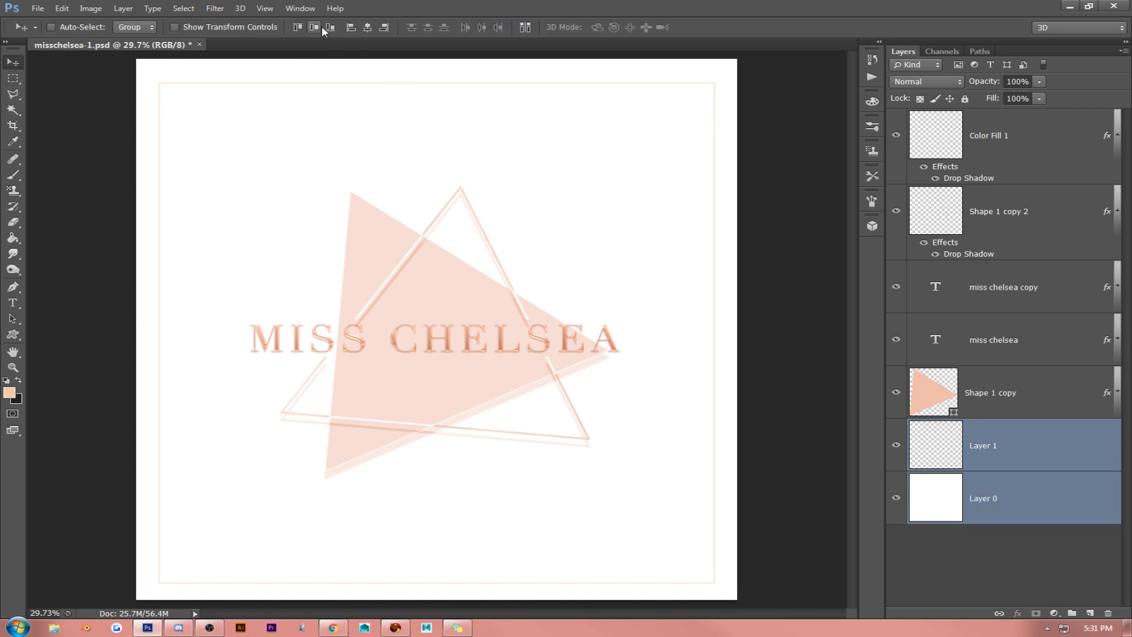
{"action": "left_click", "coordinate": [314, 27]}
{"action": "left_click", "coordinate": [1007, 444]}
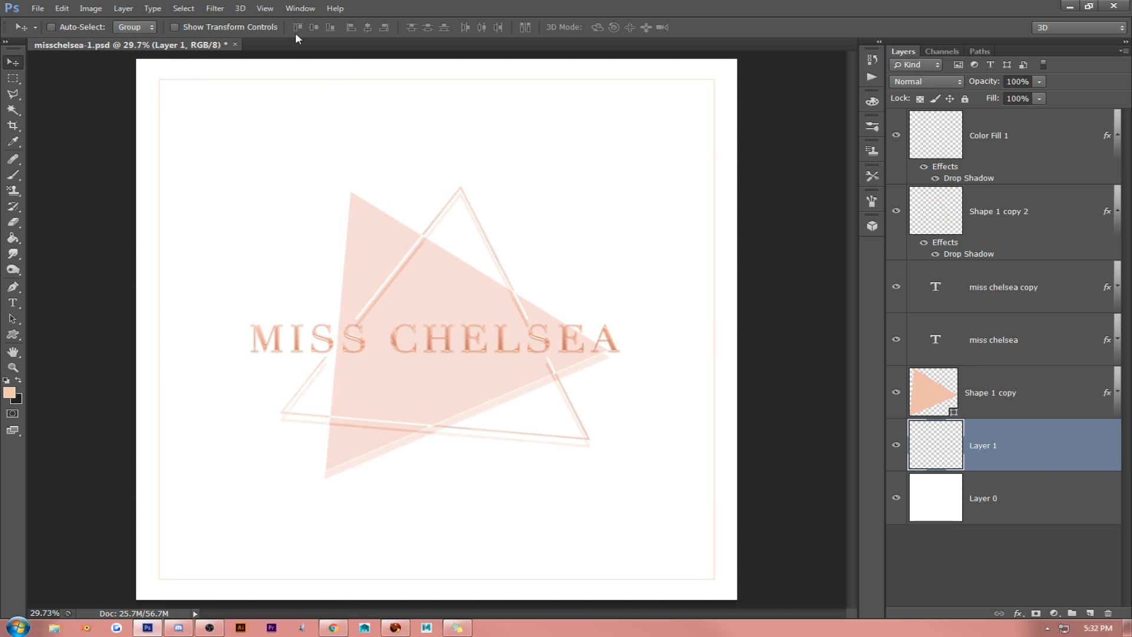
- Add a Pattern fill layer above Layer 0 using the light gray fine-line pattern shl.png at 100% scale
{"action": "left_click", "coordinate": [273, 8]}
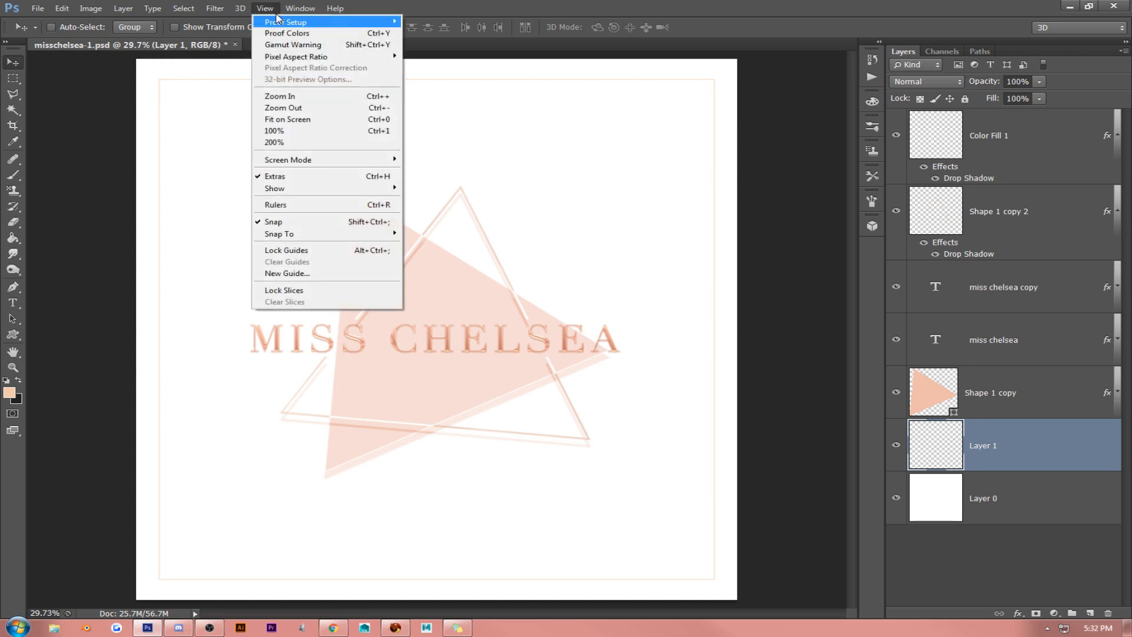
{"action": "left_click", "coordinate": [284, 132]}
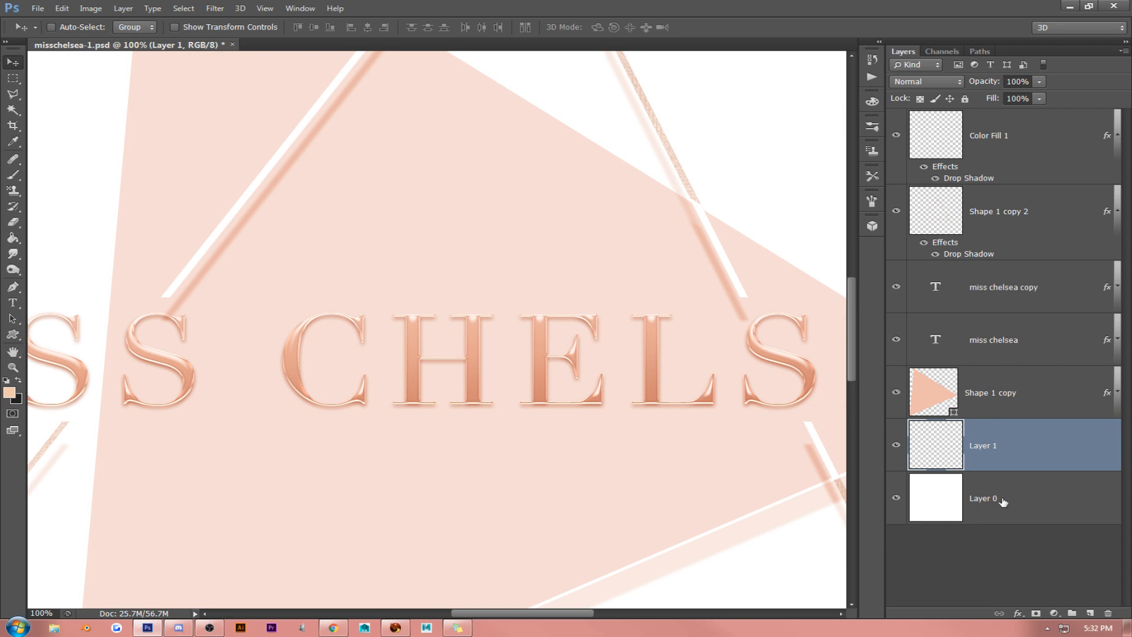
{"action": "left_click", "coordinate": [1003, 502]}
{"action": "left_click", "coordinate": [1053, 613]}
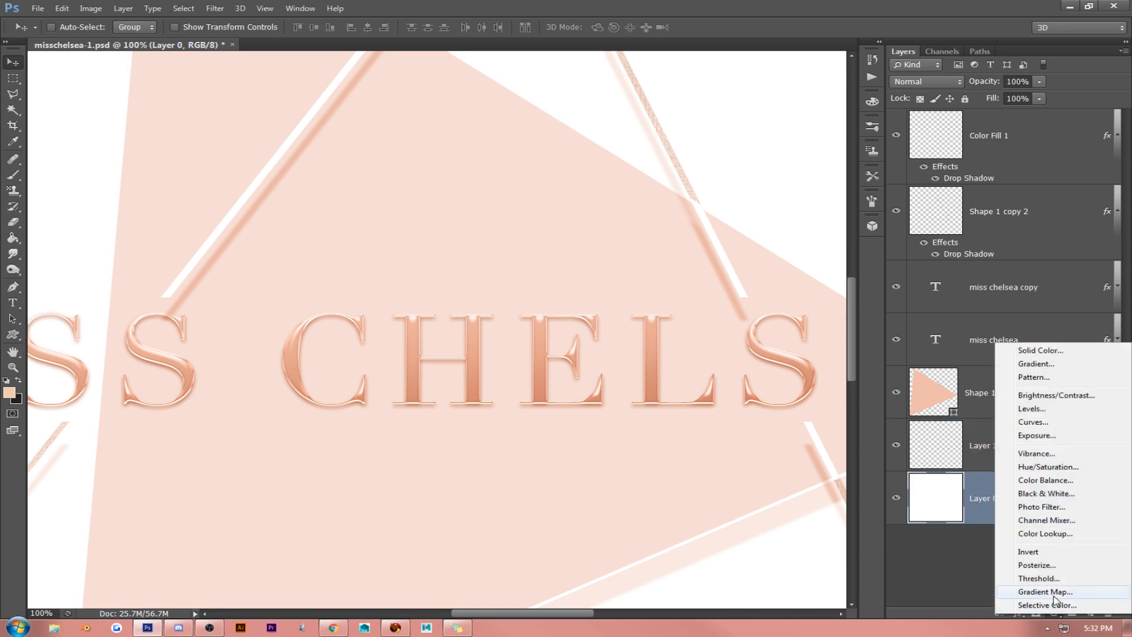
{"action": "left_click", "coordinate": [1058, 389]}
{"action": "left_click", "coordinate": [770, 263]}
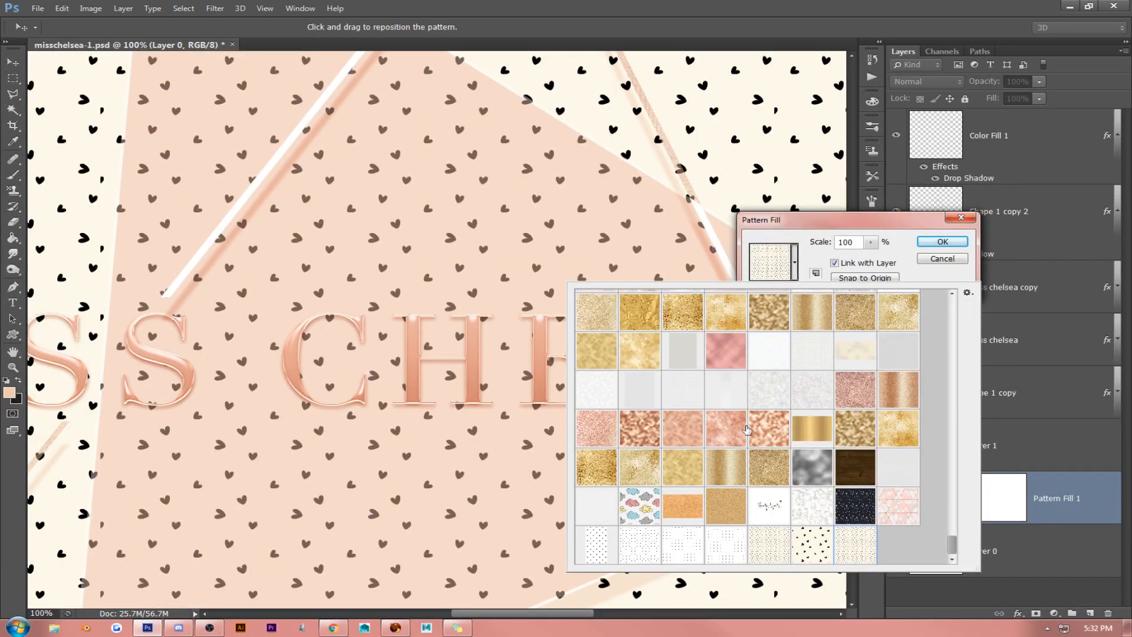
{"action": "left_click", "coordinate": [709, 395]}
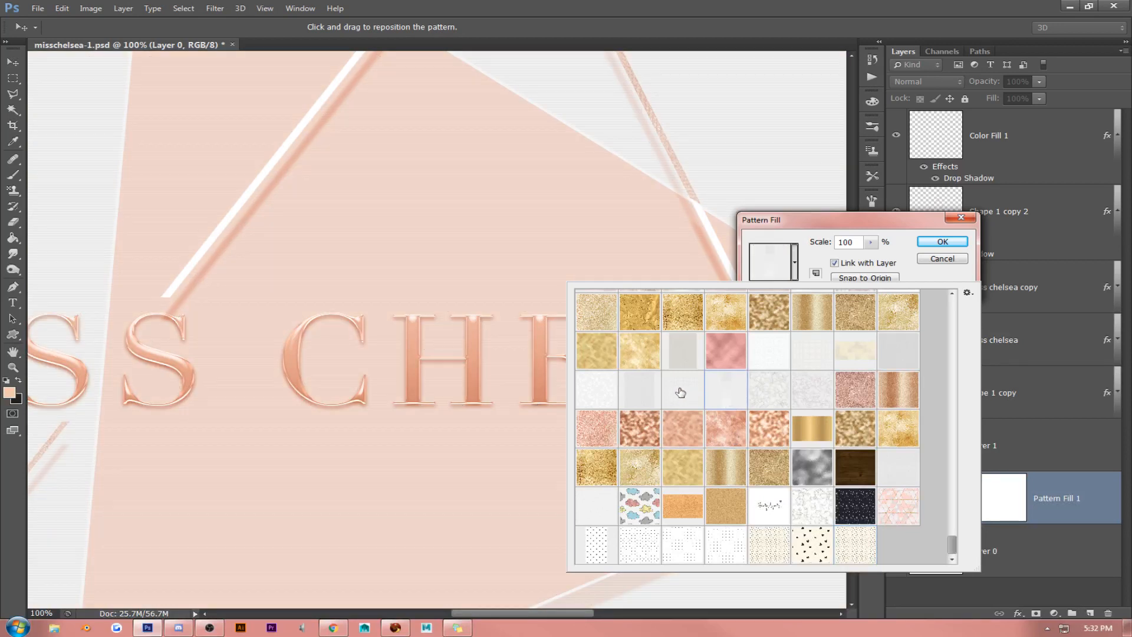
{"action": "left_click", "coordinate": [680, 392]}
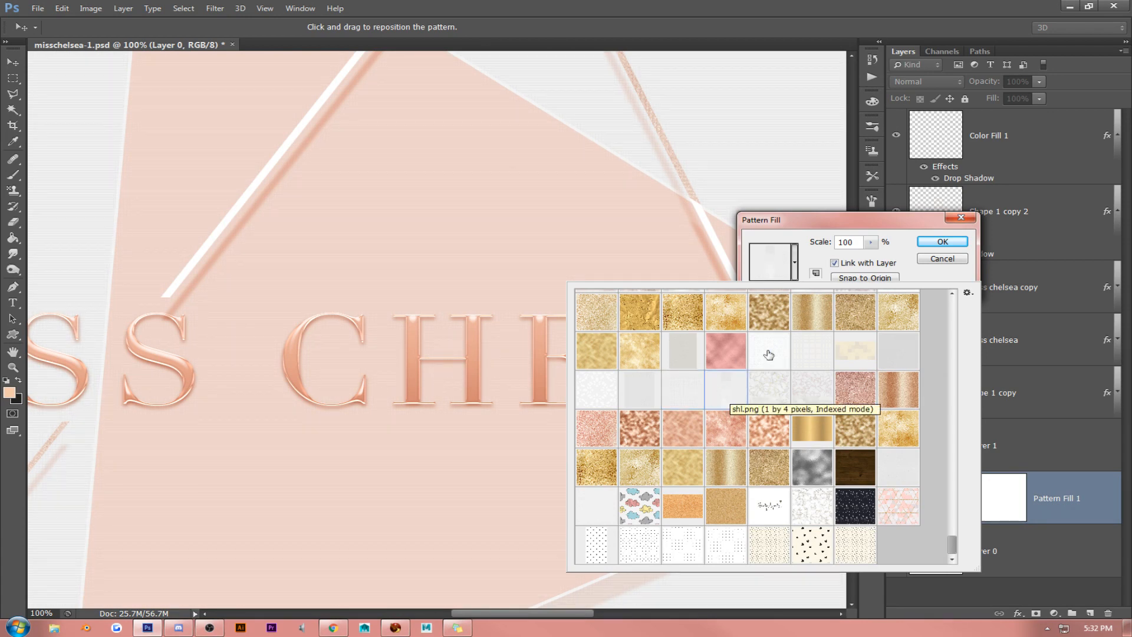
{"action": "left_click", "coordinate": [943, 243]}
{"action": "left_click", "coordinate": [942, 242]}
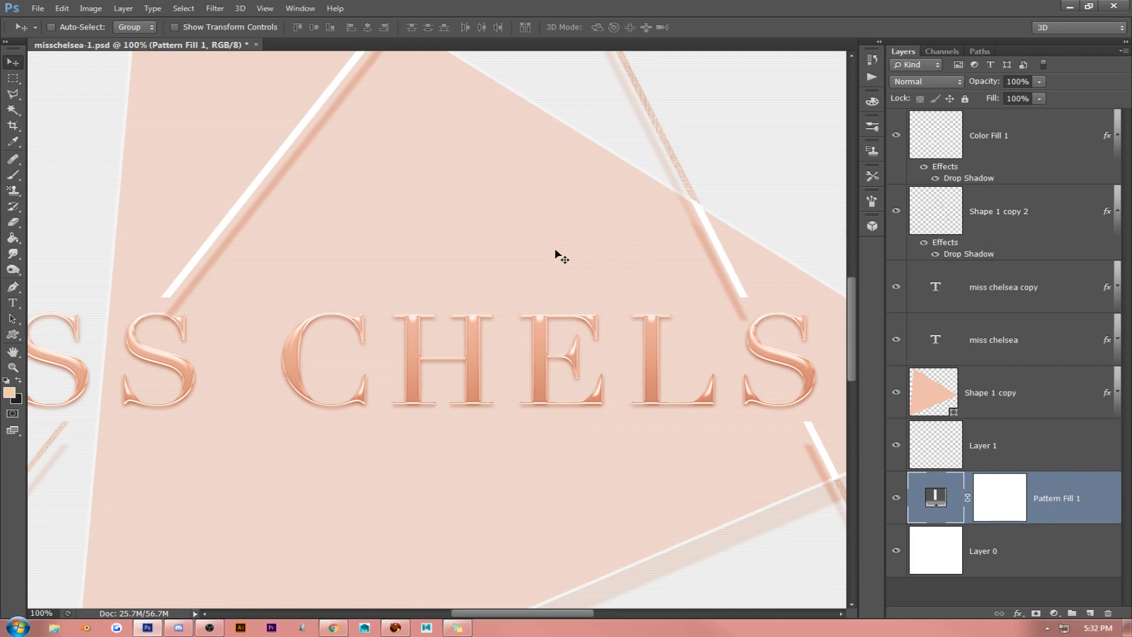
- Convert the fine-line pattern fill layer to a Smart Object and rasterize it
{"action": "left_click", "coordinate": [13, 352]}
{"action": "left_click_drag", "start_coordinate": [240, 344], "coordinate": [730, 344]}
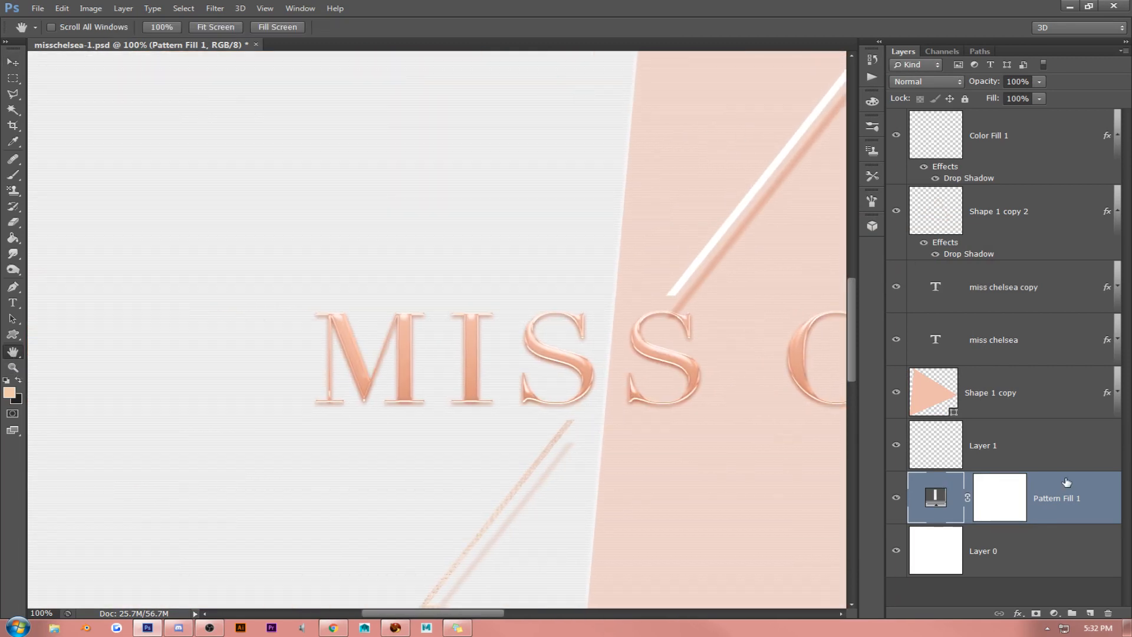
{"action": "right_click", "coordinate": [1116, 495]}
{"action": "left_click", "coordinate": [1002, 225]}
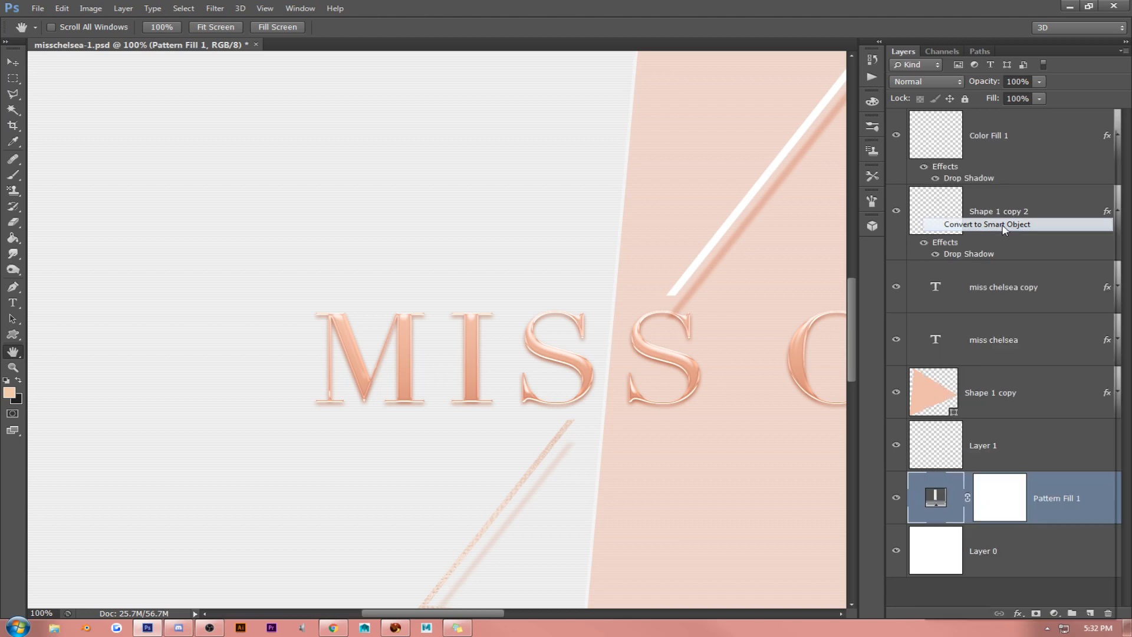
{"action": "right_click", "coordinate": [1038, 480]}
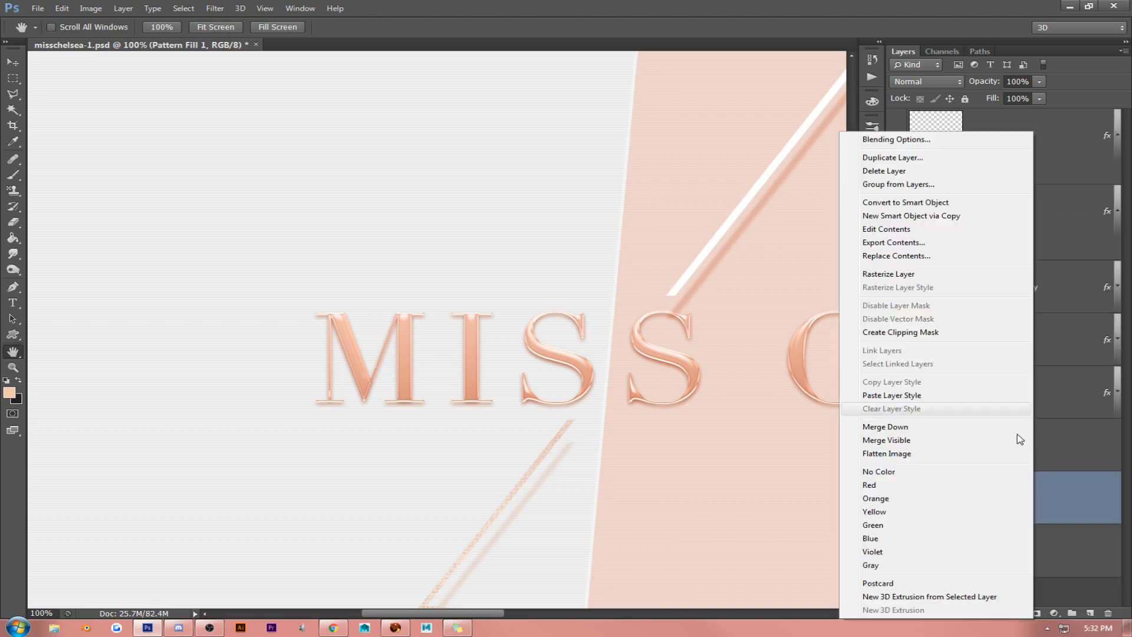
{"action": "left_click", "coordinate": [940, 275]}
- Apply Add Noise to the rasterized pattern layer with a 2% amount, Gaussian distribution and Monochromatic enabled
{"action": "left_click", "coordinate": [215, 8]}
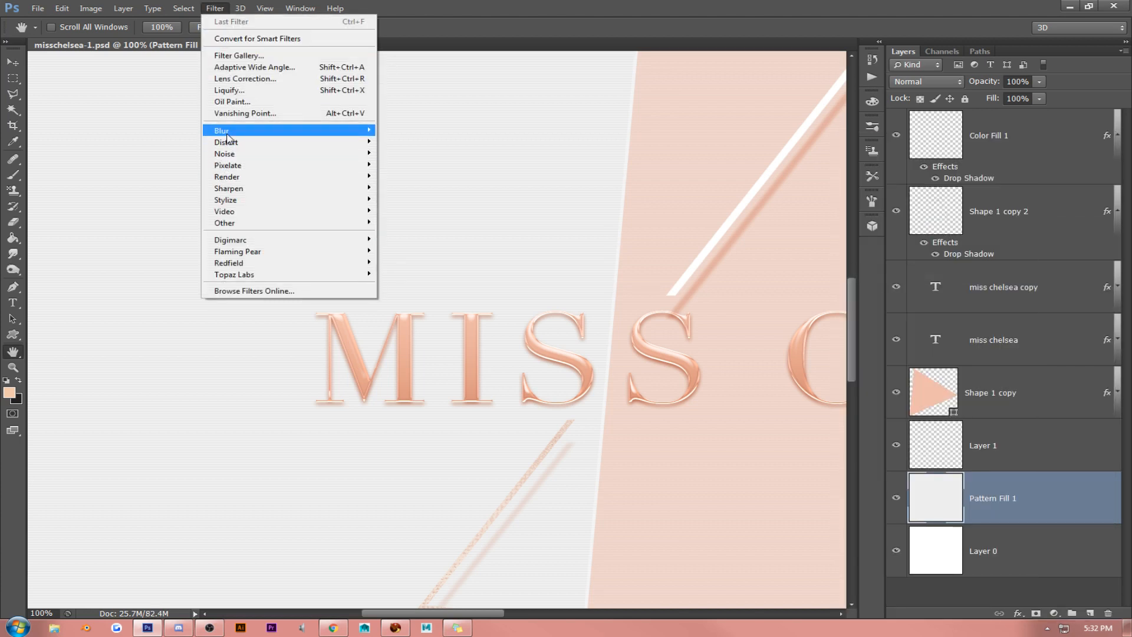
{"action": "mouse_move", "coordinate": [229, 156]}
{"action": "left_click", "coordinate": [408, 153]}
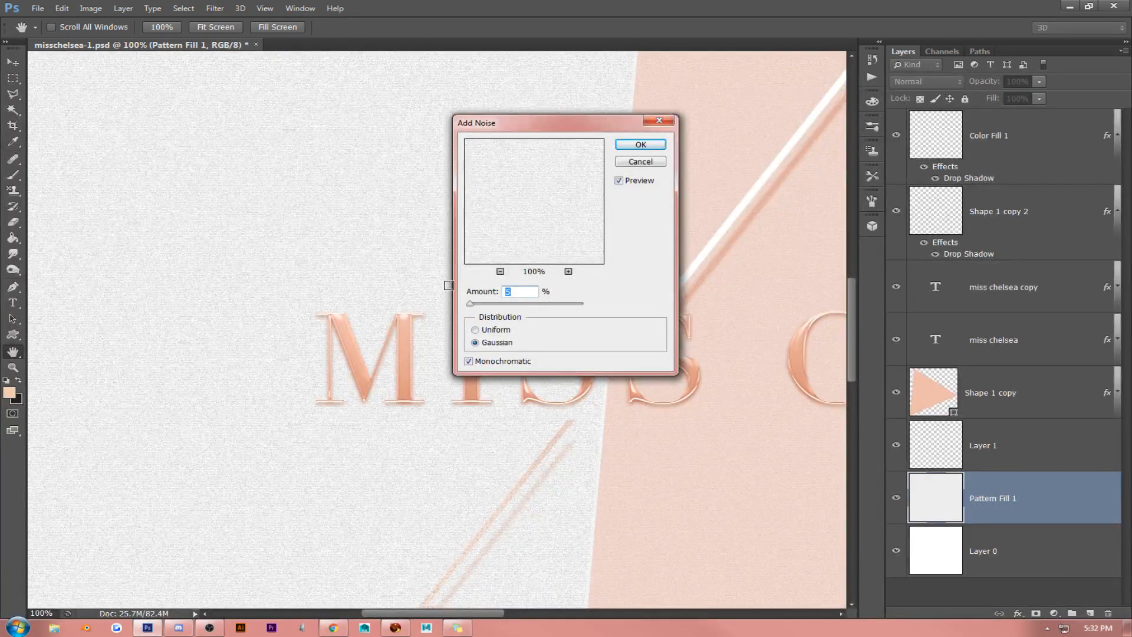
{"action": "scroll", "coordinate": [184, 272], "scroll_direction": "down", "scroll_amount": 5}
{"action": "scroll", "coordinate": [184, 279], "scroll_direction": "down", "scroll_amount": 6}
{"action": "scroll", "coordinate": [184, 323], "scroll_direction": "down", "scroll_amount": 11}
{"action": "type", "text": "2"}
{"action": "left_click", "coordinate": [638, 145]}
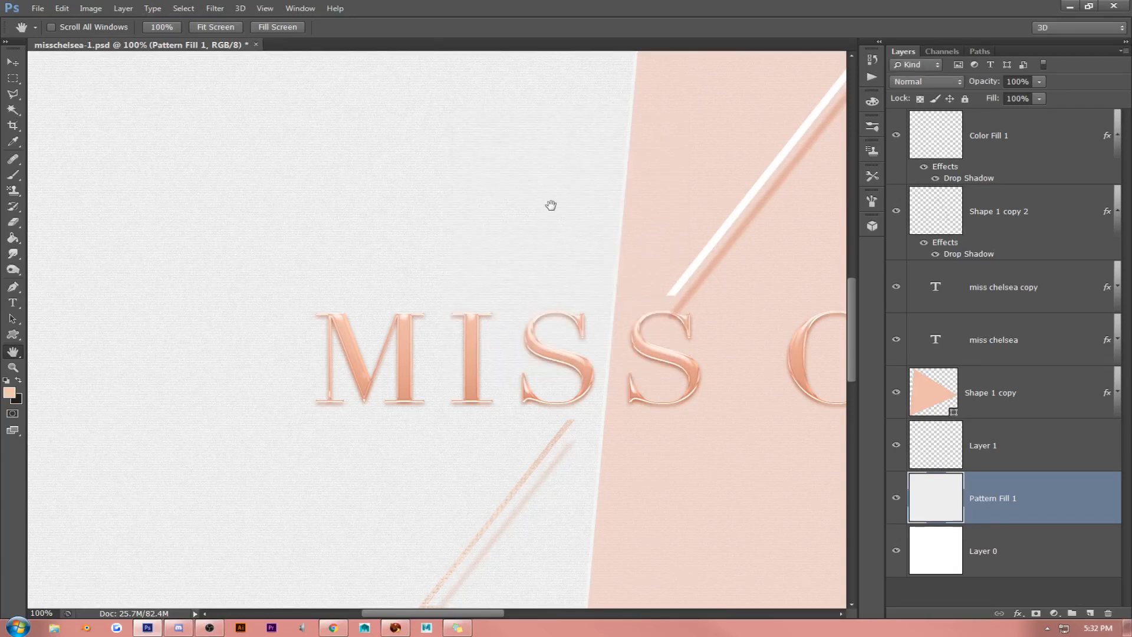
- Inspect the textured background around the lettering and triangles, comparing the artwork with the Layer 1 border hidden and shown
{"action": "left_click_drag", "start_coordinate": [548, 213], "coordinate": [419, 144]}
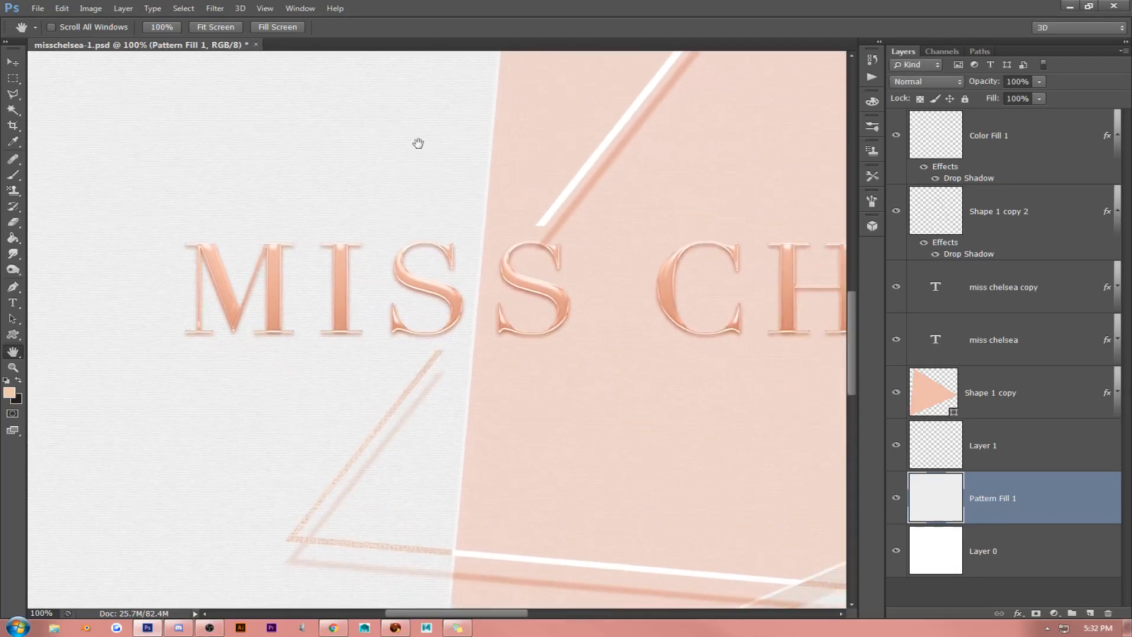
{"action": "left_click_drag", "start_coordinate": [584, 321], "coordinate": [511, 277]}
{"action": "left_click_drag", "start_coordinate": [726, 401], "coordinate": [513, 513]}
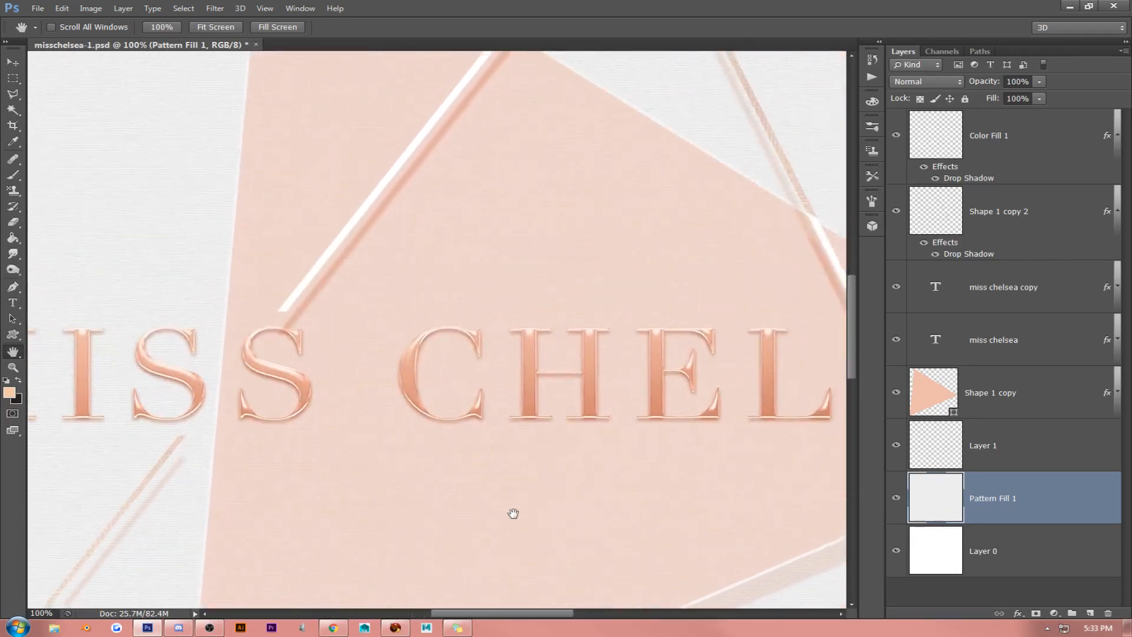
{"action": "left_click", "coordinate": [1042, 446]}
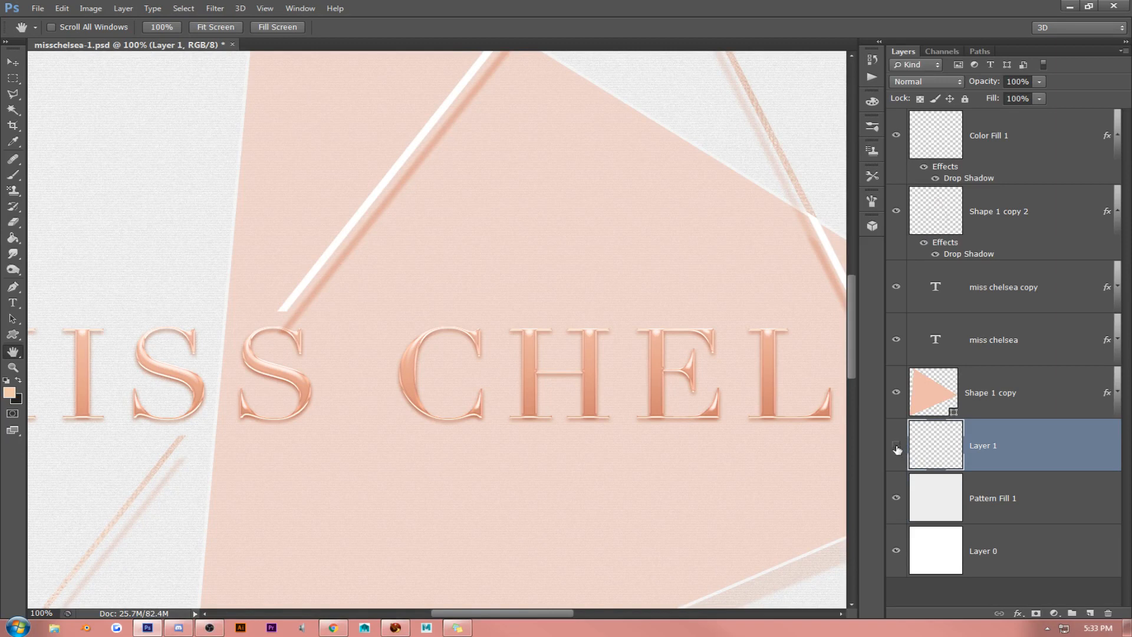
{"action": "left_click", "coordinate": [896, 446]}
{"action": "left_click", "coordinate": [896, 447]}
{"action": "left_click_drag", "start_coordinate": [761, 374], "coordinate": [702, 430]}
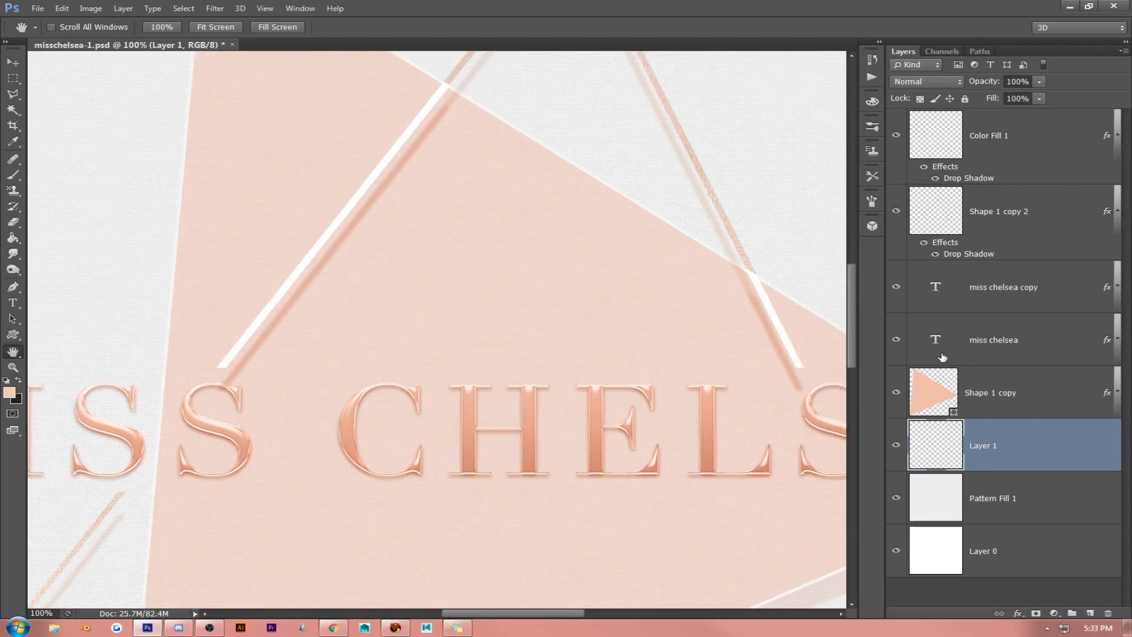
- Compare the outline on layer Shape 1 copy 2 with its Drop Shadow disabled and enabled in the layer's blending options
{"action": "left_click", "coordinate": [999, 204]}
{"action": "right_click", "coordinate": [998, 204]}
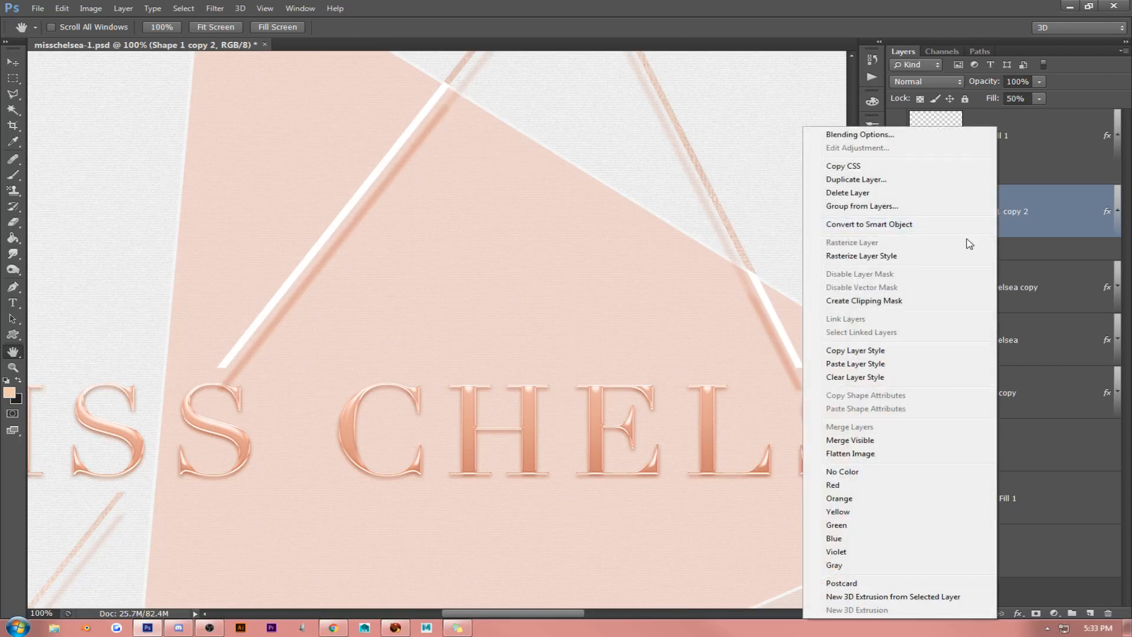
{"action": "left_click", "coordinate": [856, 135]}
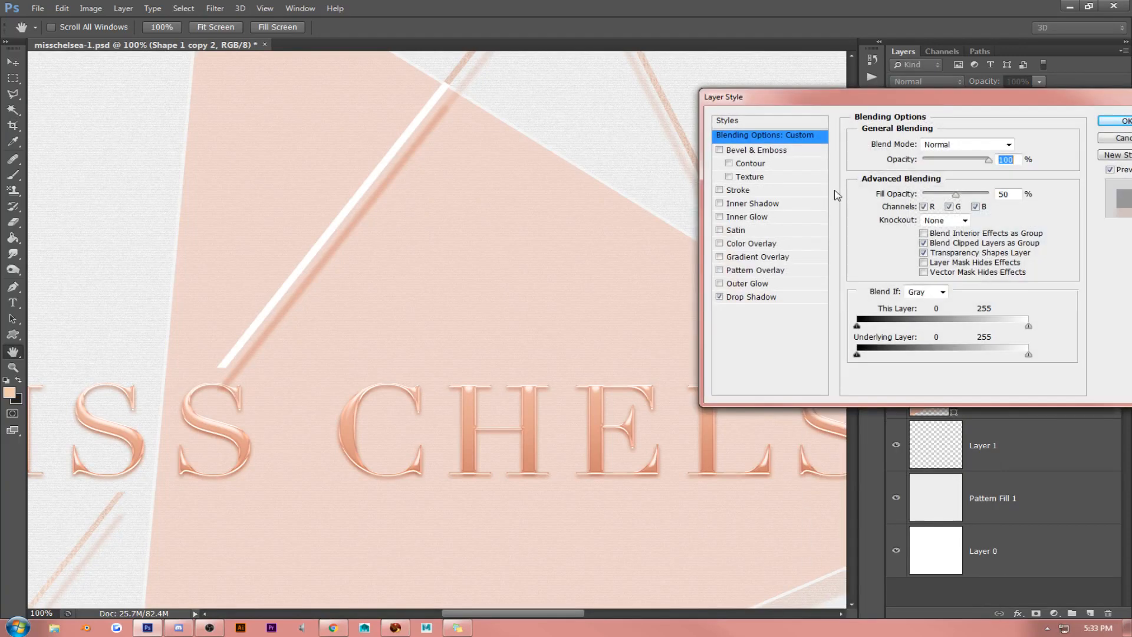
{"action": "left_click", "coordinate": [720, 298]}
{"action": "left_click", "coordinate": [720, 298]}
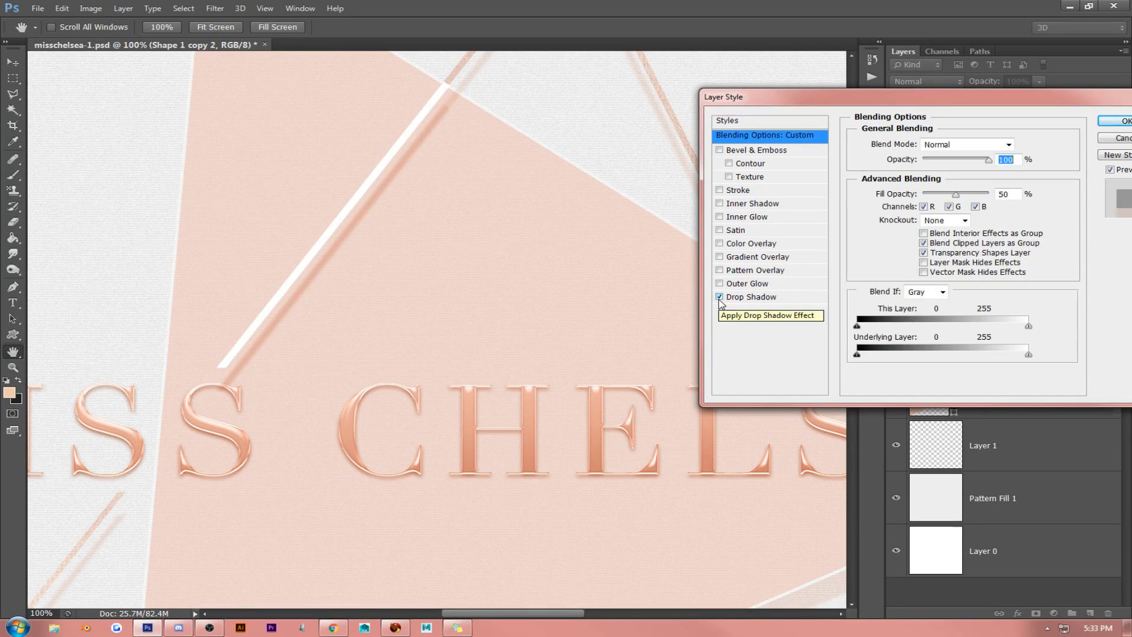
{"action": "left_click", "coordinate": [1118, 121]}
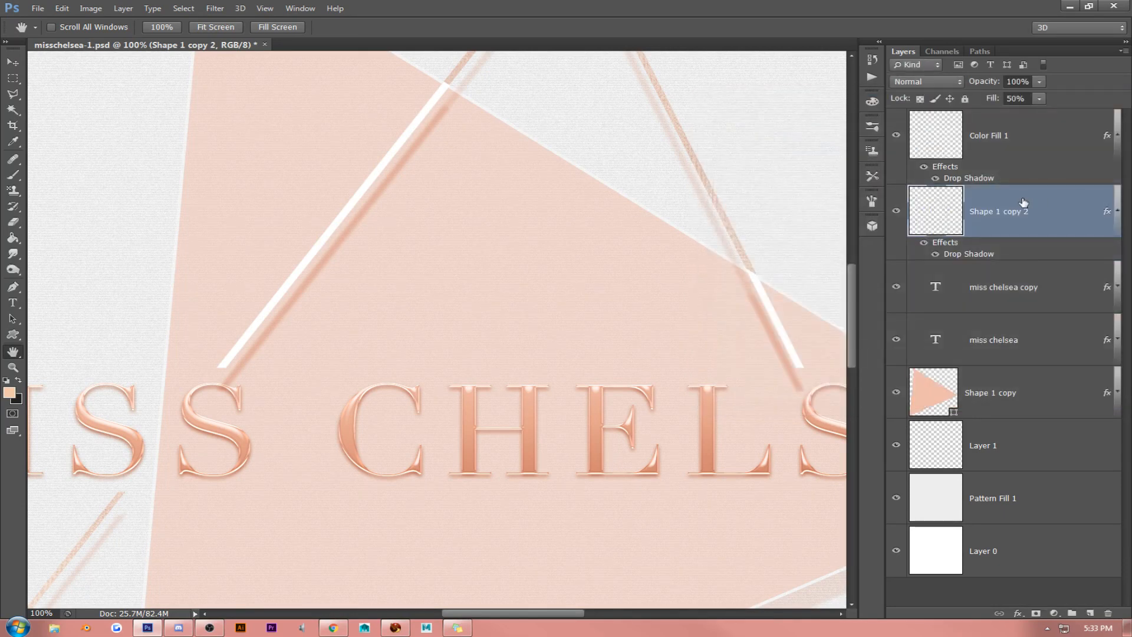
- Copy the layer style of Shape 1 copy 2 and clear the layer styles from both Color Fill 1 and Shape 1 copy 2
{"action": "right_click", "coordinate": [1003, 211]}
{"action": "key", "text": "Escape"}
{"action": "left_click", "coordinate": [1000, 136], "text": "shift"}
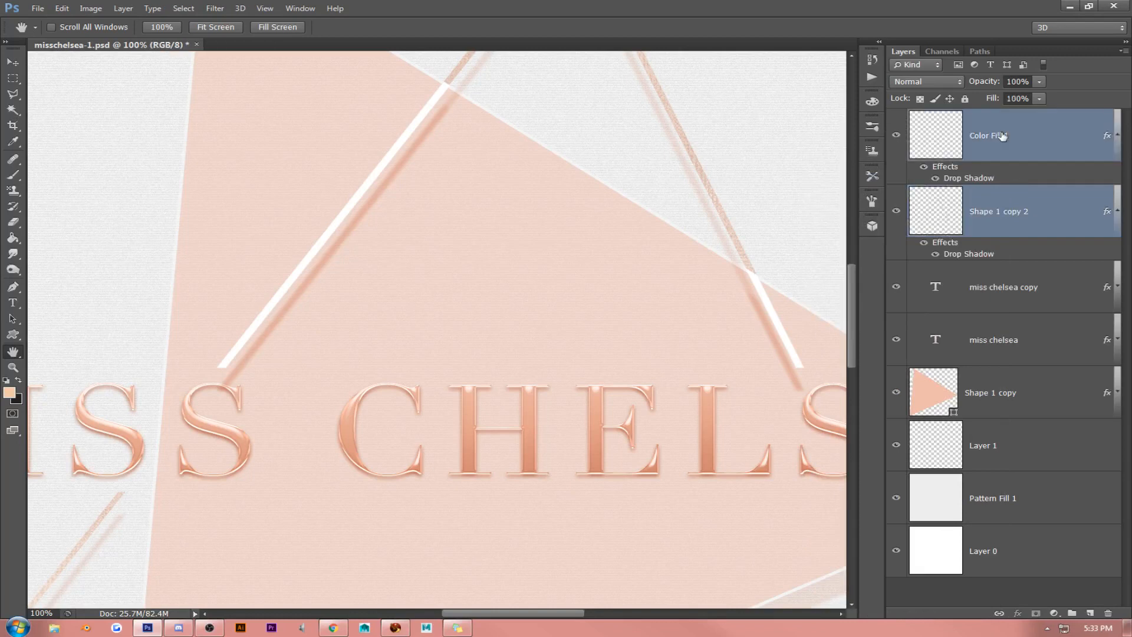
{"action": "right_click", "coordinate": [1000, 136]}
{"action": "left_click", "coordinate": [859, 377]}
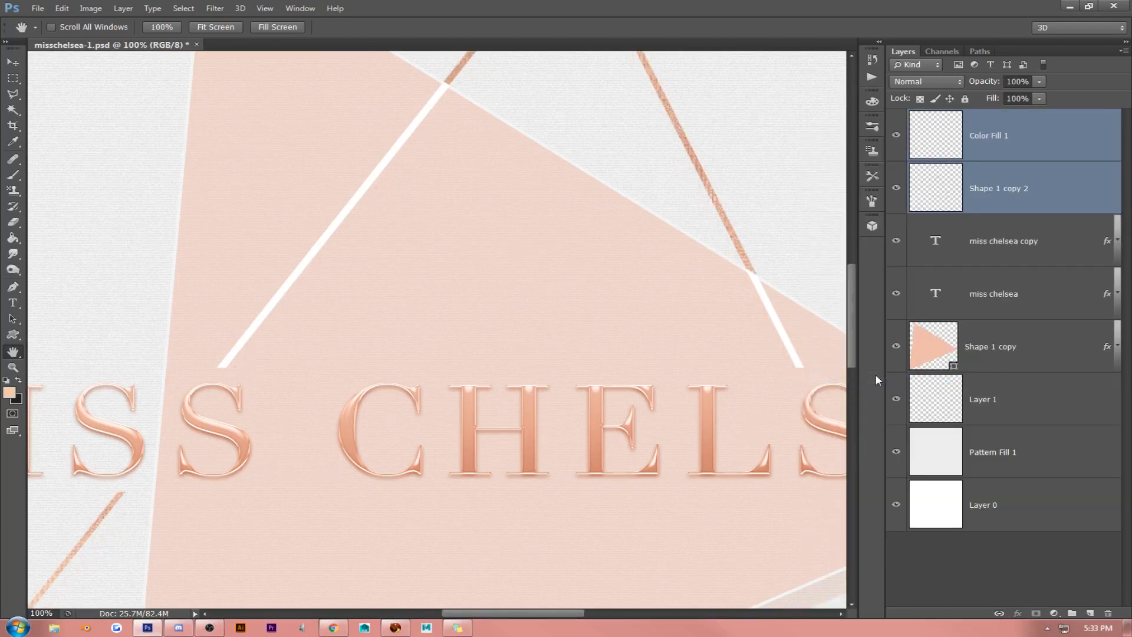
- Duplicate Color Fill 1 and Shape 1 copy 2, merge the two copies into one layer, and hide the originals
{"action": "scroll", "coordinate": [691, 317], "scroll_direction": "up", "scroll_amount": 5}
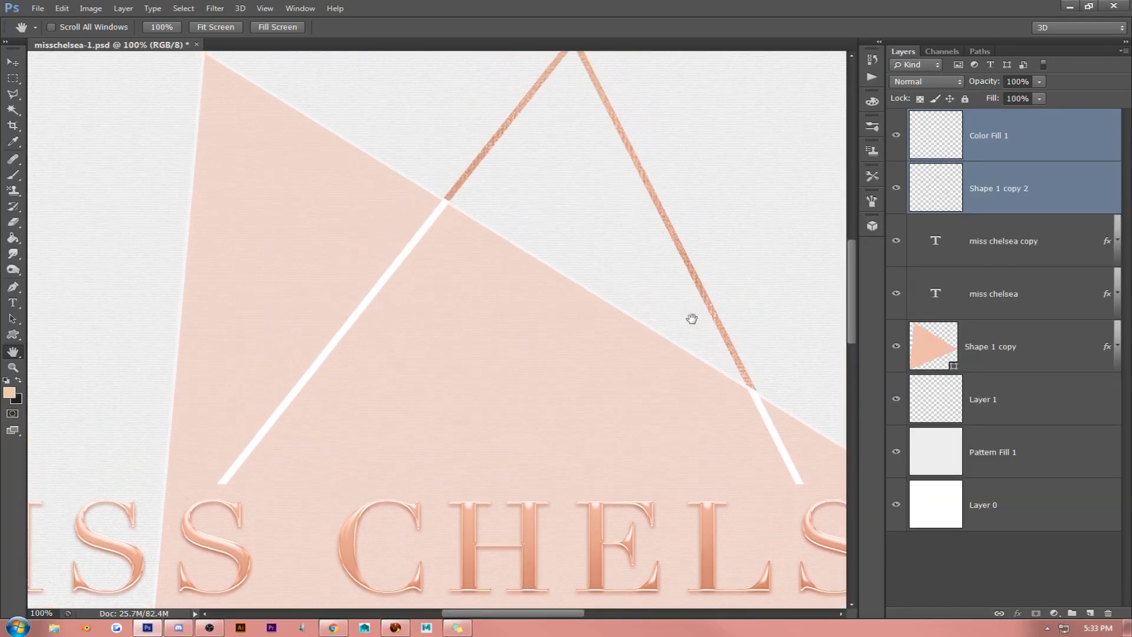
{"action": "key", "text": "ctrl+j"}
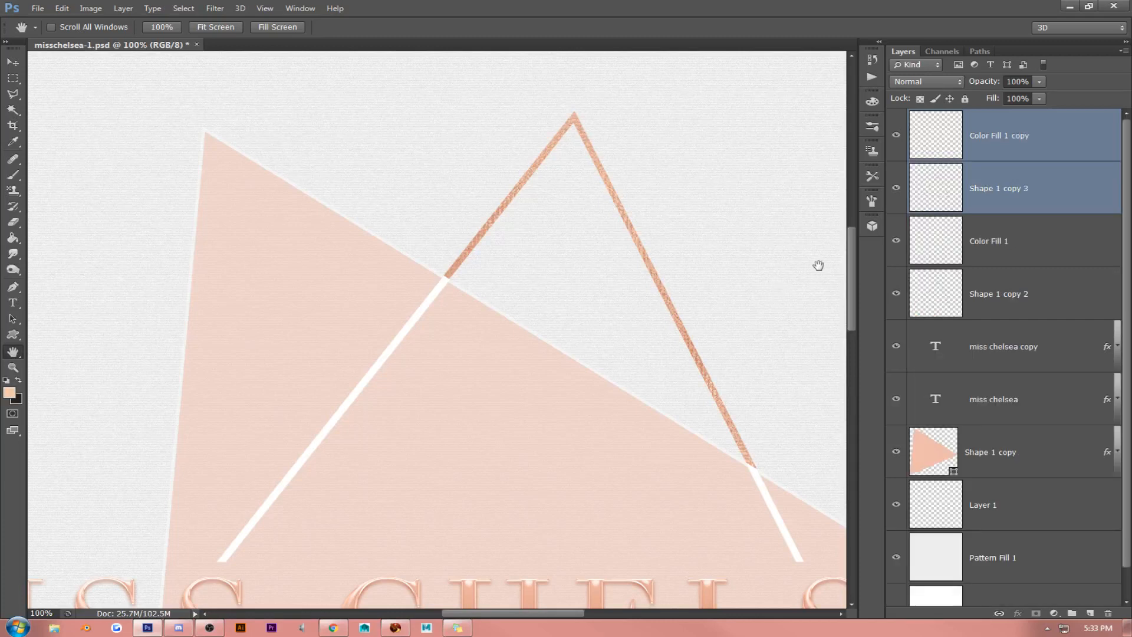
{"action": "key", "text": "ctrl+e"}
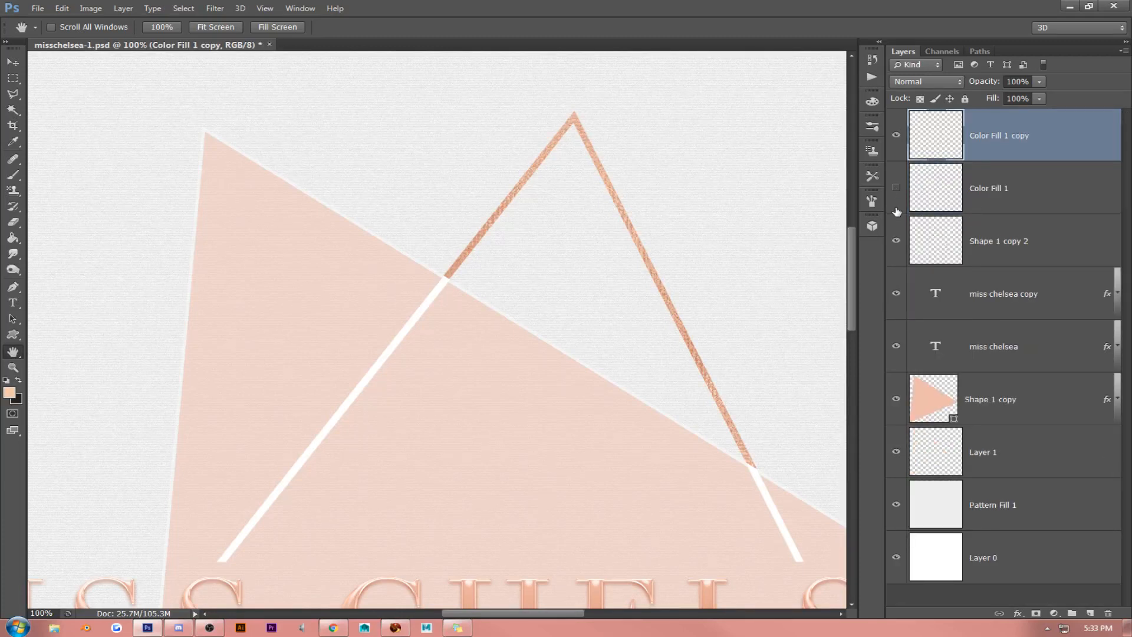
- Paste the copied drop shadow style onto the merged outline layer and set its Fill to 100%
{"action": "right_click", "coordinate": [1036, 136]}
{"action": "left_click", "coordinate": [943, 361]}
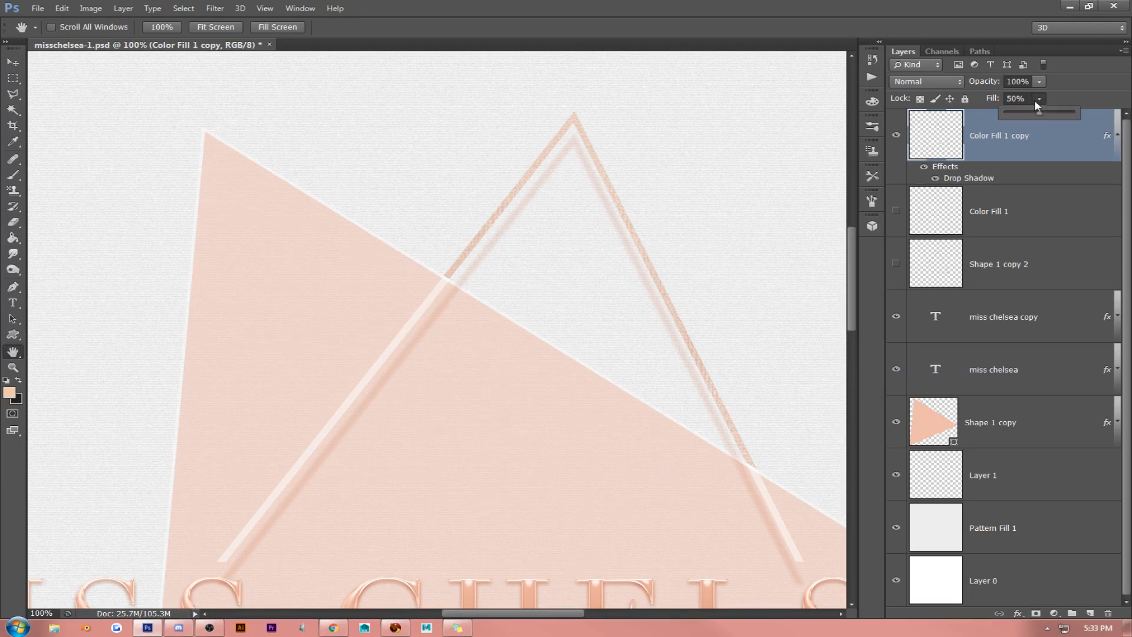
{"action": "left_click_drag", "start_coordinate": [1039, 111], "coordinate": [1074, 112]}
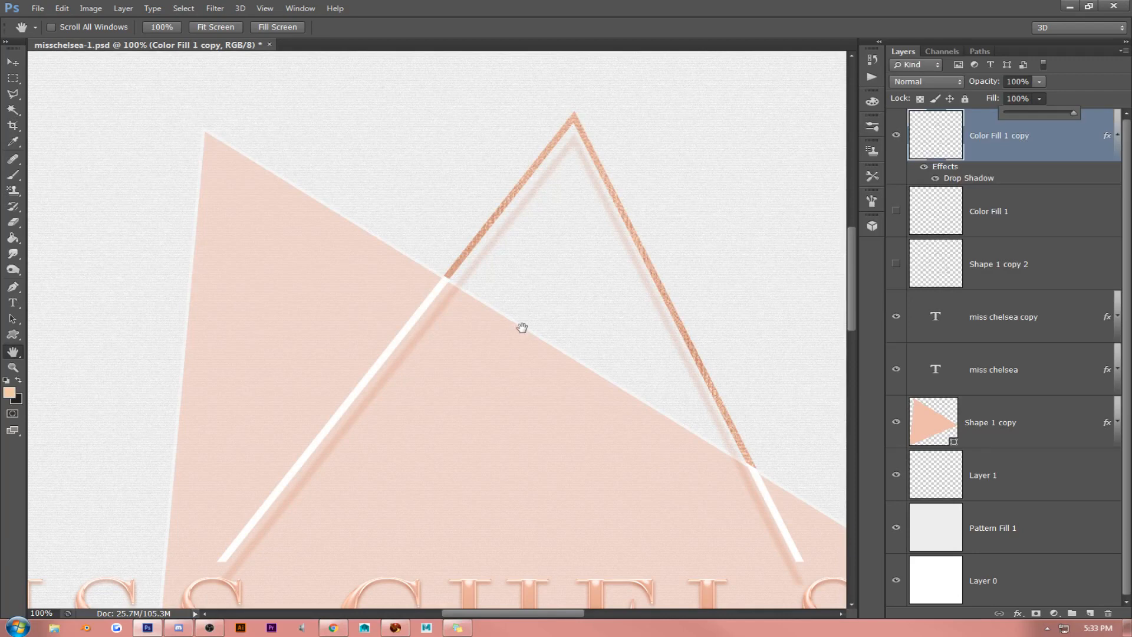
{"action": "left_click_drag", "start_coordinate": [522, 339], "coordinate": [569, 227]}
{"action": "left_click_drag", "start_coordinate": [637, 234], "coordinate": [534, 209]}
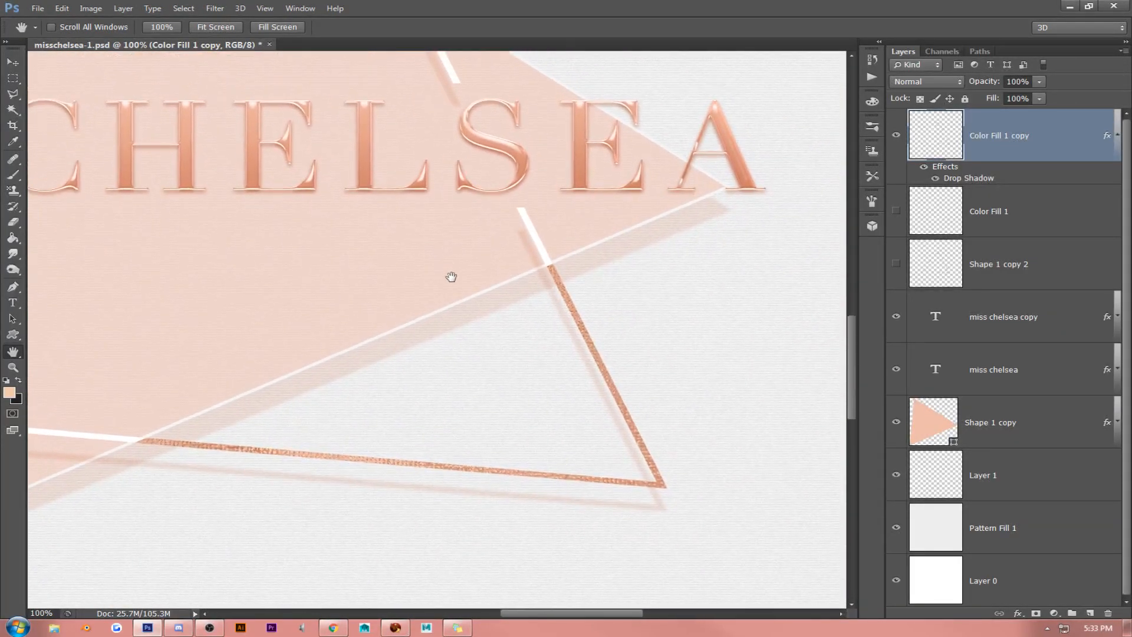
{"action": "left_click_drag", "start_coordinate": [450, 245], "coordinate": [581, 404]}
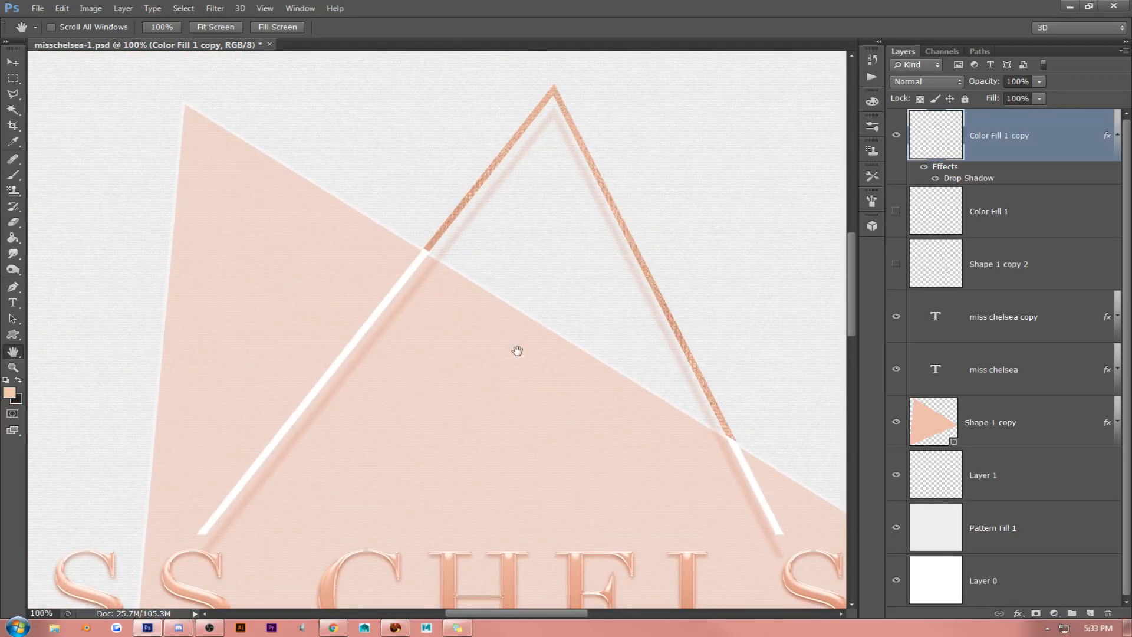
{"action": "left_click_drag", "start_coordinate": [517, 351], "coordinate": [709, 238]}
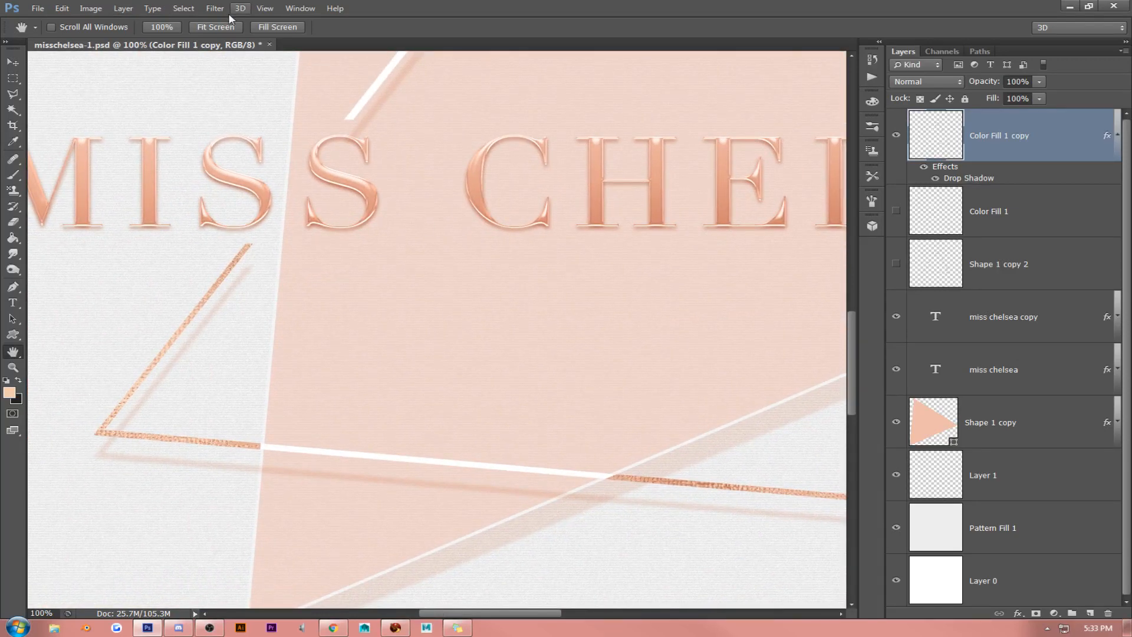
- Brighten the Pattern Fill 1 layer with a Levels adjustment, setting the midtone input level to 1.49
{"action": "left_click", "coordinate": [265, 8]}
{"action": "left_click", "coordinate": [278, 119]}
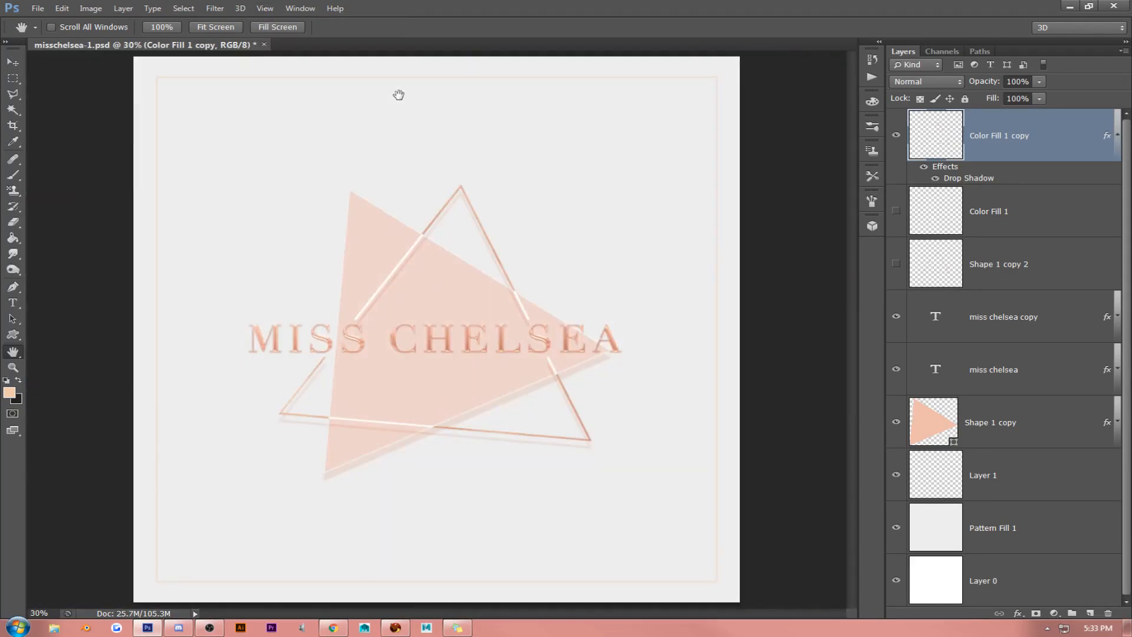
{"action": "left_click", "coordinate": [1003, 543]}
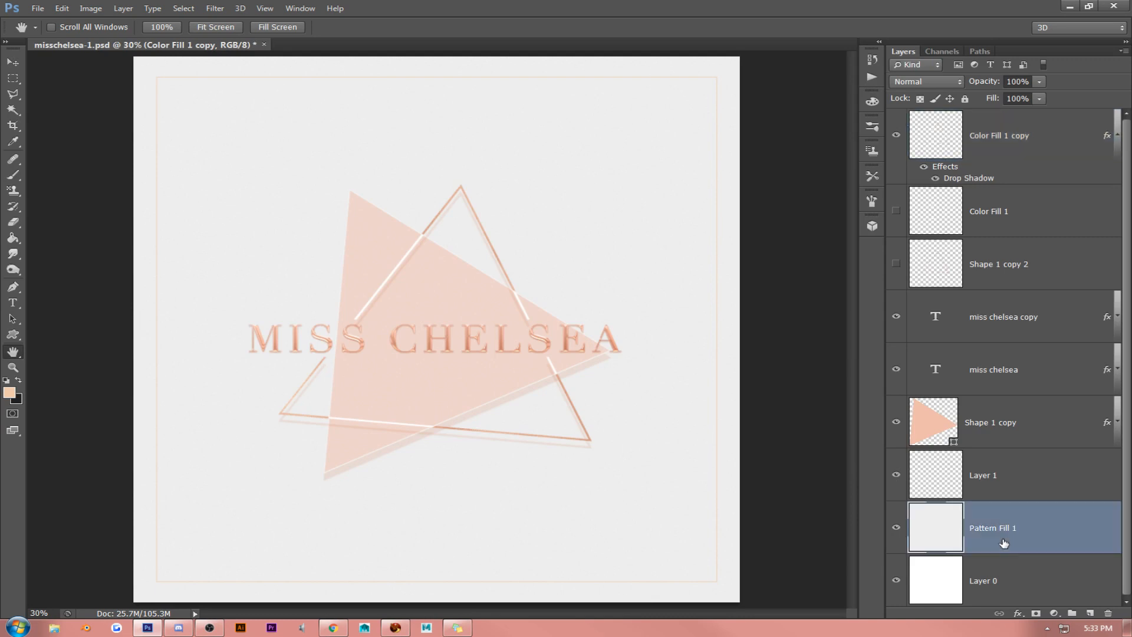
{"action": "left_click", "coordinate": [91, 8]}
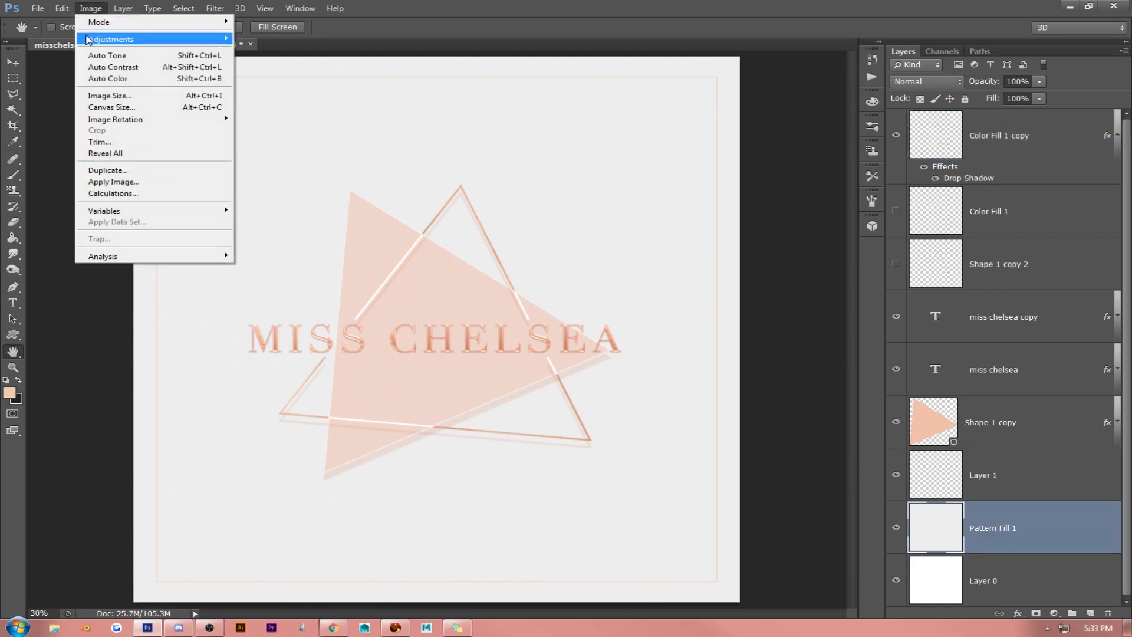
{"action": "mouse_move", "coordinate": [115, 39]}
{"action": "left_click", "coordinate": [302, 52]}
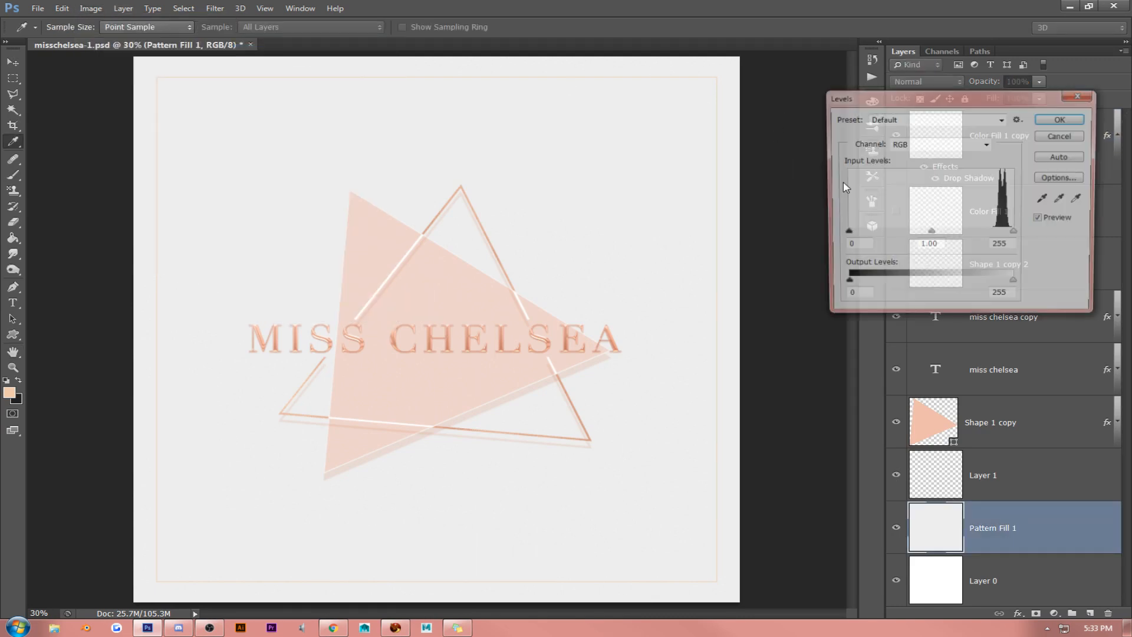
{"action": "left_click_drag", "start_coordinate": [930, 233], "coordinate": [905, 233]}
{"action": "left_click", "coordinate": [1061, 118]}
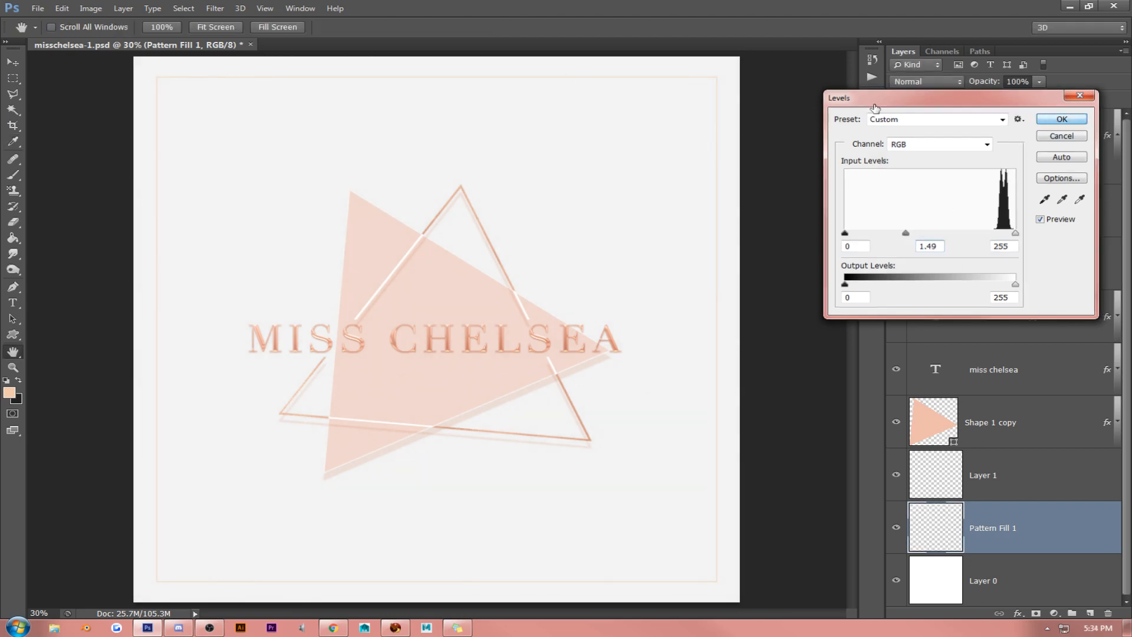
- Apply a second Levels adjustment to Pattern Fill 1 with a shadow input of 28 and a midtone input of 1.34
{"action": "key", "text": "h"}
{"action": "left_click", "coordinate": [265, 9]}
{"action": "left_click", "coordinate": [258, 135]}
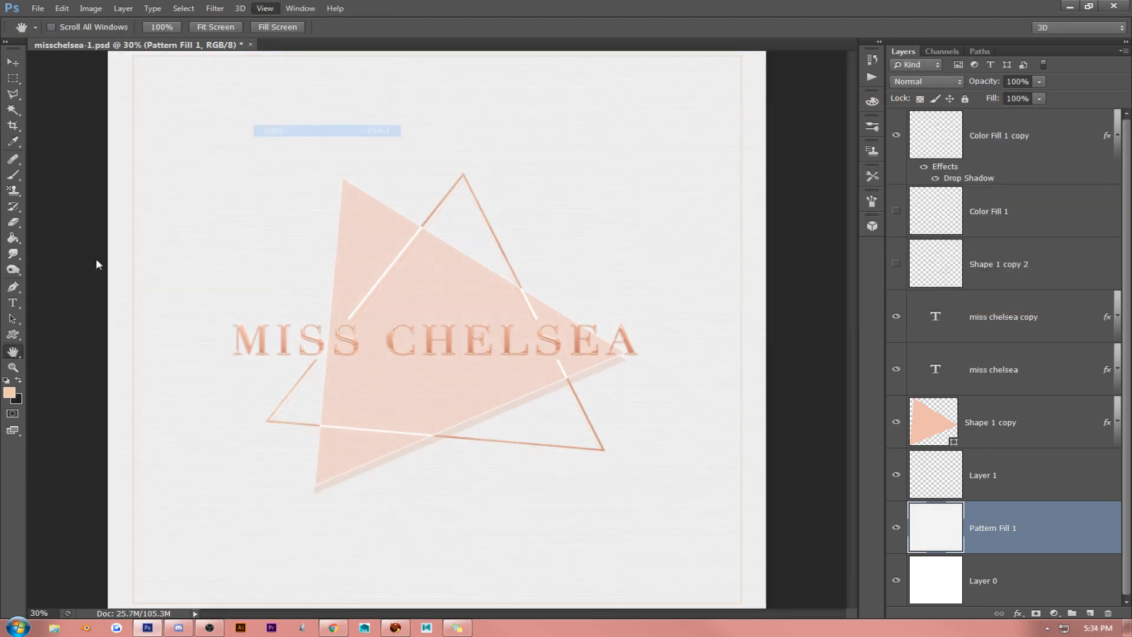
{"action": "left_click_drag", "start_coordinate": [206, 268], "coordinate": [506, 367]}
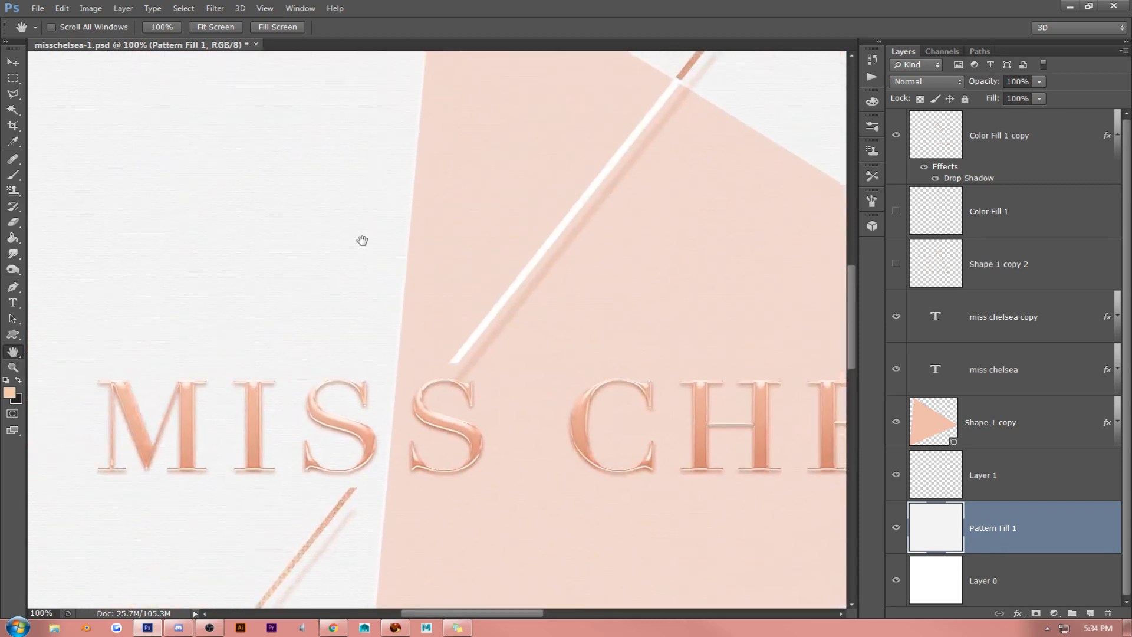
{"action": "left_click", "coordinate": [90, 8]}
{"action": "mouse_move", "coordinate": [87, 40]}
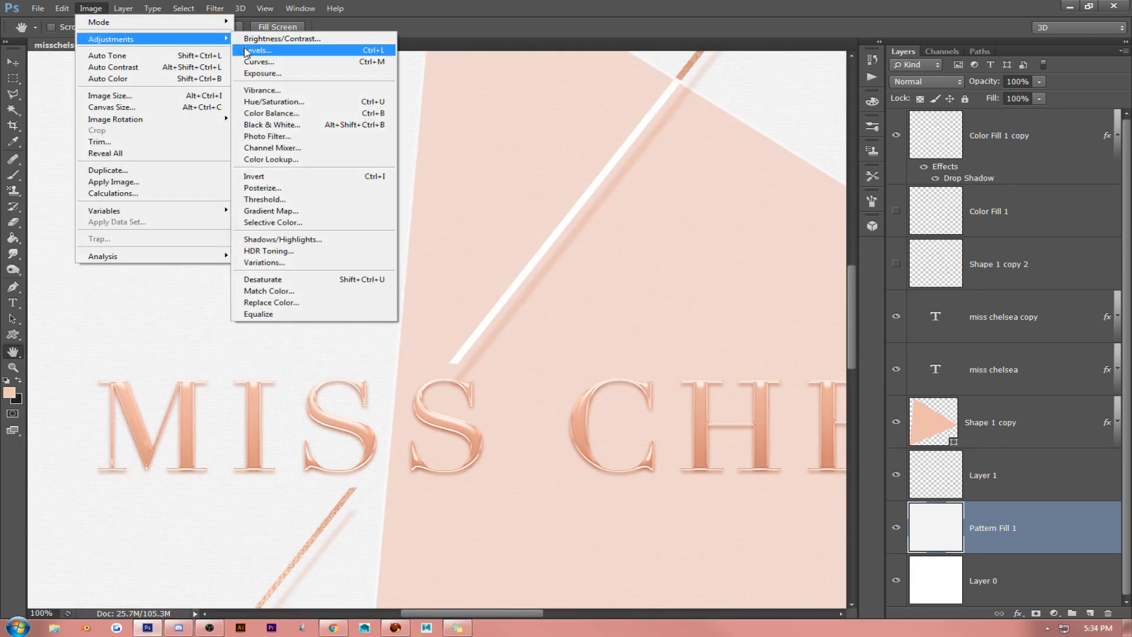
{"action": "left_click", "coordinate": [258, 50]}
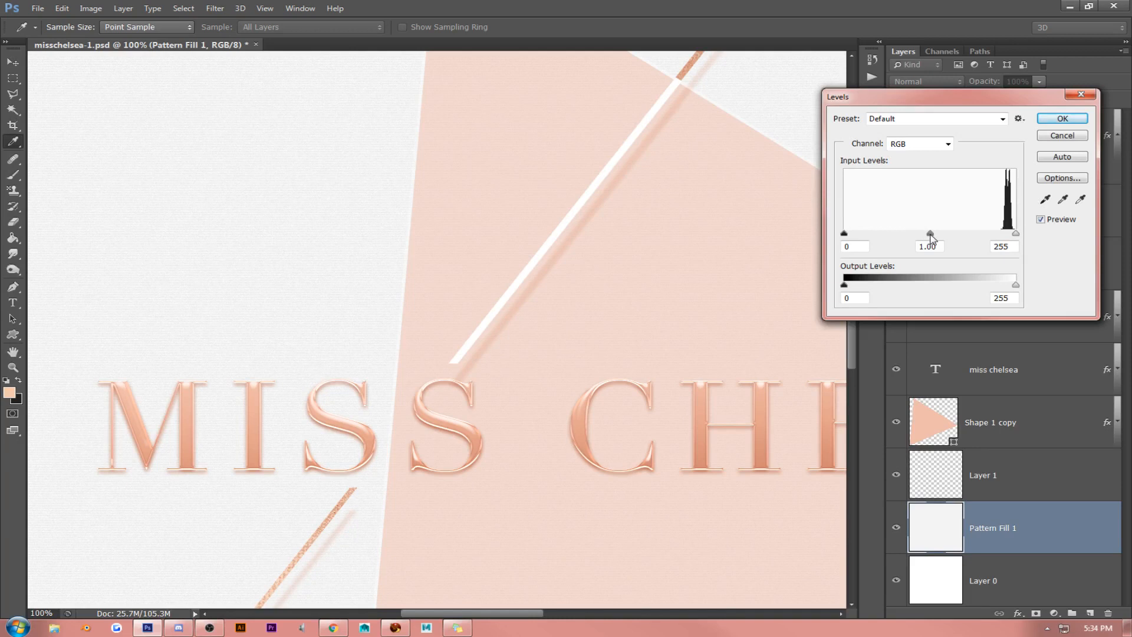
{"action": "left_click_drag", "start_coordinate": [932, 238], "coordinate": [907, 239]}
{"action": "left_click_drag", "start_coordinate": [904, 239], "coordinate": [914, 238]}
{"action": "left_click_drag", "start_coordinate": [845, 234], "coordinate": [863, 250]}
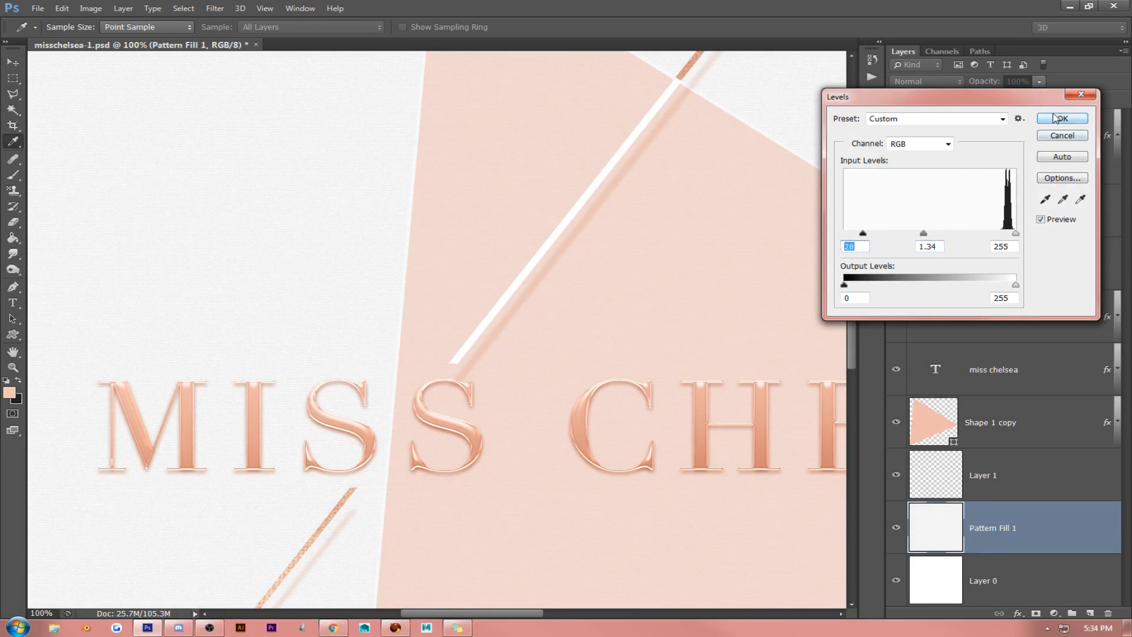
{"action": "key", "text": "space"}
{"action": "key", "text": "Return"}
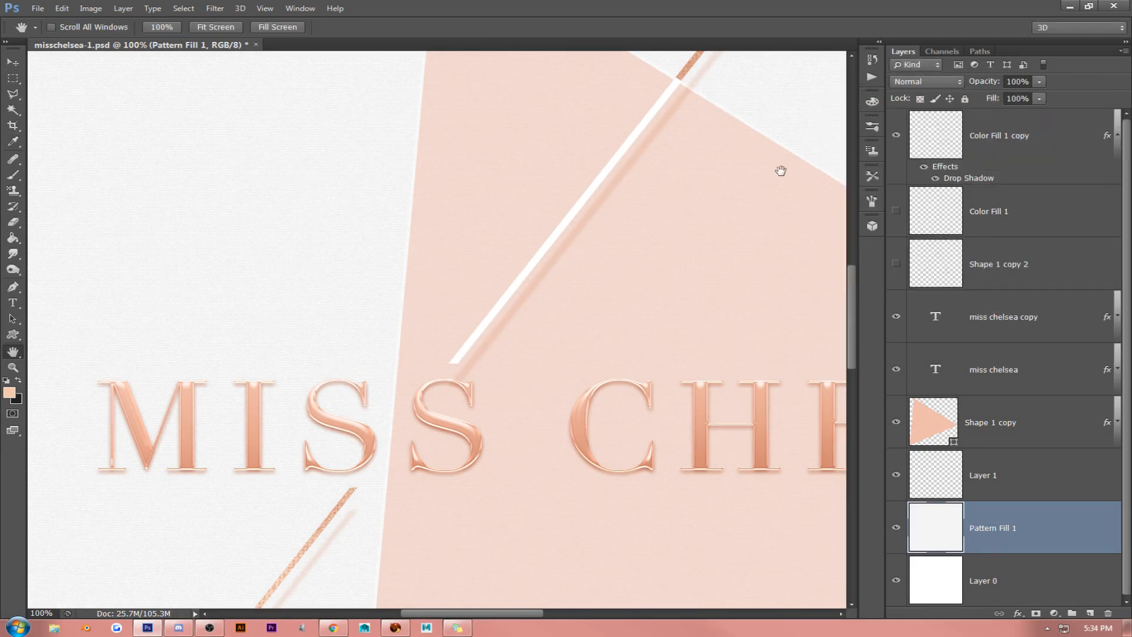
- Desaturate the Pattern Fill 1 layer and check the background texture around the lettering and triangles
{"action": "left_click", "coordinate": [90, 8]}
{"action": "mouse_move", "coordinate": [106, 39]}
{"action": "left_click", "coordinate": [303, 274]}
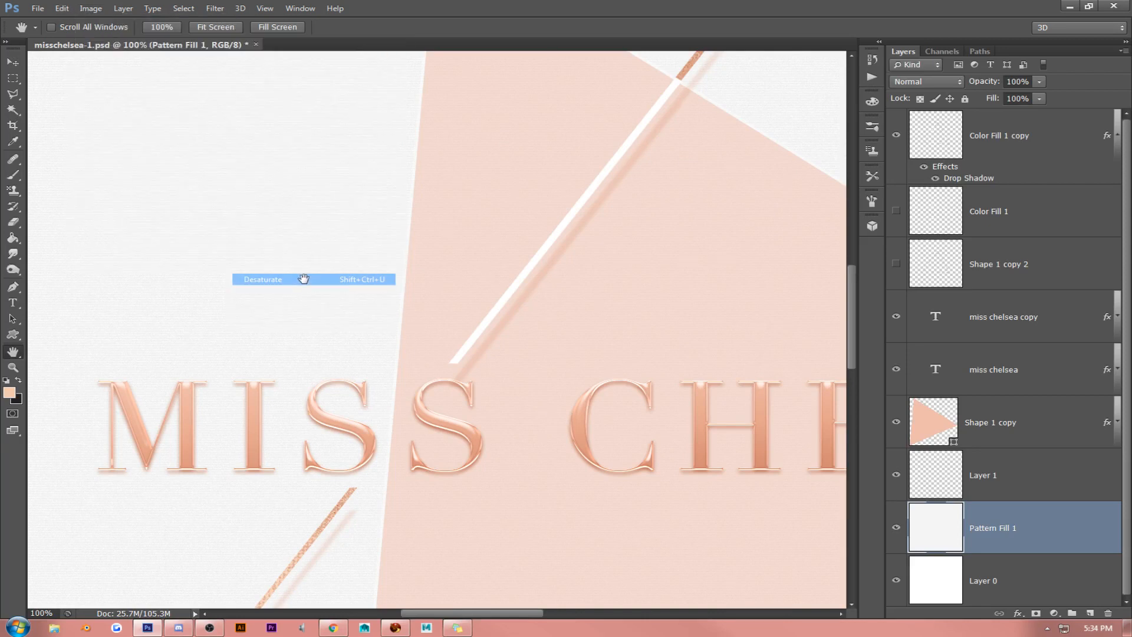
{"action": "left_click_drag", "start_coordinate": [300, 255], "coordinate": [514, 360]}
{"action": "left_click_drag", "start_coordinate": [404, 120], "coordinate": [285, 165]}
{"action": "left_click_drag", "start_coordinate": [378, 495], "coordinate": [329, 156]}
{"action": "left_click_drag", "start_coordinate": [348, 351], "coordinate": [460, 212]}
{"action": "left_click_drag", "start_coordinate": [348, 399], "coordinate": [505, 270]}
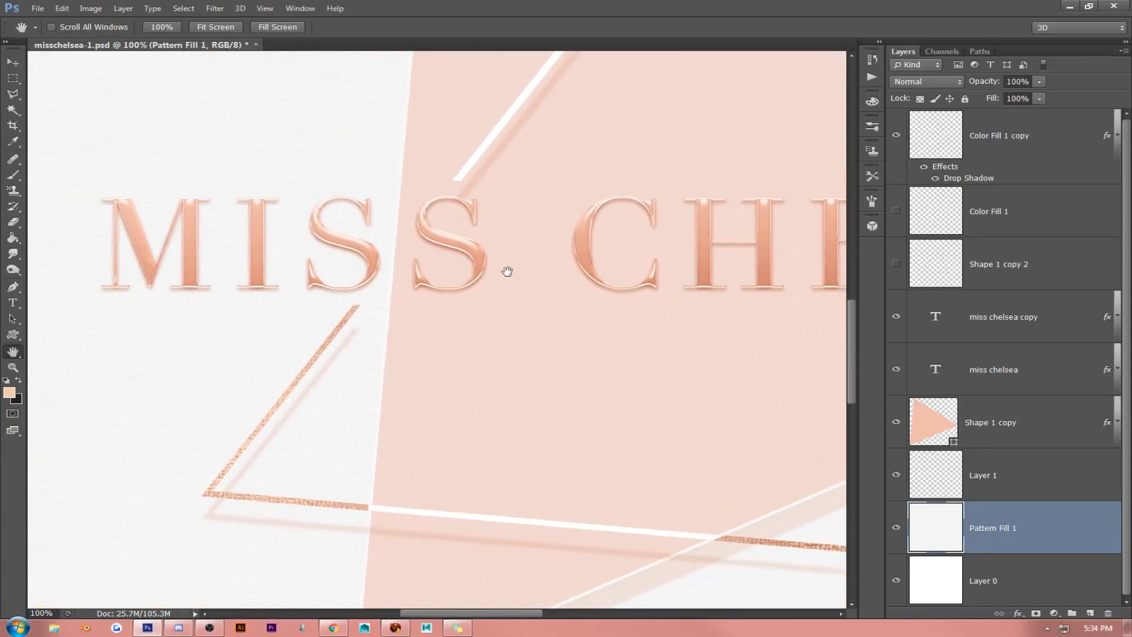
- Switch to a Windows Explorer window to browse files
{"action": "left_click", "coordinate": [57, 625]}
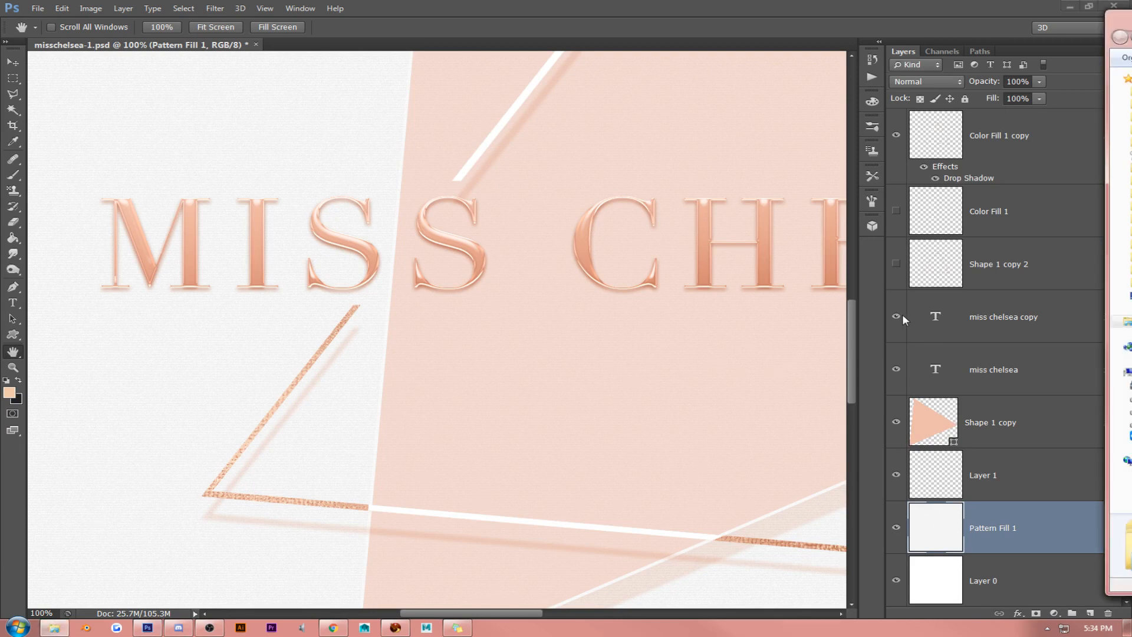
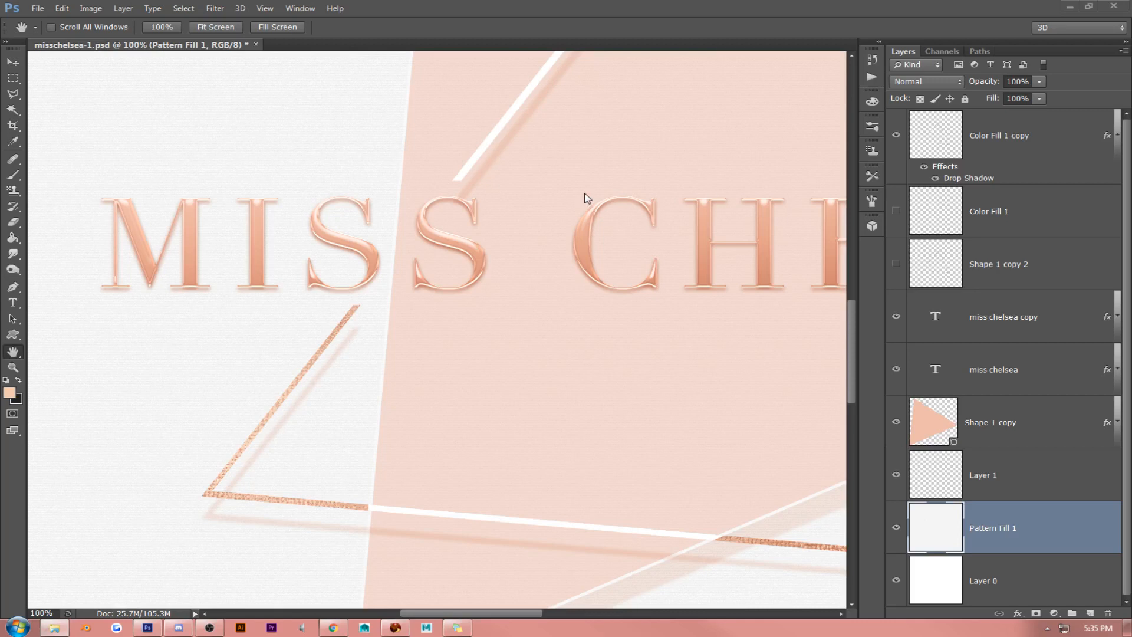
- Add a new layer above Color Fill 1 copy and switch to the Brush tool, checking the available brush presets
{"action": "left_click", "coordinate": [1001, 143]}
{"action": "left_click", "coordinate": [1090, 613]}
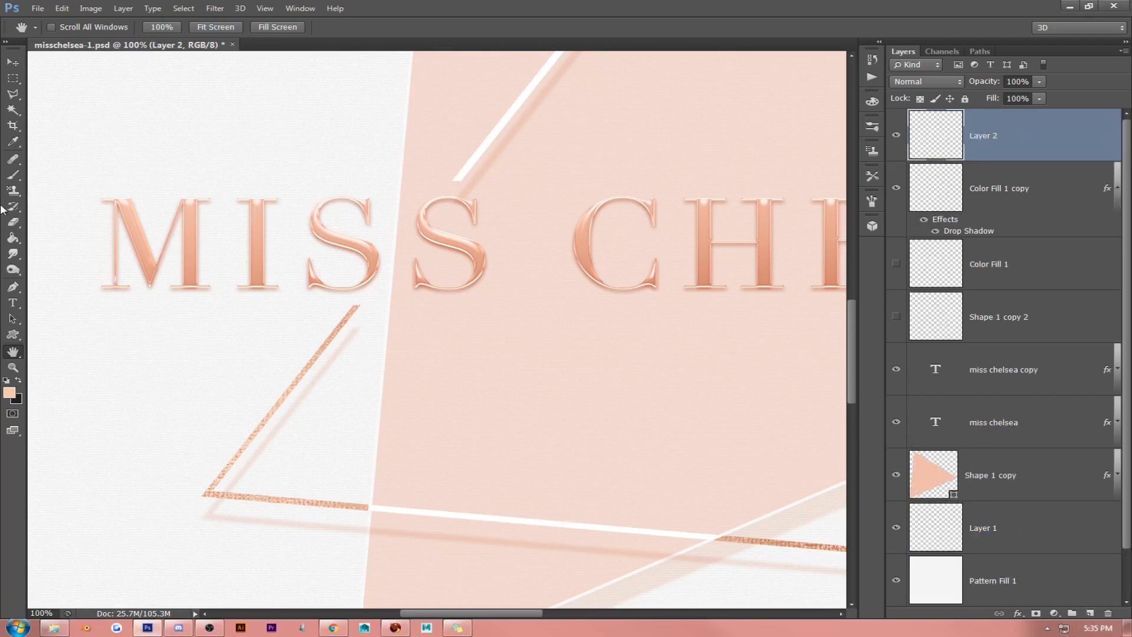
{"action": "key", "text": "b"}
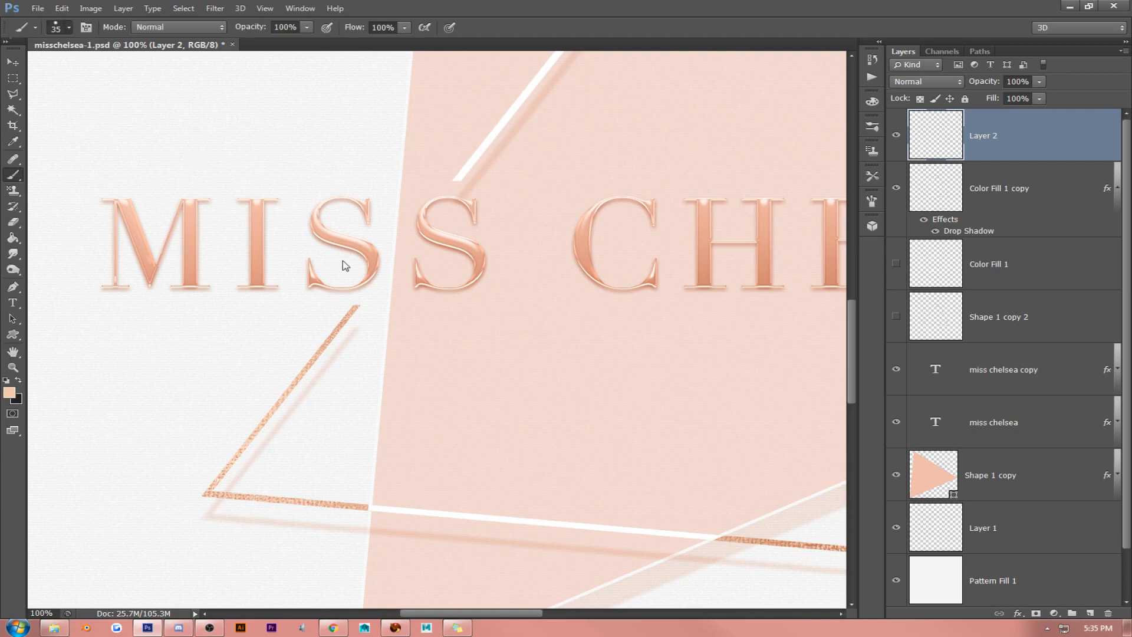
{"action": "right_click", "coordinate": [345, 266]}
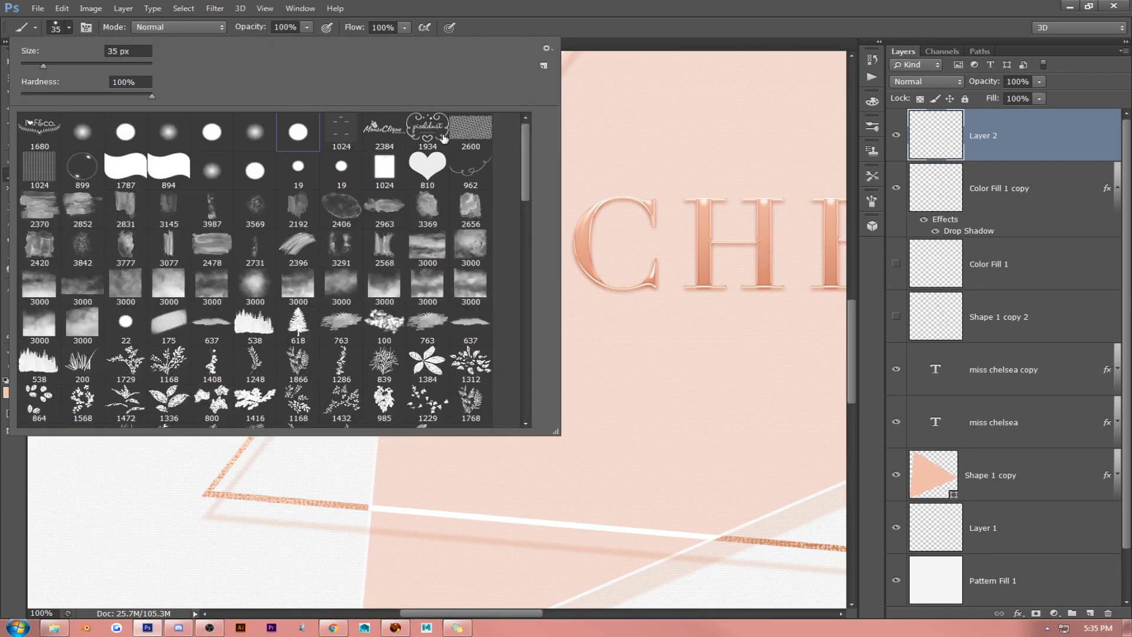
{"action": "left_click", "coordinate": [528, 5]}
- Delete all brushes from the Olive lettering brush through the last one in the Preset Manager
{"action": "left_click", "coordinate": [61, 9]}
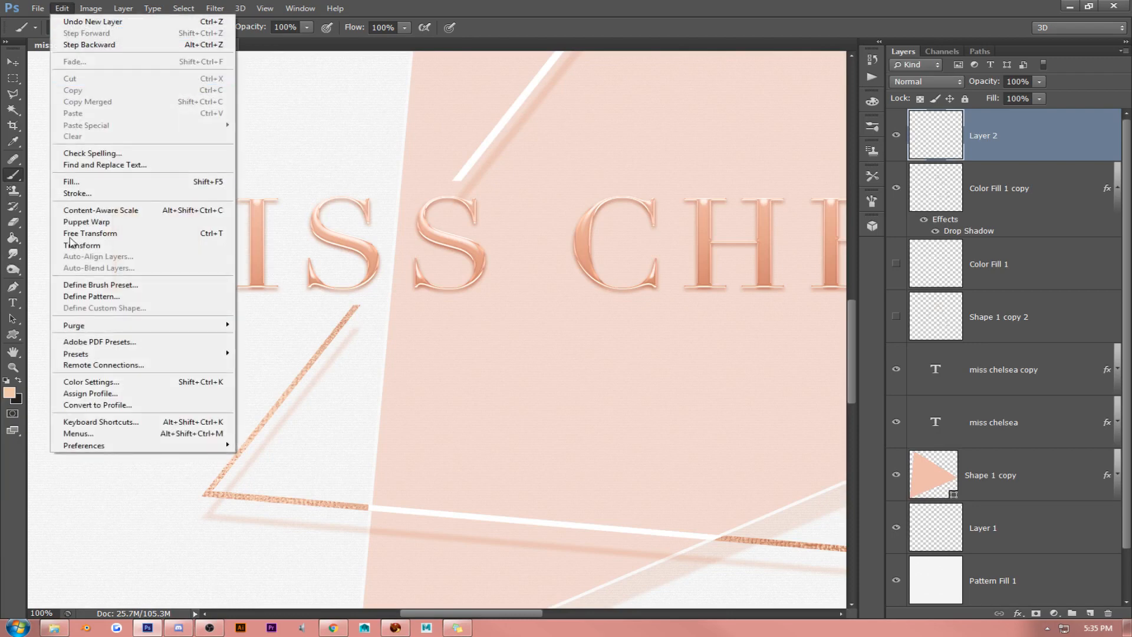
{"action": "mouse_move", "coordinate": [185, 359]}
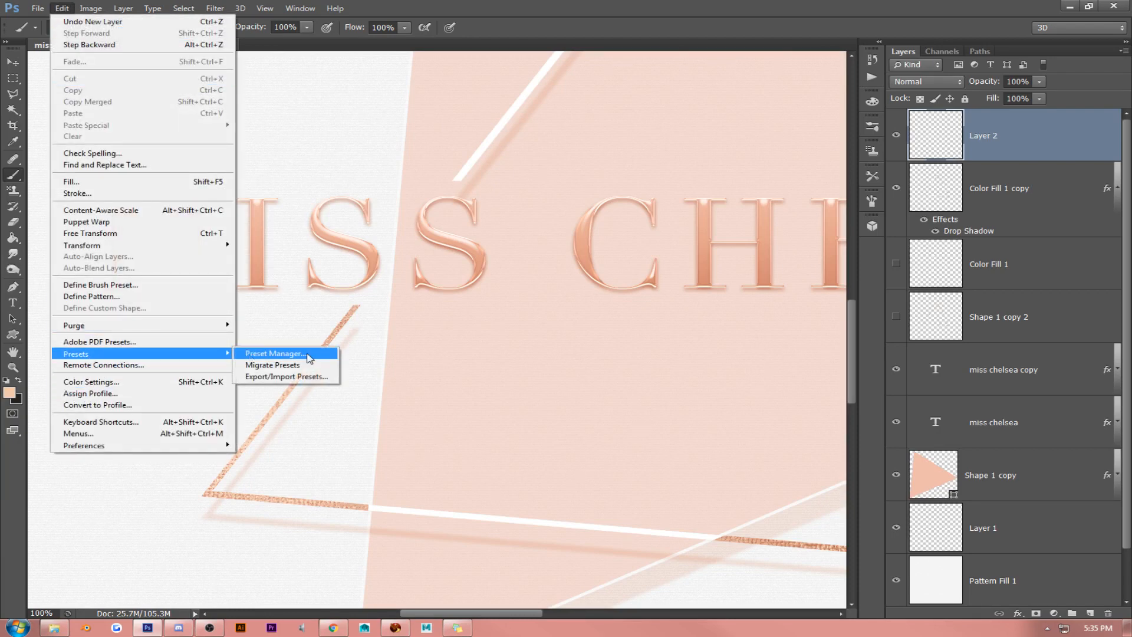
{"action": "left_click", "coordinate": [309, 353]}
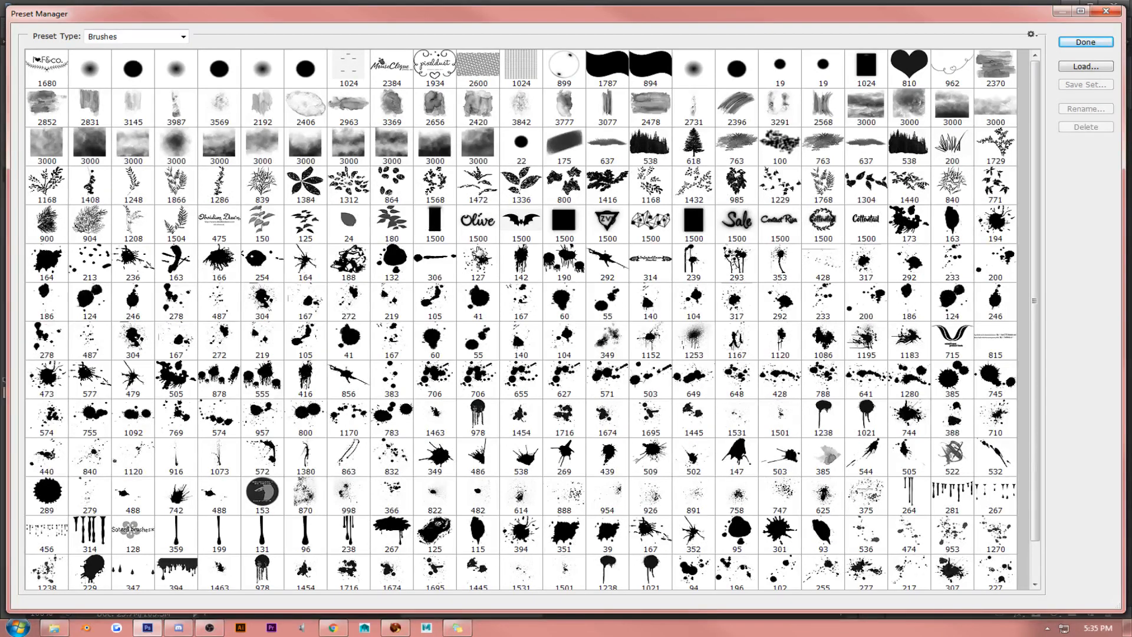
{"action": "left_click", "coordinate": [474, 227]}
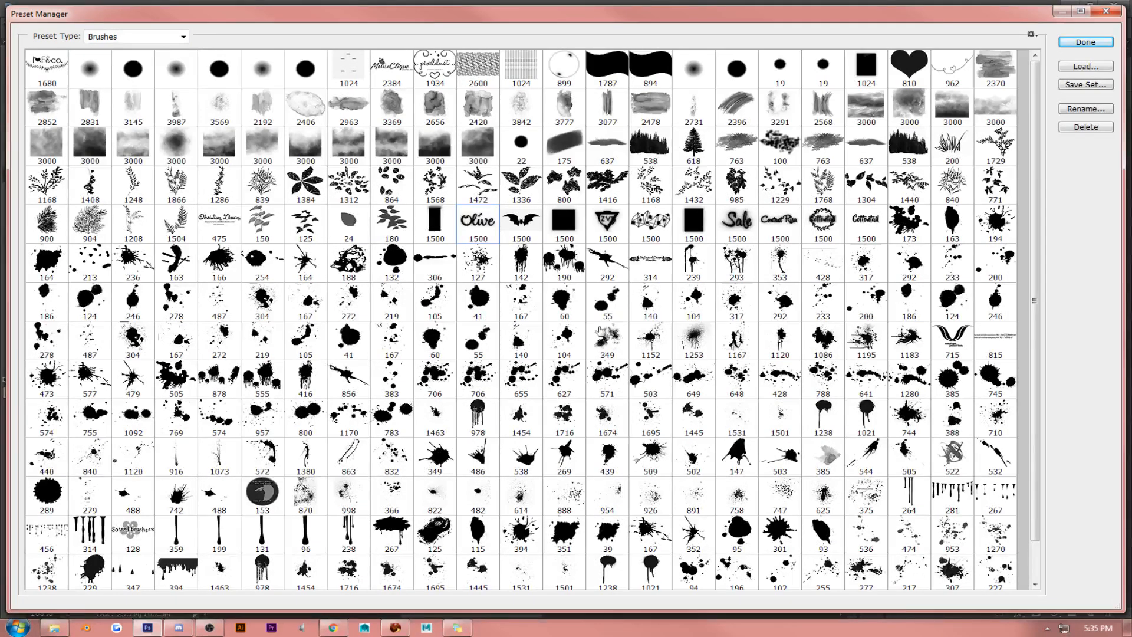
{"action": "scroll", "coordinate": [602, 336], "scroll_direction": "down", "scroll_amount": 1}
{"action": "scroll", "coordinate": [602, 345], "scroll_direction": "down", "scroll_amount": 1}
{"action": "left_click", "coordinate": [188, 566], "text": "shift"}
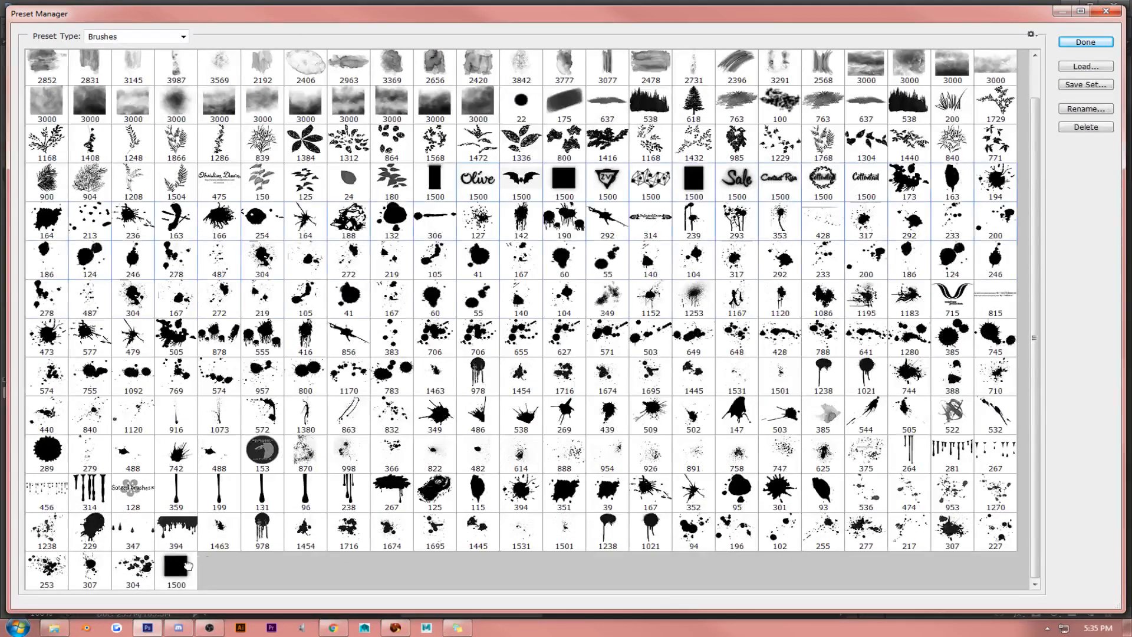
{"action": "left_click", "coordinate": [1083, 128]}
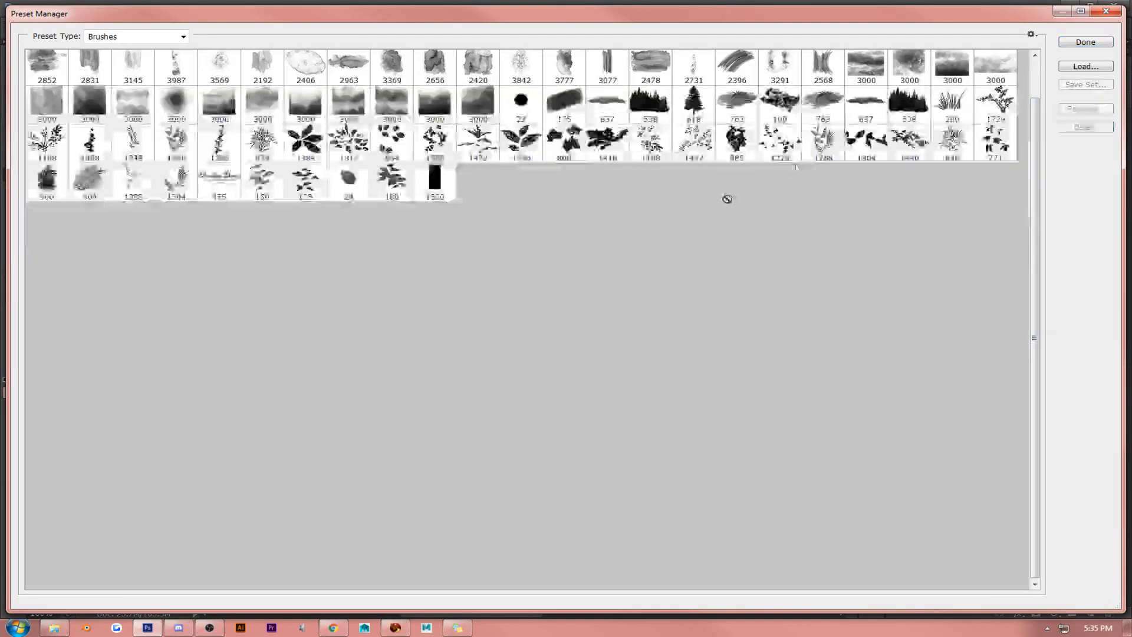
- Load the 61Particlesandstars brush set from the SPARKLES folder inside Brushes
{"action": "left_click", "coordinate": [1095, 70]}
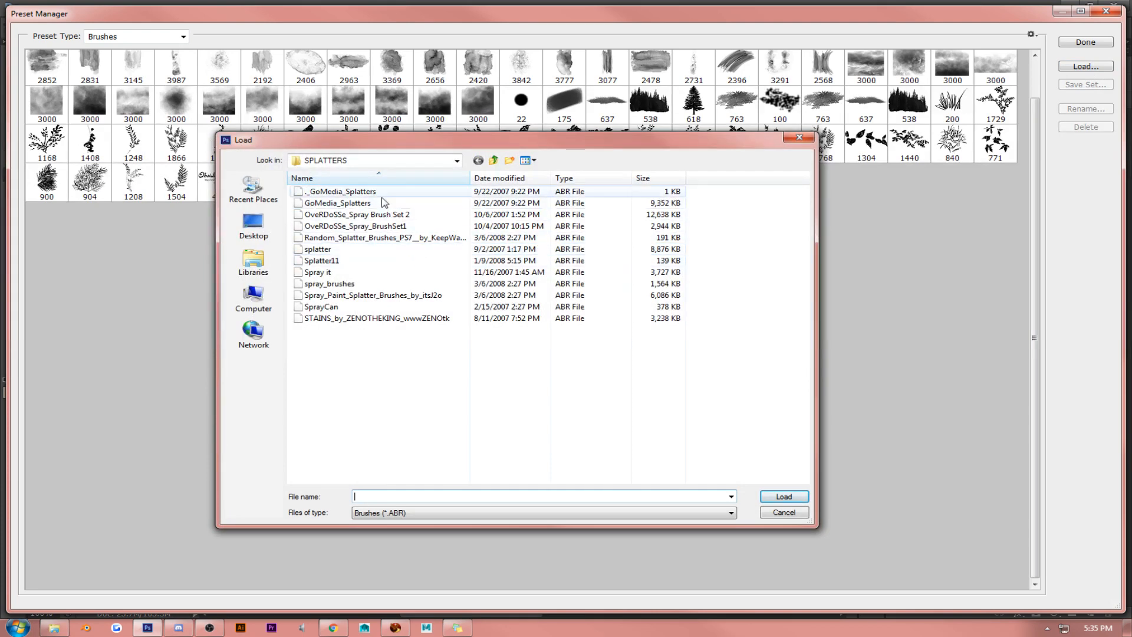
{"action": "left_click", "coordinate": [363, 159]}
{"action": "left_click", "coordinate": [363, 327]}
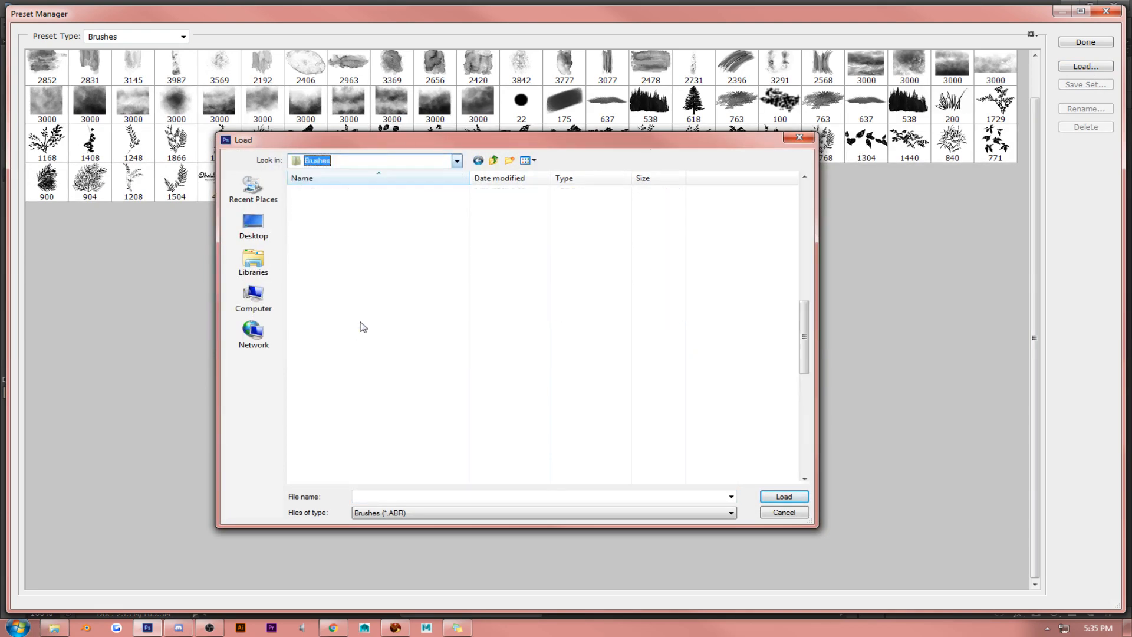
{"action": "scroll", "coordinate": [401, 322], "scroll_direction": "down", "scroll_amount": 2}
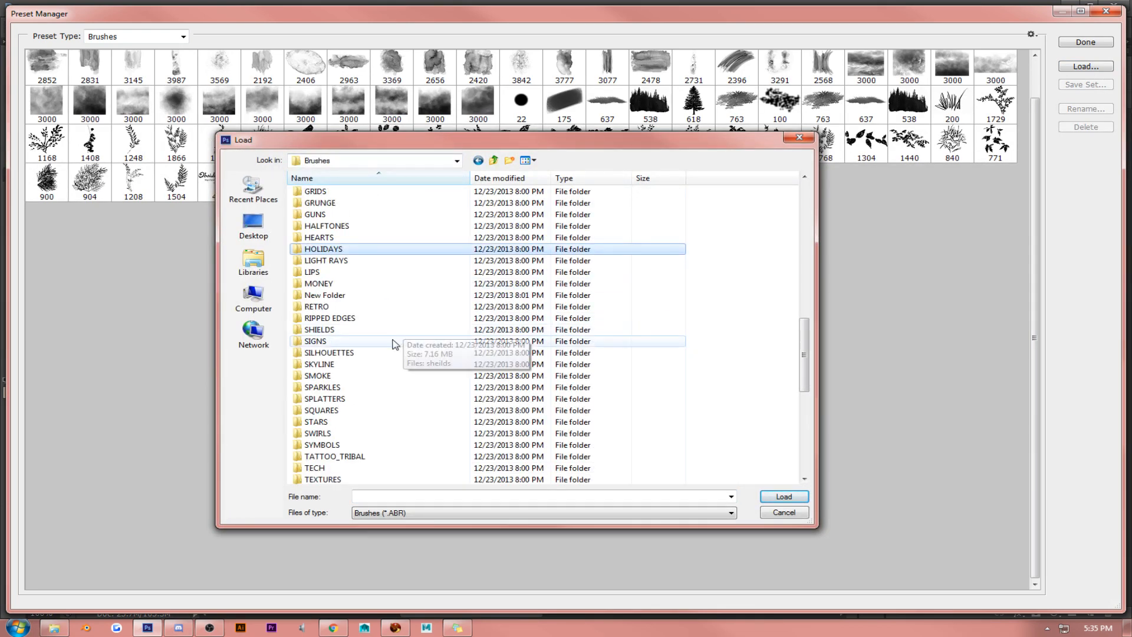
{"action": "double_click", "coordinate": [366, 388]}
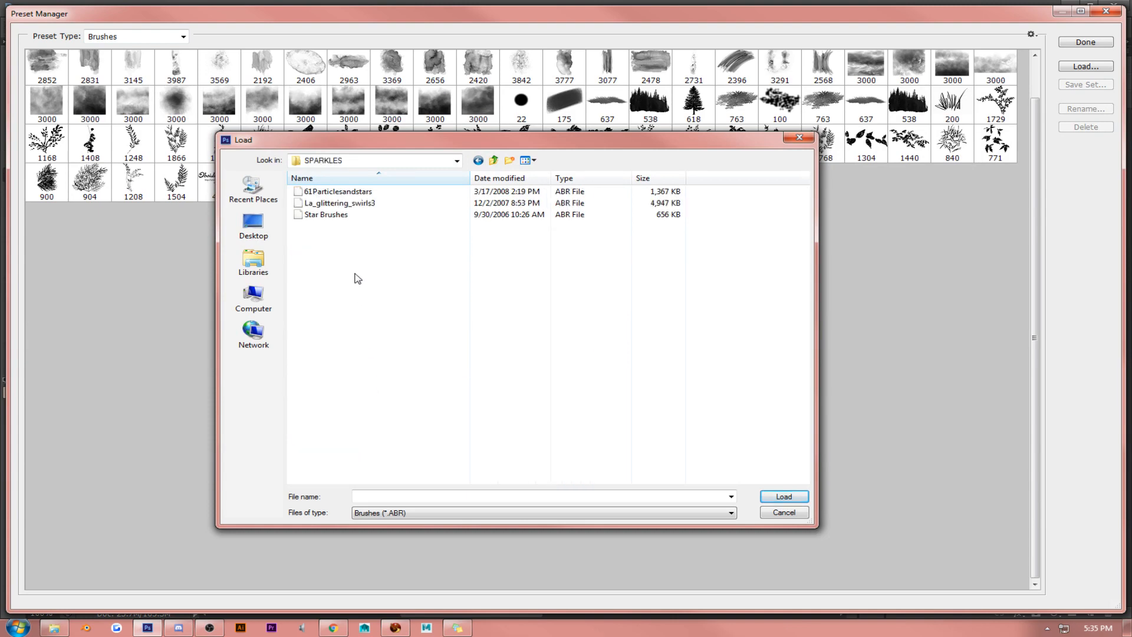
{"action": "double_click", "coordinate": [348, 192]}
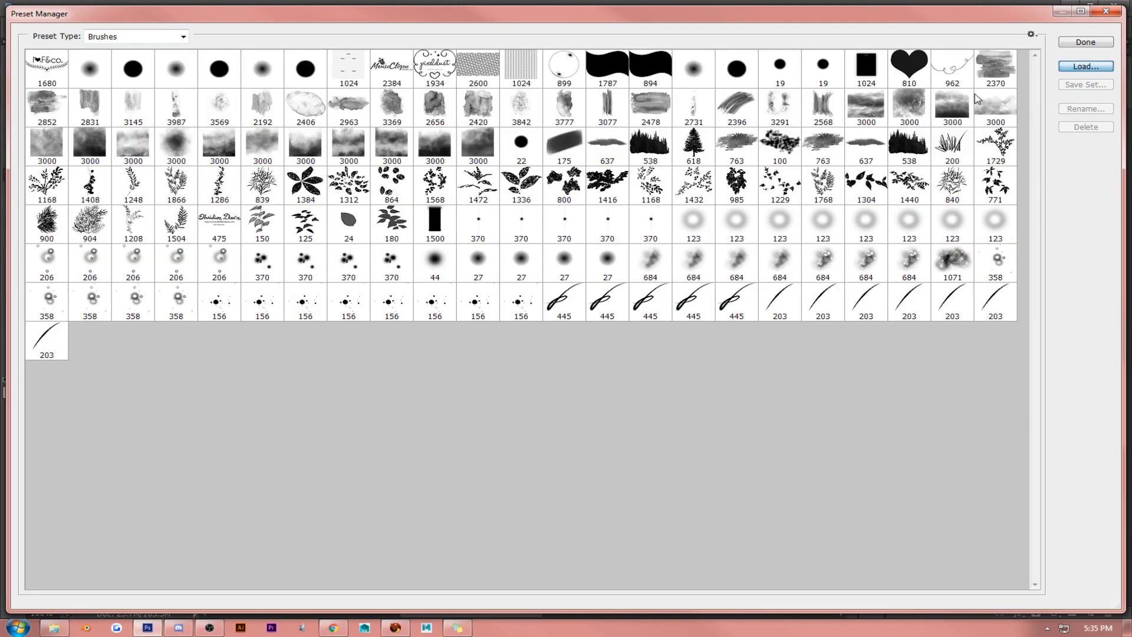
- Load the La_glittering_swirls3 and Star Brushes sets and finish with the Preset Manager
{"action": "left_click", "coordinate": [1085, 66]}
{"action": "double_click", "coordinate": [382, 203]}
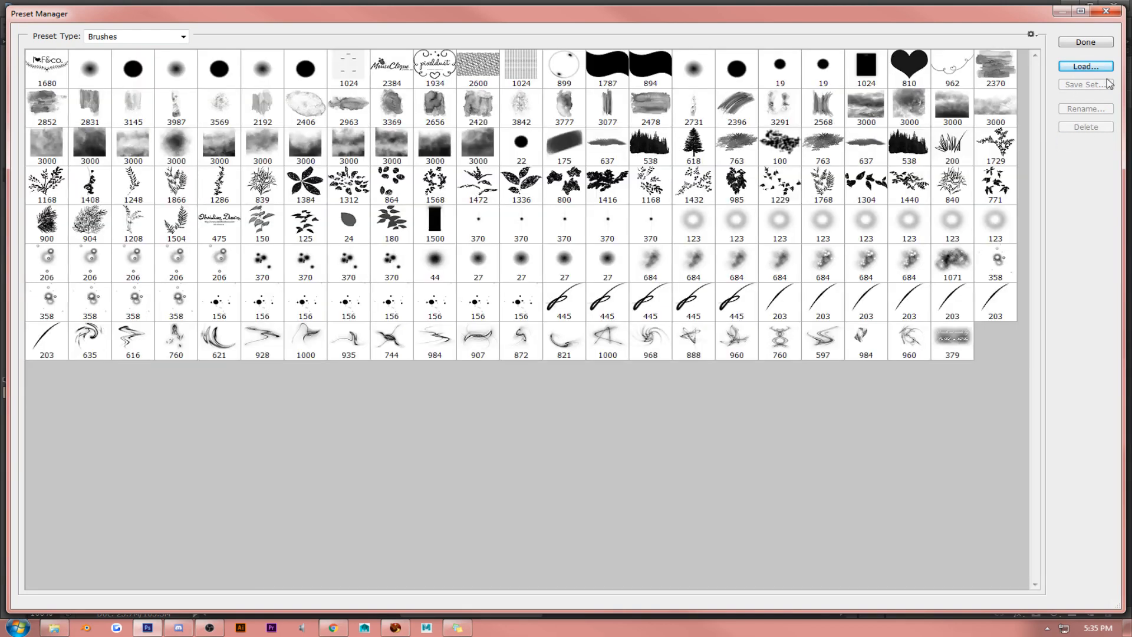
{"action": "left_click", "coordinate": [1085, 66]}
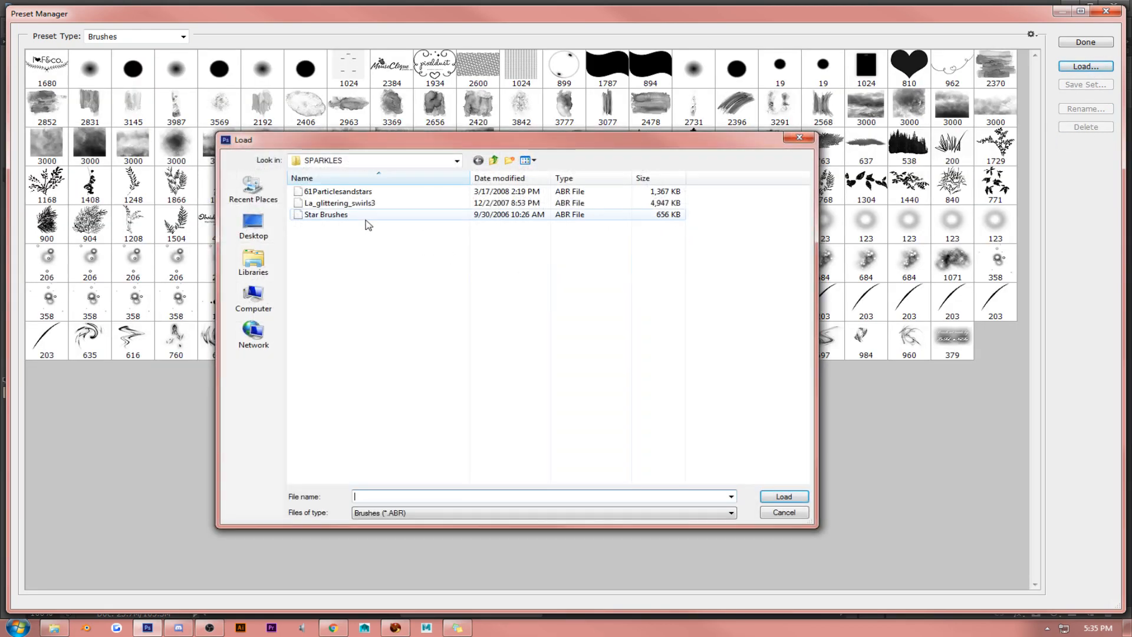
{"action": "double_click", "coordinate": [366, 217]}
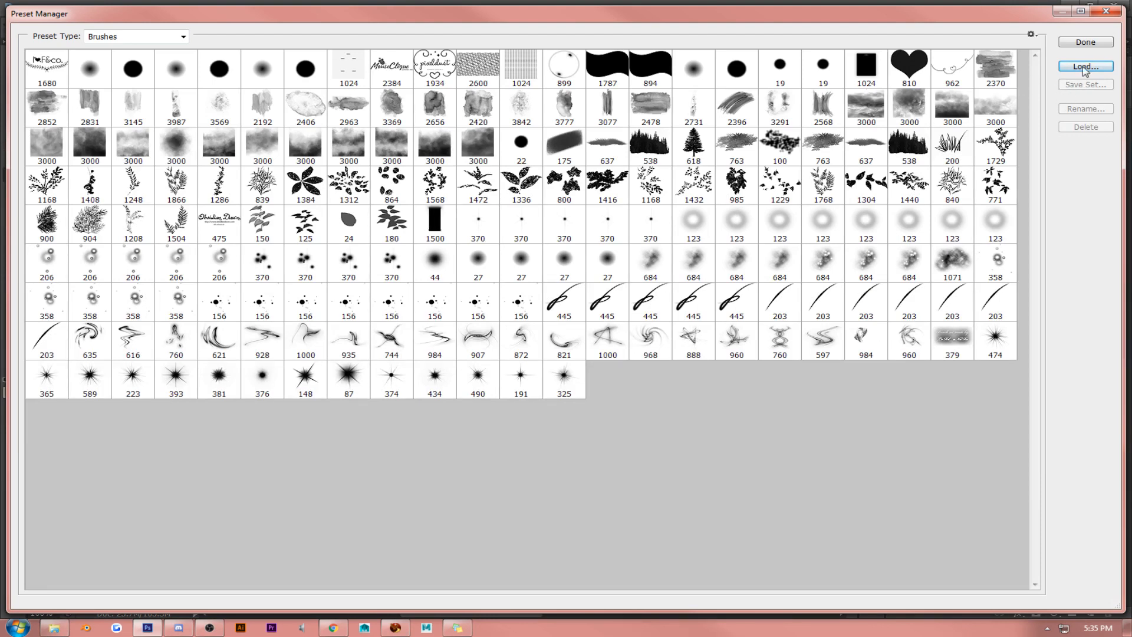
{"action": "left_click", "coordinate": [1105, 42]}
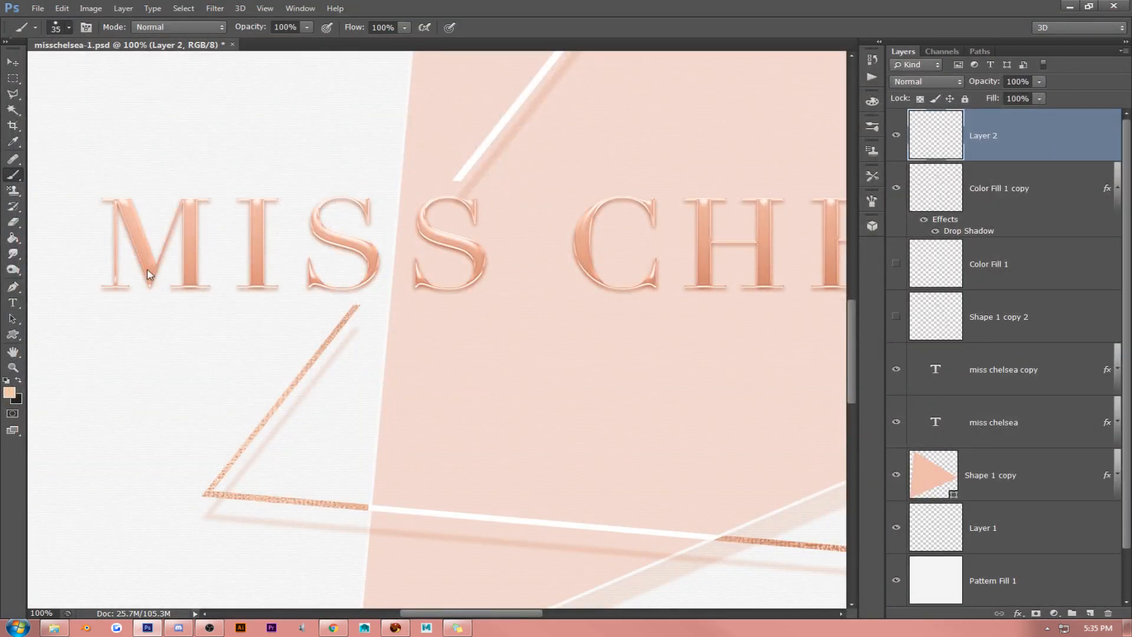
- Choose the last of the small 370 px sparkle brushes and stamp a trial mark on Layer 2 between the words
{"action": "right_click", "coordinate": [390, 353]}
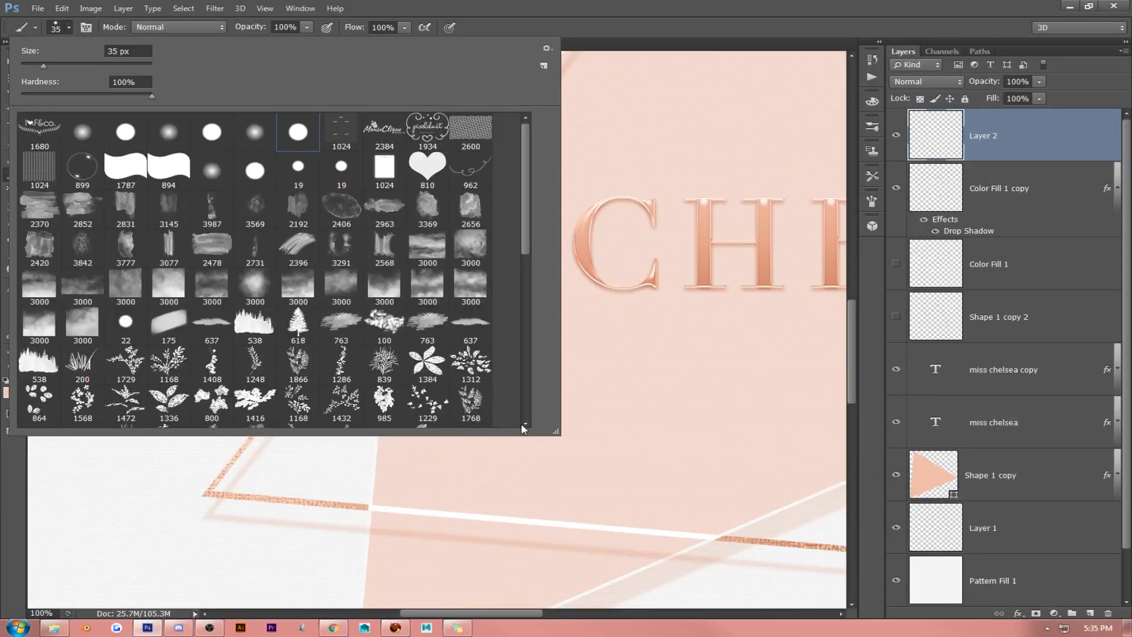
{"action": "scroll", "coordinate": [521, 425], "scroll_direction": "down", "scroll_amount": 4}
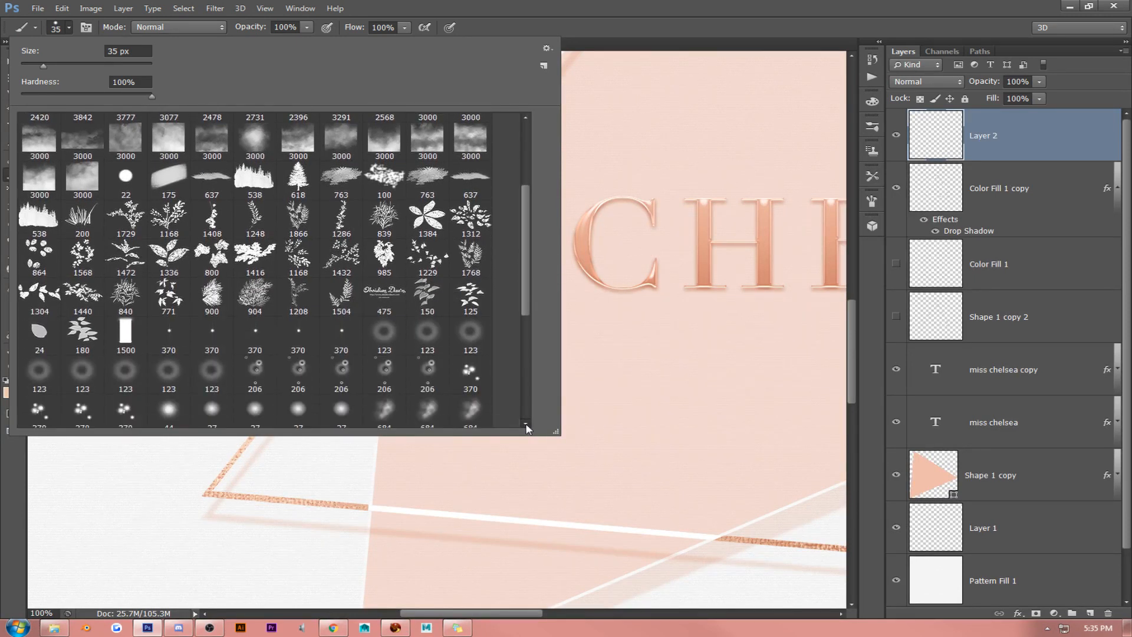
{"action": "scroll", "coordinate": [410, 321], "scroll_direction": "down", "scroll_amount": 2}
{"action": "left_click", "coordinate": [339, 259]}
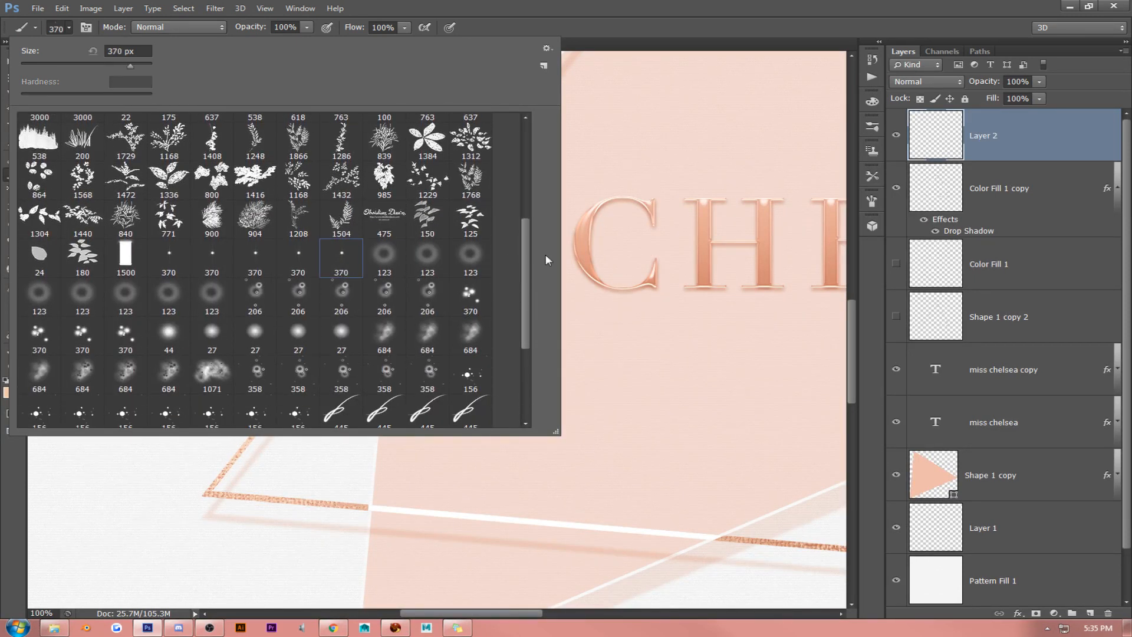
{"action": "left_click", "coordinate": [670, 13]}
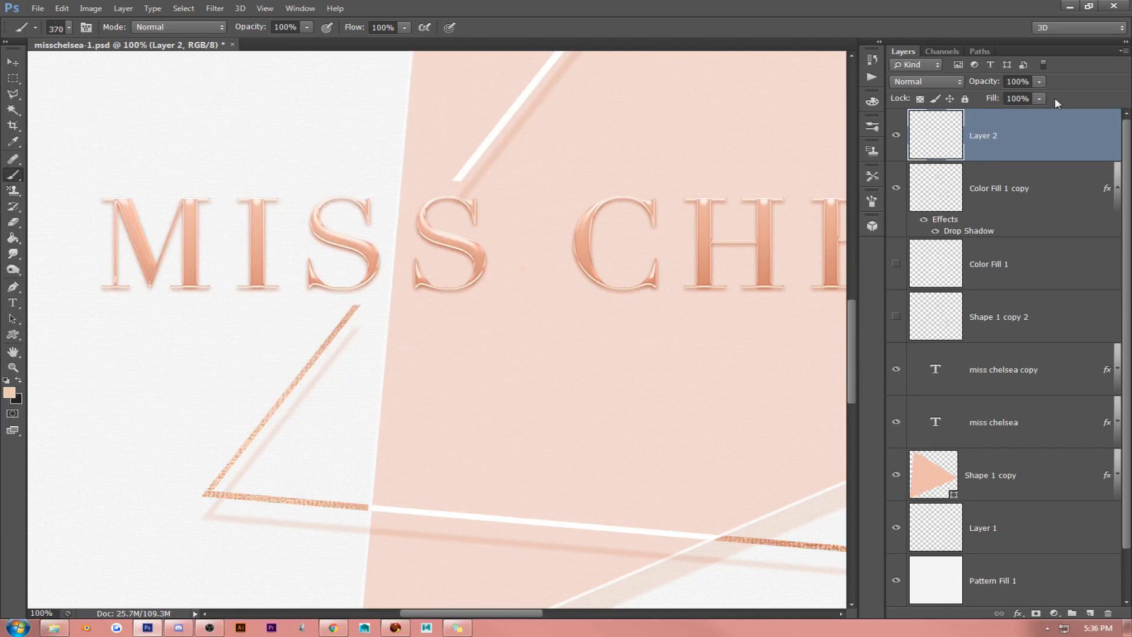
- Try deleting Layer 2 and undo back to an empty Layer 2 without the trial mark
{"action": "right_click", "coordinate": [1044, 123]}
{"action": "left_click", "coordinate": [977, 190]}
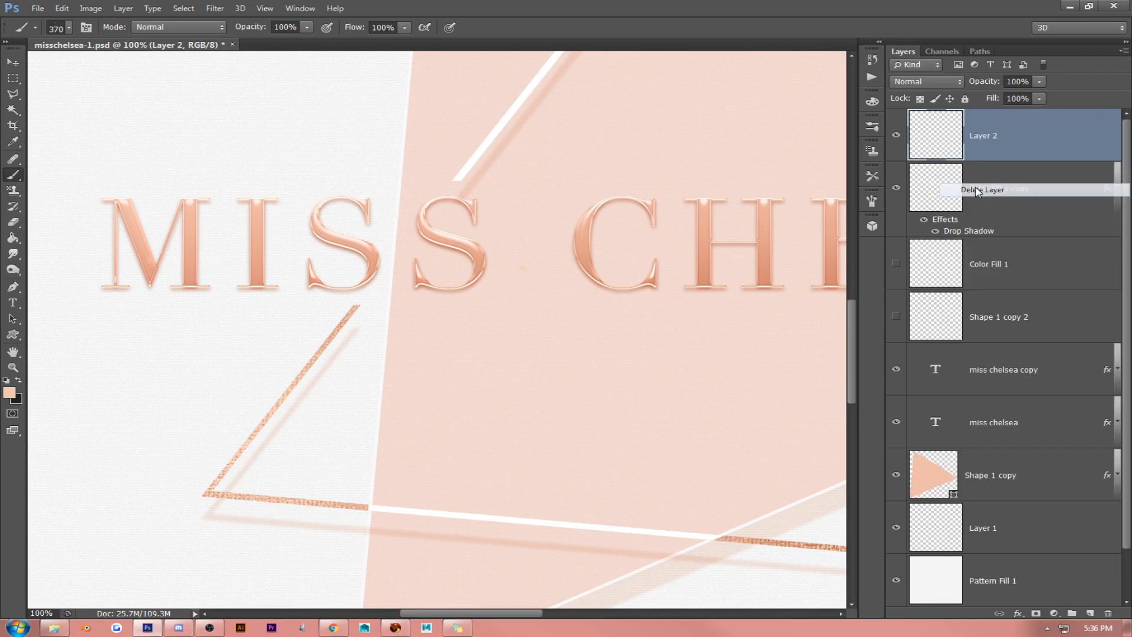
{"action": "key", "text": "ctrl+z"}
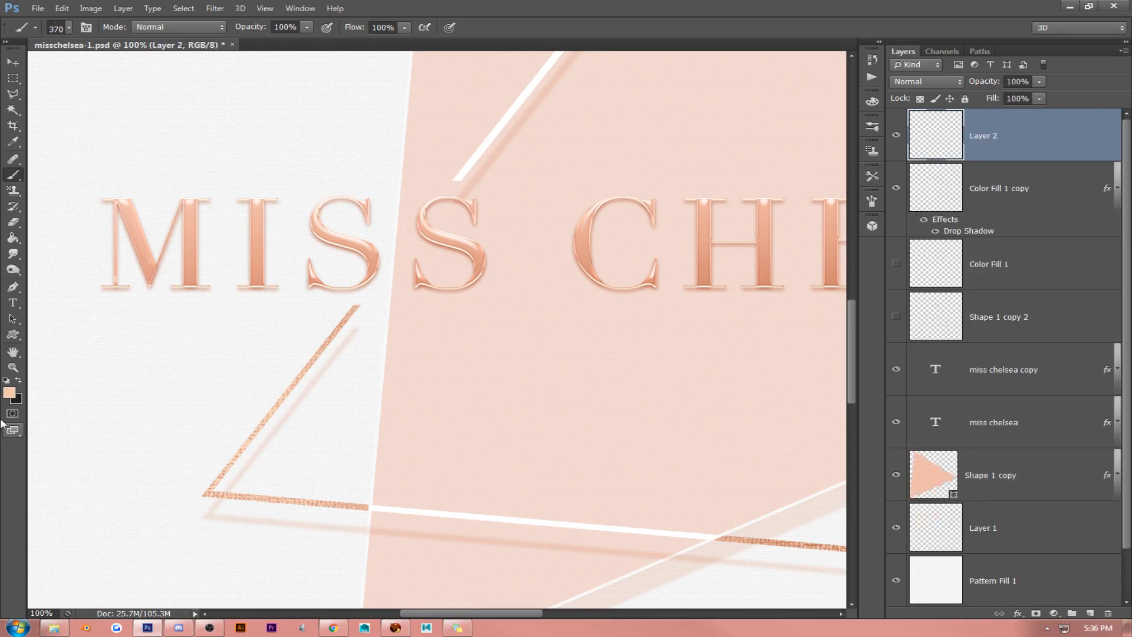
- Set the foreground color to light grey f0f0f0
{"action": "left_click", "coordinate": [12, 391]}
{"action": "left_click", "coordinate": [174, 372]}
{"action": "left_click", "coordinate": [929, 237]}
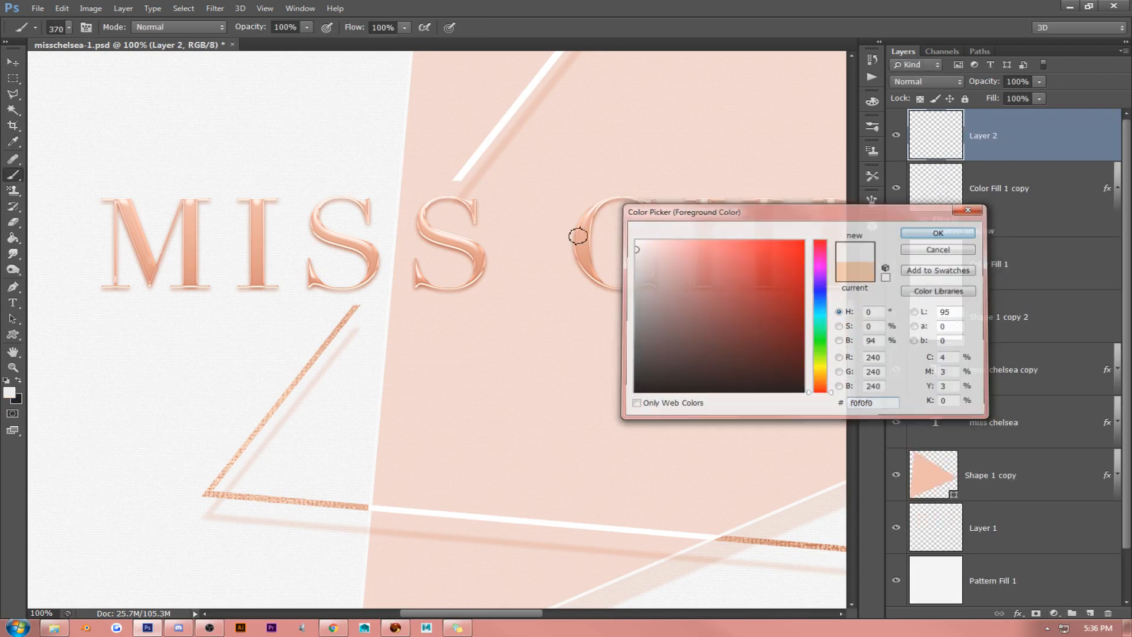
- Paint trial sparkle strokes in the gap between MISS and CHELSEA and delete Layer 2
{"action": "key", "text": "b"}
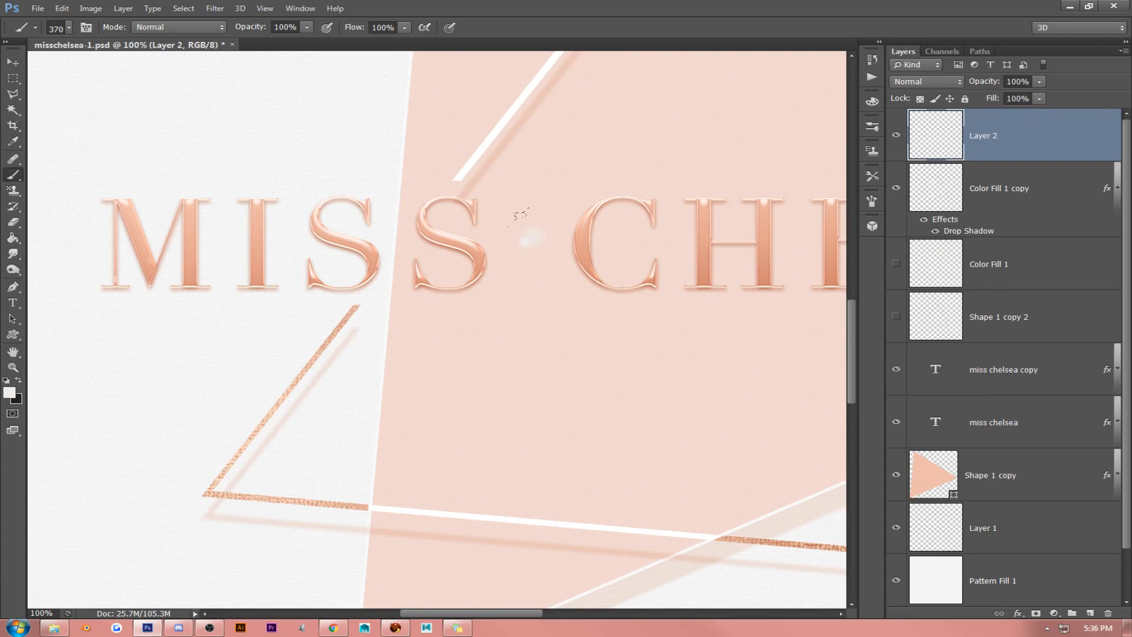
{"action": "mouse_move", "coordinate": [511, 179]}
{"action": "left_mouse_down"}
{"action": "mouse_move", "coordinate": [445, 198]}
{"action": "mouse_move", "coordinate": [542, 215]}
{"action": "mouse_move", "coordinate": [415, 248]}
{"action": "mouse_move", "coordinate": [517, 248]}
{"action": "left_mouse_up"}
{"action": "mouse_move", "coordinate": [599, 174]}
{"action": "left_mouse_down"}
{"action": "mouse_move", "coordinate": [622, 193]}
{"action": "mouse_move", "coordinate": [599, 345]}
{"action": "mouse_move", "coordinate": [704, 412]}
{"action": "mouse_move", "coordinate": [729, 347]}
{"action": "mouse_move", "coordinate": [606, 180]}
{"action": "left_mouse_up"}
{"action": "key", "text": "Delete"}
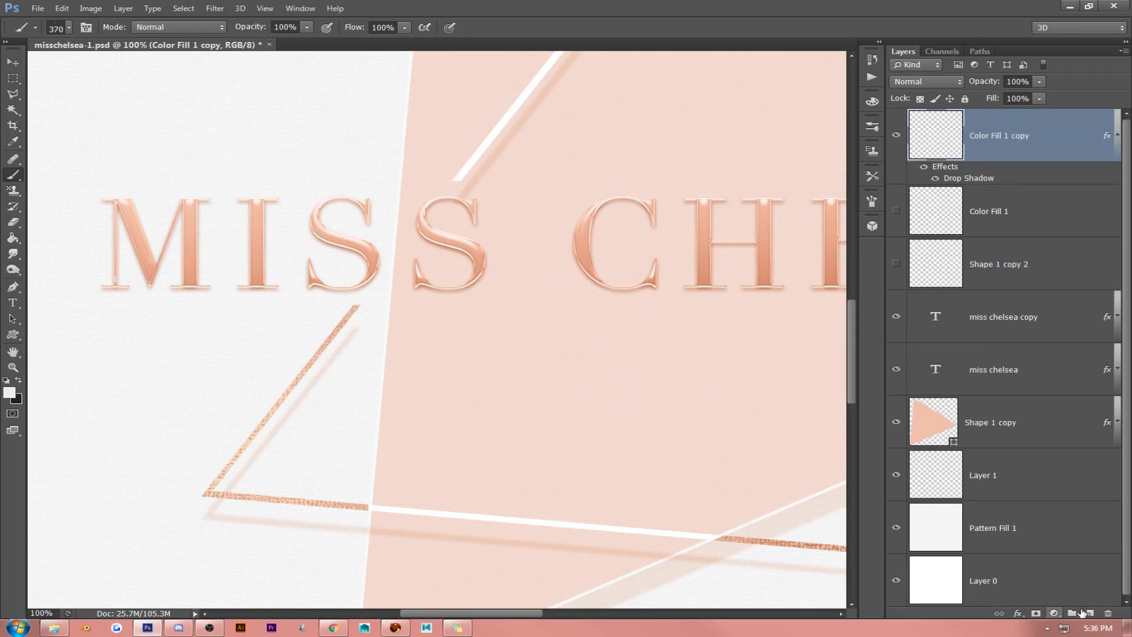
- Create a new top layer and stamp one sparkle between the words with the first small 370 px brush
{"action": "left_click", "coordinate": [1090, 613]}
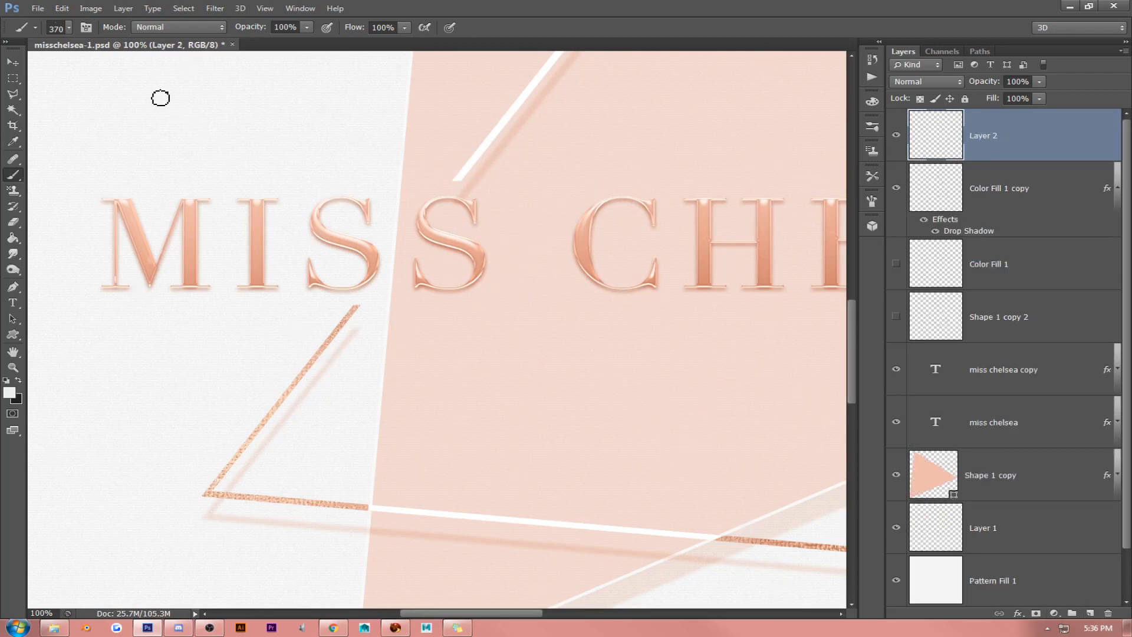
{"action": "left_click", "coordinate": [69, 27]}
{"action": "double_click", "coordinate": [168, 253]}
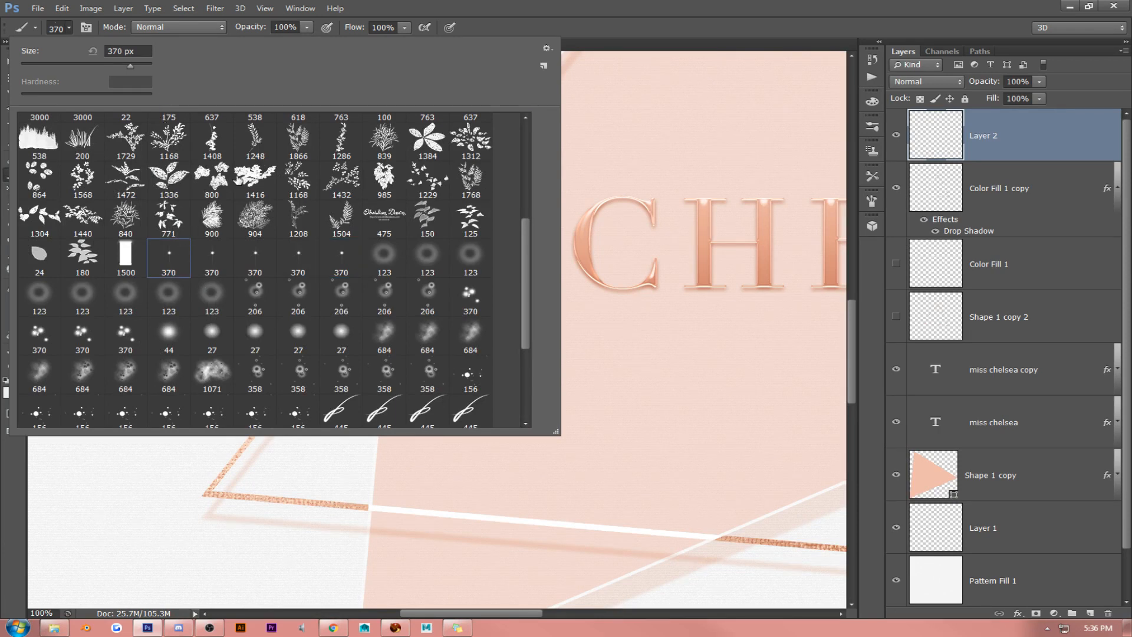
{"action": "left_click", "coordinate": [524, 168]}
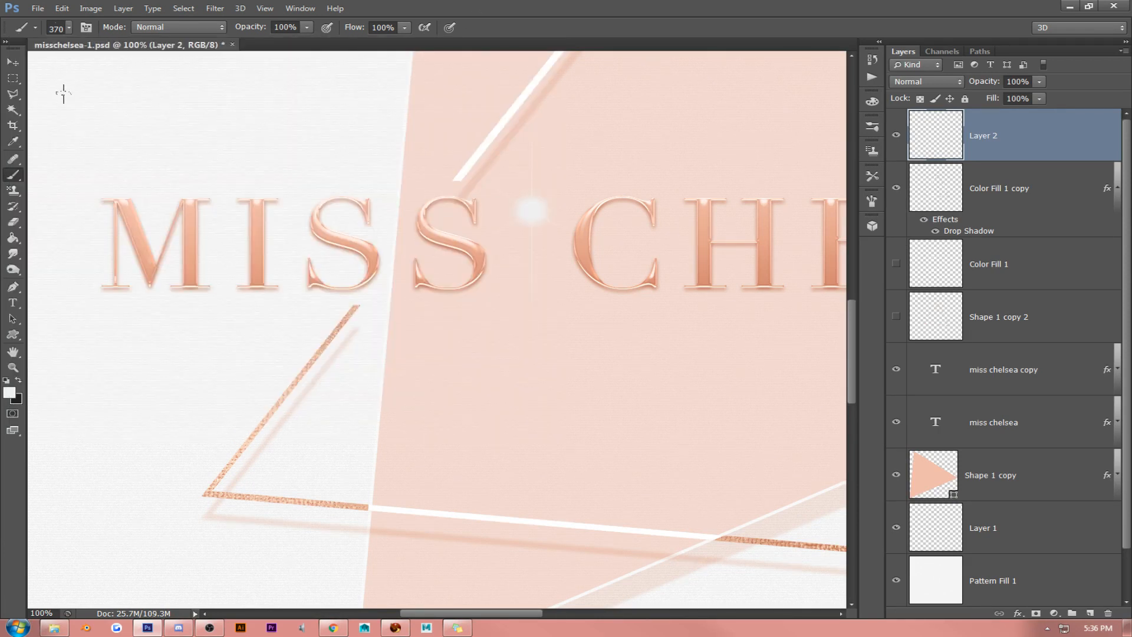
- Move the sparkle onto the first S of MISS and scale it down over the letter's lower curve
{"action": "left_click", "coordinate": [12, 62]}
{"action": "mouse_move", "coordinate": [594, 218]}
{"action": "left_mouse_down"}
{"action": "mouse_move", "coordinate": [363, 176]}
{"action": "mouse_move", "coordinate": [435, 211]}
{"action": "mouse_move", "coordinate": [436, 227]}
{"action": "left_mouse_up"}
{"action": "key", "text": "ctrl+t"}
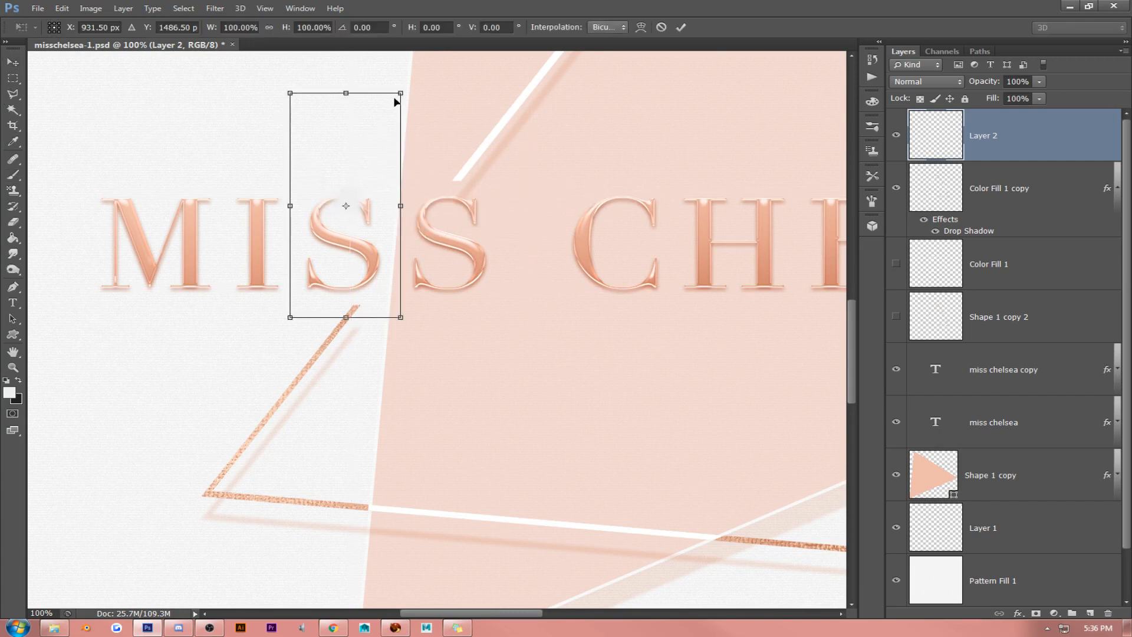
{"action": "left_click_drag", "start_coordinate": [396, 102], "coordinate": [461, 238]}
{"action": "key", "text": "Return"}
- Give Layer 2 a Color Overlay in white ffffff at 100% opacity
{"action": "right_click", "coordinate": [970, 122]}
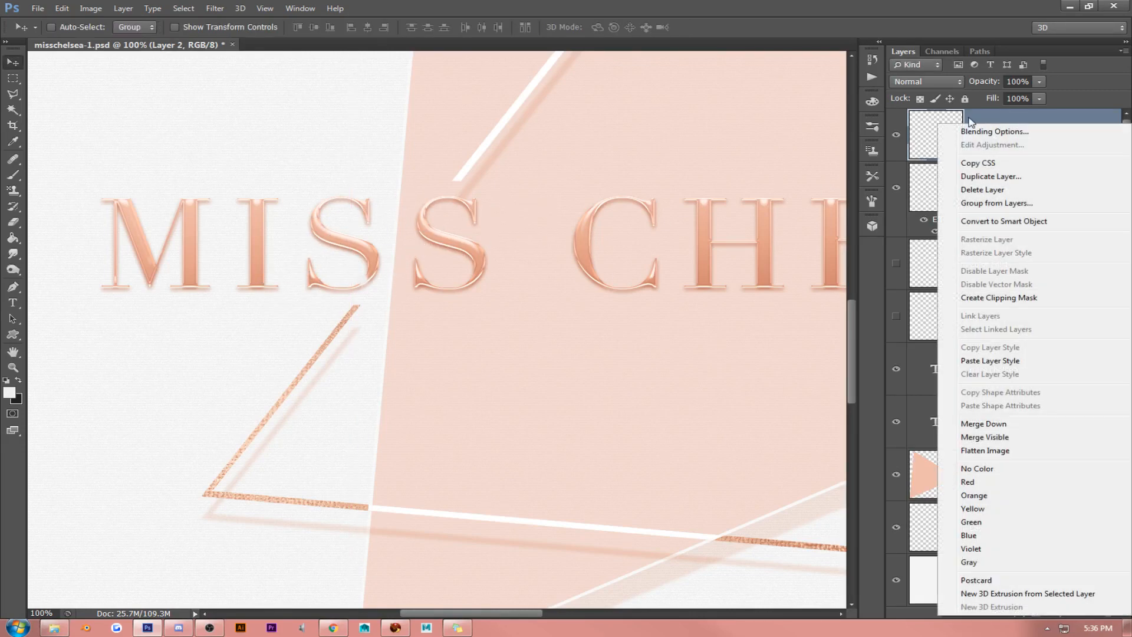
{"action": "left_click", "coordinate": [994, 130]}
{"action": "left_click", "coordinate": [741, 247]}
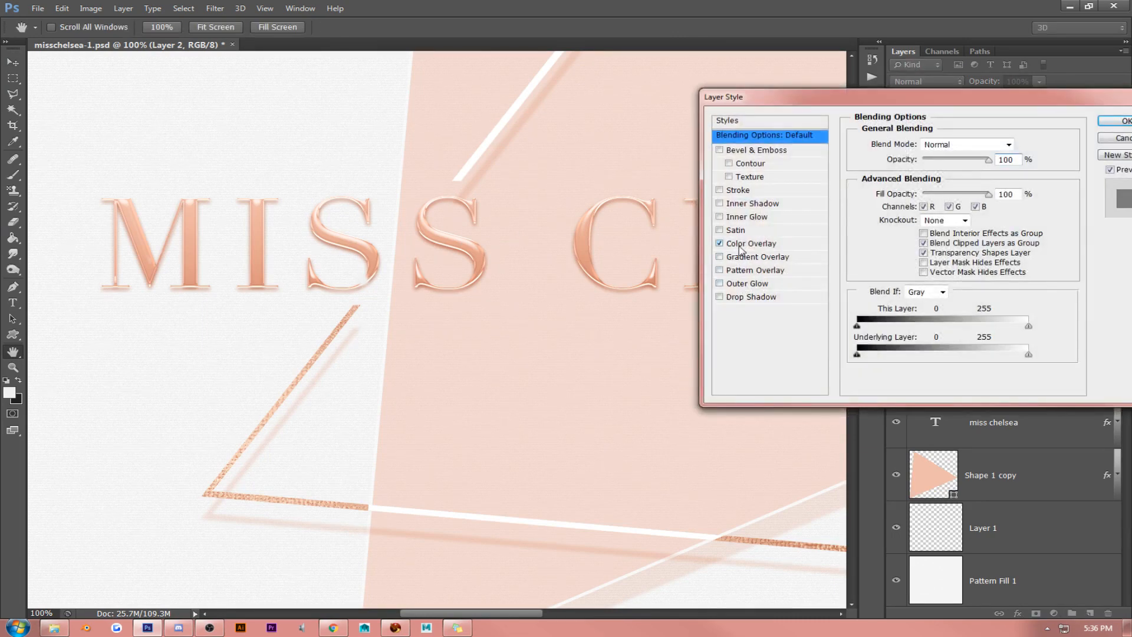
{"action": "left_click", "coordinate": [1019, 144]}
{"action": "left_click", "coordinate": [454, 177]}
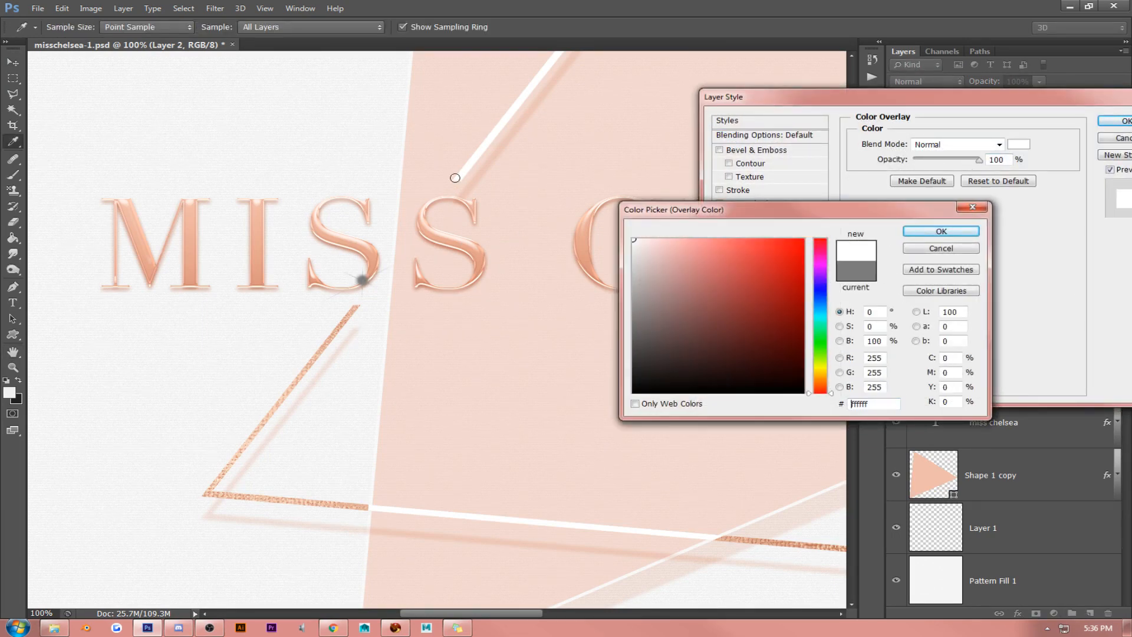
{"action": "left_click", "coordinate": [911, 232]}
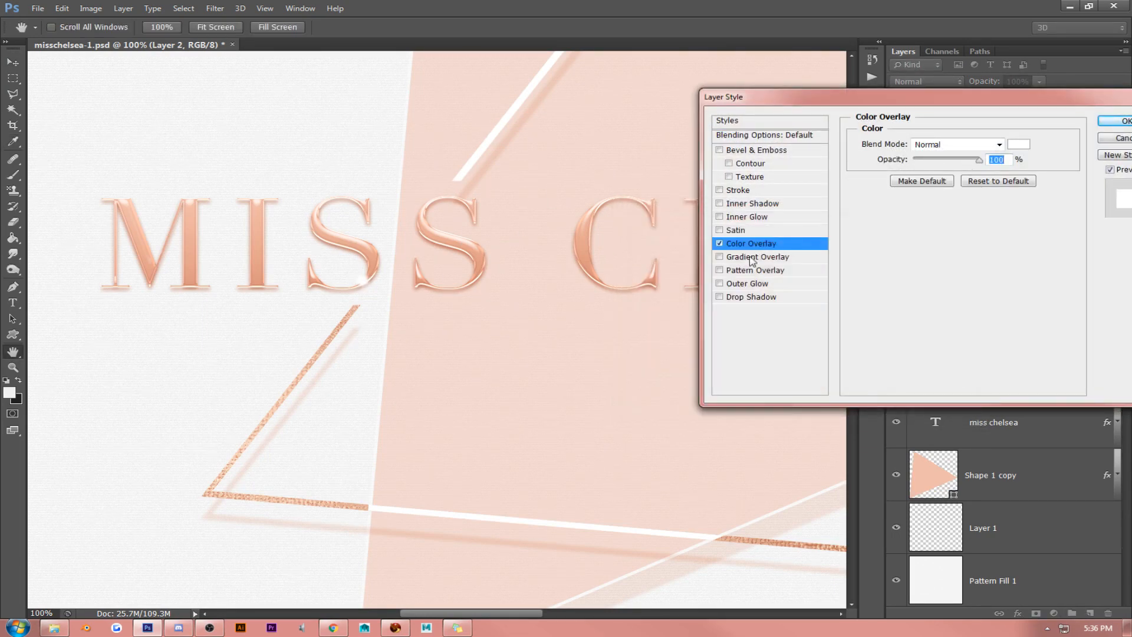
- Add an Outer Glow to Layer 2 in rose e3a18a with Linear Dodge (Add) blending
{"action": "left_click", "coordinate": [747, 284]}
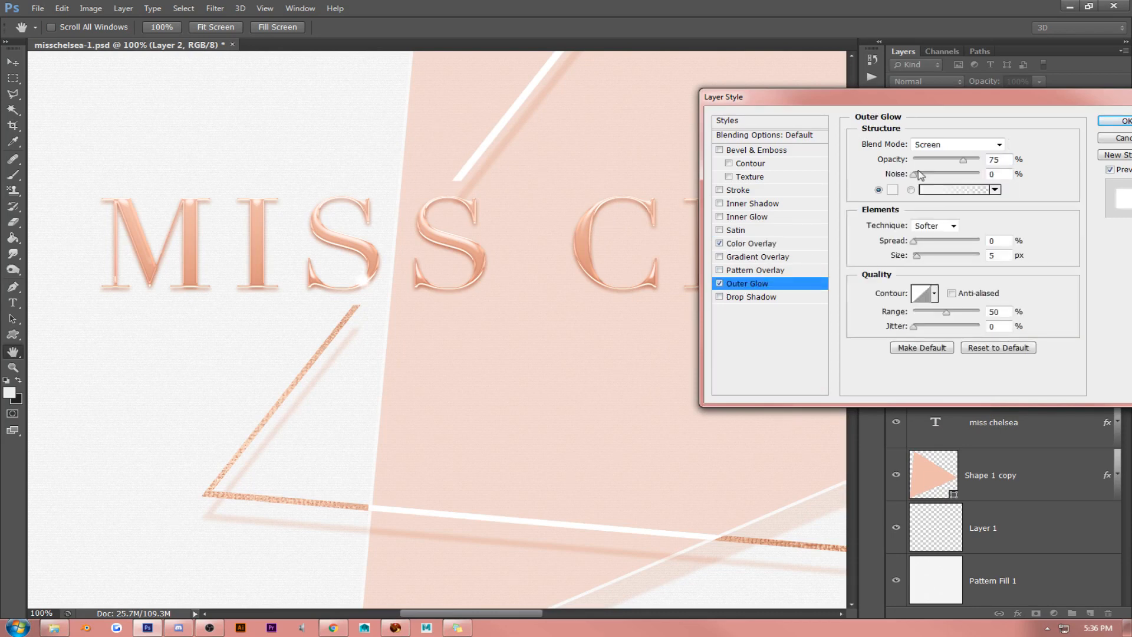
{"action": "left_click", "coordinate": [892, 189]}
{"action": "left_click", "coordinate": [586, 242]}
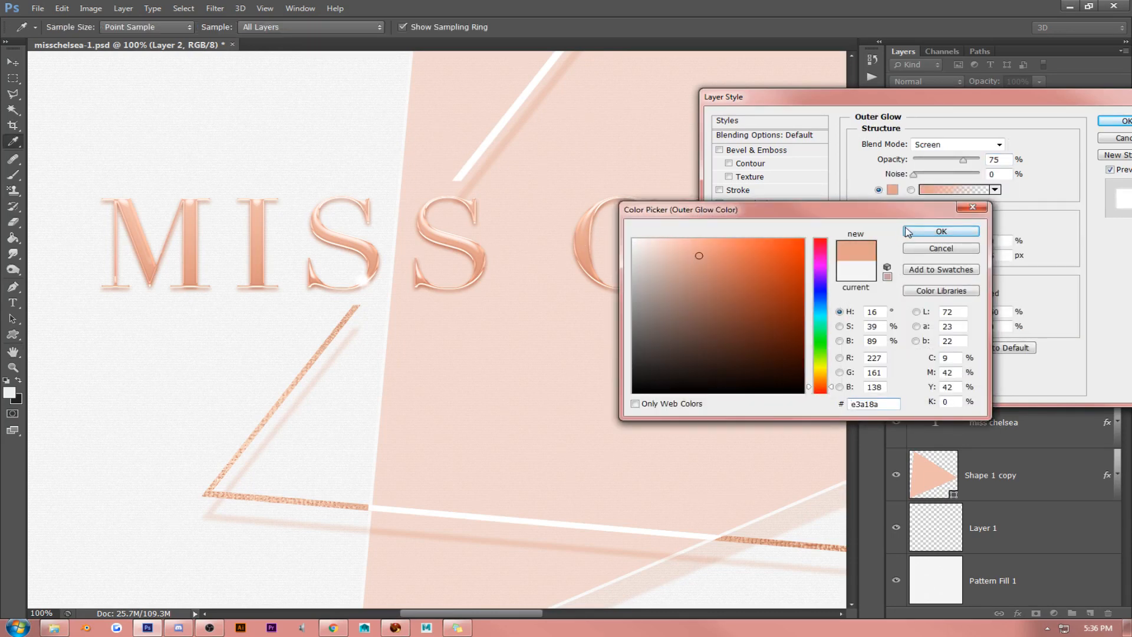
{"action": "key", "text": "Return"}
{"action": "left_click", "coordinate": [956, 144]}
{"action": "left_click", "coordinate": [936, 158]}
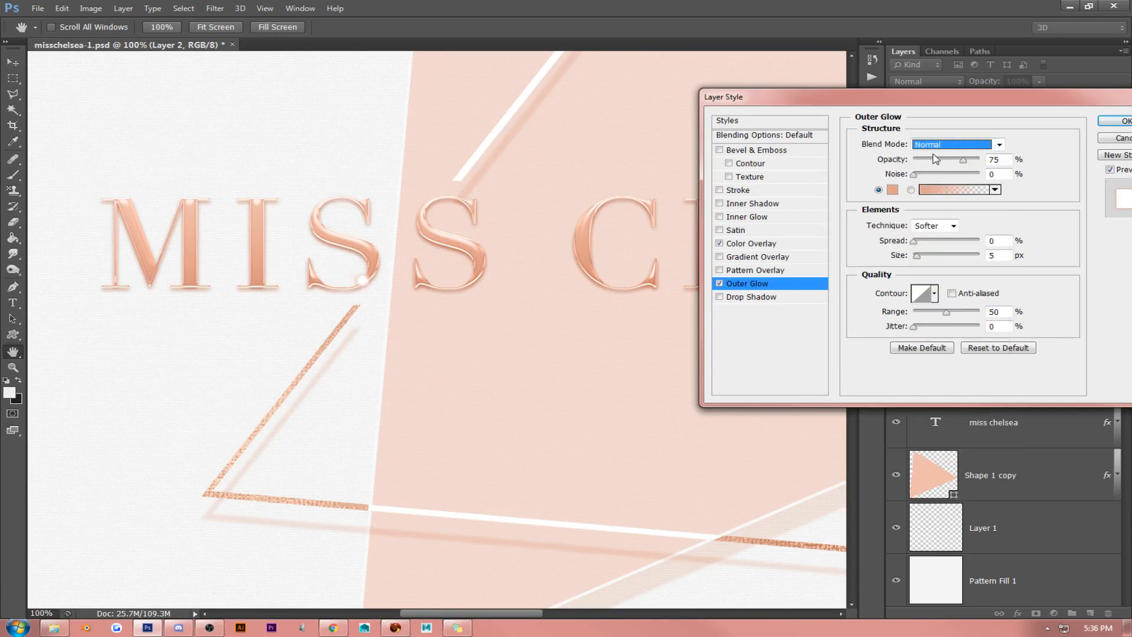
{"action": "key", "text": "Down"}
{"action": "key", "text": "Down"}
{"action": "key", "text": "Down"}
{"action": "key", "text": "Down"}
{"action": "key", "text": "Down"}
{"action": "key", "text": "Down"}
{"action": "key", "text": "Down"}
{"action": "key", "text": "Down"}
- Set Layer 2's Fill Opacity to 0% and Opacity to 100%, and switch off its Color Overlay
{"action": "left_click", "coordinate": [790, 135]}
{"action": "left_click_drag", "start_coordinate": [989, 195], "coordinate": [701, 202]}
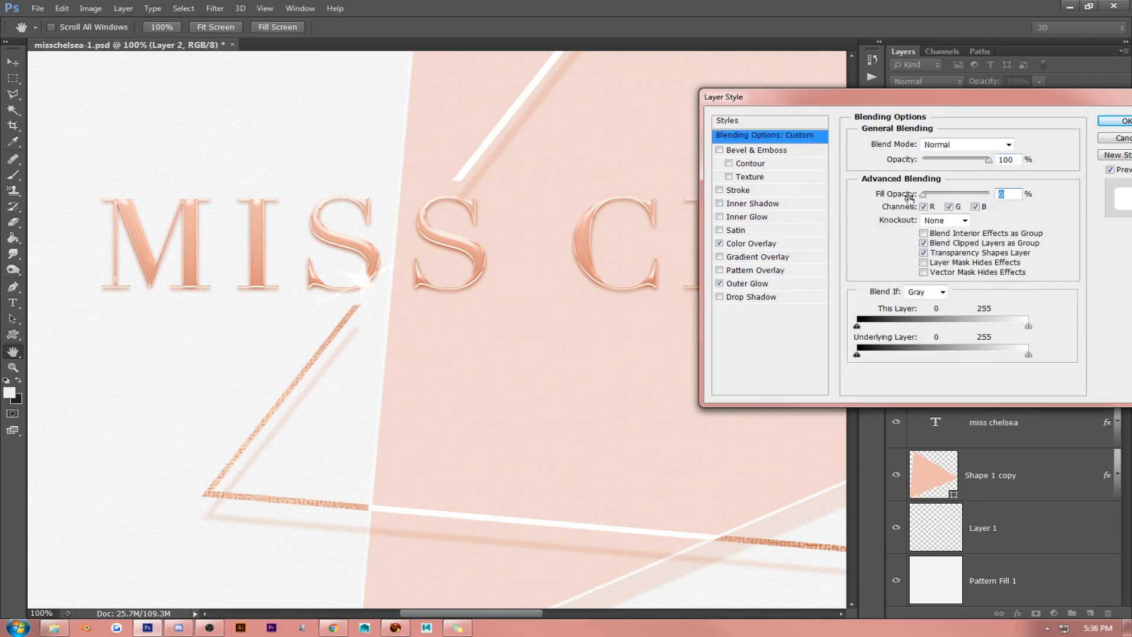
{"action": "mouse_move", "coordinate": [991, 168]}
{"action": "left_mouse_down"}
{"action": "mouse_move", "coordinate": [953, 168]}
{"action": "mouse_move", "coordinate": [985, 169]}
{"action": "left_mouse_up"}
{"action": "left_click", "coordinate": [720, 244]}
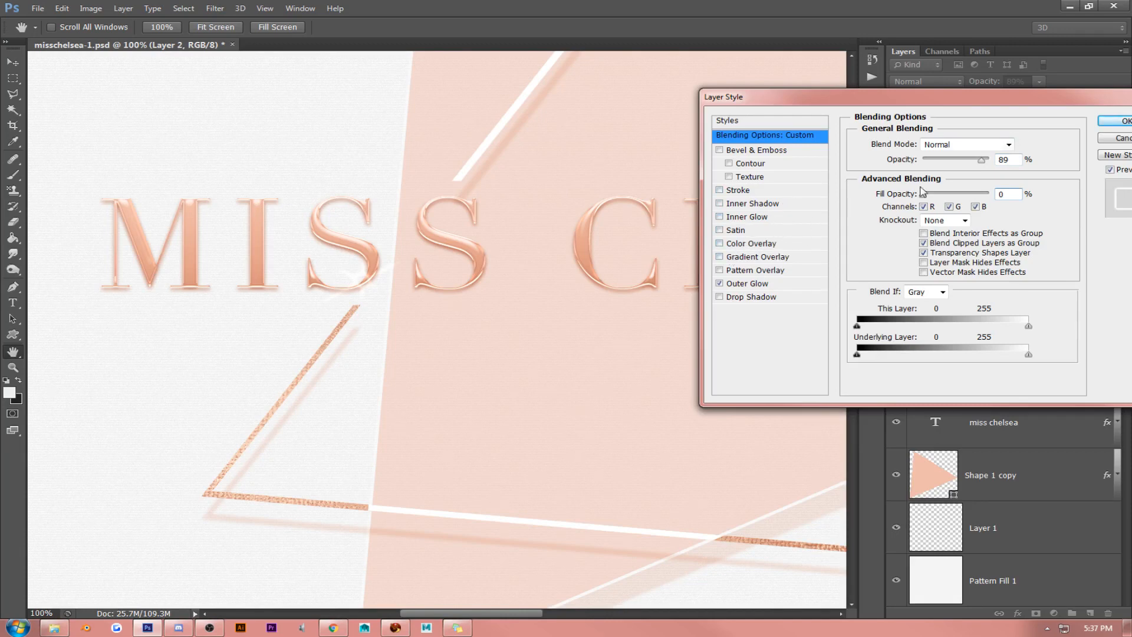
{"action": "left_click_drag", "start_coordinate": [973, 165], "coordinate": [1002, 166]}
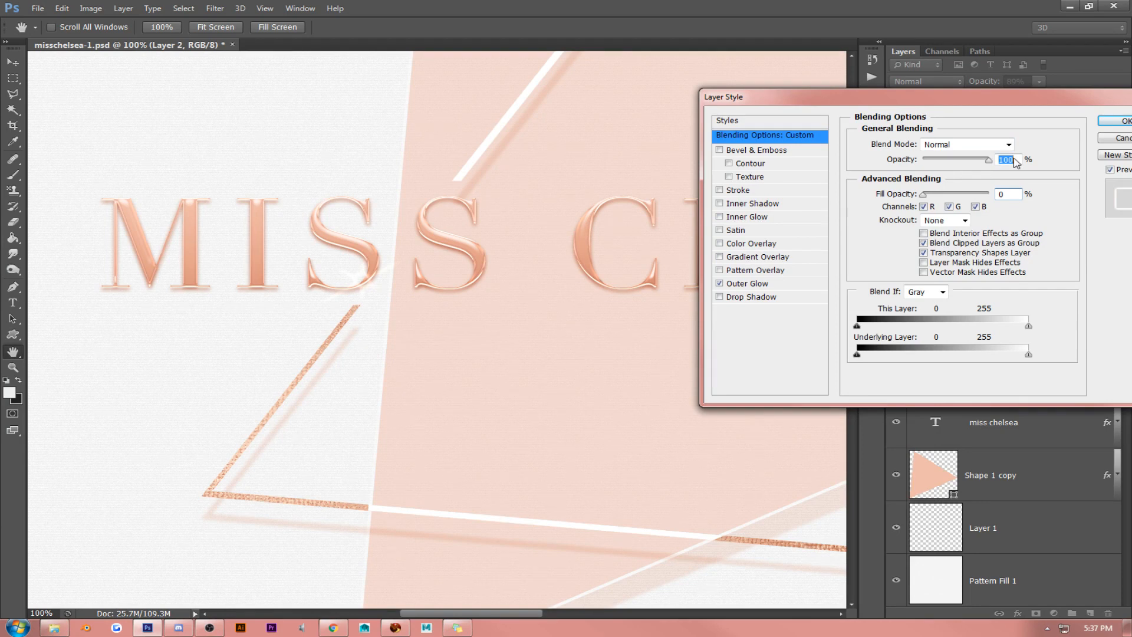
- Set the Outer Glow's spread to 8%, size to 4 px and range to 100%
{"action": "left_click", "coordinate": [749, 284]}
{"action": "mouse_move", "coordinate": [916, 241]}
{"action": "left_mouse_down"}
{"action": "mouse_move", "coordinate": [933, 242]}
{"action": "mouse_move", "coordinate": [919, 242]}
{"action": "left_mouse_up"}
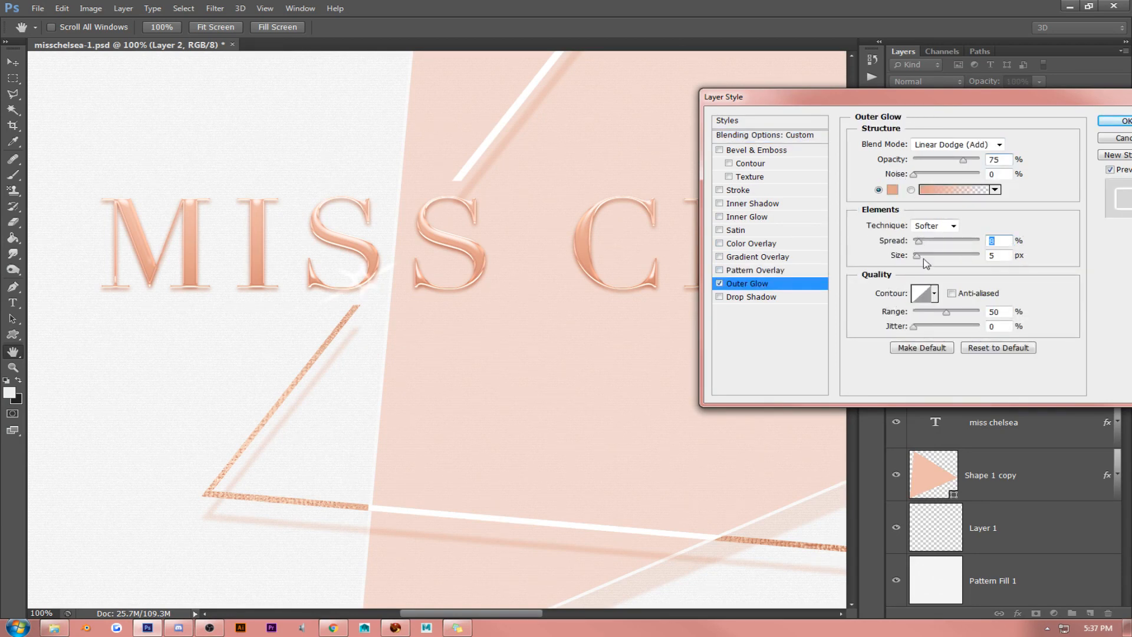
{"action": "double_click", "coordinate": [991, 257]}
{"action": "key", "text": "Up"}
{"action": "key", "text": "Up"}
{"action": "key", "text": "Up"}
{"action": "key", "text": "Up"}
{"action": "key", "text": "Up"}
{"action": "key", "text": "Down"}
{"action": "key", "text": "Down"}
{"action": "key", "text": "Down"}
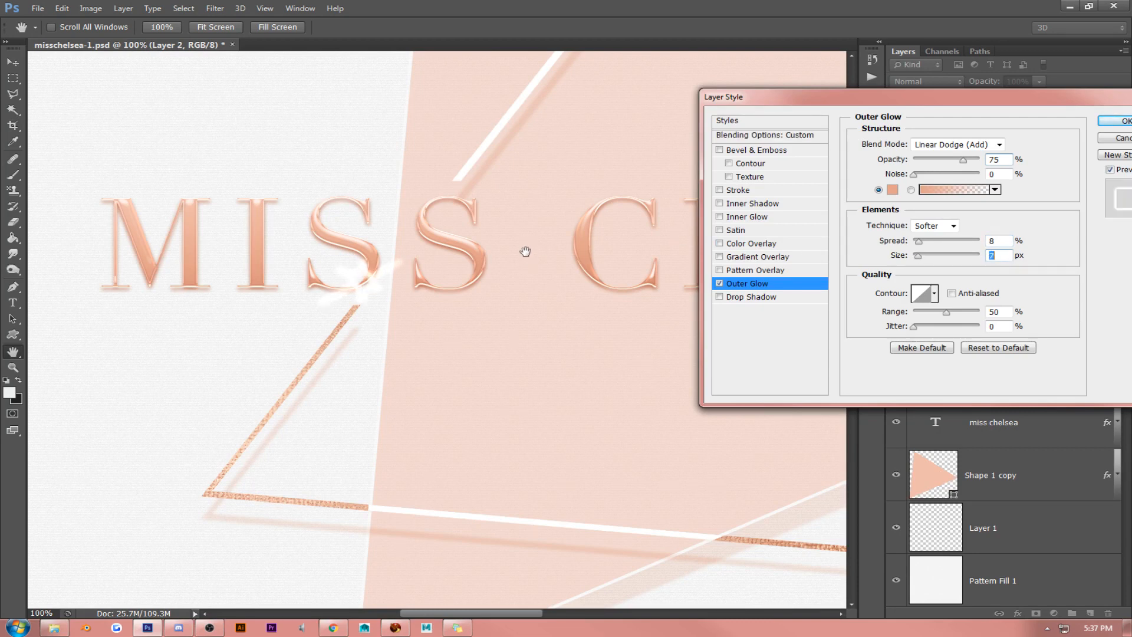
{"action": "key", "text": "Down"}
{"action": "key", "text": "Down"}
{"action": "key", "text": "Down"}
{"action": "left_click_drag", "start_coordinate": [945, 312], "coordinate": [1044, 275]}
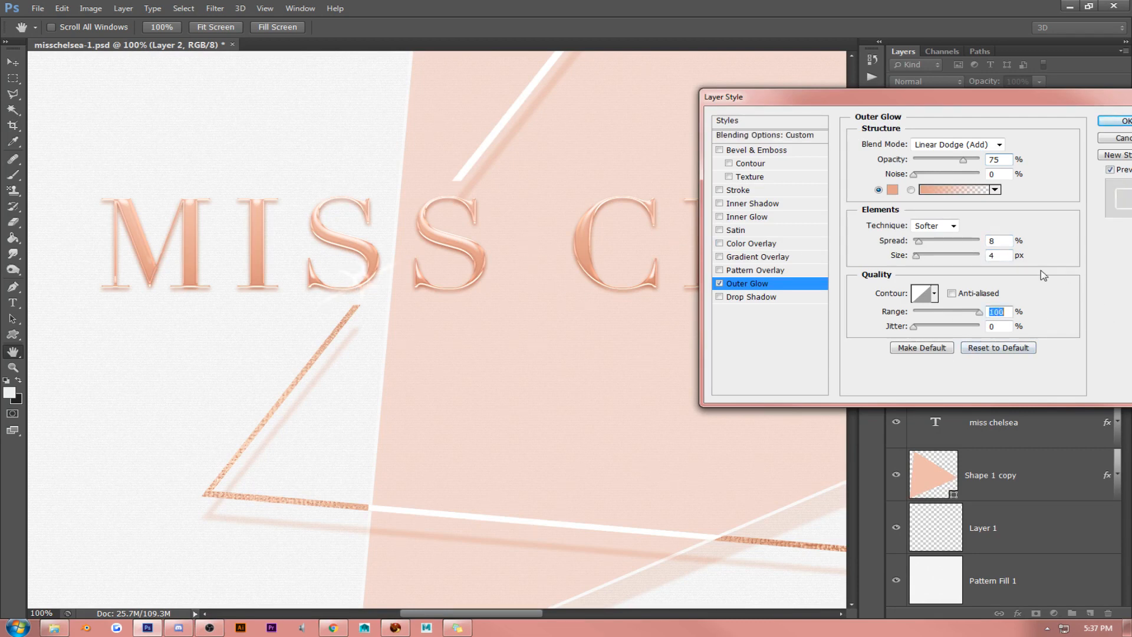
- Fine-tune the Outer Glow's size by comparing smaller and larger values on the sparkle, and apply the layer style
{"action": "double_click", "coordinate": [996, 258]}
{"action": "key", "text": "Up"}
{"action": "key", "text": "Up"}
{"action": "key", "text": "Up"}
{"action": "key", "text": "Up"}
{"action": "key", "text": "Up"}
{"action": "key", "text": "Up"}
{"action": "key", "text": "Up"}
{"action": "key", "text": "Up"}
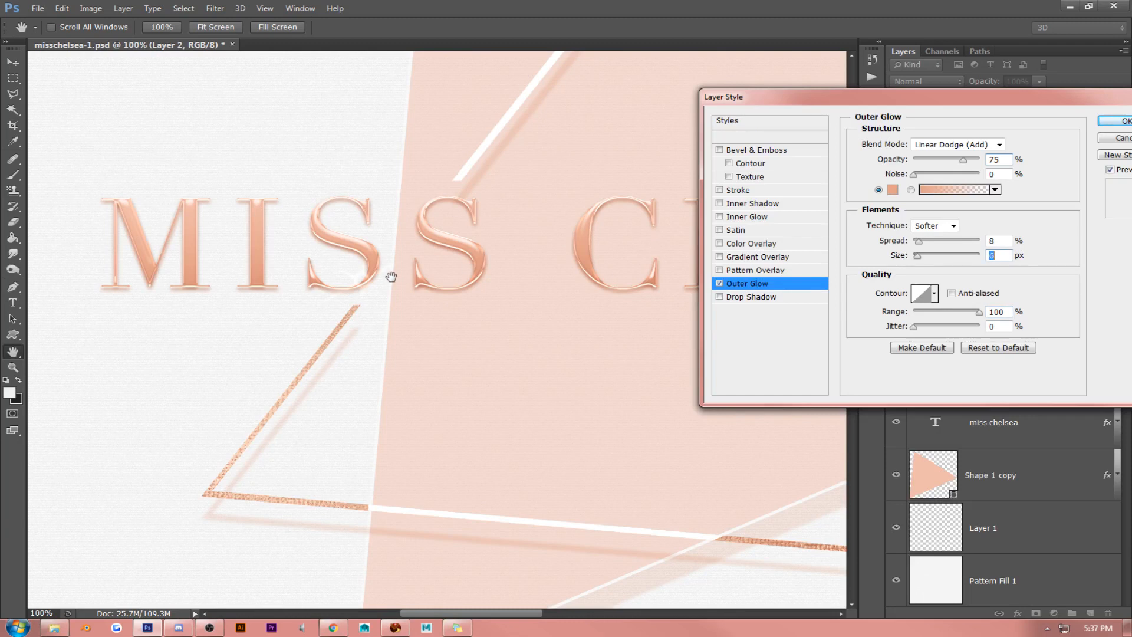
{"action": "key", "text": "Down"}
{"action": "key", "text": "Down"}
{"action": "key", "text": "Down"}
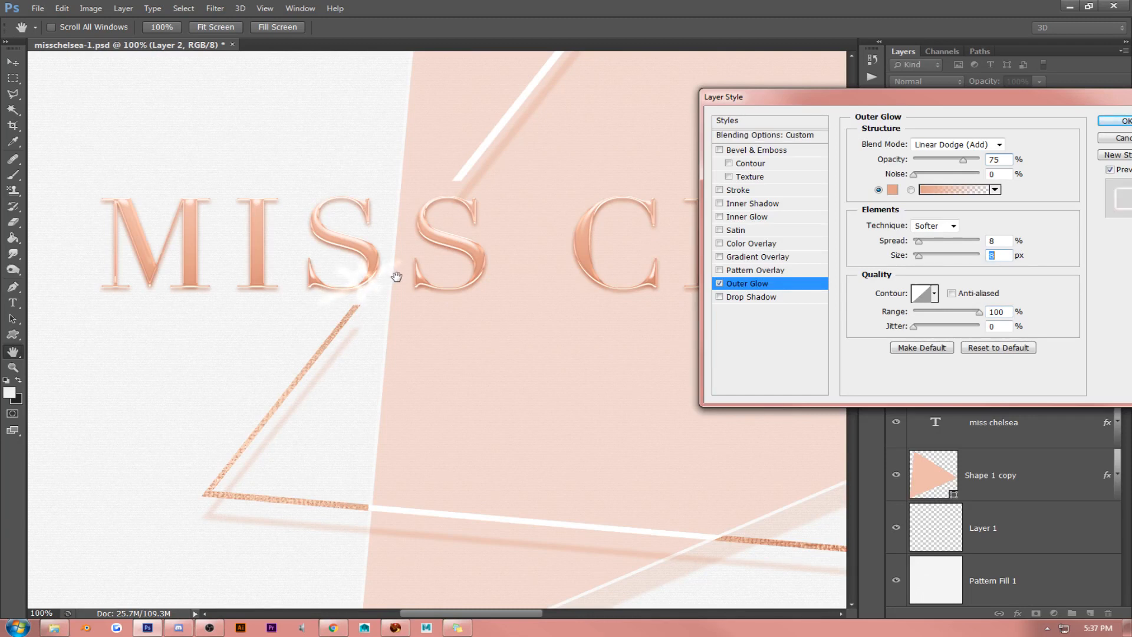
{"action": "key", "text": "Up"}
{"action": "key", "text": "Up"}
{"action": "key", "text": "Up"}
{"action": "key", "text": "Up"}
{"action": "key", "text": "Up"}
{"action": "key", "text": "Up"}
{"action": "key", "text": "Up"}
{"action": "left_click", "coordinate": [1112, 121]}
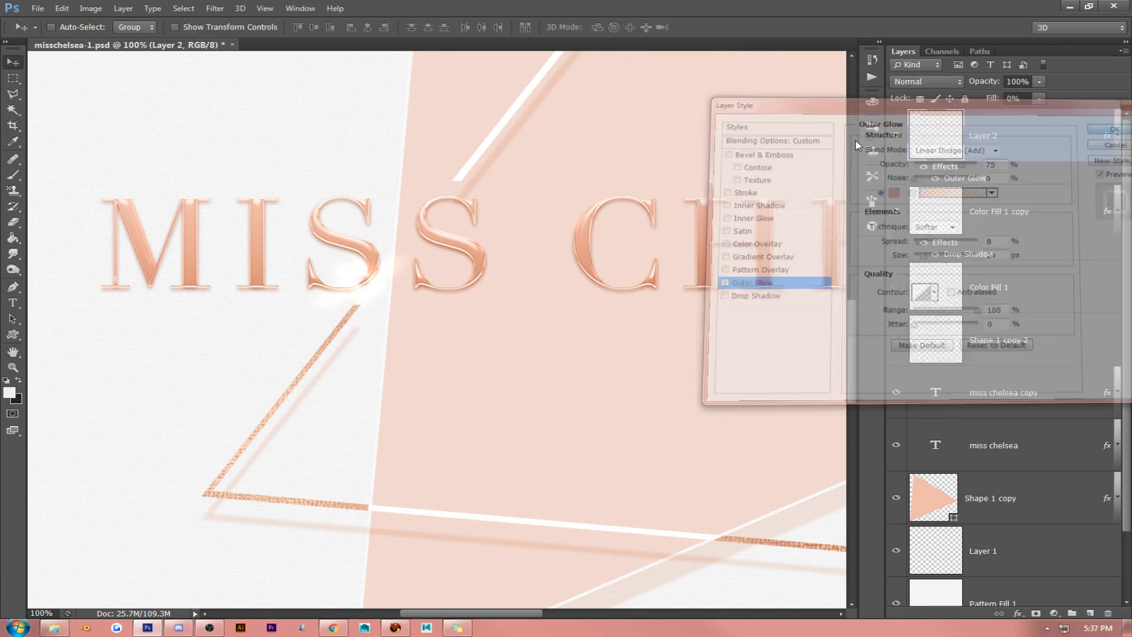
- Shift the glowing sparkle towards the second S of MISS and delete Layer 2
{"action": "mouse_move", "coordinate": [429, 217]}
{"action": "left_mouse_down"}
{"action": "mouse_move", "coordinate": [431, 194]}
{"action": "mouse_move", "coordinate": [433, 215]}
{"action": "mouse_move", "coordinate": [450, 210]}
{"action": "left_mouse_up"}
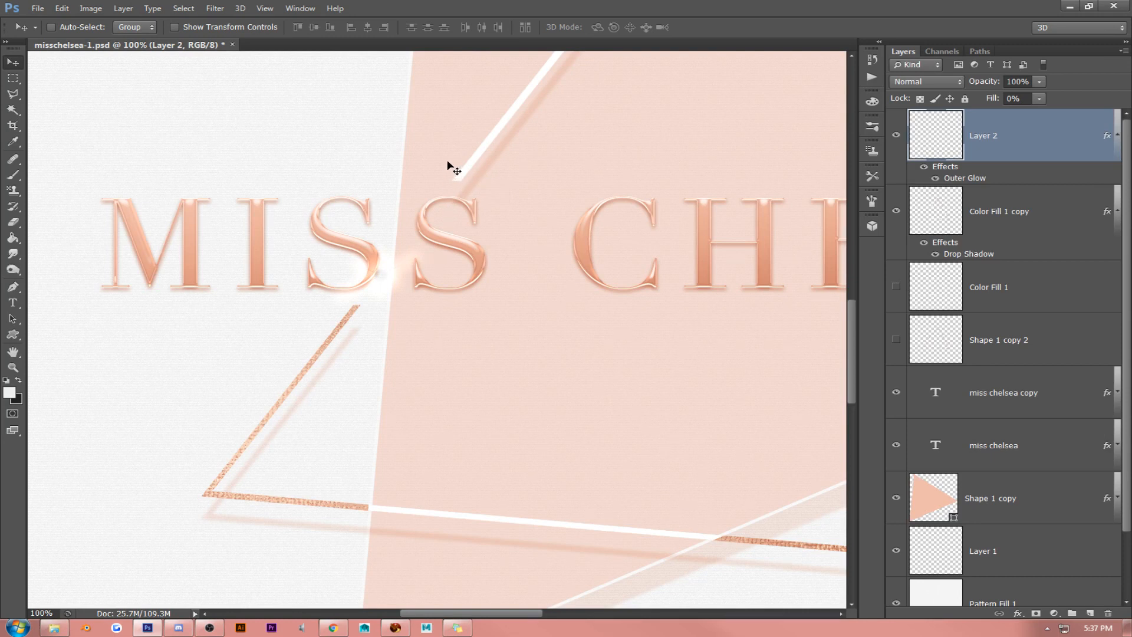
{"action": "key", "text": "Delete"}
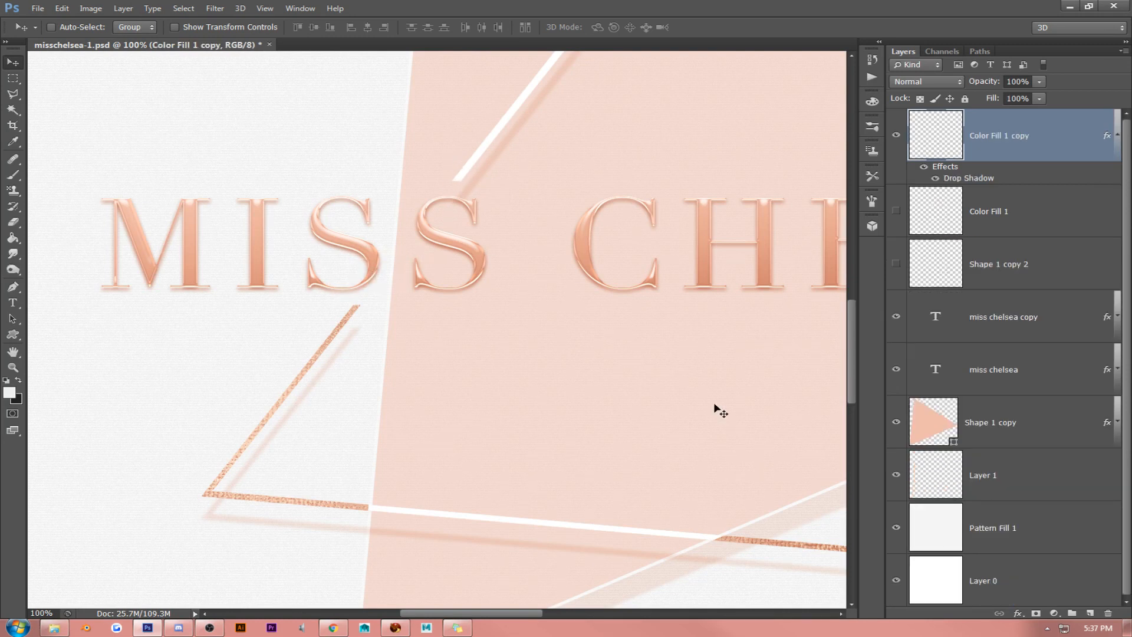
- Stamp a soft f0f0f0 ring on a new top layer with the 123 px ring brush and place it over the second S of MISS
{"action": "left_click", "coordinate": [1090, 613]}
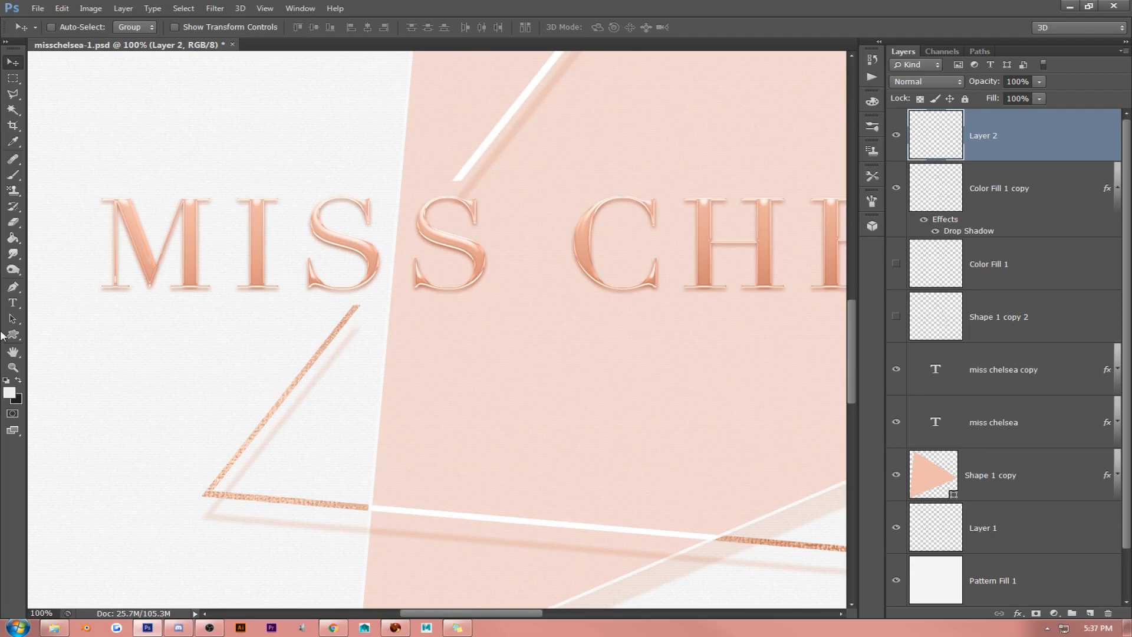
{"action": "left_click", "coordinate": [12, 392]}
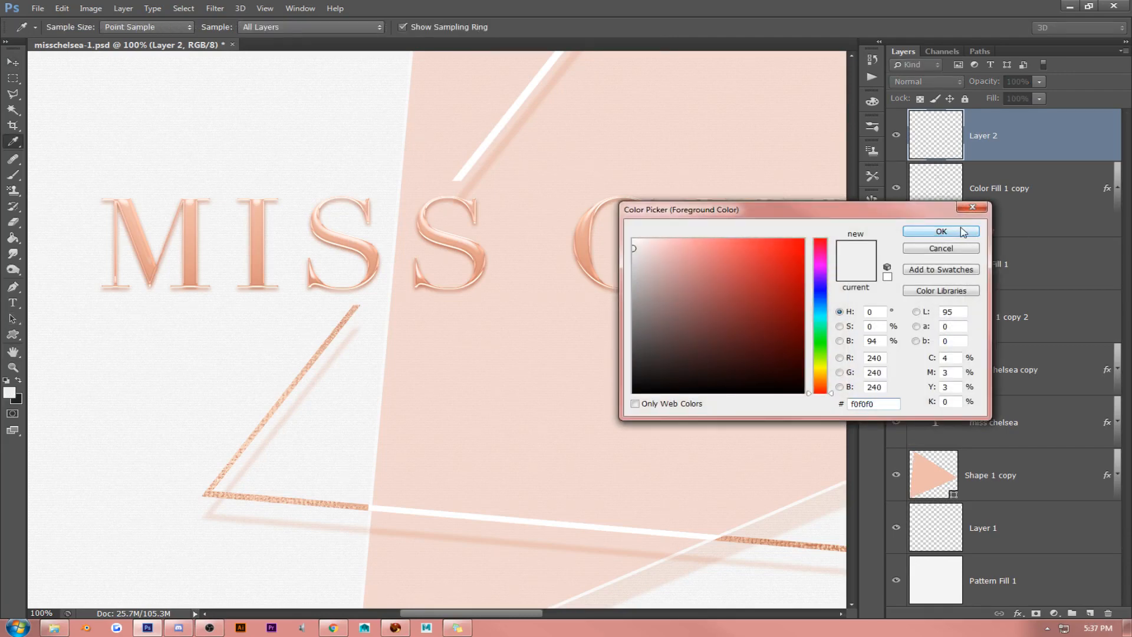
{"action": "left_click", "coordinate": [963, 231]}
{"action": "left_click", "coordinate": [13, 175]}
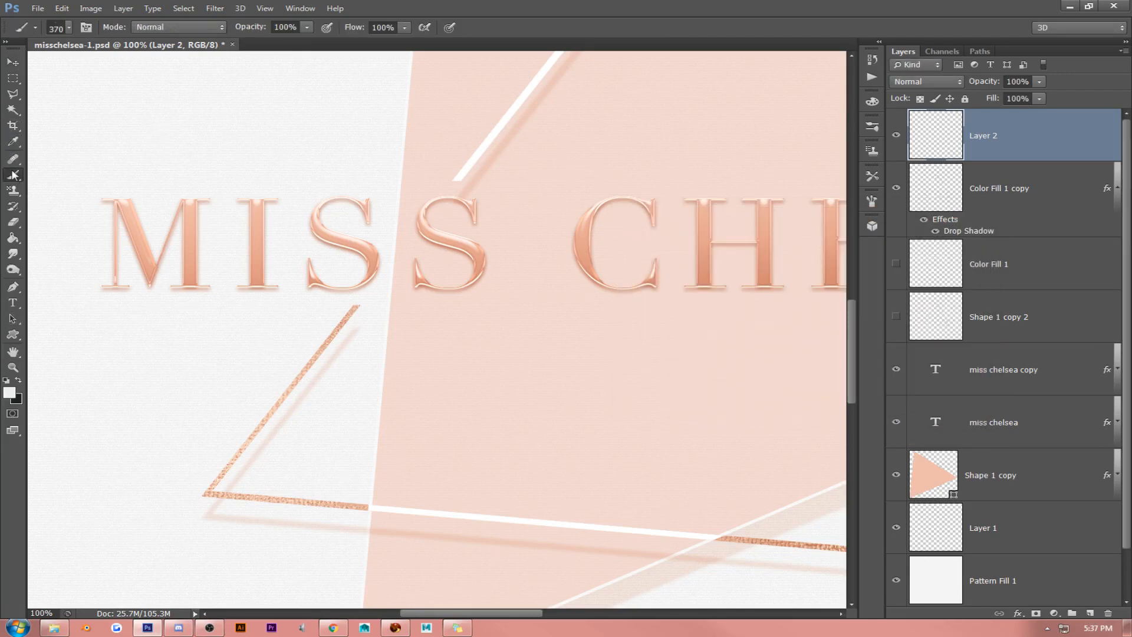
{"action": "left_click", "coordinate": [69, 27]}
{"action": "double_click", "coordinate": [384, 257]}
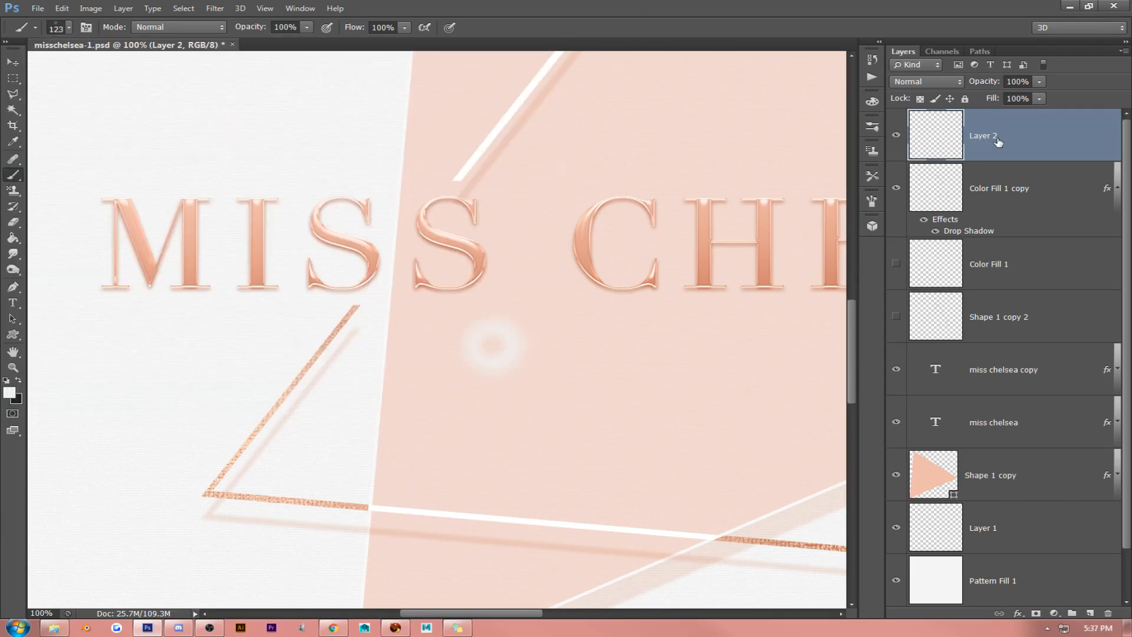
{"action": "left_click", "coordinate": [12, 62]}
{"action": "left_click_drag", "start_coordinate": [543, 260], "coordinate": [493, 156]}
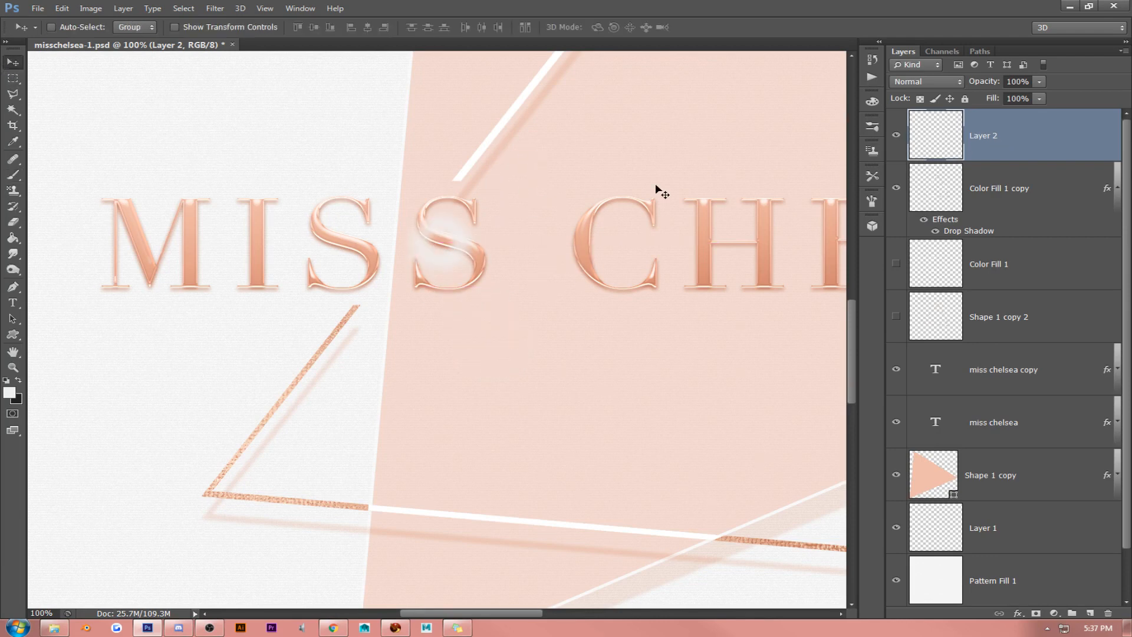
- Give the ring on Layer 2 a Color Overlay in rose e6a791 at 100% opacity
{"action": "right_click", "coordinate": [1034, 128]}
{"action": "left_click", "coordinate": [942, 131]}
{"action": "left_click", "coordinate": [766, 244]}
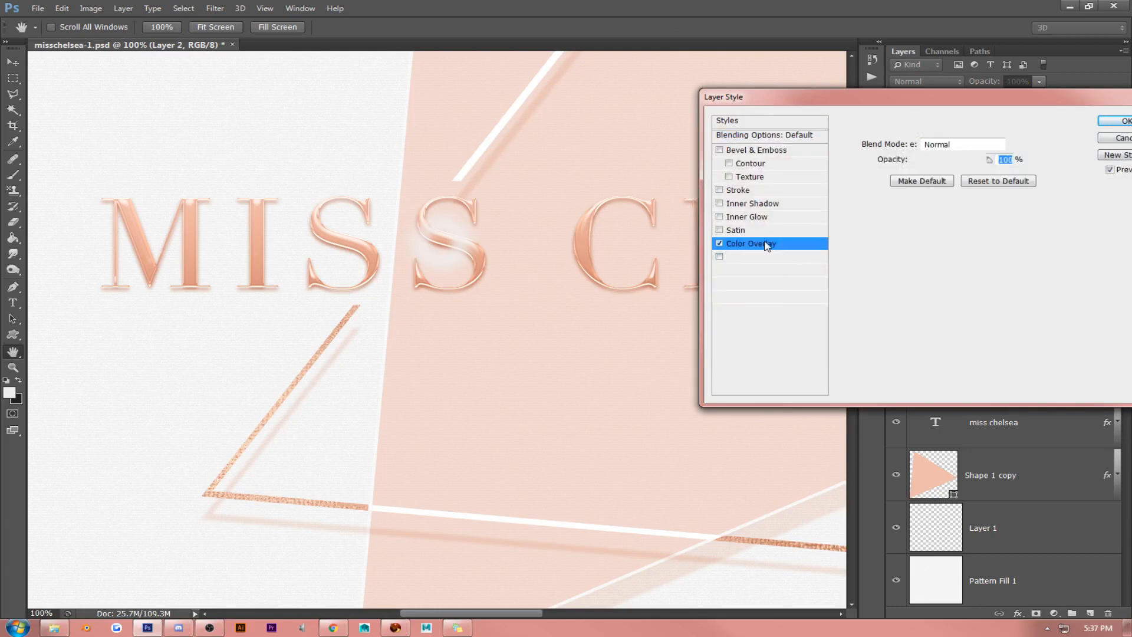
{"action": "left_click", "coordinate": [1019, 144]}
{"action": "left_click", "coordinate": [584, 235]}
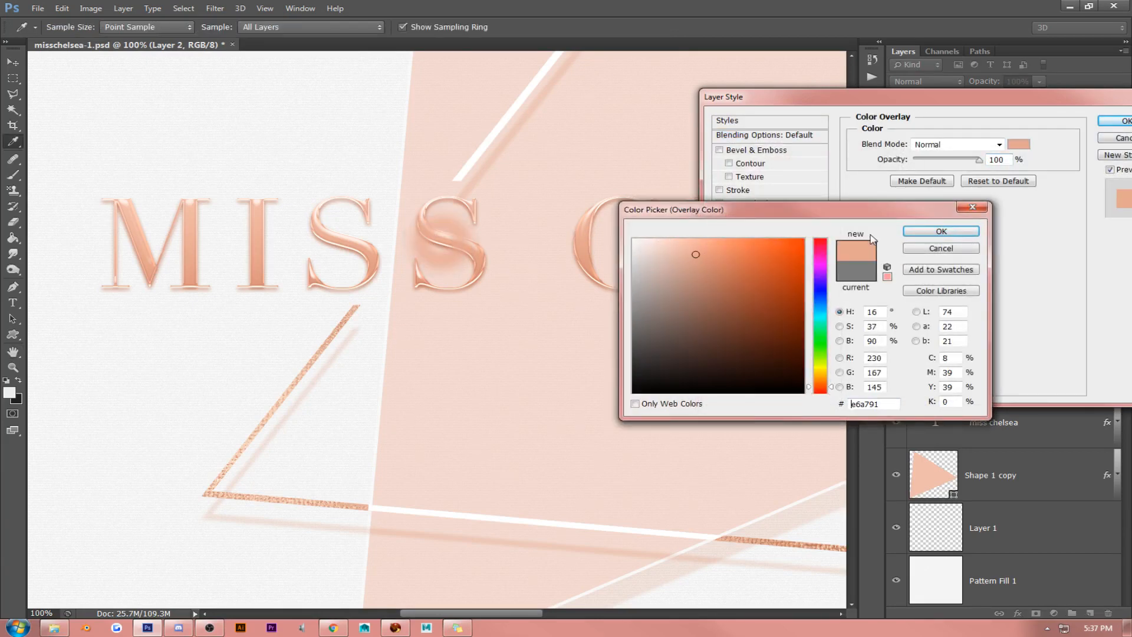
{"action": "left_click", "coordinate": [941, 231]}
{"action": "left_click", "coordinate": [1111, 137]}
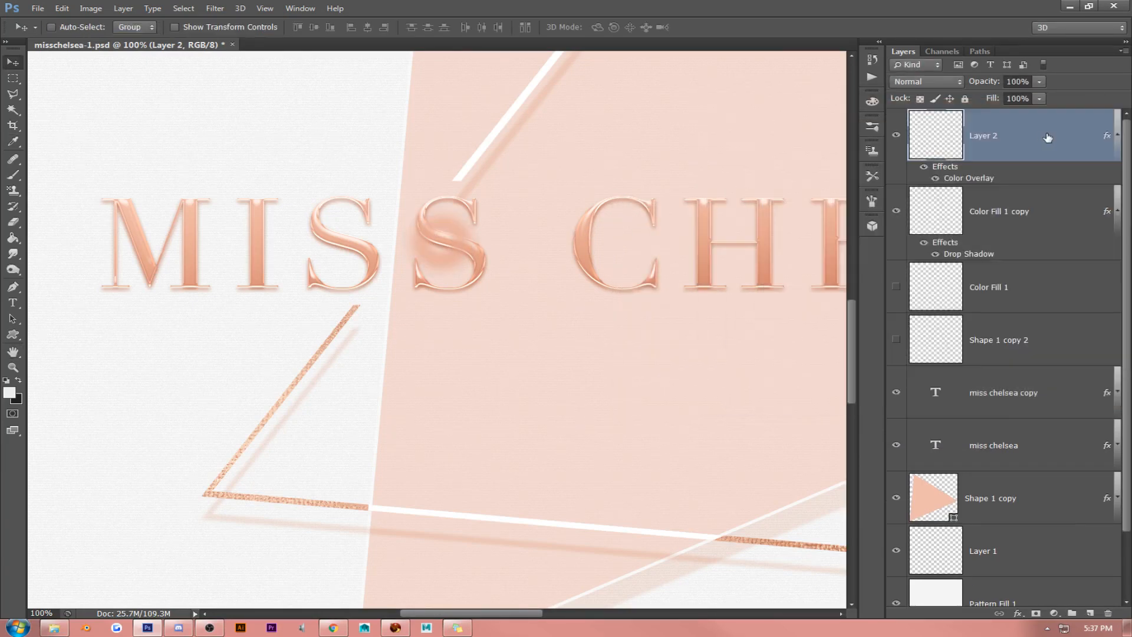
- Convert Layer 2 to a smart object and rasterize it to bake in the Color Overlay
{"action": "right_click", "coordinate": [1037, 135]}
{"action": "left_click", "coordinate": [1037, 135]}
{"action": "right_click", "coordinate": [1037, 135]}
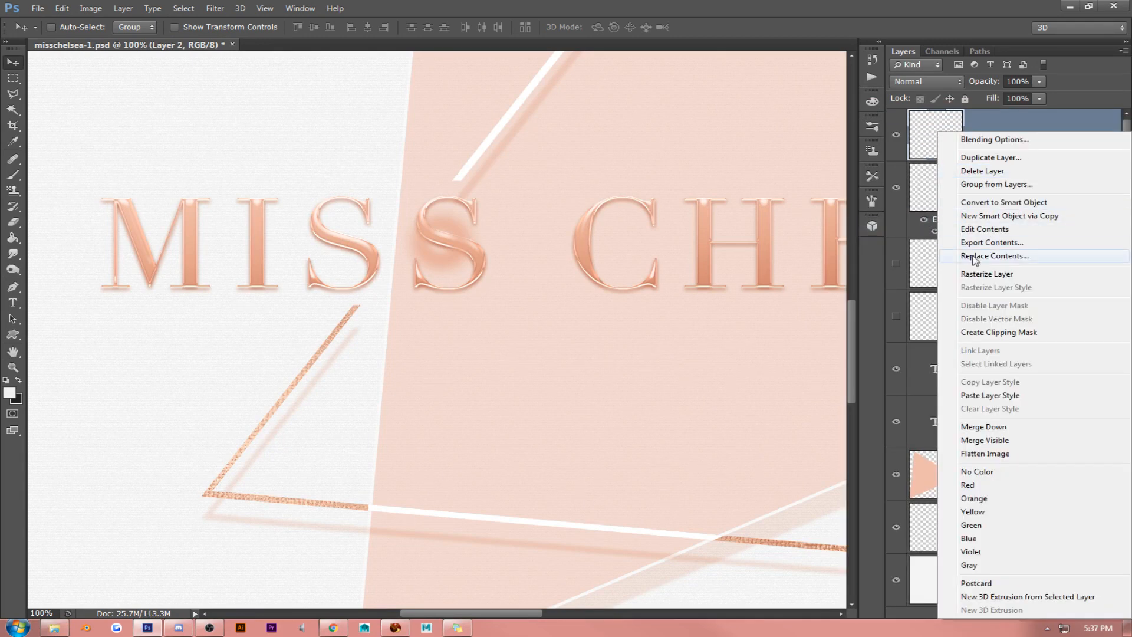
{"action": "left_click", "coordinate": [979, 276]}
- Try blending modes such as Screen on Layer 2 and settle on Hard Light
{"action": "left_click", "coordinate": [925, 84]}
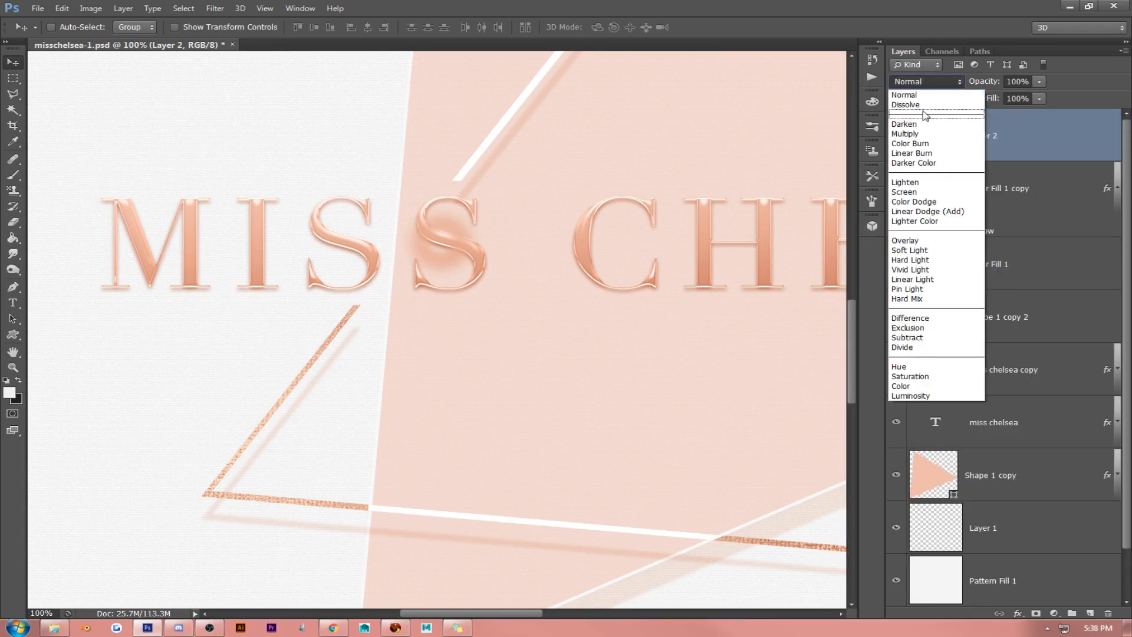
{"action": "left_click", "coordinate": [923, 114]}
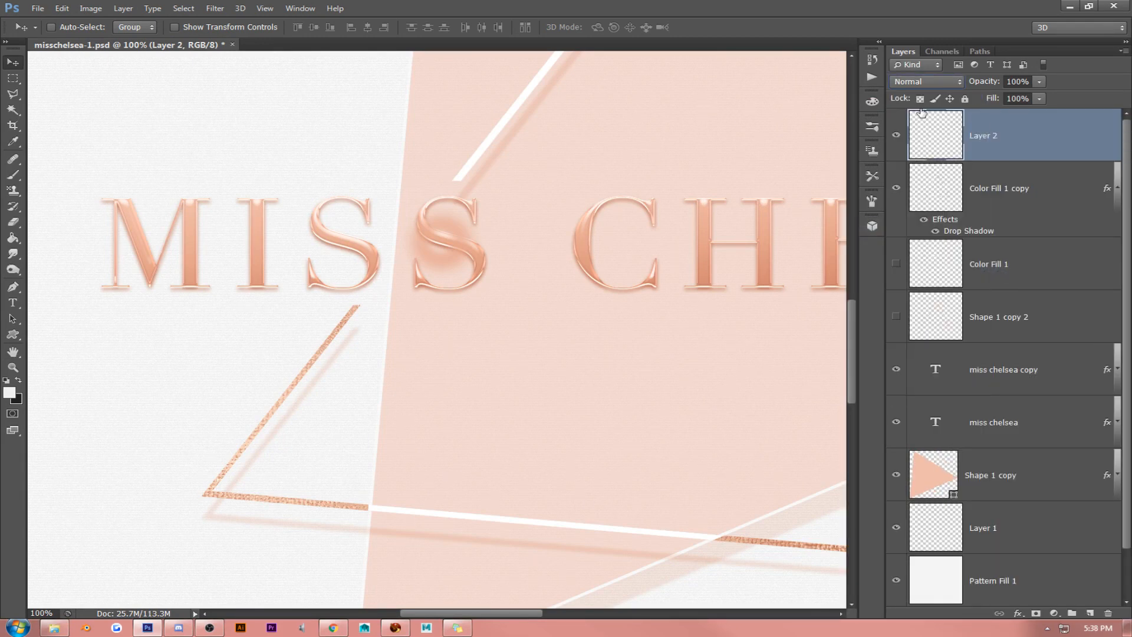
{"action": "key", "text": "Down"}
{"action": "key", "text": "Down"}
{"action": "key", "text": "Down"}
{"action": "key", "text": "Down"}
{"action": "key", "text": "Down"}
{"action": "key", "text": "Down"}
{"action": "key", "text": "Down"}
{"action": "key", "text": "Down"}
{"action": "key", "text": "Down"}
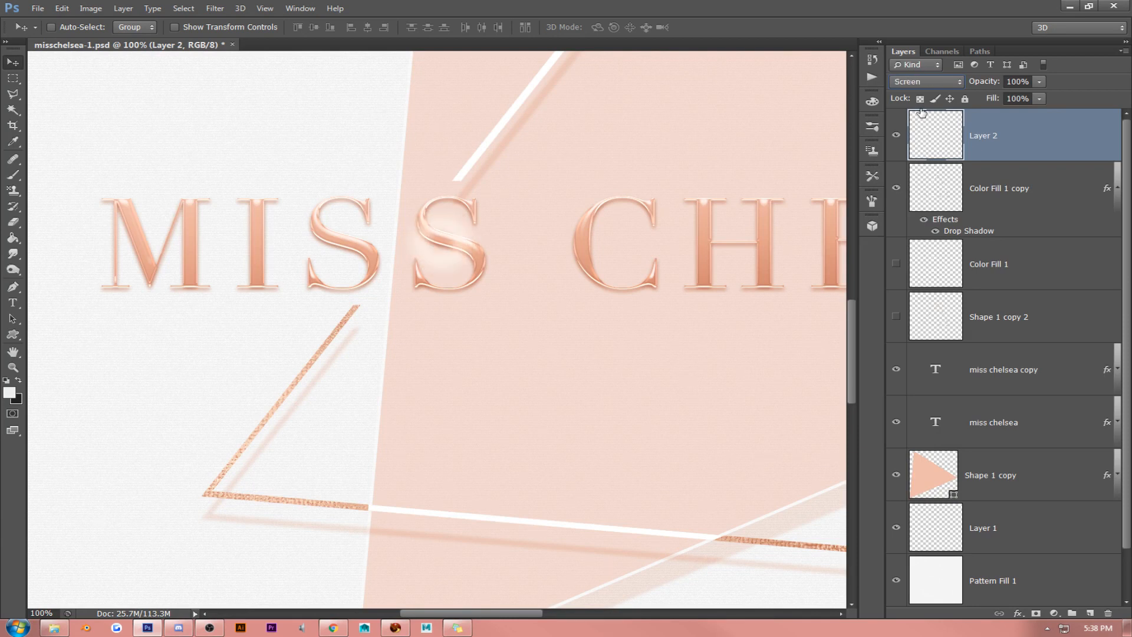
{"action": "key", "text": "Down"}
{"action": "key", "text": "Down"}
{"action": "key", "text": "Down"}
{"action": "key", "text": "Down"}
{"action": "key", "text": "Down"}
{"action": "key", "text": "Down"}
{"action": "key", "text": "Down"}
{"action": "key", "text": "Up"}
{"action": "key", "text": "Up"}
{"action": "key", "text": "Up"}
- Move the ring onto the first S of MISS, scale it to about 70%, and delete Layer 2
{"action": "left_click_drag", "start_coordinate": [510, 216], "coordinate": [385, 242]}
{"action": "key", "text": "ctrl+t"}
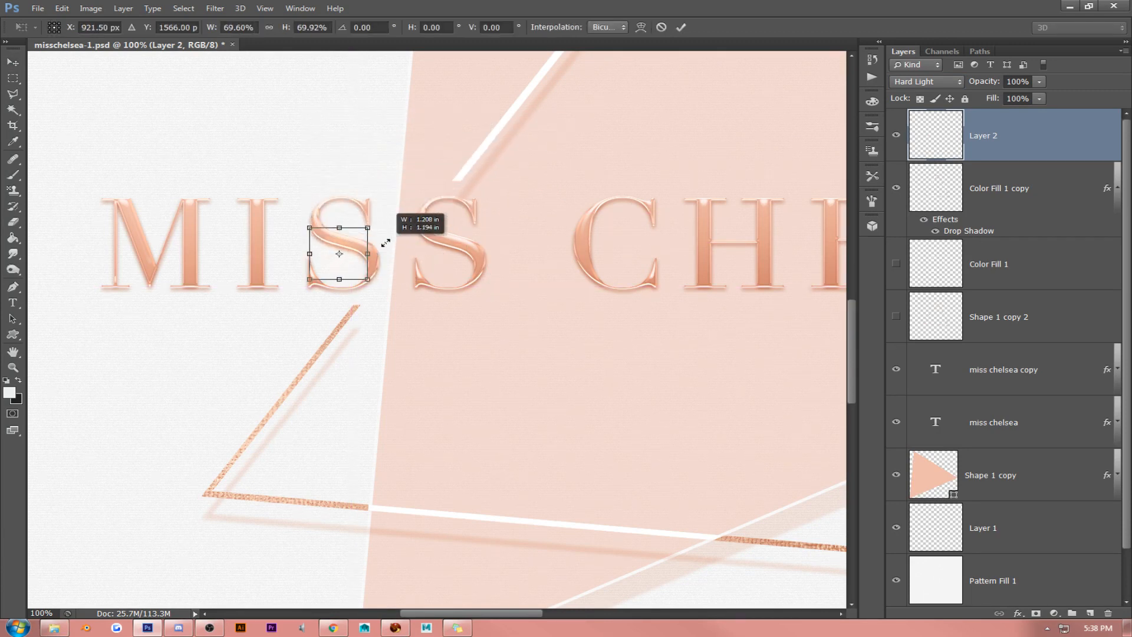
{"action": "key", "text": "Return"}
{"action": "key", "text": "Delete"}
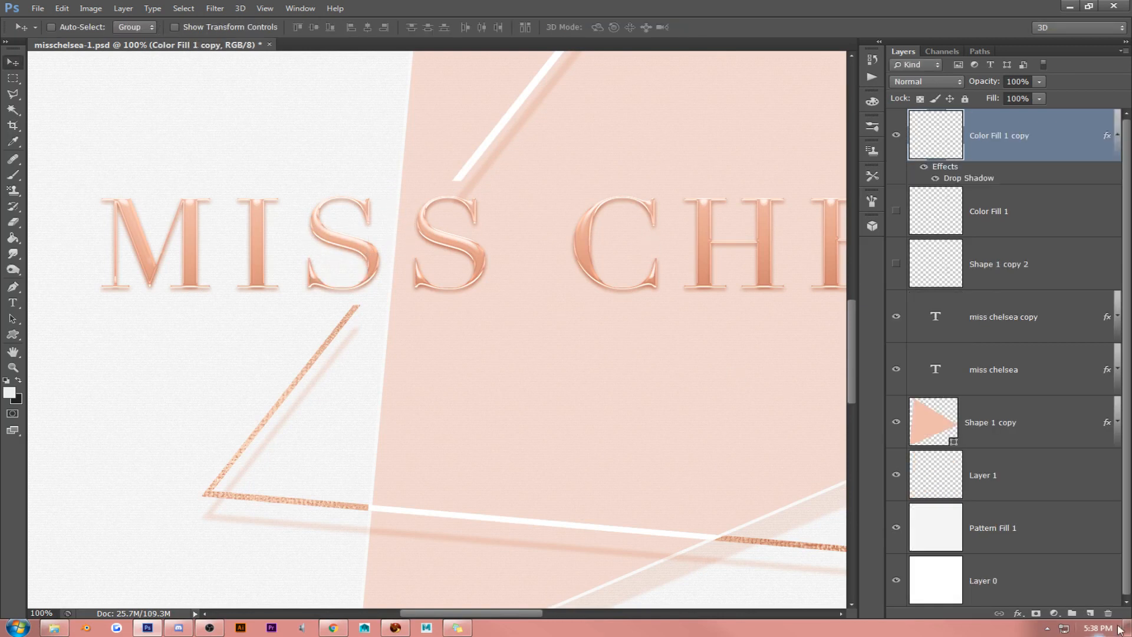
- Create a new top layer and set the foreground color to rose e5a58e sampled from the second S of MISS
{"action": "key", "text": "ctrl+z"}
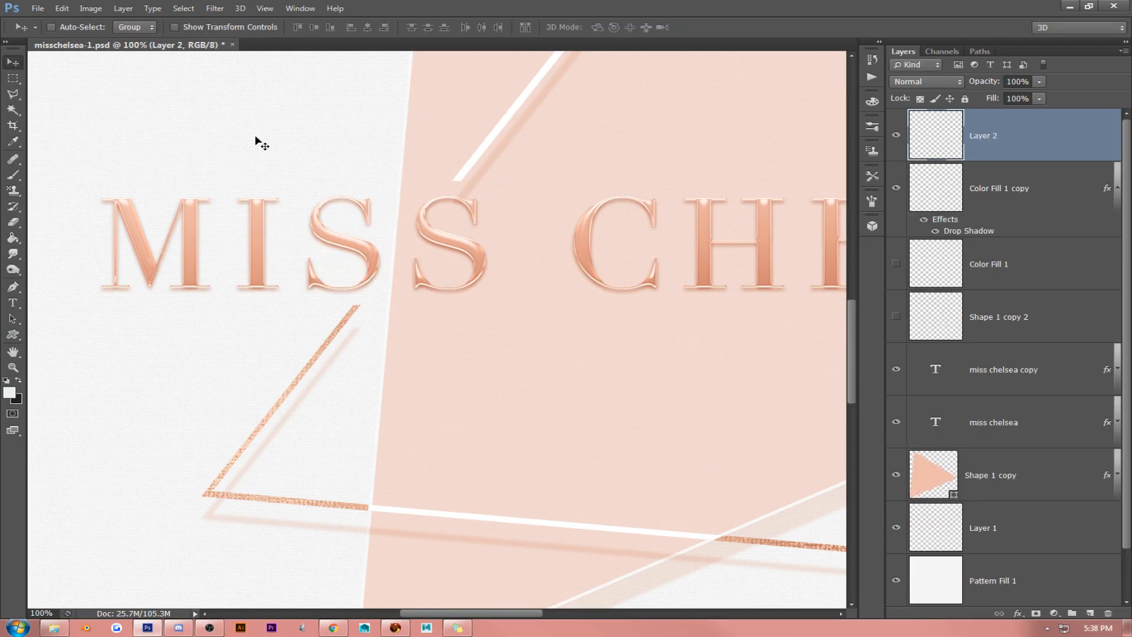
{"action": "left_click", "coordinate": [13, 174]}
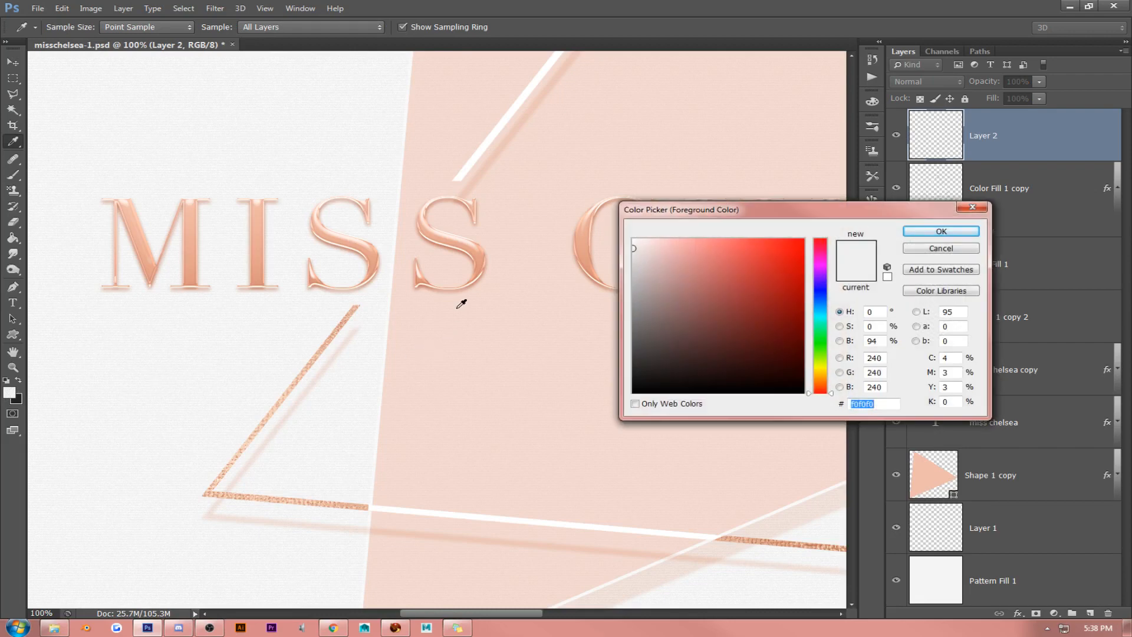
{"action": "left_click", "coordinate": [471, 247]}
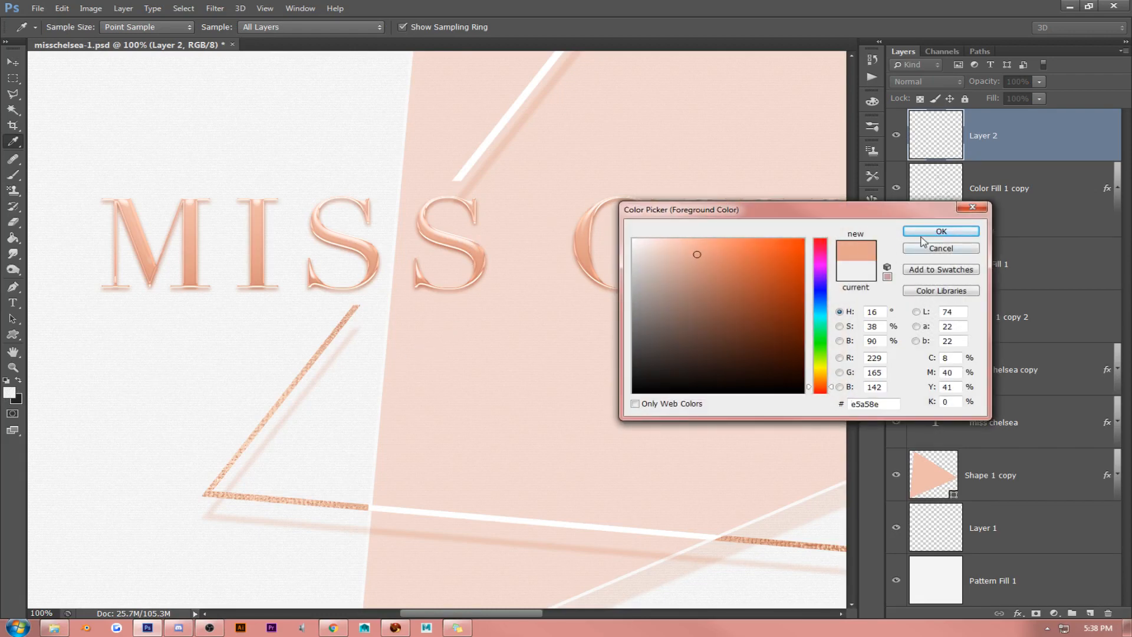
{"action": "left_click", "coordinate": [941, 231]}
{"action": "key", "text": "b"}
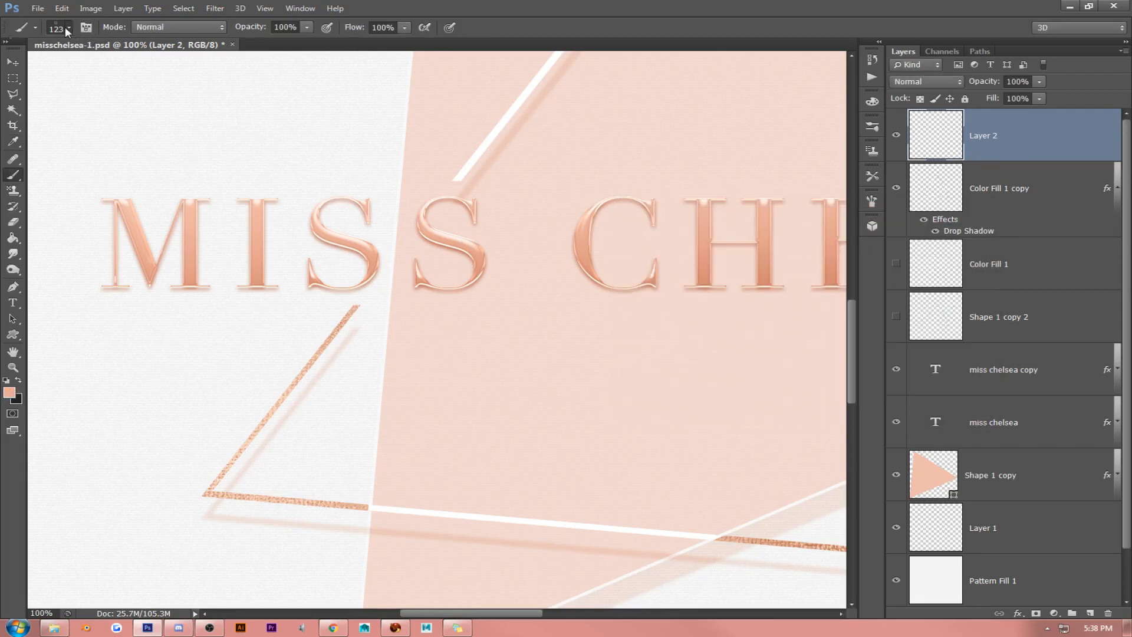
- Stamp a rose sparkle on the upper curve of the second S of MISS with the 191 px star brush
{"action": "left_click", "coordinate": [66, 27]}
{"action": "scroll", "coordinate": [291, 281], "scroll_direction": "down", "scroll_amount": 4}
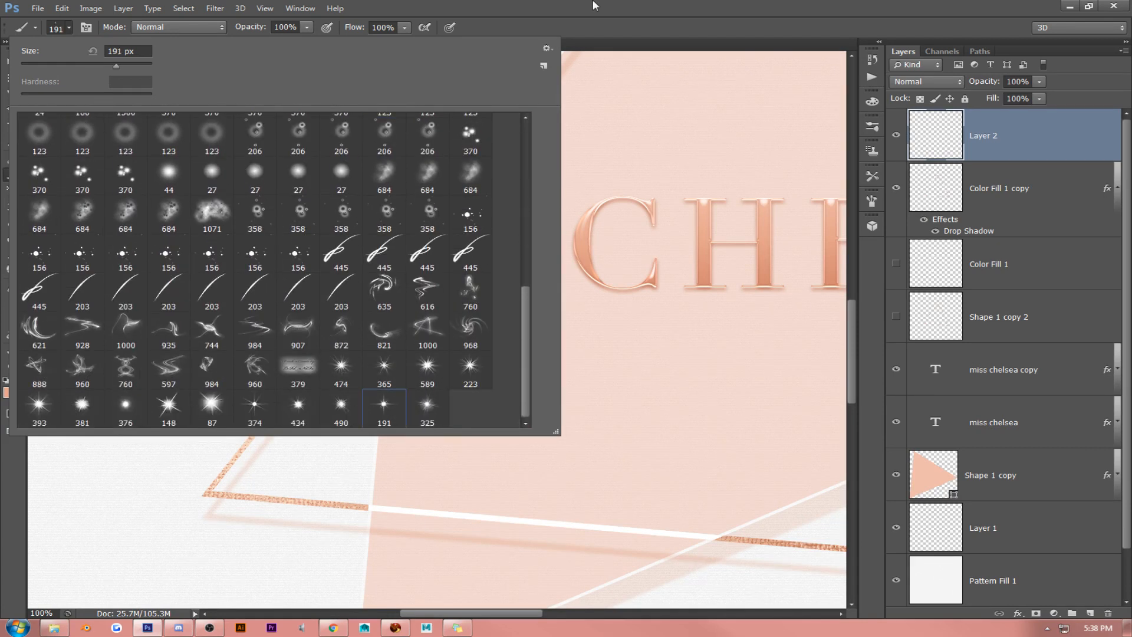
{"action": "double_click", "coordinate": [384, 404]}
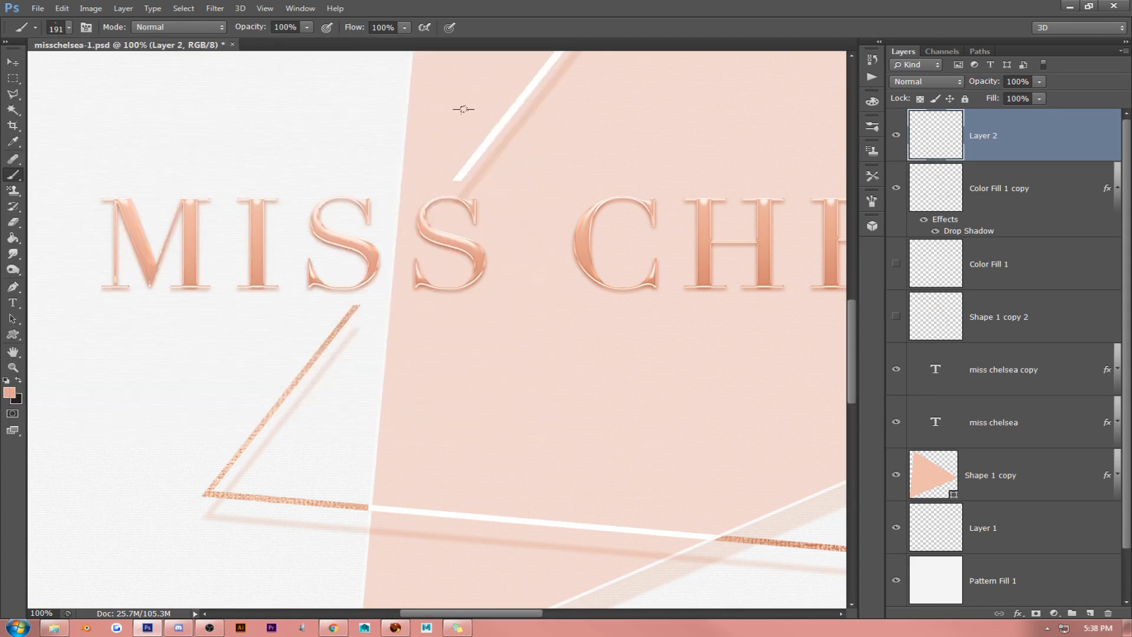
{"action": "left_click", "coordinate": [393, 194]}
- Cycle the rose sparkle's layer through blending modes such as Color Burn, Overlay and Divide, and settle on Hard Light
{"action": "left_click", "coordinate": [942, 86]}
{"action": "left_click", "coordinate": [947, 106]}
{"action": "key", "text": "Down"}
{"action": "key", "text": "Down"}
{"action": "key", "text": "Down"}
{"action": "key", "text": "Down"}
{"action": "key", "text": "Down"}
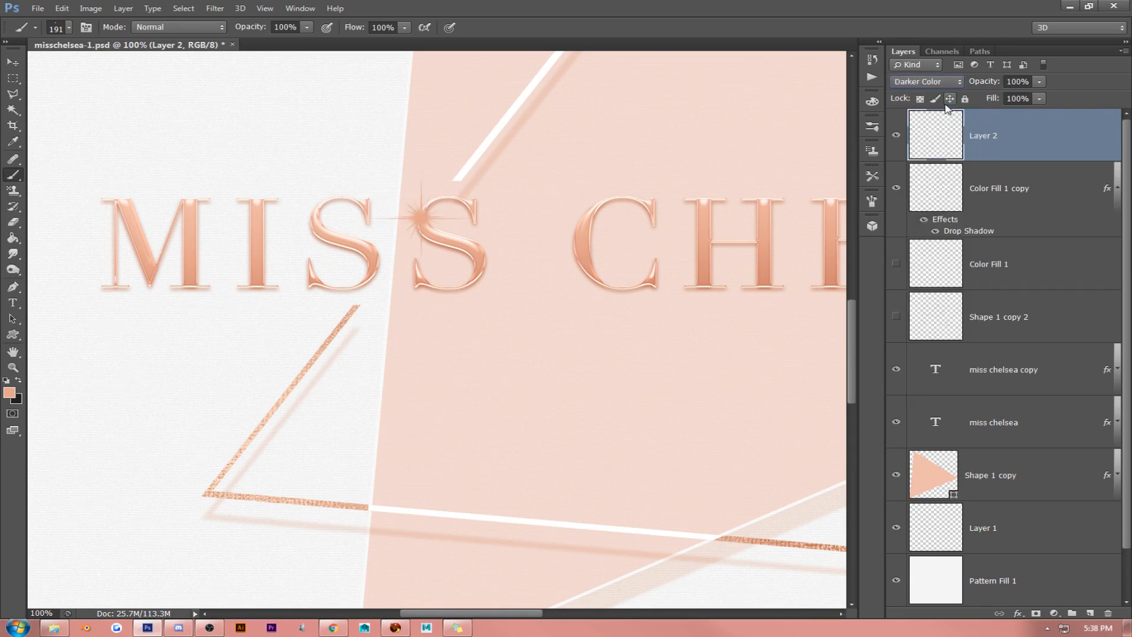
{"action": "key", "text": "Down"}
{"action": "key", "text": "Down"}
{"action": "key", "text": "Down"}
{"action": "key", "text": "Down"}
{"action": "key", "text": "Down"}
{"action": "key", "text": "Down"}
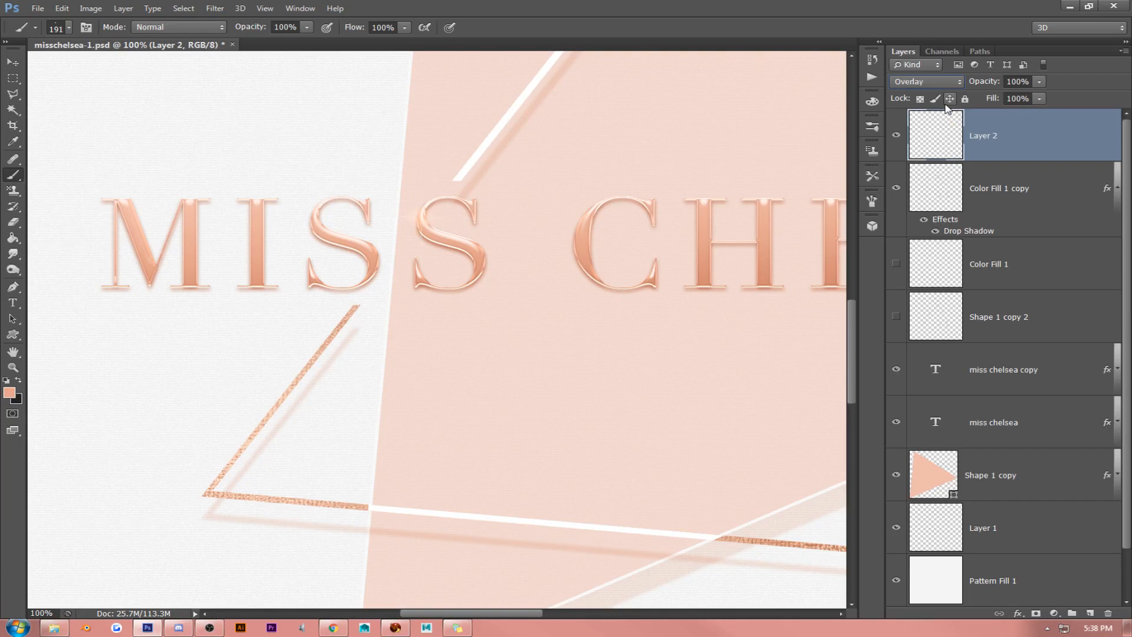
{"action": "key", "text": "Down"}
{"action": "key", "text": "Down"}
{"action": "key", "text": "Down"}
{"action": "key", "text": "Down"}
{"action": "key", "text": "Down"}
{"action": "key", "text": "Down"}
{"action": "key", "text": "Down"}
{"action": "key", "text": "Down"}
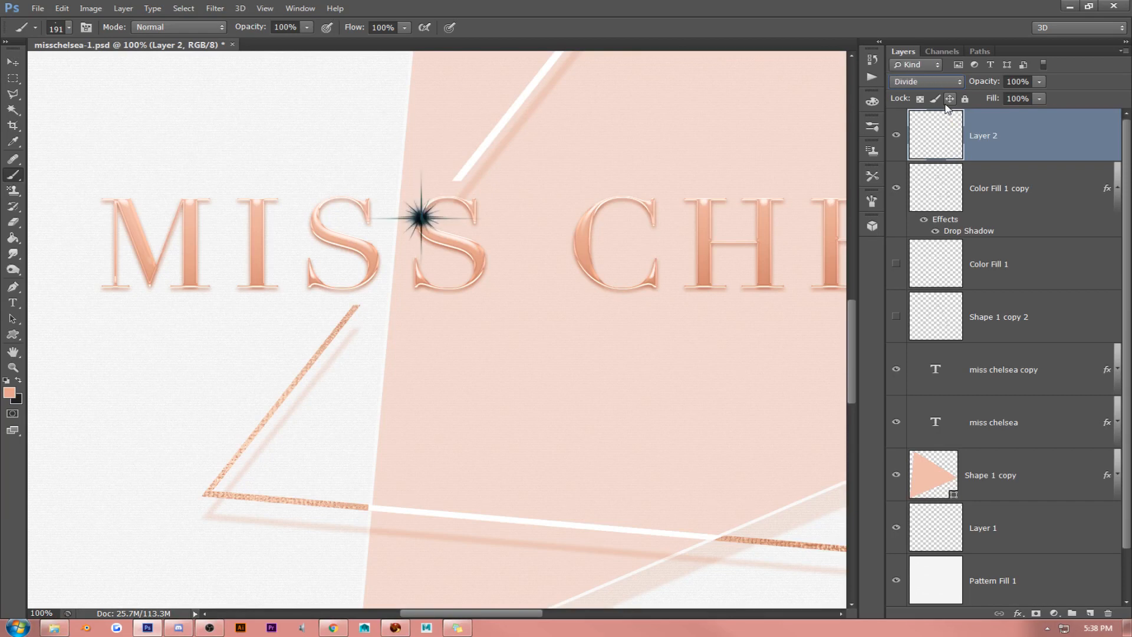
{"action": "key", "text": "Down"}
{"action": "key", "text": "Down"}
{"action": "key", "text": "Down"}
{"action": "key", "text": "Down"}
{"action": "key", "text": "Up"}
{"action": "key", "text": "Up"}
{"action": "key", "text": "Up"}
{"action": "key", "text": "Up"}
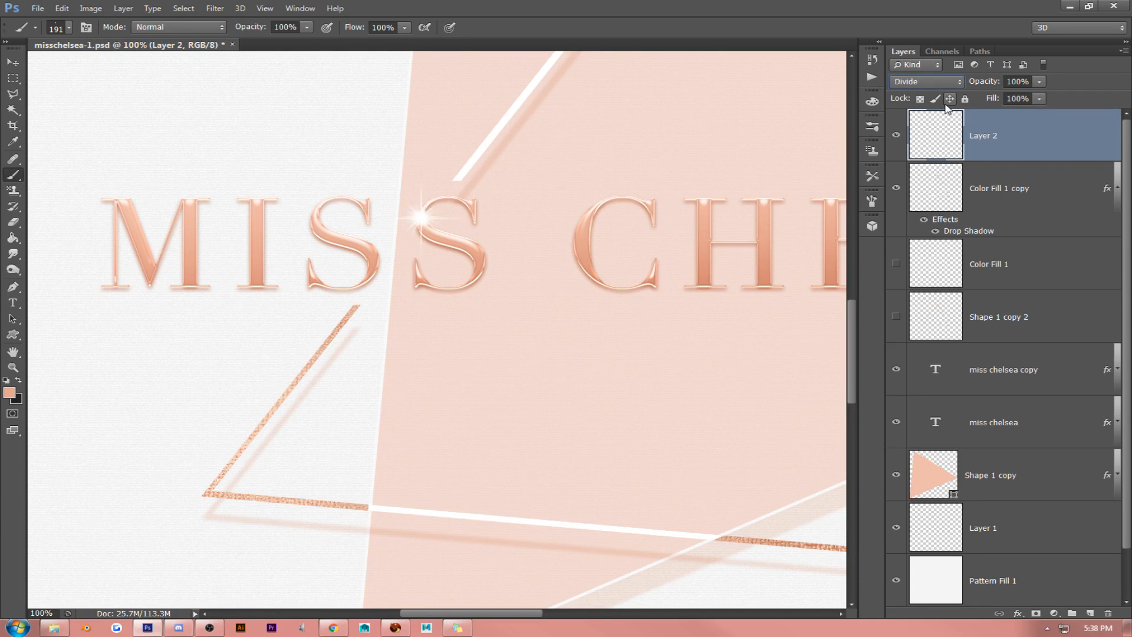
{"action": "key", "text": "Up"}
{"action": "key", "text": "Up"}
{"action": "key", "text": "Up"}
{"action": "key", "text": "Up"}
{"action": "key", "text": "Up"}
{"action": "key", "text": "Up"}
{"action": "key", "text": "Up"}
{"action": "key", "text": "Up"}
{"action": "key", "text": "Up"}
{"action": "key", "text": "Up"}
{"action": "key", "text": "Up"}
{"action": "key", "text": "Up"}
{"action": "key", "text": "Up"}
{"action": "key", "text": "Up"}
{"action": "key", "text": "Up"}
{"action": "key", "text": "Up"}
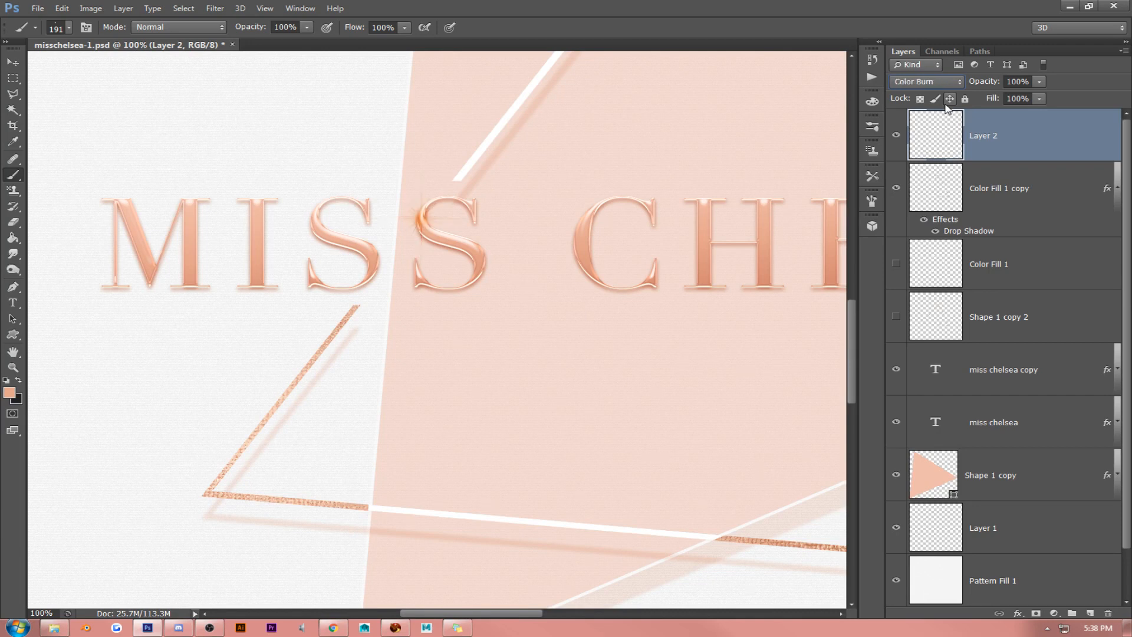
{"action": "key", "text": "Up"}
{"action": "key", "text": "Down"}
{"action": "key", "text": "Down"}
{"action": "key", "text": "Down"}
{"action": "key", "text": "Down"}
{"action": "key", "text": "Down"}
{"action": "key", "text": "Down"}
{"action": "key", "text": "Down"}
{"action": "key", "text": "Down"}
{"action": "key", "text": "Down"}
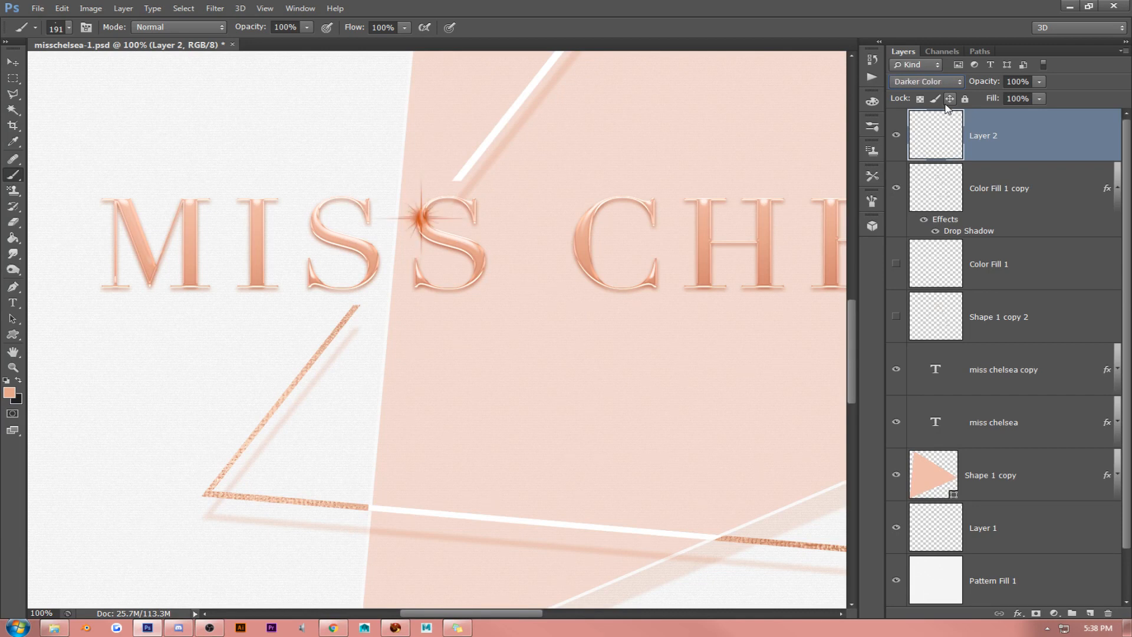
{"action": "key", "text": "Down"}
{"action": "key", "text": "Down"}
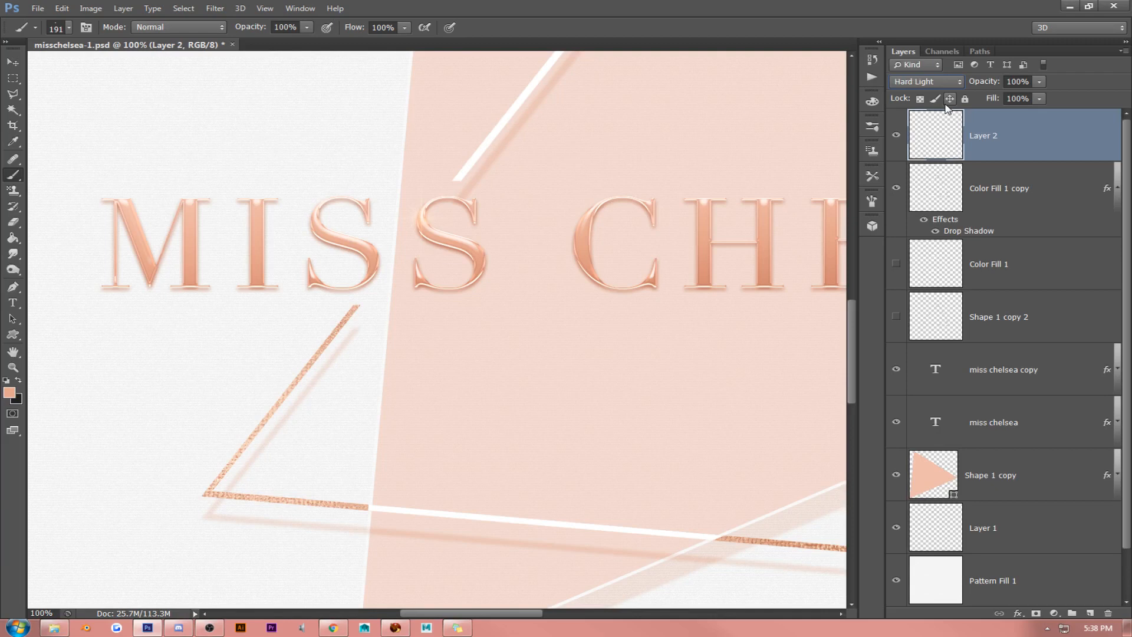
{"action": "key", "text": "Up"}
- Scale the sparkle to about 49% and place it on the upper serif of the second S of MISS
{"action": "left_click", "coordinate": [12, 62]}
{"action": "mouse_move", "coordinate": [590, 236]}
{"action": "left_mouse_down"}
{"action": "mouse_move", "coordinate": [608, 166]}
{"action": "mouse_move", "coordinate": [599, 221]}
{"action": "left_mouse_up"}
{"action": "key", "text": "ctrl+t"}
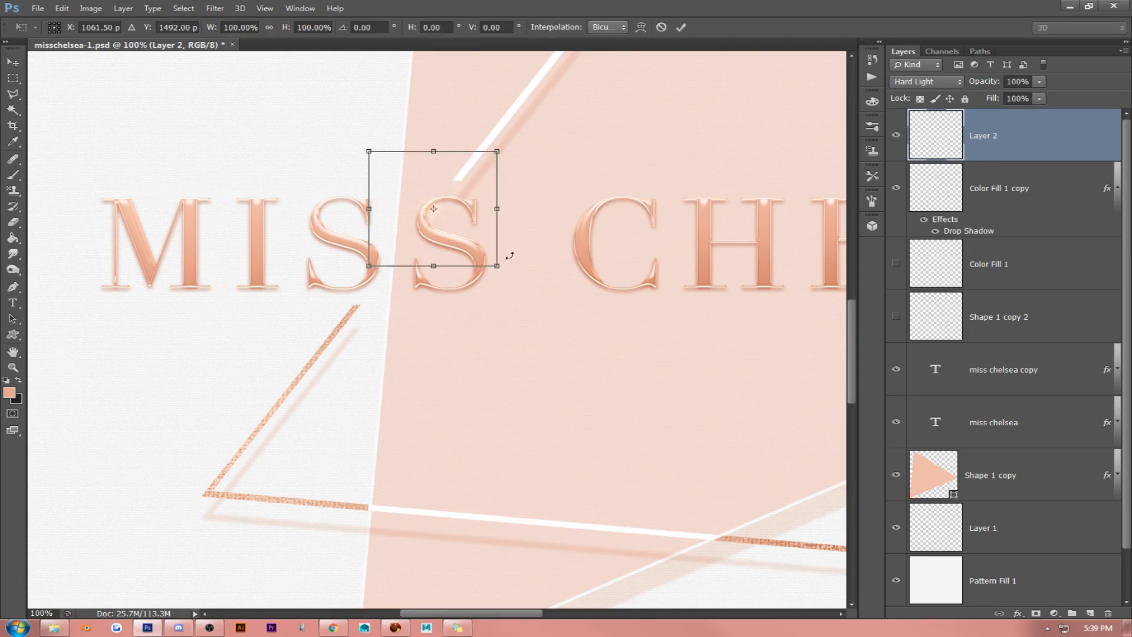
{"action": "left_click_drag", "start_coordinate": [496, 267], "coordinate": [435, 204]}
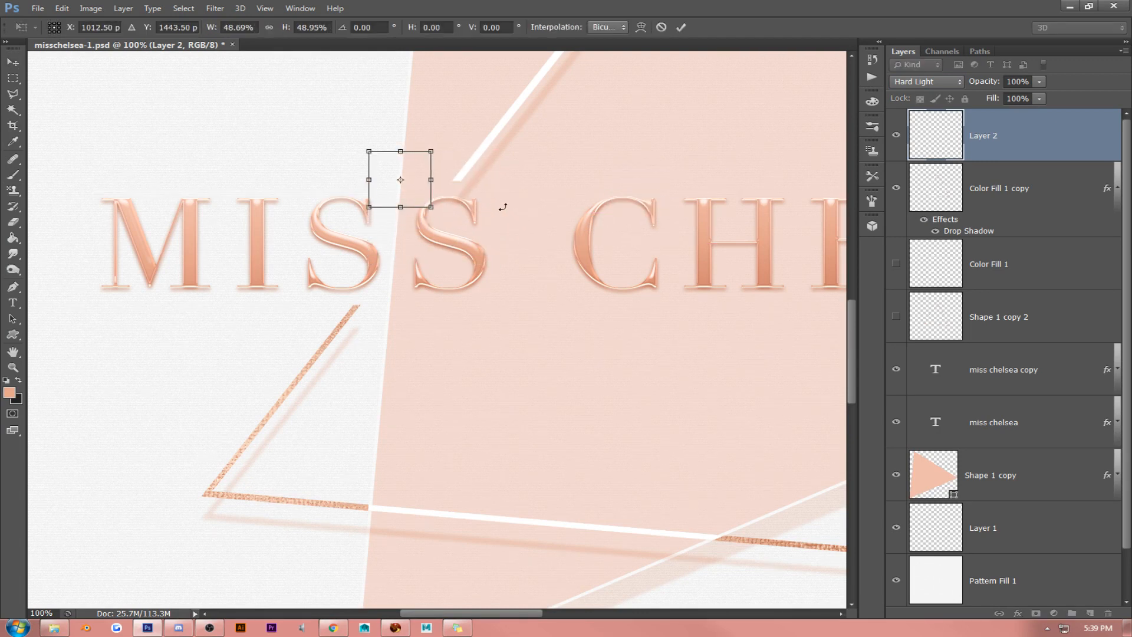
{"action": "key", "text": "Return"}
{"action": "left_click_drag", "start_coordinate": [480, 147], "coordinate": [559, 171]}
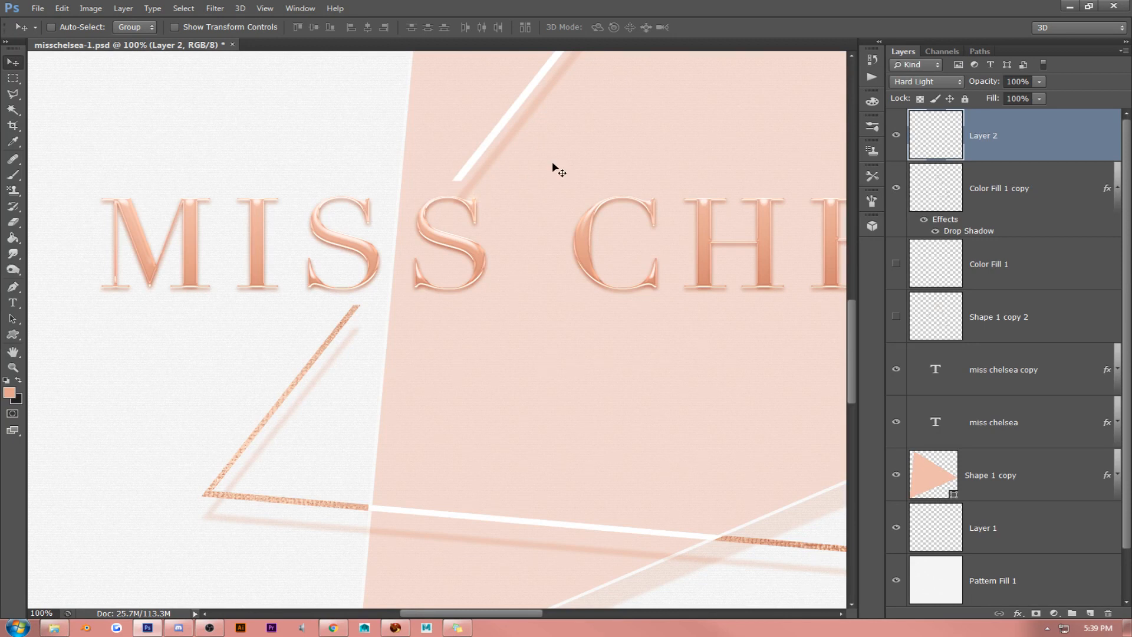
- Duplicate the sparkle layer twice, merge the three sparkle layers into one, and set the merged layer to Hard Light
{"action": "key", "text": "ctrl+j"}
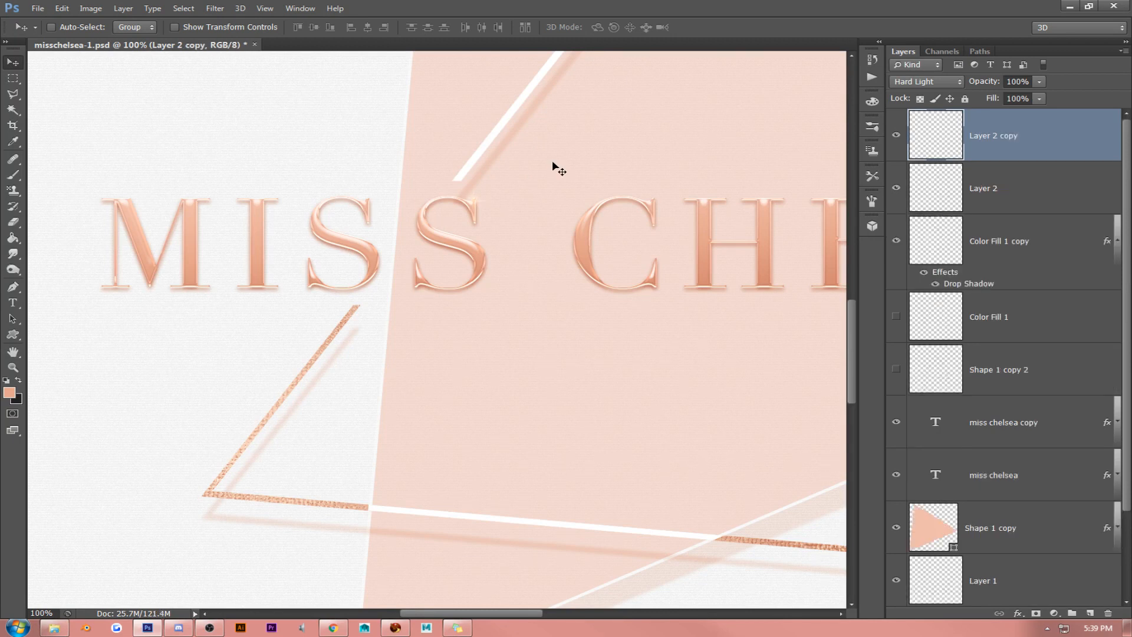
{"action": "key", "text": "ctrl+j"}
{"action": "left_click", "coordinate": [1008, 199], "text": "shift"}
{"action": "left_click", "coordinate": [1012, 252], "text": "shift"}
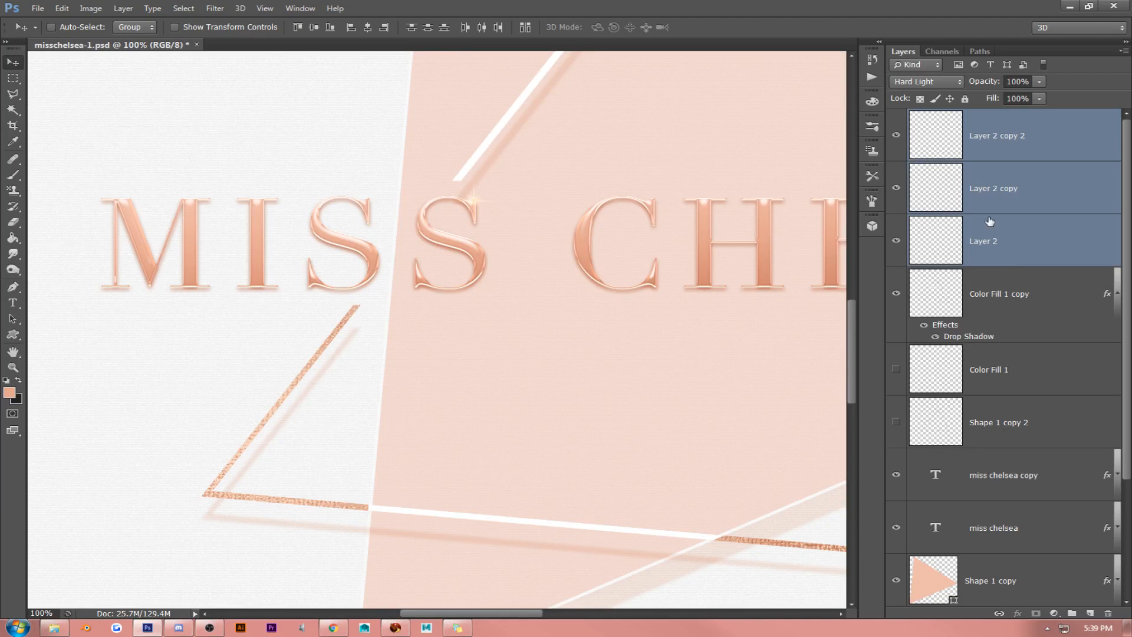
{"action": "key", "text": "ctrl+e"}
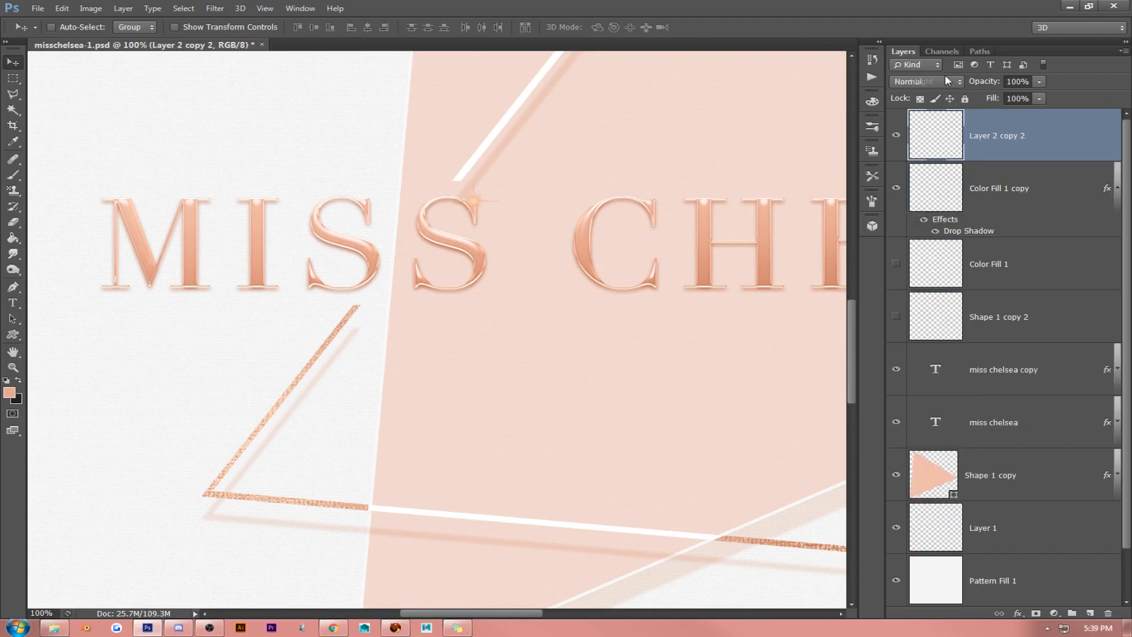
{"action": "left_click", "coordinate": [946, 81]}
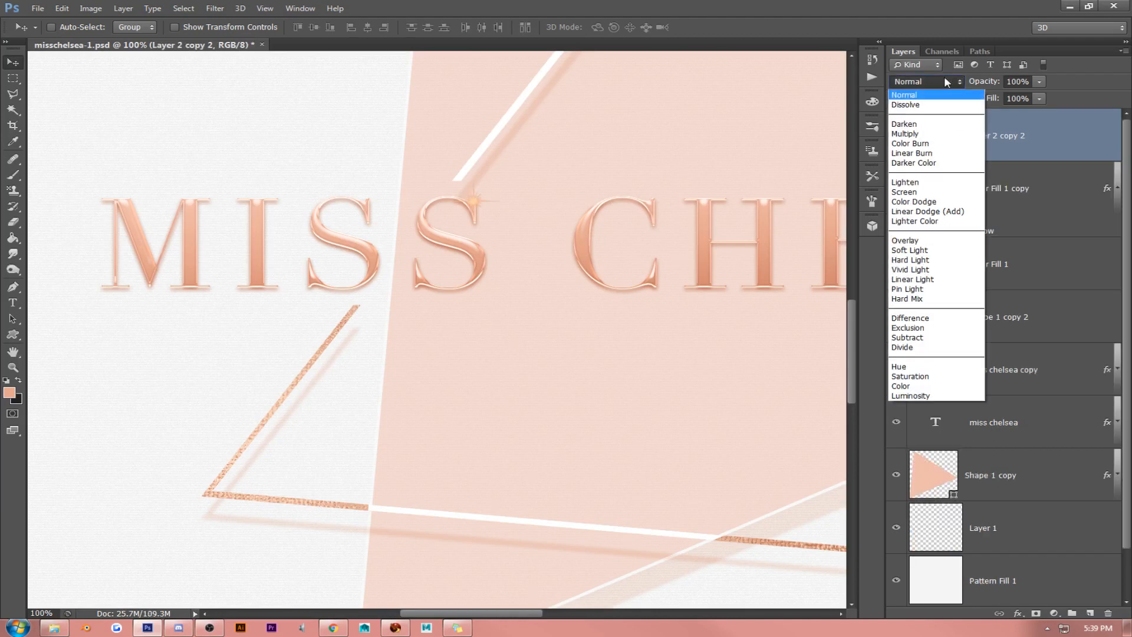
{"action": "left_click", "coordinate": [936, 260]}
{"action": "left_click_drag", "start_coordinate": [558, 195], "coordinate": [528, 189]}
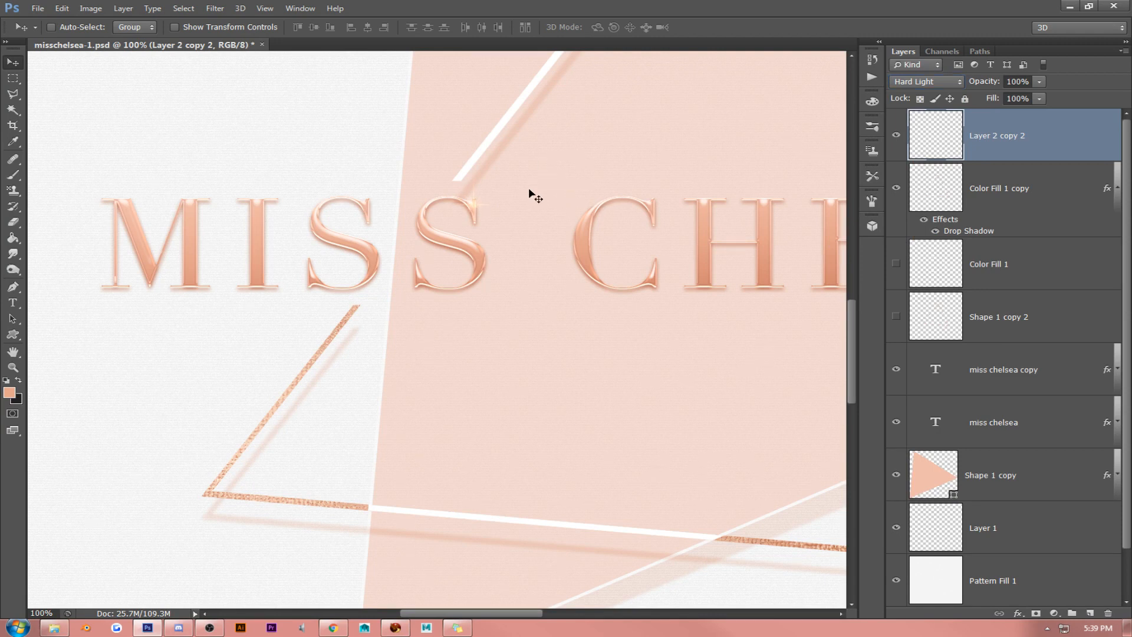
- Add a new top layer for the sparkle's core and set the brush's foreground color to white ffffff
{"action": "left_click", "coordinate": [13, 367]}
{"action": "left_click_drag", "start_coordinate": [488, 213], "coordinate": [458, 167]}
{"action": "left_click", "coordinate": [1090, 613]}
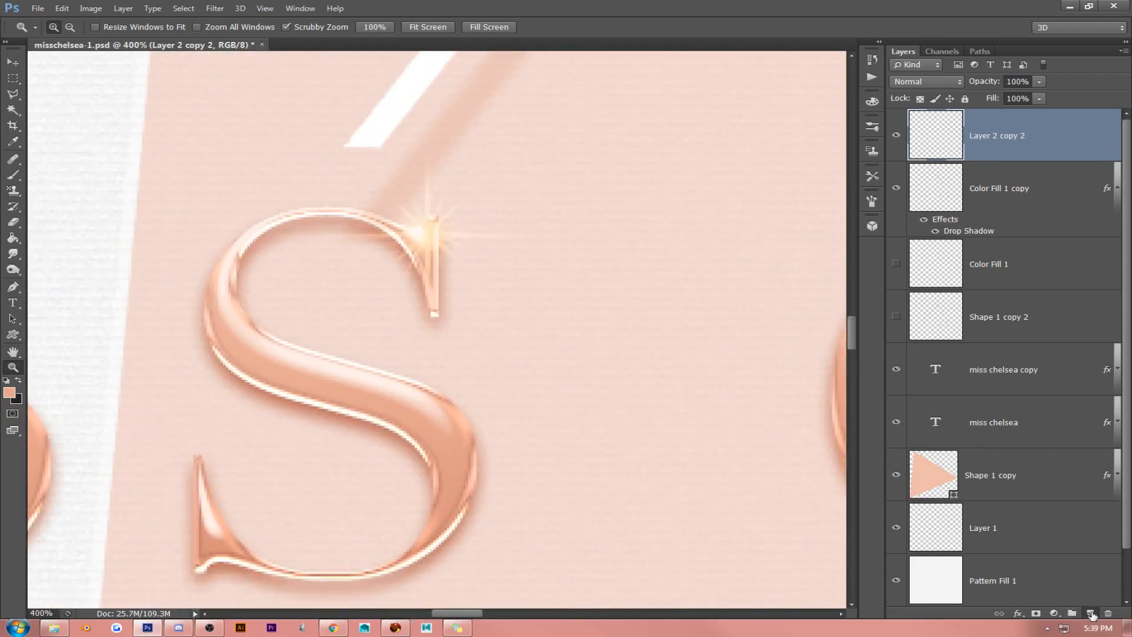
{"action": "left_click", "coordinate": [13, 174]}
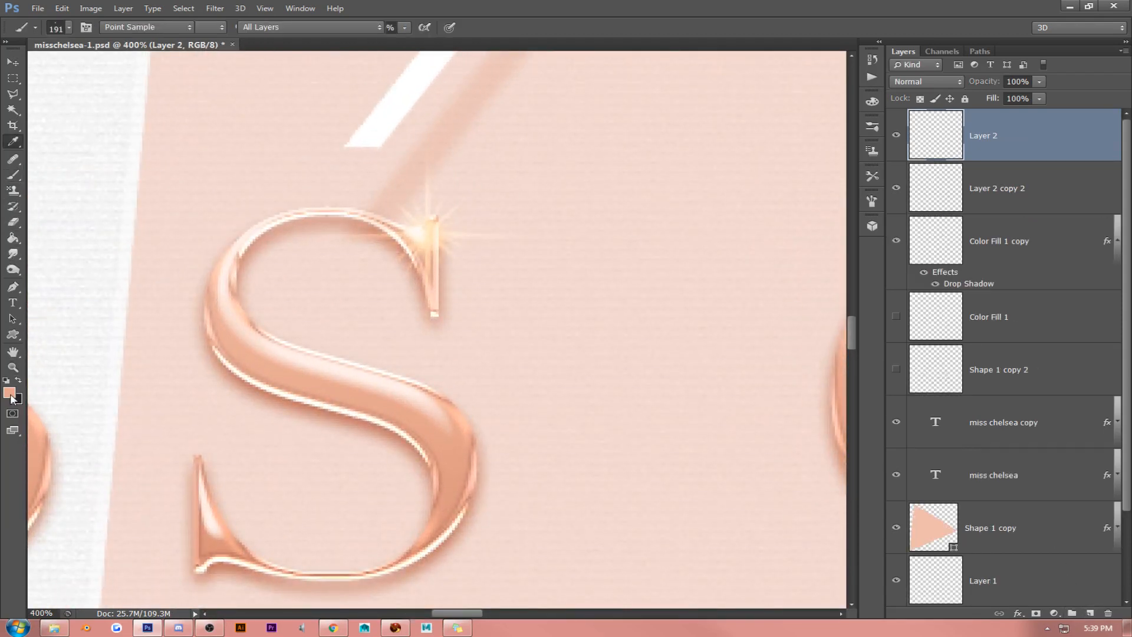
{"action": "left_click", "coordinate": [9, 392]}
{"action": "left_click", "coordinate": [635, 240]}
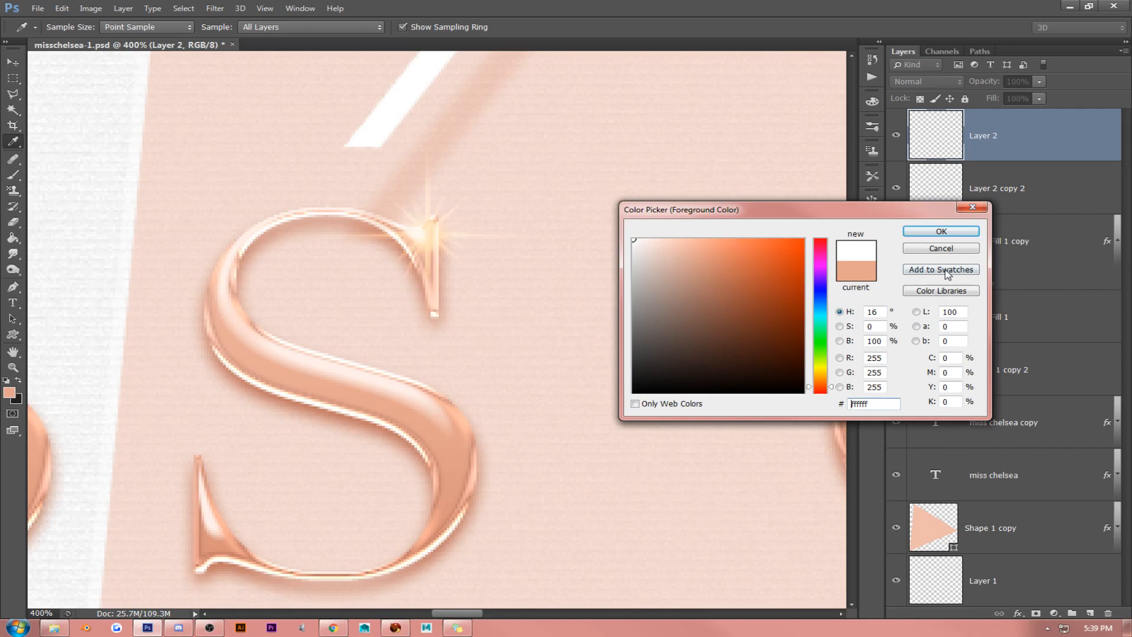
{"action": "left_click", "coordinate": [941, 231]}
- Paint a small white glow at the sparkle's center with a soft round brush at 0% hardness
{"action": "left_click", "coordinate": [68, 27]}
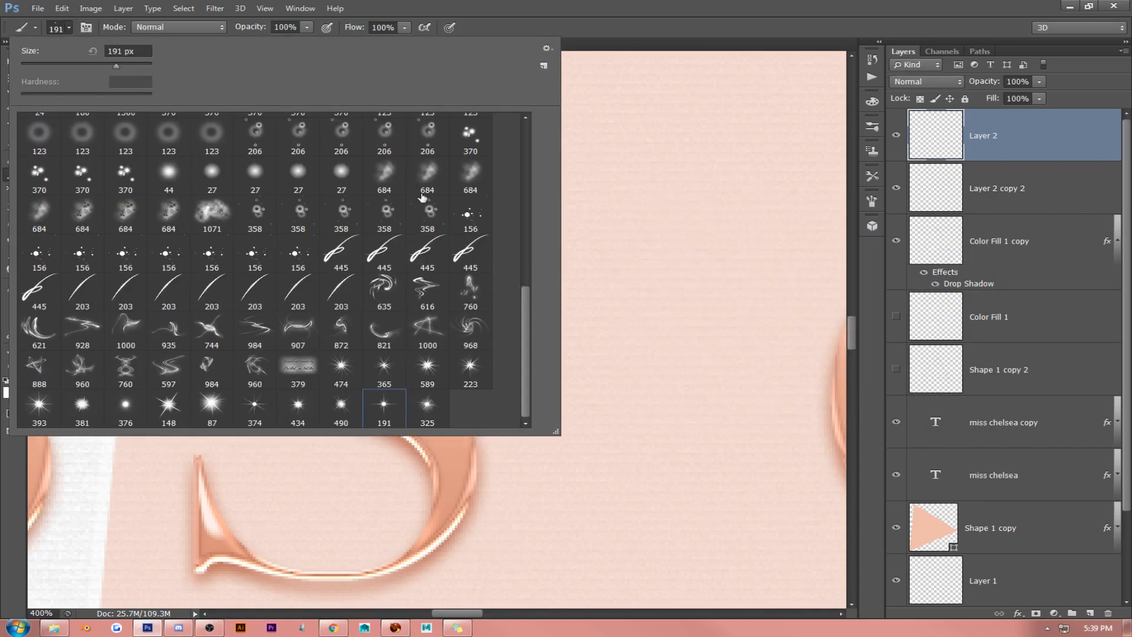
{"action": "scroll", "coordinate": [256, 155], "scroll_direction": "up", "scroll_amount": 10}
{"action": "scroll", "coordinate": [256, 155], "scroll_direction": "up", "scroll_amount": 5}
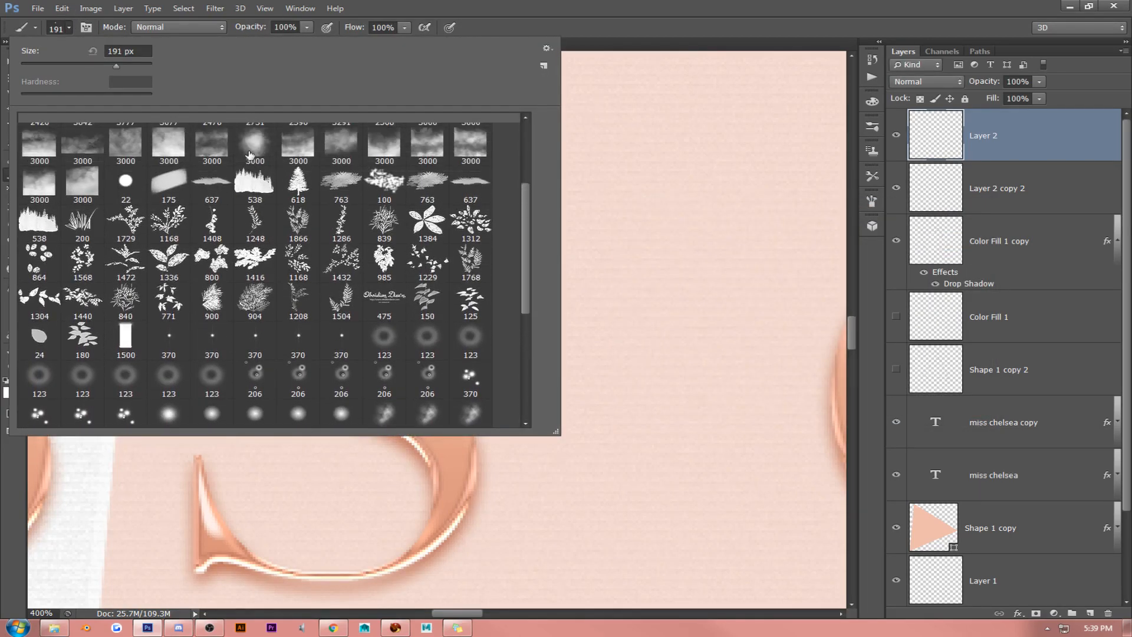
{"action": "left_click", "coordinate": [166, 137]}
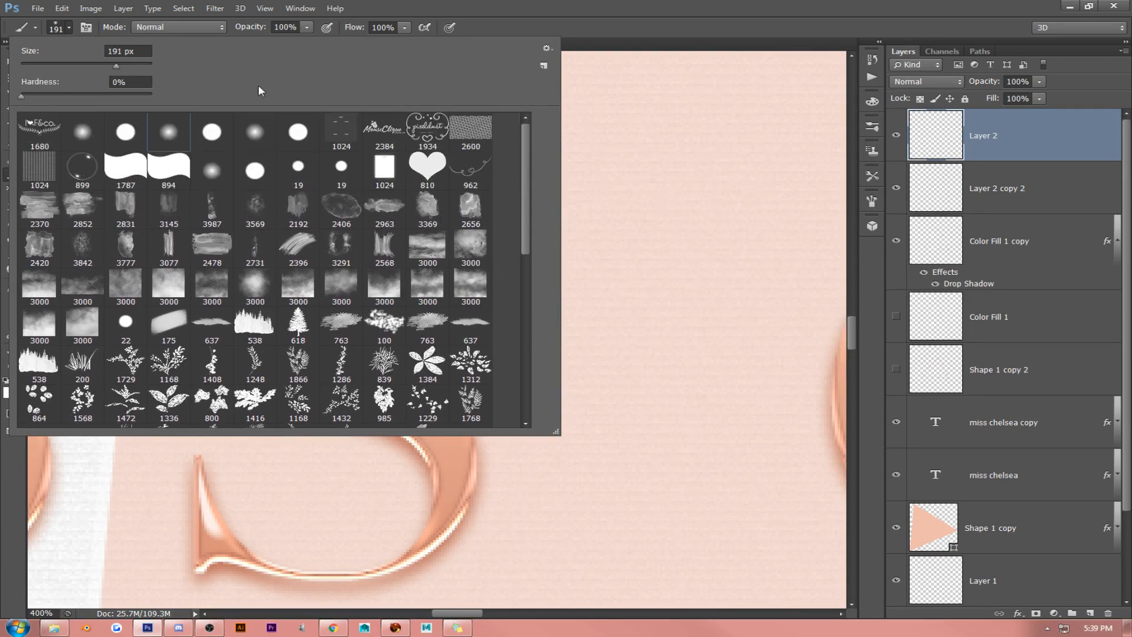
{"action": "left_click", "coordinate": [614, 6]}
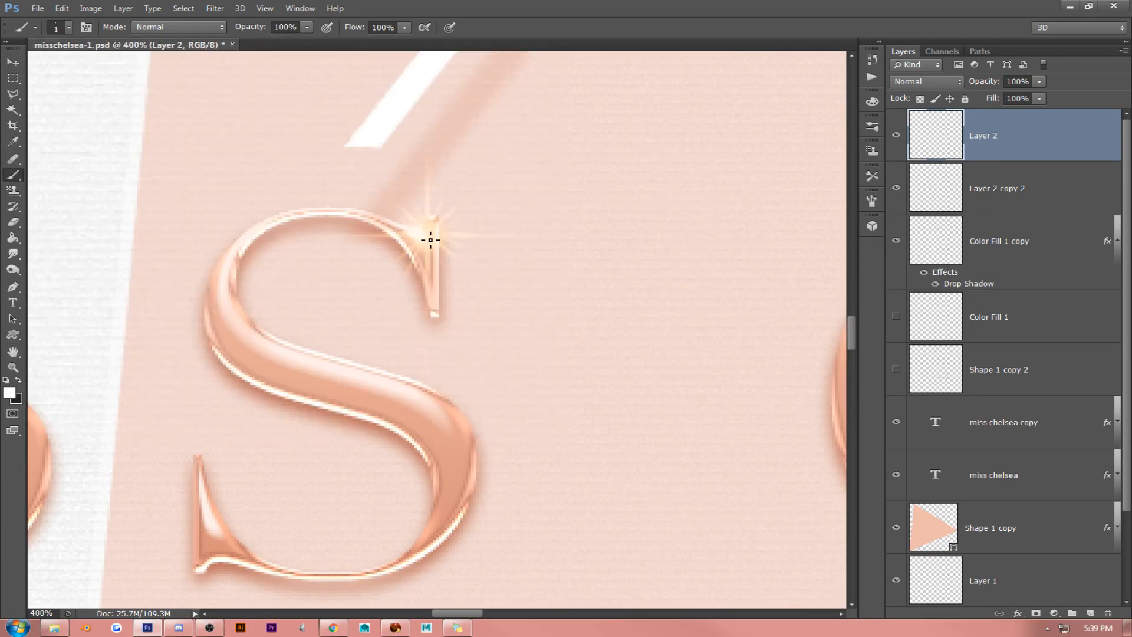
{"action": "key", "text": "bracketright"}
{"action": "key", "text": "bracketright"}
{"action": "key", "text": "bracketright"}
{"action": "key", "text": "bracketright"}
{"action": "key", "text": "bracketright"}
{"action": "key", "text": "bracketright"}
- Merge the white glow layer with the sparkle layer and set the result to Hard Light
{"action": "left_click", "coordinate": [13, 62]}
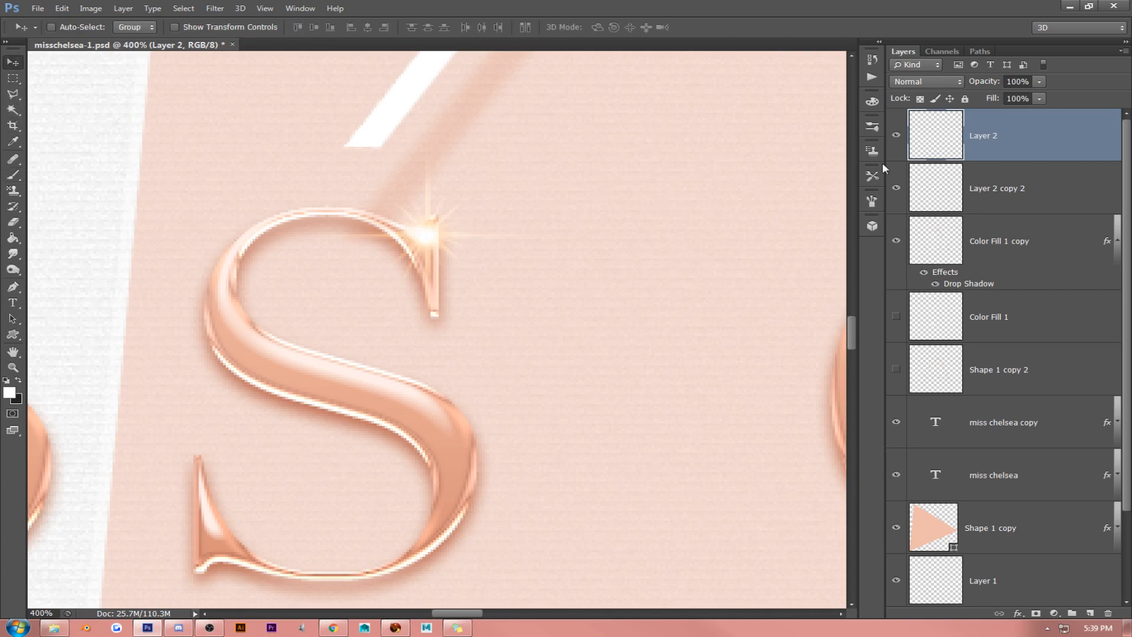
{"action": "left_click", "coordinate": [994, 187], "text": "ctrl"}
{"action": "key", "text": "ctrl+e"}
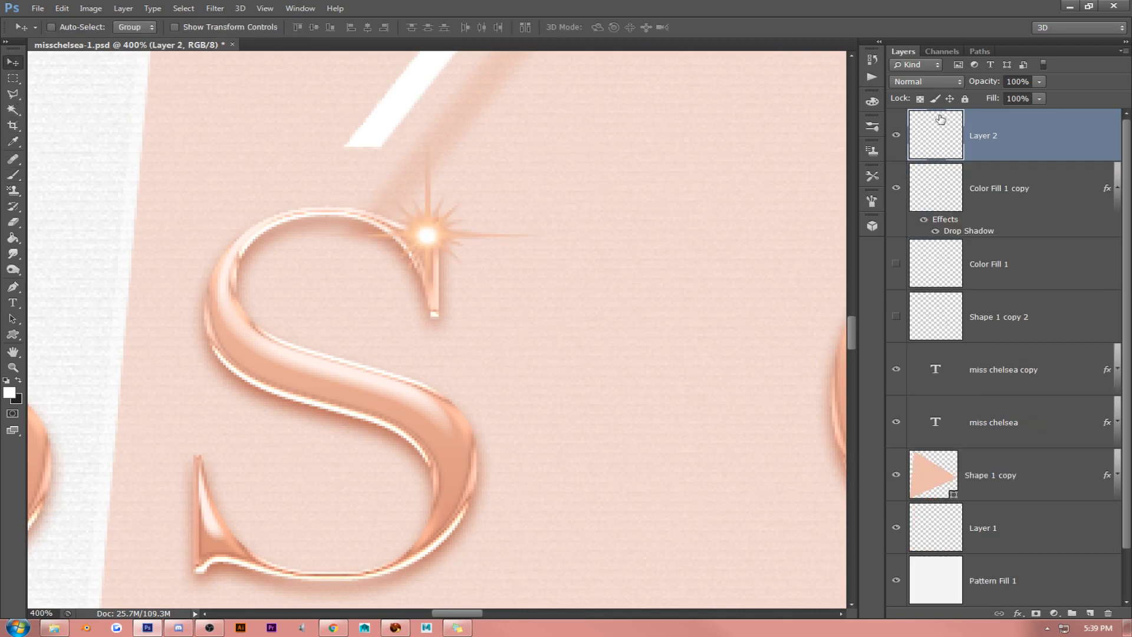
{"action": "left_click", "coordinate": [943, 81]}
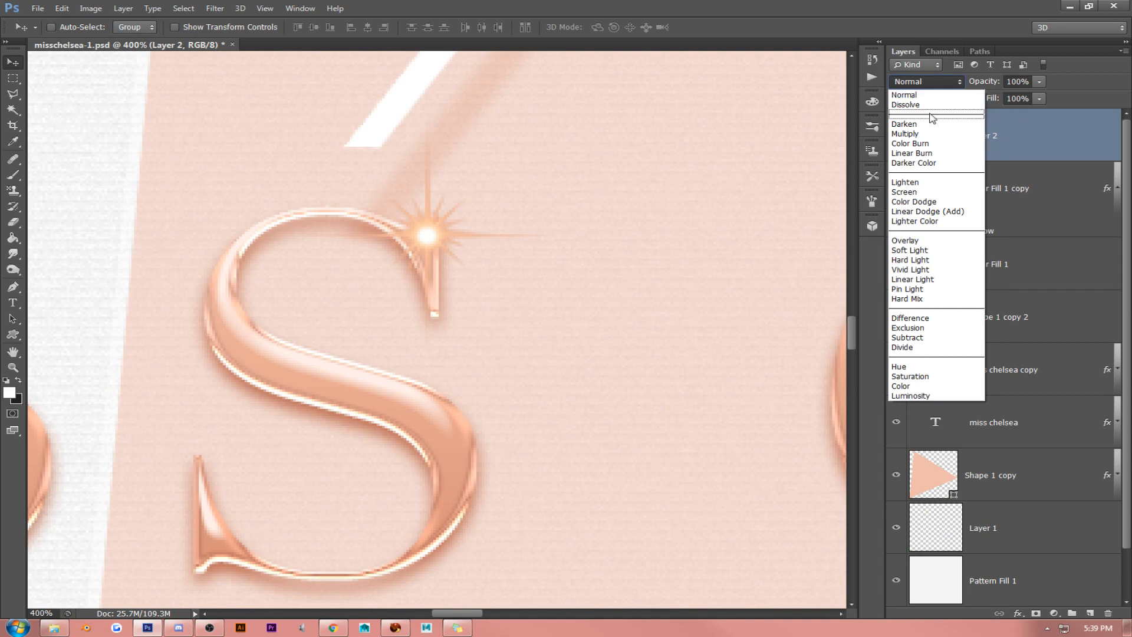
{"action": "left_click", "coordinate": [932, 262]}
- Scale the merged sparkle to 66.67% and reposition it on the upper serif of the second S
{"action": "key", "text": "ctrl+t"}
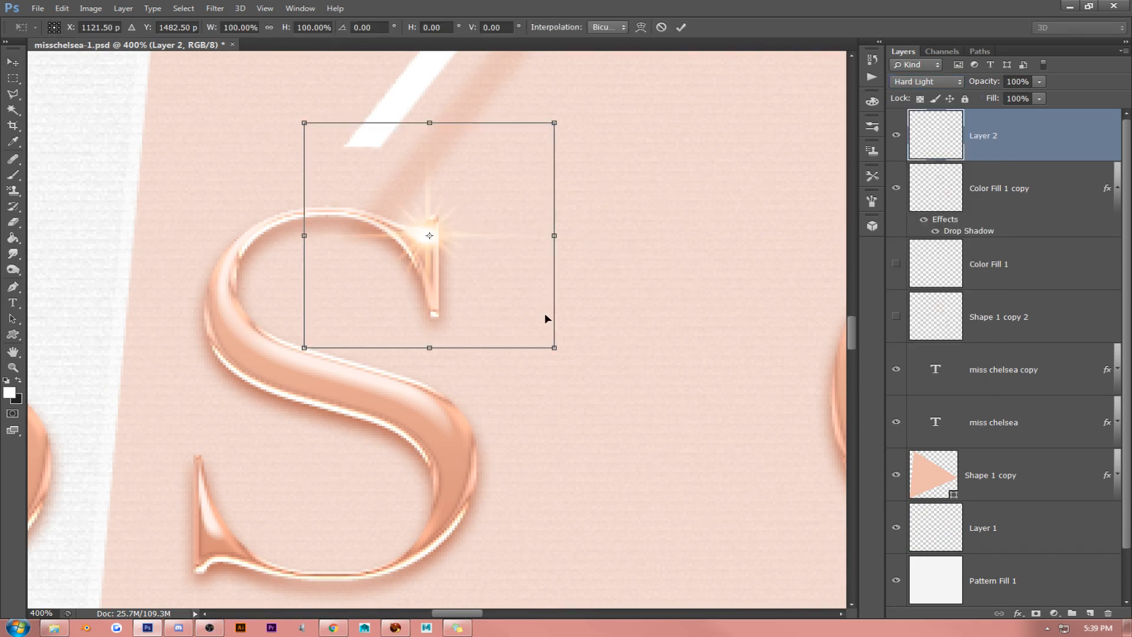
{"action": "left_click_drag", "start_coordinate": [555, 348], "coordinate": [470, 277]}
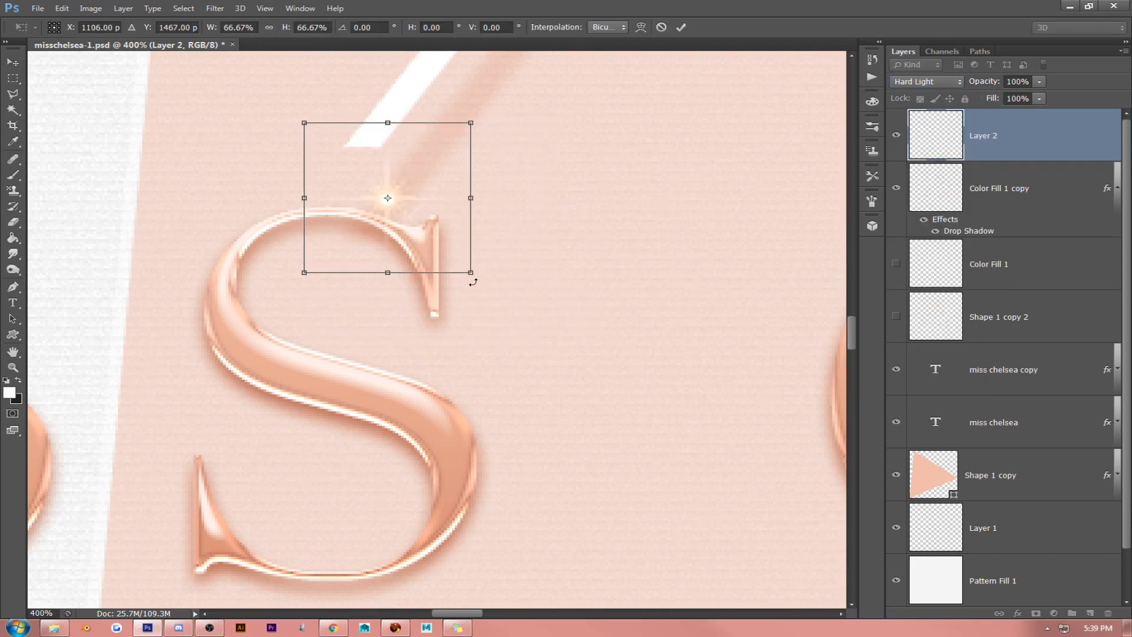
{"action": "key", "text": "Return"}
{"action": "left_click_drag", "start_coordinate": [470, 190], "coordinate": [484, 219]}
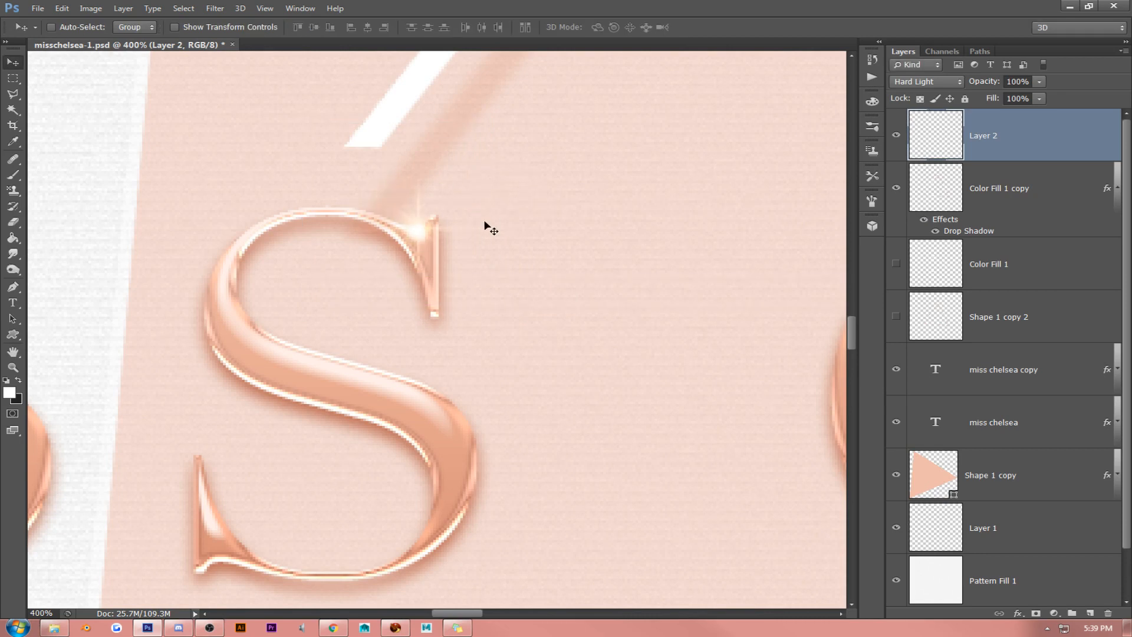
{"action": "key", "text": "Down"}
{"action": "key", "text": "Down"}
- Duplicate the sparkle and fit the copy onto the lower-left tip of the second S of MISS
{"action": "key", "text": "ctrl+j"}
{"action": "left_click_drag", "start_coordinate": [454, 239], "coordinate": [252, 478]}
{"action": "key", "text": "ctrl+t"}
{"action": "left_click_drag", "start_coordinate": [334, 434], "coordinate": [303, 278]}
{"action": "key", "text": "Return"}
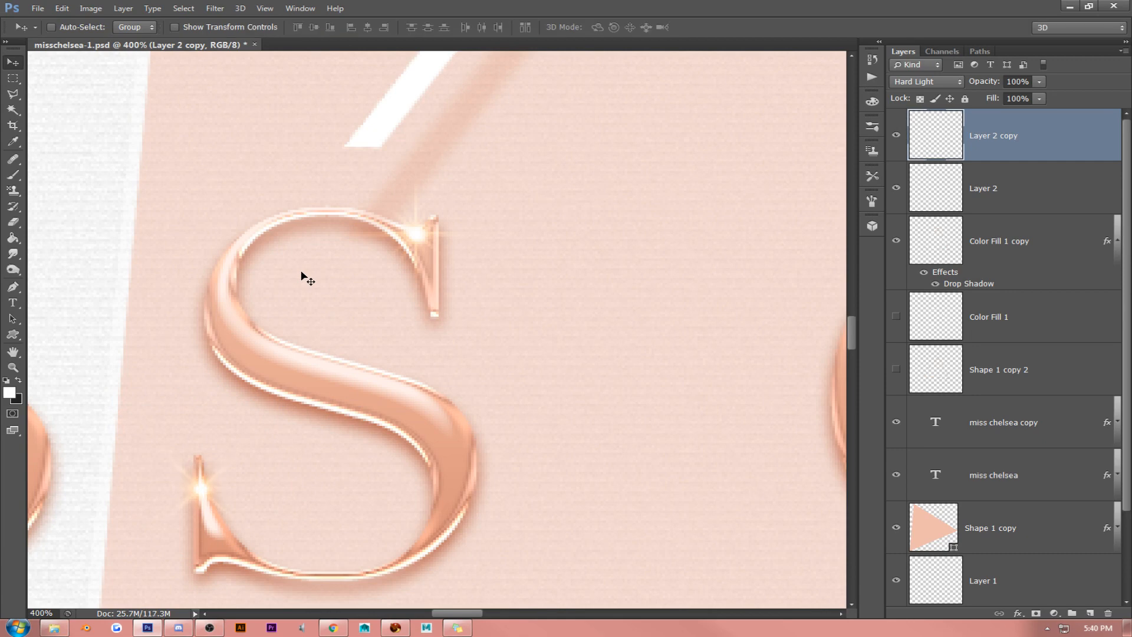
{"action": "key", "text": "Right"}
{"action": "key", "text": "Down"}
- Create a layer group at the top of the stack and put both sparkle layers, Layer 2 and Layer 2 copy, in it
{"action": "left_click_drag", "start_coordinate": [471, 614], "coordinate": [449, 613]}
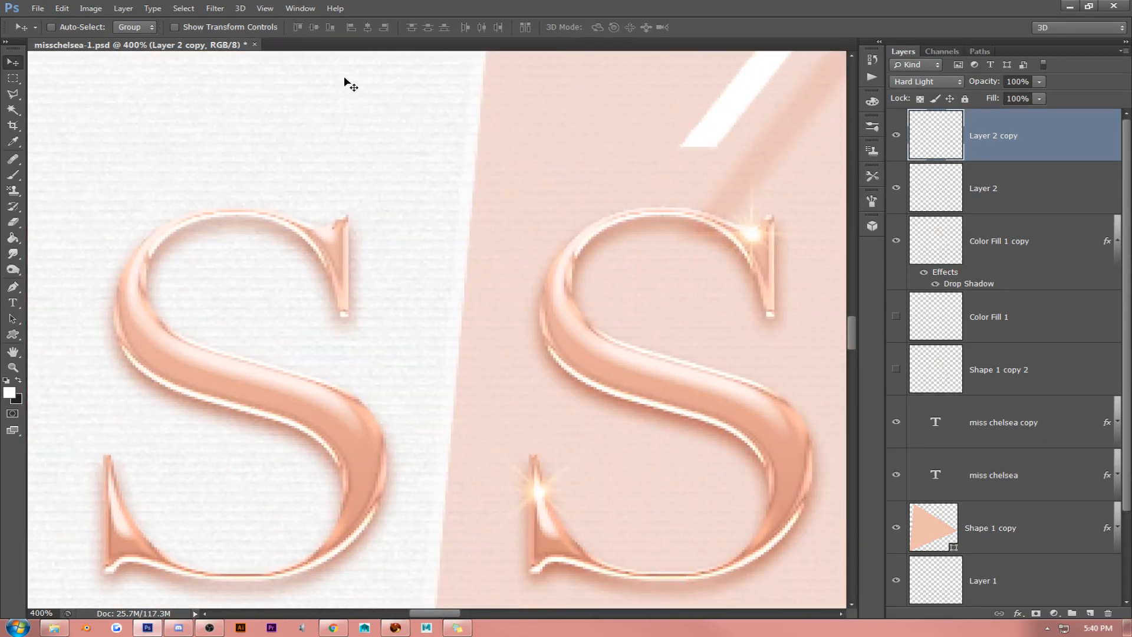
{"action": "left_click", "coordinate": [265, 8]}
{"action": "left_click", "coordinate": [287, 127]}
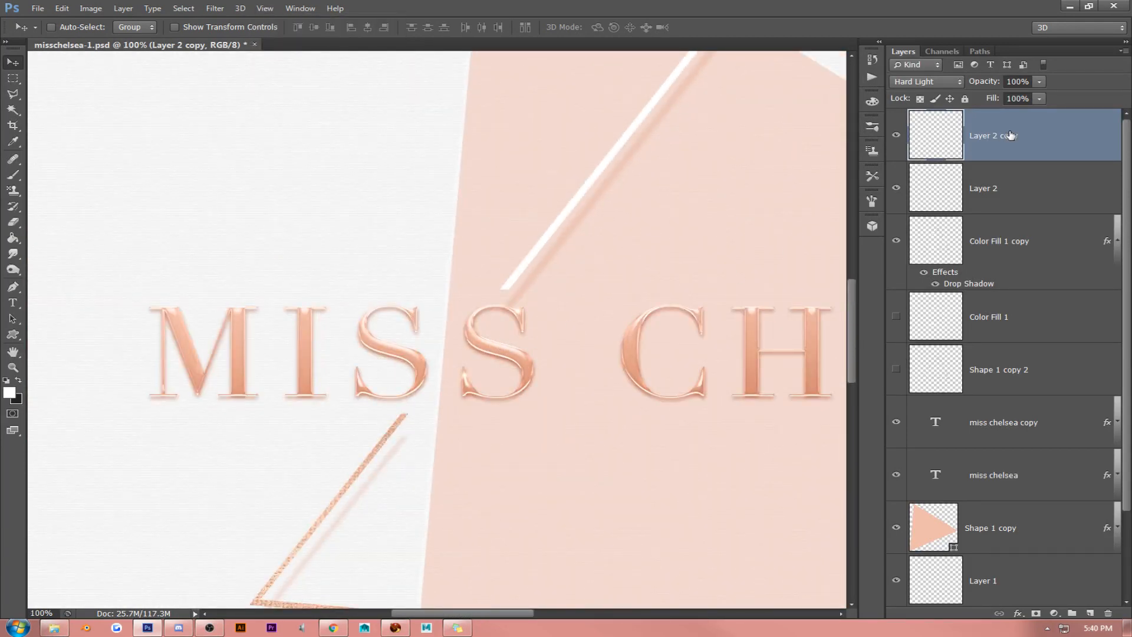
{"action": "left_click", "coordinate": [1019, 193], "text": "shift"}
{"action": "left_click", "coordinate": [1072, 613]}
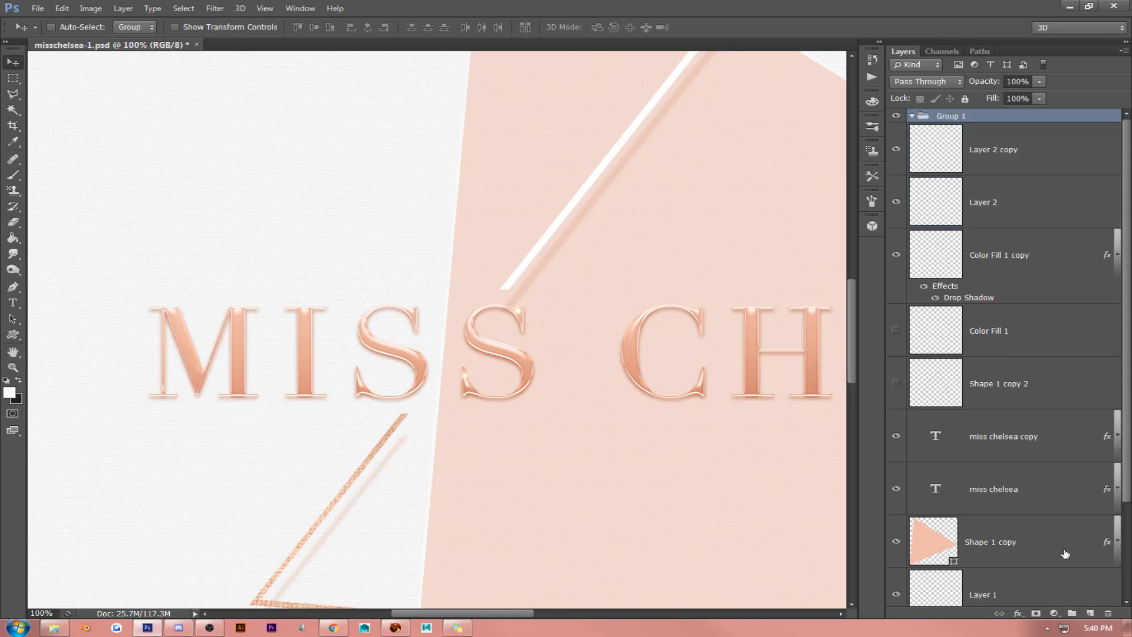
{"action": "left_click", "coordinate": [1016, 151]}
{"action": "left_click", "coordinate": [1016, 180], "text": "shift"}
{"action": "left_click_drag", "start_coordinate": [1016, 179], "coordinate": [1006, 118]}
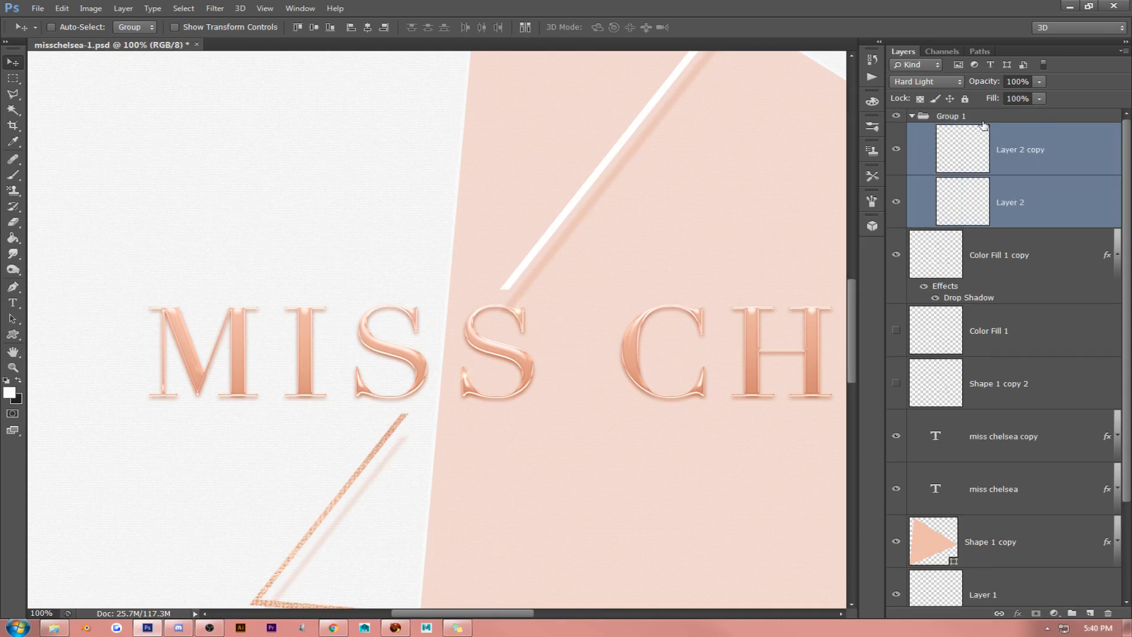
- Duplicate the sparkle, enlarge the copy and position it on the upper-left curve of the first S of MISS
{"action": "left_click", "coordinate": [1028, 148]}
{"action": "key", "text": "ctrl+j"}
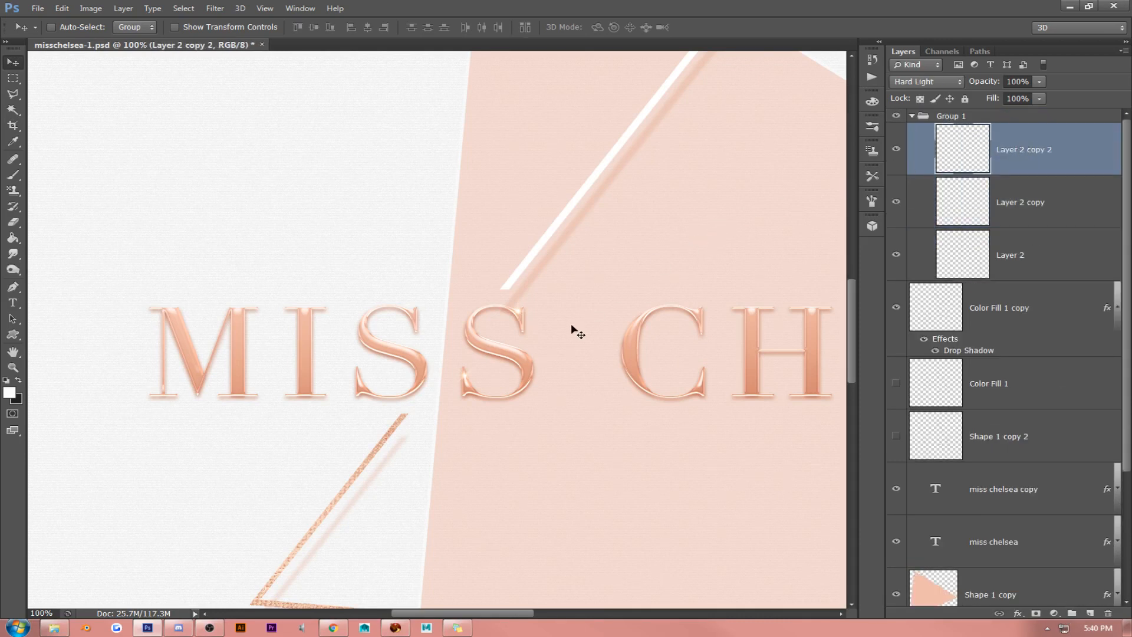
{"action": "left_click_drag", "start_coordinate": [509, 359], "coordinate": [434, 305]}
{"action": "key", "text": "ctrl+t"}
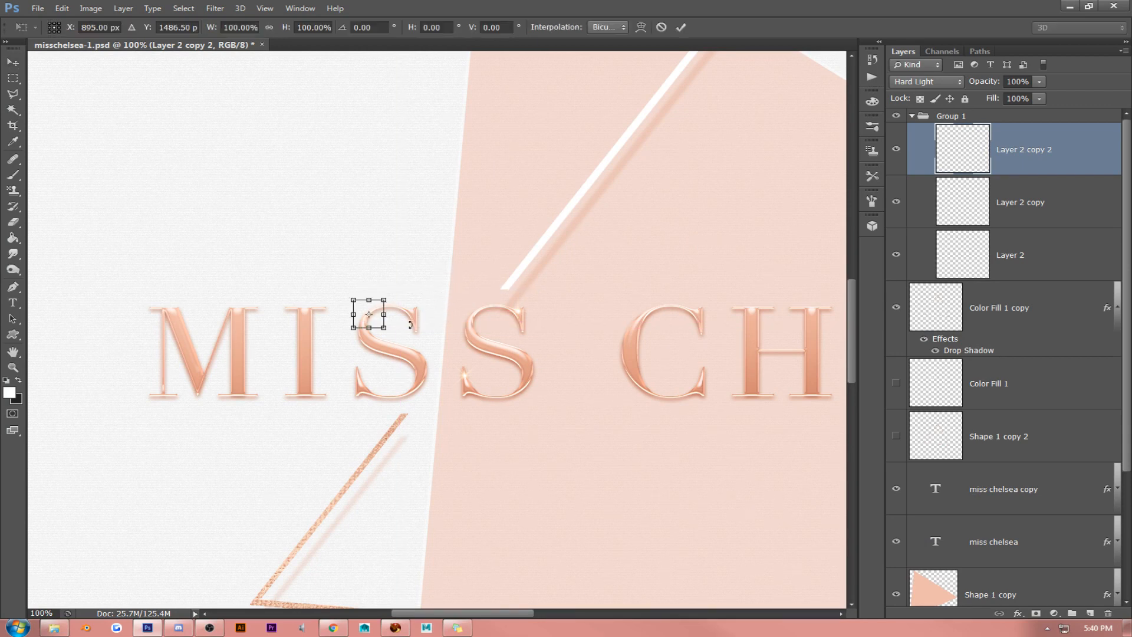
{"action": "left_click_drag", "start_coordinate": [384, 328], "coordinate": [411, 354]}
{"action": "key", "text": "Return"}
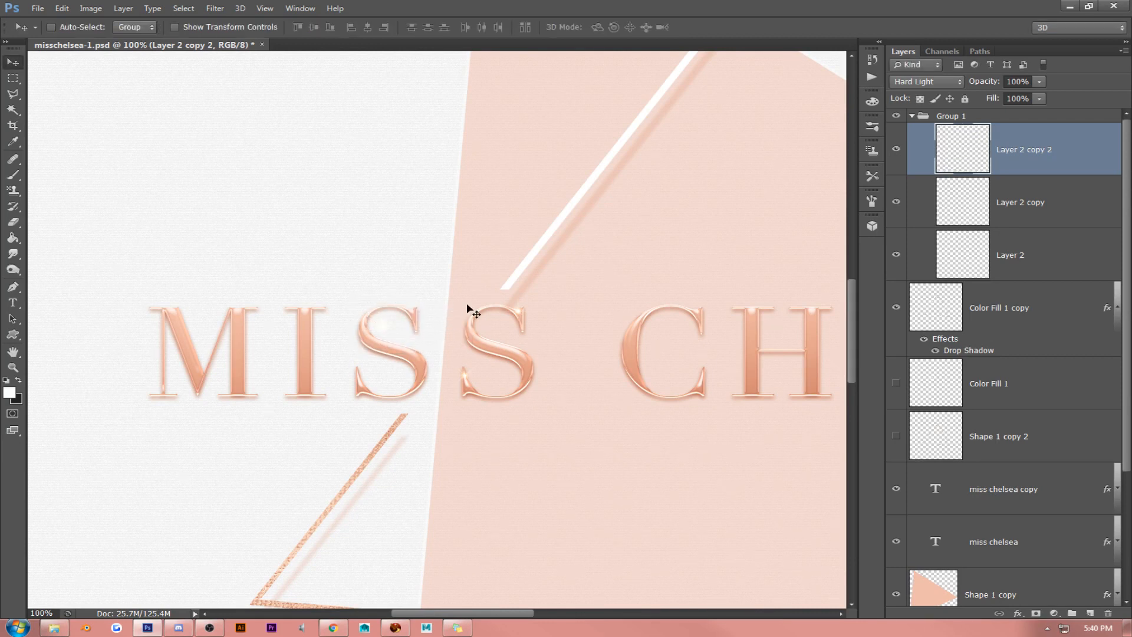
{"action": "left_click_drag", "start_coordinate": [465, 306], "coordinate": [454, 299]}
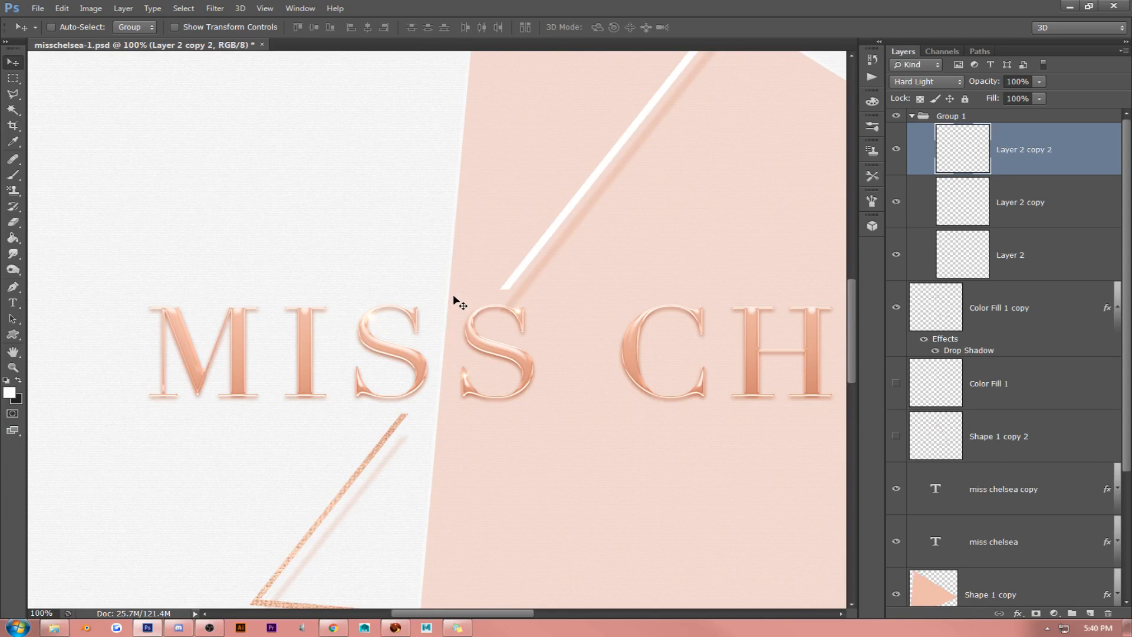
- Duplicate the sparkle twice more, placing one copy on top of the I and the other on the upper-left serif of the M
{"action": "scroll", "coordinate": [430, 222], "scroll_direction": "down", "scroll_amount": 3}
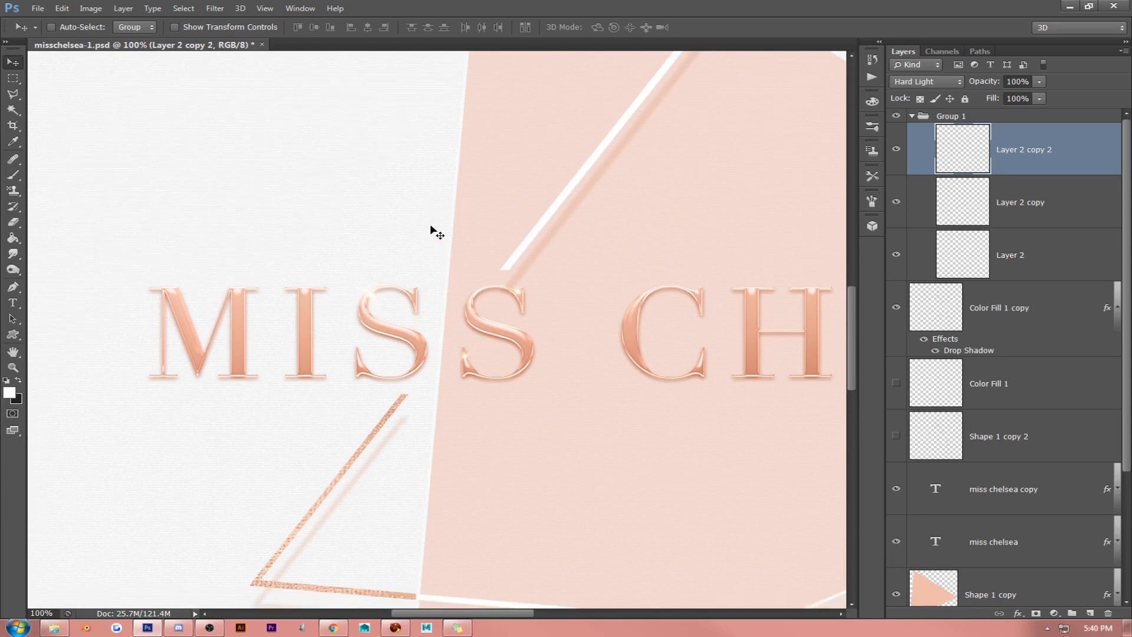
{"action": "scroll", "coordinate": [431, 224], "scroll_direction": "up", "scroll_amount": 2}
{"action": "left_click", "coordinate": [265, 8]}
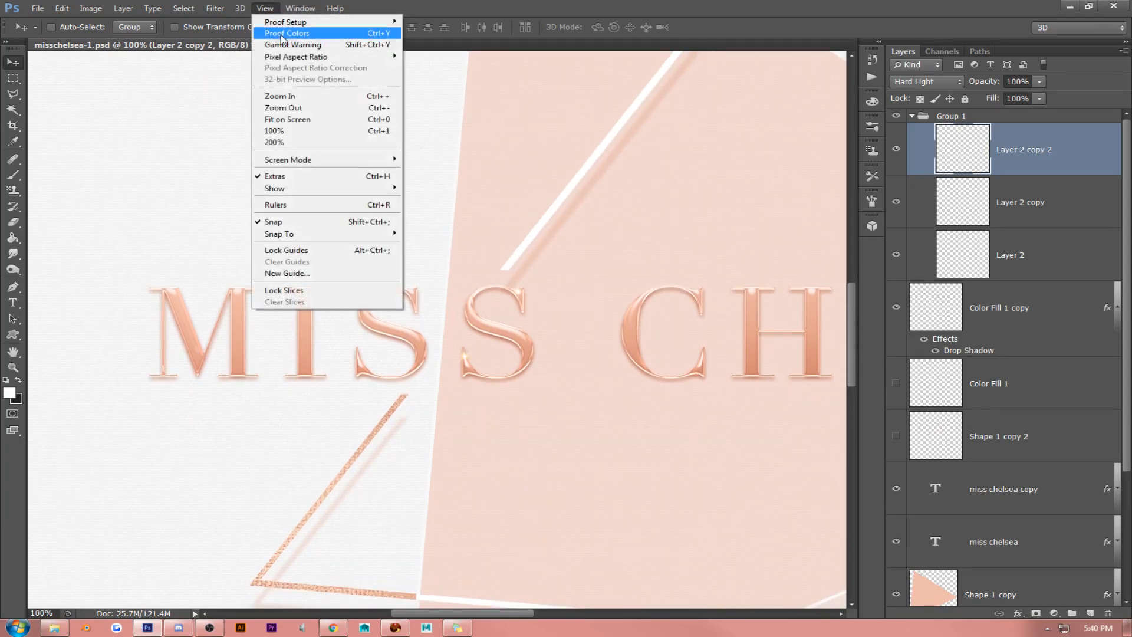
{"action": "left_click", "coordinate": [295, 126]}
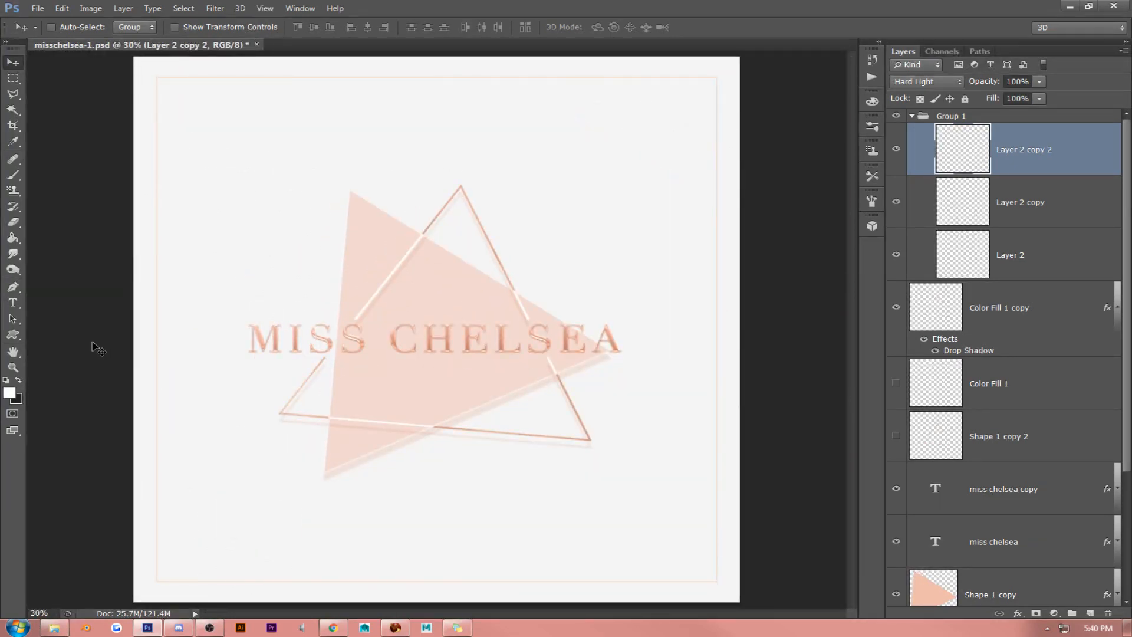
{"action": "left_click", "coordinate": [265, 9]}
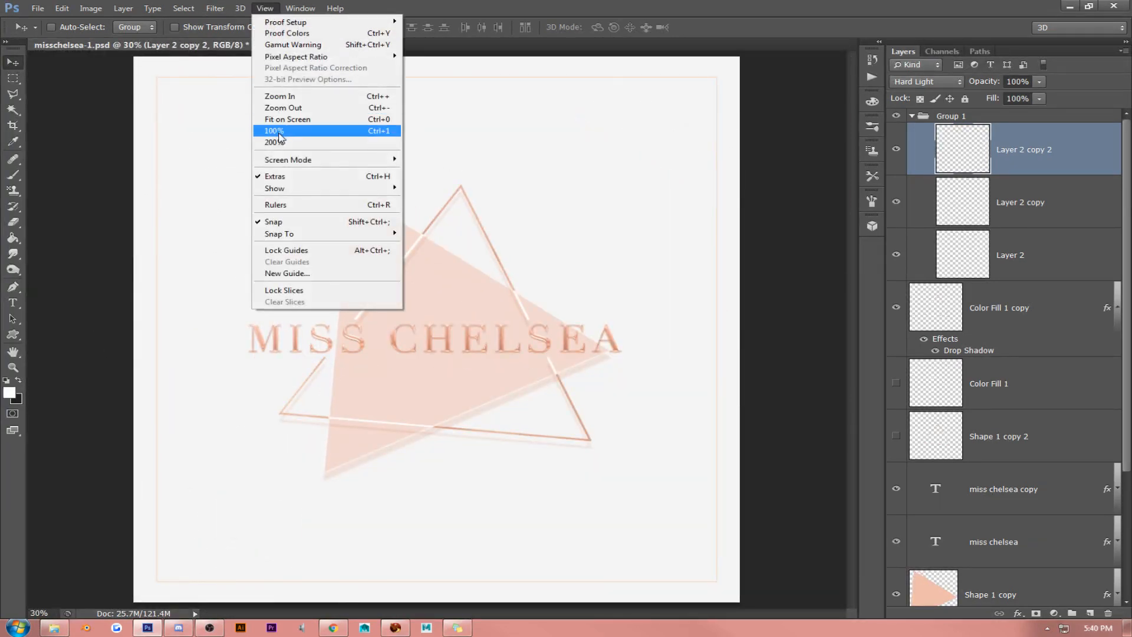
{"action": "left_click", "coordinate": [297, 131]}
{"action": "left_click", "coordinate": [13, 352]}
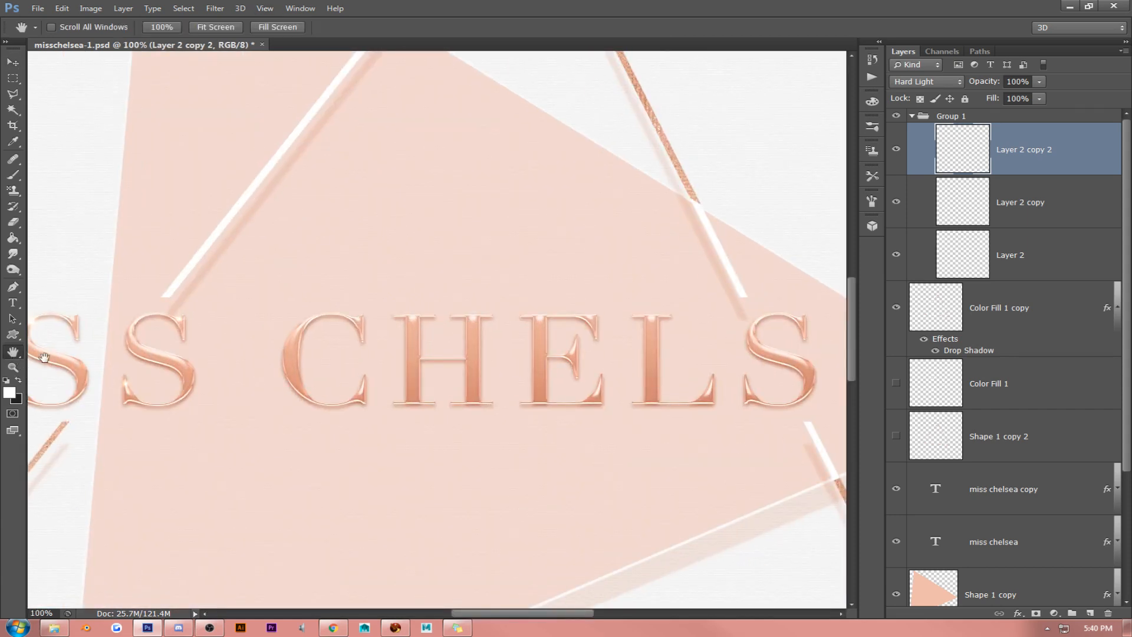
{"action": "left_click_drag", "start_coordinate": [141, 363], "coordinate": [408, 343]}
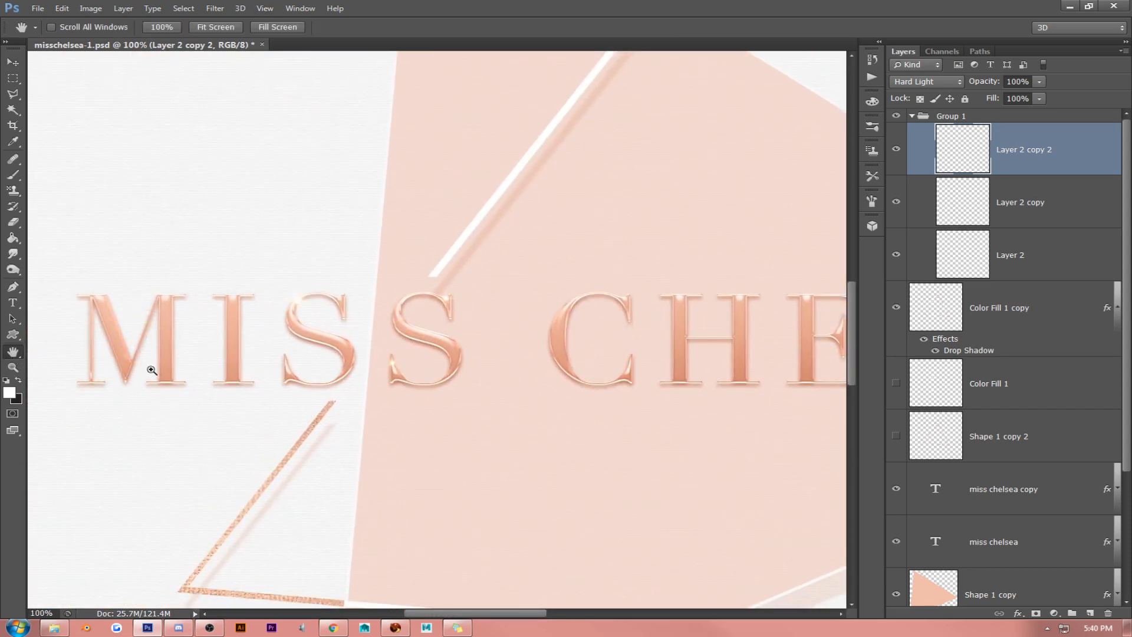
{"action": "key", "text": "ctrl+j"}
{"action": "left_click", "coordinate": [14, 61]}
{"action": "left_click_drag", "start_coordinate": [450, 273], "coordinate": [386, 270]}
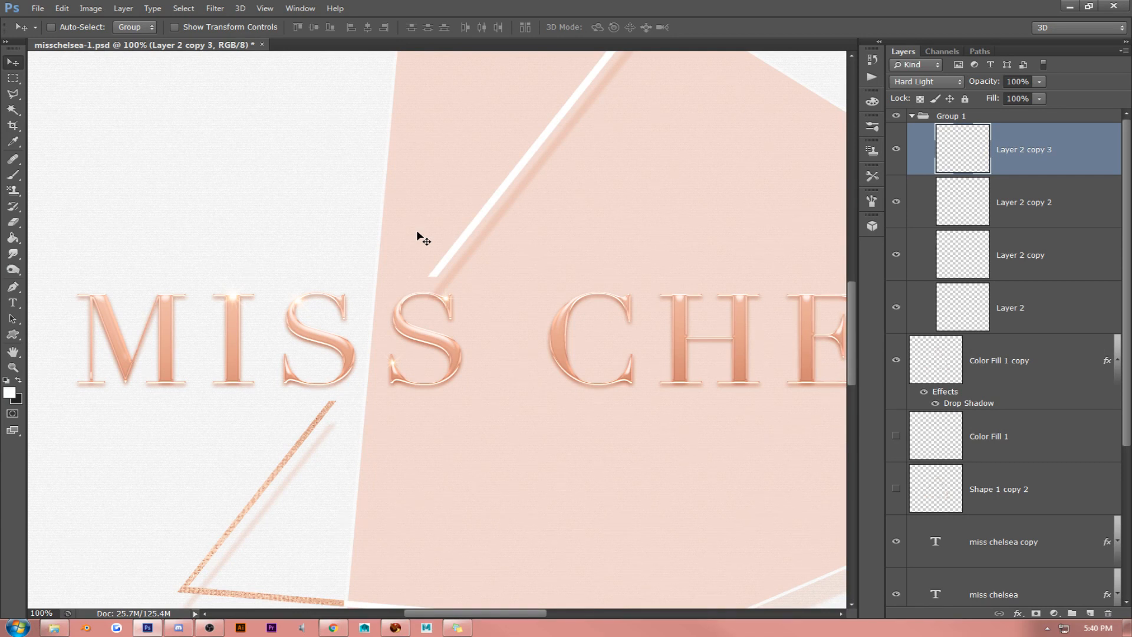
{"action": "left_click_drag", "start_coordinate": [423, 238], "coordinate": [267, 272]}
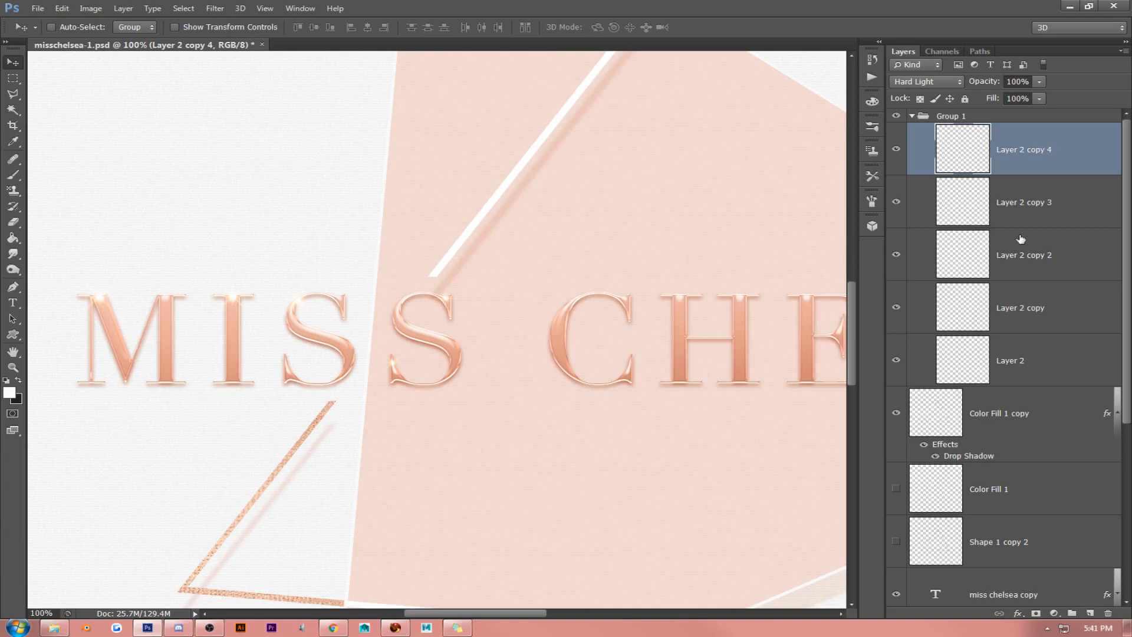
- Merge all sparkle layers in Group 1 into one layer and set its blend mode to Overlay
{"action": "left_click", "coordinate": [1066, 378], "text": "shift"}
{"action": "key", "text": "ctrl+e"}
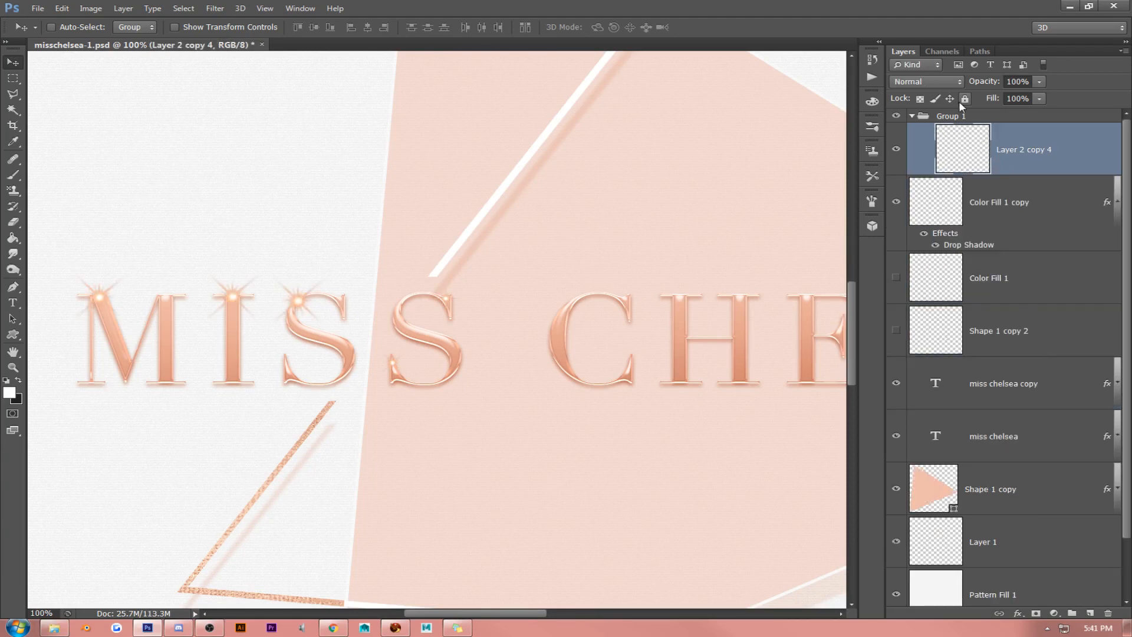
{"action": "left_click", "coordinate": [952, 82]}
{"action": "left_click", "coordinate": [948, 245]}
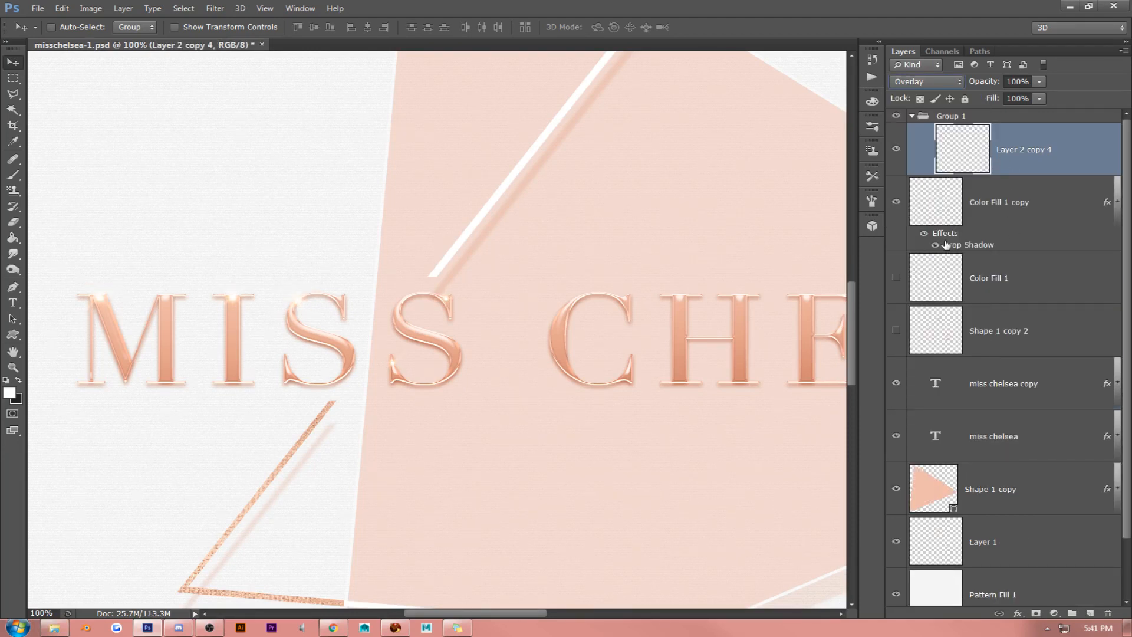
{"action": "key", "text": "Down"}
{"action": "key", "text": "Up"}
{"action": "key", "text": "Up"}
{"action": "key", "text": "Up"}
{"action": "key", "text": "Down"}
{"action": "key", "text": "Down"}
- Try a Gaussian Blur on the merged sparkle layer
{"action": "left_click", "coordinate": [215, 9]}
{"action": "mouse_move", "coordinate": [230, 130]}
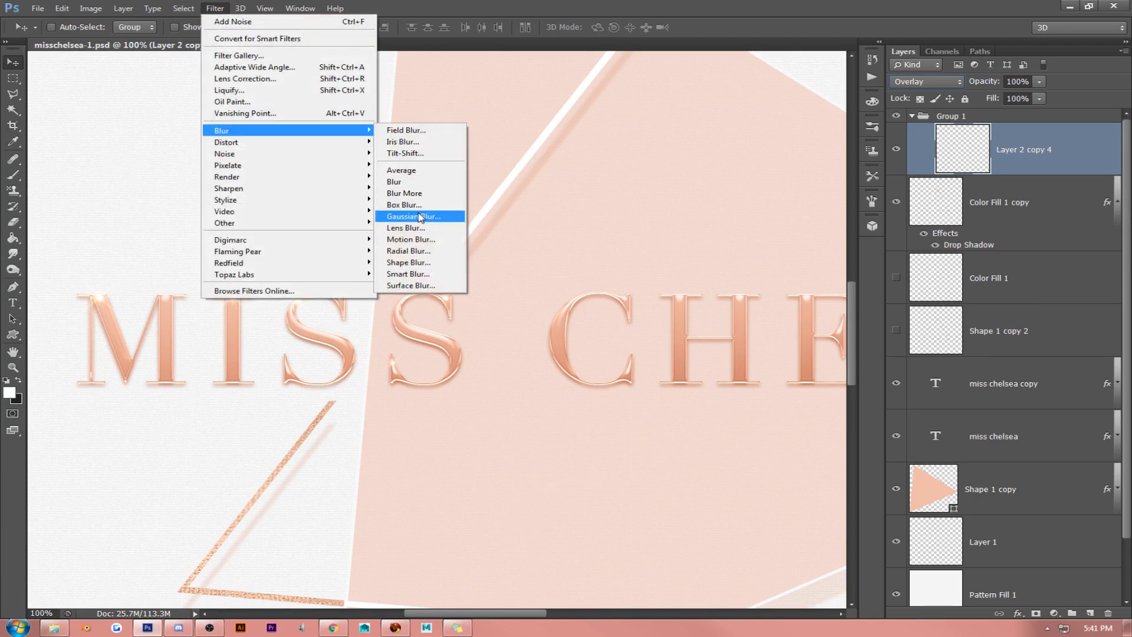
{"action": "left_click", "coordinate": [420, 218]}
{"action": "mouse_move", "coordinate": [786, 293]}
{"action": "left_mouse_down"}
{"action": "mouse_move", "coordinate": [760, 286]}
{"action": "mouse_move", "coordinate": [781, 289]}
{"action": "left_mouse_up"}
{"action": "left_click", "coordinate": [919, 123]}
{"action": "key", "text": "v"}
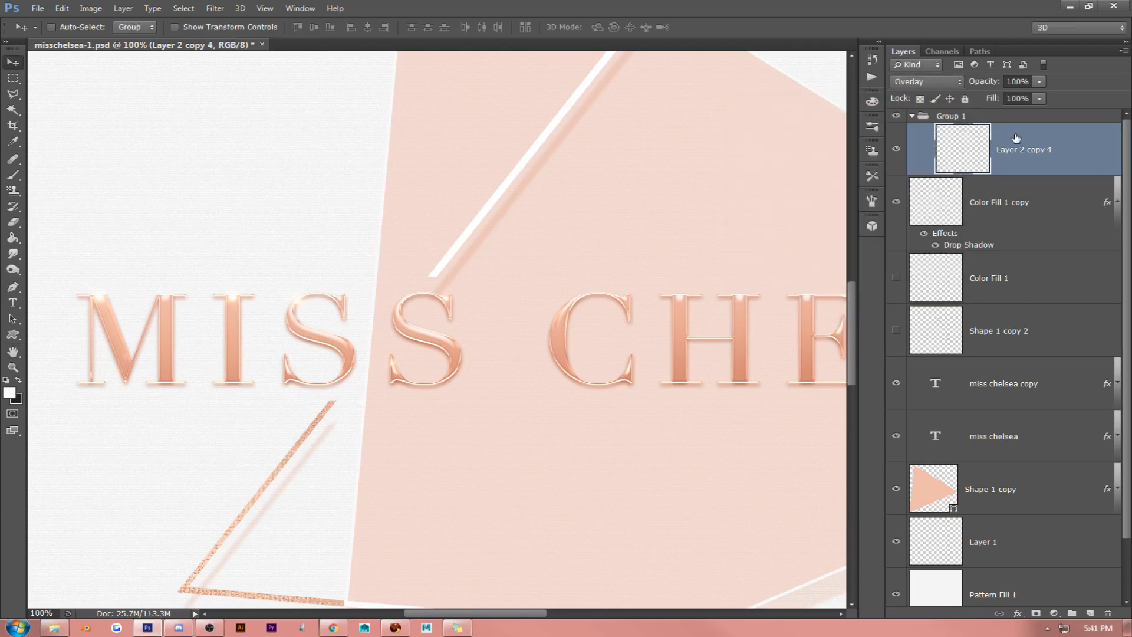
- Delete the merged sparkle layer from Group 1
{"action": "right_click", "coordinate": [1032, 127]}
{"action": "left_click", "coordinate": [954, 194]}
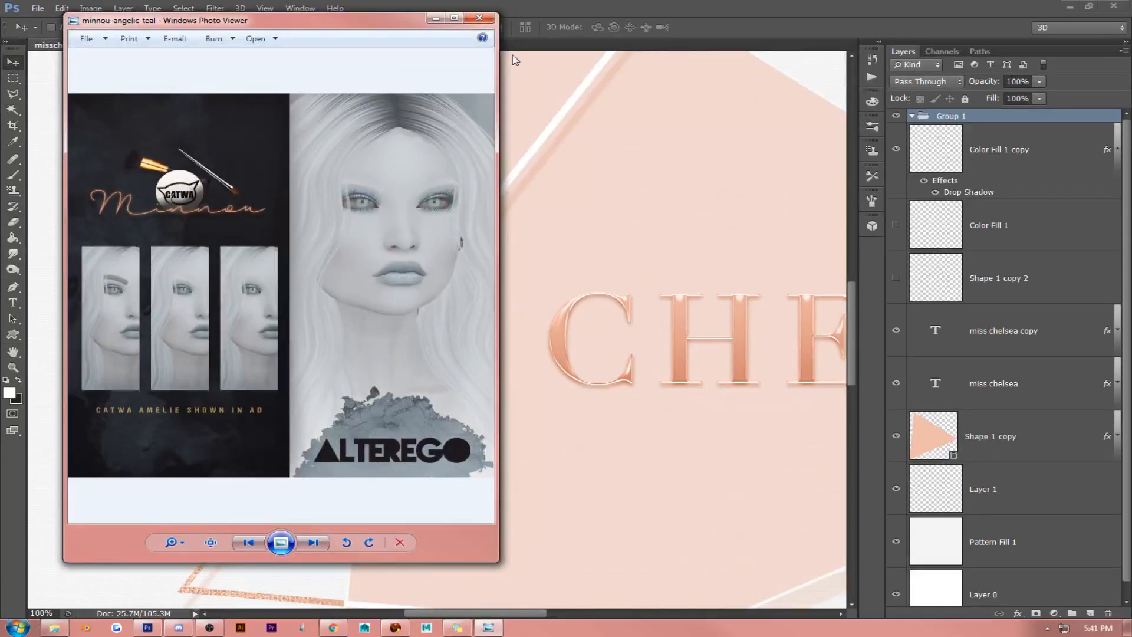
- Bring the flare layer Layer 20 copy 8 from mba-v1.psd into the logo's Group 1, close mba-v1.psd and move the flare above the second S
{"action": "left_click", "coordinate": [480, 18]}
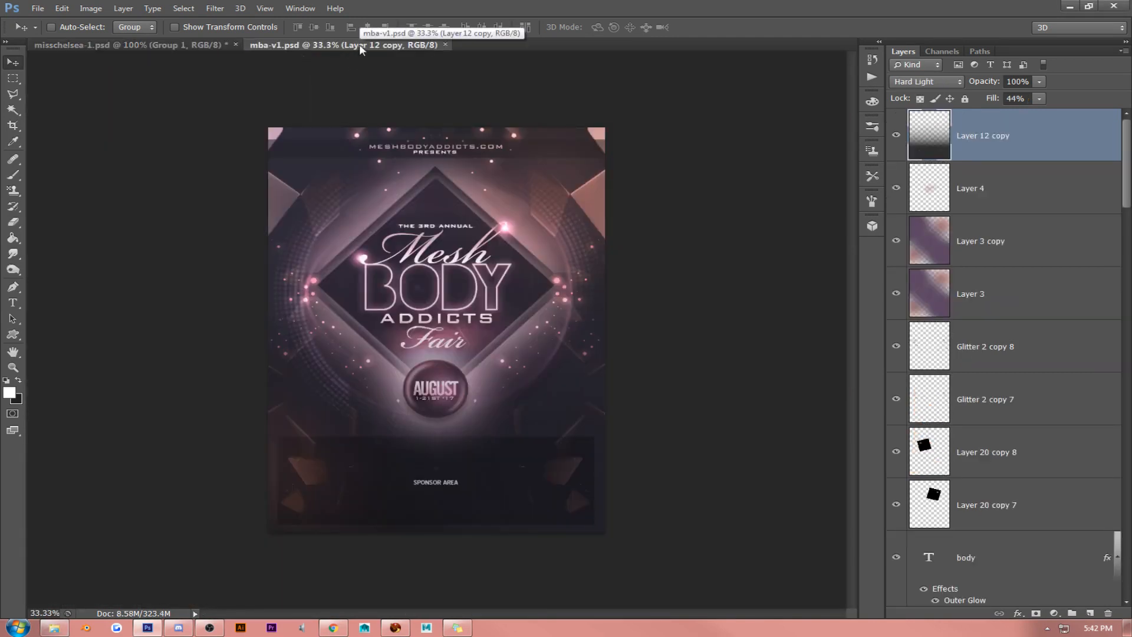
{"action": "key", "text": "ctrl+w"}
{"action": "left_click_drag", "start_coordinate": [1032, 442], "coordinate": [486, 233]}
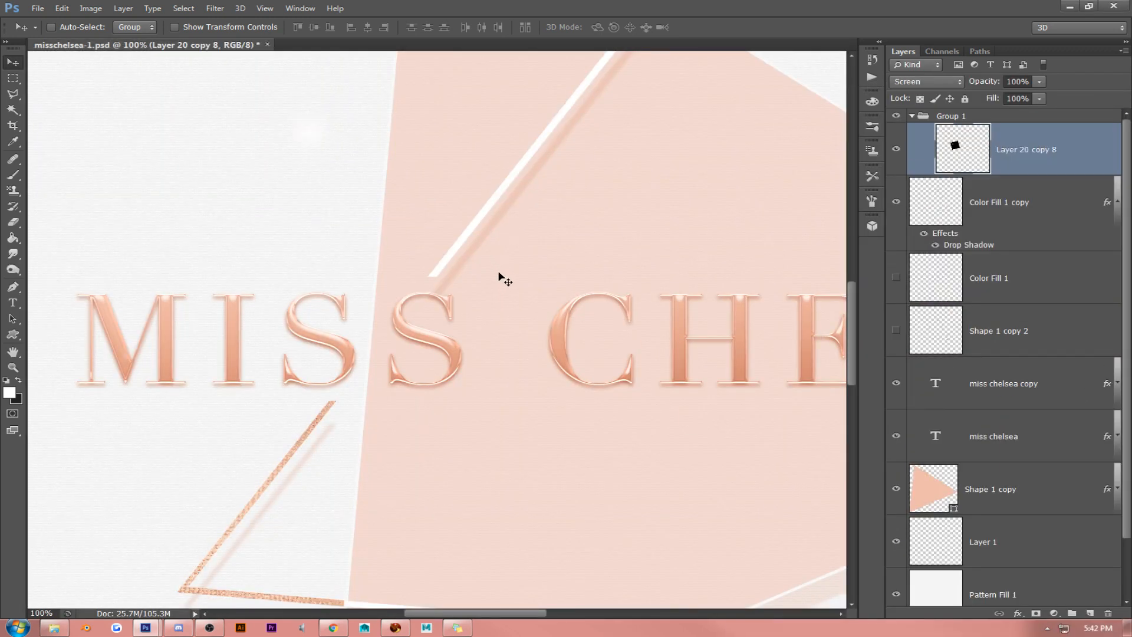
{"action": "left_click_drag", "start_coordinate": [500, 277], "coordinate": [602, 354]}
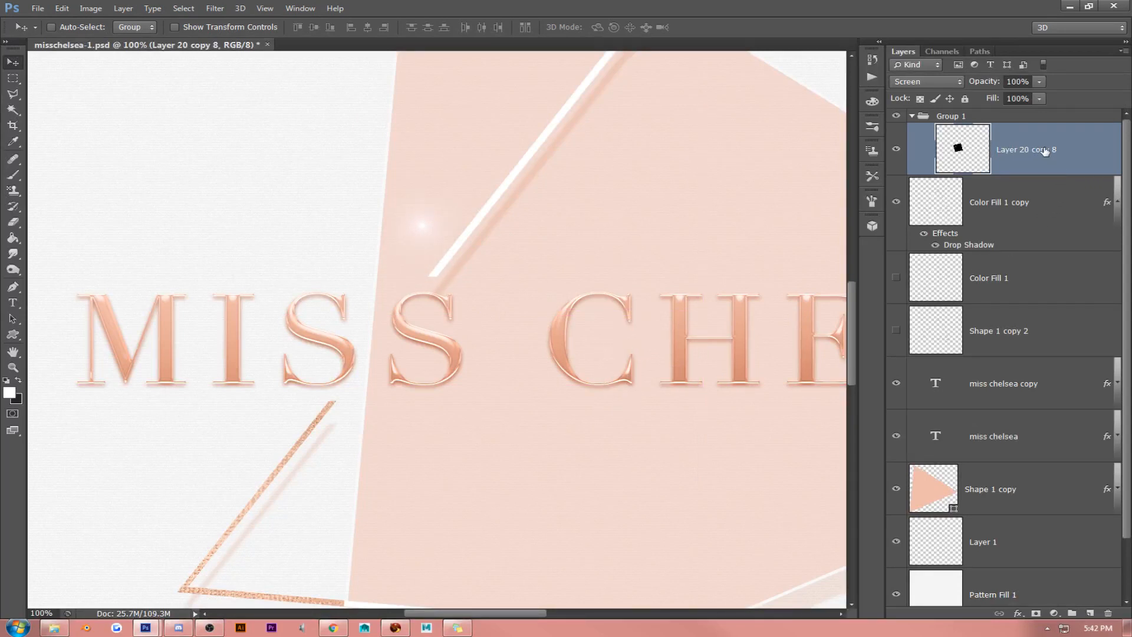
- Try several blend modes on the flare layer and set it to Linear Dodge (Add)
{"action": "left_click", "coordinate": [926, 81]}
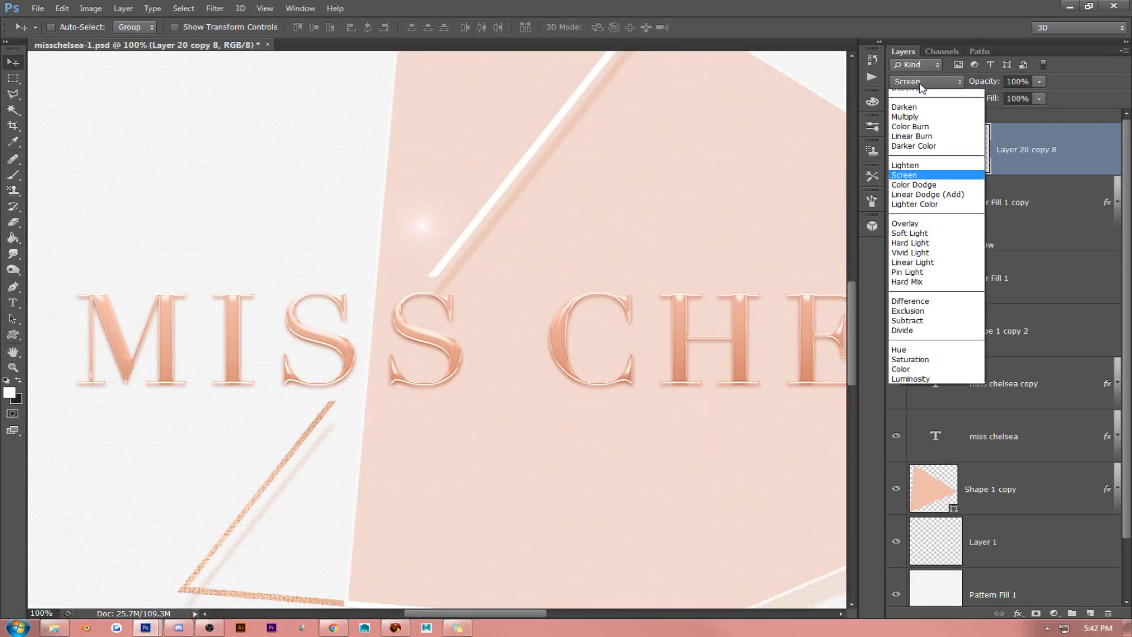
{"action": "left_click", "coordinate": [921, 92]}
{"action": "key", "text": "Down"}
{"action": "key", "text": "Down"}
{"action": "key", "text": "Down"}
{"action": "key", "text": "Down"}
{"action": "key", "text": "Down"}
{"action": "key", "text": "Down"}
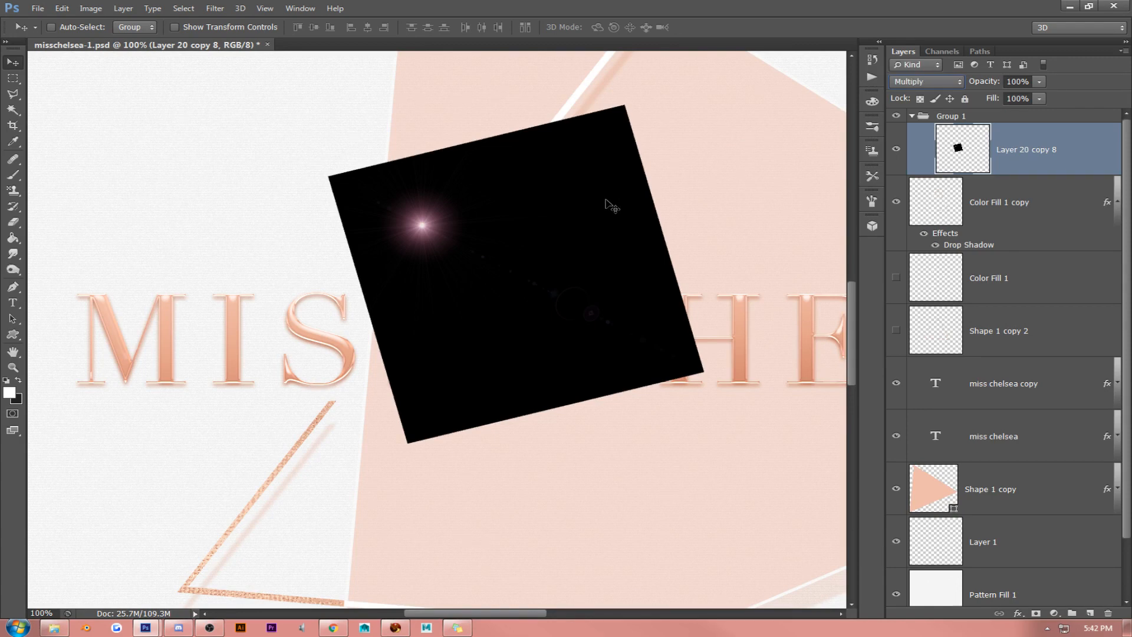
{"action": "key", "text": "Down"}
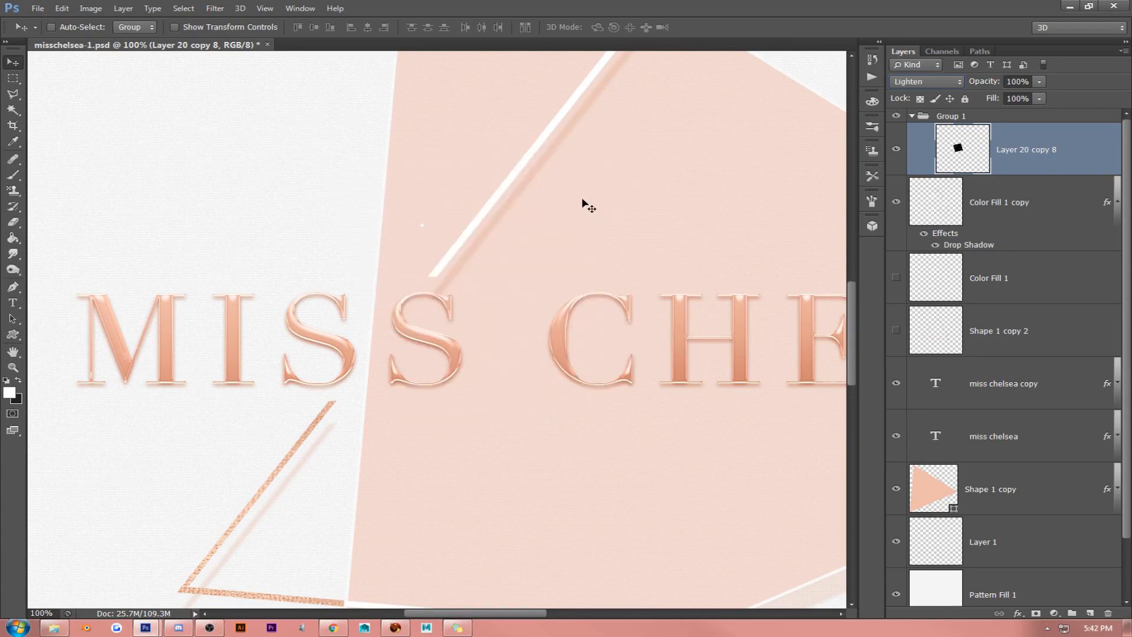
{"action": "key", "text": "Down"}
{"action": "key", "text": "Down"}
{"action": "key", "text": "Down"}
{"action": "key", "text": "Down"}
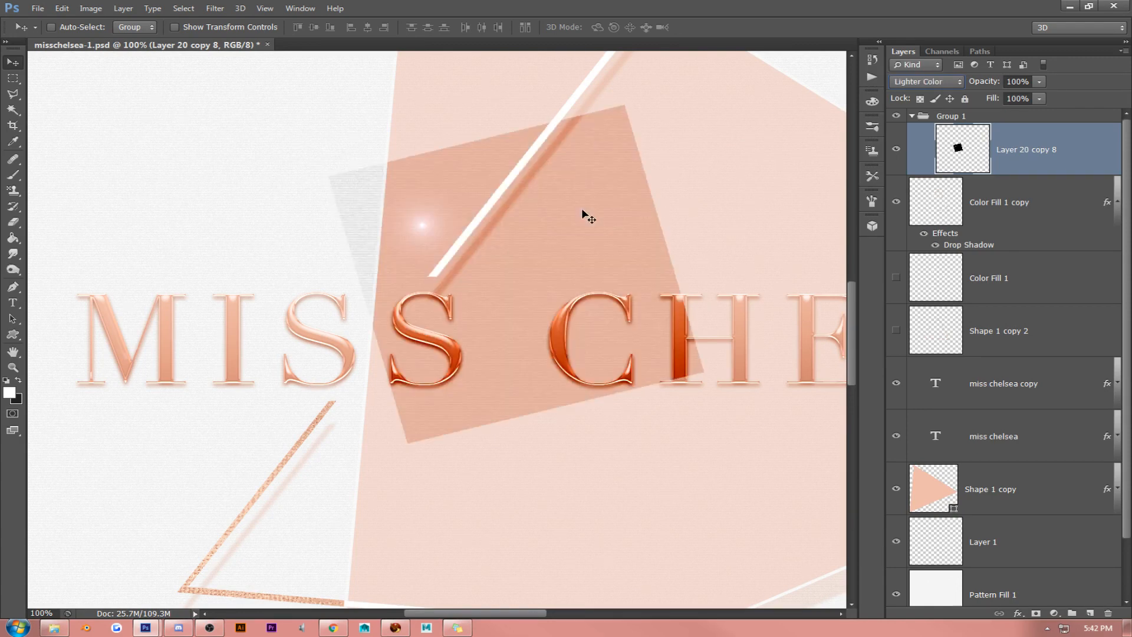
{"action": "key", "text": "Up"}
- Shrink and rotate the flare, placing its glow on the upper-left serif of the H in CHELSEA
{"action": "mouse_move", "coordinate": [583, 208]}
{"action": "left_mouse_down"}
{"action": "mouse_move", "coordinate": [483, 218]}
{"action": "mouse_move", "coordinate": [483, 243]}
{"action": "mouse_move", "coordinate": [644, 187]}
{"action": "left_mouse_up"}
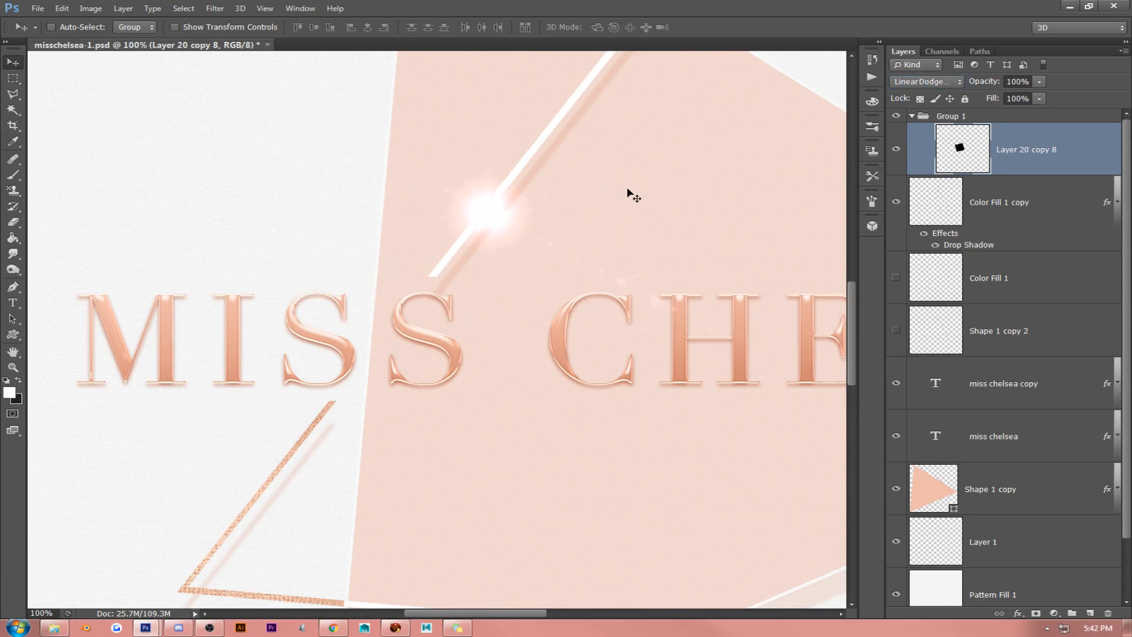
{"action": "left_click", "coordinate": [264, 9]}
{"action": "left_click", "coordinate": [258, 120]}
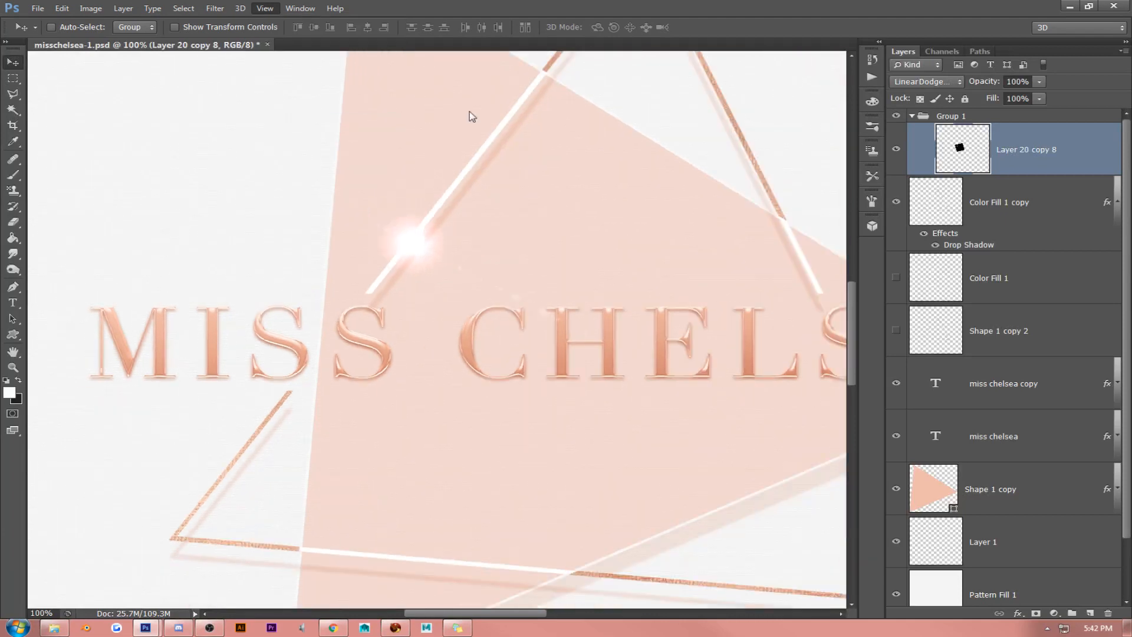
{"action": "left_click_drag", "start_coordinate": [523, 171], "coordinate": [561, 121]}
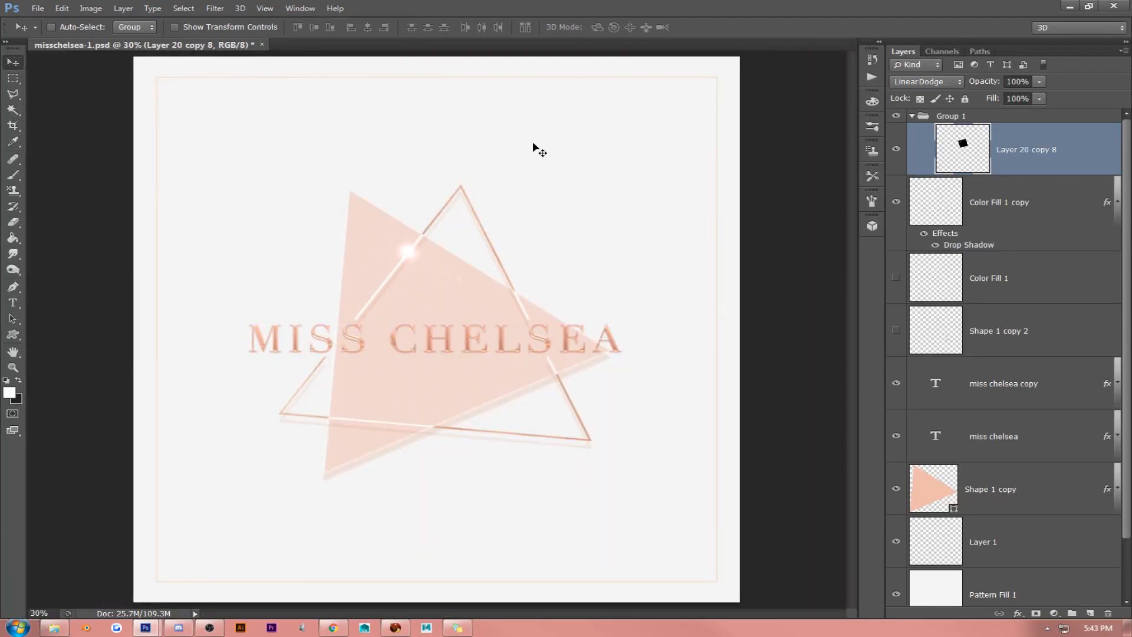
{"action": "left_click", "coordinate": [268, 8]}
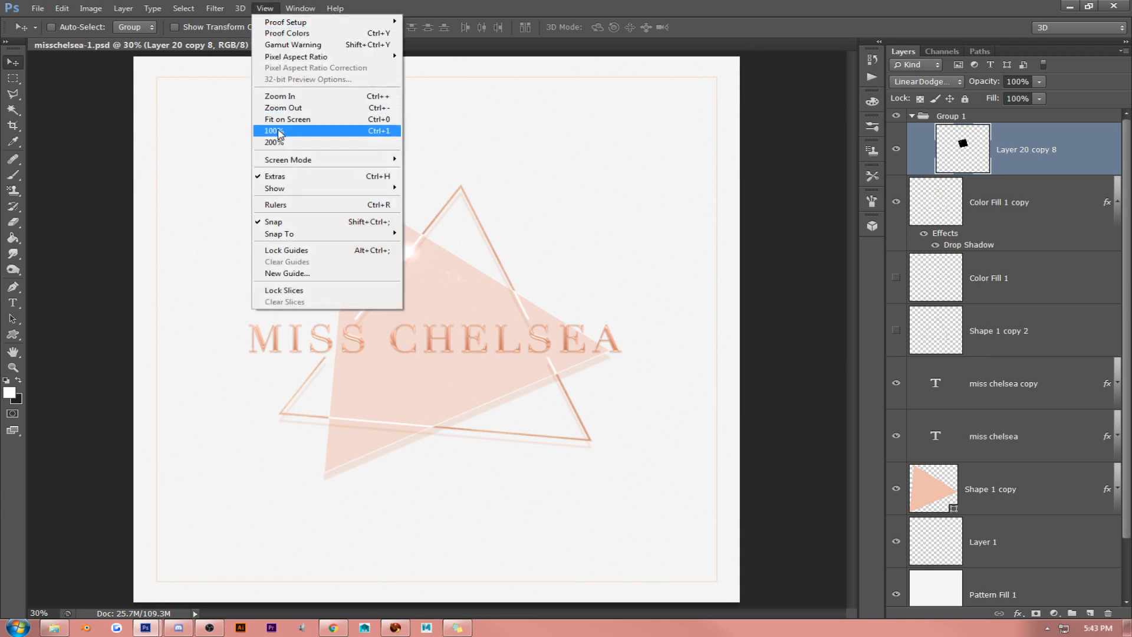
{"action": "left_click", "coordinate": [278, 134]}
{"action": "left_click_drag", "start_coordinate": [289, 194], "coordinate": [387, 309]}
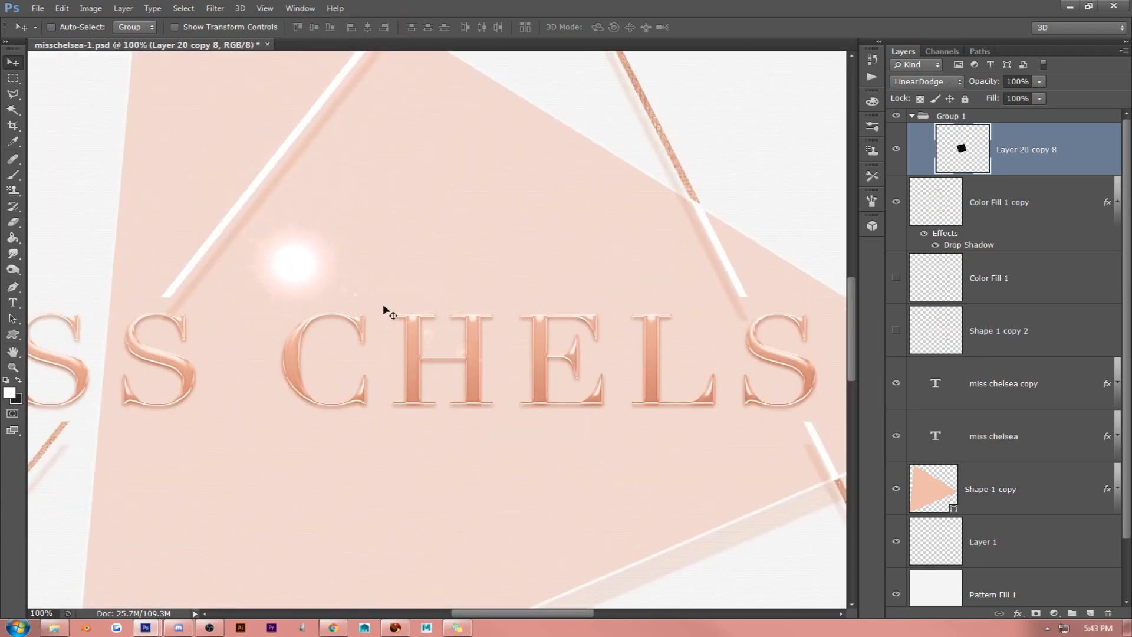
{"action": "key", "text": "ctrl+t"}
{"action": "left_click_drag", "start_coordinate": [201, 142], "coordinate": [309, 242]}
{"action": "left_click_drag", "start_coordinate": [354, 210], "coordinate": [510, 244]}
{"action": "key", "text": "Return"}
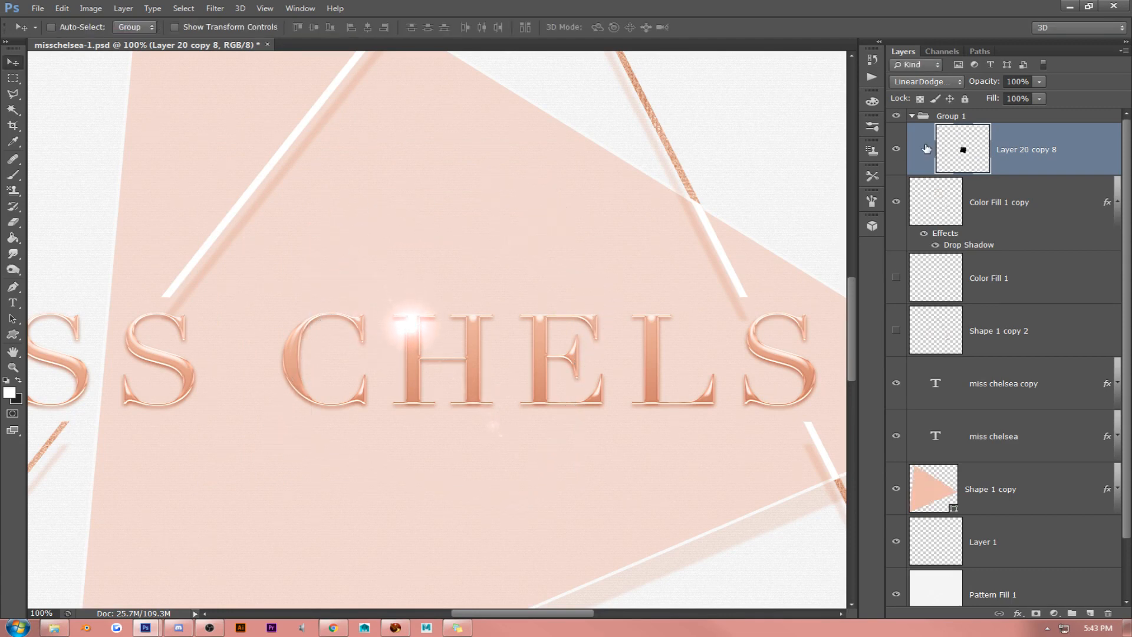
- Try a series of blend modes on the flare layer and set it to Screen
{"action": "left_click", "coordinate": [942, 87]}
{"action": "left_click", "coordinate": [941, 98]}
{"action": "key", "text": "Down"}
{"action": "key", "text": "Down"}
{"action": "key", "text": "Down"}
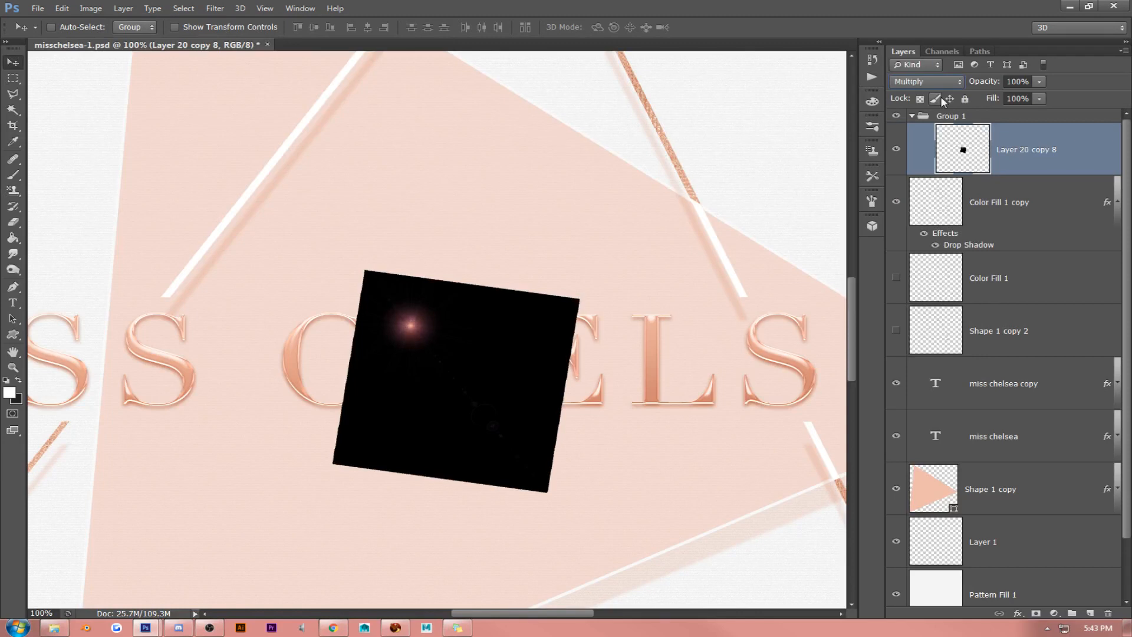
{"action": "key", "text": "Down"}
{"action": "key", "text": "Down"}
{"action": "key", "text": "Down"}
{"action": "key", "text": "Down"}
{"action": "key", "text": "Down"}
{"action": "key", "text": "Down"}
{"action": "key", "text": "Down"}
{"action": "key", "text": "Down"}
{"action": "key", "text": "Down"}
{"action": "key", "text": "Down"}
{"action": "key", "text": "Down"}
{"action": "key", "text": "Down"}
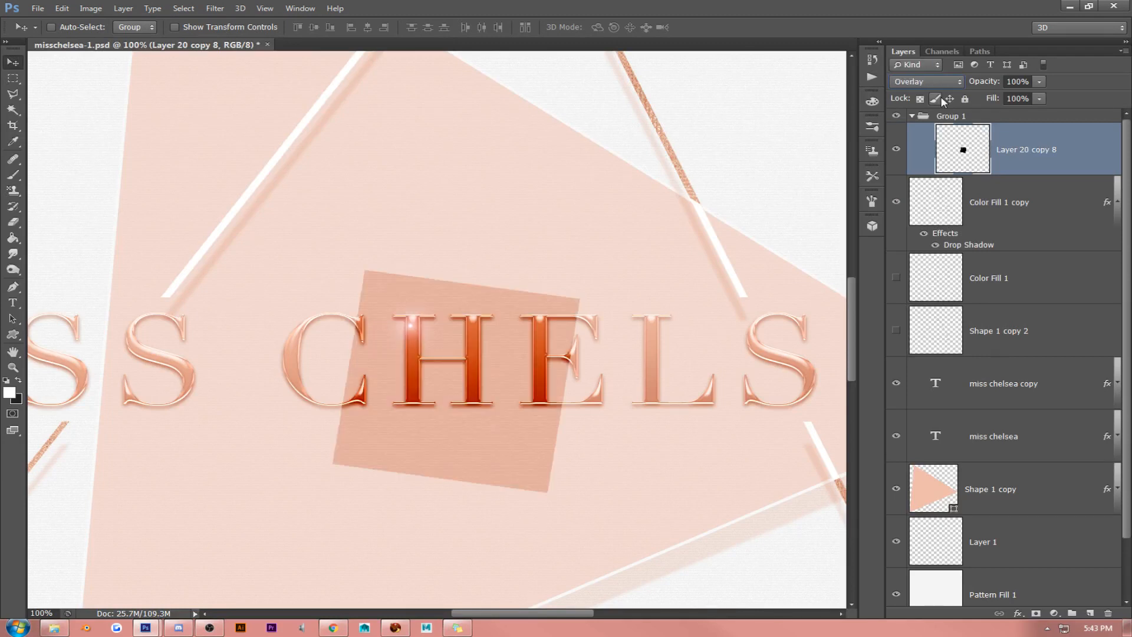
{"action": "key", "text": "Down"}
{"action": "key", "text": "Down"}
{"action": "key", "text": "Down"}
{"action": "key", "text": "Down"}
{"action": "key", "text": "Down"}
{"action": "key", "text": "Down"}
{"action": "key", "text": "Down"}
{"action": "key", "text": "Down"}
{"action": "key", "text": "Down"}
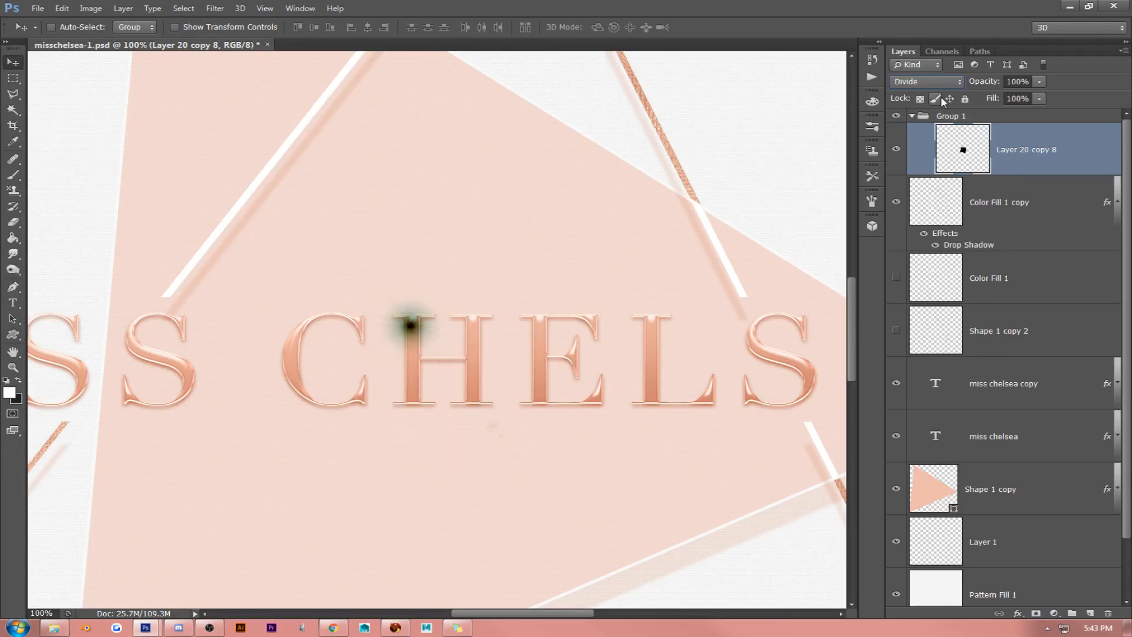
{"action": "key", "text": "Down"}
{"action": "key", "text": "Down"}
{"action": "key", "text": "Up"}
{"action": "key", "text": "Up"}
{"action": "key", "text": "Up"}
{"action": "key", "text": "Up"}
{"action": "key", "text": "Up"}
{"action": "key", "text": "Up"}
{"action": "key", "text": "Up"}
{"action": "key", "text": "Up"}
{"action": "key", "text": "Up"}
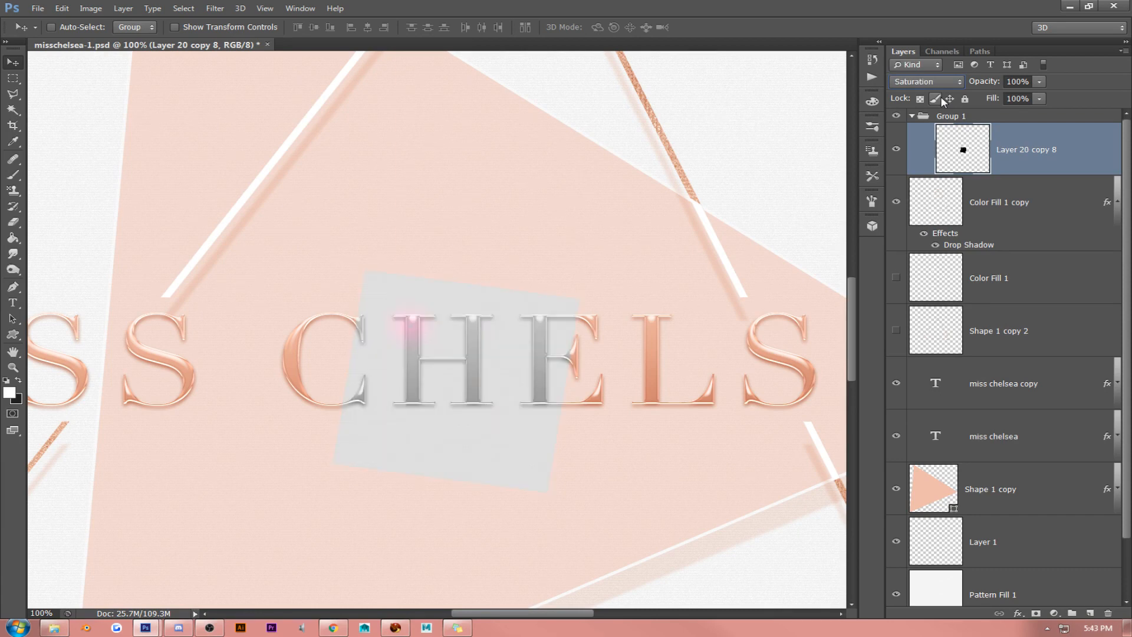
{"action": "key", "text": "Up"}
{"action": "key", "text": "Up"}
{"action": "key", "text": "Up"}
{"action": "key", "text": "Up"}
{"action": "key", "text": "Up"}
{"action": "key", "text": "Up"}
{"action": "key", "text": "Up"}
{"action": "key", "text": "Up"}
{"action": "key", "text": "Up"}
{"action": "key", "text": "Up"}
{"action": "key", "text": "Up"}
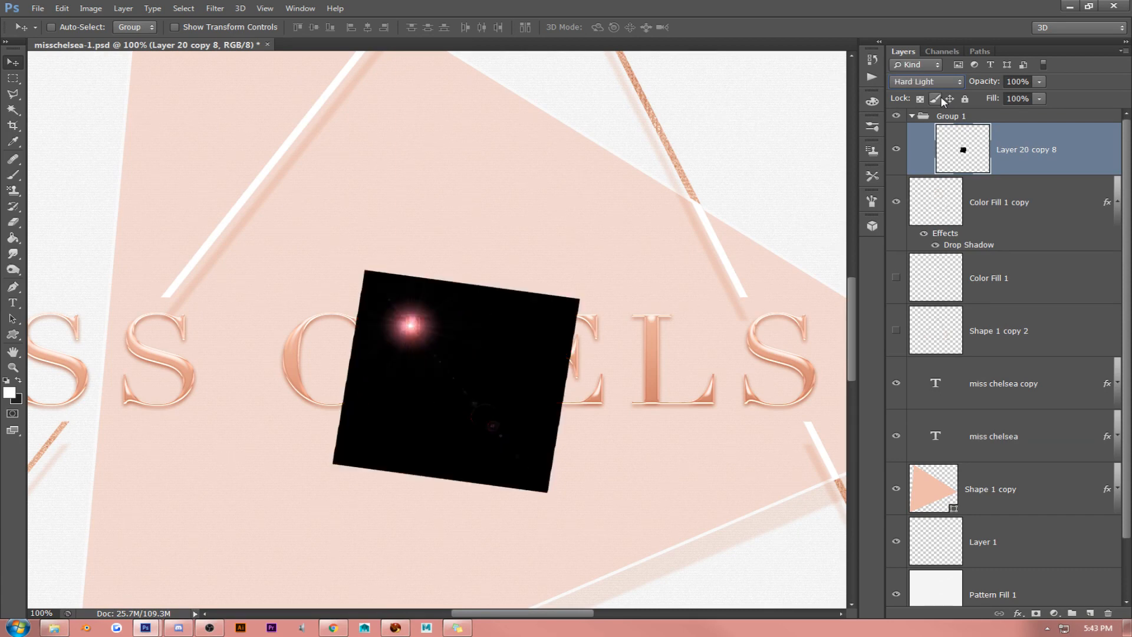
{"action": "key", "text": "Up"}
{"action": "key", "text": "Up"}
{"action": "key", "text": "Up"}
{"action": "key", "text": "Up"}
{"action": "key", "text": "Up"}
{"action": "key", "text": "Up"}
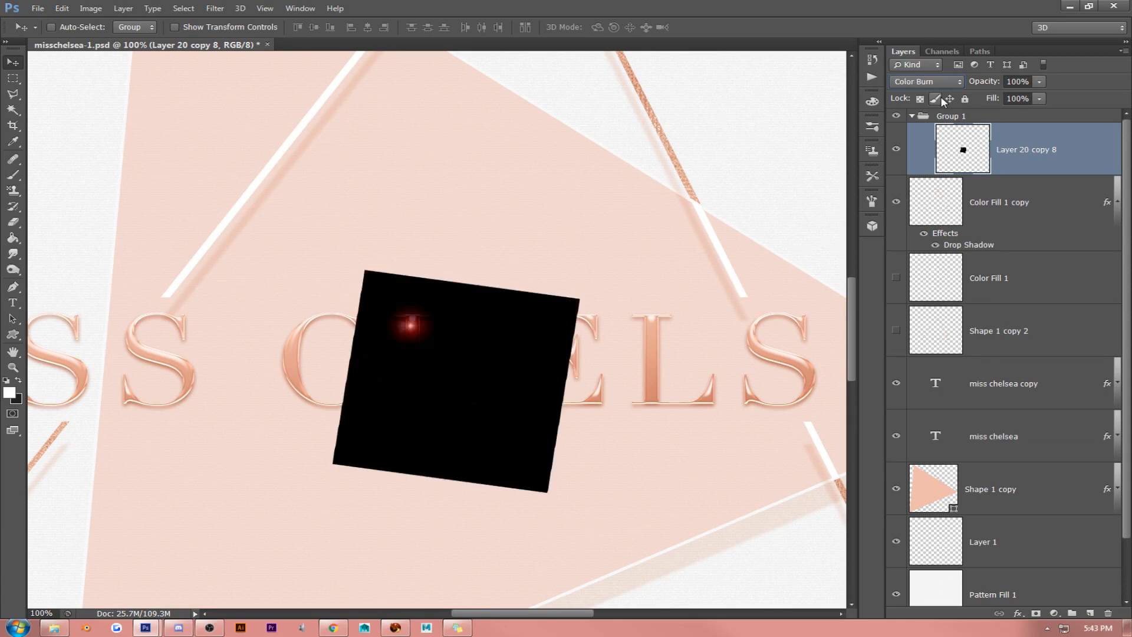
{"action": "left_click", "coordinate": [940, 85]}
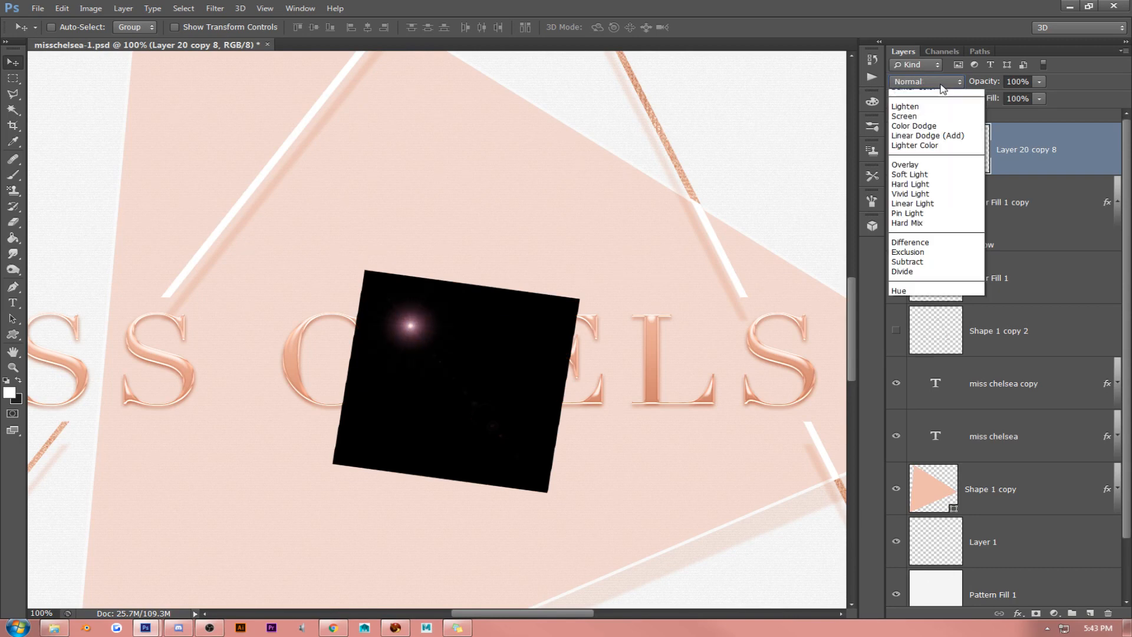
{"action": "left_click", "coordinate": [943, 190]}
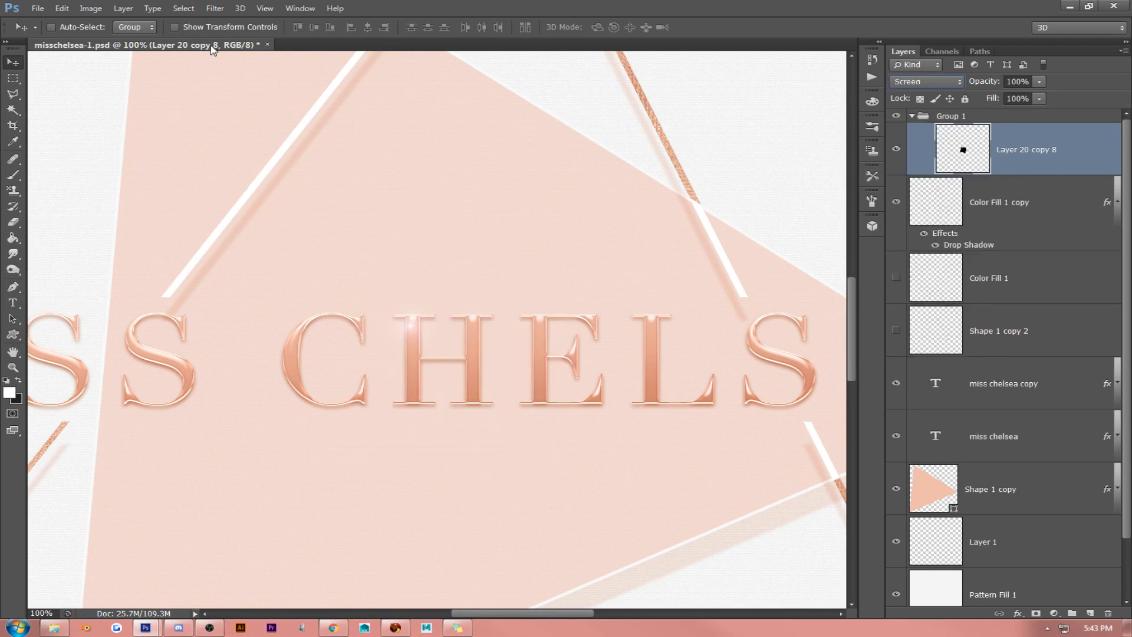
- Brighten the flare layer's midtones with a Levels adjustment
{"action": "left_click", "coordinate": [91, 9]}
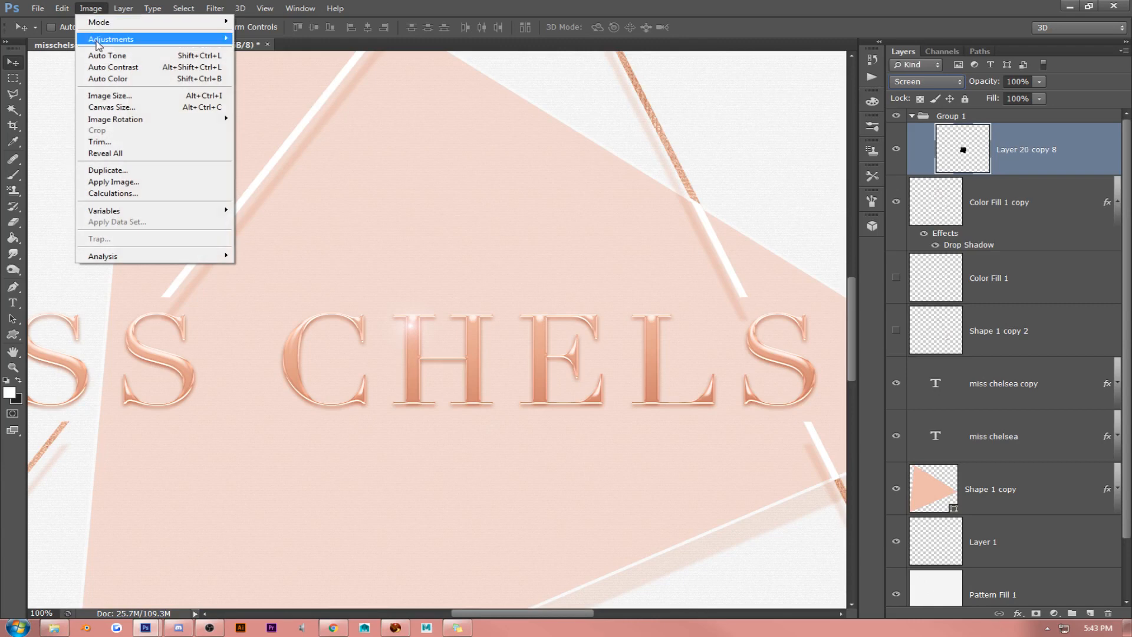
{"action": "mouse_move", "coordinate": [146, 42]}
{"action": "left_click", "coordinate": [257, 50]}
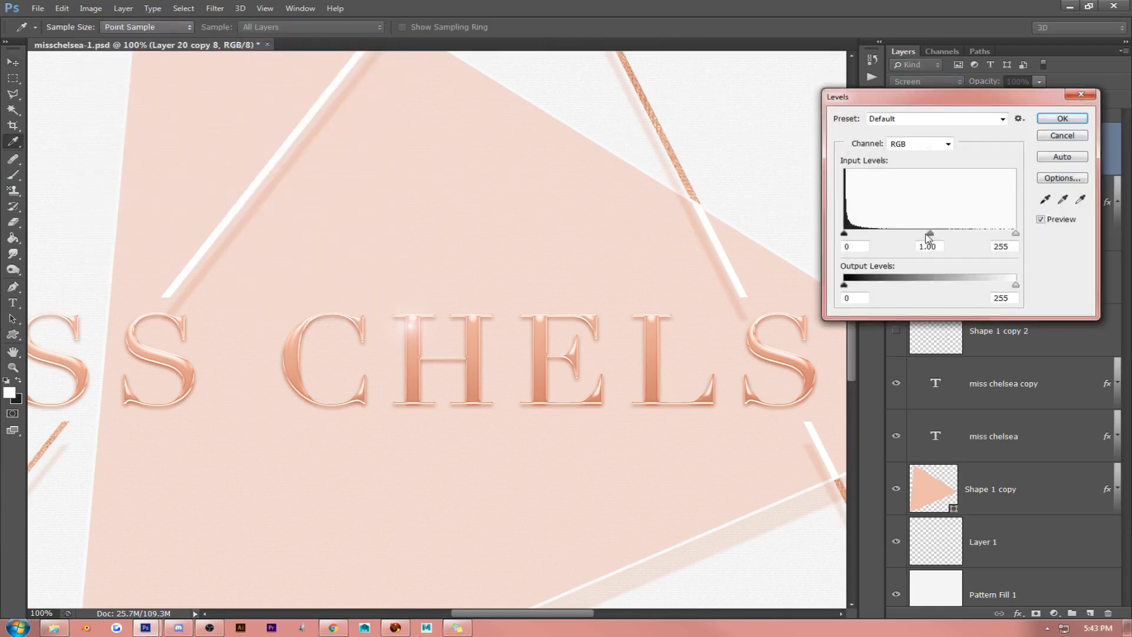
{"action": "mouse_move", "coordinate": [932, 238]}
{"action": "left_mouse_down"}
{"action": "mouse_move", "coordinate": [965, 237]}
{"action": "mouse_move", "coordinate": [915, 235]}
{"action": "left_mouse_up"}
{"action": "left_click", "coordinate": [1062, 120]}
- Try a Hue/Saturation adjustment on the flare layer with hue +123, saturation +63 and lightness +69
{"action": "left_click", "coordinate": [90, 8]}
{"action": "mouse_move", "coordinate": [117, 39]}
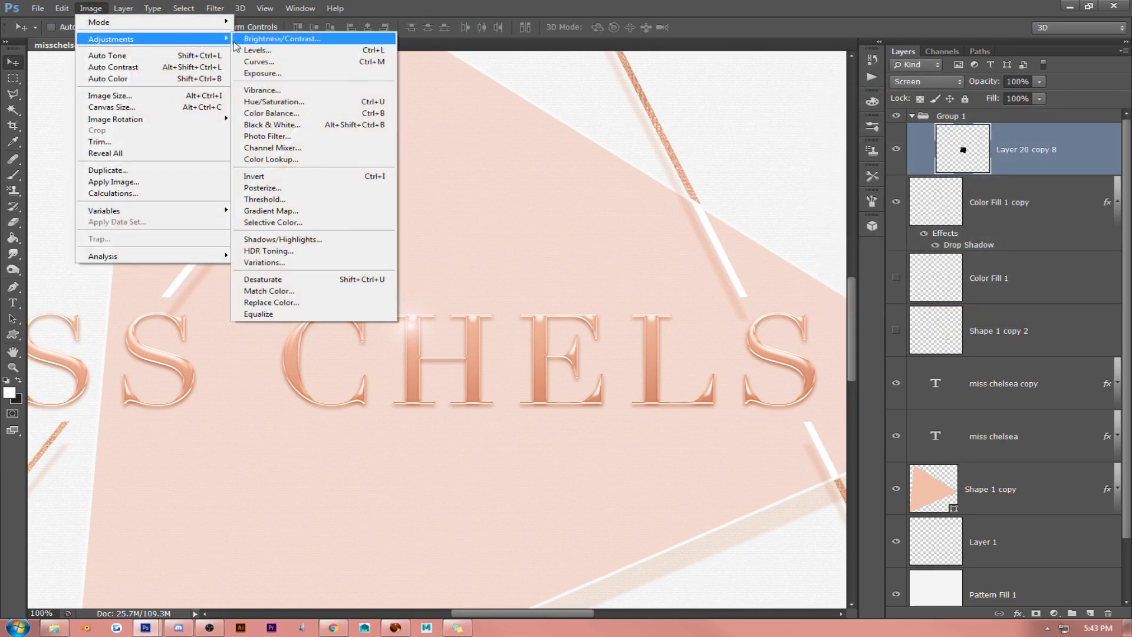
{"action": "left_click", "coordinate": [317, 101]}
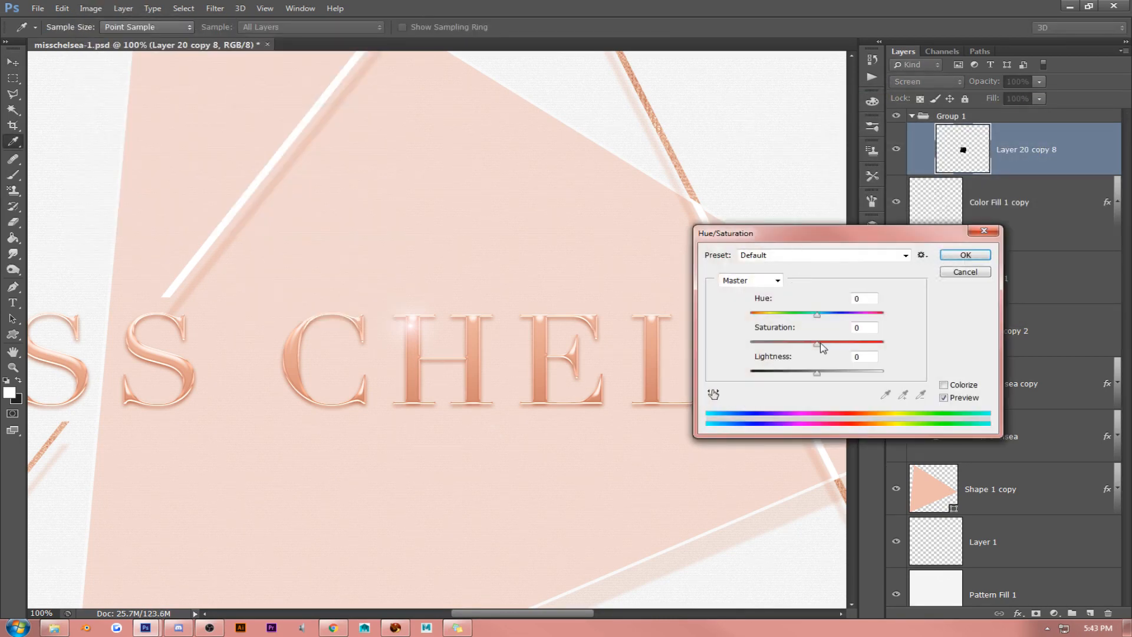
{"action": "left_click_drag", "start_coordinate": [819, 345], "coordinate": [859, 348]}
{"action": "left_click_drag", "start_coordinate": [816, 317], "coordinate": [868, 319]}
{"action": "left_click_drag", "start_coordinate": [817, 377], "coordinate": [863, 376]}
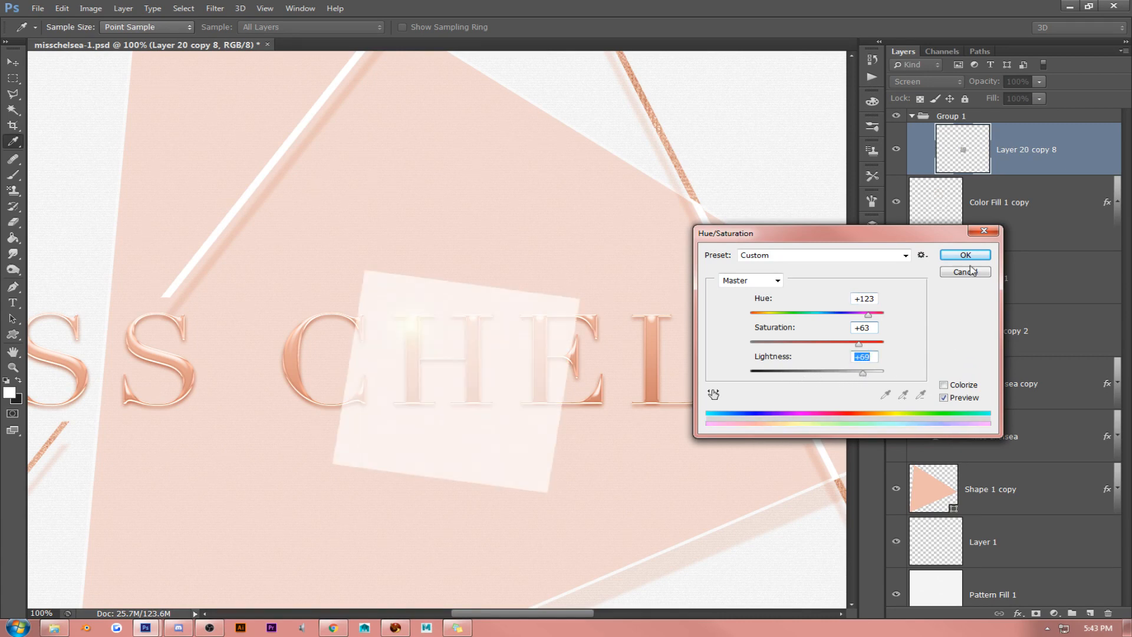
{"action": "left_click", "coordinate": [966, 255]}
- Set the flare layer's blend mode to Normal and move it up, mostly above the CHELSEA lettering
{"action": "key", "text": "v"}
{"action": "left_click", "coordinate": [937, 82]}
{"action": "left_click", "coordinate": [903, 95]}
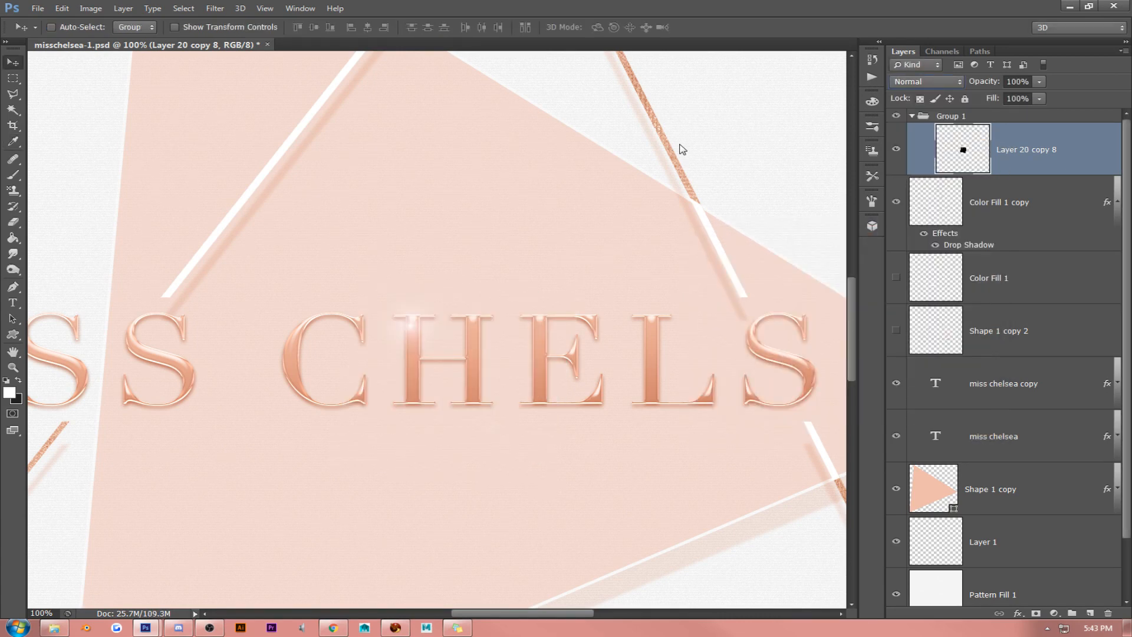
{"action": "left_click_drag", "start_coordinate": [511, 257], "coordinate": [477, 131]}
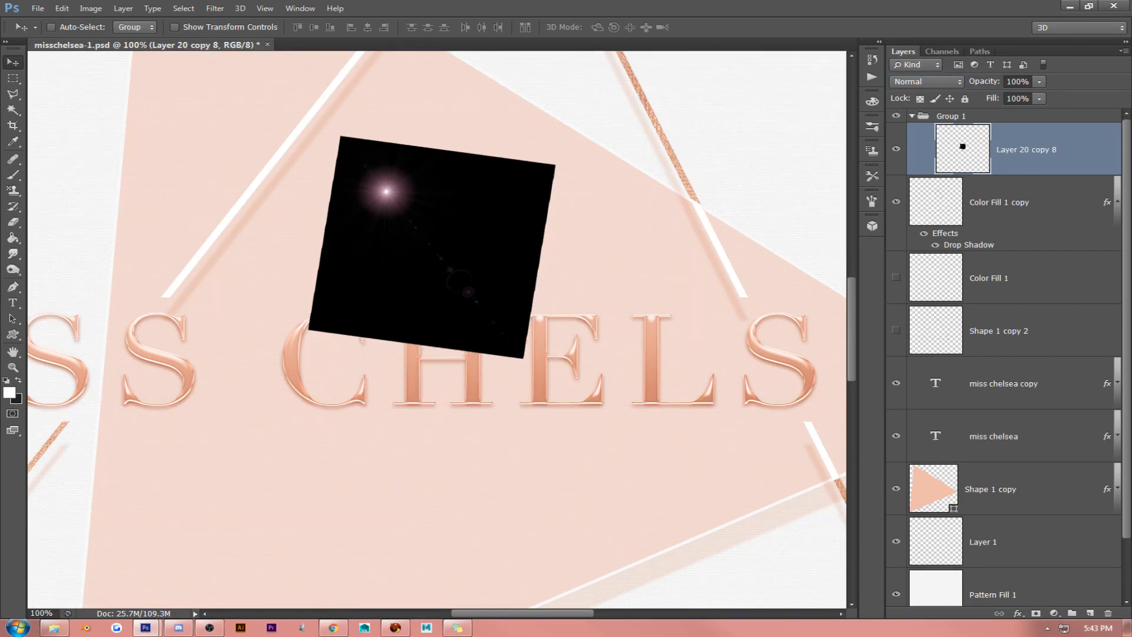
- Adjust the flare layer with Hue/Saturation to hue +10, saturation +39 and lightness +14
{"action": "left_click", "coordinate": [91, 9]}
{"action": "mouse_move", "coordinate": [112, 39]}
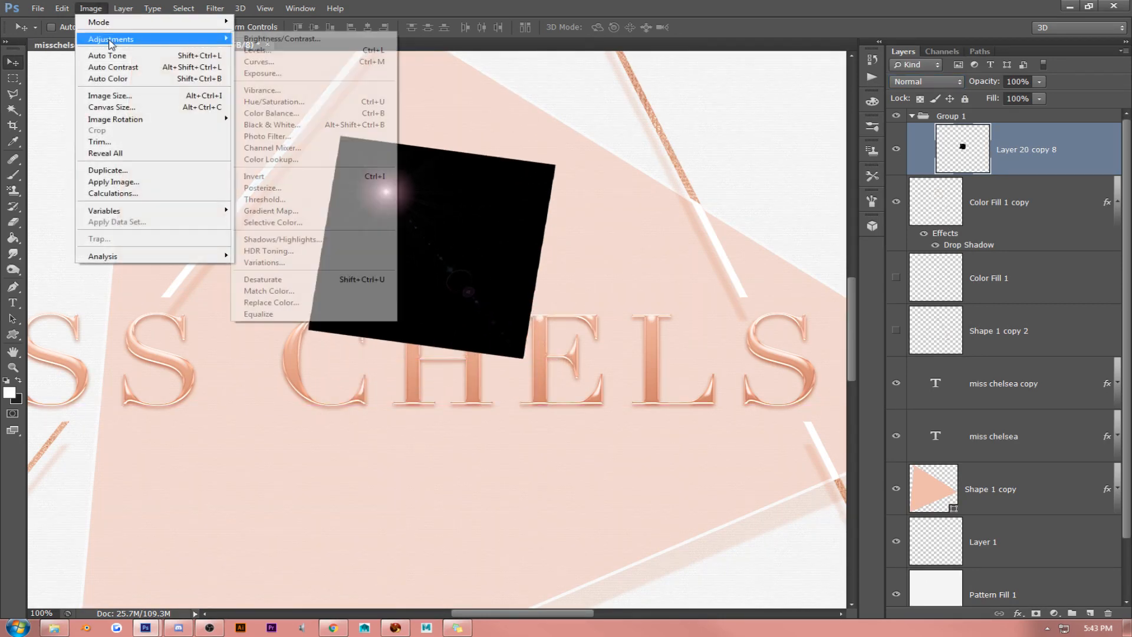
{"action": "left_click", "coordinate": [289, 102]}
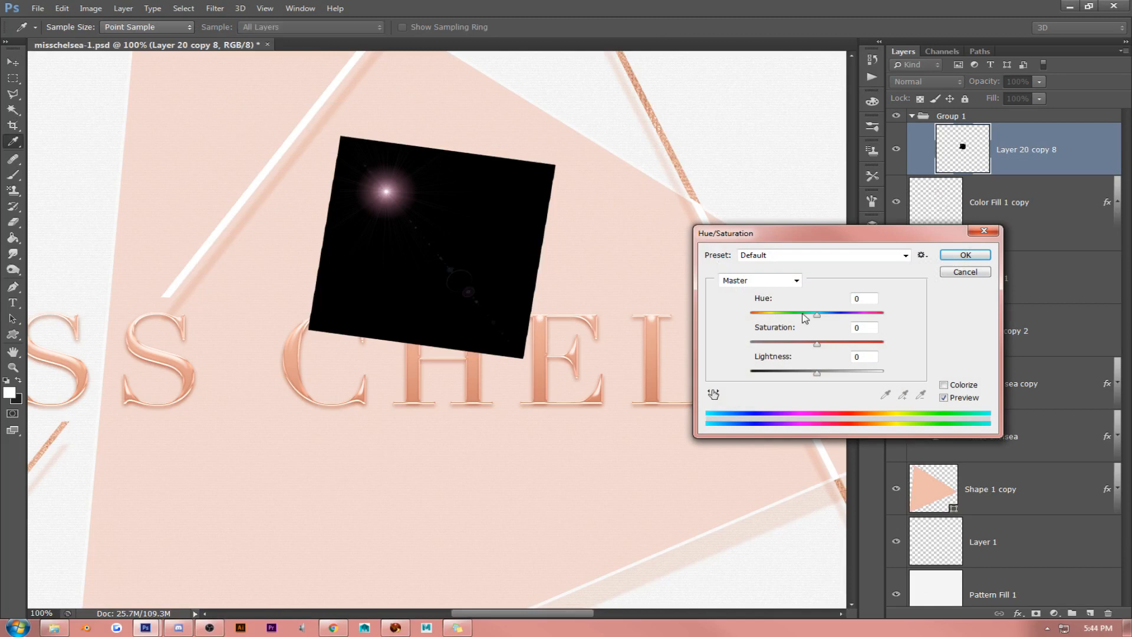
{"action": "left_click_drag", "start_coordinate": [817, 314], "coordinate": [827, 375]}
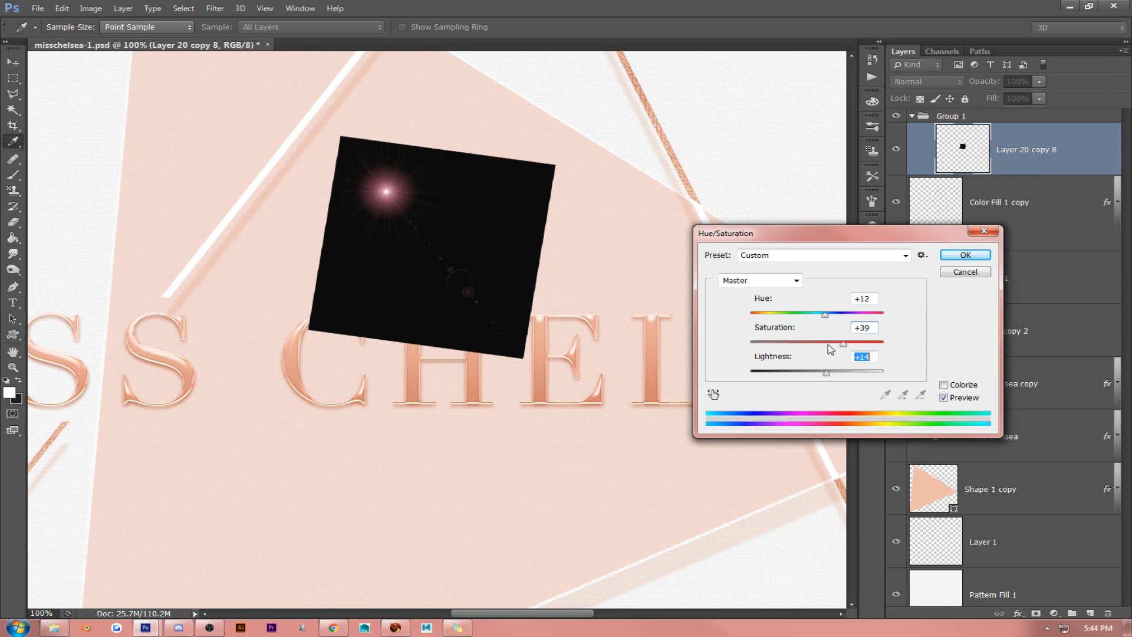
{"action": "left_click", "coordinate": [826, 316]}
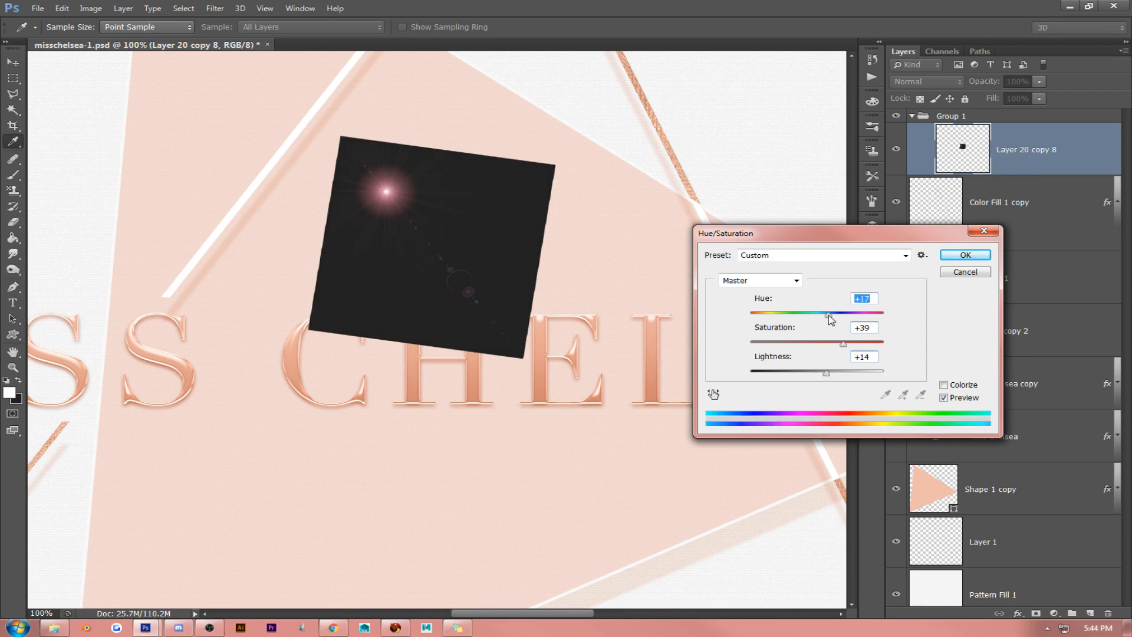
{"action": "left_click_drag", "start_coordinate": [831, 319], "coordinate": [823, 319]}
{"action": "left_click", "coordinate": [950, 253]}
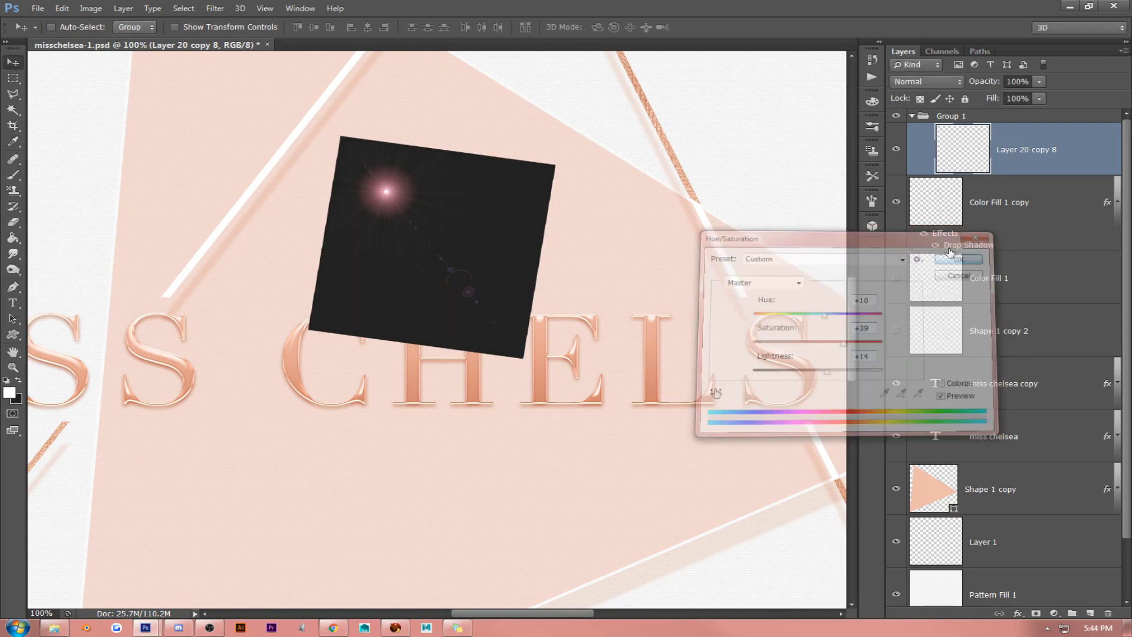
- Darken the flare layer with Levels by setting the midtone input level to 0.95
{"action": "left_click", "coordinate": [91, 9]}
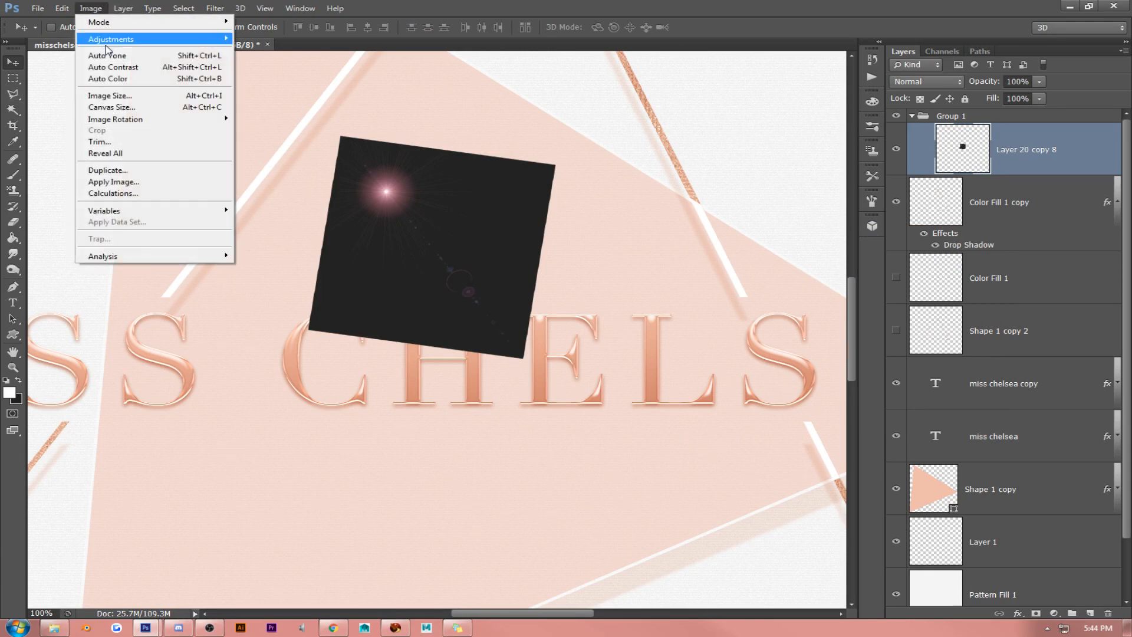
{"action": "mouse_move", "coordinate": [107, 39]}
{"action": "left_click", "coordinate": [334, 54]}
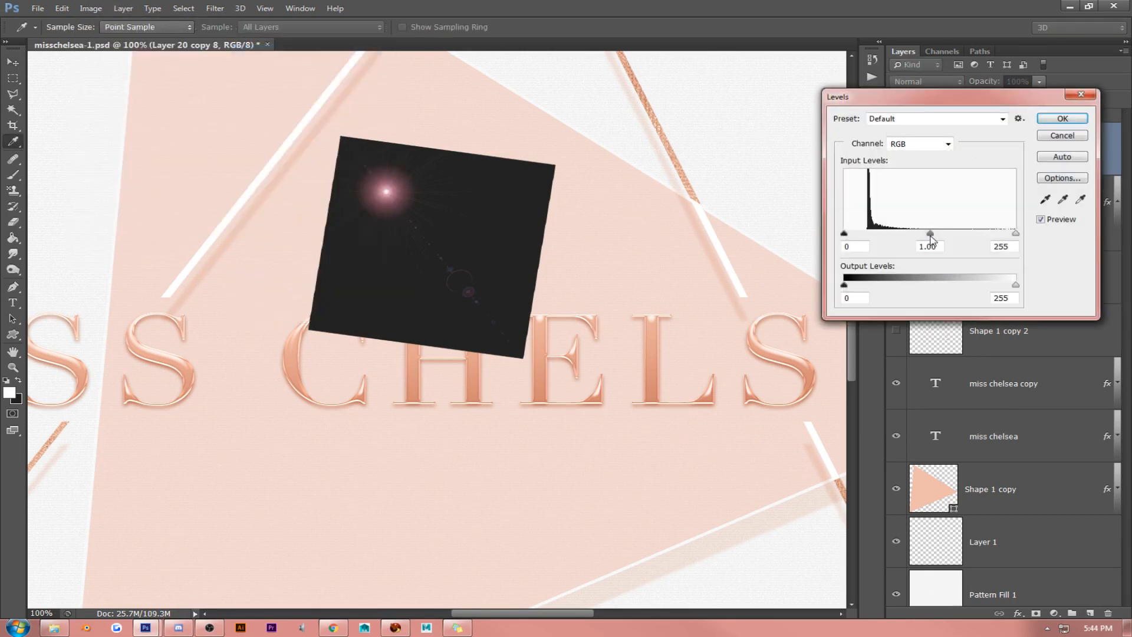
{"action": "mouse_move", "coordinate": [932, 237]}
{"action": "left_mouse_down"}
{"action": "mouse_move", "coordinate": [953, 237]}
{"action": "mouse_move", "coordinate": [933, 237]}
{"action": "left_mouse_up"}
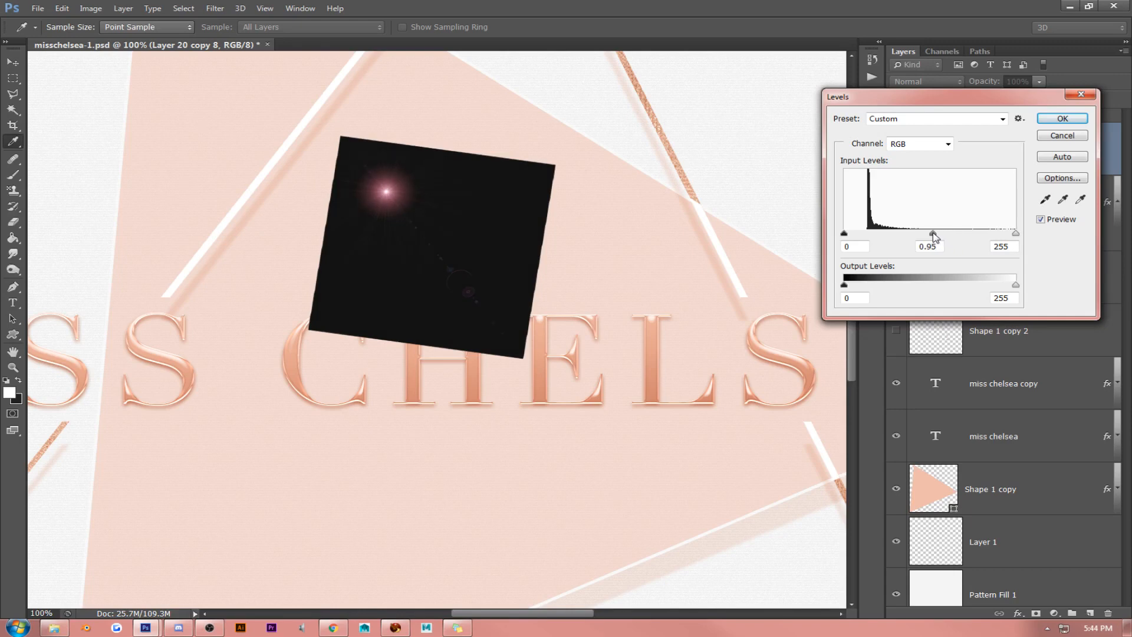
{"action": "left_click", "coordinate": [1062, 118]}
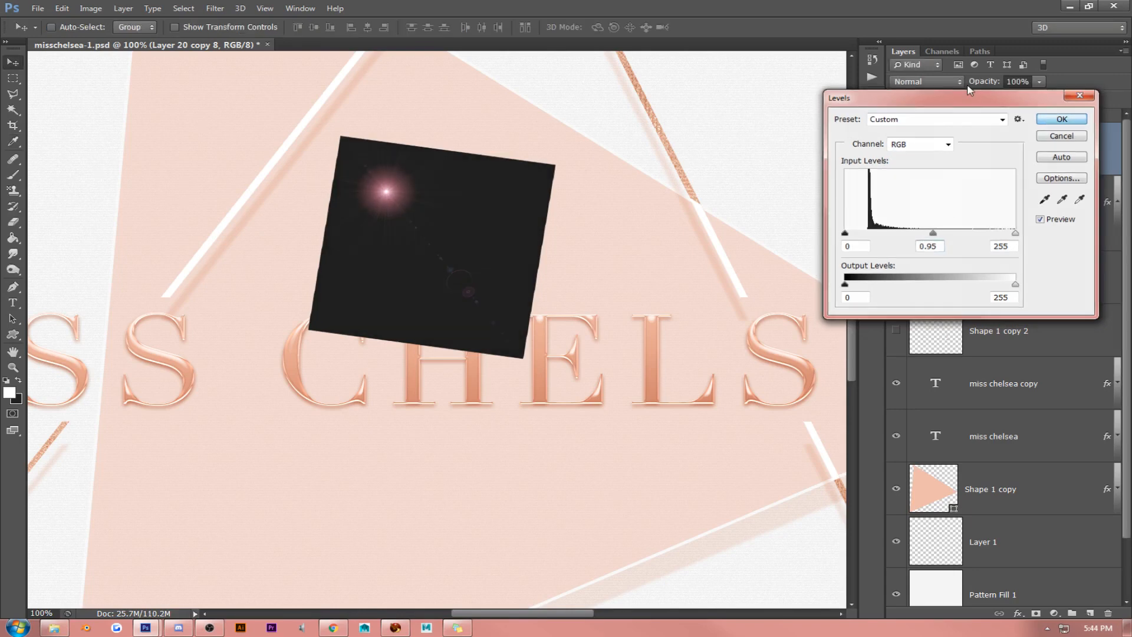
- Set the flare layer's blend mode to Screen, shift it slightly and delete the layer from Group 1
{"action": "left_click", "coordinate": [925, 82]}
{"action": "left_click", "coordinate": [942, 193]}
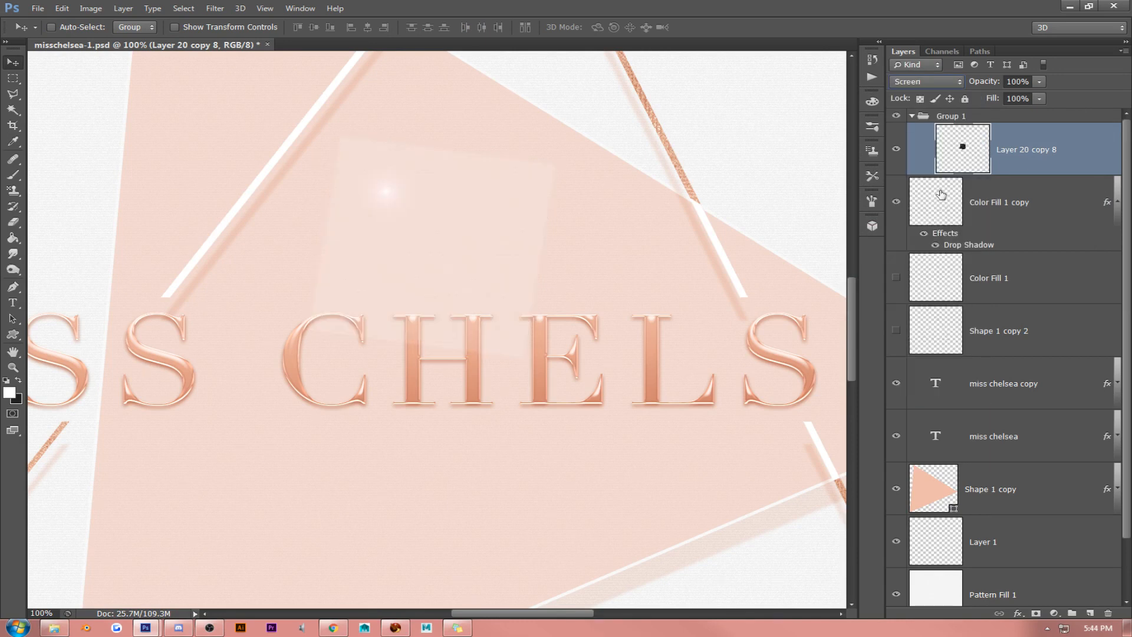
{"action": "left_click_drag", "start_coordinate": [499, 303], "coordinate": [493, 307]}
{"action": "key", "text": "Delete"}
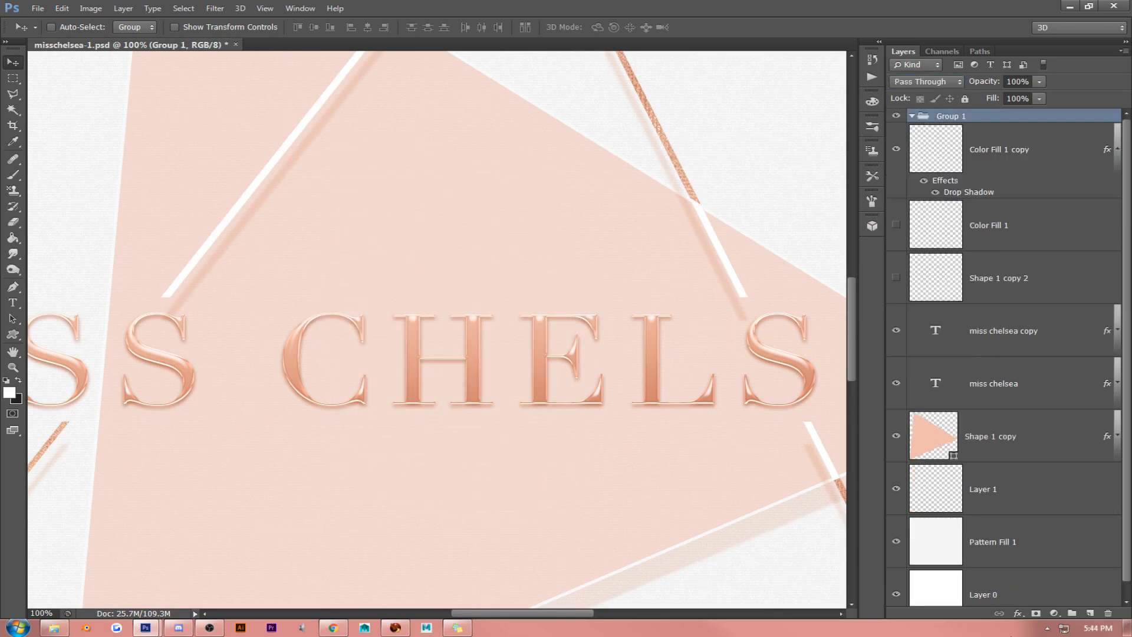
- Try the Glitter layer from mba-v1.psd in the logo's Group 1, positioned around the CHELSEA lettering, and delete it again
{"action": "key", "text": "ctrl+z"}
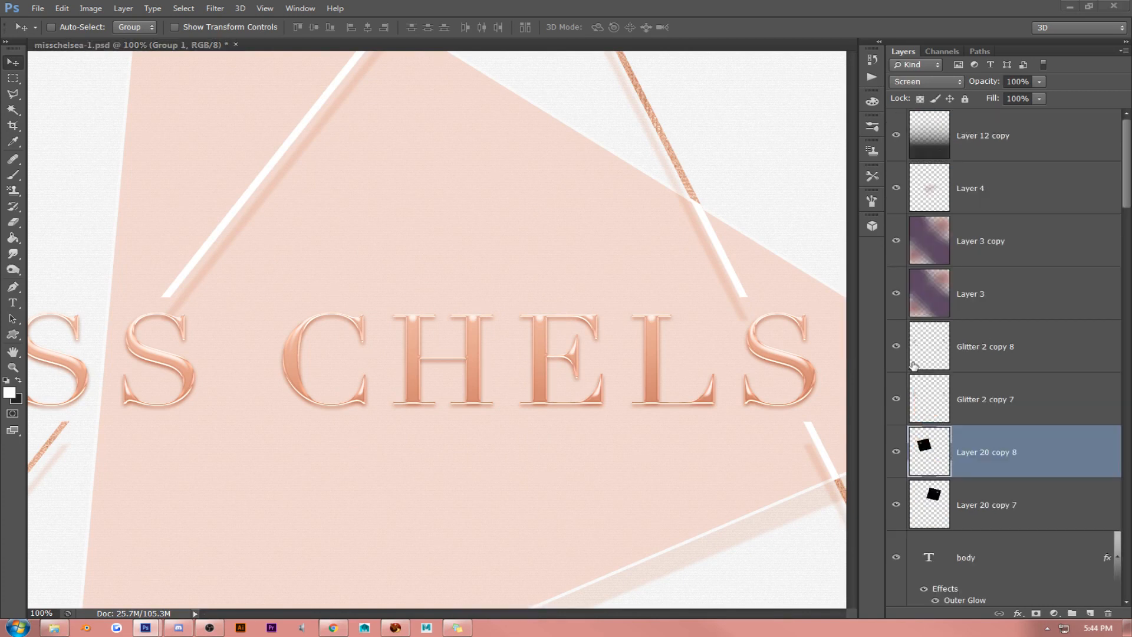
{"action": "scroll", "coordinate": [914, 365], "scroll_direction": "down", "scroll_amount": 12}
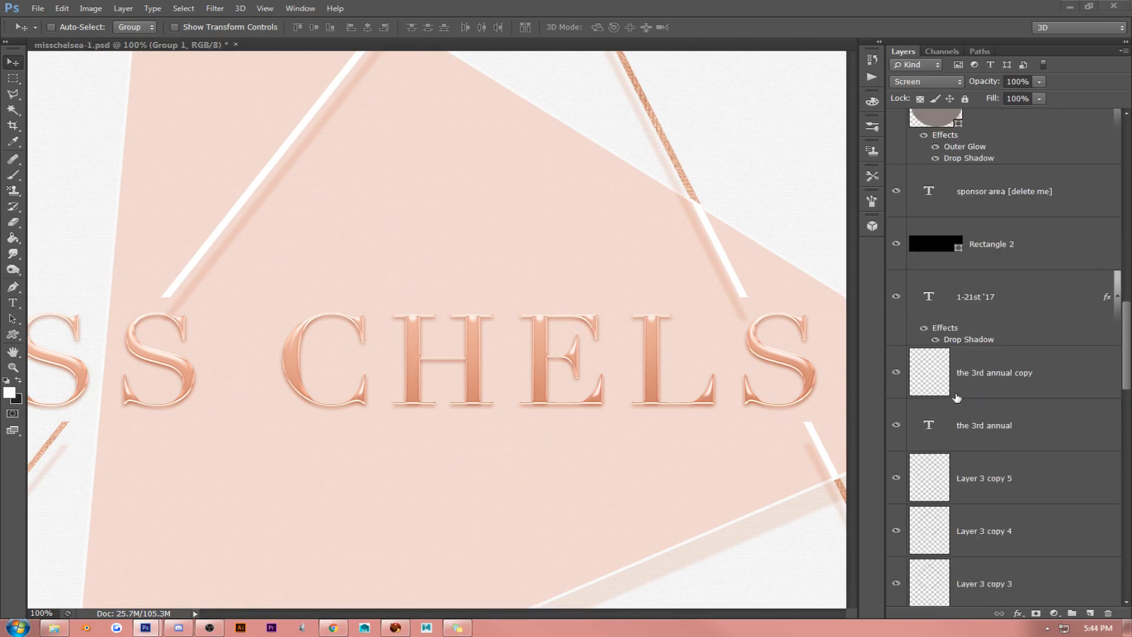
{"action": "scroll", "coordinate": [957, 399], "scroll_direction": "down", "scroll_amount": 5}
{"action": "scroll", "coordinate": [957, 400], "scroll_direction": "down", "scroll_amount": 6}
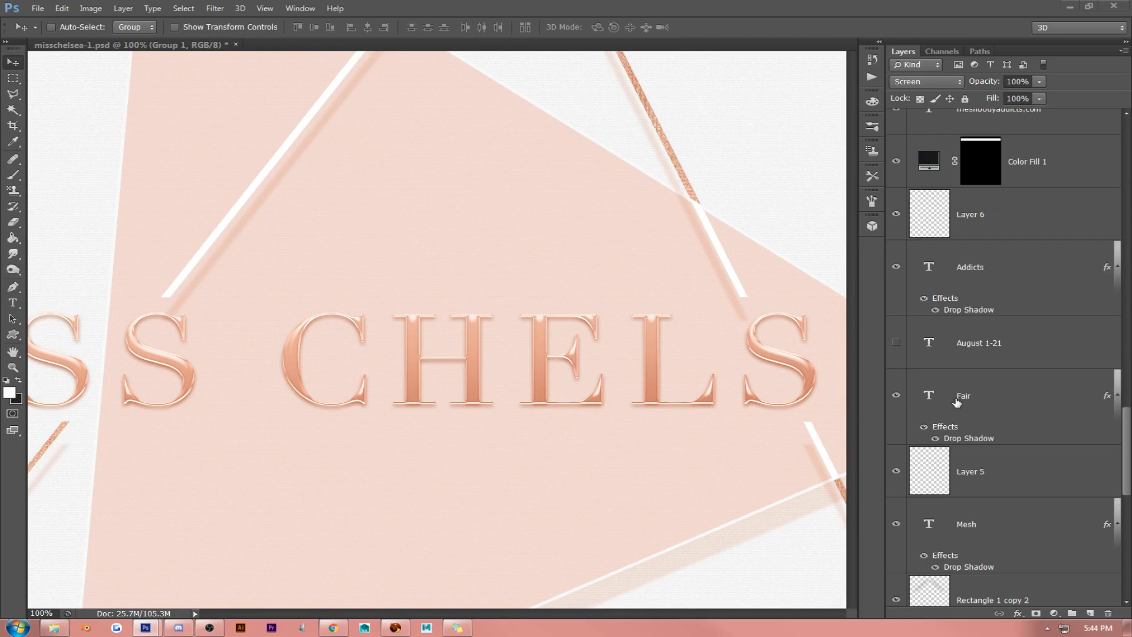
{"action": "scroll", "coordinate": [957, 402], "scroll_direction": "down", "scroll_amount": 10}
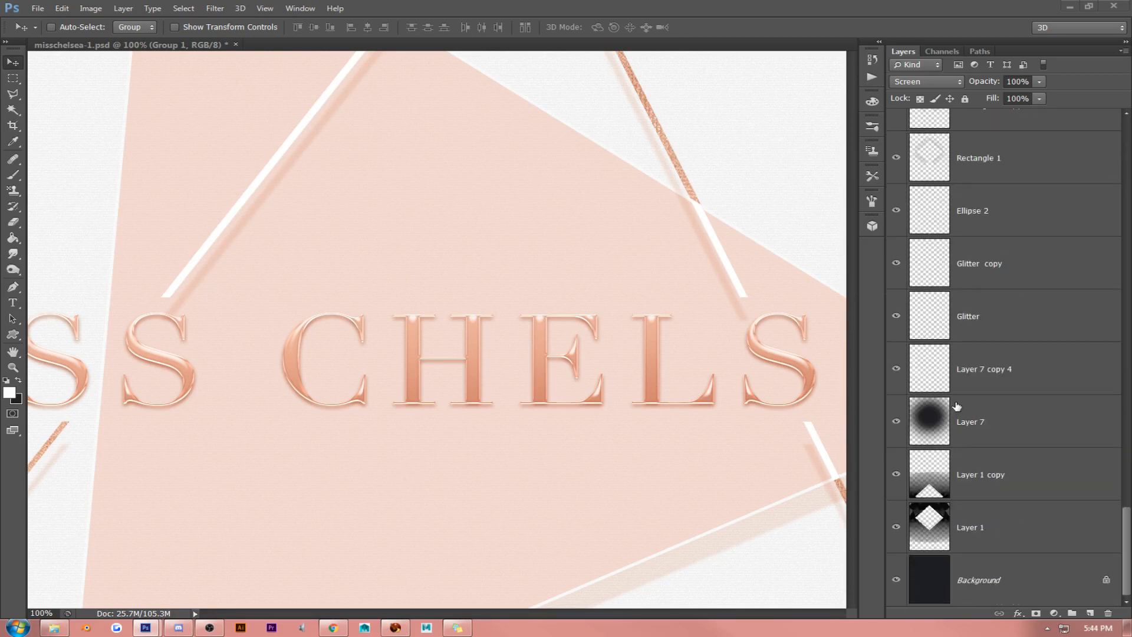
{"action": "left_click", "coordinate": [1005, 324]}
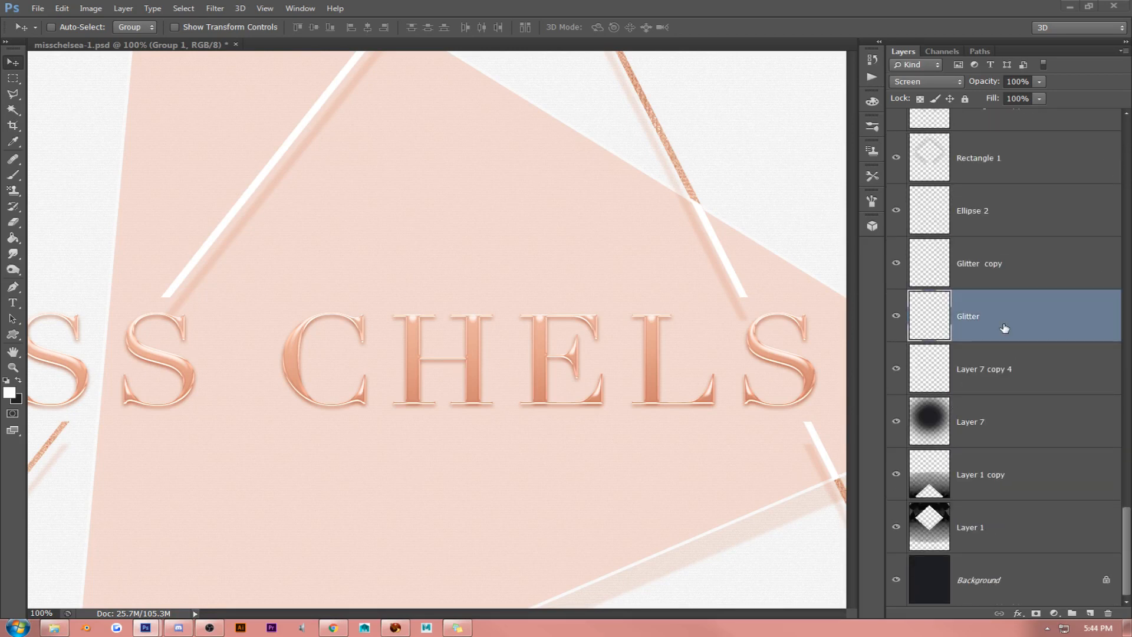
{"action": "left_click_drag", "start_coordinate": [1002, 321], "coordinate": [701, 282]}
{"action": "left_click_drag", "start_coordinate": [606, 262], "coordinate": [556, 215]}
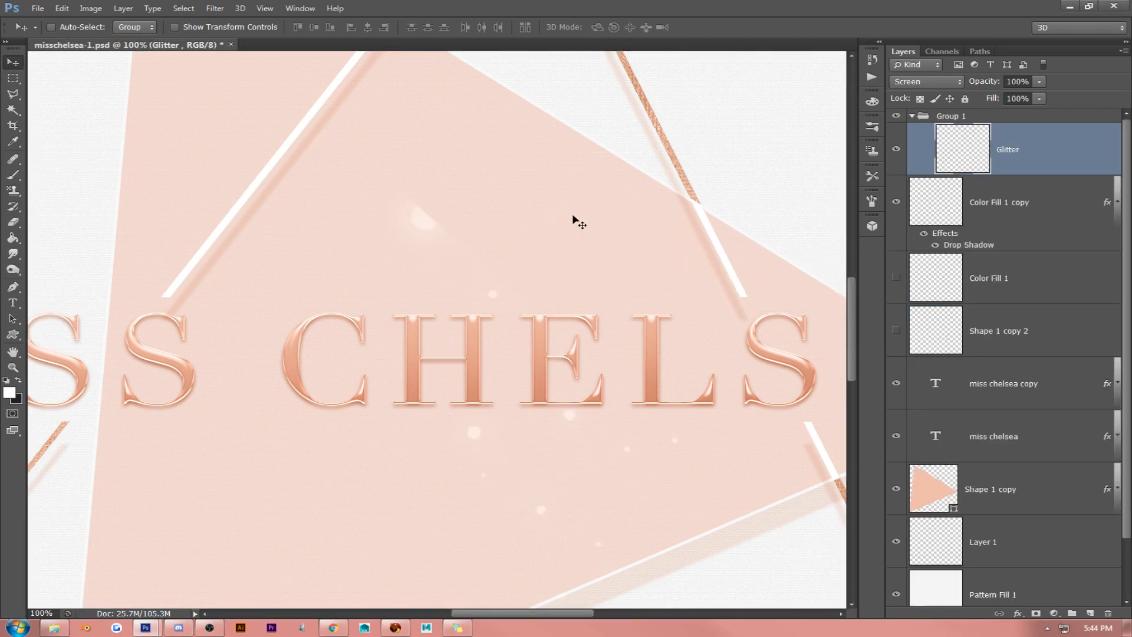
{"action": "key", "text": "Delete"}
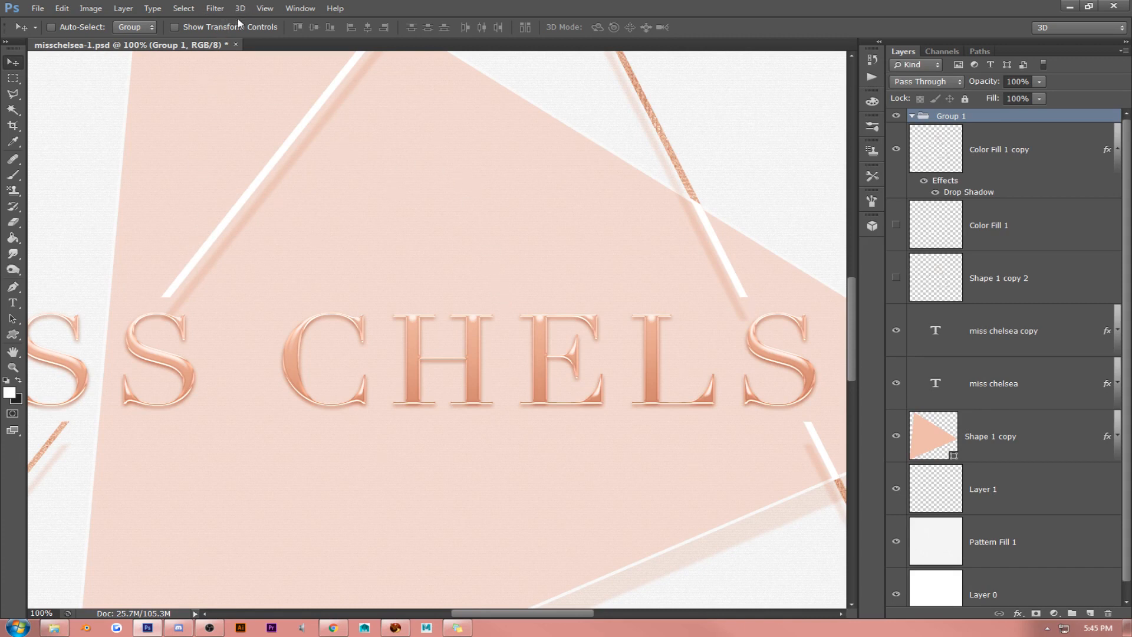
- Check which triangle outline the Color Fill 1 copy layer holds by toggling its visibility, and duplicate that layer
{"action": "left_click", "coordinate": [1001, 135]}
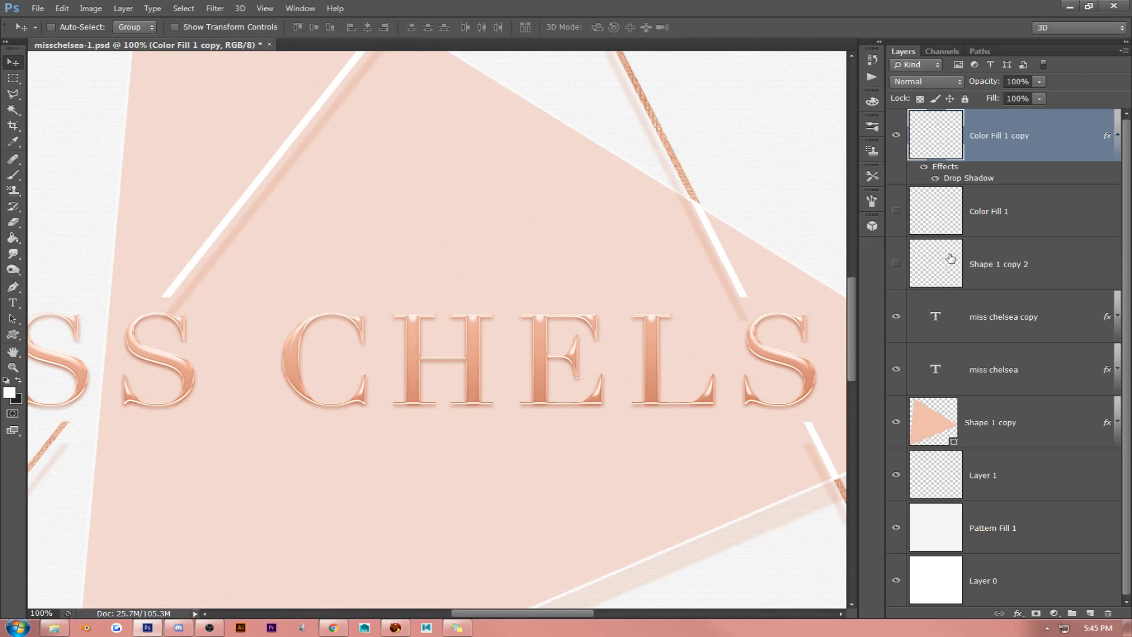
{"action": "left_click", "coordinate": [994, 472]}
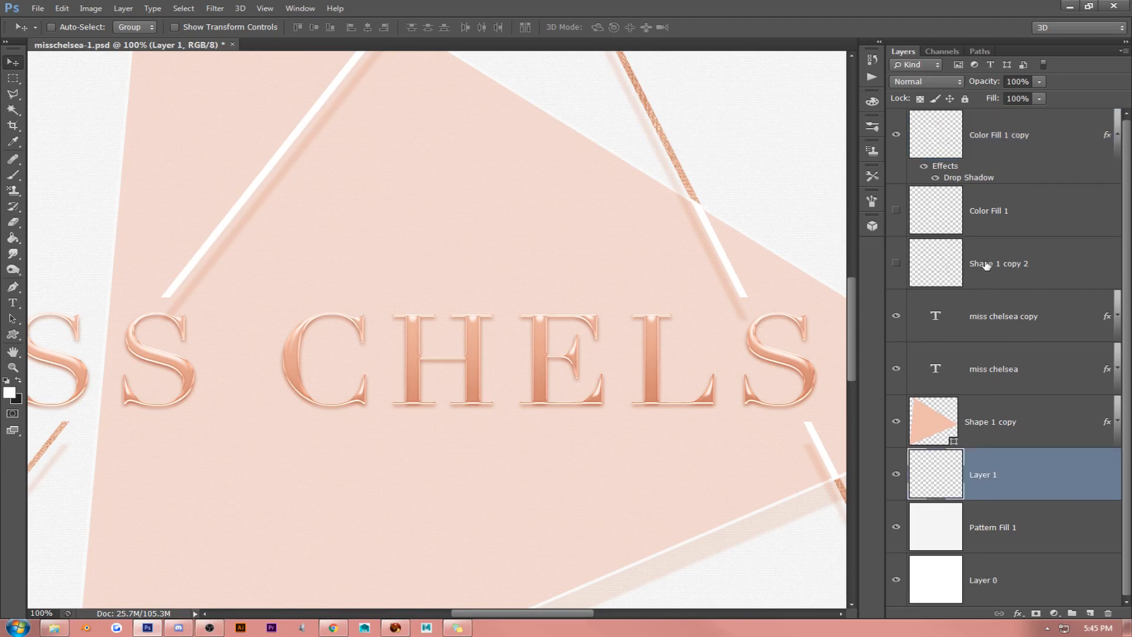
{"action": "left_click", "coordinate": [989, 210]}
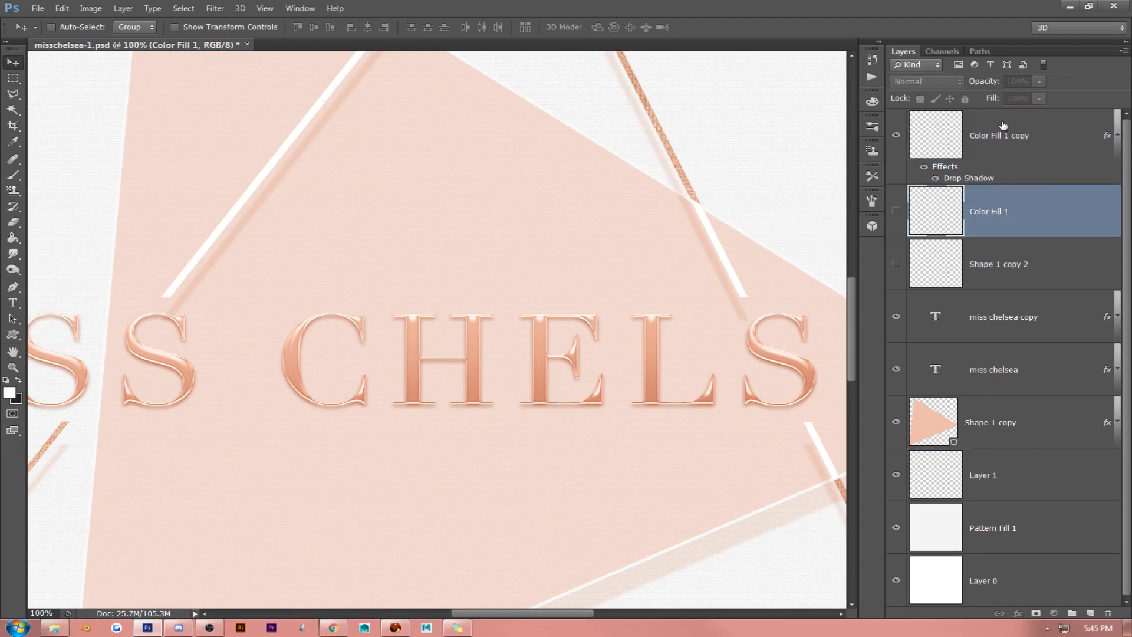
{"action": "left_click", "coordinate": [1003, 142]}
{"action": "left_click", "coordinate": [897, 136]}
{"action": "left_click", "coordinate": [897, 136]}
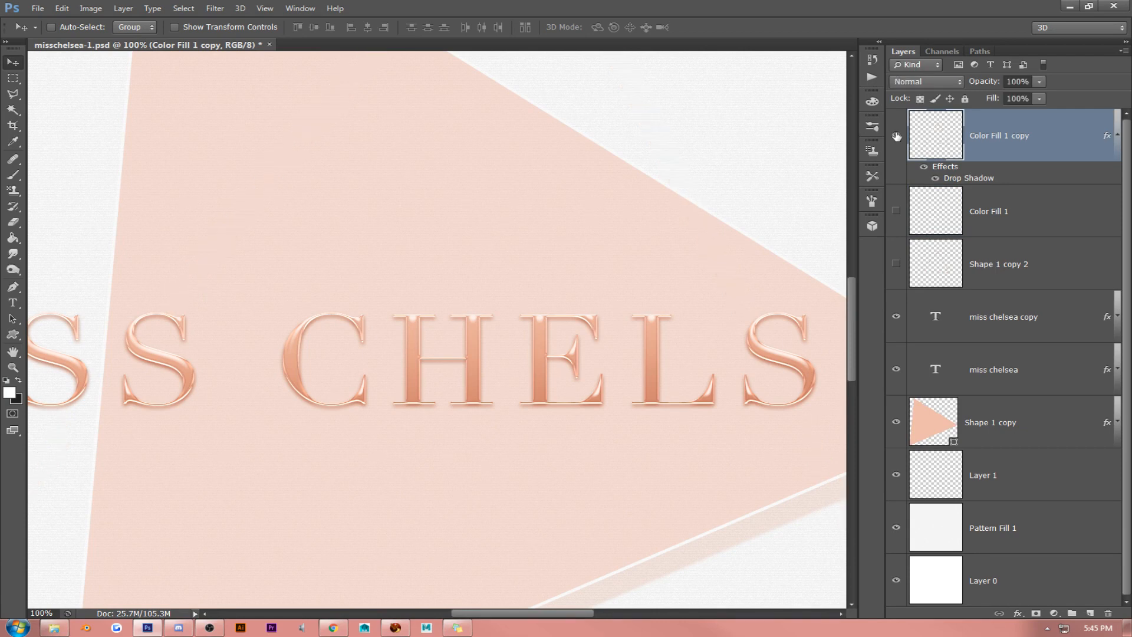
{"action": "key", "text": "ctrl+j"}
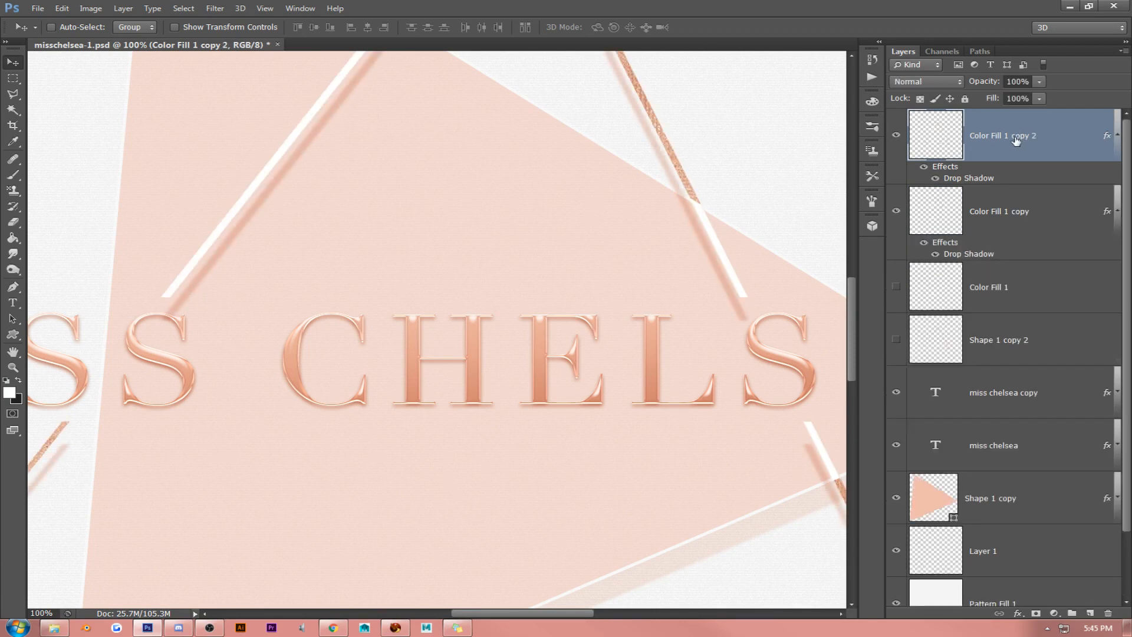
- Apply the saved style preset combining Bevel & Emboss, Contour, Inner Glow, Satin, Gradient Overlay and Drop Shadow to the duplicated outline layer
{"action": "right_click", "coordinate": [1018, 139]}
{"action": "left_click", "coordinate": [962, 135]}
{"action": "left_click", "coordinate": [732, 121]}
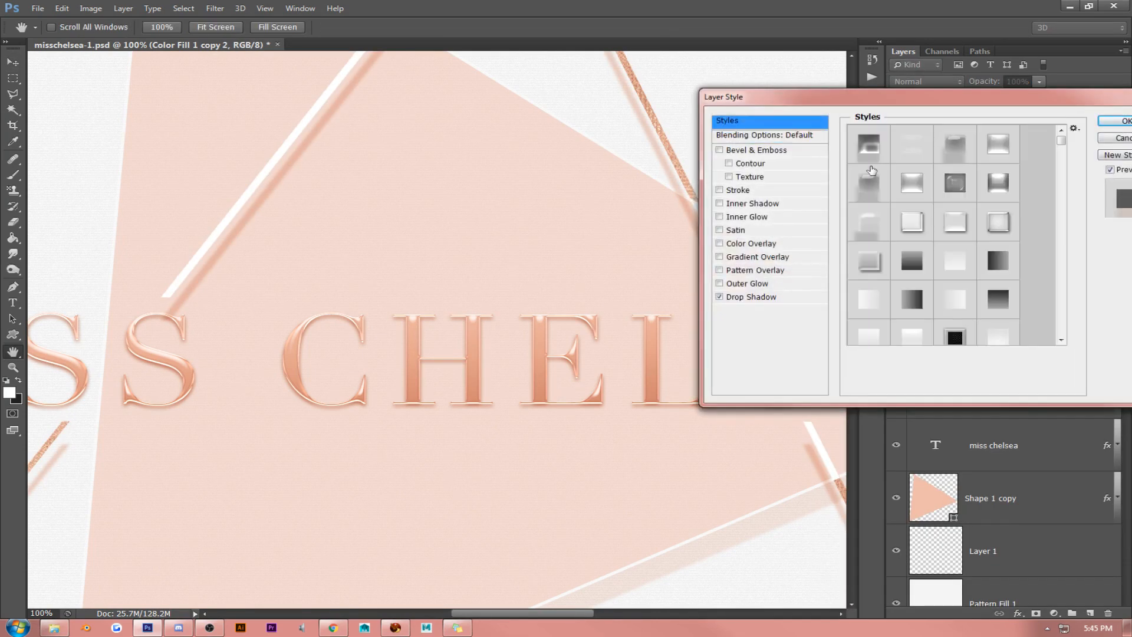
{"action": "left_click", "coordinate": [912, 221]}
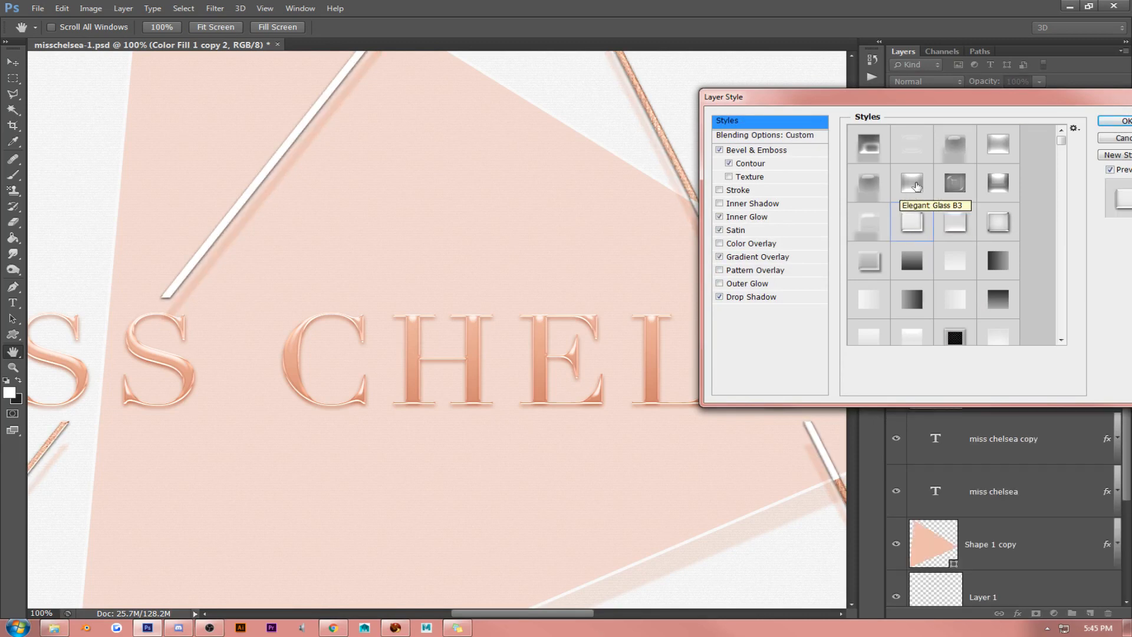
- Set the duplicate's Drop Shadow color to e8ab95, sampled from the rose gold lettering
{"action": "left_click", "coordinate": [774, 304]}
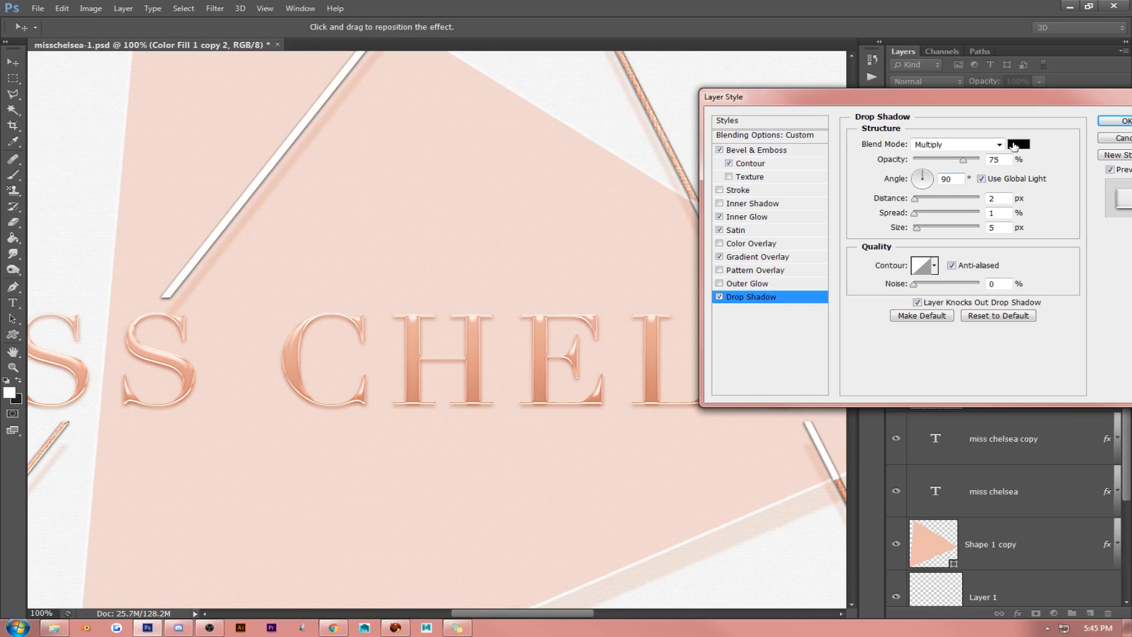
{"action": "left_click", "coordinate": [1019, 145]}
{"action": "left_click", "coordinate": [542, 335]}
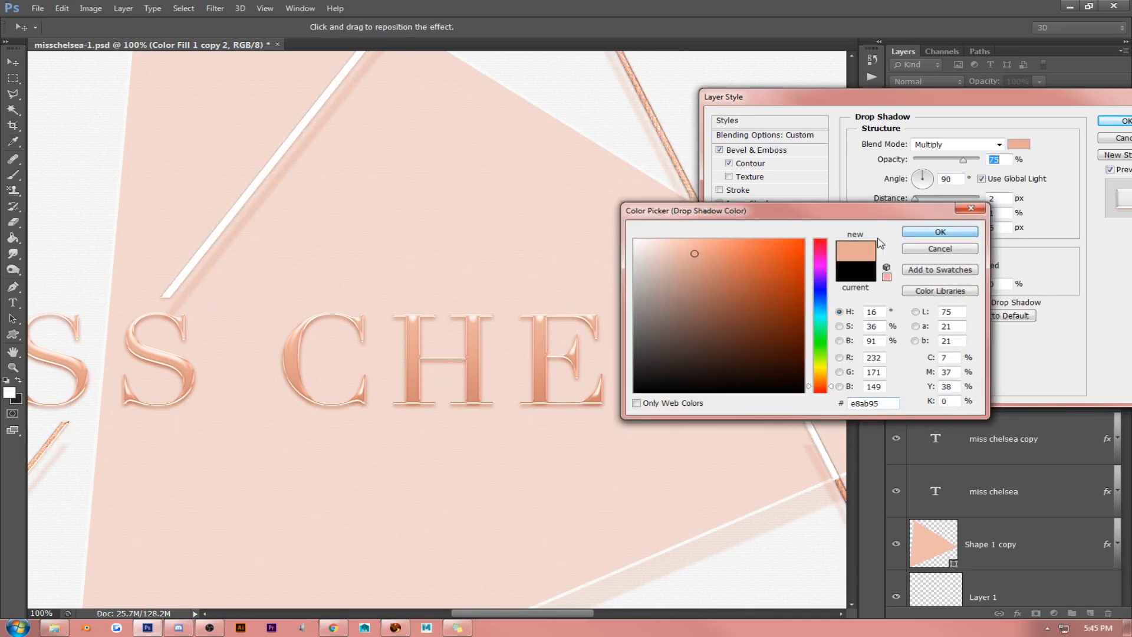
{"action": "left_click", "coordinate": [941, 230]}
- Set the Satin effect's color to d89079, sampled from the letter E in CHELSEA
{"action": "left_click", "coordinate": [753, 231]}
{"action": "left_click", "coordinate": [1019, 144]}
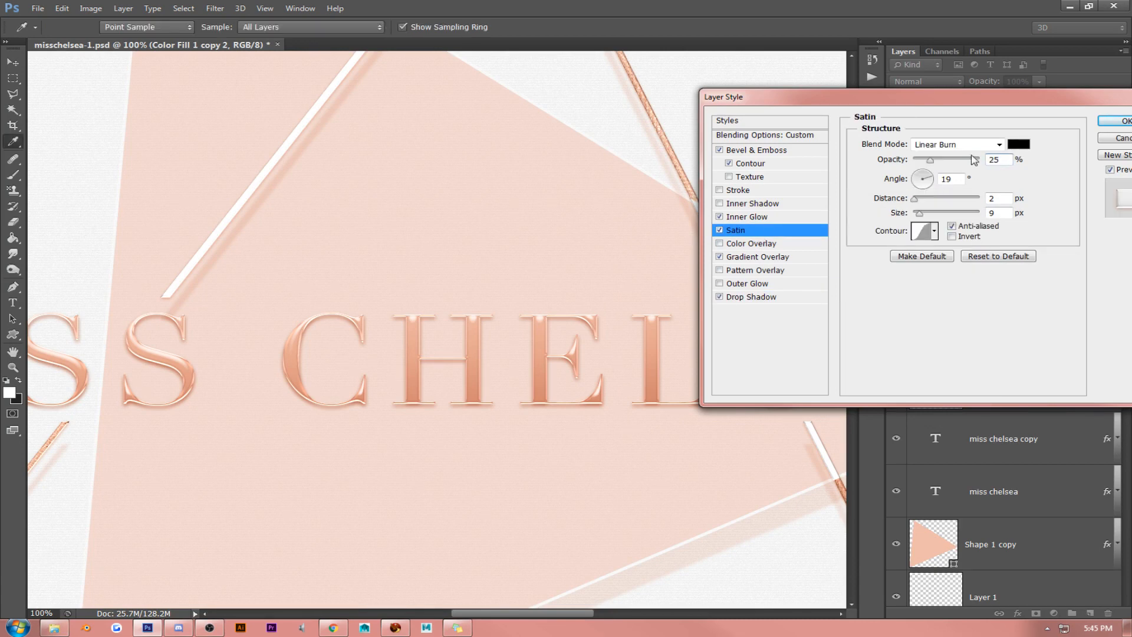
{"action": "left_click", "coordinate": [542, 384]}
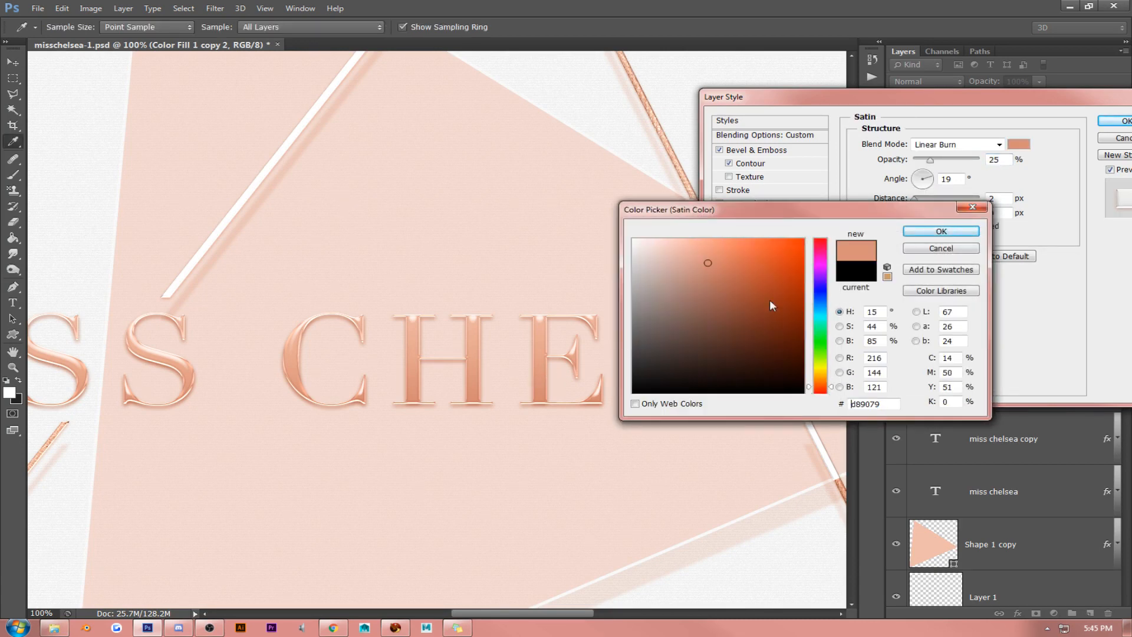
{"action": "left_click", "coordinate": [941, 230]}
- Set the Inner Glow color to d58c74, sampled from the lettering, and turn off the bevel's Contour
{"action": "left_click", "coordinate": [757, 217]}
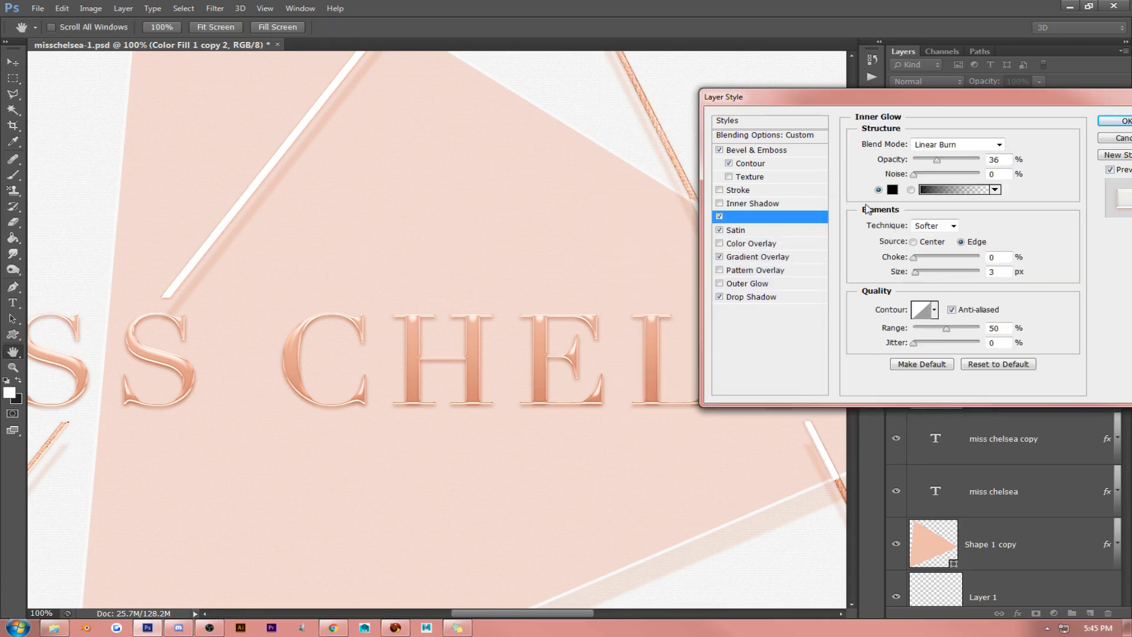
{"action": "left_click", "coordinate": [892, 189]}
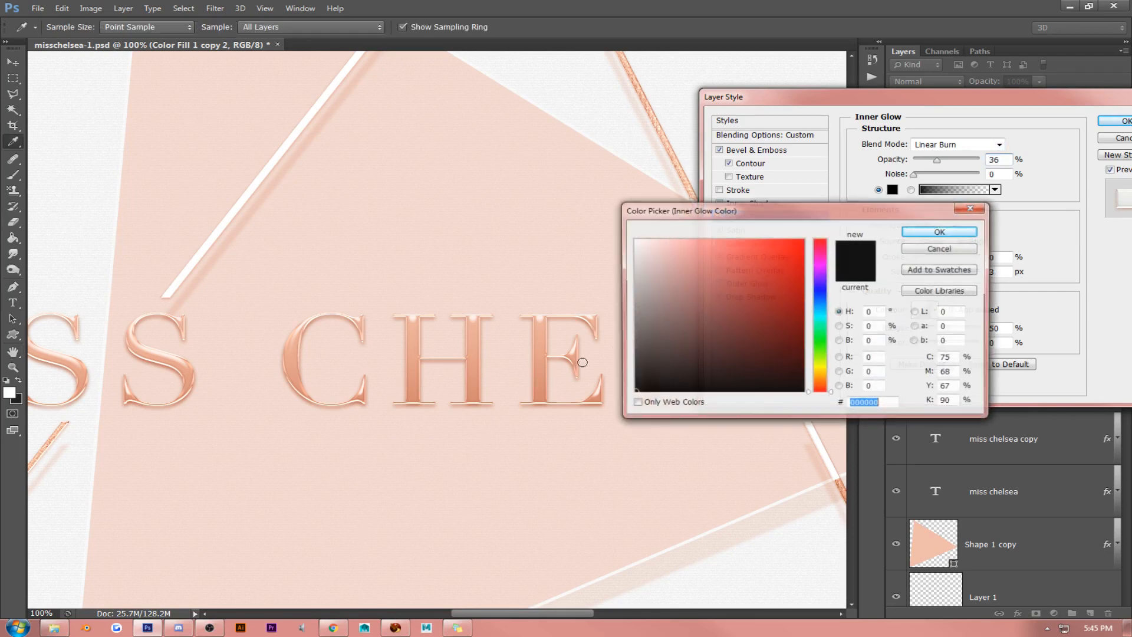
{"action": "left_click", "coordinate": [542, 384]}
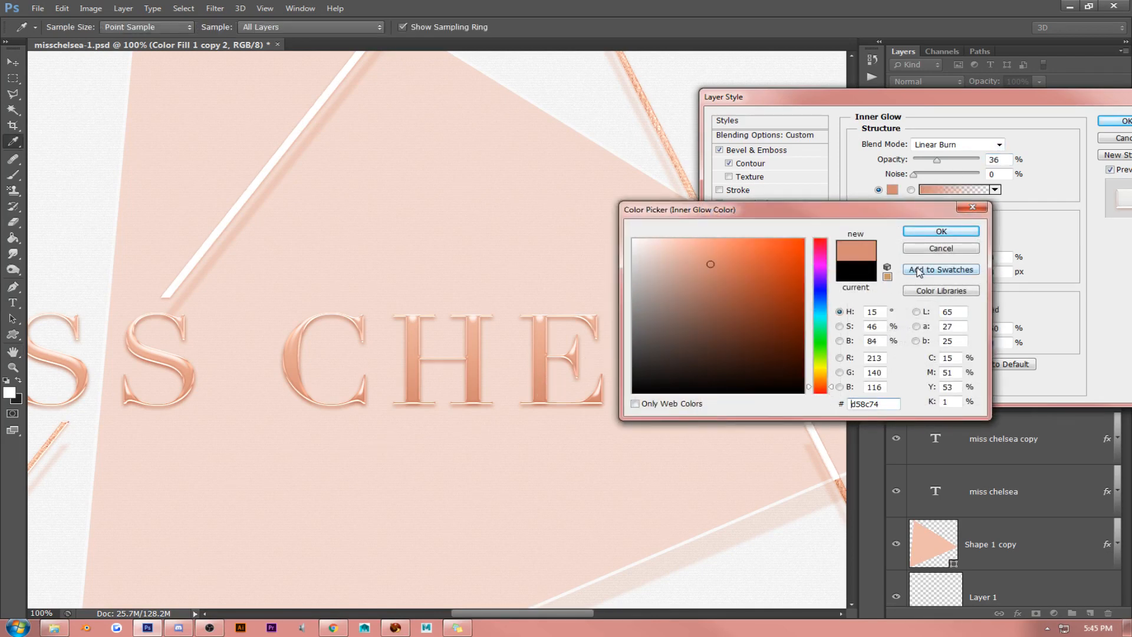
{"action": "left_click", "coordinate": [941, 230]}
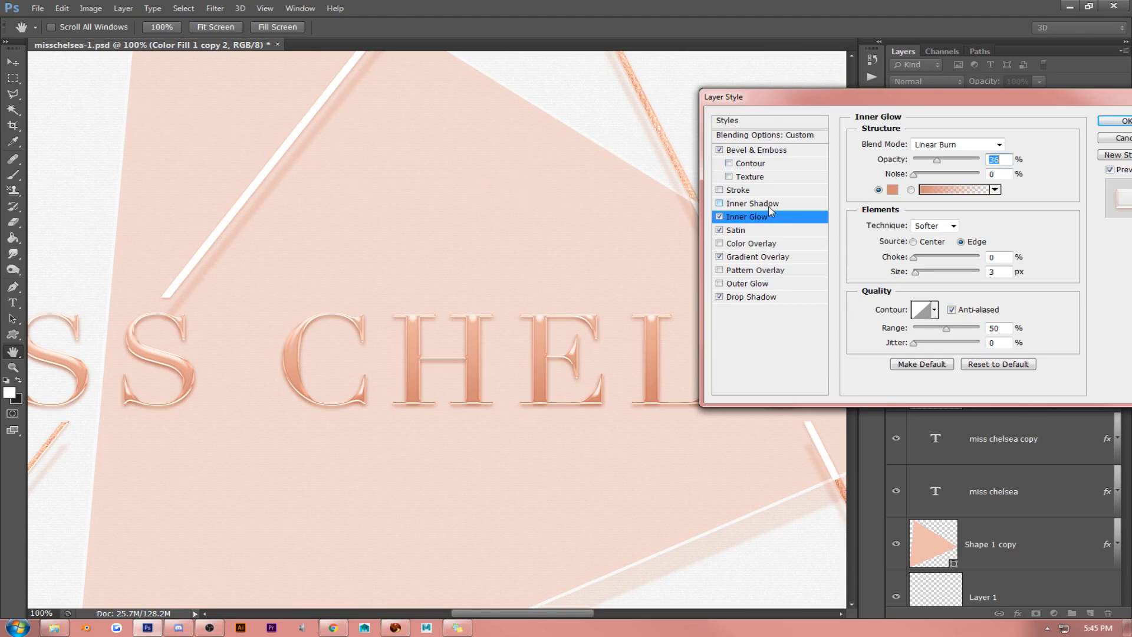
- Set the Drop Shadow distance to 5 px, turn off the Drop Shadow and accept the layer style
{"action": "left_click", "coordinate": [757, 297]}
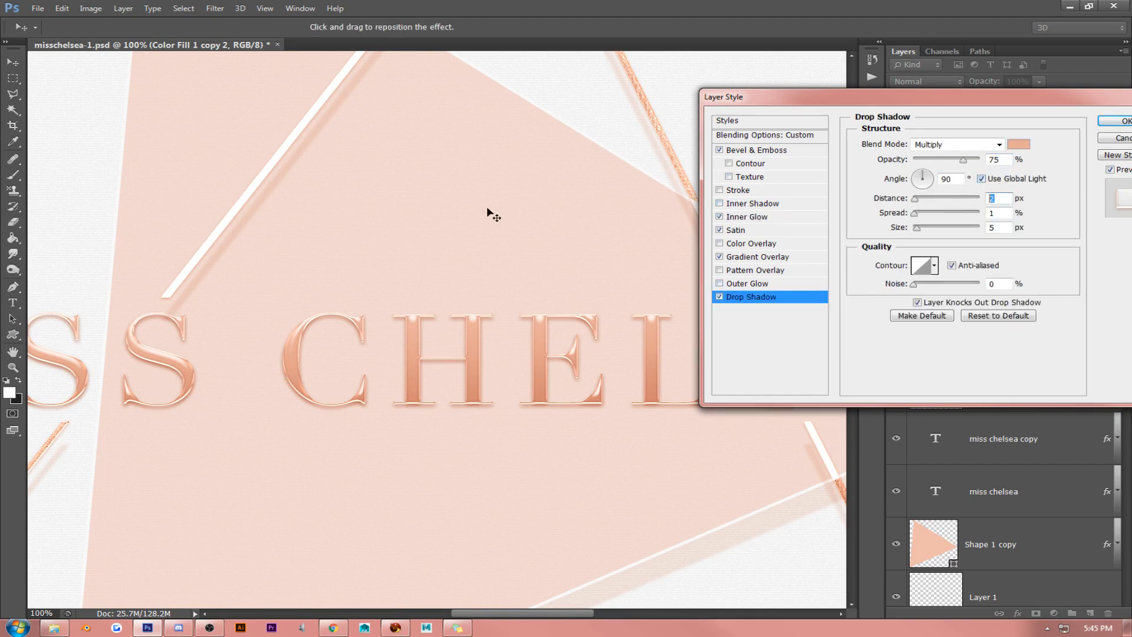
{"action": "key", "text": "Up"}
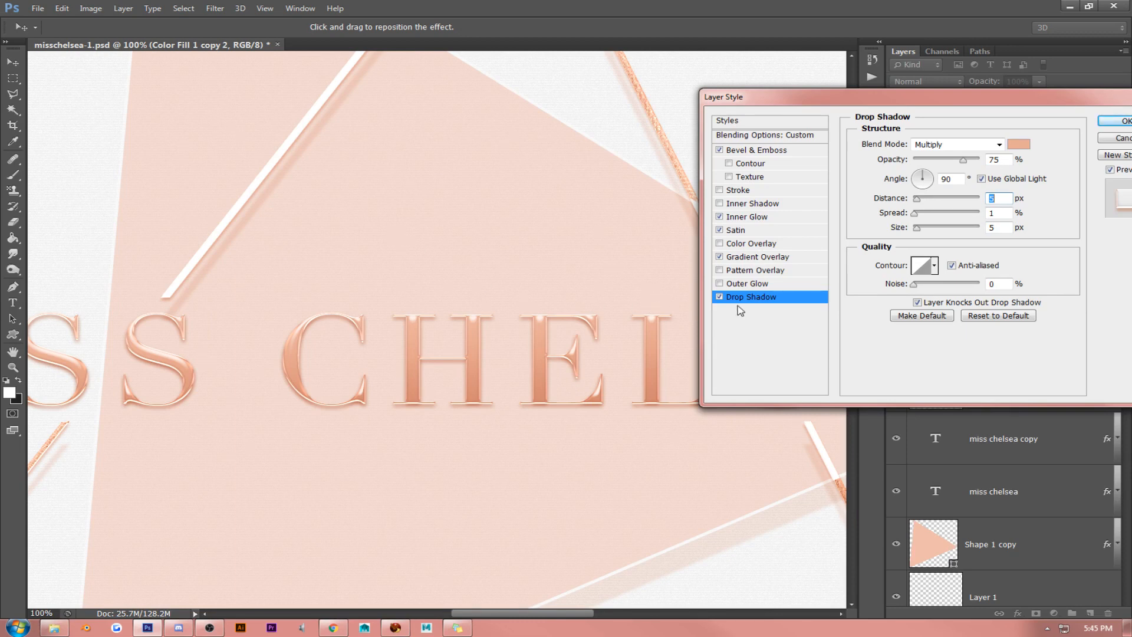
{"action": "left_click", "coordinate": [720, 297]}
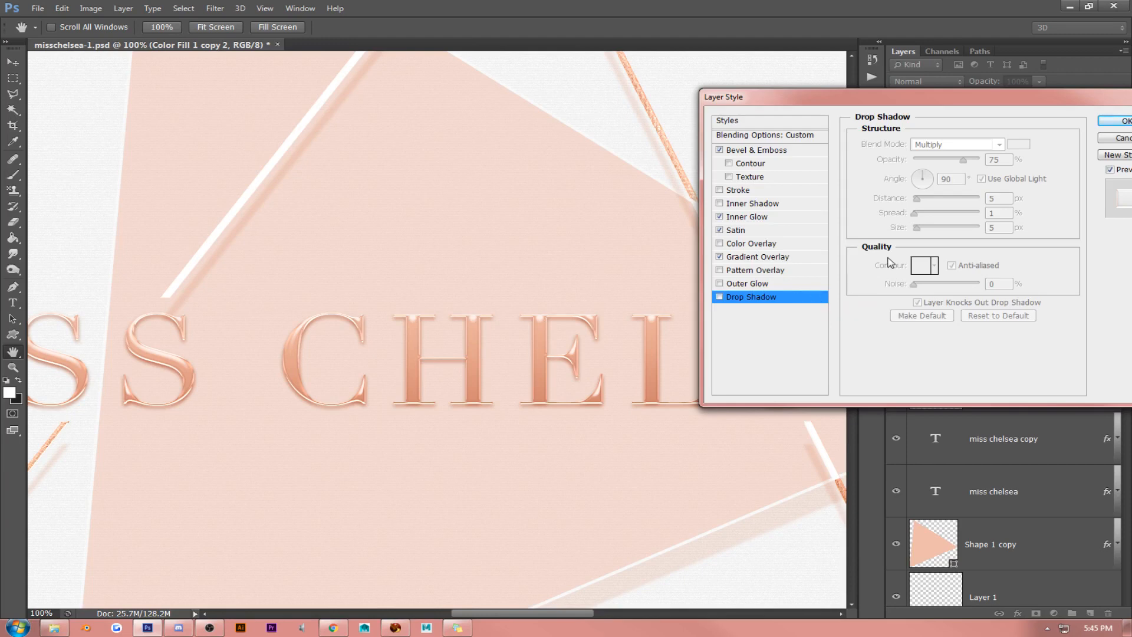
{"action": "left_click", "coordinate": [1117, 123]}
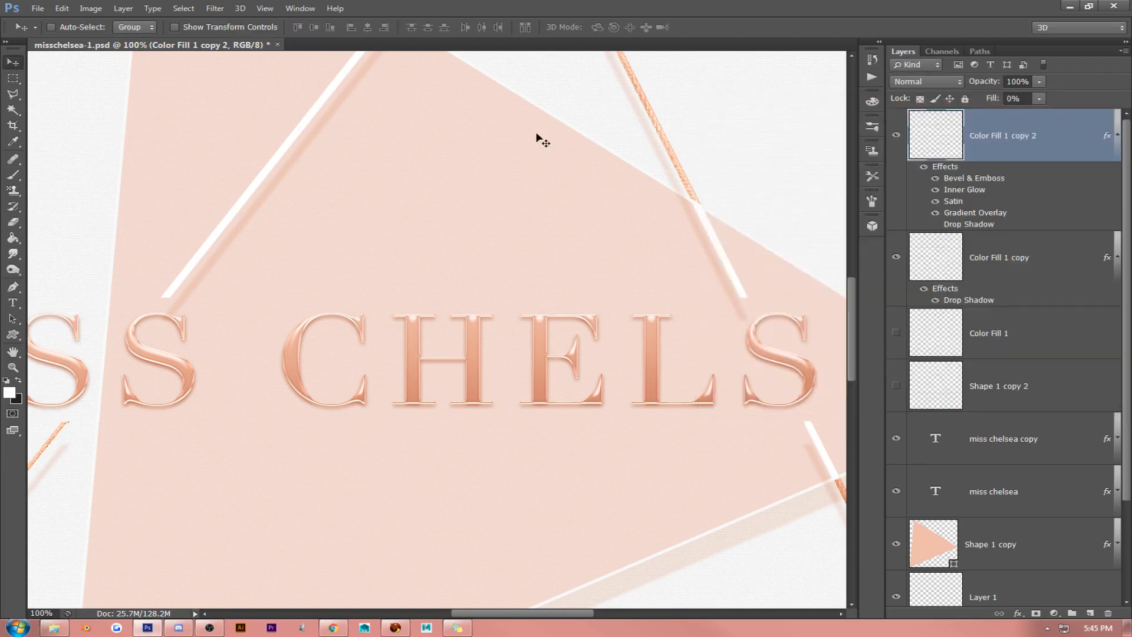
- Inspect the restyled triangle outline, and collapse the effects lists of Color Fill 1 copy 2 and Color Fill 1 copy
{"action": "scroll", "coordinate": [429, 207], "scroll_direction": "up", "scroll_amount": 5}
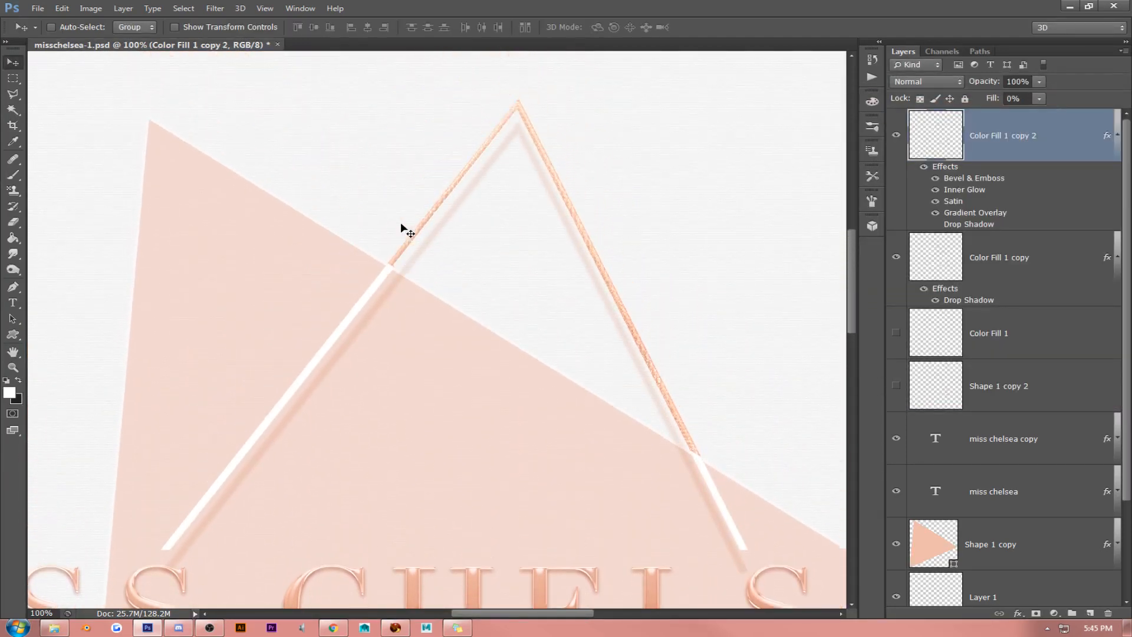
{"action": "scroll", "coordinate": [401, 225], "scroll_direction": "down", "scroll_amount": 5}
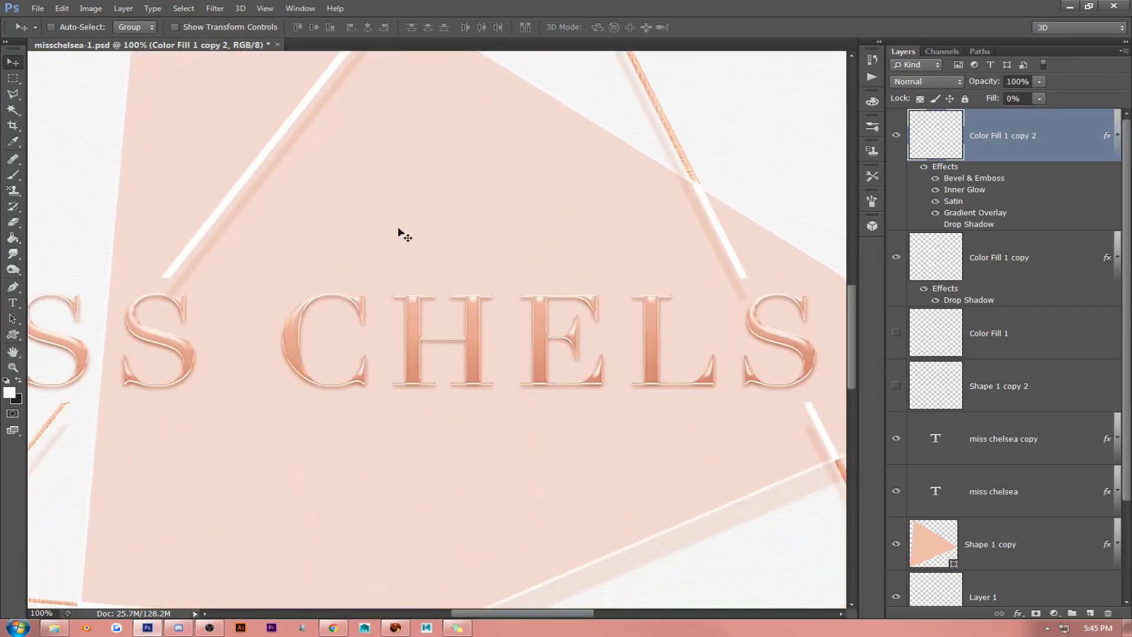
{"action": "scroll", "coordinate": [404, 230], "scroll_direction": "down", "scroll_amount": 2}
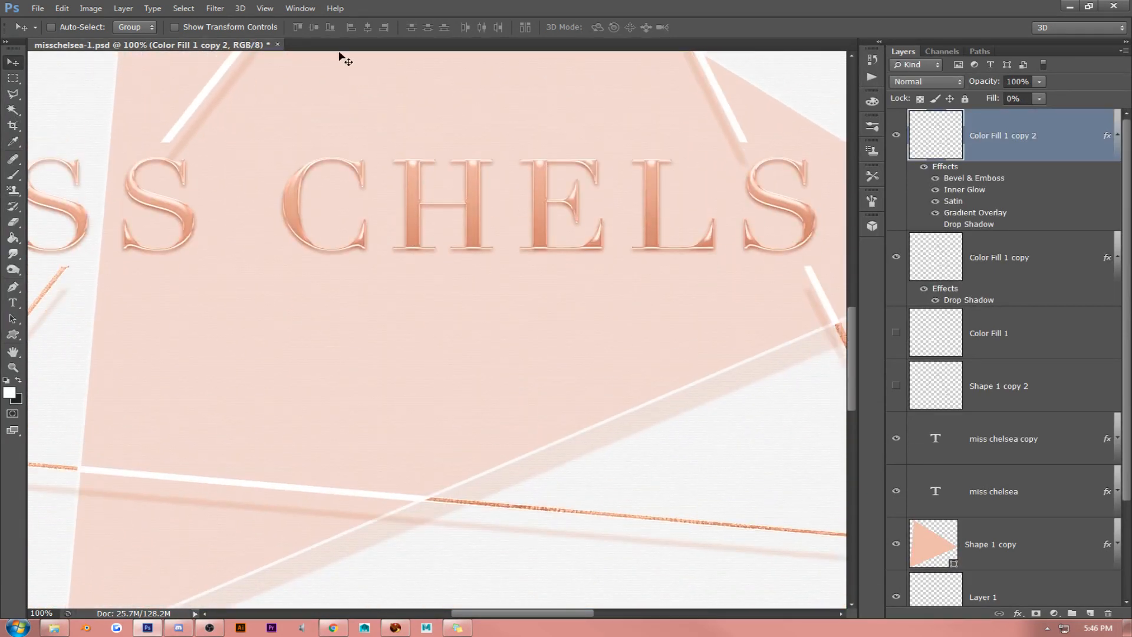
{"action": "left_click", "coordinate": [264, 9]}
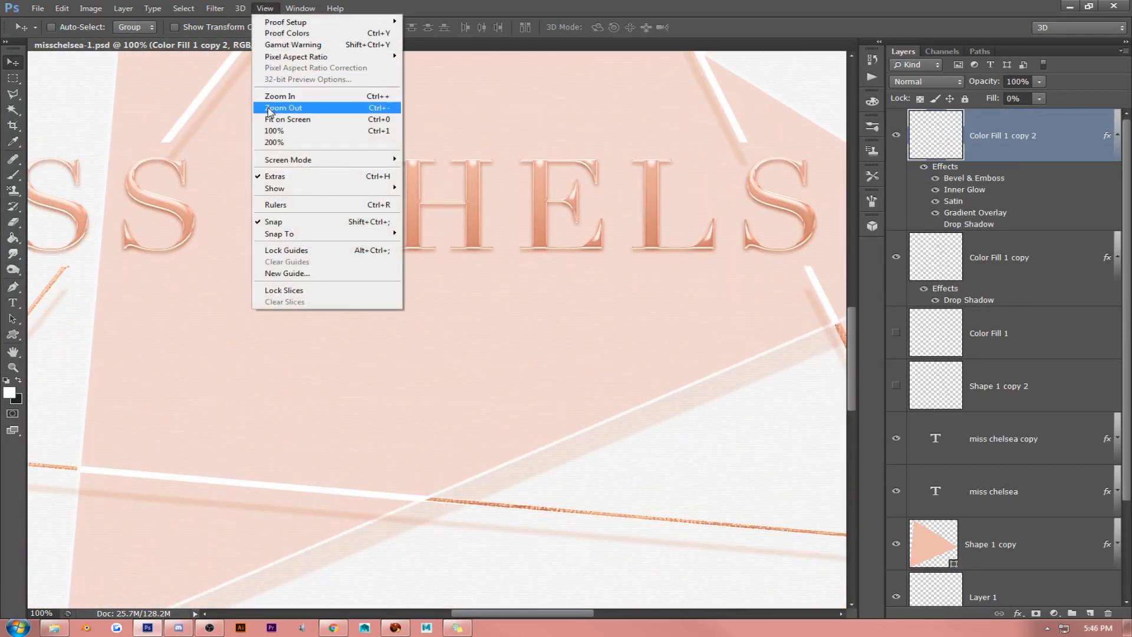
{"action": "left_click", "coordinate": [270, 111]}
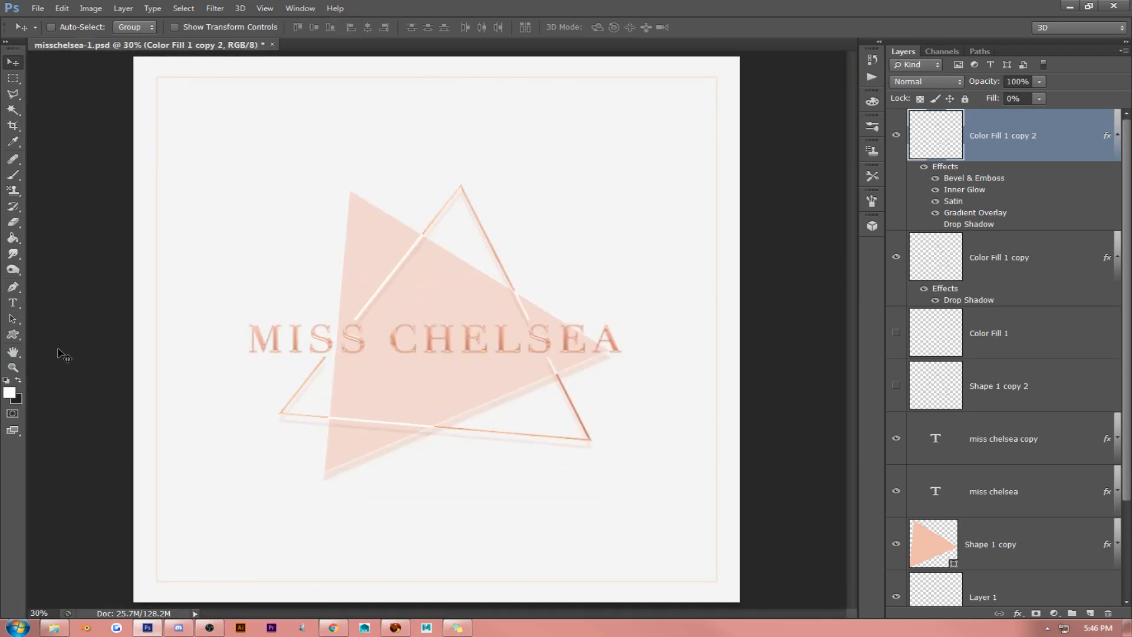
{"action": "left_click", "coordinate": [1118, 146]}
{"action": "left_click", "coordinate": [1118, 192]}
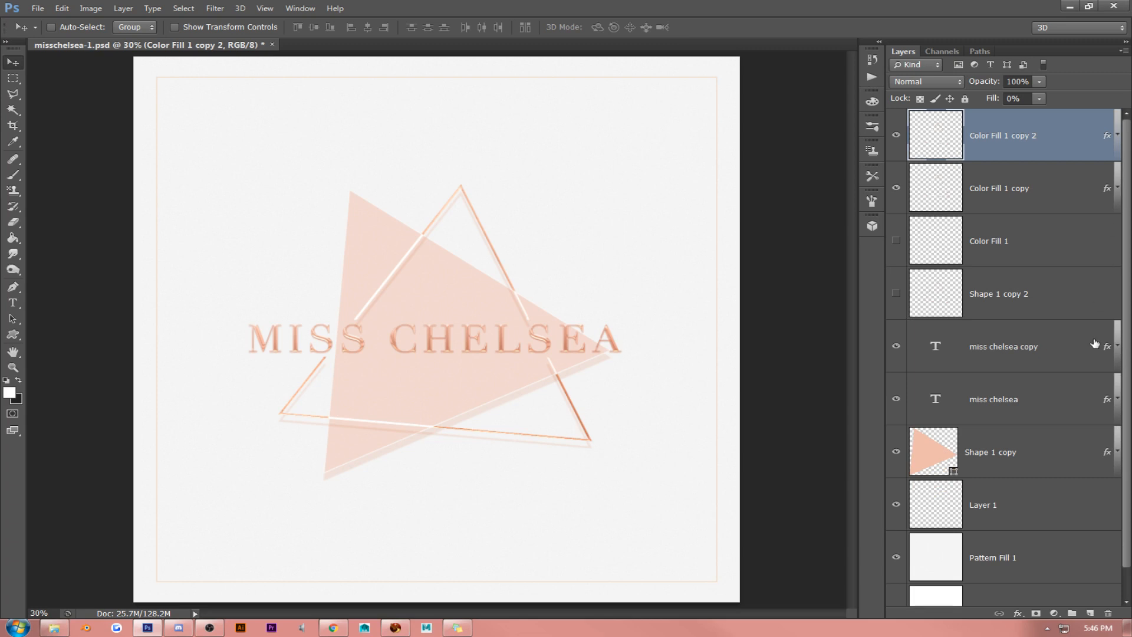
- Paste the copied layer style onto Layer 1, the square border, and set its Fill to 100%
{"action": "right_click", "coordinate": [1023, 510]}
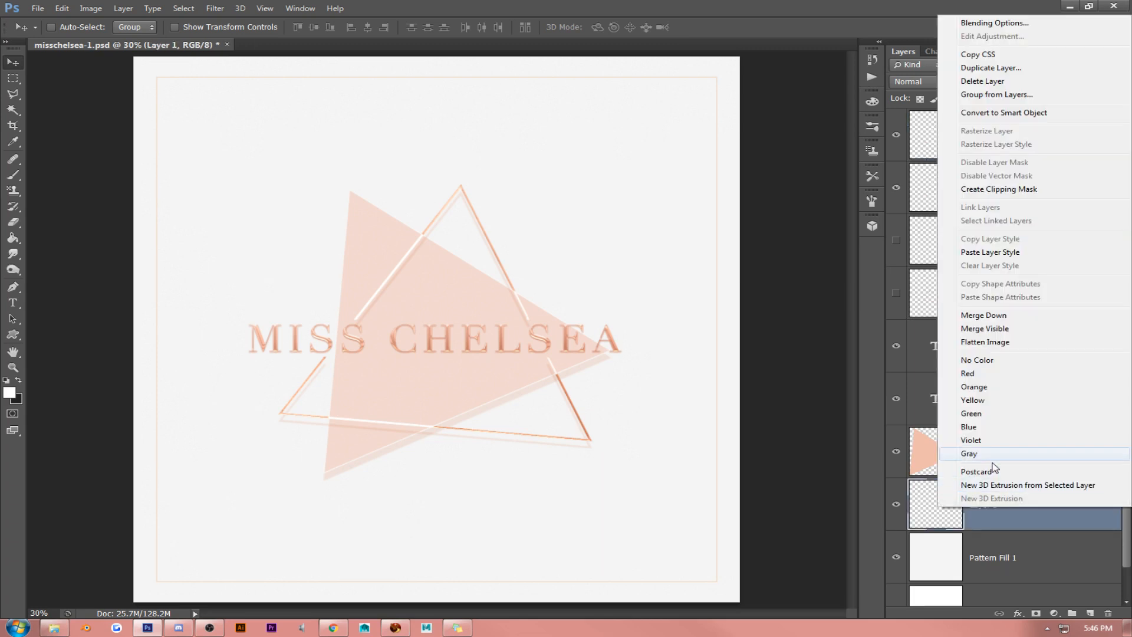
{"action": "left_click", "coordinate": [989, 254]}
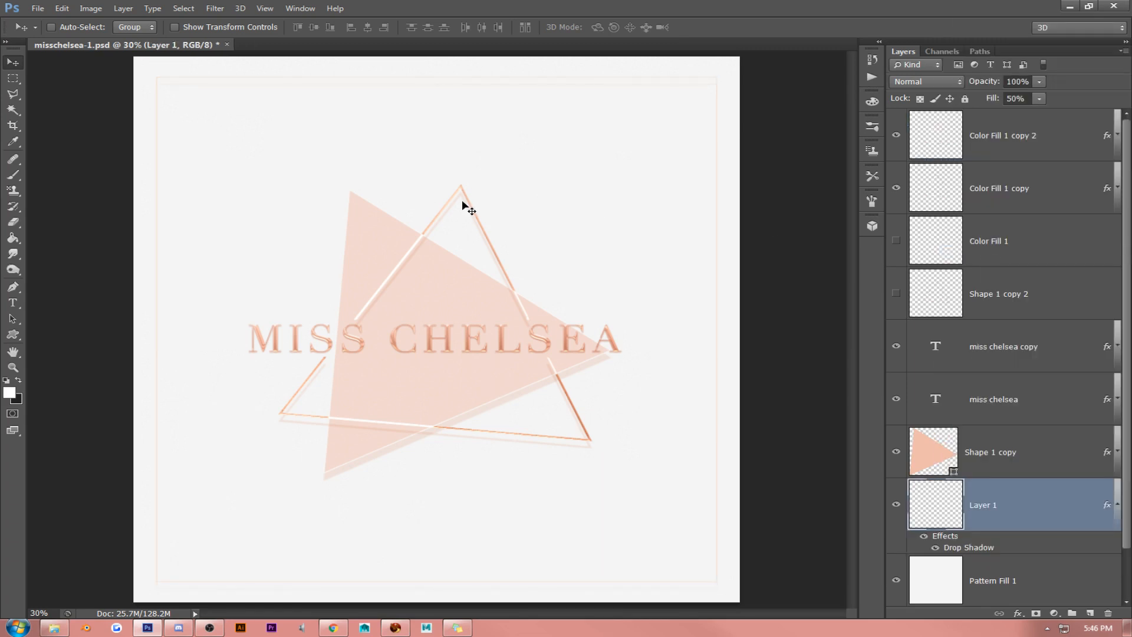
{"action": "left_click", "coordinate": [1039, 99]}
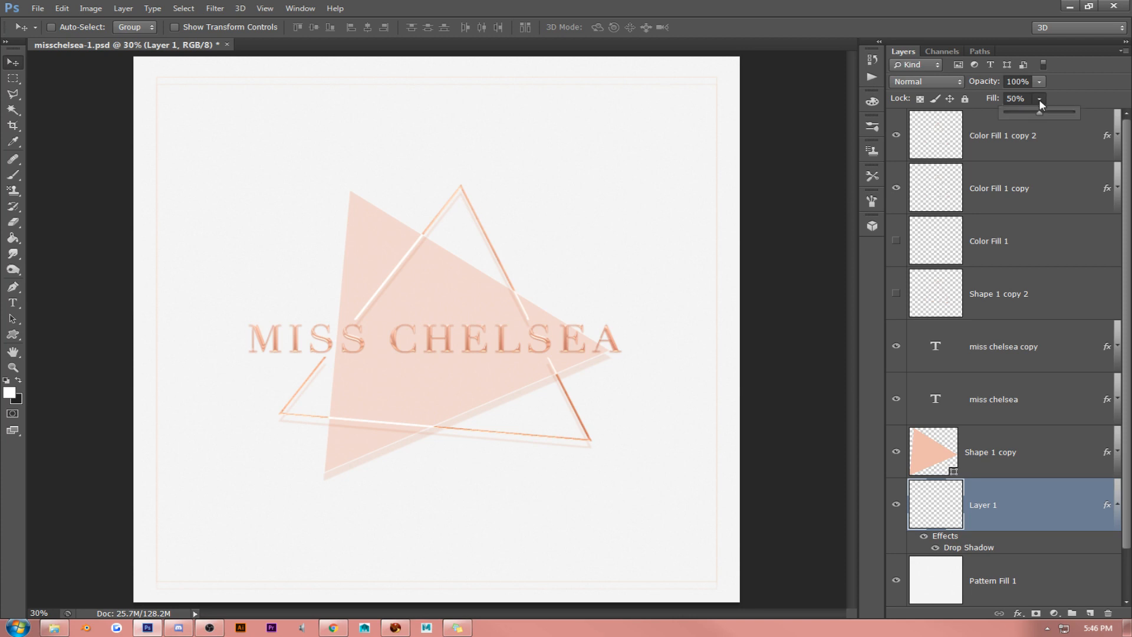
{"action": "left_click_drag", "start_coordinate": [1036, 111], "coordinate": [1075, 111]}
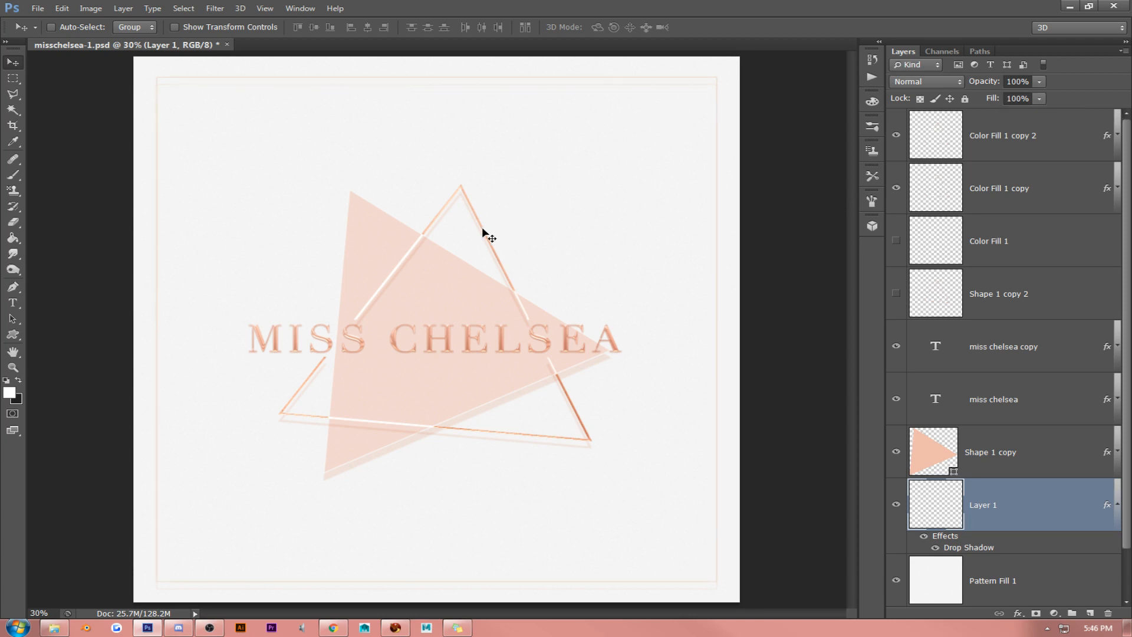
- Add a new layer above Color Fill 1 copy 2 and fill it using Apply Image with the Merged layer, Multiply blending and 100% opacity
{"action": "left_click", "coordinate": [1027, 145]}
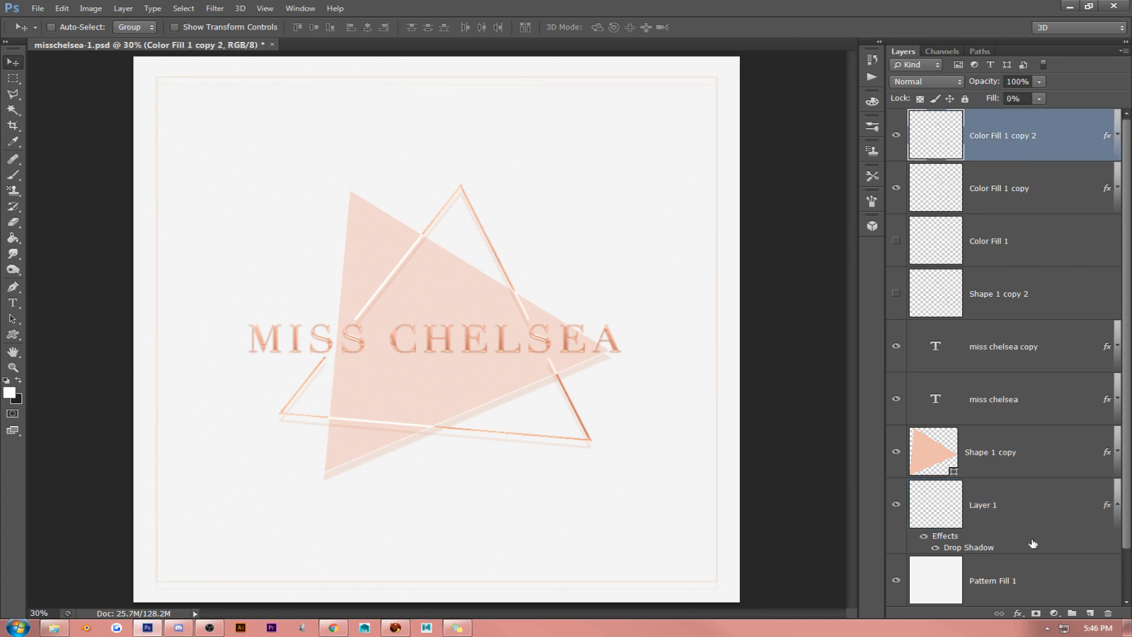
{"action": "left_click", "coordinate": [1091, 613]}
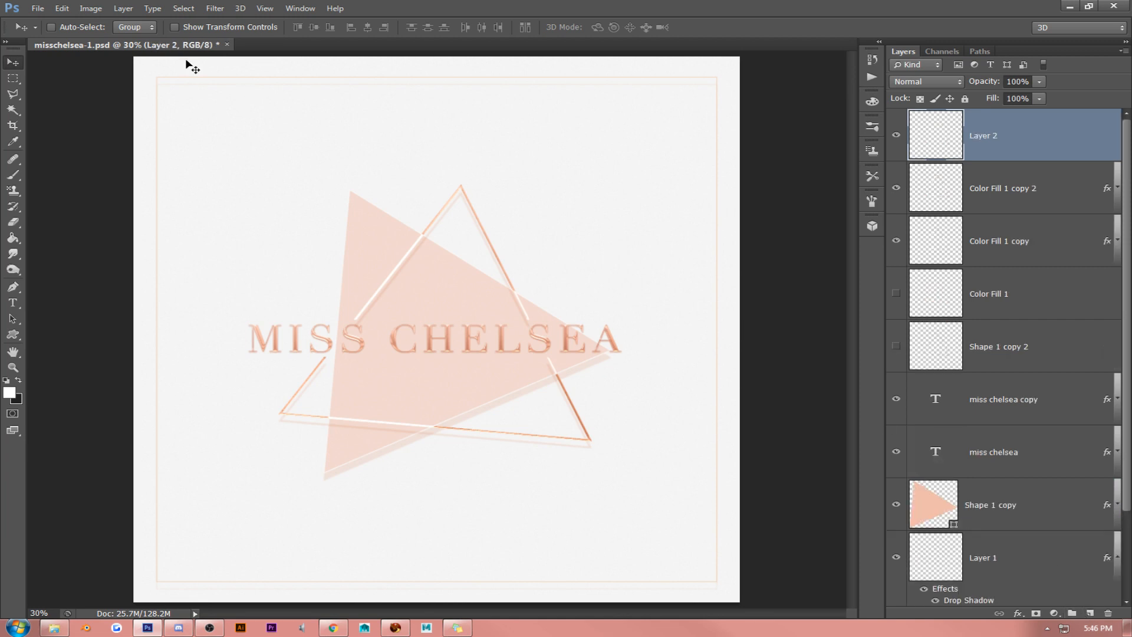
{"action": "left_click", "coordinate": [91, 9]}
{"action": "left_click", "coordinate": [113, 181]}
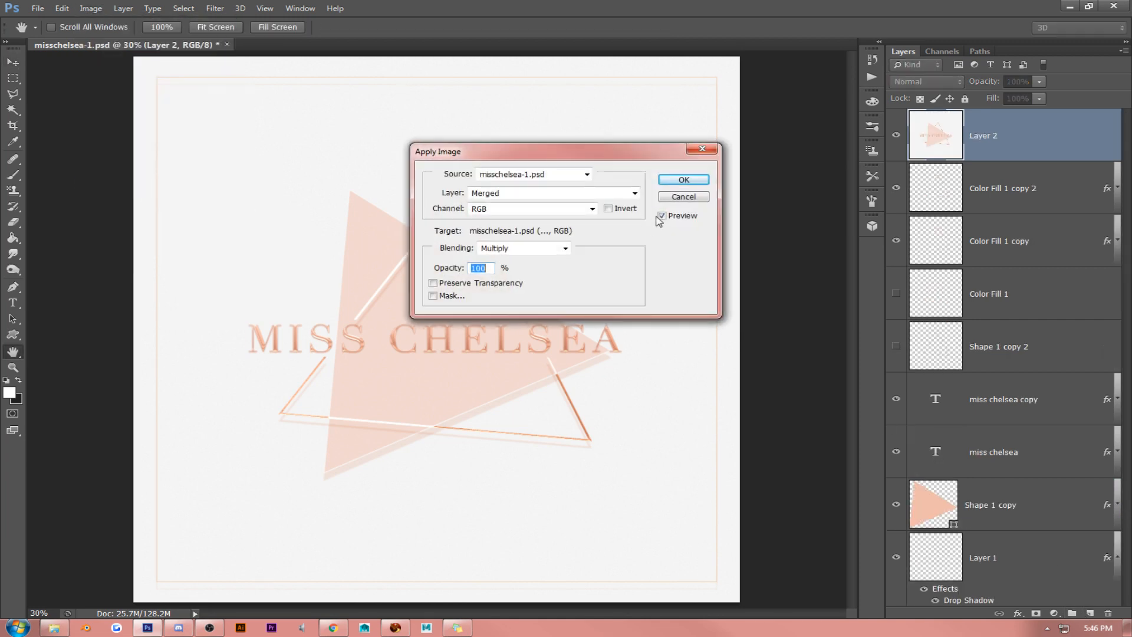
{"action": "left_click", "coordinate": [678, 177]}
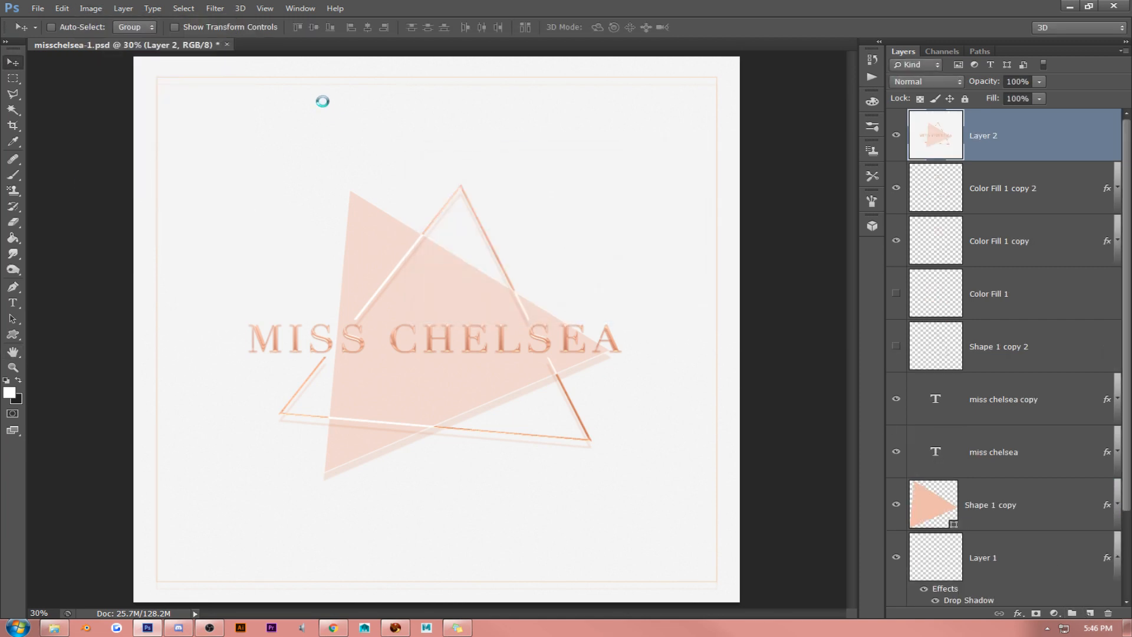
- Add a Levels adjustment layer above the merged image layer and set its midtone input level to 0.93
{"action": "left_click", "coordinate": [1054, 613]}
{"action": "left_click", "coordinate": [1061, 405]}
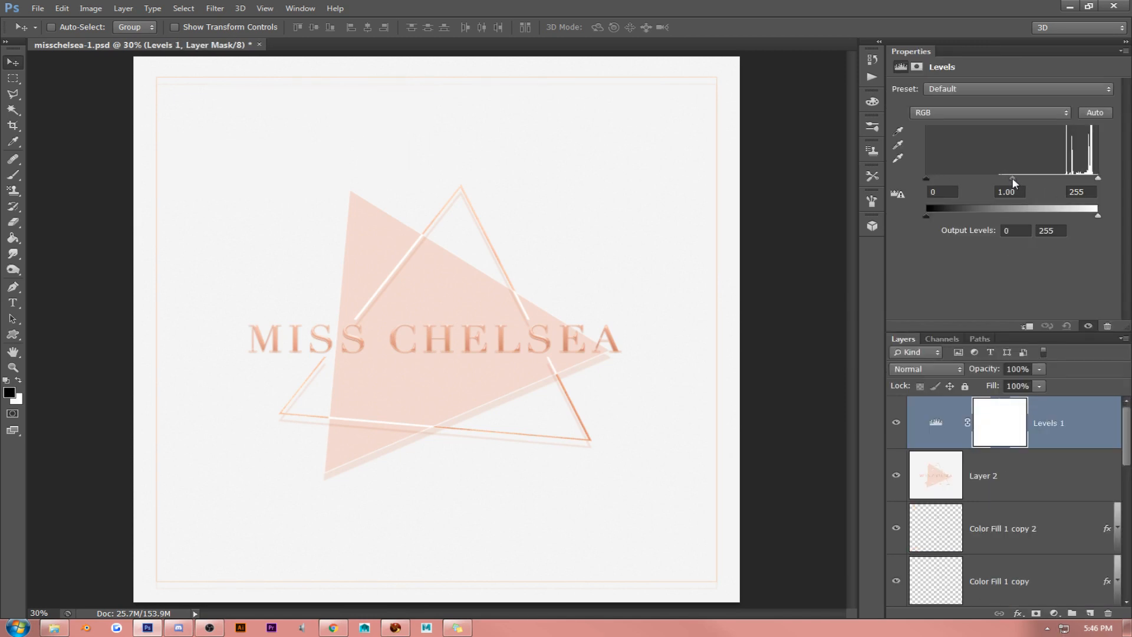
{"action": "mouse_move", "coordinate": [1015, 183]}
{"action": "left_mouse_down"}
{"action": "mouse_move", "coordinate": [1060, 190]}
{"action": "mouse_move", "coordinate": [998, 189]}
{"action": "mouse_move", "coordinate": [1021, 189]}
{"action": "left_mouse_up"}
{"action": "left_click", "coordinate": [275, 9]}
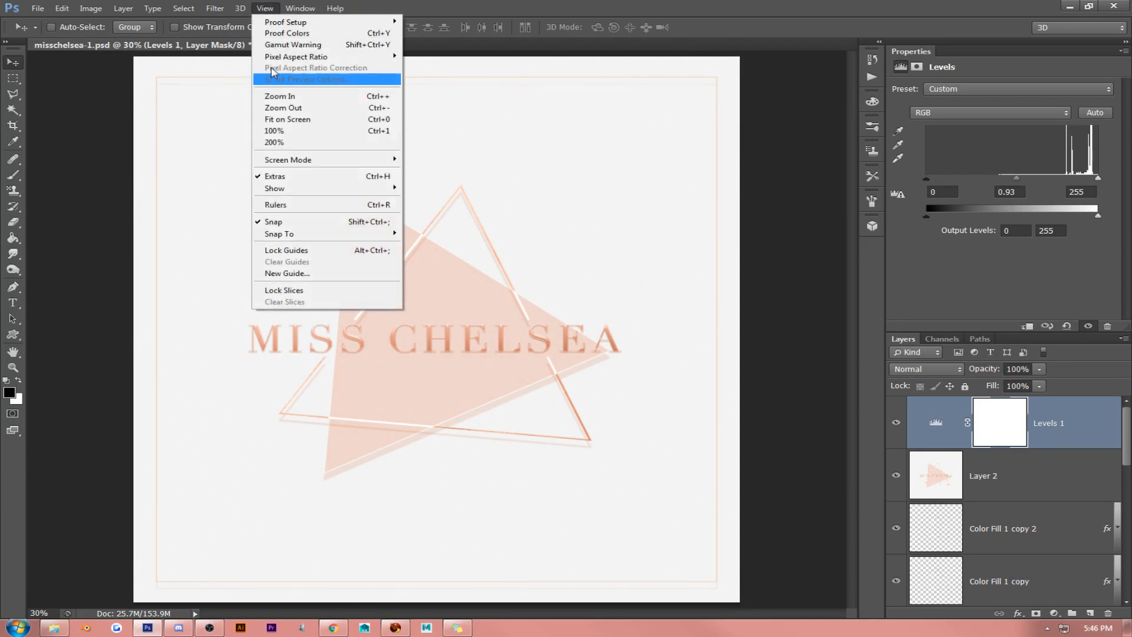
- Adjust the midtone input level of the Levels 1 adjustment layer while viewing the image at 100%
{"action": "left_click", "coordinate": [271, 131]}
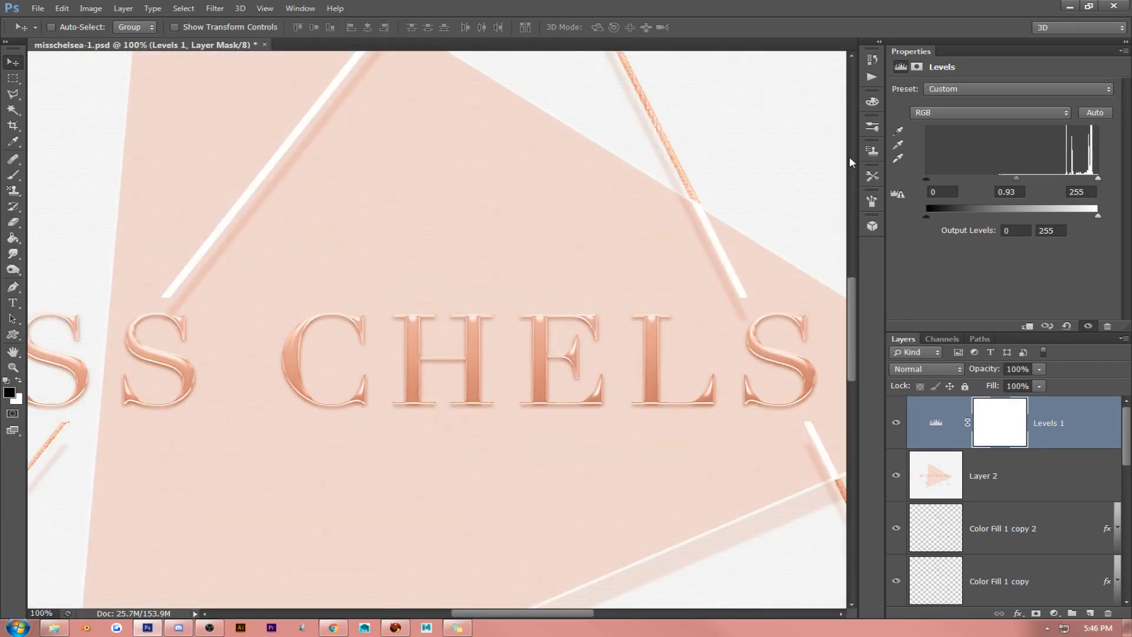
{"action": "left_click", "coordinate": [1008, 191]}
{"action": "key", "text": "Up"}
{"action": "key", "text": "Up"}
{"action": "key", "text": "Up"}
- Apply the Topaz Adjust filter to Layer 2 using the Detail - Light preset from the Classic Collection
{"action": "left_click", "coordinate": [996, 489]}
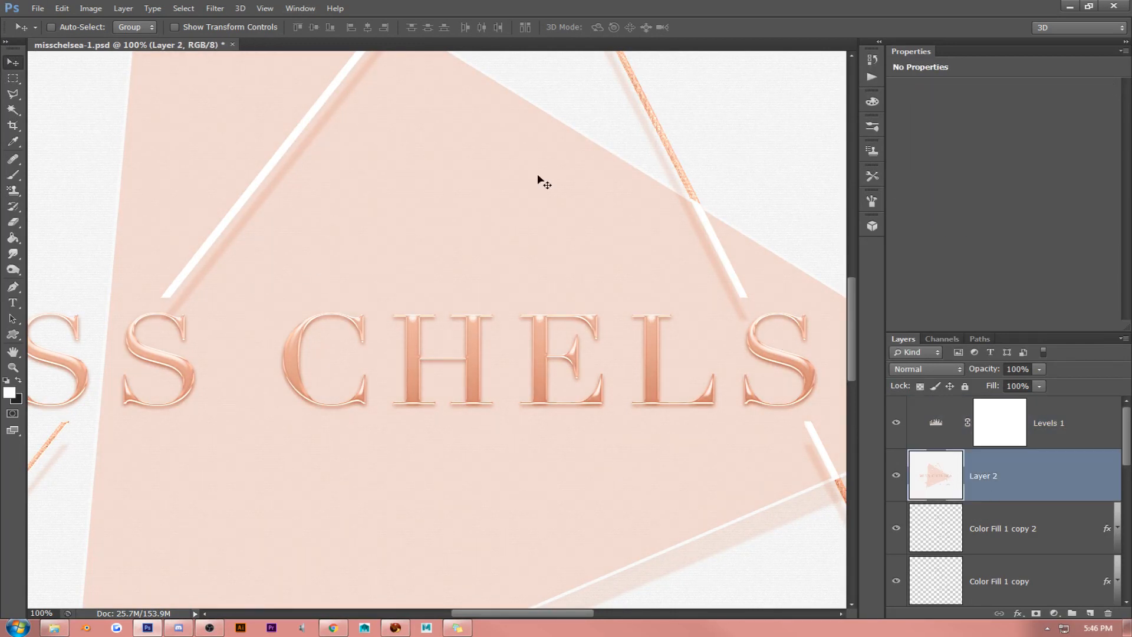
{"action": "left_click", "coordinate": [215, 8]}
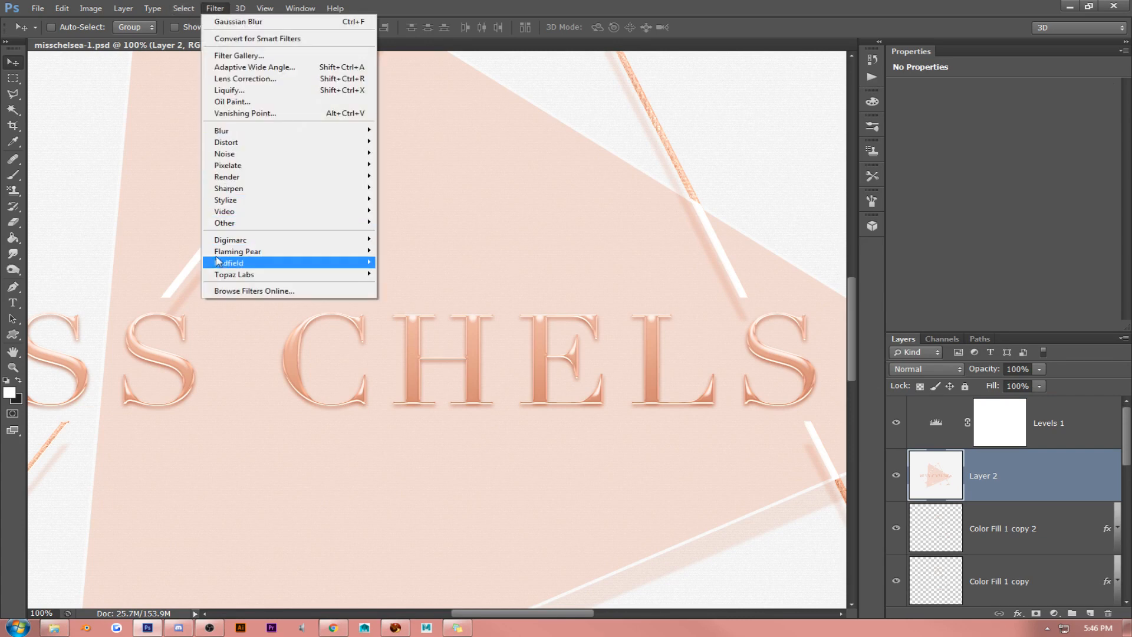
{"action": "mouse_move", "coordinate": [224, 275]}
{"action": "left_click", "coordinate": [416, 273]}
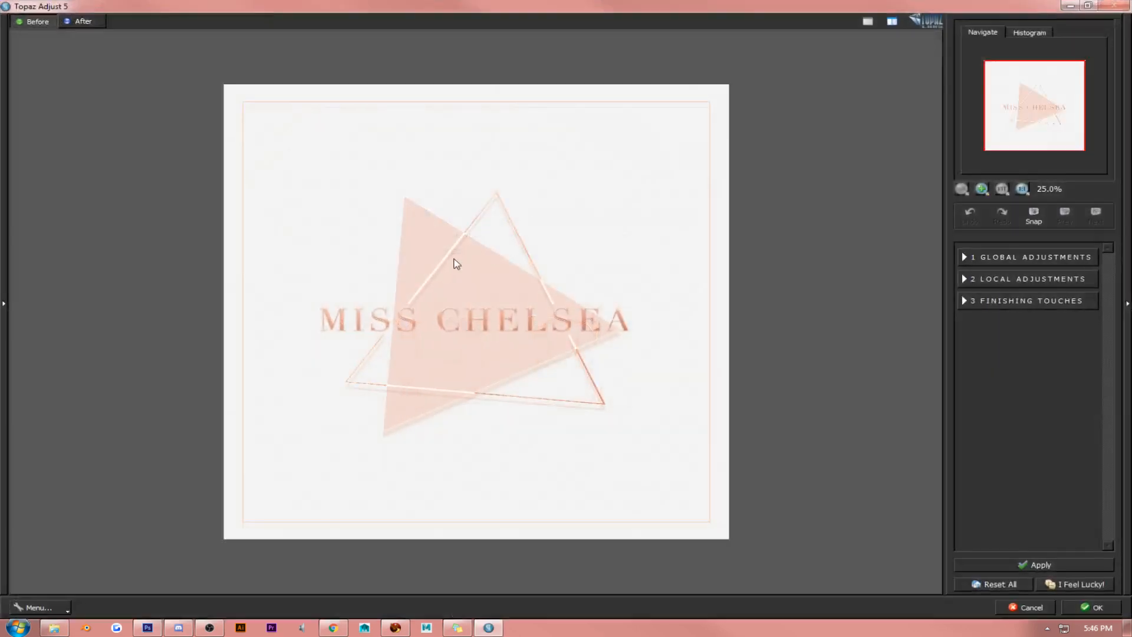
{"action": "left_click", "coordinate": [2, 275]}
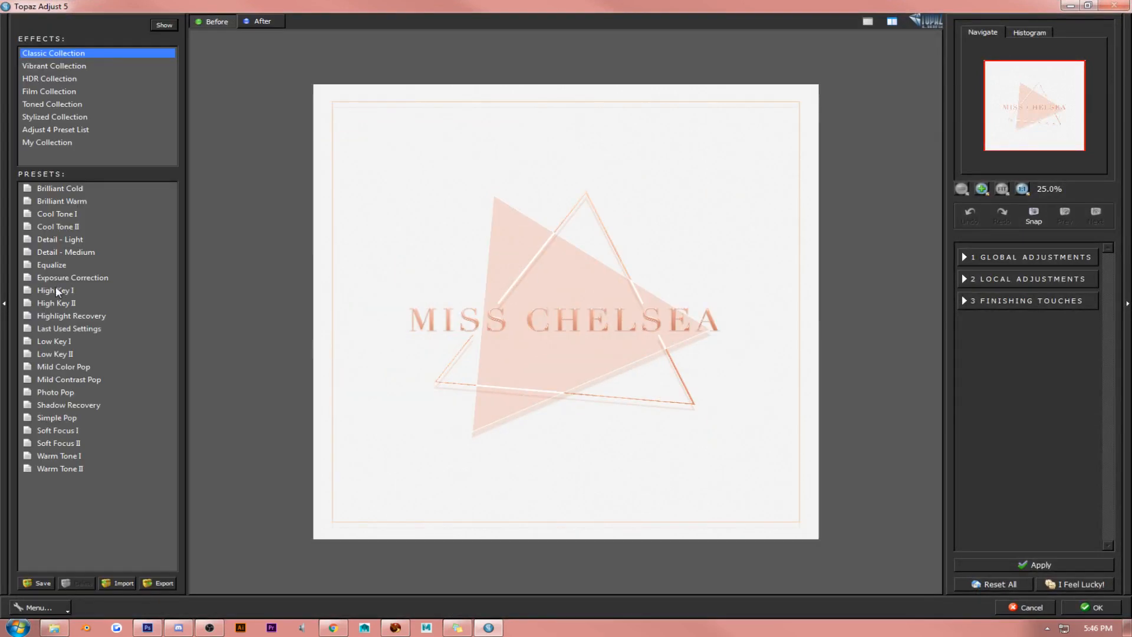
{"action": "left_click", "coordinate": [71, 240]}
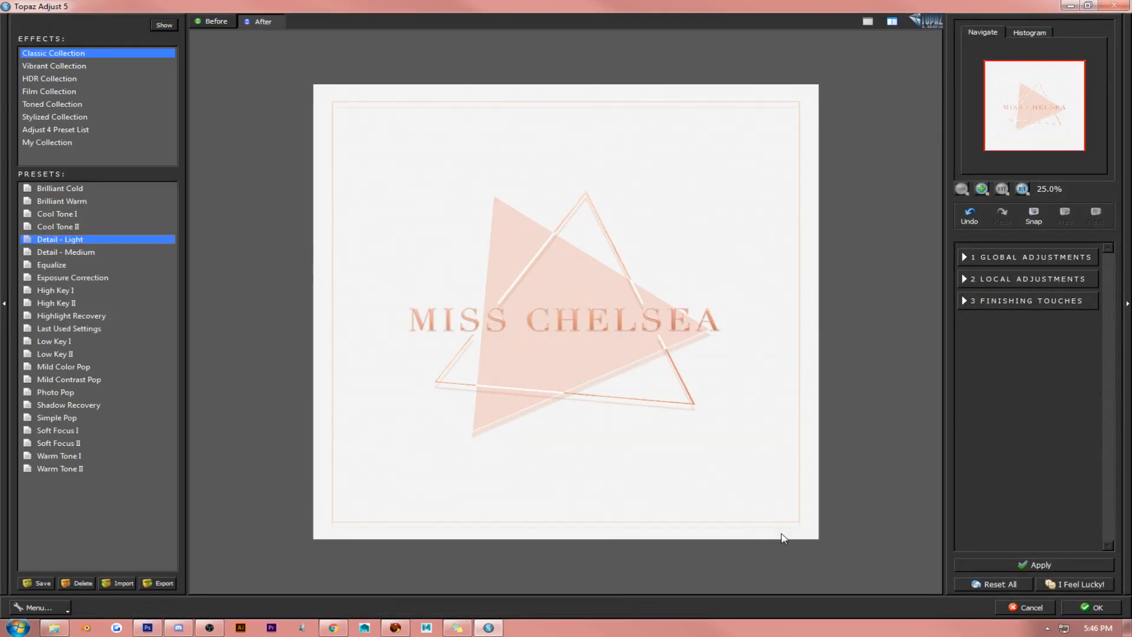
{"action": "left_click", "coordinate": [1074, 609]}
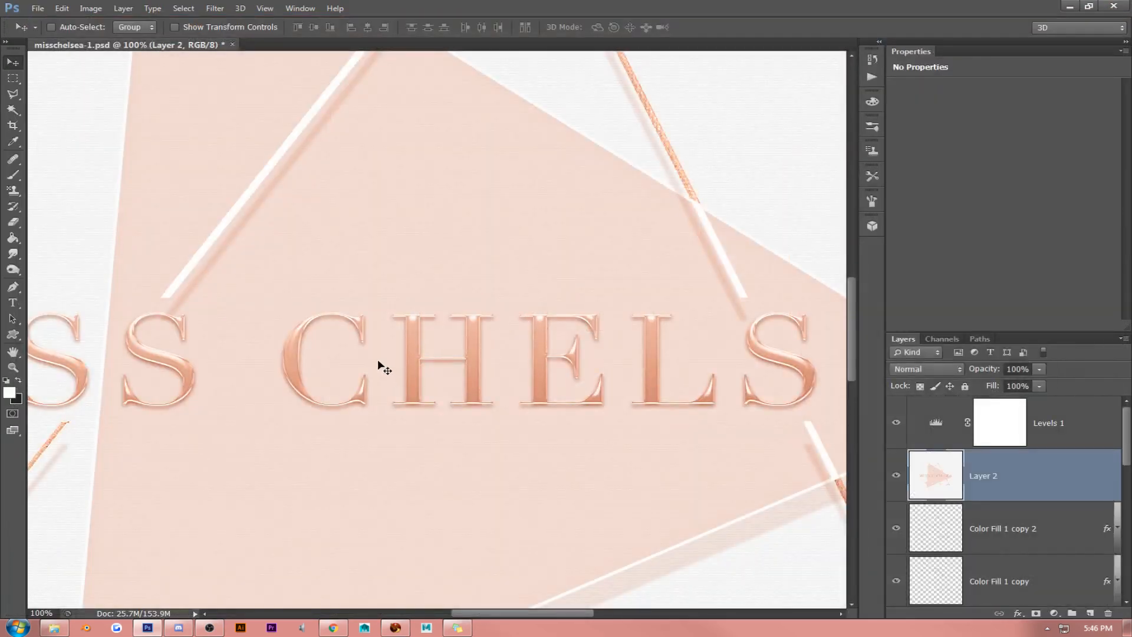
- Check the filtered lettering and triangle outline up close, and delete the Levels 1 adjustment layer
{"action": "left_click", "coordinate": [13, 352]}
{"action": "left_click_drag", "start_coordinate": [340, 356], "coordinate": [586, 339]}
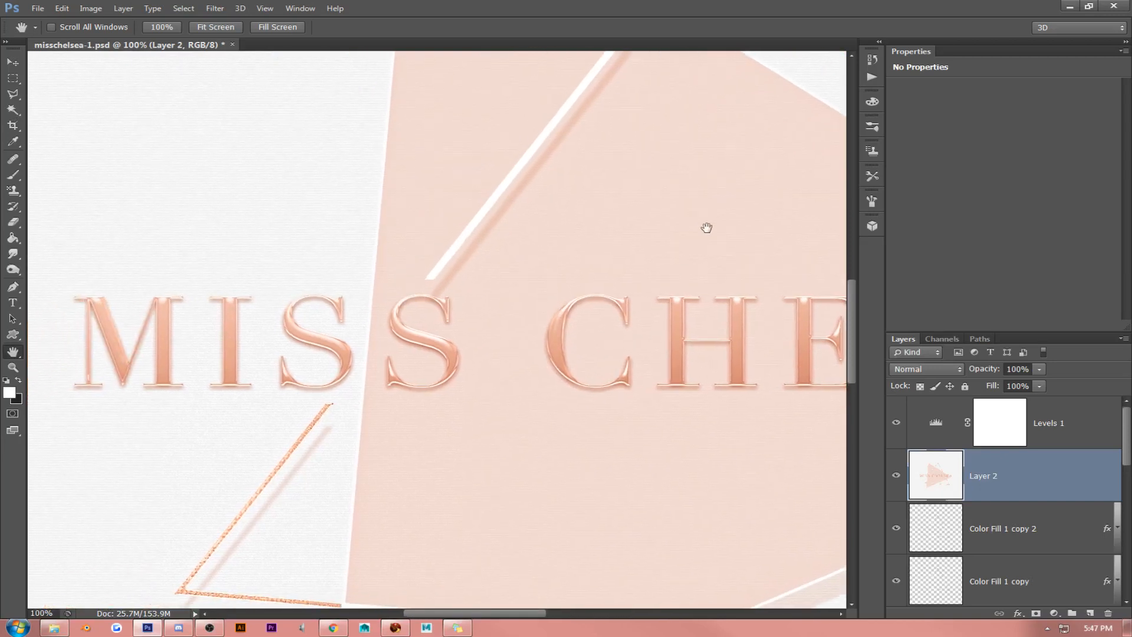
{"action": "left_click_drag", "start_coordinate": [708, 228], "coordinate": [472, 452]}
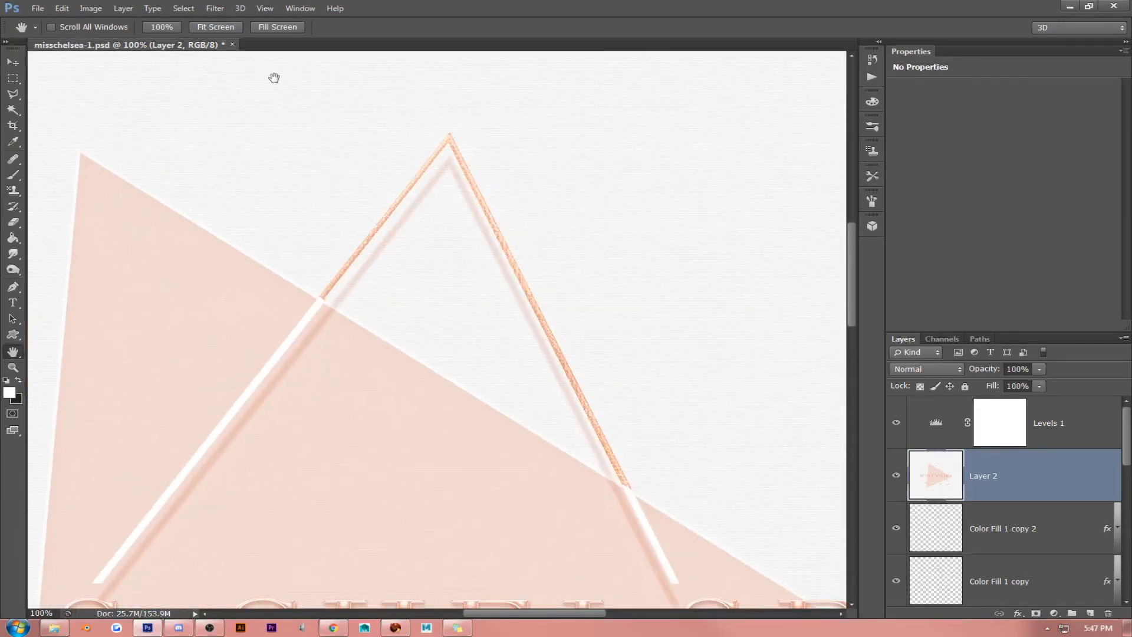
{"action": "left_click", "coordinate": [213, 30]}
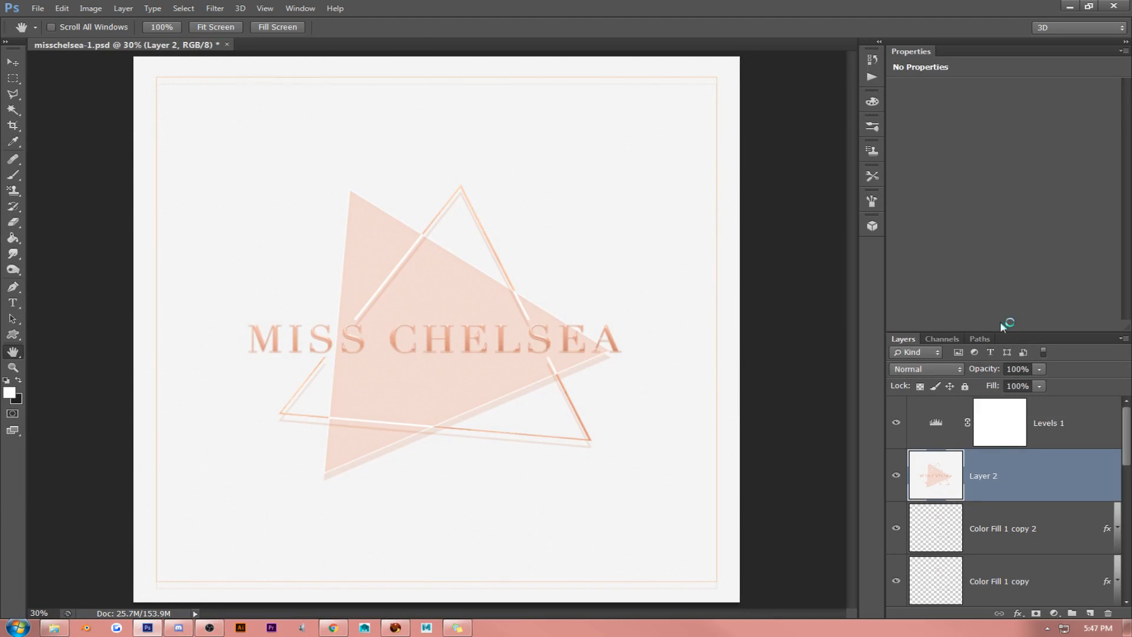
{"action": "left_click", "coordinate": [1125, 51]}
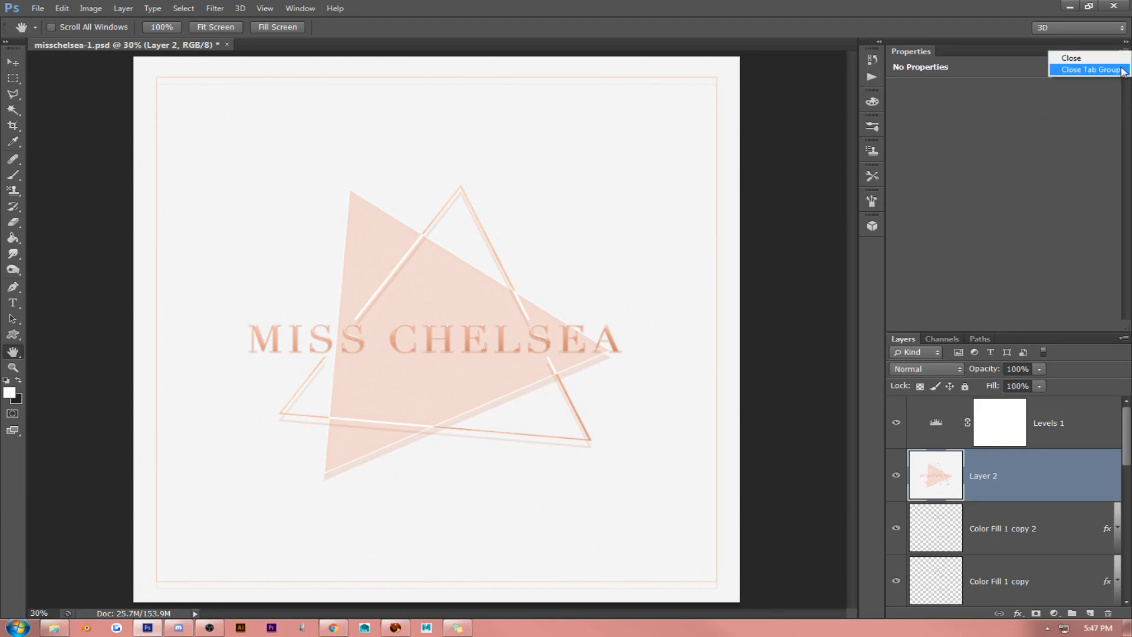
{"action": "left_click", "coordinate": [1097, 71]}
{"action": "left_click", "coordinate": [1072, 135]}
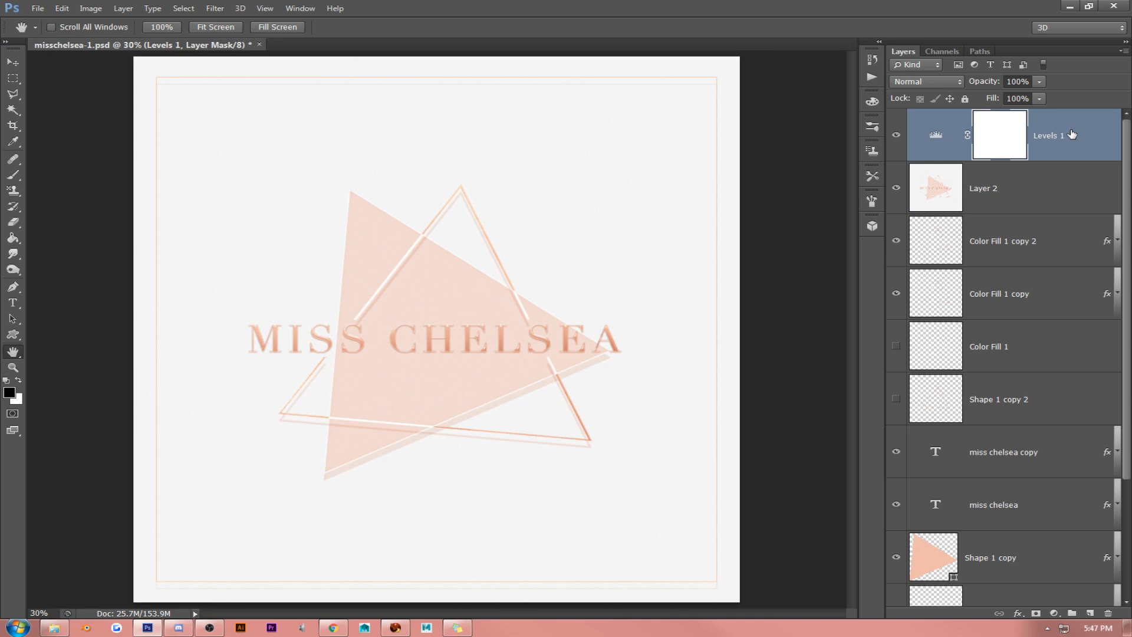
{"action": "key", "text": "Delete"}
- Add a Brightness/Contrast adjustment layer above Layer 2 and set its contrast to 14
{"action": "left_click", "coordinate": [1055, 613]}
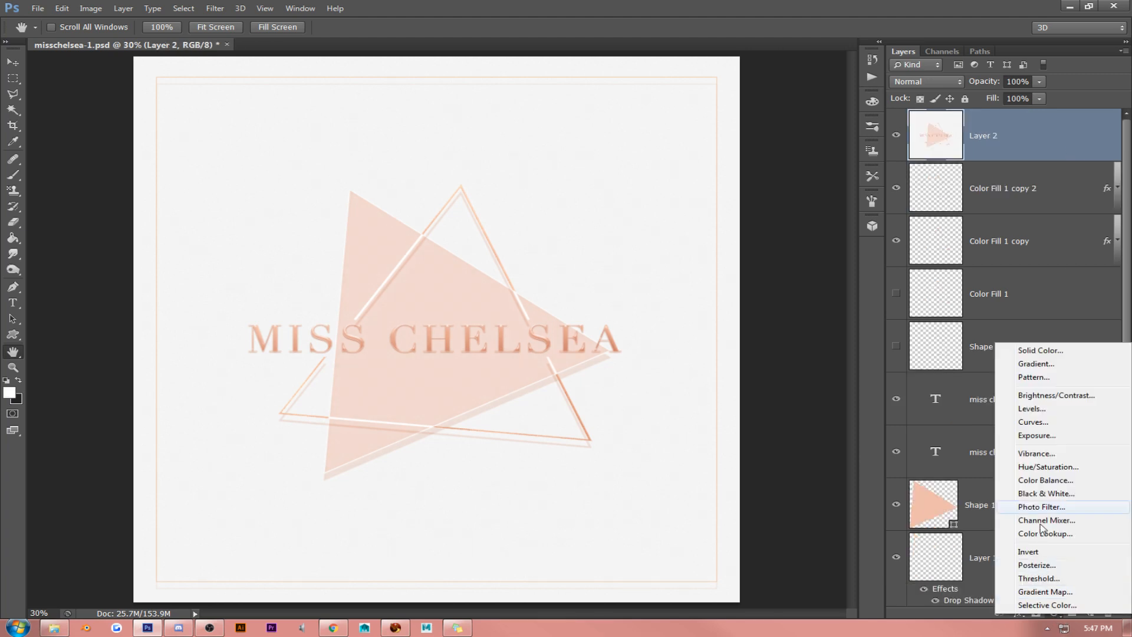
{"action": "left_click", "coordinate": [1033, 396]}
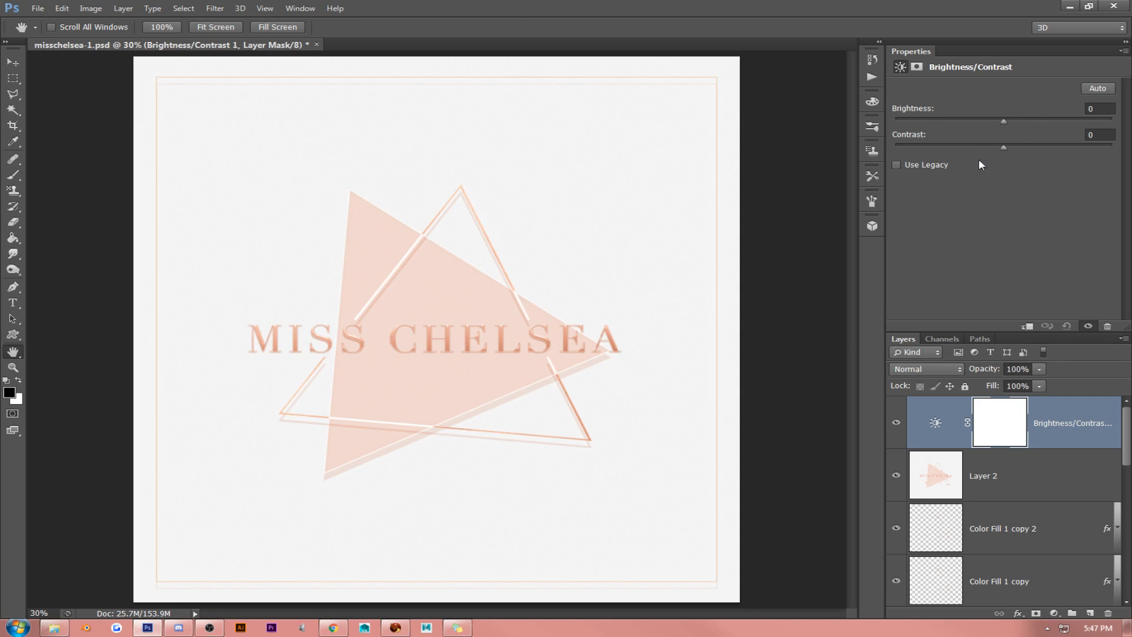
{"action": "mouse_move", "coordinate": [1004, 148]}
{"action": "left_mouse_down"}
{"action": "mouse_move", "coordinate": [879, 146]}
{"action": "mouse_move", "coordinate": [1030, 147]}
{"action": "mouse_move", "coordinate": [1018, 147]}
{"action": "left_mouse_up"}
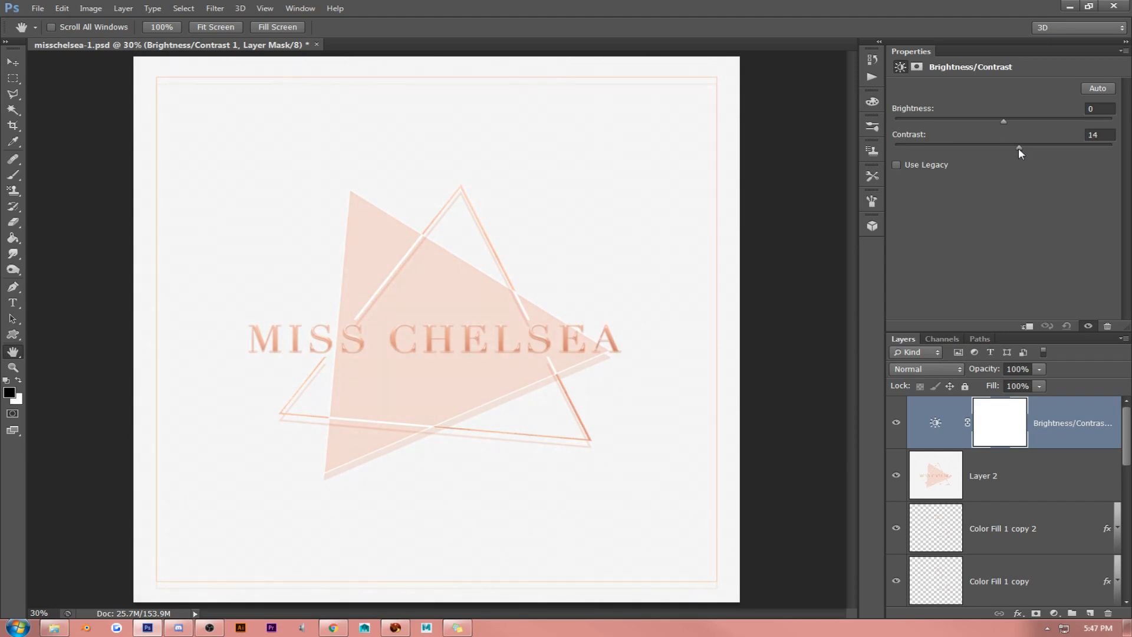
- Examine the Miss Chelsea lettering and the triangle lines at 100% zoom with Layer 2 selected
{"action": "left_click", "coordinate": [152, 28]}
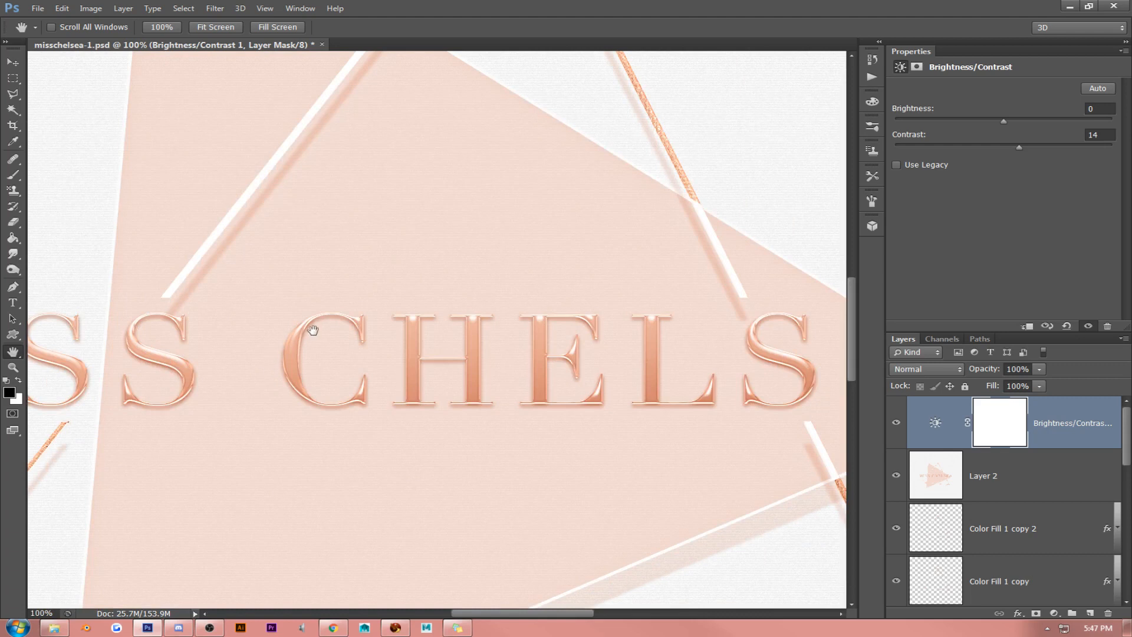
{"action": "left_click_drag", "start_coordinate": [313, 330], "coordinate": [619, 273]}
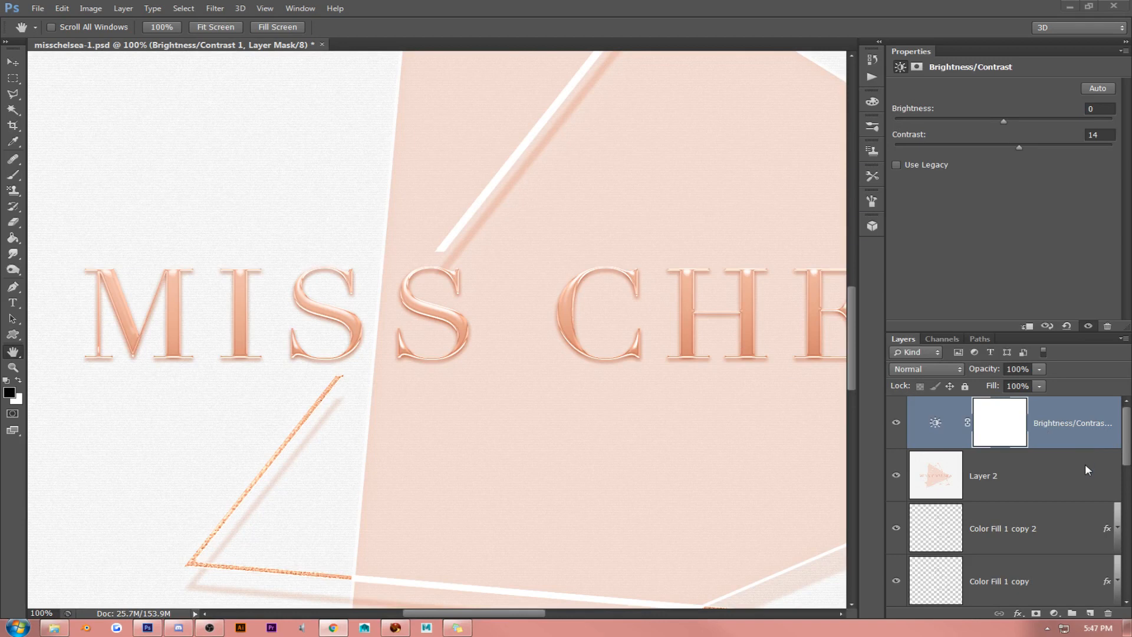
{"action": "left_click", "coordinate": [1060, 481]}
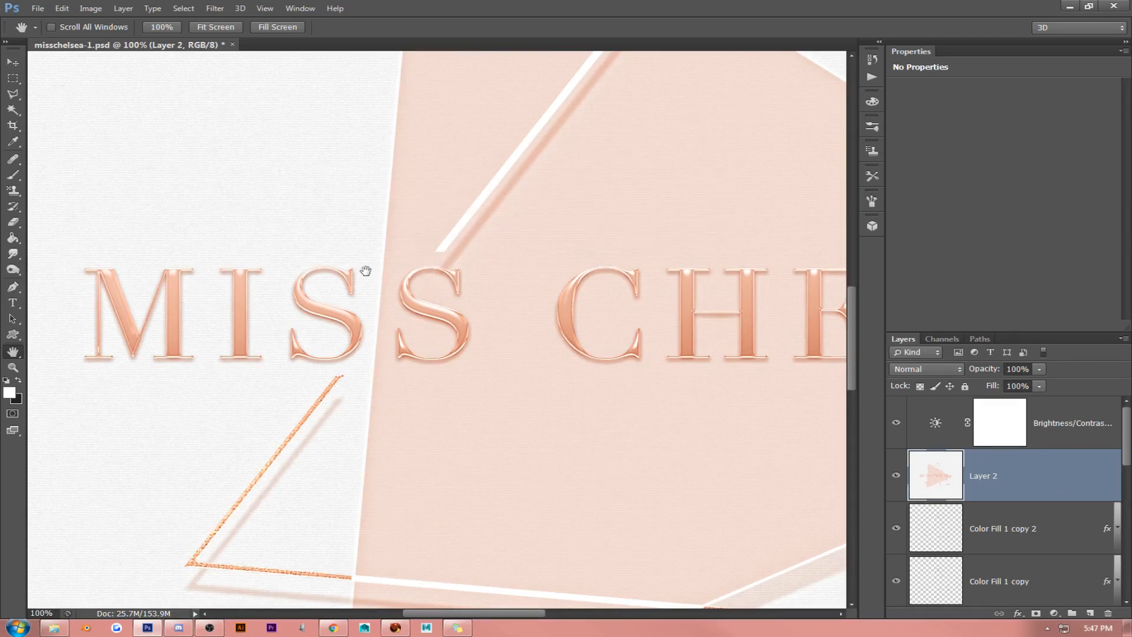
{"action": "left_click_drag", "start_coordinate": [374, 266], "coordinate": [469, 267]}
{"action": "left_click_drag", "start_coordinate": [584, 273], "coordinate": [248, 283]}
{"action": "left_click_drag", "start_coordinate": [447, 336], "coordinate": [690, 301]}
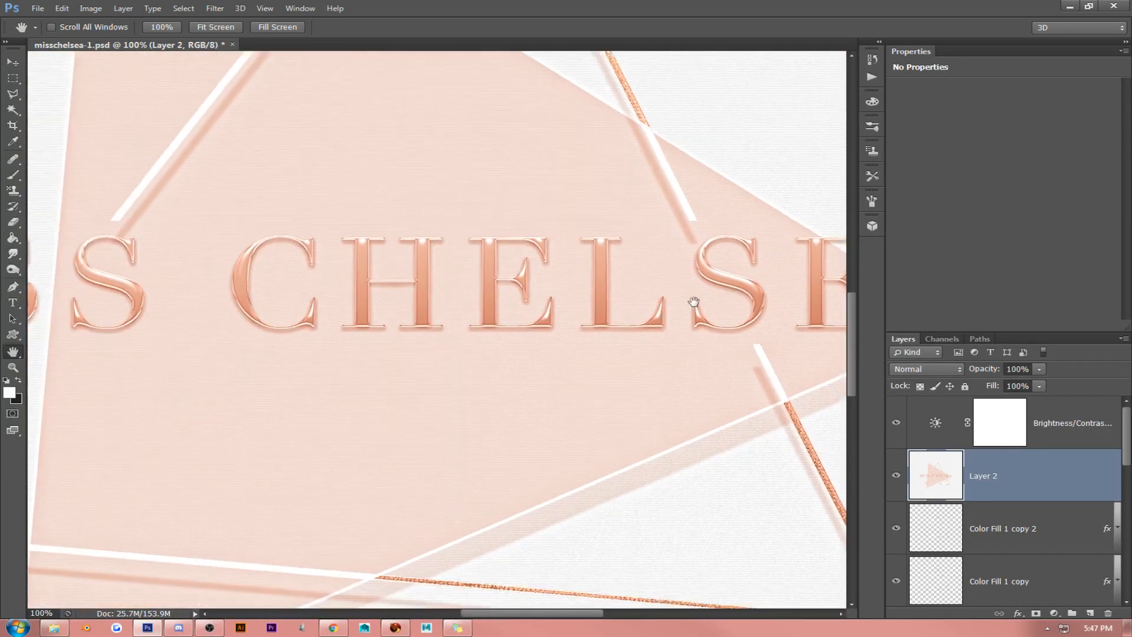
{"action": "left_click_drag", "start_coordinate": [538, 301], "coordinate": [579, 334]}
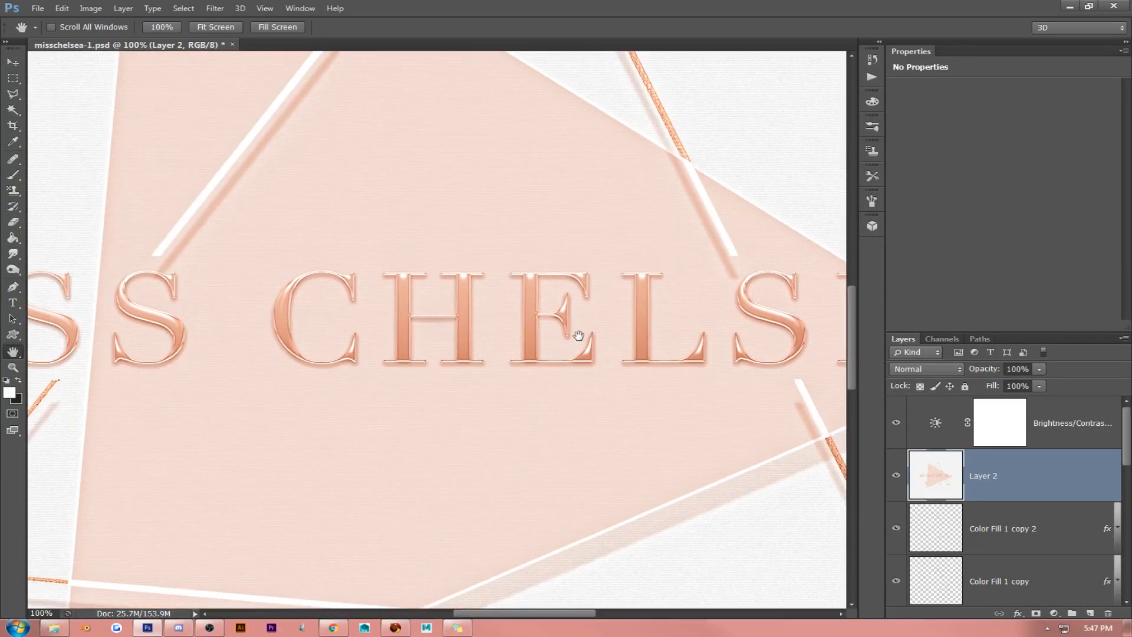
- Save the document and a JPEG copy named misschelsea-1.jpg in the Miss Chelsea folder at maximum quality, 12
{"action": "left_click", "coordinate": [39, 9]}
{"action": "left_click", "coordinate": [59, 143]}
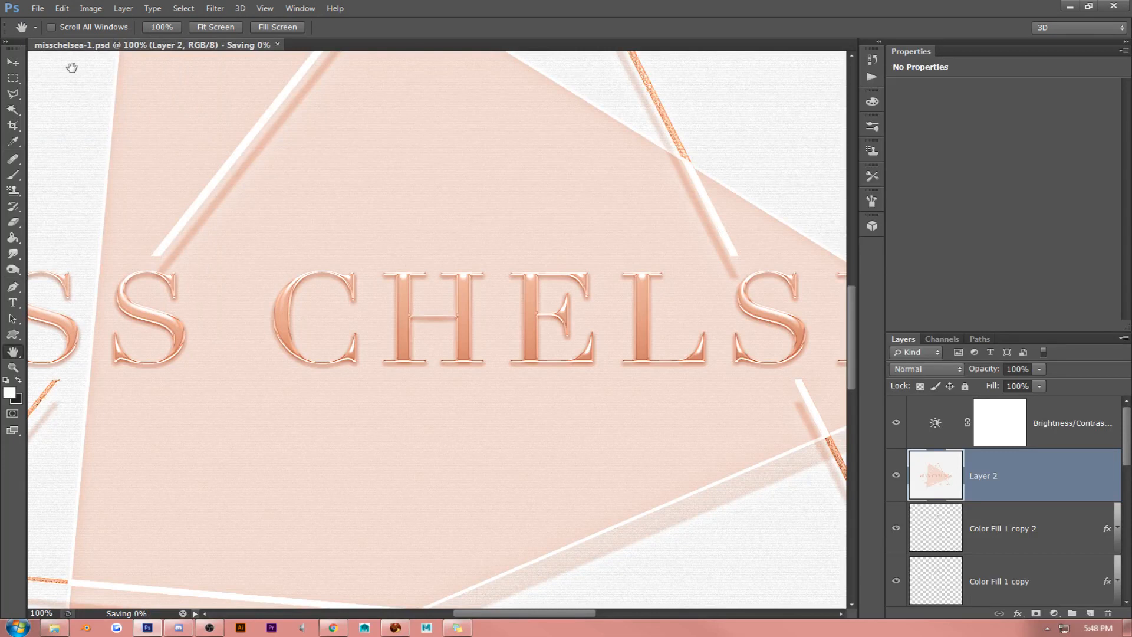
{"action": "left_click", "coordinate": [38, 8]}
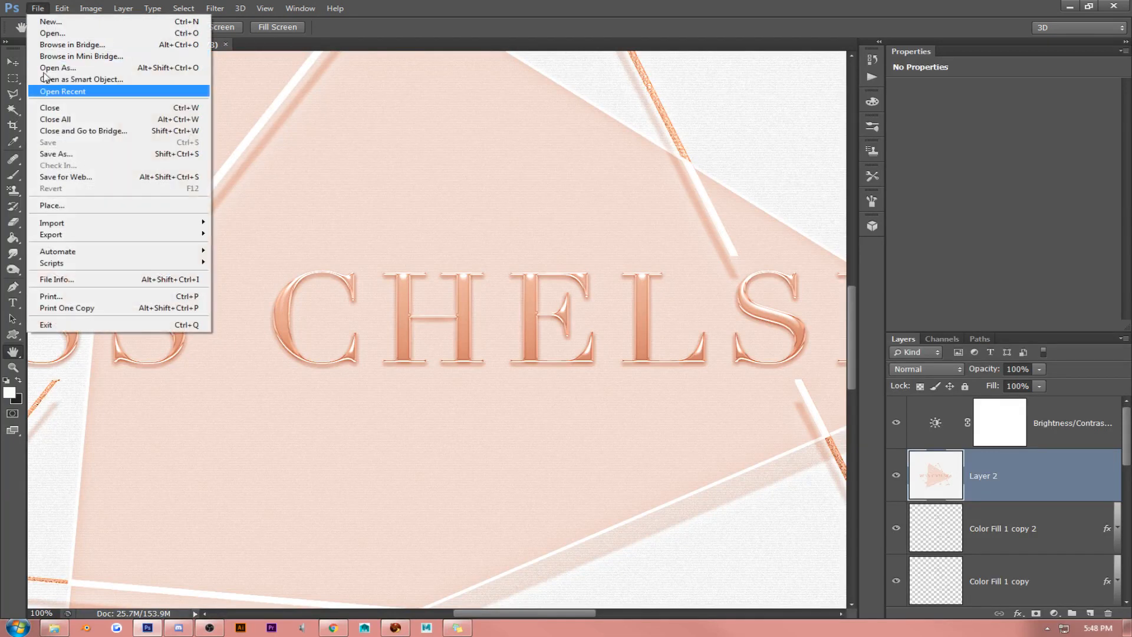
{"action": "left_click", "coordinate": [51, 154]}
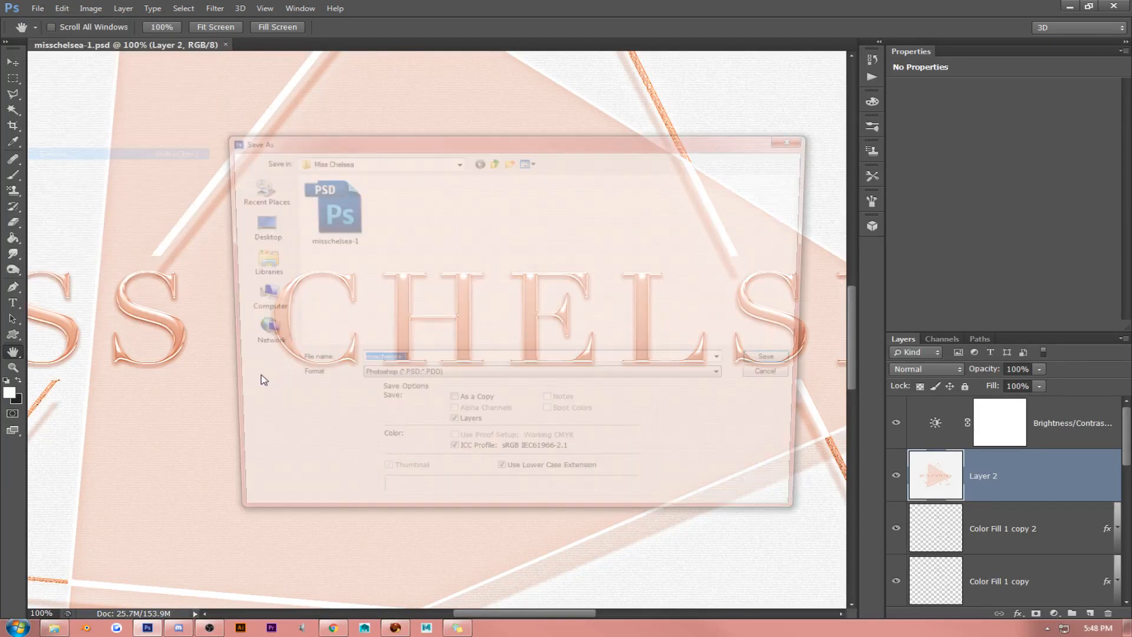
{"action": "left_click", "coordinate": [433, 379]}
{"action": "left_click", "coordinate": [434, 460]}
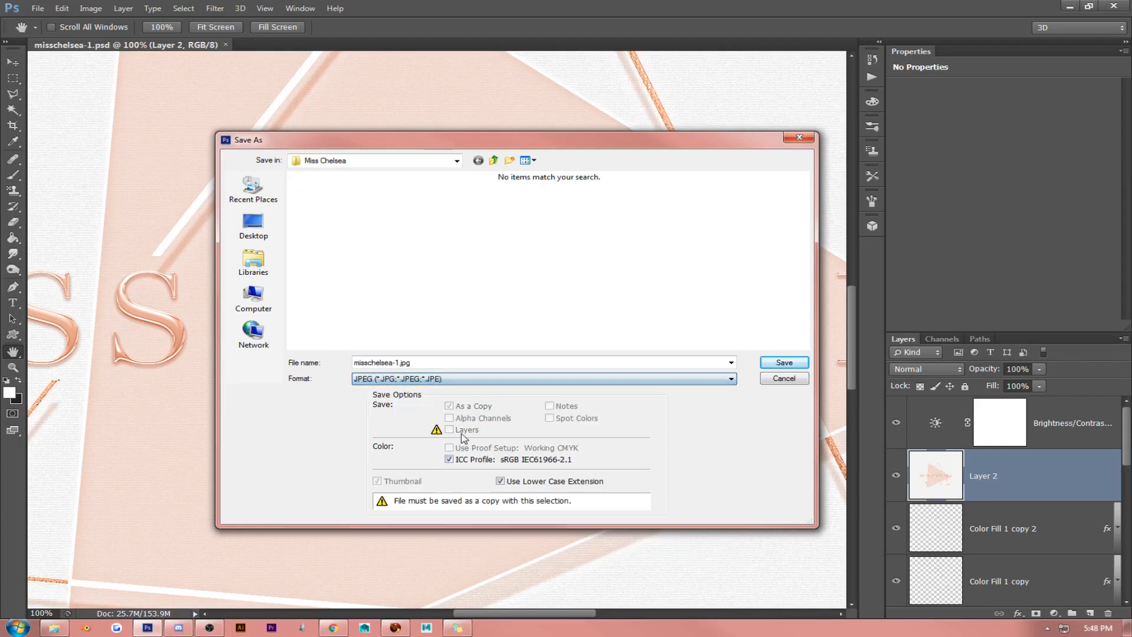
{"action": "key", "text": "Return"}
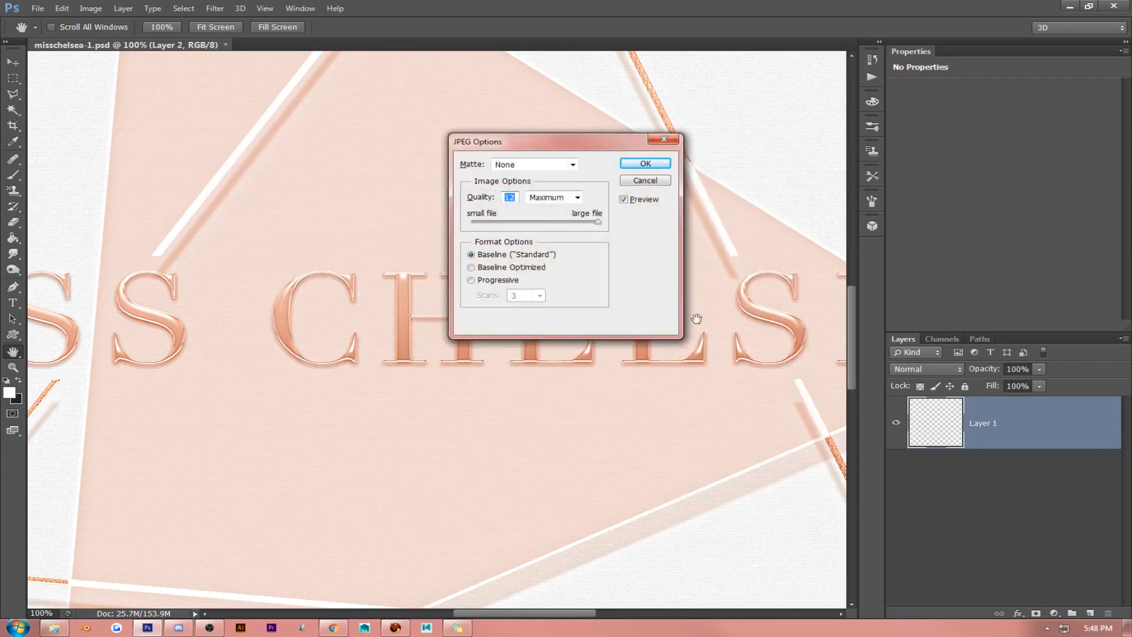
{"action": "key", "text": "Return"}
- Hide the empty adjustment properties and create four new layer groups above the Brightness/Contrast adjustment layer
{"action": "left_click", "coordinate": [1123, 51]}
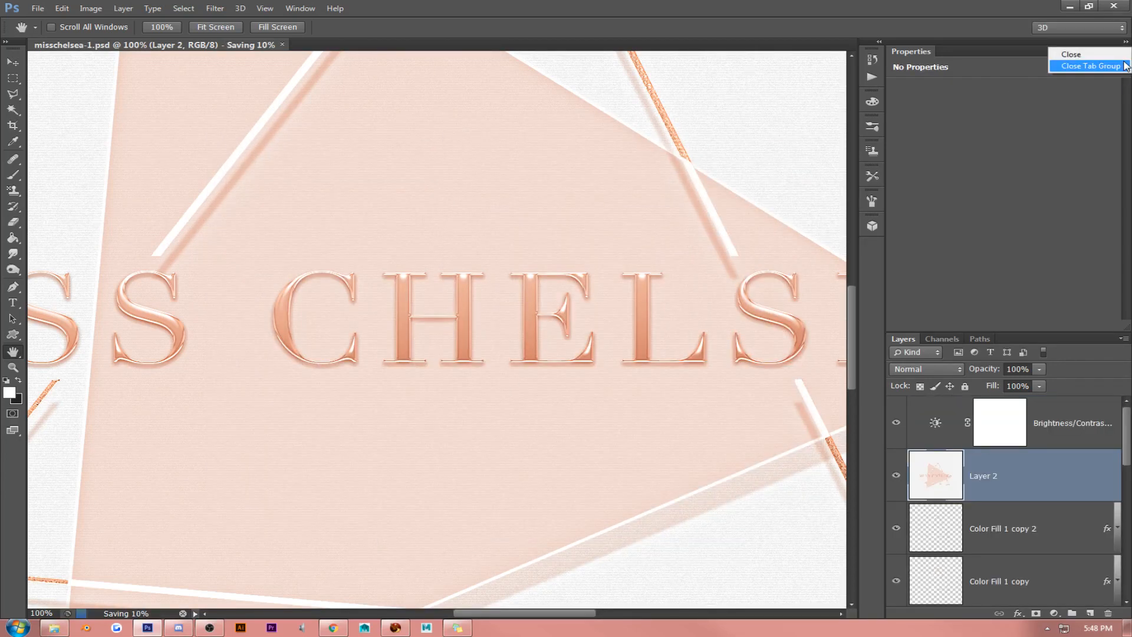
{"action": "left_click", "coordinate": [1085, 64]}
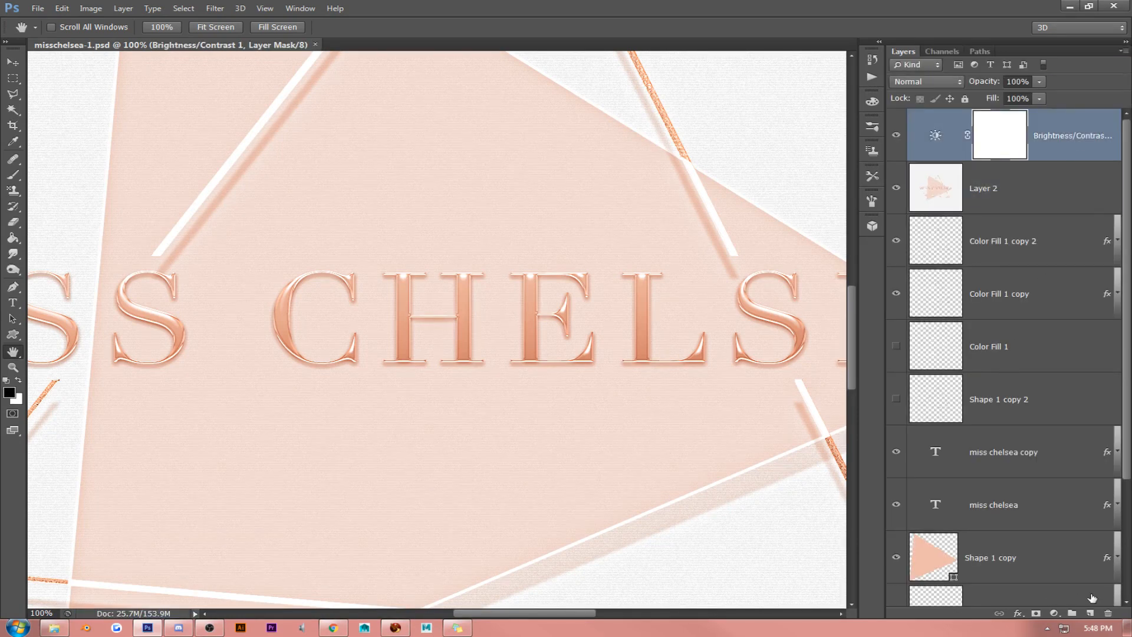
{"action": "left_click", "coordinate": [1072, 616]}
{"action": "left_click", "coordinate": [1072, 616]}
{"action": "left_click", "coordinate": [1072, 616]}
{"action": "left_click", "coordinate": [1072, 616]}
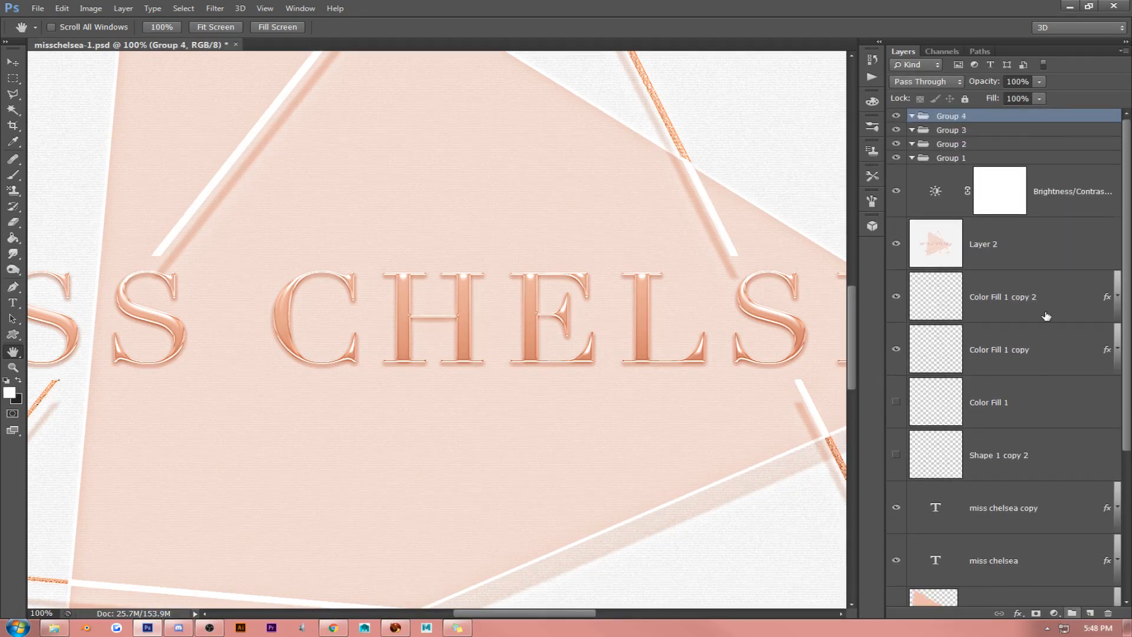
- Move all layers from the Brightness/Contrast adjustment down to Layer 0 into Group 1 and collapse the group
{"action": "left_click", "coordinate": [1063, 195]}
{"action": "scroll", "coordinate": [963, 457], "scroll_direction": "down", "scroll_amount": 5}
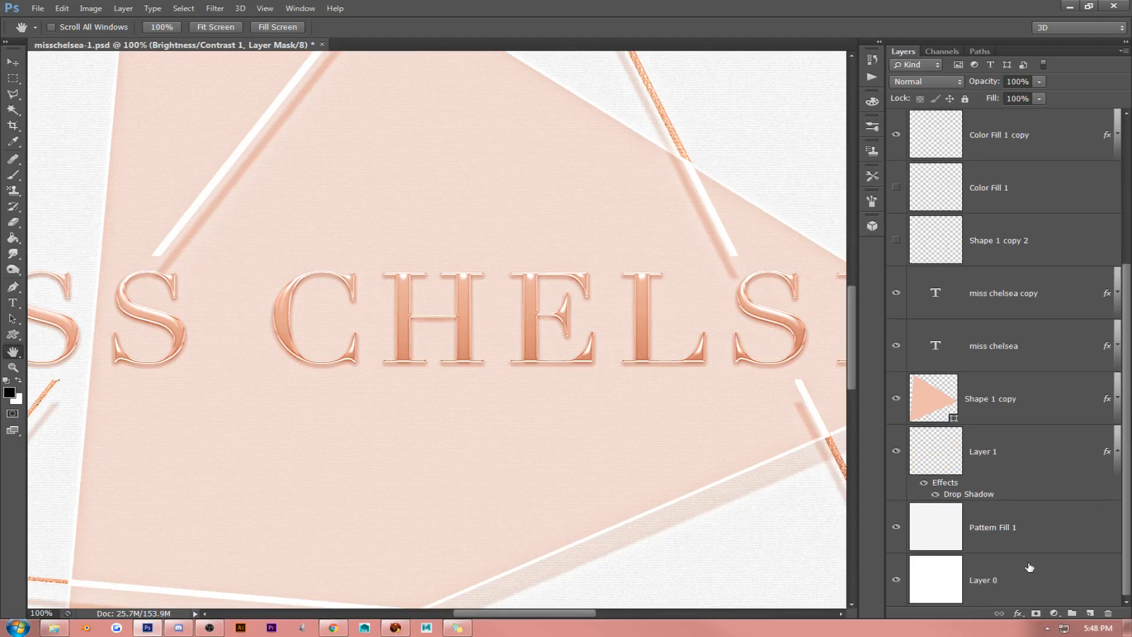
{"action": "left_click", "coordinate": [1030, 568], "text": "shift"}
{"action": "scroll", "coordinate": [1028, 435], "scroll_direction": "up", "scroll_amount": 5}
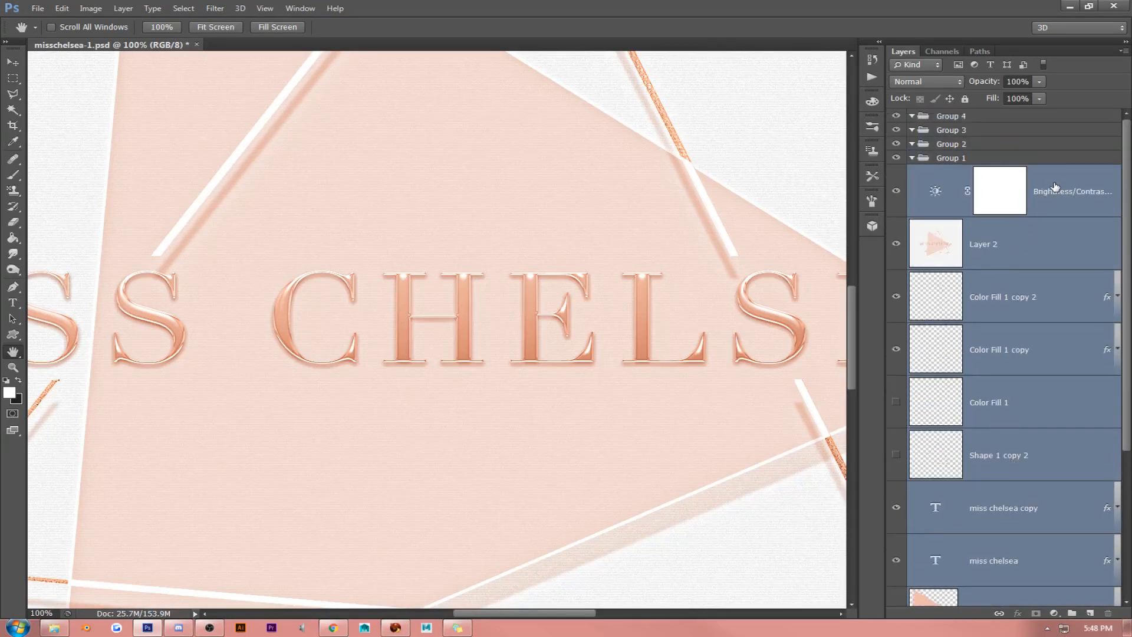
{"action": "left_click_drag", "start_coordinate": [1055, 174], "coordinate": [955, 158]}
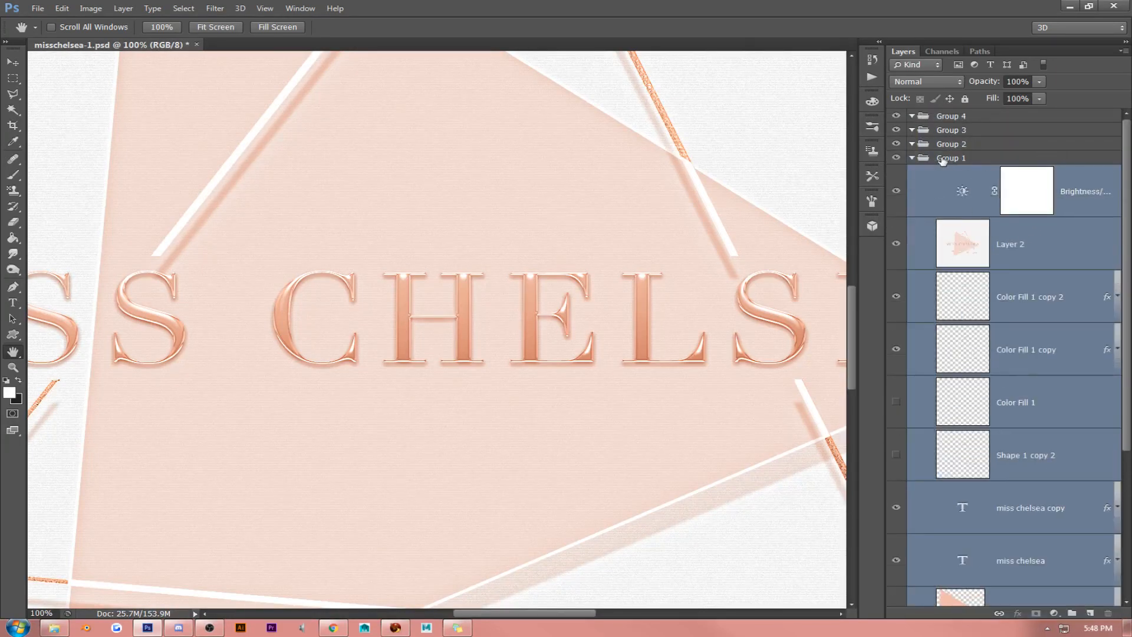
{"action": "left_click", "coordinate": [912, 158]}
- Save the grouped document and overwrite the JPEG copy misschelsea-1.jpg at maximum quality, 12
{"action": "key", "text": "ctrl+s"}
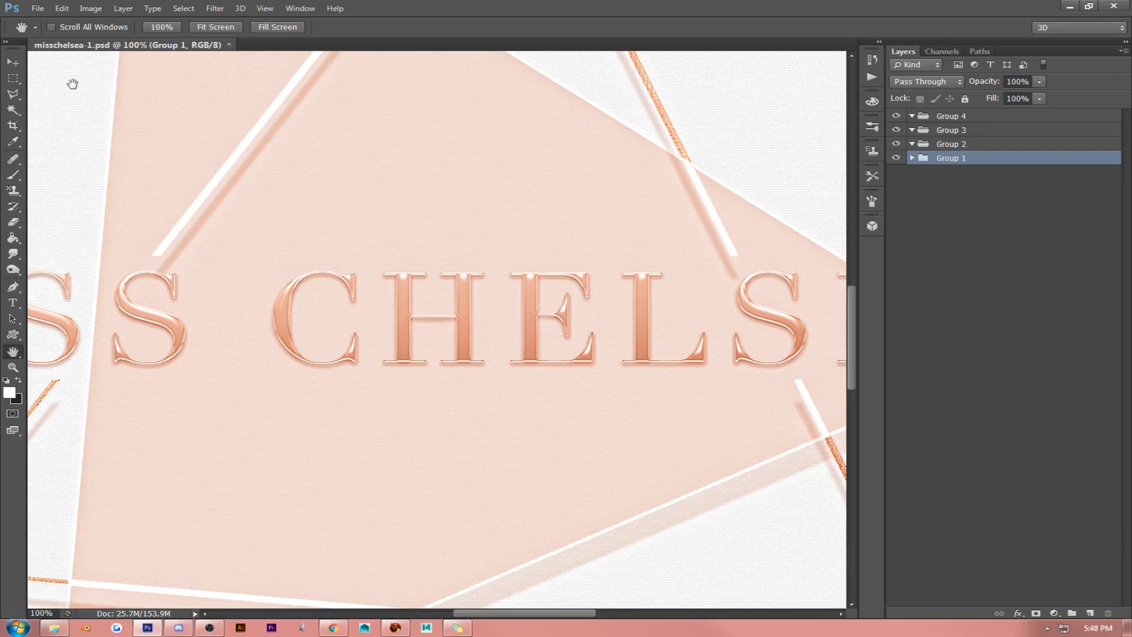
{"action": "left_click", "coordinate": [37, 8]}
{"action": "left_click", "coordinate": [65, 167]}
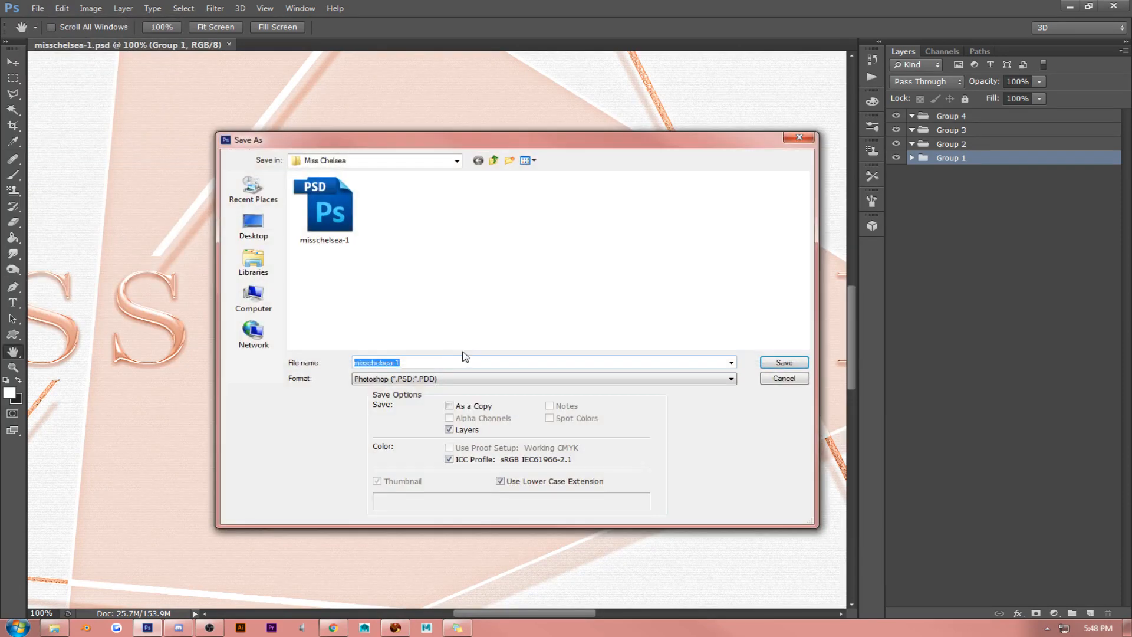
{"action": "left_click", "coordinate": [465, 379]}
{"action": "left_click", "coordinate": [471, 459]}
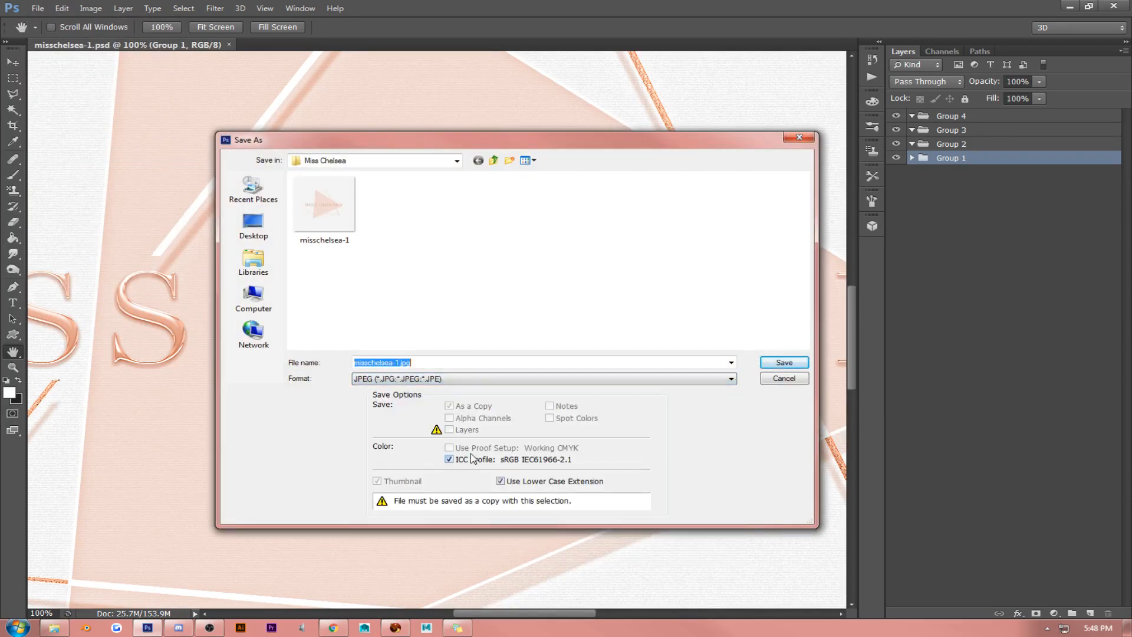
{"action": "key", "text": "Return"}
{"action": "key", "text": "Return"}
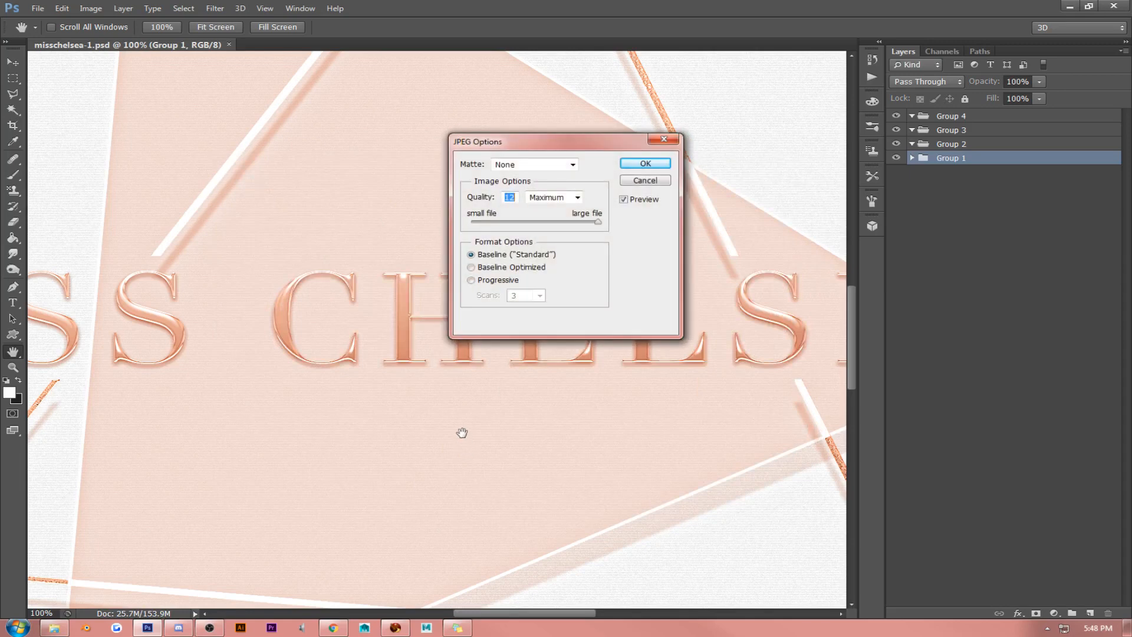
{"action": "key", "text": "Return"}
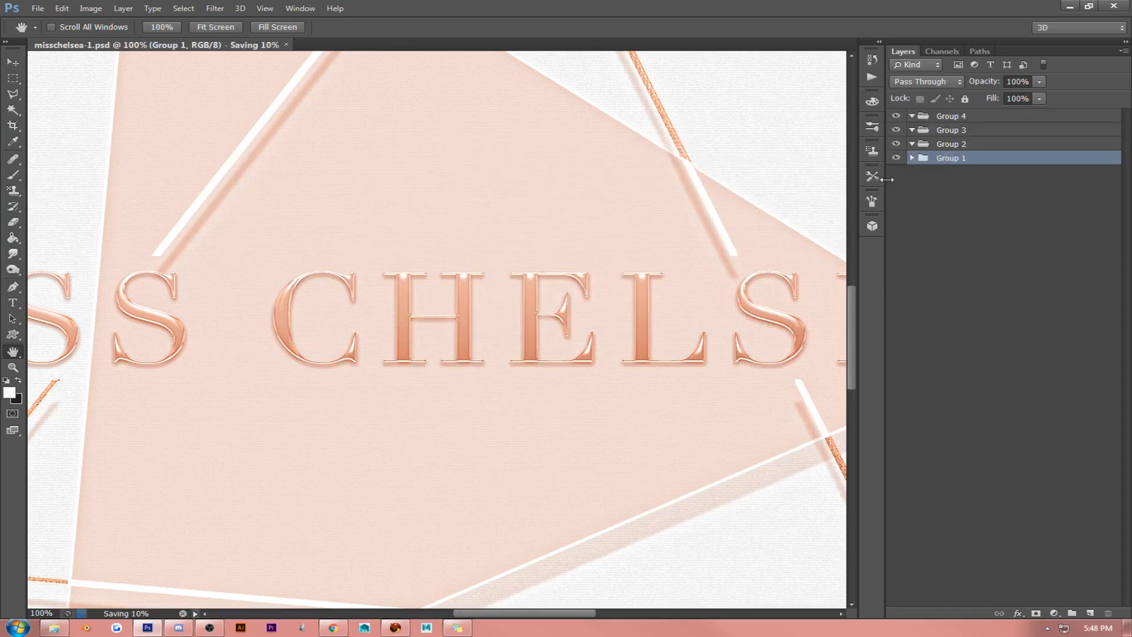
- Hide Group 1, add a new layer inside Group 2 and fill it with the white foreground colour
{"action": "left_click", "coordinate": [896, 157]}
{"action": "left_click", "coordinate": [950, 144]}
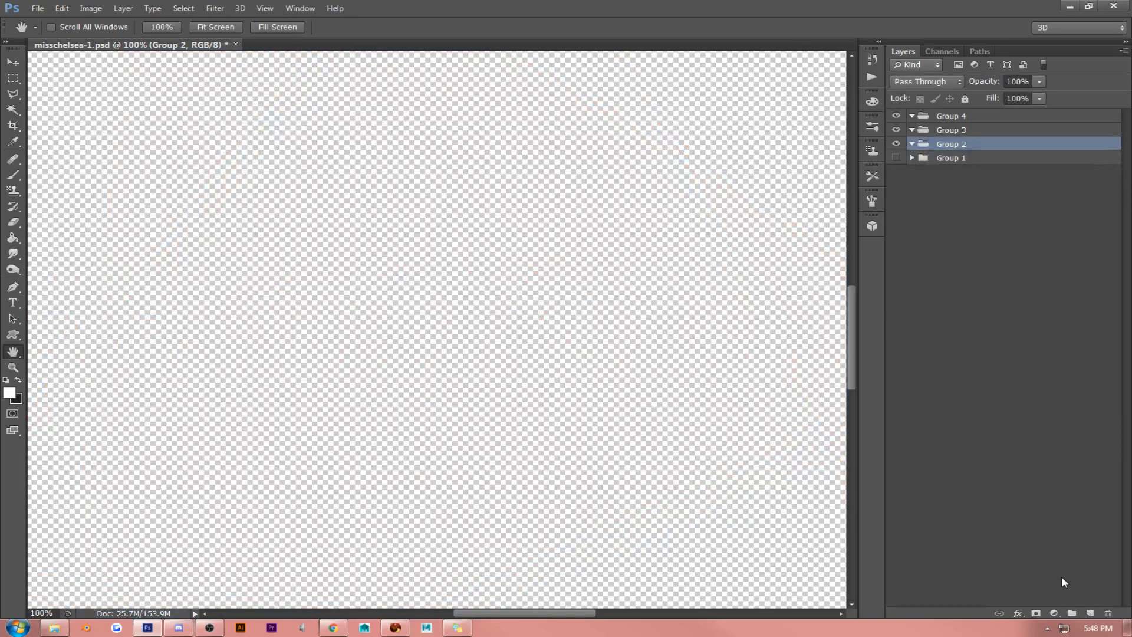
{"action": "left_click", "coordinate": [1090, 612]}
{"action": "left_click", "coordinate": [15, 238]}
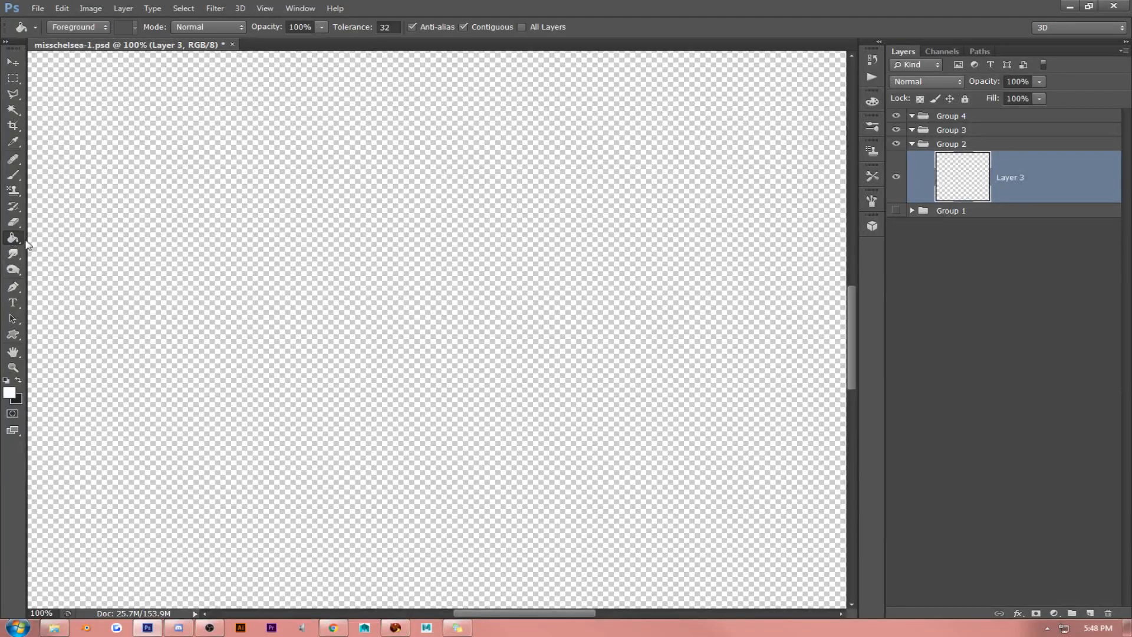
{"action": "left_click", "coordinate": [218, 271]}
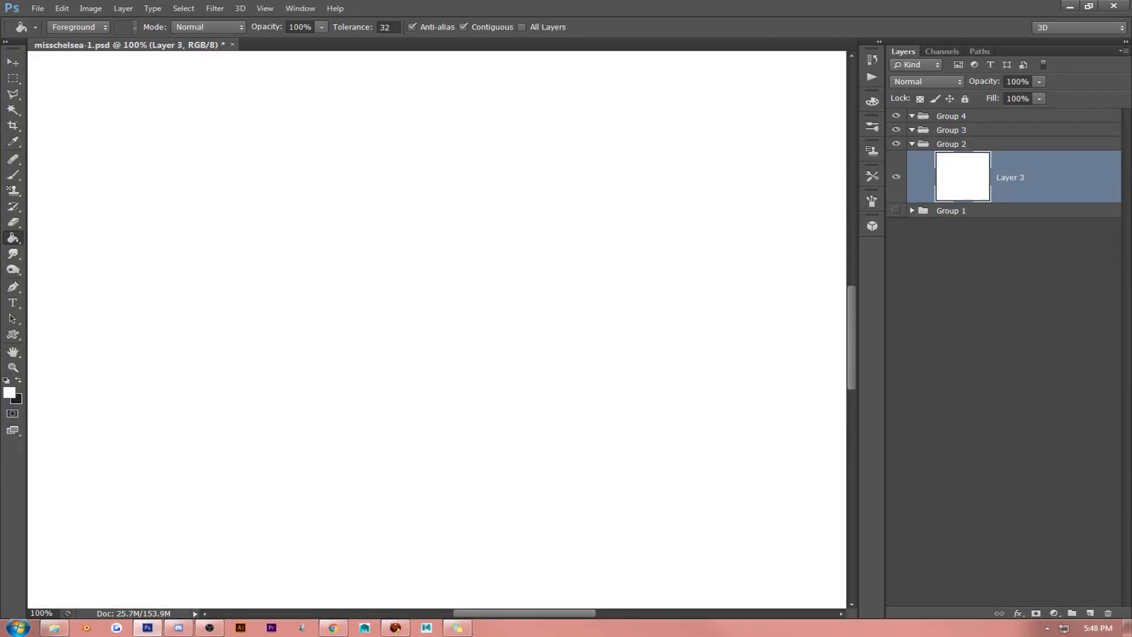
- Zoom out to 30% so the whole canvas is in view
{"action": "key", "text": "alt+Tab"}
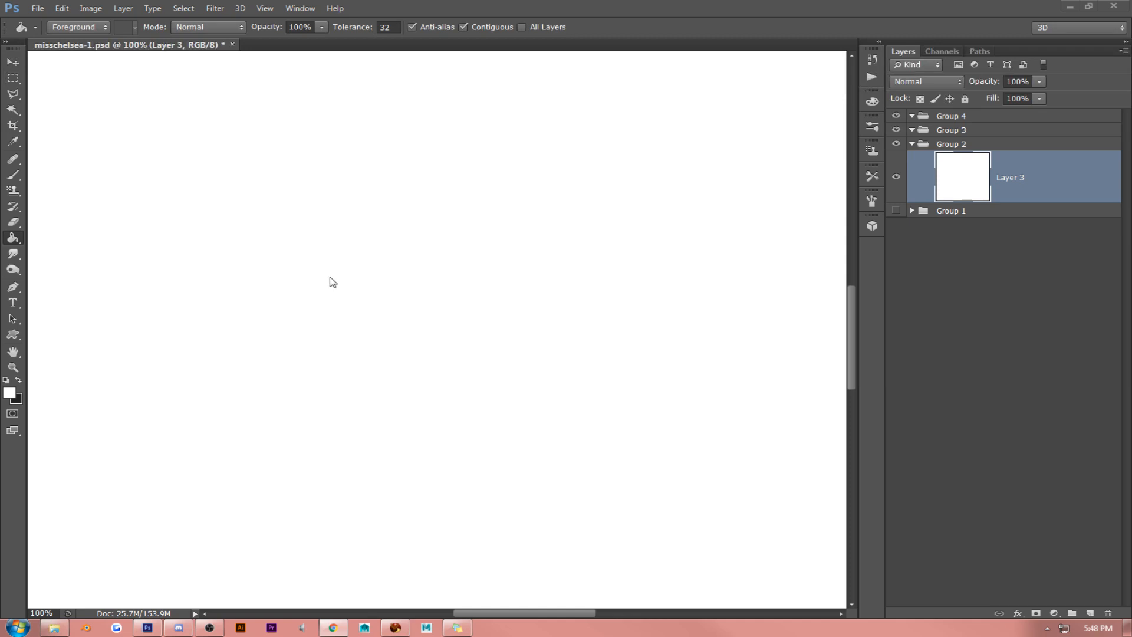
{"action": "left_click", "coordinate": [264, 8]}
{"action": "left_click", "coordinate": [271, 107]}
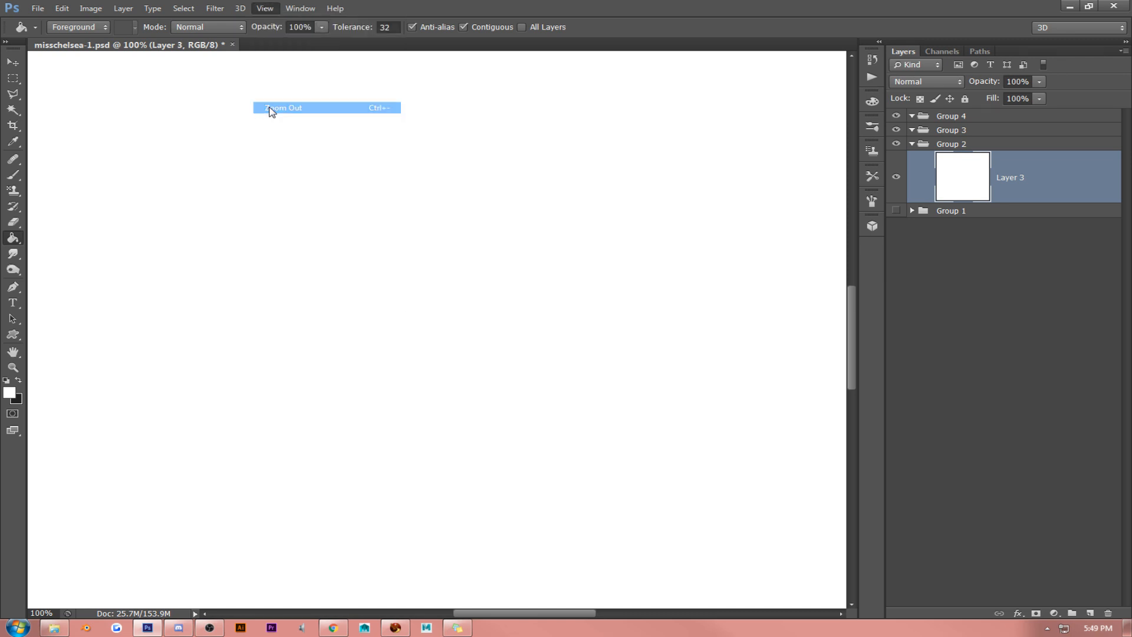
{"action": "left_click", "coordinate": [264, 8]}
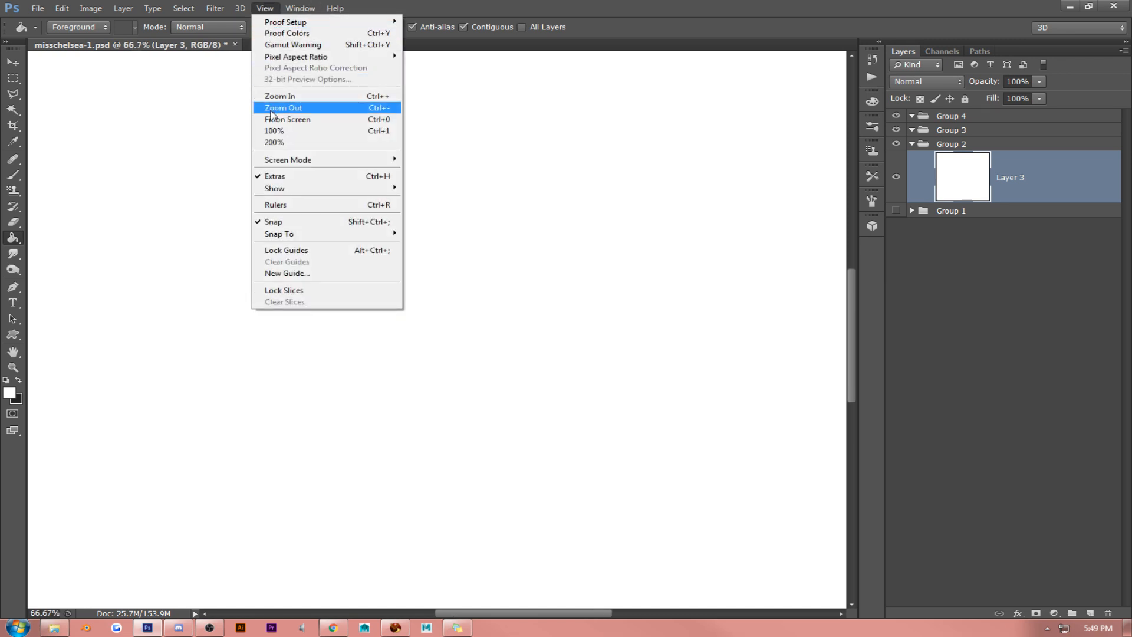
{"action": "left_click", "coordinate": [271, 107]}
{"action": "left_click", "coordinate": [265, 8]}
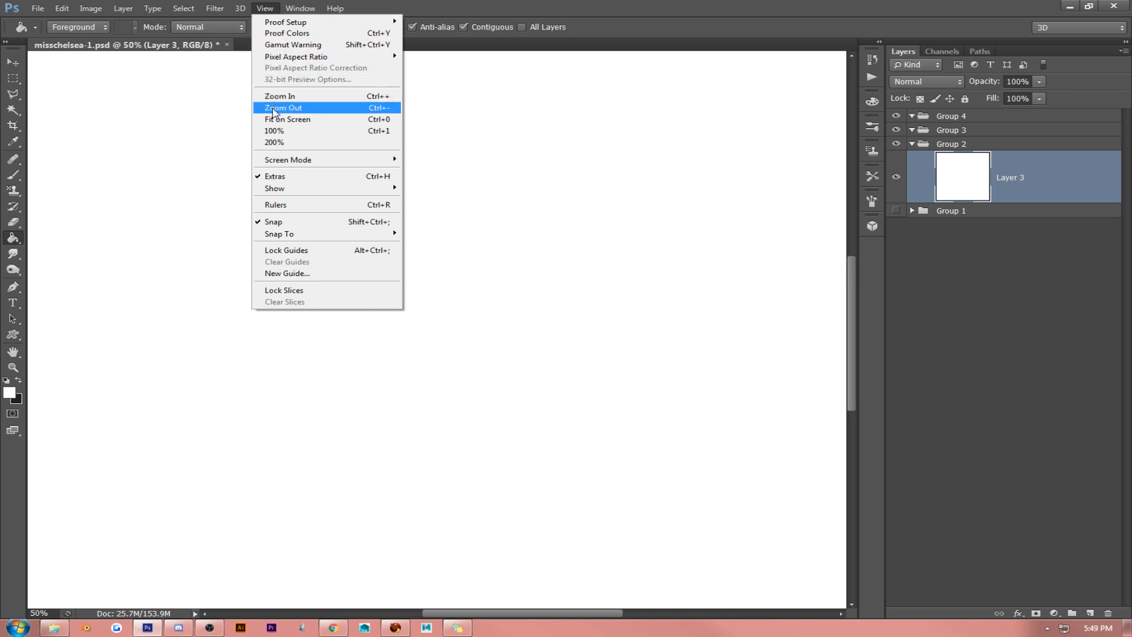
{"action": "left_click", "coordinate": [273, 107]}
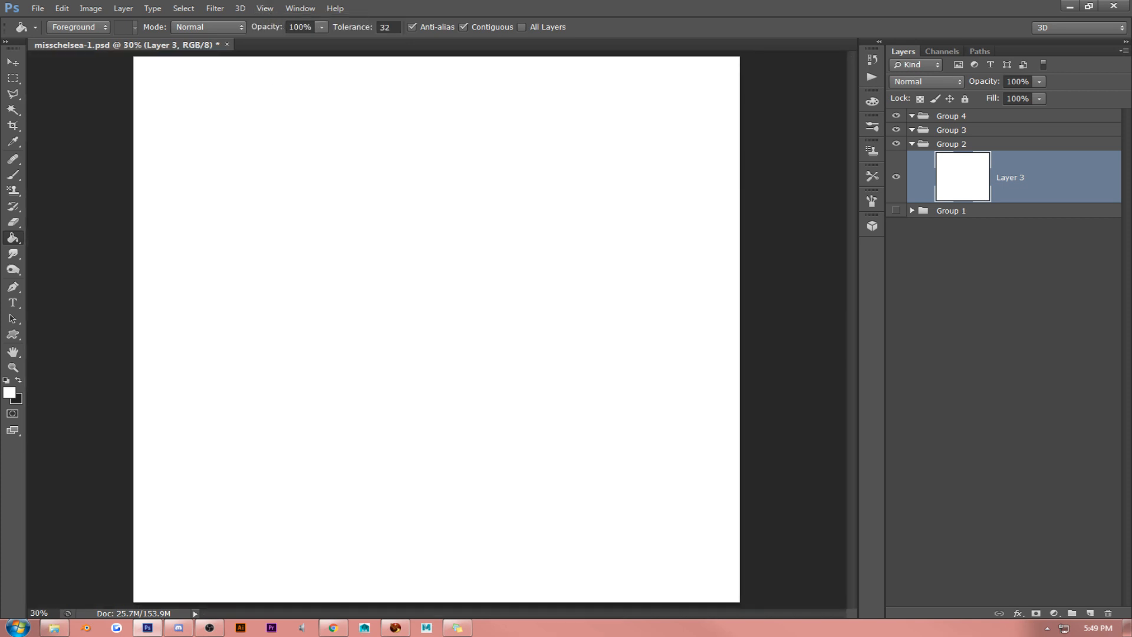
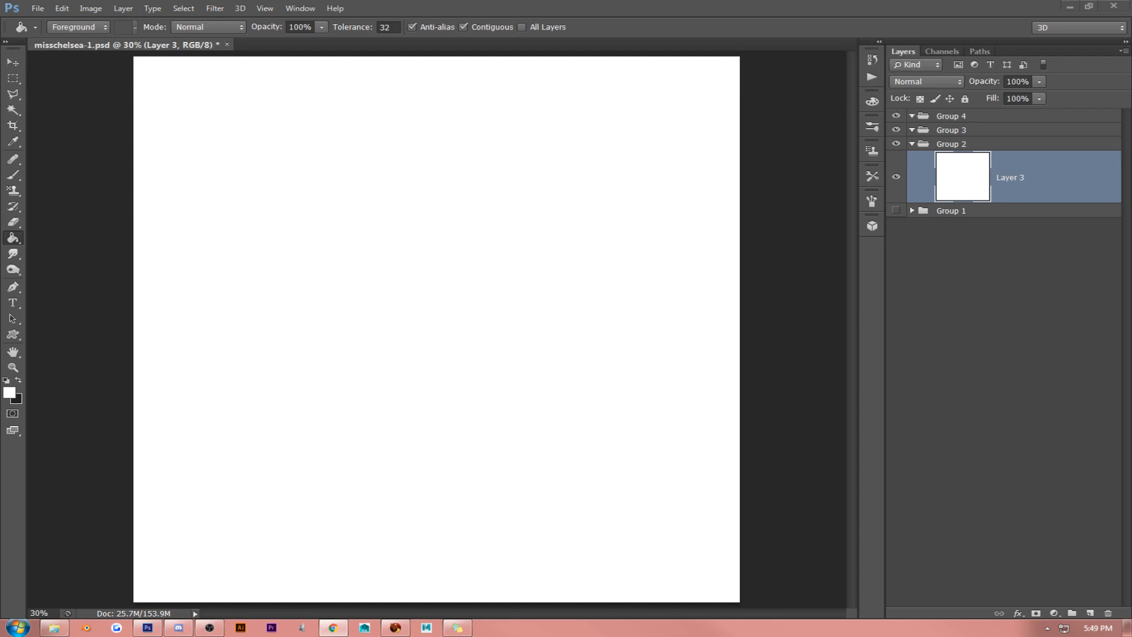
- Set the foreground colour to dark grey 313131 and fill Layer 3 with it using the Paint Bucket
{"action": "left_click", "coordinate": [411, 242]}
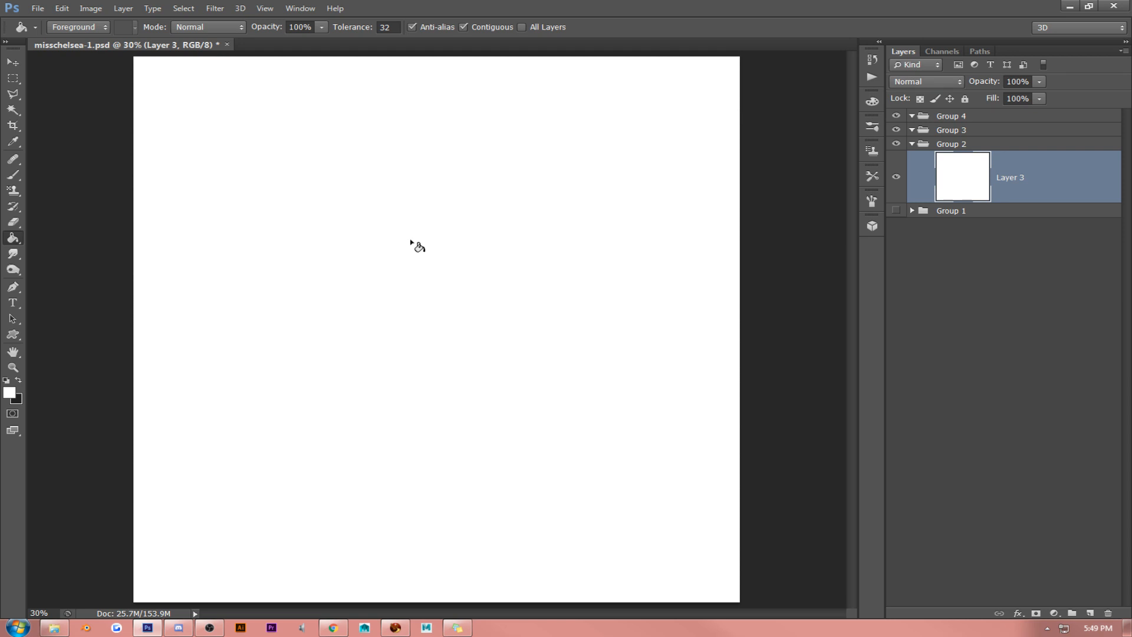
{"action": "left_click", "coordinate": [10, 392]}
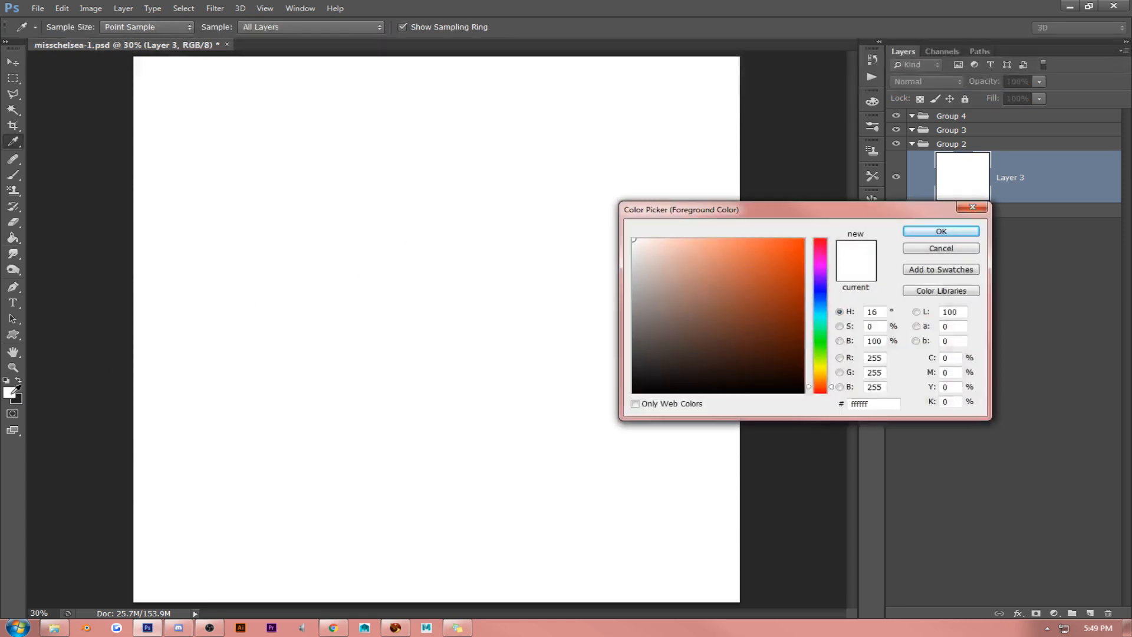
{"action": "left_click", "coordinate": [882, 405]}
{"action": "type", "text": "242424"}
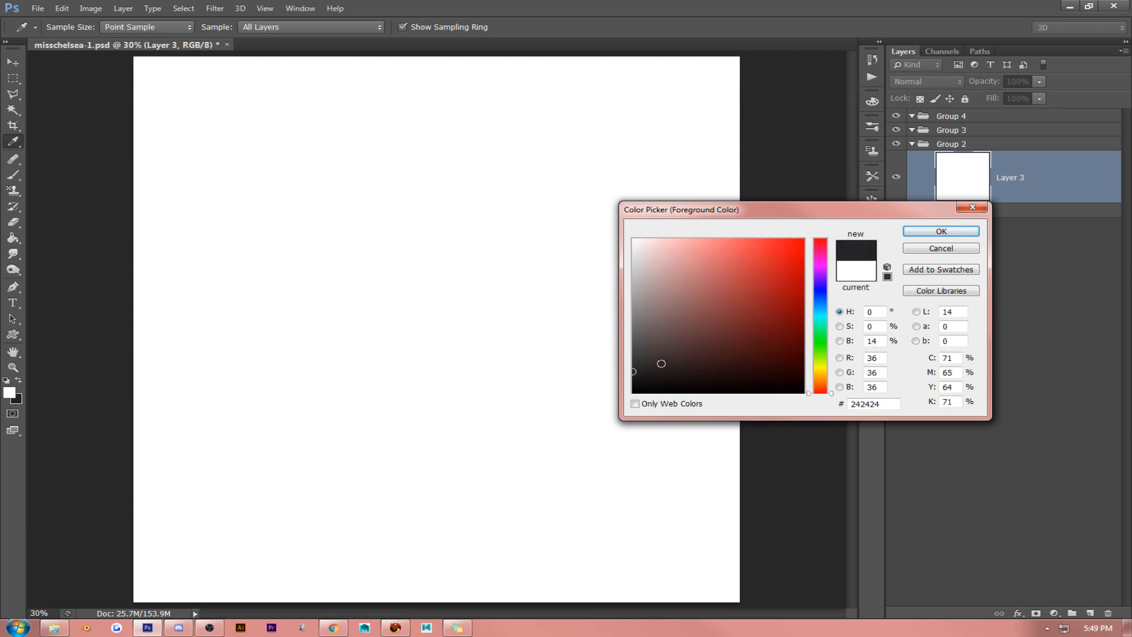
{"action": "left_click", "coordinate": [628, 363]}
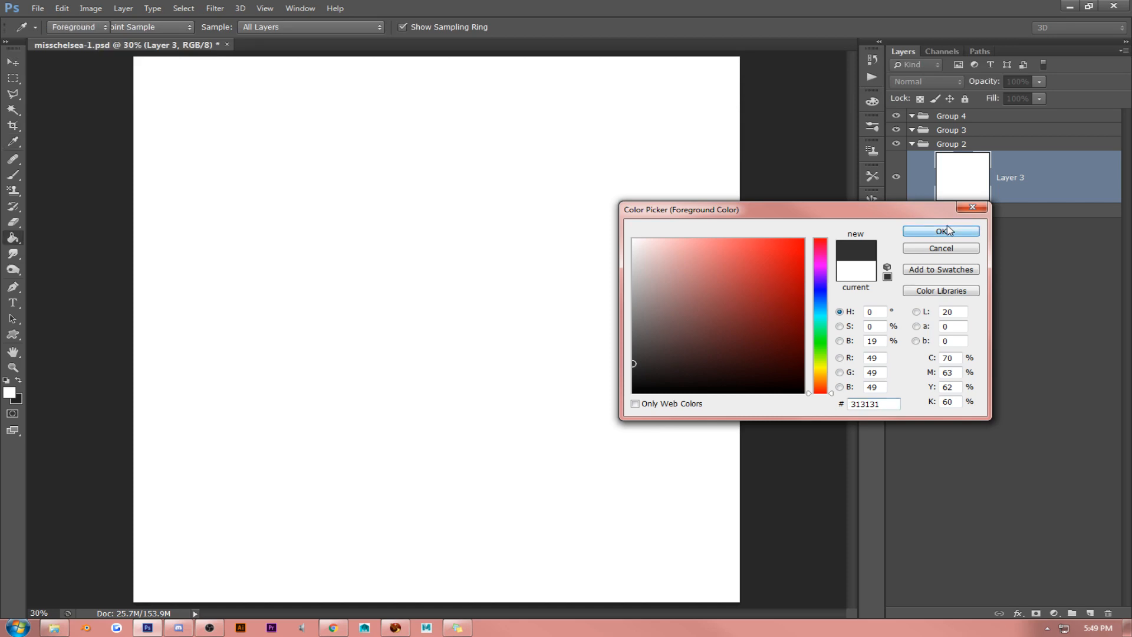
{"action": "left_click", "coordinate": [939, 230]}
{"action": "key", "text": "g"}
{"action": "left_click", "coordinate": [473, 243]}
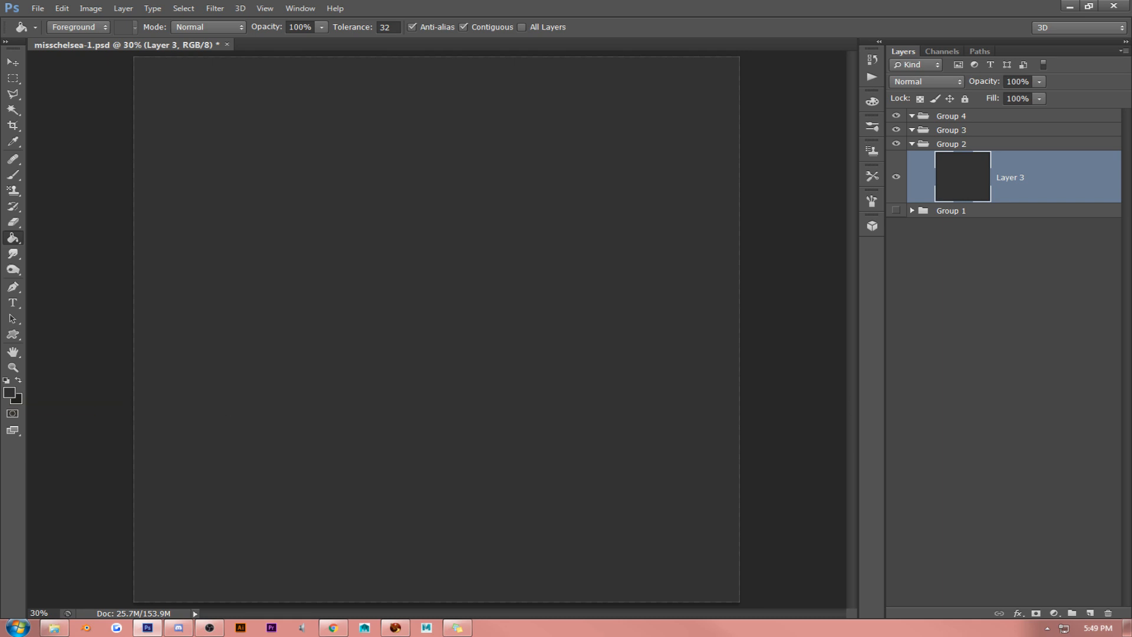
- Activate the Custom Shape tool and set its fill colour to light pink f3c8c1
{"action": "left_click", "coordinate": [13, 335]}
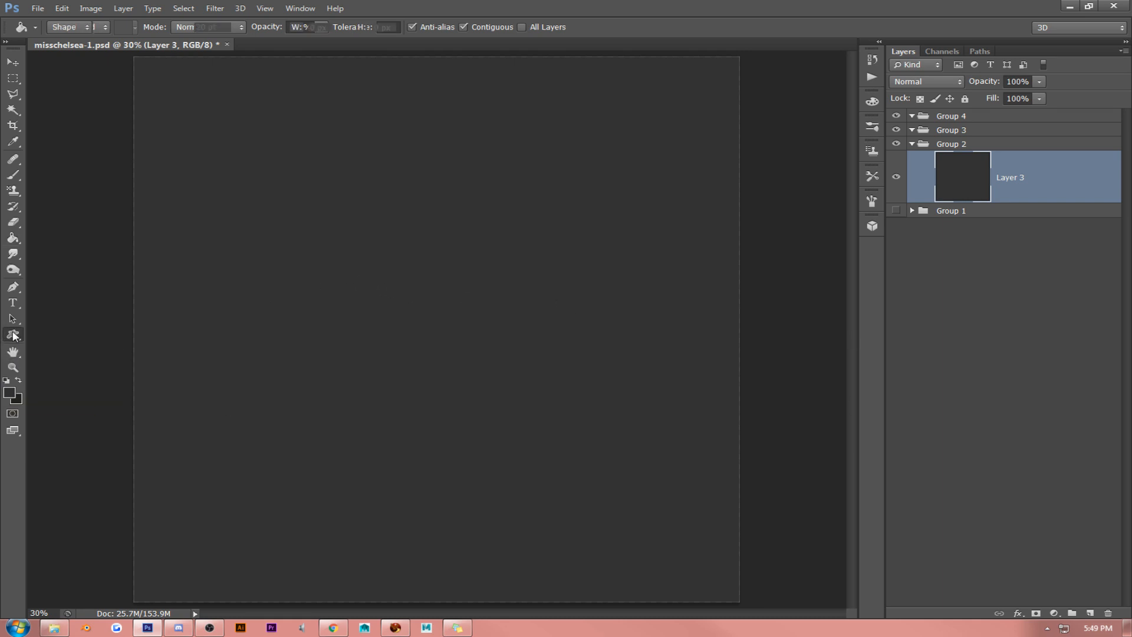
{"action": "left_click", "coordinate": [44, 392]}
{"action": "left_click", "coordinate": [9, 393]}
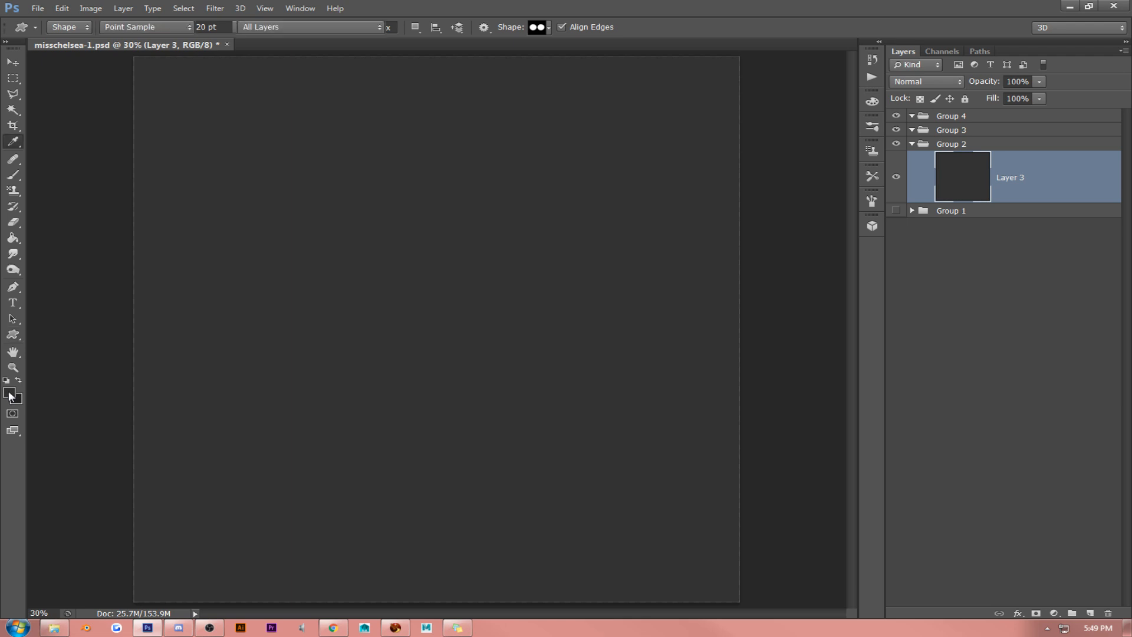
{"action": "left_click_drag", "start_coordinate": [680, 256], "coordinate": [668, 246]}
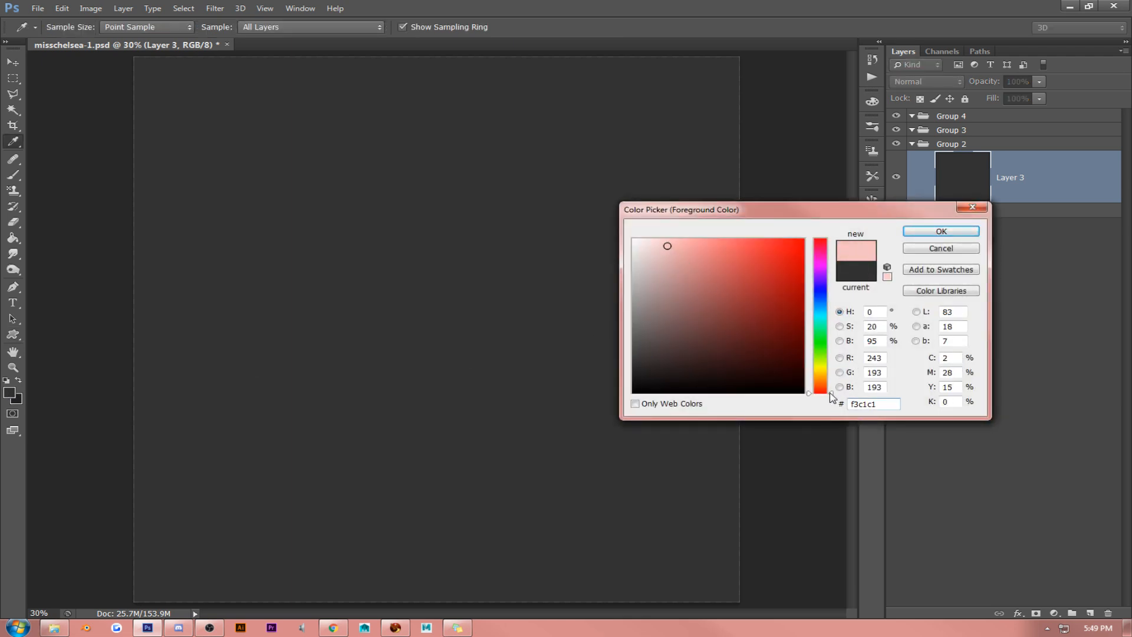
{"action": "left_click_drag", "start_coordinate": [831, 396], "coordinate": [832, 389]}
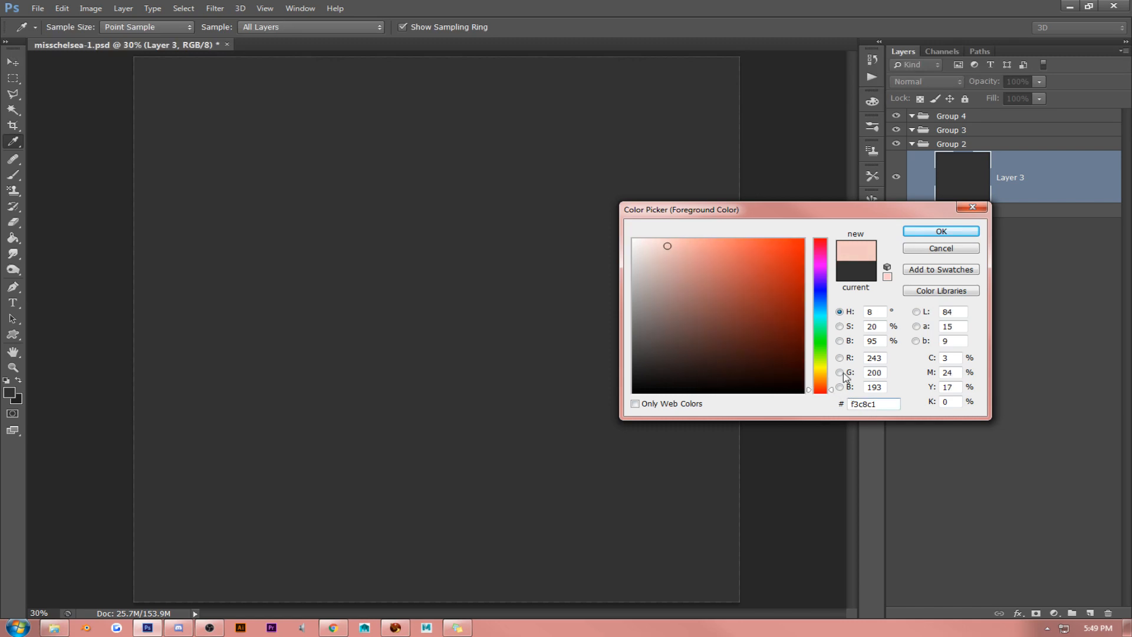
{"action": "left_click", "coordinate": [919, 231]}
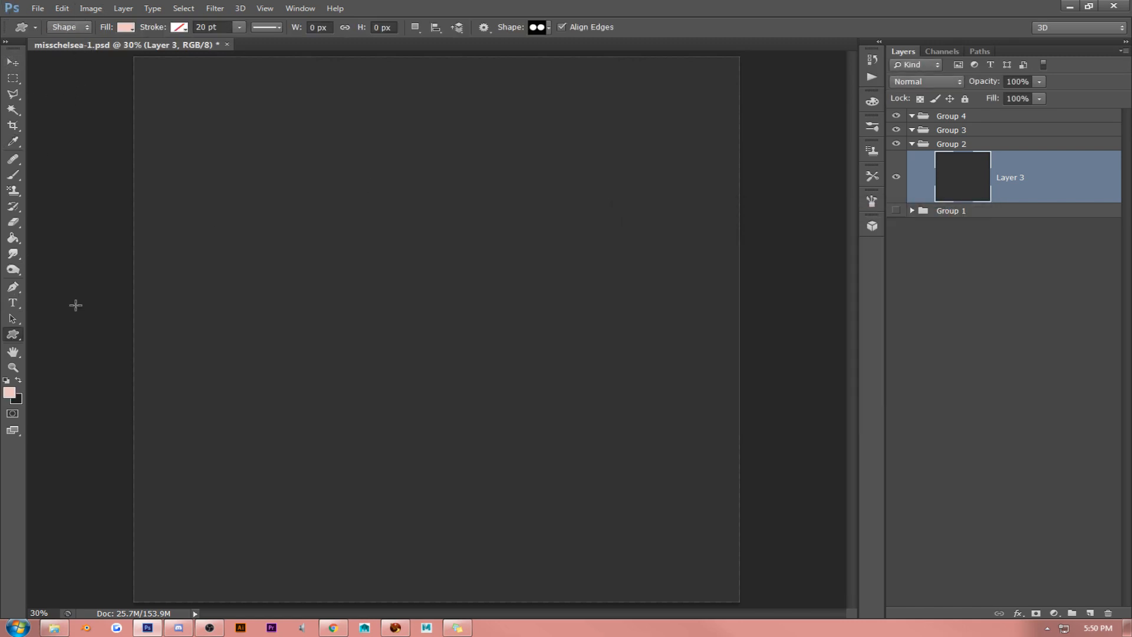
- Choose the radial shape with eight separate pointed petals from the custom shape library
{"action": "left_click", "coordinate": [550, 27]}
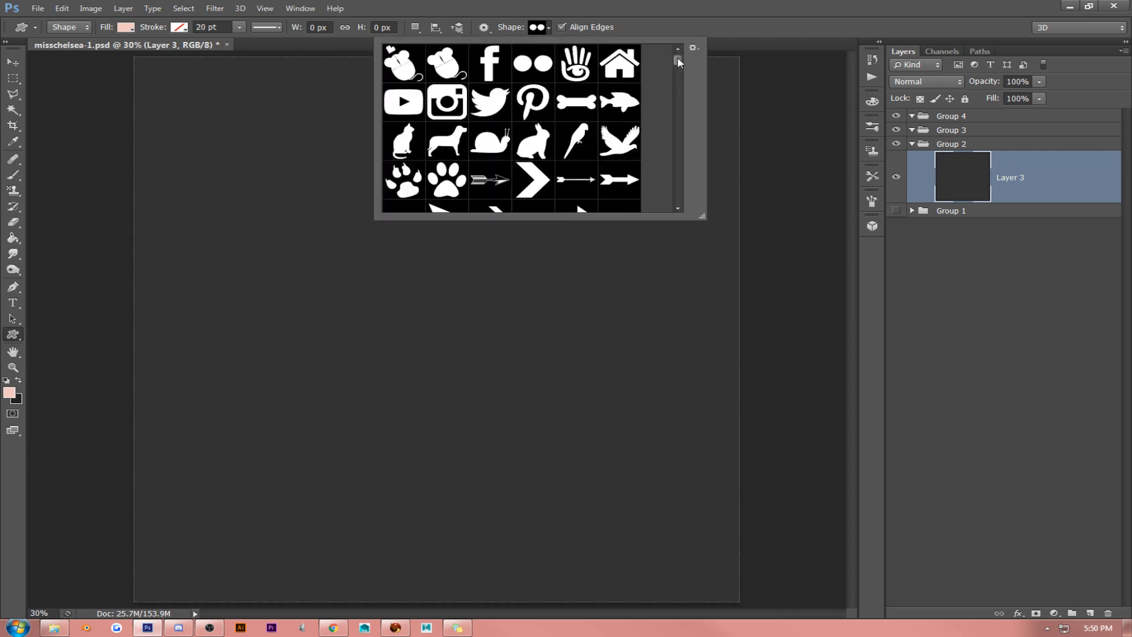
{"action": "left_click_drag", "start_coordinate": [678, 61], "coordinate": [685, 211]}
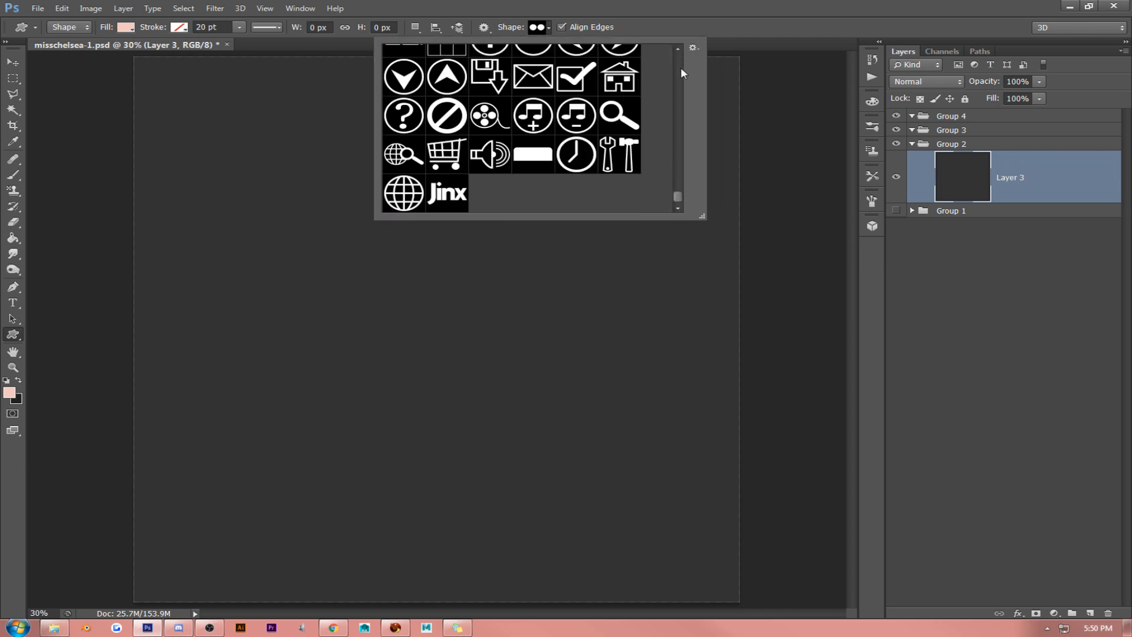
{"action": "left_click_drag", "start_coordinate": [678, 49], "coordinate": [678, 58]}
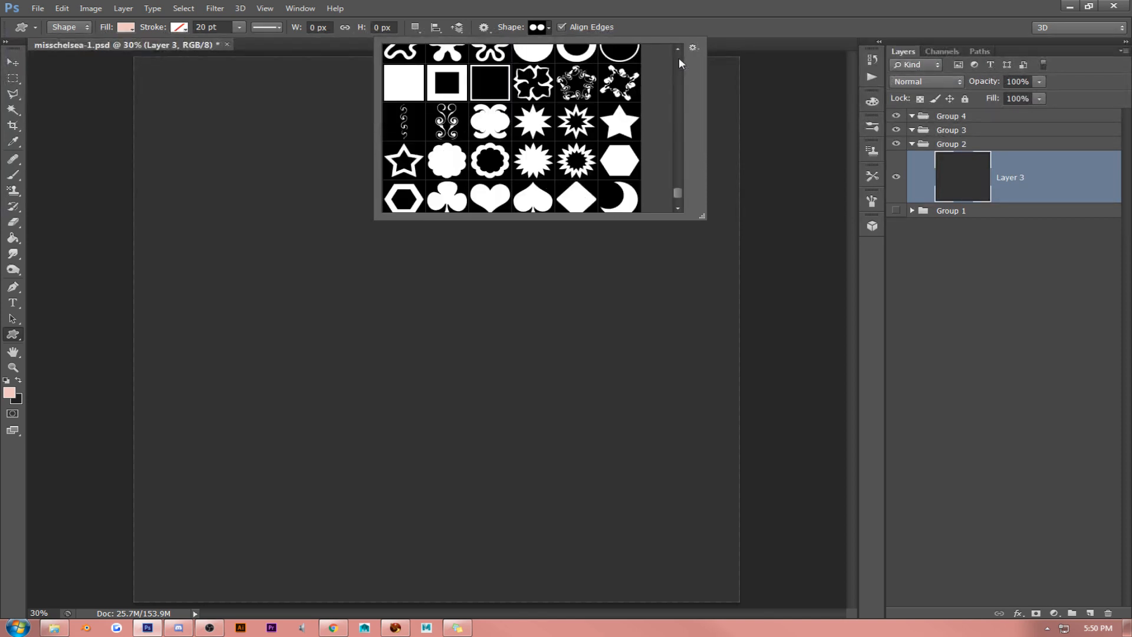
{"action": "scroll", "coordinate": [679, 58], "scroll_direction": "down", "scroll_amount": 3}
{"action": "scroll", "coordinate": [678, 58], "scroll_direction": "down", "scroll_amount": 10}
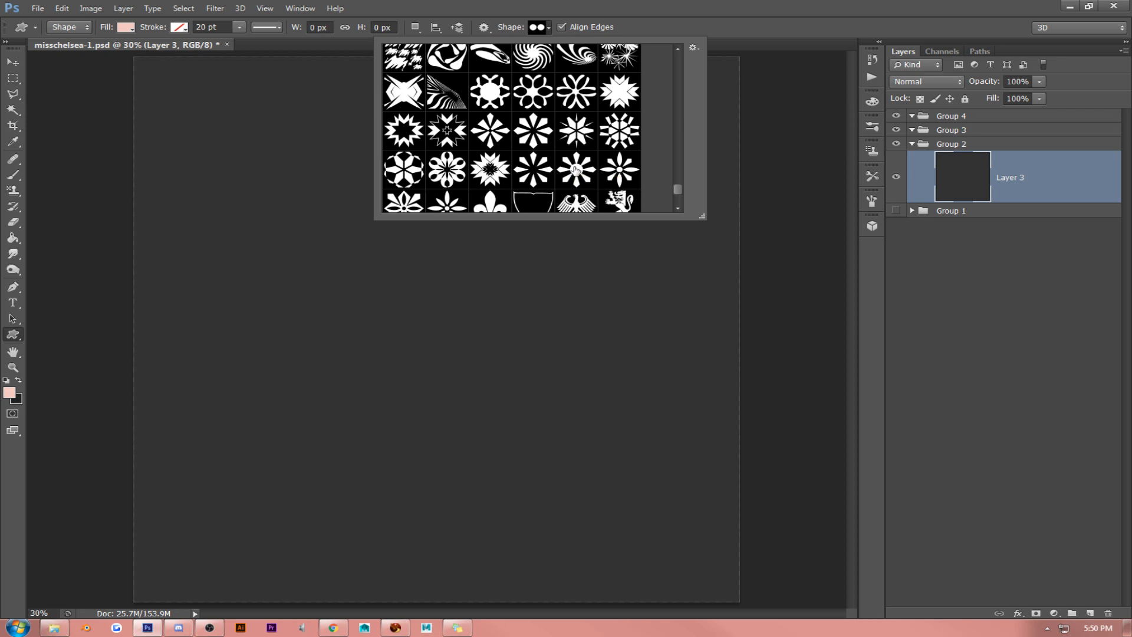
{"action": "left_click", "coordinate": [534, 173]}
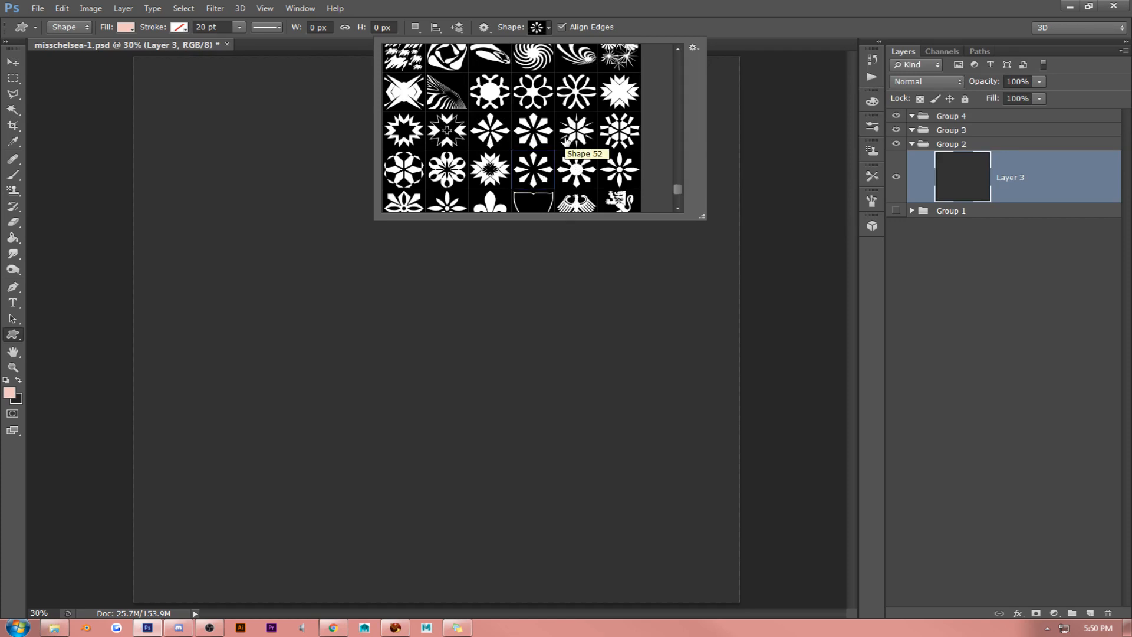
- Look through the other custom shapes, including the Sapphire ornaments, for an alternative emblem
{"action": "scroll", "coordinate": [564, 142], "scroll_direction": "down", "scroll_amount": 3}
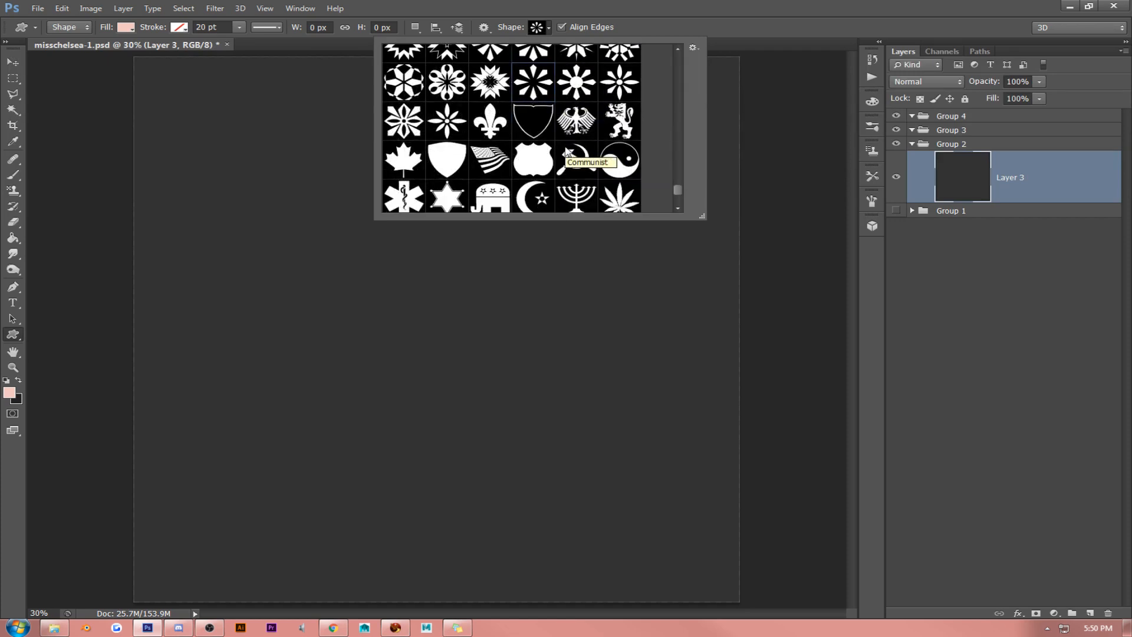
{"action": "scroll", "coordinate": [564, 152], "scroll_direction": "down", "scroll_amount": 3}
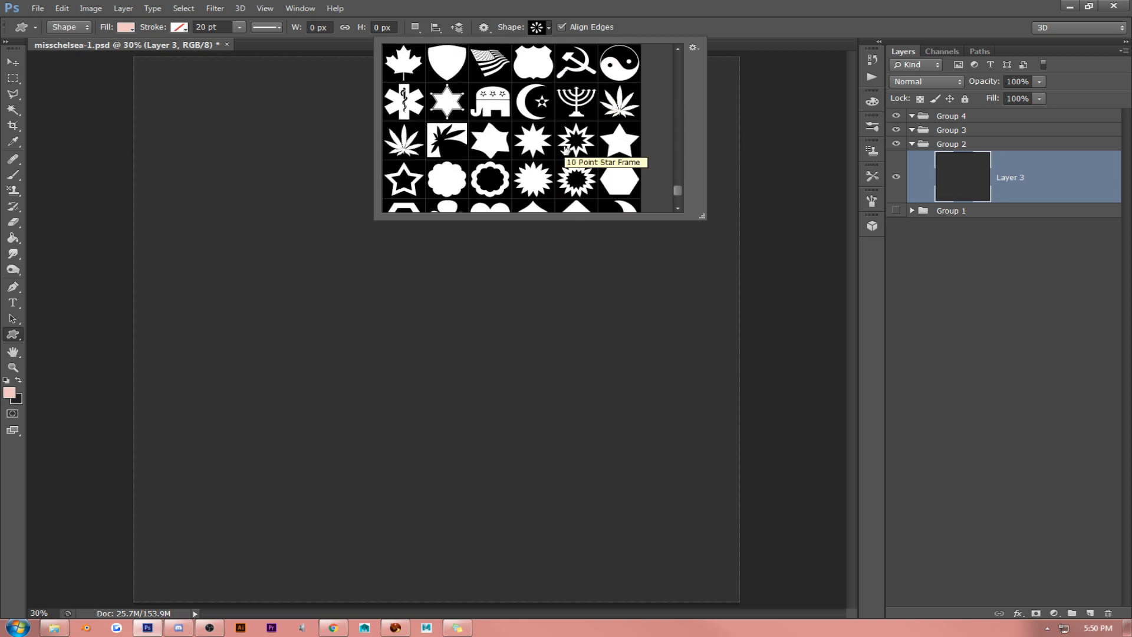
{"action": "scroll", "coordinate": [565, 148], "scroll_direction": "down", "scroll_amount": 10}
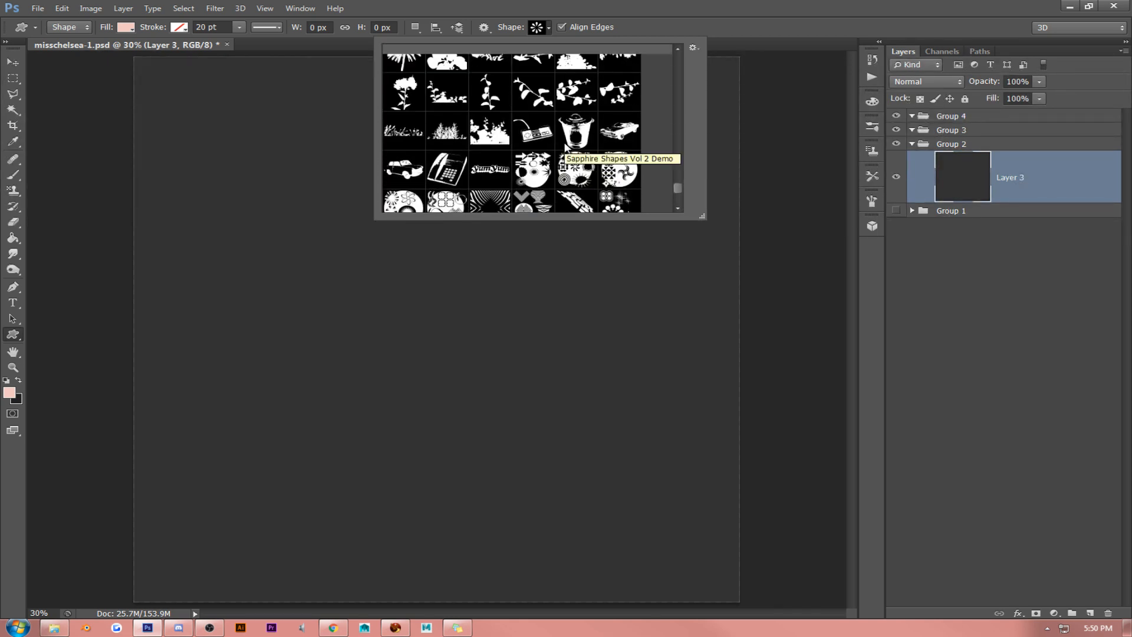
{"action": "scroll", "coordinate": [565, 148], "scroll_direction": "up", "scroll_amount": 10}
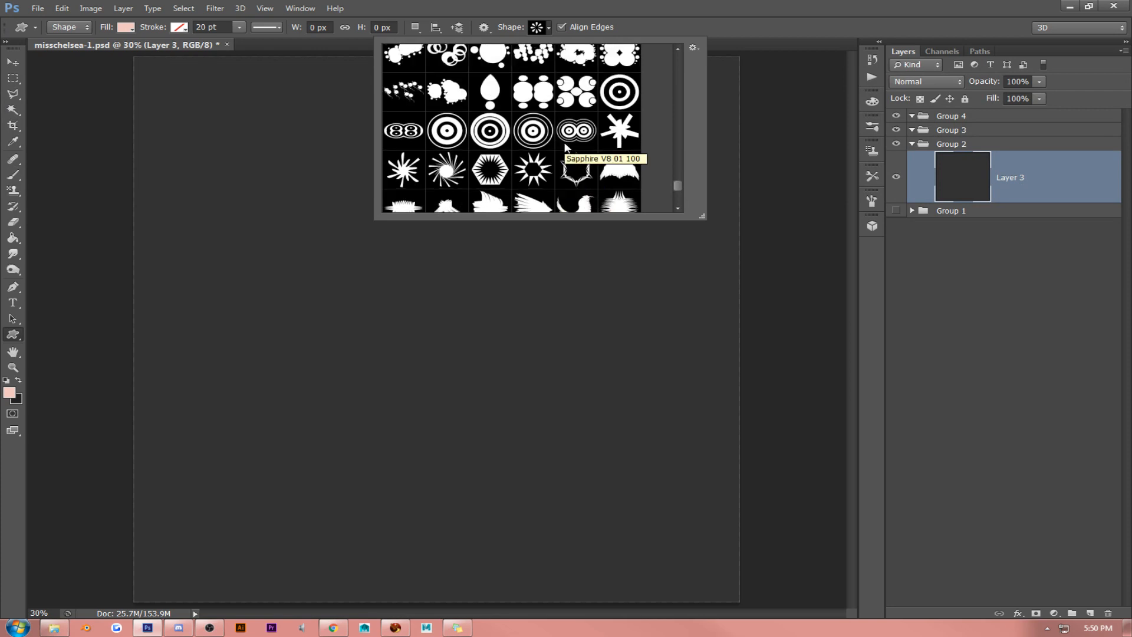
{"action": "scroll", "coordinate": [565, 148], "scroll_direction": "up", "scroll_amount": 3}
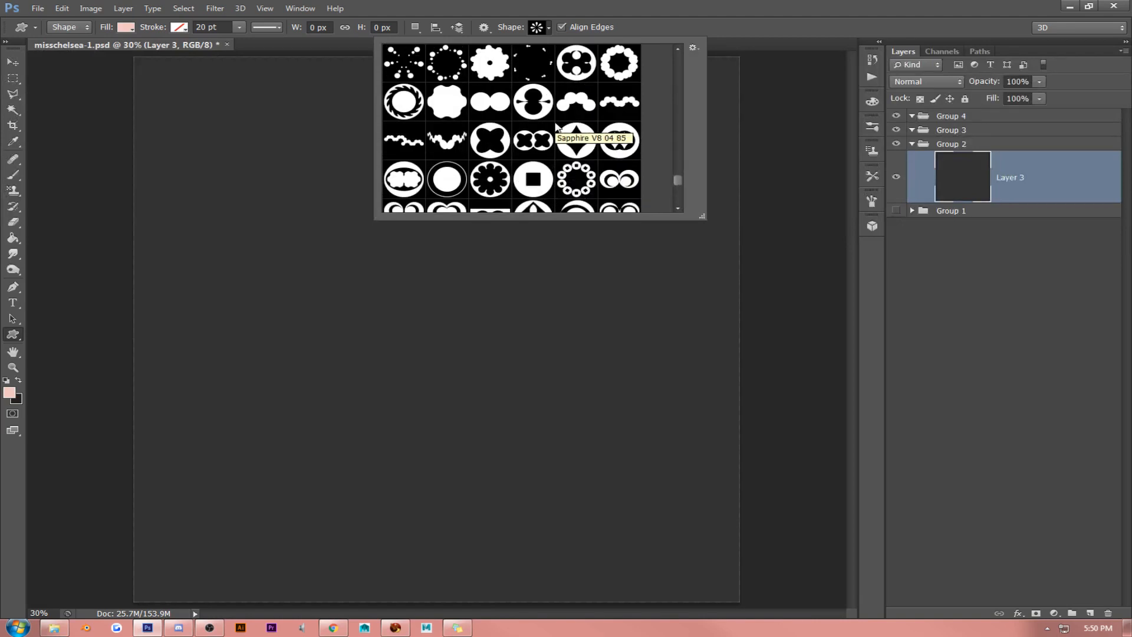
{"action": "scroll", "coordinate": [554, 127], "scroll_direction": "up", "scroll_amount": 6}
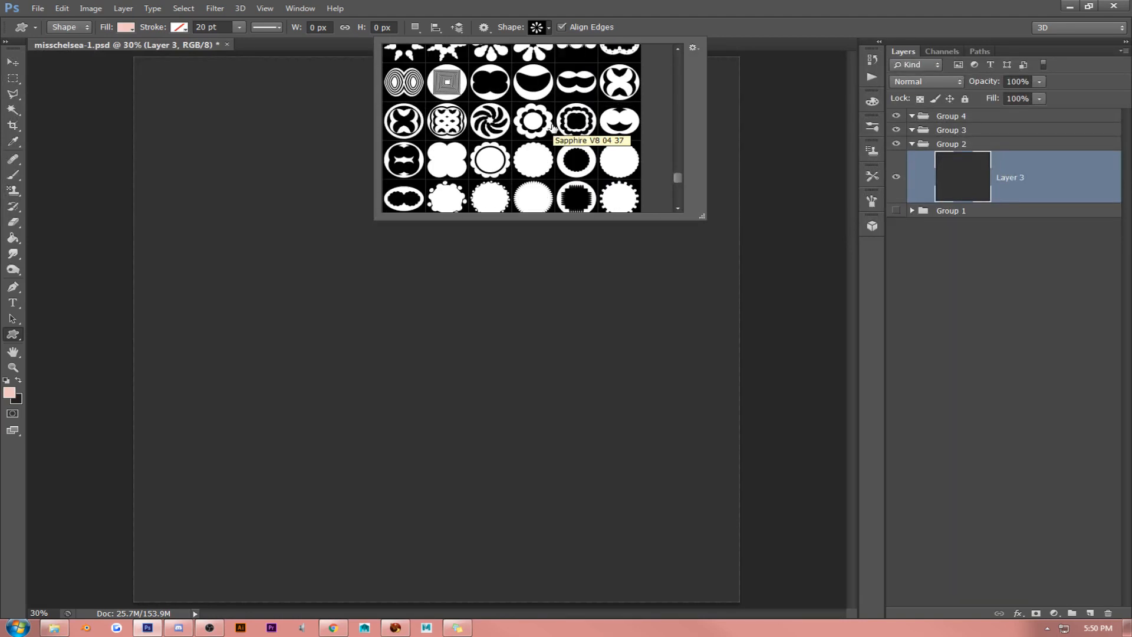
{"action": "scroll", "coordinate": [554, 127], "scroll_direction": "down", "scroll_amount": 12}
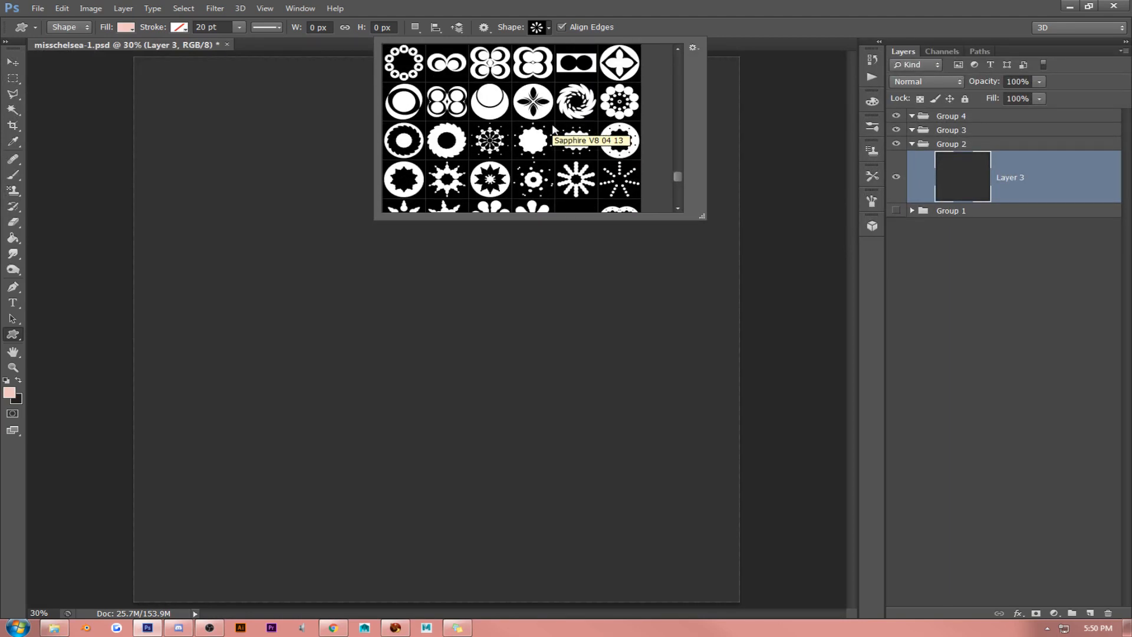
{"action": "scroll", "coordinate": [552, 130], "scroll_direction": "up", "scroll_amount": 5}
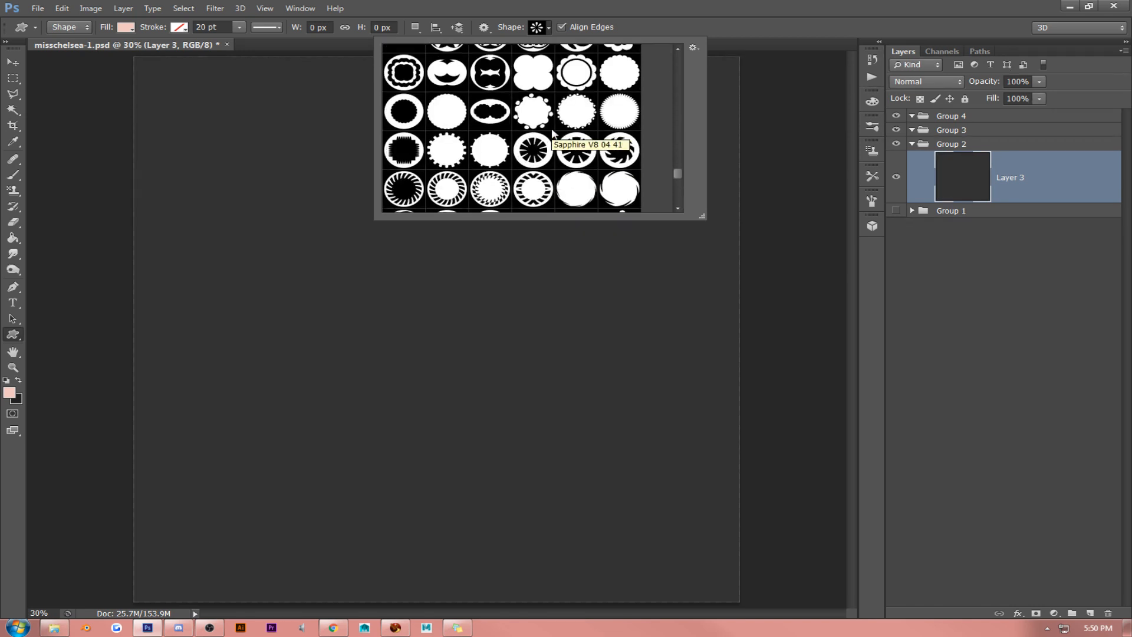
{"action": "scroll", "coordinate": [553, 133], "scroll_direction": "up", "scroll_amount": 4}
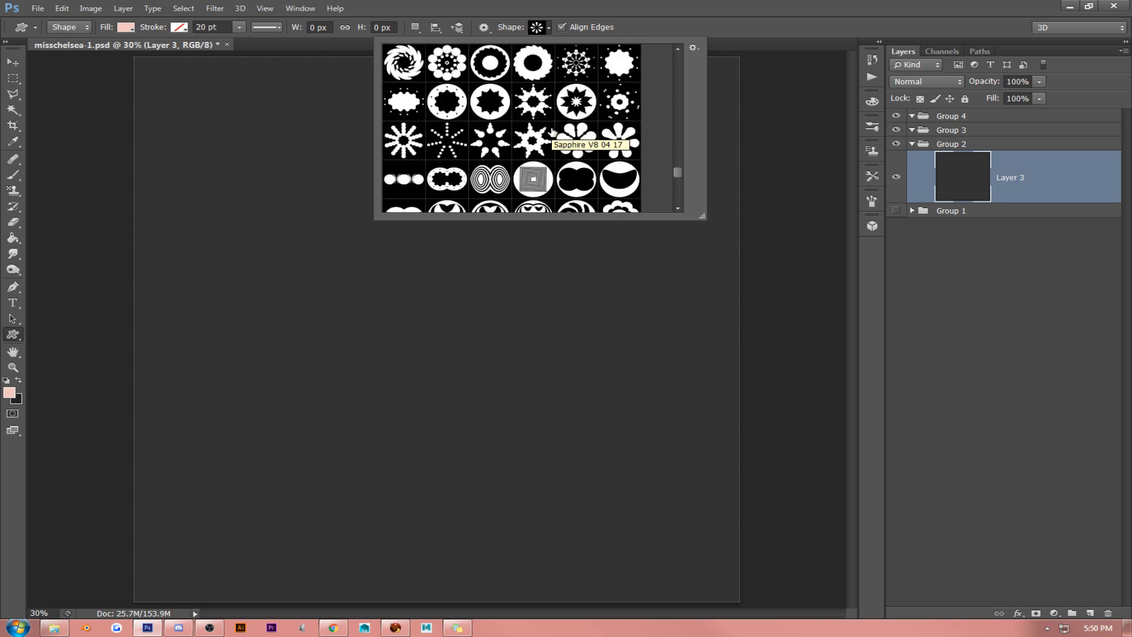
{"action": "scroll", "coordinate": [552, 132], "scroll_direction": "down", "scroll_amount": 9}
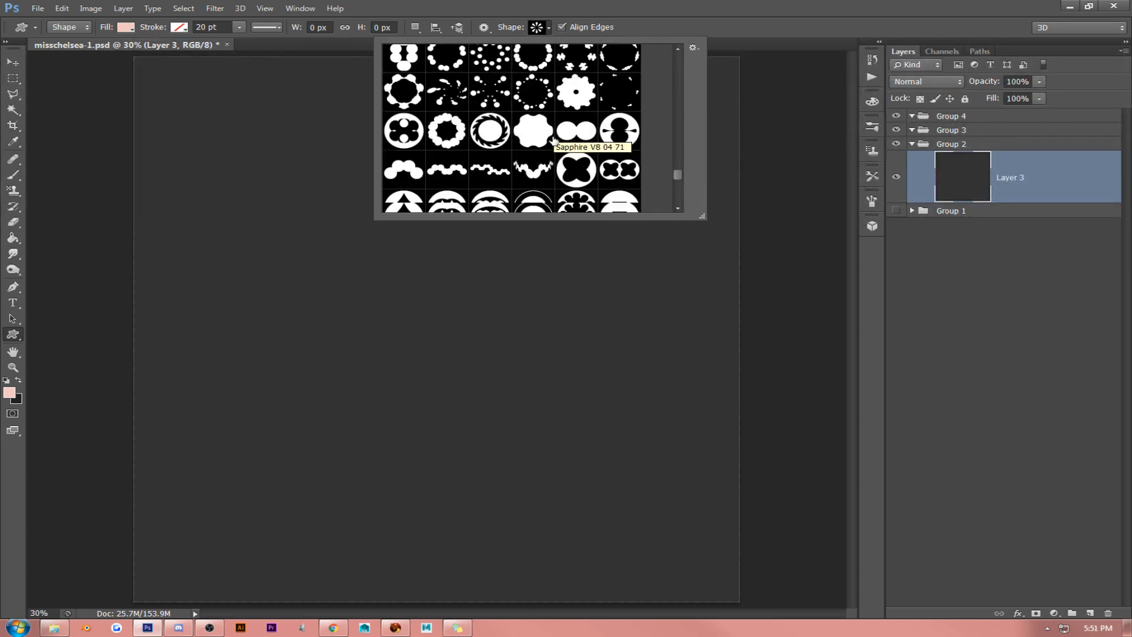
{"action": "scroll", "coordinate": [553, 139], "scroll_direction": "down", "scroll_amount": 9}
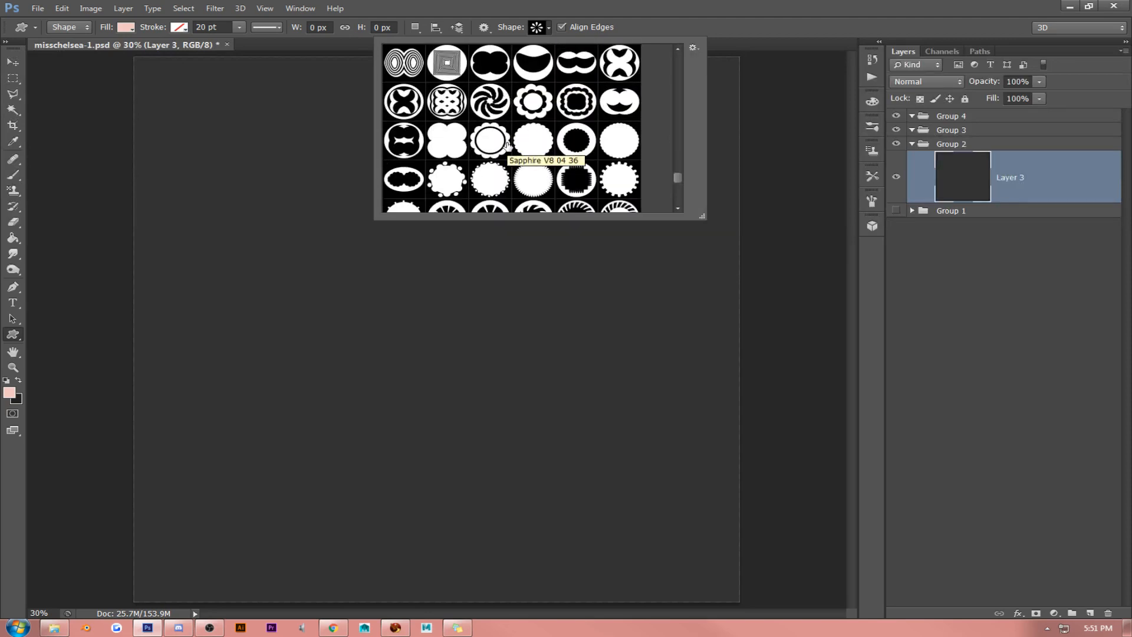
{"action": "scroll", "coordinate": [506, 145], "scroll_direction": "down", "scroll_amount": 7}
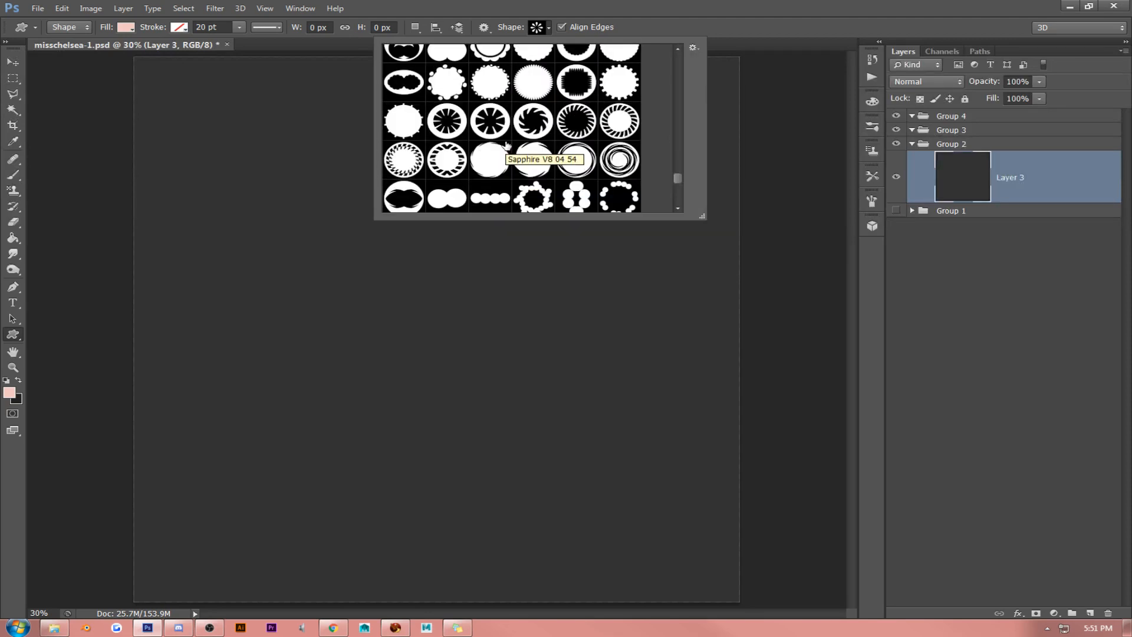
- Draw the eight-petal shape about 550 px wide and move it to the upper-left area of the canvas
{"action": "left_click", "coordinate": [675, 8]}
{"action": "left_click_drag", "start_coordinate": [370, 201], "coordinate": [481, 372]}
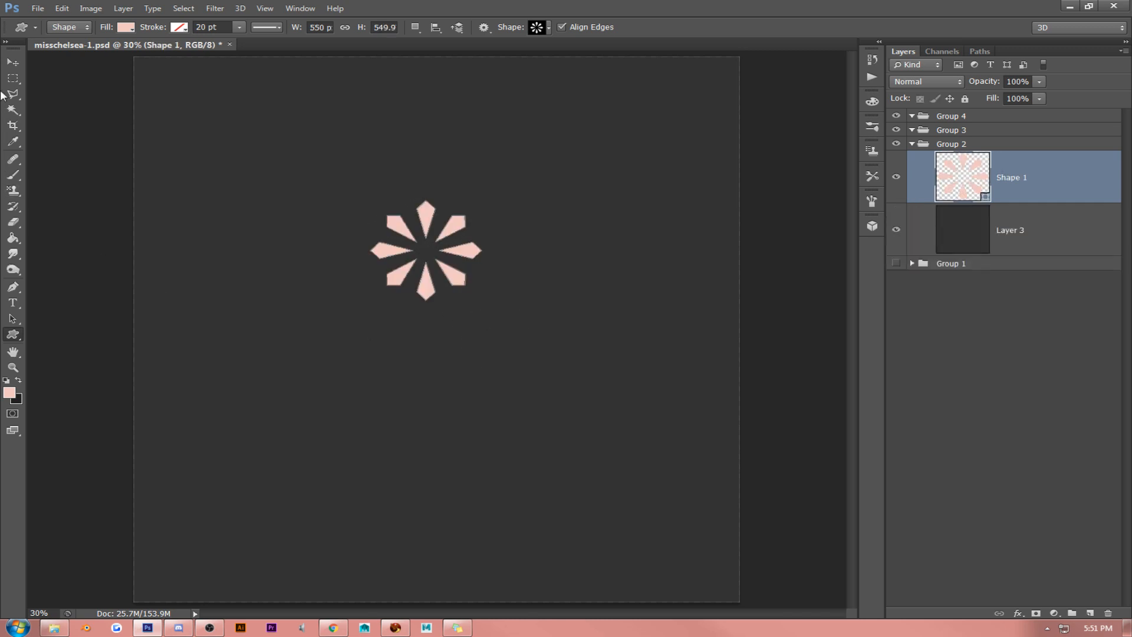
{"action": "left_click", "coordinate": [12, 62]}
{"action": "left_click_drag", "start_coordinate": [519, 181], "coordinate": [418, 230]}
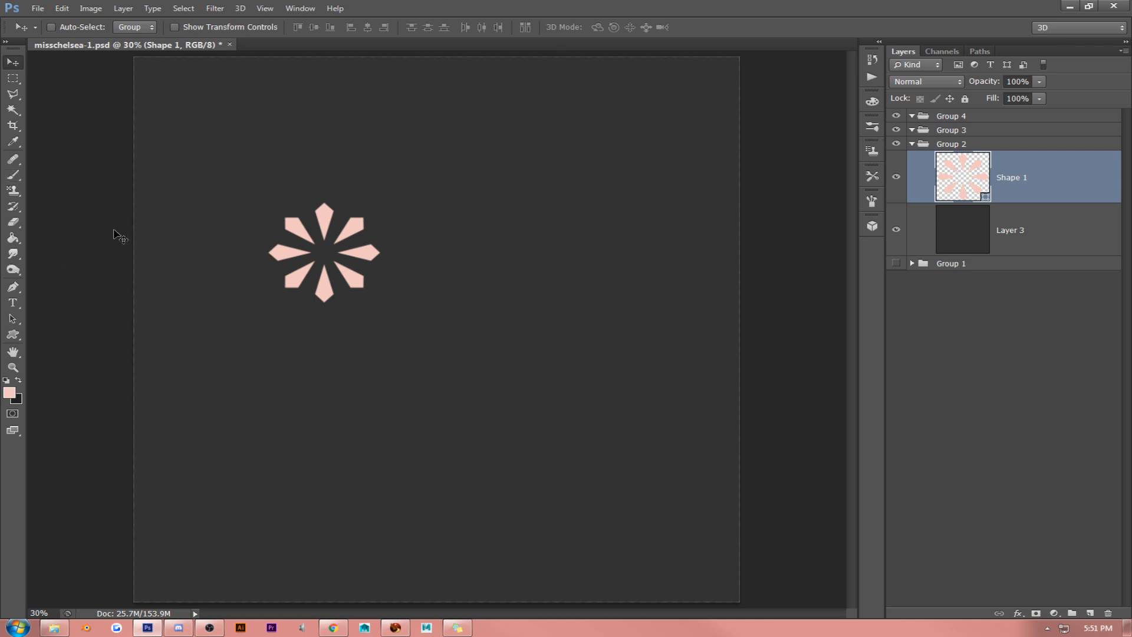
- Draw a pink circle about 700 px across near the canvas centre and place the Shape 1 layer above it
{"action": "left_click", "coordinate": [13, 334]}
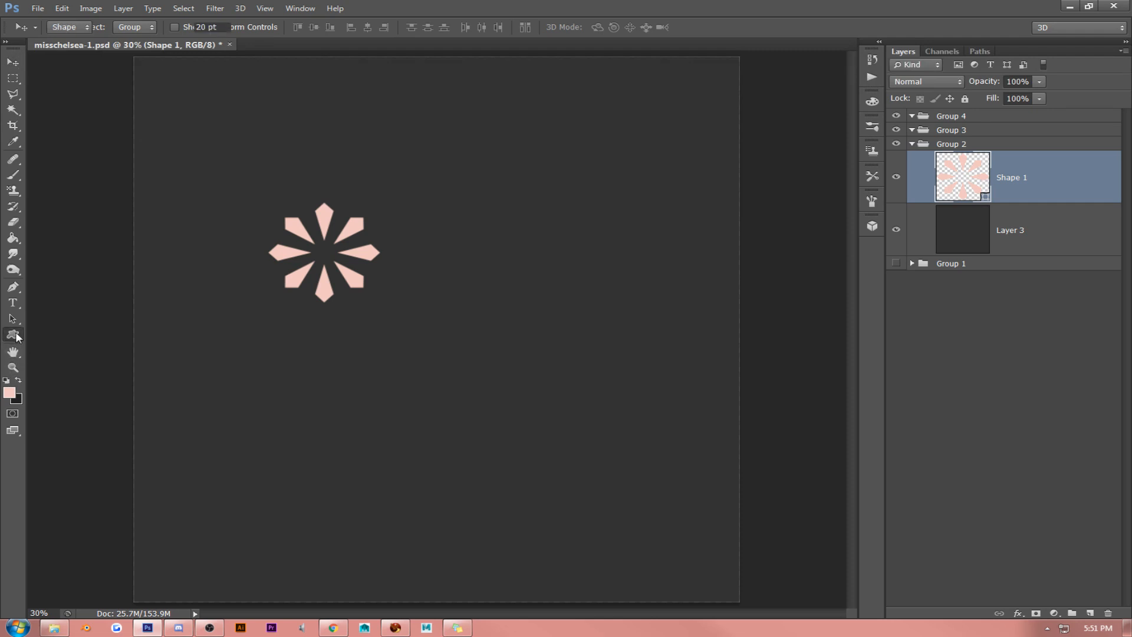
{"action": "left_click", "coordinate": [77, 358]}
{"action": "left_click_drag", "start_coordinate": [434, 276], "coordinate": [576, 403]}
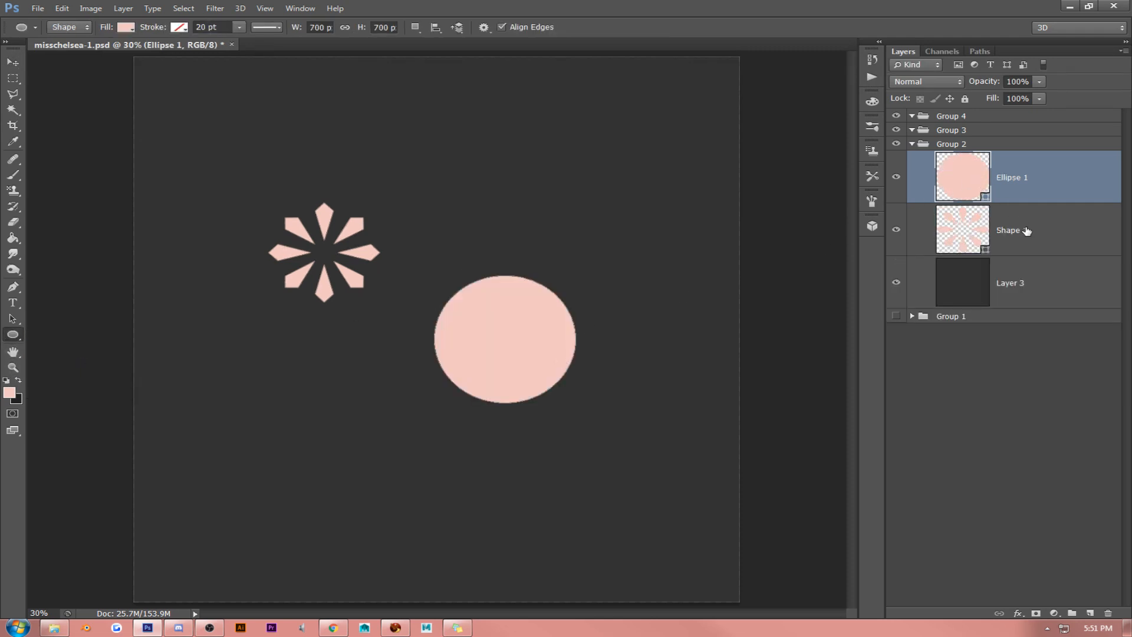
{"action": "left_click_drag", "start_coordinate": [1029, 231], "coordinate": [1056, 177]}
- Recolour the petal shape to dark grey 323232 and move it onto the centre of the pink circle
{"action": "left_click", "coordinate": [13, 61]}
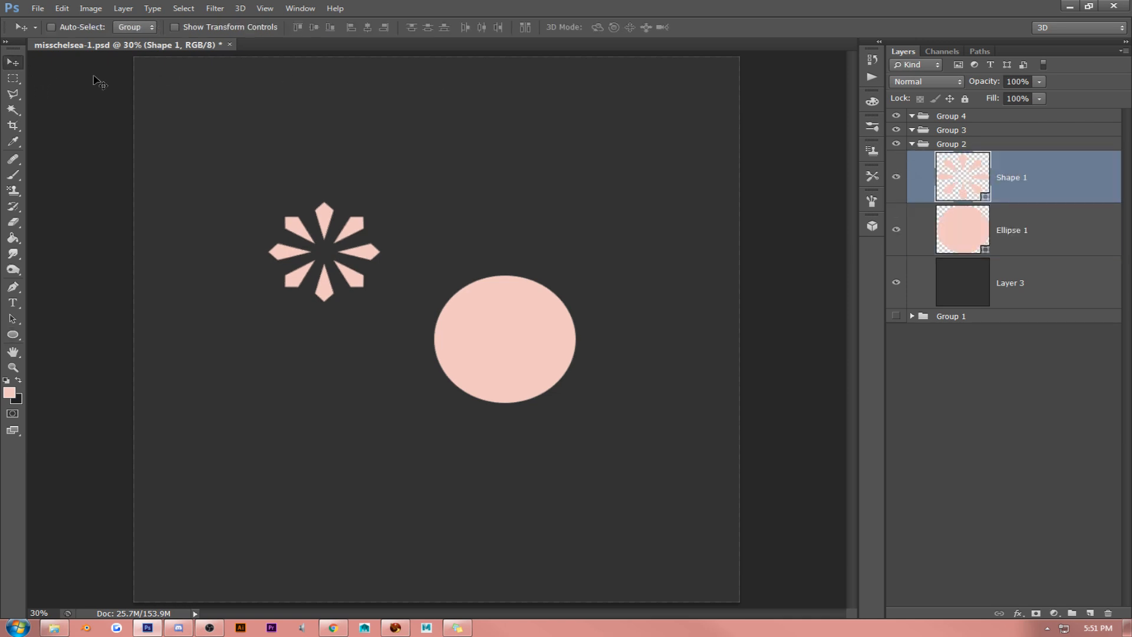
{"action": "double_click", "coordinate": [956, 186]}
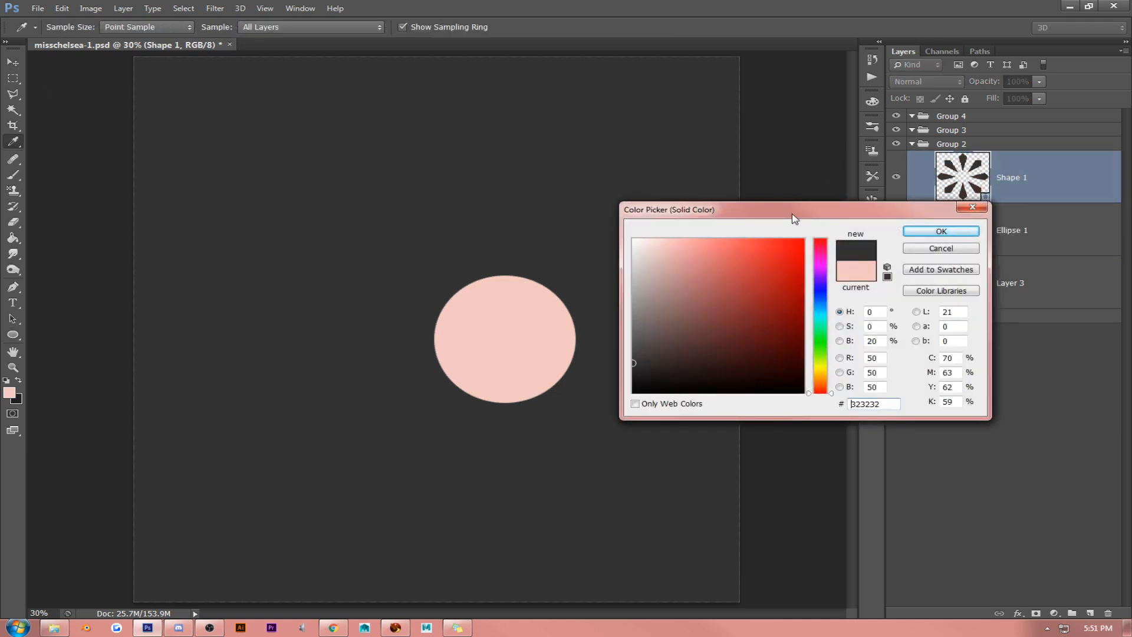
{"action": "left_click", "coordinate": [969, 224]}
{"action": "left_click", "coordinate": [917, 233]}
{"action": "left_click_drag", "start_coordinate": [438, 233], "coordinate": [578, 319]}
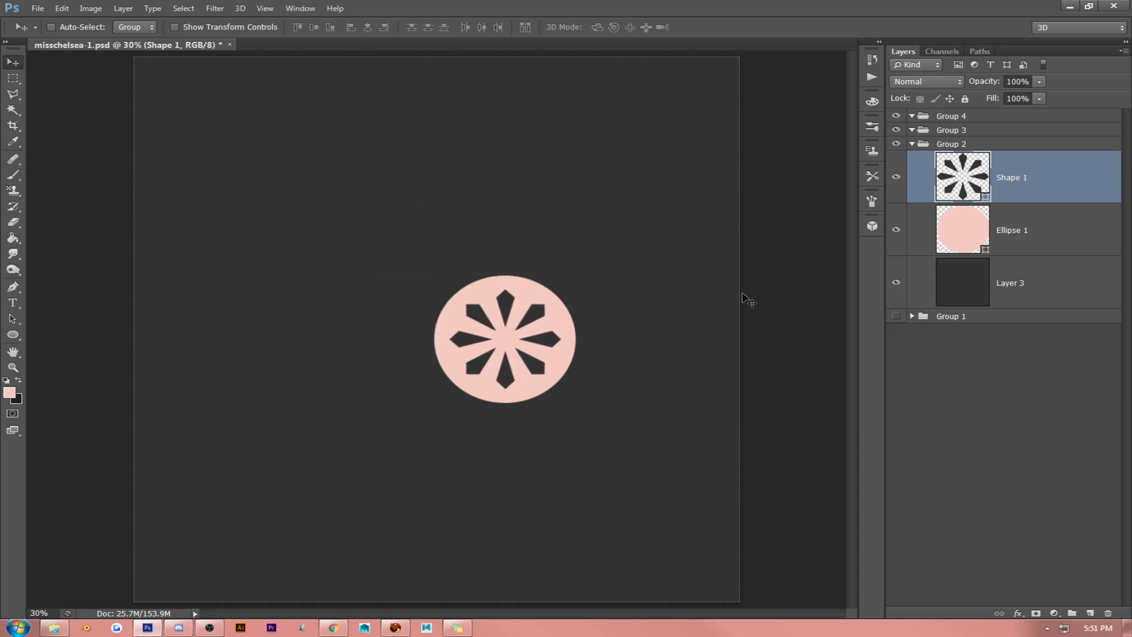
- Enlarge the dark petal shape until it reaches the edge of the pink circle and align the centres of both layers
{"action": "left_click", "coordinate": [956, 204], "text": "shift"}
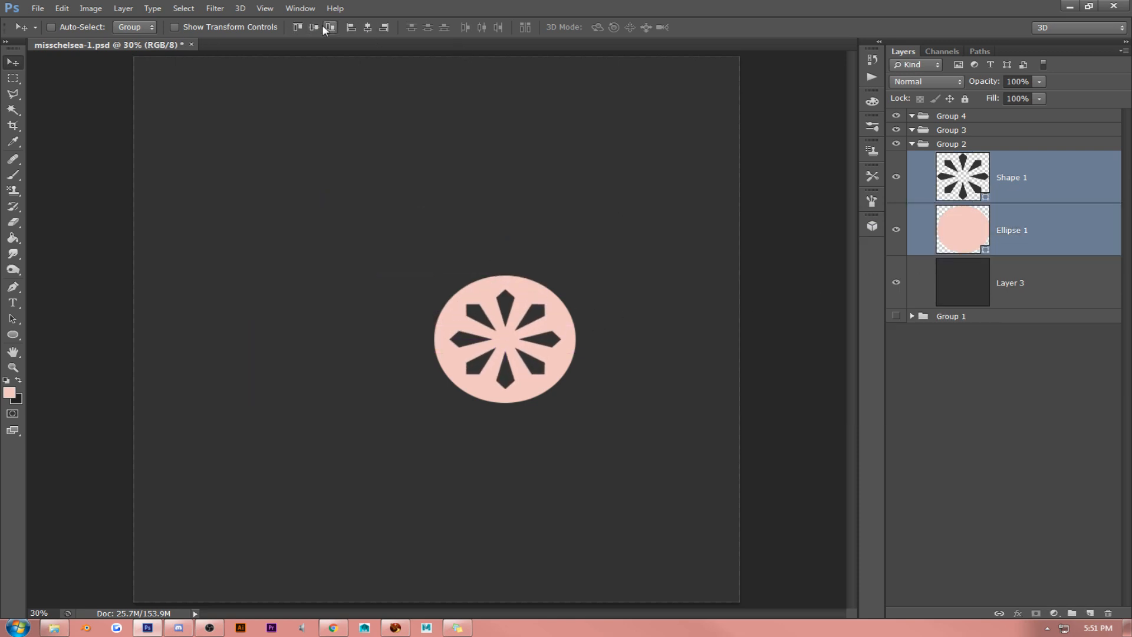
{"action": "left_click", "coordinate": [1007, 182]}
{"action": "key", "text": "ctrl+t"}
{"action": "left_click_drag", "start_coordinate": [562, 289], "coordinate": [611, 292]}
{"action": "key", "text": "Return"}
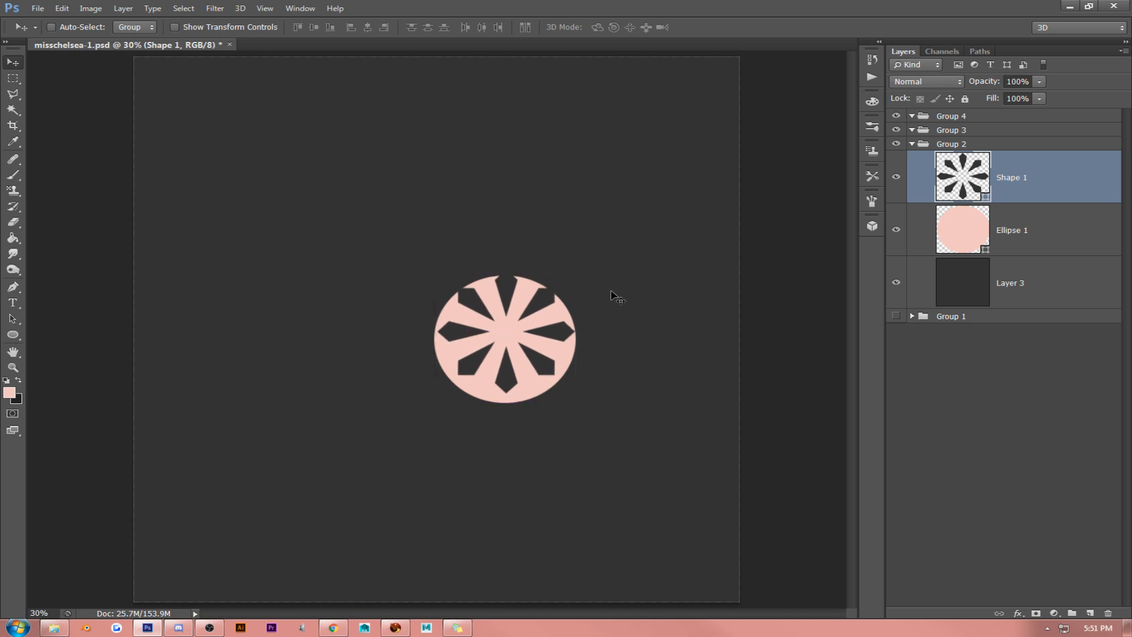
{"action": "key", "text": "ctrl+t"}
{"action": "left_click_drag", "start_coordinate": [428, 395], "coordinate": [575, 382]}
{"action": "key", "text": "Return"}
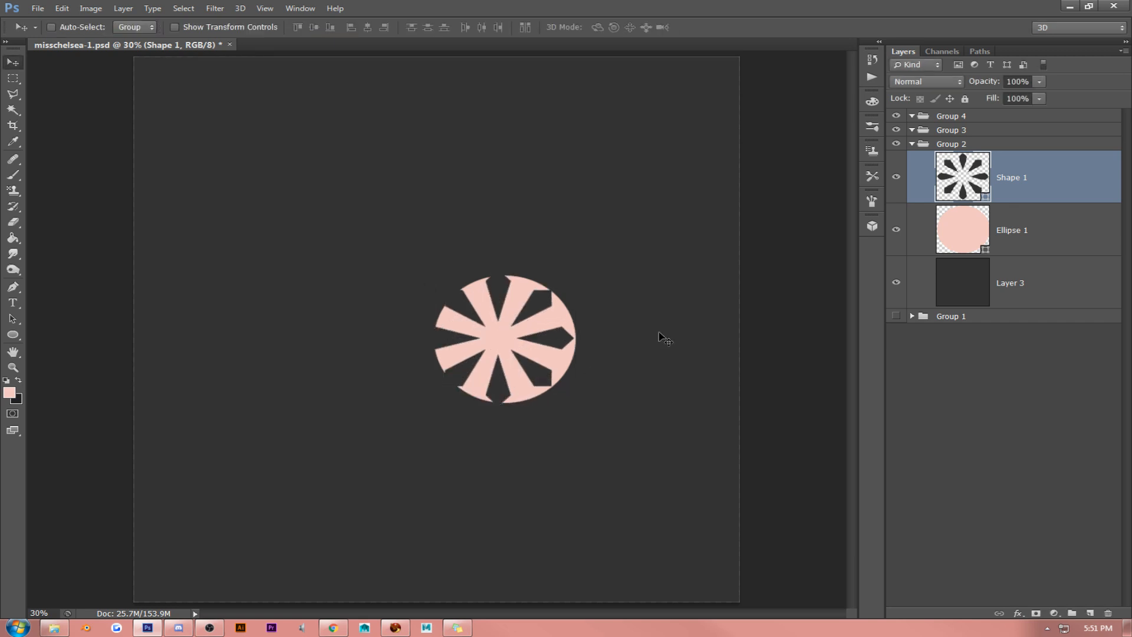
{"action": "left_click", "coordinate": [979, 240], "text": "shift"}
{"action": "left_click", "coordinate": [367, 27]}
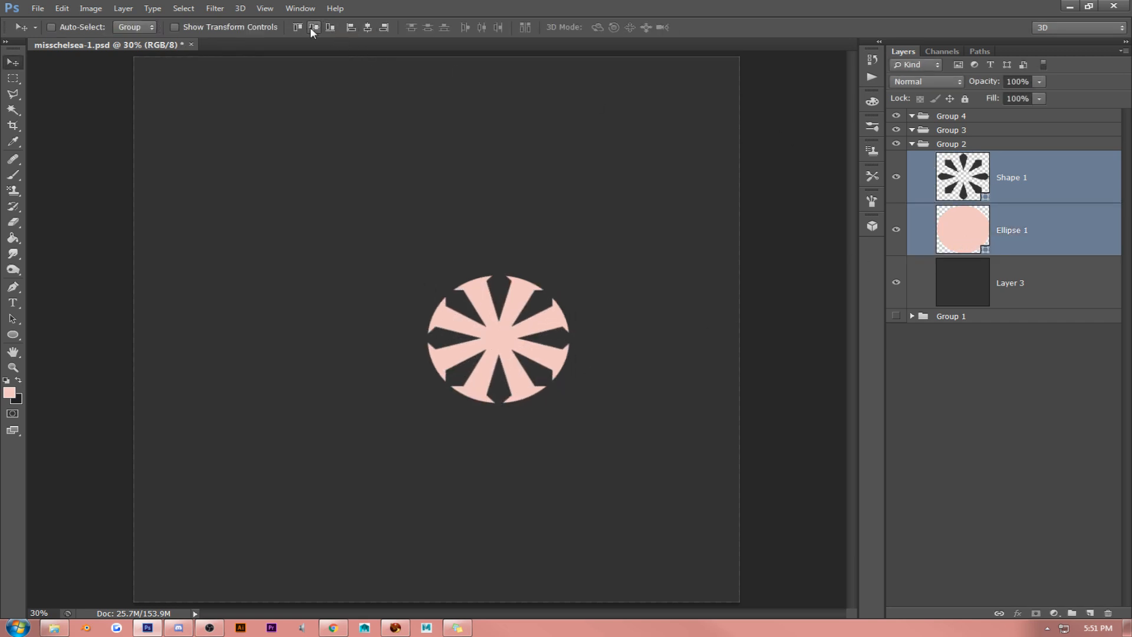
{"action": "left_click", "coordinate": [312, 27]}
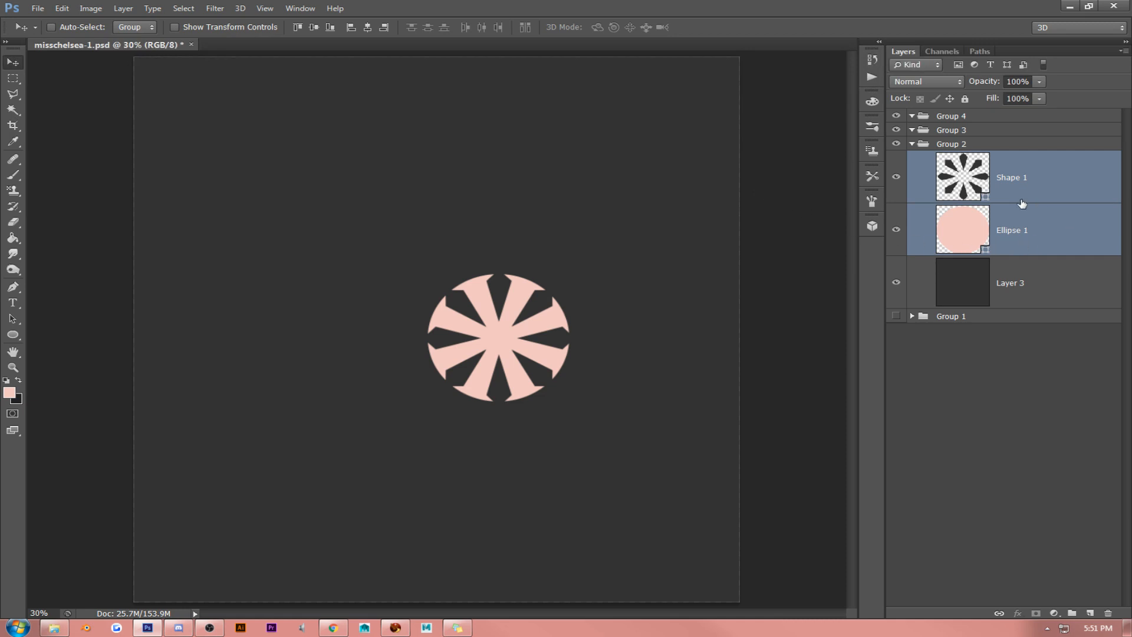
- Shrink the petal shape to fit just inside the pink circle and realign both layers on their horizontal and vertical centres
{"action": "left_click", "coordinate": [1033, 185]}
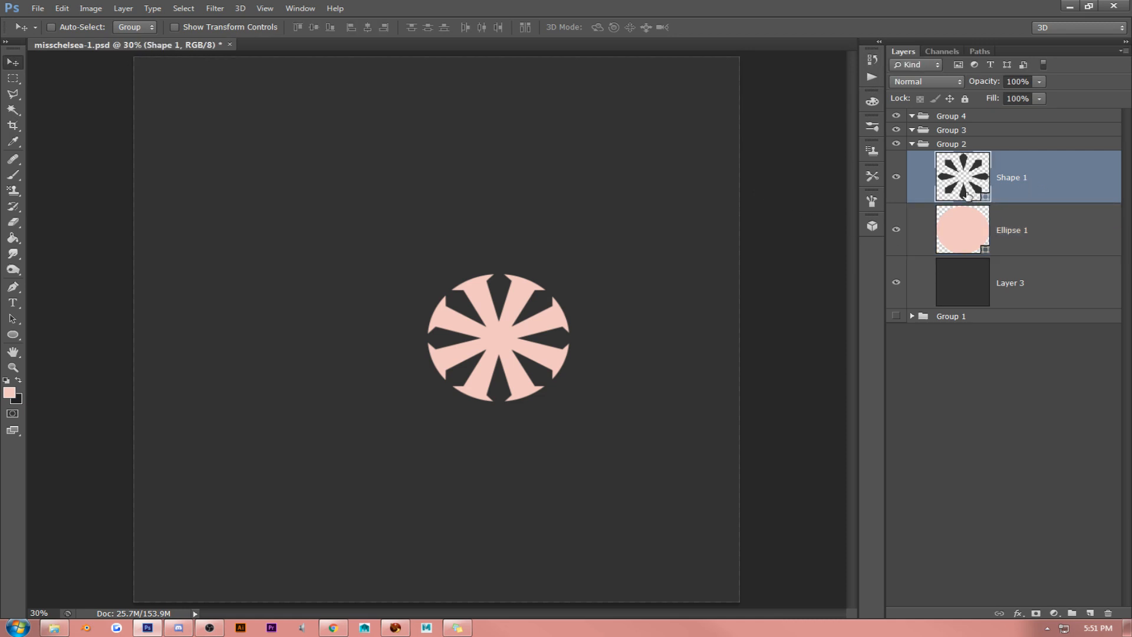
{"action": "key", "text": "ctrl+t"}
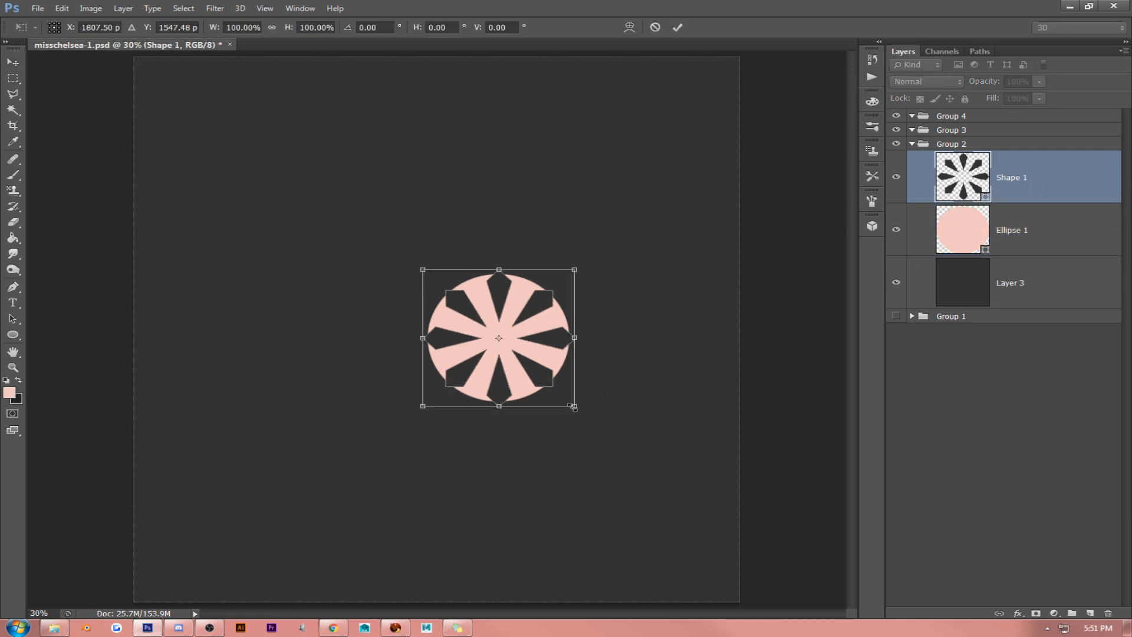
{"action": "left_click_drag", "start_coordinate": [574, 407], "coordinate": [562, 396]}
{"action": "key", "text": "Return"}
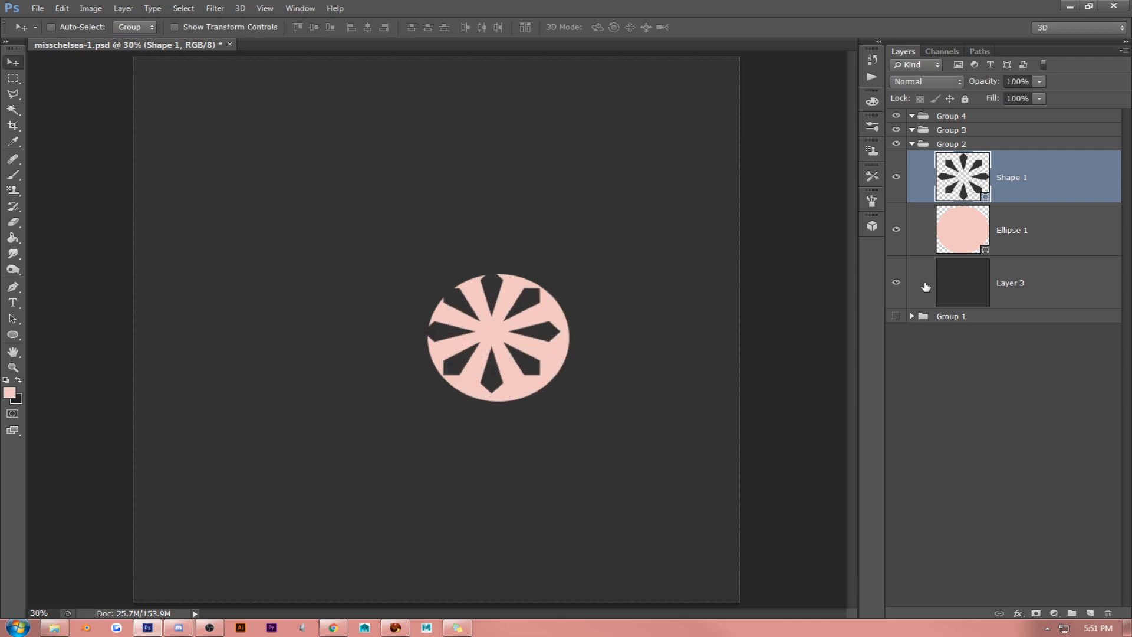
{"action": "left_click", "coordinate": [1025, 231], "text": "ctrl"}
{"action": "left_click", "coordinate": [366, 27]}
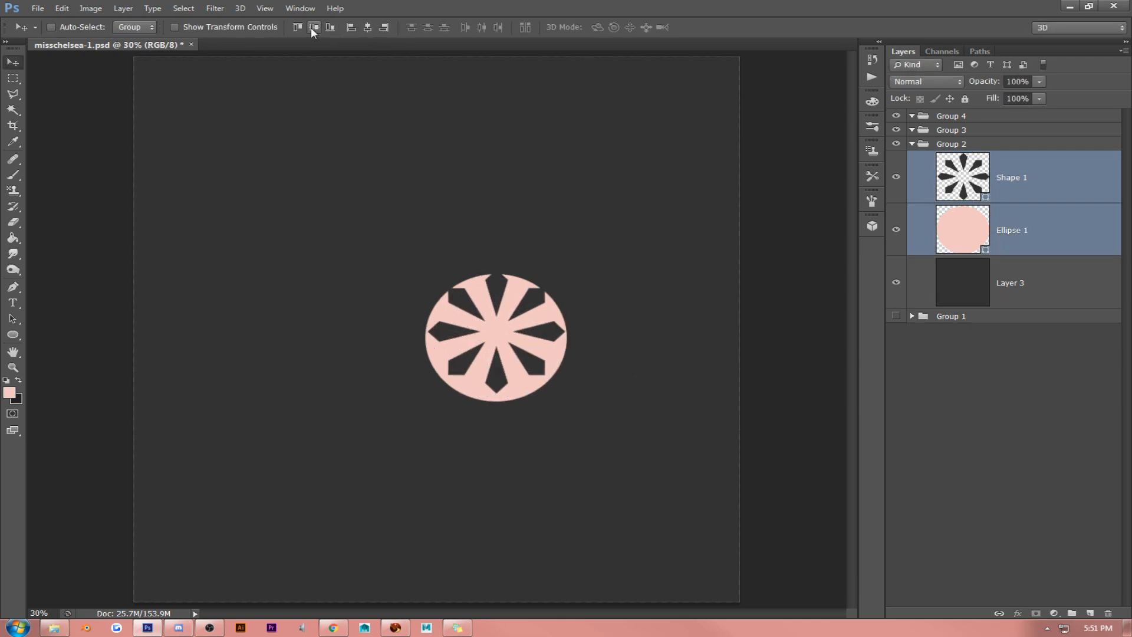
{"action": "left_click", "coordinate": [312, 27]}
- Cut the petal shape out of the rasterized pink circle and delete the Shape 1 layer
{"action": "left_click", "coordinate": [988, 181]}
{"action": "left_click", "coordinate": [961, 179], "text": "ctrl"}
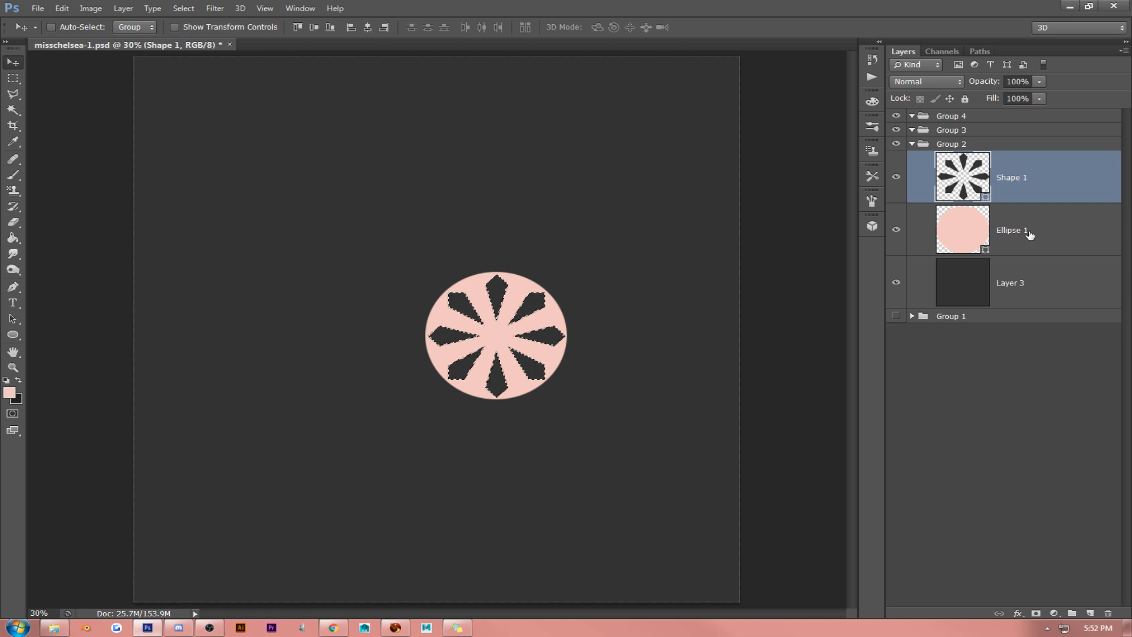
{"action": "right_click", "coordinate": [1029, 235]}
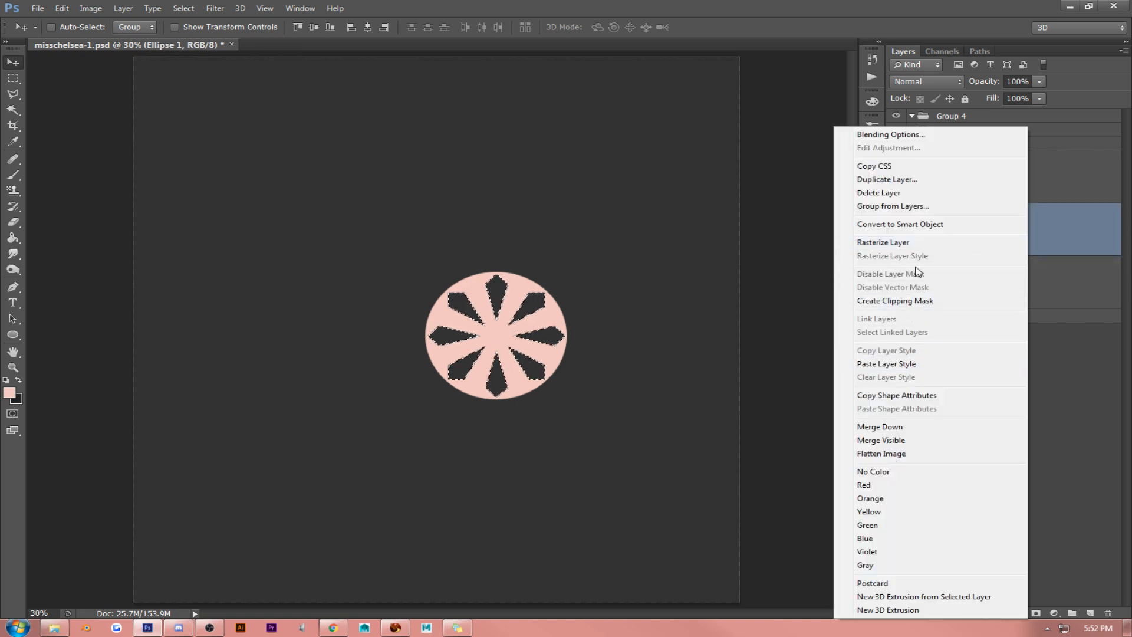
{"action": "left_click", "coordinate": [911, 242]}
{"action": "key", "text": "Delete"}
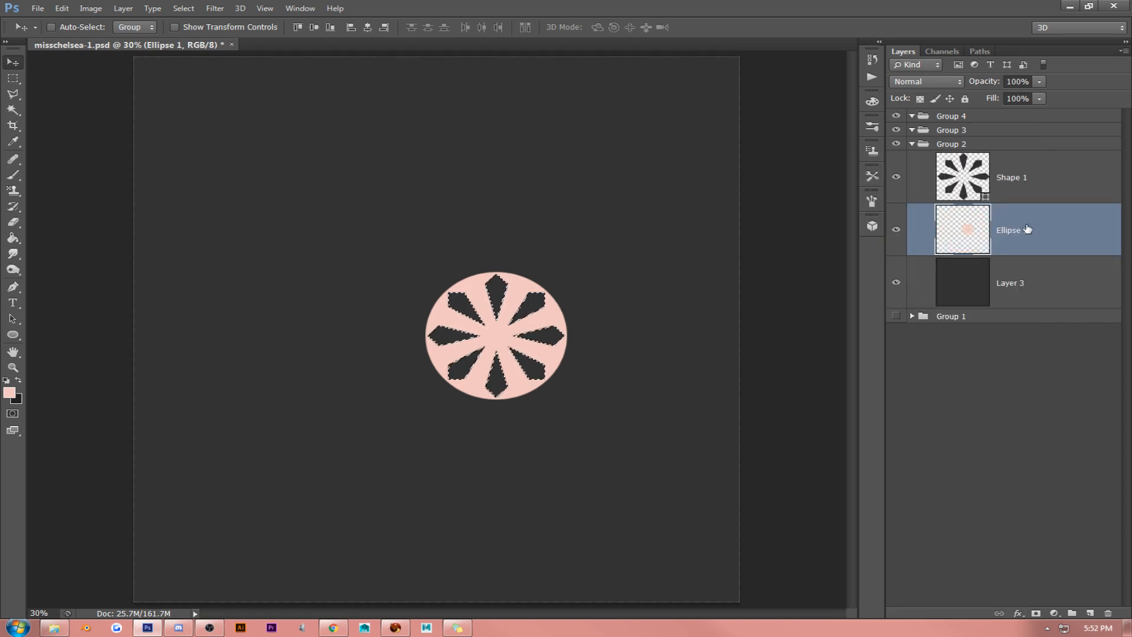
{"action": "key", "text": "ctrl+d"}
{"action": "left_click", "coordinate": [1052, 186]}
{"action": "key", "text": "Delete"}
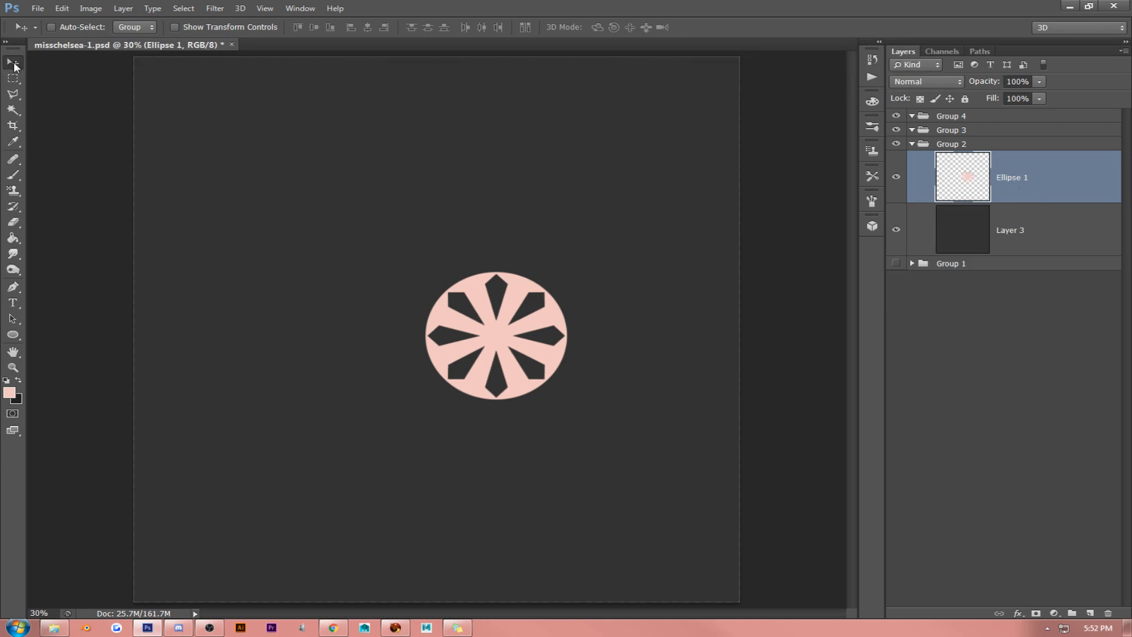
- Move the cut-out emblem toward the upper-left of the canvas and scale it down to about 63%
{"action": "left_click_drag", "start_coordinate": [571, 274], "coordinate": [491, 206]}
{"action": "key", "text": "ctrl+t"}
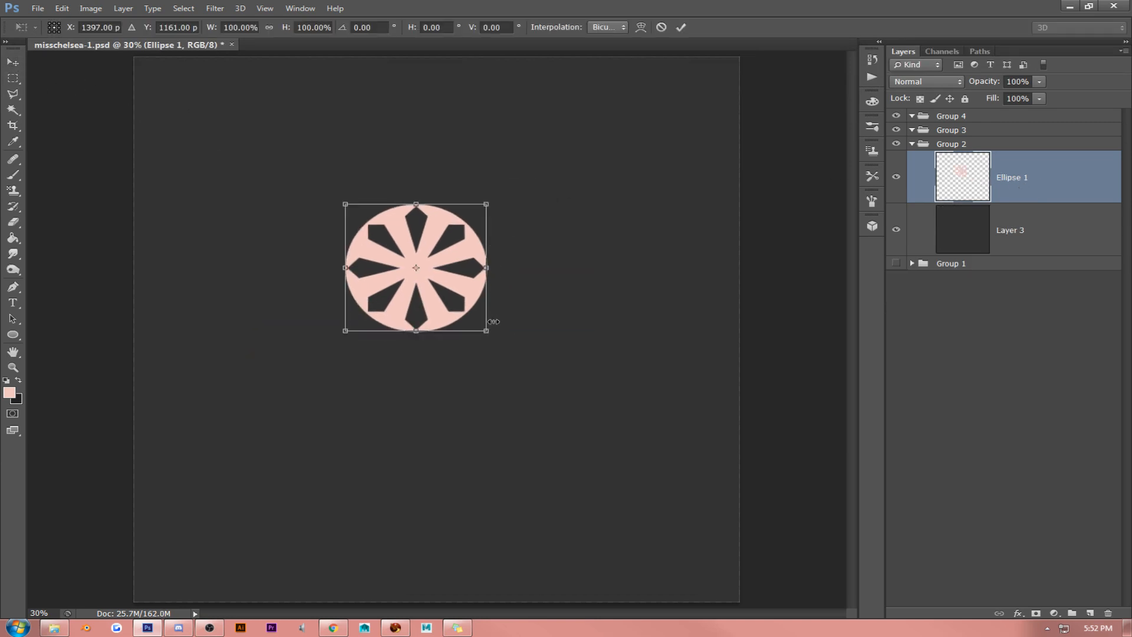
{"action": "left_click_drag", "start_coordinate": [493, 322], "coordinate": [441, 266]}
{"action": "key", "text": "Return"}
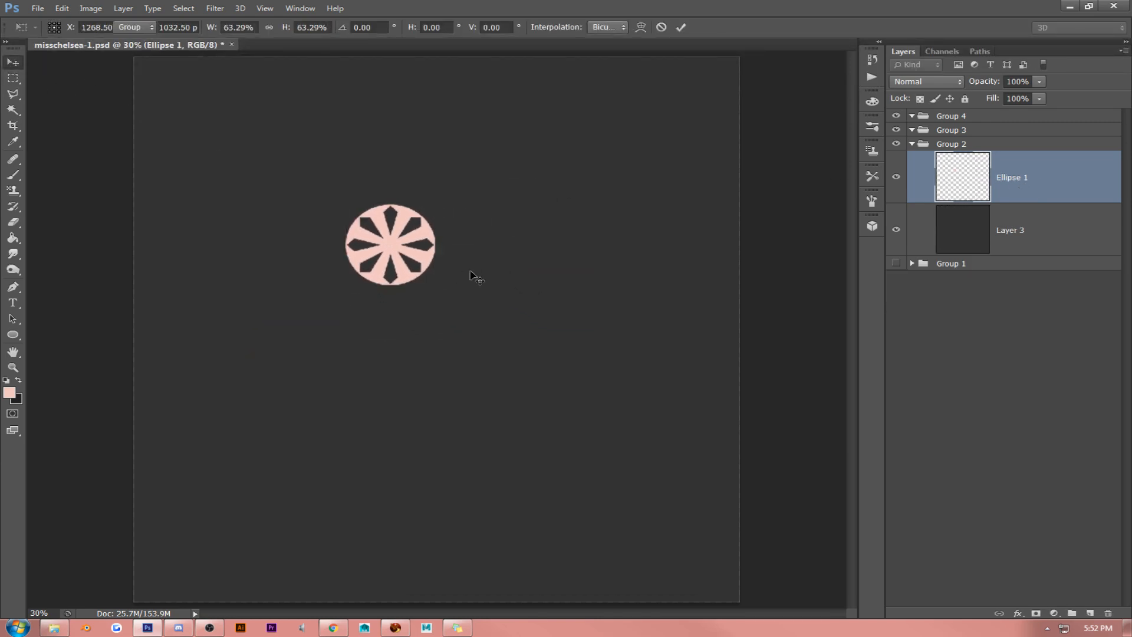
- Centre the emblem horizontally and vertically on the dark grey background layer
{"action": "left_click_drag", "start_coordinate": [528, 260], "coordinate": [605, 265]}
{"action": "left_click", "coordinate": [1006, 243], "text": "shift"}
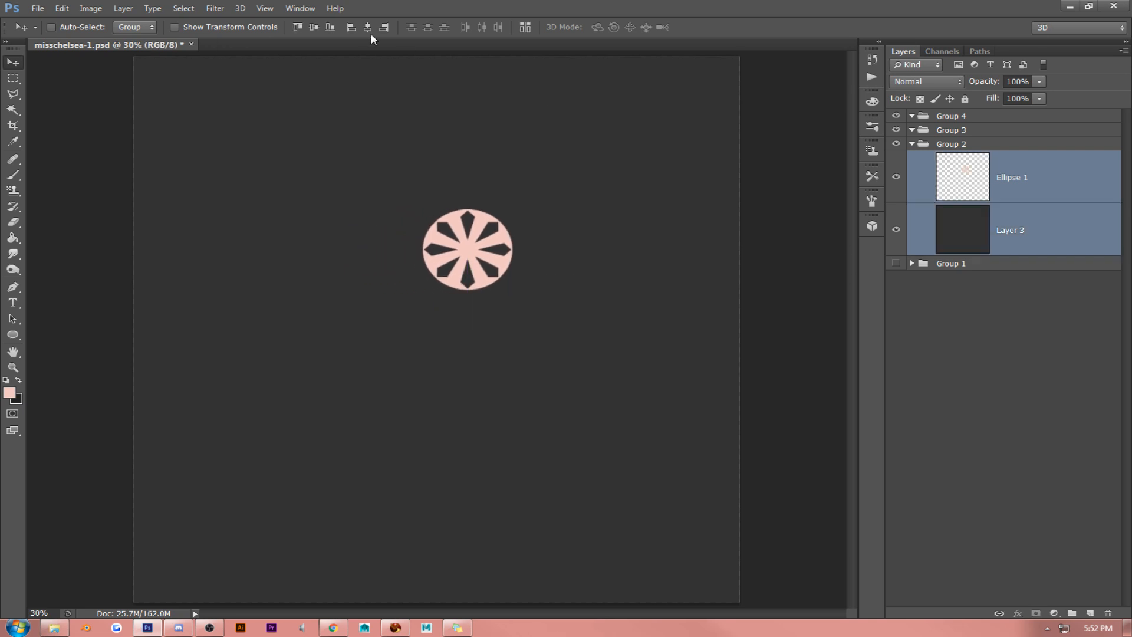
{"action": "left_click", "coordinate": [368, 30]}
{"action": "left_click", "coordinate": [312, 28]}
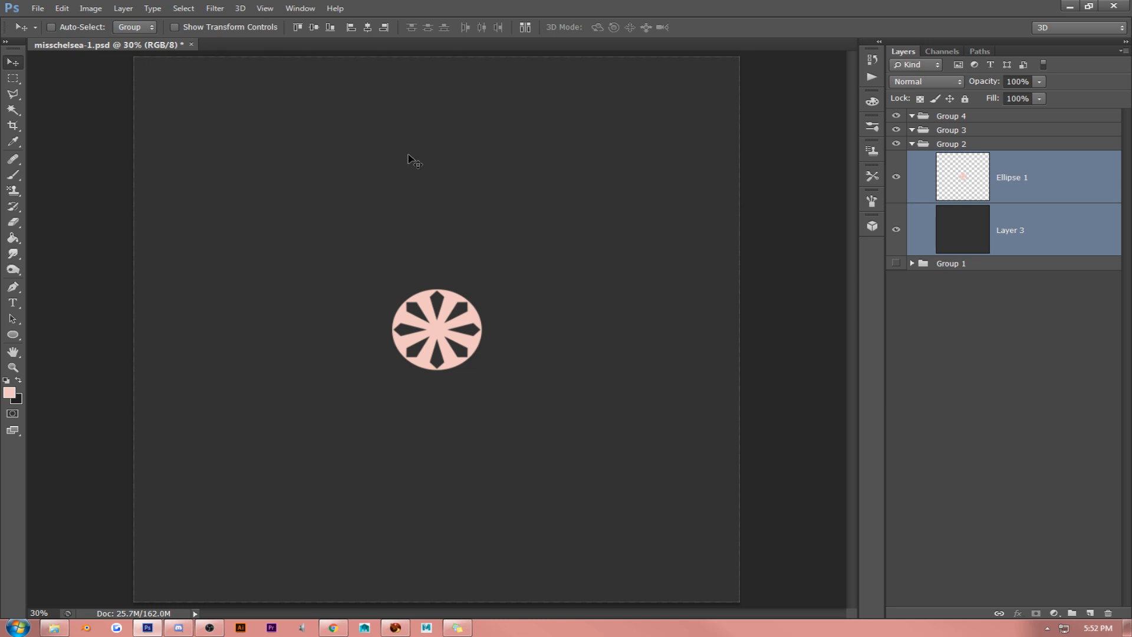
- Move only the emblem straight up from the canvas centre, leaving the background layer in place
{"action": "left_click_drag", "start_coordinate": [475, 289], "coordinate": [475, 223]}
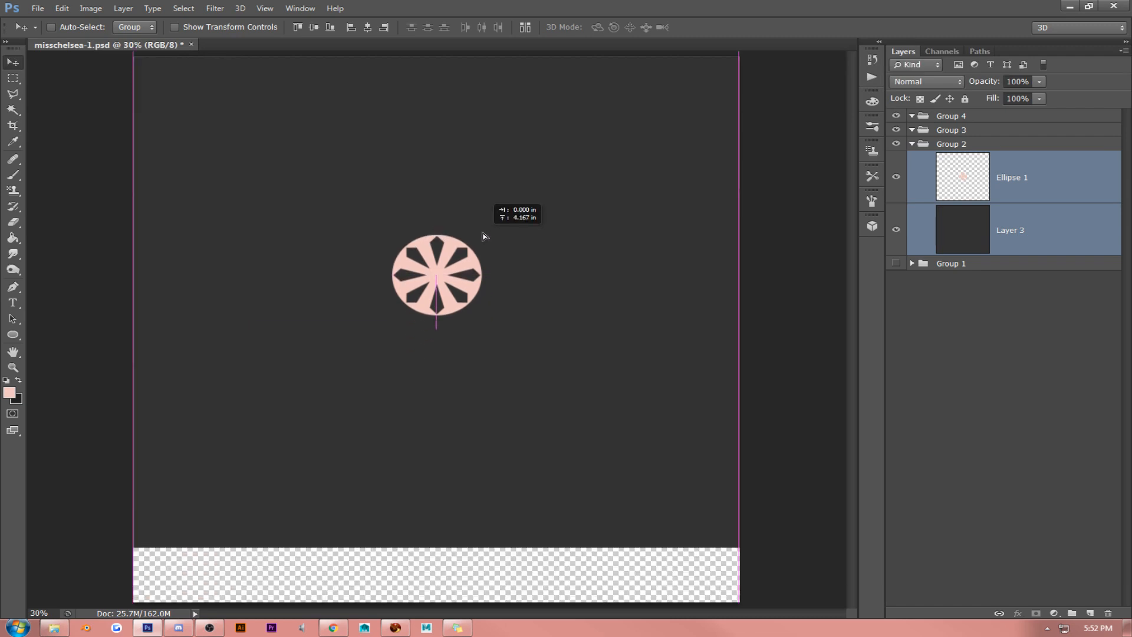
{"action": "key", "text": "ctrl+z"}
{"action": "left_click", "coordinate": [987, 177]}
{"action": "left_click_drag", "start_coordinate": [563, 255], "coordinate": [561, 193]}
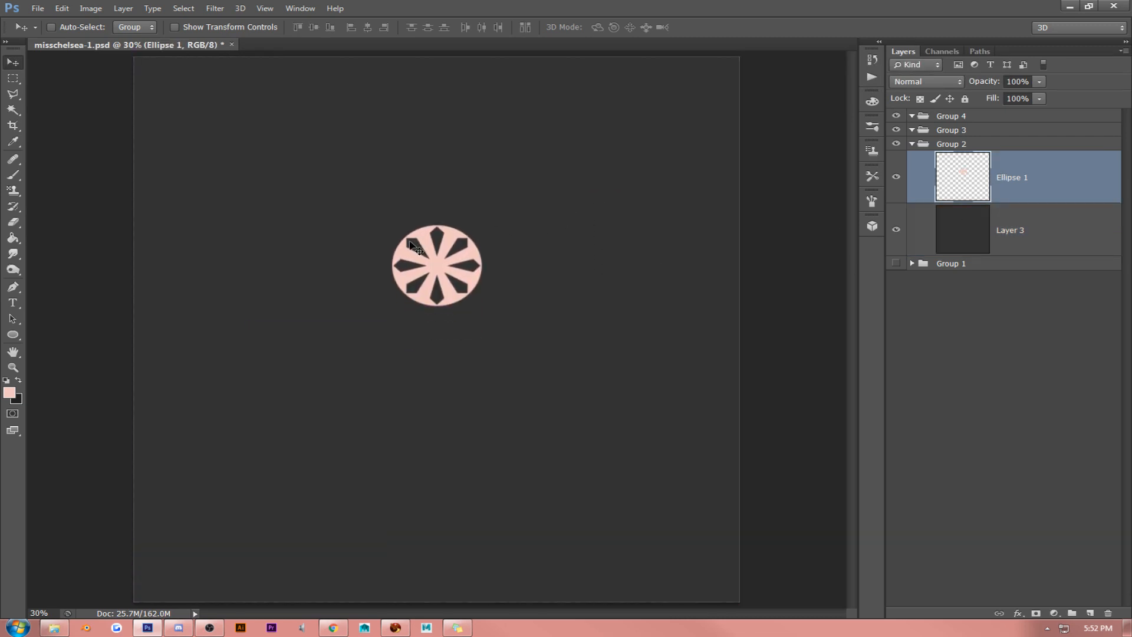
- Add the pink text MISS CHELSEA in BigNoodleTitling below the emblem and enlarge it to 505 pt
{"action": "left_click", "coordinate": [13, 303]}
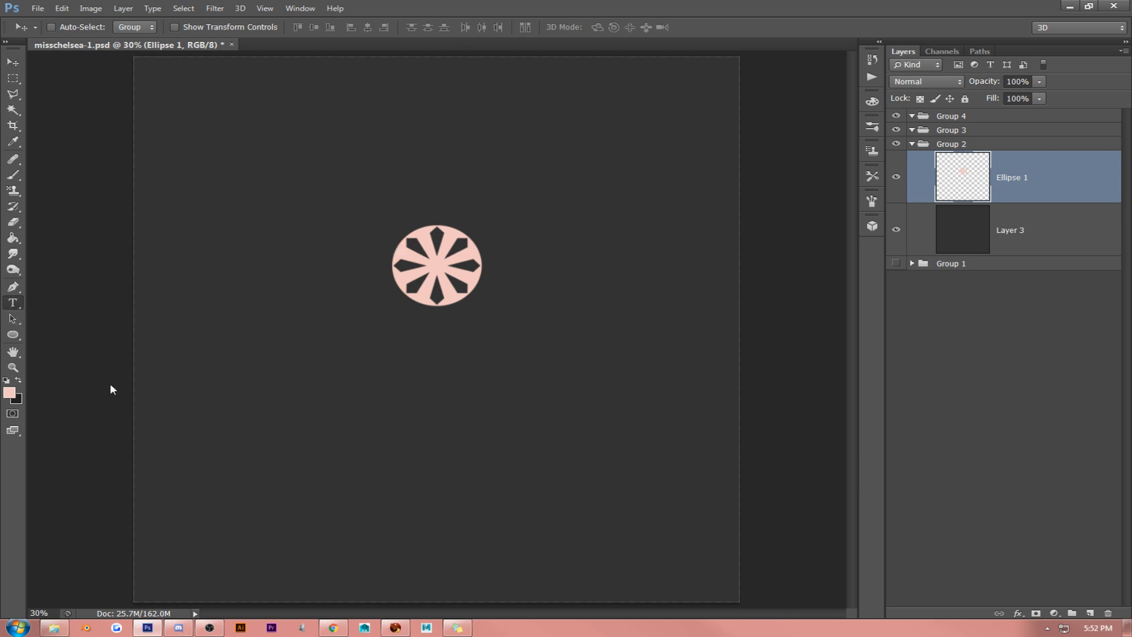
{"action": "left_click", "coordinate": [313, 392]}
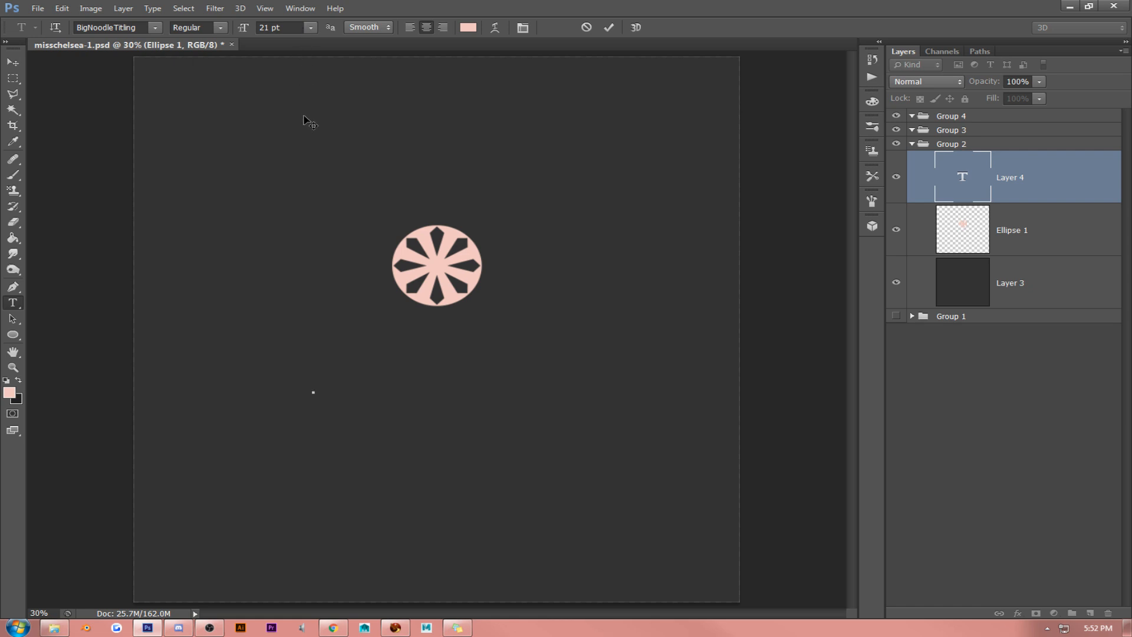
{"action": "left_click", "coordinate": [311, 27]}
{"action": "left_click", "coordinate": [307, 235]}
{"action": "type", "text": "MISS CHELE"}
{"action": "type", "text": "EA"}
{"action": "right_click", "coordinate": [344, 199]}
{"action": "left_click", "coordinate": [365, 209]}
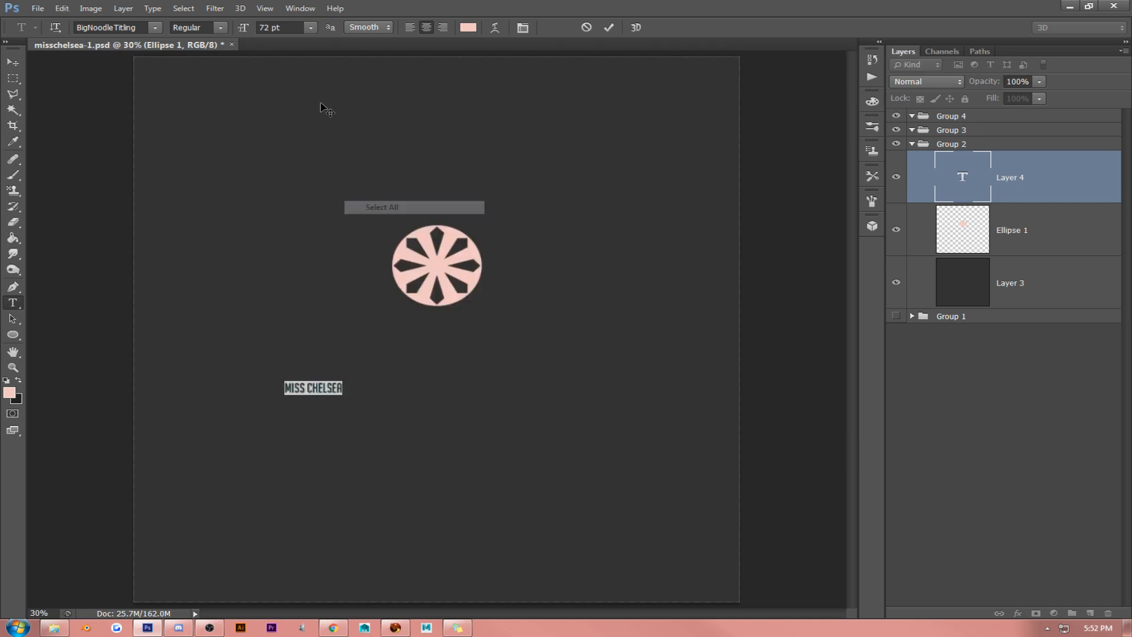
{"action": "left_click_drag", "start_coordinate": [246, 30], "coordinate": [508, 46]}
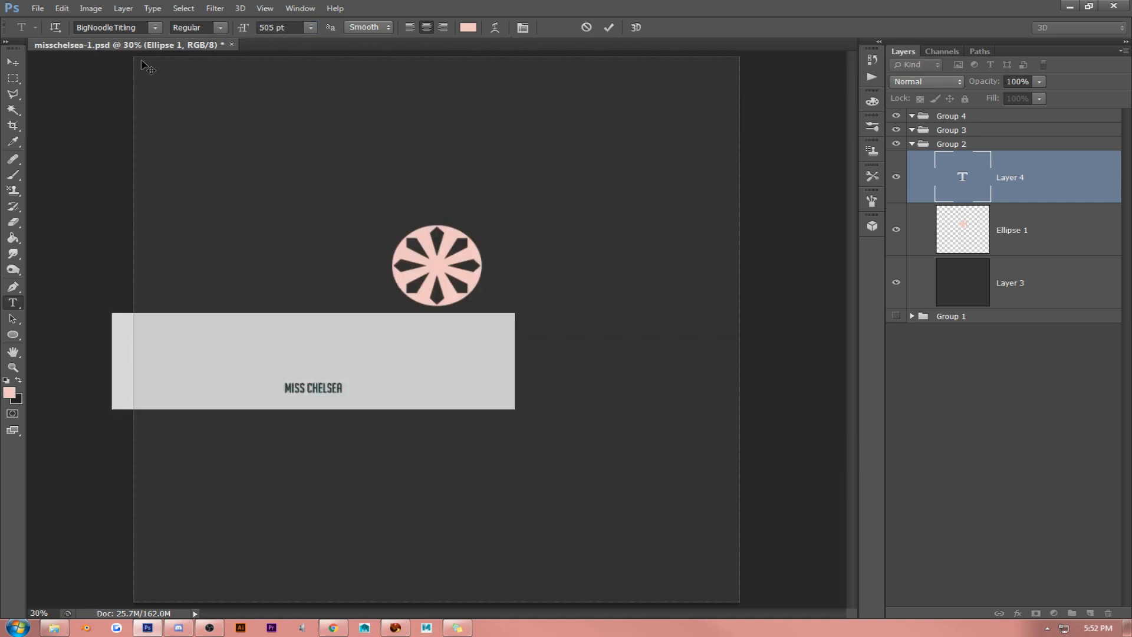
- Move the MISS CHELSEA text under the emblem and align both layers on their horizontal and vertical centres
{"action": "left_click", "coordinate": [14, 63]}
{"action": "left_click_drag", "start_coordinate": [531, 198], "coordinate": [625, 193]}
{"action": "left_click", "coordinate": [1053, 222], "text": "shift"}
{"action": "left_click", "coordinate": [367, 27]}
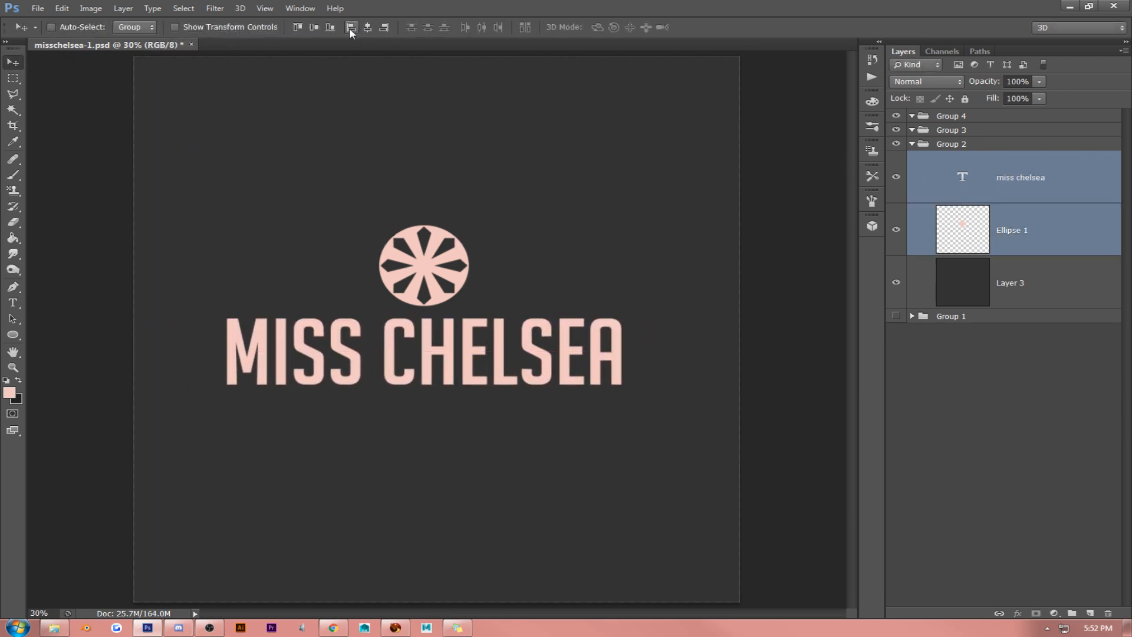
{"action": "left_click", "coordinate": [314, 27]}
- Move the emblem up above the MISS CHELSEA text and delete the emblem's layer
{"action": "left_click", "coordinate": [980, 177]}
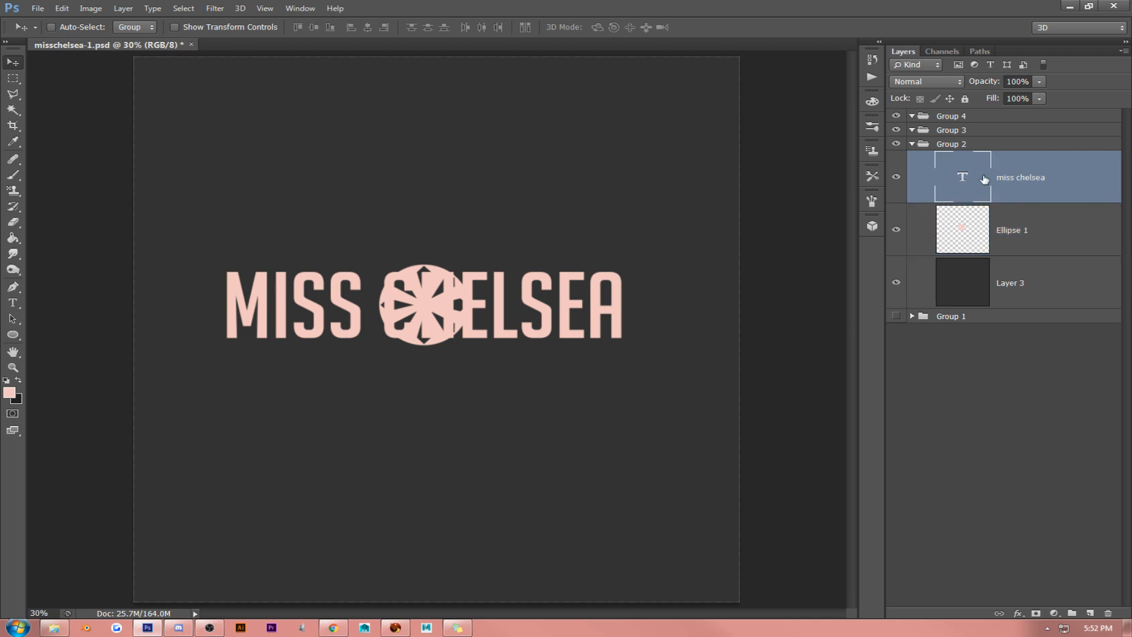
{"action": "left_click", "coordinate": [1053, 216]}
{"action": "left_click_drag", "start_coordinate": [501, 259], "coordinate": [499, 204]}
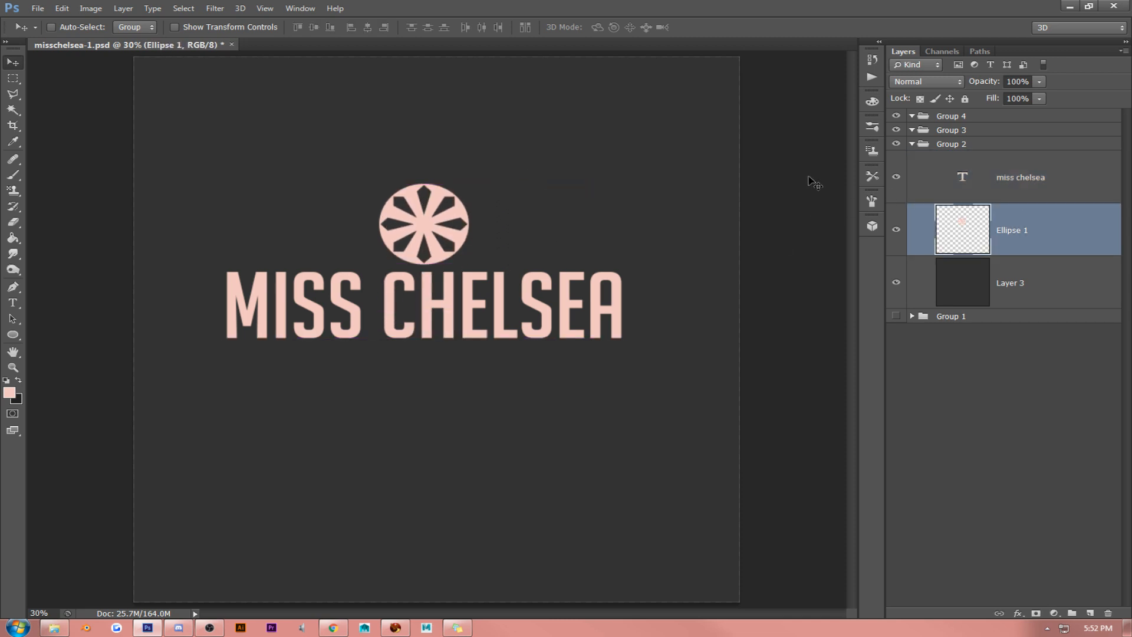
{"action": "key", "text": "Delete"}
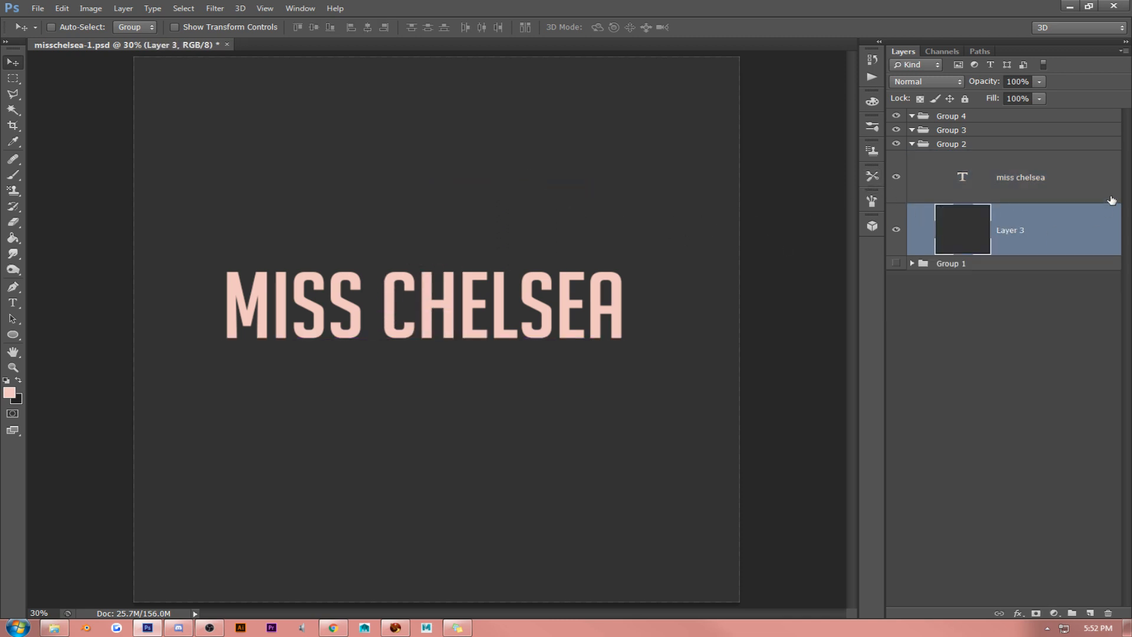
- Set the font size of the MISS CHELSEA text to 300 pt and expand the Character settings
{"action": "left_click", "coordinate": [1078, 178]}
{"action": "left_click", "coordinate": [12, 303]}
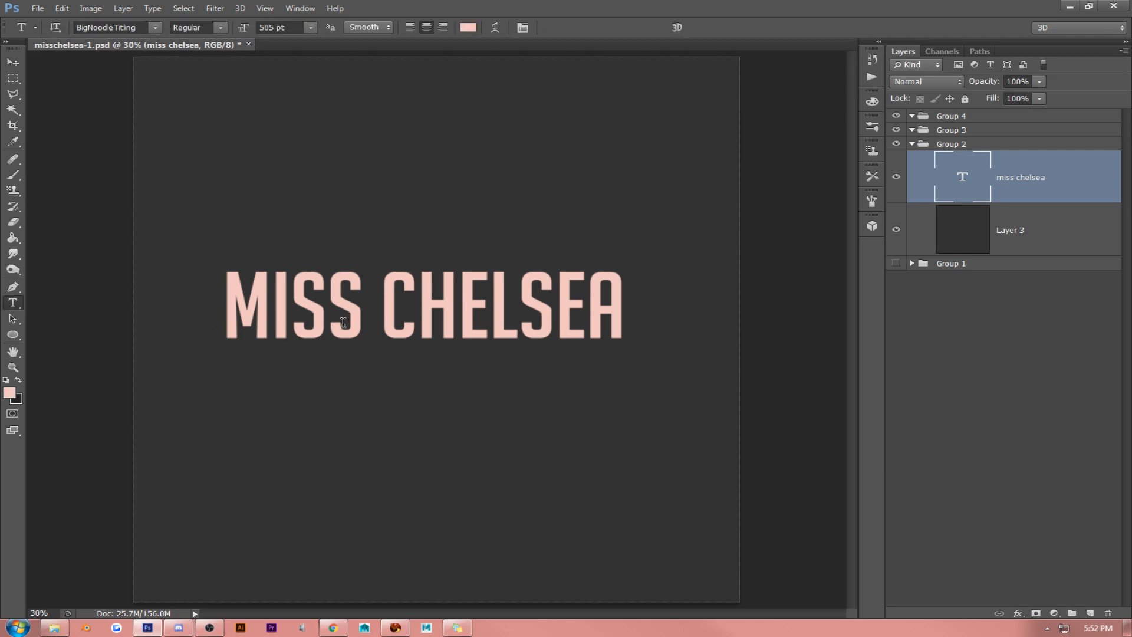
{"action": "key", "text": "Return"}
{"action": "left_click", "coordinate": [522, 28]}
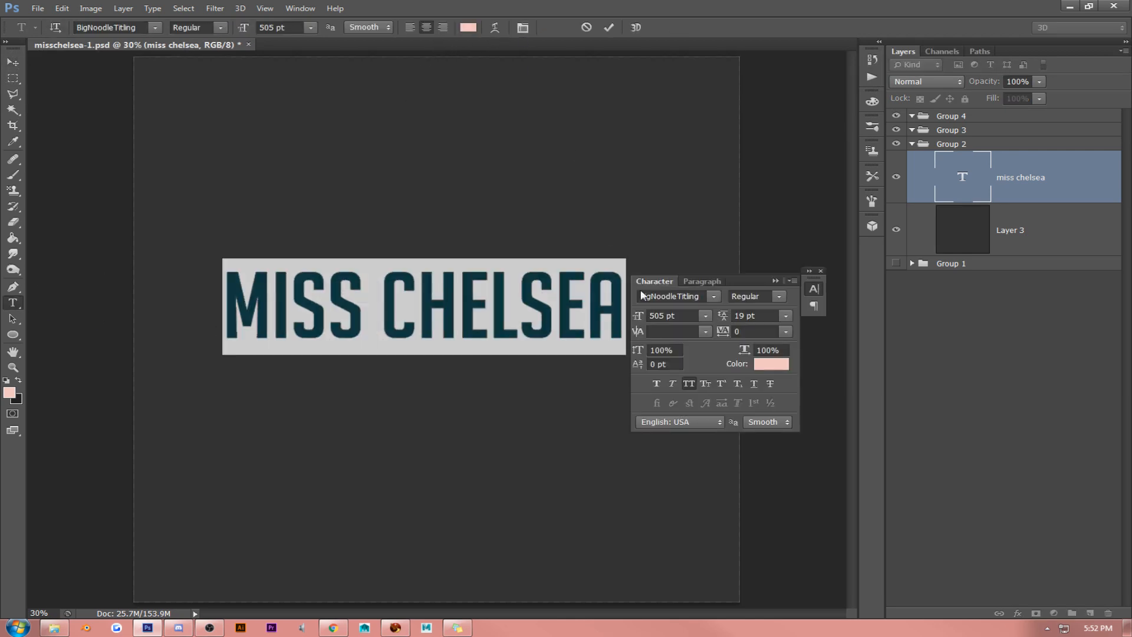
{"action": "left_click", "coordinate": [518, 286]}
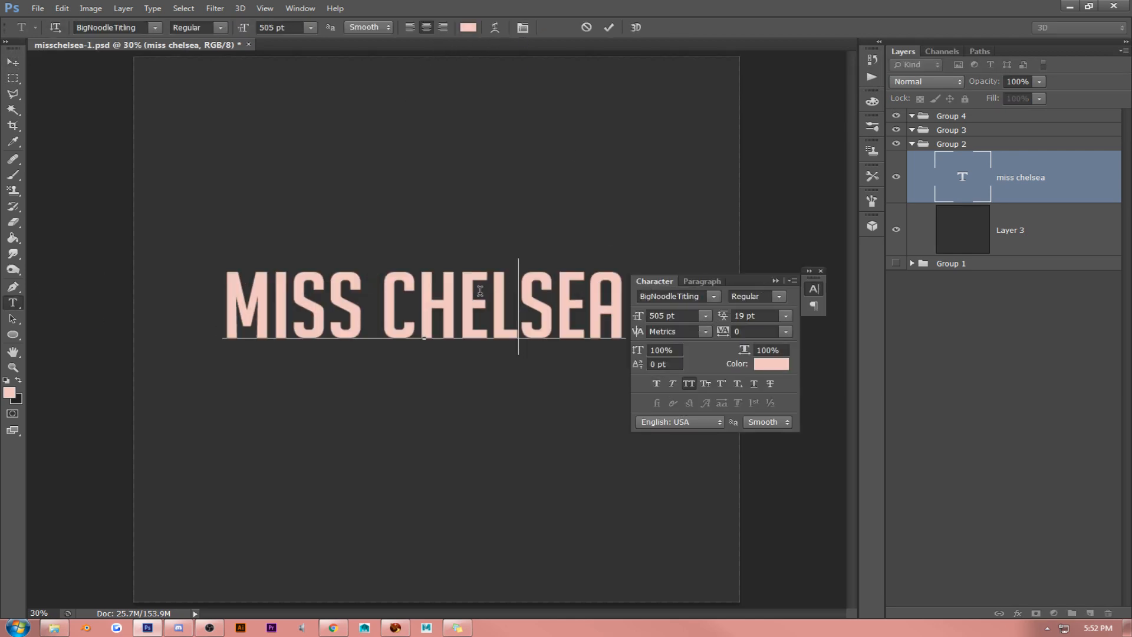
{"action": "triple_click", "coordinate": [480, 292]}
{"action": "left_click", "coordinate": [643, 313]}
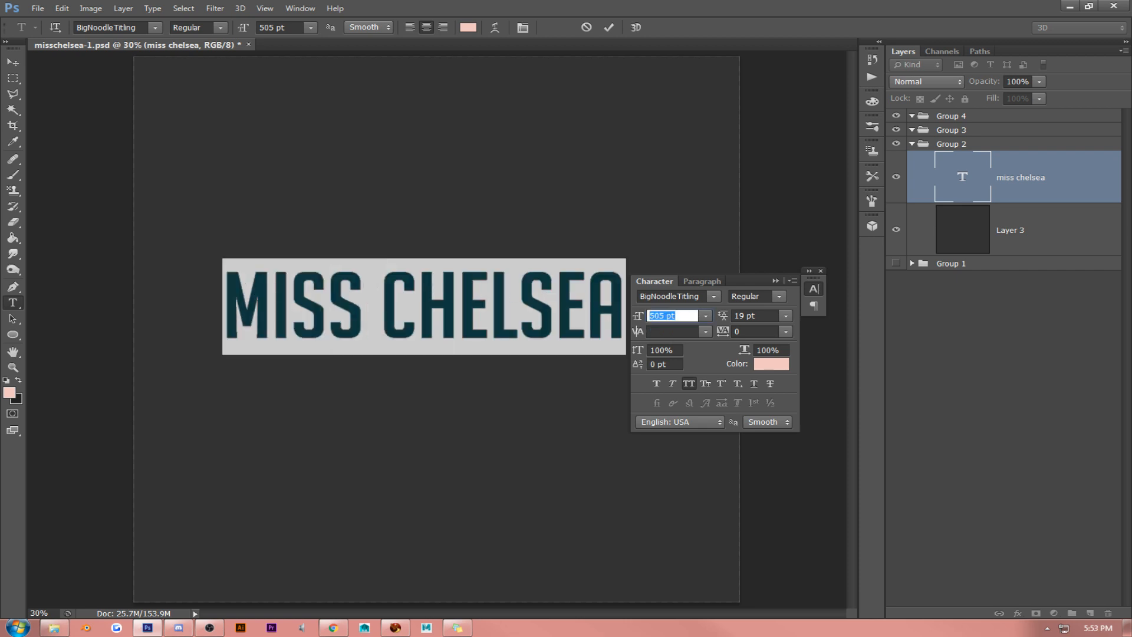
{"action": "type", "text": "300"}
{"action": "left_click", "coordinate": [12, 62]}
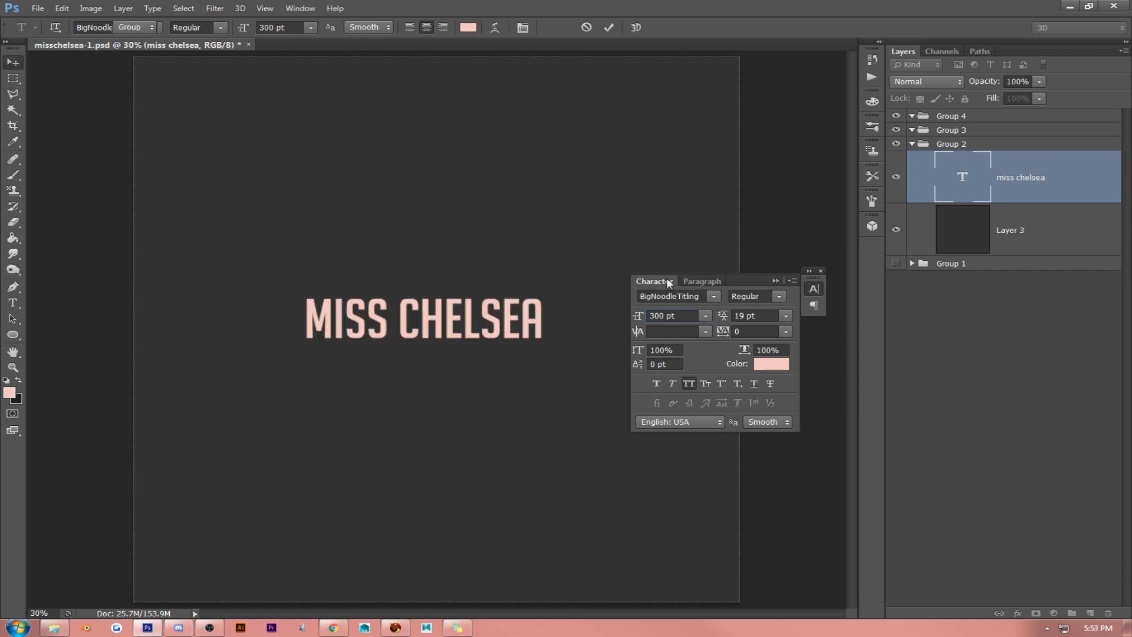
{"action": "left_click", "coordinate": [813, 287]}
{"action": "left_click", "coordinate": [809, 271]}
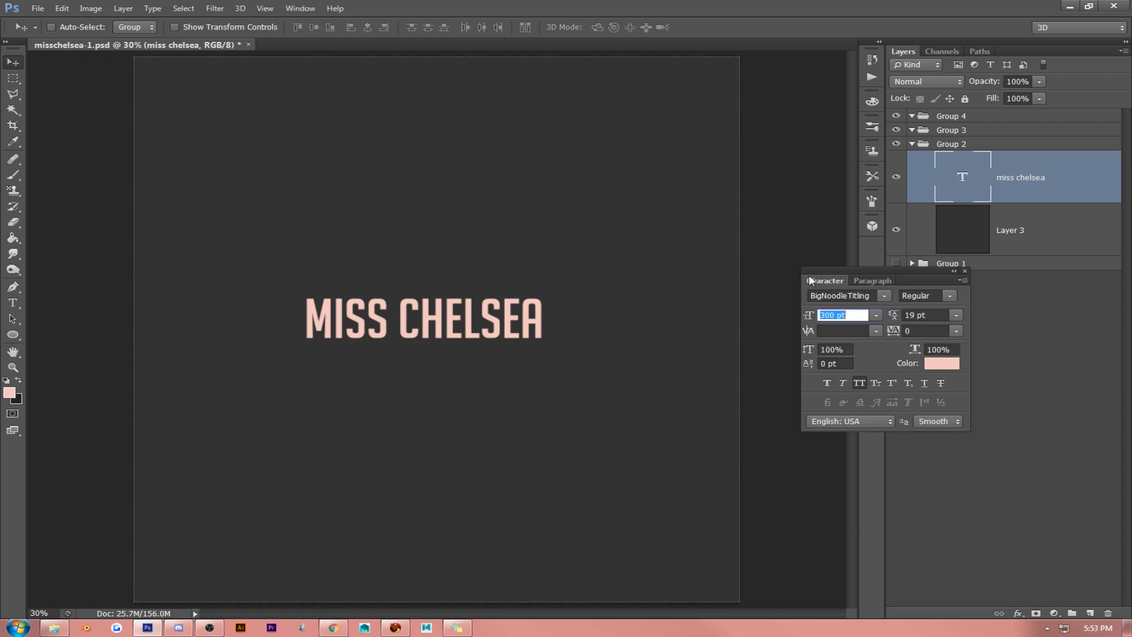
- Scale the MISS CHELSEA text up proportionally to a font size of about 450 pt
{"action": "key", "text": "ctrl+t"}
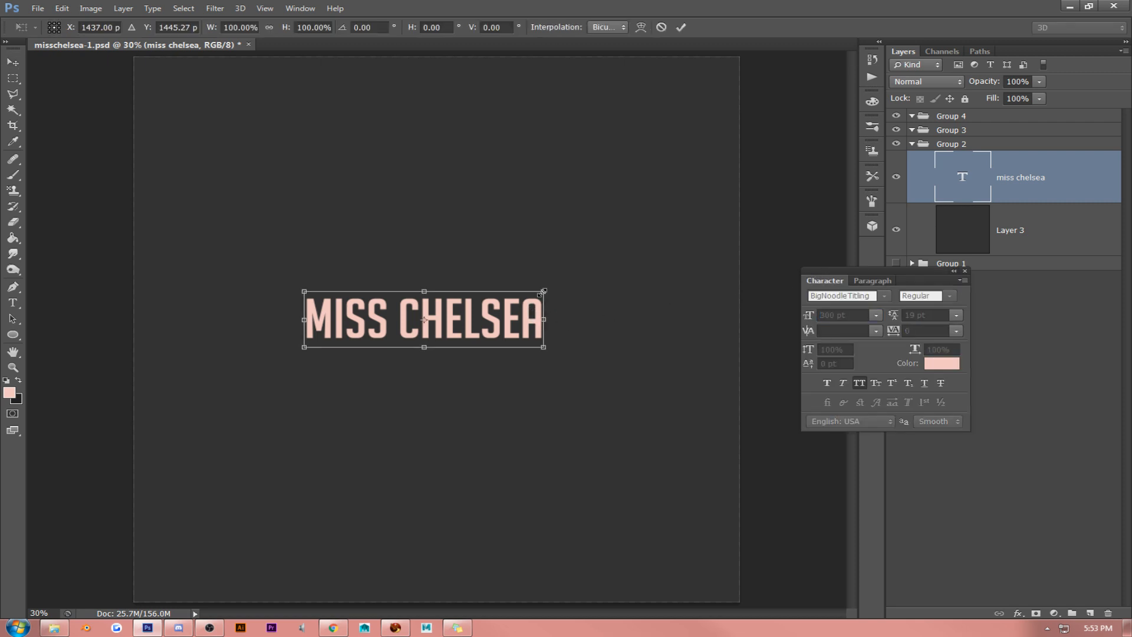
{"action": "left_click_drag", "start_coordinate": [543, 291], "coordinate": [664, 263]}
{"action": "key", "text": "Return"}
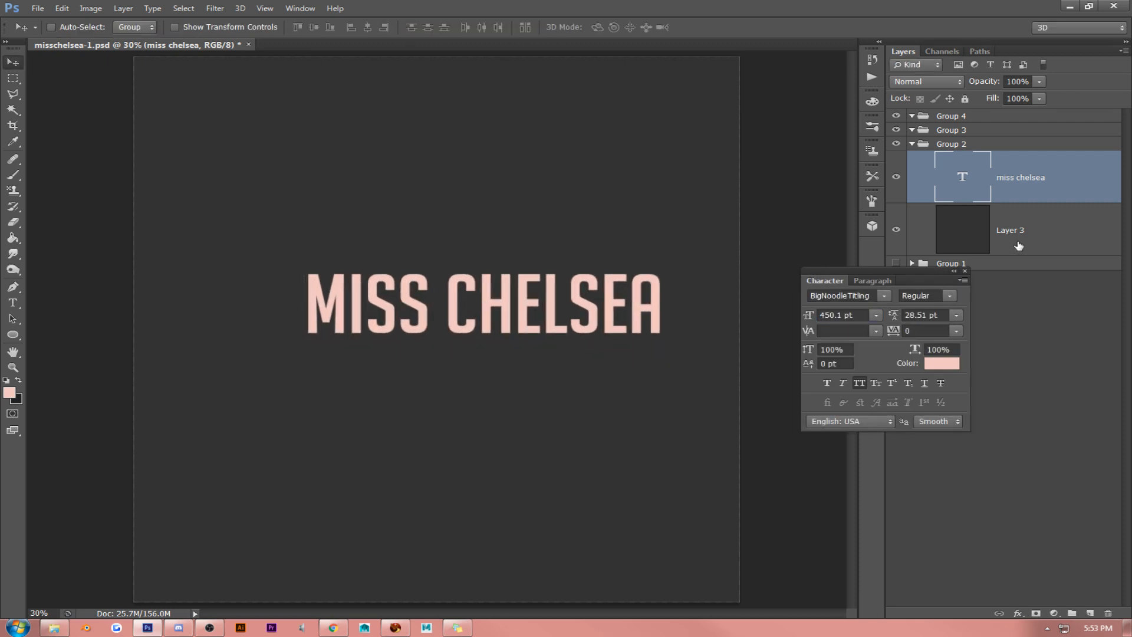
- Align the MISS CHELSEA text with the dark background layer on their horizontal and vertical centres
{"action": "left_click", "coordinate": [1018, 245], "text": "shift"}
{"action": "left_click", "coordinate": [367, 28]}
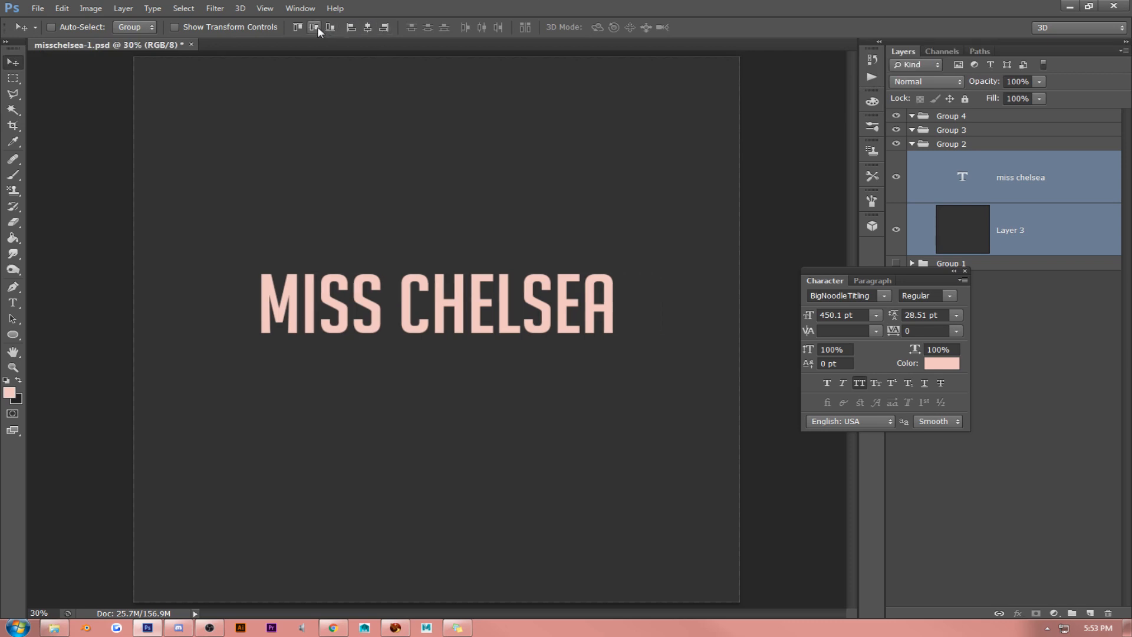
{"action": "left_click", "coordinate": [316, 29]}
- Change the whole MISS CHELSEA text to the Adam font and reduce its size to 196 pt
{"action": "left_click", "coordinate": [13, 302]}
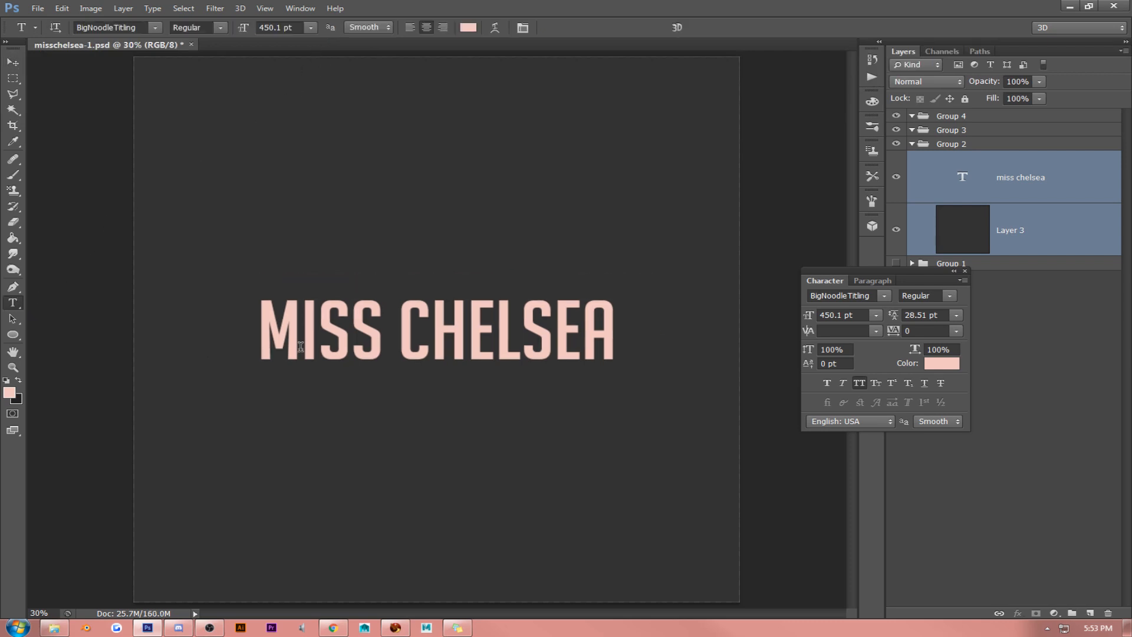
{"action": "double_click", "coordinate": [301, 327]}
{"action": "key", "text": "ctrl+a"}
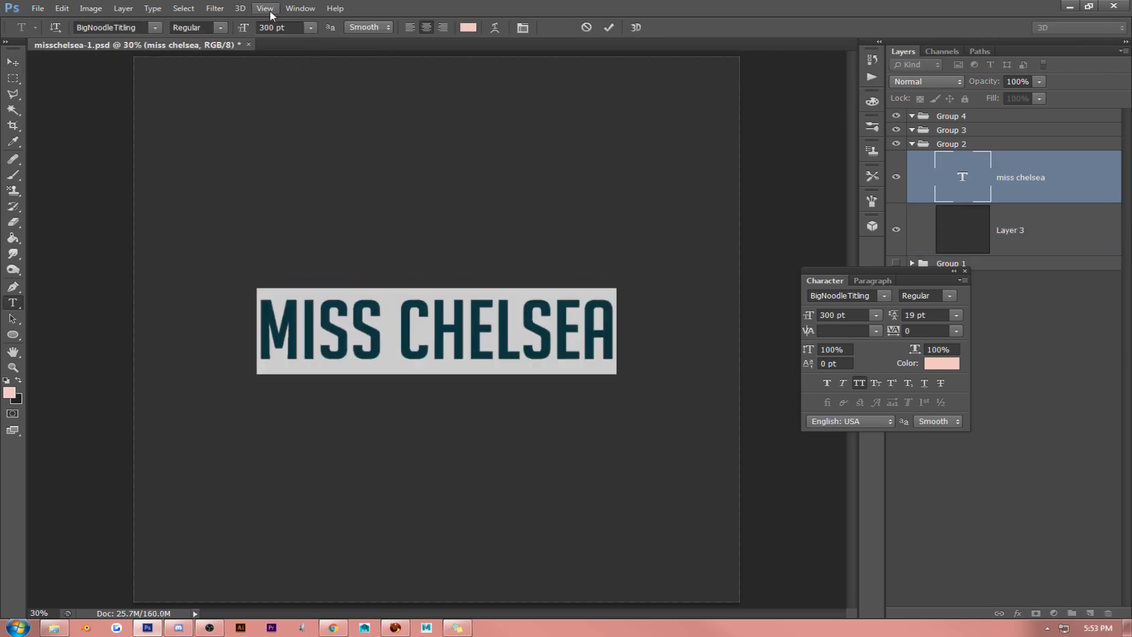
{"action": "left_click", "coordinate": [155, 27]}
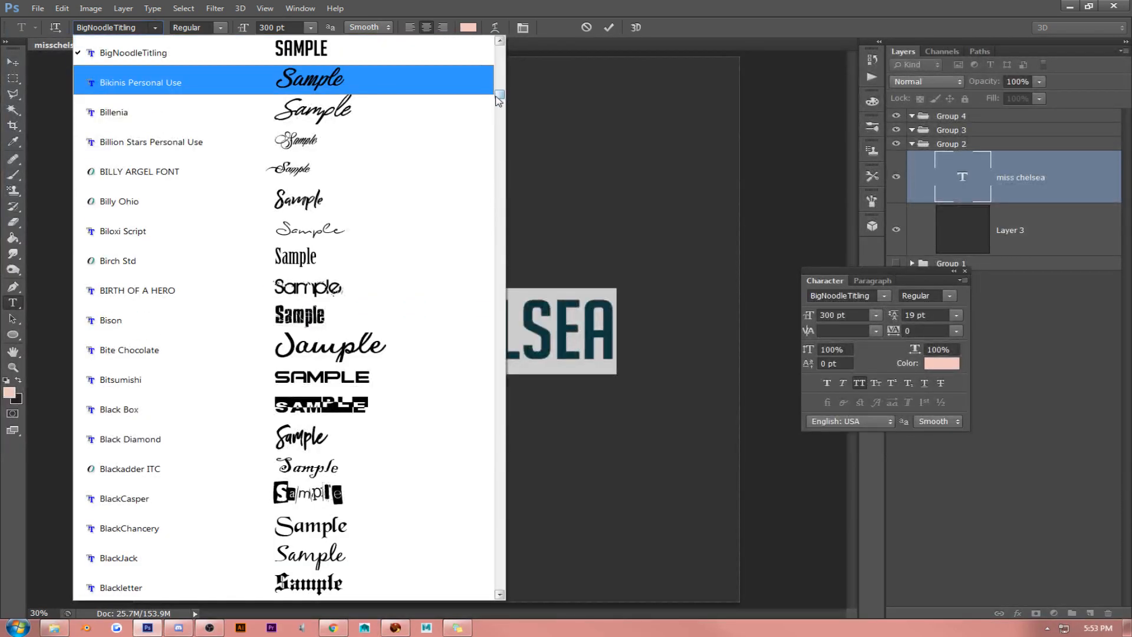
{"action": "left_click_drag", "start_coordinate": [499, 96], "coordinate": [500, 50]}
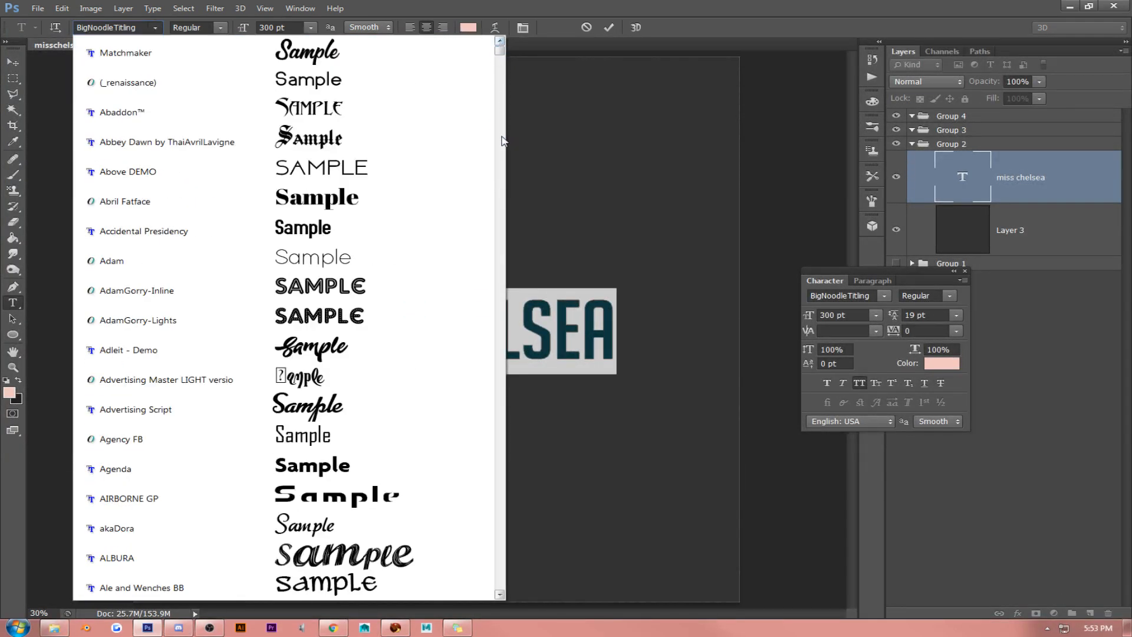
{"action": "left_click", "coordinate": [482, 257]}
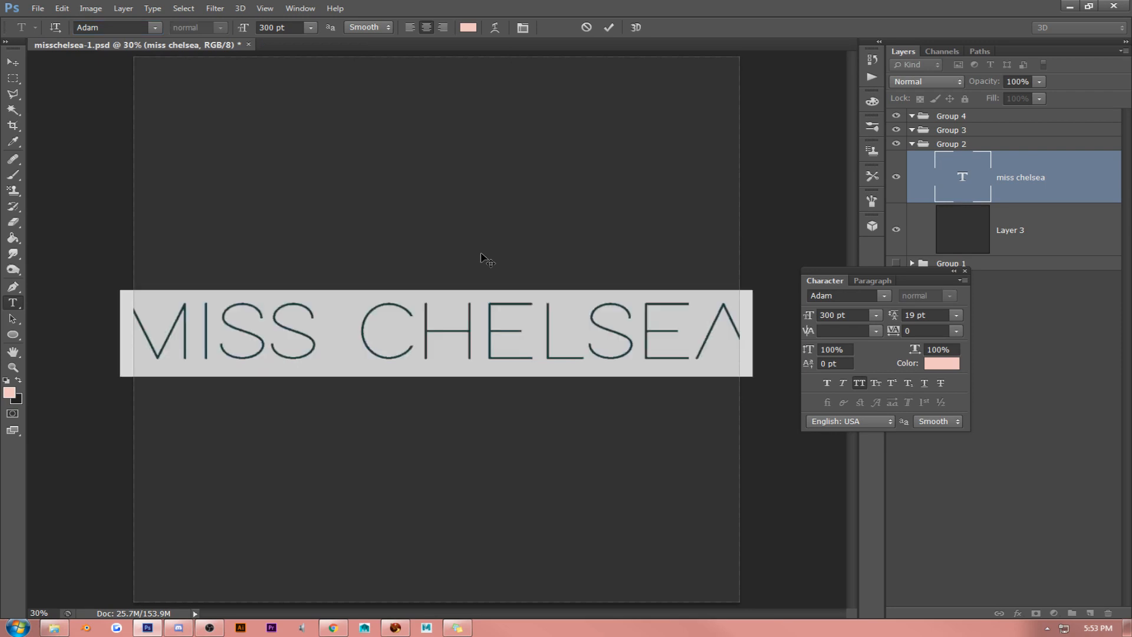
{"action": "left_click_drag", "start_coordinate": [242, 27], "coordinate": [171, 56]}
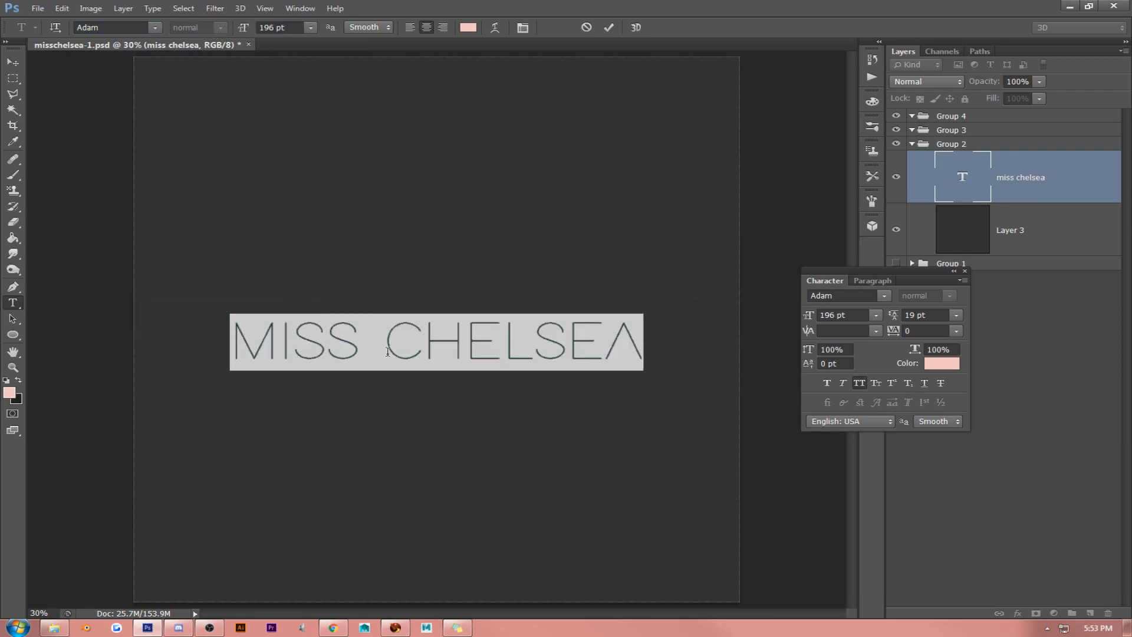
- Apply faux bold to the word CHELSEA only
{"action": "left_click_drag", "start_coordinate": [386, 351], "coordinate": [671, 351]}
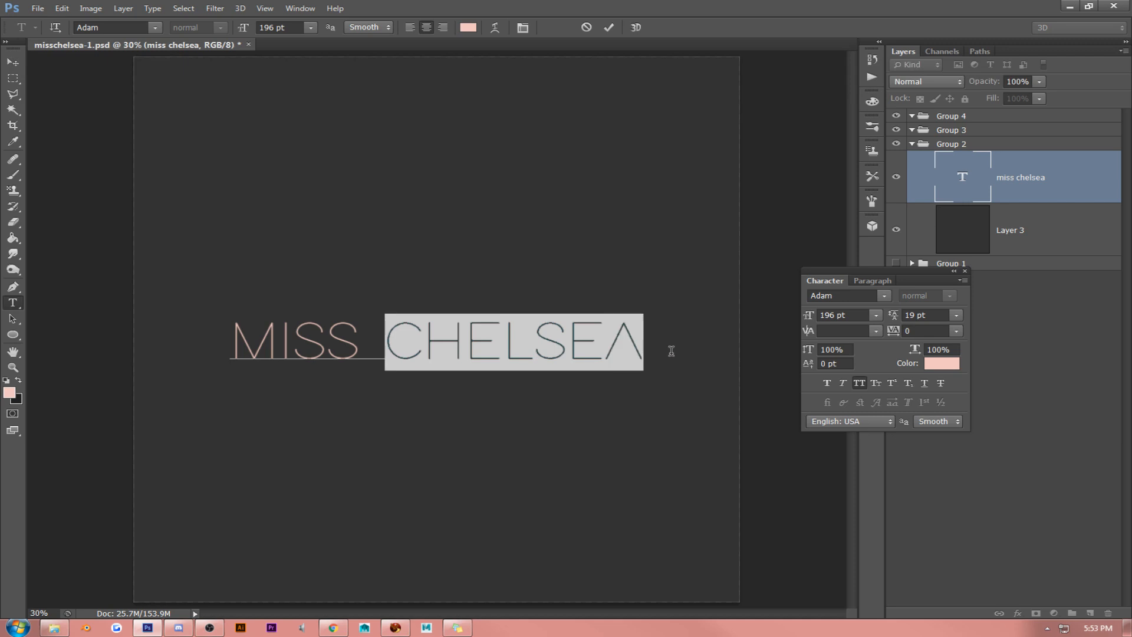
{"action": "left_click", "coordinate": [827, 382]}
{"action": "left_click", "coordinate": [439, 316]}
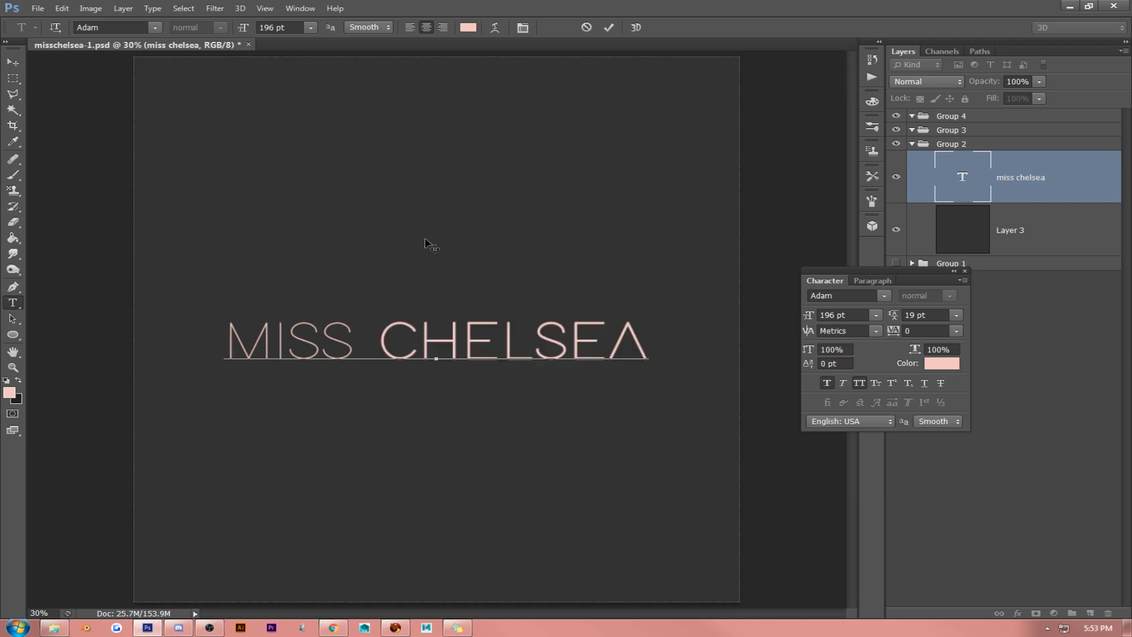
- Try the AvantGarde Bk BT font on the whole MISS CHELSEA text
{"action": "left_click", "coordinate": [361, 351]}
{"action": "key", "text": "Delete"}
{"action": "triple_click", "coordinate": [440, 354]}
{"action": "left_click", "coordinate": [160, 30]}
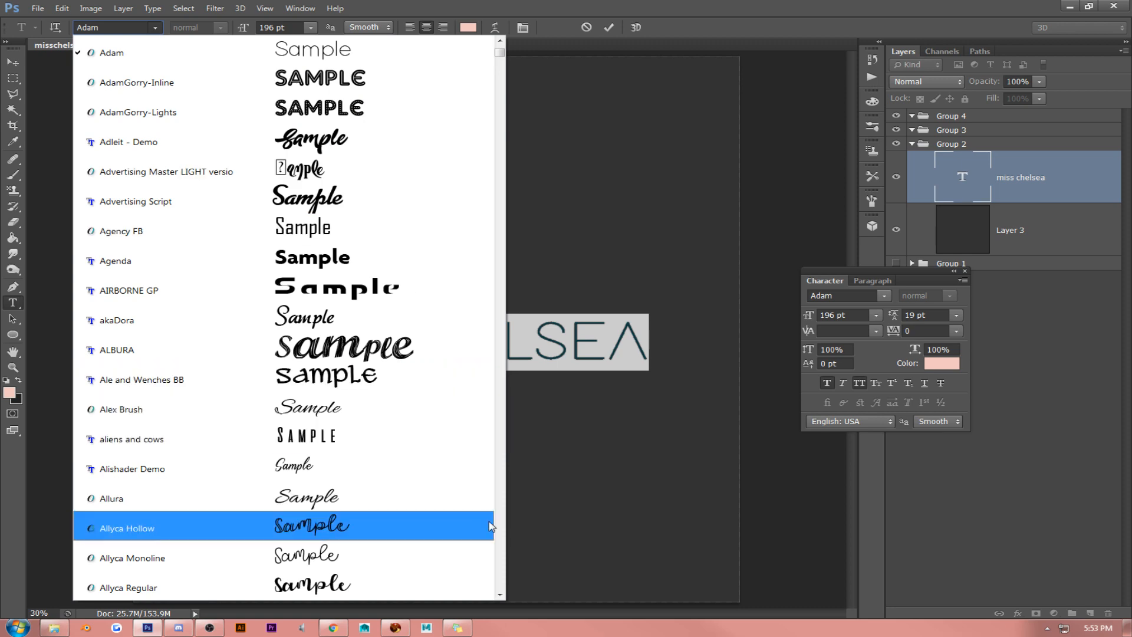
{"action": "left_click", "coordinate": [500, 595]}
{"action": "scroll", "coordinate": [499, 595], "scroll_direction": "down", "scroll_amount": 8}
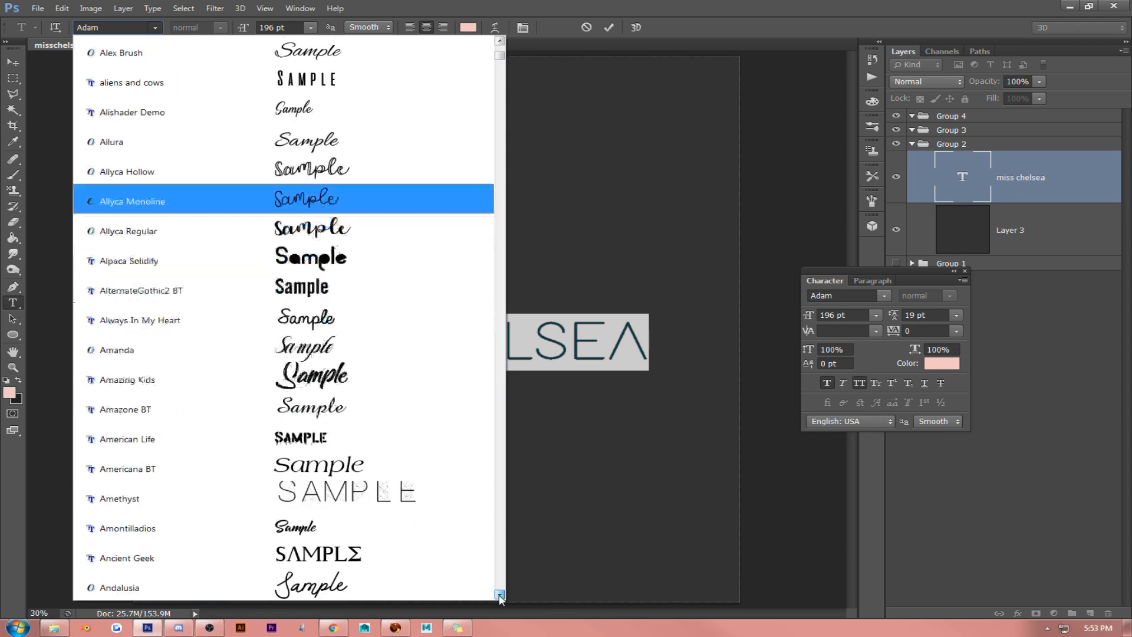
{"action": "scroll", "coordinate": [500, 595], "scroll_direction": "down", "scroll_amount": 6}
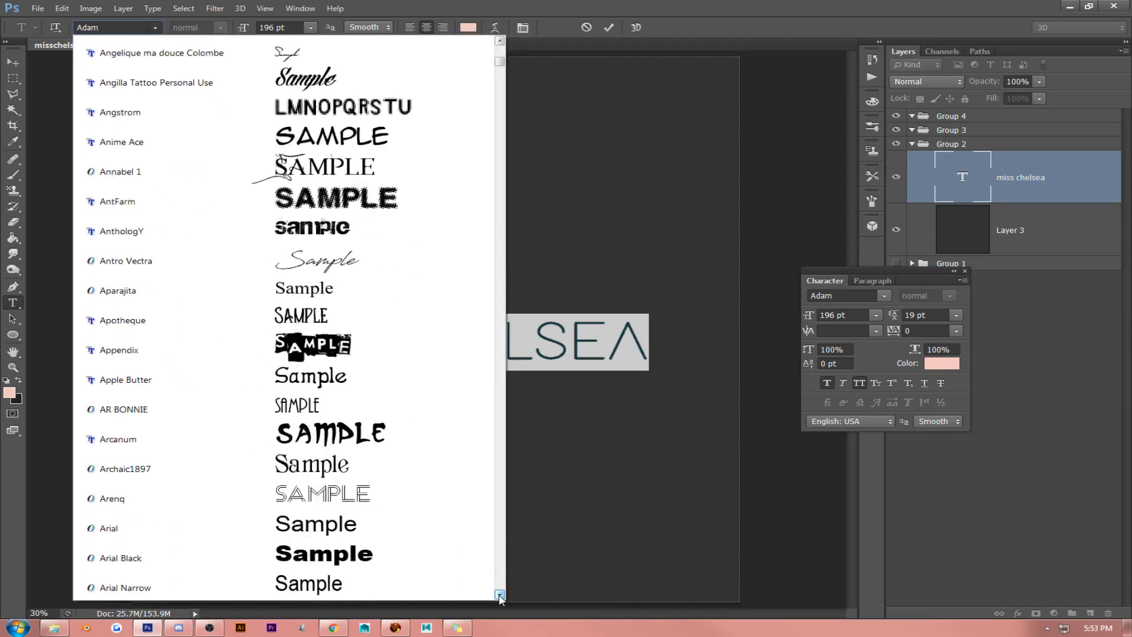
{"action": "scroll", "coordinate": [499, 595], "scroll_direction": "down", "scroll_amount": 3}
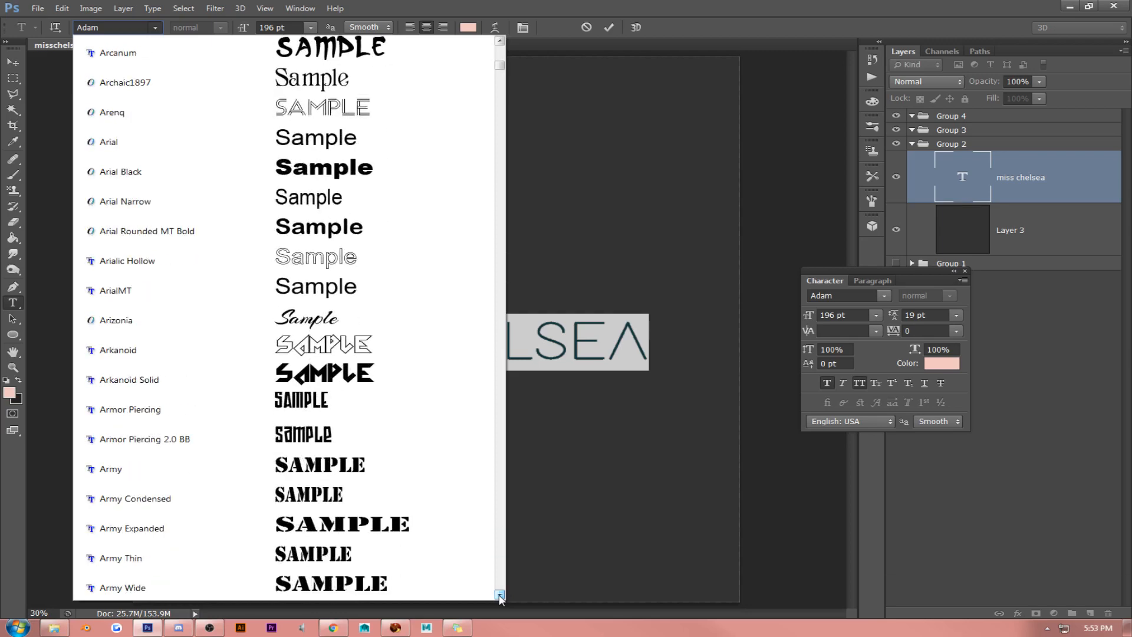
{"action": "scroll", "coordinate": [499, 596], "scroll_direction": "down", "scroll_amount": 6}
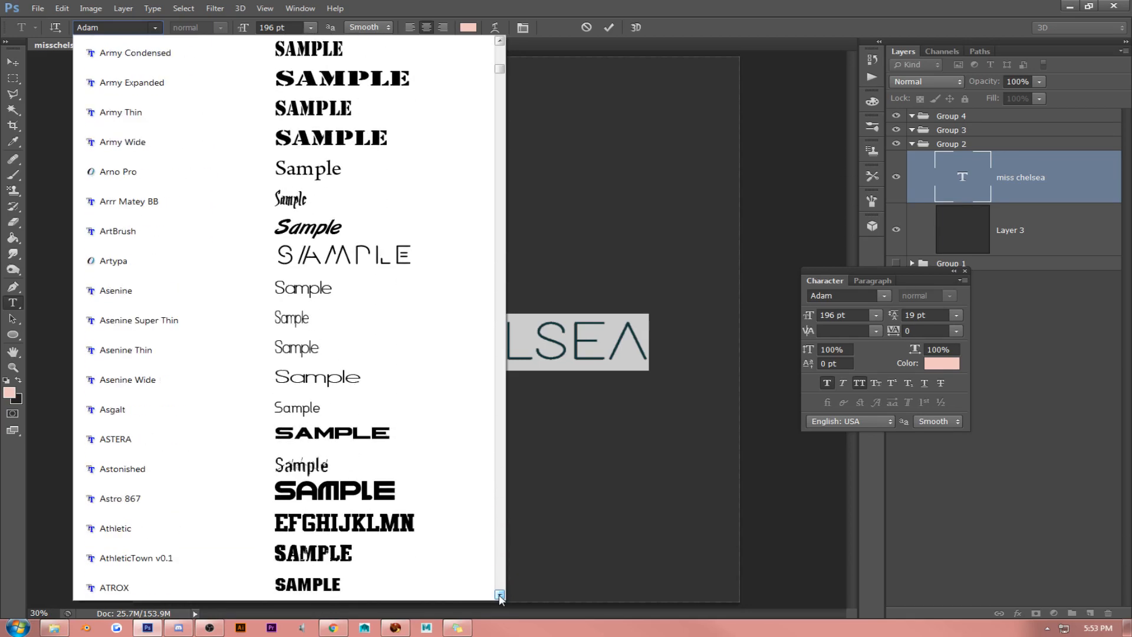
{"action": "scroll", "coordinate": [500, 596], "scroll_direction": "down", "scroll_amount": 7}
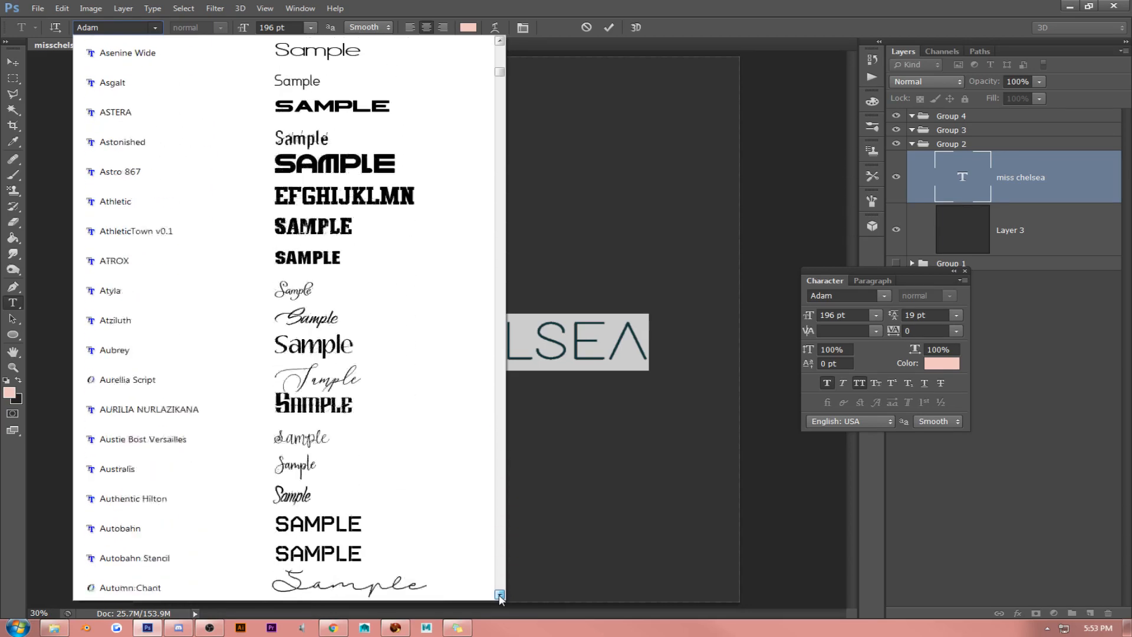
{"action": "scroll", "coordinate": [500, 597], "scroll_direction": "down", "scroll_amount": 2}
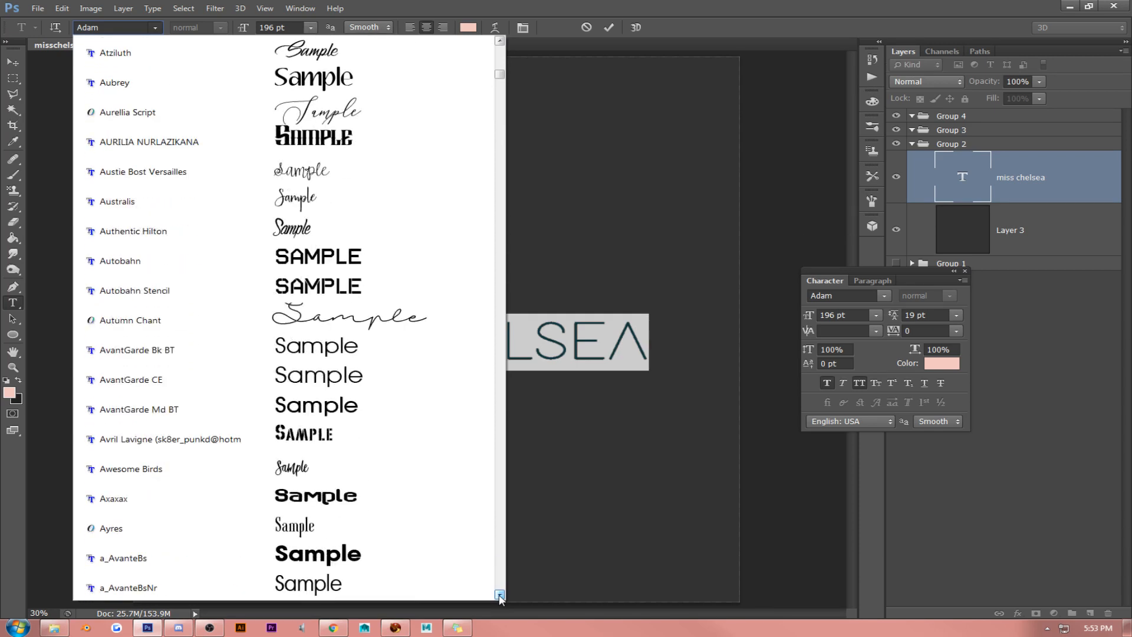
{"action": "left_click", "coordinate": [436, 356]}
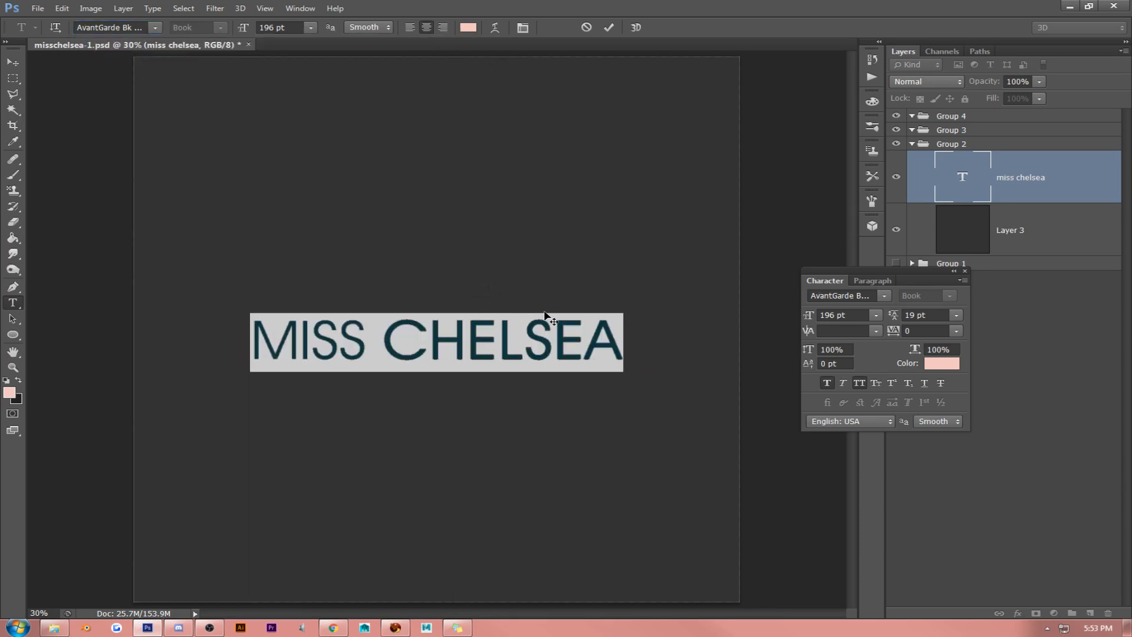
- Try the Bellerose font and the Berlin Sans FB font on the MISS CHELSEA text
{"action": "left_click", "coordinate": [156, 28]}
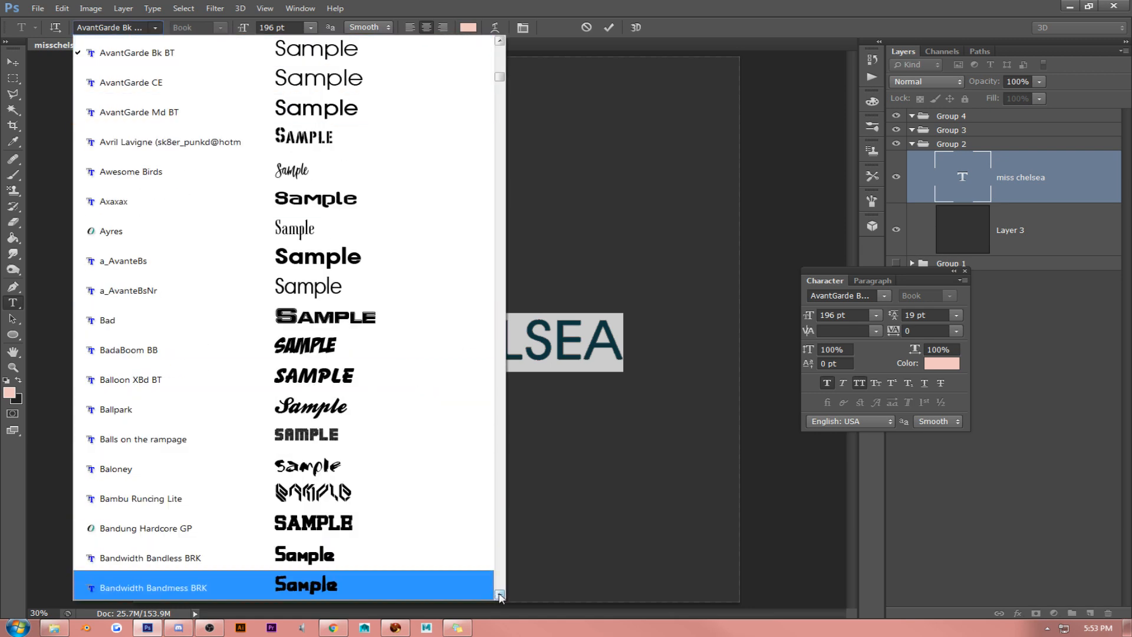
{"action": "scroll", "coordinate": [499, 597], "scroll_direction": "down", "scroll_amount": 9}
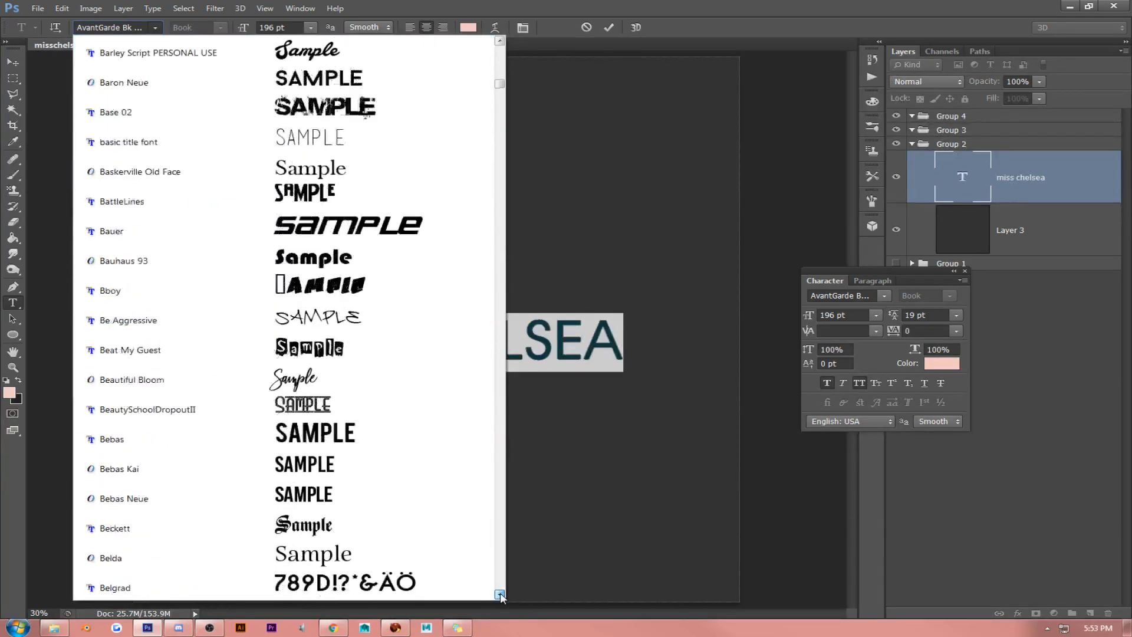
{"action": "scroll", "coordinate": [500, 597], "scroll_direction": "down", "scroll_amount": 6}
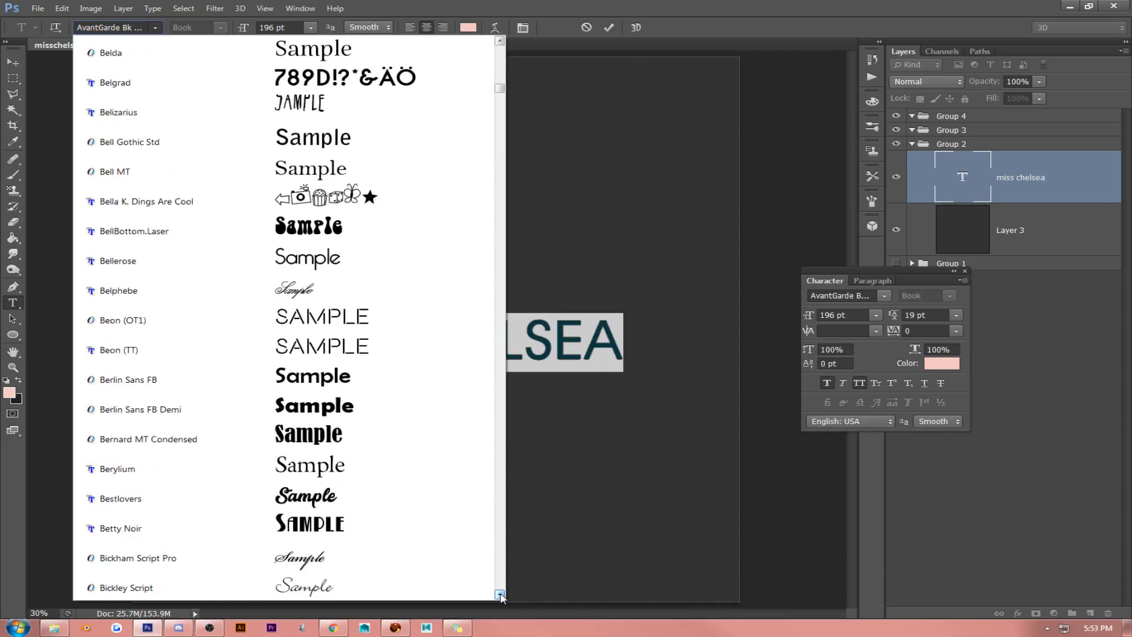
{"action": "left_click", "coordinate": [412, 261]}
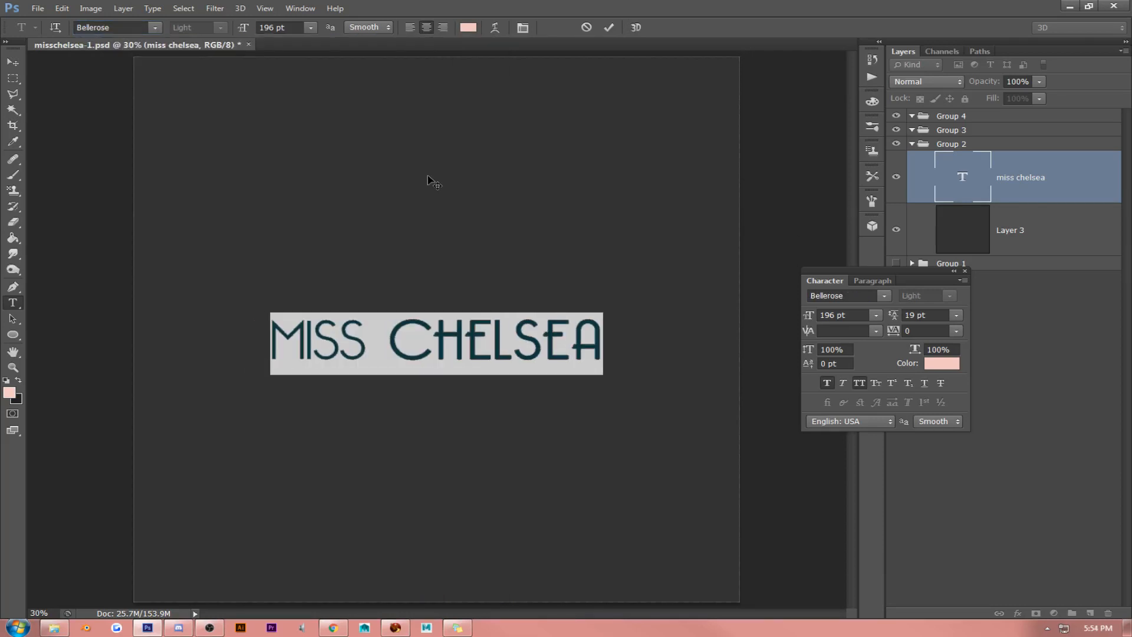
{"action": "left_click", "coordinate": [155, 28]}
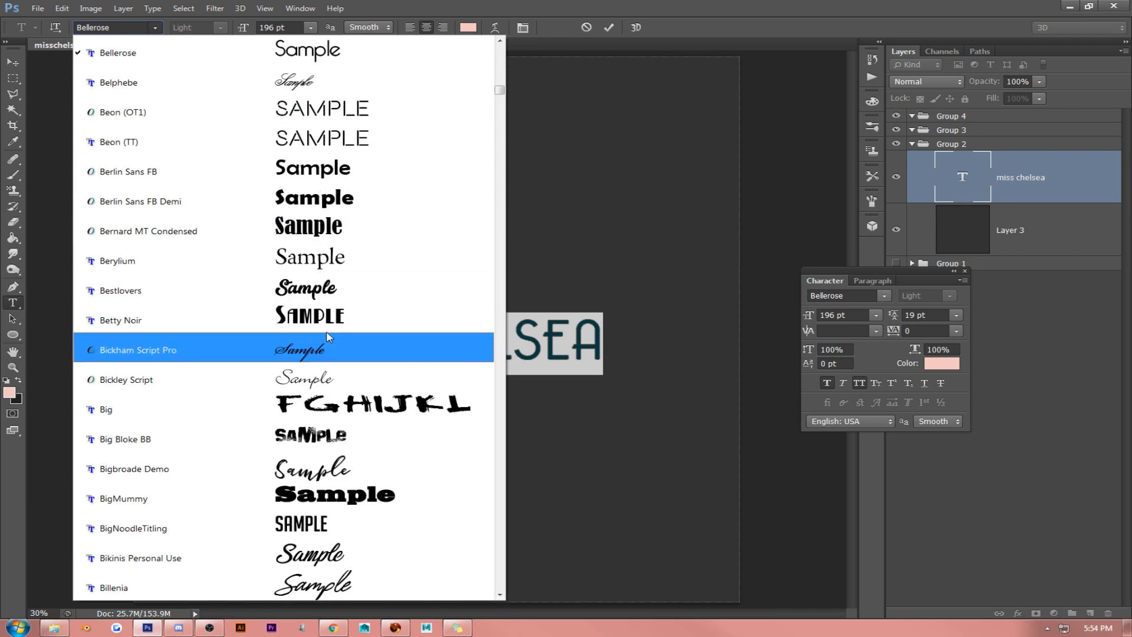
{"action": "left_click", "coordinate": [372, 177]}
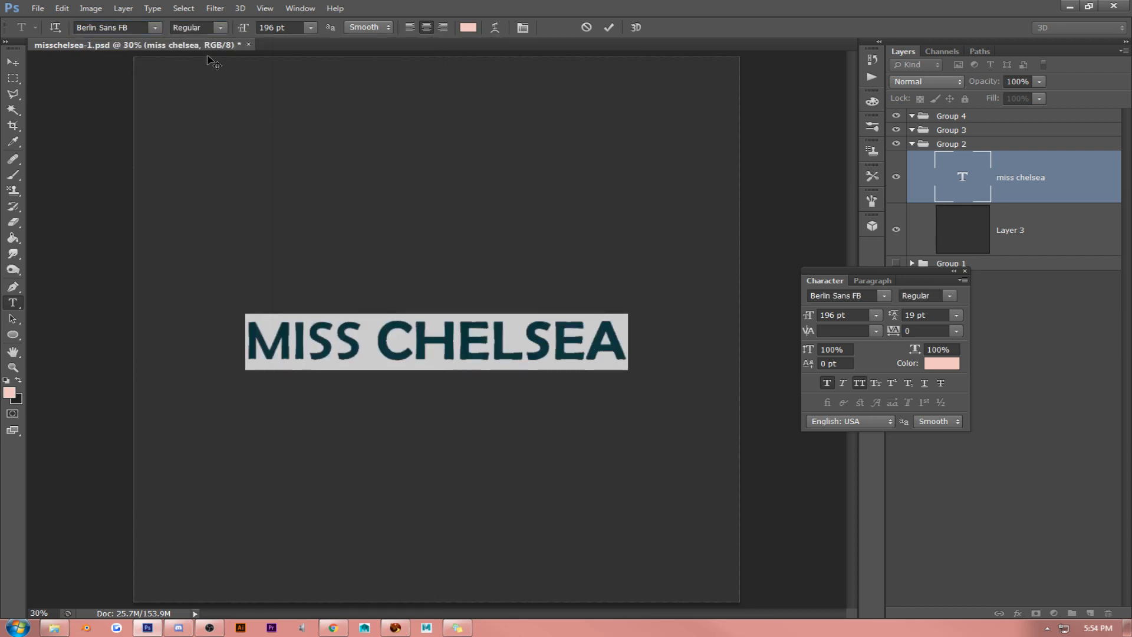
- Try the Century Gothic font on the MISS CHELSEA text and check the lettering of both words
{"action": "left_click", "coordinate": [159, 27]}
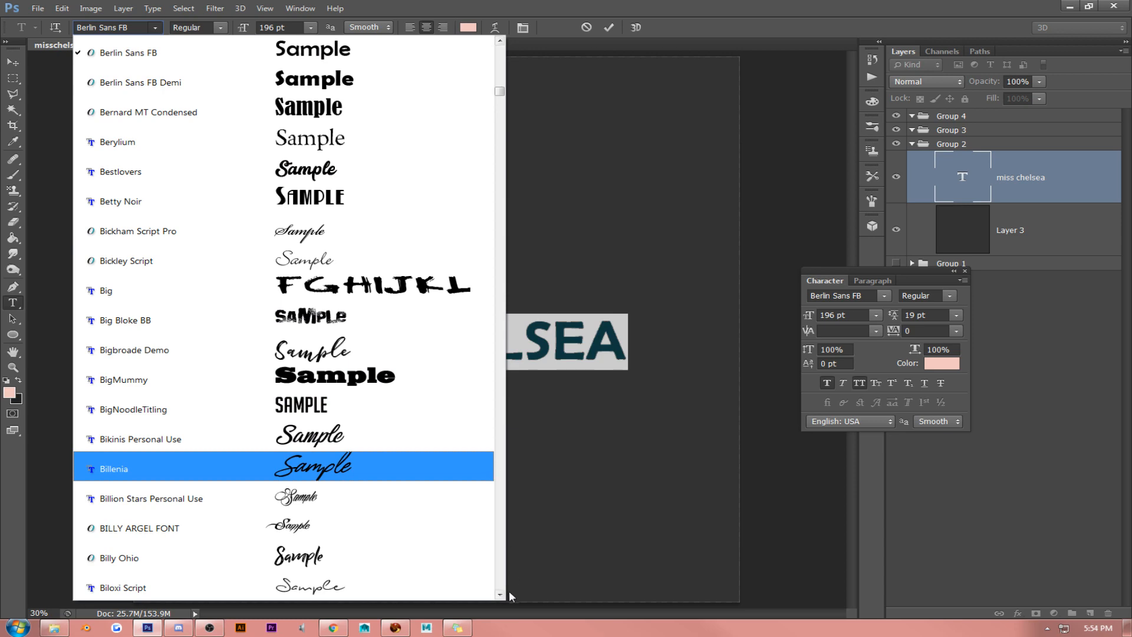
{"action": "scroll", "coordinate": [499, 597], "scroll_direction": "down", "scroll_amount": 9}
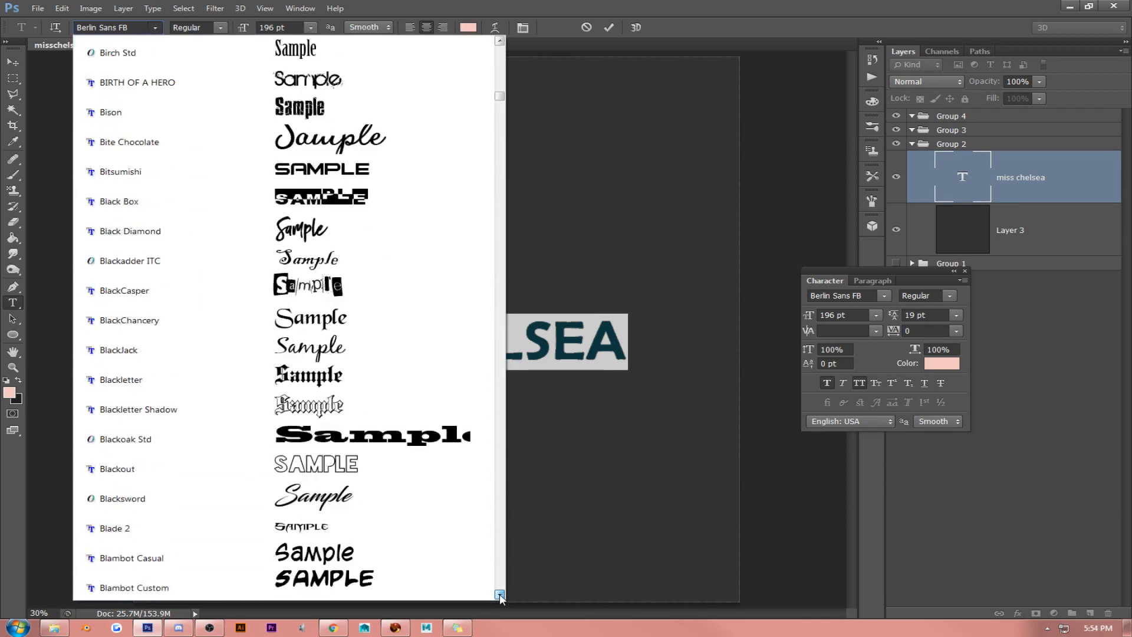
{"action": "scroll", "coordinate": [500, 597], "scroll_direction": "down", "scroll_amount": 12}
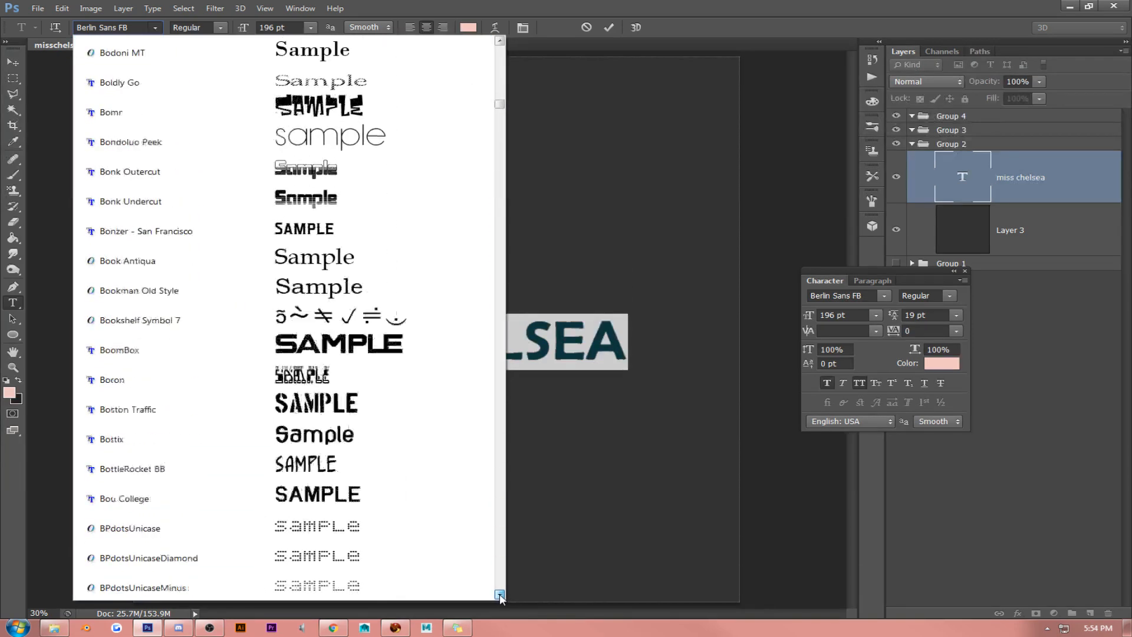
{"action": "scroll", "coordinate": [500, 597], "scroll_direction": "down", "scroll_amount": 12}
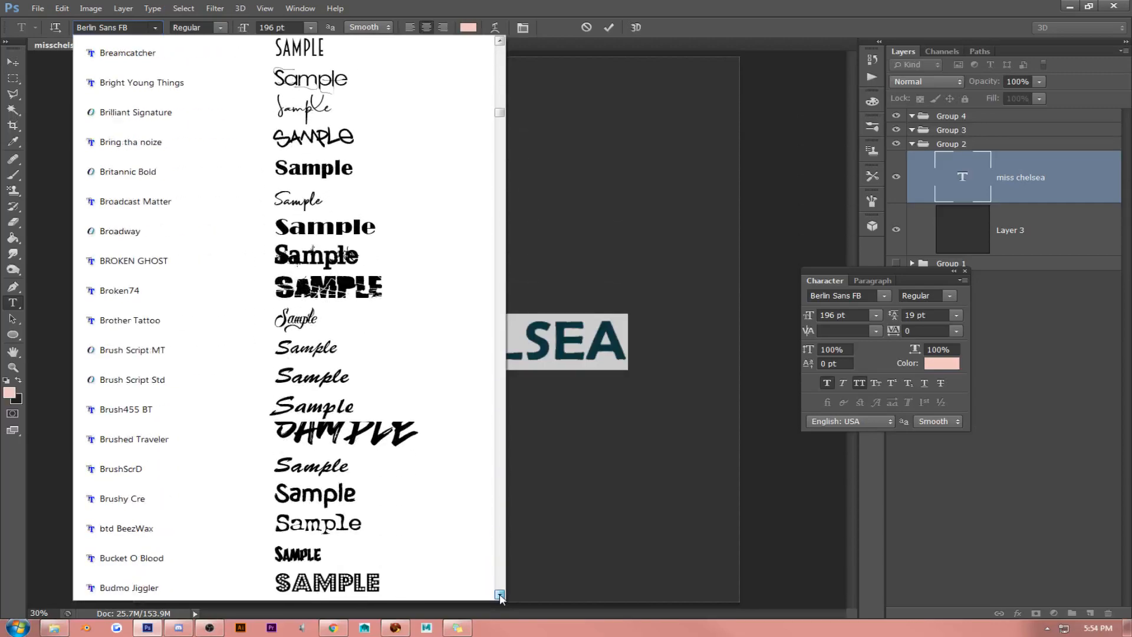
{"action": "scroll", "coordinate": [500, 597], "scroll_direction": "down", "scroll_amount": 12}
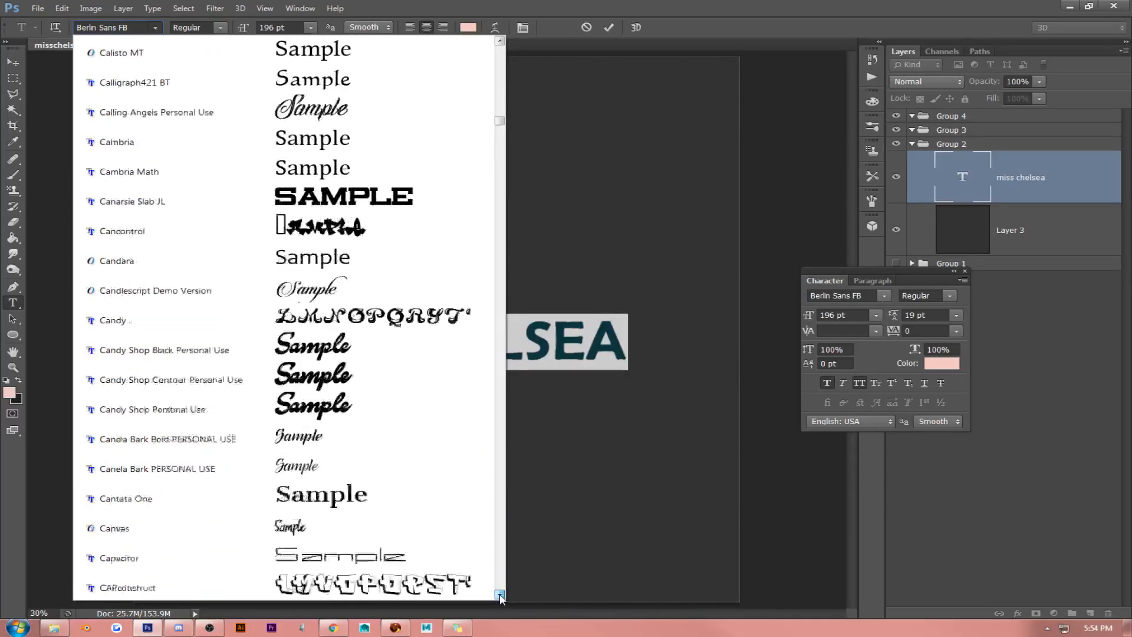
{"action": "scroll", "coordinate": [500, 596], "scroll_direction": "down", "scroll_amount": 6}
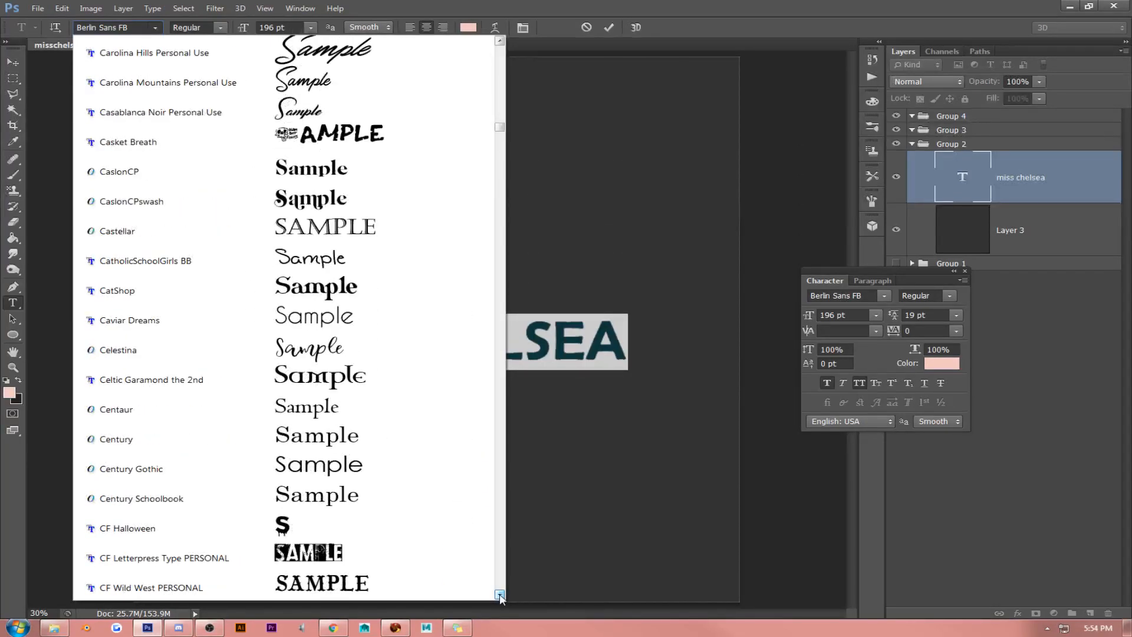
{"action": "left_click", "coordinate": [351, 468]}
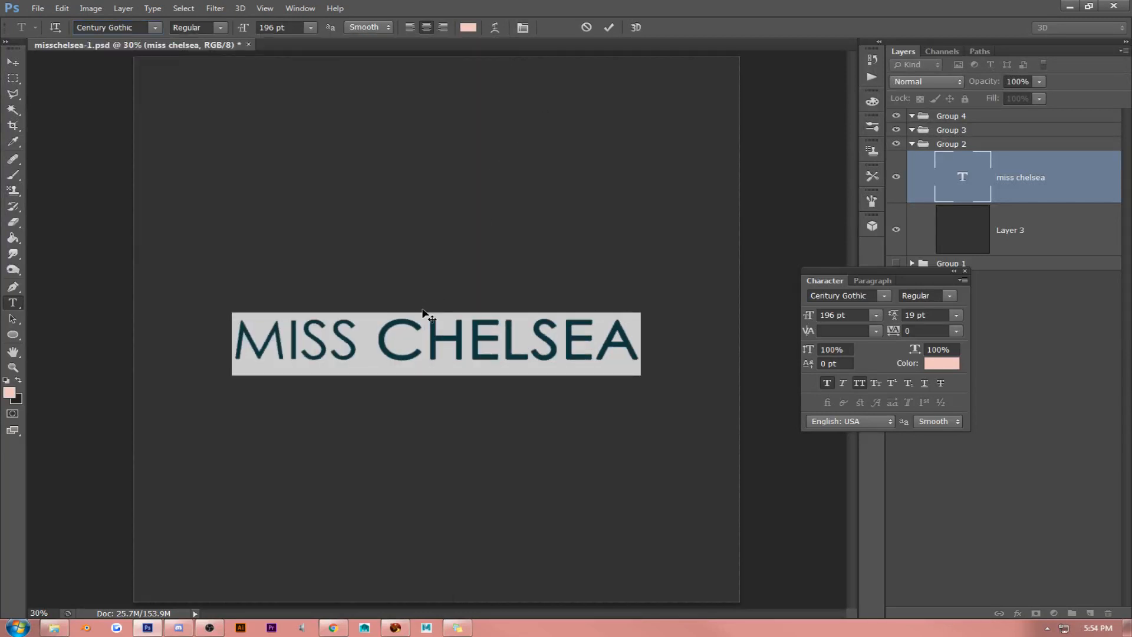
{"action": "left_click", "coordinate": [408, 360]}
{"action": "left_click_drag", "start_coordinate": [360, 340], "coordinate": [173, 323]}
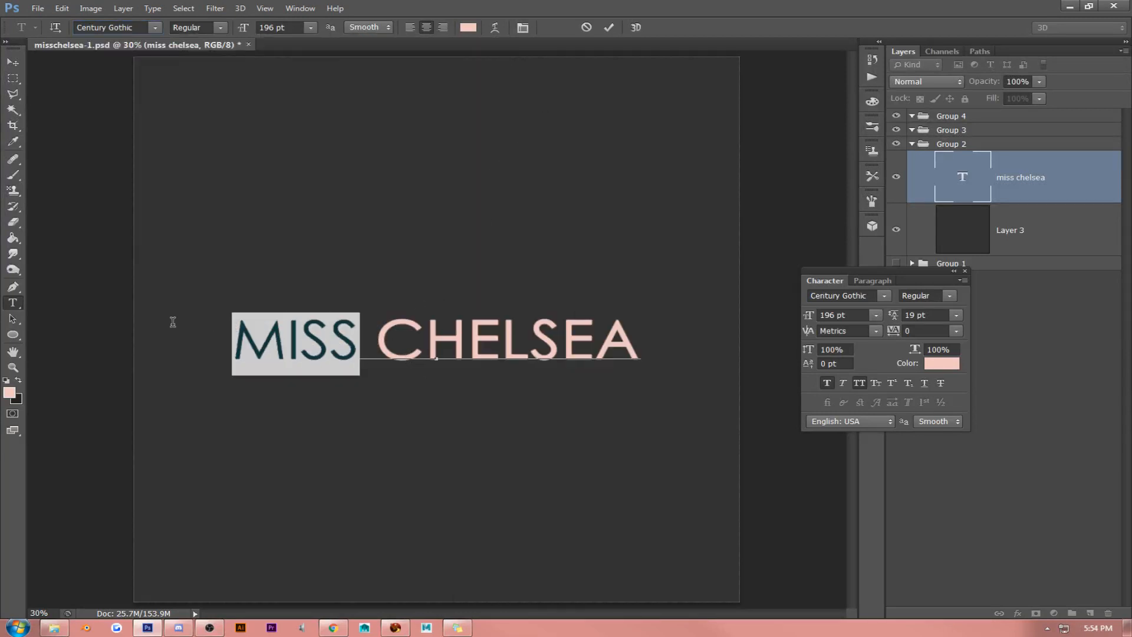
{"action": "left_click", "coordinate": [435, 332]}
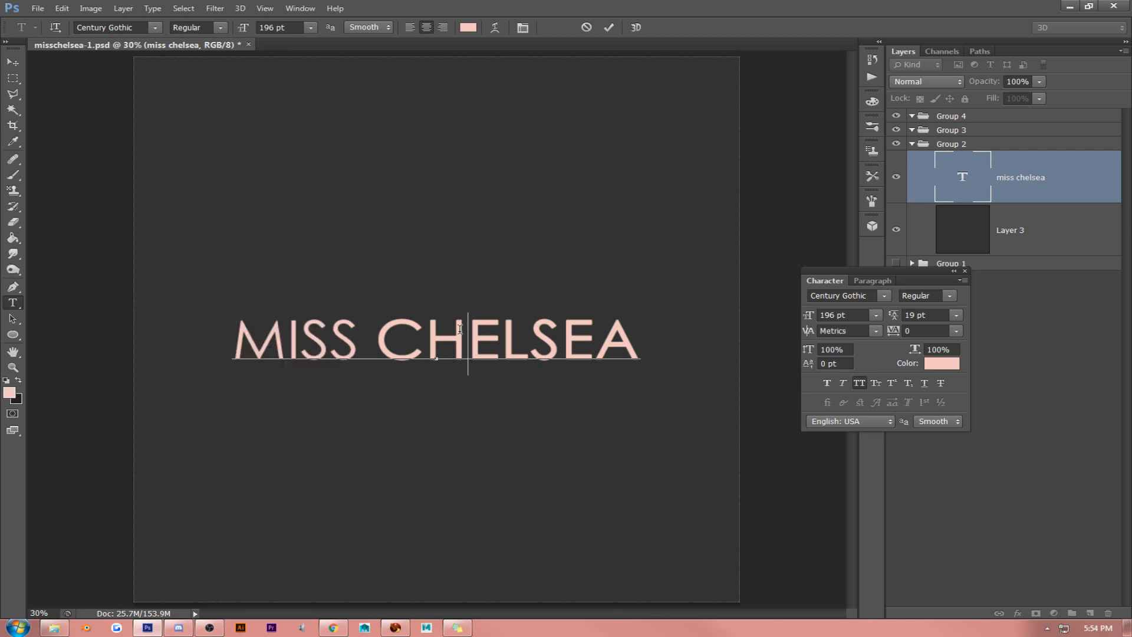
- Change the font of the whole MISS CHELSEA text to Champagne & Limousines
{"action": "key", "text": "ctrl+a"}
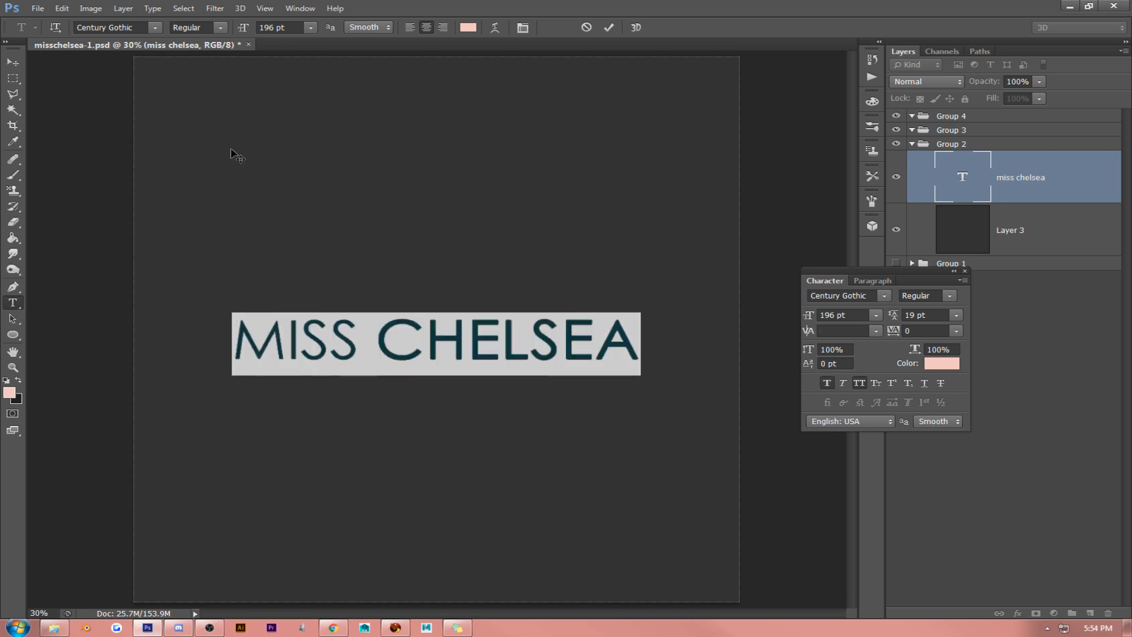
{"action": "left_click", "coordinate": [156, 28]}
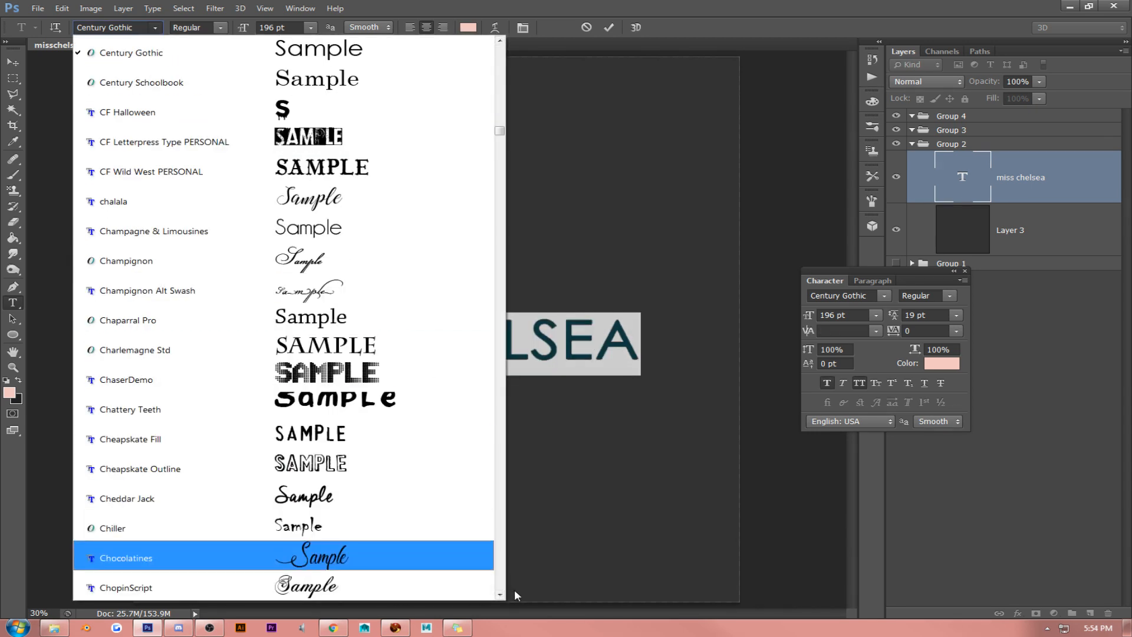
{"action": "left_click", "coordinate": [377, 231]}
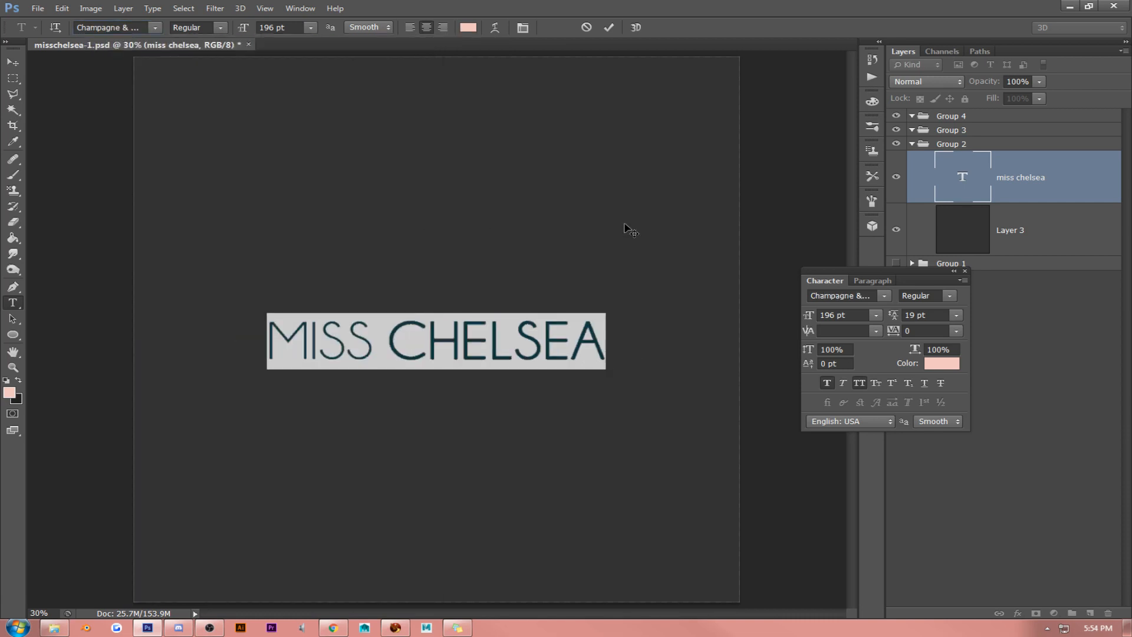
- Recolour only the word MISS to a pale peach-beige by shifting the foreground colour's hue slightly towards orange
{"action": "left_click", "coordinate": [455, 350]}
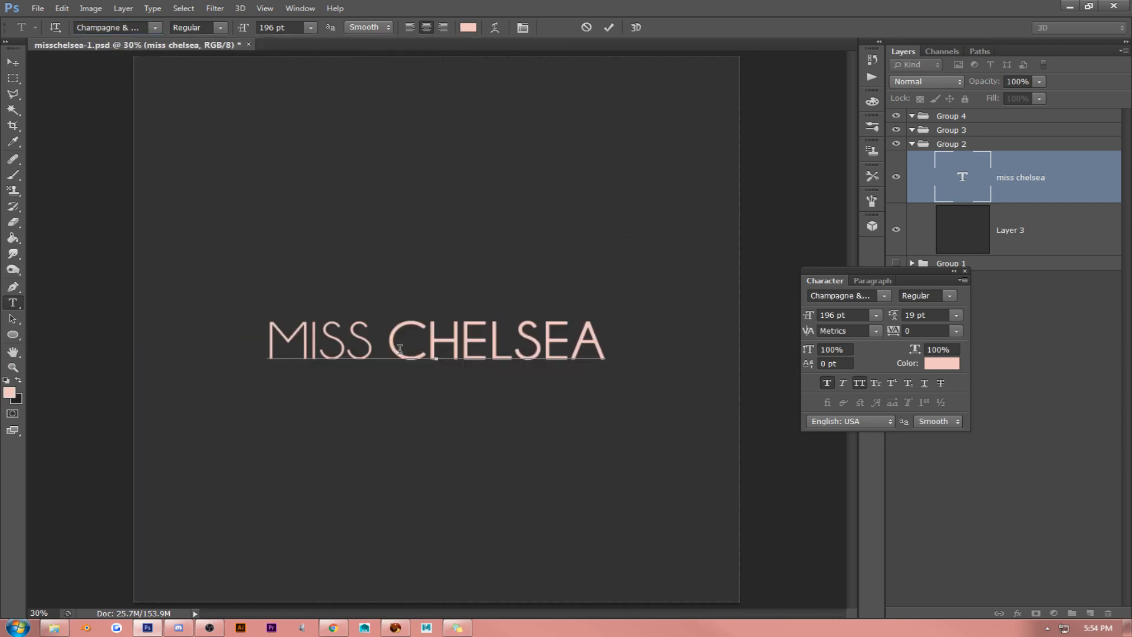
{"action": "left_click_drag", "start_coordinate": [390, 347], "coordinate": [211, 329]}
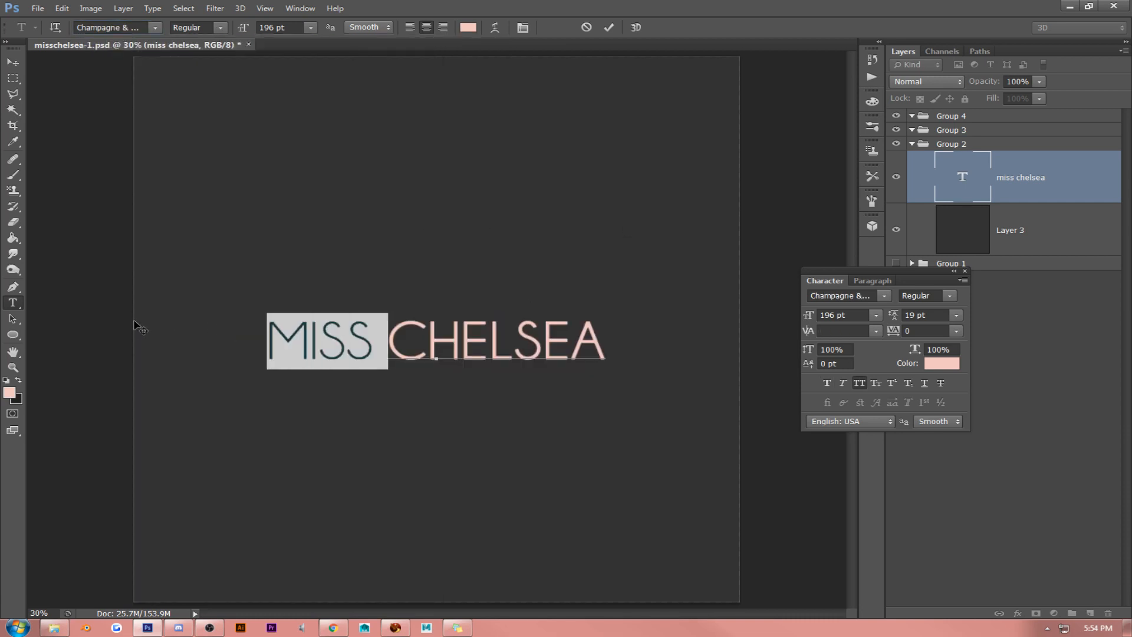
{"action": "left_click", "coordinate": [12, 389]}
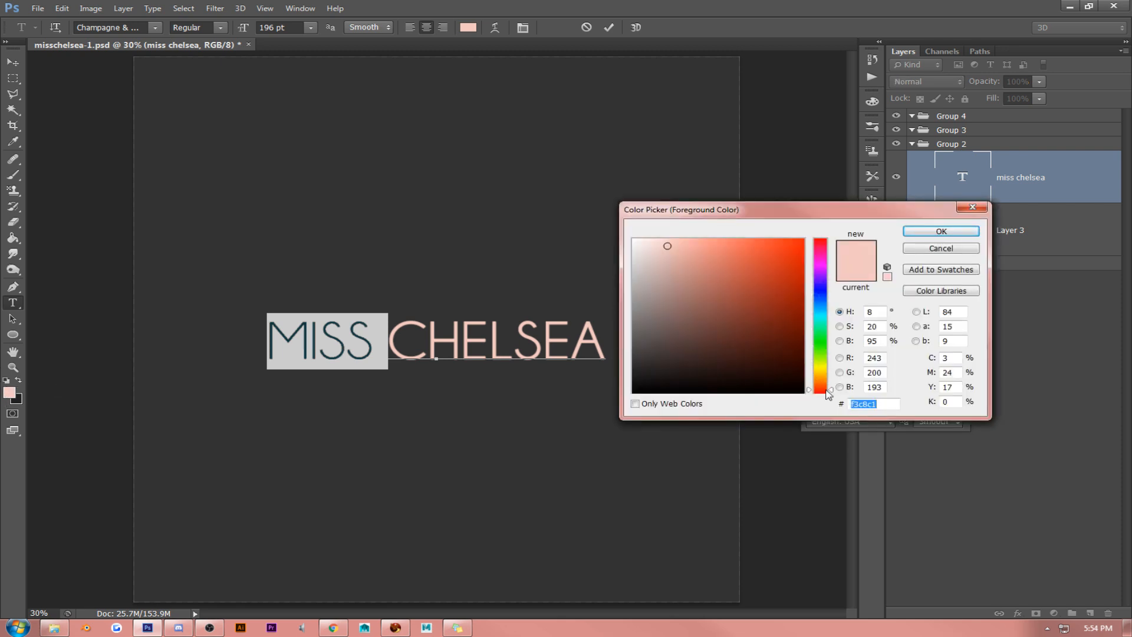
{"action": "left_click_drag", "start_coordinate": [824, 384], "coordinate": [822, 378]}
{"action": "left_click", "coordinate": [916, 231]}
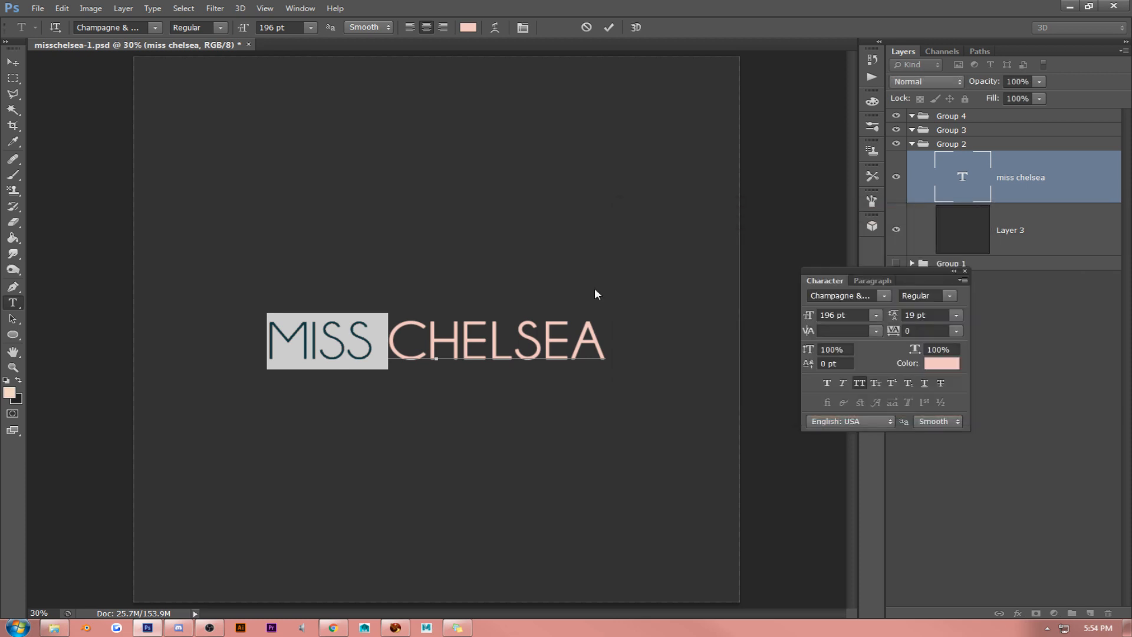
{"action": "left_click", "coordinate": [367, 330]}
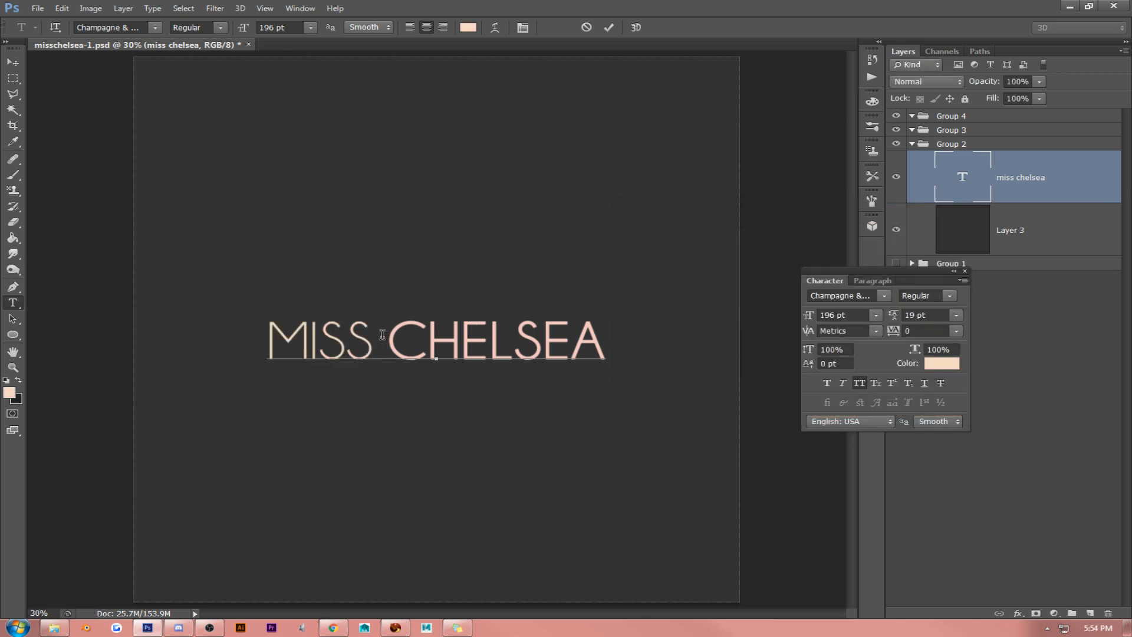
- Turn off All Caps for the whole MISS CHELSEA text
{"action": "triple_click", "coordinate": [442, 354]}
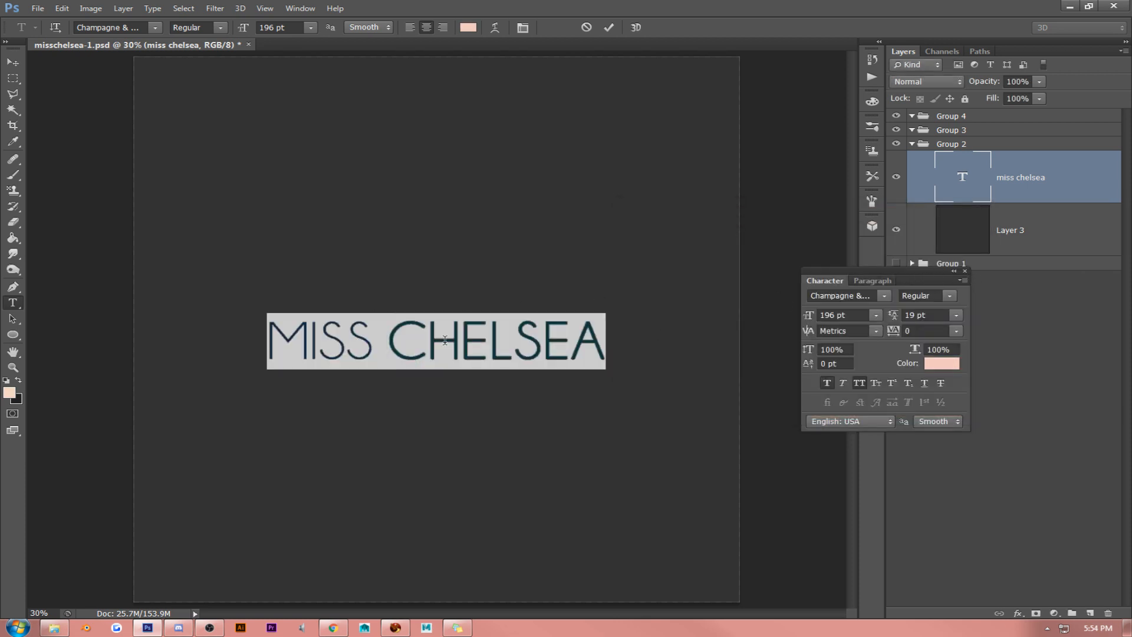
{"action": "left_click", "coordinate": [860, 383]}
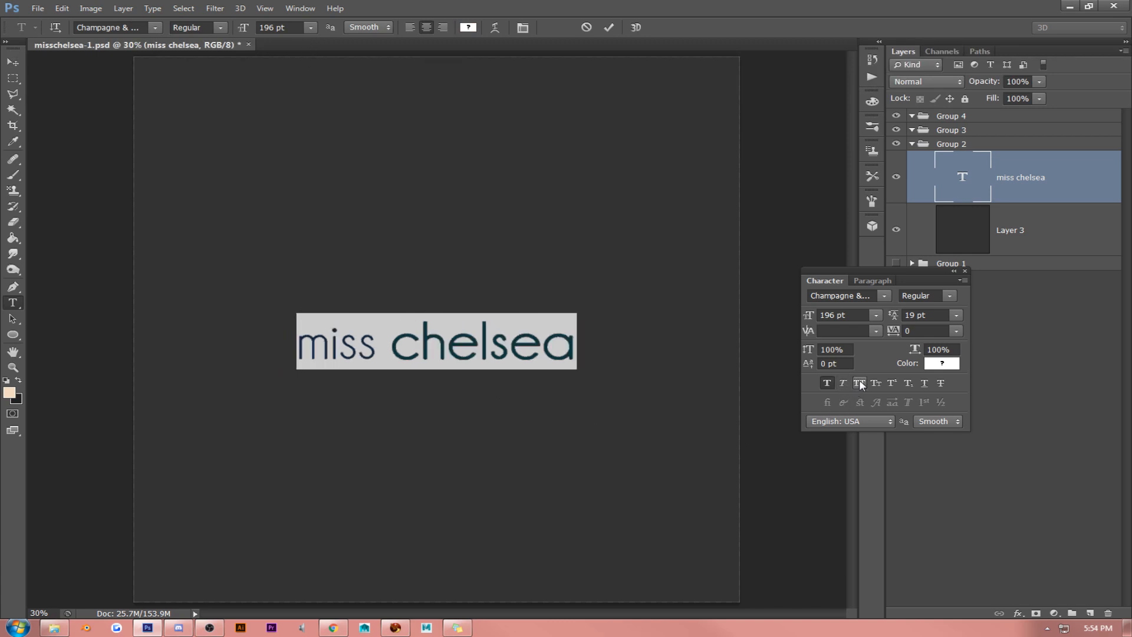
{"action": "left_click", "coordinate": [488, 347]}
- Try the Adam font on the whole lowercase miss chelsea text
{"action": "triple_click", "coordinate": [416, 343]}
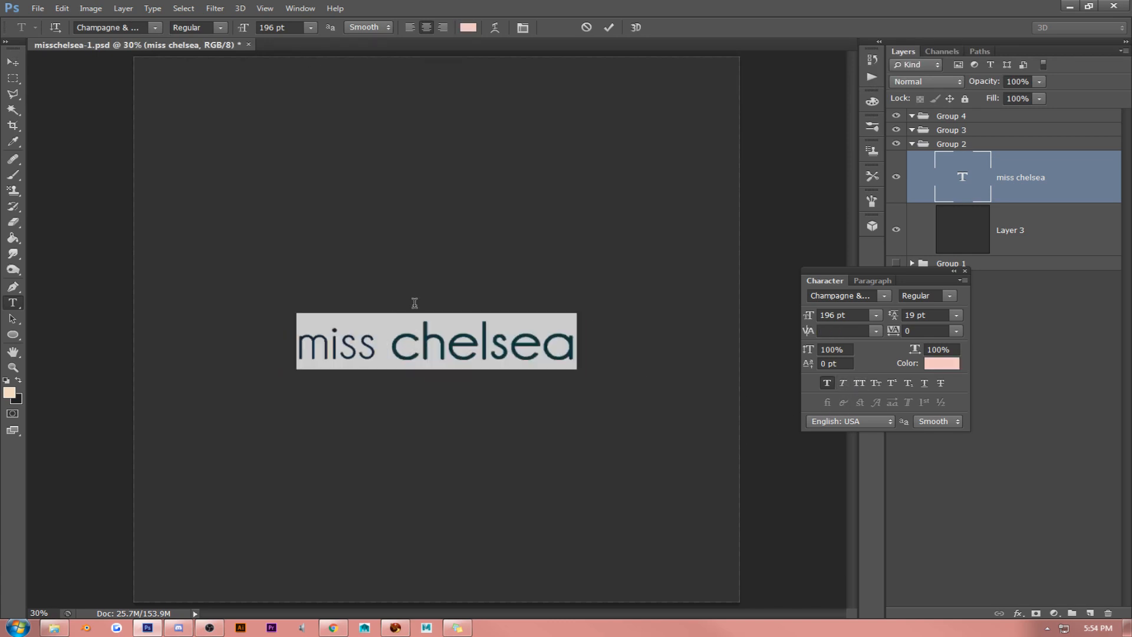
{"action": "left_click", "coordinate": [154, 26]}
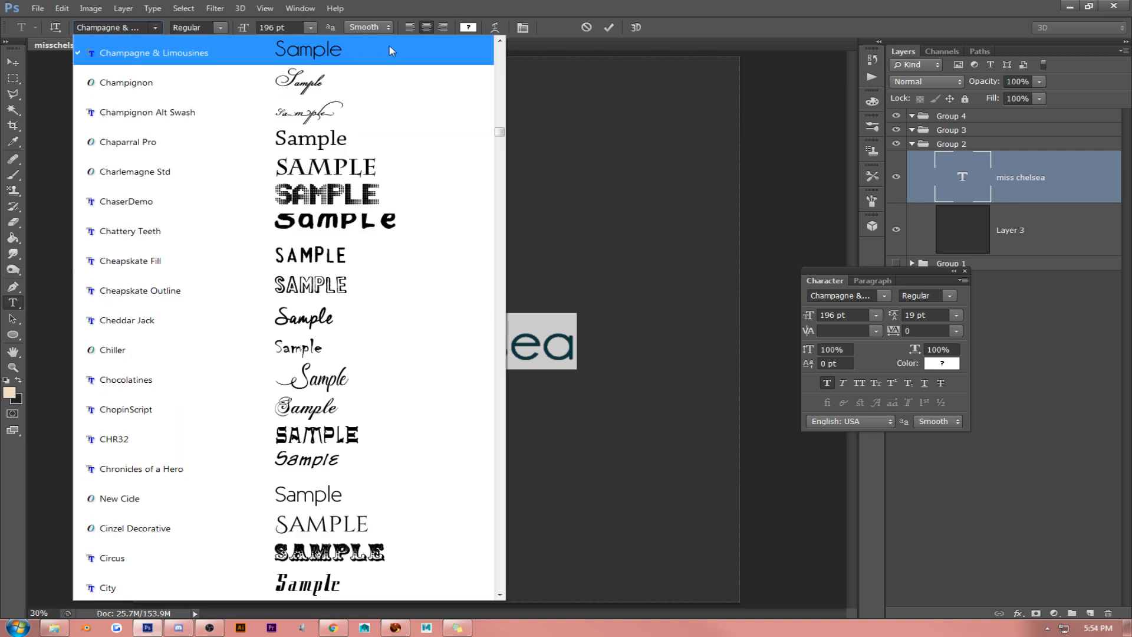
{"action": "left_click_drag", "start_coordinate": [501, 144], "coordinate": [498, 44]}
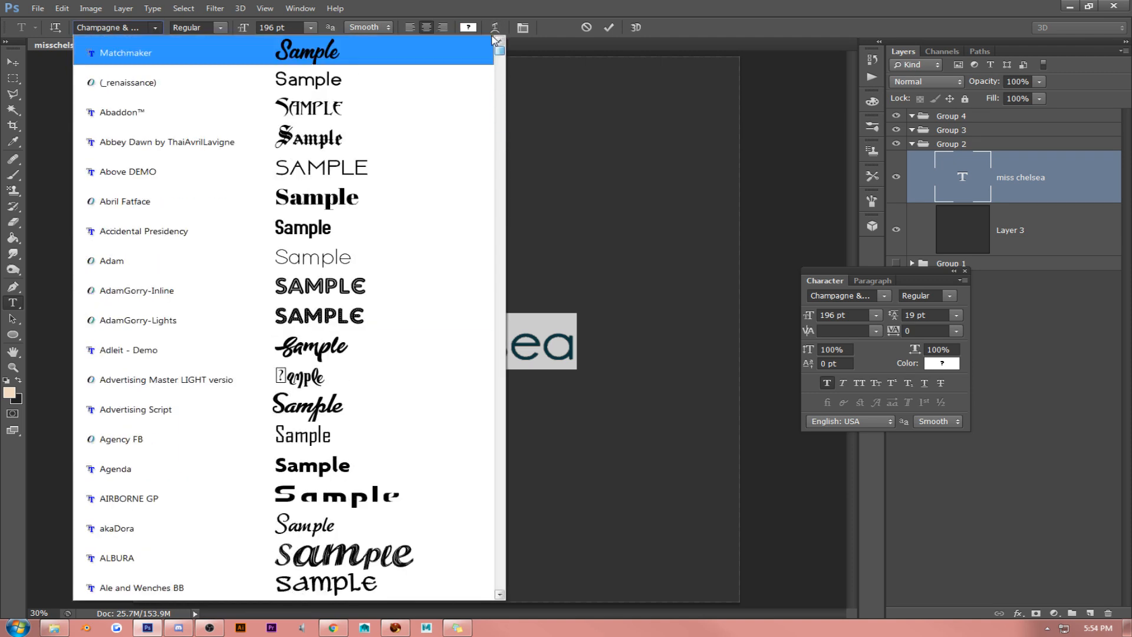
{"action": "left_click", "coordinate": [430, 253]}
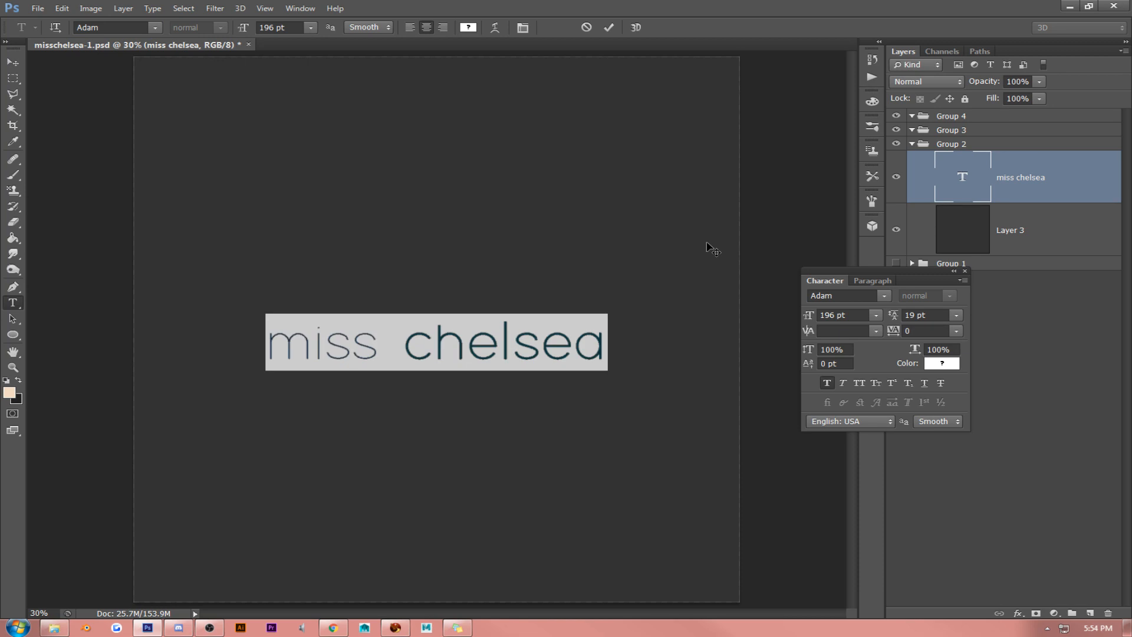
{"action": "left_click", "coordinate": [500, 339]}
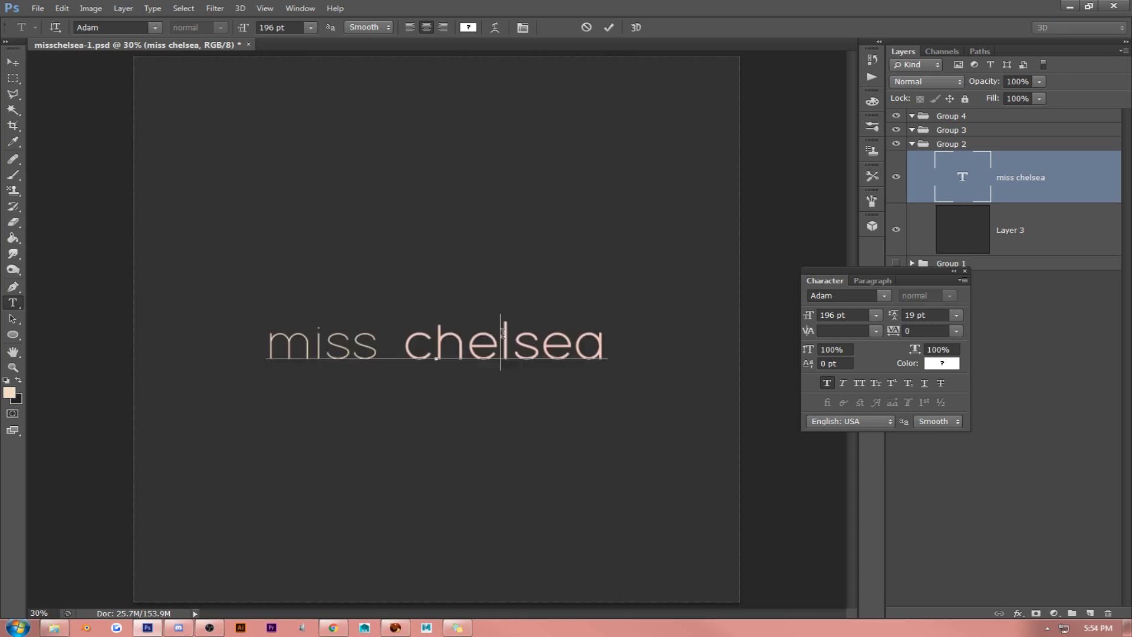
- Try the Cinzel Decorative font on the whole miss chelsea text and check the lettering of CHELSEA
{"action": "triple_click", "coordinate": [404, 339]}
{"action": "left_click", "coordinate": [154, 26]}
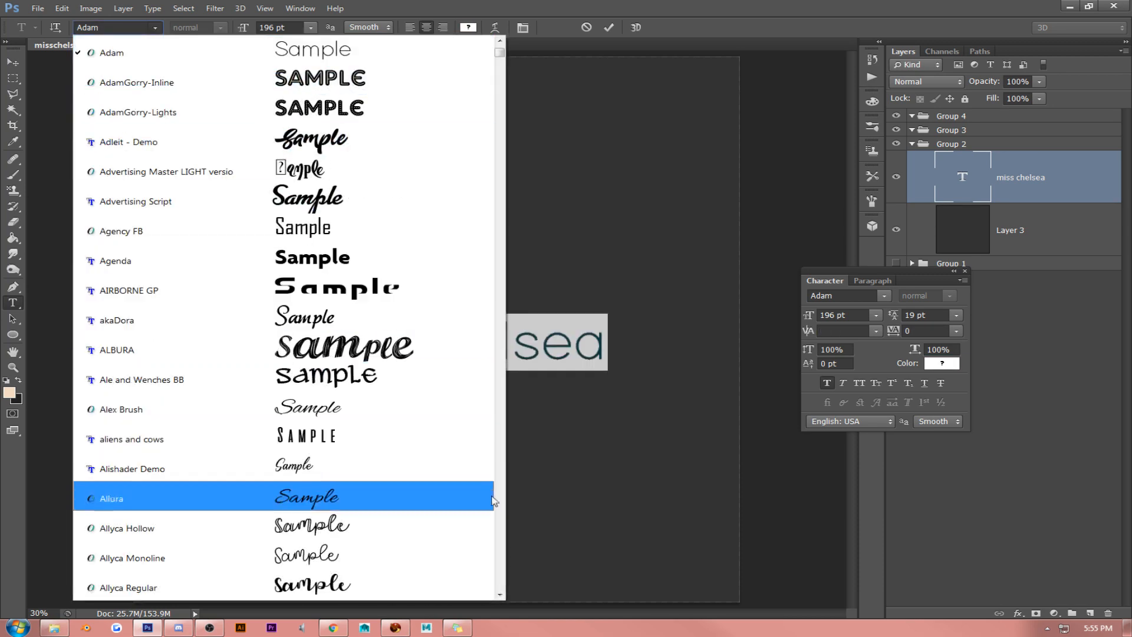
{"action": "scroll", "coordinate": [501, 596], "scroll_direction": "down", "scroll_amount": 6}
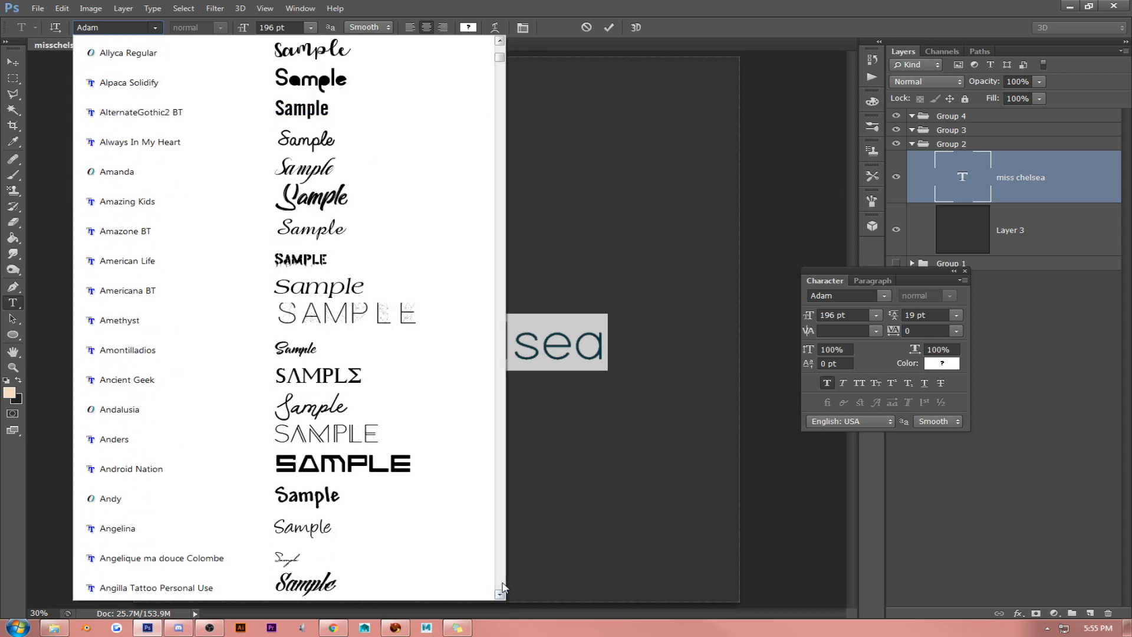
{"action": "scroll", "coordinate": [502, 586], "scroll_direction": "down", "scroll_amount": 6}
{"action": "scroll", "coordinate": [503, 586], "scroll_direction": "down", "scroll_amount": 18}
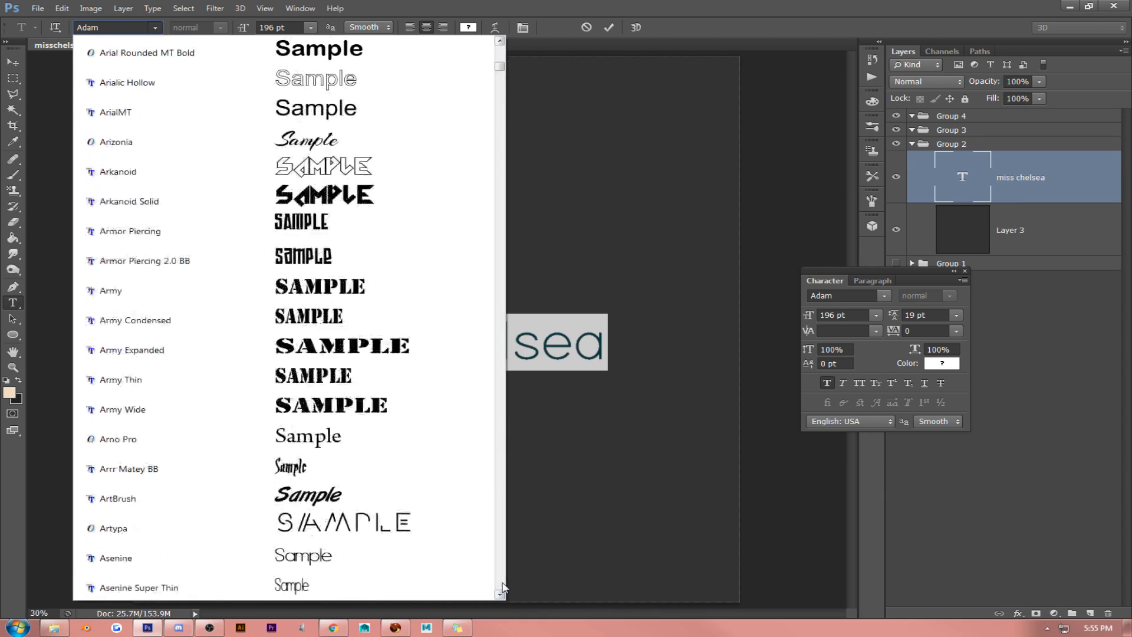
{"action": "scroll", "coordinate": [503, 586], "scroll_direction": "down", "scroll_amount": 7}
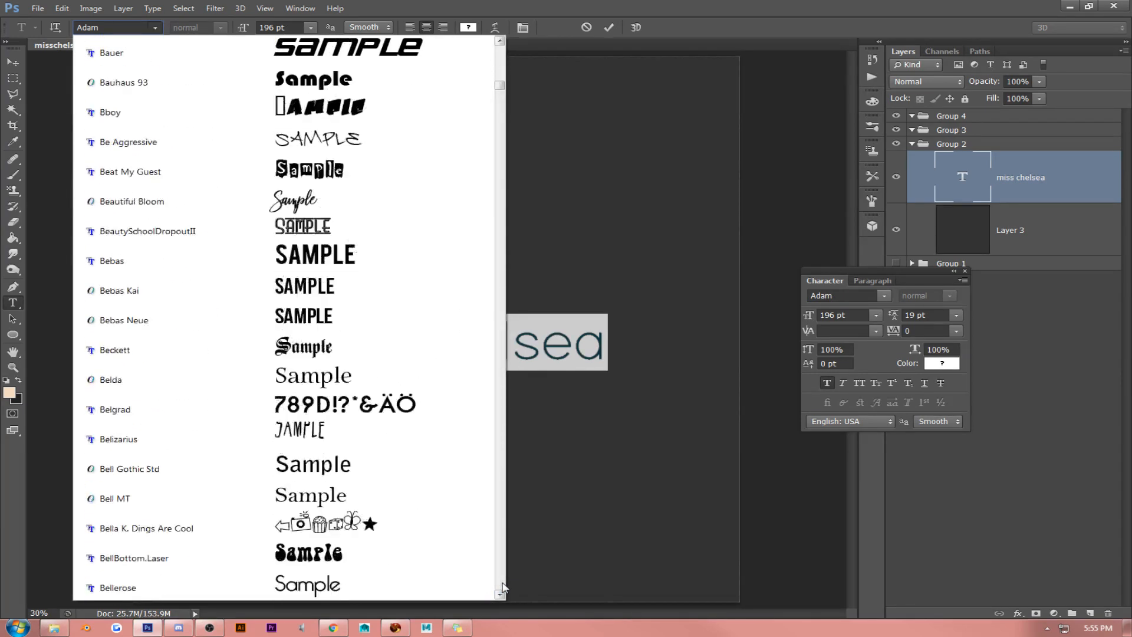
{"action": "scroll", "coordinate": [503, 587], "scroll_direction": "down", "scroll_amount": 12}
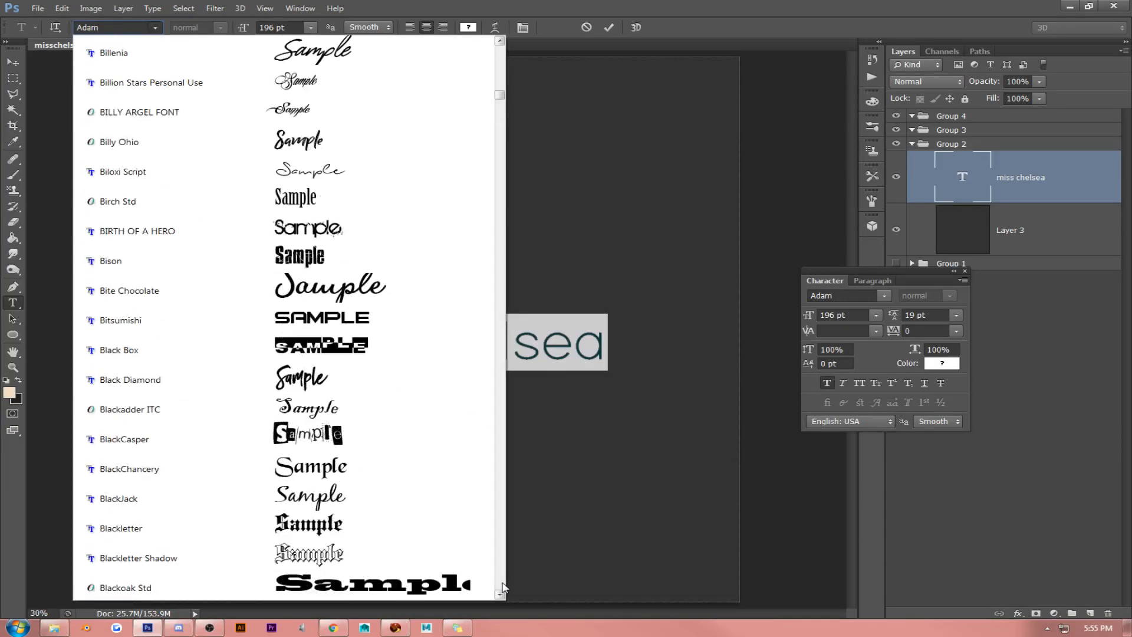
{"action": "scroll", "coordinate": [503, 587], "scroll_direction": "down", "scroll_amount": 7}
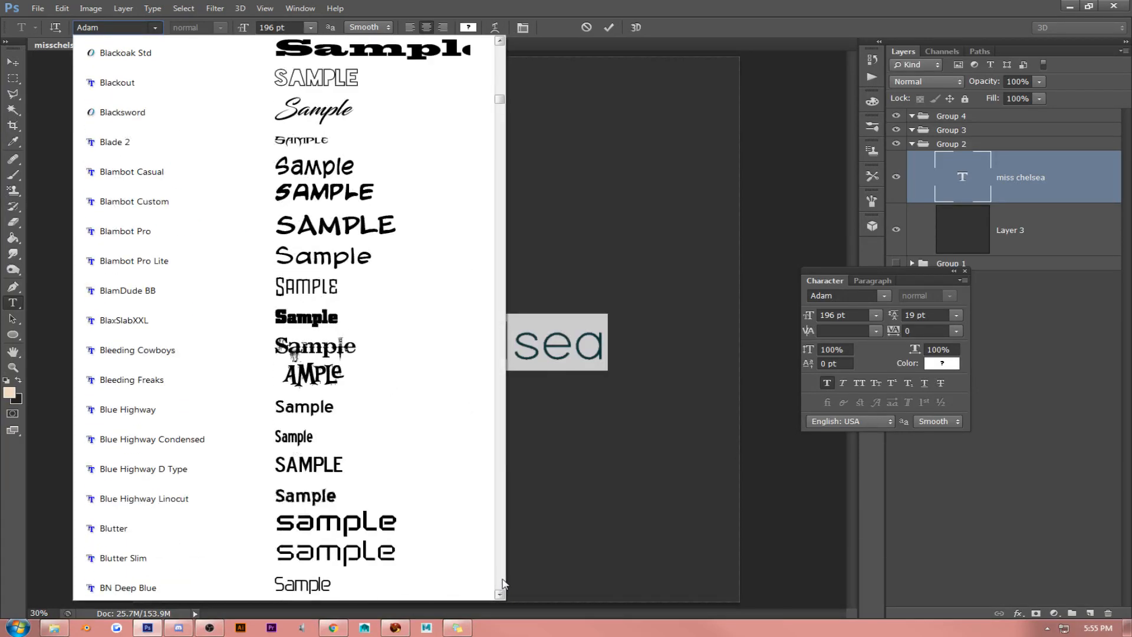
{"action": "scroll", "coordinate": [503, 584], "scroll_direction": "down", "scroll_amount": 14}
{"action": "scroll", "coordinate": [503, 584], "scroll_direction": "down", "scroll_amount": 13}
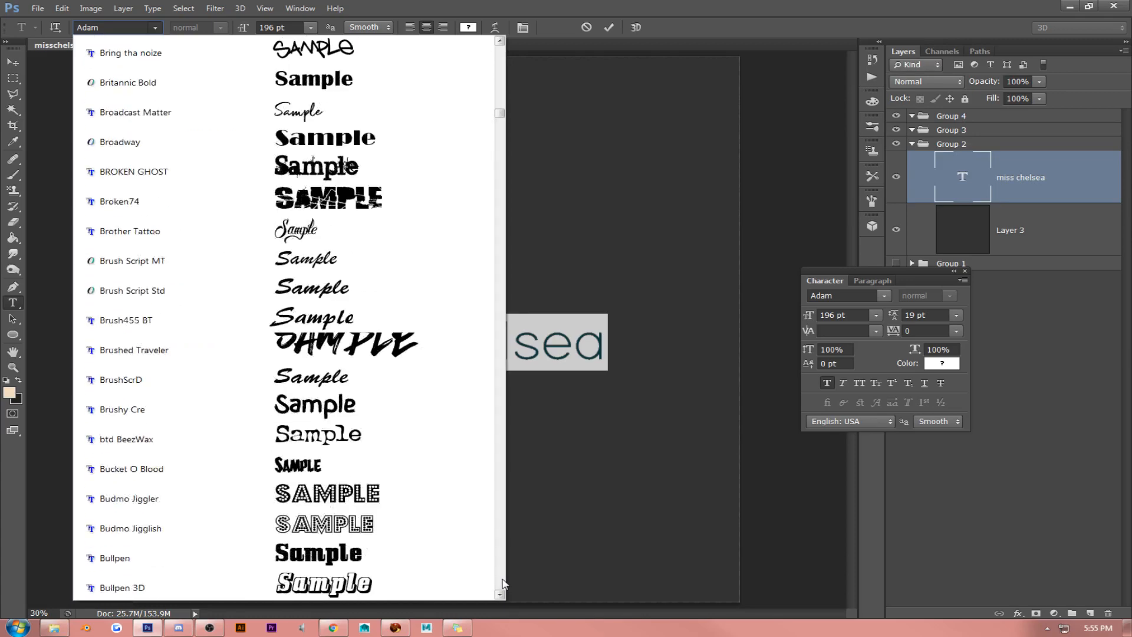
{"action": "scroll", "coordinate": [502, 585], "scroll_direction": "down", "scroll_amount": 13}
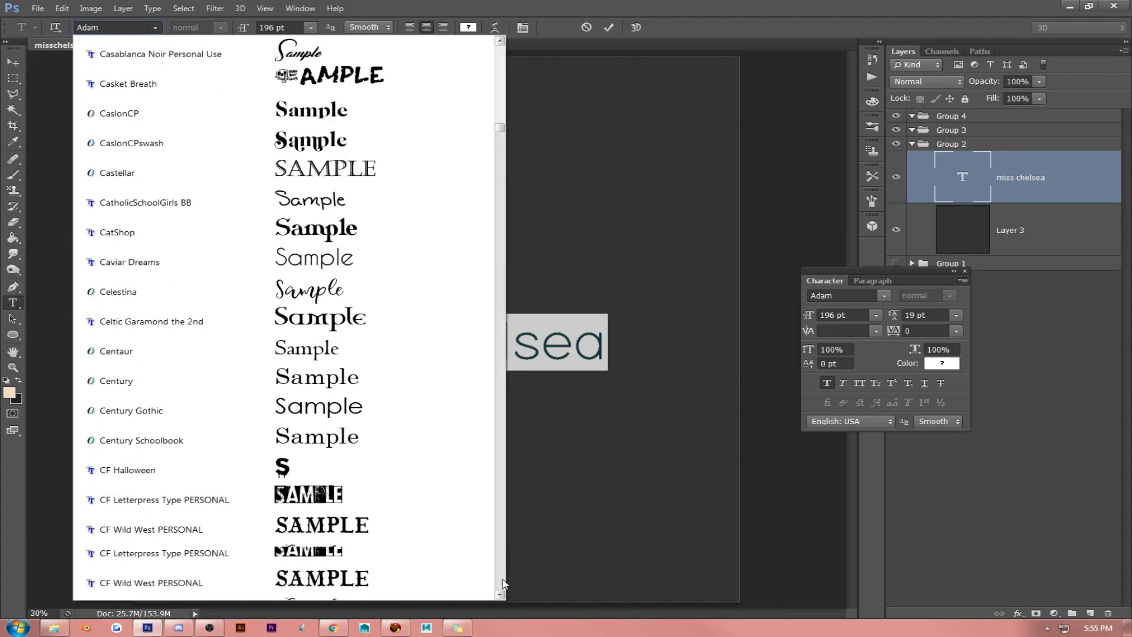
{"action": "scroll", "coordinate": [502, 585], "scroll_direction": "down", "scroll_amount": 6}
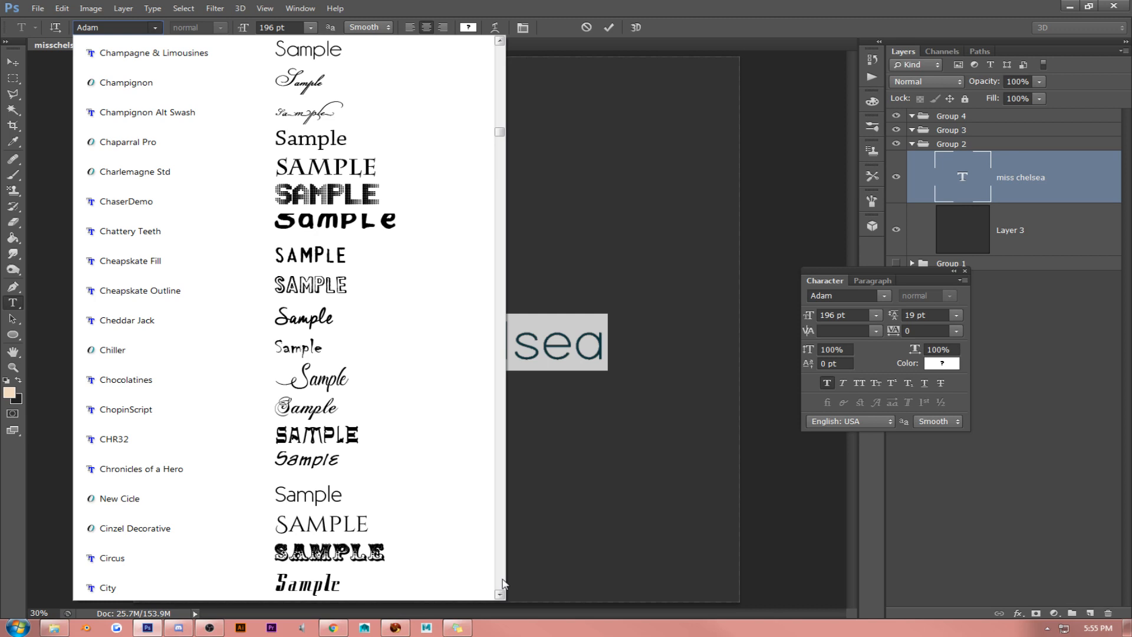
{"action": "left_click", "coordinate": [458, 523]}
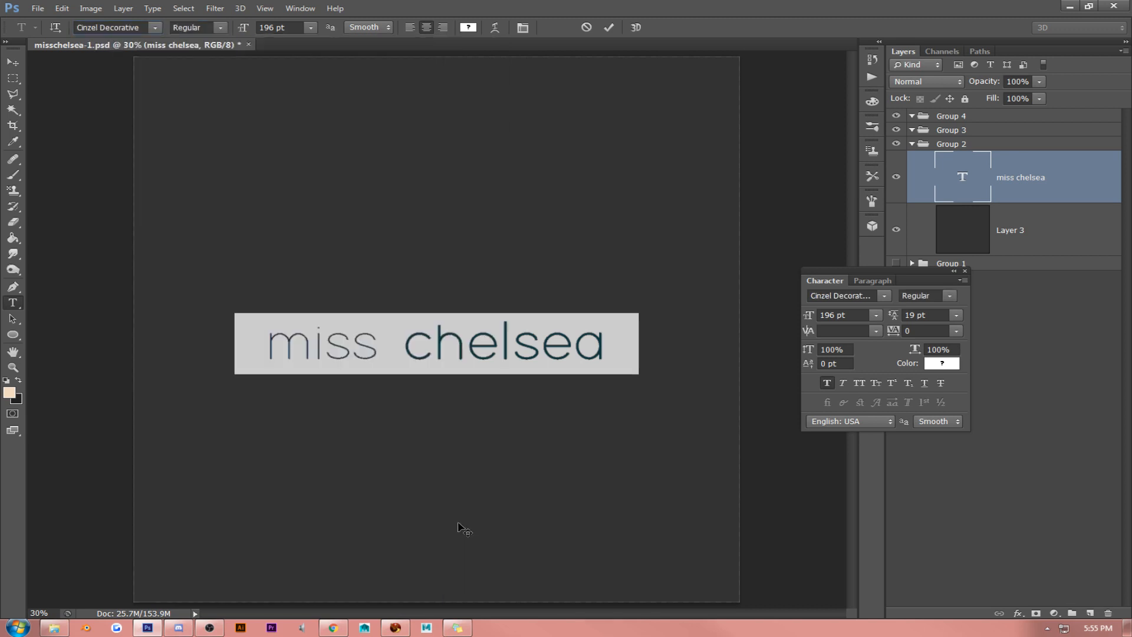
{"action": "double_click", "coordinate": [461, 350]}
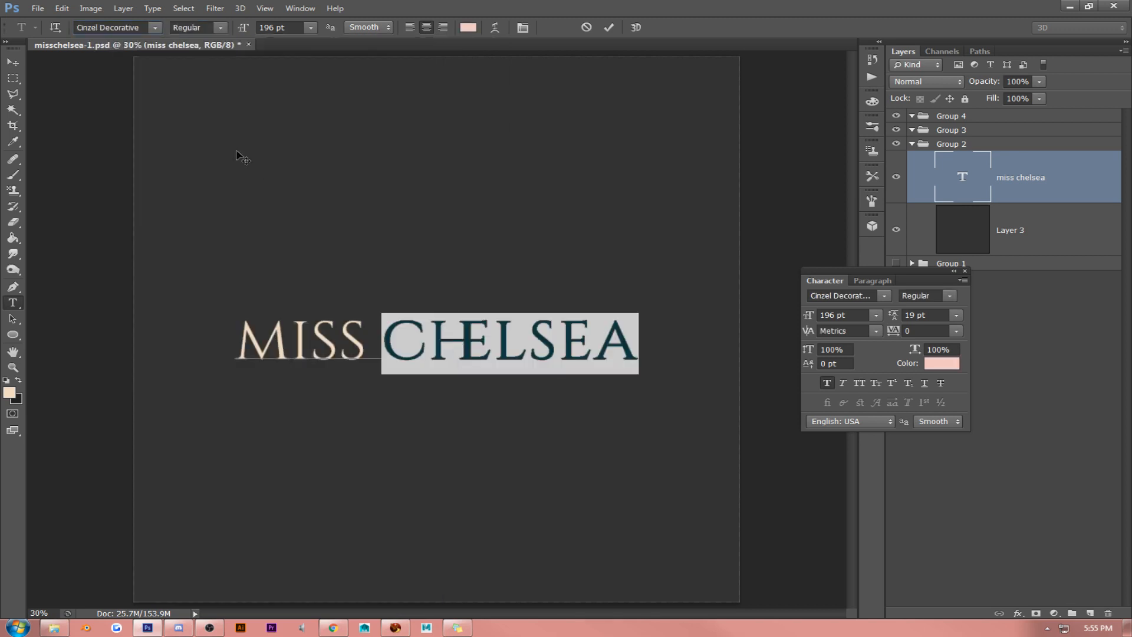
- Try the Daidalos font on the whole MISS CHELSEA text and check its outlined lettering
{"action": "double_click", "coordinate": [361, 348]}
{"action": "left_click", "coordinate": [362, 347]}
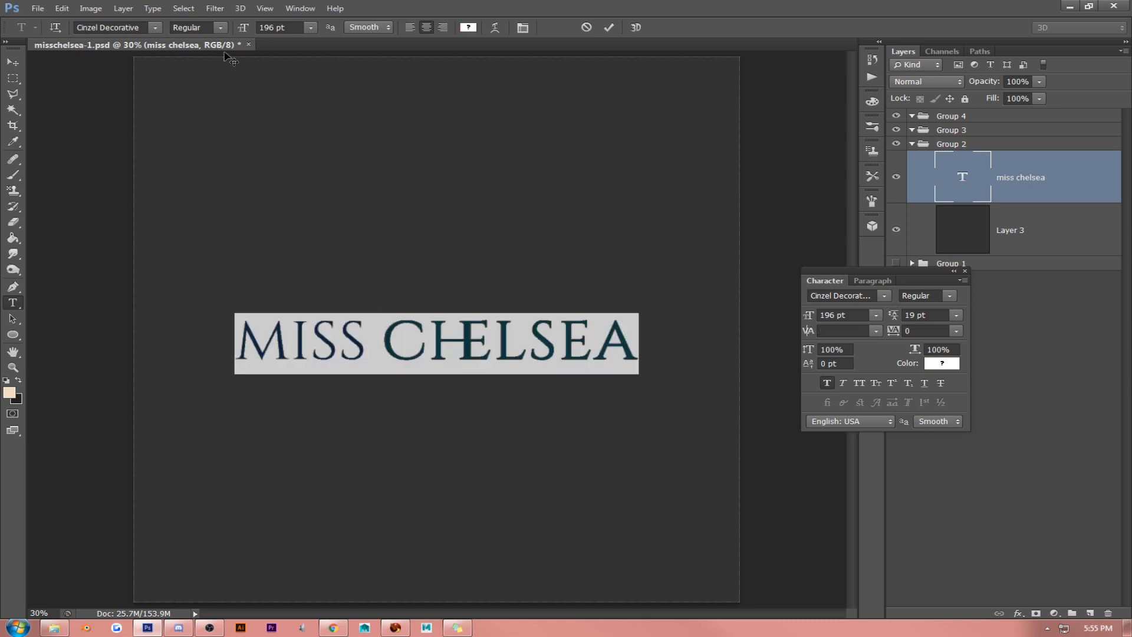
{"action": "left_click", "coordinate": [155, 28]}
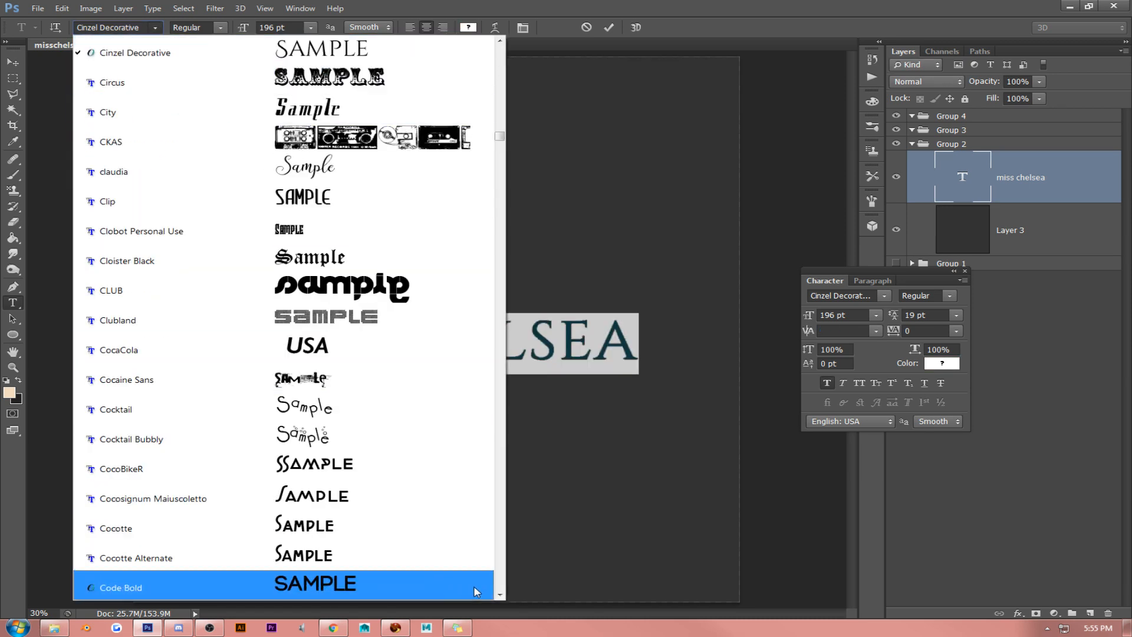
{"action": "left_click", "coordinate": [501, 587]}
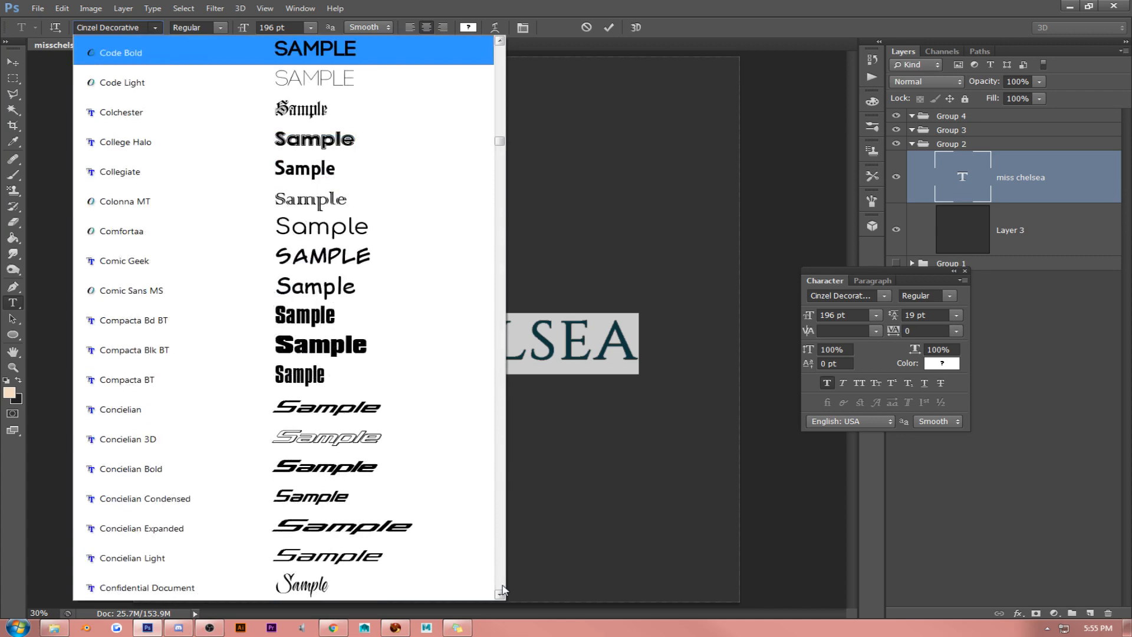
{"action": "left_click", "coordinate": [502, 588]}
{"action": "left_click", "coordinate": [501, 588]}
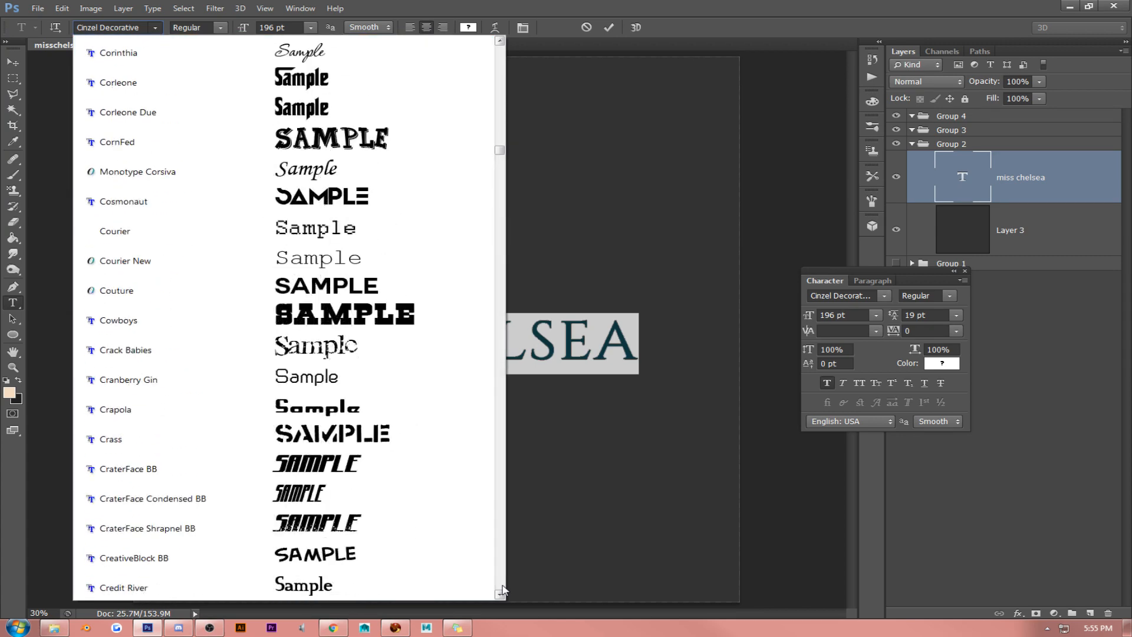
{"action": "left_click", "coordinate": [501, 588]}
{"action": "left_click", "coordinate": [502, 588]}
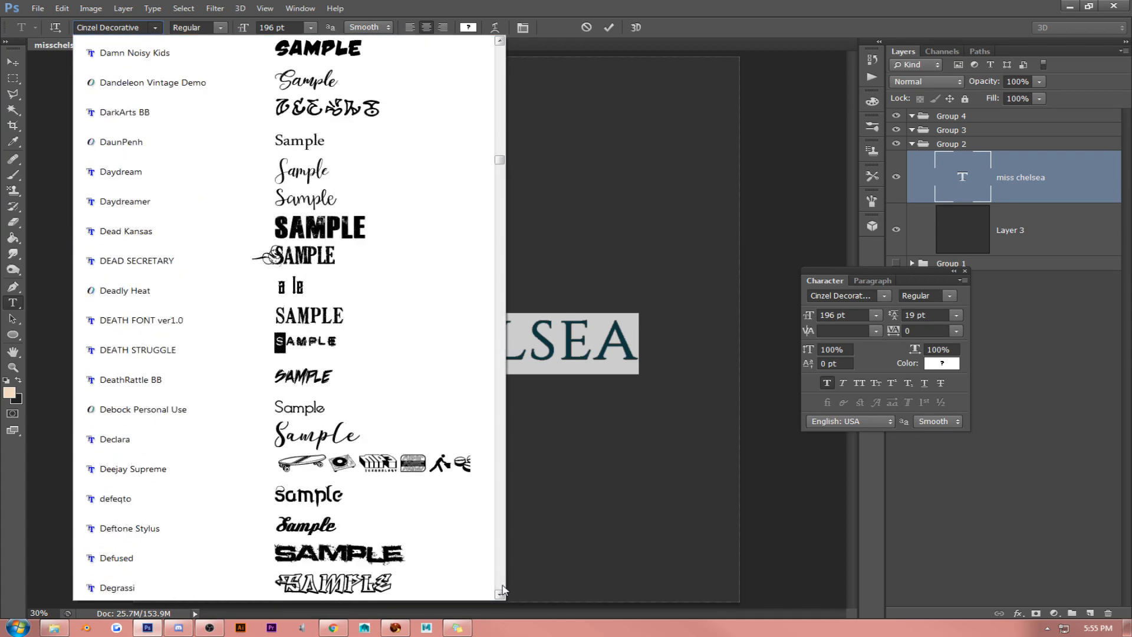
{"action": "scroll", "coordinate": [366, 407], "scroll_direction": "up", "scroll_amount": 2}
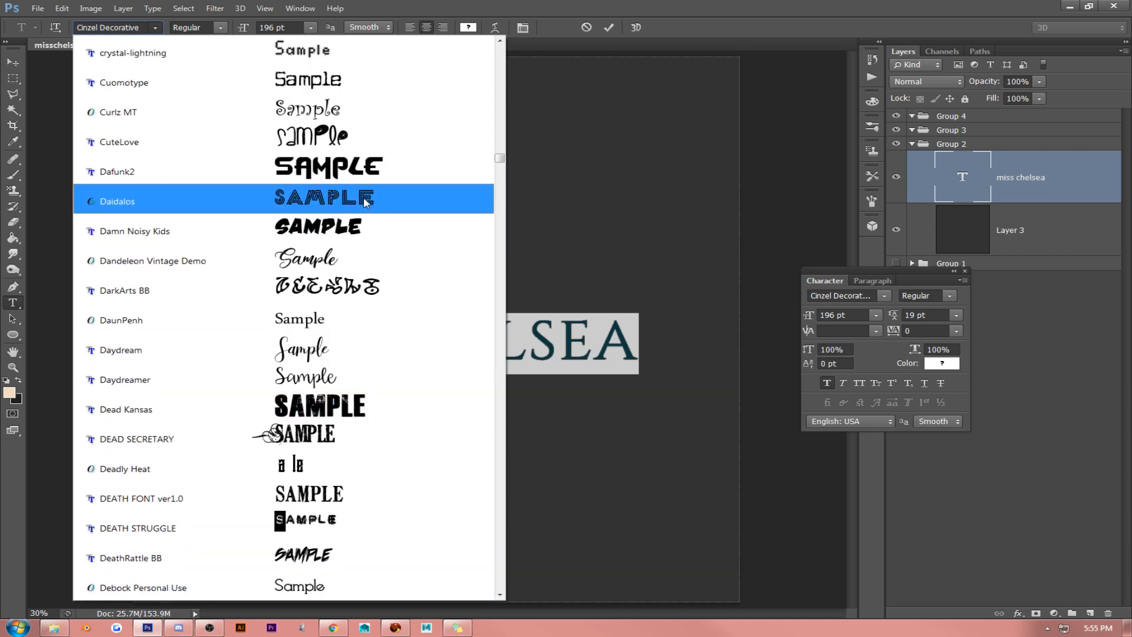
{"action": "left_click", "coordinate": [363, 197]}
{"action": "left_click", "coordinate": [470, 348]}
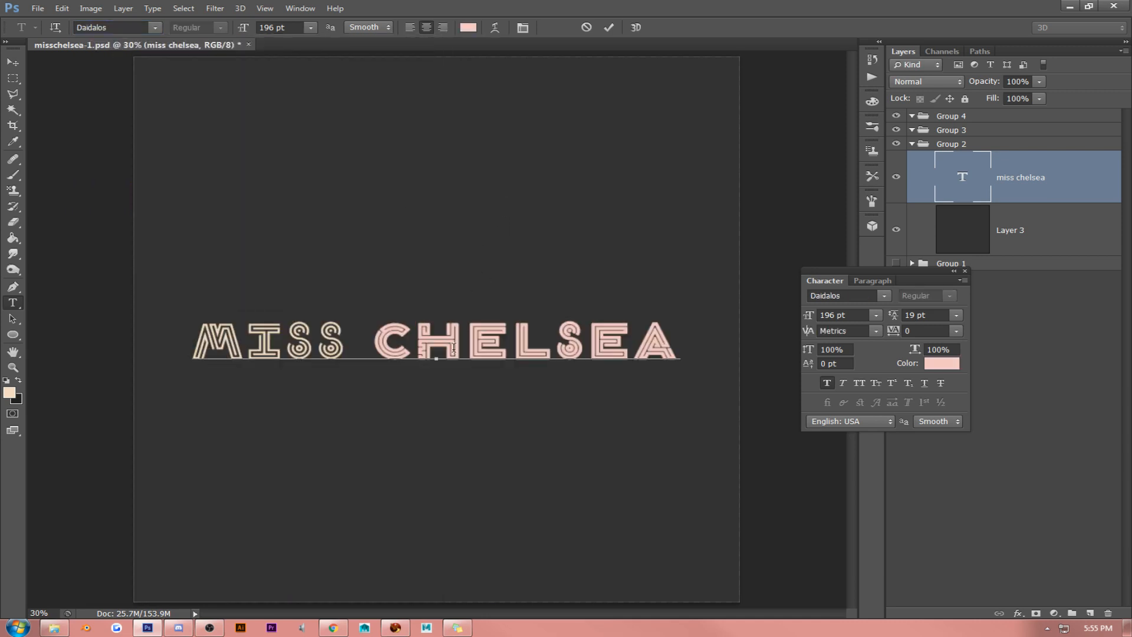
- Change the font of the whole MISS CHELSEA text to Devil Breeze in the Light style
{"action": "key", "text": "ctrl+a"}
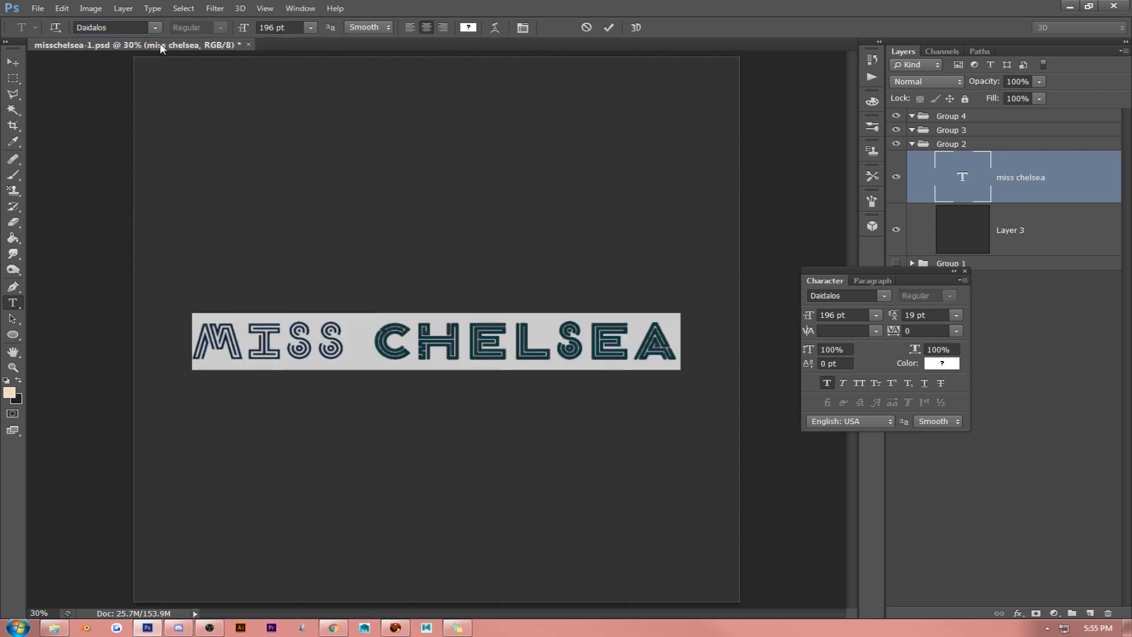
{"action": "left_click", "coordinate": [156, 28]}
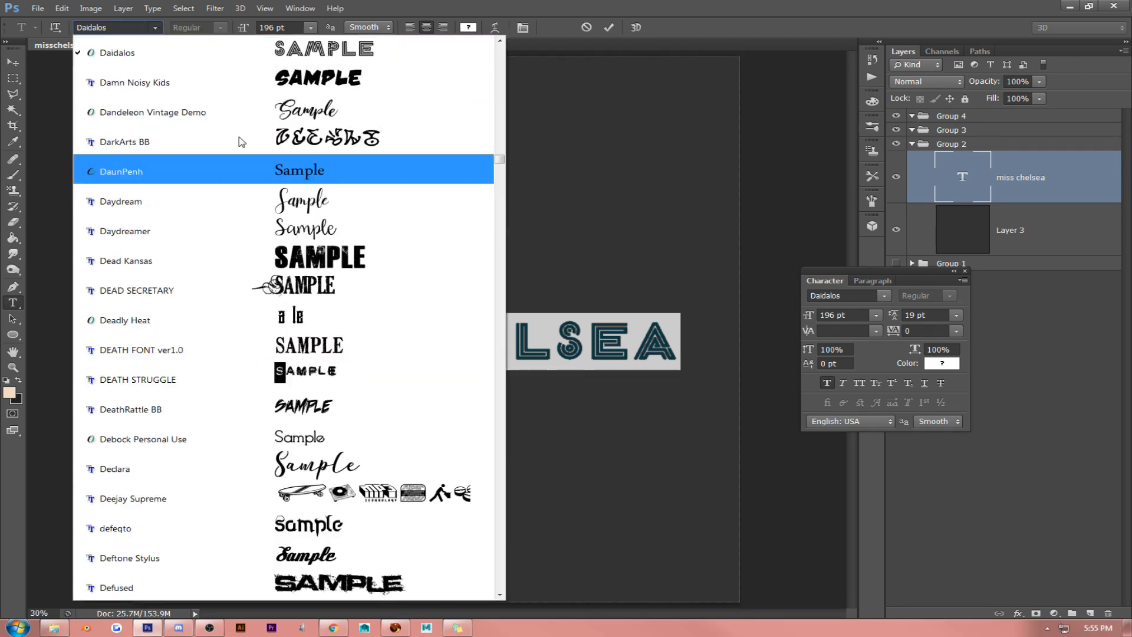
{"action": "left_click_drag", "start_coordinate": [505, 597], "coordinate": [500, 596]}
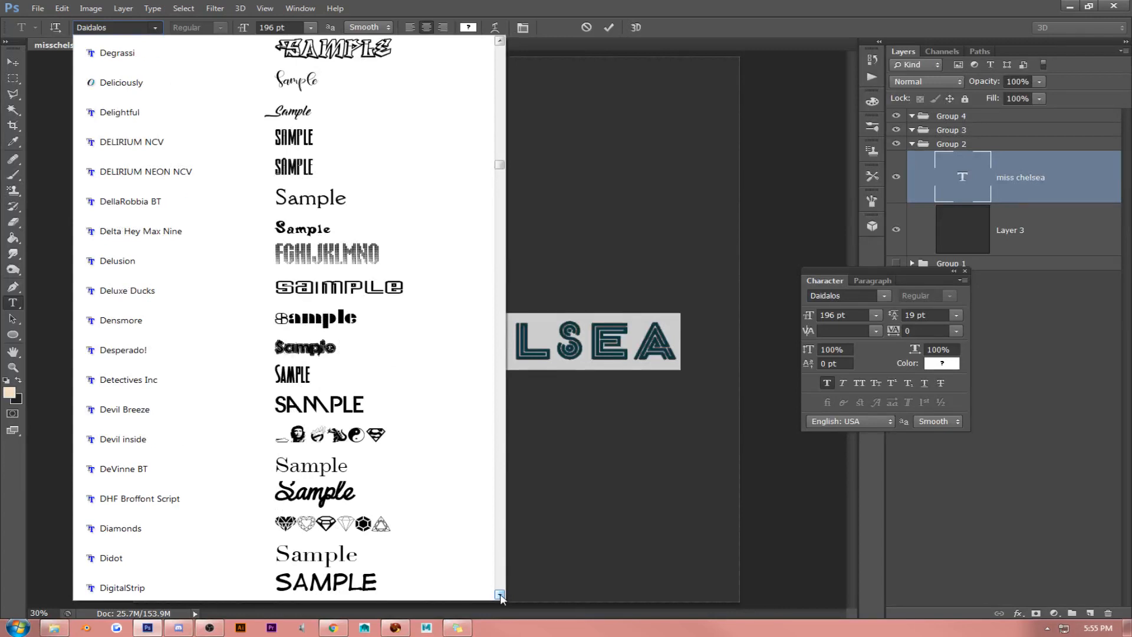
{"action": "left_click", "coordinate": [407, 409]}
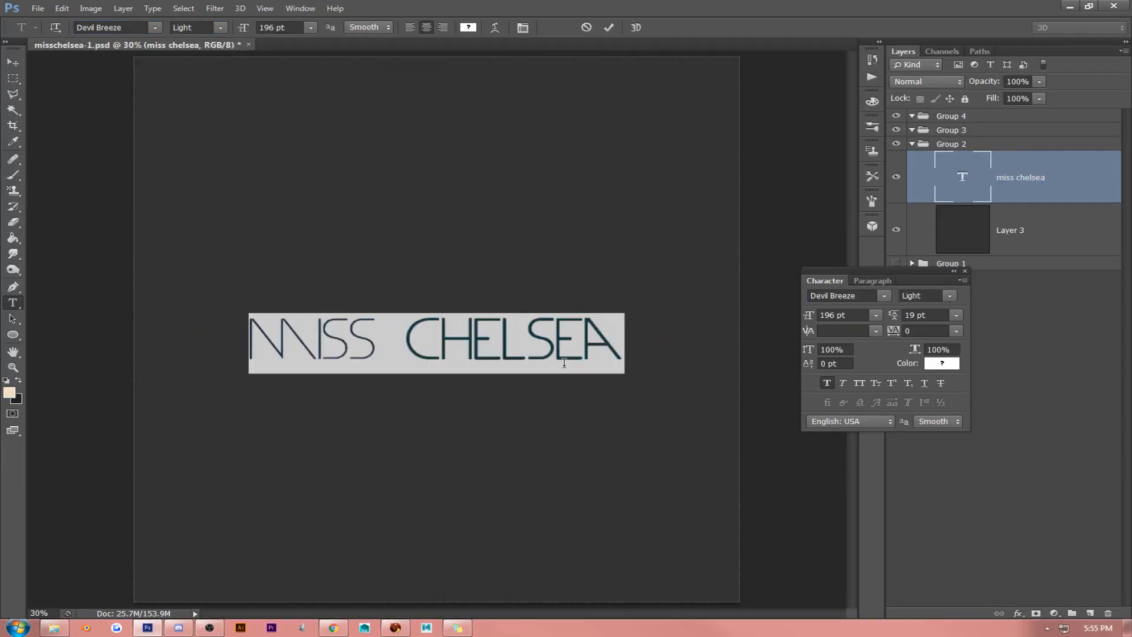
{"action": "left_click", "coordinate": [536, 348]}
- Try the Dita Sweet font on the whole miss chelsea text and check its lettering
{"action": "triple_click", "coordinate": [484, 337]}
{"action": "left_click", "coordinate": [155, 28]}
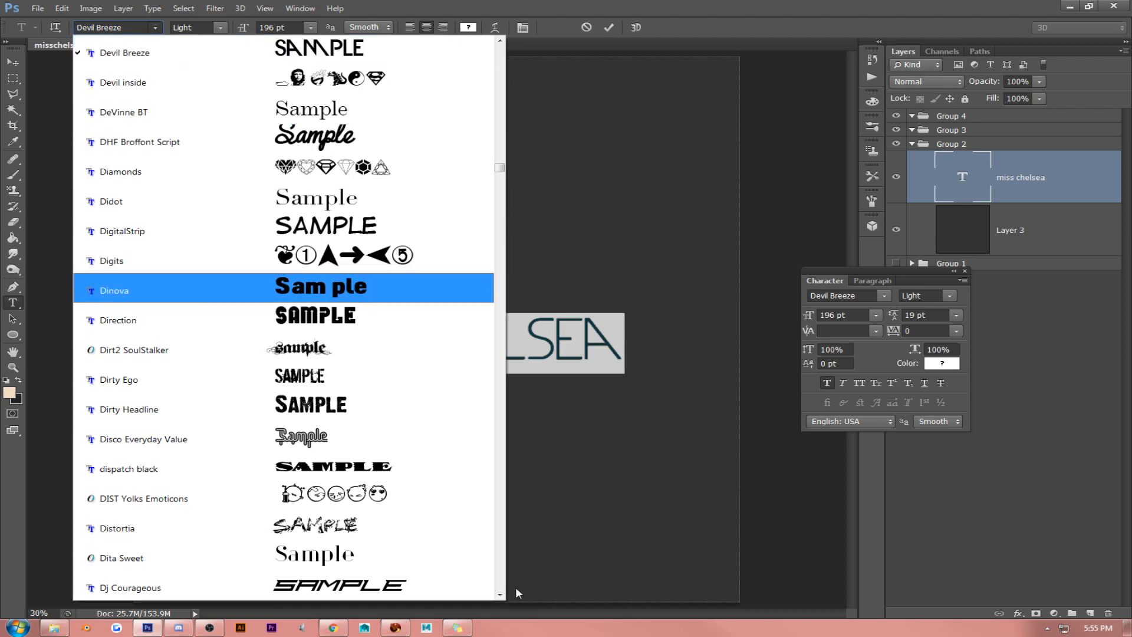
{"action": "left_click", "coordinate": [424, 550]}
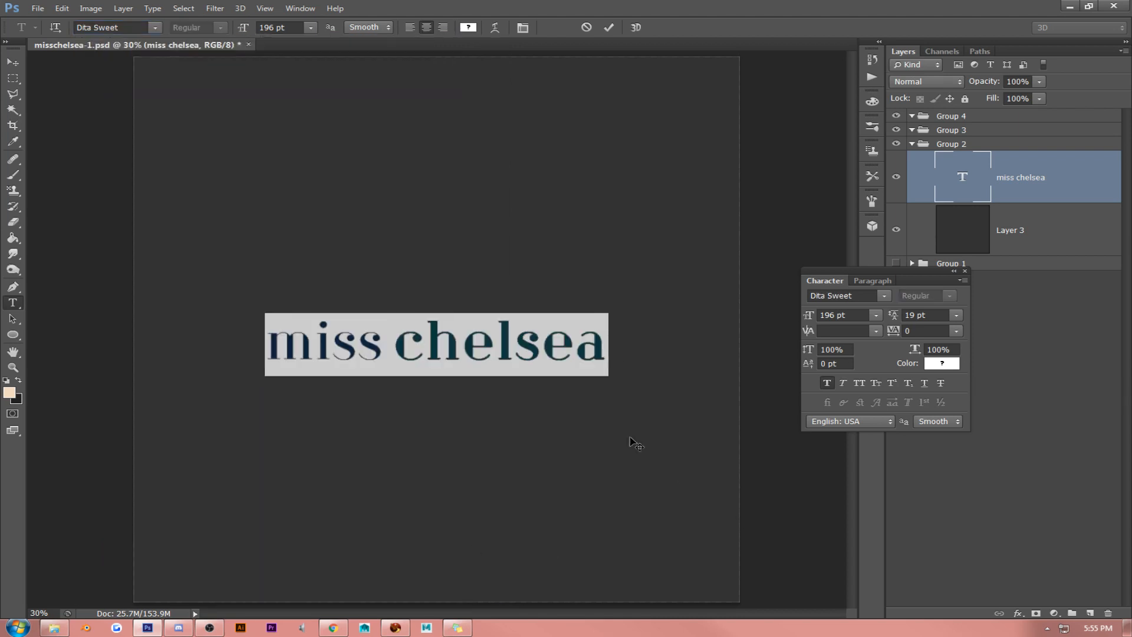
{"action": "left_click", "coordinate": [512, 345]}
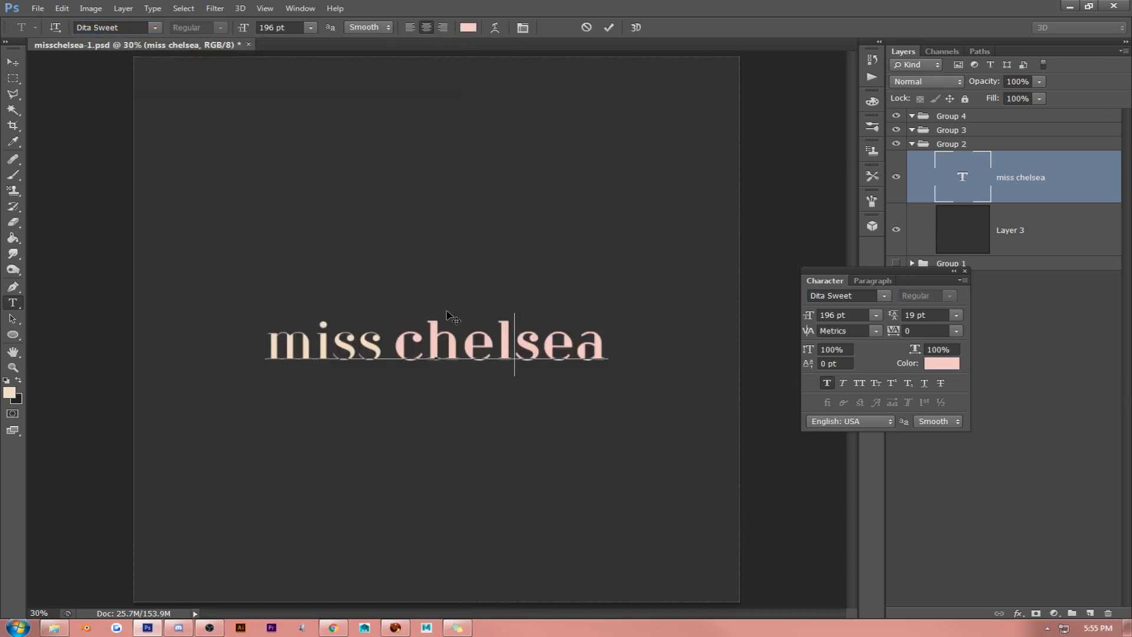
- Try All Caps on the whole Dita Sweet text, returning it to lowercase after checking the letterforms
{"action": "triple_click", "coordinate": [428, 346]}
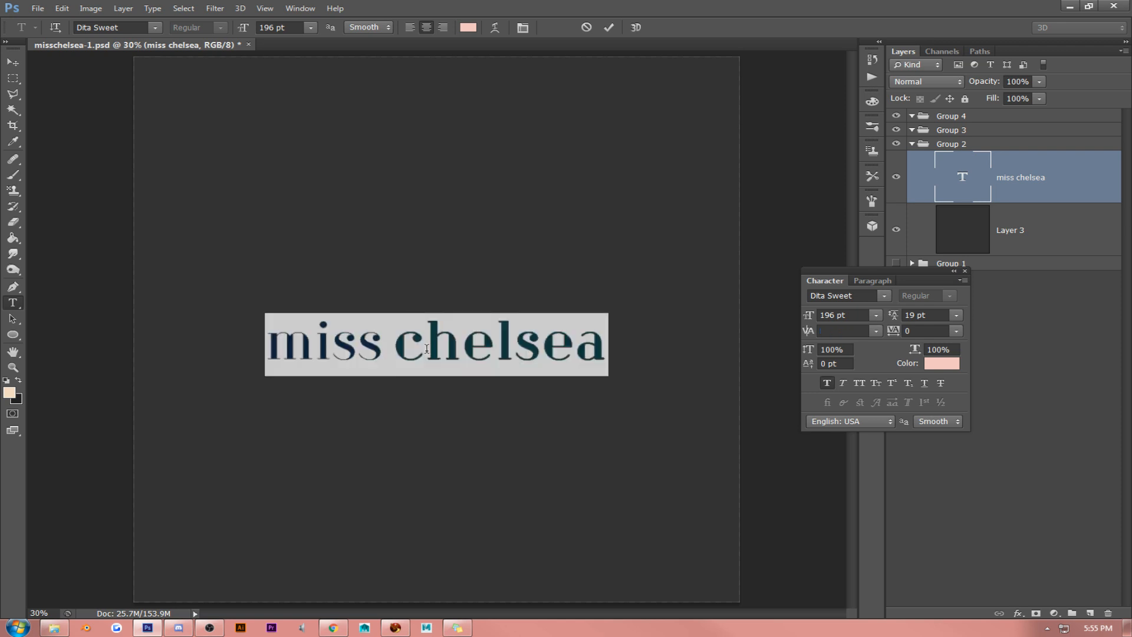
{"action": "left_click", "coordinate": [863, 383]}
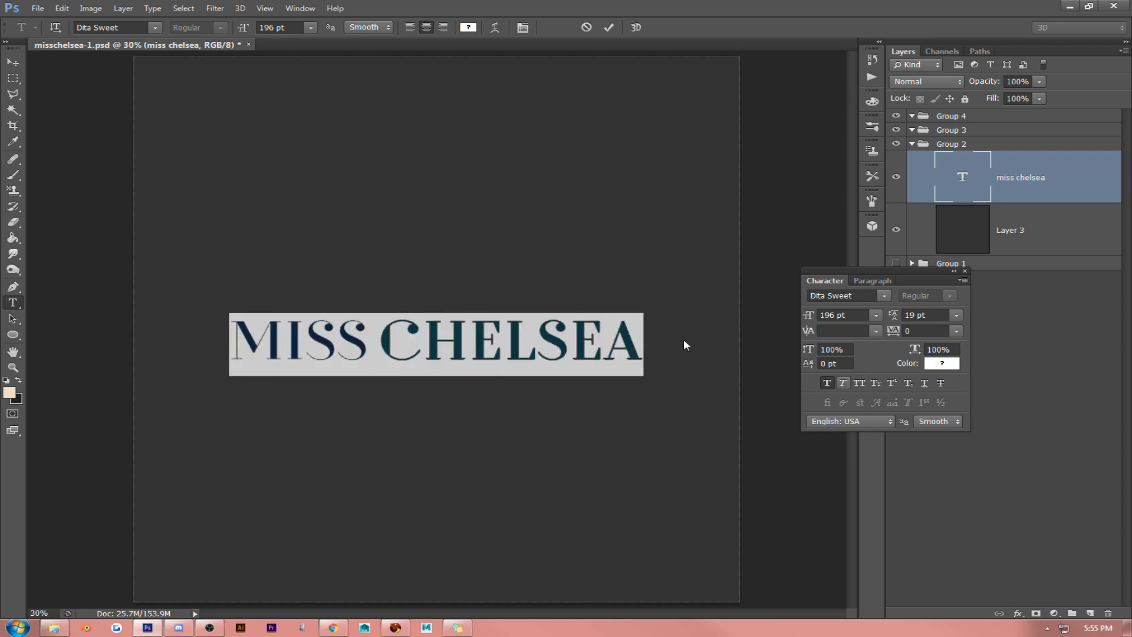
{"action": "left_click", "coordinate": [576, 346]}
{"action": "double_click", "coordinate": [518, 343]}
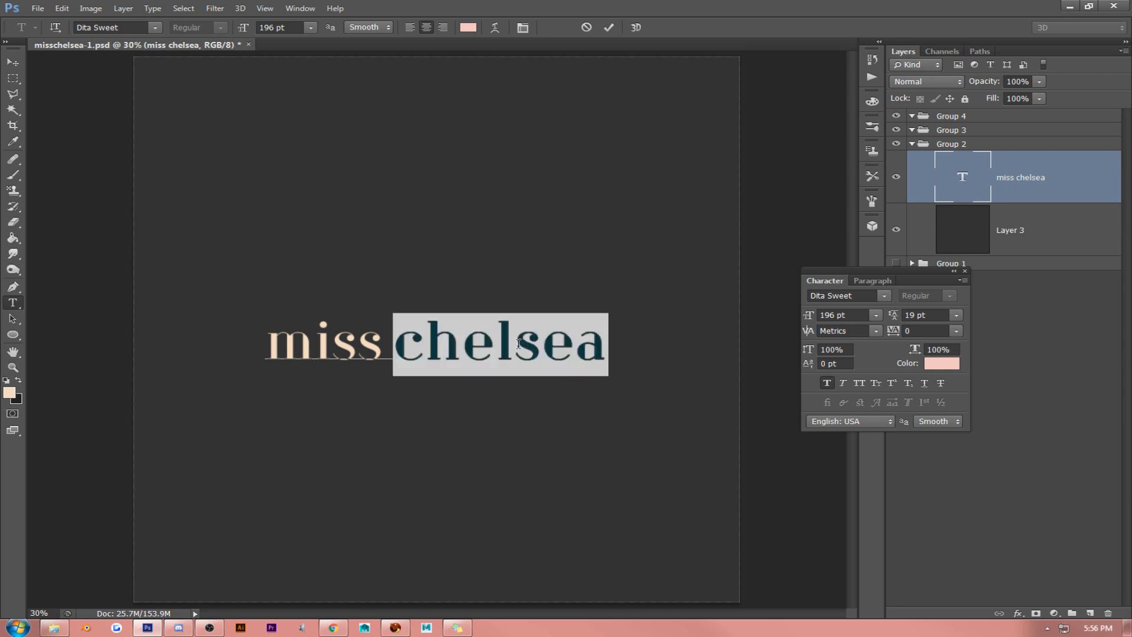
- Try the Dolce Vita font on the whole miss chelsea text
{"action": "key", "text": "ctrl+a"}
{"action": "left_click", "coordinate": [155, 27]}
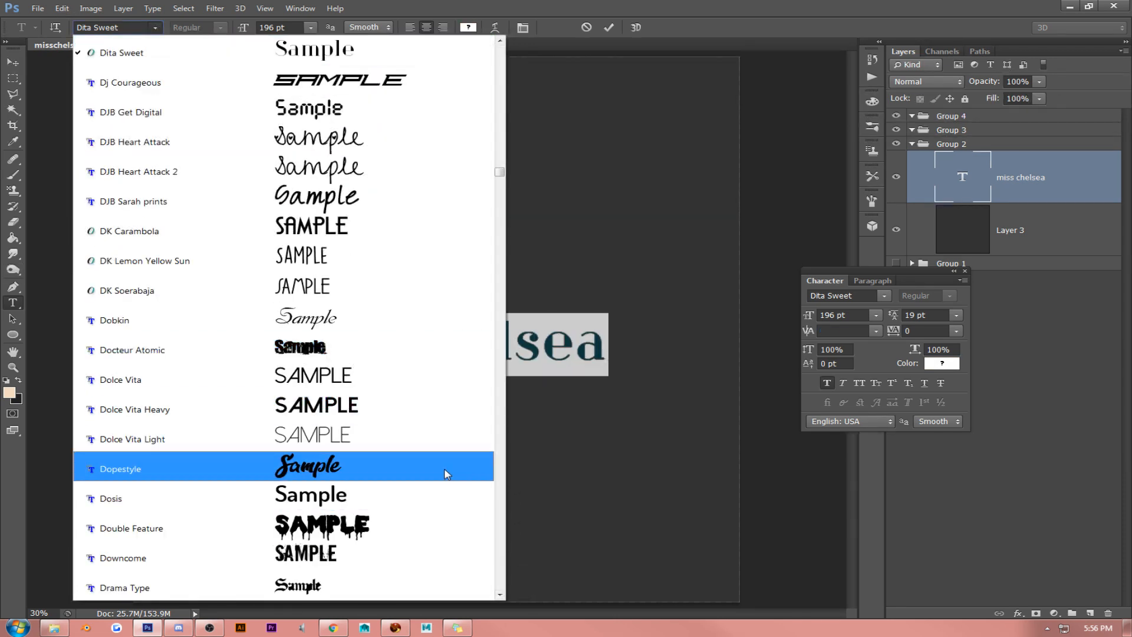
{"action": "left_click", "coordinate": [442, 379]}
{"action": "left_click", "coordinate": [563, 337]}
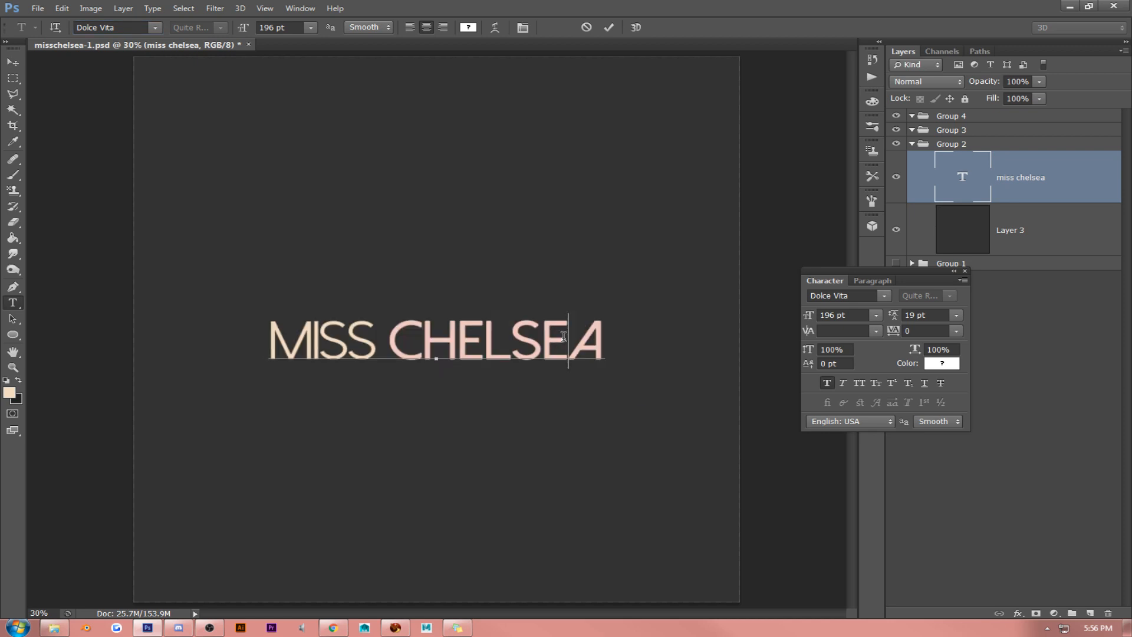
- Browse the fonts beginning with D to G and apply Fashion Fetish Light to the whole miss chelsea text
{"action": "double_click", "coordinate": [511, 339]}
{"action": "key", "text": "ctrl+a"}
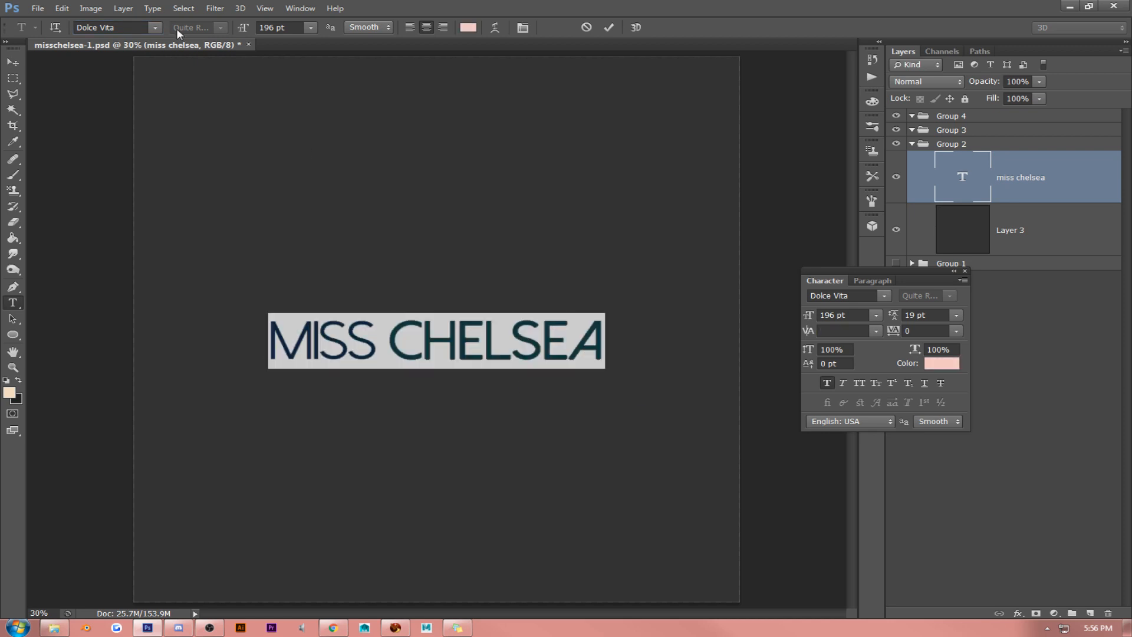
{"action": "left_click", "coordinate": [154, 28]}
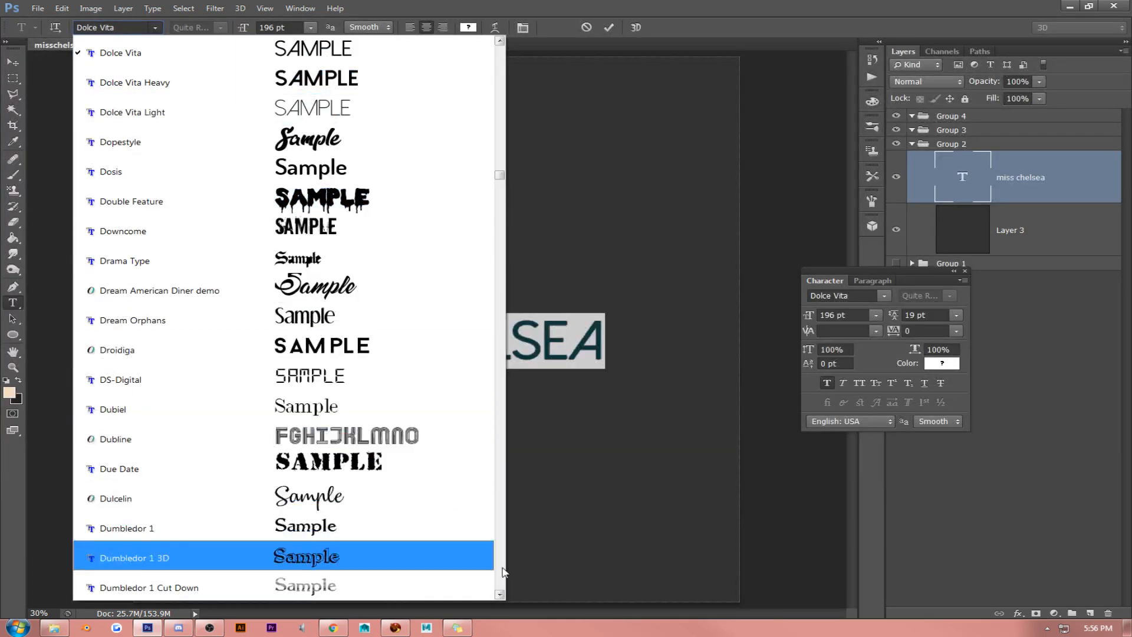
{"action": "scroll", "coordinate": [503, 575], "scroll_direction": "down", "scroll_amount": 15}
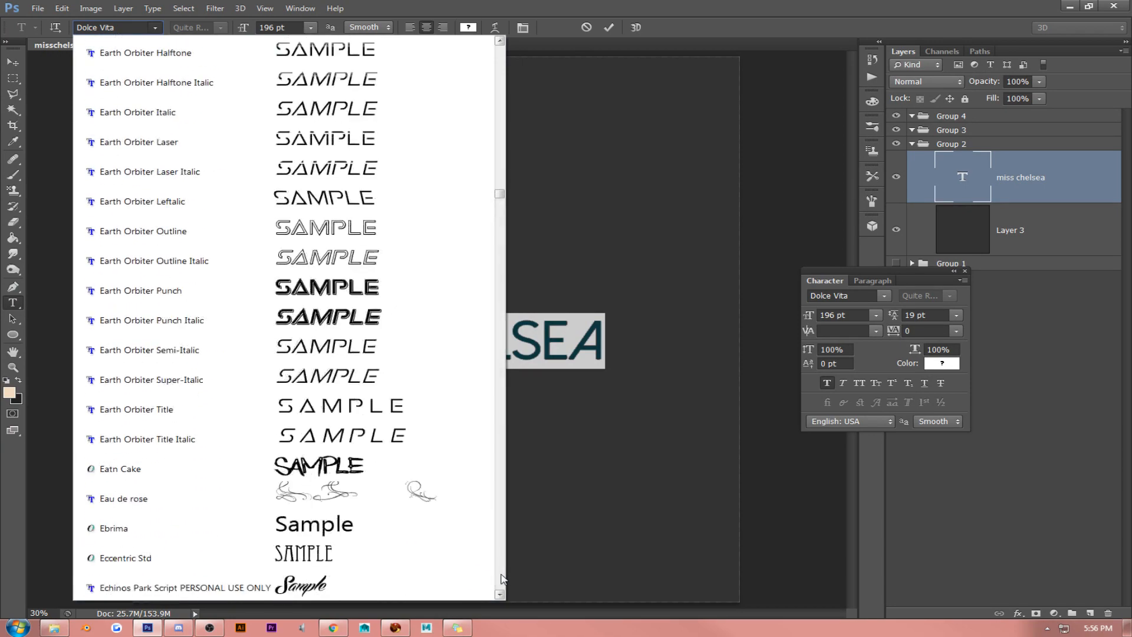
{"action": "scroll", "coordinate": [502, 578], "scroll_direction": "down", "scroll_amount": 6}
{"action": "scroll", "coordinate": [503, 578], "scroll_direction": "down", "scroll_amount": 20}
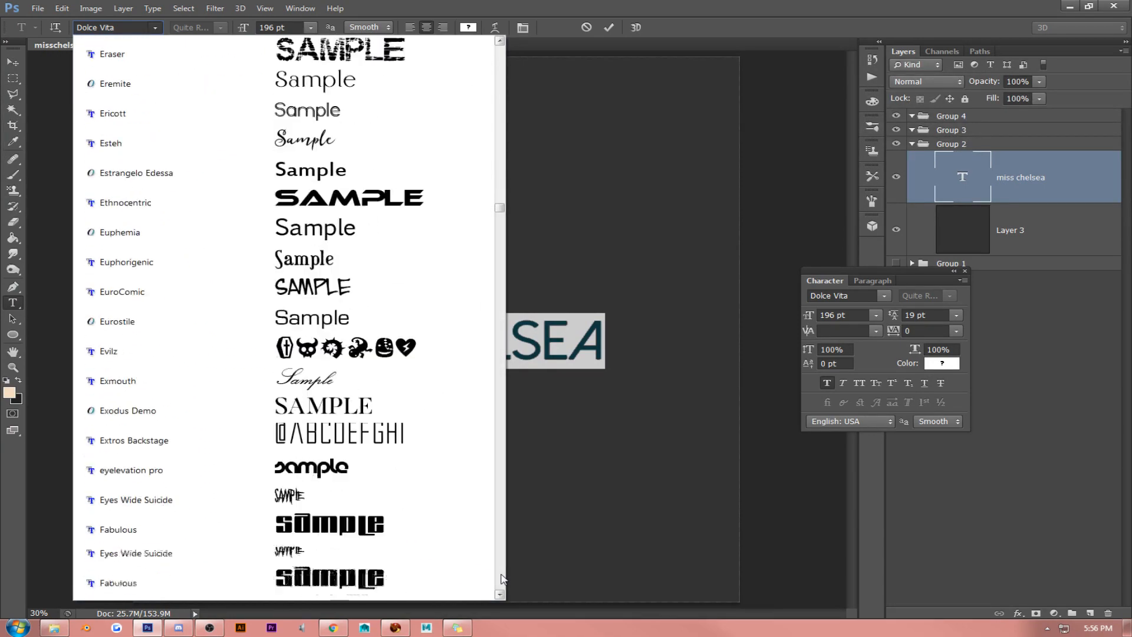
{"action": "scroll", "coordinate": [503, 578], "scroll_direction": "down", "scroll_amount": 20}
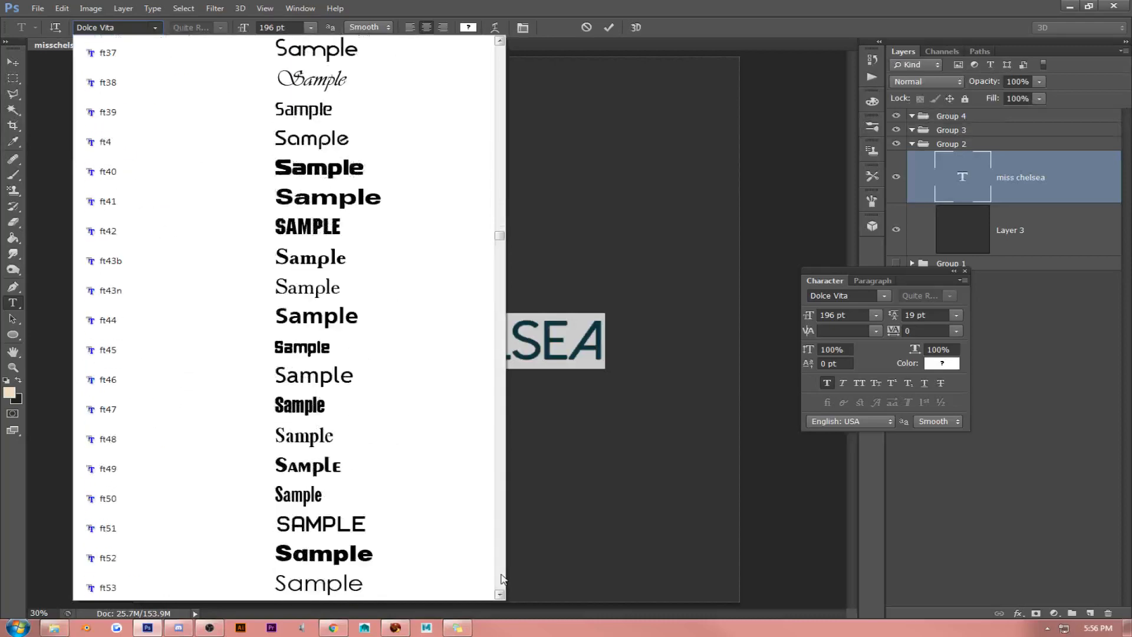
{"action": "scroll", "coordinate": [502, 578], "scroll_direction": "down", "scroll_amount": 5}
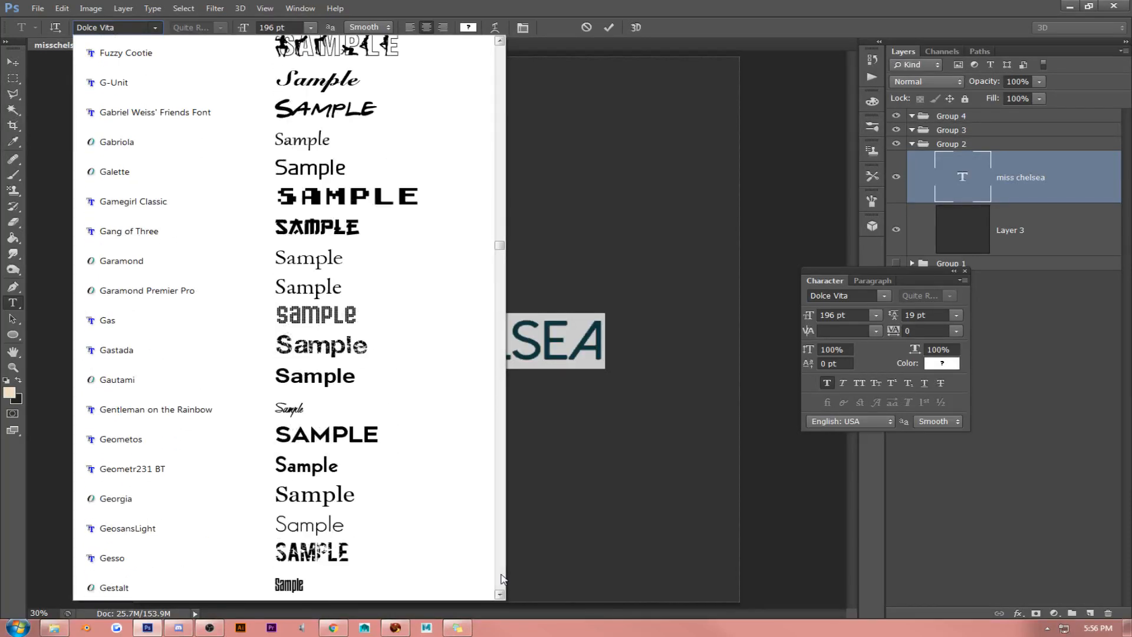
{"action": "scroll", "coordinate": [503, 121], "scroll_direction": "up", "scroll_amount": 20}
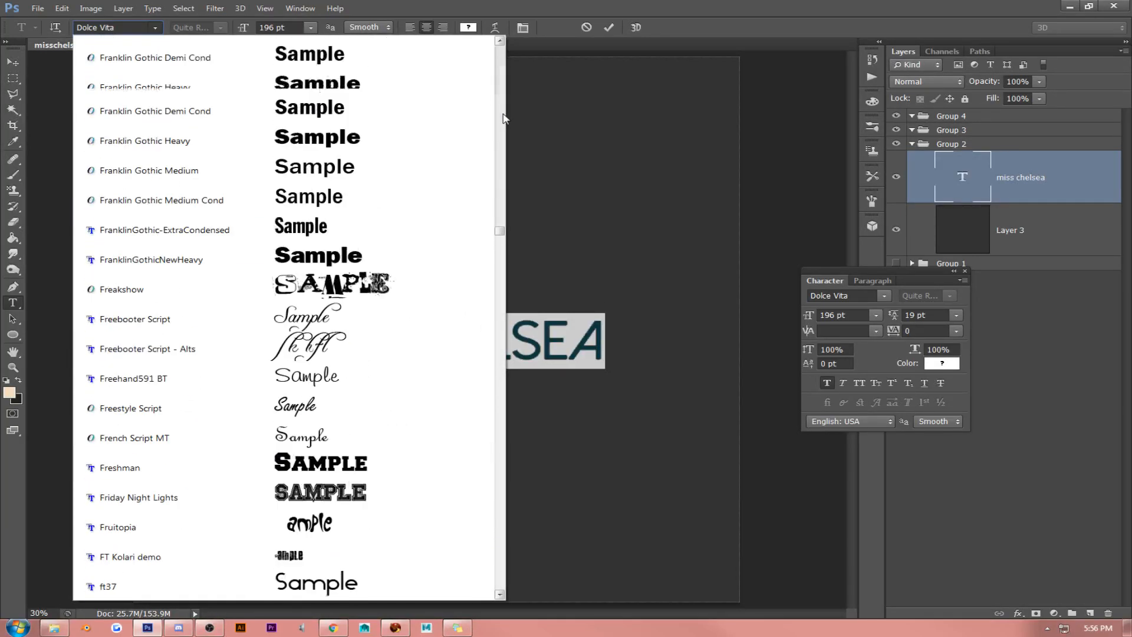
{"action": "scroll", "coordinate": [478, 162], "scroll_direction": "up", "scroll_amount": 5}
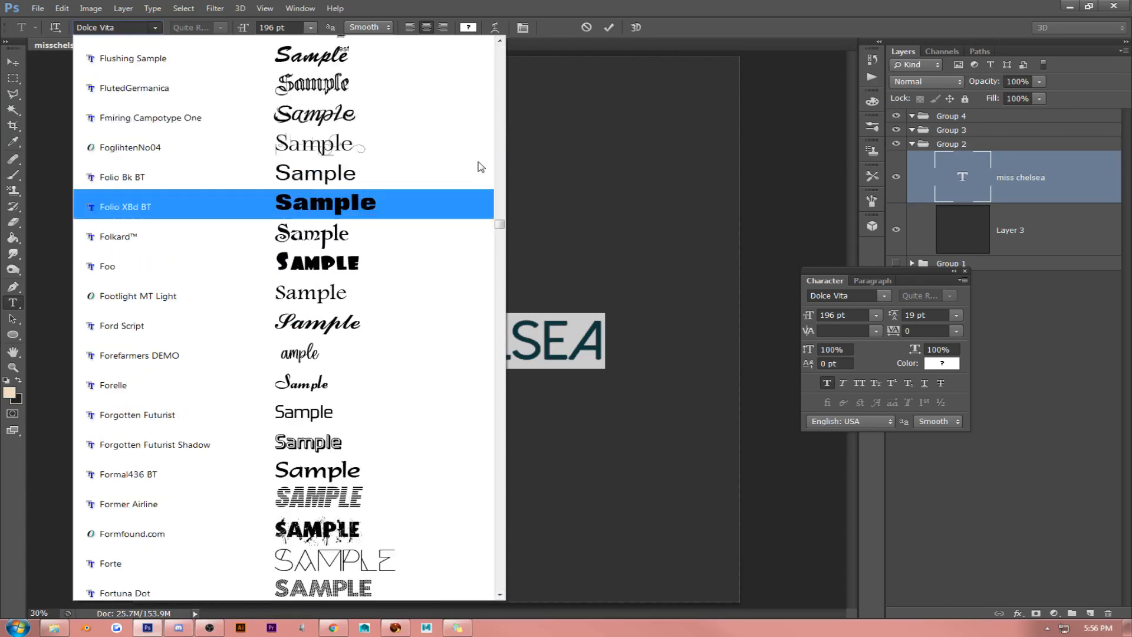
{"action": "scroll", "coordinate": [483, 167], "scroll_direction": "up", "scroll_amount": 15}
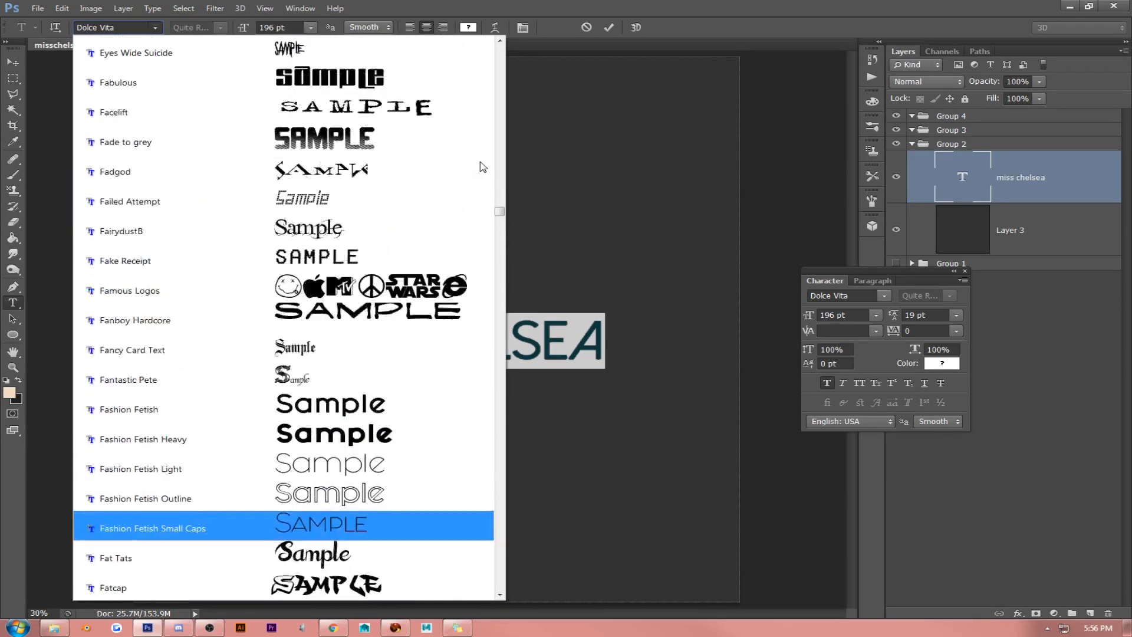
{"action": "scroll", "coordinate": [451, 392], "scroll_direction": "down", "scroll_amount": 2}
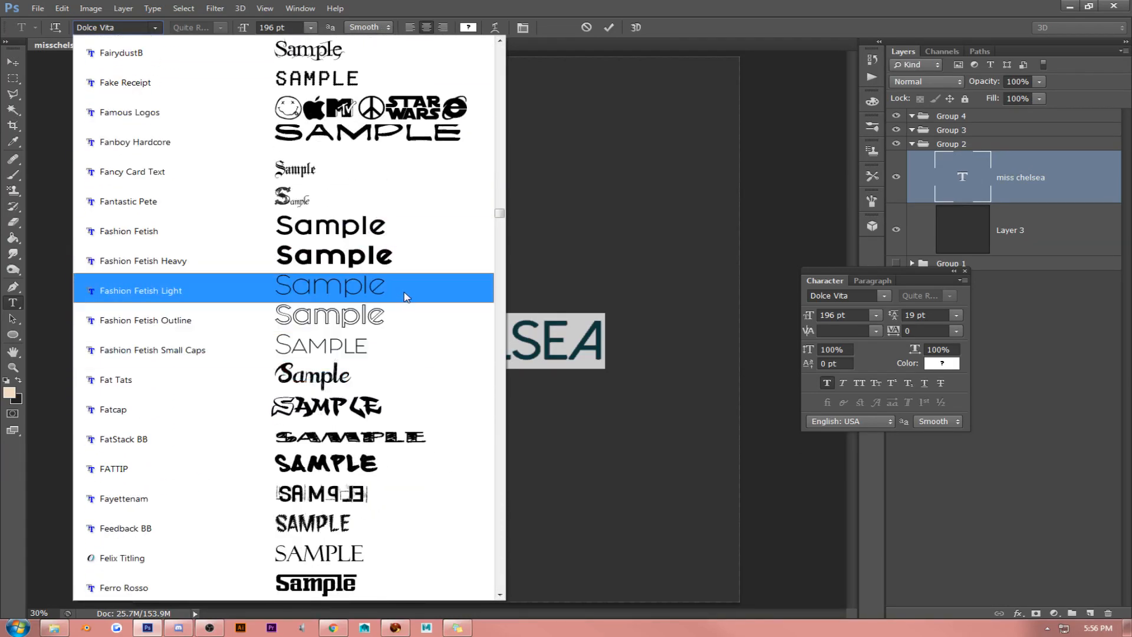
{"action": "left_click", "coordinate": [405, 293]}
- Turn off faux bold on the word chelsea and try the Fashion Fetish Heavy font on it
{"action": "left_click", "coordinate": [385, 341]}
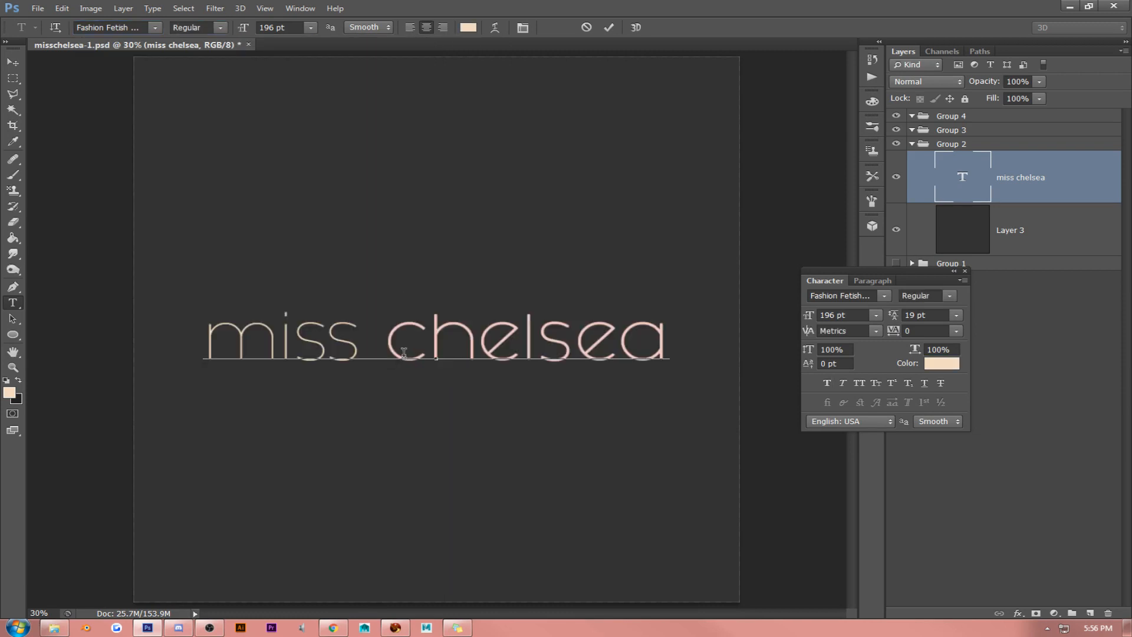
{"action": "left_click_drag", "start_coordinate": [385, 341], "coordinate": [729, 342]}
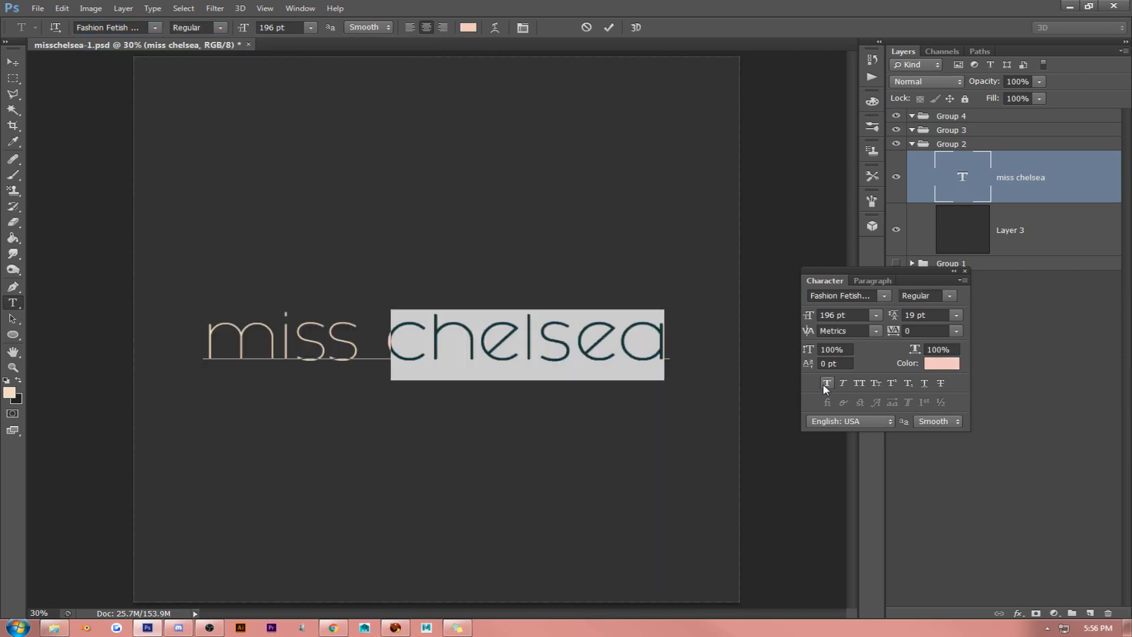
{"action": "left_click", "coordinate": [952, 297]}
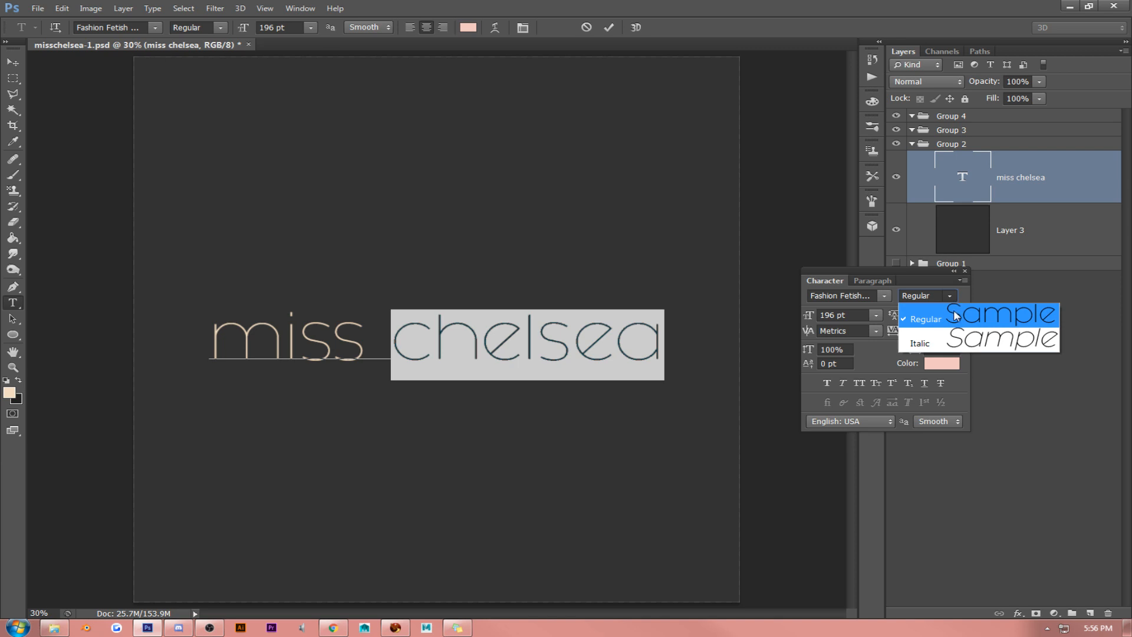
{"action": "left_click", "coordinate": [885, 295]}
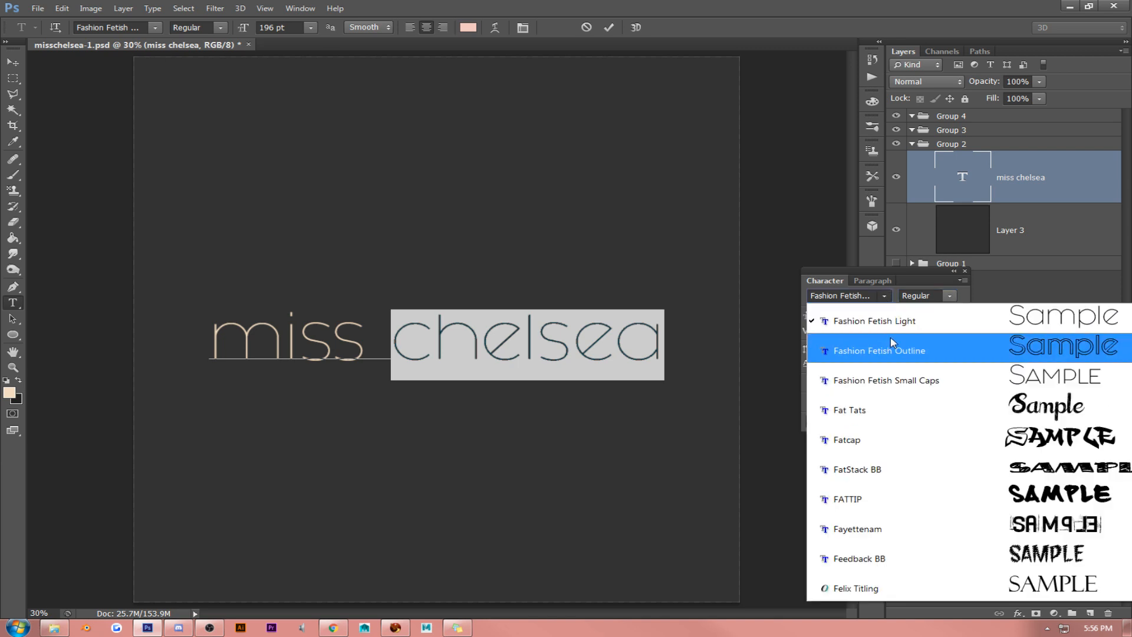
{"action": "left_click", "coordinate": [899, 380]}
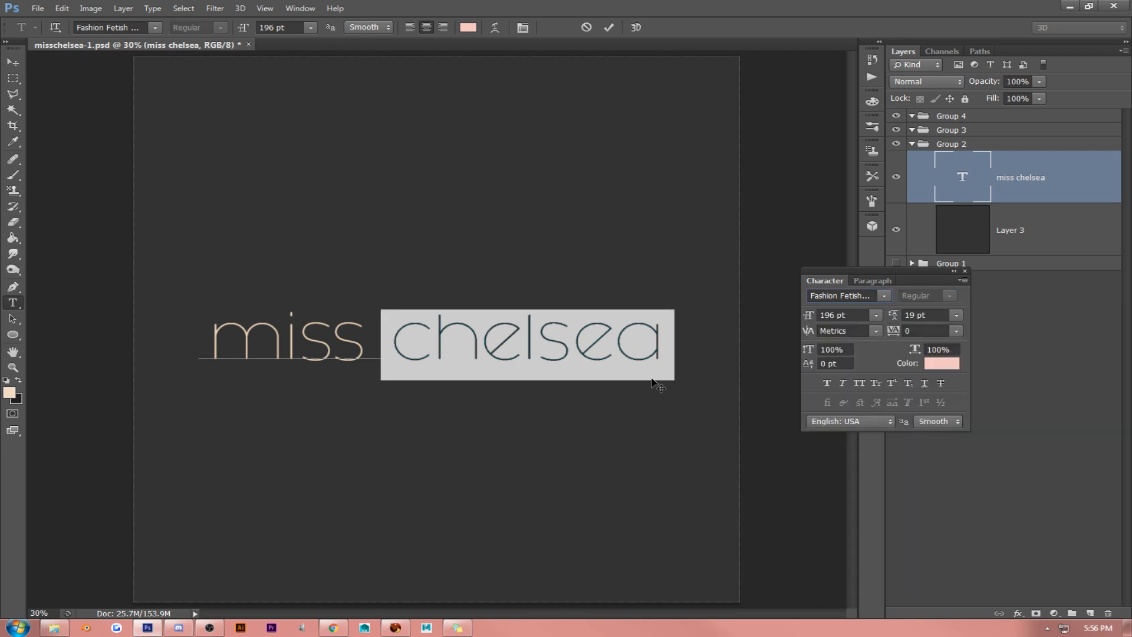
{"action": "left_click", "coordinate": [470, 350]}
{"action": "triple_click", "coordinate": [433, 348]}
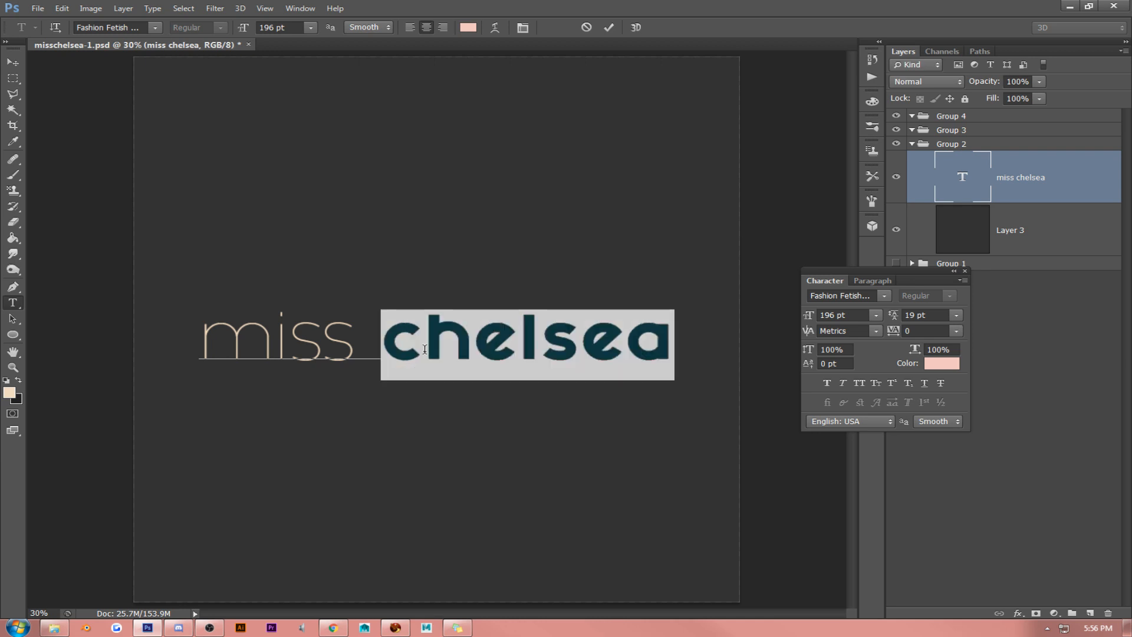
- Change the font of the word chelsea to Fashion Fetish in the Regular style
{"action": "left_click", "coordinate": [433, 349]}
{"action": "left_click_drag", "start_coordinate": [383, 348], "coordinate": [676, 348]}
{"action": "left_click", "coordinate": [885, 296]}
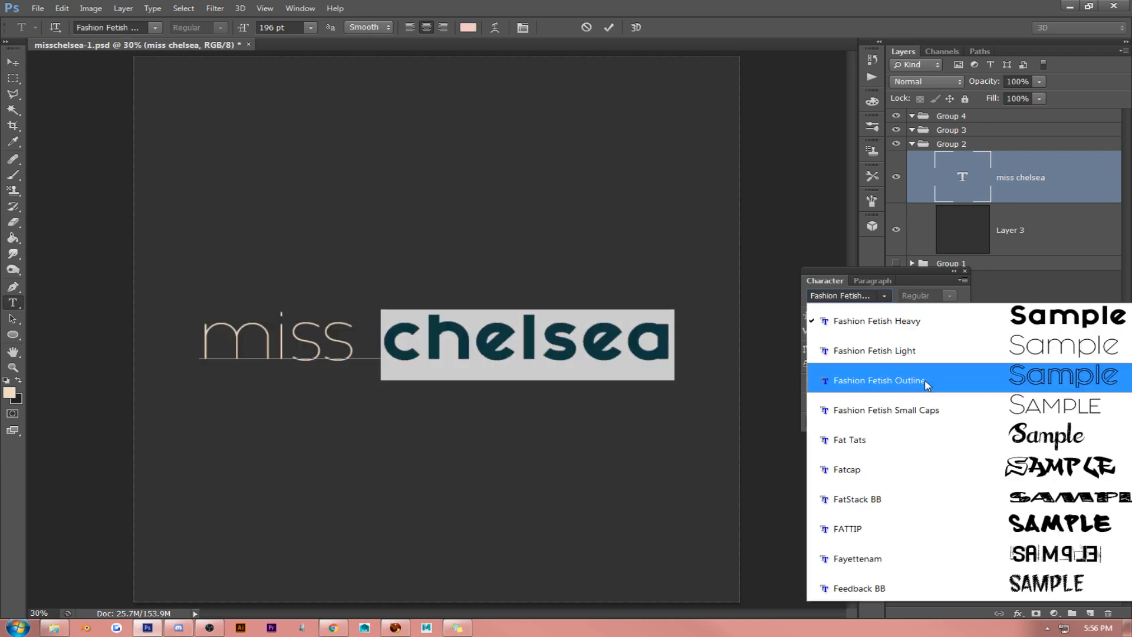
{"action": "scroll", "coordinate": [926, 381], "scroll_direction": "up", "scroll_amount": 1}
{"action": "left_click", "coordinate": [926, 375]}
- Apply All Caps to the whole miss chelsea text and check both words
{"action": "triple_click", "coordinate": [432, 349]}
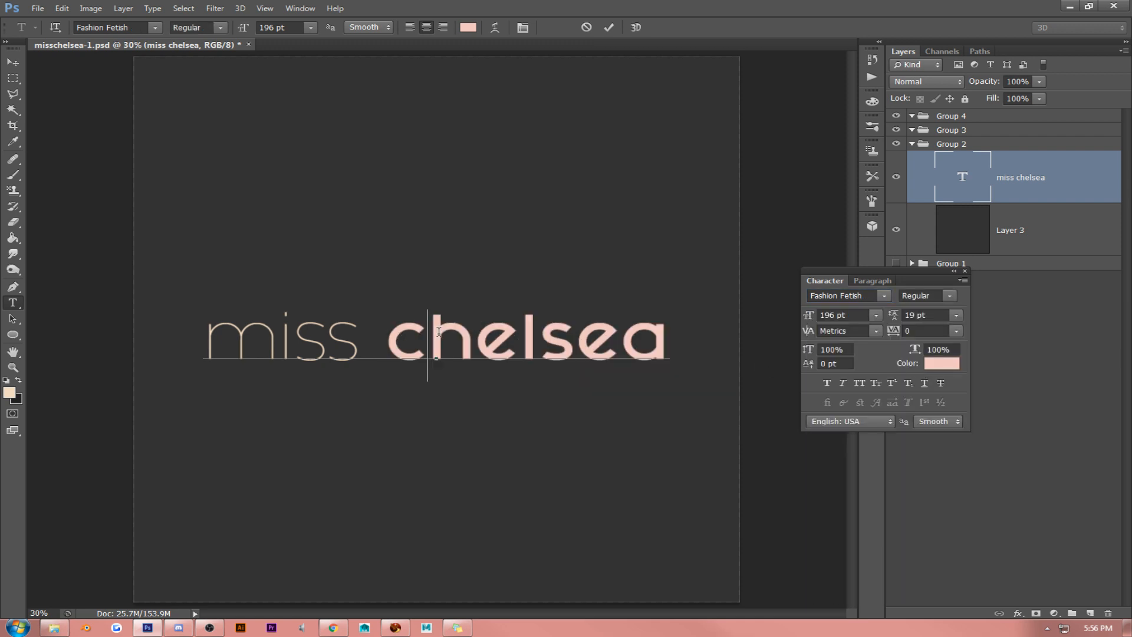
{"action": "left_click", "coordinate": [859, 382]}
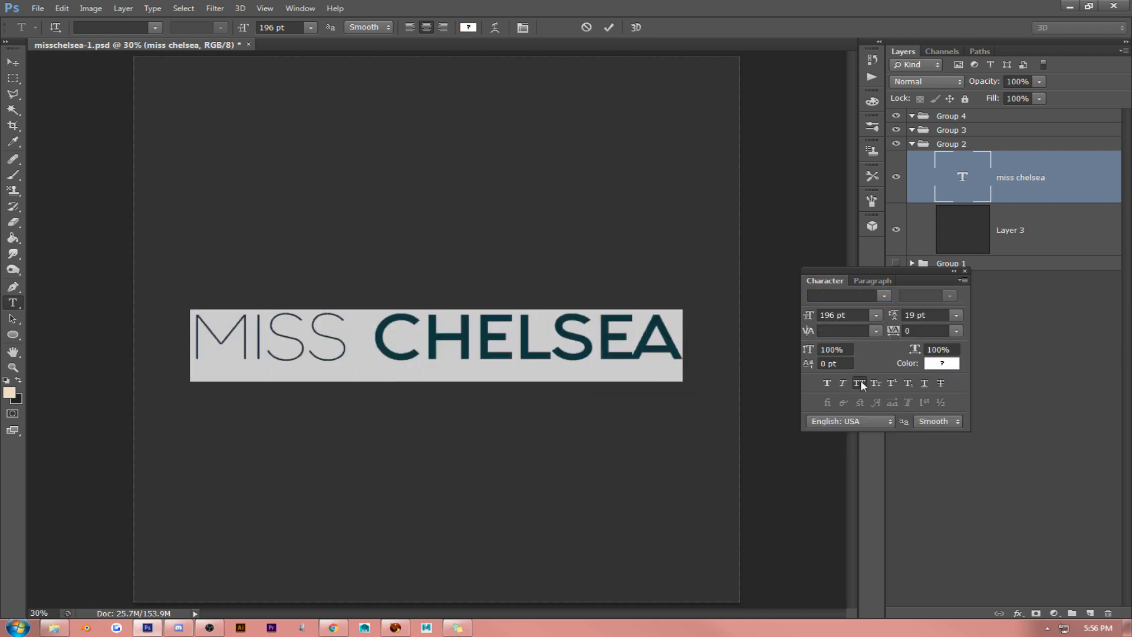
{"action": "left_click", "coordinate": [443, 361]}
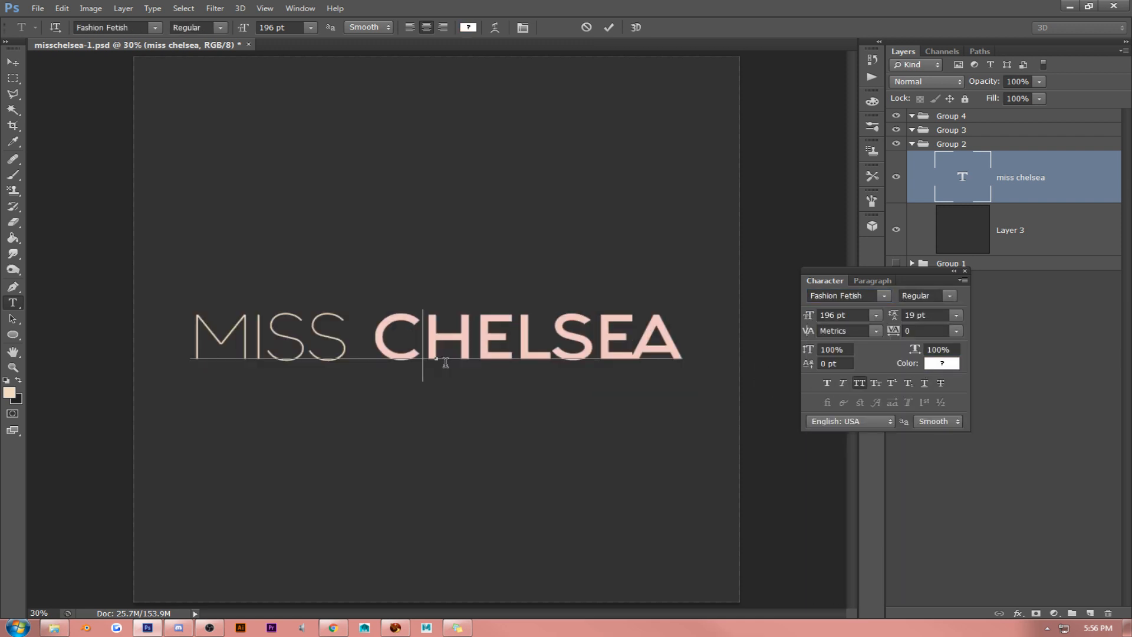
- Try to delete the space between MISS and CHELSEA
{"action": "left_click", "coordinate": [382, 347]}
{"action": "left_click_drag", "start_coordinate": [382, 346], "coordinate": [368, 340]}
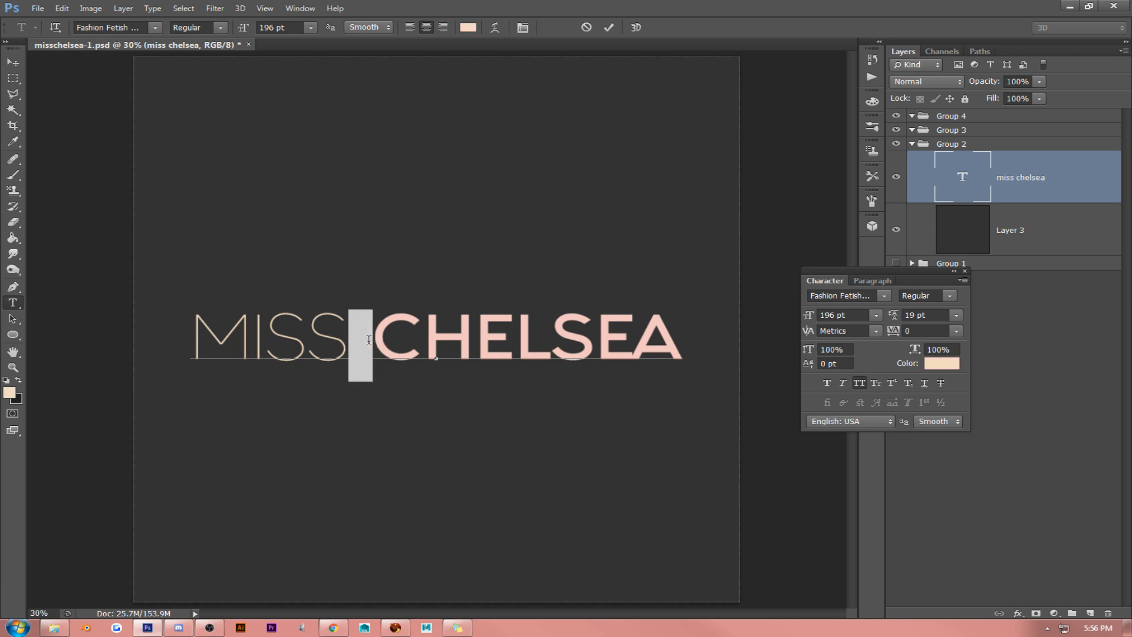
{"action": "key", "text": "BackSpace"}
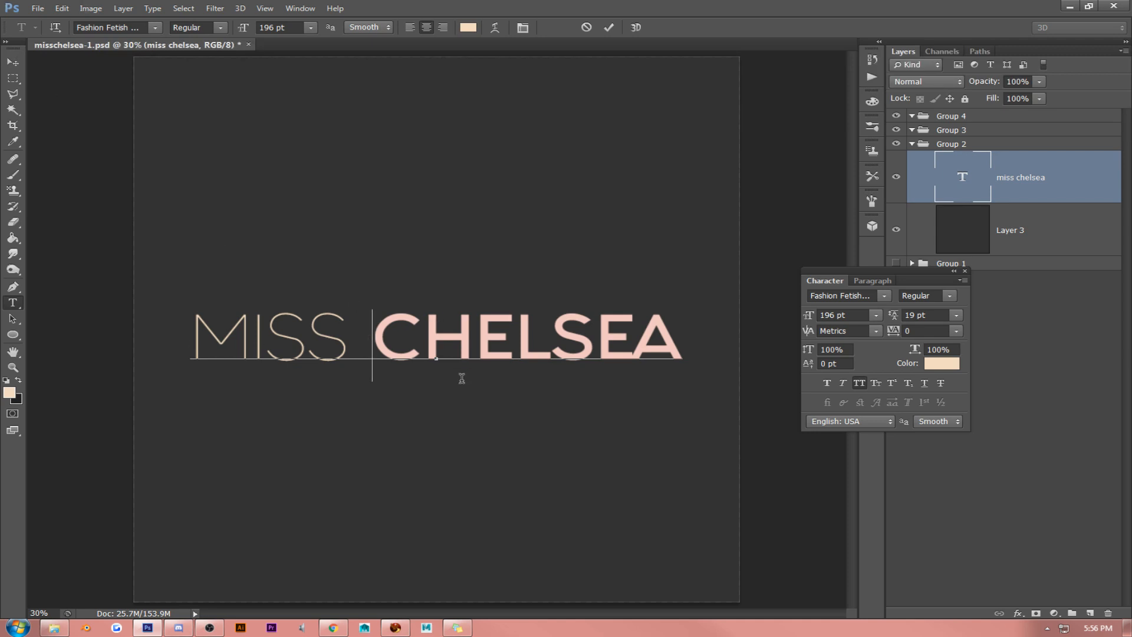
- Set the font size of the whole MISS CHELSEA text to 100 pt
{"action": "key", "text": "ctrl+a"}
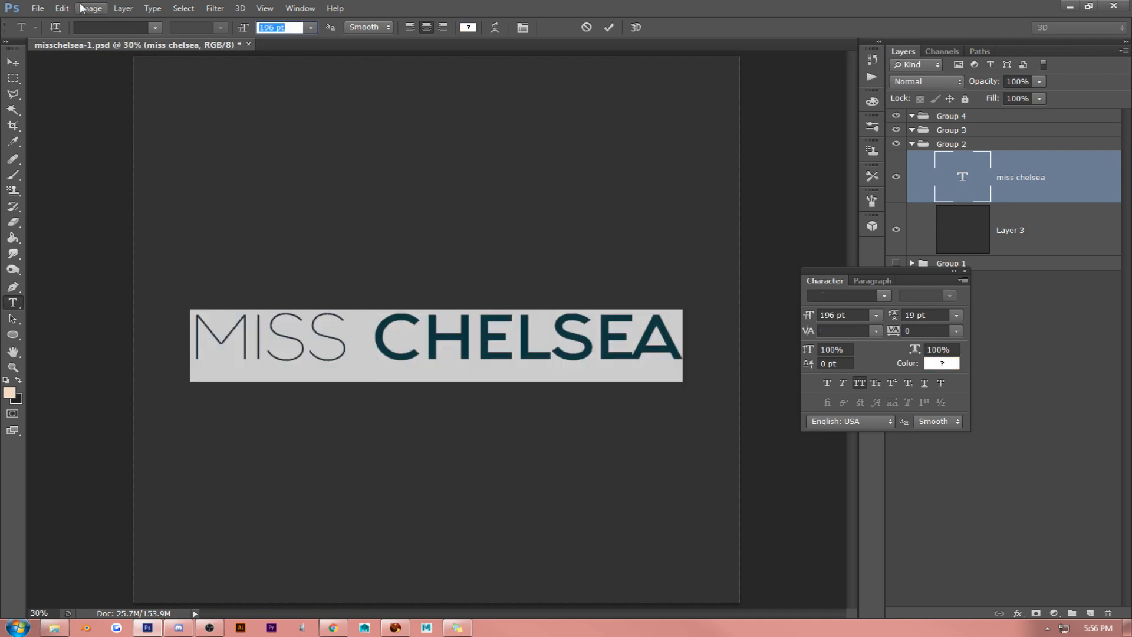
{"action": "type", "text": "100"}
{"action": "key", "text": "Return"}
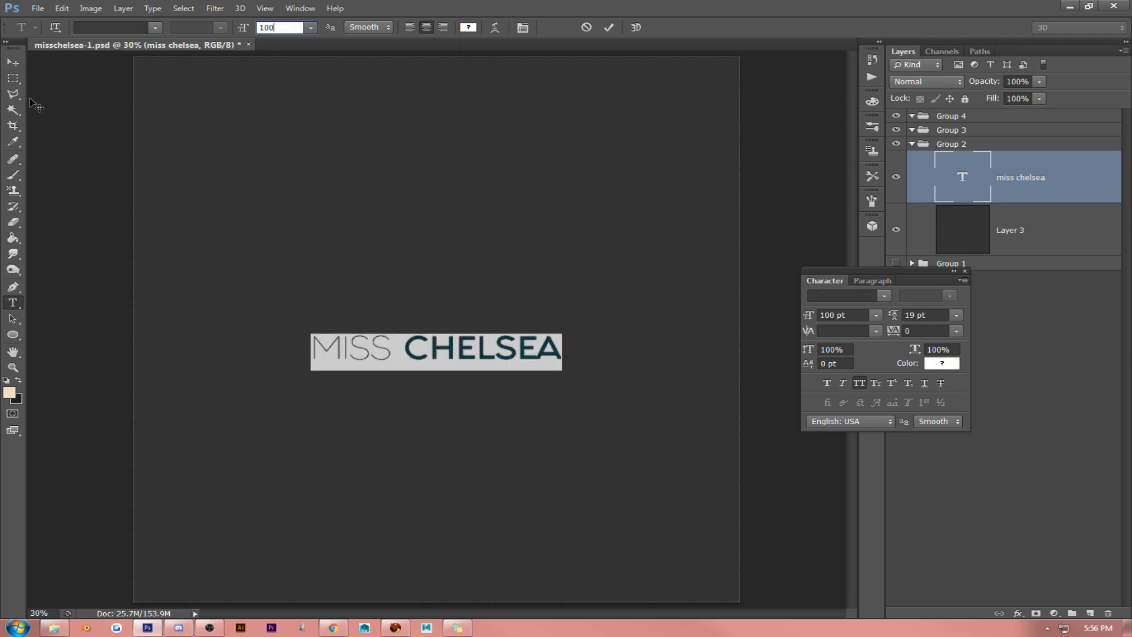
- Scale the MISS CHELSEA text up to about 235 pt with Free Transform and centre it on the canvas
{"action": "left_click", "coordinate": [13, 62]}
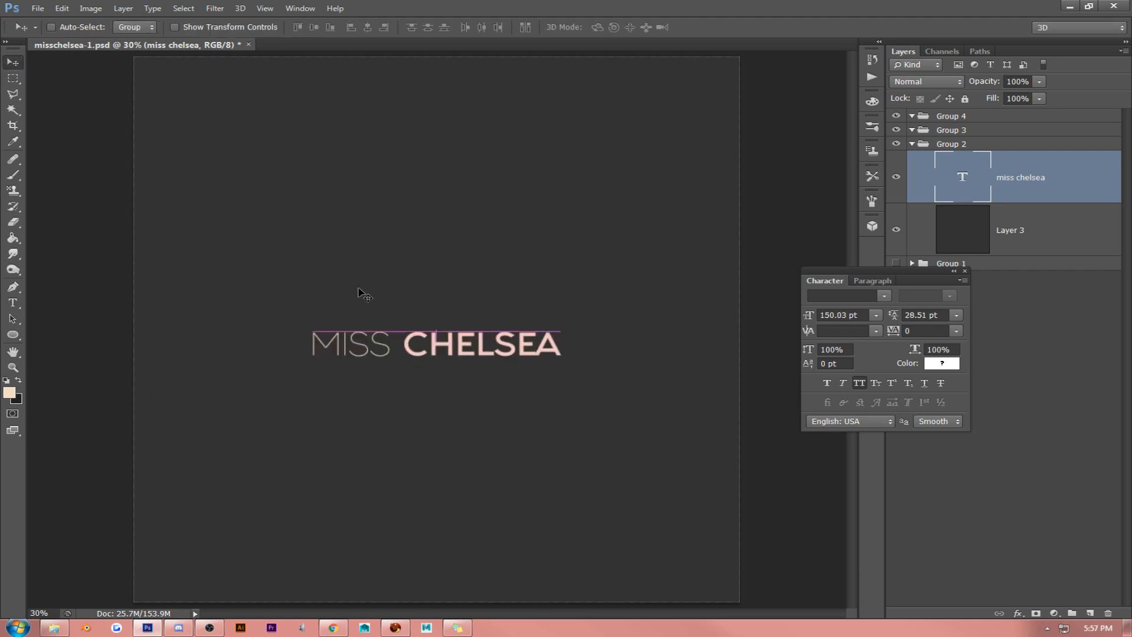
{"action": "key", "text": "ctrl+t"}
{"action": "left_click_drag", "start_coordinate": [563, 326], "coordinate": [691, 268]}
{"action": "key", "text": "Return"}
{"action": "left_click_drag", "start_coordinate": [572, 268], "coordinate": [487, 270]}
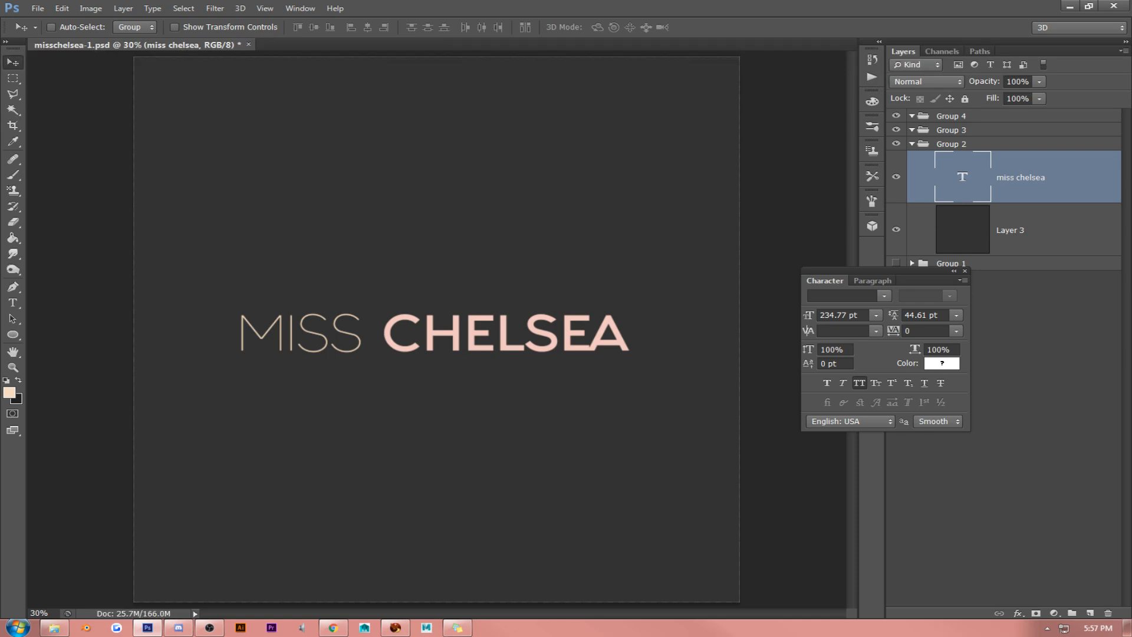
{"action": "key", "text": "alt+Tab"}
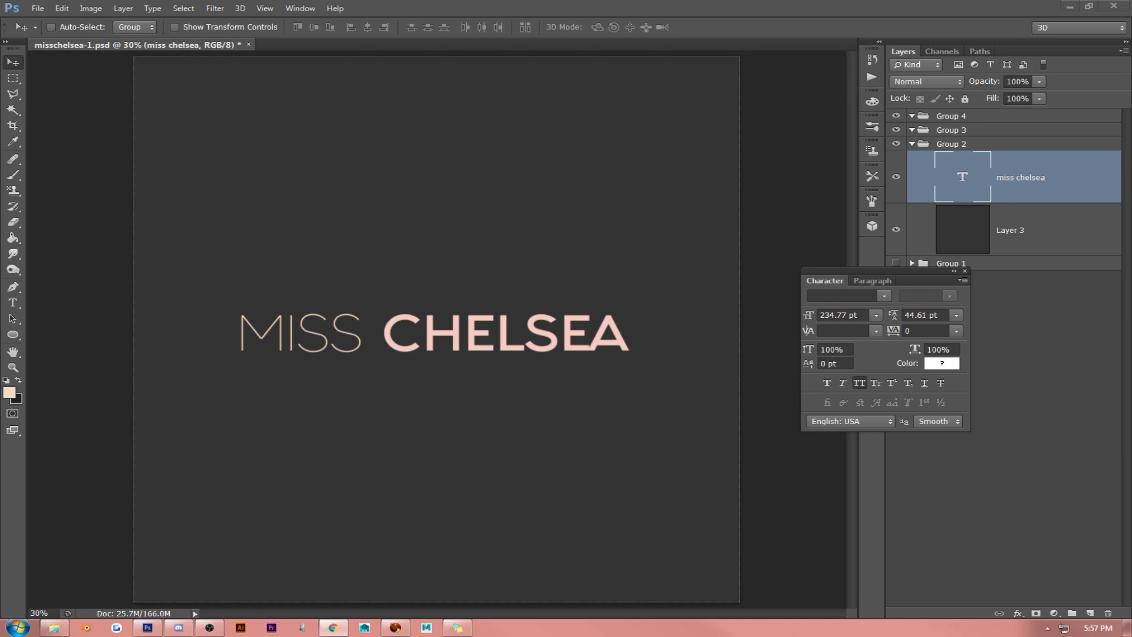
- Collapse the floating Character panel and select the dark background layer, Layer 3, in Group 2
{"action": "left_click", "coordinate": [419, 173]}
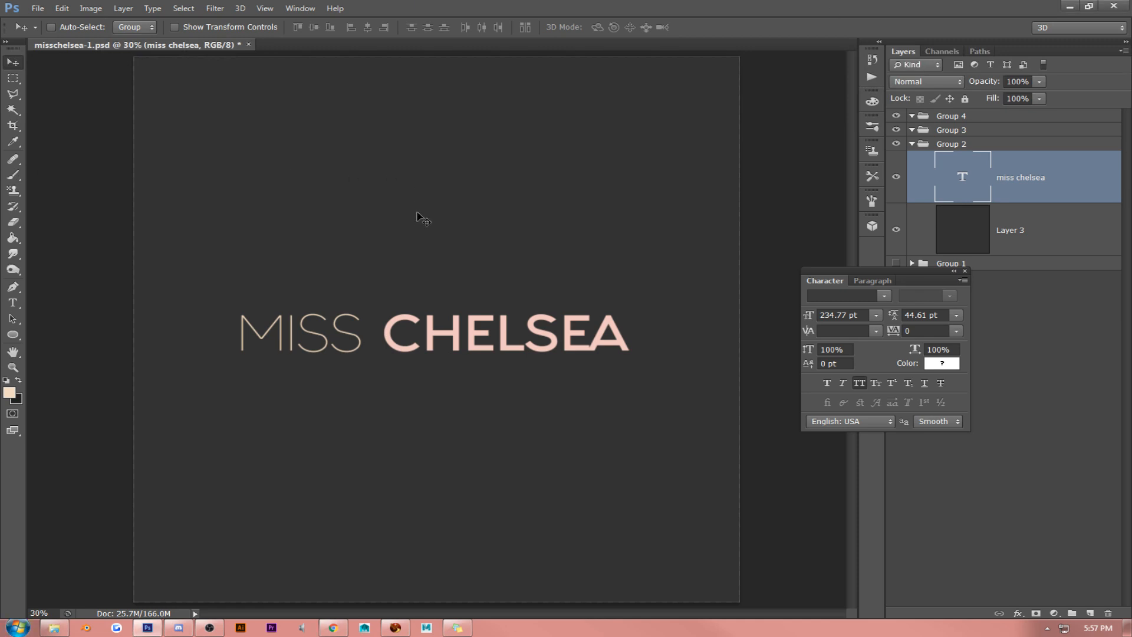
{"action": "left_click", "coordinate": [954, 273]}
{"action": "left_click", "coordinate": [1034, 244]}
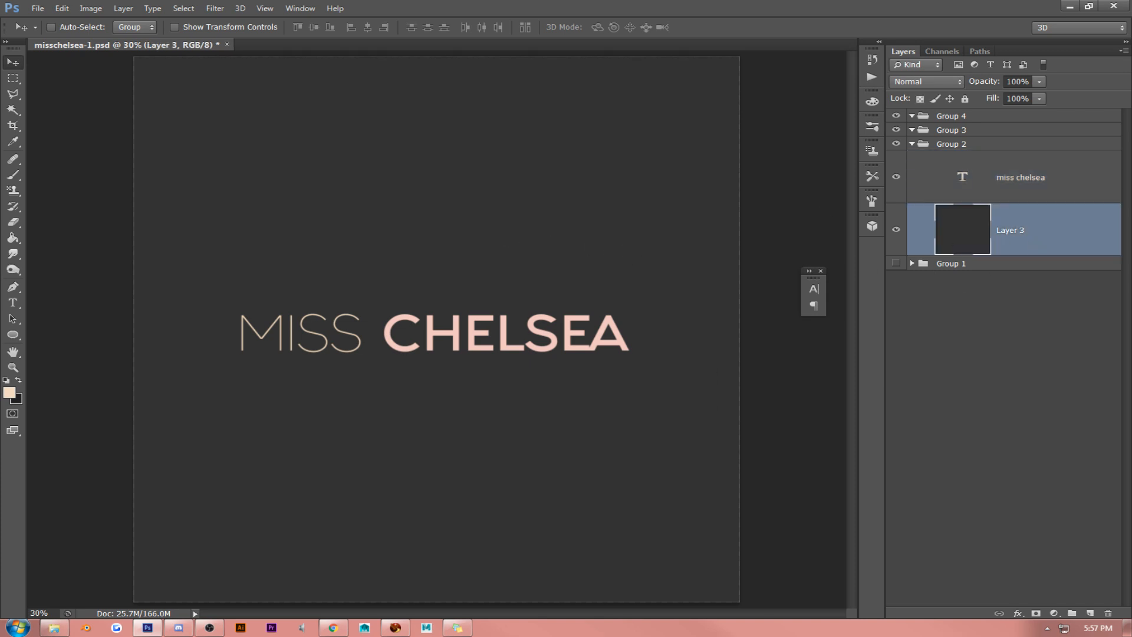
{"action": "key", "text": "alt+Tab"}
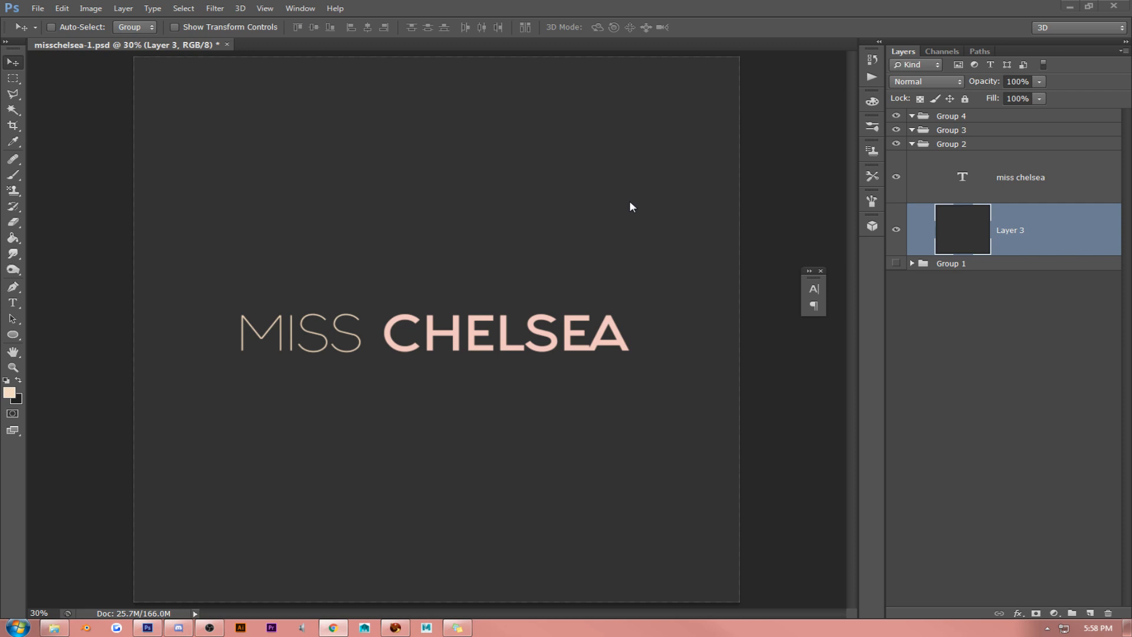
- Try drawing a star above the MISS text with the Polygon tool set to 6 sides
{"action": "left_click", "coordinate": [12, 337]}
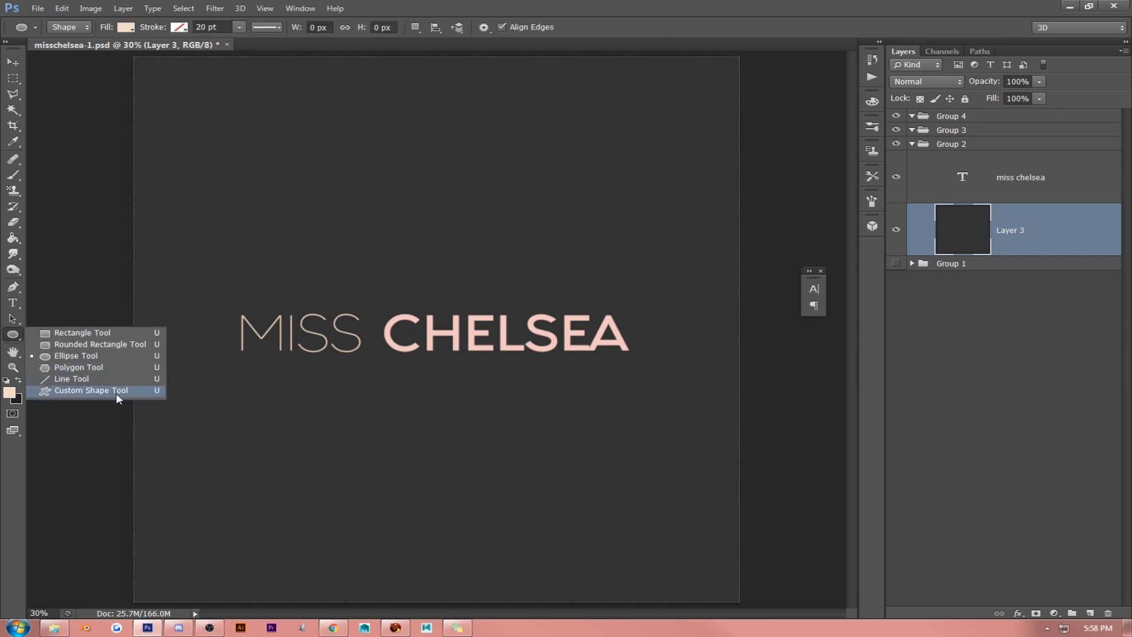
{"action": "left_click", "coordinate": [114, 366]}
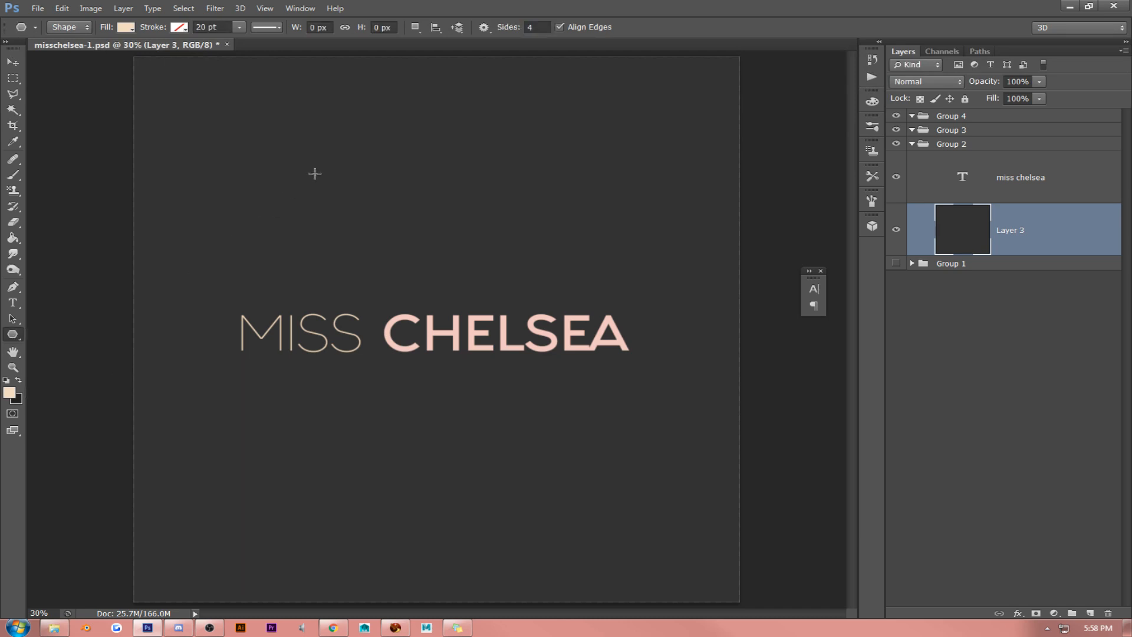
{"action": "left_click_drag", "start_coordinate": [352, 152], "coordinate": [424, 228]}
{"action": "key", "text": "ctrl+z"}
{"action": "left_click", "coordinate": [533, 27]}
{"action": "type", "text": "6"}
{"action": "left_click_drag", "start_coordinate": [345, 199], "coordinate": [439, 228]}
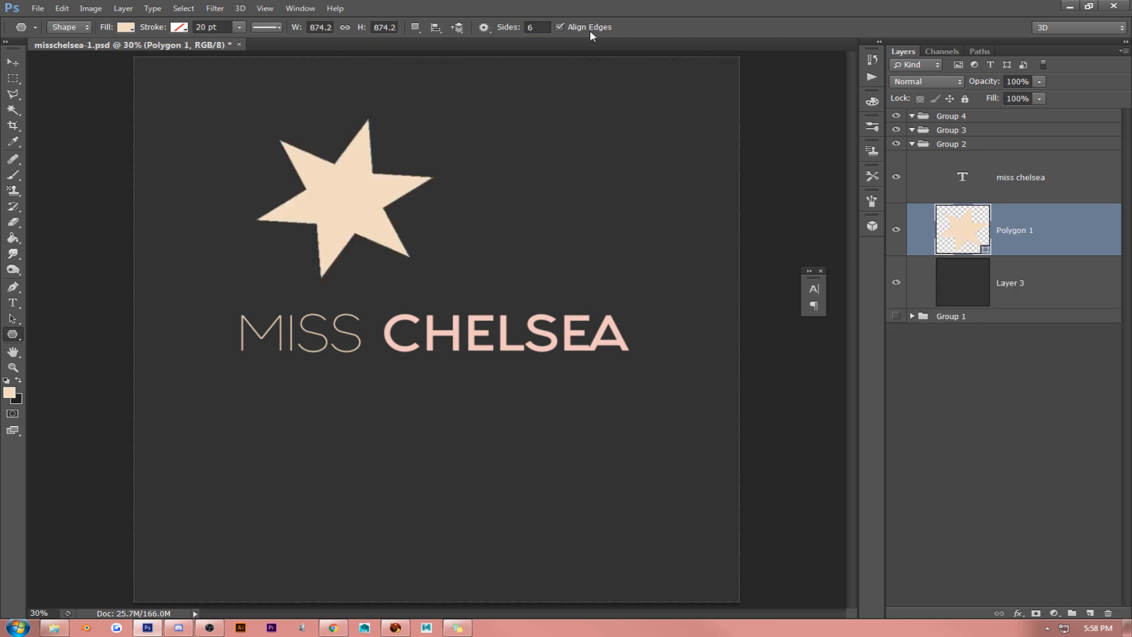
- Try a polygon side count of 2, draw a second star beside the first and undo both stars
{"action": "left_click", "coordinate": [546, 26]}
{"action": "type", "text": "2"}
{"action": "left_click", "coordinate": [504, 181]}
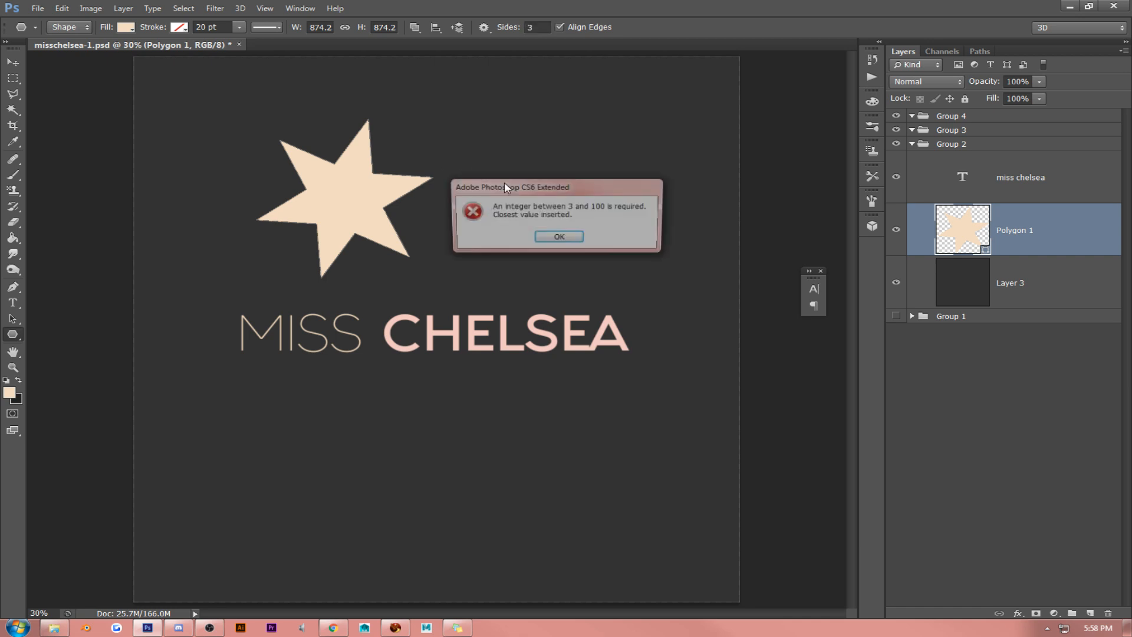
{"action": "left_click", "coordinate": [563, 235]}
{"action": "left_click", "coordinate": [531, 206]}
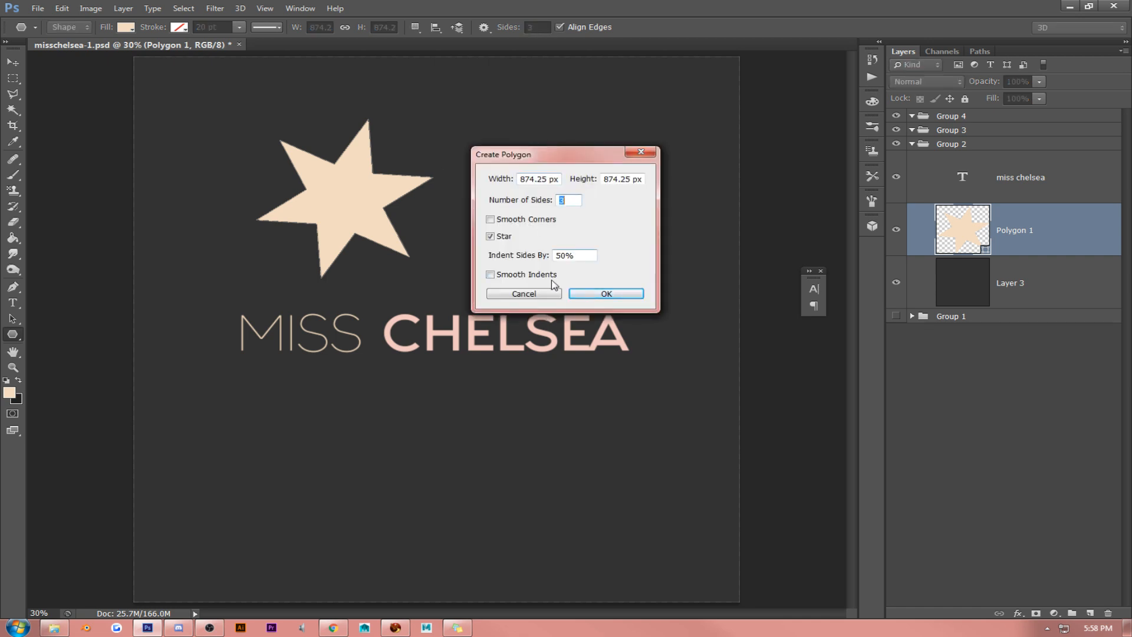
{"action": "left_click", "coordinate": [545, 295]}
{"action": "left_click_drag", "start_coordinate": [525, 167], "coordinate": [588, 225]}
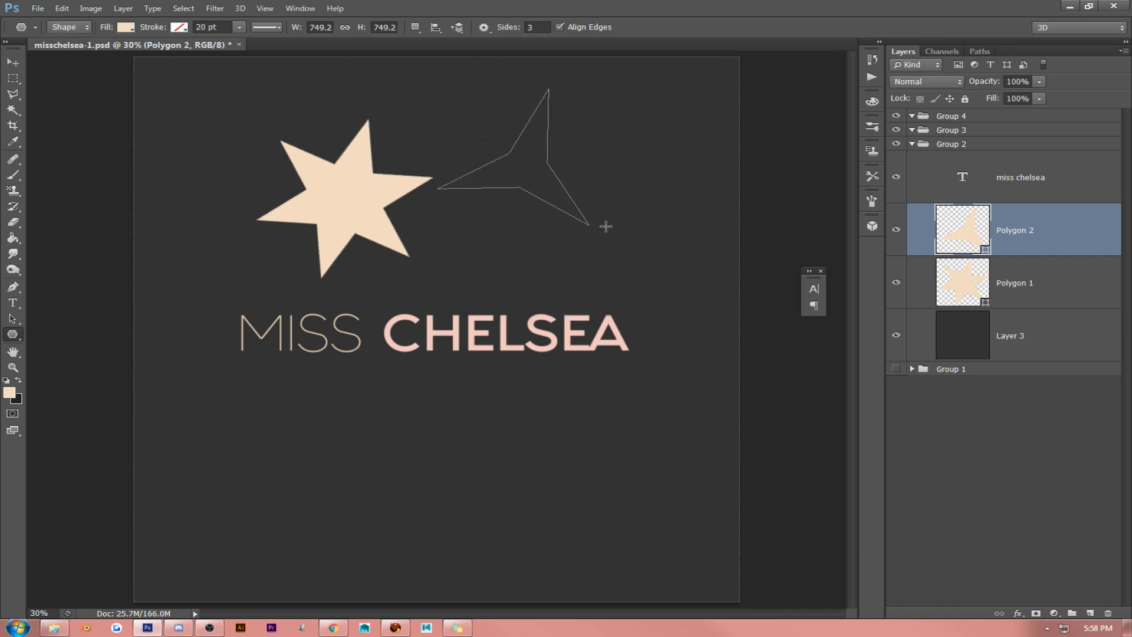
{"action": "key", "text": "ctrl+alt+z"}
{"action": "key", "text": "ctrl+alt+z"}
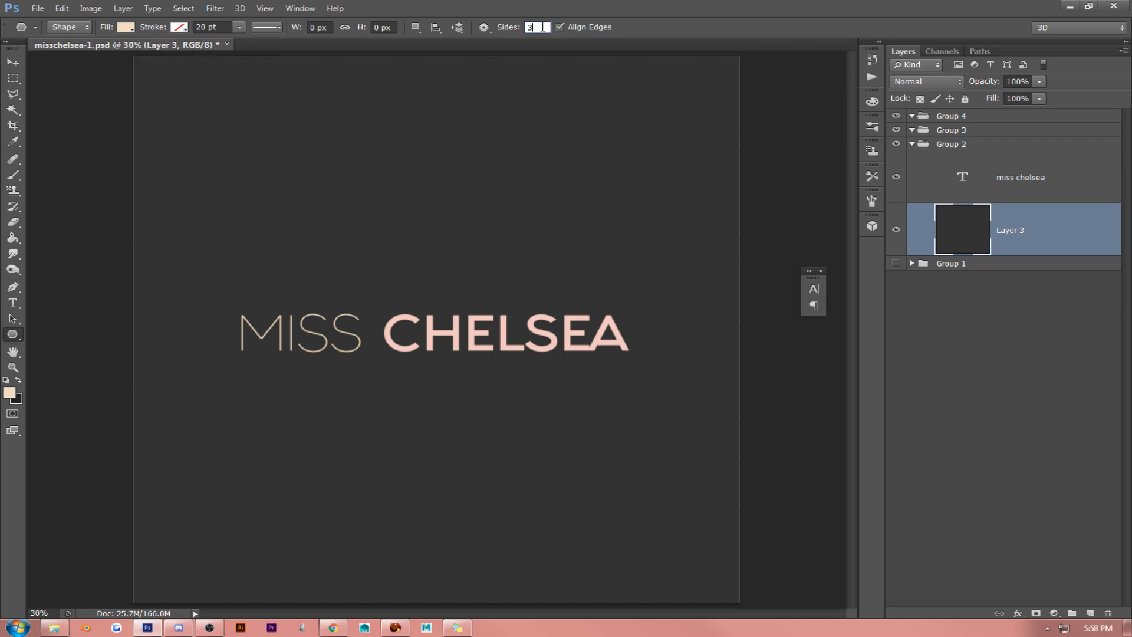
- Try another polygon star and a side count of 1, cancelling the Create Polygon dialog
{"action": "double_click", "coordinate": [542, 27]}
{"action": "left_click_drag", "start_coordinate": [371, 160], "coordinate": [431, 203]}
{"action": "key", "text": "ctrl+alt+z"}
{"action": "double_click", "coordinate": [538, 27]}
{"action": "type", "text": "1"}
{"action": "key", "text": "Return"}
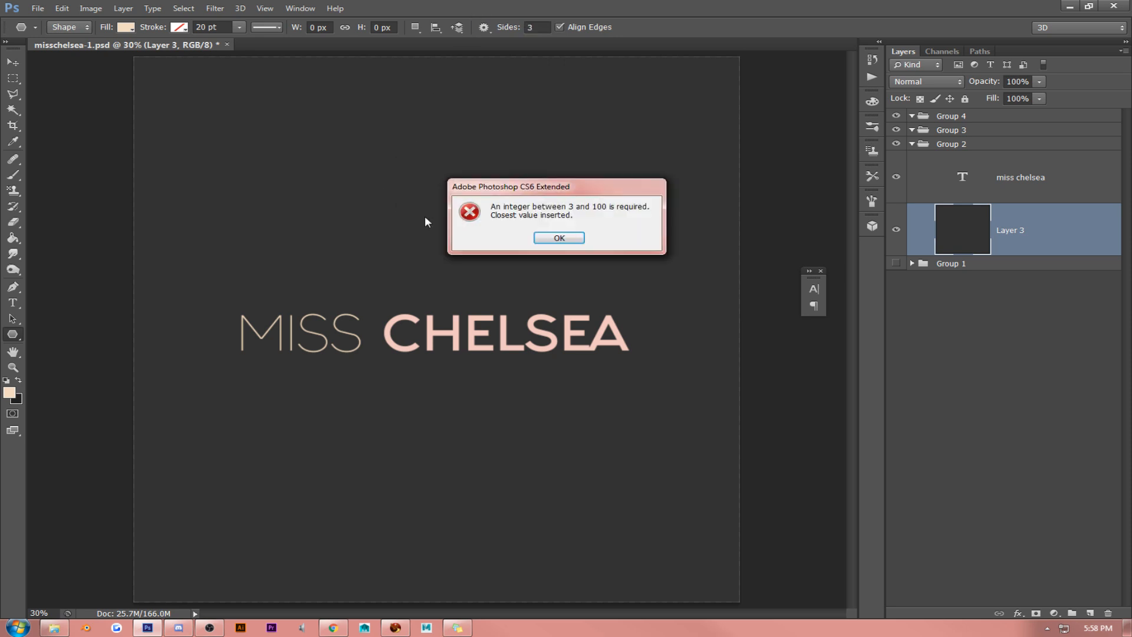
{"action": "left_click", "coordinate": [554, 240]}
{"action": "left_click", "coordinate": [555, 104]}
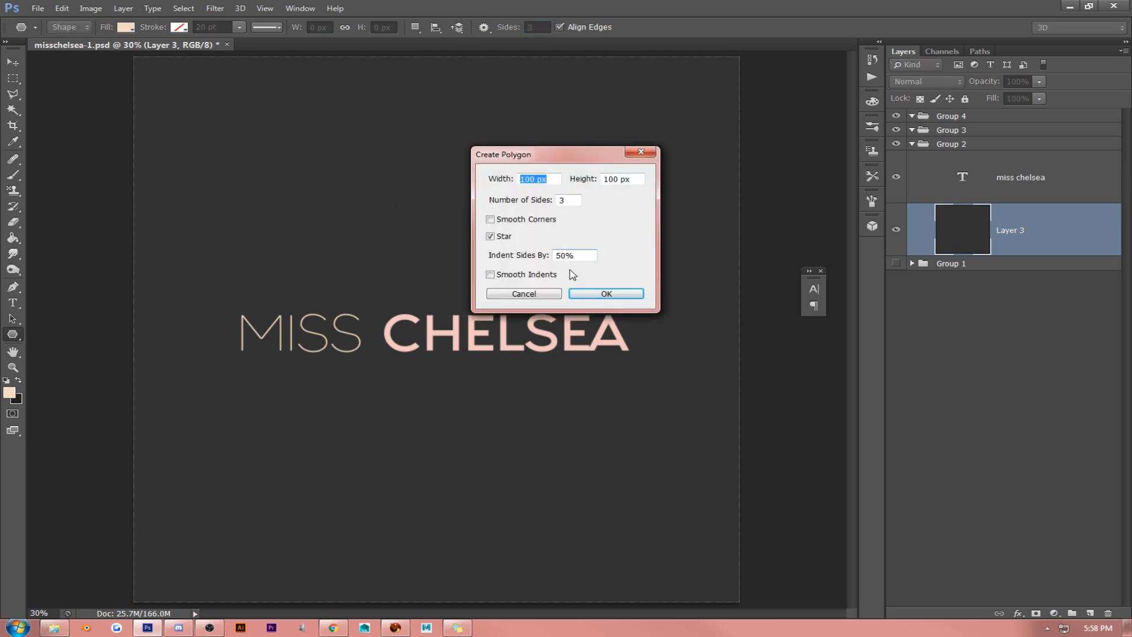
{"action": "left_click", "coordinate": [541, 301]}
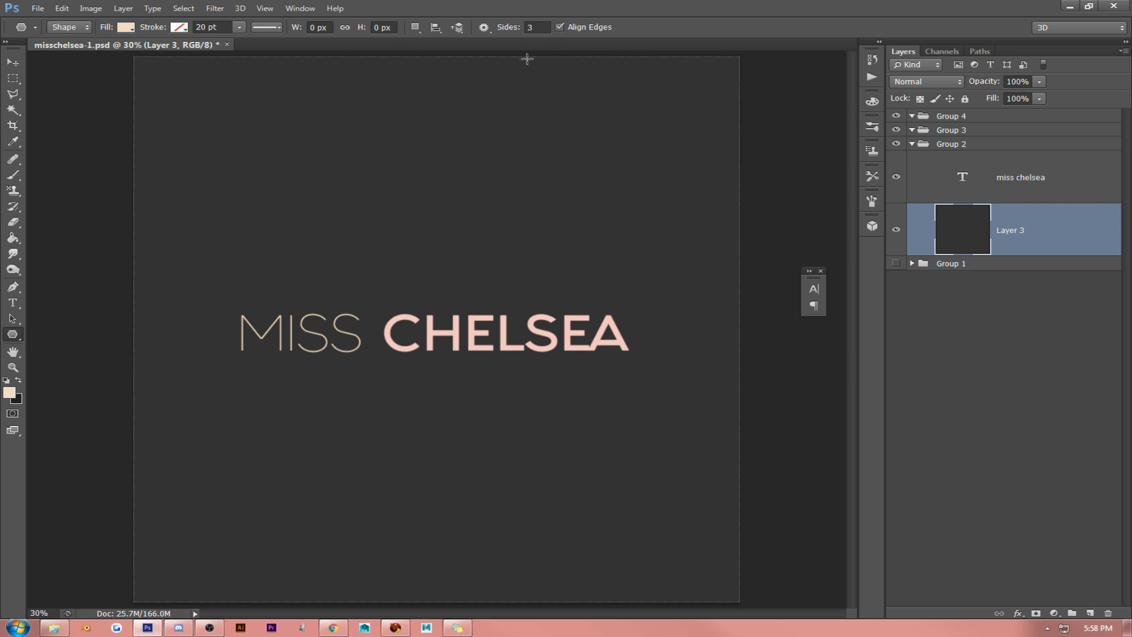
- Switch to the Custom Shape tool and pick the solid hexagon from the shape library
{"action": "right_click", "coordinate": [15, 336]}
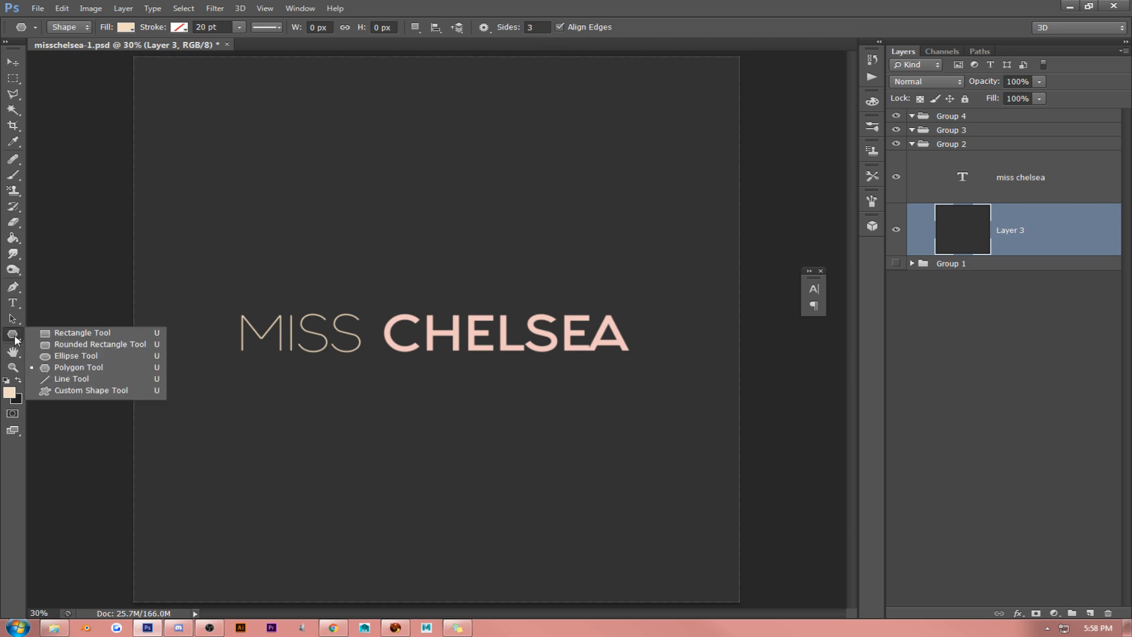
{"action": "left_click", "coordinate": [66, 391]}
{"action": "left_click", "coordinate": [534, 30]}
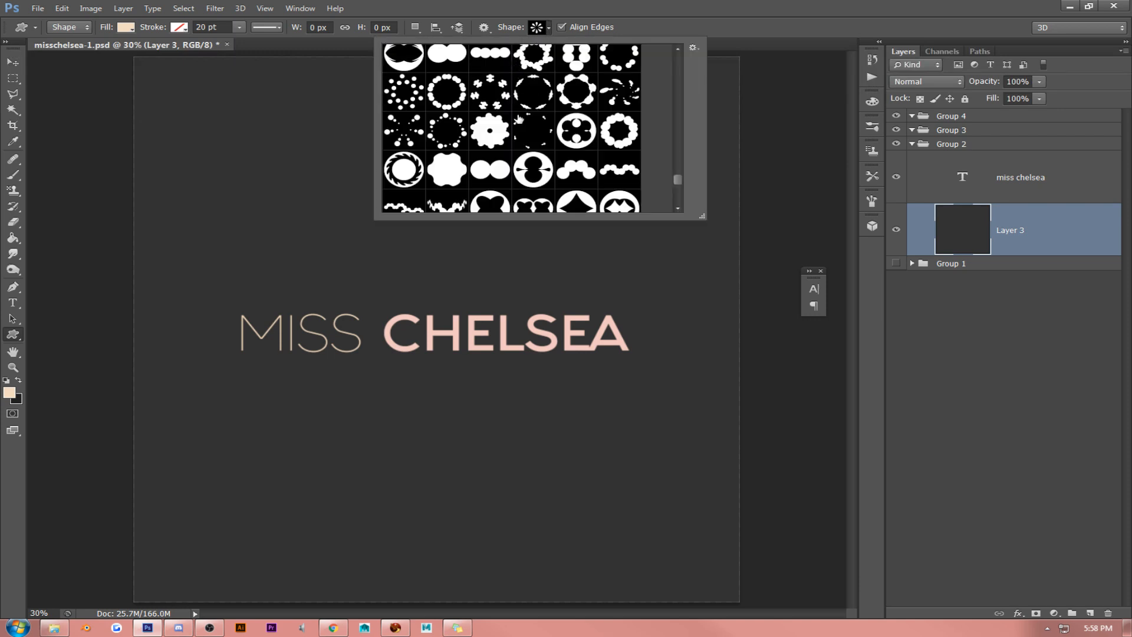
{"action": "scroll", "coordinate": [519, 120], "scroll_direction": "up", "scroll_amount": 8}
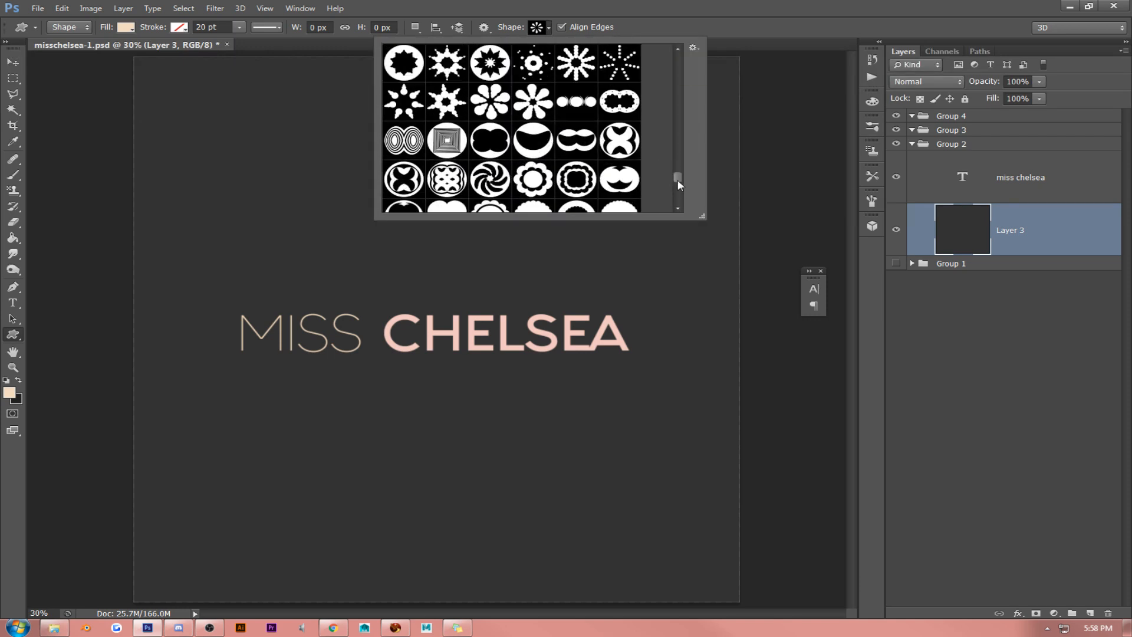
{"action": "left_click_drag", "start_coordinate": [679, 178], "coordinate": [673, 146]}
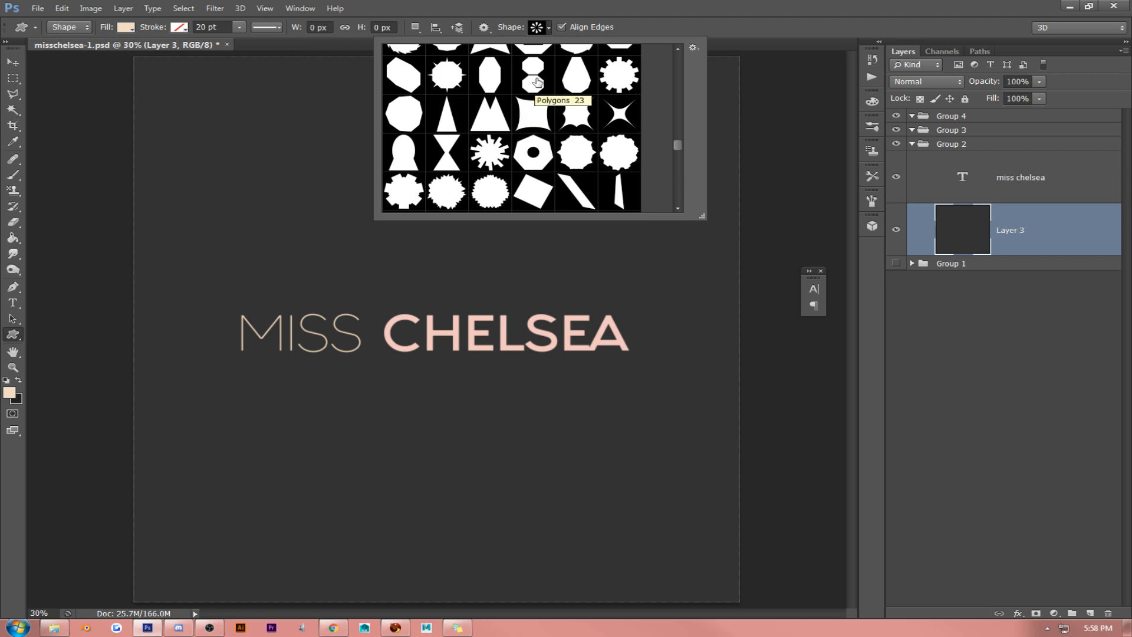
{"action": "scroll", "coordinate": [536, 82], "scroll_direction": "up", "scroll_amount": 3}
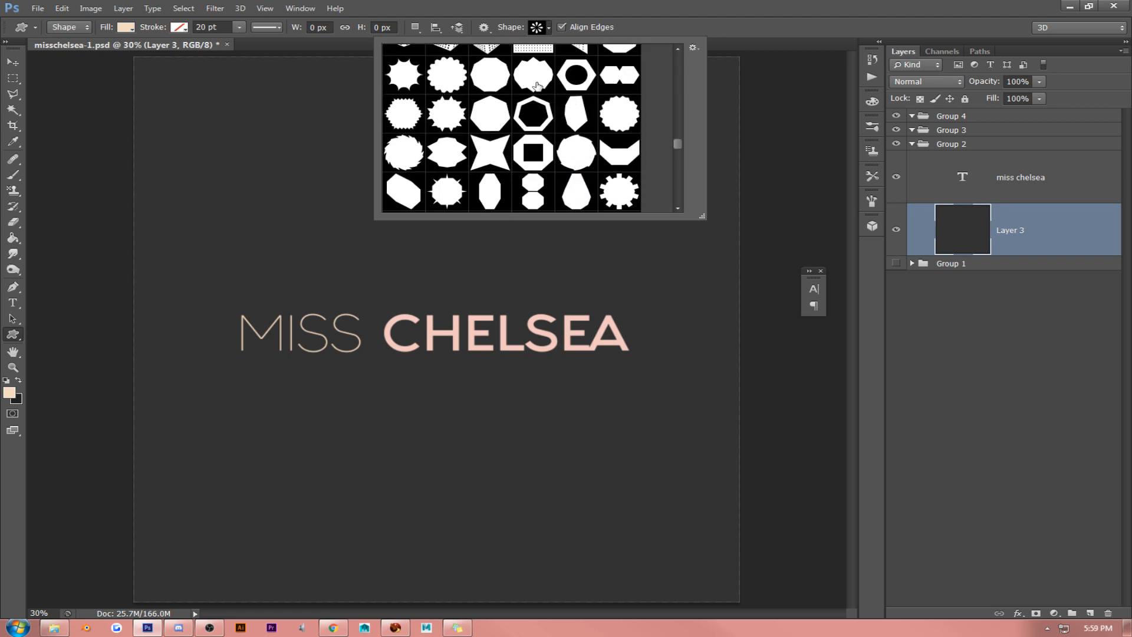
{"action": "scroll", "coordinate": [536, 85], "scroll_direction": "up", "scroll_amount": 1}
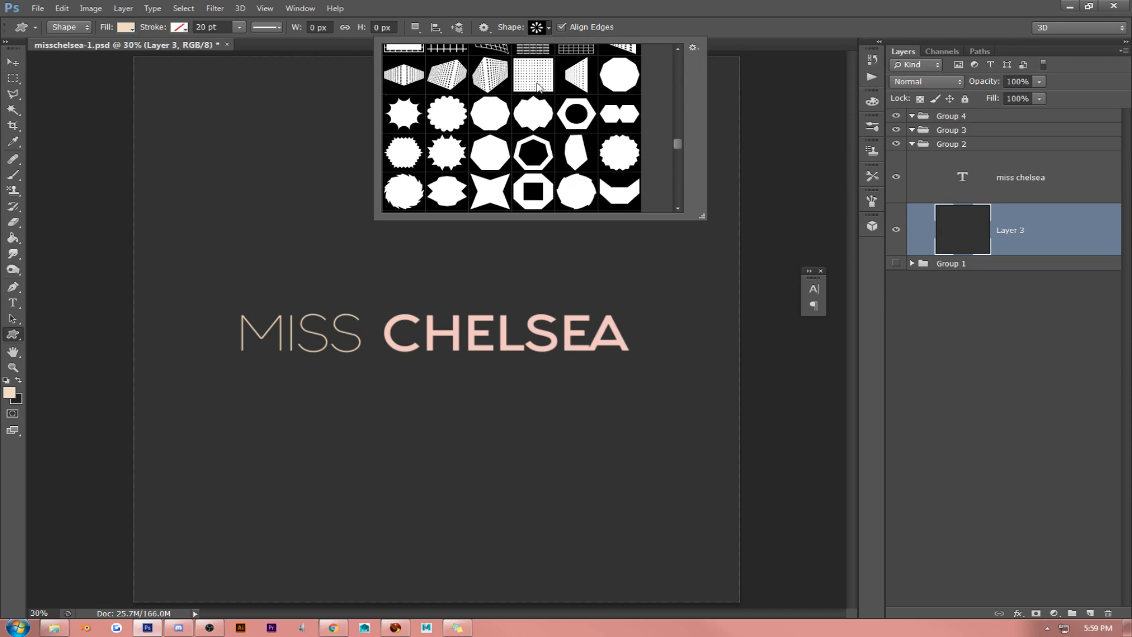
{"action": "scroll", "coordinate": [537, 85], "scroll_direction": "up", "scroll_amount": 10}
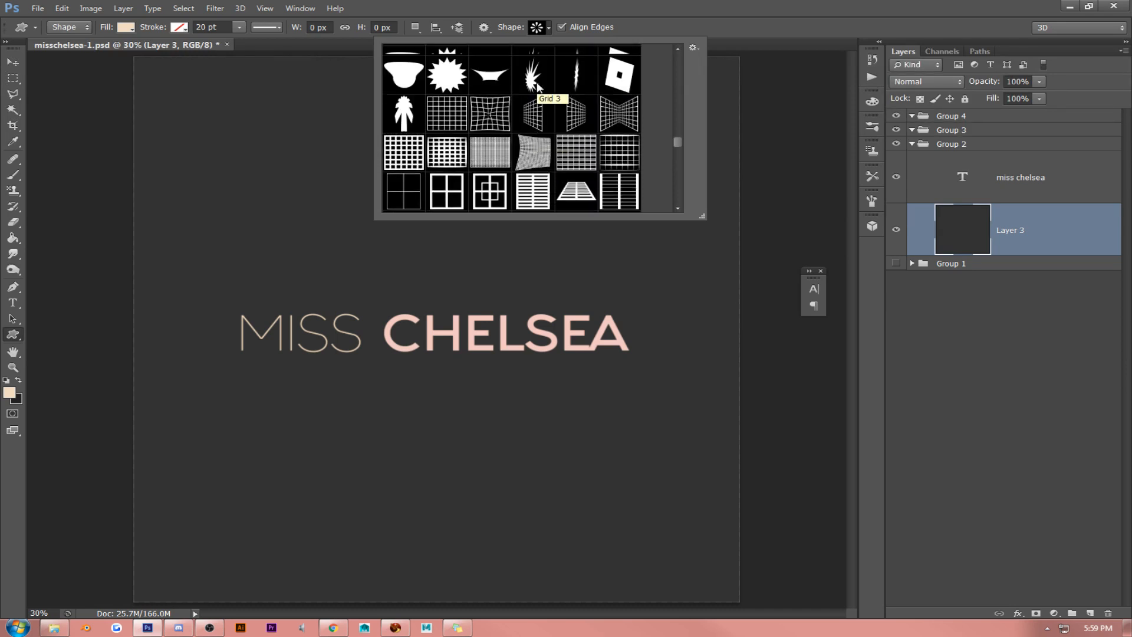
{"action": "scroll", "coordinate": [537, 85], "scroll_direction": "up", "scroll_amount": 3}
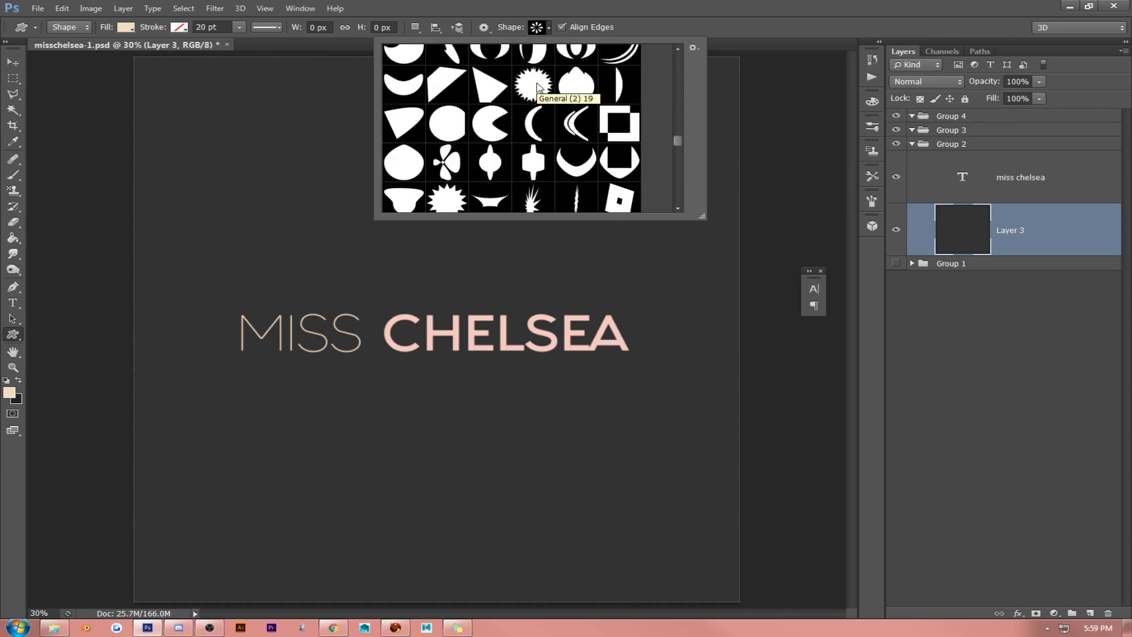
{"action": "scroll", "coordinate": [536, 85], "scroll_direction": "up", "scroll_amount": 3}
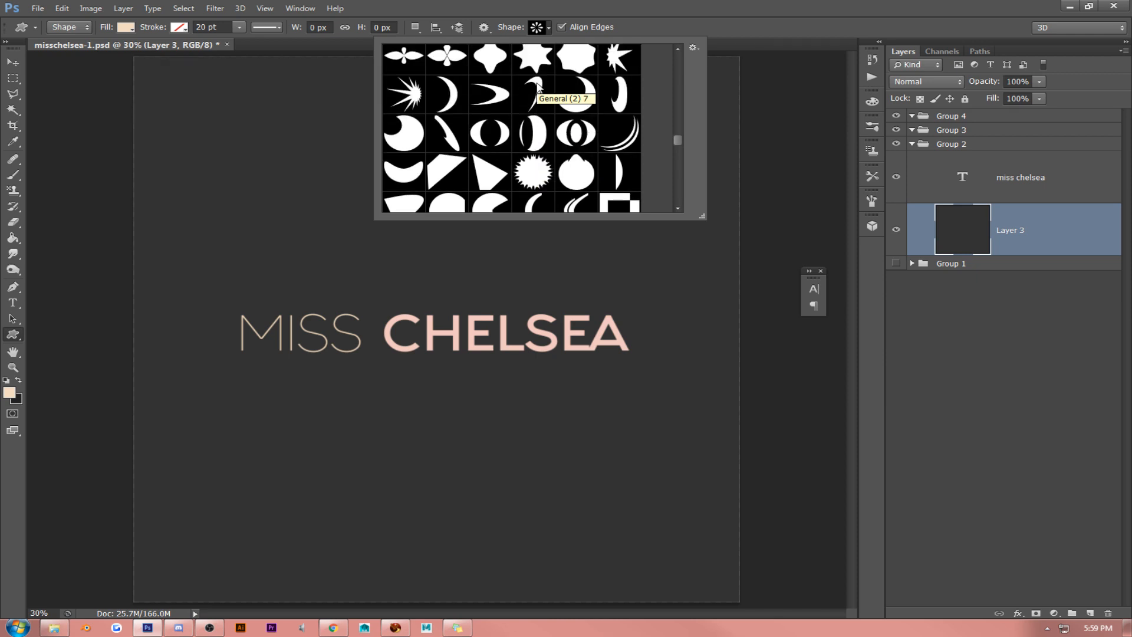
{"action": "scroll", "coordinate": [536, 85], "scroll_direction": "up", "scroll_amount": 3}
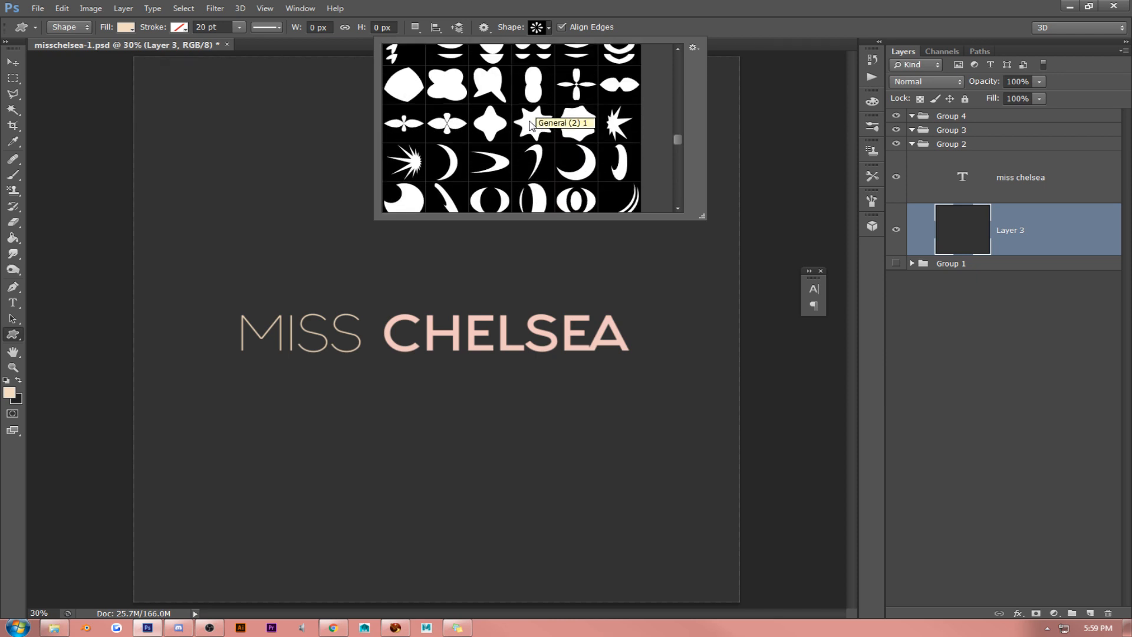
{"action": "scroll", "coordinate": [524, 122], "scroll_direction": "up", "scroll_amount": 6}
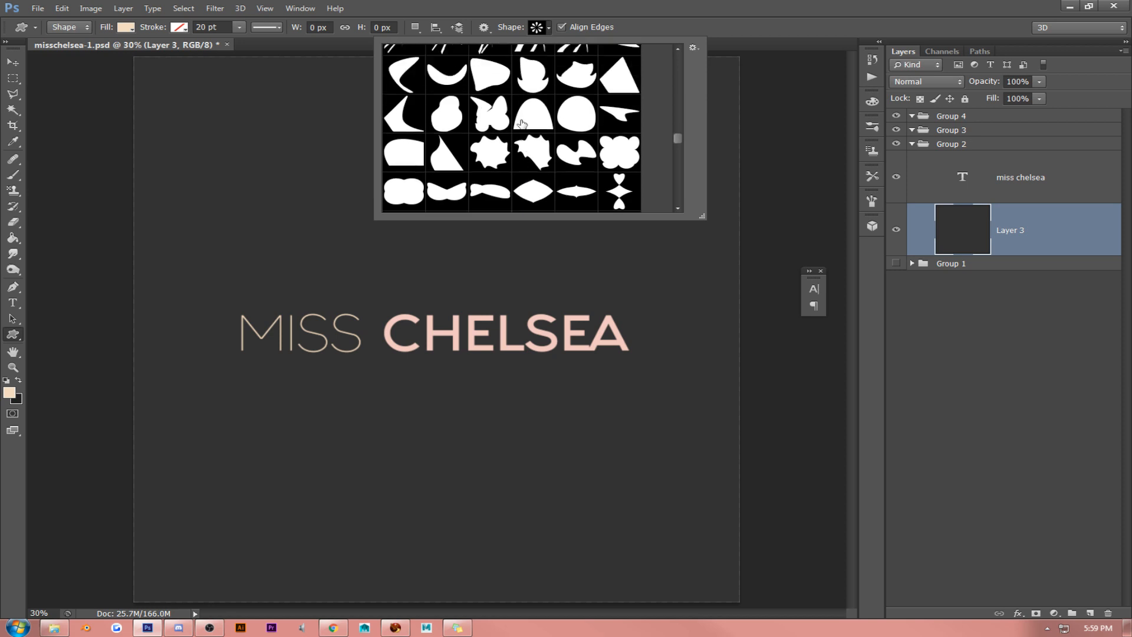
{"action": "scroll", "coordinate": [524, 122], "scroll_direction": "up", "scroll_amount": 8}
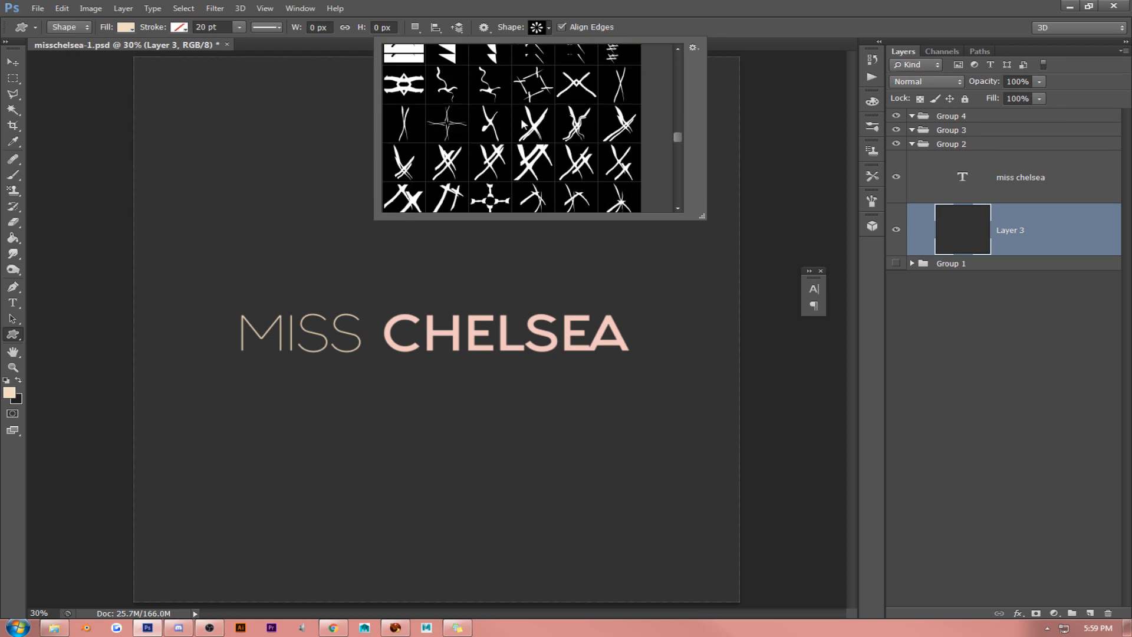
{"action": "scroll", "coordinate": [524, 122], "scroll_direction": "up", "scroll_amount": 8}
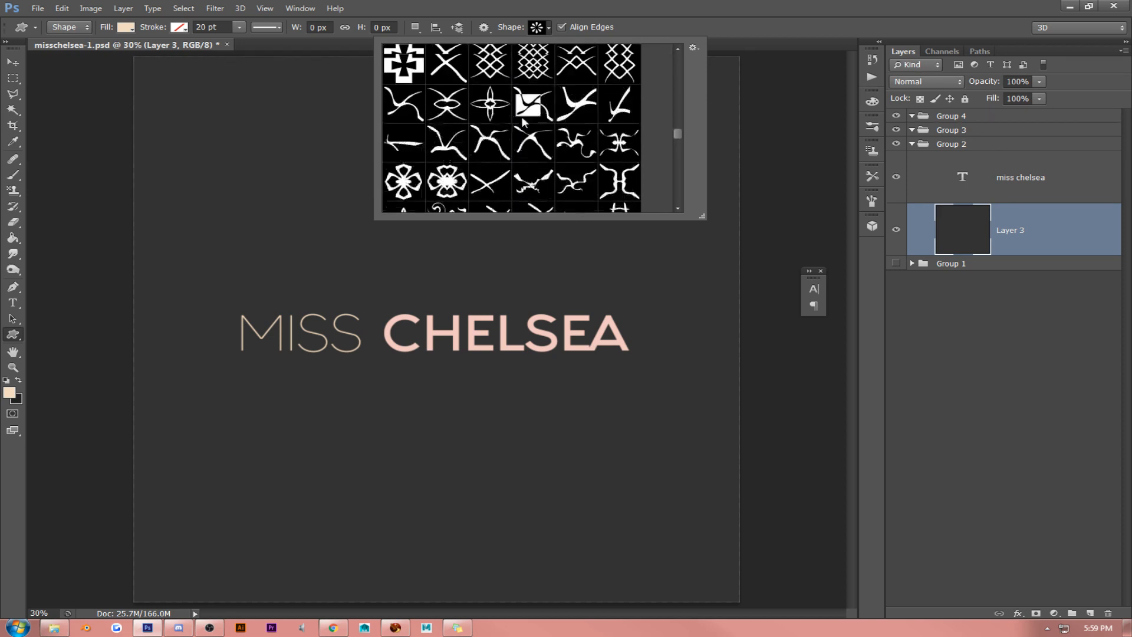
{"action": "scroll", "coordinate": [523, 122], "scroll_direction": "up", "scroll_amount": 8}
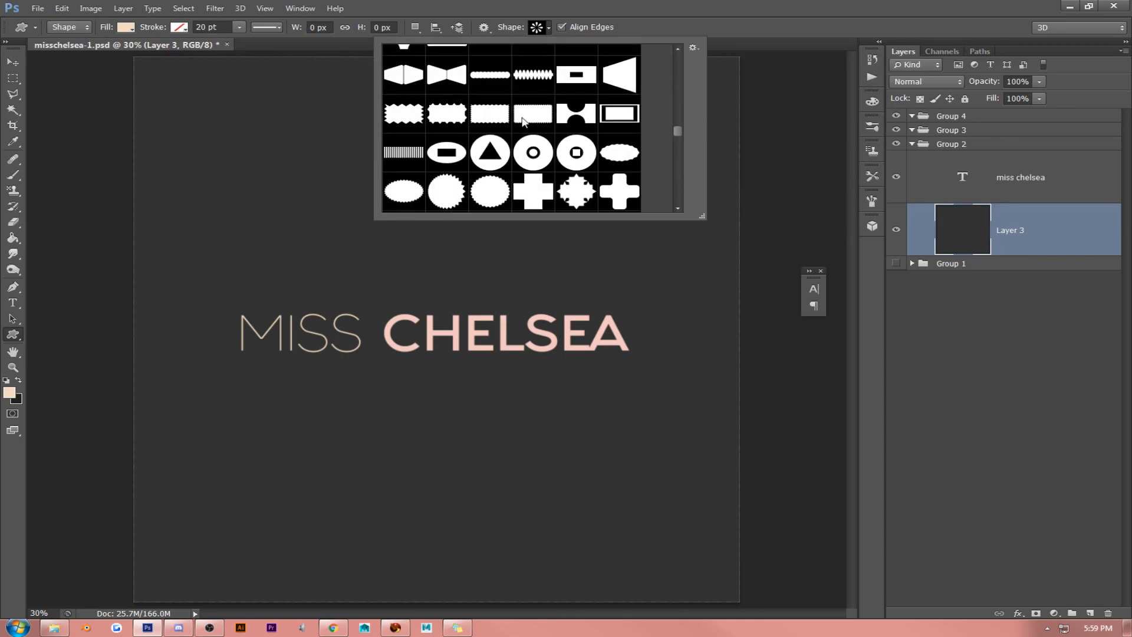
{"action": "scroll", "coordinate": [523, 122], "scroll_direction": "up", "scroll_amount": 8}
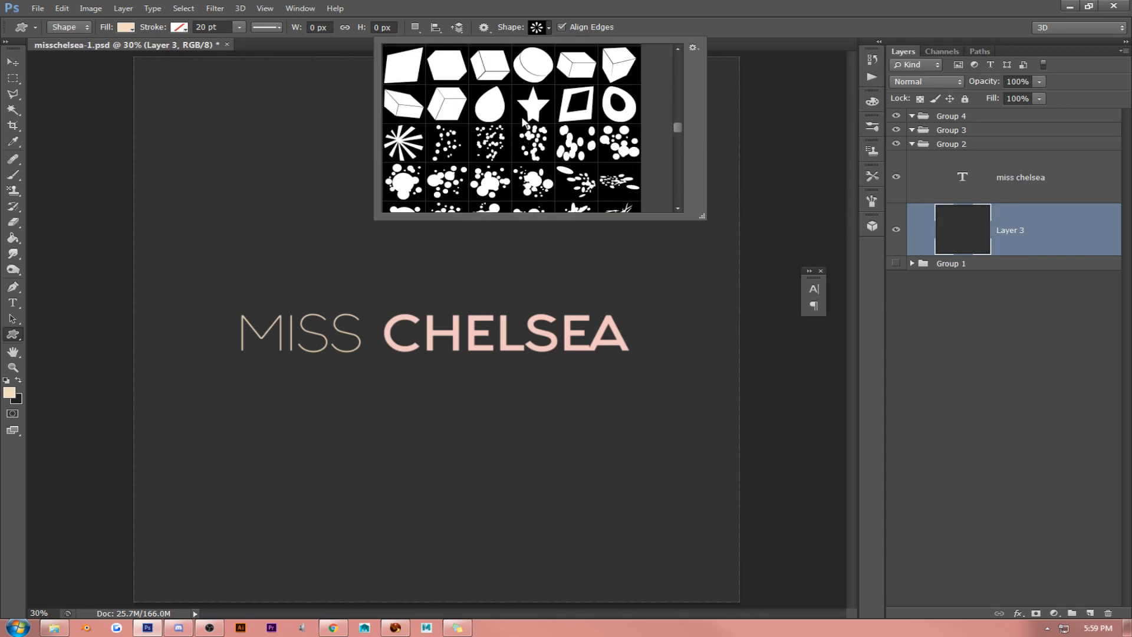
{"action": "scroll", "coordinate": [523, 122], "scroll_direction": "up", "scroll_amount": 8}
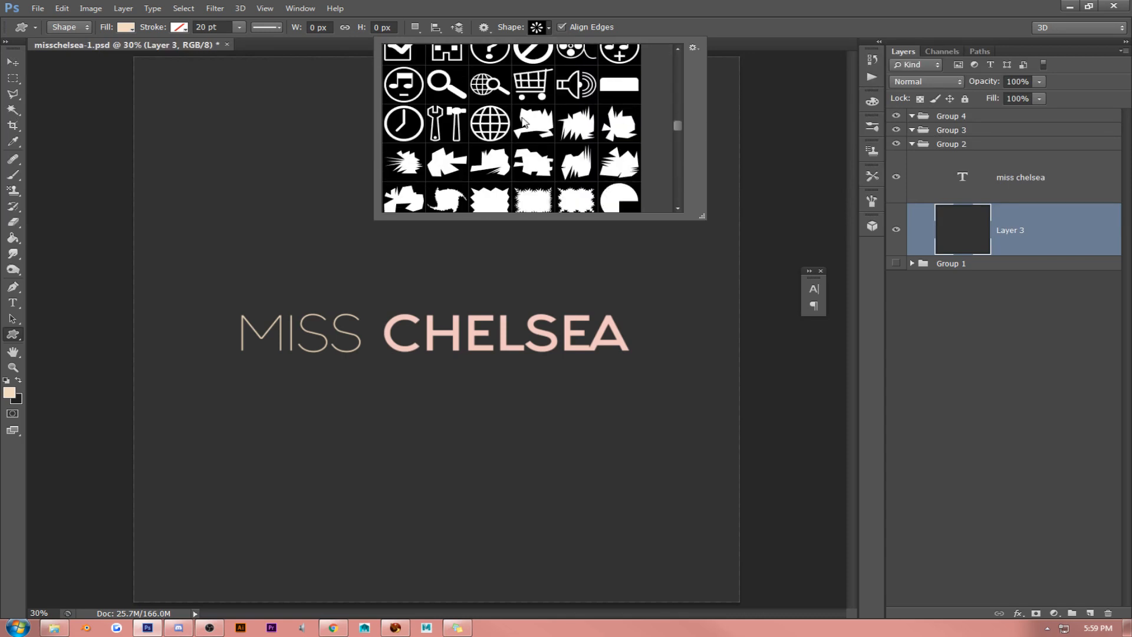
{"action": "scroll", "coordinate": [519, 110], "scroll_direction": "up", "scroll_amount": 8}
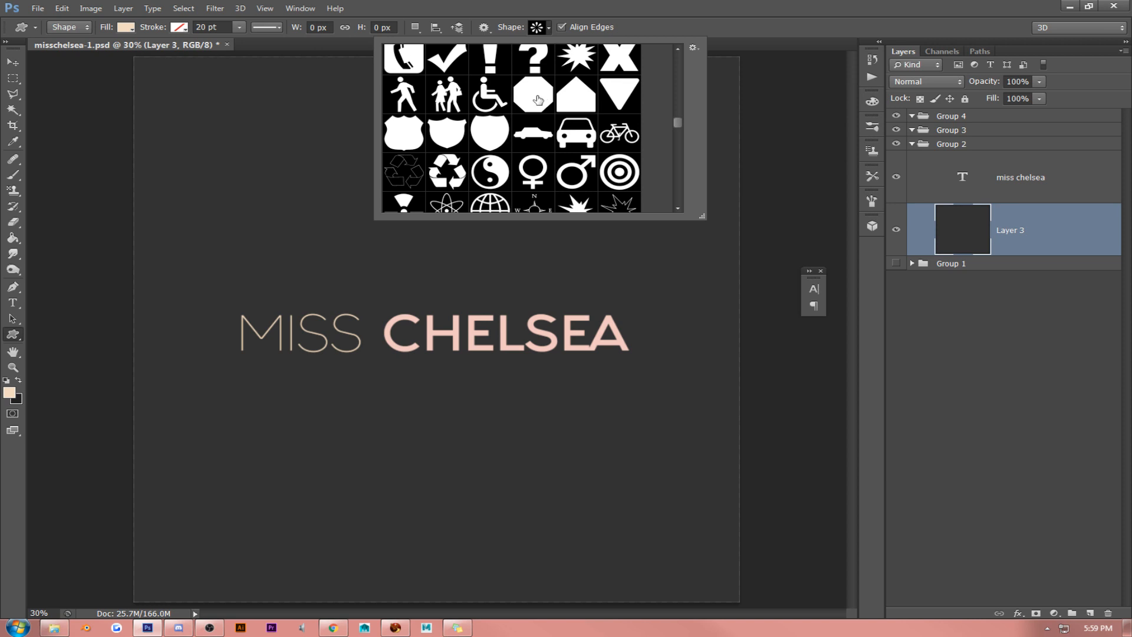
{"action": "scroll", "coordinate": [534, 108], "scroll_direction": "up", "scroll_amount": 7}
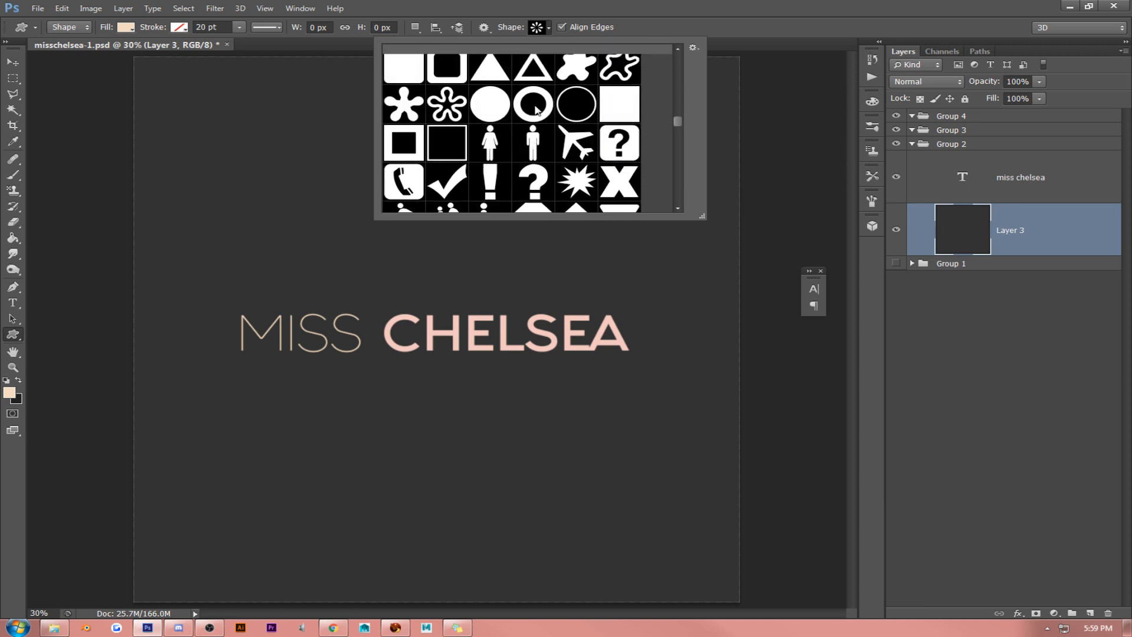
{"action": "scroll", "coordinate": [535, 107], "scroll_direction": "up", "scroll_amount": 5}
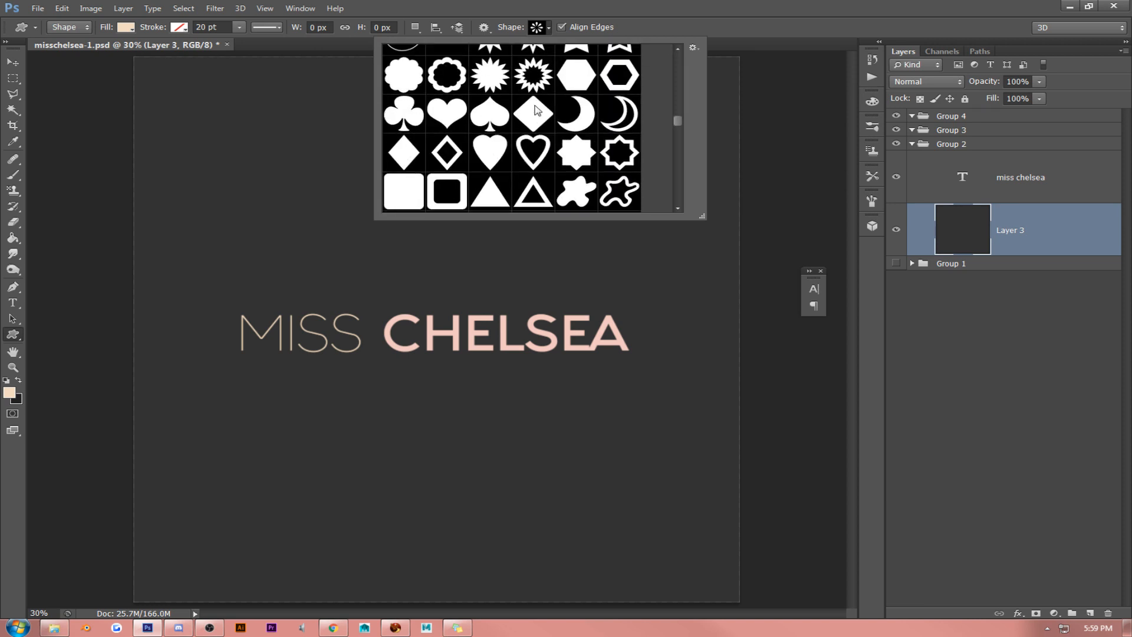
{"action": "left_click", "coordinate": [560, 97]}
{"action": "left_click", "coordinate": [568, 5]}
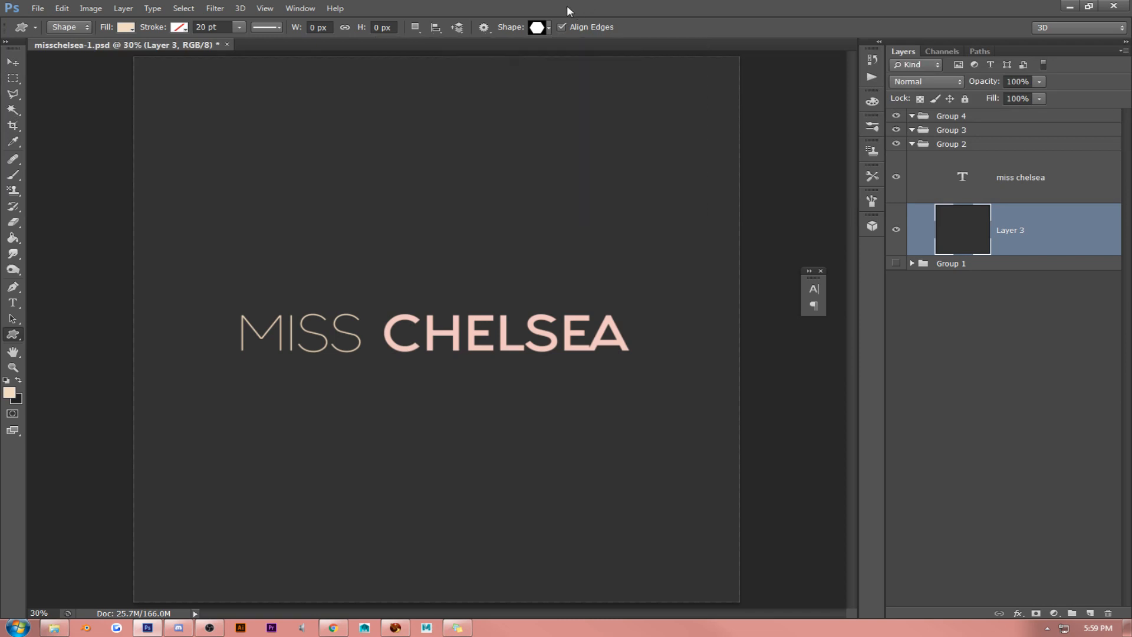
- Draw a beige hexagon just above the MISS CHELSEA text and rotate it -90° so a corner points up
{"action": "left_click_drag", "start_coordinate": [404, 205], "coordinate": [529, 336]}
{"action": "key", "text": "ctrl+t"}
{"action": "key", "text": "ctrl+r"}
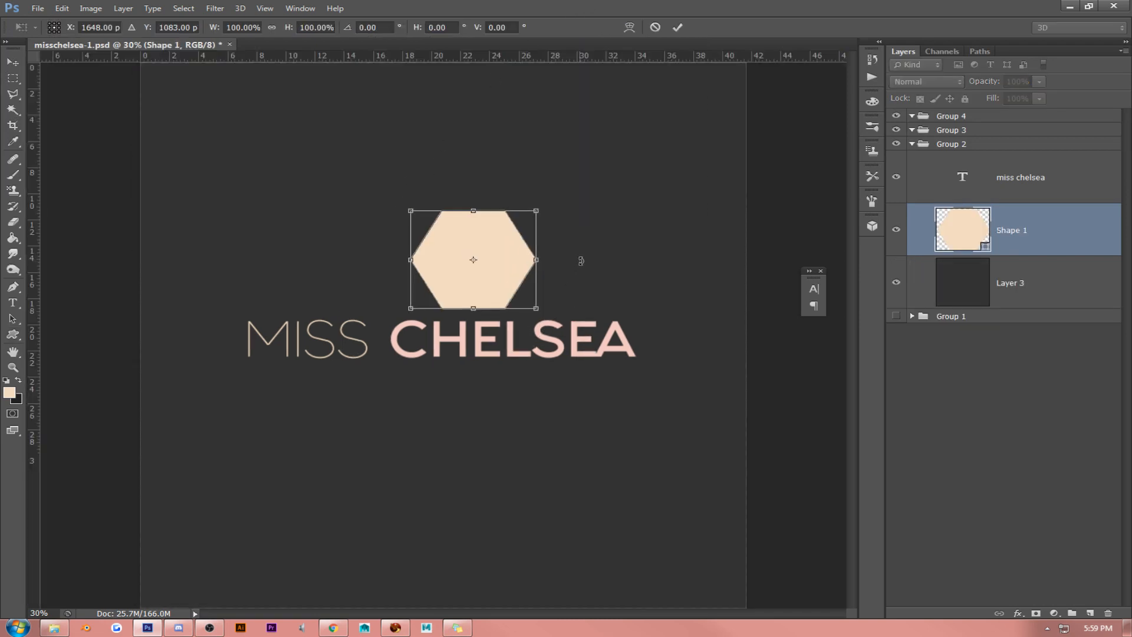
{"action": "left_click_drag", "start_coordinate": [597, 215], "coordinate": [446, 181]}
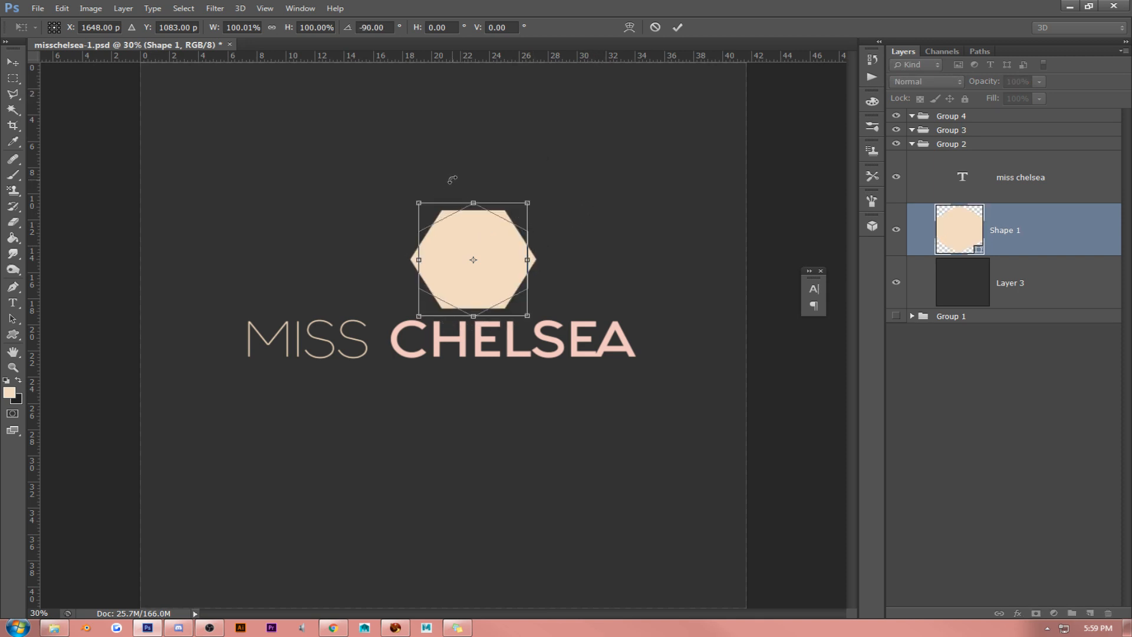
{"action": "key", "text": "Return"}
{"action": "key", "text": "v"}
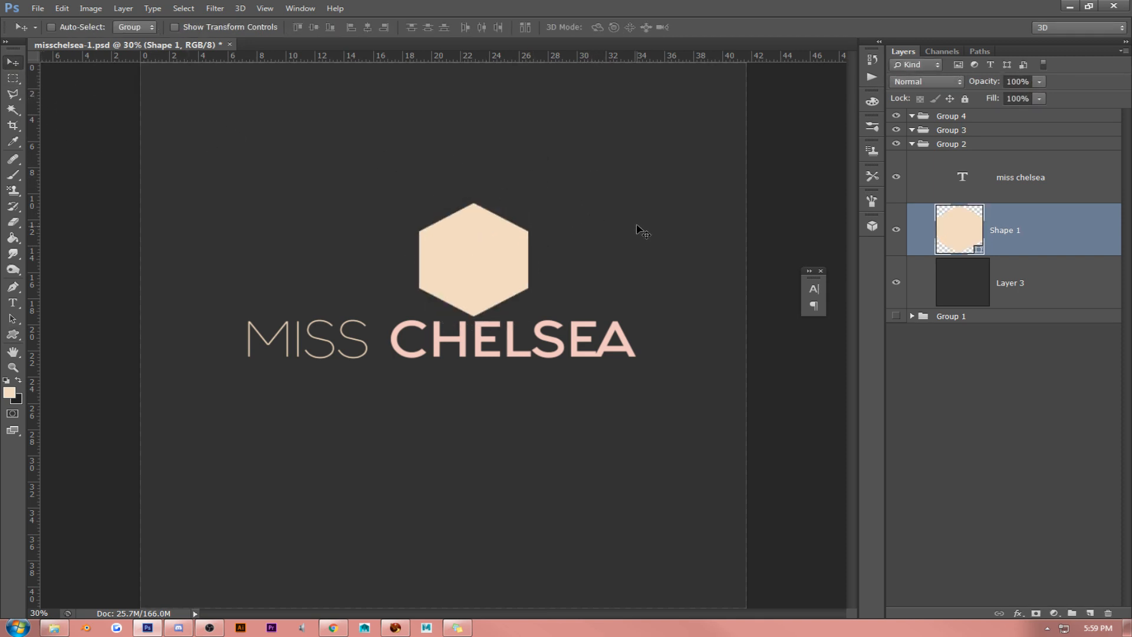
- Move the hexagon over the middle of the canvas and shift the text down to leave a gap below it
{"action": "left_click_drag", "start_coordinate": [639, 230], "coordinate": [611, 219]}
{"action": "left_click", "coordinate": [1052, 177], "text": "shift"}
{"action": "left_click_drag", "start_coordinate": [752, 254], "coordinate": [753, 279]}
- Rasterize the hexagon layer and set its Fill to 0%
{"action": "left_click", "coordinate": [1025, 225]}
{"action": "right_click", "coordinate": [1014, 226]}
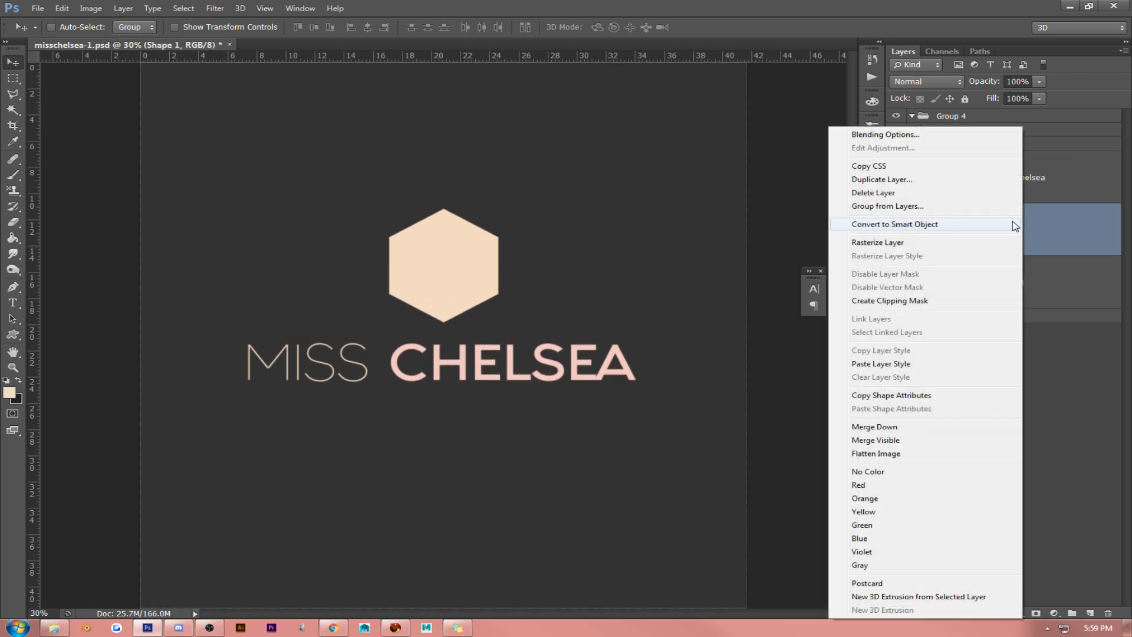
{"action": "left_click", "coordinate": [981, 242]}
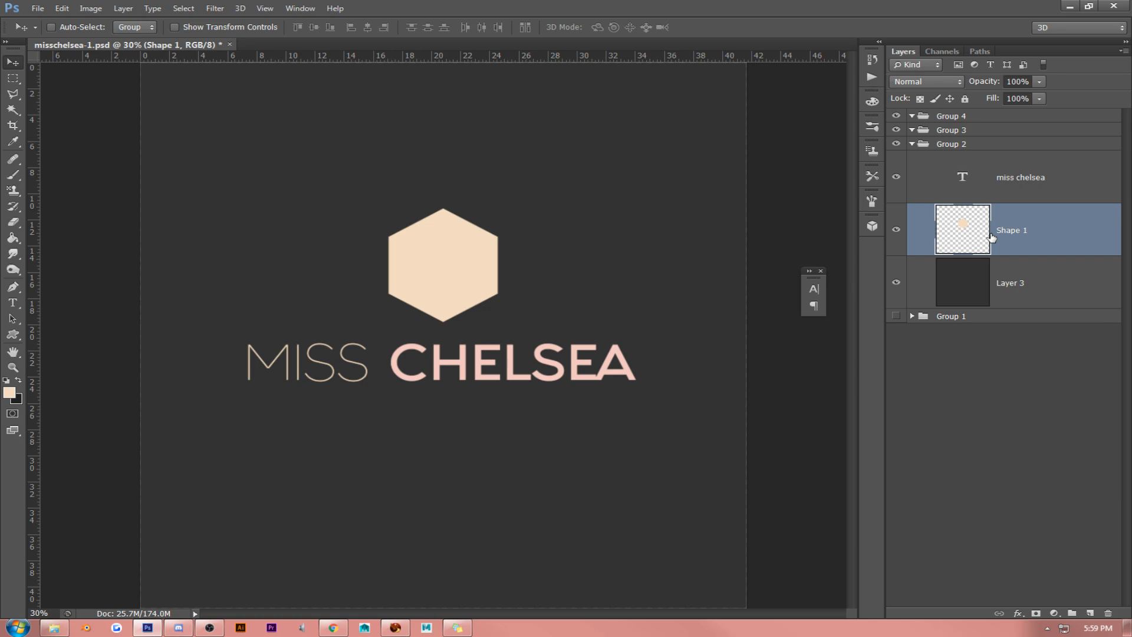
{"action": "left_click", "coordinate": [1039, 98]}
{"action": "left_click_drag", "start_coordinate": [1038, 110], "coordinate": [899, 114]}
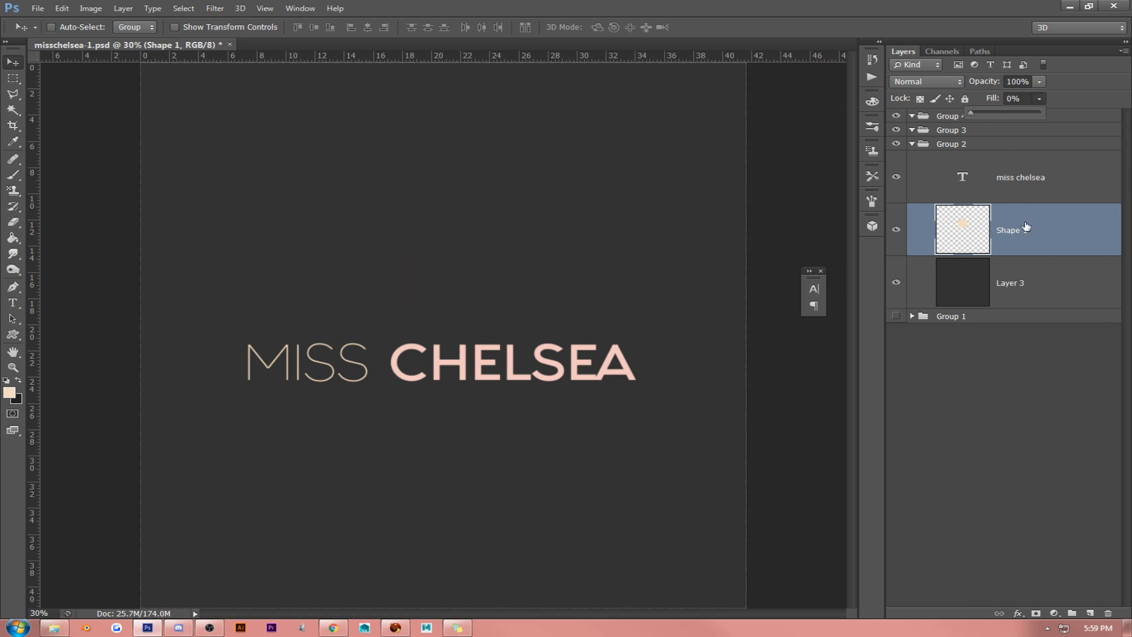
- Add a Stroke layer style to the hexagon with position Inside and size 8 px
{"action": "right_click", "coordinate": [1034, 234]}
{"action": "left_click", "coordinate": [960, 134]}
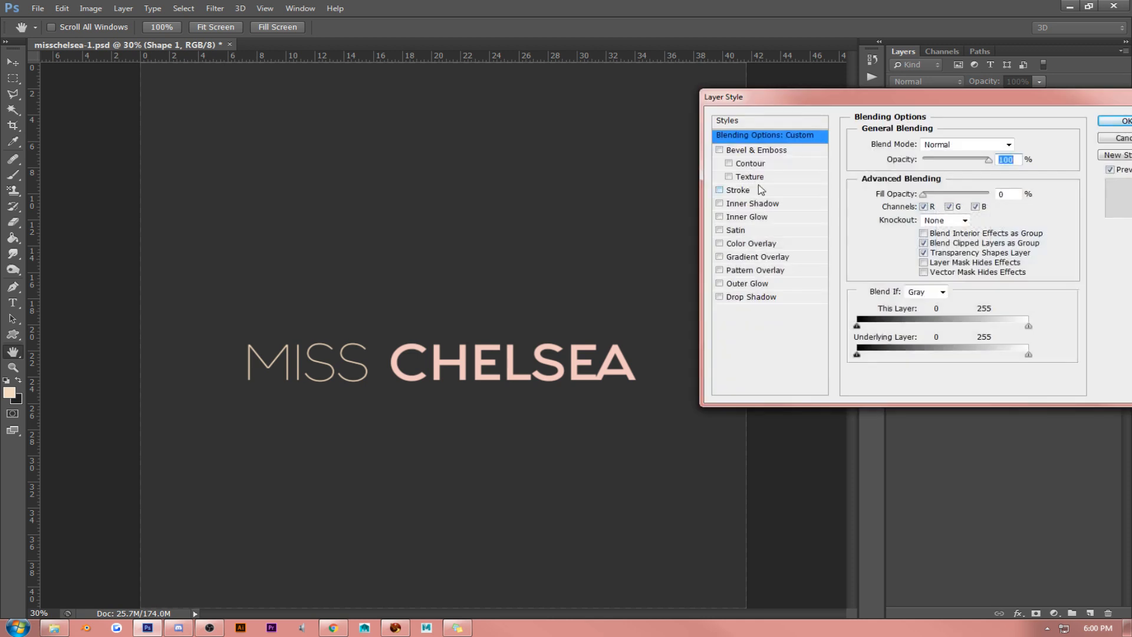
{"action": "left_click", "coordinate": [753, 192]}
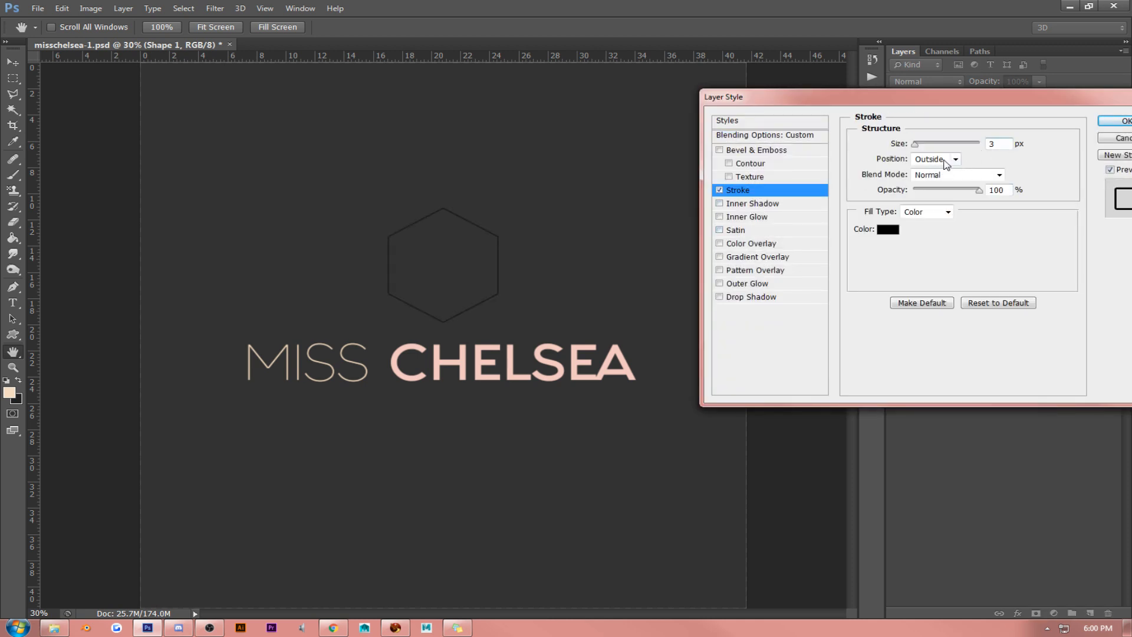
{"action": "left_click", "coordinate": [945, 164]}
{"action": "left_click", "coordinate": [944, 176]}
{"action": "left_click", "coordinate": [993, 144]}
{"action": "key", "text": "Up"}
{"action": "key", "text": "Up"}
{"action": "key", "text": "Up"}
{"action": "key", "text": "Up"}
{"action": "key", "text": "Up"}
- Colour the hexagon's stroke beige f3dcc1, sampled from the MISS text, and set its size to 10 px
{"action": "left_click", "coordinate": [888, 229]}
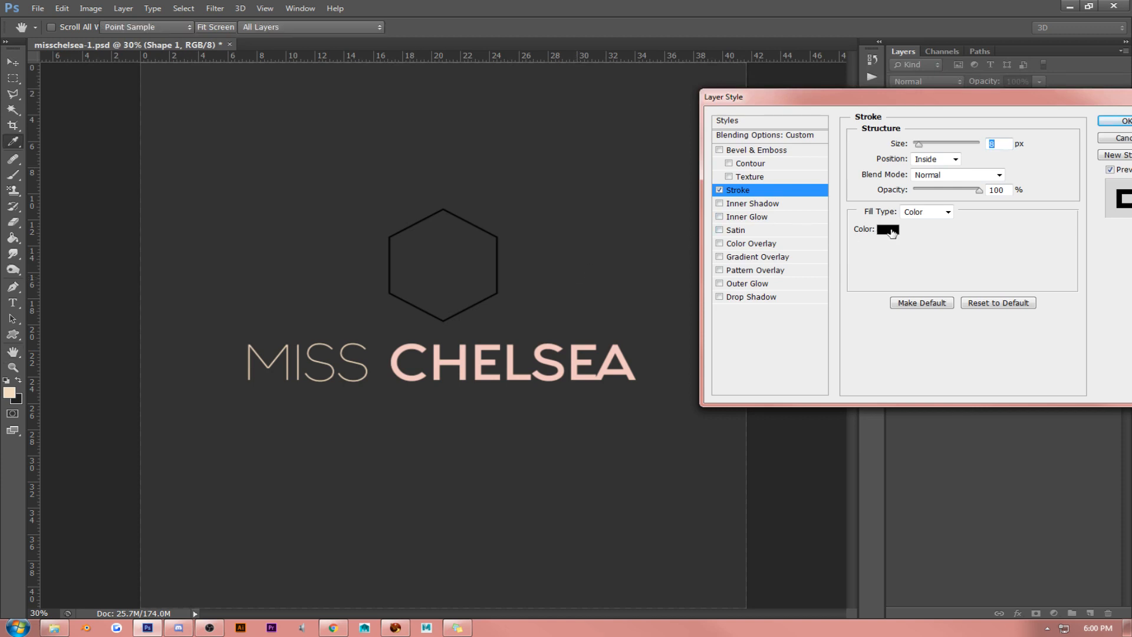
{"action": "left_click", "coordinate": [408, 346]}
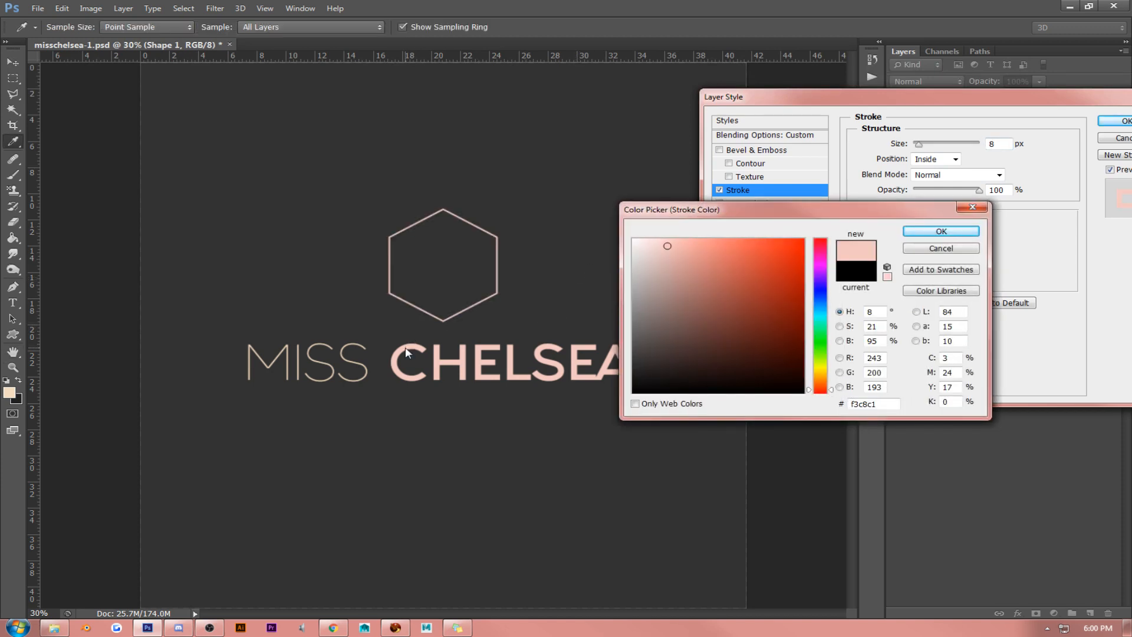
{"action": "left_click", "coordinate": [345, 348]}
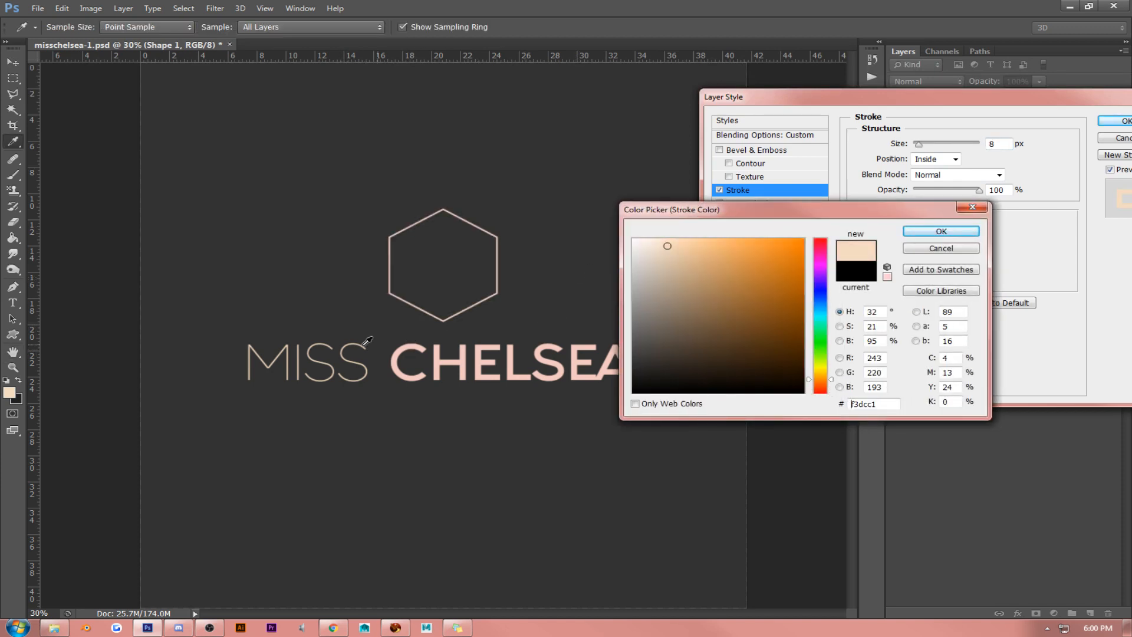
{"action": "left_click", "coordinate": [941, 231]}
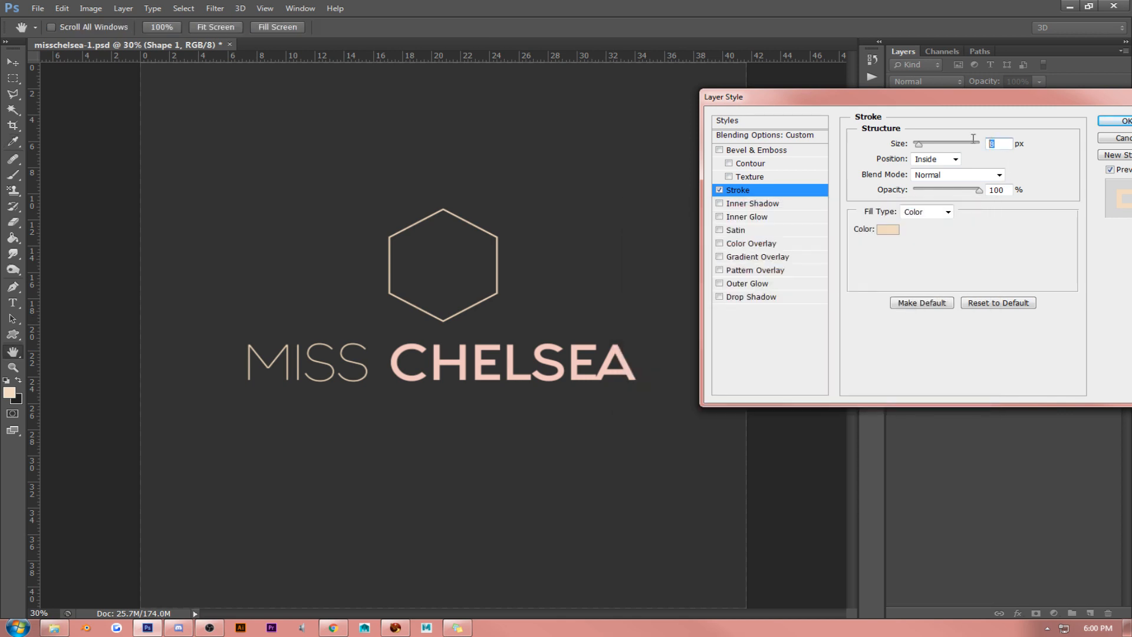
{"action": "key", "text": "Up"}
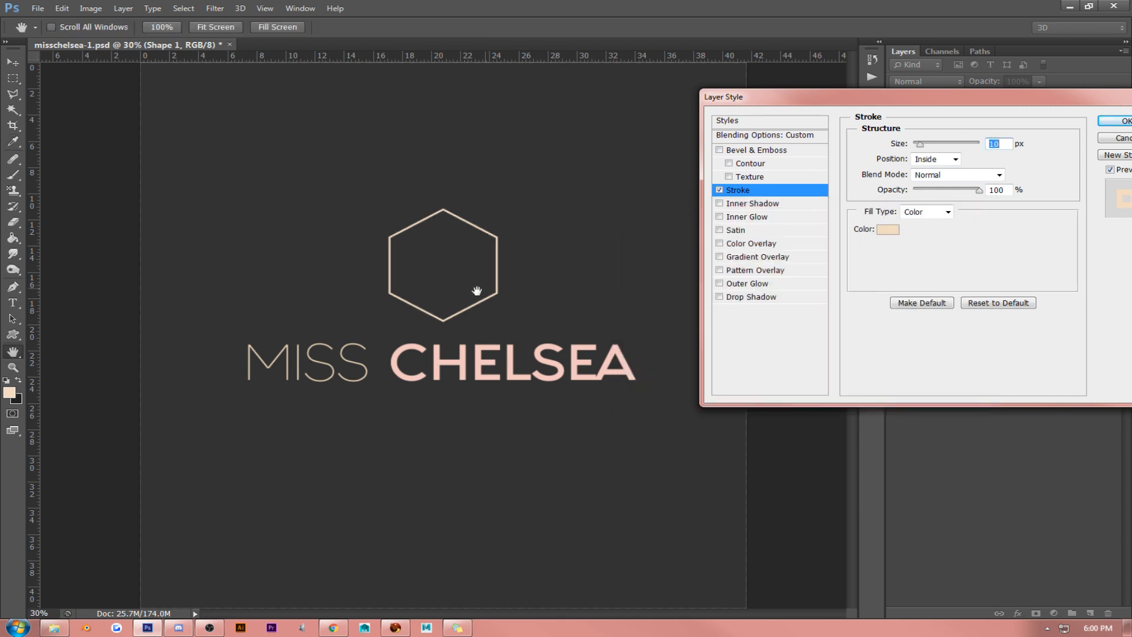
{"action": "left_click", "coordinate": [1114, 120]}
- Convert the hexagon layer to a smart object, rasterize it, and add a new empty layer above it
{"action": "right_click", "coordinate": [996, 253]}
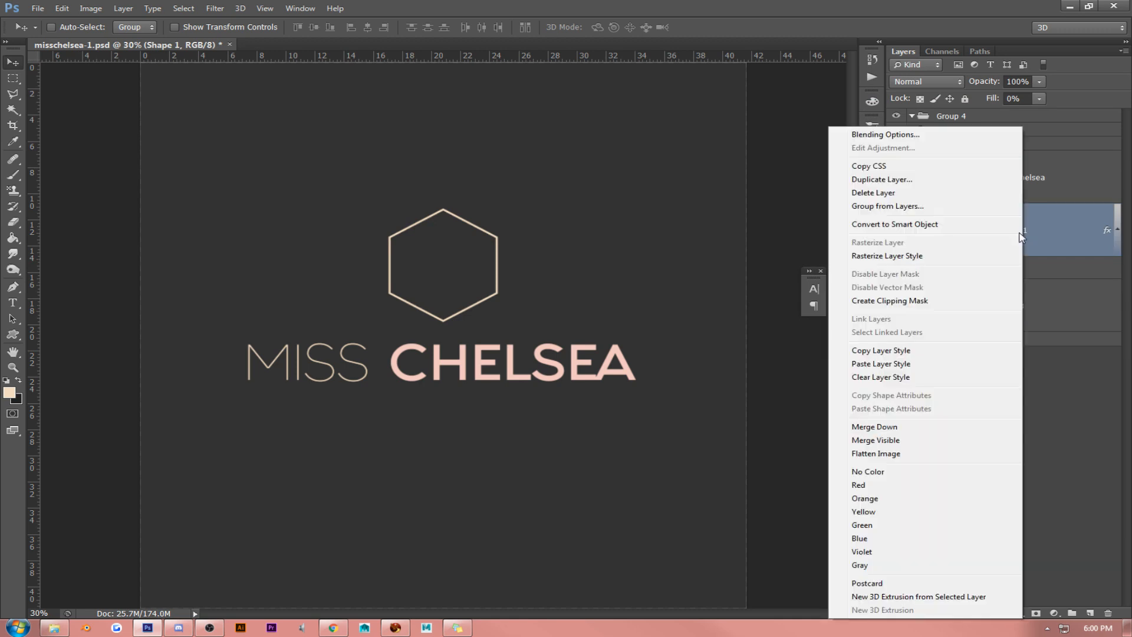
{"action": "left_click", "coordinate": [982, 227]}
{"action": "right_click", "coordinate": [1072, 234]}
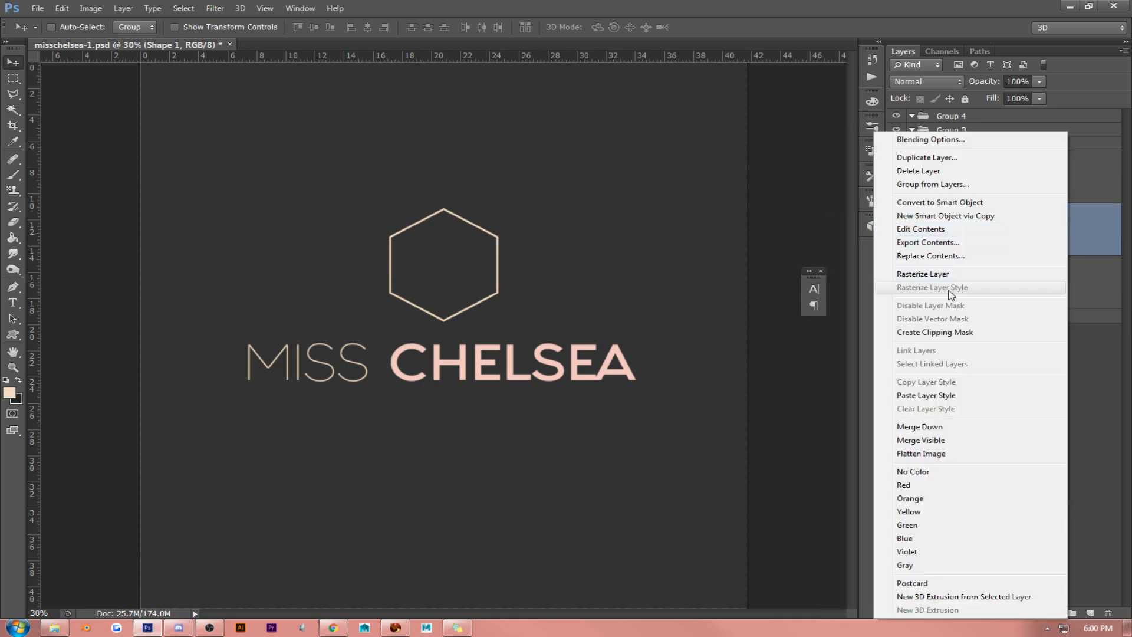
{"action": "left_click", "coordinate": [938, 273]}
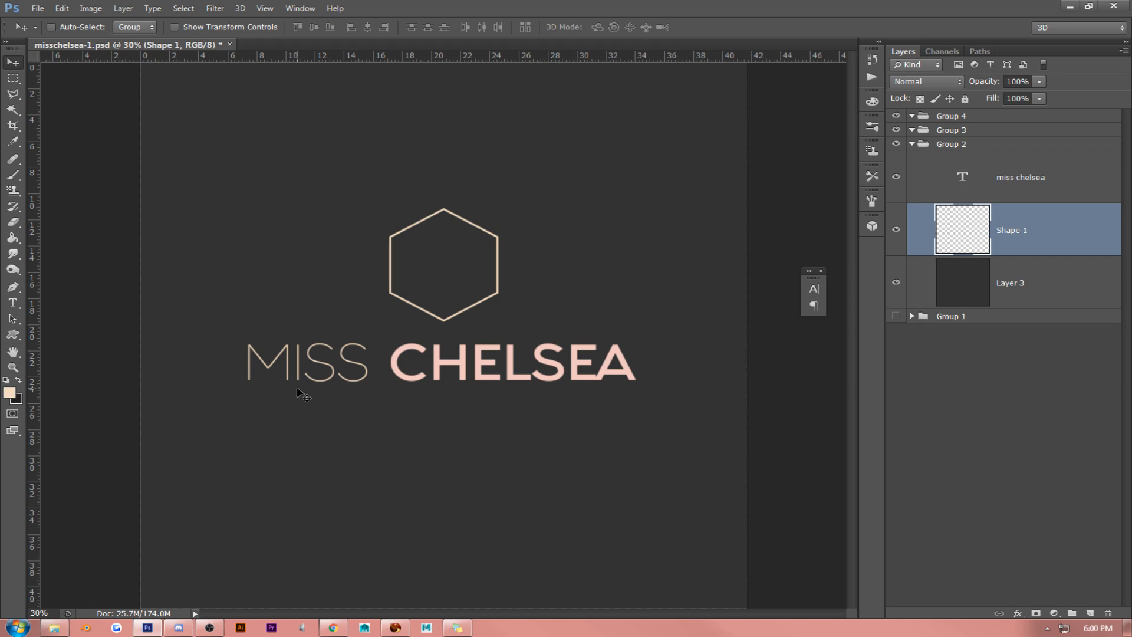
{"action": "left_click", "coordinate": [1089, 613]}
- Try outlining crossing facet lines between the hexagon's corners with the Polygonal Lasso in intersect mode, and deselect
{"action": "left_click", "coordinate": [13, 94]}
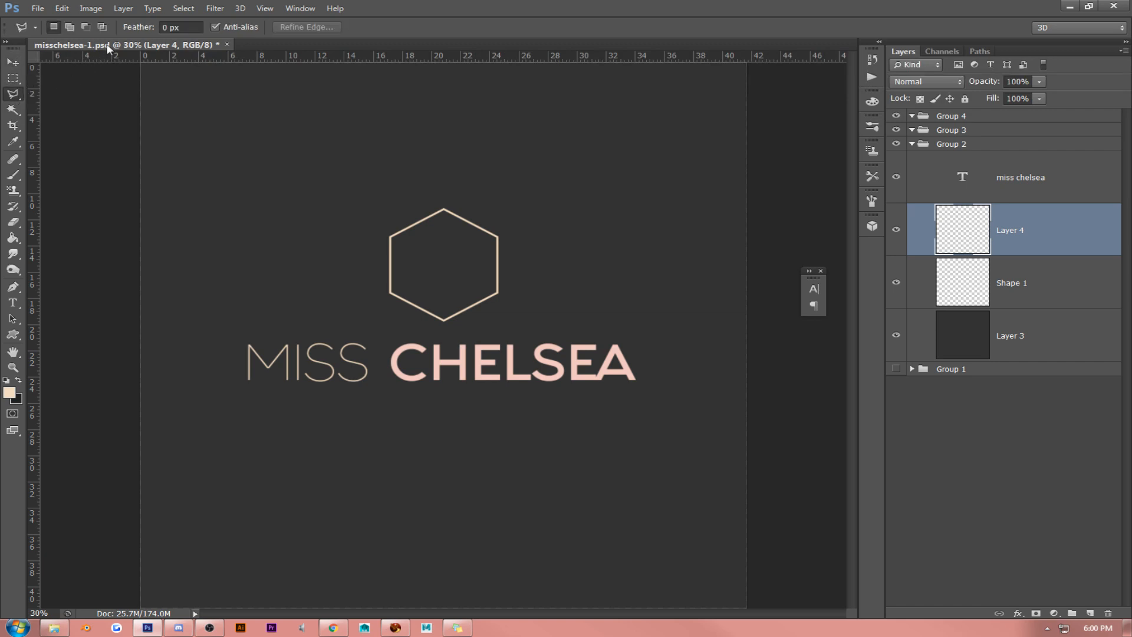
{"action": "left_click", "coordinate": [103, 26]}
{"action": "left_click", "coordinate": [392, 238]}
{"action": "left_click", "coordinate": [444, 320]}
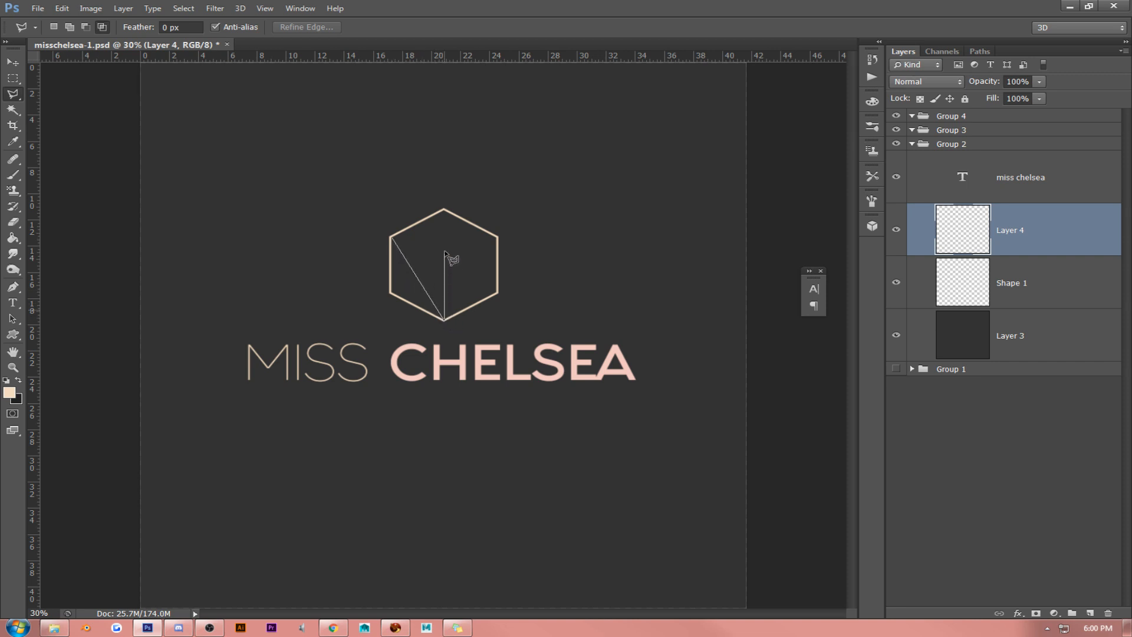
{"action": "left_click", "coordinate": [445, 209]}
{"action": "left_click", "coordinate": [392, 293]}
{"action": "left_click", "coordinate": [476, 227]}
{"action": "left_click", "coordinate": [403, 231]}
{"action": "left_click", "coordinate": [498, 291]}
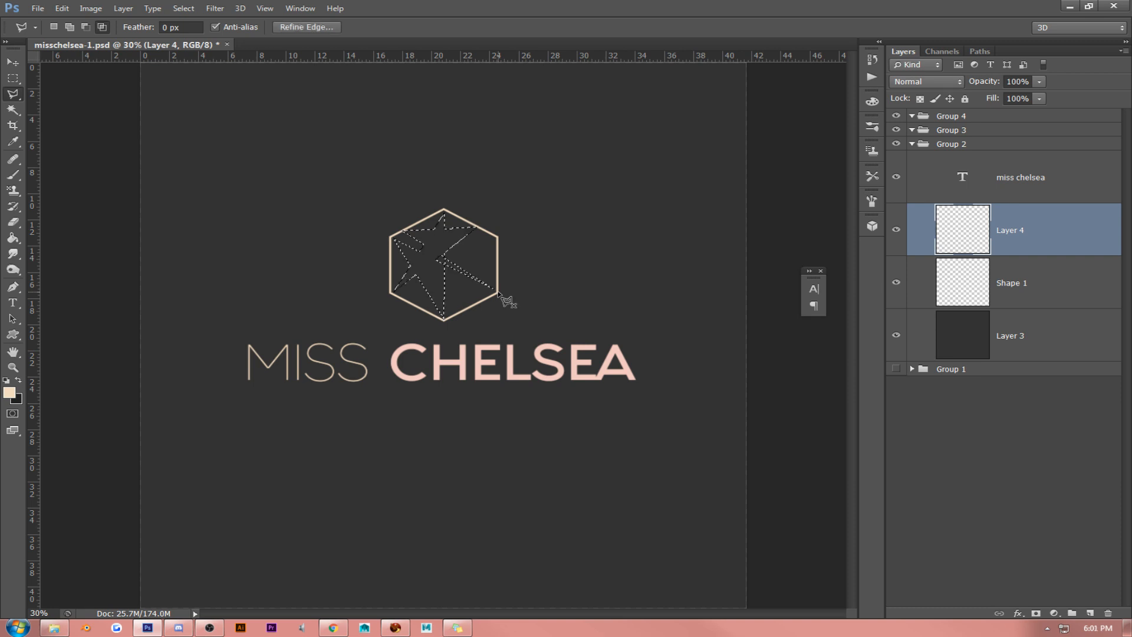
{"action": "key", "text": "ctrl+d"}
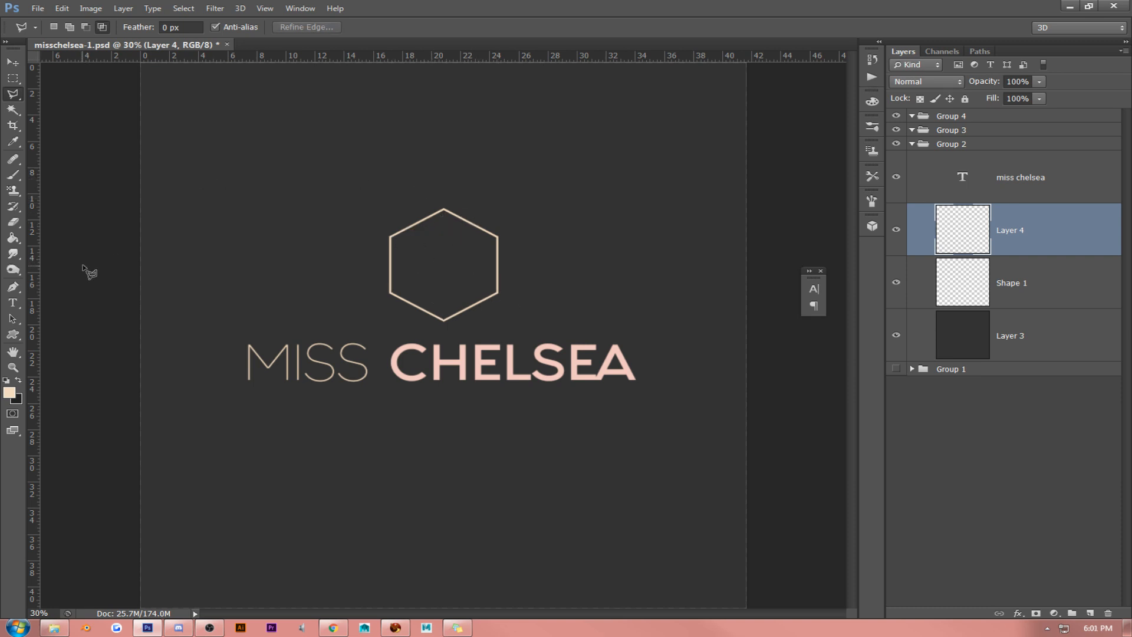
- Draw a Pen path of straight lines crossing the inside of the hexagon between its corners and edges
{"action": "key", "text": "p"}
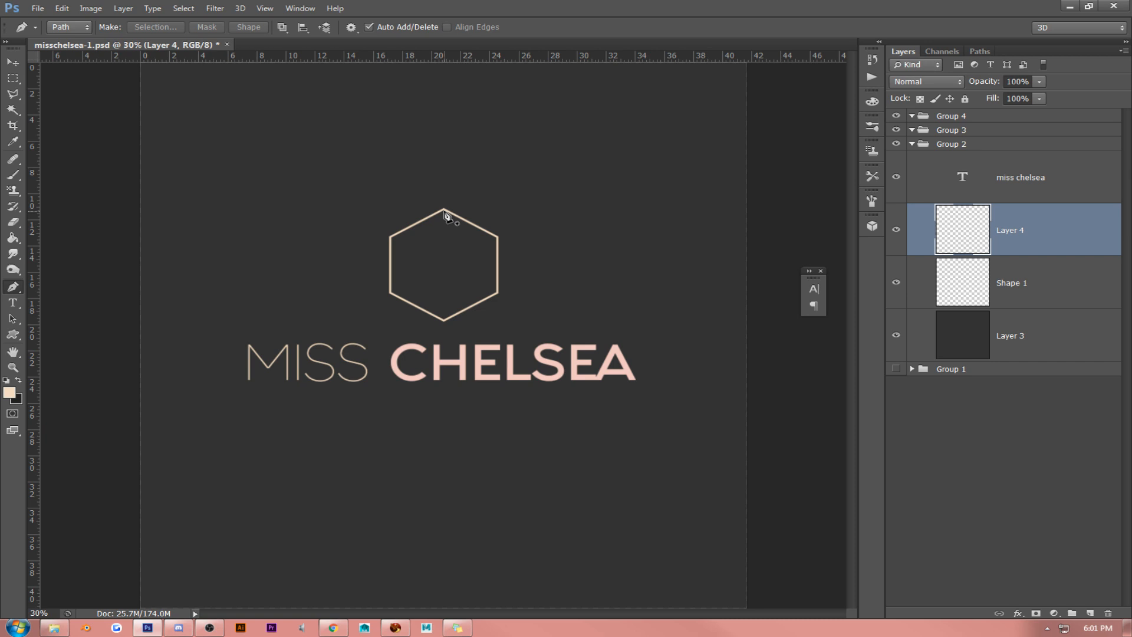
{"action": "left_click", "coordinate": [444, 210]}
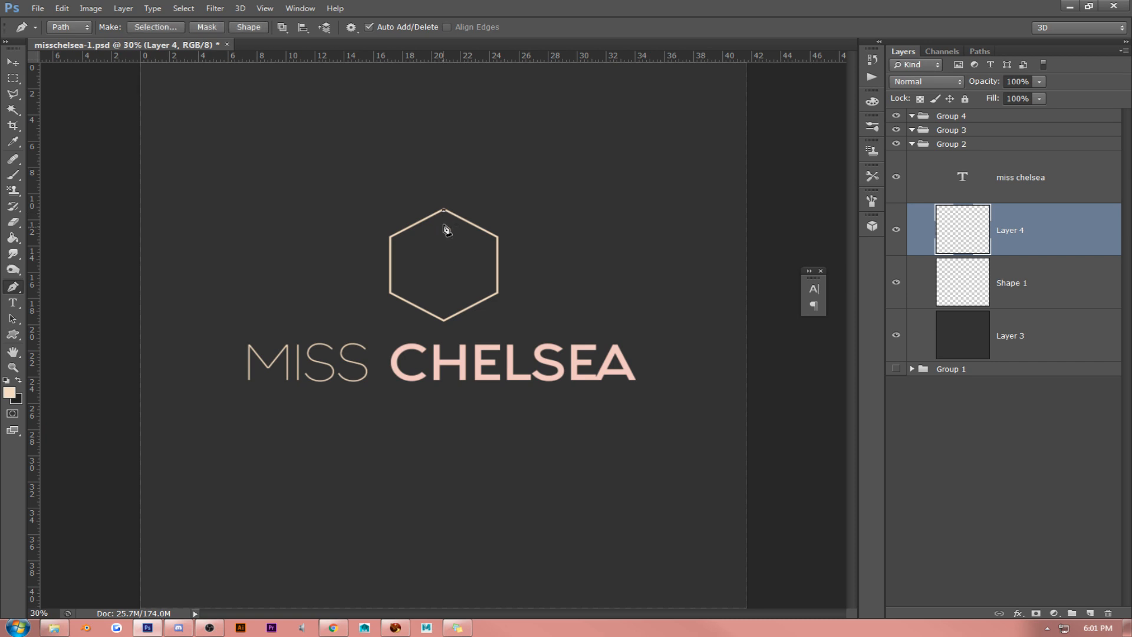
{"action": "left_click", "coordinate": [445, 322]}
{"action": "left_click", "coordinate": [411, 228]}
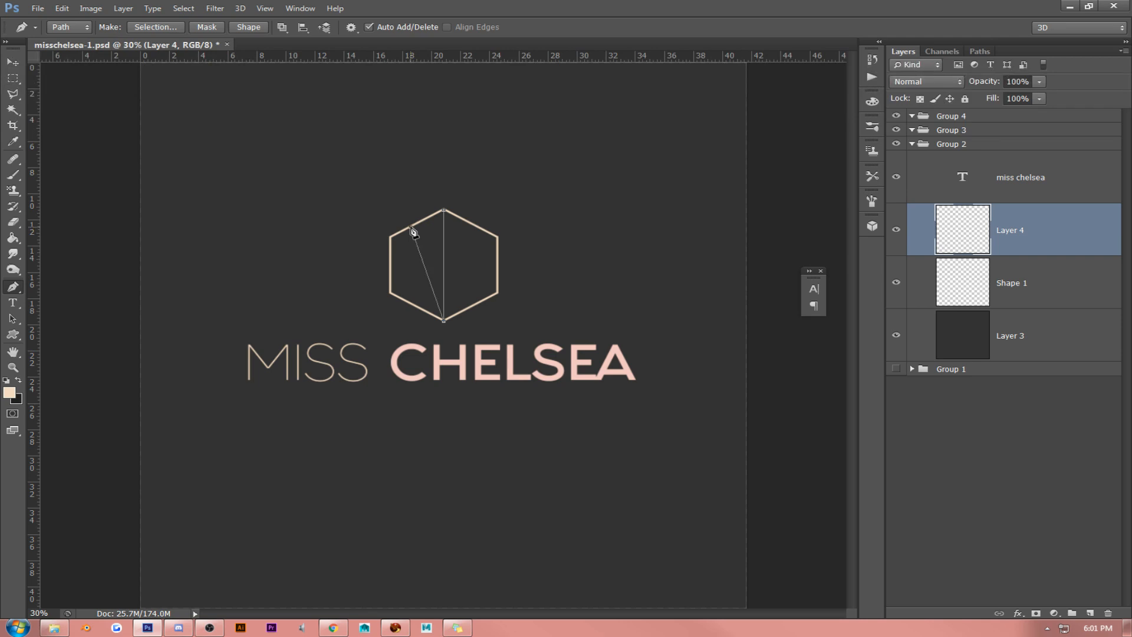
{"action": "left_click", "coordinate": [392, 293]}
{"action": "left_click", "coordinate": [497, 238]}
{"action": "left_click", "coordinate": [473, 306]}
{"action": "left_click", "coordinate": [464, 219]}
{"action": "left_click", "coordinate": [422, 223]}
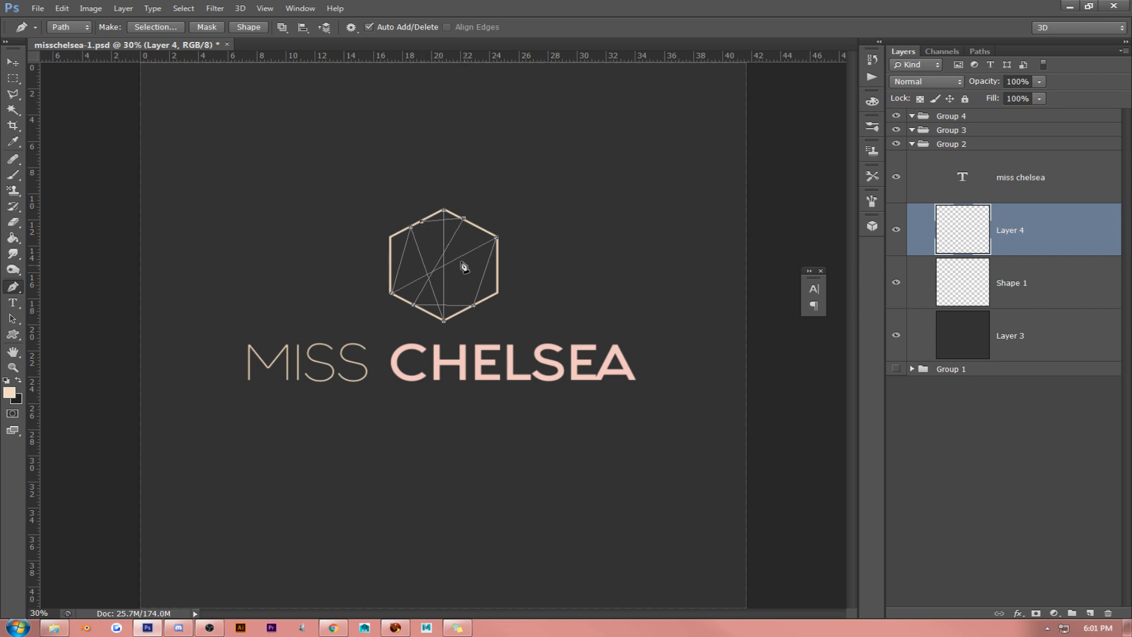
{"action": "left_click", "coordinate": [488, 301]}
{"action": "key", "text": "Escape"}
- Make a selection from the path with 0 px feather, try a centred 5 px beige stroke on it, and undo the stroke
{"action": "left_click", "coordinate": [180, 26]}
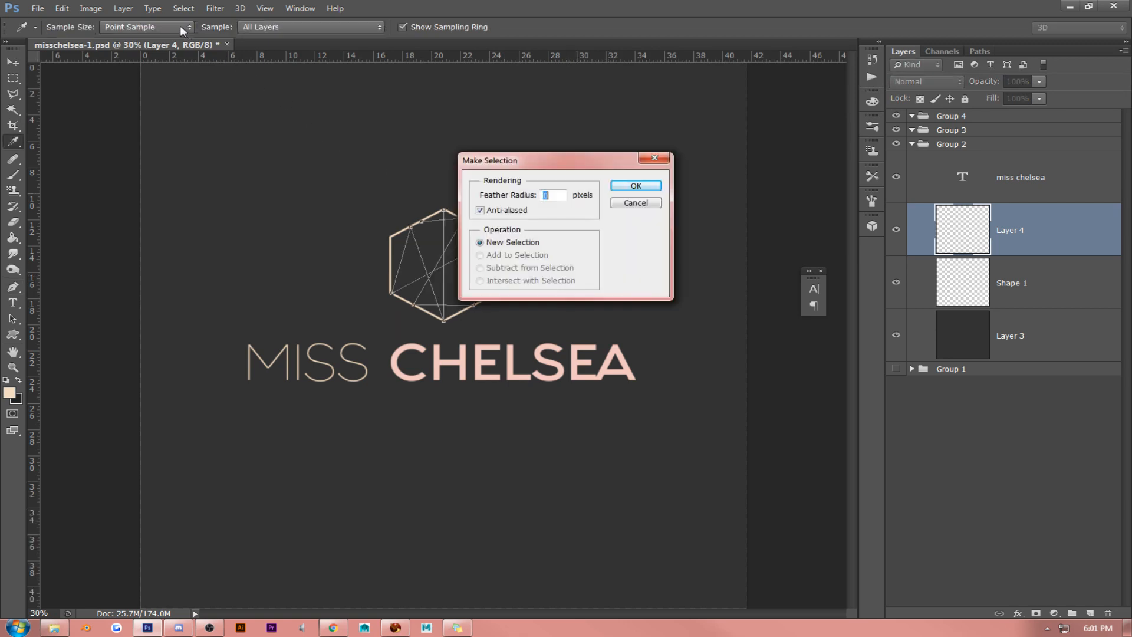
{"action": "left_click", "coordinate": [635, 186]}
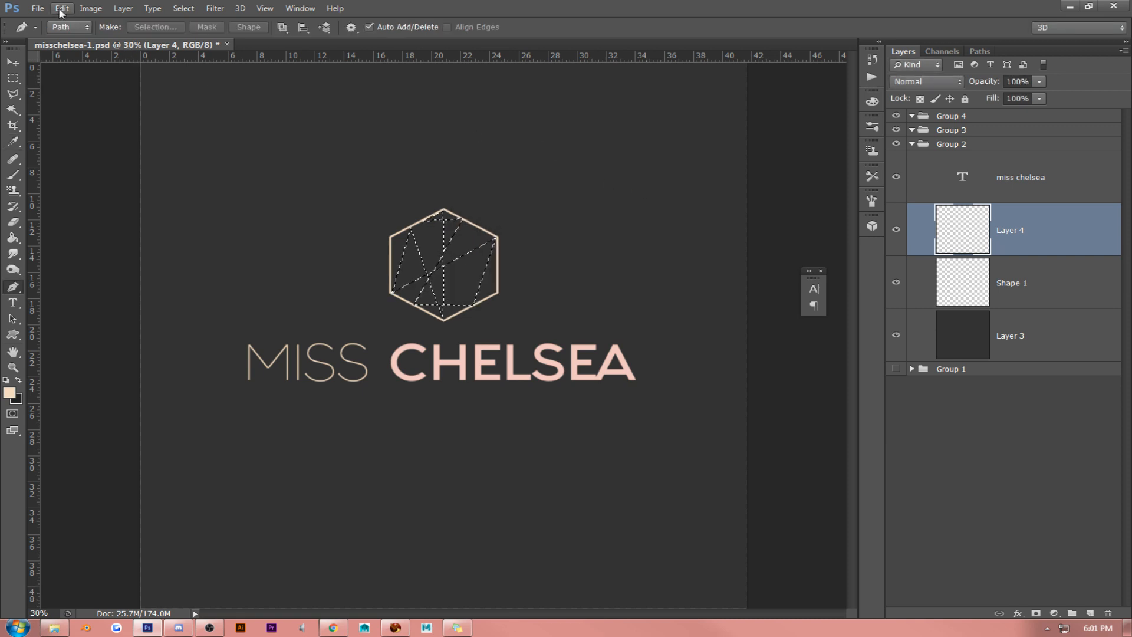
{"action": "left_click", "coordinate": [62, 8]}
{"action": "left_click", "coordinate": [68, 193]}
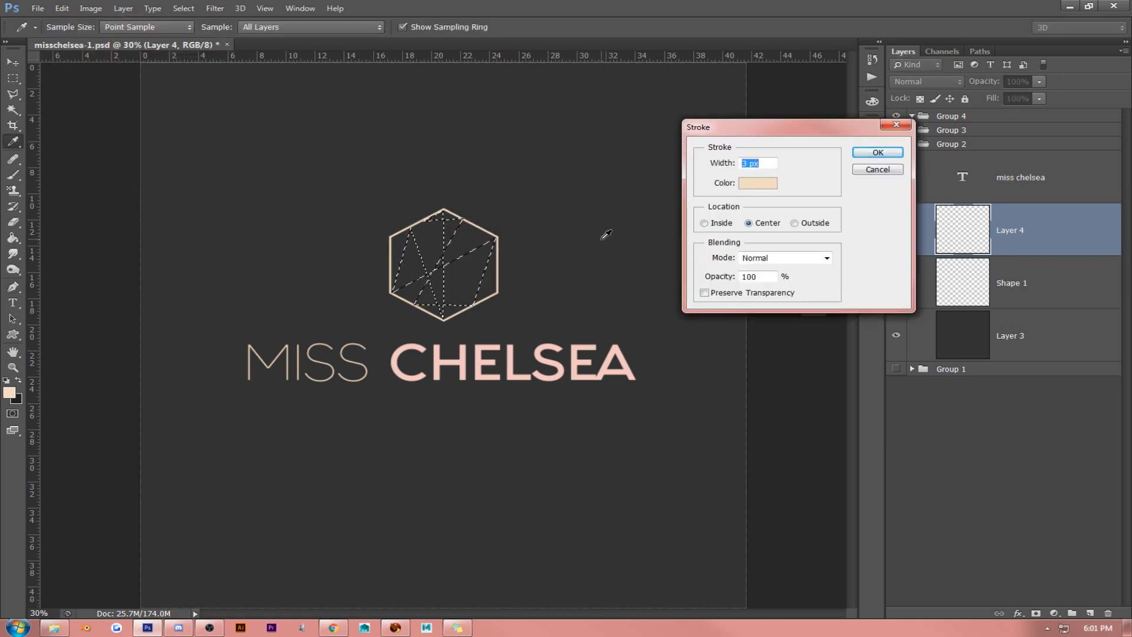
{"action": "type", "text": "5"}
{"action": "key", "text": "Return"}
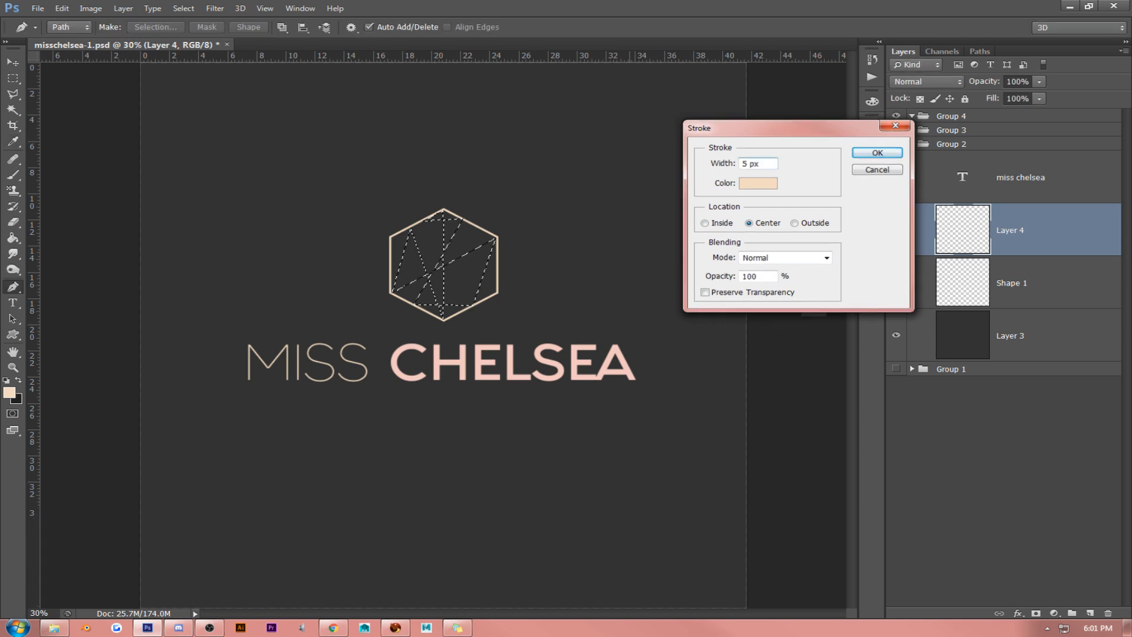
{"action": "key", "text": "ctrl+d"}
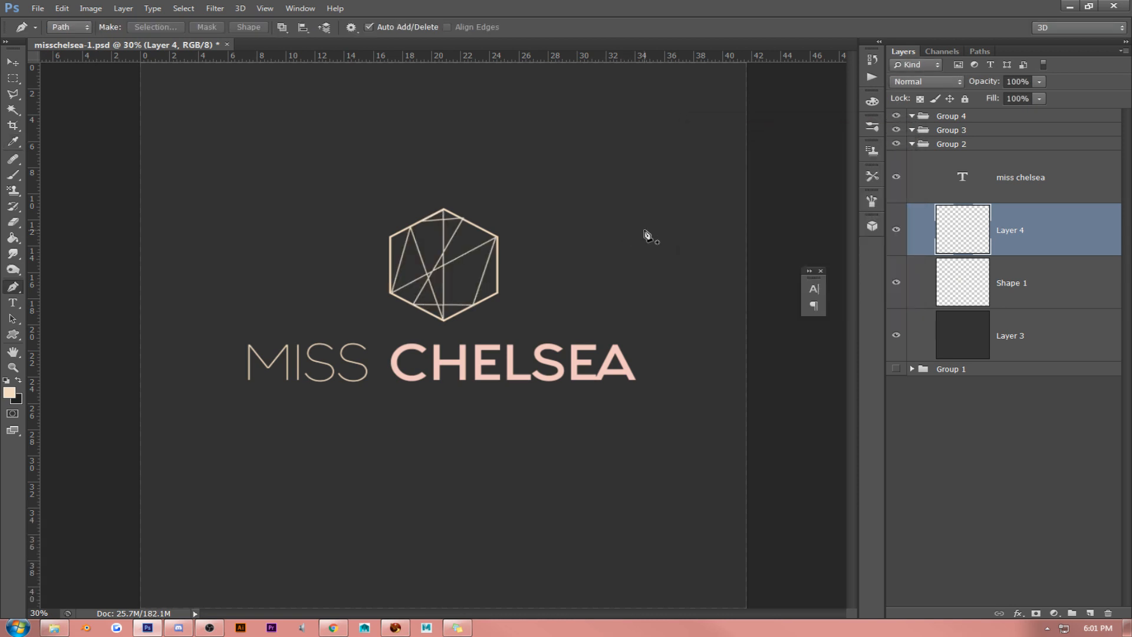
{"action": "key", "text": "ctrl+alt+z"}
{"action": "key", "text": "ctrl+alt+z"}
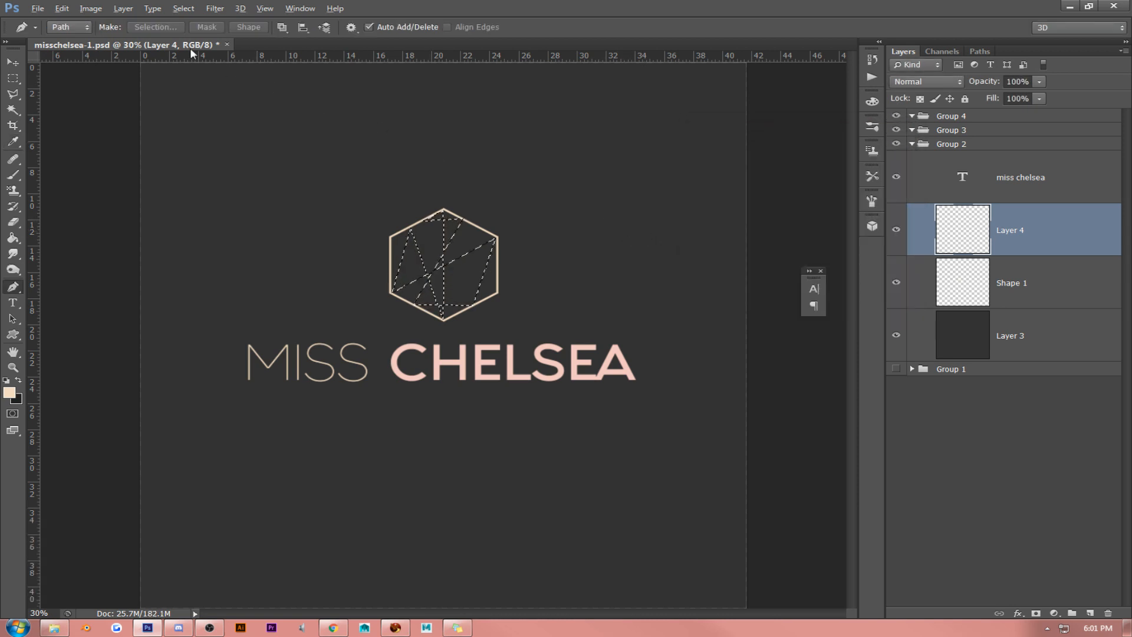
- Try a centred 10 px beige stroke on the facet selection, and undo back to the pen path
{"action": "left_click", "coordinate": [67, 10]}
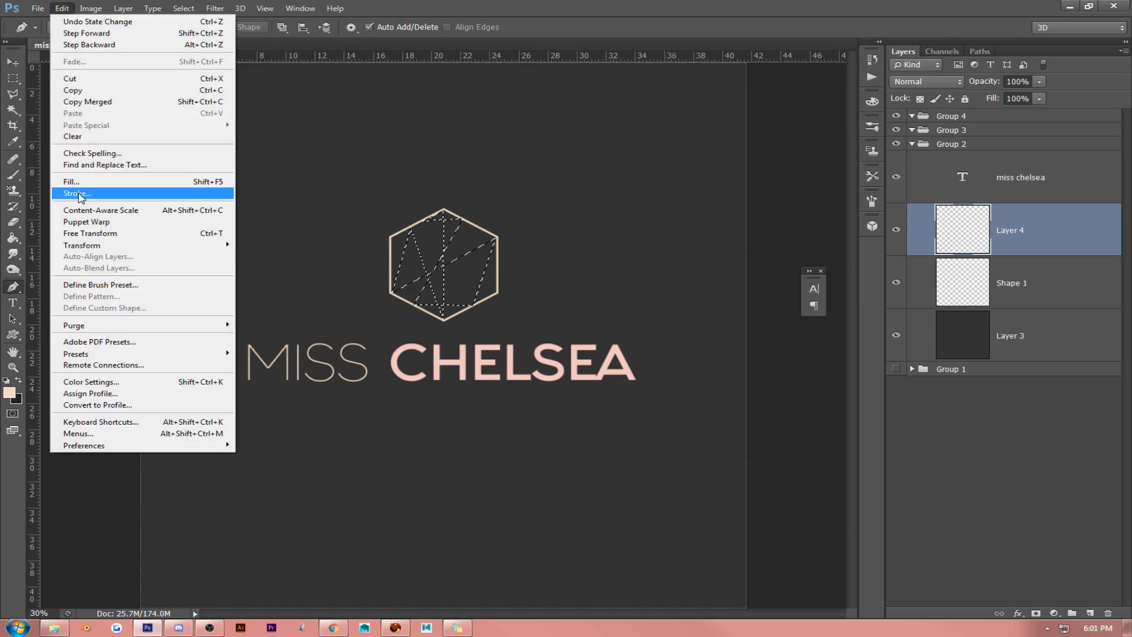
{"action": "left_click", "coordinate": [75, 195]}
{"action": "type", "text": "10"}
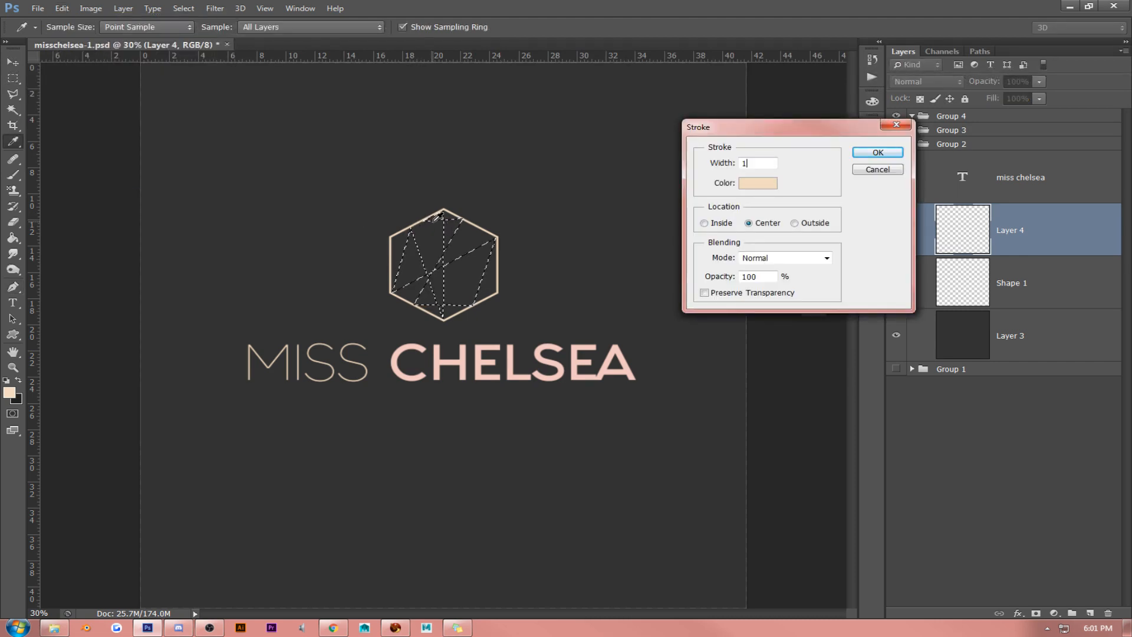
{"action": "key", "text": "Return"}
{"action": "key", "text": "ctrl+d"}
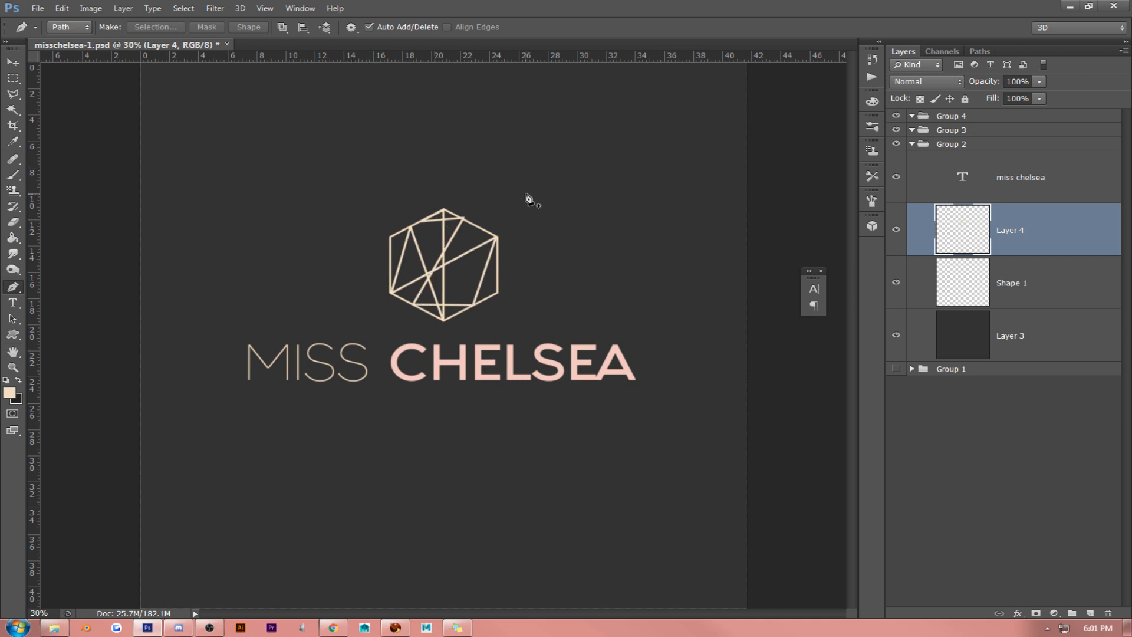
{"action": "key", "text": "ctrl+alt+z"}
{"action": "key", "text": "ctrl+alt+z"}
{"action": "key", "text": "ctrl+alt+z"}
{"action": "key", "text": "ctrl+alt+z"}
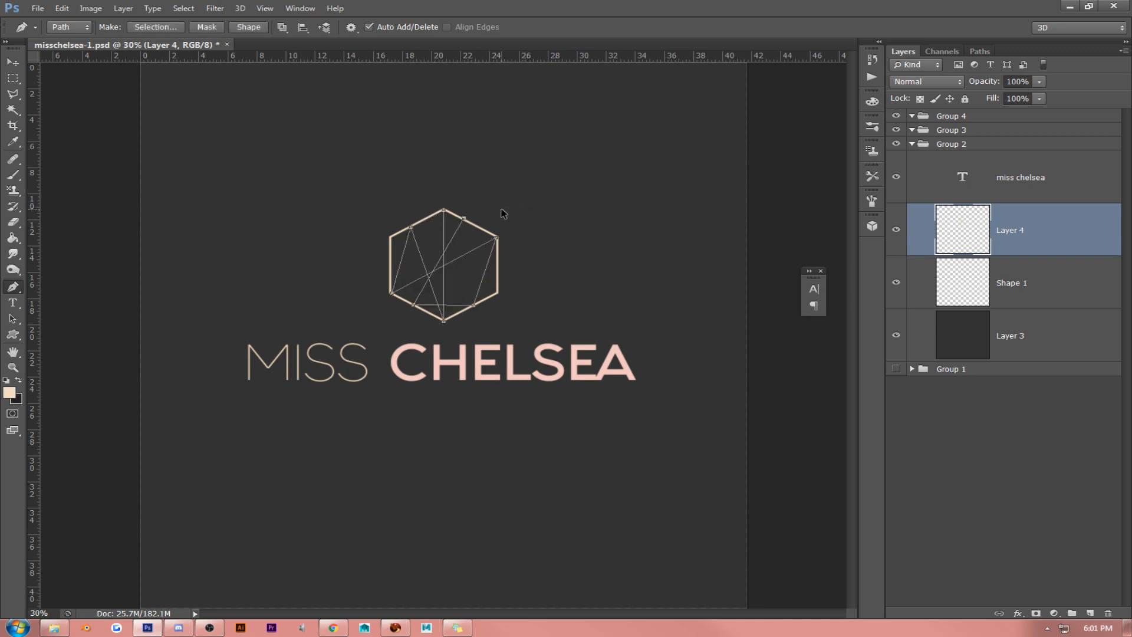
- Convert the pen path inside the hexagon into a selection and view the document at 100%
{"action": "left_click", "coordinate": [155, 27]}
{"action": "key", "text": "Return"}
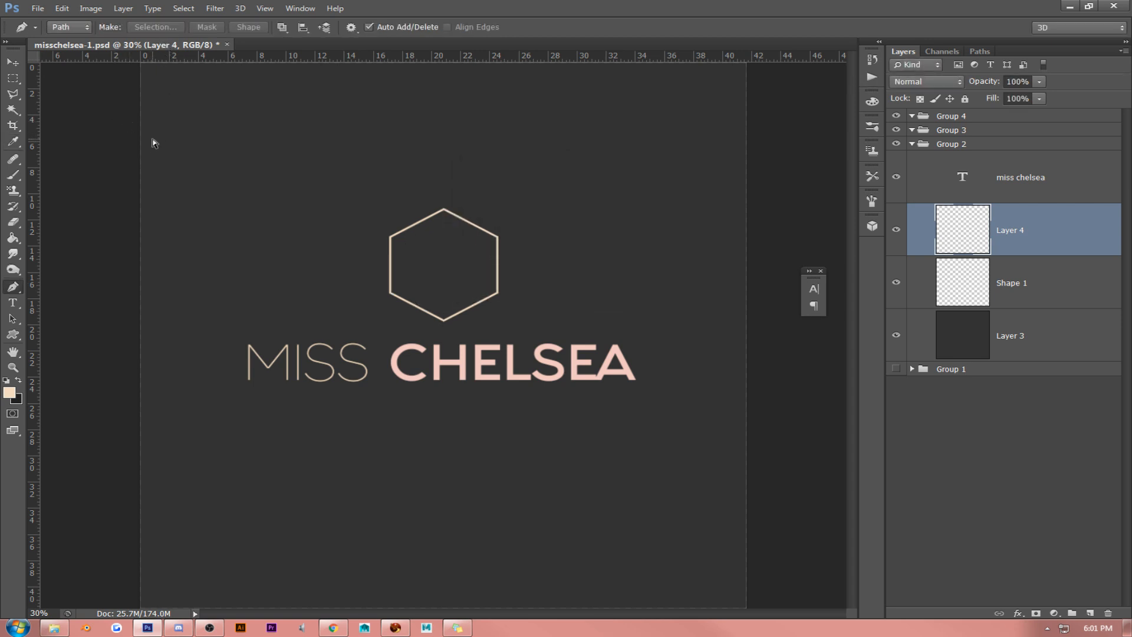
{"action": "left_click", "coordinate": [265, 8]}
{"action": "left_click", "coordinate": [272, 132]}
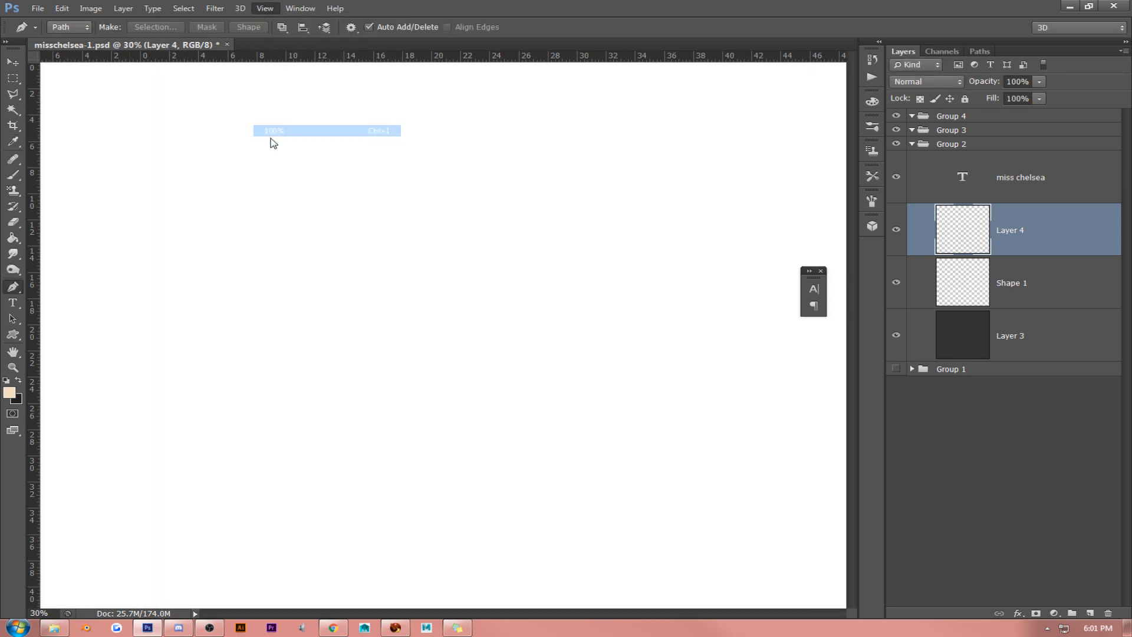
- Draw a Pen path of straight lines from the hexagon's upper-left corner through a point near the centre, crossing between its corners and edges to the left edge
{"action": "scroll", "coordinate": [357, 308], "scroll_direction": "up", "scroll_amount": 3}
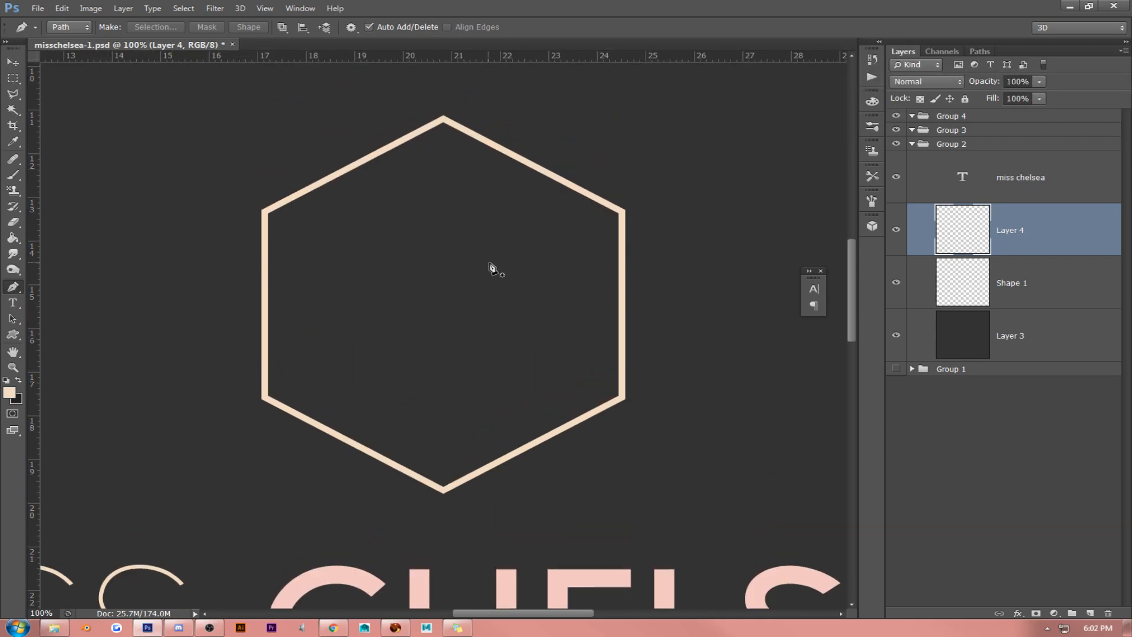
{"action": "left_click", "coordinate": [264, 211]}
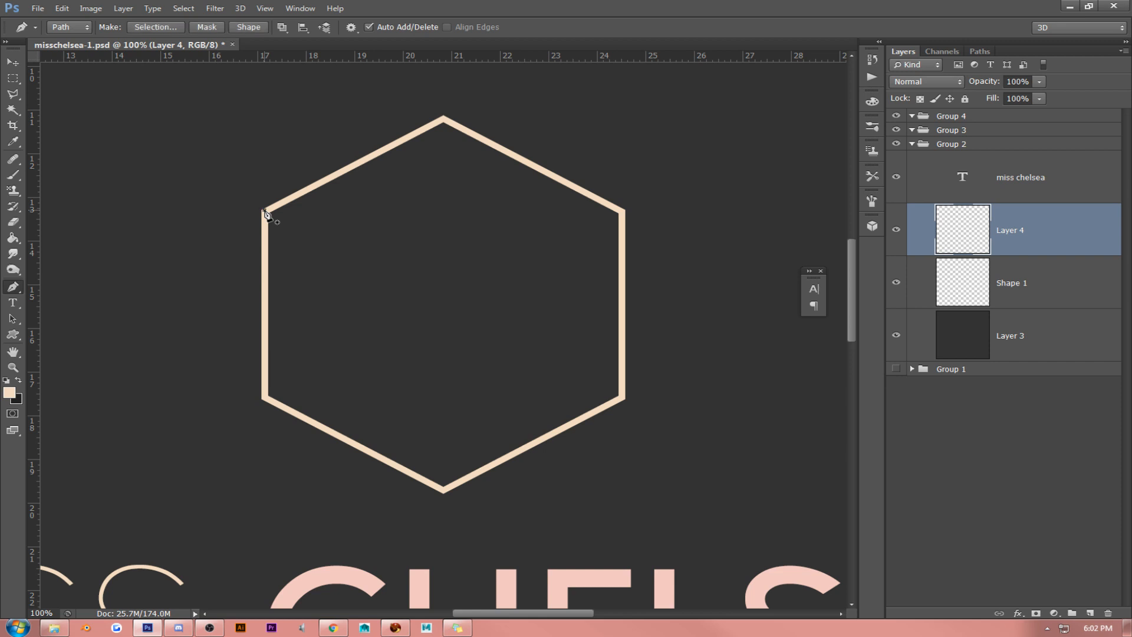
{"action": "left_click", "coordinate": [395, 308]}
{"action": "left_click", "coordinate": [444, 490]}
{"action": "left_click", "coordinate": [622, 399]}
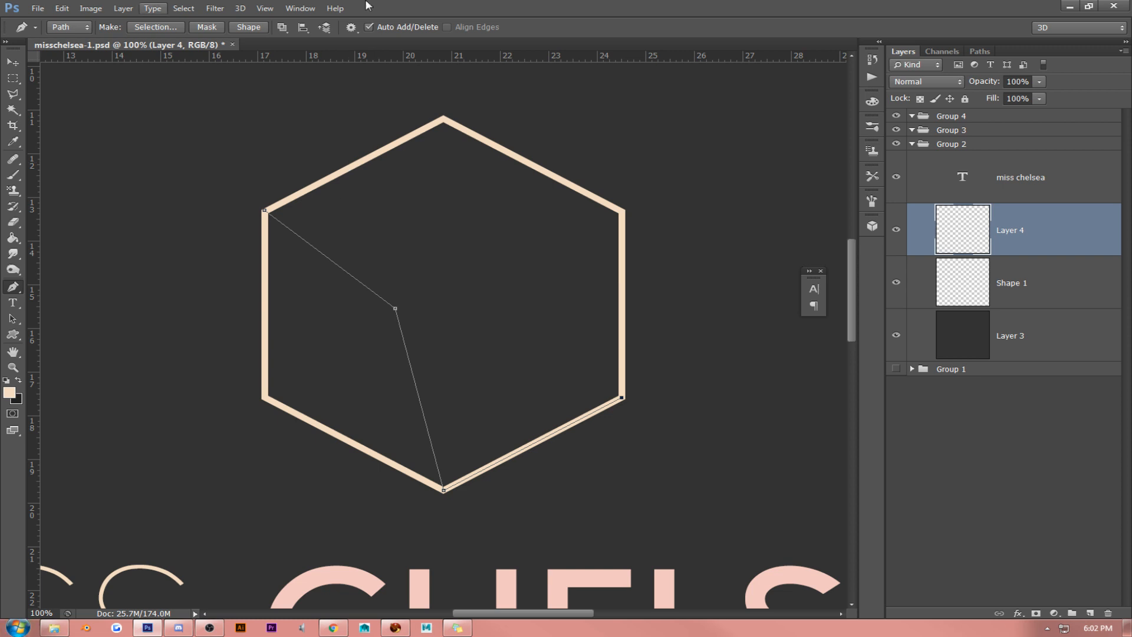
{"action": "left_click", "coordinate": [531, 165]}
{"action": "left_click", "coordinate": [358, 163]}
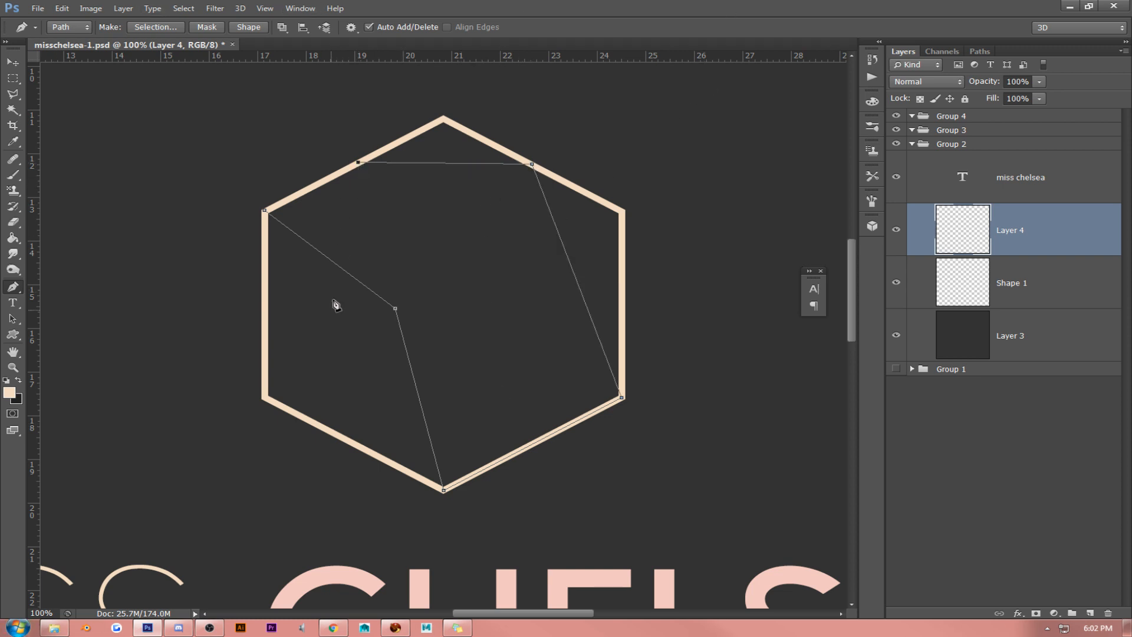
{"action": "left_click", "coordinate": [328, 430]}
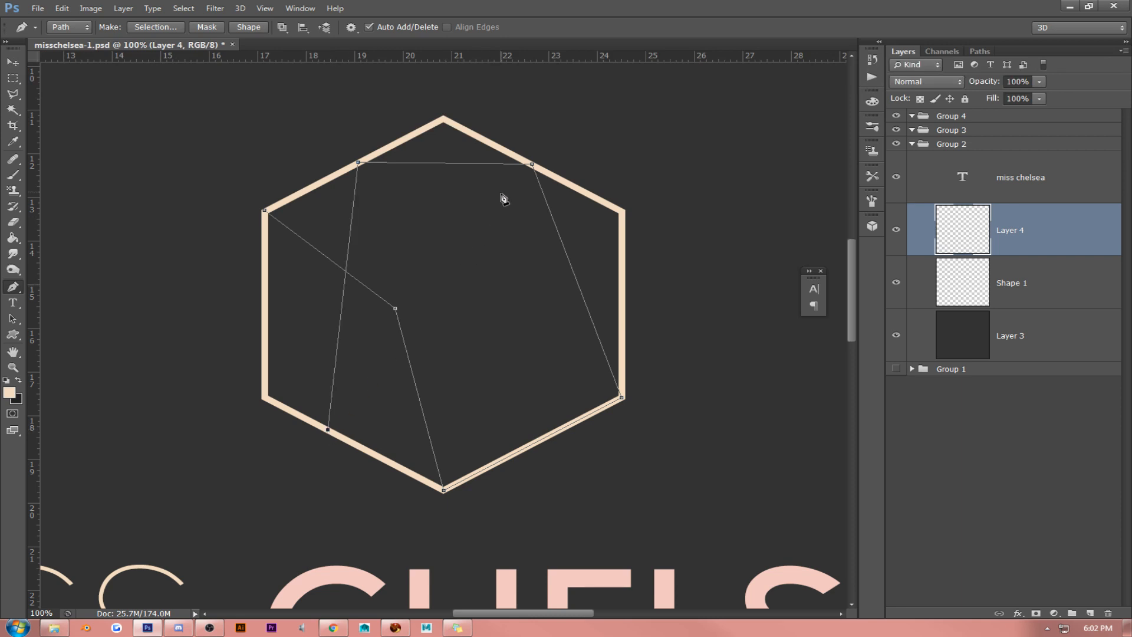
{"action": "left_click", "coordinate": [512, 154]}
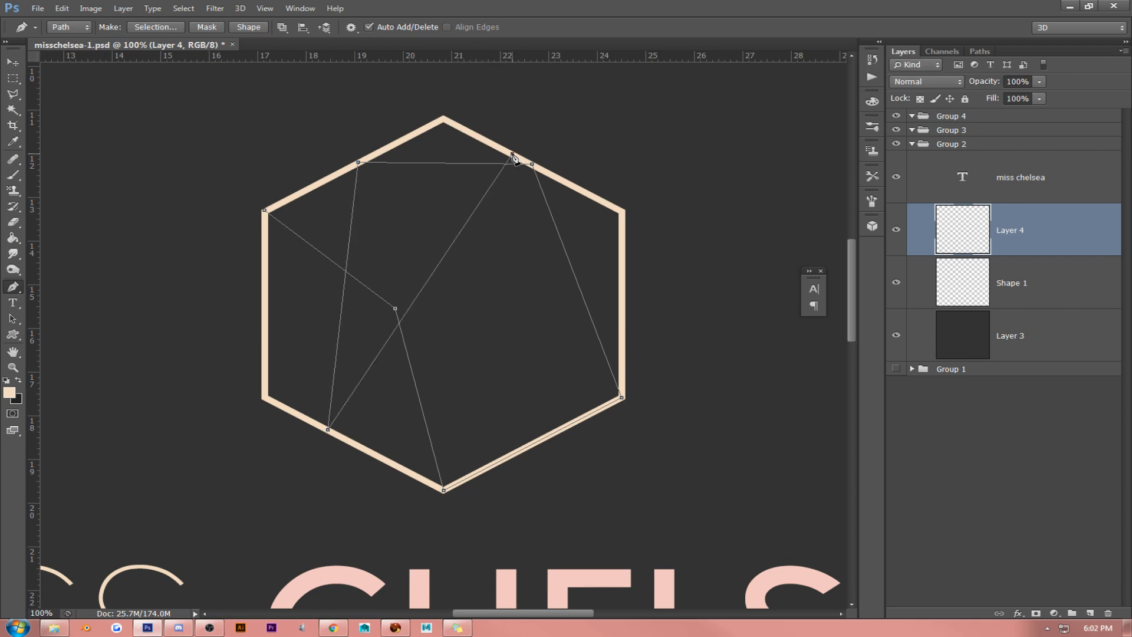
{"action": "left_click", "coordinate": [533, 443]}
{"action": "left_click", "coordinate": [621, 303]}
{"action": "left_click", "coordinate": [264, 316]}
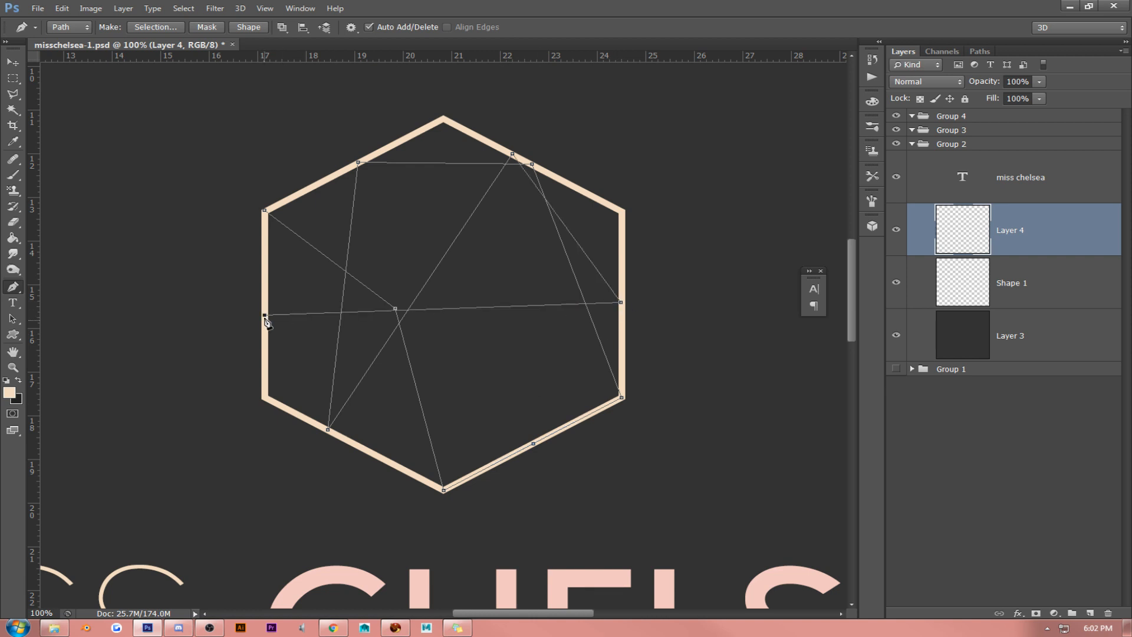
- Extend the path with more lines crossing the hexagon, ending on its right edge, and convert the path into a new anti-aliased selection with 0 px feather
{"action": "left_click", "coordinate": [363, 450]}
{"action": "left_click", "coordinate": [586, 194]}
{"action": "left_click", "coordinate": [321, 184]}
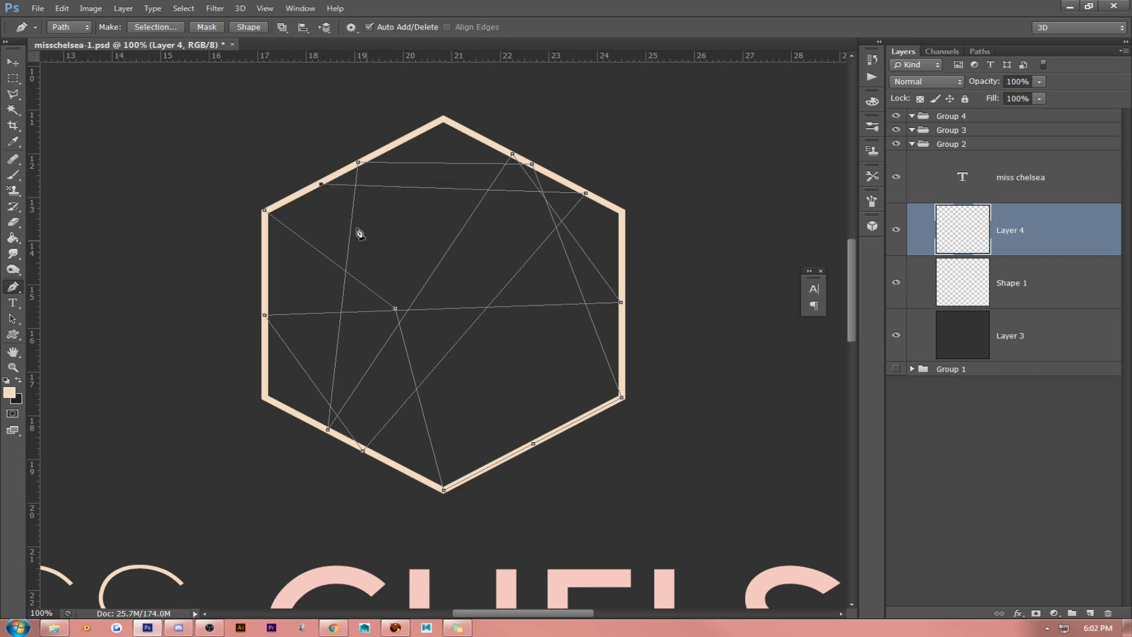
{"action": "left_click", "coordinate": [622, 389]}
{"action": "left_click", "coordinate": [411, 474]}
{"action": "left_click", "coordinate": [444, 120]}
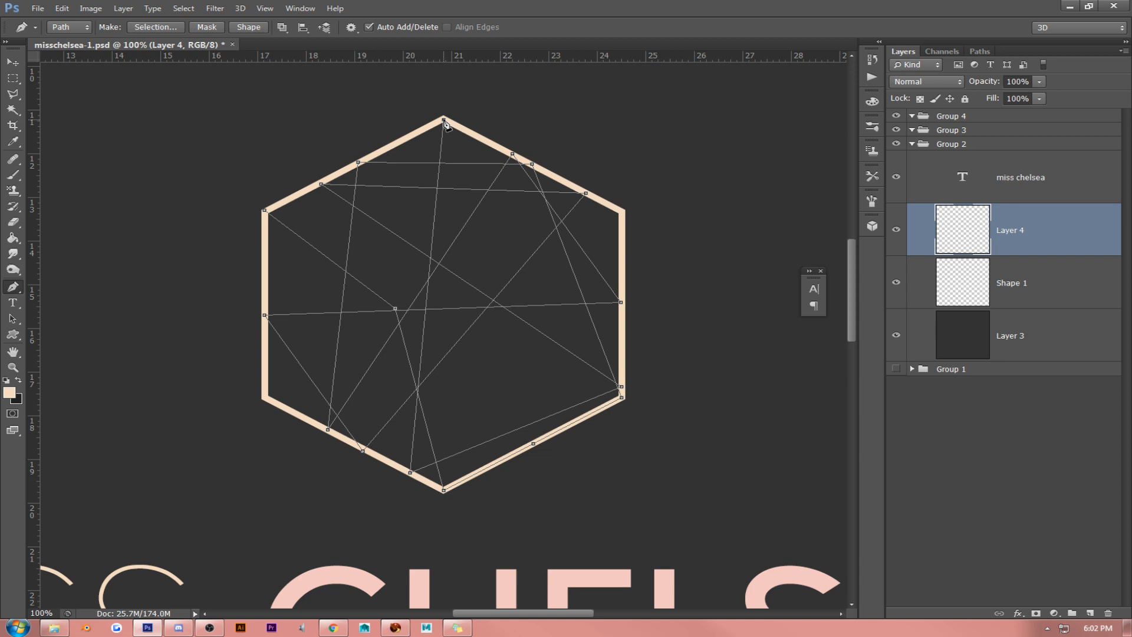
{"action": "key", "text": "ctrl+z"}
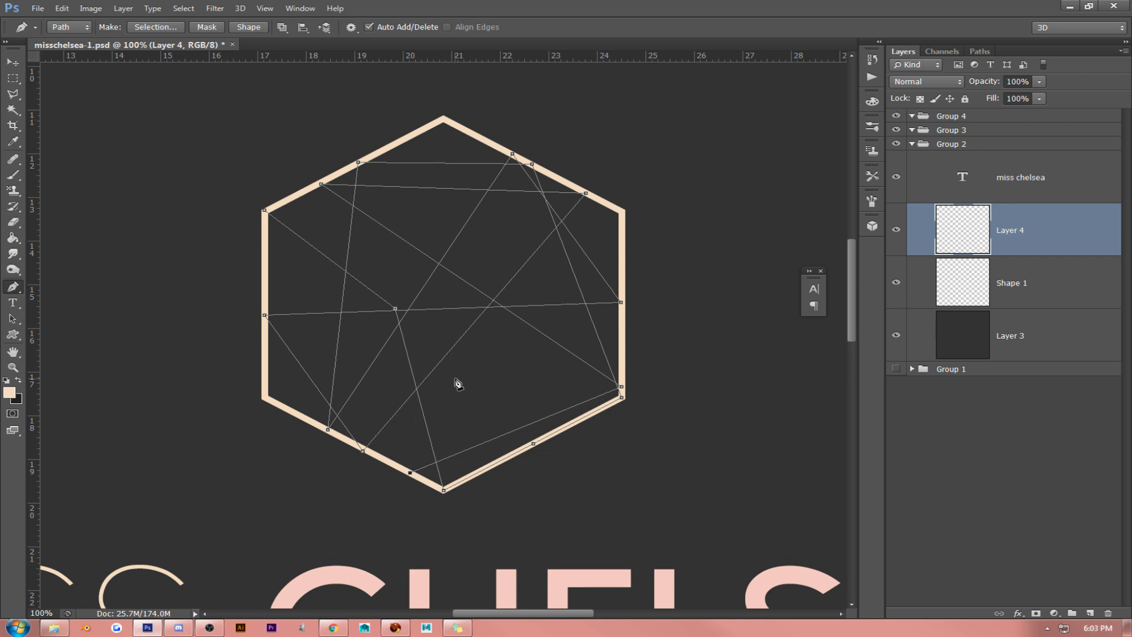
{"action": "left_click", "coordinate": [622, 281]}
{"action": "left_click", "coordinate": [163, 27]}
{"action": "left_click", "coordinate": [636, 186]}
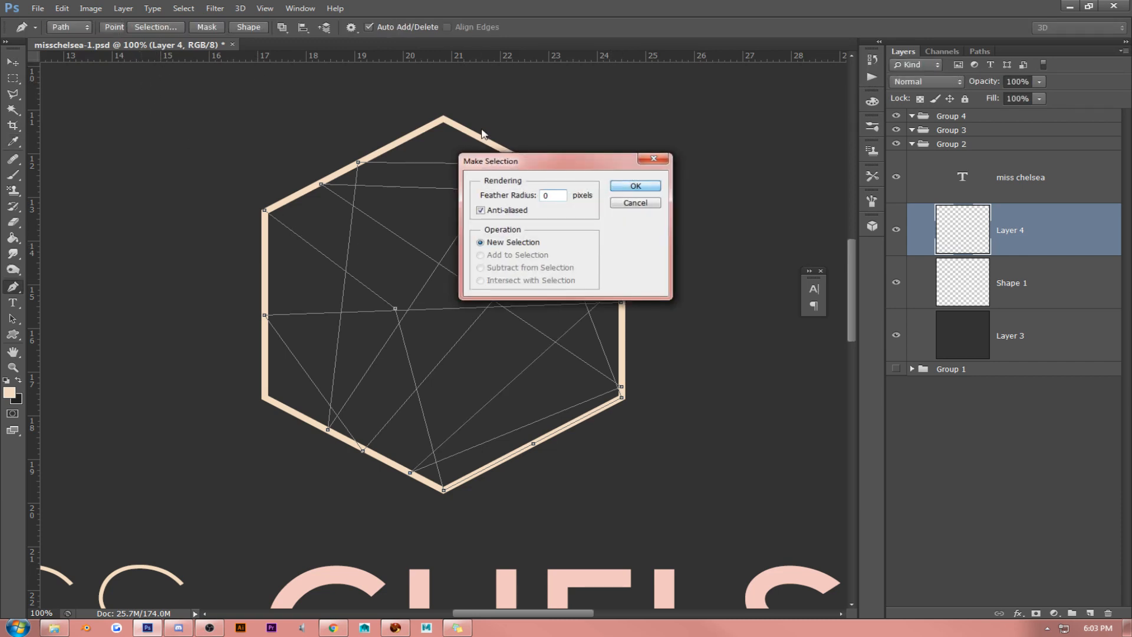
- Try a centred 10 px beige stroke on the facet selection and undo the stroke
{"action": "left_click", "coordinate": [62, 9]}
{"action": "left_click", "coordinate": [72, 194]}
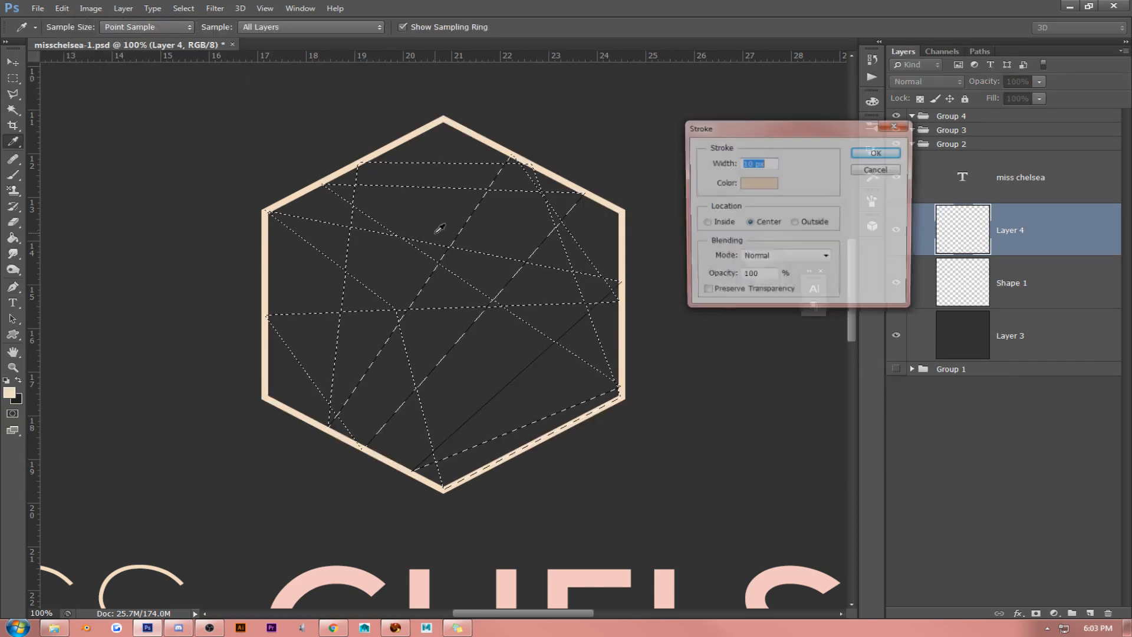
{"action": "key", "text": "Return"}
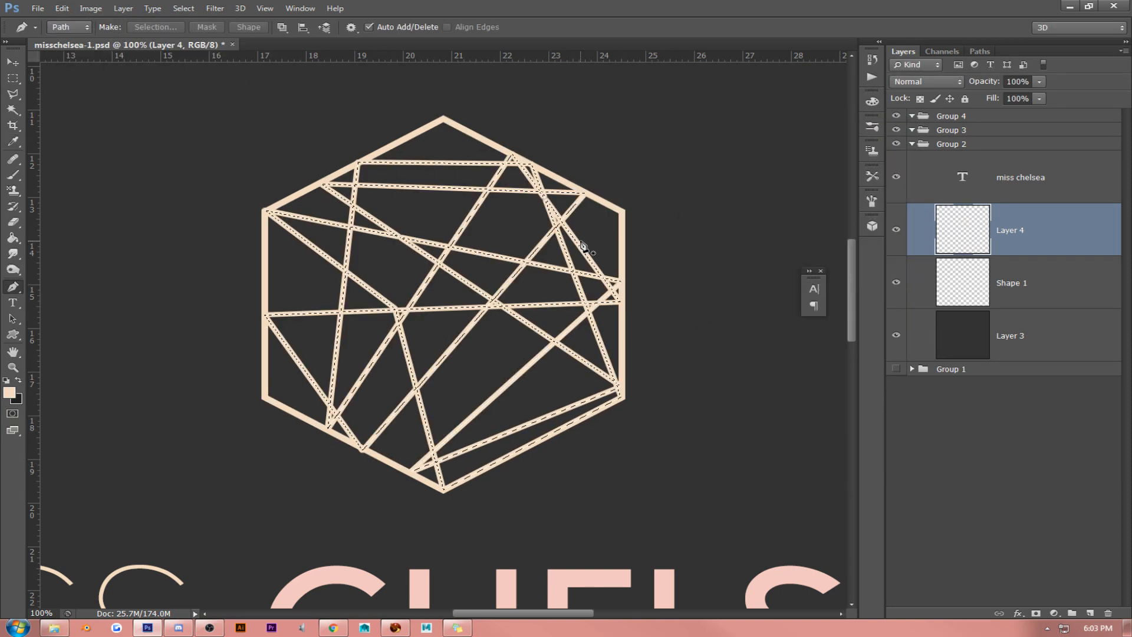
{"action": "key", "text": "ctrl+z"}
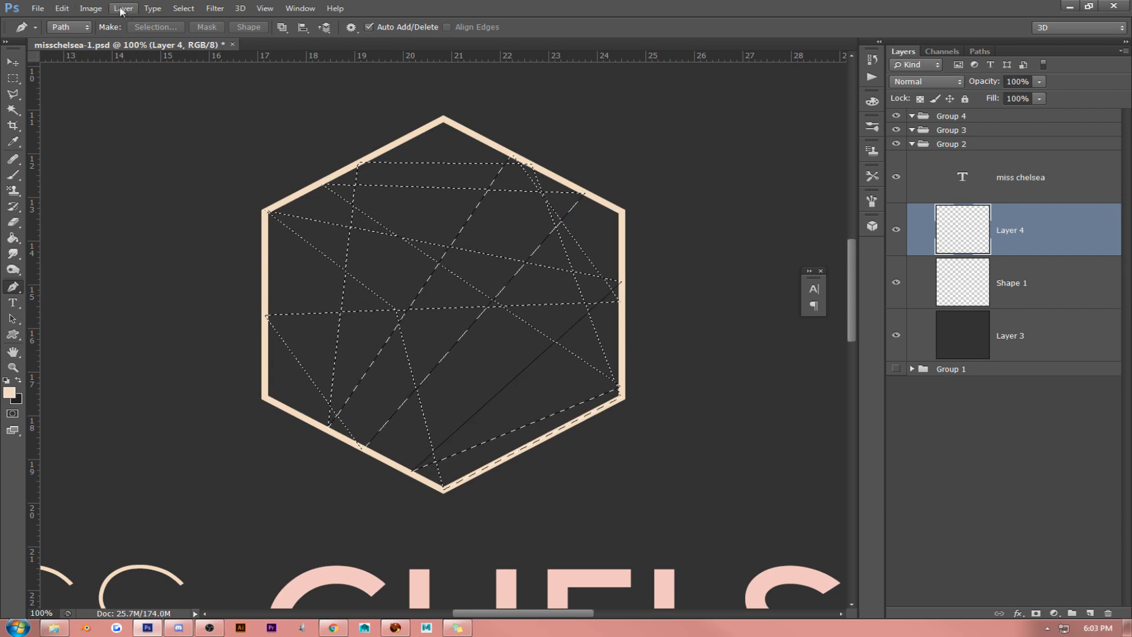
- Stroke the facet selection on Layer 4 with a centred 6 px beige line and deselect
{"action": "left_click", "coordinate": [91, 8]}
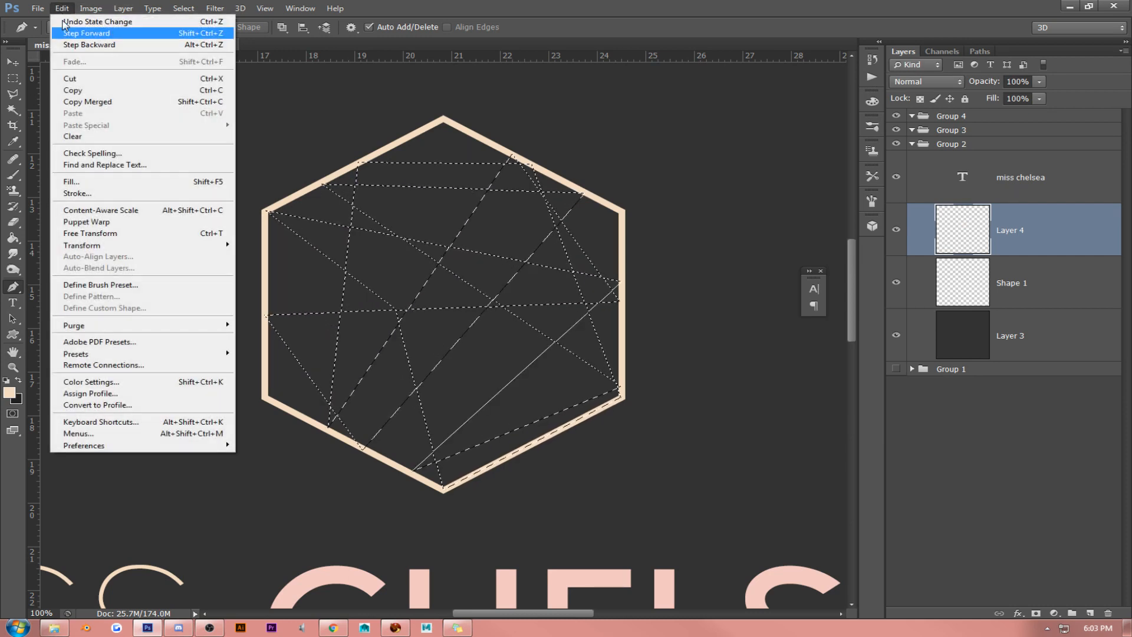
{"action": "left_click", "coordinate": [89, 192]}
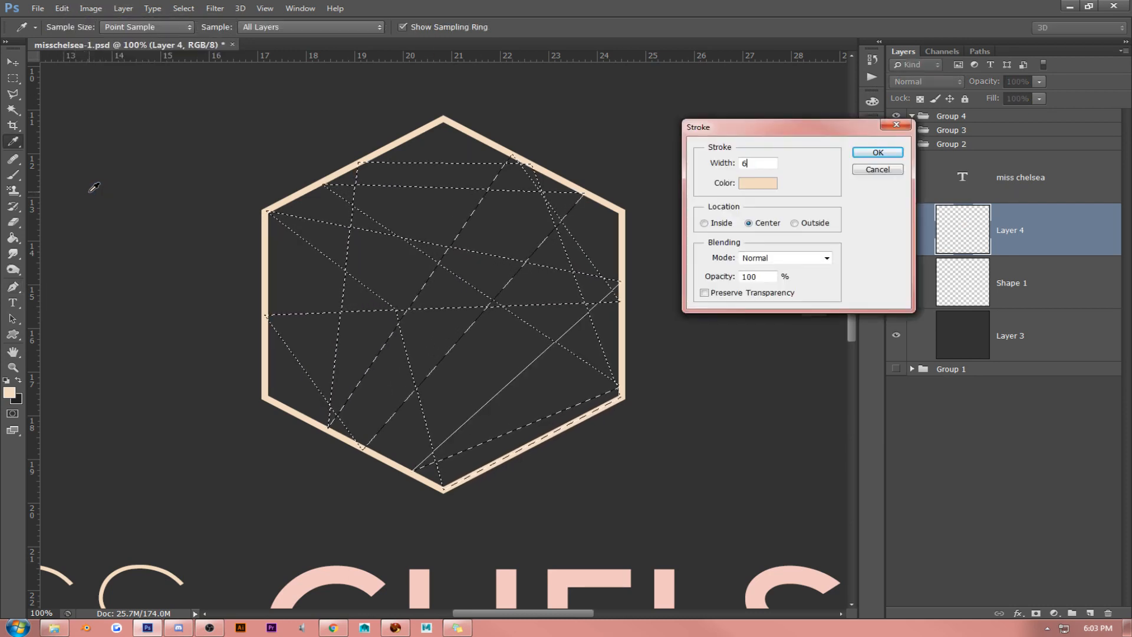
{"action": "key", "text": "Return"}
{"action": "key", "text": "p"}
{"action": "key", "text": "ctrl+d"}
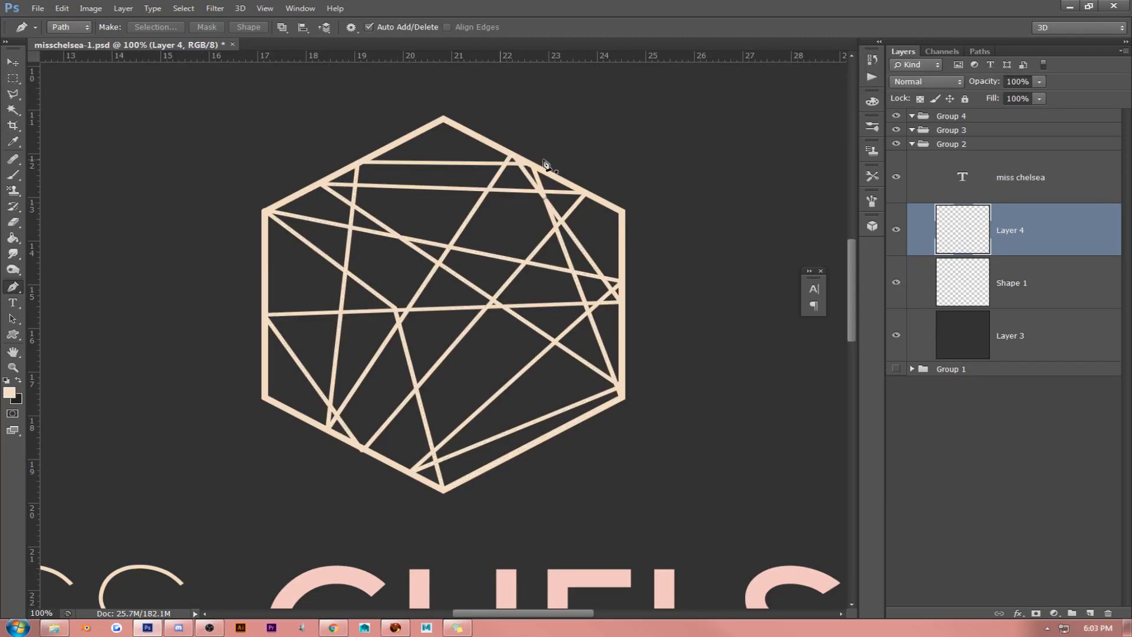
- Scale the facet lines on Layer 4 down slightly so they fit within the hexagon outline
{"action": "key", "text": "ctrl+t"}
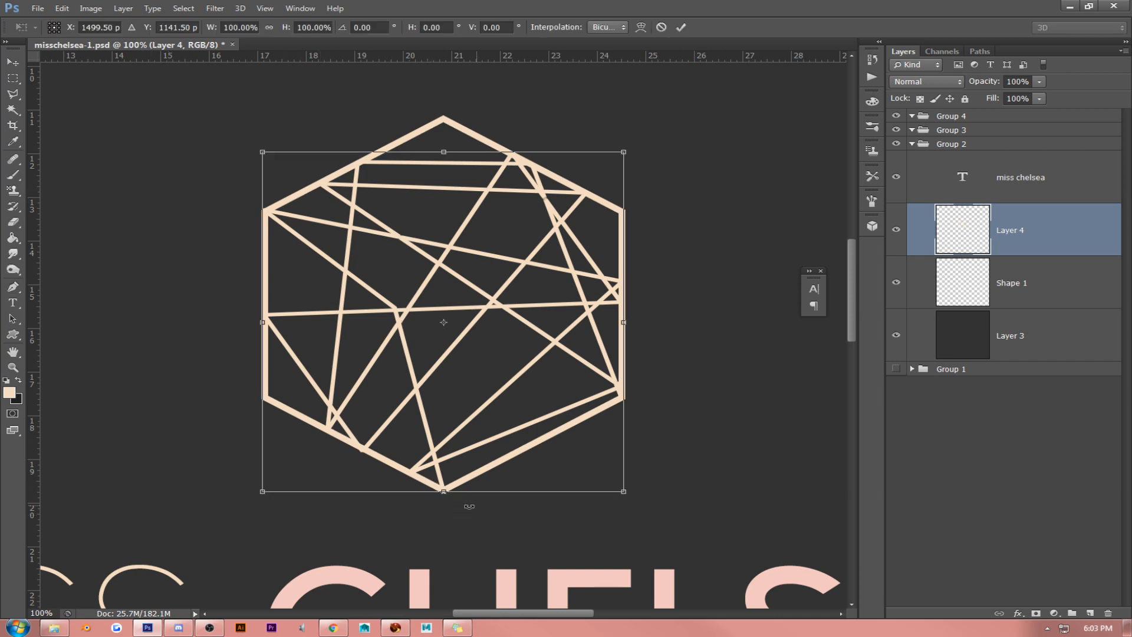
{"action": "left_click_drag", "start_coordinate": [623, 491], "coordinate": [621, 489]}
{"action": "key", "text": "Return"}
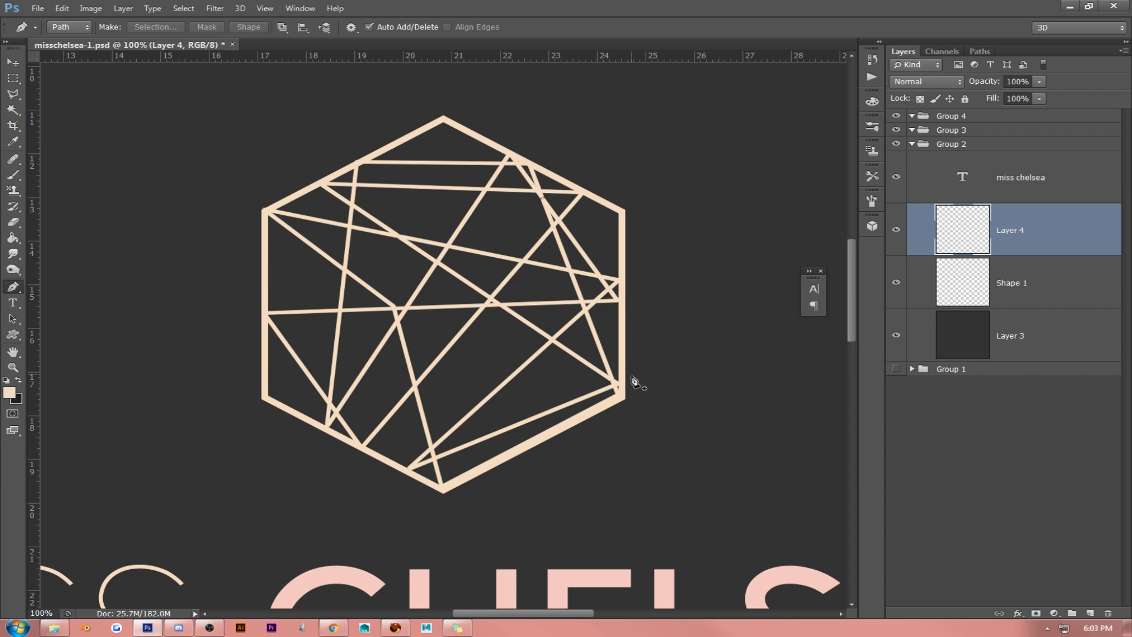
{"action": "left_click", "coordinate": [15, 62]}
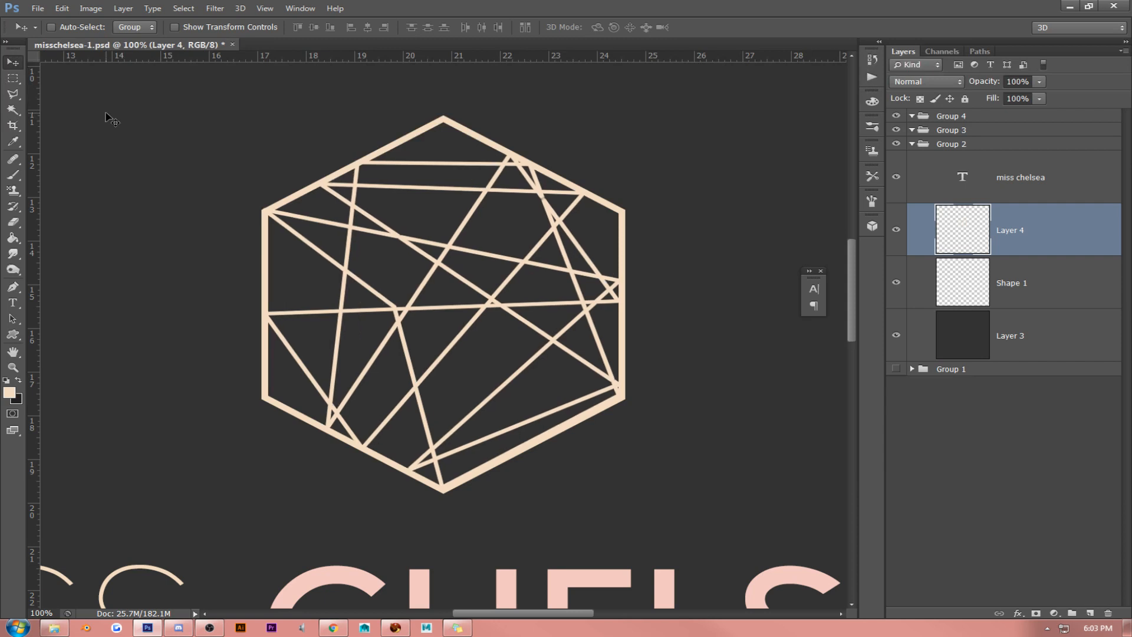
- Select the facet lines and hexagon layers together, rotate them by -120°, and move them slightly up above the MISS CHELSEA text
{"action": "left_click", "coordinate": [264, 8]}
{"action": "left_click", "coordinate": [283, 126]}
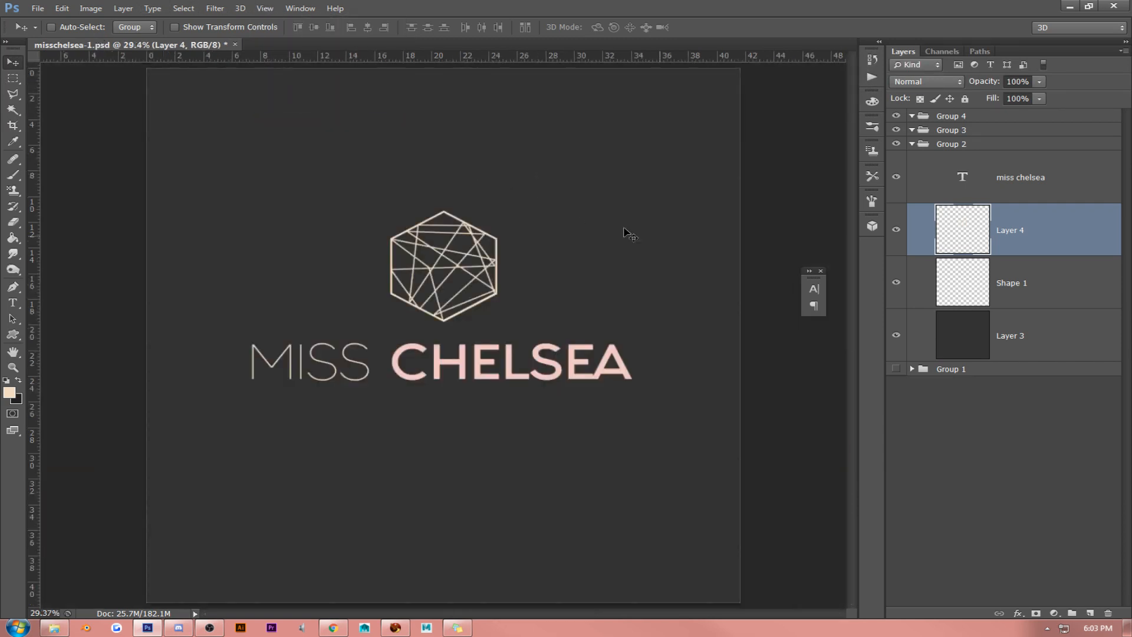
{"action": "left_click", "coordinate": [1047, 283], "text": "shift"}
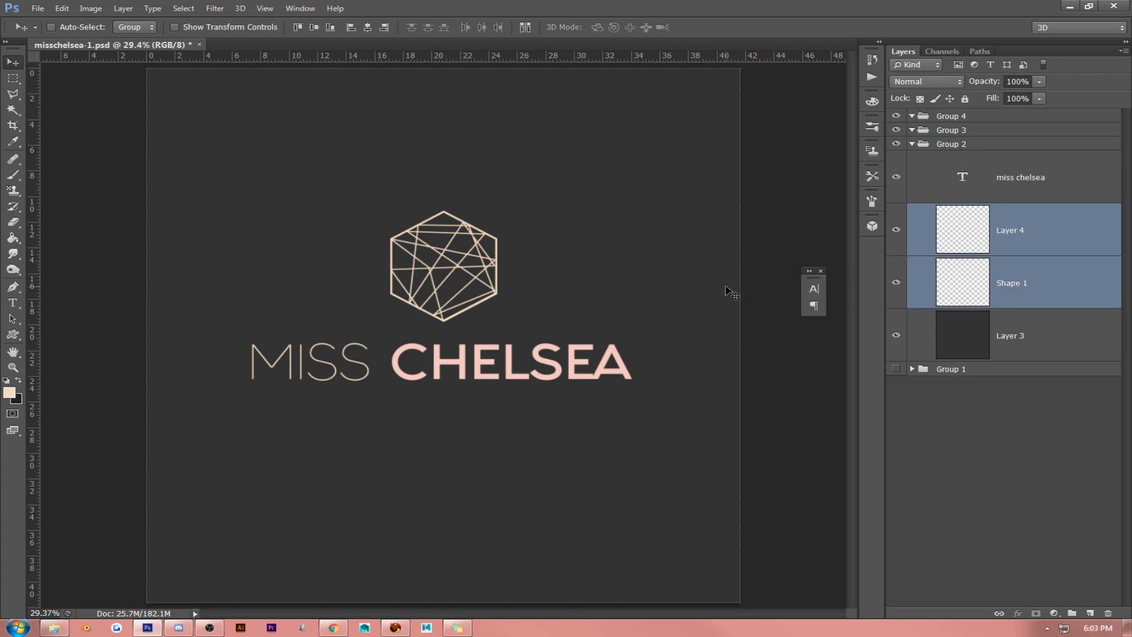
{"action": "key", "text": "ctrl+t"}
{"action": "left_click_drag", "start_coordinate": [314, 161], "coordinate": [423, 414]}
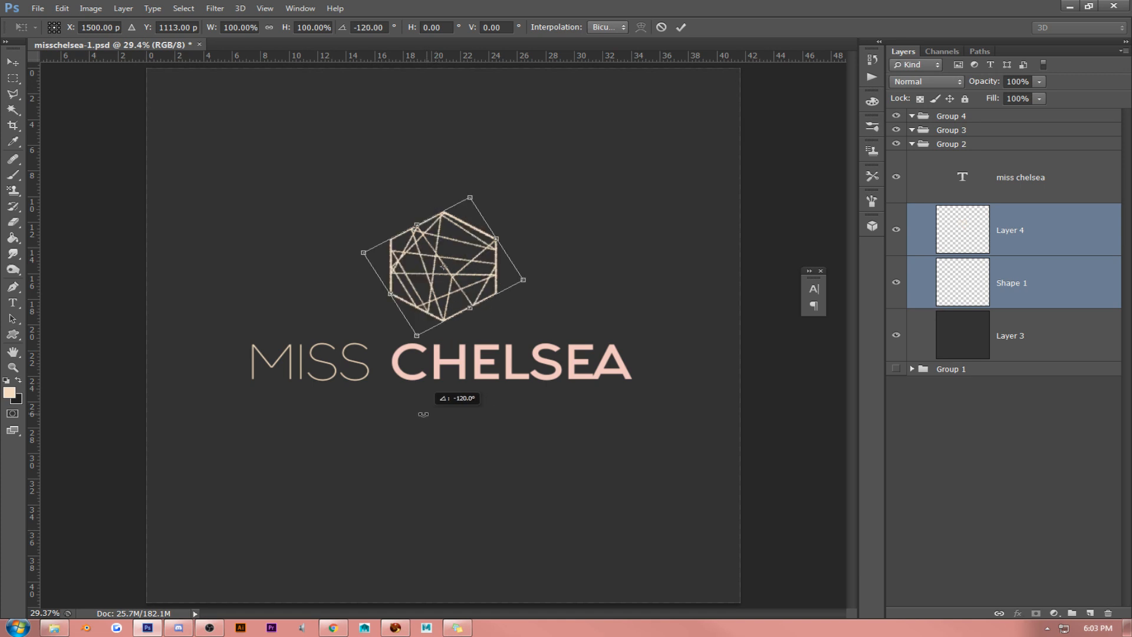
{"action": "key", "text": "Return"}
{"action": "left_click_drag", "start_coordinate": [577, 316], "coordinate": [577, 316]}
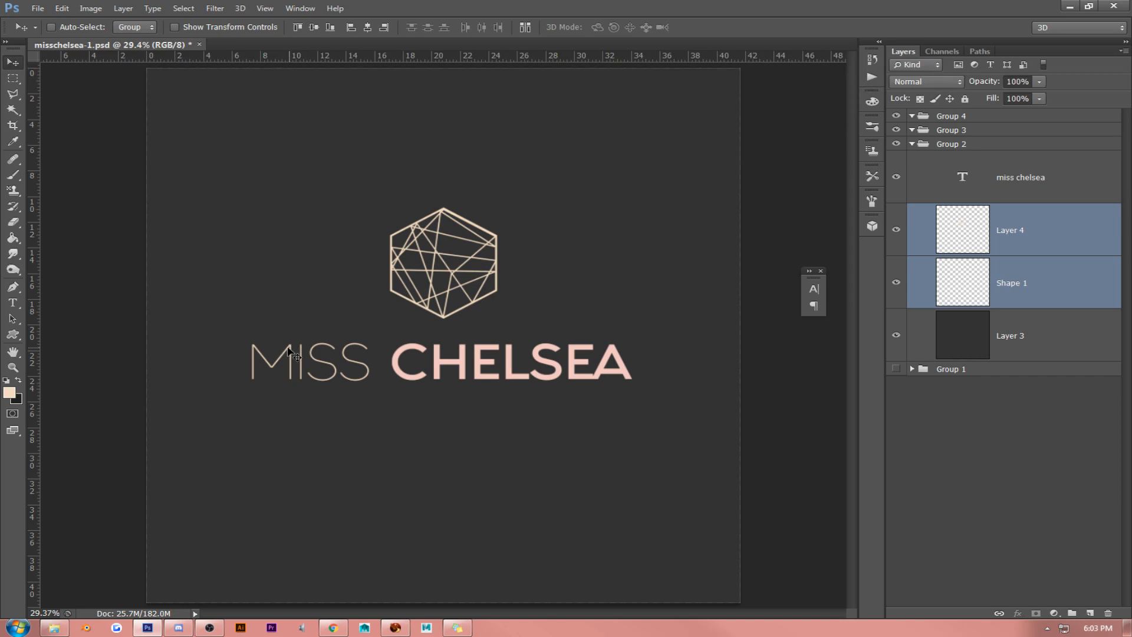
- Switch to another open application window
{"action": "key", "text": "alt+Tab"}
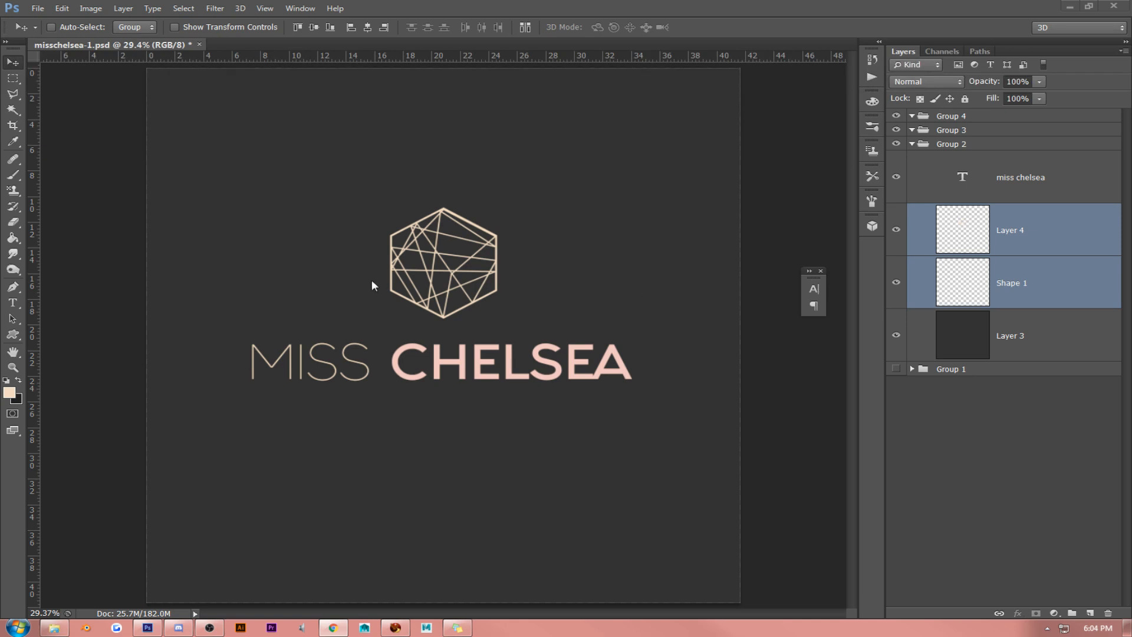
- Place the sand-wood-antique-grain texture image above Layer 4, align it to the canvas's upper-left corner and scale it to about 147% to span the width
{"action": "left_click", "coordinate": [55, 628]}
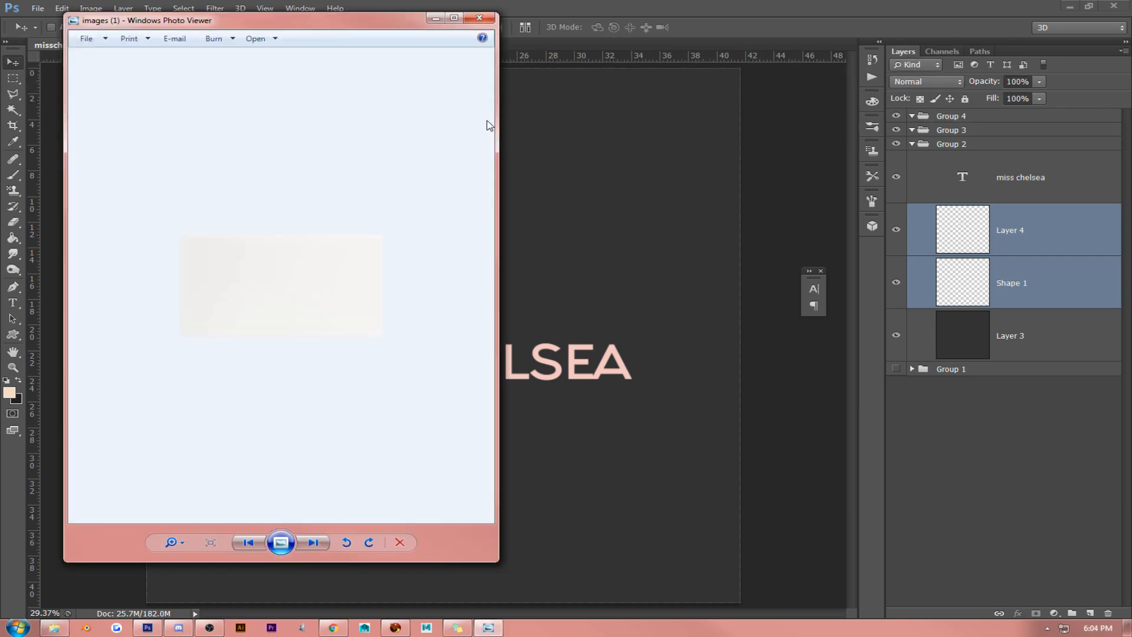
{"action": "left_click", "coordinate": [479, 18]}
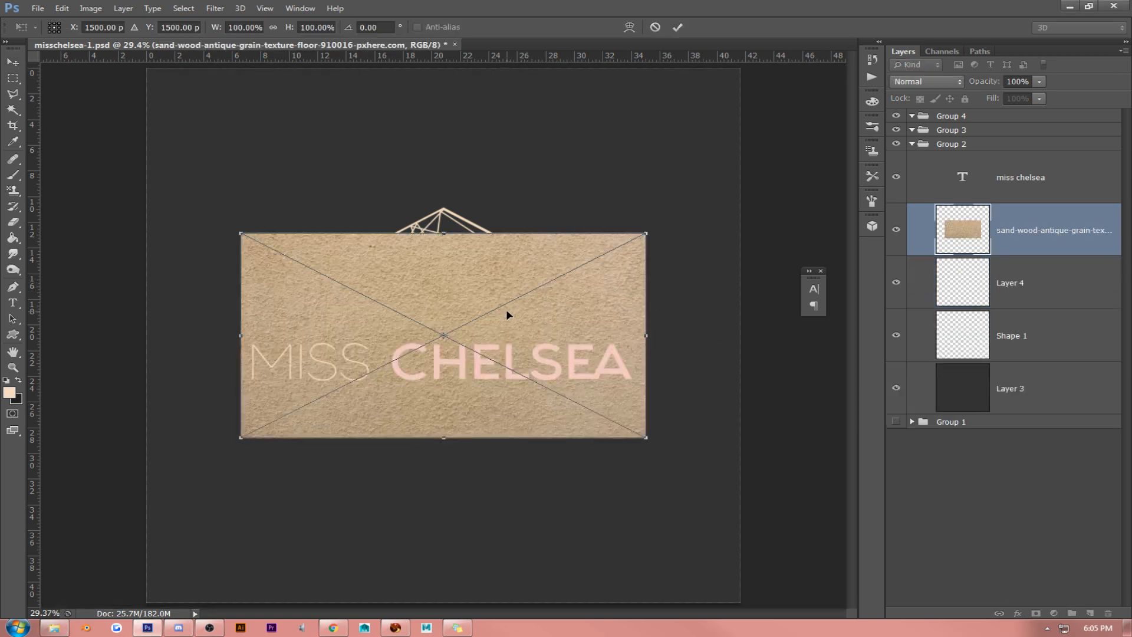
{"action": "left_click_drag", "start_coordinate": [507, 311], "coordinate": [415, 143]}
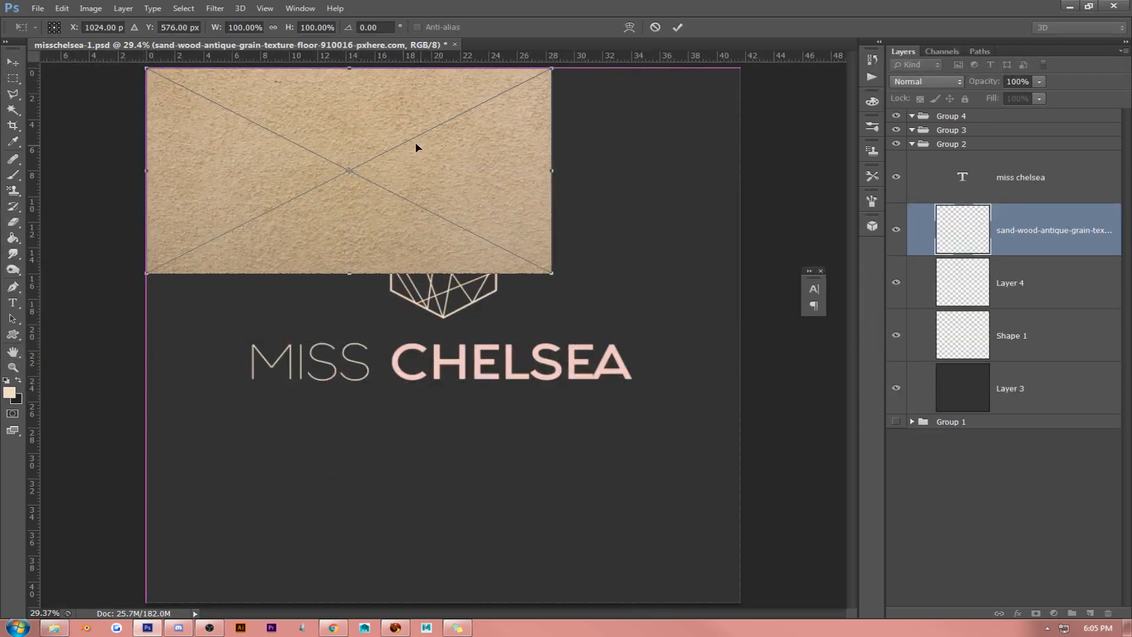
{"action": "left_click_drag", "start_coordinate": [551, 272], "coordinate": [730, 391]}
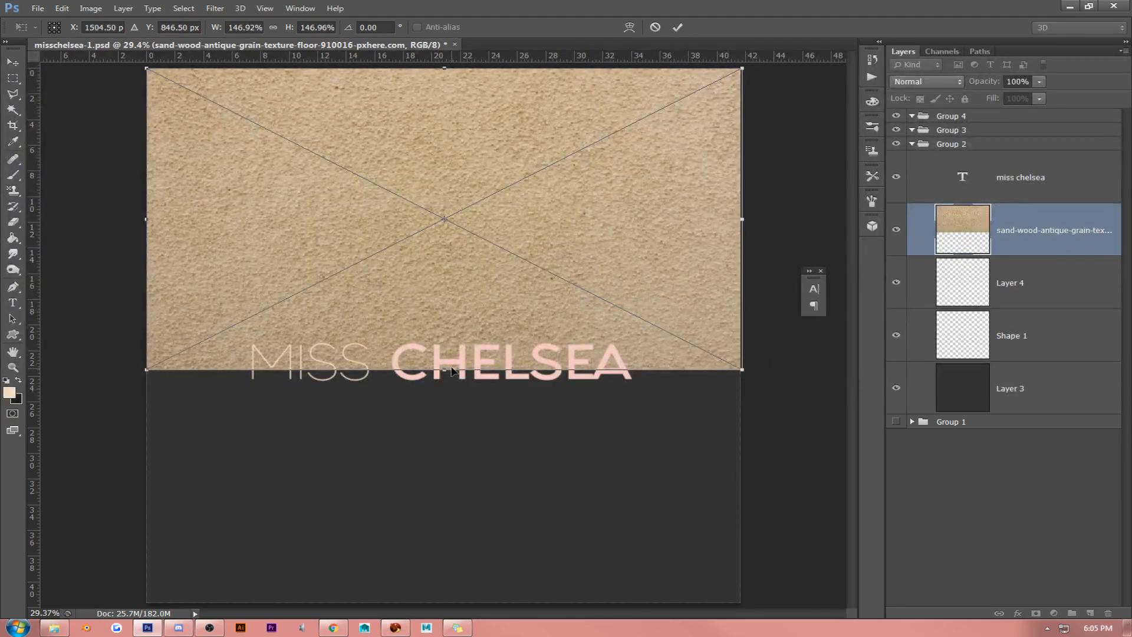
{"action": "key", "text": "Return"}
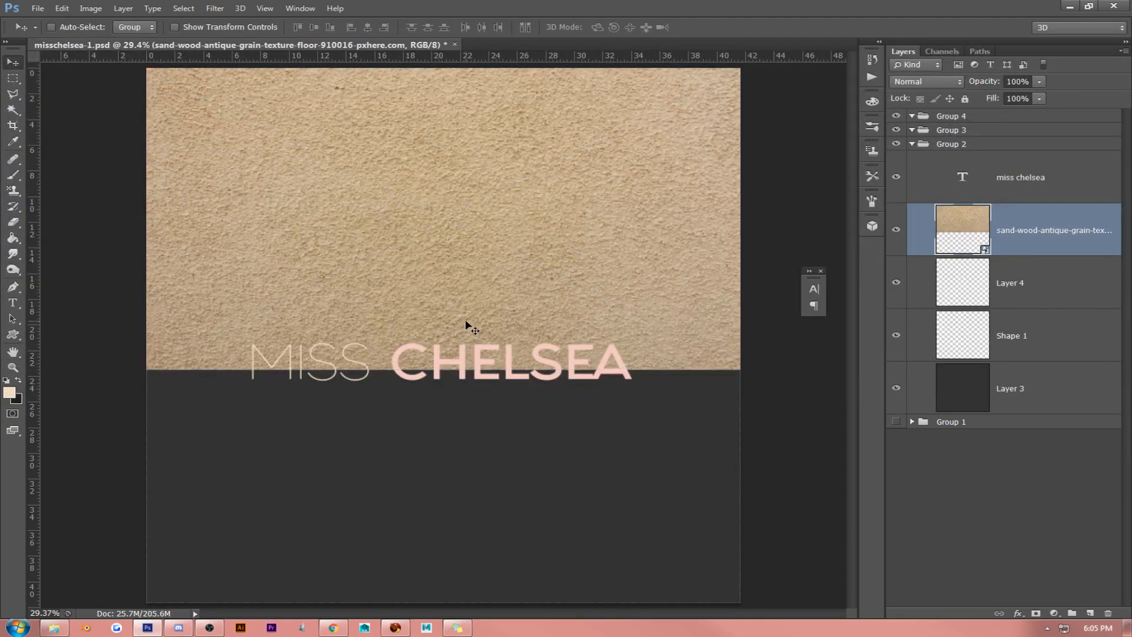
- Duplicate the sand texture, flip the copy vertically, move it down to cover the canvas's lower half, and merge both texture layers
{"action": "key", "text": "ctrl+j"}
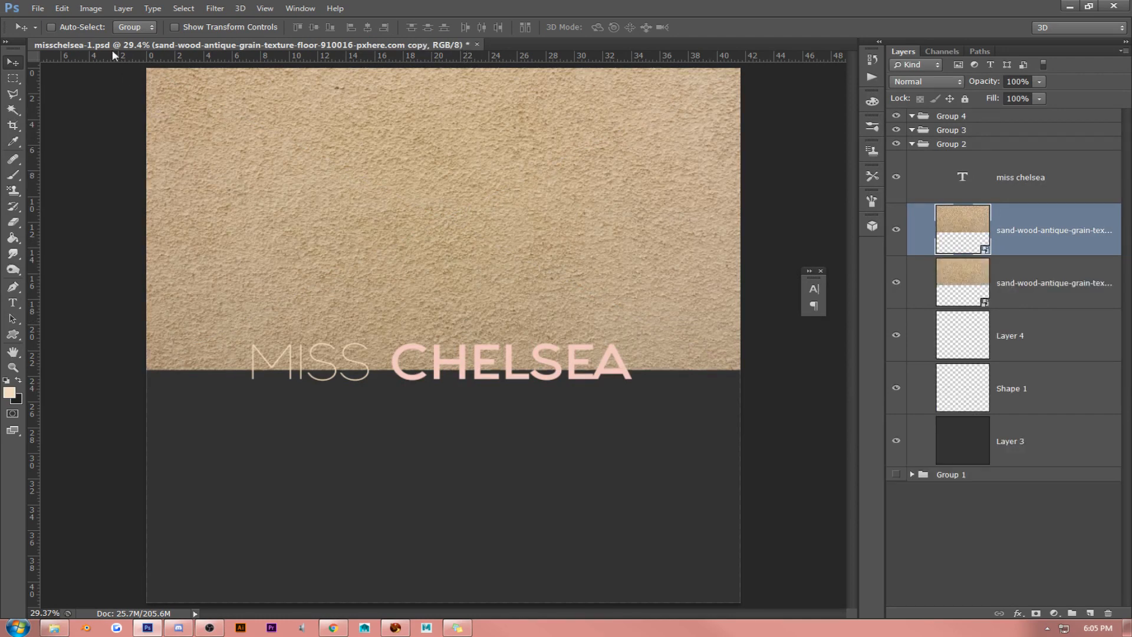
{"action": "left_click", "coordinate": [62, 8]}
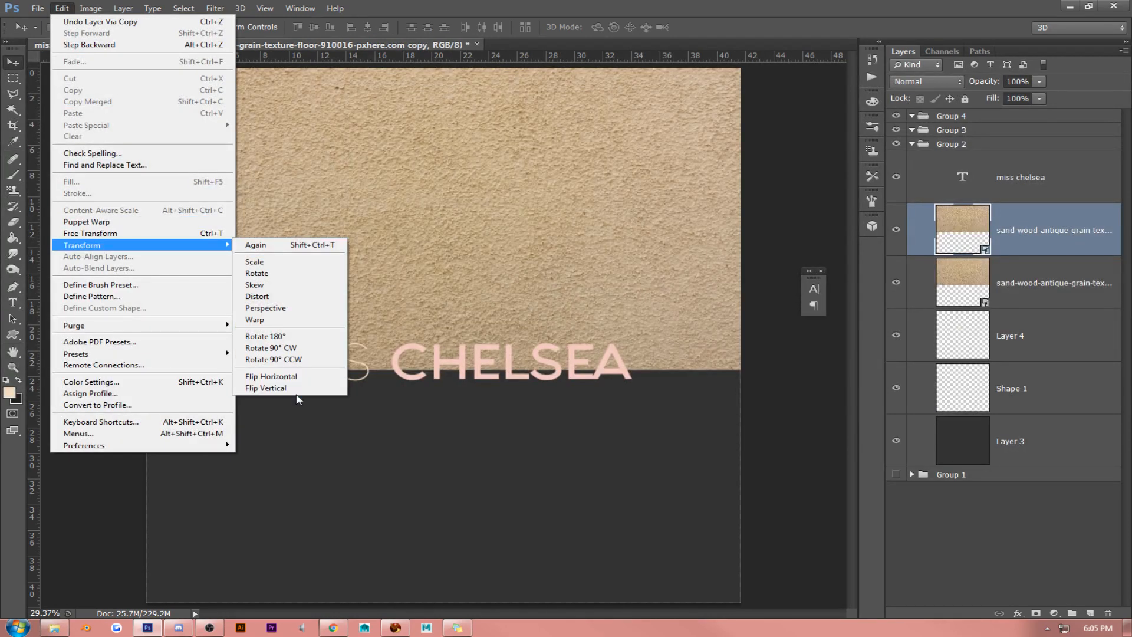
{"action": "left_click", "coordinate": [265, 388]}
{"action": "left_click_drag", "start_coordinate": [444, 171], "coordinate": [443, 479]}
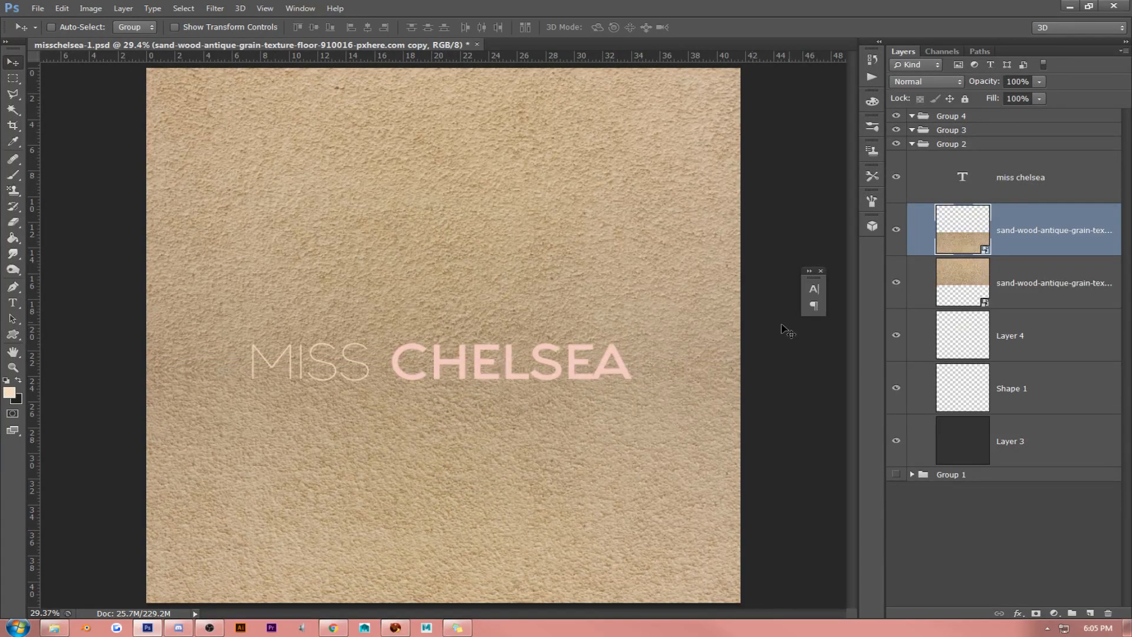
{"action": "left_click", "coordinate": [1077, 277], "text": "shift"}
{"action": "left_click_drag", "start_coordinate": [594, 271], "coordinate": [595, 221]}
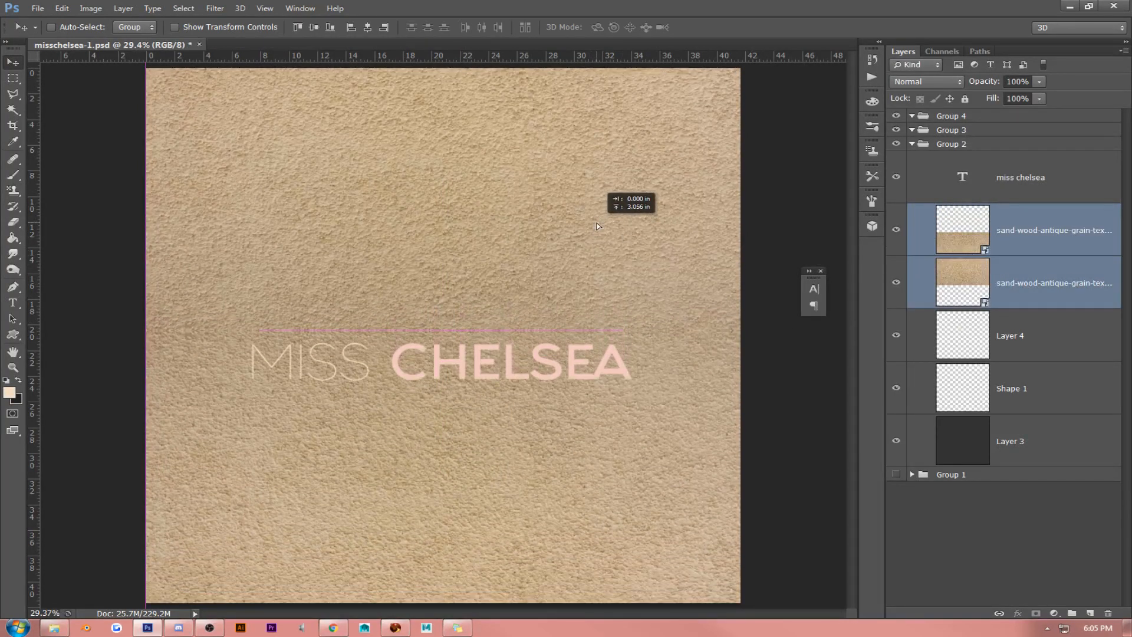
{"action": "key", "text": "ctrl+e"}
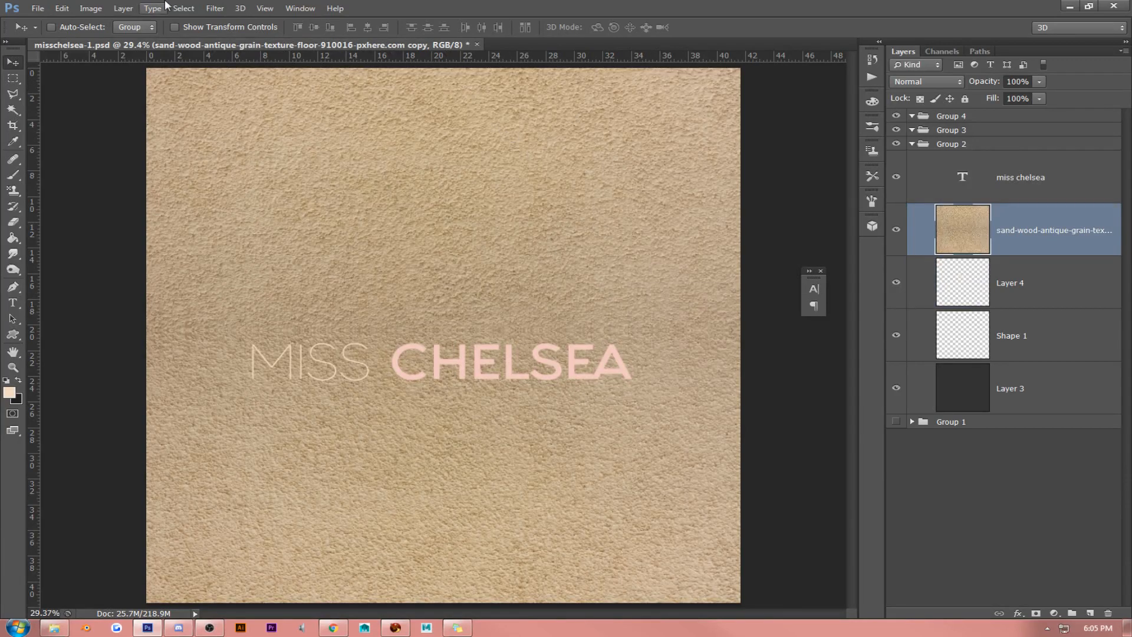
- Desaturate the merged sand texture layer and set its blend mode to Multiply
{"action": "left_click", "coordinate": [97, 7]}
{"action": "mouse_move", "coordinate": [148, 39]}
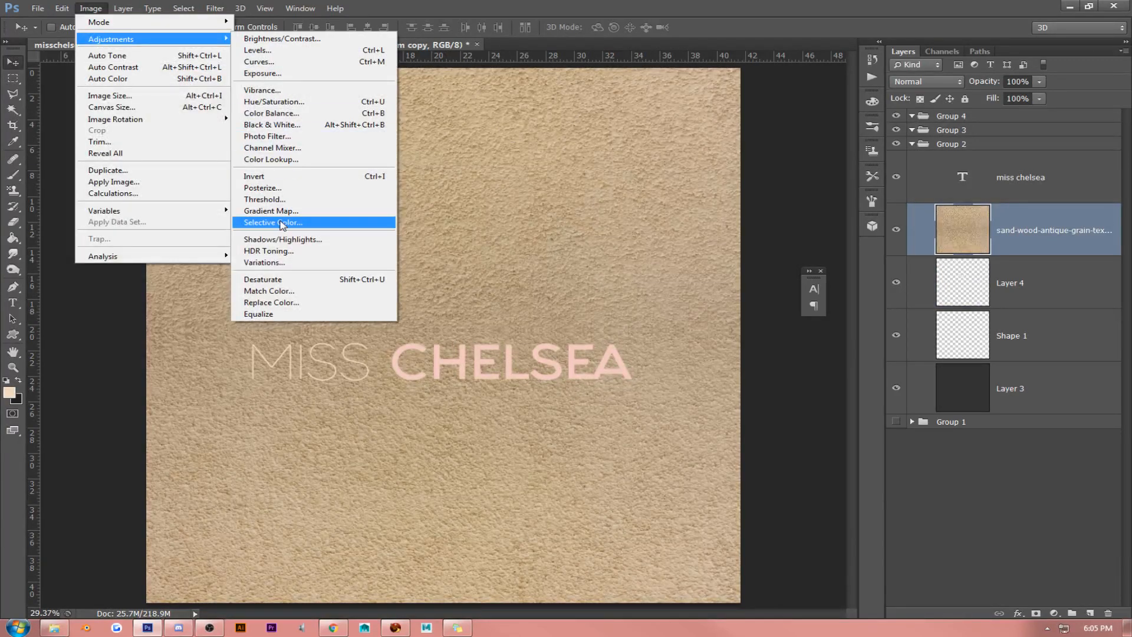
{"action": "left_click", "coordinate": [274, 281]}
{"action": "left_click", "coordinate": [926, 81]}
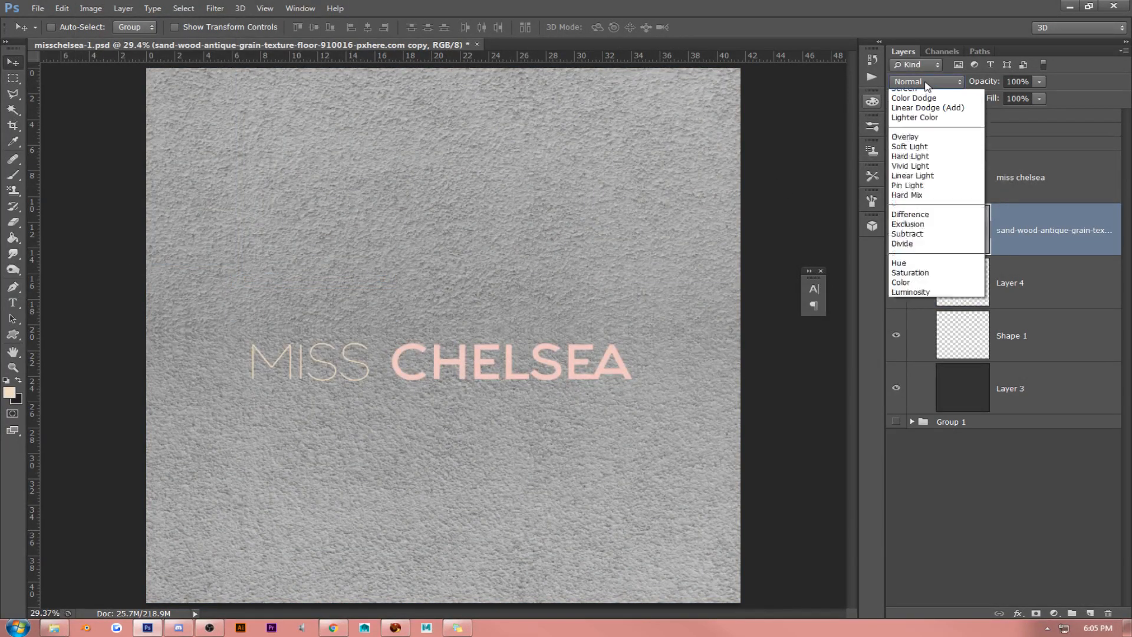
{"action": "left_click", "coordinate": [927, 132]}
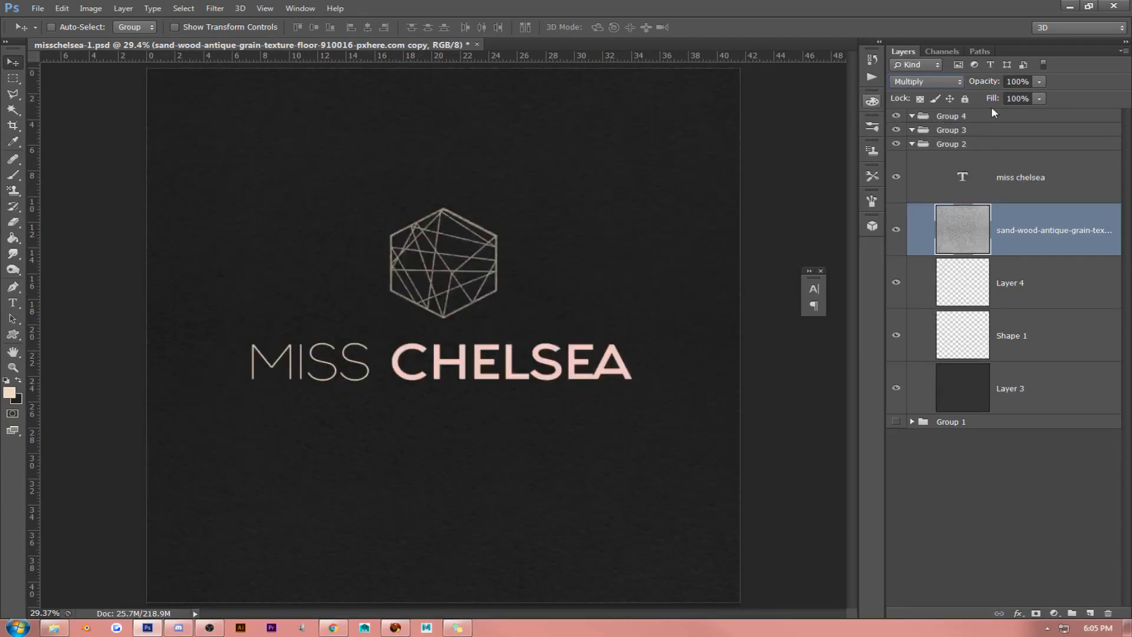
- Lower the texture layer's fill to 28% and move the layer below Shape 1, directly above Layer 3
{"action": "left_click", "coordinate": [1010, 100]}
{"action": "type", "text": "67"}
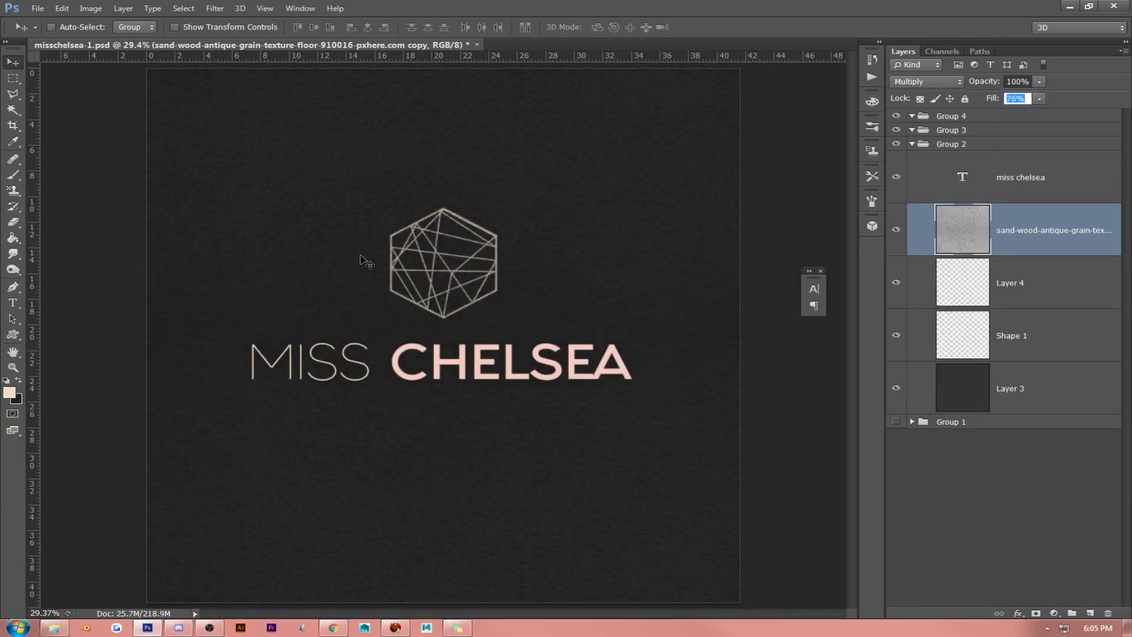
{"action": "key", "text": "Return"}
{"action": "type", "text": "42"}
{"action": "key", "text": "Return"}
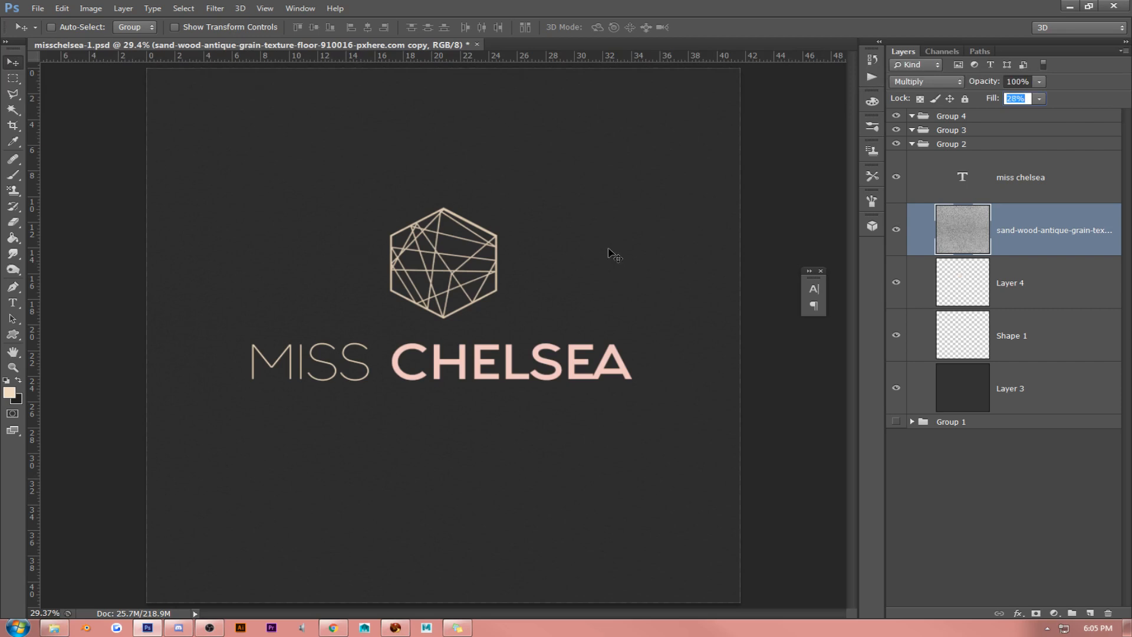
{"action": "left_click_drag", "start_coordinate": [1038, 242], "coordinate": [1034, 361]}
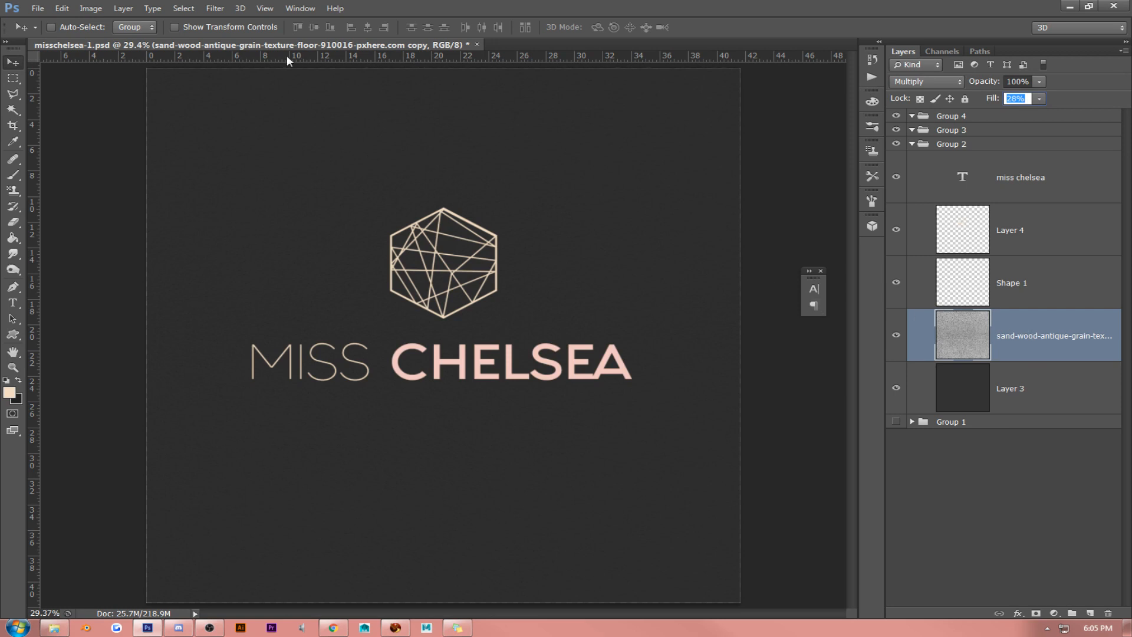
- Reduce the texture layer's fill to 27% and merge it with the dark background on Layer 3
{"action": "left_click", "coordinate": [215, 9]}
{"action": "left_click", "coordinate": [214, 22]}
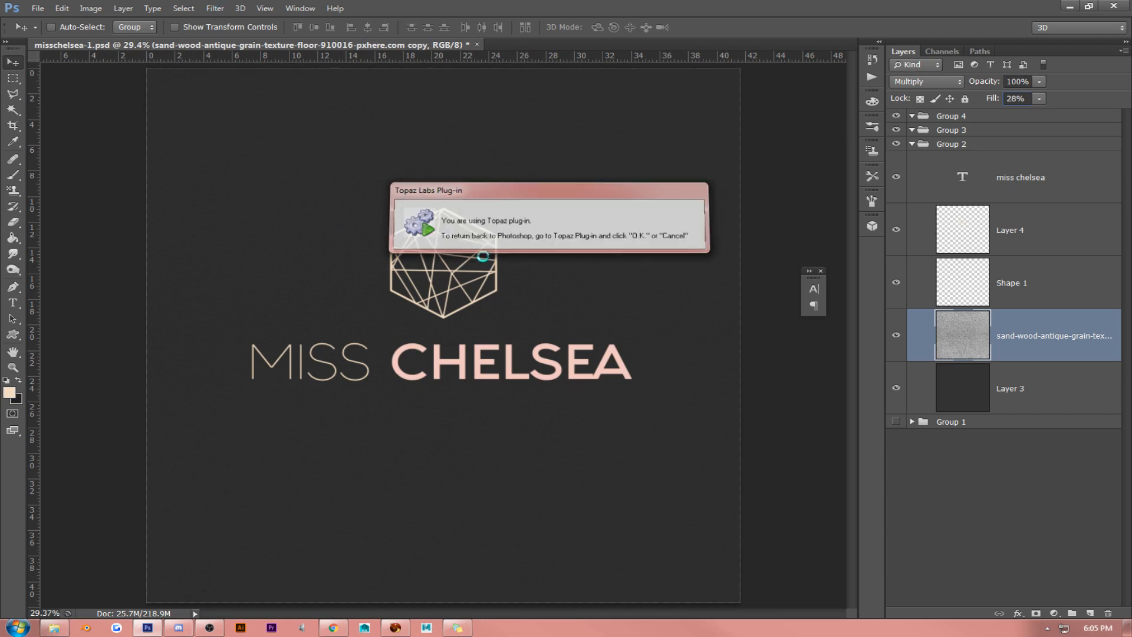
{"action": "left_click", "coordinate": [1026, 101]}
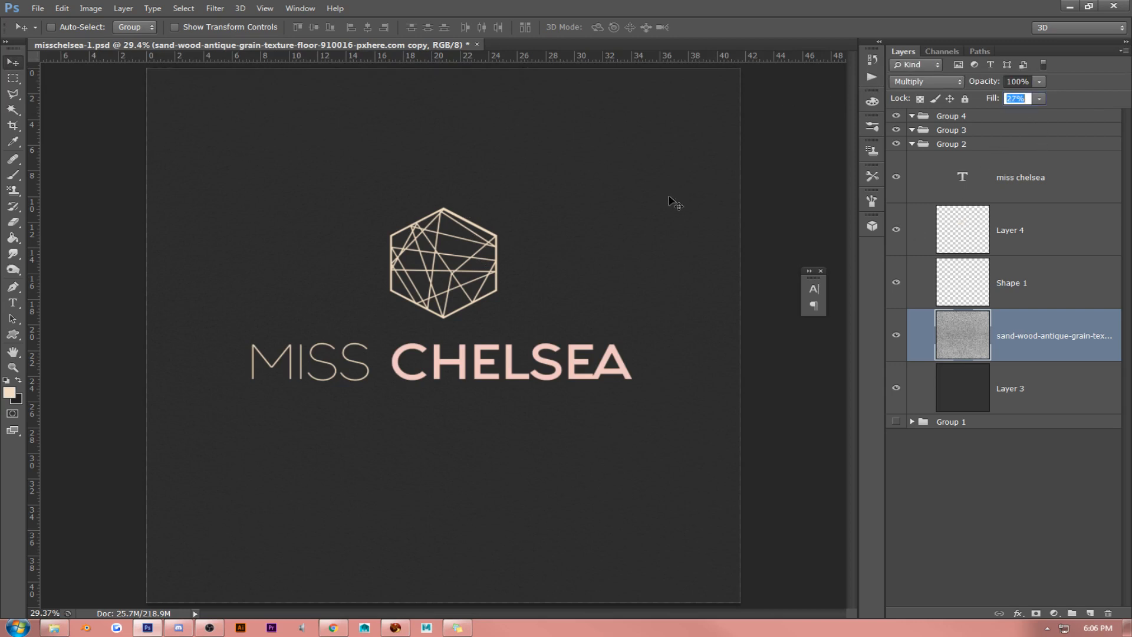
{"action": "key", "text": "Down"}
{"action": "key", "text": "Return"}
{"action": "left_click", "coordinate": [1023, 389], "text": "shift"}
{"action": "key", "text": "ctrl+e"}
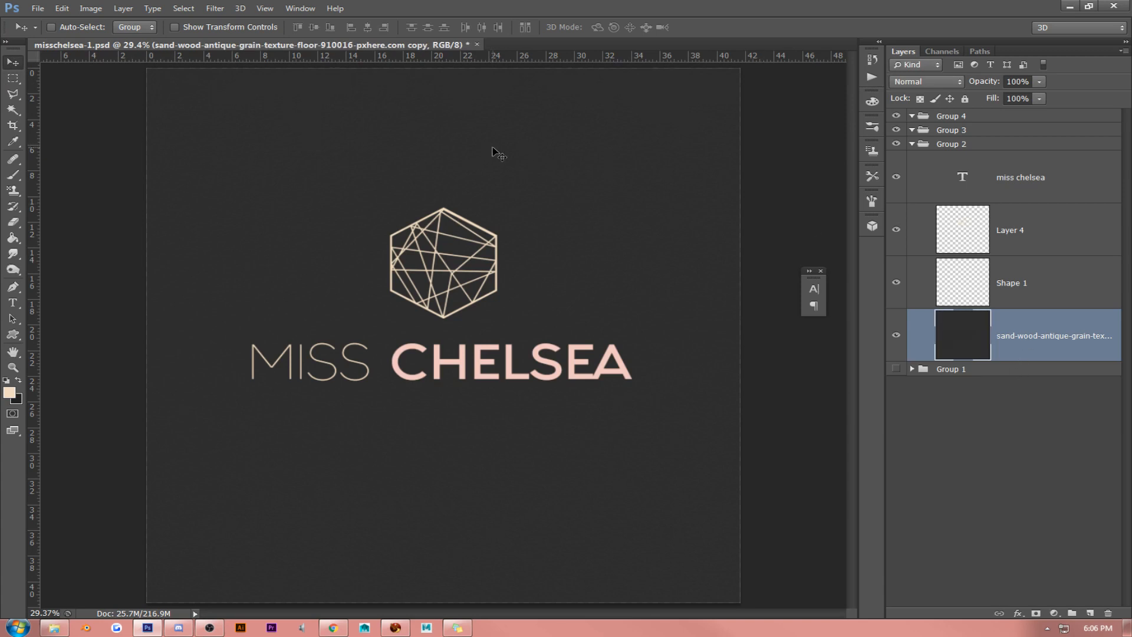
- Reapply the last used filter to the merged background layer and inspect its texture around the MISS text at 100% zoom
{"action": "key", "text": "ctrl+f"}
{"action": "left_click", "coordinate": [265, 8]}
{"action": "left_click", "coordinate": [277, 136]}
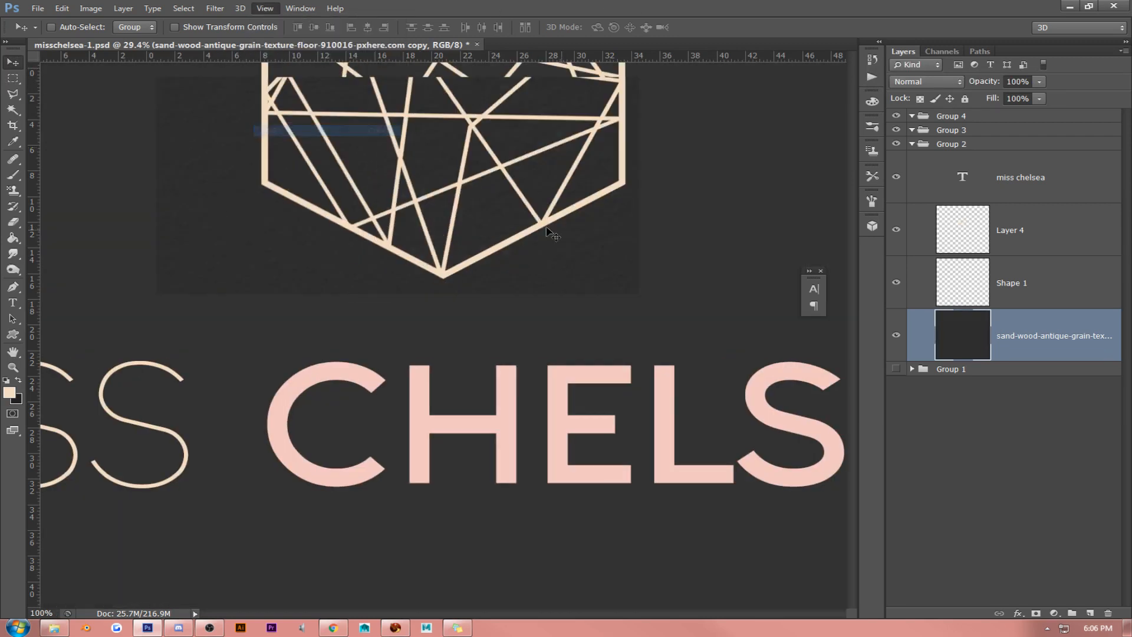
{"action": "left_click", "coordinate": [13, 352]}
{"action": "left_click_drag", "start_coordinate": [111, 303], "coordinate": [487, 304]}
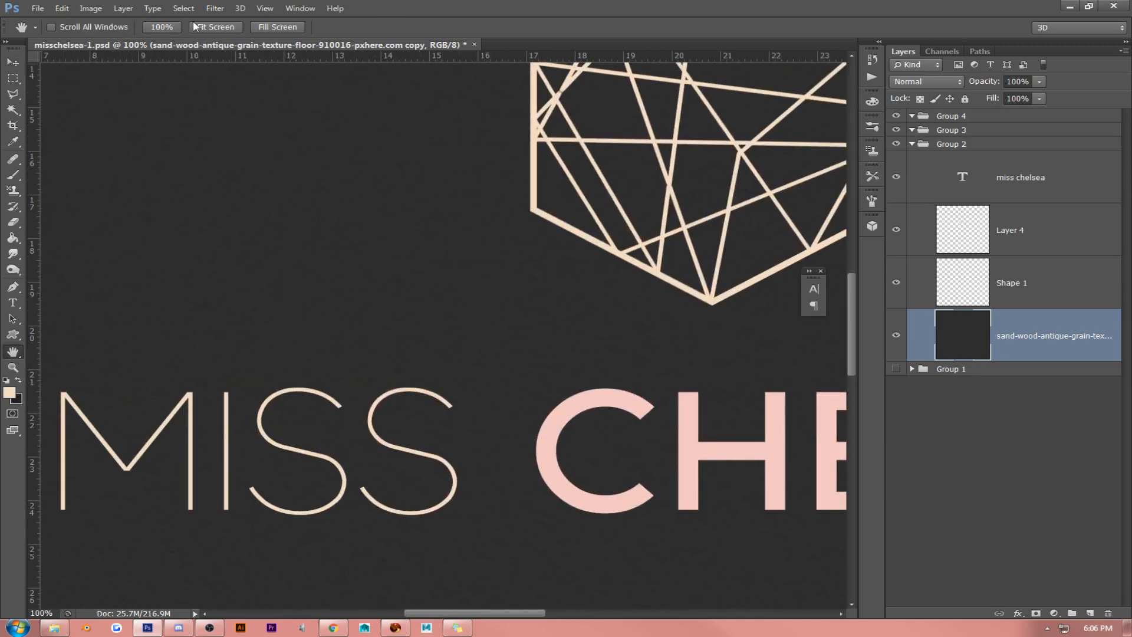
- Add 1% Gaussian monochromatic noise to the merged texture background layer
{"action": "left_click", "coordinate": [214, 8]}
{"action": "mouse_move", "coordinate": [222, 151]}
{"action": "left_click", "coordinate": [401, 152]}
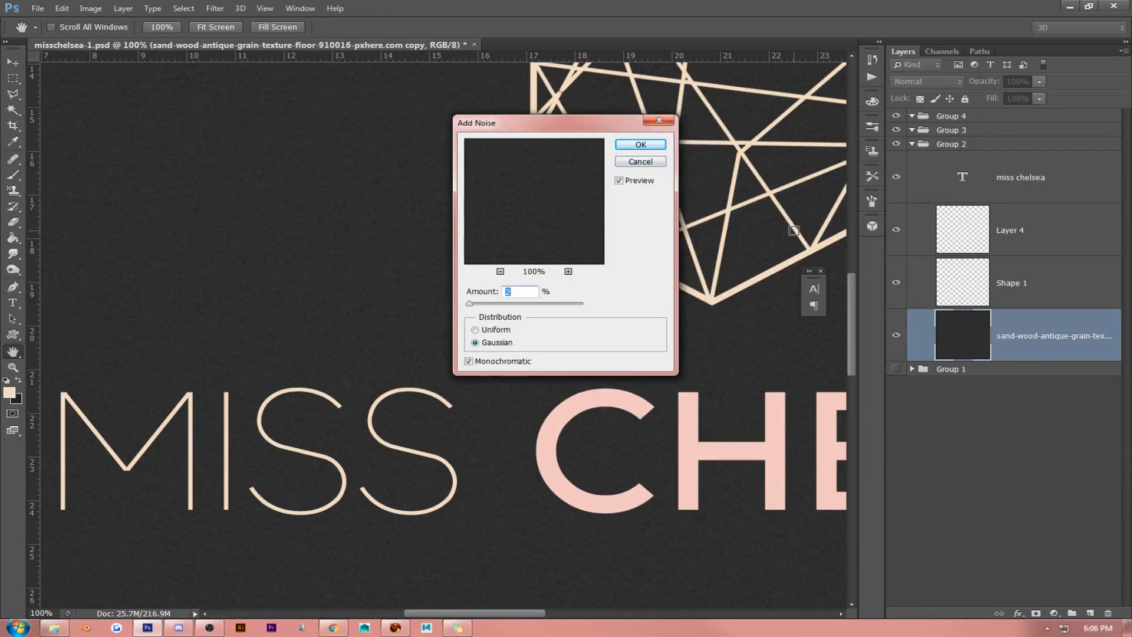
{"action": "type", "text": "1"}
{"action": "key", "text": "Return"}
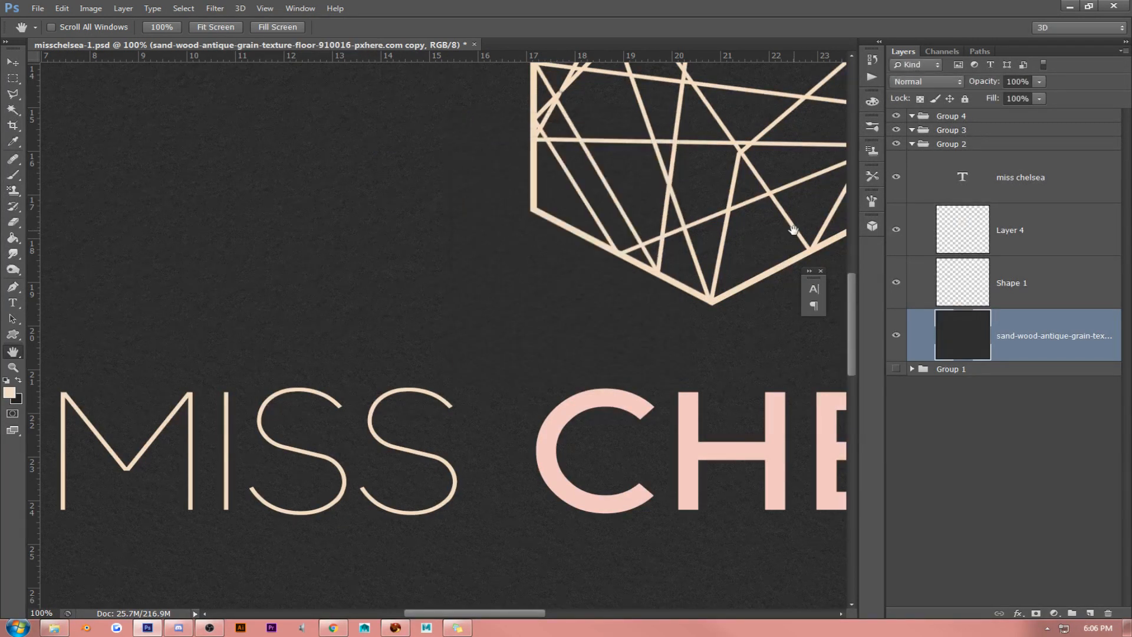
{"action": "left_click", "coordinate": [234, 27]}
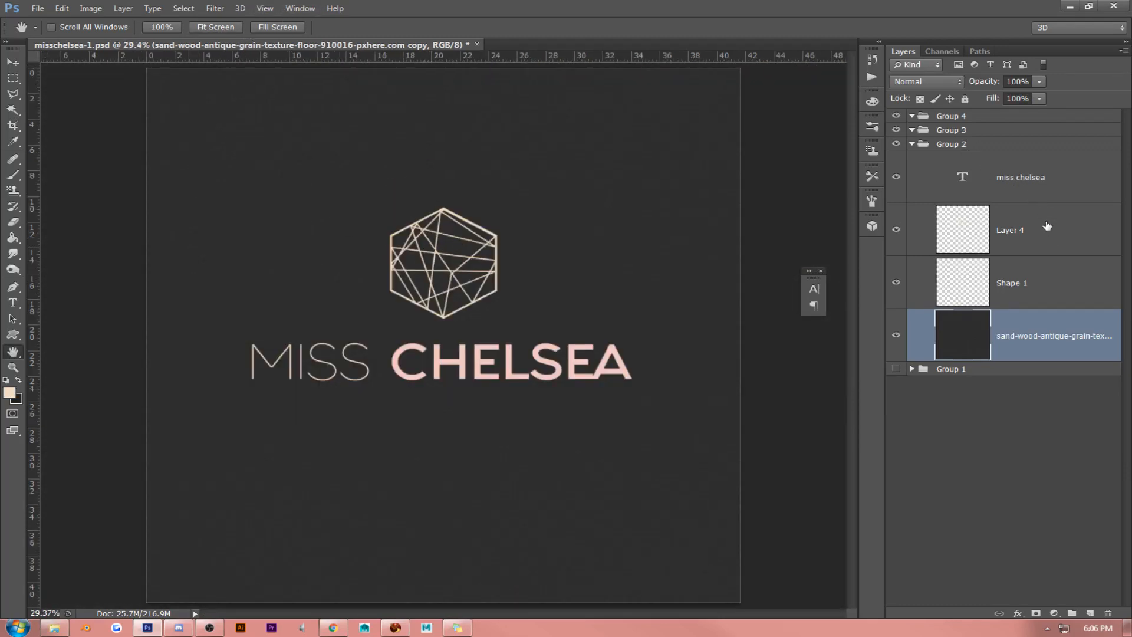
- Apply a debossed style preset with Bevel & Emboss, Inner Shadow, Inner Glow and Color Overlay to the miss chelsea text layer
{"action": "left_click", "coordinate": [1060, 272]}
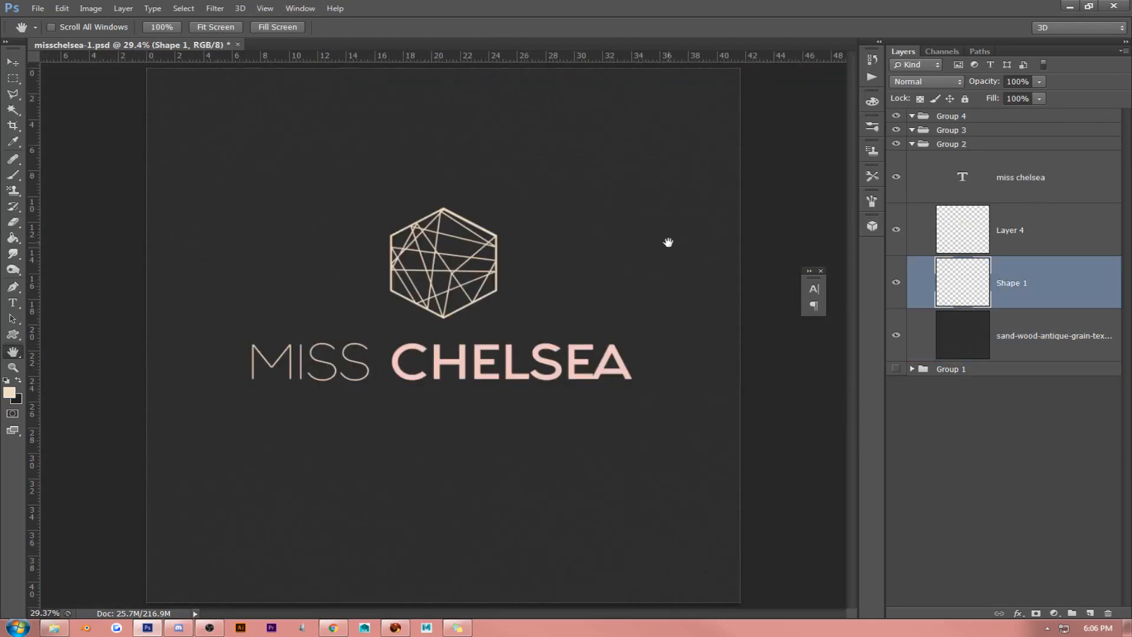
{"action": "left_click", "coordinate": [12, 62]}
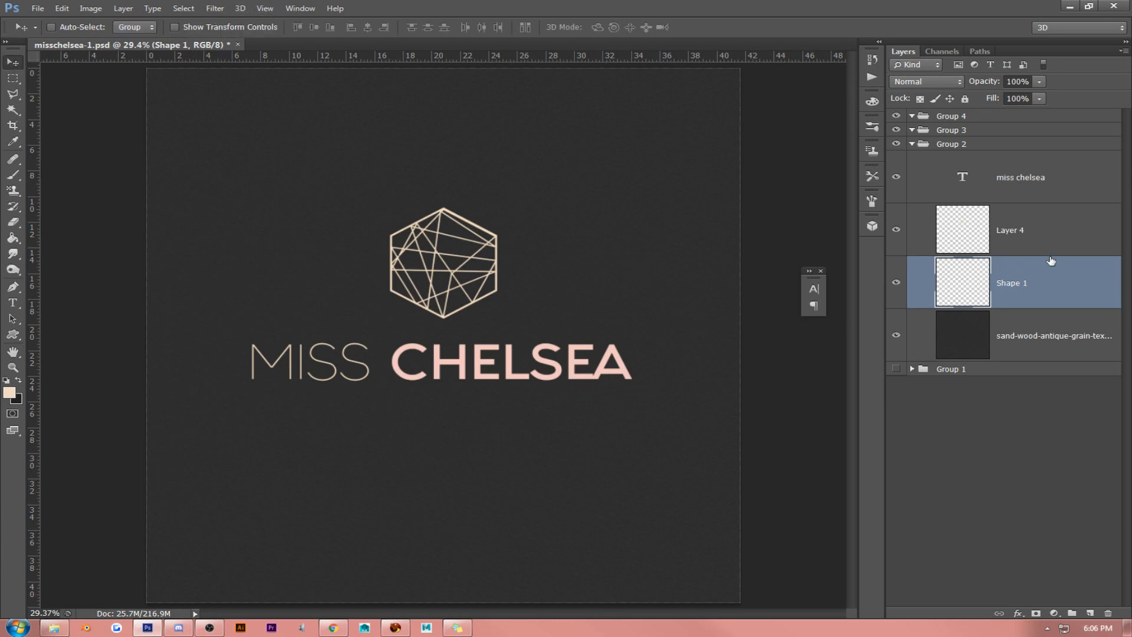
{"action": "right_click", "coordinate": [1041, 180]}
{"action": "left_click", "coordinate": [968, 133]}
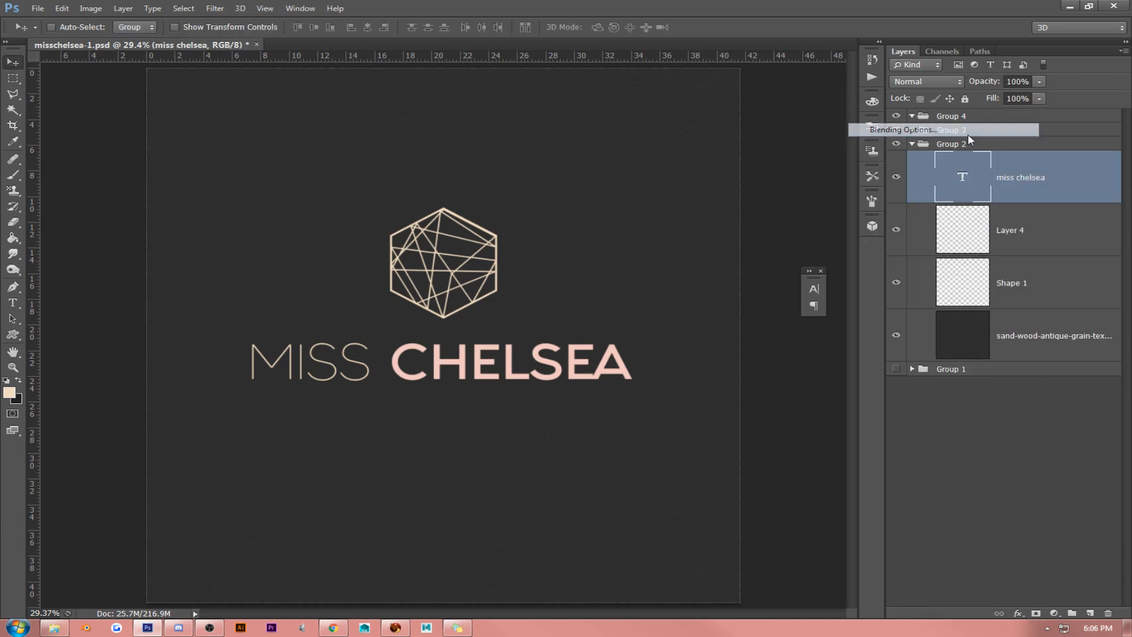
{"action": "left_click", "coordinate": [786, 121]}
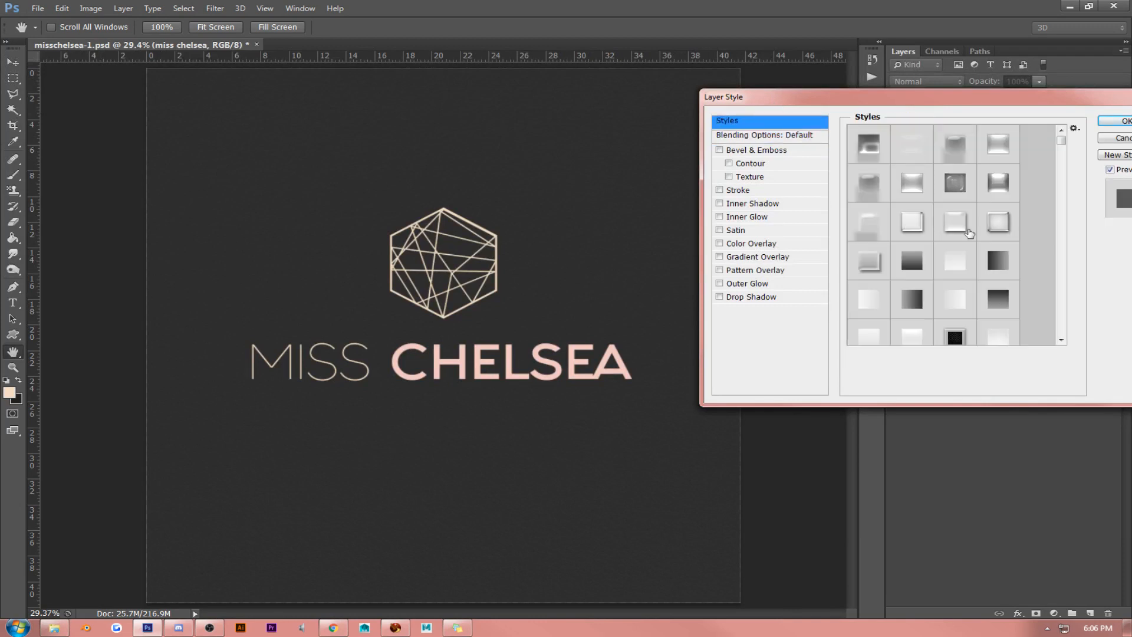
{"action": "left_click_drag", "start_coordinate": [1061, 140], "coordinate": [1065, 209]}
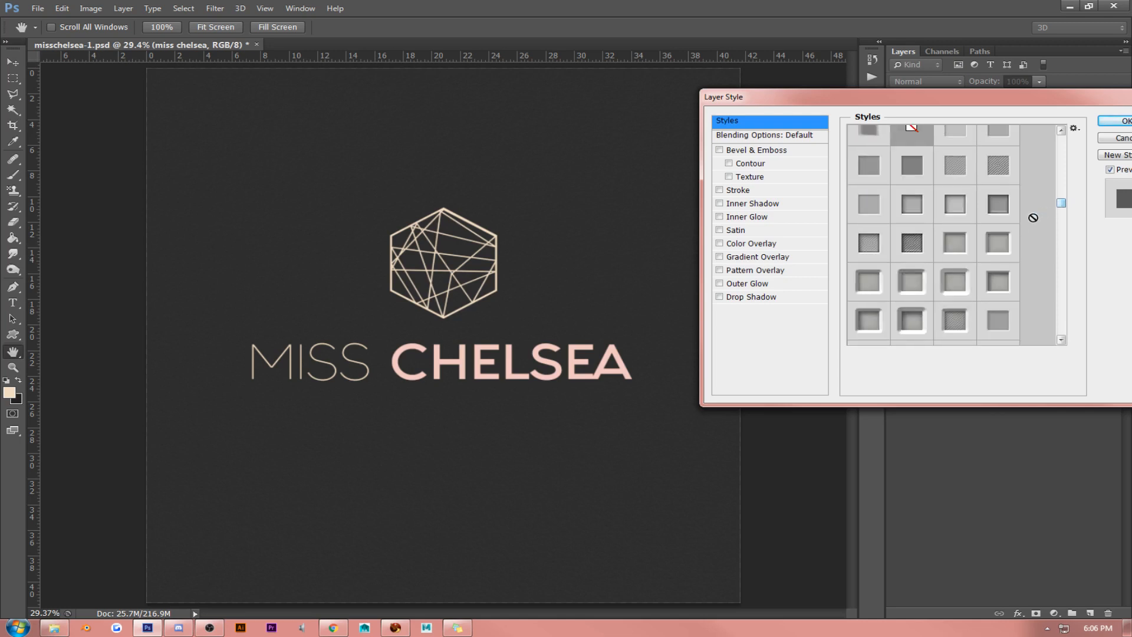
{"action": "left_click", "coordinate": [962, 247]}
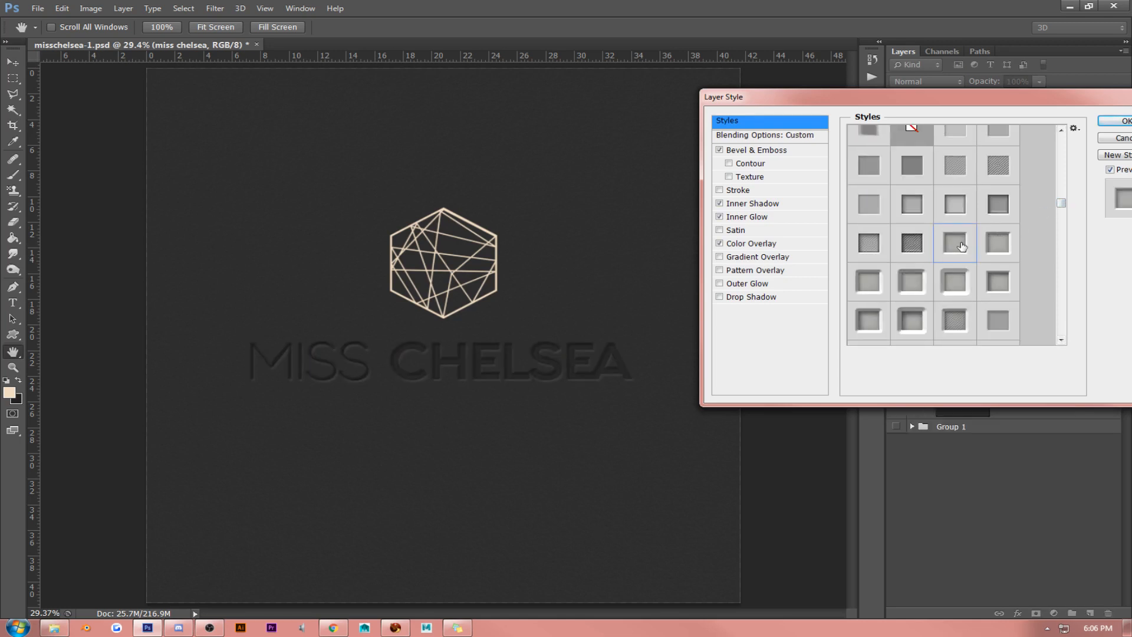
{"action": "left_click", "coordinate": [1006, 247]}
{"action": "left_click", "coordinate": [1115, 121]}
- Try debossed style presets with Bevel & Emboss, Stroke, Inner Shadow and Color Overlay on the miss chelsea text at 100% zoom
{"action": "left_click", "coordinate": [265, 9]}
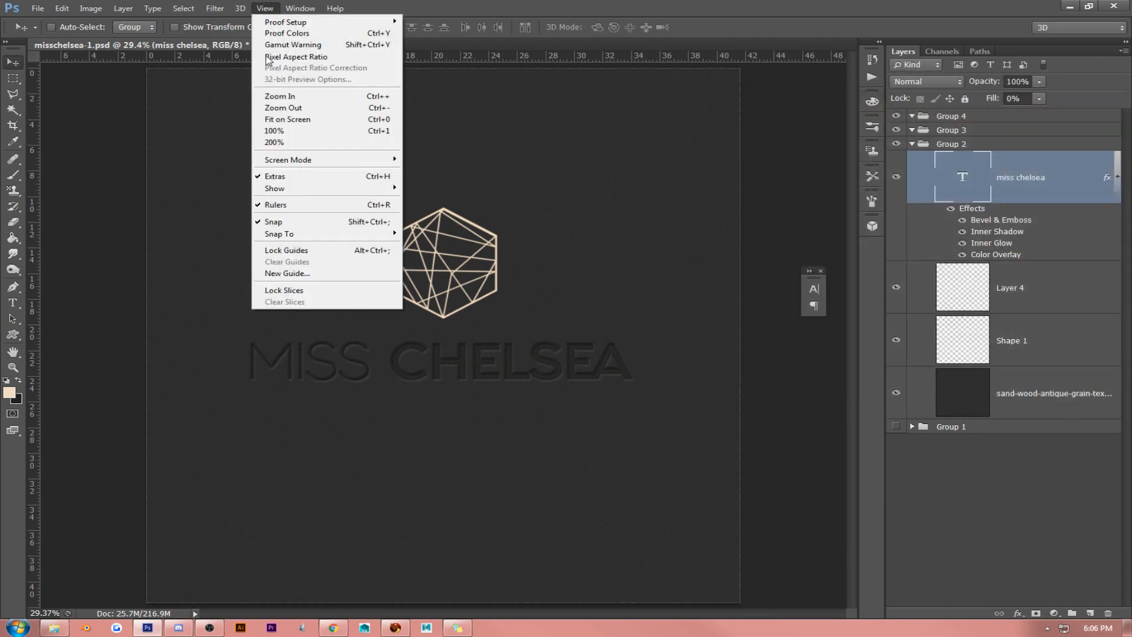
{"action": "left_click", "coordinate": [269, 132]}
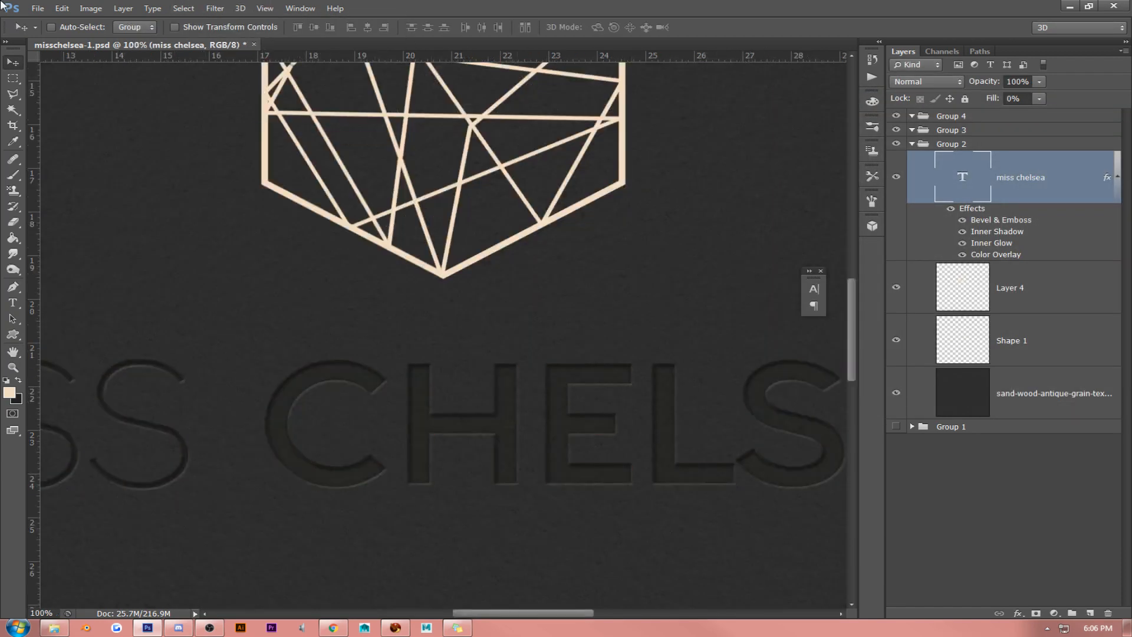
{"action": "right_click", "coordinate": [1038, 184]}
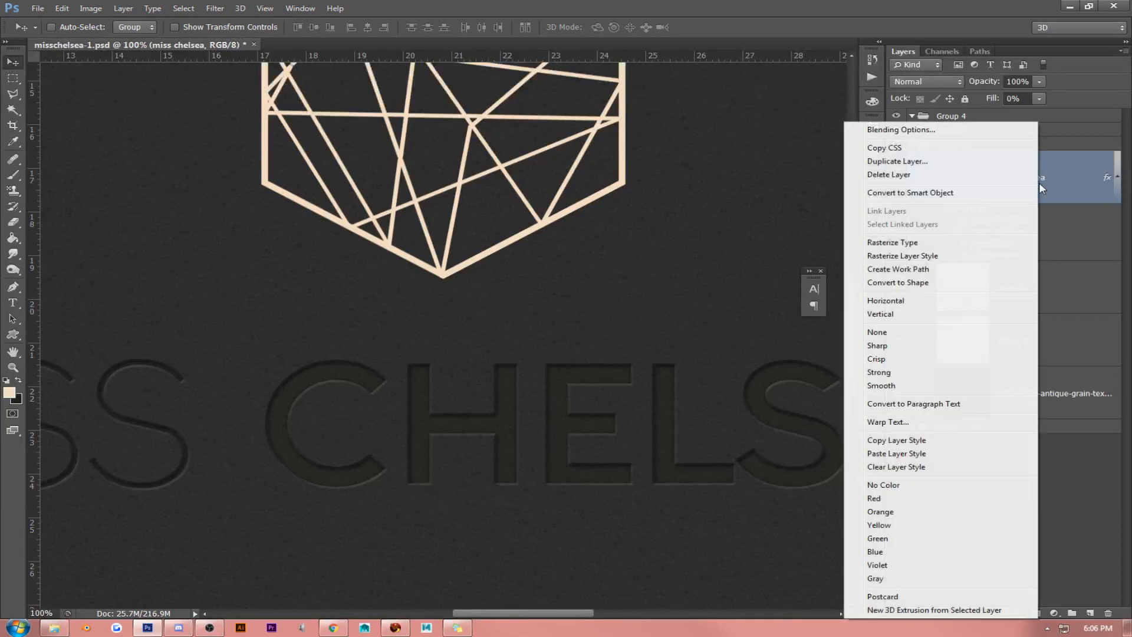
{"action": "left_click", "coordinate": [907, 130]}
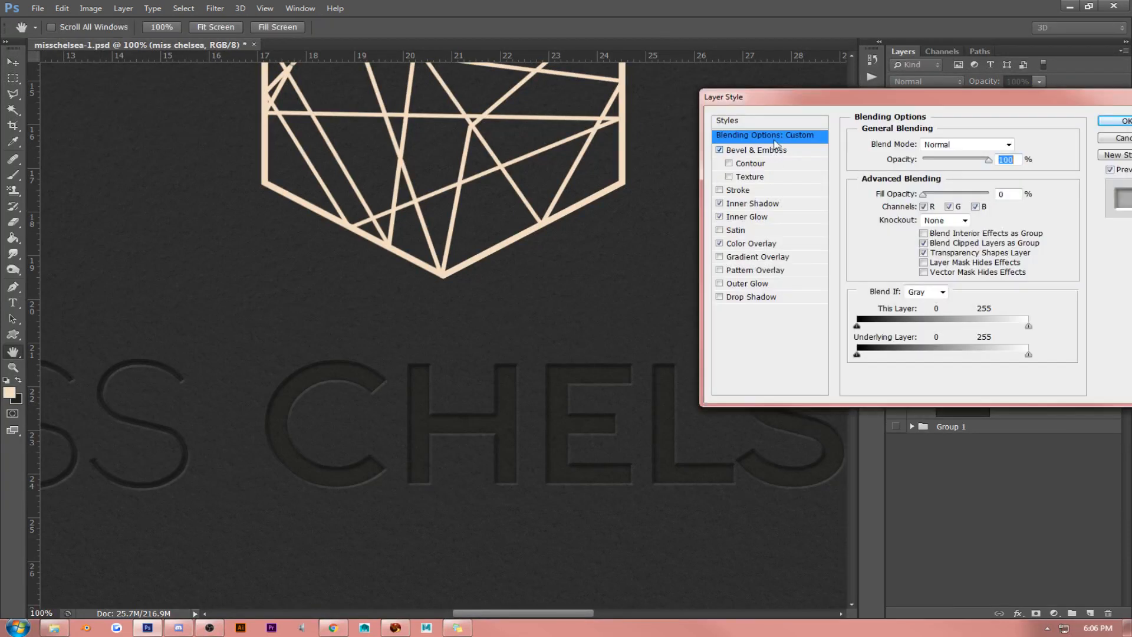
{"action": "left_click", "coordinate": [774, 121]}
{"action": "scroll", "coordinate": [1066, 323], "scroll_direction": "down", "scroll_amount": 15}
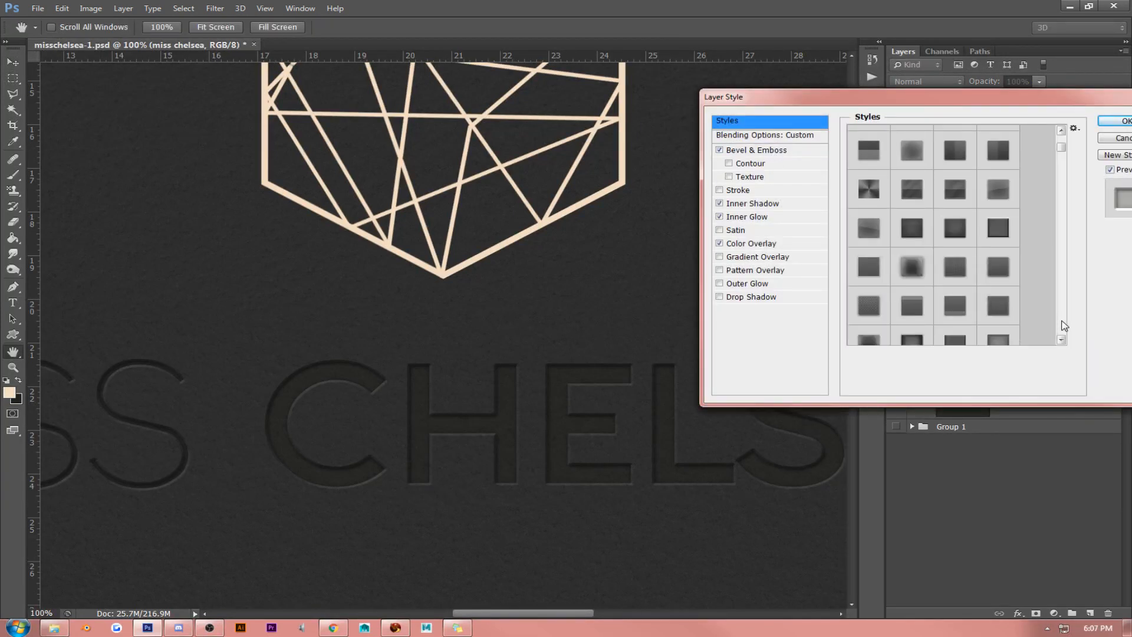
{"action": "scroll", "coordinate": [1064, 325], "scroll_direction": "down", "scroll_amount": 10}
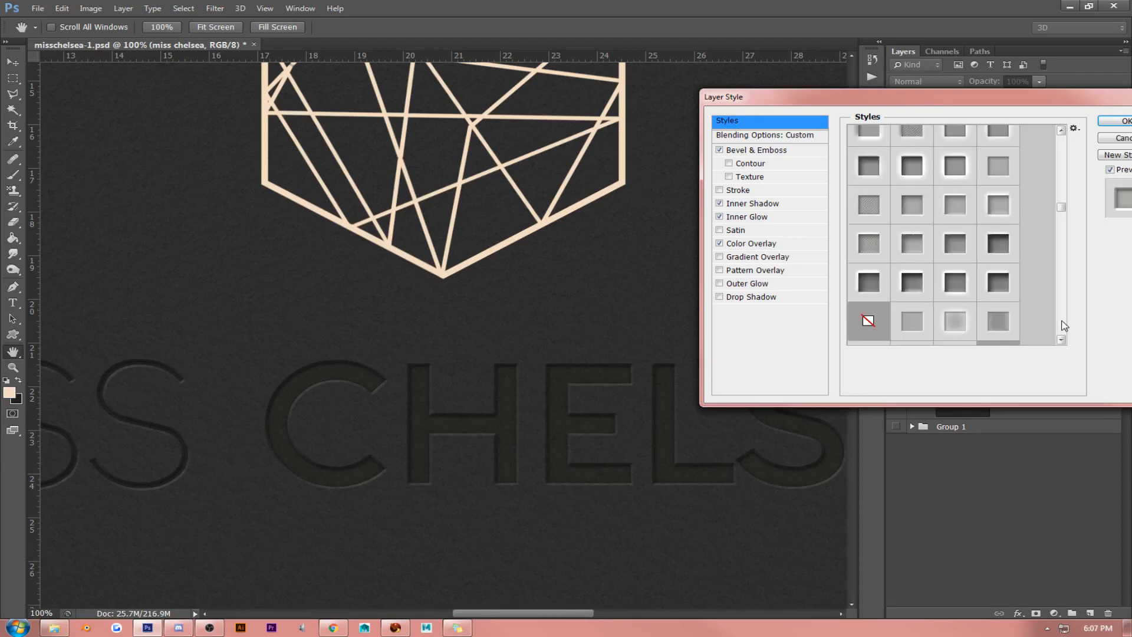
{"action": "left_click", "coordinate": [994, 249]}
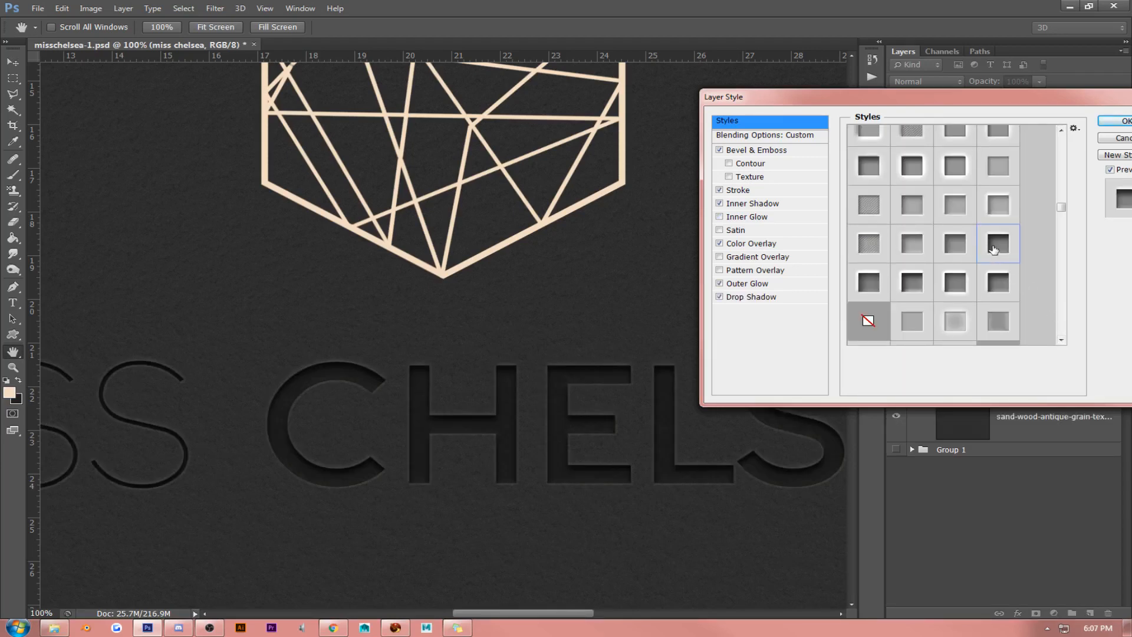
{"action": "left_click", "coordinate": [955, 246]}
{"action": "left_click", "coordinate": [914, 245]}
{"action": "left_click", "coordinate": [862, 242]}
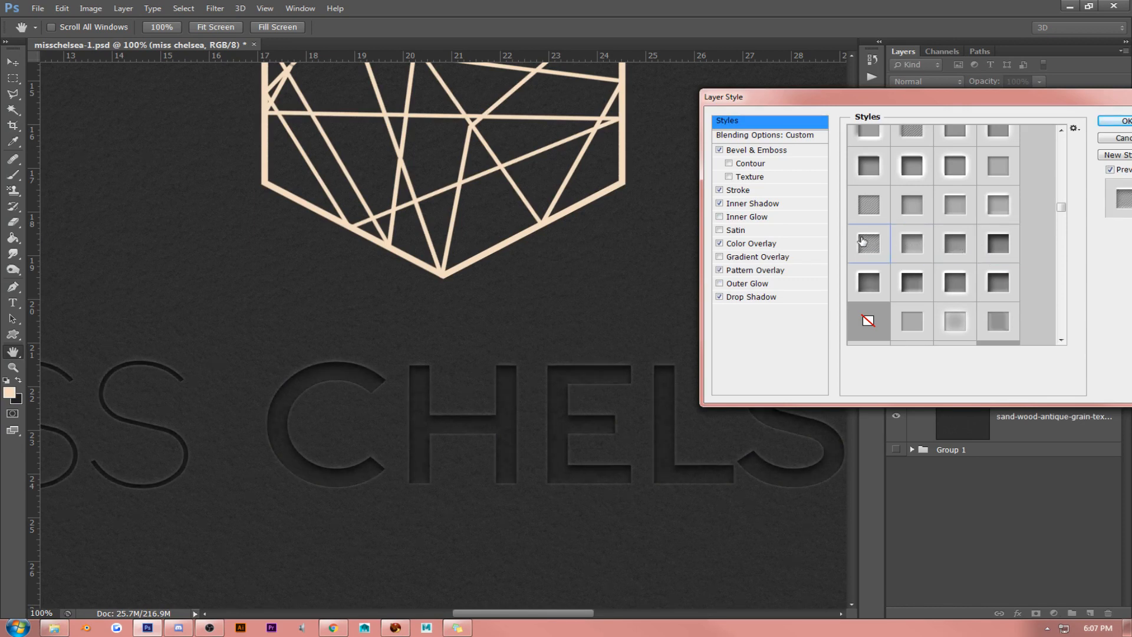
- Compare further debossed presets on the miss chelsea text, ending with one using Bevel & Emboss, Inner Shadow, Color Overlay and Pattern Overlay
{"action": "left_click", "coordinate": [866, 203]}
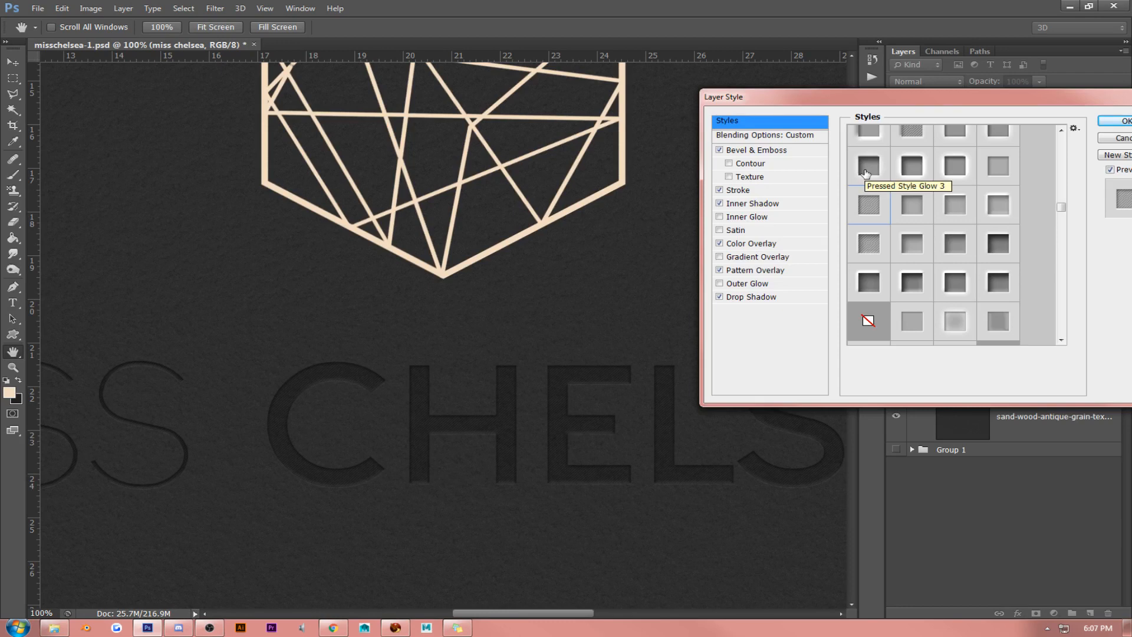
{"action": "left_click", "coordinate": [870, 278]}
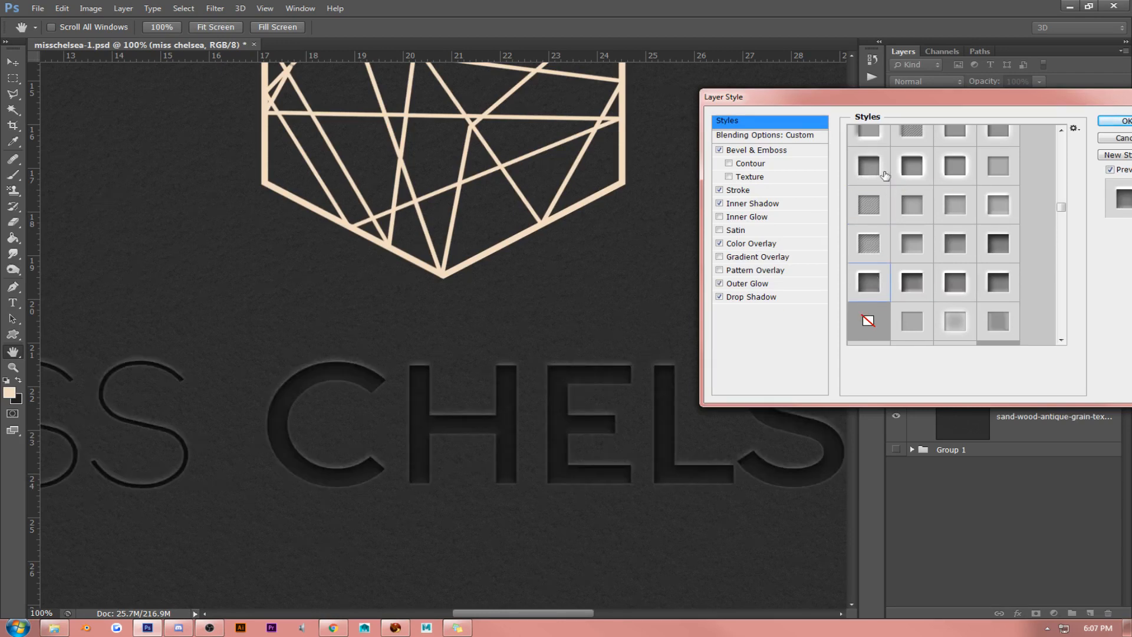
{"action": "left_click", "coordinate": [871, 134]}
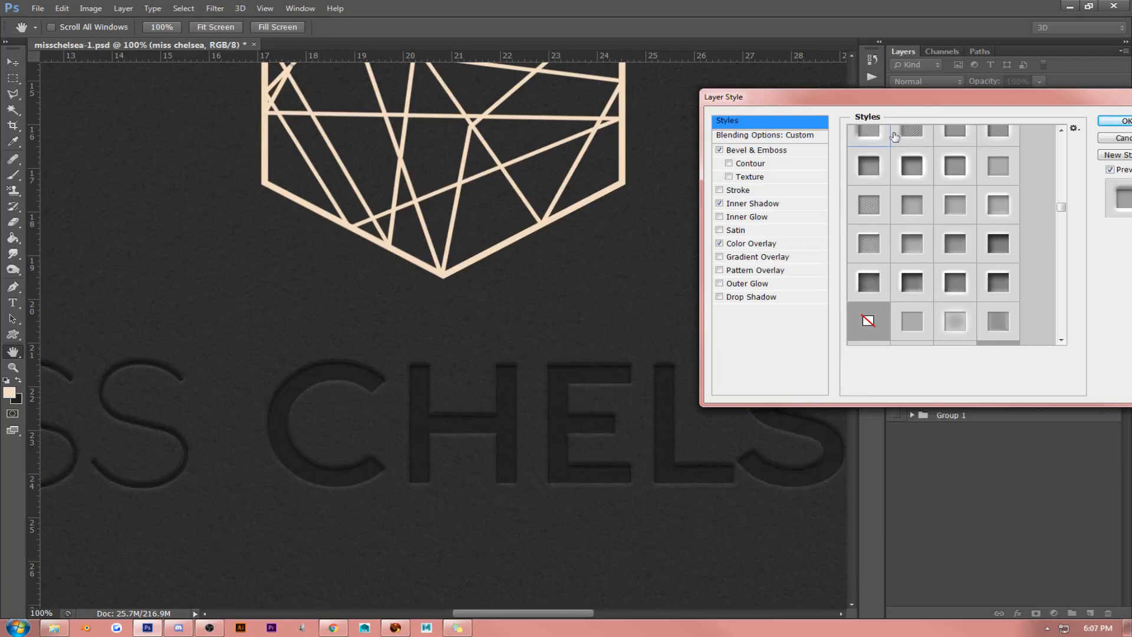
{"action": "left_click", "coordinate": [912, 134]}
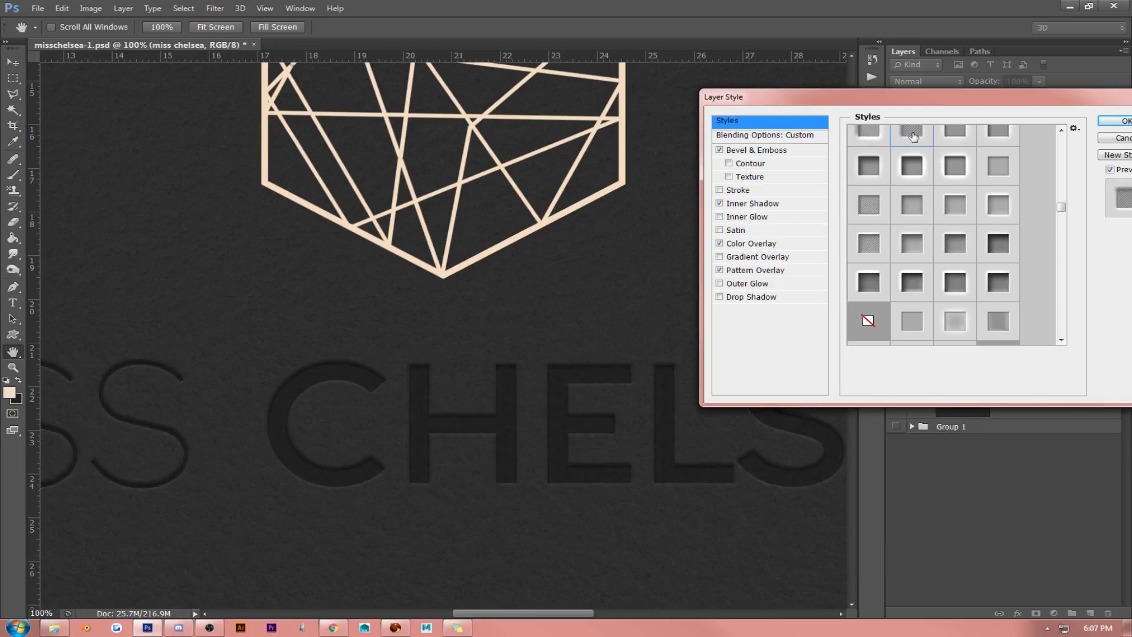
- Try a preset with Bevel & Emboss, Inner Shadow, Inner Glow, Color Overlay and Drop Shadow on the miss chelsea text
{"action": "left_click", "coordinate": [1062, 132]}
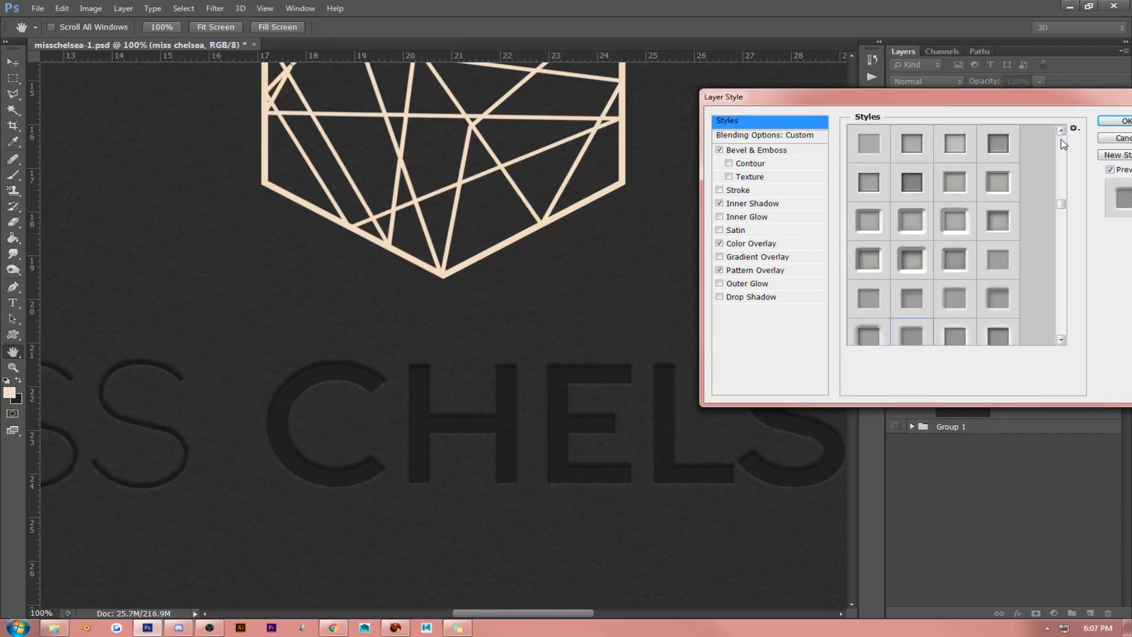
{"action": "left_click", "coordinate": [954, 182]}
{"action": "left_click", "coordinate": [957, 148]}
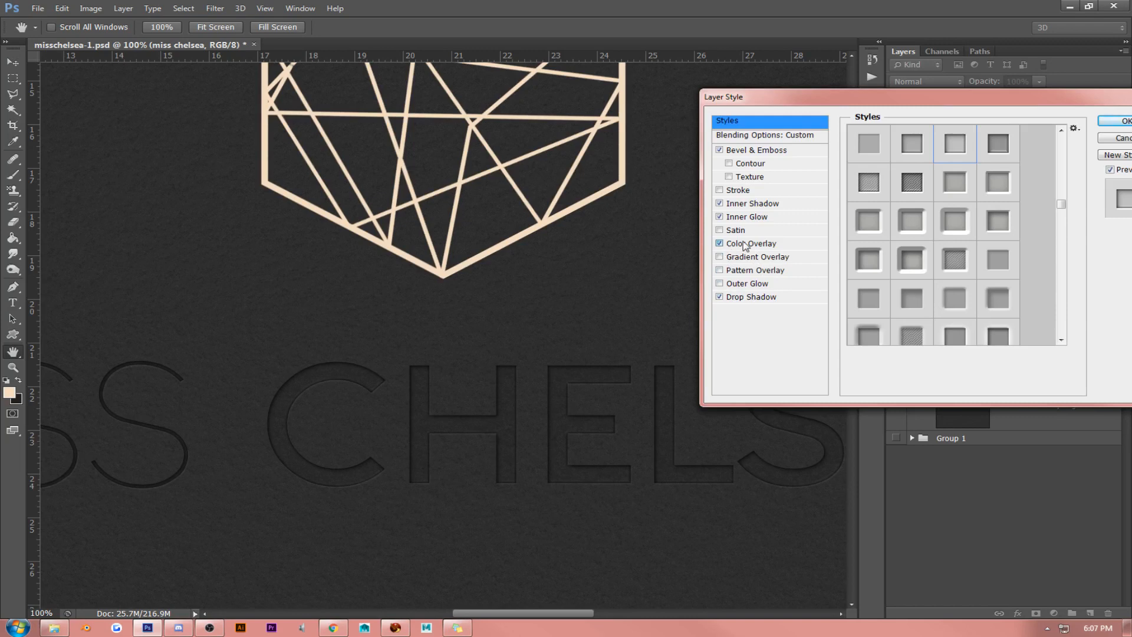
- Try a Color Overlay in the hexagon's beige f3ddc2 on the text, and a variant with 100% fill opacity and no Color Overlay
{"action": "left_click", "coordinate": [746, 244]}
{"action": "left_click_drag", "start_coordinate": [922, 167], "coordinate": [1079, 163]}
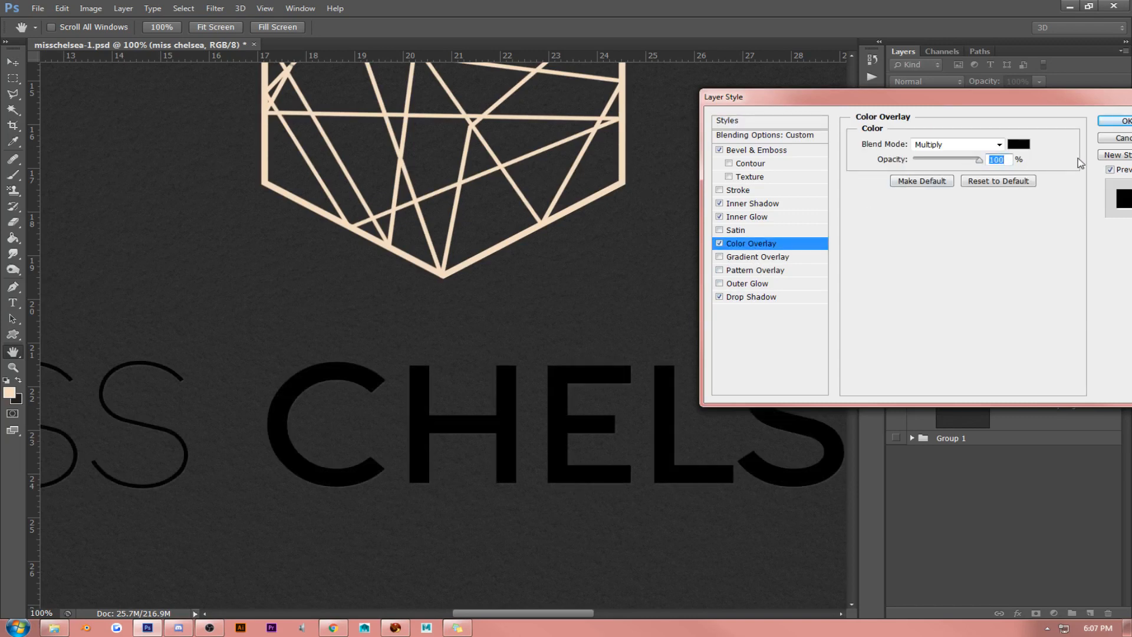
{"action": "left_click", "coordinate": [1019, 144]}
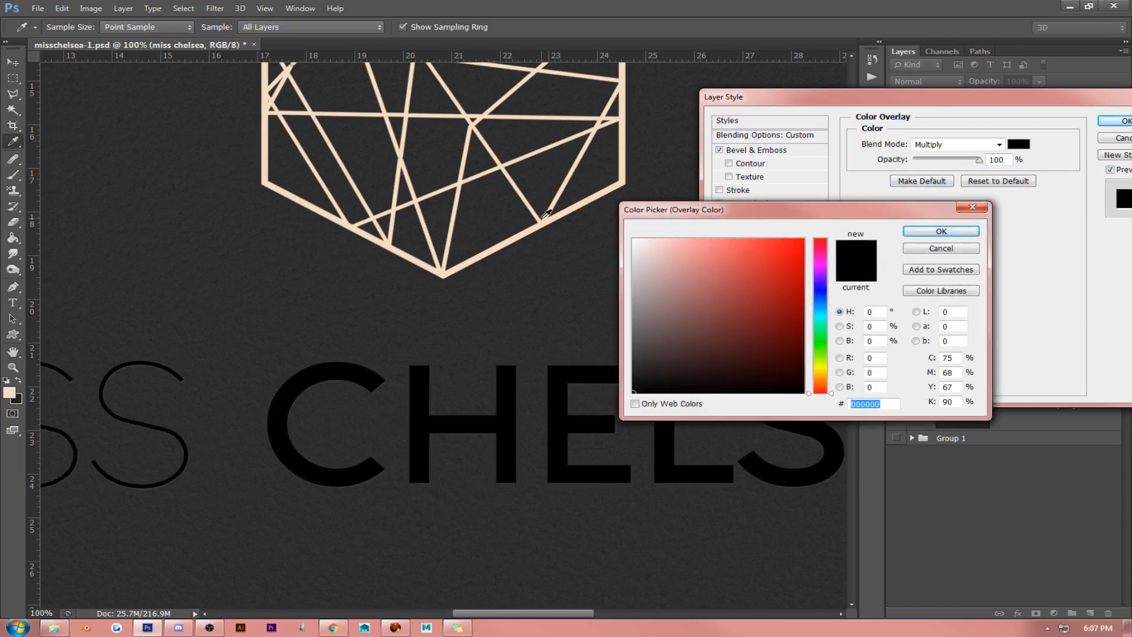
{"action": "left_click", "coordinate": [543, 222]}
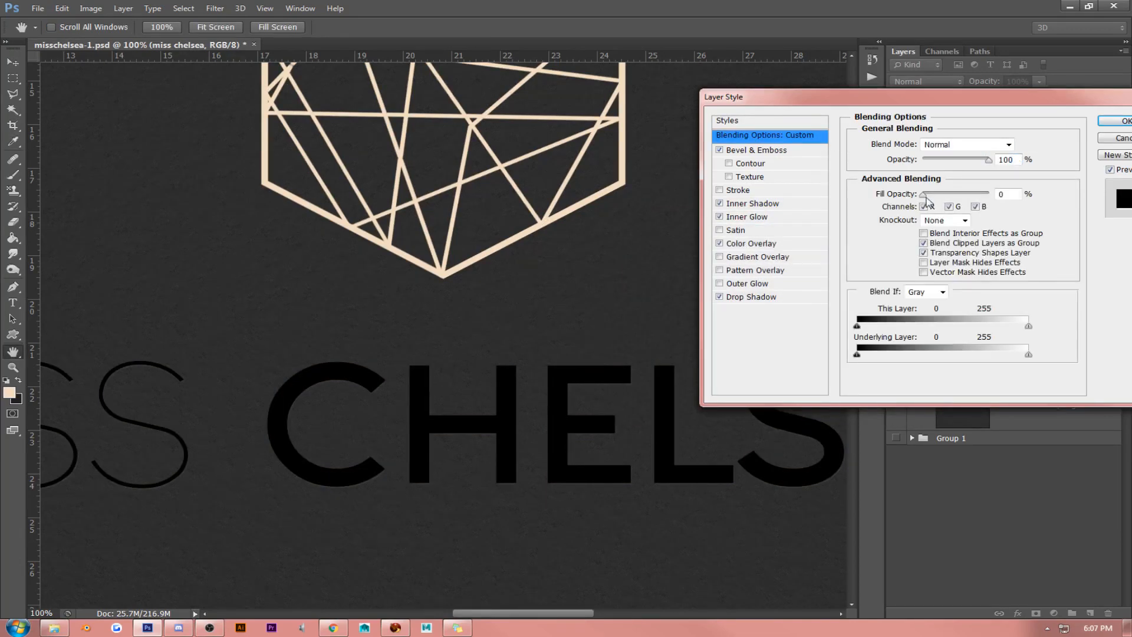
{"action": "left_click_drag", "start_coordinate": [925, 196], "coordinate": [997, 197]}
{"action": "left_click", "coordinate": [720, 243]}
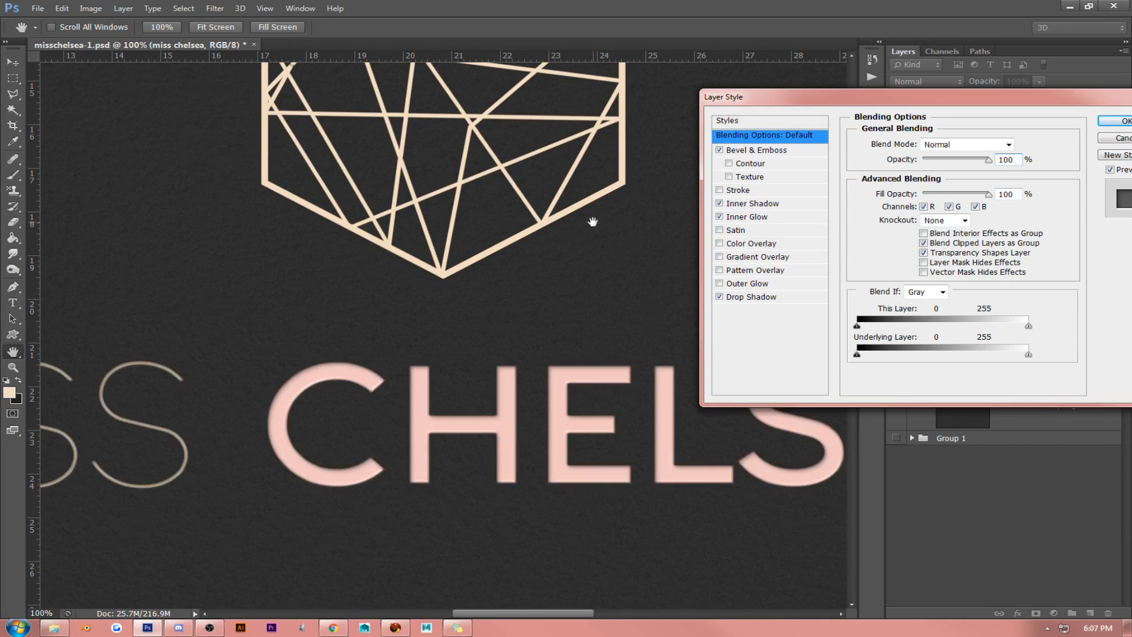
- Try flatter dark presets on the text, including one with Stroke, Inner Shadow, Color Overlay, Outer Glow and Drop Shadow but no bevel
{"action": "left_click", "coordinate": [785, 122]}
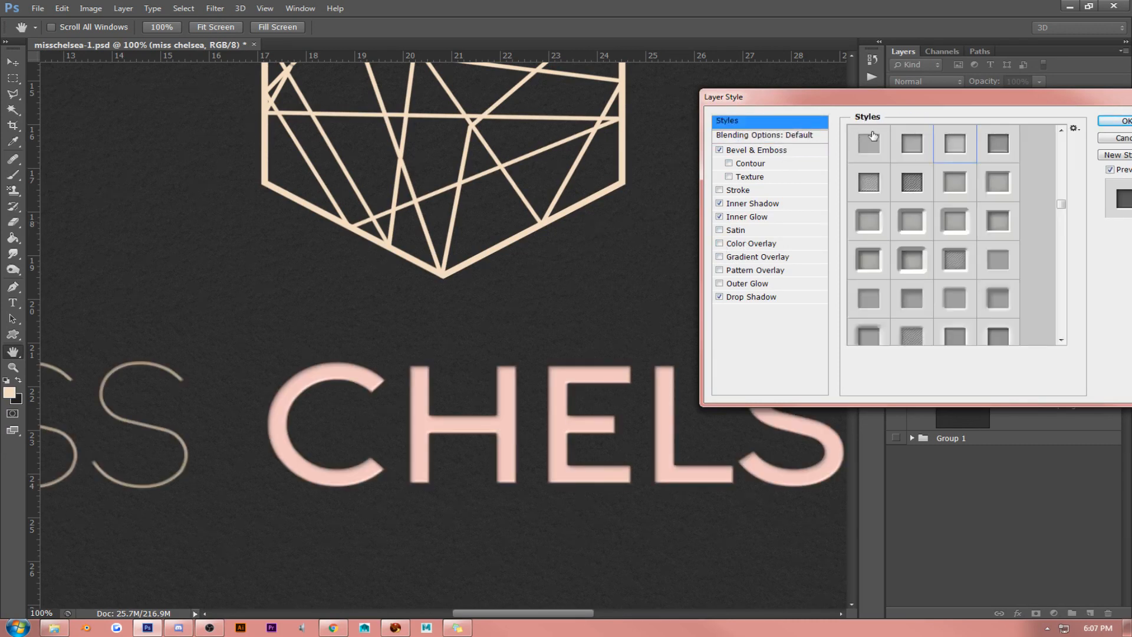
{"action": "left_click", "coordinate": [1003, 145]}
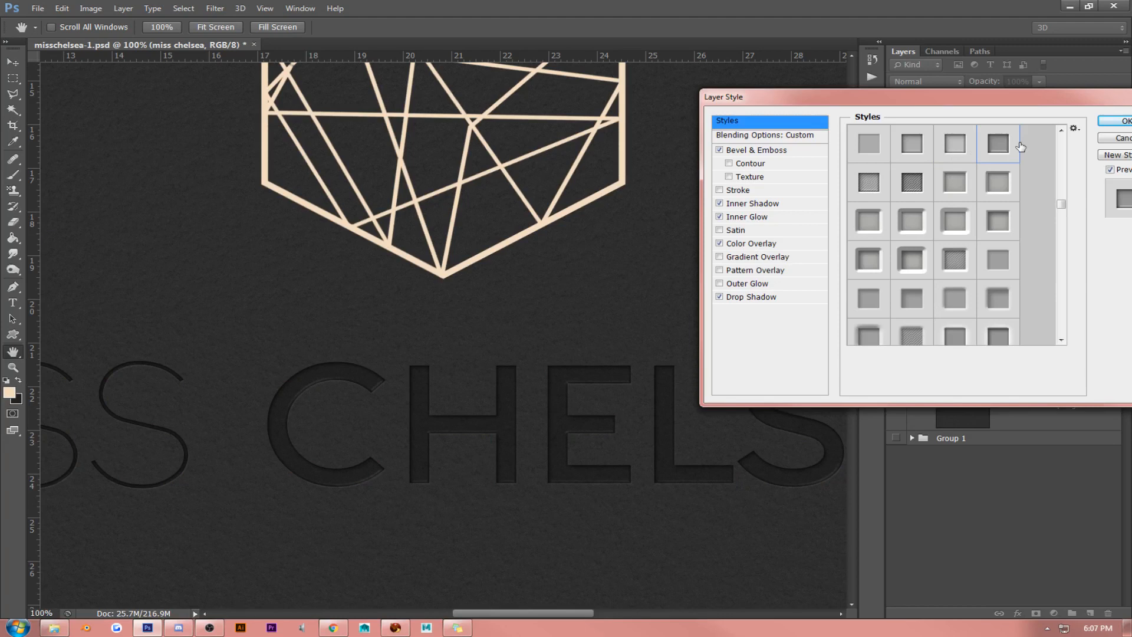
{"action": "left_click", "coordinate": [1063, 143]}
{"action": "left_click", "coordinate": [957, 207]}
{"action": "left_click", "coordinate": [875, 172]}
{"action": "left_click", "coordinate": [925, 320]}
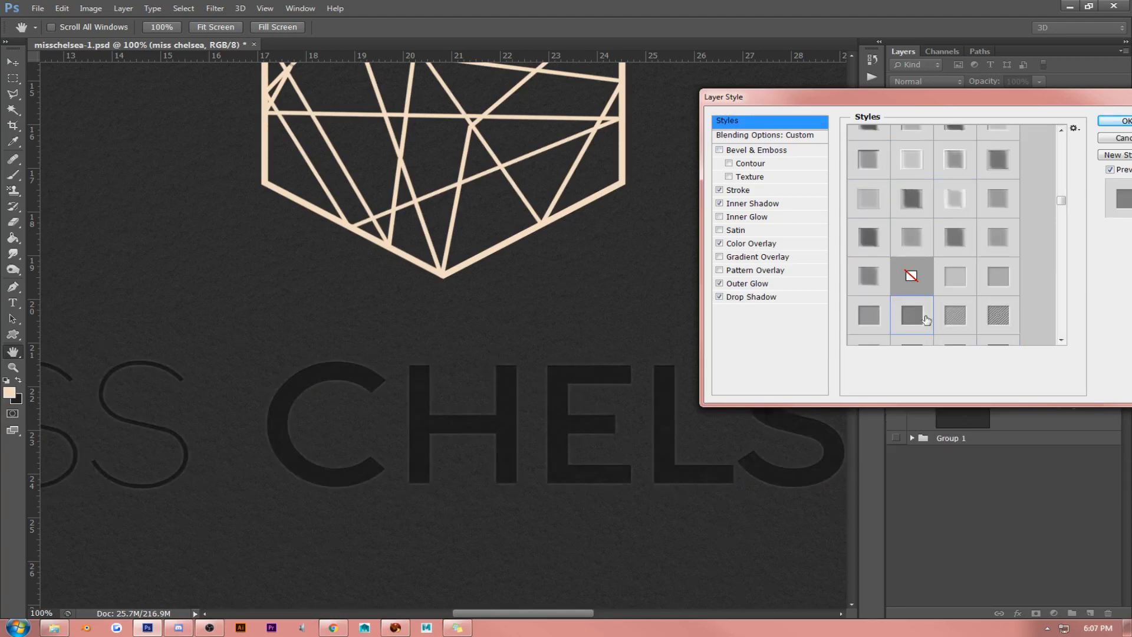
{"action": "left_click", "coordinate": [960, 282]}
{"action": "left_click", "coordinate": [957, 316]}
{"action": "left_click", "coordinate": [897, 321]}
{"action": "left_click", "coordinate": [874, 333]}
- Apply a debossed preset with Inner Shadow, Color Overlay, Outer Glow and Drop Shadow to the miss chelsea text layer
{"action": "scroll", "coordinate": [1061, 334], "scroll_direction": "down", "scroll_amount": 3}
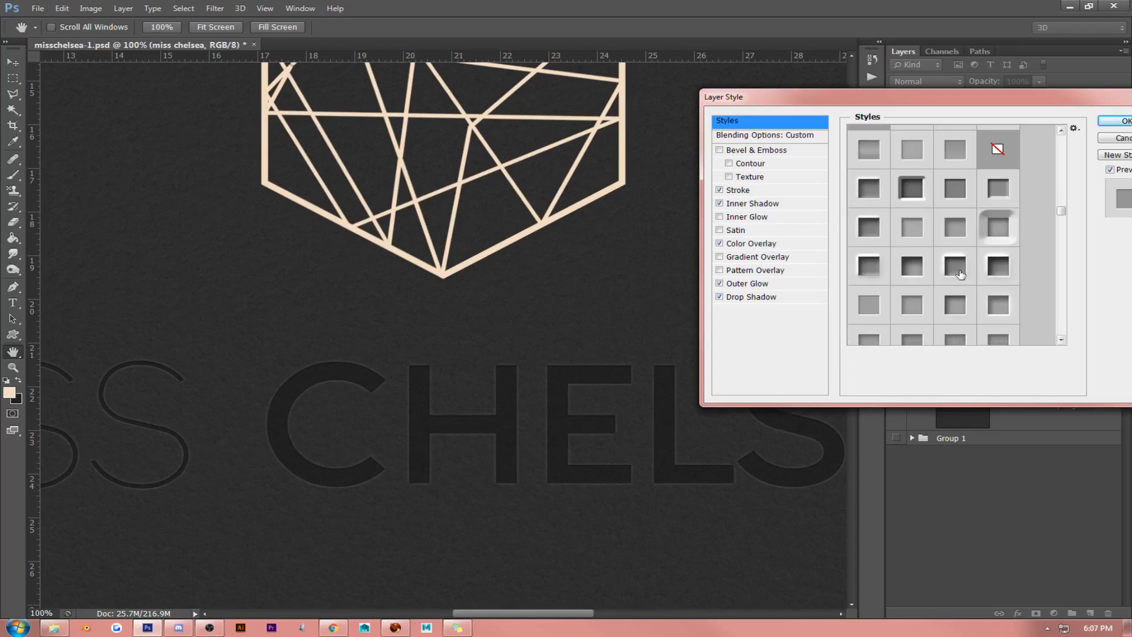
{"action": "scroll", "coordinate": [996, 235], "scroll_direction": "down", "scroll_amount": 5}
{"action": "left_click", "coordinate": [991, 234]}
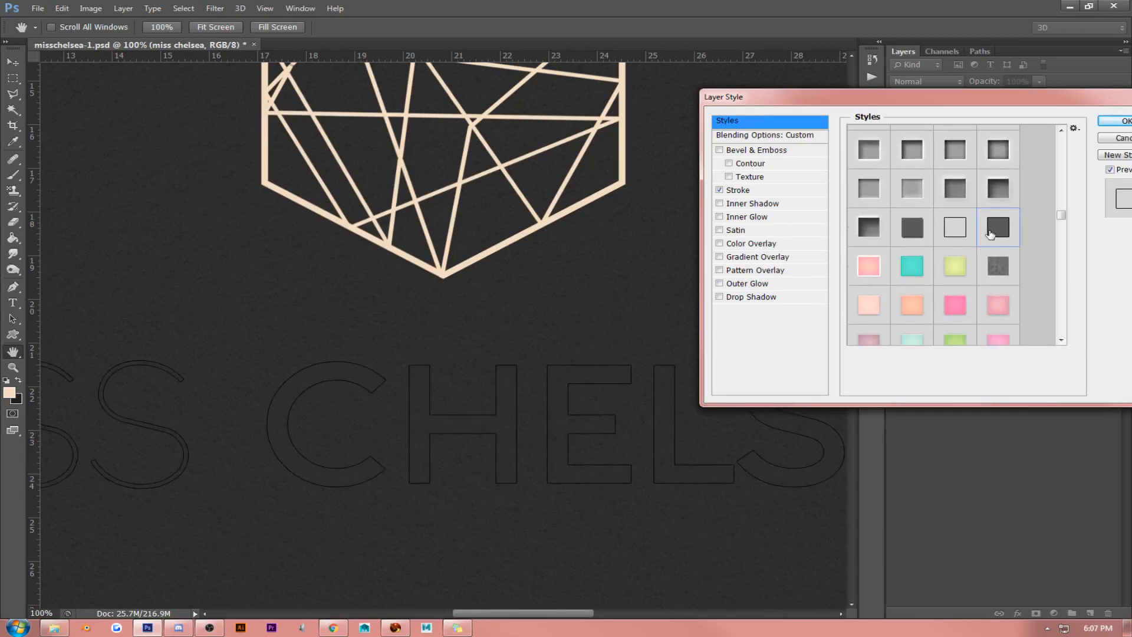
{"action": "left_click", "coordinate": [909, 229]}
{"action": "left_click", "coordinate": [868, 230]}
{"action": "left_click", "coordinate": [867, 193]}
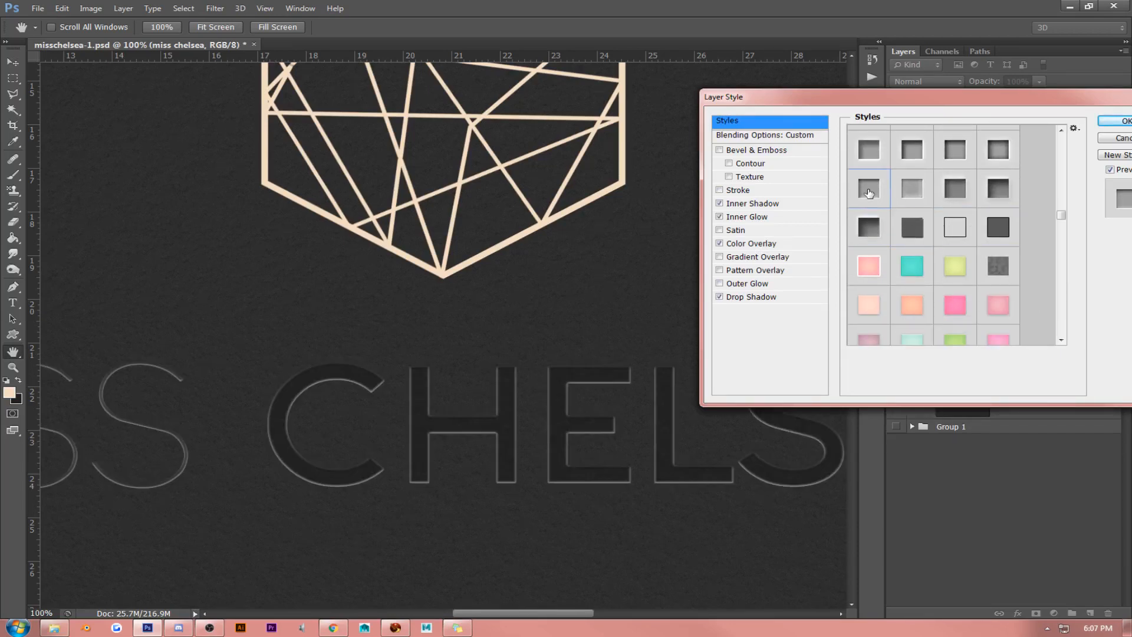
{"action": "left_click", "coordinate": [865, 158]}
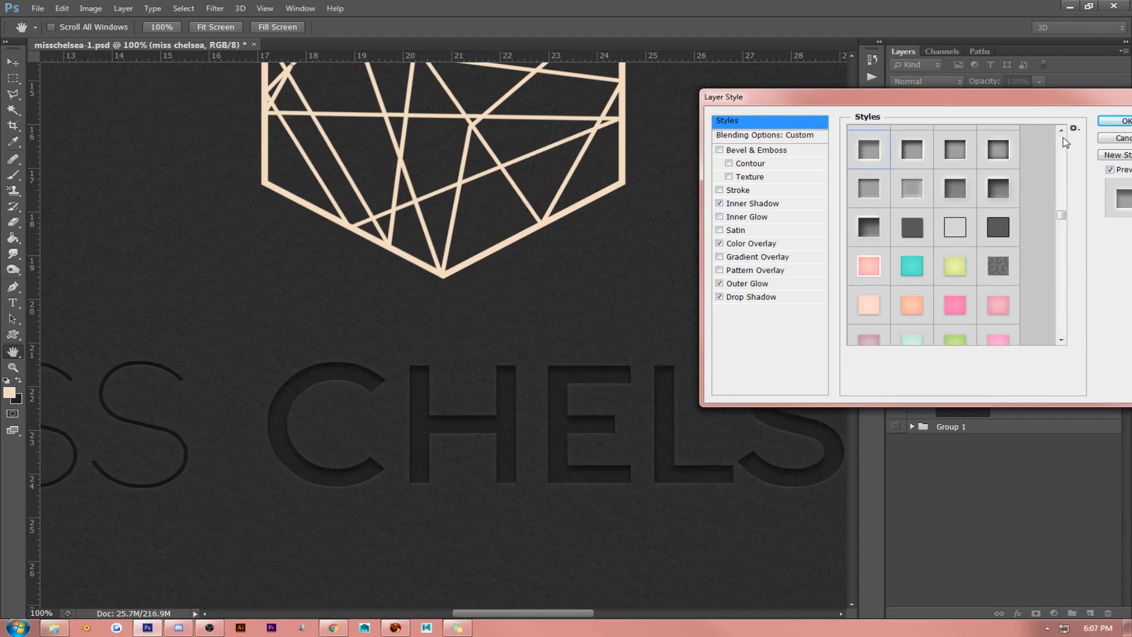
{"action": "left_click", "coordinate": [1103, 122]}
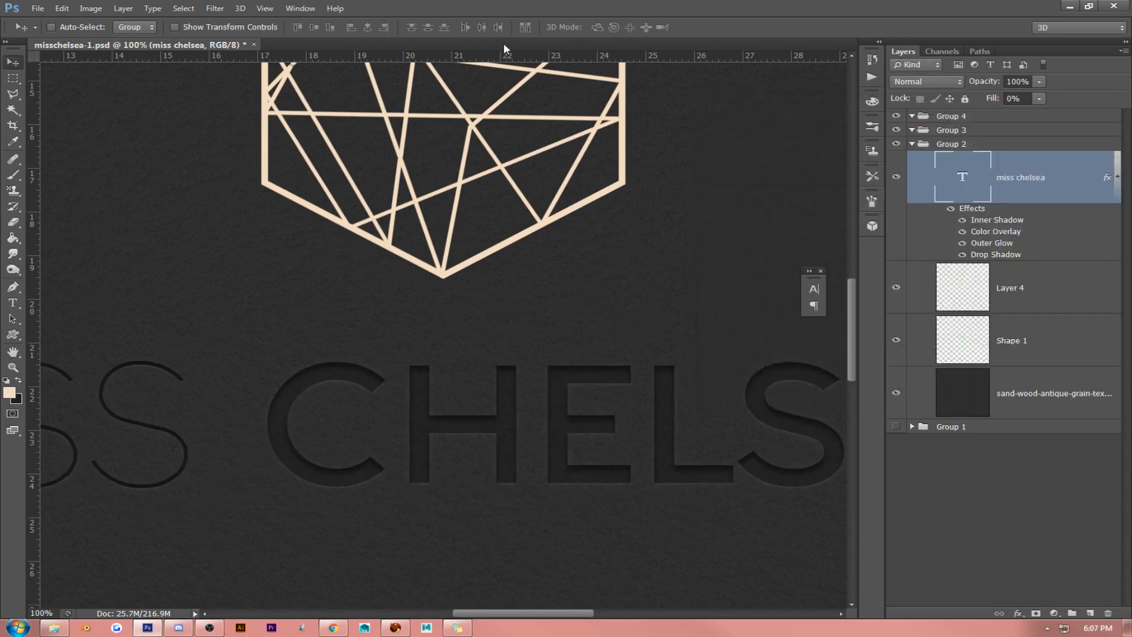
- Fit the whole design in view and clear the layer style from the miss chelsea text layer
{"action": "left_click", "coordinate": [265, 8]}
{"action": "left_click", "coordinate": [273, 119]}
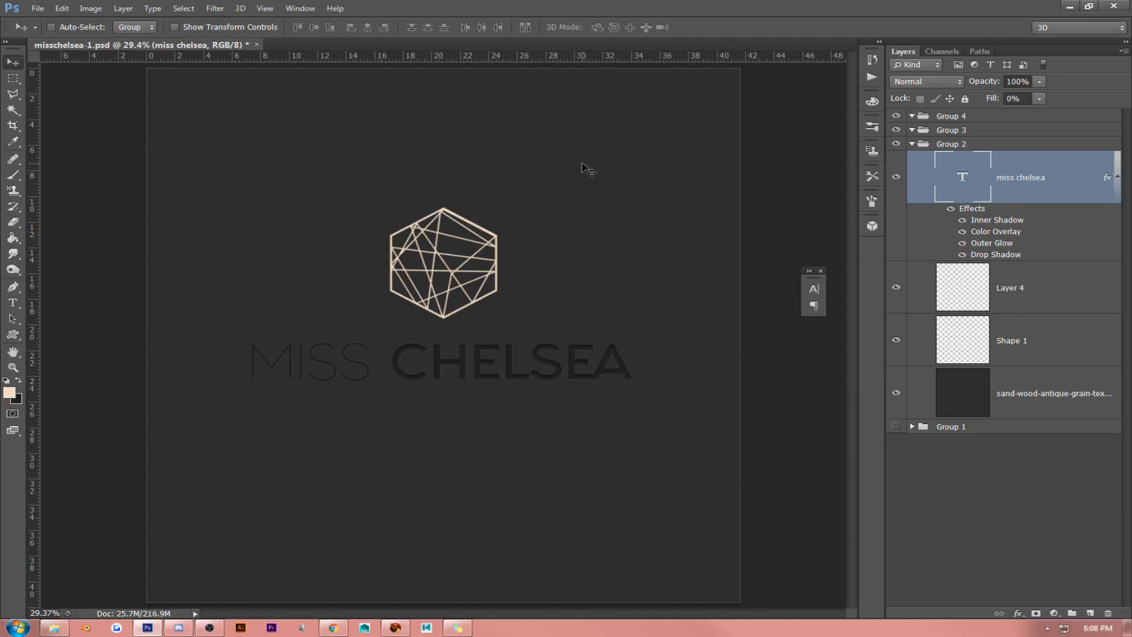
{"action": "right_click", "coordinate": [1030, 173]}
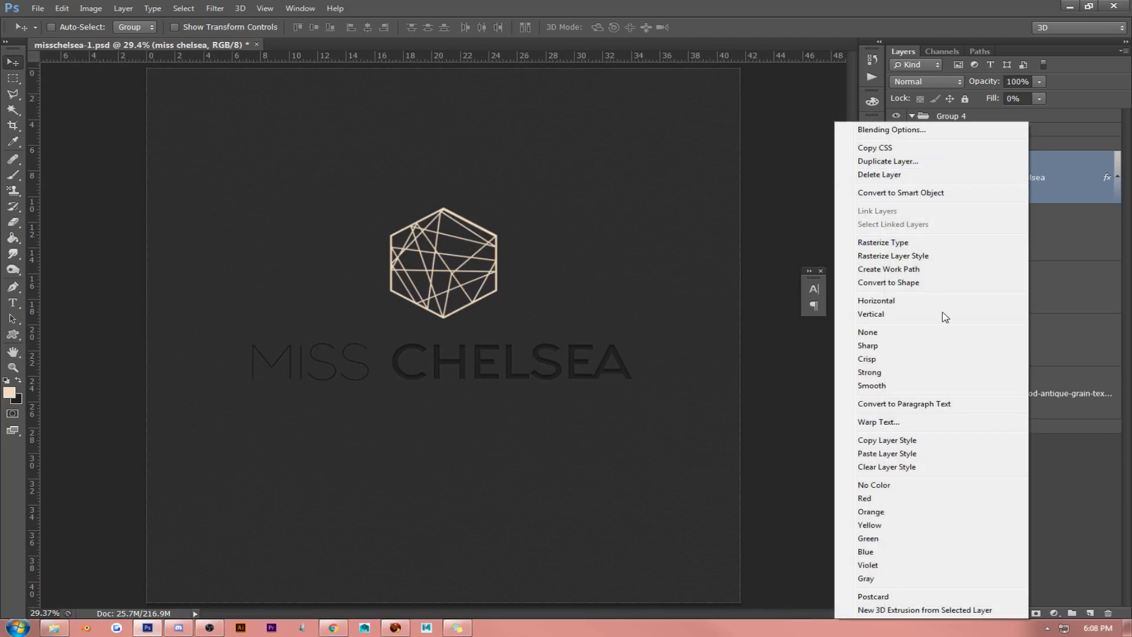
{"action": "left_click", "coordinate": [908, 468]}
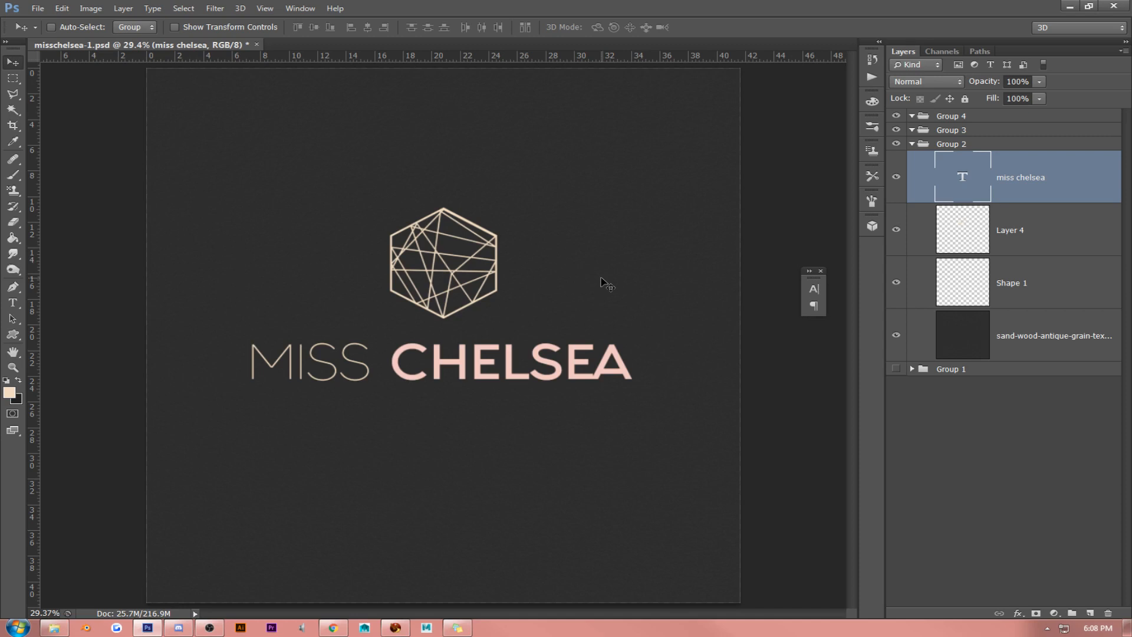
{"action": "right_click", "coordinate": [1019, 177]}
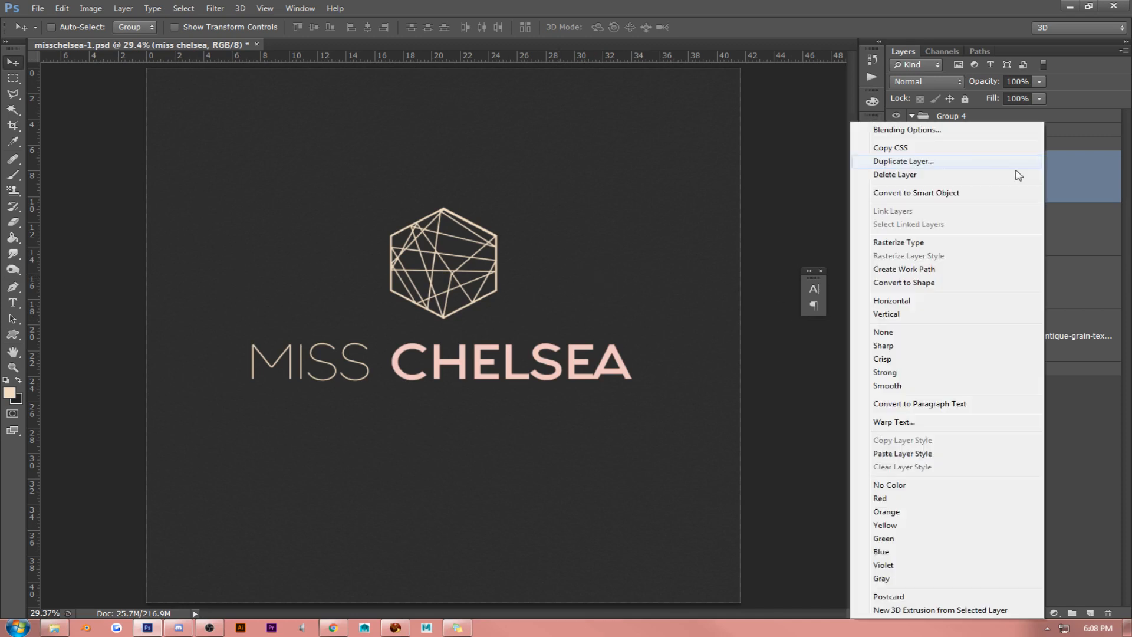
{"action": "left_click", "coordinate": [941, 131]}
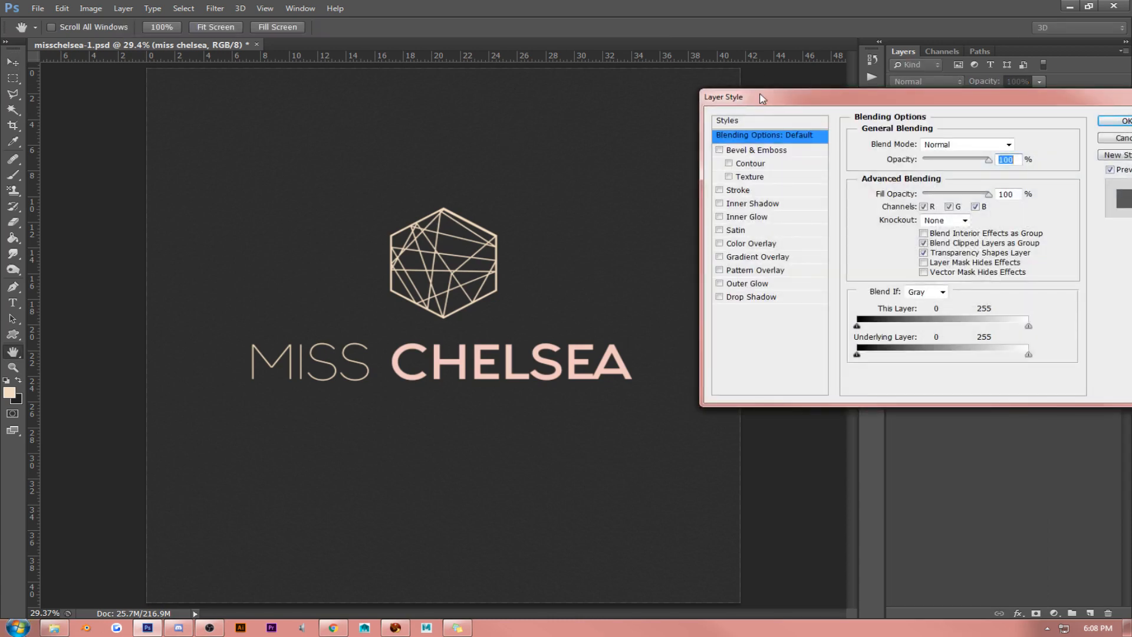
{"action": "left_click", "coordinate": [775, 121]}
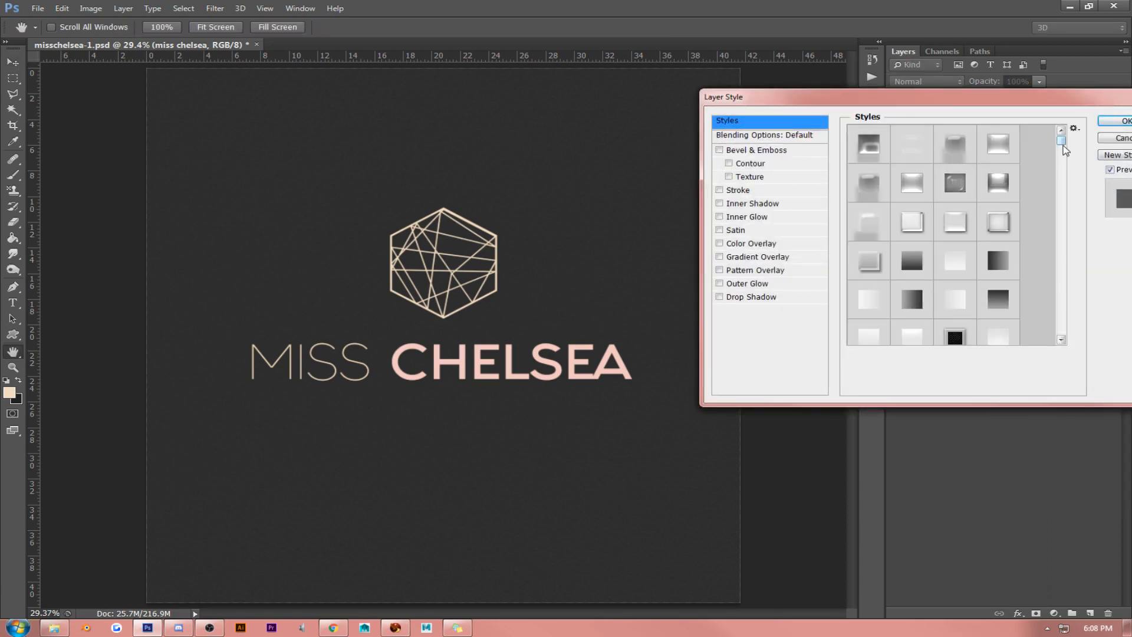
{"action": "left_click", "coordinate": [1114, 138]}
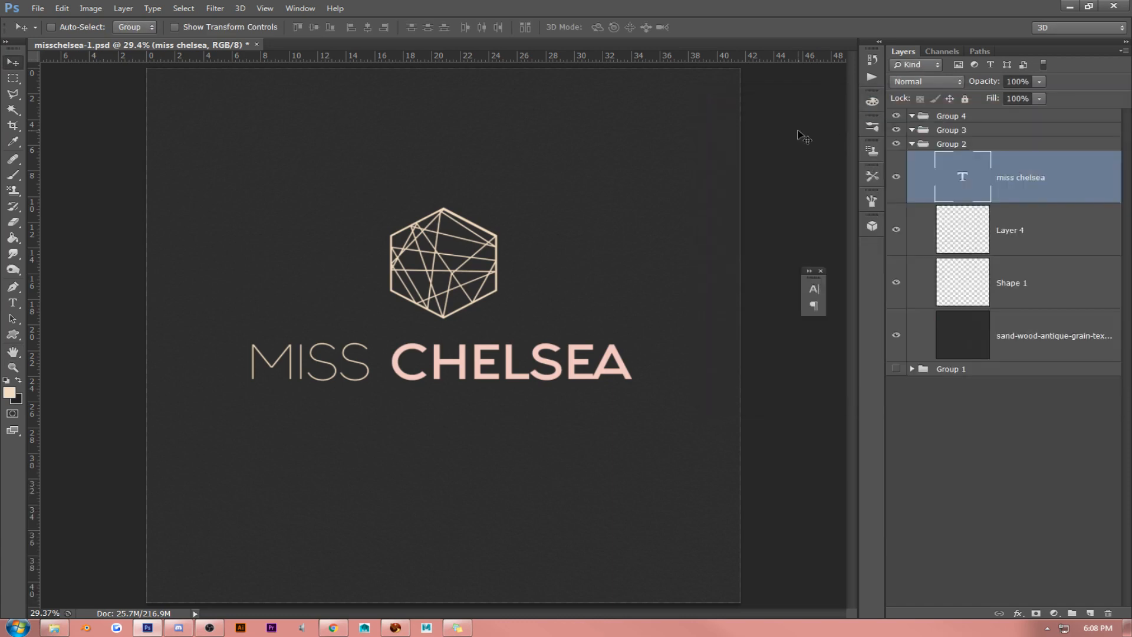
- Duplicate the miss chelsea text layer and apply a glossy preset with Bevel & Emboss and Contour to the copy
{"action": "right_click", "coordinate": [1075, 164]}
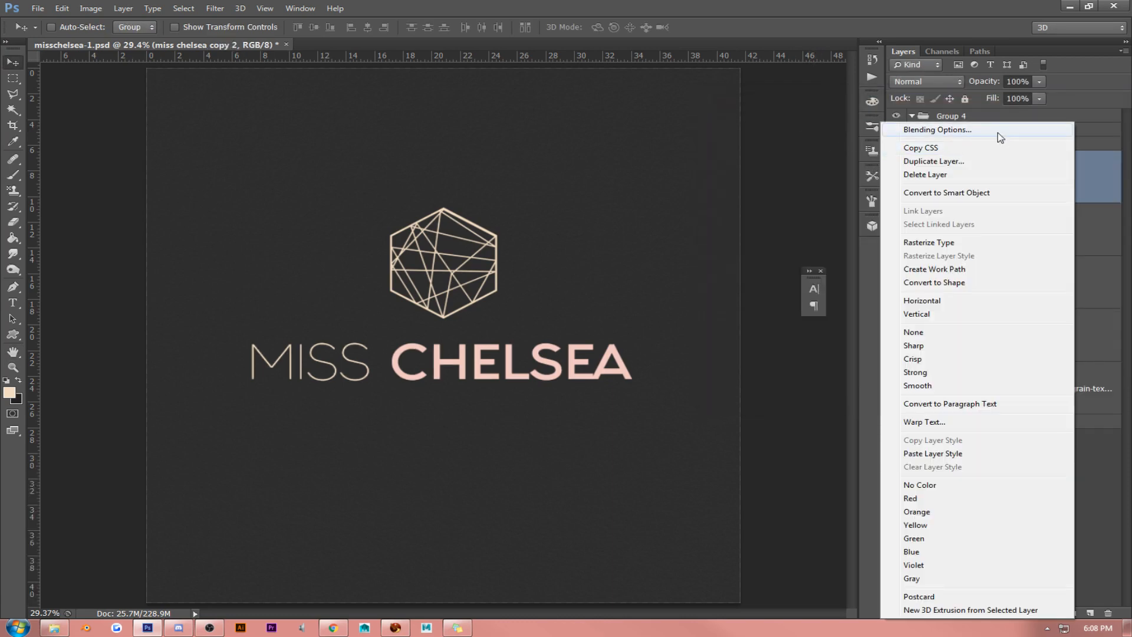
{"action": "left_click", "coordinate": [998, 134]}
{"action": "left_click", "coordinate": [775, 122]}
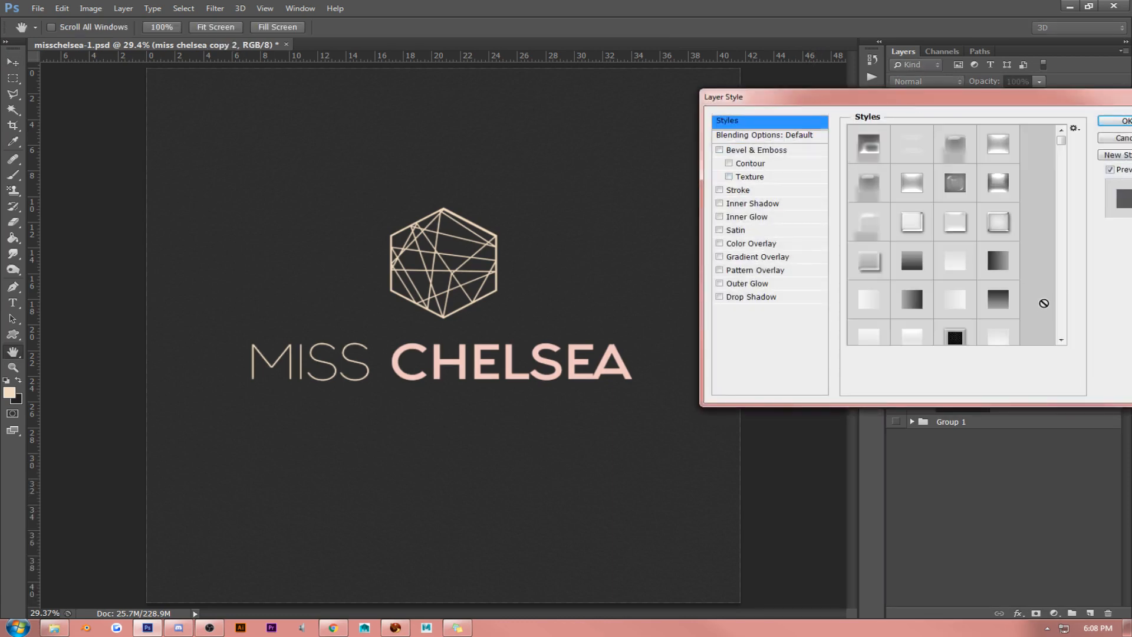
{"action": "scroll", "coordinate": [1064, 330], "scroll_direction": "down", "scroll_amount": 3}
{"action": "scroll", "coordinate": [1065, 327], "scroll_direction": "down", "scroll_amount": 4}
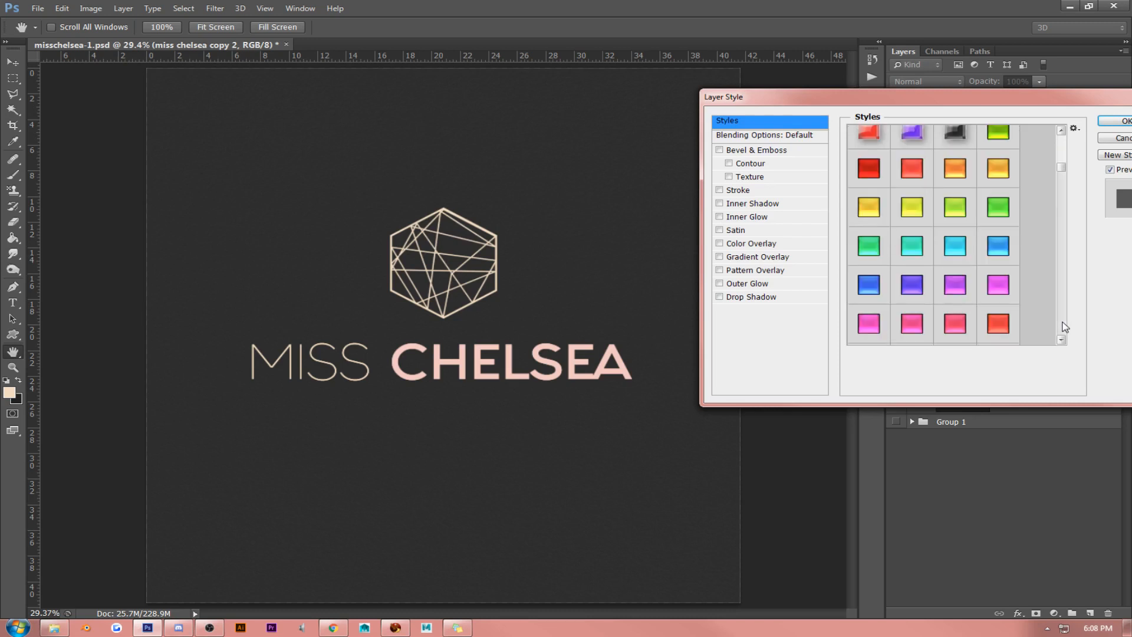
{"action": "scroll", "coordinate": [985, 189], "scroll_direction": "up", "scroll_amount": 3}
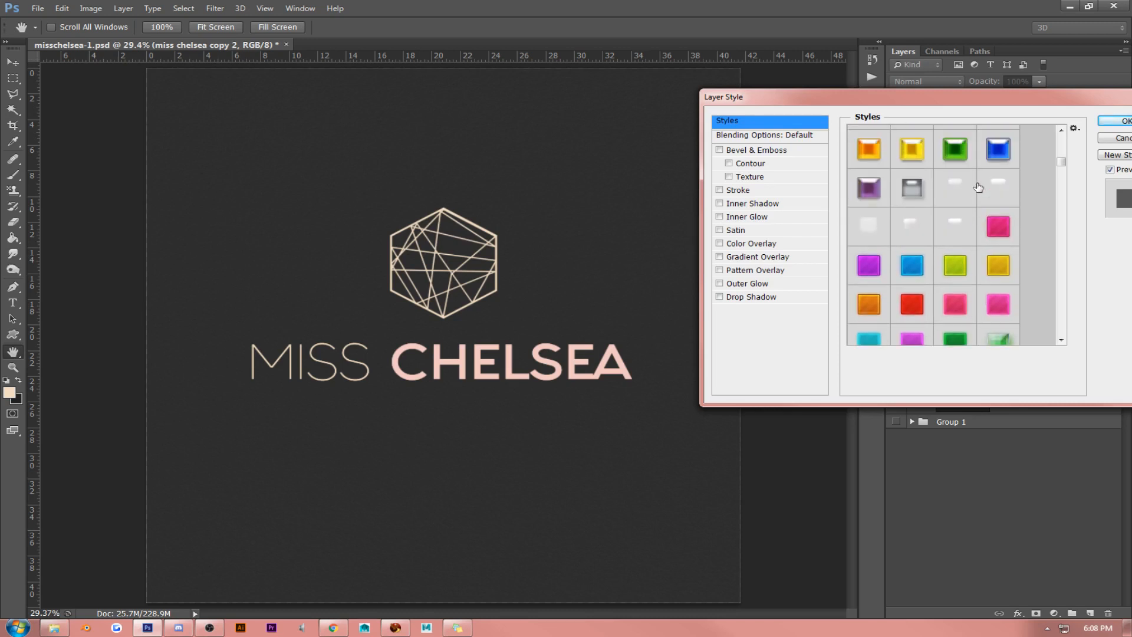
{"action": "left_click", "coordinate": [964, 185]}
{"action": "left_click", "coordinate": [1009, 190]}
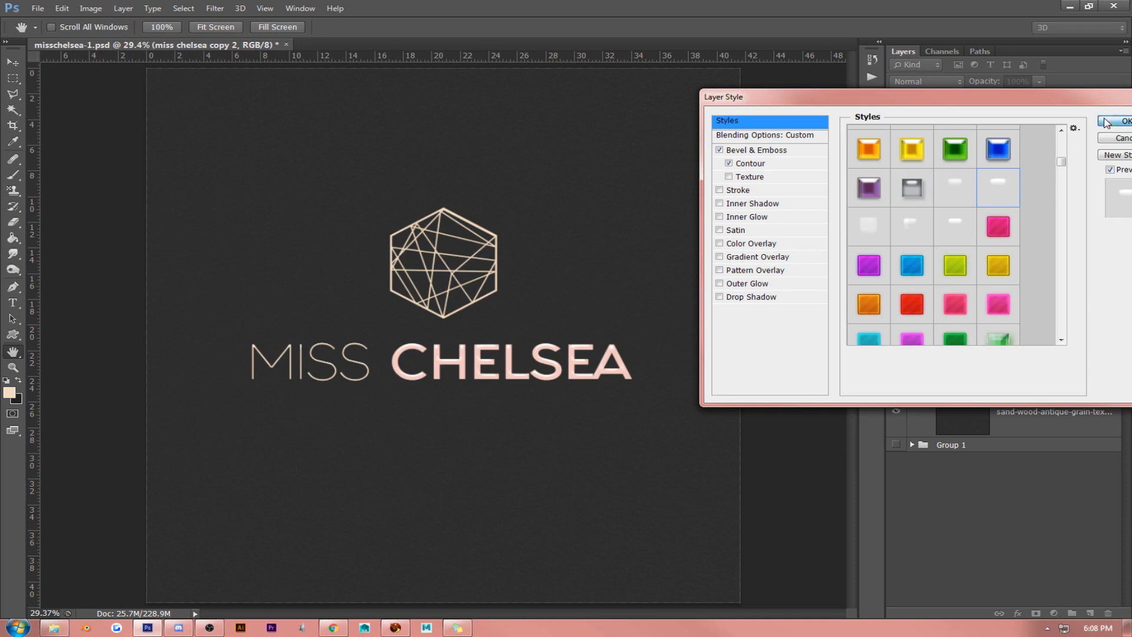
{"action": "left_click", "coordinate": [1114, 120]}
- Apply a dark preset with Stroke, Inner Shadow, Gradient Overlay and Drop Shadow to the original miss chelsea text layer
{"action": "right_click", "coordinate": [1079, 252]}
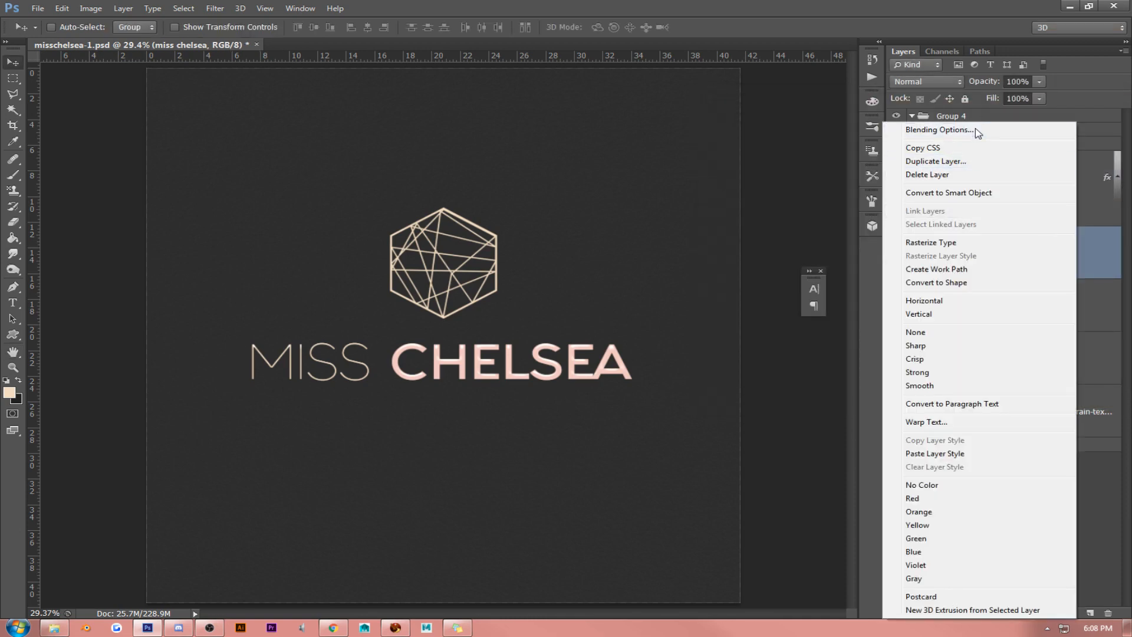
{"action": "left_click", "coordinate": [976, 133]}
{"action": "left_click", "coordinate": [758, 121]}
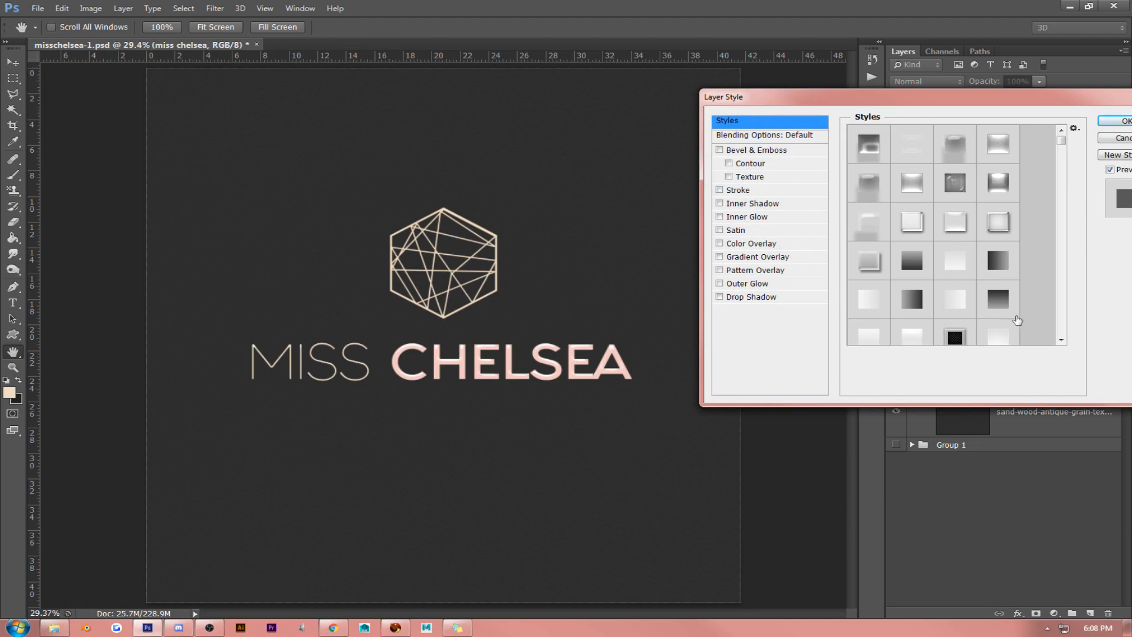
{"action": "left_click", "coordinate": [1062, 340]}
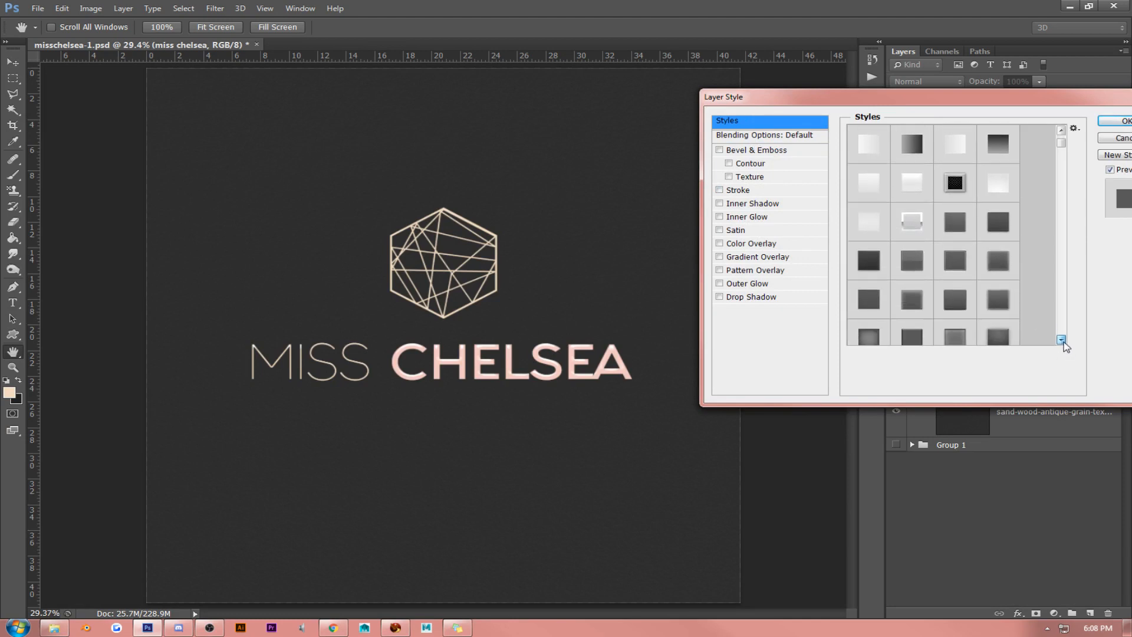
{"action": "left_click", "coordinate": [1062, 341]}
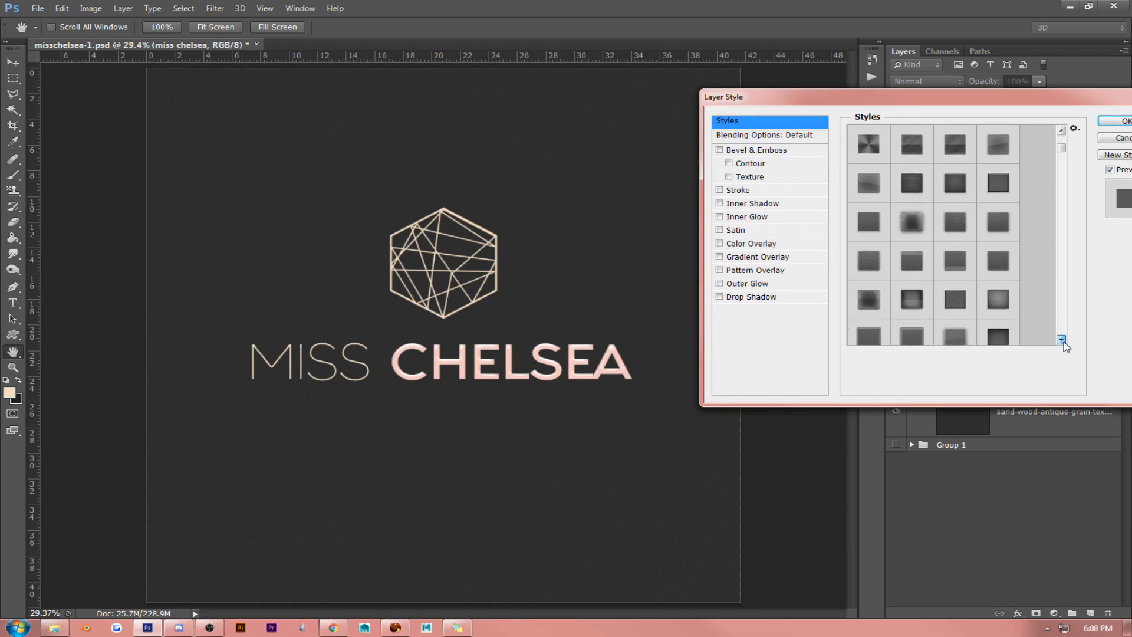
{"action": "left_click", "coordinate": [999, 271]}
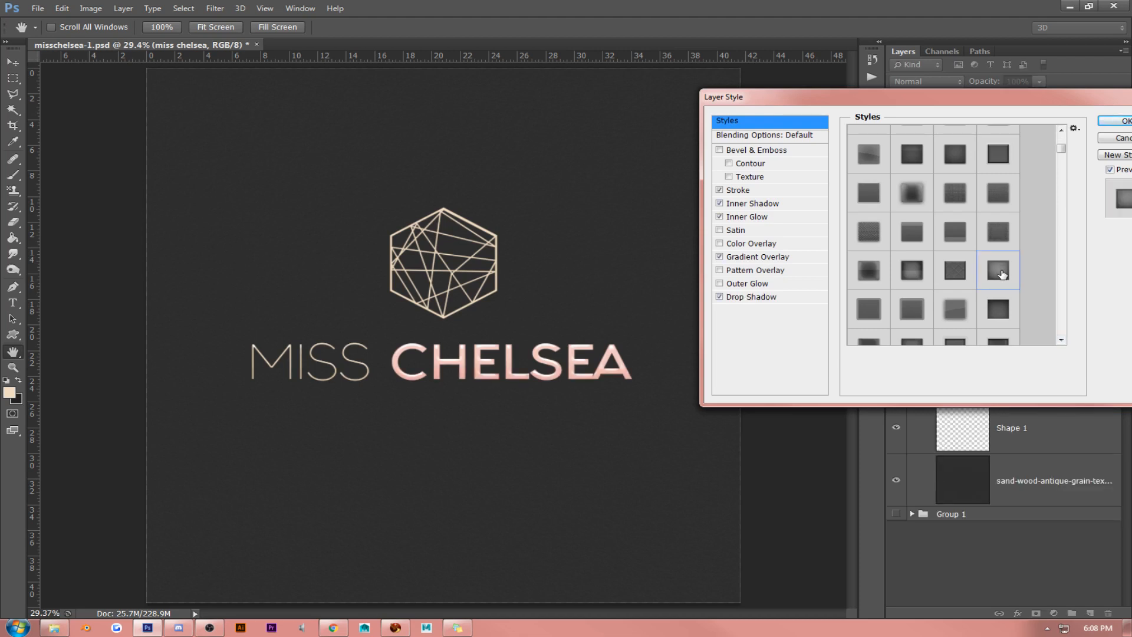
{"action": "left_click", "coordinate": [913, 271]}
{"action": "left_click", "coordinate": [998, 316]}
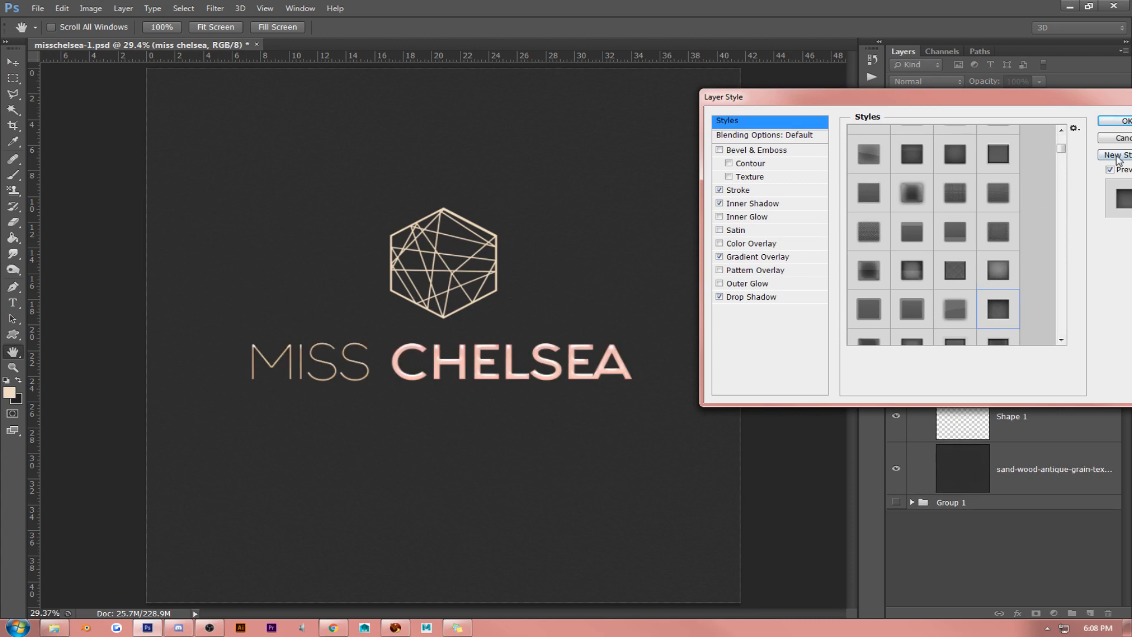
{"action": "left_click", "coordinate": [1122, 121]}
- View the design at 100% and set the miss chelsea layer's Drop Shadow distance to 9 px
{"action": "left_click", "coordinate": [265, 8]}
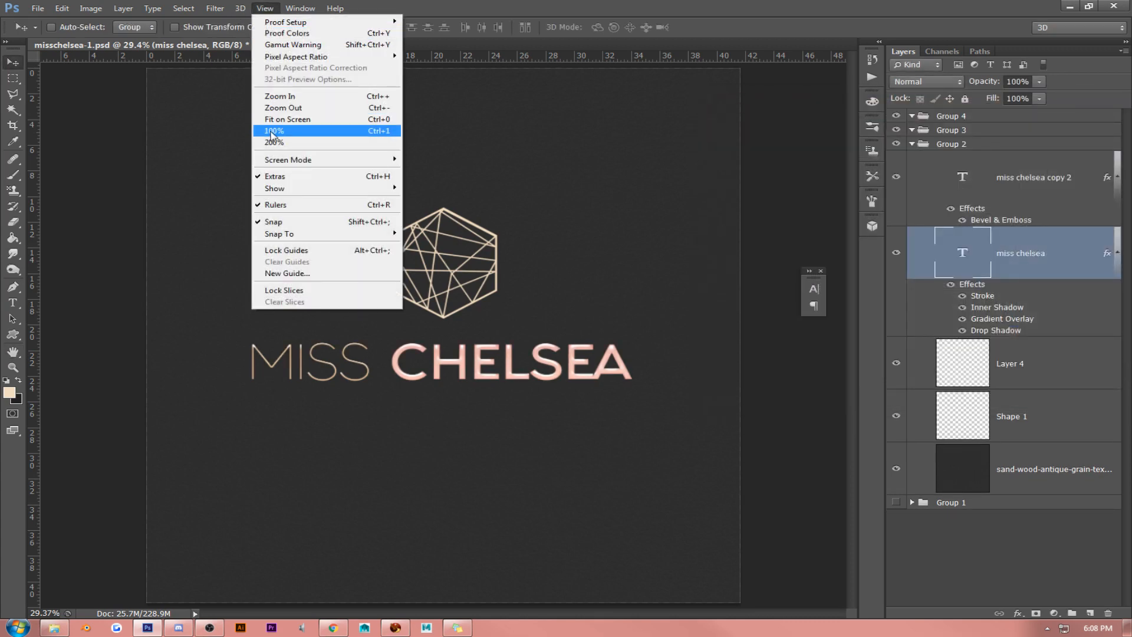
{"action": "left_click", "coordinate": [271, 131]}
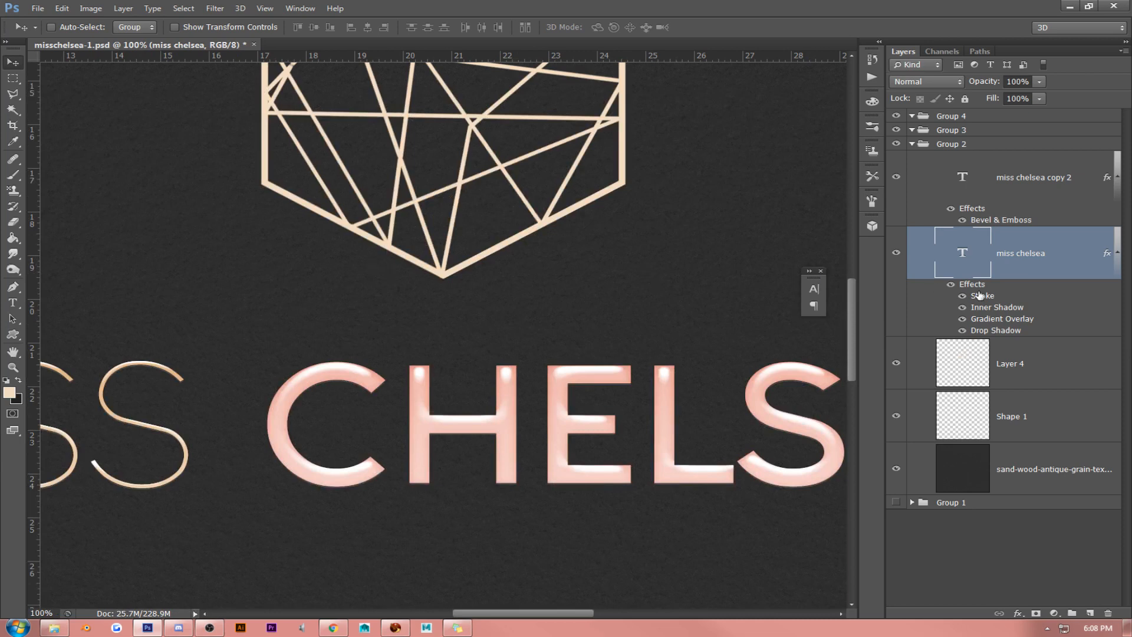
{"action": "right_click", "coordinate": [1049, 254]}
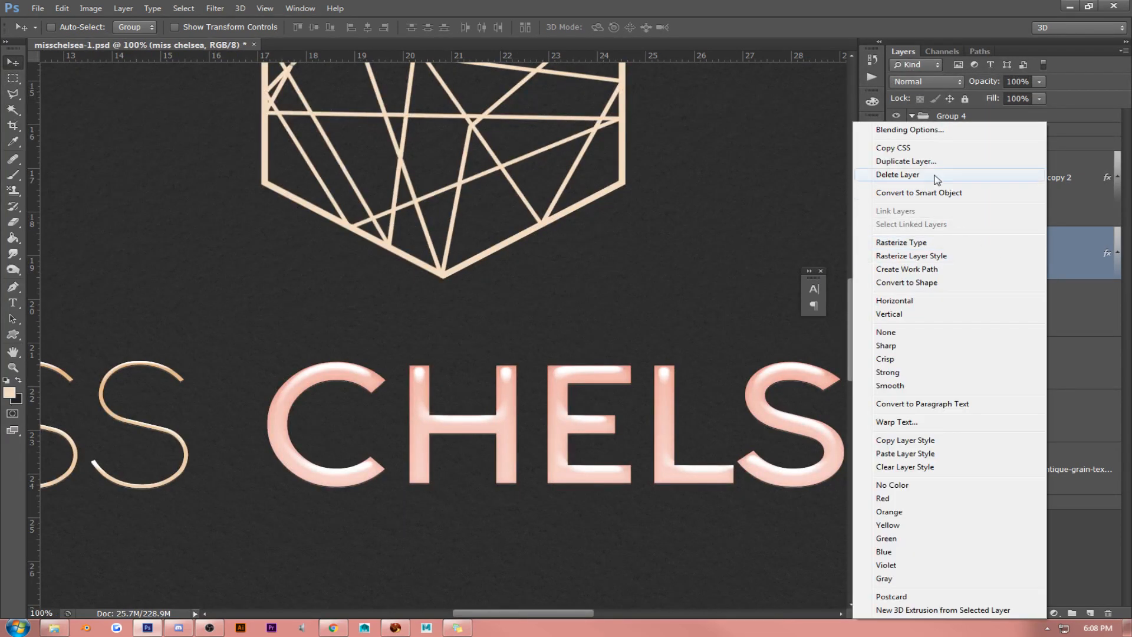
{"action": "left_click", "coordinate": [923, 131]}
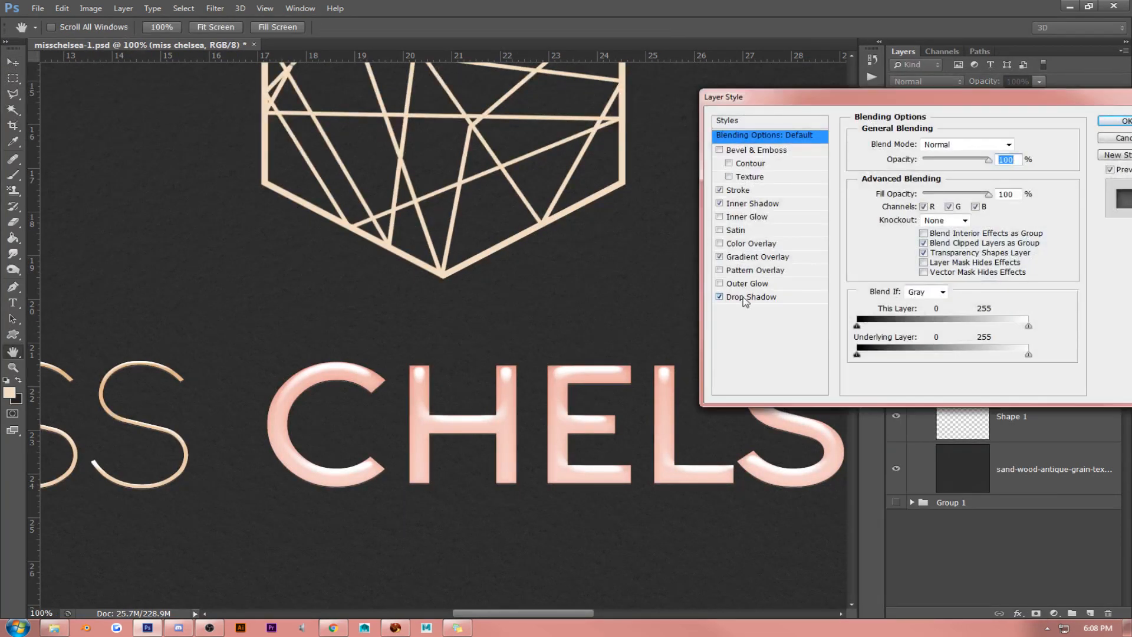
{"action": "left_click", "coordinate": [749, 297]}
{"action": "left_click_drag", "start_coordinate": [1010, 199], "coordinate": [979, 198]}
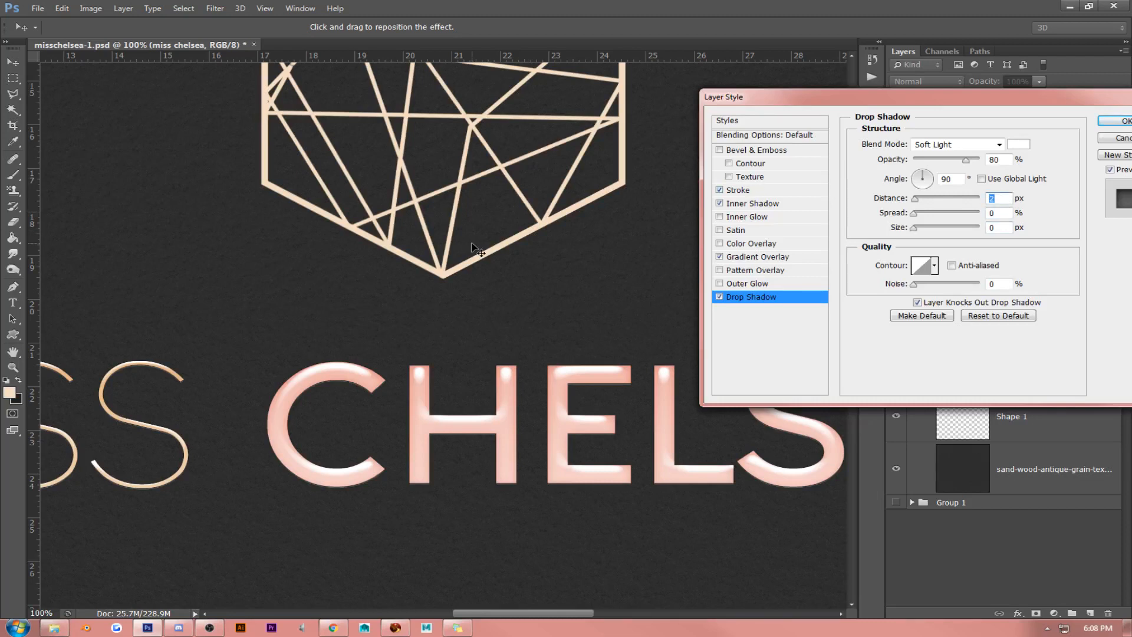
{"action": "key", "text": "Up"}
{"action": "key", "text": "Up"}
{"action": "key", "text": "Up"}
{"action": "key", "text": "Up"}
{"action": "key", "text": "Up"}
{"action": "key", "text": "Up"}
{"action": "key", "text": "Up"}
{"action": "key", "text": "Up"}
{"action": "key", "text": "Up"}
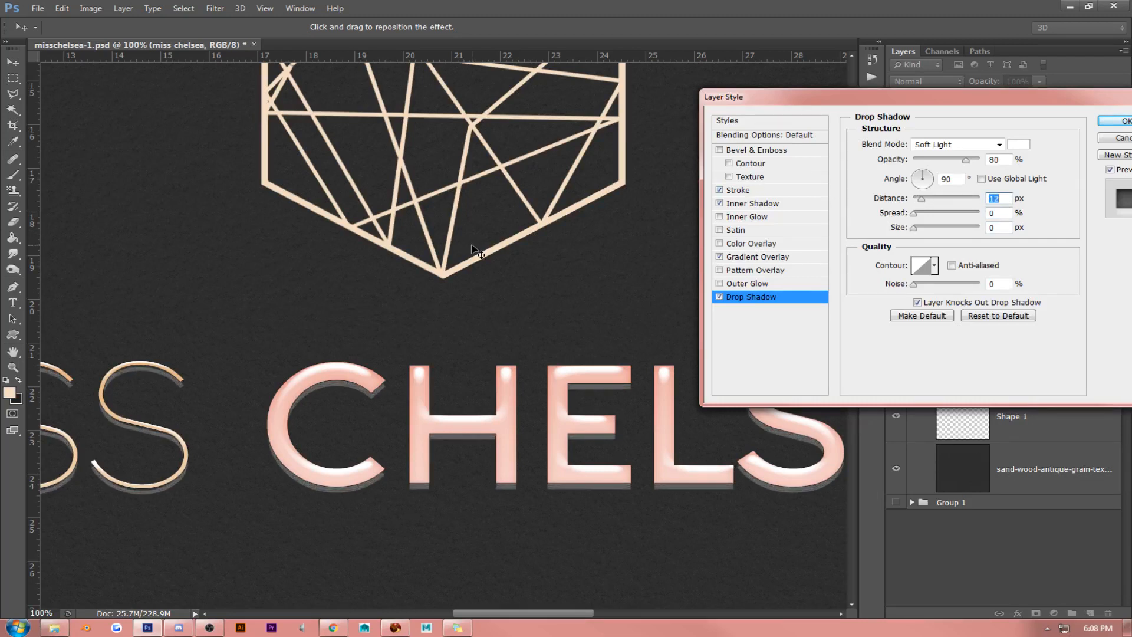
{"action": "key", "text": "Down"}
{"action": "key", "text": "Down"}
{"action": "key", "text": "Down"}
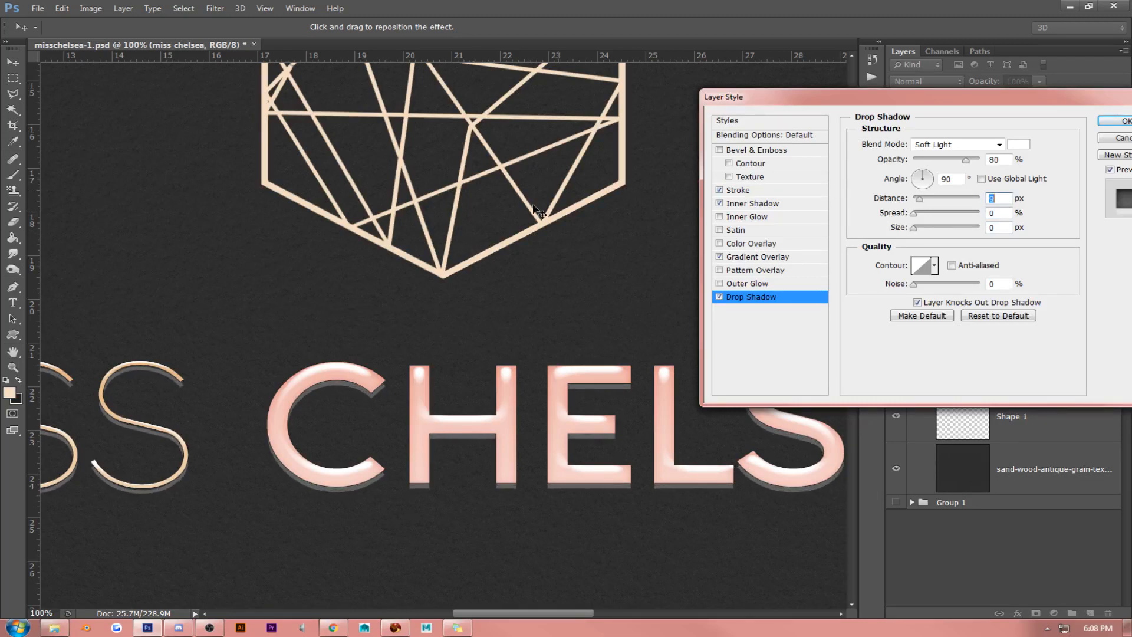
- Change the drop shadow's blend mode to Normal and its color to black, 000000
{"action": "left_click", "coordinate": [947, 149]}
{"action": "left_click", "coordinate": [935, 154]}
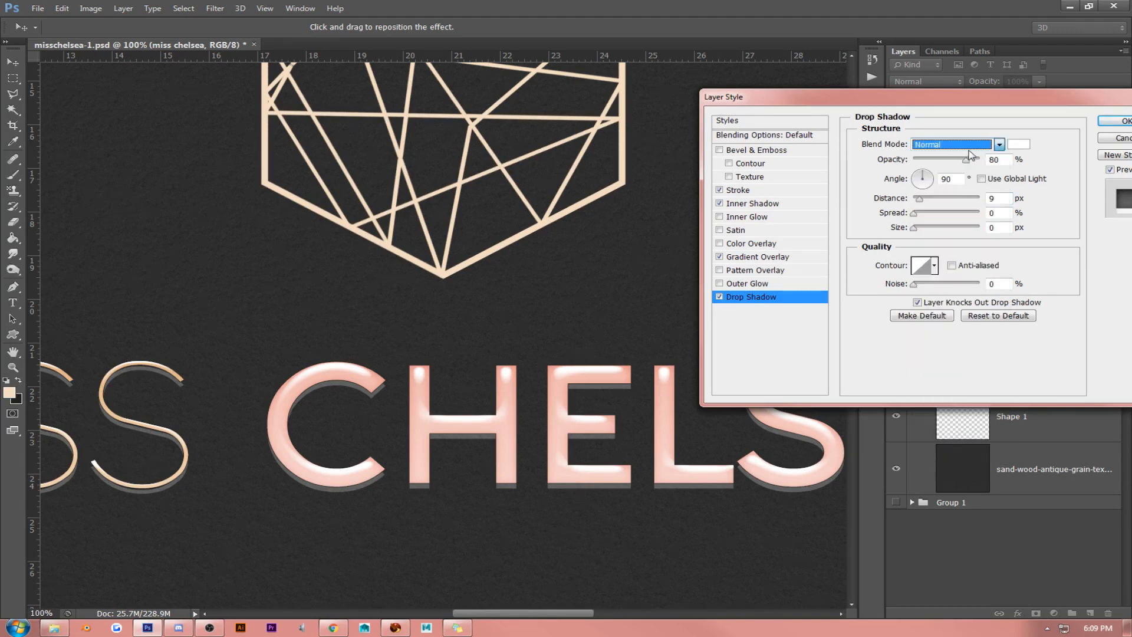
{"action": "left_click", "coordinate": [1018, 144]}
{"action": "type", "text": "000000"}
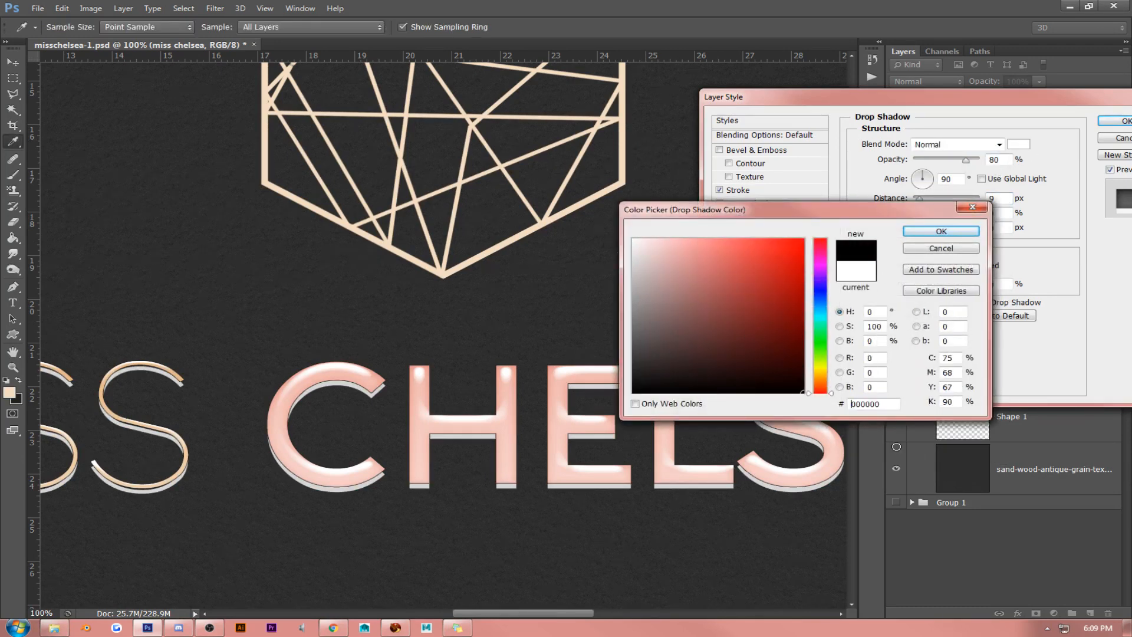
{"action": "left_click", "coordinate": [941, 230]}
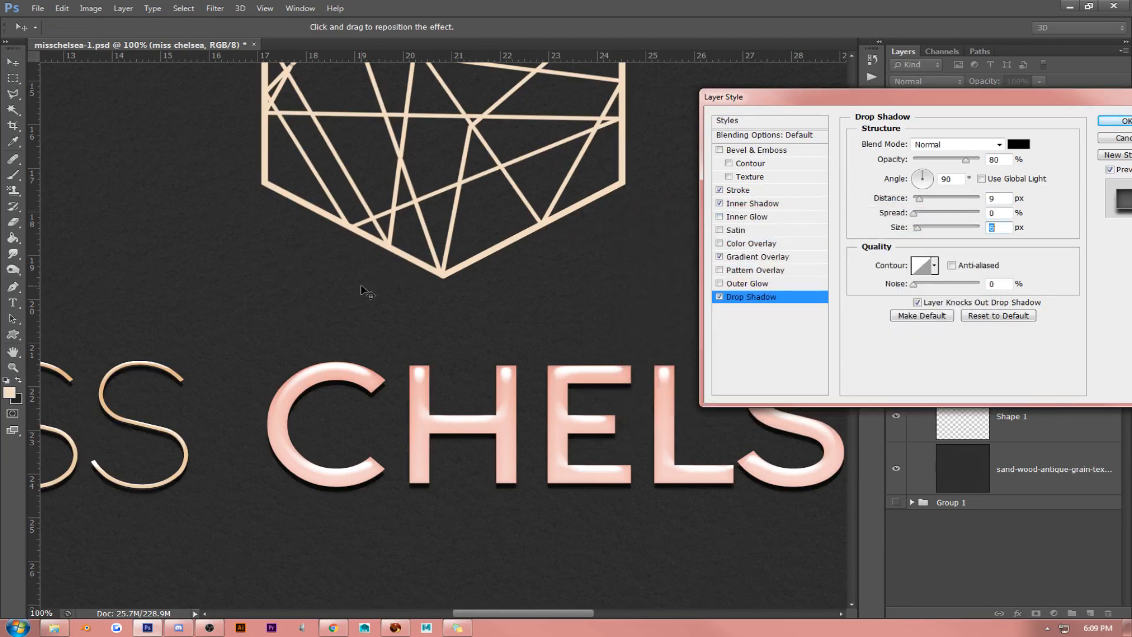
- Set the drop shadow's size to 12 px, distance to 18 px and opacity to 36%, then accept the layer style
{"action": "key", "text": "Up"}
{"action": "key", "text": "Up"}
{"action": "key", "text": "Up"}
{"action": "left_click_drag", "start_coordinate": [1004, 199], "coordinate": [975, 200]}
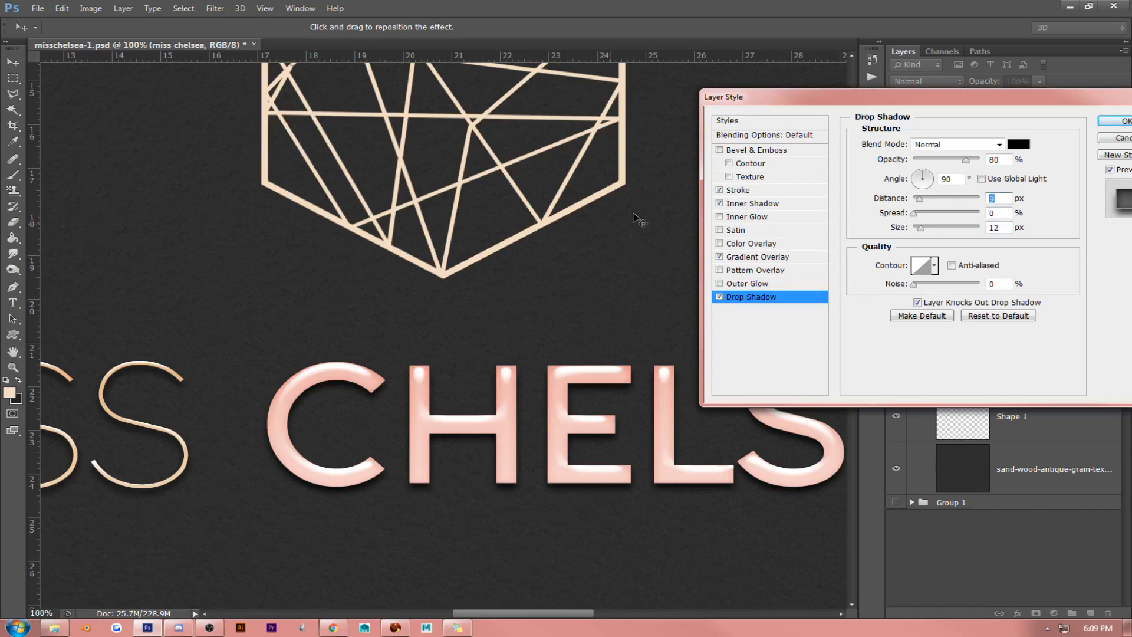
{"action": "key", "text": "Up"}
{"action": "key", "text": "Up"}
{"action": "key", "text": "Up"}
{"action": "key", "text": "Up"}
{"action": "key", "text": "Up"}
{"action": "key", "text": "Up"}
{"action": "key", "text": "Up"}
{"action": "key", "text": "Up"}
{"action": "key", "text": "Up"}
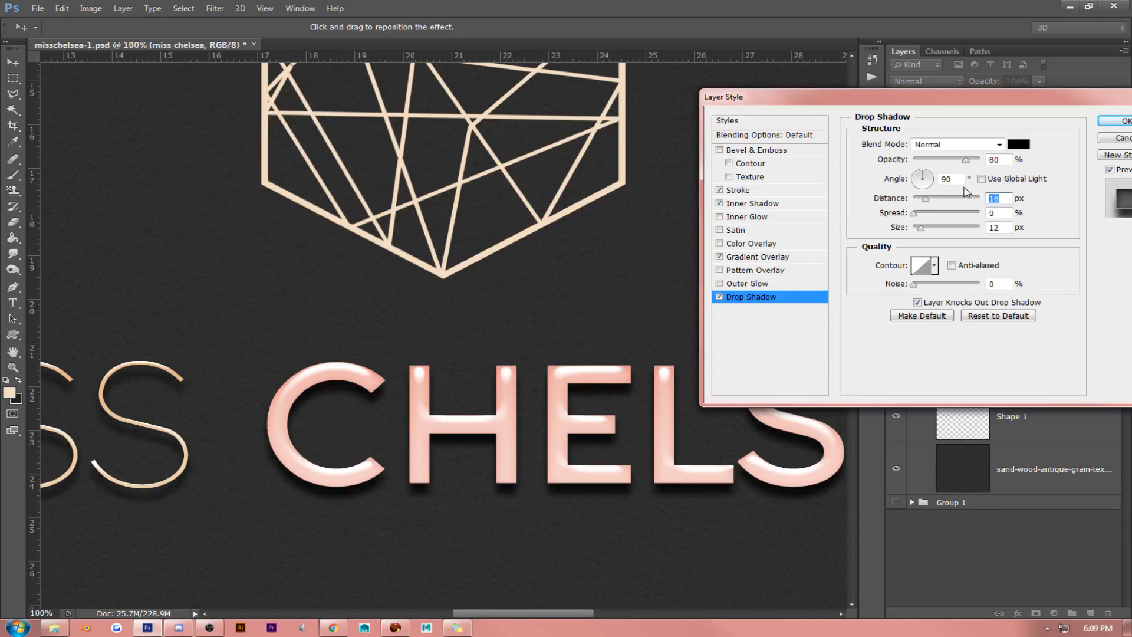
{"action": "left_click_drag", "start_coordinate": [973, 159], "coordinate": [940, 164]}
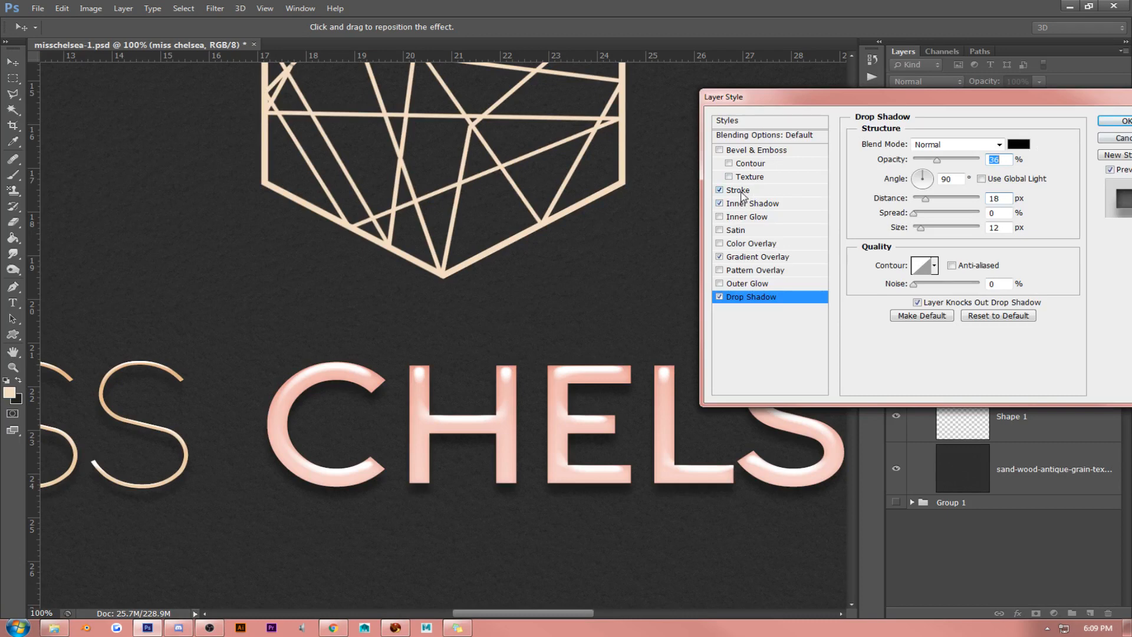
{"action": "left_click", "coordinate": [738, 190]}
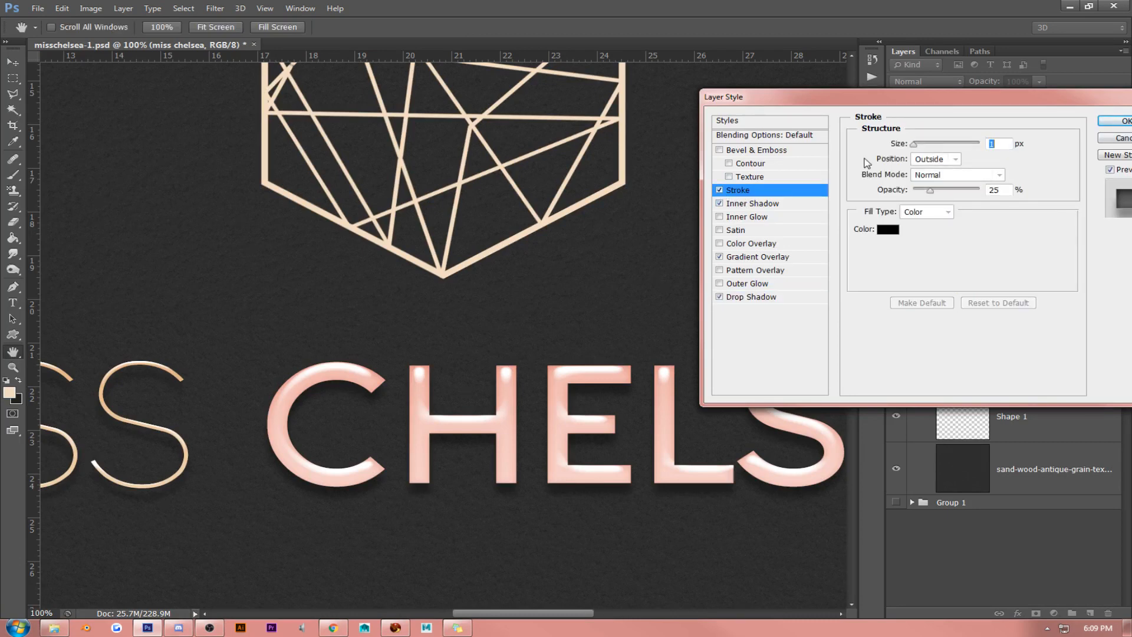
{"action": "left_click", "coordinate": [1114, 121]}
{"action": "left_click", "coordinate": [264, 9]}
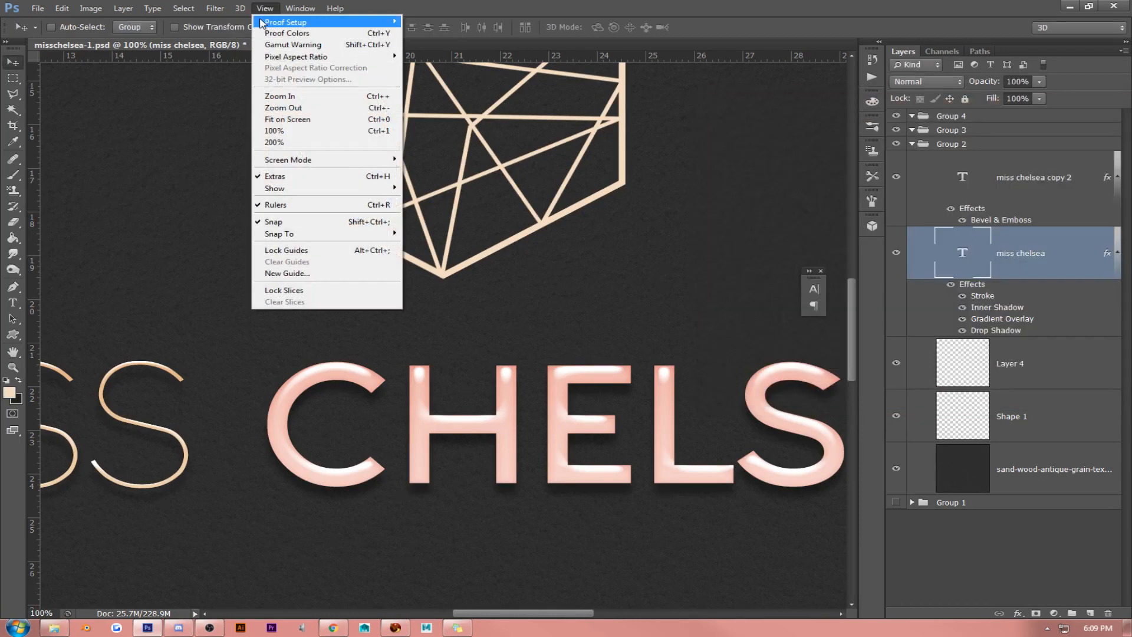
{"action": "left_click", "coordinate": [283, 119]}
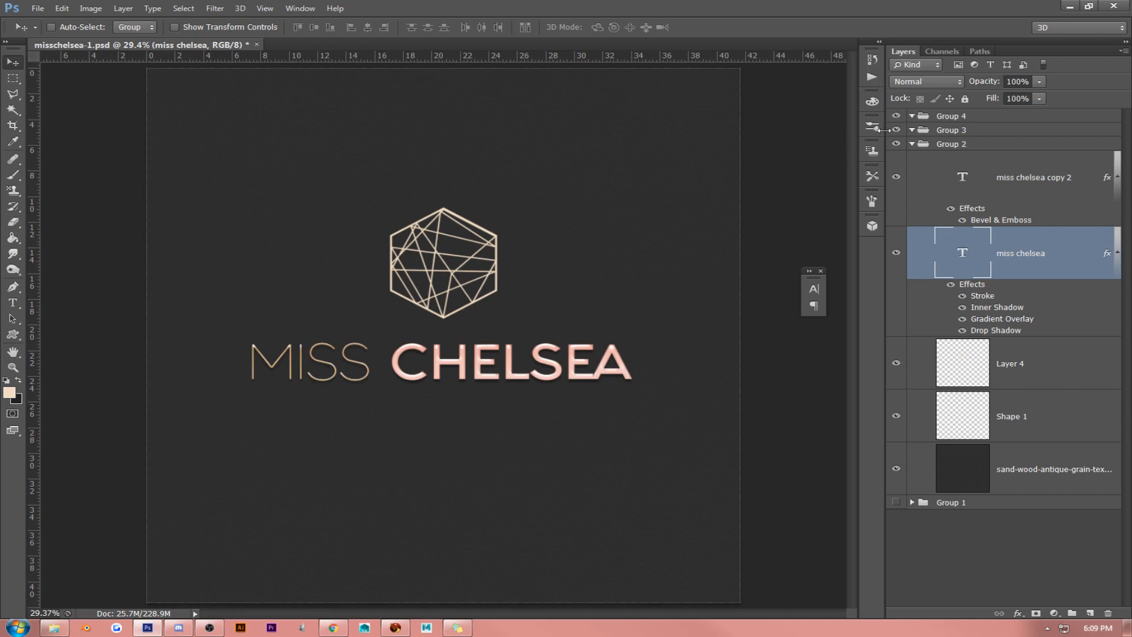
- Clear the layer style from the miss chelsea copy 2 layer and hide that layer
{"action": "right_click", "coordinate": [1007, 169]}
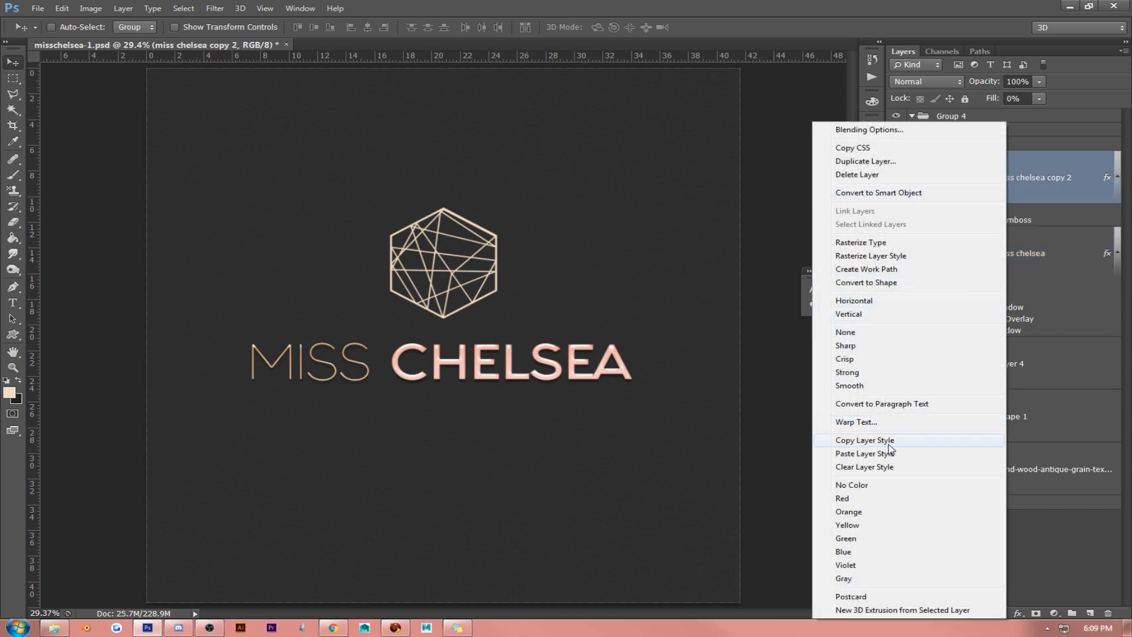
{"action": "left_click", "coordinate": [889, 467]}
{"action": "left_click", "coordinate": [896, 177]}
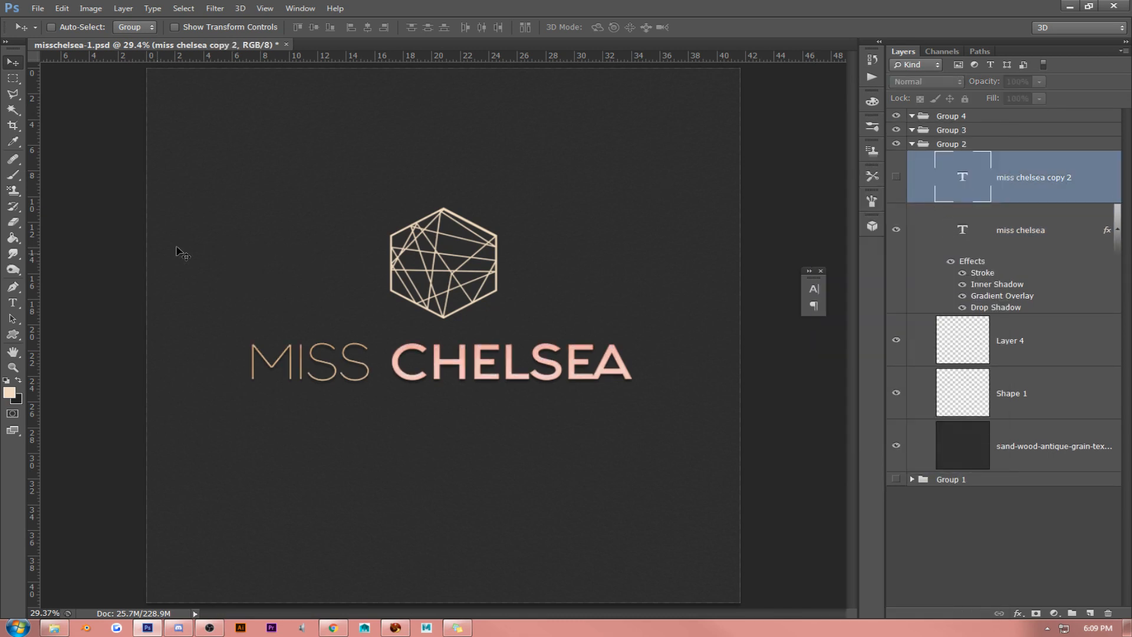
- Change the font of the word MISS in the miss chelsea text to Fashion Fetish Outline
{"action": "left_click", "coordinate": [12, 303]}
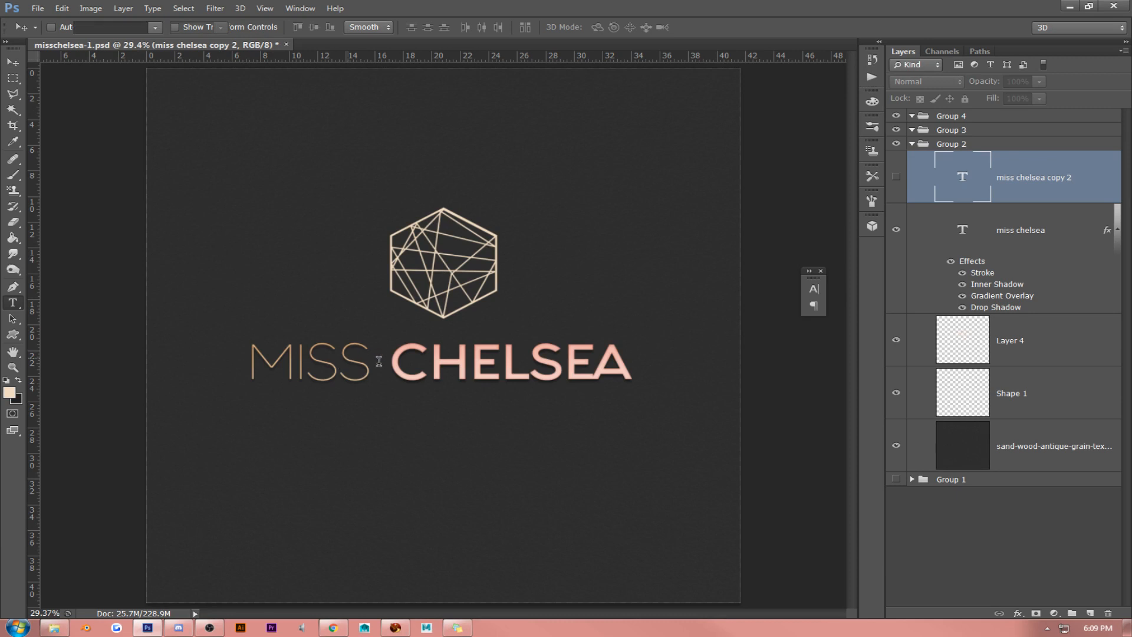
{"action": "left_click_drag", "start_coordinate": [383, 361], "coordinate": [202, 336]}
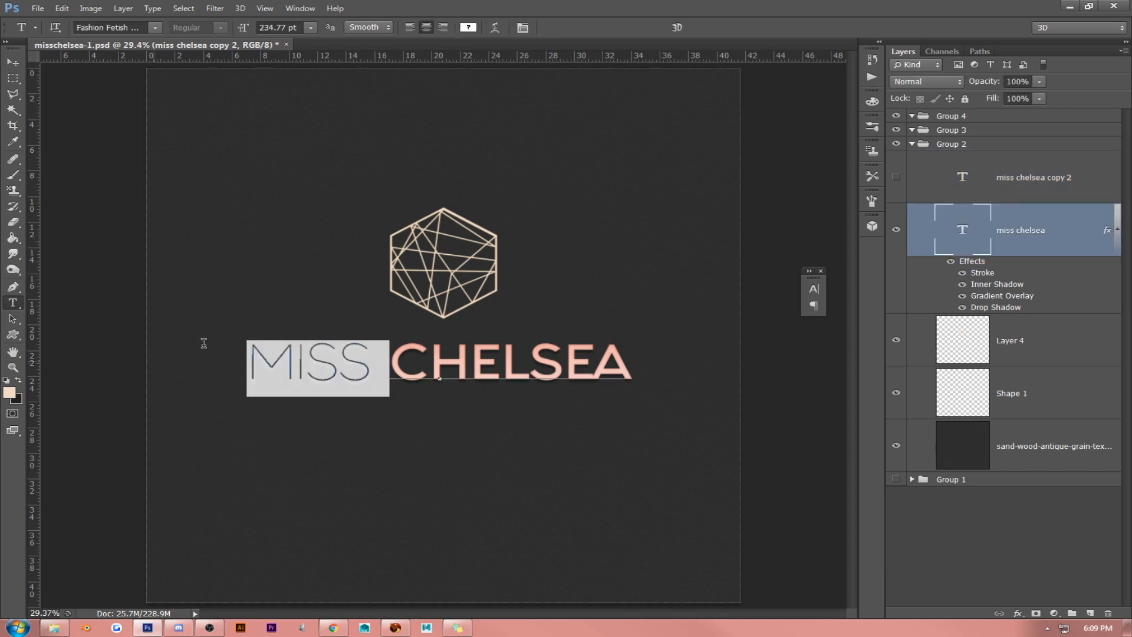
{"action": "left_click", "coordinate": [522, 28]}
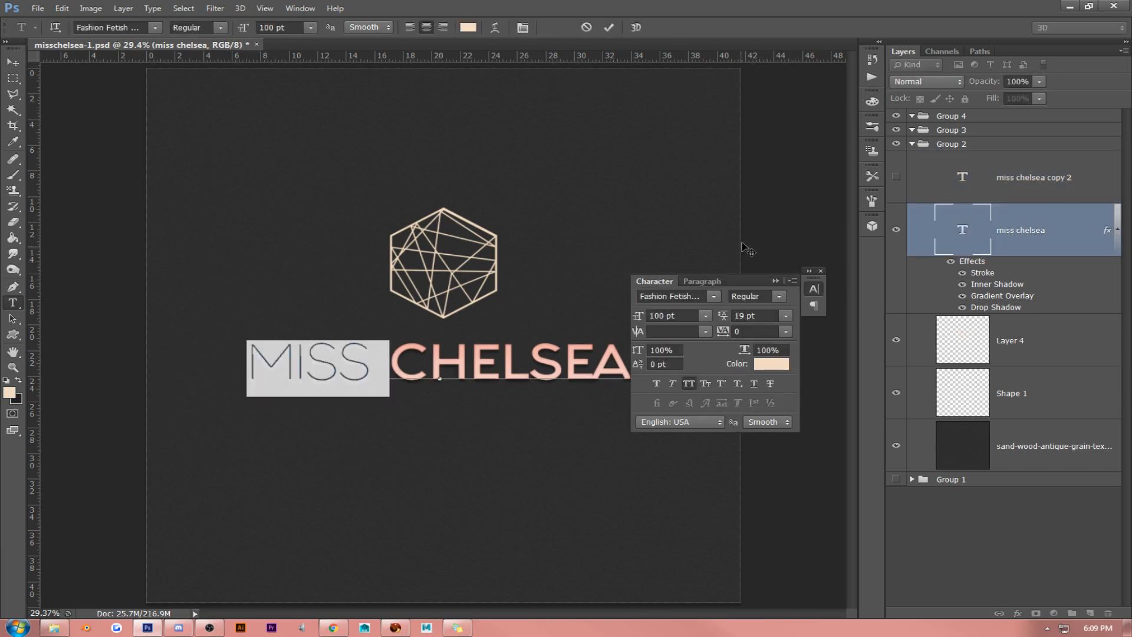
{"action": "left_click", "coordinate": [713, 296]}
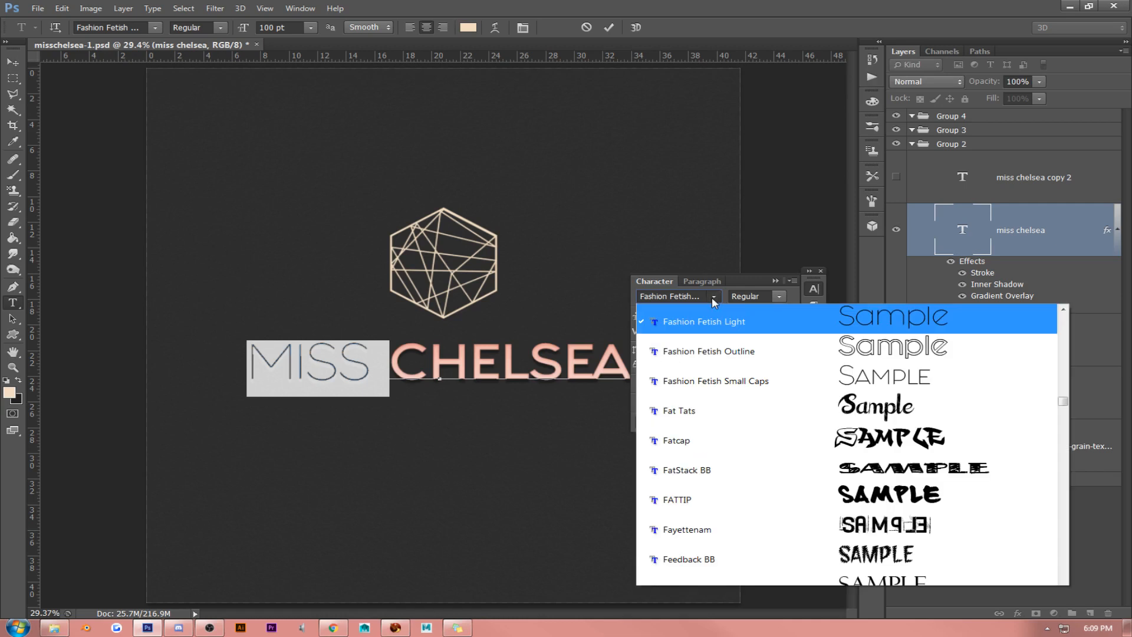
{"action": "left_click", "coordinate": [726, 350]}
{"action": "left_click", "coordinate": [432, 363]}
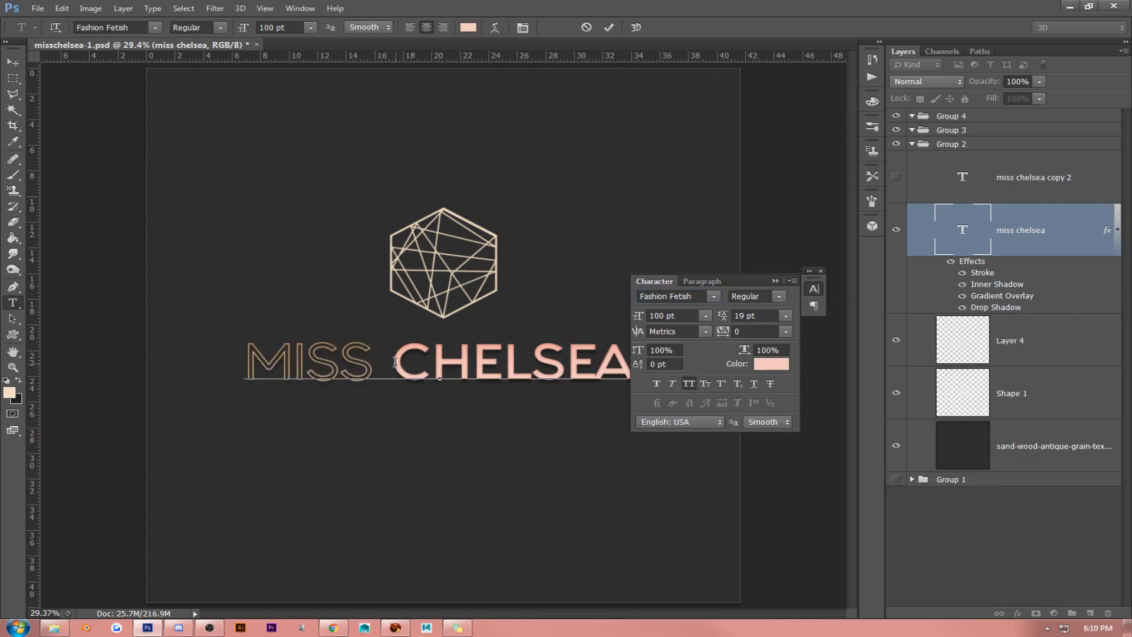
- Try the Fashion Fetish Heavy font on the word MISS in the miss chelsea text
{"action": "left_click_drag", "start_coordinate": [395, 361], "coordinate": [107, 356]}
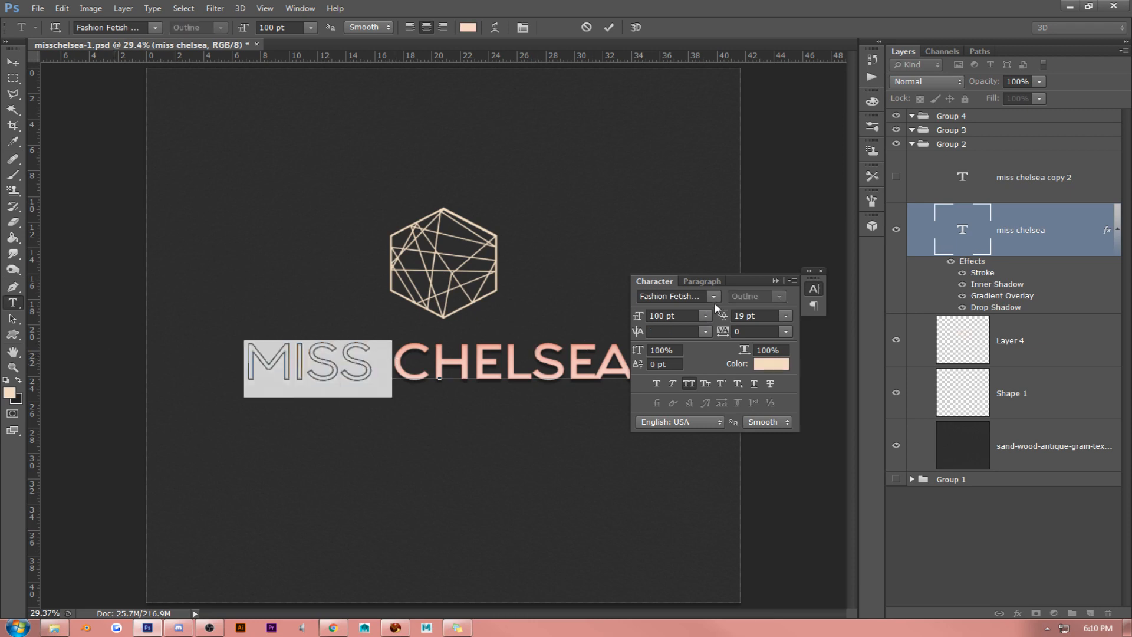
{"action": "left_click", "coordinate": [714, 297]}
{"action": "scroll", "coordinate": [732, 348], "scroll_direction": "up", "scroll_amount": 3}
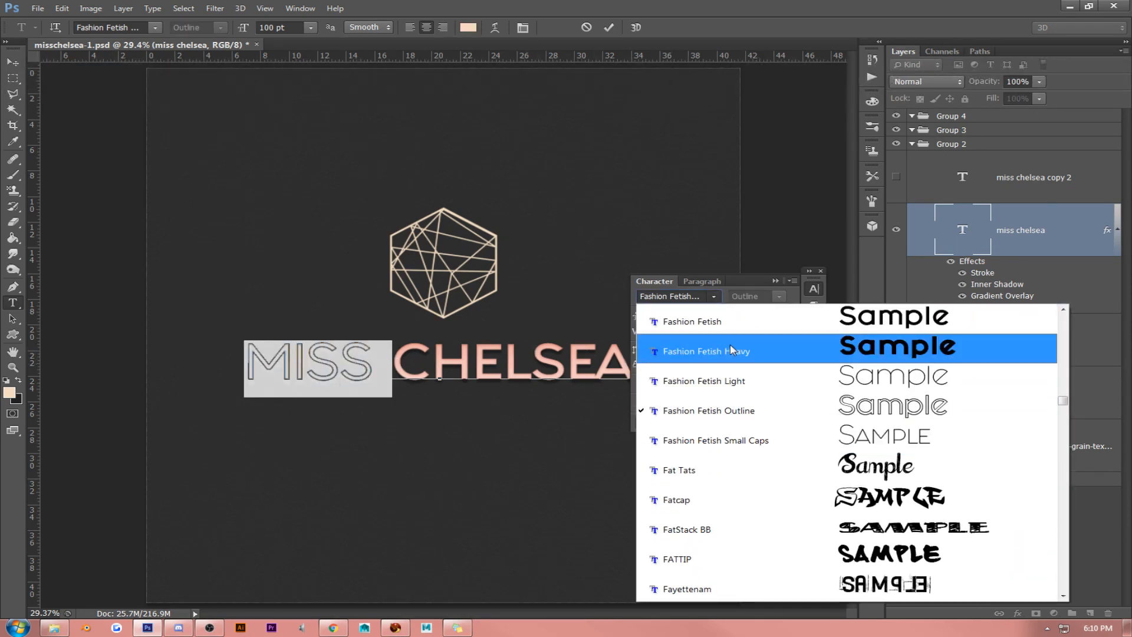
{"action": "left_click", "coordinate": [732, 341]}
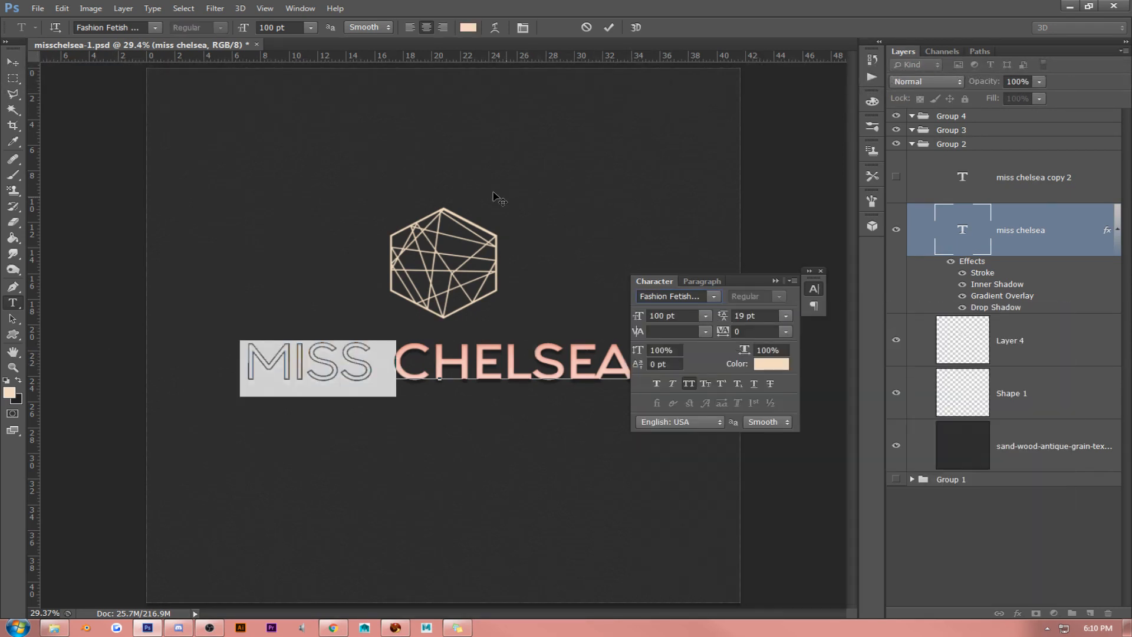
{"action": "left_click", "coordinate": [382, 361]}
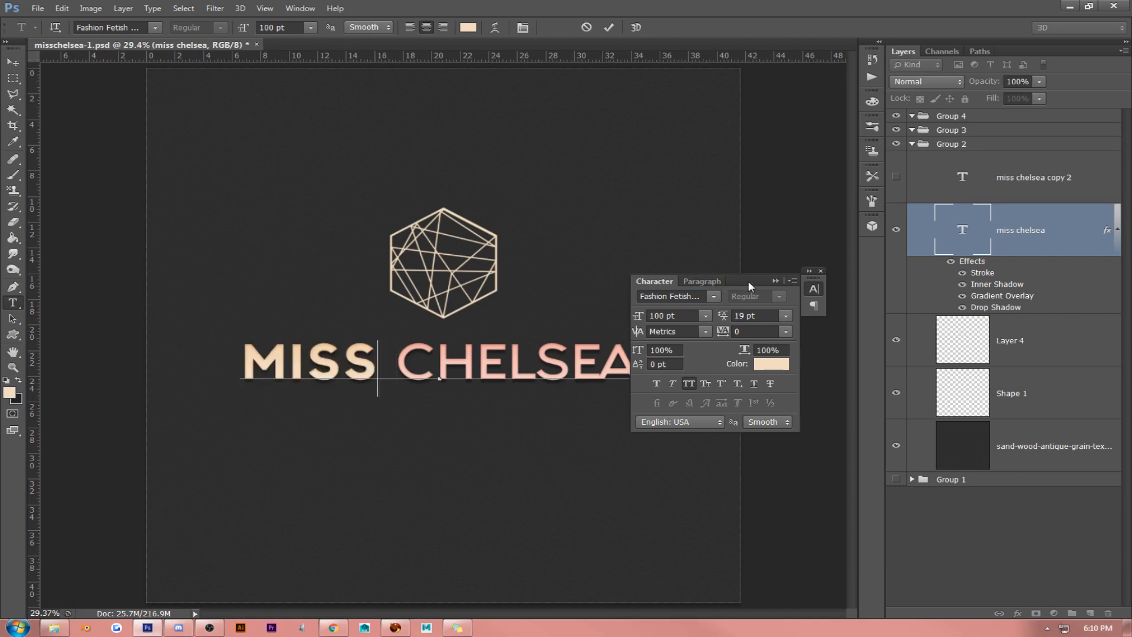
- Dock the Character panel beside the layer list and set the whole MISS CHELSEA text to Fashion Fetish Heavy
{"action": "left_click_drag", "start_coordinate": [749, 280], "coordinate": [887, 221]}
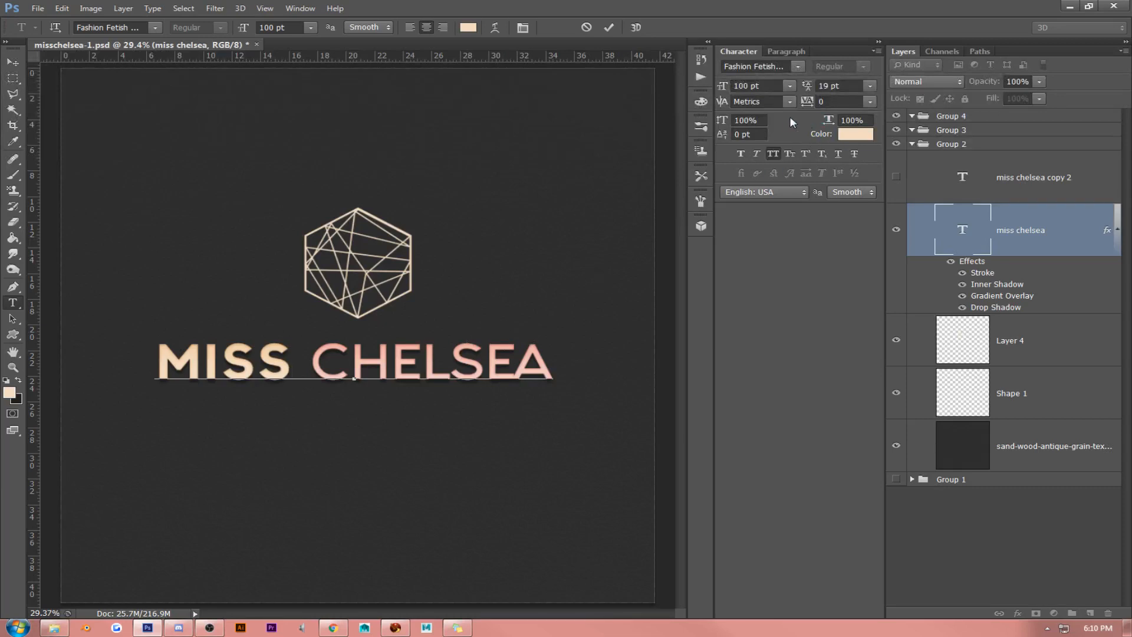
{"action": "double_click", "coordinate": [317, 364]}
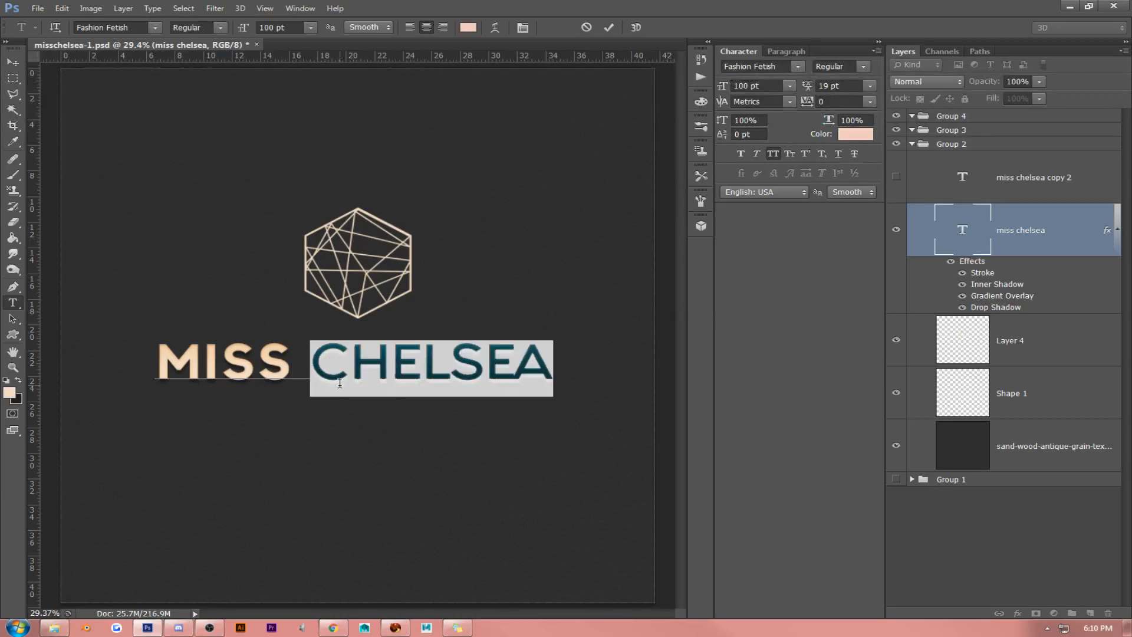
{"action": "key", "text": "ctrl+a"}
{"action": "left_click", "coordinate": [798, 67]}
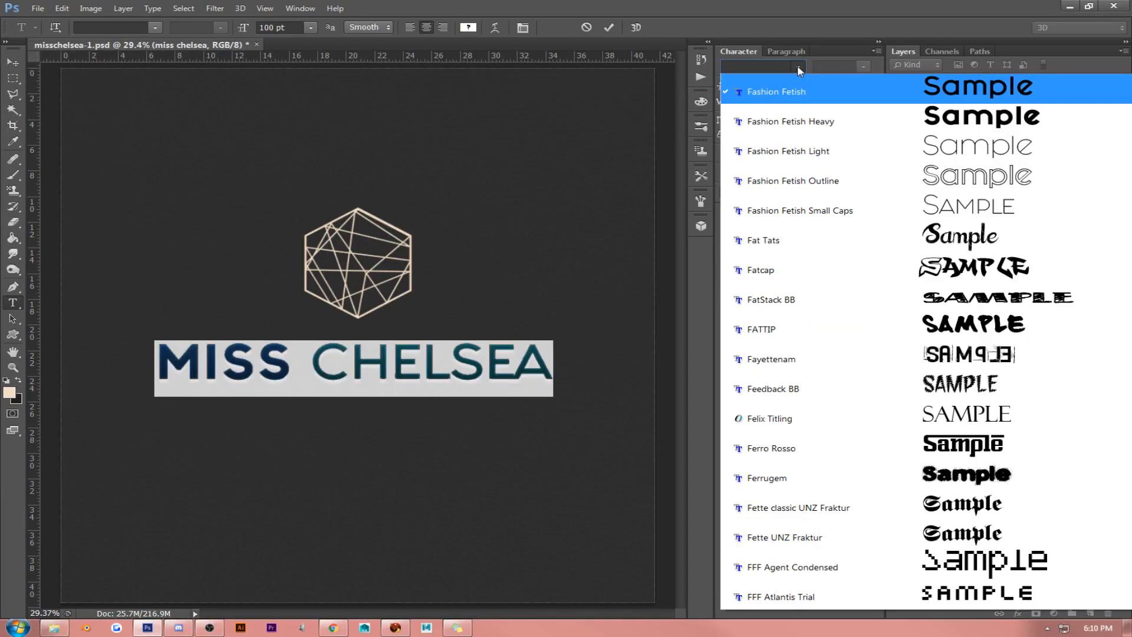
{"action": "left_click", "coordinate": [802, 99]}
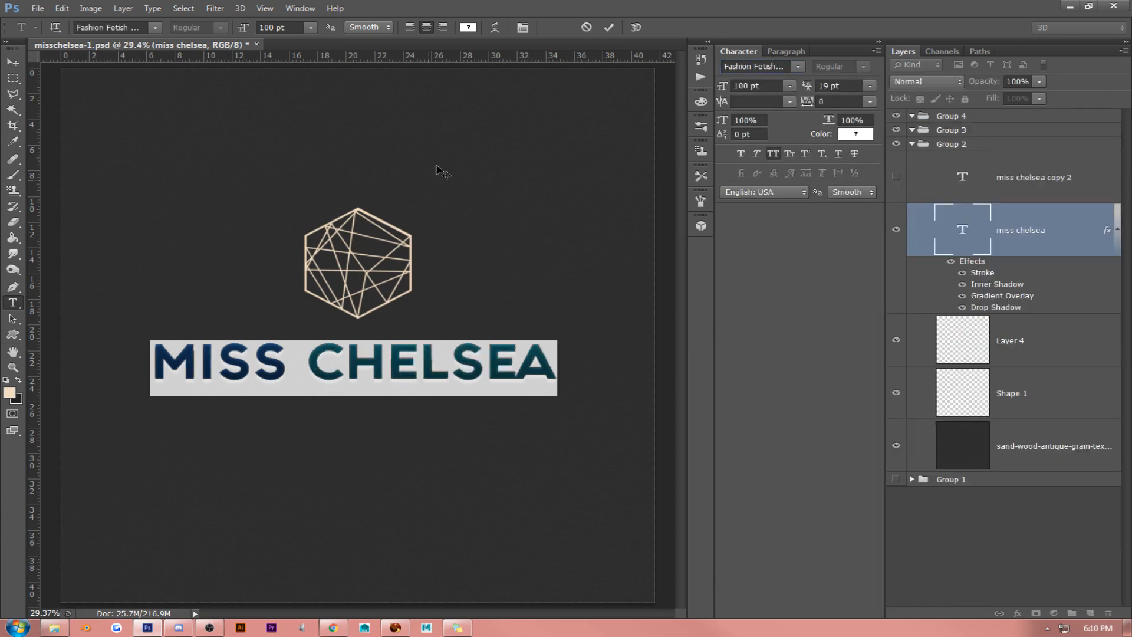
{"action": "left_click", "coordinate": [356, 355]}
- Try the Fashion Fetish Light font on the whole MISS CHELSEA text
{"action": "double_click", "coordinate": [421, 359]}
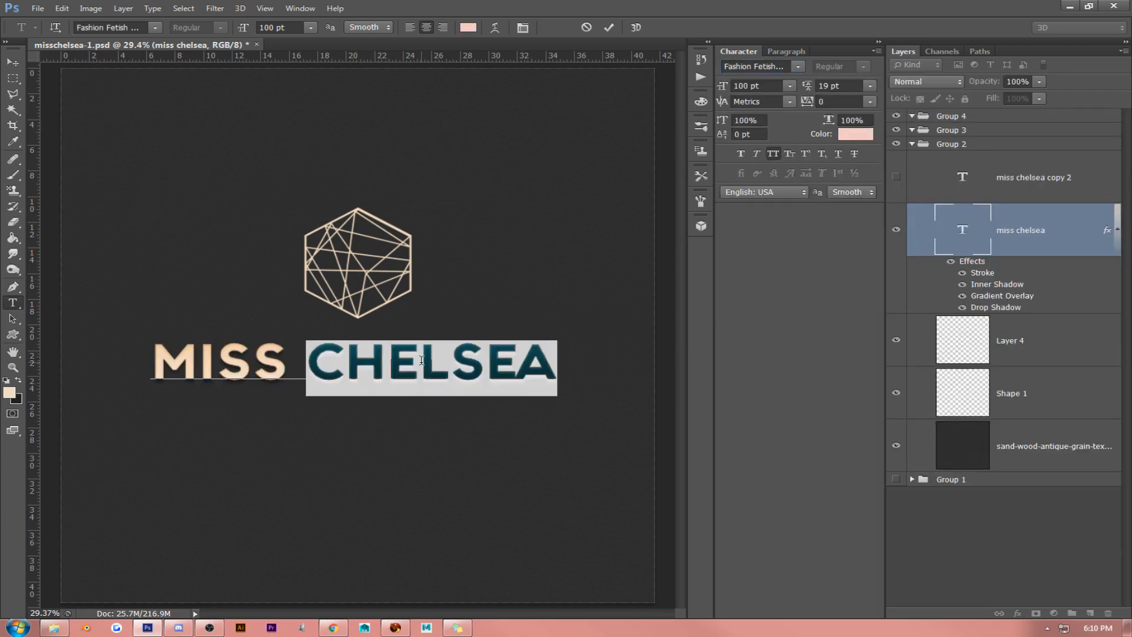
{"action": "key", "text": "ctrl+a"}
{"action": "left_click", "coordinate": [800, 67]}
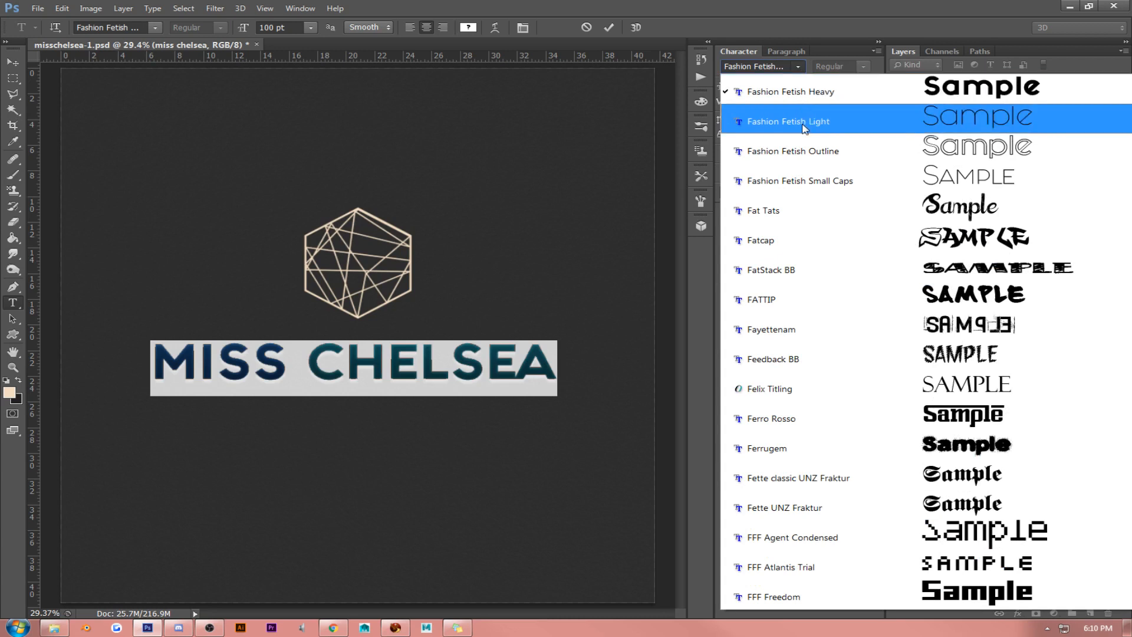
{"action": "left_click", "coordinate": [828, 120]}
{"action": "left_click", "coordinate": [356, 375]}
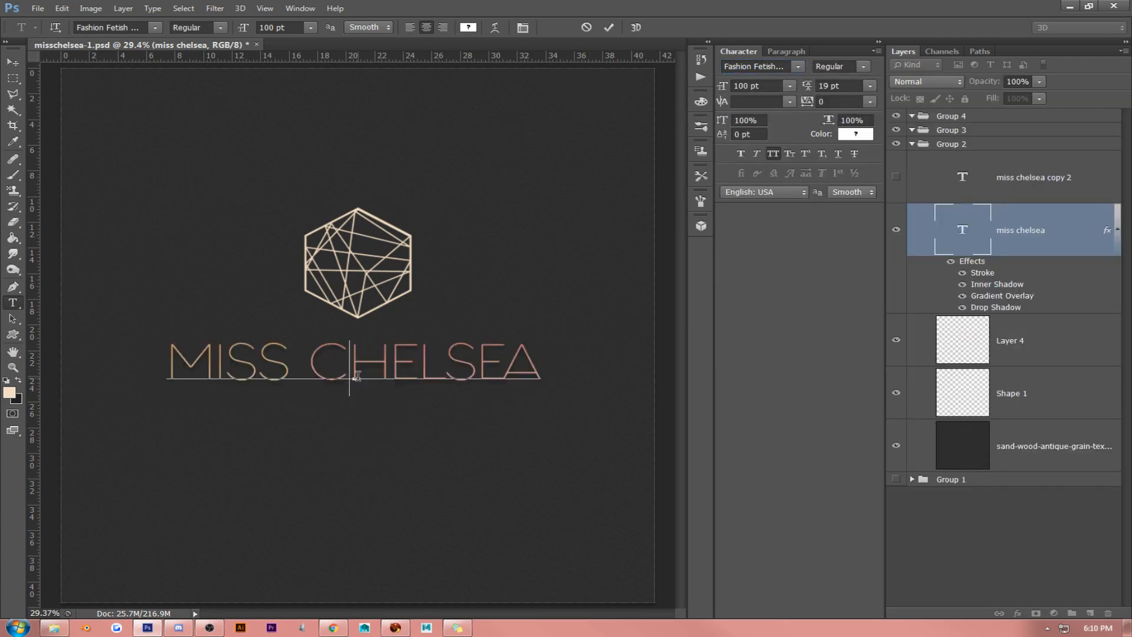
- Set the whole MISS CHELSEA text to Fashion Fetish Outline and finish editing the text
{"action": "double_click", "coordinate": [441, 364]}
{"action": "key", "text": "ctrl+a"}
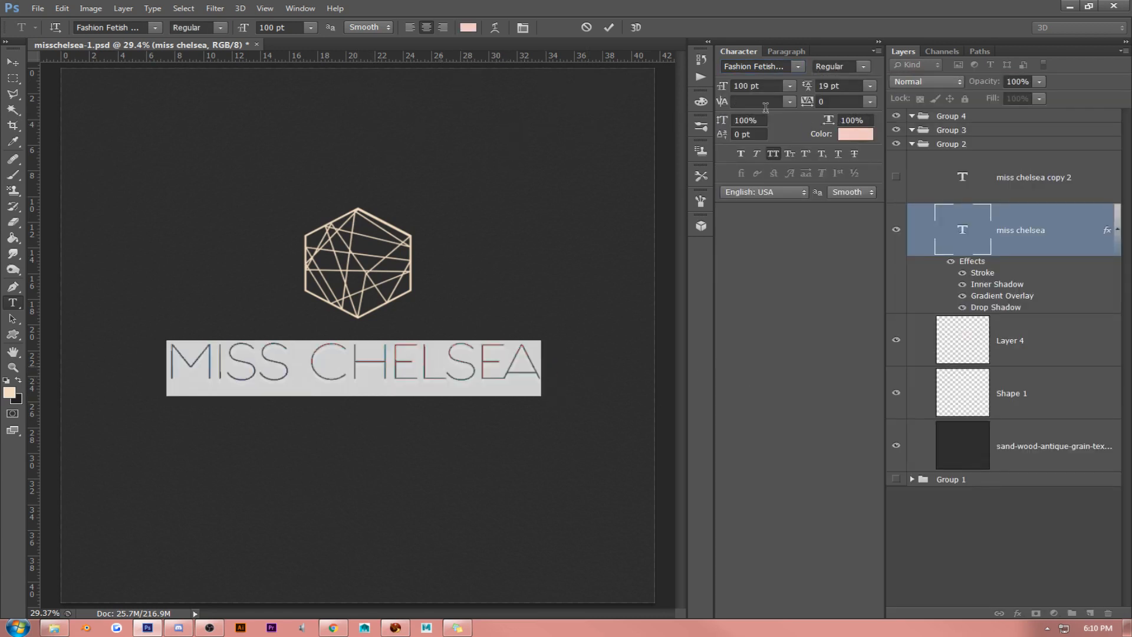
{"action": "left_click", "coordinate": [800, 68]}
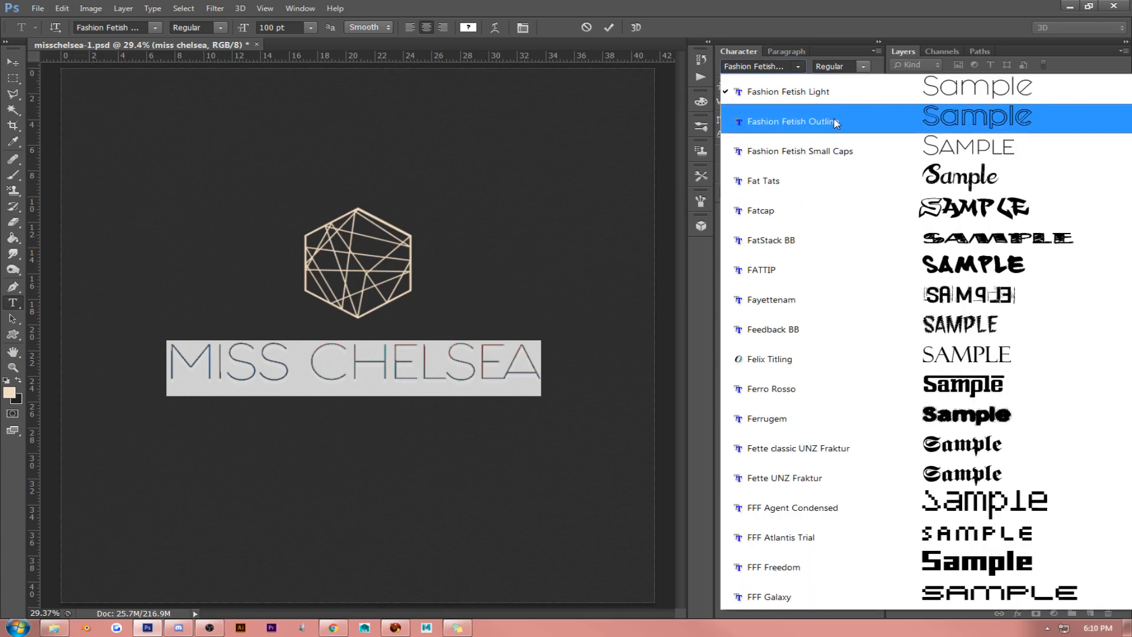
{"action": "left_click", "coordinate": [834, 118]}
{"action": "left_click", "coordinate": [11, 55]}
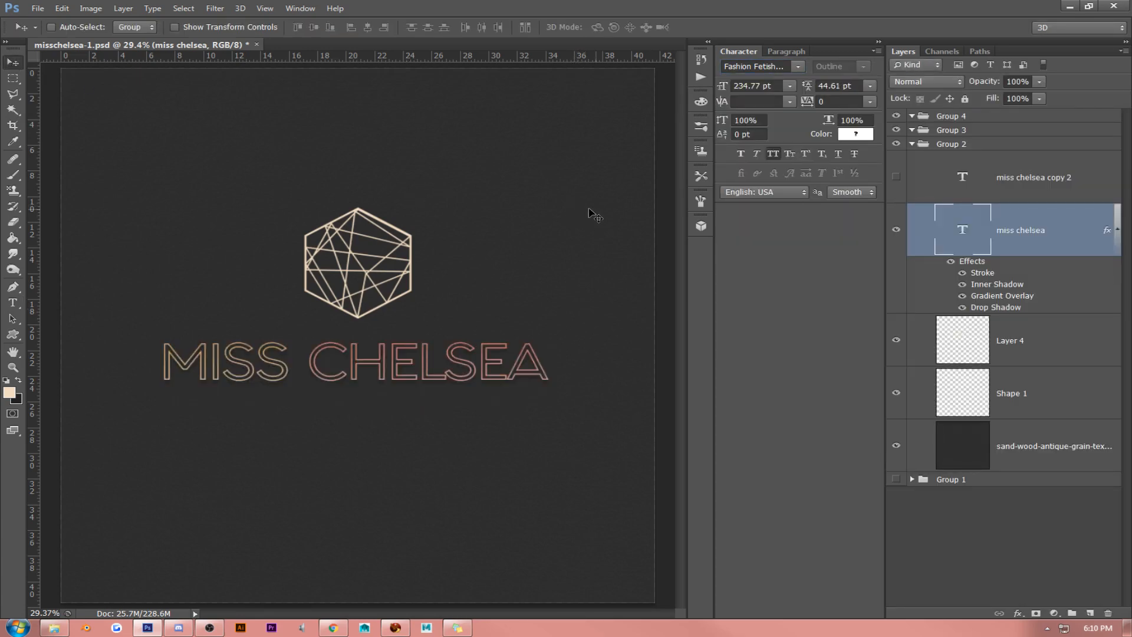
- Copy the miss chelsea text's layer style and paste it onto Layer 4 and Shape 1
{"action": "right_click", "coordinate": [1014, 255]}
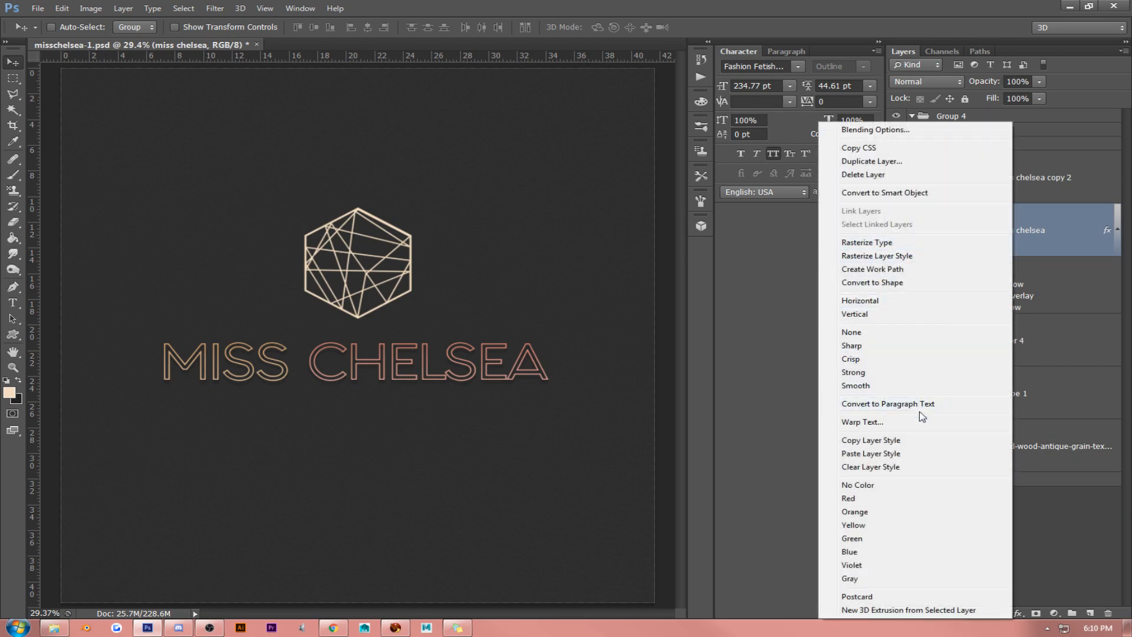
{"action": "left_click", "coordinate": [849, 440]}
{"action": "right_click", "coordinate": [1044, 330]}
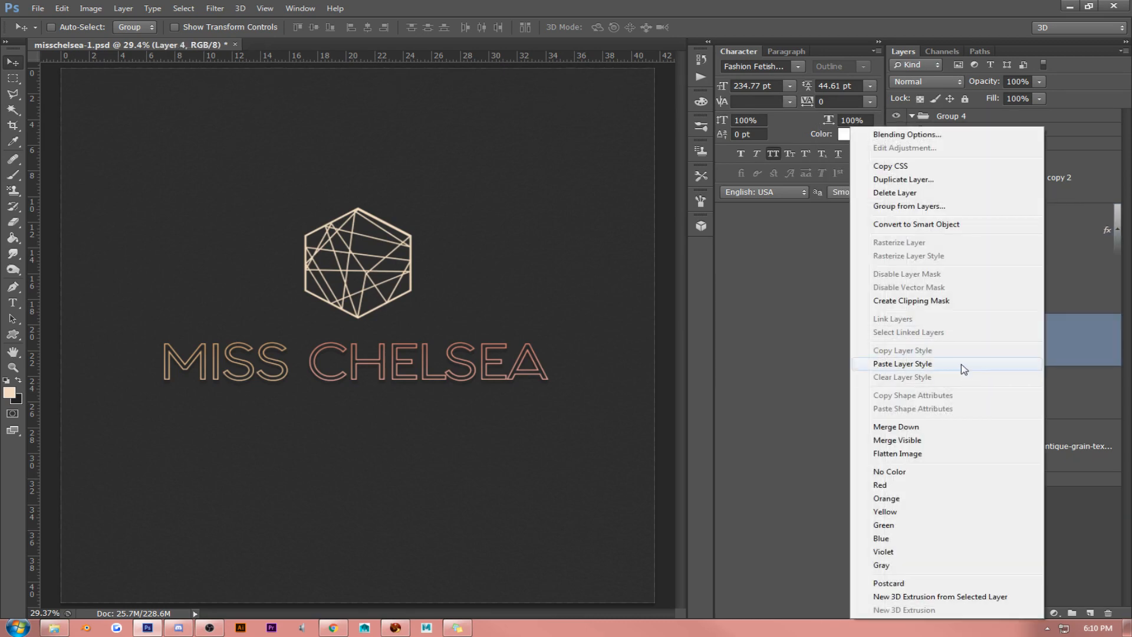
{"action": "left_click", "coordinate": [1012, 363]}
{"action": "right_click", "coordinate": [1050, 436]}
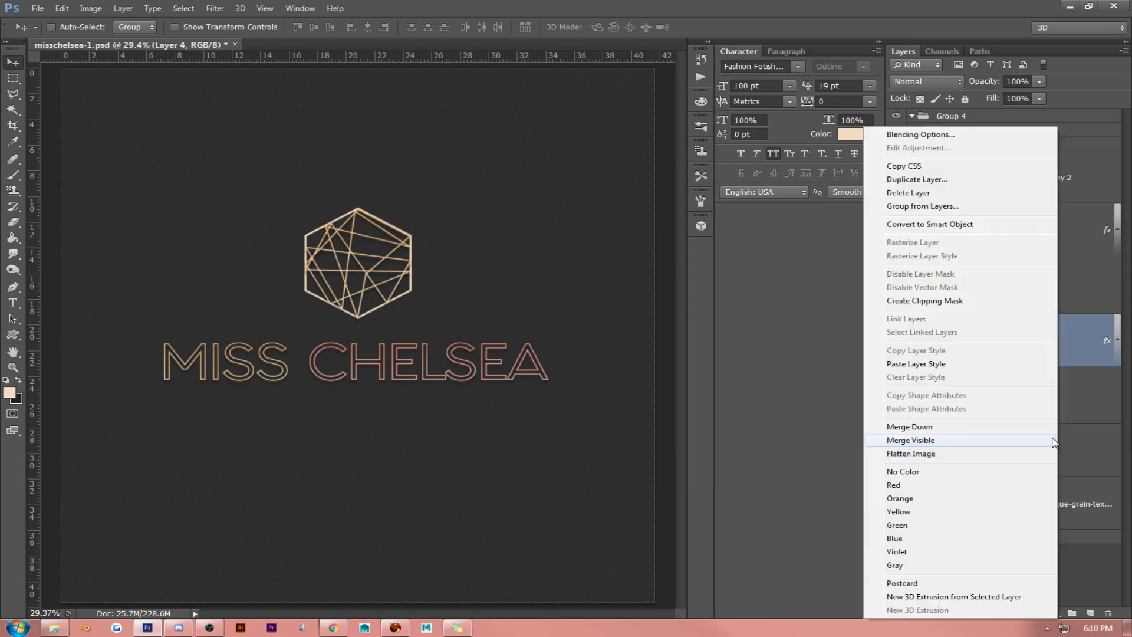
{"action": "left_click", "coordinate": [966, 373]}
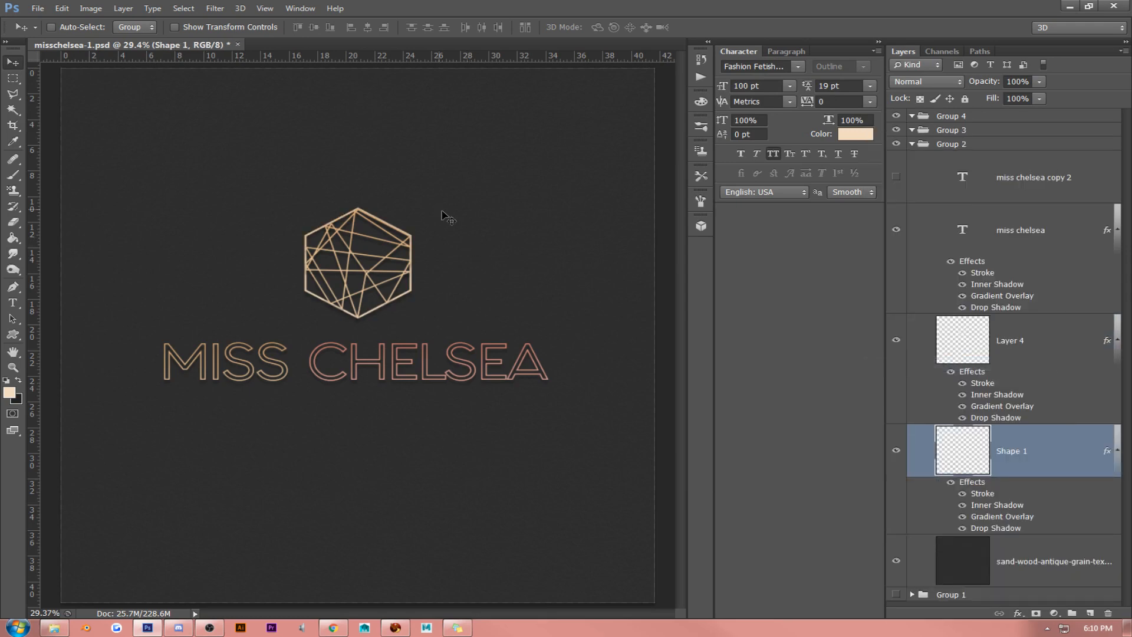
- Inspect the hexagon's effects at 100%, and clear the layer styles from Layer 4 and Shape 1
{"action": "left_click", "coordinate": [255, 10]}
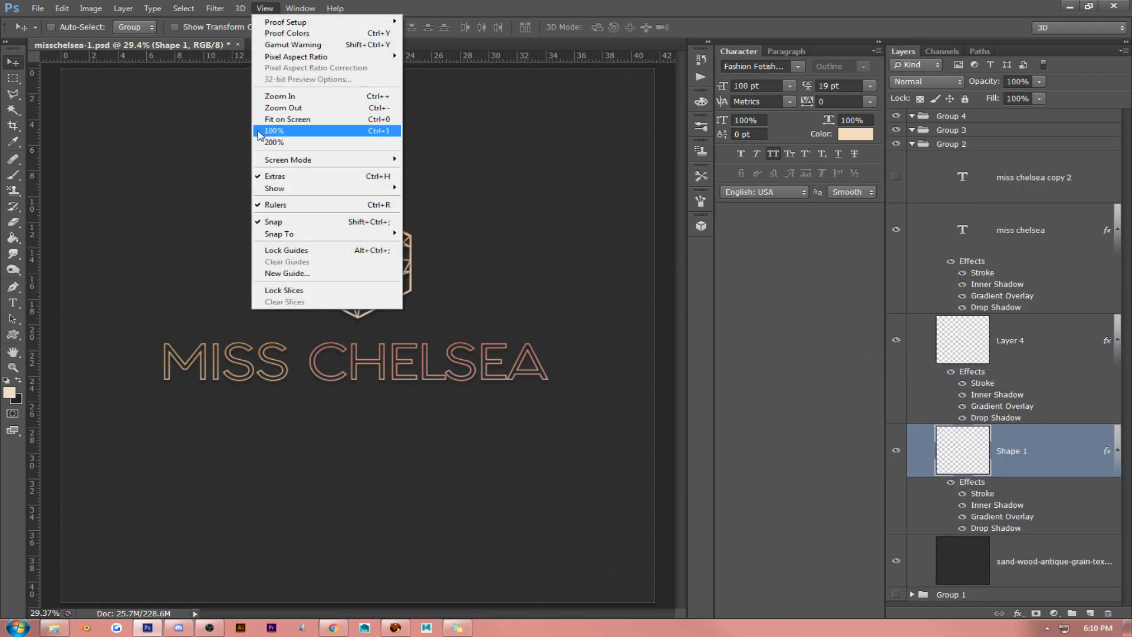
{"action": "left_click", "coordinate": [274, 129]}
{"action": "scroll", "coordinate": [332, 289], "scroll_direction": "up", "scroll_amount": 5}
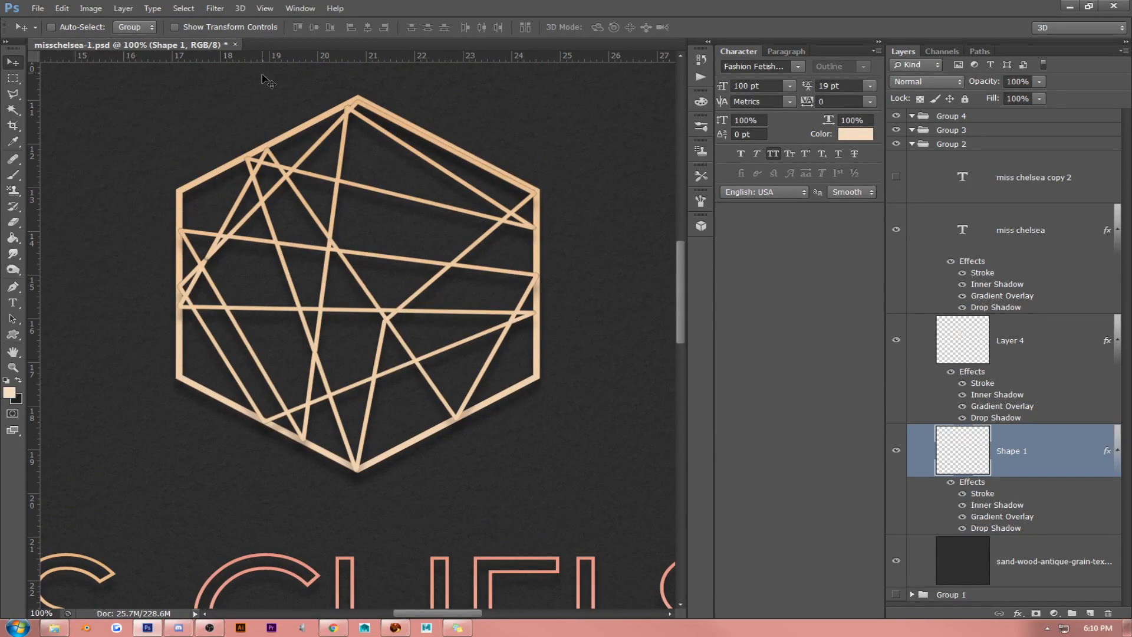
{"action": "left_click", "coordinate": [264, 8]}
{"action": "left_click", "coordinate": [275, 117]}
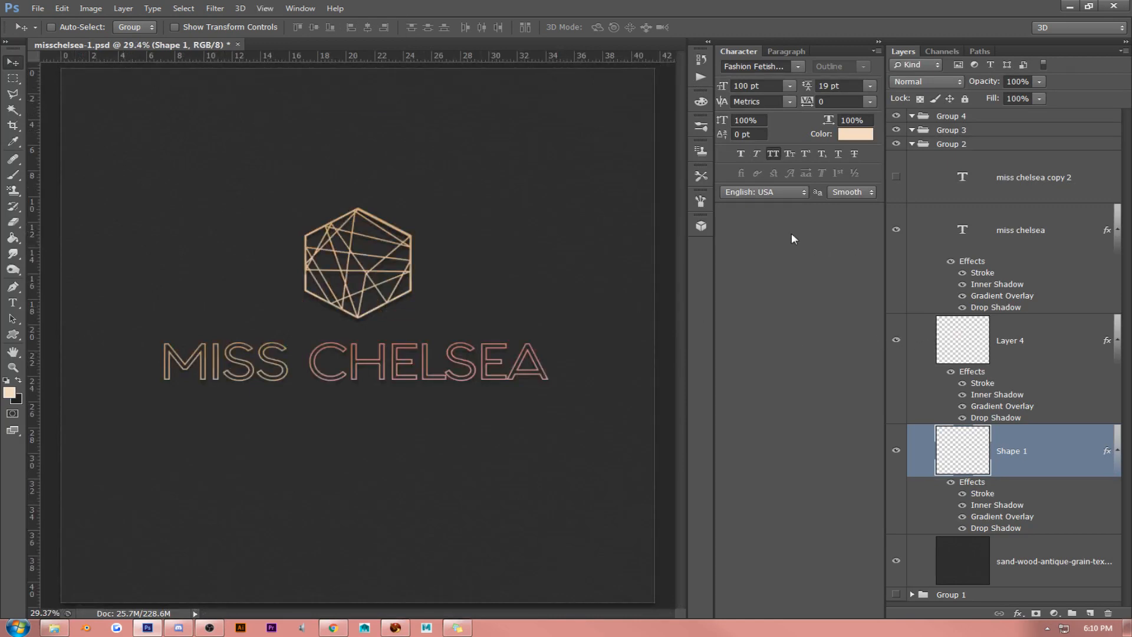
{"action": "right_click", "coordinate": [1070, 342]}
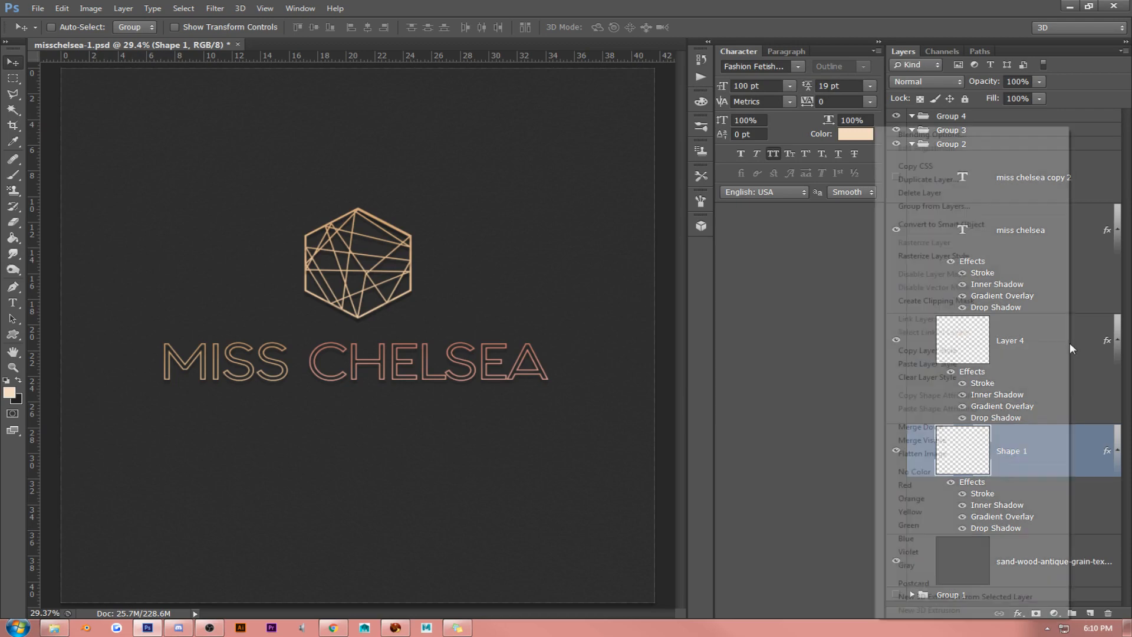
{"action": "left_click", "coordinate": [971, 378]}
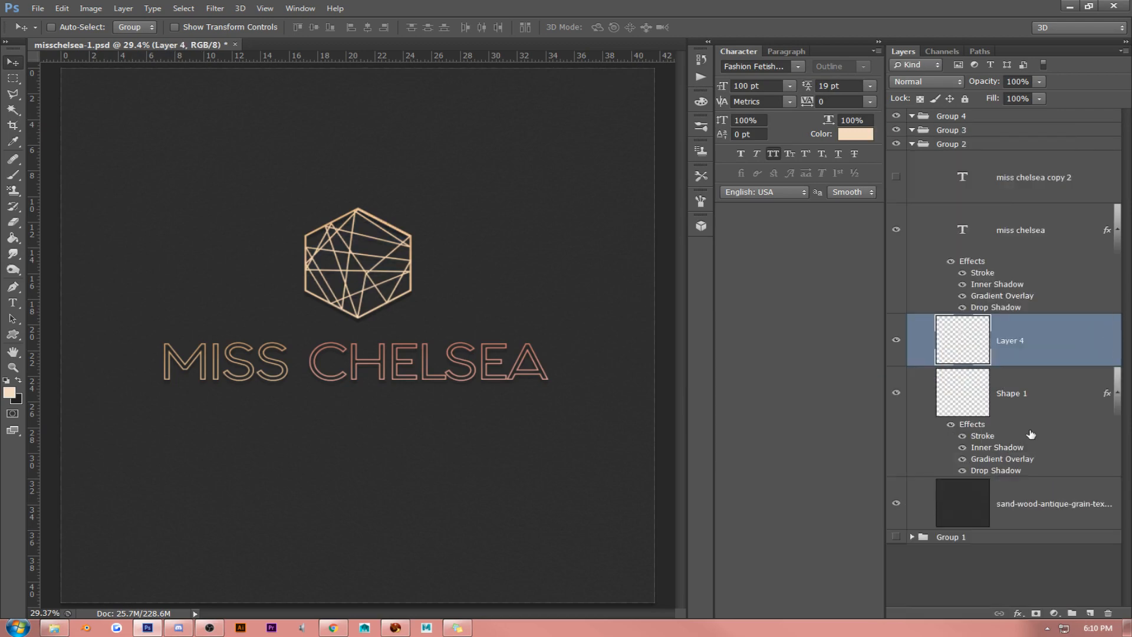
{"action": "right_click", "coordinate": [1020, 388]}
{"action": "left_click", "coordinate": [929, 380]}
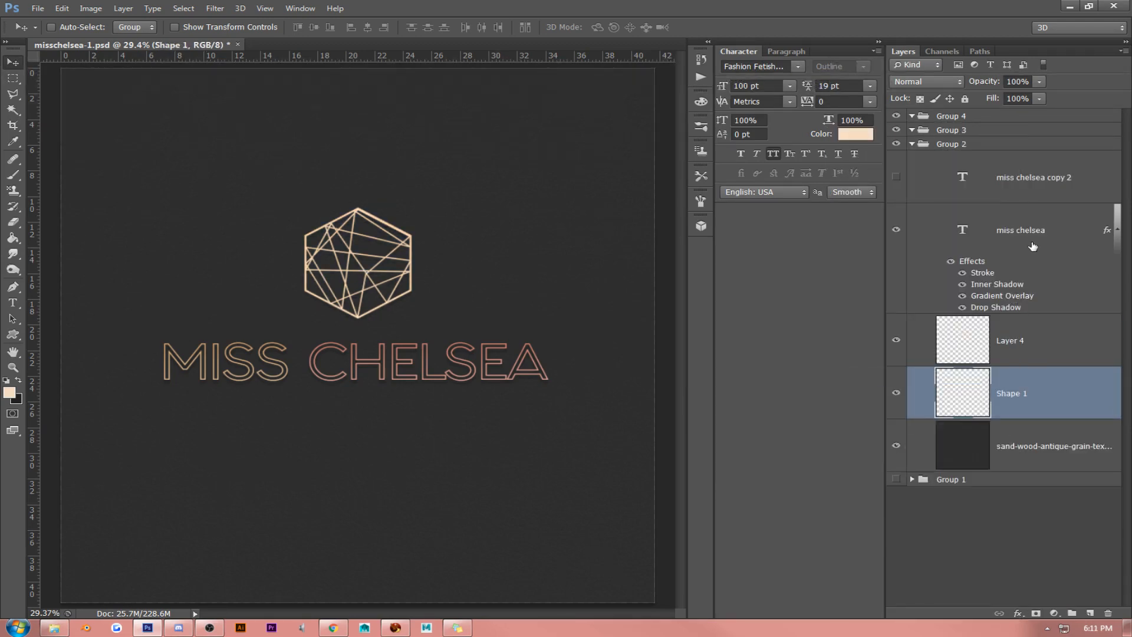
- Invert the colors of the sand-wood-antique-grain texture background layer
{"action": "left_click", "coordinate": [1029, 246]}
{"action": "left_click", "coordinate": [1020, 442]}
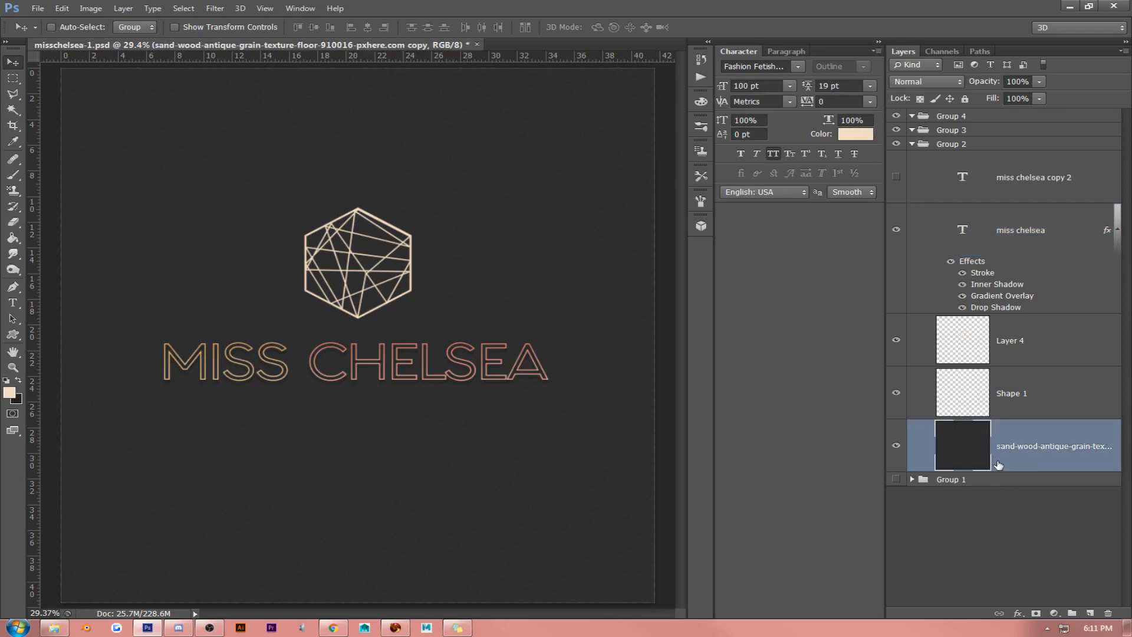
{"action": "left_click", "coordinate": [91, 8]}
{"action": "mouse_move", "coordinate": [111, 46]}
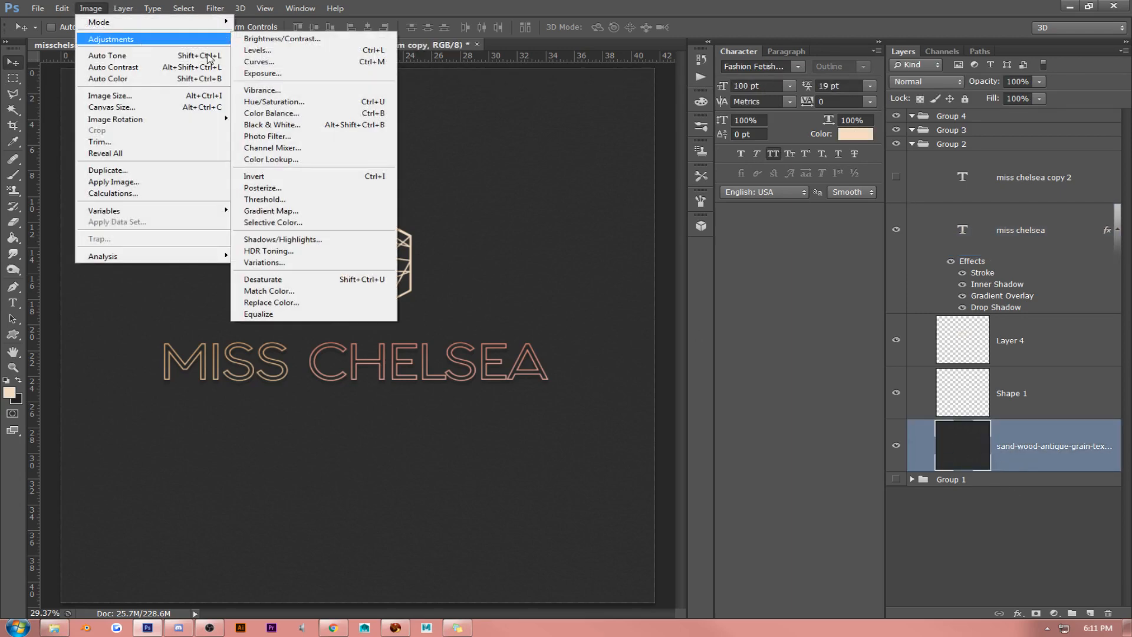
{"action": "left_click", "coordinate": [293, 175]}
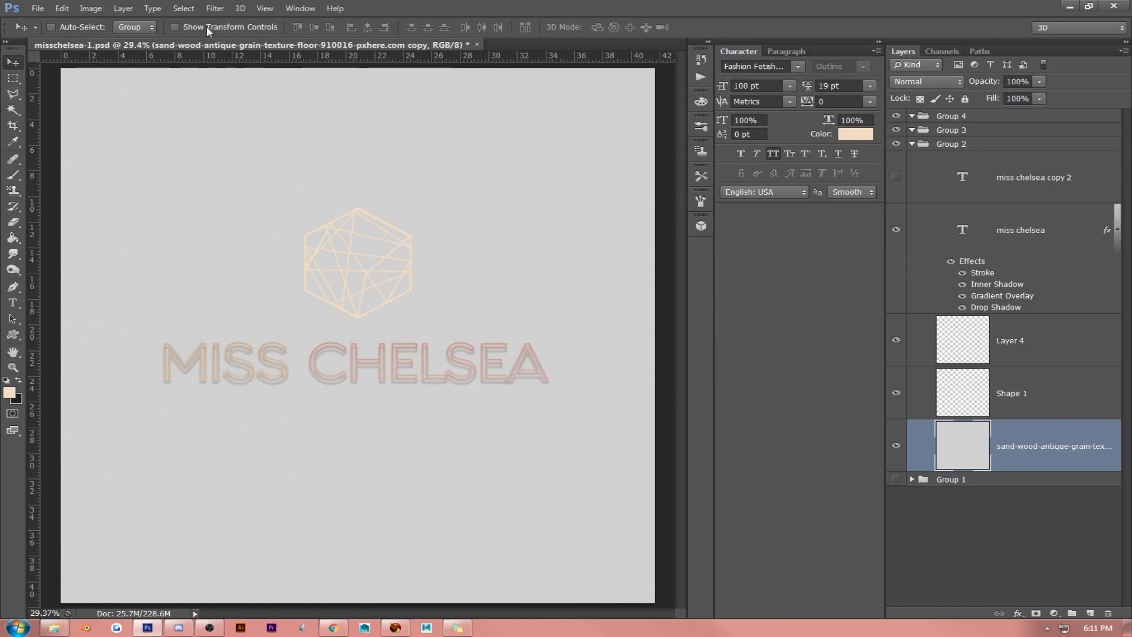
- Brighten the inverted texture background with Levels, setting the midtone input level to 2.28
{"action": "left_click", "coordinate": [265, 8]}
{"action": "left_click", "coordinate": [277, 131]}
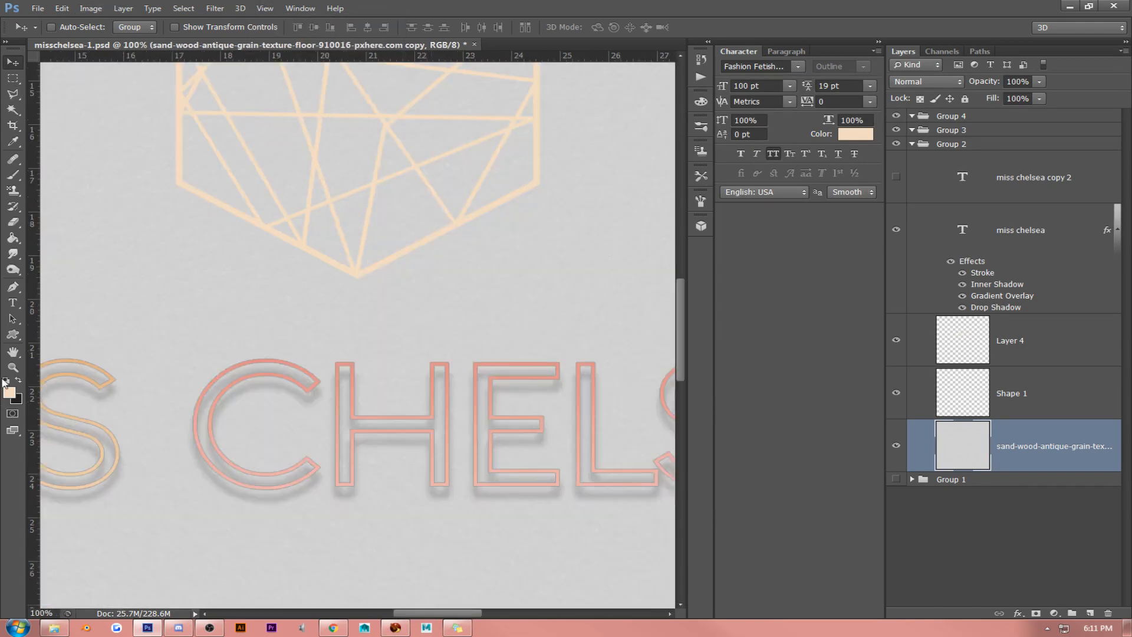
{"action": "key", "text": "h"}
{"action": "left_click_drag", "start_coordinate": [271, 309], "coordinate": [538, 250]}
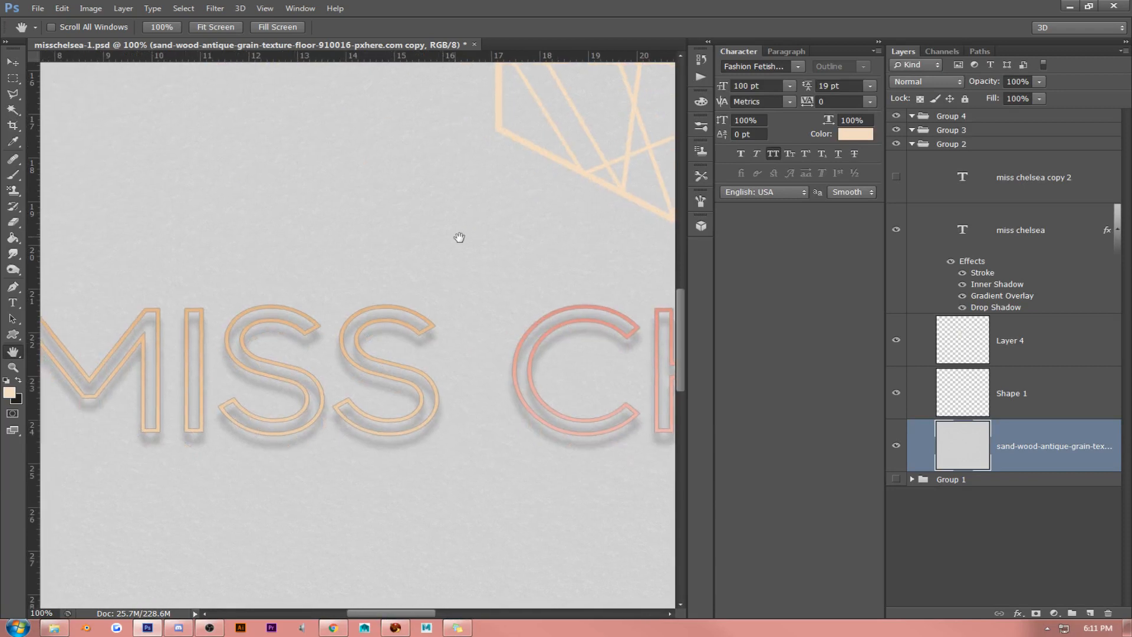
{"action": "left_click_drag", "start_coordinate": [458, 235], "coordinate": [589, 248]}
{"action": "left_click", "coordinate": [91, 9]}
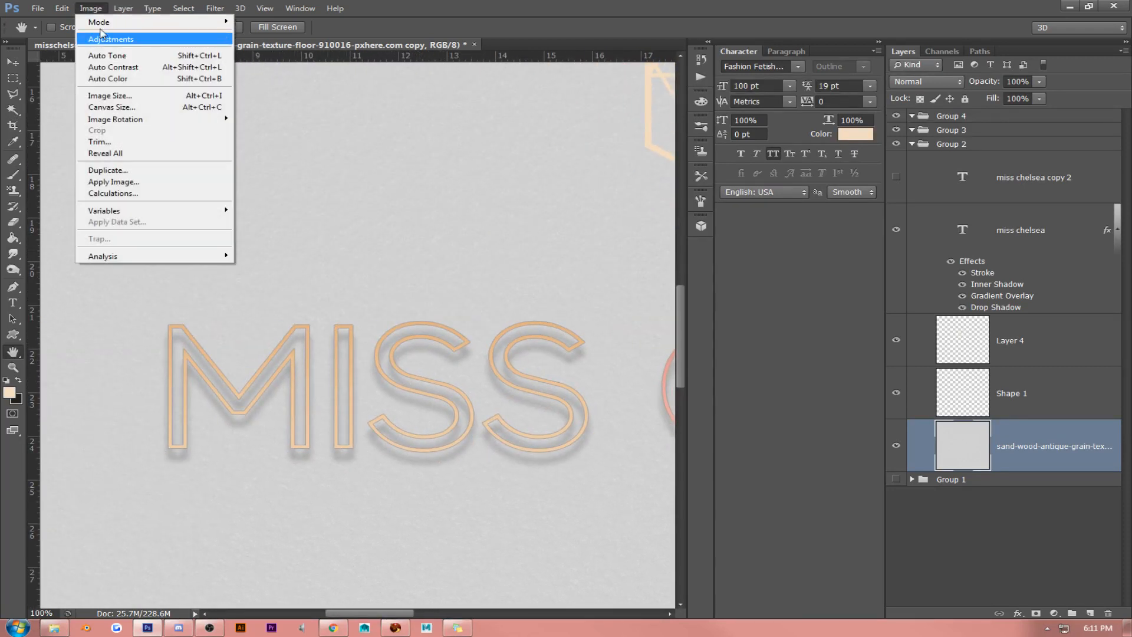
{"action": "mouse_move", "coordinate": [106, 37]}
{"action": "left_click", "coordinate": [254, 47]}
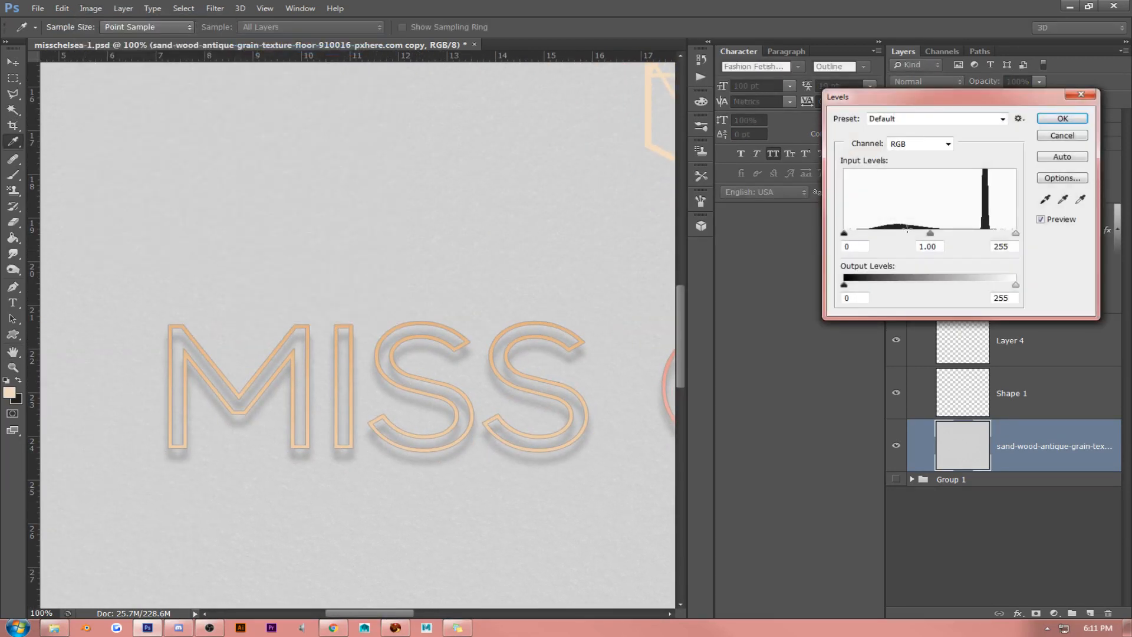
{"action": "left_click_drag", "start_coordinate": [930, 234], "coordinate": [886, 235]}
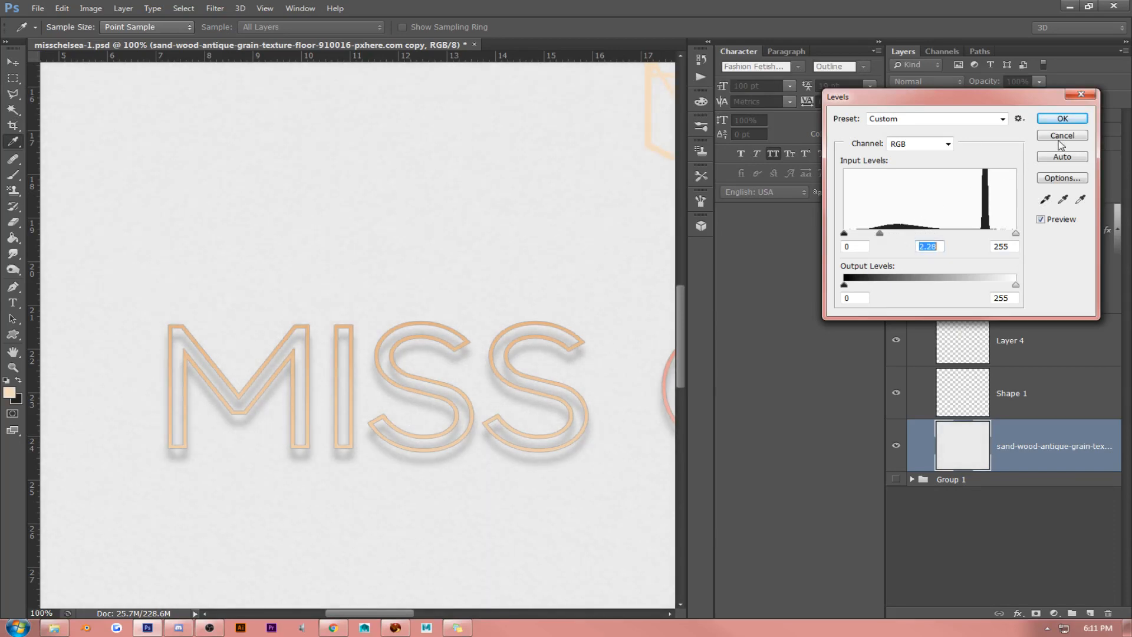
{"action": "left_click", "coordinate": [1062, 118]}
- Clear the layer style from the miss chelsea text layer
{"action": "left_click", "coordinate": [268, 9]}
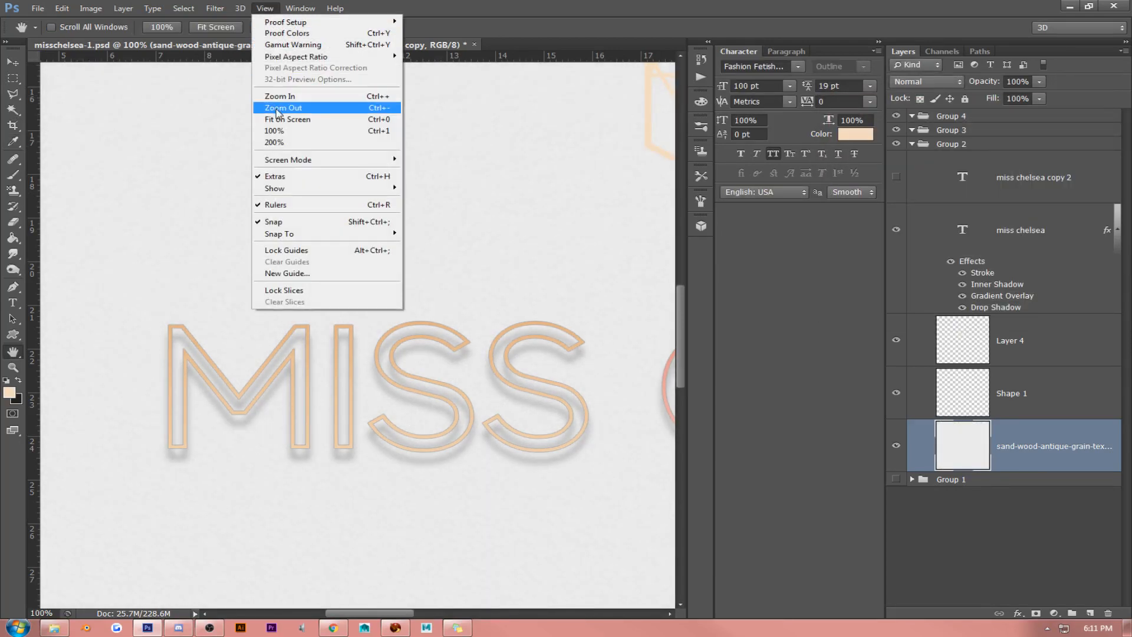
{"action": "left_click", "coordinate": [284, 119]}
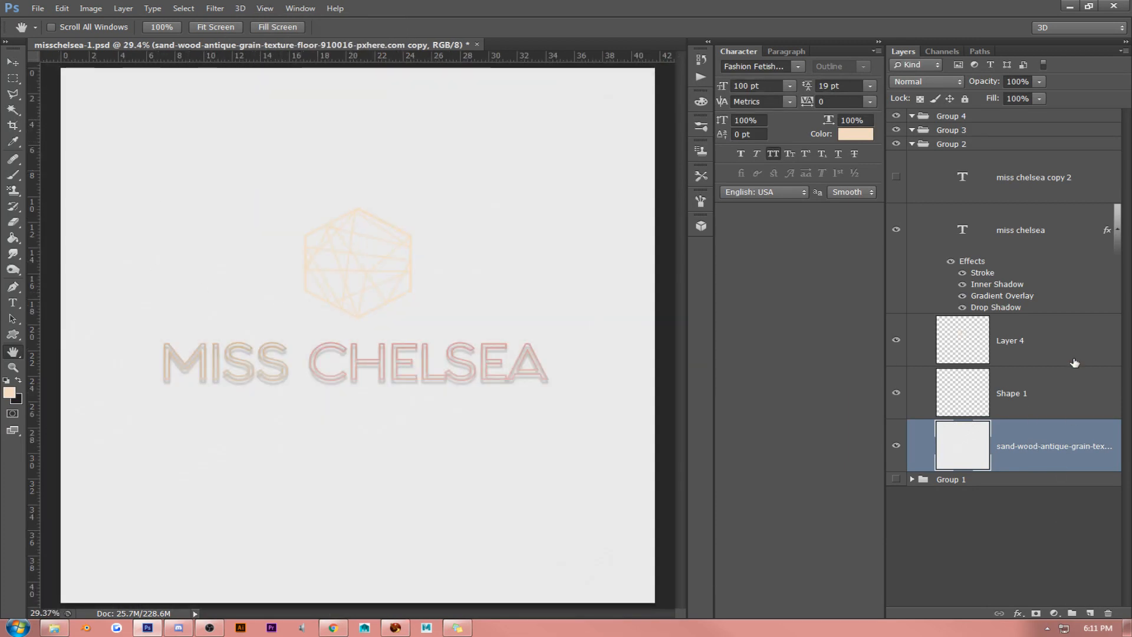
{"action": "right_click", "coordinate": [1016, 225]}
{"action": "left_click", "coordinate": [932, 464]}
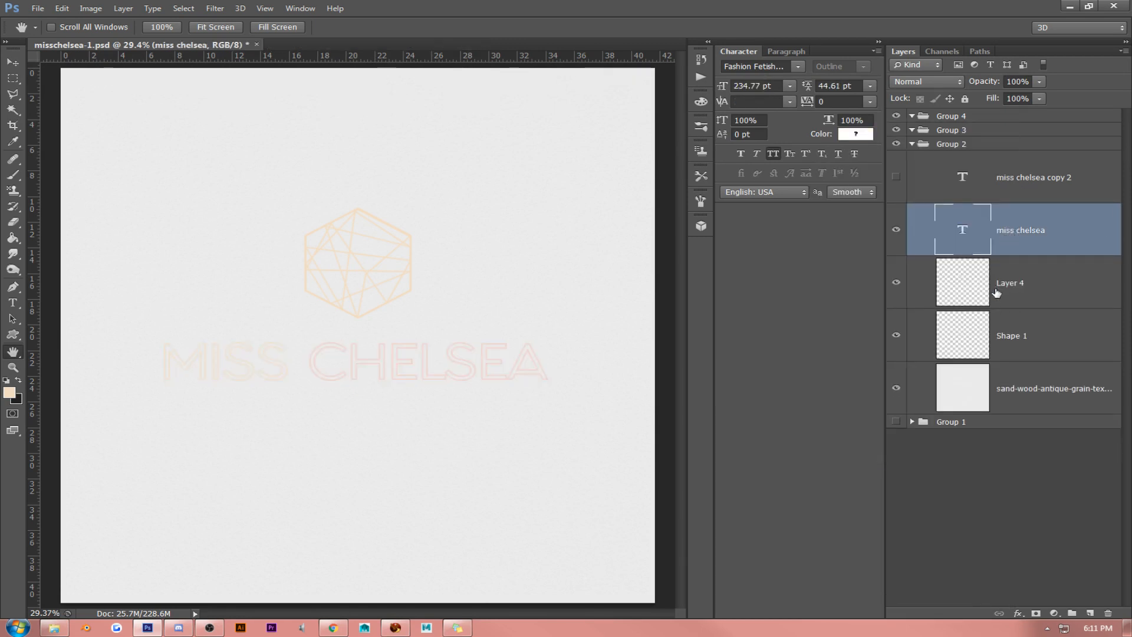
- Delete the sand-wood-antique-grain texture background layer from Group 2
{"action": "left_click", "coordinate": [1012, 351]}
{"action": "left_click", "coordinate": [1030, 394]}
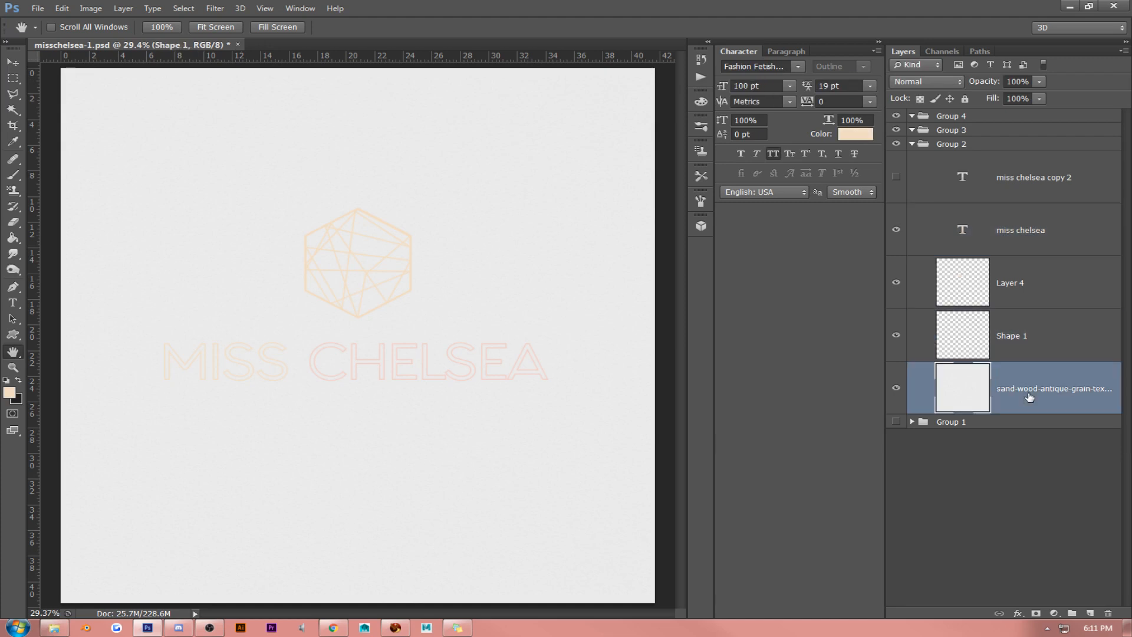
{"action": "key", "text": "Delete"}
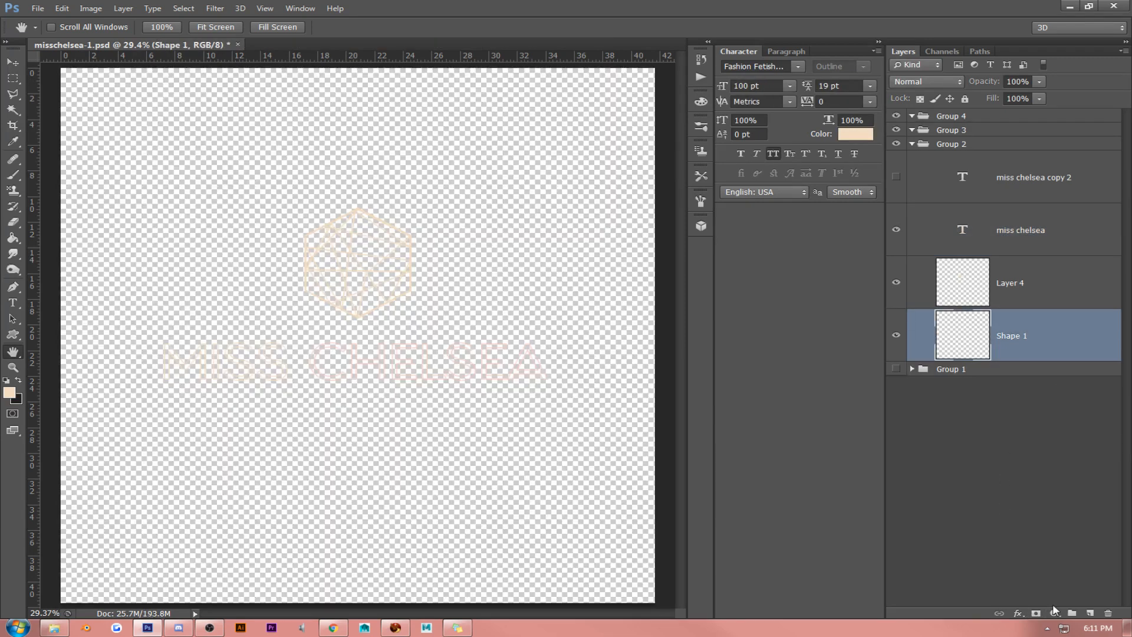
- Add a white solid color fill layer and place it beneath Shape 1 as the background
{"action": "left_click", "coordinate": [1070, 314]}
{"action": "left_click", "coordinate": [1054, 613]}
{"action": "left_click", "coordinate": [1033, 350]}
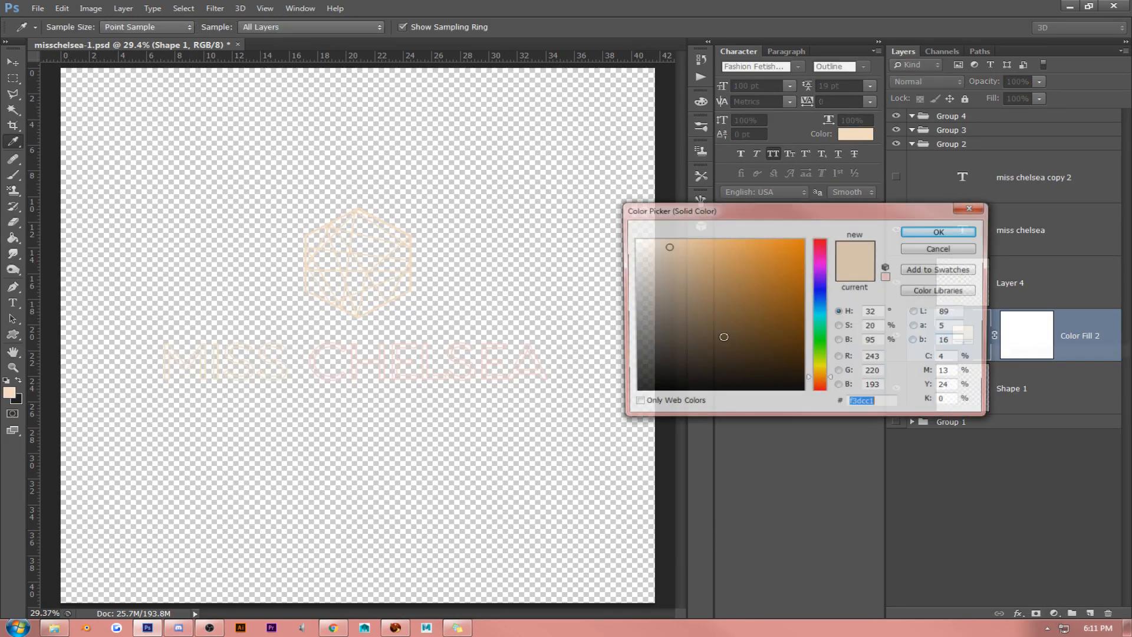
{"action": "left_click", "coordinate": [493, 171]}
{"action": "left_click", "coordinate": [935, 232]}
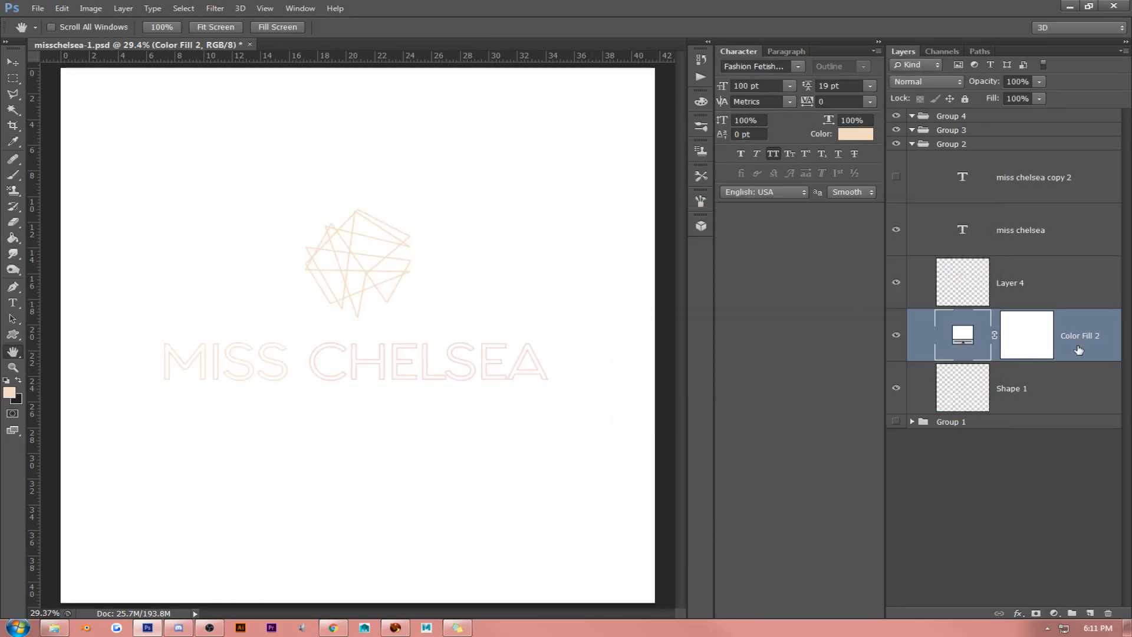
{"action": "left_click_drag", "start_coordinate": [1079, 350], "coordinate": [1082, 400]}
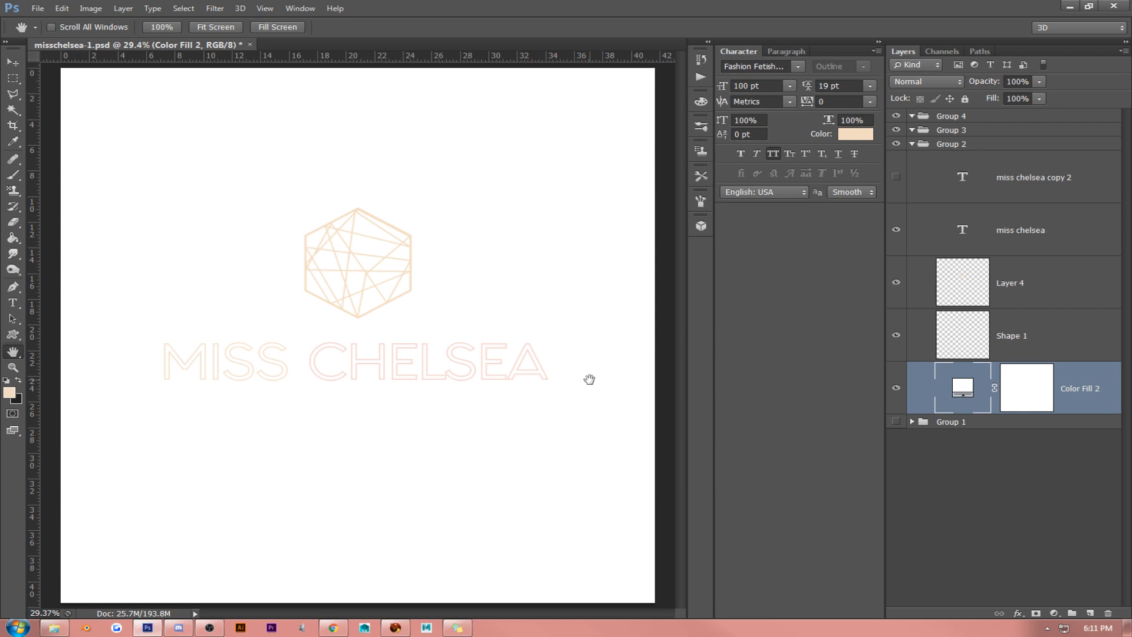
- Change the font of the whole miss chelsea text to ft58
{"action": "left_click", "coordinate": [13, 303]}
{"action": "left_click", "coordinate": [346, 377]}
{"action": "key", "text": "ctrl+a"}
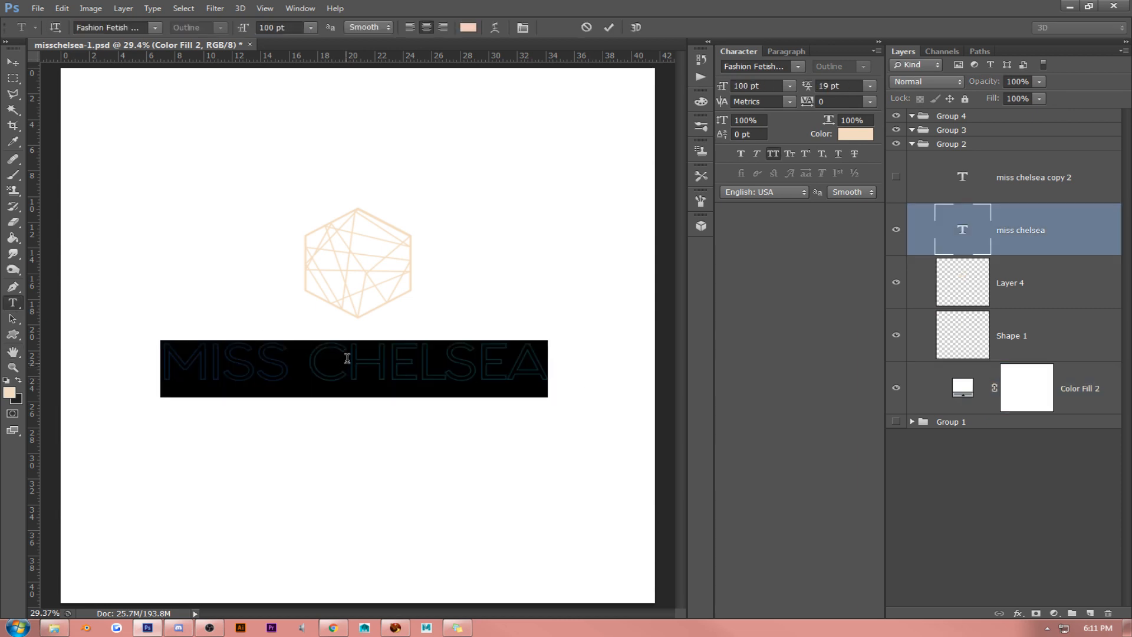
{"action": "left_click", "coordinate": [154, 27]}
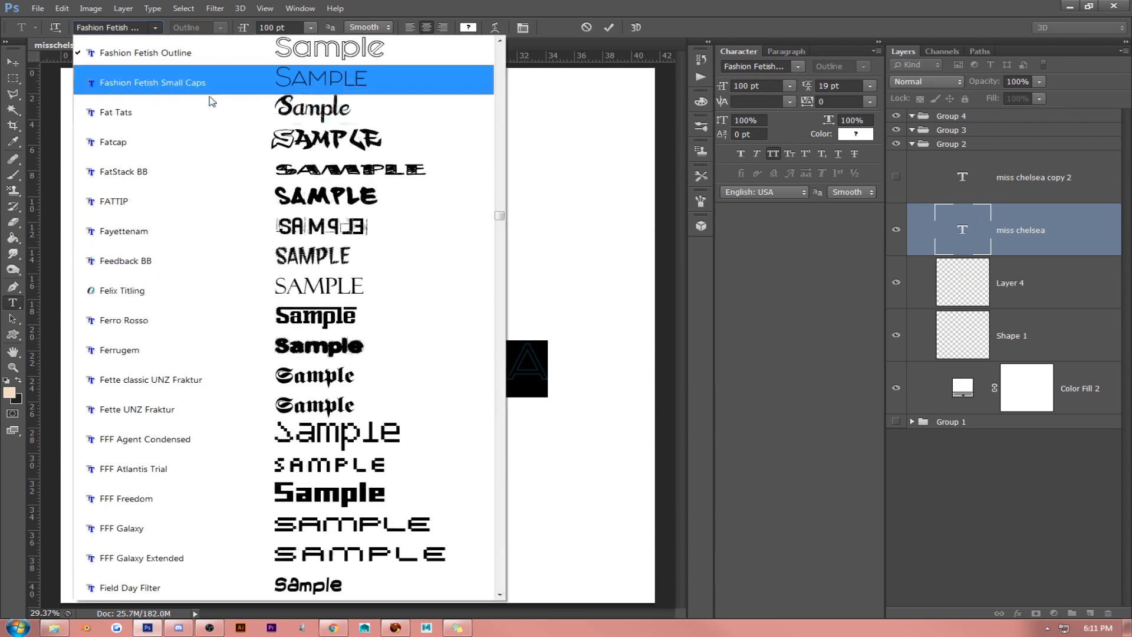
{"action": "left_click", "coordinate": [502, 548]}
{"action": "left_click", "coordinate": [503, 552]}
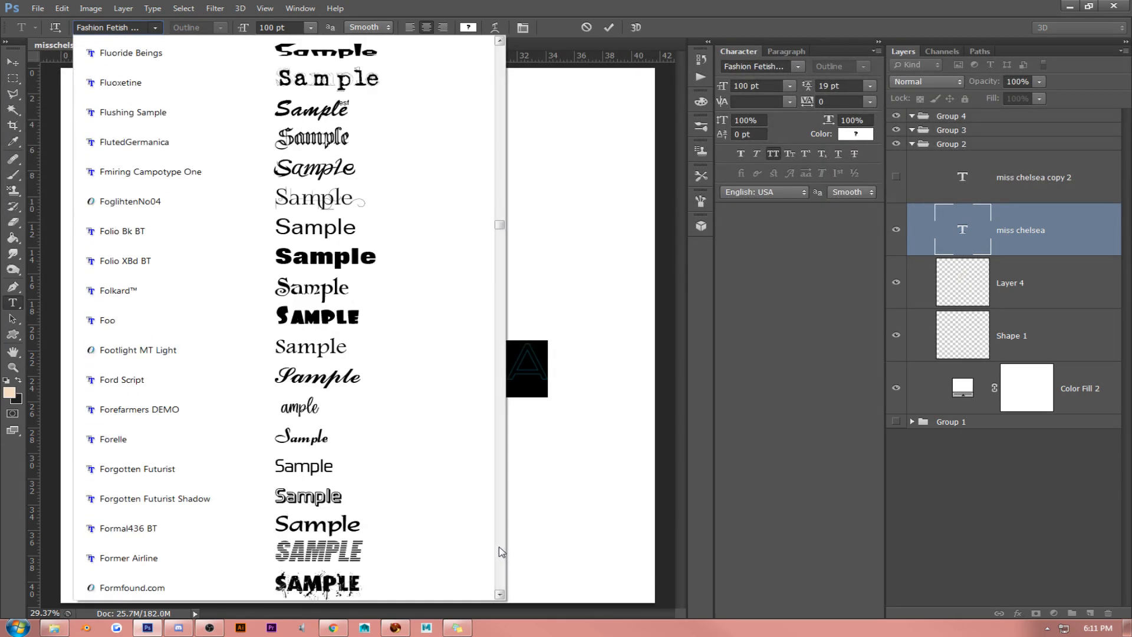
{"action": "left_click", "coordinate": [502, 551]}
{"action": "left_click", "coordinate": [501, 552]}
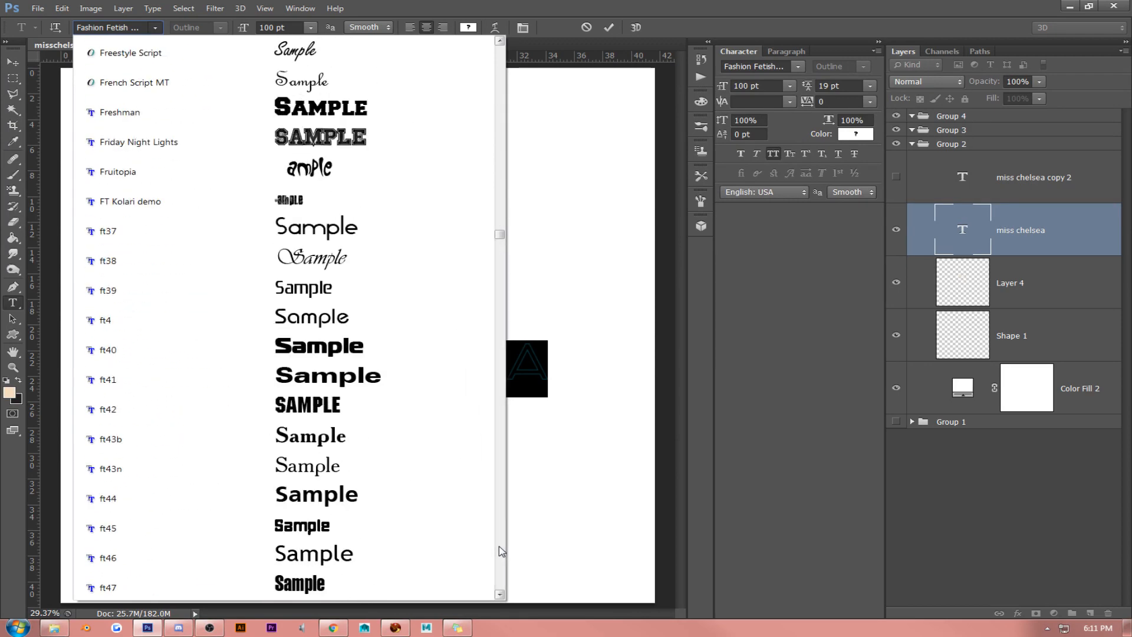
{"action": "left_click", "coordinate": [502, 551]}
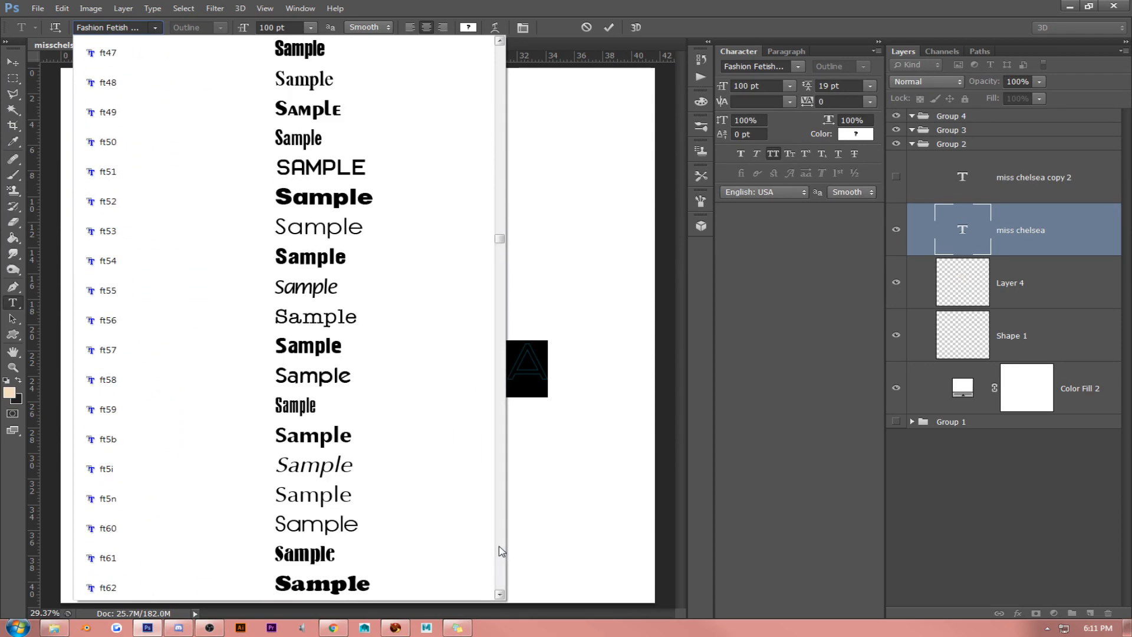
{"action": "left_click", "coordinate": [420, 375]}
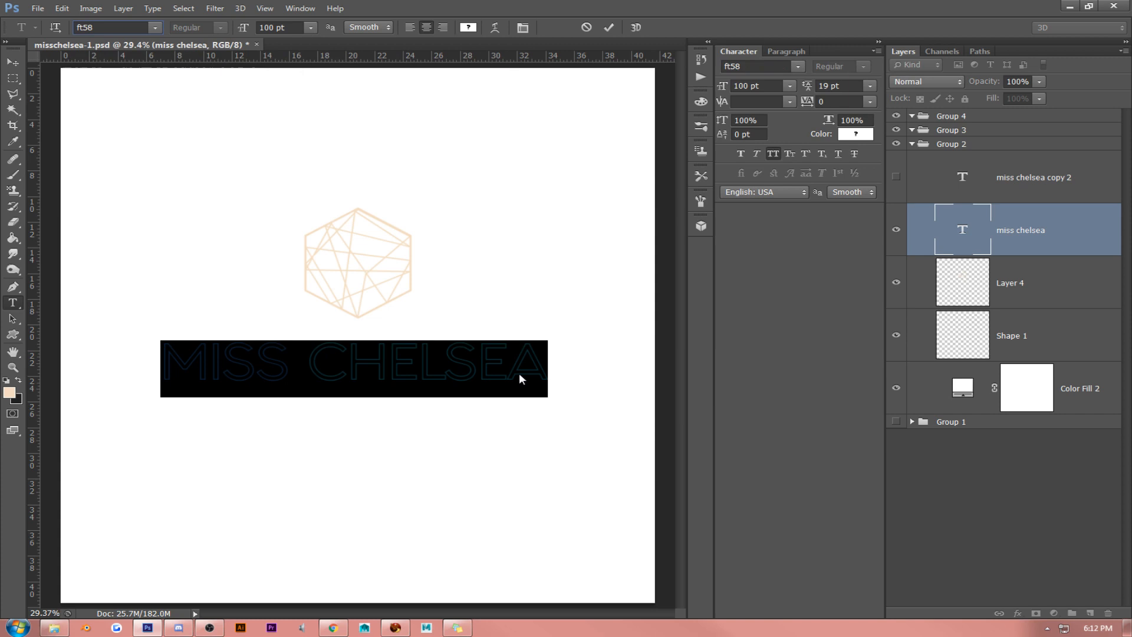
- Enlarge the miss chelsea text to 135 pt and re-center it beneath the hexagon
{"action": "left_click", "coordinate": [479, 354]}
{"action": "triple_click", "coordinate": [475, 369]}
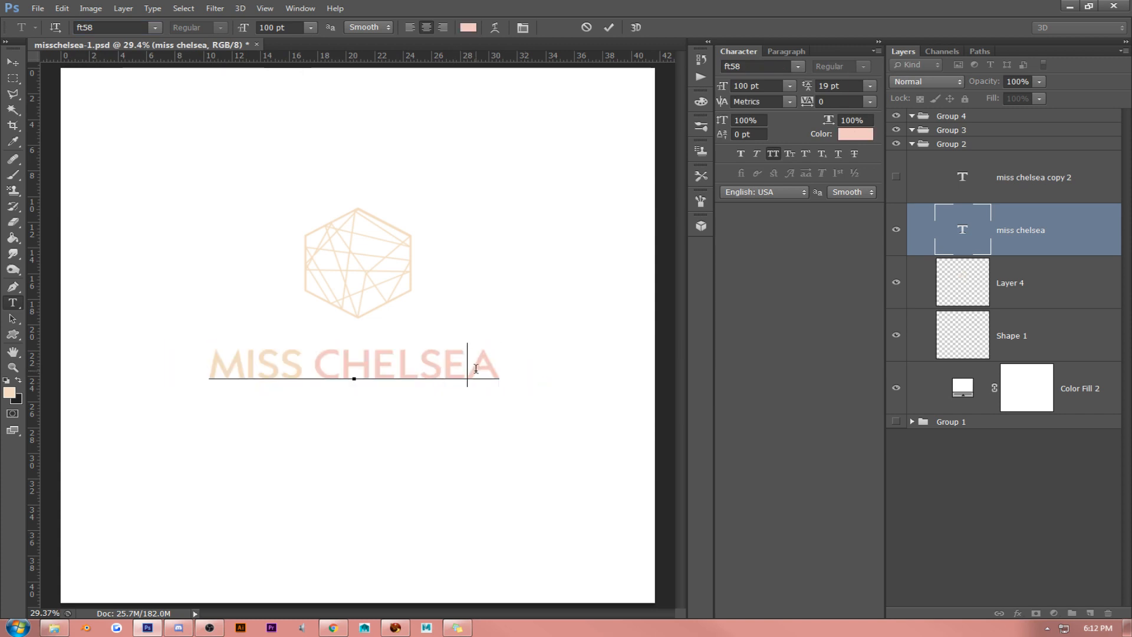
{"action": "left_click_drag", "start_coordinate": [298, 28], "coordinate": [177, 28]}
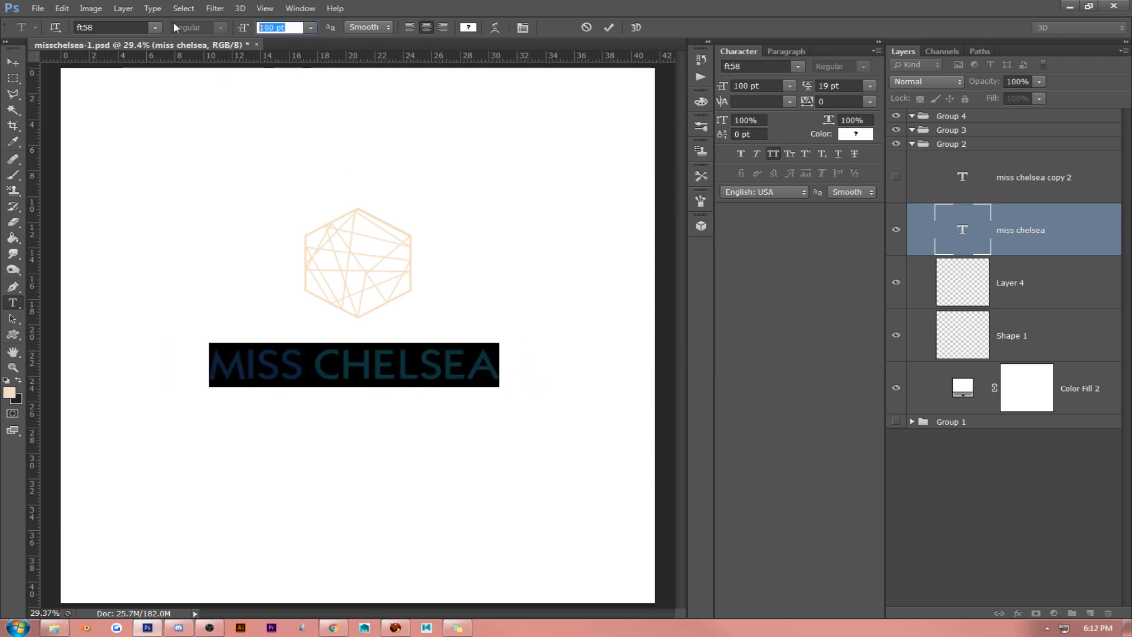
{"action": "key", "text": "Up"}
{"action": "key", "text": "Up"}
{"action": "key", "text": "Up"}
{"action": "key", "text": "Up"}
{"action": "key", "text": "Up"}
{"action": "key", "text": "Up"}
{"action": "key", "text": "Up"}
{"action": "key", "text": "Up"}
{"action": "key", "text": "Up"}
{"action": "key", "text": "Up"}
{"action": "key", "text": "Up"}
{"action": "key", "text": "Up"}
{"action": "key", "text": "Up"}
{"action": "key", "text": "Up"}
{"action": "key", "text": "Up"}
{"action": "key", "text": "Up"}
{"action": "key", "text": "Up"}
{"action": "key", "text": "Up"}
{"action": "key", "text": "Up"}
{"action": "key", "text": "Up"}
{"action": "key", "text": "Up"}
{"action": "key", "text": "Up"}
{"action": "key", "text": "Up"}
{"action": "key", "text": "Up"}
{"action": "key", "text": "Up"}
{"action": "key", "text": "Up"}
{"action": "key", "text": "Up"}
{"action": "key", "text": "Up"}
{"action": "key", "text": "Up"}
{"action": "key", "text": "Up"}
{"action": "key", "text": "Up"}
{"action": "key", "text": "Up"}
{"action": "key", "text": "Up"}
{"action": "key", "text": "Up"}
{"action": "key", "text": "Up"}
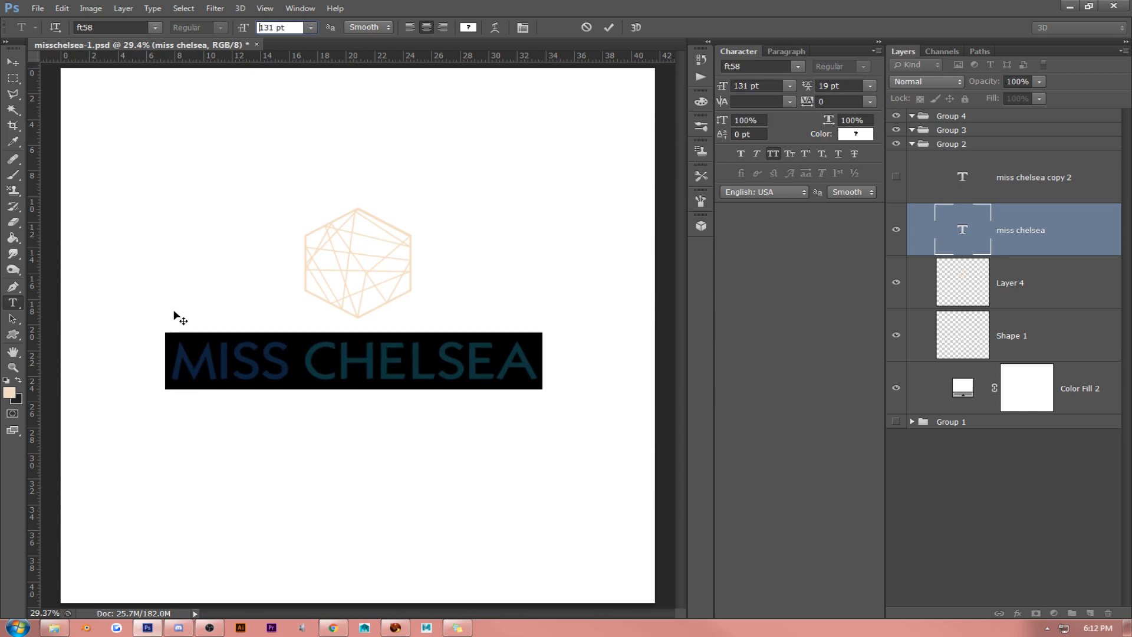
{"action": "left_click", "coordinate": [12, 63]}
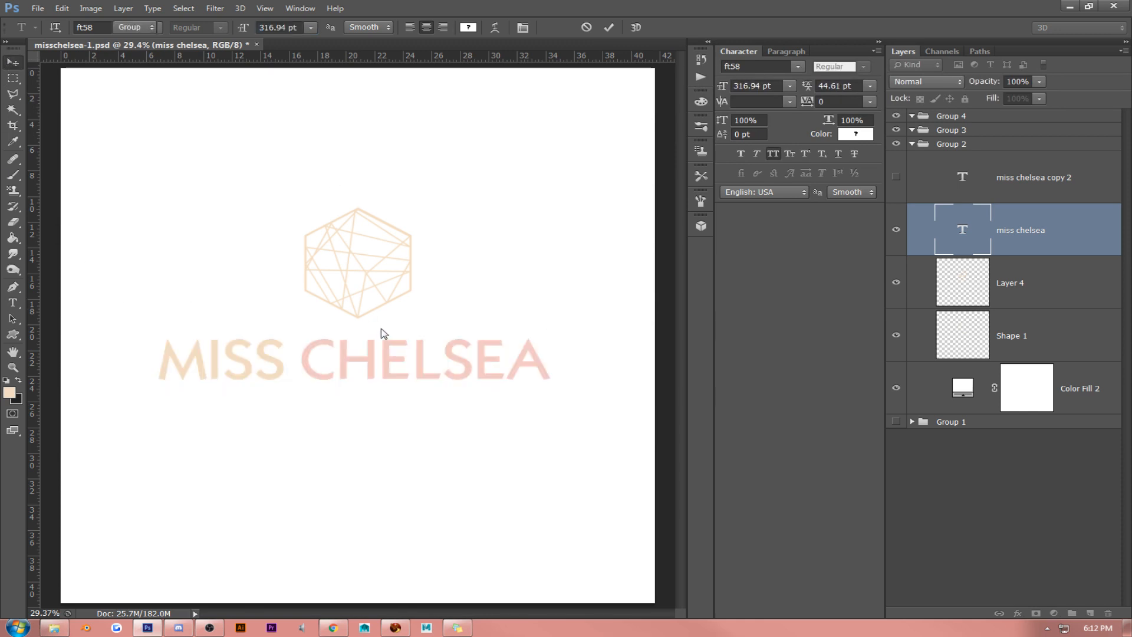
{"action": "mouse_move", "coordinate": [379, 333]}
{"action": "left_mouse_down"}
{"action": "mouse_move", "coordinate": [367, 327]}
{"action": "mouse_move", "coordinate": [384, 325]}
{"action": "left_mouse_up"}
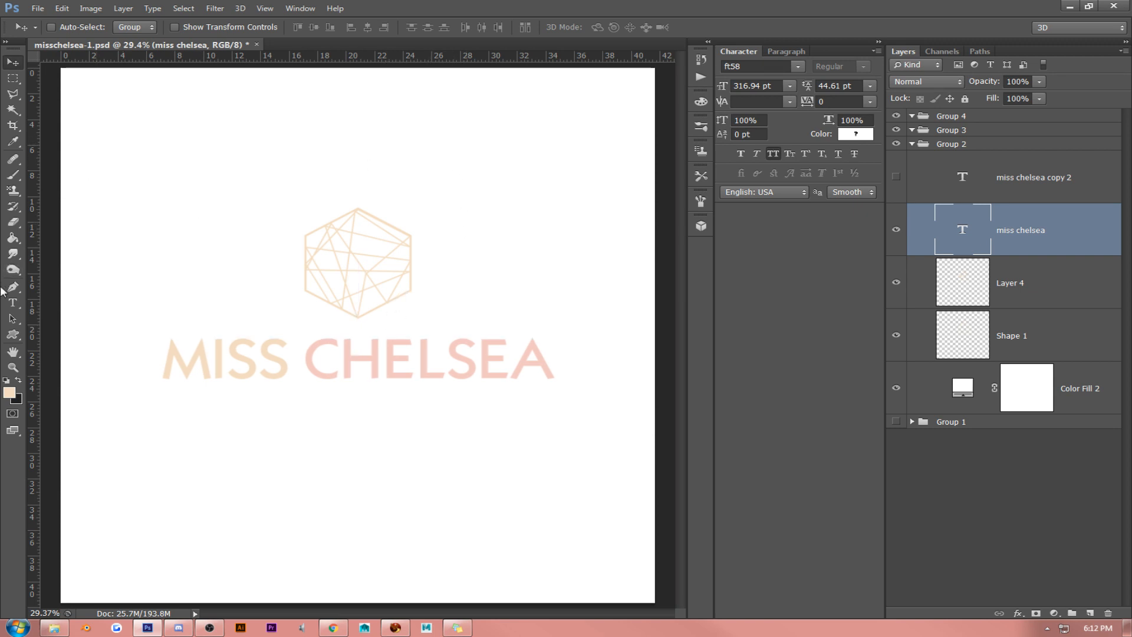
- Turn off All Caps for both words of the miss chelsea text to make it lowercase
{"action": "left_click", "coordinate": [14, 303]}
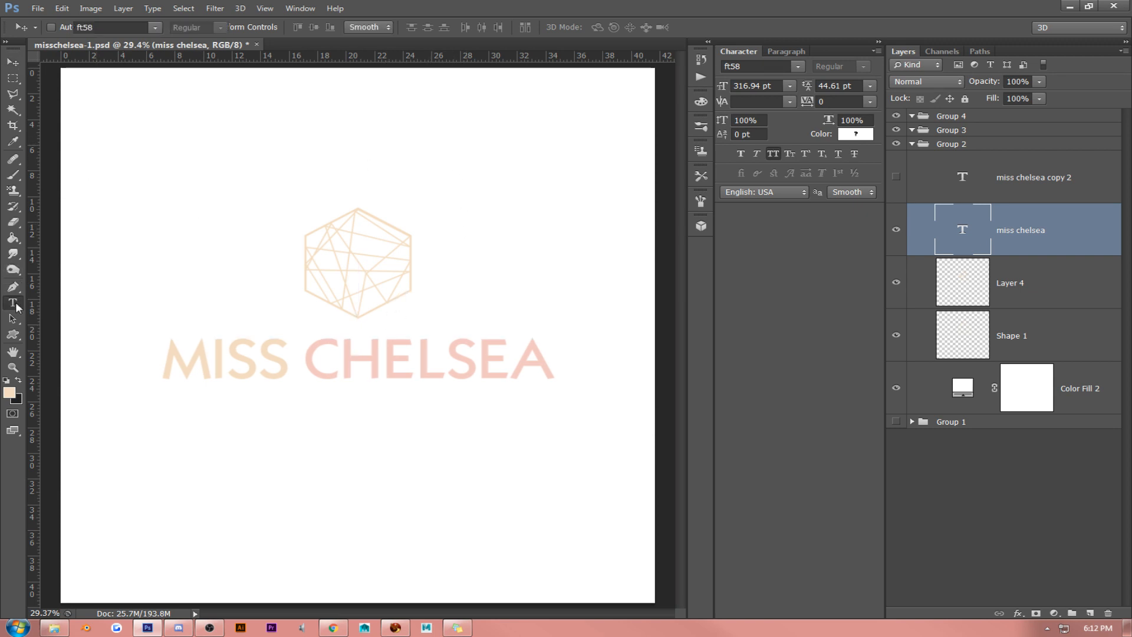
{"action": "left_click", "coordinate": [371, 375]}
{"action": "double_click", "coordinate": [372, 376]}
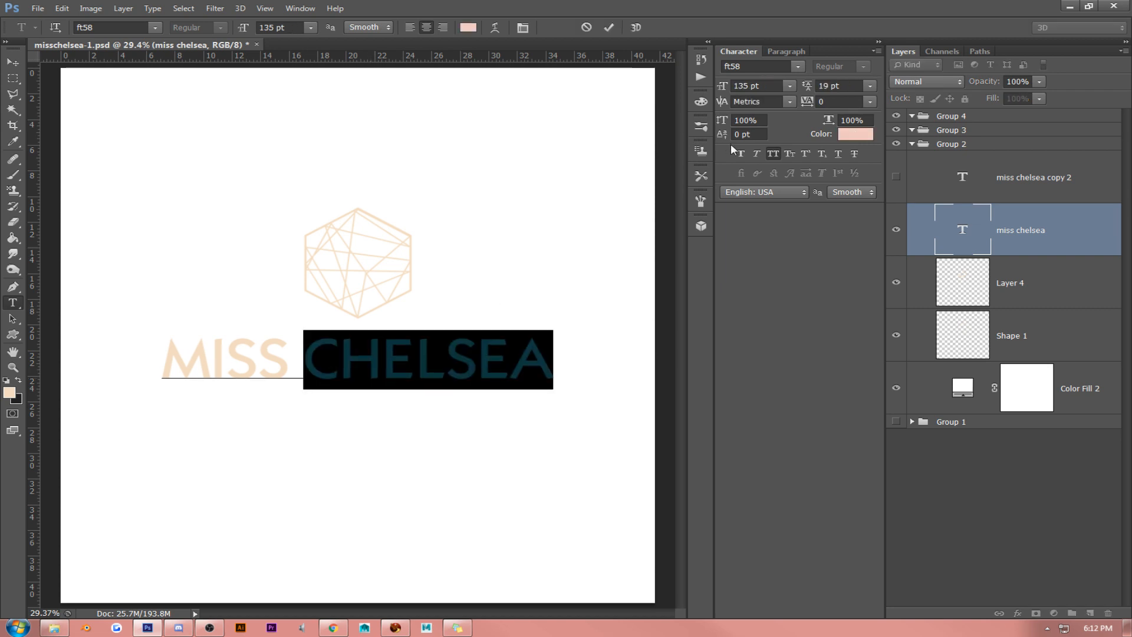
{"action": "left_click", "coordinate": [779, 151]}
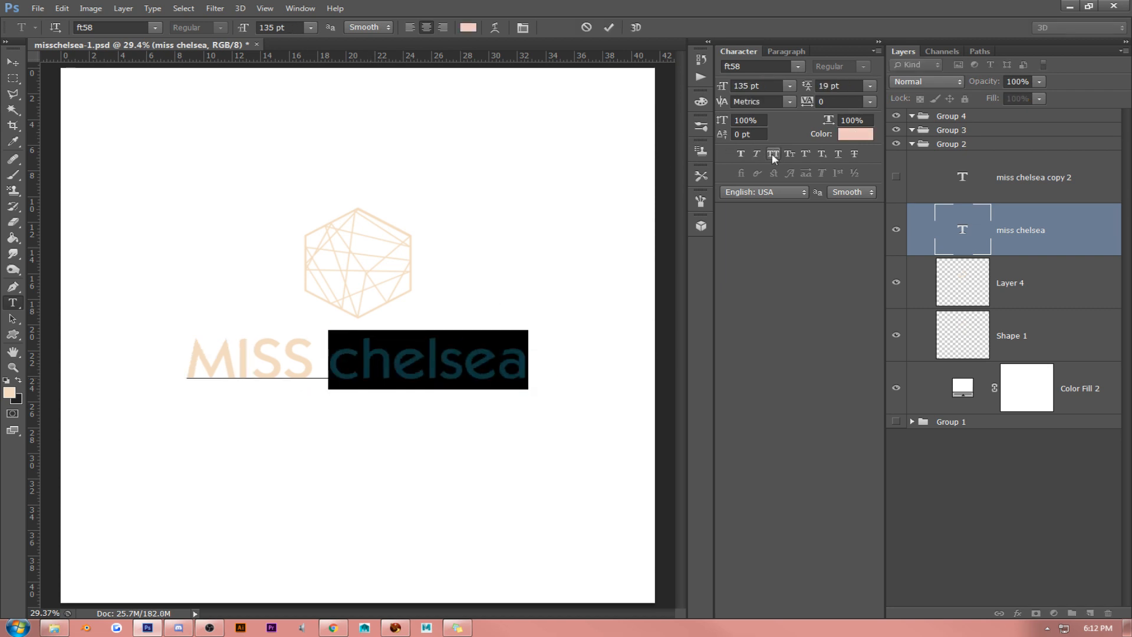
{"action": "triple_click", "coordinate": [313, 375]}
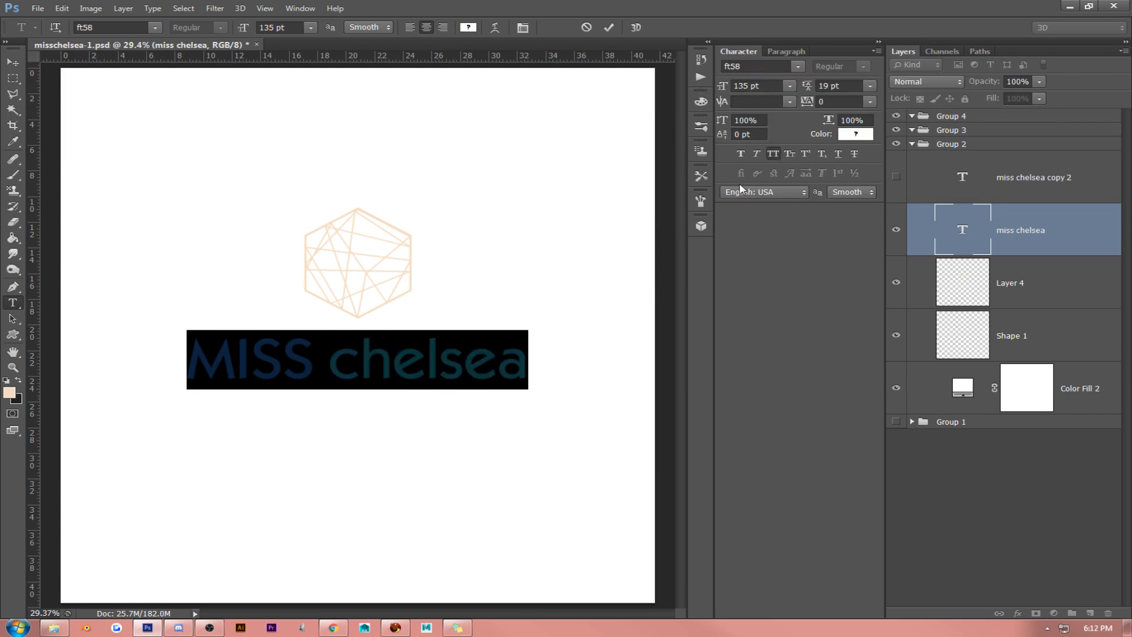
{"action": "left_click", "coordinate": [774, 154]}
{"action": "left_click", "coordinate": [418, 361]}
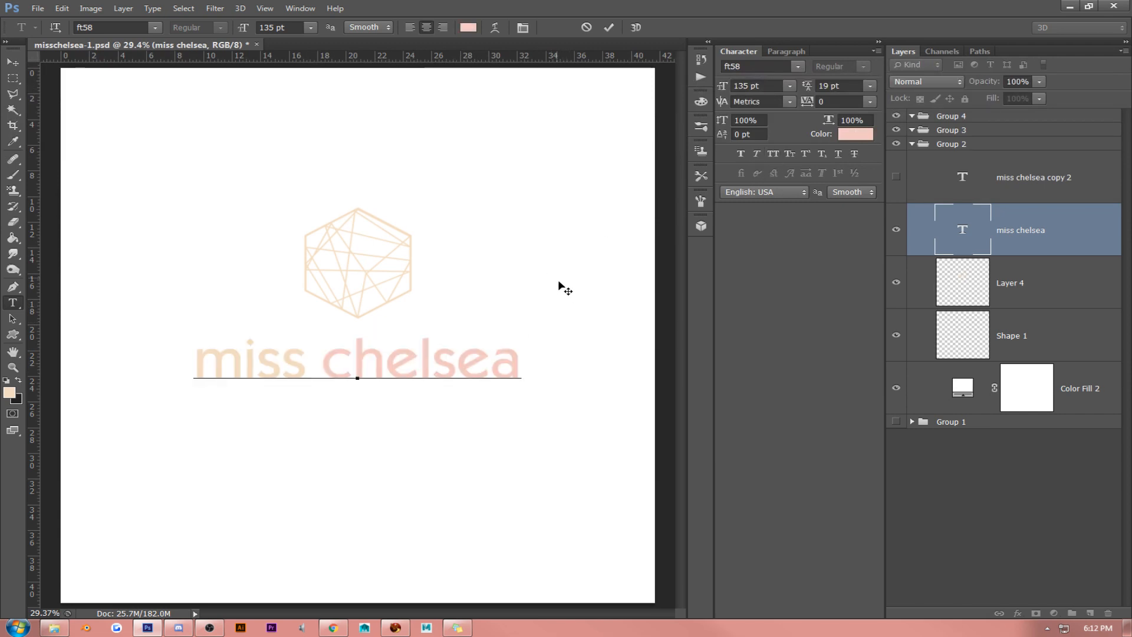
- Move the lowercase miss chelsea text slightly up toward the hexagon
{"action": "left_click", "coordinate": [12, 61]}
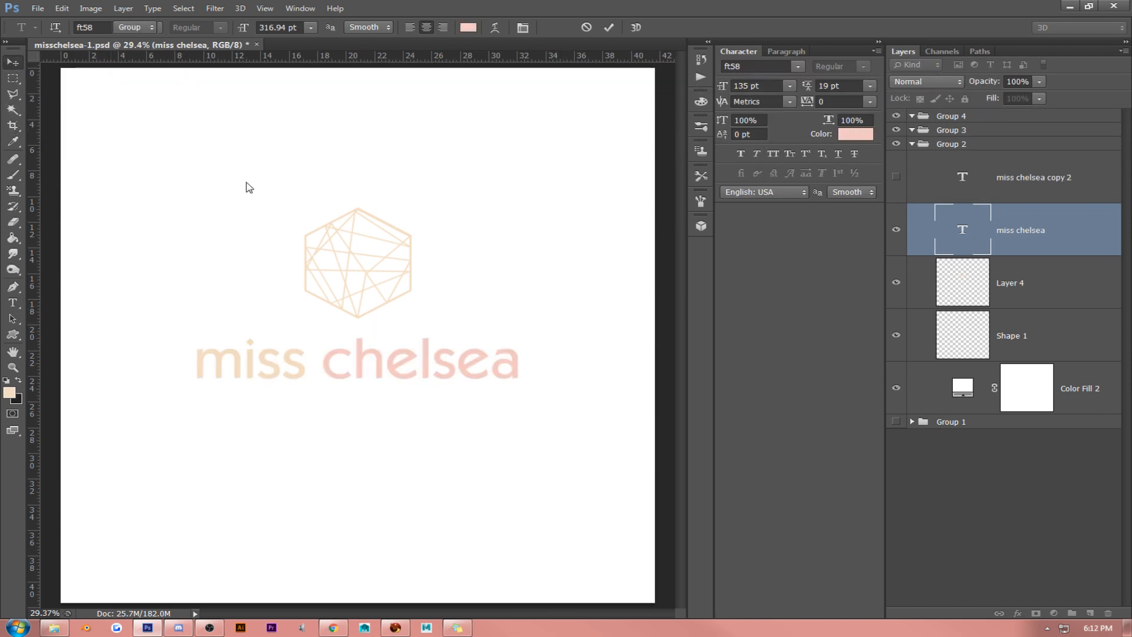
{"action": "left_click_drag", "start_coordinate": [303, 253], "coordinate": [301, 245]}
{"action": "left_click_drag", "start_coordinate": [546, 241], "coordinate": [546, 246]}
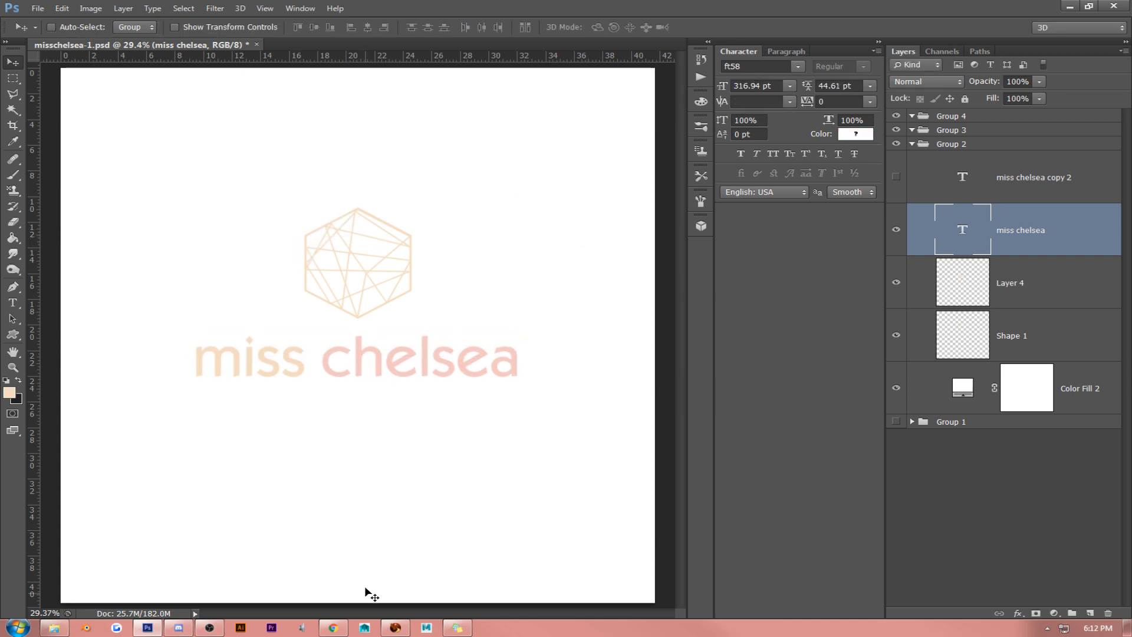
{"action": "left_click", "coordinate": [335, 628]}
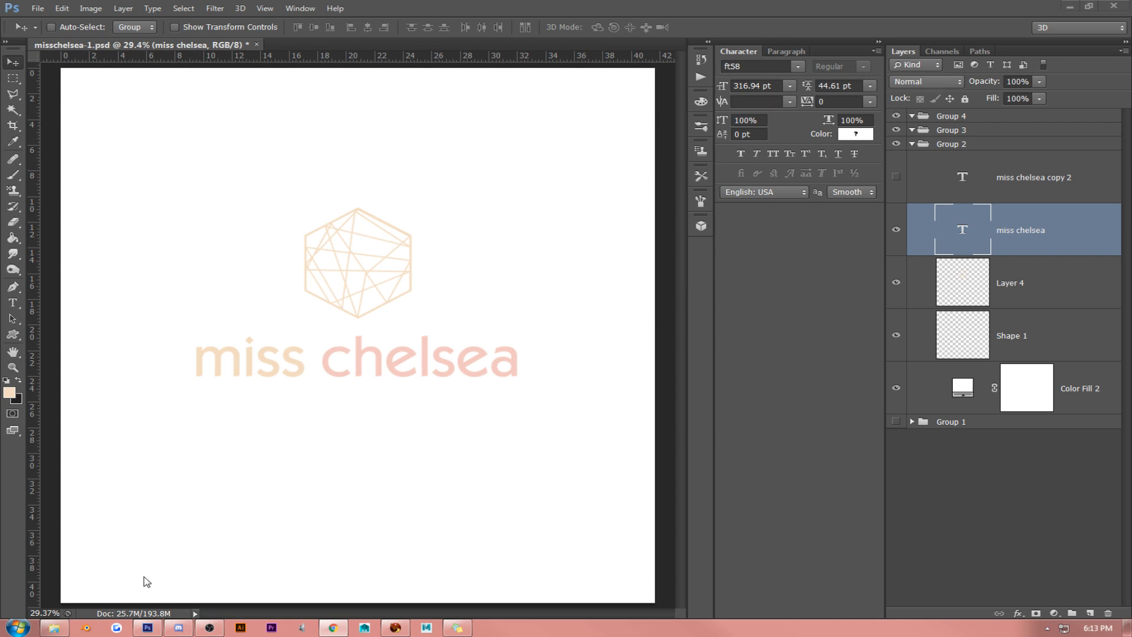
{"action": "mouse_move", "coordinate": [175, 630]}
{"action": "mouse_move", "coordinate": [209, 632]}
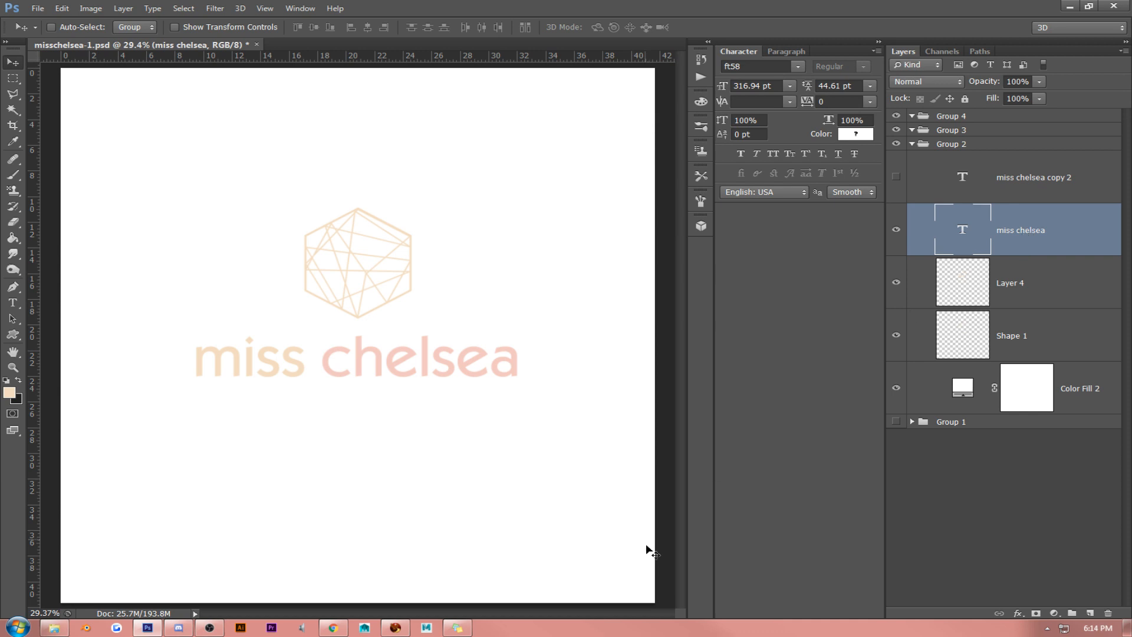
{"action": "left_click", "coordinate": [210, 630]}
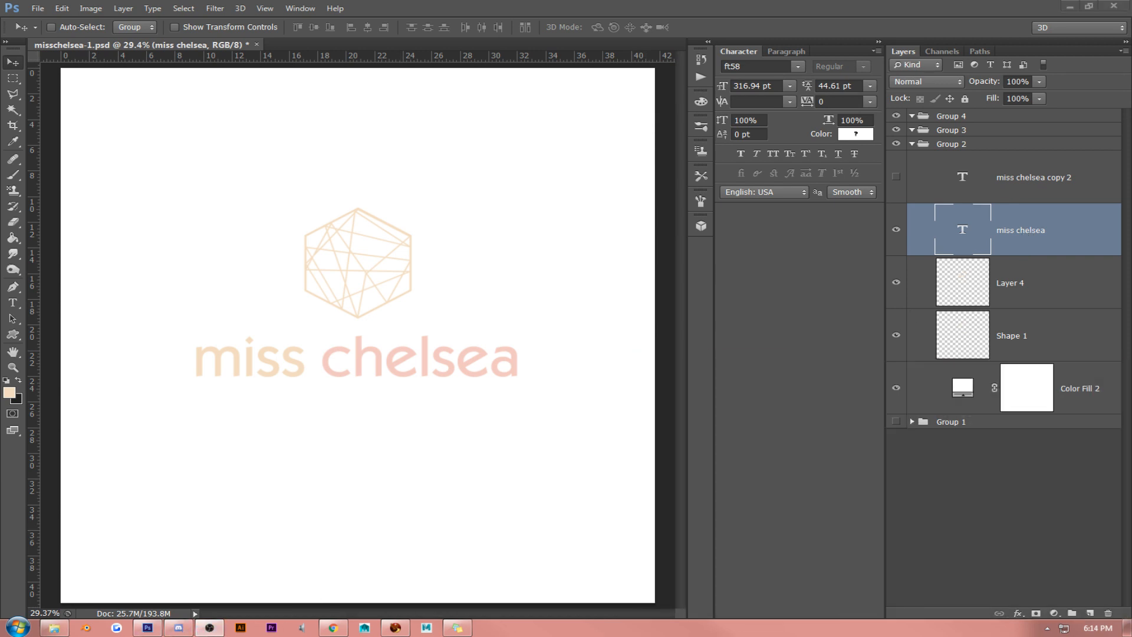
{"action": "mouse_move", "coordinate": [1131, 7]}
{"action": "left_mouse_down"}
{"action": "mouse_move", "coordinate": [680, 12]}
{"action": "mouse_move", "coordinate": [1131, 12]}
{"action": "left_mouse_up"}
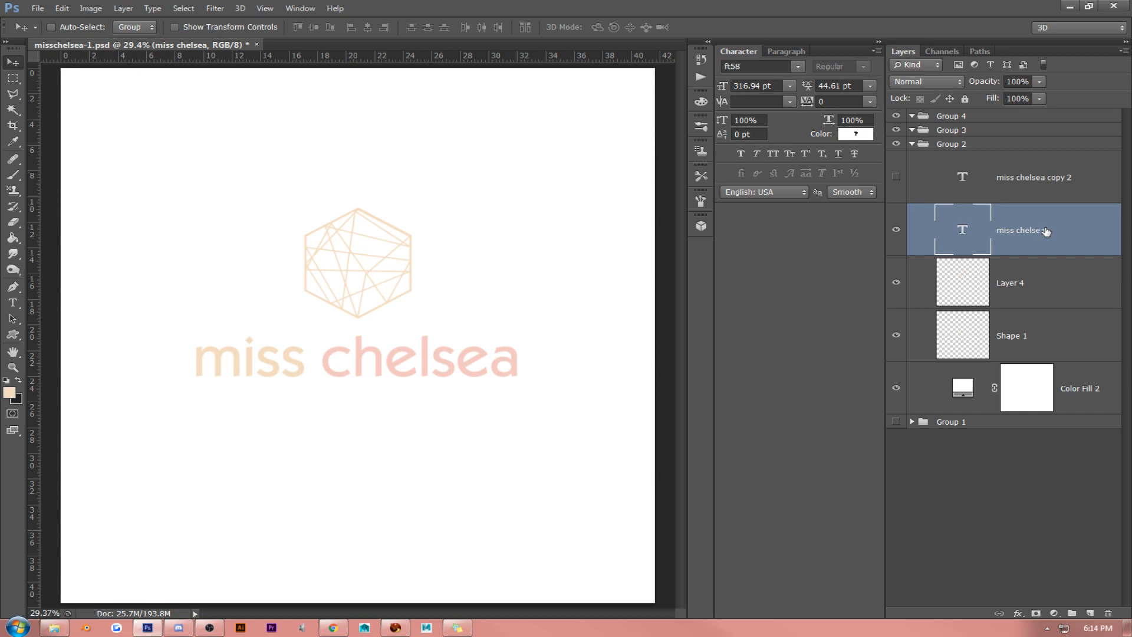
- Delete the hidden miss chelsea copy 2 text layer
{"action": "right_click", "coordinate": [1031, 180]}
{"action": "left_click", "coordinate": [873, 174]}
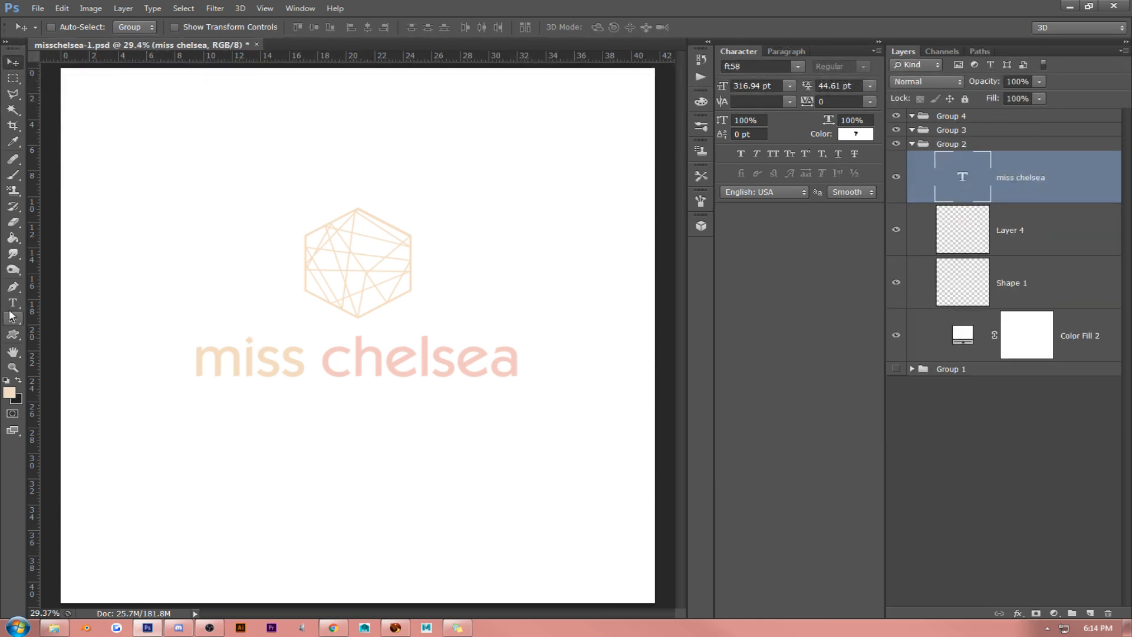
- Change the font of the whole miss chelsea text to ft60
{"action": "left_click", "coordinate": [12, 303]}
{"action": "left_click", "coordinate": [234, 354]}
{"action": "key", "text": "ctrl+a"}
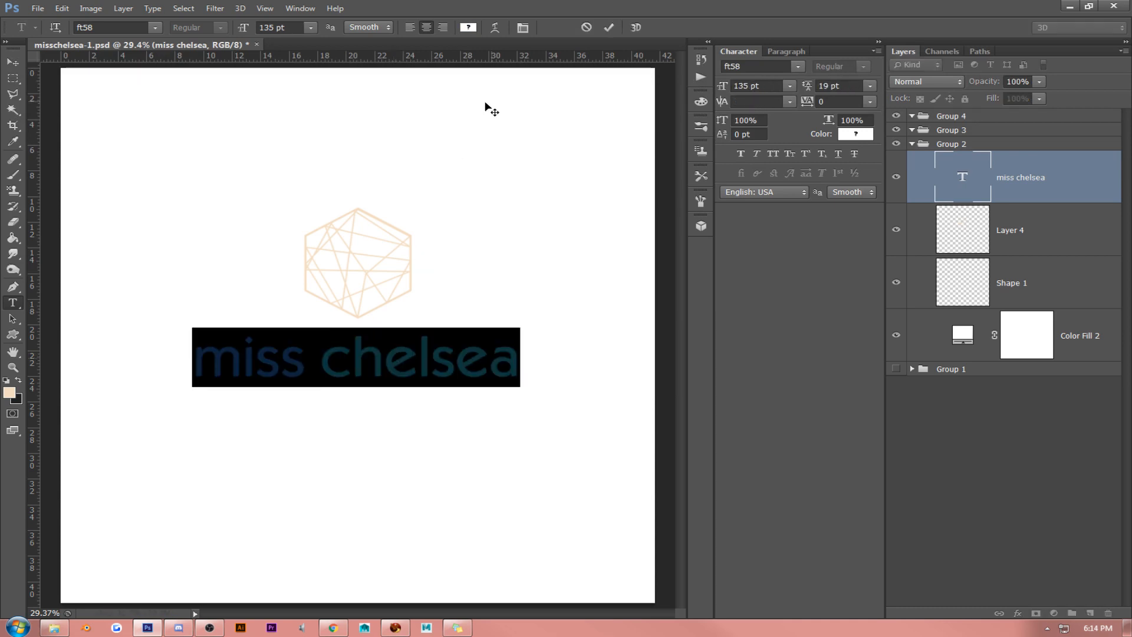
{"action": "left_click", "coordinate": [792, 71]}
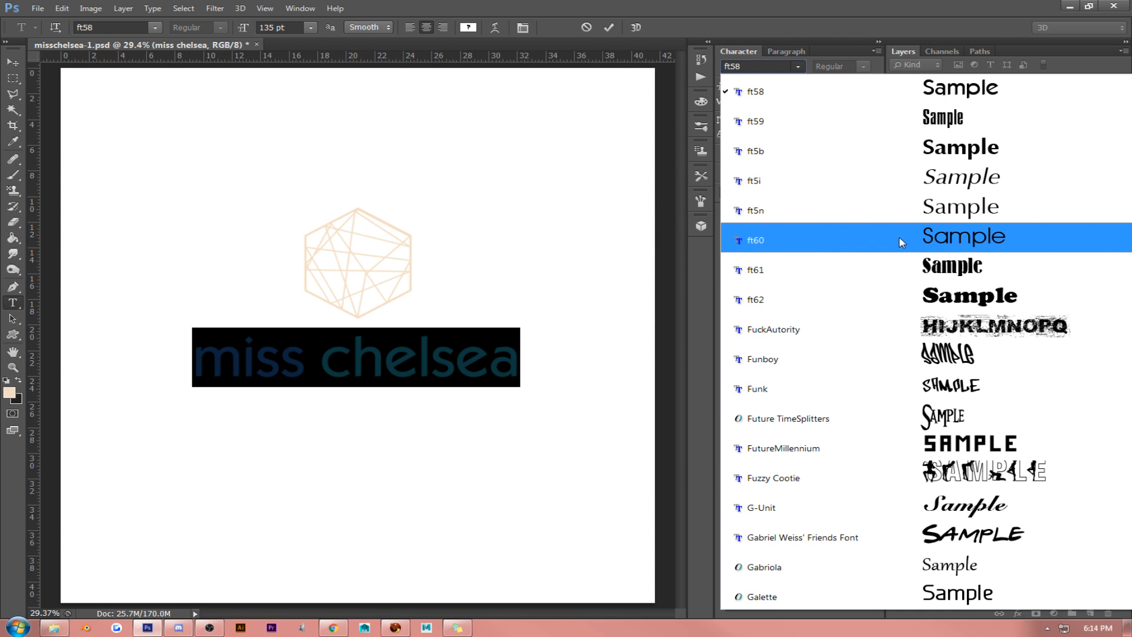
{"action": "left_click", "coordinate": [834, 239]}
{"action": "left_click", "coordinate": [461, 360]}
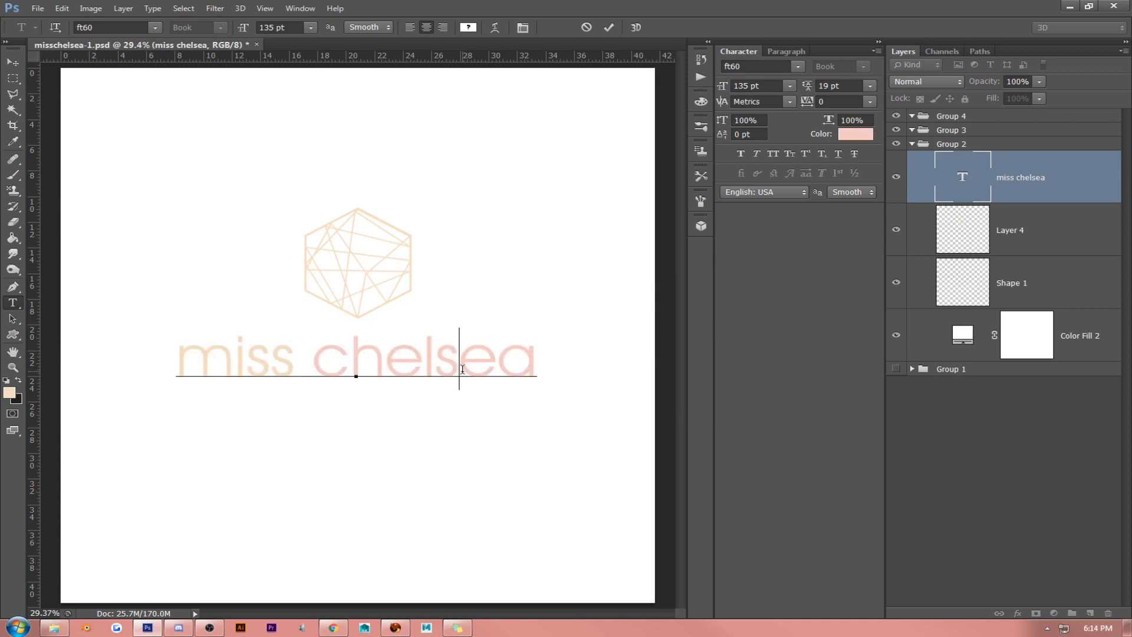
{"action": "triple_click", "coordinate": [385, 360]}
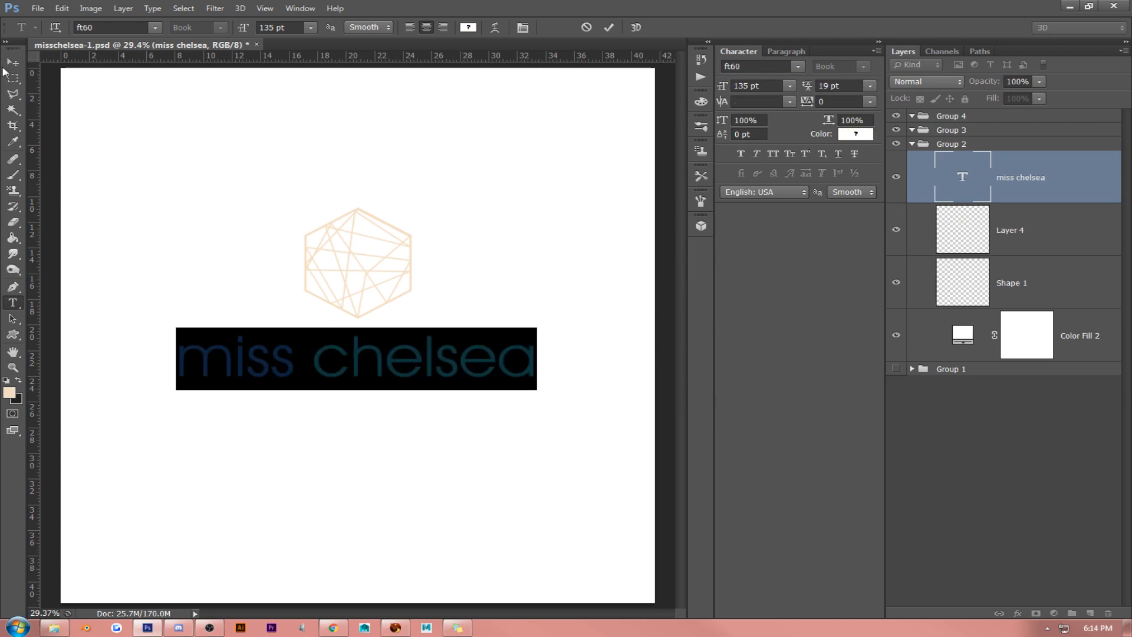
{"action": "left_click", "coordinate": [12, 62]}
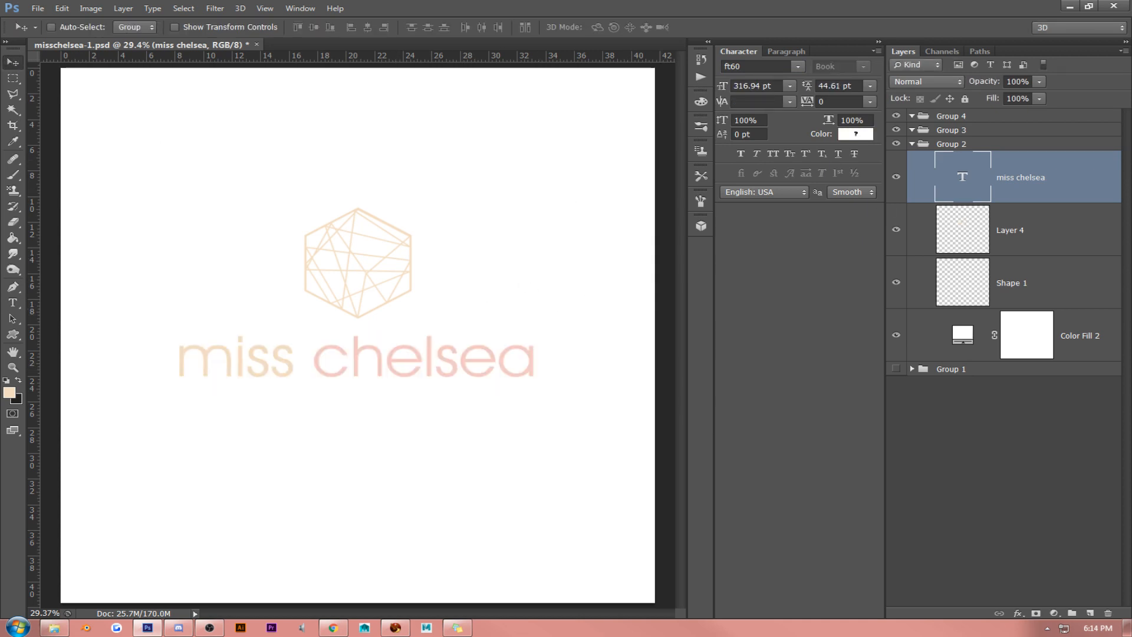
{"action": "key", "text": "alt+Tab"}
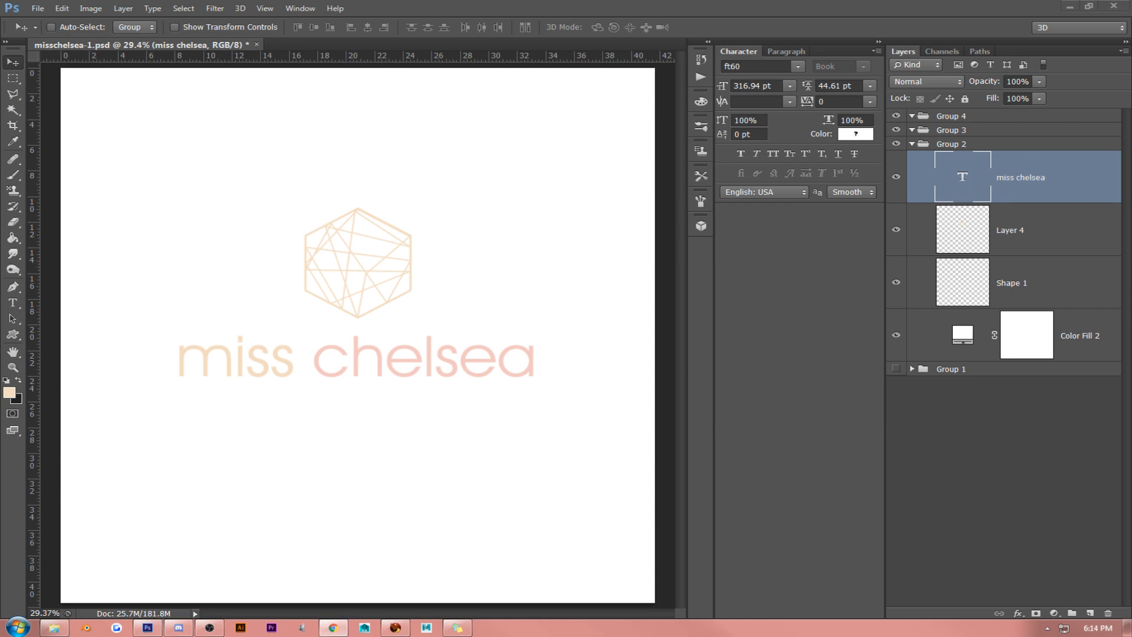
{"action": "left_click", "coordinate": [459, 292]}
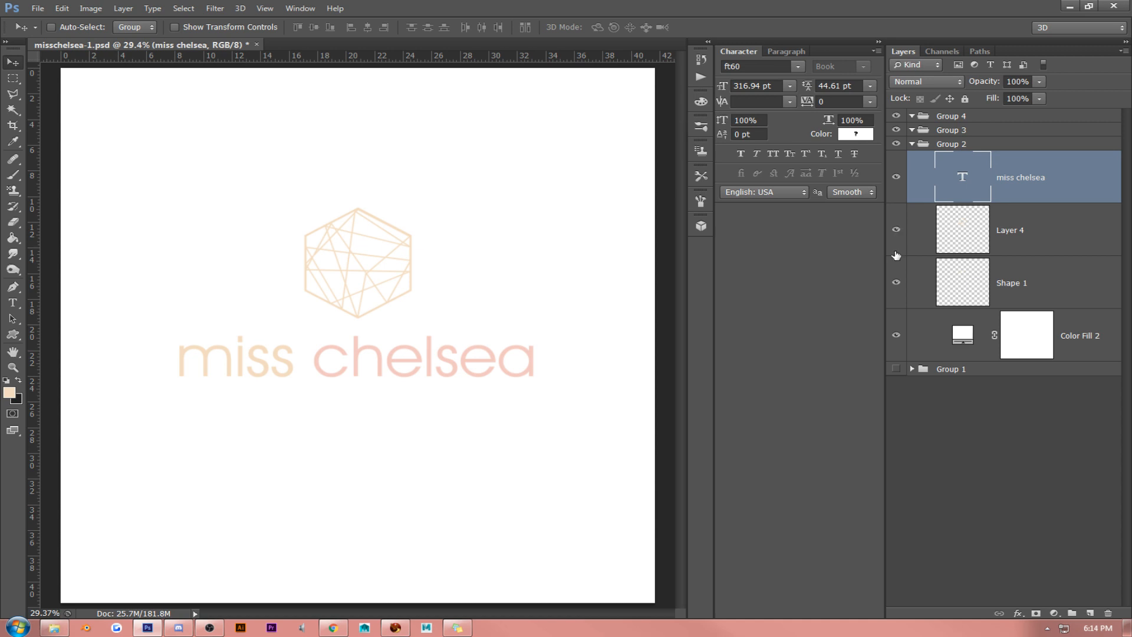
- Move the miss chelsea text, Layer 4 and Shape 1 together slightly down toward the middle of the canvas
{"action": "left_click", "coordinate": [1029, 250], "text": "shift"}
{"action": "left_click", "coordinate": [1031, 289], "text": "shift"}
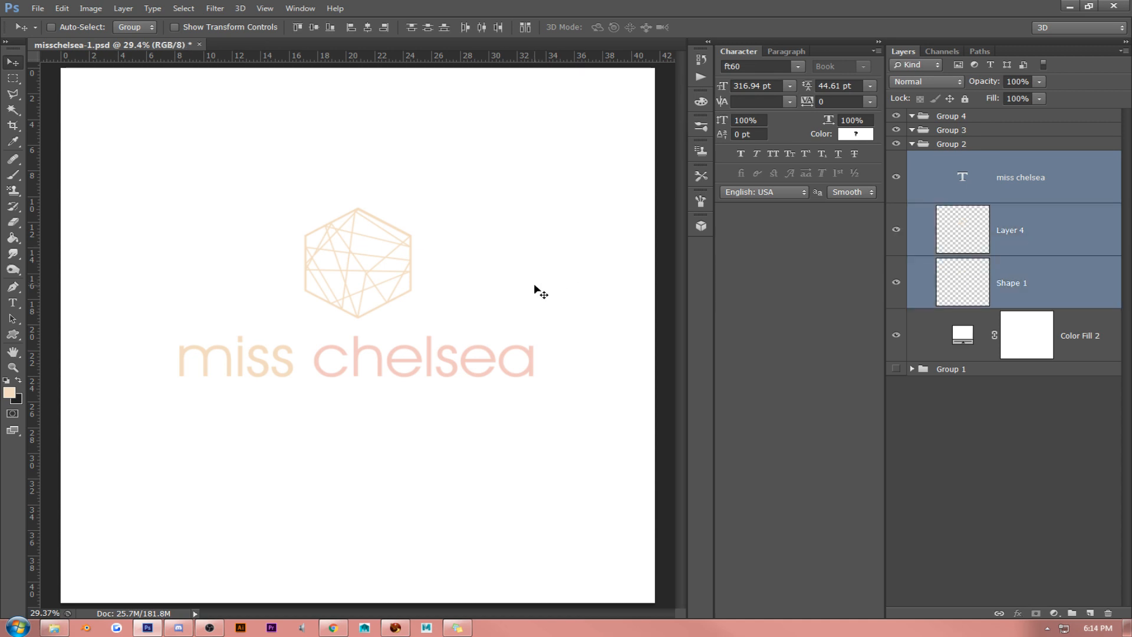
{"action": "left_click_drag", "start_coordinate": [521, 279], "coordinate": [524, 306]}
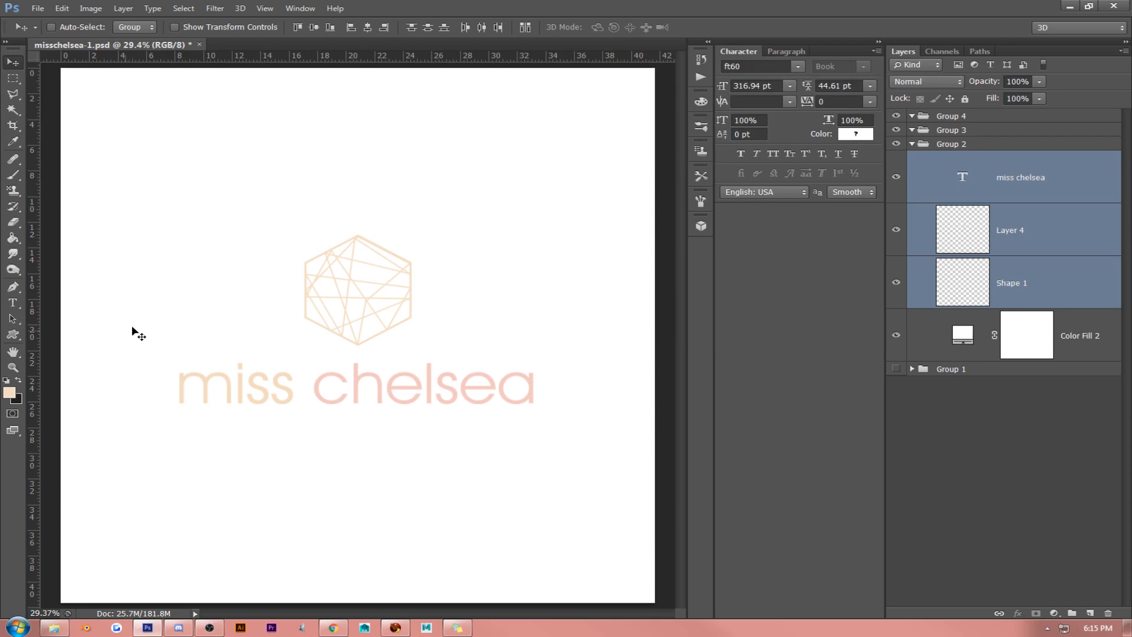
- Change the font of the whole miss chelsea text to GeosansLight
{"action": "triple_click", "coordinate": [345, 393]}
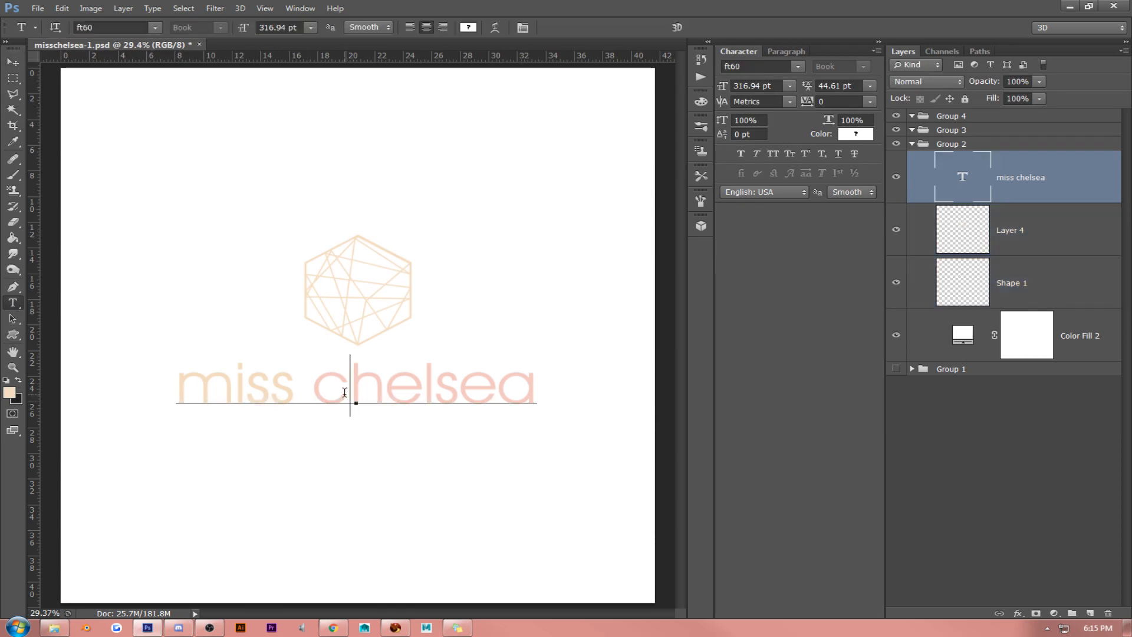
{"action": "left_click", "coordinate": [155, 28]}
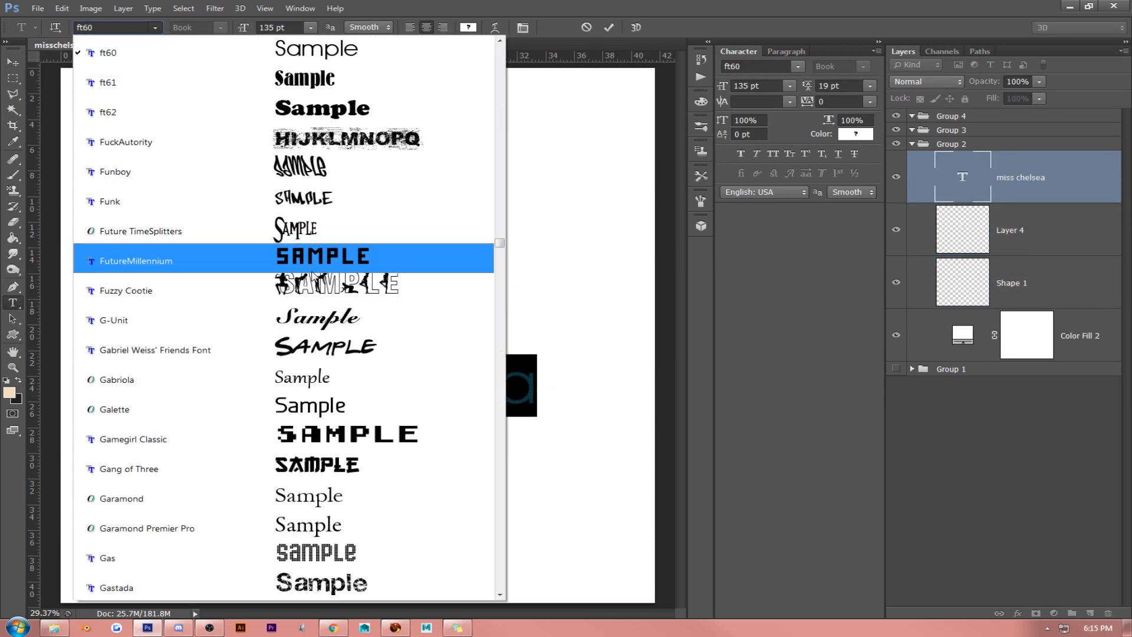
{"action": "left_click", "coordinate": [499, 558]}
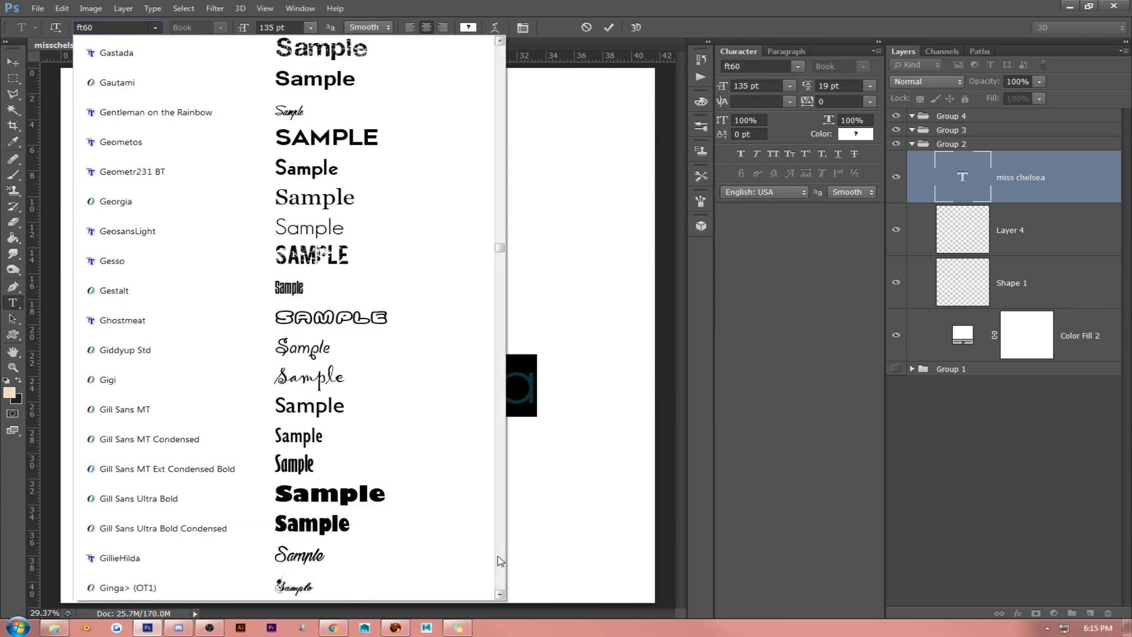
{"action": "left_click", "coordinate": [355, 242]}
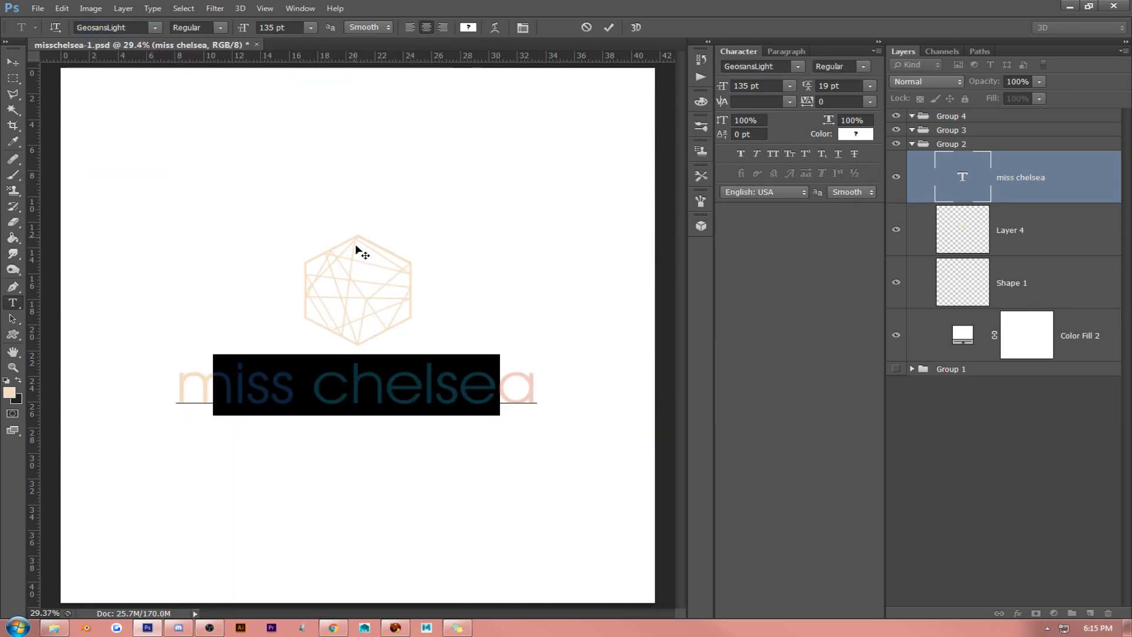
{"action": "triple_click", "coordinate": [362, 385]}
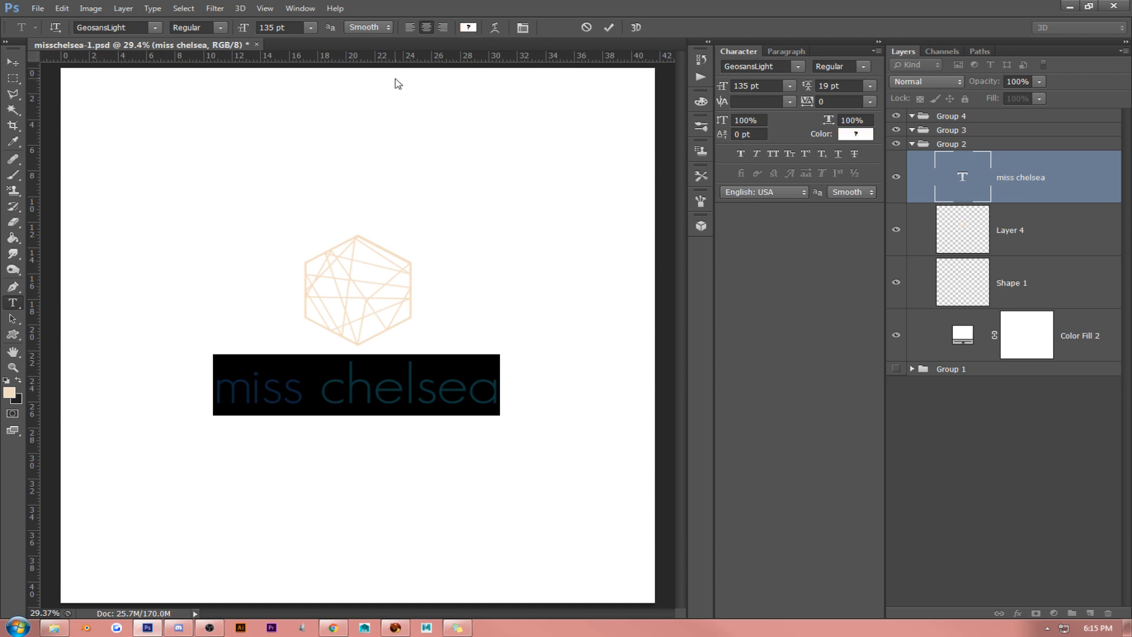
{"action": "key", "text": "ctrl+Return"}
{"action": "key", "text": "v"}
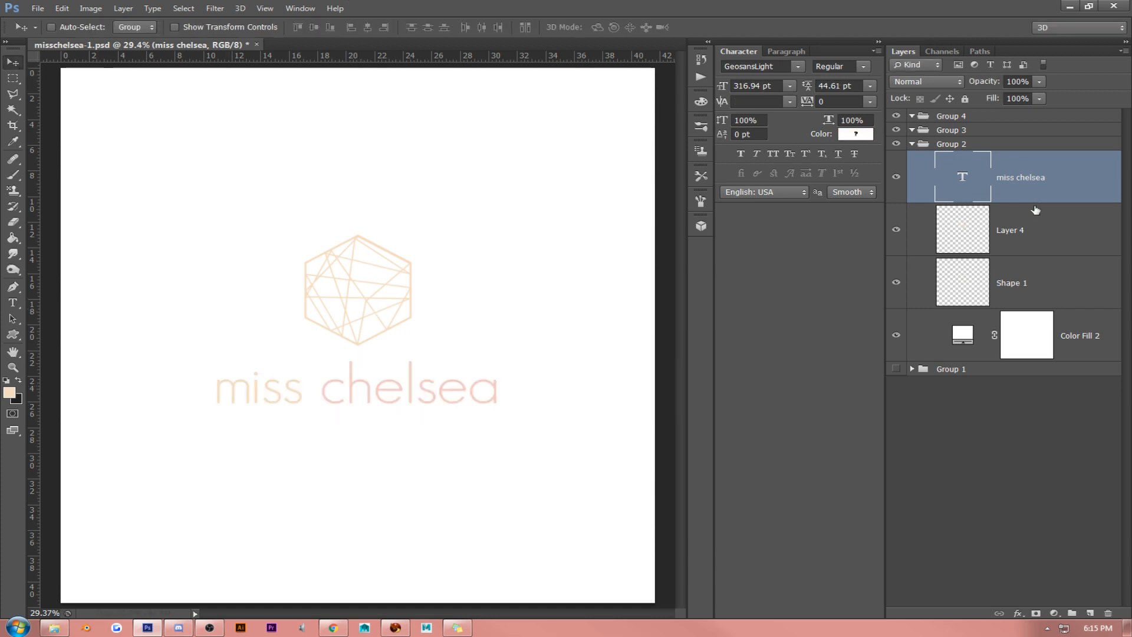
{"action": "left_click", "coordinate": [1036, 232]}
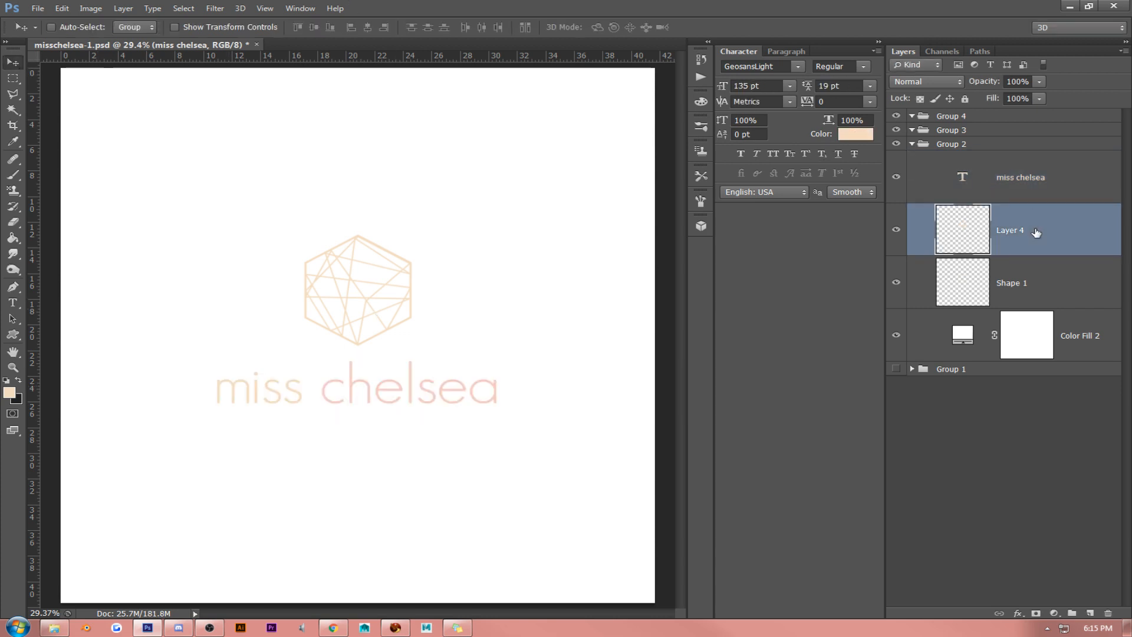
{"action": "left_click", "coordinate": [1029, 286]}
{"action": "key", "text": "alt+Tab"}
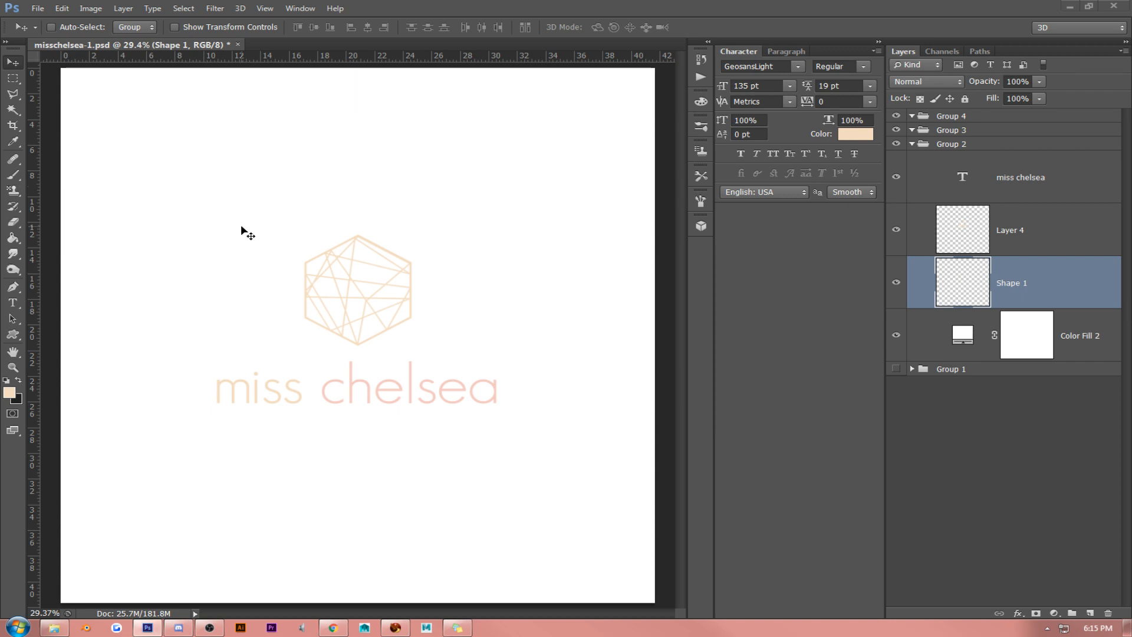
{"action": "left_click", "coordinate": [1051, 244]}
{"action": "left_click", "coordinate": [1029, 185]}
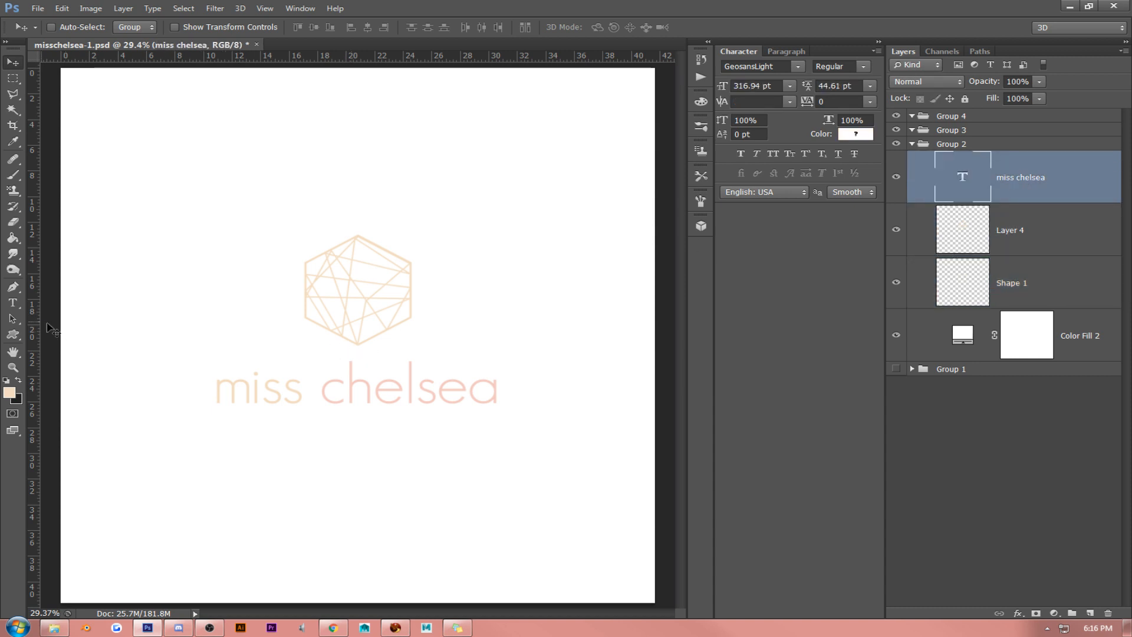
{"action": "left_click", "coordinate": [17, 306]}
{"action": "left_click", "coordinate": [300, 383]}
{"action": "key", "text": "ctrl+a"}
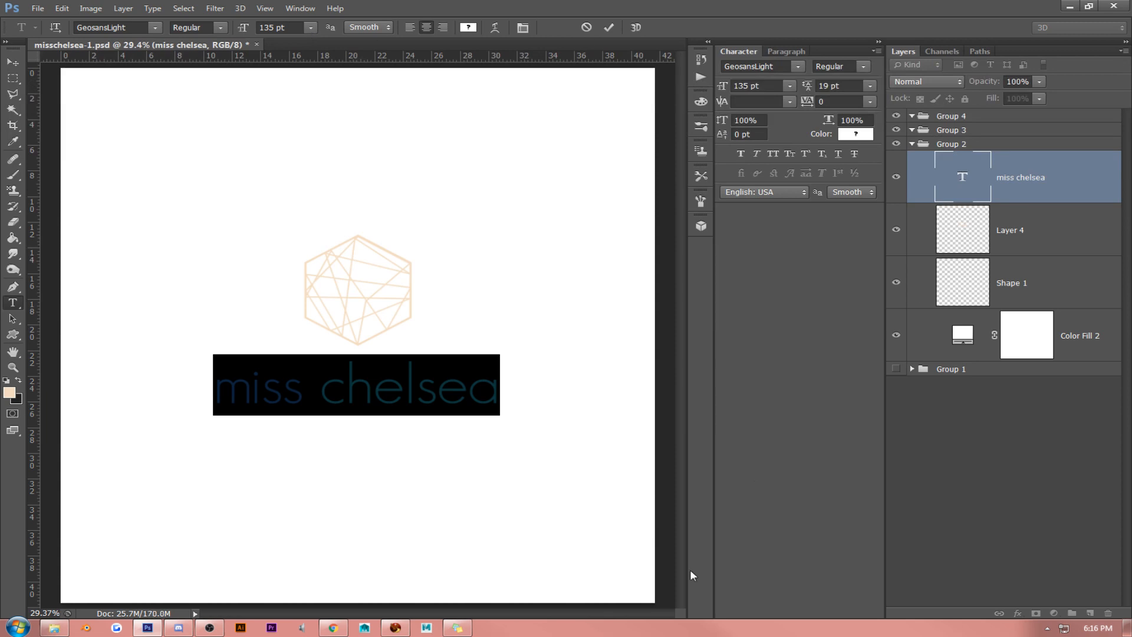
{"action": "left_click", "coordinate": [1098, 630]}
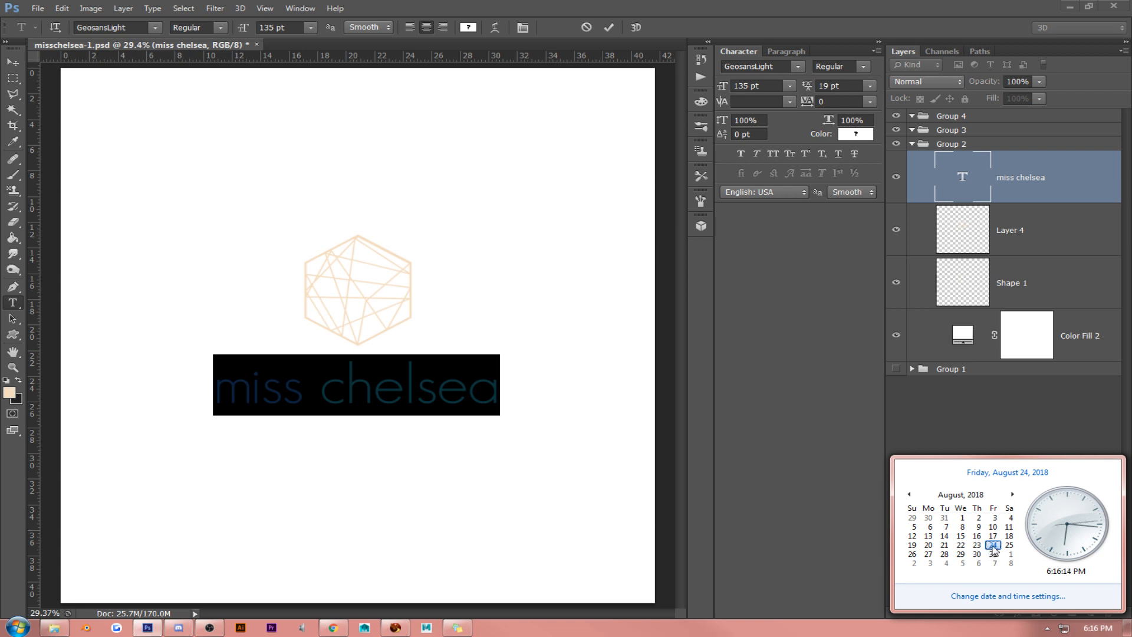
{"action": "left_click", "coordinate": [406, 310]}
{"action": "left_click", "coordinate": [357, 375]}
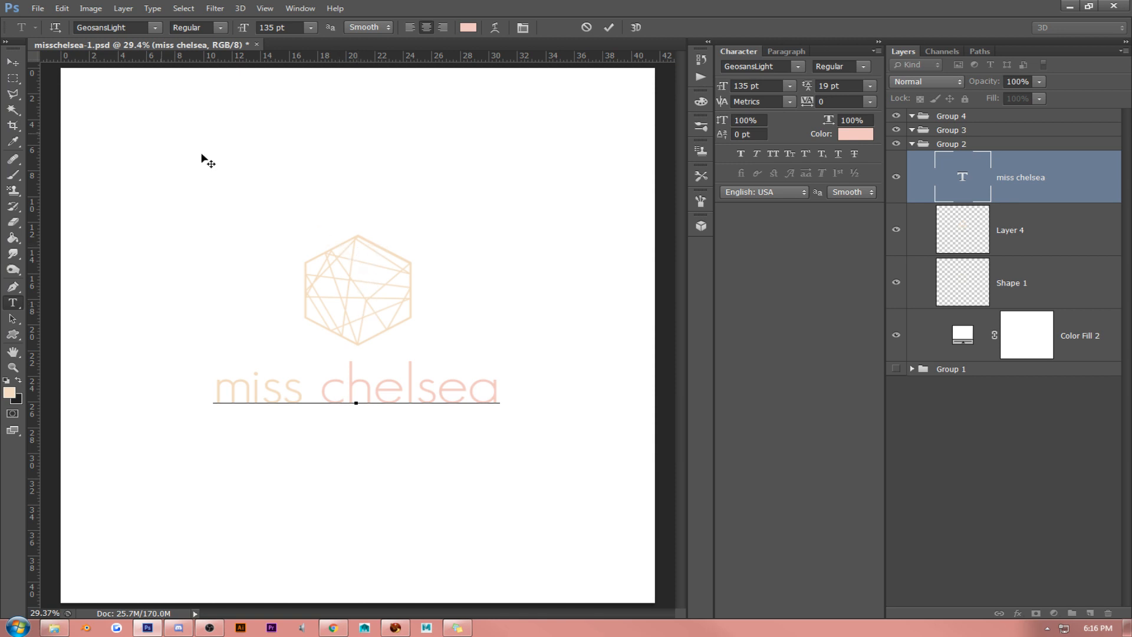
- Move the miss chelsea text slightly up, closer to the hexagon
{"action": "key", "text": "ctrl+Return"}
{"action": "key", "text": "v"}
{"action": "left_click_drag", "start_coordinate": [455, 313], "coordinate": [459, 308]}
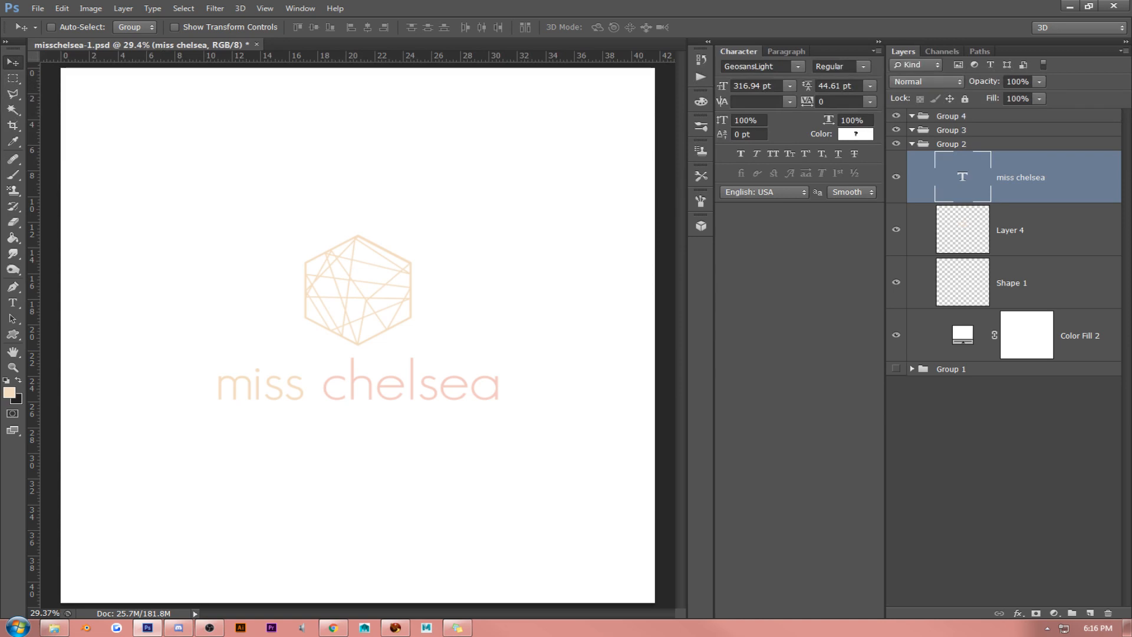
- Scale the miss chelsea text, Layer 4 and Shape 1 together to about 131% and recenter them on the canvas
{"action": "key", "text": "alt+Tab"}
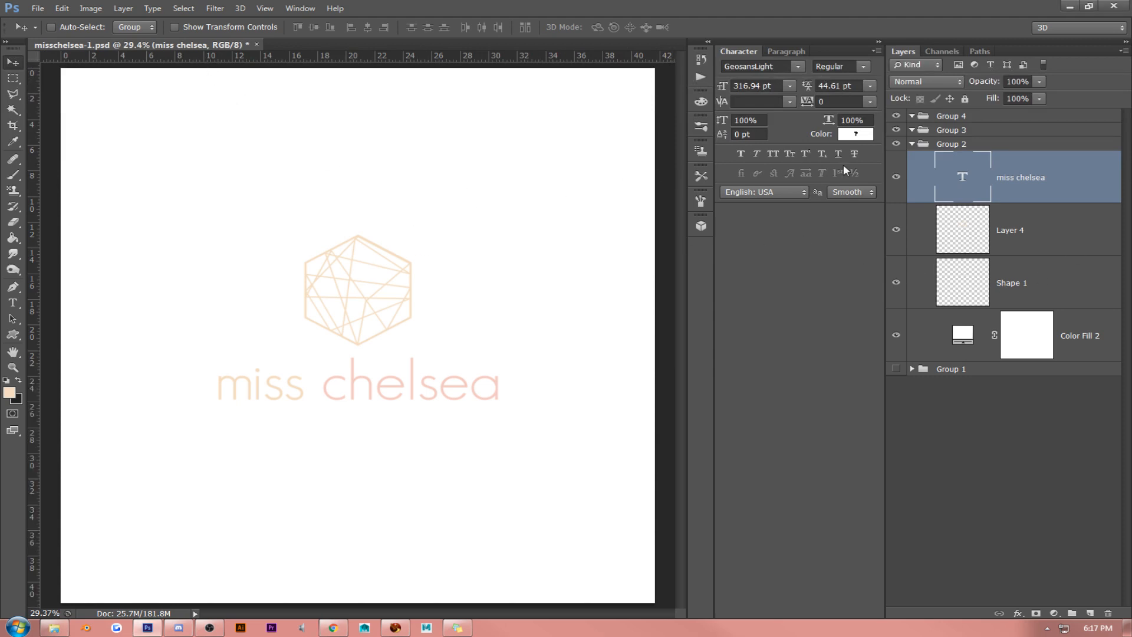
{"action": "left_click", "coordinate": [1047, 239], "text": "shift"}
{"action": "left_click", "coordinate": [1037, 286], "text": "shift"}
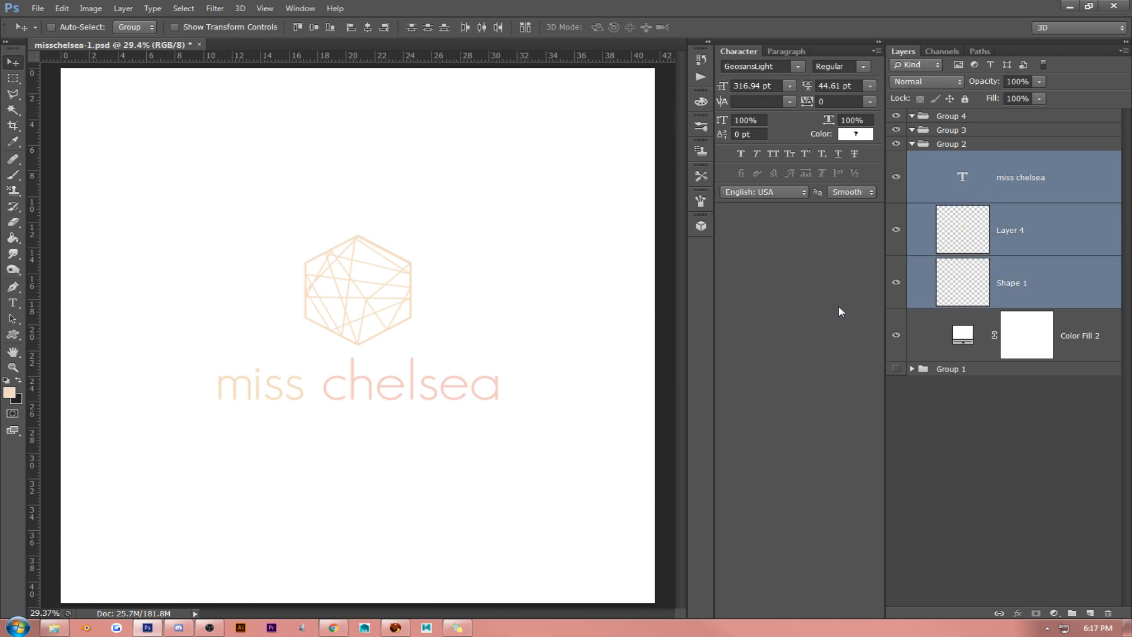
{"action": "key", "text": "ctrl+t"}
{"action": "left_click_drag", "start_coordinate": [498, 227], "coordinate": [583, 178]}
{"action": "key", "text": "Return"}
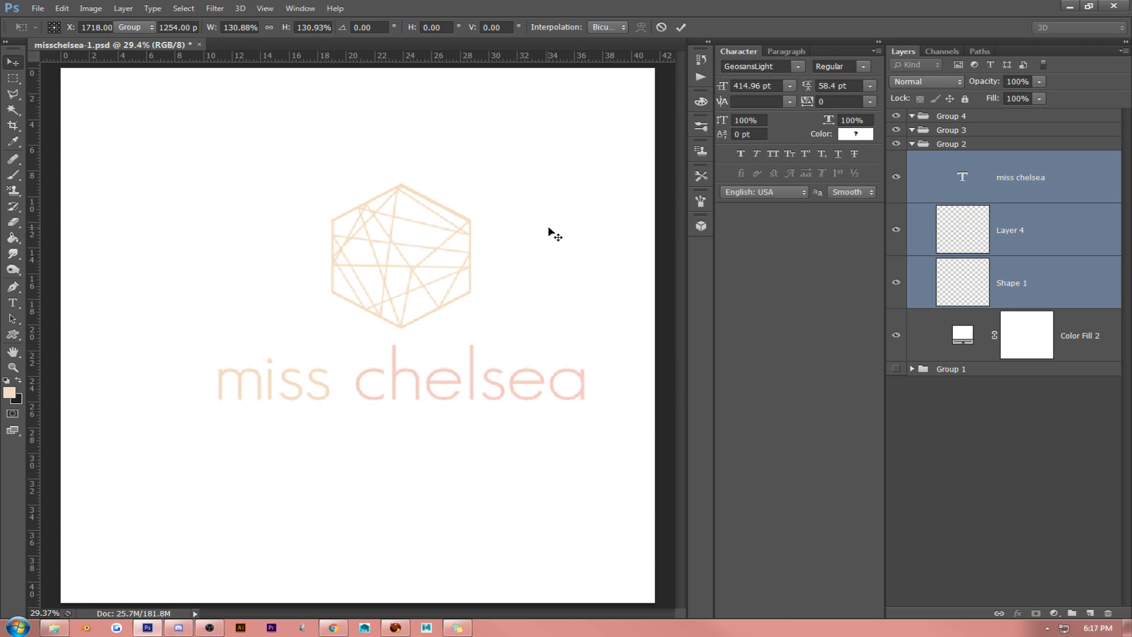
{"action": "left_click_drag", "start_coordinate": [548, 226], "coordinate": [495, 253]}
- Set the size of the whole miss chelsea text to 100 pt and move it up under the hexagon
{"action": "left_click", "coordinate": [1041, 184]}
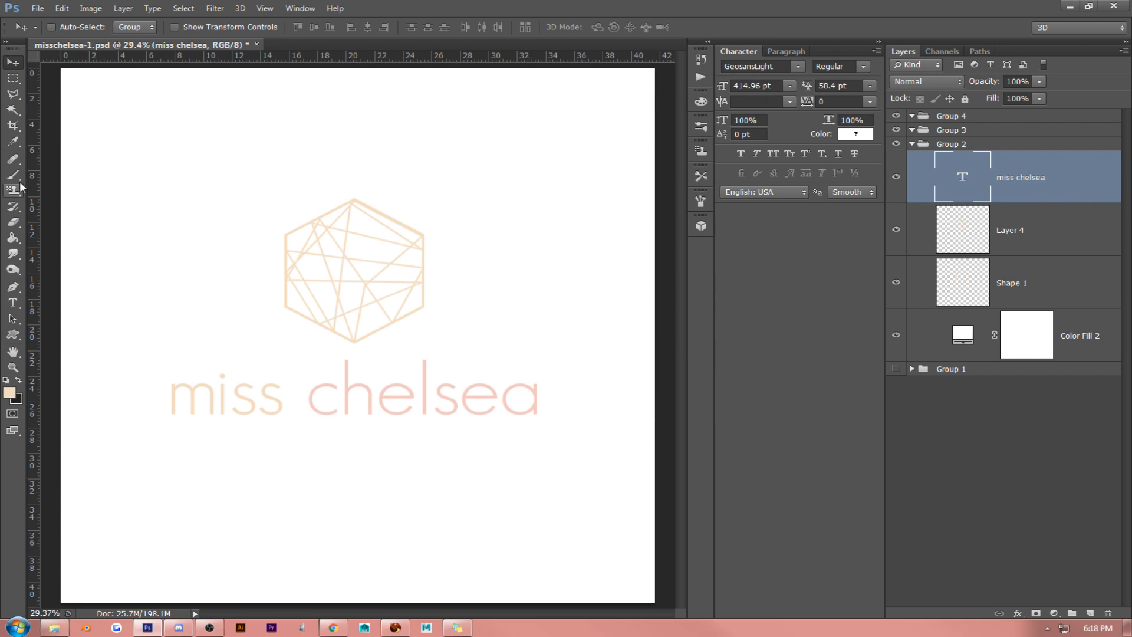
{"action": "left_click", "coordinate": [13, 306]}
{"action": "left_click", "coordinate": [252, 407]}
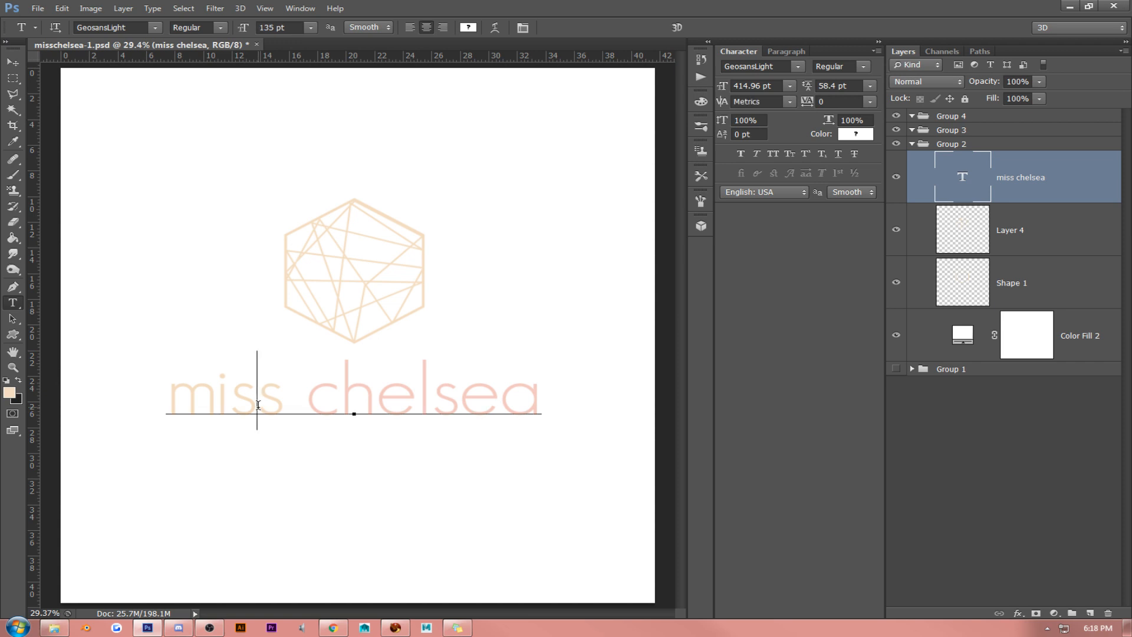
{"action": "key", "text": "ctrl+a"}
{"action": "left_click", "coordinate": [267, 28]}
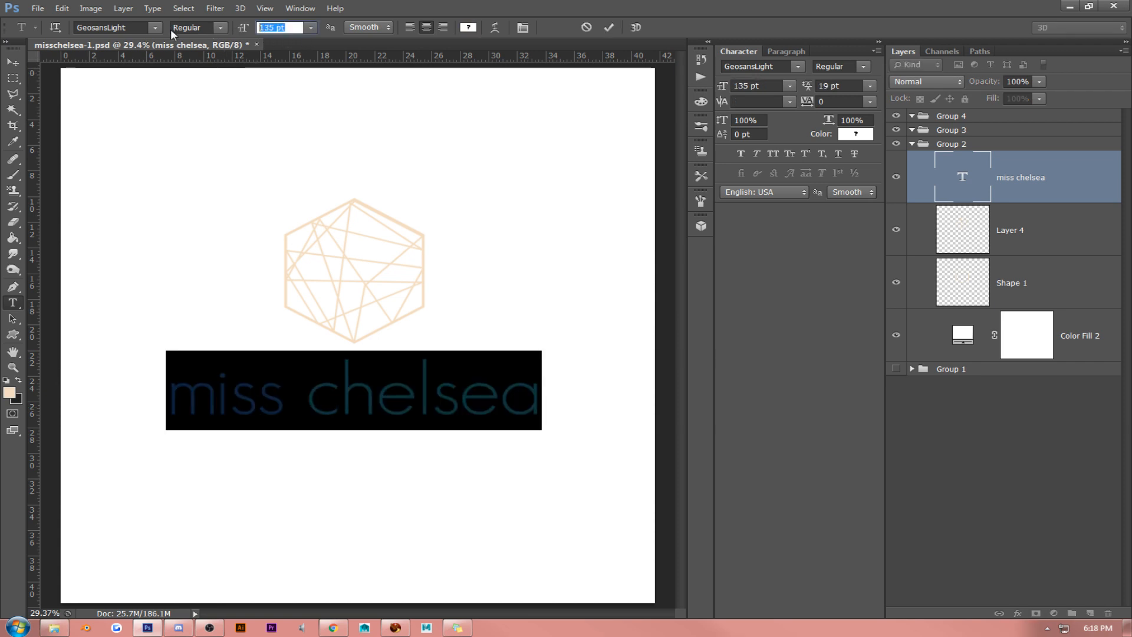
{"action": "type", "text": "10"}
{"action": "key", "text": "ctrl+z"}
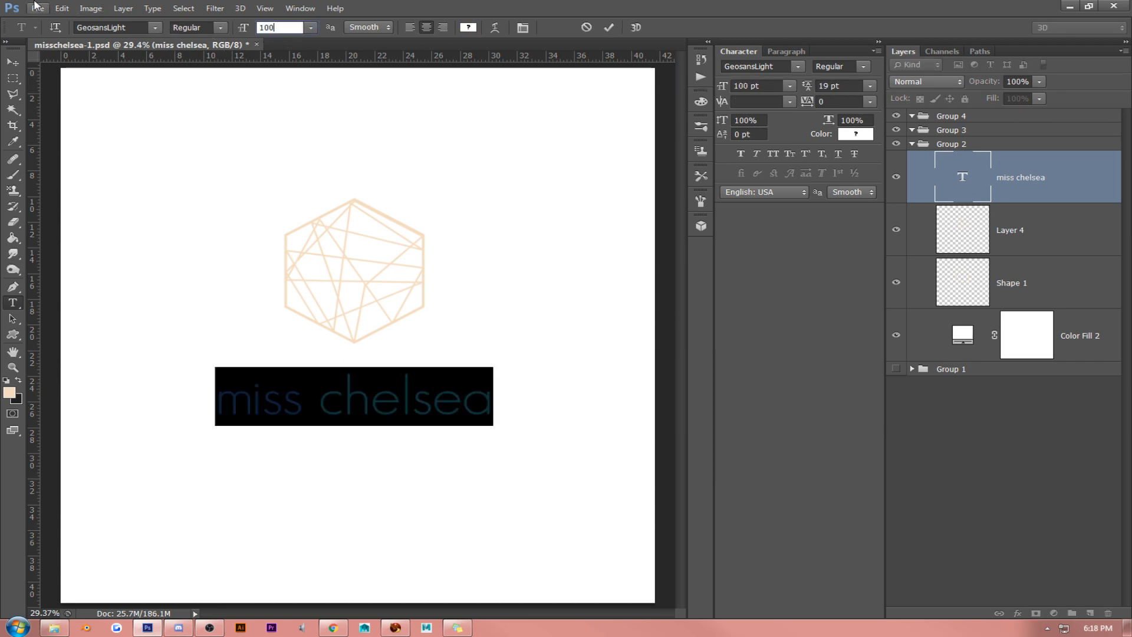
{"action": "left_click", "coordinate": [13, 62]}
{"action": "mouse_move", "coordinate": [365, 227]}
{"action": "left_mouse_down"}
{"action": "mouse_move", "coordinate": [354, 220]}
{"action": "mouse_move", "coordinate": [366, 219]}
{"action": "mouse_move", "coordinate": [364, 243]}
{"action": "left_mouse_up"}
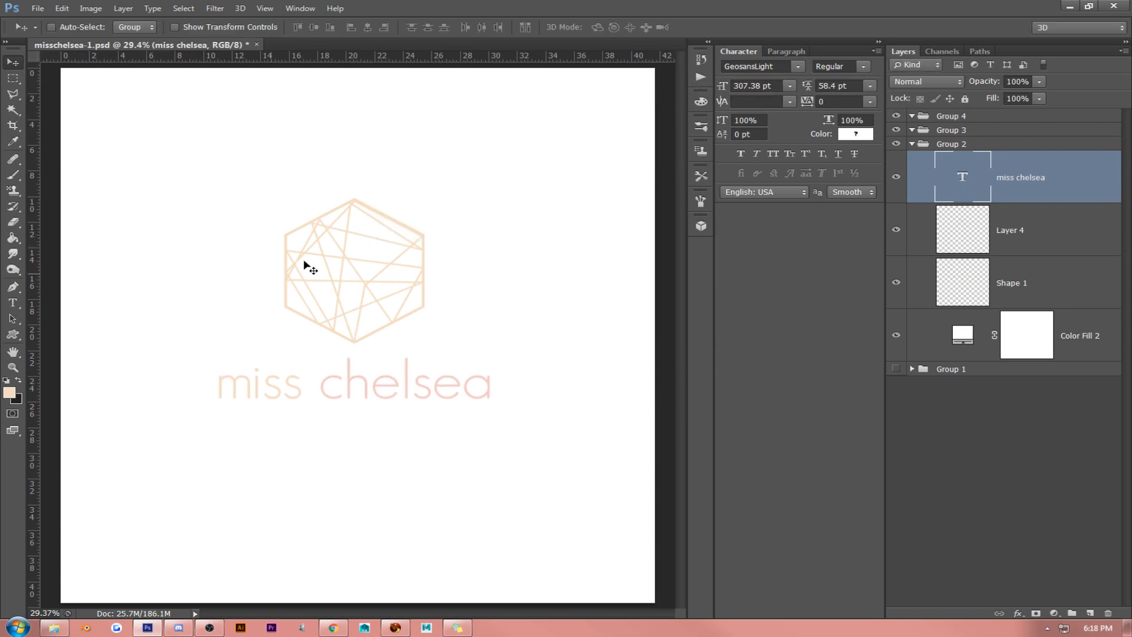
- Change the font of the whole miss chelsea text to Iskoola Pota
{"action": "left_click", "coordinate": [13, 303]}
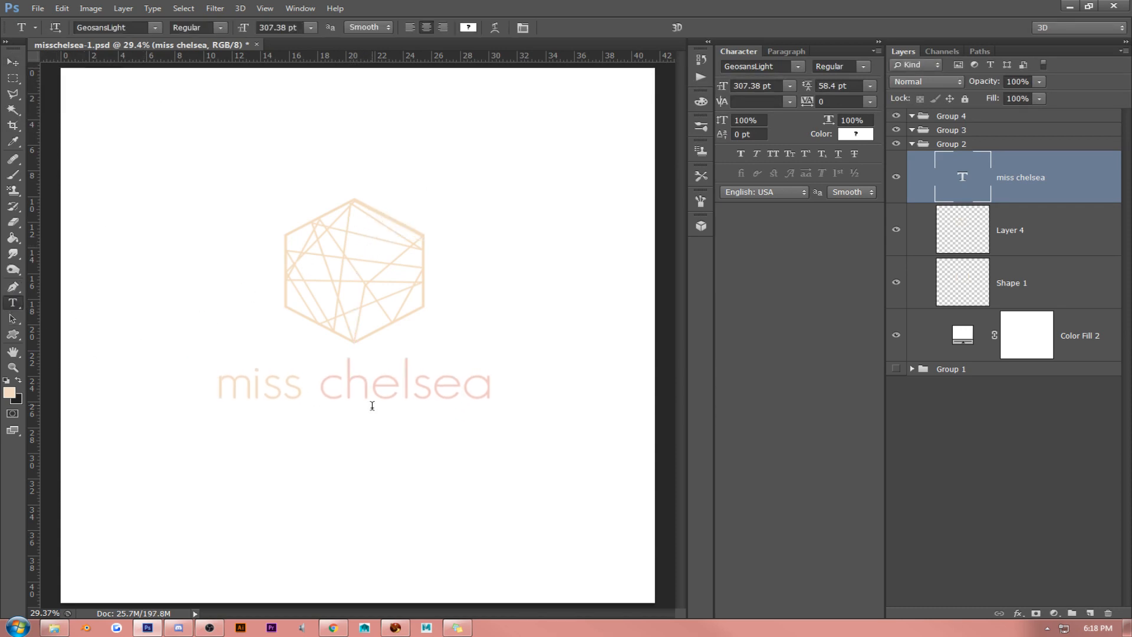
{"action": "left_click", "coordinate": [371, 389]}
{"action": "double_click", "coordinate": [371, 389]}
{"action": "key", "text": "ctrl+a"}
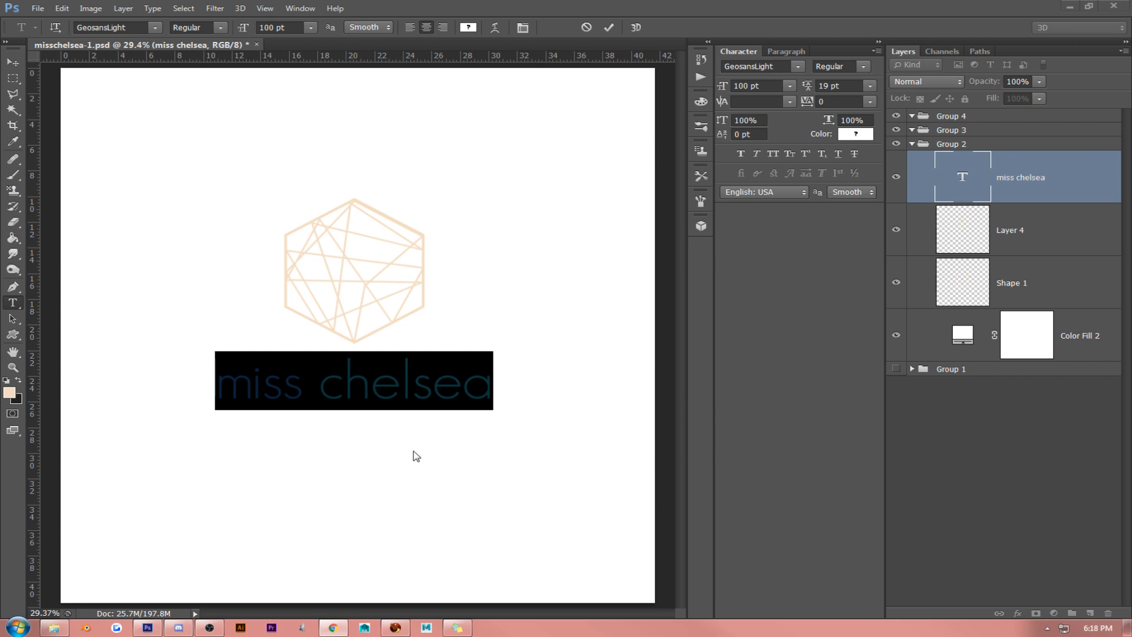
{"action": "left_click", "coordinate": [357, 377]}
{"action": "double_click", "coordinate": [348, 379]}
{"action": "triple_click", "coordinate": [348, 379]}
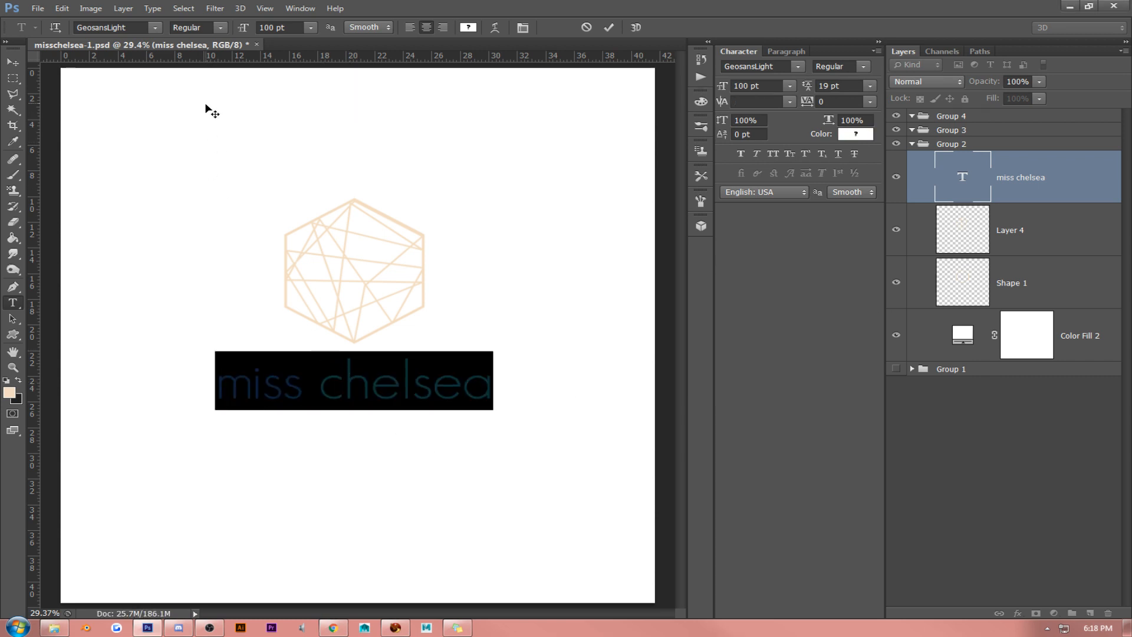
{"action": "left_click", "coordinate": [154, 27]}
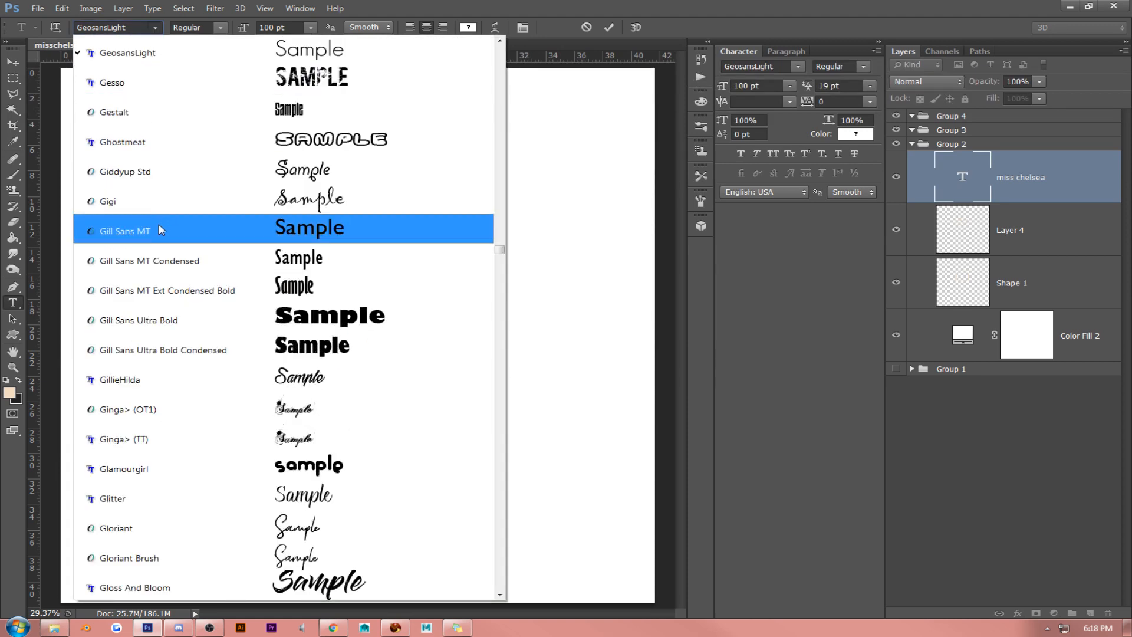
{"action": "scroll", "coordinate": [165, 241], "scroll_direction": "down", "scroll_amount": 2}
{"action": "key", "text": "Down"}
{"action": "key", "text": "Down"}
{"action": "key", "text": "Down"}
{"action": "key", "text": "Down"}
{"action": "key", "text": "Down"}
{"action": "key", "text": "Down"}
{"action": "key", "text": "Down"}
{"action": "key", "text": "Down"}
{"action": "key", "text": "Down"}
{"action": "key", "text": "Down"}
{"action": "key", "text": "Down"}
{"action": "key", "text": "Down"}
{"action": "key", "text": "Down"}
{"action": "key", "text": "Down"}
{"action": "key", "text": "Down"}
{"action": "key", "text": "Down"}
{"action": "key", "text": "Down"}
{"action": "key", "text": "Down"}
{"action": "key", "text": "Down"}
{"action": "key", "text": "Down"}
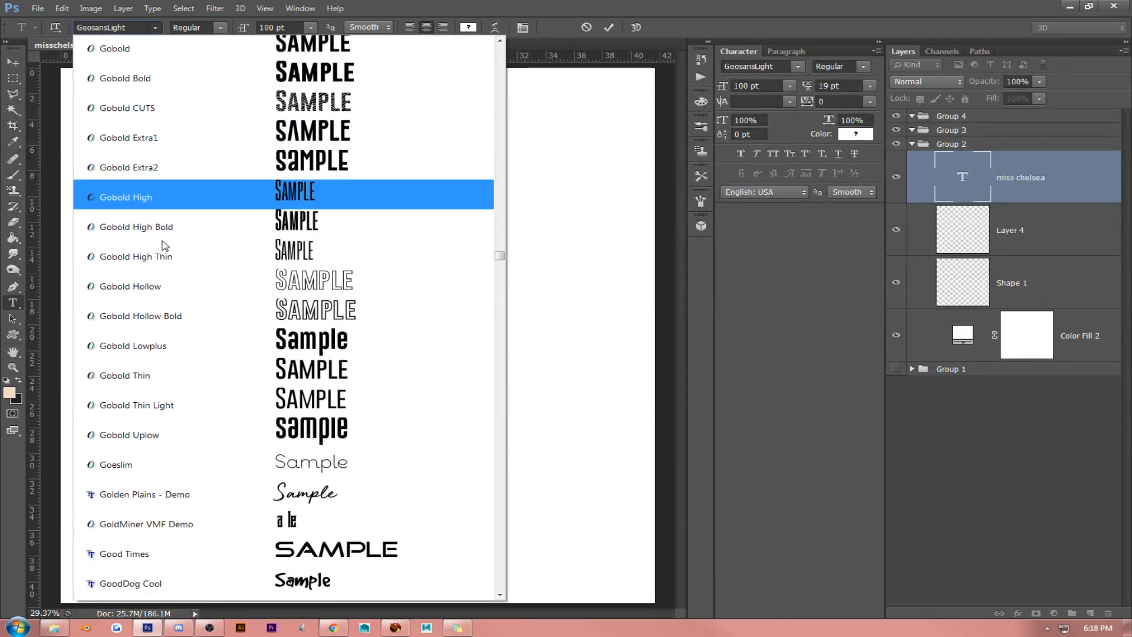
{"action": "key", "text": "Down"}
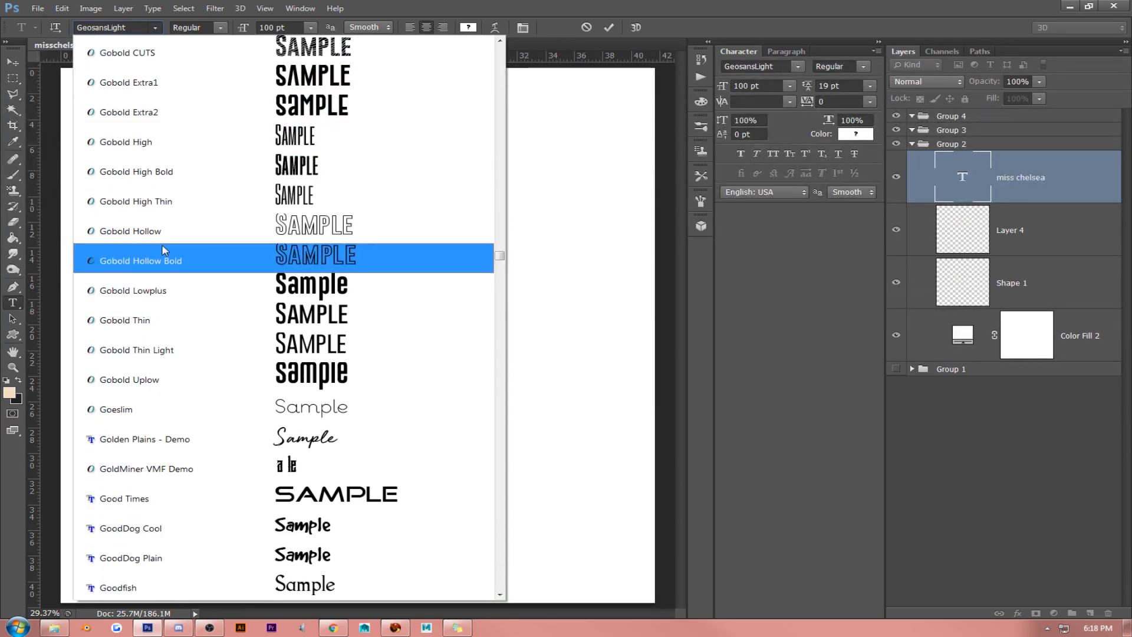
{"action": "scroll", "coordinate": [167, 260], "scroll_direction": "down", "scroll_amount": 2}
{"action": "scroll", "coordinate": [171, 260], "scroll_direction": "down", "scroll_amount": 1}
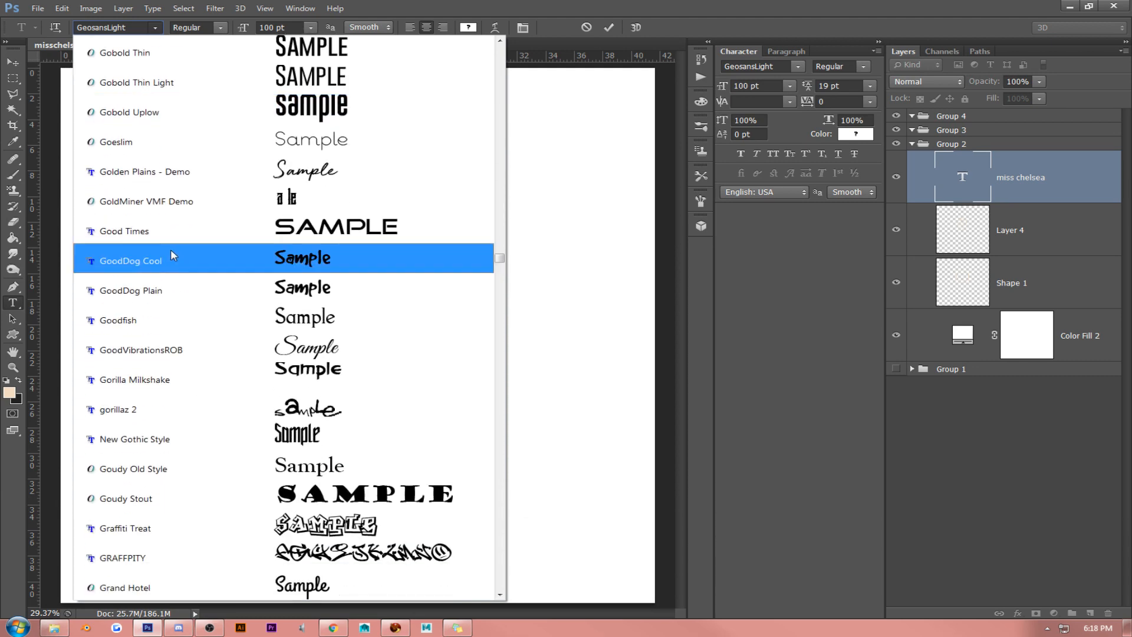
{"action": "scroll", "coordinate": [179, 224], "scroll_direction": "down", "scroll_amount": 2}
{"action": "scroll", "coordinate": [178, 232], "scroll_direction": "down", "scroll_amount": 7}
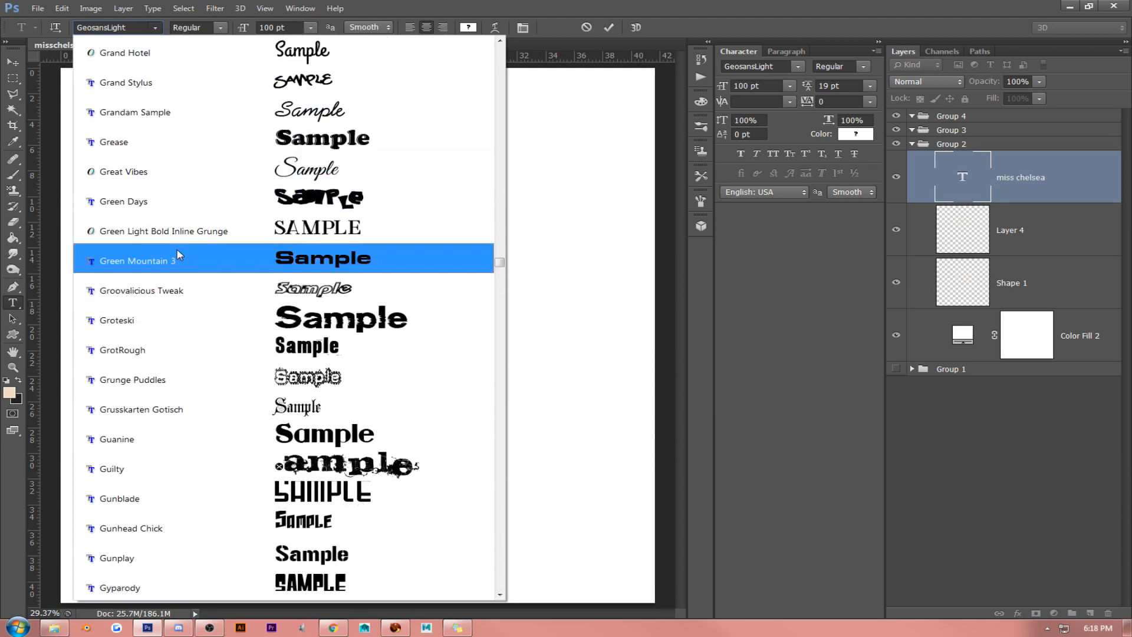
{"action": "scroll", "coordinate": [180, 258], "scroll_direction": "down", "scroll_amount": 2}
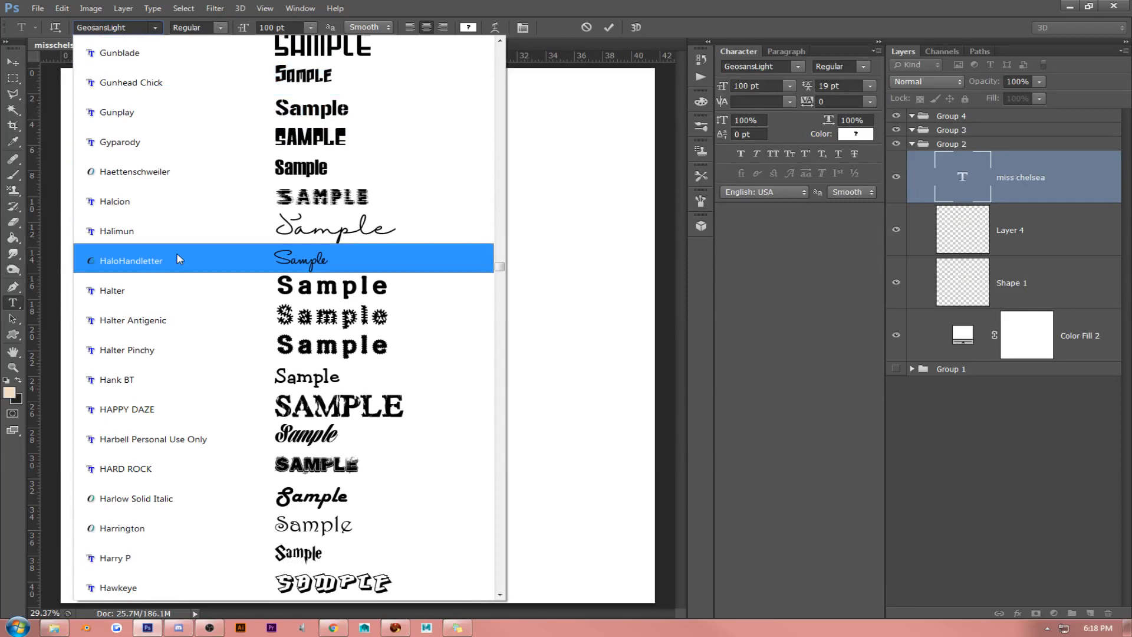
{"action": "scroll", "coordinate": [179, 259], "scroll_direction": "down", "scroll_amount": 4}
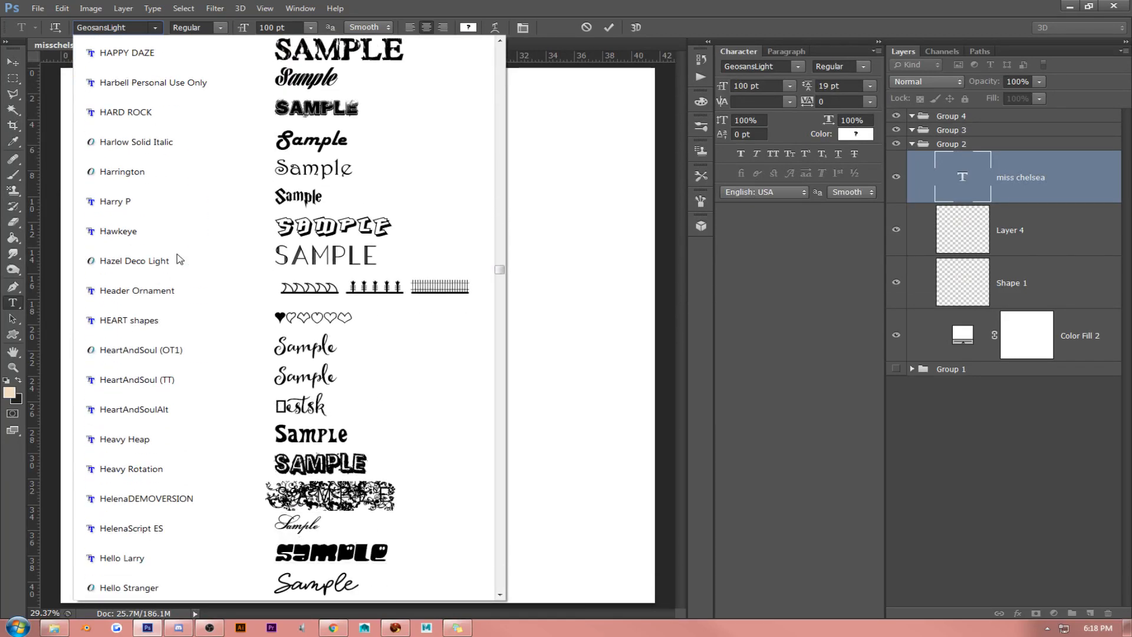
{"action": "scroll", "coordinate": [180, 258], "scroll_direction": "down", "scroll_amount": 5}
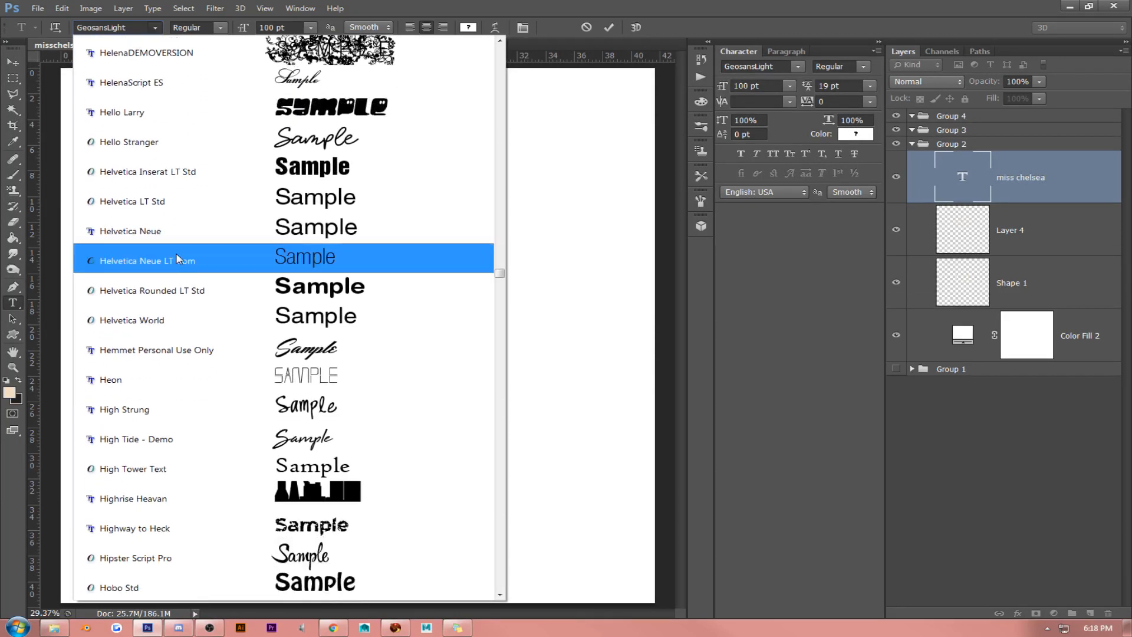
{"action": "scroll", "coordinate": [179, 259], "scroll_direction": "down", "scroll_amount": 5}
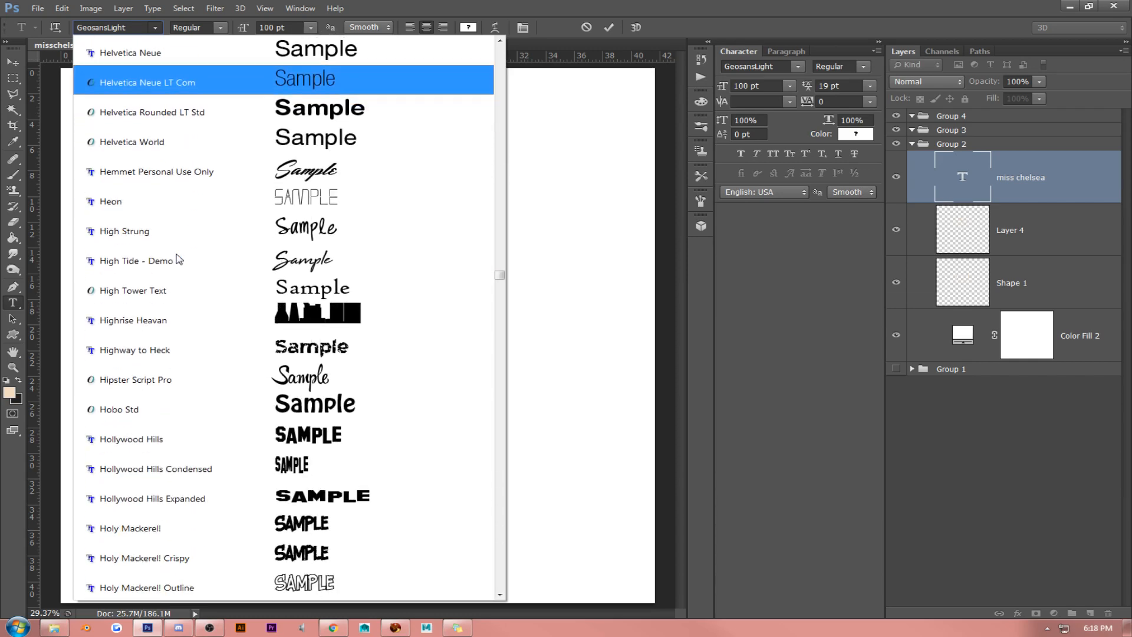
{"action": "scroll", "coordinate": [179, 260], "scroll_direction": "down", "scroll_amount": 5}
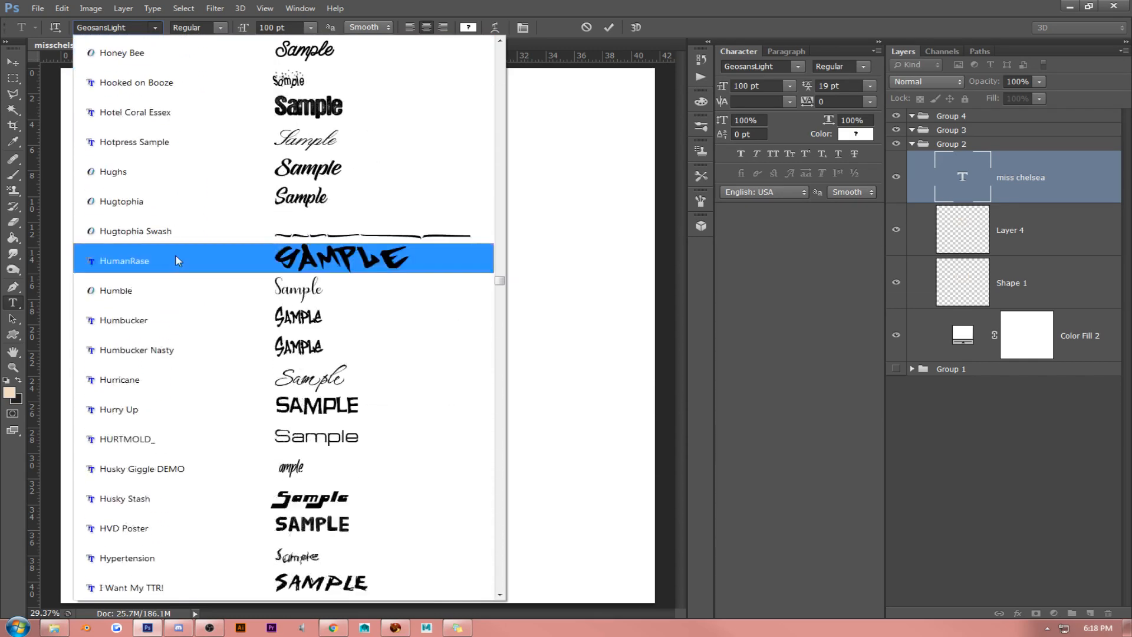
{"action": "scroll", "coordinate": [176, 253], "scroll_direction": "down", "scroll_amount": 5}
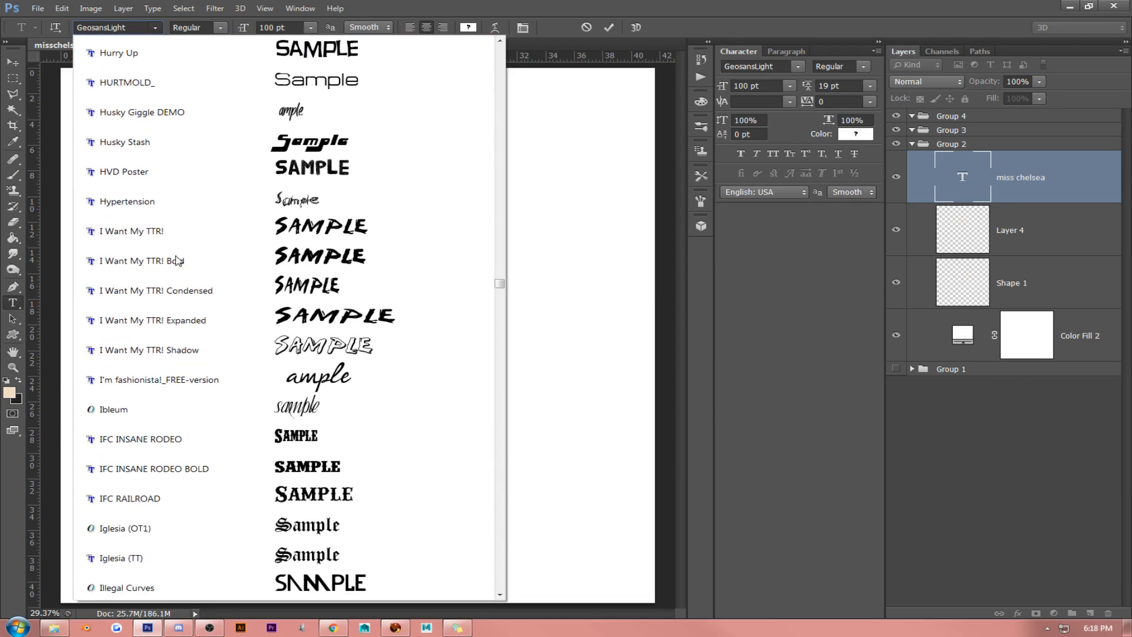
{"action": "scroll", "coordinate": [178, 260], "scroll_direction": "down", "scroll_amount": 7}
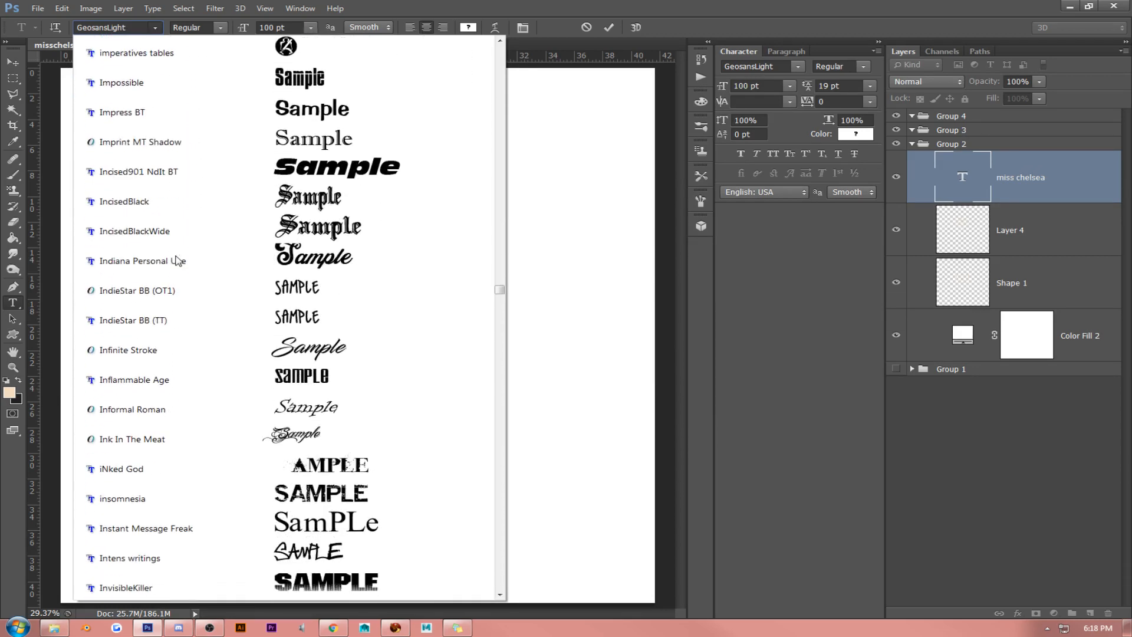
{"action": "scroll", "coordinate": [178, 260], "scroll_direction": "down", "scroll_amount": 5}
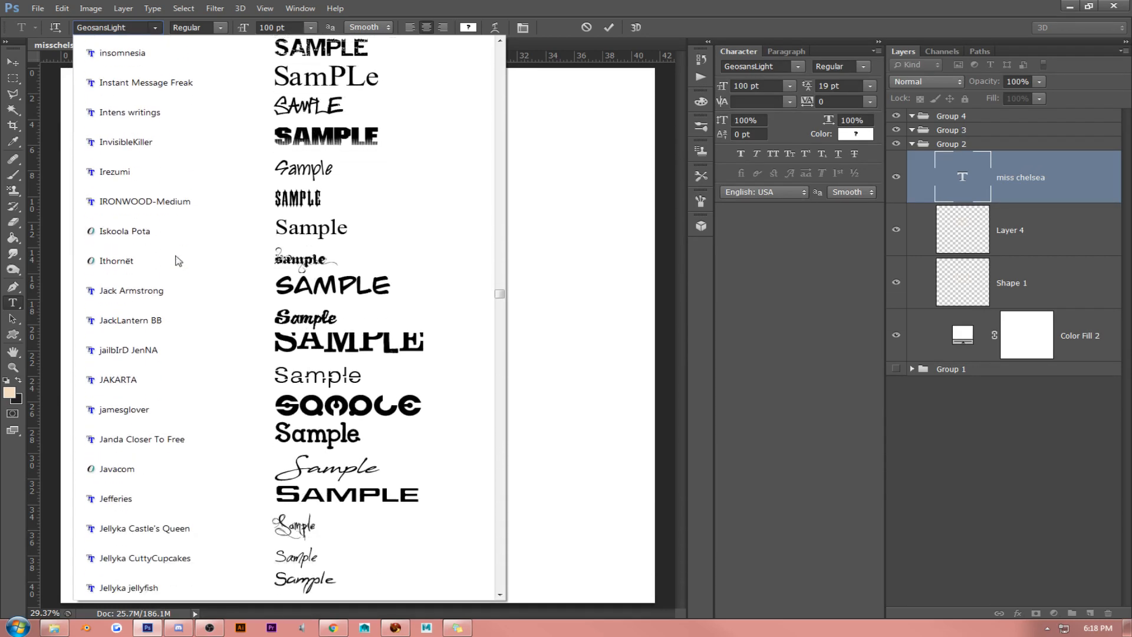
{"action": "left_click", "coordinate": [177, 230]}
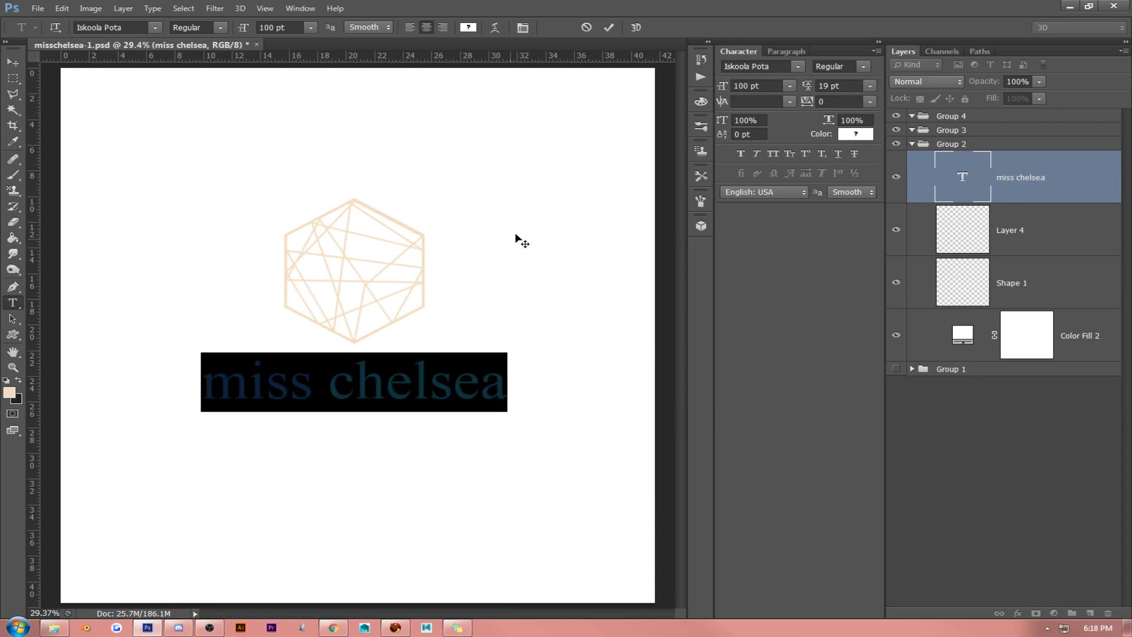
- Set the whole miss chelsea text in All Caps
{"action": "left_click", "coordinate": [338, 393]}
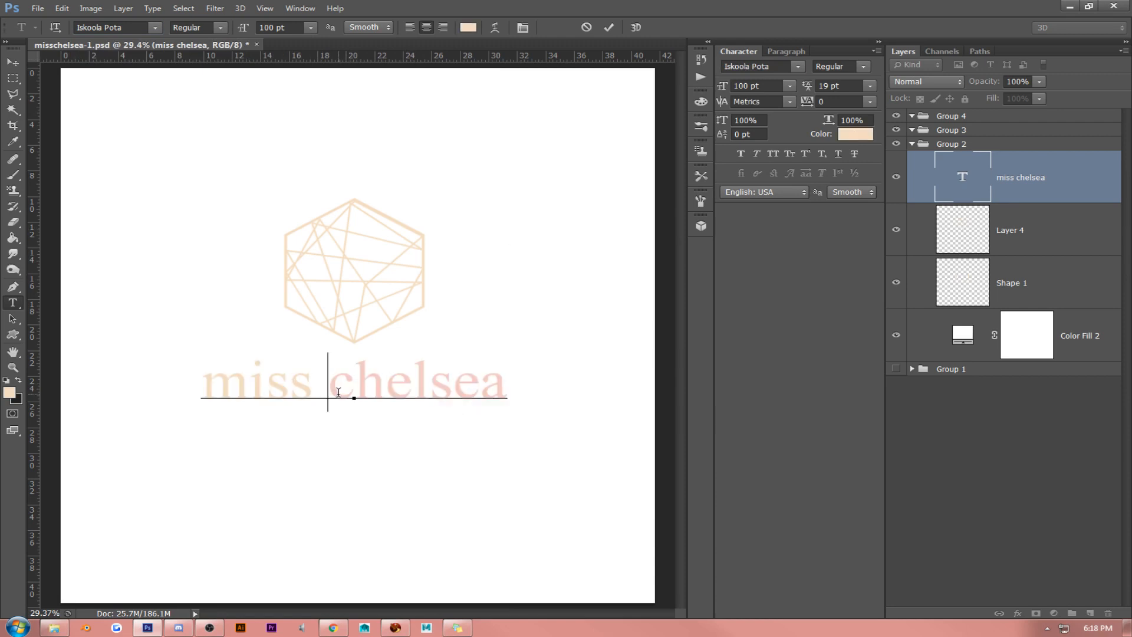
{"action": "triple_click", "coordinate": [338, 393]}
{"action": "left_click", "coordinate": [522, 27]}
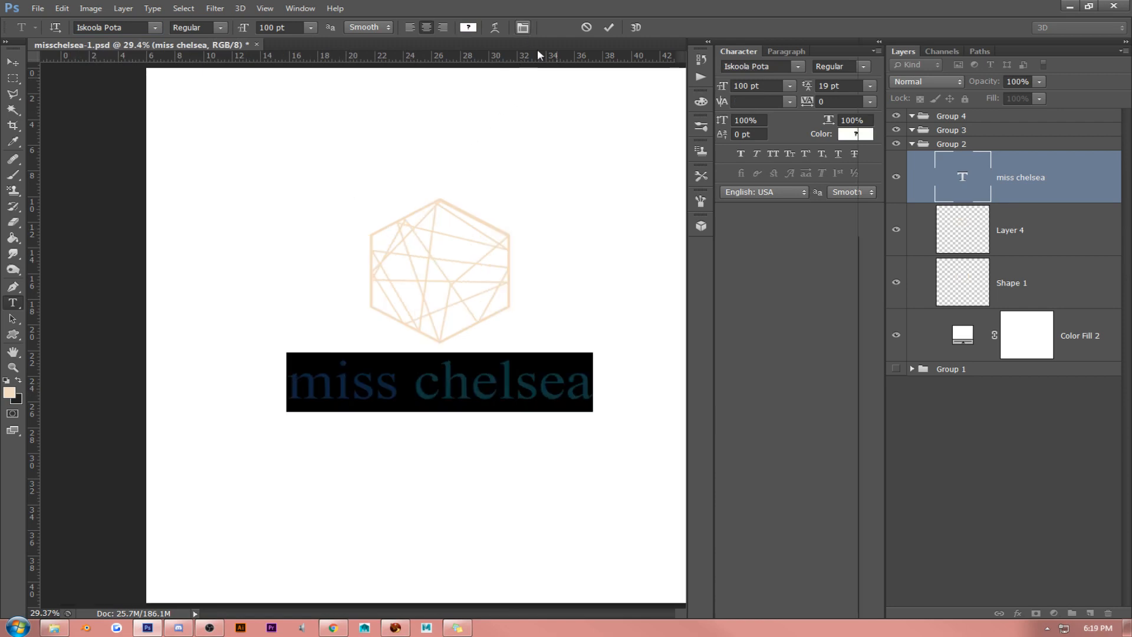
{"action": "left_click", "coordinate": [526, 28]}
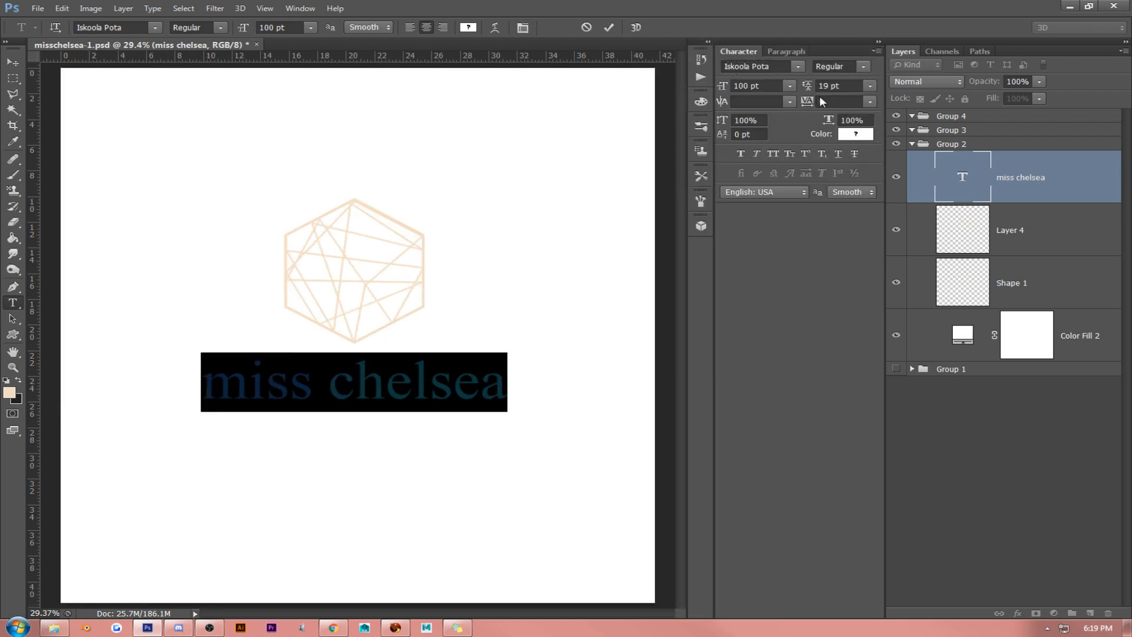
{"action": "left_click", "coordinate": [773, 154]}
- Set the size of the whole MISS CHELSEA text to 80 pt
{"action": "left_click", "coordinate": [420, 379]}
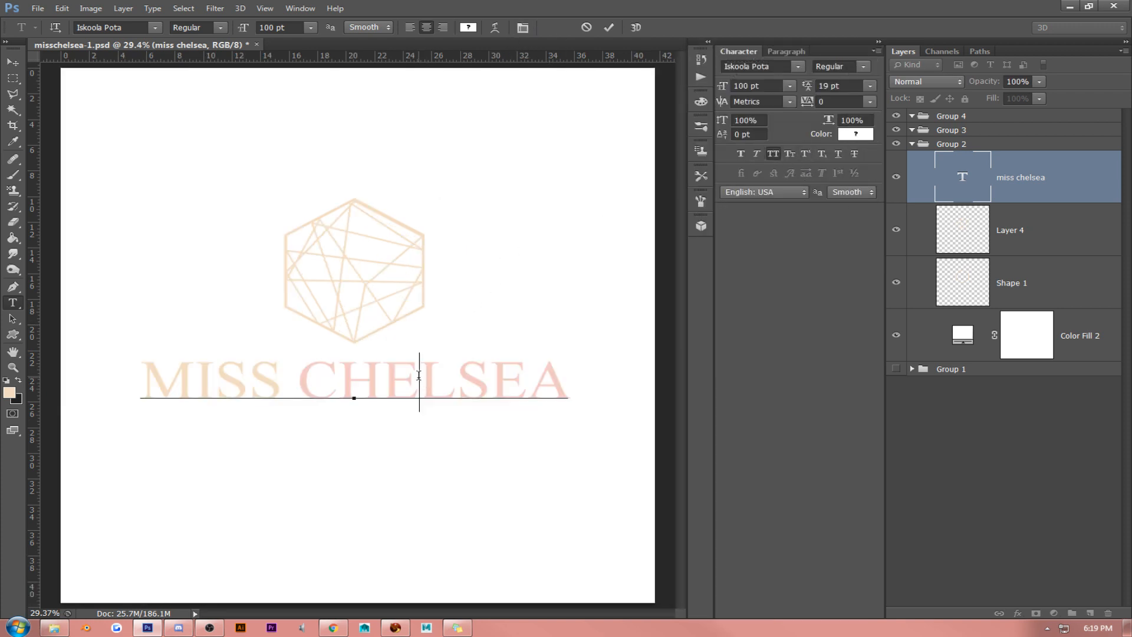
{"action": "double_click", "coordinate": [404, 378]}
{"action": "key", "text": "ctrl+a"}
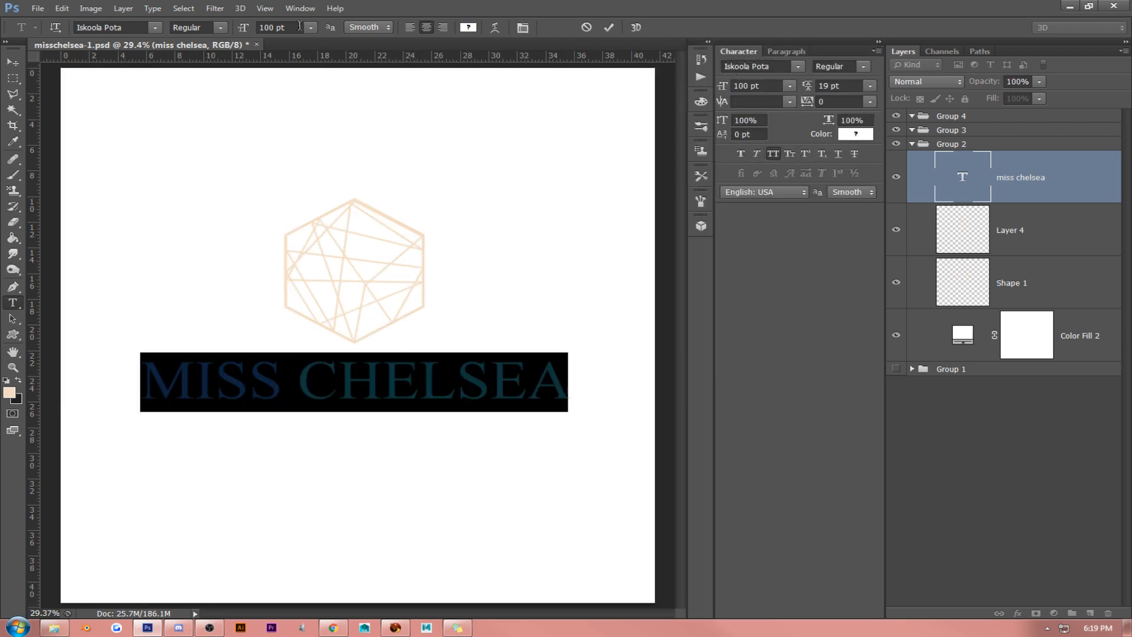
{"action": "left_click", "coordinate": [277, 27]}
{"action": "type", "text": "98"}
{"action": "key", "text": "Return"}
{"action": "key", "text": "Down"}
{"action": "key", "text": "Down"}
{"action": "key", "text": "Down"}
{"action": "key", "text": "Down"}
{"action": "key", "text": "Down"}
{"action": "key", "text": "Down"}
{"action": "key", "text": "Down"}
{"action": "key", "text": "Down"}
{"action": "key", "text": "Down"}
{"action": "key", "text": "Down"}
{"action": "key", "text": "Down"}
{"action": "key", "text": "Down"}
{"action": "key", "text": "Down"}
{"action": "key", "text": "Down"}
{"action": "key", "text": "Down"}
{"action": "key", "text": "Down"}
{"action": "key", "text": "Down"}
{"action": "key", "text": "Down"}
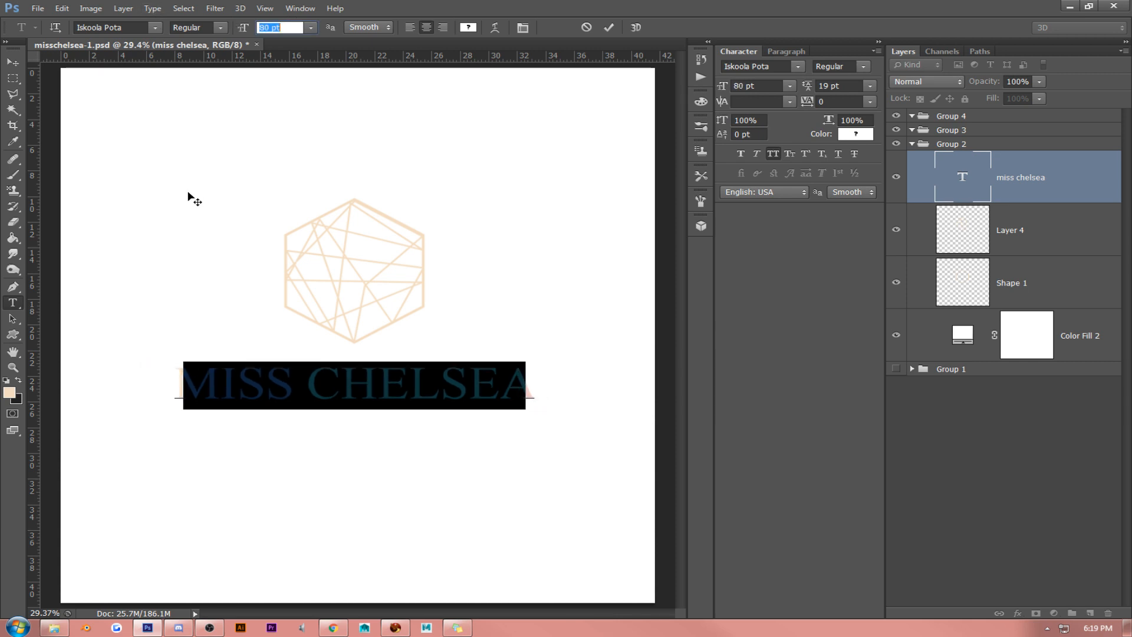
{"action": "left_click", "coordinate": [16, 65]}
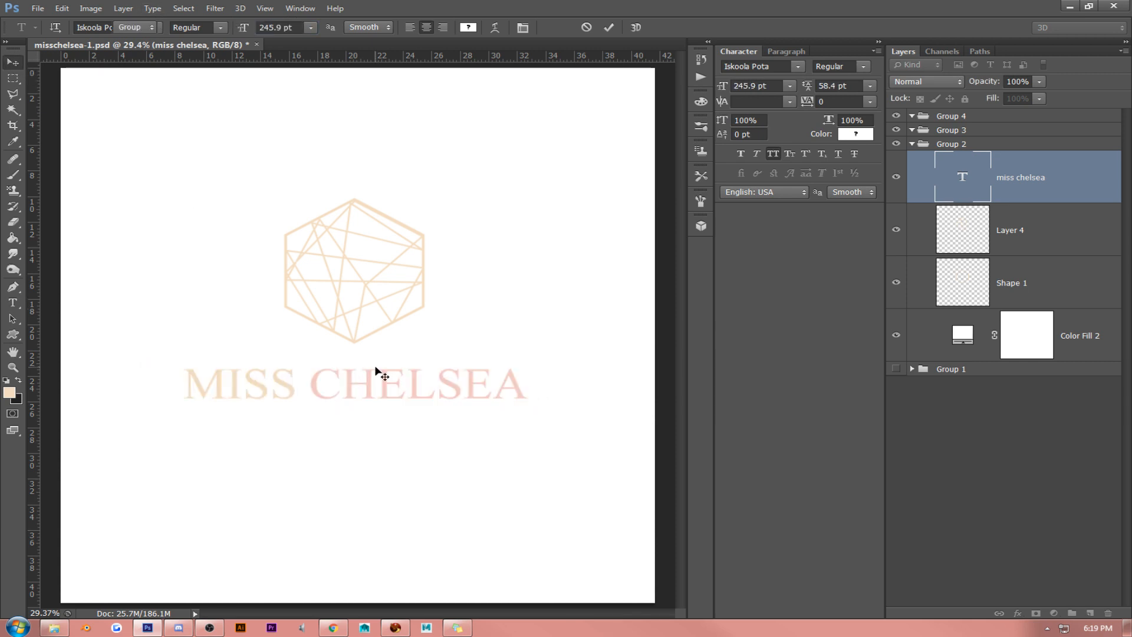
- Move the MISS CHELSEA text slightly down and delete the word MISS, keeping only CHELSEA
{"action": "left_click_drag", "start_coordinate": [377, 372], "coordinate": [169, 419]}
{"action": "left_click", "coordinate": [13, 302]}
{"action": "left_click", "coordinate": [295, 415]}
{"action": "key", "text": "BackSpace"}
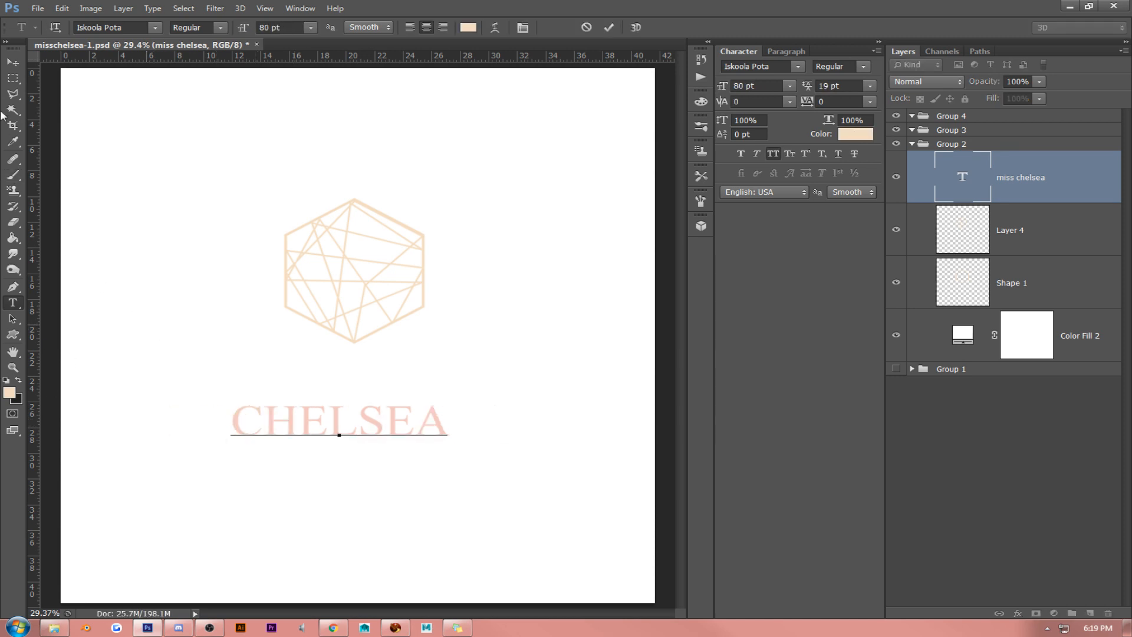
{"action": "left_click", "coordinate": [13, 62]}
- Hide Layer 4 and Shape 1 and move the CHELSEA text up, centered horizontally on the canvas
{"action": "left_click_drag", "start_coordinate": [899, 232], "coordinate": [896, 282]}
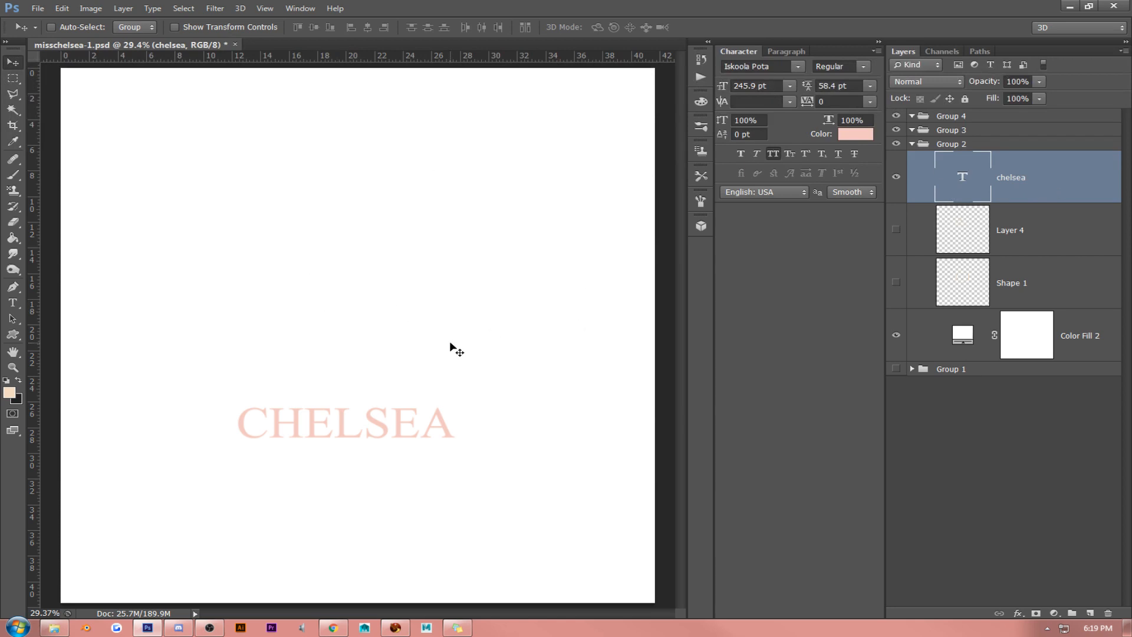
{"action": "left_click_drag", "start_coordinate": [454, 349], "coordinate": [450, 303]}
{"action": "key", "text": "ctrl+t"}
{"action": "left_click_drag", "start_coordinate": [236, 357], "coordinate": [249, 321]}
{"action": "key", "text": "Return"}
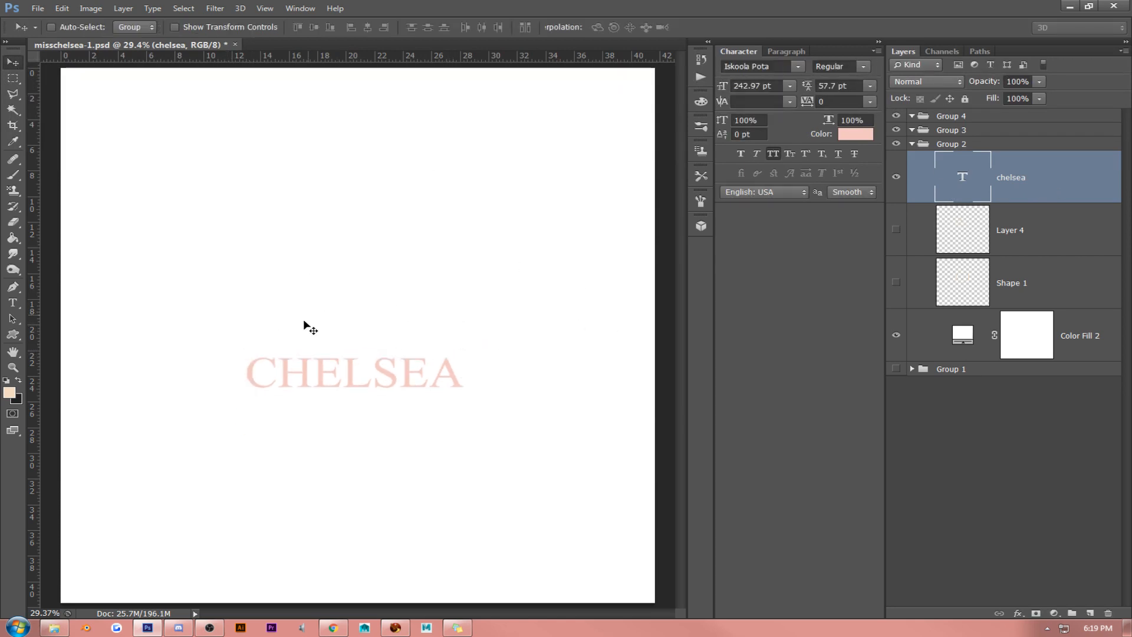
{"action": "key", "text": "ctrl+z"}
- Scale the CHELSEA text up proportionally to about 387 pt and center it on the canvas
{"action": "key", "text": "ctrl+t"}
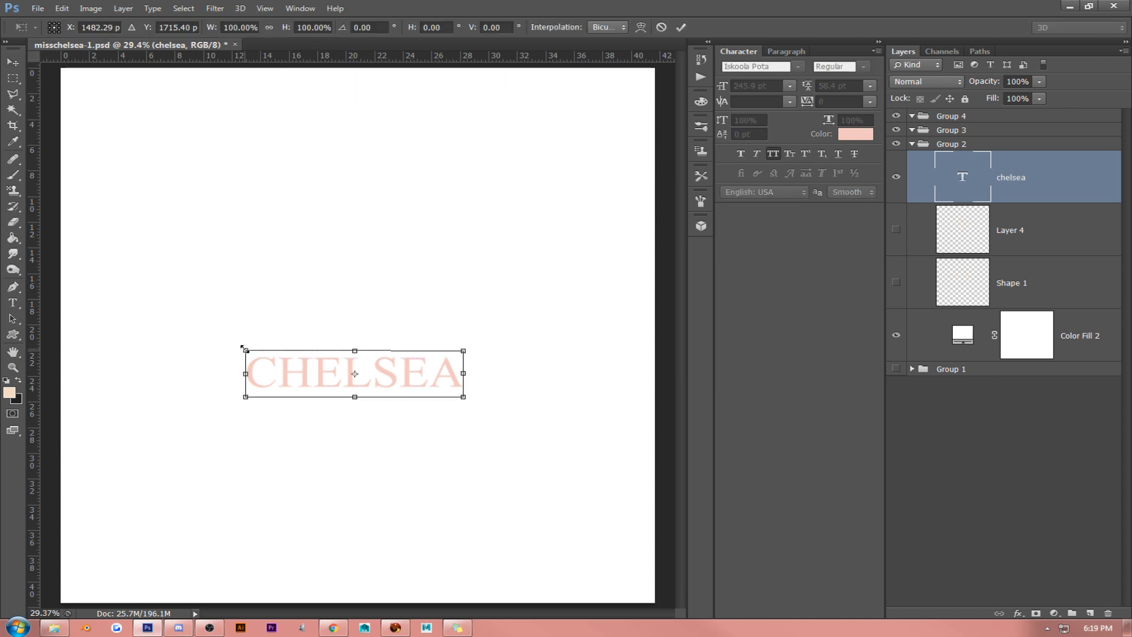
{"action": "left_click_drag", "start_coordinate": [244, 347], "coordinate": [120, 295]}
{"action": "key", "text": "Return"}
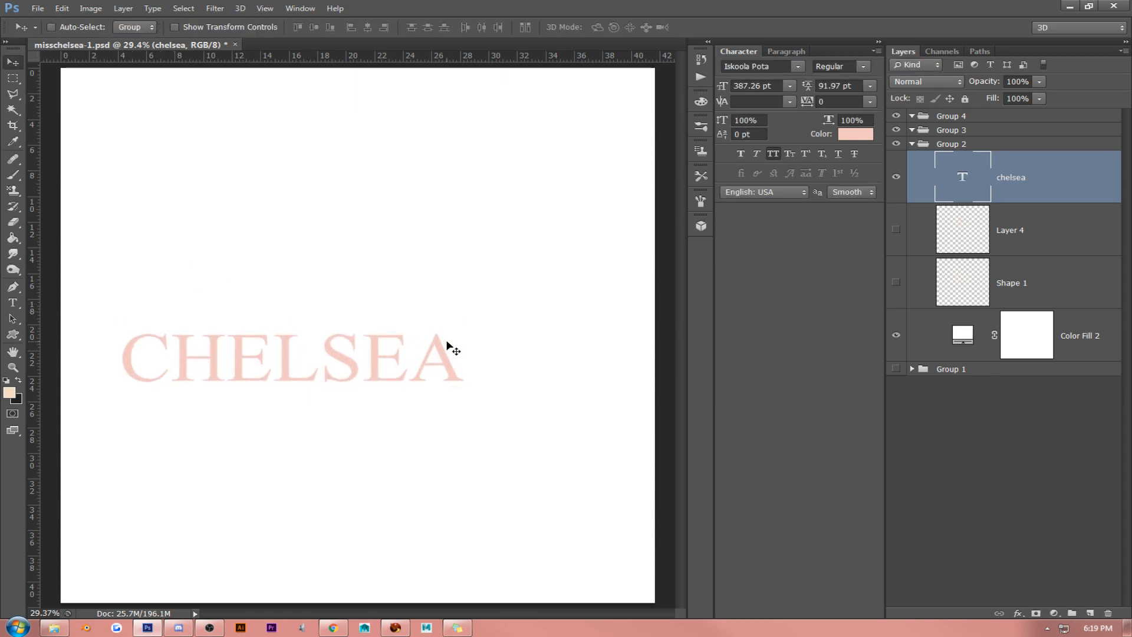
{"action": "left_click_drag", "start_coordinate": [450, 345], "coordinate": [531, 313]}
- Add a separate text layer reading MISS in the empty area below the CHELSEA text
{"action": "left_click", "coordinate": [12, 304]}
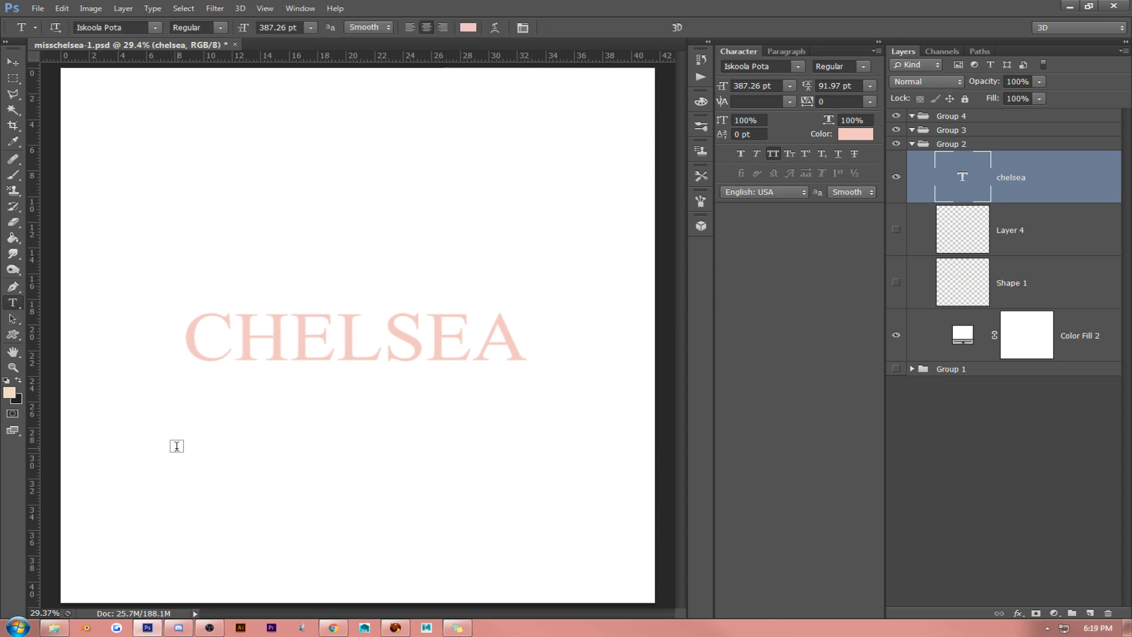
{"action": "left_click", "coordinate": [184, 477]}
{"action": "type", "text": "MISS"}
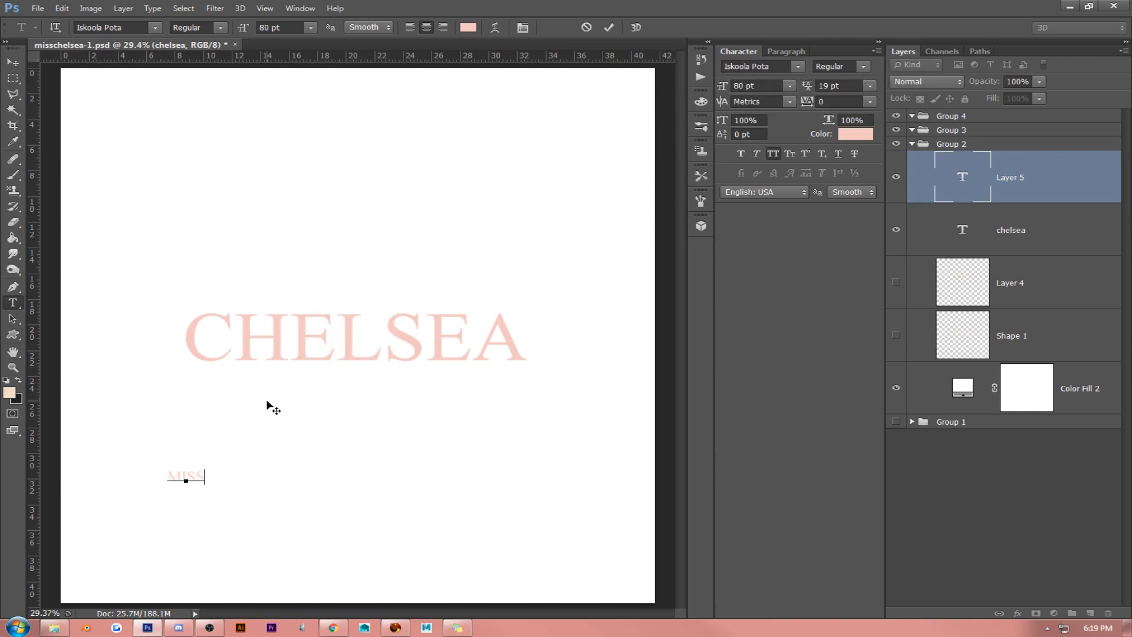
- Change the font of the MISS text to Bickham Script Pro
{"action": "key", "text": "ctrl+a"}
{"action": "left_click", "coordinate": [155, 28]}
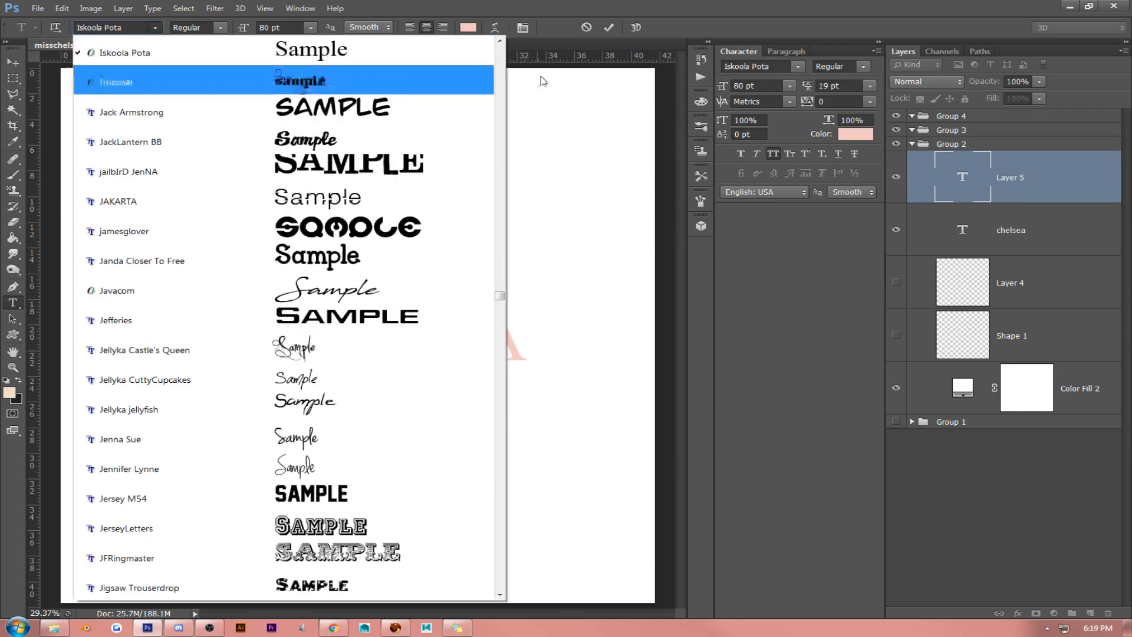
{"action": "scroll", "coordinate": [500, 55], "scroll_direction": "down", "scroll_amount": 10}
{"action": "scroll", "coordinate": [500, 55], "scroll_direction": "up", "scroll_amount": 15}
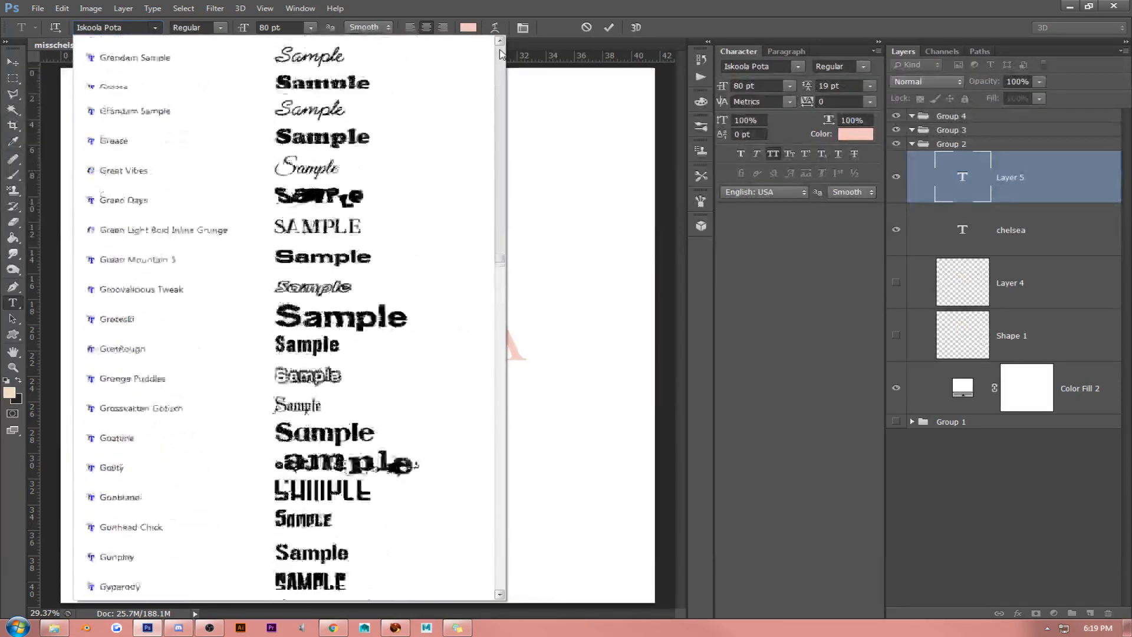
{"action": "scroll", "coordinate": [500, 54], "scroll_direction": "up", "scroll_amount": 20}
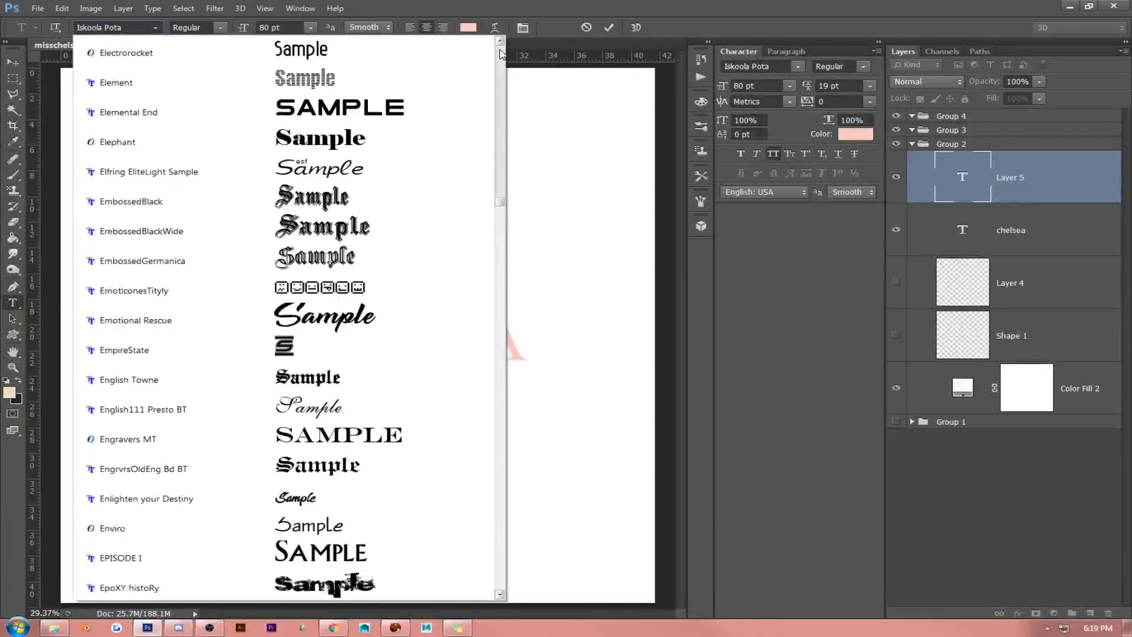
{"action": "scroll", "coordinate": [500, 54], "scroll_direction": "up", "scroll_amount": 20}
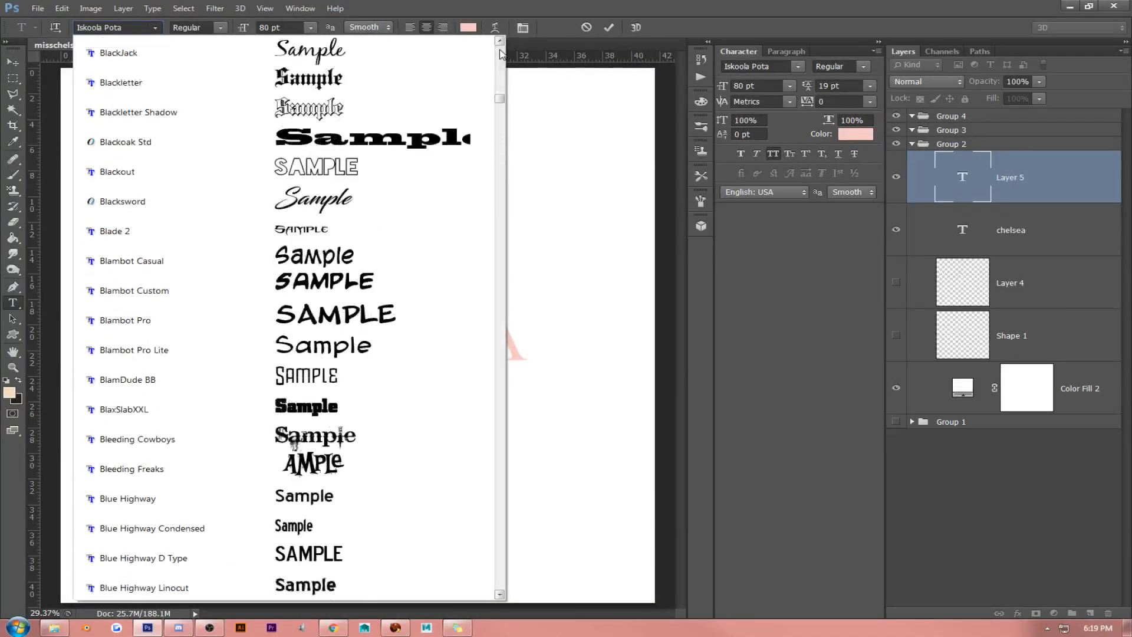
{"action": "scroll", "coordinate": [323, 442], "scroll_direction": "down", "scroll_amount": 9}
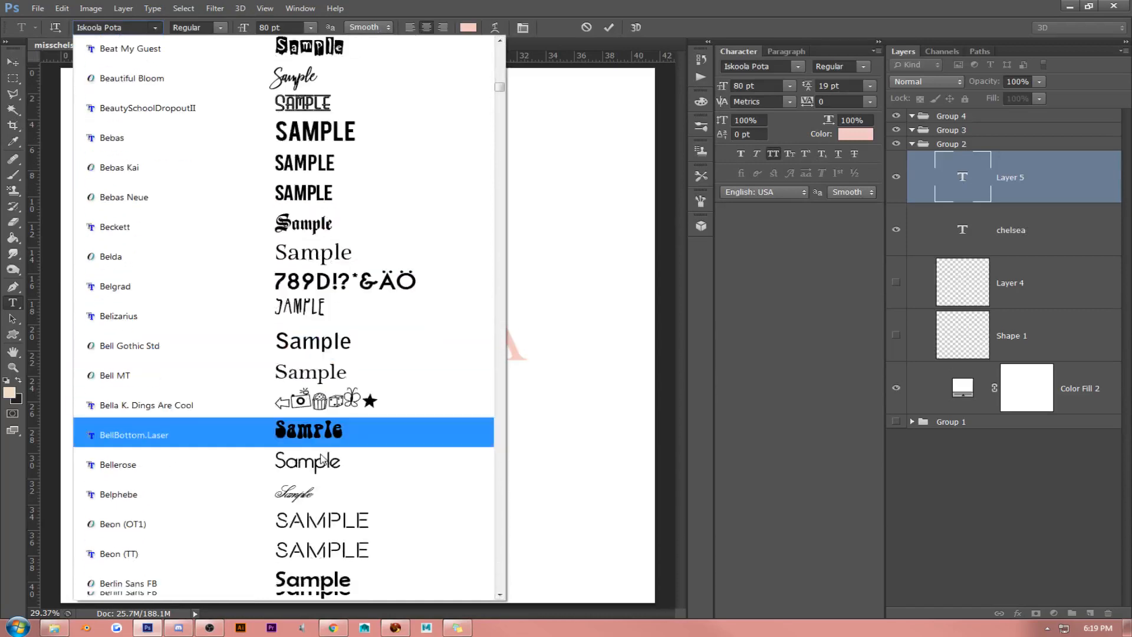
{"action": "scroll", "coordinate": [322, 465], "scroll_direction": "down", "scroll_amount": 1}
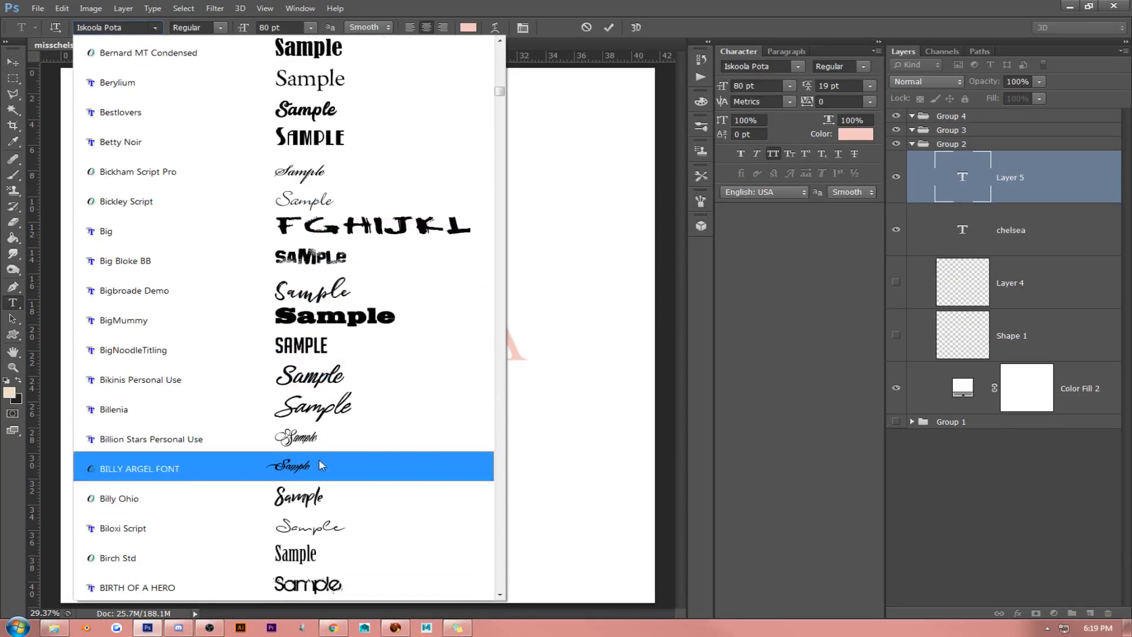
{"action": "scroll", "coordinate": [322, 465], "scroll_direction": "down", "scroll_amount": 2}
{"action": "scroll", "coordinate": [321, 465], "scroll_direction": "down", "scroll_amount": 4}
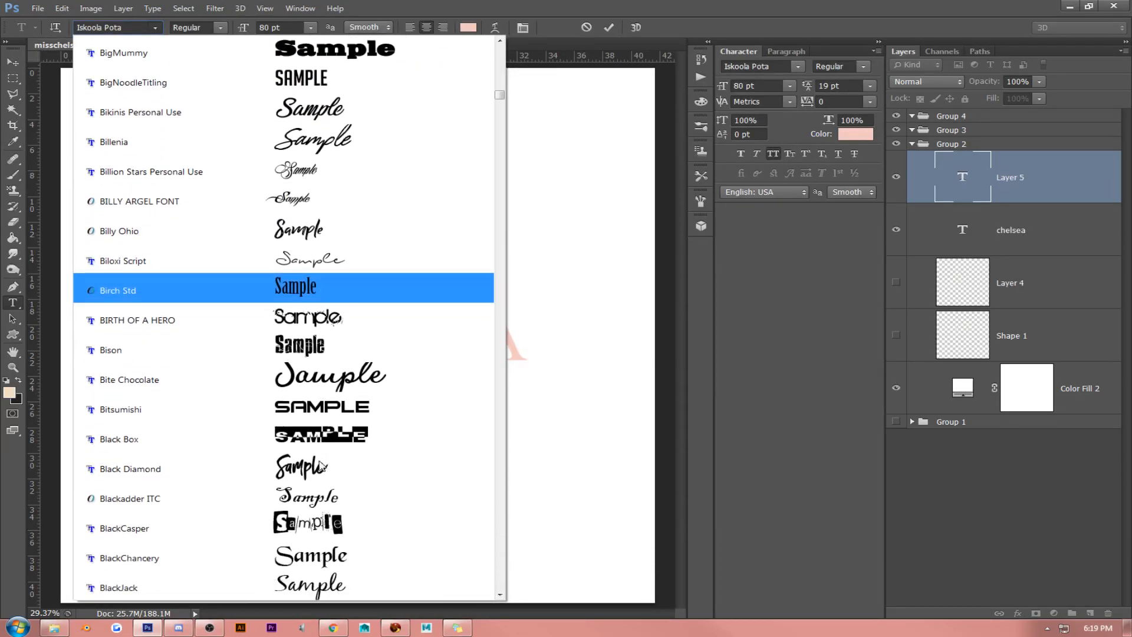
{"action": "scroll", "coordinate": [322, 465], "scroll_direction": "up", "scroll_amount": 3}
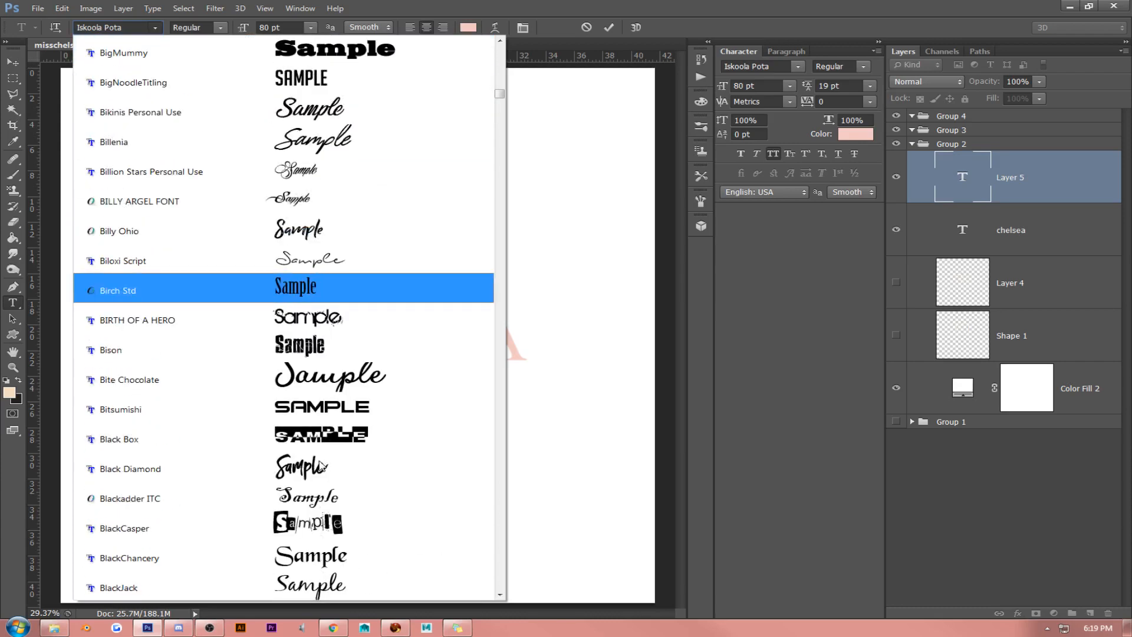
{"action": "scroll", "coordinate": [322, 465], "scroll_direction": "up", "scroll_amount": 3}
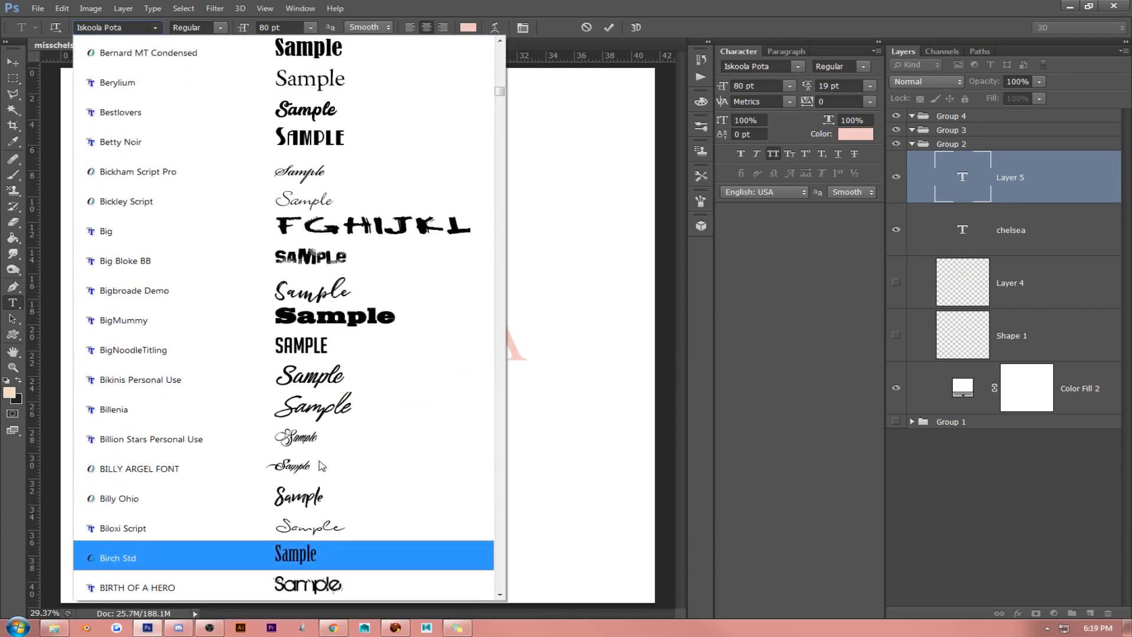
{"action": "scroll", "coordinate": [322, 465], "scroll_direction": "up", "scroll_amount": 1}
{"action": "left_click", "coordinate": [324, 259]}
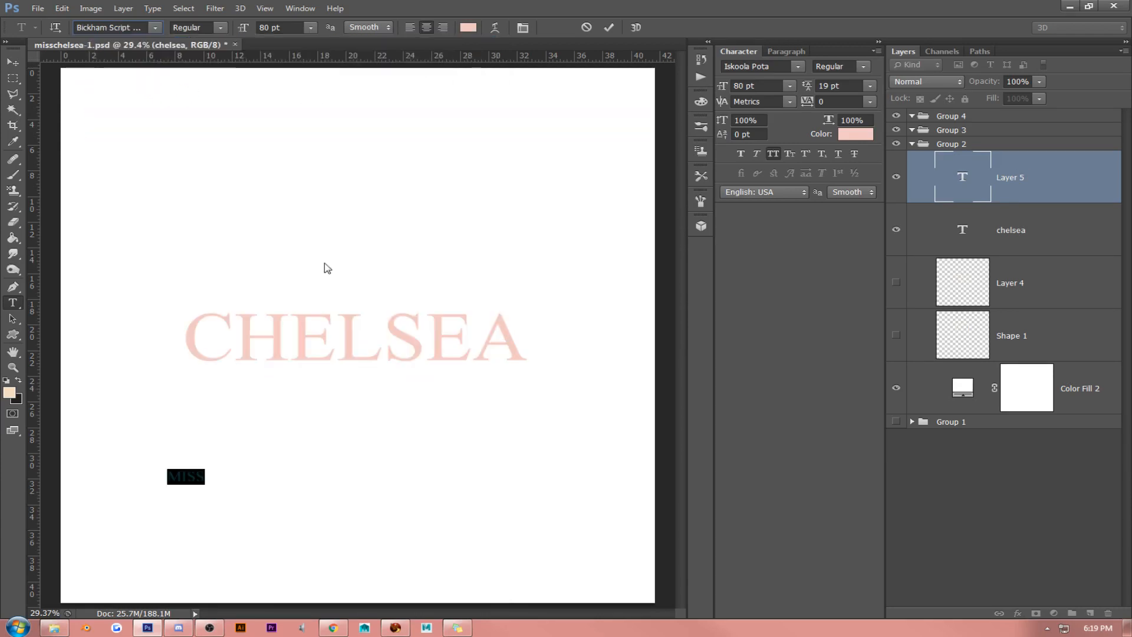
- Enlarge the MISS text to 260 pt and move it above the CHELSEA text
{"action": "left_click_drag", "start_coordinate": [243, 28], "coordinate": [356, 31]}
{"action": "left_click", "coordinate": [187, 498]}
{"action": "left_click_drag", "start_coordinate": [272, 387], "coordinate": [382, 182]}
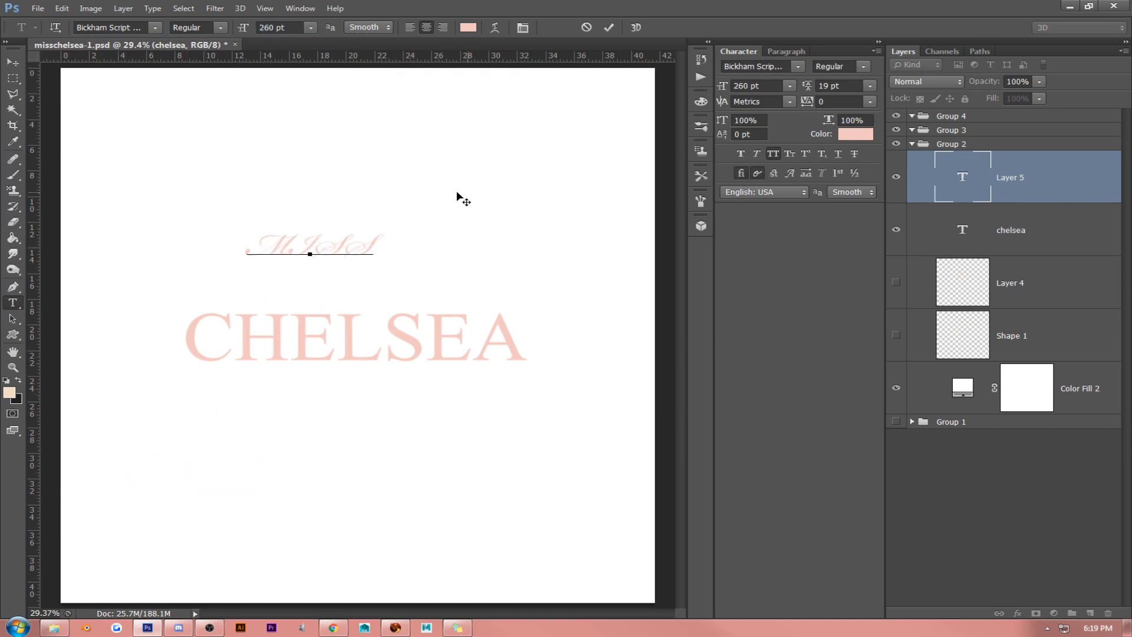
- Turn off All Caps for the MISS text and enlarge it to 529 pt
{"action": "double_click", "coordinate": [356, 231]}
{"action": "left_click", "coordinate": [784, 155]}
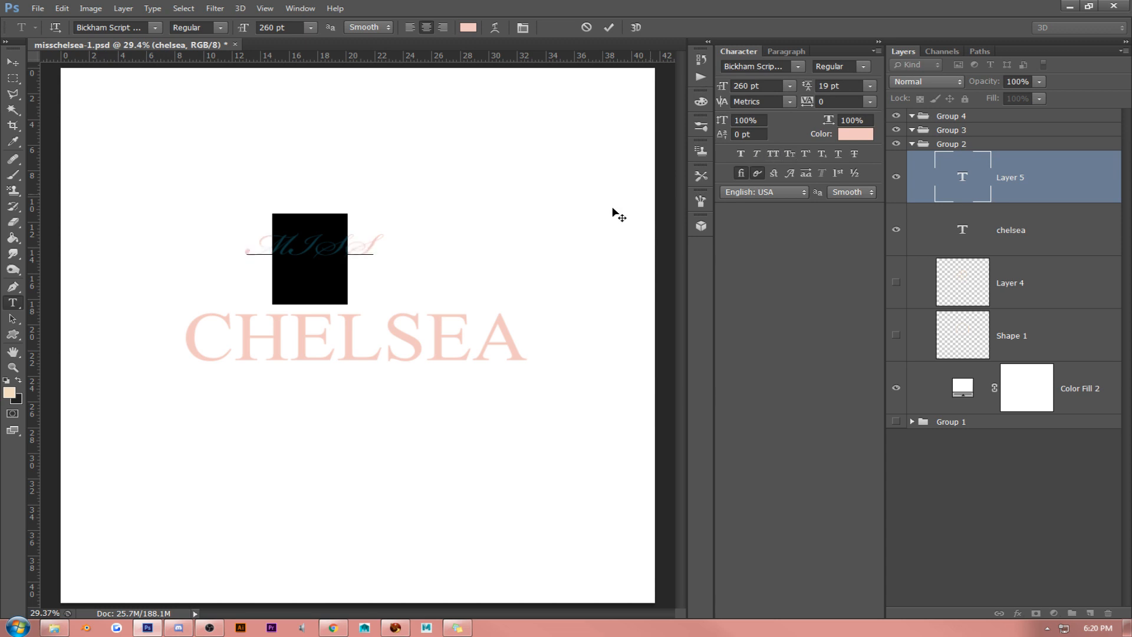
{"action": "left_click_drag", "start_coordinate": [244, 27], "coordinate": [295, 29]}
{"action": "left_click", "coordinate": [12, 61]}
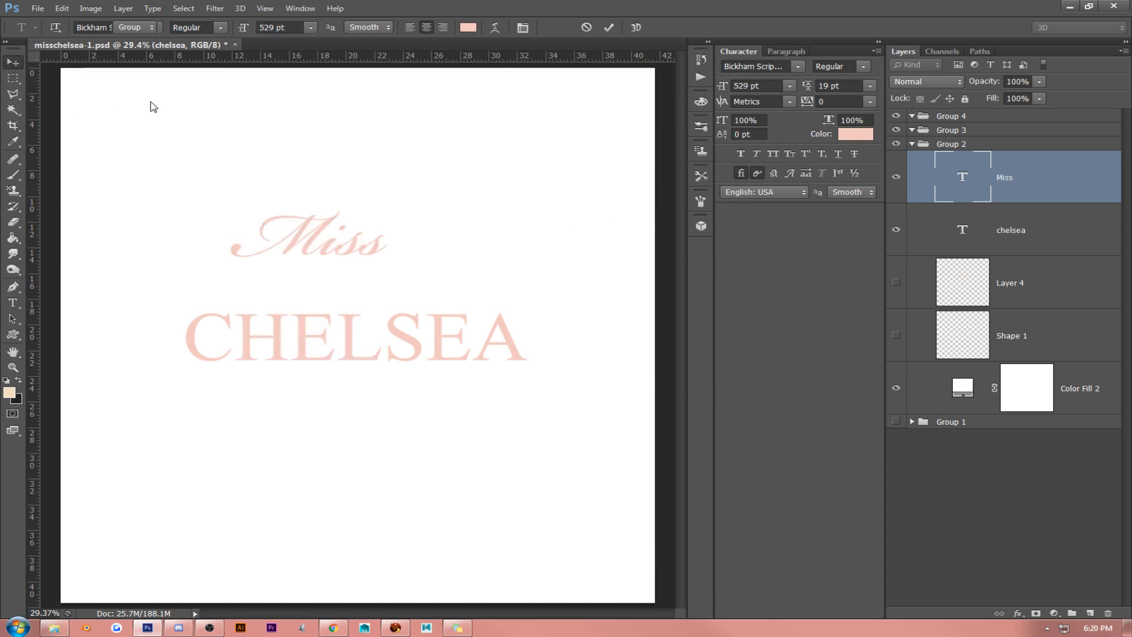
- Scale the Miss text up proportionally to about 652 pt and place it just above the first letters of CHELSEA
{"action": "left_click_drag", "start_coordinate": [513, 204], "coordinate": [565, 257]}
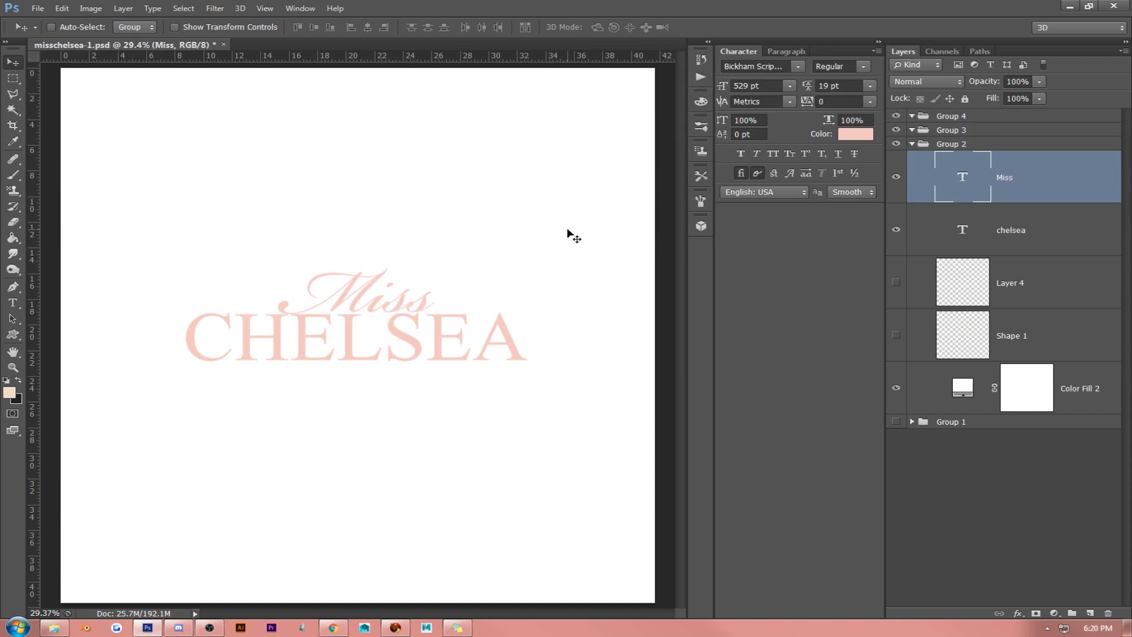
{"action": "key", "text": "ctrl+t"}
{"action": "left_click_drag", "start_coordinate": [277, 226], "coordinate": [173, 219]}
{"action": "key", "text": "Return"}
{"action": "left_click_drag", "start_coordinate": [522, 236], "coordinate": [439, 248]}
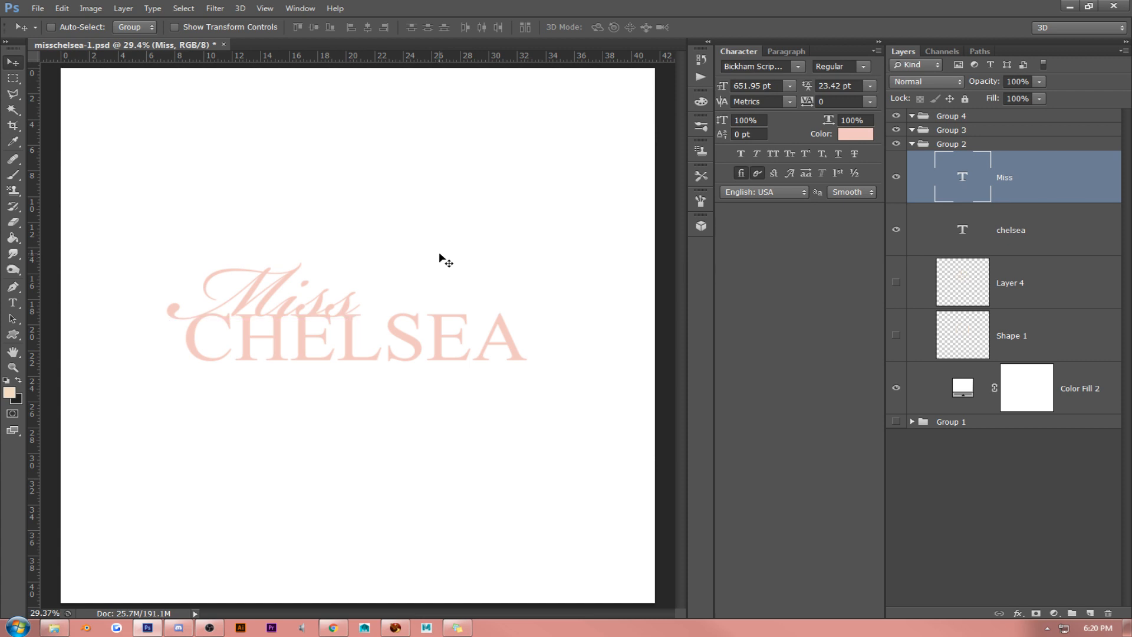
- Nudge the Miss text slightly left and up, and move the Miss and CHELSEA layers together slightly down and right
{"action": "key", "text": "Left"}
{"action": "key", "text": "Left"}
{"action": "key", "text": "Left"}
{"action": "key", "text": "Left"}
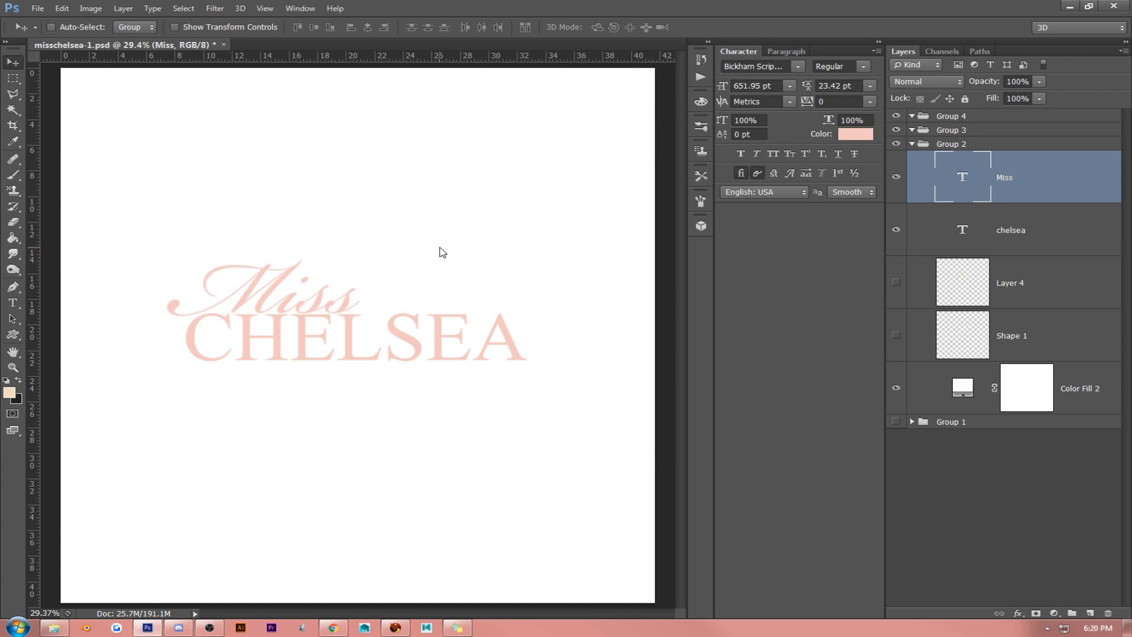
{"action": "key", "text": "Up"}
{"action": "key", "text": "Up"}
{"action": "key", "text": "Up"}
{"action": "key", "text": "Up"}
{"action": "left_click", "coordinate": [964, 228], "text": "shift"}
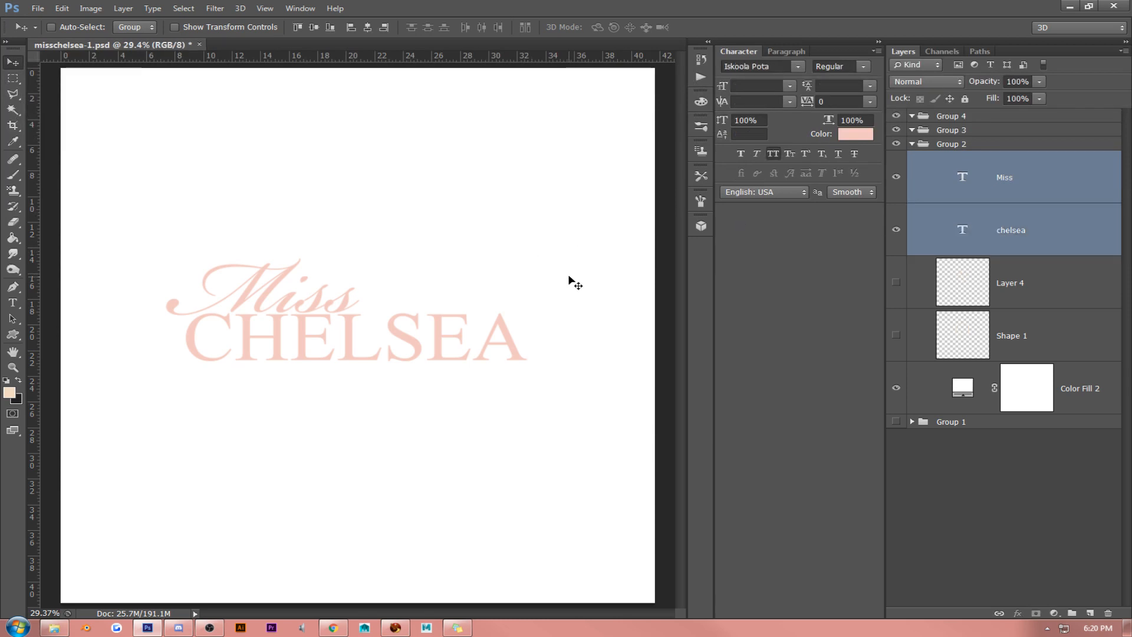
{"action": "left_click_drag", "start_coordinate": [571, 281], "coordinate": [575, 293]}
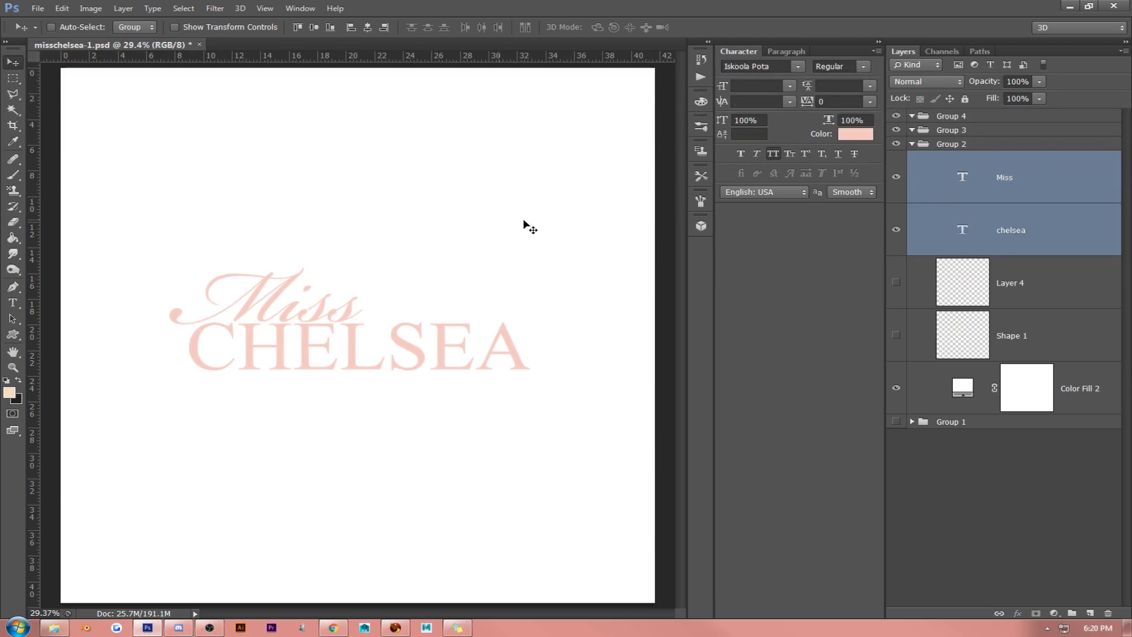
- Recolor the whole CHELSEA text to dark grey 666666
{"action": "left_click", "coordinate": [12, 303]}
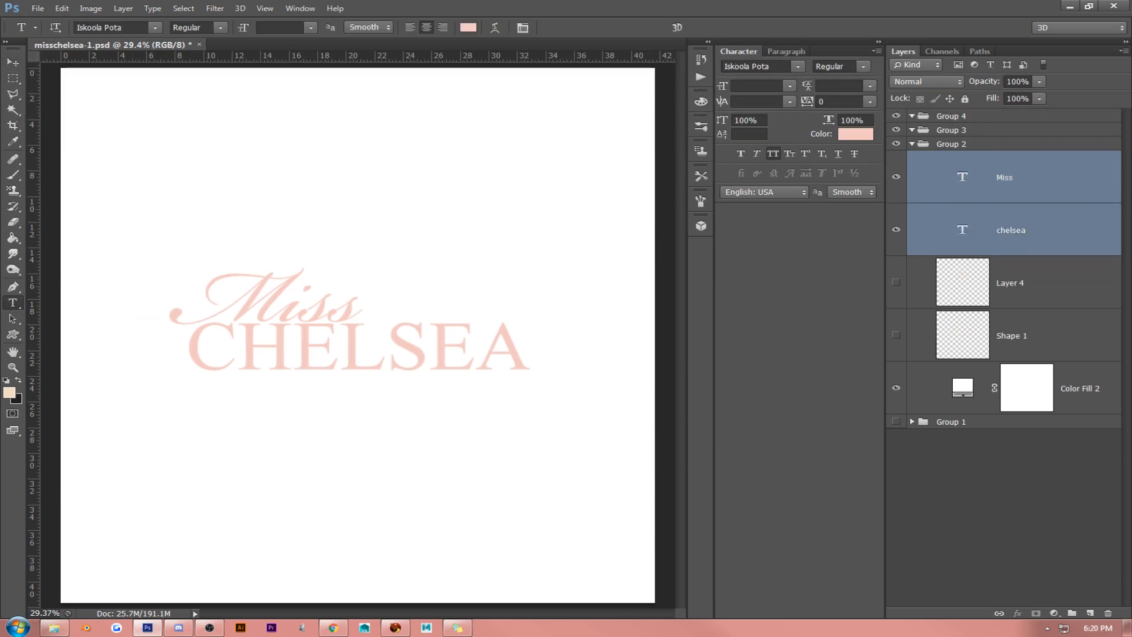
{"action": "key", "text": "alt+Tab"}
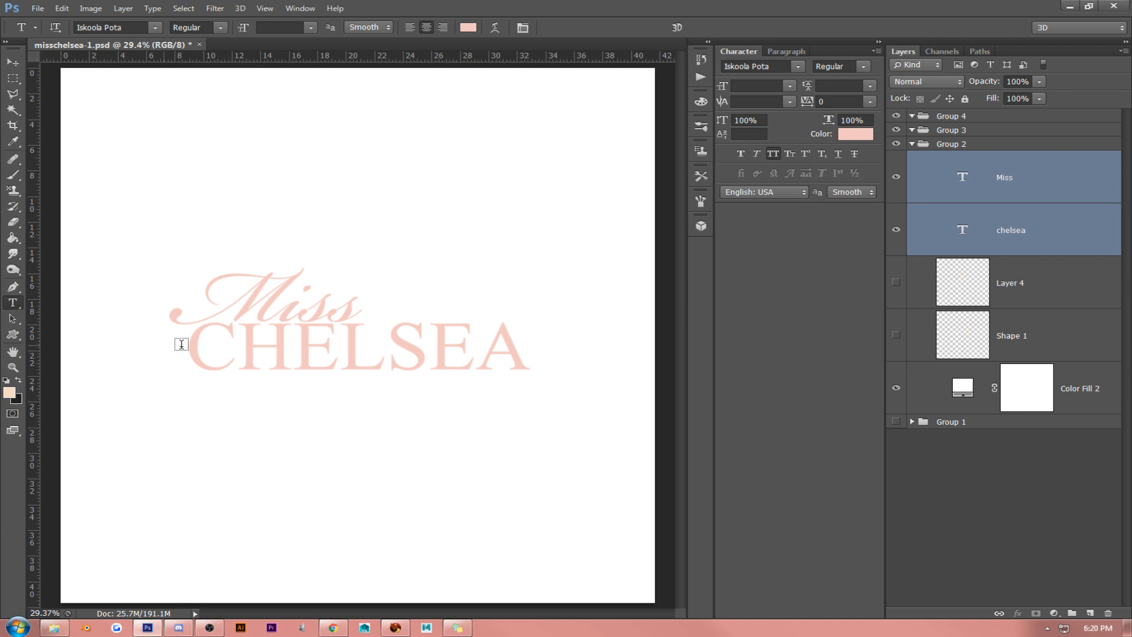
{"action": "left_click", "coordinate": [296, 370]}
{"action": "key", "text": "ctrl+a"}
{"action": "left_click", "coordinate": [9, 394]}
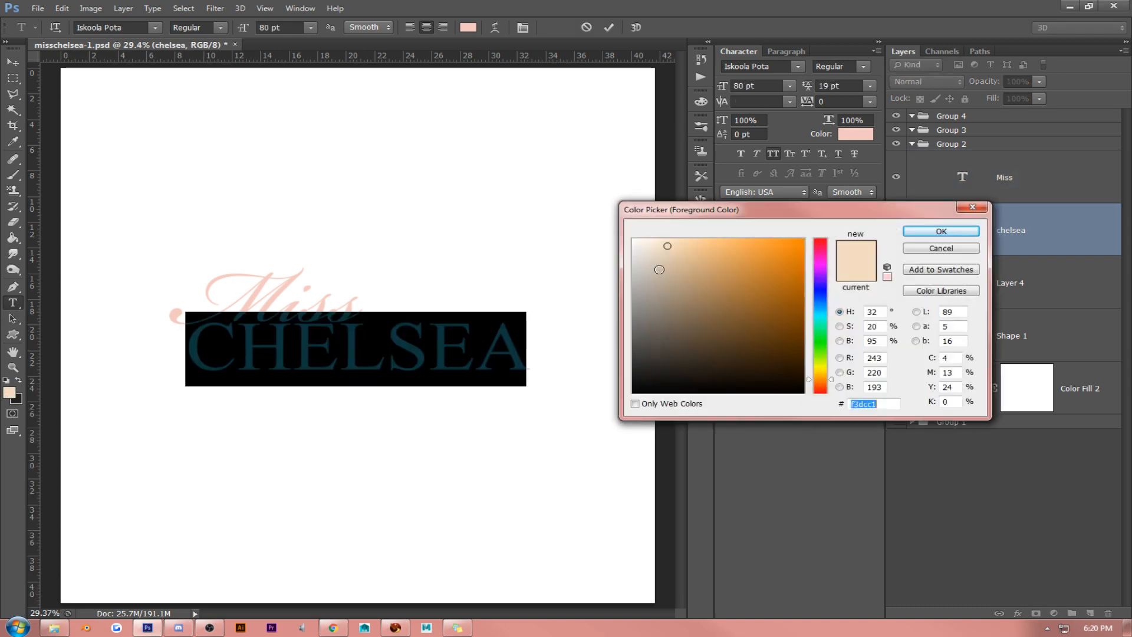
{"action": "left_click", "coordinate": [570, 329]}
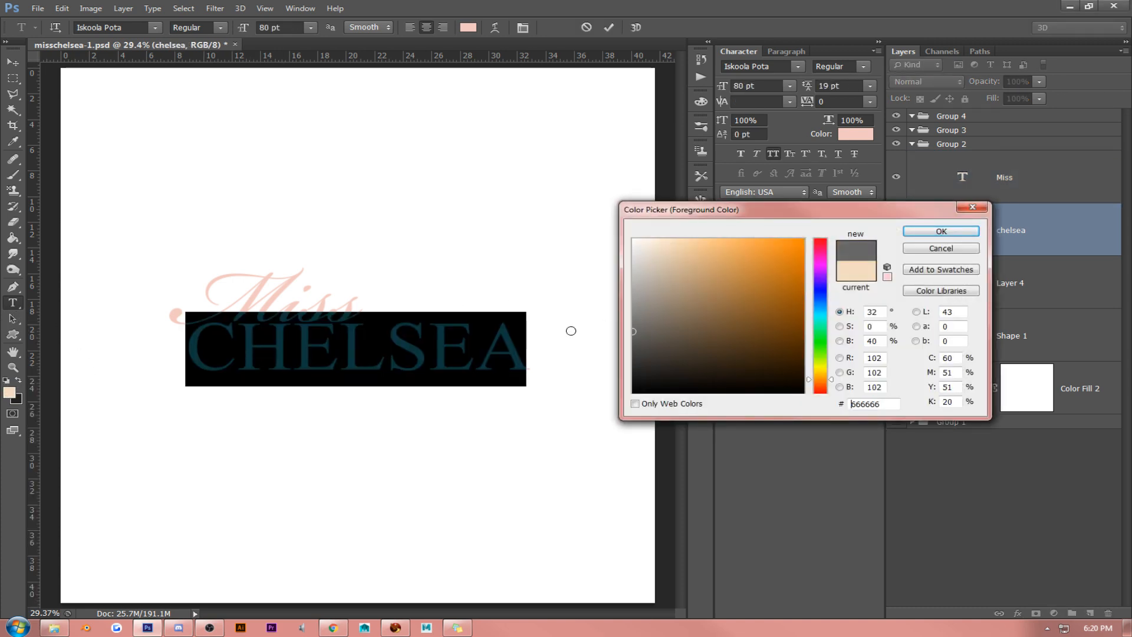
{"action": "left_click", "coordinate": [941, 231]}
{"action": "left_click", "coordinate": [12, 61]}
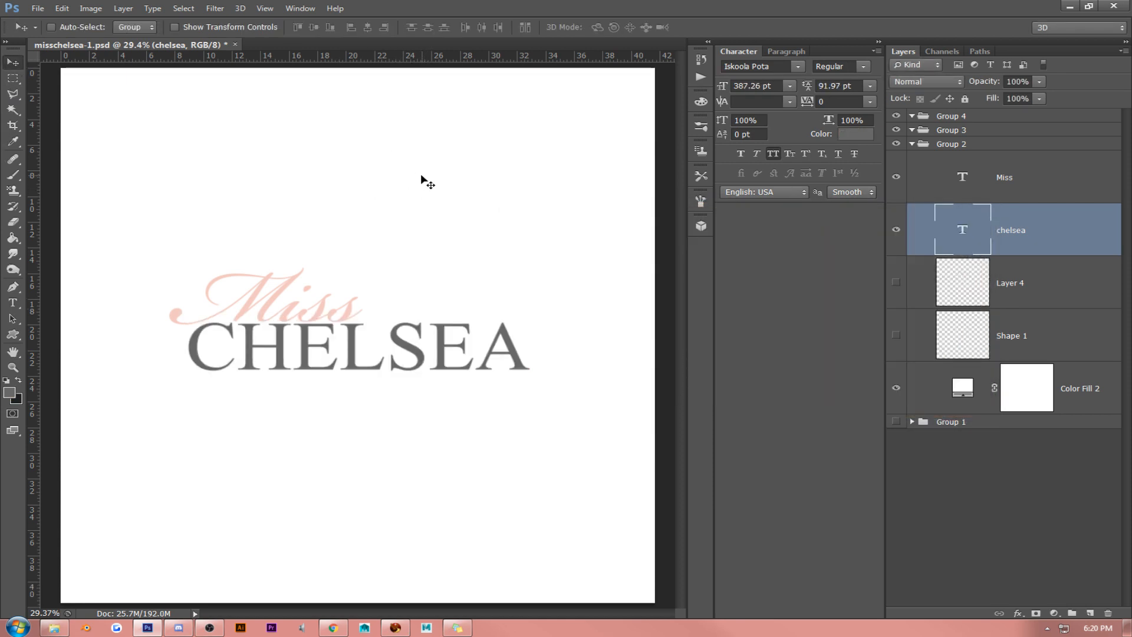
- With the Miss layer active, draw a rectangular marquee selection around the logo, just inside the canvas edges
{"action": "left_click", "coordinate": [1059, 184]}
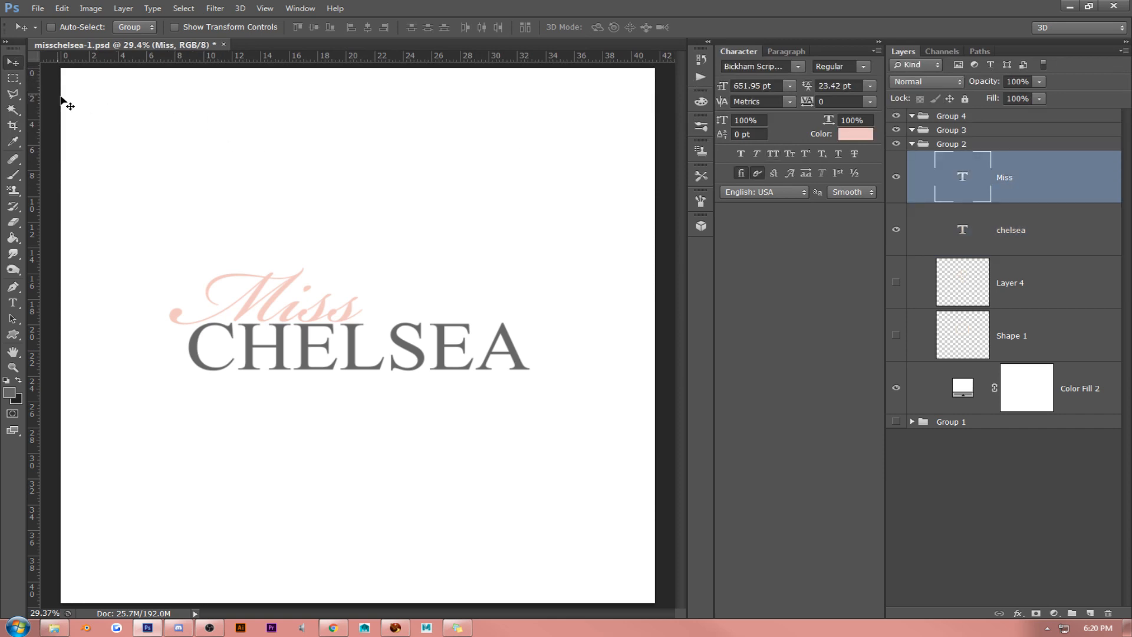
{"action": "left_click", "coordinate": [13, 78]}
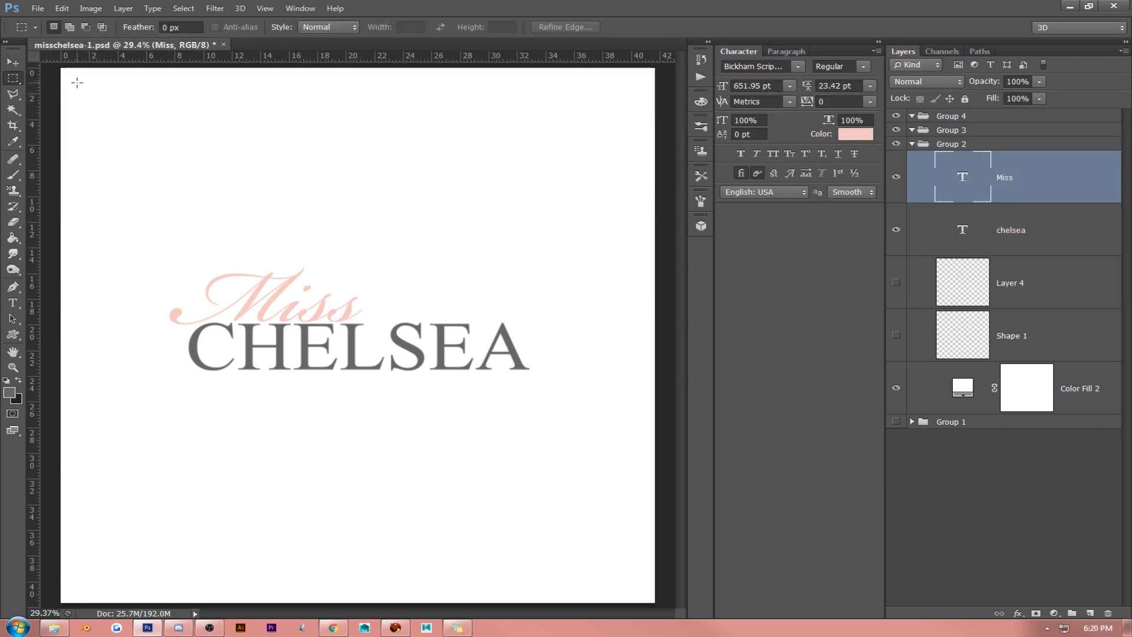
{"action": "left_click_drag", "start_coordinate": [77, 82], "coordinate": [665, 587]}
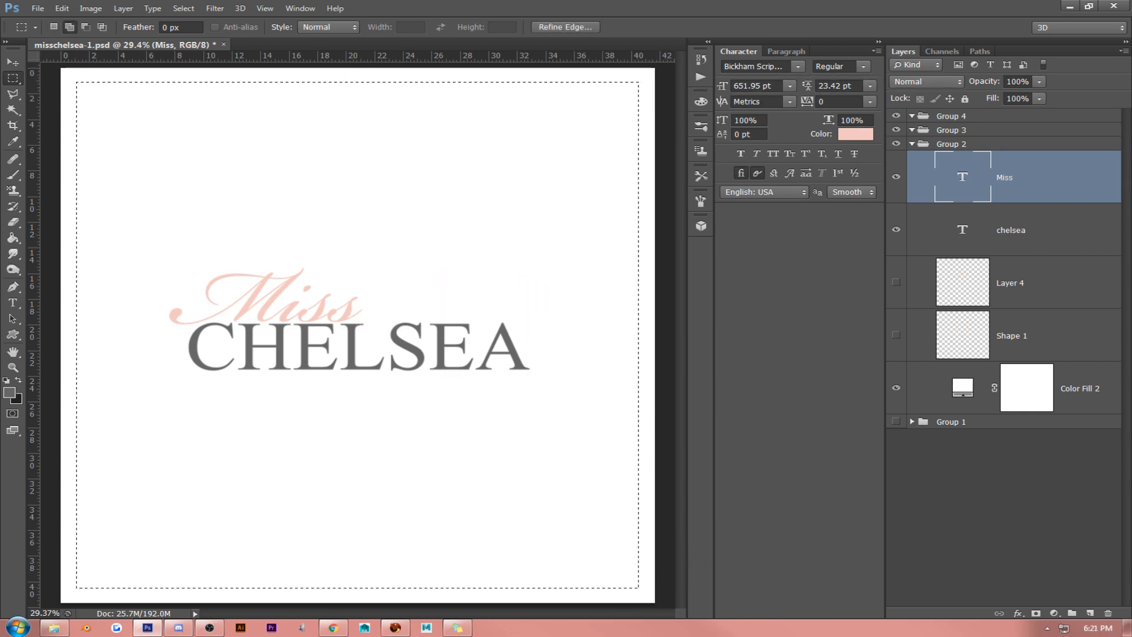
{"action": "key", "text": "alt+Tab"}
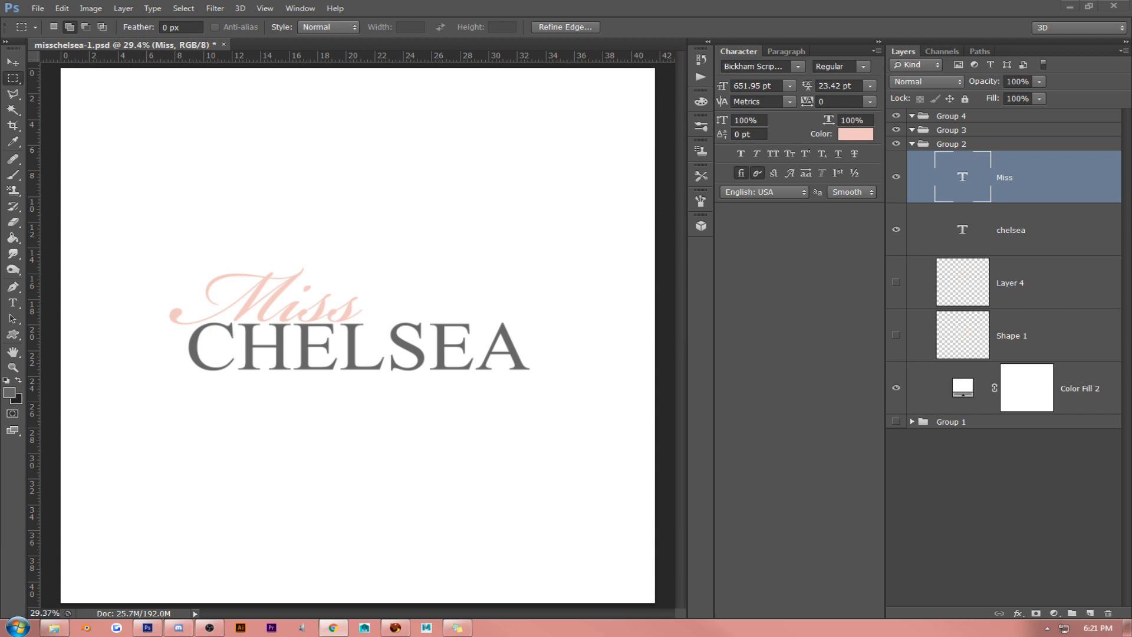
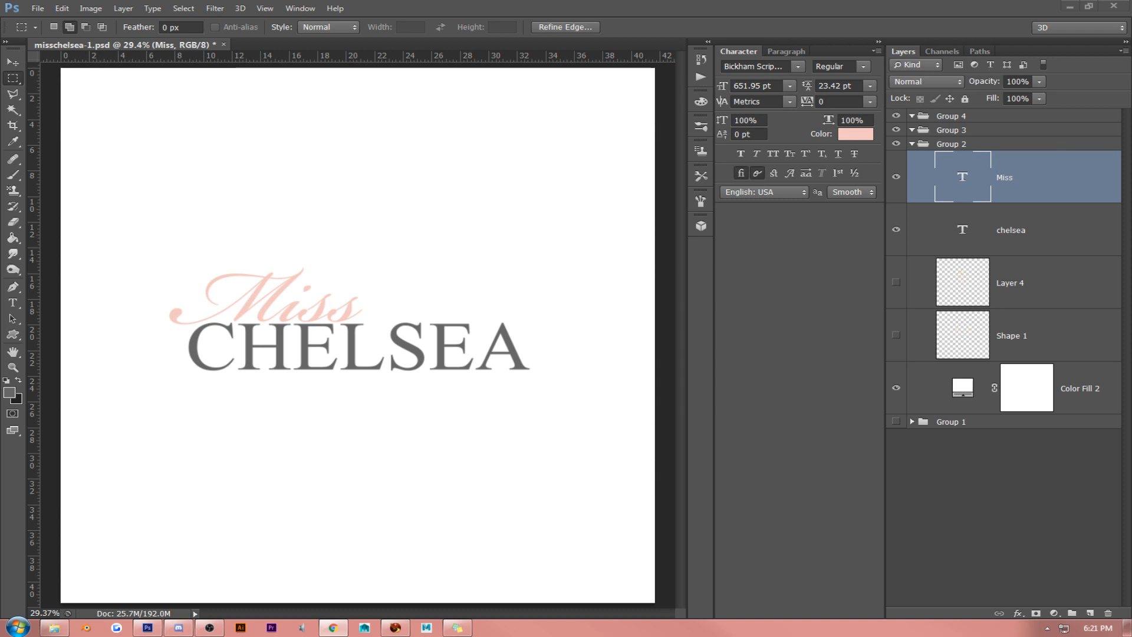
- On a new layer, stroke the rectangular selection inside the canvas edge with a 6 px gray centered line, and deselect it
{"action": "key", "text": "Return"}
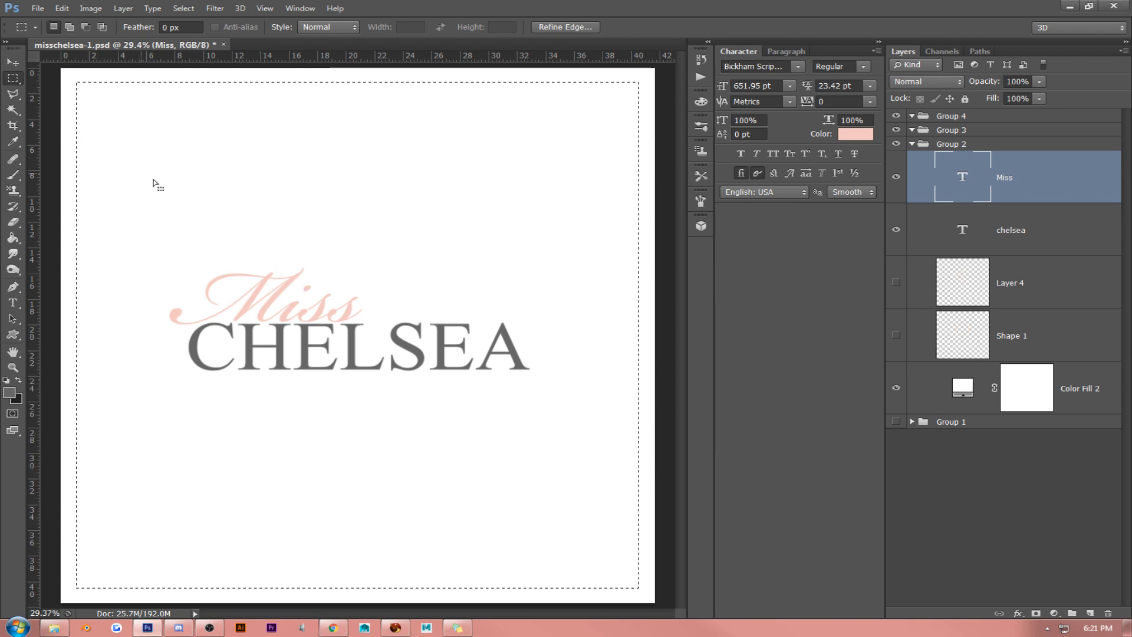
{"action": "left_click", "coordinate": [1090, 613]}
{"action": "left_click", "coordinate": [62, 8]}
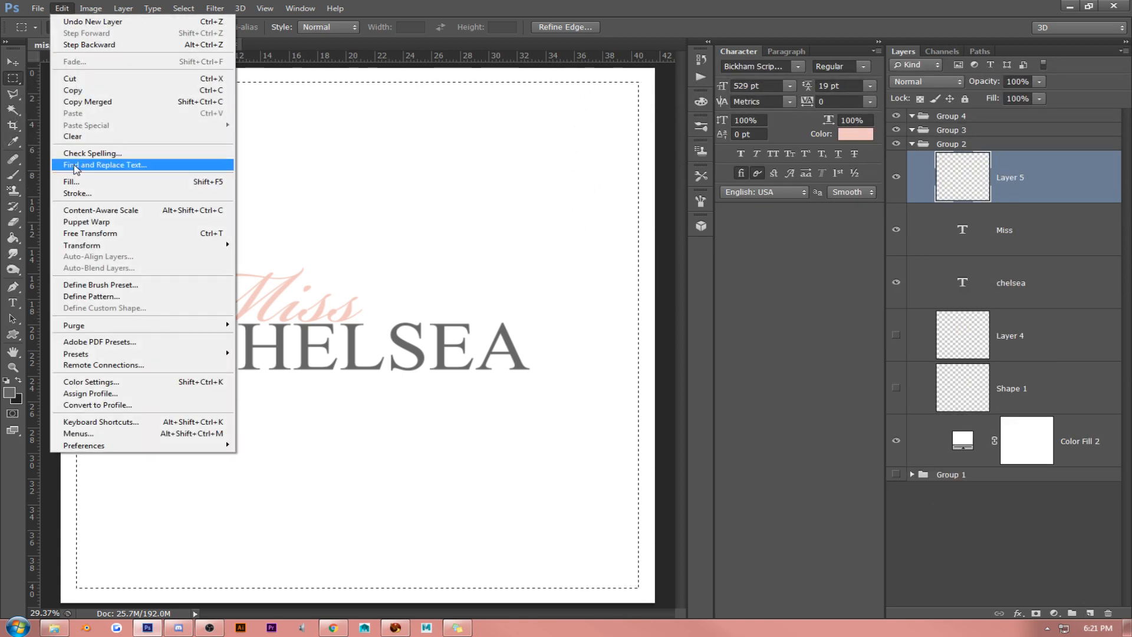
{"action": "left_click", "coordinate": [89, 187]}
{"action": "left_click", "coordinate": [888, 158]}
{"action": "key", "text": "m"}
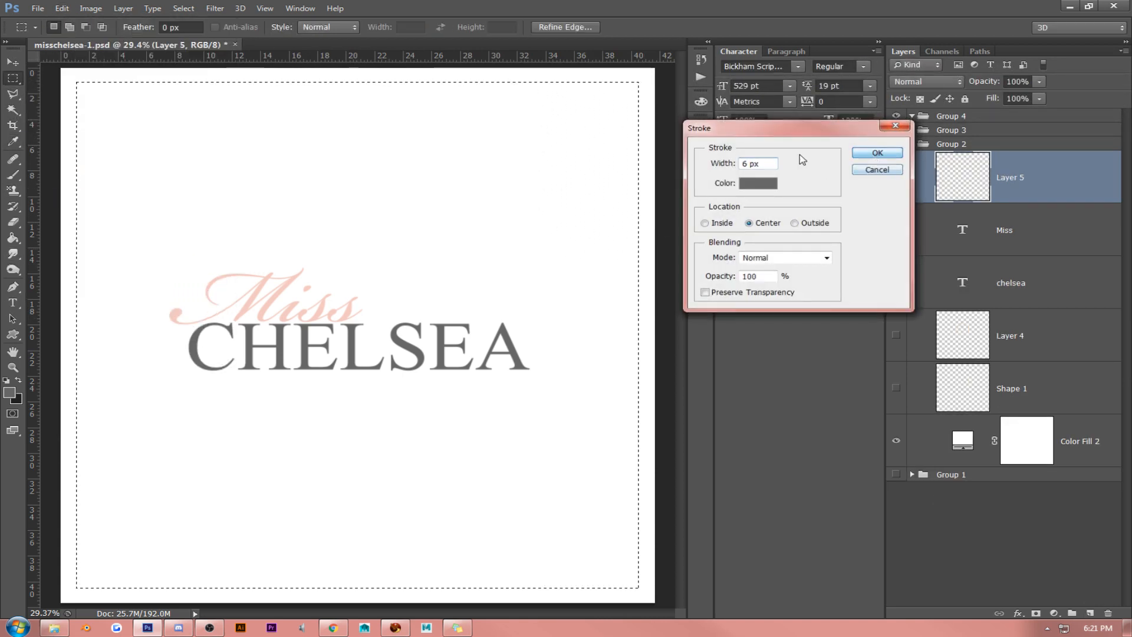
{"action": "key", "text": "ctrl+d"}
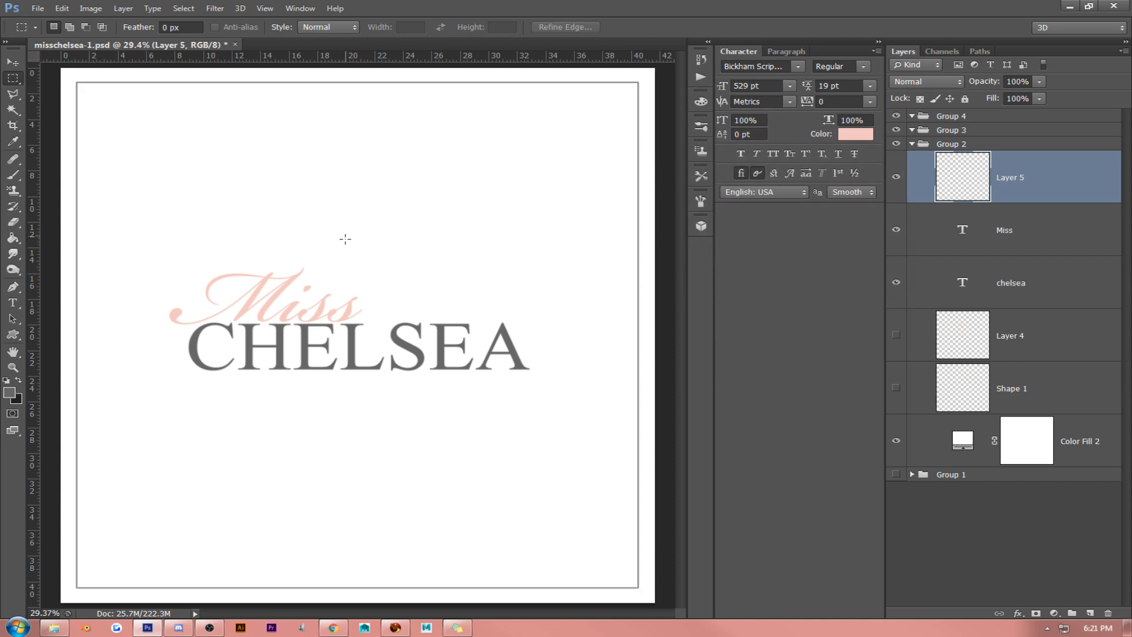
- Align the thin border on Layer 5 with the Color Fill 2 layer by their horizontal centers
{"action": "left_click", "coordinate": [13, 62]}
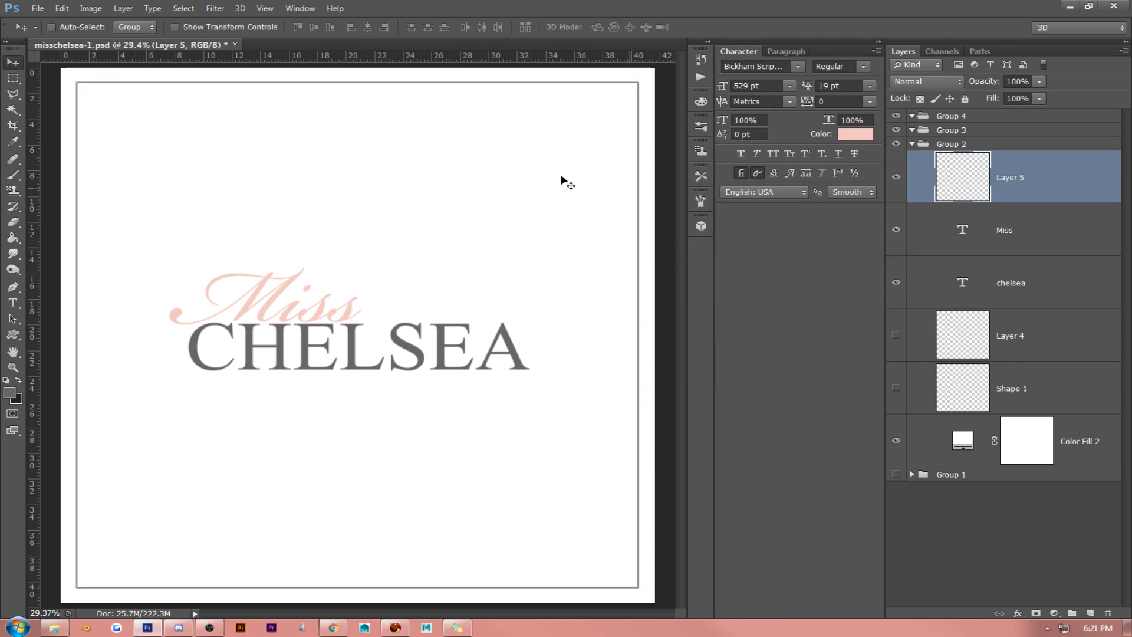
{"action": "left_click", "coordinate": [1079, 448], "text": "ctrl"}
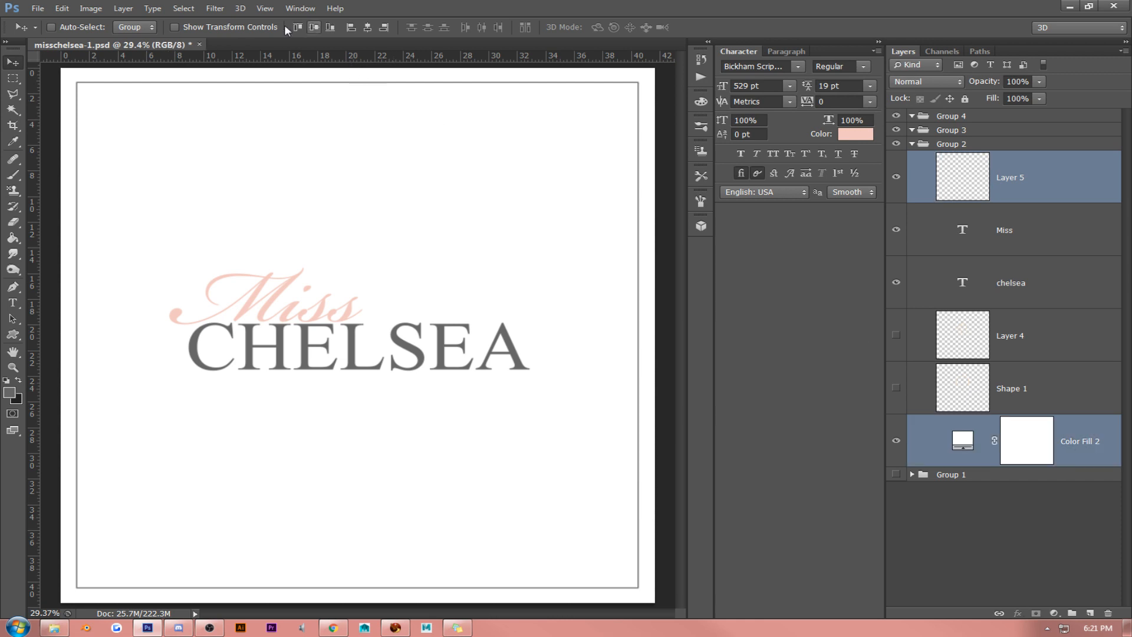
{"action": "left_click", "coordinate": [366, 29]}
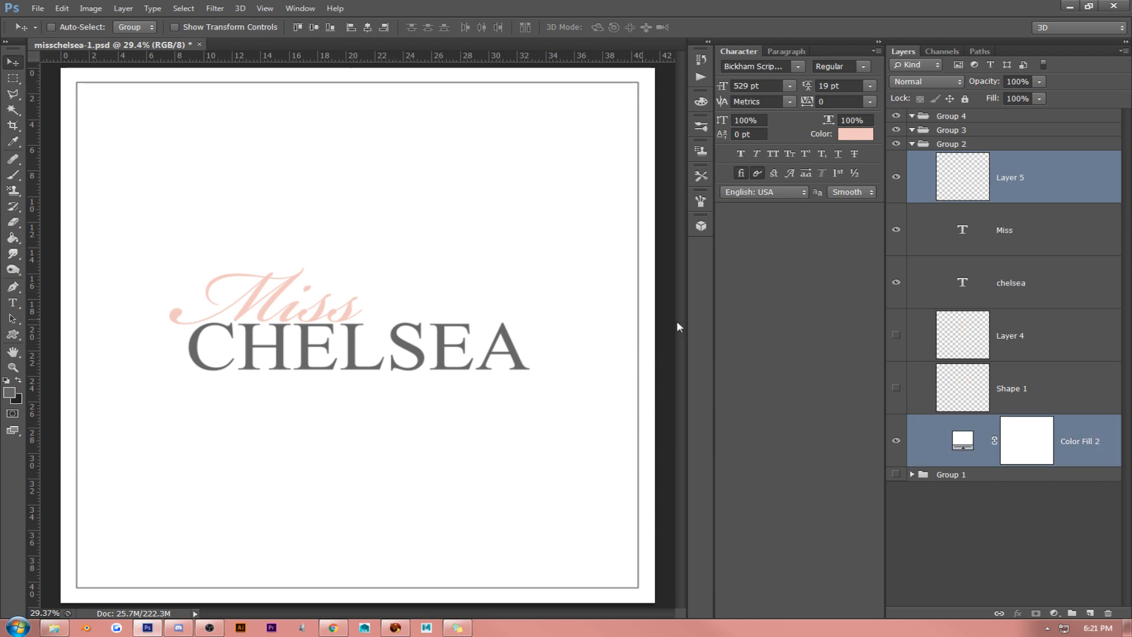
- Draw a solid gray square shape about 466 px wide above the "Miss" lettering, on top of Layer 5
{"action": "left_click", "coordinate": [1035, 188]}
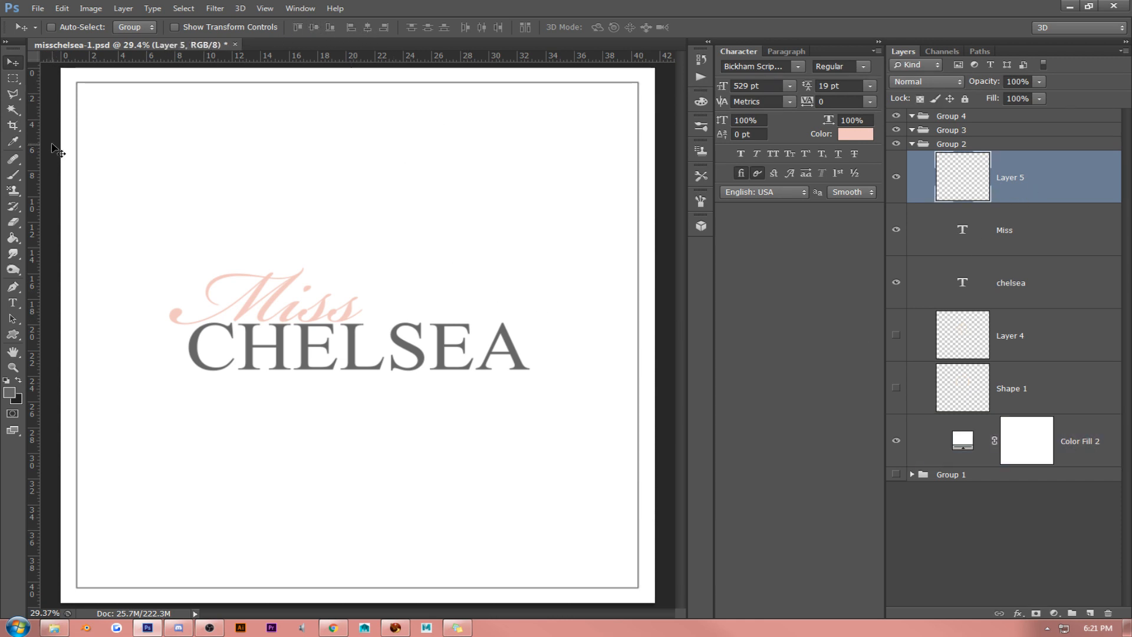
{"action": "left_click", "coordinate": [13, 335]}
{"action": "left_click", "coordinate": [65, 331]}
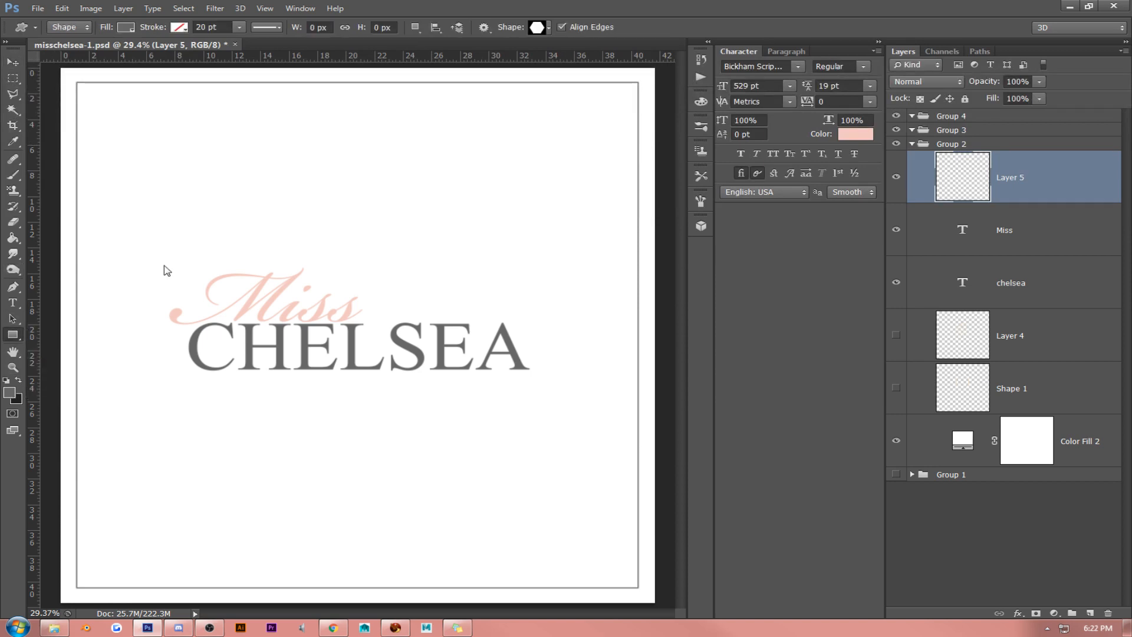
{"action": "left_click_drag", "start_coordinate": [214, 156], "coordinate": [307, 240]}
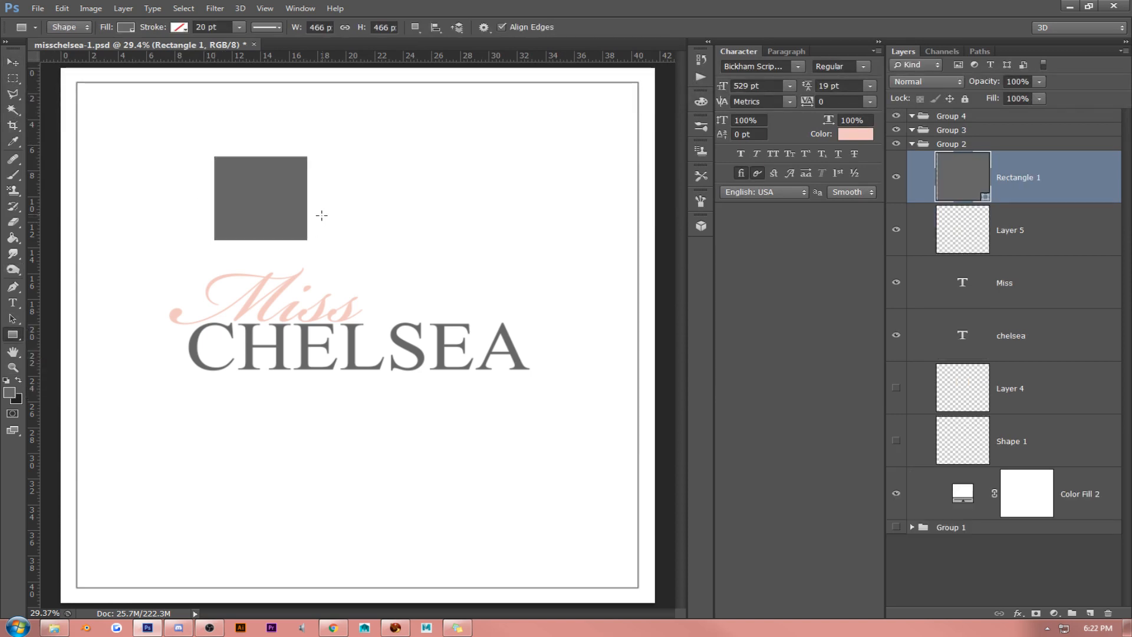
- Convert the gray square's layer to a smart object and rasterize it
{"action": "right_click", "coordinate": [1077, 183]}
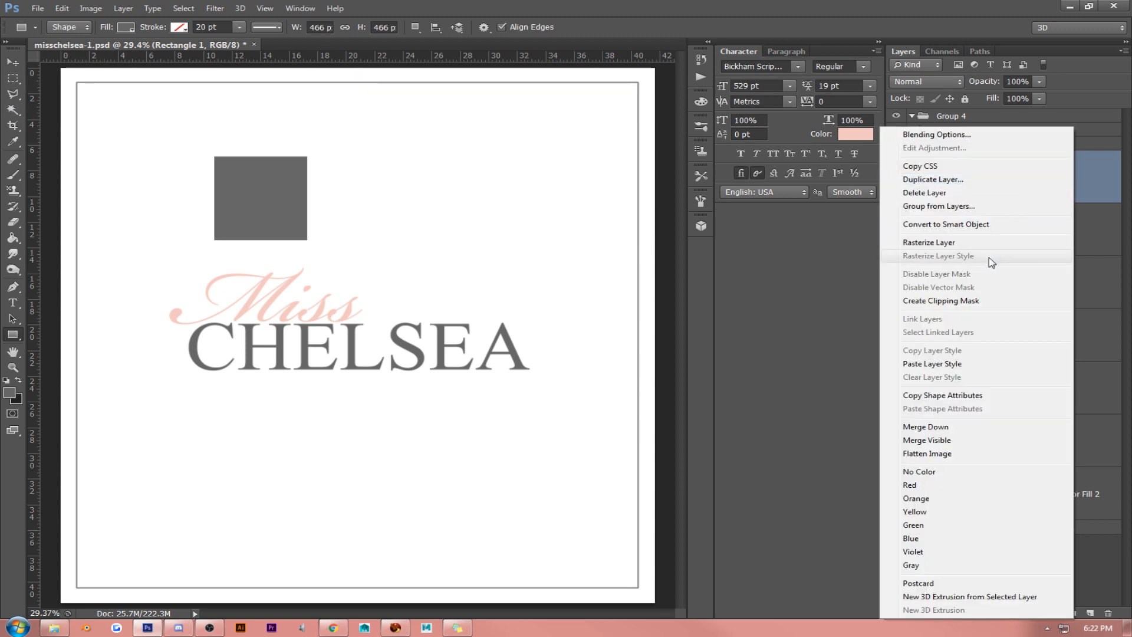
{"action": "left_click", "coordinate": [973, 226]}
{"action": "right_click", "coordinate": [1042, 163]}
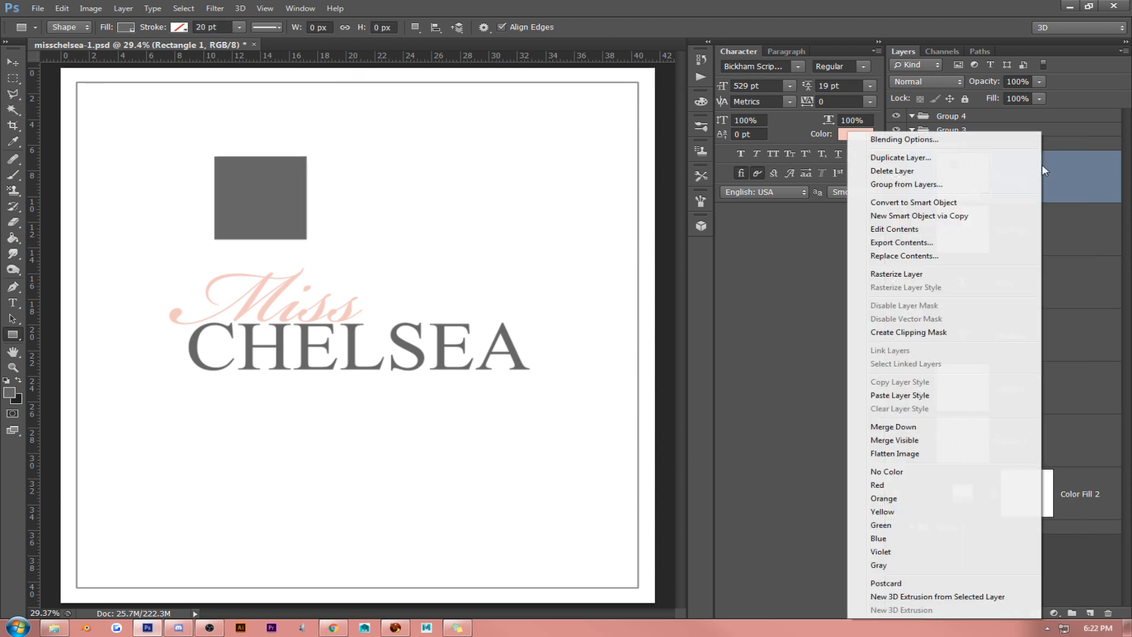
{"action": "left_click", "coordinate": [935, 274]}
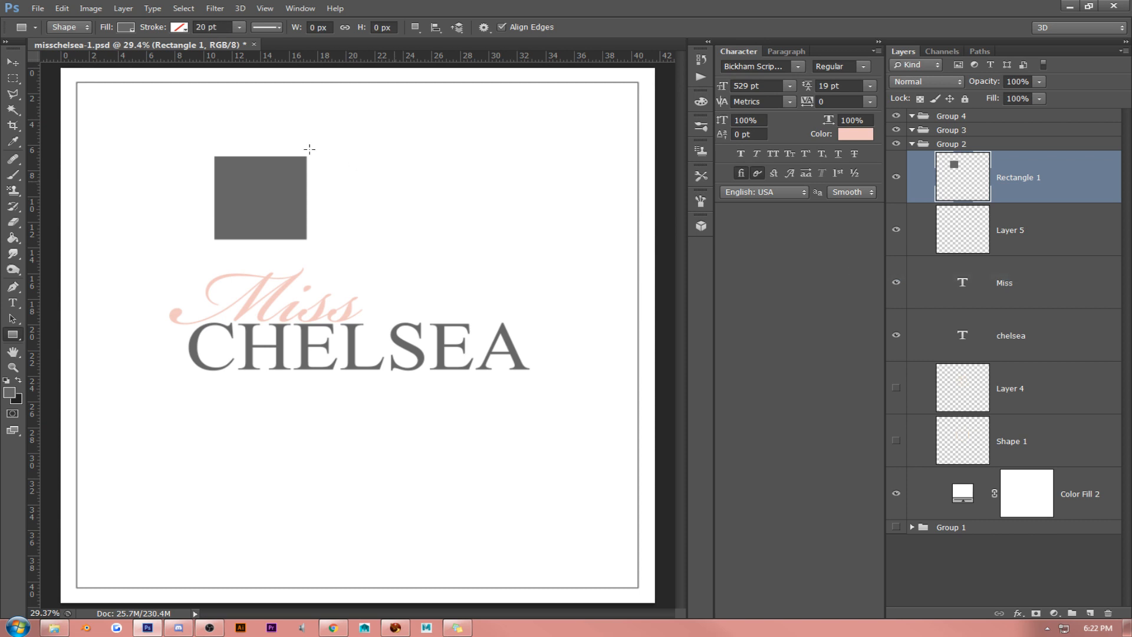
{"action": "left_click", "coordinate": [549, 242]}
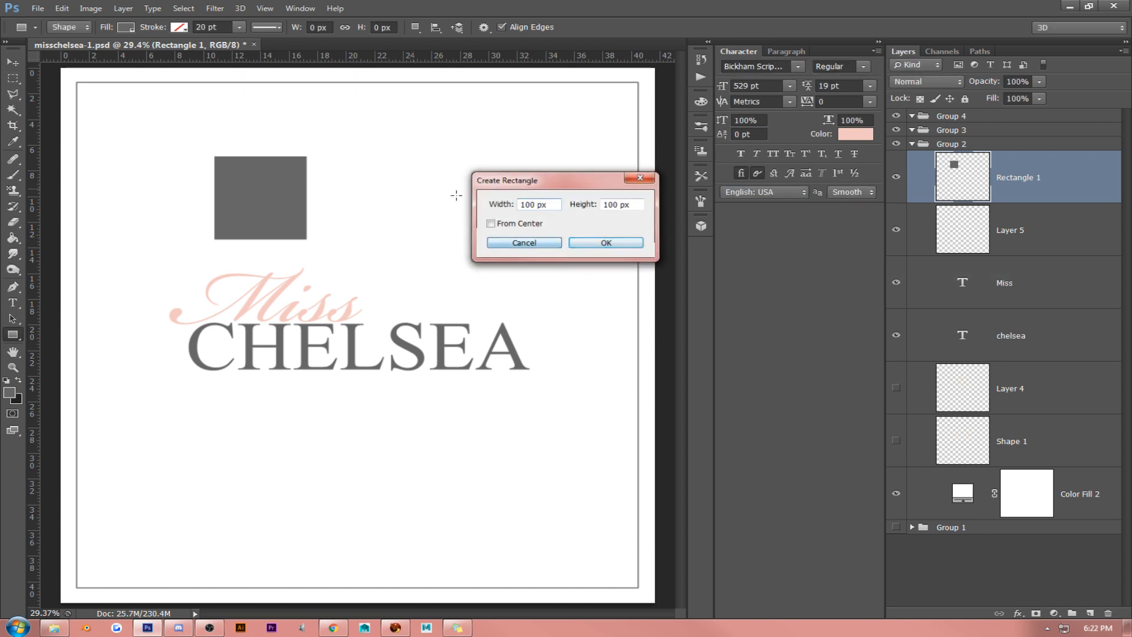
{"action": "left_click", "coordinate": [317, 151]}
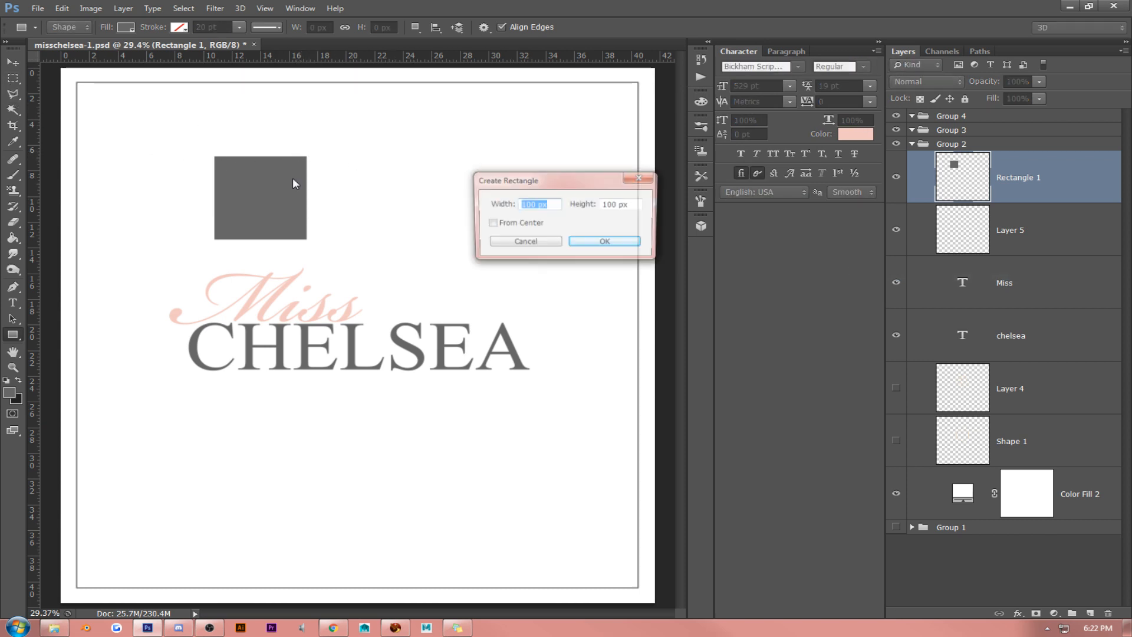
{"action": "left_click", "coordinate": [506, 242]}
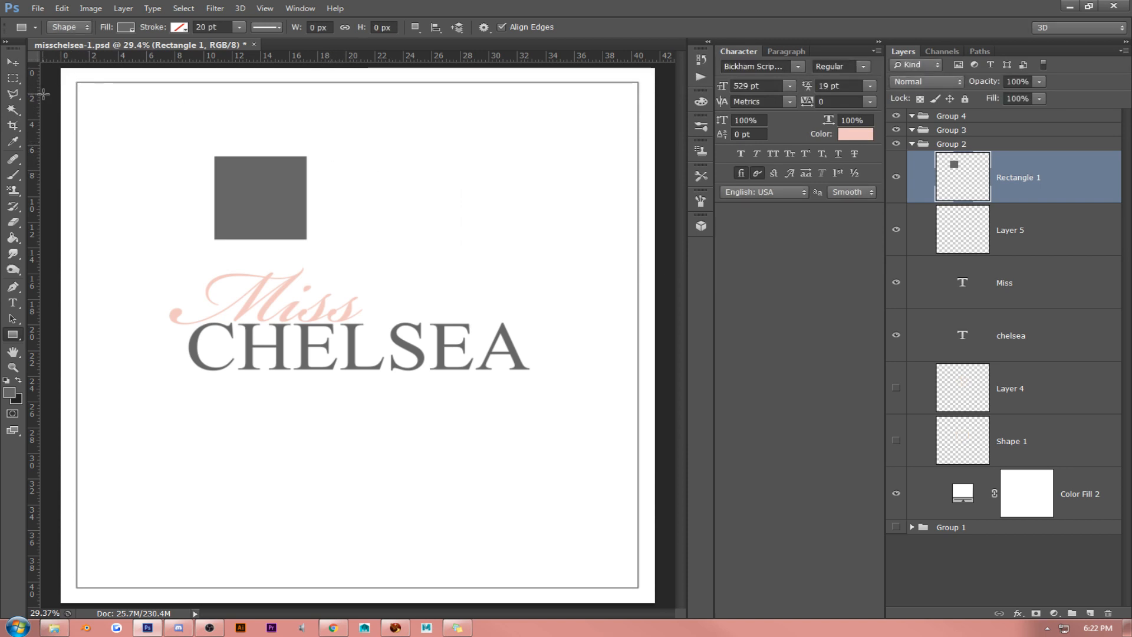
- Try to outline a triangular area along the gray square's diagonal with the Polygonal Lasso in intersect mode
{"action": "left_click", "coordinate": [13, 94]}
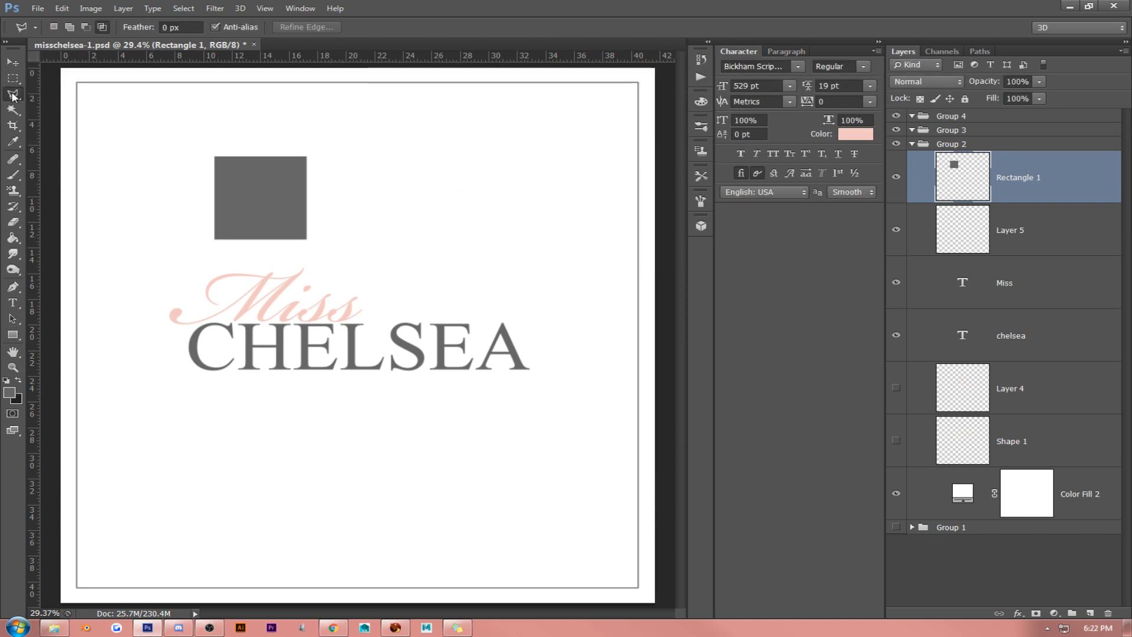
{"action": "left_click", "coordinate": [349, 133]}
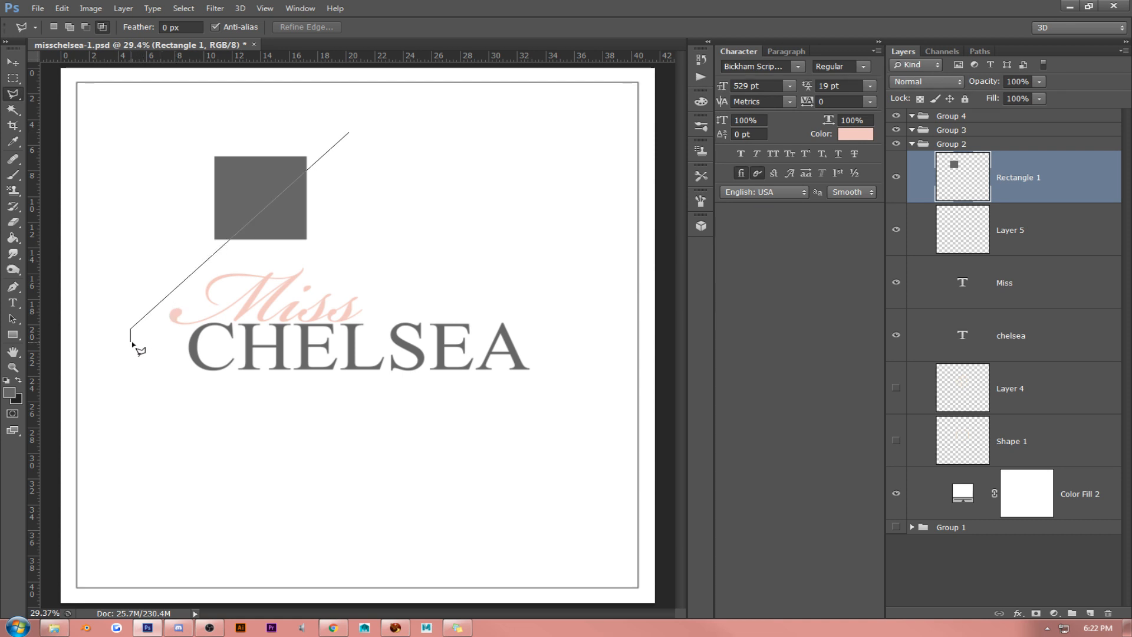
{"action": "left_click", "coordinate": [401, 328]}
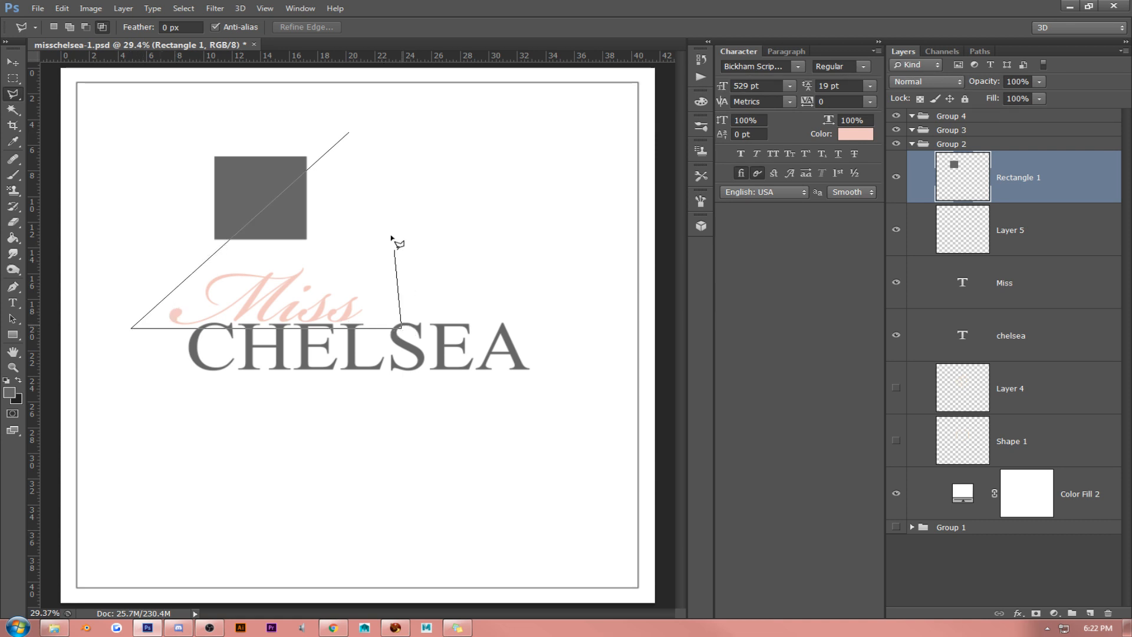
{"action": "left_click", "coordinate": [350, 134]}
{"action": "left_click", "coordinate": [278, 233], "text": "alt+shift"}
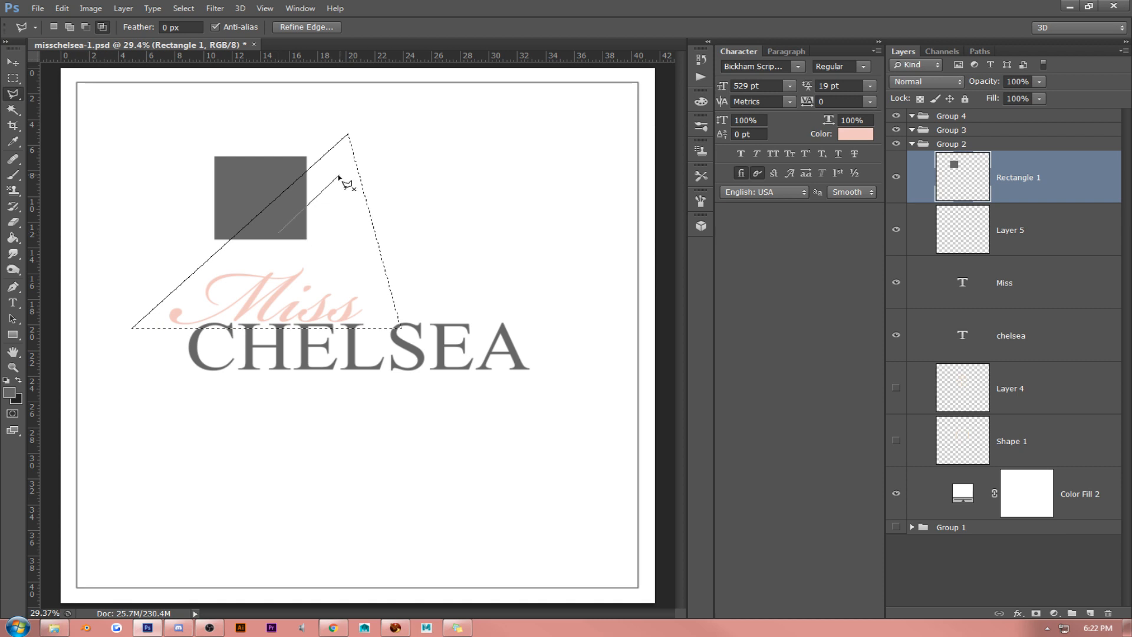
{"action": "left_click", "coordinate": [274, 255]}
{"action": "left_click", "coordinate": [318, 251]}
{"action": "left_click", "coordinate": [287, 215]}
{"action": "left_click", "coordinate": [278, 233]}
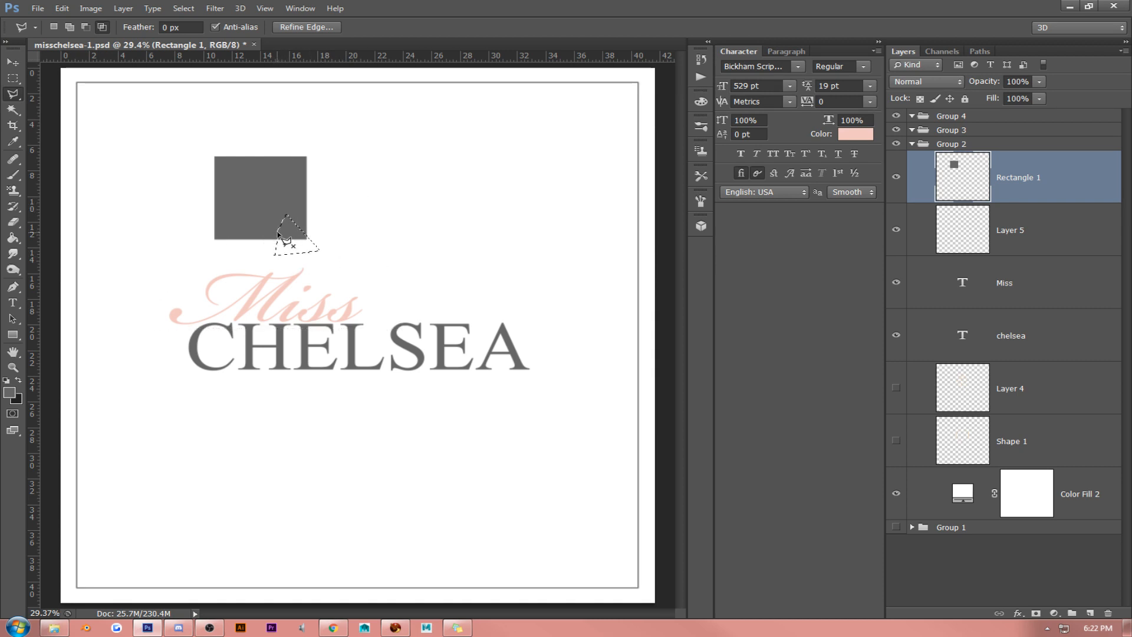
{"action": "double_click", "coordinate": [293, 238]}
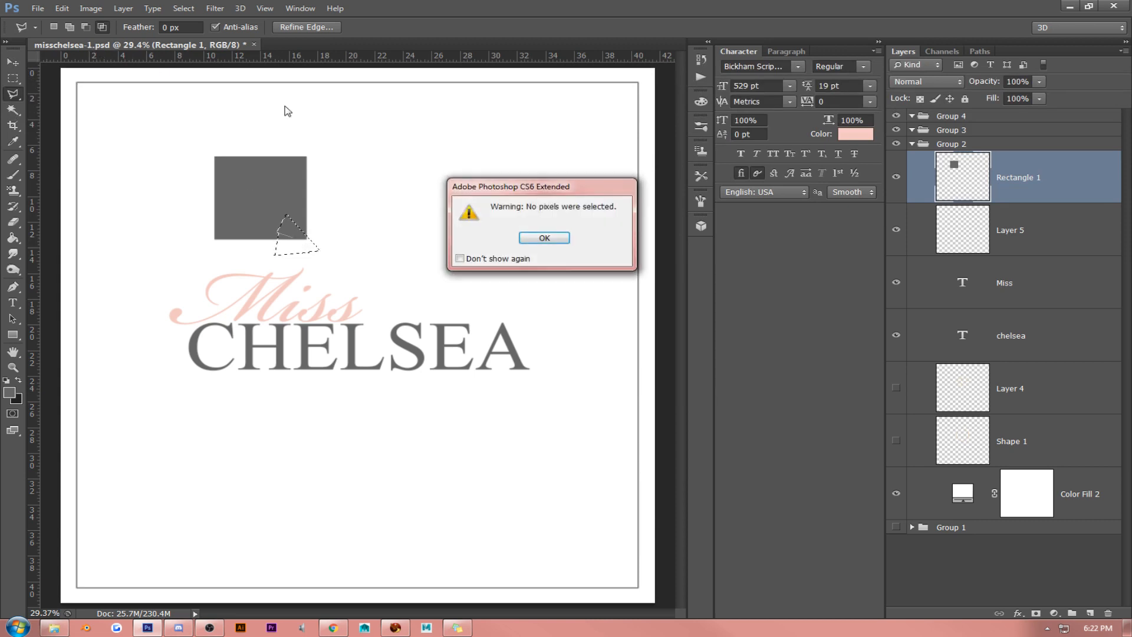
{"action": "left_click", "coordinate": [525, 237]}
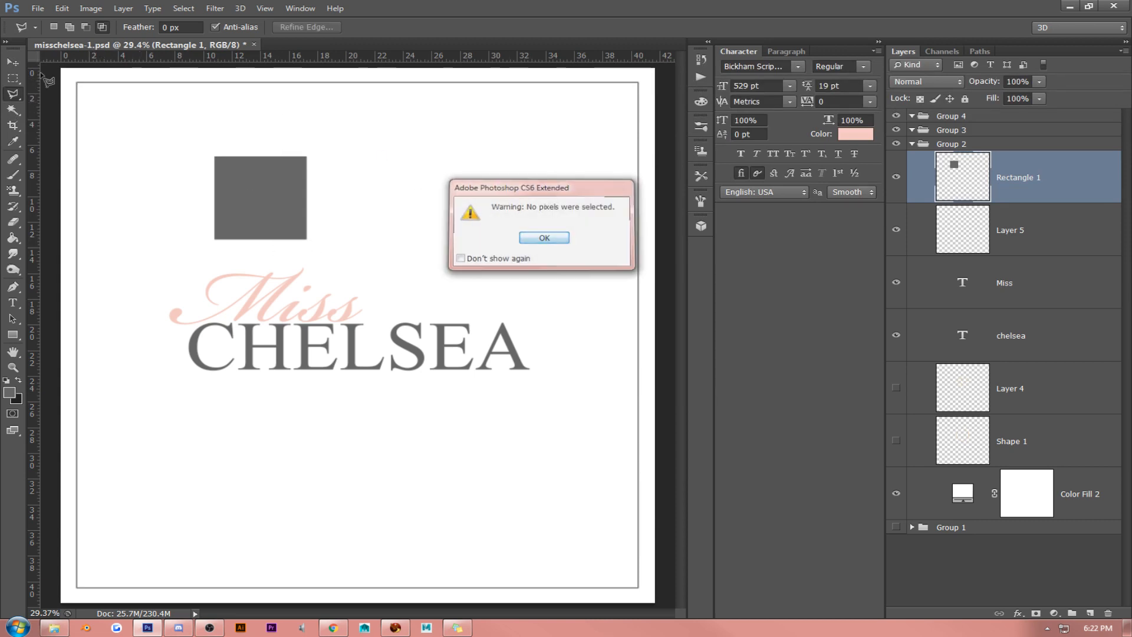
- Delete the lower-right half of the gray square using a new triangular Polygonal Lasso selection fitted to its diagonal, and deselect
{"action": "left_click", "coordinate": [58, 29]}
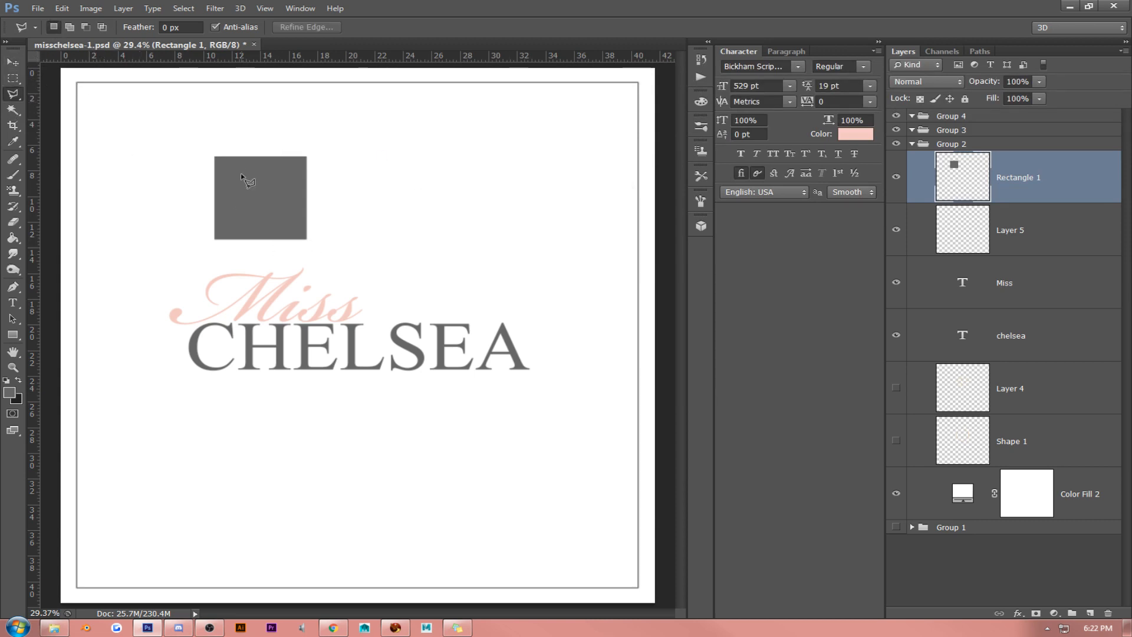
{"action": "left_click", "coordinate": [362, 134]}
{"action": "left_click", "coordinate": [141, 333]}
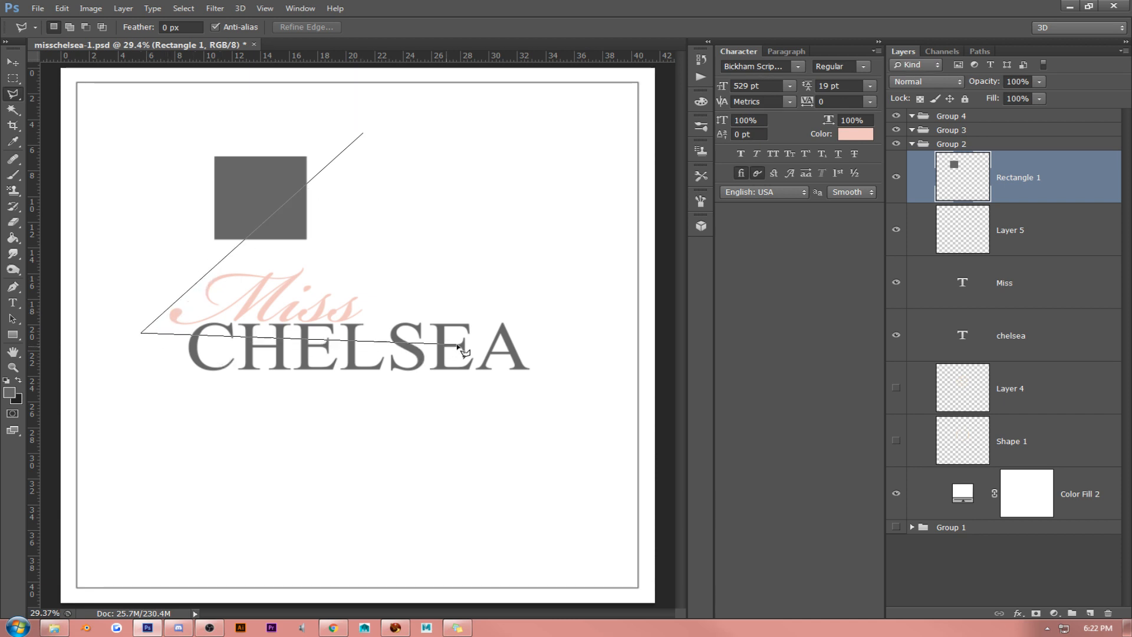
{"action": "left_click", "coordinate": [459, 345]}
{"action": "left_click", "coordinate": [363, 134]}
{"action": "left_click_drag", "start_coordinate": [339, 209], "coordinate": [315, 203]}
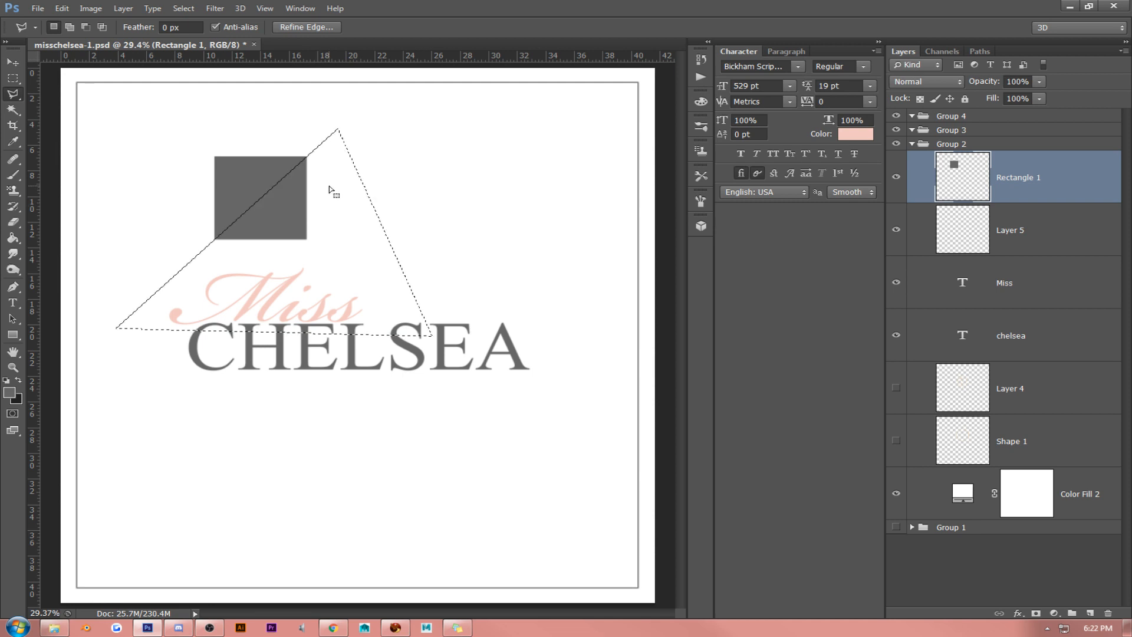
{"action": "key", "text": "Delete"}
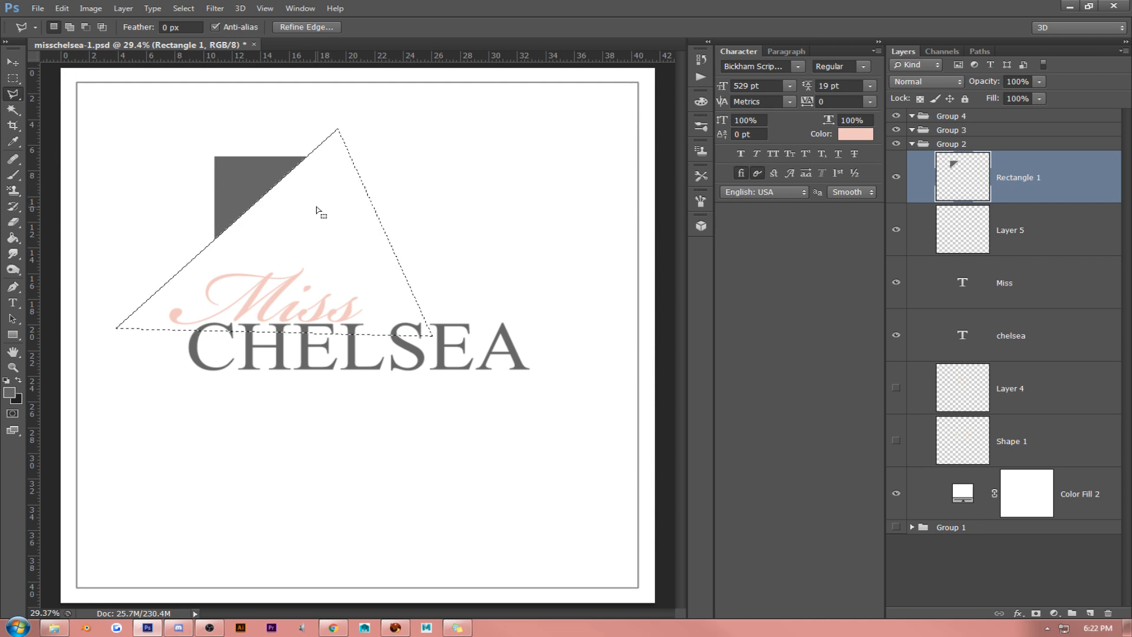
{"action": "key", "text": "ctrl+d"}
- Cut a rectangular marquee area out of the gray triangle's lower-right side to leave an L-shaped corner bracket, and deselect
{"action": "left_click", "coordinate": [14, 80]}
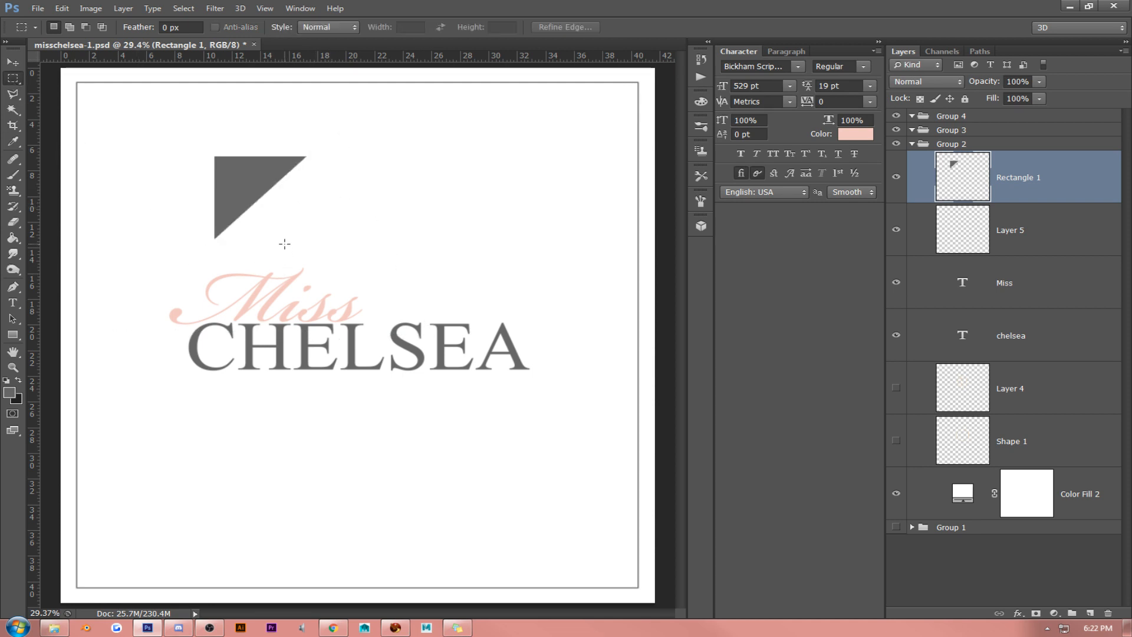
{"action": "left_click_drag", "start_coordinate": [263, 220], "coordinate": [402, 347]}
{"action": "left_click_drag", "start_coordinate": [346, 283], "coordinate": [318, 237]}
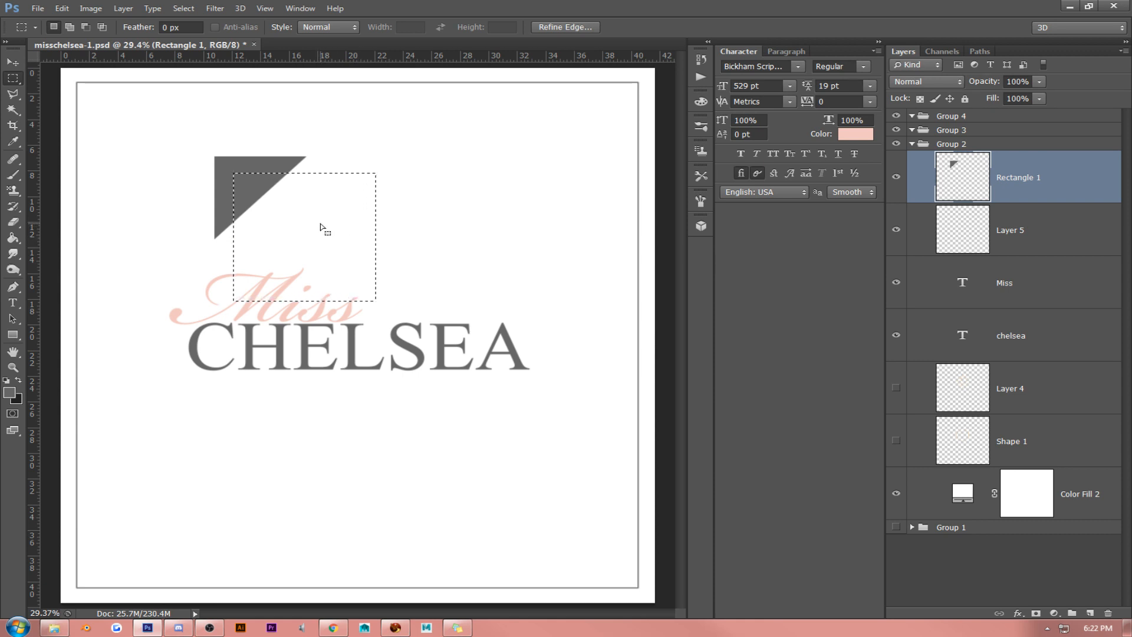
{"action": "key", "text": "Delete"}
{"action": "key", "text": "ctrl+d"}
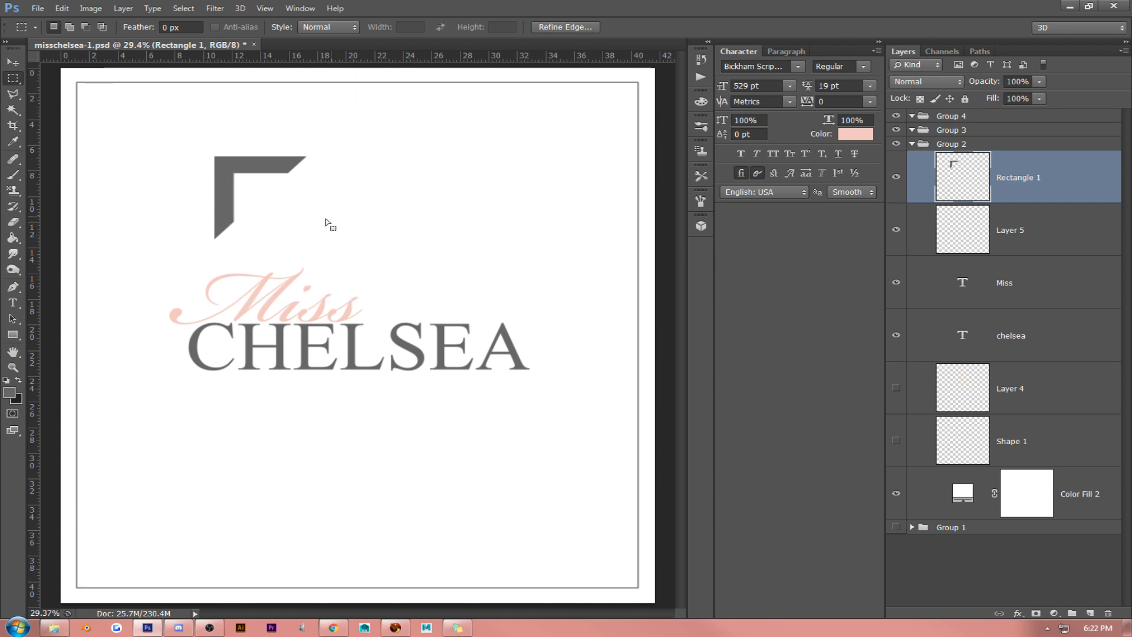
- Move the L-shaped bracket into the canvas's top-left corner and scale it up slightly
{"action": "left_click", "coordinate": [12, 61]}
{"action": "left_click_drag", "start_coordinate": [328, 200], "coordinate": [173, 114]}
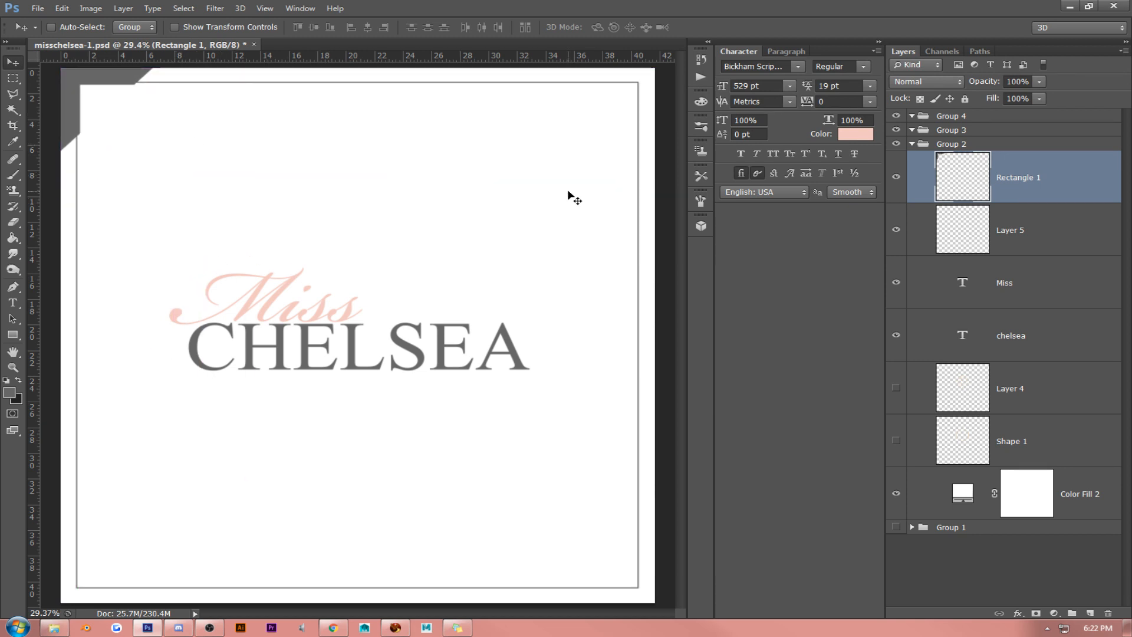
{"action": "key", "text": "ctrl+t"}
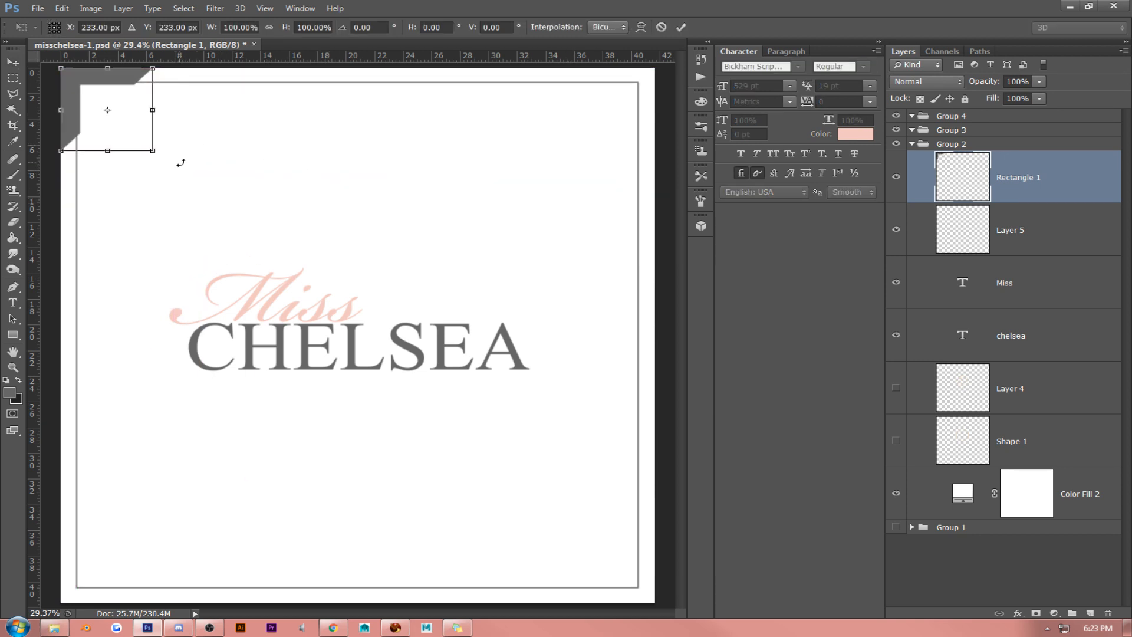
{"action": "mouse_move", "coordinate": [153, 151]}
{"action": "left_mouse_down"}
{"action": "mouse_move", "coordinate": [124, 135]}
{"action": "mouse_move", "coordinate": [171, 163]}
{"action": "mouse_move", "coordinate": [161, 160]}
{"action": "left_mouse_up"}
{"action": "key", "text": "Return"}
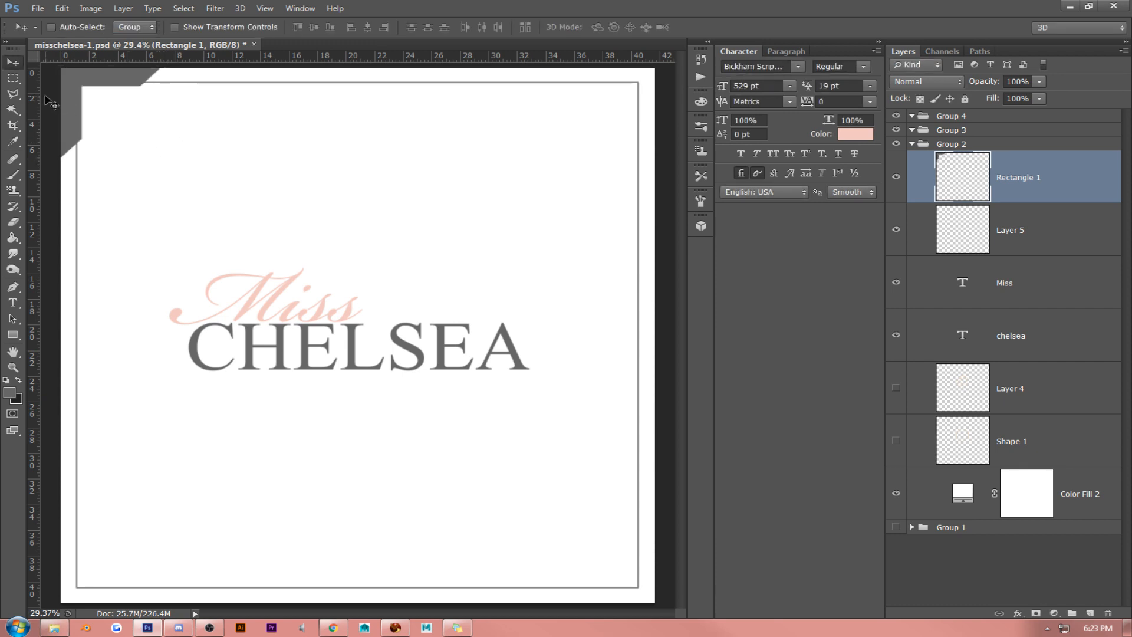
- Nudge the corner bracket slightly left and up so its inner edges sit closer to the thin border
{"action": "key", "text": "Left"}
{"action": "key", "text": "Left"}
{"action": "key", "text": "Left"}
{"action": "key", "text": "Left"}
{"action": "key", "text": "Up"}
{"action": "key", "text": "Up"}
{"action": "key", "text": "Up"}
{"action": "key", "text": "Up"}
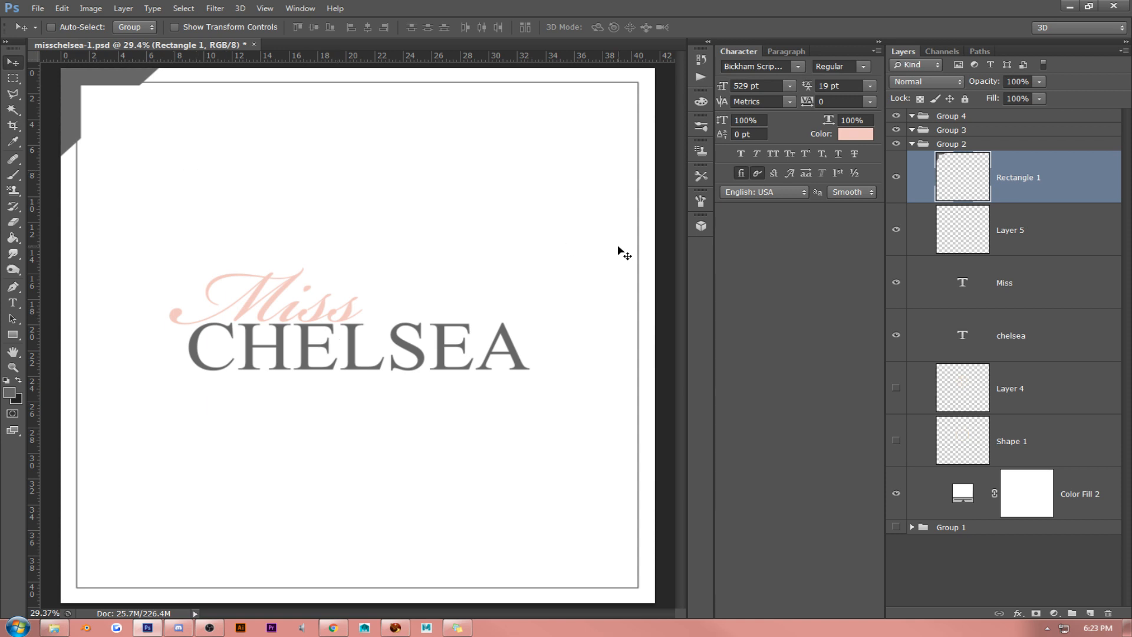
- Duplicate the corner bracket, flip the copy horizontally and place it in the canvas's top-right corner
{"action": "key", "text": "ctrl+j"}
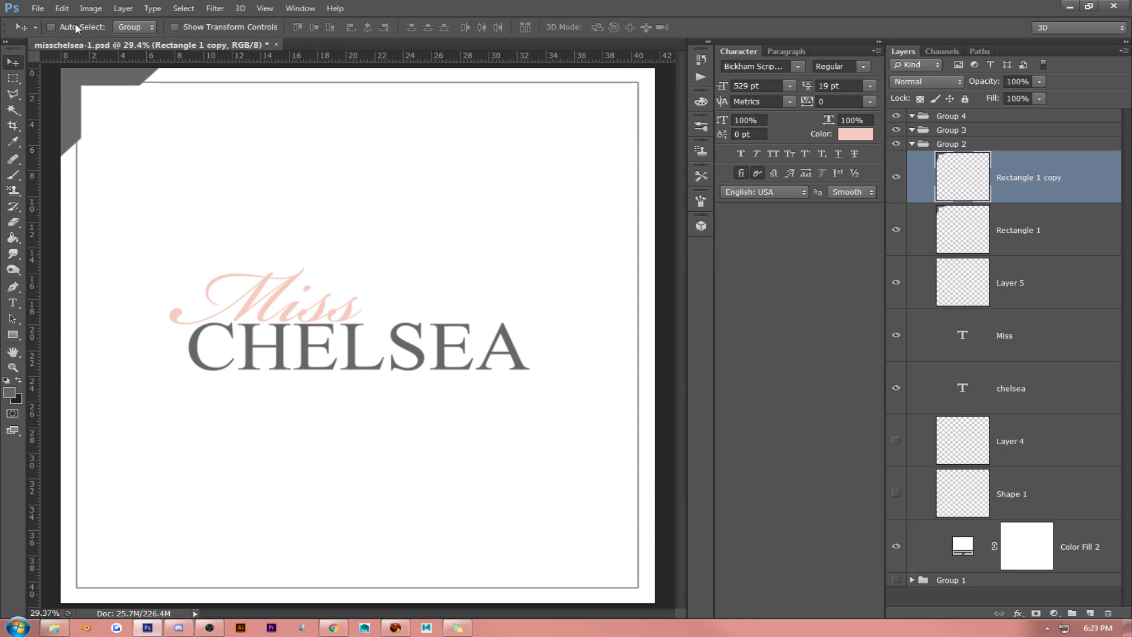
{"action": "left_click", "coordinate": [62, 9]}
{"action": "mouse_move", "coordinate": [141, 245]}
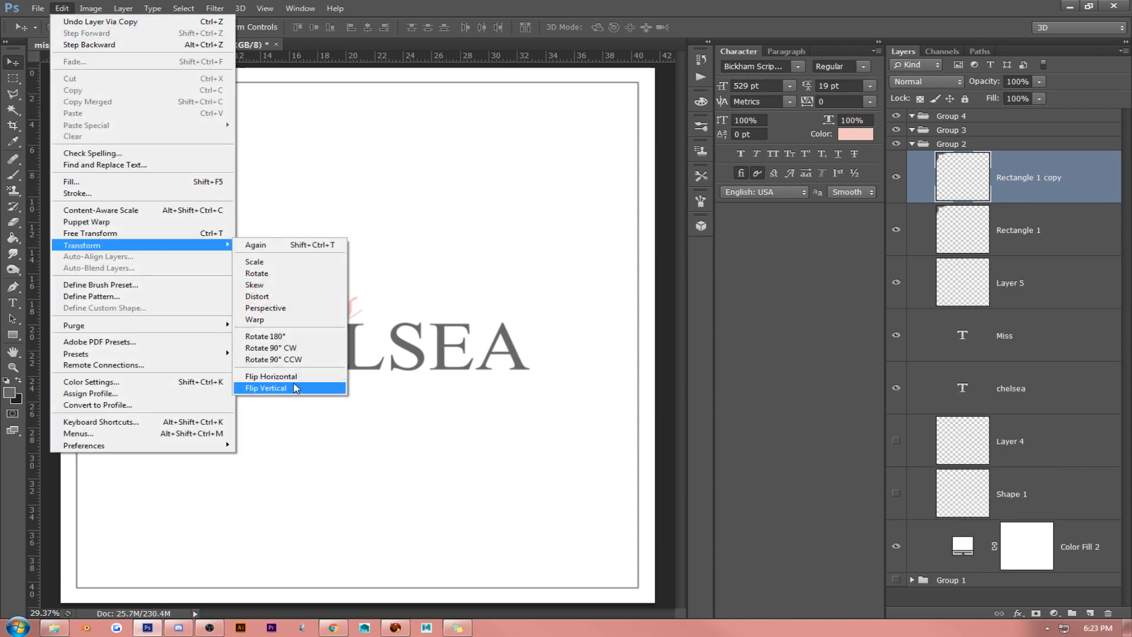
{"action": "left_click", "coordinate": [277, 376]}
{"action": "left_click_drag", "start_coordinate": [218, 298], "coordinate": [636, 244]}
- Duplicate both top corner brackets together, flip the copies vertically and place them in the canvas's two bottom corners
{"action": "left_click", "coordinate": [1056, 234], "text": "shift"}
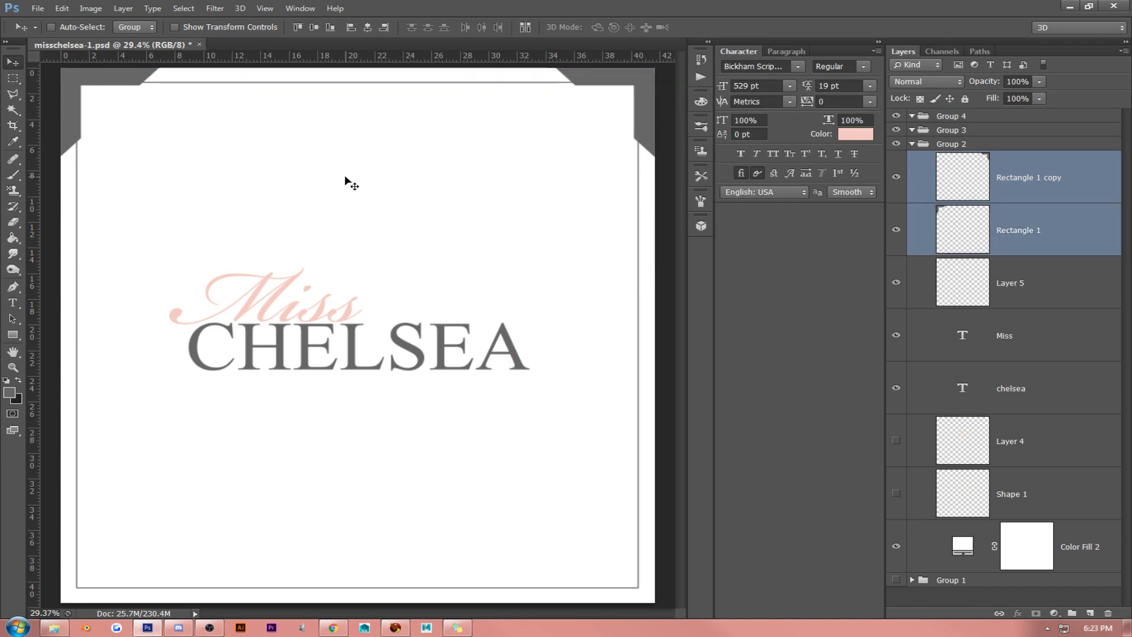
{"action": "key", "text": "ctrl+j"}
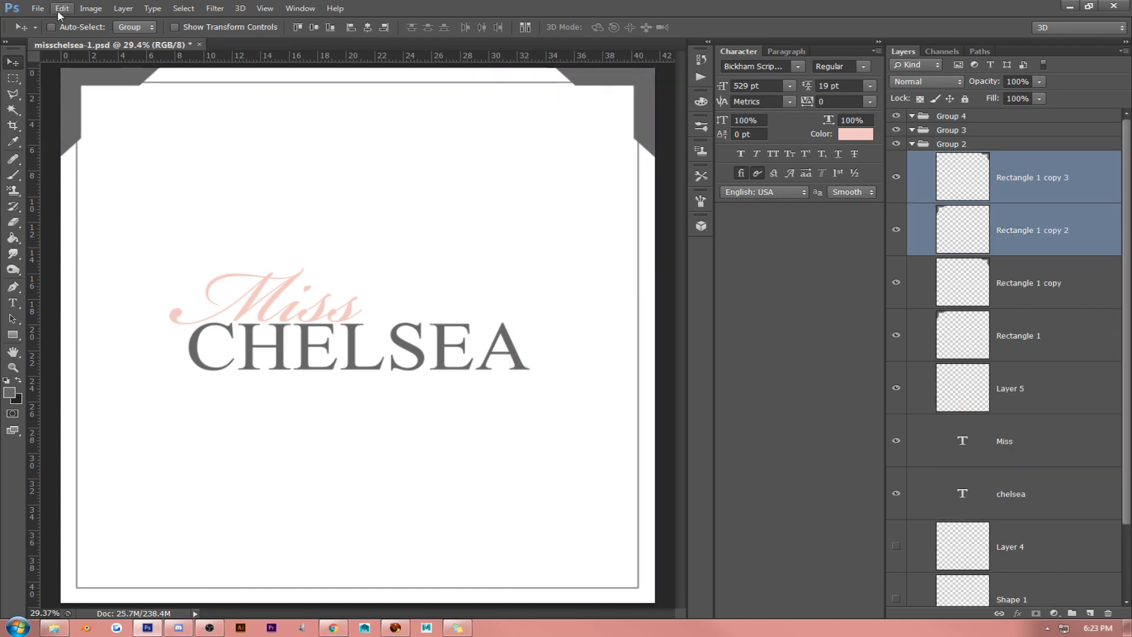
{"action": "left_click", "coordinate": [61, 8]}
{"action": "mouse_move", "coordinate": [88, 245]}
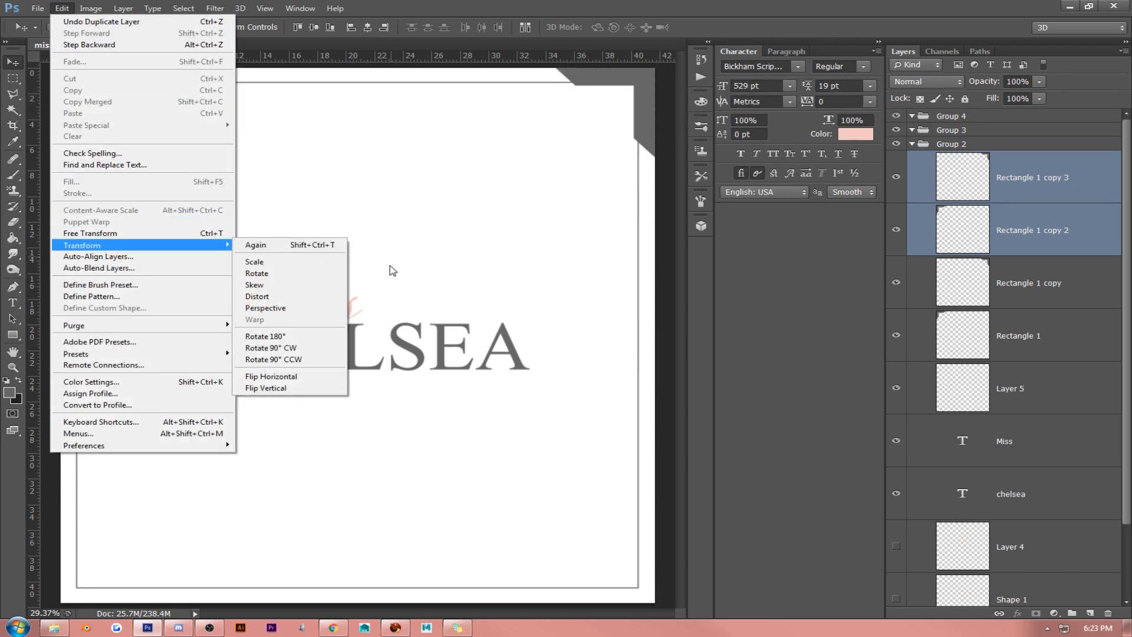
{"action": "left_click", "coordinate": [319, 388]}
{"action": "left_click_drag", "start_coordinate": [400, 151], "coordinate": [377, 487]}
- Merge the four corner bracket layers into a single layer
{"action": "left_click", "coordinate": [1044, 282], "text": "ctrl"}
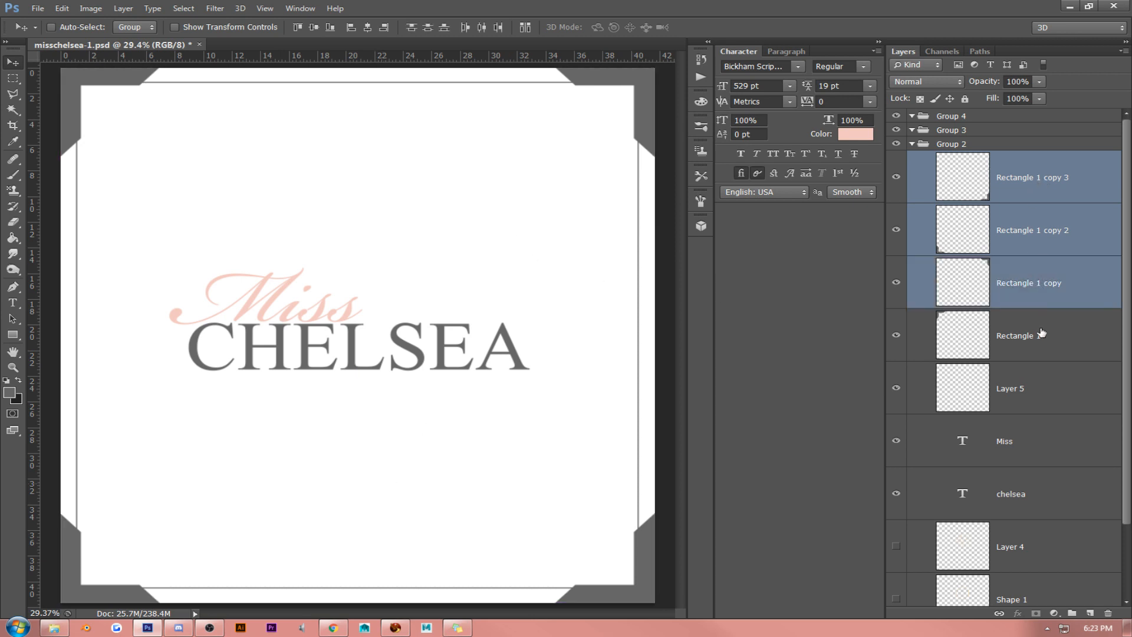
{"action": "left_click", "coordinate": [1042, 333], "text": "ctrl"}
{"action": "key", "text": "ctrl+e"}
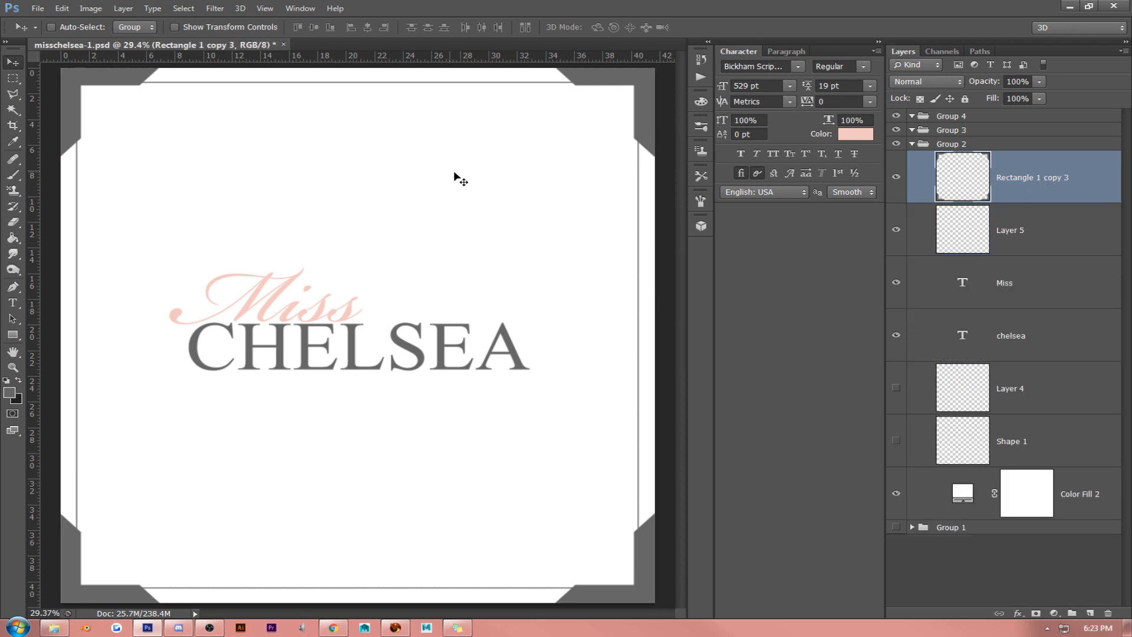
- Scale the thin gray border on Layer 5 proportionally to about 102.3%, extending it evenly towards the canvas edges
{"action": "left_click", "coordinate": [1022, 243]}
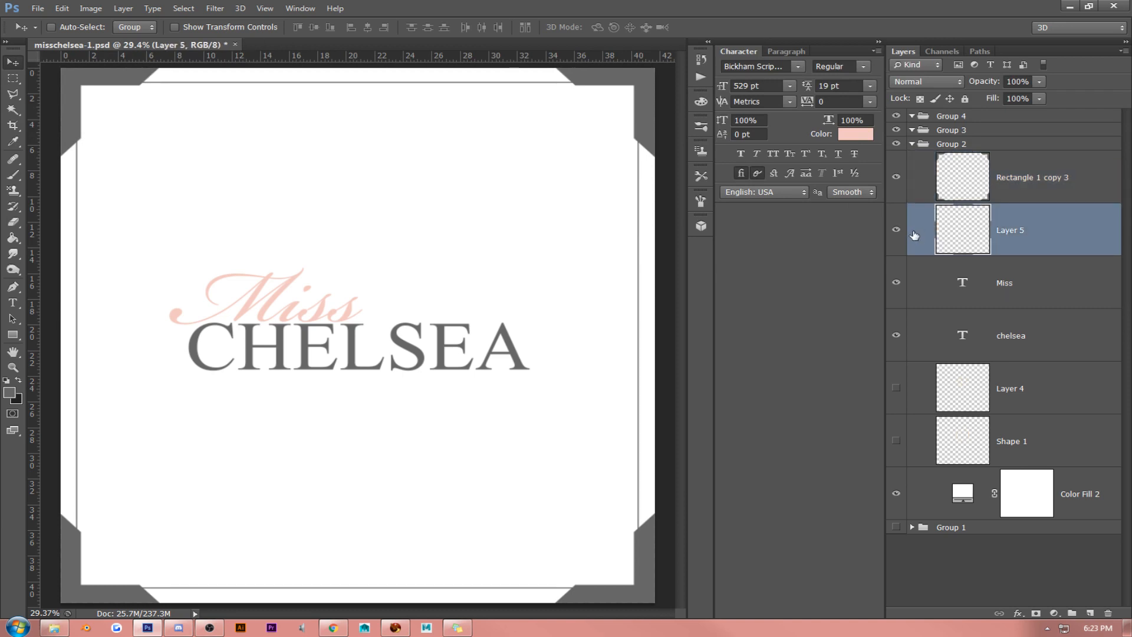
{"action": "key", "text": "ctrl+t"}
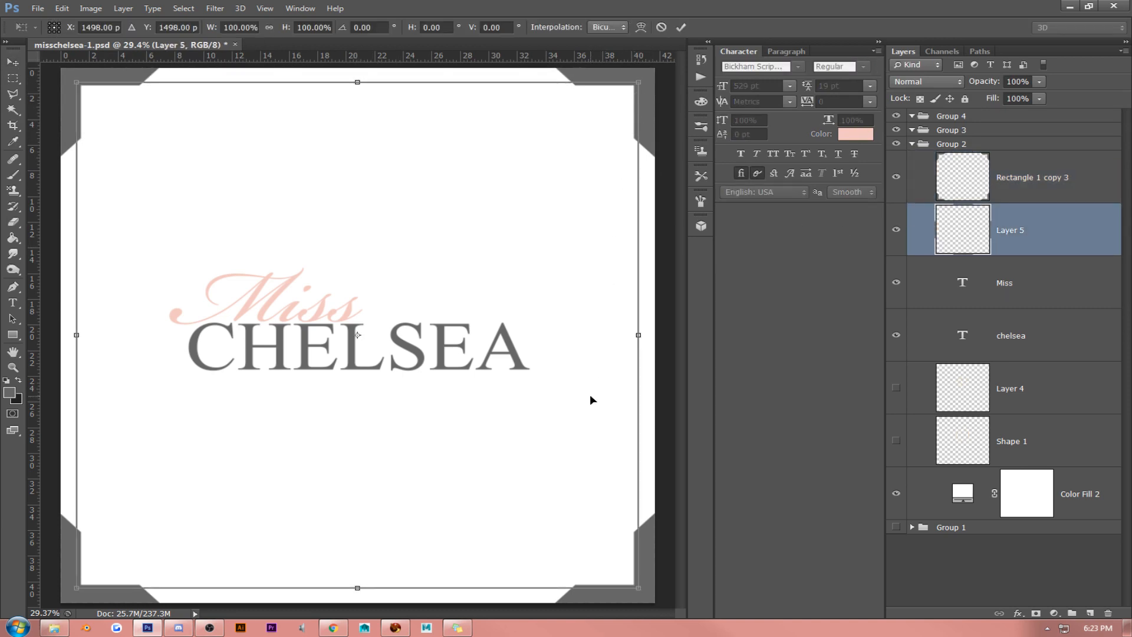
{"action": "key", "text": "Return"}
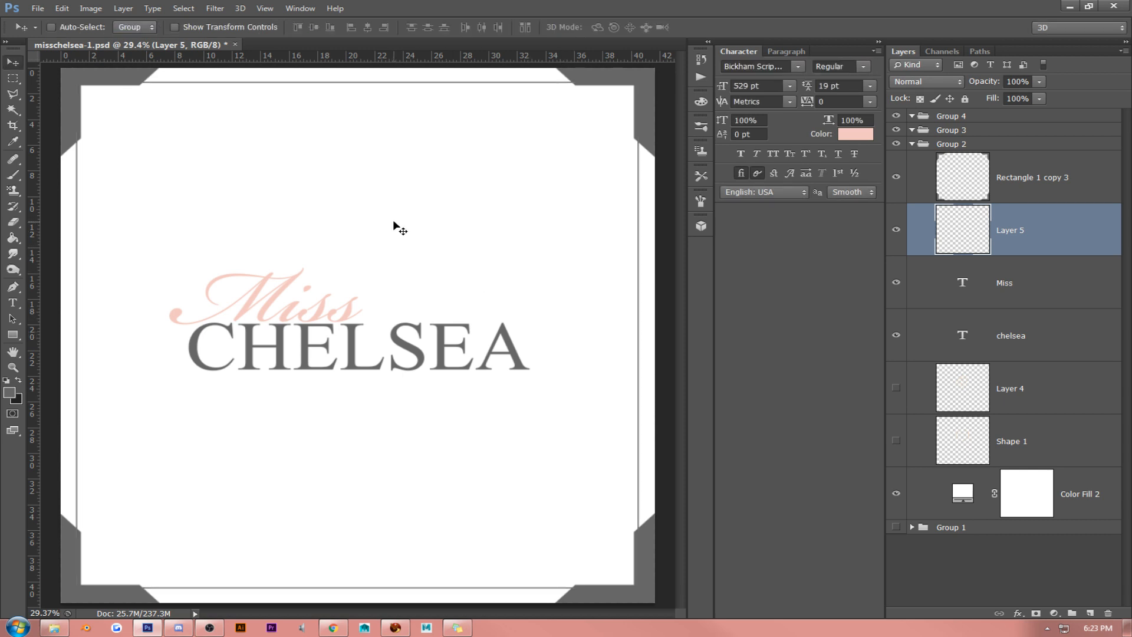
{"action": "key", "text": "ctrl+t"}
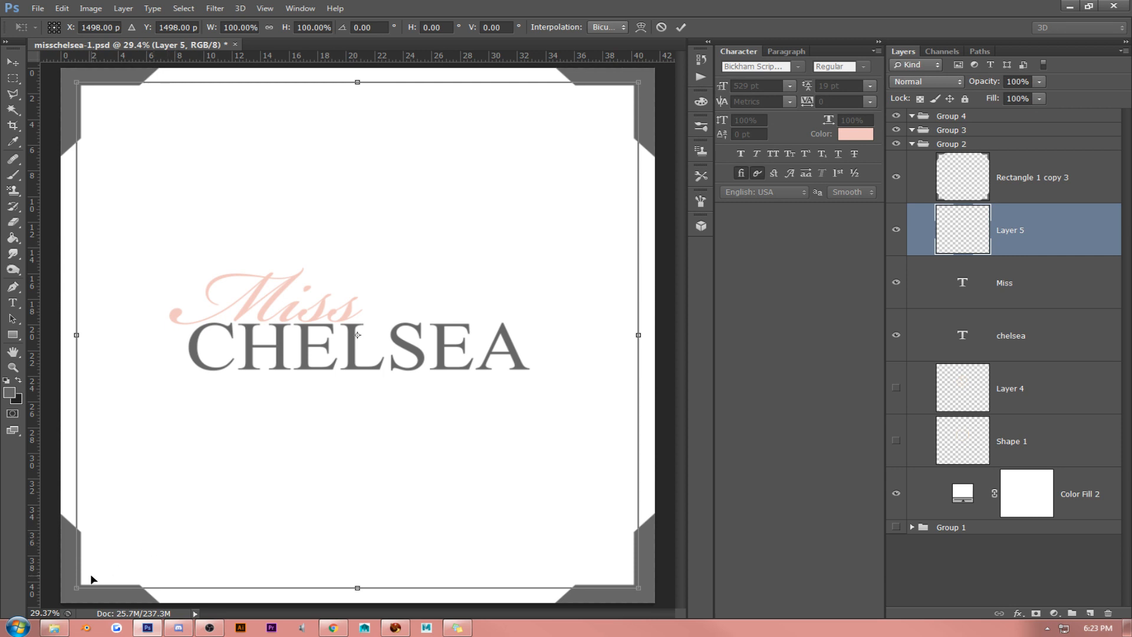
{"action": "left_click_drag", "start_coordinate": [76, 587], "coordinate": [71, 592]}
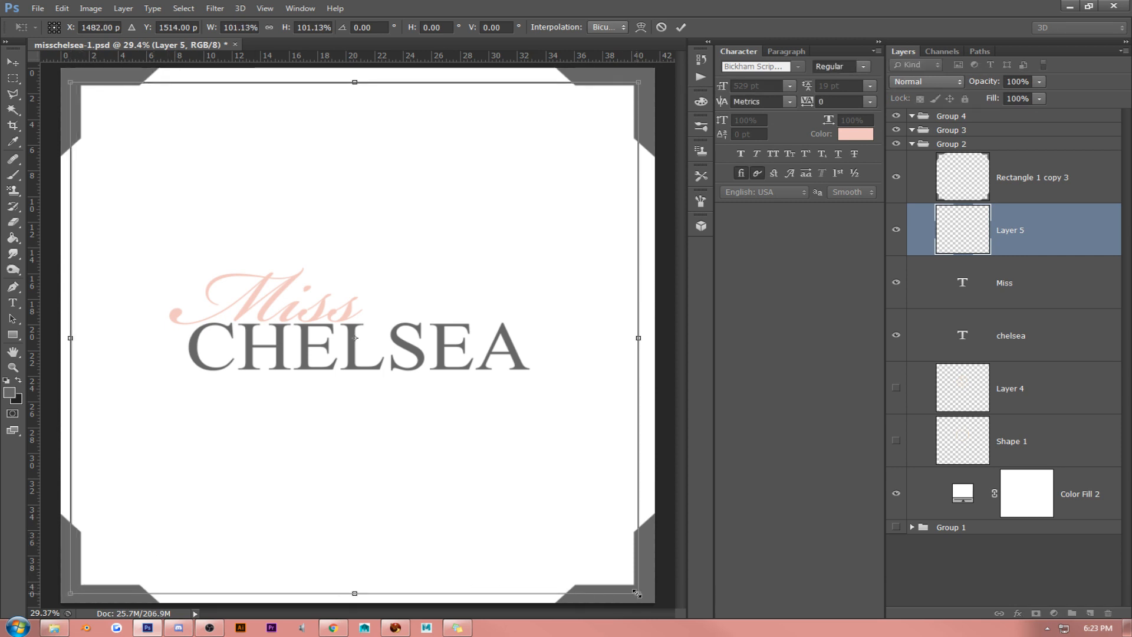
{"action": "left_click_drag", "start_coordinate": [637, 593], "coordinate": [641, 593]}
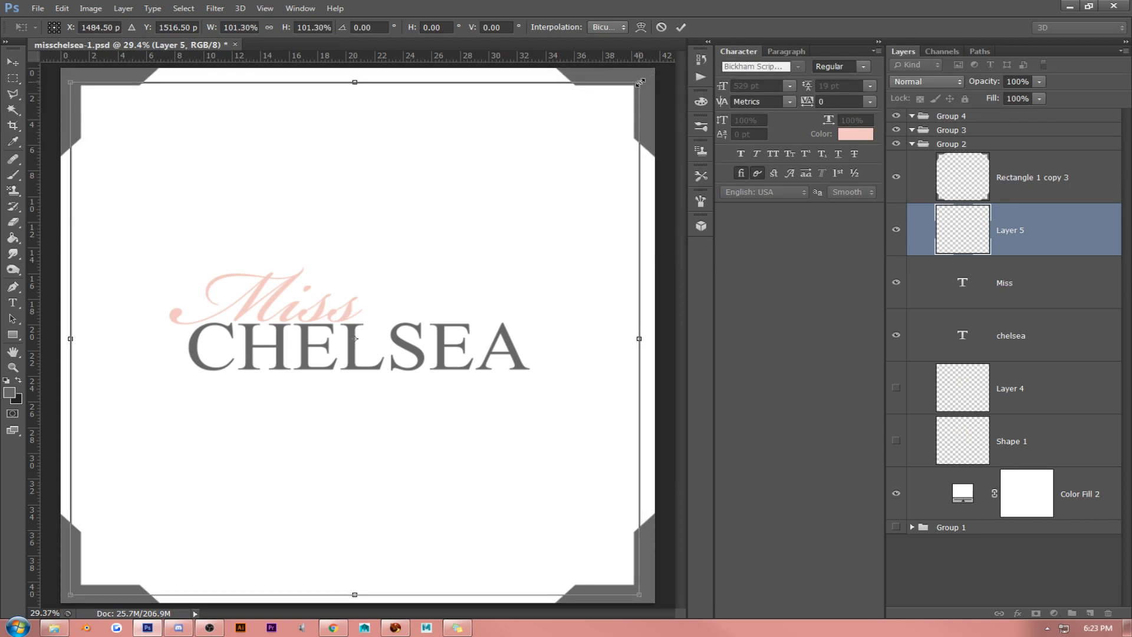
{"action": "left_click_drag", "start_coordinate": [640, 82], "coordinate": [645, 77]}
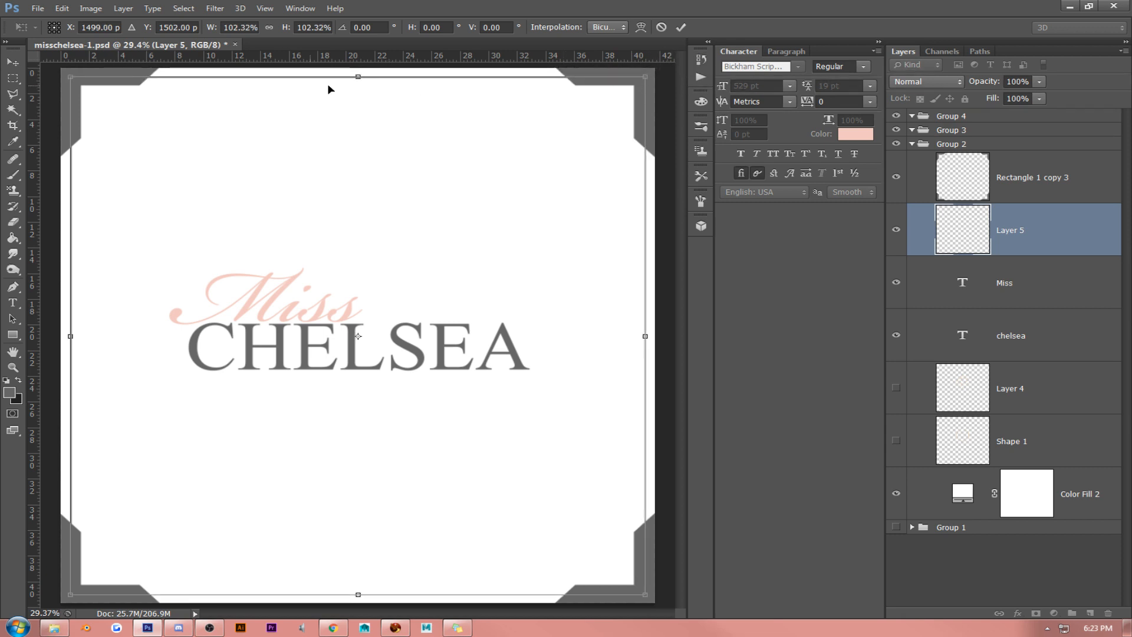
{"action": "key", "text": "Return"}
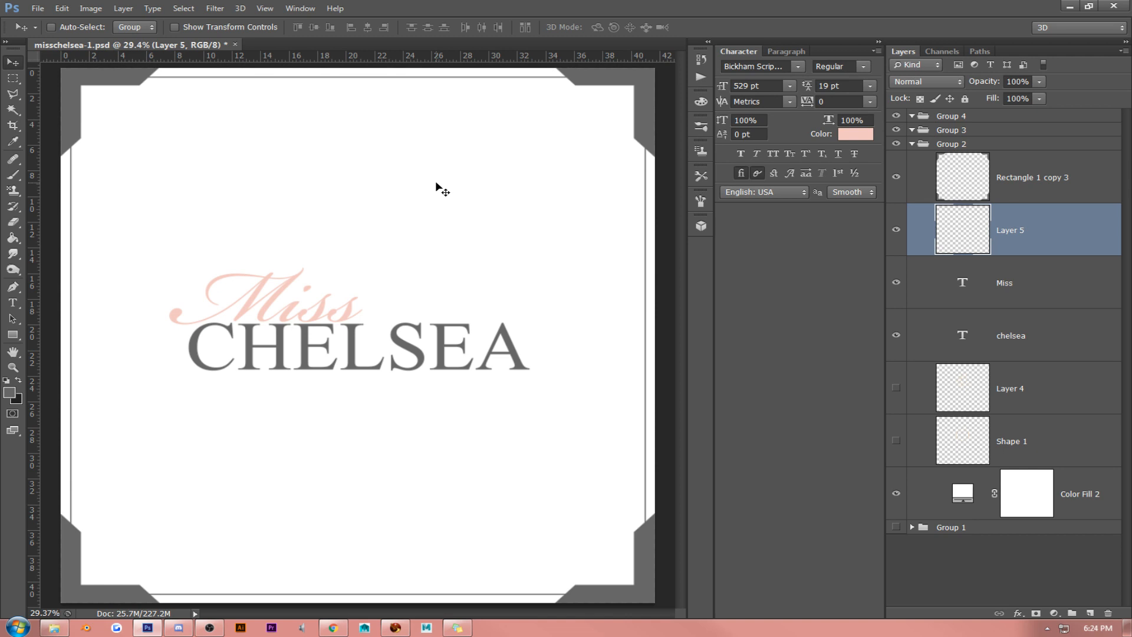
- Move Layer 5 above the merged brackets and copy the border parts lying within the brackets' outline to a new layer
{"action": "left_click_drag", "start_coordinate": [923, 246], "coordinate": [1032, 183]}
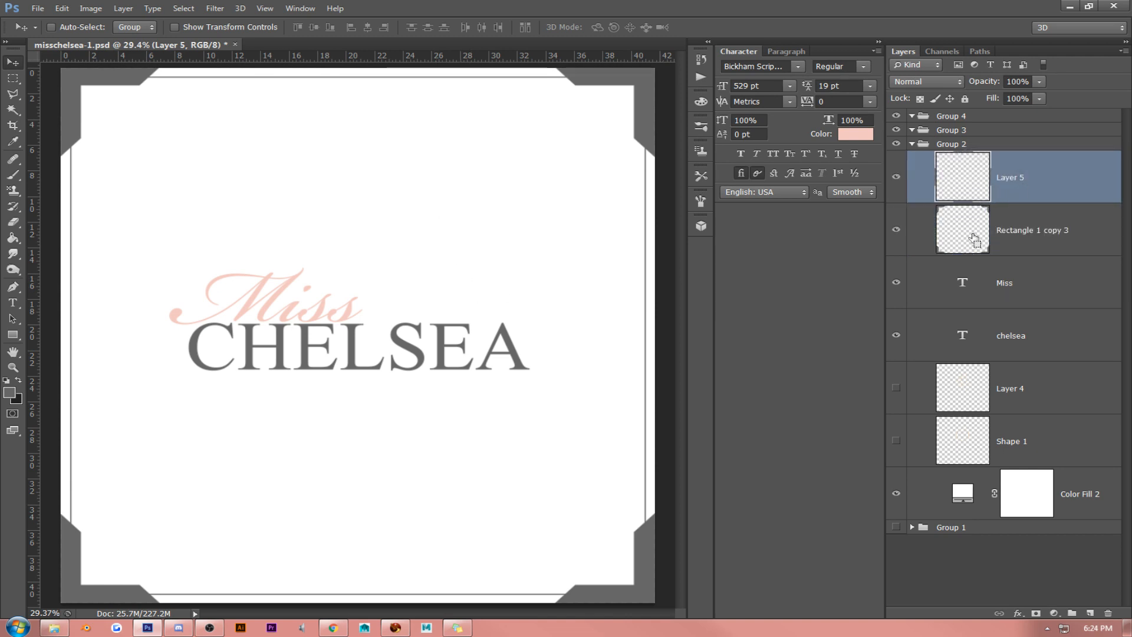
{"action": "left_click", "coordinate": [974, 239], "text": "ctrl"}
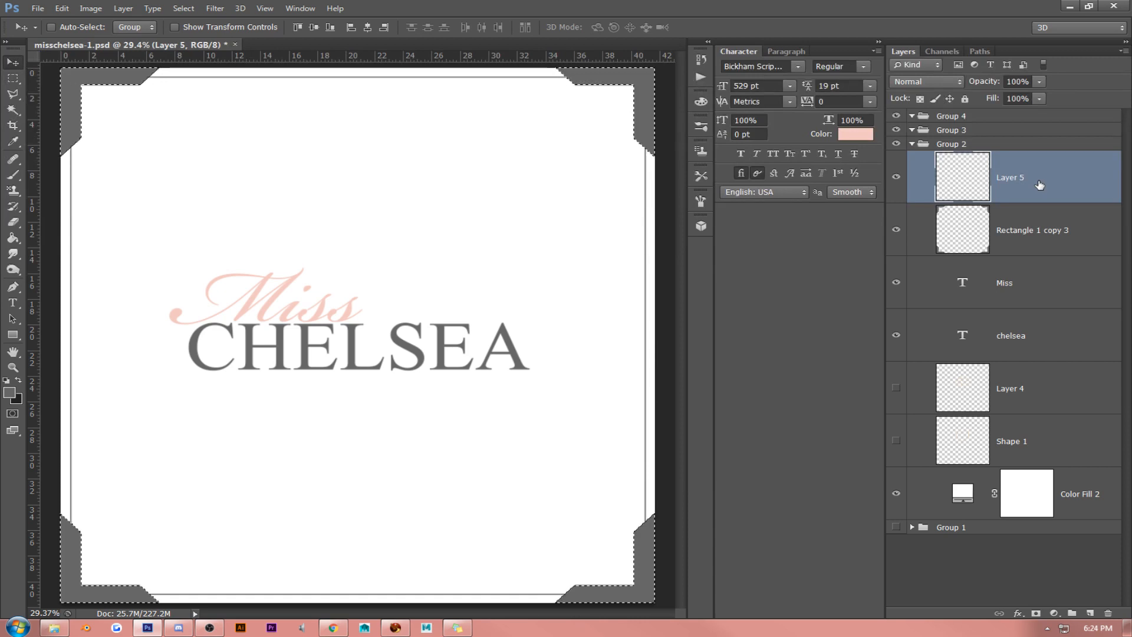
{"action": "key", "text": "ctrl+j"}
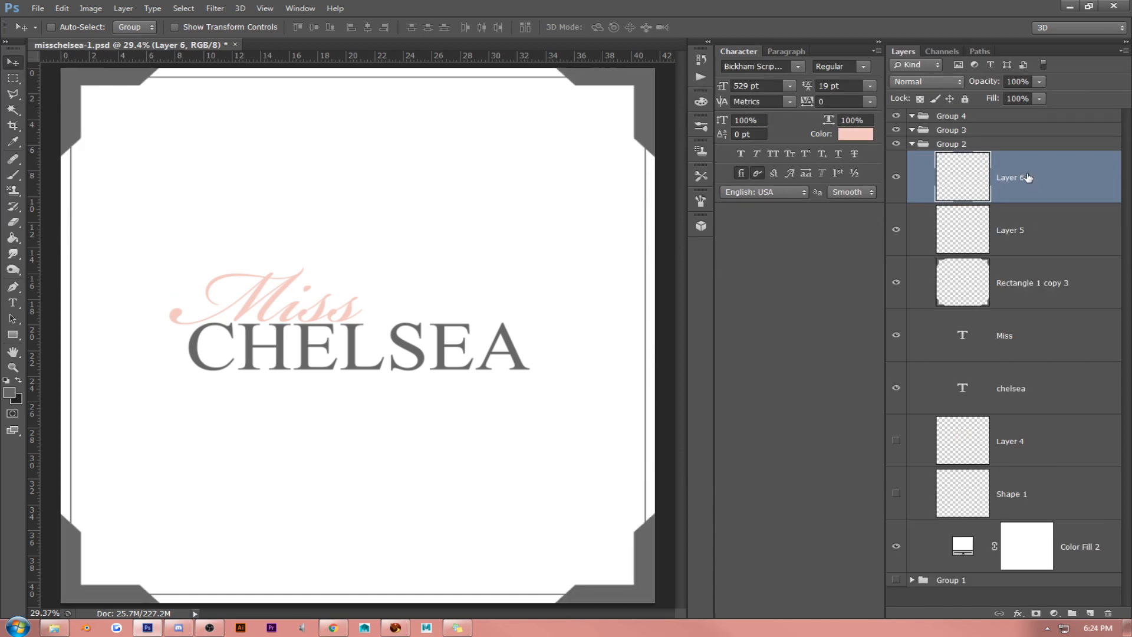
- Apply a Color Overlay to the copied border corners on Layer 6, using the pink f3c8c1 sampled from the "Miss" text
{"action": "right_click", "coordinate": [1029, 178]}
{"action": "left_click", "coordinate": [890, 135]}
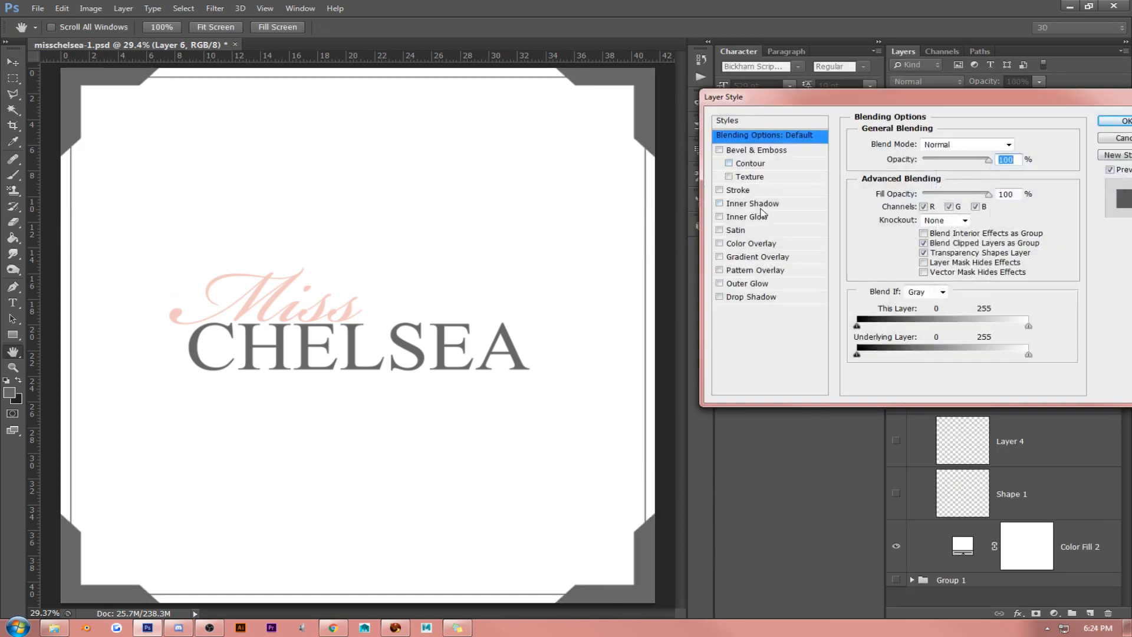
{"action": "left_click", "coordinate": [758, 245]}
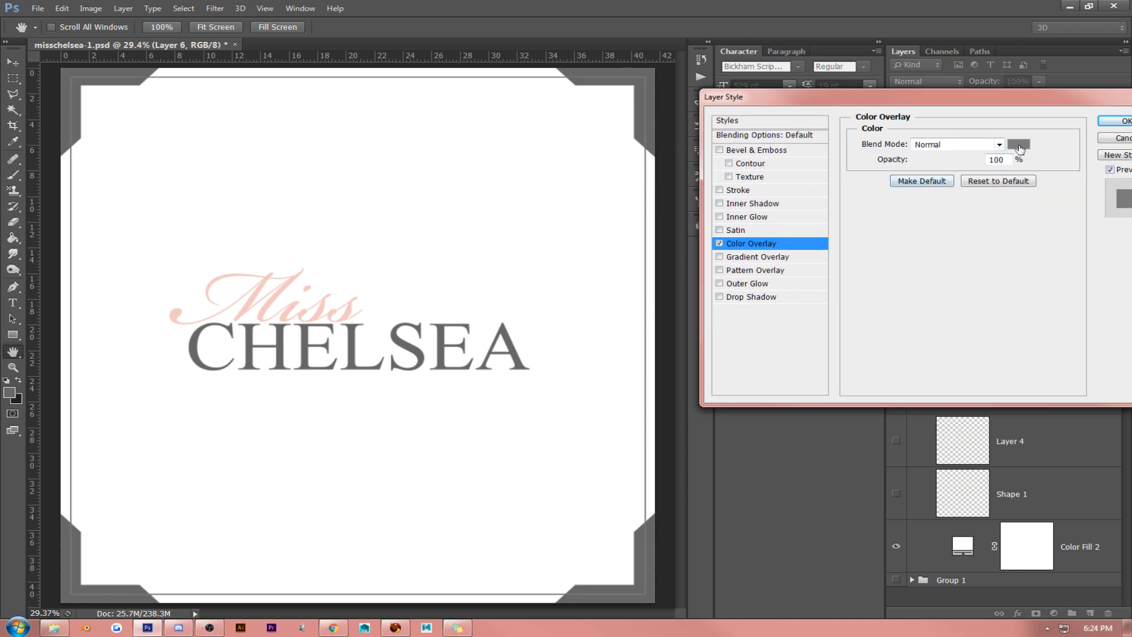
{"action": "left_click", "coordinate": [1019, 145]}
{"action": "left_click", "coordinate": [290, 281]}
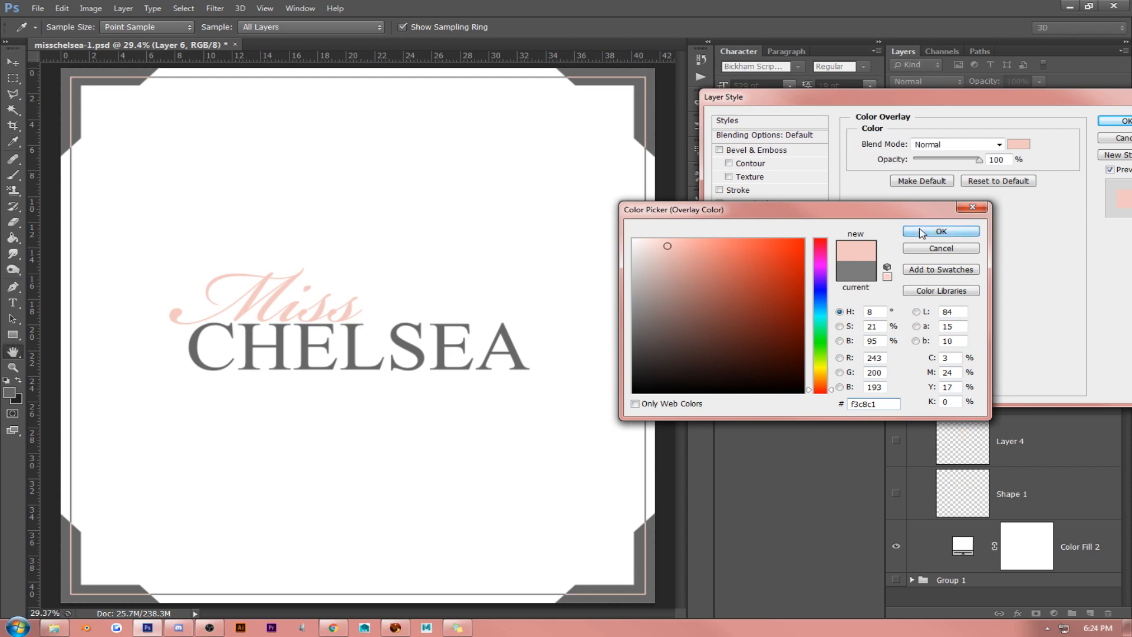
{"action": "left_click", "coordinate": [941, 230]}
{"action": "left_click", "coordinate": [1117, 121]}
- Convert Layer 6 to a smart object and rasterize it to bake in the pink overlay
{"action": "right_click", "coordinate": [1022, 175]}
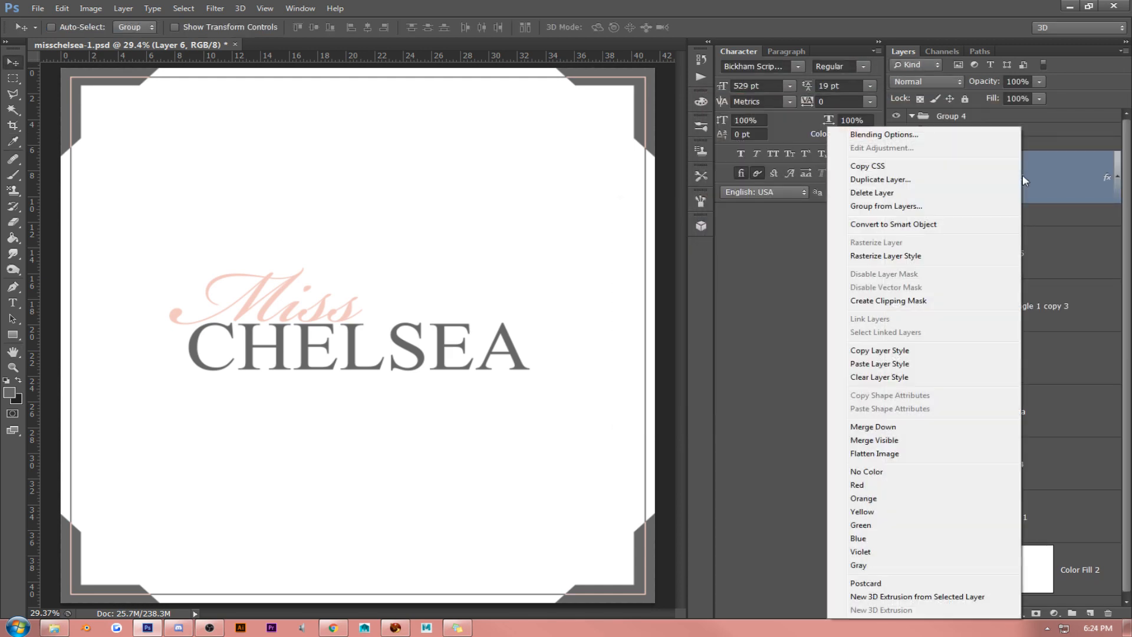
{"action": "left_click", "coordinate": [970, 229]}
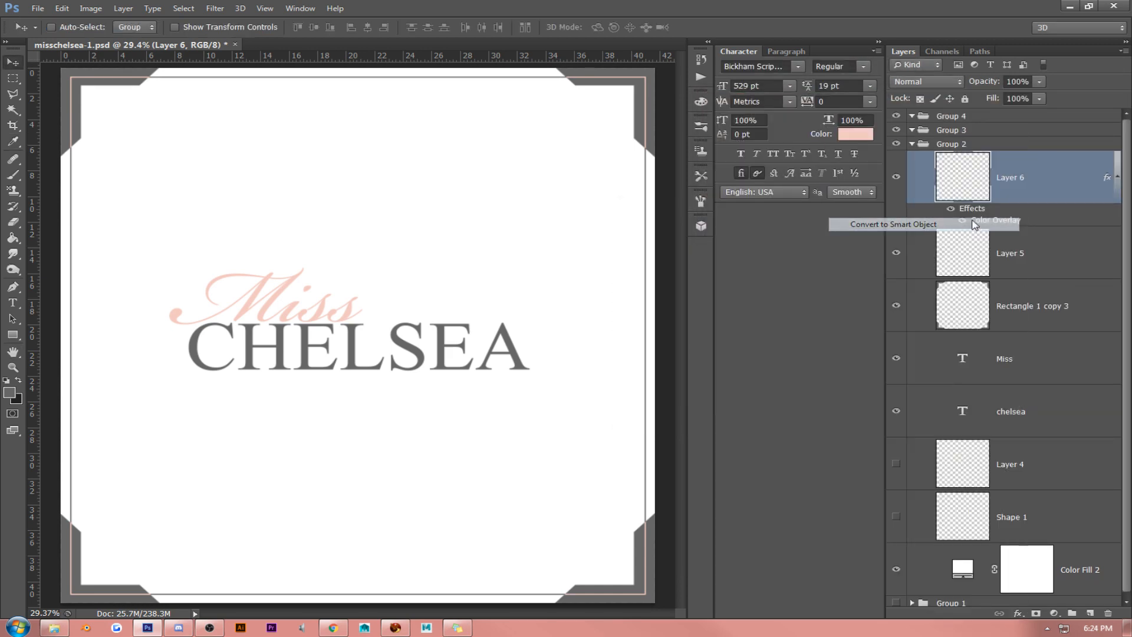
{"action": "right_click", "coordinate": [1043, 176]}
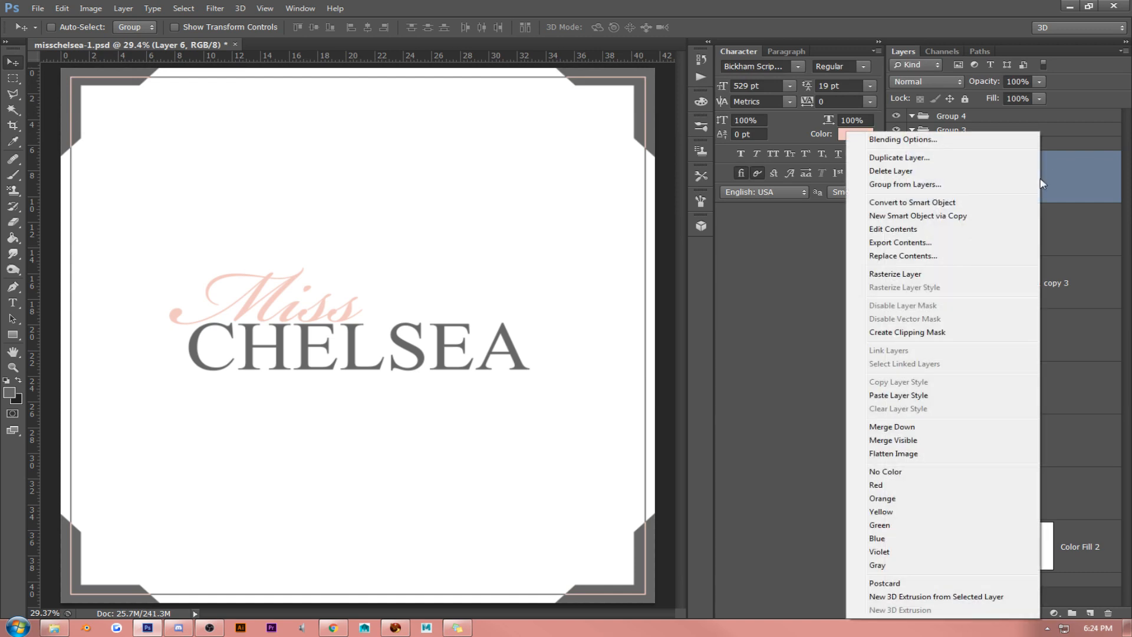
{"action": "left_click", "coordinate": [955, 285]}
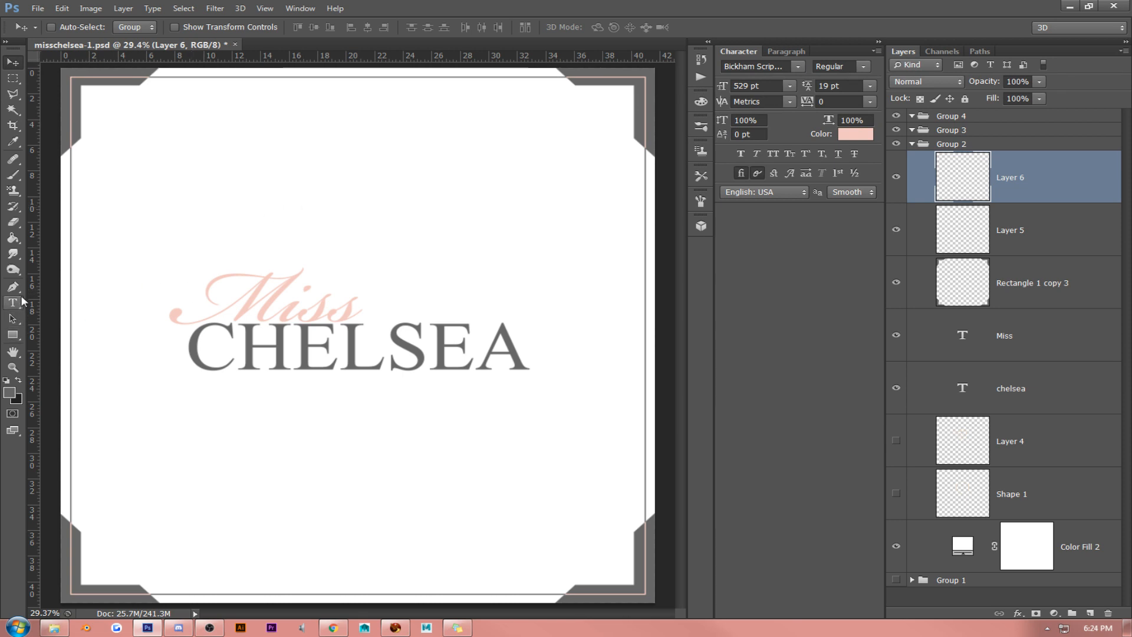
{"action": "left_click", "coordinate": [13, 334]}
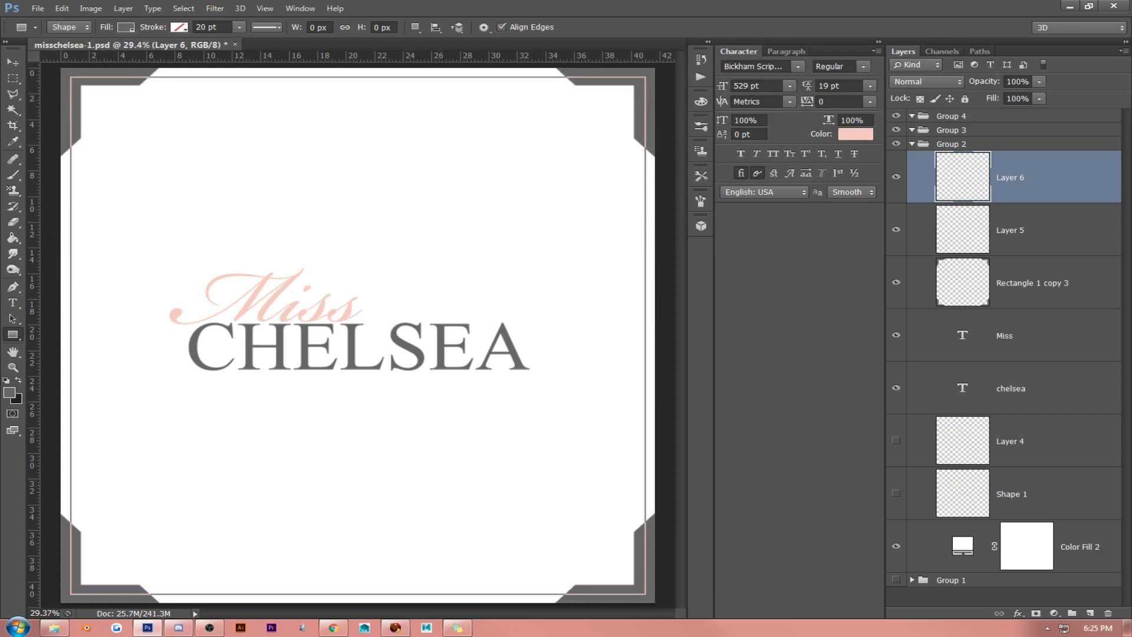
{"action": "key", "text": "alt+Tab"}
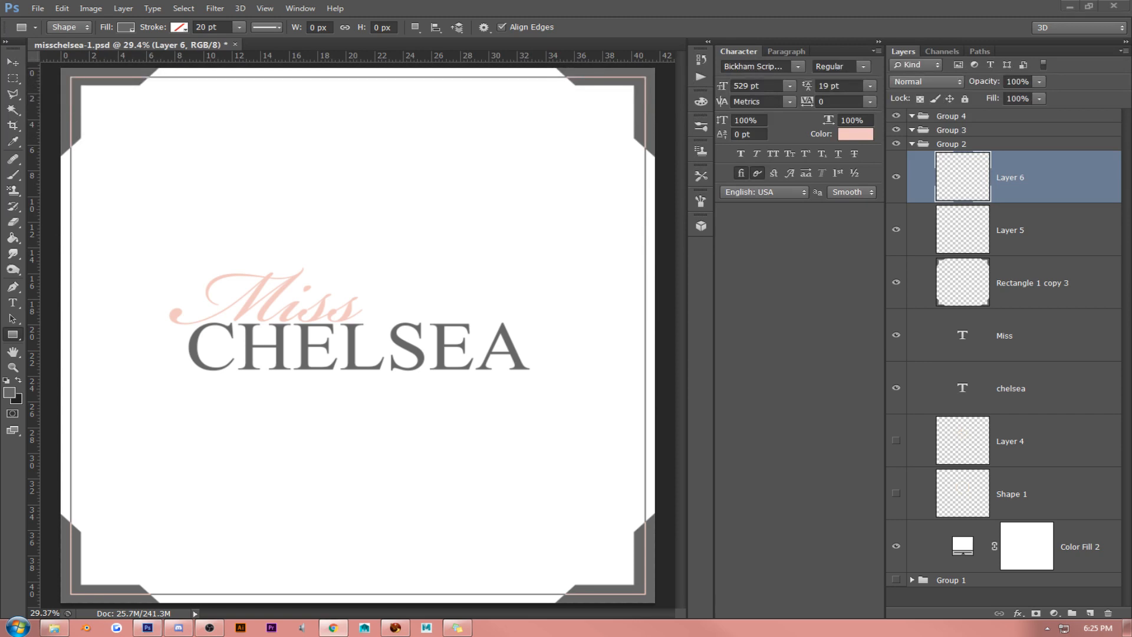
{"action": "key", "text": "alt+Tab"}
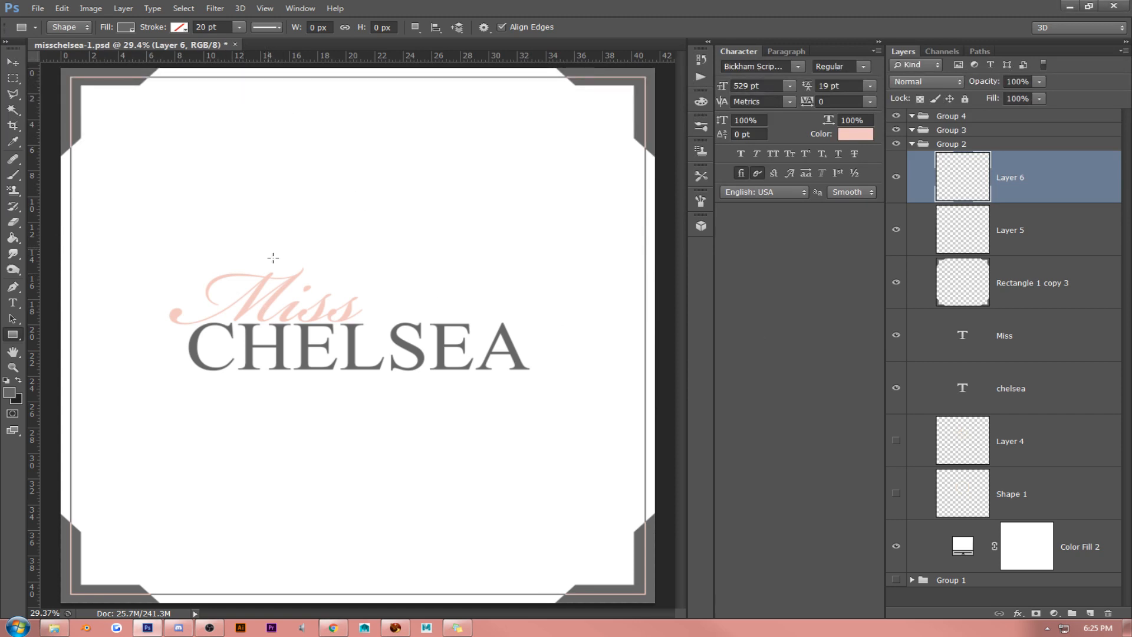
{"action": "key", "text": "v"}
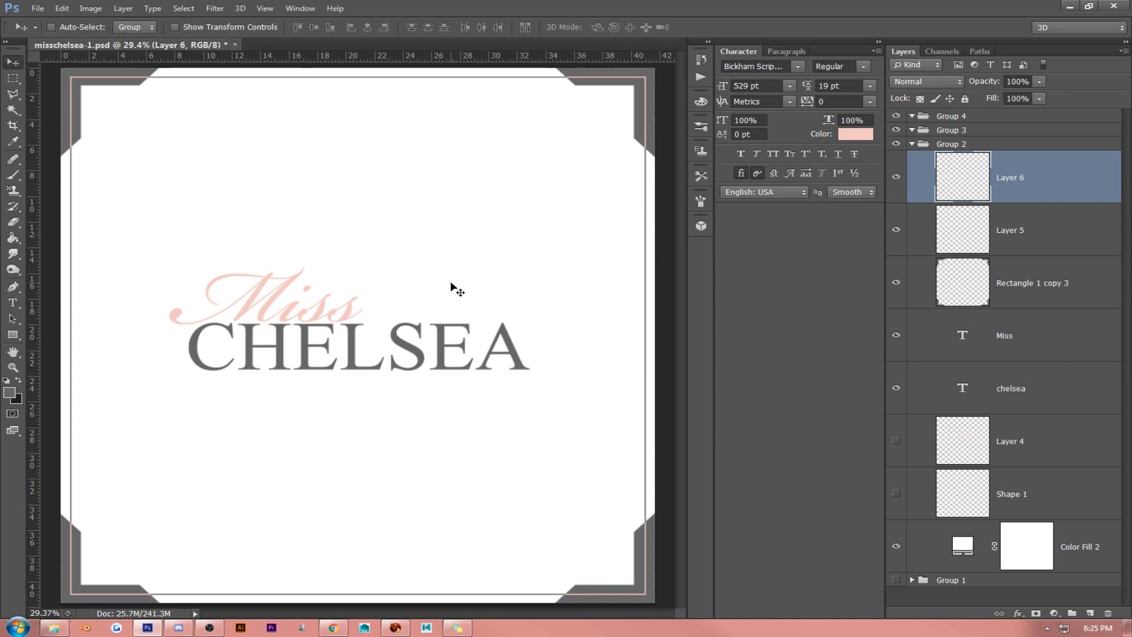
- Delete the merged gray brackets layer and the gray border on Layer 5, keeping only the pink corner lines
{"action": "left_click", "coordinate": [1031, 275]}
{"action": "key", "text": "Delete"}
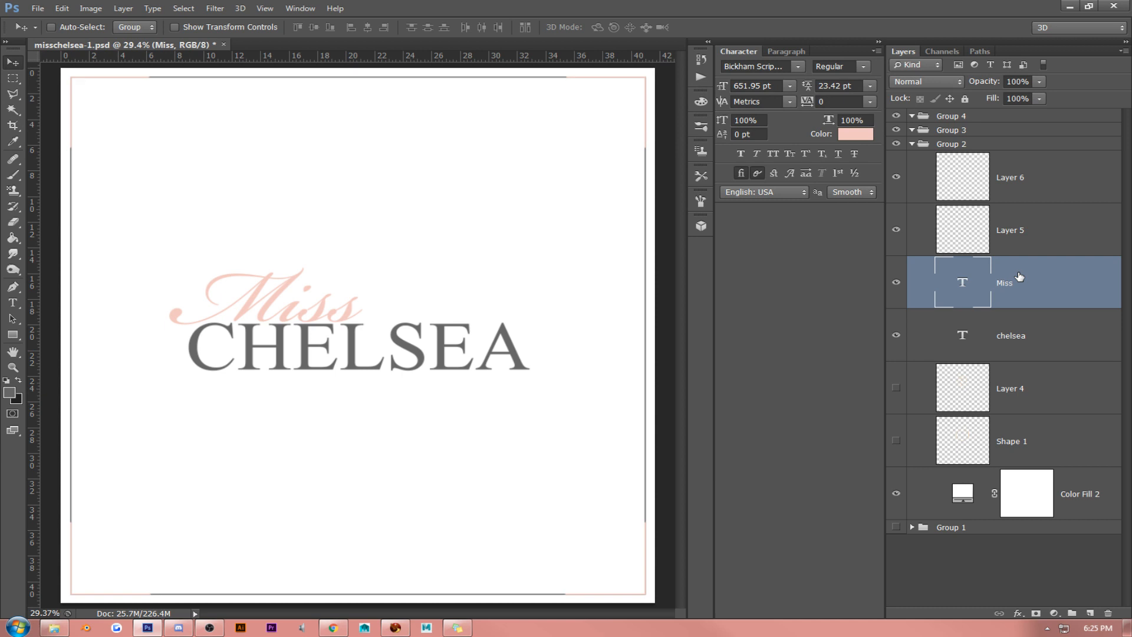
{"action": "left_click", "coordinate": [897, 231]}
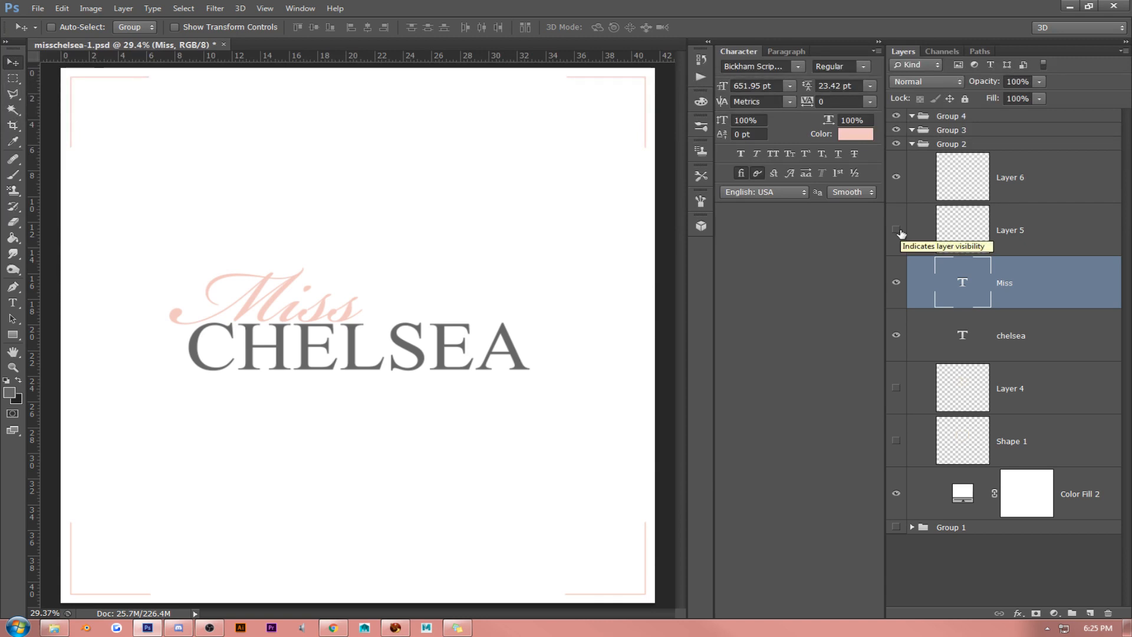
{"action": "left_click", "coordinate": [1041, 231]}
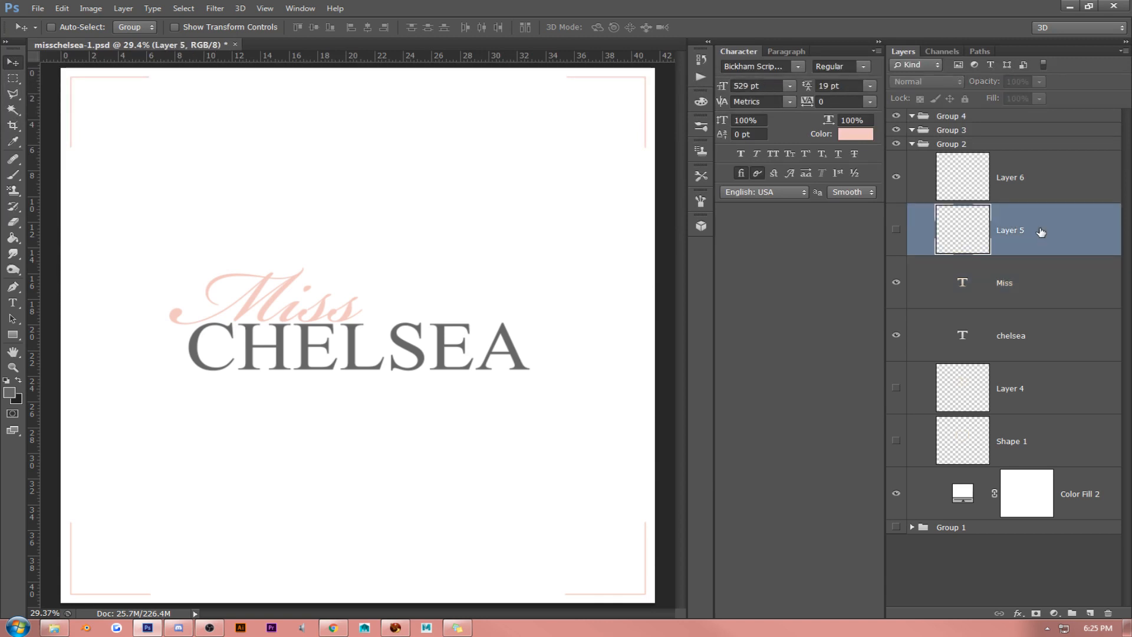
{"action": "key", "text": "Delete"}
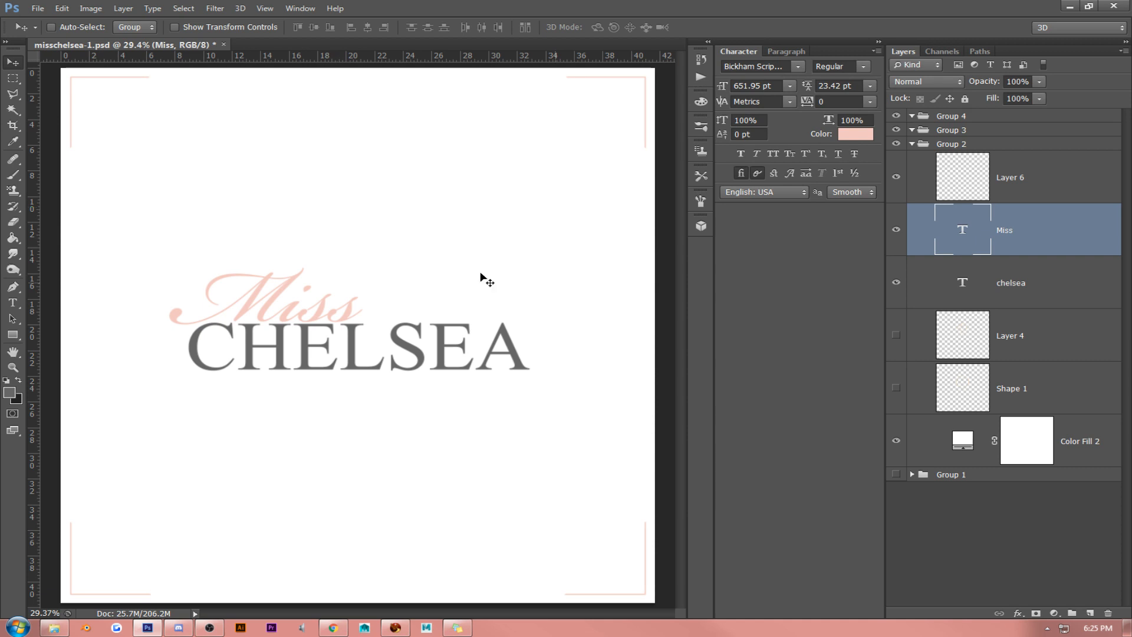
- Move the "Miss" text right so it sits centered just above "CHELSEA"
{"action": "left_click_drag", "start_coordinate": [376, 284], "coordinate": [450, 284]}
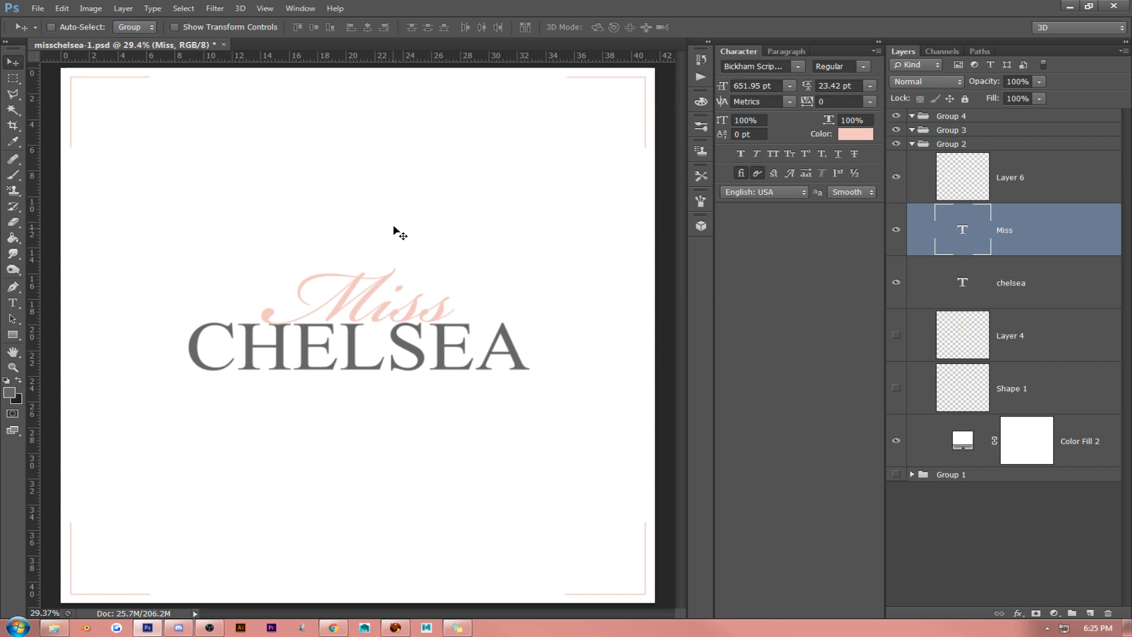
{"action": "mouse_move", "coordinate": [405, 263]}
{"action": "left_mouse_down"}
{"action": "mouse_move", "coordinate": [391, 263]}
{"action": "mouse_move", "coordinate": [402, 267]}
{"action": "mouse_move", "coordinate": [401, 283]}
{"action": "left_mouse_up"}
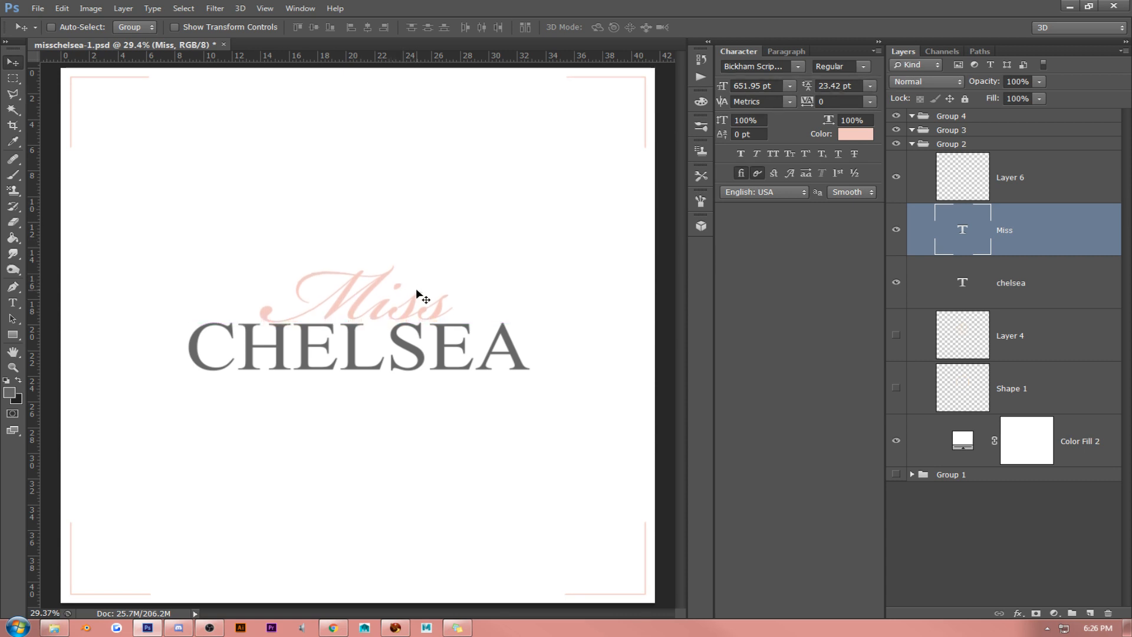
- Try nudging the "Miss" text down so it overlaps the top of "CHELSEA", then return it just above the word
{"action": "left_click_drag", "start_coordinate": [417, 295], "coordinate": [445, 298]}
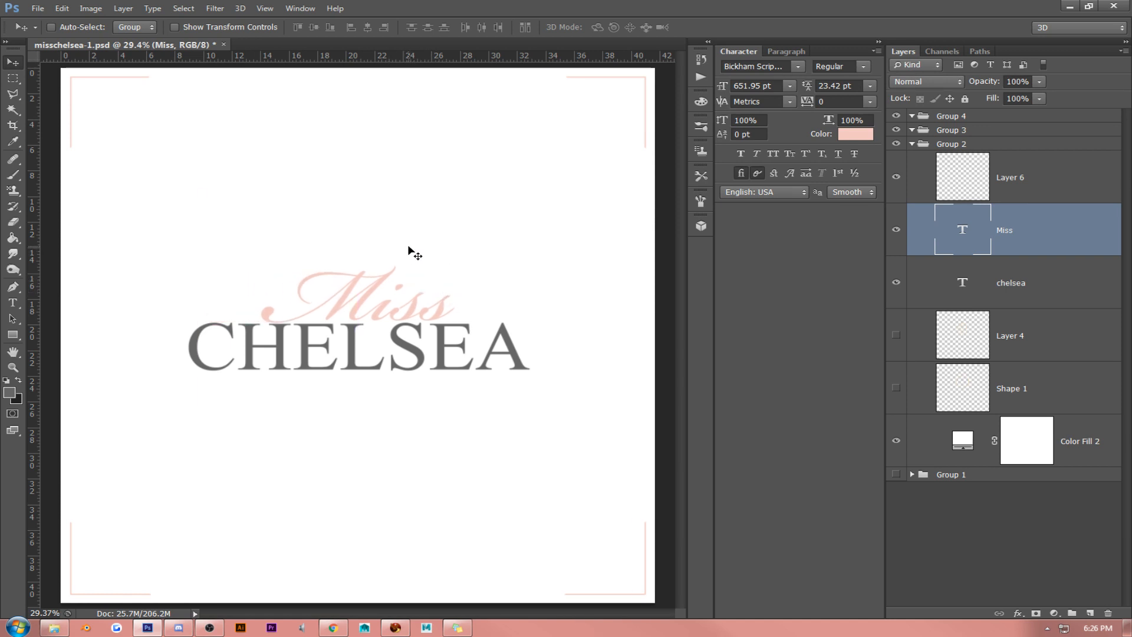
{"action": "key", "text": "shift+Down"}
{"action": "key", "text": "shift+Down"}
{"action": "key", "text": "shift+Down"}
{"action": "key", "text": "shift+Down"}
{"action": "key", "text": "Down"}
{"action": "key", "text": "Down"}
{"action": "key", "text": "Down"}
{"action": "key", "text": "Down"}
{"action": "key", "text": "Down"}
{"action": "key", "text": "Down"}
{"action": "key", "text": "Down"}
{"action": "key", "text": "Down"}
{"action": "key", "text": "Down"}
{"action": "key", "text": "Down"}
{"action": "key", "text": "Down"}
{"action": "key", "text": "Down"}
{"action": "key", "text": "Down"}
{"action": "key", "text": "Down"}
{"action": "key", "text": "Down"}
{"action": "key", "text": "Down"}
{"action": "key", "text": "Down"}
{"action": "key", "text": "Down"}
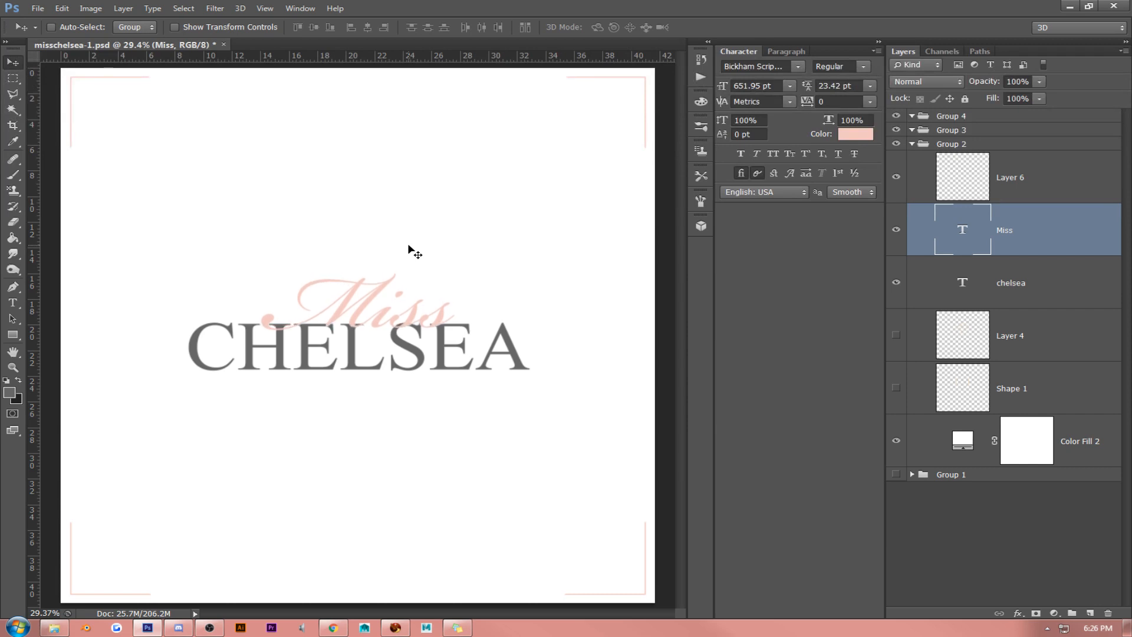
{"action": "left_click_drag", "start_coordinate": [392, 290], "coordinate": [396, 236]}
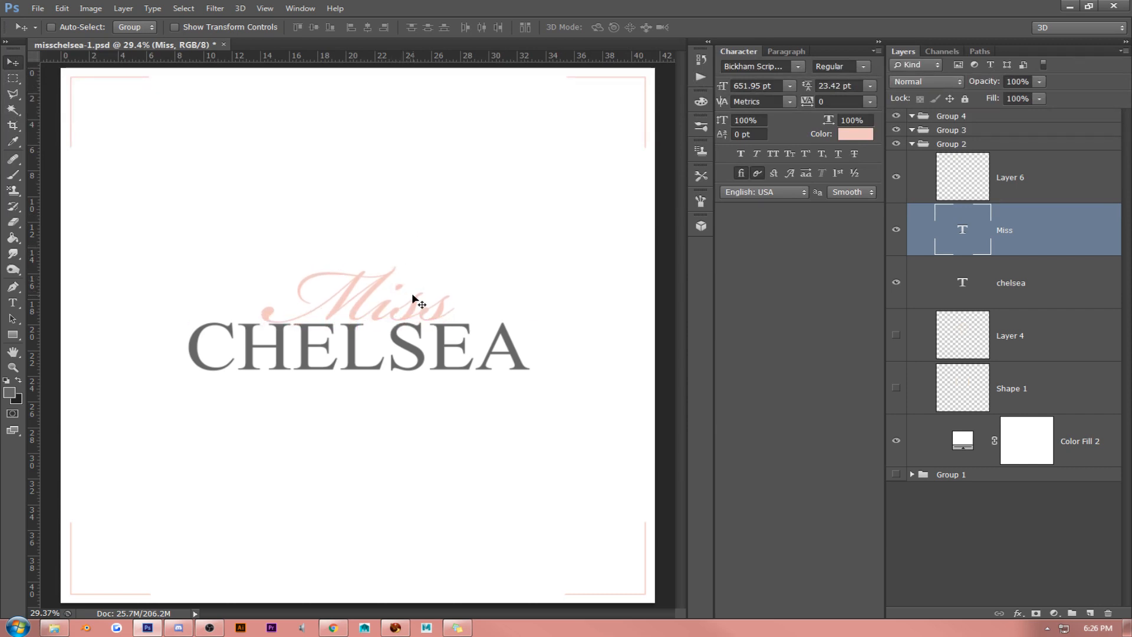
- Move the "Miss" text left above the start of "CHELSEA", then shift both texts together slightly up and right
{"action": "left_click_drag", "start_coordinate": [418, 301], "coordinate": [320, 299]}
{"action": "key", "text": "Left"}
{"action": "key", "text": "Left"}
{"action": "key", "text": "Left"}
{"action": "key", "text": "Left"}
{"action": "key", "text": "Left"}
{"action": "key", "text": "Left"}
{"action": "key", "text": "Left"}
{"action": "key", "text": "Left"}
{"action": "key", "text": "Left"}
{"action": "key", "text": "Left"}
{"action": "key", "text": "Left"}
{"action": "key", "text": "Left"}
{"action": "key", "text": "Left"}
{"action": "key", "text": "Left"}
{"action": "key", "text": "Left"}
{"action": "key", "text": "Left"}
{"action": "key", "text": "Left"}
{"action": "key", "text": "Left"}
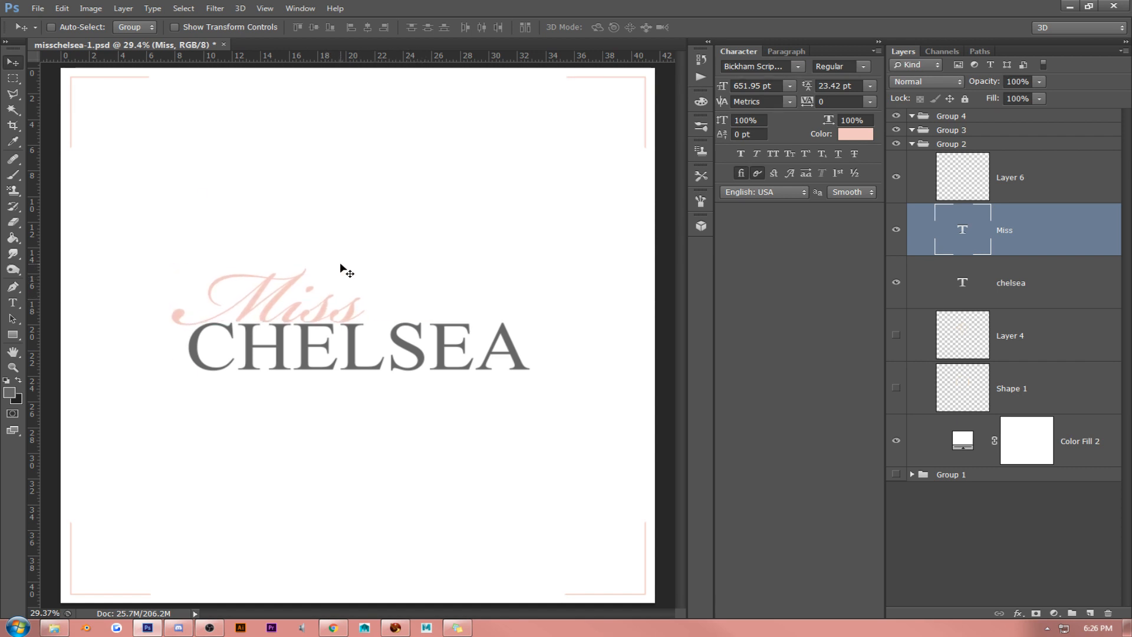
{"action": "key", "text": "Down"}
{"action": "key", "text": "Down"}
{"action": "key", "text": "Down"}
{"action": "key", "text": "Down"}
{"action": "key", "text": "Down"}
{"action": "key", "text": "Down"}
{"action": "key", "text": "Down"}
{"action": "key", "text": "Down"}
{"action": "key", "text": "Down"}
{"action": "key", "text": "Down"}
{"action": "key", "text": "Down"}
{"action": "key", "text": "Down"}
{"action": "key", "text": "Down"}
{"action": "key", "text": "Down"}
{"action": "key", "text": "Down"}
{"action": "key", "text": "Down"}
{"action": "key", "text": "Left"}
{"action": "key", "text": "Left"}
{"action": "key", "text": "Left"}
{"action": "key", "text": "Left"}
{"action": "key", "text": "Left"}
{"action": "key", "text": "Left"}
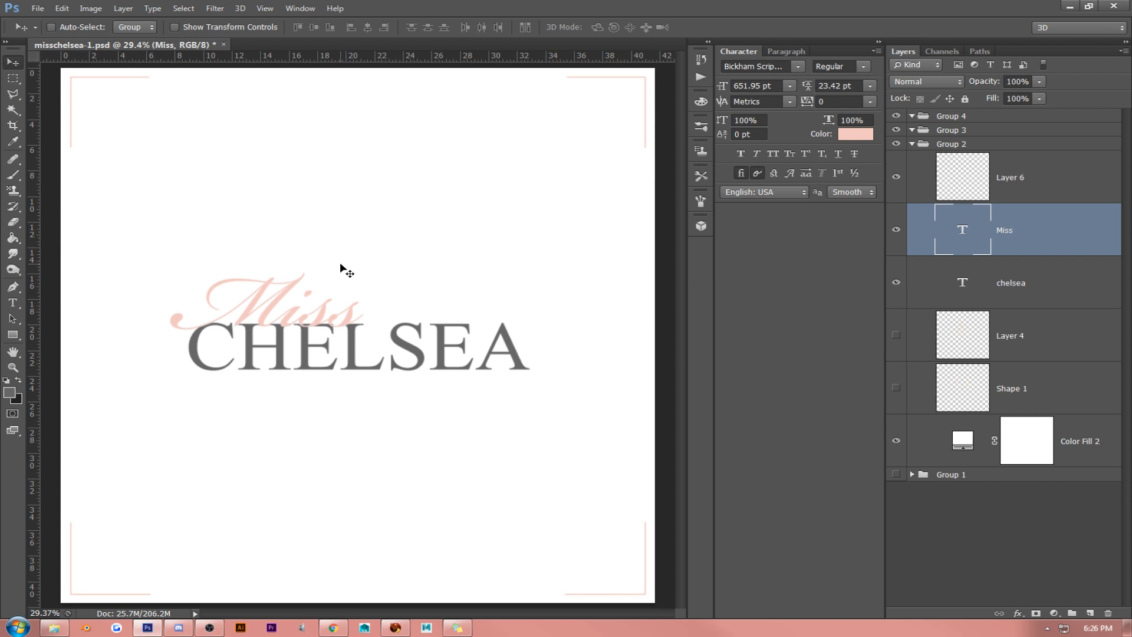
{"action": "key", "text": "Up"}
{"action": "key", "text": "Up"}
{"action": "key", "text": "Up"}
{"action": "key", "text": "Up"}
{"action": "key", "text": "Up"}
{"action": "key", "text": "Up"}
{"action": "key", "text": "Up"}
{"action": "key", "text": "Up"}
{"action": "key", "text": "Up"}
{"action": "key", "text": "Up"}
{"action": "key", "text": "Up"}
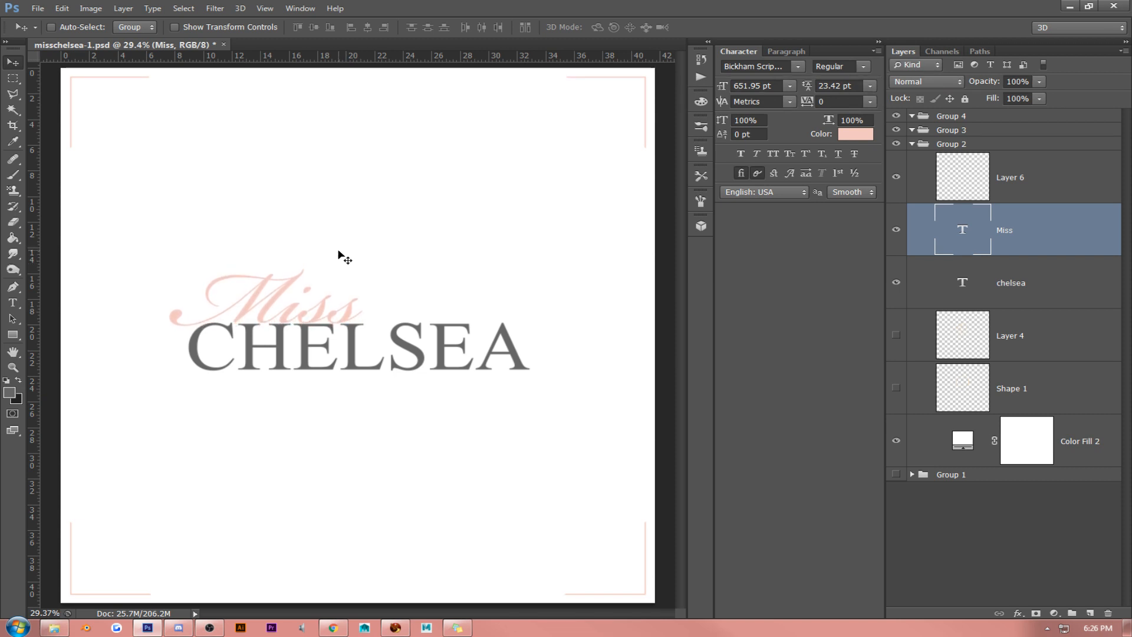
{"action": "key", "text": "Up"}
{"action": "key", "text": "Up"}
{"action": "key", "text": "Up"}
{"action": "key", "text": "Up"}
{"action": "key", "text": "Up"}
{"action": "key", "text": "Up"}
{"action": "key", "text": "Up"}
{"action": "key", "text": "Up"}
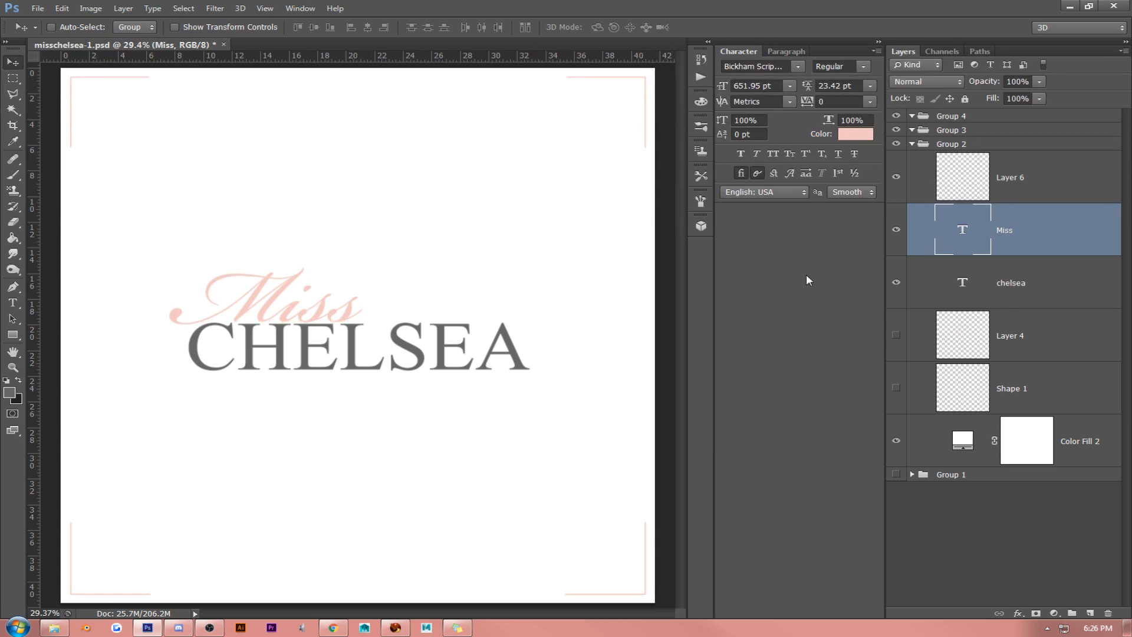
{"action": "left_click", "coordinate": [1026, 278], "text": "shift"}
{"action": "left_click_drag", "start_coordinate": [531, 260], "coordinate": [528, 250]}
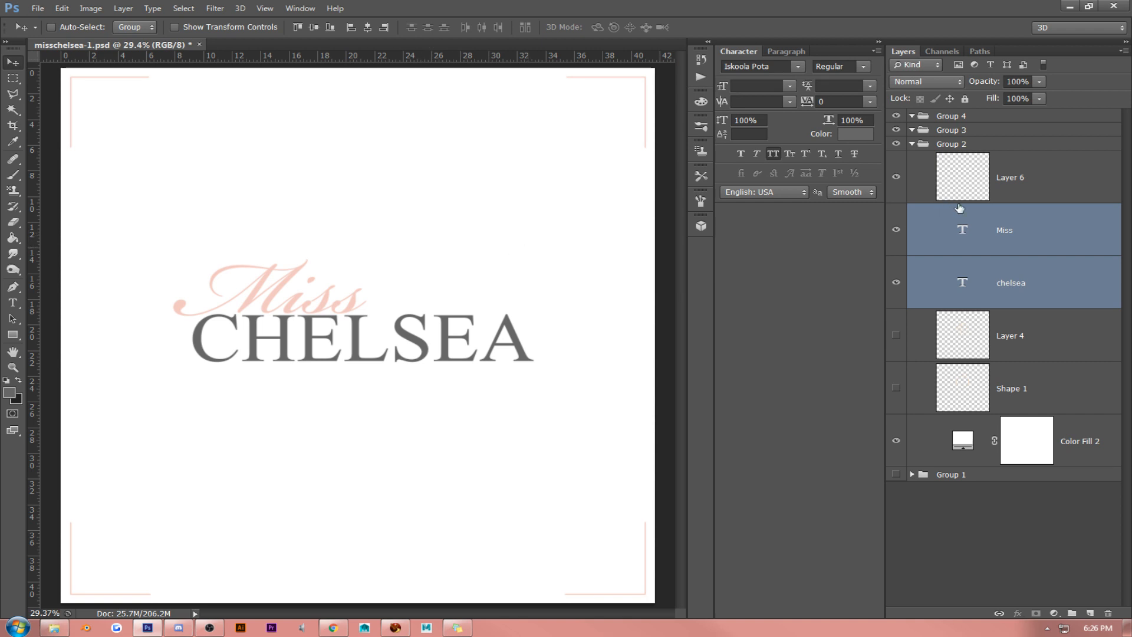
- Delete the corner lines, both text layers, Layer 4 and Shape 1 from Group 2, keeping only Color Fill 2
{"action": "left_click", "coordinate": [1040, 187]}
{"action": "key", "text": "Delete"}
{"action": "key", "text": "Delete"}
{"action": "key", "text": "Delete"}
{"action": "key", "text": "Delete"}
{"action": "key", "text": "Delete"}
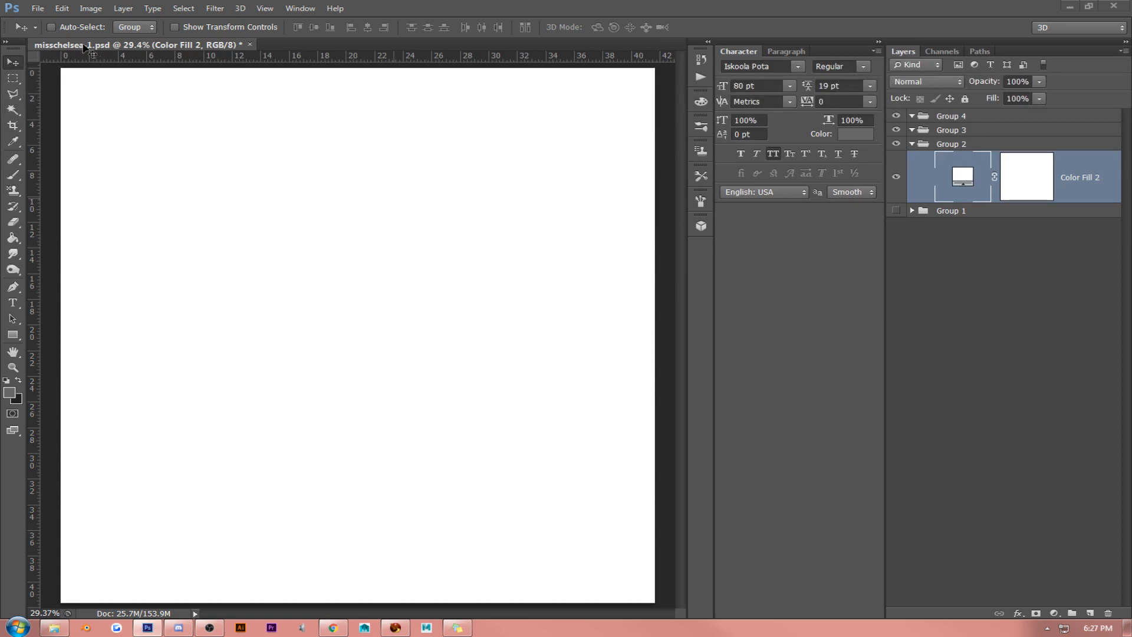
- Create a new document at the clipboard's size and paste the copied color palette image into it
{"action": "left_click", "coordinate": [37, 9]}
{"action": "left_click", "coordinate": [37, 21]}
{"action": "key", "text": "Return"}
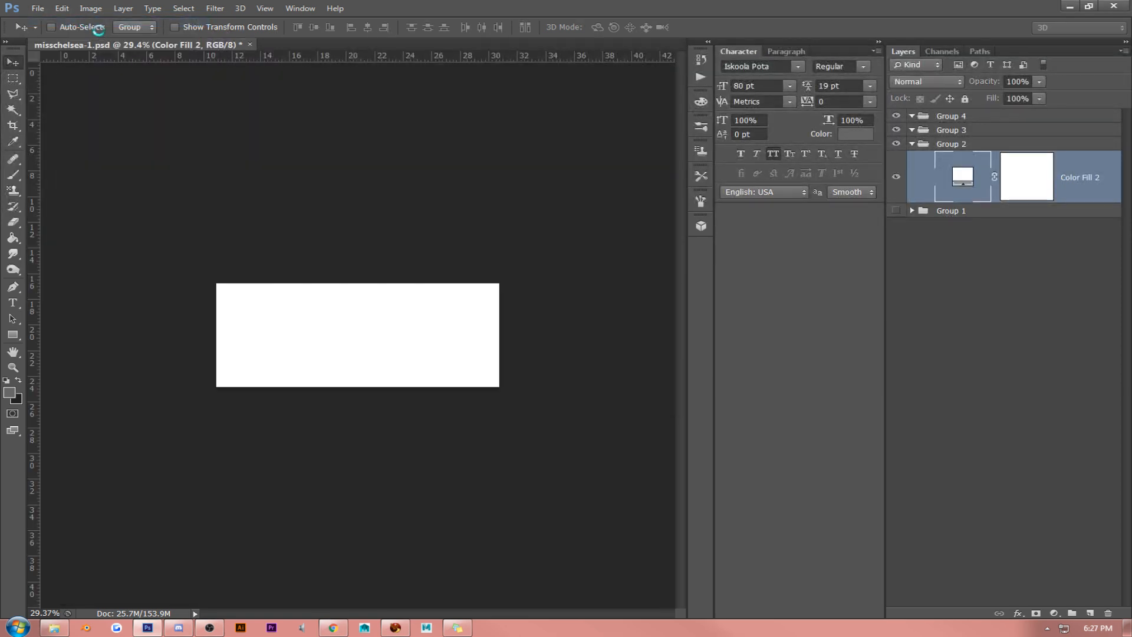
{"action": "key", "text": "ctrl+v"}
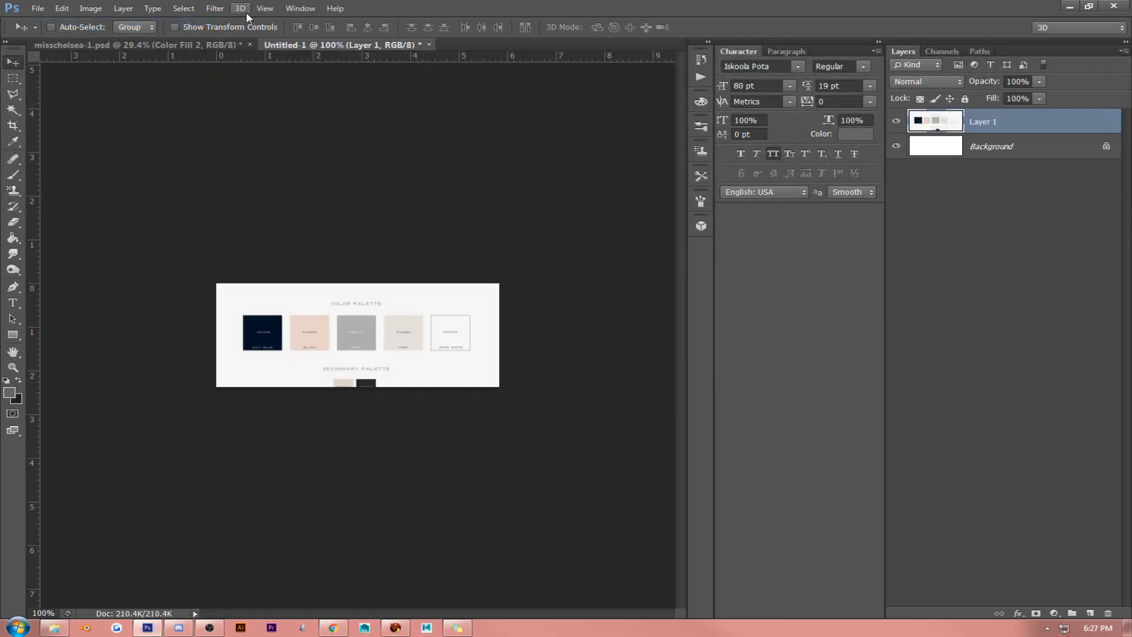
{"action": "left_click", "coordinate": [265, 8]}
{"action": "left_click", "coordinate": [289, 131]}
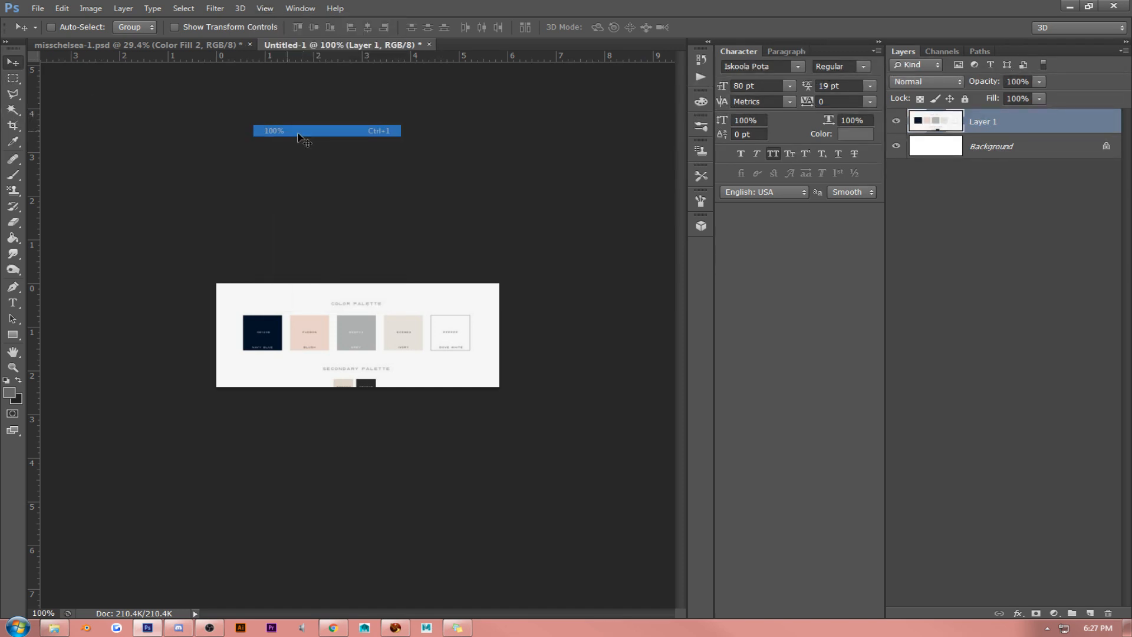
- Set the foreground color to navy 001326 sampled from the palette's first swatch, and close the palette document without saving
{"action": "left_click", "coordinate": [9, 392]}
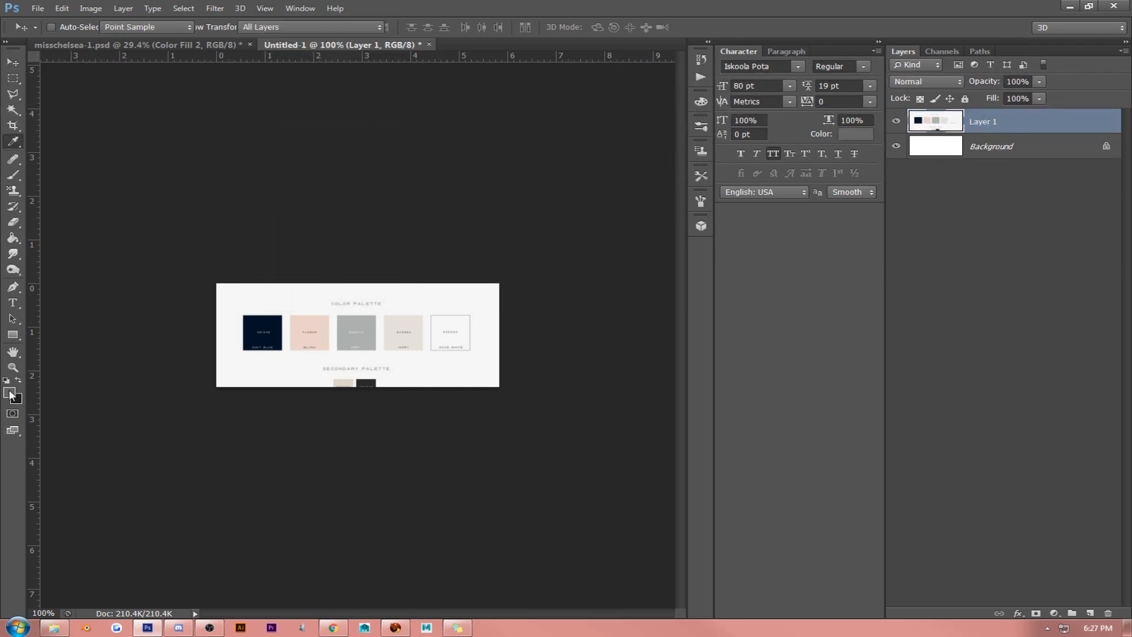
{"action": "left_click", "coordinate": [269, 322]}
{"action": "left_click", "coordinate": [973, 231]}
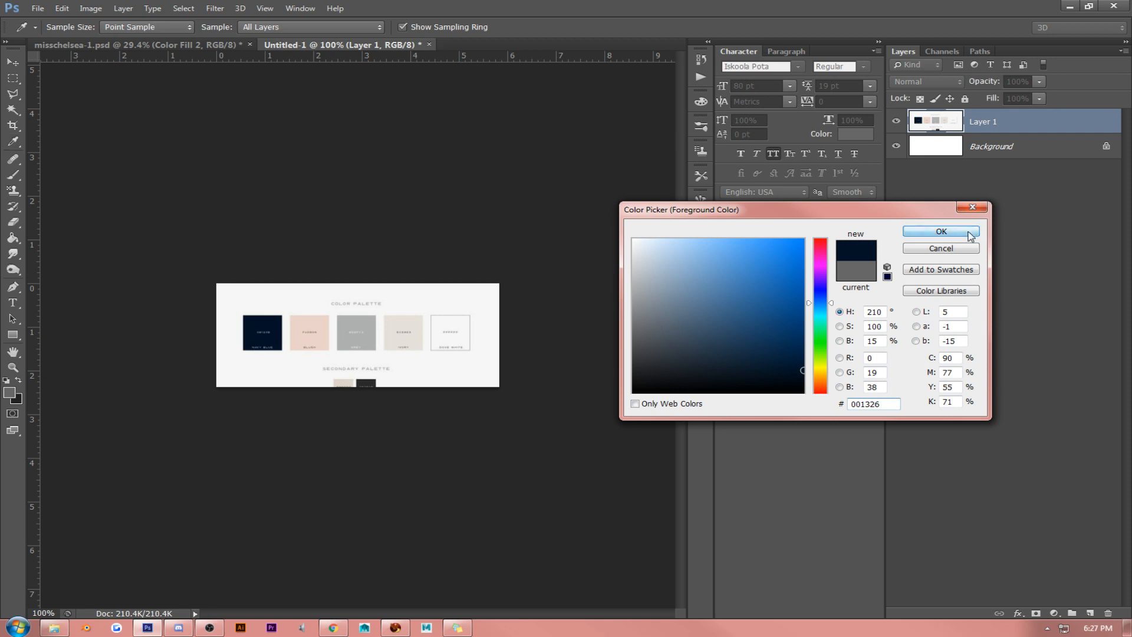
{"action": "key", "text": "v"}
{"action": "left_click", "coordinate": [429, 45]}
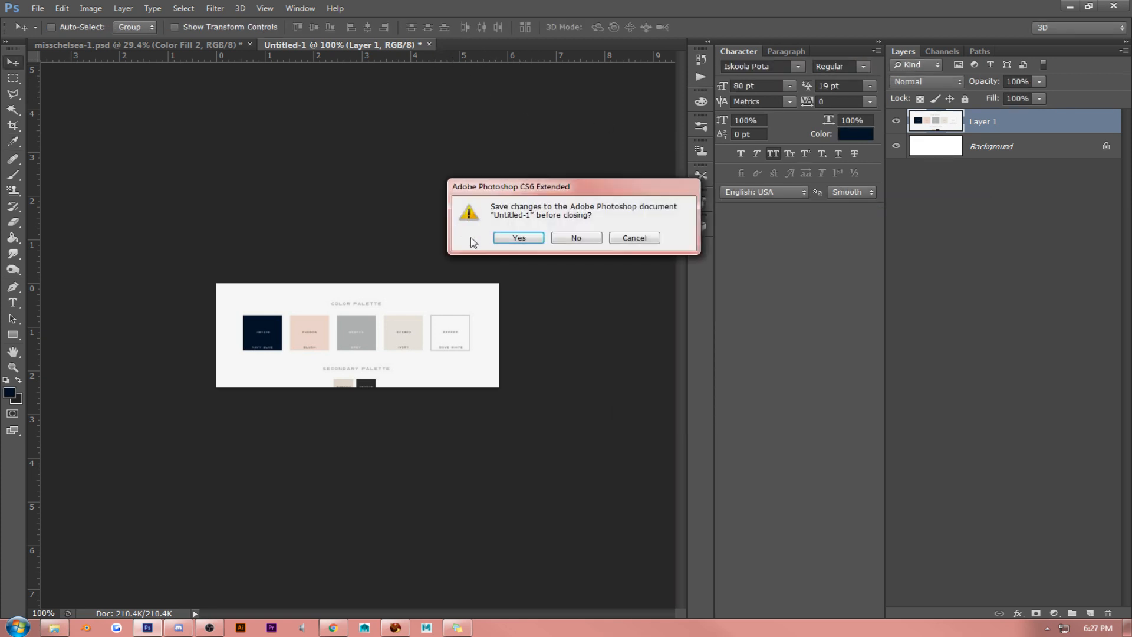
{"action": "left_click", "coordinate": [576, 237]}
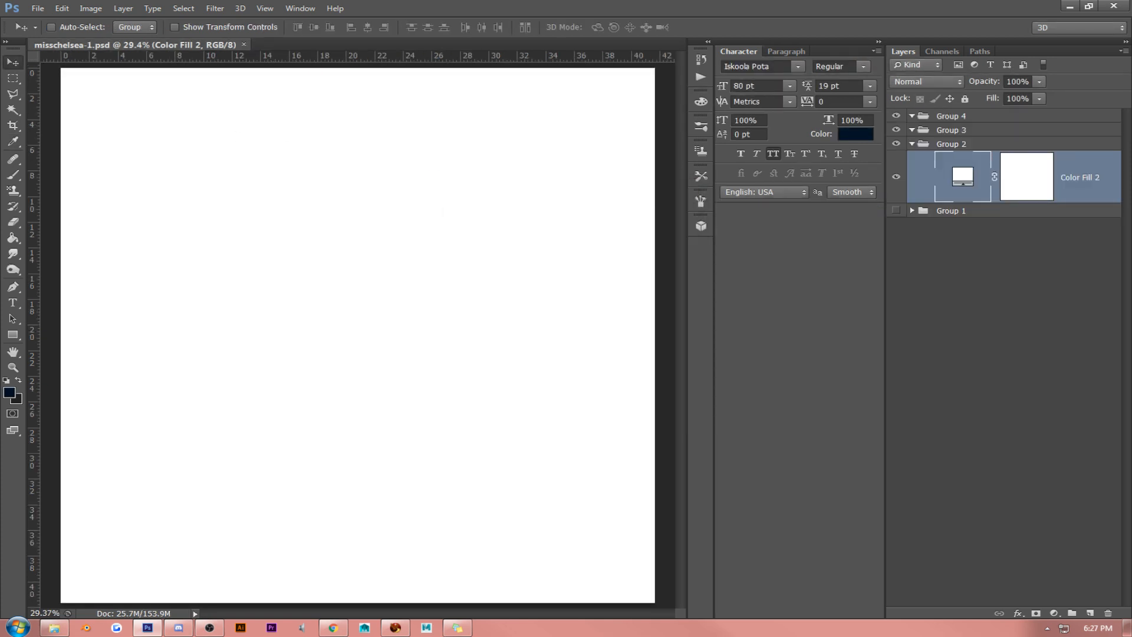
{"action": "key", "text": "alt+Tab"}
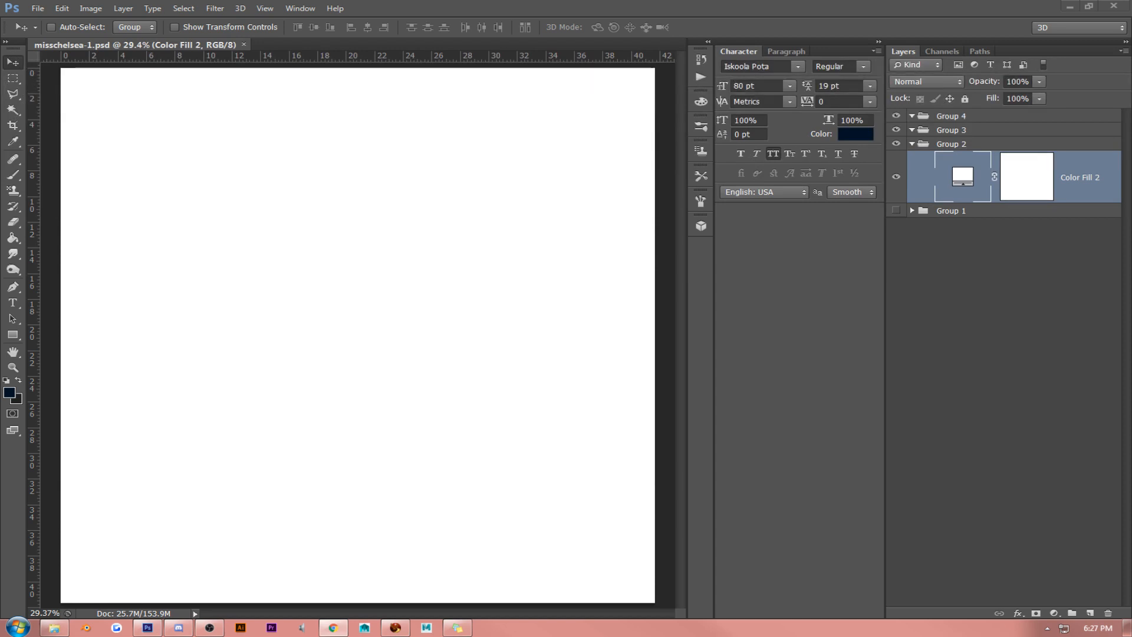
{"action": "left_click", "coordinate": [872, 138]}
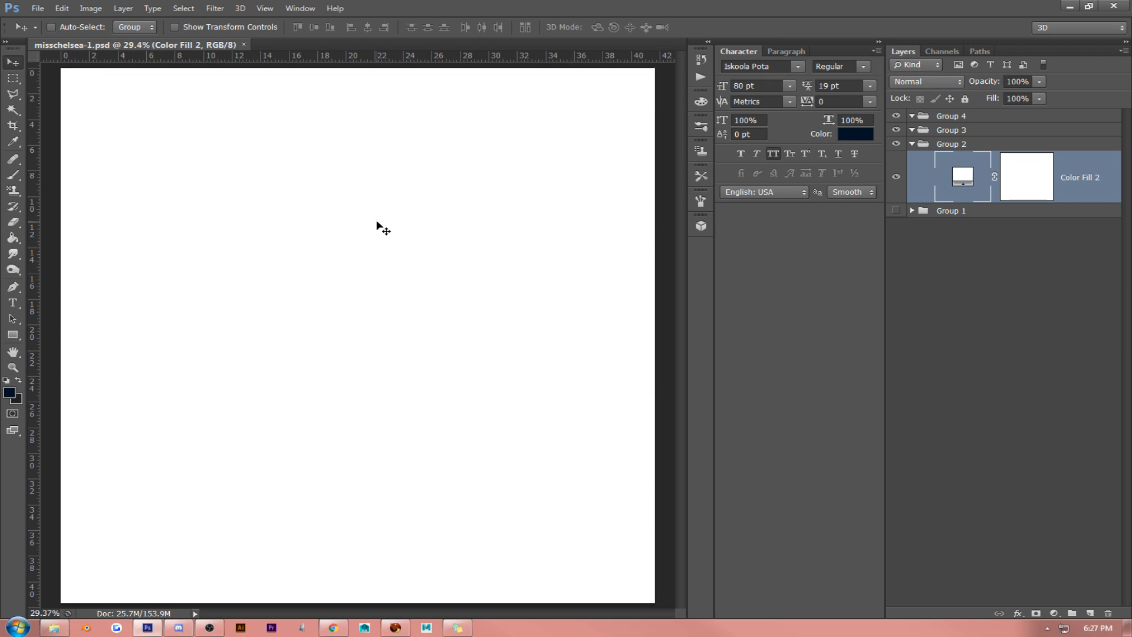
{"action": "left_click", "coordinate": [13, 303]}
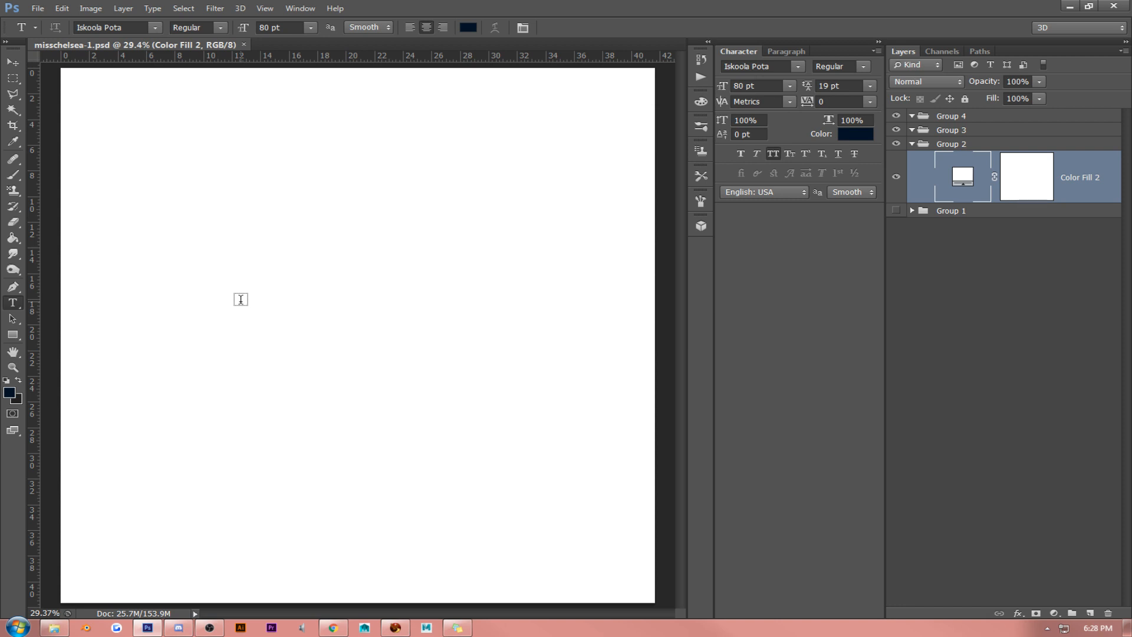
{"action": "left_click", "coordinate": [240, 299]}
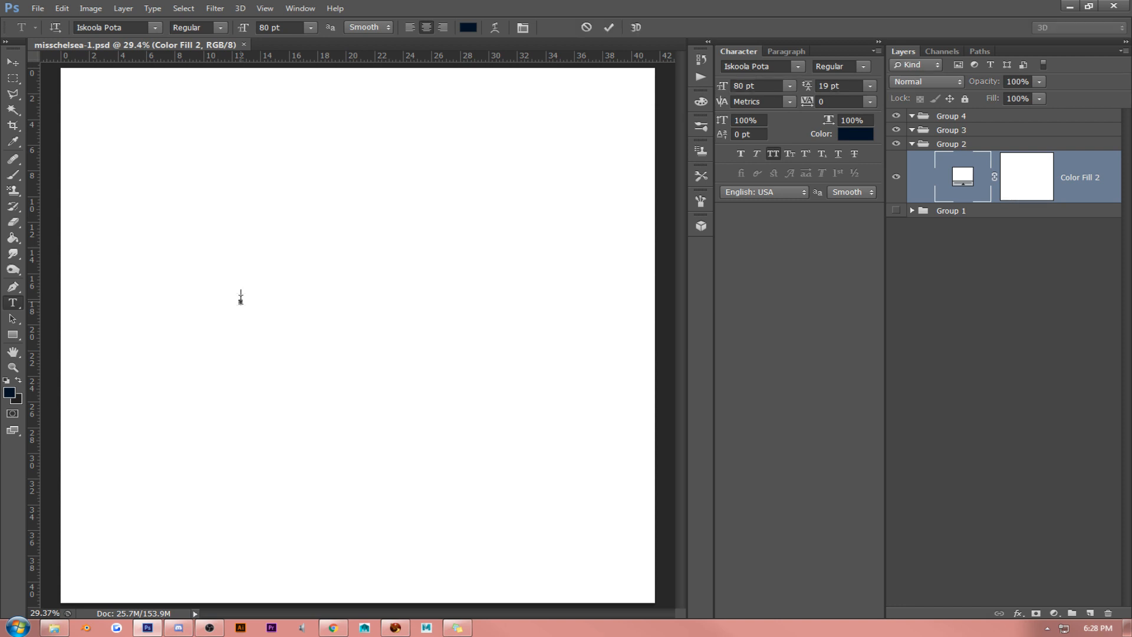
{"action": "left_click", "coordinate": [309, 27]}
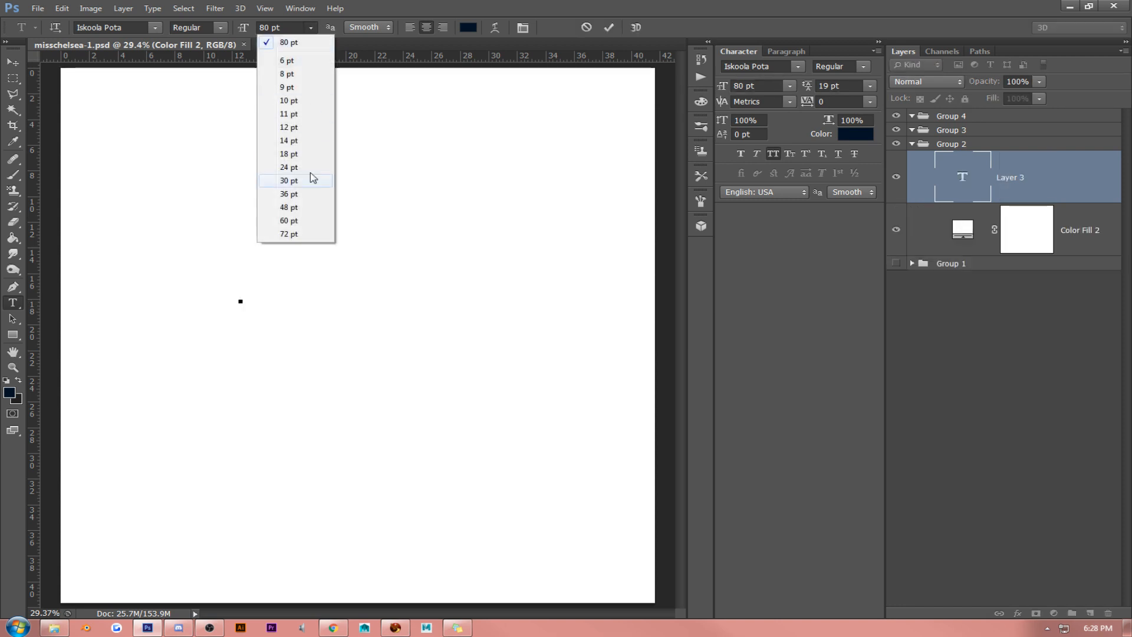
{"action": "left_click", "coordinate": [314, 235]}
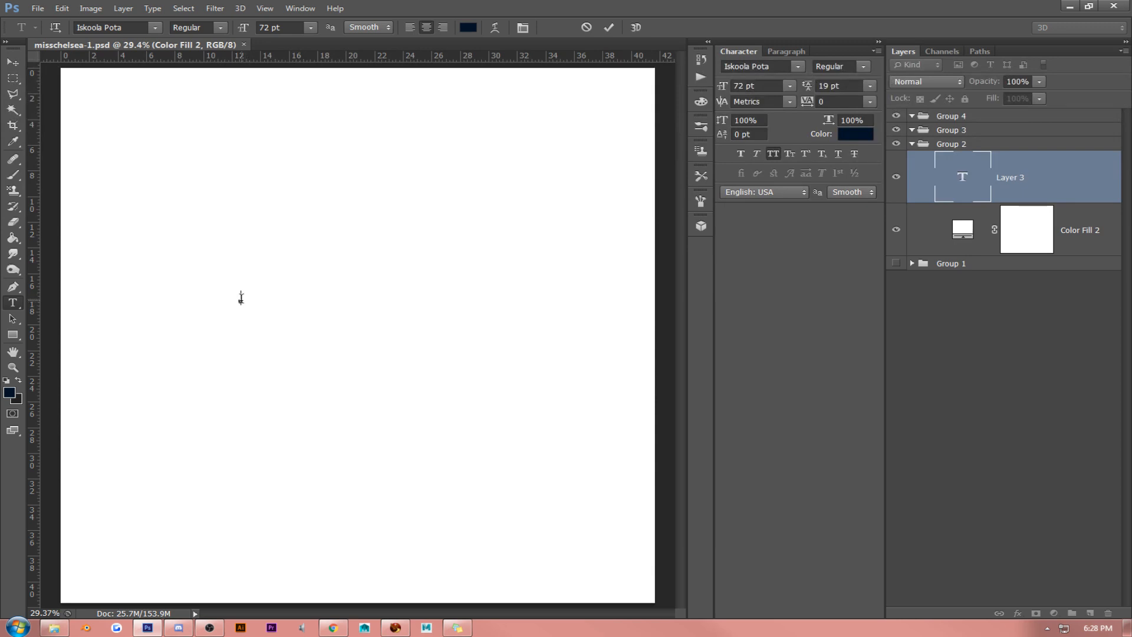
{"action": "left_click", "coordinate": [12, 61]}
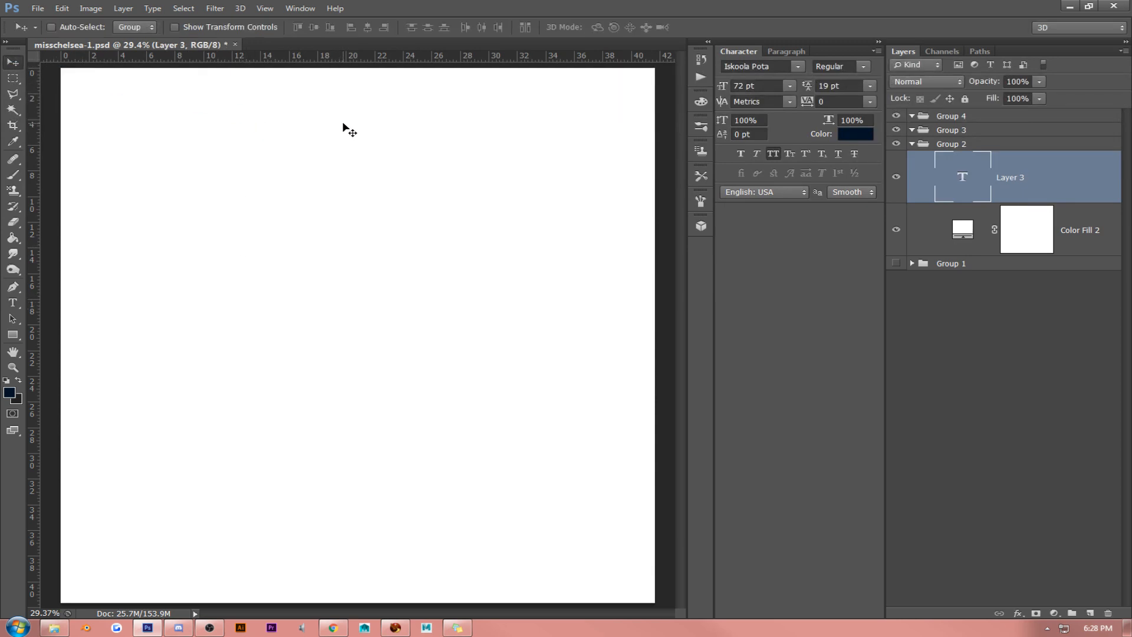
{"action": "key", "text": "Delete"}
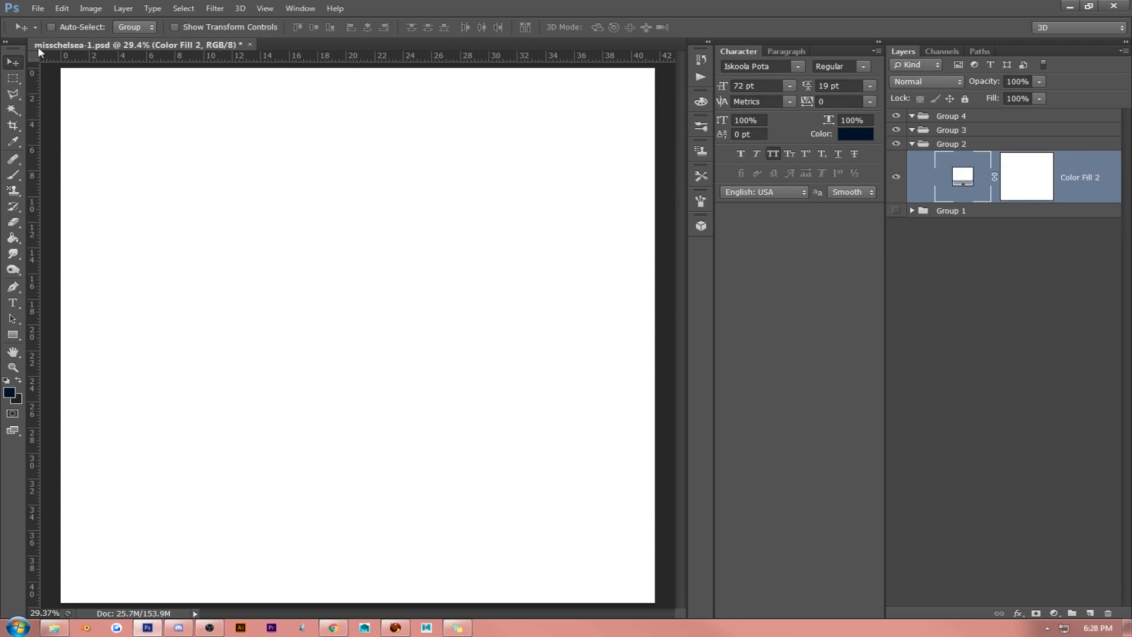
{"action": "left_click", "coordinate": [38, 8]}
{"action": "left_click", "coordinate": [37, 20]}
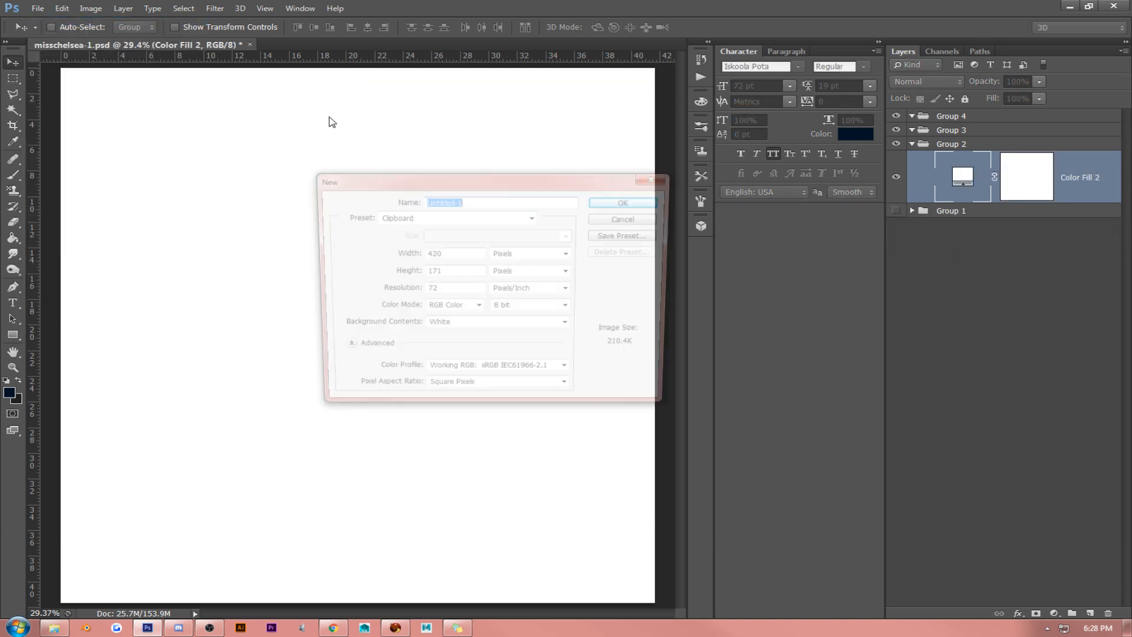
{"action": "left_click", "coordinate": [629, 219]}
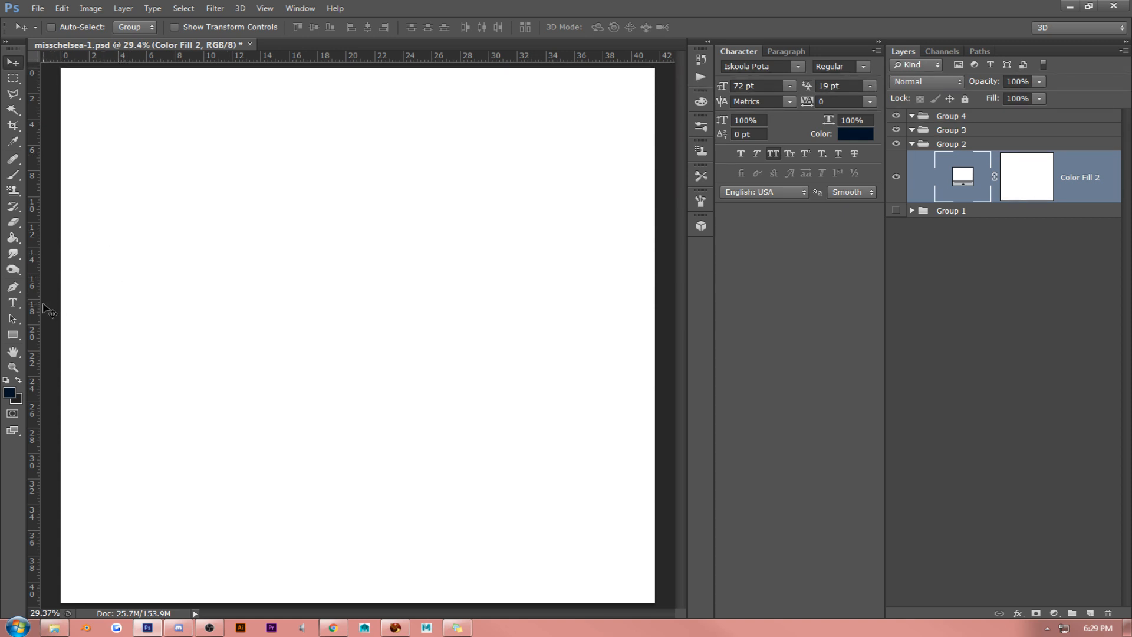
- Add the text "MISS CHELSEA" in navy Iskoola Pota at 150 pt on the left half of the white canvas
{"action": "left_click", "coordinate": [13, 302]}
{"action": "left_click", "coordinate": [231, 297]}
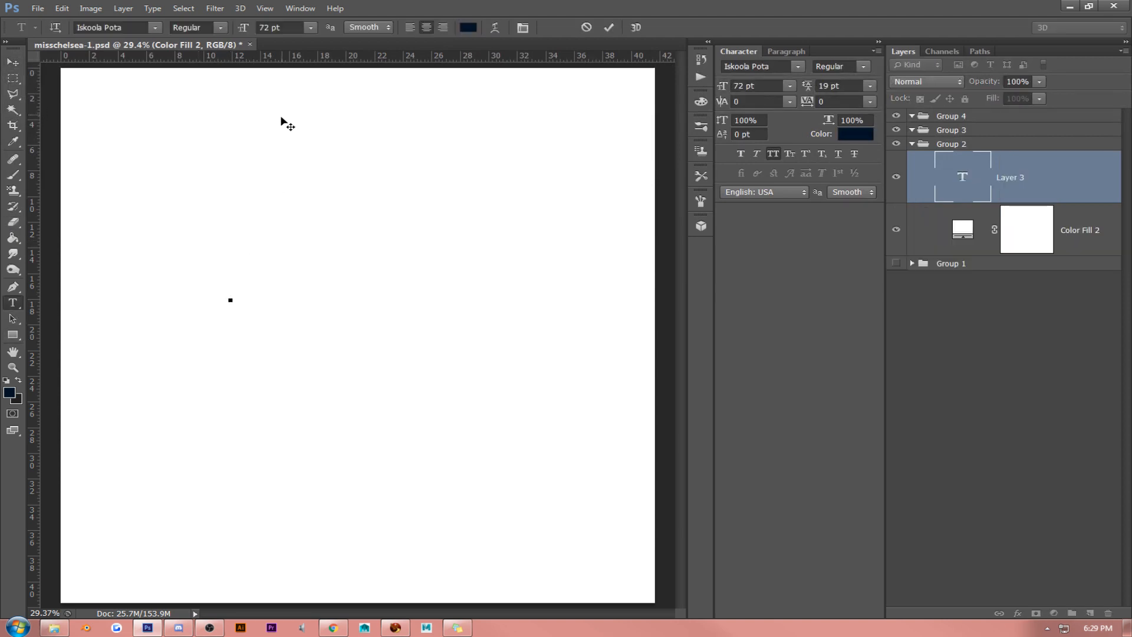
{"action": "left_click", "coordinate": [281, 24]}
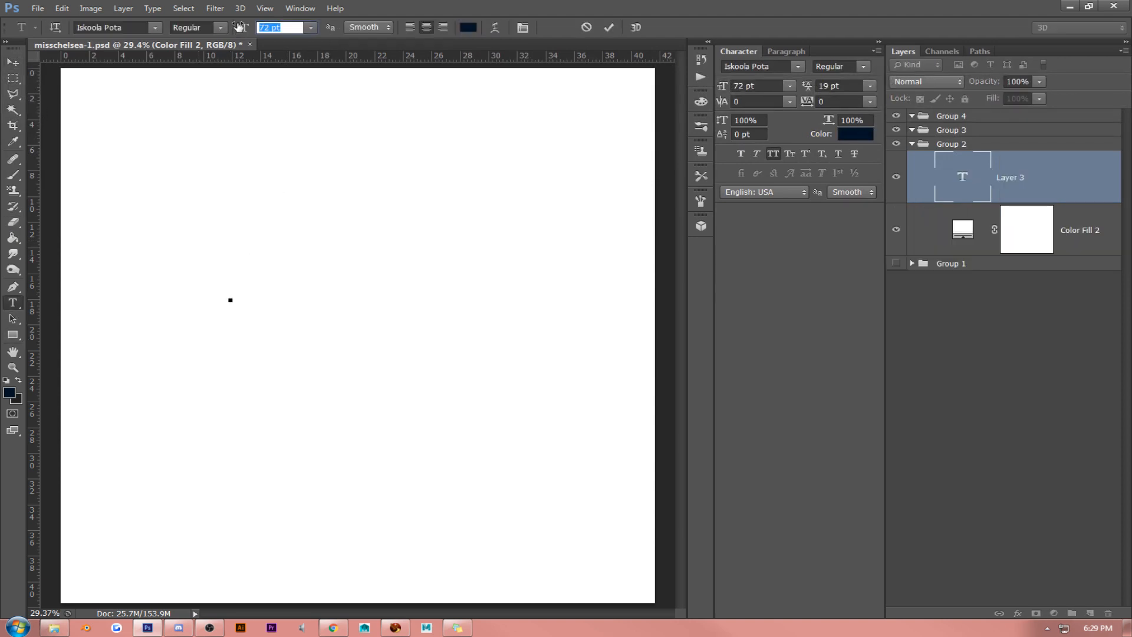
{"action": "type", "text": "150"}
{"action": "key", "text": "Return"}
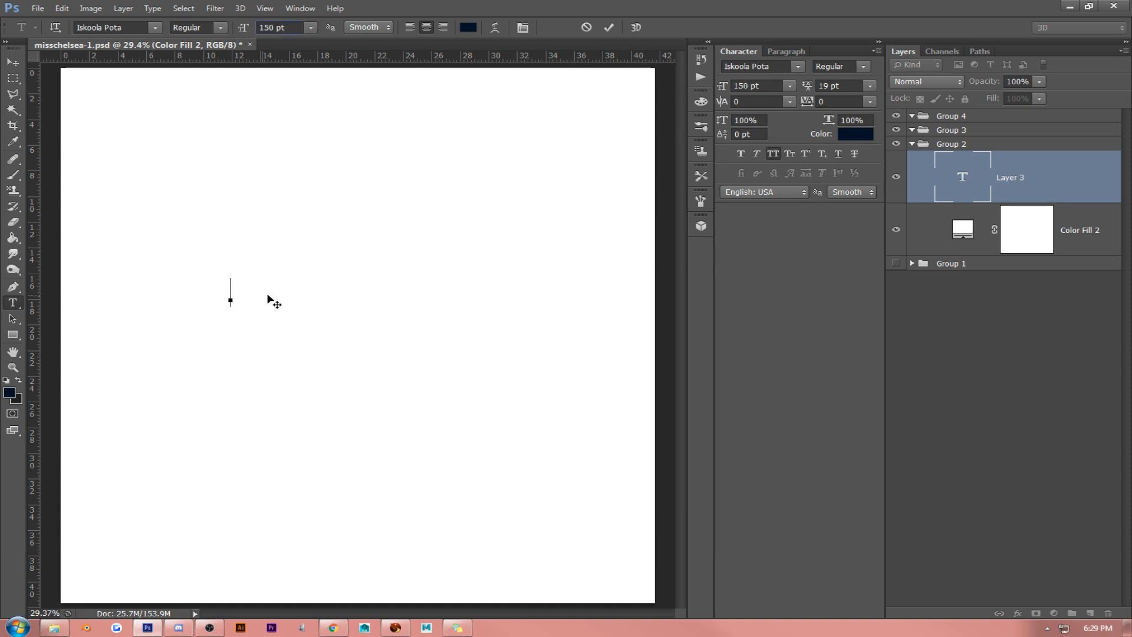
{"action": "type", "text": "M"}
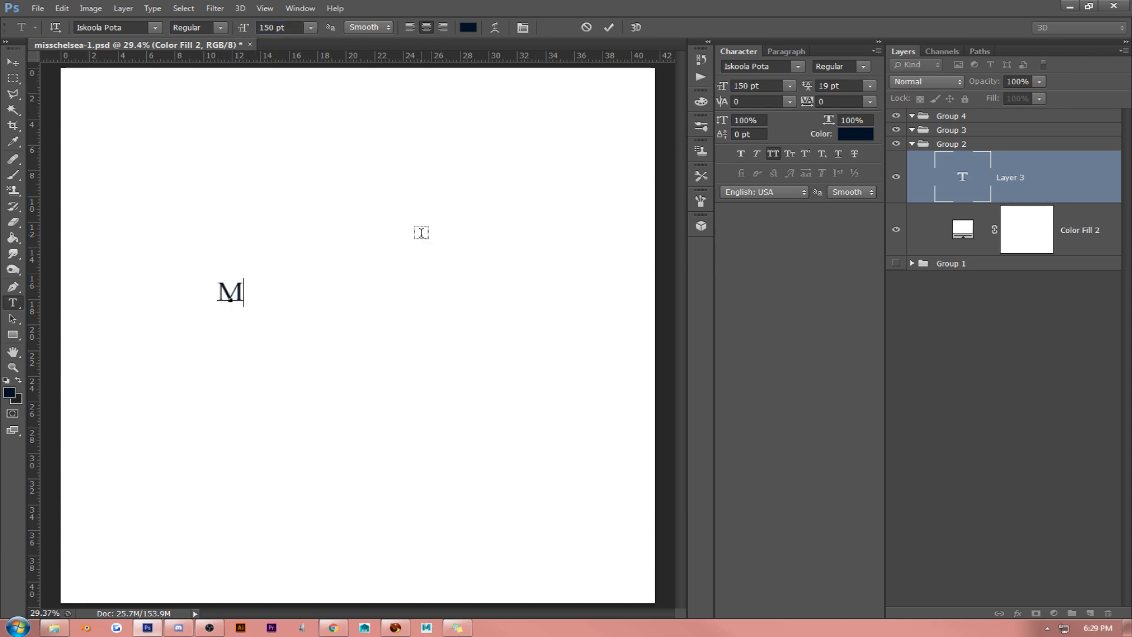
{"action": "type", "text": "ISS "}
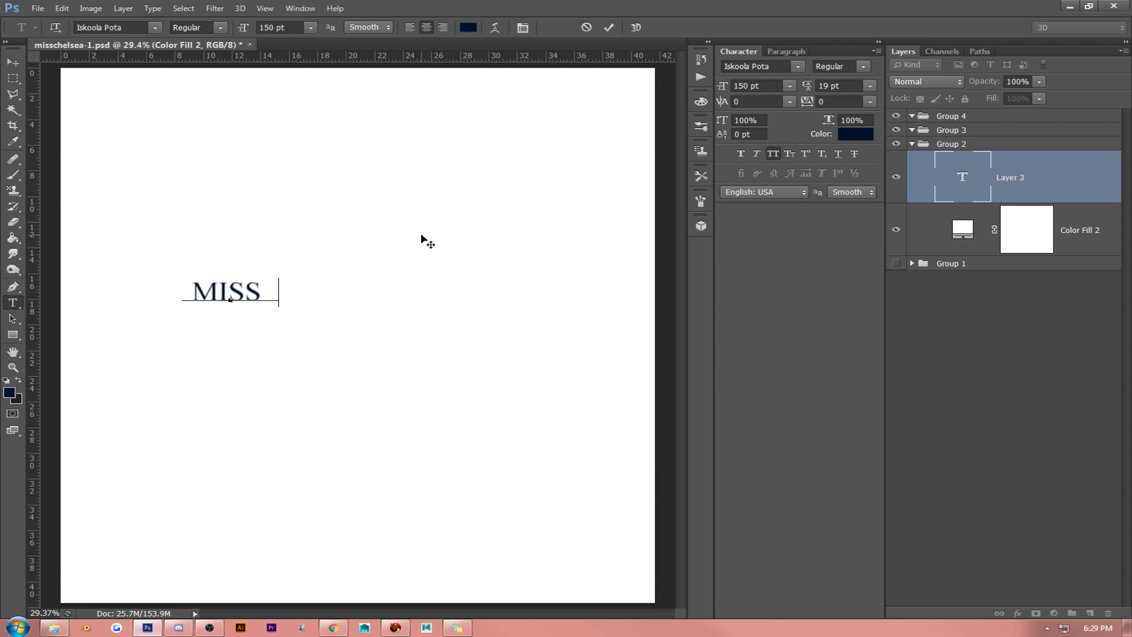
{"action": "type", "text": "CHELSE"}
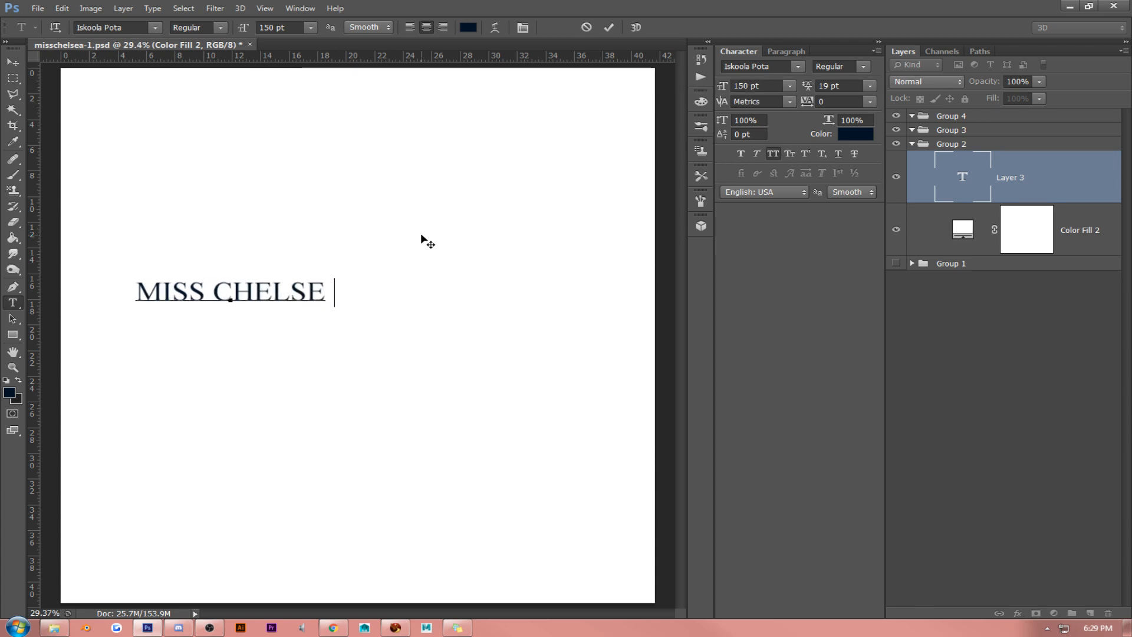
{"action": "key", "text": "BackSpace"}
{"action": "type", "text": "A"}
- Set the whole "MISS CHELSEA" text to 200 pt and move it slightly right and down
{"action": "key", "text": "ctrl+a"}
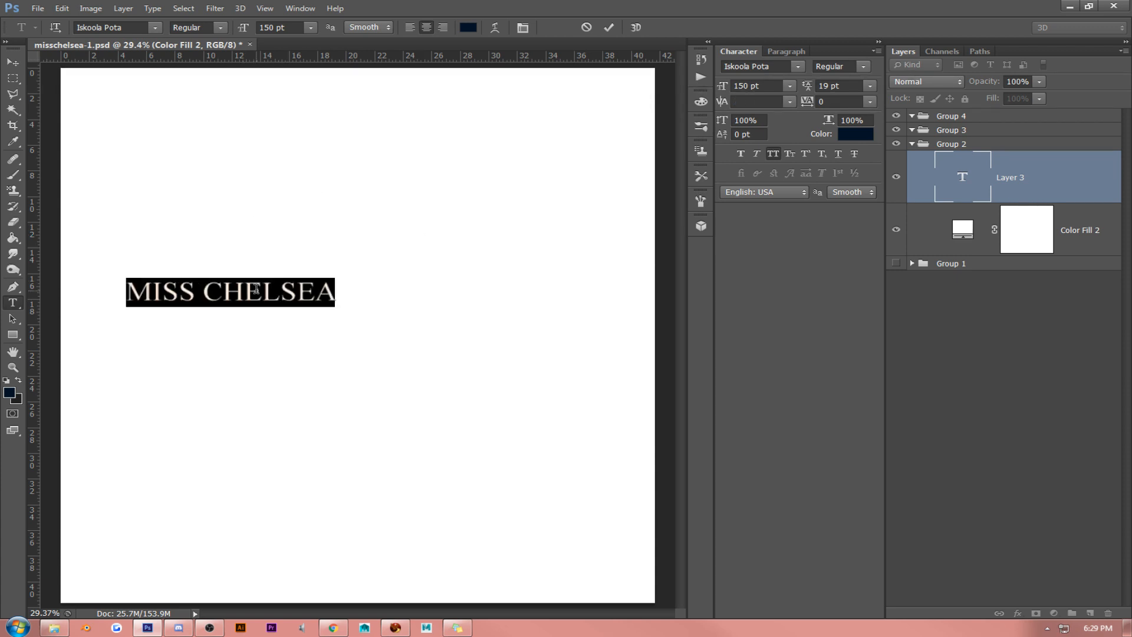
{"action": "left_click", "coordinate": [296, 28]}
{"action": "type", "text": "200"}
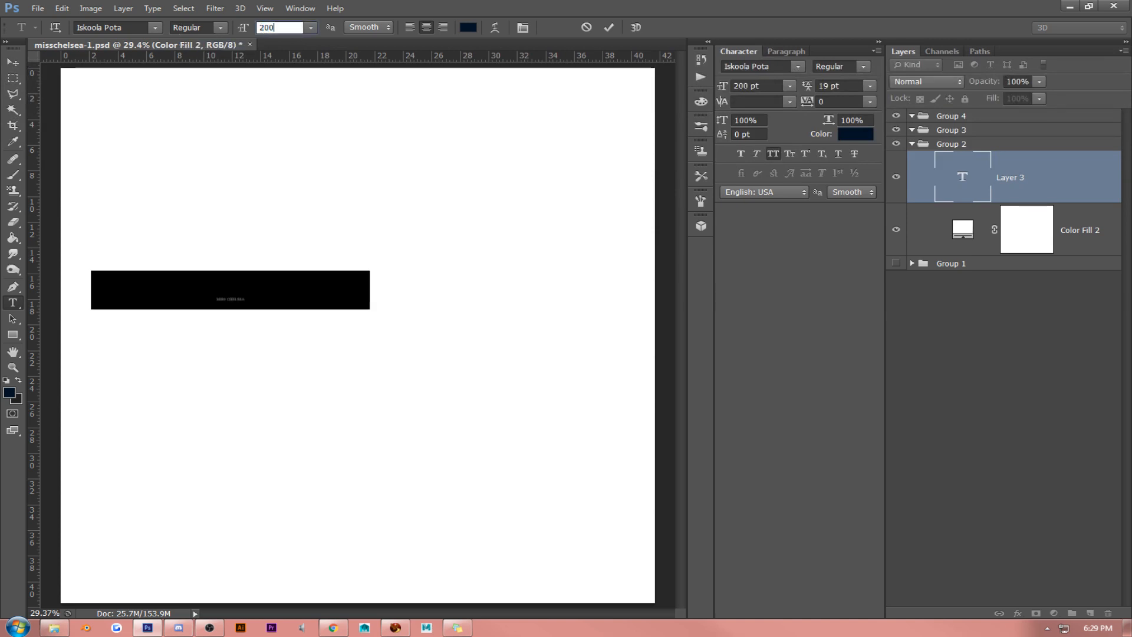
{"action": "left_click", "coordinate": [13, 62]}
{"action": "left_click_drag", "start_coordinate": [282, 193], "coordinate": [322, 228]}
- Scale up the "MISS CHELSEA" text to about 331 pt so it spans most of the canvas width
{"action": "key", "text": "ctrl+t"}
{"action": "left_click_drag", "start_coordinate": [411, 305], "coordinate": [593, 281]}
{"action": "key", "text": "Return"}
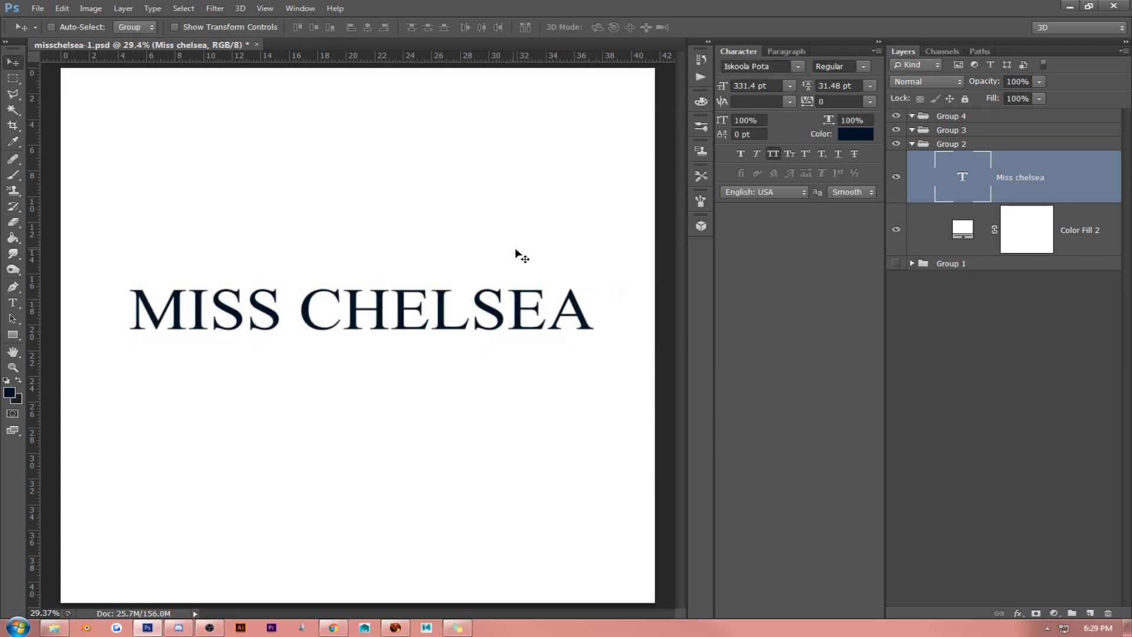
- Move the "MISS CHELSEA" text slightly left and down toward the middle of the canvas
{"action": "left_click_drag", "start_coordinate": [498, 263], "coordinate": [493, 276]}
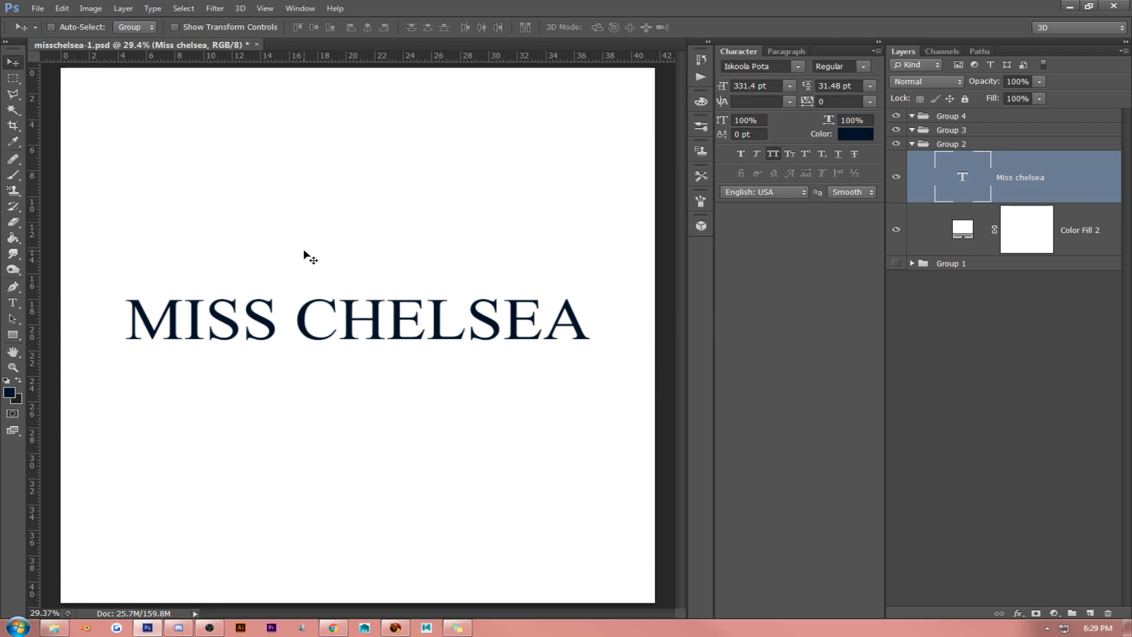
{"action": "mouse_move", "coordinate": [300, 270]}
{"action": "left_mouse_down"}
{"action": "mouse_move", "coordinate": [291, 273]}
{"action": "mouse_move", "coordinate": [302, 275]}
{"action": "left_mouse_up"}
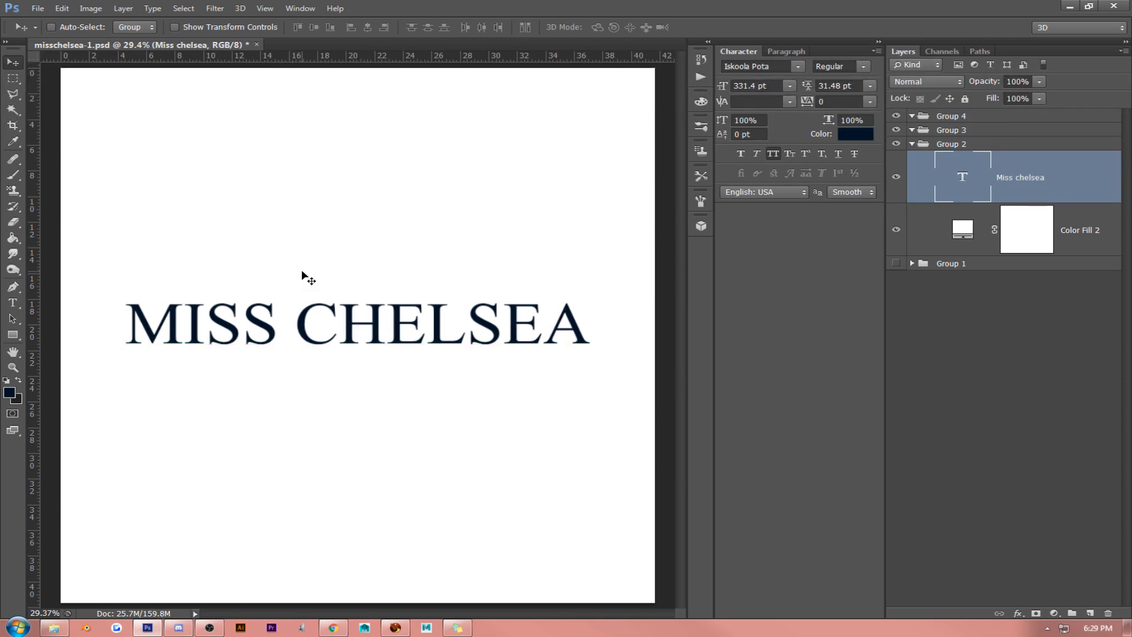
{"action": "left_click", "coordinate": [19, 306]}
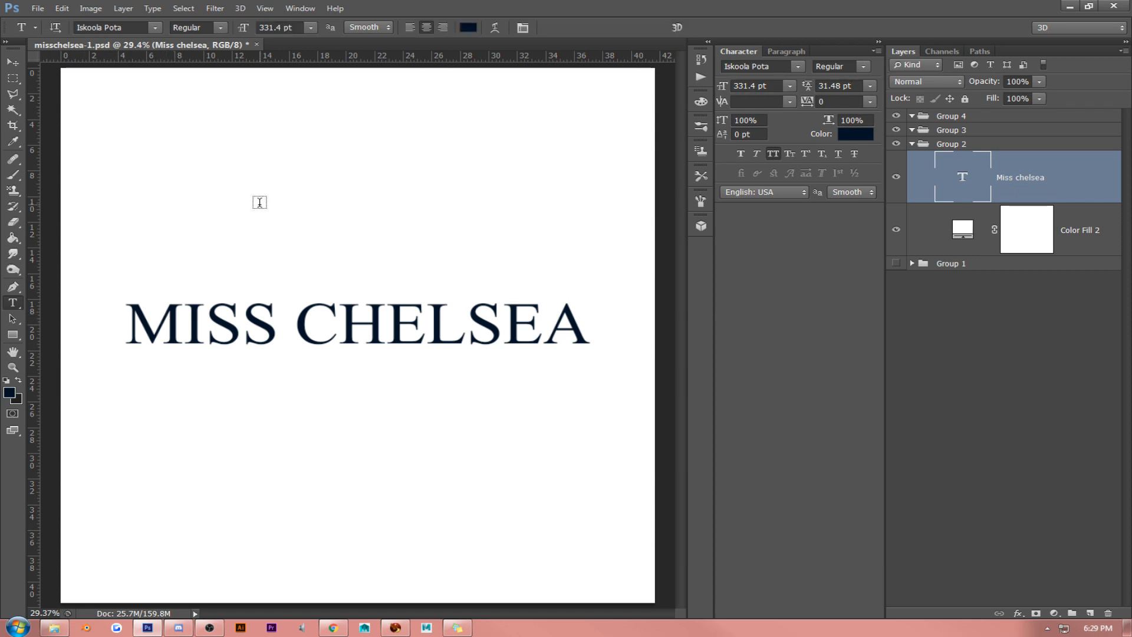
- Create a new 420 x 171 pixel document and paste the copied color palette image into it
{"action": "left_click", "coordinate": [38, 8]}
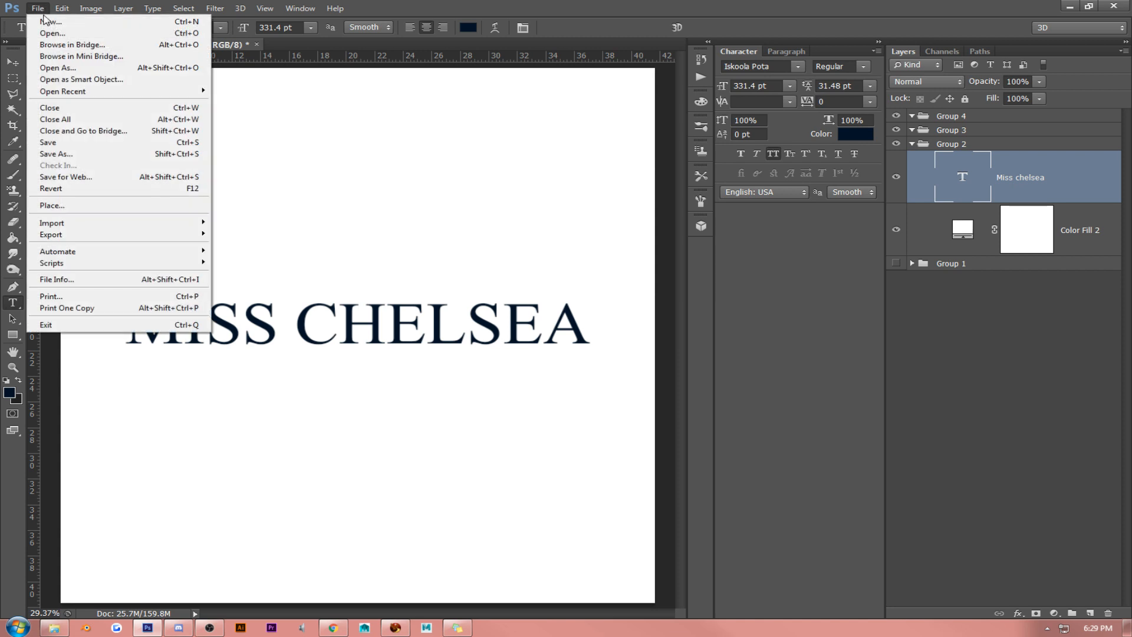
{"action": "left_click", "coordinate": [47, 21]}
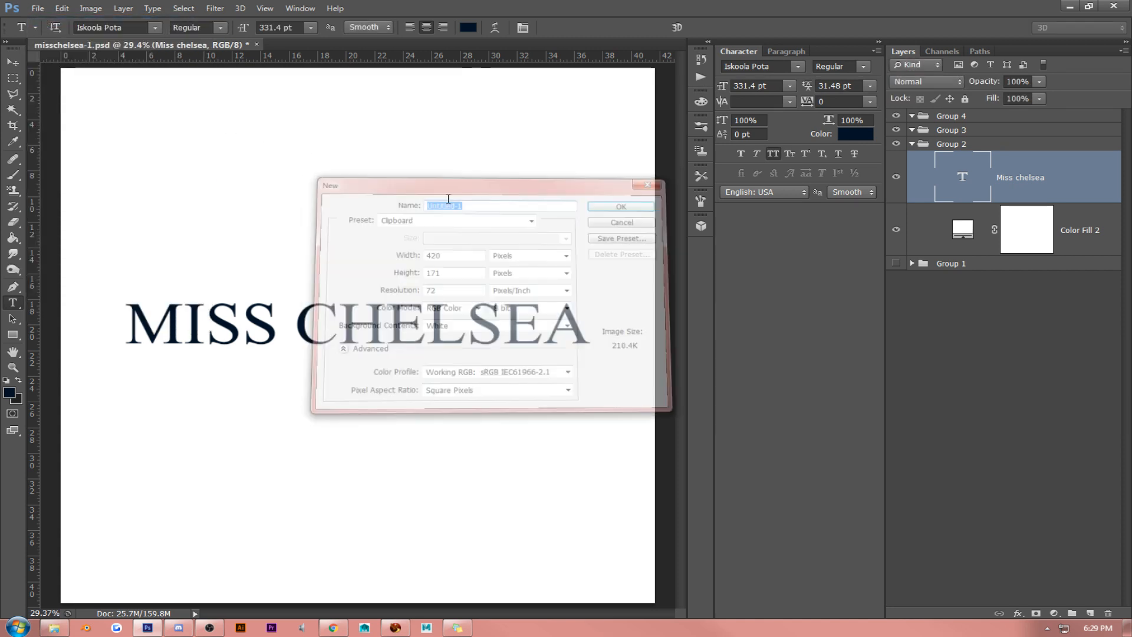
{"action": "key", "text": "Return"}
{"action": "key", "text": "ctrl+v"}
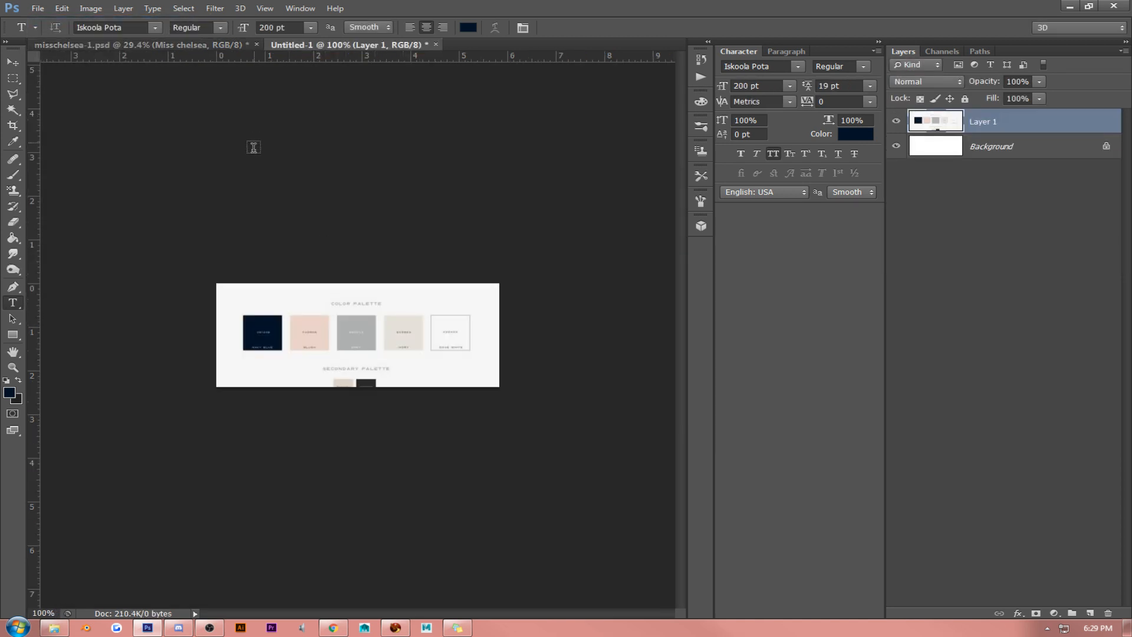
- Set the foreground color to pink ead3ca sampled from the palette's second swatch, and return to misschelsea-1.psd
{"action": "left_click", "coordinate": [10, 392]}
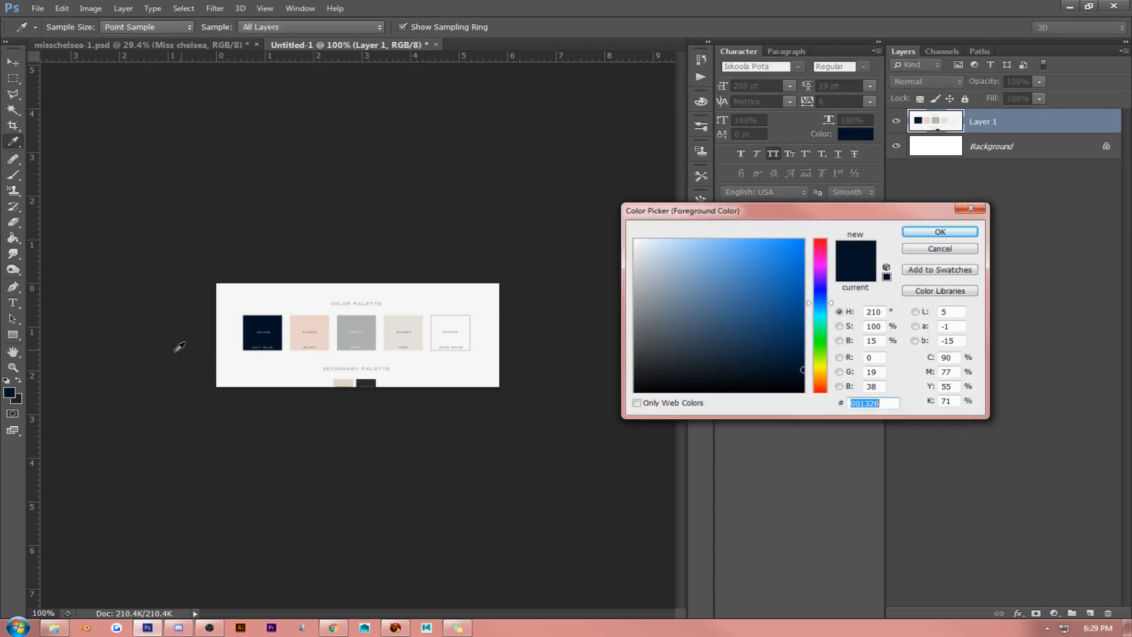
{"action": "left_click", "coordinate": [303, 321]}
{"action": "left_click", "coordinate": [941, 231]}
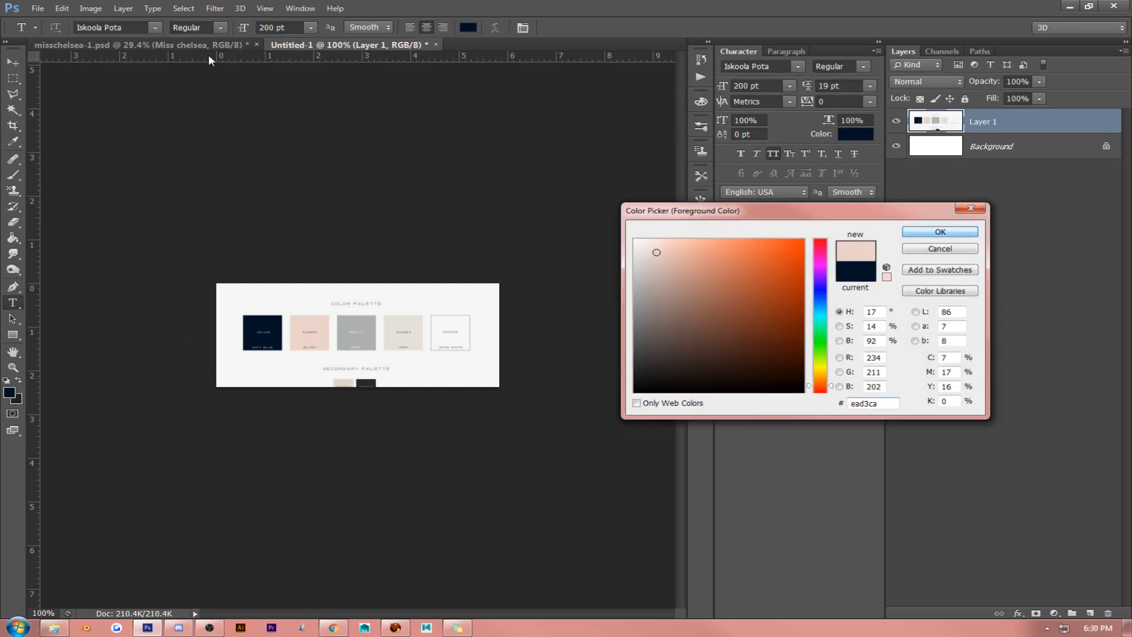
{"action": "left_click", "coordinate": [194, 46]}
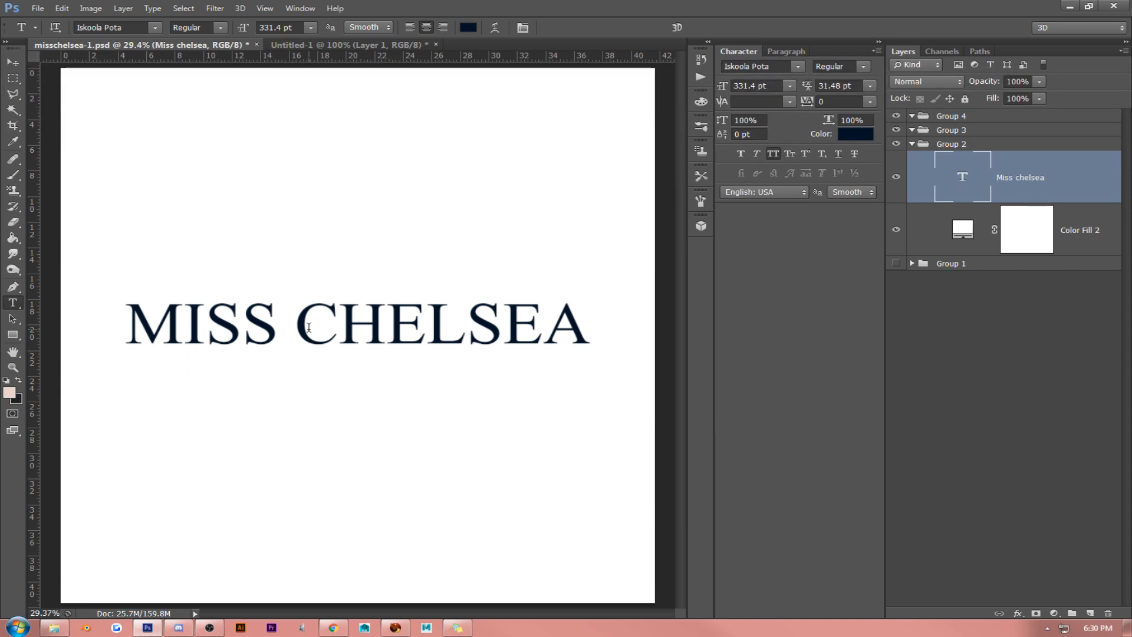
- Recolor only the word "CHELSEA" in the text with pink ead3ca
{"action": "left_click_drag", "start_coordinate": [302, 324], "coordinate": [610, 316]}
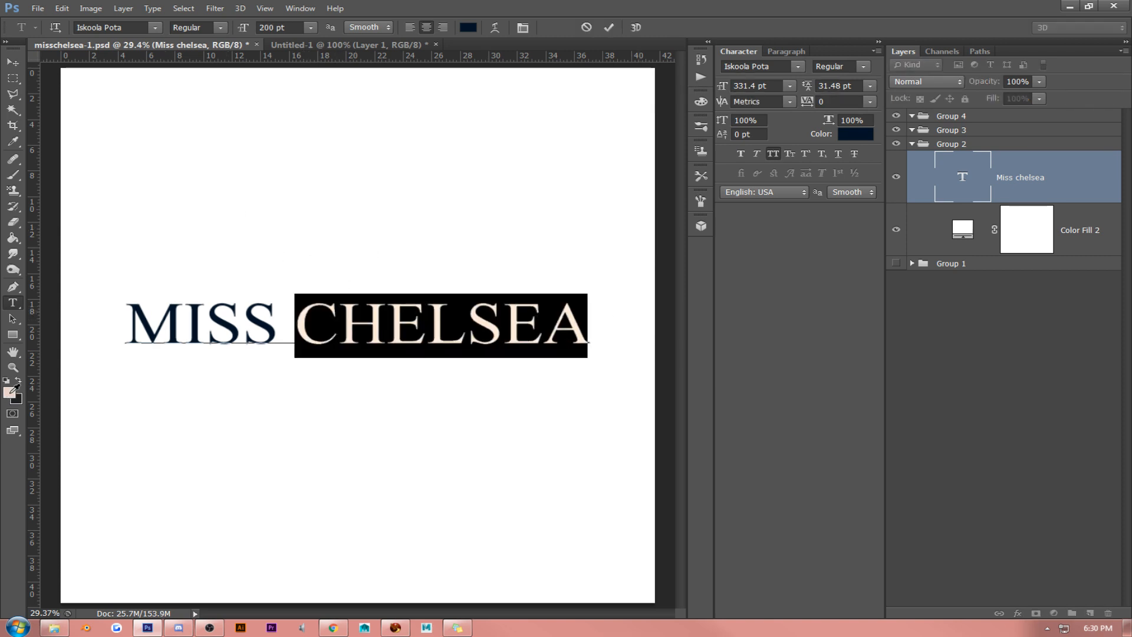
{"action": "left_click", "coordinate": [10, 392]}
{"action": "left_click", "coordinate": [936, 230]}
{"action": "left_click", "coordinate": [414, 334]}
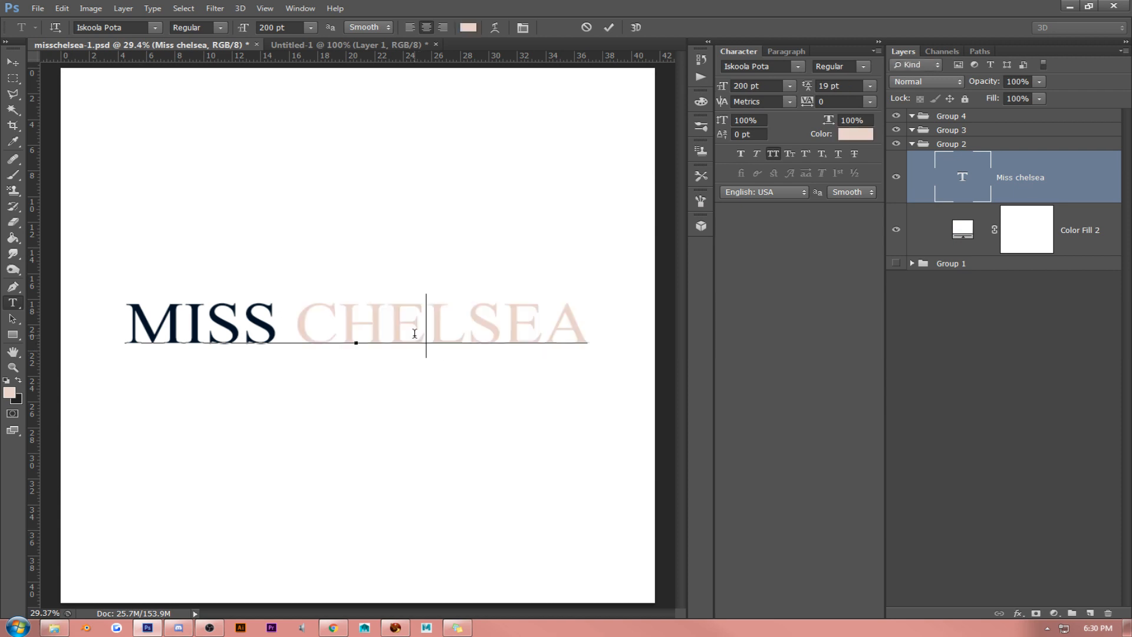
- Apply pink ead3ca to the whole "MISS CHELSEA" text, including "MISS", and nudge it slightly down
{"action": "left_click", "coordinate": [289, 324]}
{"action": "triple_click", "coordinate": [290, 324]}
{"action": "left_click", "coordinate": [10, 391]}
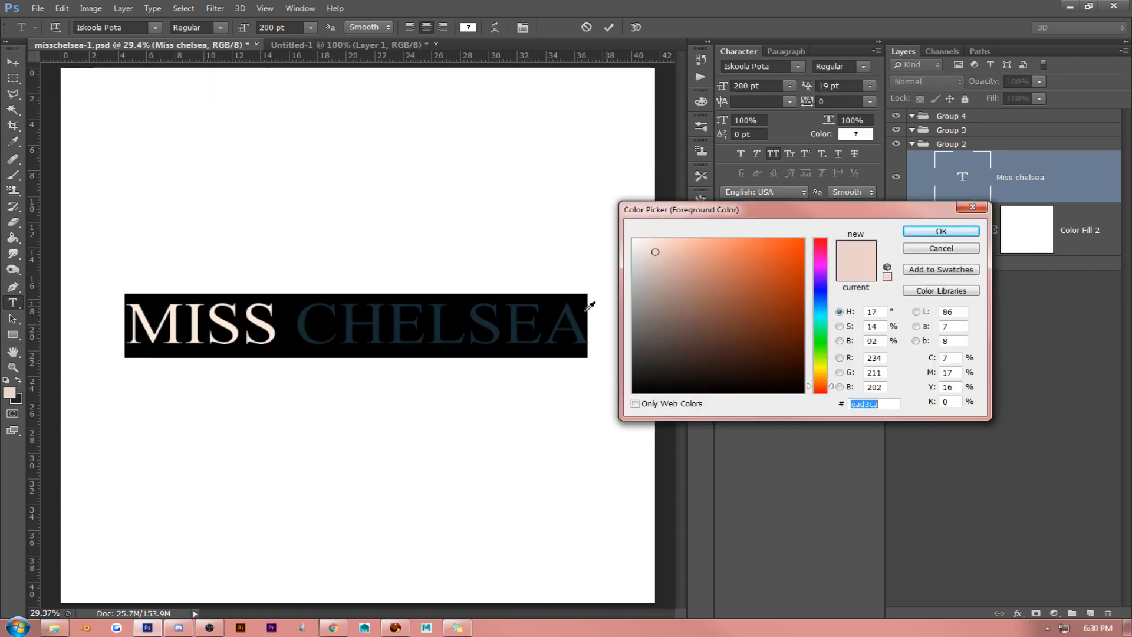
{"action": "left_click", "coordinate": [906, 231]}
{"action": "left_click", "coordinate": [238, 324]}
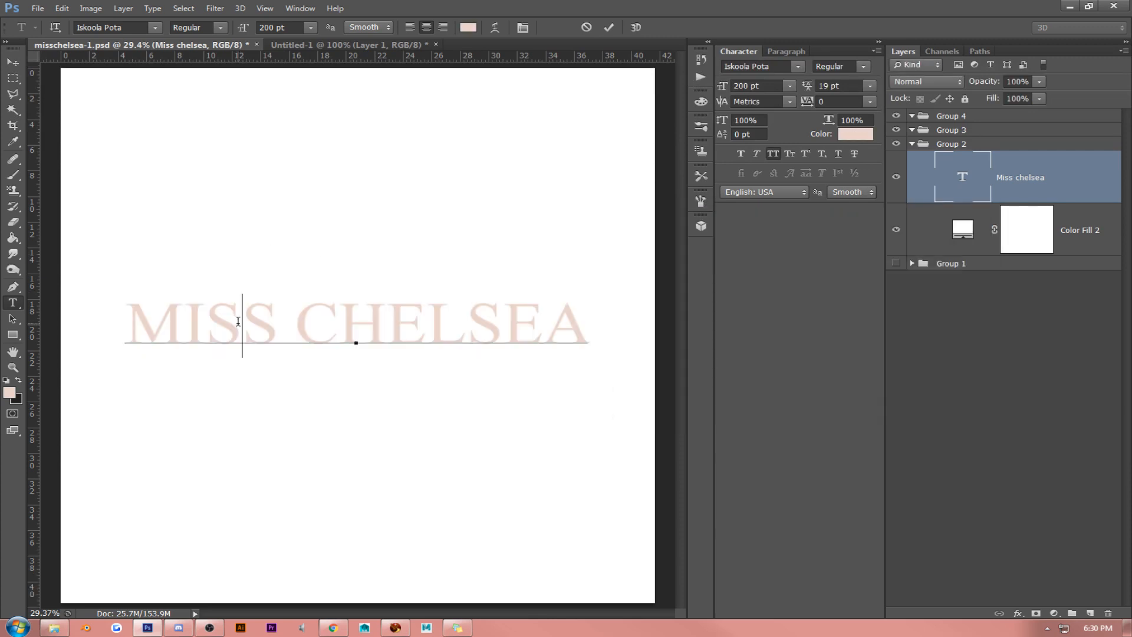
{"action": "left_click", "coordinate": [12, 62]}
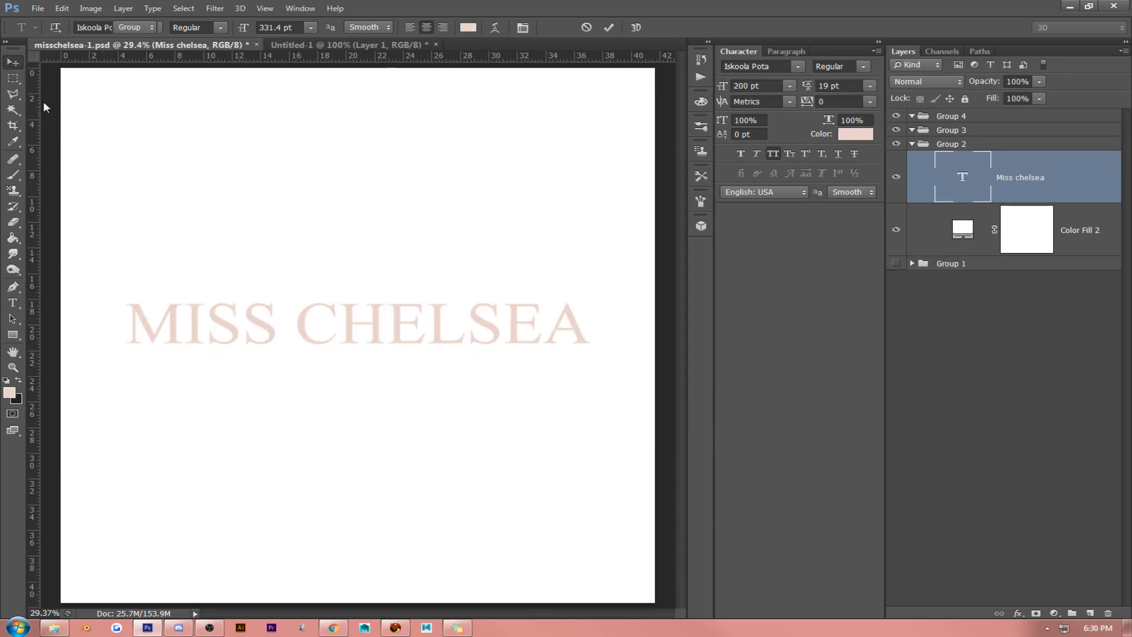
{"action": "left_click_drag", "start_coordinate": [295, 267], "coordinate": [297, 269]}
- Delete "MISS" from the text so the layer reads only "CHELSEA"
{"action": "left_click", "coordinate": [20, 303]}
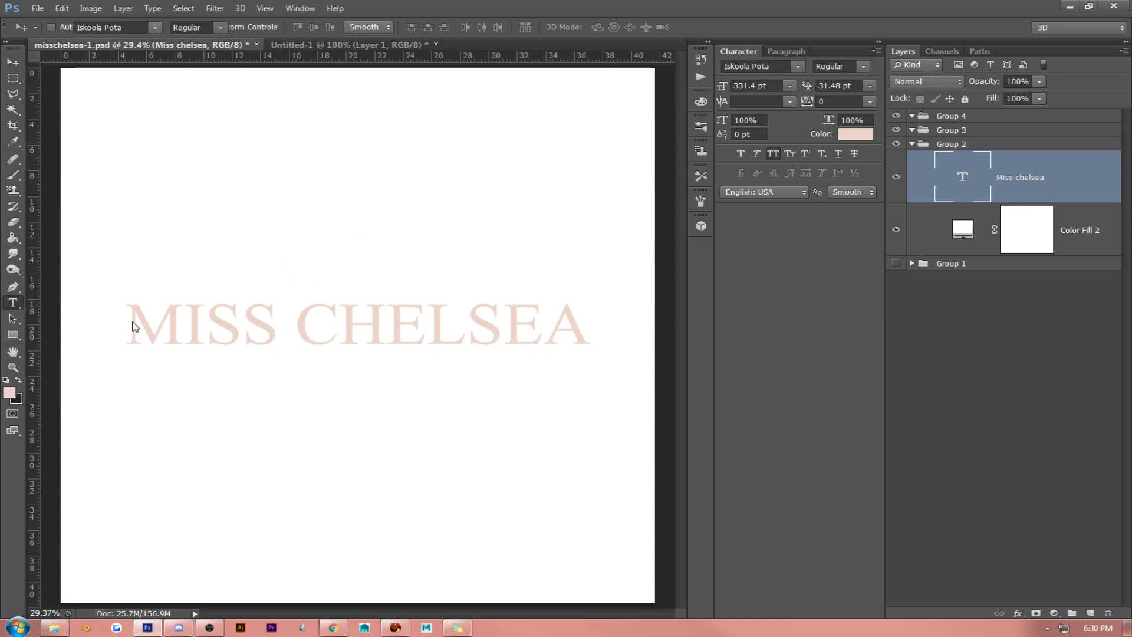
{"action": "left_click_drag", "start_coordinate": [300, 324], "coordinate": [89, 306]}
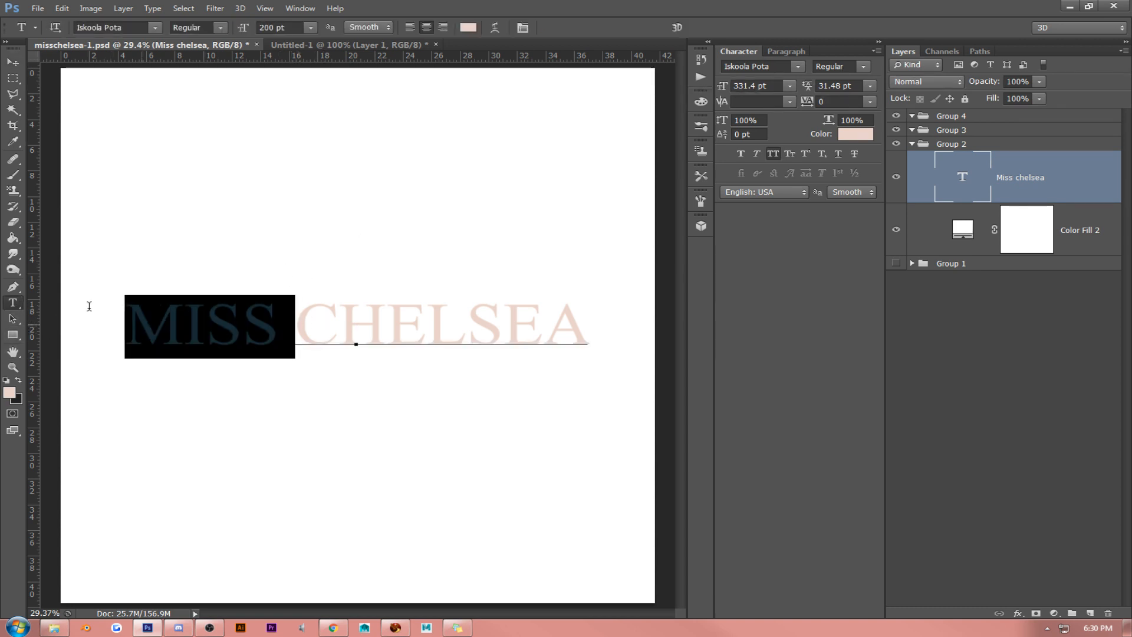
{"action": "key", "text": "BackSpace"}
{"action": "left_click", "coordinate": [12, 61]}
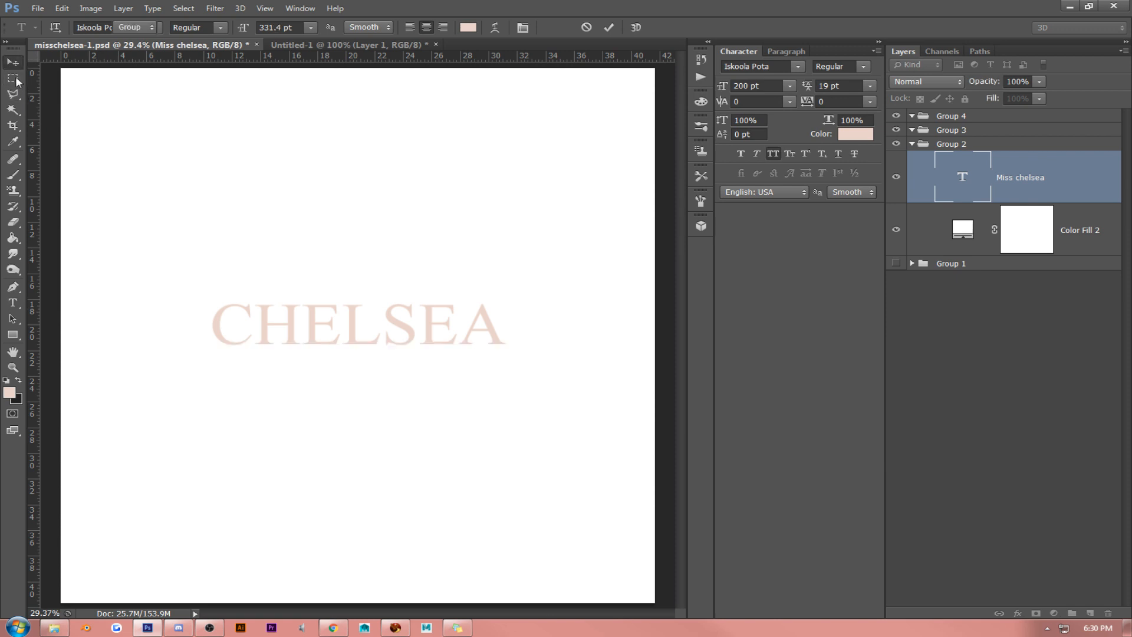
- Add "MISS" as a separate pink text at 200 pt in Iskoola Pota below "CHELSEA"
{"action": "left_click", "coordinate": [13, 303]}
{"action": "left_click", "coordinate": [349, 460]}
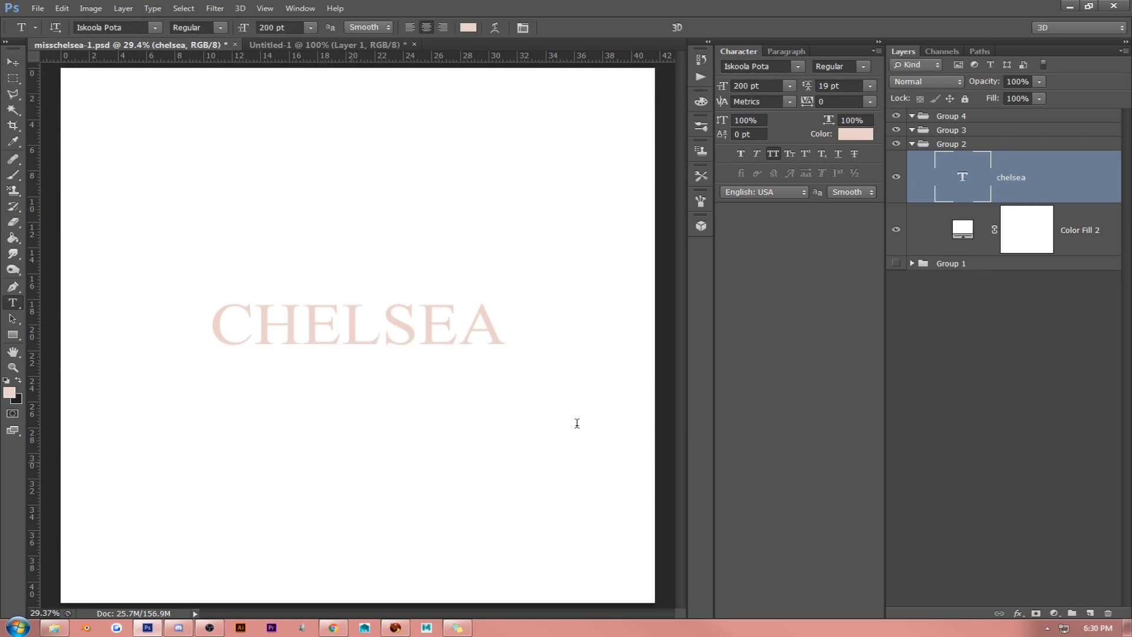
{"action": "type", "text": "MISS"}
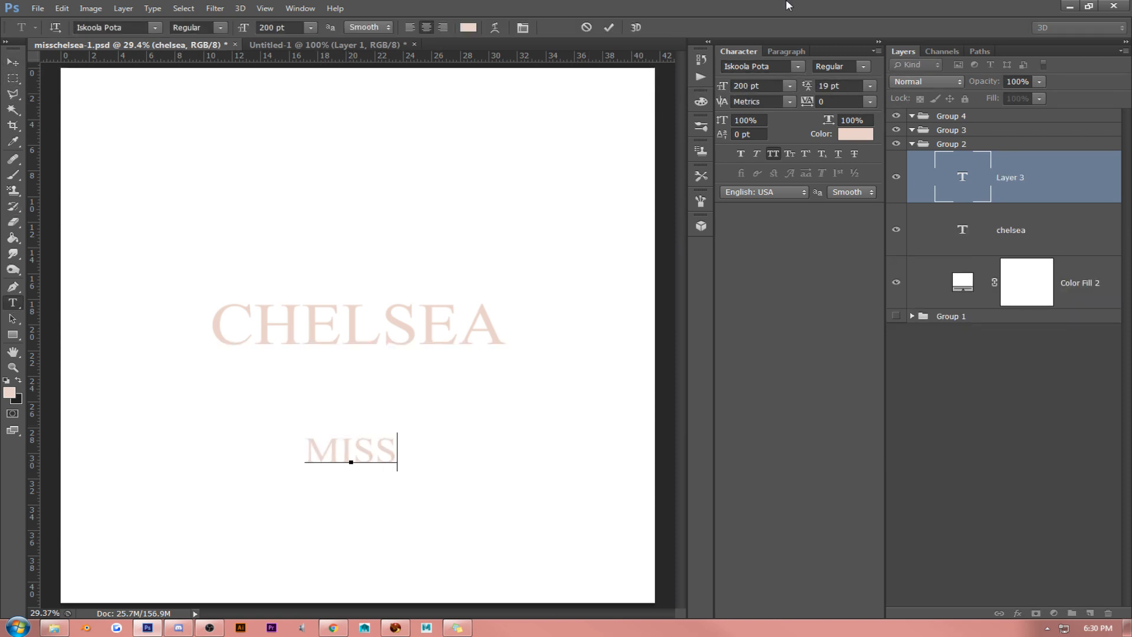
- Change the "MISS" text to the Candlescript Demo Version font and turn off All Caps
{"action": "double_click", "coordinate": [365, 438]}
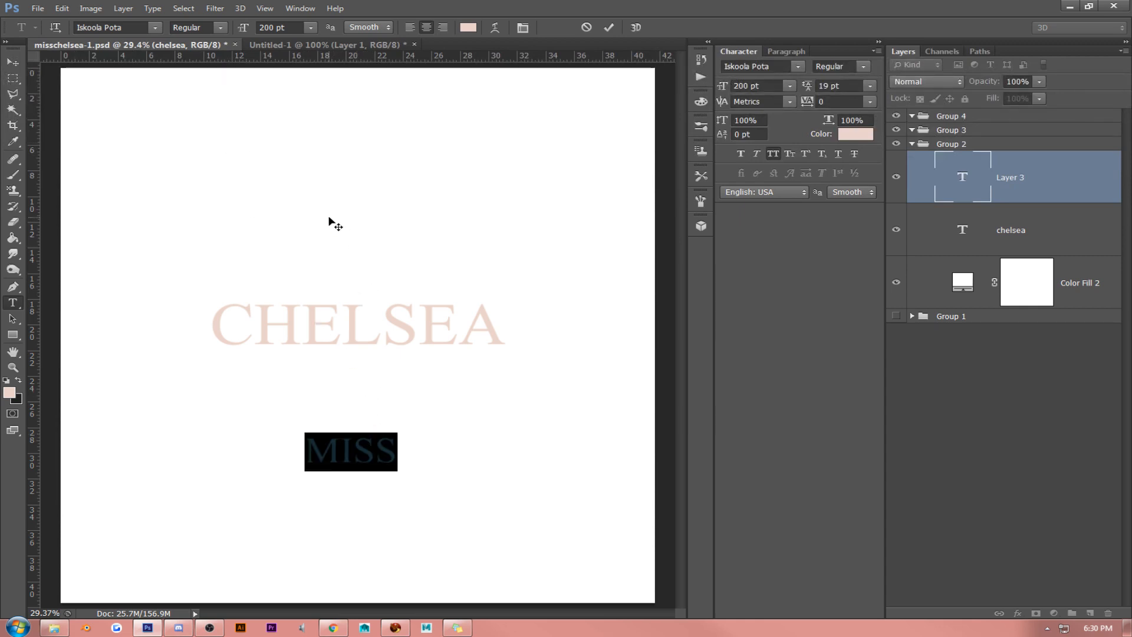
{"action": "left_click", "coordinate": [155, 28]}
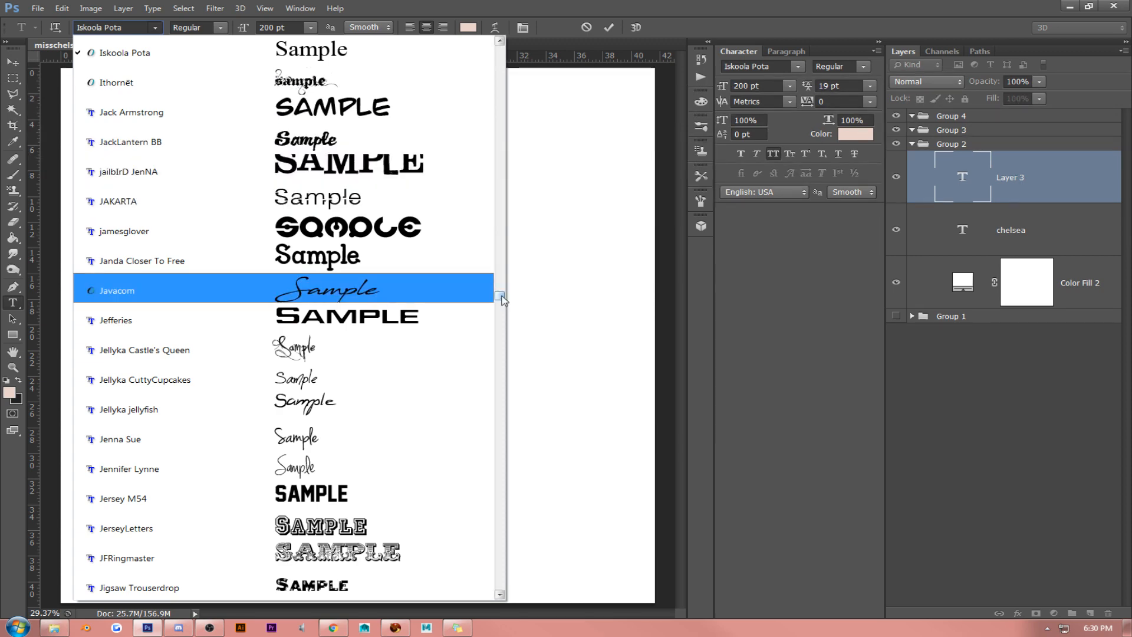
{"action": "left_click_drag", "start_coordinate": [501, 299], "coordinate": [518, 127]}
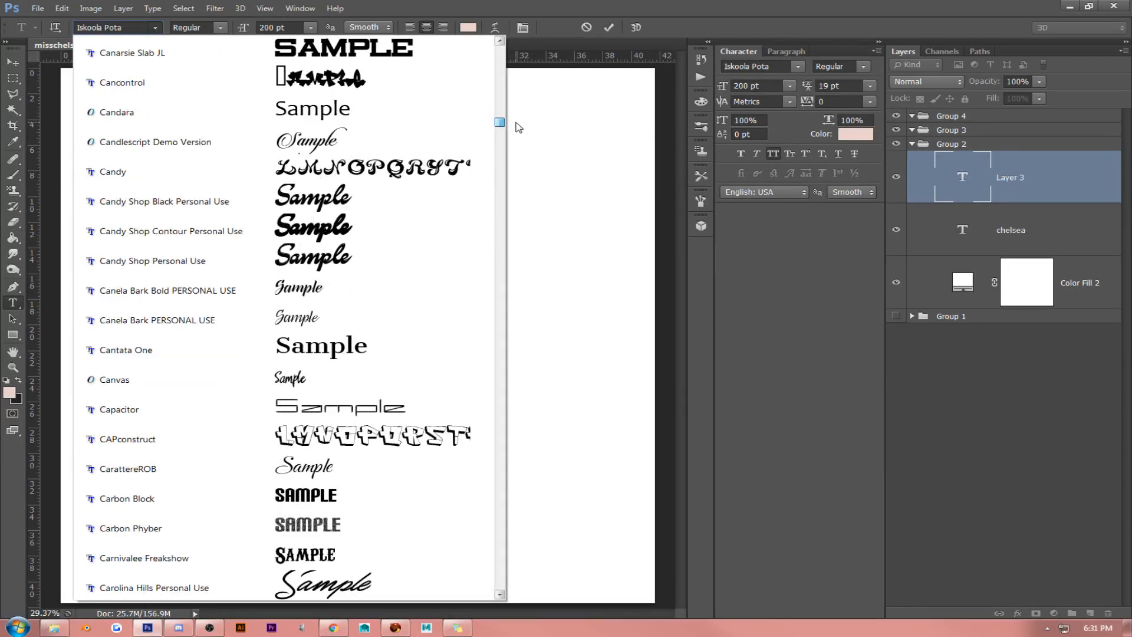
{"action": "left_click", "coordinate": [379, 140]}
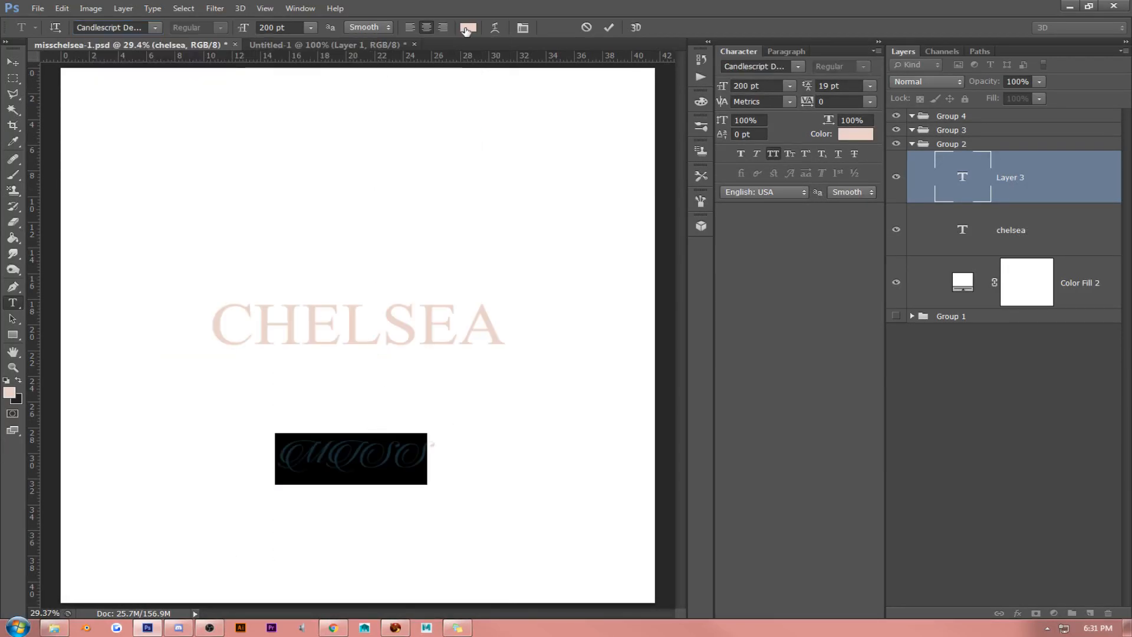
{"action": "left_click", "coordinate": [773, 155]}
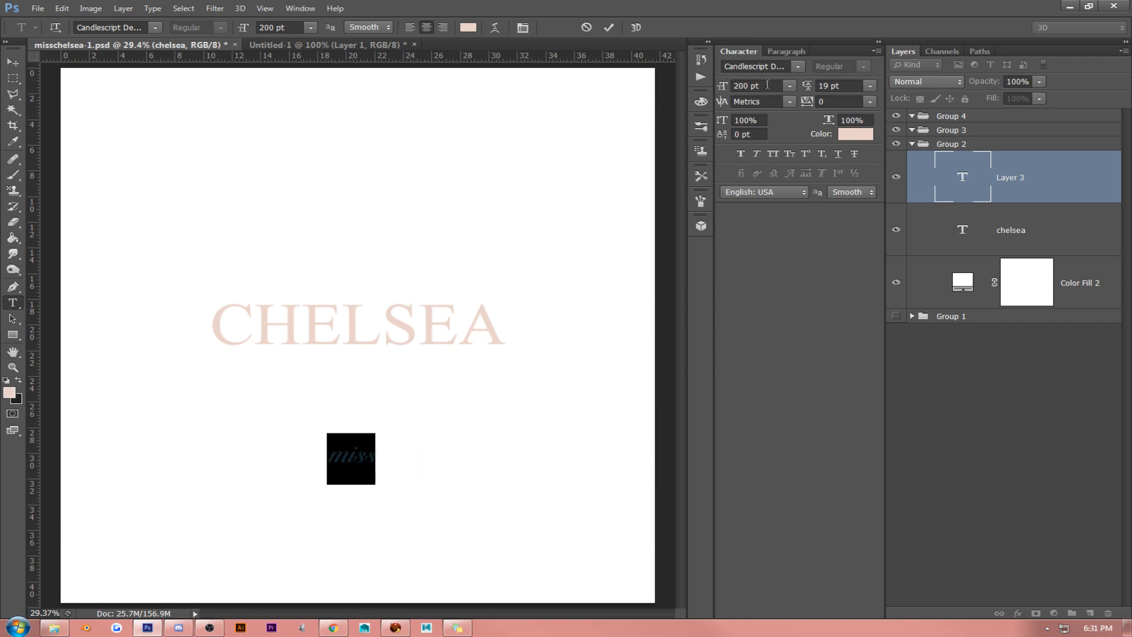
- Capitalize the first letter of the script text so it reads "Miss"
{"action": "left_click", "coordinate": [766, 85]}
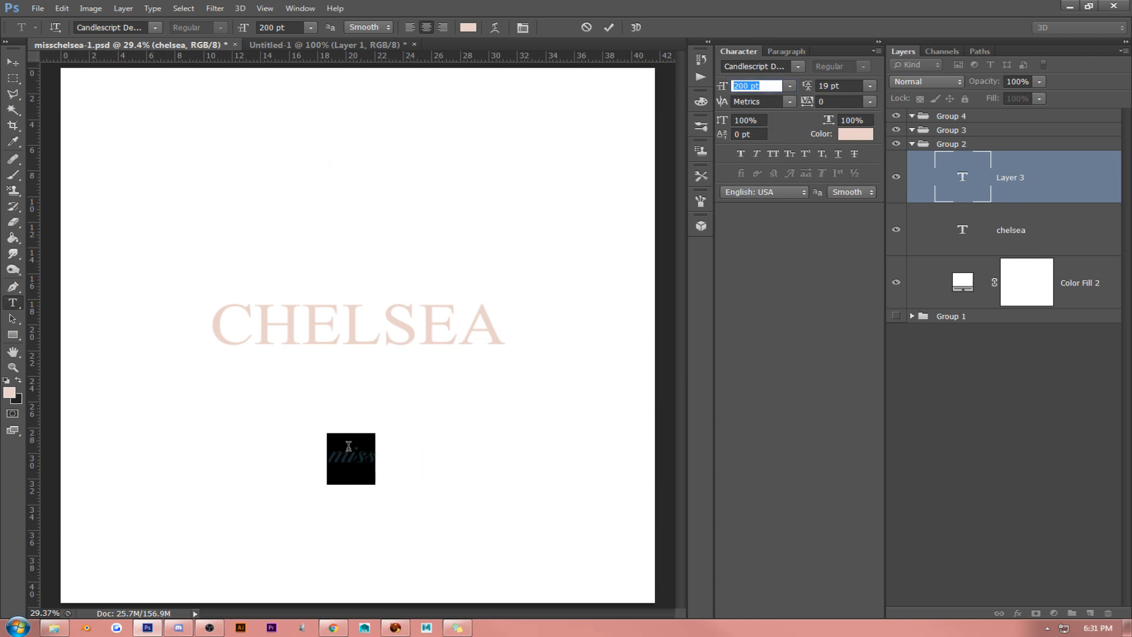
{"action": "left_click_drag", "start_coordinate": [348, 446], "coordinate": [308, 444]}
{"action": "key", "text": "Right"}
{"action": "key", "text": "Right"}
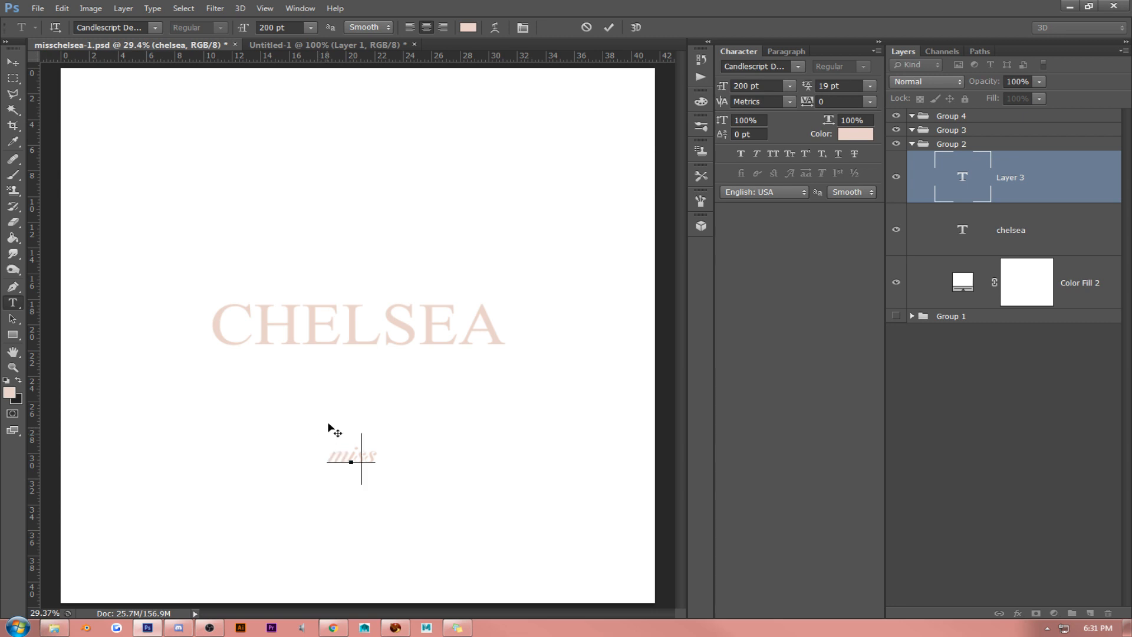
- Move "Miss" directly above "CHELSEA", scale it up to about 492 pt, and nudge it slightly right and down
{"action": "left_click", "coordinate": [12, 62]}
{"action": "left_click_drag", "start_coordinate": [433, 368], "coordinate": [498, 274]}
{"action": "key", "text": "ctrl+t"}
{"action": "key", "text": "Return"}
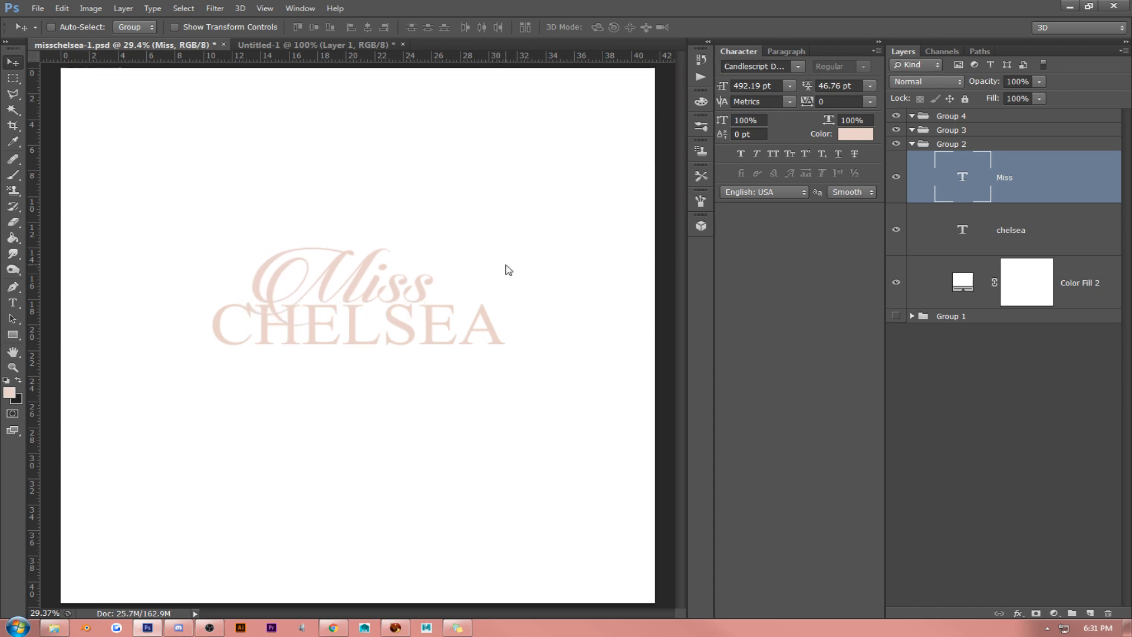
{"action": "key", "text": "shift+Right"}
{"action": "key", "text": "shift+Down"}
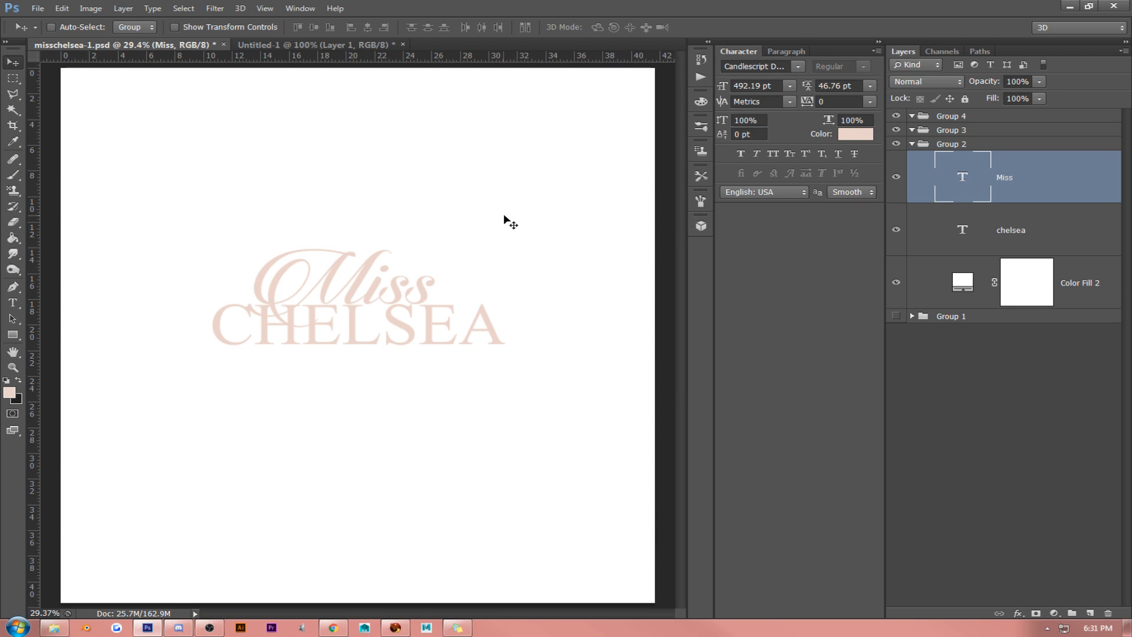
- Scale the "Miss" and "CHELSEA" layers up together to about 624 pt and 420 pt, placed near the canvas center
{"action": "left_click", "coordinate": [1017, 227], "text": "ctrl"}
{"action": "left_click_drag", "start_coordinate": [497, 271], "coordinate": [525, 265]}
{"action": "key", "text": "ctrl+t"}
{"action": "key", "text": "Return"}
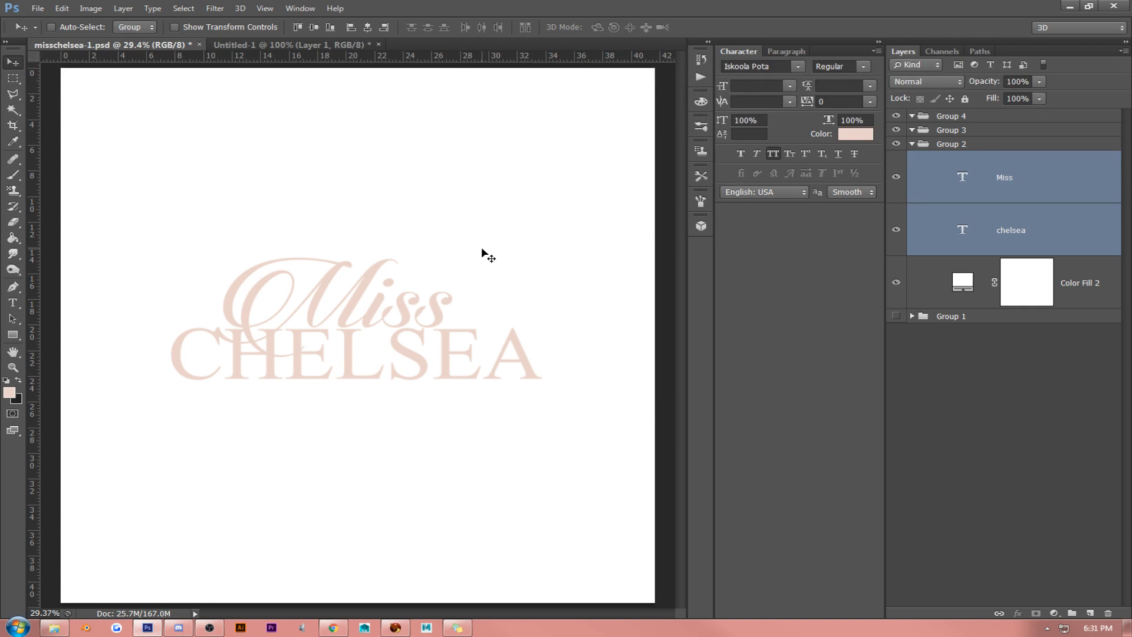
- Nudge the "CHELSEA" text slightly down, away from the script "Miss"
{"action": "left_click", "coordinate": [1052, 197]}
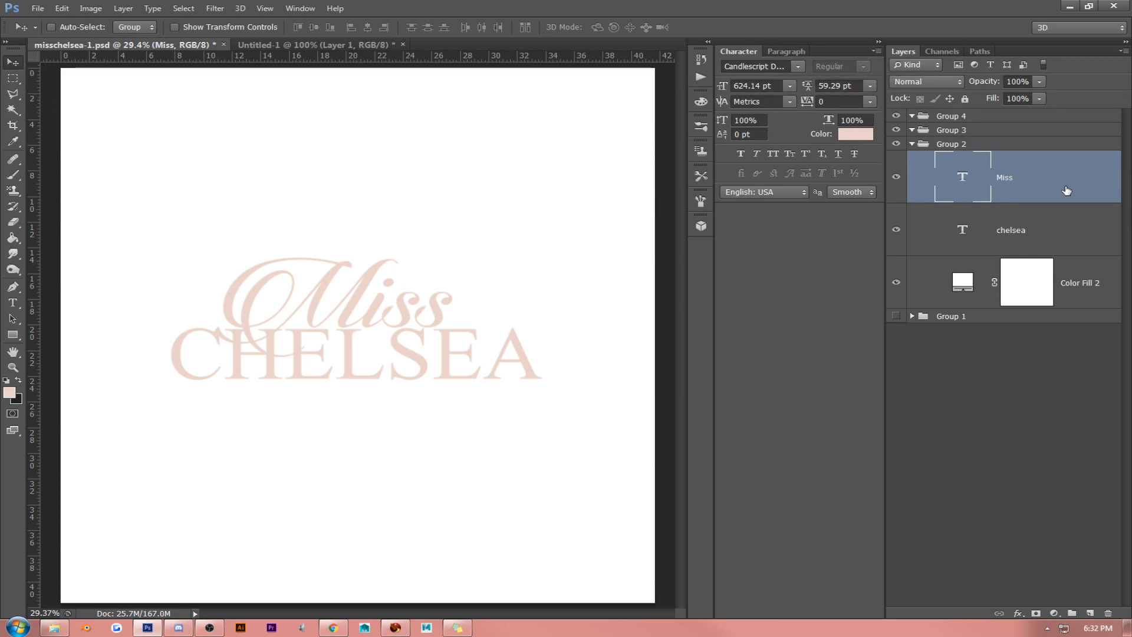
{"action": "left_click", "coordinate": [1048, 220]}
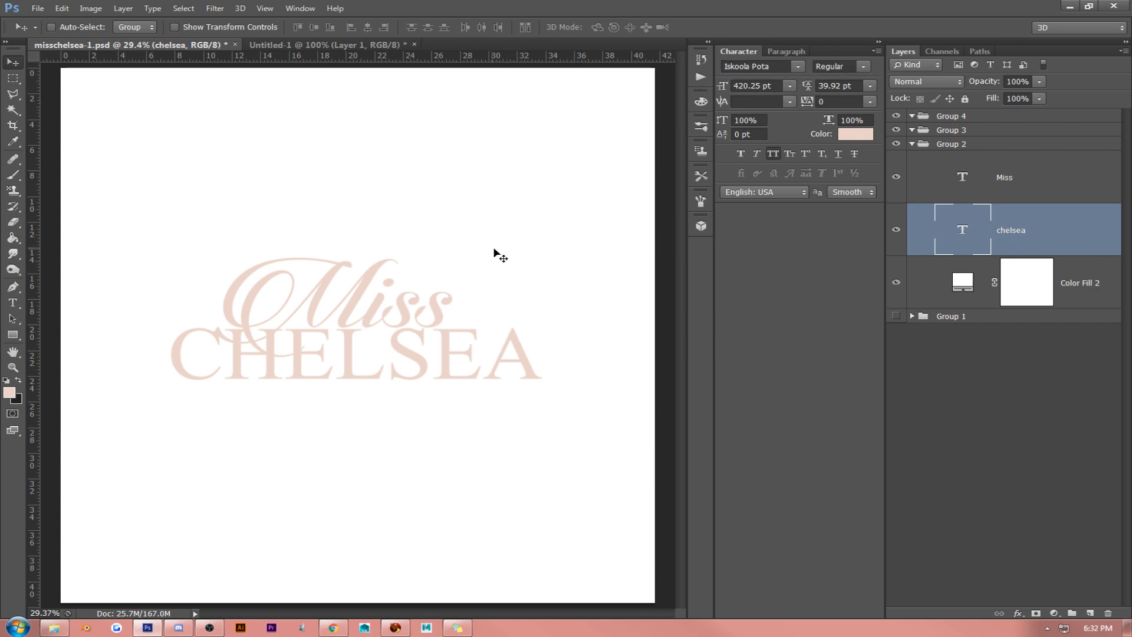
{"action": "key", "text": "Down"}
{"action": "key", "text": "Down"}
{"action": "key", "text": "Down"}
{"action": "key", "text": "Down"}
{"action": "key", "text": "Down"}
{"action": "key", "text": "Down"}
{"action": "key", "text": "Down"}
{"action": "key", "text": "Down"}
{"action": "key", "text": "Down"}
{"action": "key", "text": "Down"}
{"action": "key", "text": "Down"}
{"action": "key", "text": "Down"}
{"action": "key", "text": "Down"}
{"action": "key", "text": "Down"}
{"action": "key", "text": "Down"}
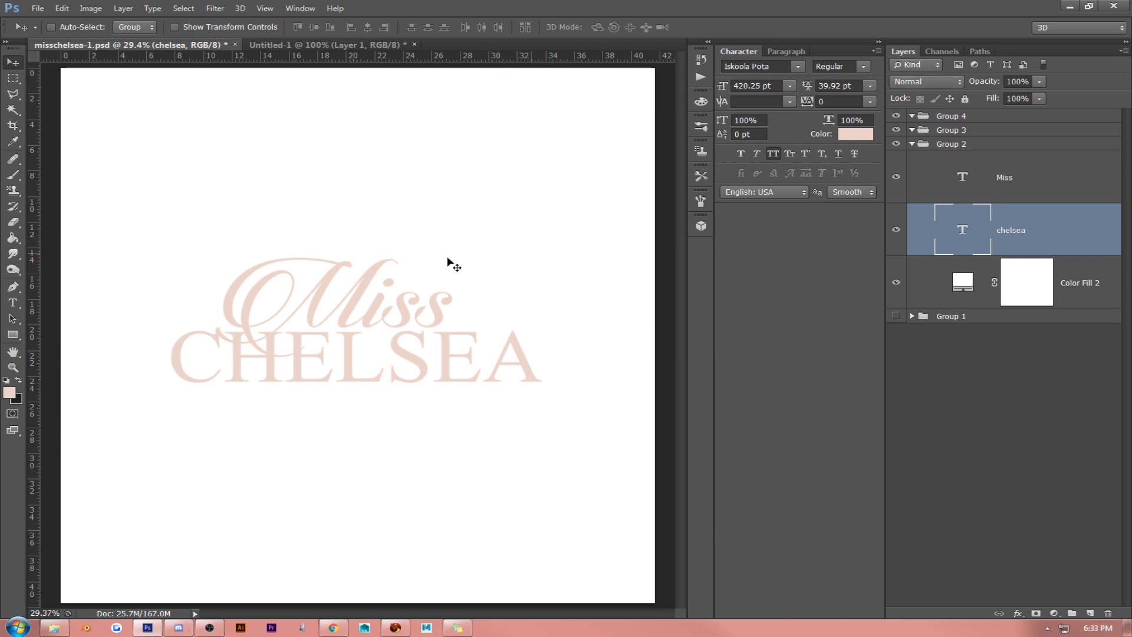
- Shift the script "Miss" slightly right and fine-tune its height above "CHELSEA"
{"action": "left_click", "coordinate": [1042, 201]}
{"action": "left_click_drag", "start_coordinate": [516, 255], "coordinate": [525, 263]}
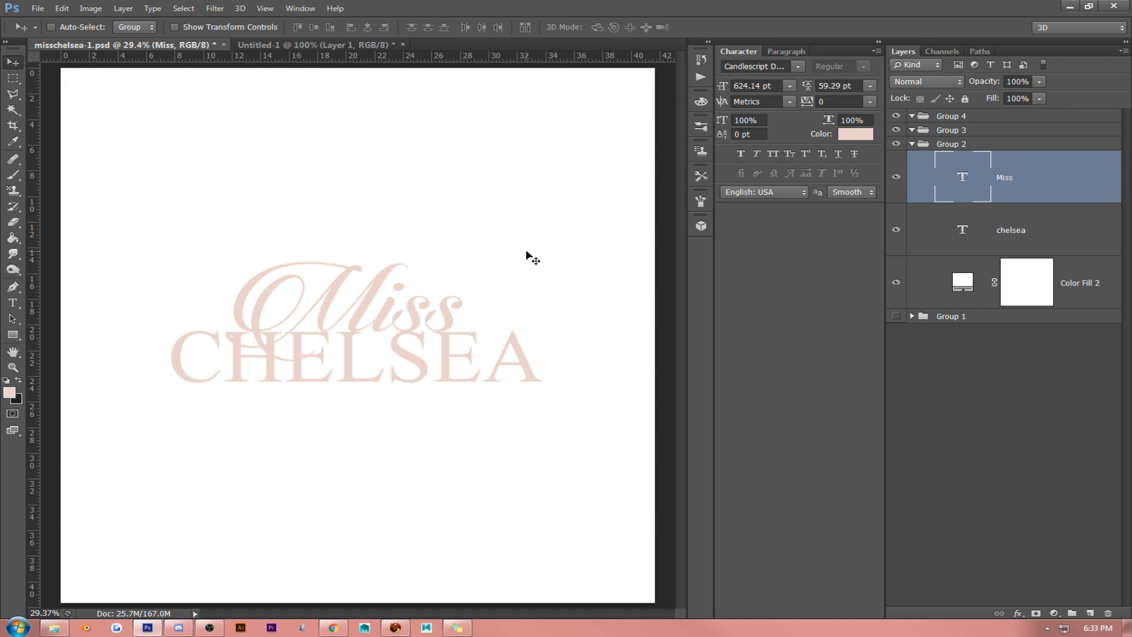
{"action": "key", "text": "shift+Up"}
{"action": "key", "text": "shift+Up"}
{"action": "key", "text": "shift+Up"}
{"action": "key", "text": "shift+Up"}
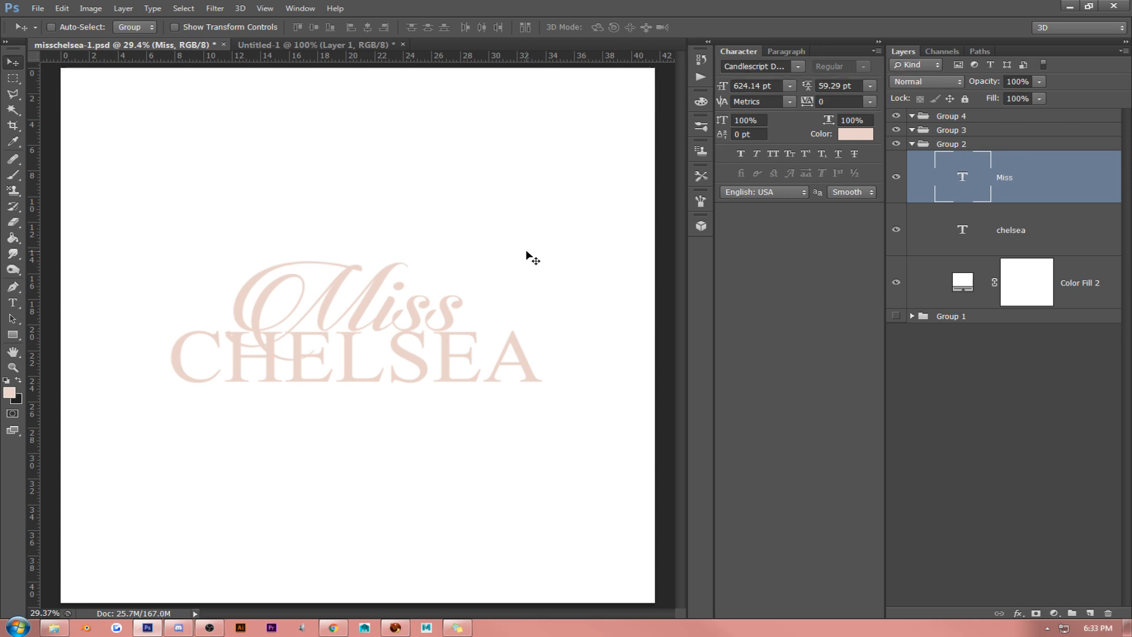
{"action": "key", "text": "Down"}
{"action": "key", "text": "Down"}
{"action": "key", "text": "Down"}
{"action": "key", "text": "Down"}
{"action": "key", "text": "Down"}
{"action": "key", "text": "Down"}
{"action": "key", "text": "Down"}
{"action": "key", "text": "Down"}
{"action": "key", "text": "Down"}
{"action": "key", "text": "Down"}
{"action": "key", "text": "Down"}
{"action": "key", "text": "Down"}
{"action": "key", "text": "Down"}
{"action": "key", "text": "Down"}
{"action": "key", "text": "Down"}
{"action": "key", "text": "Down"}
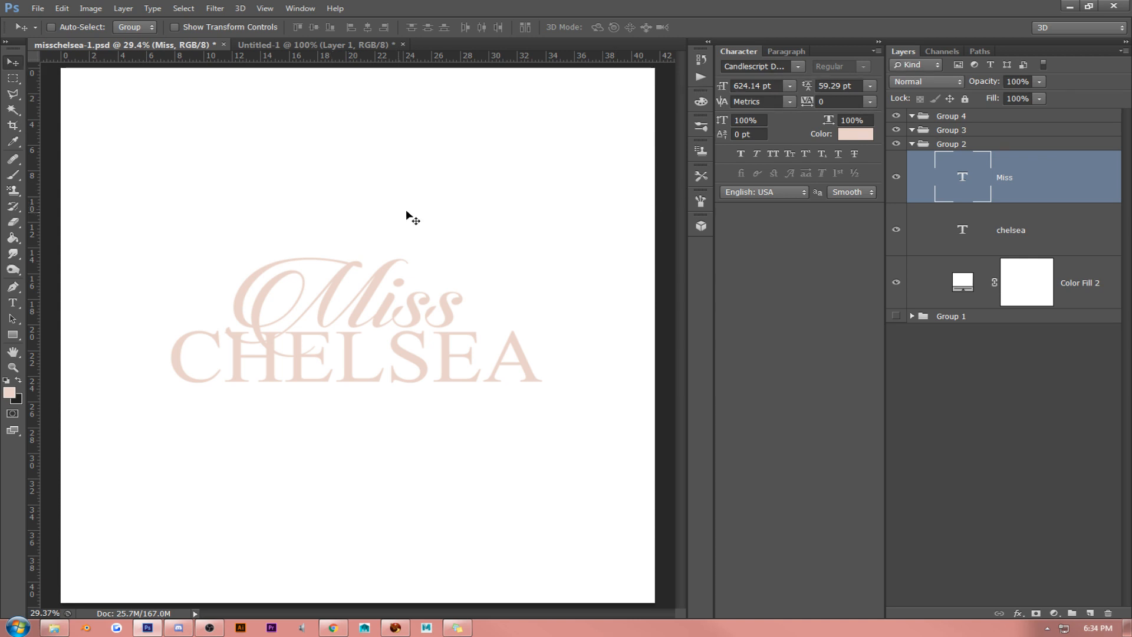
- Align the "Miss" and "CHELSEA" text layers on their horizontal and vertical centers
{"action": "key", "text": "shift+Down"}
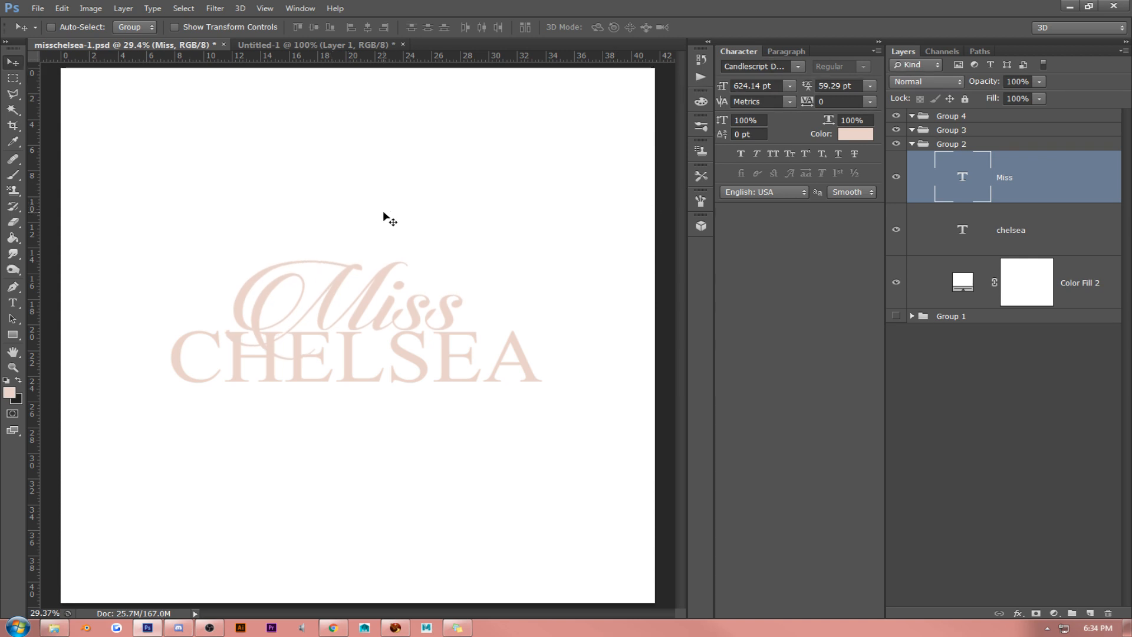
{"action": "key", "text": "shift+Up"}
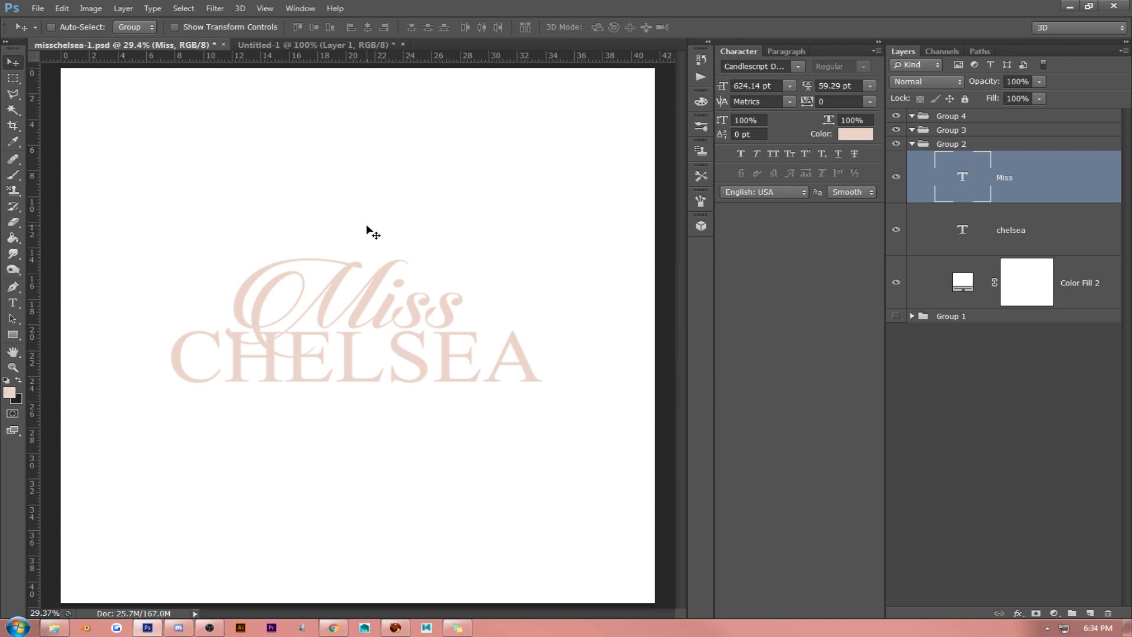
{"action": "left_click", "coordinate": [1029, 218]}
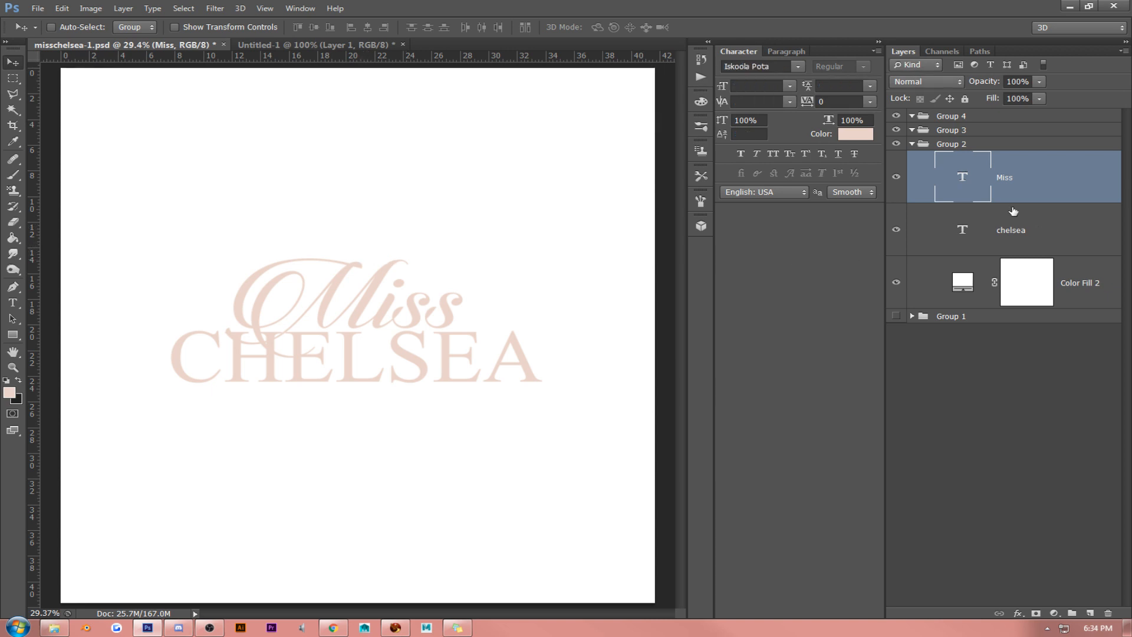
{"action": "left_click", "coordinate": [1013, 211], "text": "shift"}
{"action": "left_click", "coordinate": [367, 27]}
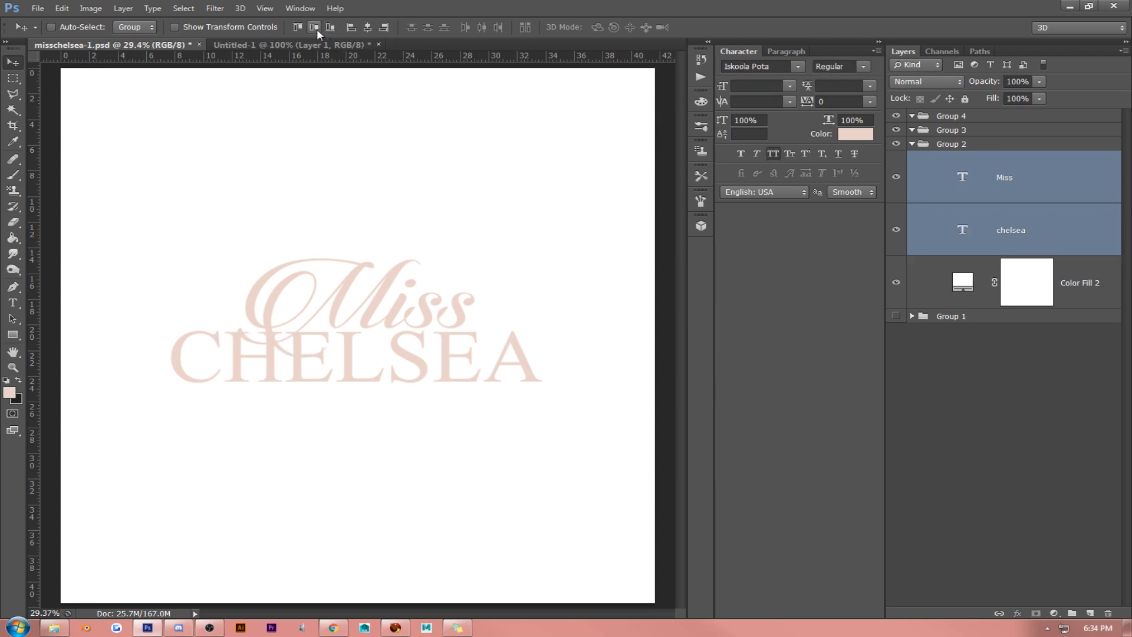
{"action": "left_click", "coordinate": [314, 27]}
- Move the script "Miss" back above "CHELSEA", and shift both text layers down together toward the canvas center
{"action": "left_click", "coordinate": [1028, 185]}
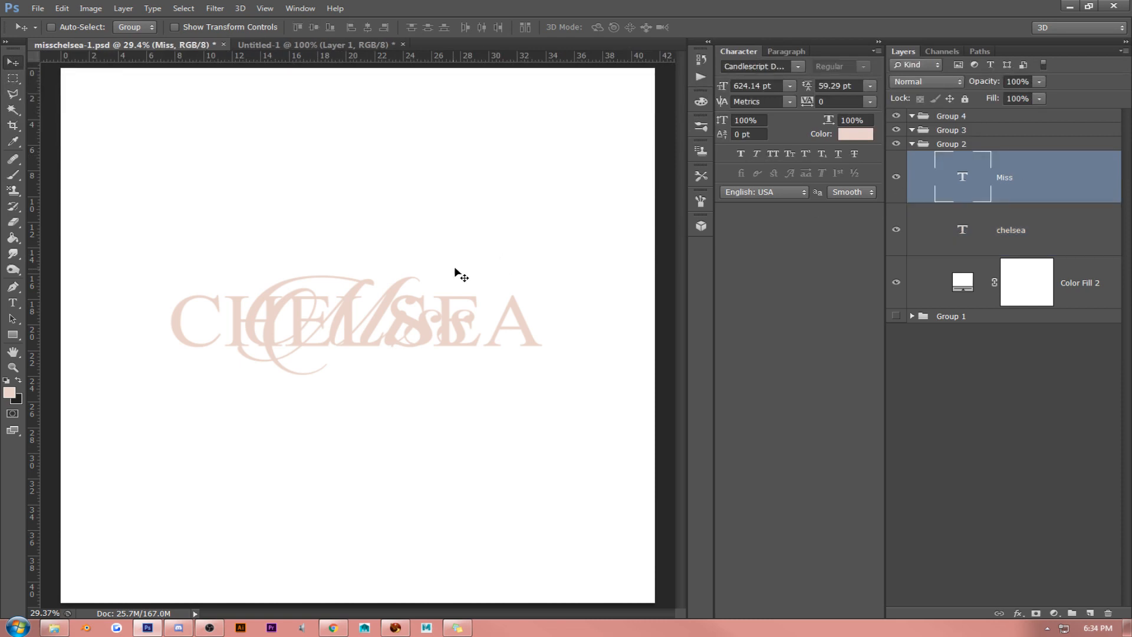
{"action": "left_click_drag", "start_coordinate": [456, 270], "coordinate": [441, 212]}
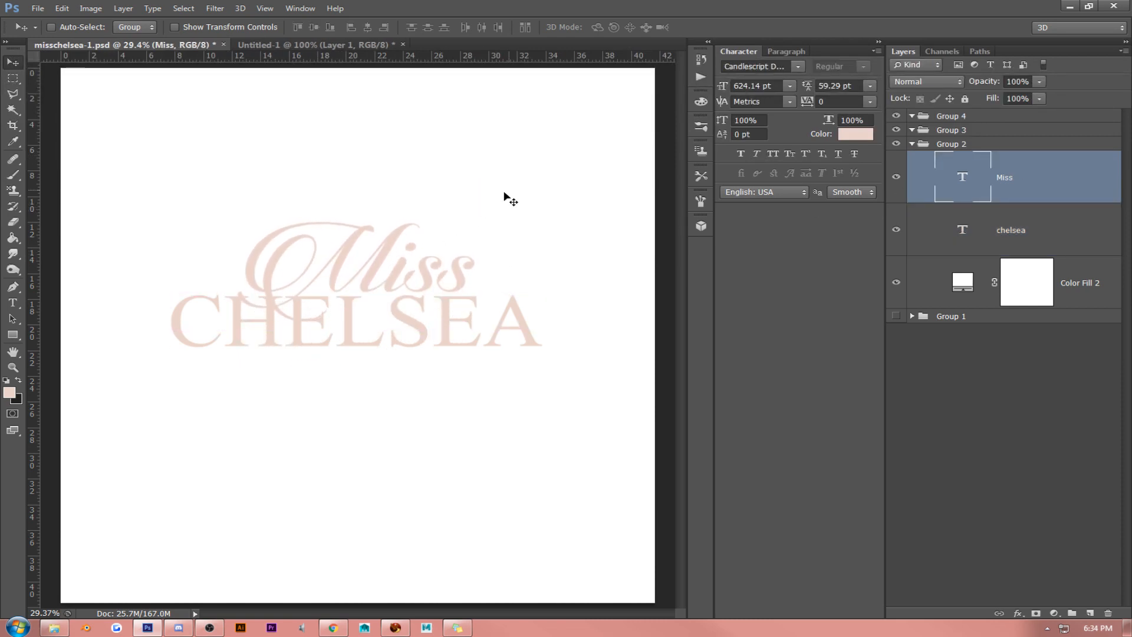
{"action": "left_click", "coordinate": [1042, 239], "text": "shift"}
{"action": "left_click_drag", "start_coordinate": [533, 262], "coordinate": [495, 260]}
- Fine-tune the height of "Miss" above "CHELSEA", raising it slightly overall
{"action": "left_click", "coordinate": [1033, 188]}
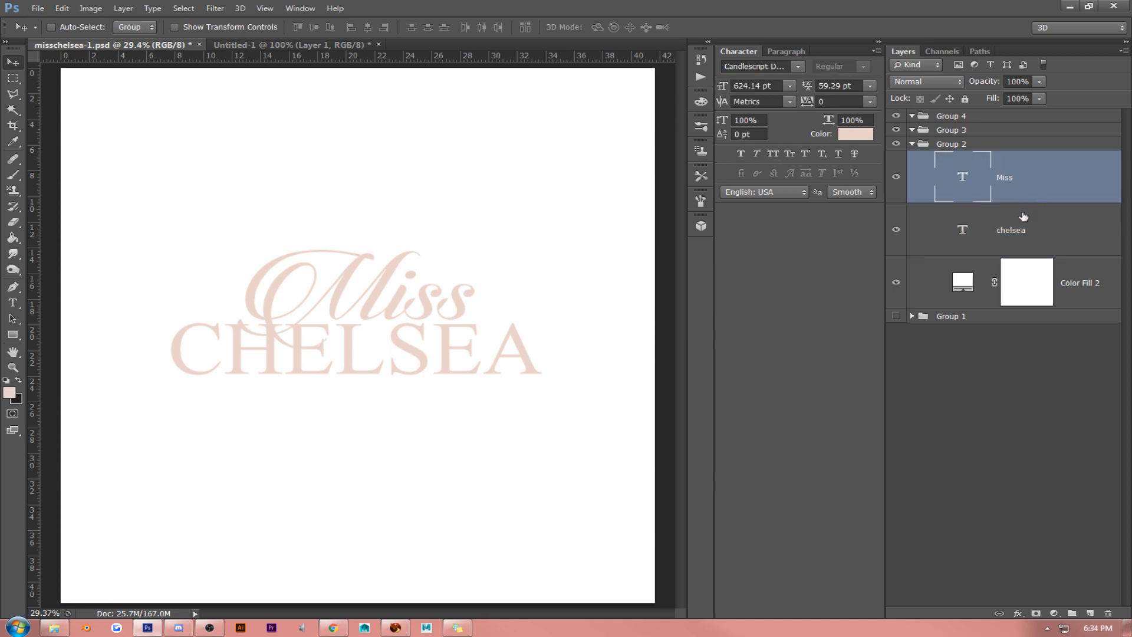
{"action": "key", "text": "Down"}
{"action": "key", "text": "Down"}
{"action": "key", "text": "Down"}
{"action": "key", "text": "Down"}
{"action": "key", "text": "Down"}
{"action": "key", "text": "Down"}
{"action": "key", "text": "Down"}
{"action": "key", "text": "Down"}
{"action": "key", "text": "Down"}
{"action": "key", "text": "Down"}
{"action": "key", "text": "Down"}
{"action": "key", "text": "Down"}
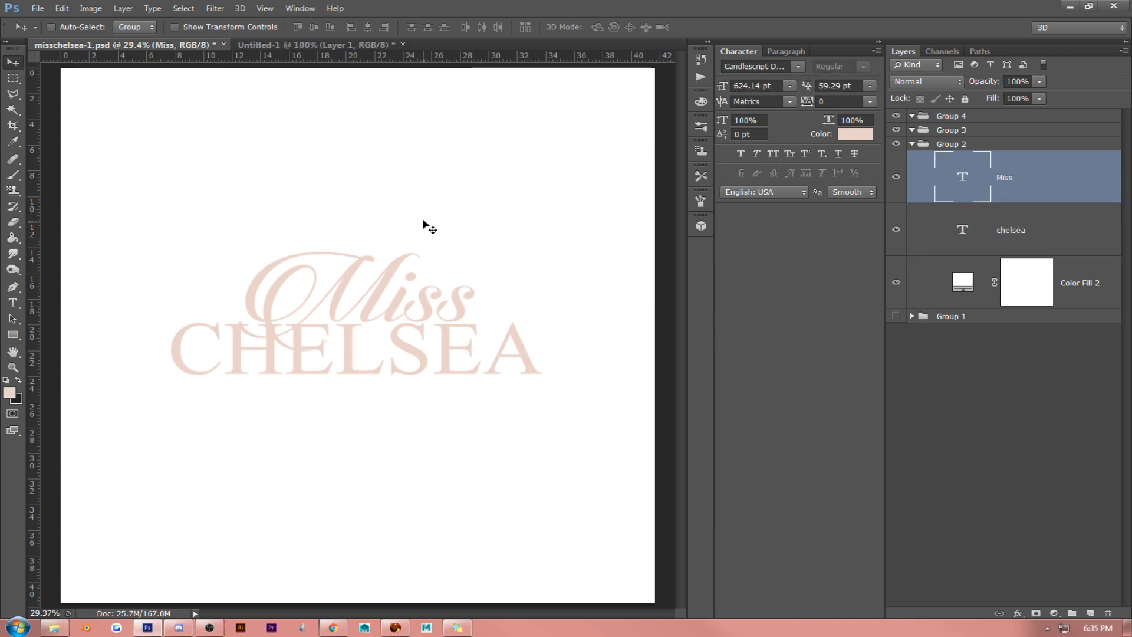
{"action": "key", "text": "Up"}
{"action": "key", "text": "Up"}
{"action": "key", "text": "Up"}
{"action": "key", "text": "Up"}
{"action": "key", "text": "Up"}
{"action": "key", "text": "Up"}
{"action": "key", "text": "Up"}
{"action": "key", "text": "Up"}
{"action": "key", "text": "Up"}
{"action": "key", "text": "Up"}
{"action": "key", "text": "Up"}
{"action": "key", "text": "Up"}
{"action": "key", "text": "Up"}
{"action": "key", "text": "Up"}
{"action": "key", "text": "Up"}
{"action": "key", "text": "Up"}
{"action": "key", "text": "Up"}
{"action": "key", "text": "Up"}
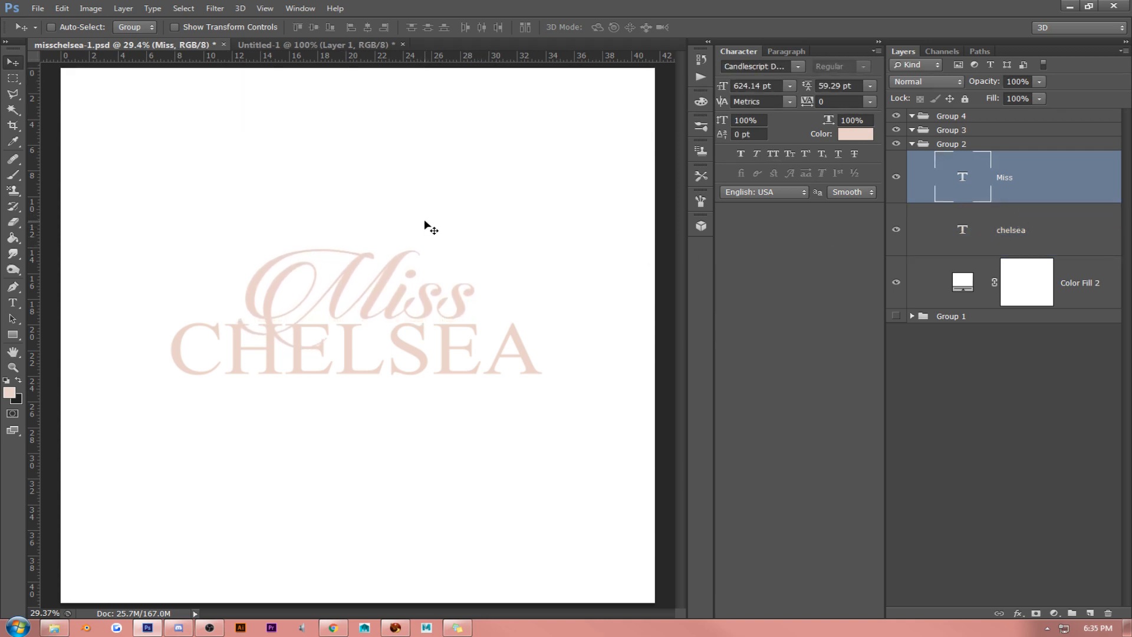
{"action": "key", "text": "Up"}
{"action": "key", "text": "Up"}
{"action": "key", "text": "Up"}
{"action": "key", "text": "Up"}
{"action": "key", "text": "Up"}
{"action": "key", "text": "Up"}
{"action": "key", "text": "Up"}
{"action": "key", "text": "Up"}
{"action": "key", "text": "Up"}
{"action": "key", "text": "Up"}
{"action": "key", "text": "Up"}
{"action": "key", "text": "Up"}
{"action": "key", "text": "Up"}
{"action": "key", "text": "Up"}
{"action": "key", "text": "Up"}
{"action": "key", "text": "Up"}
{"action": "key", "text": "Up"}
{"action": "key", "text": "Up"}
{"action": "key", "text": "Up"}
{"action": "key", "text": "Up"}
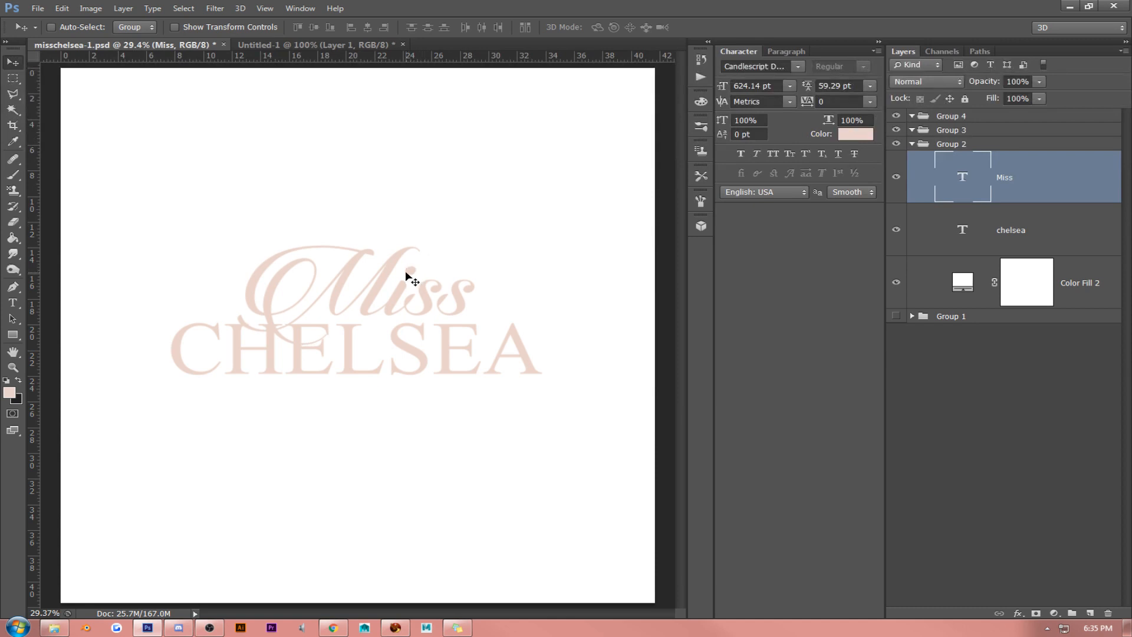
- Move "Miss" left so its opening swash overhangs the C of "CHELSEA", and fine-tune its height
{"action": "left_click_drag", "start_coordinate": [405, 277], "coordinate": [361, 283]}
{"action": "mouse_move", "coordinate": [280, 287]}
{"action": "left_mouse_down"}
{"action": "mouse_move", "coordinate": [292, 276]}
{"action": "mouse_move", "coordinate": [297, 286]}
{"action": "left_mouse_up"}
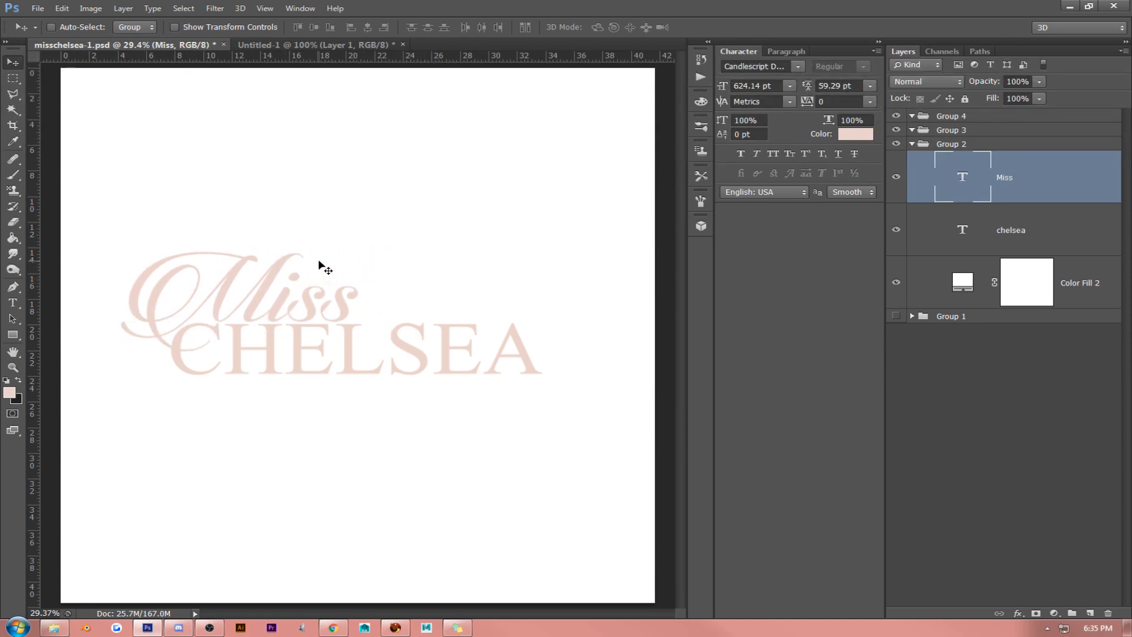
{"action": "left_click_drag", "start_coordinate": [319, 262], "coordinate": [327, 269]}
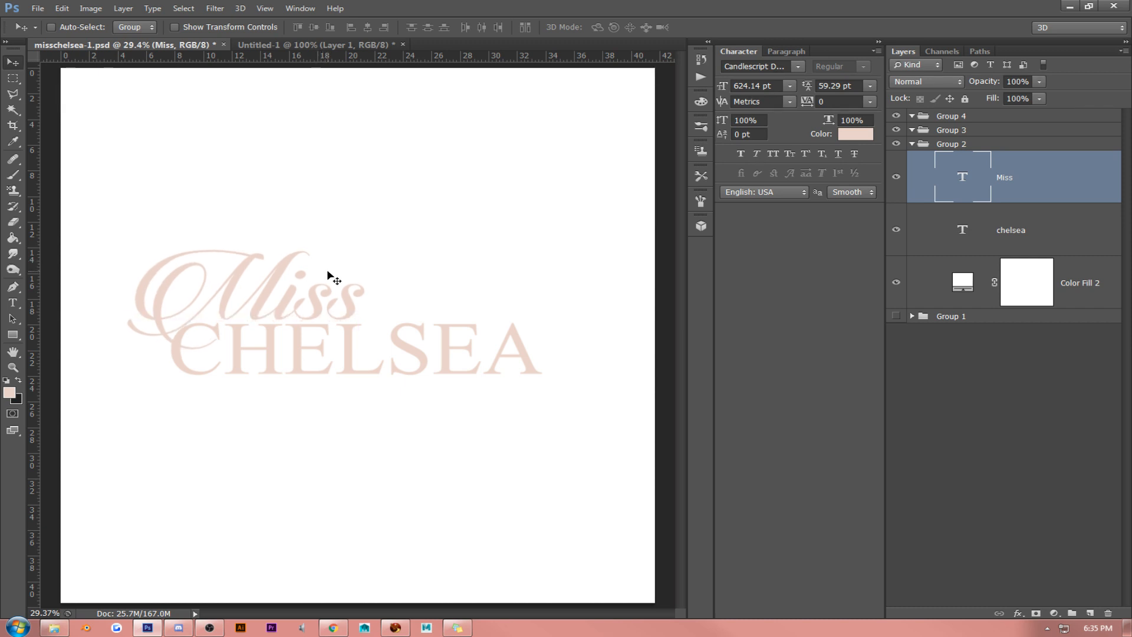
{"action": "key", "text": "Down"}
{"action": "key", "text": "Down"}
{"action": "key", "text": "Down"}
{"action": "key", "text": "Down"}
{"action": "key", "text": "Down"}
{"action": "key", "text": "Down"}
{"action": "key", "text": "Down"}
{"action": "key", "text": "Down"}
{"action": "key", "text": "Down"}
{"action": "key", "text": "Down"}
{"action": "key", "text": "Down"}
{"action": "key", "text": "Down"}
{"action": "key", "text": "Down"}
{"action": "key", "text": "Down"}
{"action": "key", "text": "Down"}
{"action": "key", "text": "Down"}
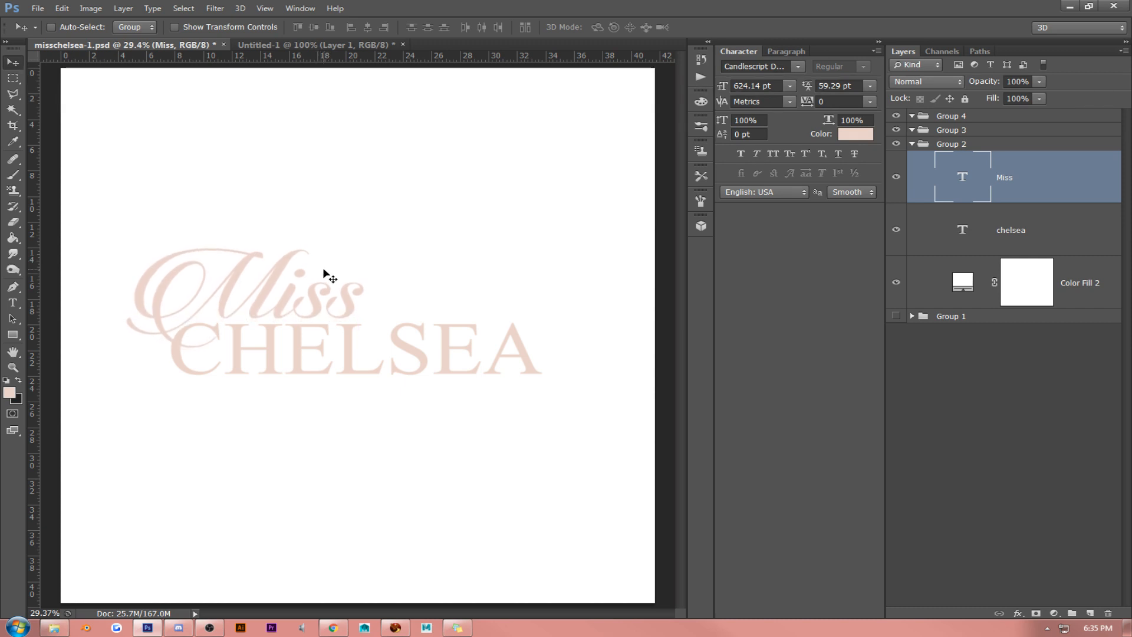
- Scale the script "Miss" down to about 536 pt and nudge it slightly up
{"action": "key", "text": "ctrl+t"}
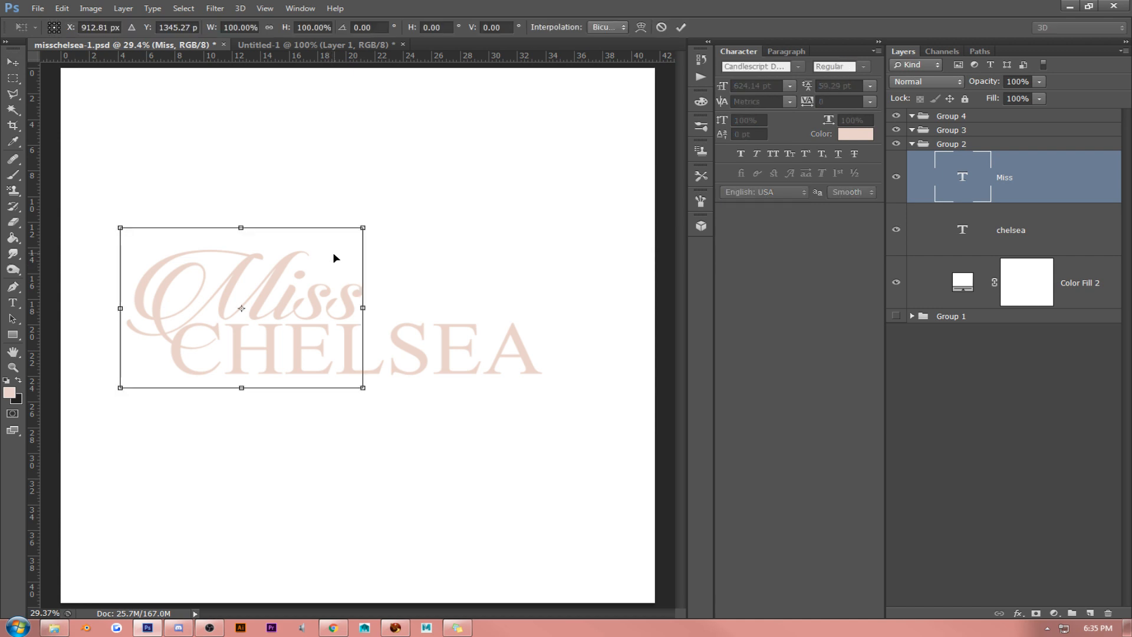
{"action": "left_click_drag", "start_coordinate": [361, 228], "coordinate": [359, 265]}
{"action": "key", "text": "Return"}
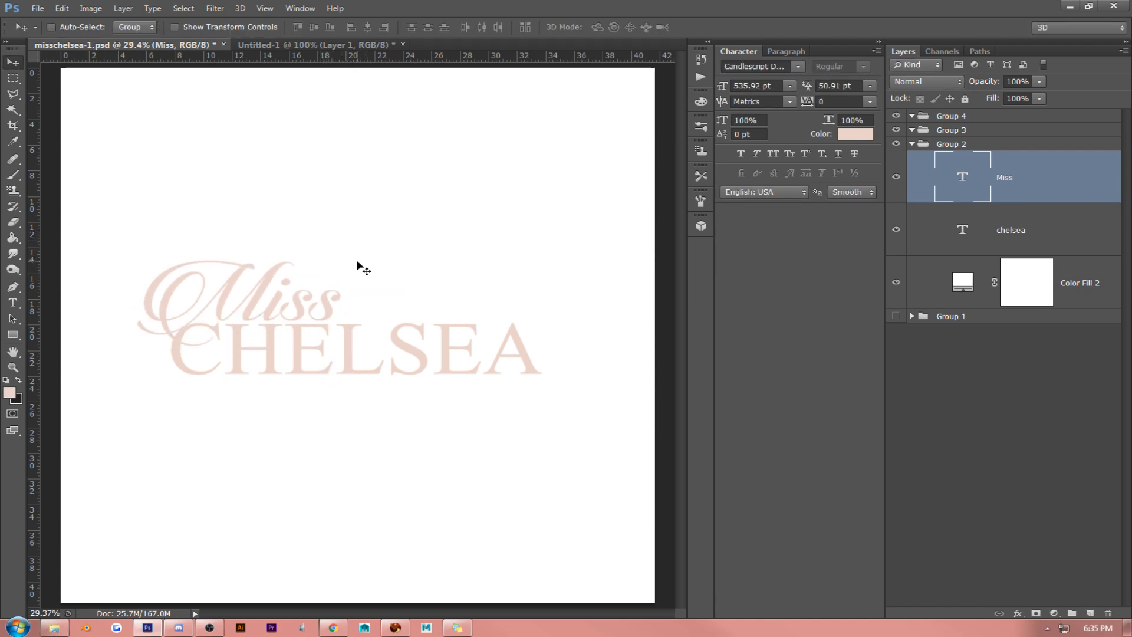
{"action": "key", "text": "Up"}
{"action": "key", "text": "Up"}
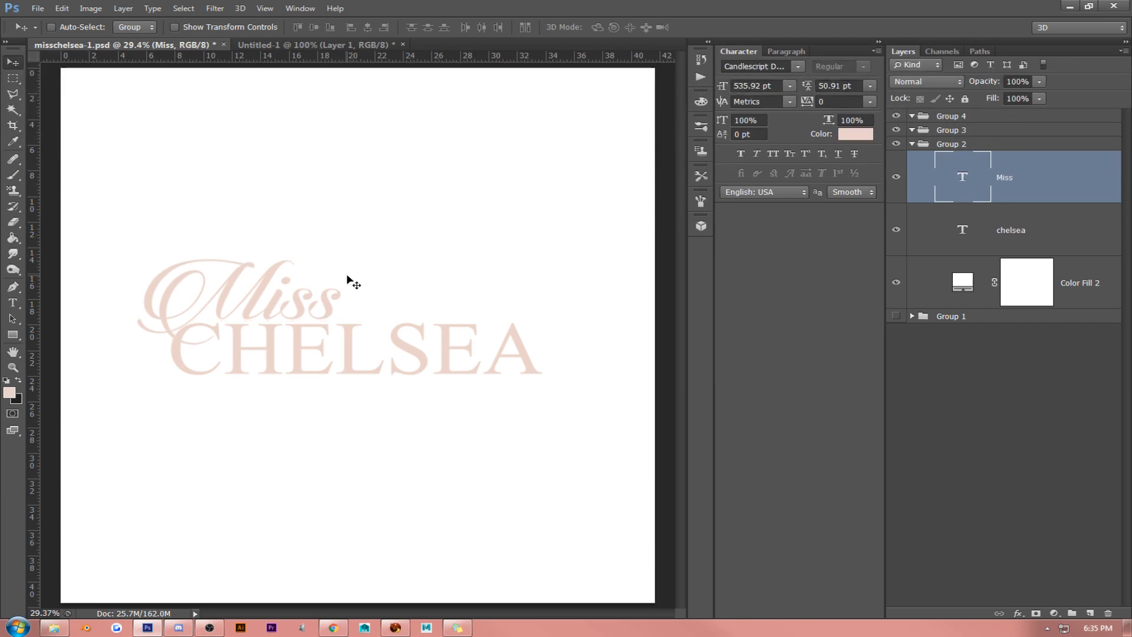
- Nudge "Miss" slightly left and down, and shift both text layers together slightly right
{"action": "key", "text": "Left"}
{"action": "key", "text": "Left"}
{"action": "key", "text": "Left"}
{"action": "key", "text": "Left"}
{"action": "key", "text": "Left"}
{"action": "key", "text": "Left"}
{"action": "key", "text": "Left"}
{"action": "key", "text": "Left"}
{"action": "key", "text": "Left"}
{"action": "key", "text": "Left"}
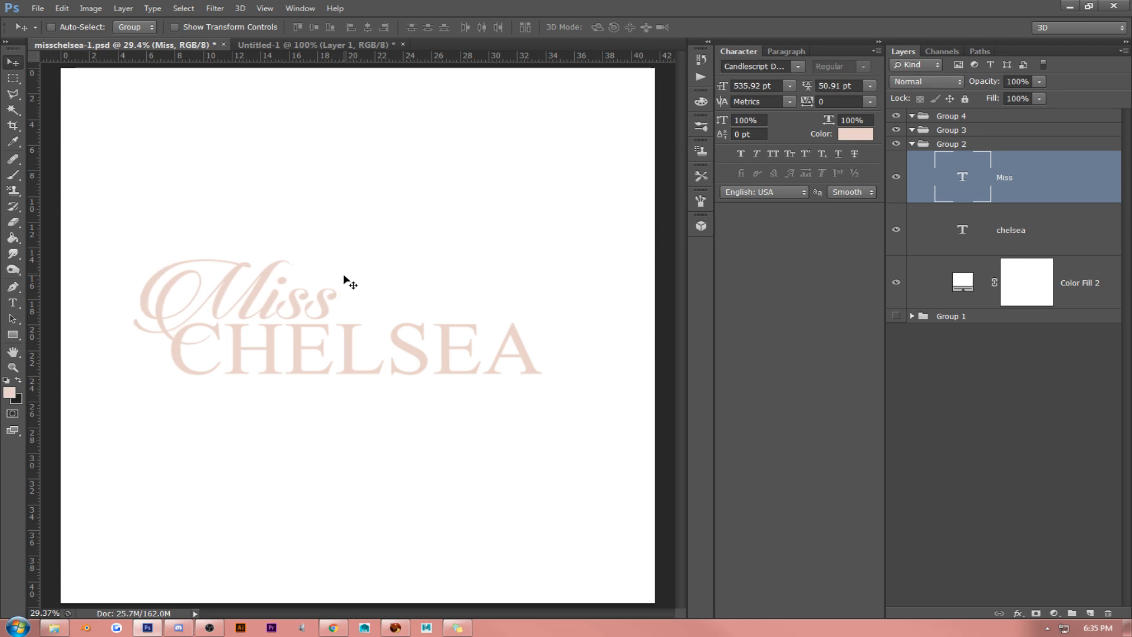
{"action": "key", "text": "Down"}
{"action": "key", "text": "Down"}
{"action": "key", "text": "Down"}
{"action": "key", "text": "Down"}
{"action": "key", "text": "Down"}
{"action": "key", "text": "Down"}
{"action": "key", "text": "Down"}
{"action": "key", "text": "Down"}
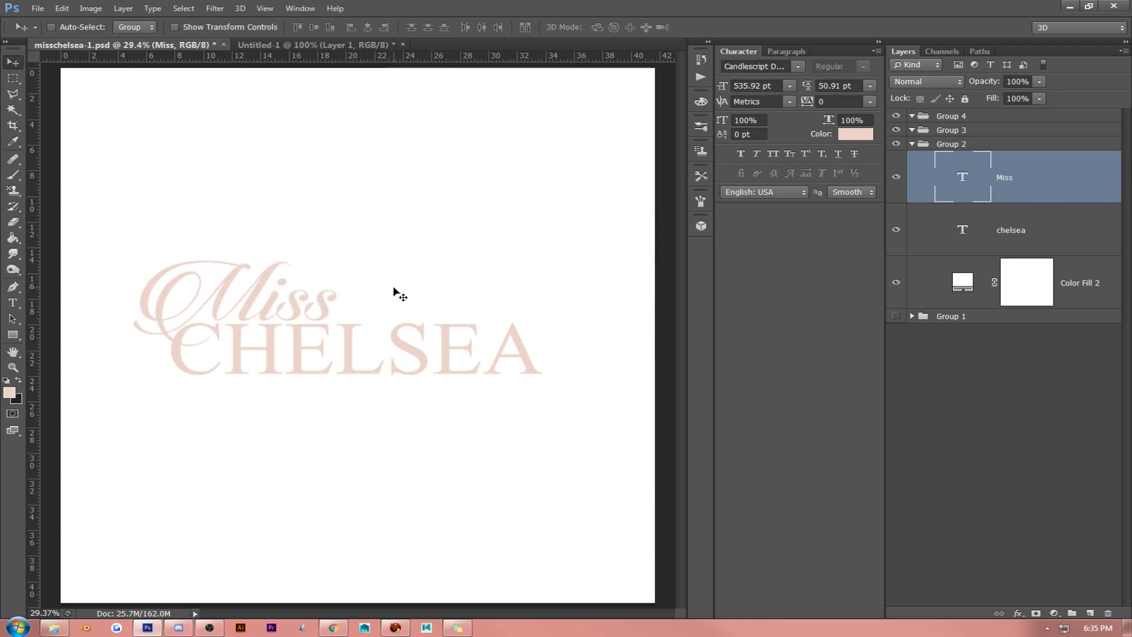
{"action": "left_click", "coordinate": [986, 235], "text": "shift"}
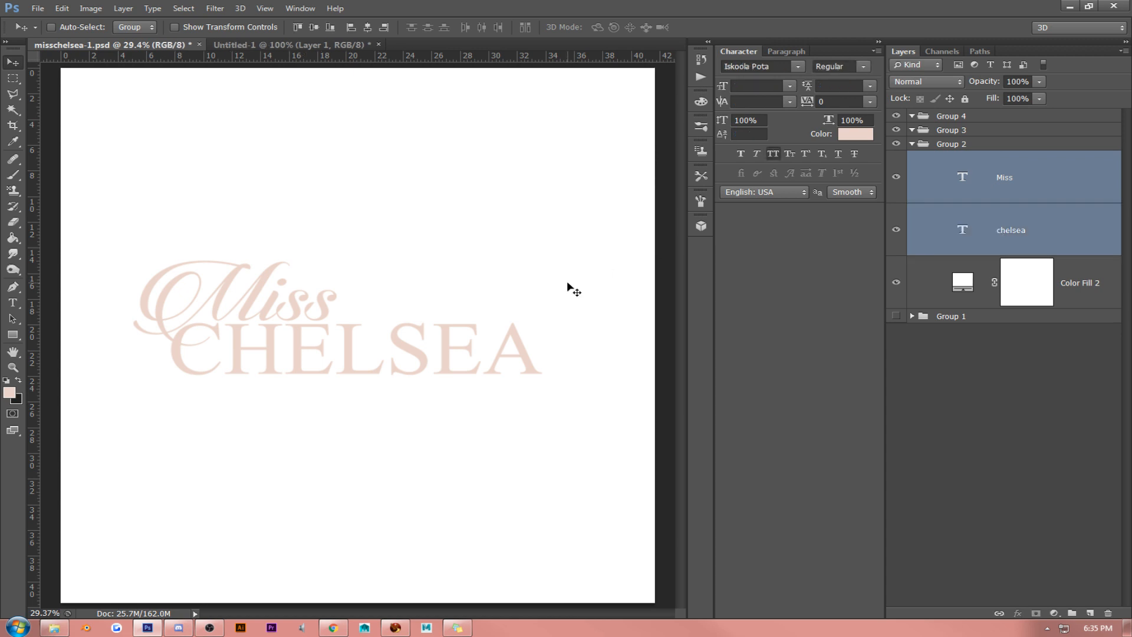
{"action": "left_click_drag", "start_coordinate": [567, 280], "coordinate": [577, 289]}
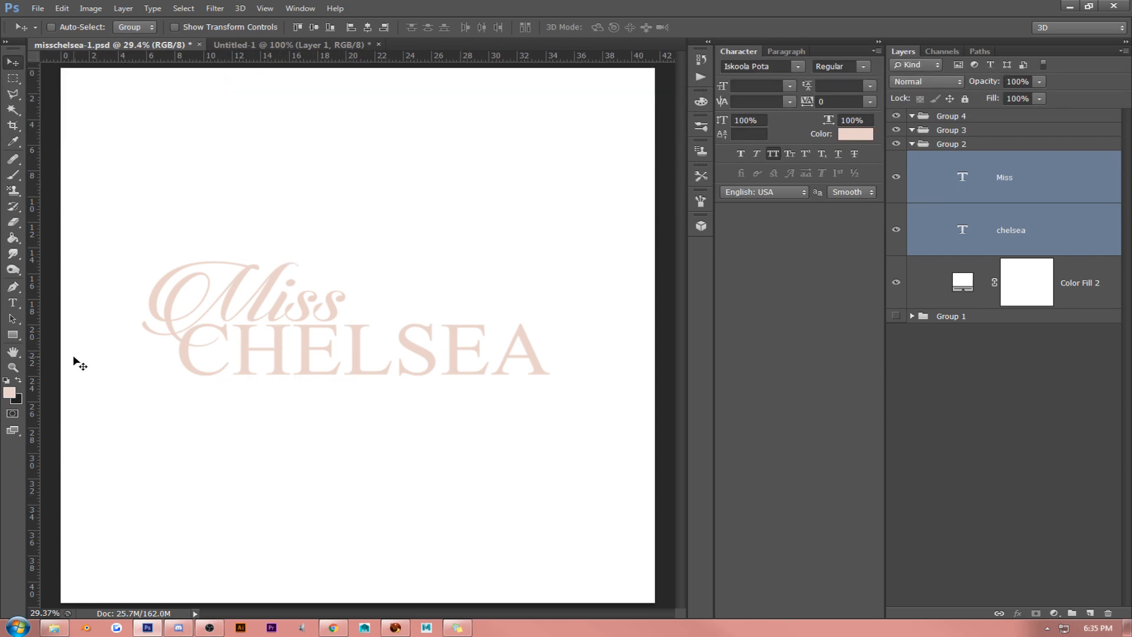
- Duplicate the white Color Fill 2 layer and recolor the copy to the logo text's pink, #ead3ca
{"action": "left_click", "coordinate": [1070, 292]}
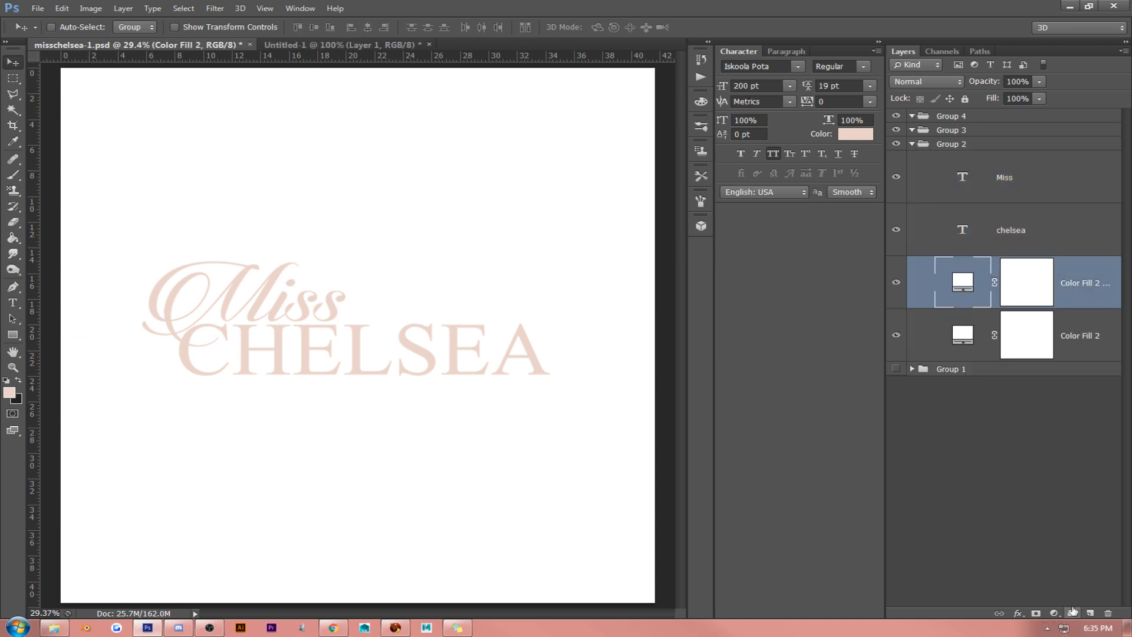
{"action": "key", "text": "ctrl+j"}
{"action": "double_click", "coordinate": [963, 283]}
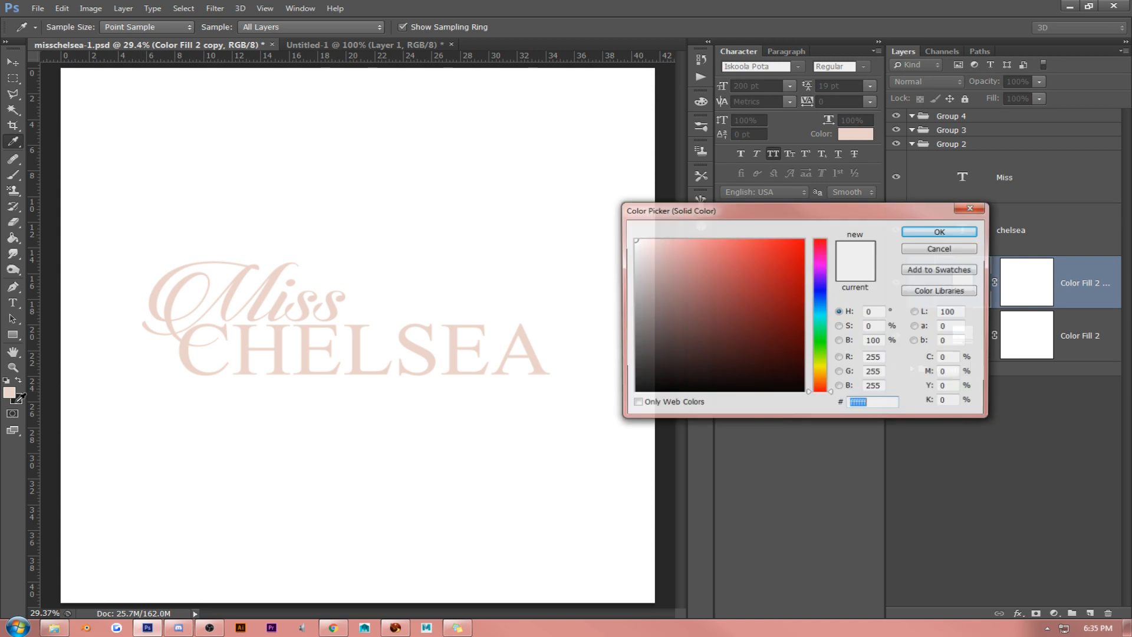
{"action": "left_click", "coordinate": [511, 353]}
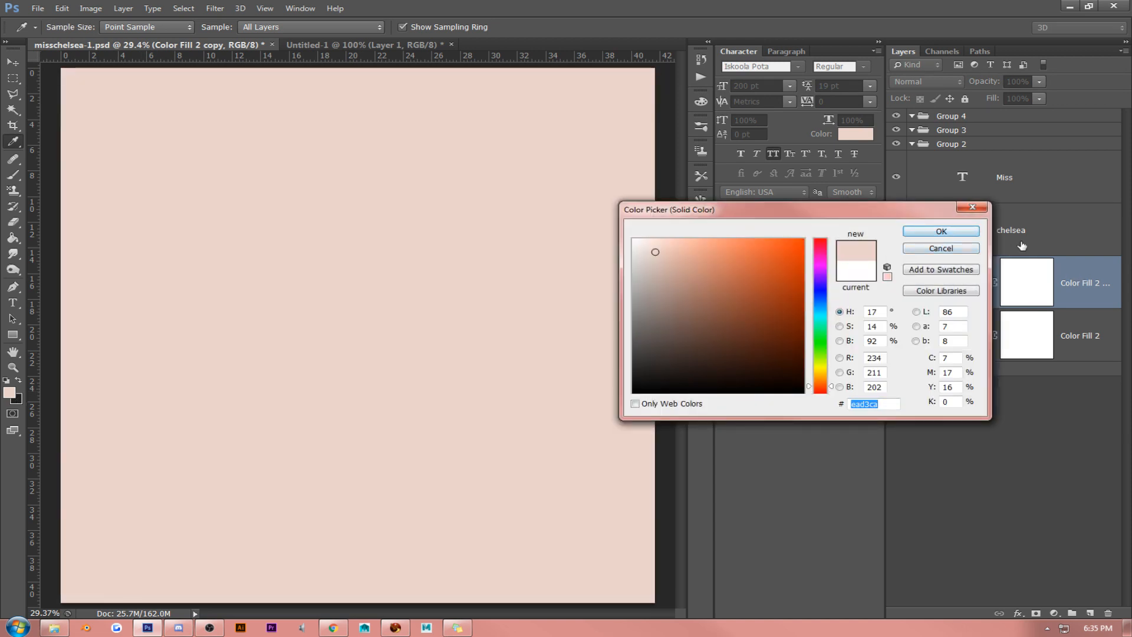
{"action": "left_click", "coordinate": [976, 232]}
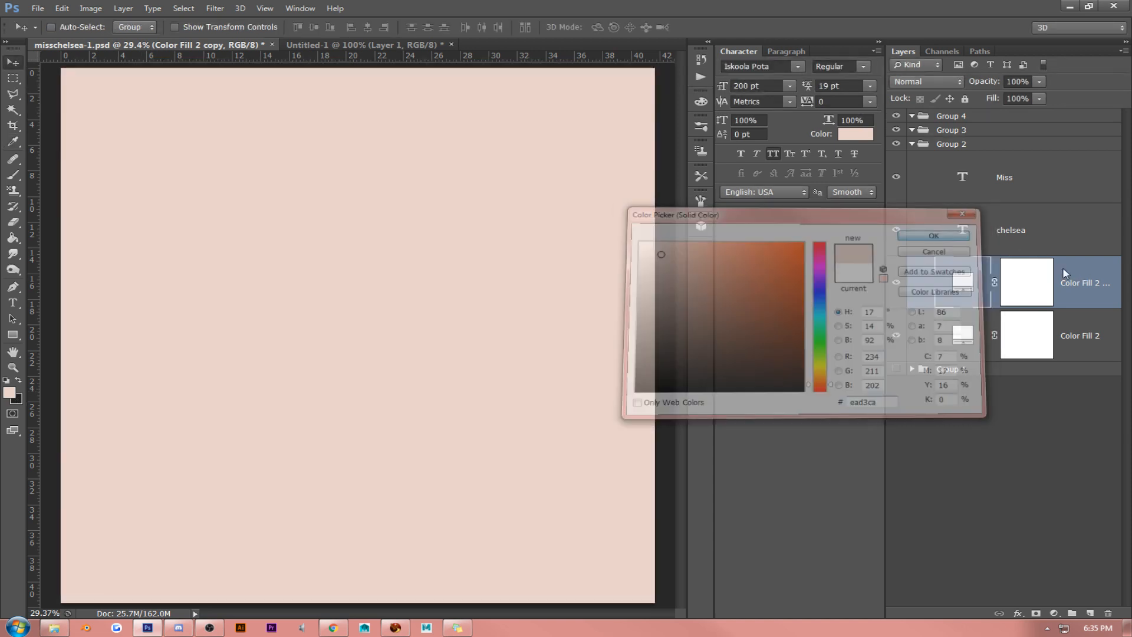
- Rasterize the pink Color Fill 2 copy, and convert Color Fill 2 to a smart object before rasterizing it too
{"action": "right_click", "coordinate": [1062, 267]}
{"action": "left_click", "coordinate": [861, 274]}
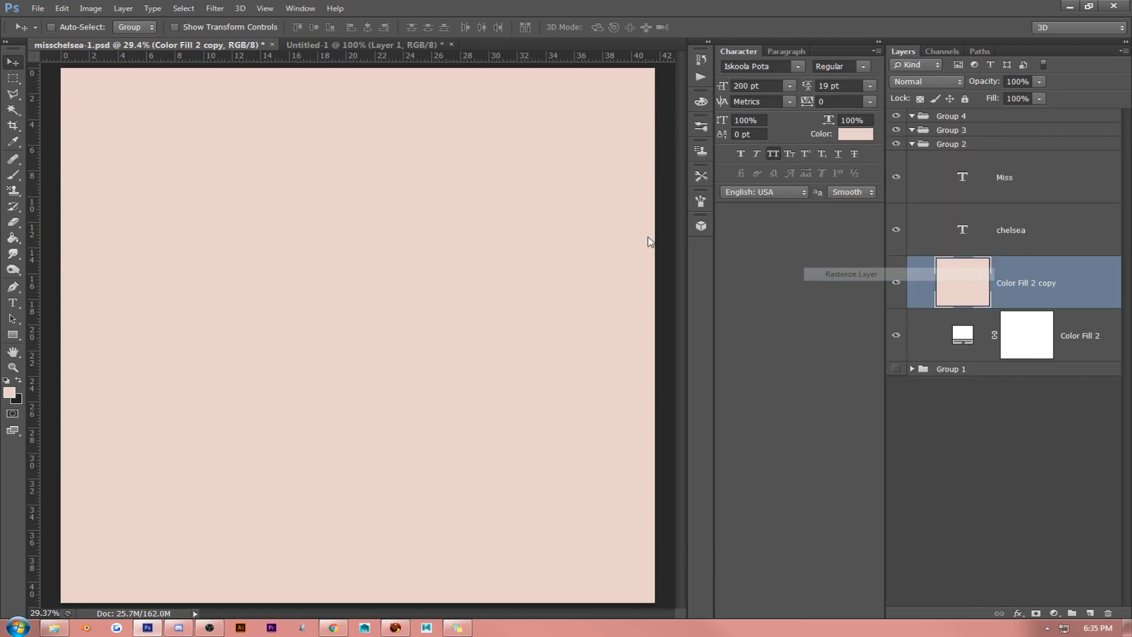
{"action": "right_click", "coordinate": [1077, 330]}
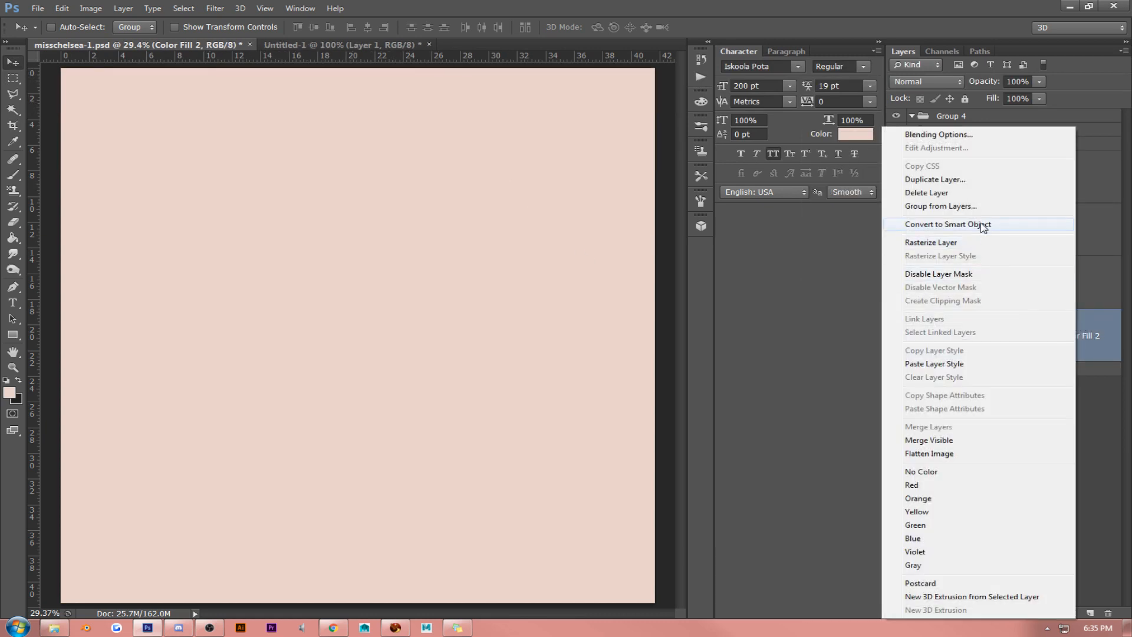
{"action": "left_click", "coordinate": [982, 227]}
{"action": "right_click", "coordinate": [1052, 335]}
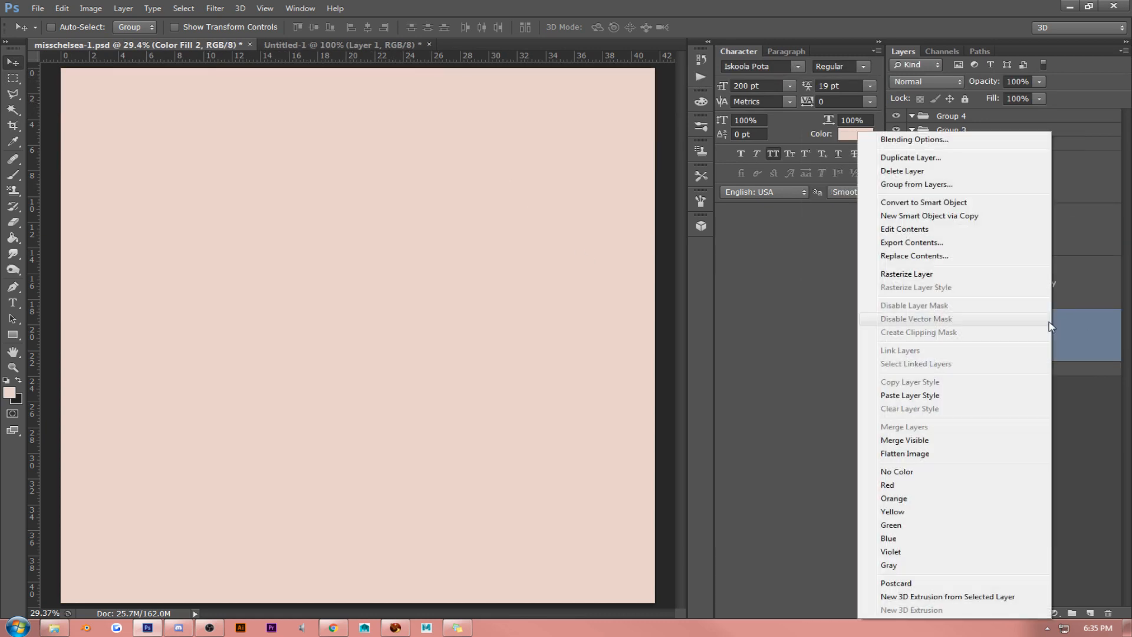
{"action": "left_click", "coordinate": [941, 274]}
{"action": "left_click", "coordinate": [948, 269]}
- Try to turn the pink layer into a border by deleting a large rectangular area just inside the canvas edges
{"action": "left_click", "coordinate": [13, 78]}
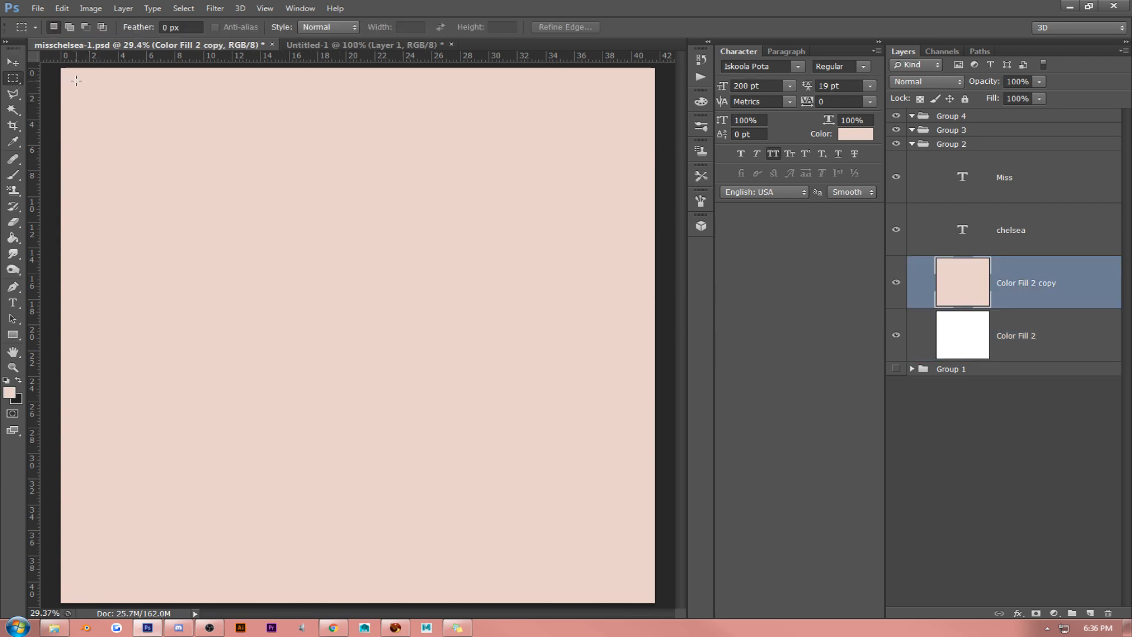
{"action": "left_click_drag", "start_coordinate": [76, 81], "coordinate": [641, 591]}
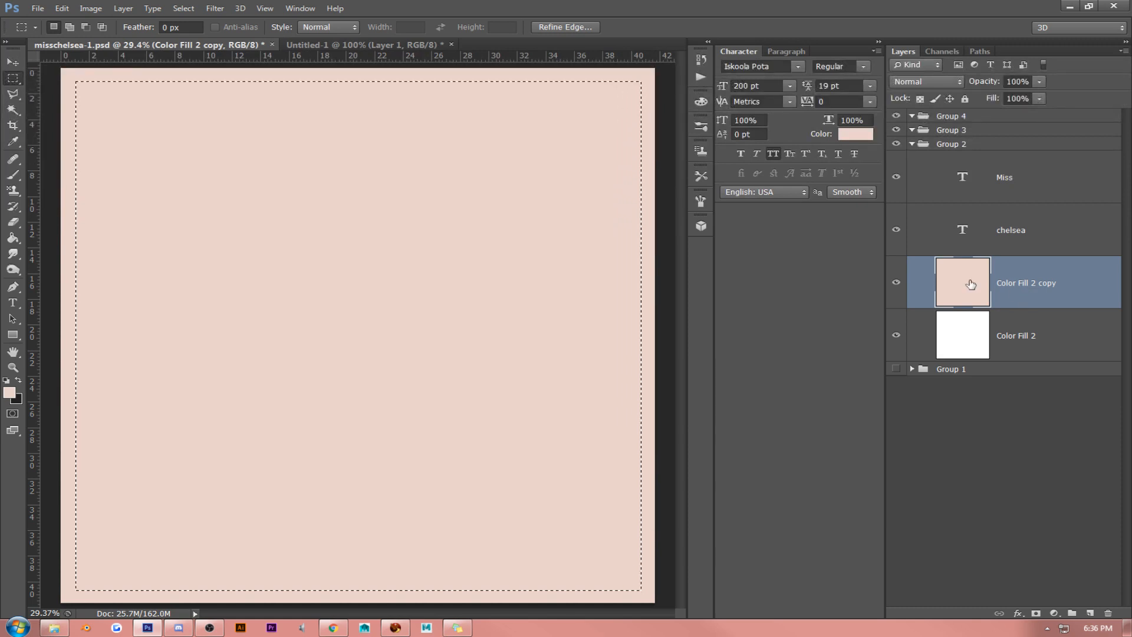
{"action": "key", "text": "Delete"}
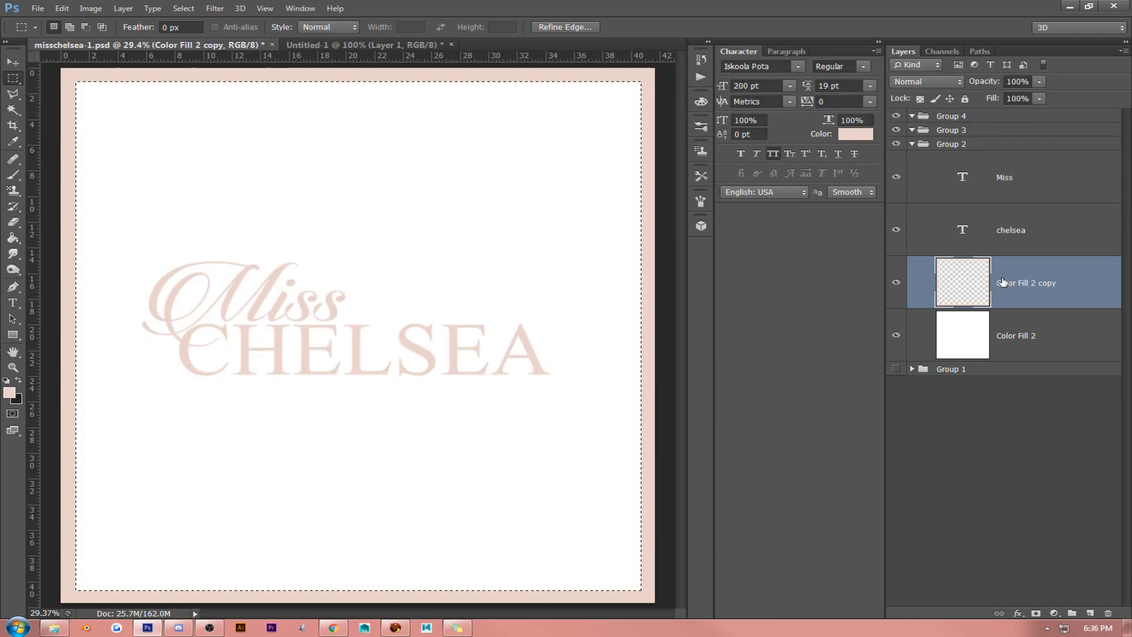
{"action": "key", "text": "ctrl+d"}
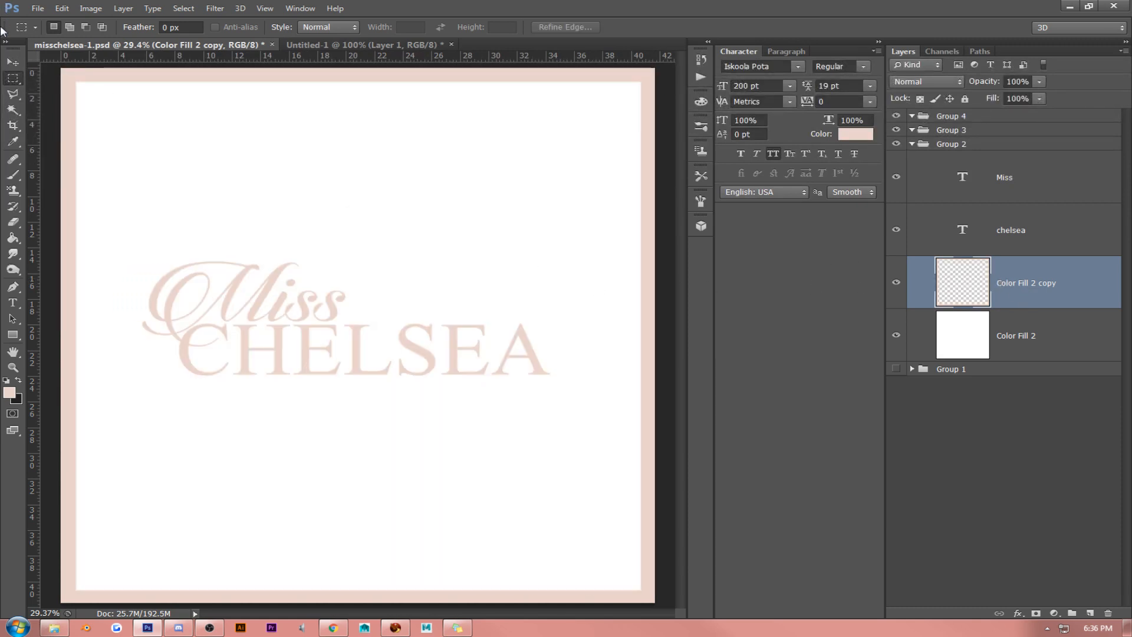
- Restore the pink layer's deleted center and clear the rectangular selection
{"action": "left_click", "coordinate": [13, 62]}
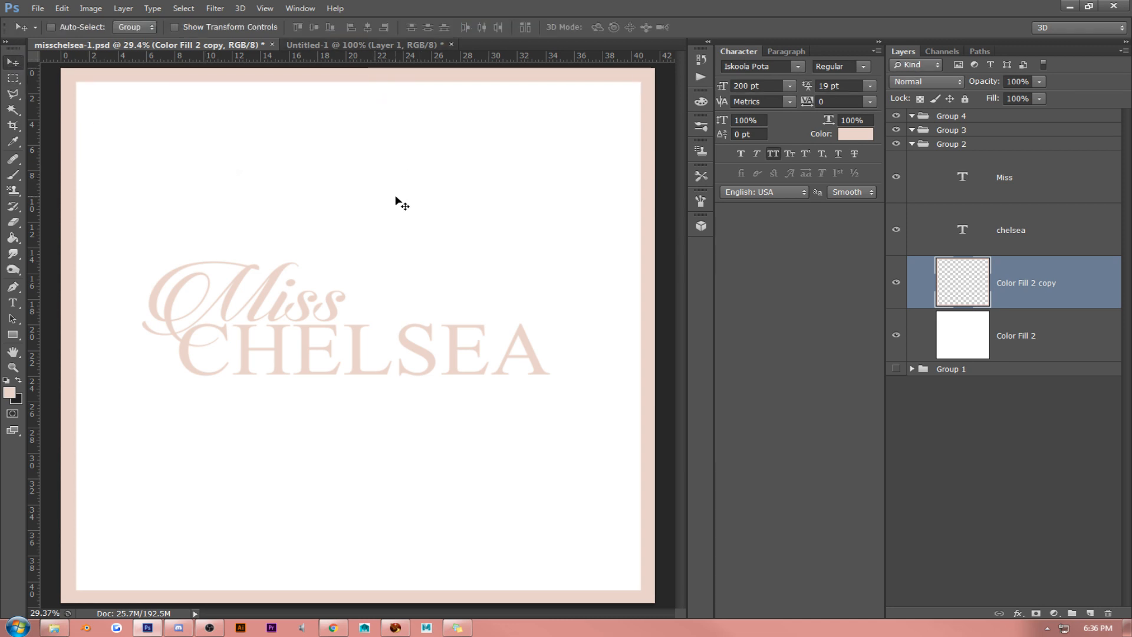
{"action": "key", "text": "ctrl+shift+d"}
{"action": "key", "text": "alt+BackSpace"}
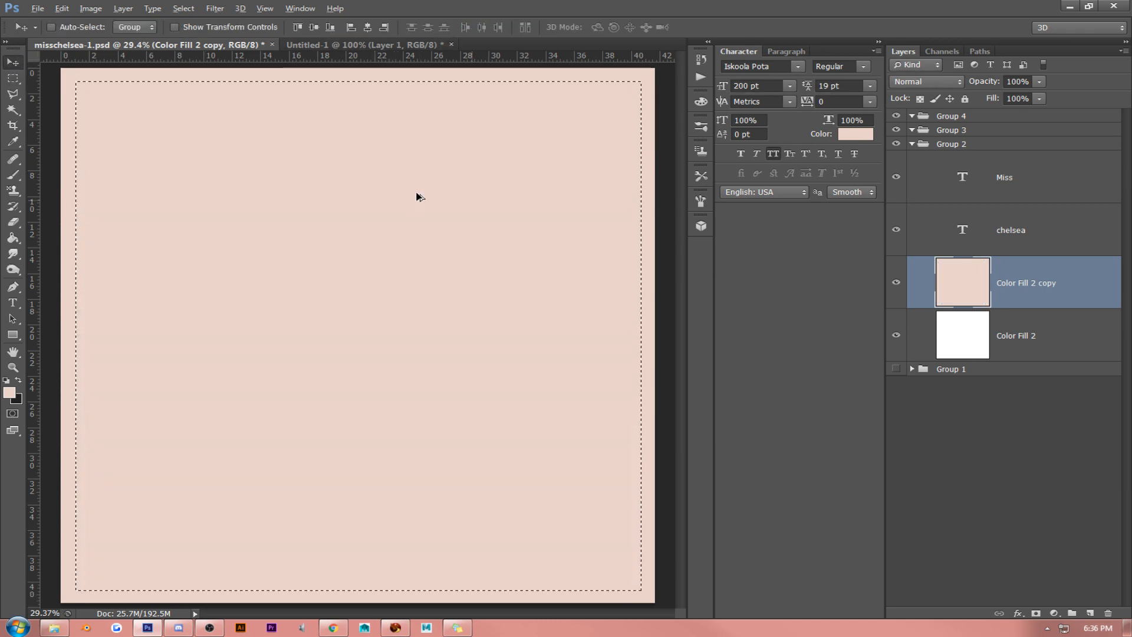
{"action": "key", "text": "ctrl+d"}
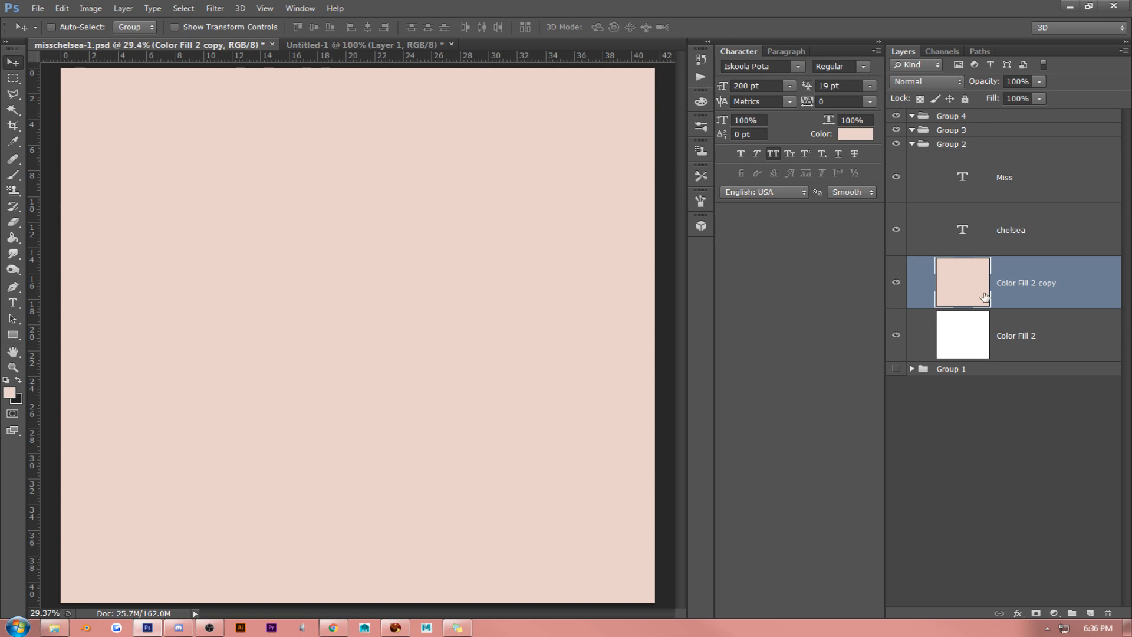
- Duplicate the white Color Fill 2 layer, place the copy above the pink layer, and scale it to about 95.4%
{"action": "left_click", "coordinate": [1026, 341]}
{"action": "key", "text": "ctrl+j"}
{"action": "left_click_drag", "start_coordinate": [1026, 336], "coordinate": [1026, 277]}
{"action": "key", "text": "ctrl+t"}
{"action": "left_click_drag", "start_coordinate": [651, 73], "coordinate": [616, 92]}
{"action": "key", "text": "Return"}
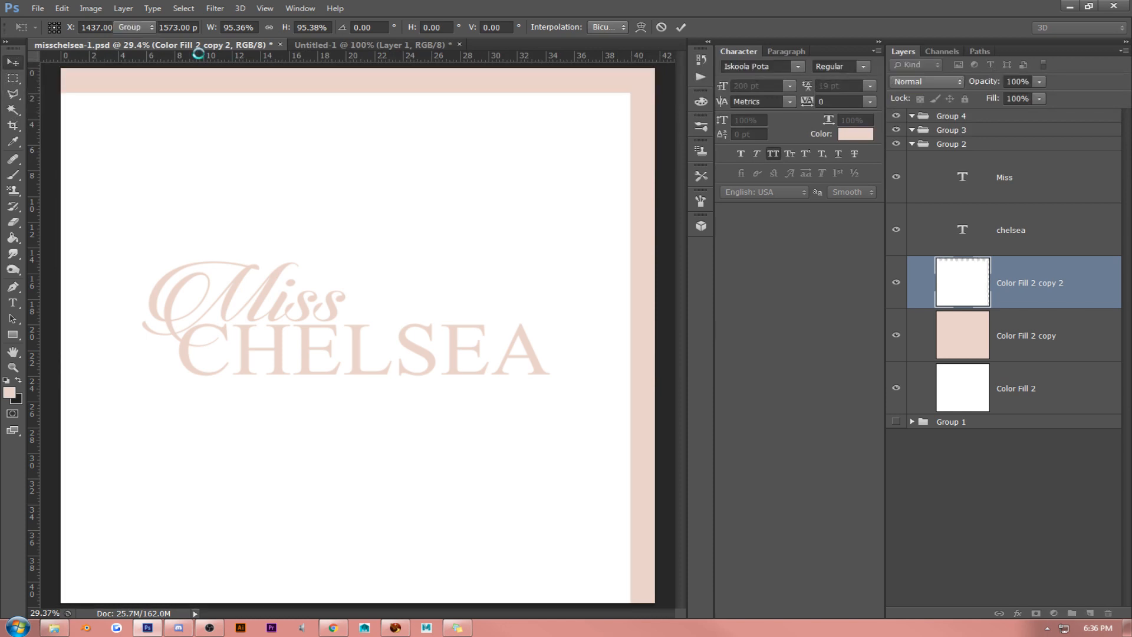
- Move the scaled white copy inward and align its horizontal and vertical centers with the pink Color Fill 2 copy layer
{"action": "left_click_drag", "start_coordinate": [321, 169], "coordinate": [403, 160]}
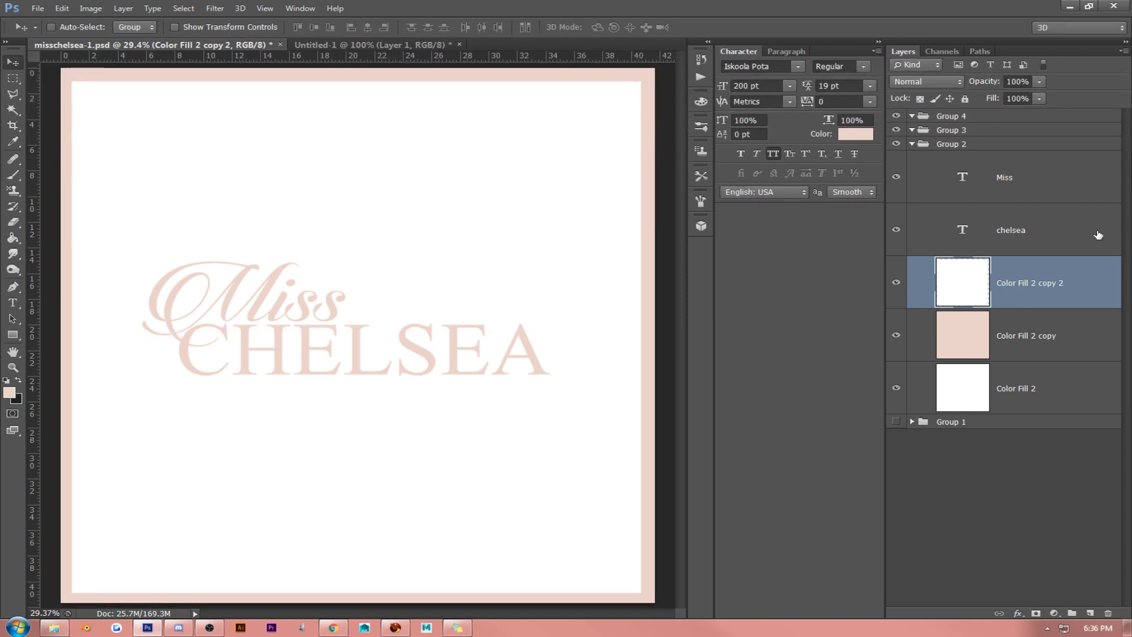
{"action": "left_click", "coordinate": [1089, 339], "text": "shift"}
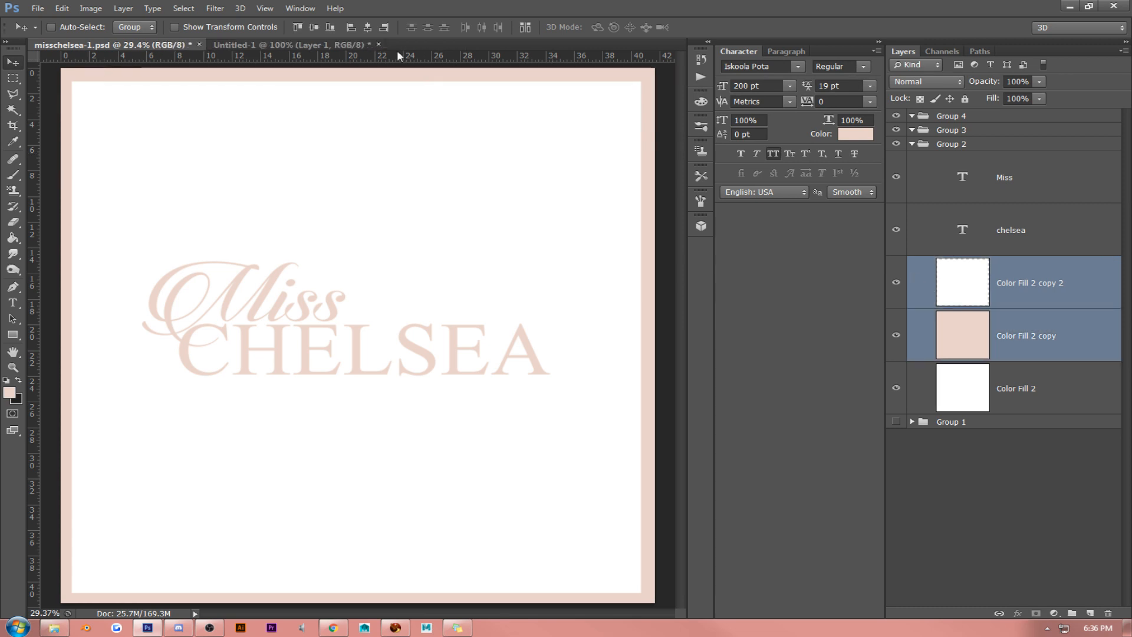
{"action": "left_click", "coordinate": [368, 29]}
{"action": "left_click", "coordinate": [313, 26]}
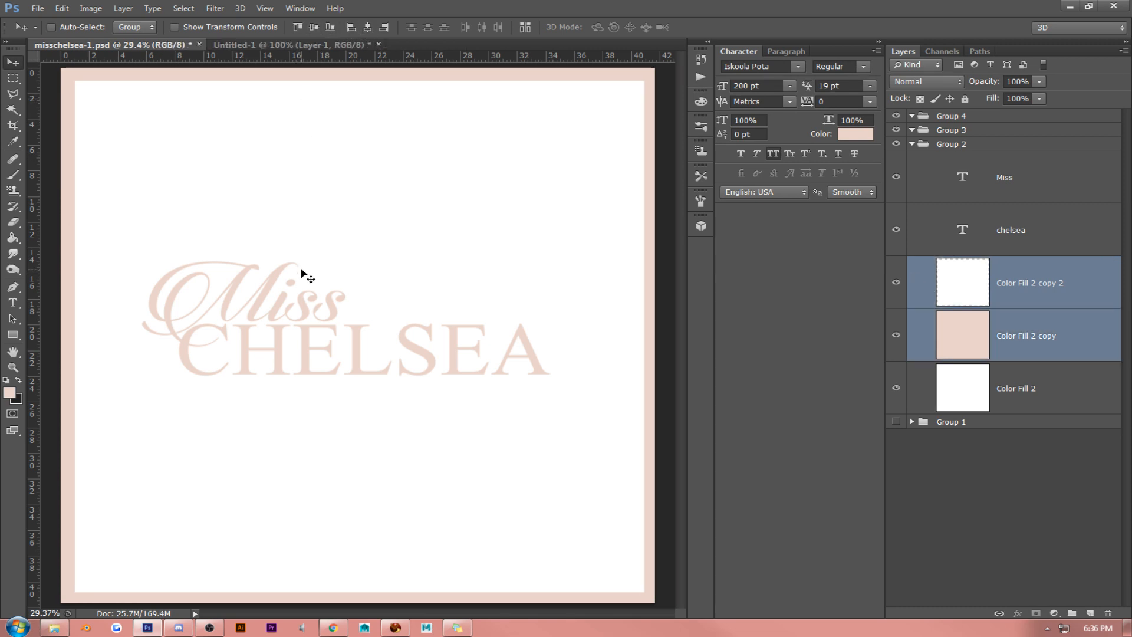
- Nudge only the white Color Fill 2 copy 2 layer slightly left and up to even out the pink border
{"action": "left_click", "coordinate": [968, 287]}
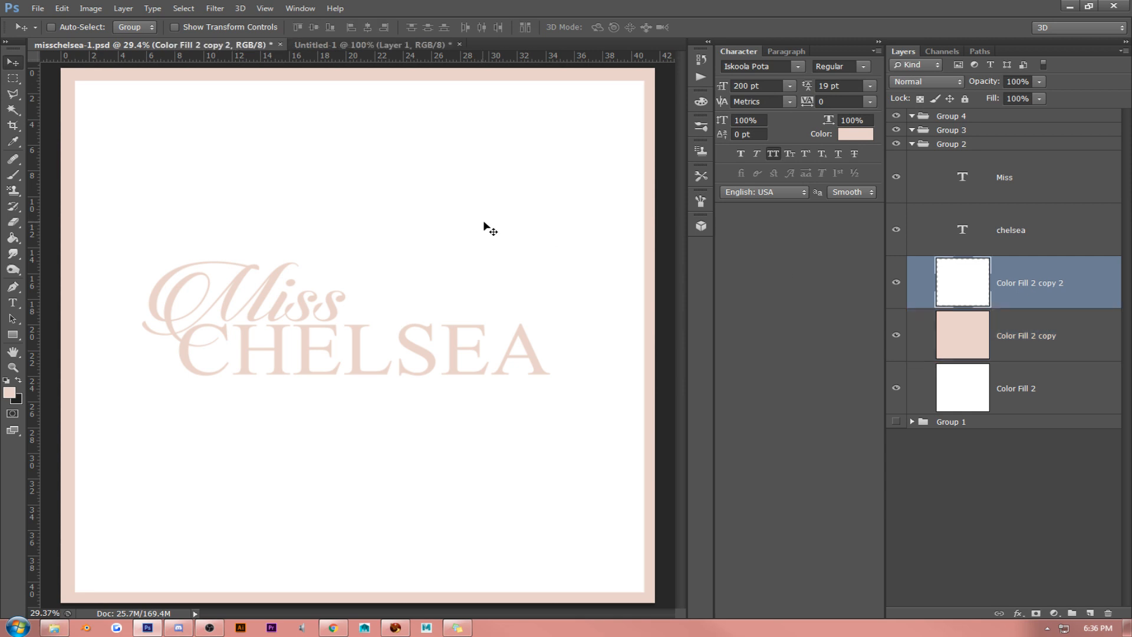
{"action": "key", "text": "Left"}
{"action": "key", "text": "Left"}
{"action": "key", "text": "Left"}
{"action": "key", "text": "Left"}
{"action": "key", "text": "Left"}
{"action": "key", "text": "Left"}
{"action": "key", "text": "Left"}
{"action": "key", "text": "Left"}
{"action": "key", "text": "Left"}
{"action": "key", "text": "Left"}
{"action": "key", "text": "shift+Left"}
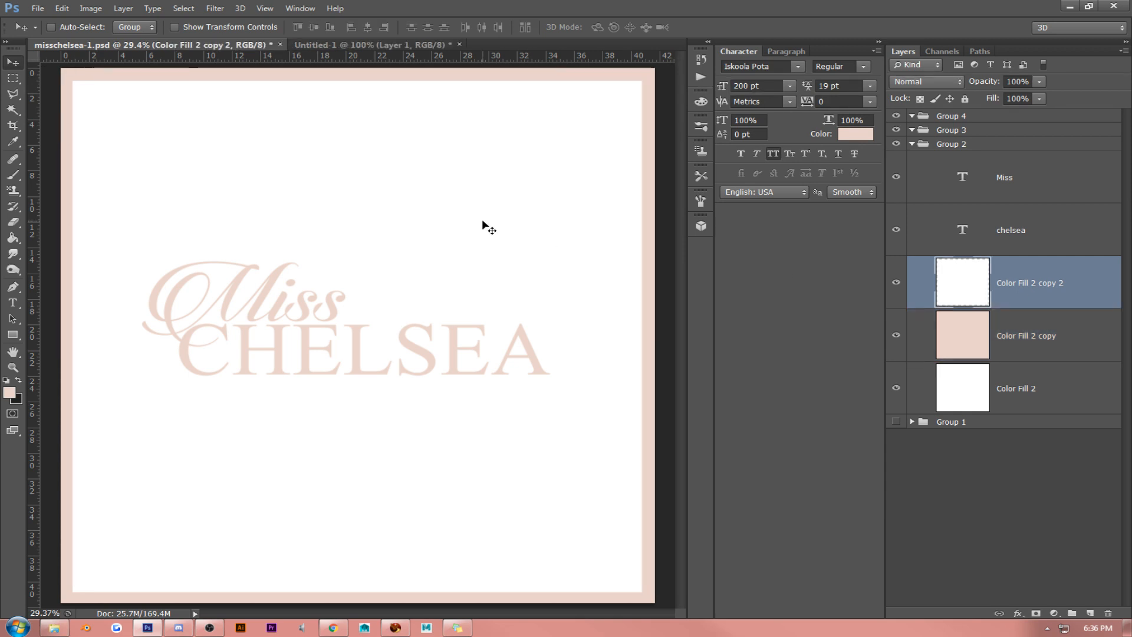
{"action": "key", "text": "shift+Up"}
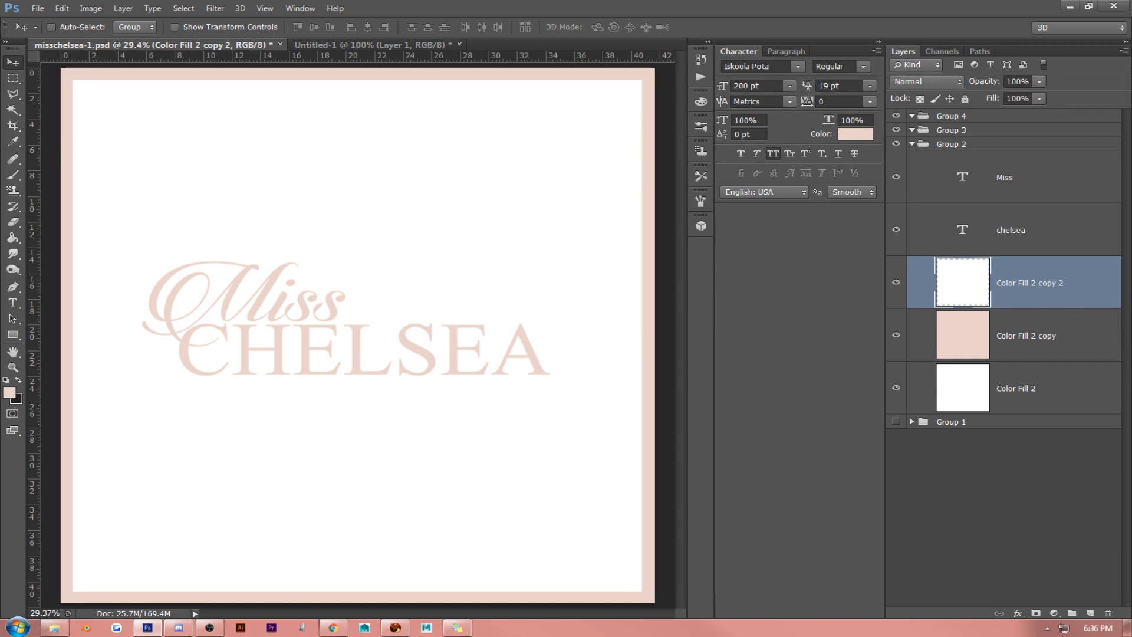
{"action": "key", "text": "alt+Tab"}
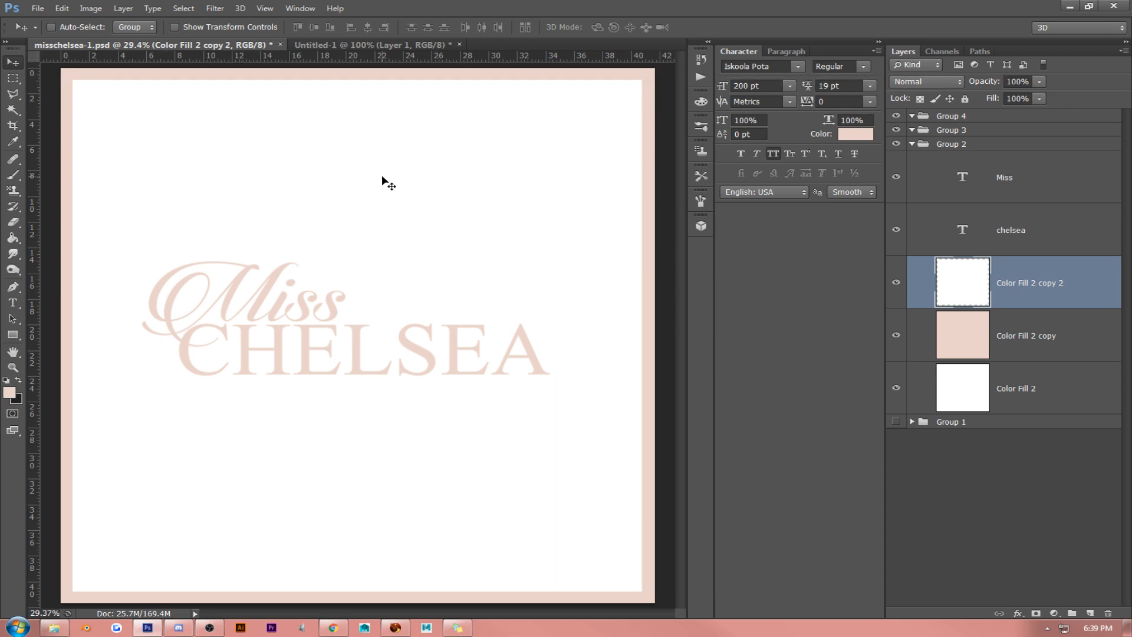
- Duplicate the Miss and chelsea text layers together and merge the two copies into one layer
{"action": "right_click", "coordinate": [1028, 229]}
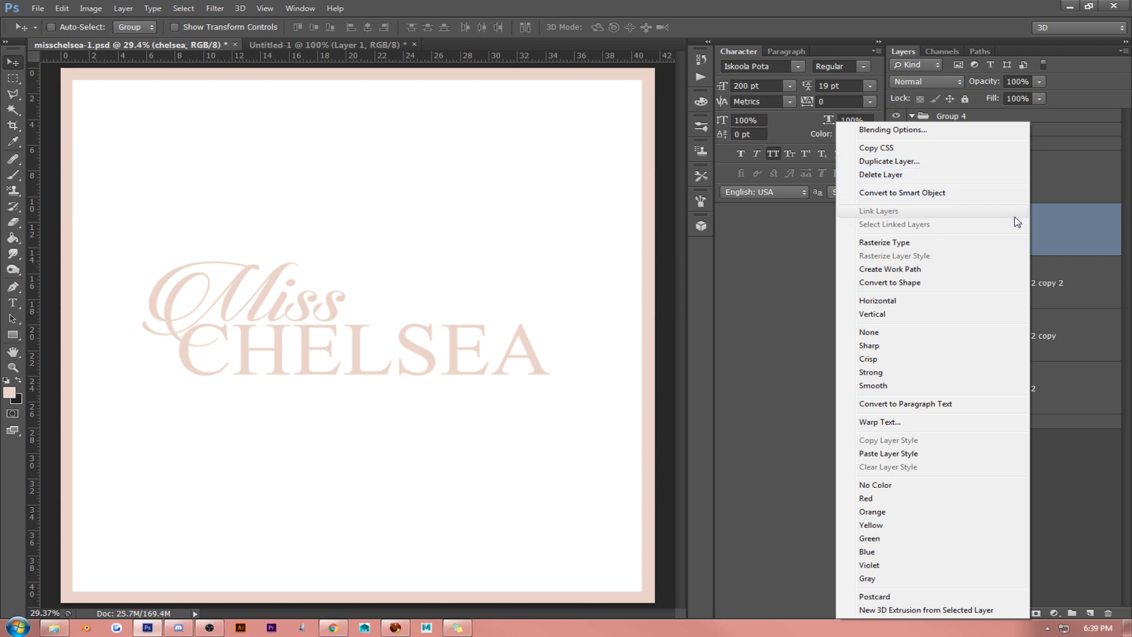
{"action": "key", "text": "Escape"}
{"action": "left_click", "coordinate": [1022, 191], "text": "shift"}
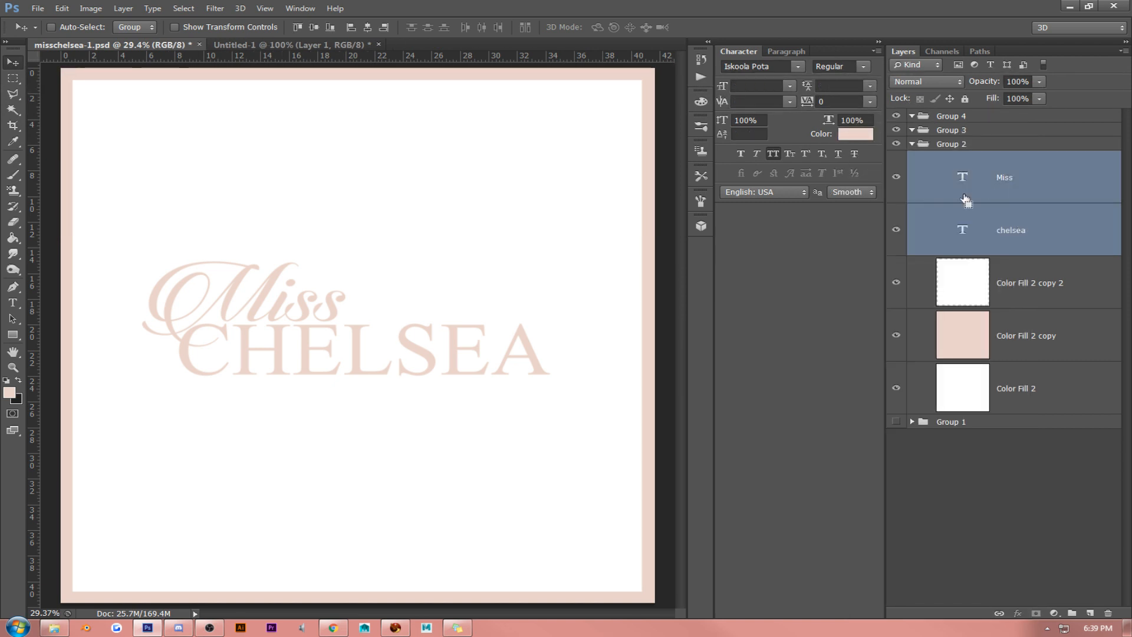
{"action": "key", "text": "ctrl+j"}
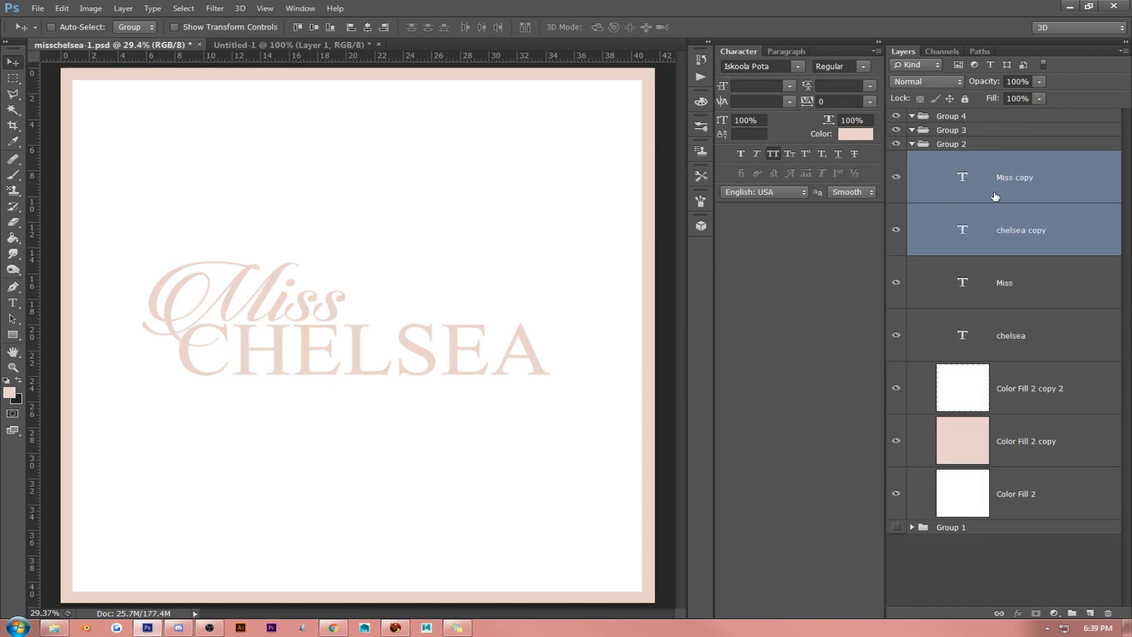
{"action": "key", "text": "ctrl+e"}
- Apply a glossy preset style combining Bevel & Emboss, Inner Glow, Satin, Gradient Overlay and Drop Shadow to the merged Miss copy layer
{"action": "right_click", "coordinate": [1046, 177]}
{"action": "left_click", "coordinate": [961, 136]}
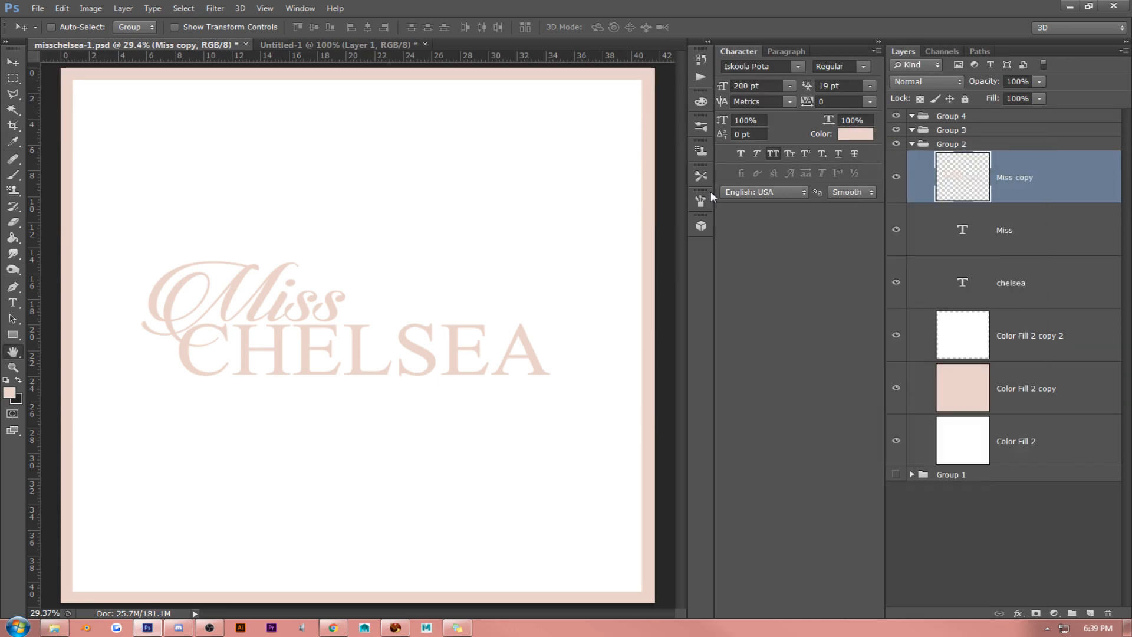
{"action": "left_click", "coordinate": [790, 121]}
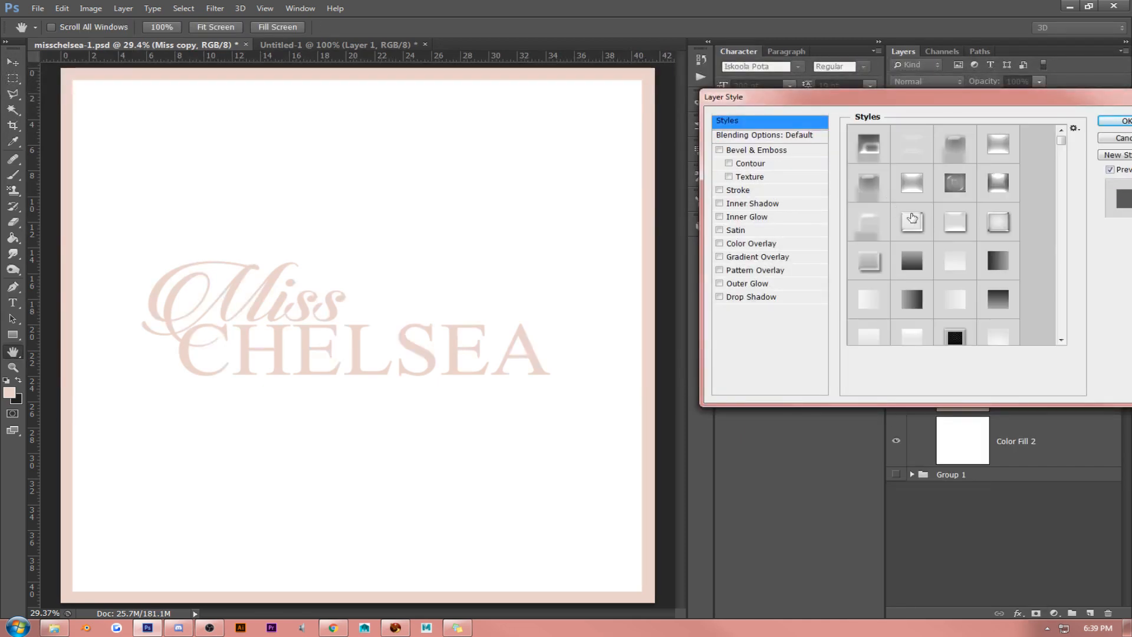
{"action": "left_click", "coordinate": [913, 222]}
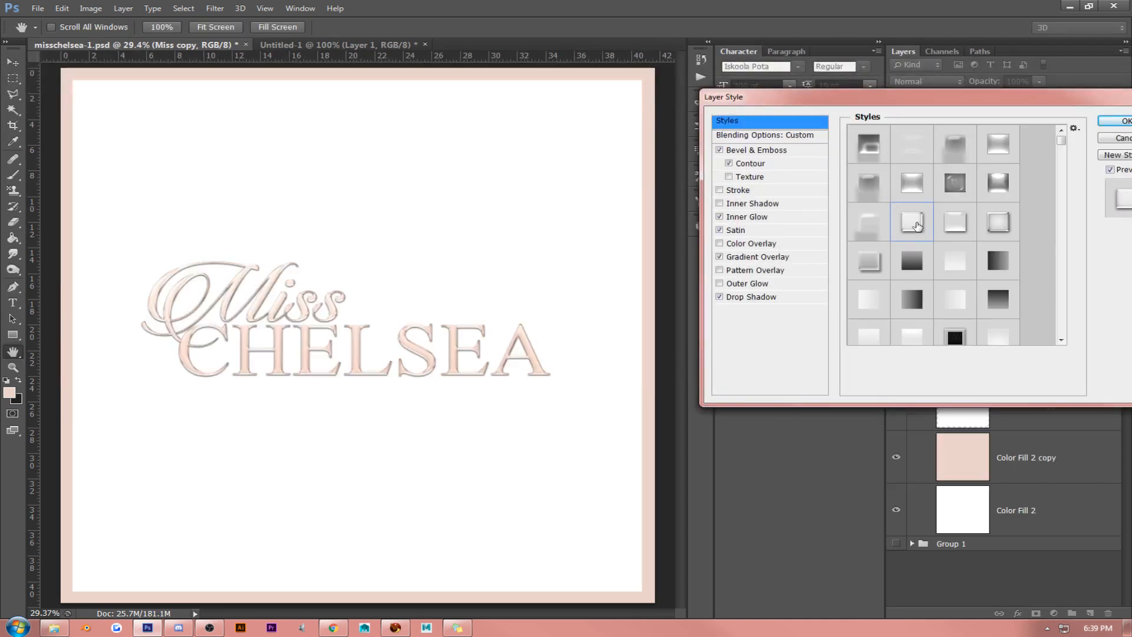
{"action": "left_click", "coordinate": [781, 151]}
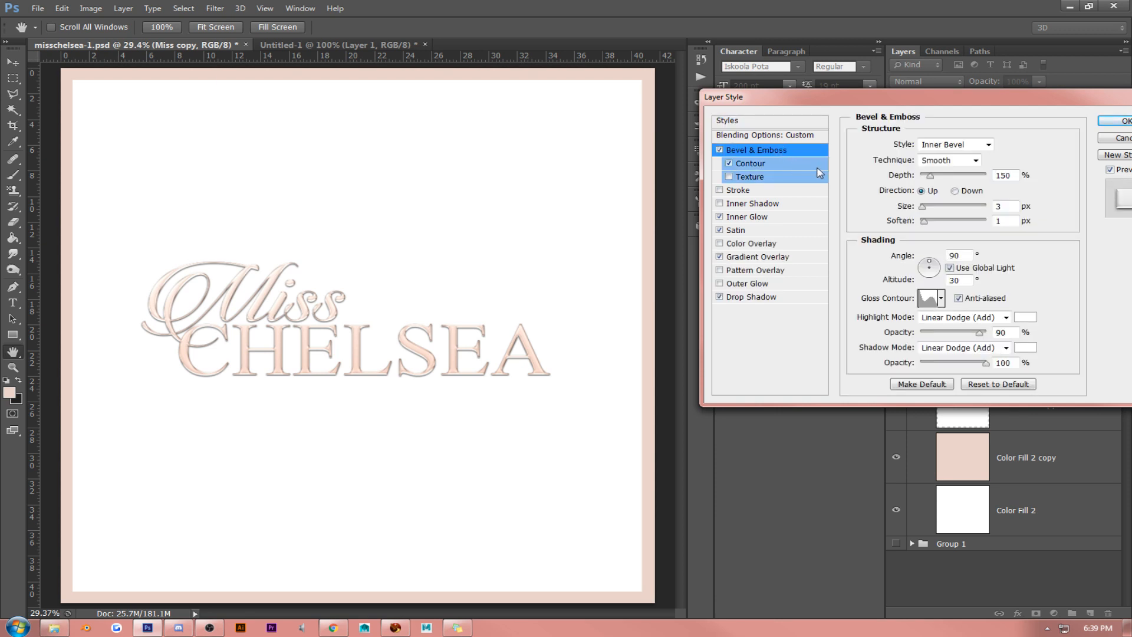
{"action": "left_click", "coordinate": [1120, 122]}
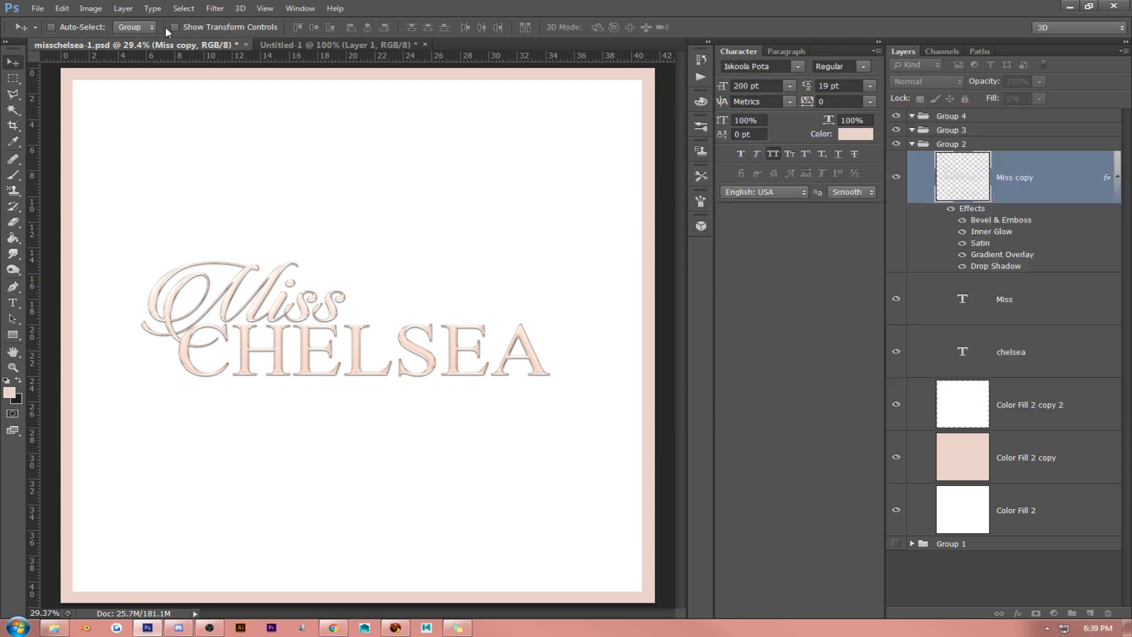
- Recolor the Drop Shadow of the Miss copy layer to the warm brown #ac6346, judging the lettering at 100% zoom
{"action": "left_click", "coordinate": [267, 9]}
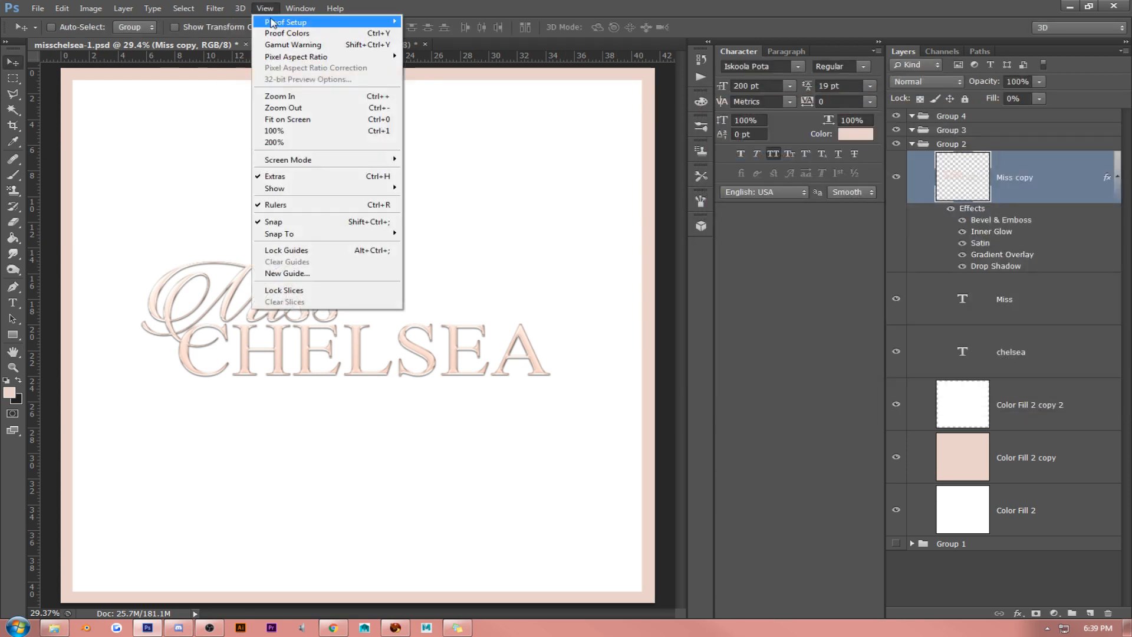
{"action": "left_click", "coordinate": [275, 131]}
{"action": "left_click", "coordinate": [12, 352]}
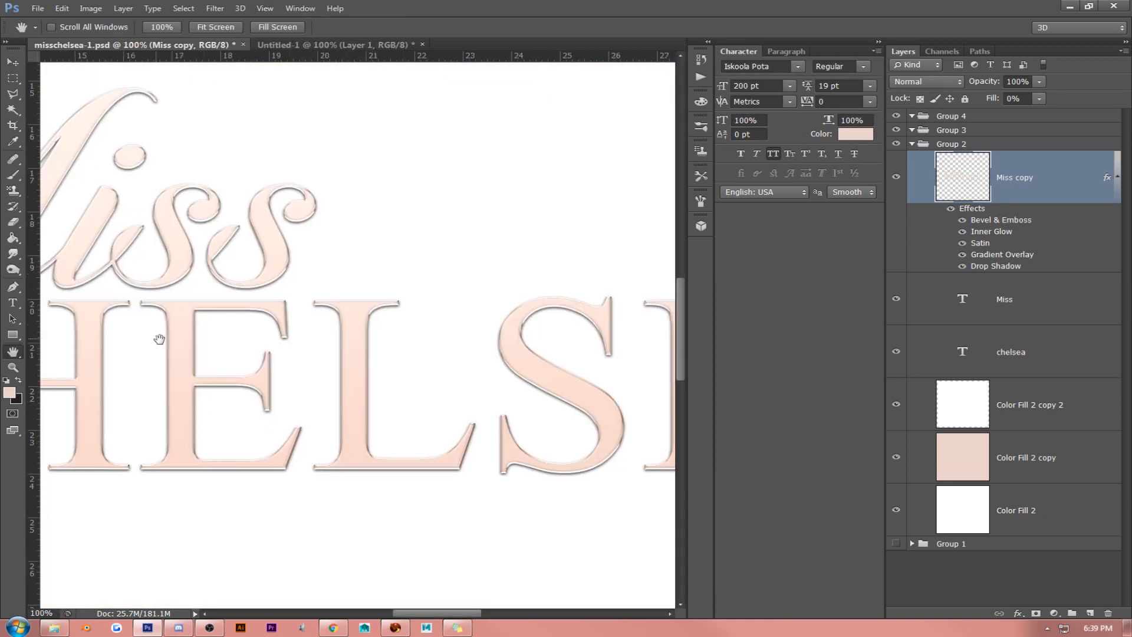
{"action": "left_click_drag", "start_coordinate": [330, 321], "coordinate": [435, 363]}
{"action": "left_click_drag", "start_coordinate": [348, 260], "coordinate": [437, 275]}
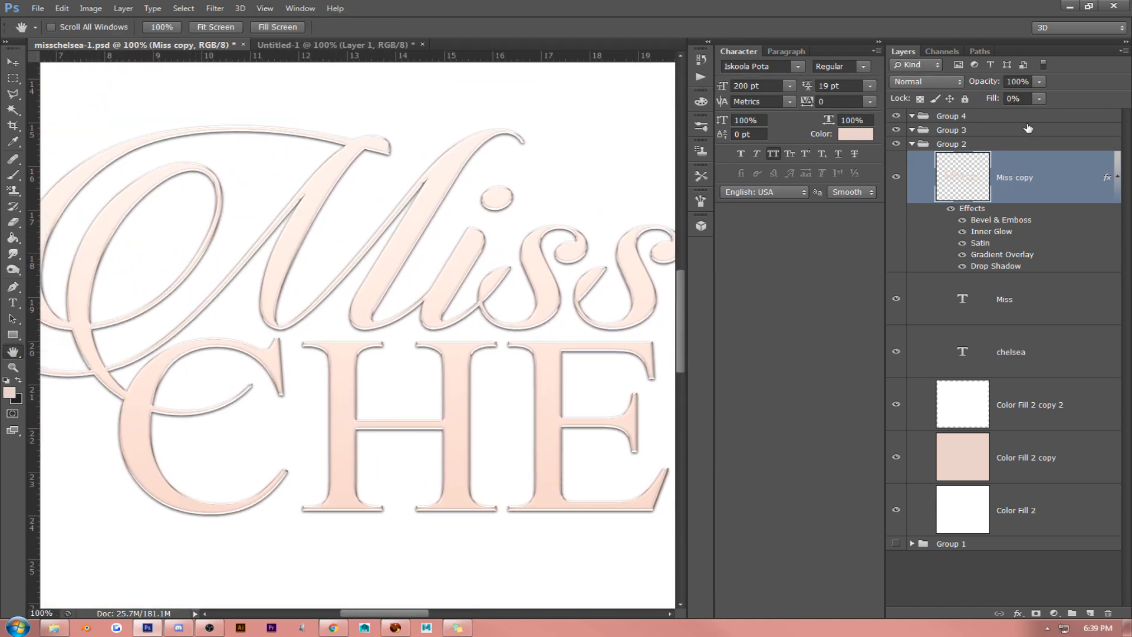
{"action": "right_click", "coordinate": [1049, 158]}
{"action": "left_click", "coordinate": [983, 136]}
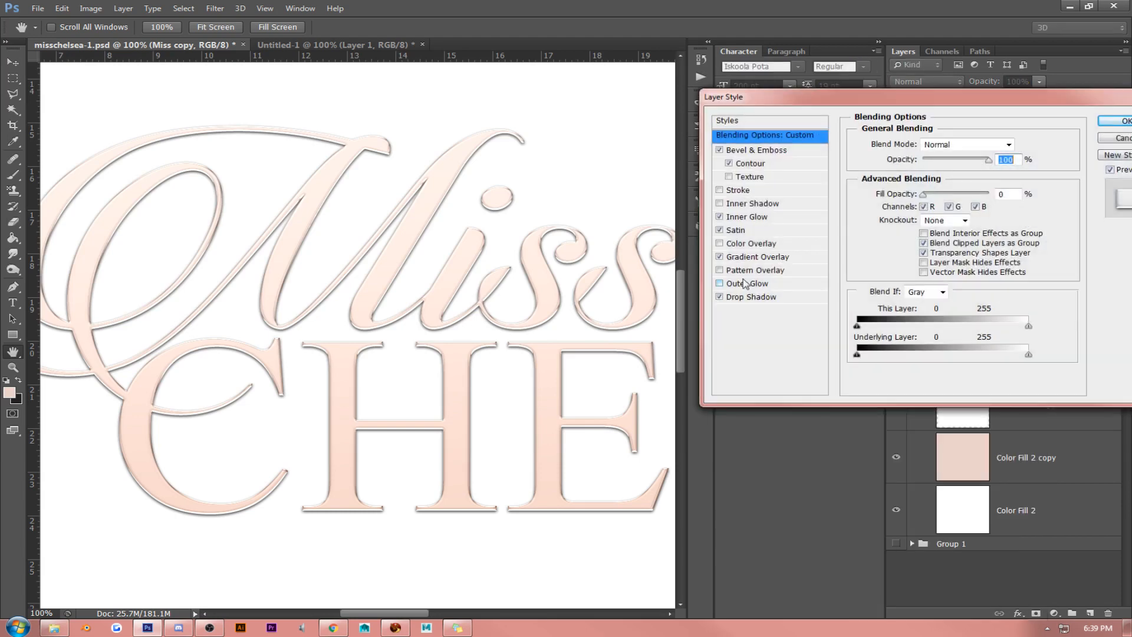
{"action": "left_click", "coordinate": [741, 297]}
{"action": "left_click", "coordinate": [1019, 143]}
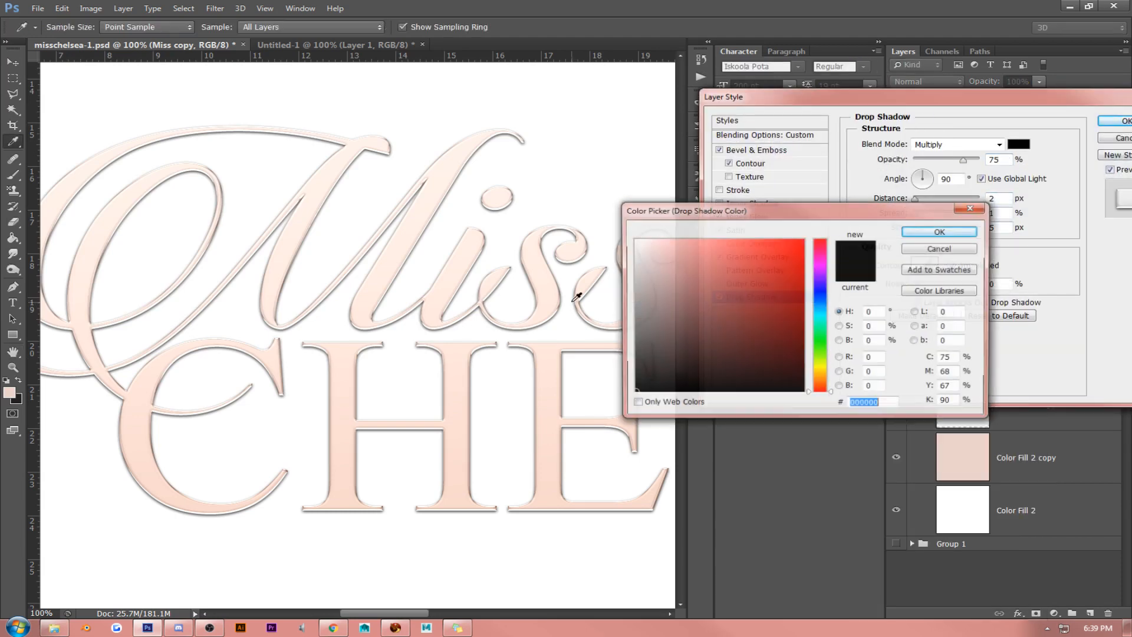
{"action": "left_click", "coordinate": [551, 361]}
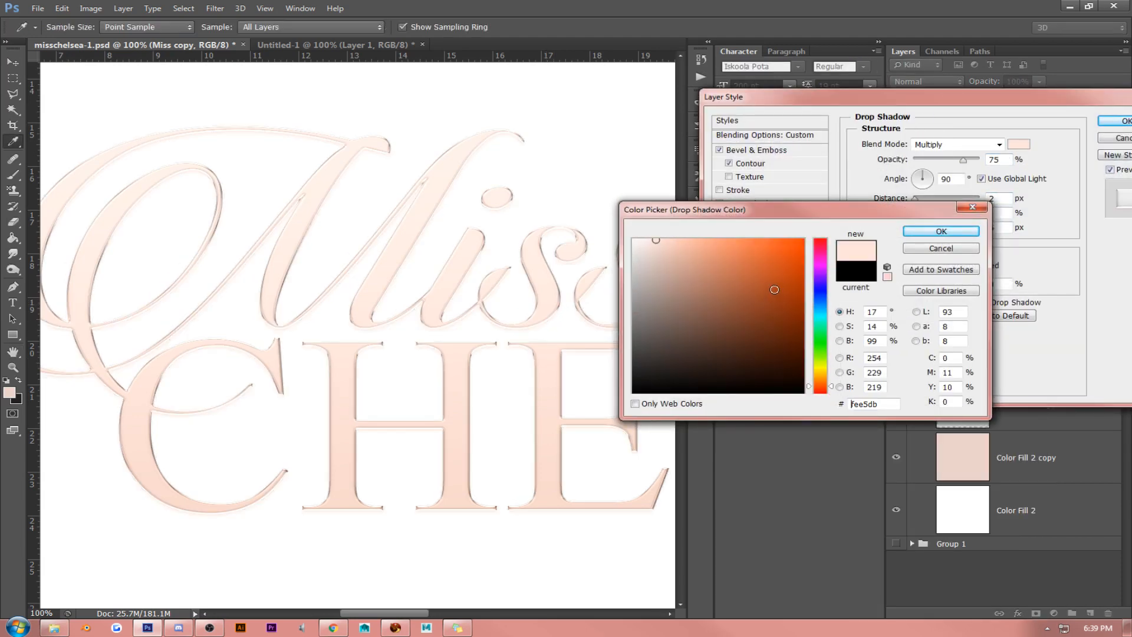
{"action": "left_click", "coordinate": [734, 288]}
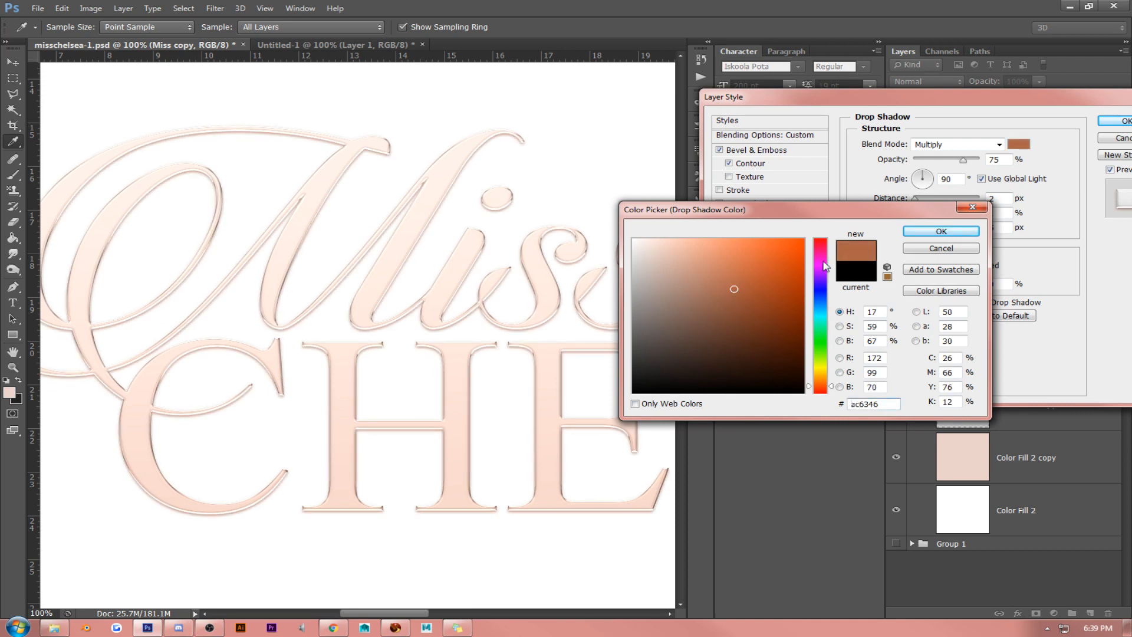
{"action": "left_click", "coordinate": [941, 231]}
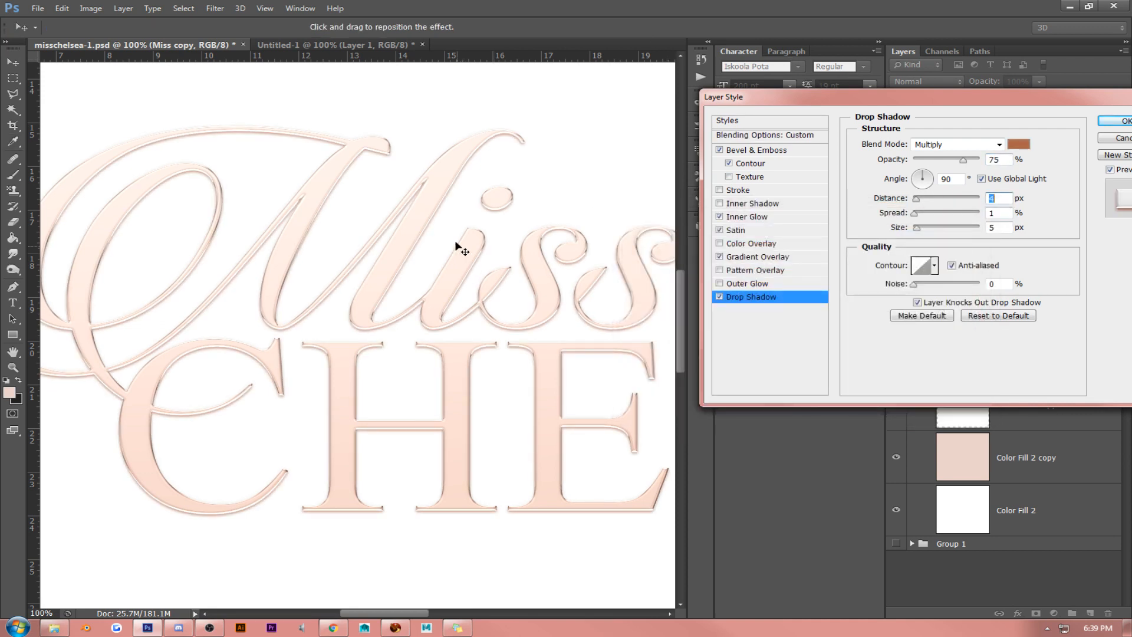
- Set the Drop Shadow's distance to 7 px and its size to 11 px
{"action": "key", "text": "Up"}
{"action": "key", "text": "Up"}
{"action": "key", "text": "Up"}
{"action": "left_click_drag", "start_coordinate": [1007, 228], "coordinate": [939, 224]}
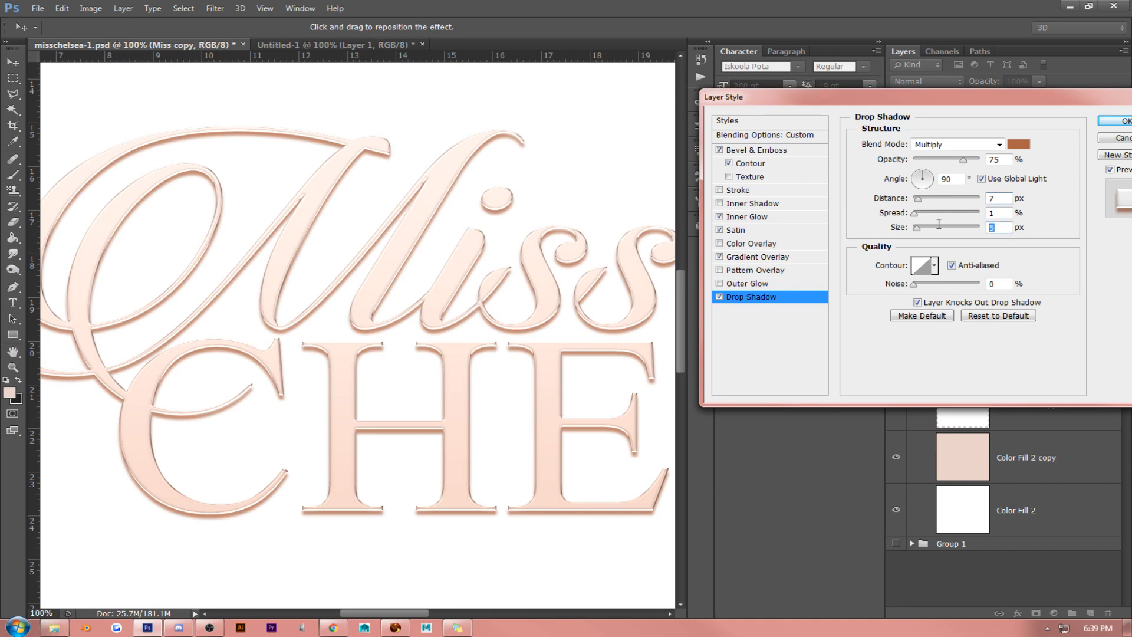
{"action": "key", "text": "Up"}
{"action": "key", "text": "Up"}
{"action": "key", "text": "Up"}
{"action": "key", "text": "Up"}
{"action": "key", "text": "Up"}
{"action": "key", "text": "Up"}
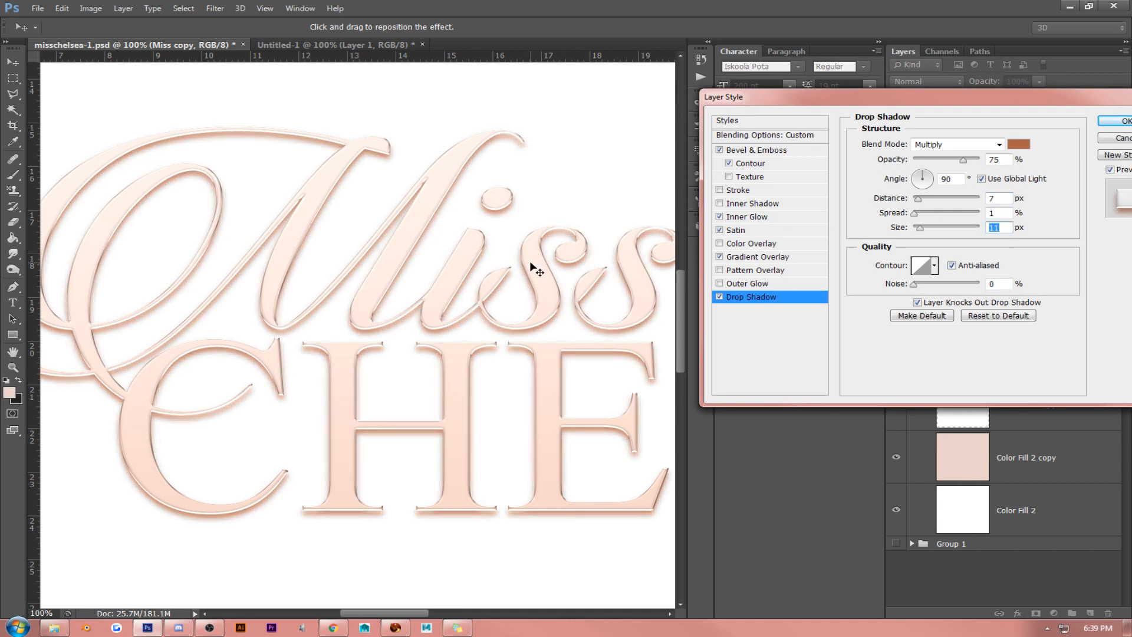
- Change the Inner Glow color to brown #a36249 and set its size to 9 px
{"action": "left_click", "coordinate": [753, 217]}
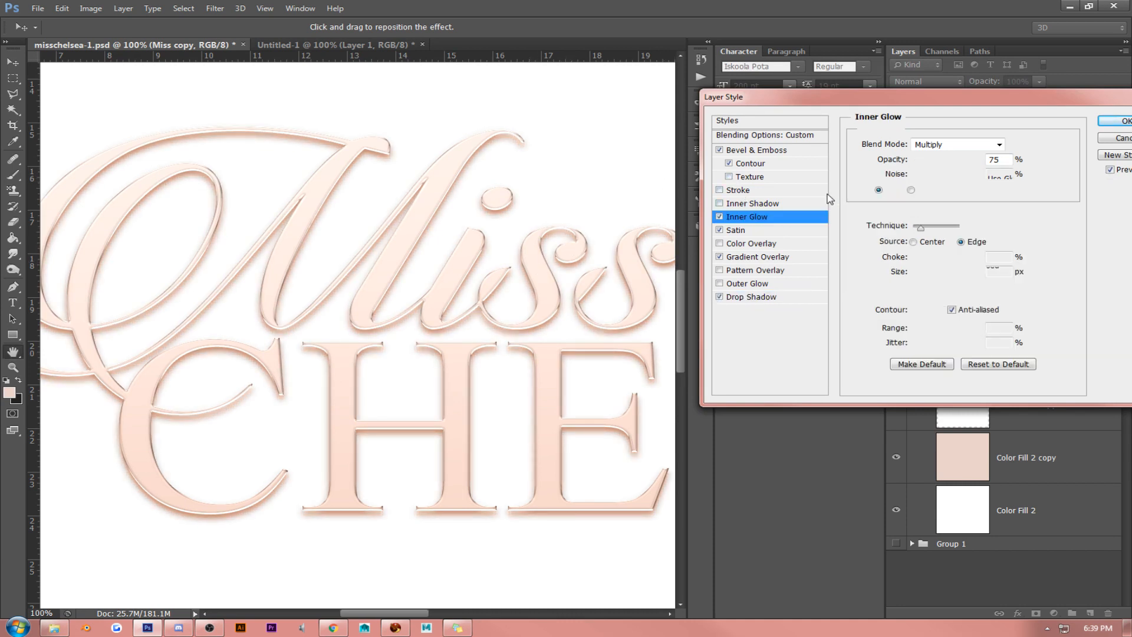
{"action": "left_click", "coordinate": [892, 189]}
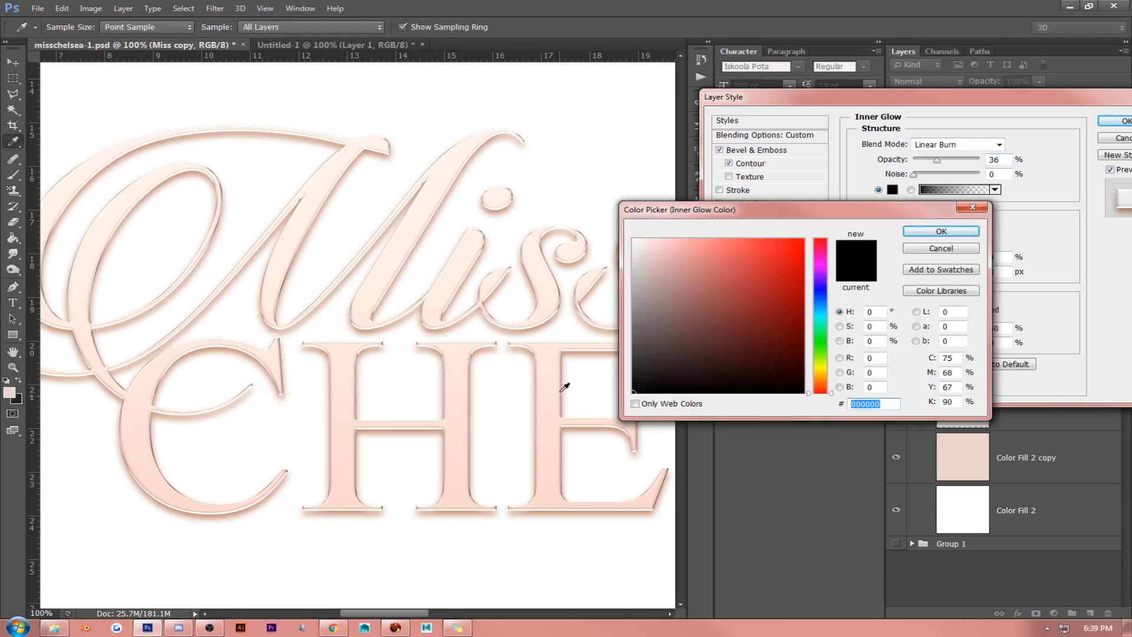
{"action": "left_click", "coordinate": [561, 391]}
{"action": "left_click", "coordinate": [697, 275]}
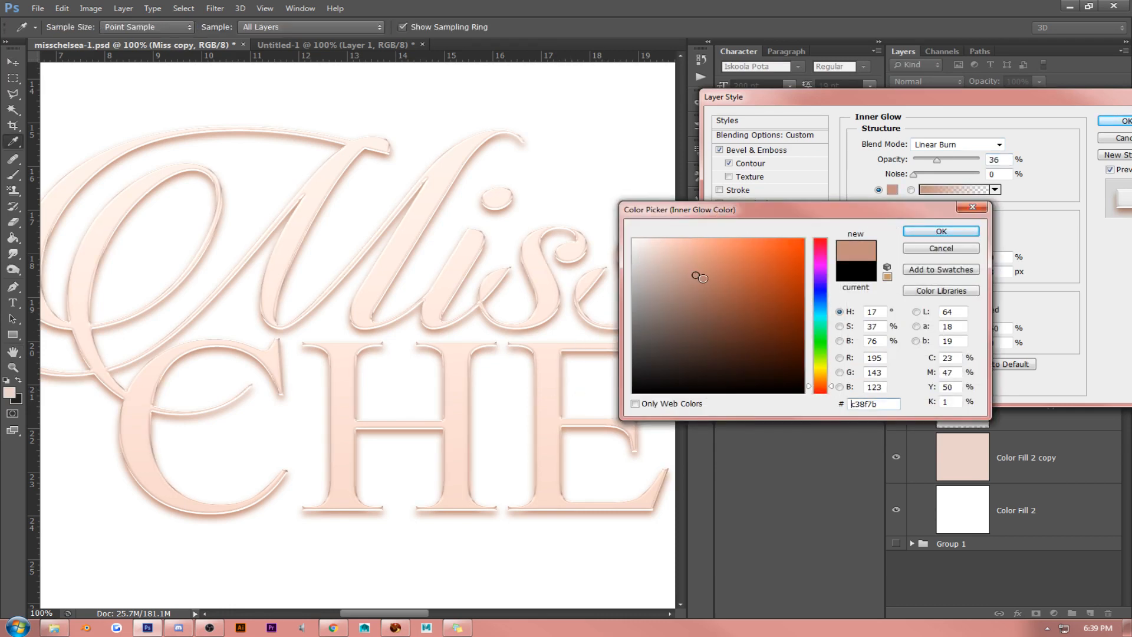
{"action": "left_click_drag", "start_coordinate": [700, 278], "coordinate": [727, 294]}
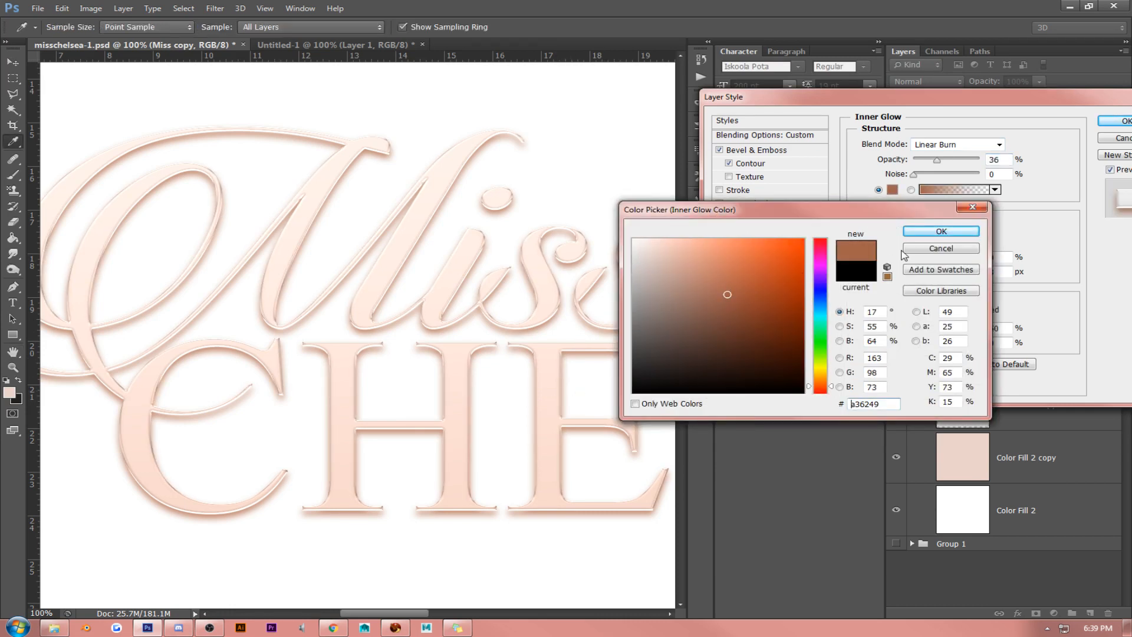
{"action": "left_click", "coordinate": [941, 231]}
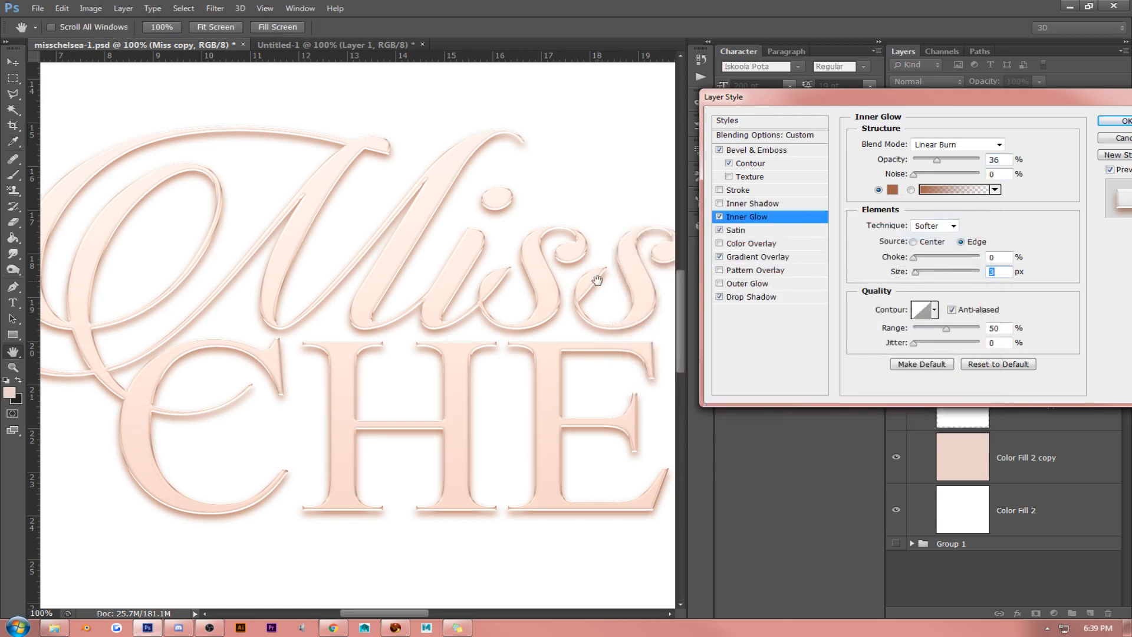
{"action": "key", "text": "Up"}
{"action": "key", "text": "Up"}
{"action": "key", "text": "Up"}
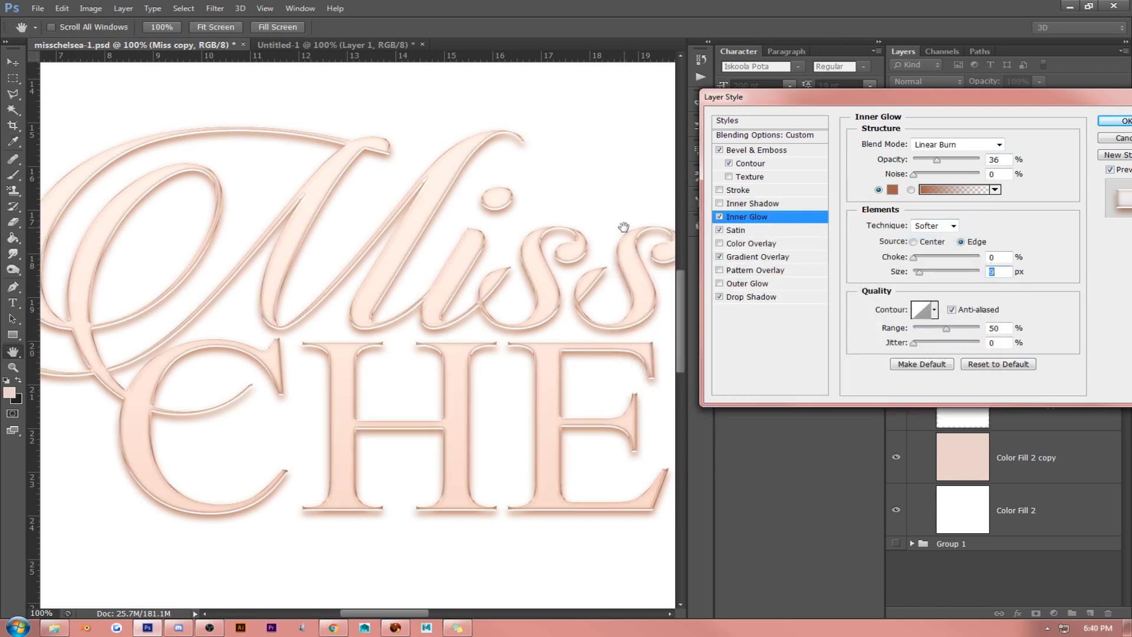
- Set the Satin effect's blend mode to Normal and its color to the pale peach #ffe6db
{"action": "left_click", "coordinate": [745, 231]}
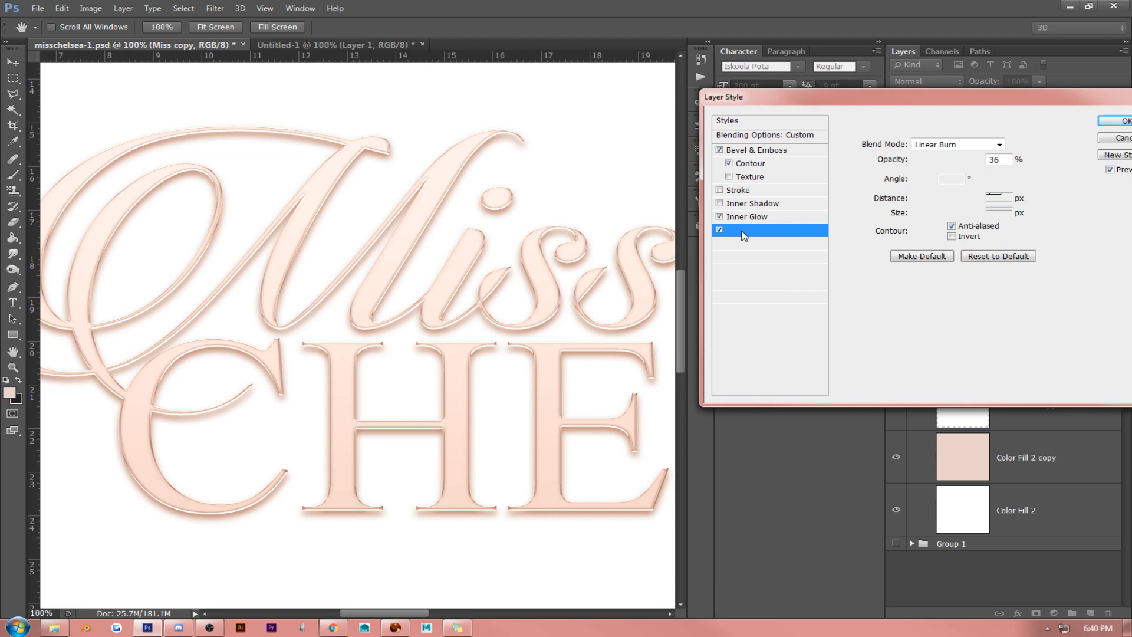
{"action": "left_click", "coordinate": [998, 145]}
{"action": "left_click", "coordinate": [970, 156]}
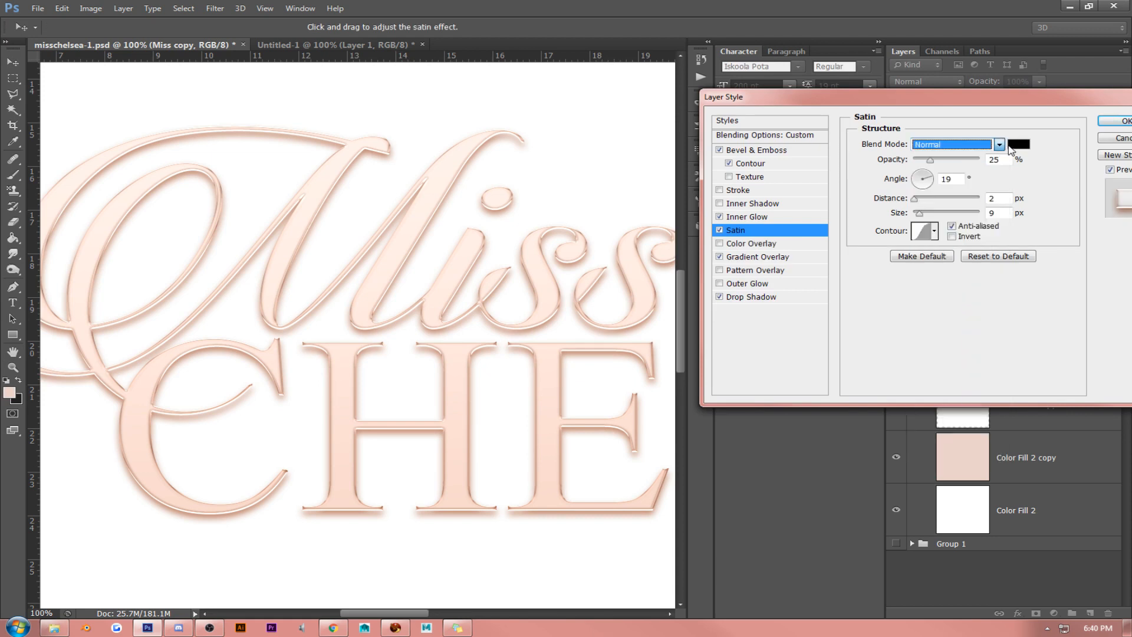
{"action": "left_click", "coordinate": [1018, 144]}
{"action": "left_click", "coordinate": [553, 391]}
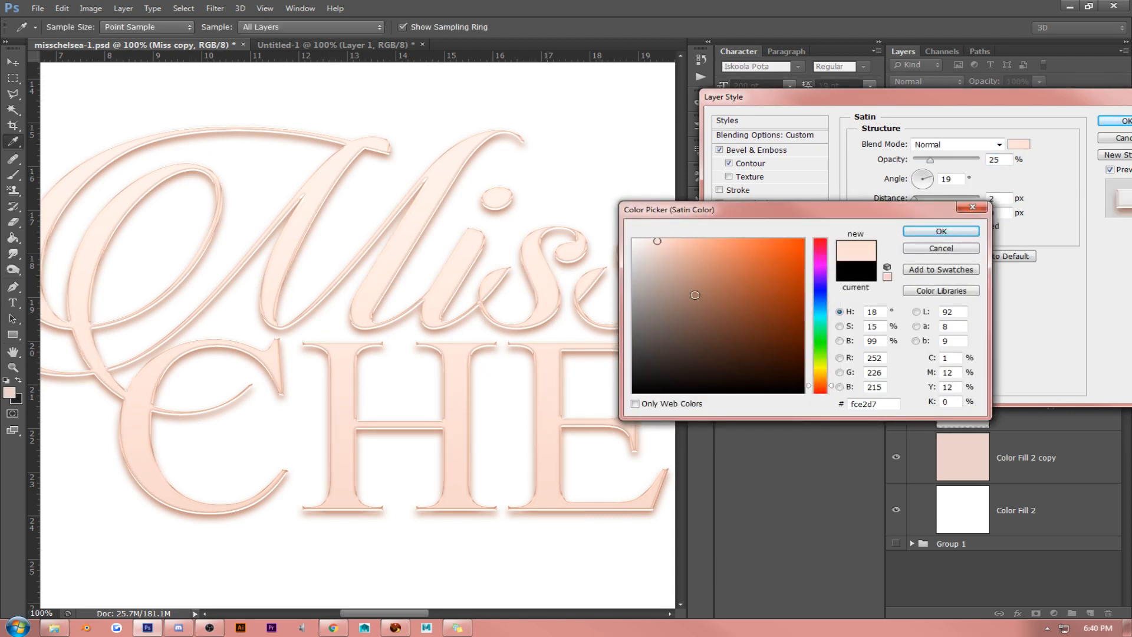
{"action": "left_click", "coordinate": [658, 240]}
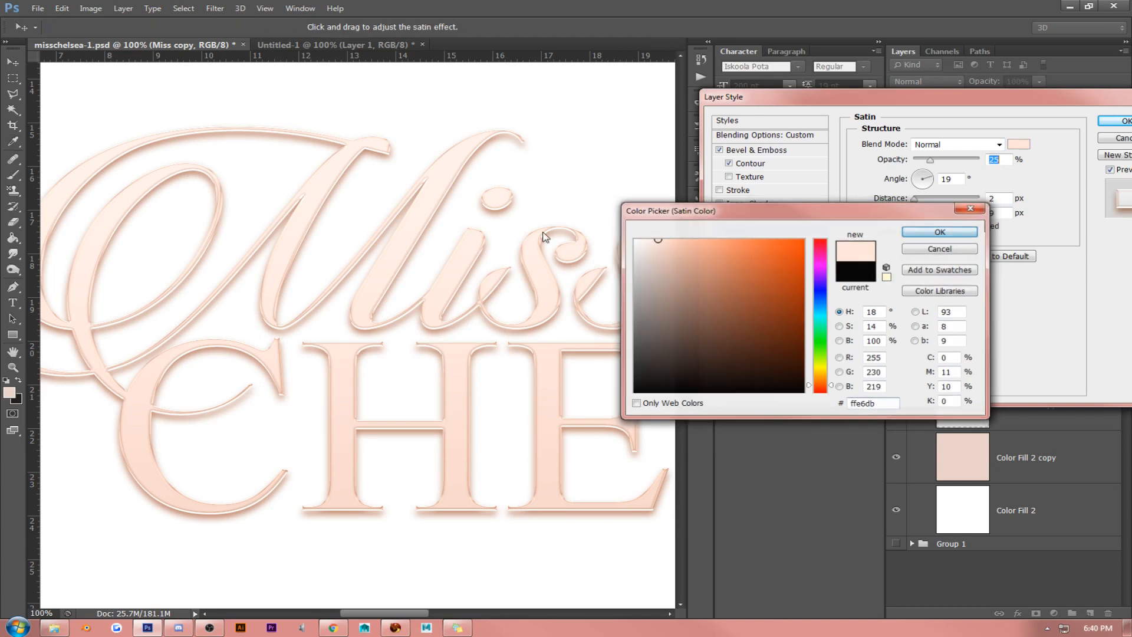
- Accept the Satin color and set the Bevel & Emboss size to 4 px
{"action": "key", "text": "Return"}
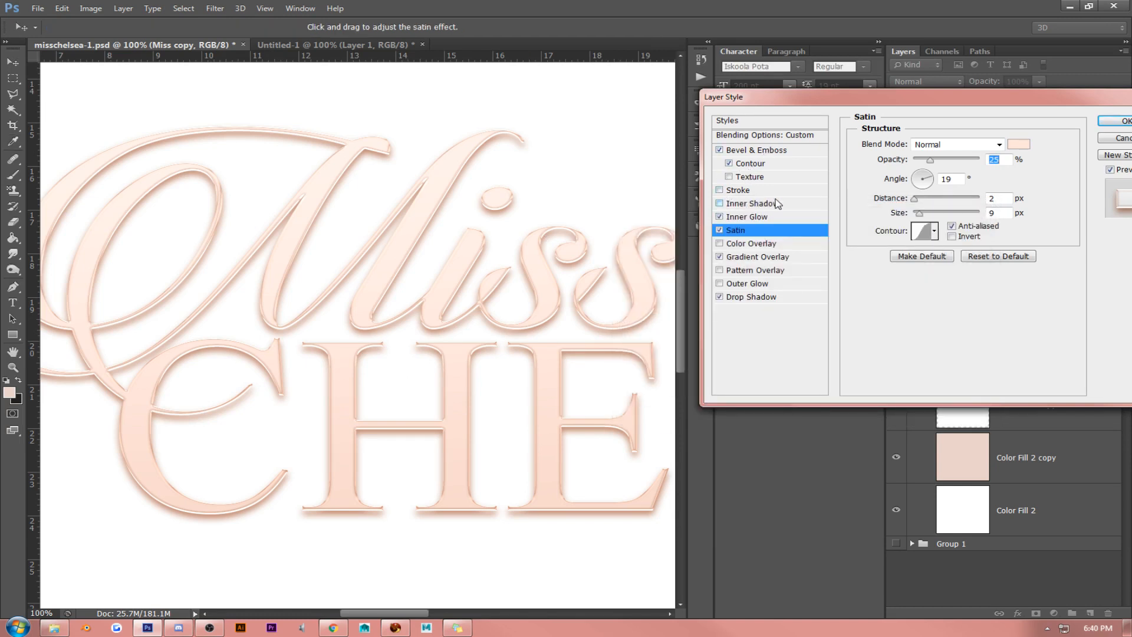
{"action": "left_click", "coordinate": [767, 151]}
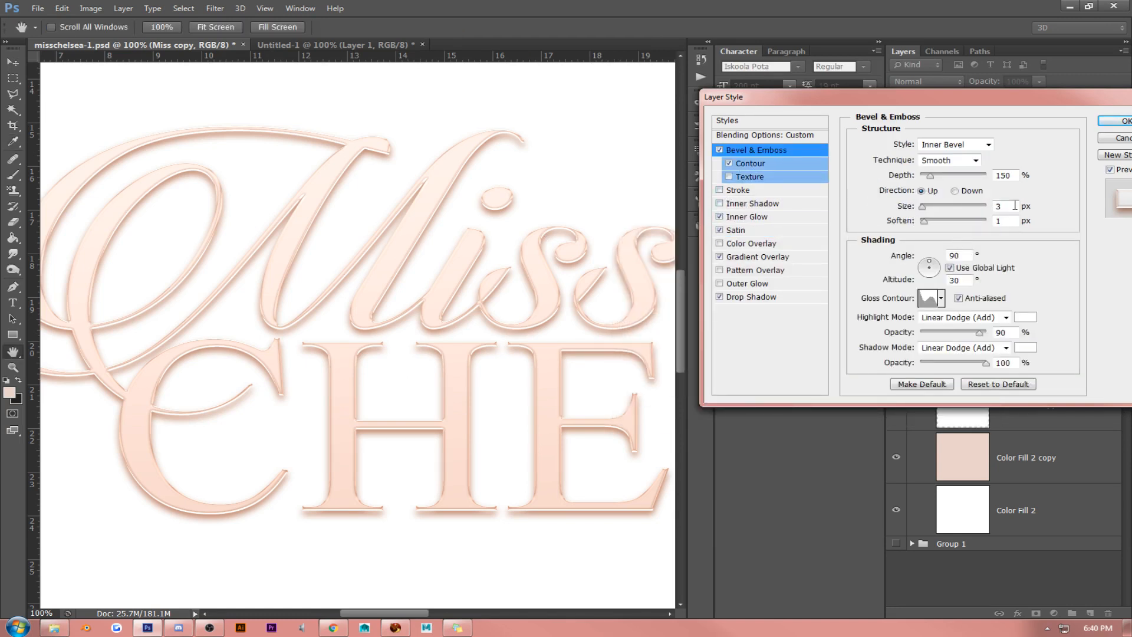
{"action": "left_click_drag", "start_coordinate": [1015, 206], "coordinate": [993, 206]}
{"action": "key", "text": "Up"}
{"action": "key", "text": "Up"}
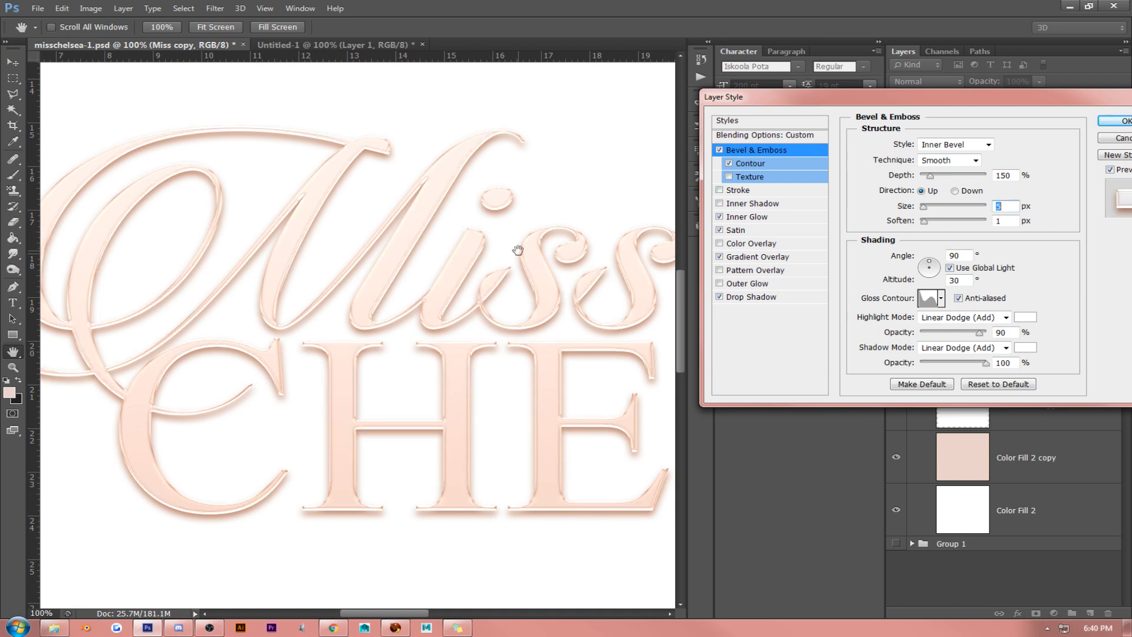
{"action": "key", "text": "Down"}
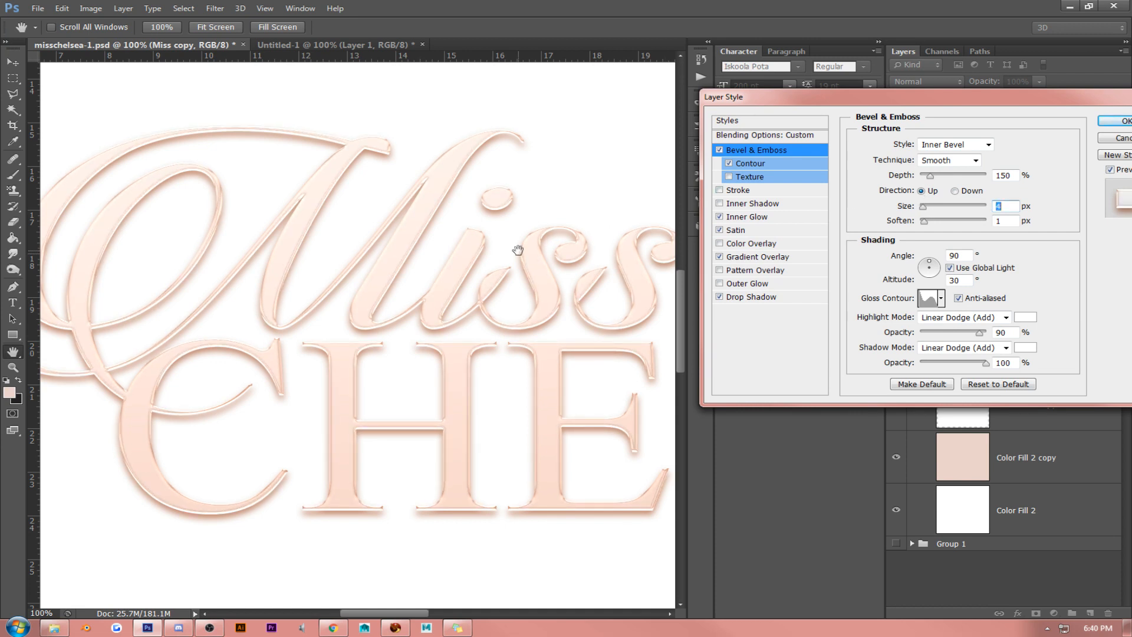
- Raise the Gradient Overlay's opacity to 59% and apply the layer style
{"action": "left_click", "coordinate": [784, 257]}
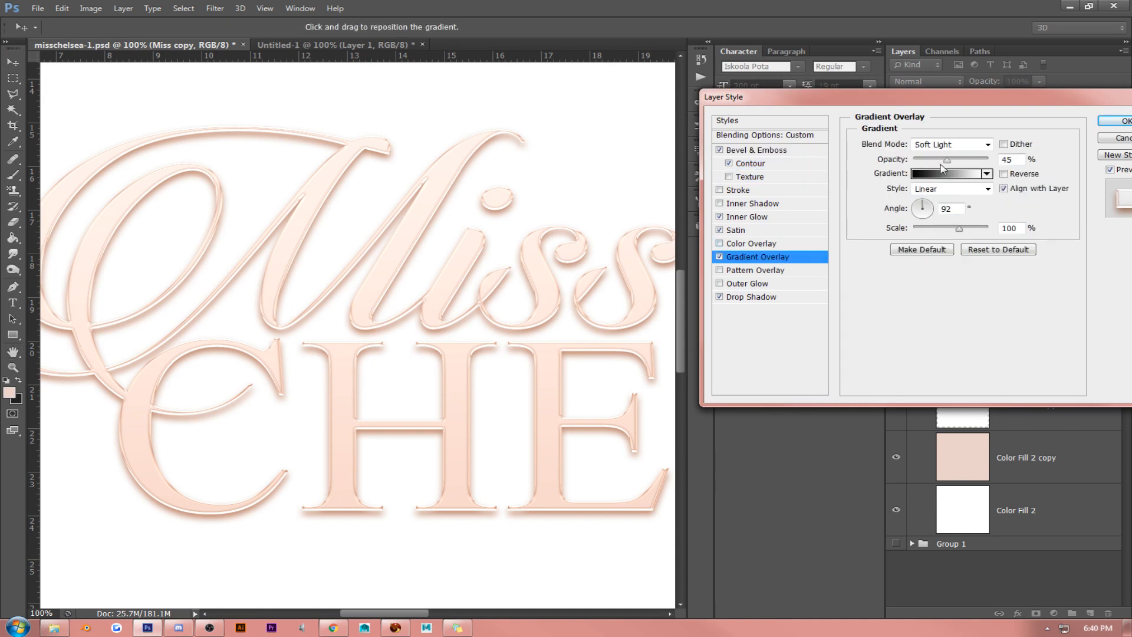
{"action": "mouse_move", "coordinate": [947, 160]}
{"action": "left_mouse_down"}
{"action": "mouse_move", "coordinate": [990, 162]}
{"action": "mouse_move", "coordinate": [958, 162]}
{"action": "left_mouse_up"}
{"action": "left_click", "coordinate": [1117, 121]}
- Duplicate the Miss copy layer and give the duplicate a translucent white preset style that uses only a contoured Bevel & Emboss highlight
{"action": "left_click", "coordinate": [1116, 177]}
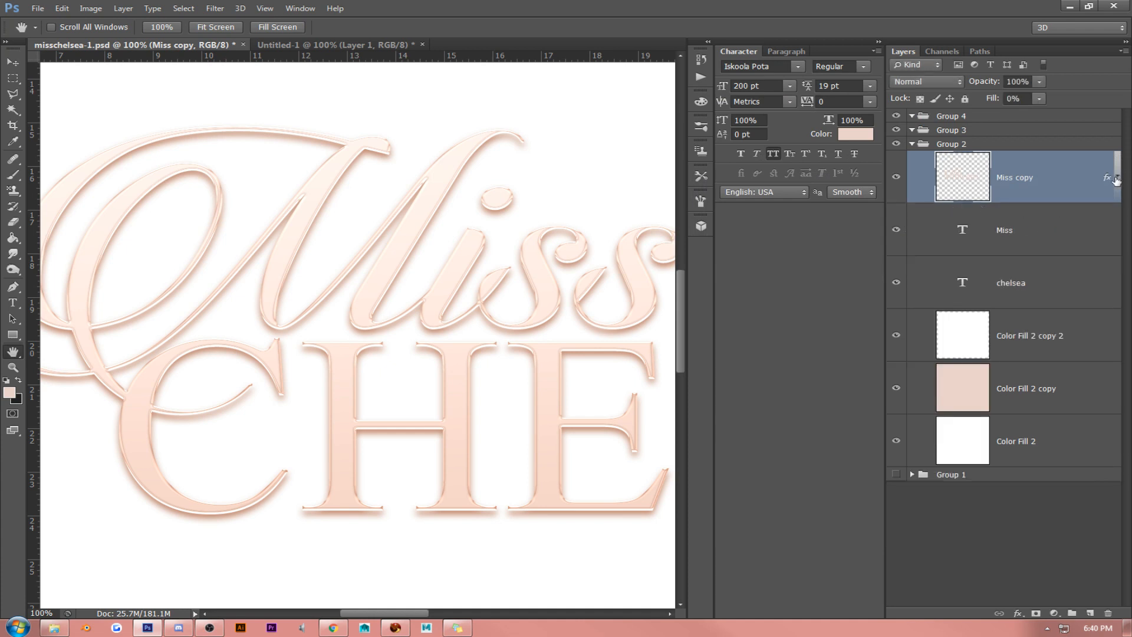
{"action": "key", "text": "ctrl+j"}
{"action": "right_click", "coordinate": [1014, 182]}
{"action": "left_click", "coordinate": [973, 137]}
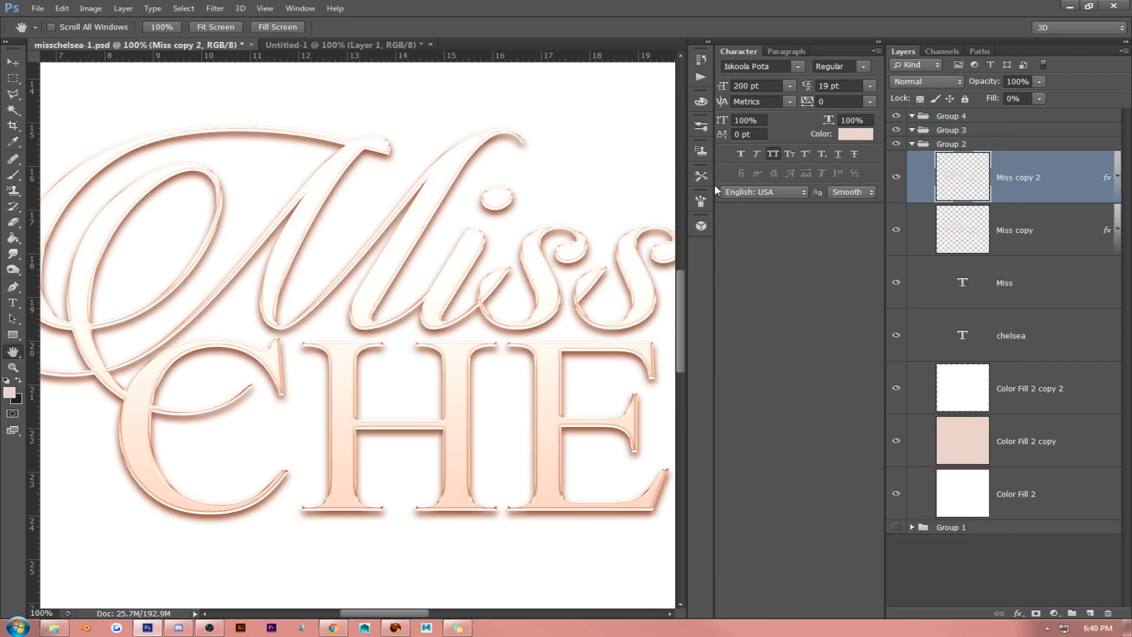
{"action": "left_click", "coordinate": [820, 122]}
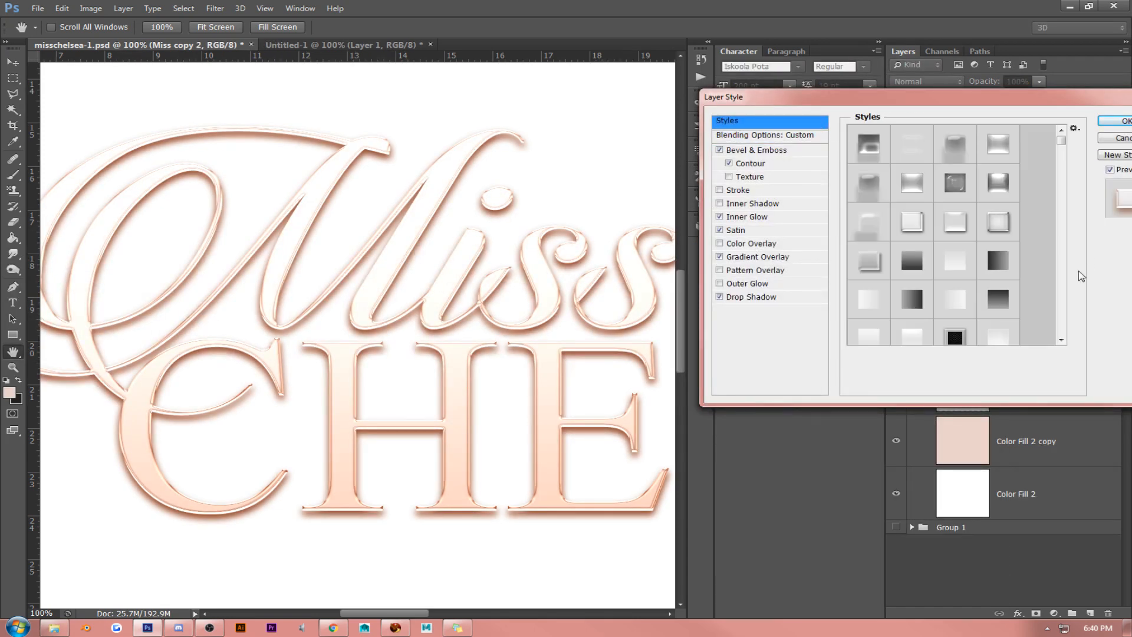
{"action": "scroll", "coordinate": [996, 250], "scroll_direction": "down", "scroll_amount": 5}
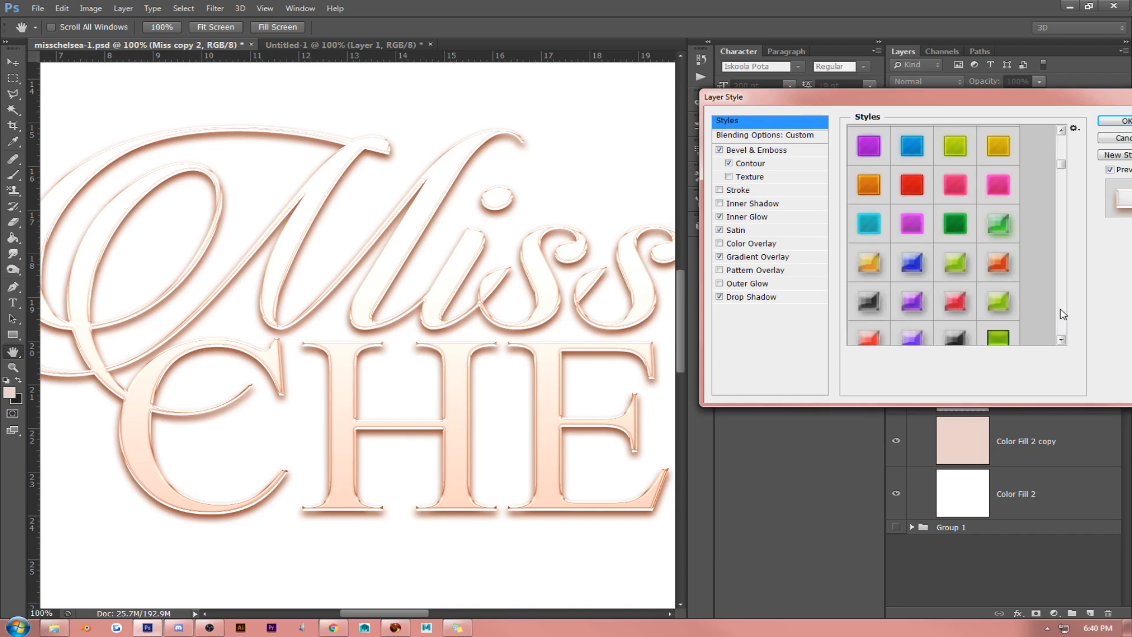
{"action": "scroll", "coordinate": [996, 250], "scroll_direction": "up", "scroll_amount": 4}
{"action": "left_click", "coordinate": [956, 230]}
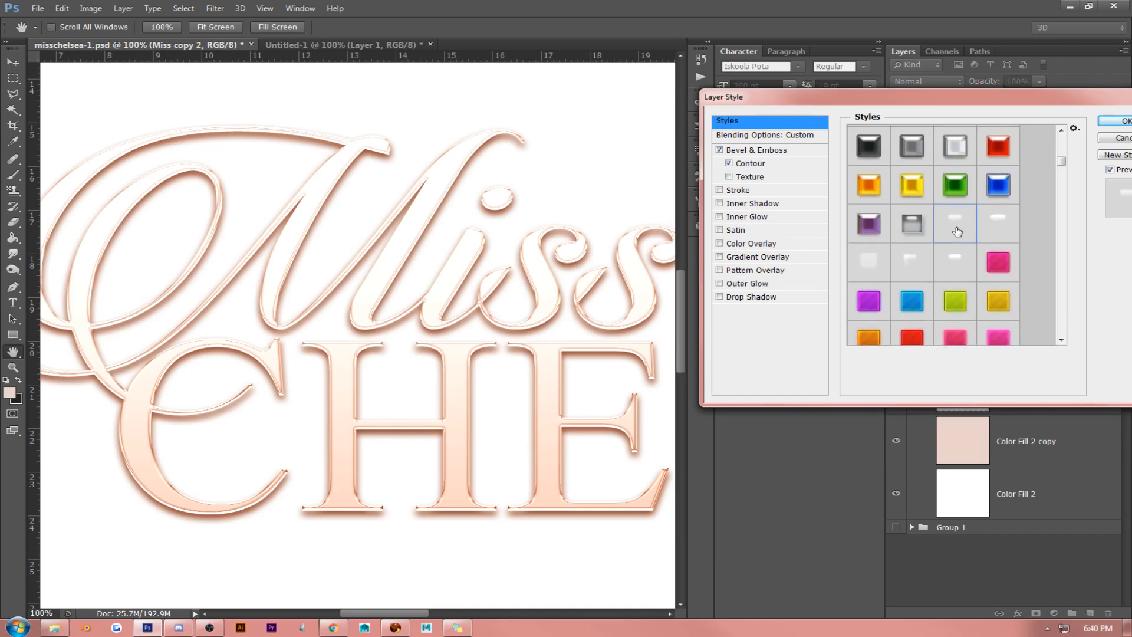
{"action": "left_click", "coordinate": [1003, 222]}
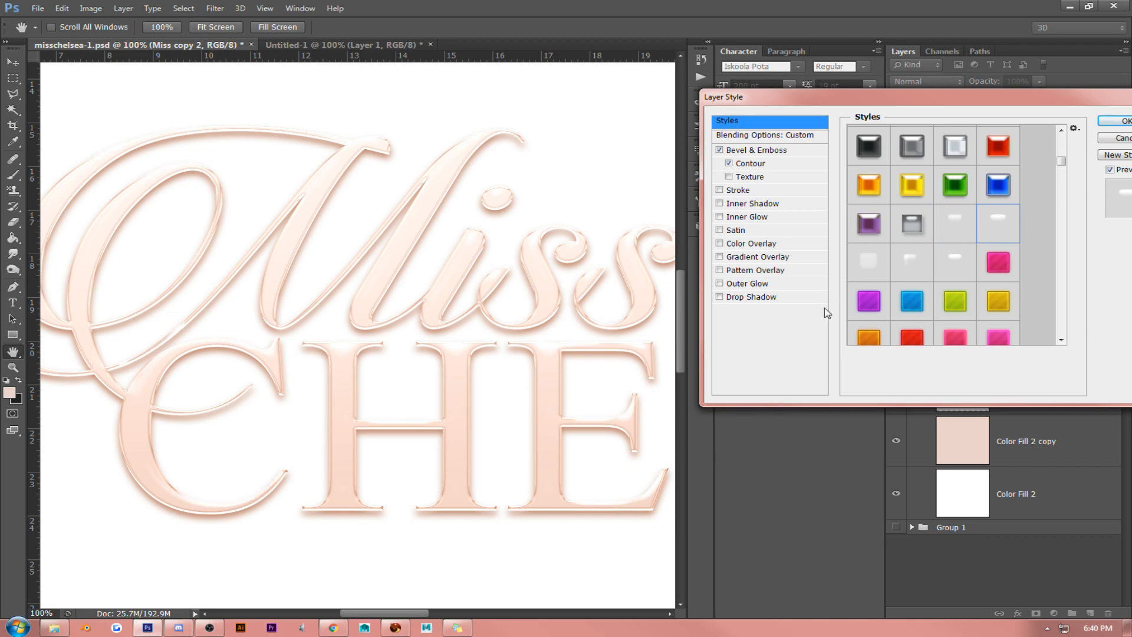
{"action": "left_click", "coordinate": [1109, 122]}
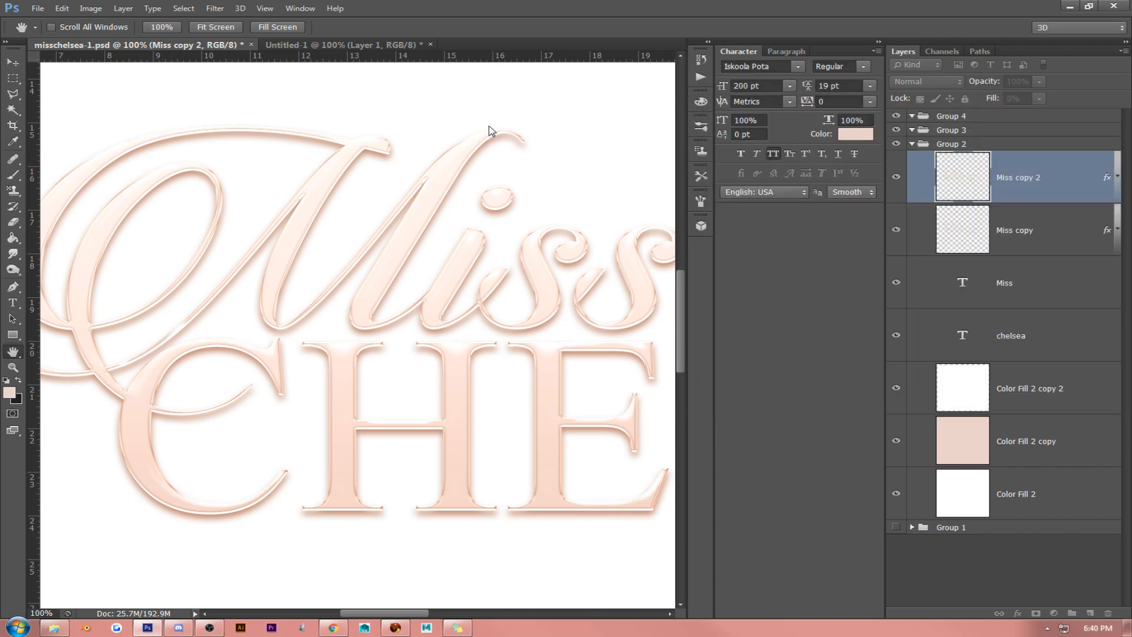
- Examine the glossy finish across all the Miss Chelsea letters at 100% zoom
{"action": "left_click_drag", "start_coordinate": [446, 367], "coordinate": [230, 356]}
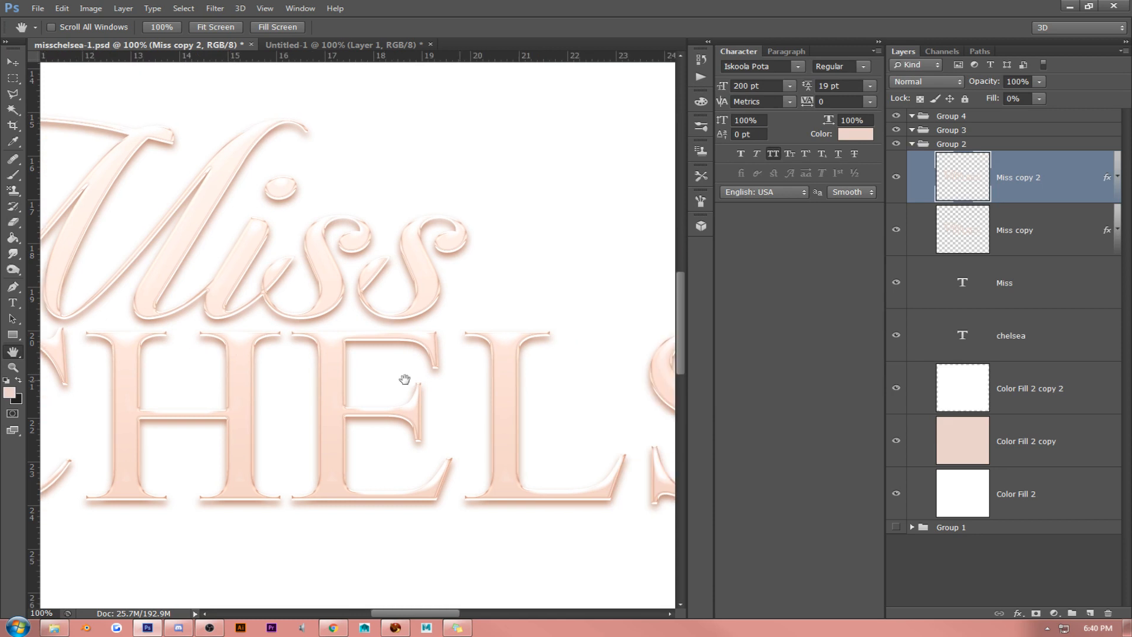
{"action": "left_click_drag", "start_coordinate": [404, 379], "coordinate": [192, 332]}
{"action": "left_click_drag", "start_coordinate": [417, 324], "coordinate": [184, 329]}
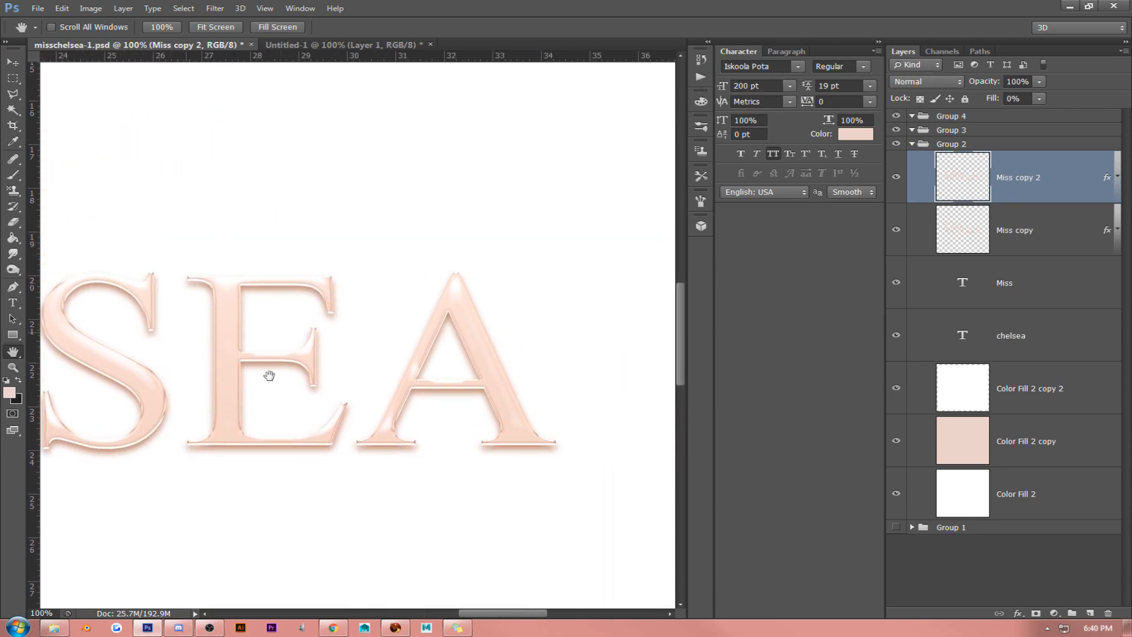
{"action": "left_click_drag", "start_coordinate": [316, 386], "coordinate": [572, 343]}
{"action": "left_click_drag", "start_coordinate": [313, 205], "coordinate": [311, 315]}
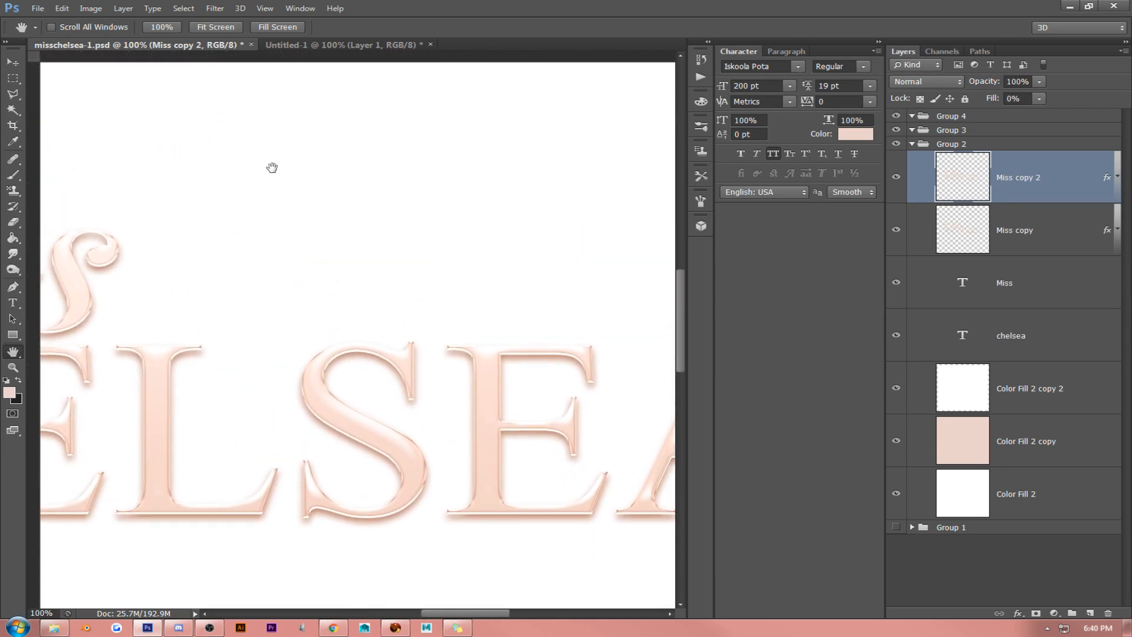
{"action": "left_click_drag", "start_coordinate": [245, 212], "coordinate": [463, 190]}
{"action": "left_click_drag", "start_coordinate": [310, 330], "coordinate": [669, 339]}
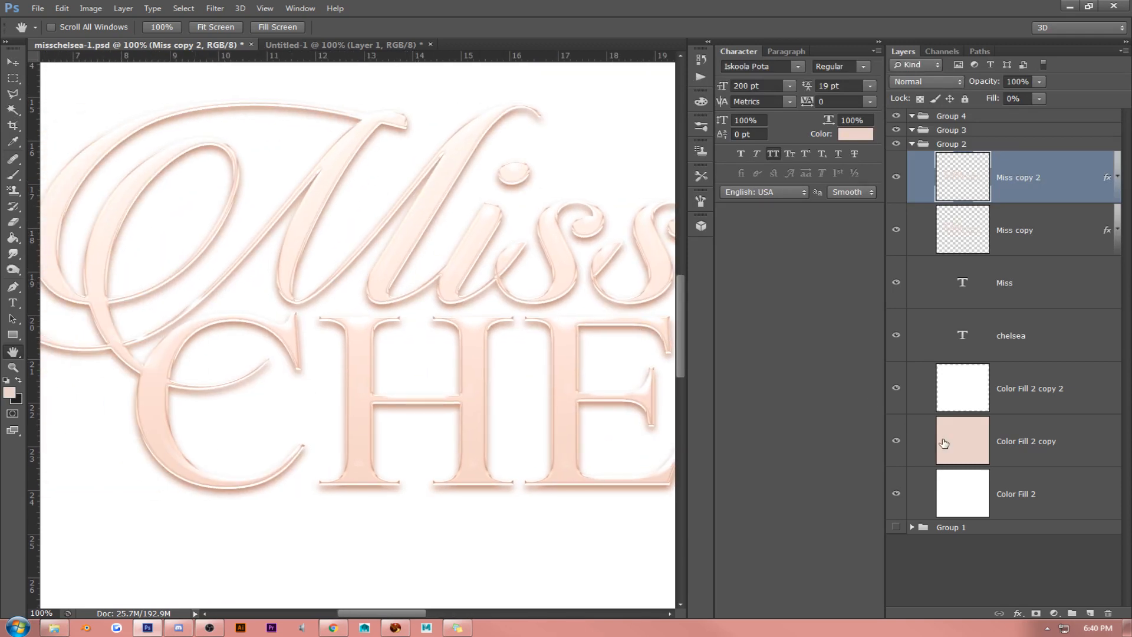
- Select the Color Fill 2 copy 2 layer and look over the lettering once more
{"action": "left_click", "coordinate": [1040, 398]}
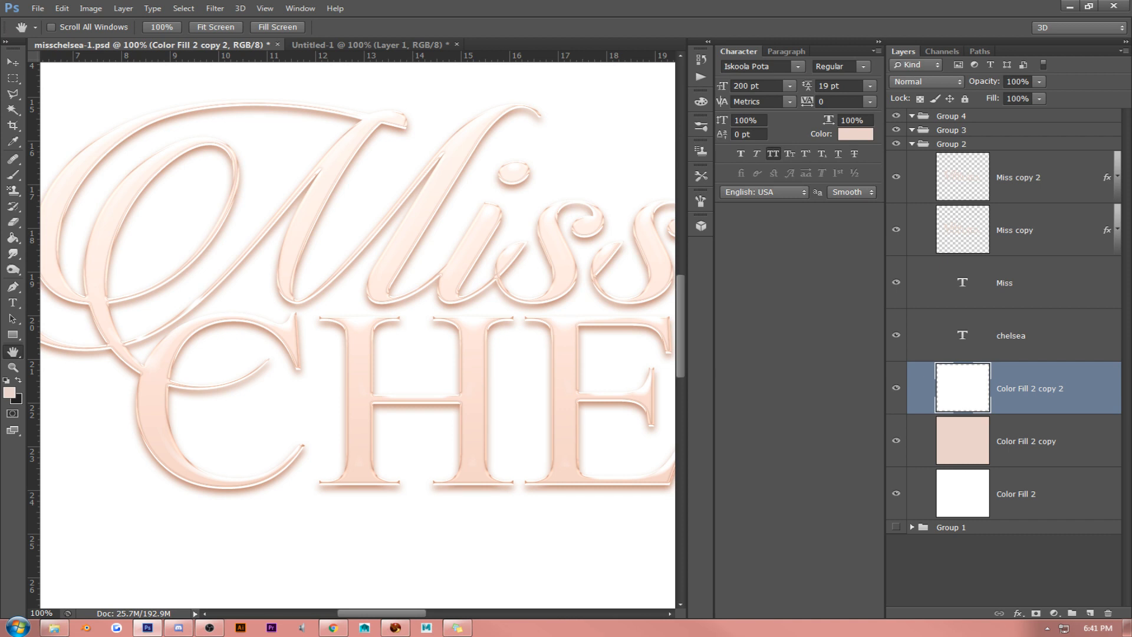
{"action": "key", "text": "alt+Tab"}
{"action": "left_click_drag", "start_coordinate": [437, 303], "coordinate": [306, 296]}
{"action": "left_click_drag", "start_coordinate": [504, 299], "coordinate": [328, 298]}
{"action": "mouse_move", "coordinate": [448, 296]}
{"action": "left_mouse_down"}
{"action": "mouse_move", "coordinate": [331, 296]}
{"action": "mouse_move", "coordinate": [554, 293]}
{"action": "left_mouse_up"}
{"action": "left_click_drag", "start_coordinate": [259, 295], "coordinate": [379, 336]}
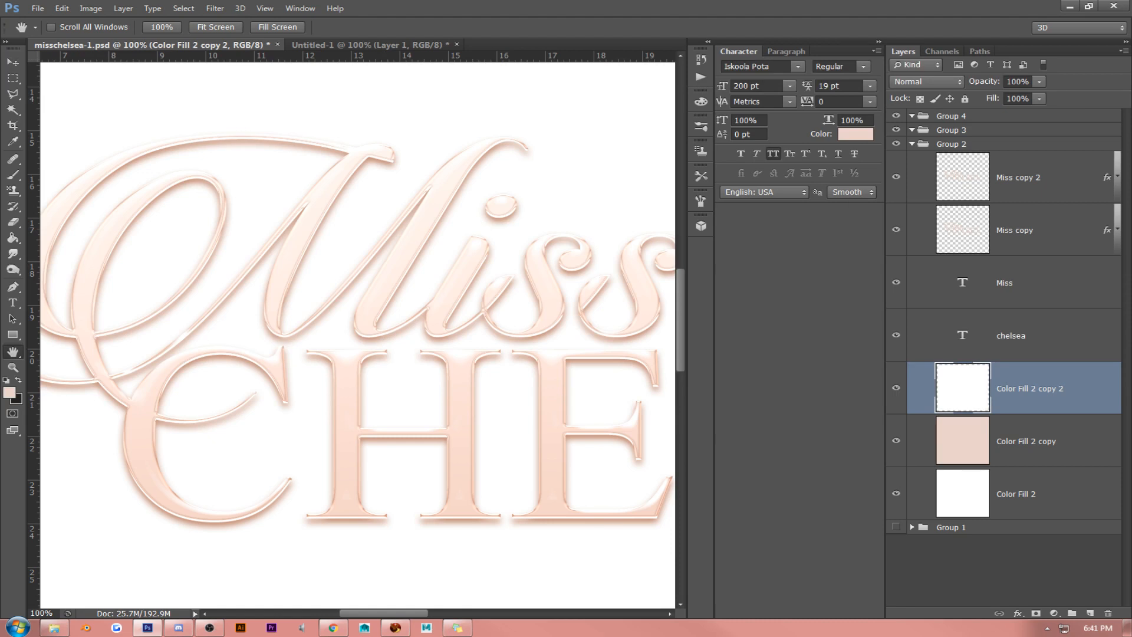
{"action": "key", "text": "alt+Tab"}
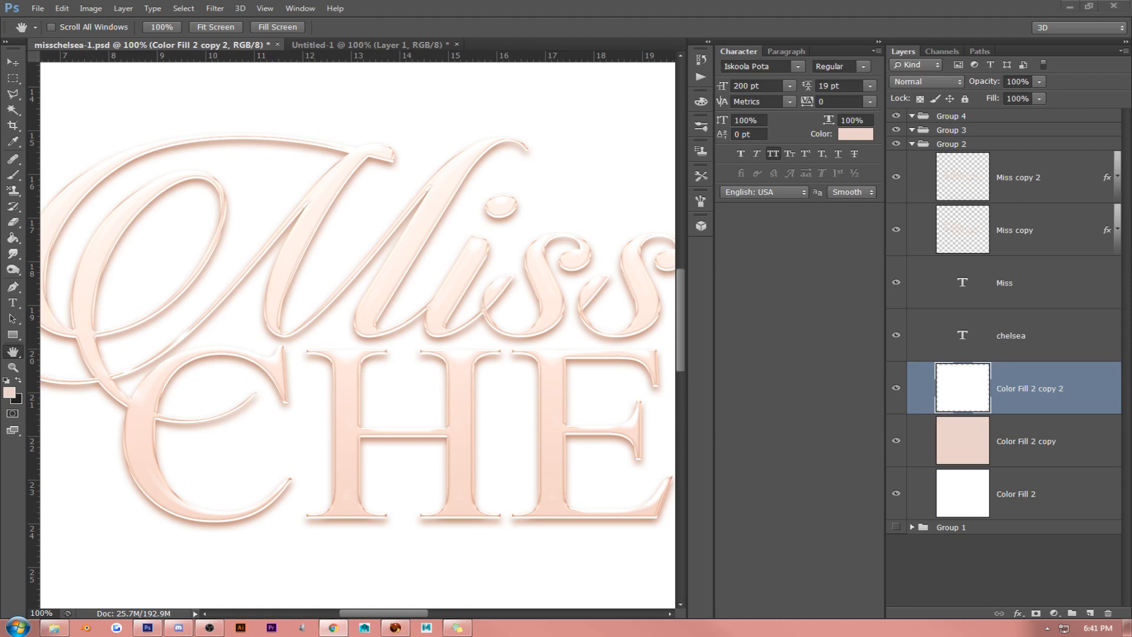
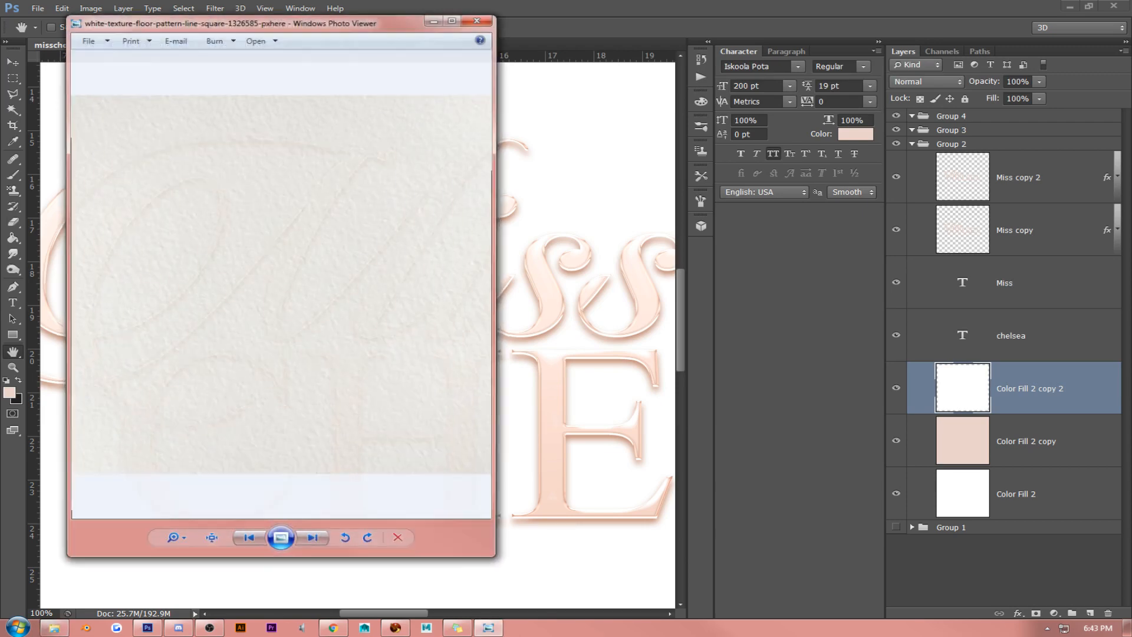
- Place the white-texture-floor-pattern image below the lettering, align it to the canvas's upper-left corner and scale it to about 65.8%
{"action": "left_click", "coordinate": [472, 20]}
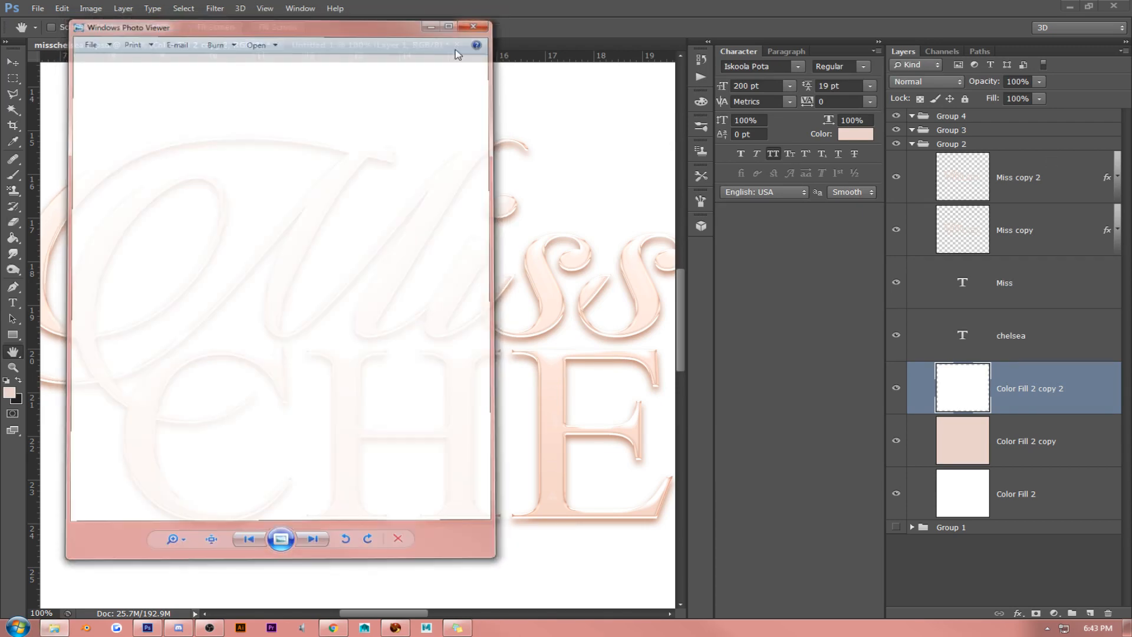
{"action": "left_click", "coordinate": [217, 28]}
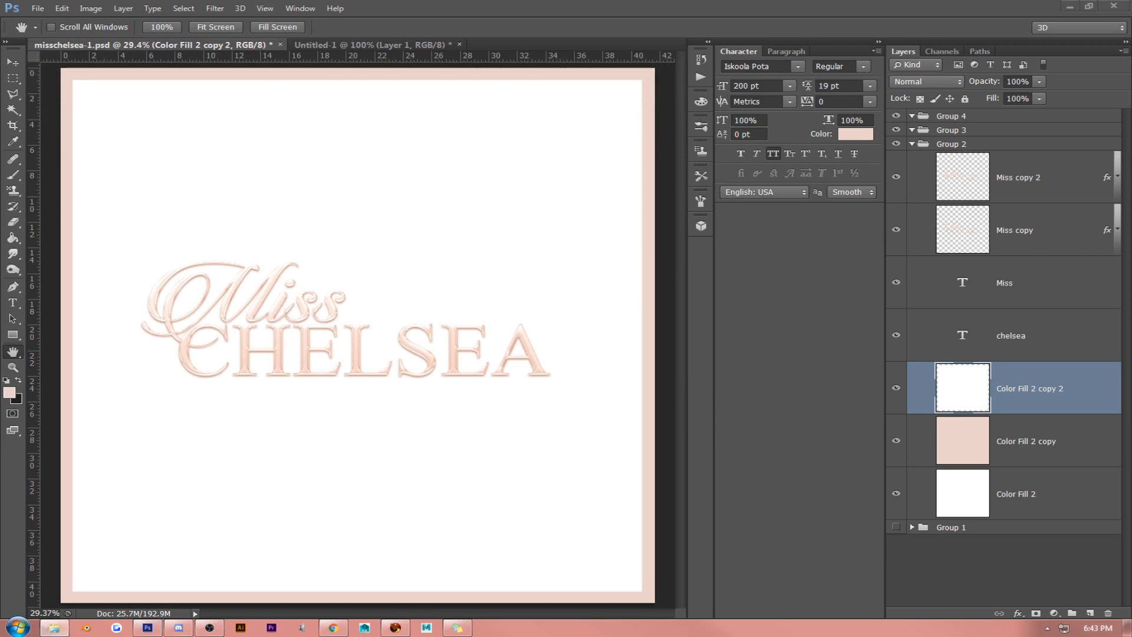
{"action": "left_click_drag", "start_coordinate": [897, 289], "coordinate": [215, 260]}
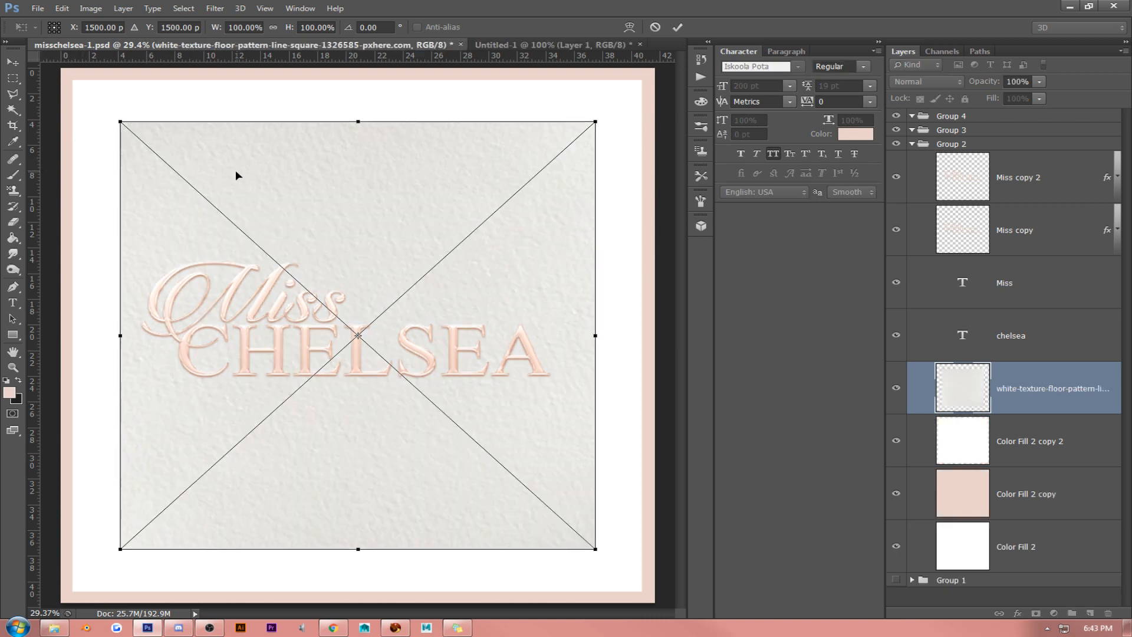
{"action": "left_click_drag", "start_coordinate": [285, 187], "coordinate": [229, 141]}
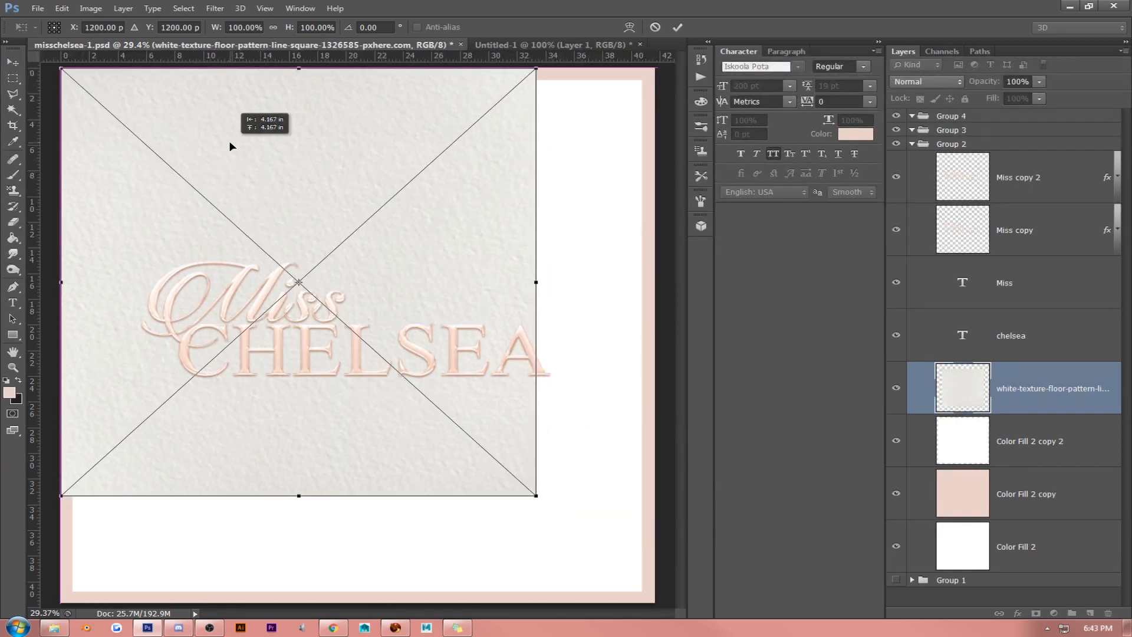
{"action": "left_click_drag", "start_coordinate": [536, 493], "coordinate": [392, 316]}
{"action": "key", "text": "h"}
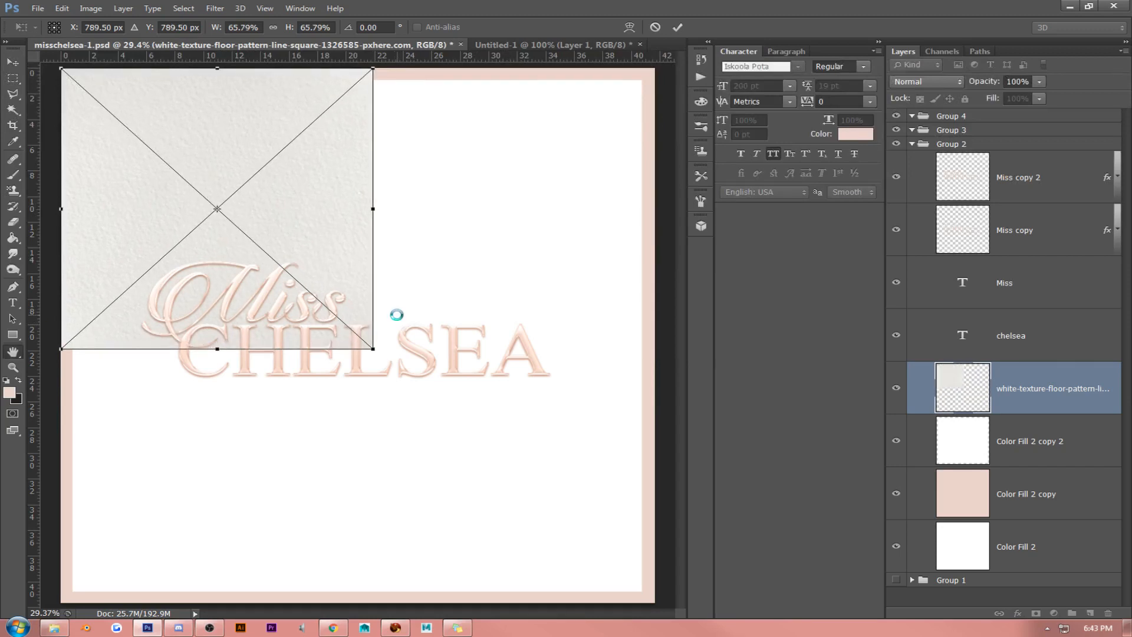
- Duplicate the texture layer, move the copy to the canvas's right edge and flip it horizontally to mirror the original
{"action": "left_click", "coordinate": [13, 62]}
{"action": "key", "text": "ctrl+j"}
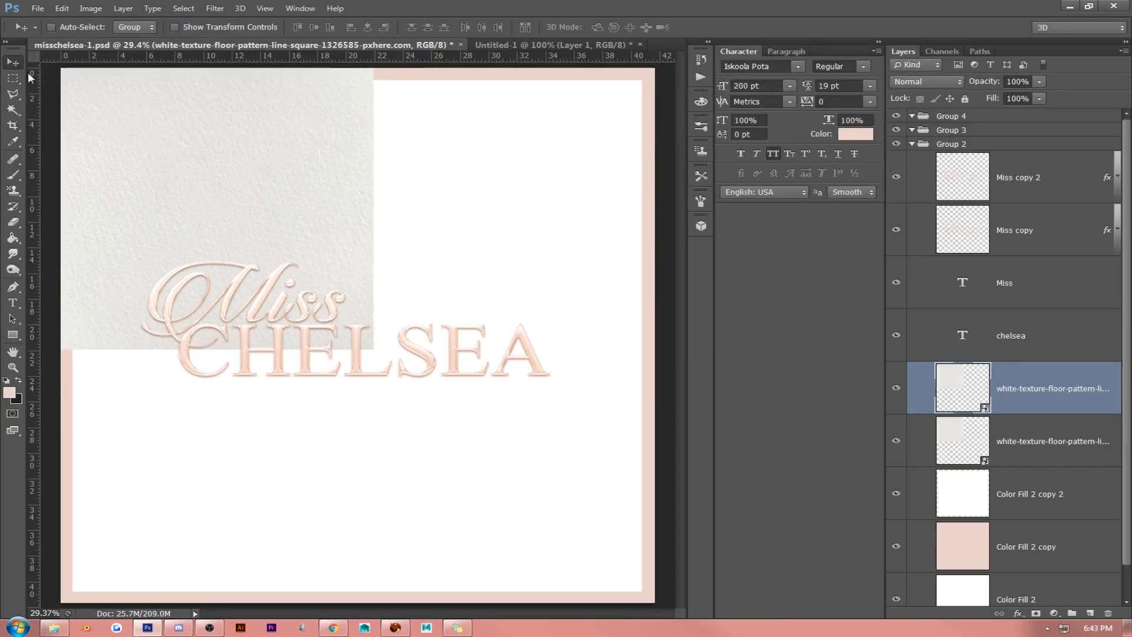
{"action": "left_click_drag", "start_coordinate": [238, 155], "coordinate": [466, 156]}
{"action": "left_click", "coordinate": [62, 9]}
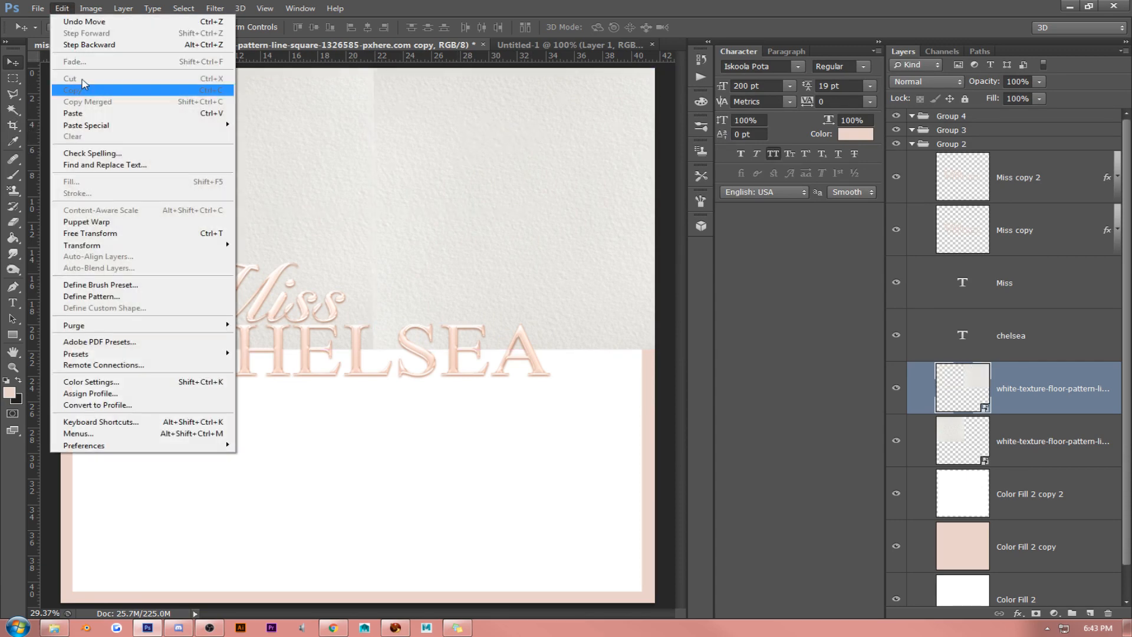
{"action": "mouse_move", "coordinate": [78, 8]}
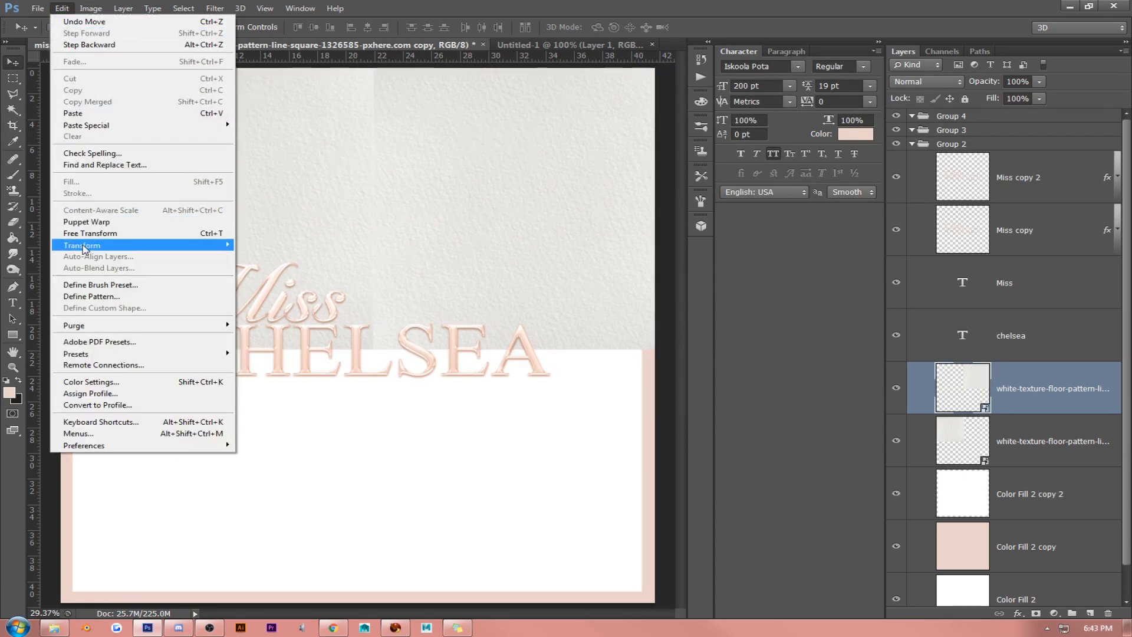
{"action": "mouse_move", "coordinate": [89, 245]}
{"action": "left_click", "coordinate": [309, 376]}
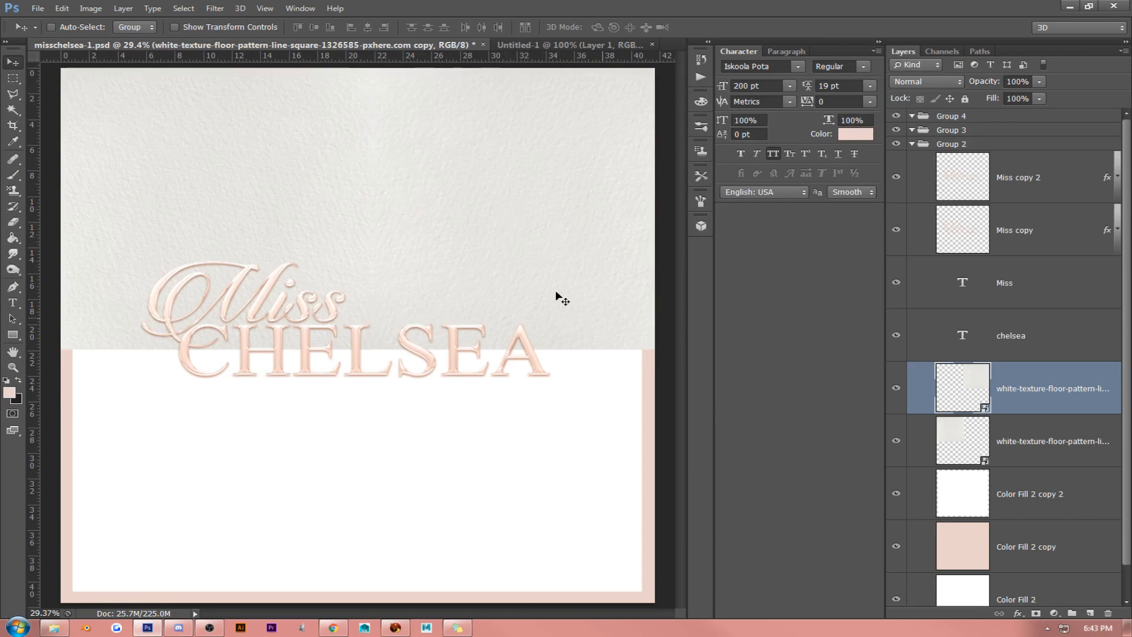
- Scale both texture layers together to about 95% so they span the canvas width, and merge them into one layer
{"action": "left_click", "coordinate": [1030, 456], "text": "shift"}
{"action": "key", "text": "ctrl+t"}
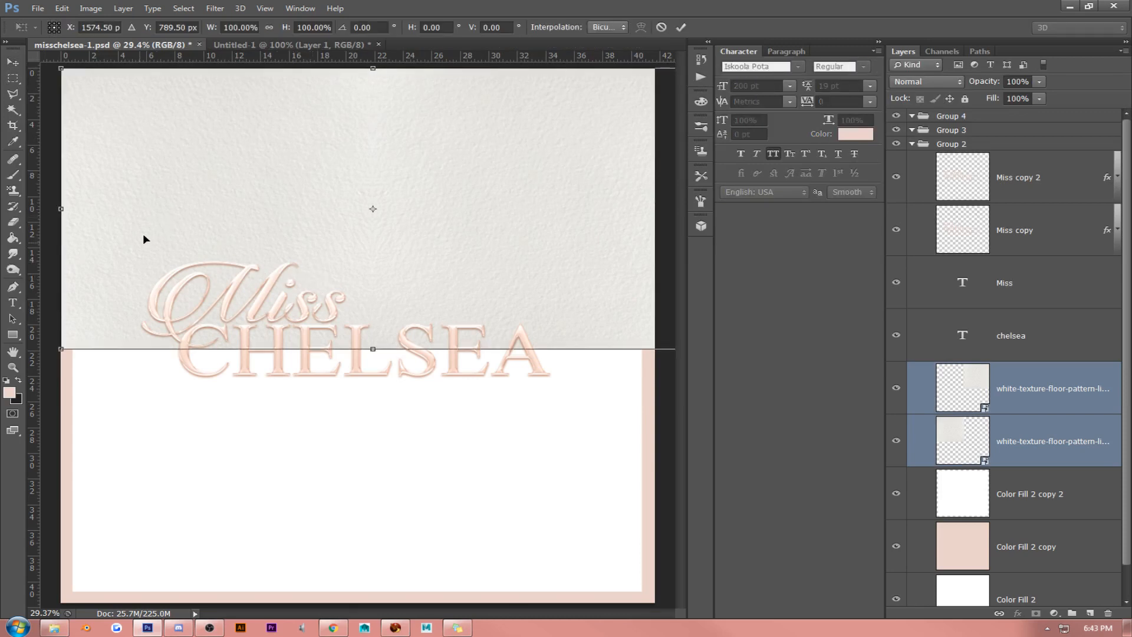
{"action": "left_click_drag", "start_coordinate": [62, 347], "coordinate": [190, 288]}
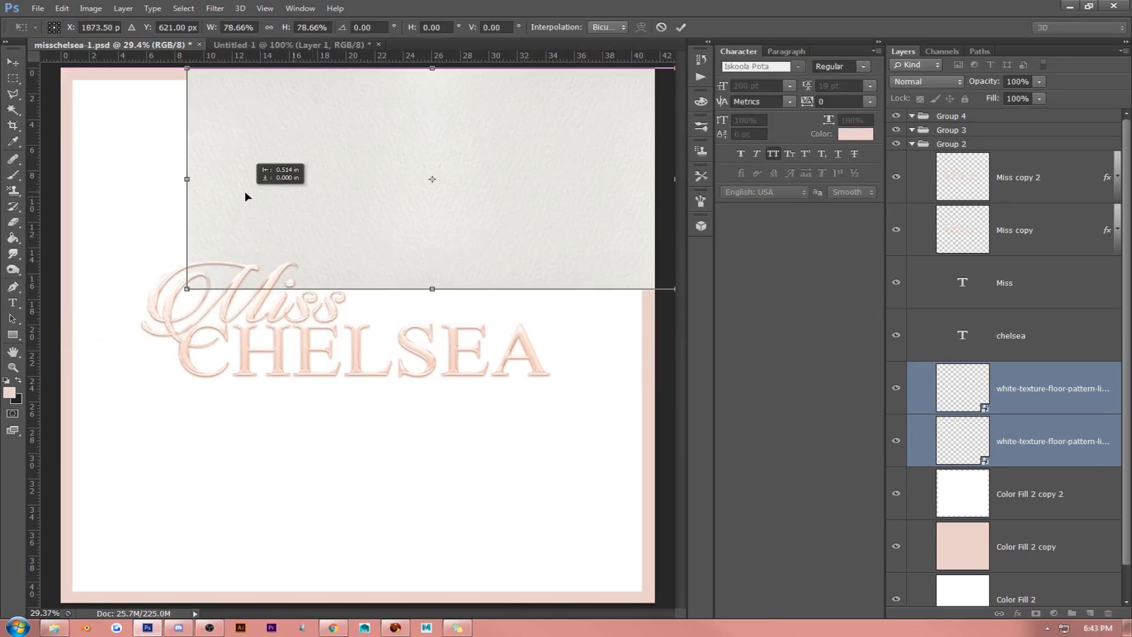
{"action": "left_click_drag", "start_coordinate": [245, 191], "coordinate": [164, 197]}
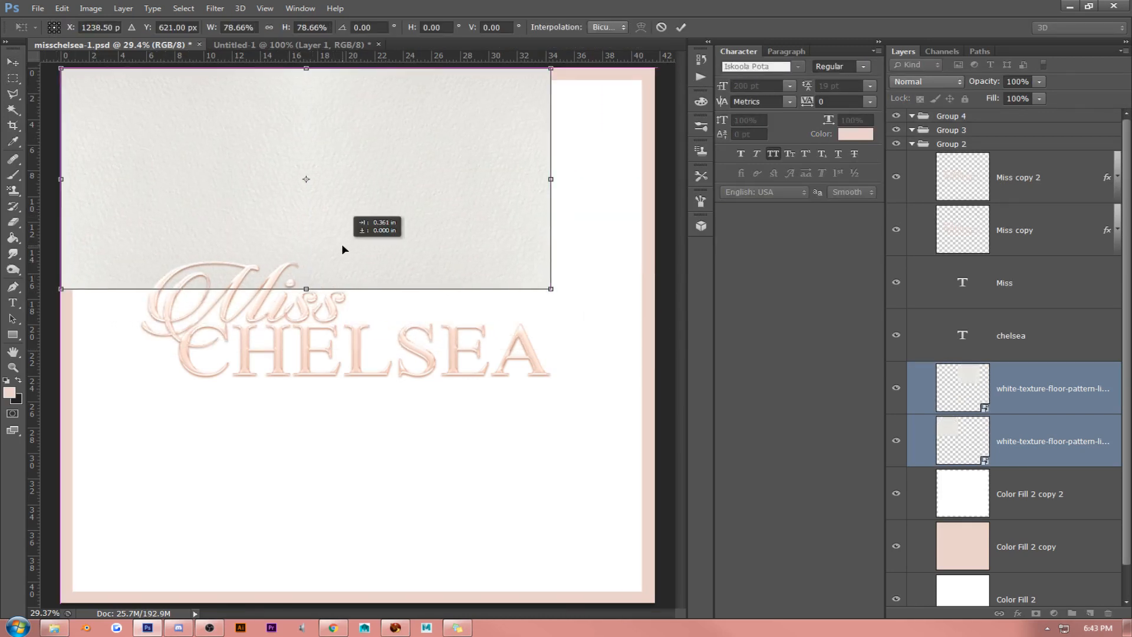
{"action": "left_click_drag", "start_coordinate": [553, 288], "coordinate": [659, 330]}
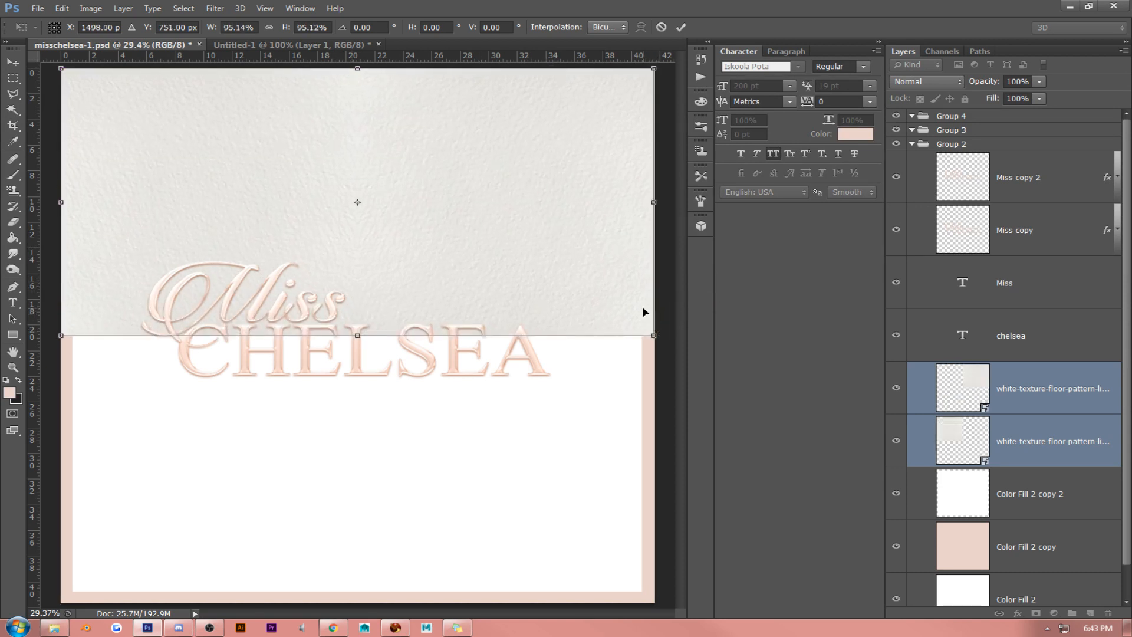
{"action": "key", "text": "Return"}
{"action": "key", "text": "ctrl+e"}
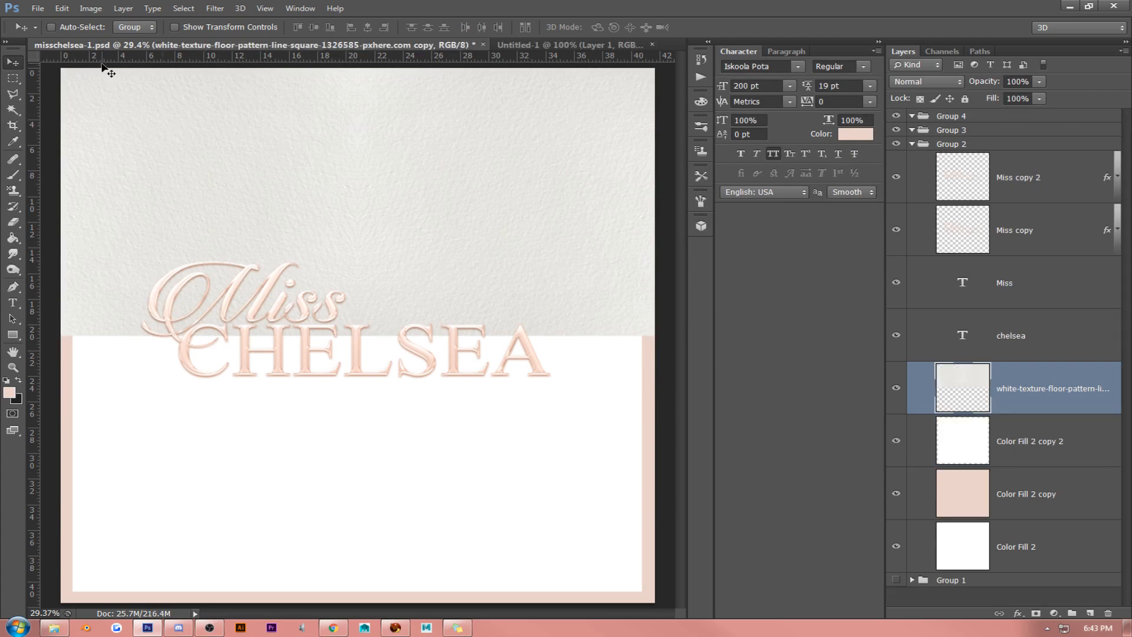
- Duplicate the merged texture, flip the copy vertically to fill the canvas's lower half, and merge both texture layers
{"action": "left_click", "coordinate": [62, 8]}
{"action": "left_click", "coordinate": [335, 133]}
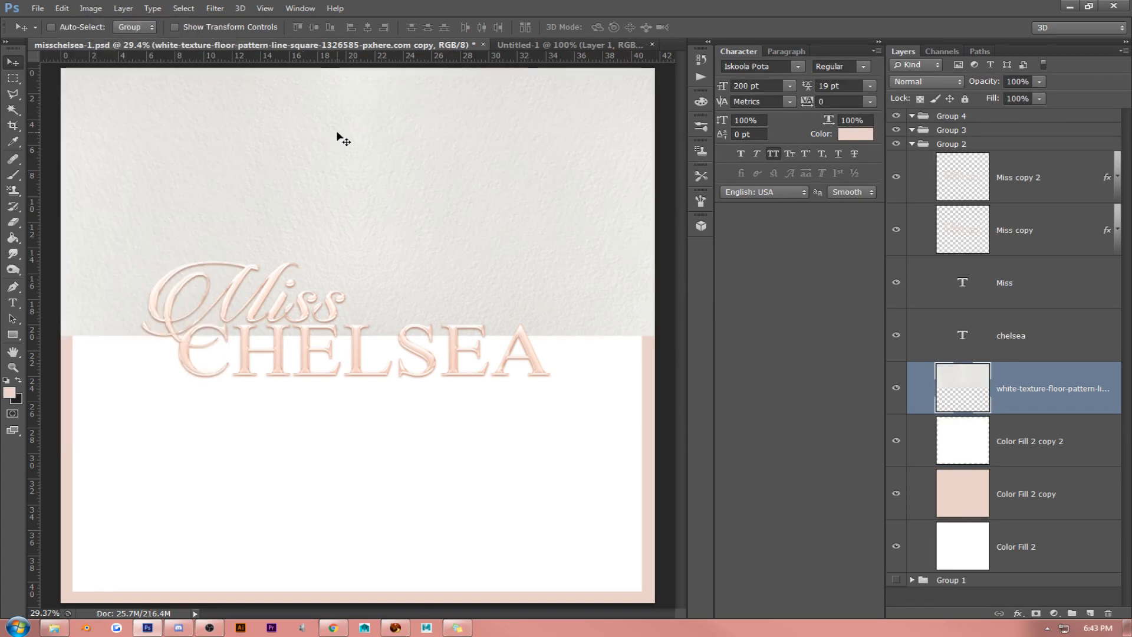
{"action": "key", "text": "ctrl+j"}
{"action": "left_click", "coordinate": [62, 8]}
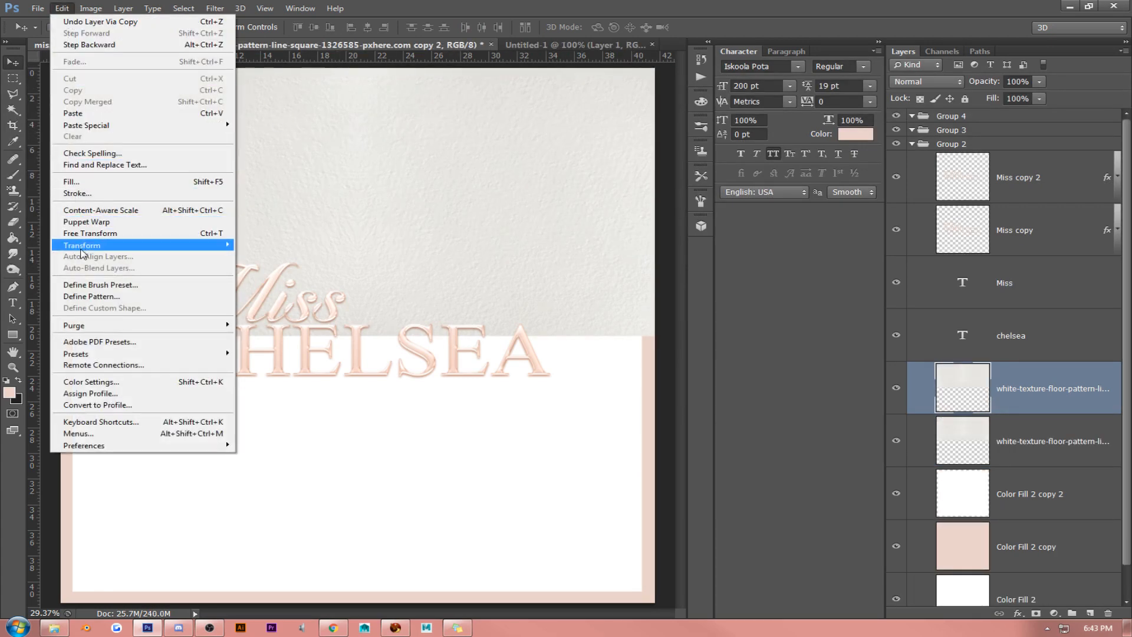
{"action": "mouse_move", "coordinate": [82, 244]}
{"action": "left_click", "coordinate": [262, 386]}
{"action": "left_click_drag", "start_coordinate": [385, 166], "coordinate": [389, 436]}
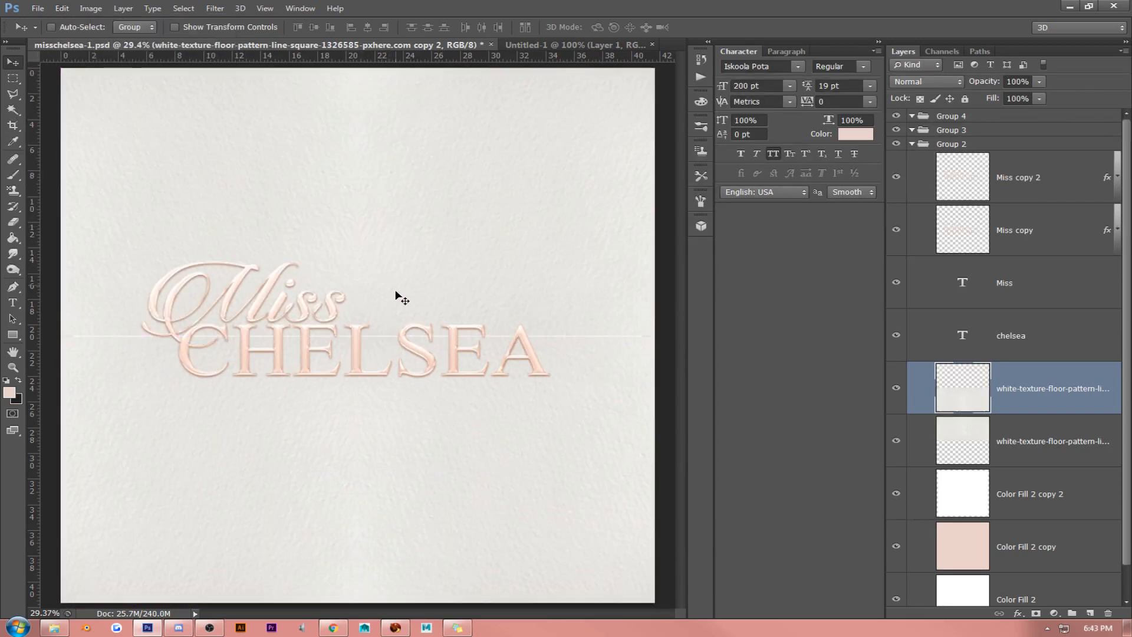
{"action": "left_click", "coordinate": [1009, 445], "text": "shift"}
{"action": "key", "text": "ctrl+e"}
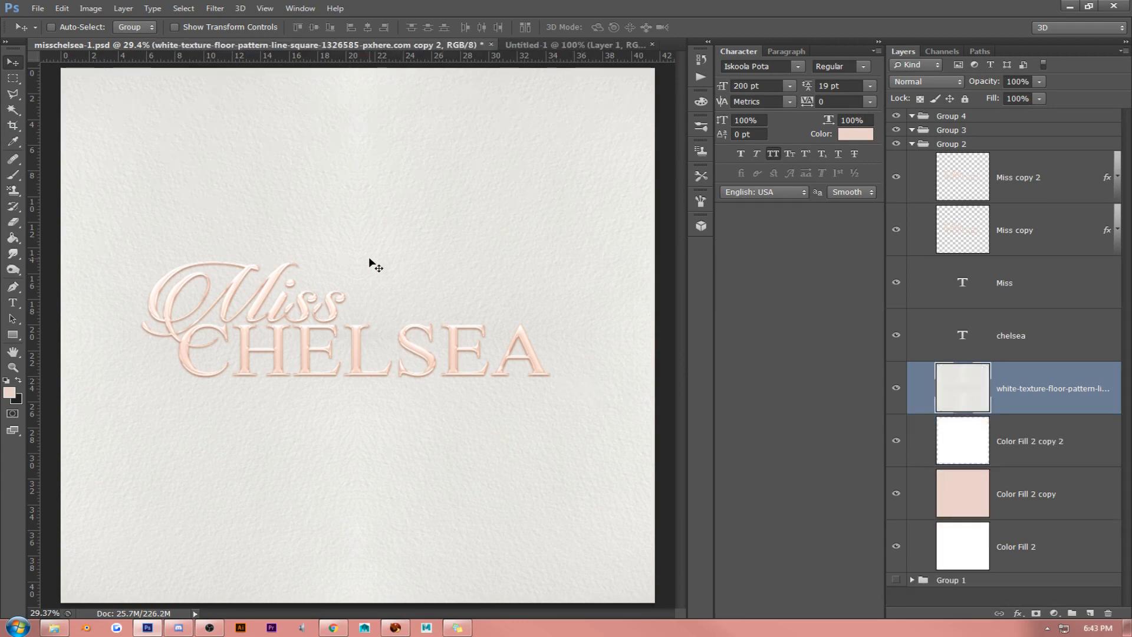
- Try lower fill values such as 77% on the merged texture layer while viewing the lettering at 100% zoom
{"action": "left_click", "coordinate": [265, 8]}
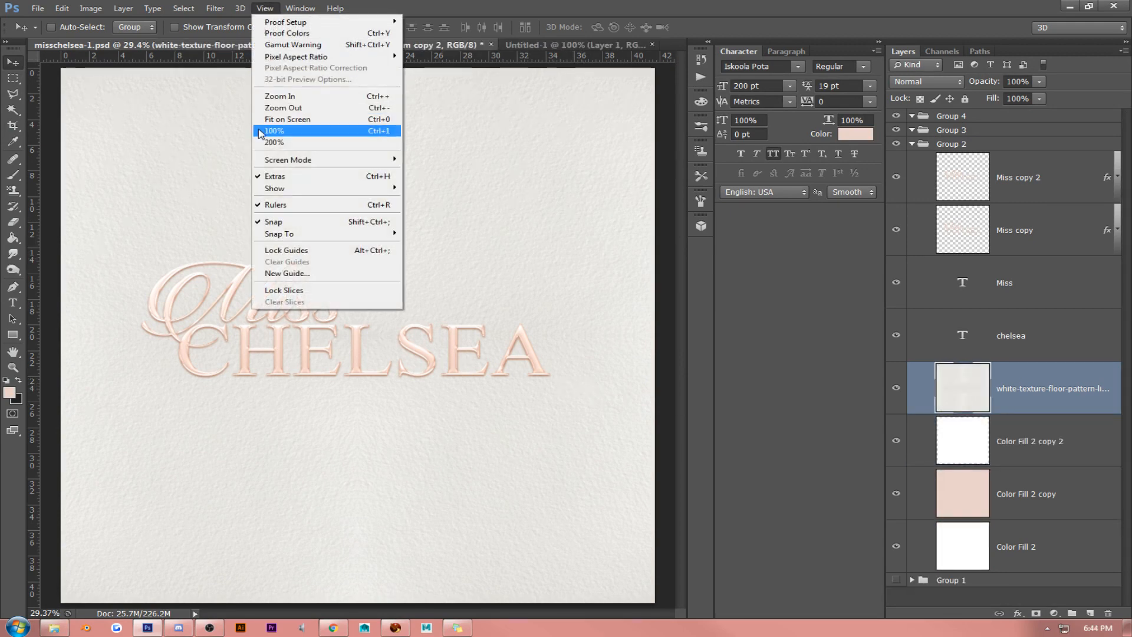
{"action": "left_click", "coordinate": [264, 130]}
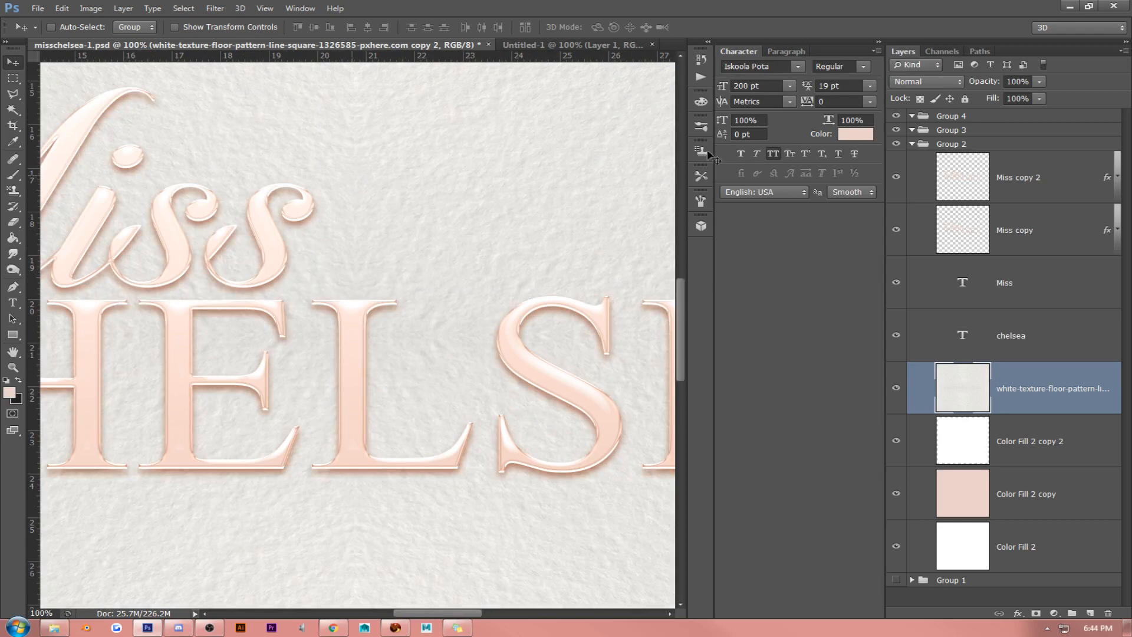
{"action": "left_click", "coordinate": [1039, 98]}
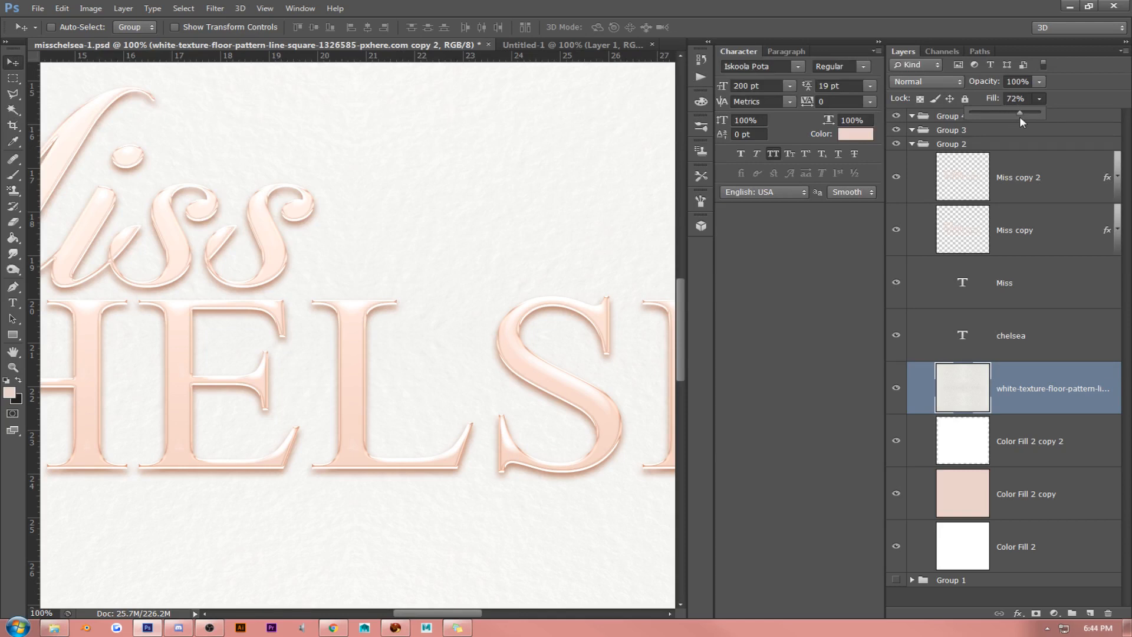
{"action": "left_click_drag", "start_coordinate": [1020, 116], "coordinate": [1025, 101]}
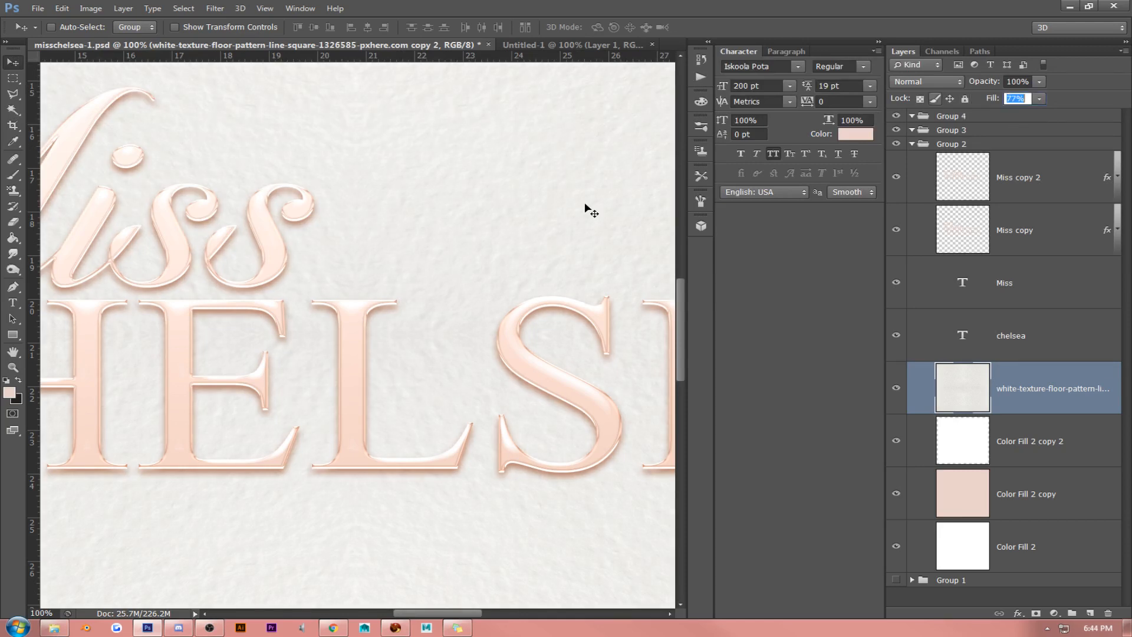
{"action": "key", "text": "Down"}
{"action": "key", "text": "Down"}
{"action": "key", "text": "Down"}
{"action": "key", "text": "Down"}
{"action": "key", "text": "Down"}
{"action": "key", "text": "Down"}
{"action": "key", "text": "Down"}
{"action": "key", "text": "Down"}
{"action": "key", "text": "Down"}
{"action": "key", "text": "Return"}
{"action": "scroll", "coordinate": [288, 211], "scroll_direction": "down", "scroll_amount": 1}
- Set the texture layer's fill to 50%, after trying 47%
{"action": "left_click_drag", "start_coordinate": [1027, 99], "coordinate": [723, 112]}
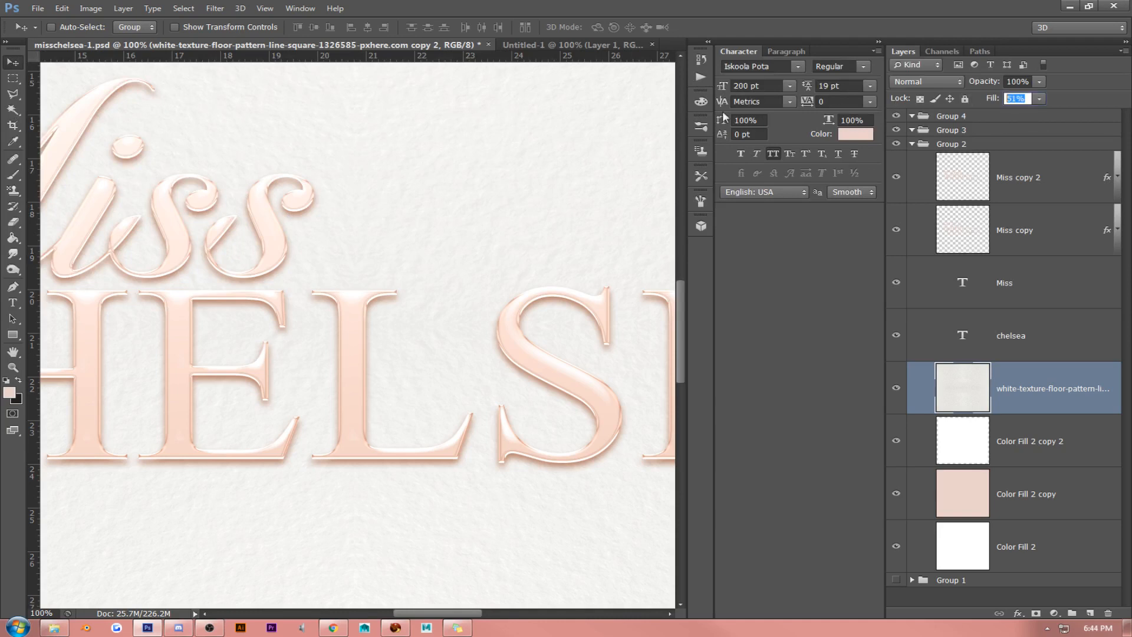
{"action": "type", "text": "47"}
{"action": "key", "text": "Return"}
{"action": "scroll", "coordinate": [354, 412], "scroll_direction": "up", "scroll_amount": 4}
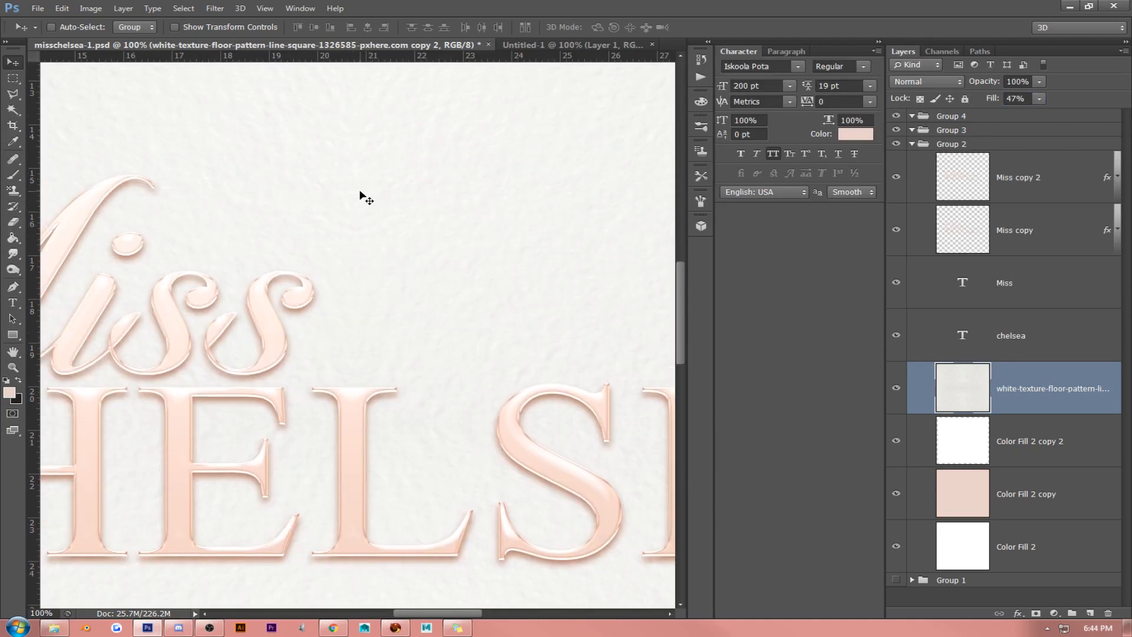
{"action": "double_click", "coordinate": [1031, 98]}
{"action": "type", "text": "50"}
{"action": "key", "text": "Return"}
- Clip the texture layer to the Color Fill 2 copy 2 layer and check the whole canvas
{"action": "left_click", "coordinate": [1035, 411], "text": "alt"}
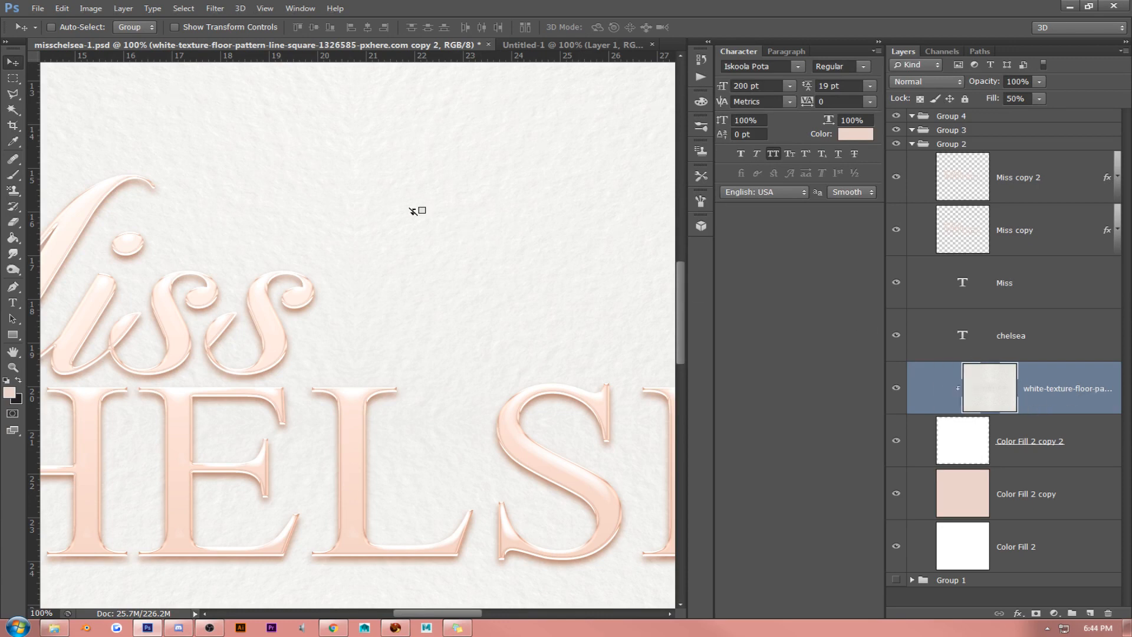
{"action": "left_click", "coordinate": [265, 8]}
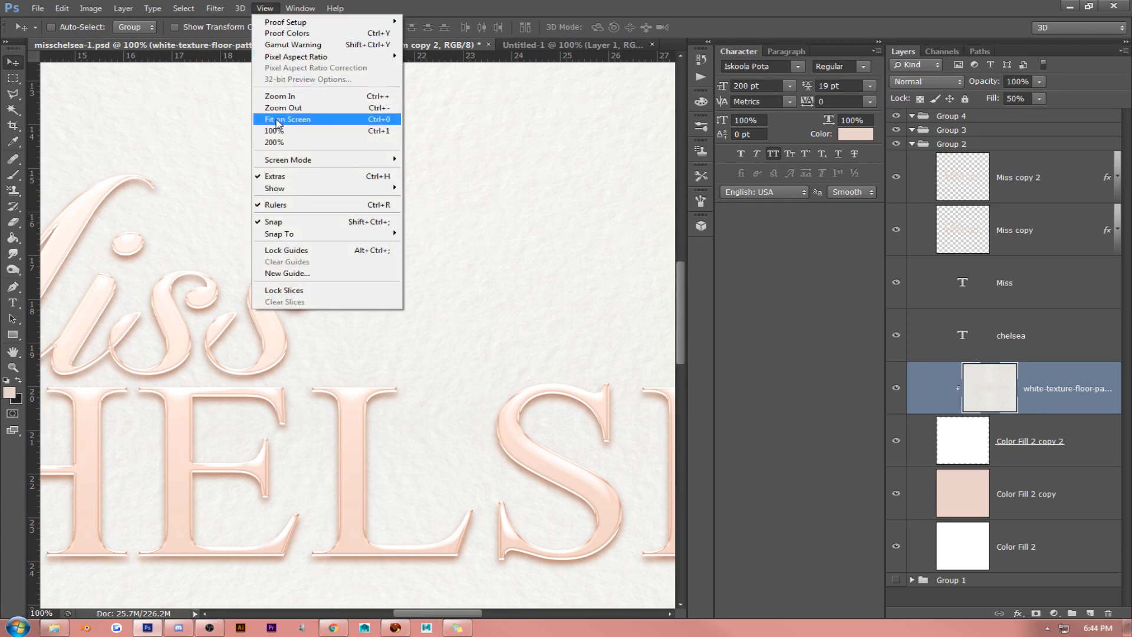
{"action": "left_click", "coordinate": [283, 112]}
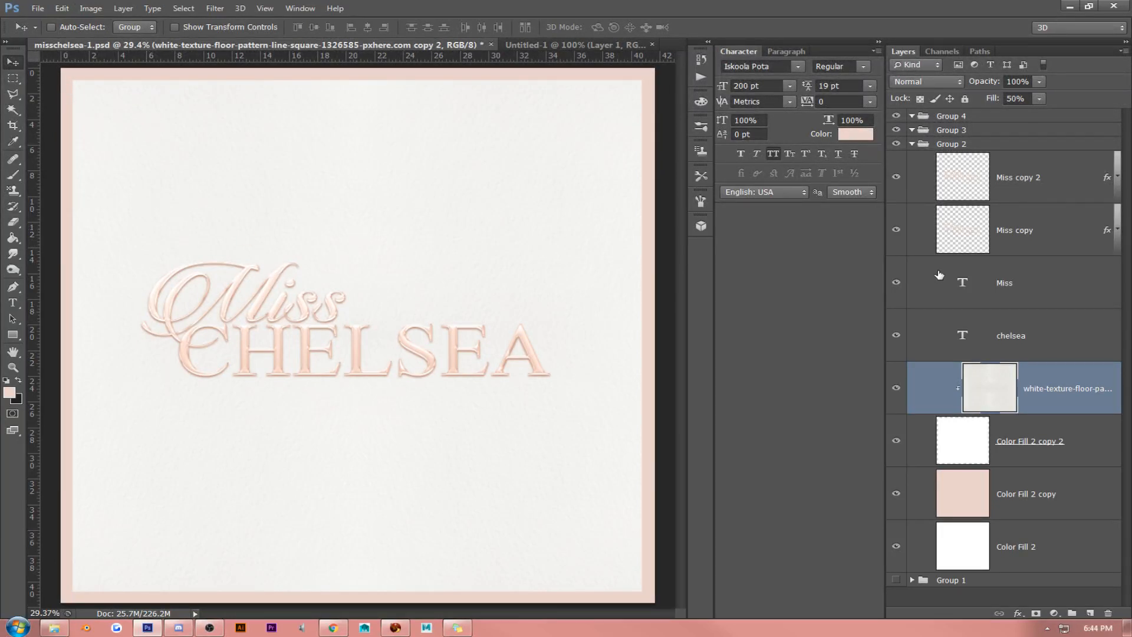
- Add a 3 px Stroke layer style to the Color Fill 2 copy 2 layer, positioned inside
{"action": "right_click", "coordinate": [1035, 419]}
{"action": "key", "text": "Escape"}
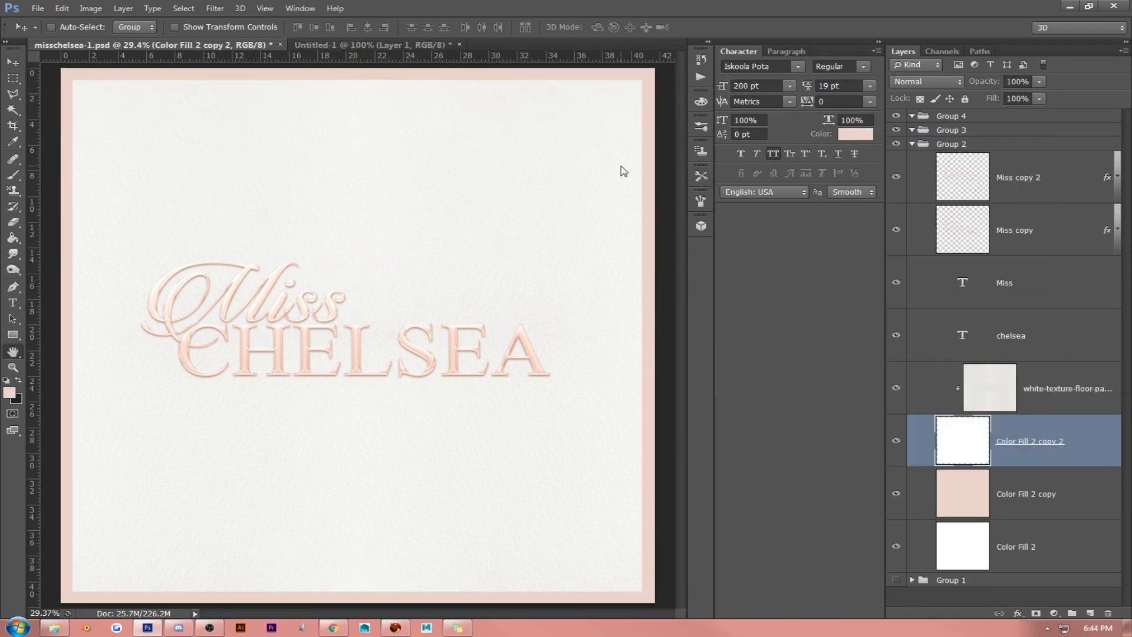
{"action": "left_click", "coordinate": [720, 190]}
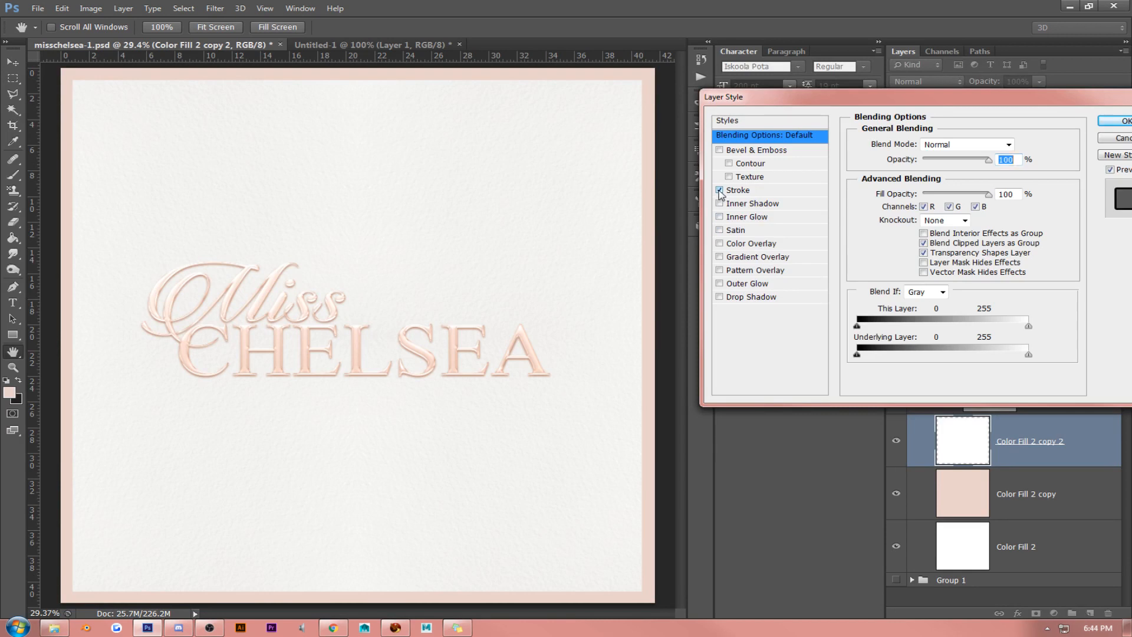
{"action": "left_click", "coordinate": [744, 191]}
{"action": "left_click", "coordinate": [955, 159]}
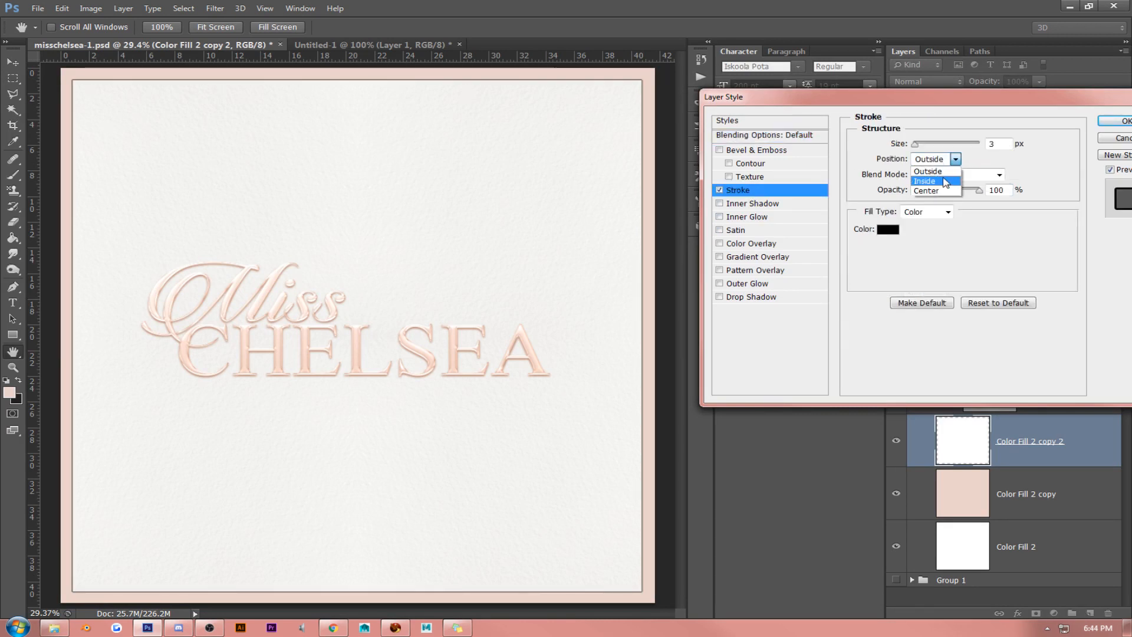
{"action": "left_click", "coordinate": [943, 181]}
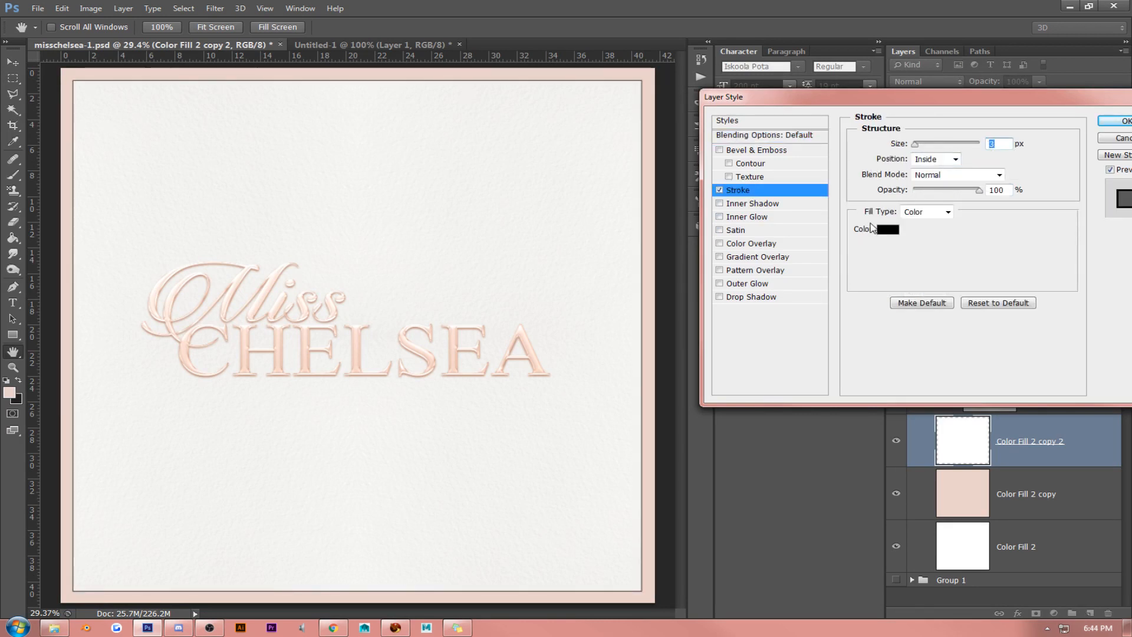
- Set the stroke colour to white (ffffff), after trying peach, brown and grey tones such as d79f89 and cccccc
{"action": "left_click", "coordinate": [888, 230]}
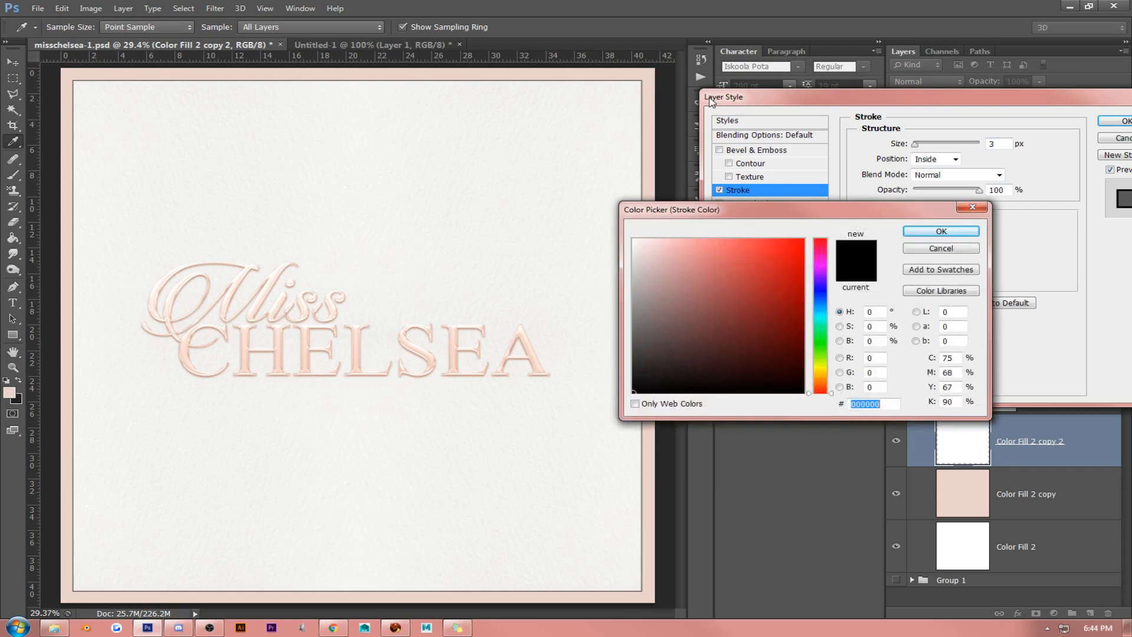
{"action": "left_click", "coordinate": [655, 72]}
{"action": "left_click", "coordinate": [643, 240]}
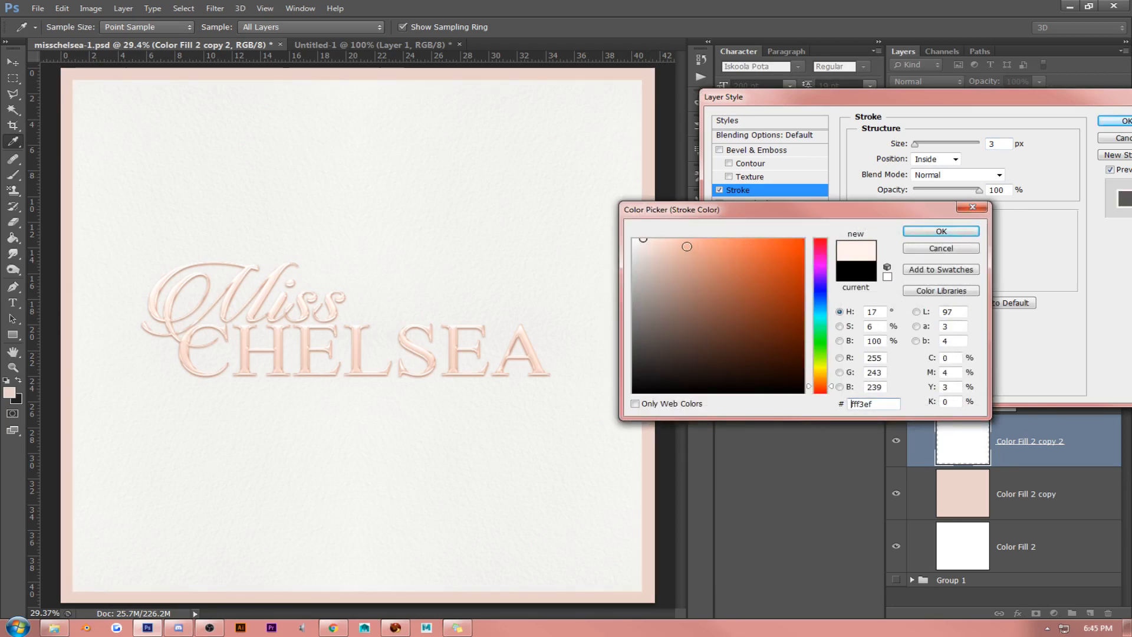
{"action": "left_click", "coordinate": [634, 239]}
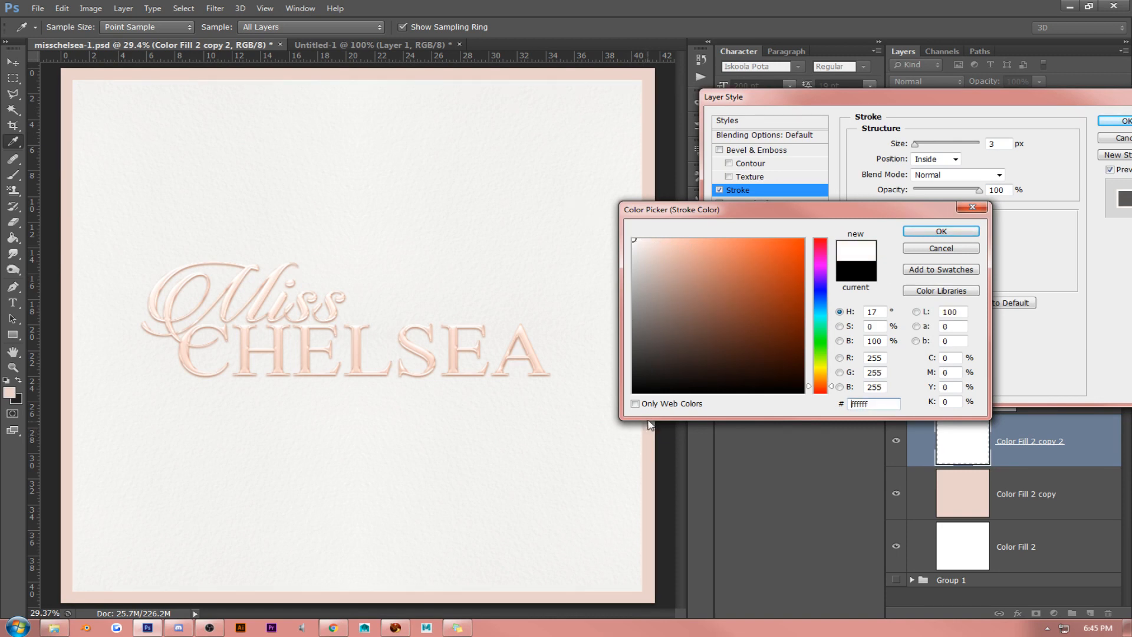
{"action": "left_click", "coordinate": [660, 344]}
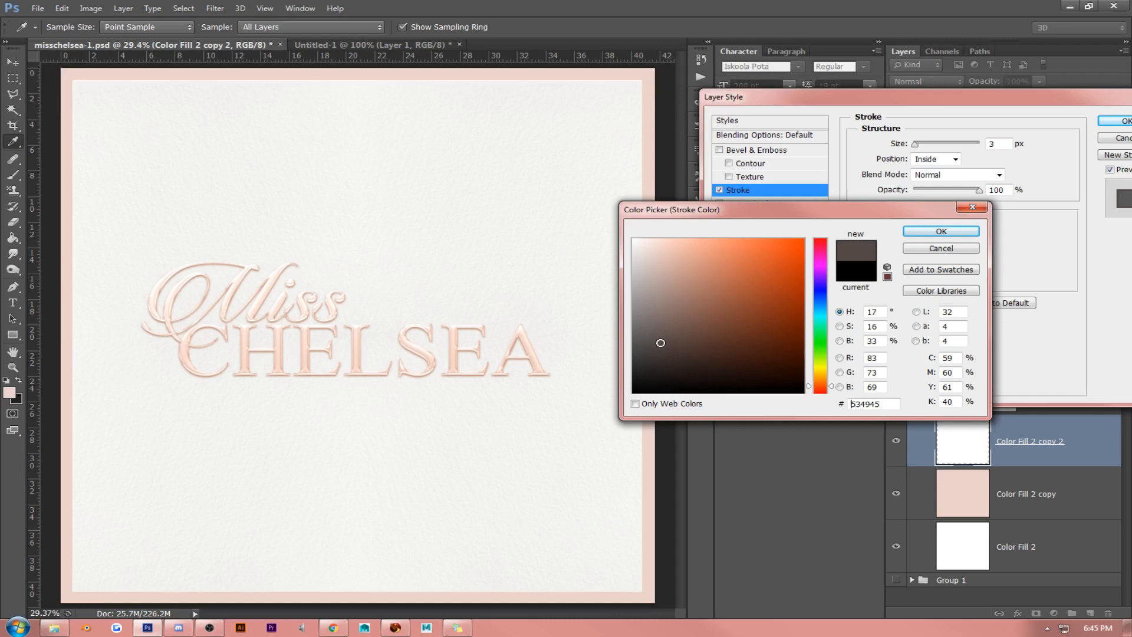
{"action": "left_click", "coordinate": [680, 266]}
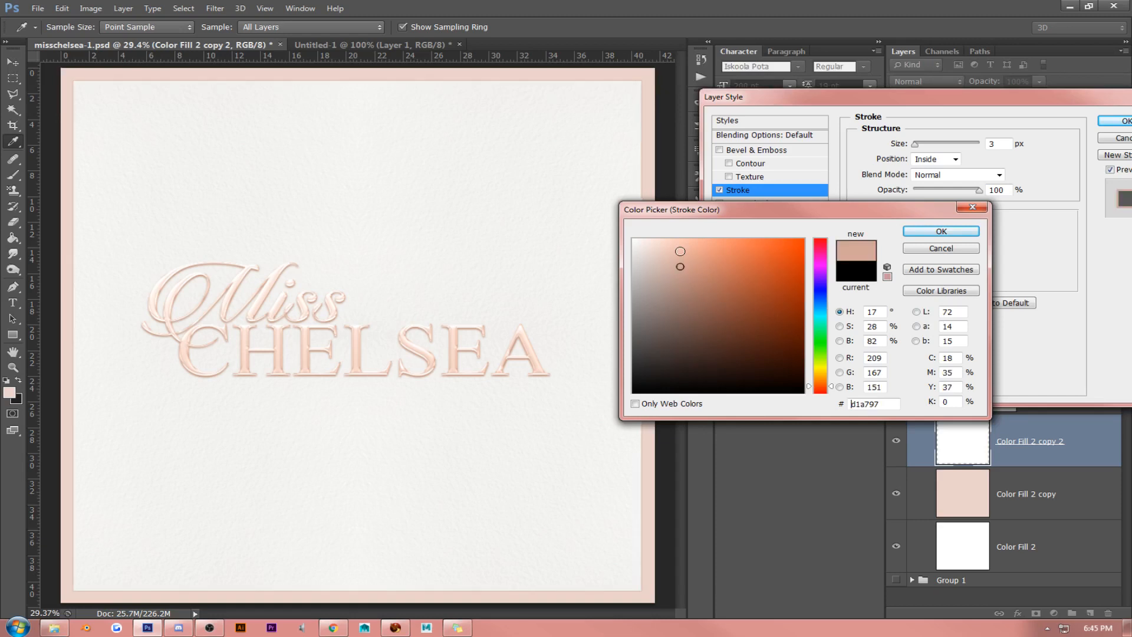
{"action": "left_click_drag", "start_coordinate": [680, 252], "coordinate": [673, 258]}
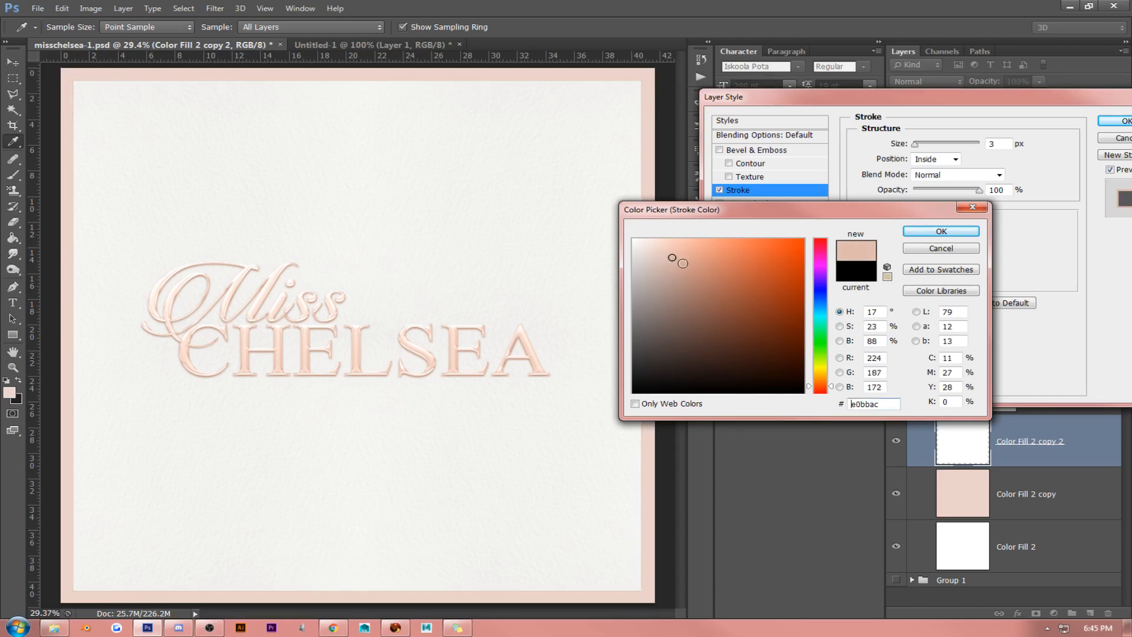
{"action": "left_click", "coordinate": [694, 263]}
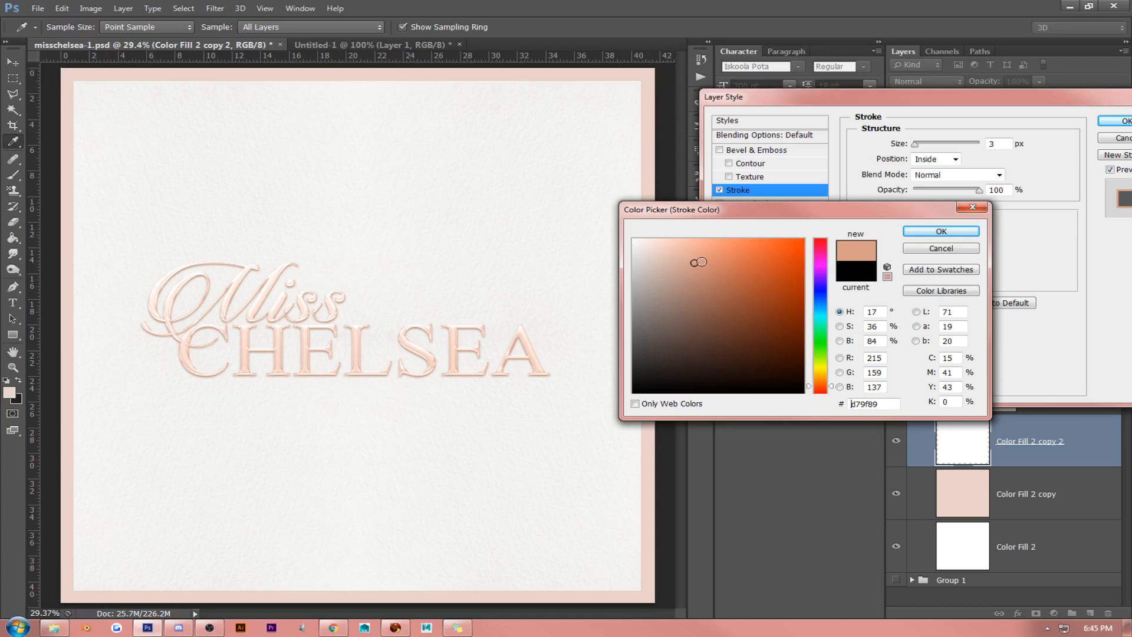
{"action": "mouse_move", "coordinate": [698, 262]}
{"action": "left_mouse_down"}
{"action": "mouse_move", "coordinate": [720, 254]}
{"action": "mouse_move", "coordinate": [632, 269]}
{"action": "left_mouse_up"}
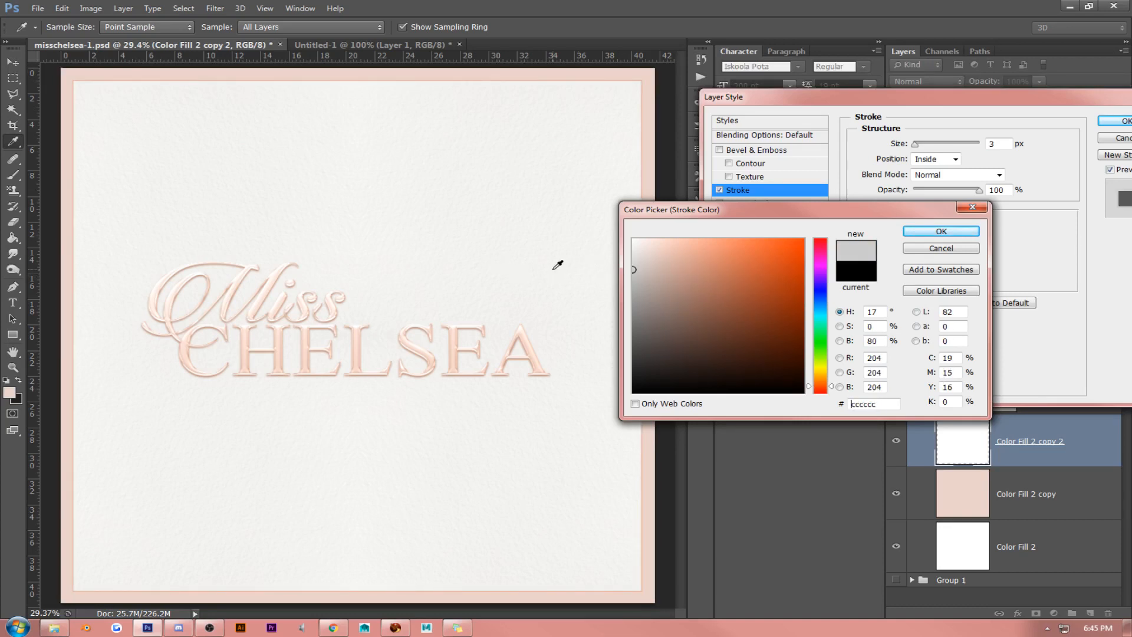
{"action": "left_click", "coordinate": [588, 260]}
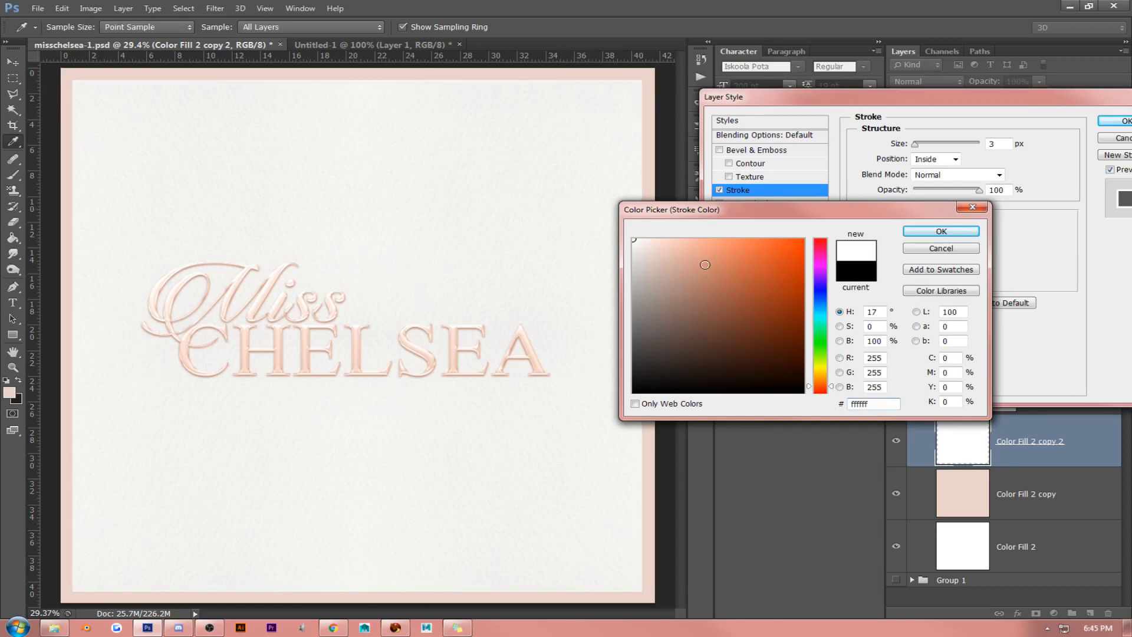
{"action": "key", "text": "Return"}
- Add an Outer Glow to the Color Fill 2 copy 2 layer with Normal blend mode and a muted reddish-brown colour
{"action": "left_click", "coordinate": [755, 283]}
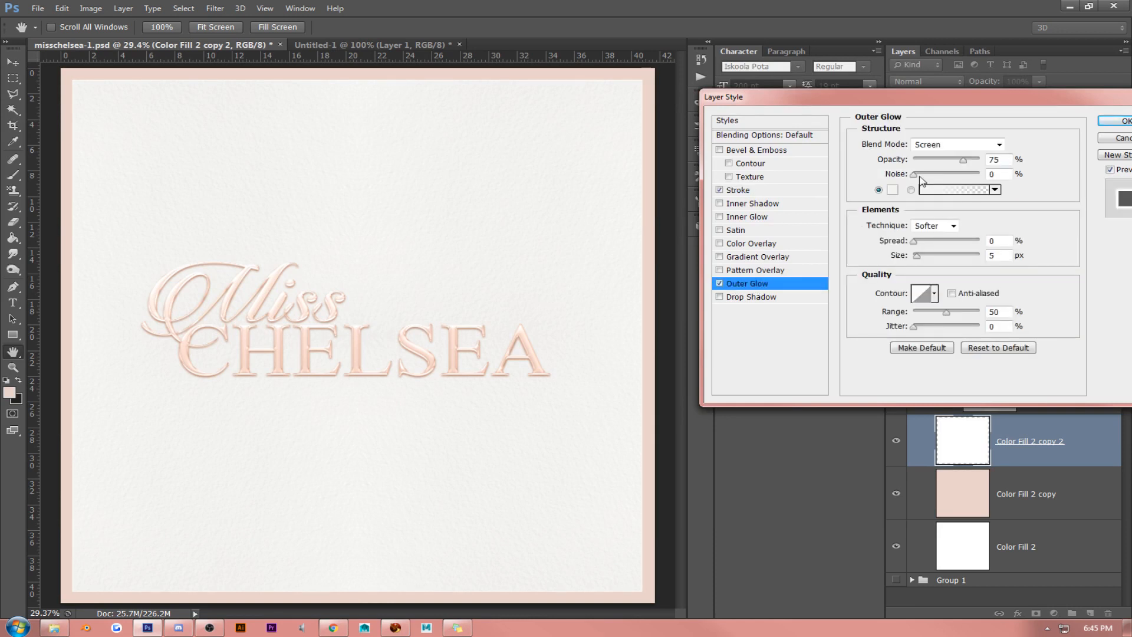
{"action": "left_click", "coordinate": [939, 146]}
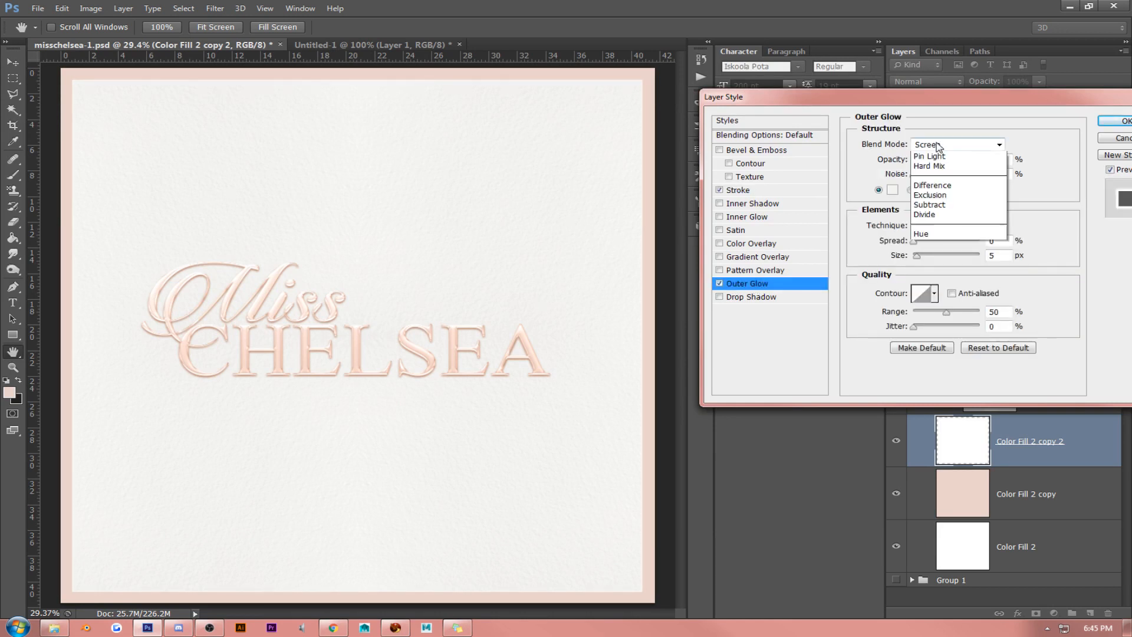
{"action": "left_click", "coordinate": [892, 190]}
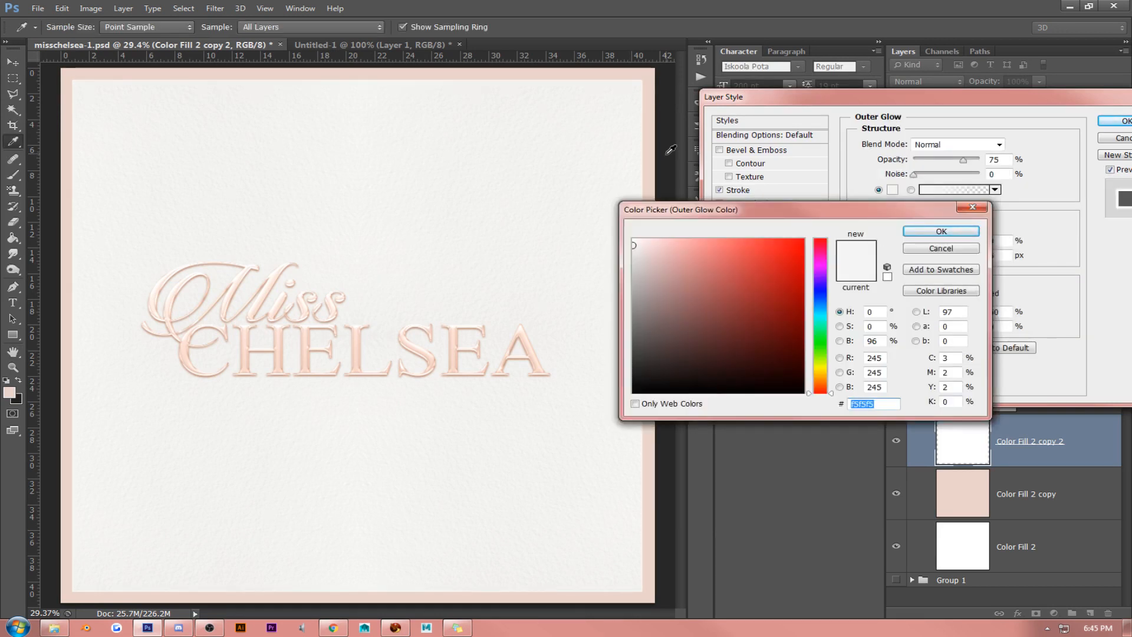
{"action": "left_click", "coordinate": [654, 154]}
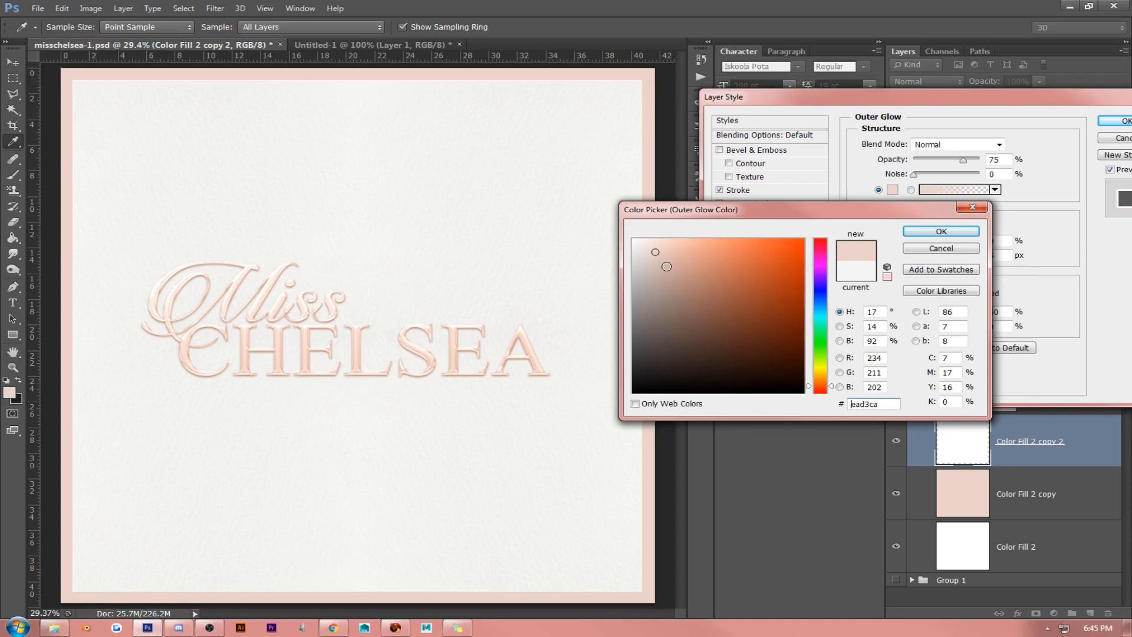
{"action": "left_click", "coordinate": [689, 303]}
{"action": "left_click", "coordinate": [941, 231]}
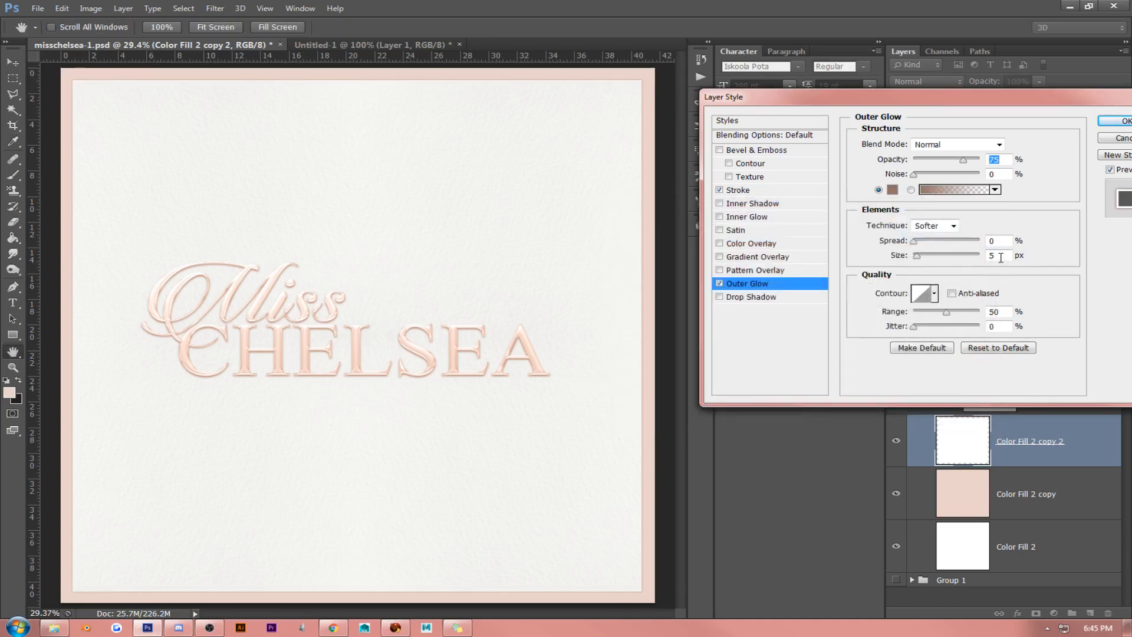
- Set the outer glow's opacity to 31% and its size to 36 px, and apply the layer style
{"action": "left_click_drag", "start_coordinate": [1001, 257], "coordinate": [468, 235]}
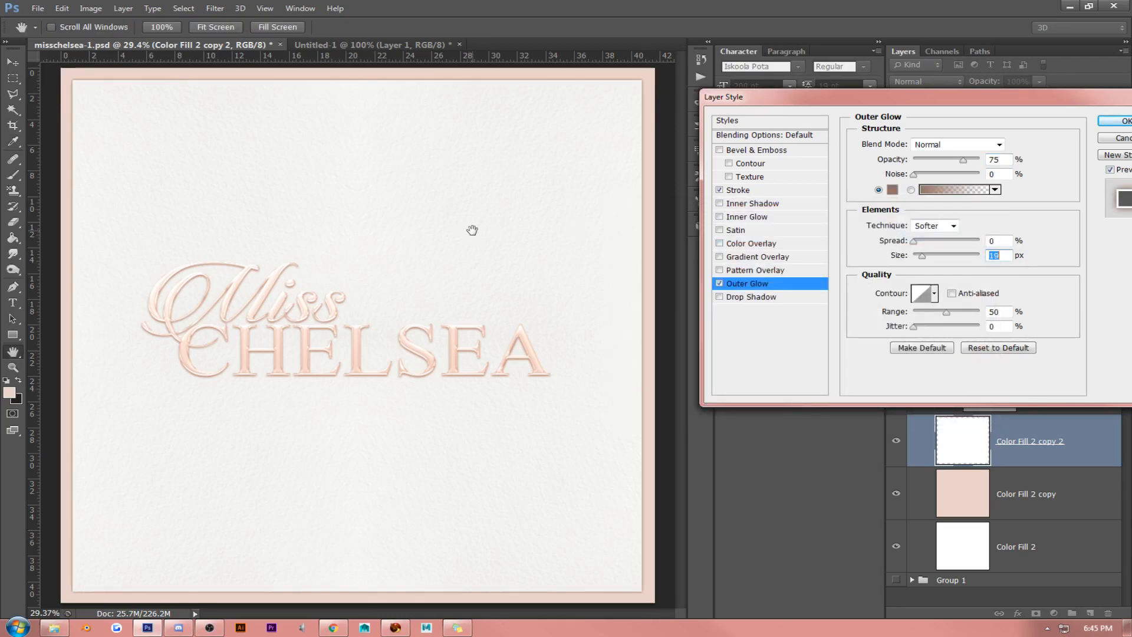
{"action": "type", "text": "24"}
{"action": "key", "text": "Up"}
{"action": "key", "text": "Up"}
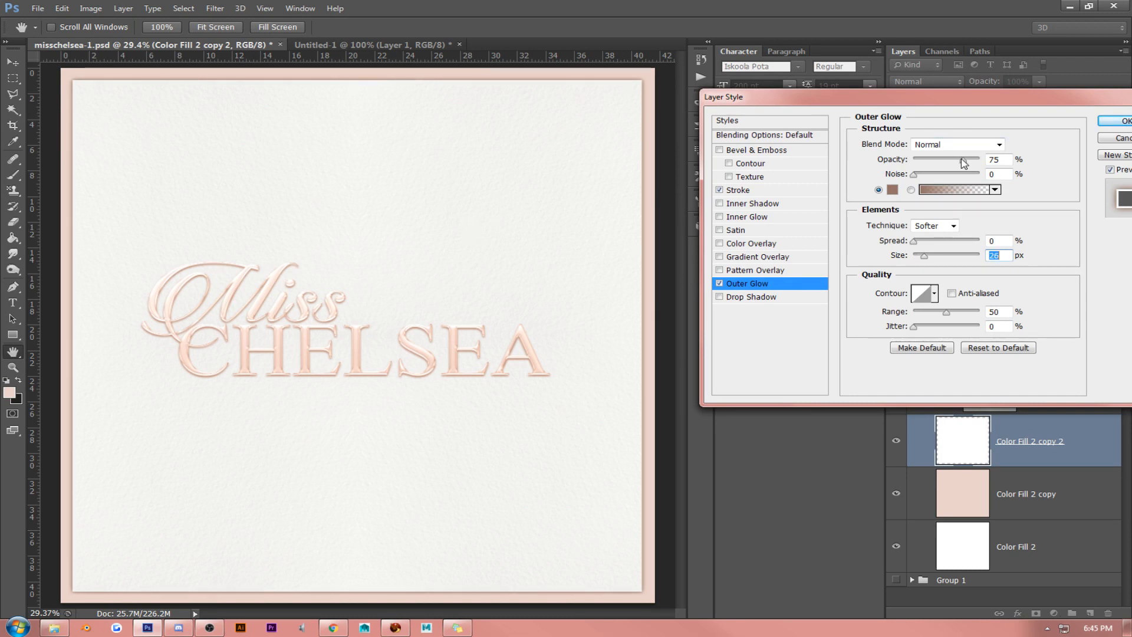
{"action": "left_click_drag", "start_coordinate": [962, 159], "coordinate": [933, 160]}
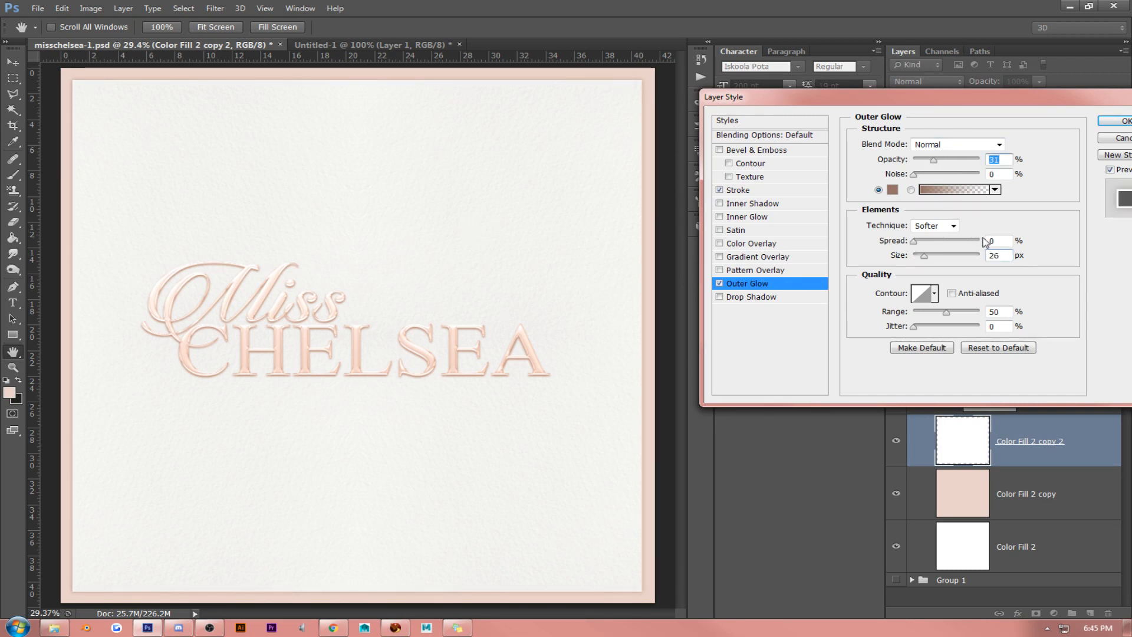
{"action": "left_click_drag", "start_coordinate": [1005, 255], "coordinate": [987, 255]}
{"action": "key", "text": "Up"}
{"action": "key", "text": "Up"}
{"action": "key", "text": "Up"}
{"action": "key", "text": "Up"}
{"action": "key", "text": "Up"}
{"action": "key", "text": "Up"}
{"action": "key", "text": "Up"}
{"action": "key", "text": "Up"}
{"action": "key", "text": "Up"}
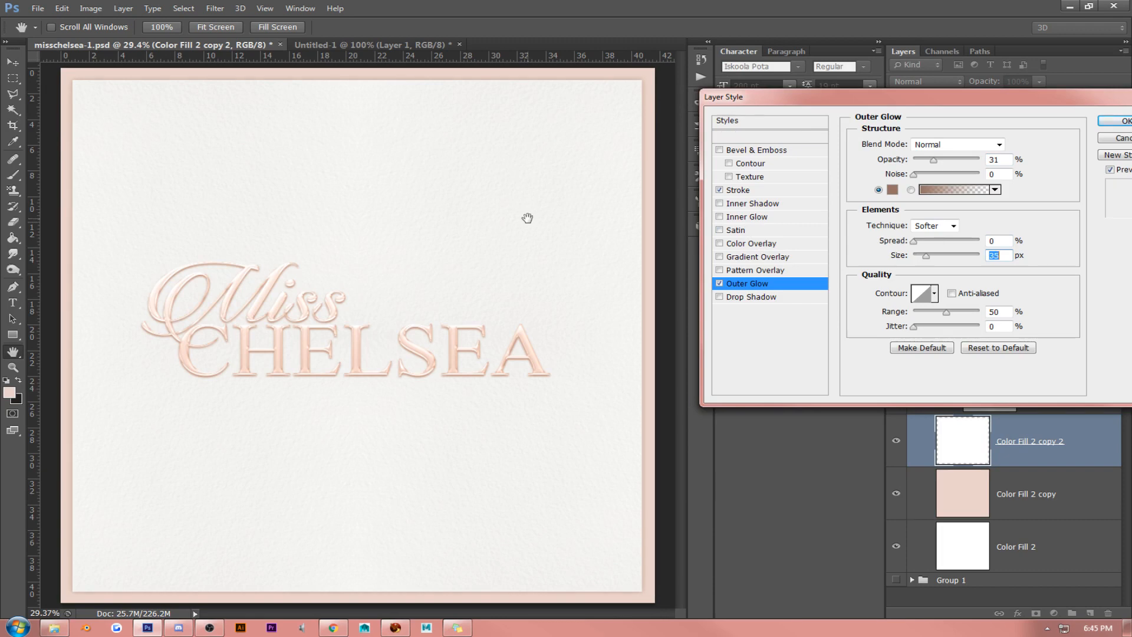
{"action": "key", "text": "Up"}
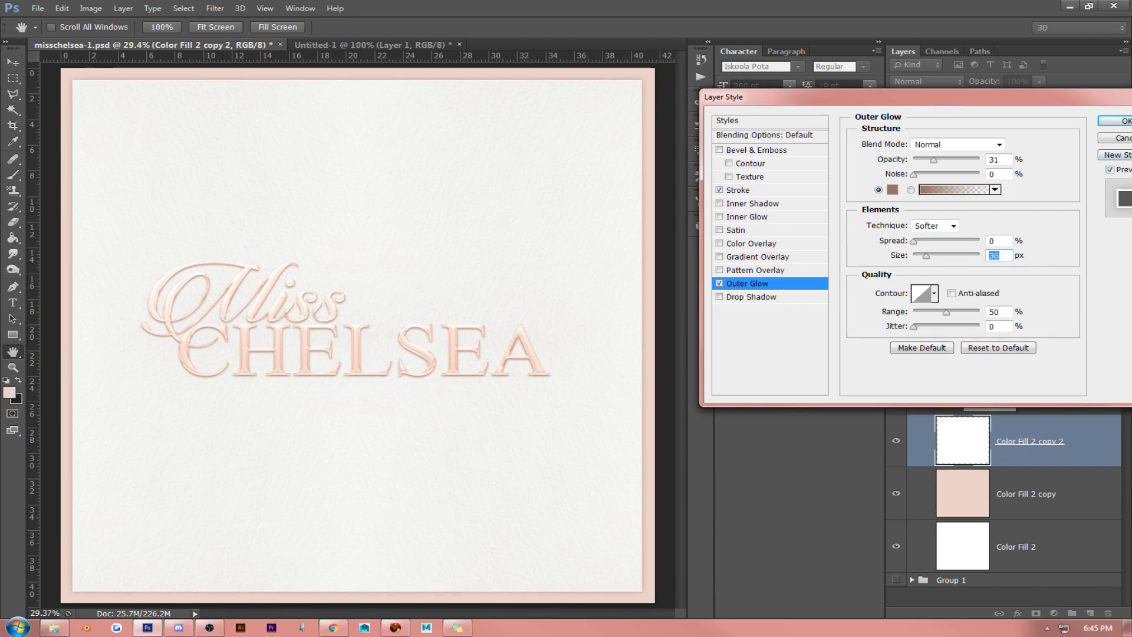
{"action": "left_click", "coordinate": [1124, 121]}
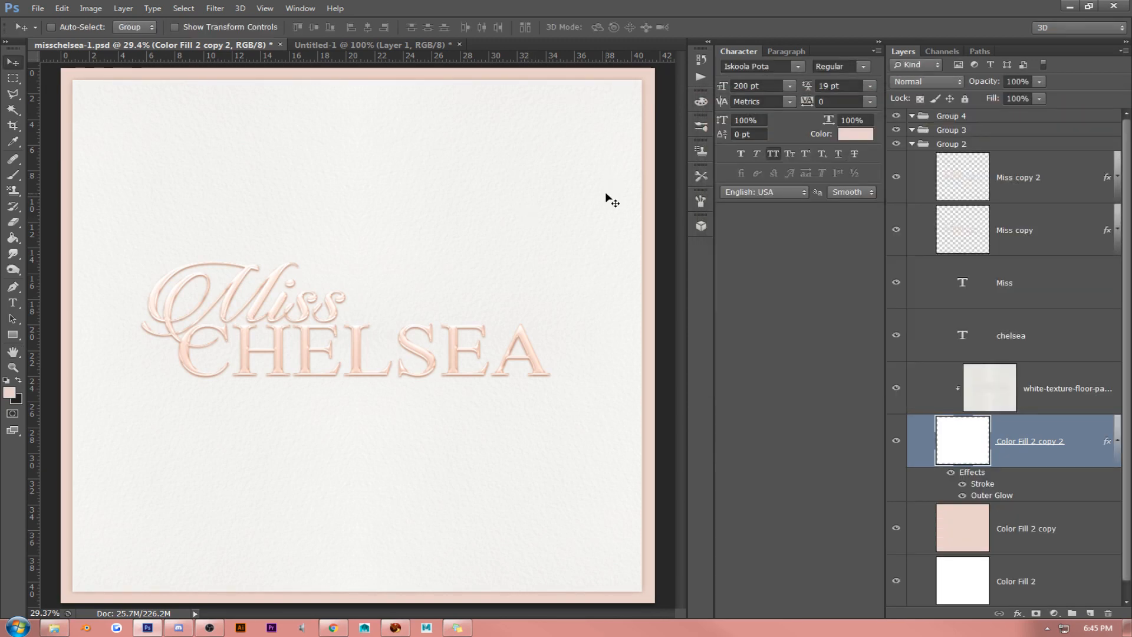
- Scale the Color Fill 2 copy 2 layer down slightly from its lower-right corner to widen the pink border
{"action": "key", "text": "ctrl+t"}
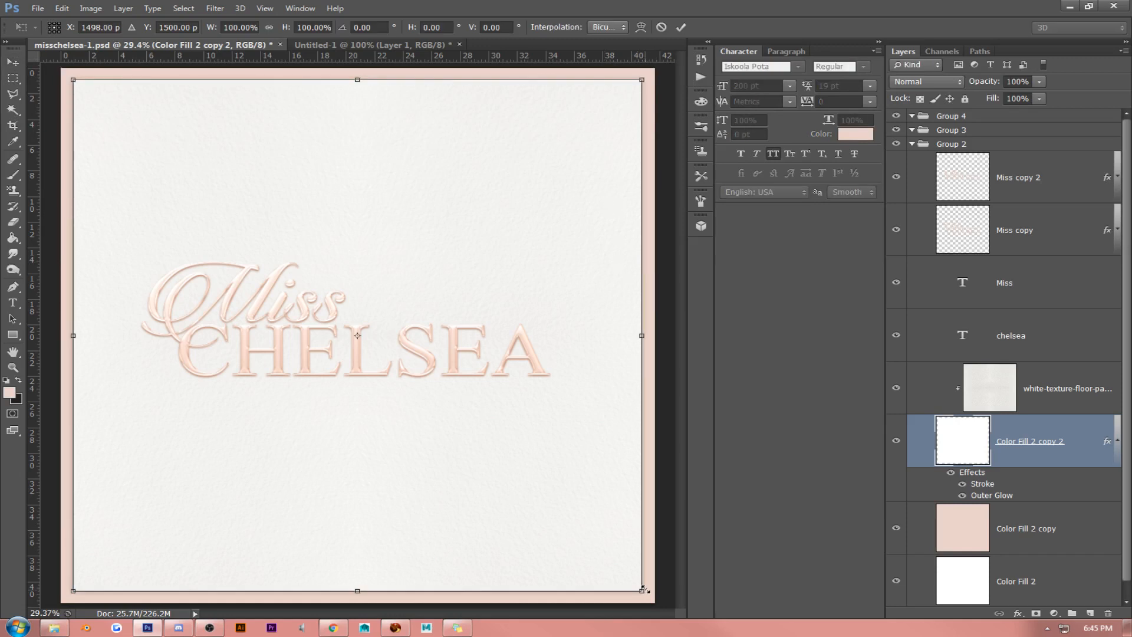
{"action": "left_click_drag", "start_coordinate": [641, 591], "coordinate": [623, 572]}
{"action": "key", "text": "Return"}
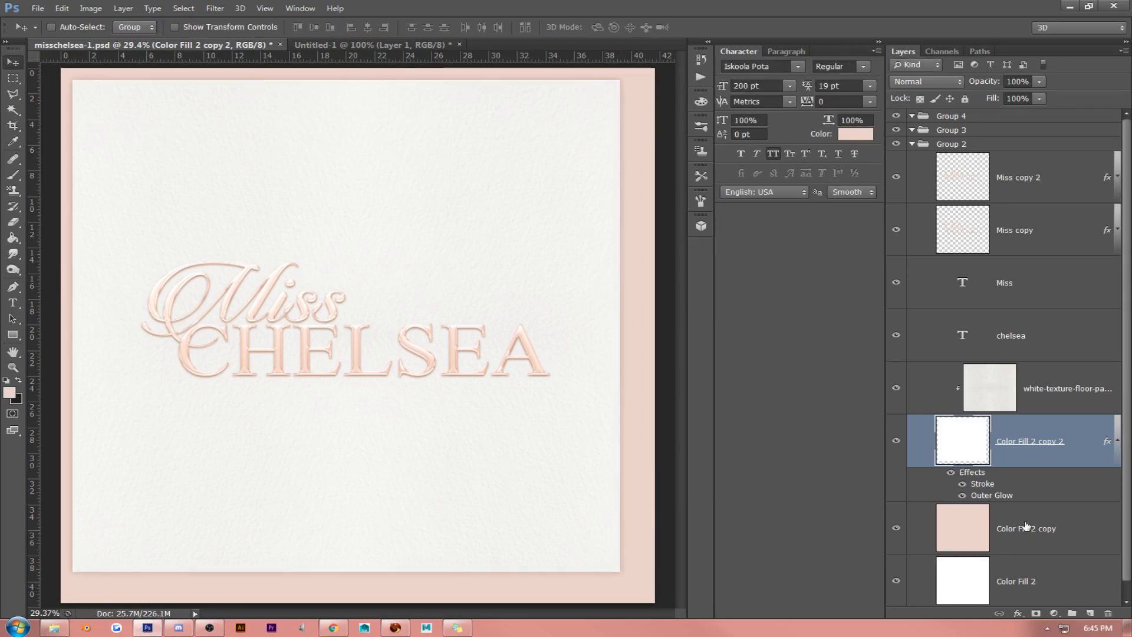
- Centre the Color Fill 2 copy 2 layer horizontally and vertically on the Color Fill 2 copy layer
{"action": "left_click", "coordinate": [1026, 527], "text": "shift"}
{"action": "left_click", "coordinate": [313, 27]}
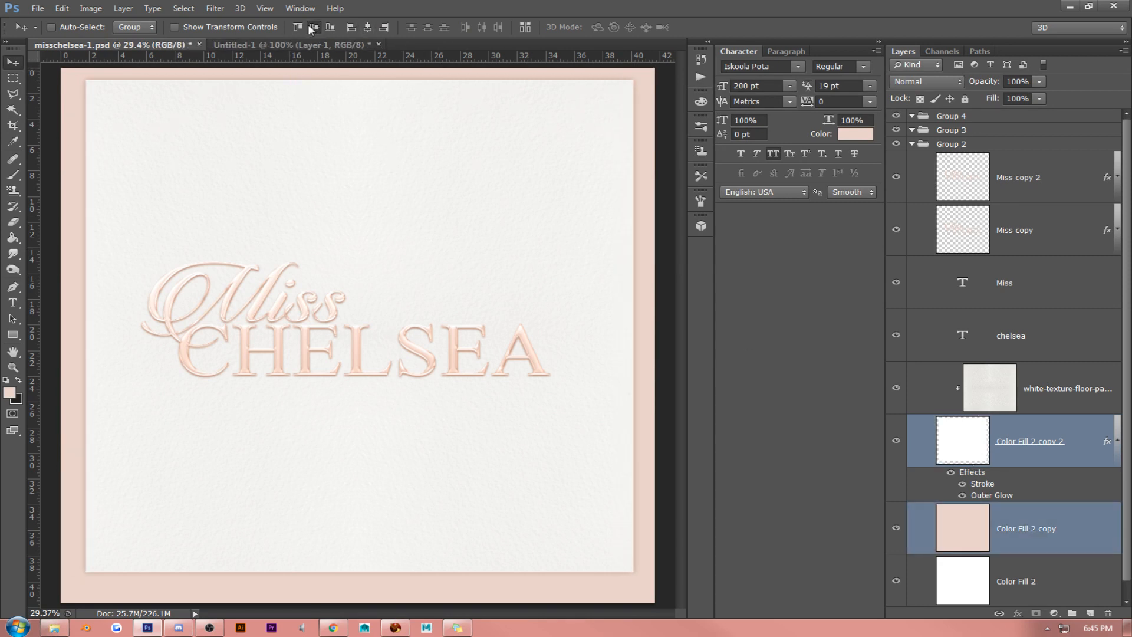
{"action": "left_click", "coordinate": [313, 27]}
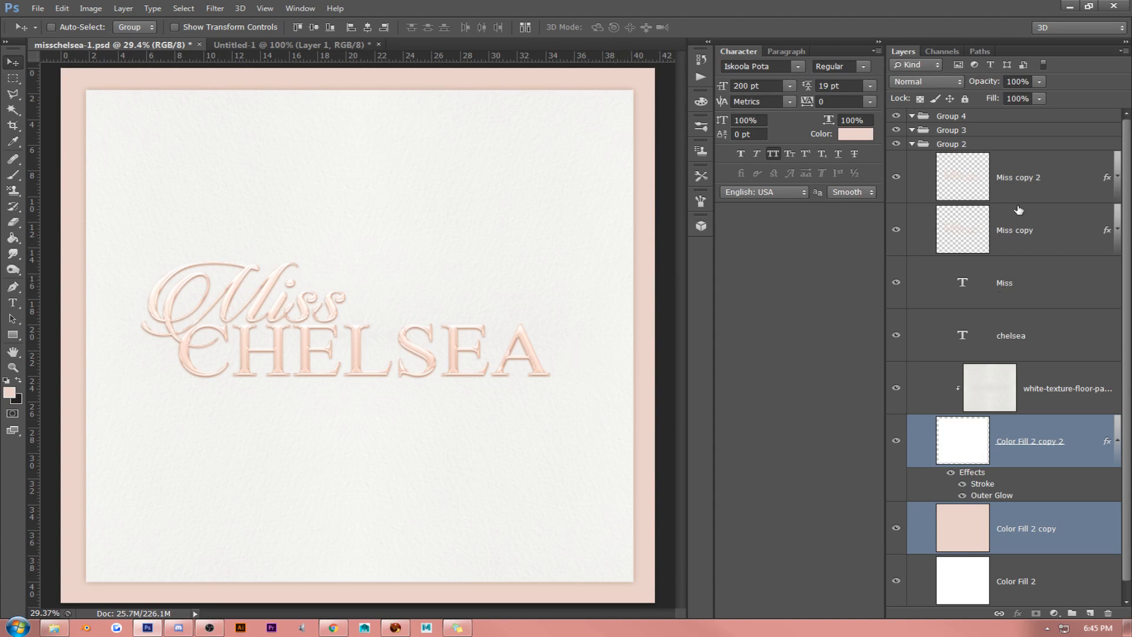
- Create a new layer above Miss copy 2 and fill it with the merged artwork using Apply Image
{"action": "left_click", "coordinate": [1026, 187]}
{"action": "left_click", "coordinate": [1091, 613]}
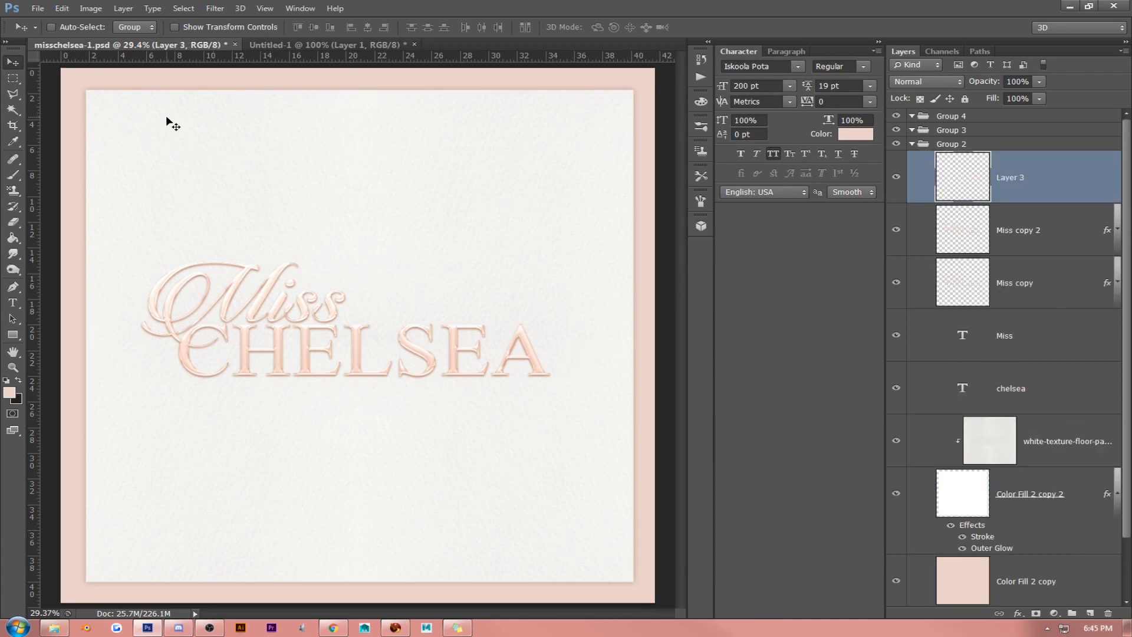
{"action": "left_click", "coordinate": [91, 9]}
{"action": "left_click", "coordinate": [98, 183]}
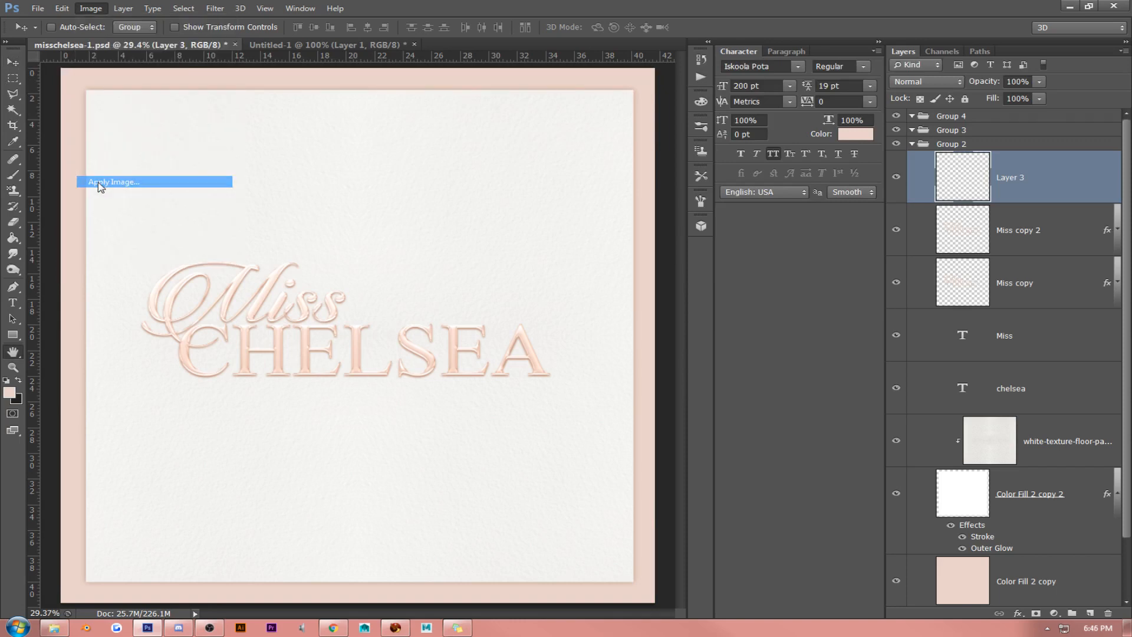
{"action": "key", "text": "Return"}
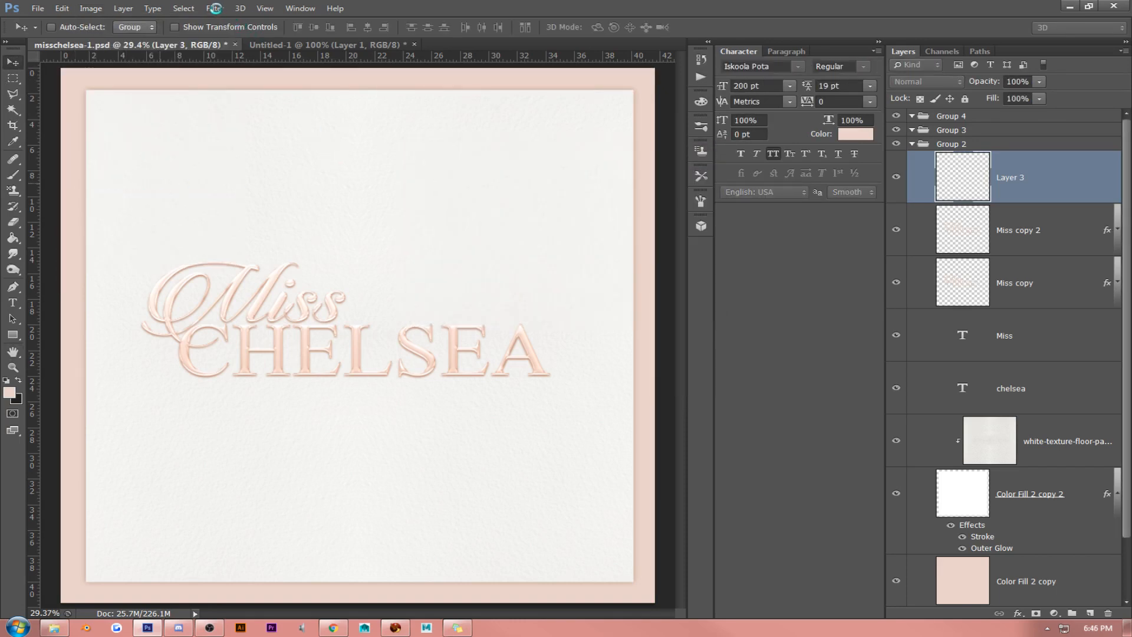
- Apply the Topaz Adjust 5 filter to Layer 3 with the Detail - Light preset from the Classic Collection
{"action": "left_click", "coordinate": [215, 8]}
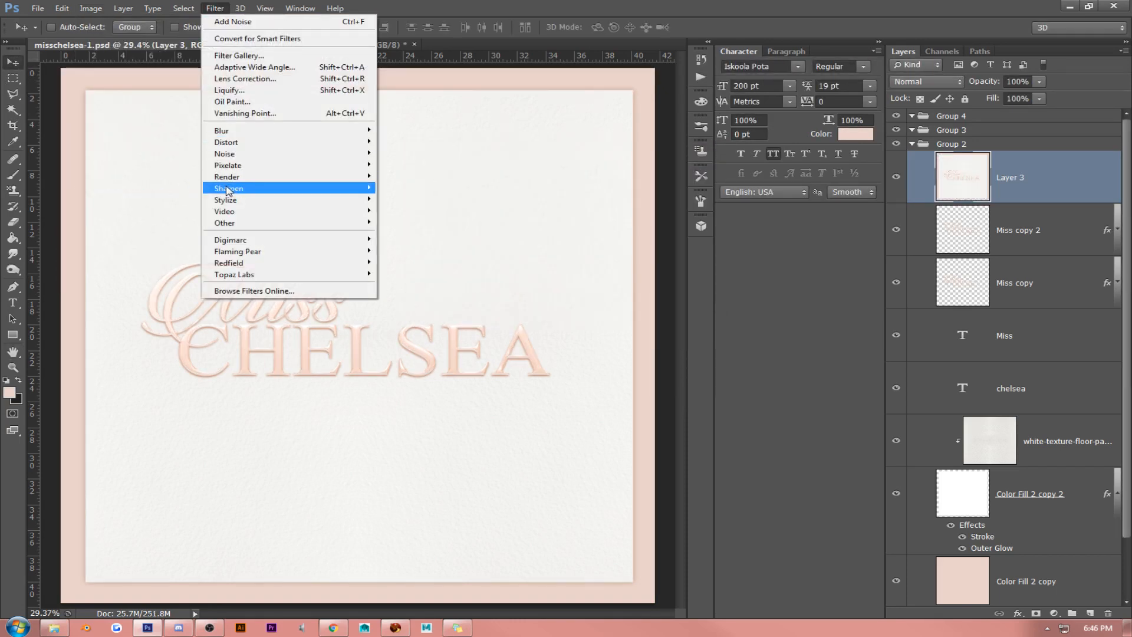
{"action": "mouse_move", "coordinate": [286, 274]}
{"action": "left_click", "coordinate": [402, 275]}
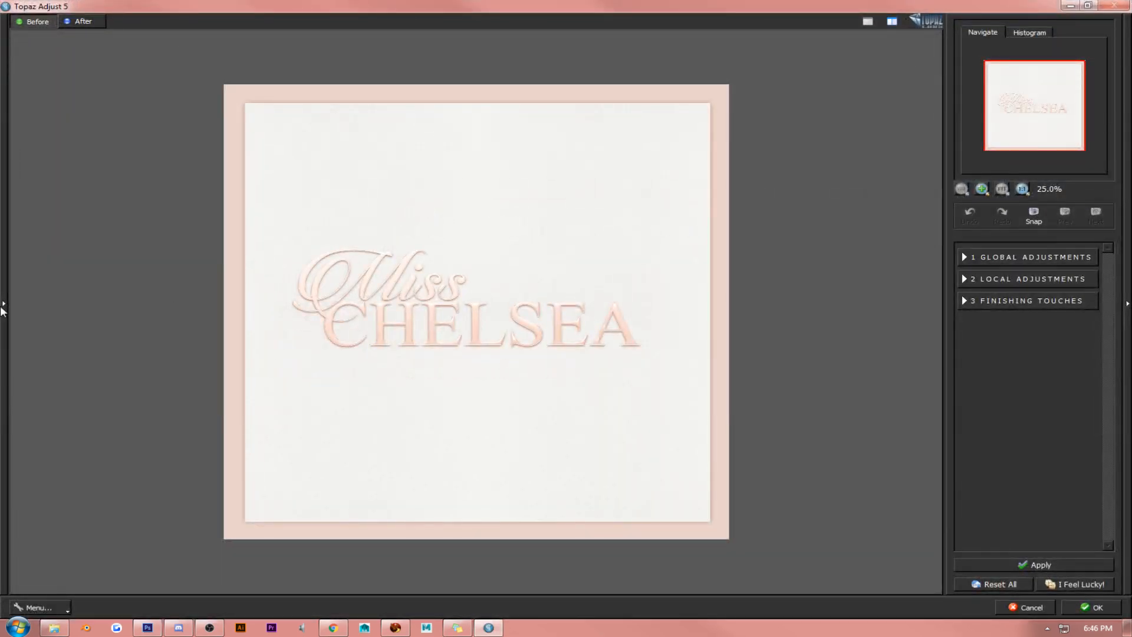
{"action": "left_click", "coordinate": [4, 304]}
{"action": "left_click", "coordinate": [59, 239]}
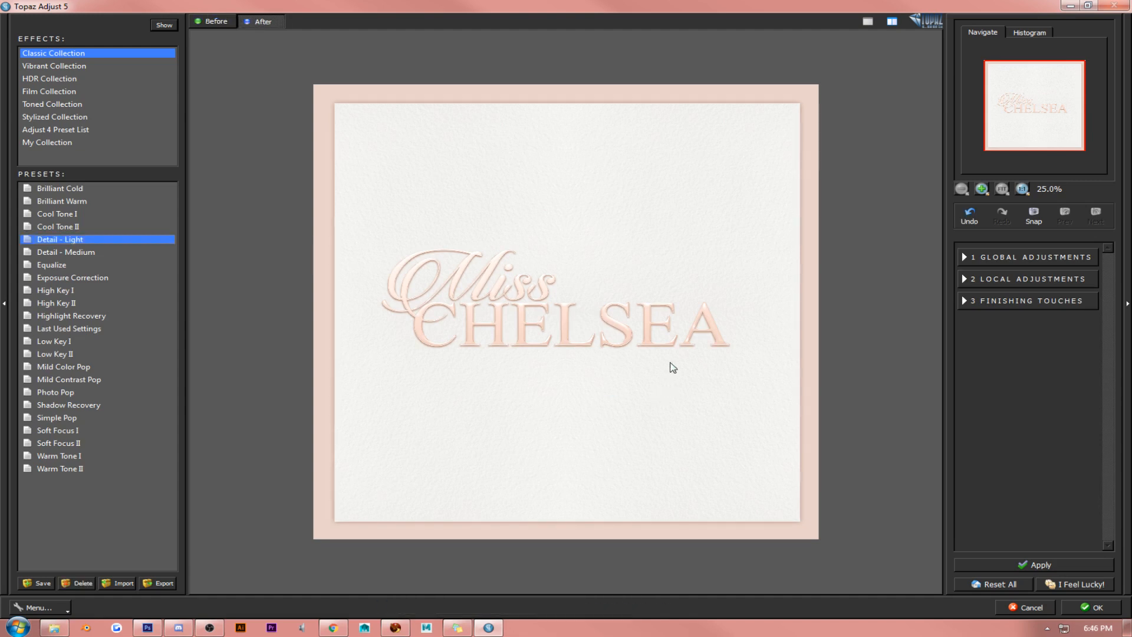
{"action": "left_click", "coordinate": [1085, 608]}
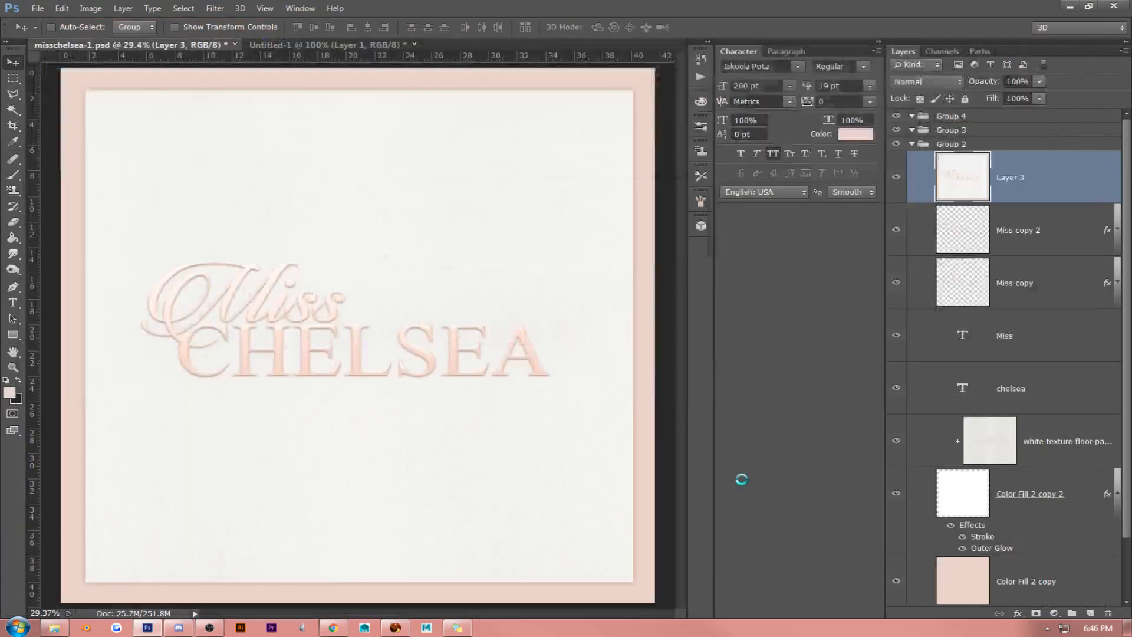
- Try a Color Balance adjustment of -36, +12, -30 on the midtones of Layer 3
{"action": "left_click", "coordinate": [264, 8]}
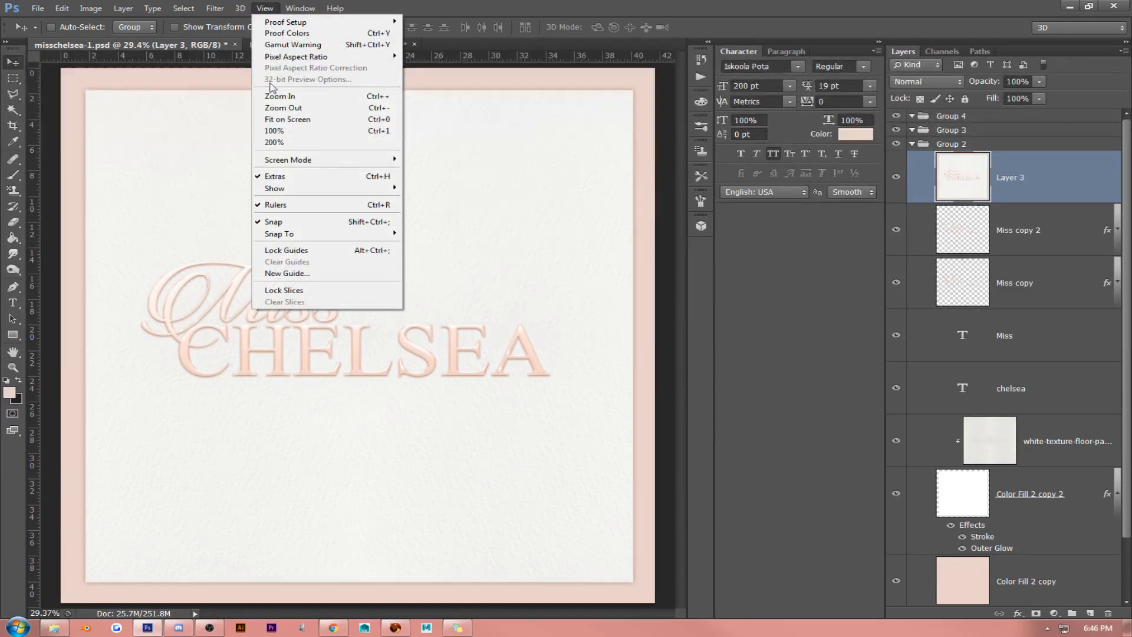
{"action": "left_click", "coordinate": [354, 124]}
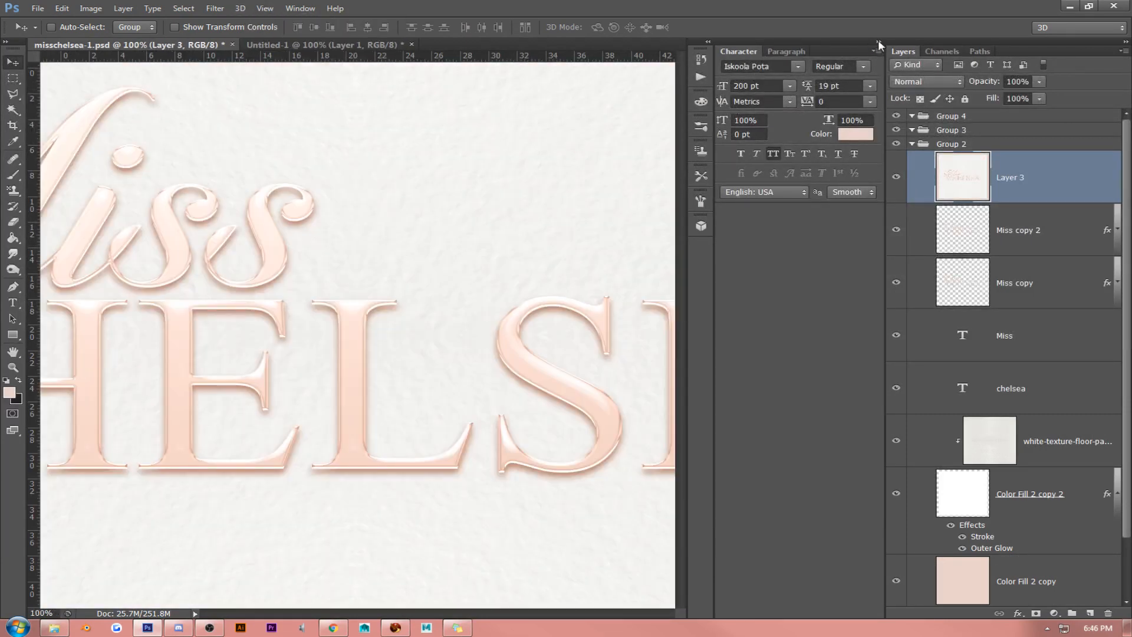
{"action": "left_click", "coordinate": [879, 41]}
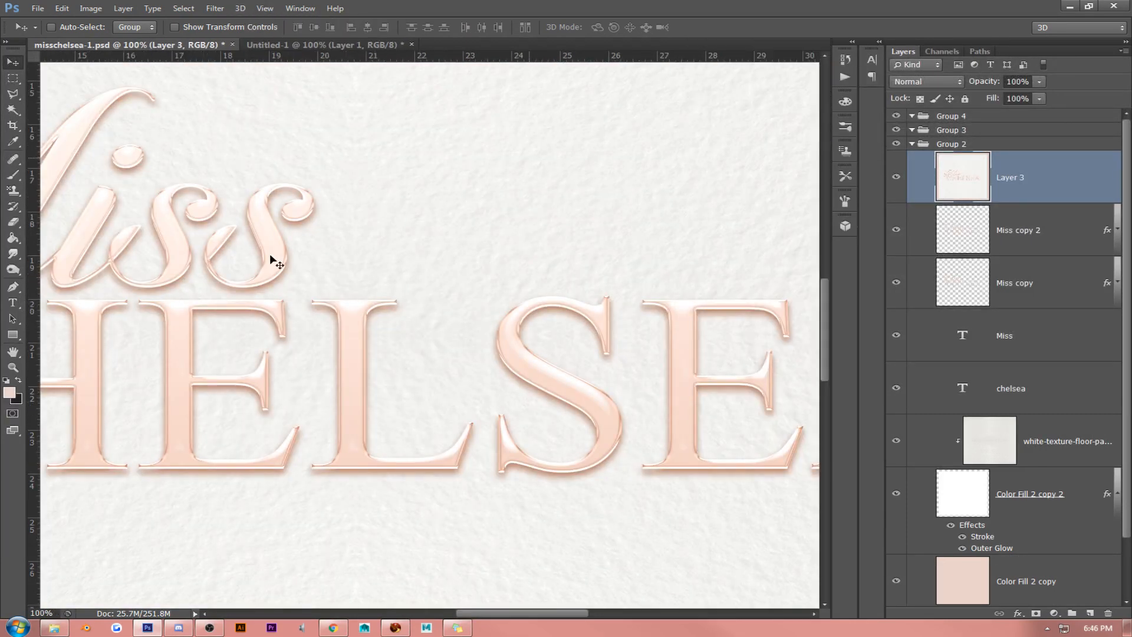
{"action": "left_click", "coordinate": [13, 351]}
{"action": "left_click_drag", "start_coordinate": [161, 366], "coordinate": [222, 273]}
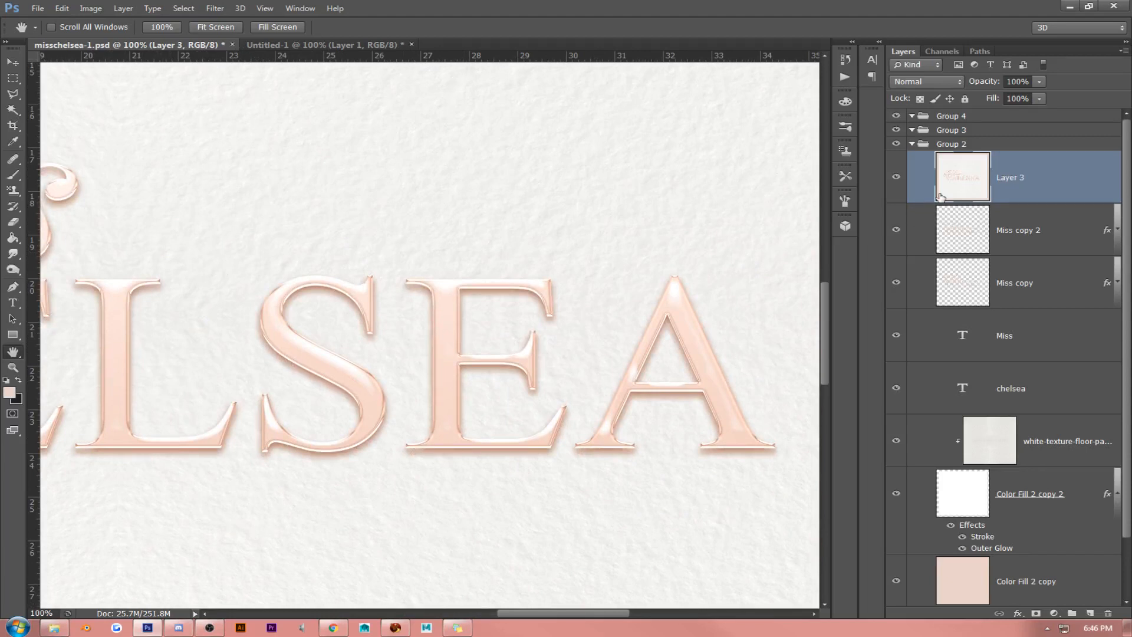
{"action": "left_click", "coordinate": [91, 8]}
{"action": "mouse_move", "coordinate": [177, 39]}
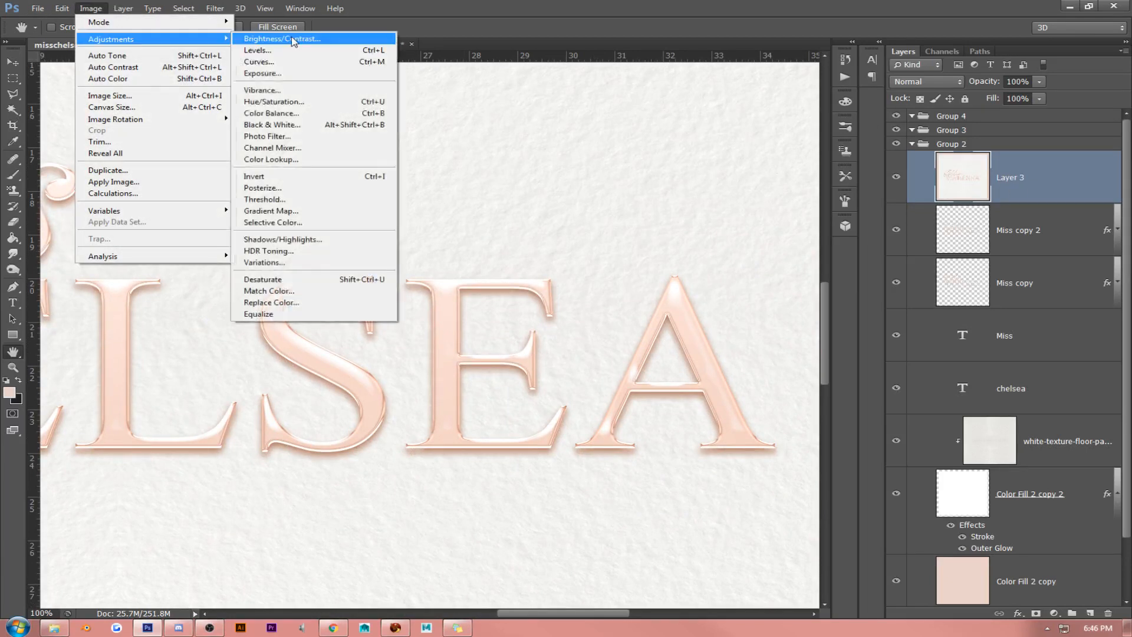
{"action": "left_click", "coordinate": [298, 114]}
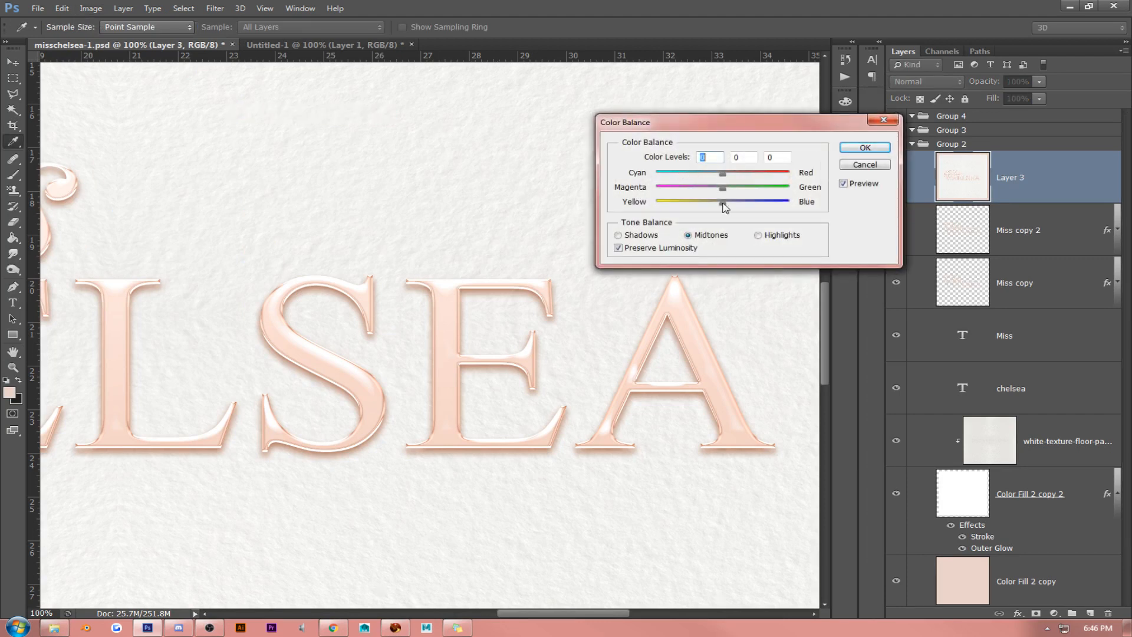
{"action": "left_click_drag", "start_coordinate": [723, 202], "coordinate": [698, 175]}
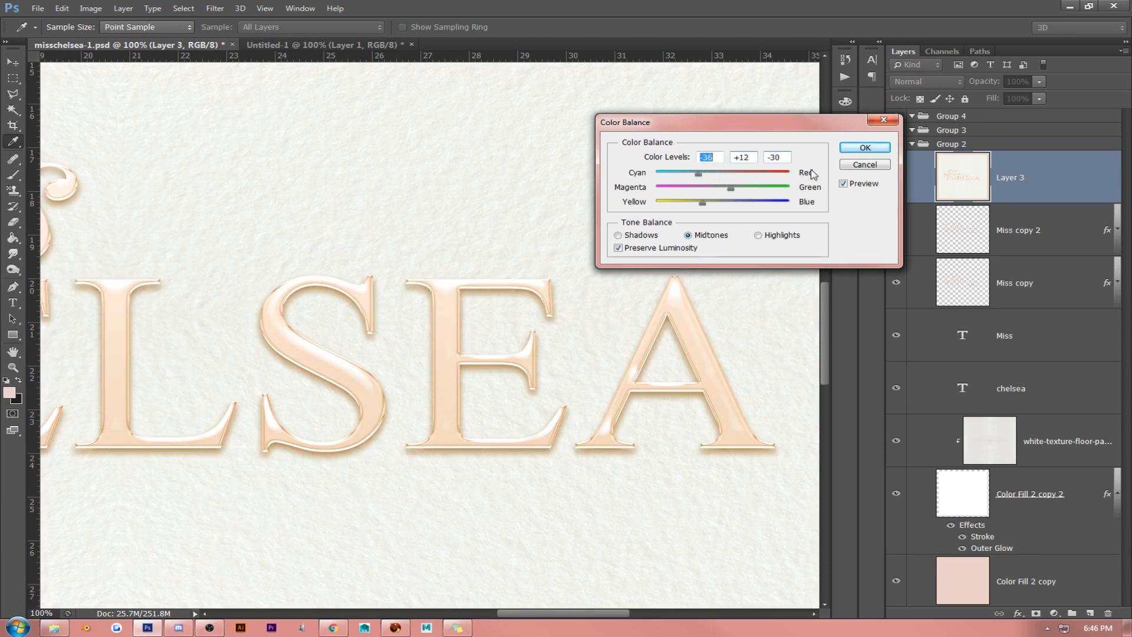
{"action": "left_click", "coordinate": [850, 149]}
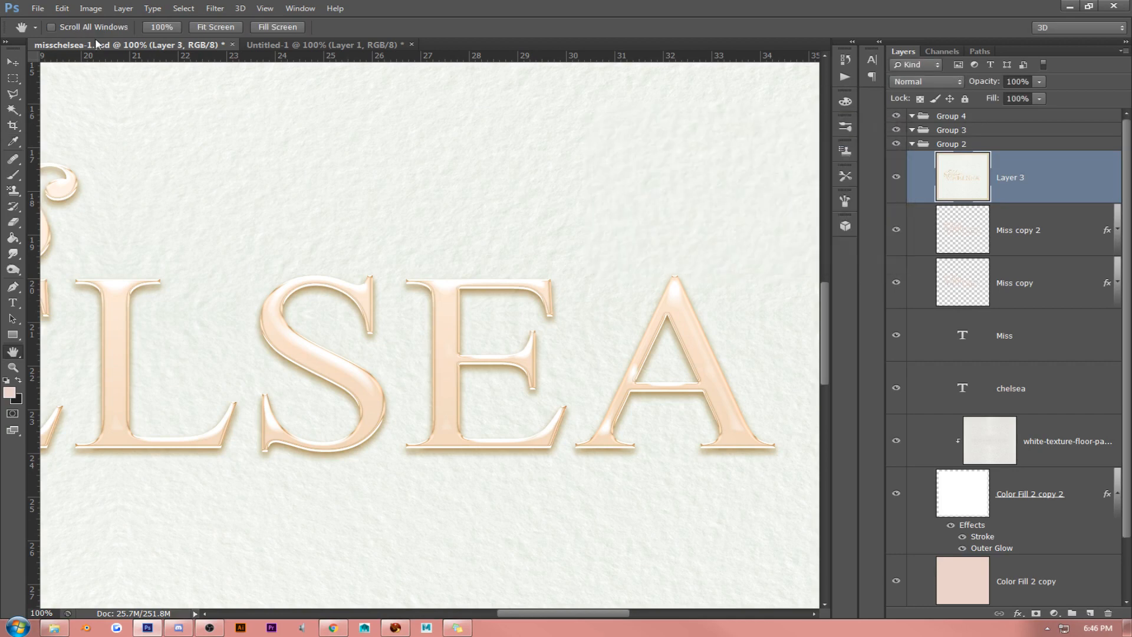
- Try a Hue/Saturation adjustment on Layer 3 with hue +7, saturation 0 and lightness -14
{"action": "left_click", "coordinate": [106, 9]}
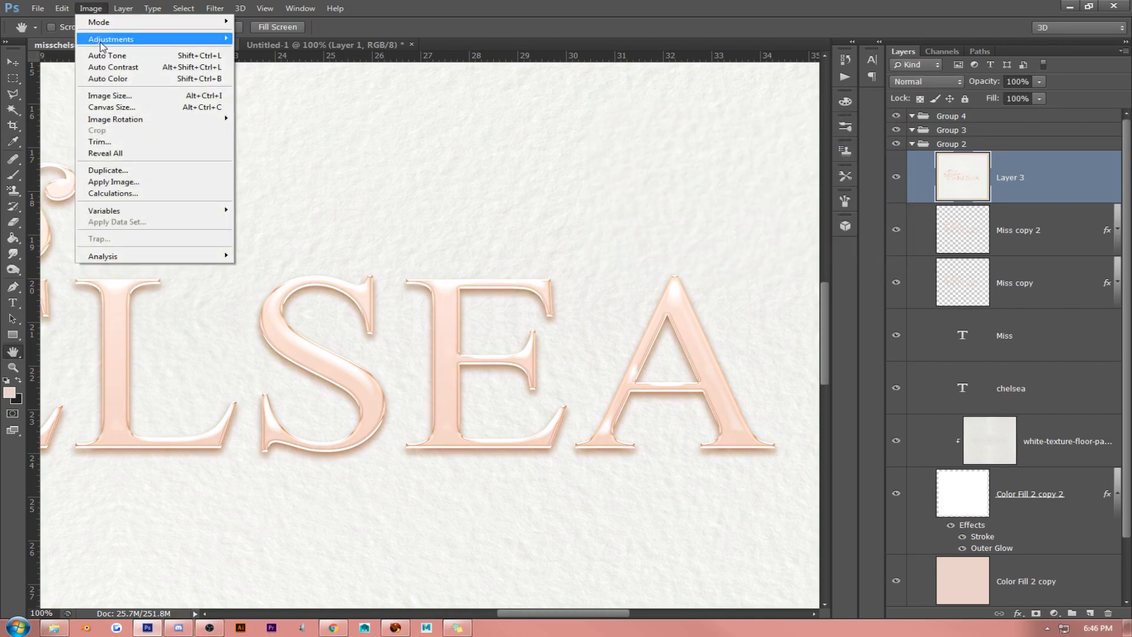
{"action": "left_click", "coordinate": [318, 6]}
{"action": "left_click", "coordinate": [91, 9]}
{"action": "mouse_move", "coordinate": [118, 39]}
{"action": "left_click", "coordinate": [360, 103]}
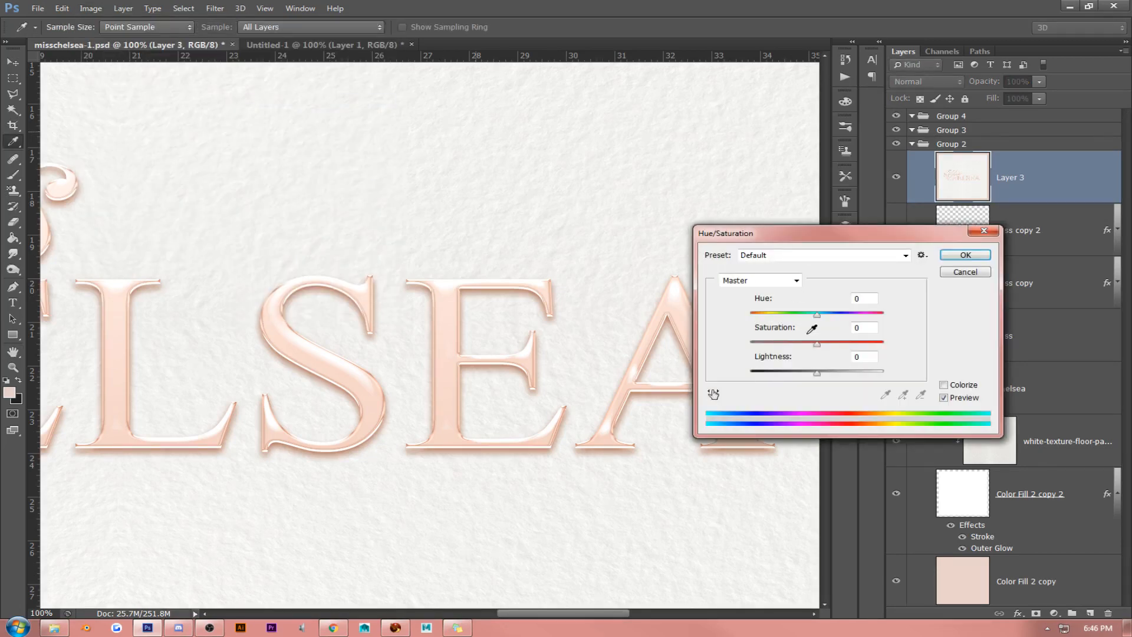
{"action": "left_click_drag", "start_coordinate": [817, 346], "coordinate": [810, 345]}
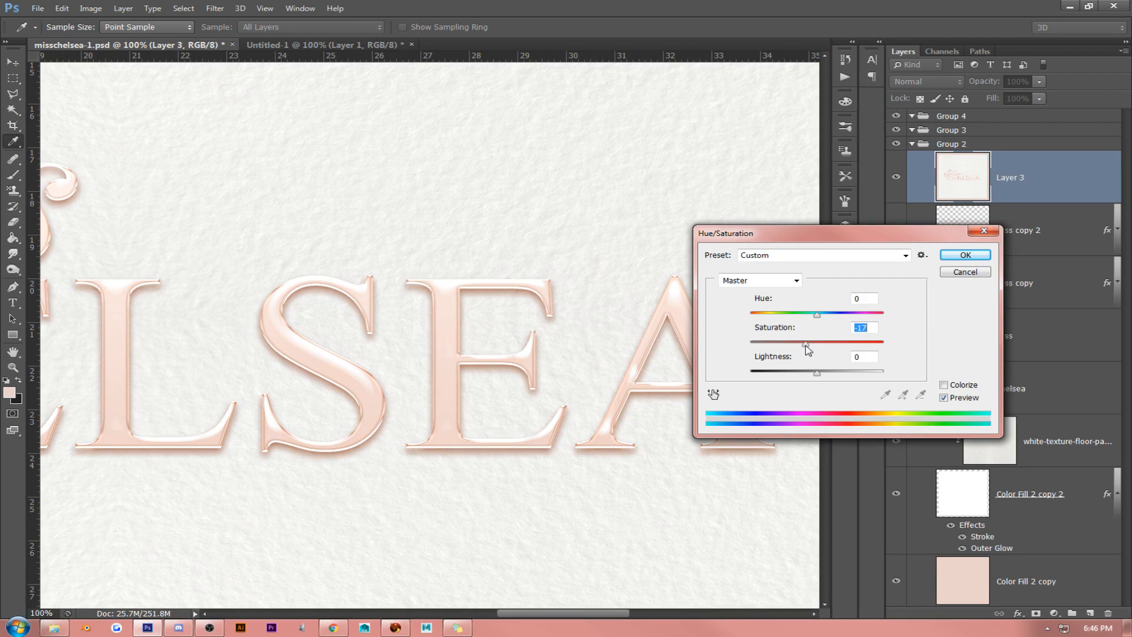
{"action": "left_click_drag", "start_coordinate": [801, 346], "coordinate": [824, 319]}
{"action": "left_click_drag", "start_coordinate": [800, 345], "coordinate": [808, 375]}
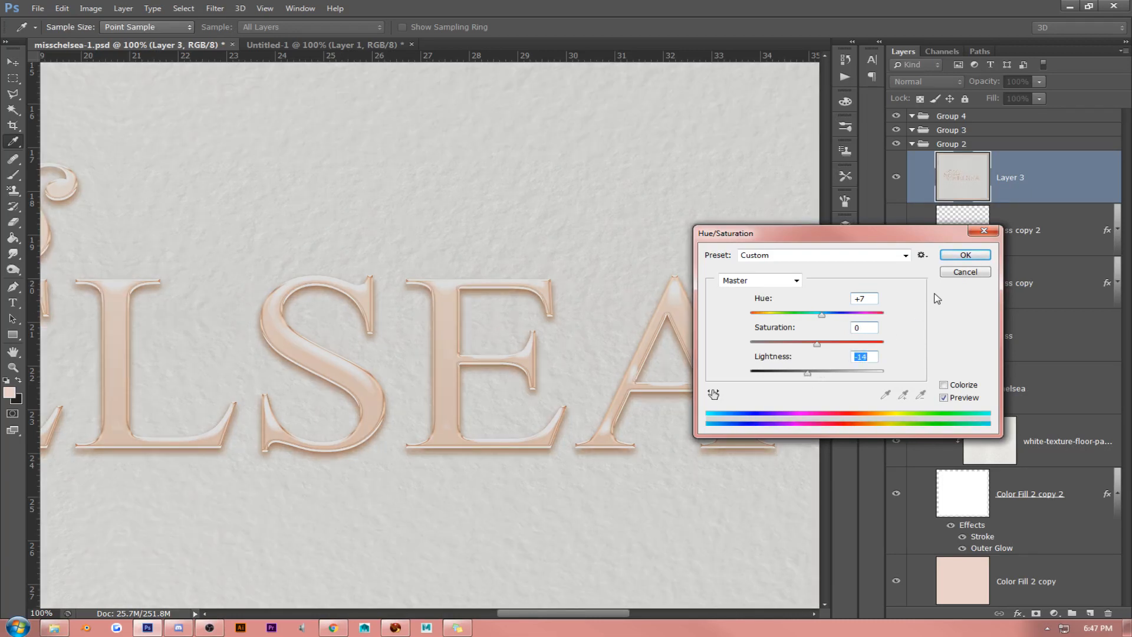
{"action": "left_click", "coordinate": [948, 274]}
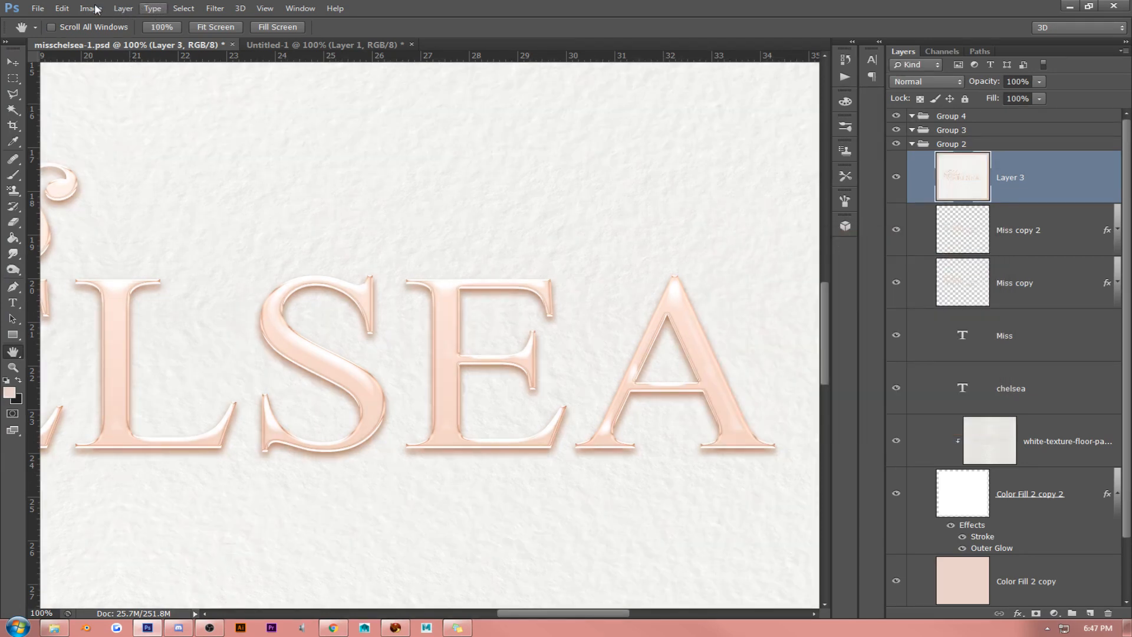
- Try a Color Balance adjustment of +16, +33, +41 on the shadows of Layer 3
{"action": "left_click", "coordinate": [95, 8]}
{"action": "mouse_move", "coordinate": [97, 41]}
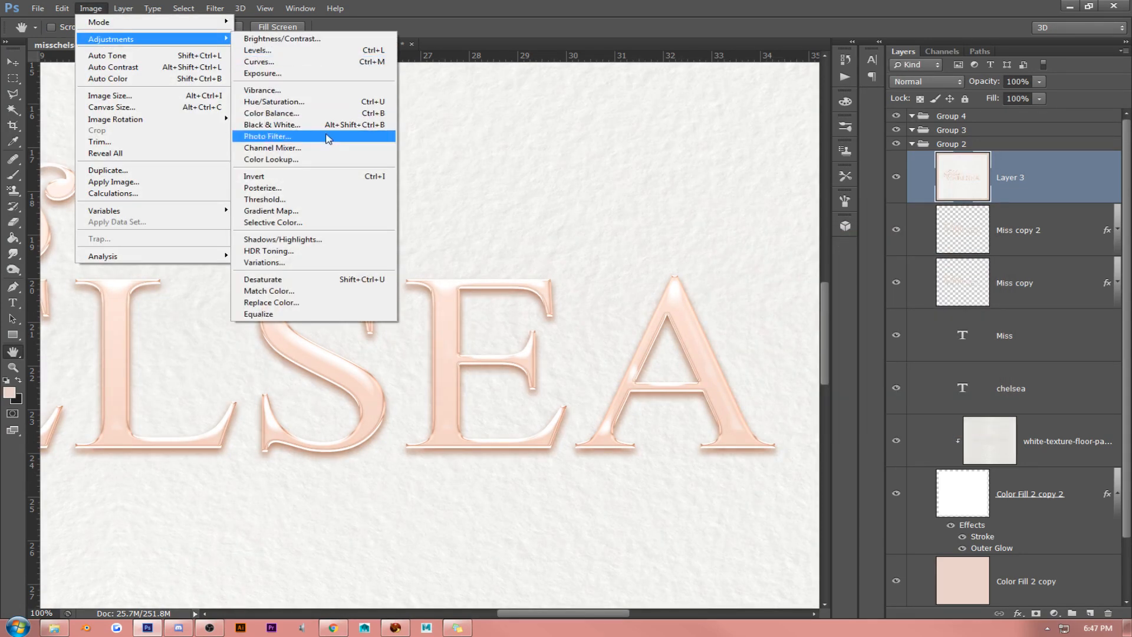
{"action": "left_click", "coordinate": [313, 113]}
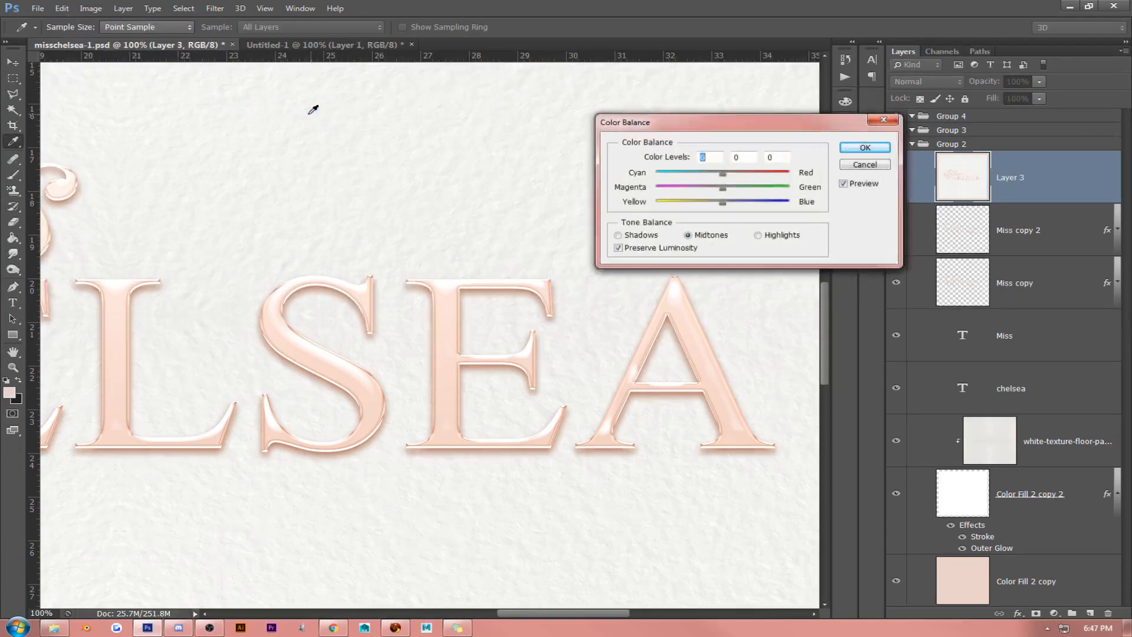
{"action": "left_click_drag", "start_coordinate": [776, 129], "coordinate": [655, 132]}
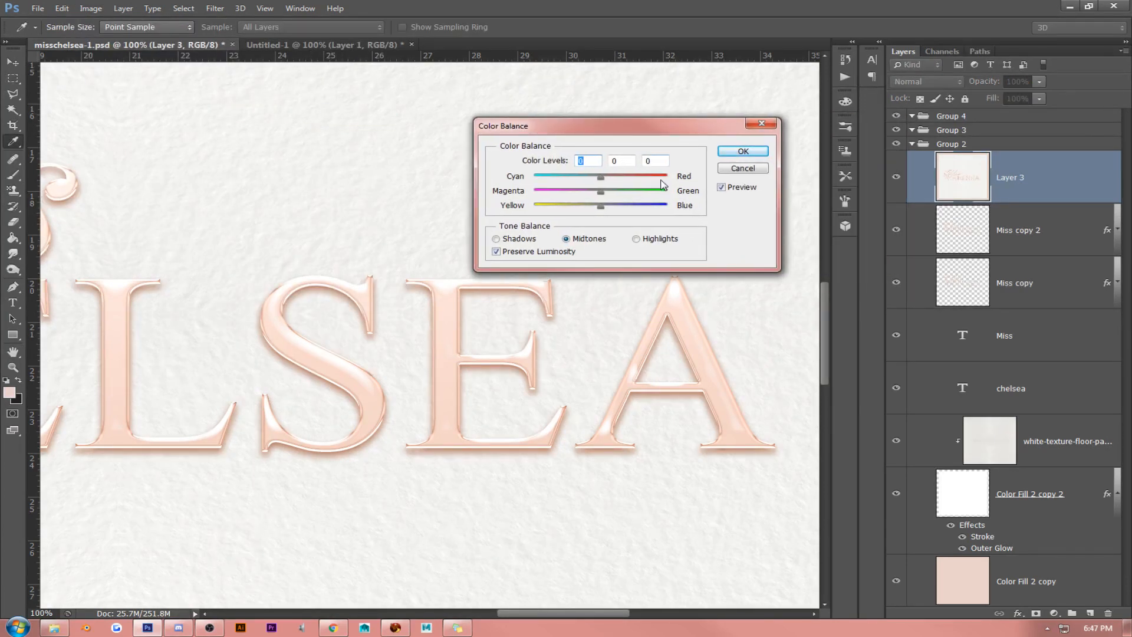
{"action": "left_click", "coordinate": [497, 240]}
{"action": "left_click_drag", "start_coordinate": [598, 182], "coordinate": [628, 209]}
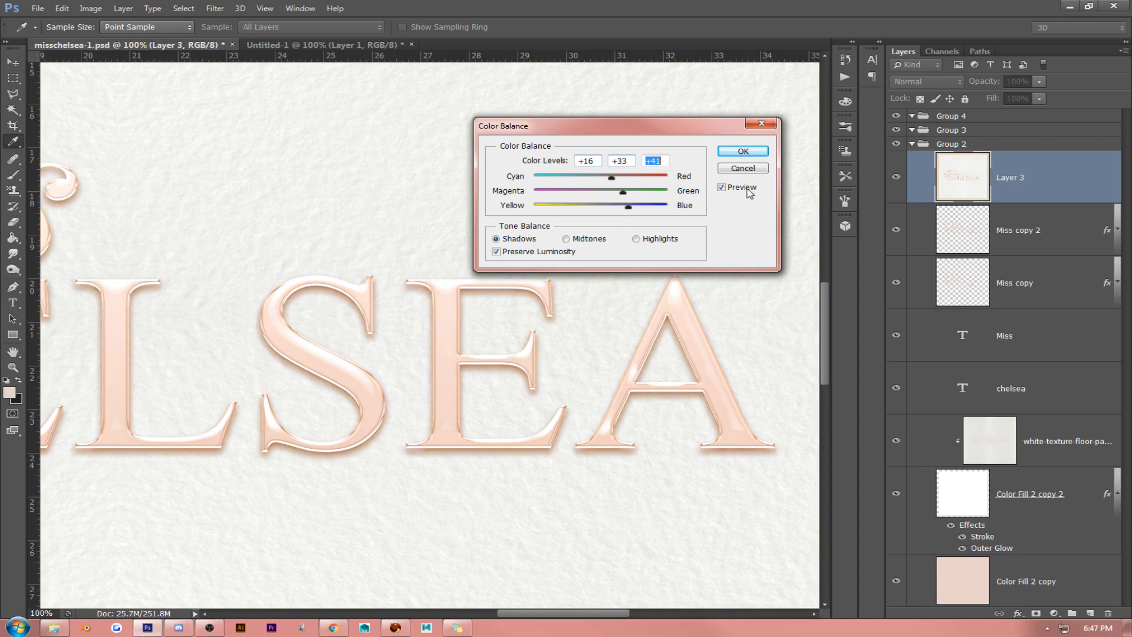
{"action": "left_click", "coordinate": [723, 167]}
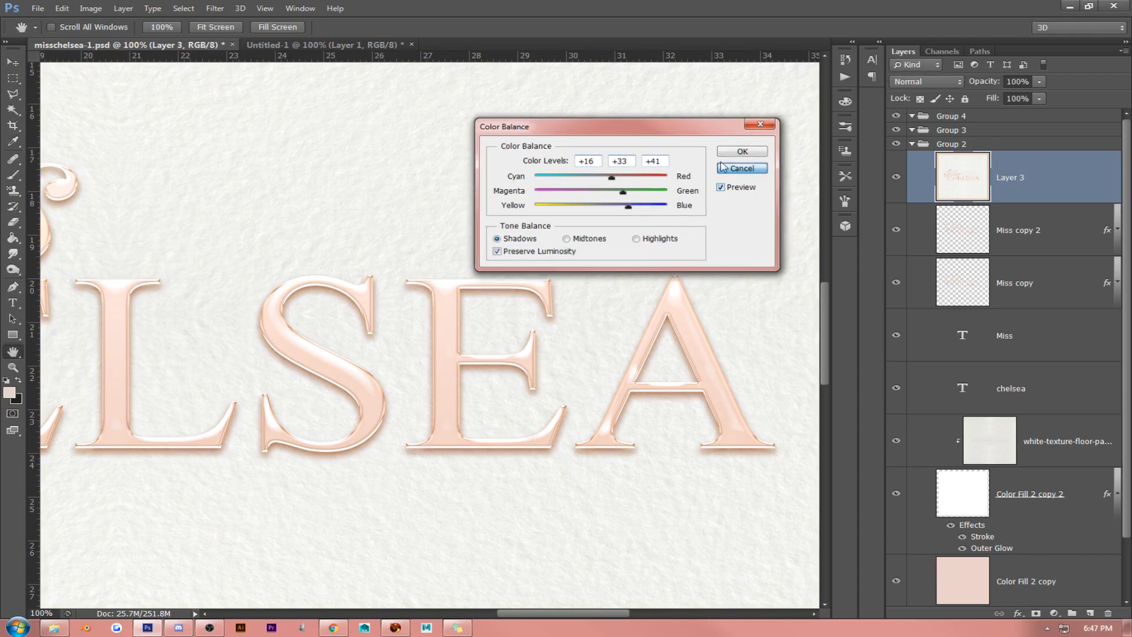
- Delete Layer 3, the merged copy of the artwork
{"action": "left_click", "coordinate": [234, 29]}
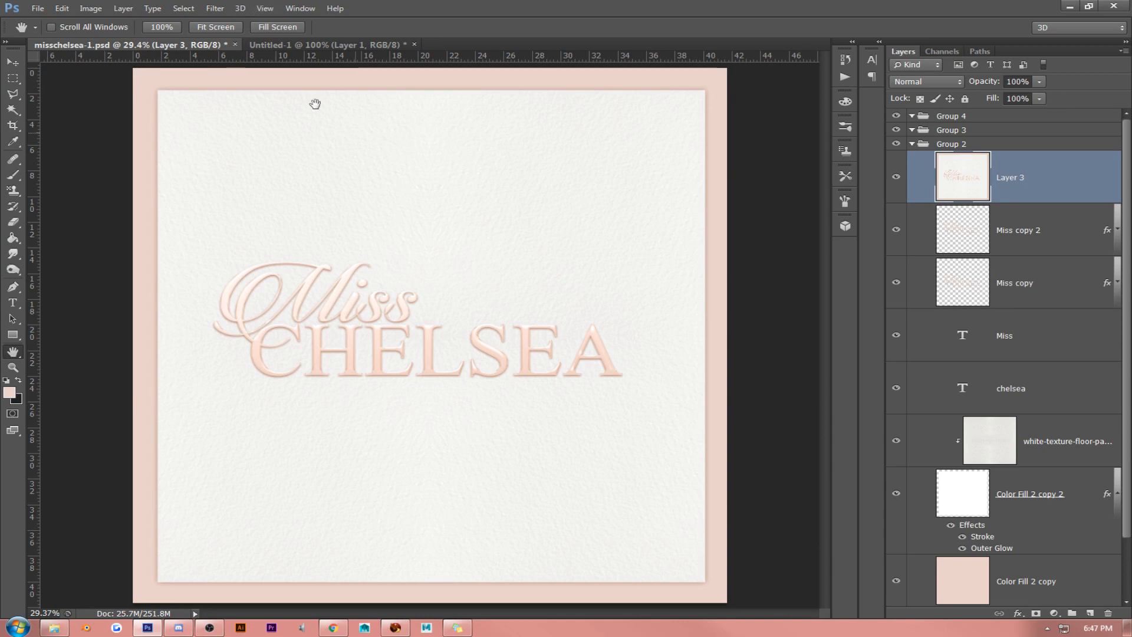
{"action": "right_click", "coordinate": [1046, 184]}
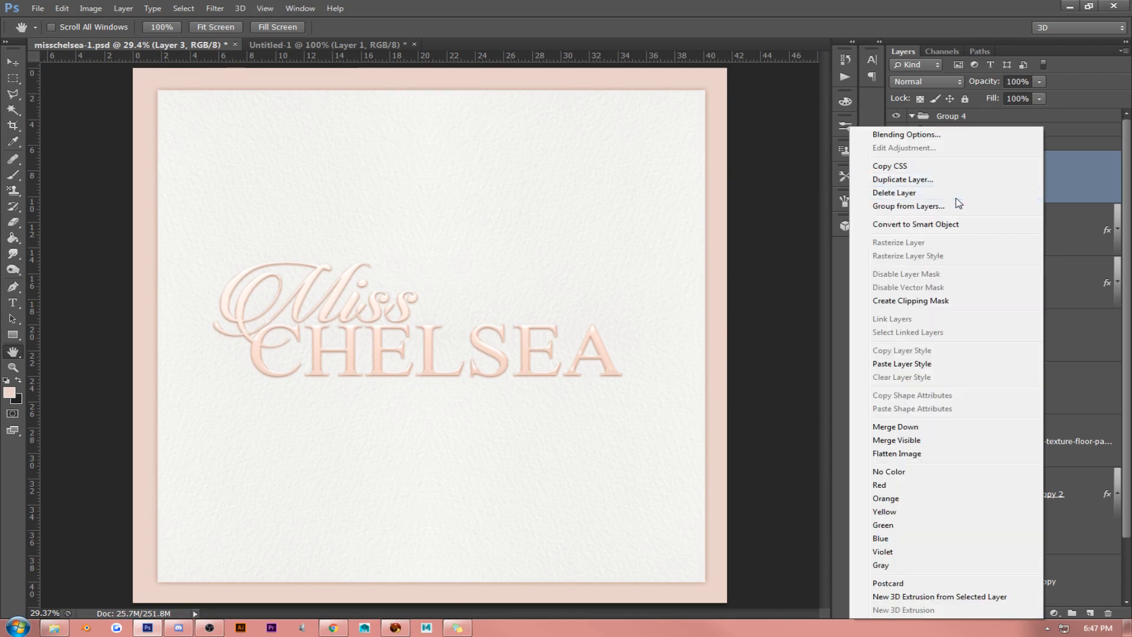
{"action": "left_click", "coordinate": [956, 203]}
- Check which effects are enabled in the layer style of the Miss copy layer
{"action": "right_click", "coordinate": [1023, 227]}
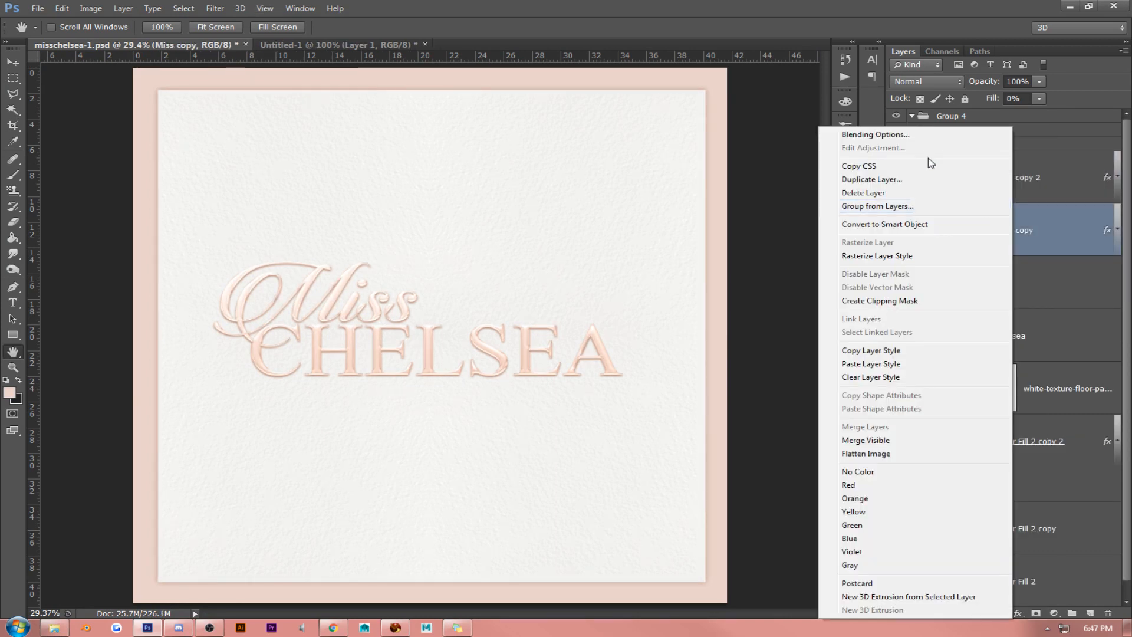
{"action": "left_click", "coordinate": [920, 139]}
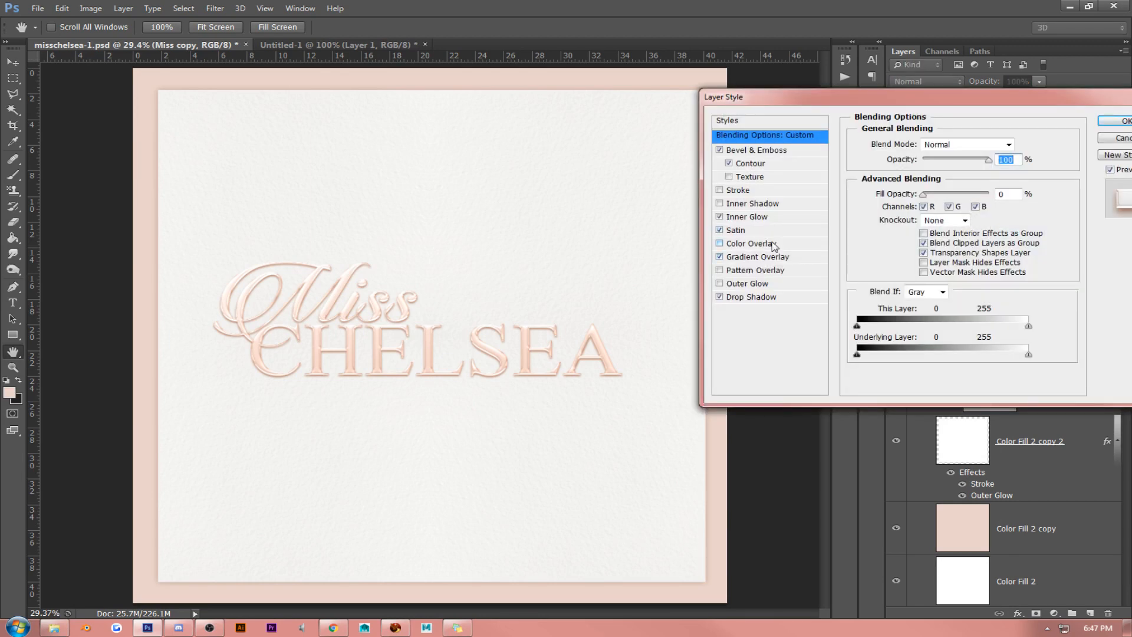
{"action": "left_click", "coordinate": [1114, 121]}
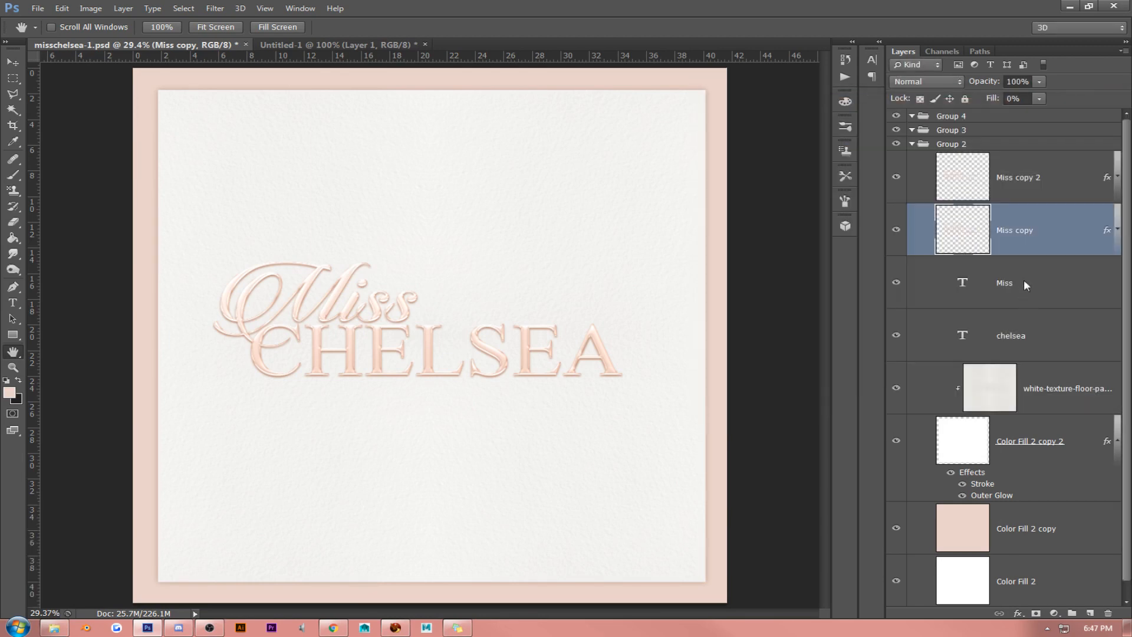
- Recolour the whole chelsea text to the cream tone eadcca and copy its hex code
{"action": "left_click", "coordinate": [1023, 283]}
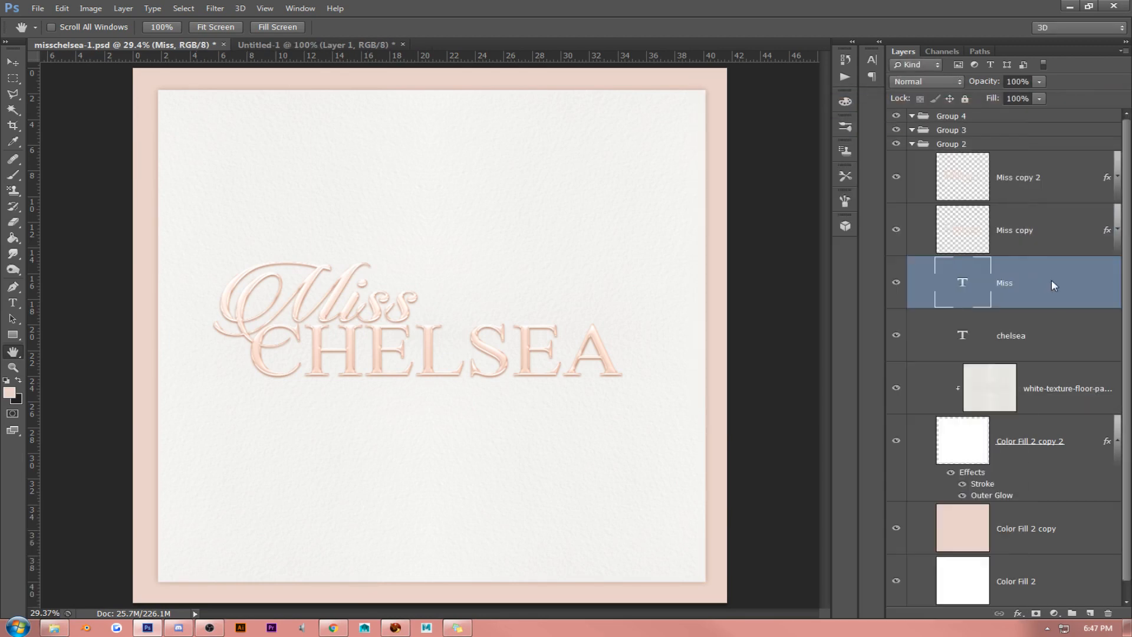
{"action": "left_click", "coordinate": [13, 304]}
{"action": "left_click", "coordinate": [372, 357]}
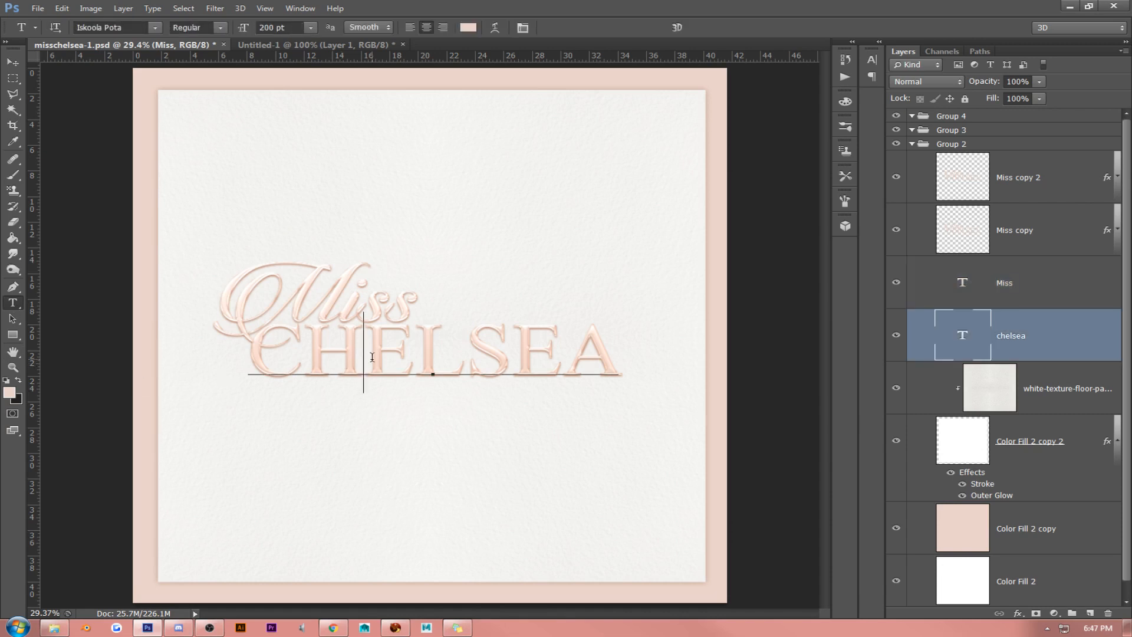
{"action": "key", "text": "ctrl+a"}
{"action": "left_click", "coordinate": [10, 392]}
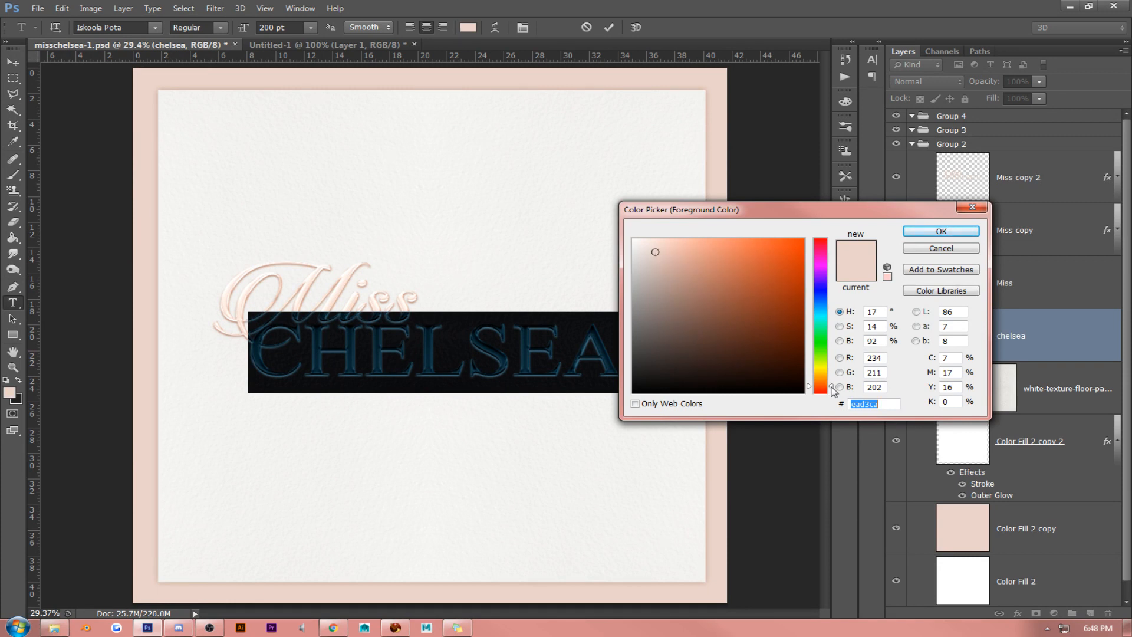
{"action": "left_click_drag", "start_coordinate": [833, 392], "coordinate": [834, 383]}
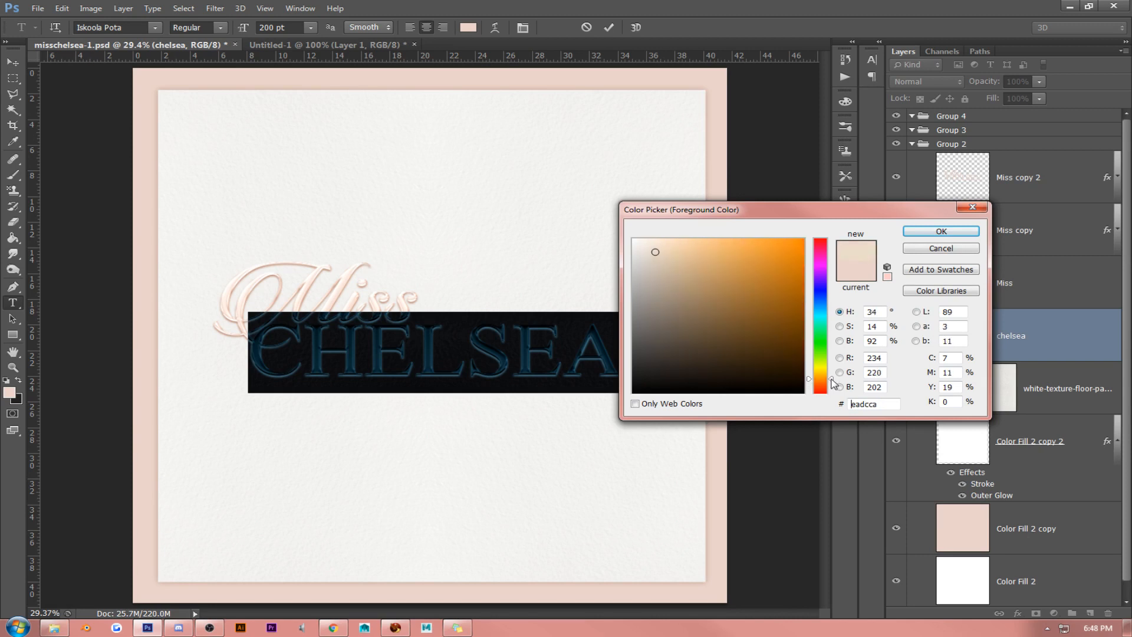
{"action": "double_click", "coordinate": [888, 406]}
{"action": "right_click", "coordinate": [883, 404]}
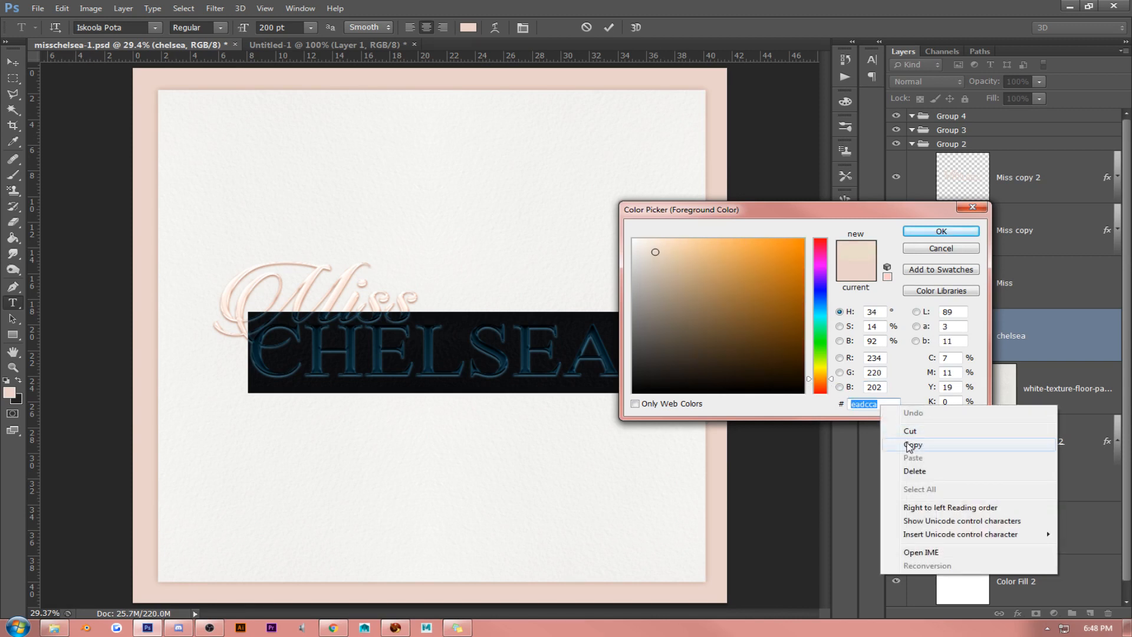
{"action": "left_click", "coordinate": [911, 442]}
{"action": "left_click", "coordinate": [941, 232]}
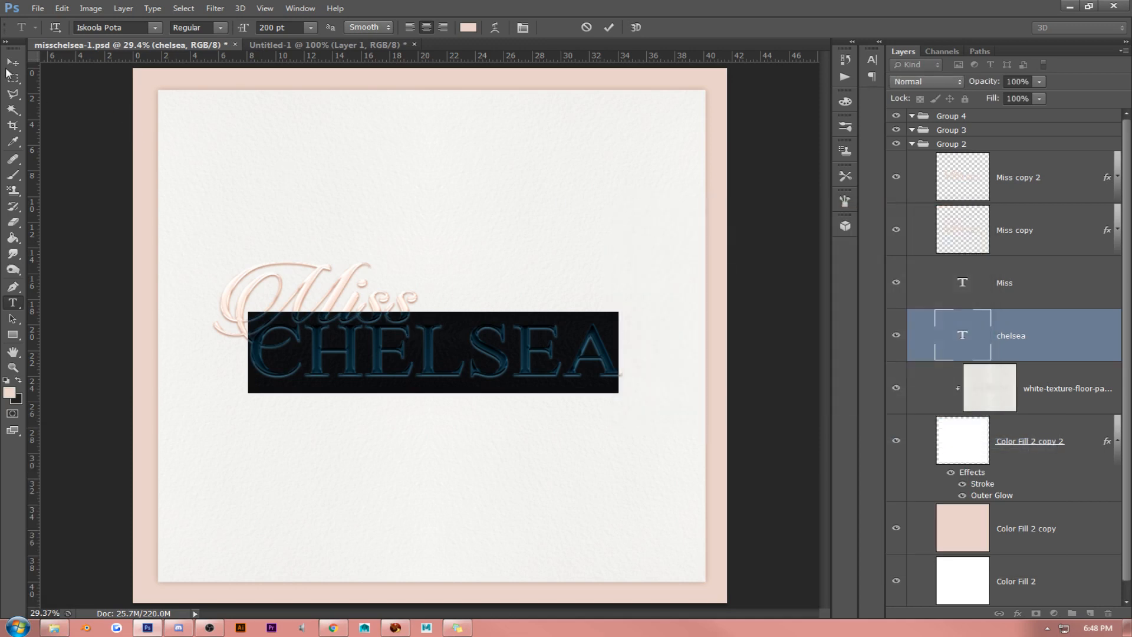
{"action": "left_click", "coordinate": [11, 62]}
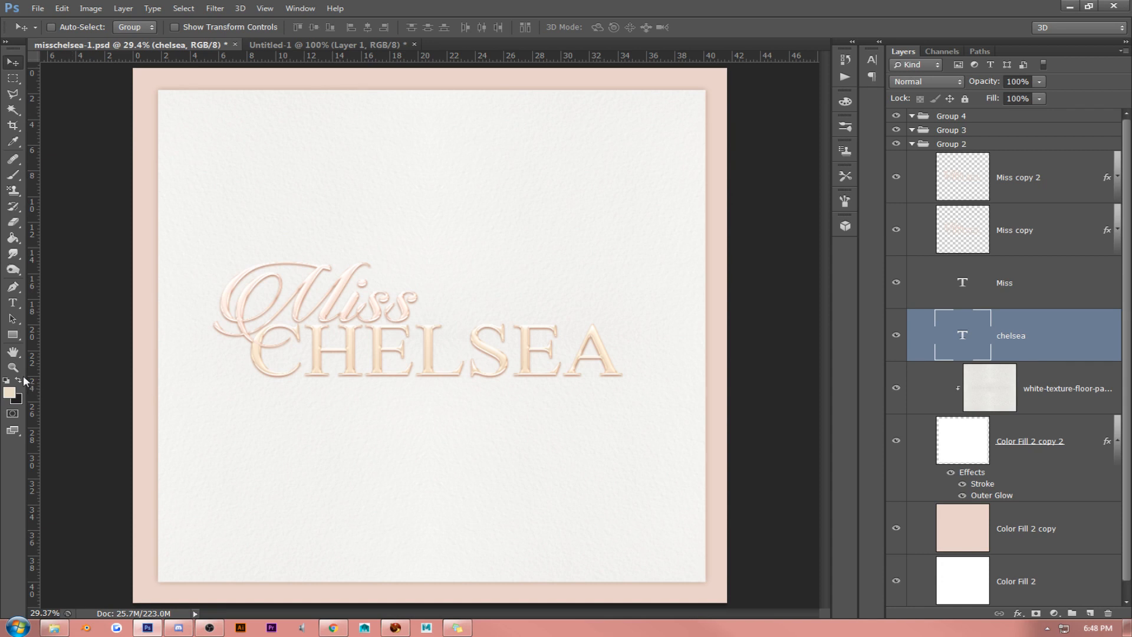
- Darken the colour of the whole chelsea text to the beige tone d7c9b6
{"action": "left_click", "coordinate": [12, 303]}
{"action": "double_click", "coordinate": [404, 347]}
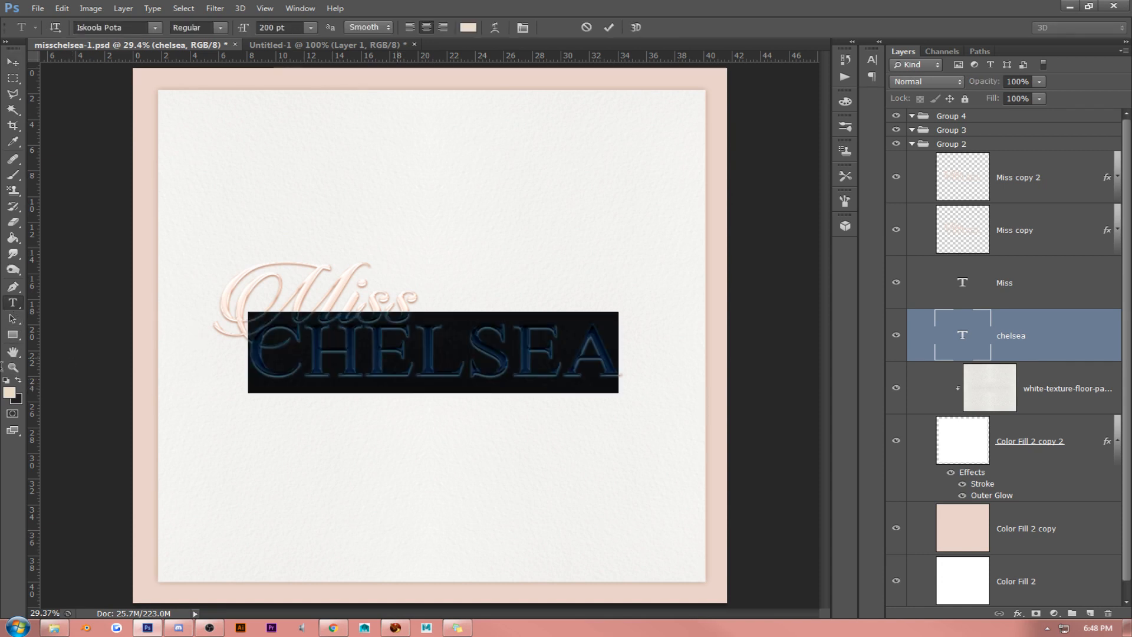
{"action": "left_click", "coordinate": [10, 390]}
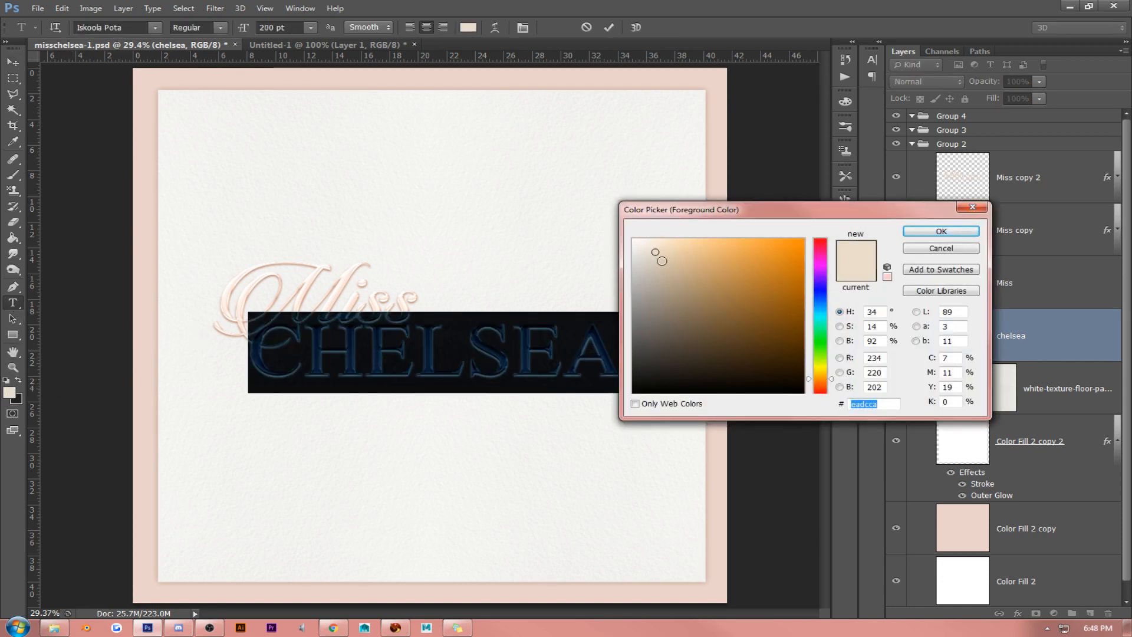
{"action": "left_click_drag", "start_coordinate": [659, 254], "coordinate": [659, 263]}
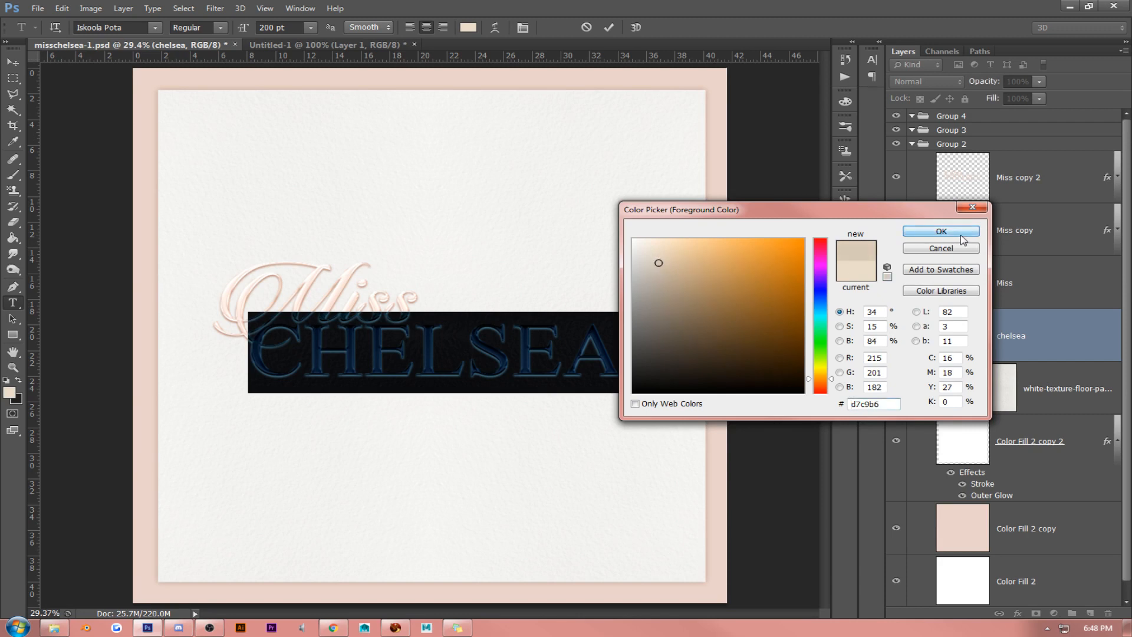
{"action": "left_click", "coordinate": [941, 231]}
{"action": "key", "text": "ctrl+Return"}
{"action": "key", "text": "v"}
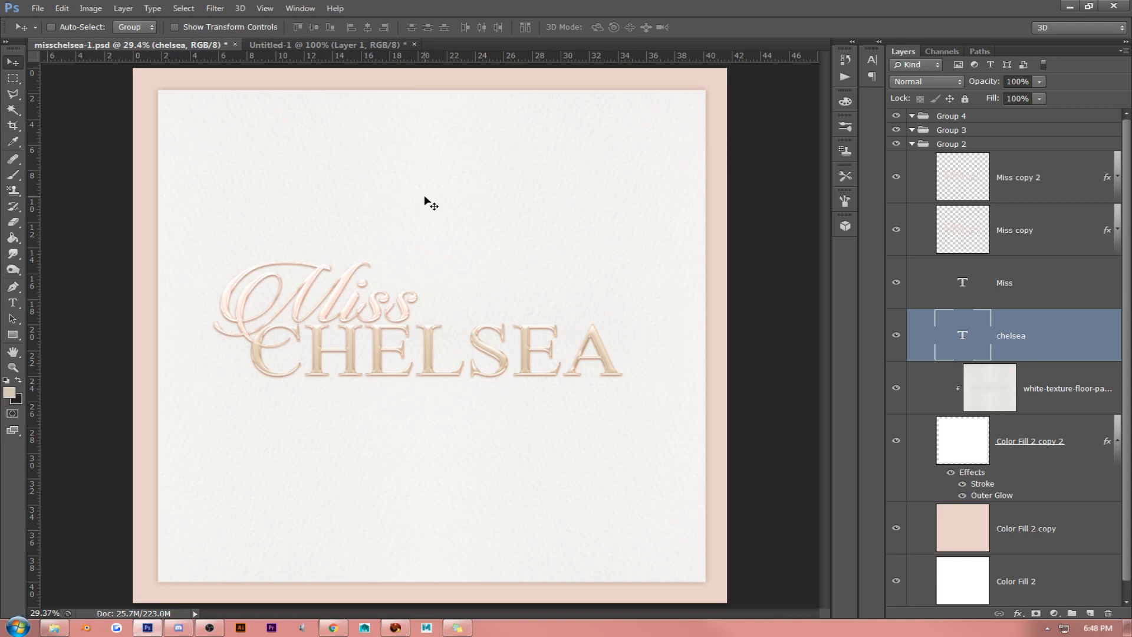
- Undo the cream and beige colour changes on the chelsea text
{"action": "key", "text": "ctrl+alt+z"}
{"action": "key", "text": "ctrl+alt+z"}
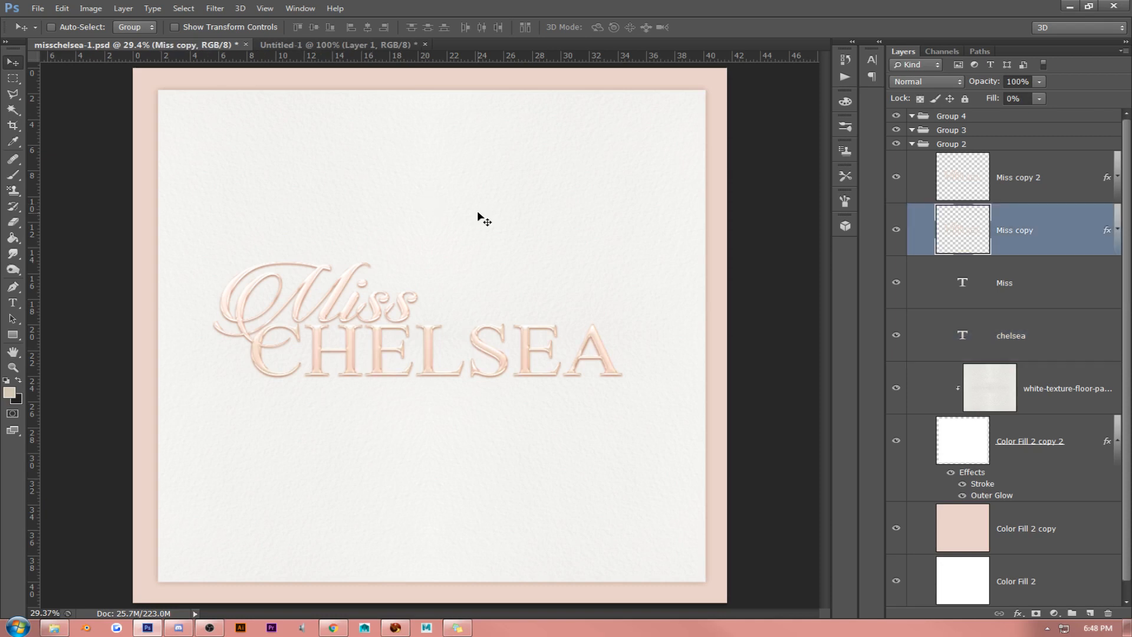
- Add a new layer above Miss copy 2, apply the merged image to it, and reapply the last-used filter
{"action": "key", "text": "alt+bracketright"}
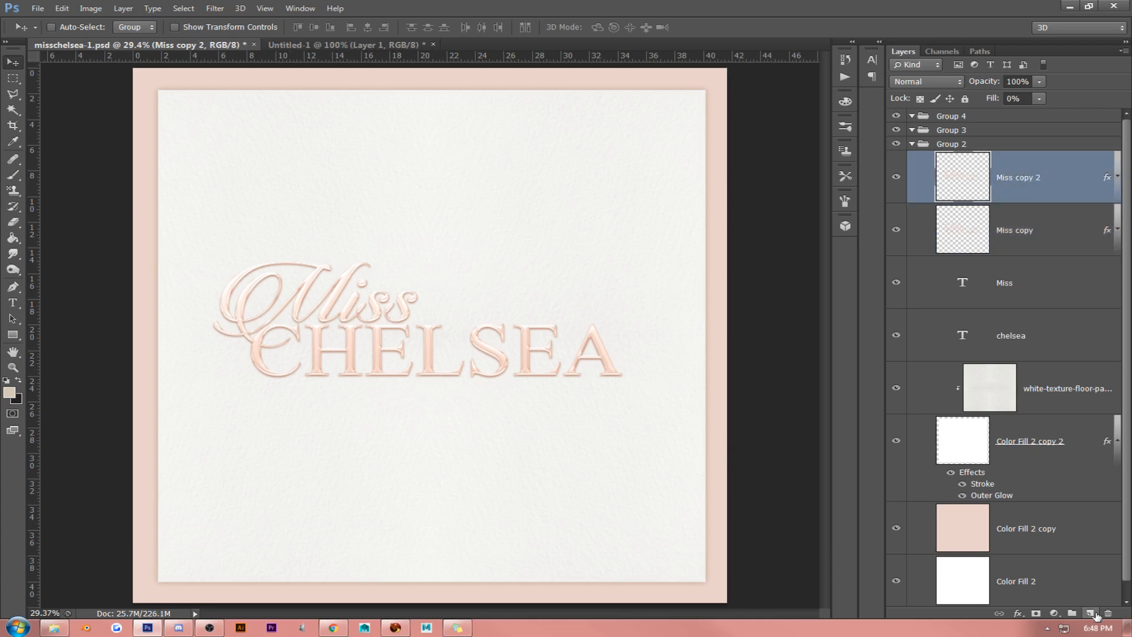
{"action": "left_click", "coordinate": [1091, 614]}
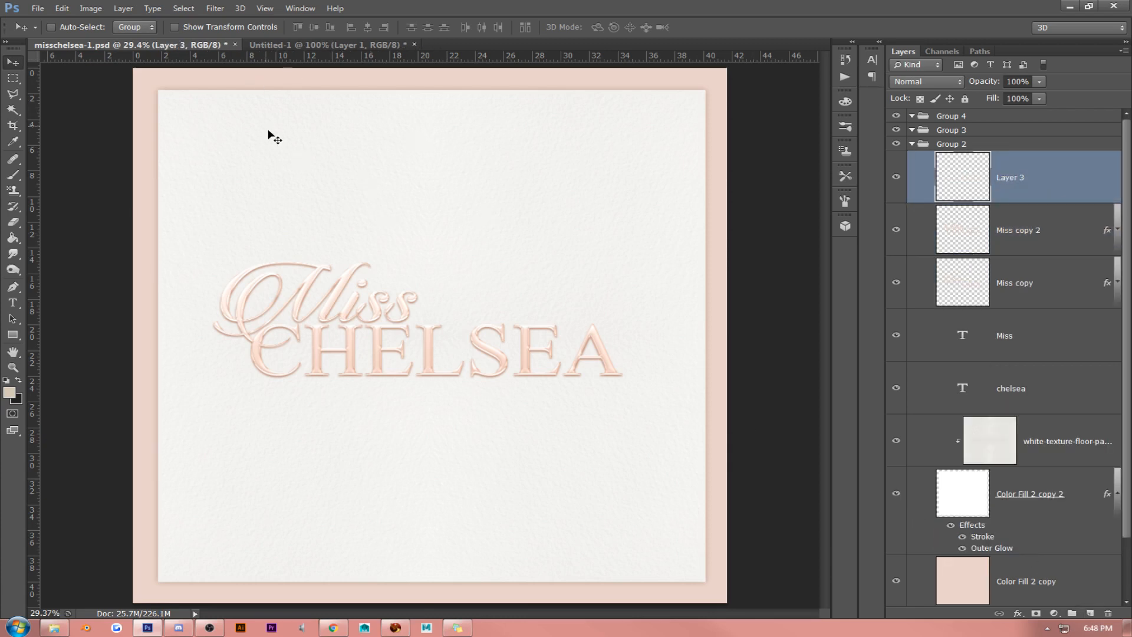
{"action": "left_click", "coordinate": [91, 8]}
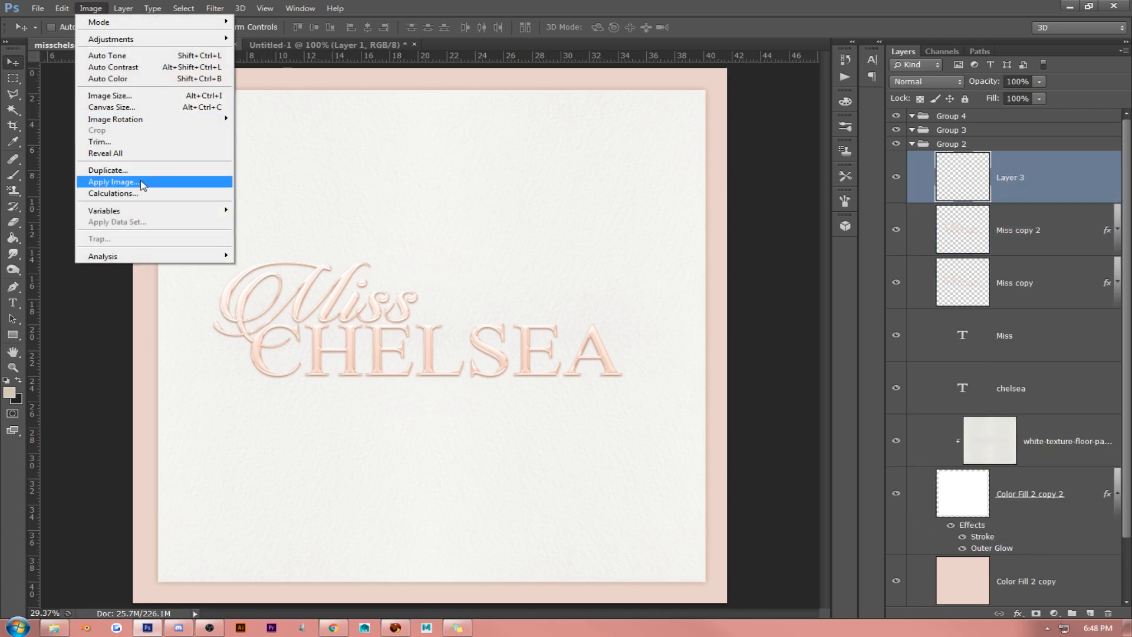
{"action": "left_click", "coordinate": [113, 182]}
{"action": "key", "text": "Return"}
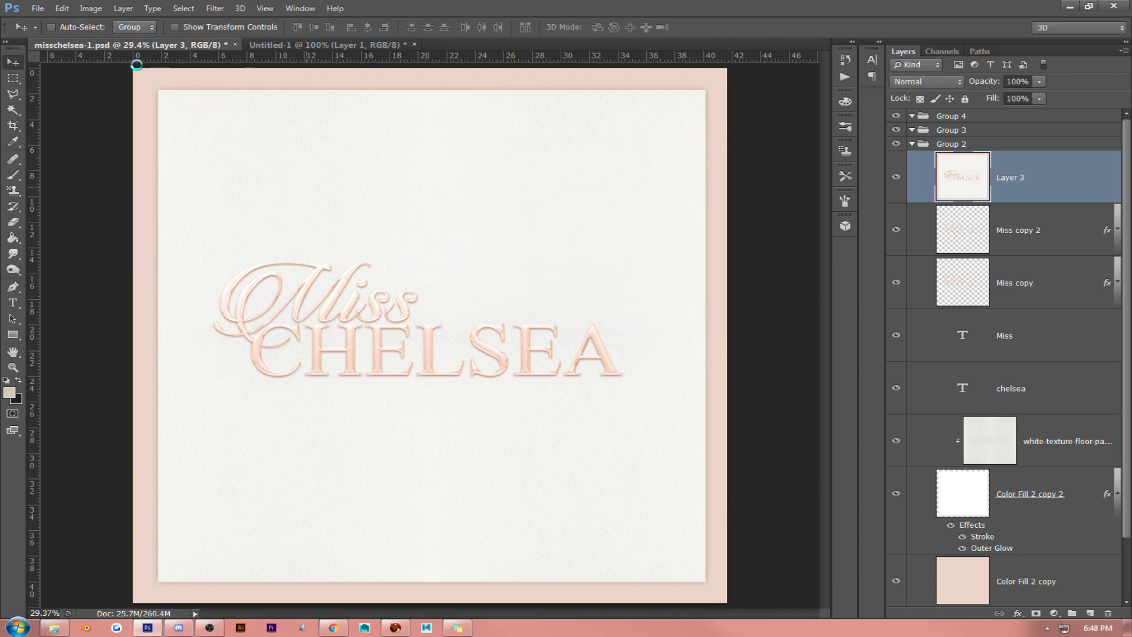
{"action": "left_click", "coordinate": [225, 10]}
{"action": "left_click", "coordinate": [239, 22]}
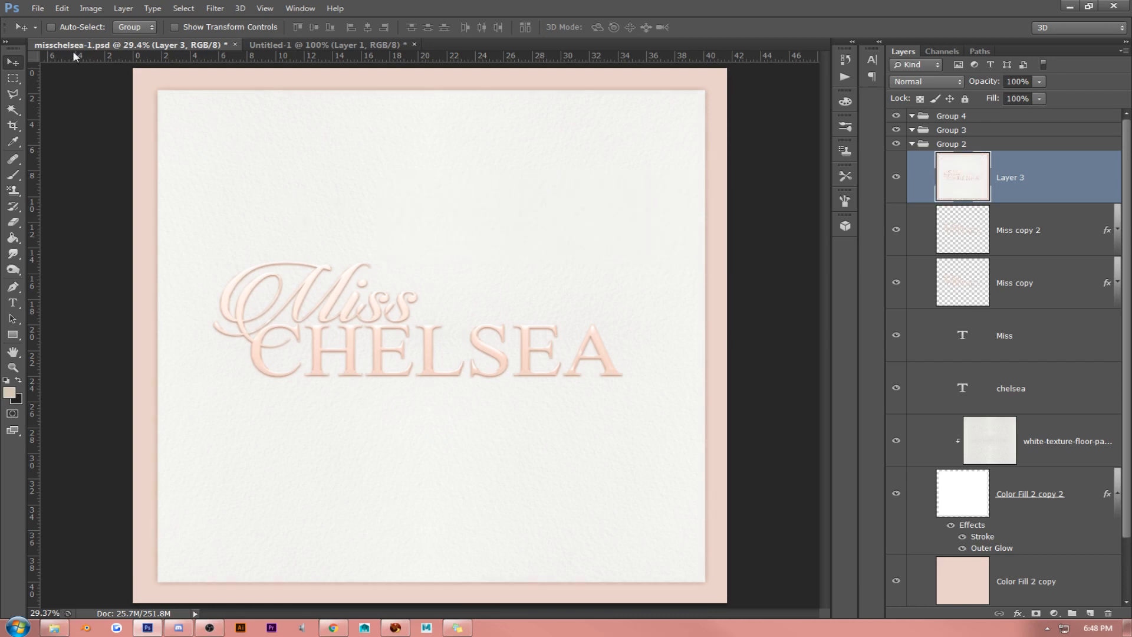
- Save the document as a new Photoshop file named misschelsea-2 in the Miss Chelsea folder
{"action": "left_click", "coordinate": [37, 8]}
{"action": "left_click", "coordinate": [53, 153]}
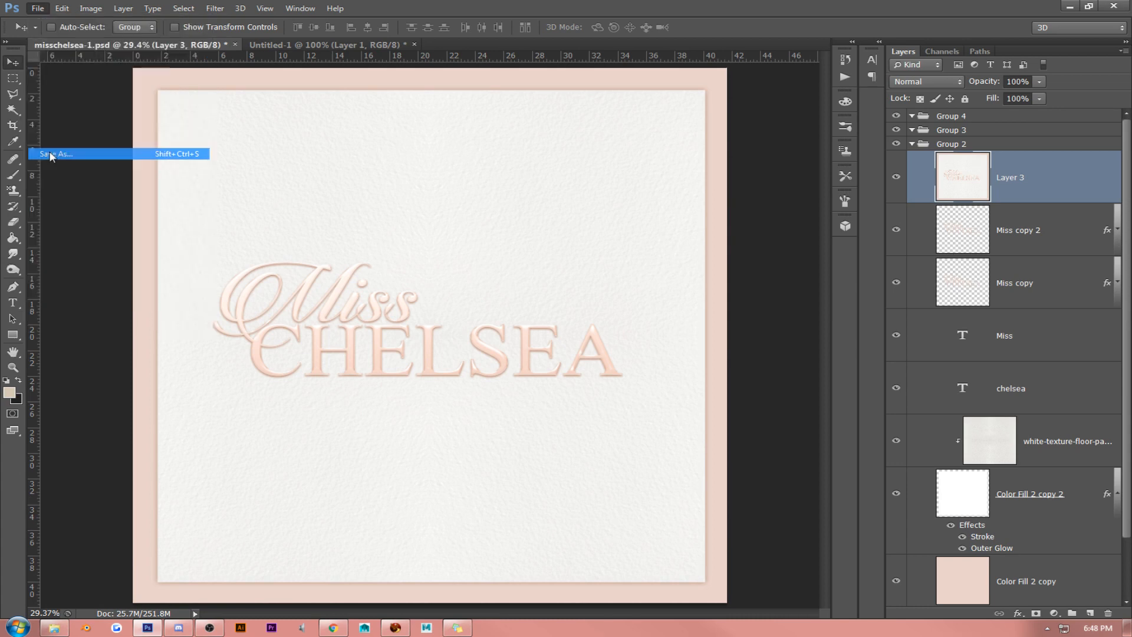
{"action": "left_click", "coordinate": [426, 363]}
{"action": "key", "text": "BackSpace"}
{"action": "key", "text": "BackSpace"}
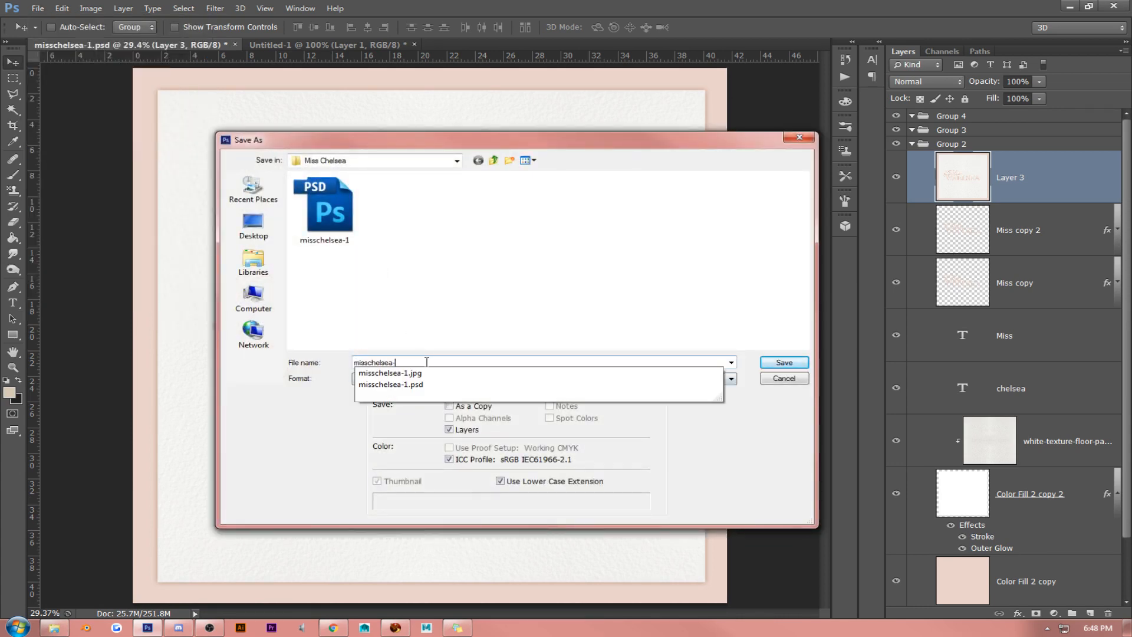
{"action": "type", "text": "-2"}
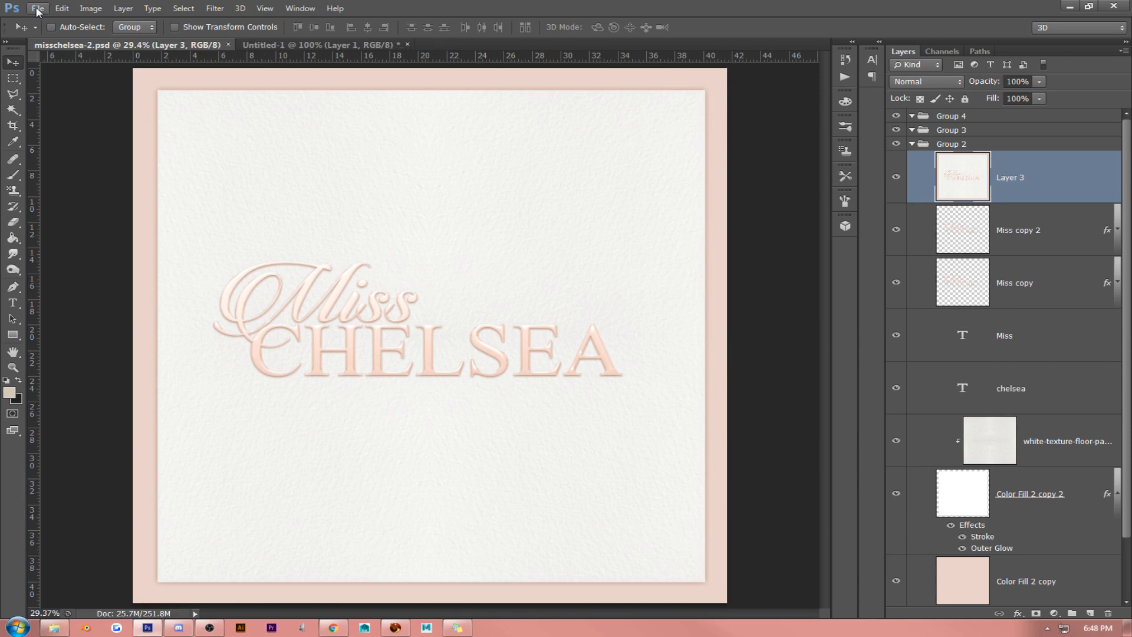
- Save a JPEG copy of the artwork as misschelsea-2 with the default quality options
{"action": "left_click", "coordinate": [37, 8]}
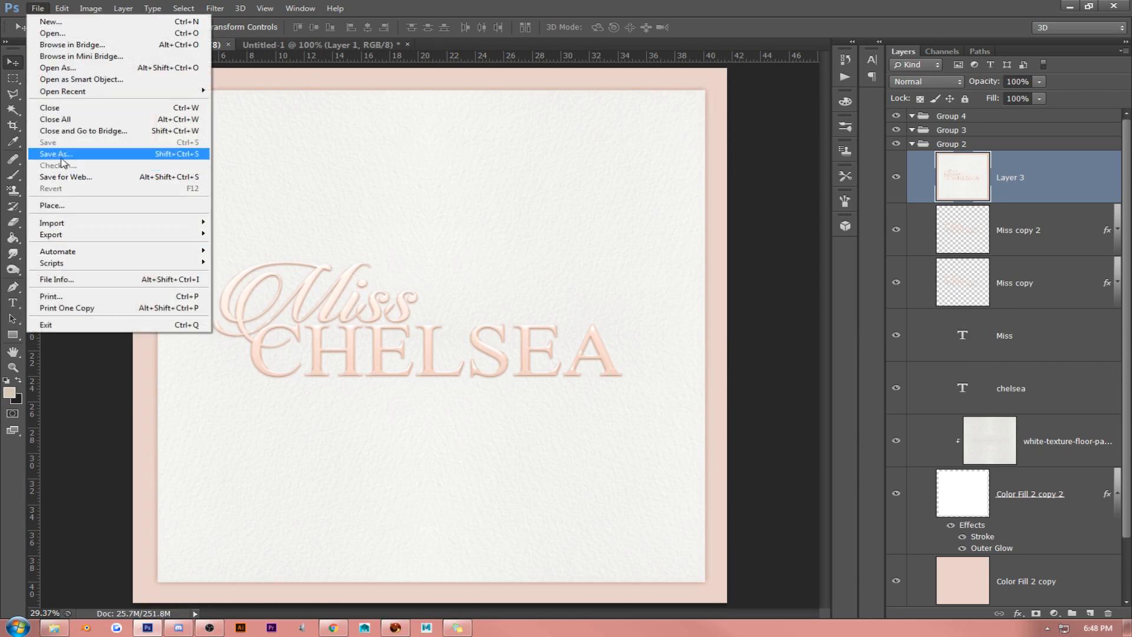
{"action": "left_click", "coordinate": [65, 220]}
{"action": "left_click", "coordinate": [539, 376]}
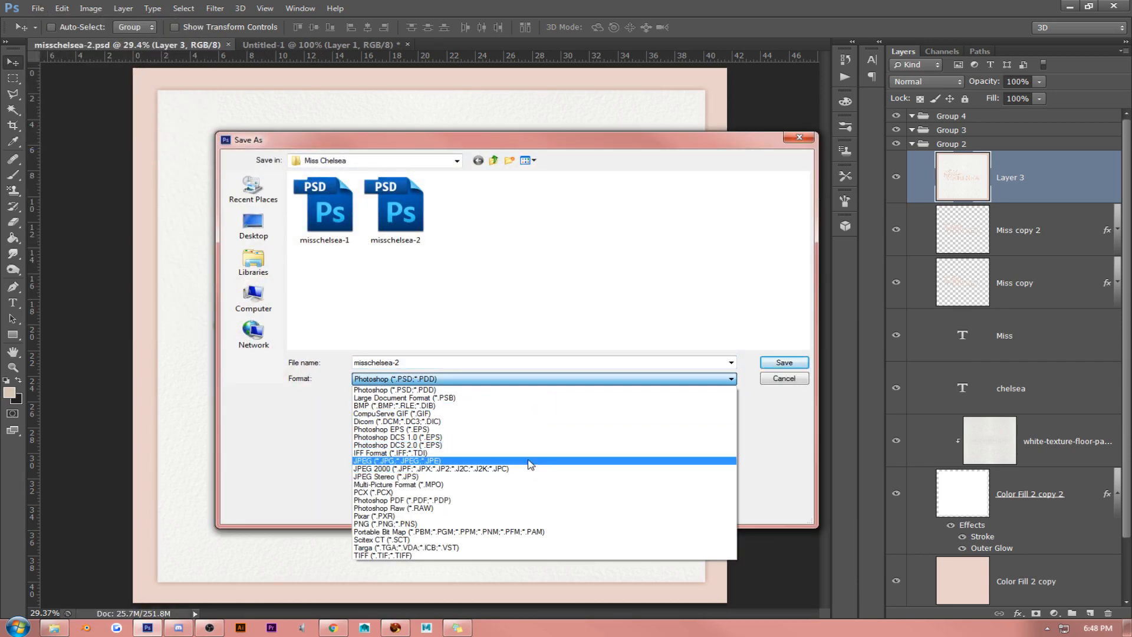
{"action": "left_click", "coordinate": [529, 462]}
{"action": "key", "text": "Return"}
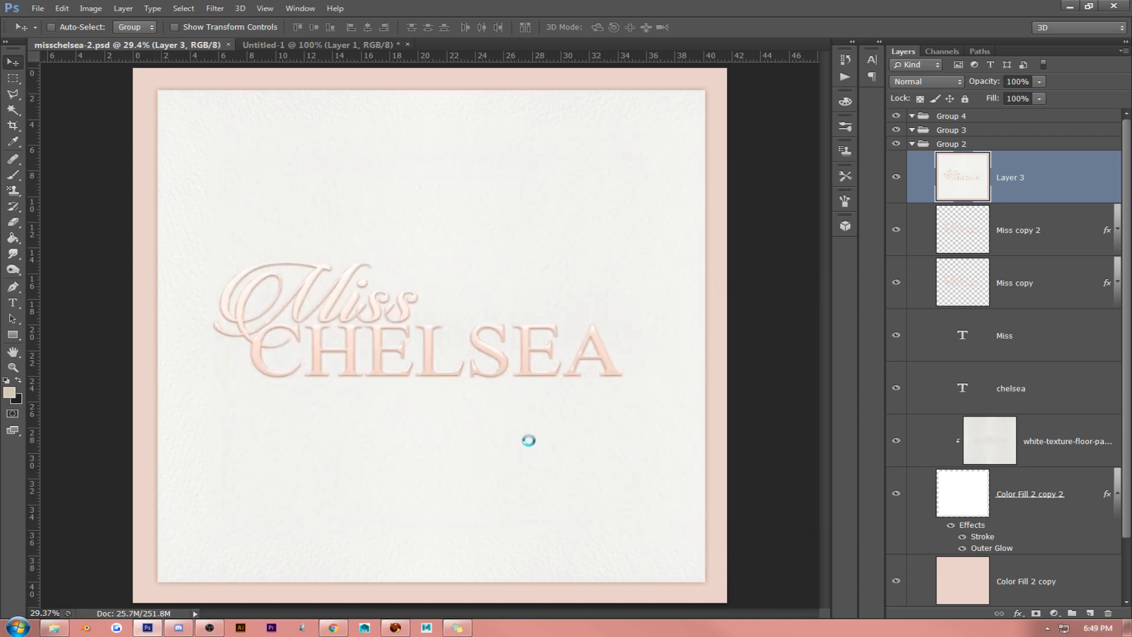
{"action": "key", "text": "Return"}
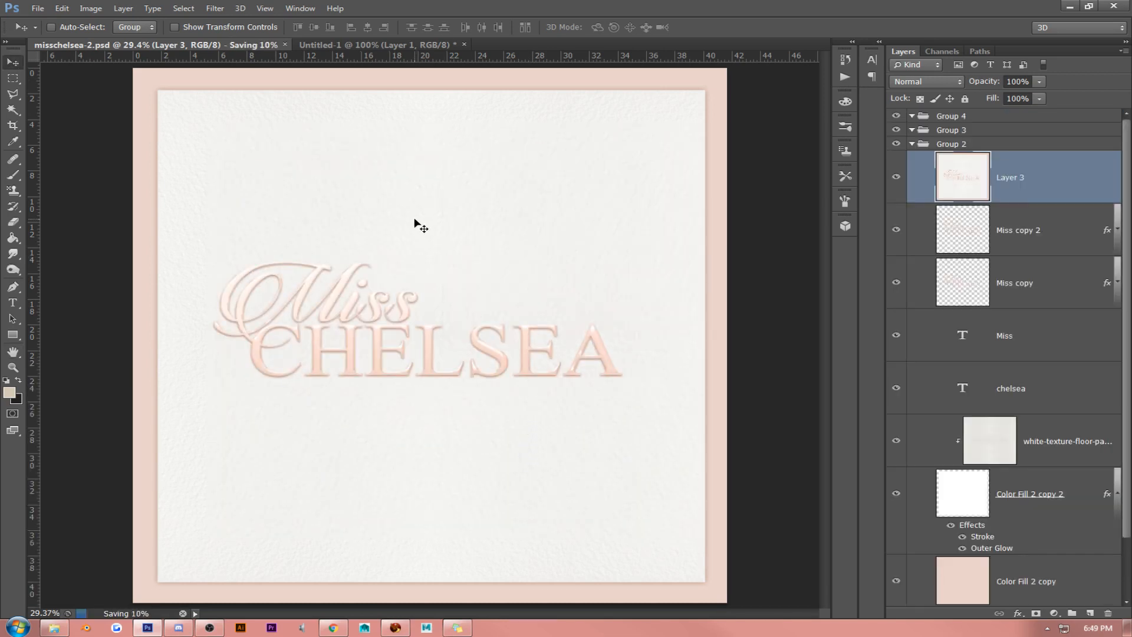
- Inspect the finish of the Miss Chelsea lettering at 100% and return to the whole-canvas view
{"action": "left_click", "coordinate": [267, 9]}
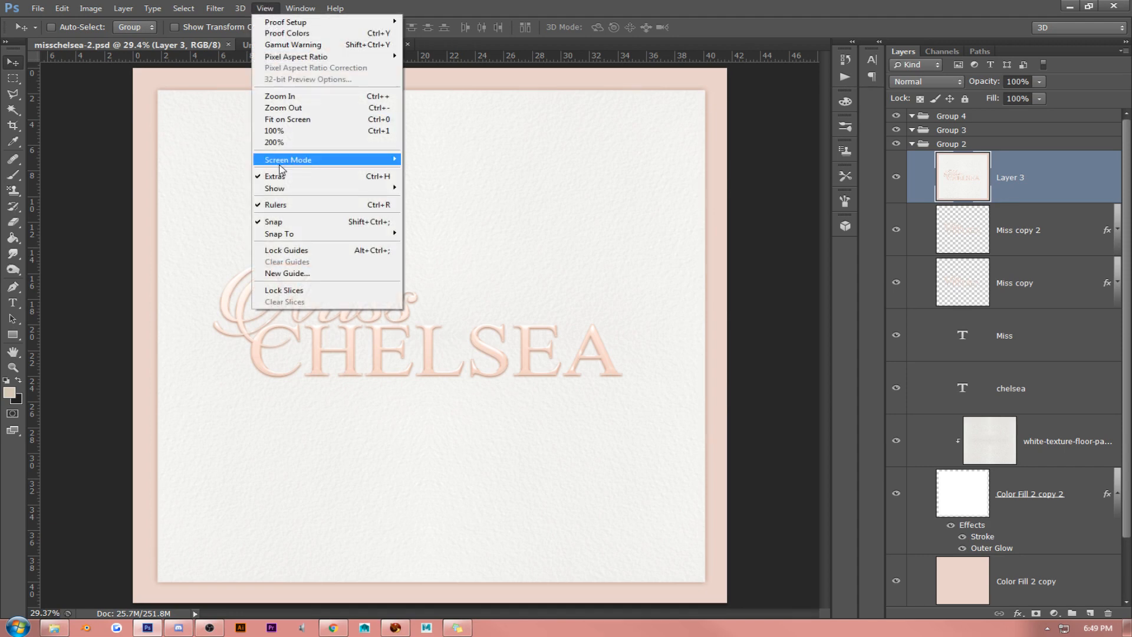
{"action": "left_click", "coordinate": [288, 132]}
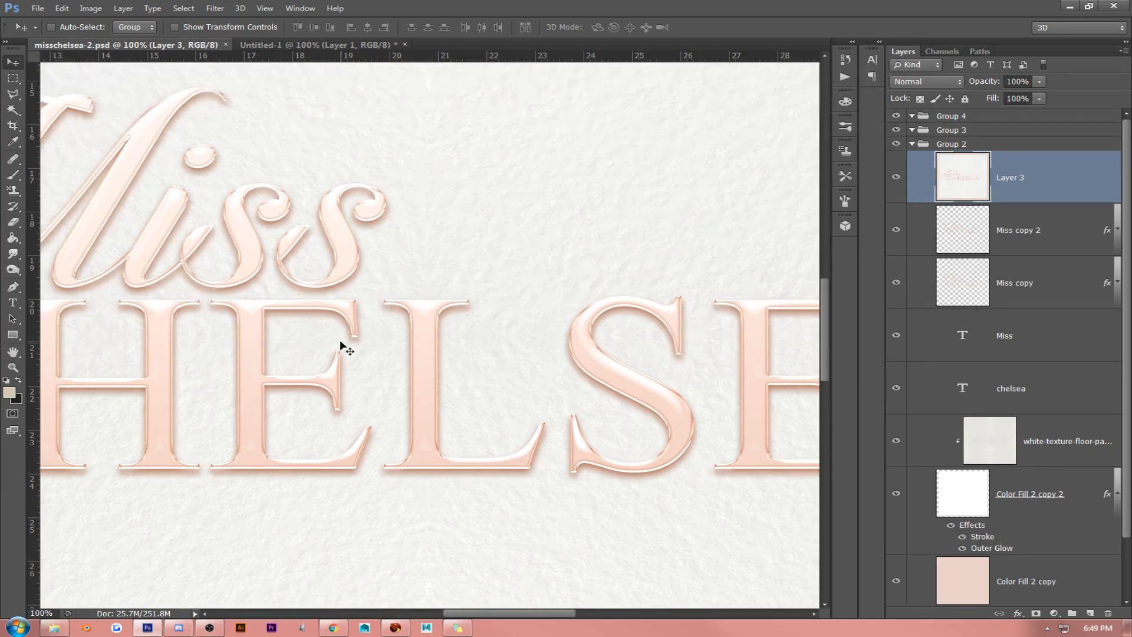
{"action": "left_click", "coordinate": [14, 352]}
{"action": "left_click_drag", "start_coordinate": [294, 359], "coordinate": [813, 354]}
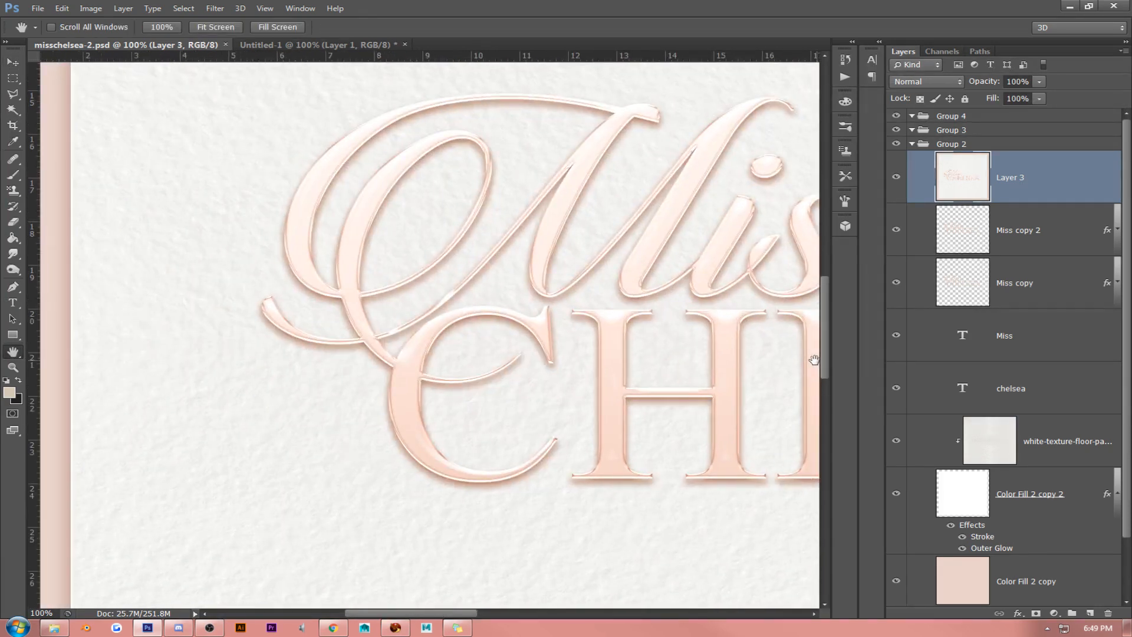
{"action": "left_click_drag", "start_coordinate": [584, 311], "coordinate": [513, 303]}
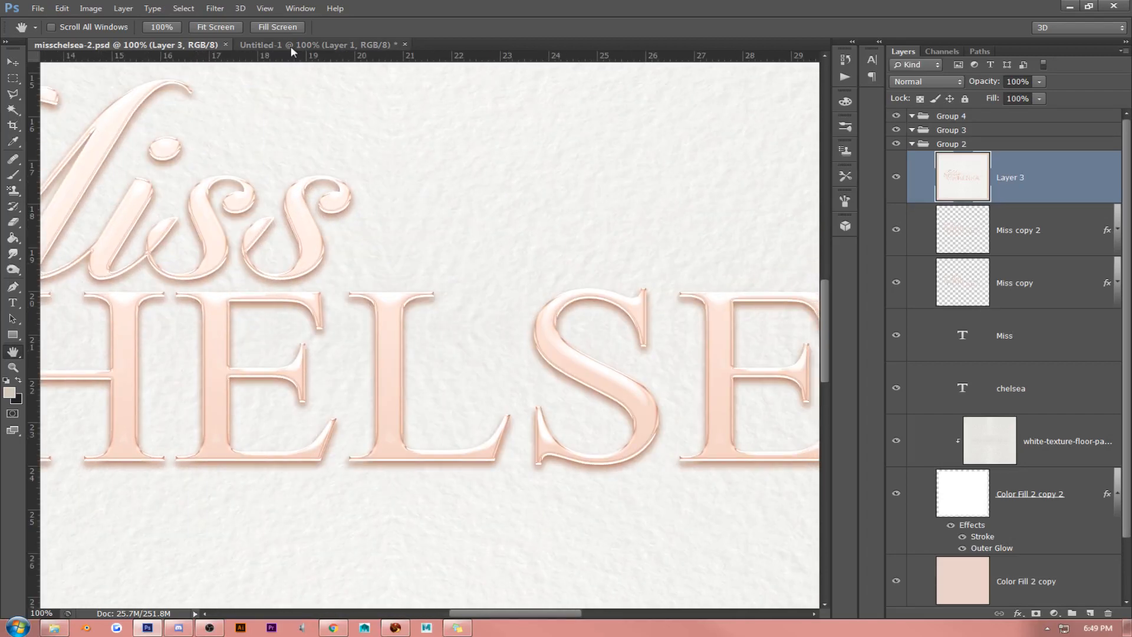
{"action": "left_click", "coordinate": [216, 27]}
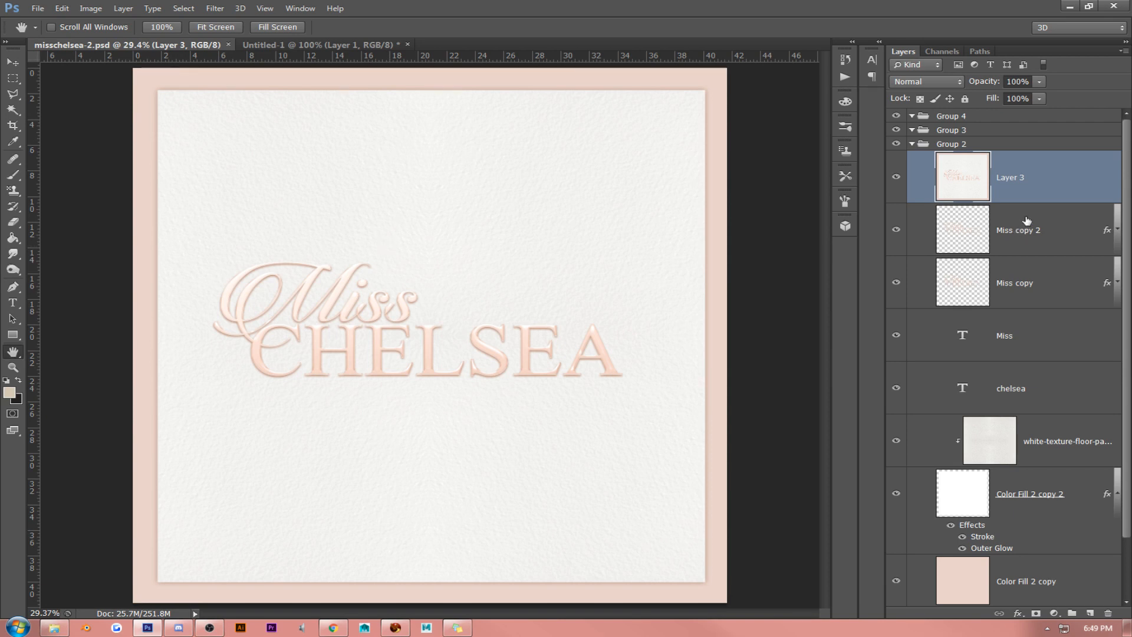
- Delete the lettering, texture and white panel layers in Group 2, keeping only Color Fill 2 copy and Color Fill 2
{"action": "key", "text": "Delete"}
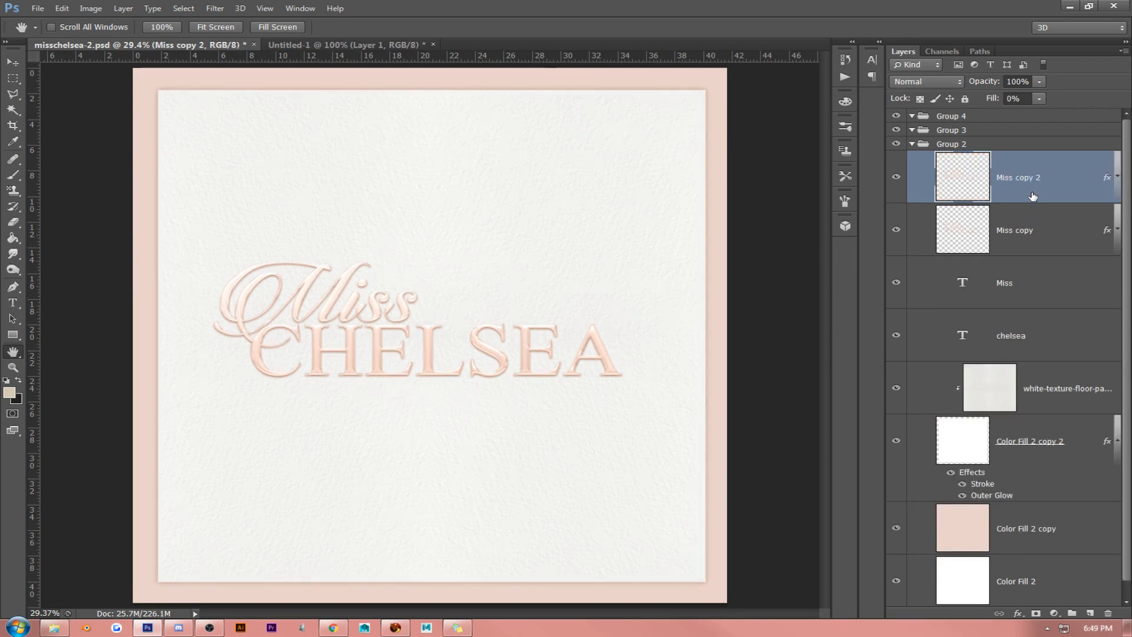
{"action": "key", "text": "Delete"}
{"action": "key", "text": "Delete"}
{"action": "key", "text": "Delete"}
{"action": "key", "text": "Delete"}
{"action": "key", "text": "Delete"}
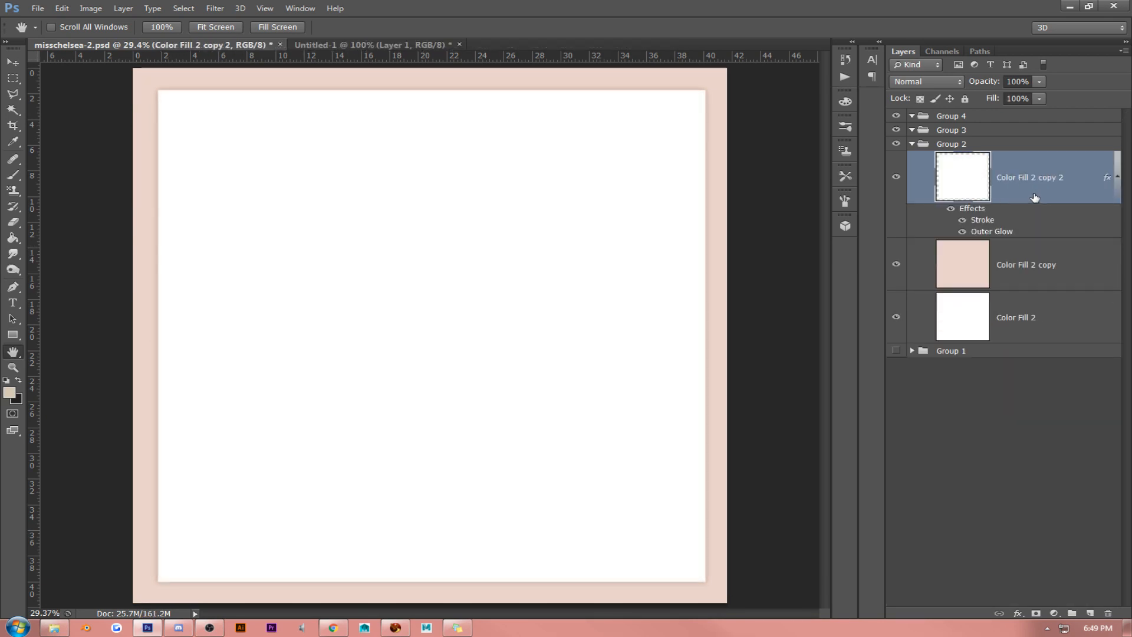
{"action": "key", "text": "Delete"}
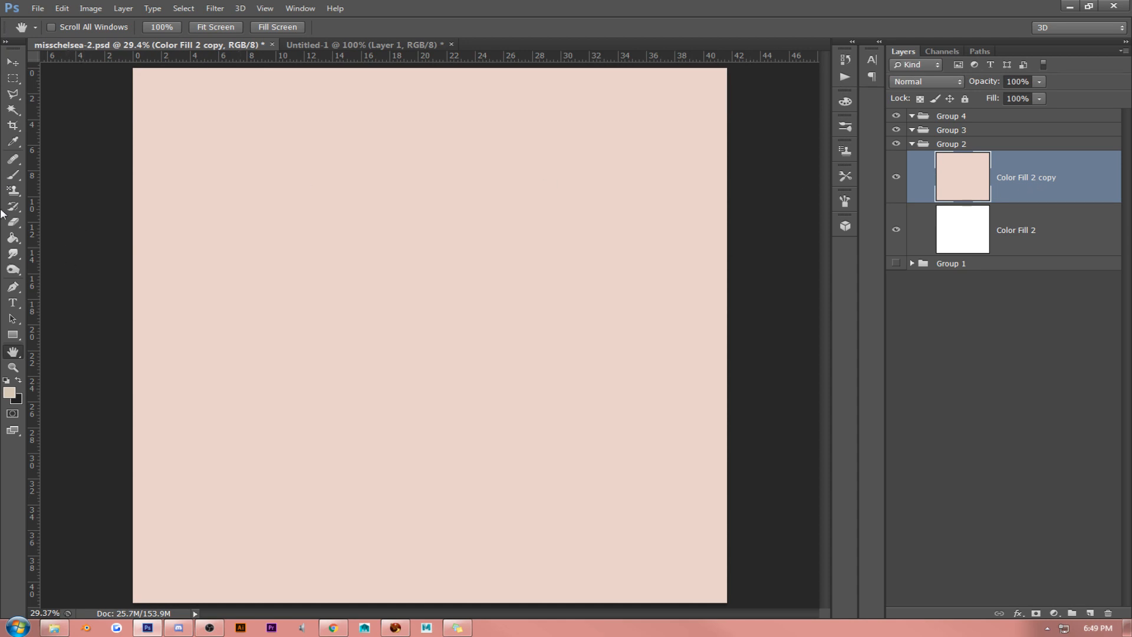
- Set the foreground colour to c9b9a3 and try a diagonal foreground-to-transparent gradient from the lower-right corner of Color Fill 2 copy
{"action": "left_click", "coordinate": [13, 237]}
{"action": "left_click", "coordinate": [80, 236]}
{"action": "left_click", "coordinate": [9, 392]}
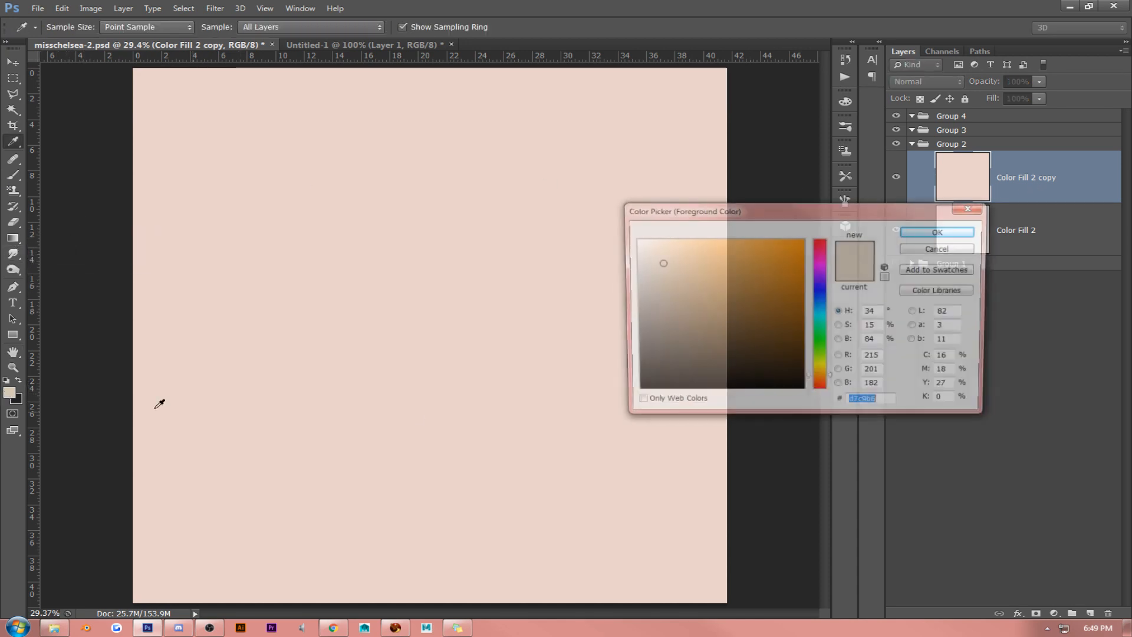
{"action": "left_click", "coordinate": [664, 268]}
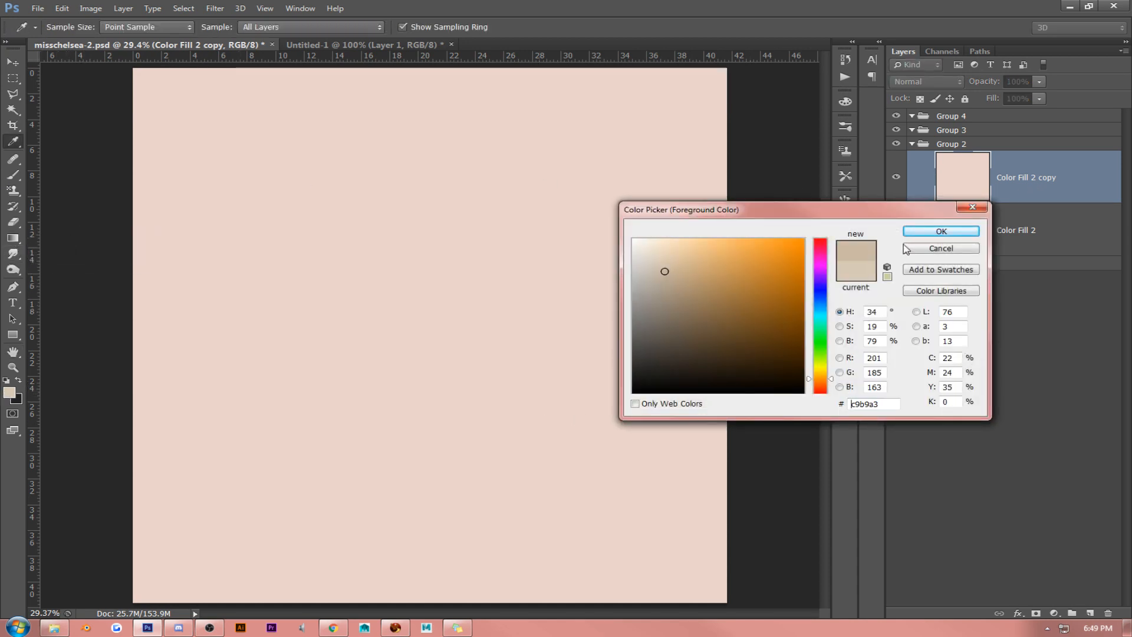
{"action": "left_click", "coordinate": [940, 231]}
{"action": "right_click", "coordinate": [10, 237]}
{"action": "left_click", "coordinate": [61, 241]}
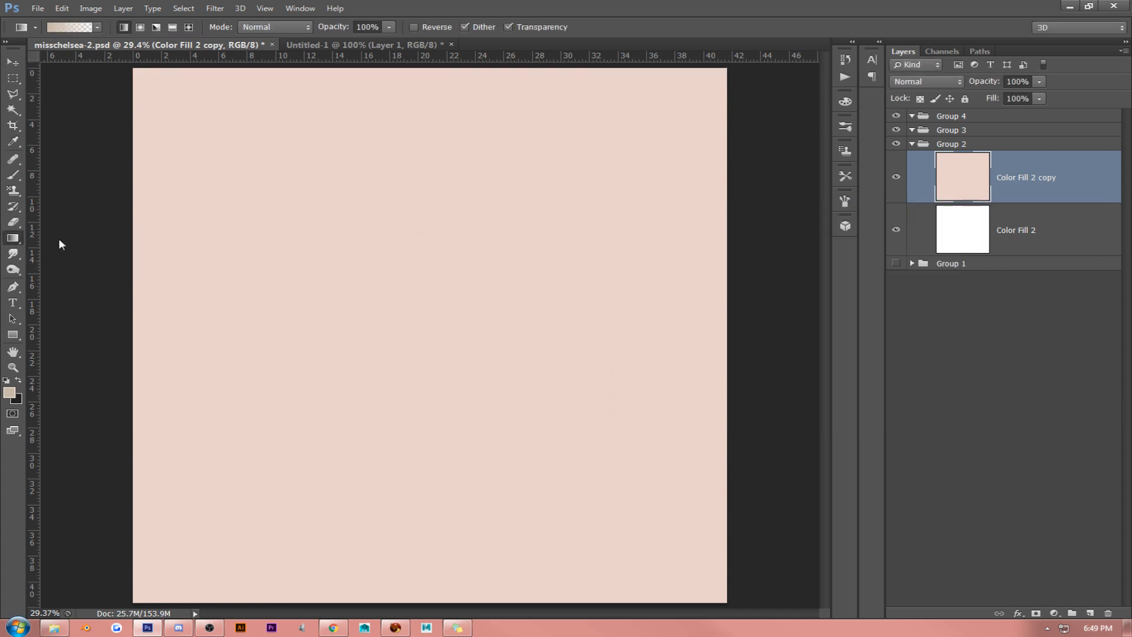
{"action": "left_click_drag", "start_coordinate": [728, 599], "coordinate": [290, 192]}
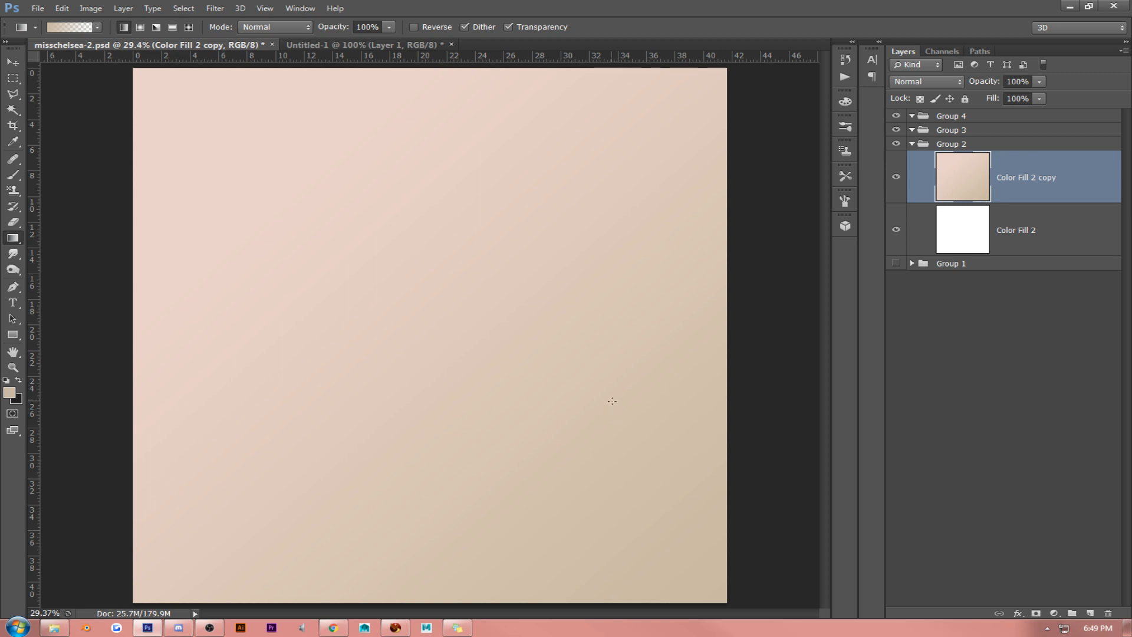
{"action": "key", "text": "ctrl+z"}
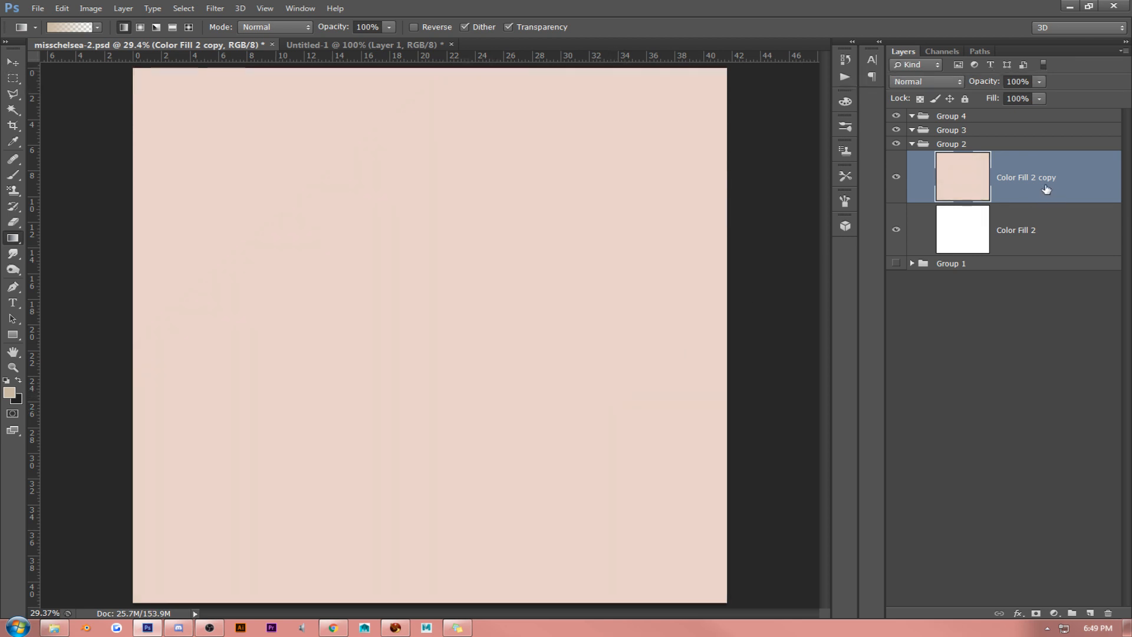
- Fill the Color Fill 2 copy layer with the solid beige c9b9a3
{"action": "left_click_drag", "start_coordinate": [12, 238], "coordinate": [59, 248]}
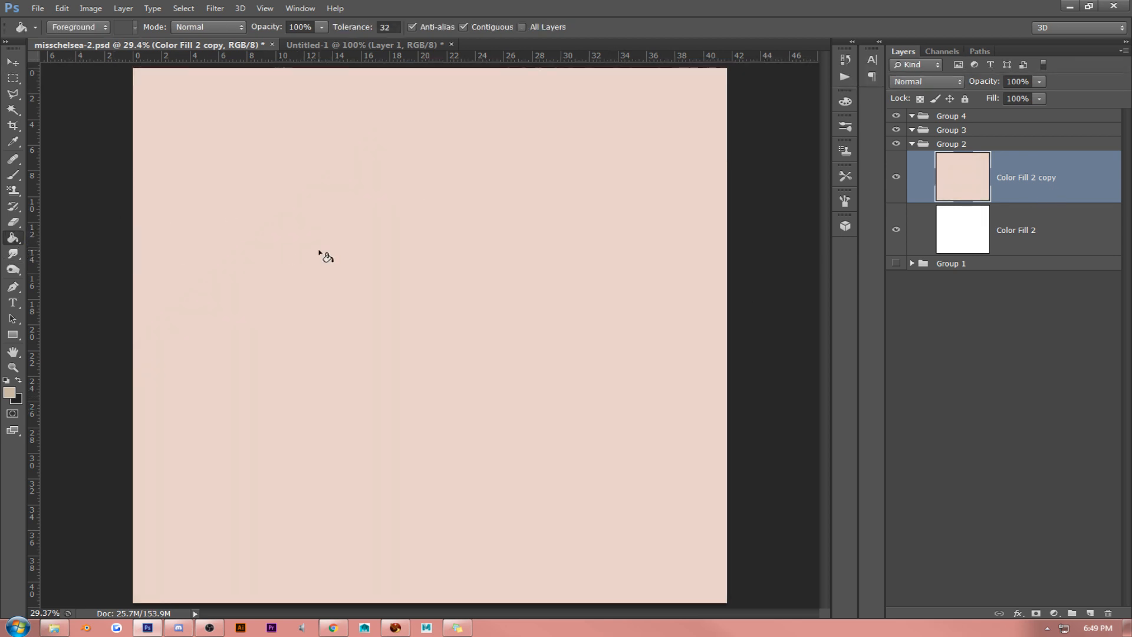
{"action": "left_click", "coordinate": [546, 229]}
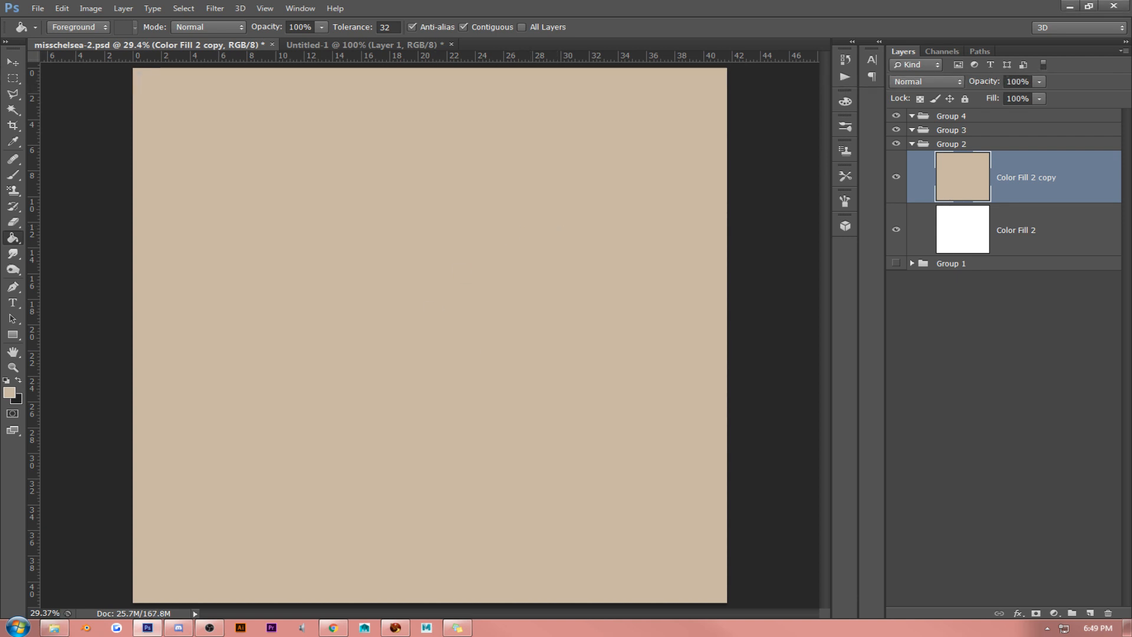
- Get a gold-and-plum colour palette image from the browser and paste it into a new document sized to the copied image
{"action": "key", "text": "alt+Tab"}
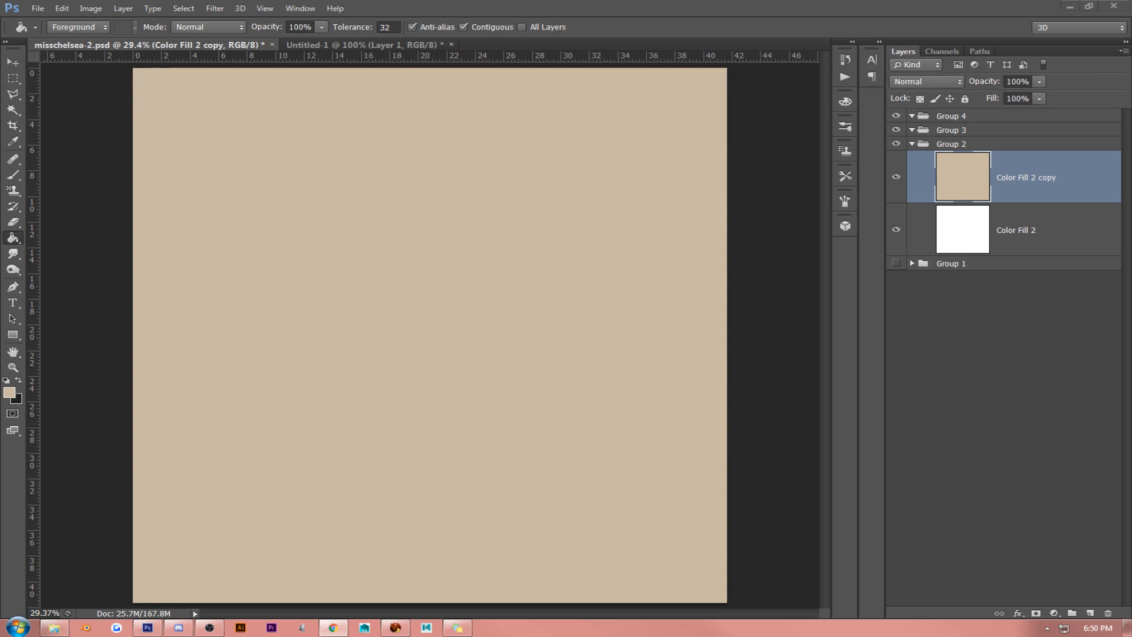
{"action": "left_click", "coordinate": [37, 9]}
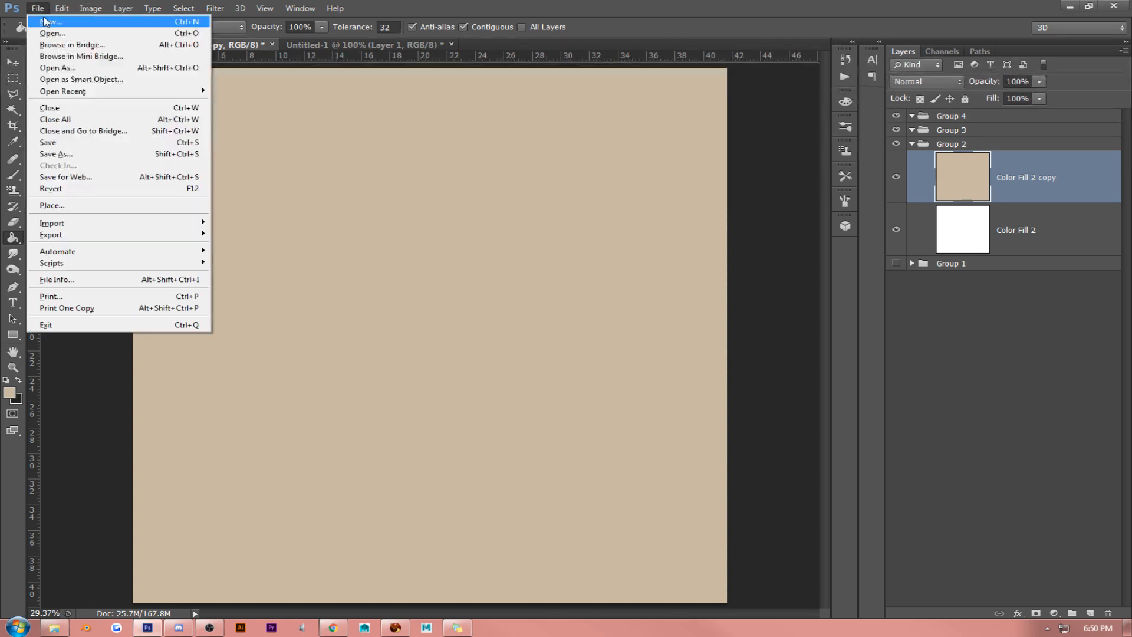
{"action": "left_click", "coordinate": [47, 20]}
{"action": "key", "text": "Return"}
{"action": "key", "text": "ctrl+v"}
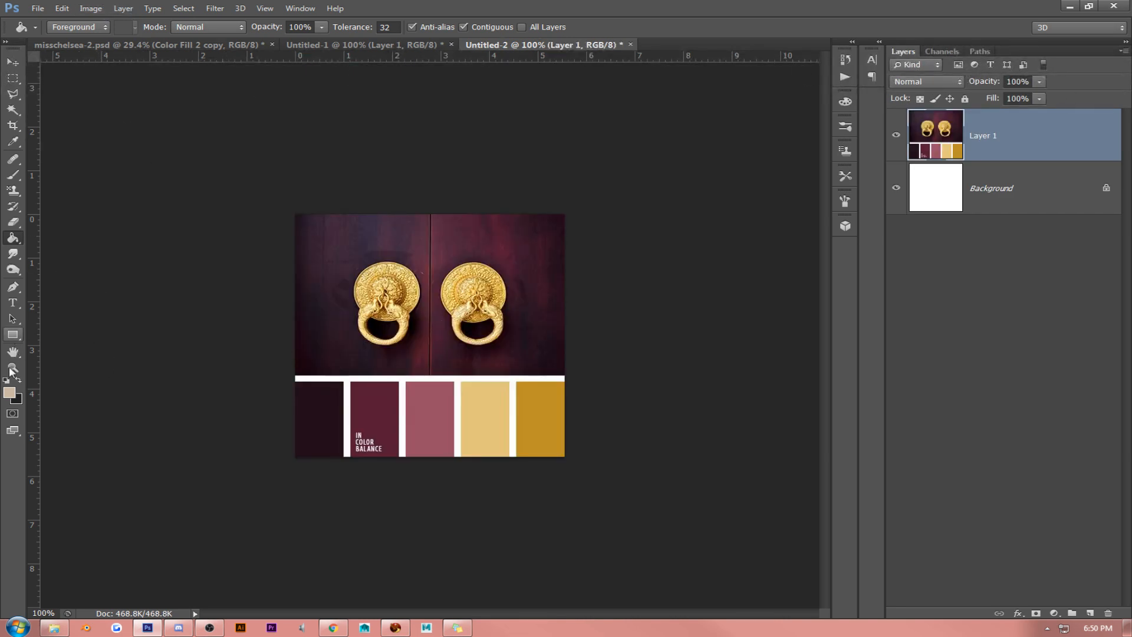
- Sample the palette's darkest plum swatch, 220e19, and fill the Color Fill 2 copy layer of misschelsea-2.psd with it
{"action": "left_click", "coordinate": [9, 392]}
{"action": "left_click", "coordinate": [336, 393]}
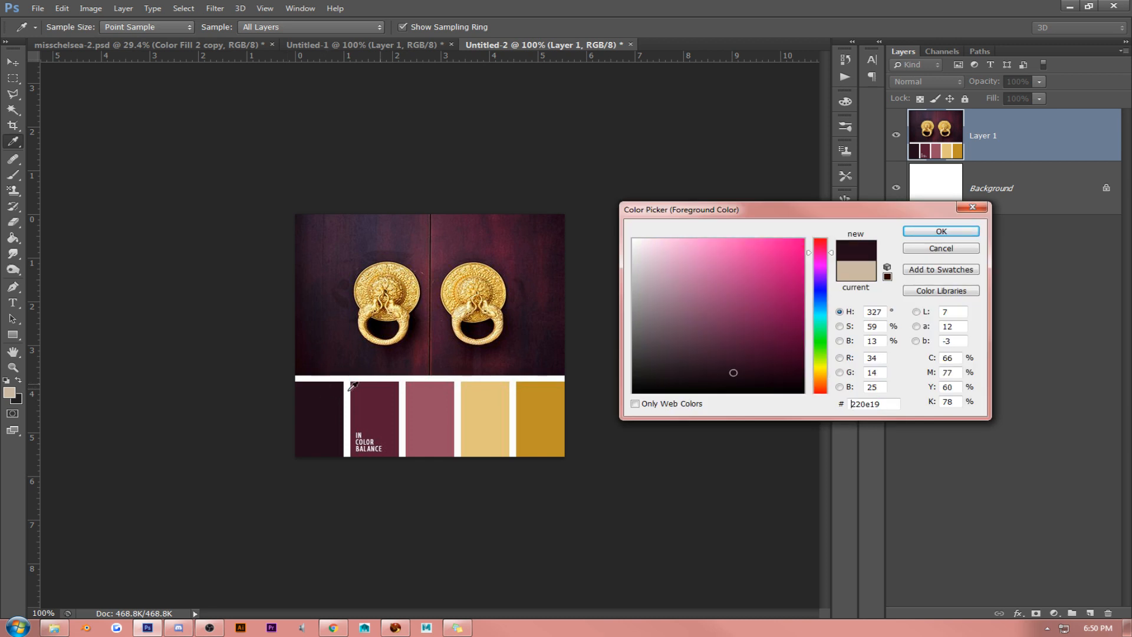
{"action": "left_click", "coordinate": [941, 231]}
{"action": "left_click", "coordinate": [307, 45]}
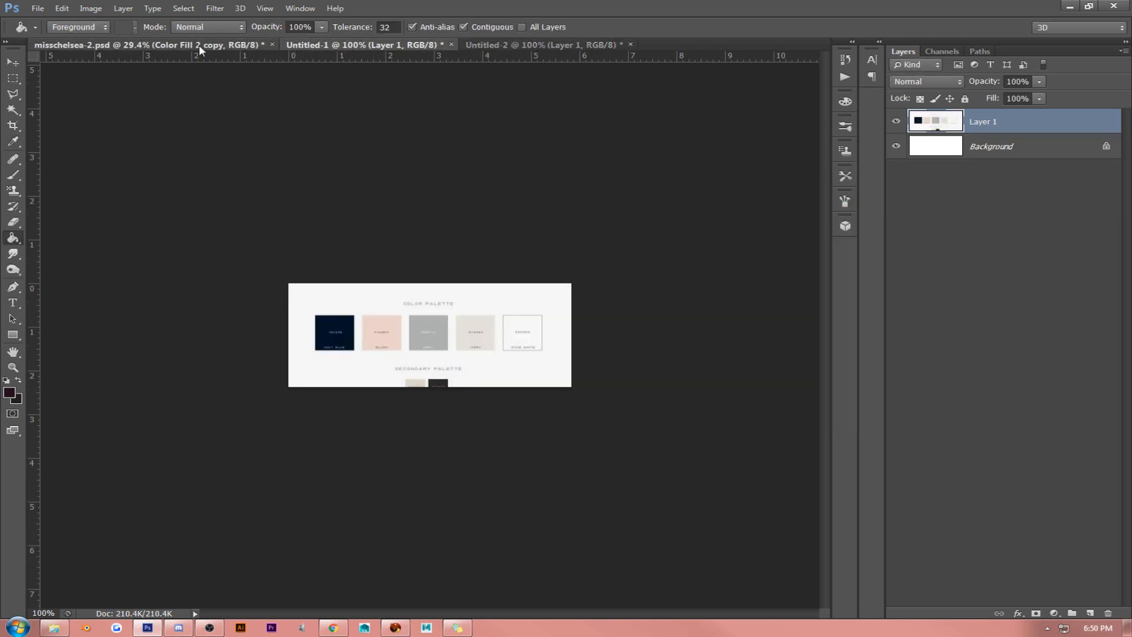
{"action": "left_click", "coordinate": [199, 45]}
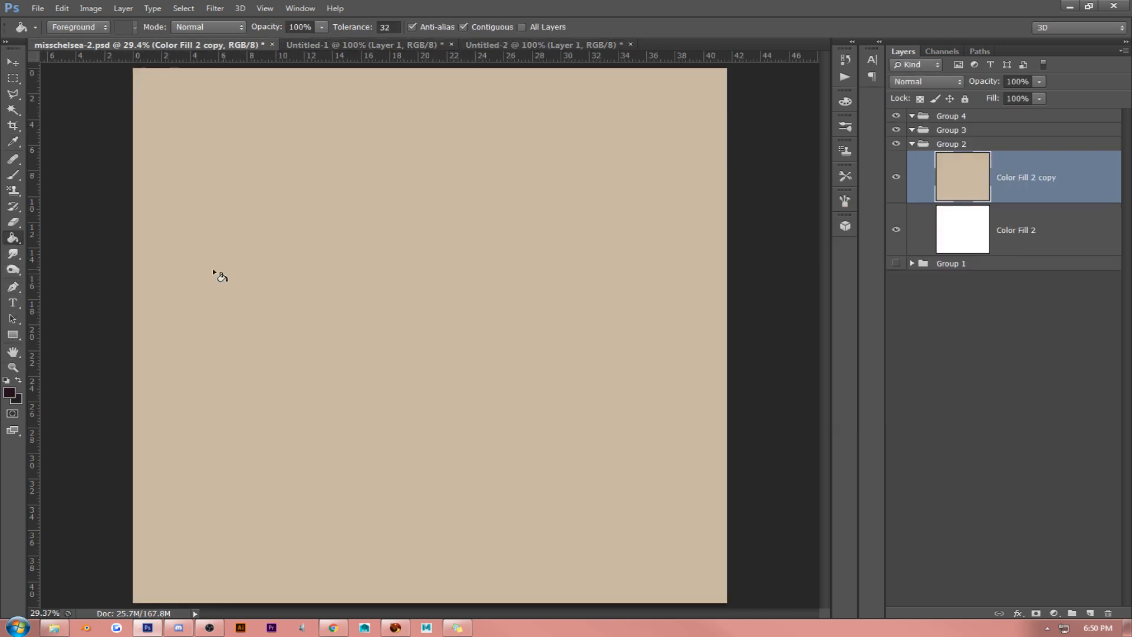
{"action": "left_click", "coordinate": [428, 233]}
{"action": "left_click", "coordinate": [12, 61]}
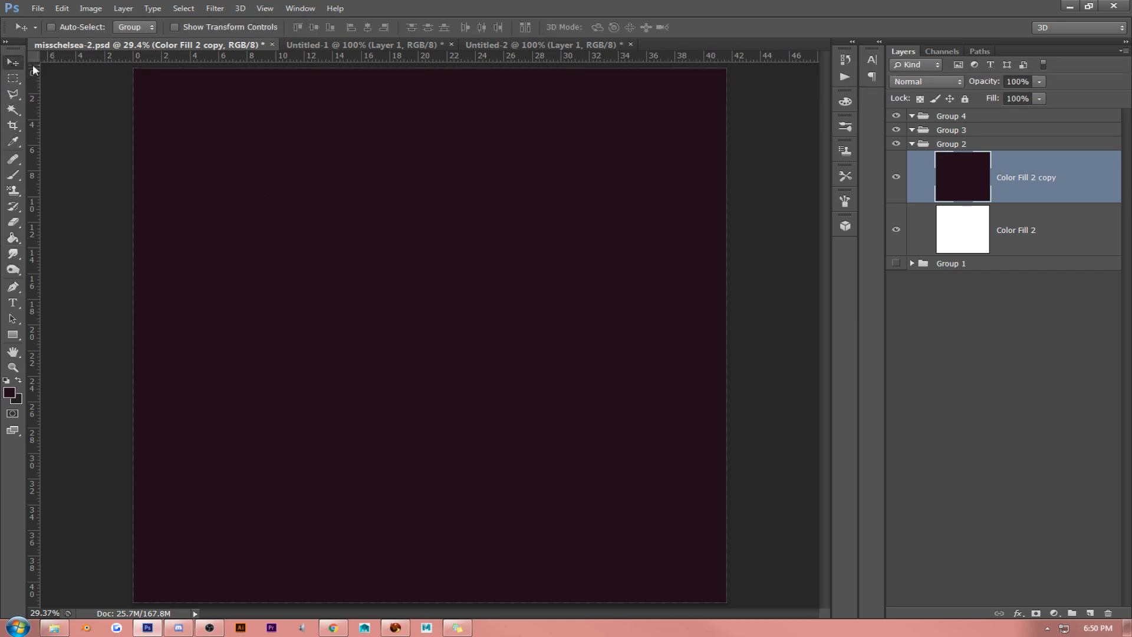
- Float the gold-and-plum palette document in its own window beside the misschelsea-2 canvas and switch to the browser
{"action": "left_click", "coordinate": [522, 45]}
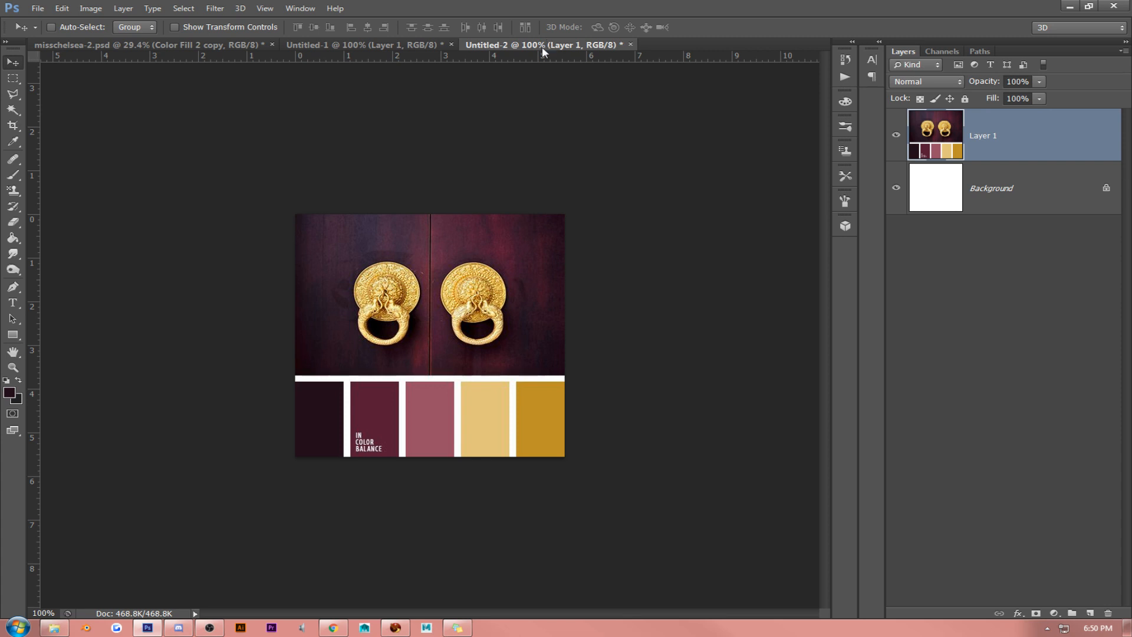
{"action": "left_click_drag", "start_coordinate": [544, 43], "coordinate": [919, 293]}
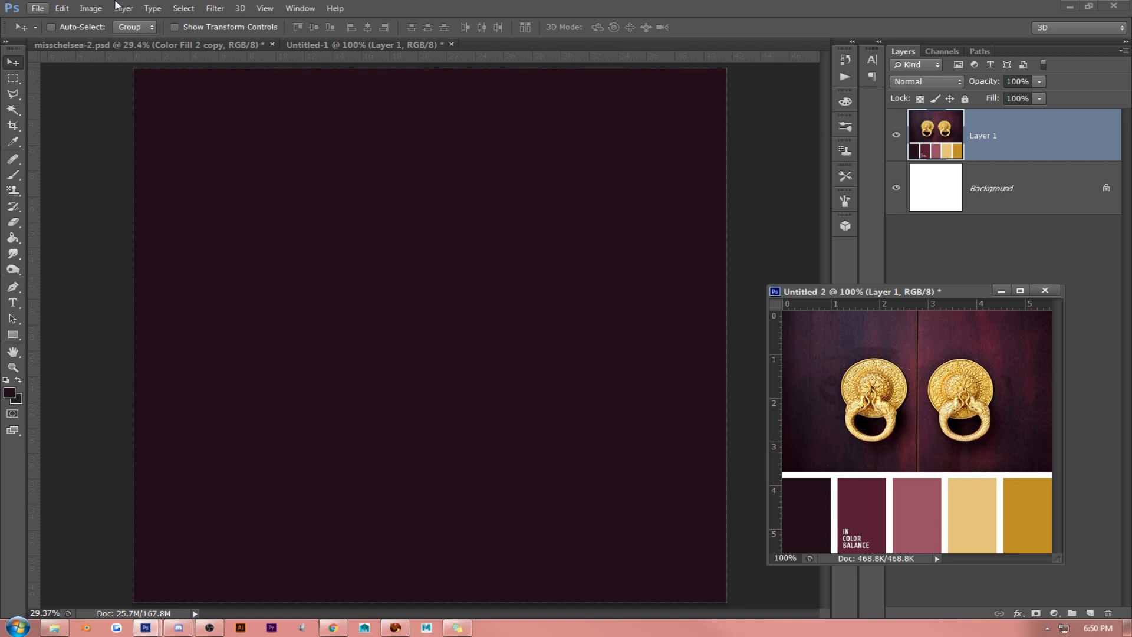
{"action": "key", "text": "alt+Tab"}
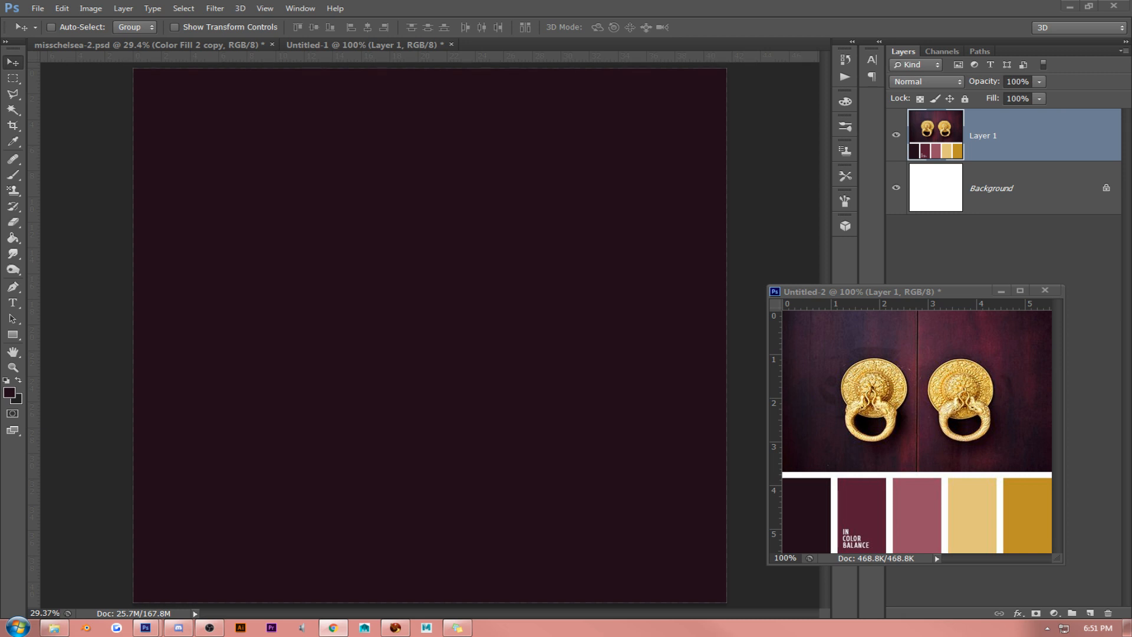
- Examine a square signature logo on Pinterest as a layout reference and return to Photoshop
{"action": "left_click_drag", "start_coordinate": [1131, 24], "coordinate": [25, 17]}
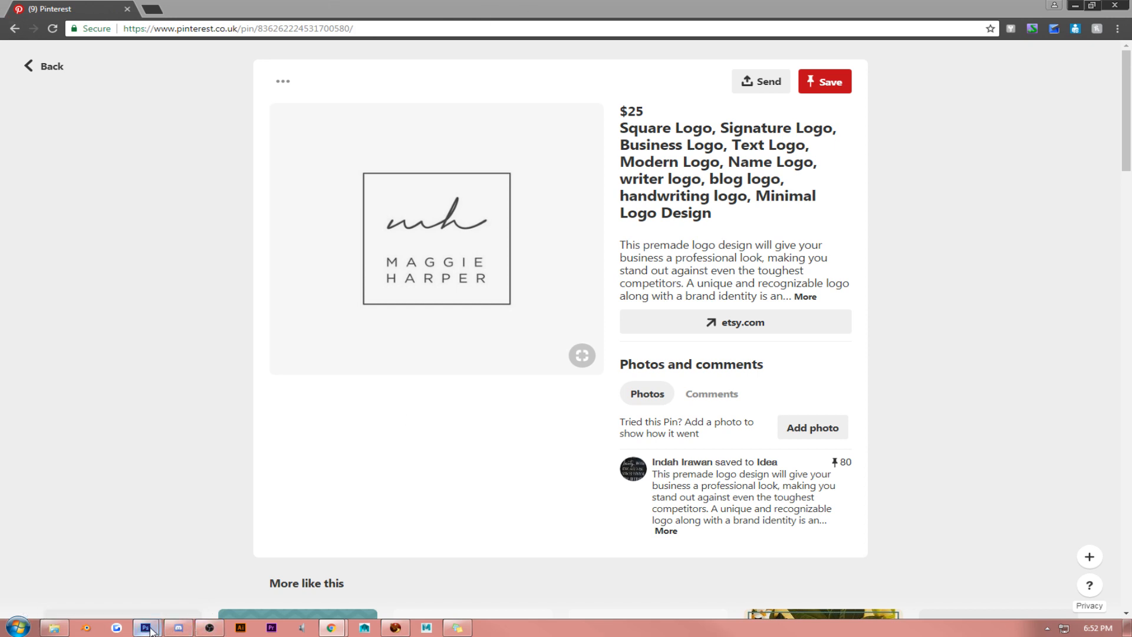
{"action": "mouse_move", "coordinate": [145, 627]}
{"action": "left_click", "coordinate": [129, 583]}
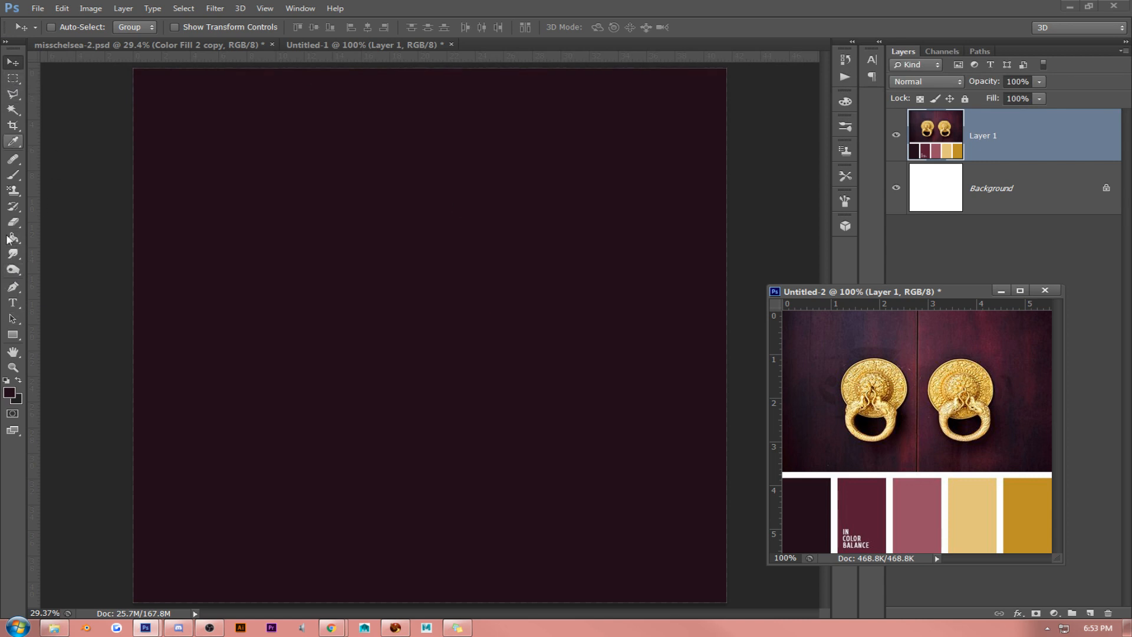
- Draw a white square about 1595 px wide with the Rectangle tool near the centre of the misschelsea-2 canvas
{"action": "left_click_drag", "start_coordinate": [13, 334], "coordinate": [56, 336]}
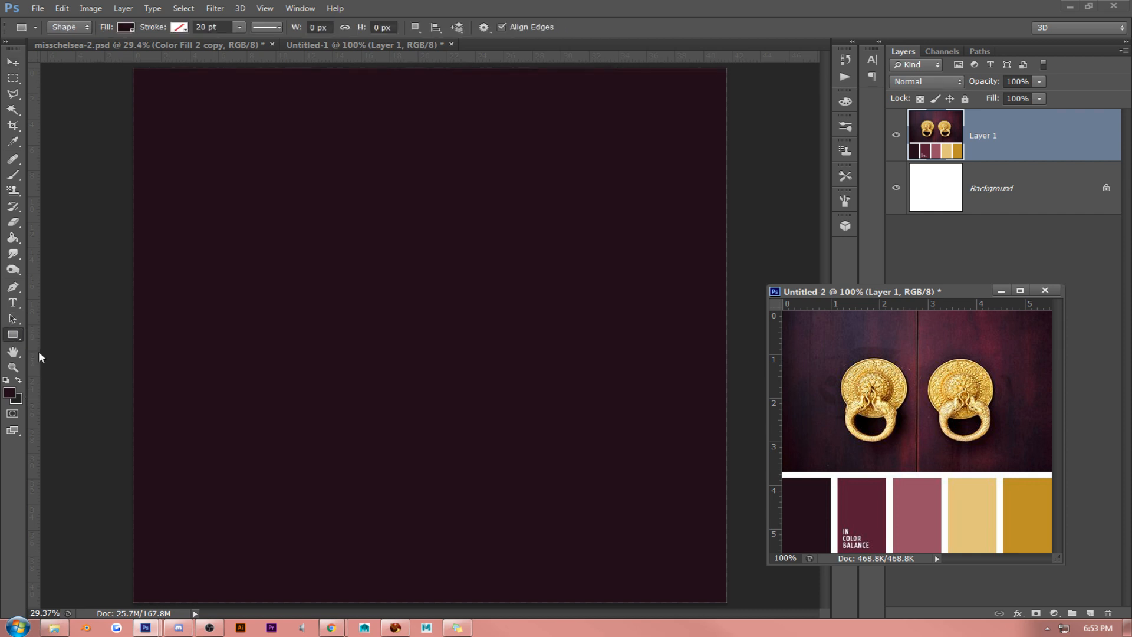
{"action": "left_click", "coordinate": [10, 392]}
{"action": "type", "text": "ffffff"}
{"action": "left_click", "coordinate": [940, 231]}
{"action": "left_click", "coordinate": [306, 214]}
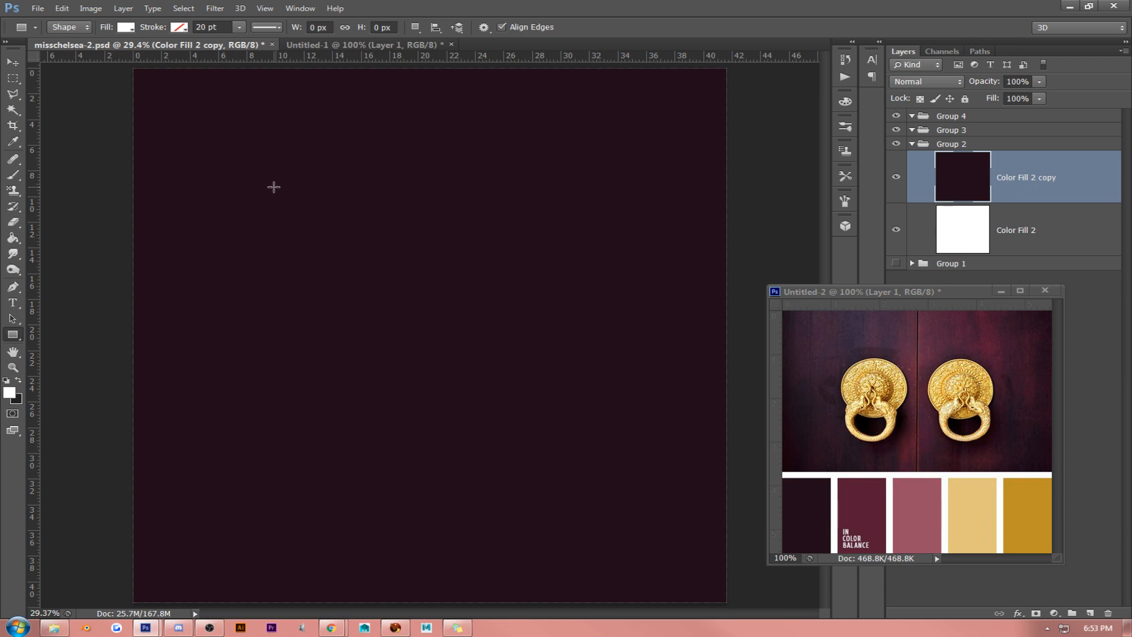
{"action": "left_click_drag", "start_coordinate": [274, 187], "coordinate": [649, 472]}
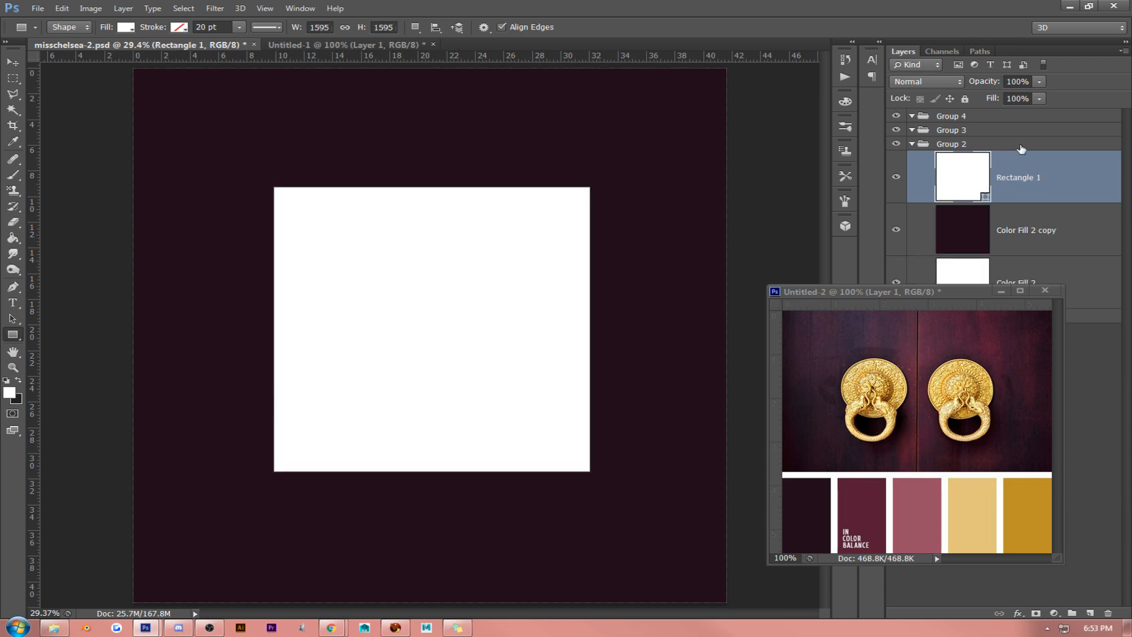
- Set the square's fill opacity to 0% and add an inside stroke in the palette's darker gold, bd9128
{"action": "left_click", "coordinate": [1039, 99]}
{"action": "left_click_drag", "start_coordinate": [1041, 115], "coordinate": [974, 116]}
{"action": "right_click", "coordinate": [1040, 166]}
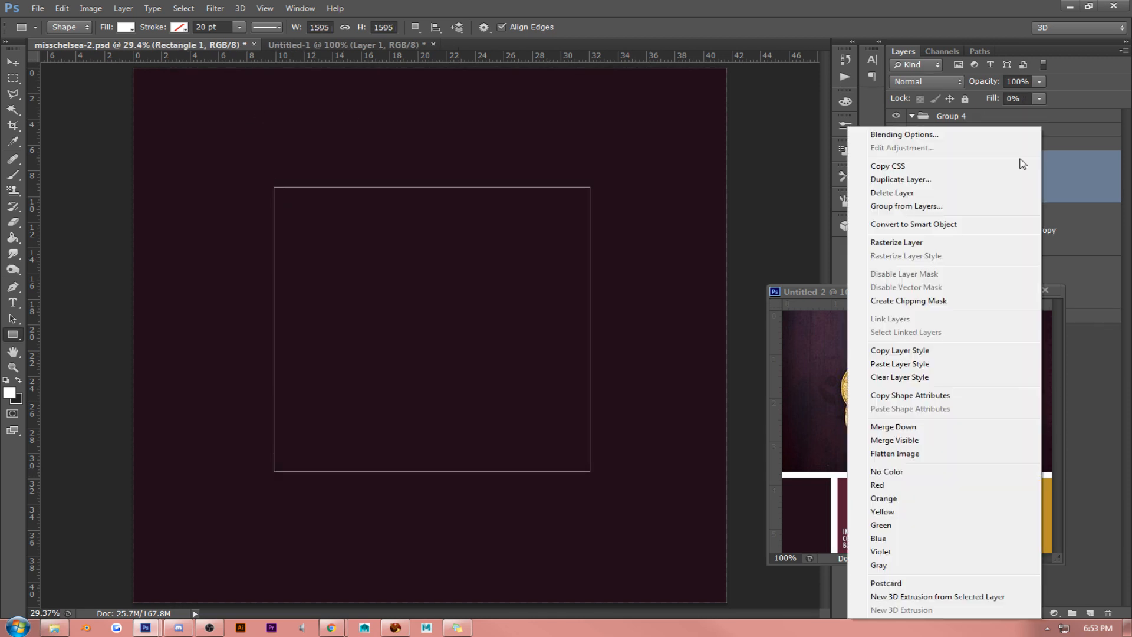
{"action": "left_click", "coordinate": [976, 135]}
{"action": "left_click", "coordinate": [719, 189]}
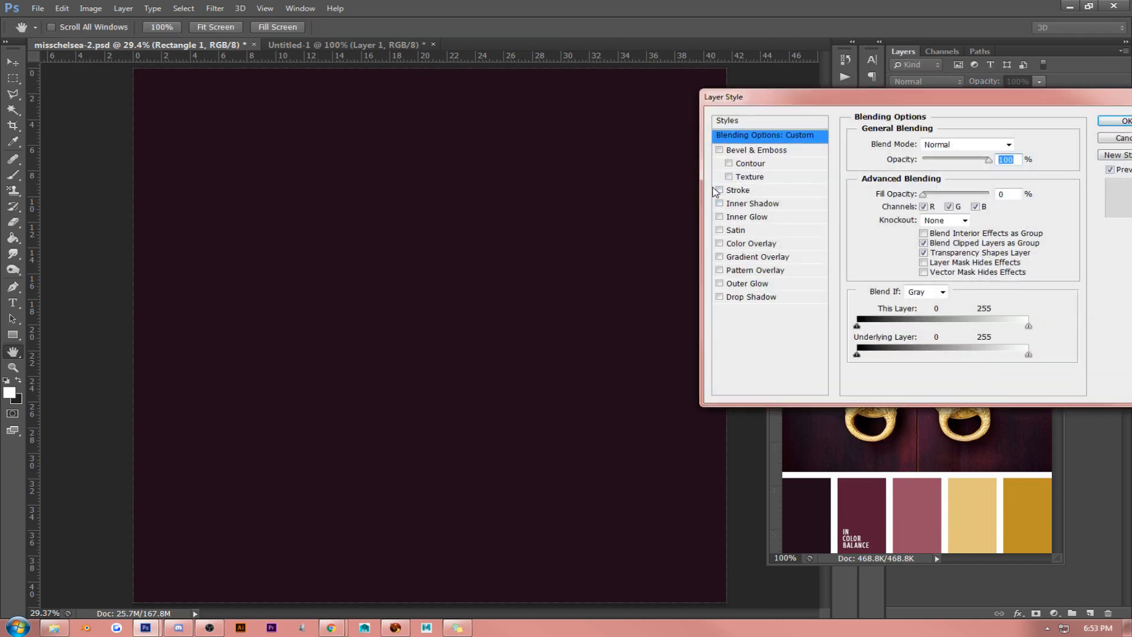
{"action": "left_click", "coordinate": [741, 195]}
{"action": "left_click", "coordinate": [937, 159]}
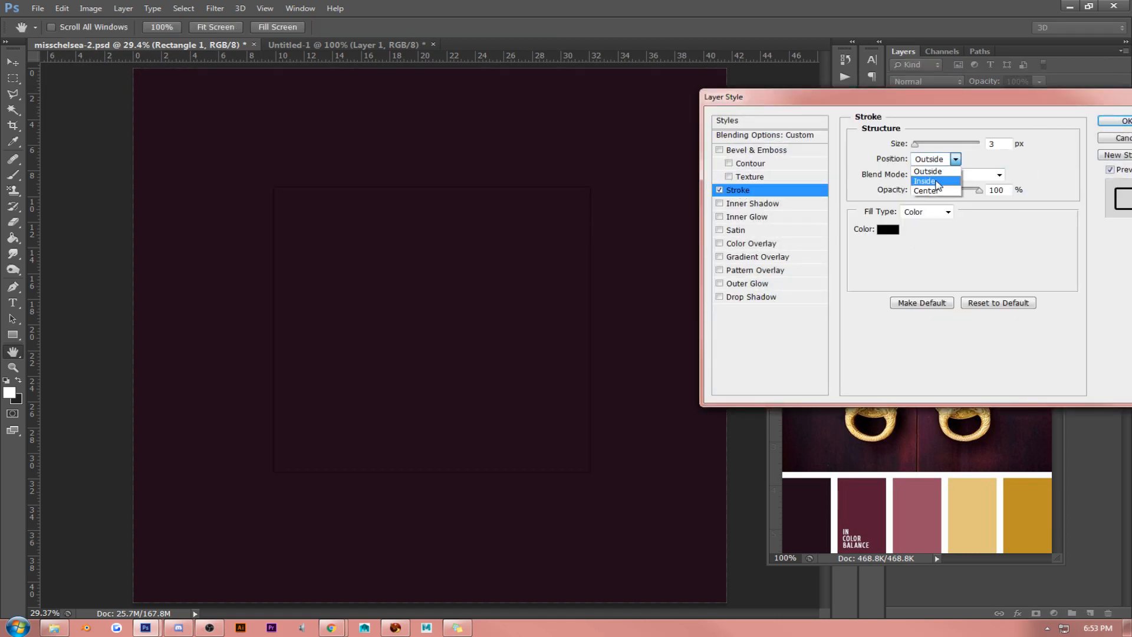
{"action": "left_click", "coordinate": [931, 170]}
{"action": "left_click", "coordinate": [887, 230]}
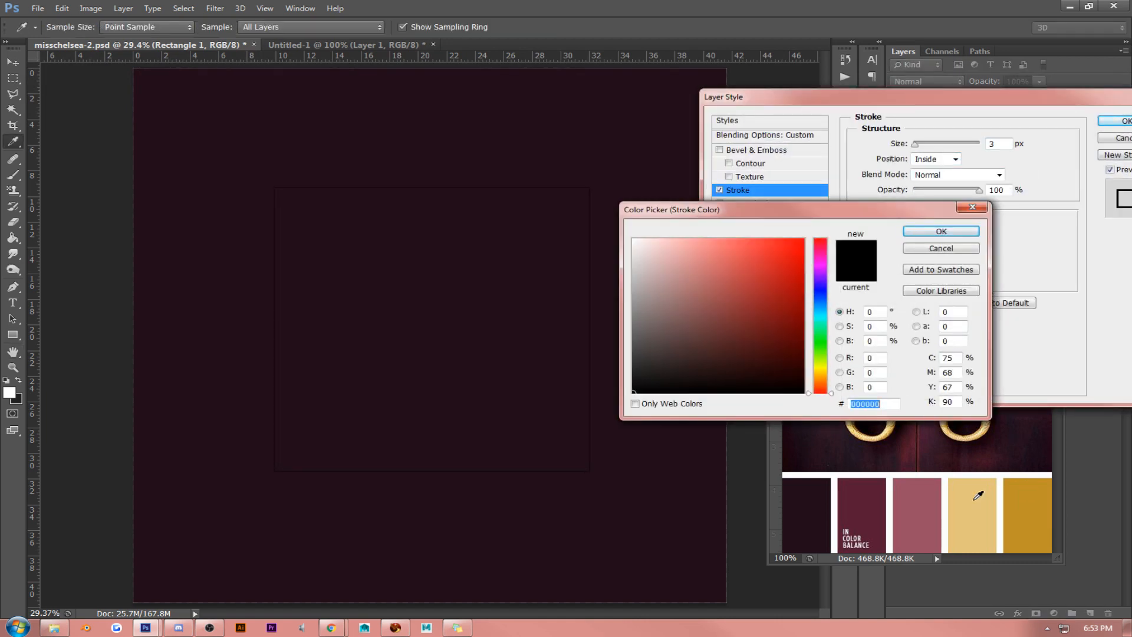
{"action": "left_click", "coordinate": [1027, 500]}
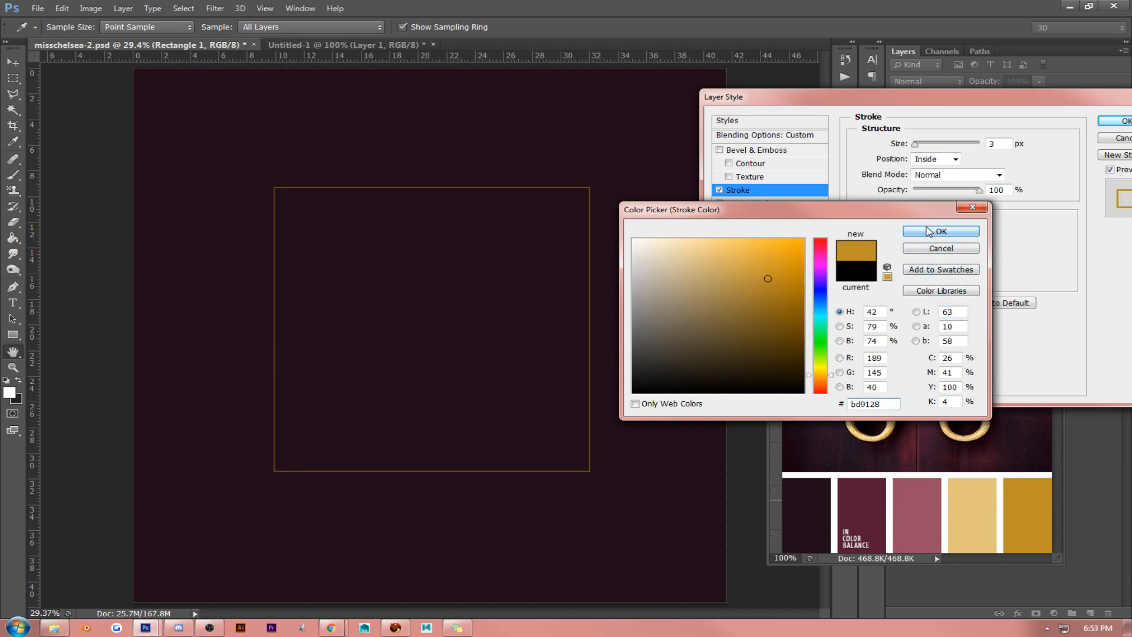
{"action": "left_click", "coordinate": [941, 231]}
{"action": "left_click", "coordinate": [1116, 121]}
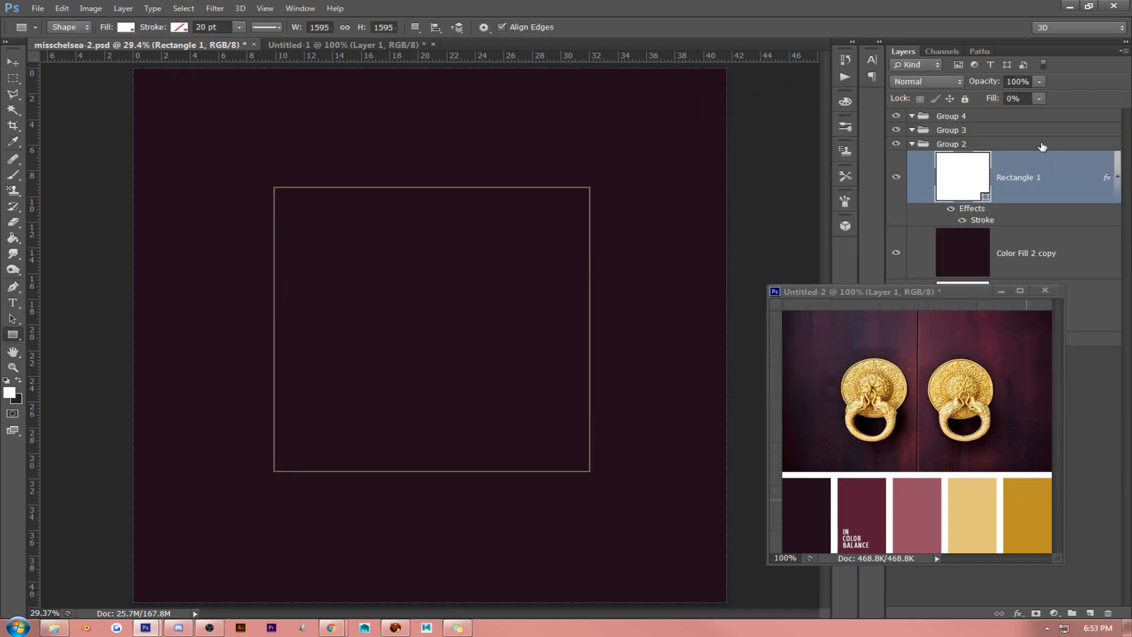
- Set the square's stroke size to 10 px in its layer style
{"action": "right_click", "coordinate": [1042, 171]}
{"action": "left_click", "coordinate": [971, 134]}
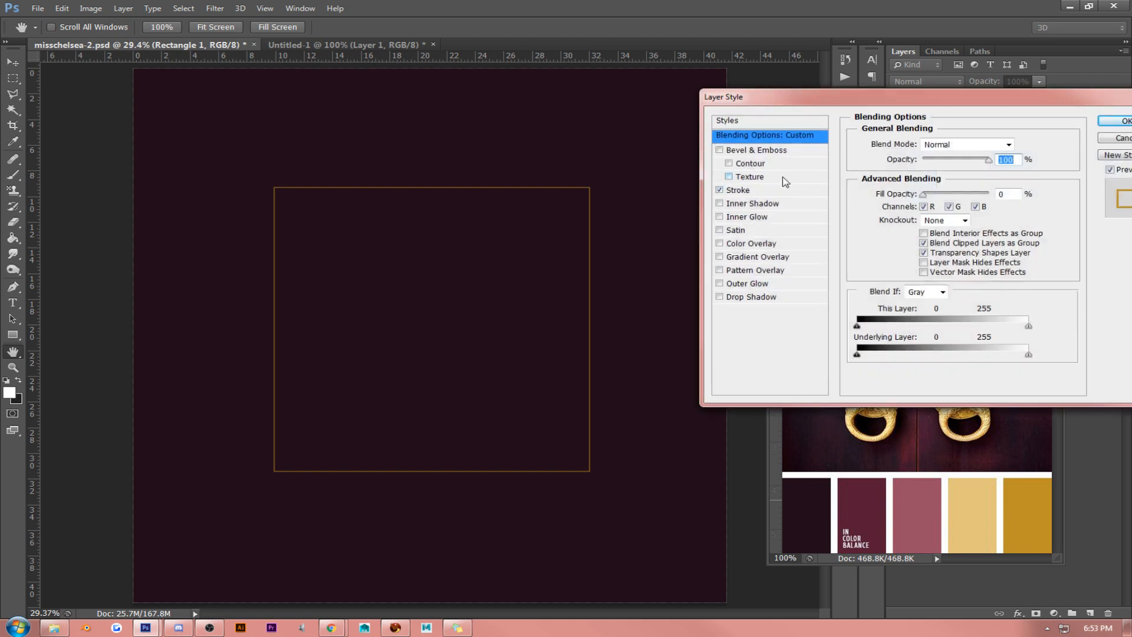
{"action": "left_click", "coordinate": [773, 190]}
{"action": "left_click_drag", "start_coordinate": [1000, 143], "coordinate": [847, 131]}
{"action": "key", "text": "Up"}
{"action": "key", "text": "Up"}
{"action": "key", "text": "Up"}
{"action": "key", "text": "Up"}
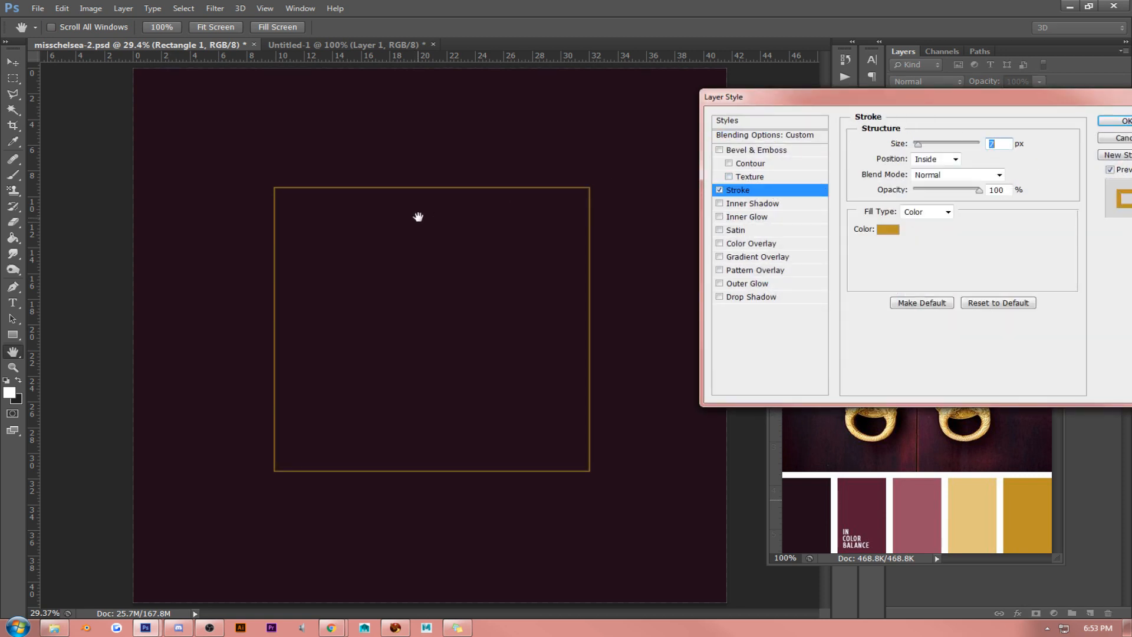
{"action": "key", "text": "Up"}
{"action": "key", "text": "Up"}
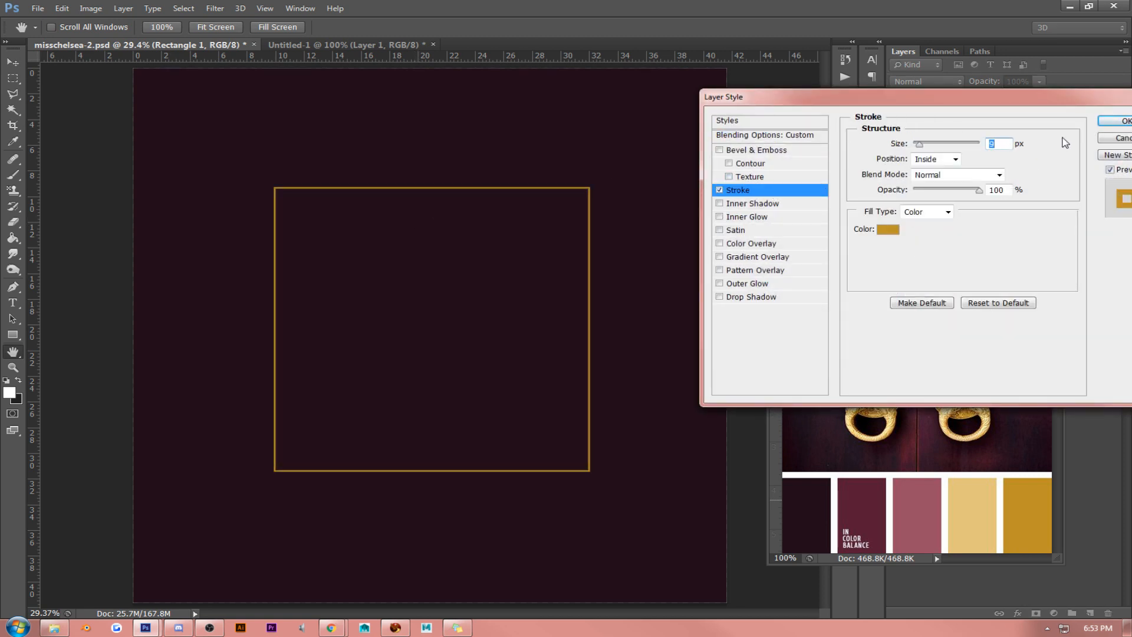
{"action": "left_click", "coordinate": [1113, 121]}
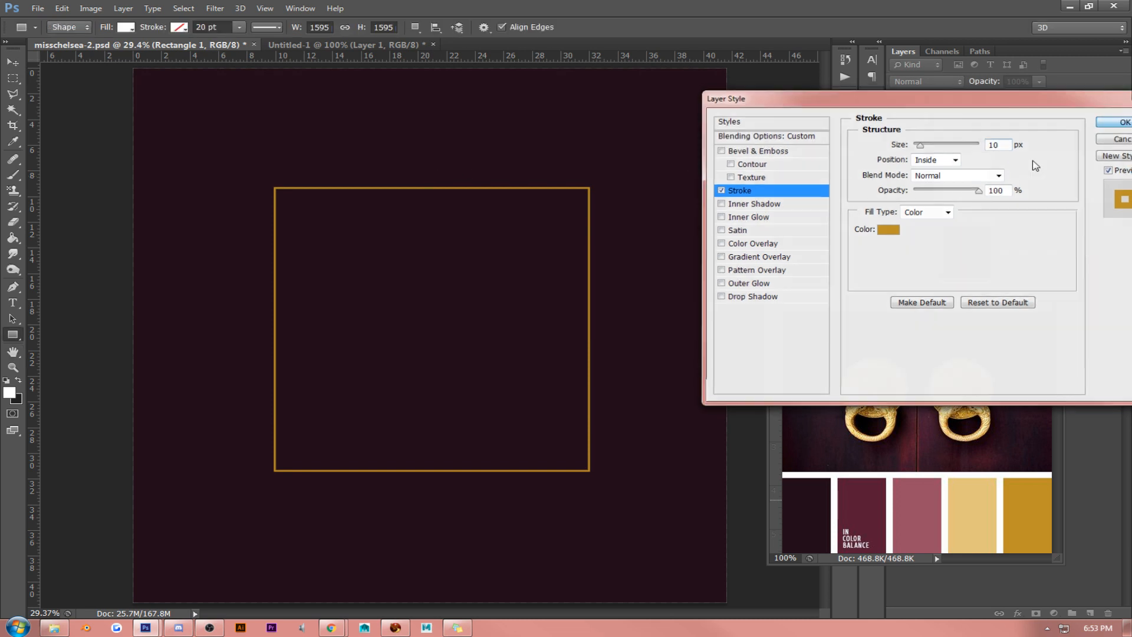
- Rasterize the Rectangle 1 layer together with its gold stroke style
{"action": "right_click", "coordinate": [1036, 177]}
{"action": "left_click", "coordinate": [970, 226]}
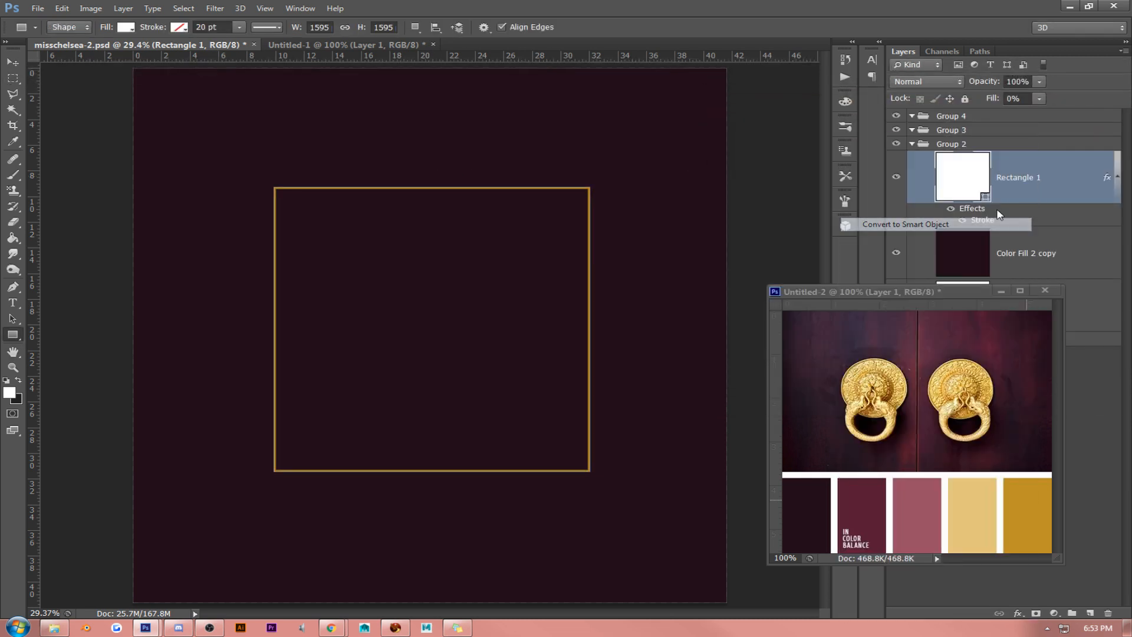
{"action": "right_click", "coordinate": [1049, 174]}
{"action": "left_click", "coordinate": [937, 271]}
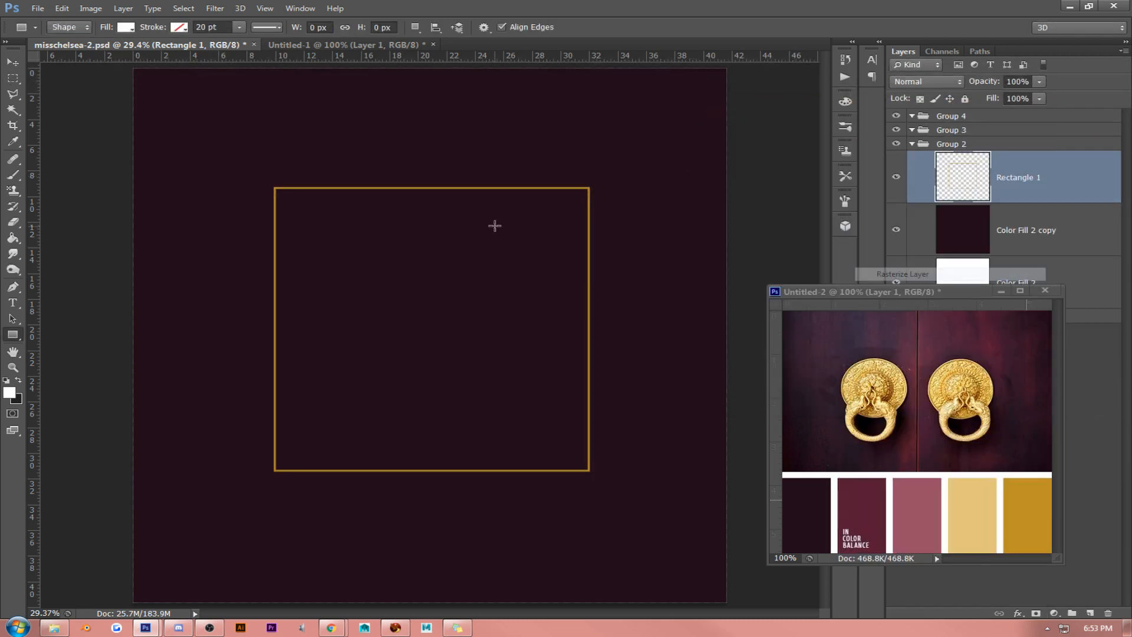
- Move the palette window lower and align the gold square outline vertically centred with the Color Fill 2 copy layer
{"action": "left_click", "coordinate": [13, 63]}
{"action": "left_click_drag", "start_coordinate": [861, 291], "coordinate": [859, 394]}
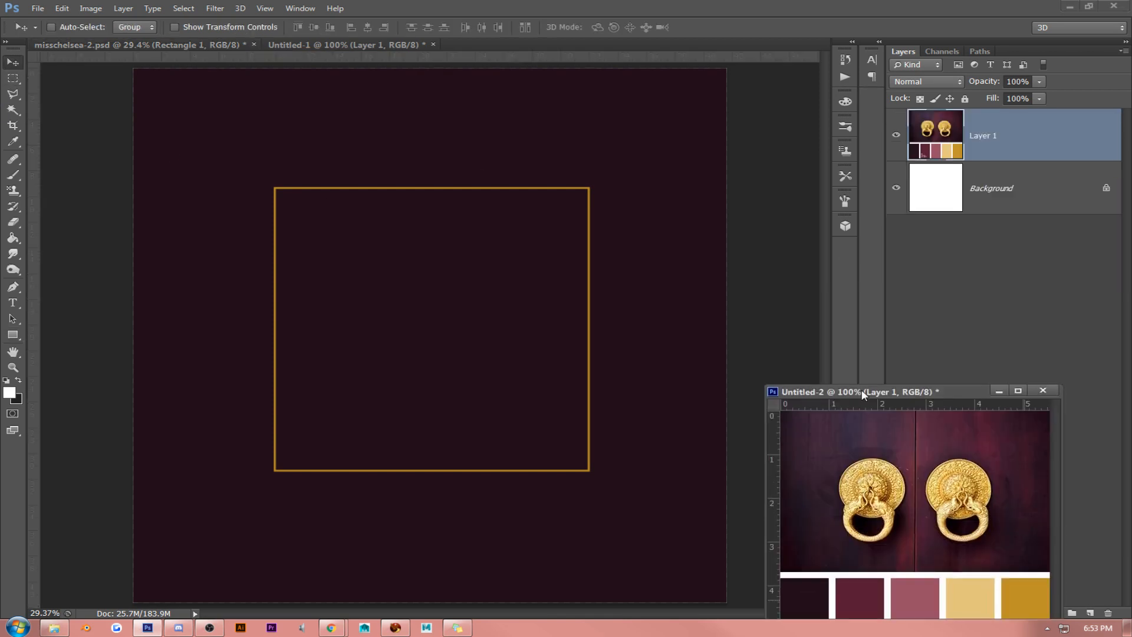
{"action": "left_click", "coordinate": [990, 198], "text": "shift"}
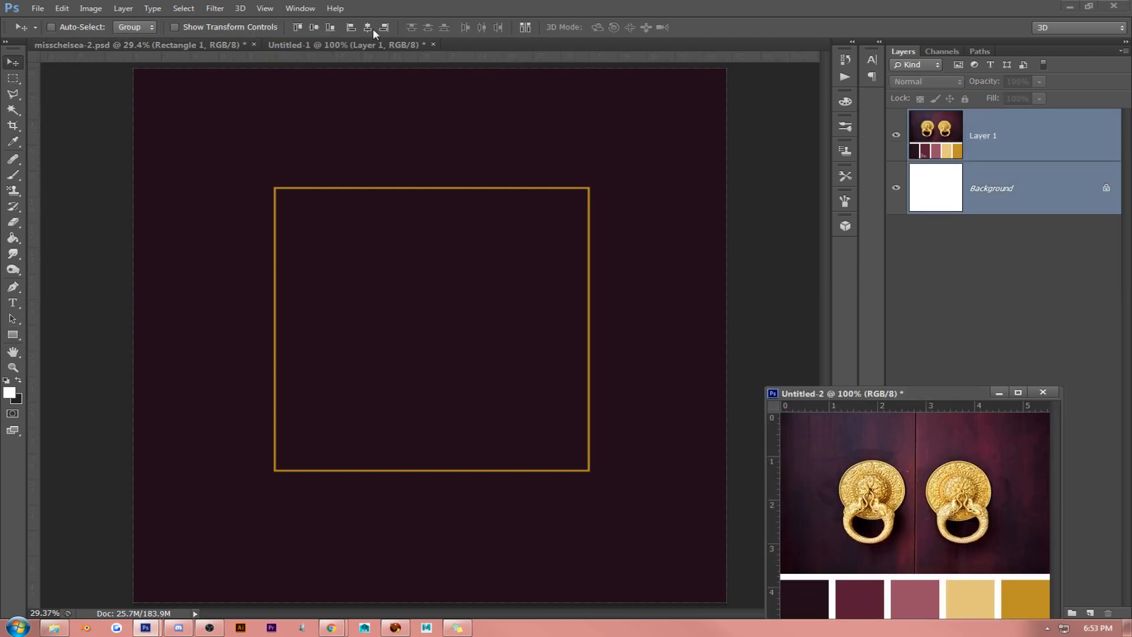
{"action": "left_click", "coordinate": [578, 162]}
{"action": "left_click", "coordinate": [1049, 227], "text": "shift"}
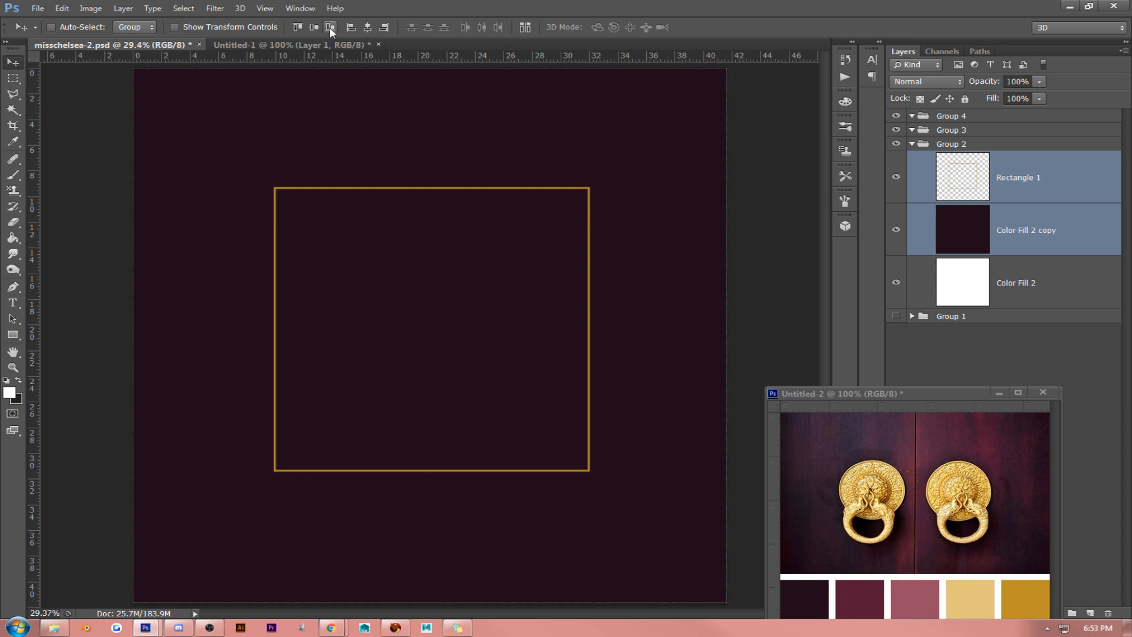
{"action": "left_click", "coordinate": [314, 28]}
- Sample the palette's pale gold, e3c57d, as the text colour and add the initials MC inside the square outline
{"action": "left_click", "coordinate": [12, 303]}
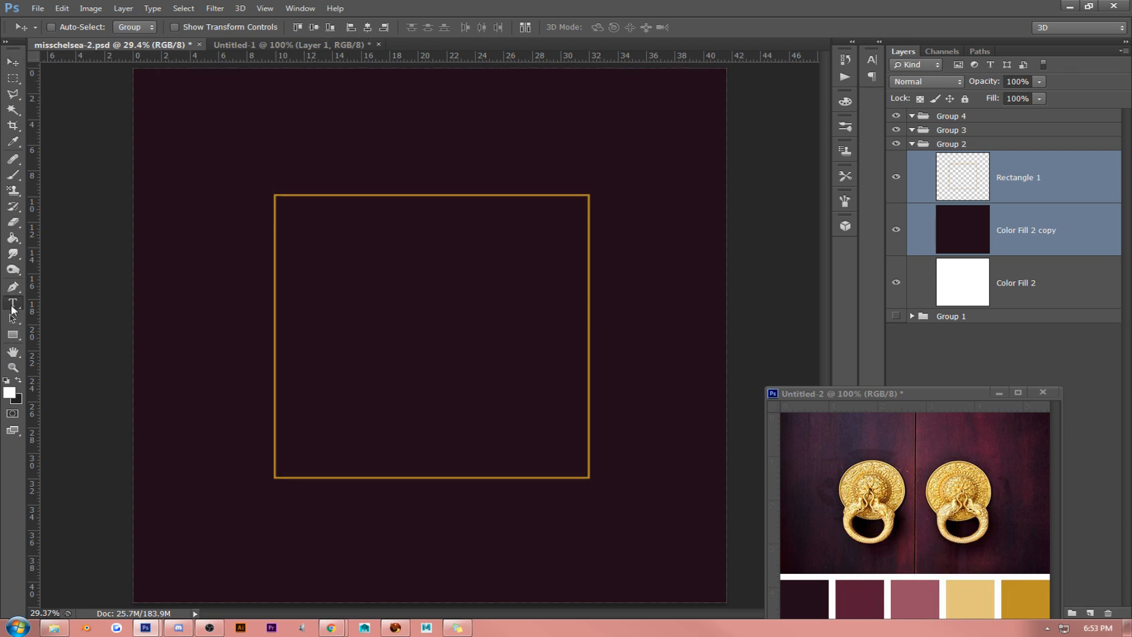
{"action": "left_click", "coordinate": [9, 392]}
{"action": "left_click", "coordinate": [971, 585]}
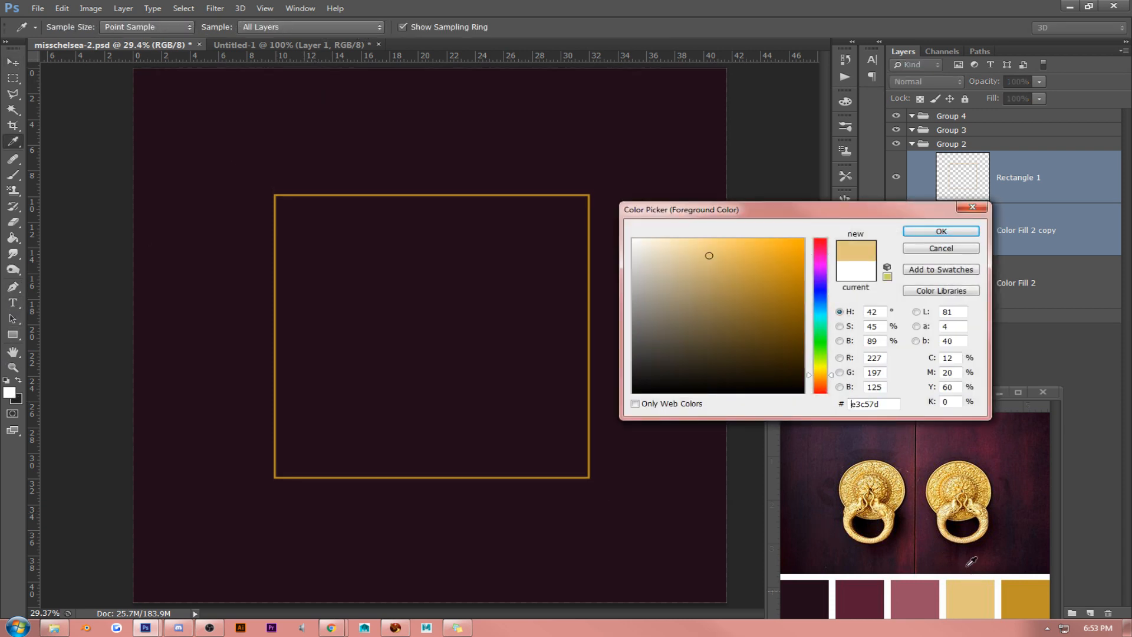
{"action": "left_click", "coordinate": [941, 231]}
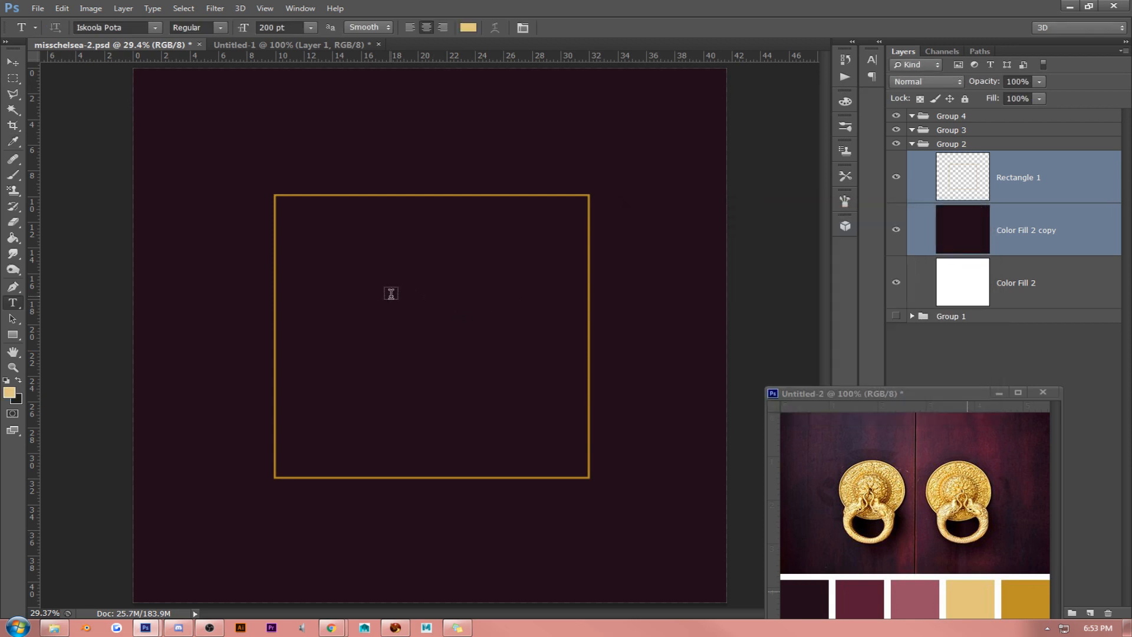
{"action": "left_click", "coordinate": [390, 296]}
{"action": "type", "text": "MB"}
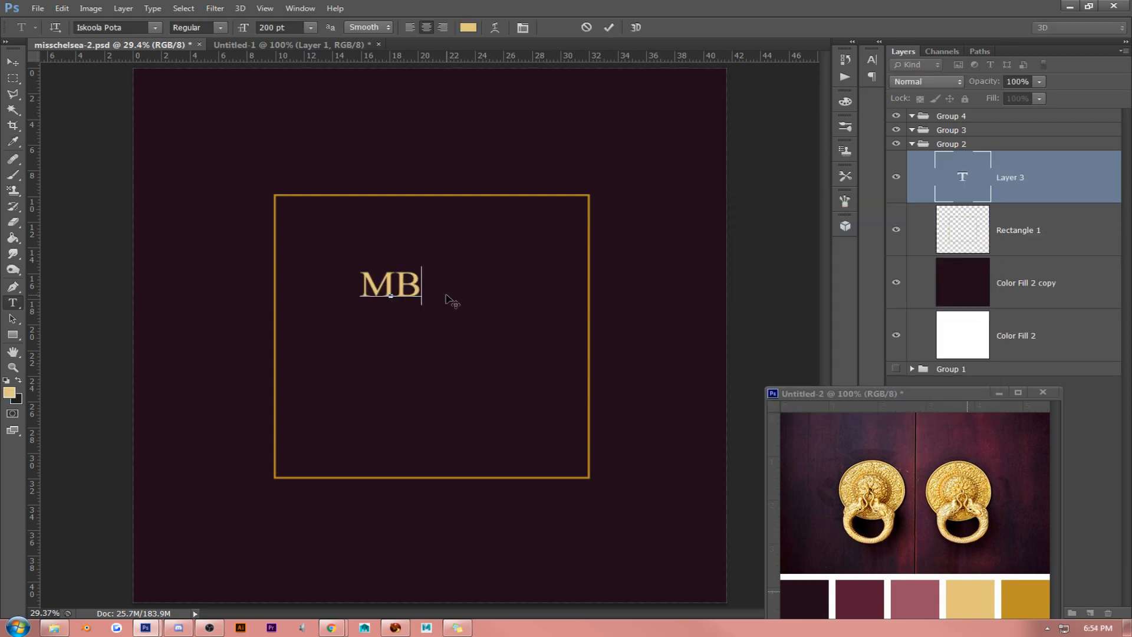
{"action": "key", "text": "BackSpace"}
{"action": "type", "text": "C"}
- Set the font of the MC initials to Adam and change them to lowercase mc
{"action": "key", "text": "ctrl+a"}
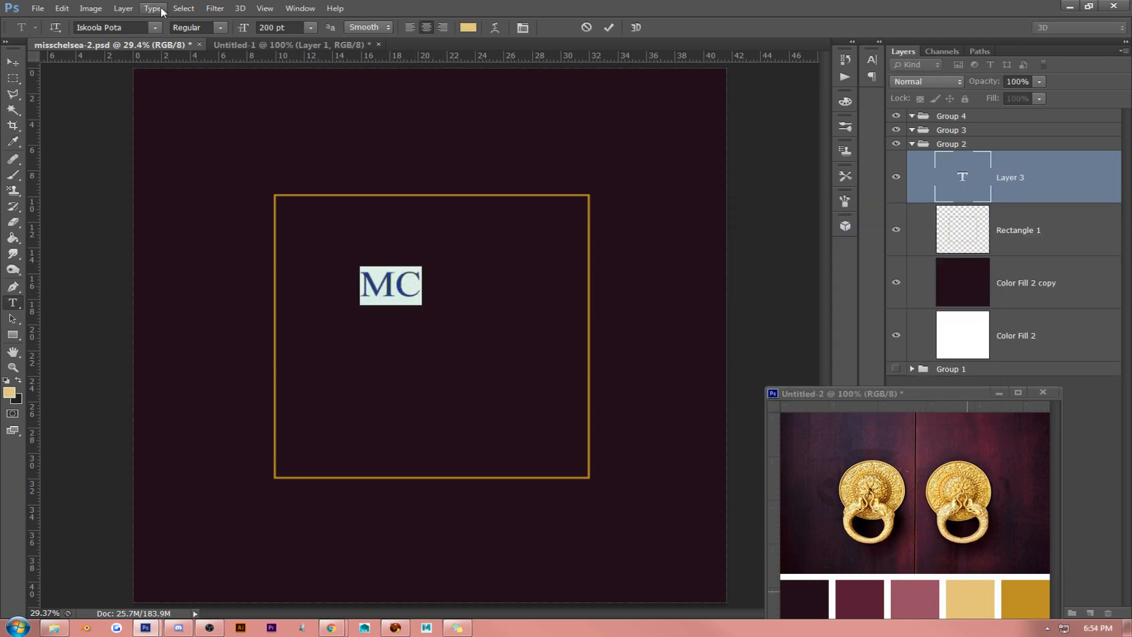
{"action": "left_click", "coordinate": [154, 28]}
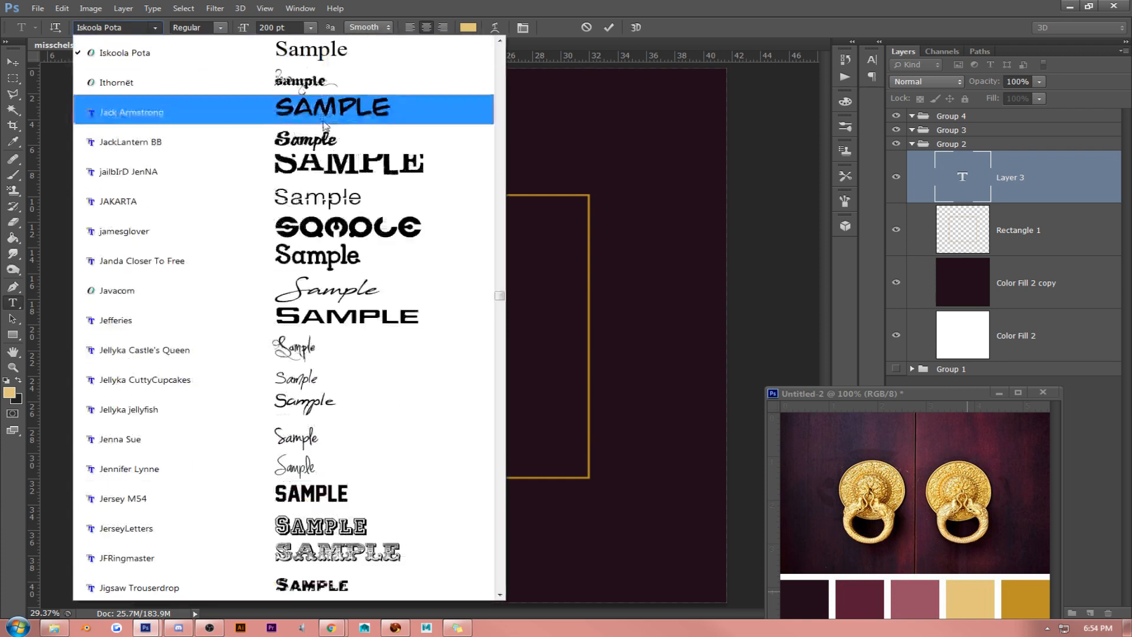
{"action": "left_click", "coordinate": [543, 210]}
{"action": "double_click", "coordinate": [392, 289]}
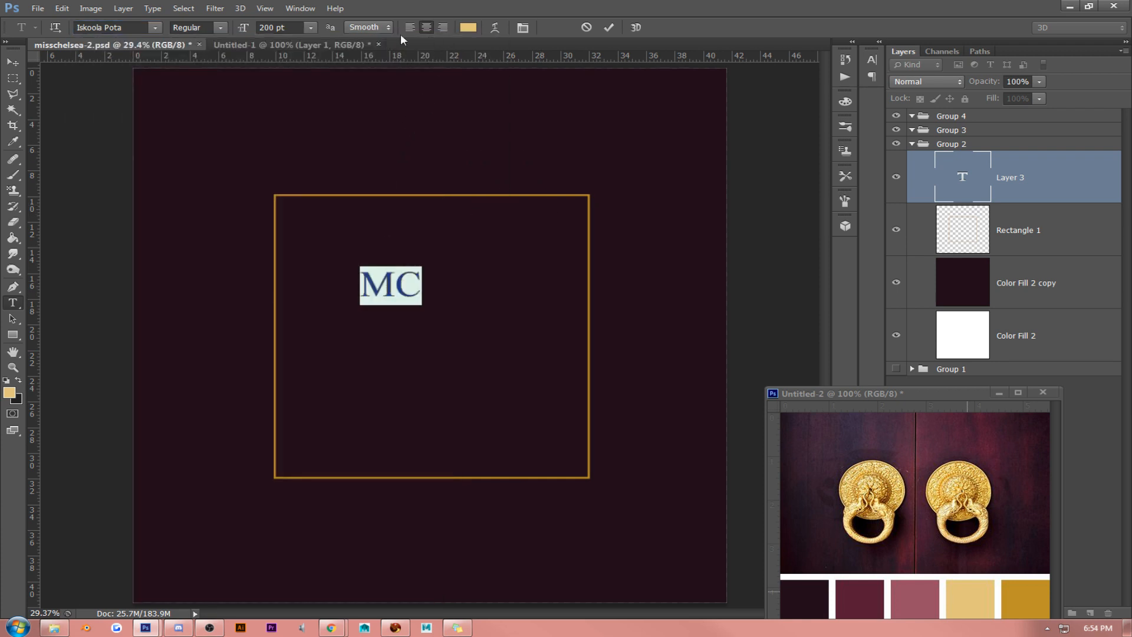
{"action": "left_click", "coordinate": [155, 28]}
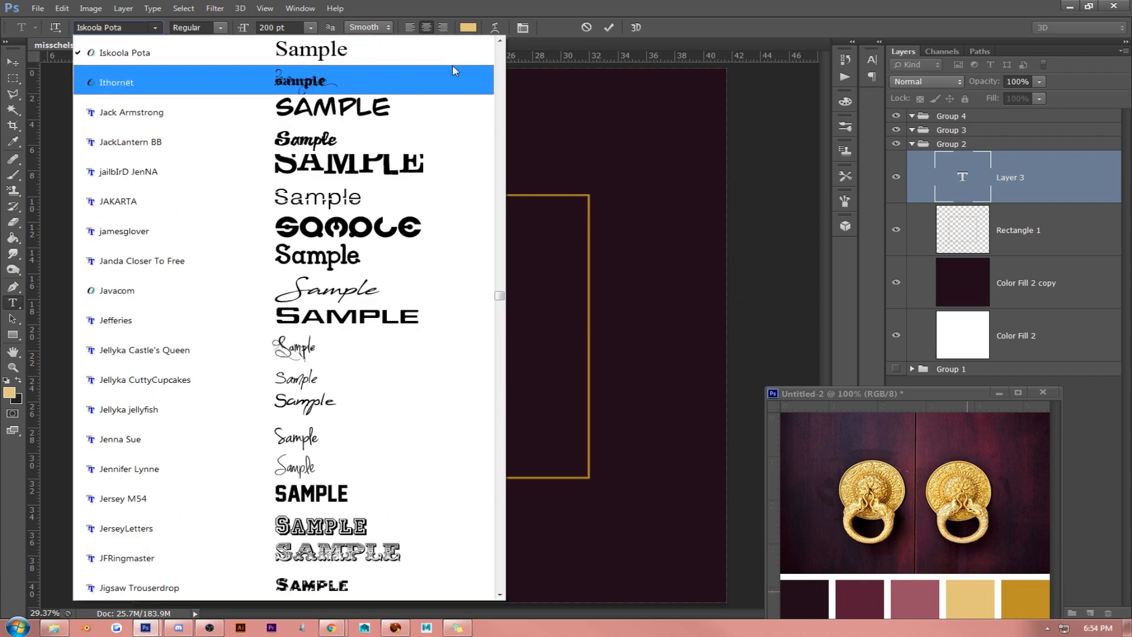
{"action": "left_click", "coordinate": [502, 63]}
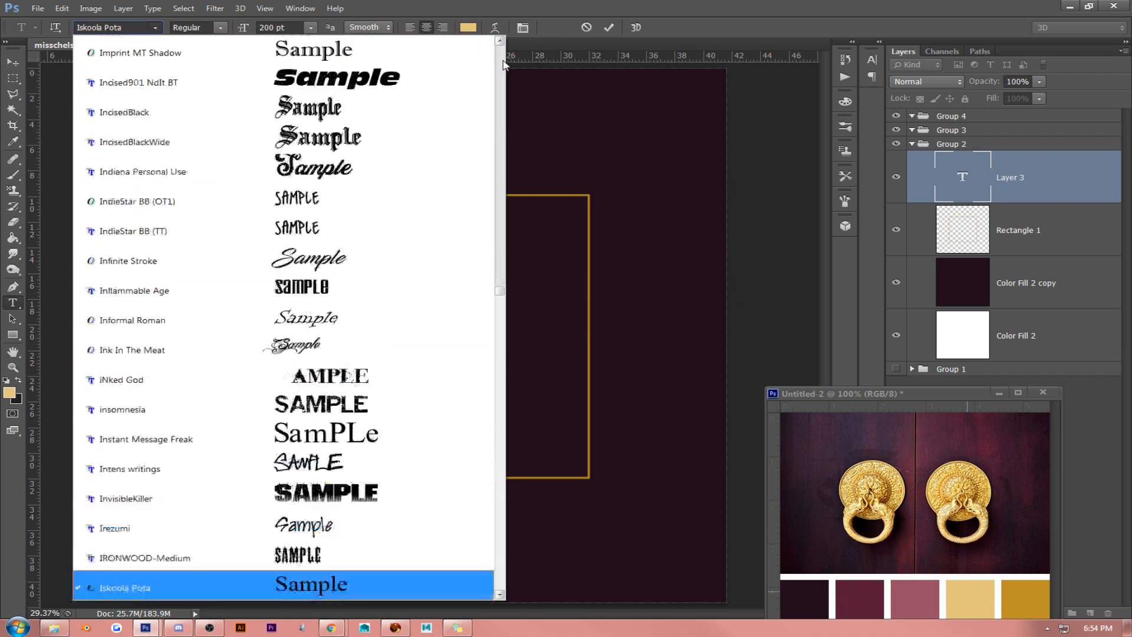
{"action": "left_click_drag", "start_coordinate": [503, 62], "coordinate": [502, 59]}
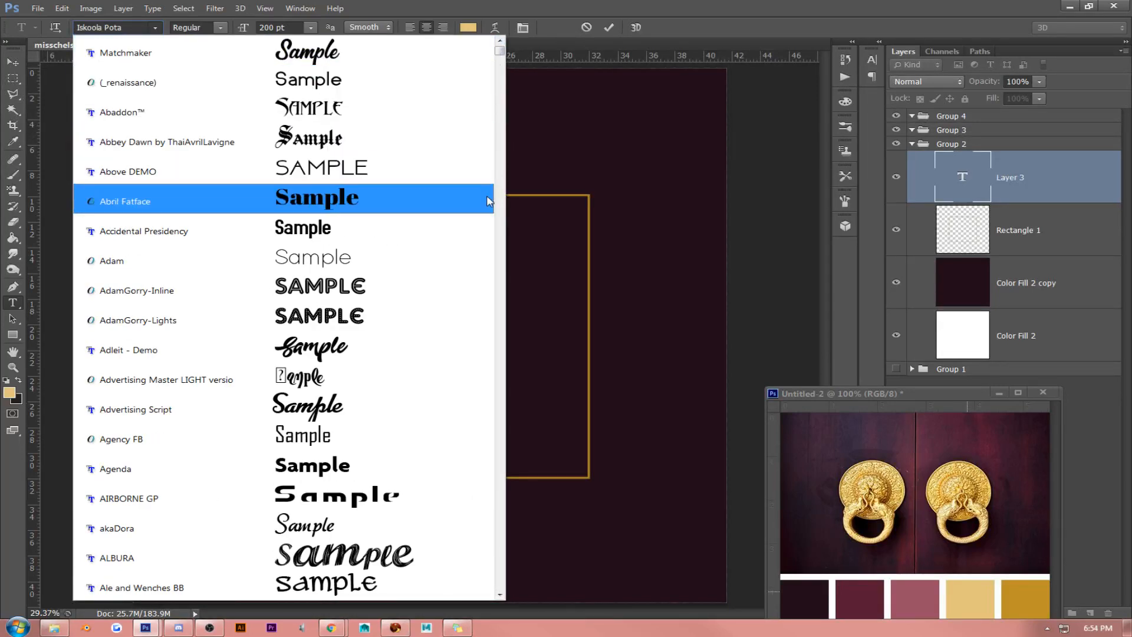
{"action": "left_click", "coordinate": [470, 259]}
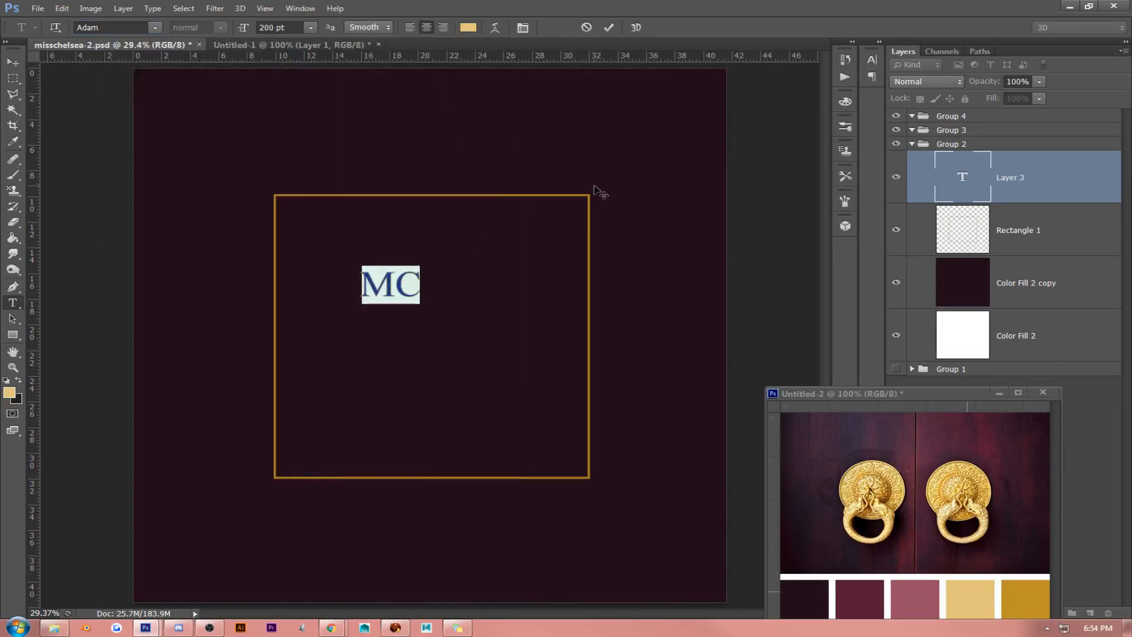
{"action": "left_click", "coordinate": [521, 26]}
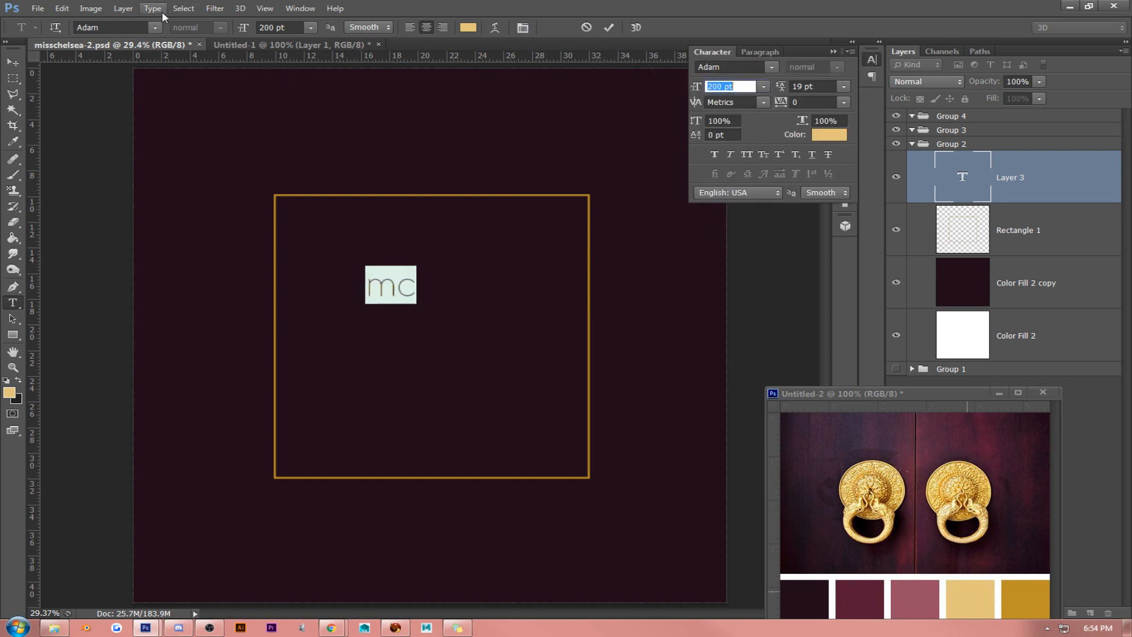
- Try the Angelique ma douce Colombe font on the mc initials at a size of 1054 pt
{"action": "left_click", "coordinate": [155, 27]}
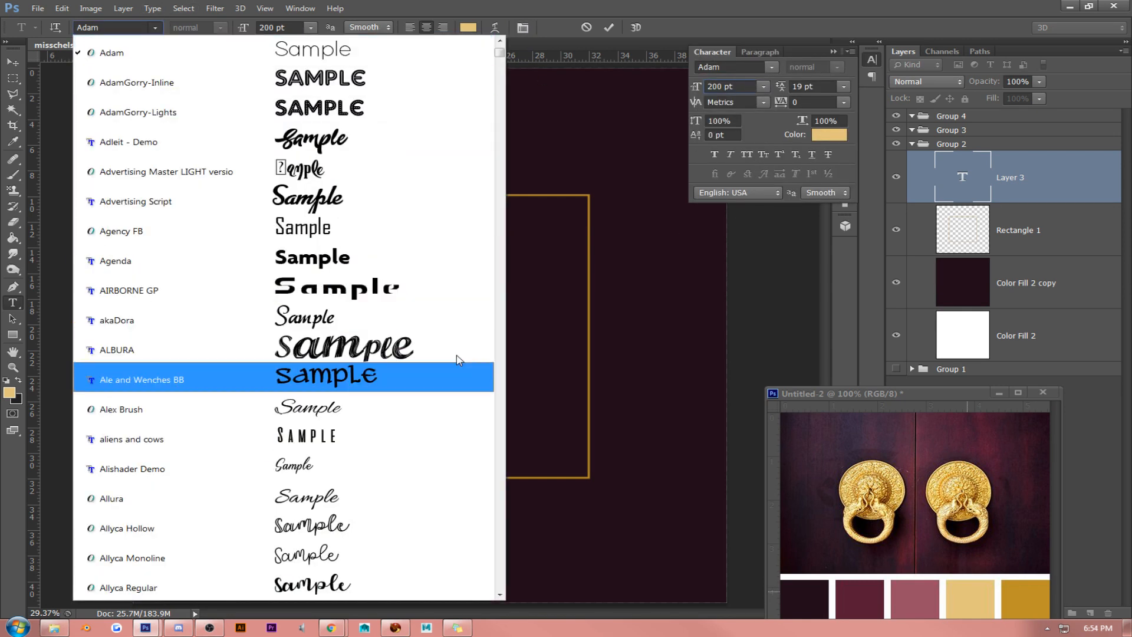
{"action": "left_click", "coordinate": [500, 595]}
{"action": "left_click", "coordinate": [500, 595]}
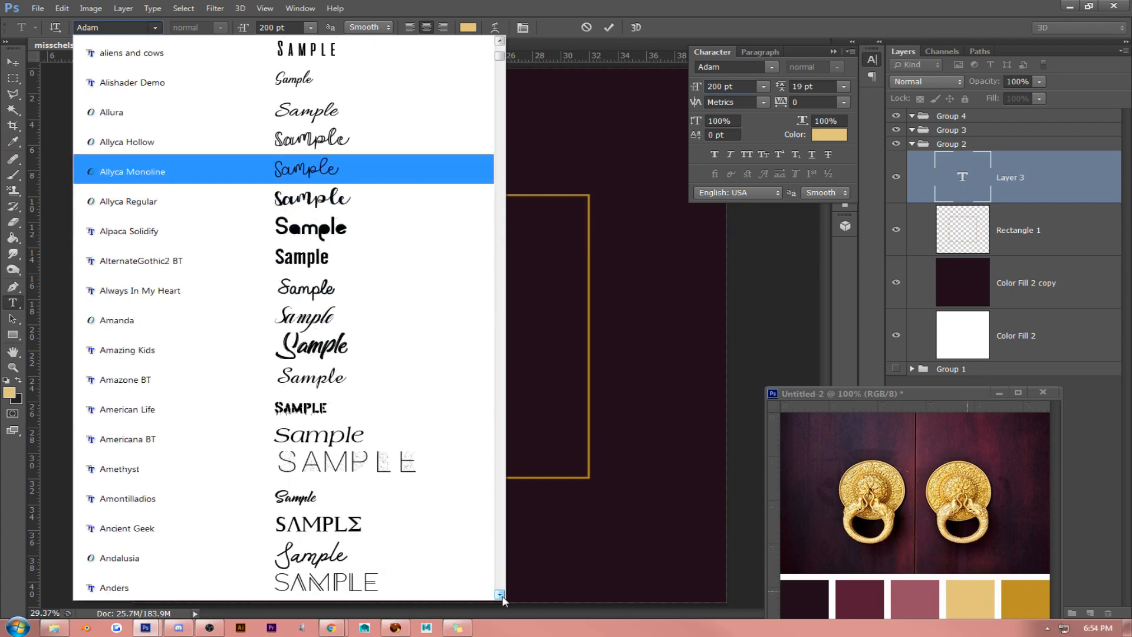
{"action": "left_click", "coordinate": [501, 595]}
{"action": "left_click", "coordinate": [501, 596]}
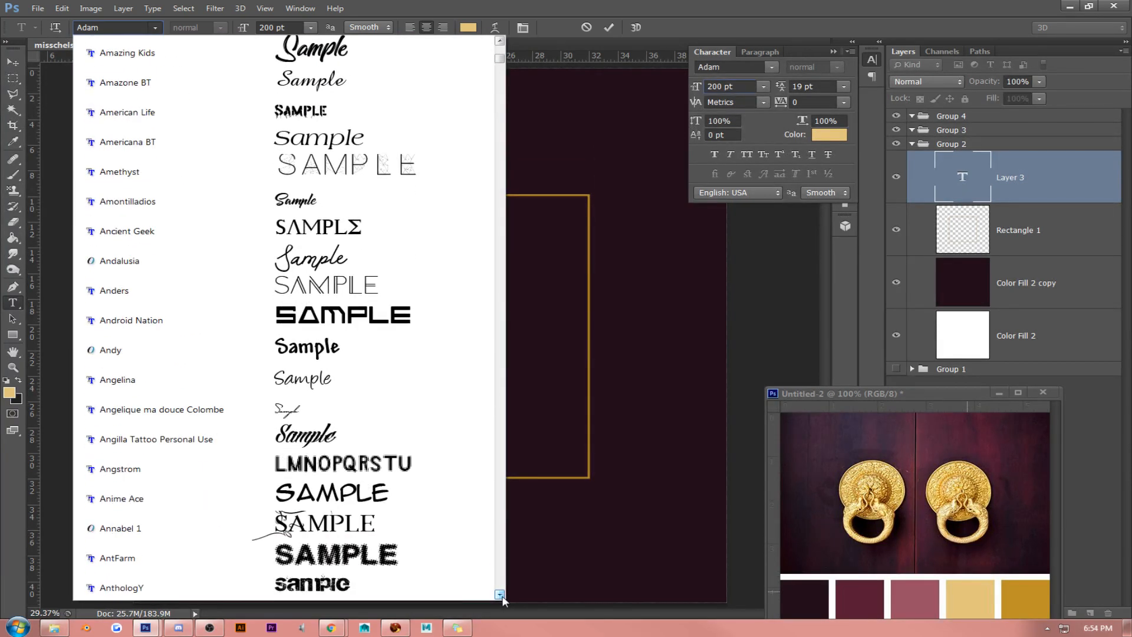
{"action": "left_click", "coordinate": [501, 596]}
{"action": "left_click", "coordinate": [501, 595]}
{"action": "left_click", "coordinate": [332, 300]}
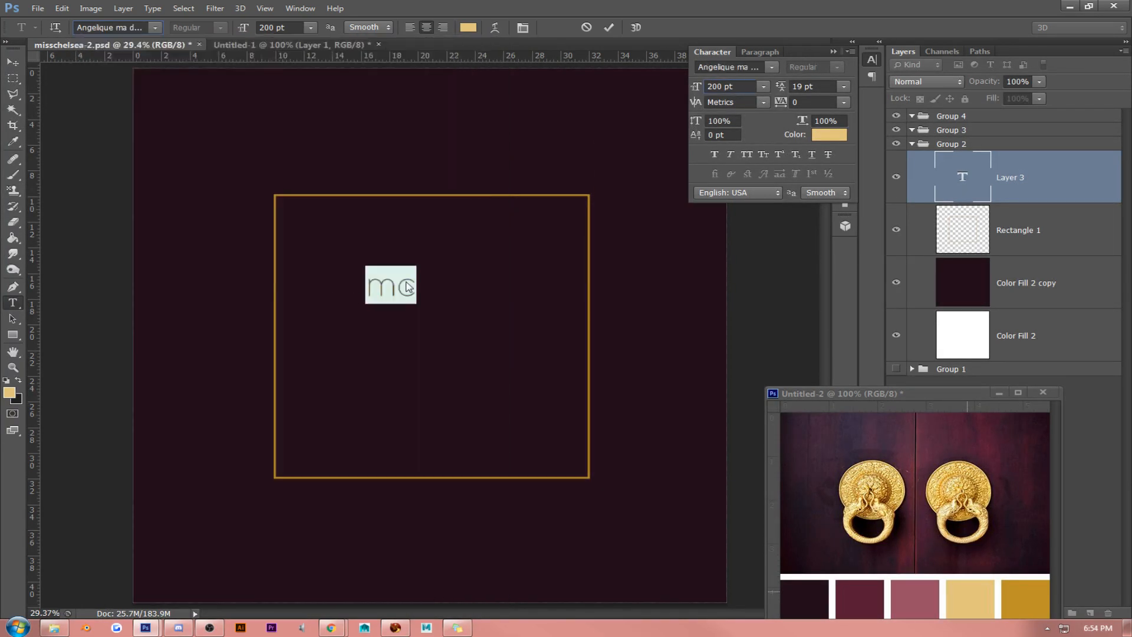
{"action": "left_click_drag", "start_coordinate": [688, 87], "coordinate": [885, 89]}
{"action": "left_click", "coordinate": [408, 277]}
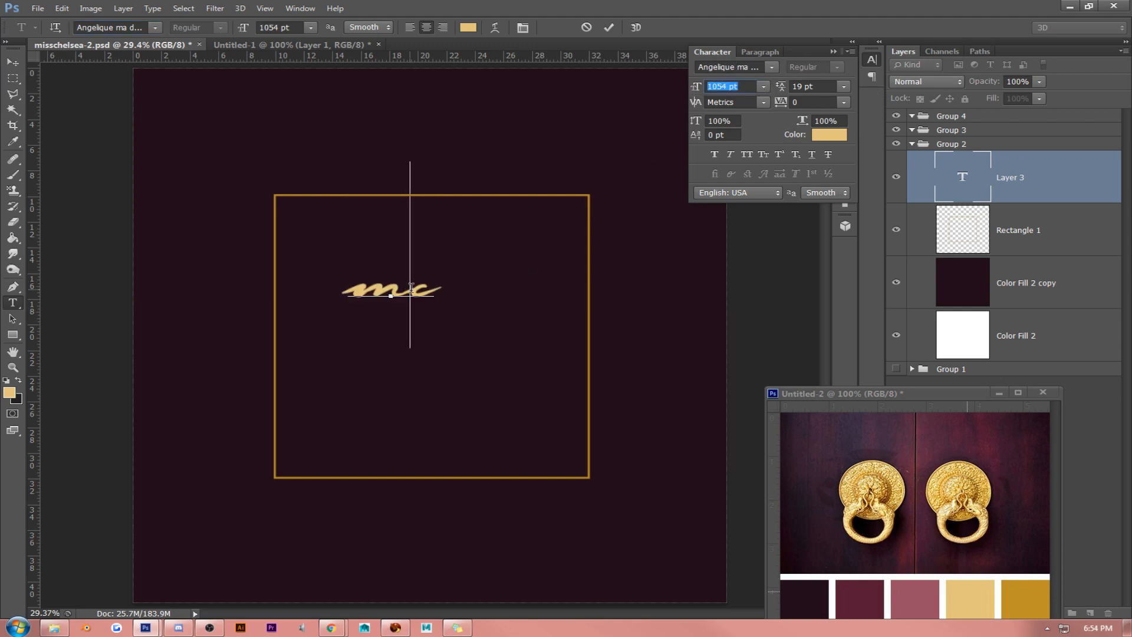
- Try the Aurellia Script font on the mc initials
{"action": "key", "text": "ctrl+a"}
{"action": "left_click", "coordinate": [156, 28]}
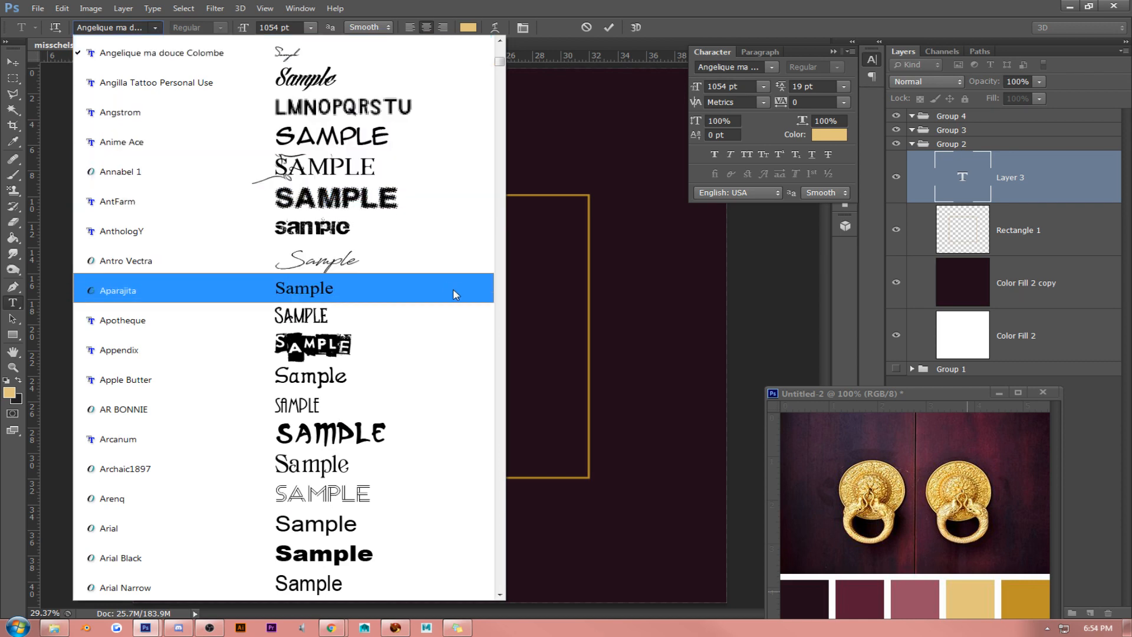
{"action": "scroll", "coordinate": [450, 437], "scroll_direction": "down", "scroll_amount": 3}
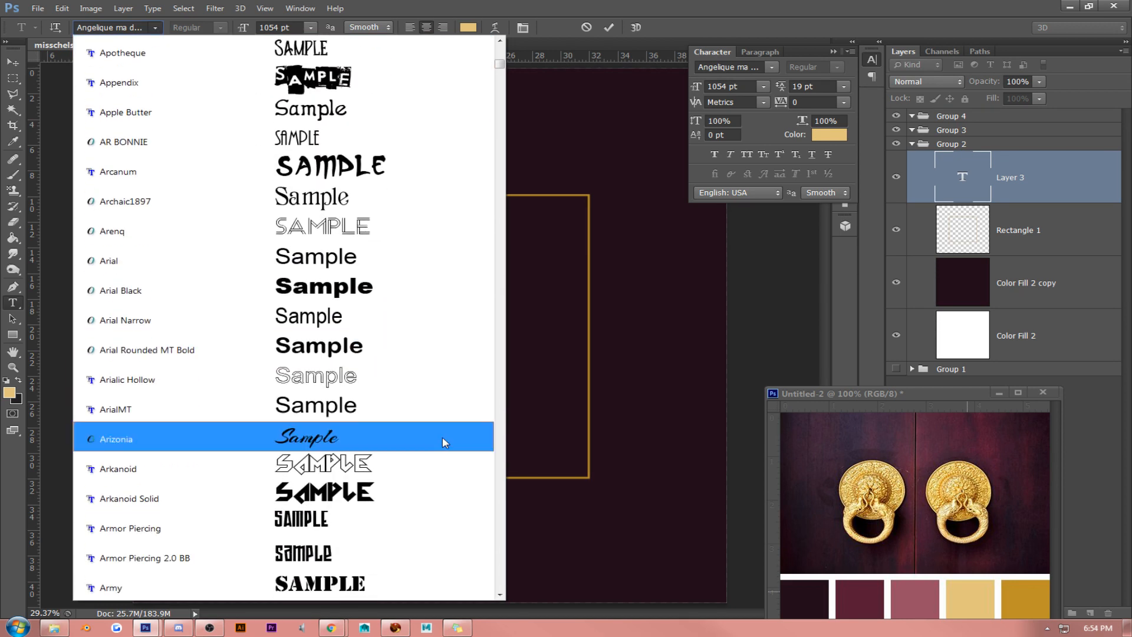
{"action": "scroll", "coordinate": [442, 436], "scroll_direction": "down", "scroll_amount": 3}
{"action": "scroll", "coordinate": [443, 436], "scroll_direction": "down", "scroll_amount": 7}
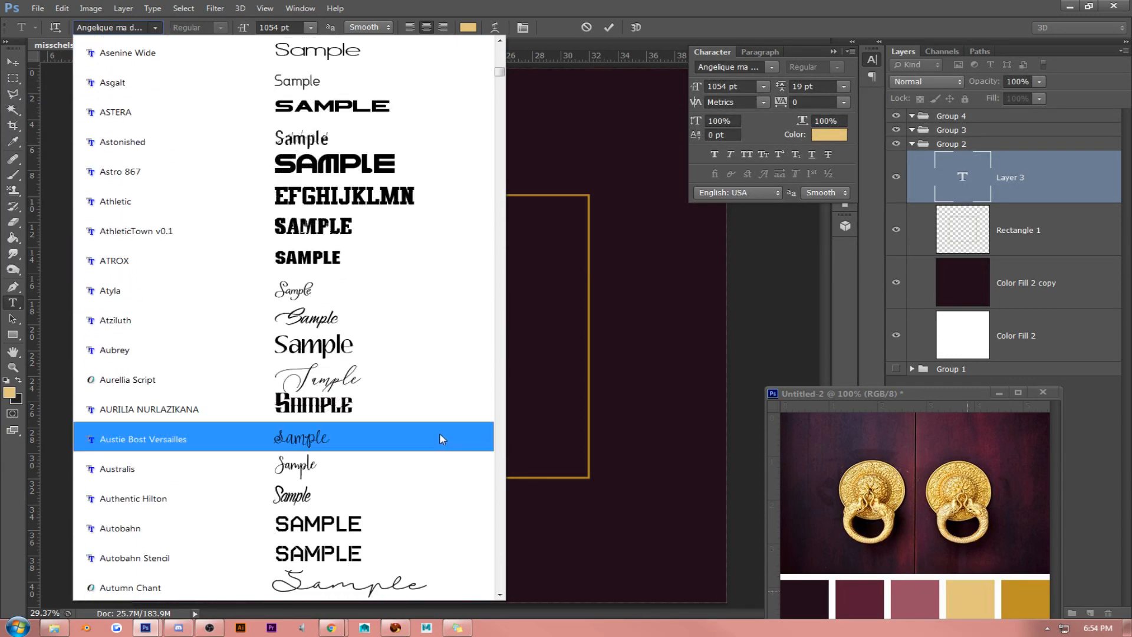
{"action": "left_click", "coordinate": [403, 378]}
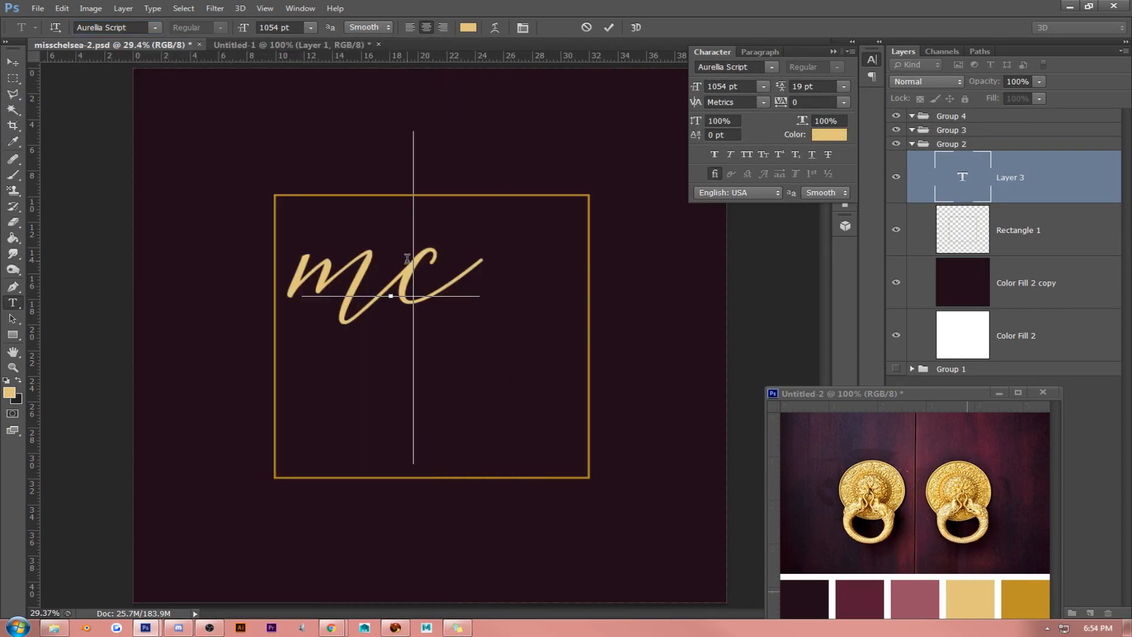
- Set the mc initials to the Autumn Chant font at 536 pt and centre them horizontally by eye within the square's upper half
{"action": "left_click", "coordinate": [157, 30]}
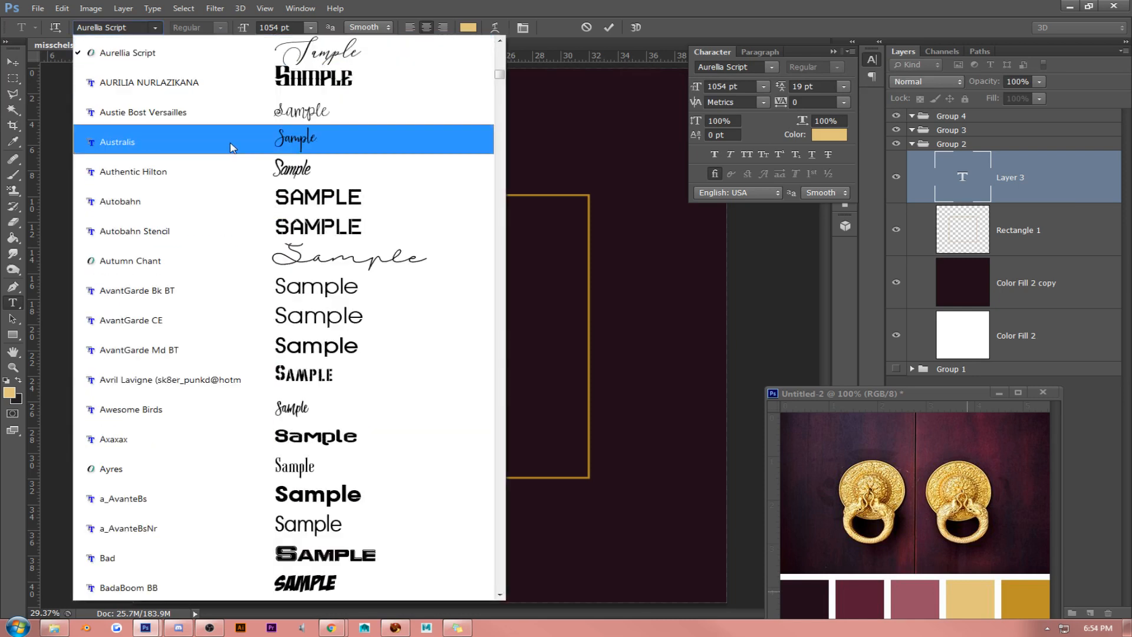
{"action": "left_click", "coordinate": [356, 266]}
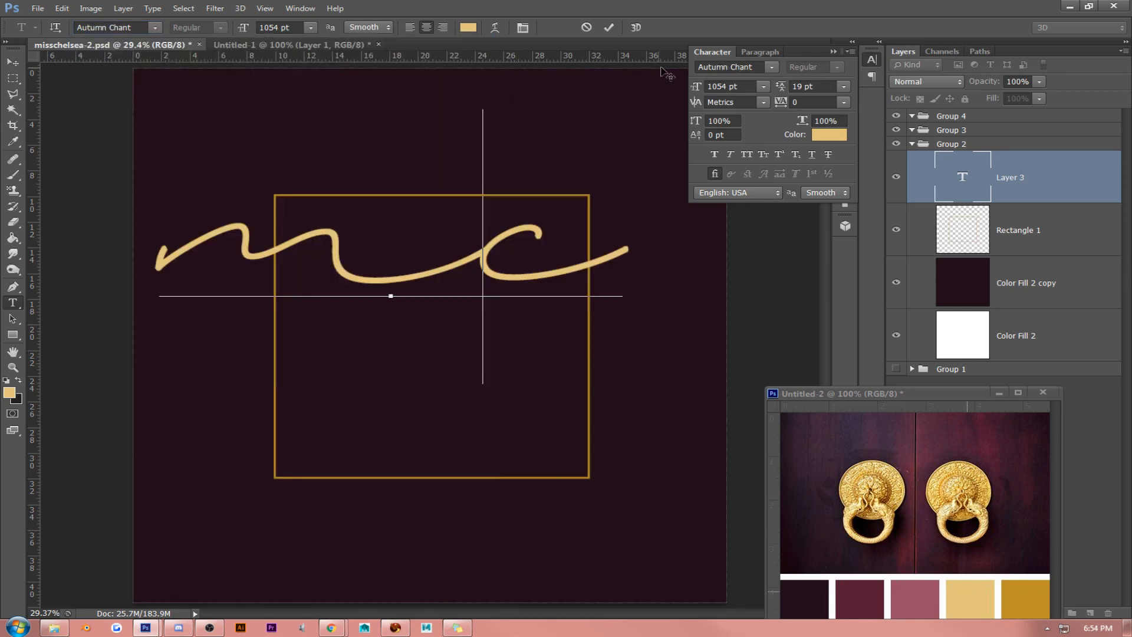
{"action": "left_click_drag", "start_coordinate": [697, 90], "coordinate": [344, 245]}
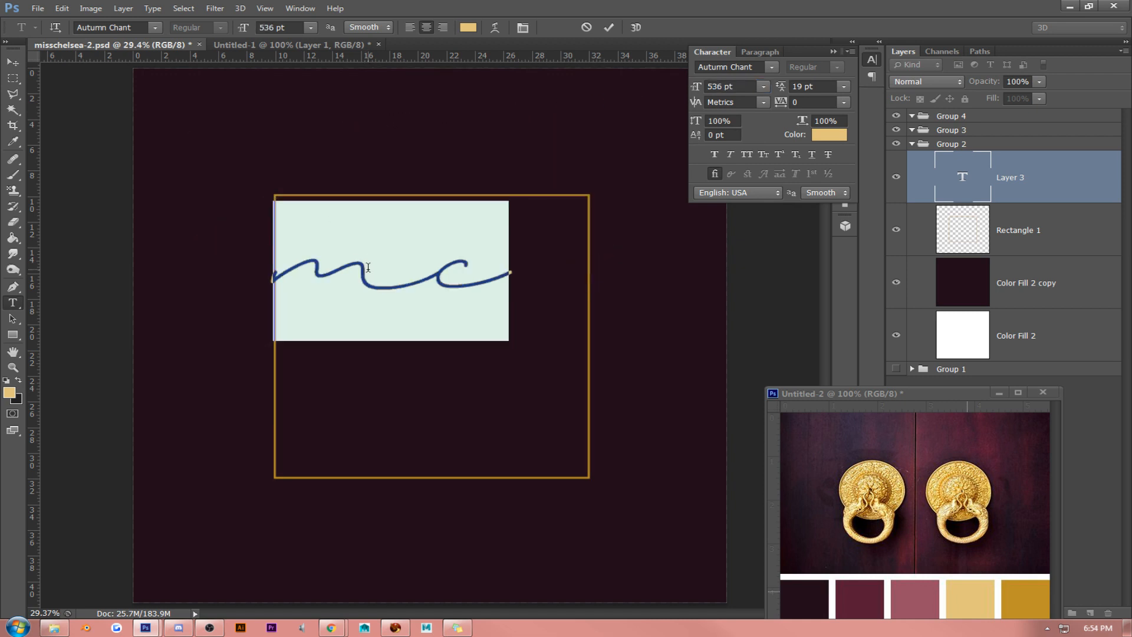
{"action": "left_click", "coordinate": [12, 62]}
{"action": "left_click_drag", "start_coordinate": [526, 231], "coordinate": [566, 237]}
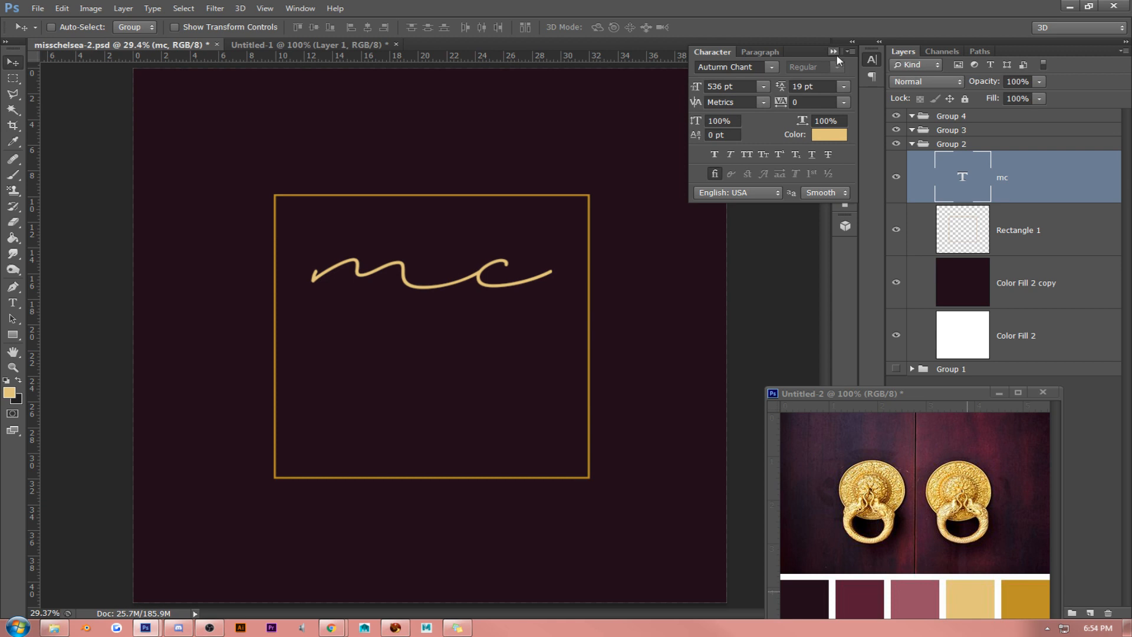
- Change the mc initials to Barbeque Free Font at 857 pt and nudge them slightly to re-centre them in the square
{"action": "left_click", "coordinate": [834, 53]}
{"action": "key", "text": "t"}
{"action": "left_click", "coordinate": [406, 284]}
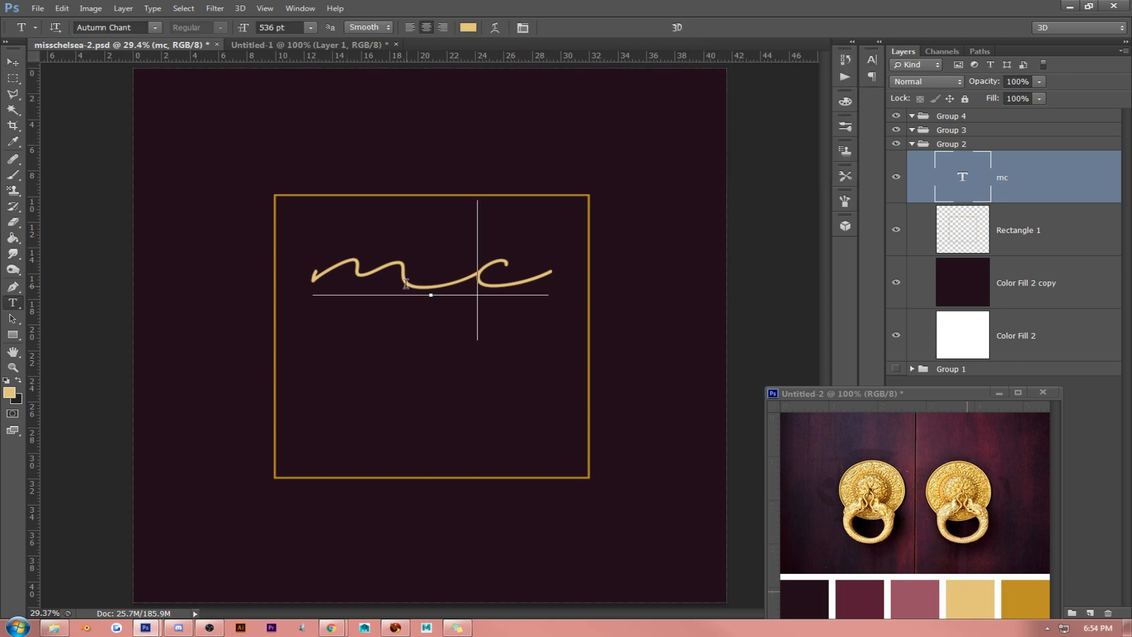
{"action": "key", "text": "ctrl+a"}
{"action": "left_click", "coordinate": [154, 27]}
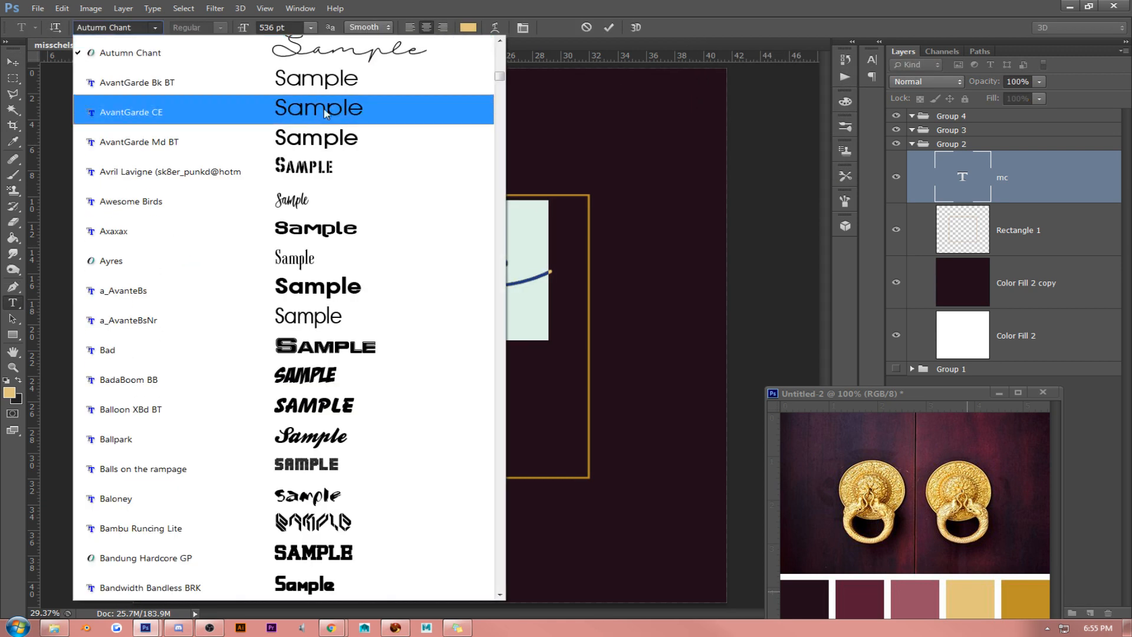
{"action": "left_click", "coordinate": [499, 595]}
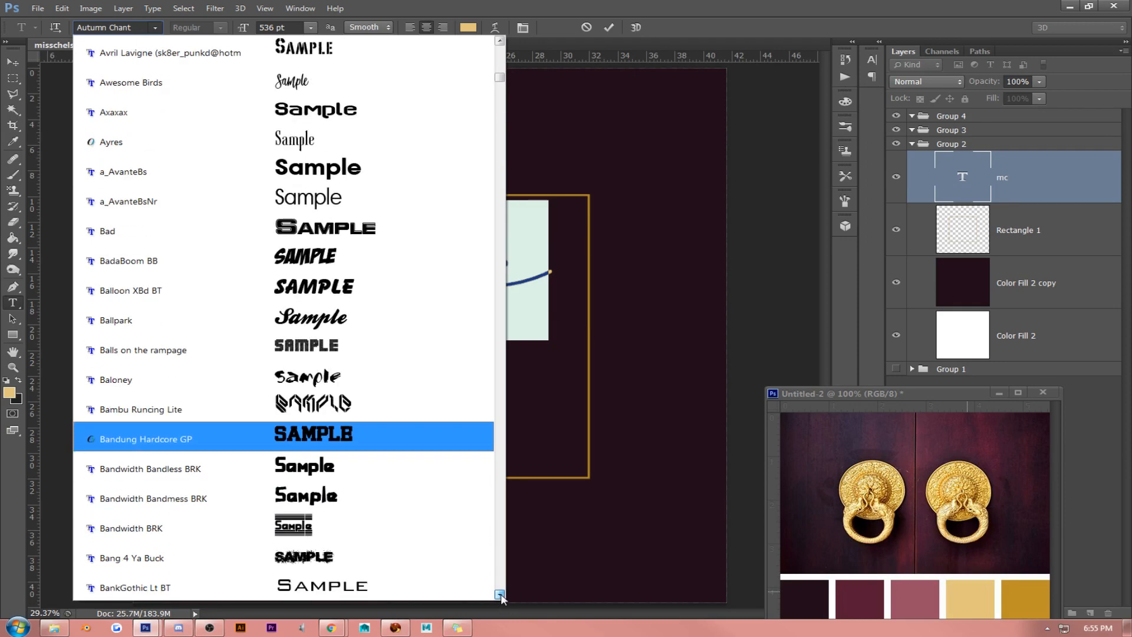
{"action": "left_click_drag", "start_coordinate": [499, 595], "coordinate": [499, 594]}
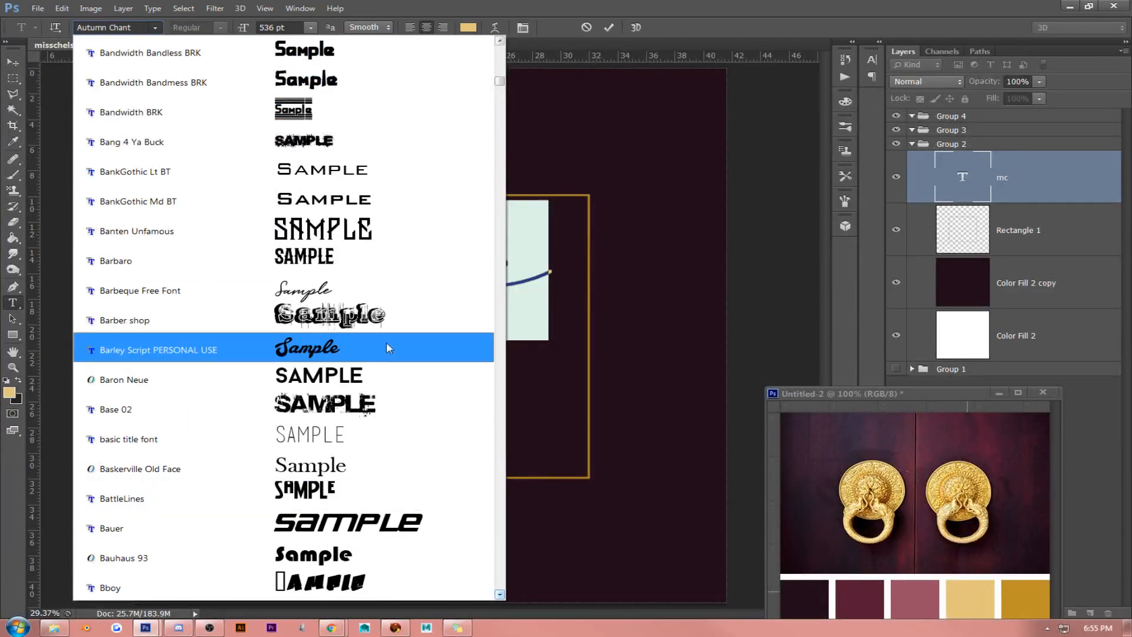
{"action": "left_click", "coordinate": [386, 291]}
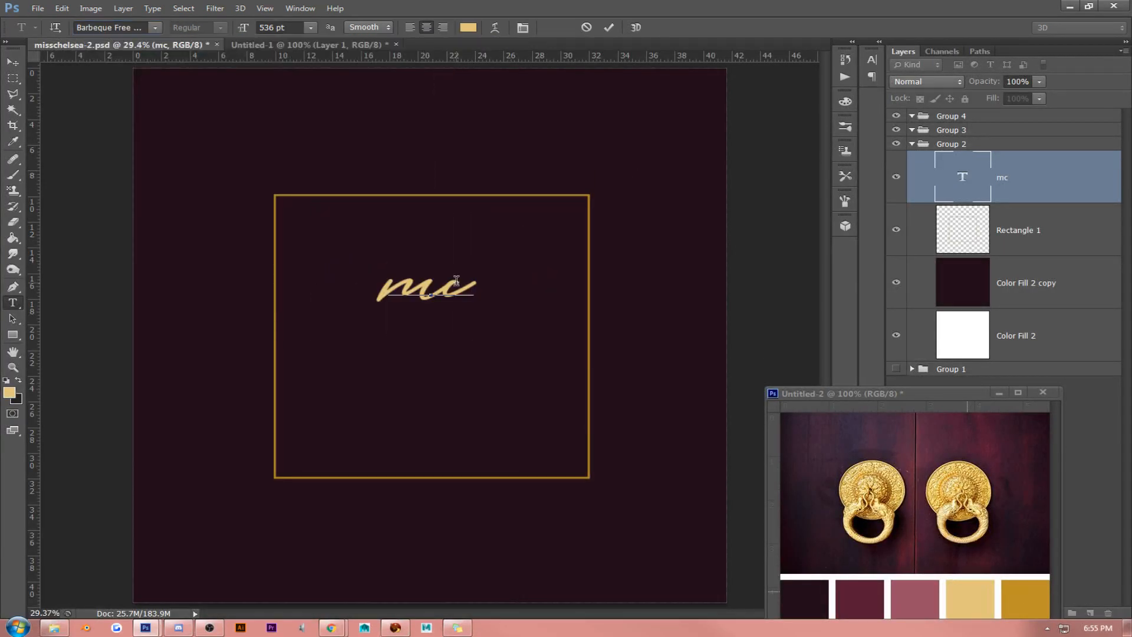
{"action": "left_click_drag", "start_coordinate": [243, 29], "coordinate": [377, 33]}
{"action": "left_click", "coordinate": [14, 63]}
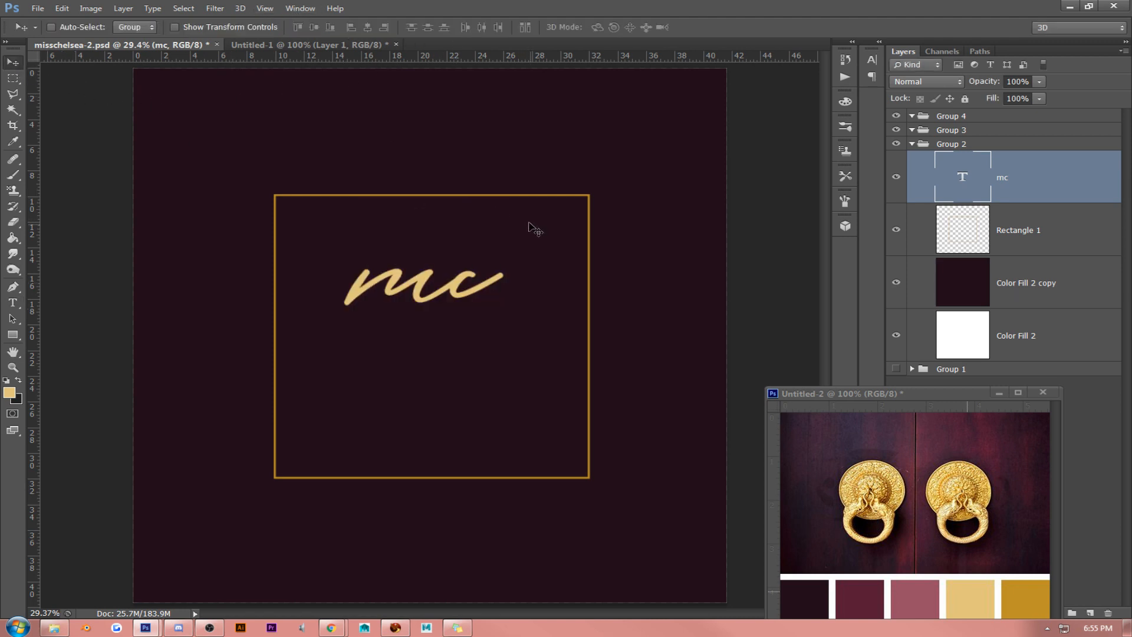
{"action": "left_click_drag", "start_coordinate": [542, 237], "coordinate": [549, 238]}
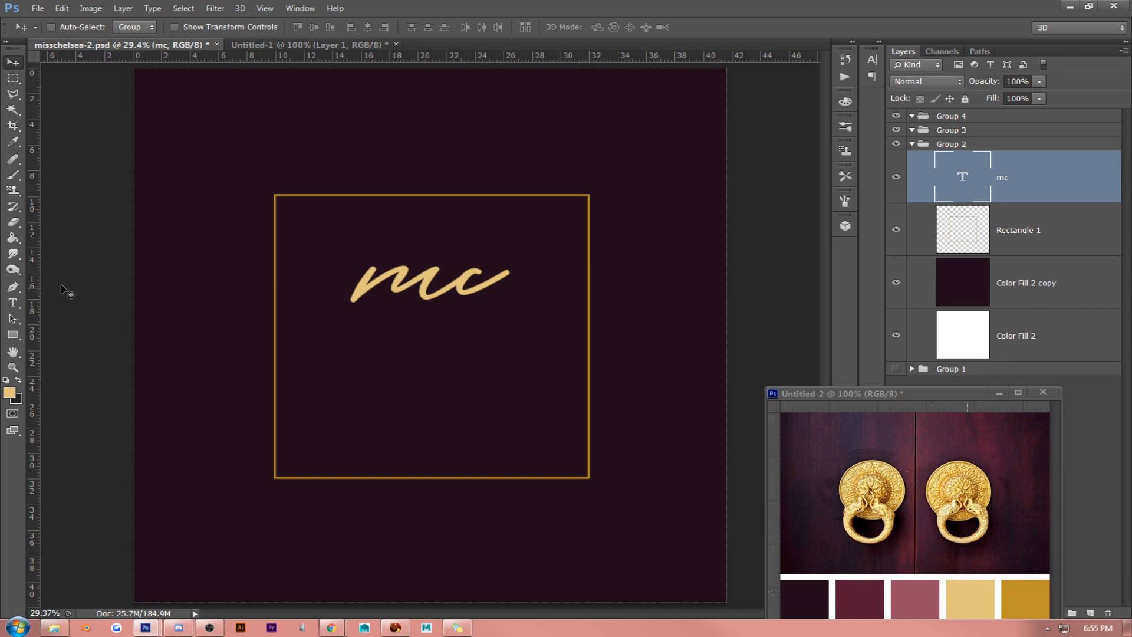
{"action": "left_click", "coordinate": [12, 302]}
{"action": "left_click", "coordinate": [390, 275]}
{"action": "double_click", "coordinate": [390, 275]}
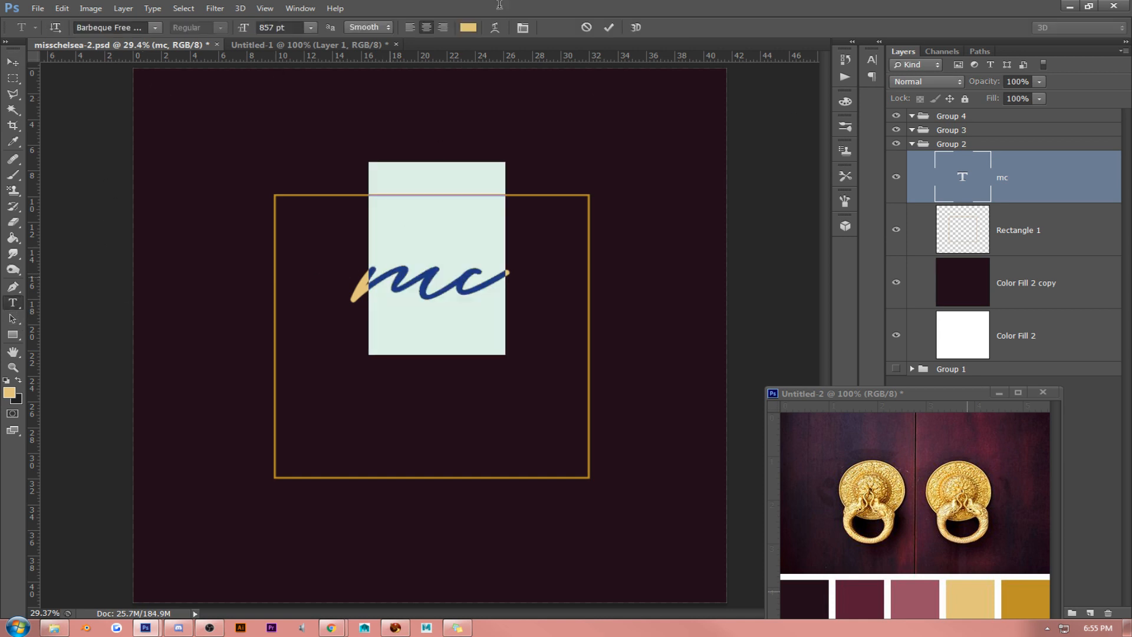
{"action": "left_click", "coordinate": [522, 27]}
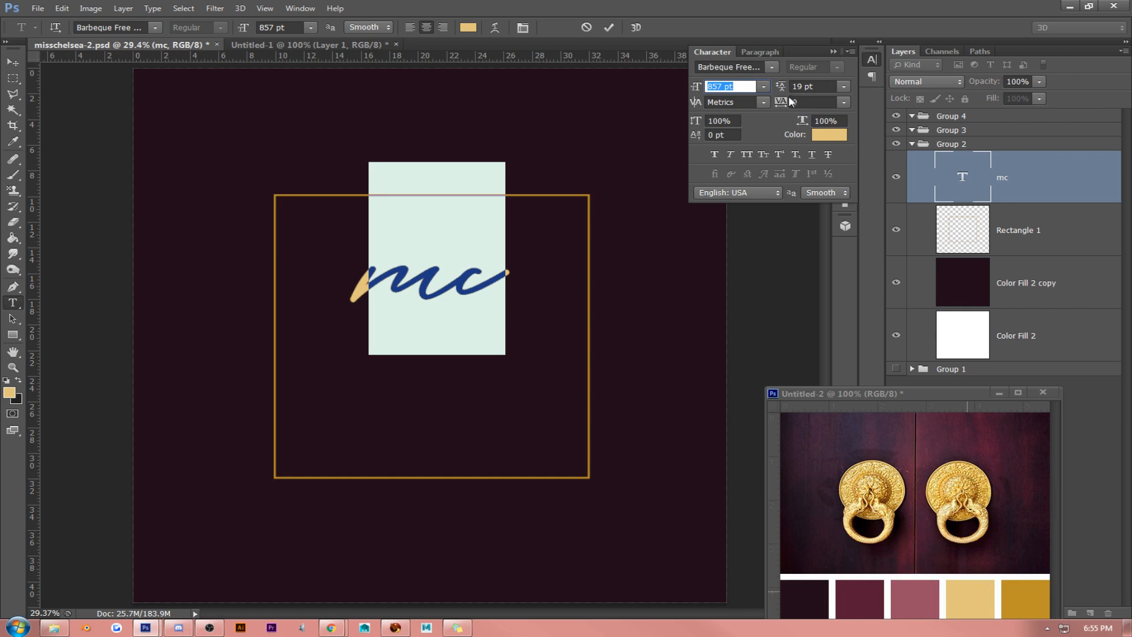
{"action": "left_click", "coordinate": [13, 61]}
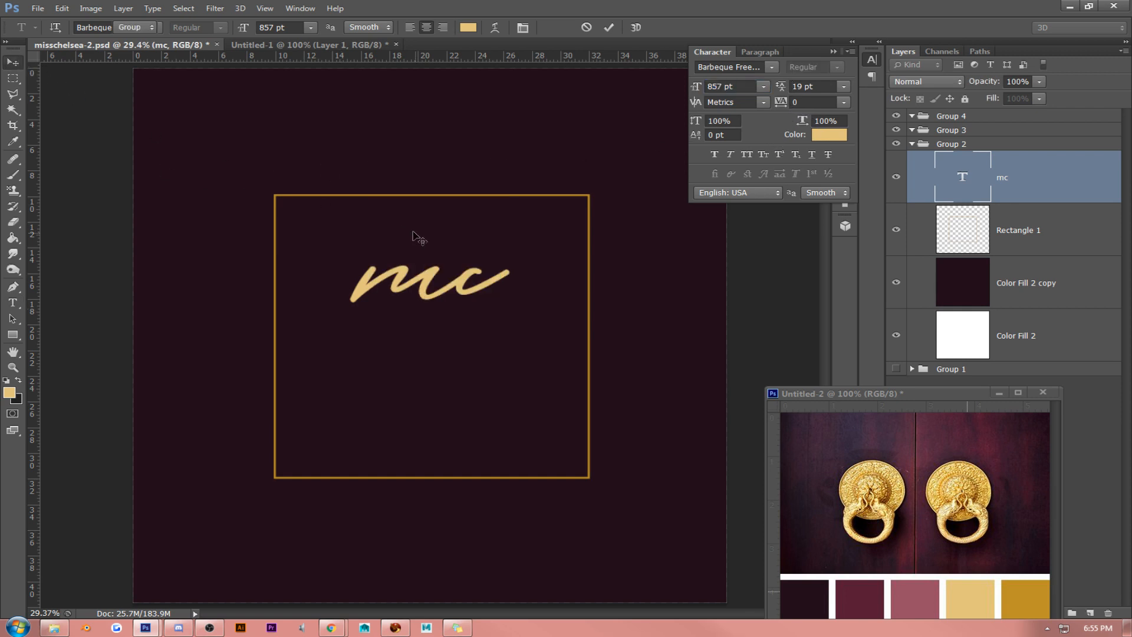
- Convert the mc text layer to a smart object, rasterize it, and minimize the floating palette image
{"action": "right_click", "coordinate": [1038, 184]}
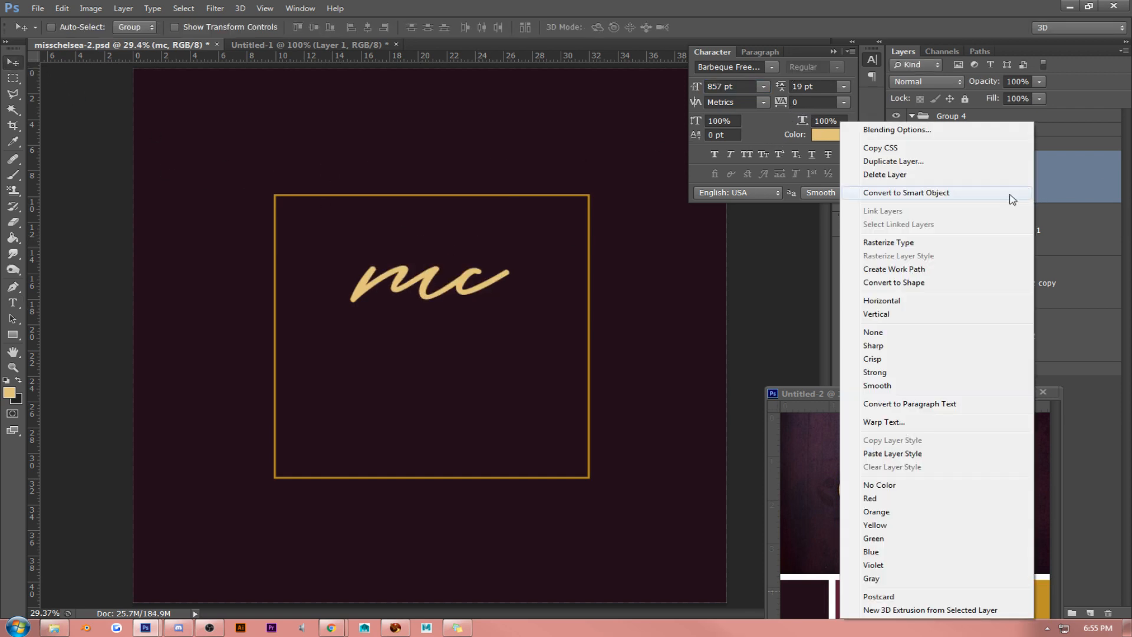
{"action": "left_click", "coordinate": [961, 189]}
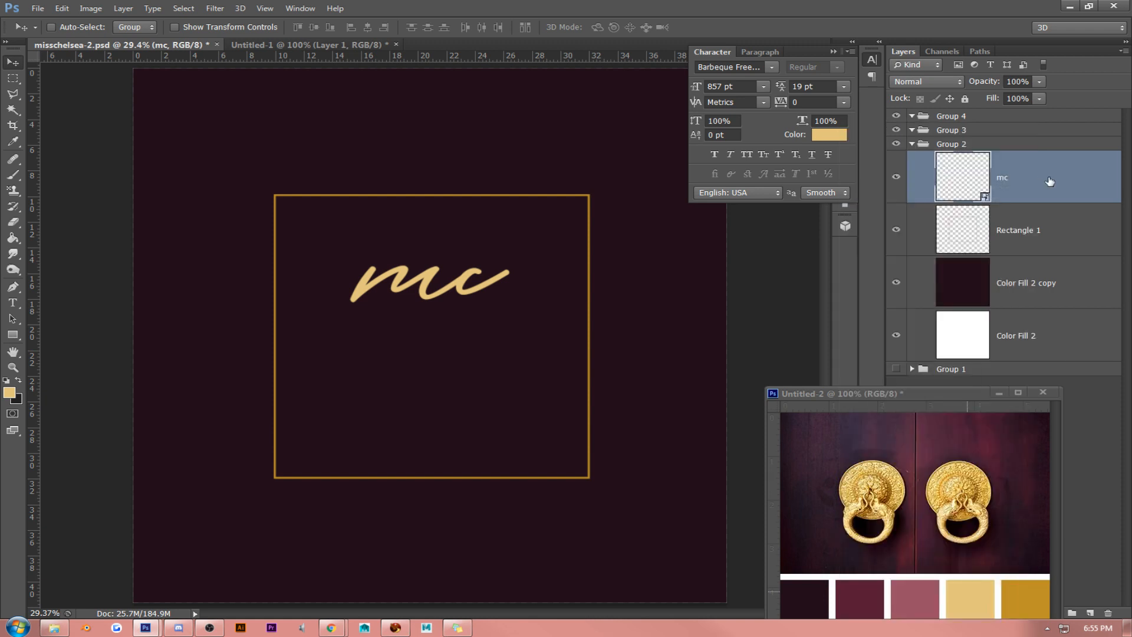
{"action": "right_click", "coordinate": [1049, 181]}
{"action": "left_click", "coordinate": [943, 258]}
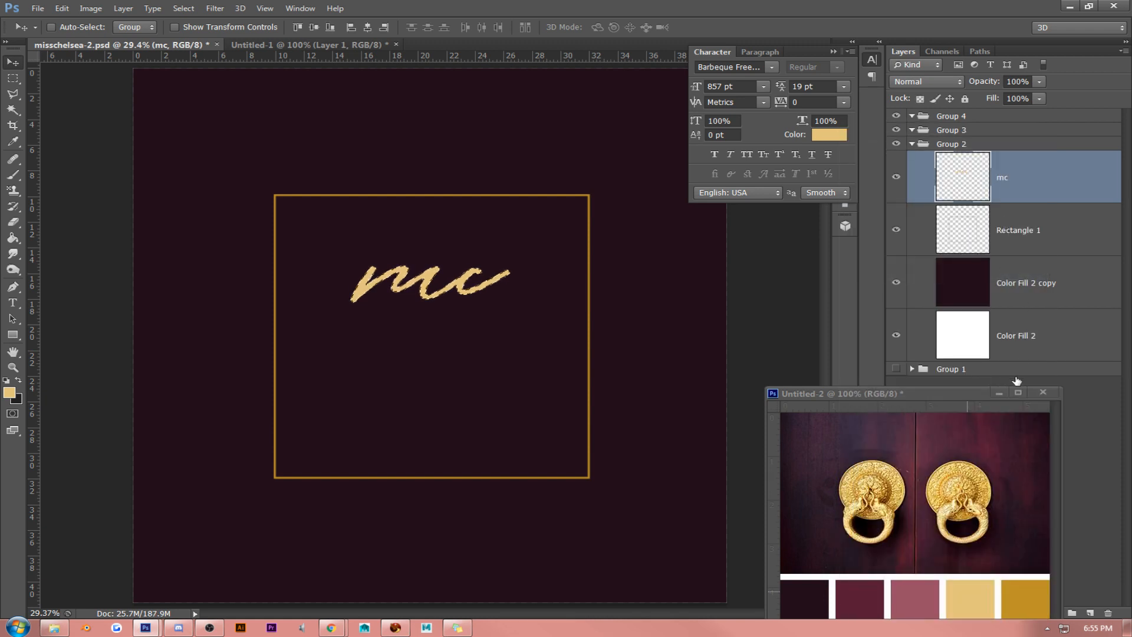
{"action": "left_click", "coordinate": [1000, 393]}
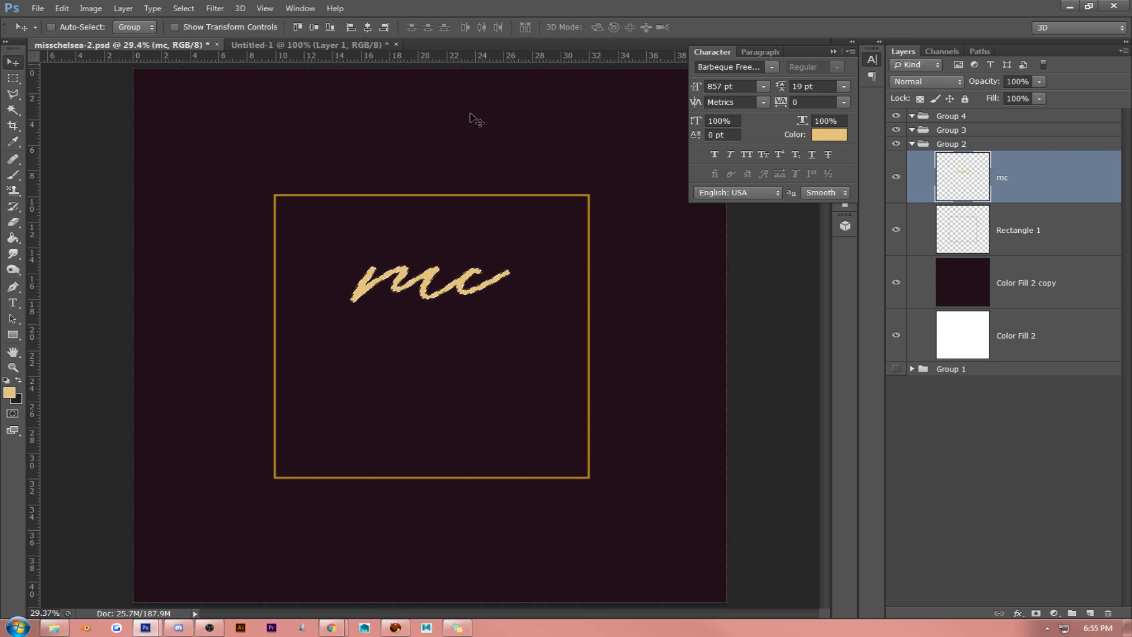
- Thin the mc lettering by contracting its selection by 3 pixels, masking the layer to it and applying the mask
{"action": "left_click", "coordinate": [184, 8]}
{"action": "mouse_move", "coordinate": [204, 142]}
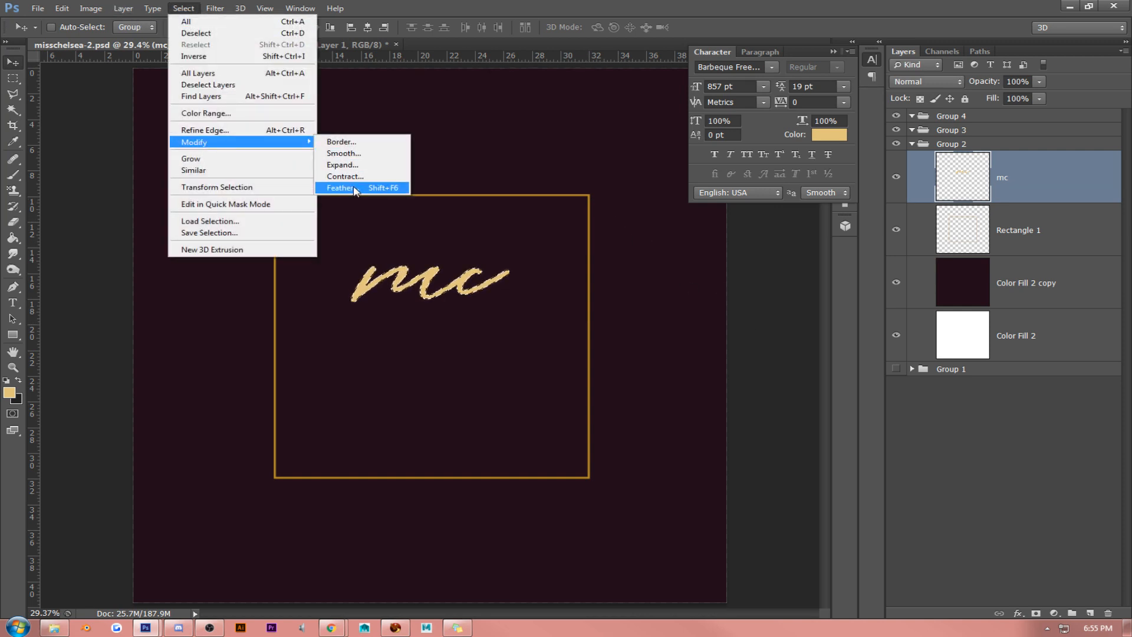
{"action": "left_click", "coordinate": [346, 177]}
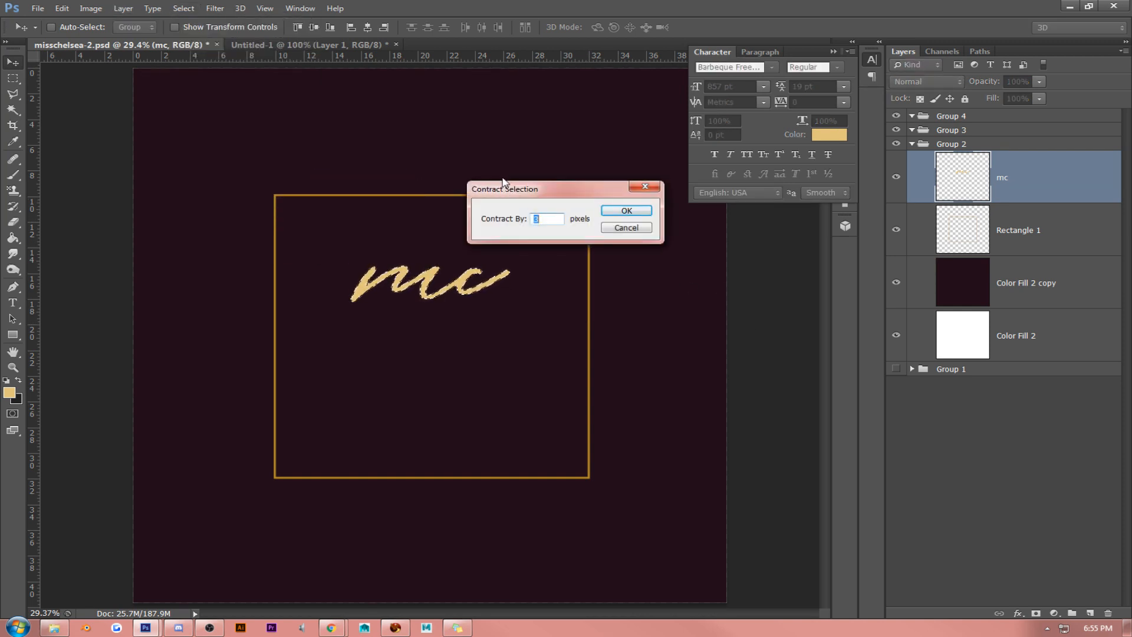
{"action": "key", "text": "Return"}
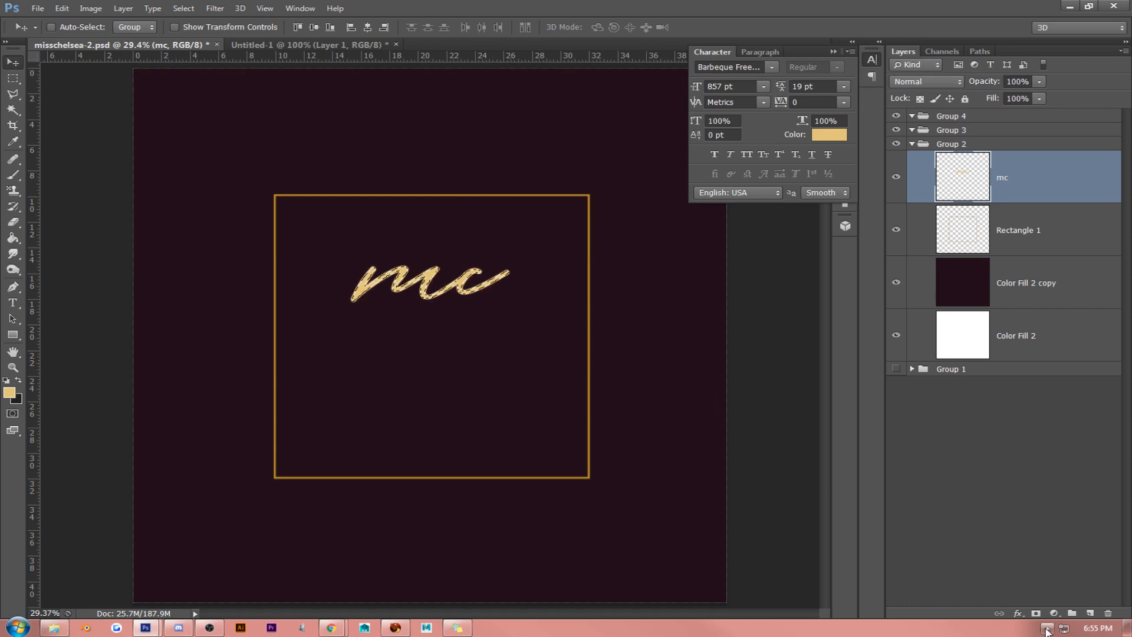
{"action": "left_click", "coordinate": [1036, 613]}
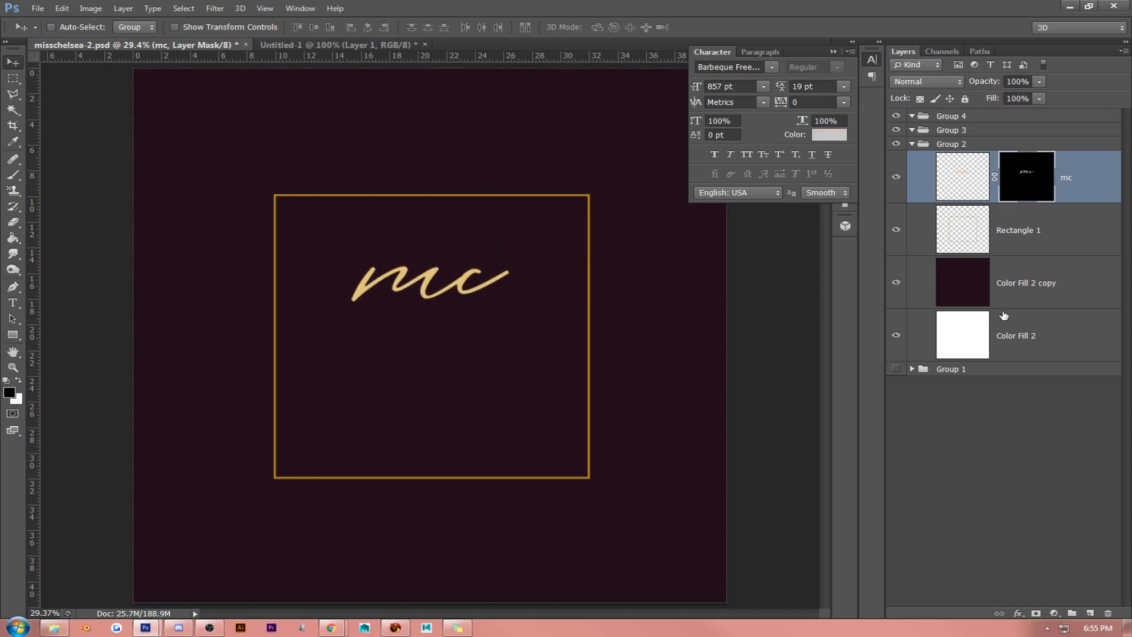
{"action": "right_click", "coordinate": [1026, 176]}
{"action": "left_click", "coordinate": [1002, 212]}
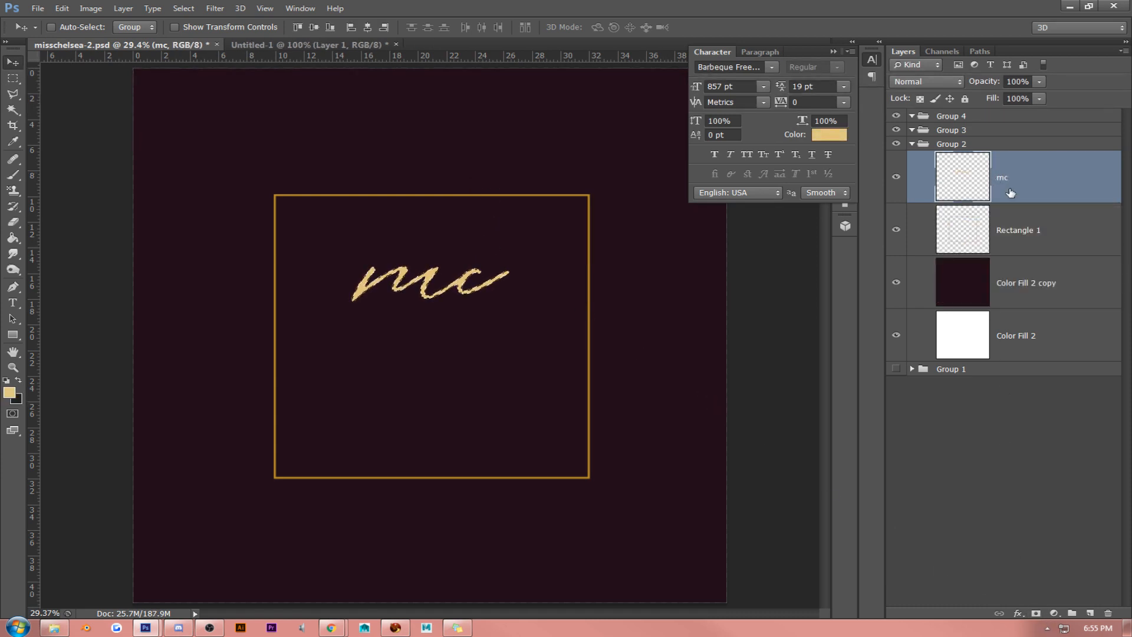
- Thin the mc lettering further by contracting its selection by 2 pixels, masking the layer to it and applying the mask
{"action": "left_click", "coordinate": [183, 8]}
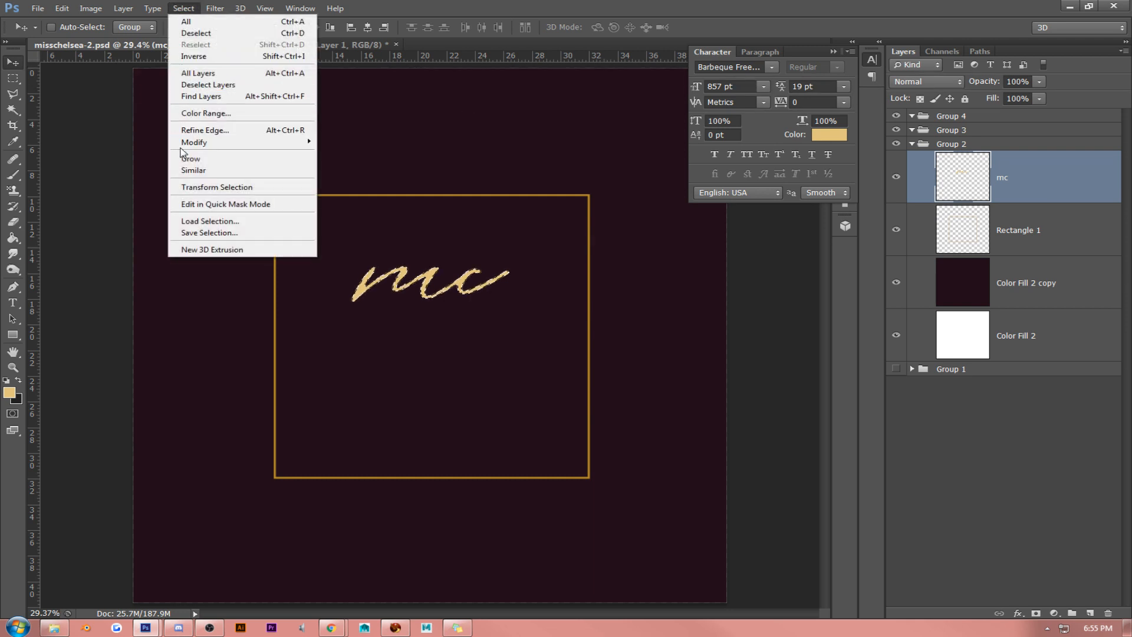
{"action": "mouse_move", "coordinate": [296, 144]}
{"action": "left_click", "coordinate": [411, 175]}
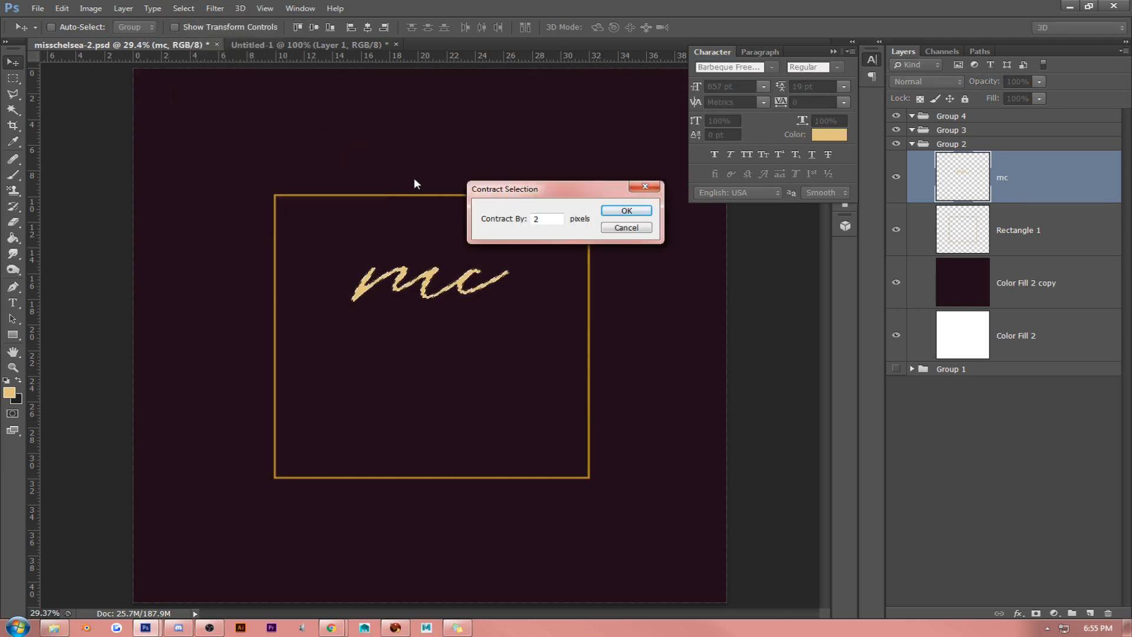
{"action": "key", "text": "Return"}
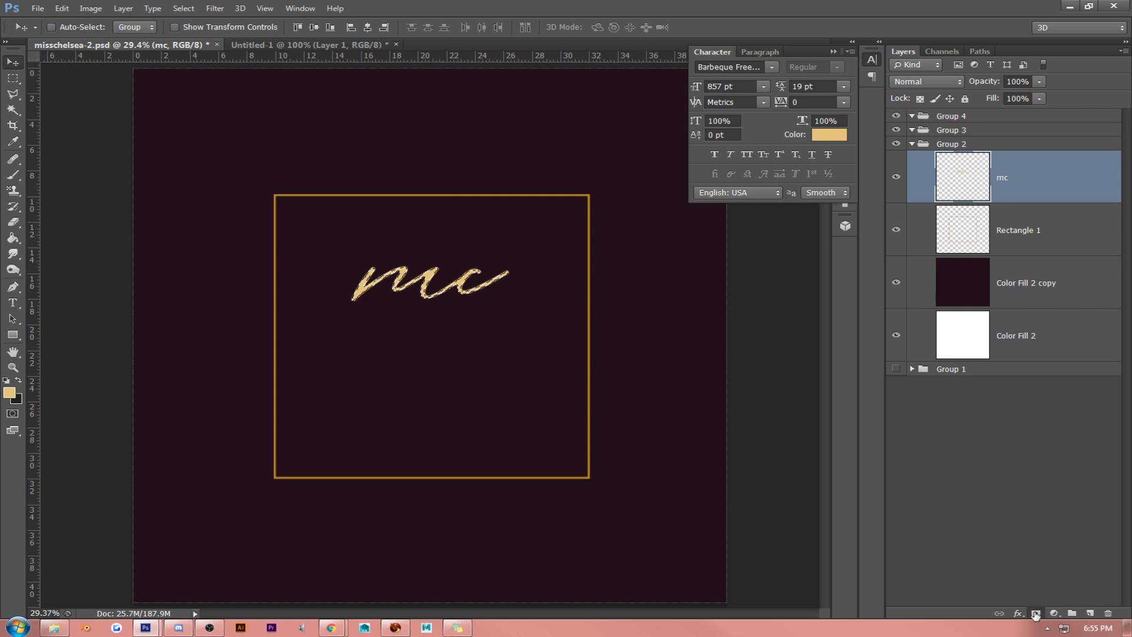
{"action": "left_click", "coordinate": [1036, 614]}
{"action": "right_click", "coordinate": [1014, 178]}
{"action": "left_click", "coordinate": [952, 220]}
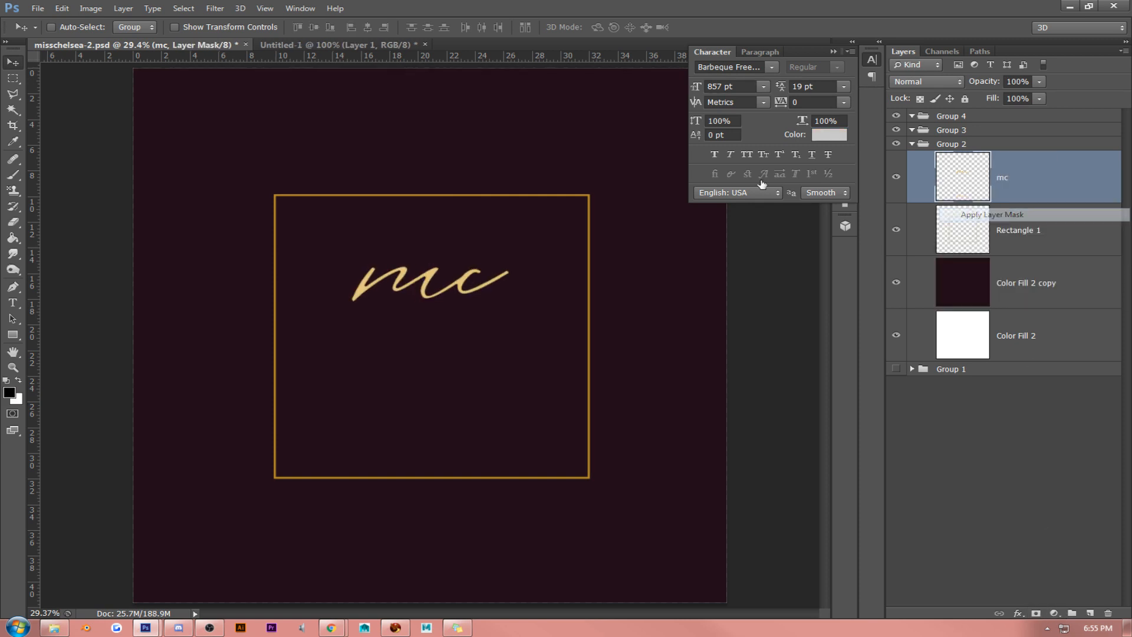
- Nudge the thinned mc initials slightly upward in the square and collapse the character settings
{"action": "left_click_drag", "start_coordinate": [502, 202], "coordinate": [503, 193]}
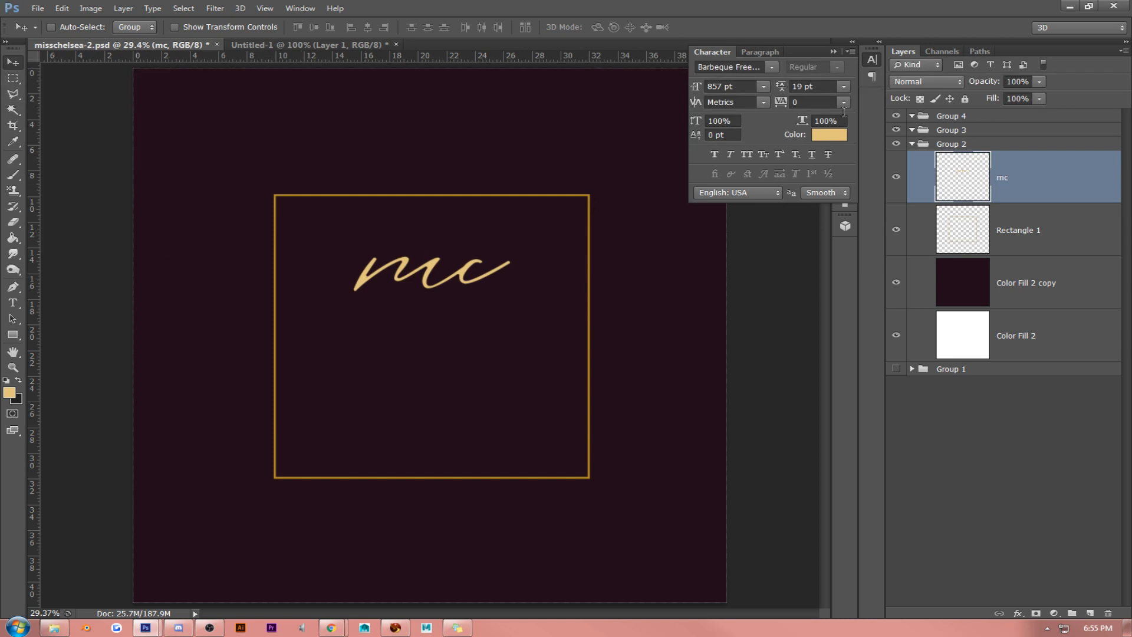
{"action": "left_click", "coordinate": [834, 52]}
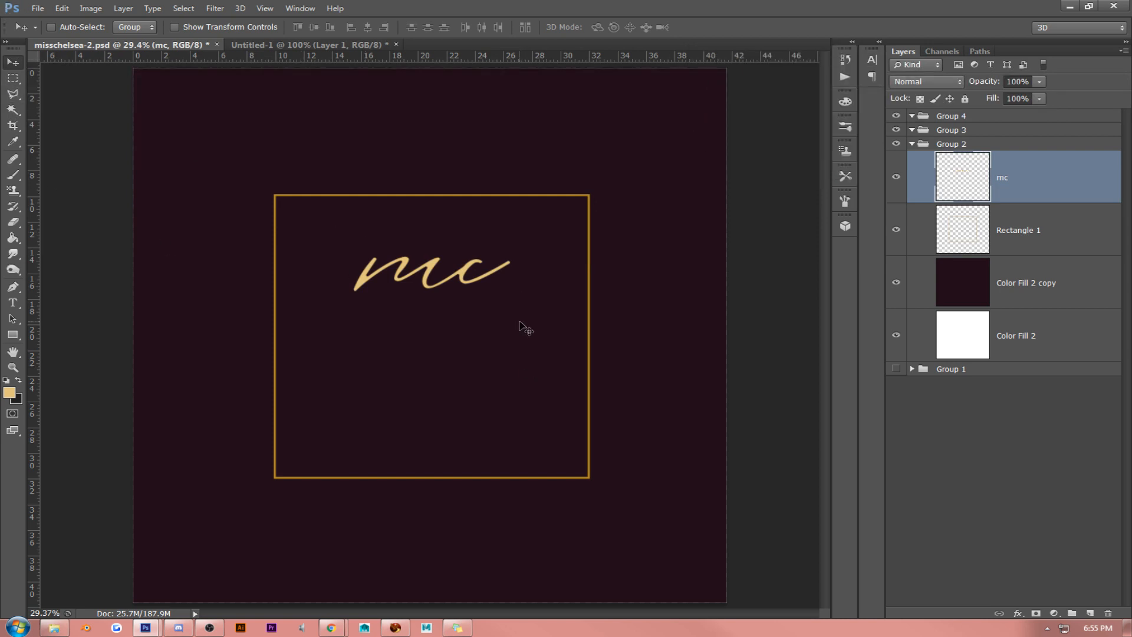
{"action": "left_click_drag", "start_coordinate": [523, 323], "coordinate": [515, 329]}
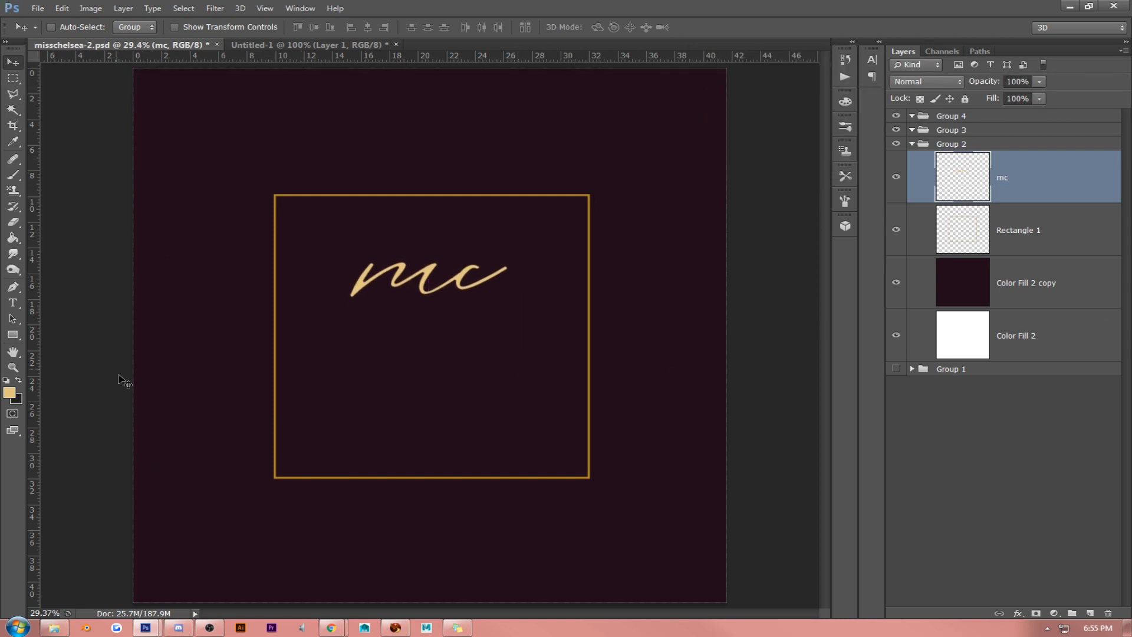
- Add the text "miss" below the mc initials and set it in the Adam font
{"action": "left_click", "coordinate": [12, 303]}
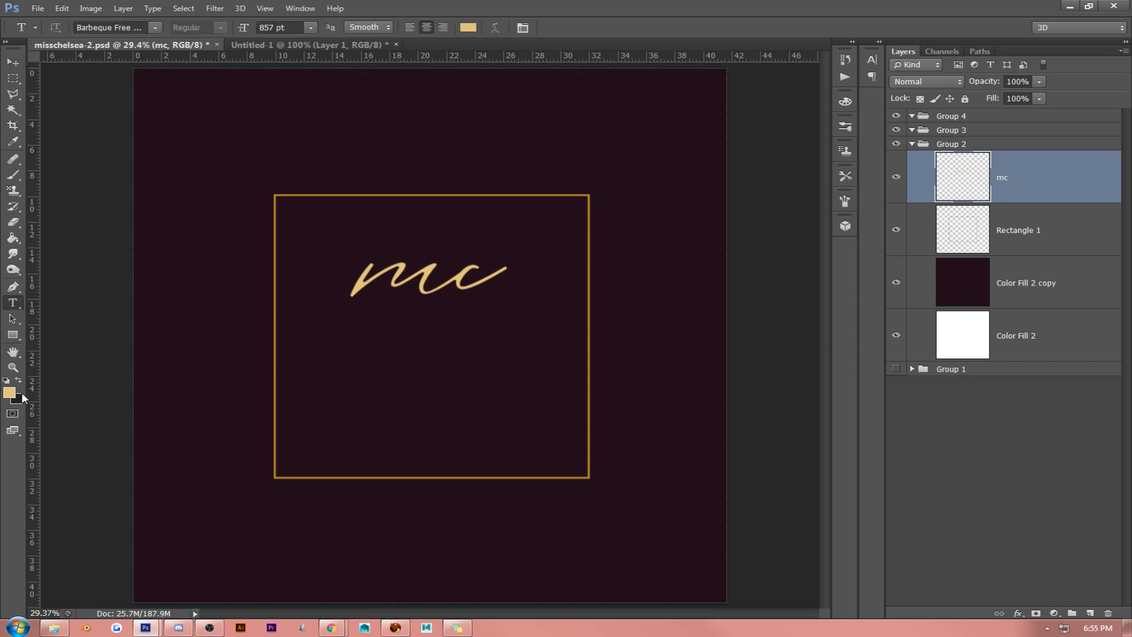
{"action": "left_click", "coordinate": [357, 385]}
{"action": "type", "text": "m"}
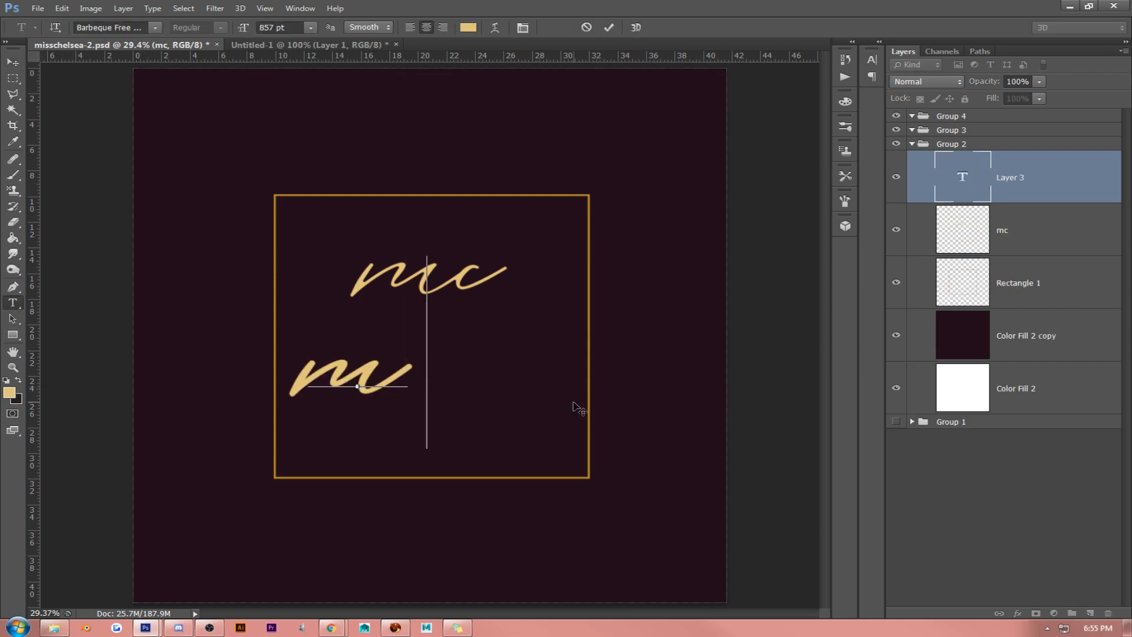
{"action": "type", "text": "iss"}
{"action": "key", "text": "ctrl+a"}
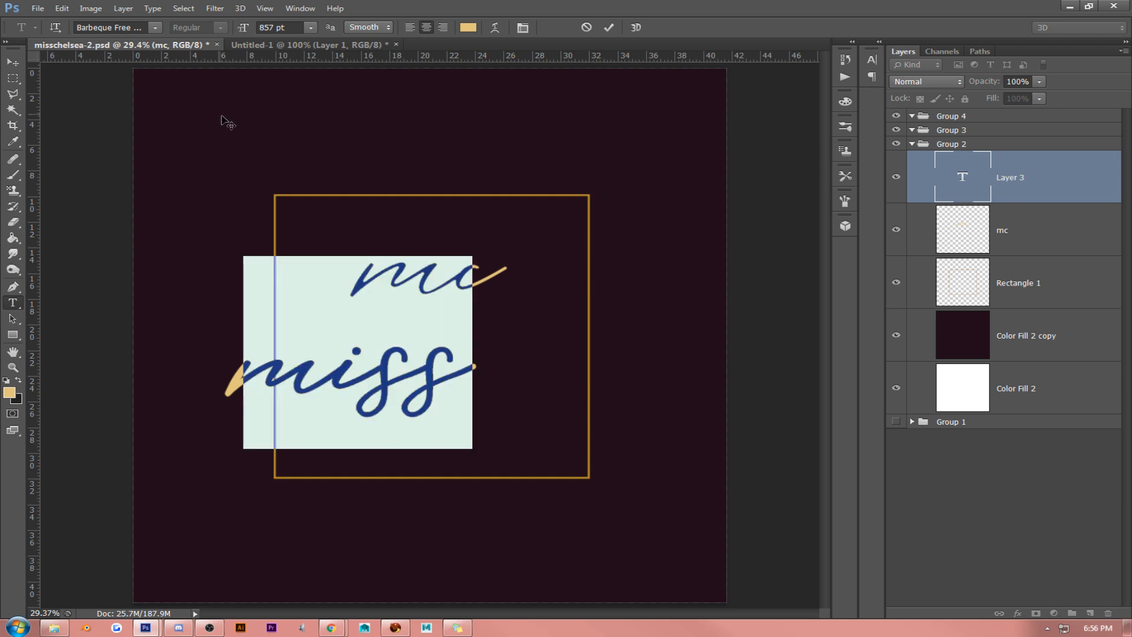
{"action": "left_click", "coordinate": [155, 28]}
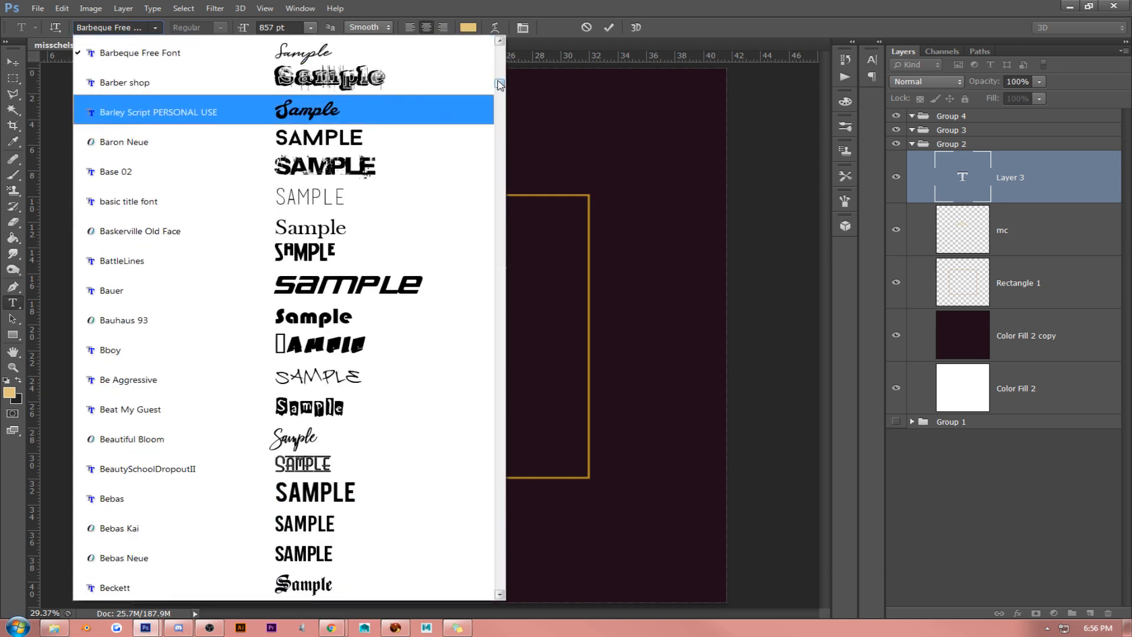
{"action": "left_click_drag", "start_coordinate": [500, 85], "coordinate": [506, 52]}
{"action": "left_click", "coordinate": [415, 260]}
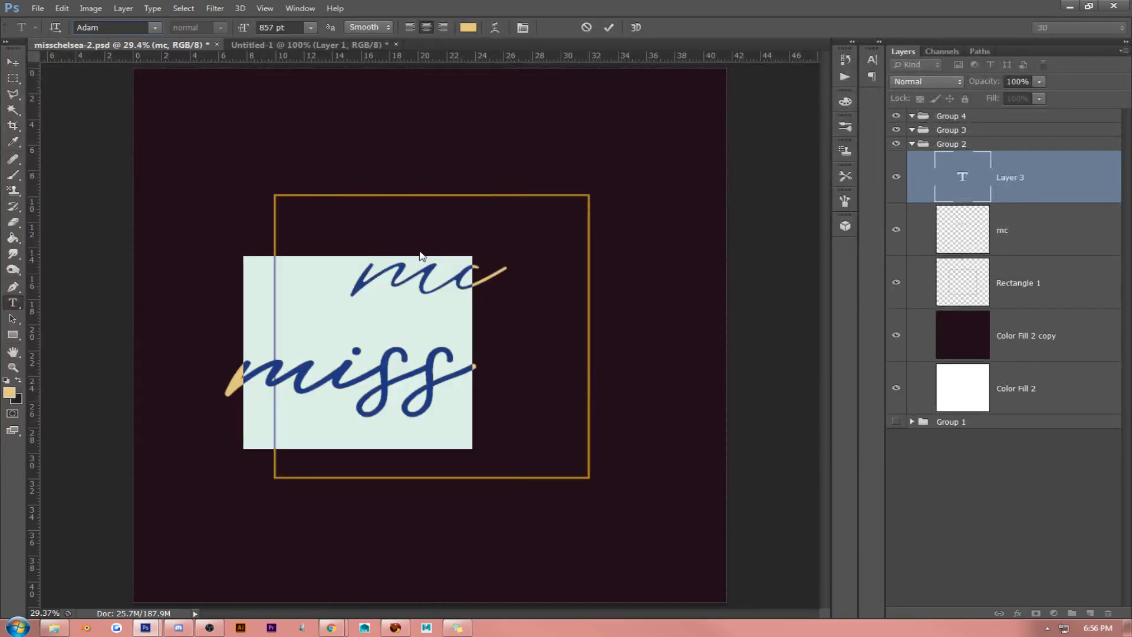
- Reduce the miss text to 385 pt and centre it by eye beneath the mc initials
{"action": "left_click_drag", "start_coordinate": [245, 29], "coordinate": [188, 94]}
{"action": "left_click_drag", "start_coordinate": [240, 42], "coordinate": [184, 161]}
{"action": "key", "text": "ctrl+Return"}
{"action": "key", "text": "v"}
{"action": "left_click_drag", "start_coordinate": [466, 316], "coordinate": [536, 306]}
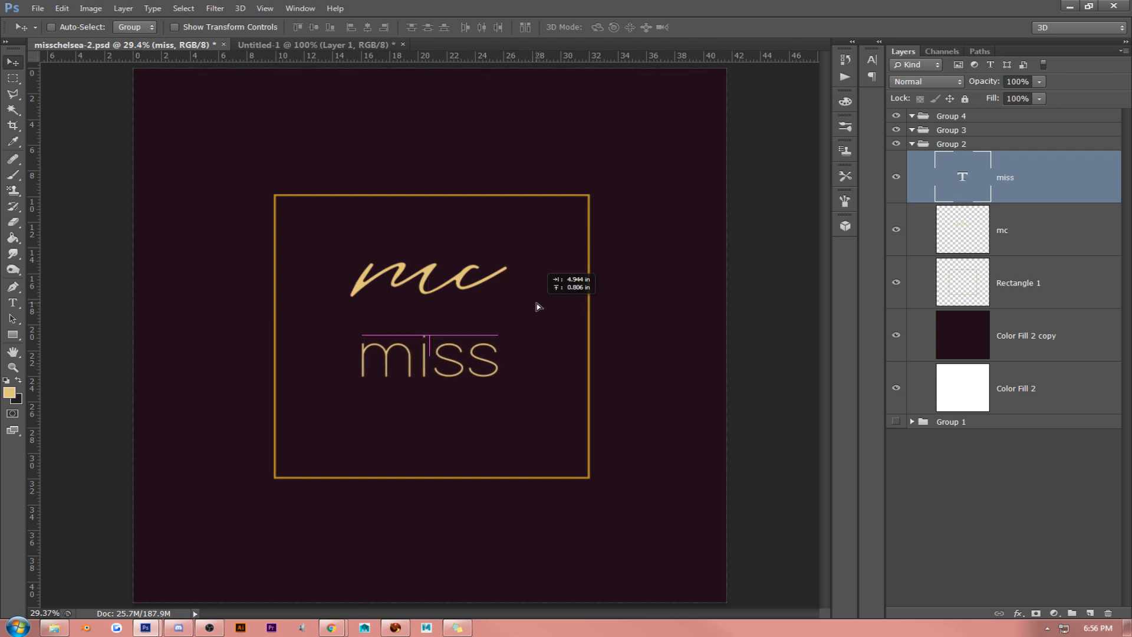
- Set the miss text to all caps
{"action": "left_click", "coordinate": [12, 302]}
{"action": "left_click", "coordinate": [433, 367]}
{"action": "double_click", "coordinate": [433, 367]}
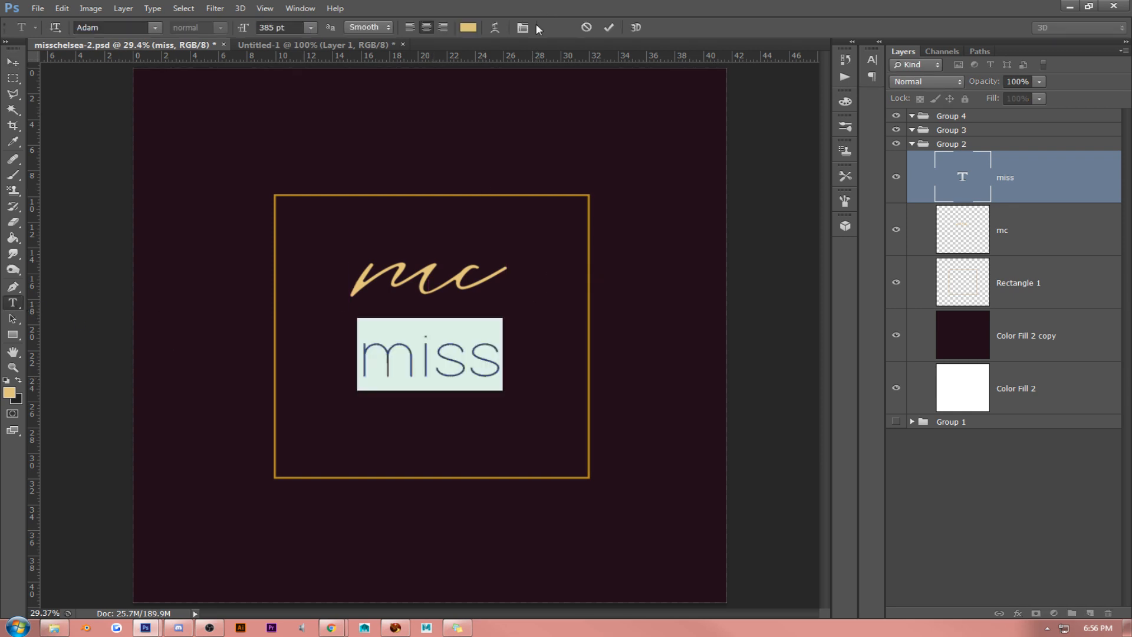
{"action": "left_click", "coordinate": [522, 27]}
{"action": "left_click", "coordinate": [746, 154]}
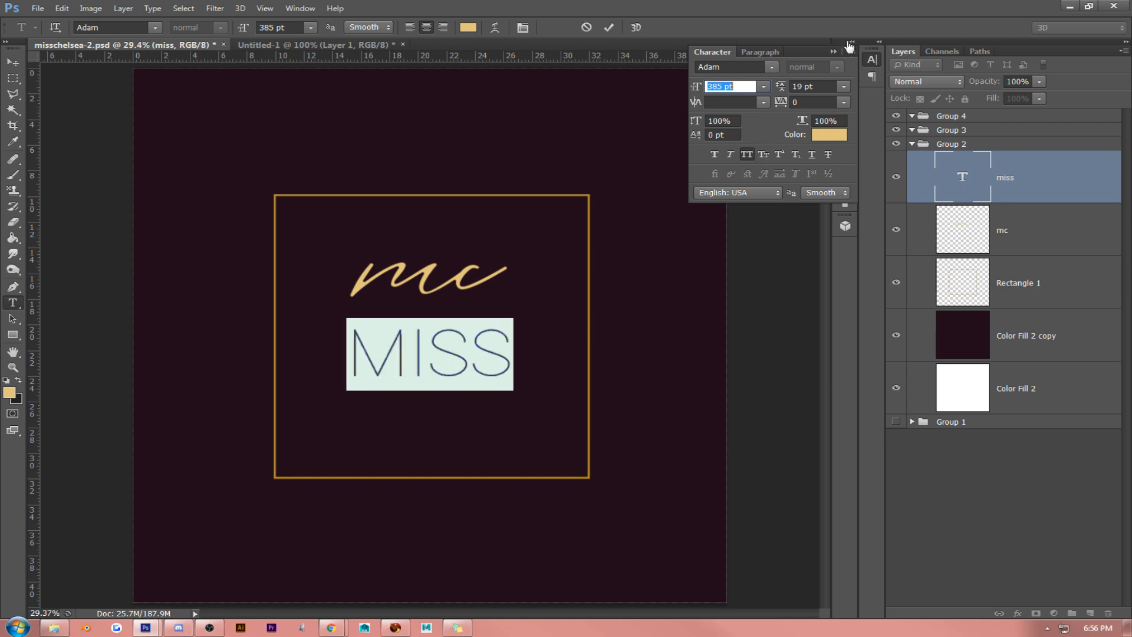
{"action": "left_click", "coordinate": [379, 359]}
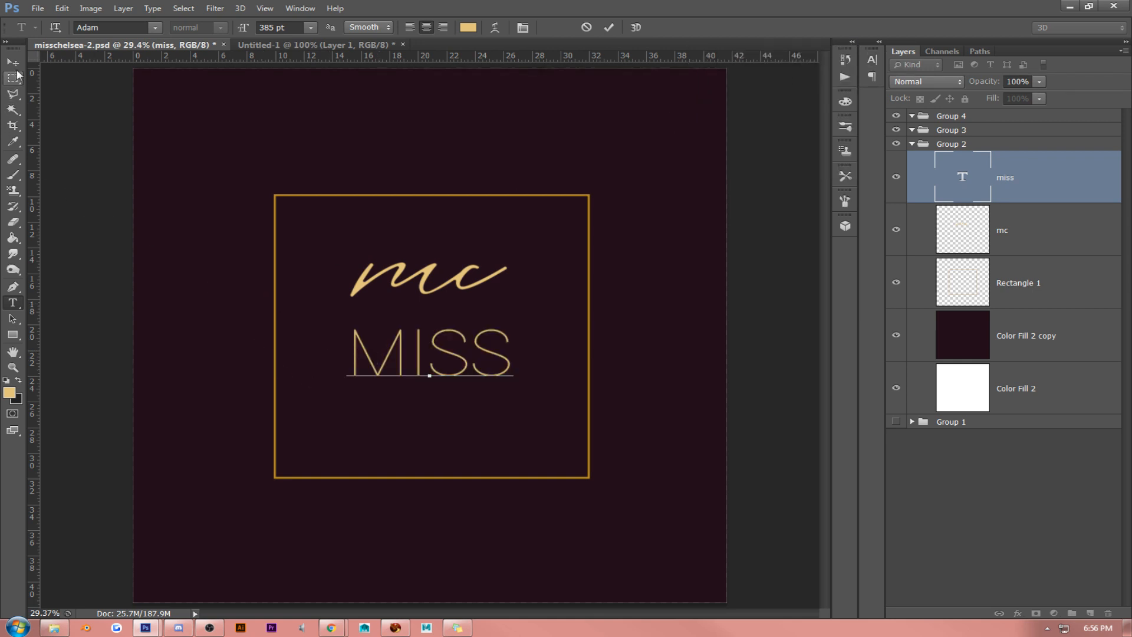
{"action": "left_click", "coordinate": [12, 62]}
- Add the text "chelsea" in all-caps Adam at 385 pt and centre it by eye beneath MISS
{"action": "left_click", "coordinate": [12, 303]}
{"action": "left_click", "coordinate": [330, 443]}
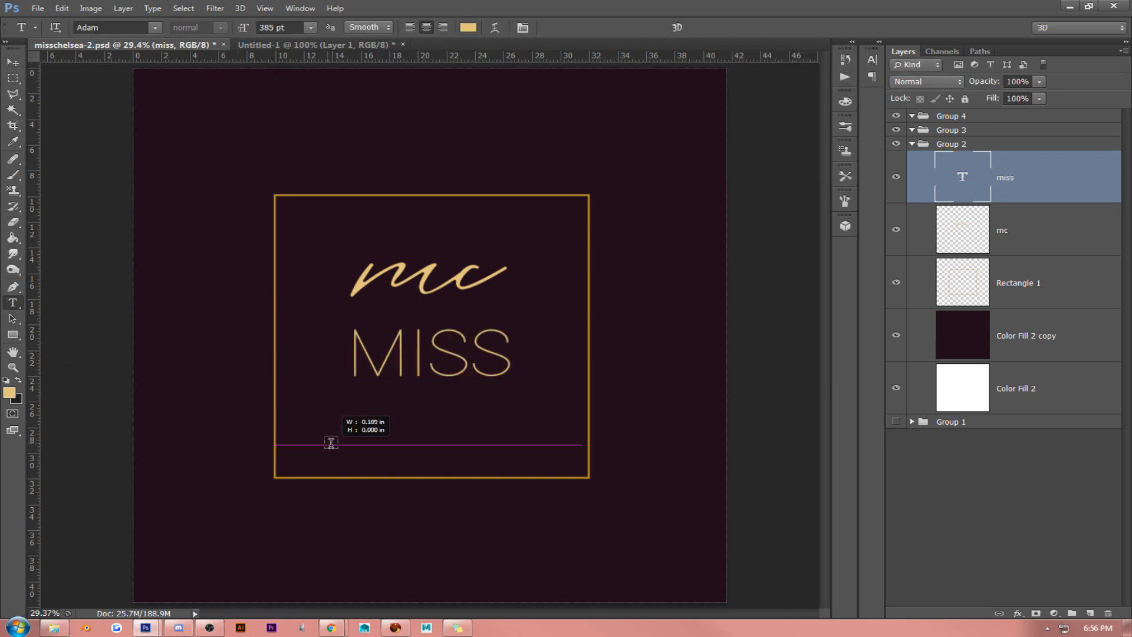
{"action": "type", "text": "CHELSEA"}
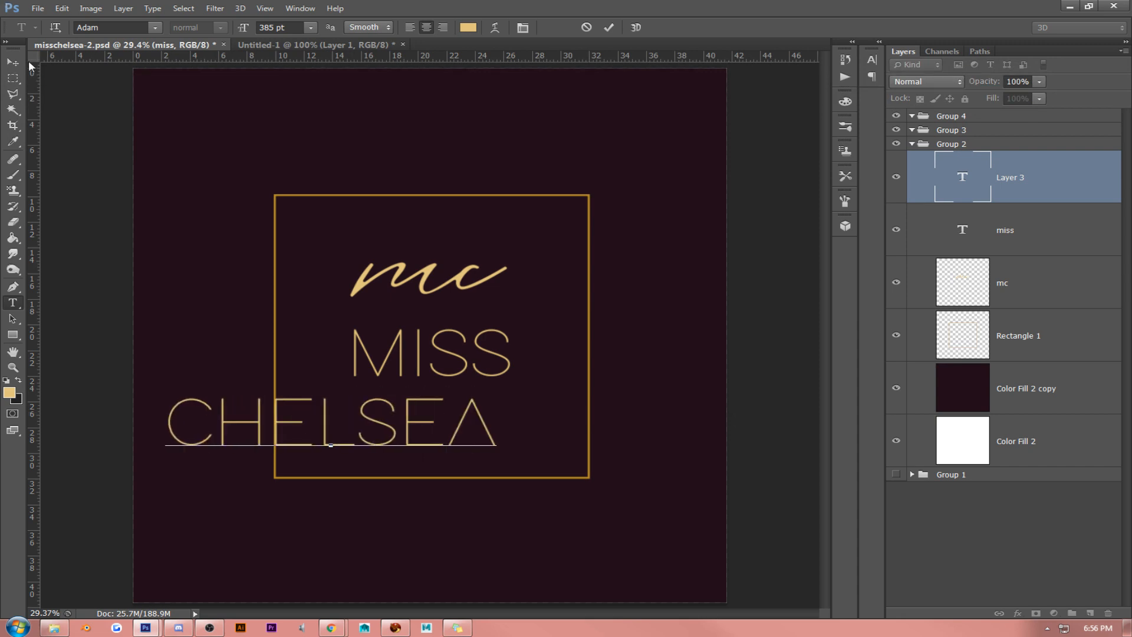
{"action": "left_click", "coordinate": [13, 62]}
{"action": "left_click_drag", "start_coordinate": [481, 342], "coordinate": [698, 298]}
- Scale the MISS and CHELSEA lines up together so CHELSEA extends beyond both sides of the square
{"action": "left_click", "coordinate": [1034, 247], "text": "shift"}
{"action": "key", "text": "ctrl+t"}
{"action": "left_click_drag", "start_coordinate": [628, 359], "coordinate": [616, 327]}
{"action": "key", "text": "Return"}
- Move the mc initials up over the square's upper edge, and then delete their layer
{"action": "left_click", "coordinate": [977, 274]}
{"action": "left_click_drag", "start_coordinate": [581, 255], "coordinate": [577, 178]}
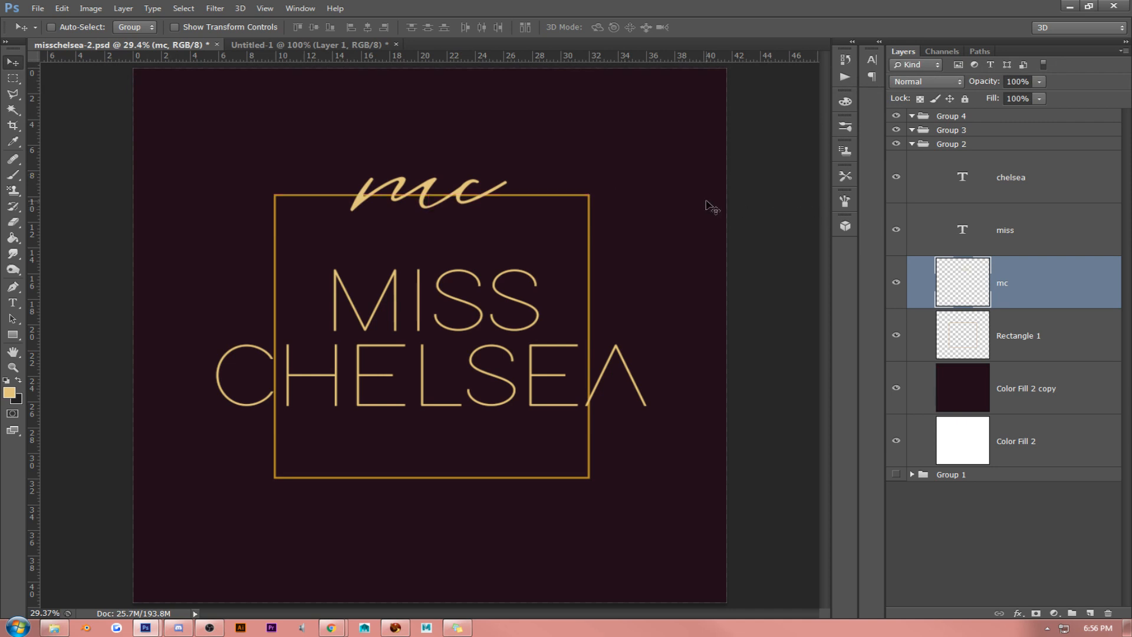
{"action": "key", "text": "Delete"}
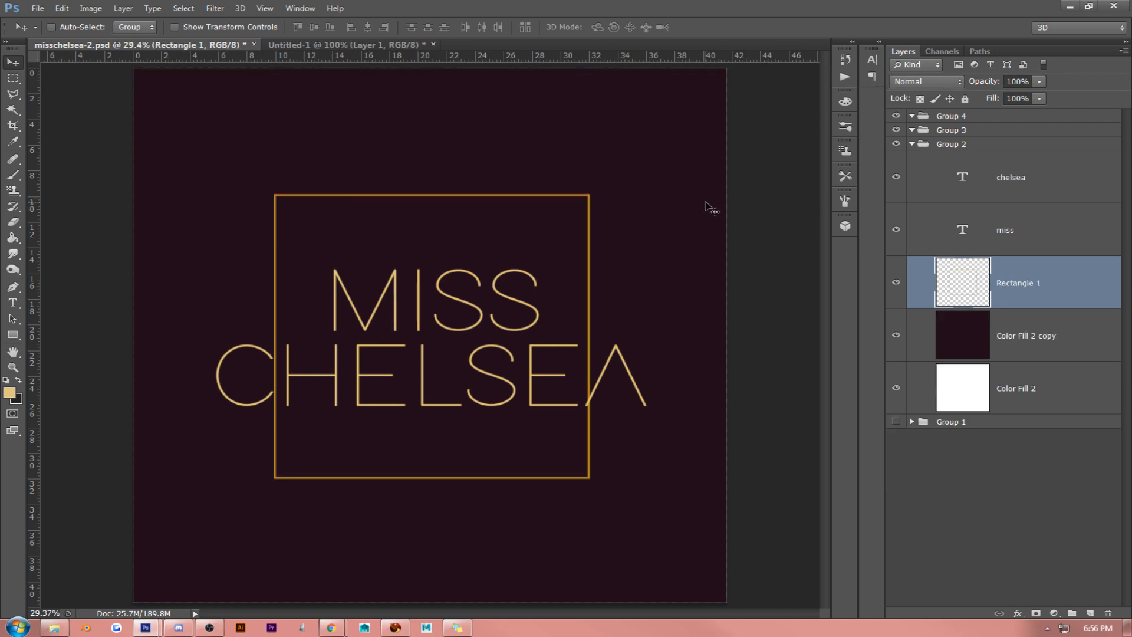
- Shift the MISS and CHELSEA lines together slightly upward within the square outline
{"action": "left_click", "coordinate": [994, 230]}
{"action": "left_click", "coordinate": [1002, 177], "text": "shift"}
{"action": "left_click_drag", "start_coordinate": [657, 253], "coordinate": [644, 278]}
- Erase the parts of the Rectangle 1 outline within a rectangular area around both text lines, and clear the selection
{"action": "left_click", "coordinate": [969, 283]}
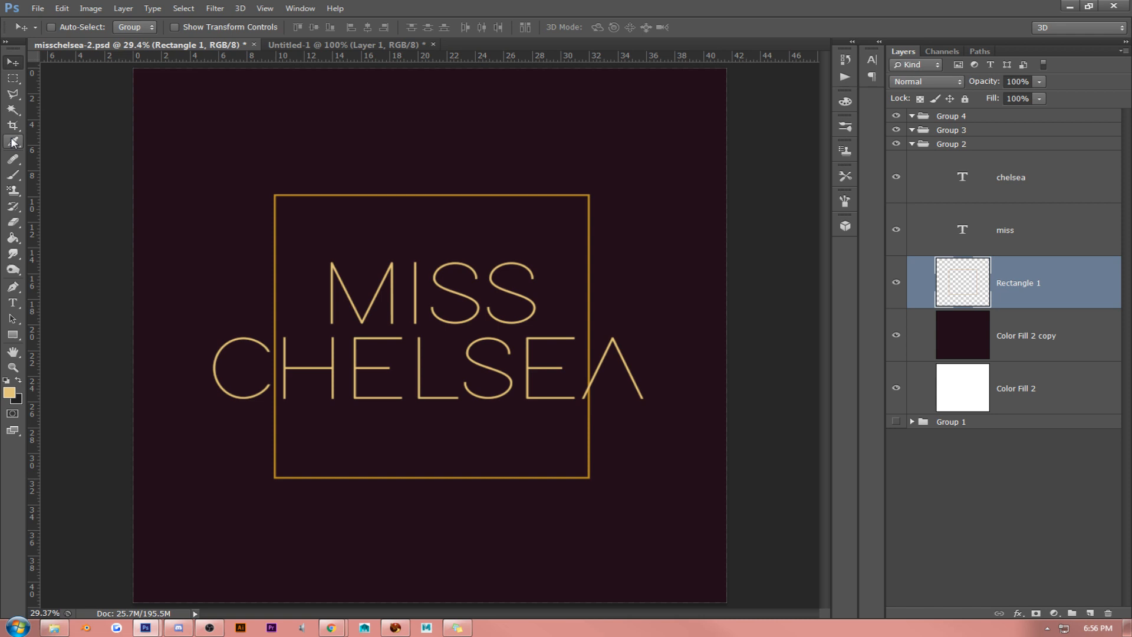
{"action": "left_click", "coordinate": [13, 78]}
{"action": "left_click_drag", "start_coordinate": [189, 253], "coordinate": [659, 410]}
{"action": "key", "text": "Delete"}
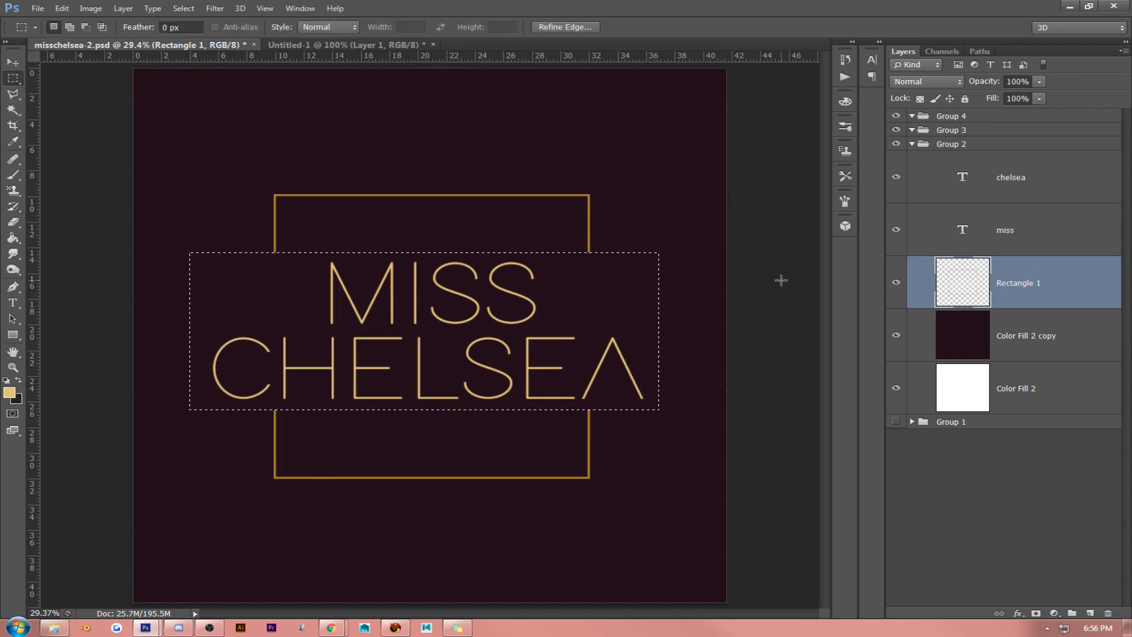
{"action": "key", "text": "ctrl+d"}
{"action": "left_click", "coordinate": [12, 62]}
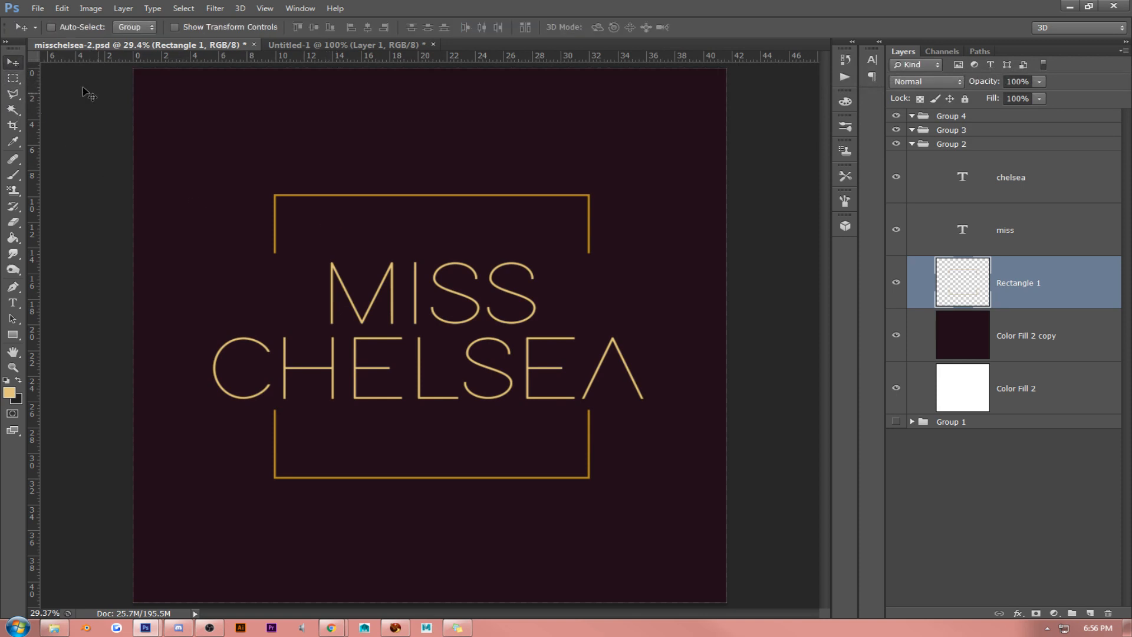
- Raise both text lines slightly within the outline's gap and shift them together with the outline to re-centre the logo
{"action": "left_click", "coordinate": [1027, 188]}
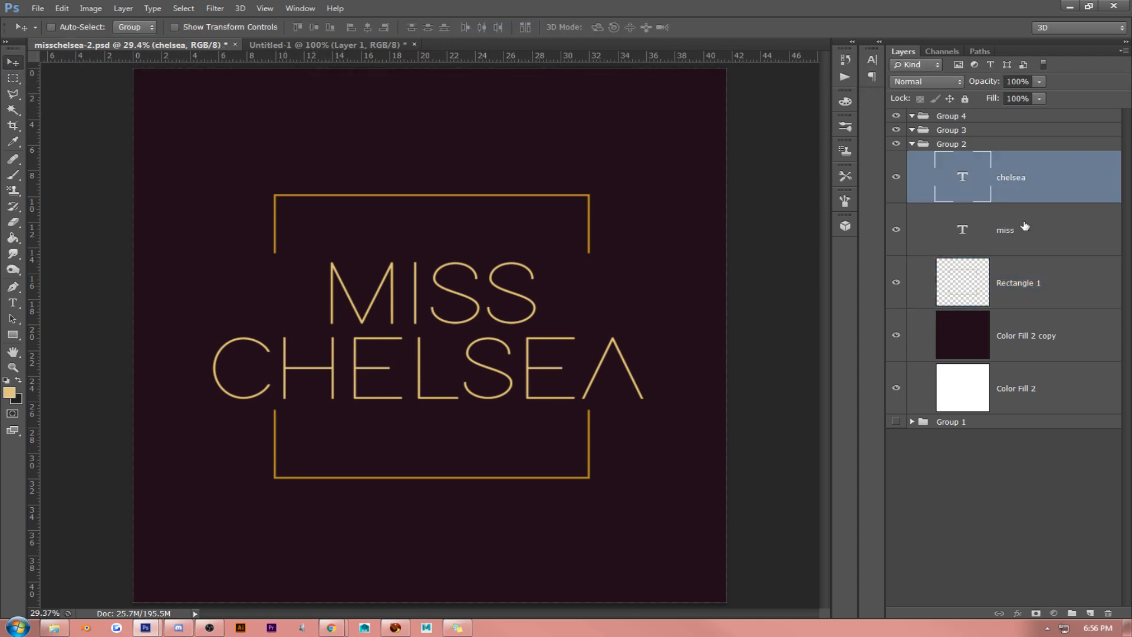
{"action": "left_click", "coordinate": [996, 227], "text": "shift"}
{"action": "left_click_drag", "start_coordinate": [538, 260], "coordinate": [538, 250]}
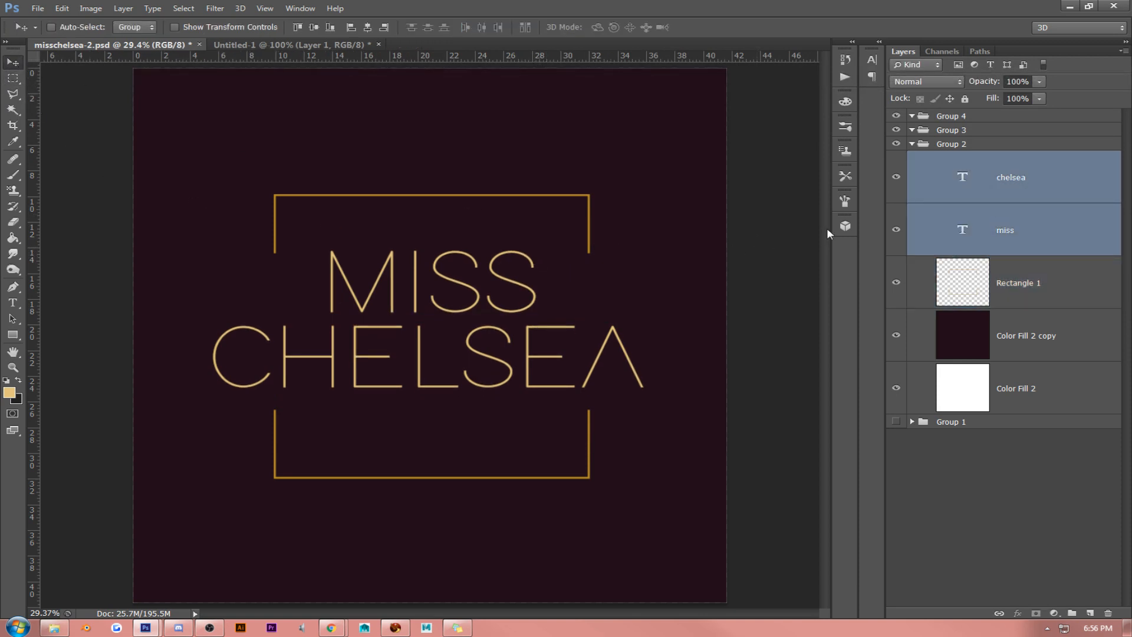
{"action": "left_click", "coordinate": [951, 279], "text": "shift"}
{"action": "left_click_drag", "start_coordinate": [742, 305], "coordinate": [670, 320]}
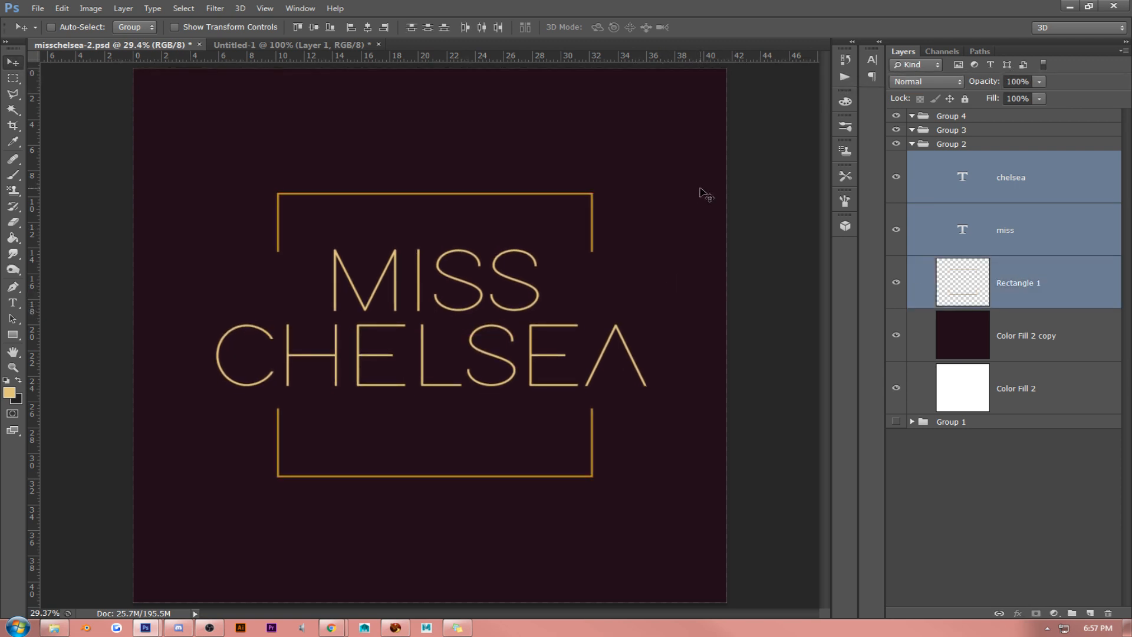
- Bring up the floating Untitled-2 palette image and place it beside the logo with its colour swatches visible
{"action": "left_click", "coordinate": [1084, 352]}
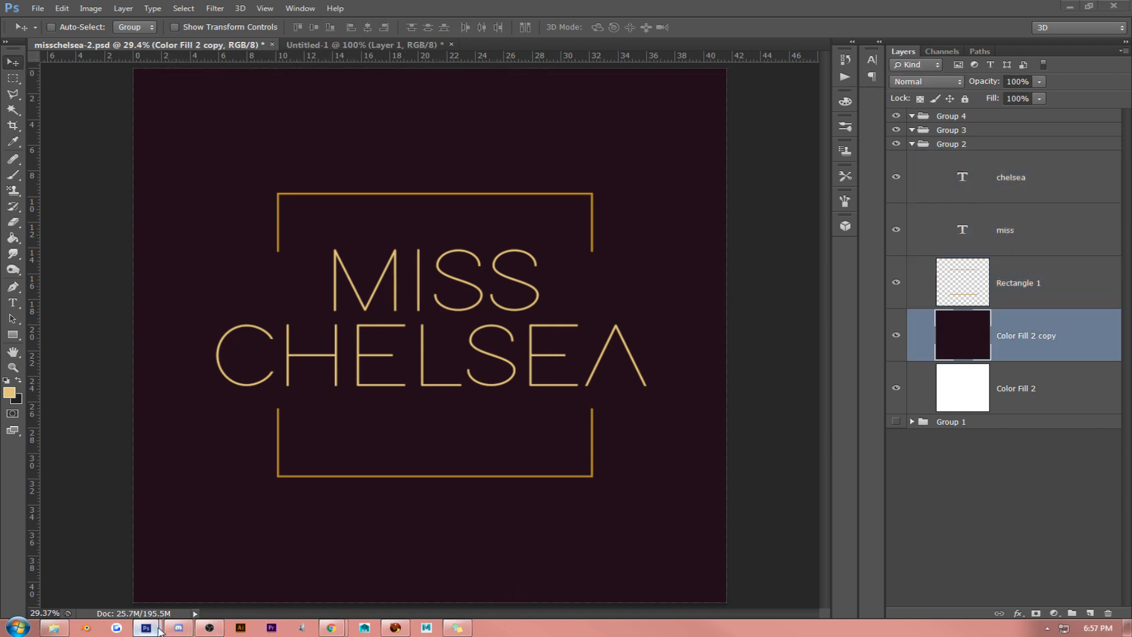
{"action": "mouse_move", "coordinate": [146, 628]}
{"action": "left_click", "coordinate": [307, 548]}
{"action": "left_click_drag", "start_coordinate": [882, 395], "coordinate": [855, 262]}
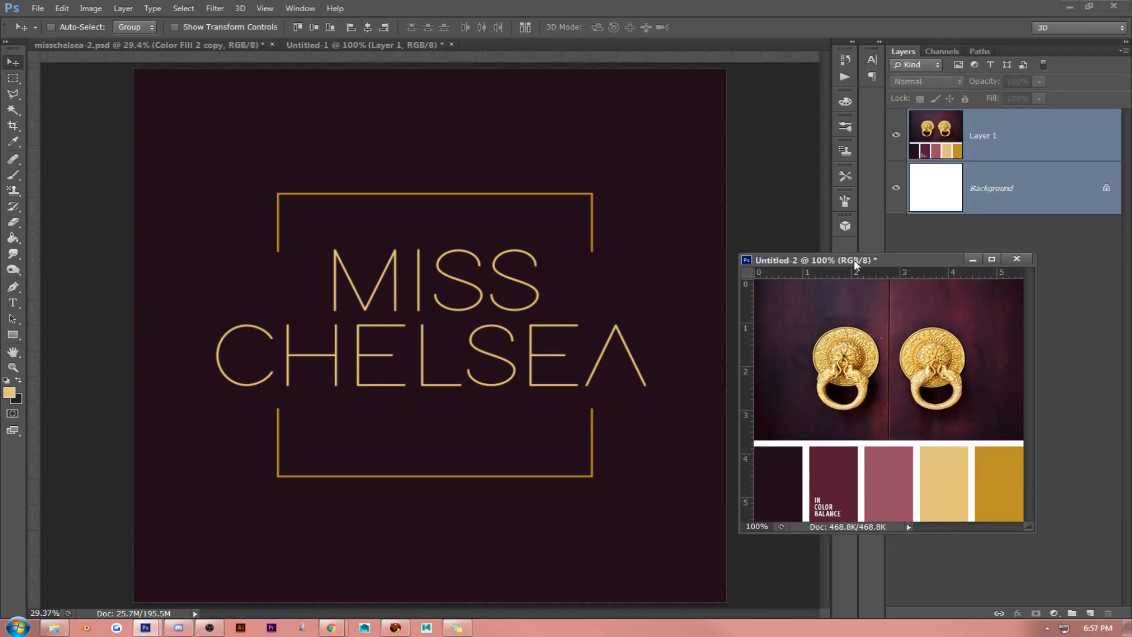
{"action": "left_click", "coordinate": [591, 239]}
{"action": "left_click_drag", "start_coordinate": [954, 261], "coordinate": [912, 315]}
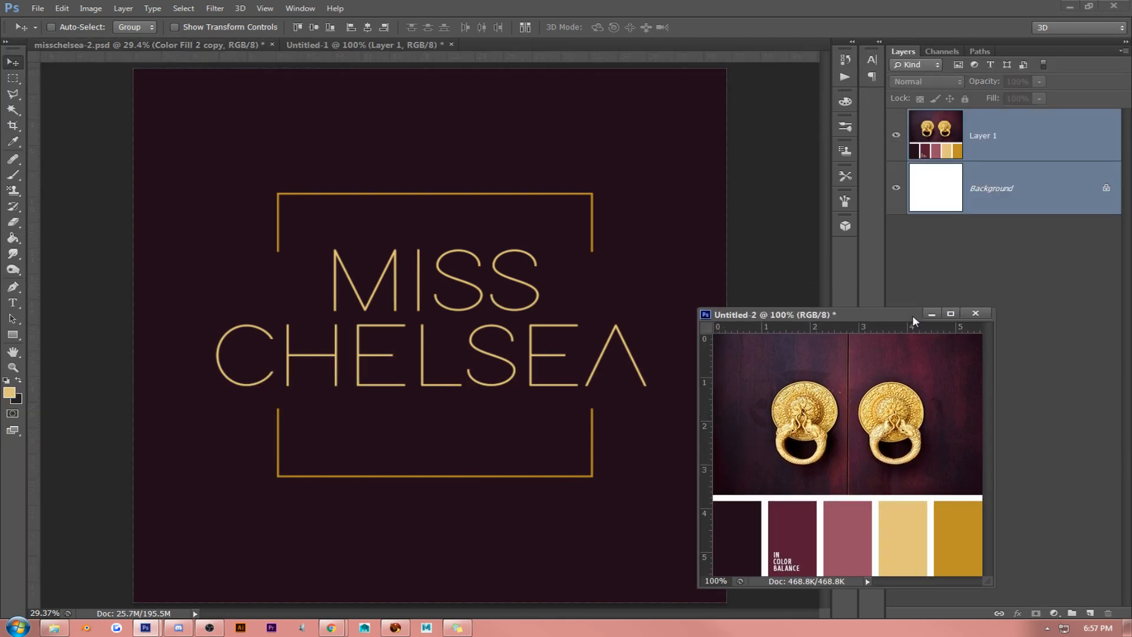
- Recolour the MISS text with the dusty rose sampled from the palette image
{"action": "left_click", "coordinate": [13, 303]}
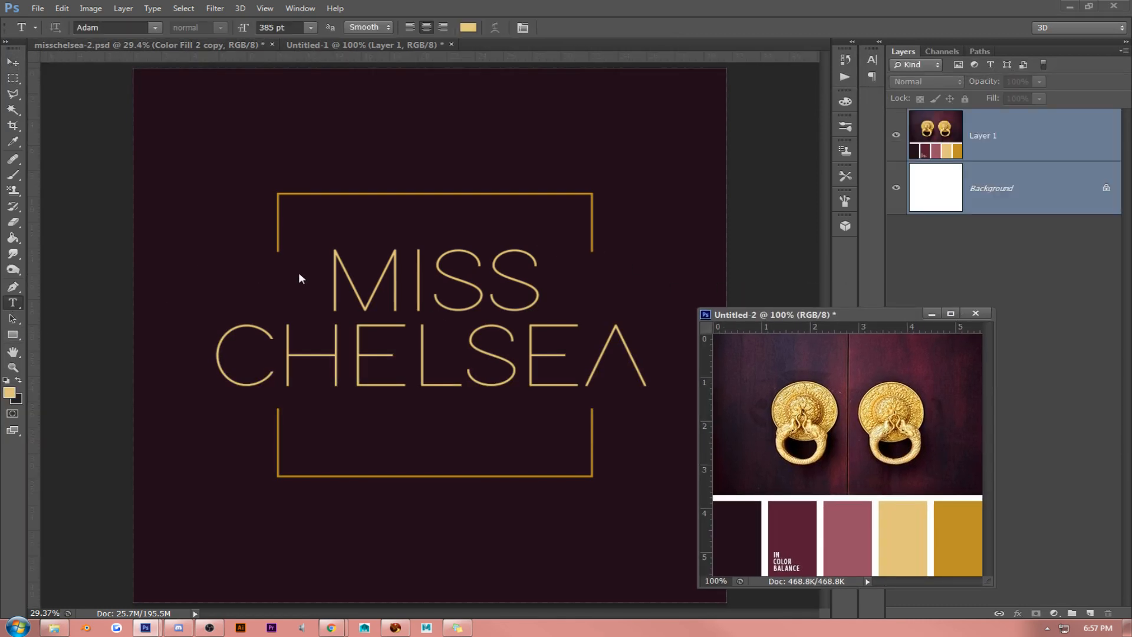
{"action": "left_click", "coordinate": [337, 282]}
{"action": "left_click_drag", "start_coordinate": [329, 277], "coordinate": [542, 279]}
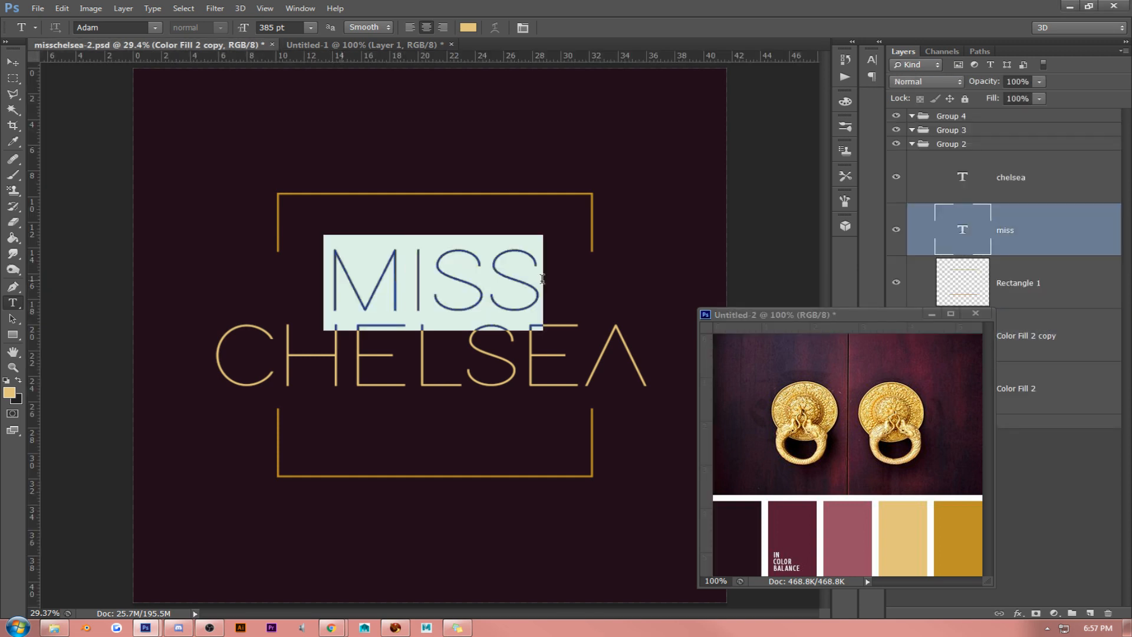
{"action": "left_click", "coordinate": [9, 392]}
{"action": "left_click", "coordinate": [857, 524]}
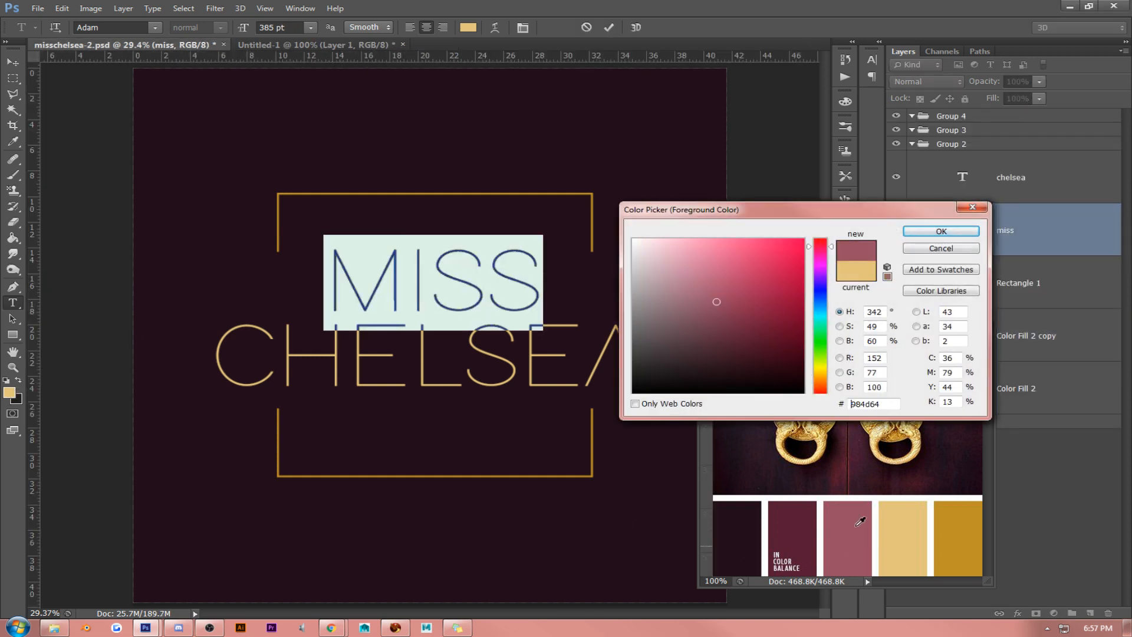
{"action": "left_click", "coordinate": [923, 233]}
{"action": "left_click", "coordinate": [13, 62]}
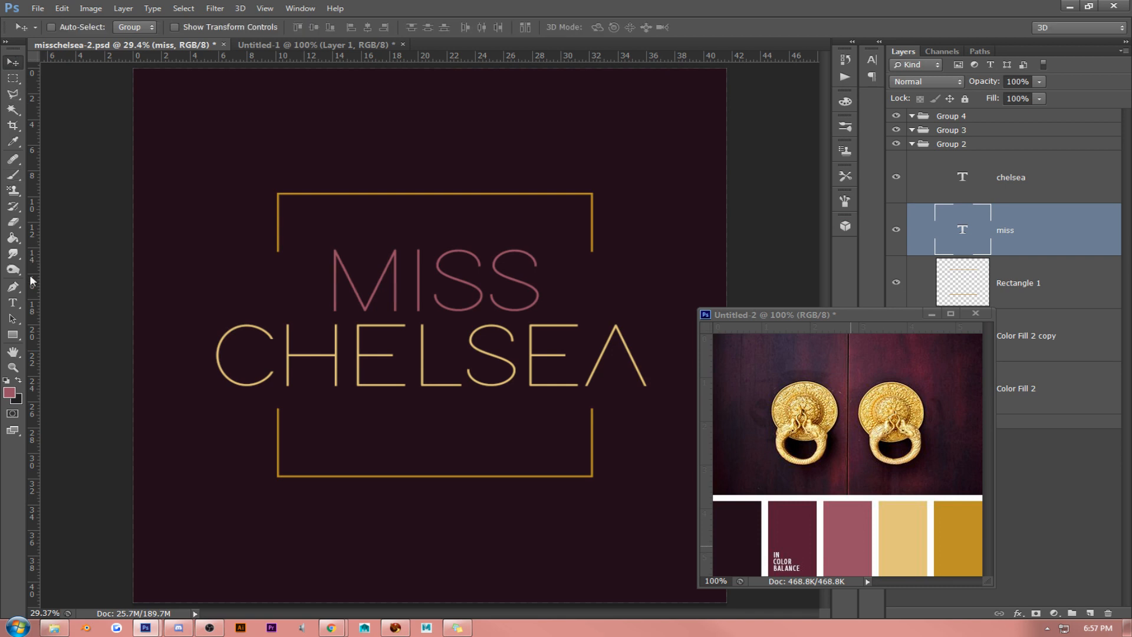
- Recolour the CHELSEA text with the dusty rose #9b4b64 sampled from the palette image
{"action": "left_click", "coordinate": [13, 302]}
{"action": "left_click", "coordinate": [407, 354]}
{"action": "key", "text": "ctrl+a"}
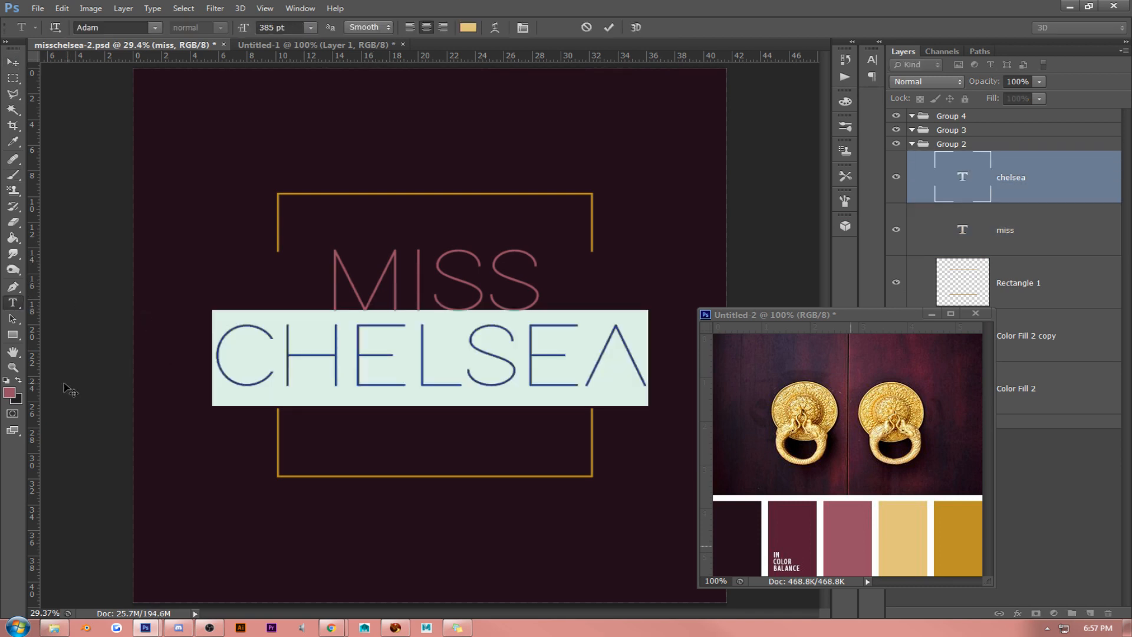
{"action": "left_click", "coordinate": [9, 392]}
{"action": "left_click", "coordinate": [858, 511]}
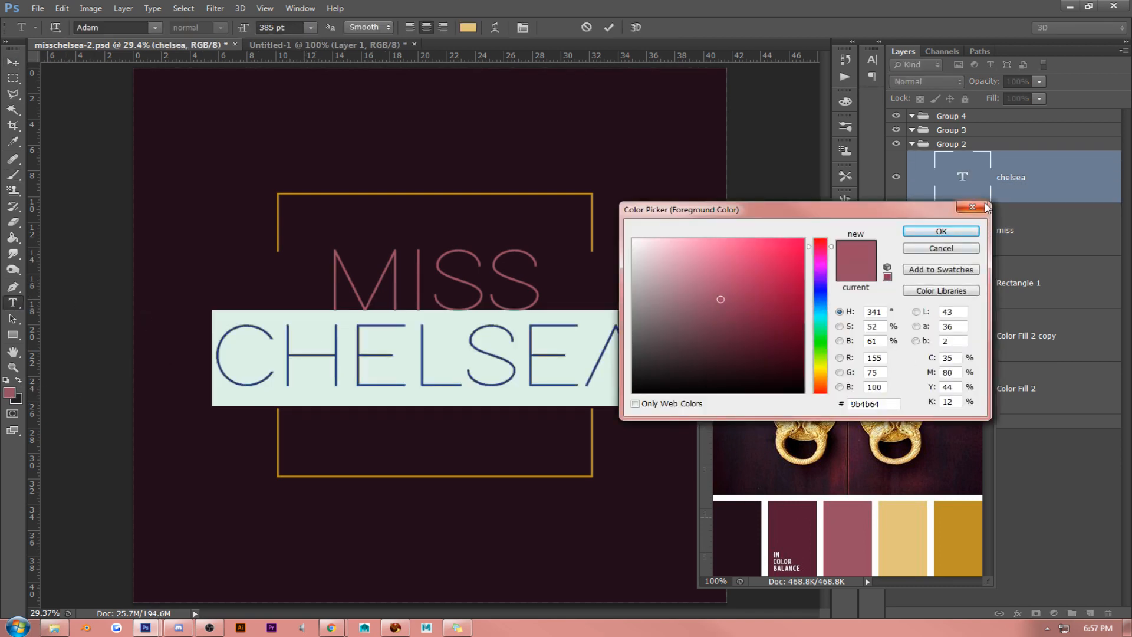
{"action": "left_click", "coordinate": [940, 231]}
{"action": "left_click", "coordinate": [13, 62]}
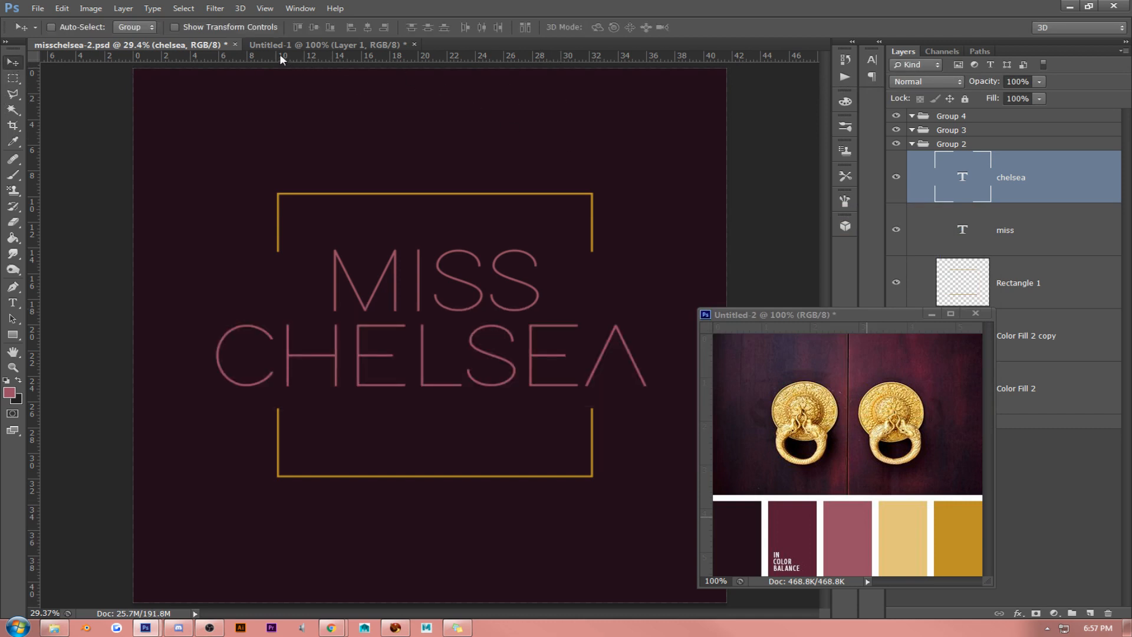
- Close the misschelsea-2.psd, Untitled-1 and Untitled-2 documents without saving their changes
{"action": "left_click", "coordinate": [248, 46]}
{"action": "left_click", "coordinate": [235, 45]}
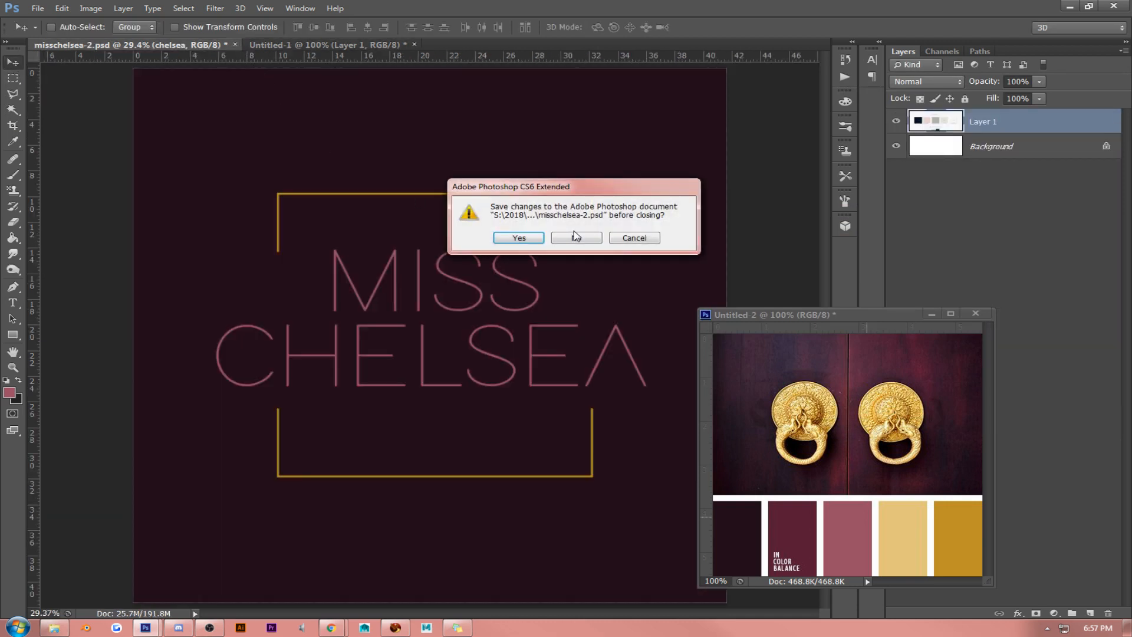
{"action": "left_click", "coordinate": [576, 237]}
{"action": "left_click", "coordinate": [199, 45]}
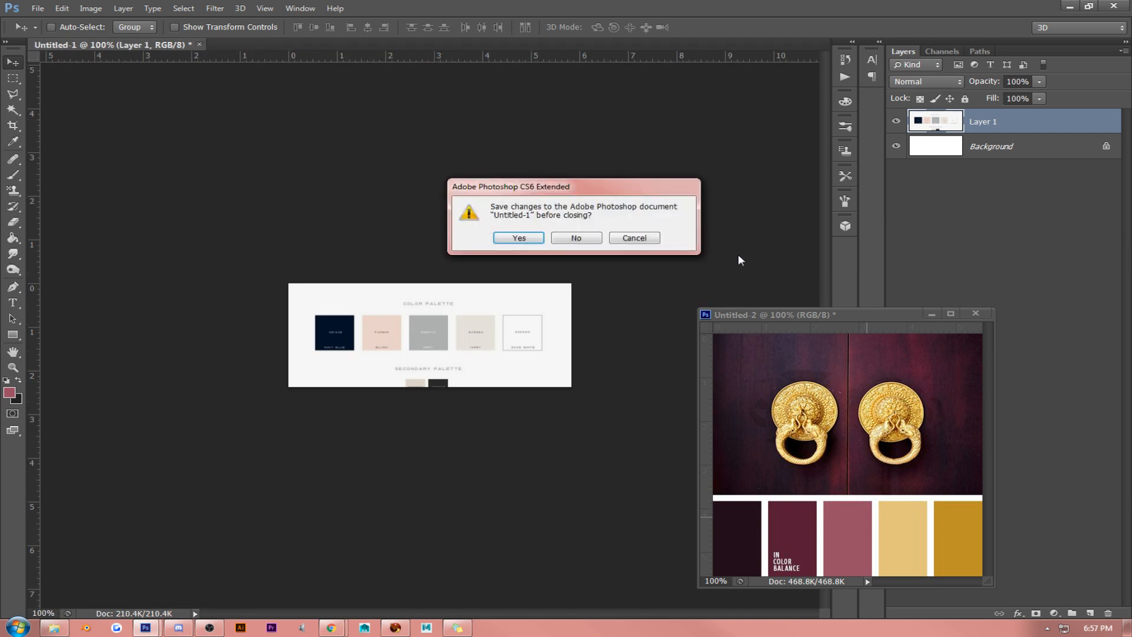
{"action": "left_click", "coordinate": [576, 238]}
{"action": "left_click", "coordinate": [975, 313]}
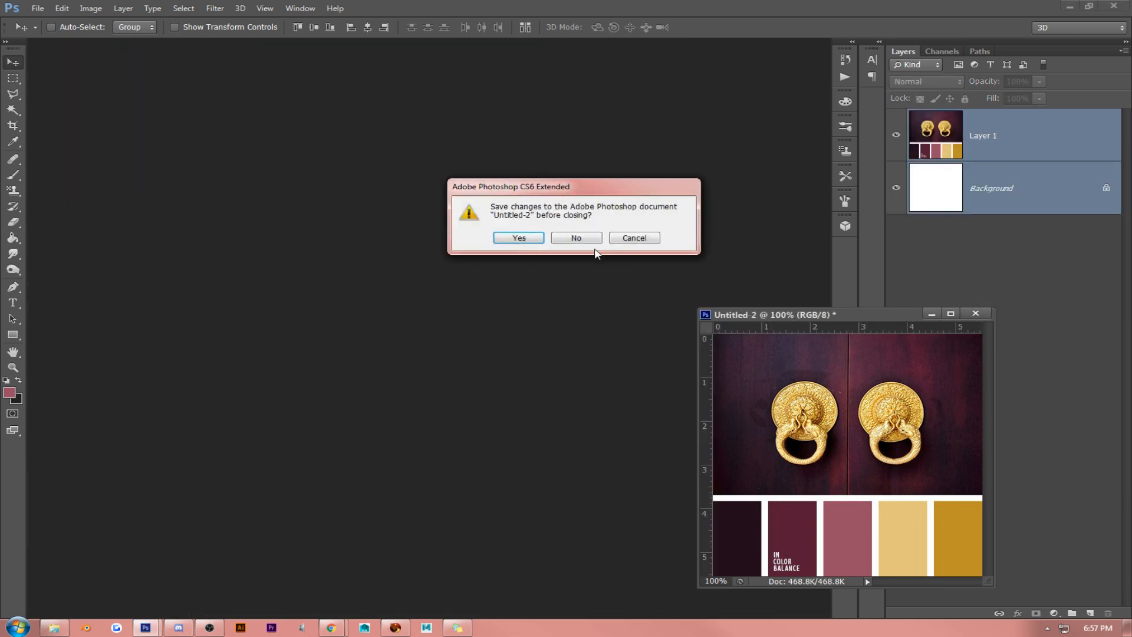
{"action": "left_click", "coordinate": [576, 238]}
- Open the saved misschelsea-2.psd file with the embossed blush logo
{"action": "left_click", "coordinate": [37, 8]}
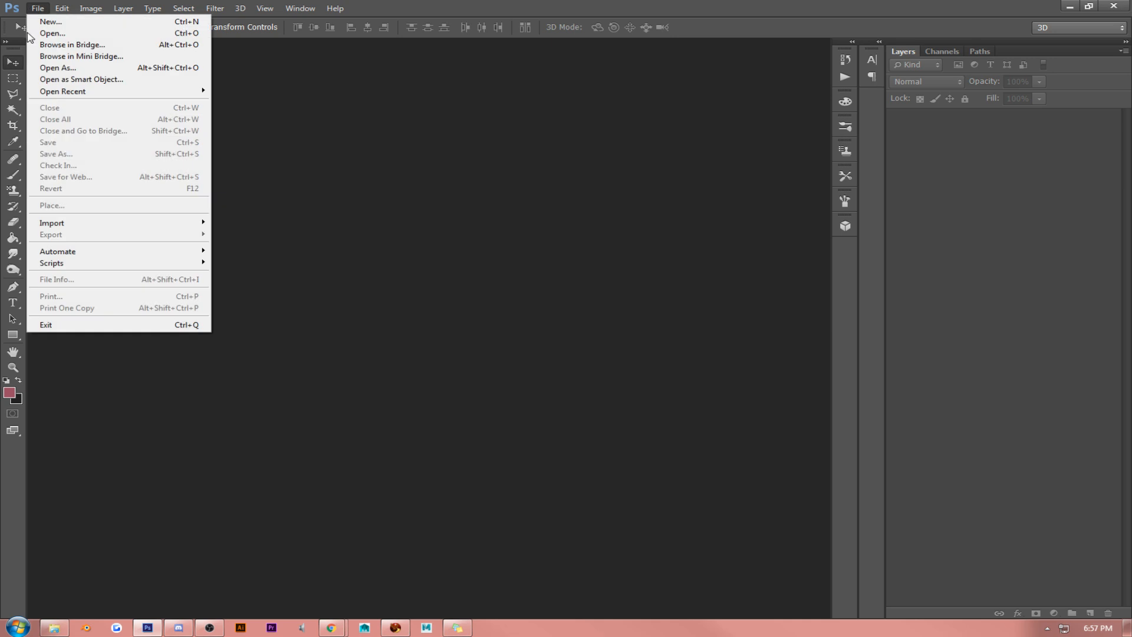
{"action": "left_click", "coordinate": [42, 31]}
{"action": "double_click", "coordinate": [542, 221]}
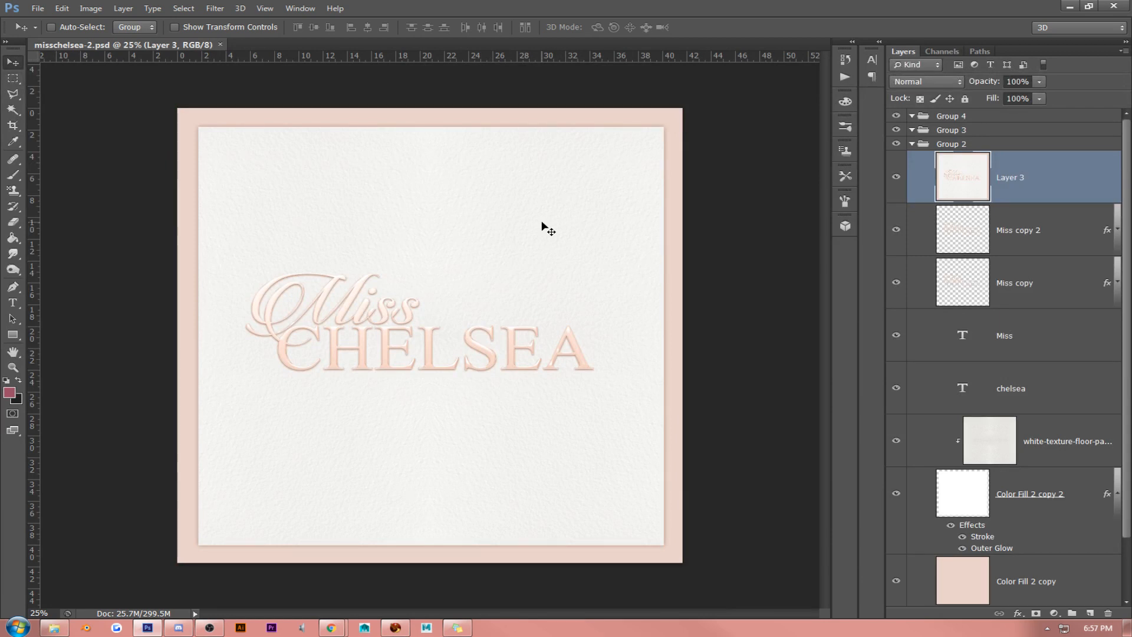
- Delete Layer 3, the clipped white texture layer and the Color Fill 2 copy 2 layer
{"action": "right_click", "coordinate": [1018, 180]}
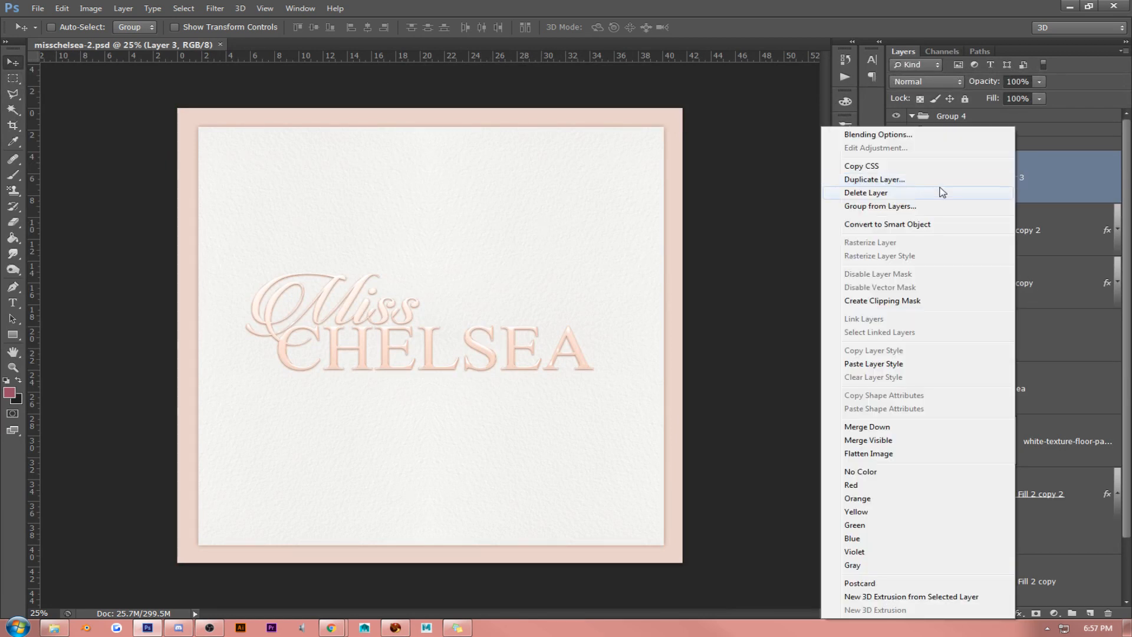
{"action": "left_click", "coordinate": [942, 193]}
{"action": "left_click", "coordinate": [1048, 395]}
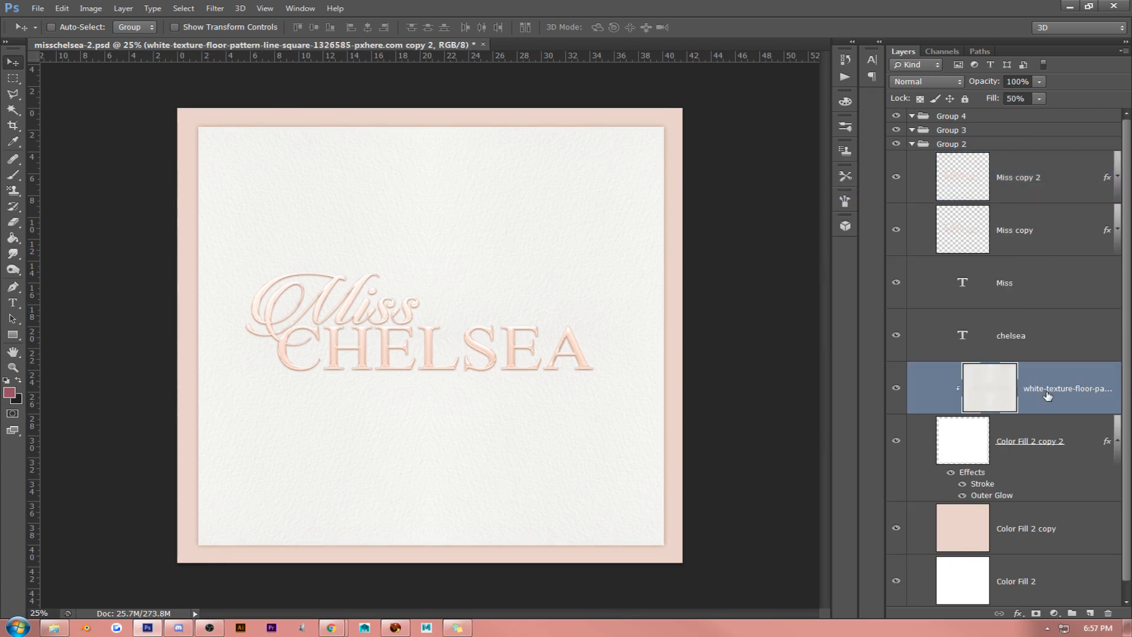
{"action": "key", "text": "Delete"}
{"action": "key", "text": "Delete"}
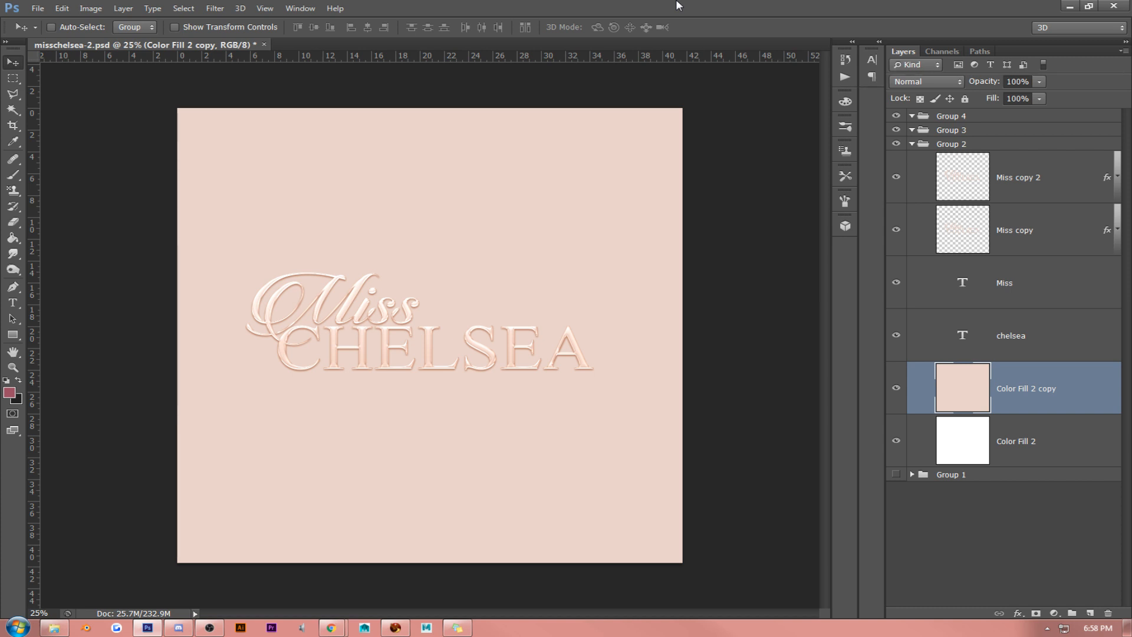
- Rotate the blush Color Fill 2 copy layer by 45° and by a further 15° so it sits tilted behind the logo
{"action": "key", "text": "ctrl+t"}
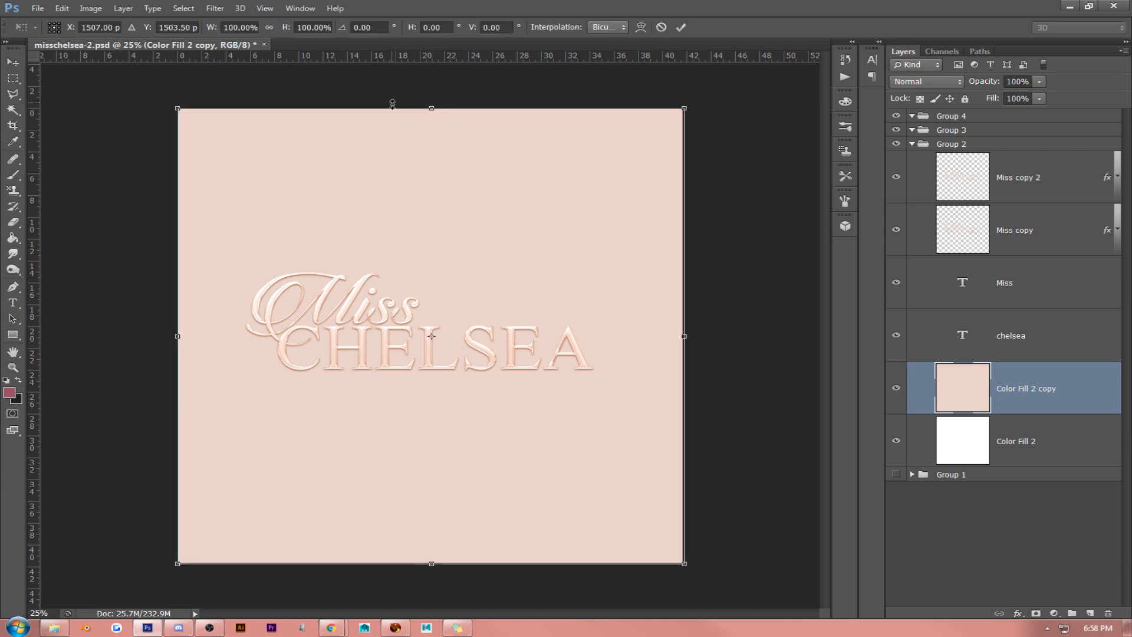
{"action": "left_click_drag", "start_coordinate": [392, 104], "coordinate": [619, 136]}
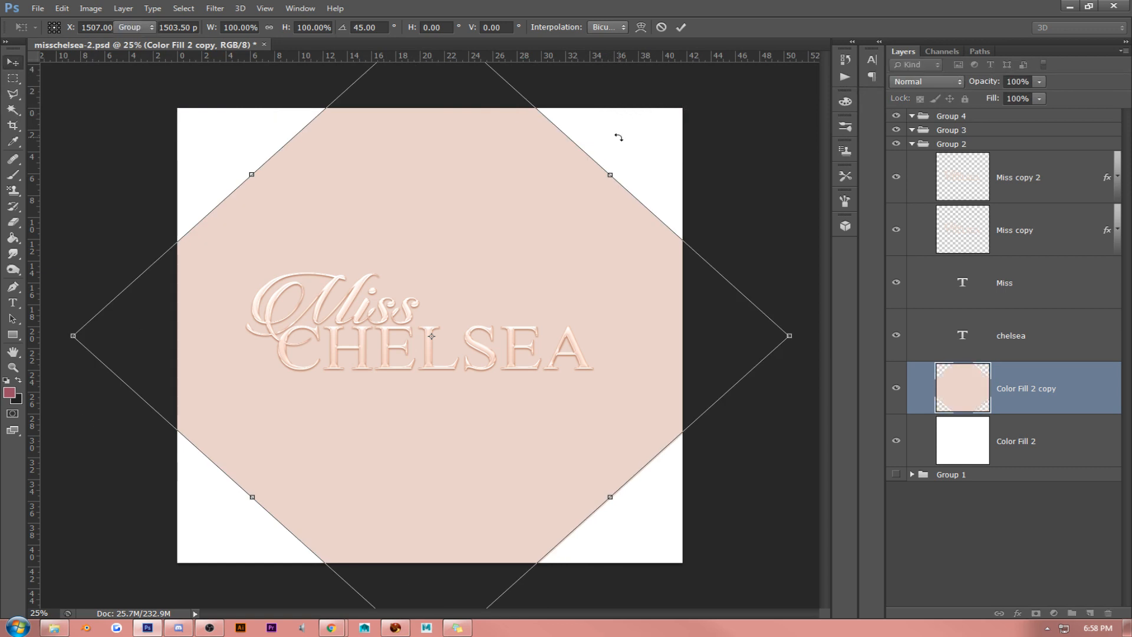
{"action": "key", "text": "Return"}
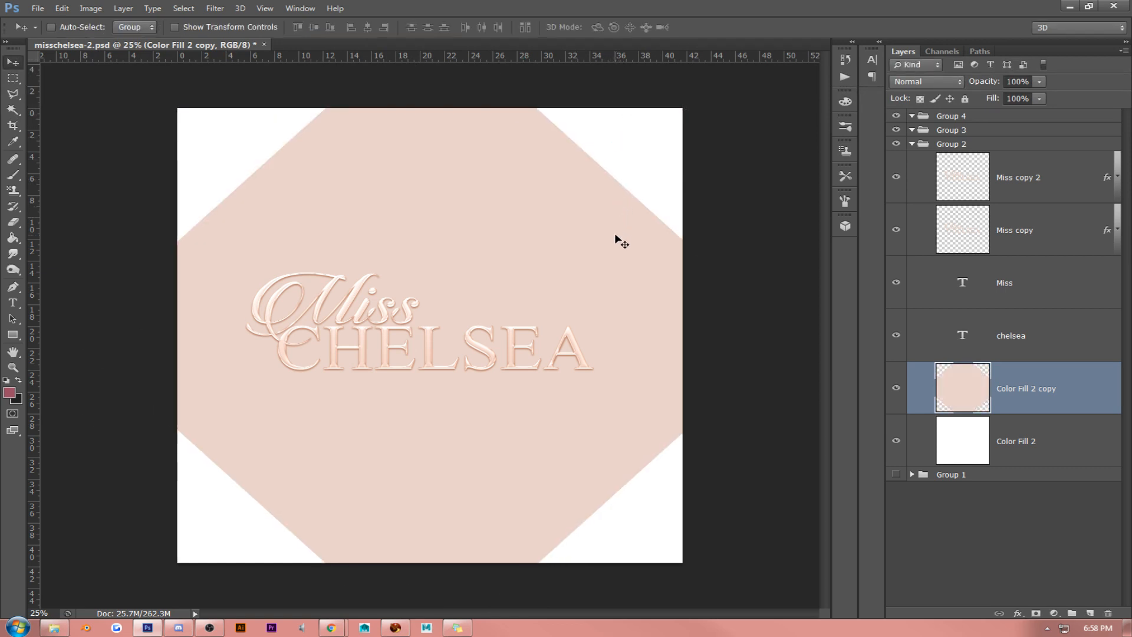
{"action": "key", "text": "ctrl+t"}
{"action": "left_click_drag", "start_coordinate": [802, 207], "coordinate": [819, 287]}
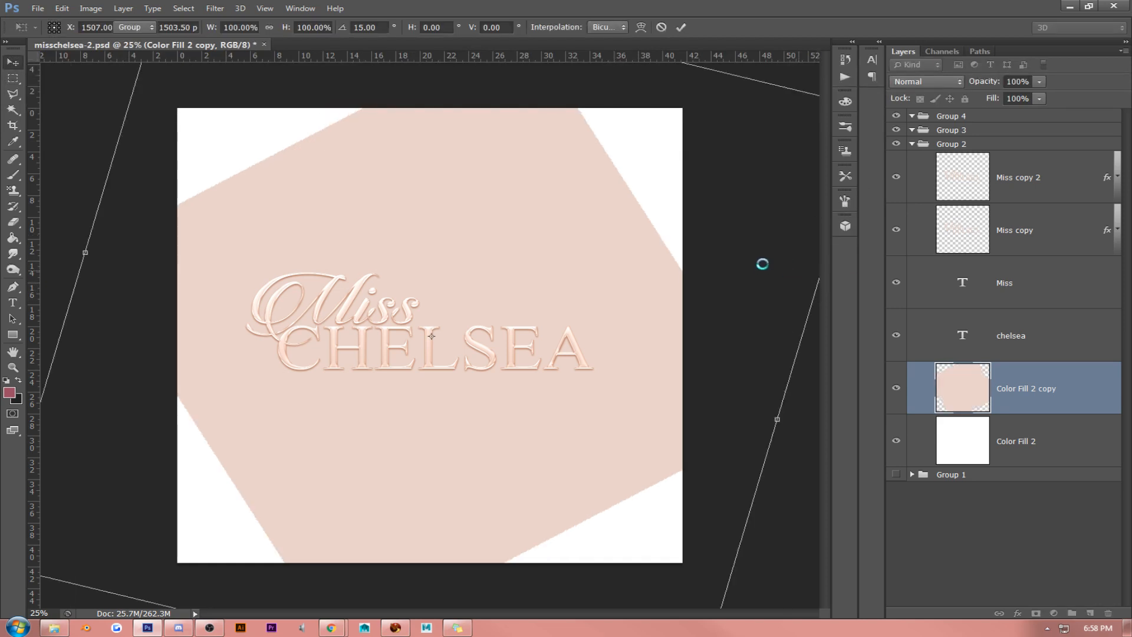
{"action": "key", "text": "Return"}
- Scale the tilted Color Fill 2 copy square to about 83% and position it behind the logo with white corners around it
{"action": "key", "text": "ctrl+t"}
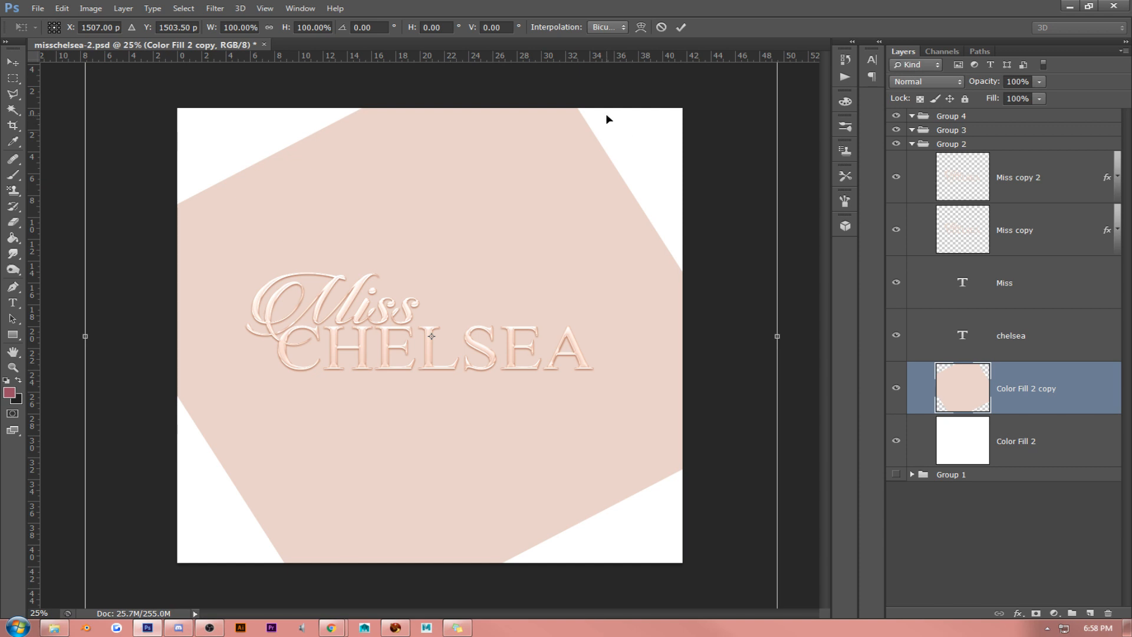
{"action": "key", "text": "ctrl+minus"}
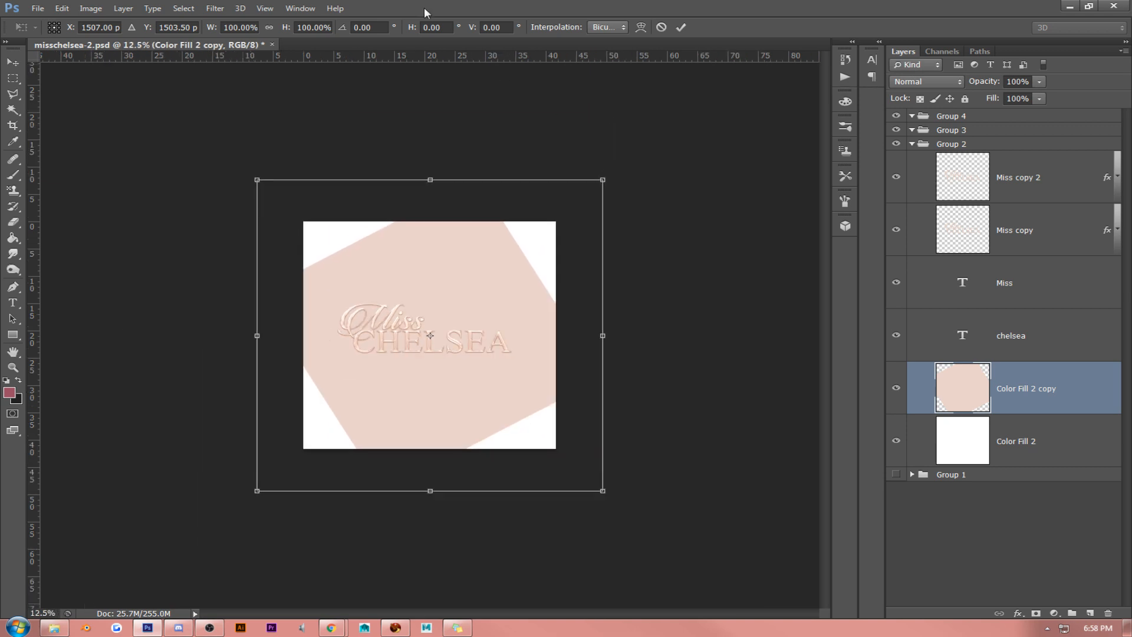
{"action": "left_click_drag", "start_coordinate": [602, 490], "coordinate": [544, 438]}
{"action": "left_click_drag", "start_coordinate": [502, 402], "coordinate": [534, 423]}
{"action": "key", "text": "Return"}
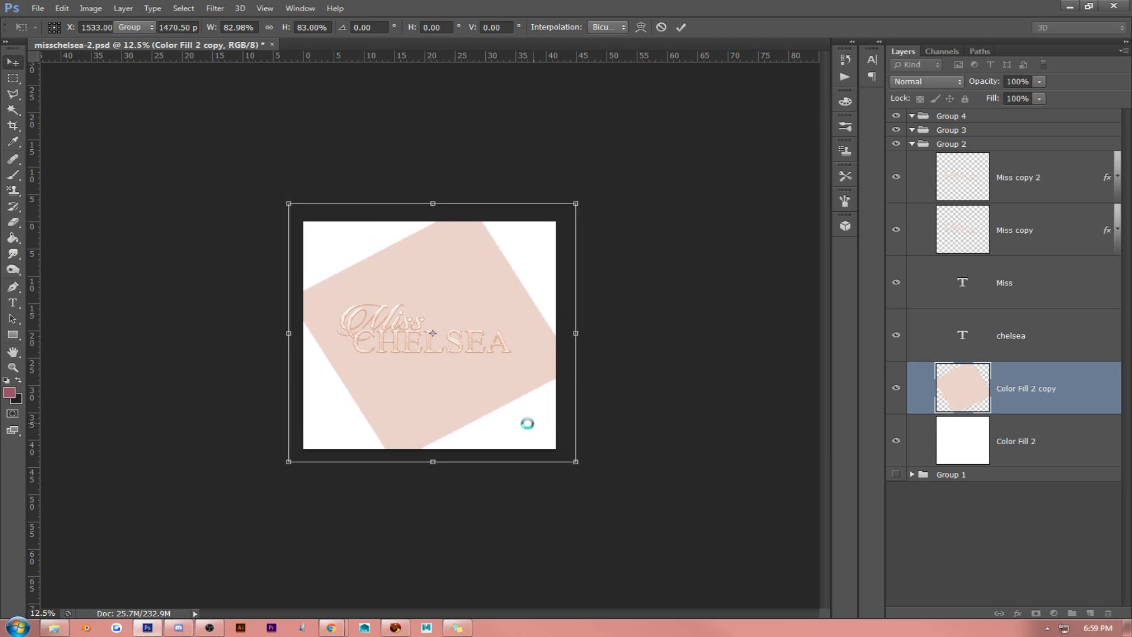
{"action": "left_click", "coordinate": [265, 9]}
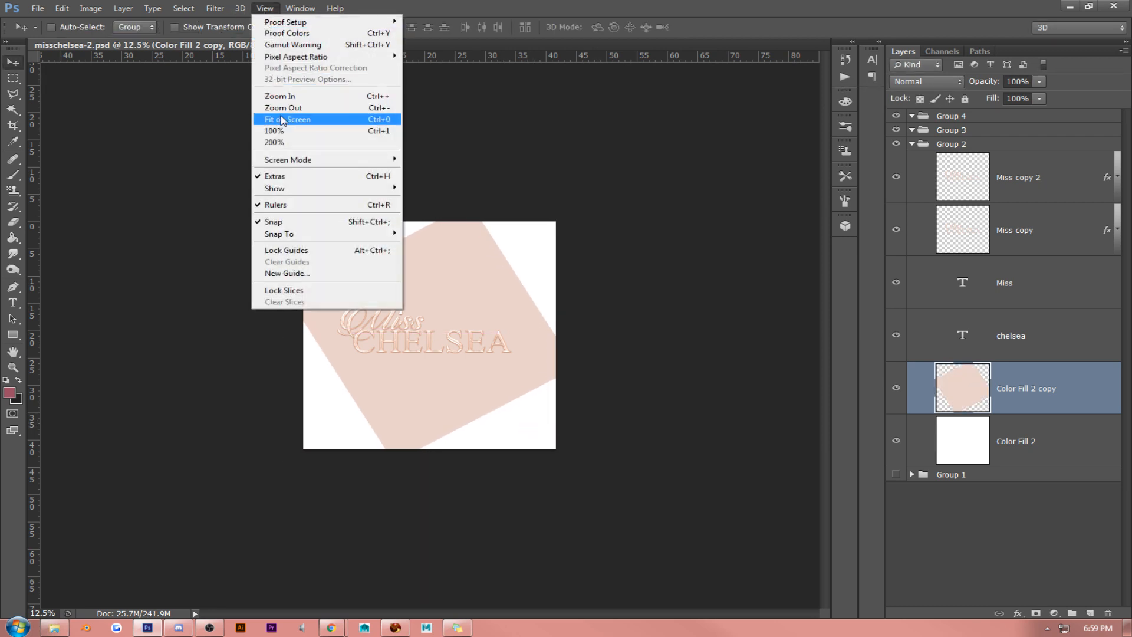
{"action": "left_click", "coordinate": [281, 120]}
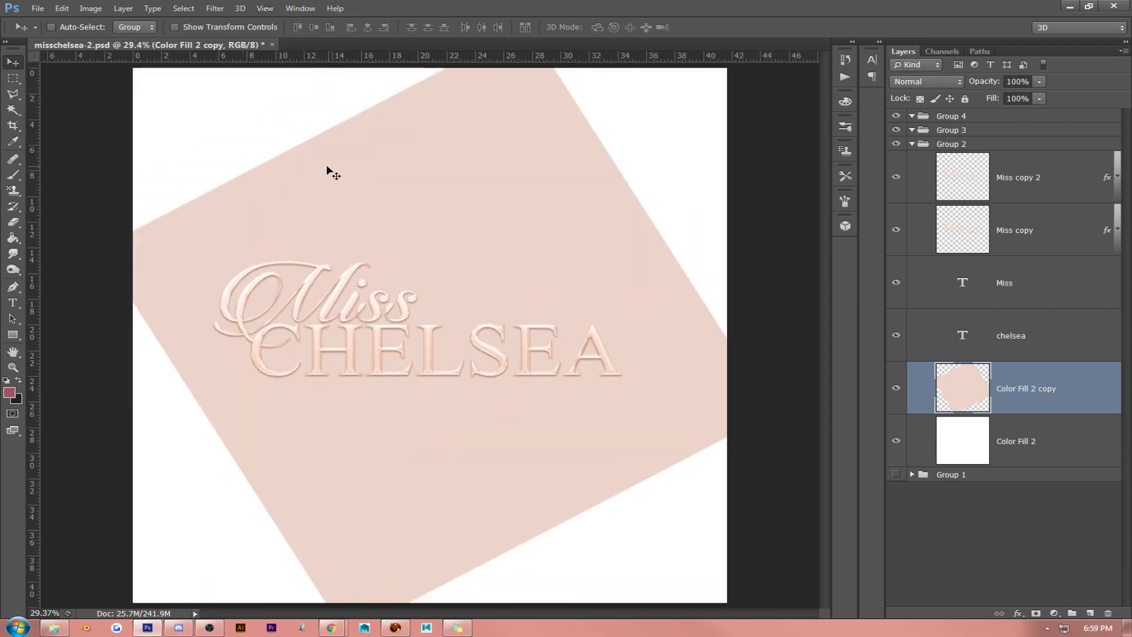
{"action": "left_click_drag", "start_coordinate": [335, 172], "coordinate": [333, 174]}
- Add an Outer Glow to Color Fill 2 copy in dark red #844141, size 250 px, with Normal blend mode
{"action": "right_click", "coordinate": [1044, 389]}
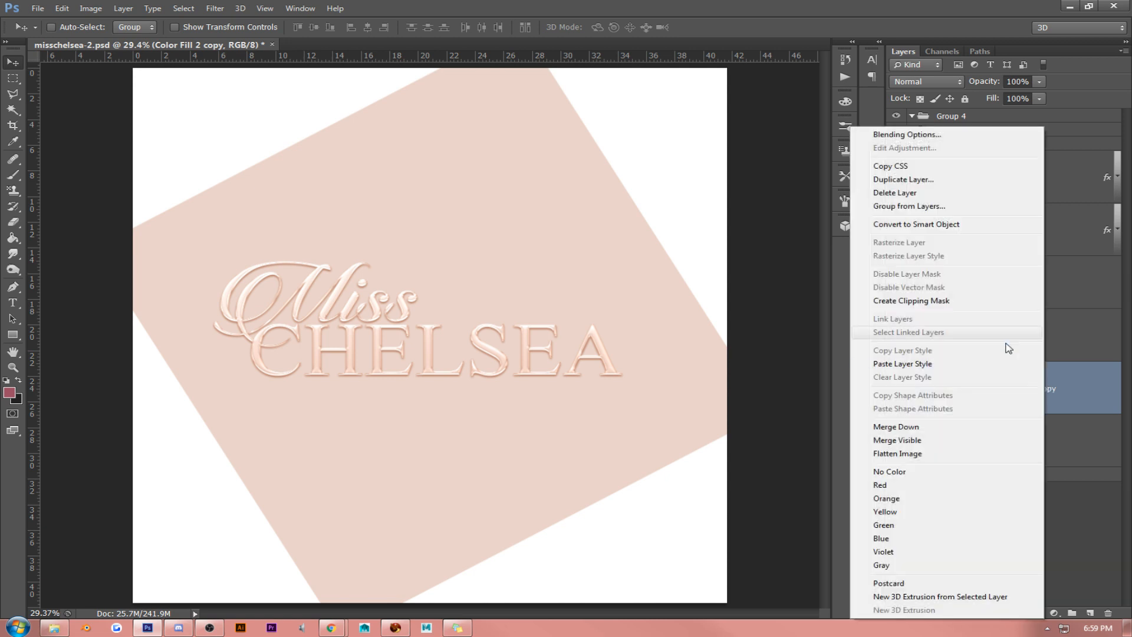
{"action": "left_click", "coordinate": [917, 136]}
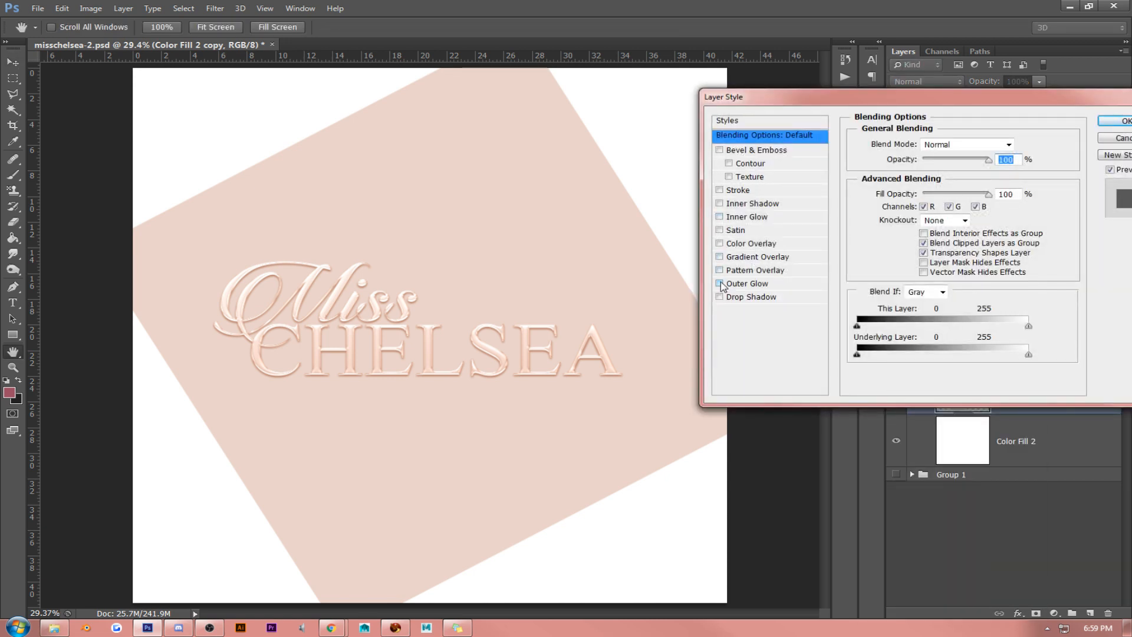
{"action": "left_click", "coordinate": [723, 284]}
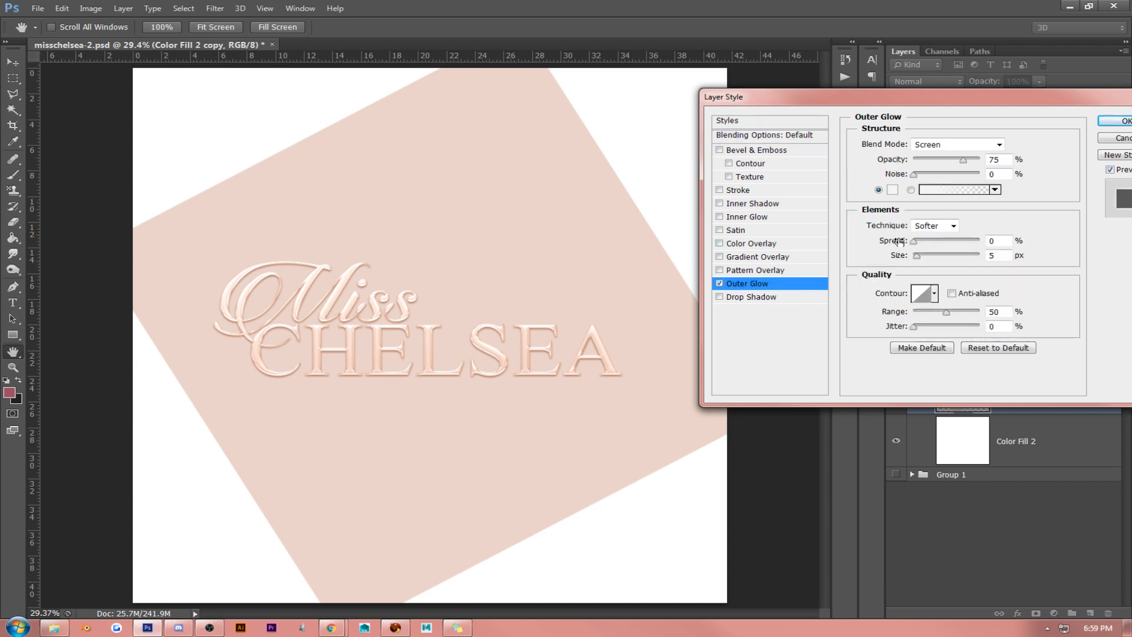
{"action": "left_click", "coordinate": [892, 190]}
{"action": "left_click", "coordinate": [715, 301]}
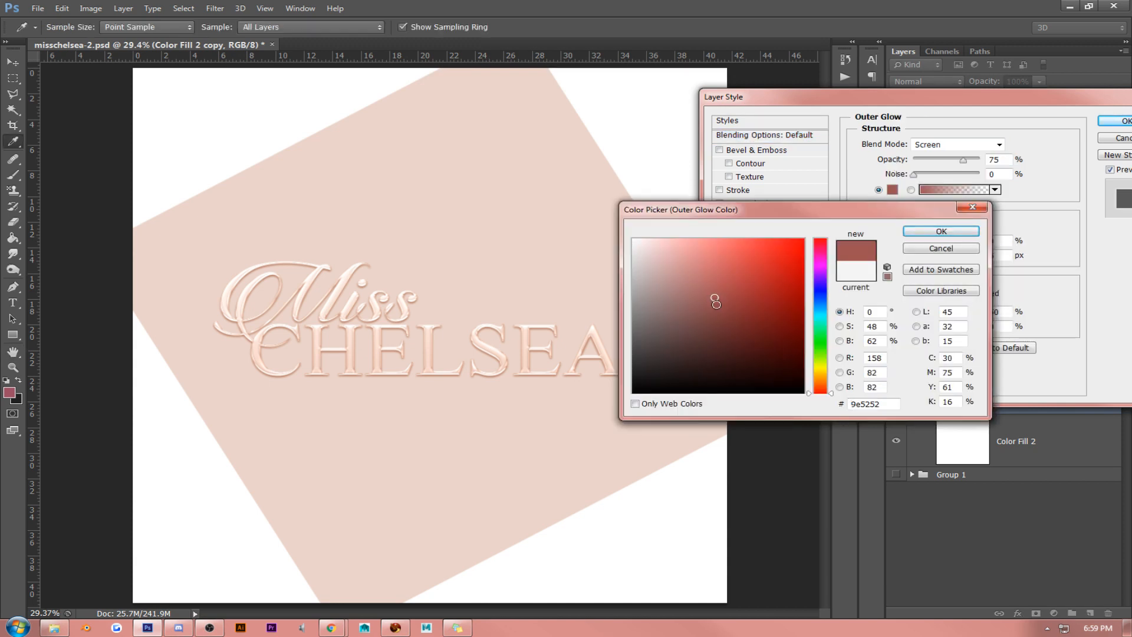
{"action": "left_click_drag", "start_coordinate": [715, 301], "coordinate": [719, 317]}
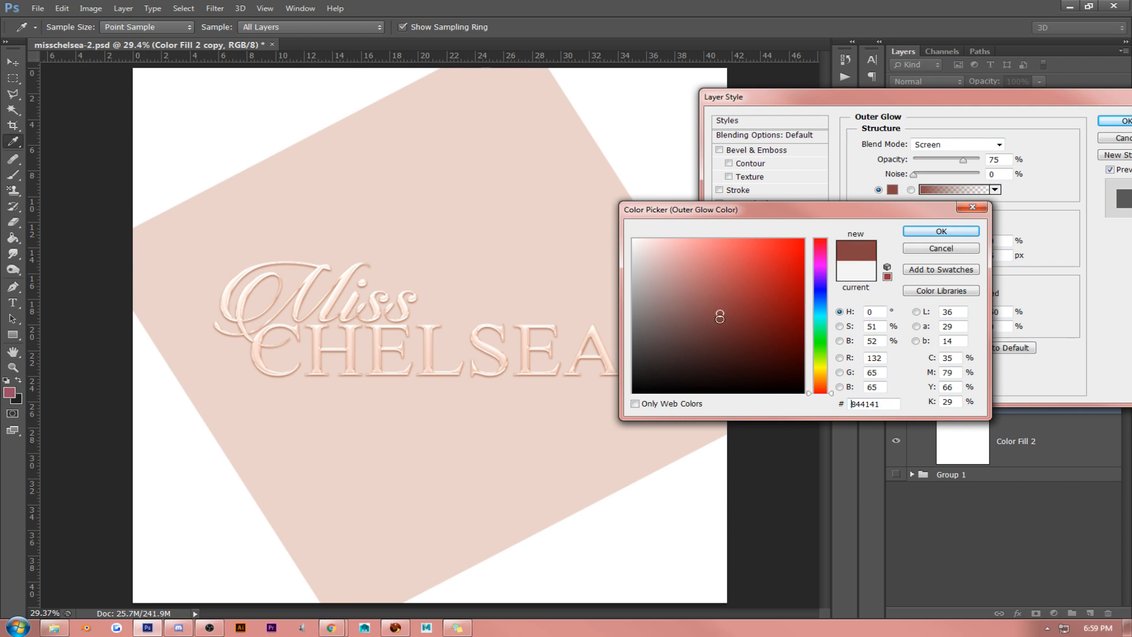
{"action": "left_click", "coordinate": [941, 231]}
{"action": "left_click_drag", "start_coordinate": [915, 256], "coordinate": [1036, 261]}
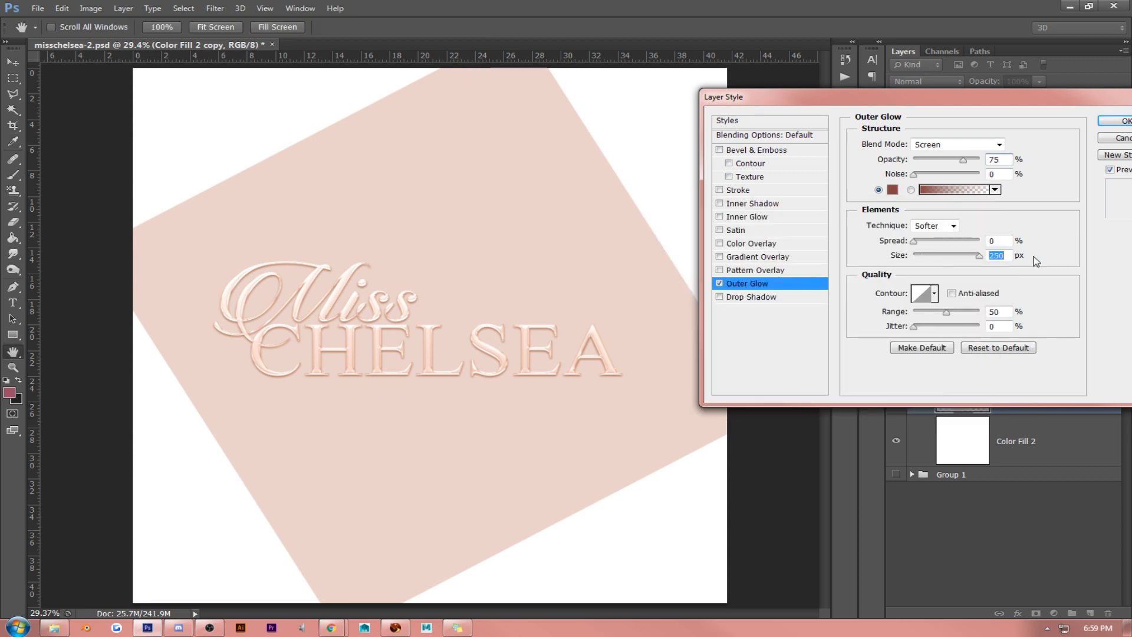
{"action": "left_click", "coordinate": [965, 145]}
{"action": "left_click", "coordinate": [960, 154]}
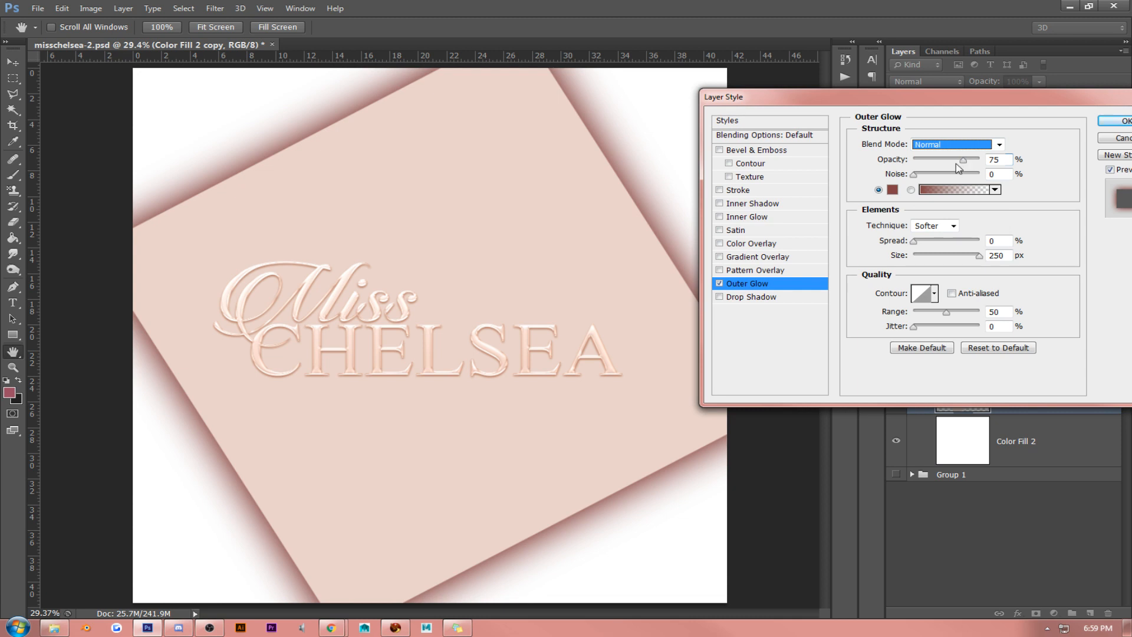
- Try a Pattern Overlay on the blush square and turn both it and the Outer Glow off
{"action": "left_click", "coordinate": [719, 270]}
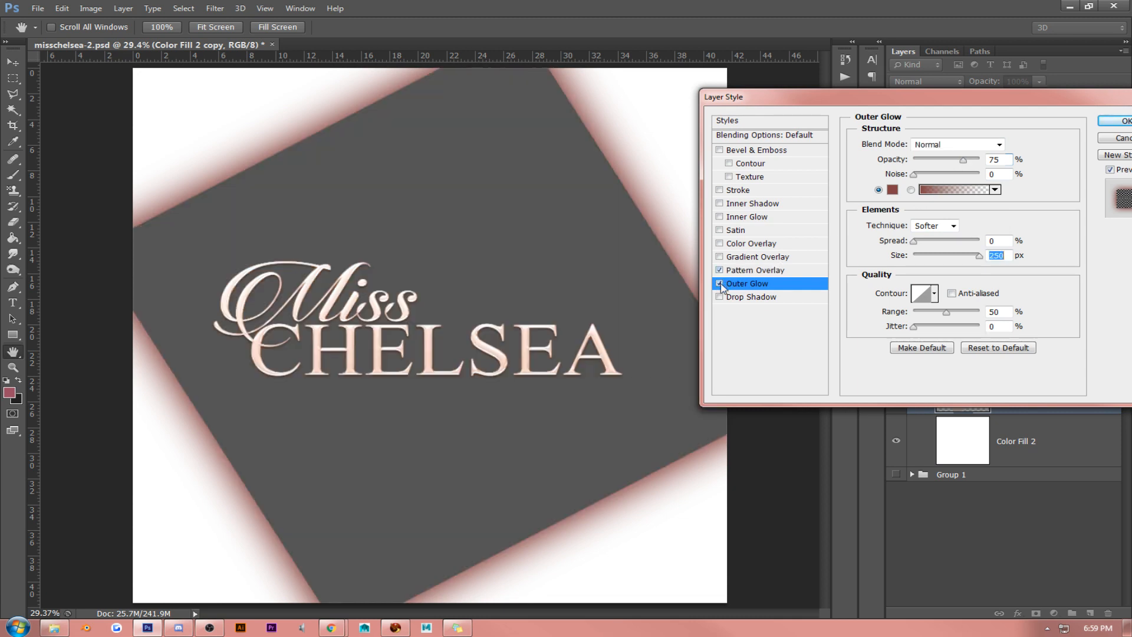
{"action": "left_click", "coordinate": [721, 283]}
{"action": "left_click", "coordinate": [721, 283]}
{"action": "left_click", "coordinate": [720, 270]}
{"action": "left_click", "coordinate": [720, 283]}
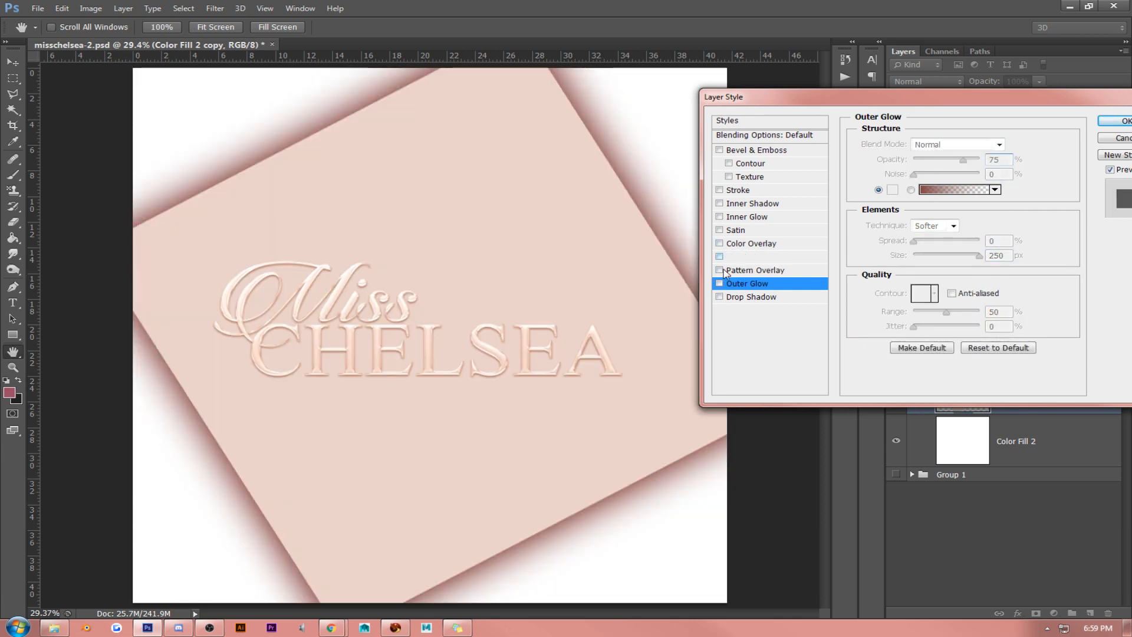
- Add an Inner Glow to Color Fill 2 copy with a size of 250 px and the brown color #866355
{"action": "left_click", "coordinate": [720, 217]}
{"action": "left_click", "coordinate": [739, 217]}
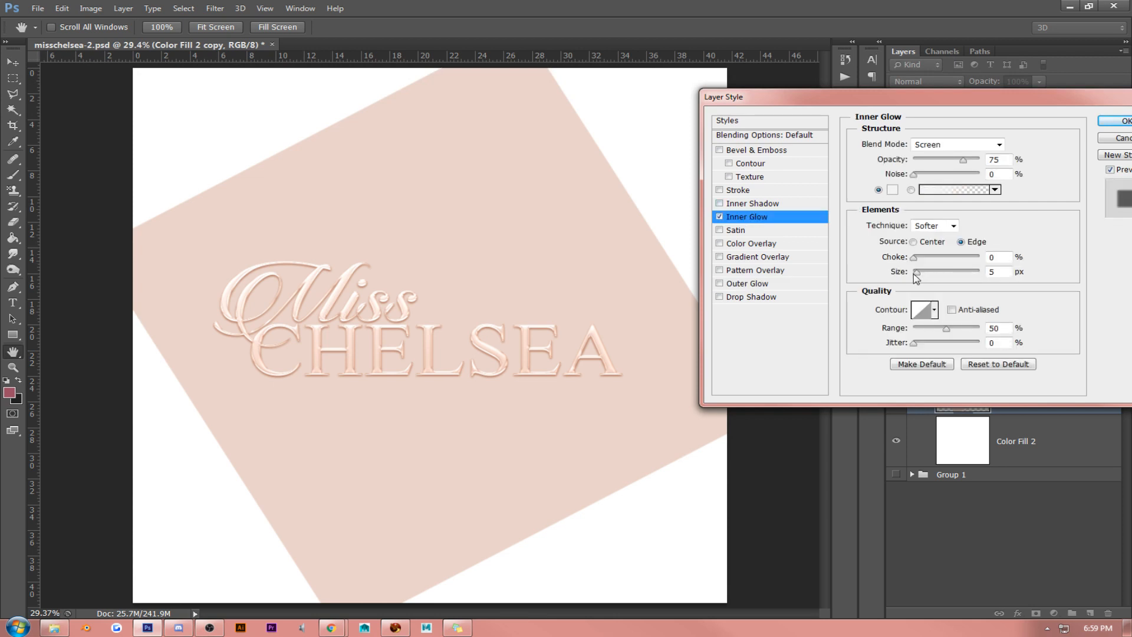
{"action": "left_click_drag", "start_coordinate": [916, 273], "coordinate": [1032, 277]}
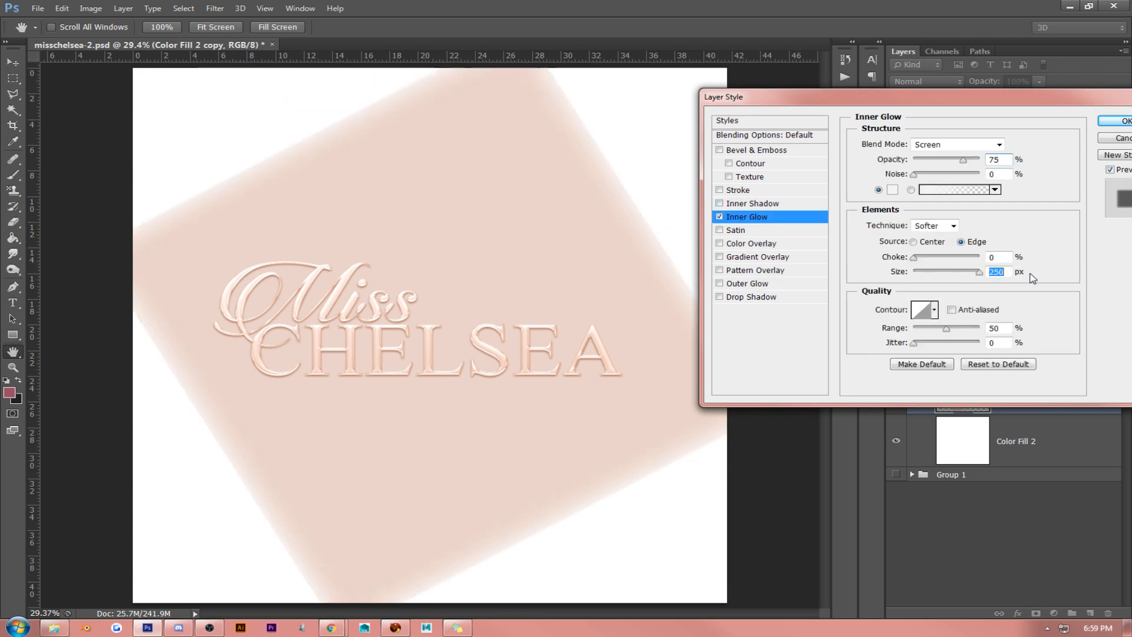
{"action": "left_click", "coordinate": [892, 189]}
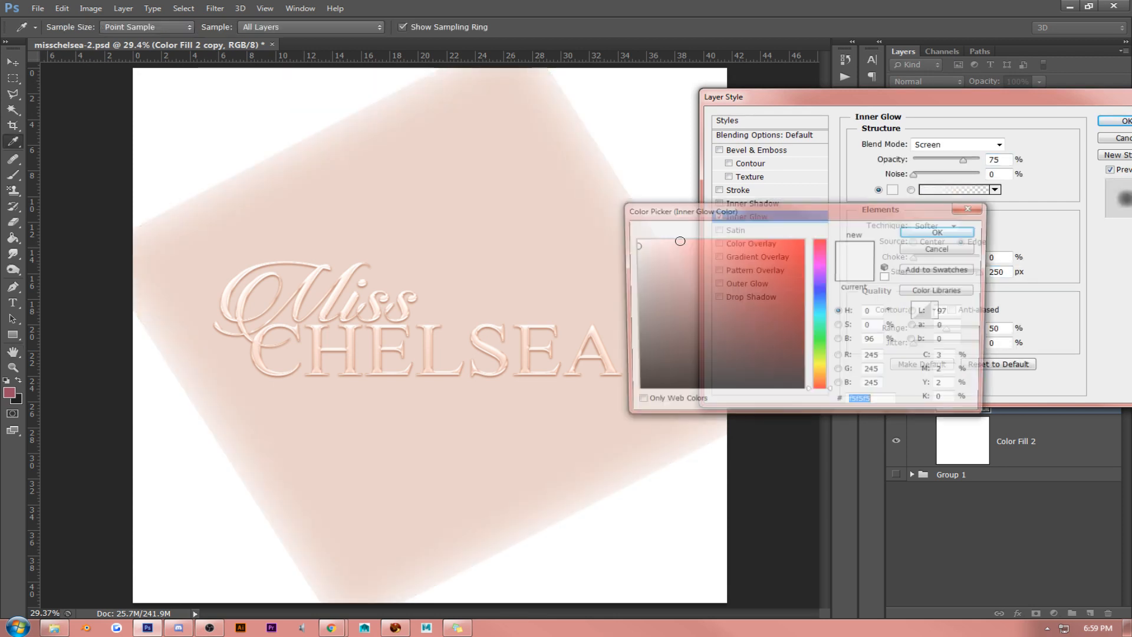
{"action": "left_click", "coordinate": [567, 267]}
{"action": "left_click", "coordinate": [682, 298]}
{"action": "left_click", "coordinate": [695, 311]}
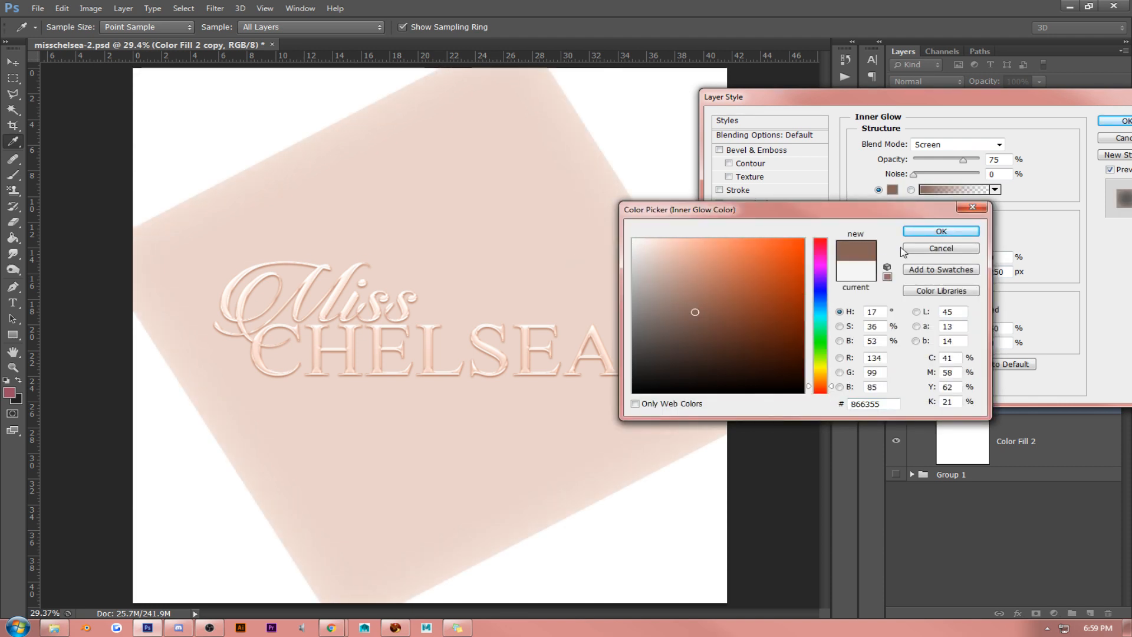
{"action": "left_click", "coordinate": [924, 231]}
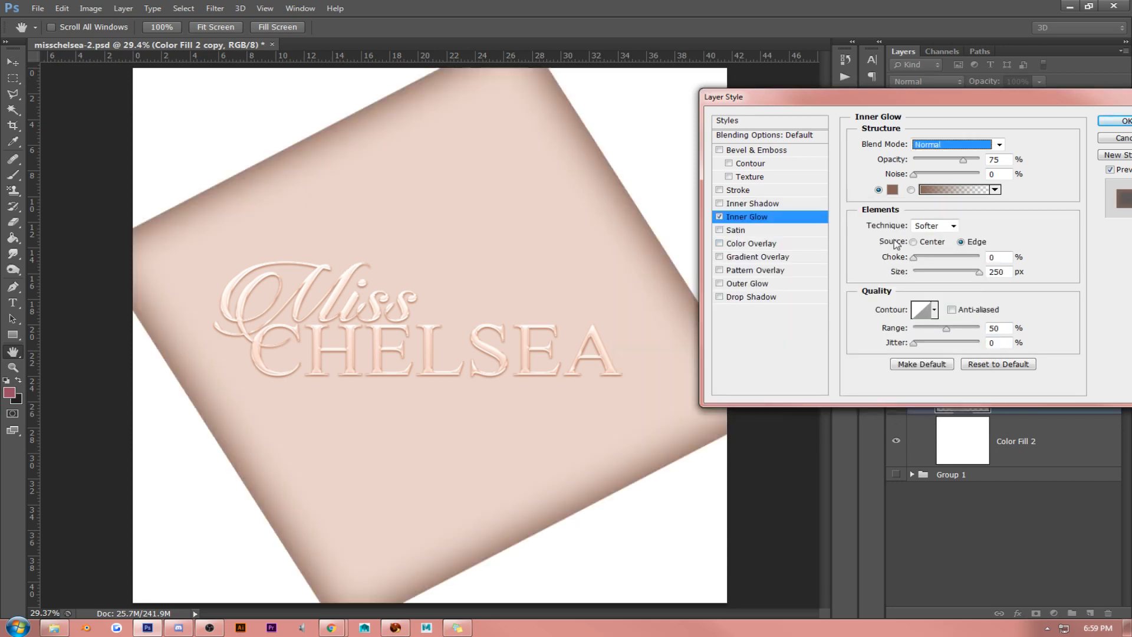
- Set the Inner Glow's blend mode to Normal and recolor it to a soft beige-pink slightly darker than the blush square
{"action": "left_click", "coordinate": [892, 191]}
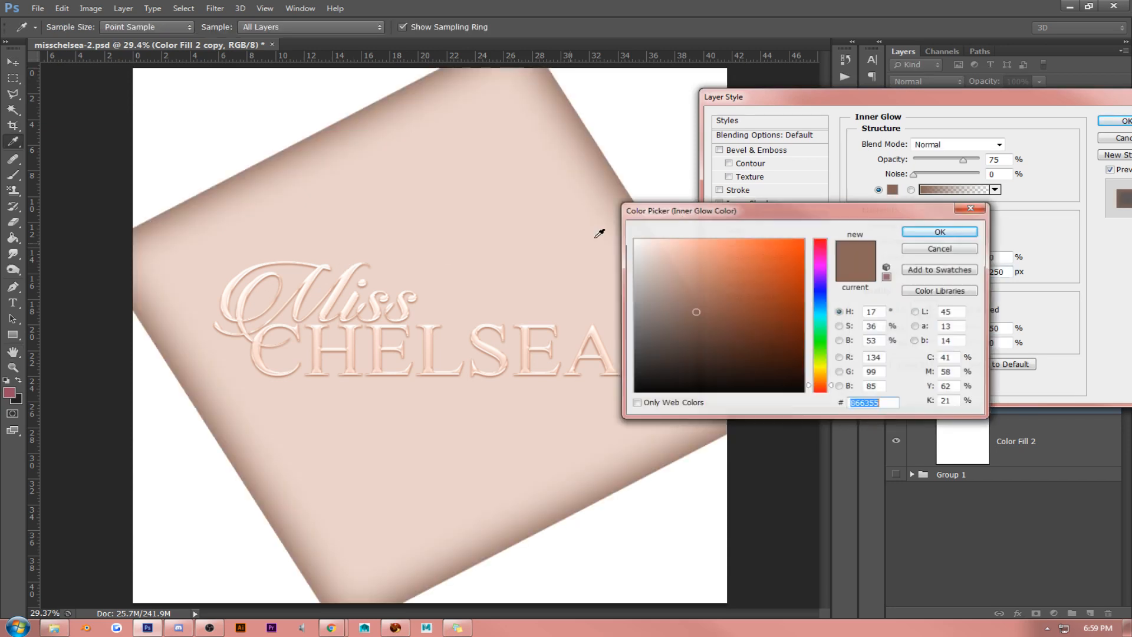
{"action": "left_click", "coordinate": [552, 254]}
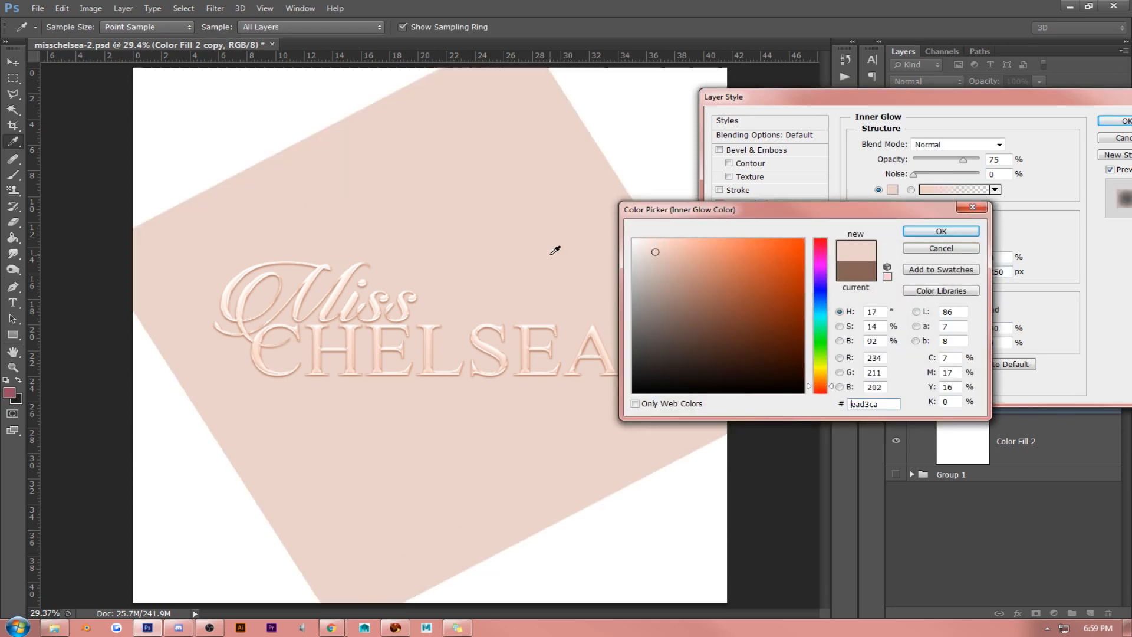
{"action": "left_click", "coordinate": [672, 261]}
{"action": "left_click", "coordinate": [688, 255]}
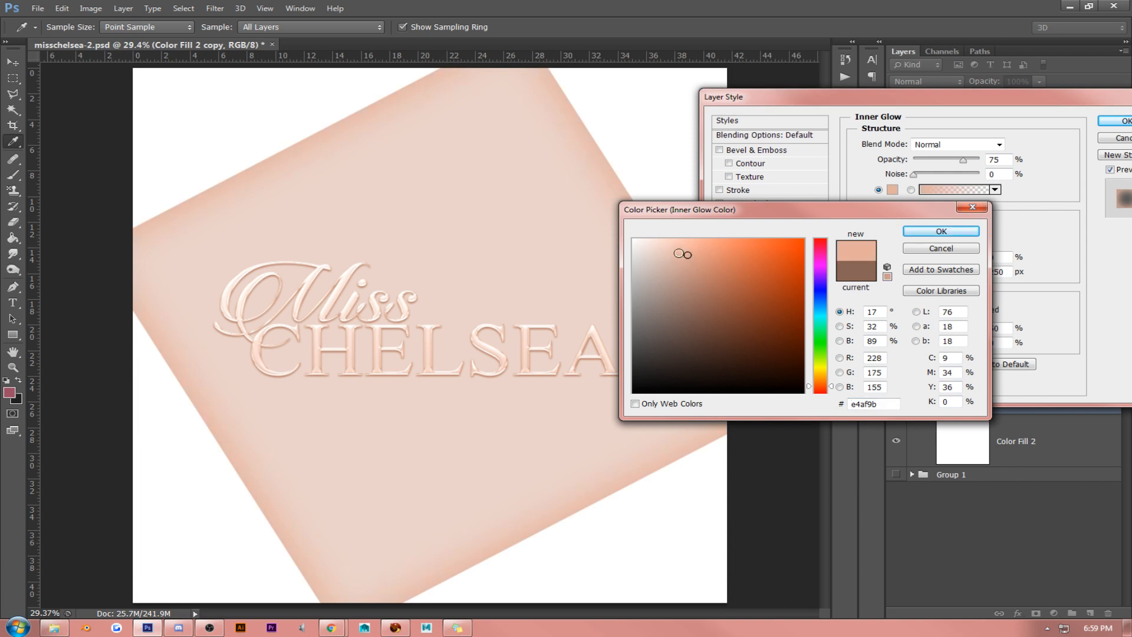
{"action": "left_click_drag", "start_coordinate": [678, 254], "coordinate": [669, 264]}
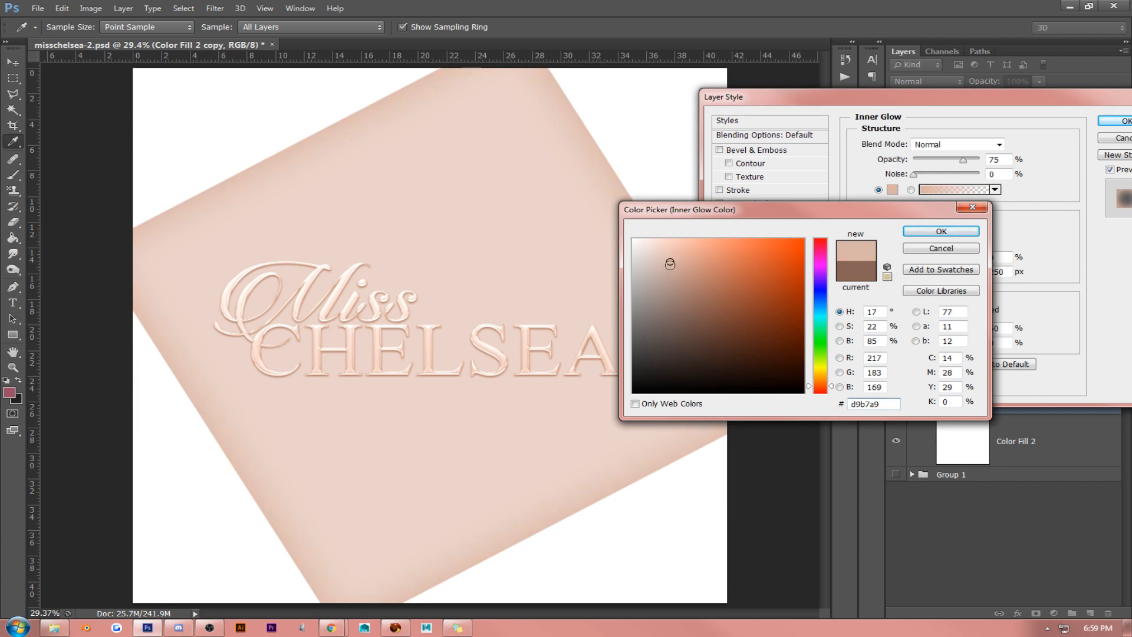
{"action": "left_click", "coordinate": [941, 231]}
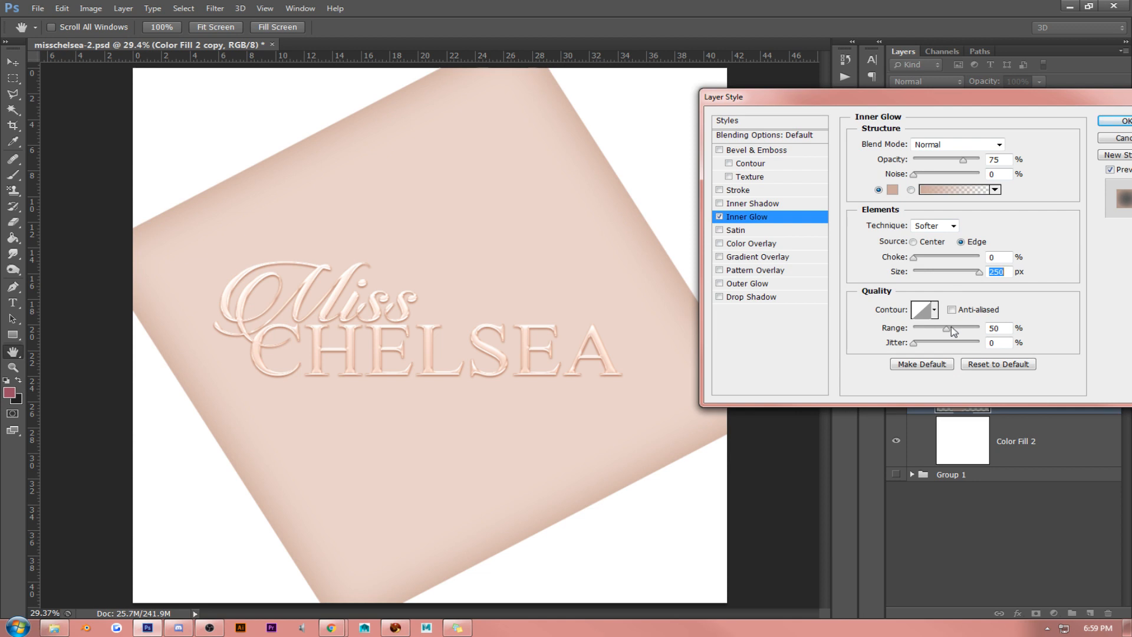
- Raise the Inner Glow's range and opacity to 100%, apply the layer style and collapse the layer's effects list
{"action": "left_click_drag", "start_coordinate": [946, 329], "coordinate": [979, 328]}
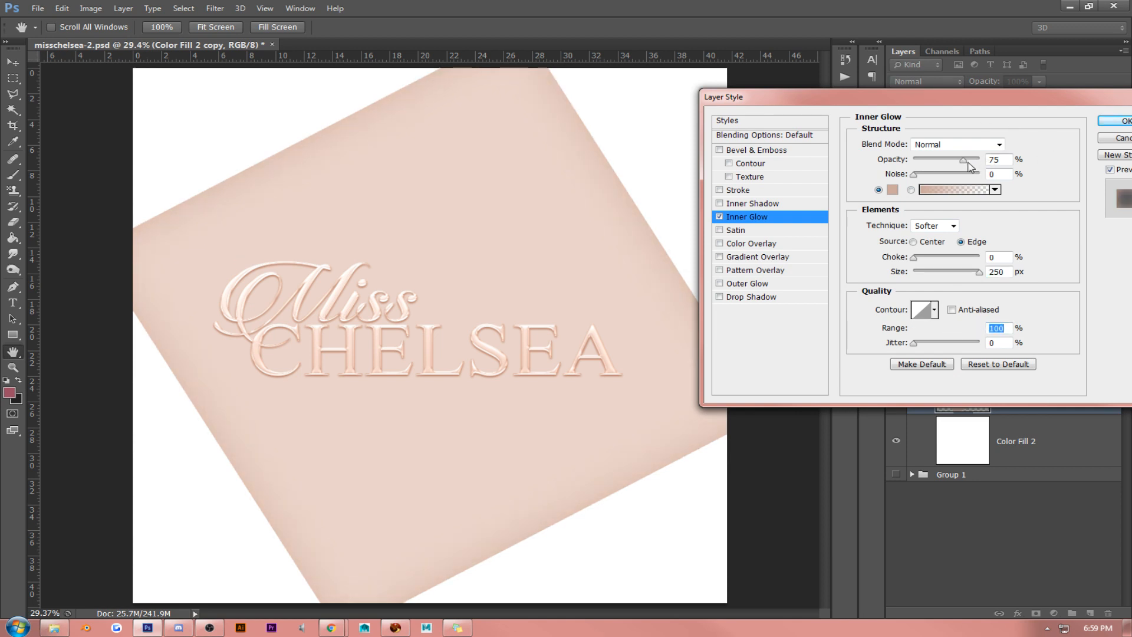
{"action": "left_click_drag", "start_coordinate": [963, 160], "coordinate": [1025, 165]}
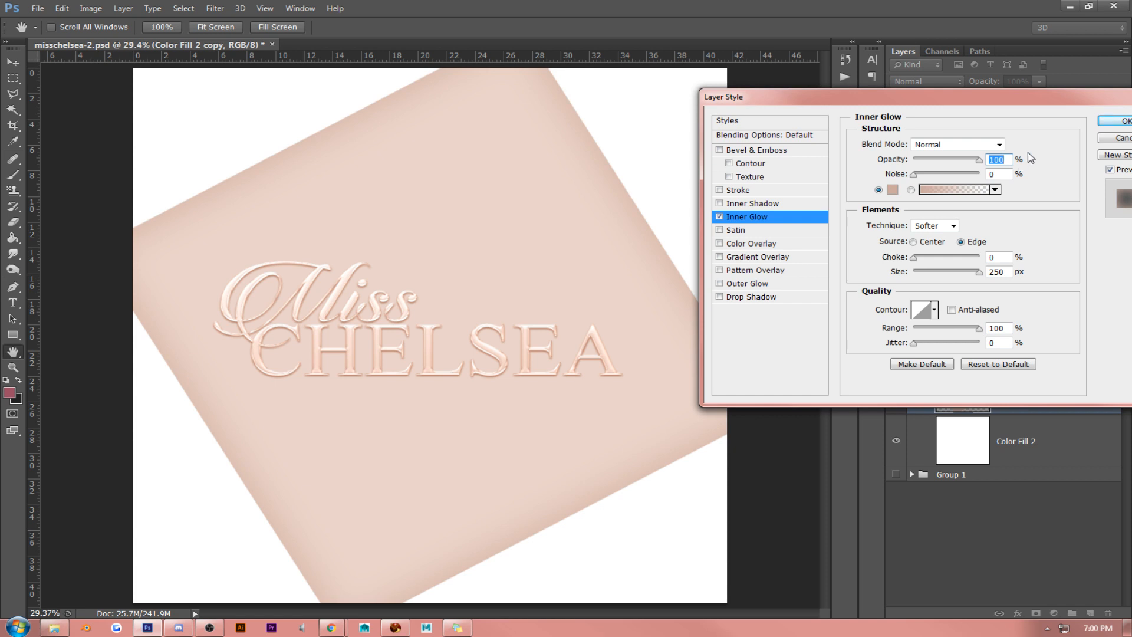
{"action": "left_click", "coordinate": [1115, 121]}
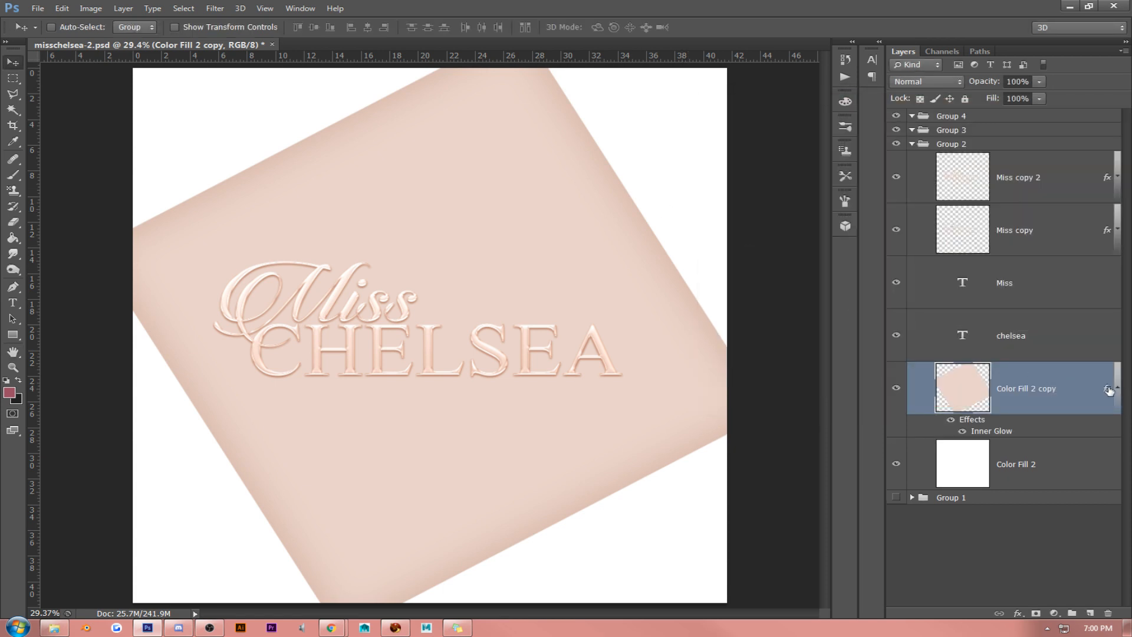
{"action": "left_click", "coordinate": [1114, 388]}
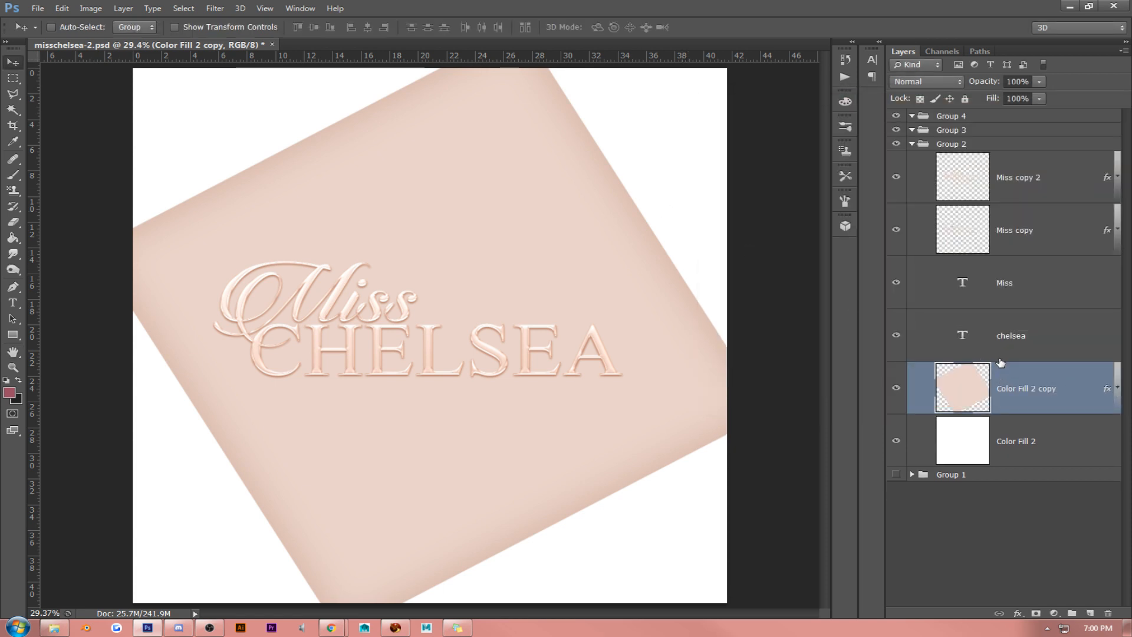
- Duplicate Color Fill 2 copy and rotate the lower square clockwise so its corners stick out behind the upper one
{"action": "key", "text": "ctrl+j"}
{"action": "left_click", "coordinate": [1044, 433]}
{"action": "key", "text": "ctrl+t"}
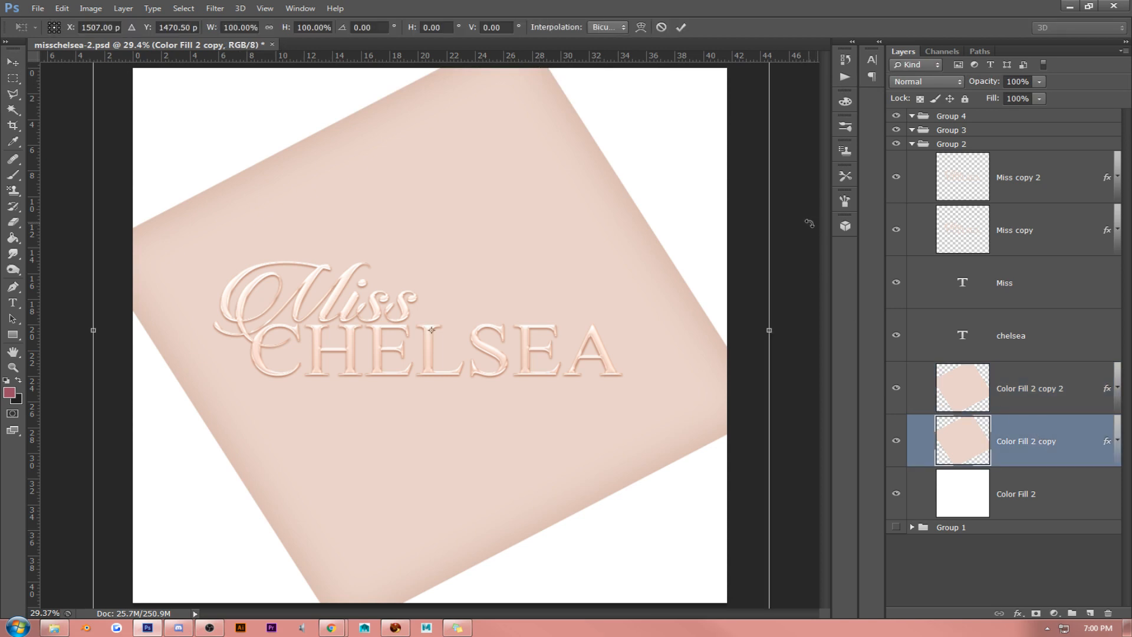
{"action": "left_click_drag", "start_coordinate": [808, 235], "coordinate": [813, 303]}
{"action": "key", "text": "Return"}
- Duplicate the rotated lower blush square and rotate the new copy clockwise until its edges align with the canvas
{"action": "key", "text": "ctrl+j"}
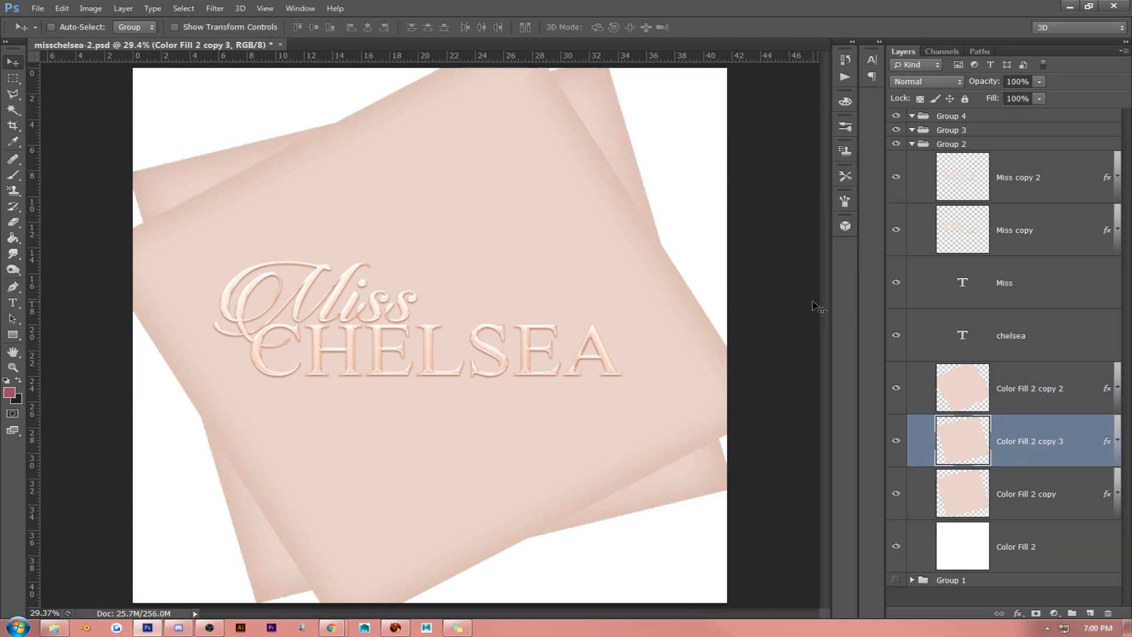
{"action": "key", "text": "ctrl+t"}
{"action": "left_click_drag", "start_coordinate": [789, 354], "coordinate": [781, 396]}
{"action": "key", "text": "Return"}
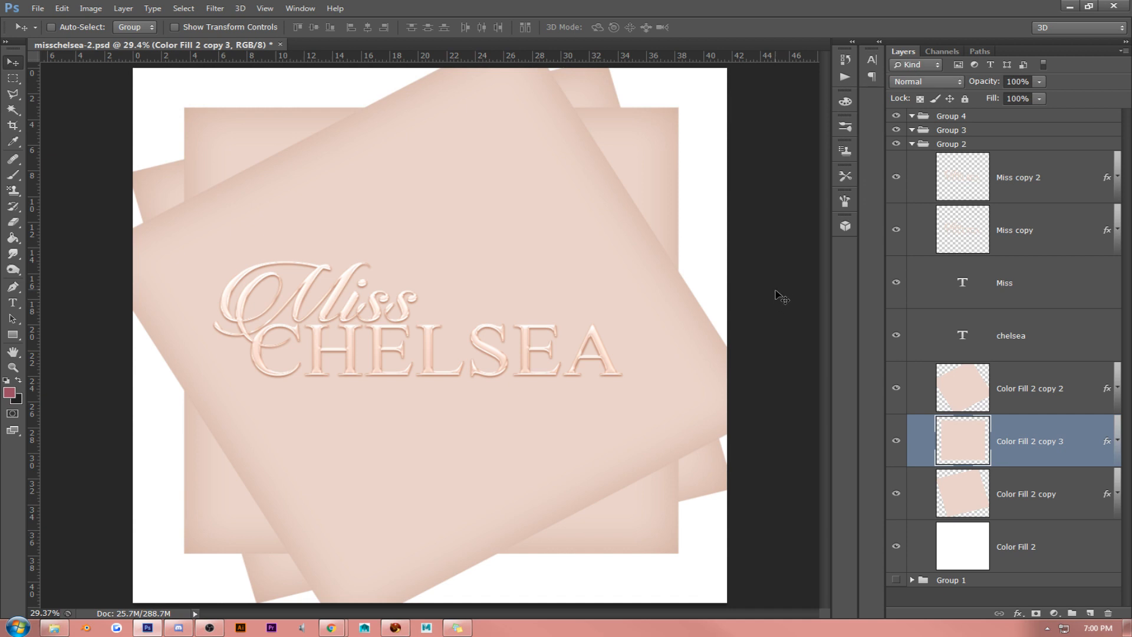
- Delete the three blush Color Fill 2 copy layers, keeping the white Color Fill 2 background
{"action": "left_click", "coordinate": [1050, 388]}
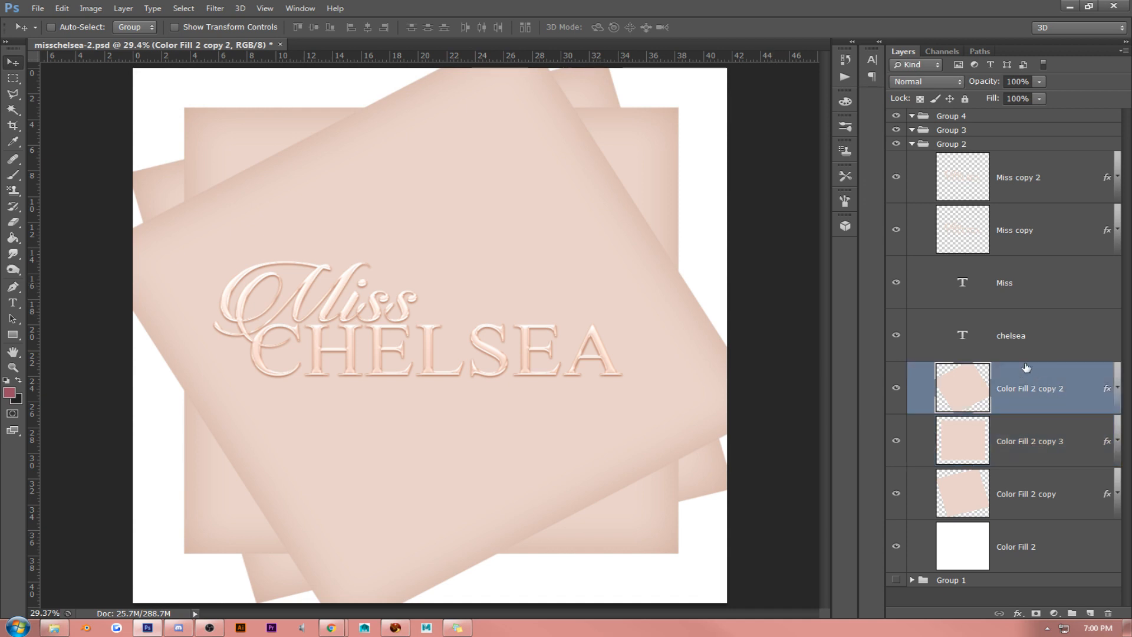
{"action": "key", "text": "Delete"}
{"action": "key", "text": "Delete"}
{"action": "key", "text": "Delete"}
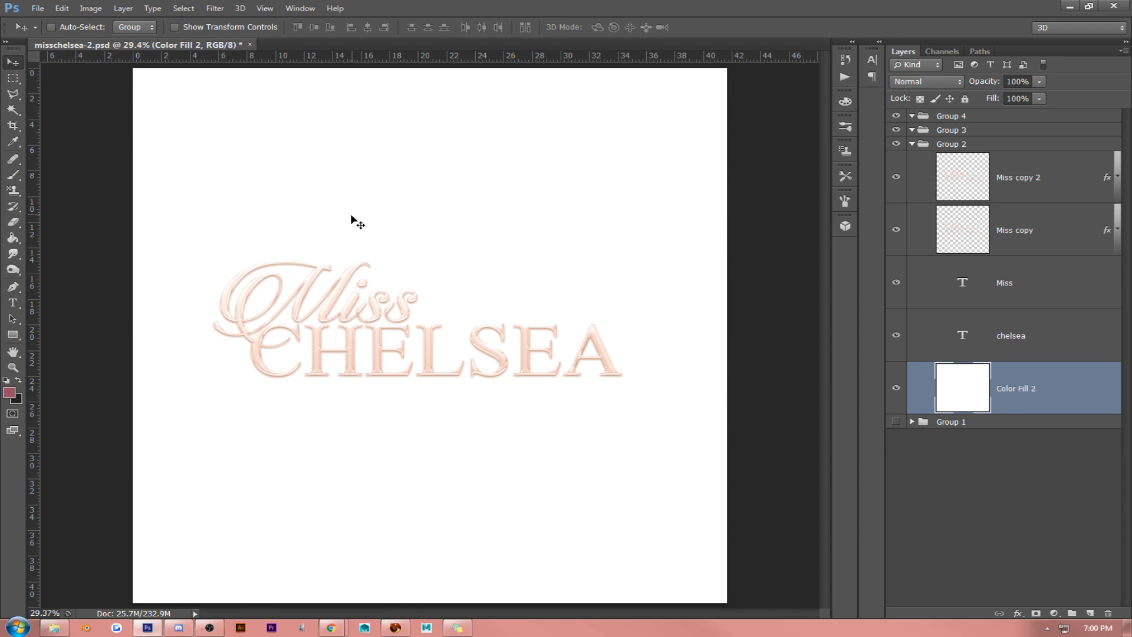
- Collapse and hide Group 2, and add a new empty layer inside Group 3
{"action": "left_click", "coordinate": [912, 143]}
{"action": "left_click", "coordinate": [897, 144]}
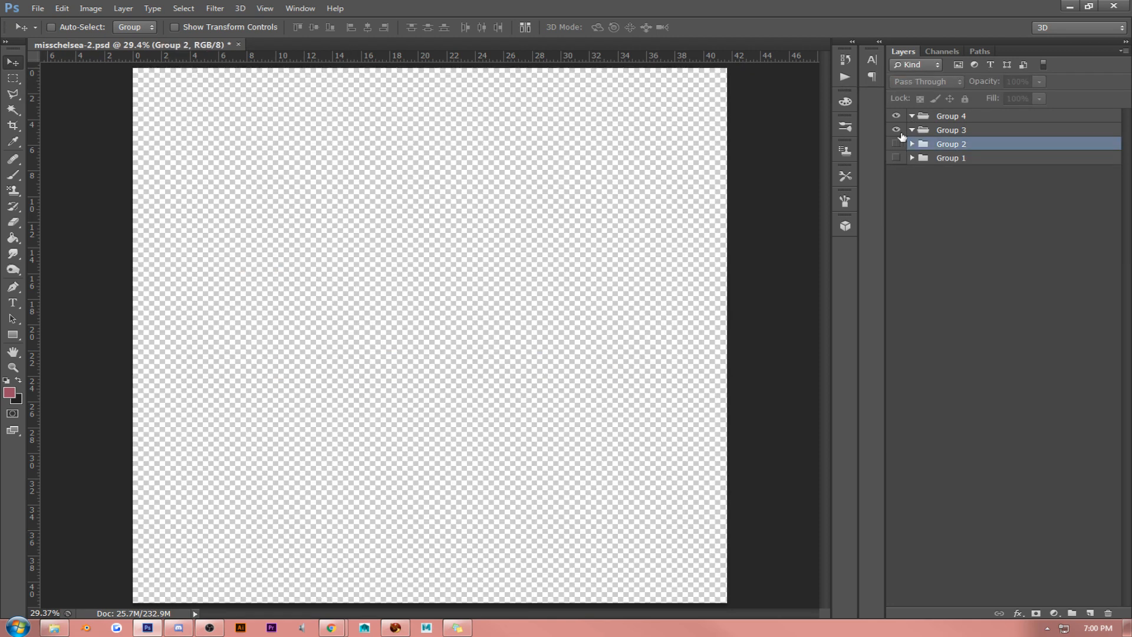
{"action": "left_click", "coordinate": [963, 186]}
{"action": "left_click", "coordinate": [1090, 613]}
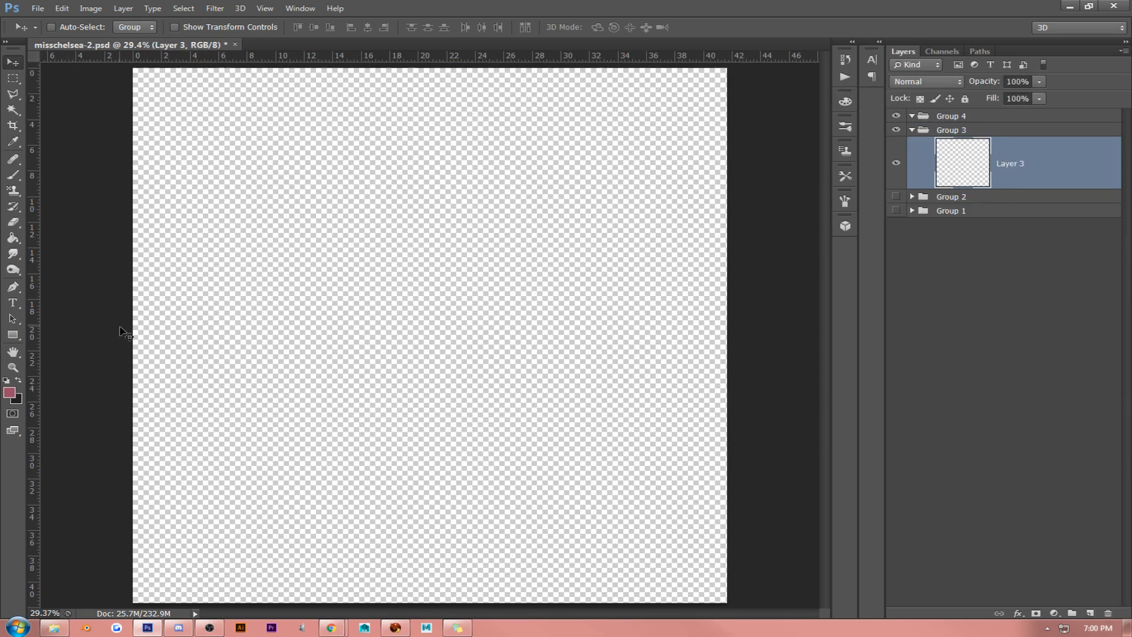
- Set the foreground color to white #ffffff and fill Layer 3 with it using the Paint Bucket
{"action": "key", "text": "g"}
{"action": "left_click", "coordinate": [9, 393]}
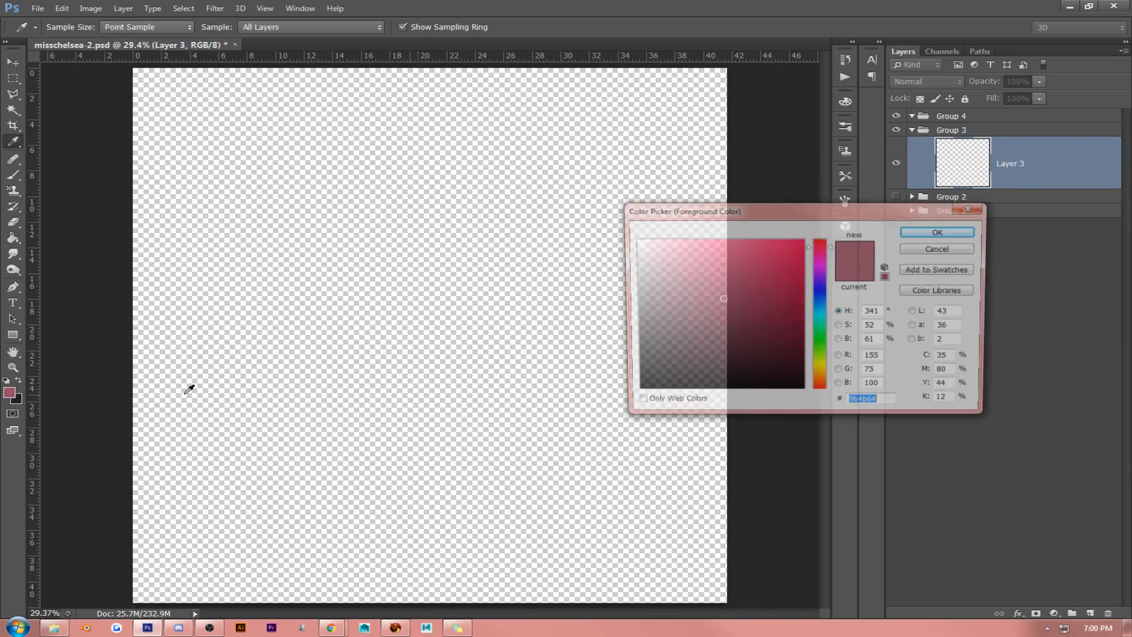
{"action": "left_click_drag", "start_coordinate": [749, 316], "coordinate": [515, 201]}
{"action": "left_click", "coordinate": [917, 233]}
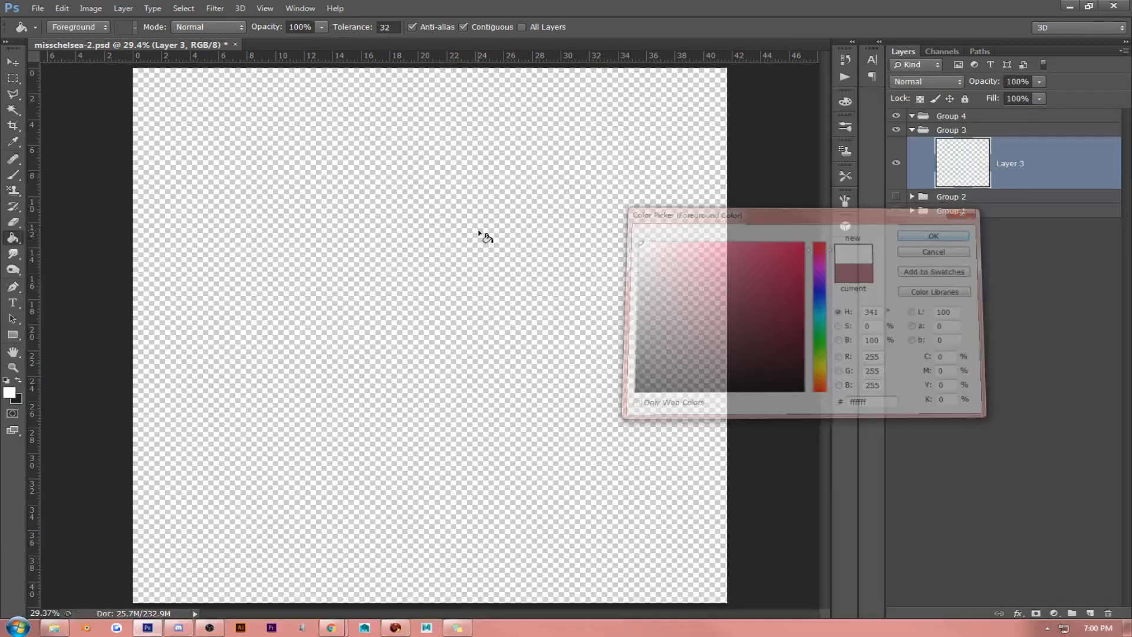
{"action": "left_click", "coordinate": [481, 235]}
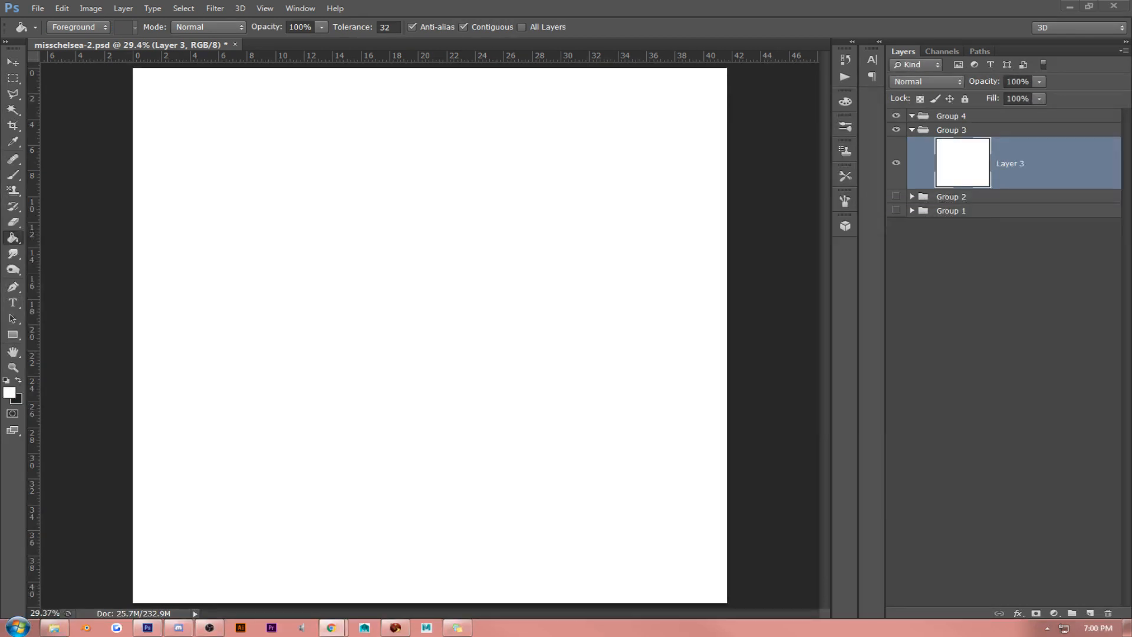
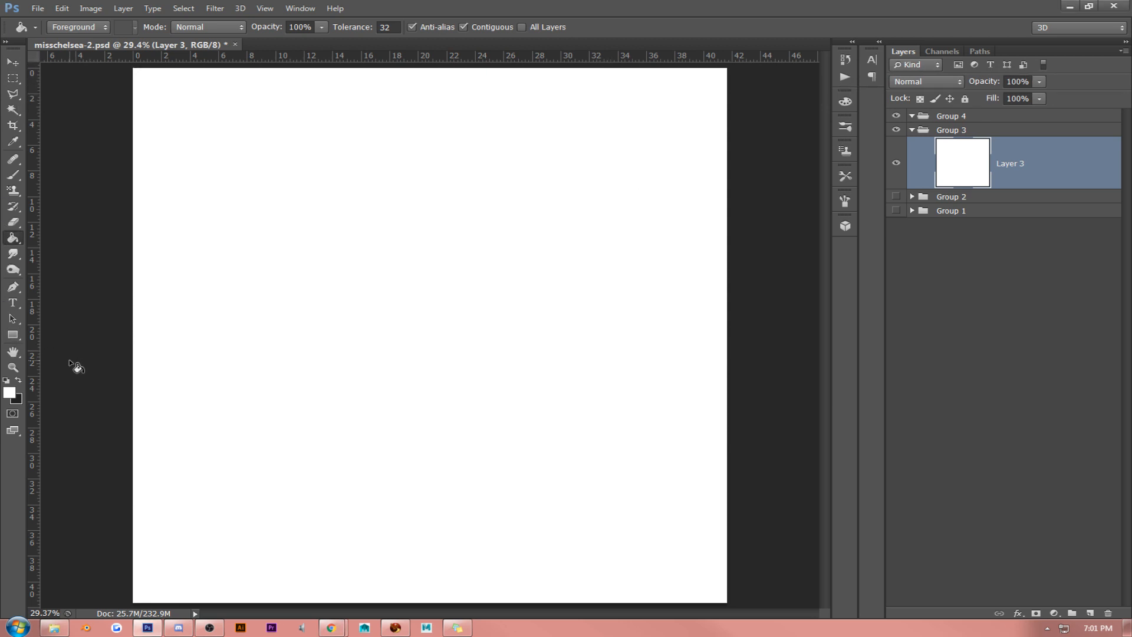
- Draw a pale peach ellipse about half the canvas wide around the middle of the white background
{"action": "left_click", "coordinate": [12, 334]}
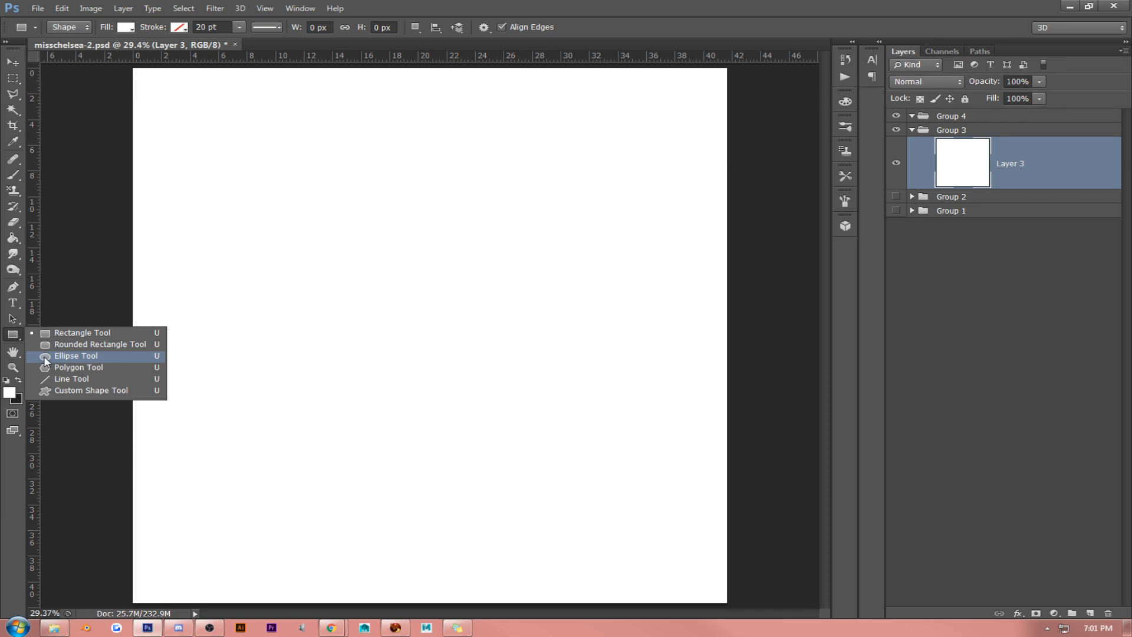
{"action": "left_click", "coordinate": [71, 361]}
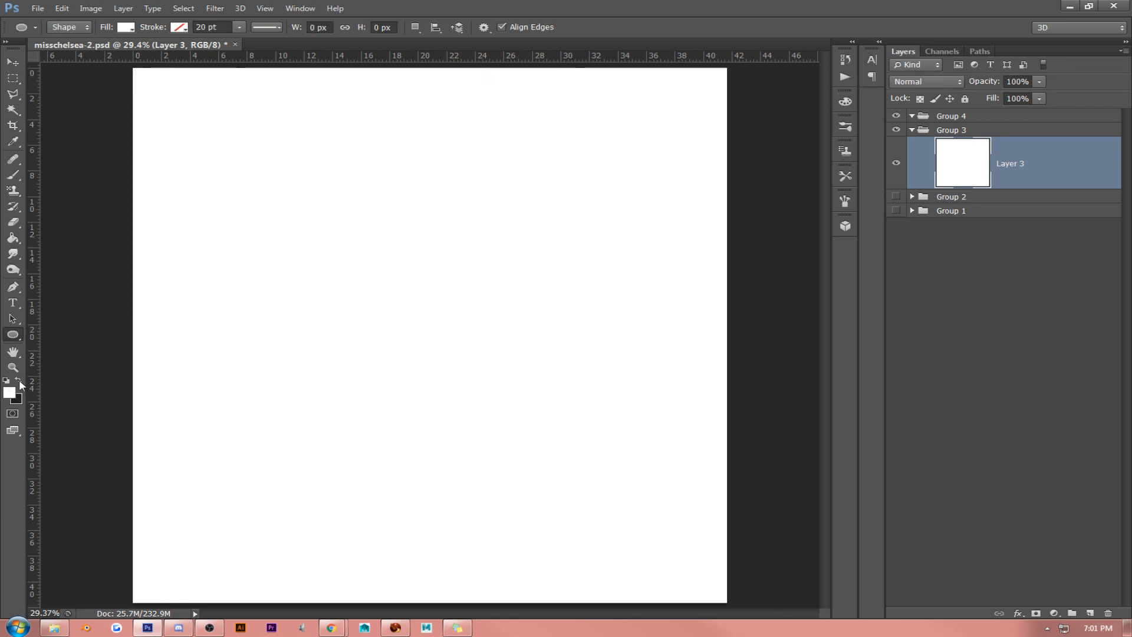
{"action": "left_click", "coordinate": [10, 393]}
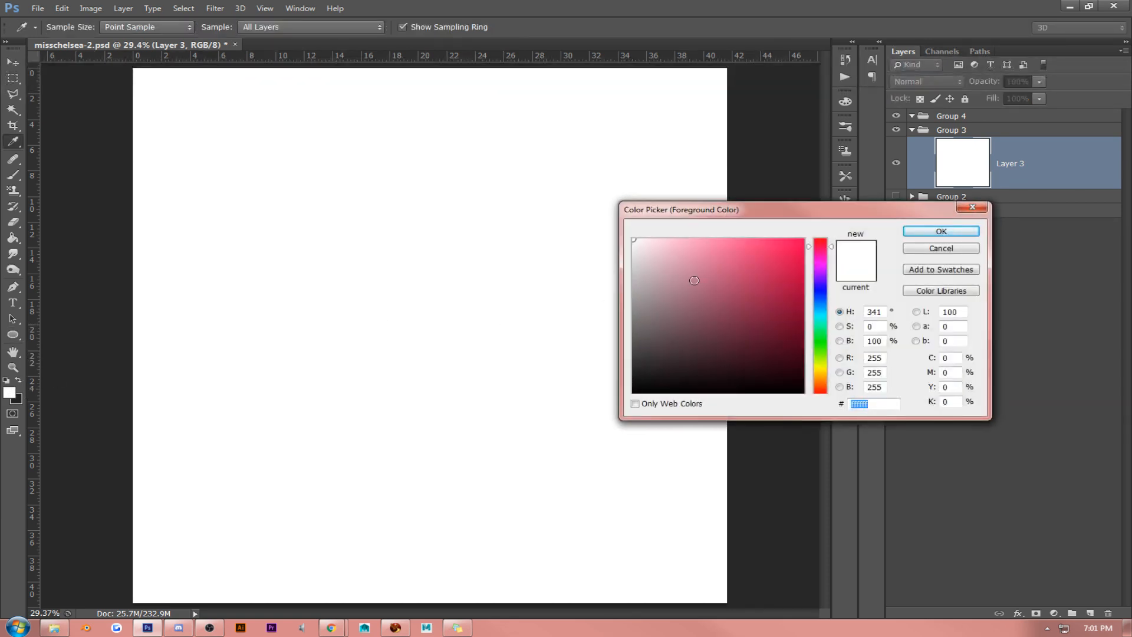
{"action": "left_click", "coordinate": [817, 384]}
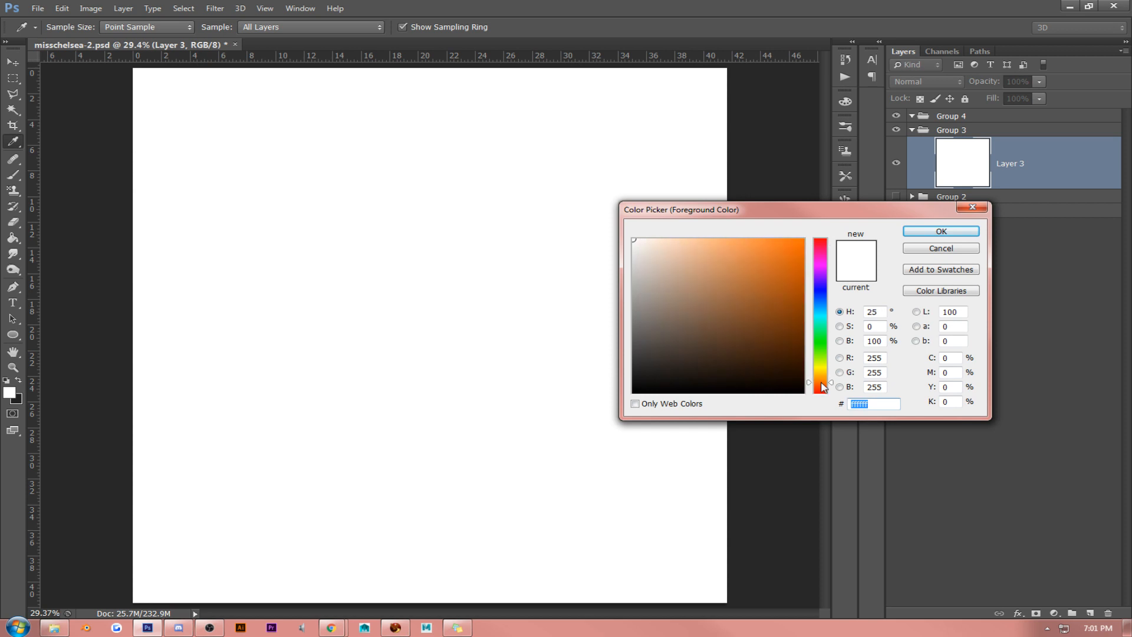
{"action": "mouse_move", "coordinate": [672, 287]}
{"action": "left_mouse_down"}
{"action": "mouse_move", "coordinate": [657, 262]}
{"action": "mouse_move", "coordinate": [665, 251]}
{"action": "left_mouse_up"}
{"action": "left_click", "coordinate": [911, 236]}
{"action": "key", "text": "u"}
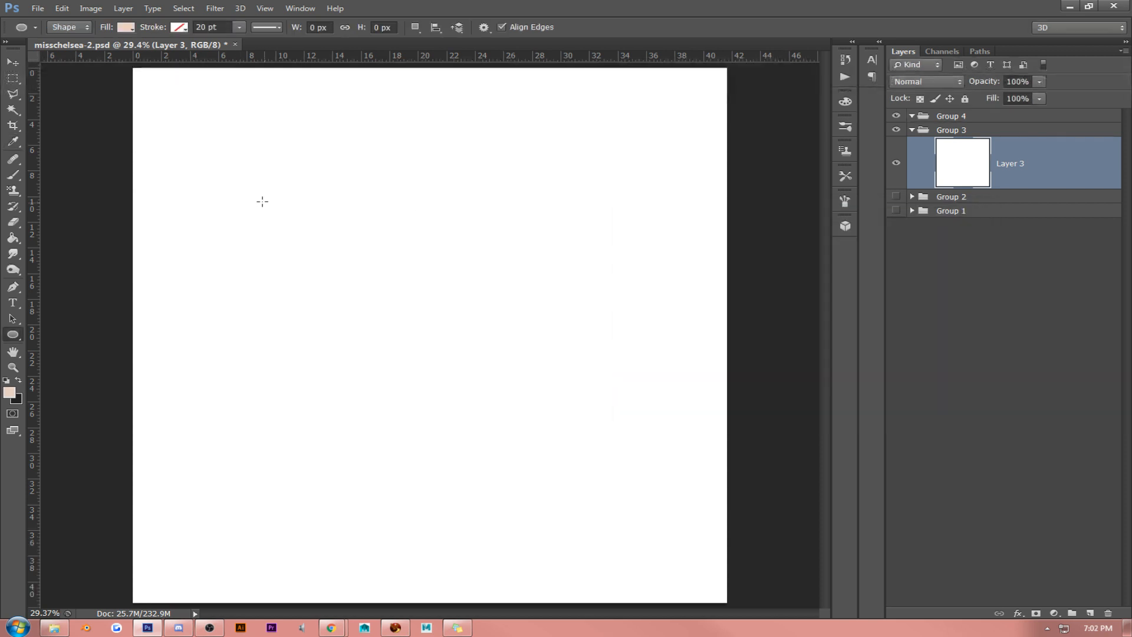
{"action": "left_click_drag", "start_coordinate": [310, 203], "coordinate": [683, 468]}
- Center the peach ellipse on the canvas by aligning it with the white Layer 3
{"action": "left_click", "coordinate": [13, 61]}
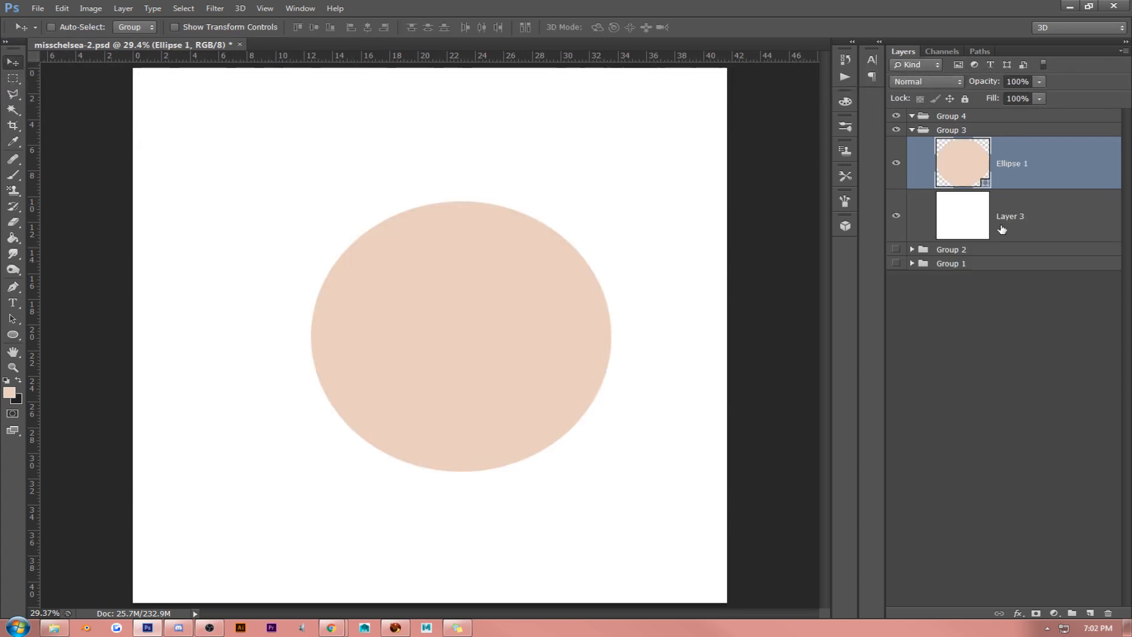
{"action": "left_click", "coordinate": [1061, 222], "text": "shift"}
{"action": "left_click", "coordinate": [367, 27]}
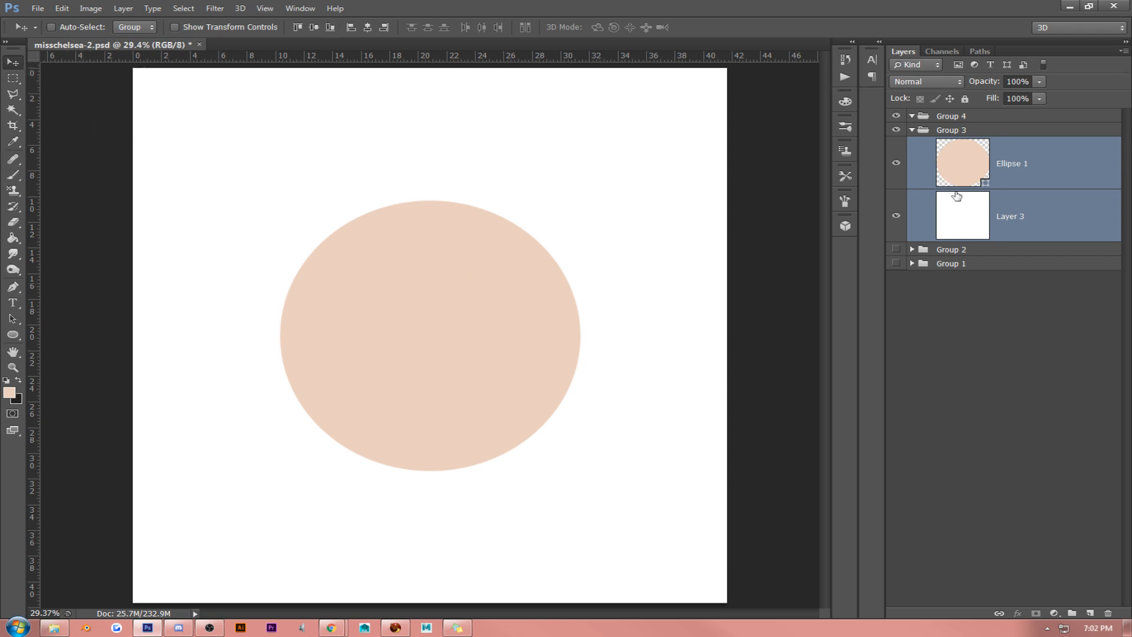
- Rasterize the Ellipse 1 shape layer
{"action": "left_click", "coordinate": [1051, 171]}
{"action": "right_click", "coordinate": [1051, 169]}
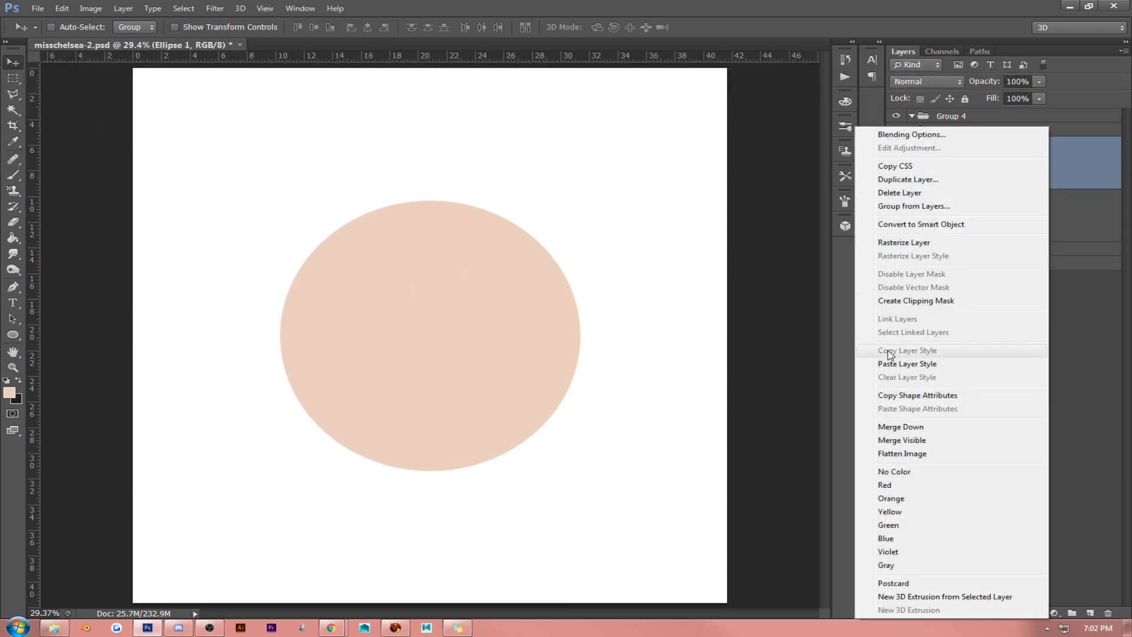
{"action": "left_click", "coordinate": [917, 243]}
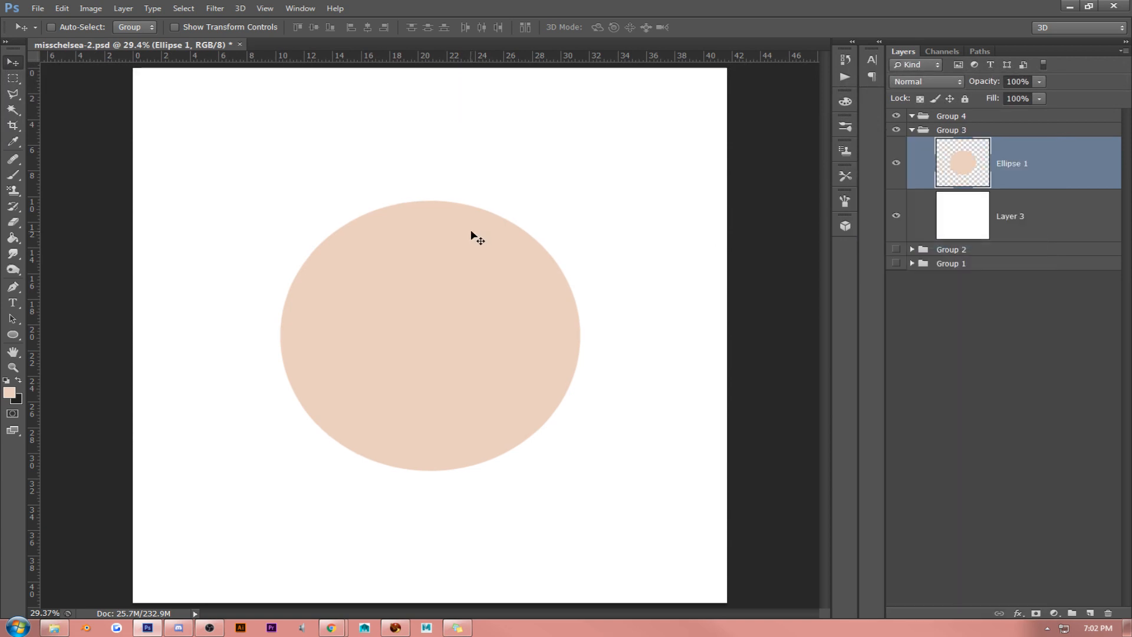
- Set the foreground color to white and add the text "MC" inside the peach ellipse
{"action": "left_click", "coordinate": [9, 392]}
{"action": "left_click", "coordinate": [667, 269]}
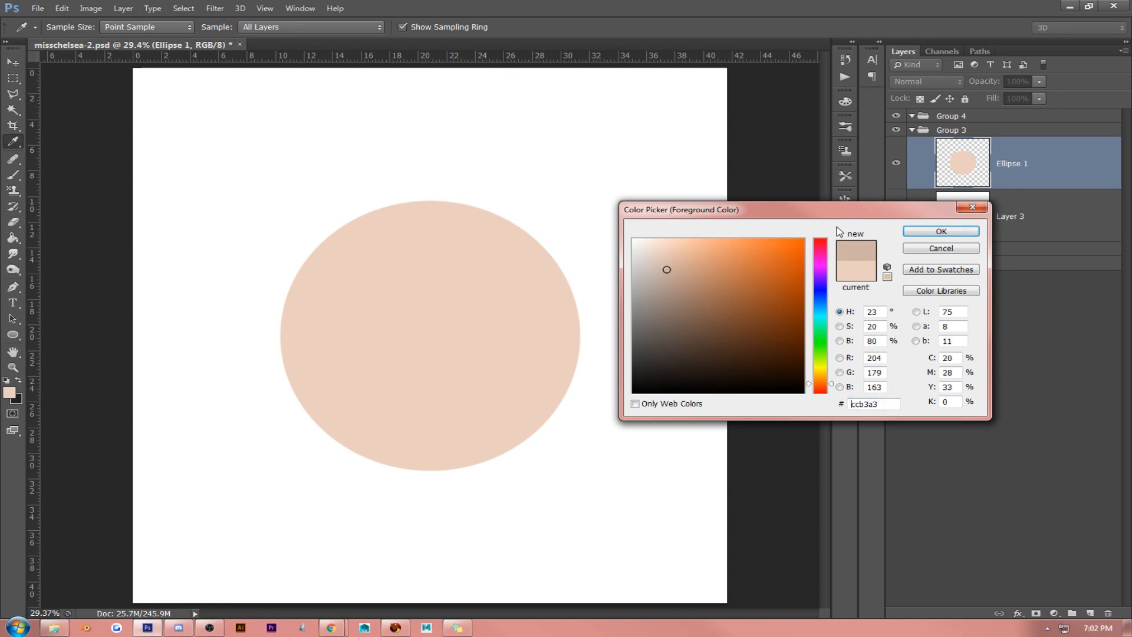
{"action": "mouse_move", "coordinate": [679, 280]}
{"action": "left_mouse_down"}
{"action": "mouse_move", "coordinate": [615, 230]}
{"action": "mouse_move", "coordinate": [618, 210]}
{"action": "left_mouse_up"}
{"action": "left_click", "coordinate": [941, 231]}
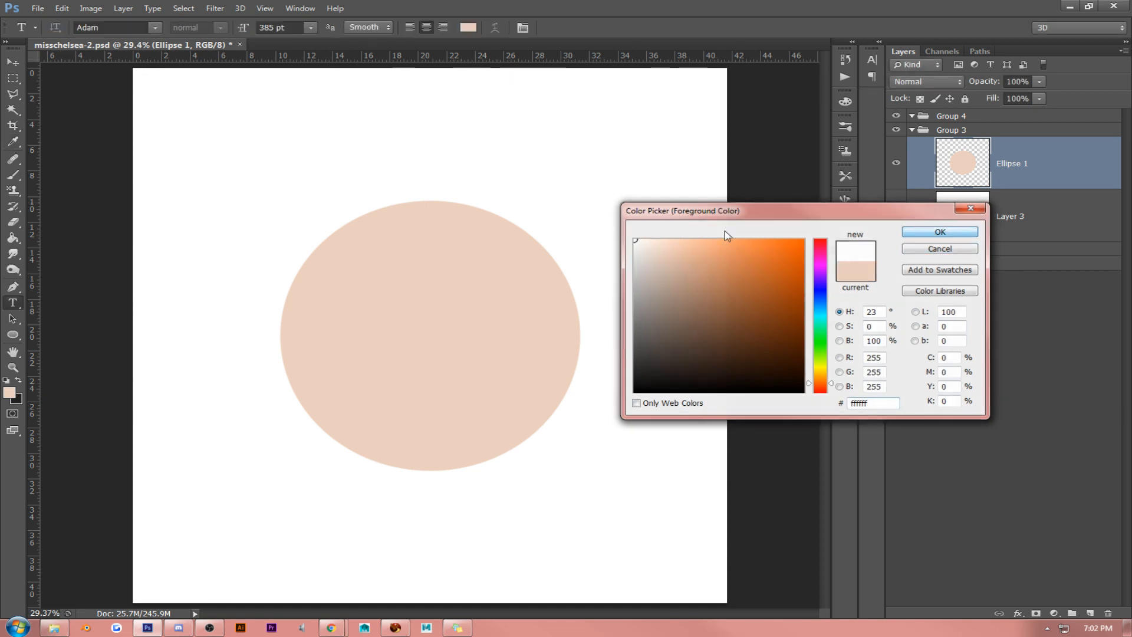
{"action": "left_click", "coordinate": [376, 329]}
{"action": "type", "text": "MC"}
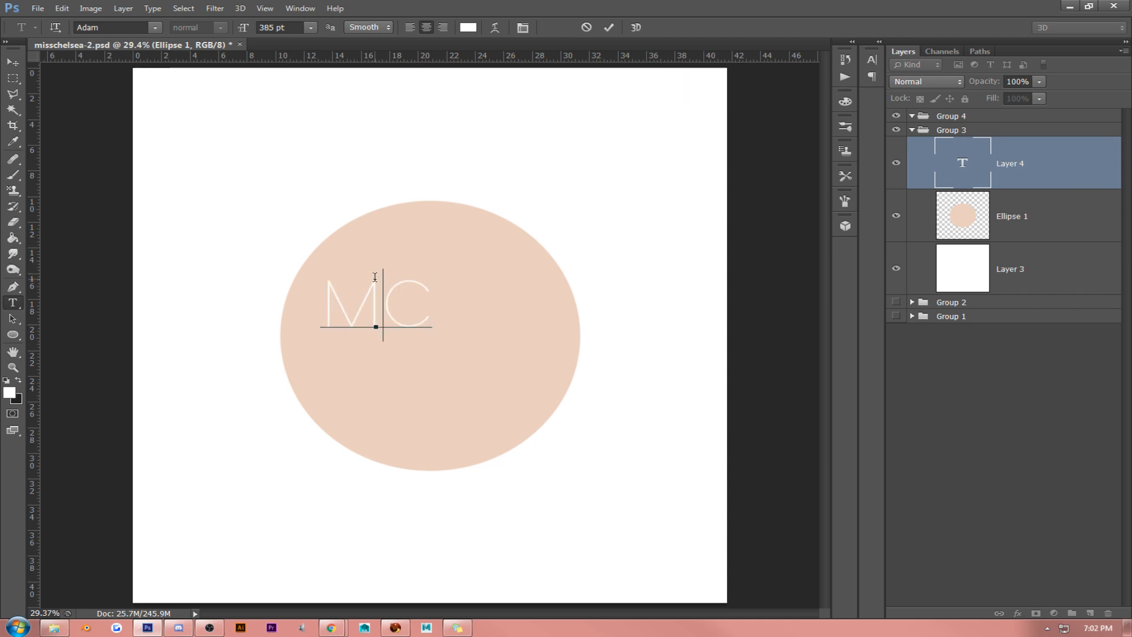
- Change the "MC" text's font to Aurellia Script and turn off All Caps
{"action": "key", "text": "ctrl+a"}
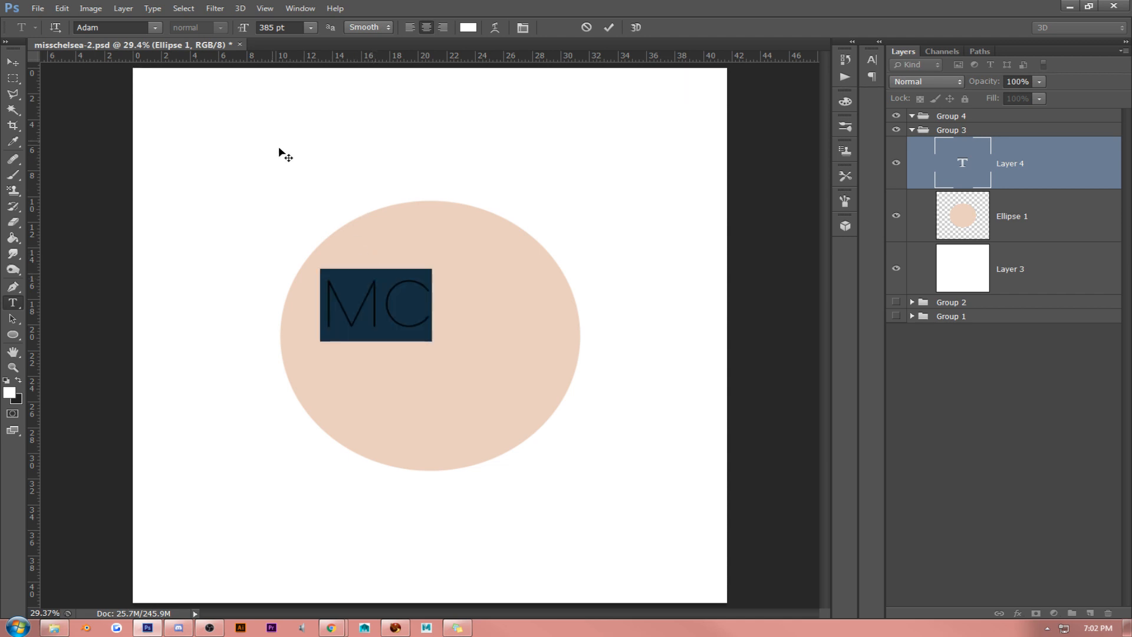
{"action": "left_click", "coordinate": [148, 26]}
{"action": "left_click", "coordinate": [154, 27]}
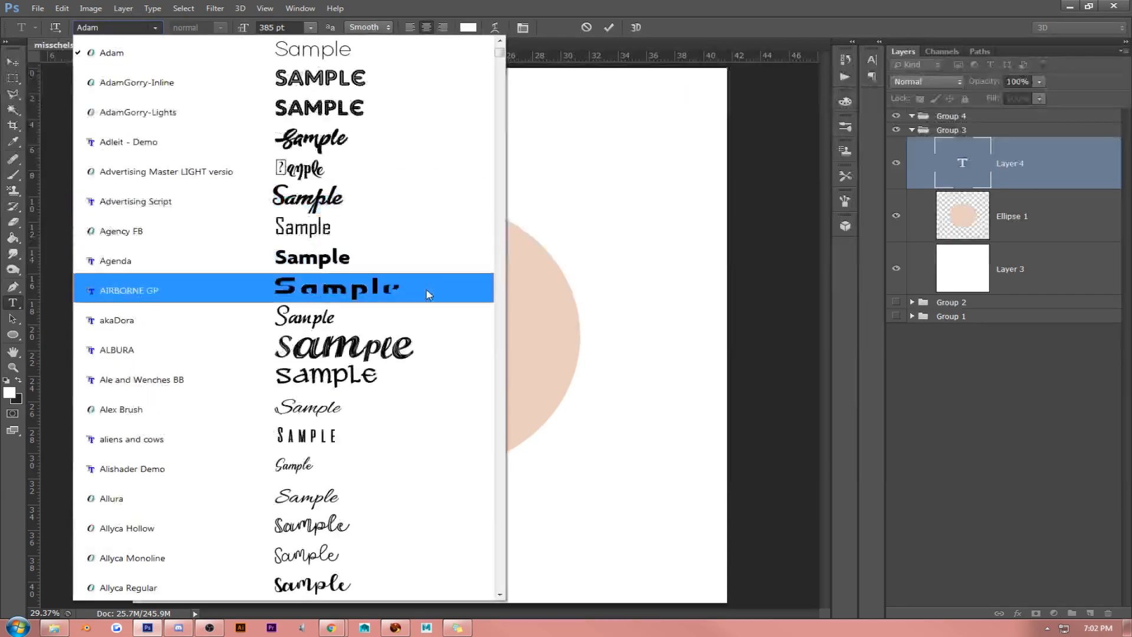
{"action": "scroll", "coordinate": [502, 489], "scroll_direction": "down", "scroll_amount": 2}
{"action": "scroll", "coordinate": [502, 489], "scroll_direction": "down", "scroll_amount": 10}
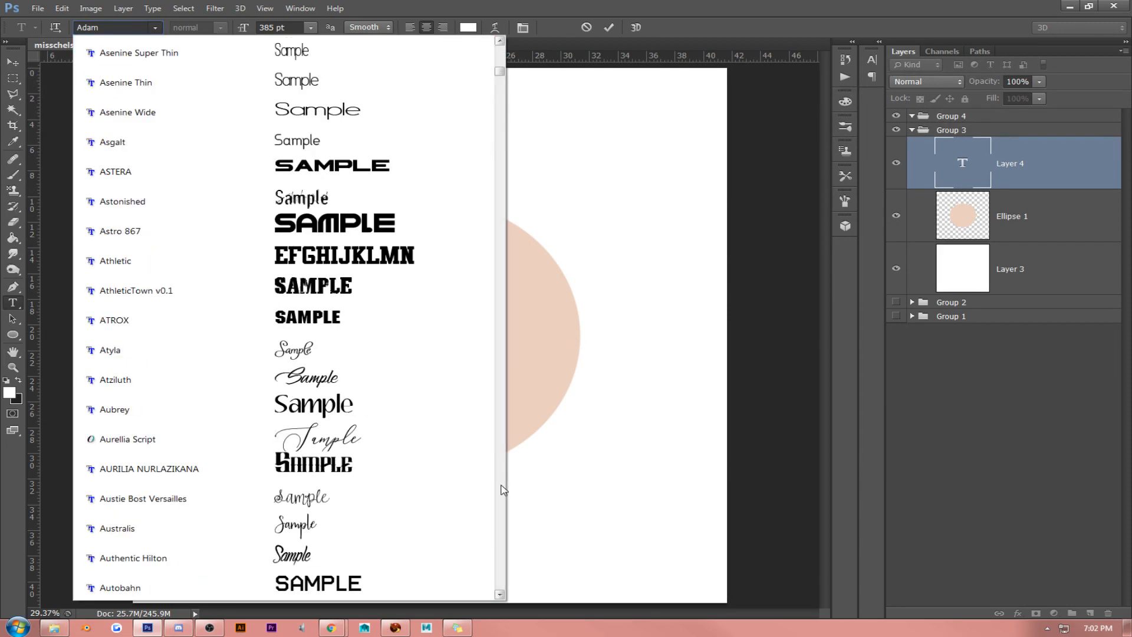
{"action": "left_click", "coordinate": [425, 438]}
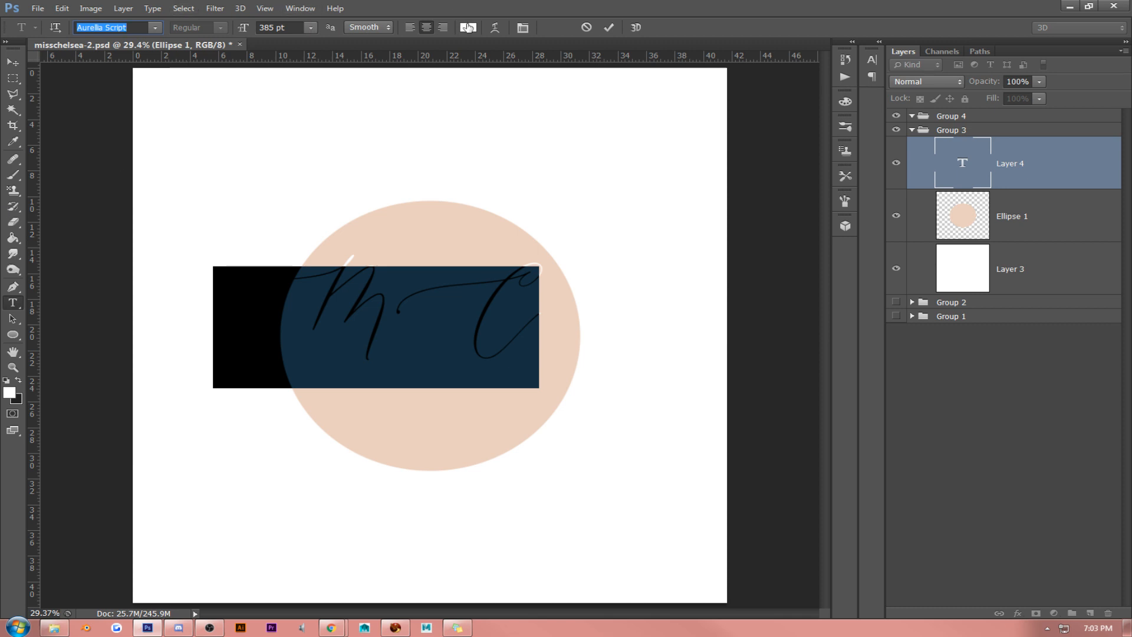
{"action": "left_click", "coordinate": [521, 28]}
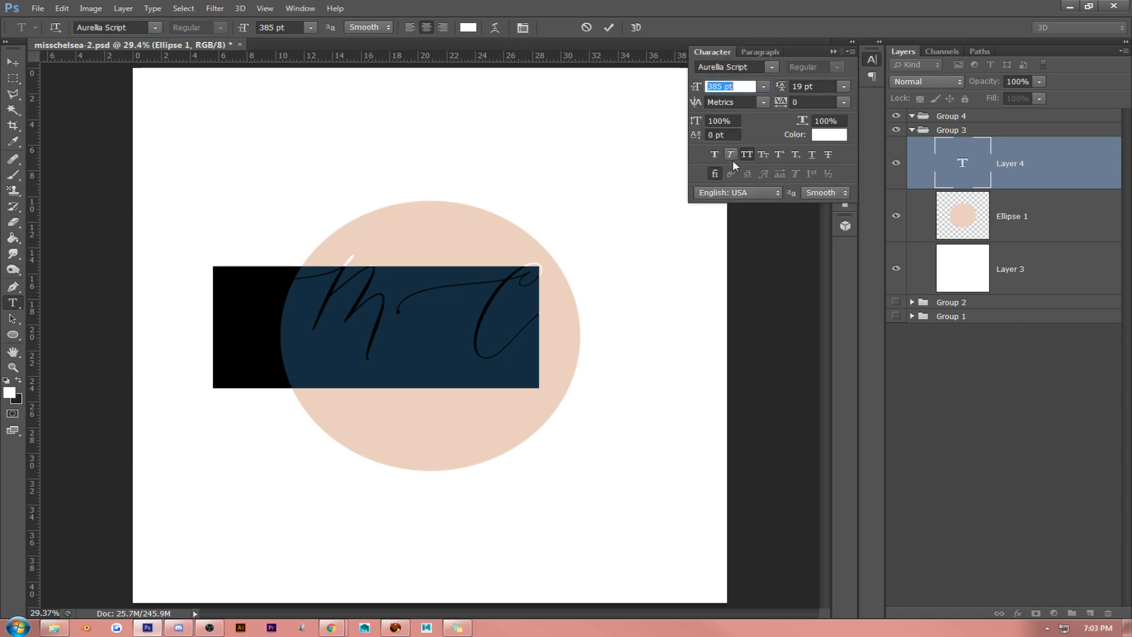
{"action": "left_click", "coordinate": [748, 154]}
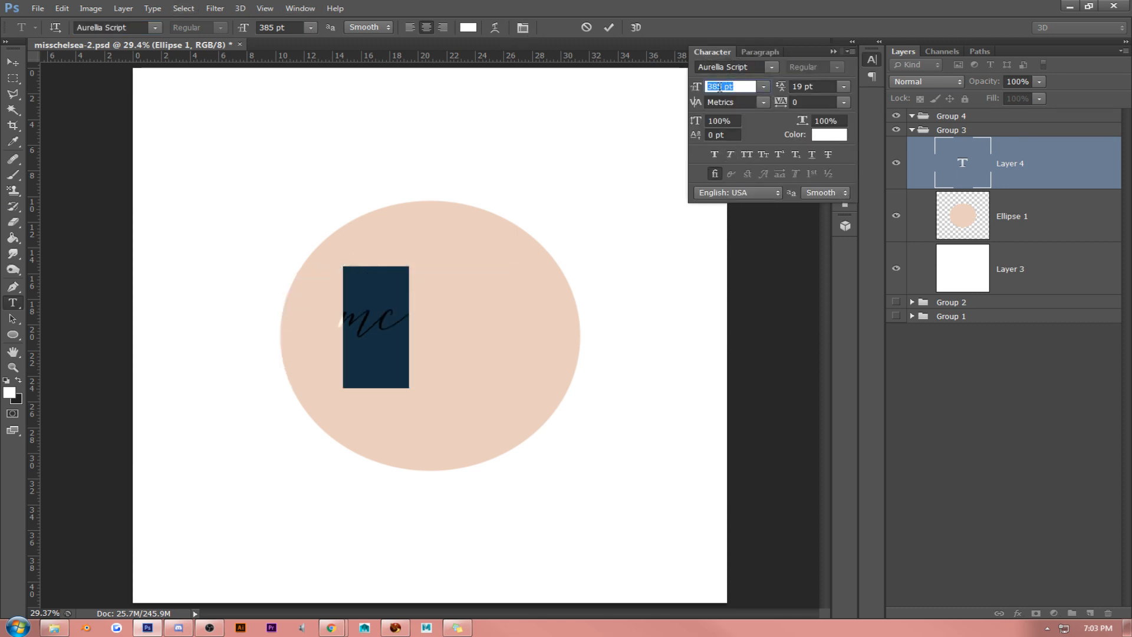
- Enlarge the initials to 691 pt and move them toward the horizontal middle of the ellipse
{"action": "left_click_drag", "start_coordinate": [701, 88], "coordinate": [788, 88]}
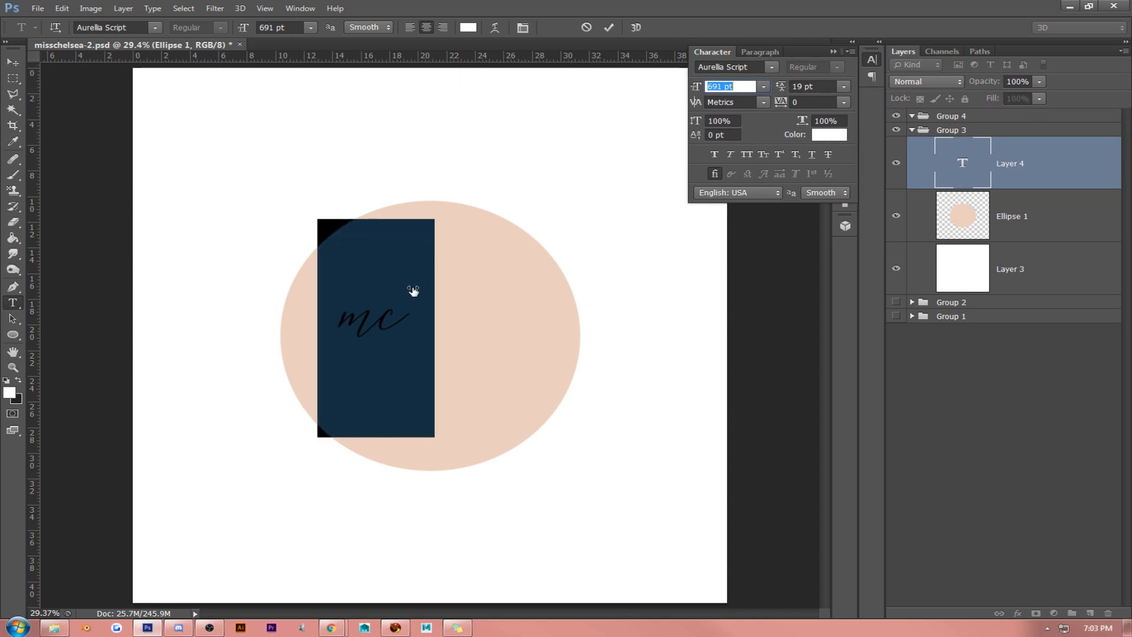
{"action": "left_click", "coordinate": [394, 306]}
{"action": "left_click_drag", "start_coordinate": [425, 207], "coordinate": [488, 207]}
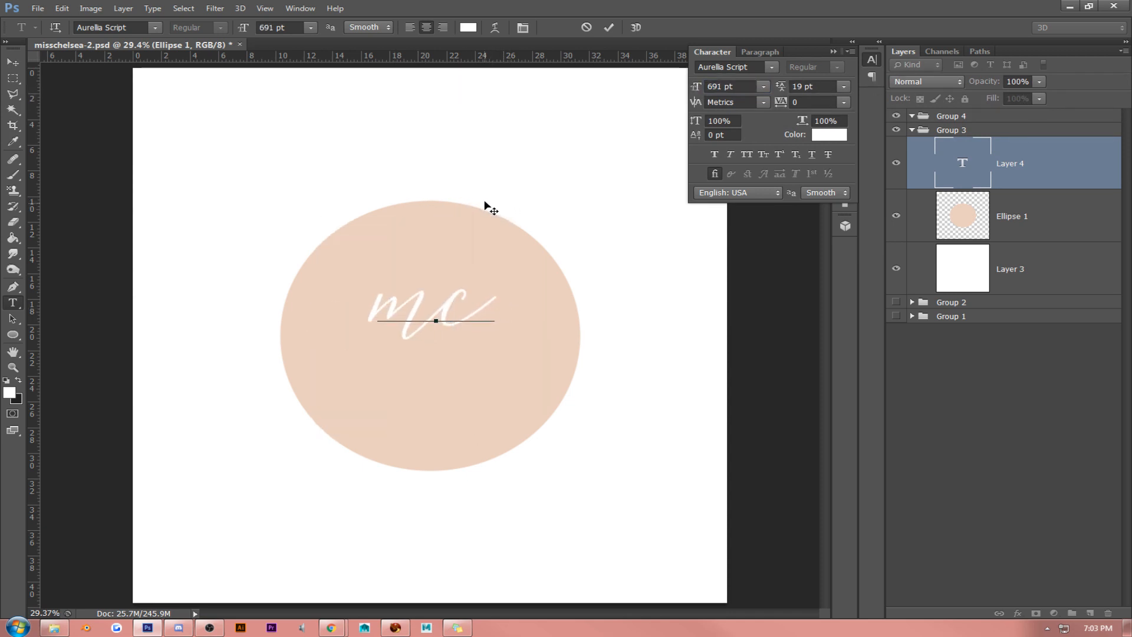
- Change the font of the "mc" initials to Rosefield
{"action": "double_click", "coordinate": [397, 307]}
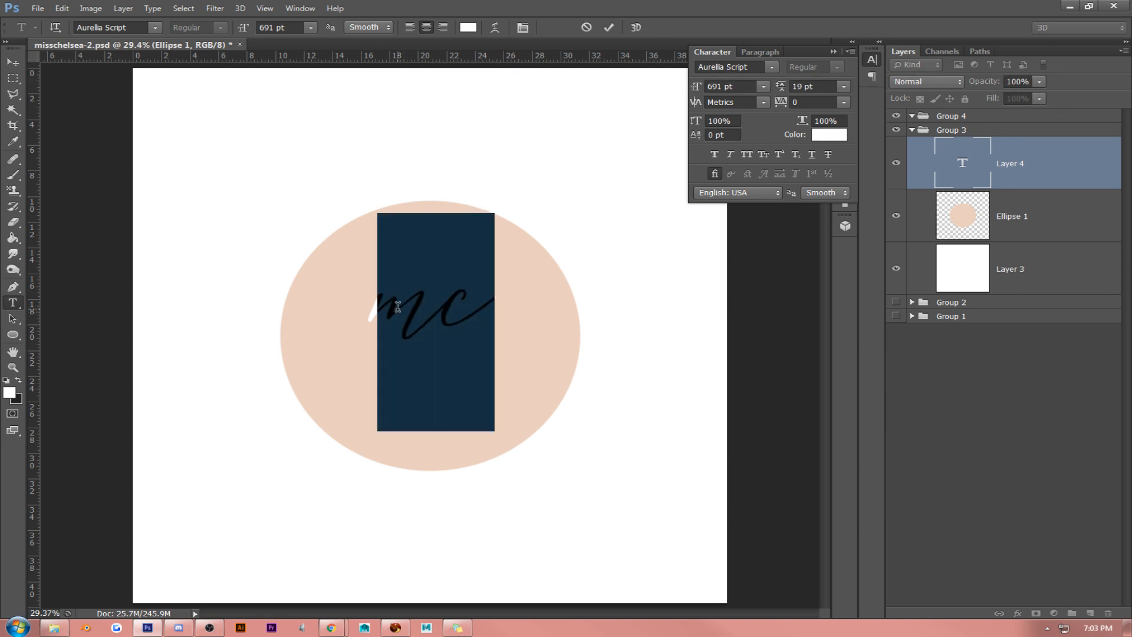
{"action": "left_click", "coordinate": [154, 27]}
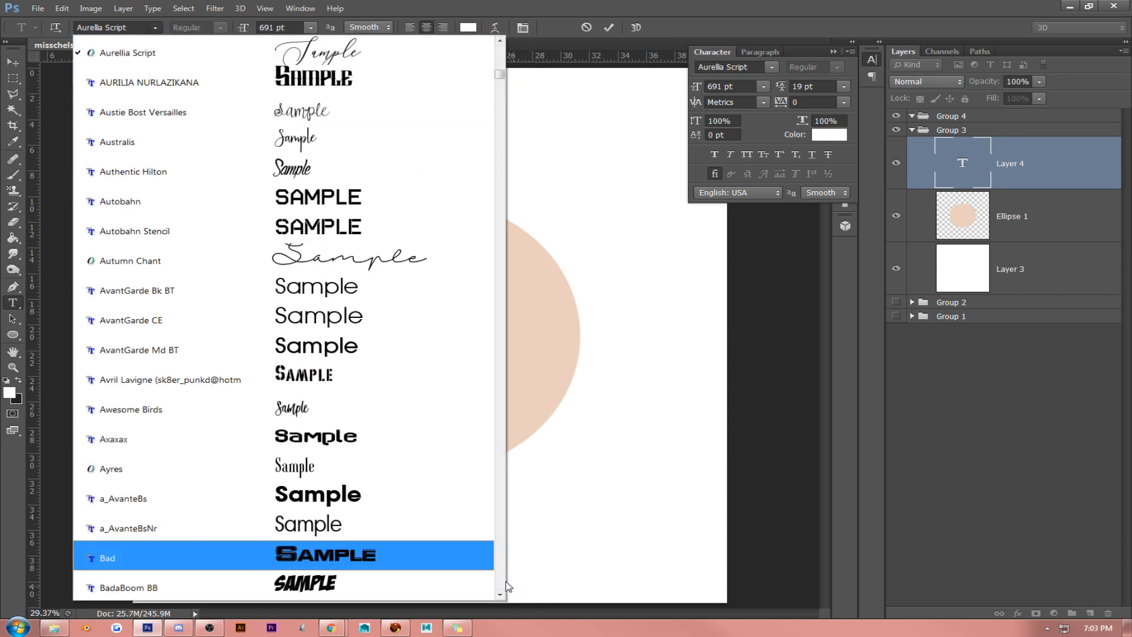
{"action": "left_click", "coordinate": [503, 583]}
{"action": "left_click", "coordinate": [503, 583]}
{"action": "left_click", "coordinate": [502, 583]}
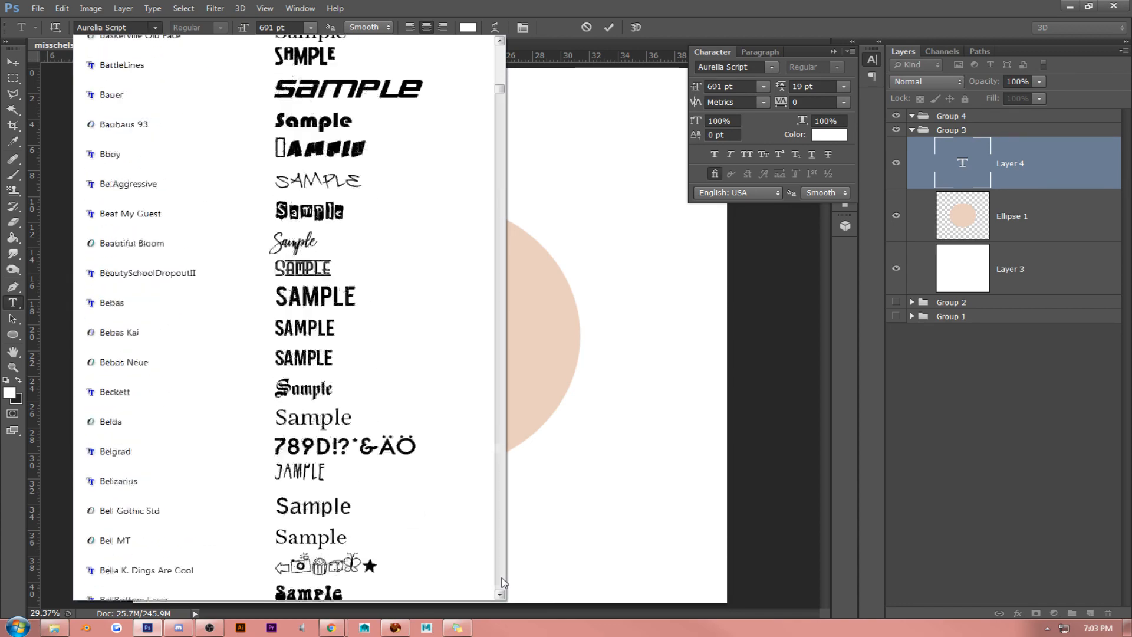
{"action": "left_click", "coordinate": [503, 582]}
{"action": "left_click", "coordinate": [503, 582]}
{"action": "left_click", "coordinate": [503, 583]}
{"action": "left_click", "coordinate": [503, 583]}
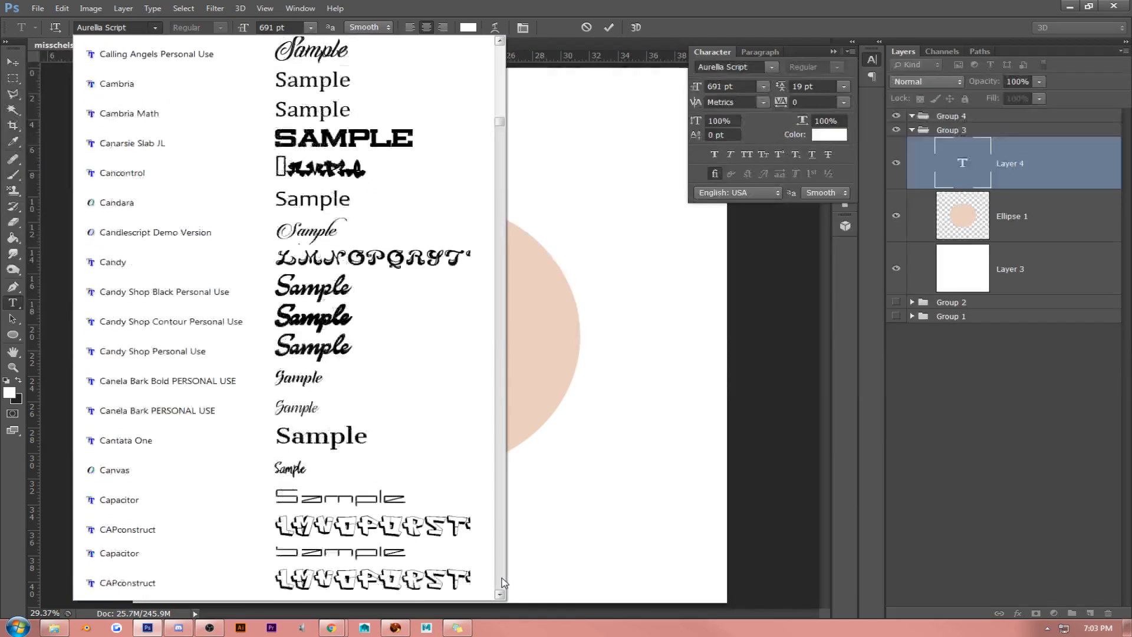
{"action": "left_click", "coordinate": [503, 582]}
{"action": "left_click", "coordinate": [503, 583]}
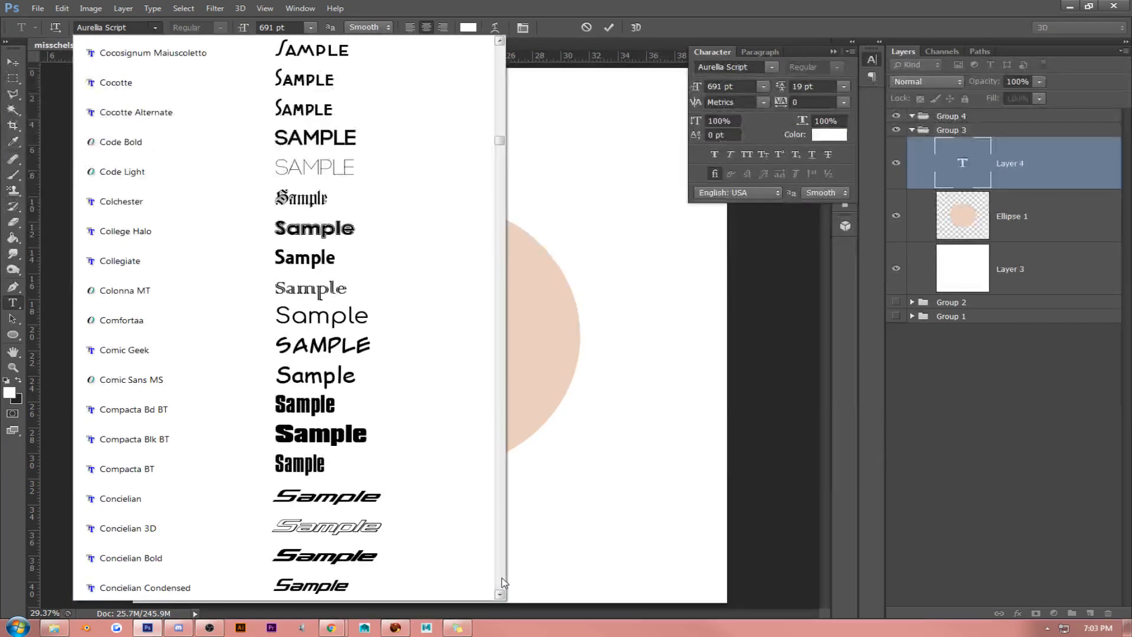
{"action": "left_click", "coordinate": [503, 583]}
{"action": "left_click", "coordinate": [503, 583]}
{"action": "left_click", "coordinate": [503, 583]}
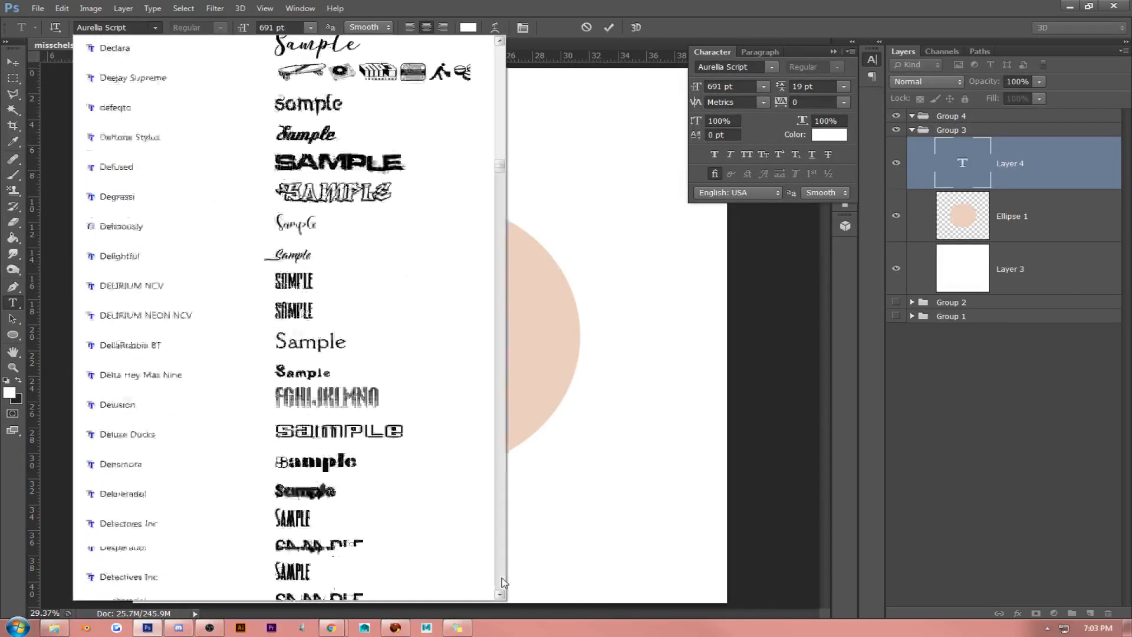
{"action": "left_click", "coordinate": [503, 582]}
{"action": "left_click", "coordinate": [503, 582]}
{"action": "left_click", "coordinate": [503, 582]}
{"action": "left_click", "coordinate": [503, 583]}
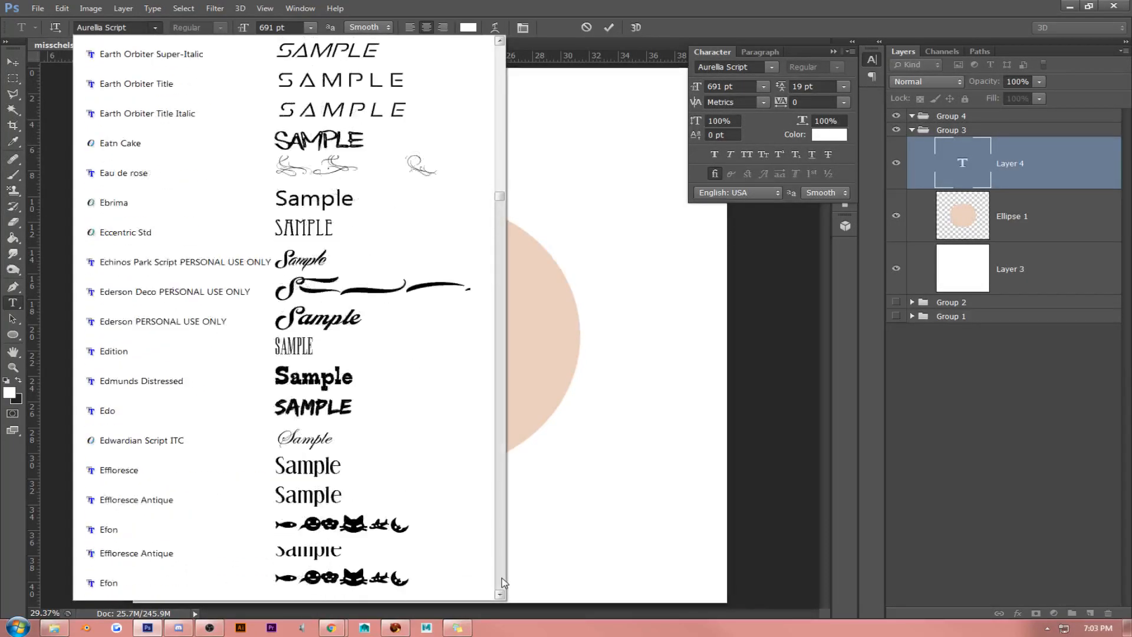
{"action": "left_click", "coordinate": [503, 582]}
{"action": "left_click", "coordinate": [503, 583]}
{"action": "left_click", "coordinate": [503, 582]}
{"action": "left_click", "coordinate": [503, 583]}
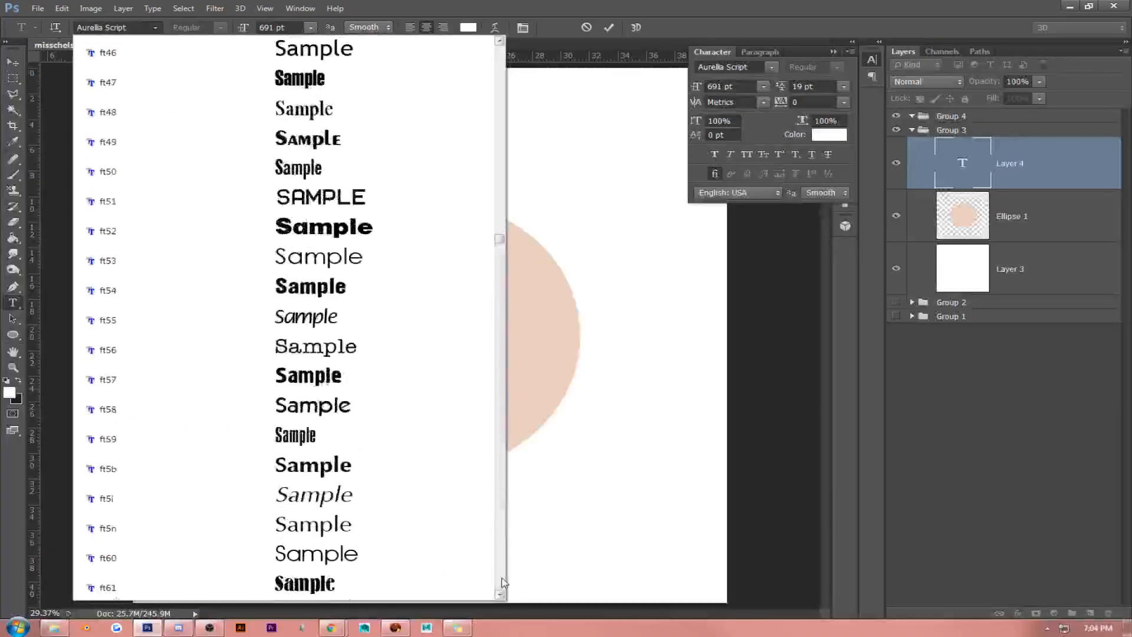
{"action": "left_click", "coordinate": [503, 582]}
{"action": "left_click", "coordinate": [502, 583]}
{"action": "left_click", "coordinate": [503, 583]}
{"action": "left_click", "coordinate": [503, 583]}
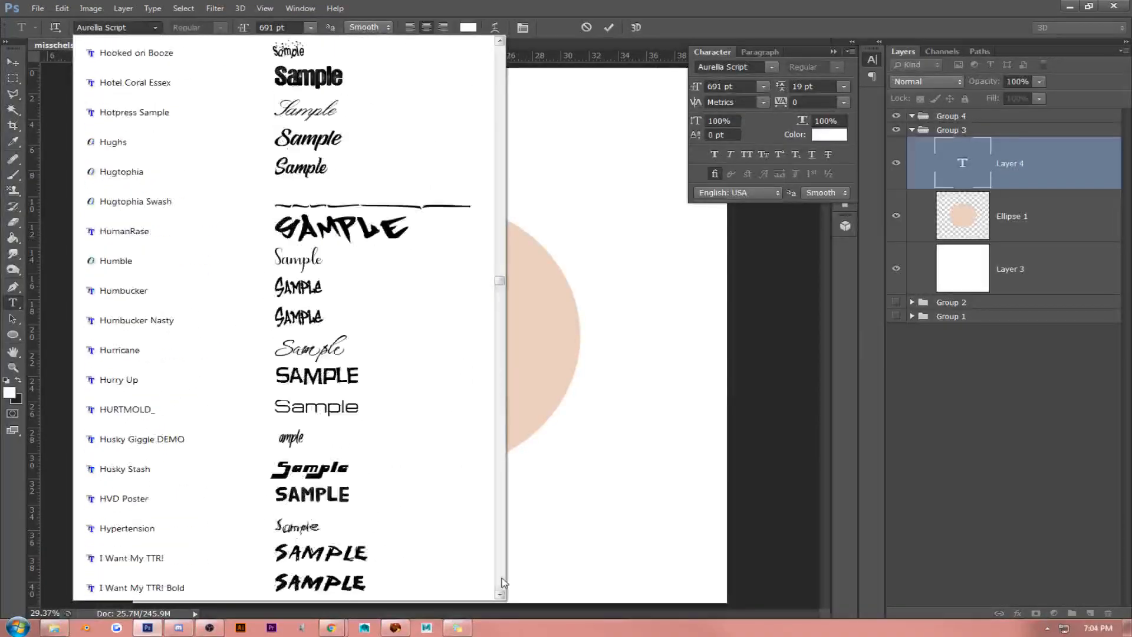
{"action": "left_click", "coordinate": [503, 582]}
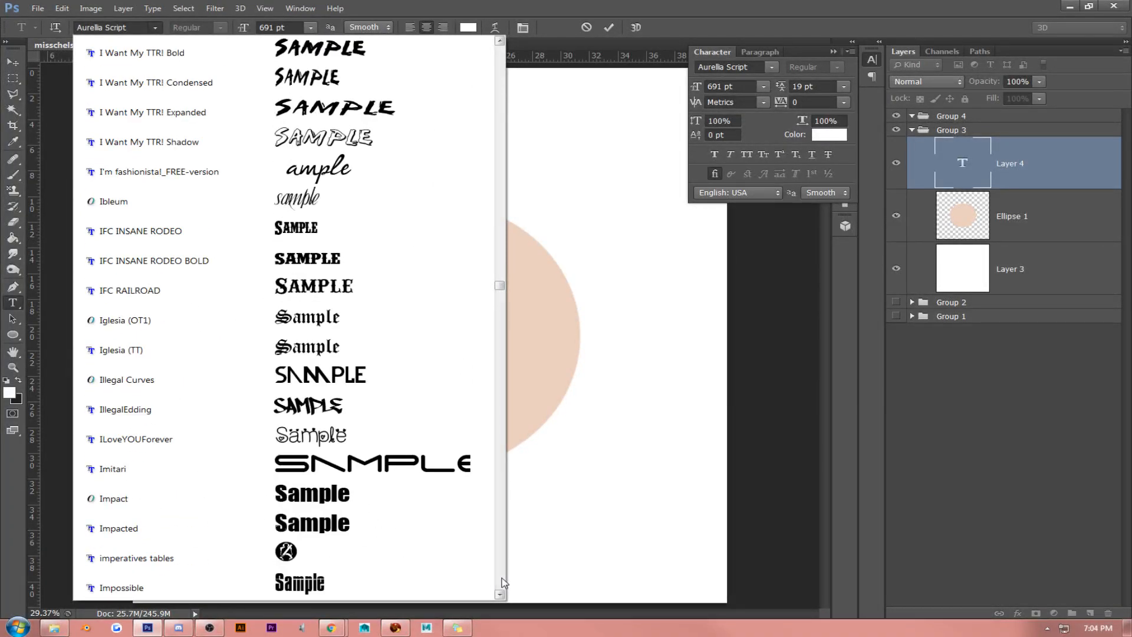
{"action": "left_click", "coordinate": [503, 582]}
{"action": "left_click", "coordinate": [503, 582]}
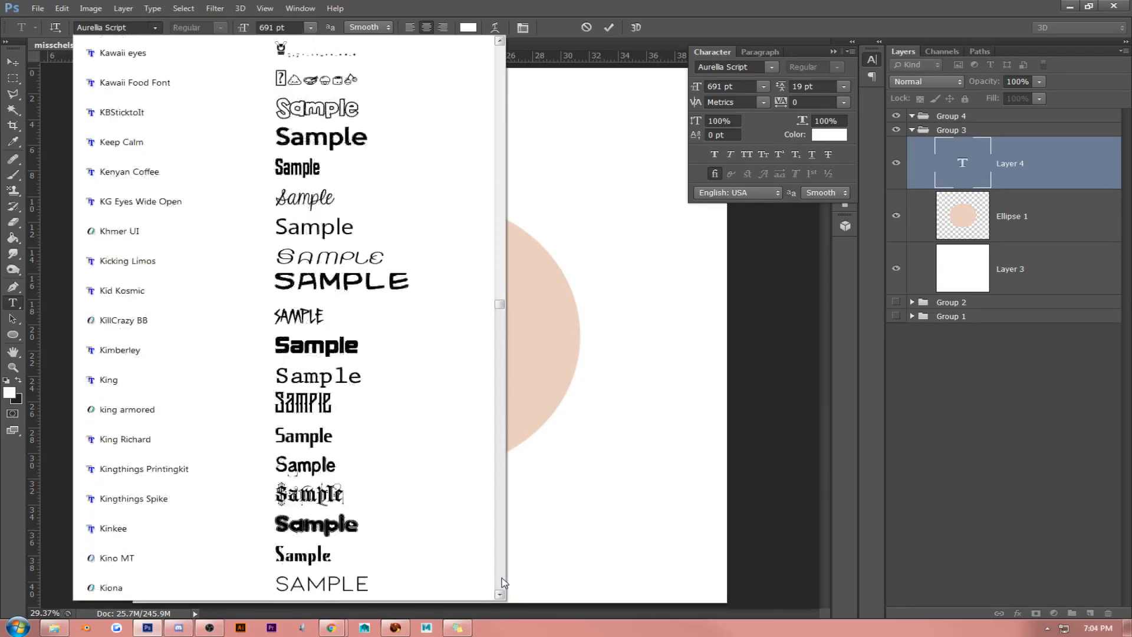
{"action": "left_click", "coordinate": [503, 582]}
{"action": "left_click", "coordinate": [503, 583]}
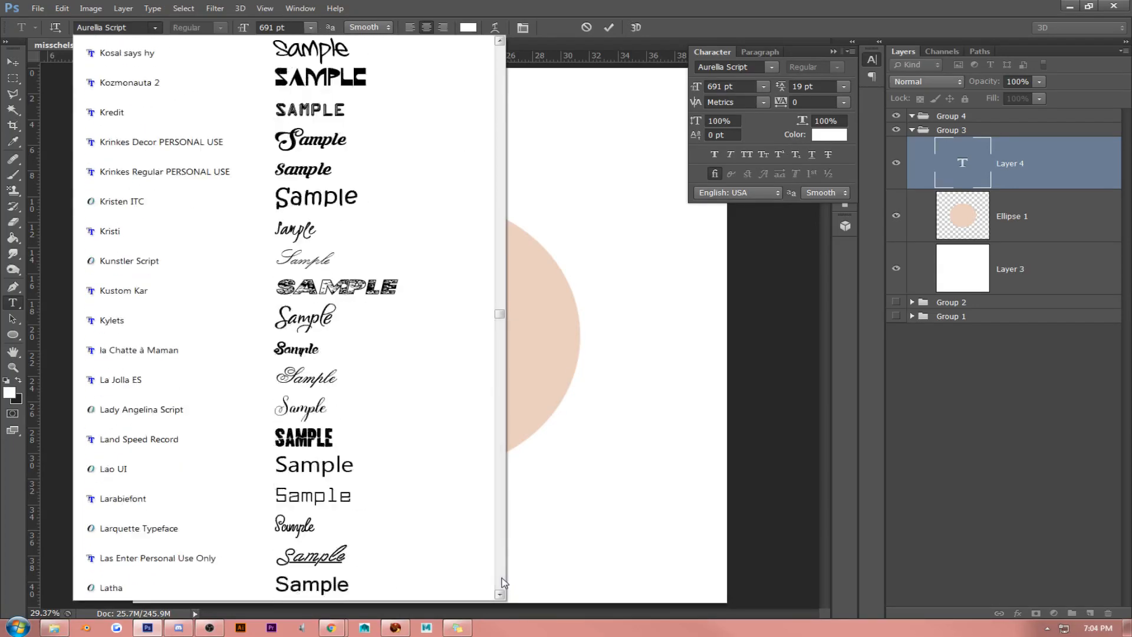
{"action": "left_click", "coordinate": [503, 583]}
{"action": "left_click", "coordinate": [503, 582]}
{"action": "left_click", "coordinate": [503, 582]}
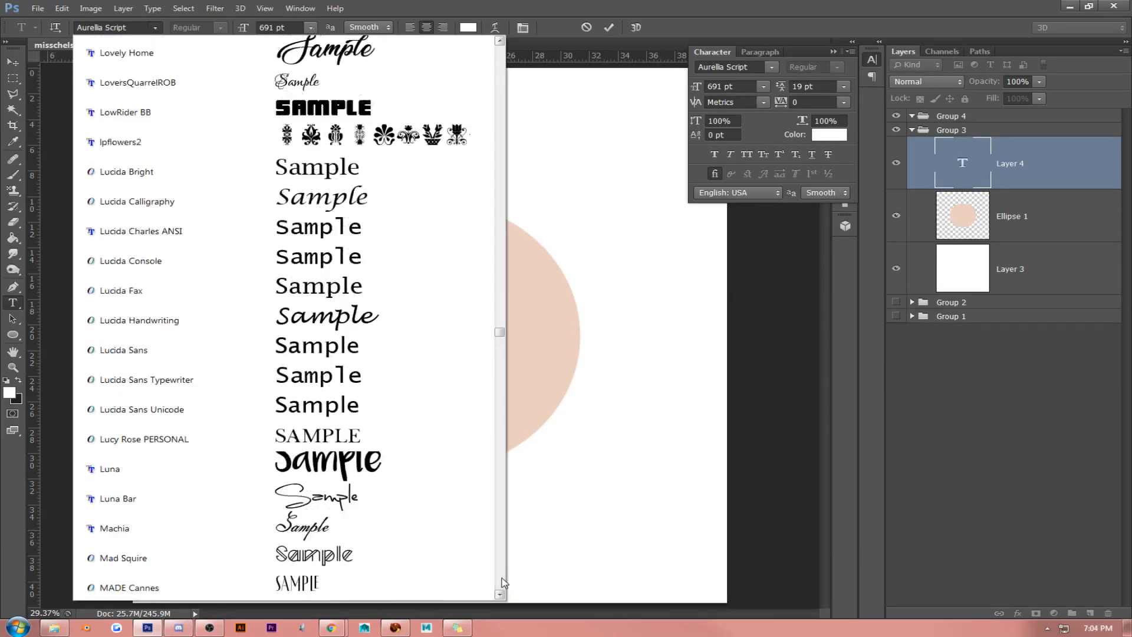
{"action": "left_click", "coordinate": [503, 582]}
{"action": "left_click", "coordinate": [503, 582]}
{"action": "left_click", "coordinate": [502, 583]}
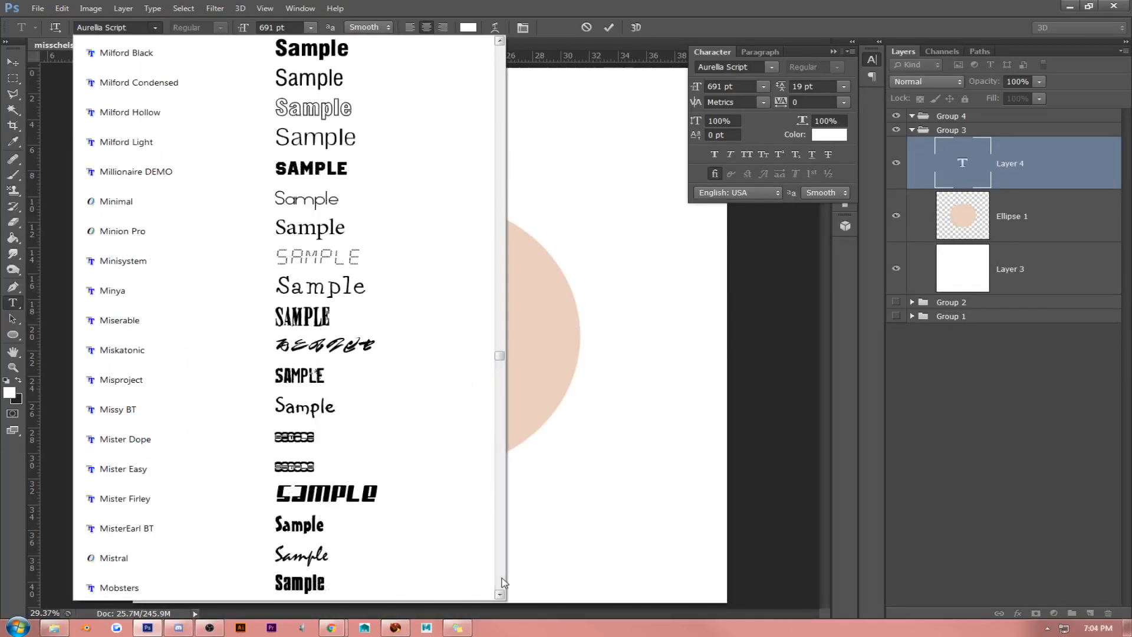
{"action": "left_click", "coordinate": [503, 583]}
{"action": "left_click", "coordinate": [503, 582]}
{"action": "left_click", "coordinate": [503, 582]}
{"action": "left_click", "coordinate": [502, 583]}
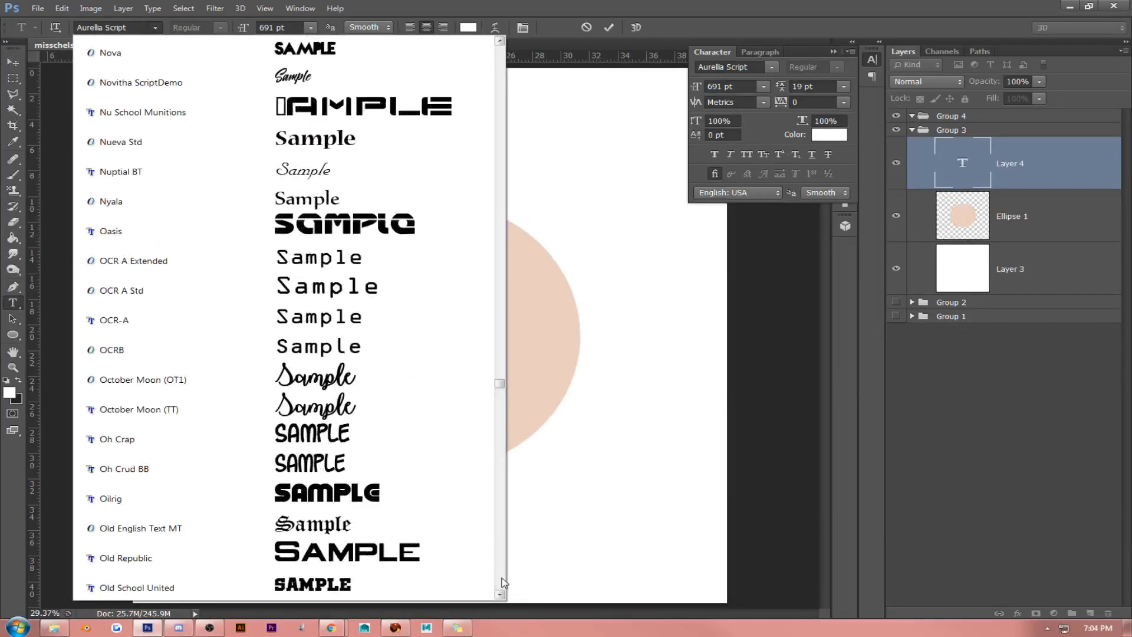
{"action": "left_click", "coordinate": [503, 582]}
{"action": "left_click", "coordinate": [502, 583]}
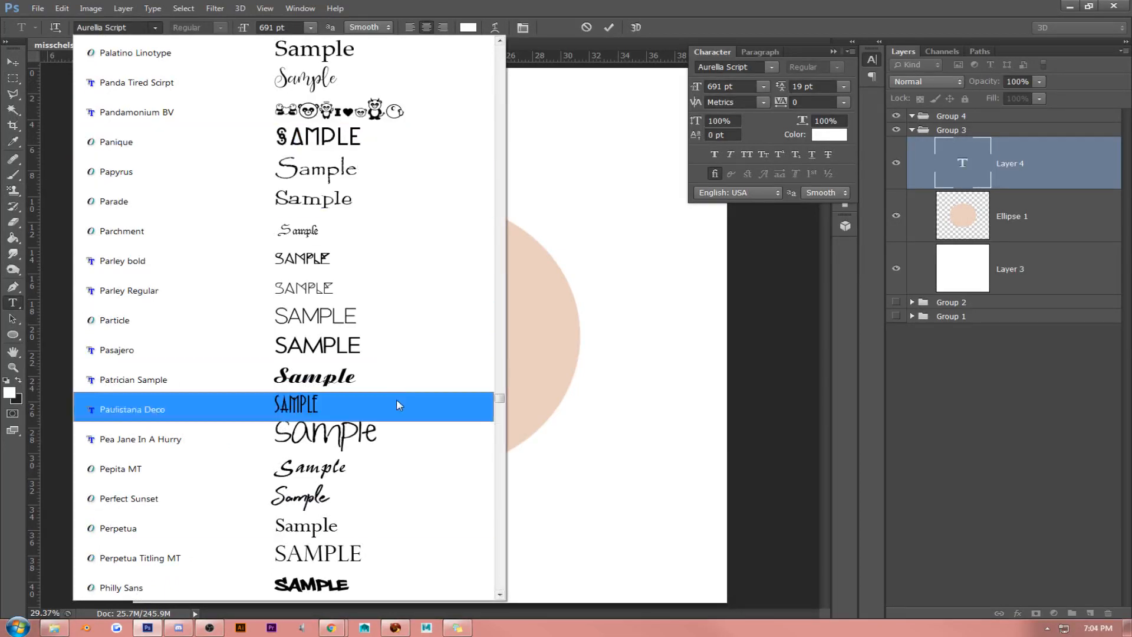
{"action": "left_click", "coordinate": [503, 556]}
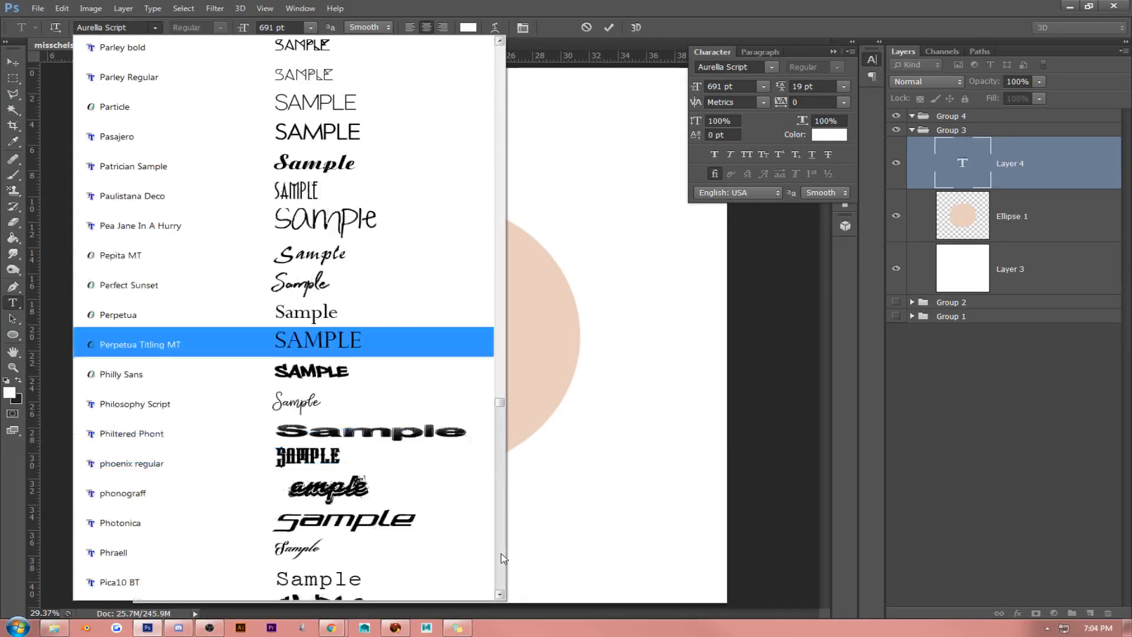
{"action": "scroll", "coordinate": [502, 557], "scroll_direction": "down", "scroll_amount": 10}
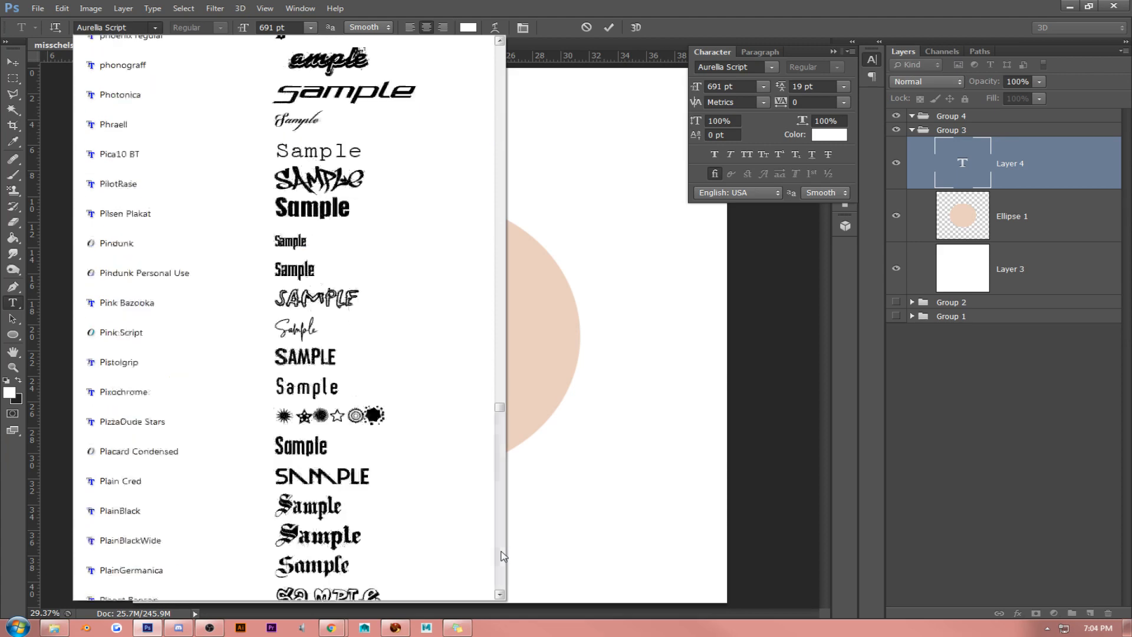
{"action": "left_click", "coordinate": [503, 555]}
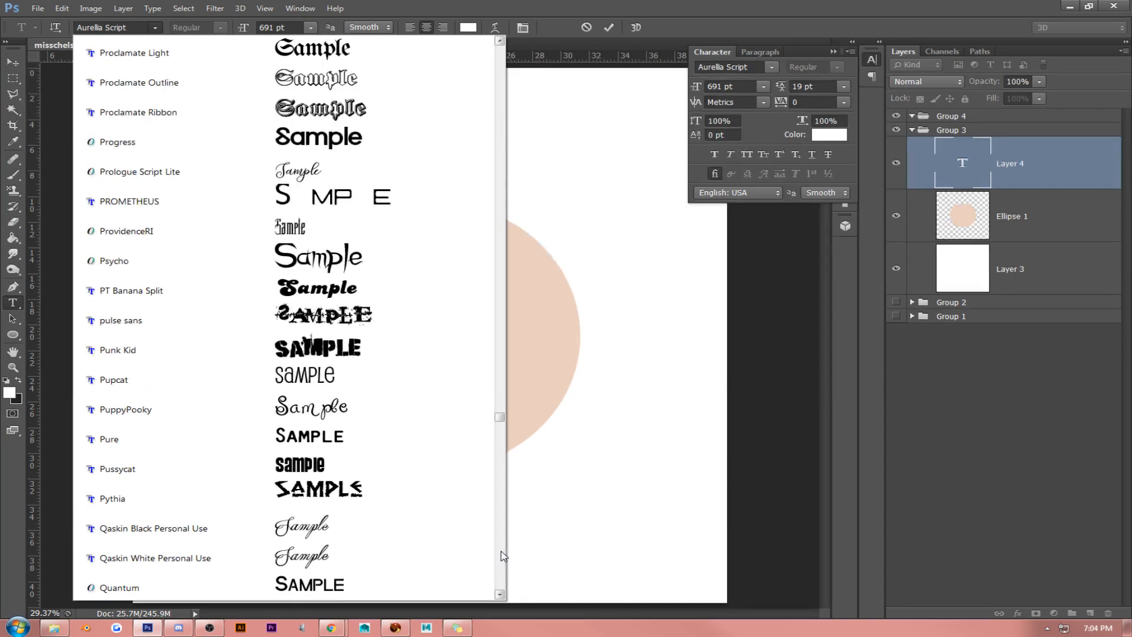
{"action": "left_click", "coordinate": [503, 556]}
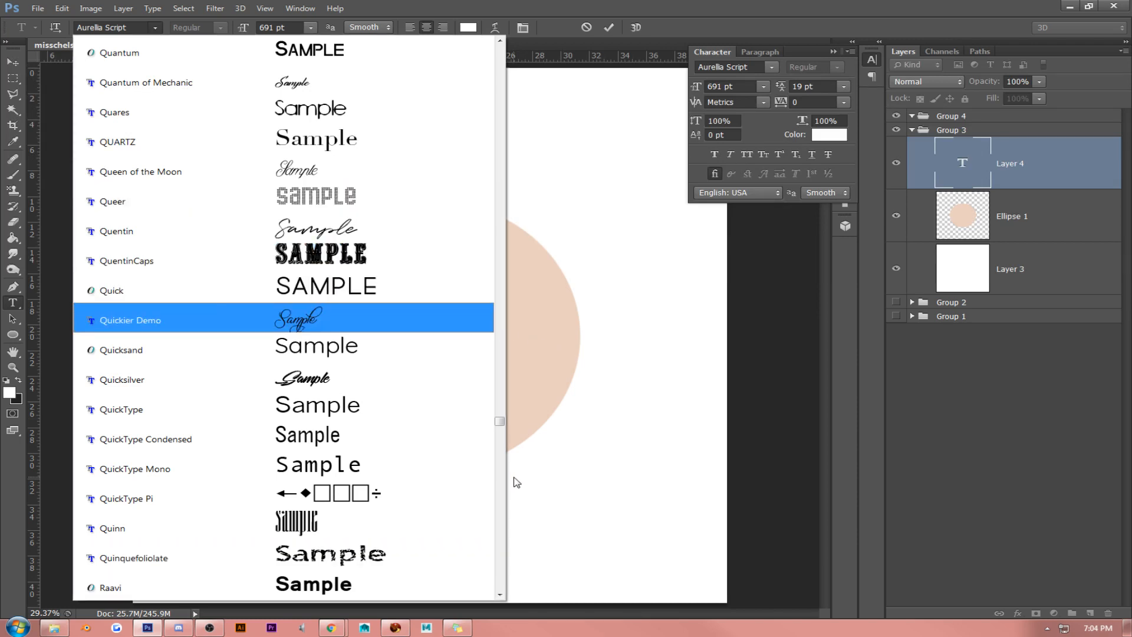
{"action": "left_click", "coordinate": [503, 503]}
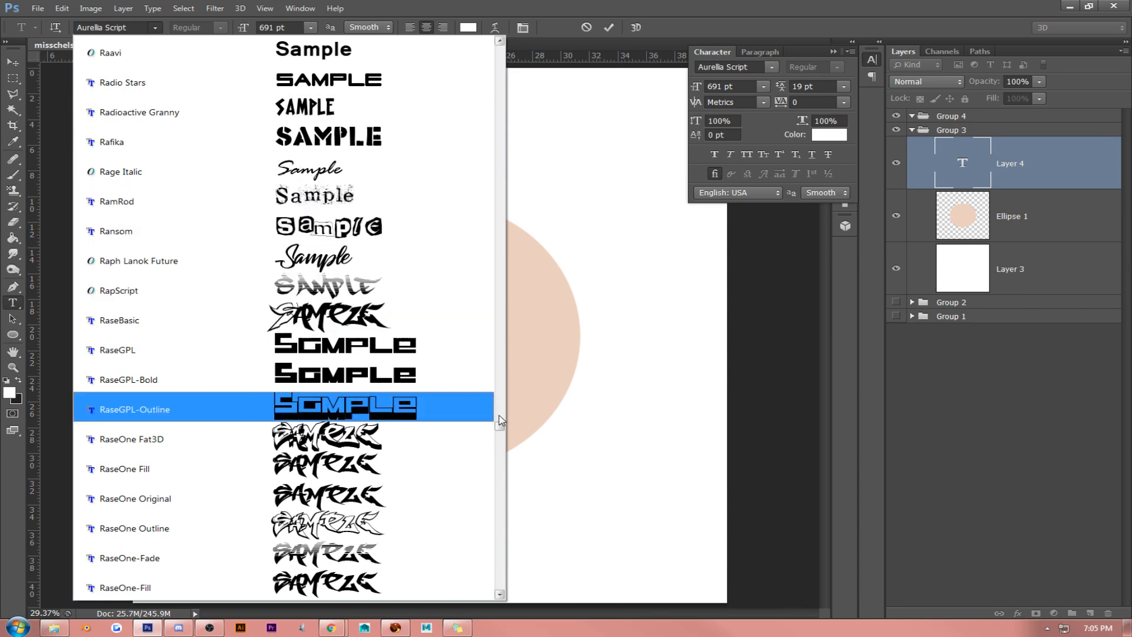
{"action": "left_click", "coordinate": [502, 452]}
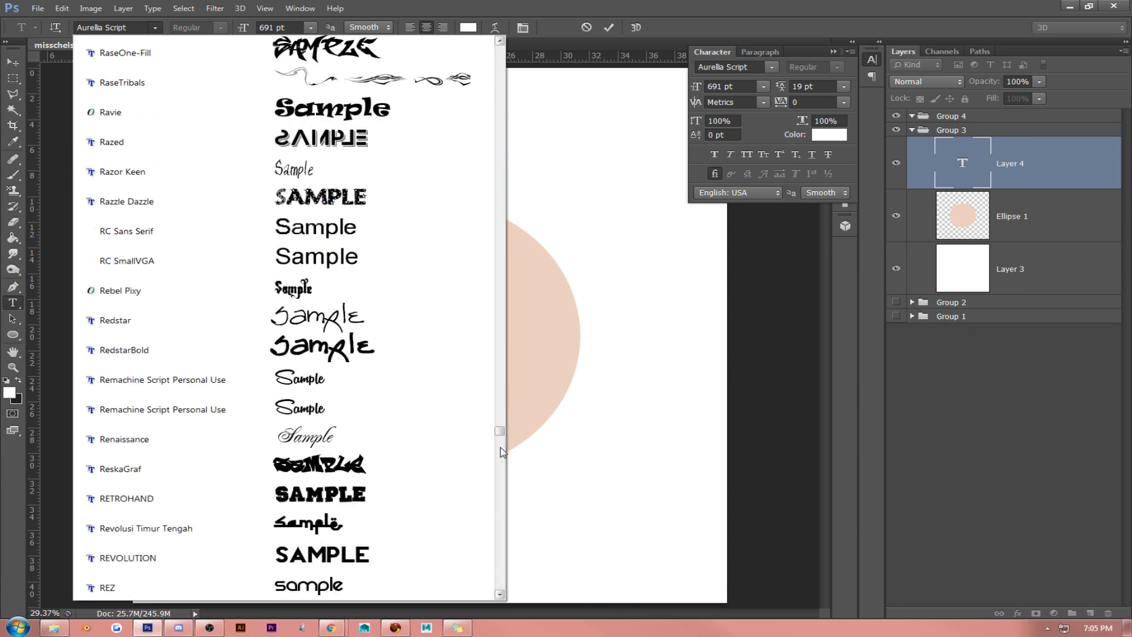
{"action": "left_click", "coordinate": [502, 478]}
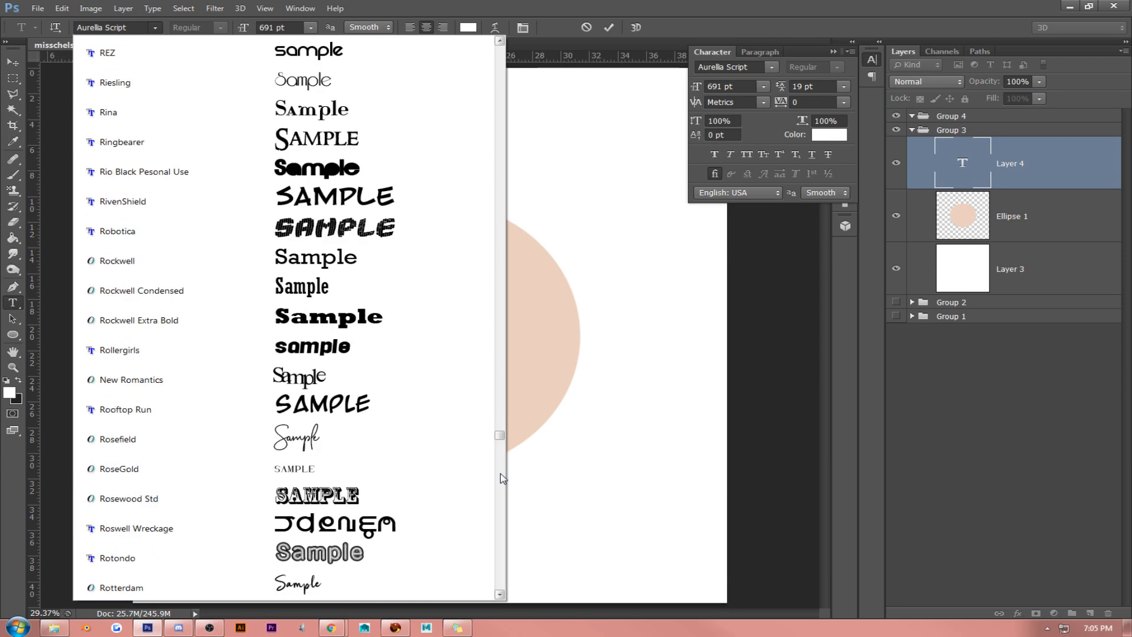
{"action": "left_click", "coordinate": [357, 441]}
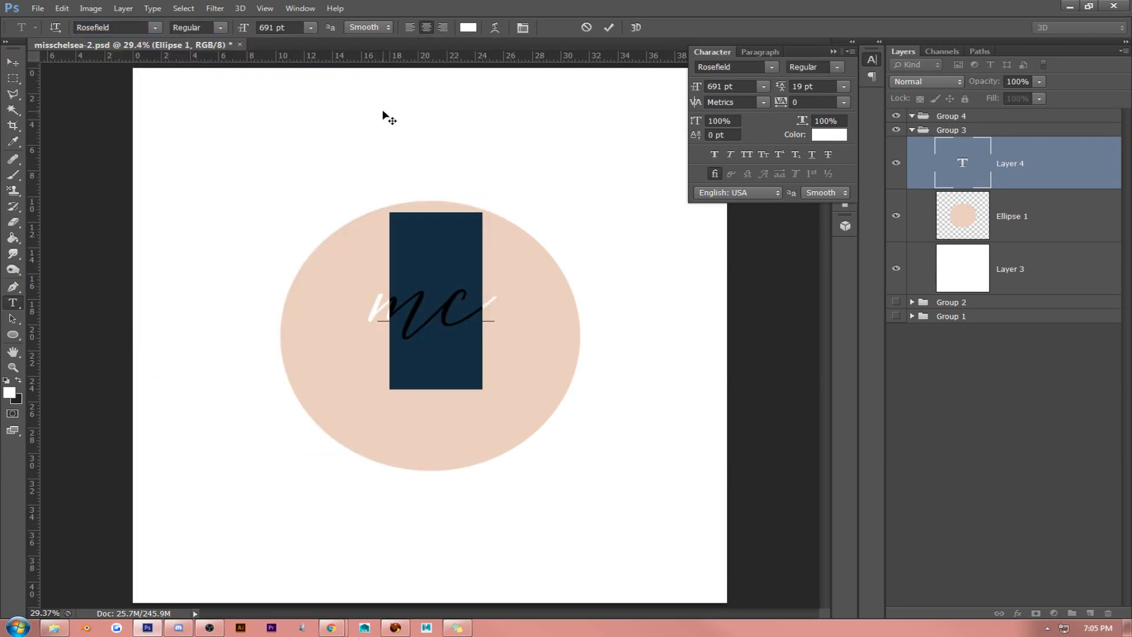
- Try the Rotterdam font on the "mc" initials
{"action": "double_click", "coordinate": [455, 294]}
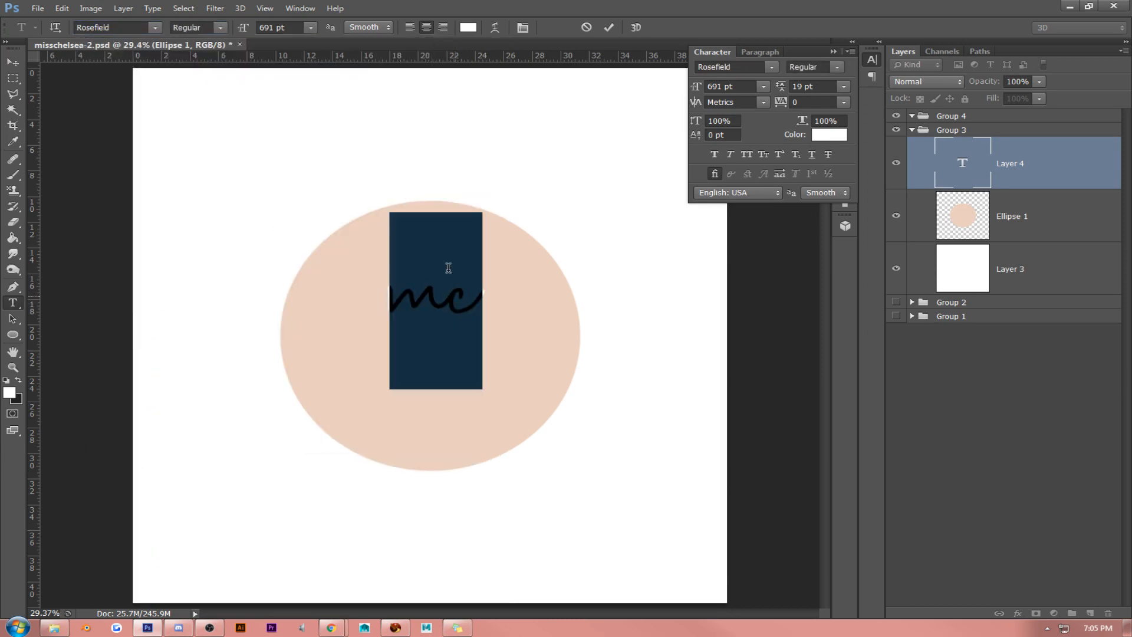
{"action": "left_click", "coordinate": [154, 27]}
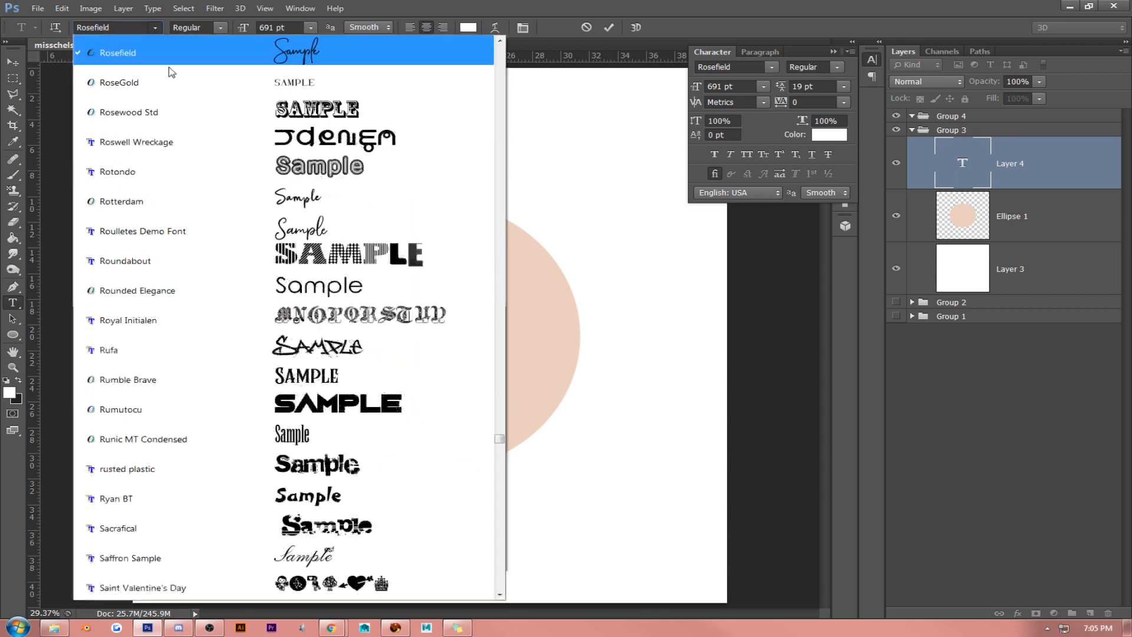
{"action": "left_click", "coordinate": [319, 198]}
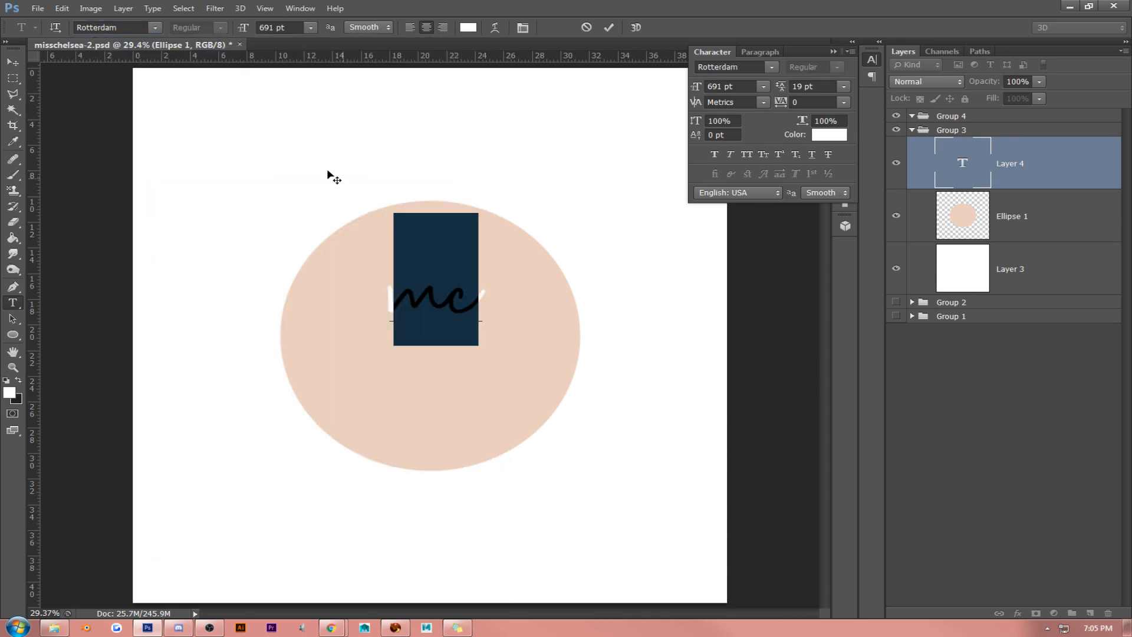
- Set the "mc" initials in the Schoolkid font and clear the text selection to view them
{"action": "left_click", "coordinate": [154, 27]}
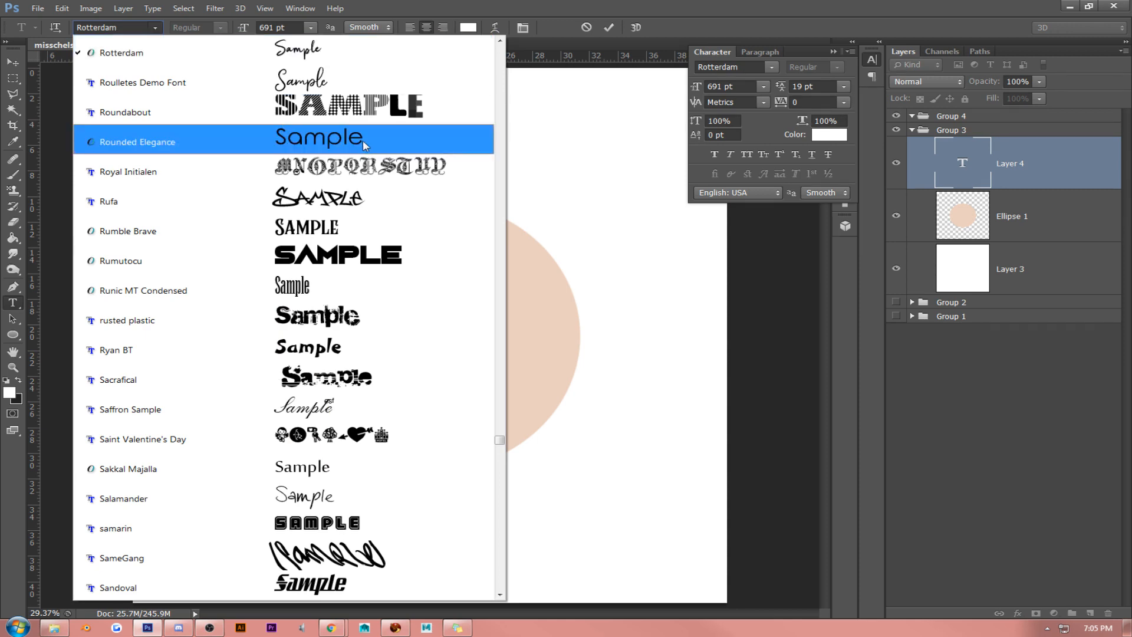
{"action": "left_click", "coordinate": [500, 595]}
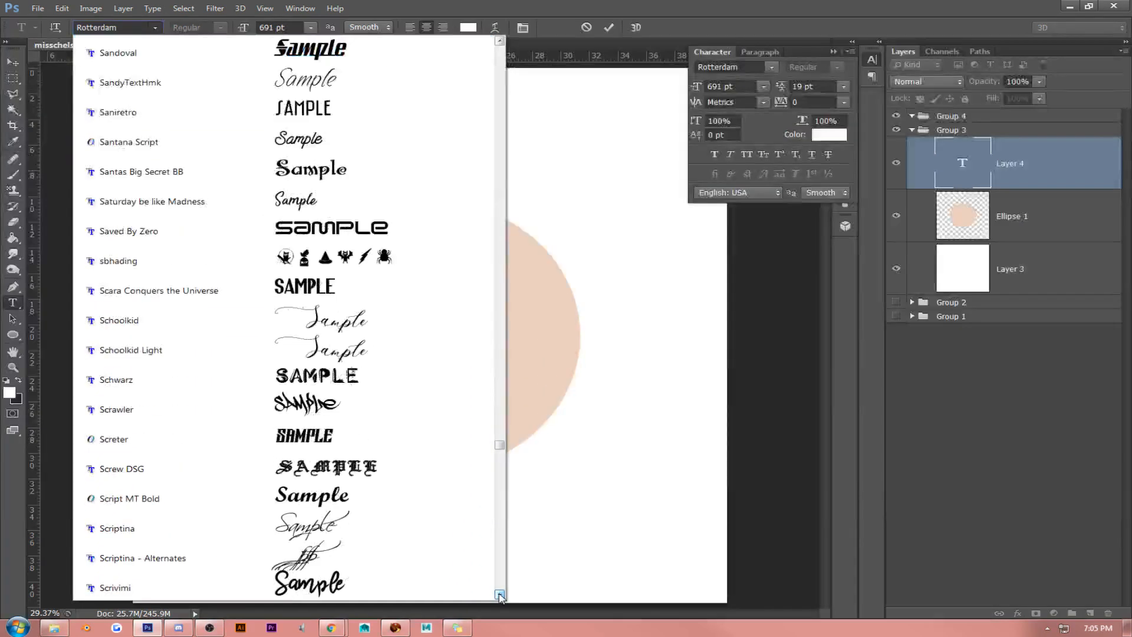
{"action": "left_click", "coordinate": [405, 329]}
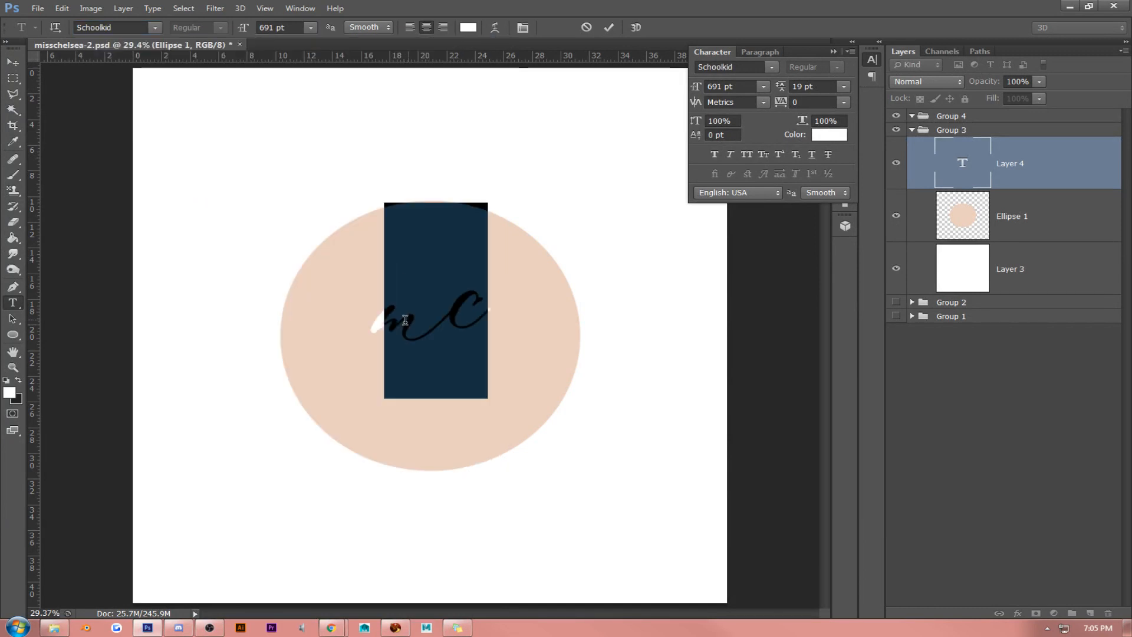
{"action": "left_click", "coordinate": [446, 302]}
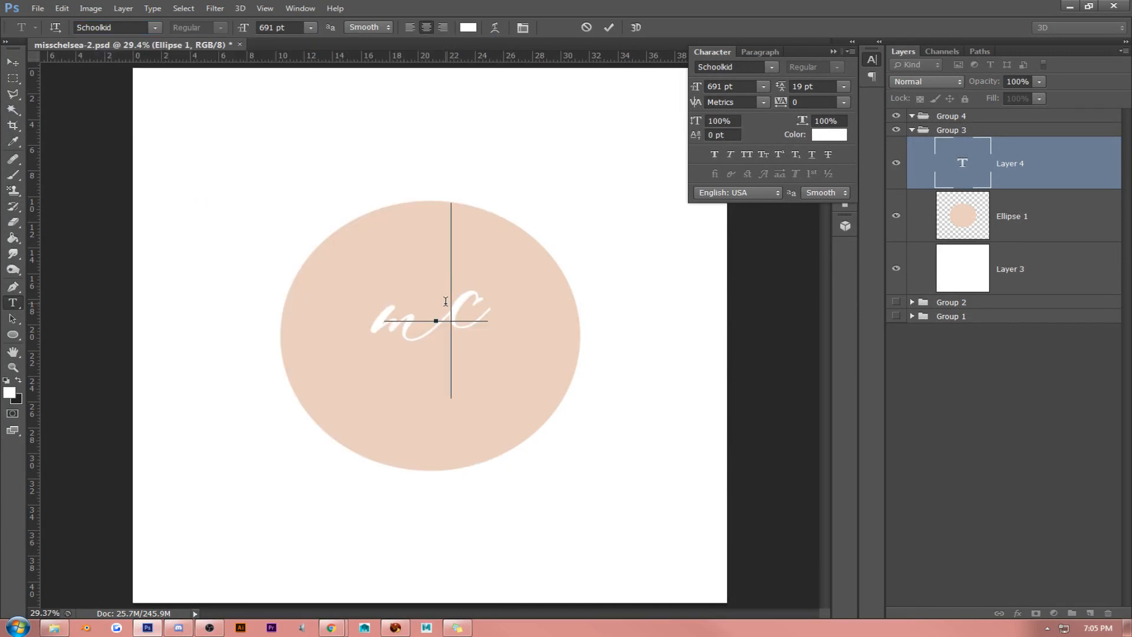
- Change the font of the "mc" initials to Southfield in the Alt1 style and clear the text selection to view them
{"action": "double_click", "coordinate": [446, 302]}
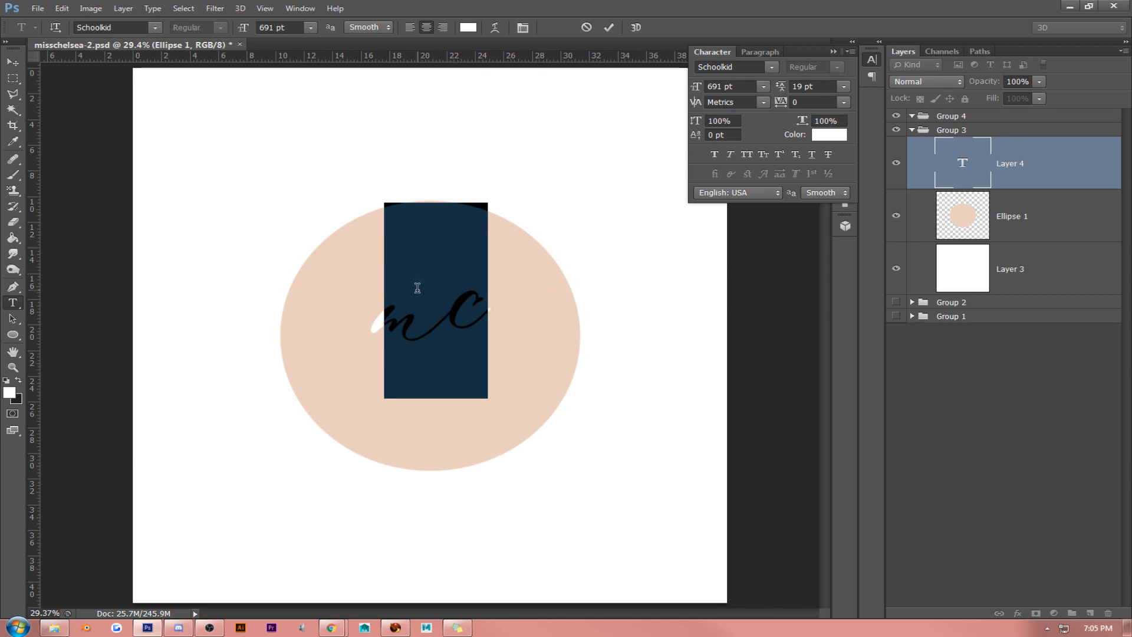
{"action": "left_click", "coordinate": [154, 28]}
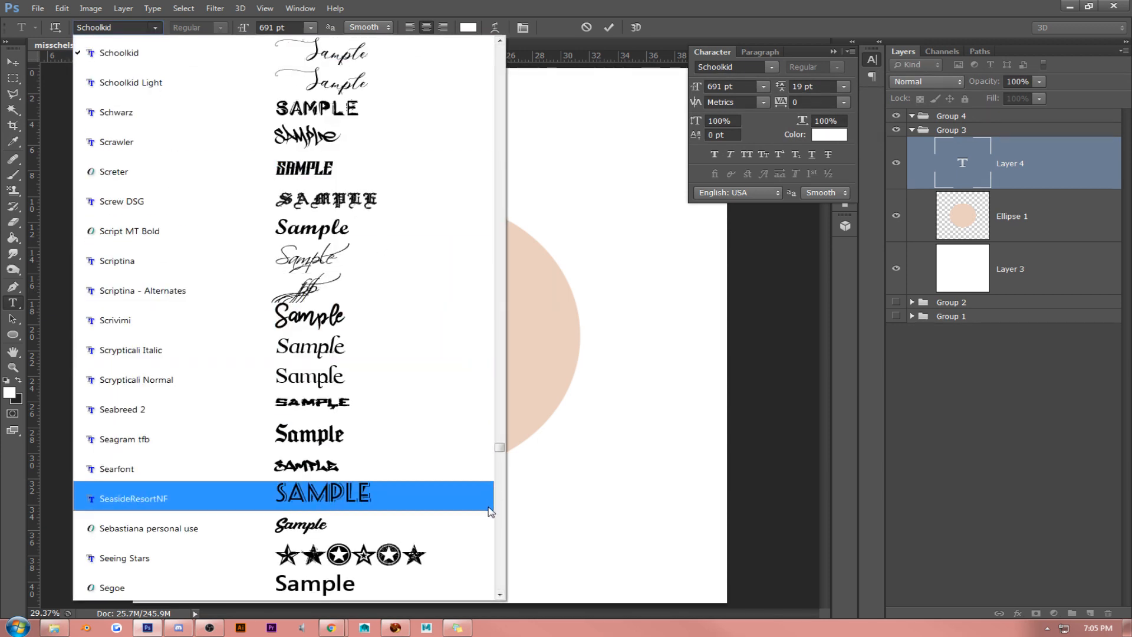
{"action": "scroll", "coordinate": [498, 519], "scroll_direction": "down", "scroll_amount": 12}
{"action": "scroll", "coordinate": [499, 524], "scroll_direction": "down", "scroll_amount": 10}
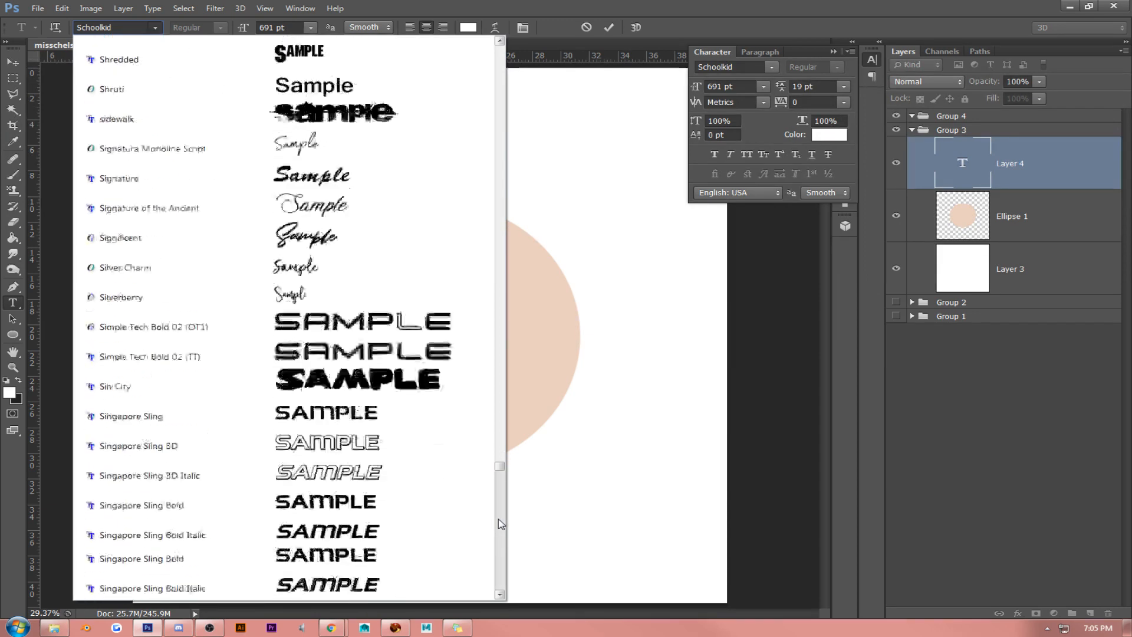
{"action": "scroll", "coordinate": [501, 523], "scroll_direction": "down", "scroll_amount": 6}
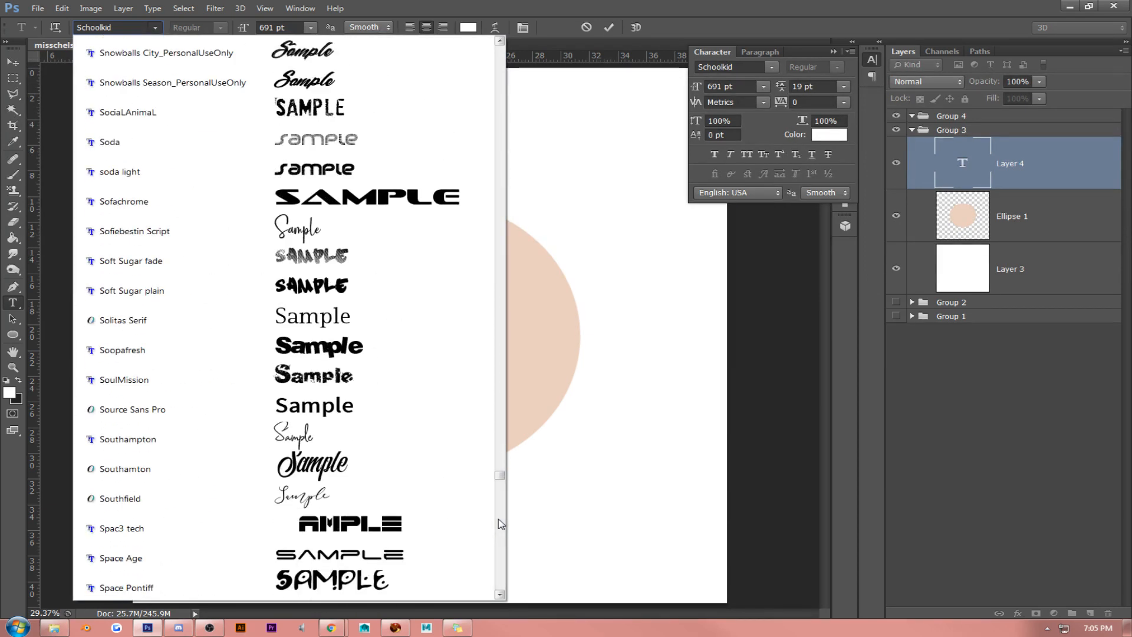
{"action": "left_click", "coordinate": [366, 498]}
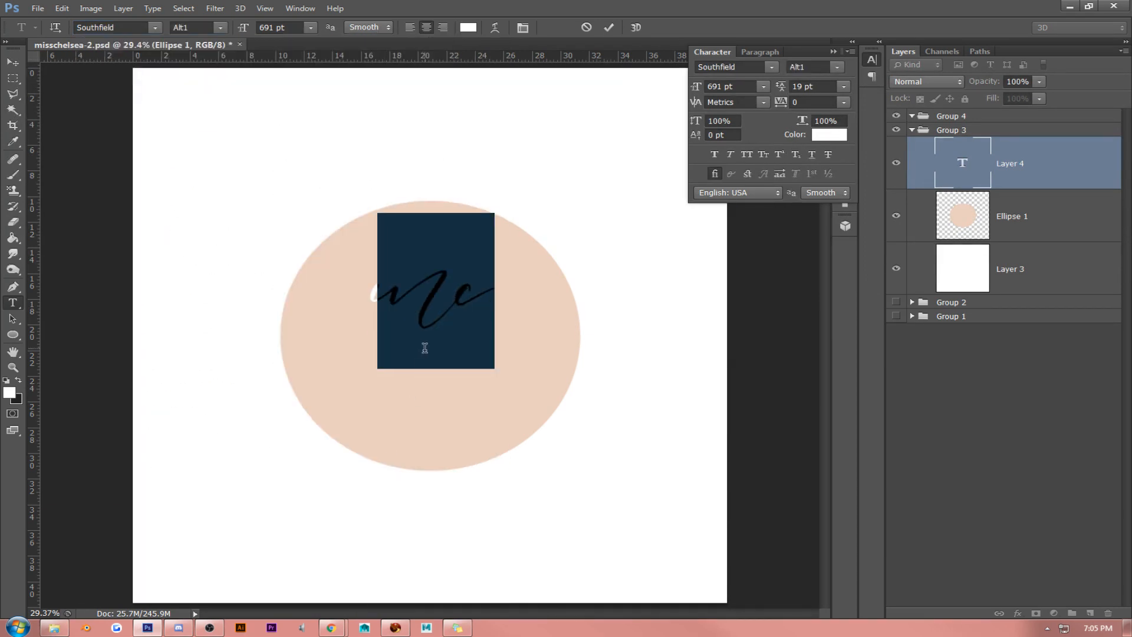
{"action": "left_click", "coordinate": [463, 290]}
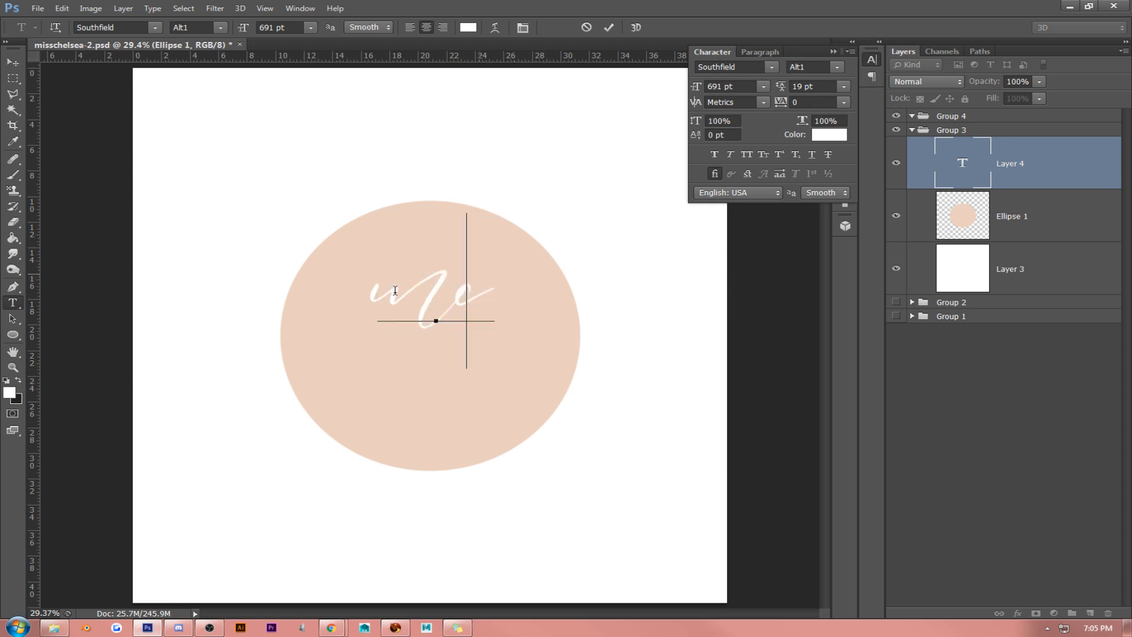
- Apply the Alt1 Start Swashes style to the letter "m" of the initials
{"action": "left_click_drag", "start_coordinate": [437, 290], "coordinate": [302, 284]}
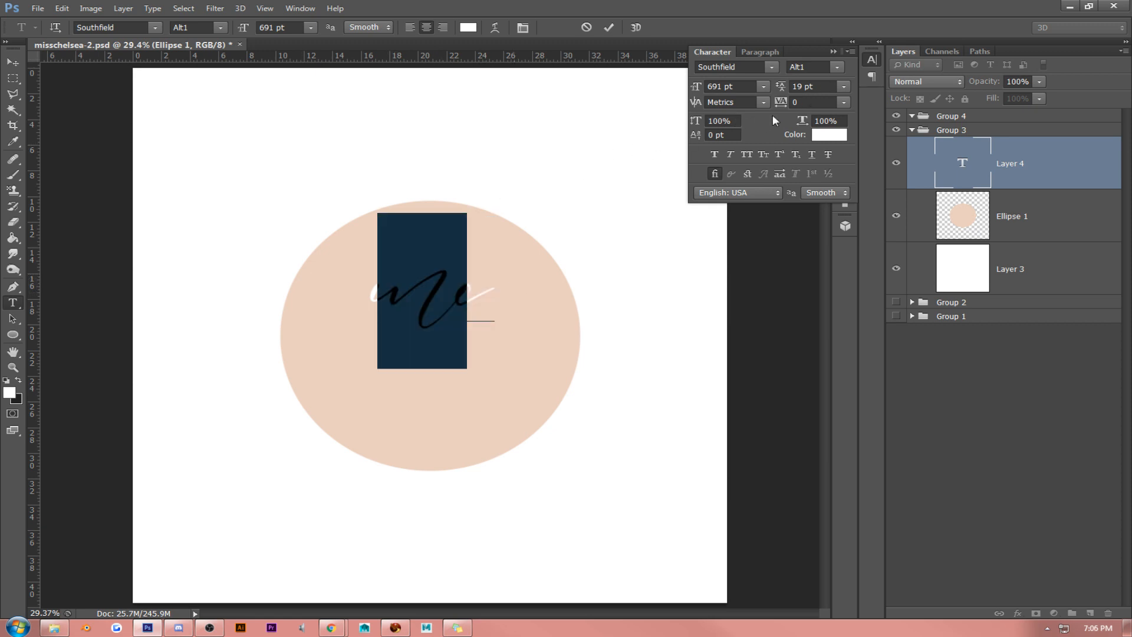
{"action": "left_click", "coordinate": [832, 67]}
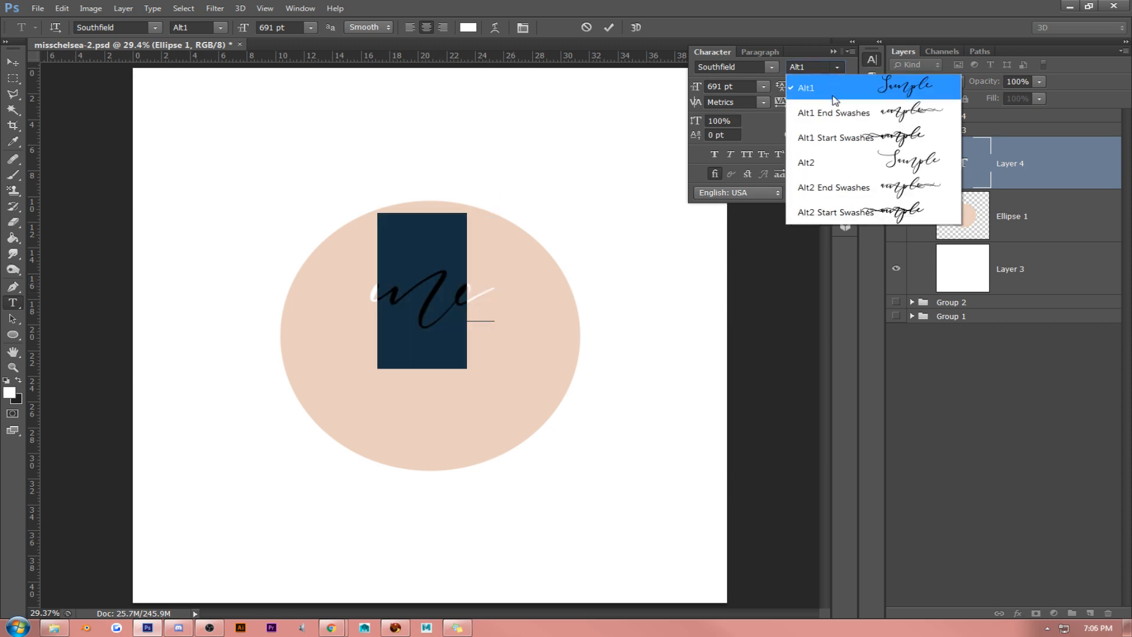
{"action": "left_click", "coordinate": [834, 137]}
{"action": "left_click", "coordinate": [418, 290]}
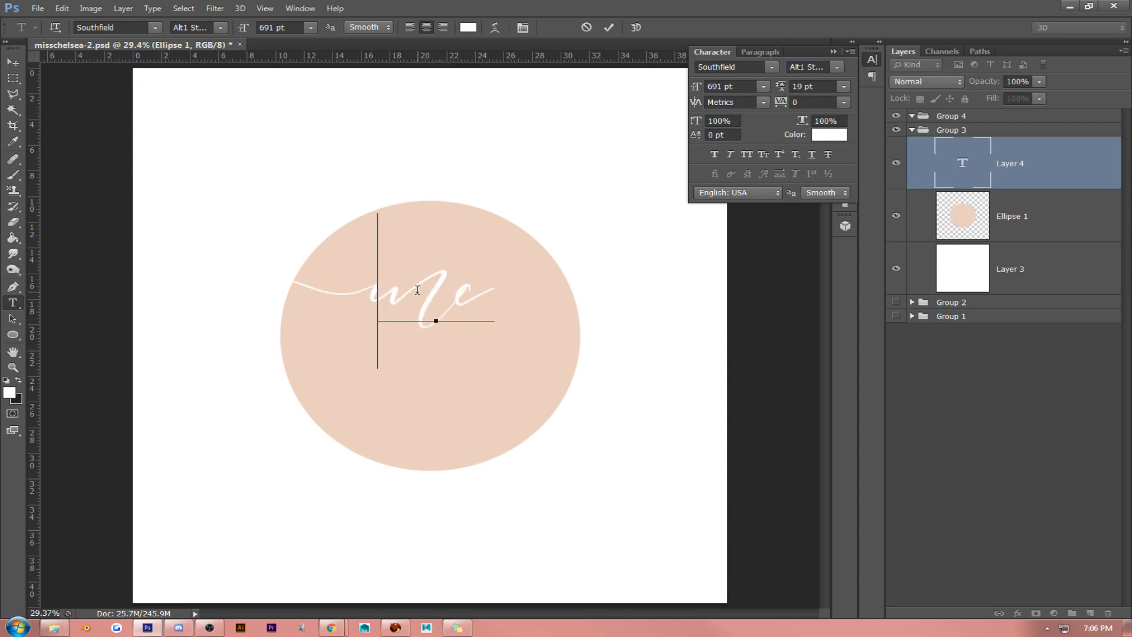
- Apply the Alt1 End Swashes style to the letter "c" and move the initials down to the vertical middle of the ellipse
{"action": "left_click_drag", "start_coordinate": [481, 311], "coordinate": [508, 298]}
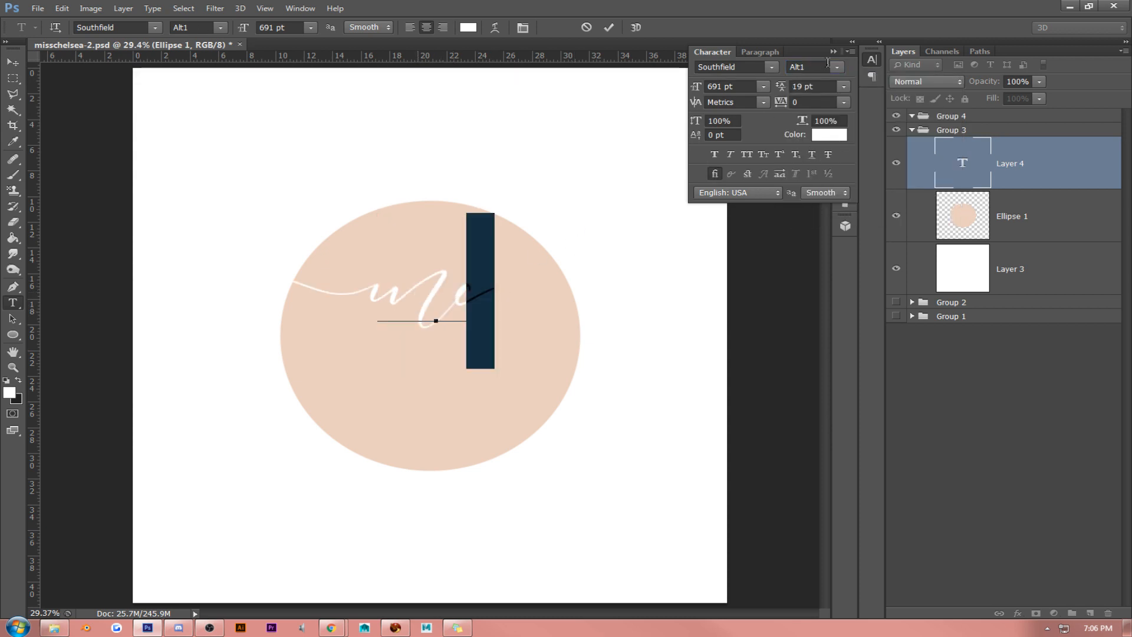
{"action": "left_click", "coordinate": [838, 67]}
{"action": "left_click", "coordinate": [843, 110]}
{"action": "left_click", "coordinate": [13, 62]}
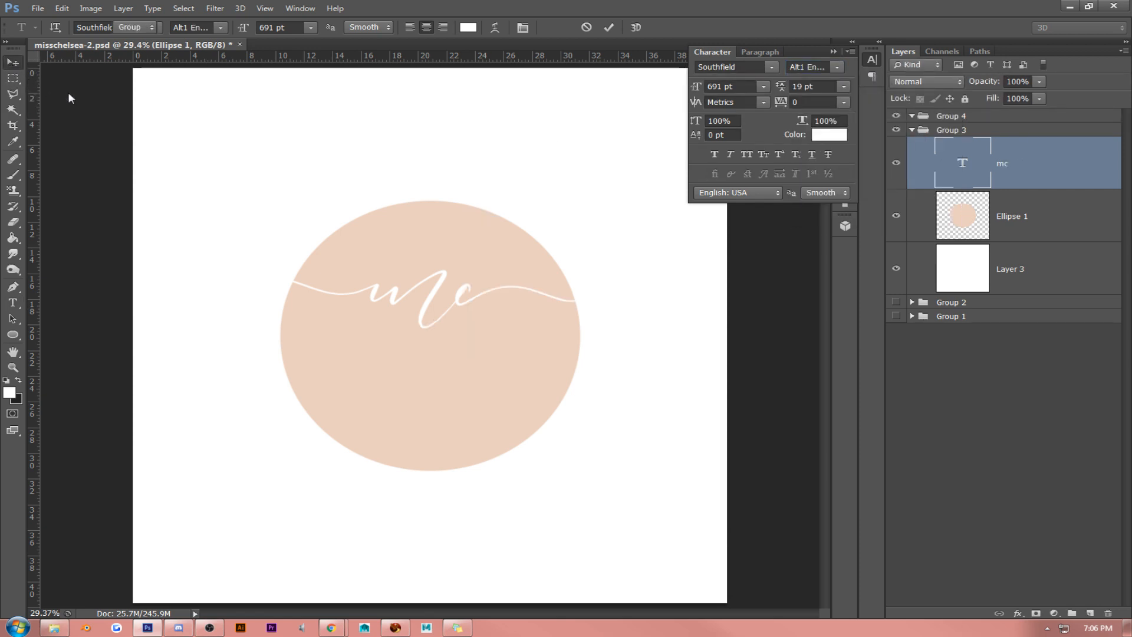
{"action": "left_click_drag", "start_coordinate": [417, 200], "coordinate": [414, 255]}
- Set the tracking of the letter "m" to 40 and commit the text edit
{"action": "key", "text": "t"}
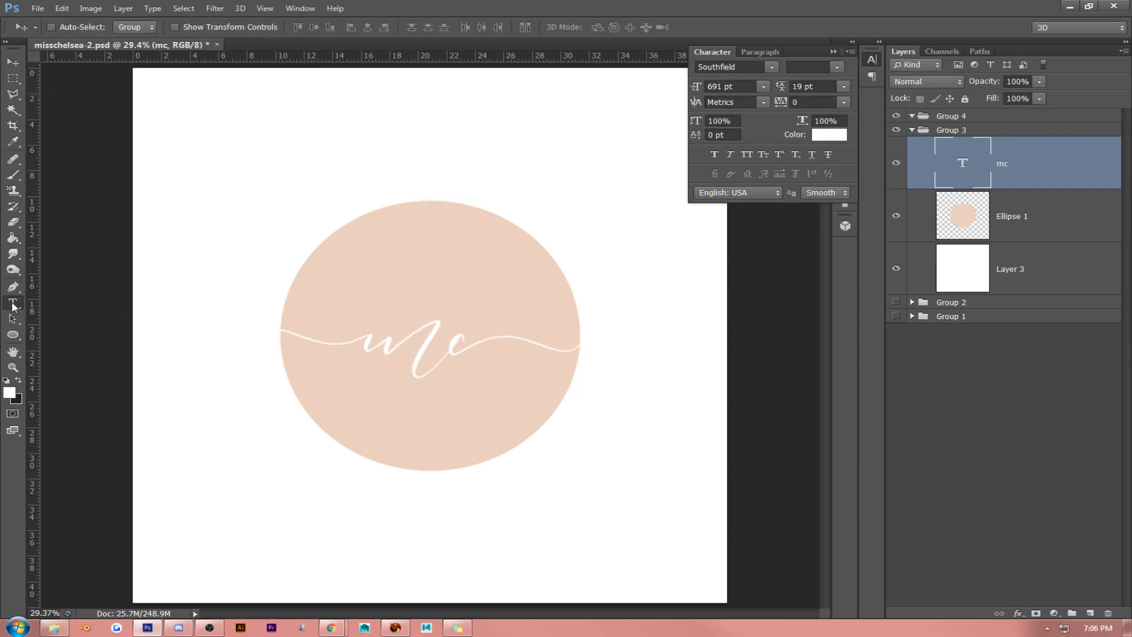
{"action": "double_click", "coordinate": [439, 345]}
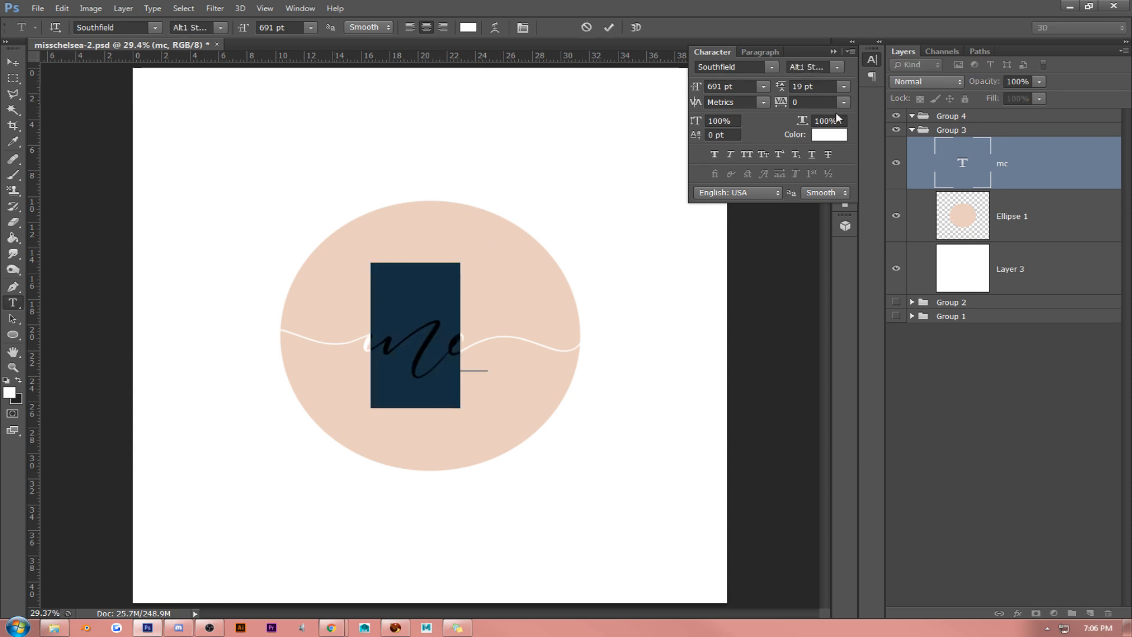
{"action": "type", "text": "20"}
{"action": "key", "text": "Return"}
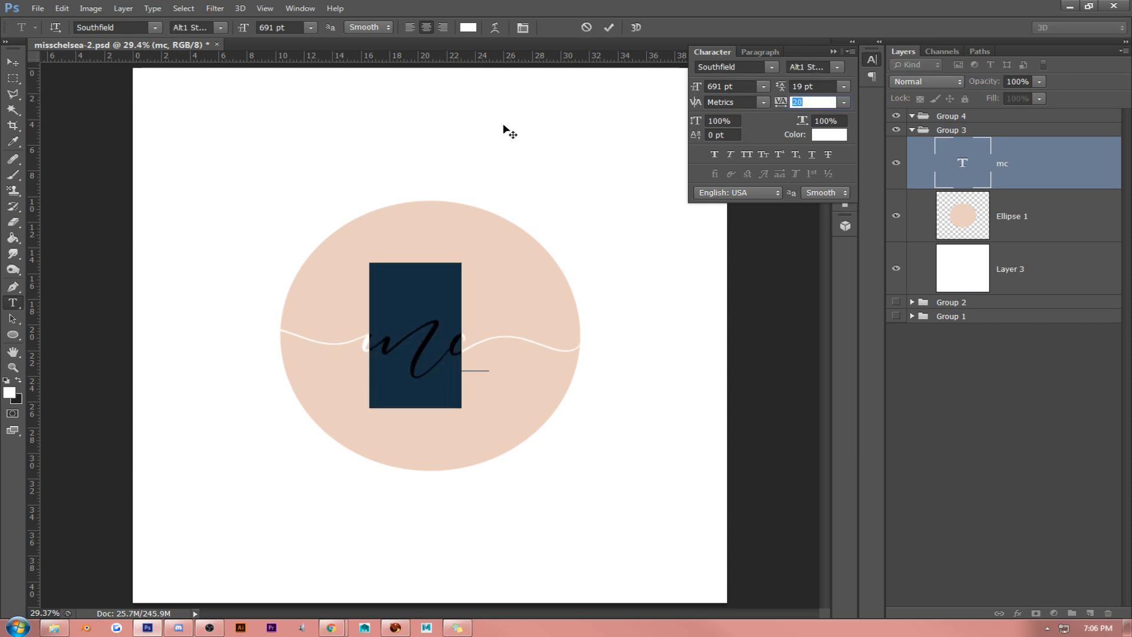
{"action": "type", "text": "40"}
{"action": "key", "text": "Return"}
{"action": "left_click", "coordinate": [13, 61]}
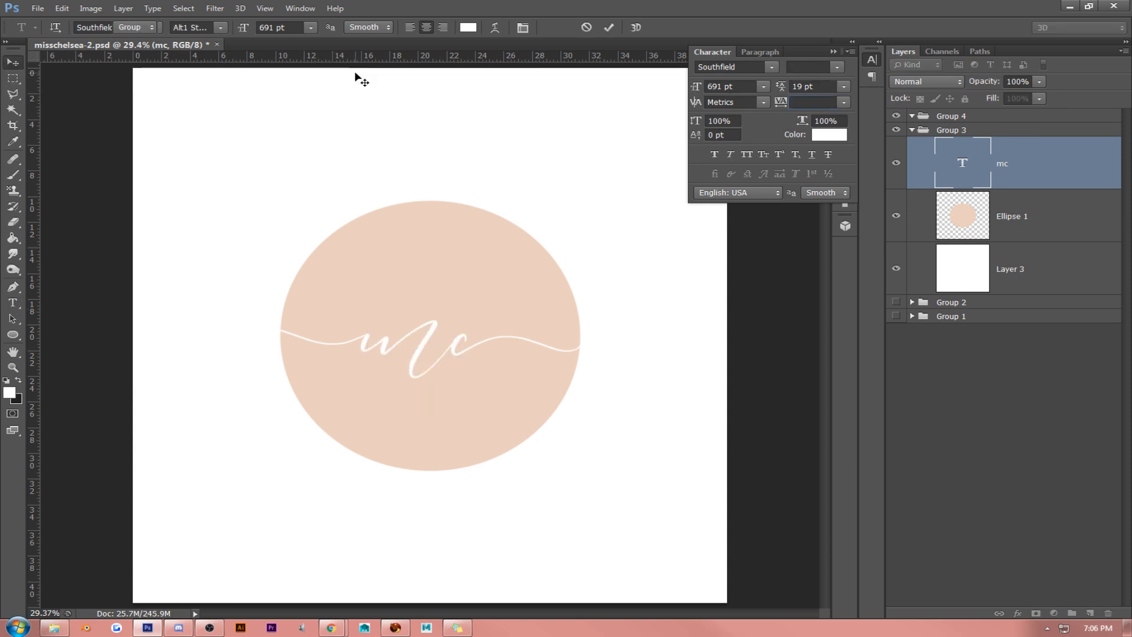
{"action": "left_click", "coordinate": [839, 49]}
- Scale the "mc" initials up to about 976 pt and center them on the ellipse so the swashes reach both edges
{"action": "key", "text": "ctrl+t"}
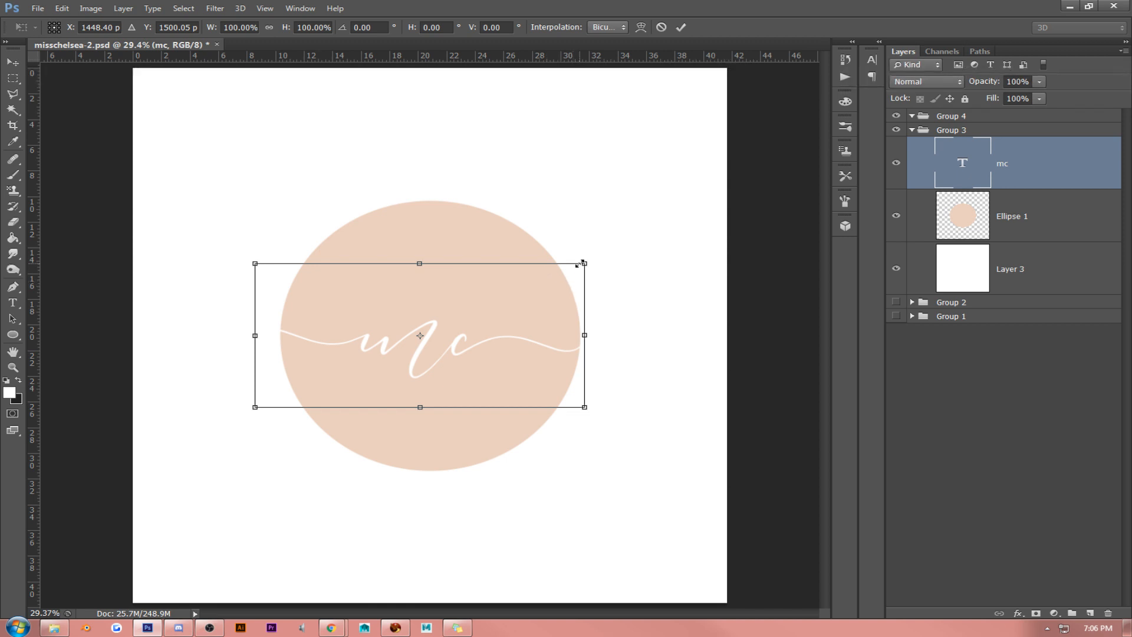
{"action": "left_click_drag", "start_coordinate": [584, 264], "coordinate": [734, 236]}
{"action": "key", "text": "Return"}
{"action": "left_click_drag", "start_coordinate": [565, 255], "coordinate": [503, 270]}
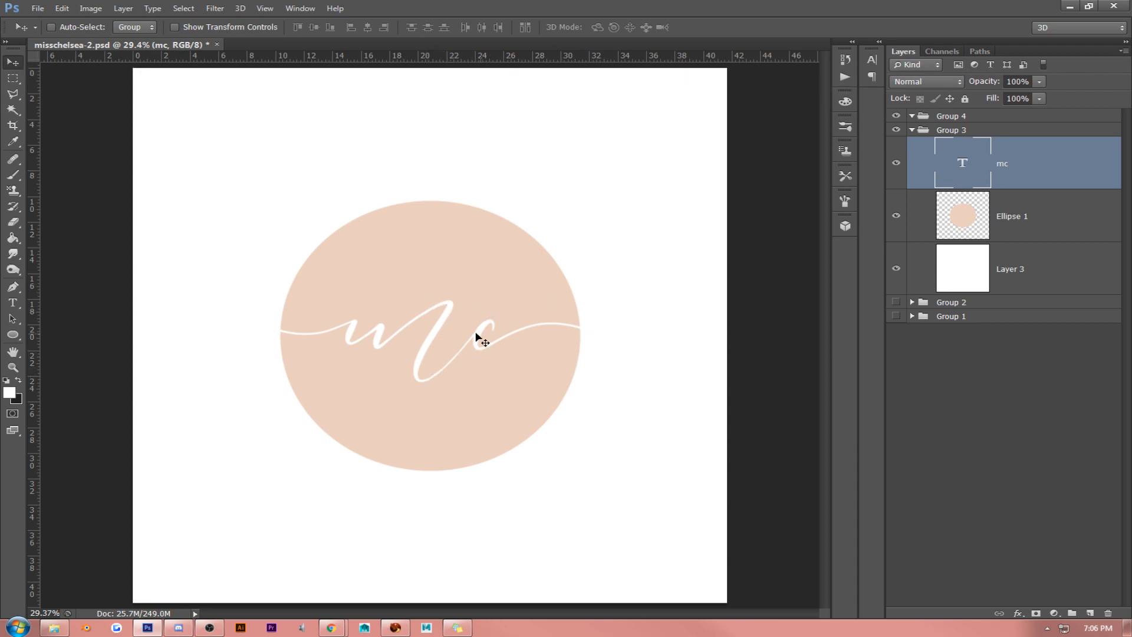
- Try replacing the letter "c" of the initials with a capital "C", then undo it
{"action": "left_click", "coordinate": [12, 302]}
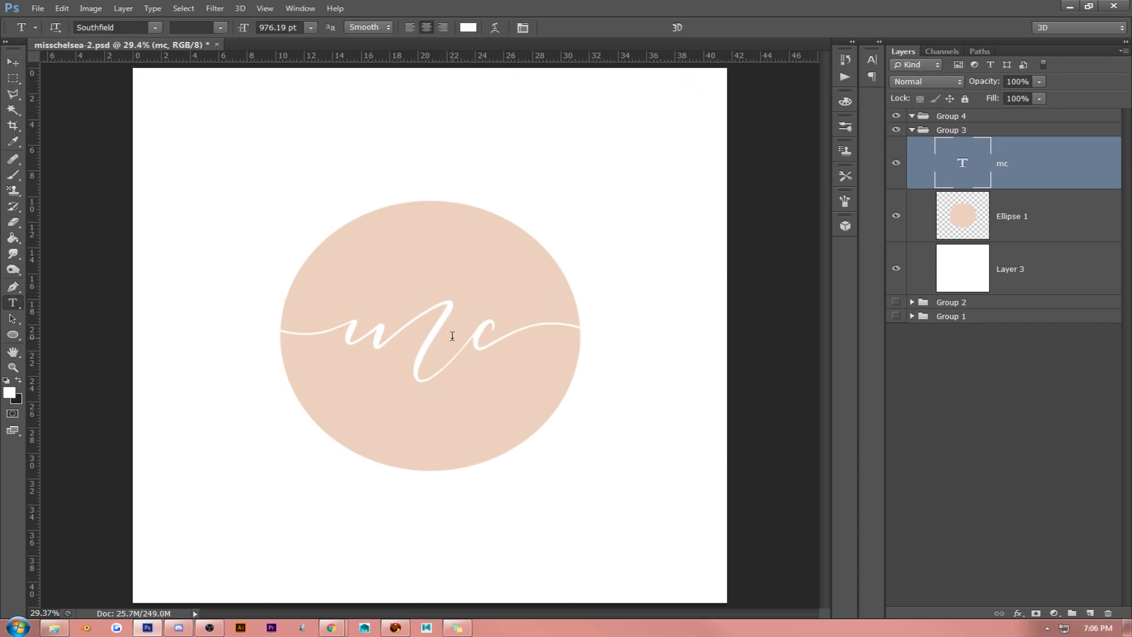
{"action": "left_click_drag", "start_coordinate": [461, 334], "coordinate": [579, 329]}
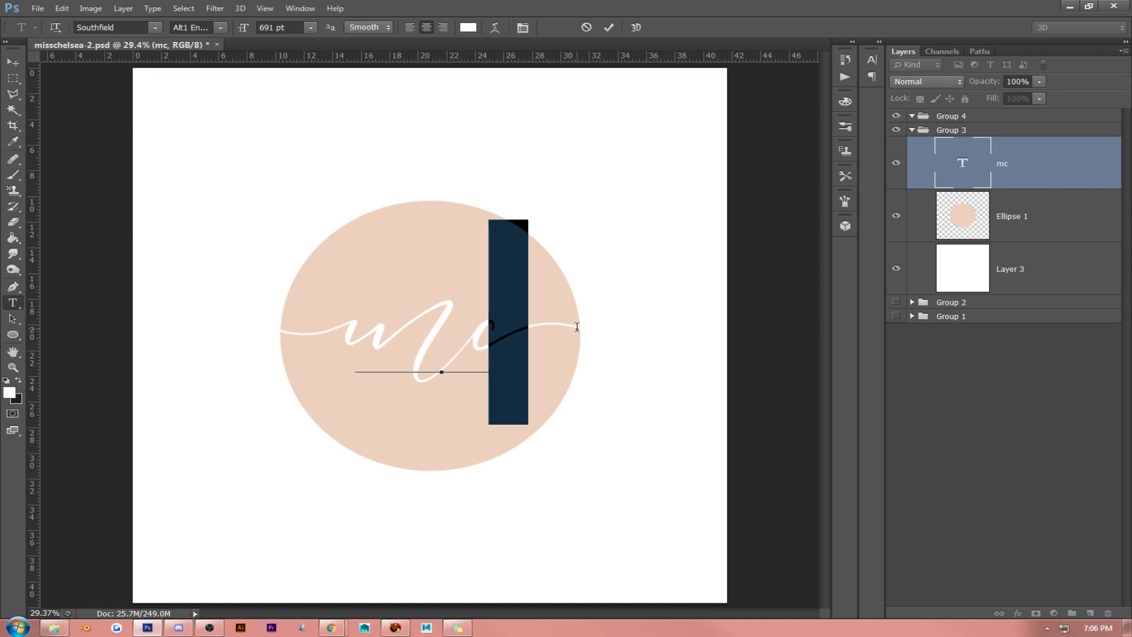
{"action": "type", "text": "C"}
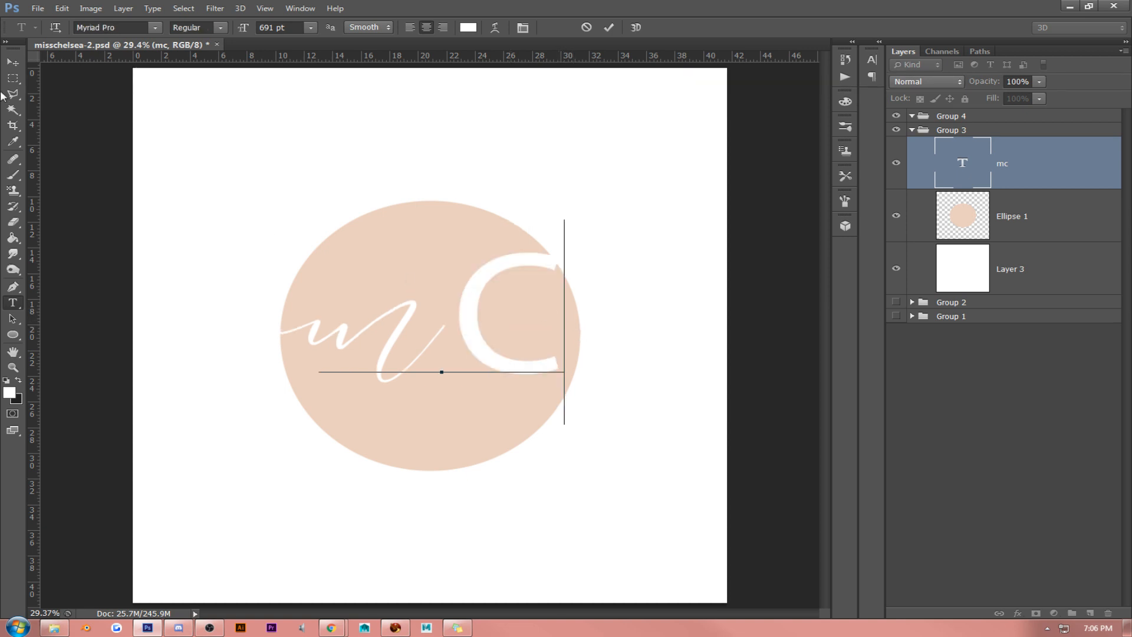
{"action": "left_click", "coordinate": [12, 62]}
{"action": "key", "text": "ctrl+z"}
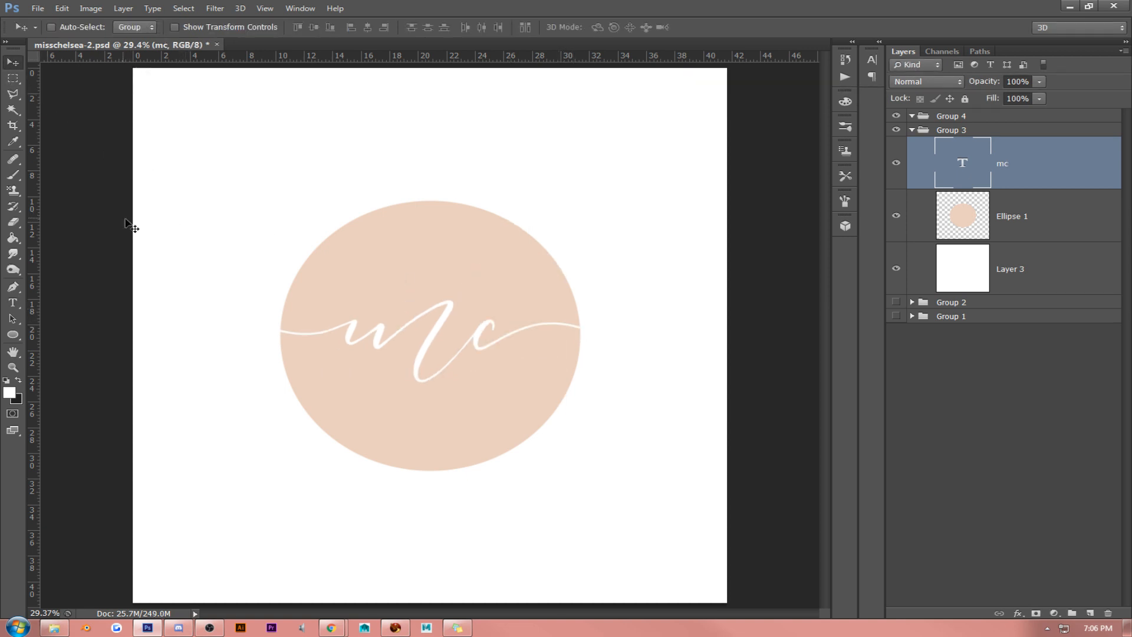
- Try the All Caps style on the "mc" initials, then switch it off again
{"action": "left_click", "coordinate": [12, 303]}
{"action": "left_click", "coordinate": [386, 313]}
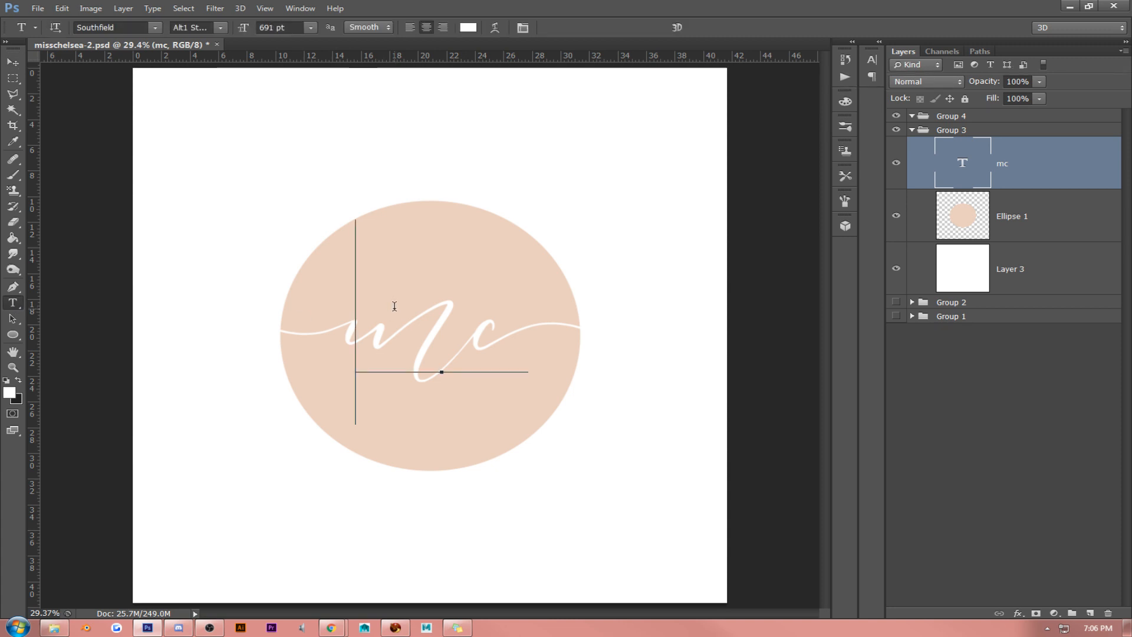
{"action": "key", "text": "ctrl+a"}
{"action": "left_click", "coordinate": [523, 27]}
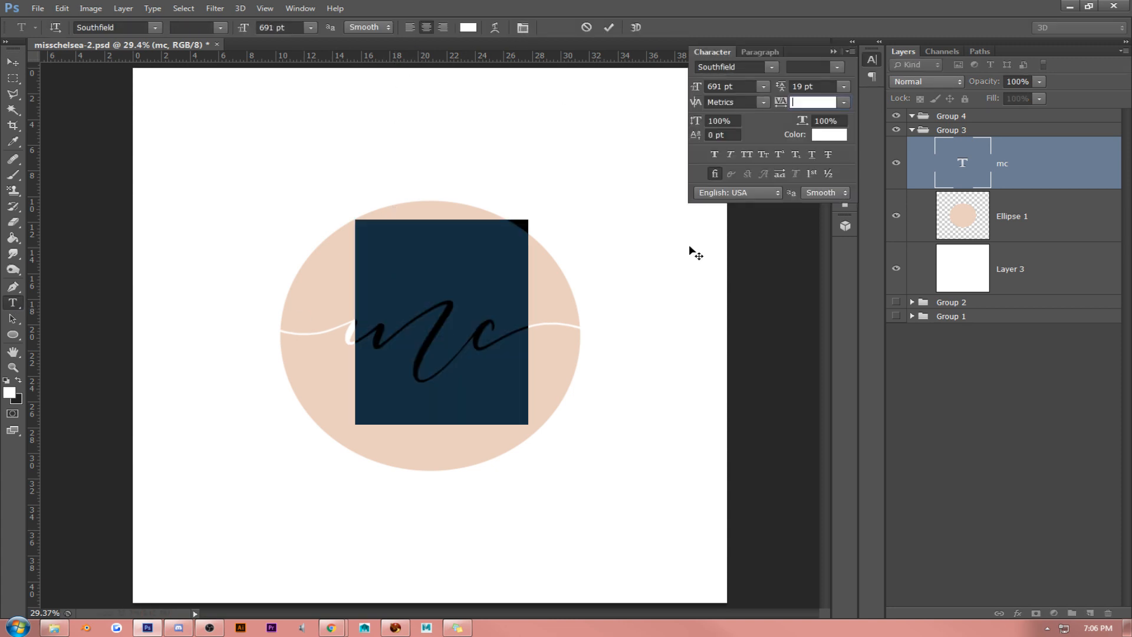
{"action": "left_click", "coordinate": [746, 154]}
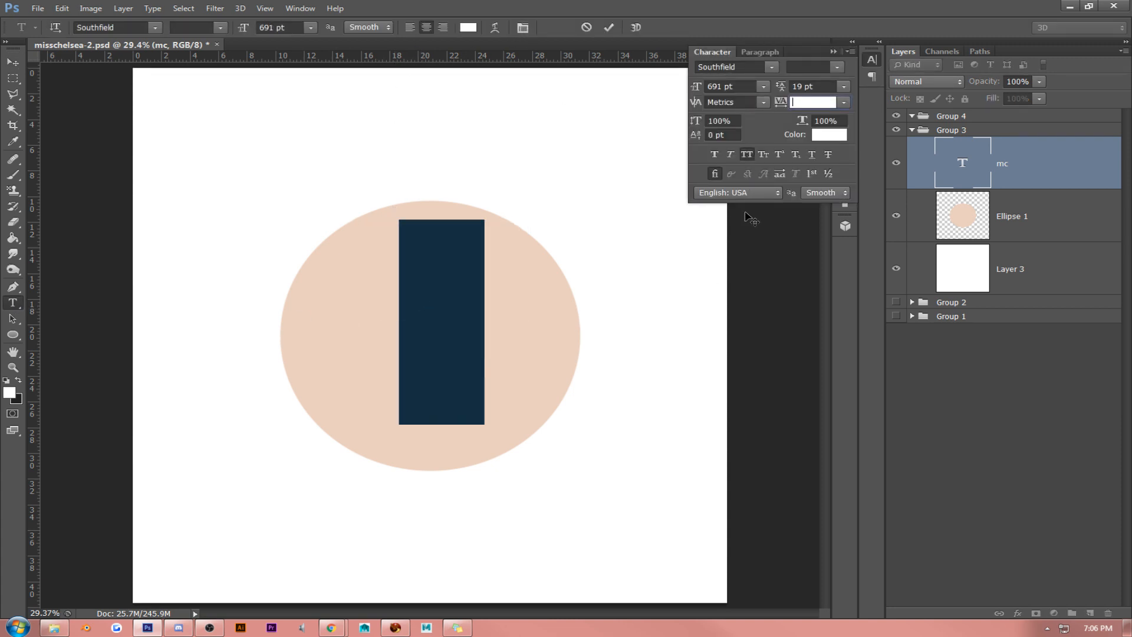
{"action": "left_click", "coordinate": [746, 154]}
{"action": "key", "text": "ctrl+Return"}
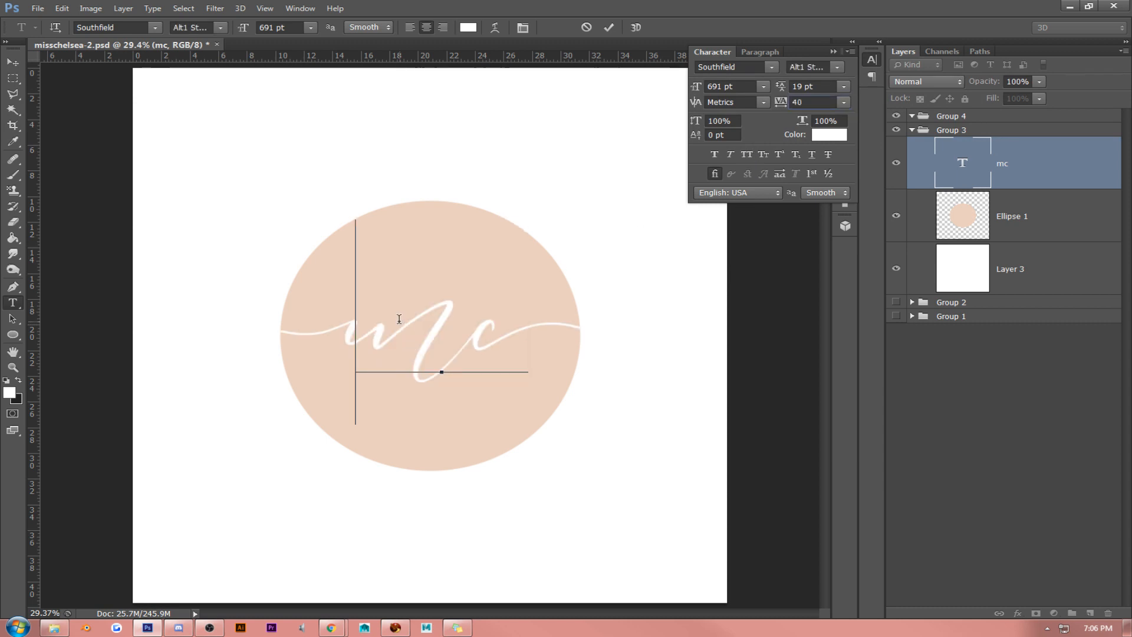
{"action": "key", "text": "v"}
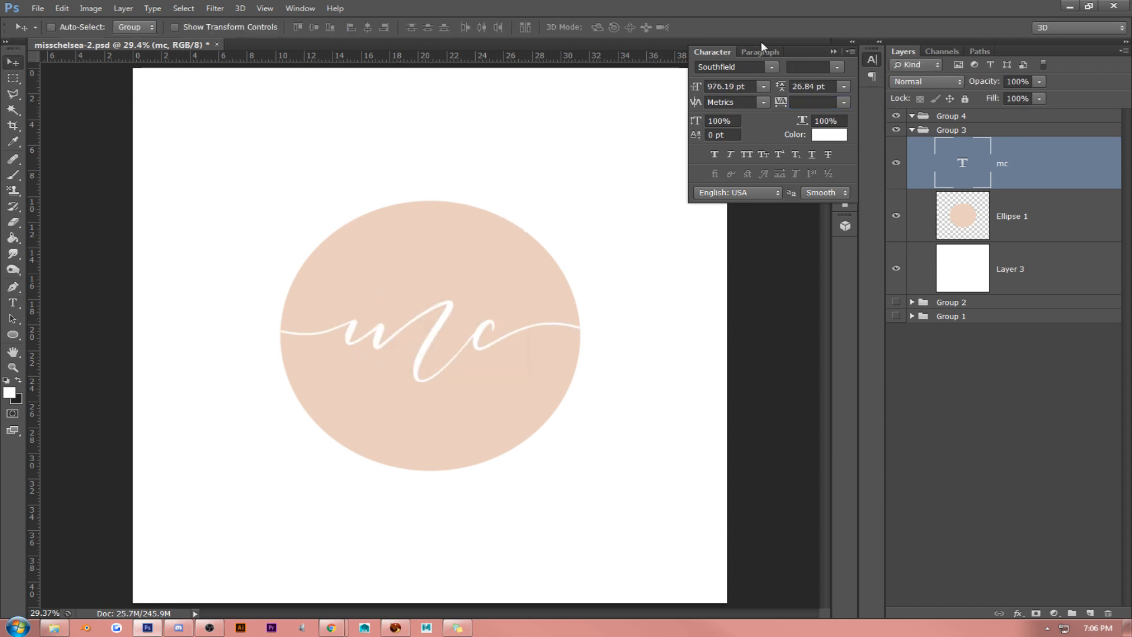
{"action": "left_click", "coordinate": [833, 51]}
{"action": "left_click", "coordinate": [1019, 217]}
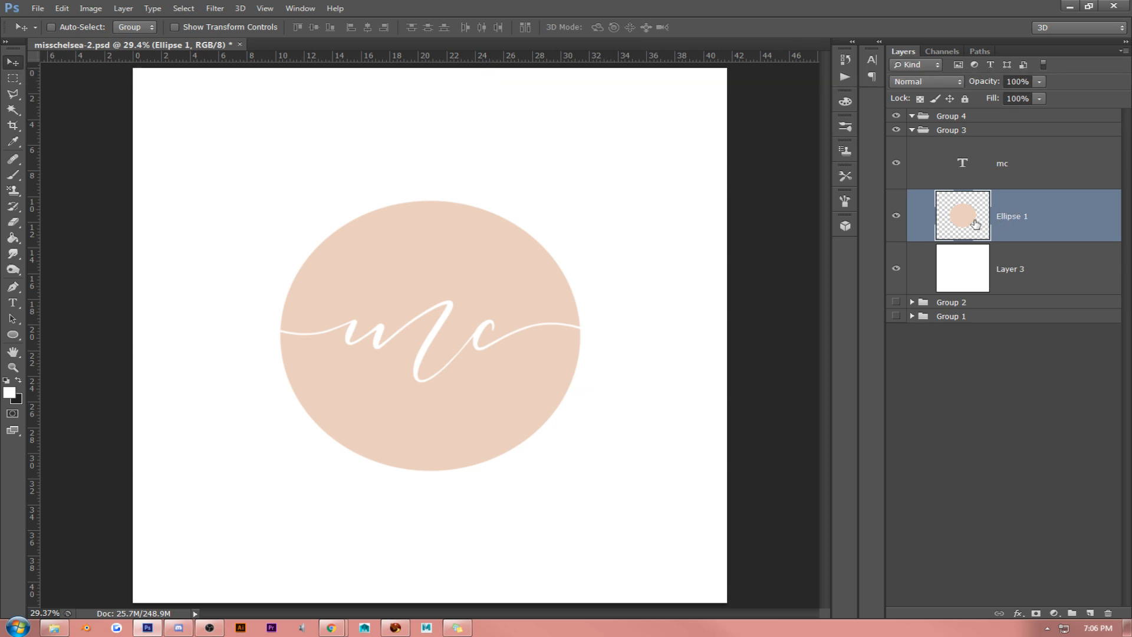
{"action": "key", "text": "u"}
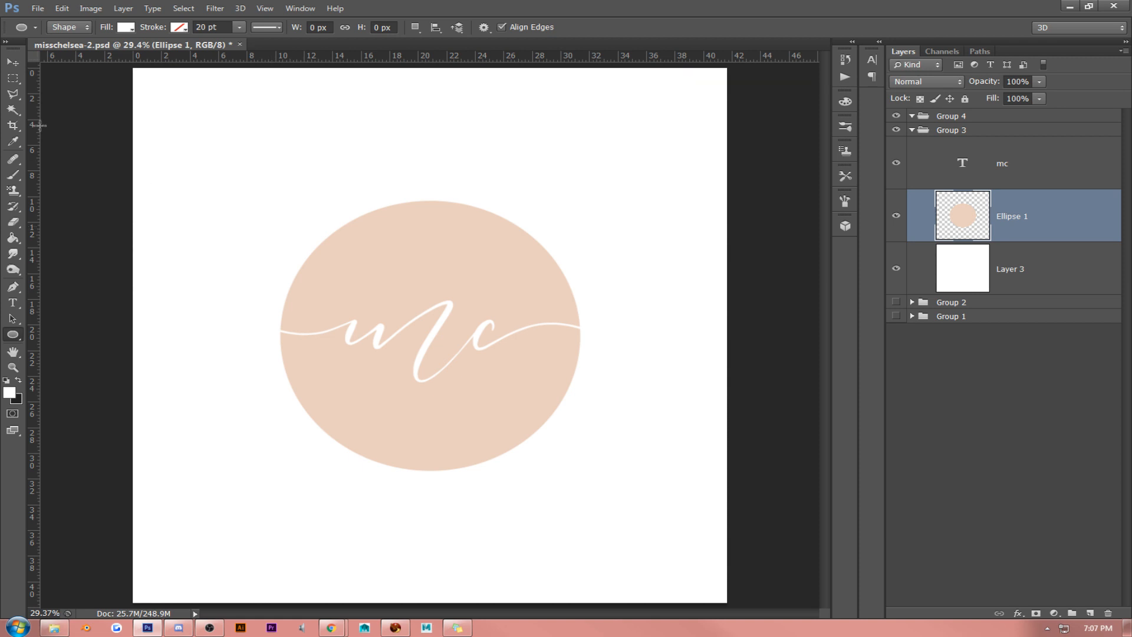
- Move the "mc" initials up into the upper half of the ellipse
{"action": "left_click", "coordinate": [13, 62]}
{"action": "left_click", "coordinate": [997, 163]}
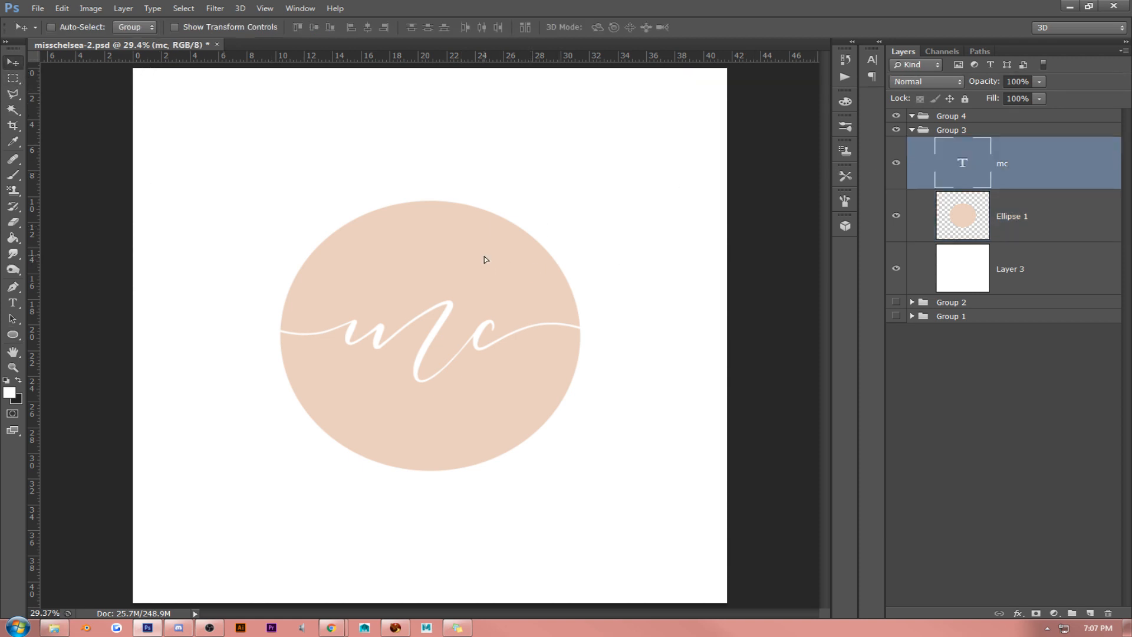
{"action": "left_click_drag", "start_coordinate": [484, 260], "coordinate": [485, 218]}
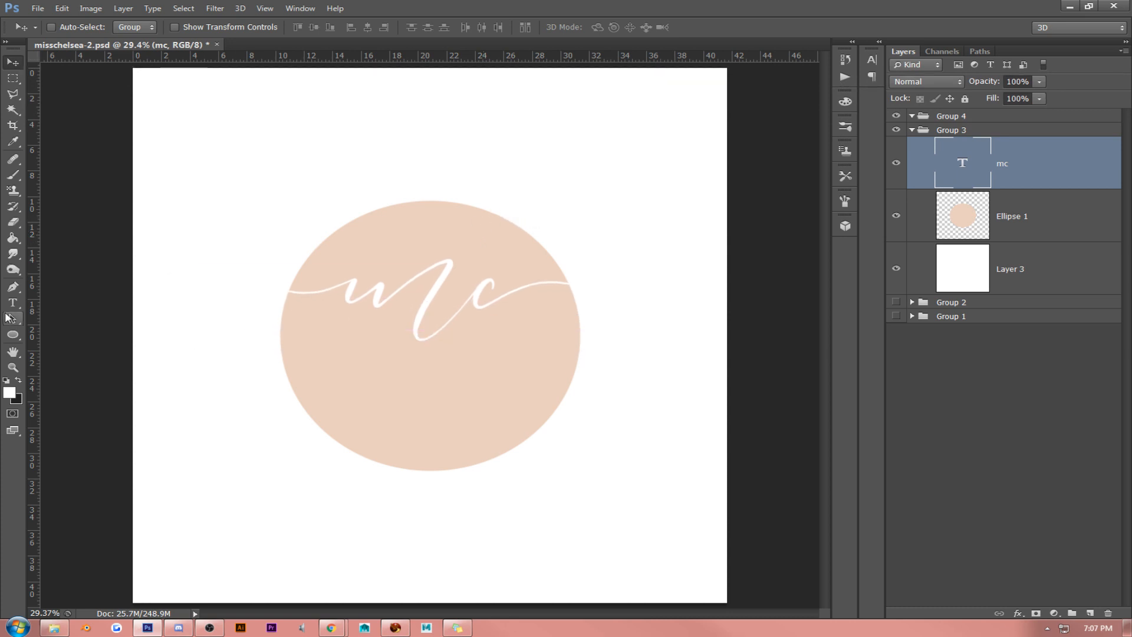
- Add a new text layer reading "miss chelsea" below the initials on the ellipse
{"action": "left_click", "coordinate": [13, 303]}
{"action": "left_click", "coordinate": [377, 406]}
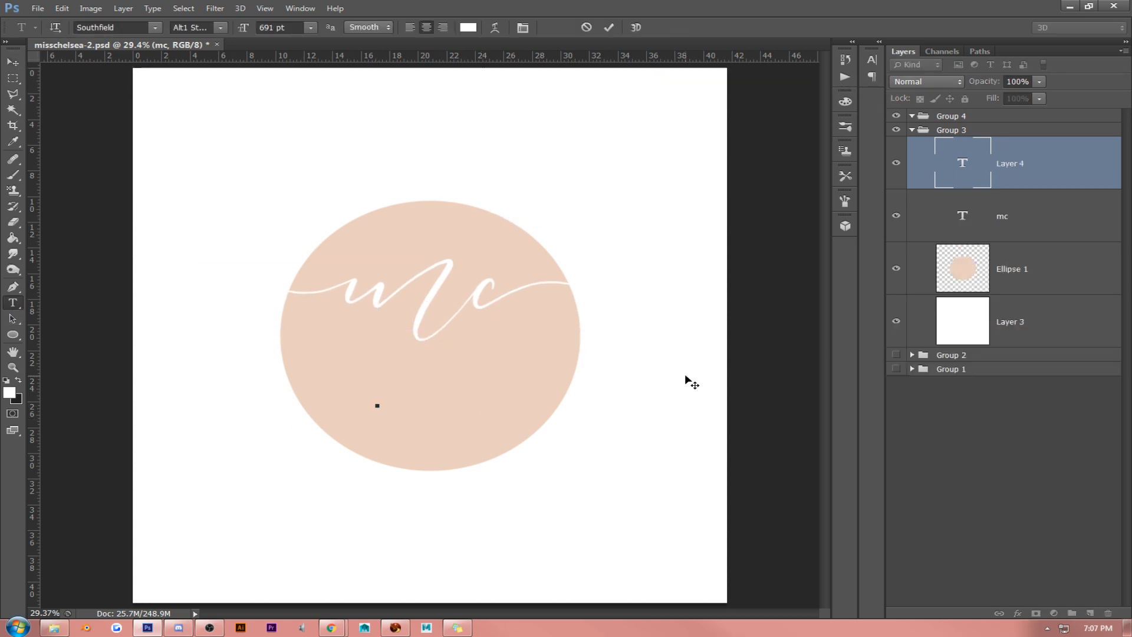
{"action": "type", "text": "missche"}
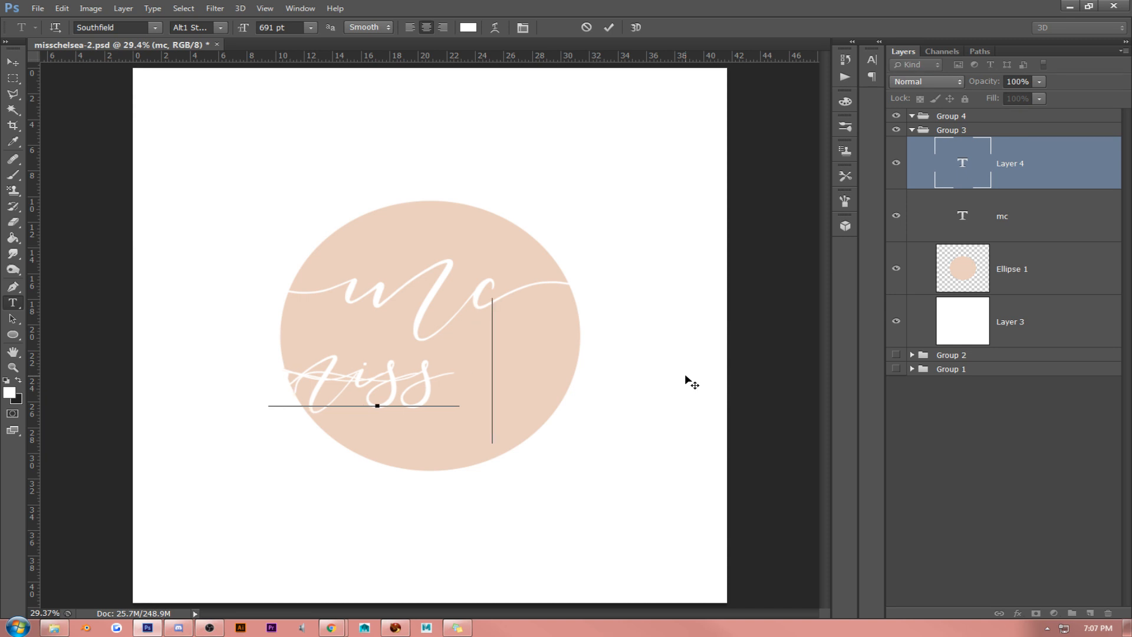
{"action": "type", "text": "lse"}
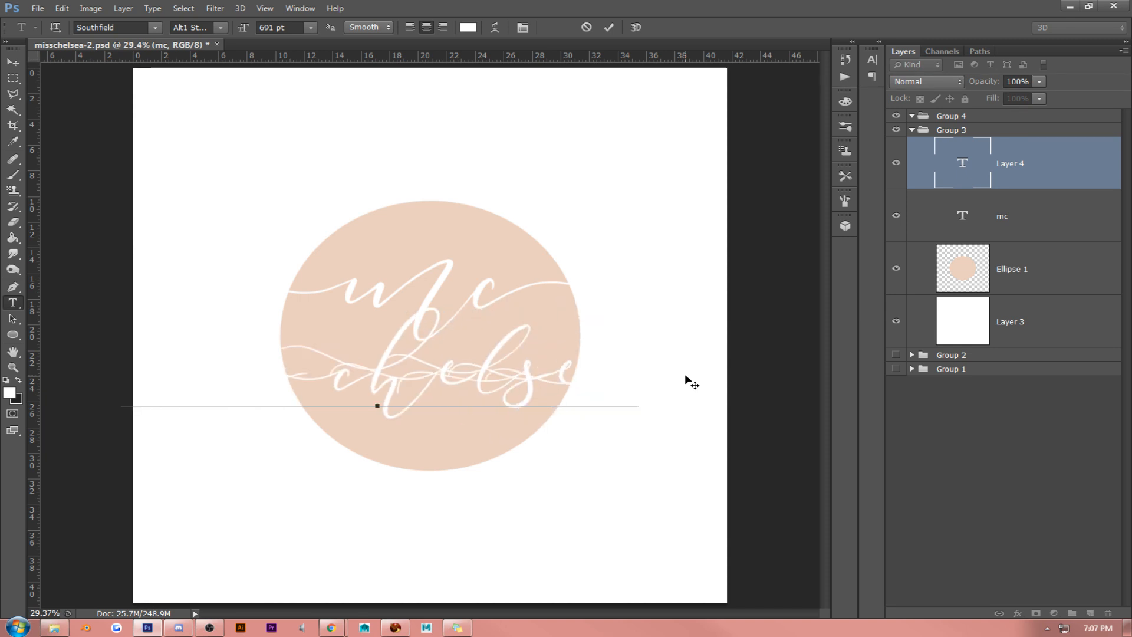
- Try the Tall Dark And Handsome font on the whole "miss chelsea" text
{"action": "triple_click", "coordinate": [422, 391]}
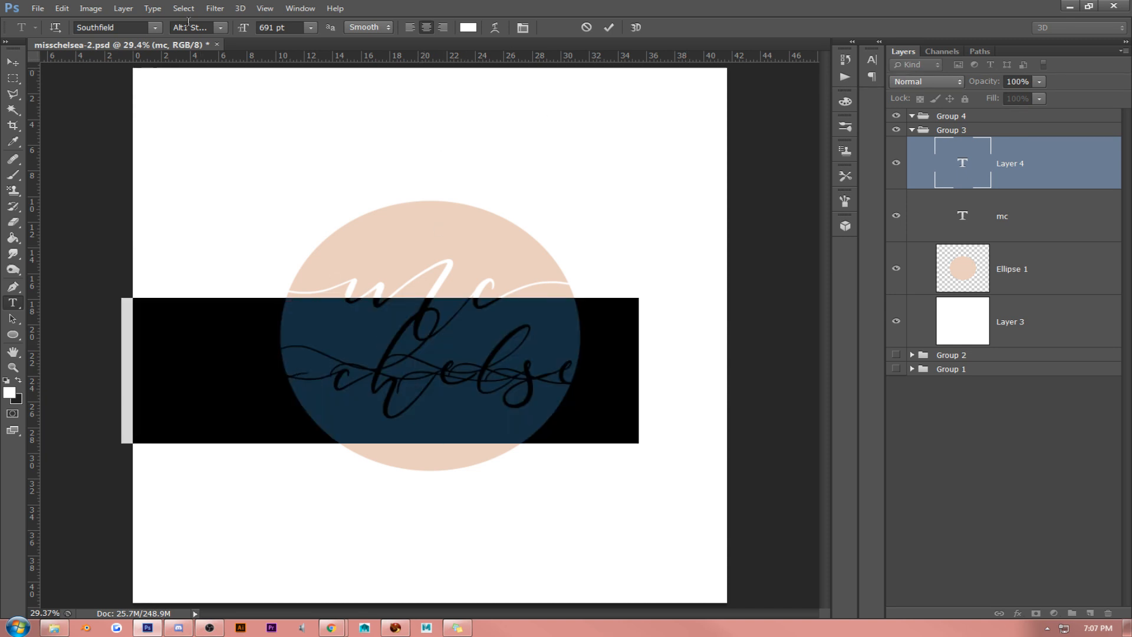
{"action": "left_click", "coordinate": [155, 29]}
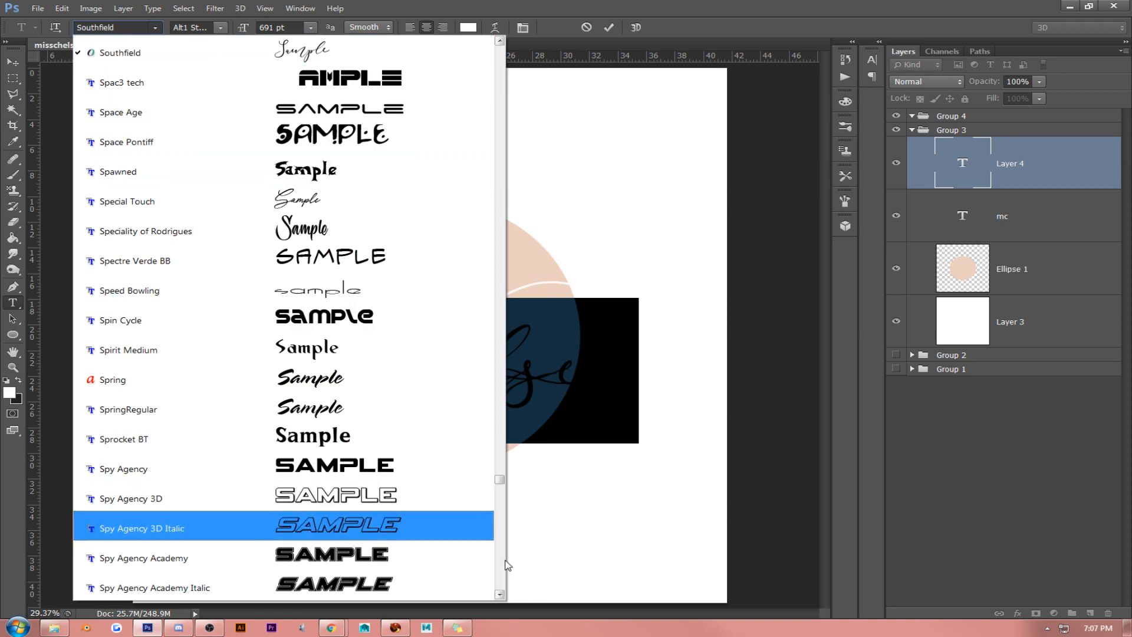
{"action": "scroll", "coordinate": [502, 569], "scroll_direction": "down", "scroll_amount": 10}
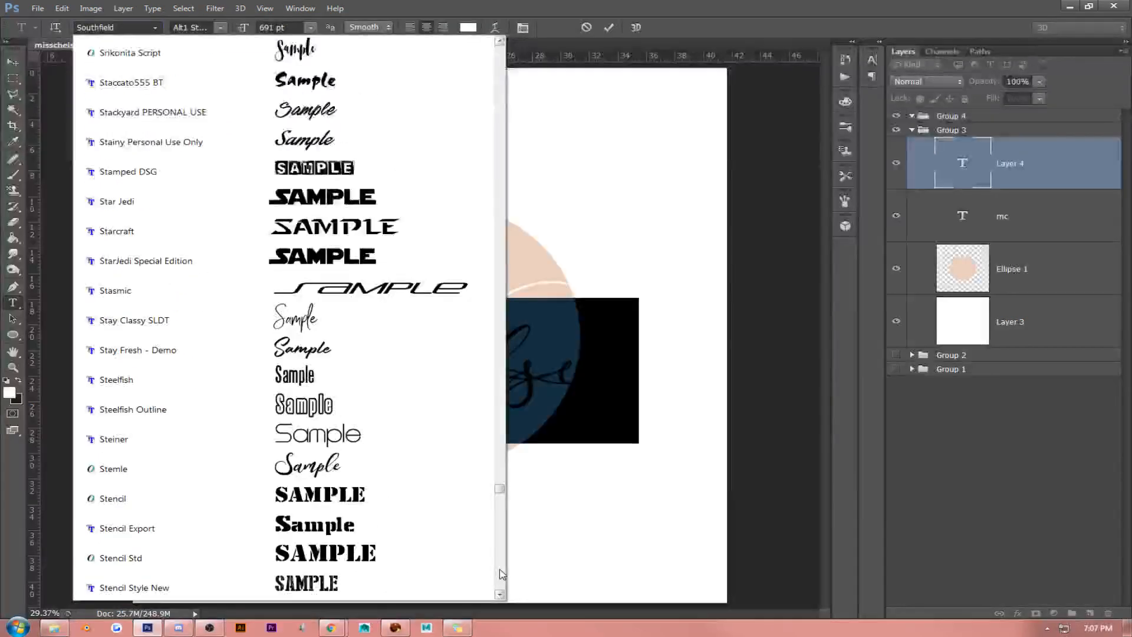
{"action": "scroll", "coordinate": [501, 573], "scroll_direction": "down", "scroll_amount": 12}
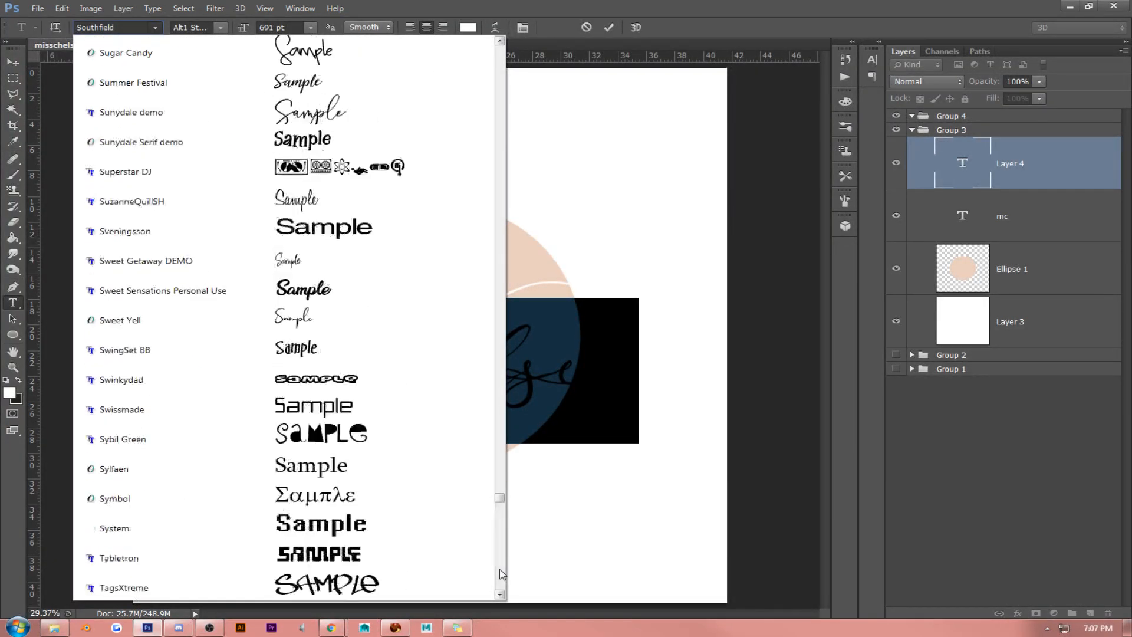
{"action": "scroll", "coordinate": [501, 573], "scroll_direction": "down", "scroll_amount": 6}
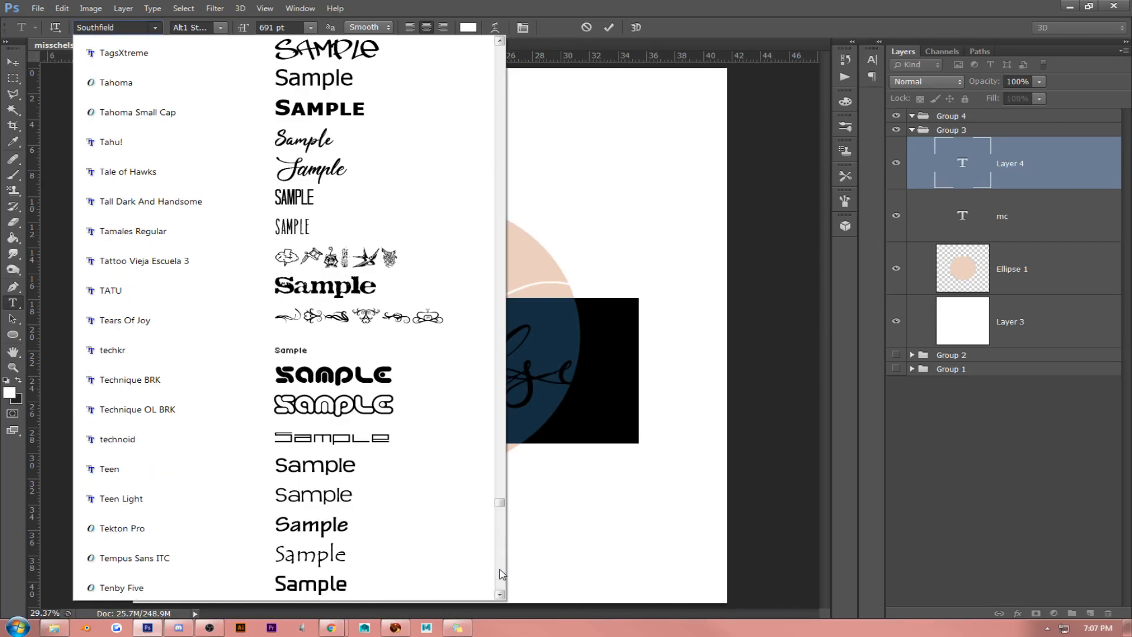
{"action": "left_click", "coordinate": [490, 201]}
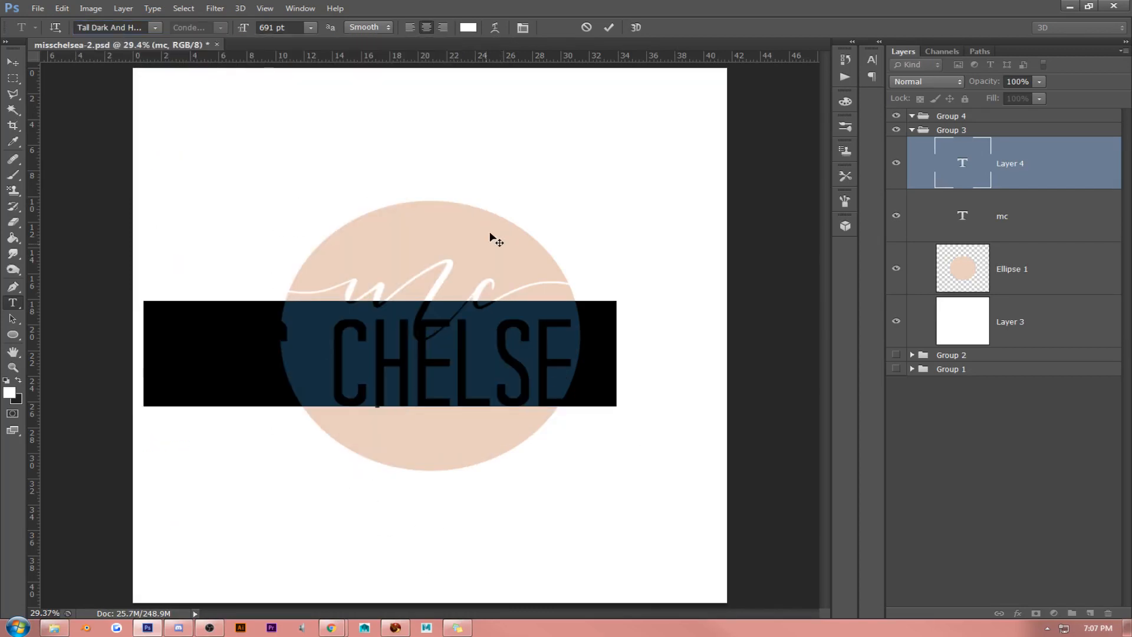
- Try the "miss chelsea" text in Times New Roman and reduce its size to 326 pt
{"action": "left_click", "coordinate": [153, 29]}
{"action": "scroll", "coordinate": [501, 586], "scroll_direction": "down", "scroll_amount": 5}
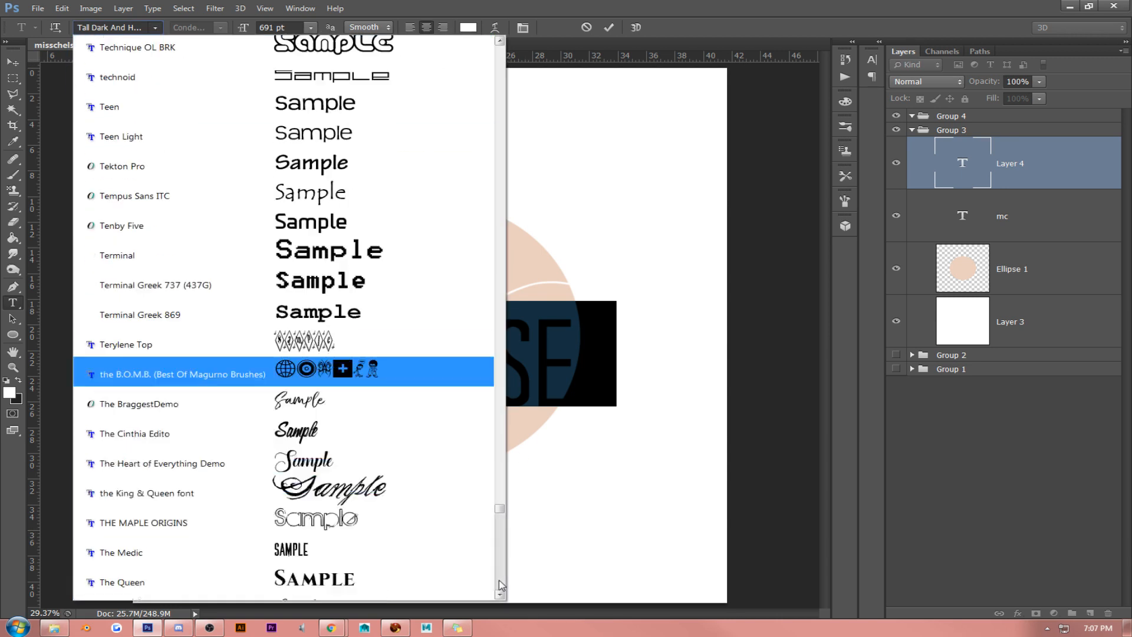
{"action": "scroll", "coordinate": [501, 586], "scroll_direction": "down", "scroll_amount": 4}
{"action": "scroll", "coordinate": [501, 580], "scroll_direction": "down", "scroll_amount": 6}
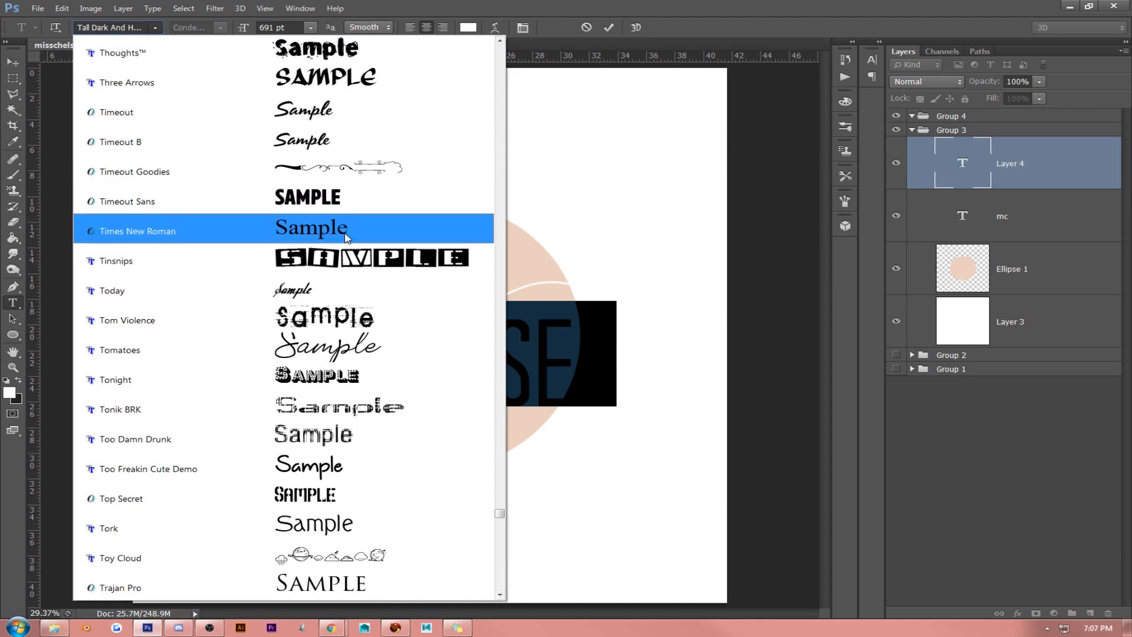
{"action": "left_click", "coordinate": [347, 236]}
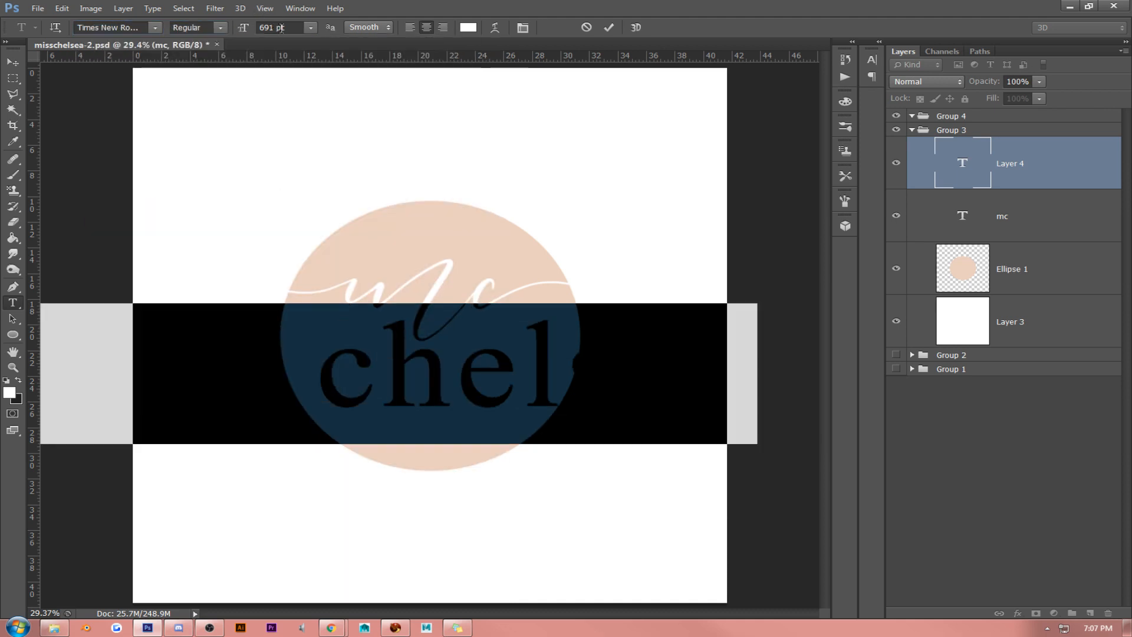
{"action": "left_click_drag", "start_coordinate": [244, 29], "coordinate": [35, 90]}
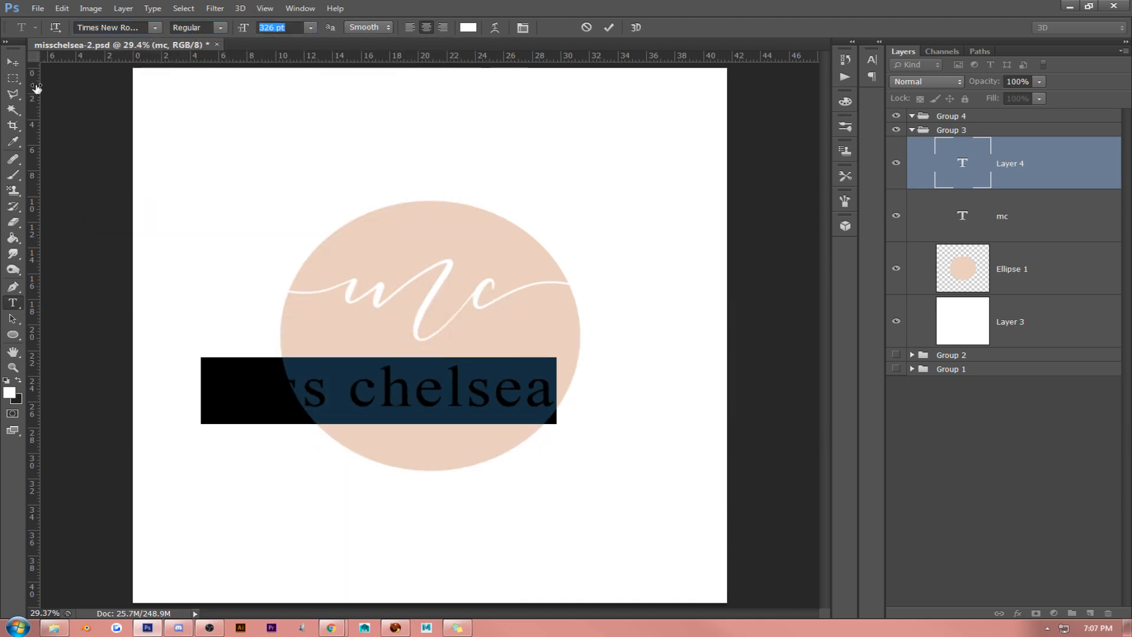
- Try the Walkway Expand font on the "miss chelsea" text
{"action": "left_click", "coordinate": [161, 28]}
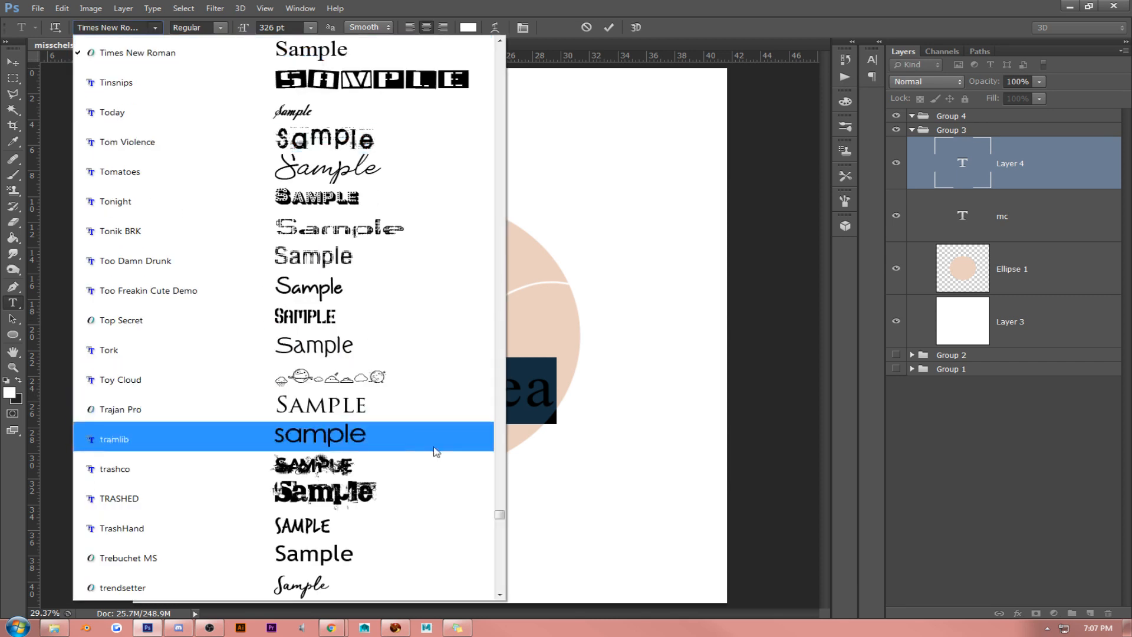
{"action": "left_click", "coordinate": [500, 595]}
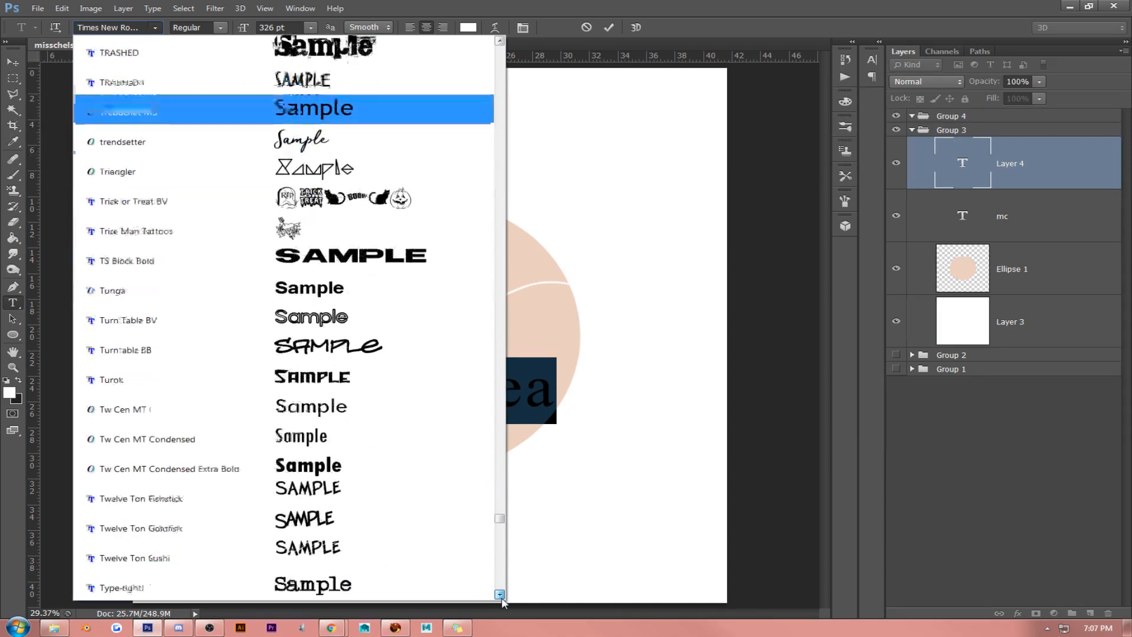
{"action": "left_click_drag", "start_coordinate": [500, 595], "coordinate": [500, 595]}
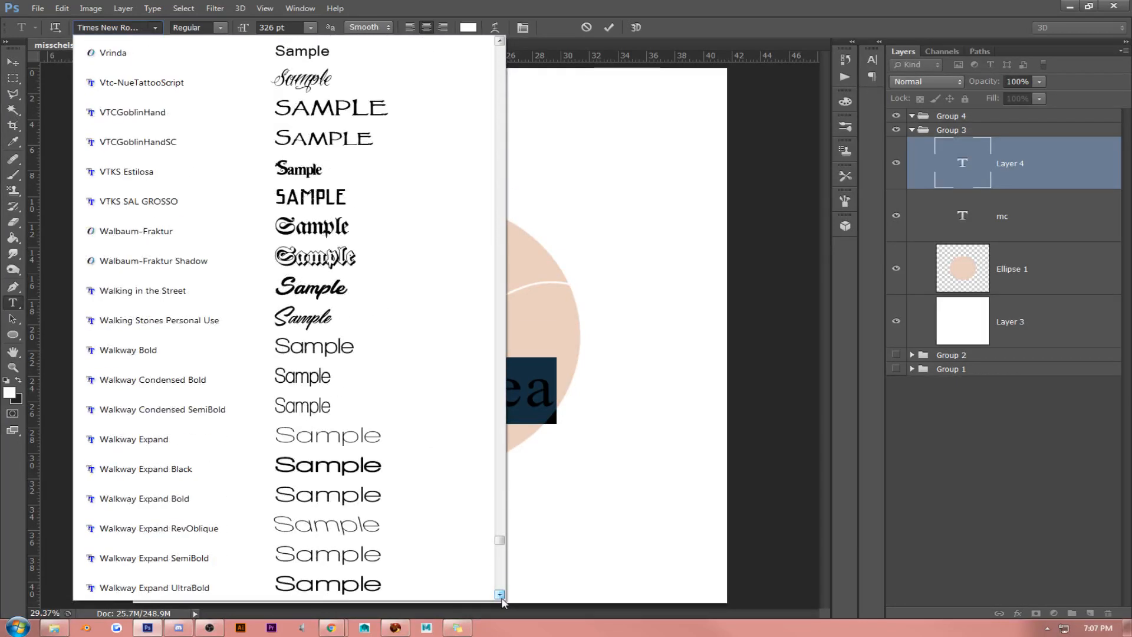
{"action": "left_click", "coordinate": [392, 438]}
{"action": "left_click", "coordinate": [482, 384]}
{"action": "double_click", "coordinate": [482, 384]}
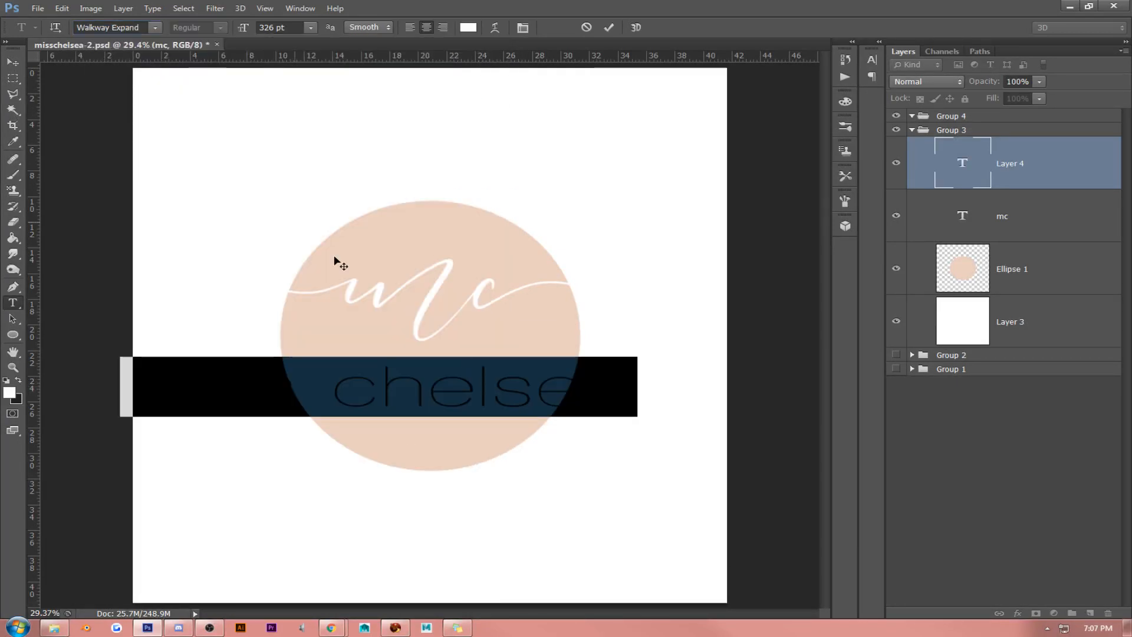
- Try the Walkway Rounded font on the "miss chelsea" text
{"action": "left_click", "coordinate": [155, 28]}
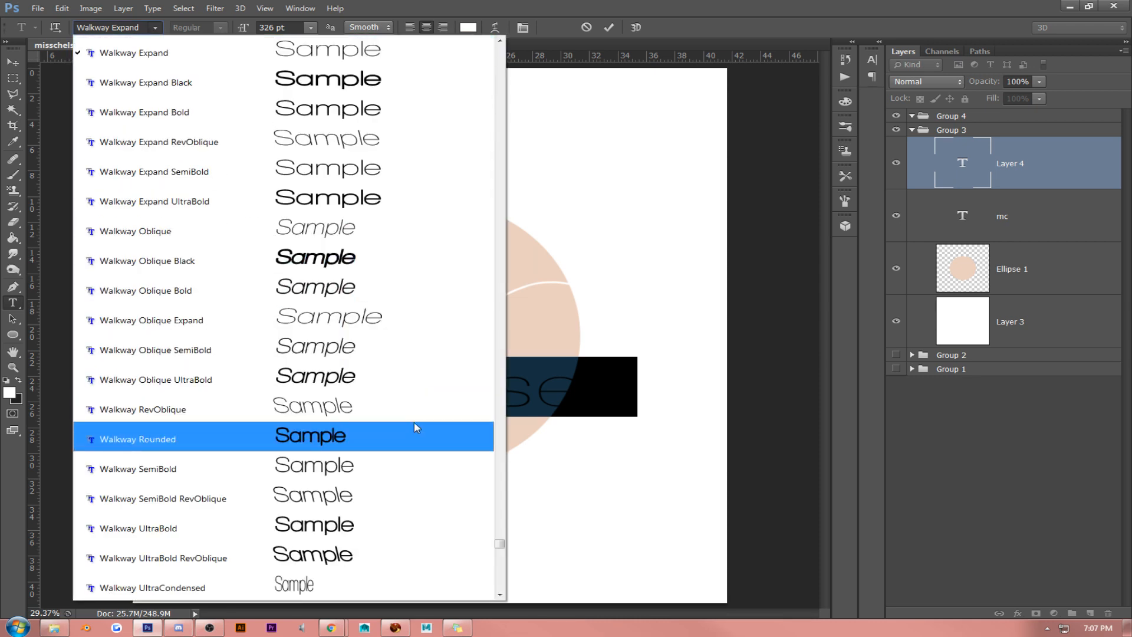
{"action": "left_click", "coordinate": [419, 430]}
{"action": "left_click", "coordinate": [456, 408]}
{"action": "left_click", "coordinate": [436, 395]}
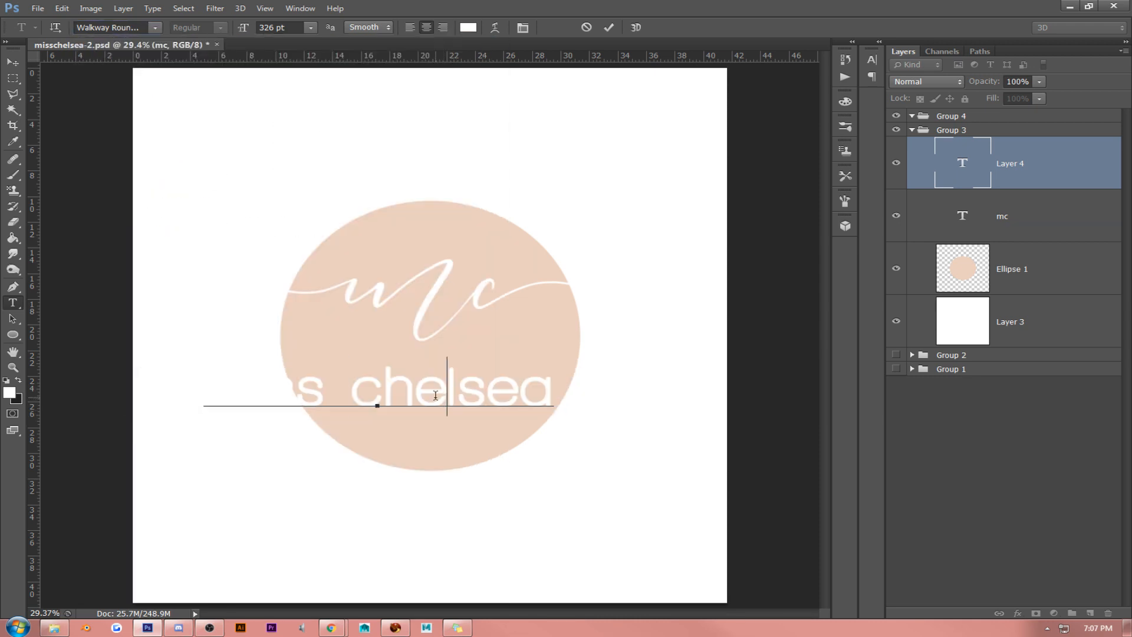
- Try the Walkway SemiBold font on the whole "miss chelsea" text
{"action": "key", "text": "ctrl+a"}
{"action": "left_click", "coordinate": [156, 28]}
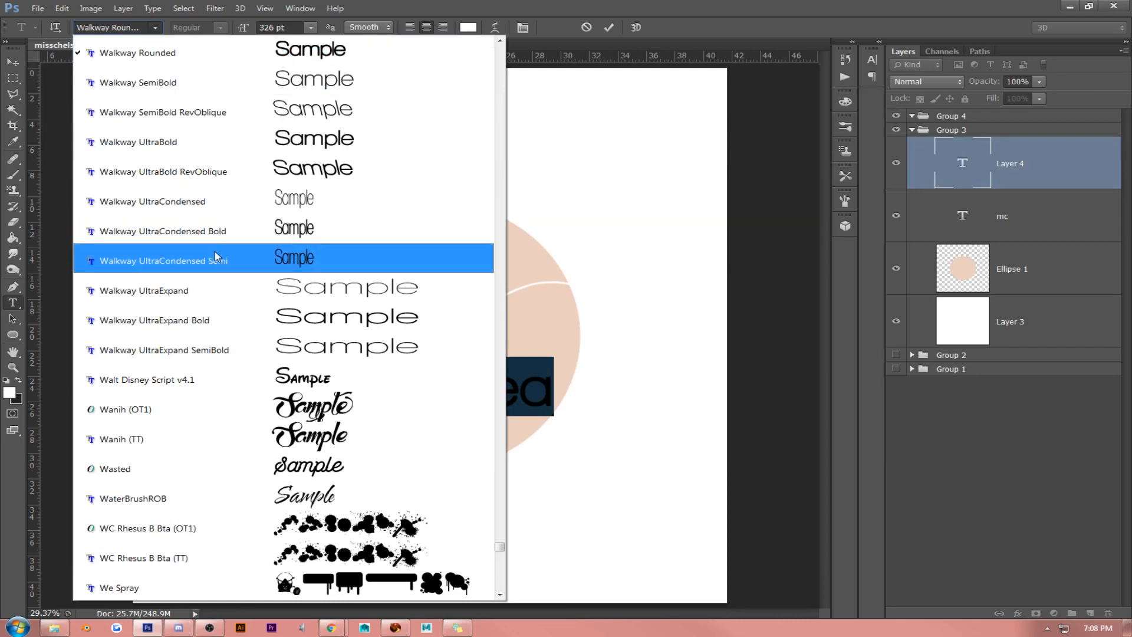
{"action": "left_click", "coordinate": [230, 109]}
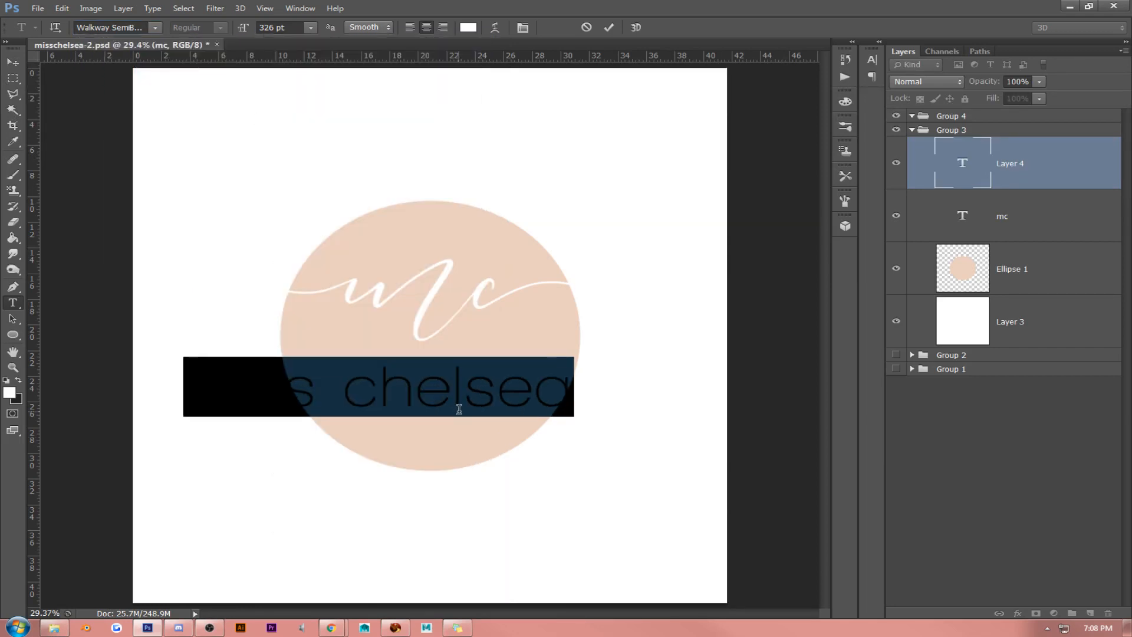
- Try the "miss chelsea" text in All Caps at 209 pt, positioned centrally just below the initials
{"action": "left_click", "coordinate": [456, 390]}
{"action": "double_click", "coordinate": [455, 389]}
{"action": "left_click", "coordinate": [456, 390]}
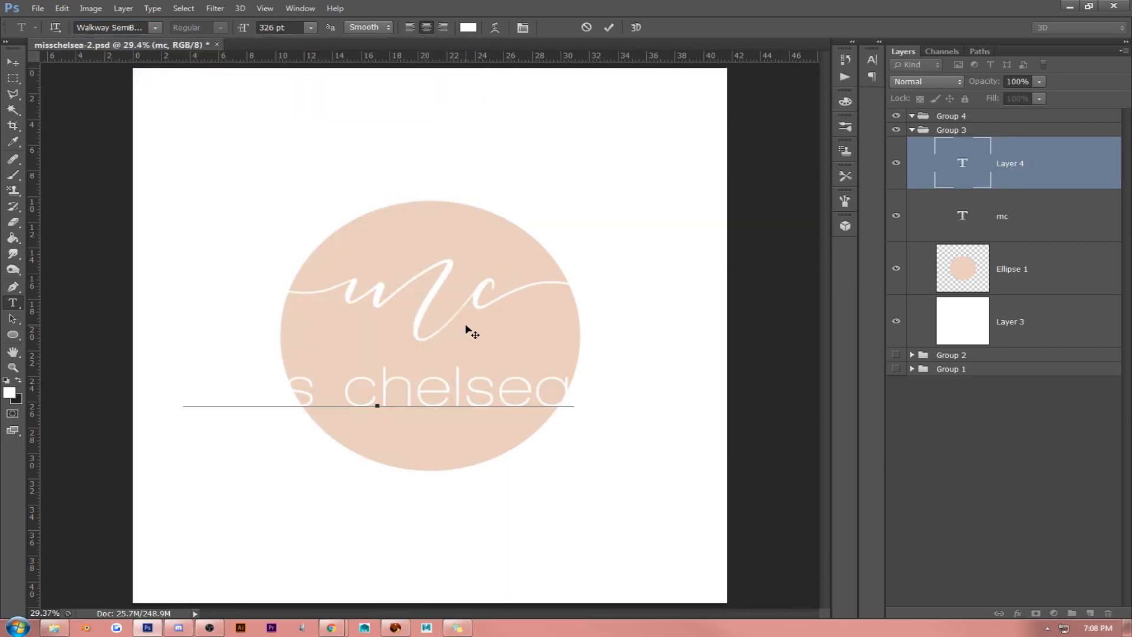
{"action": "triple_click", "coordinate": [451, 380]}
{"action": "left_click", "coordinate": [523, 28]}
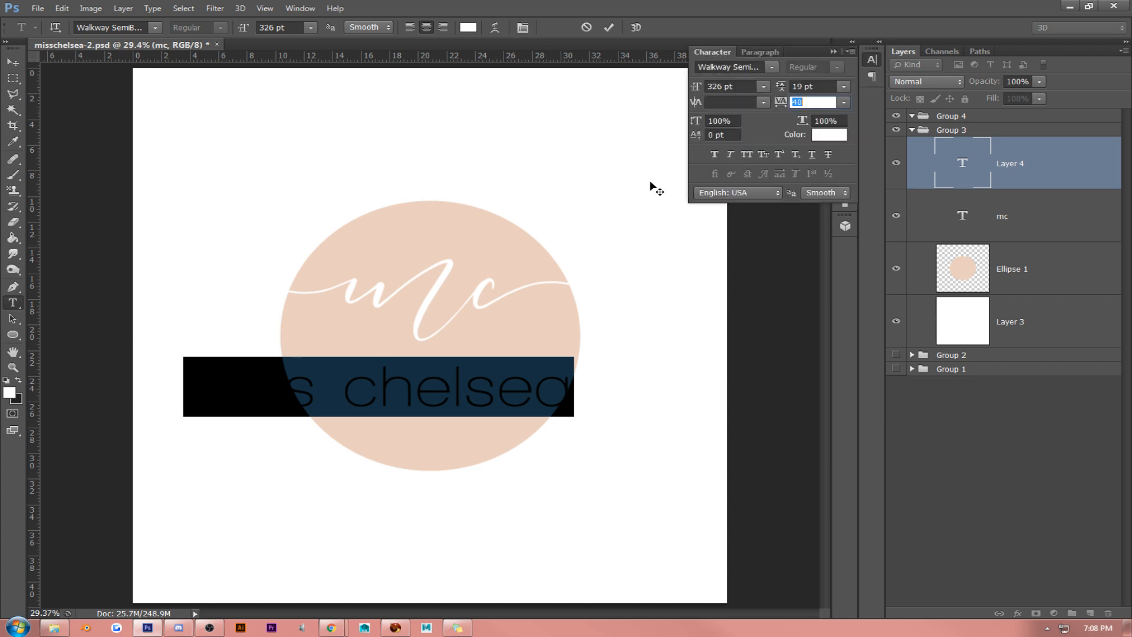
{"action": "left_click", "coordinate": [747, 154]}
{"action": "left_click_drag", "start_coordinate": [697, 87], "coordinate": [592, 102]}
{"action": "left_click", "coordinate": [13, 63]}
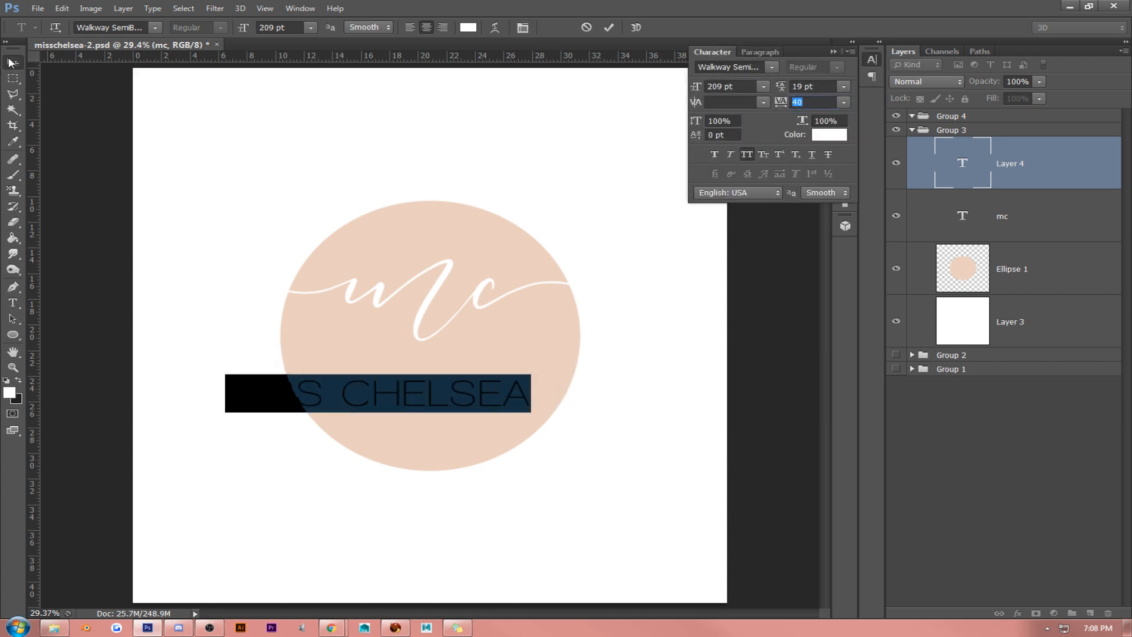
{"action": "left_click_drag", "start_coordinate": [441, 319], "coordinate": [493, 303]}
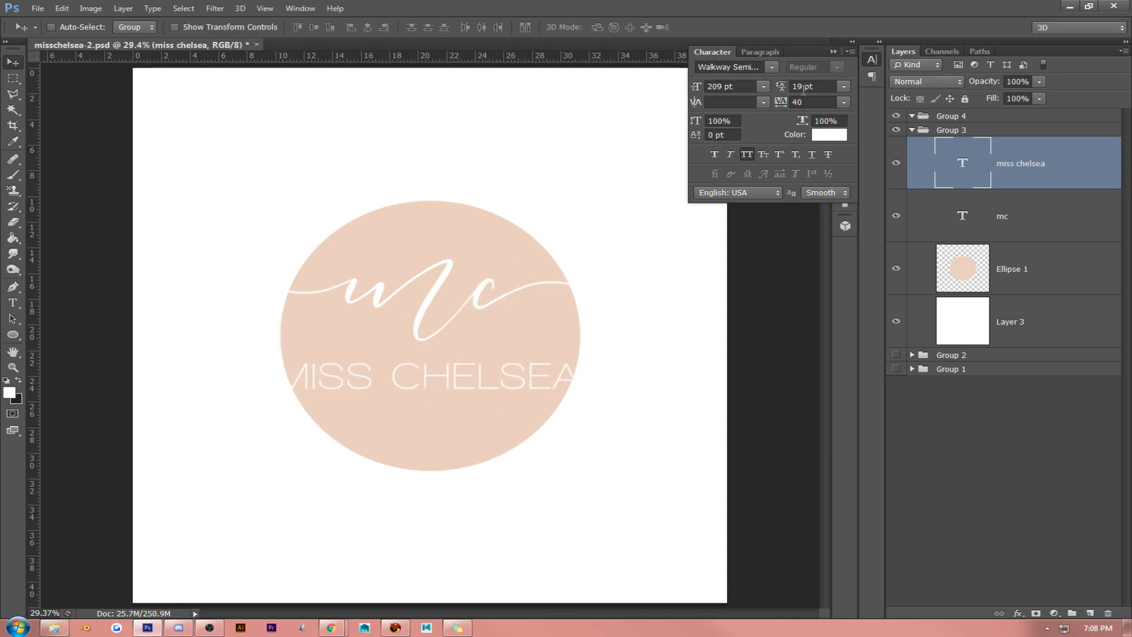
- Delete the "miss chelsea" text layer from Group 3
{"action": "left_click", "coordinate": [833, 52]}
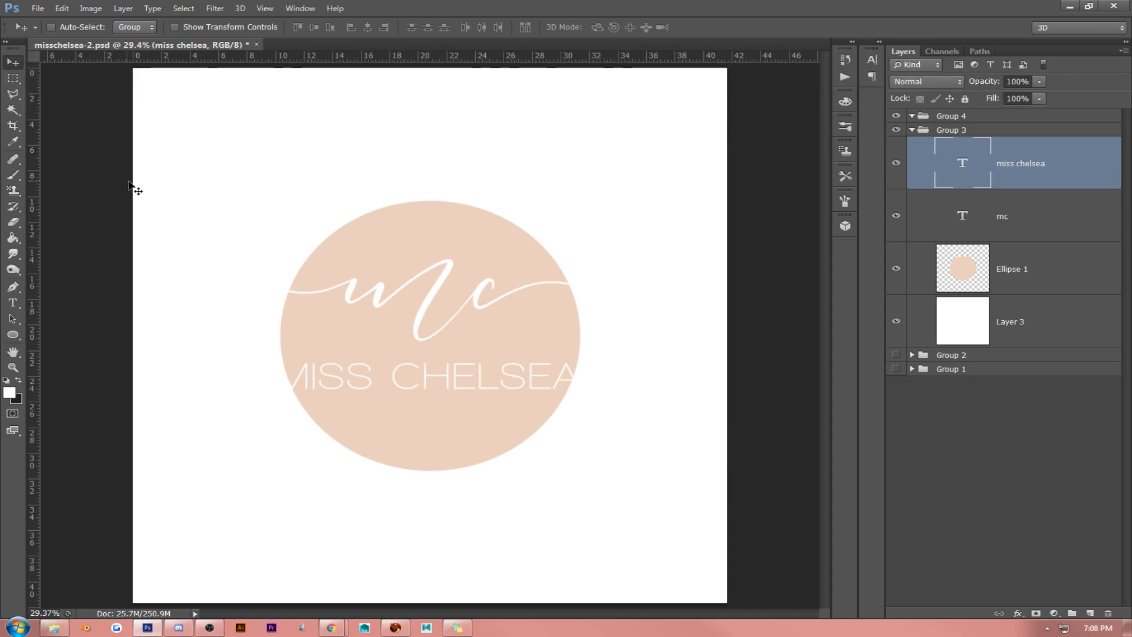
{"action": "key", "text": "Delete"}
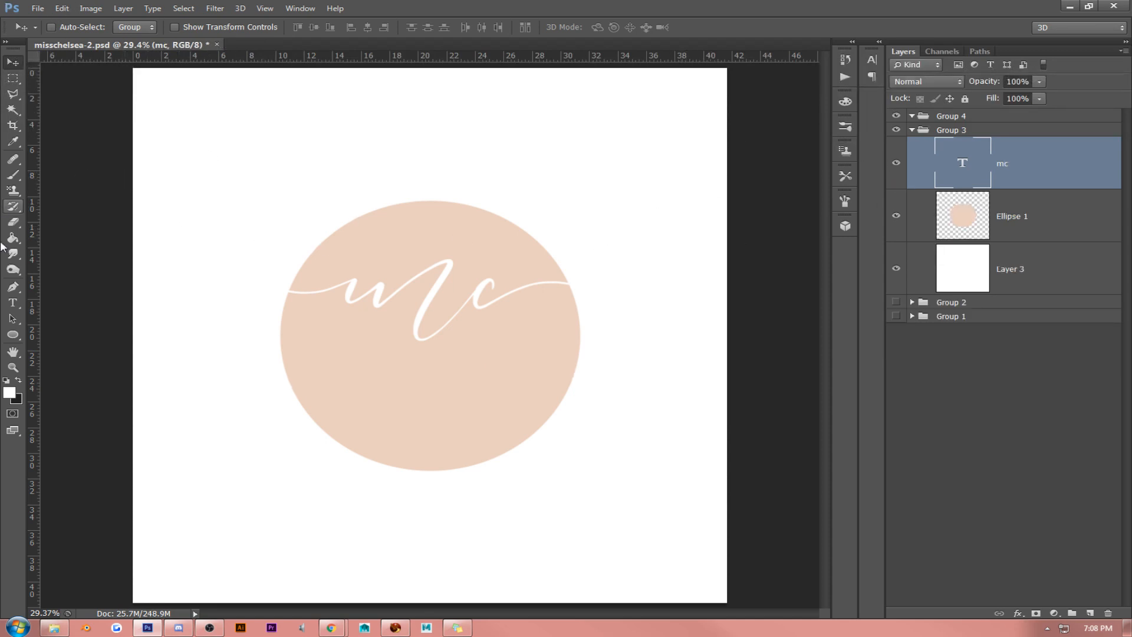
- Draw a white circle shape about 1517 px in diameter over the peach ellipse
{"action": "left_click", "coordinate": [13, 334]}
{"action": "left_click_drag", "start_coordinate": [282, 219], "coordinate": [688, 473]}
{"action": "left_click_drag", "start_coordinate": [705, 486], "coordinate": [705, 486]}
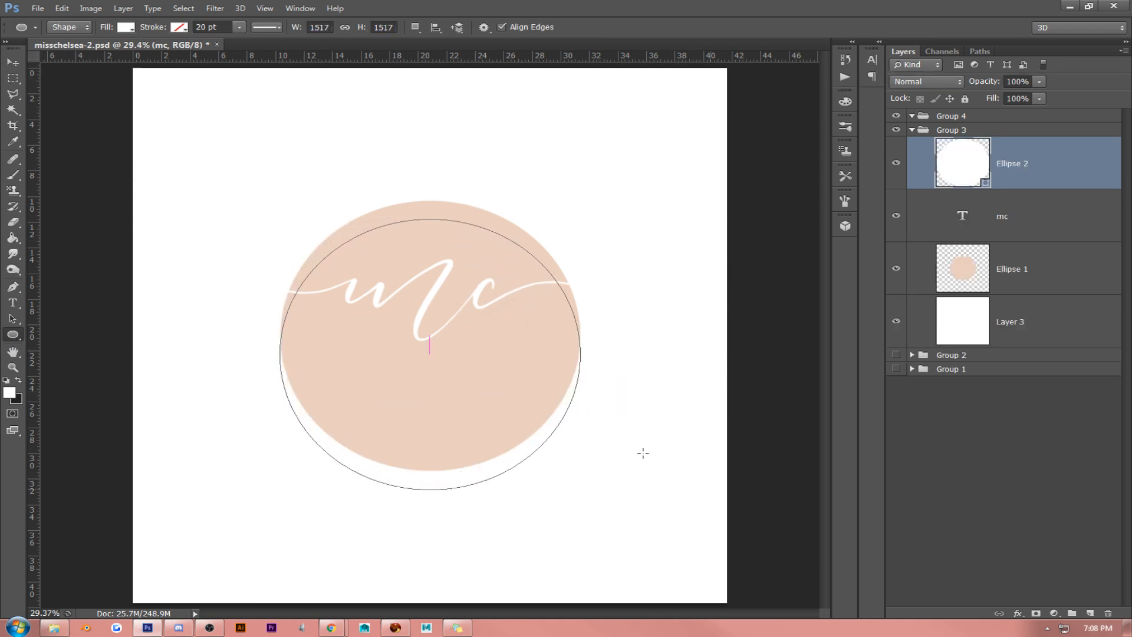
- Move the new circle exactly over the peach ellipse and set its layer fill to 0%
{"action": "left_click", "coordinate": [12, 61]}
{"action": "left_click_drag", "start_coordinate": [414, 266], "coordinate": [414, 247]}
{"action": "left_click", "coordinate": [1039, 99]}
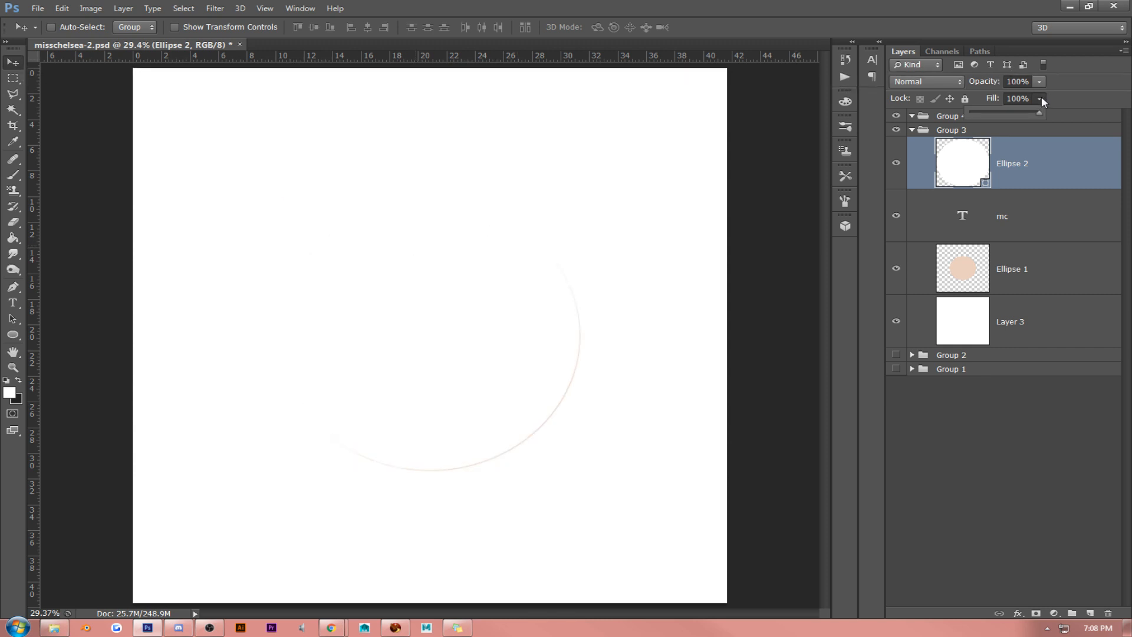
{"action": "left_click_drag", "start_coordinate": [1038, 114], "coordinate": [776, 121]}
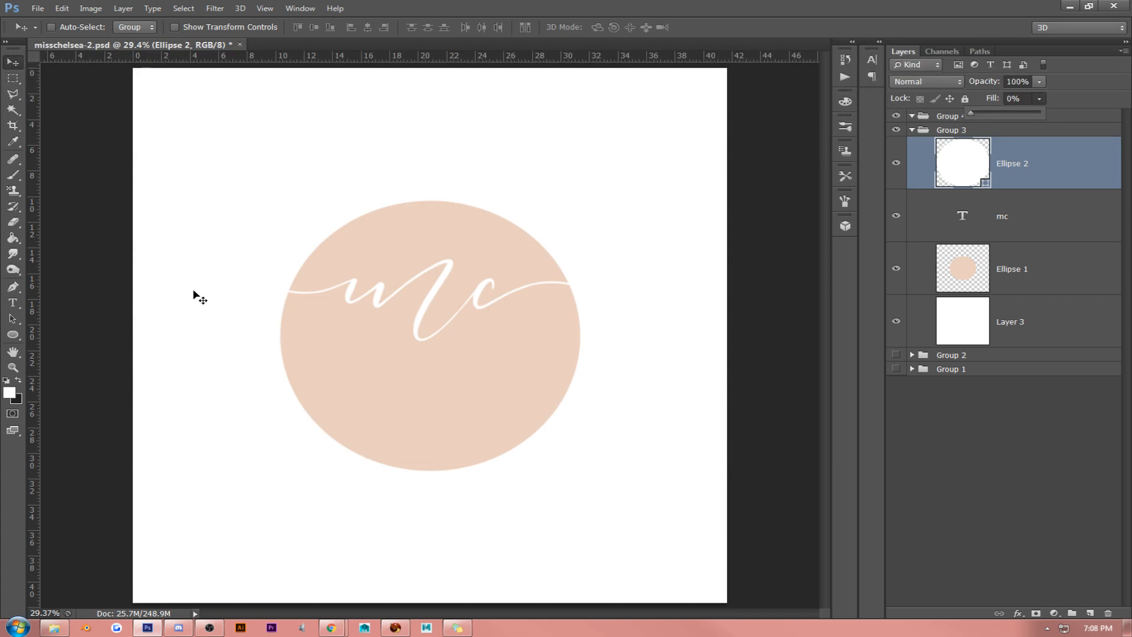
- Hide the "mc" initials layer and start a new text along the outline of the Ellipse 2 shape
{"action": "left_click", "coordinate": [12, 302]}
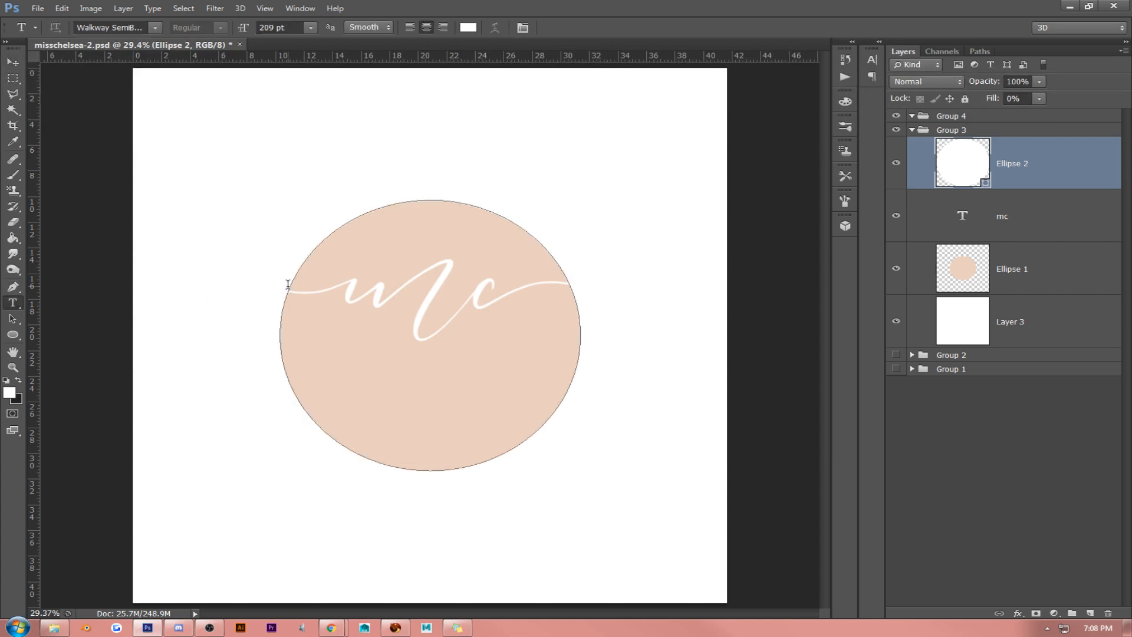
{"action": "left_click", "coordinate": [287, 287]}
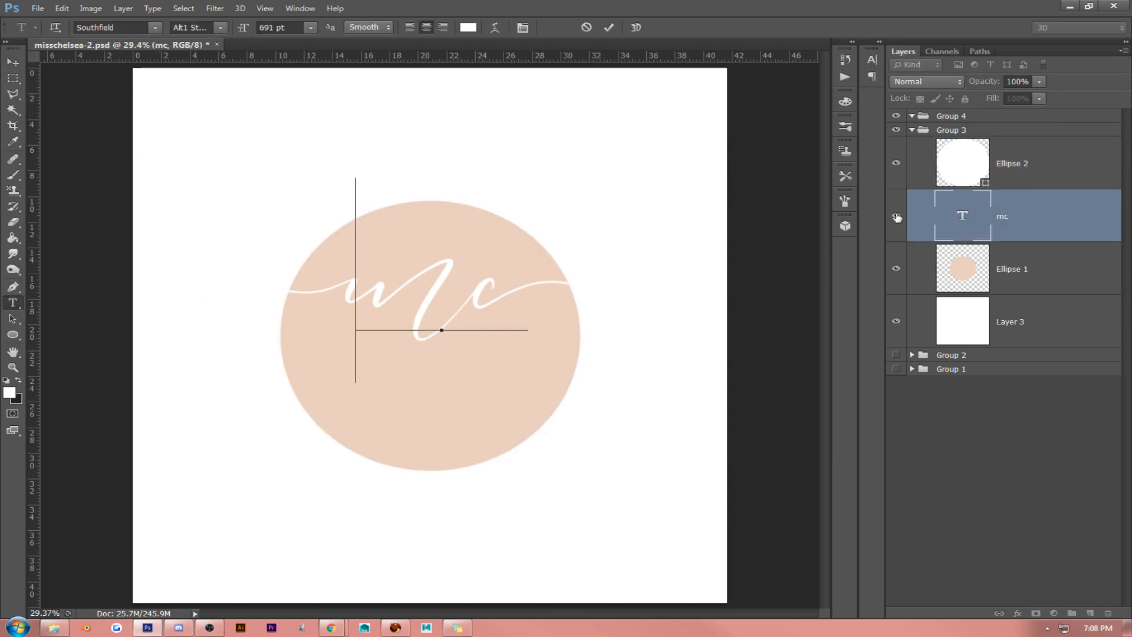
{"action": "left_click", "coordinate": [896, 215]}
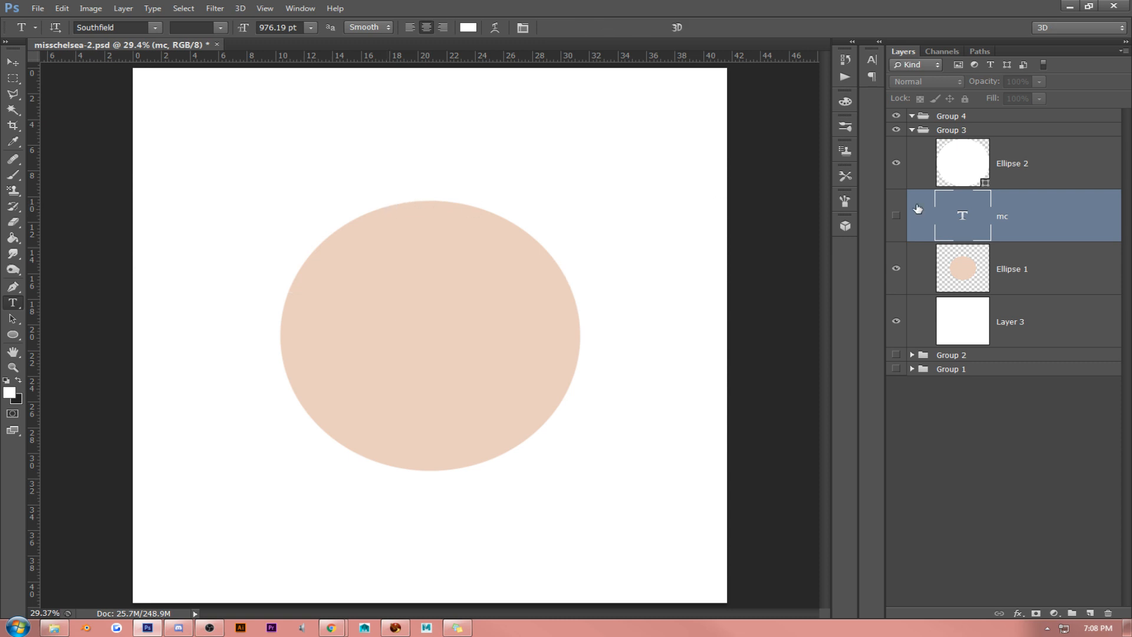
{"action": "left_click", "coordinate": [1028, 164]}
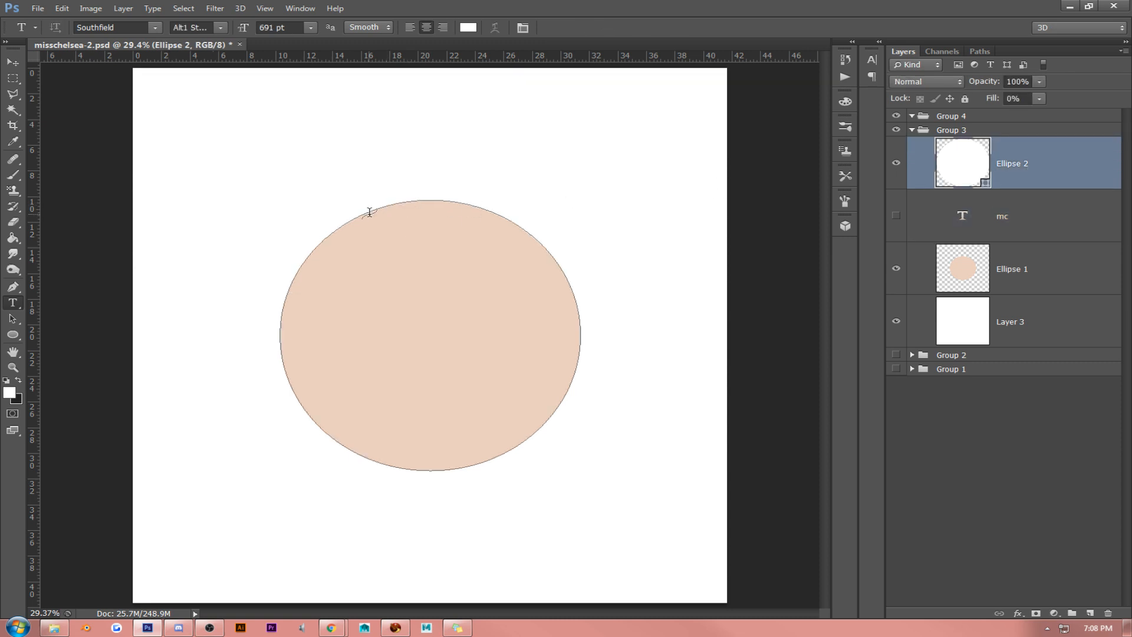
{"action": "left_click", "coordinate": [369, 212]}
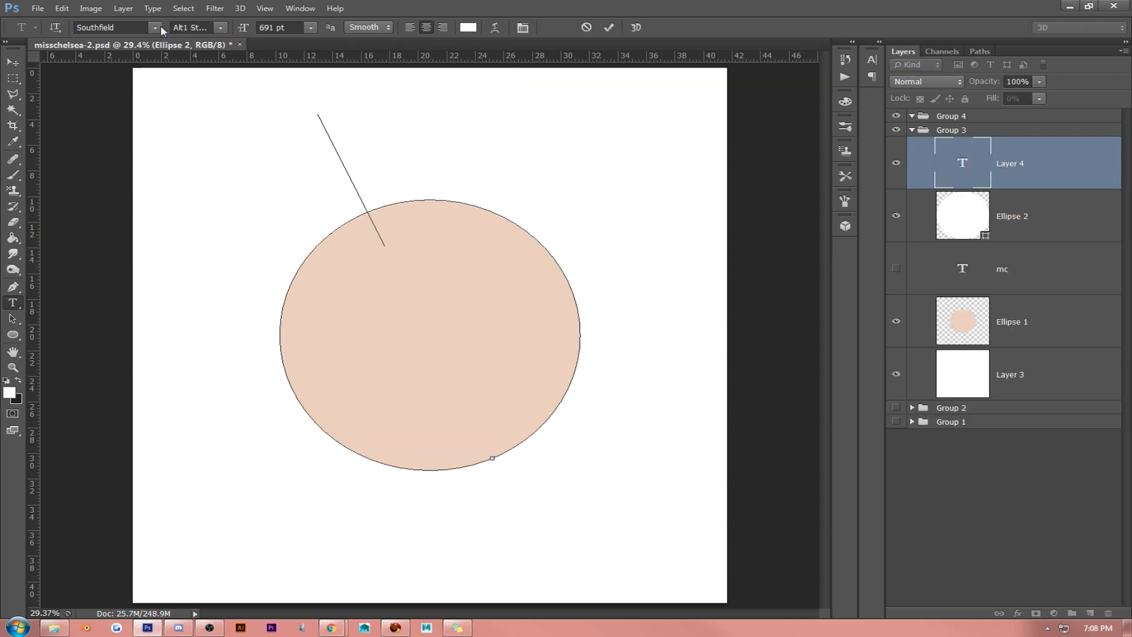
- Set the new outline text's size to 72 pt and its font to Century Gothic
{"action": "left_click", "coordinate": [311, 27]}
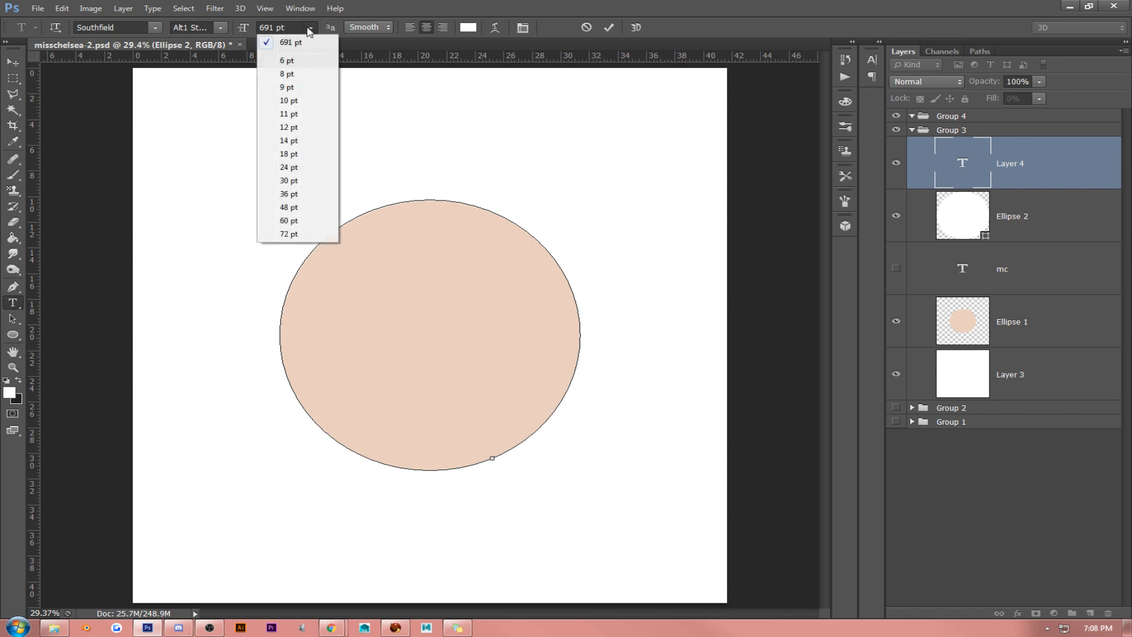
{"action": "left_click", "coordinate": [319, 234]}
{"action": "left_click", "coordinate": [155, 27]}
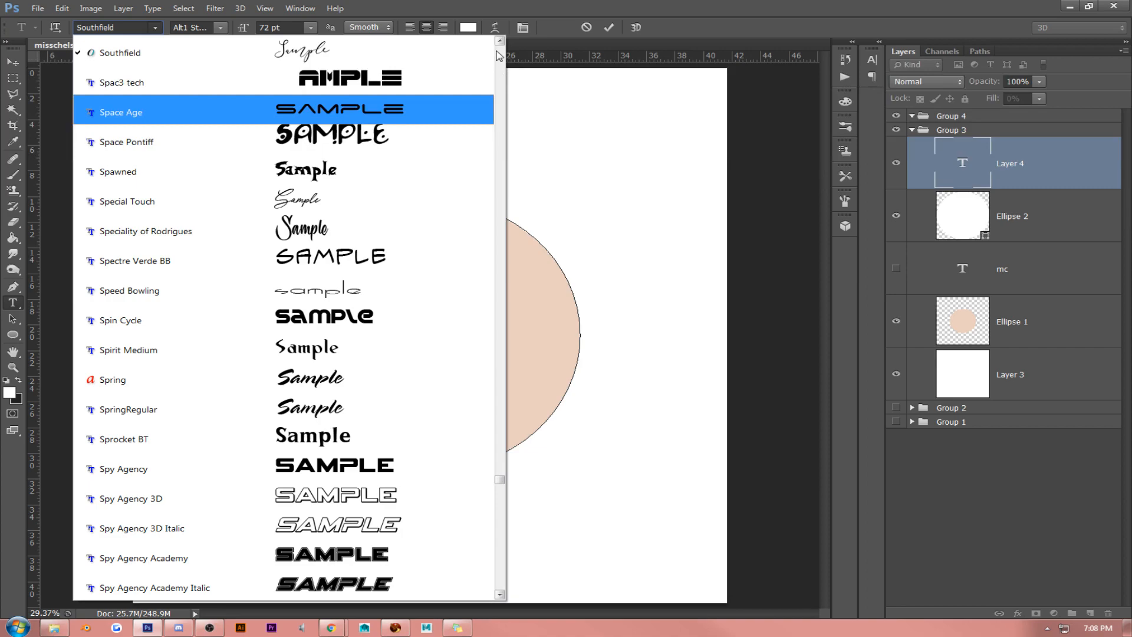
{"action": "scroll", "coordinate": [499, 56], "scroll_direction": "up", "scroll_amount": 20}
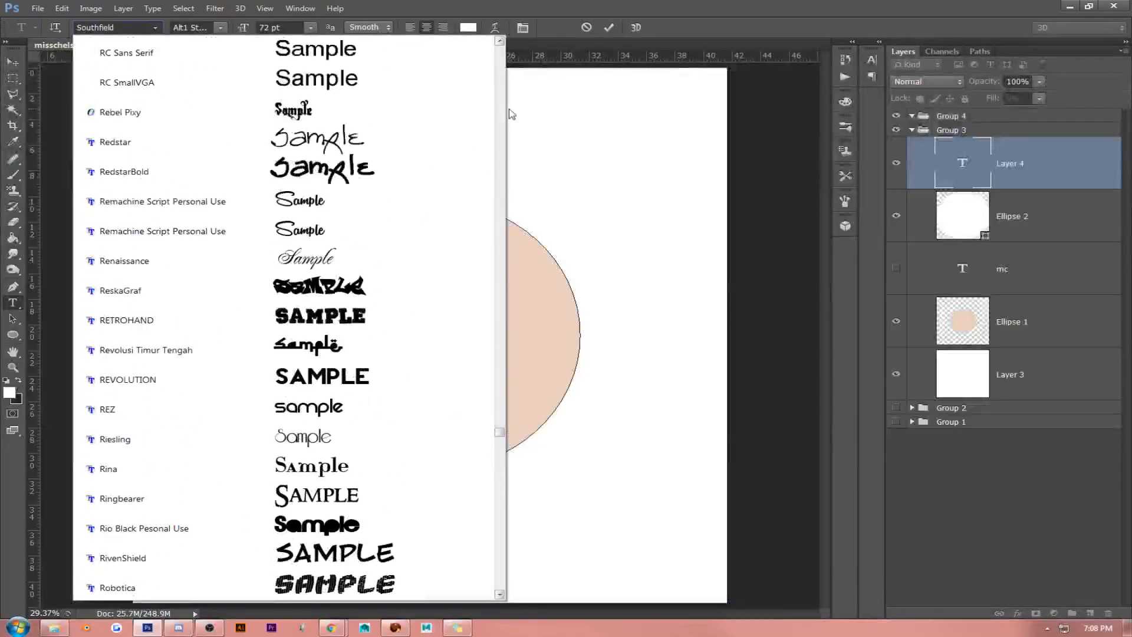
{"action": "left_click_drag", "start_coordinate": [499, 435], "coordinate": [488, 50]}
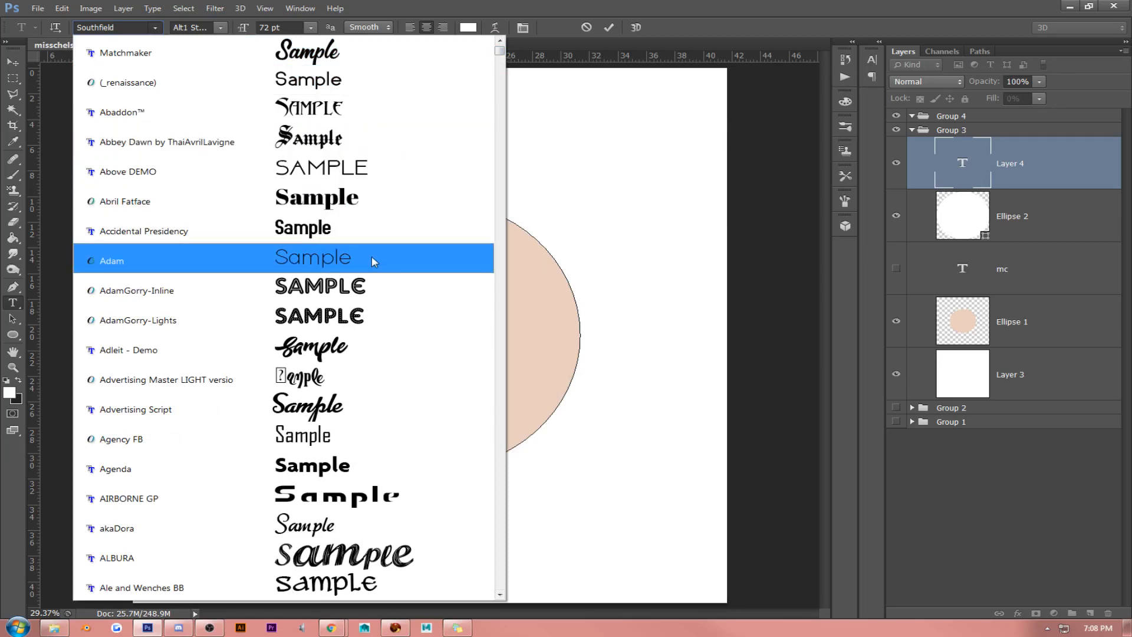
{"action": "scroll", "coordinate": [375, 292], "scroll_direction": "down", "scroll_amount": 6}
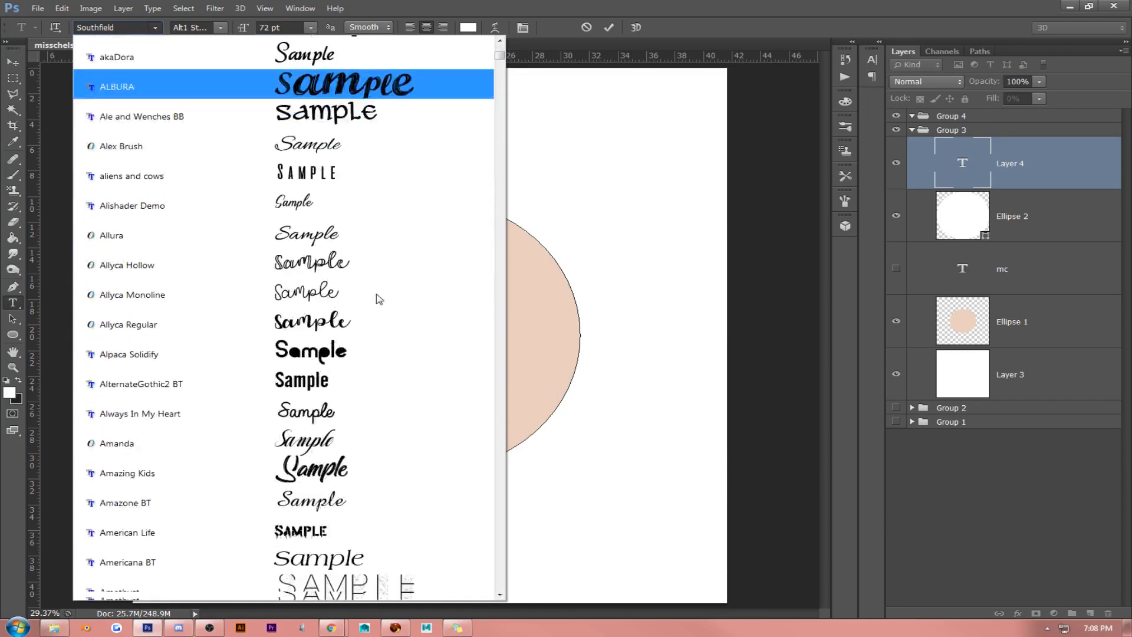
{"action": "scroll", "coordinate": [379, 299], "scroll_direction": "down", "scroll_amount": 10}
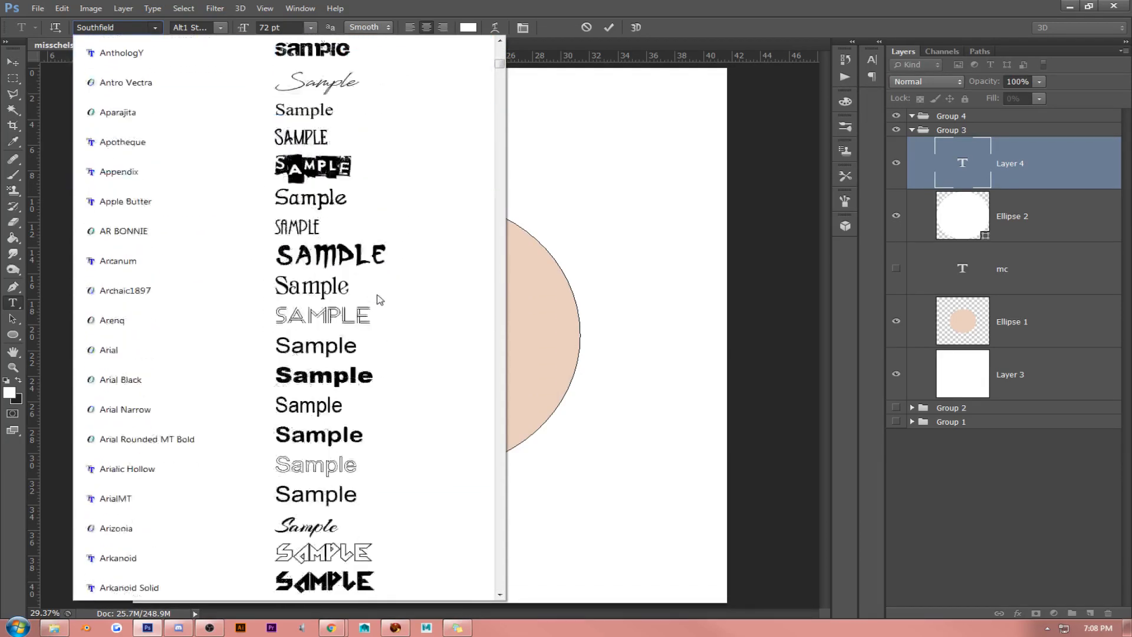
{"action": "scroll", "coordinate": [379, 299], "scroll_direction": "down", "scroll_amount": 4}
{"action": "scroll", "coordinate": [379, 299], "scroll_direction": "down", "scroll_amount": 3}
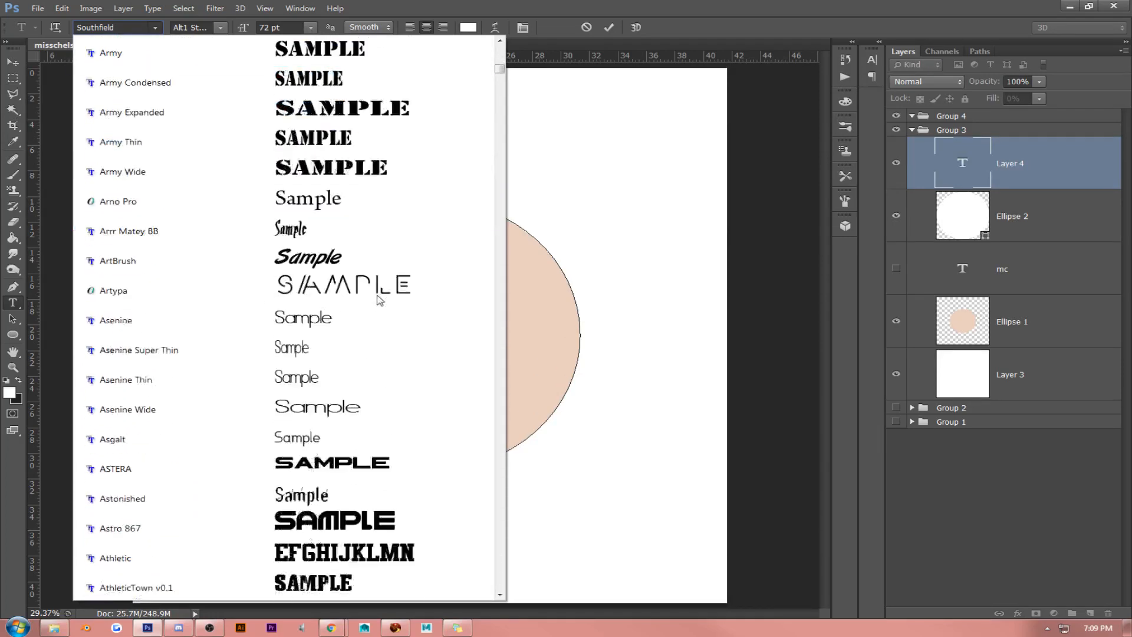
{"action": "scroll", "coordinate": [379, 299], "scroll_direction": "down", "scroll_amount": 10}
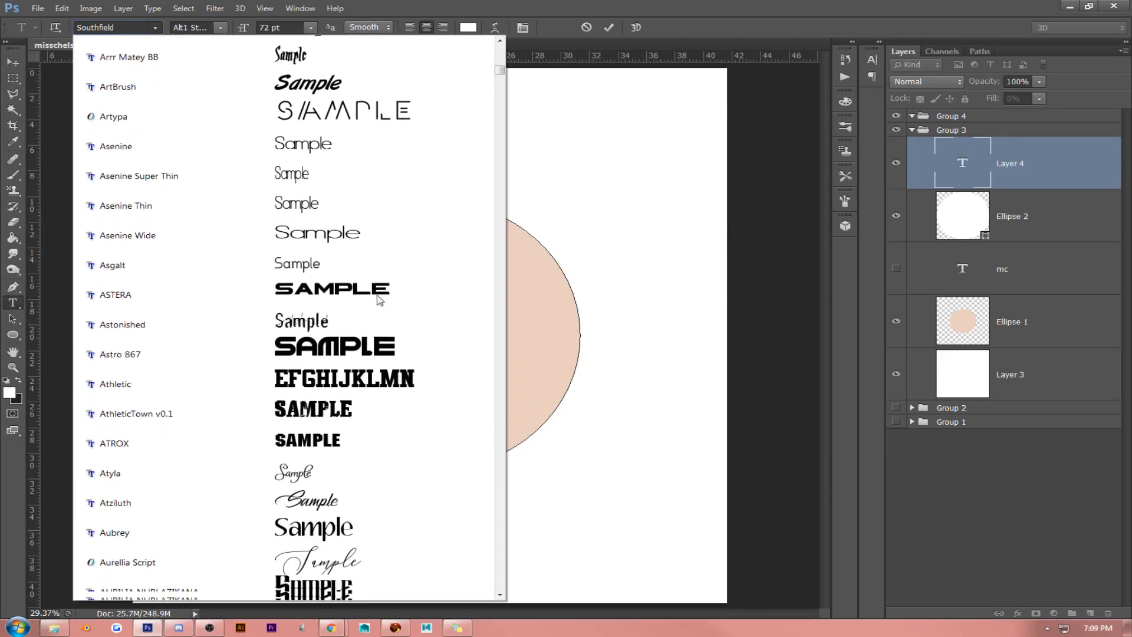
{"action": "scroll", "coordinate": [379, 300], "scroll_direction": "down", "scroll_amount": 15}
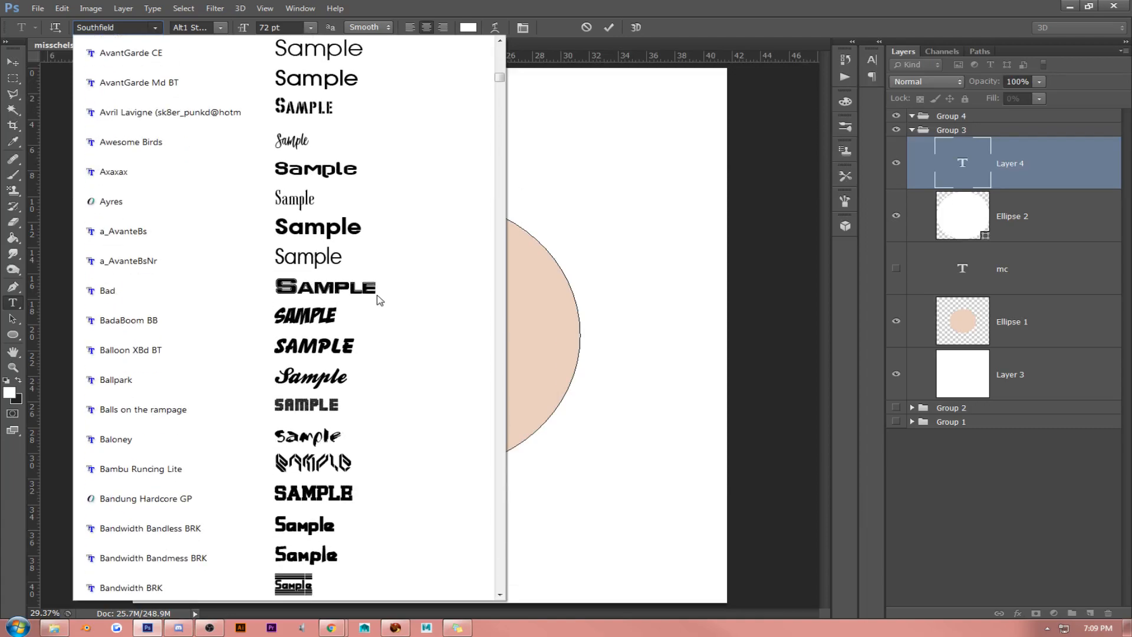
{"action": "scroll", "coordinate": [379, 300], "scroll_direction": "down", "scroll_amount": 15}
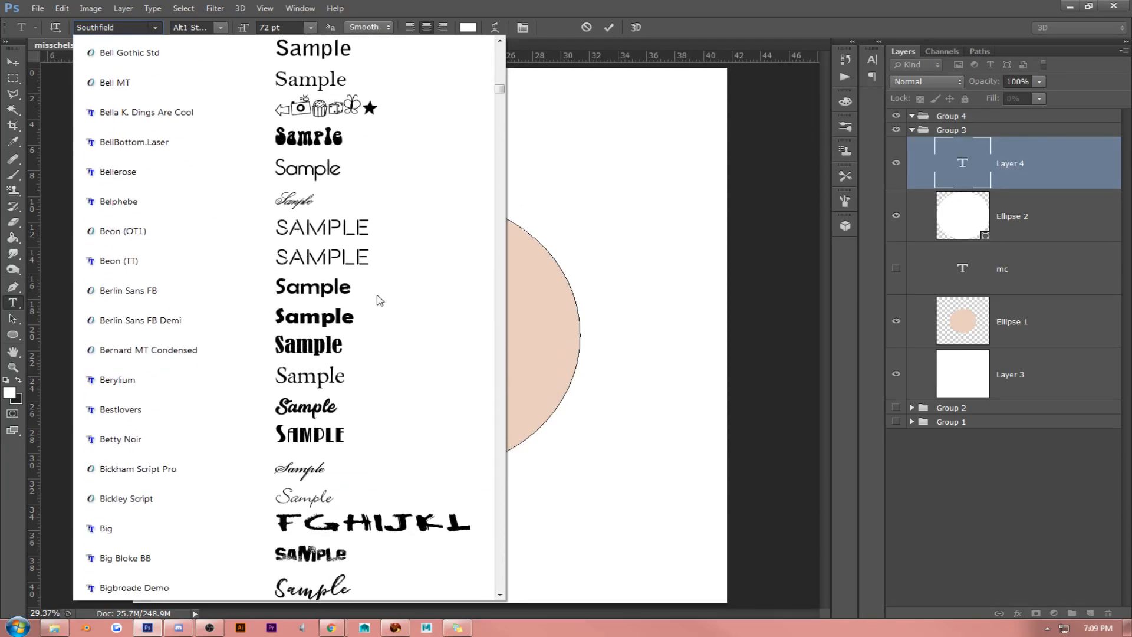
{"action": "scroll", "coordinate": [379, 301], "scroll_direction": "down", "scroll_amount": 15}
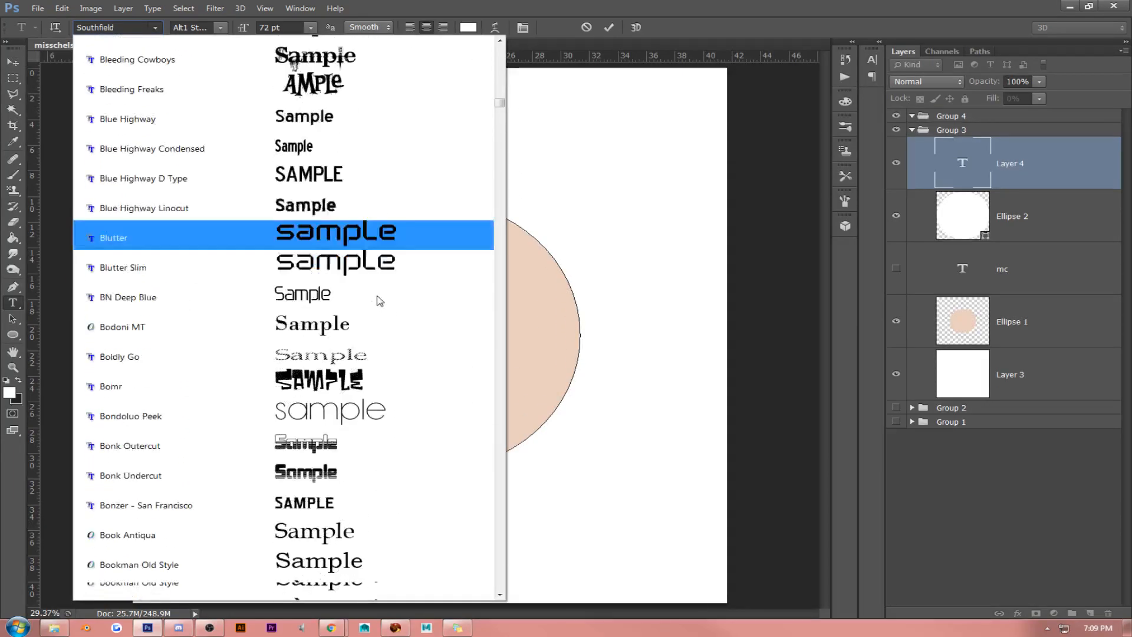
{"action": "scroll", "coordinate": [379, 300], "scroll_direction": "down", "scroll_amount": 15}
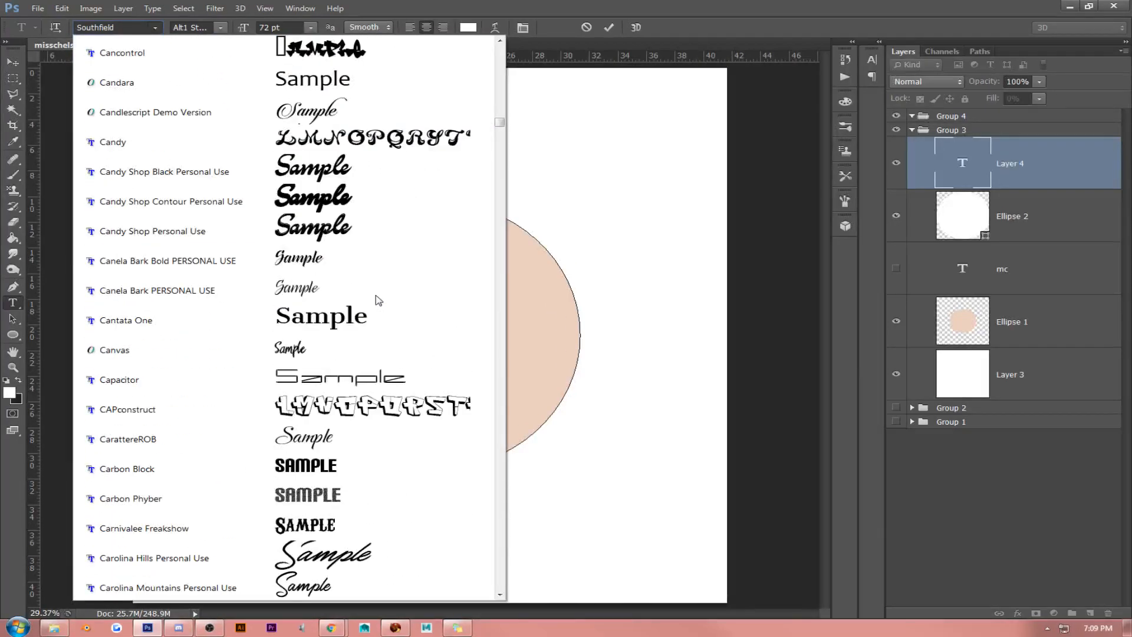
{"action": "scroll", "coordinate": [379, 300], "scroll_direction": "down", "scroll_amount": 6}
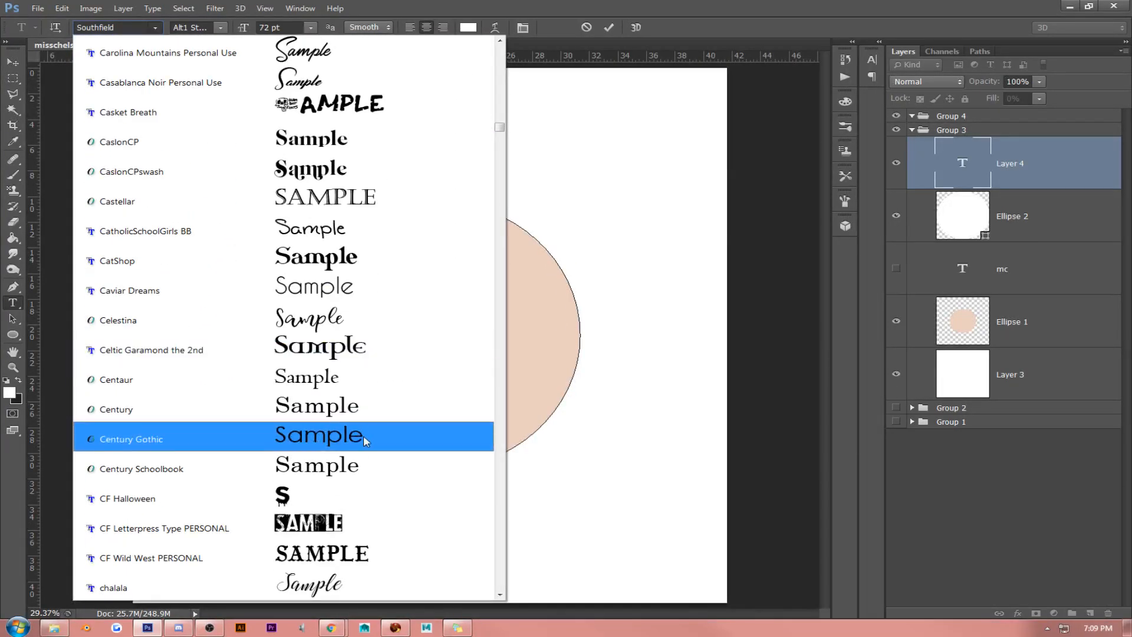
{"action": "left_click", "coordinate": [363, 437]}
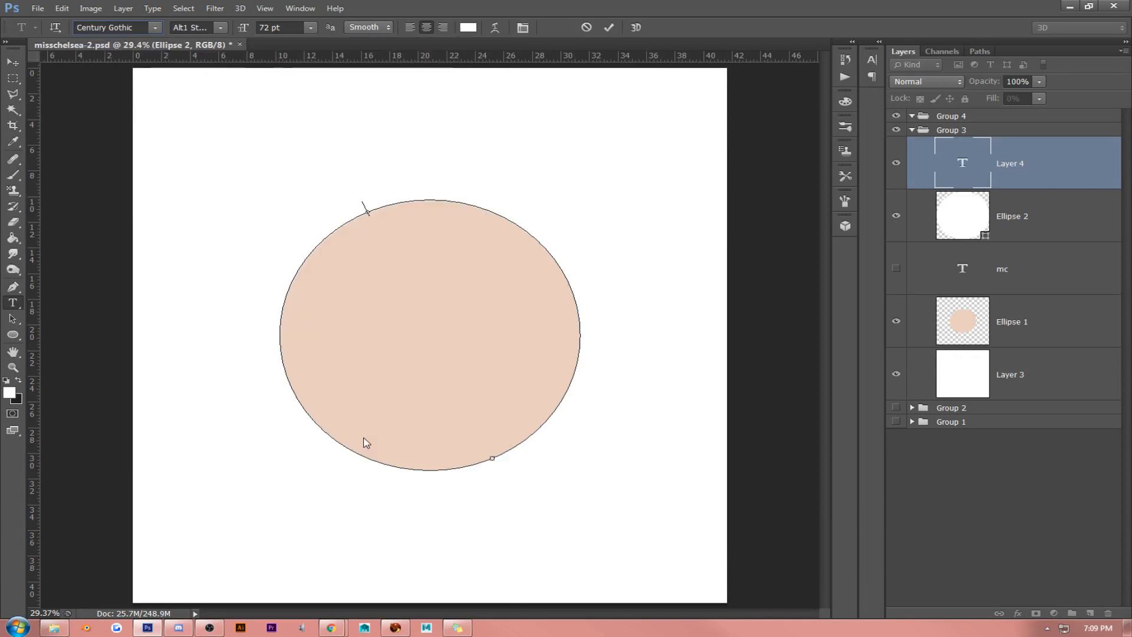
- Enter "miss" along the ellipse's outline and colour it with the peach ebcfbf sampled from the ellipse
{"action": "left_click", "coordinate": [370, 201]}
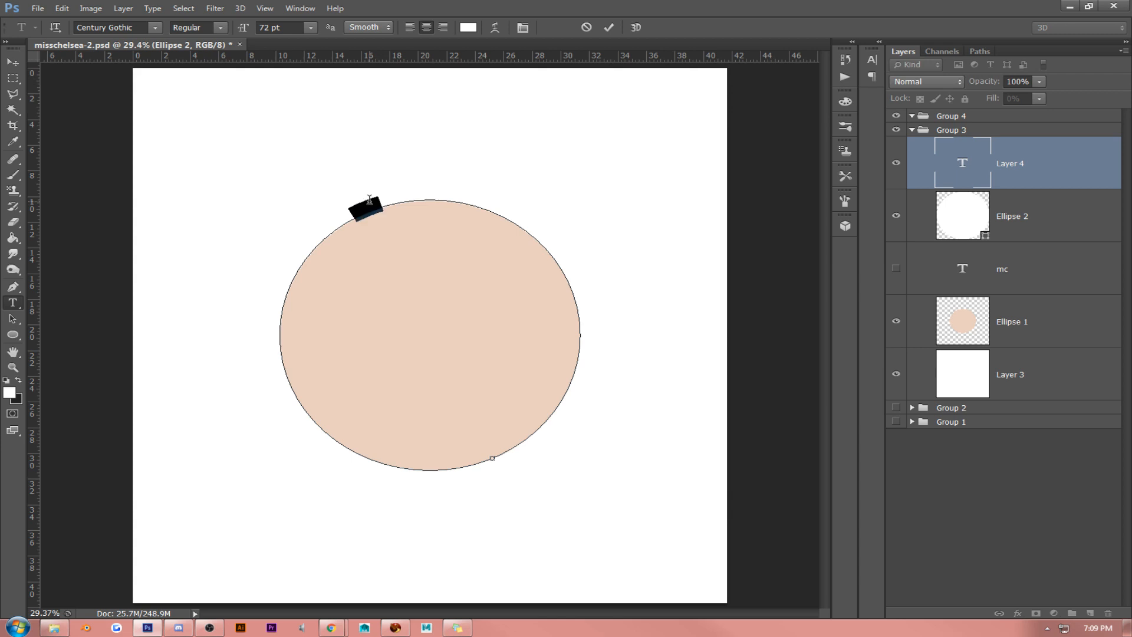
{"action": "left_click", "coordinate": [9, 391]}
{"action": "left_click", "coordinate": [384, 342]}
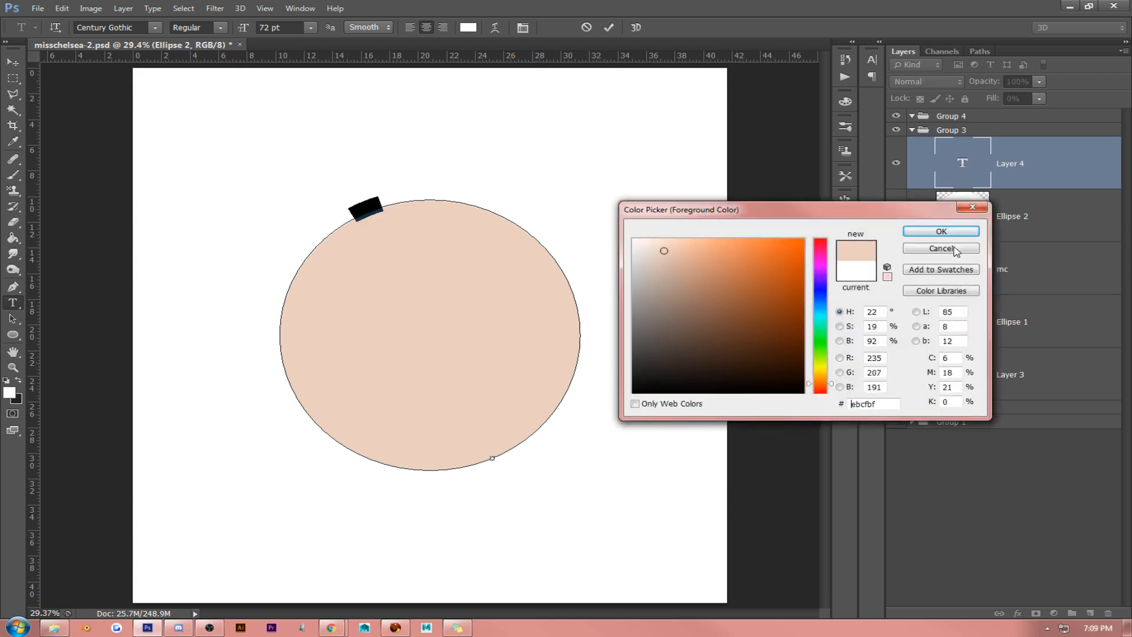
{"action": "left_click", "coordinate": [869, 230]}
- Format the word "miss" on the outline as All Caps with a tracking of 40
{"action": "left_click", "coordinate": [357, 207]}
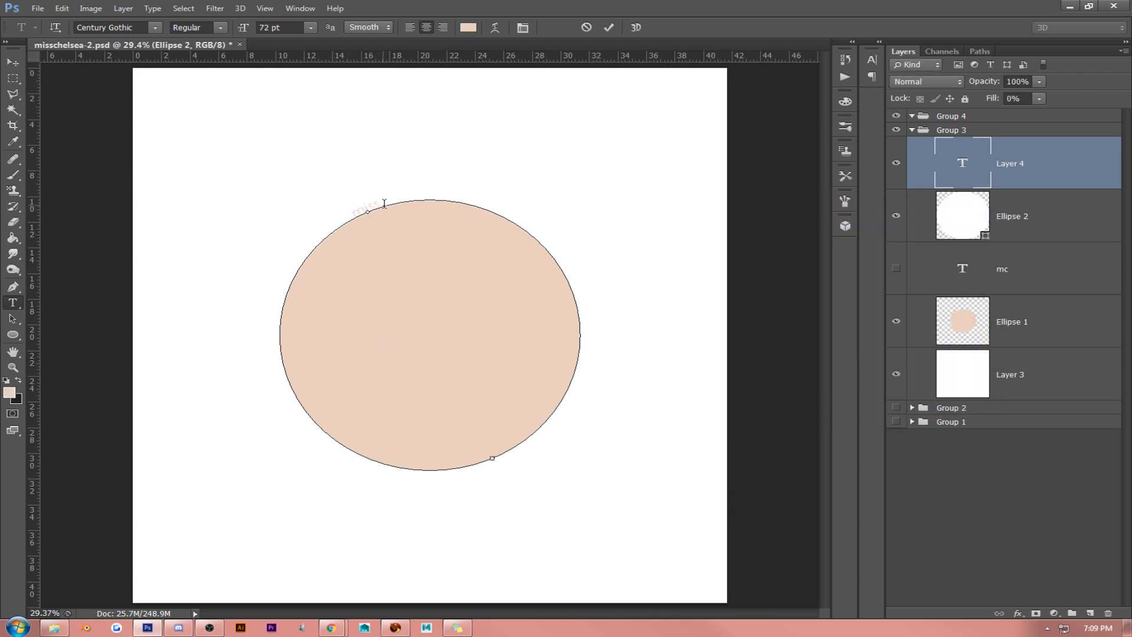
{"action": "double_click", "coordinate": [378, 203]}
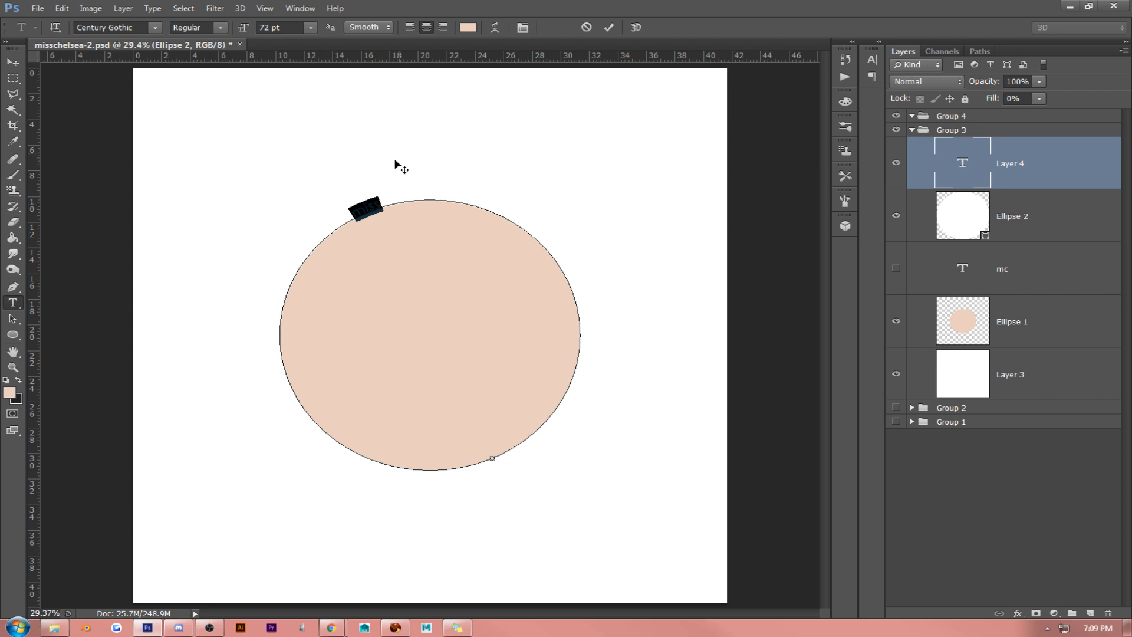
{"action": "left_click", "coordinate": [523, 27]}
{"action": "left_click", "coordinate": [747, 155]}
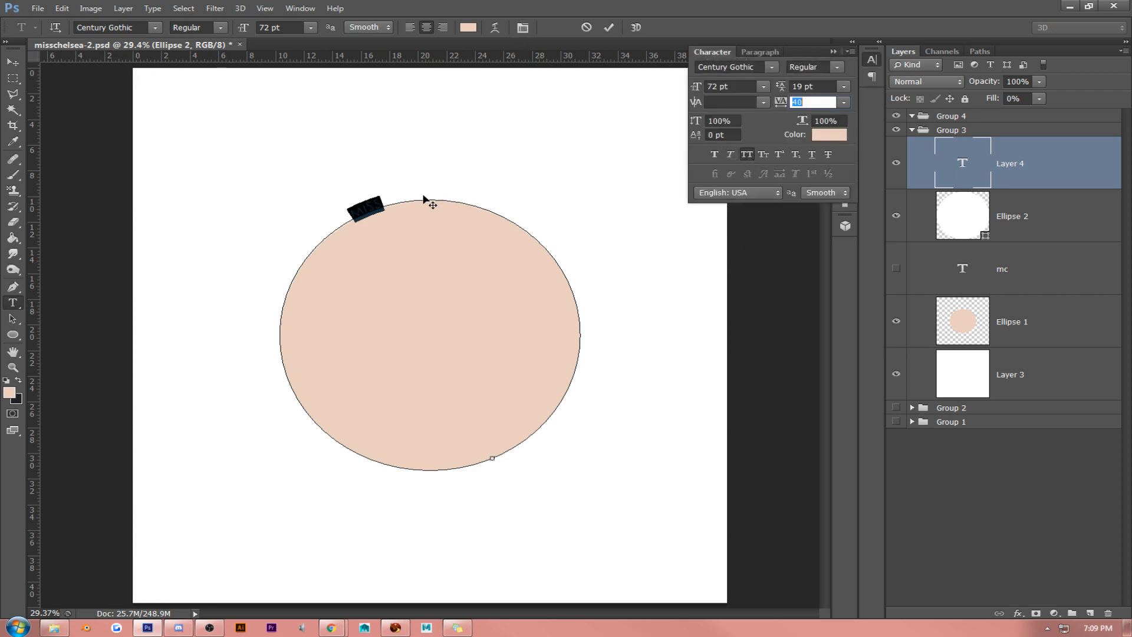
{"action": "left_click", "coordinate": [382, 198]}
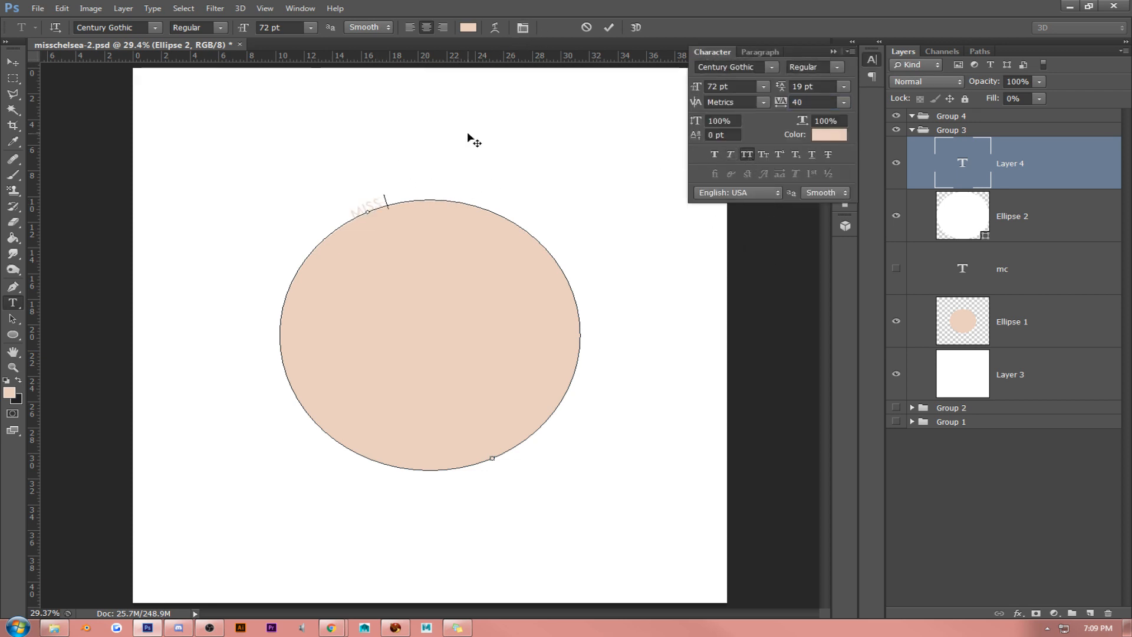
- Continue the outline text with "chelsea" followed by a ♥ symbol
{"action": "type", "text": "chelsea"}
{"action": "type", "text": "♥"}
- Copy "miss chelsea ♥" and paste it repeatedly until the text runs around the whole ellipse
{"action": "left_click_drag", "start_coordinate": [426, 192], "coordinate": [197, 233]}
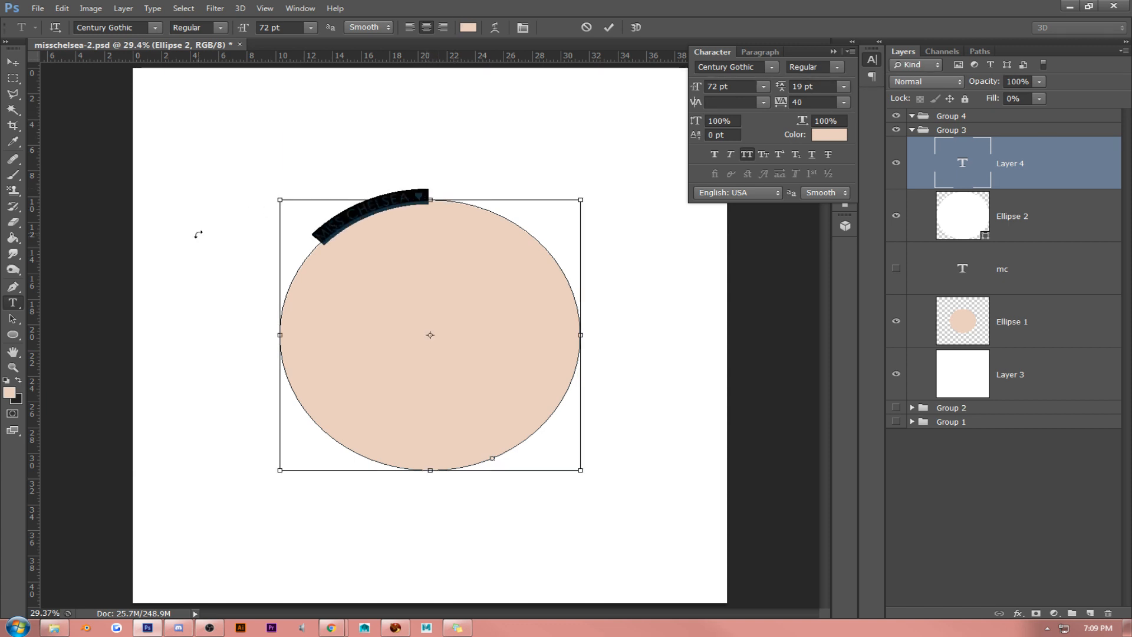
{"action": "type", "text": "MISS CHELSEA ♥"}
{"action": "type", "text": "MISS CHELSEA ♥"}
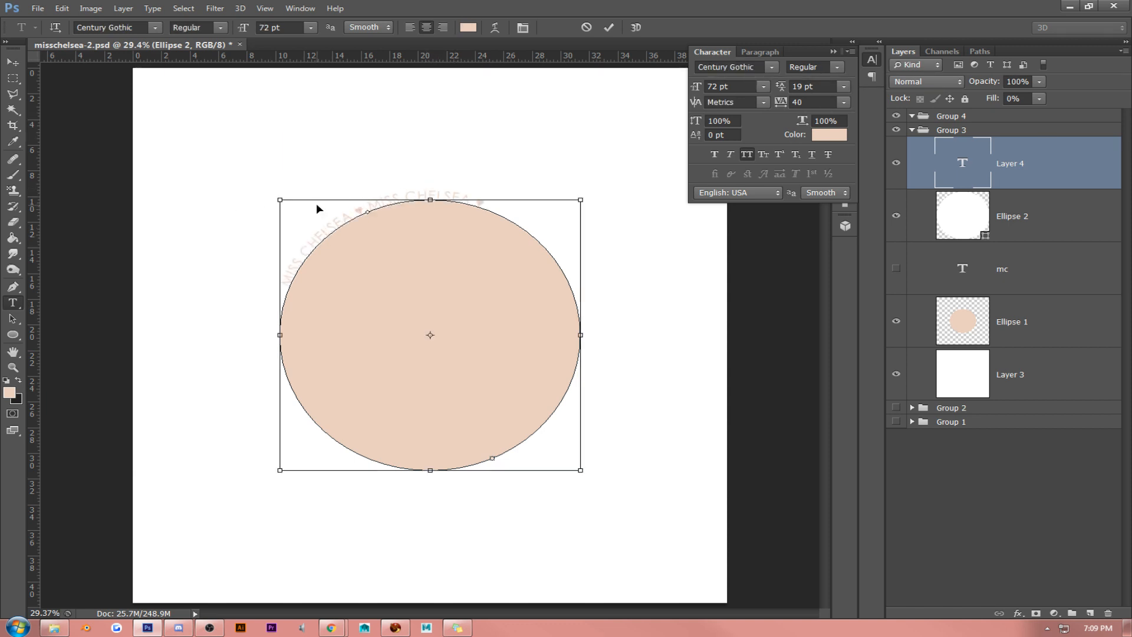
{"action": "type", "text": "MISS CHELSEA ♥"}
{"action": "key", "text": "ctrl+v"}
{"action": "key", "text": "ctrl+v"}
{"action": "key", "text": "ctrl+v"}
{"action": "key", "text": "ctrl+v"}
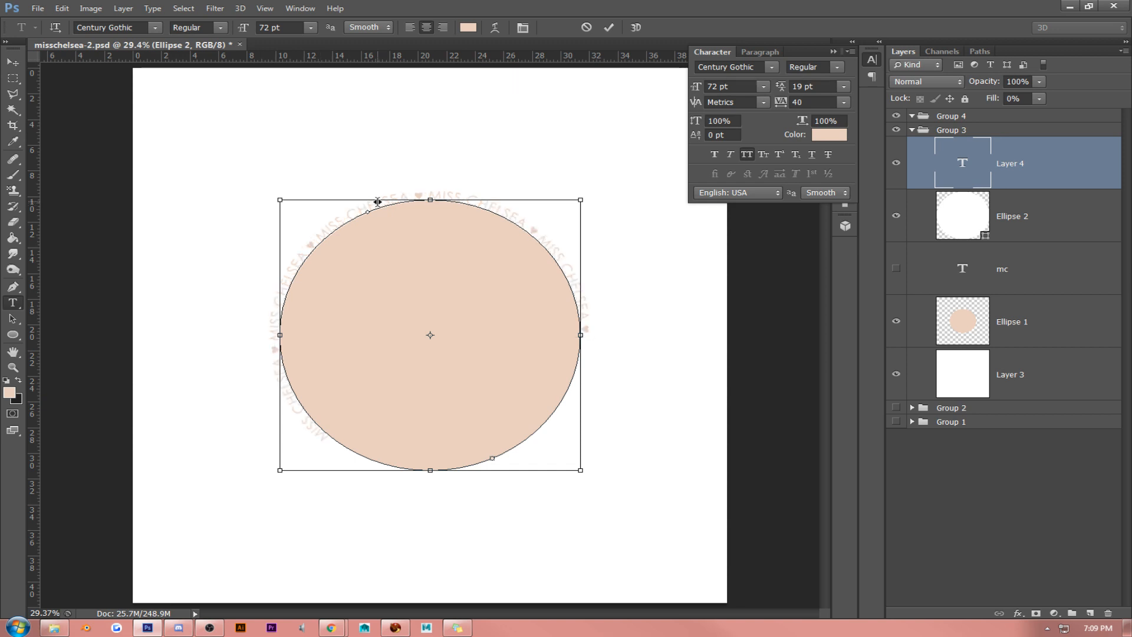
{"action": "key", "text": "ctrl+v"}
{"action": "key", "text": "ctrl+v"}
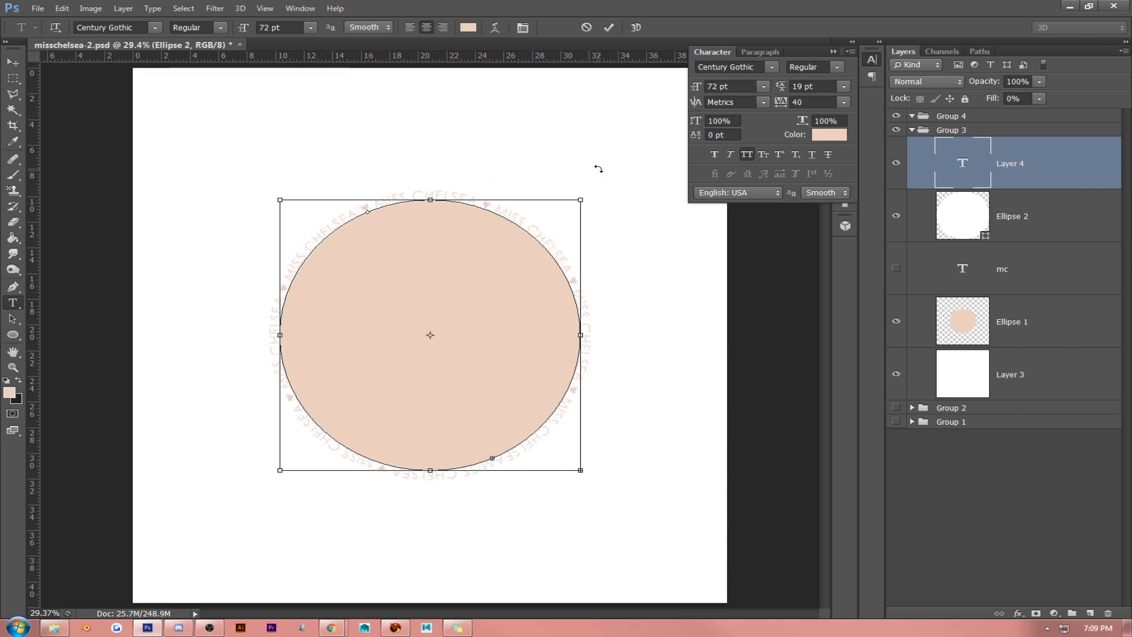
- Reduce the size of all the repeated outline text to 58 pt
{"action": "double_click", "coordinate": [392, 195]}
{"action": "key", "text": "ctrl+a"}
{"action": "left_click", "coordinate": [741, 87]}
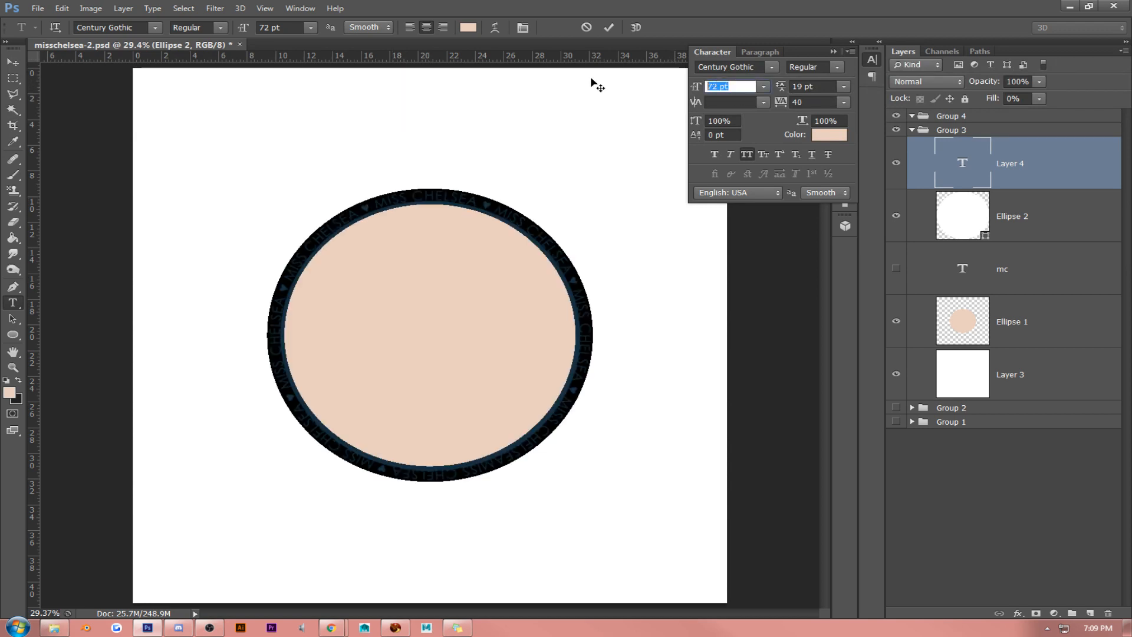
{"action": "key", "text": "Down"}
{"action": "key", "text": "Down"}
{"action": "key", "text": "Down"}
{"action": "key", "text": "Down"}
{"action": "key", "text": "Down"}
{"action": "key", "text": "Down"}
{"action": "key", "text": "Down"}
{"action": "key", "text": "Down"}
{"action": "key", "text": "Down"}
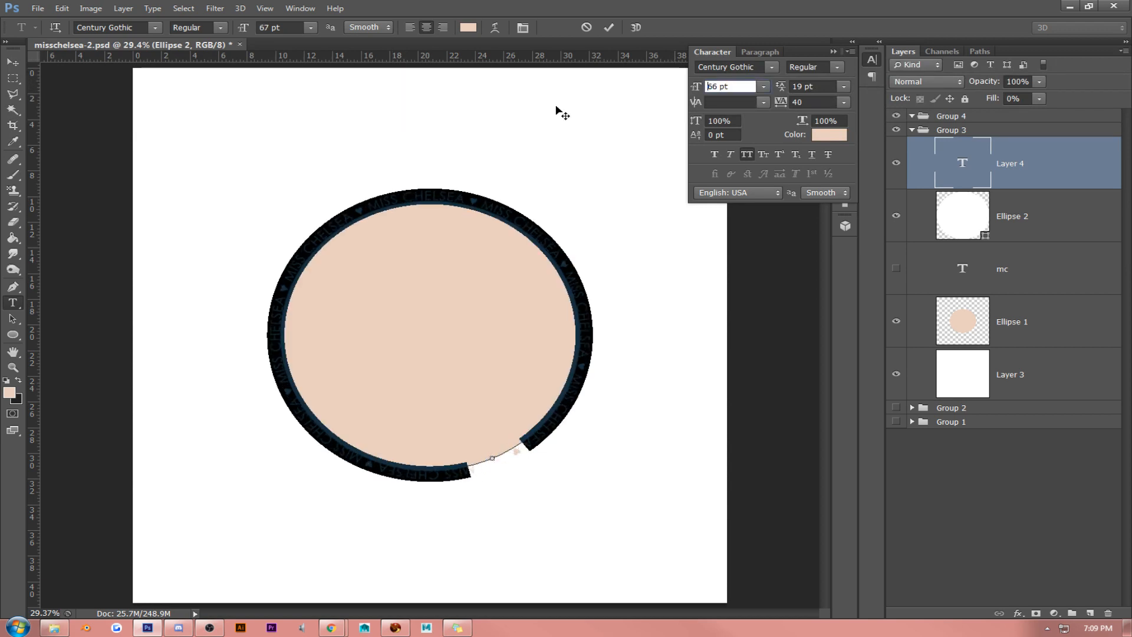
{"action": "key", "text": "Down"}
{"action": "key", "text": "Down"}
{"action": "key", "text": "Down"}
{"action": "key", "text": "Down"}
{"action": "key", "text": "Down"}
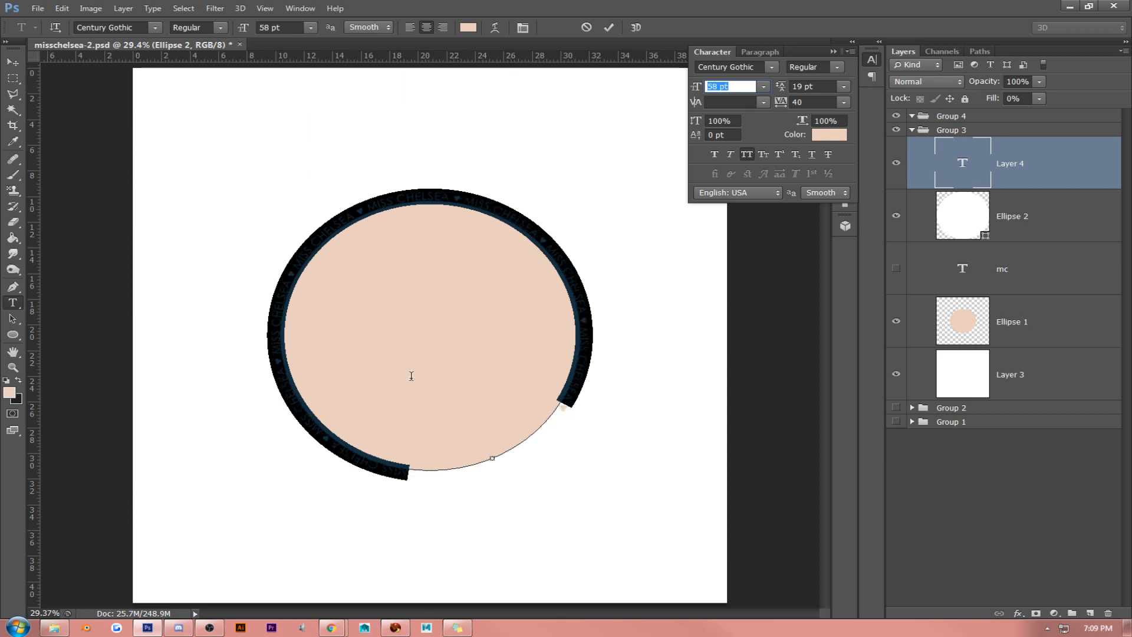
{"action": "left_click", "coordinate": [323, 433]}
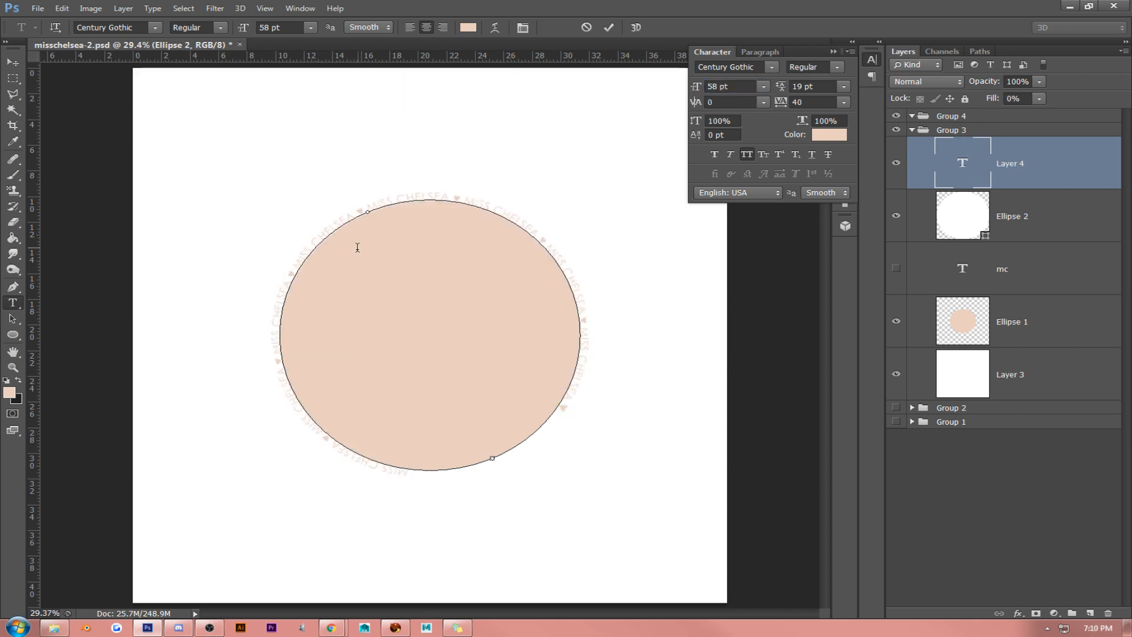
- Replace the whole outline text with a single pasted "miss chelsea ♥"
{"action": "double_click", "coordinate": [476, 200]}
{"action": "key", "text": "ctrl+a"}
{"action": "type", "text": "MISS CHELSEA ♥"}
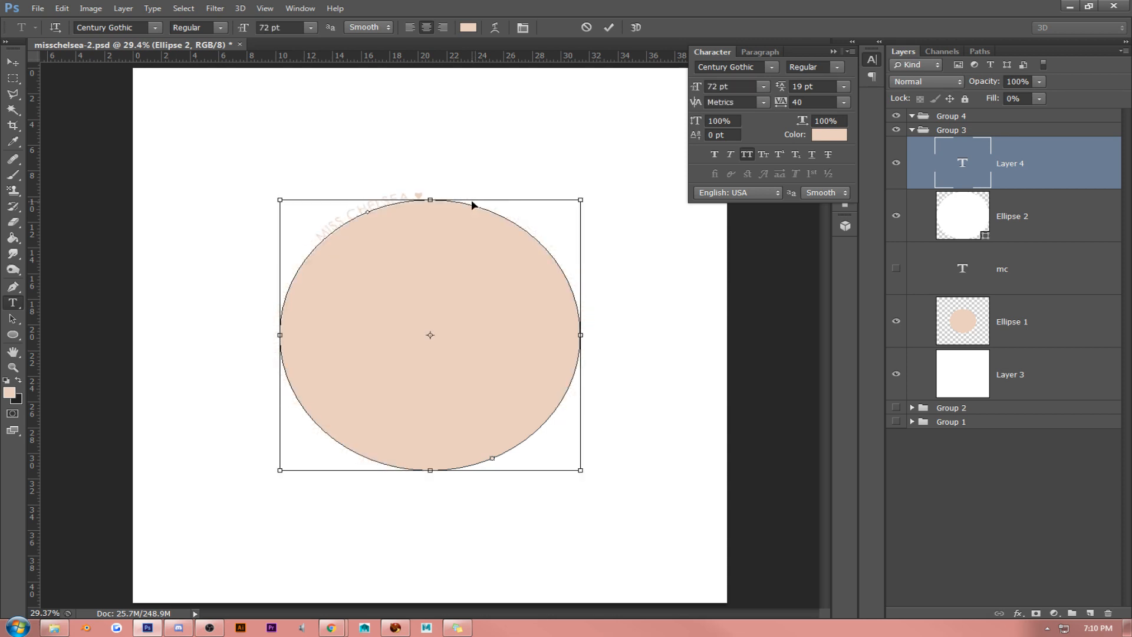
- Set the size of the single "miss chelsea ♥" phrase to 54 pt
{"action": "left_click_drag", "start_coordinate": [433, 193], "coordinate": [219, 214]}
{"action": "left_click_drag", "start_coordinate": [739, 87], "coordinate": [490, 90]}
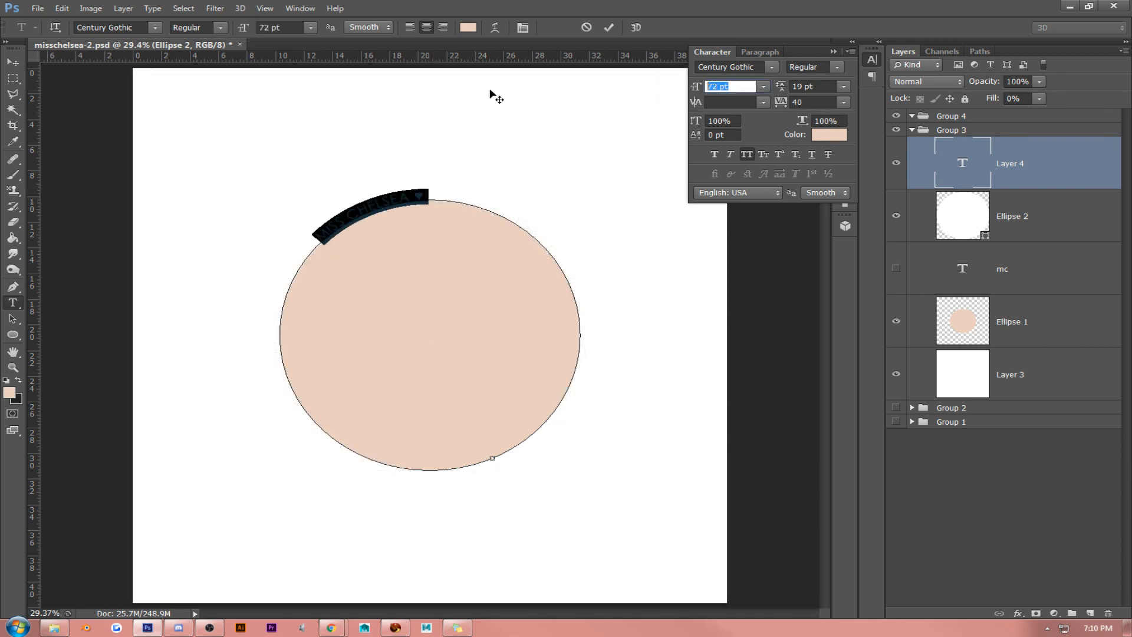
{"action": "key", "text": "Down"}
{"action": "key", "text": "Down"}
{"action": "key", "text": "Down"}
{"action": "key", "text": "Down"}
{"action": "key", "text": "Down"}
{"action": "key", "text": "Down"}
{"action": "key", "text": "Down"}
{"action": "key", "text": "Down"}
{"action": "key", "text": "Down"}
{"action": "key", "text": "Down"}
{"action": "key", "text": "Down"}
{"action": "key", "text": "Down"}
{"action": "key", "text": "Down"}
{"action": "key", "text": "Down"}
{"action": "key", "text": "Down"}
{"action": "key", "text": "Down"}
{"action": "key", "text": "Down"}
{"action": "key", "text": "Down"}
{"action": "key", "text": "Down"}
{"action": "key", "text": "Down"}
{"action": "key", "text": "Down"}
{"action": "key", "text": "Down"}
{"action": "key", "text": "Down"}
{"action": "key", "text": "Down"}
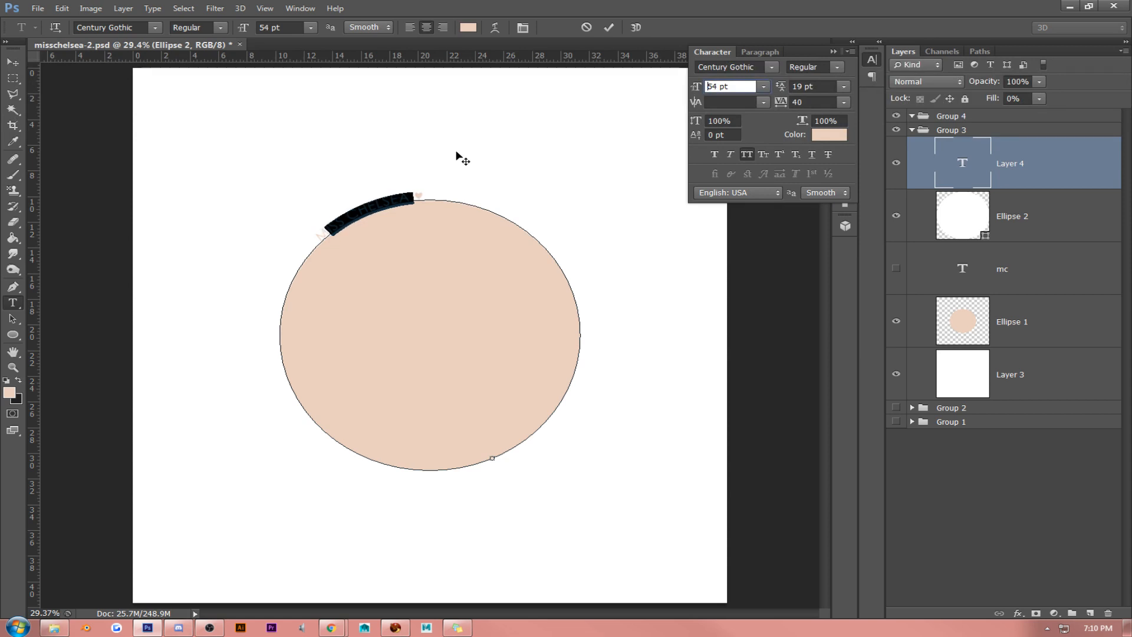
{"action": "key", "text": "Up"}
{"action": "key", "text": "Up"}
{"action": "key", "text": "Up"}
{"action": "key", "text": "Up"}
{"action": "key", "text": "Up"}
{"action": "key", "text": "Up"}
{"action": "key", "text": "Up"}
- Repeat the 54 pt "miss chelsea ♥" phrase by copying it around the whole ellipse outline and commit the text
{"action": "left_click_drag", "start_coordinate": [416, 192], "coordinate": [206, 243]}
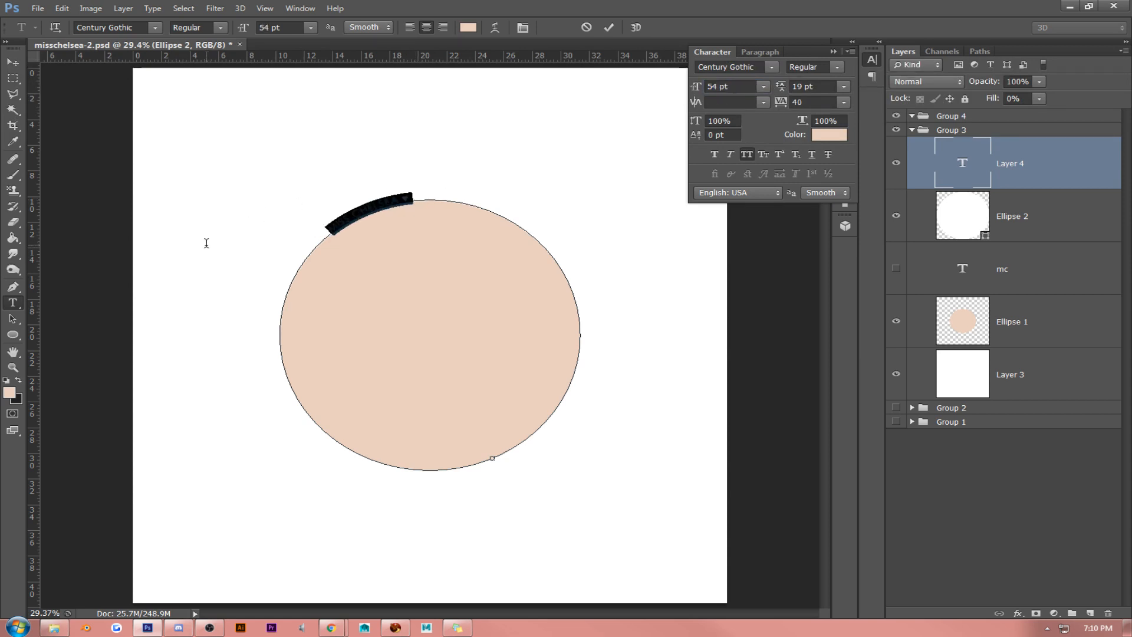
{"action": "key", "text": "ctrl+c"}
{"action": "key", "text": "ctrl+v"}
{"action": "key", "text": "ctrl+v"}
{"action": "key", "text": "ctrl+v"}
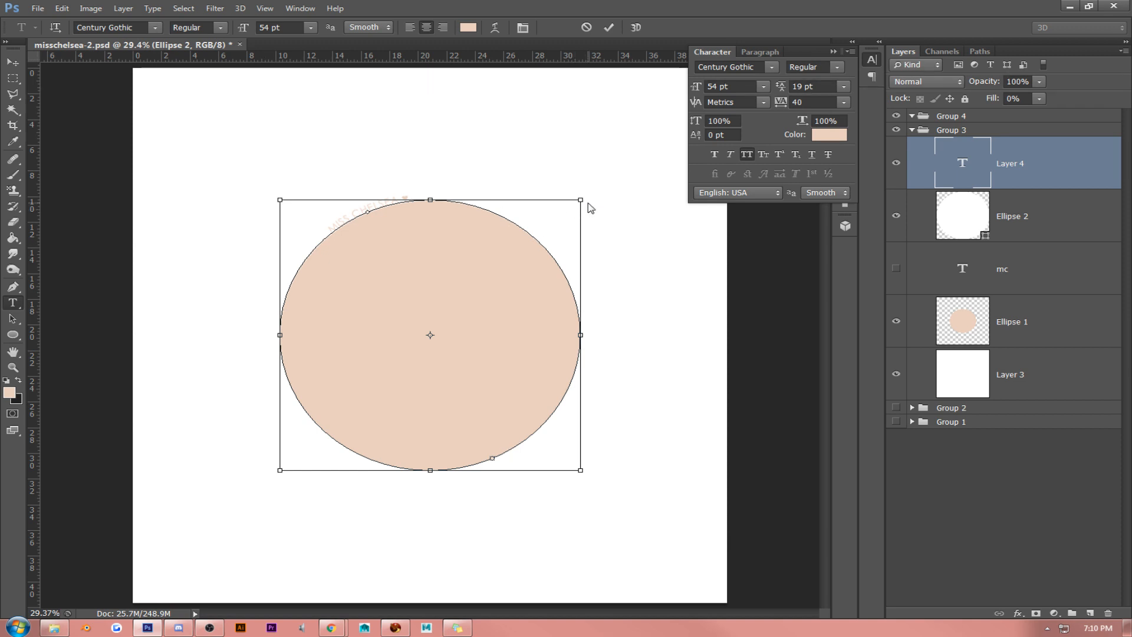
{"action": "key", "text": "ctrl+v"}
{"action": "key", "text": "ctrl+v"}
{"action": "key", "text": "ctrl+v"}
{"action": "key", "text": "ctrl+v"}
{"action": "key", "text": "ctrl+v"}
{"action": "key", "text": "ctrl+v"}
{"action": "key", "text": "ctrl+v"}
{"action": "key", "text": "ctrl+v"}
{"action": "key", "text": "ctrl+v"}
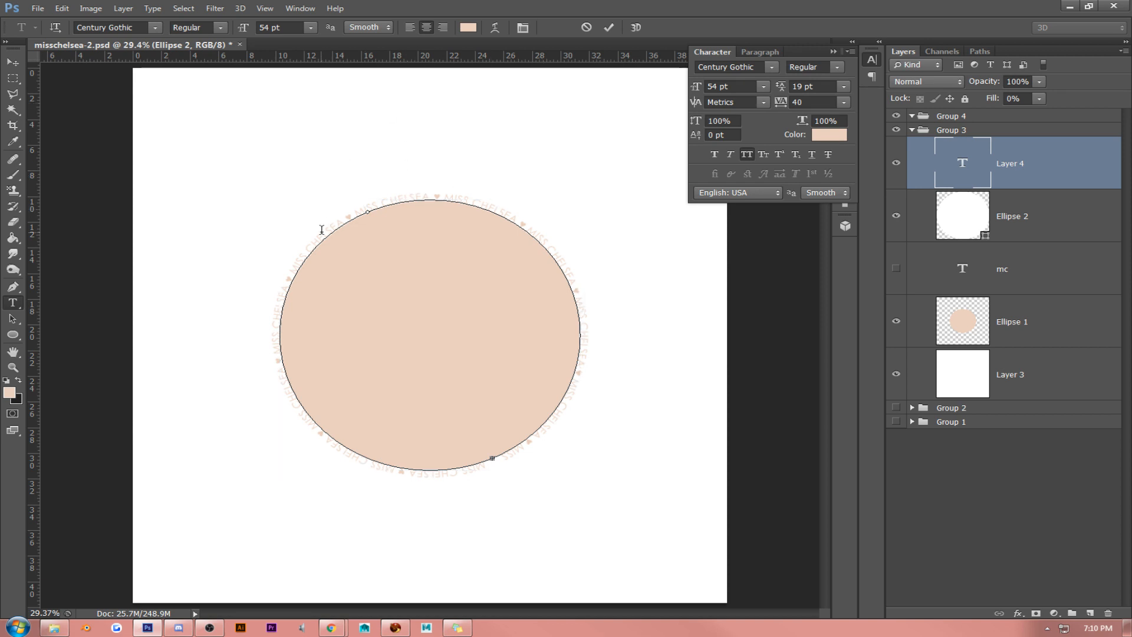
{"action": "left_click", "coordinate": [13, 61]}
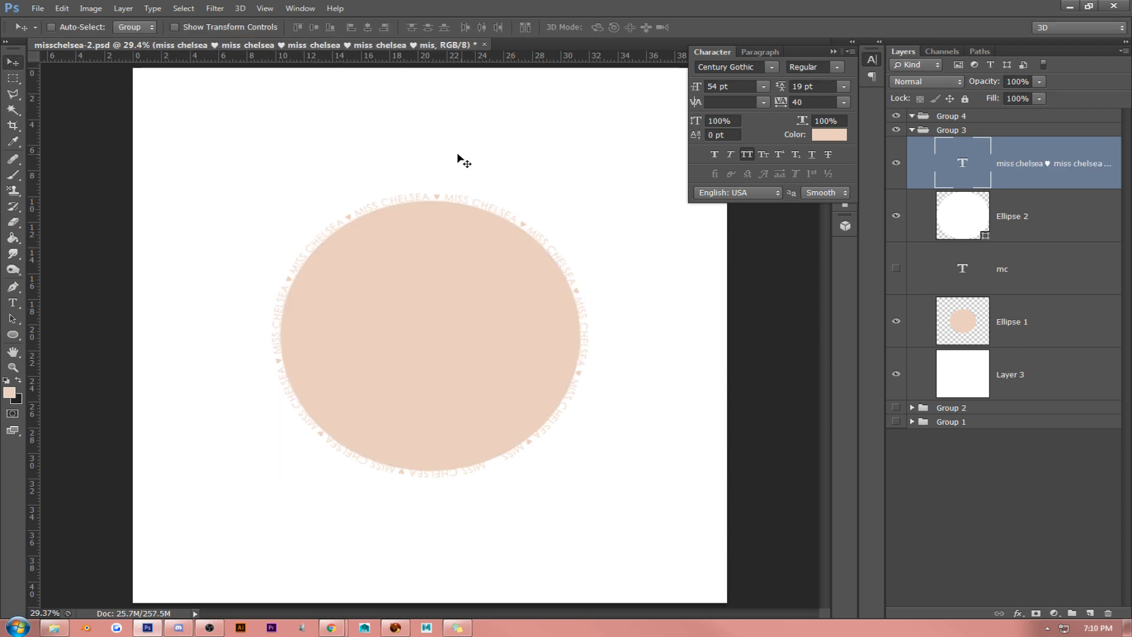
{"action": "left_click", "coordinate": [833, 51]}
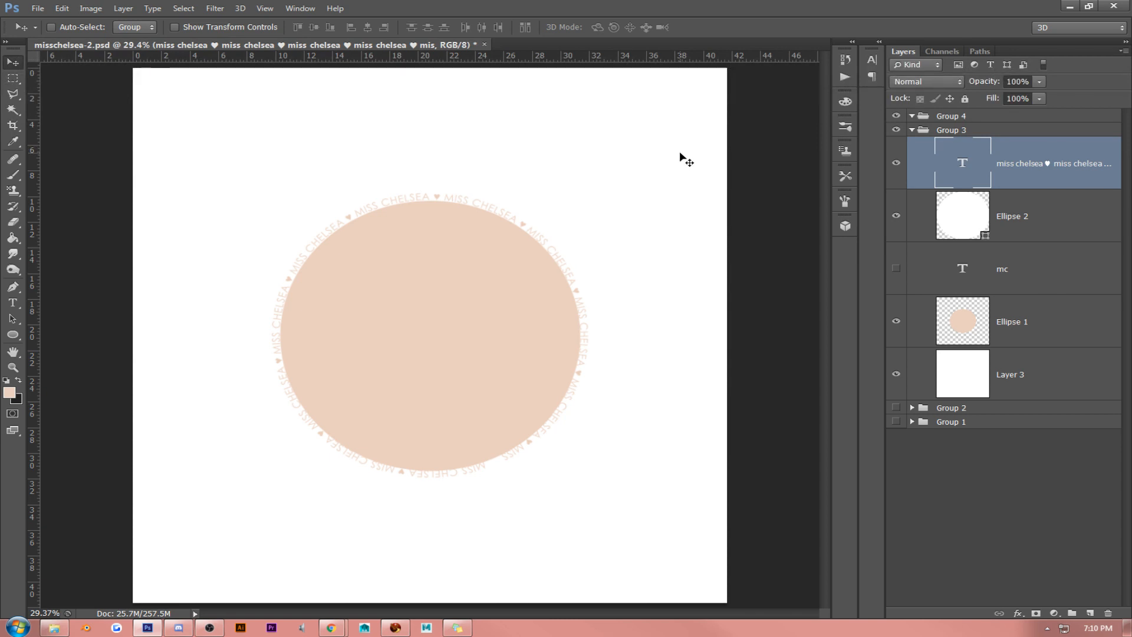
- Scale the repeated outline text up to about 101.5% and nudge it sideways to centre it around the peach ellipse
{"action": "key", "text": "ctrl+t"}
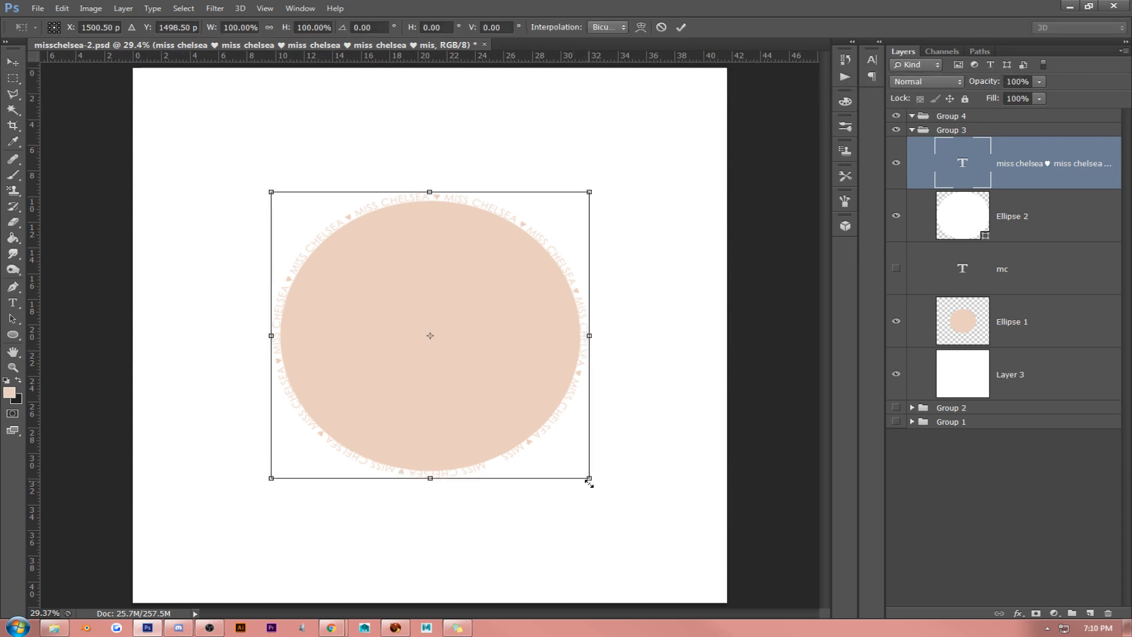
{"action": "left_click_drag", "start_coordinate": [589, 480], "coordinate": [591, 487]}
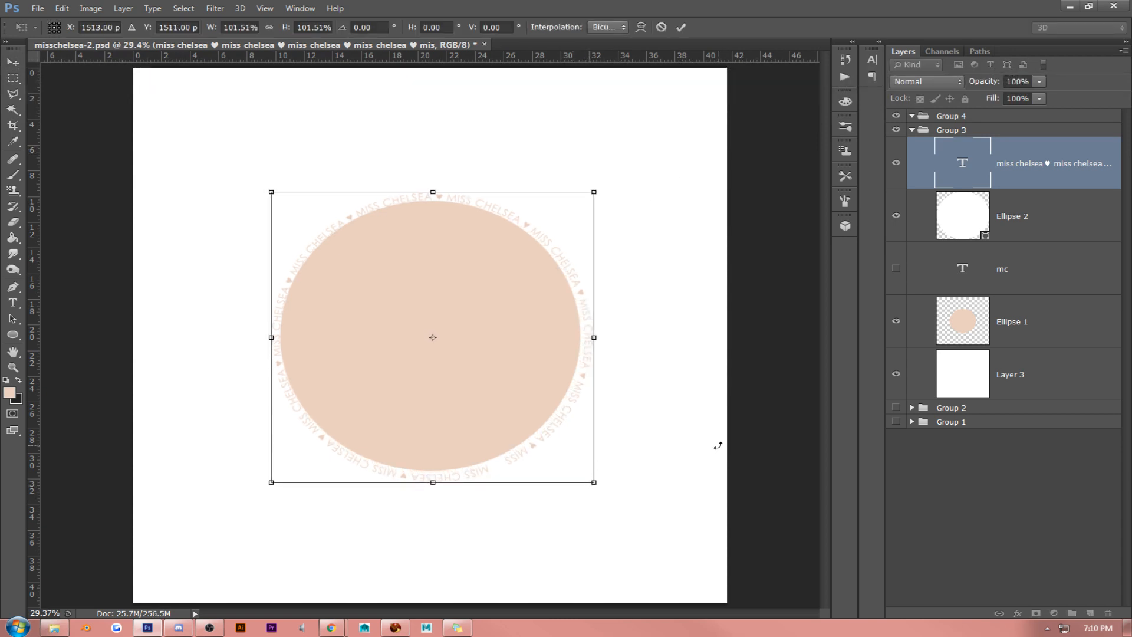
{"action": "key", "text": "Return"}
{"action": "key", "text": "shift+Left"}
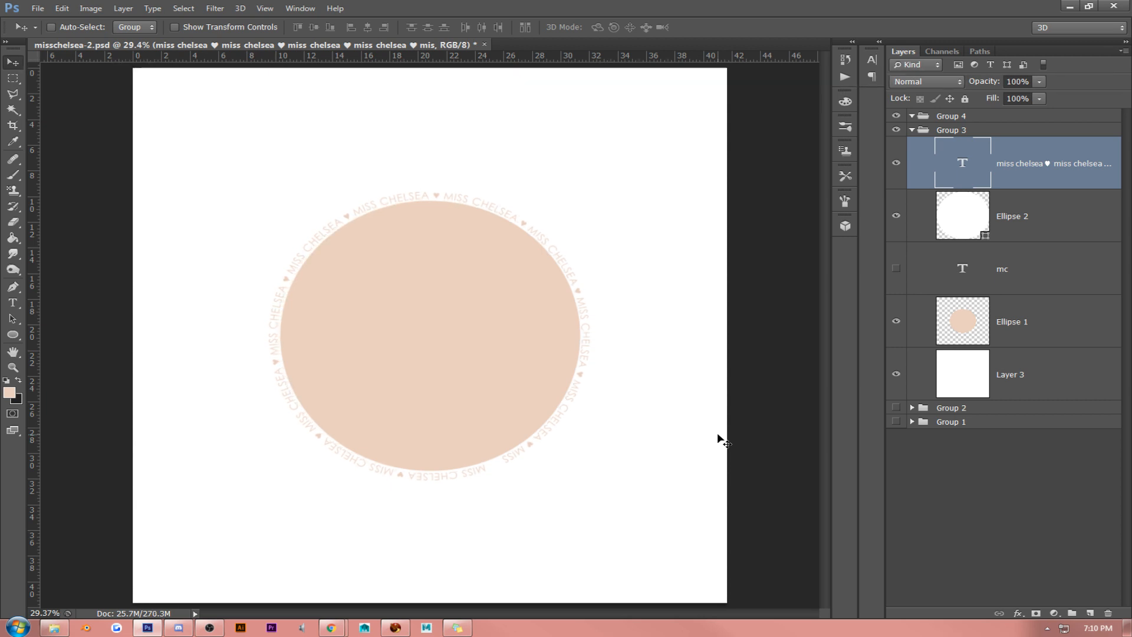
{"action": "key", "text": "shift+Right"}
{"action": "left_click", "coordinate": [1048, 222], "text": "shift"}
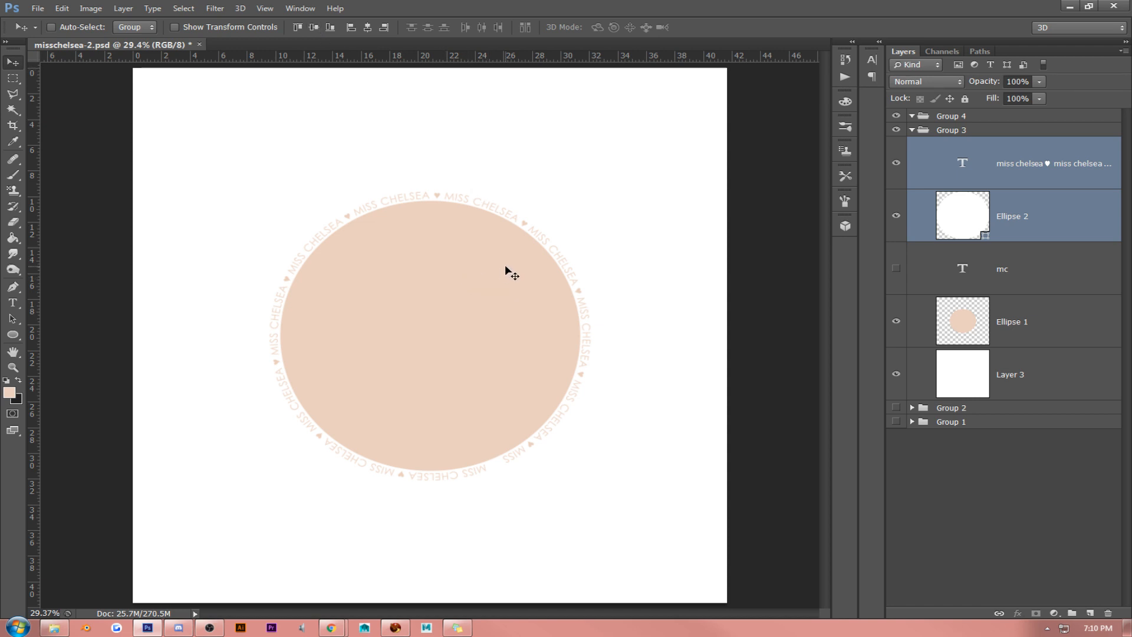
- Show the "mc" text layer and move the initials down to the vertical middle of the peach ellipse
{"action": "left_click", "coordinate": [902, 269]}
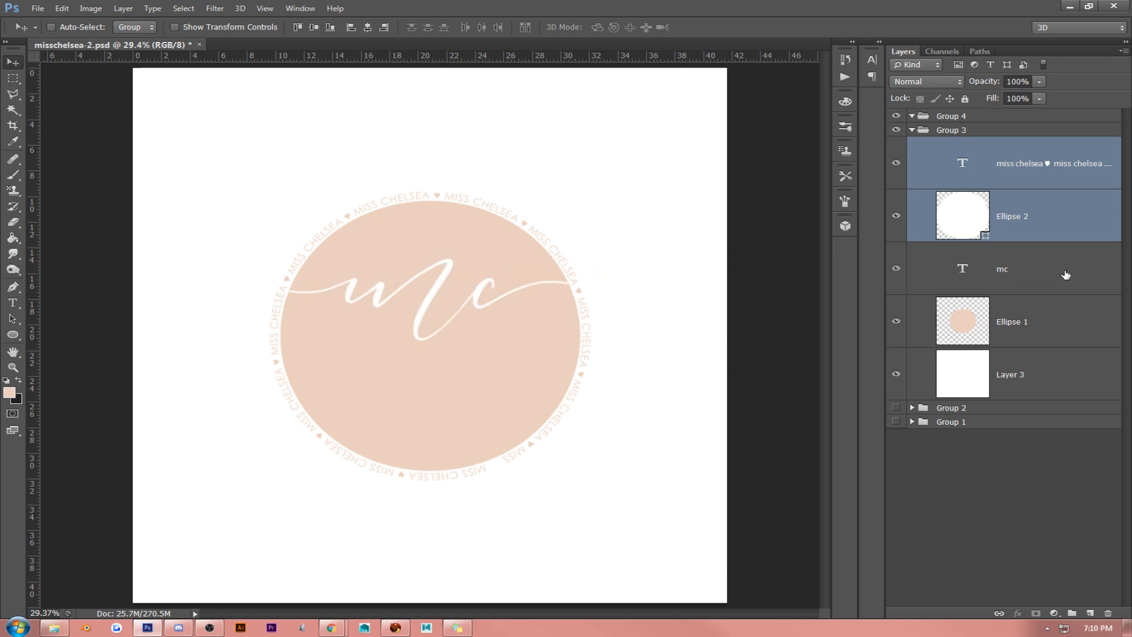
{"action": "left_click", "coordinate": [1065, 274]}
{"action": "left_click_drag", "start_coordinate": [504, 275], "coordinate": [503, 318]}
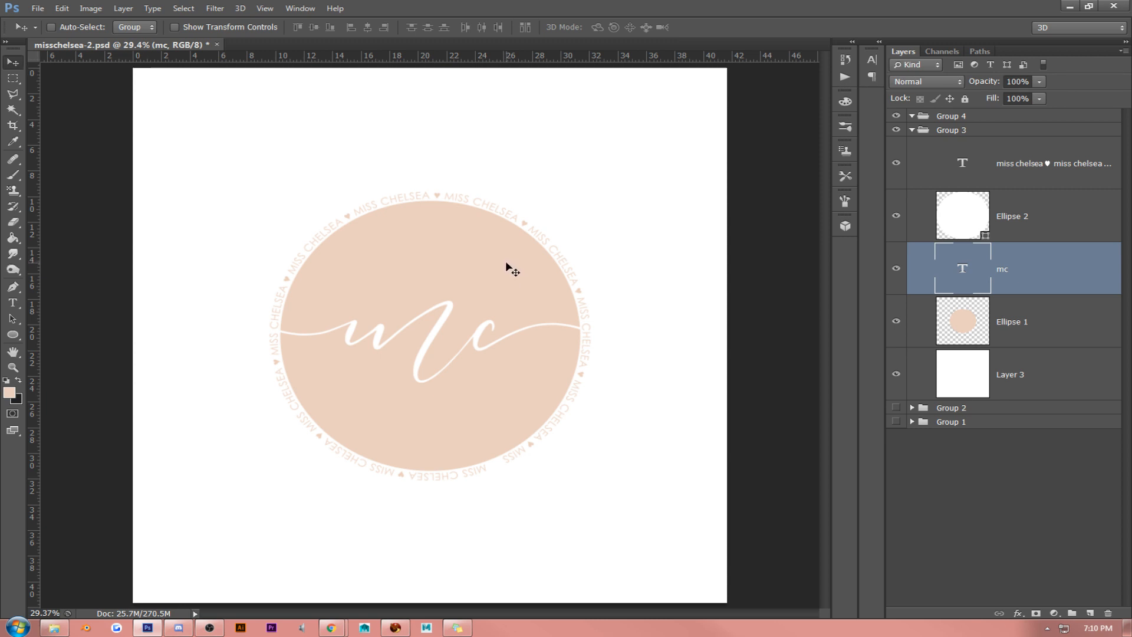
- Hide the Ellipse 2 layer and delete it from Group 3
{"action": "left_click", "coordinate": [1026, 224]}
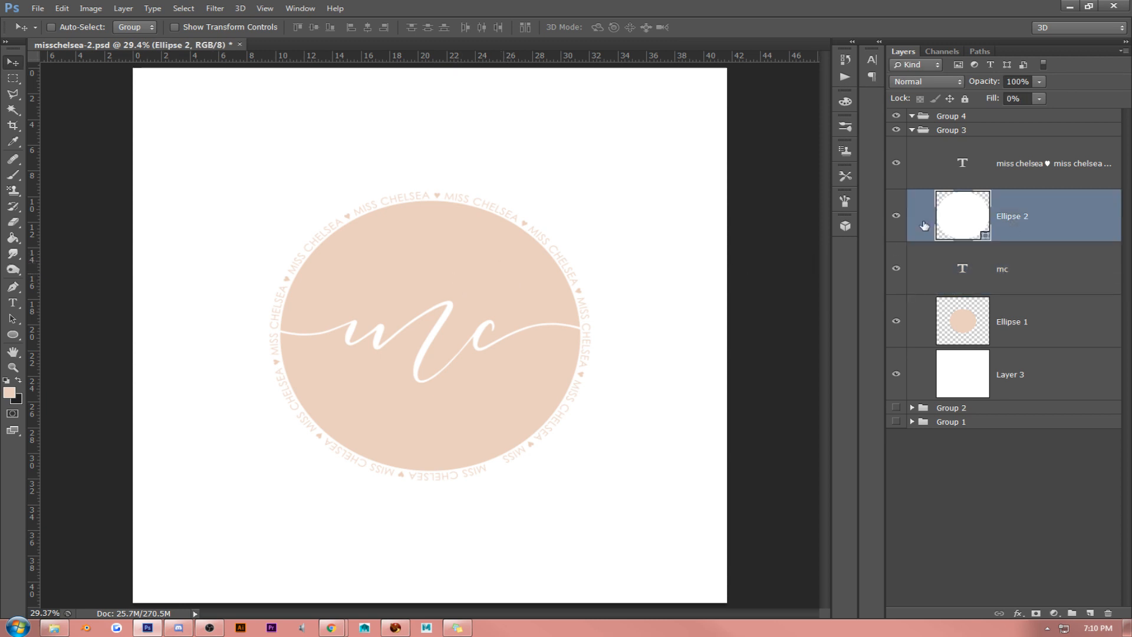
{"action": "left_click", "coordinate": [896, 216]}
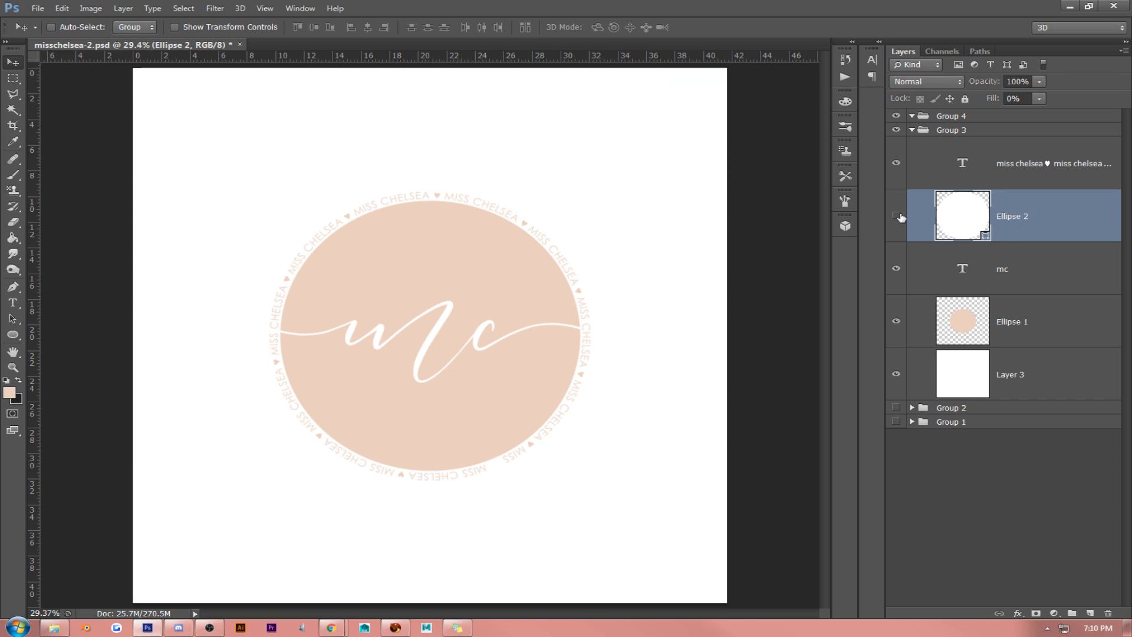
{"action": "right_click", "coordinate": [1055, 223]}
{"action": "left_click", "coordinate": [981, 192]}
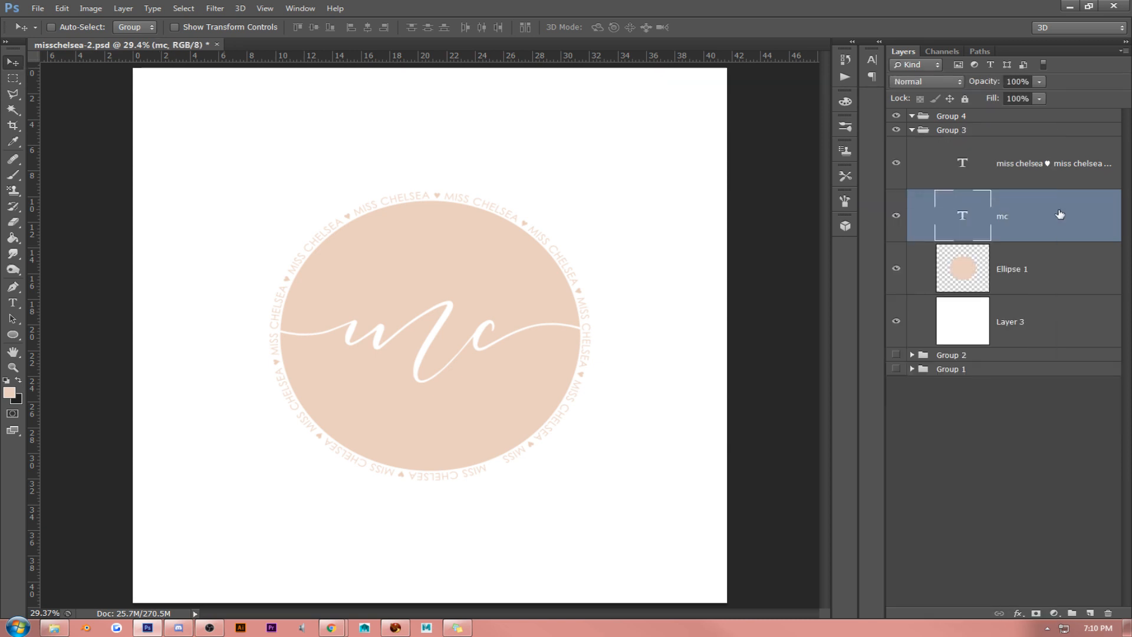
- Make an elliptical marquee selection slightly smaller than the peach ellipse and centre it just inside its edge
{"action": "left_click", "coordinate": [1054, 180]}
{"action": "left_click", "coordinate": [12, 78]}
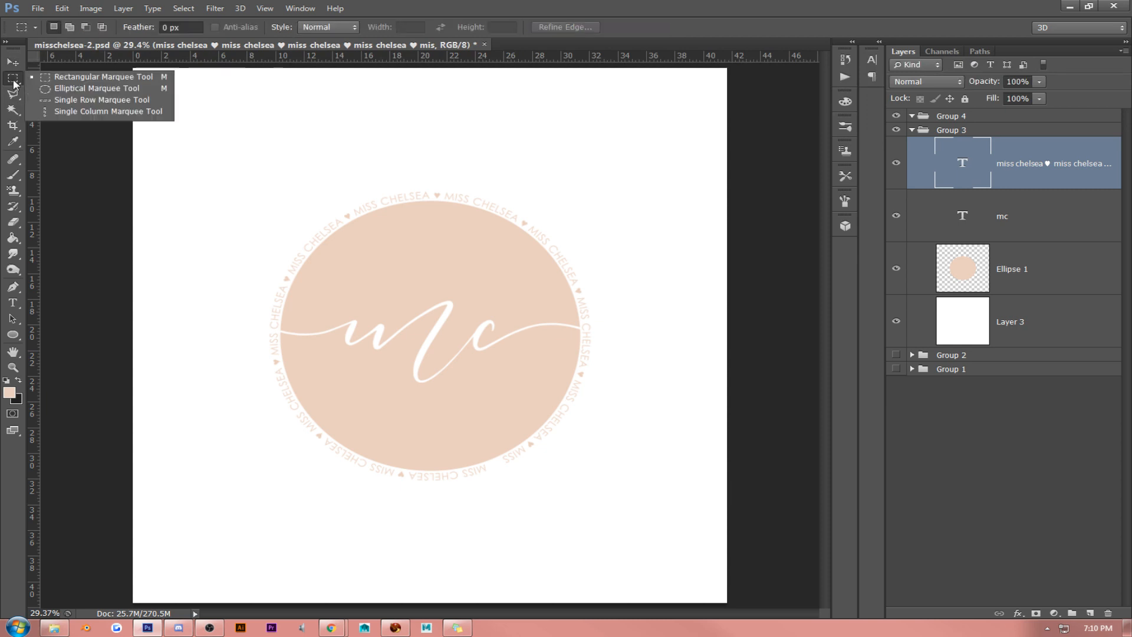
{"action": "left_click", "coordinate": [50, 90]}
{"action": "left_click_drag", "start_coordinate": [244, 209], "coordinate": [666, 455]}
{"action": "left_click_drag", "start_coordinate": [392, 301], "coordinate": [445, 306]}
{"action": "left_click_drag", "start_coordinate": [275, 207], "coordinate": [557, 462]}
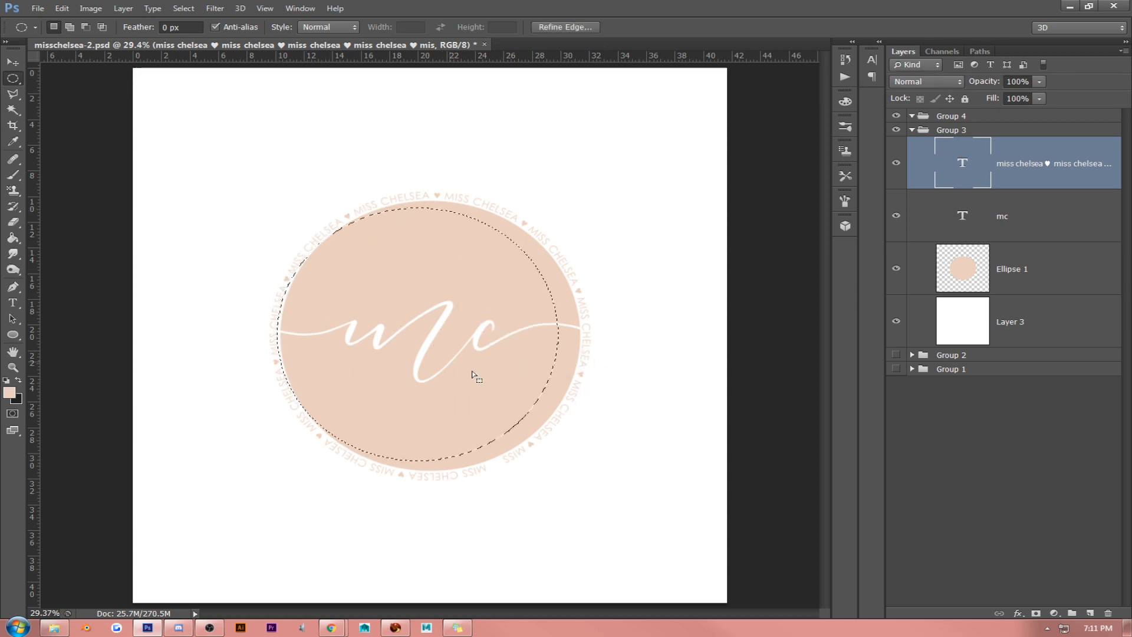
{"action": "left_click_drag", "start_coordinate": [417, 339], "coordinate": [434, 341]}
{"action": "key", "text": "alt+Tab"}
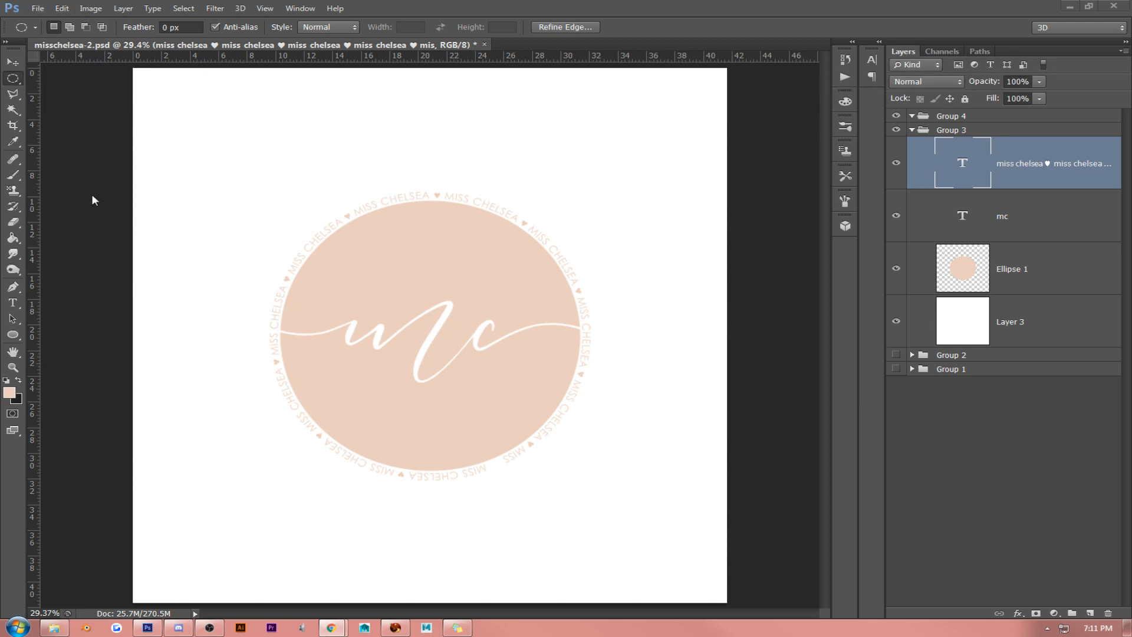
{"action": "key", "text": "alt+Tab"}
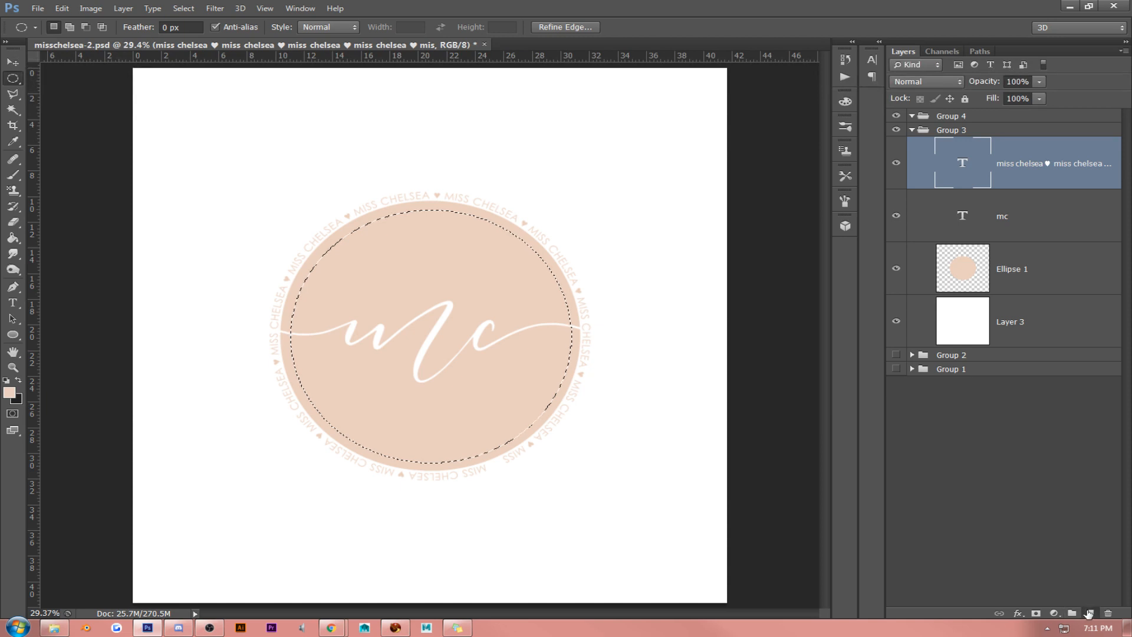
- Stroke the elliptical selection on a new layer above the outline text with a 6 px centered white line
{"action": "left_click", "coordinate": [1088, 612]}
{"action": "left_click", "coordinate": [62, 8]}
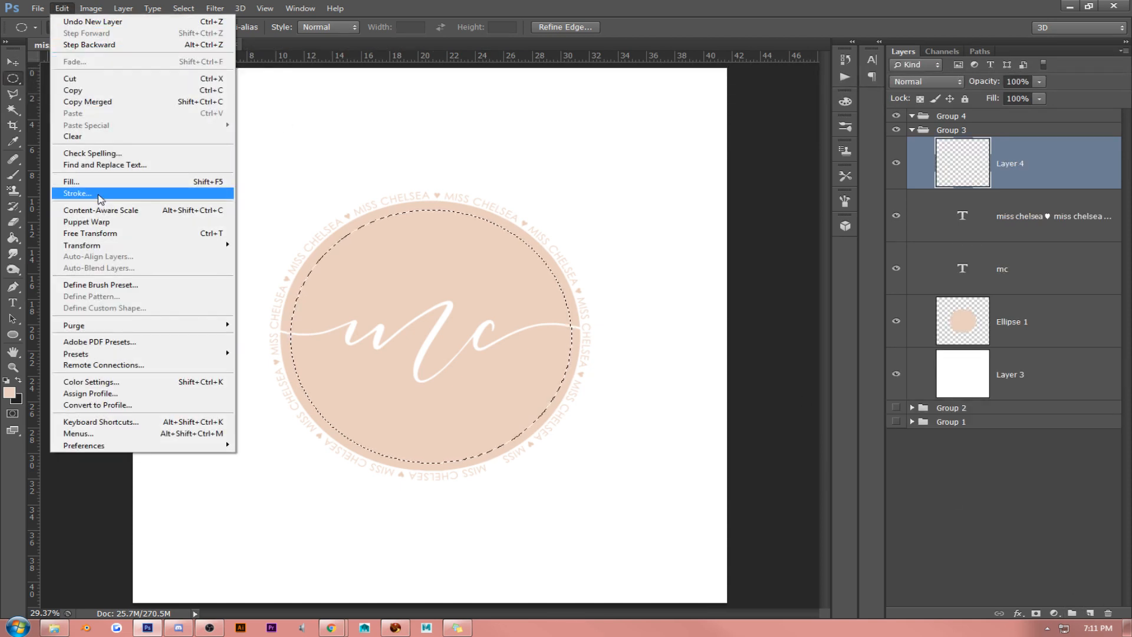
{"action": "left_click", "coordinate": [83, 193]}
{"action": "left_click", "coordinate": [765, 188]}
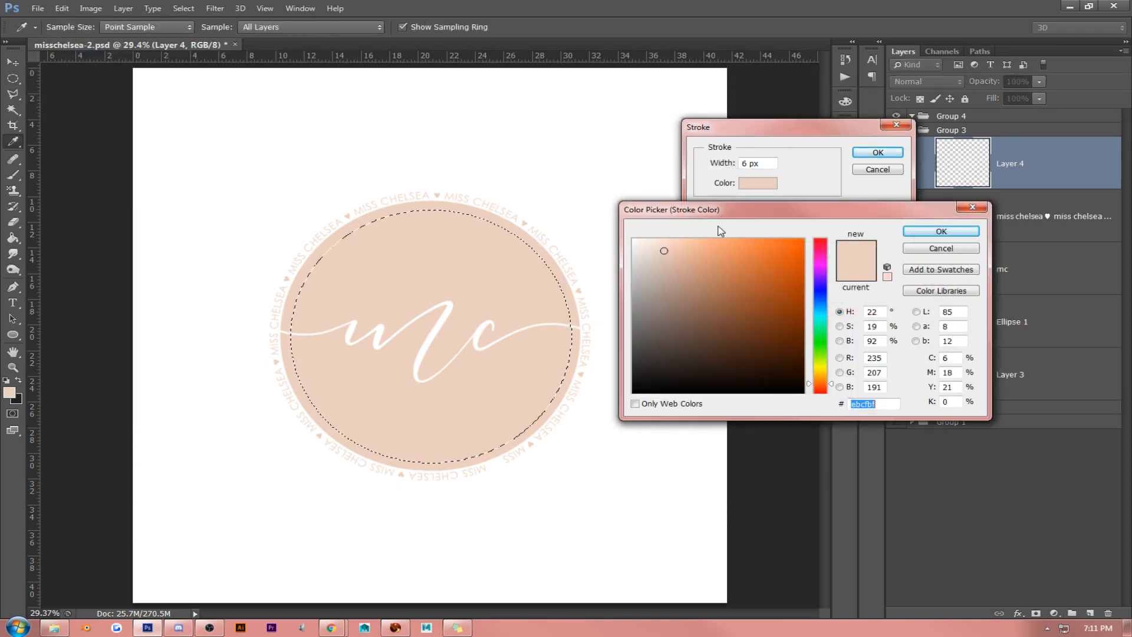
{"action": "left_click", "coordinate": [535, 191]}
{"action": "left_click", "coordinate": [948, 230]}
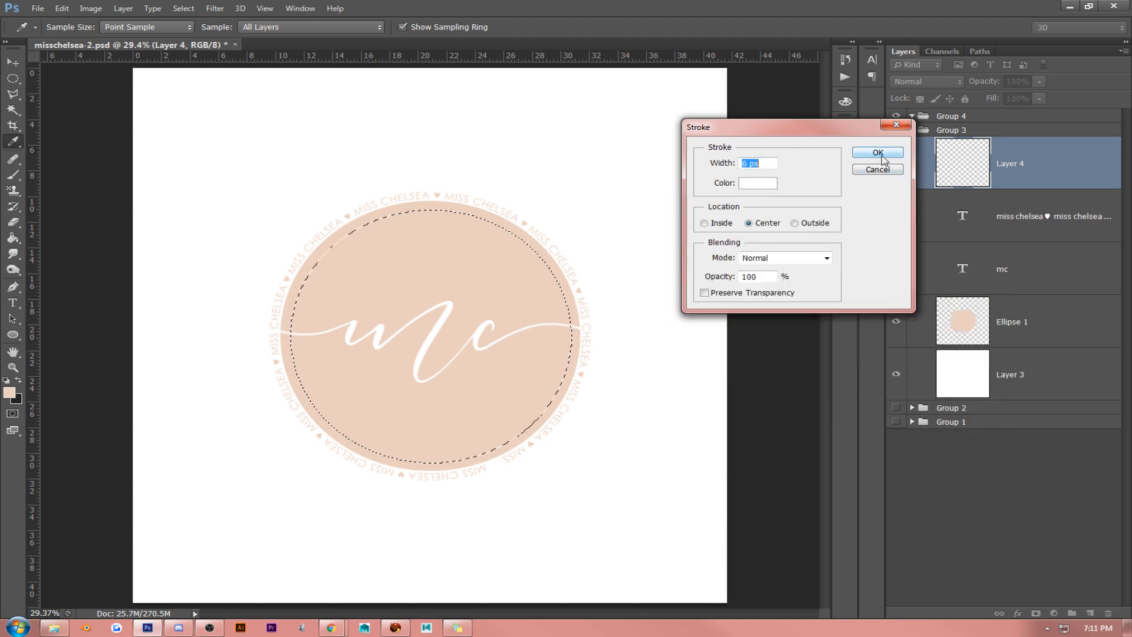
{"action": "key", "text": "Return"}
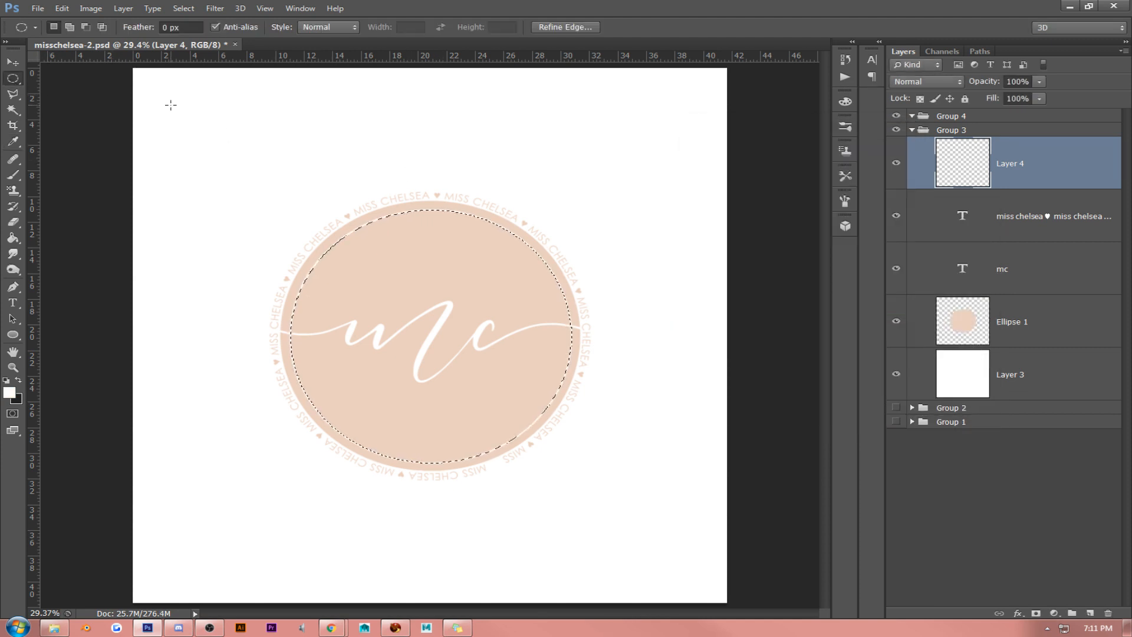
- Clear the elliptical selection and move the white ring slightly to centre it within the peach ellipse
{"action": "left_click", "coordinate": [170, 106]}
{"action": "left_click", "coordinate": [19, 65]}
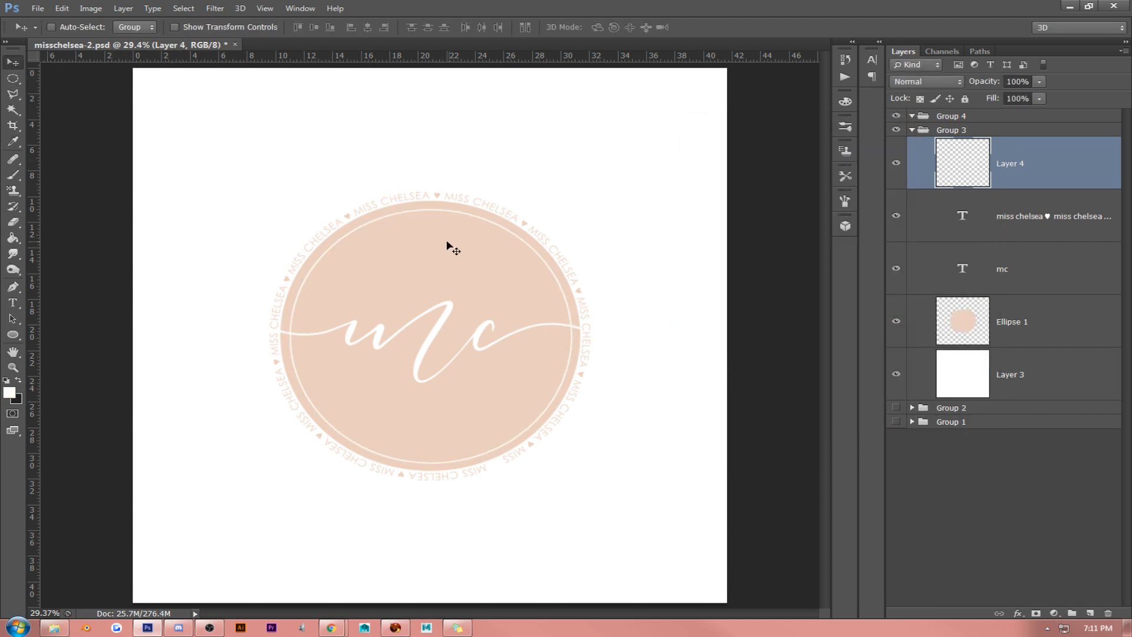
{"action": "left_click_drag", "start_coordinate": [450, 245], "coordinate": [453, 242]}
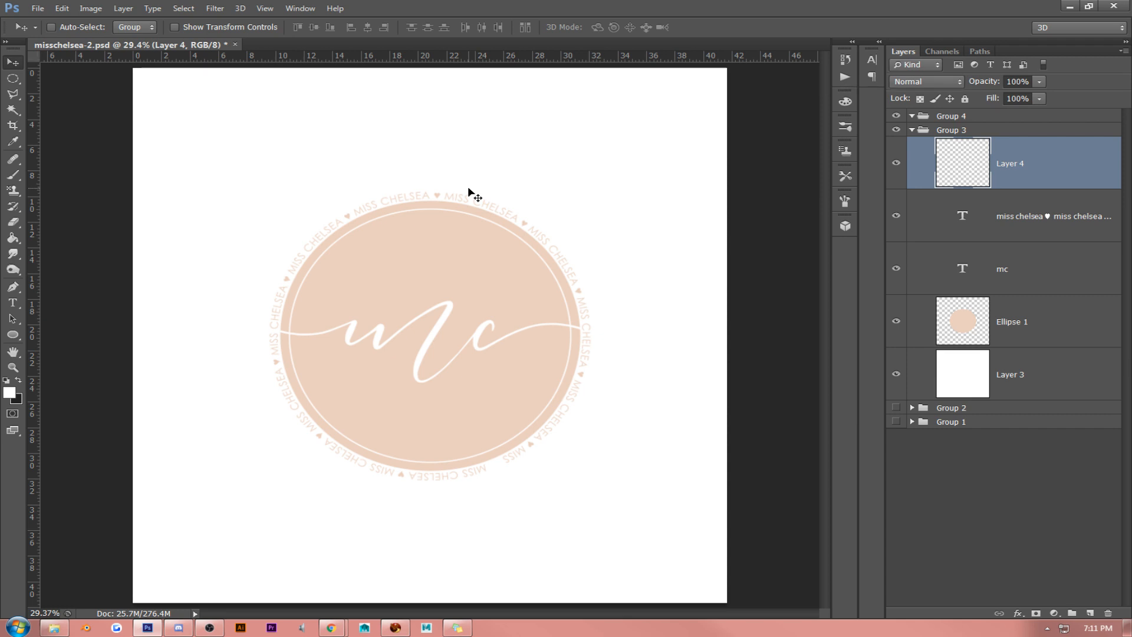
- Load the "mc" lettering as a selection while keeping the white ring's layer active, and expand it by 10 pixels
{"action": "left_click", "coordinate": [962, 271], "text": "ctrl"}
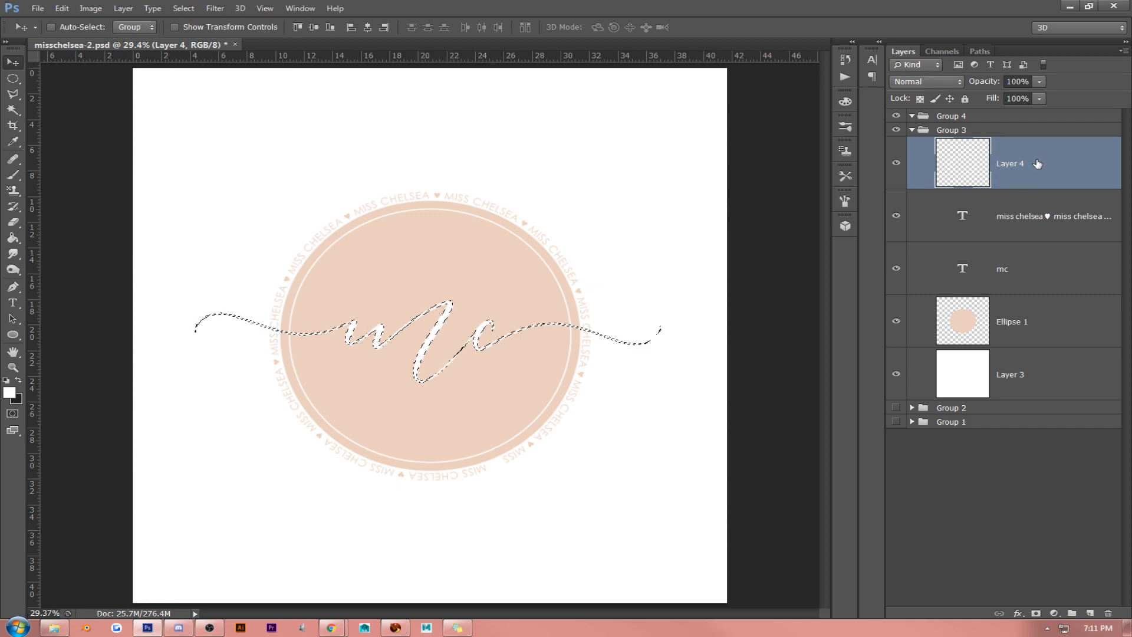
{"action": "left_click", "coordinate": [188, 10]}
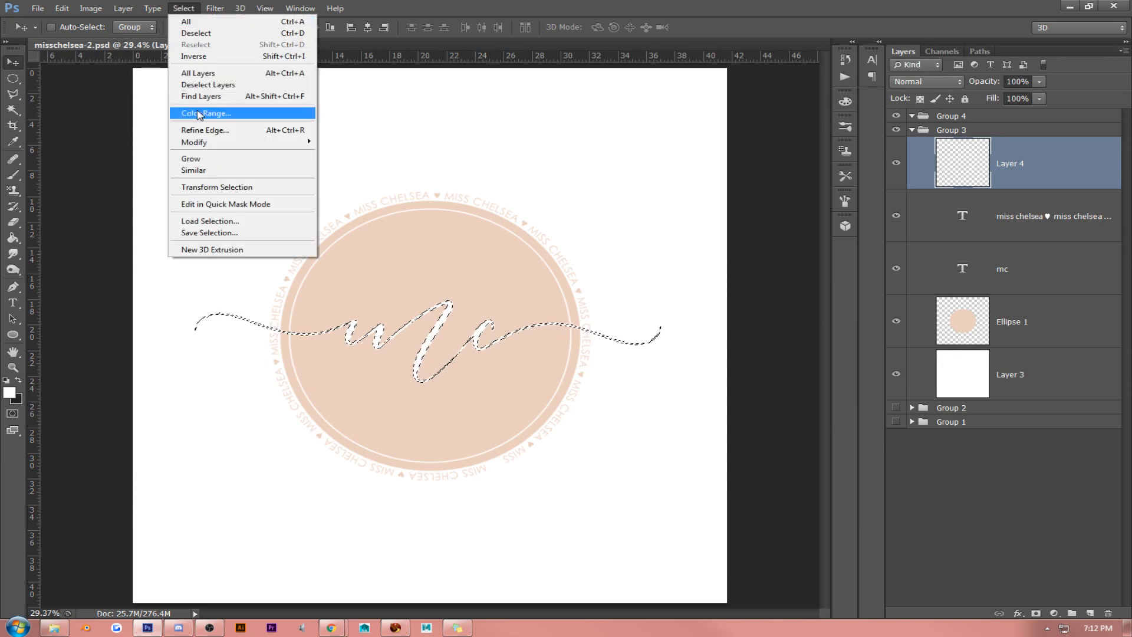
{"action": "mouse_move", "coordinate": [204, 147]}
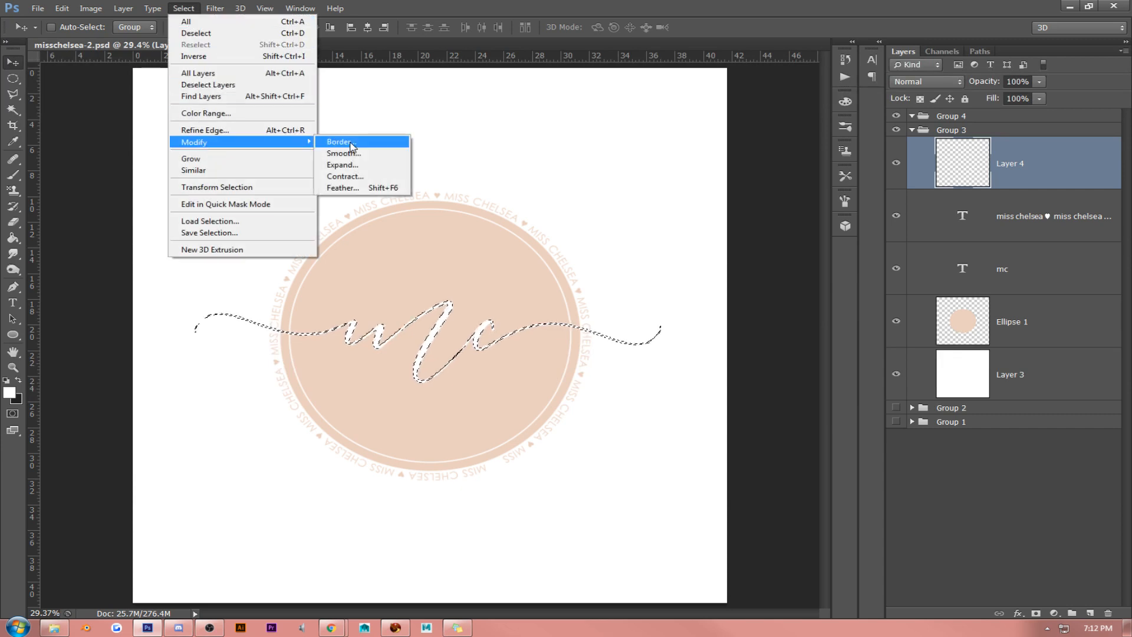
{"action": "left_click", "coordinate": [360, 170]}
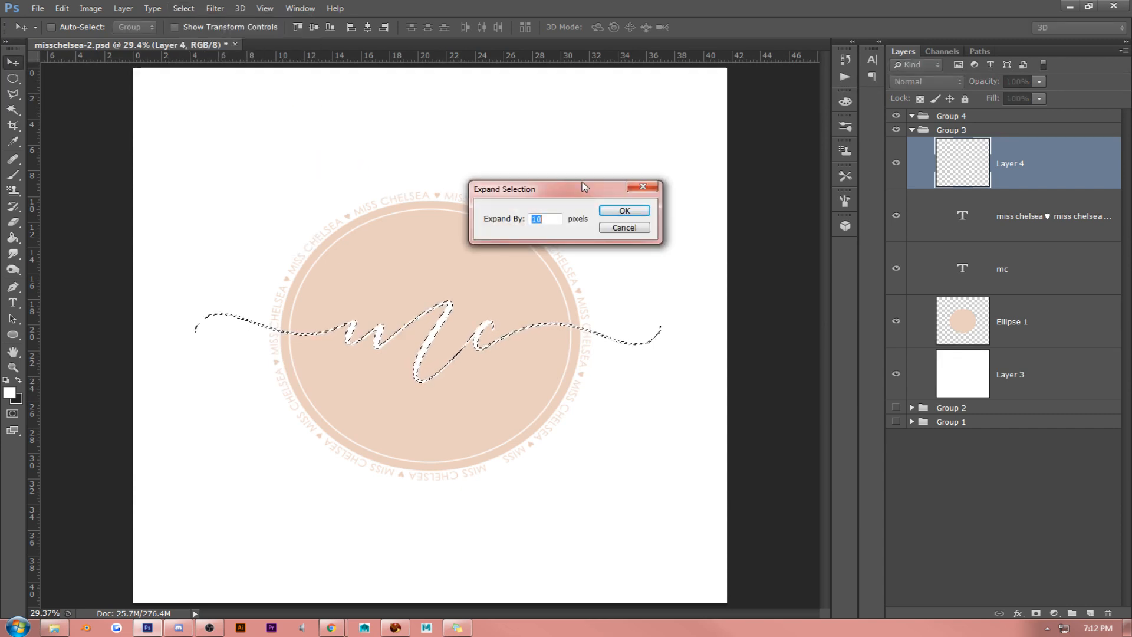
{"action": "key", "text": "Return"}
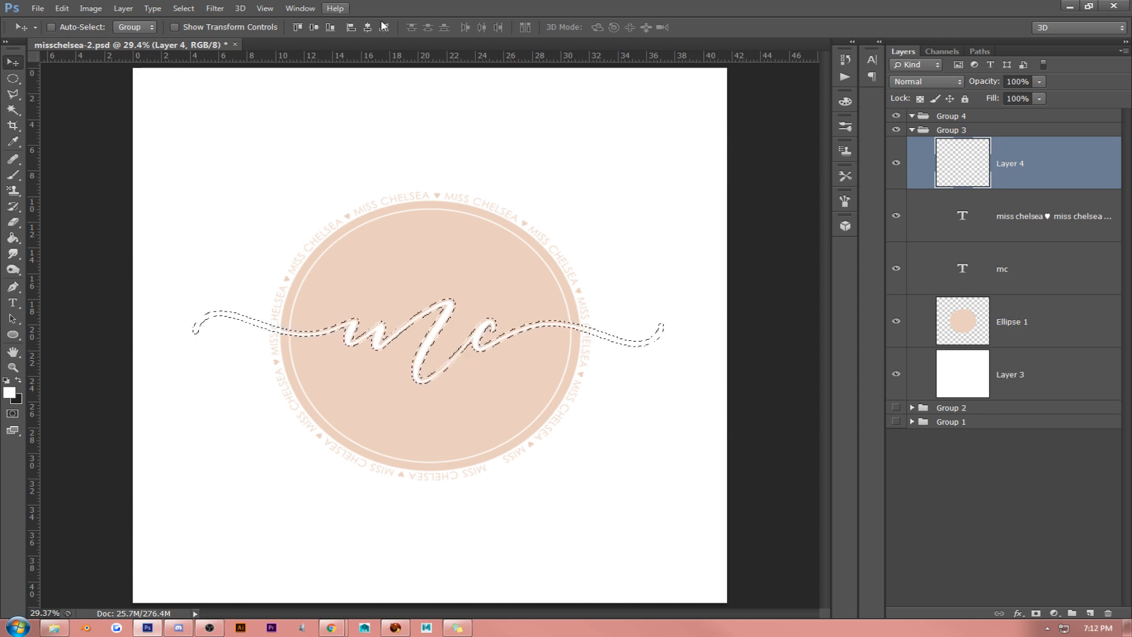
{"action": "left_click", "coordinate": [183, 8]}
{"action": "mouse_move", "coordinate": [295, 142]}
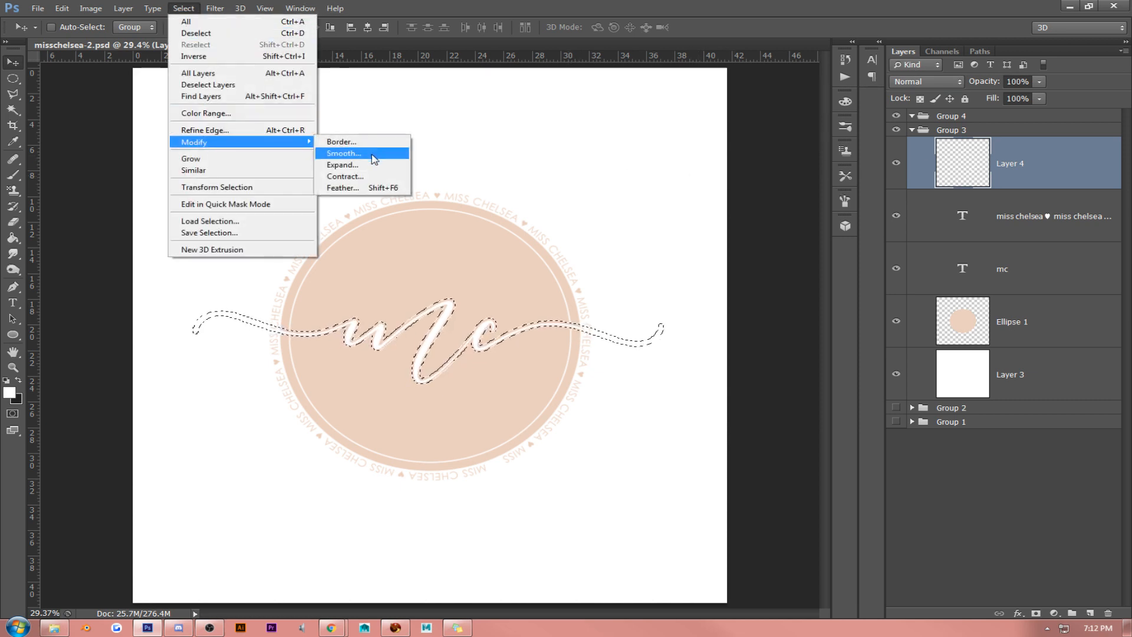
{"action": "left_click", "coordinate": [344, 153]}
{"action": "left_click", "coordinate": [630, 228]}
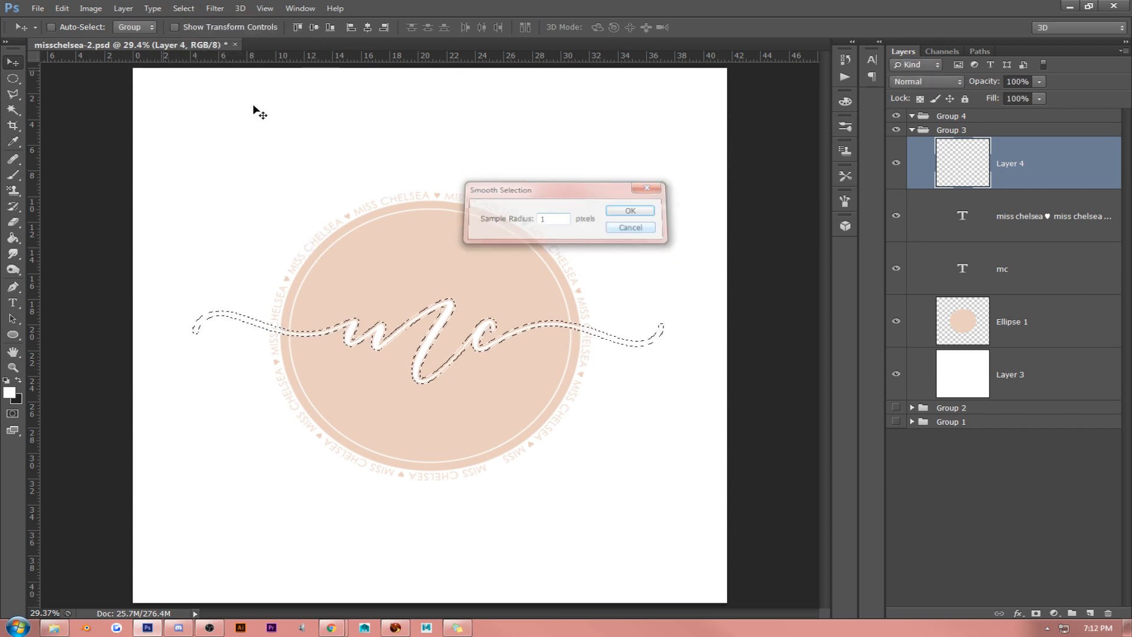
- Expand the "mc" selection by another 10 pixels, erase the white ring inside it and deselect
{"action": "left_click", "coordinate": [184, 8]}
{"action": "mouse_move", "coordinate": [204, 144]}
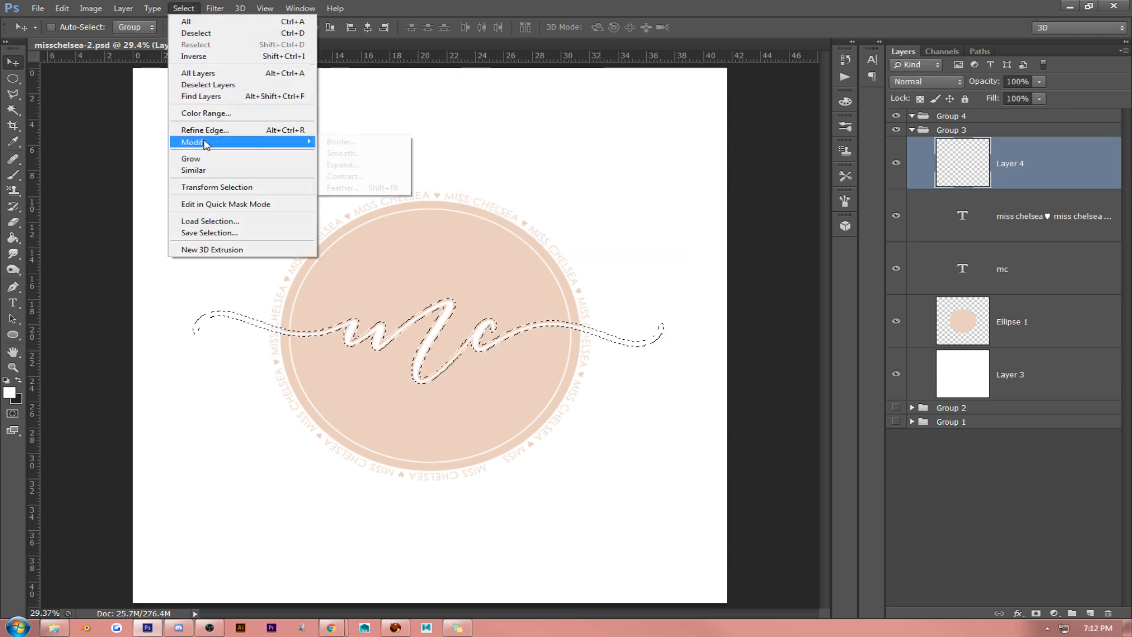
{"action": "left_click", "coordinate": [343, 164]}
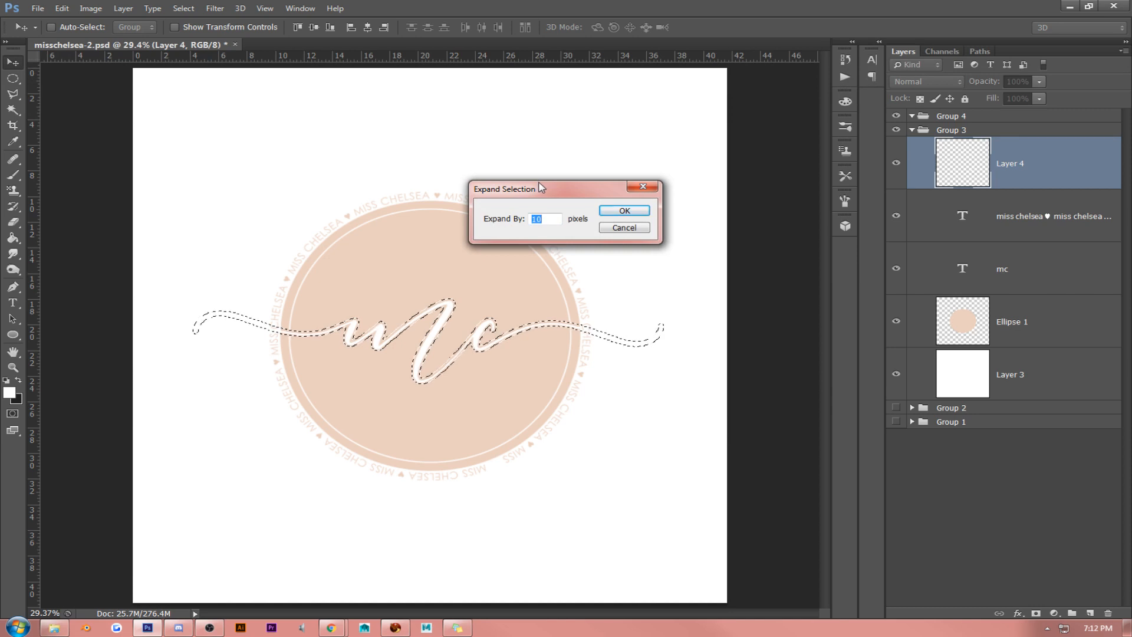
{"action": "key", "text": "Return"}
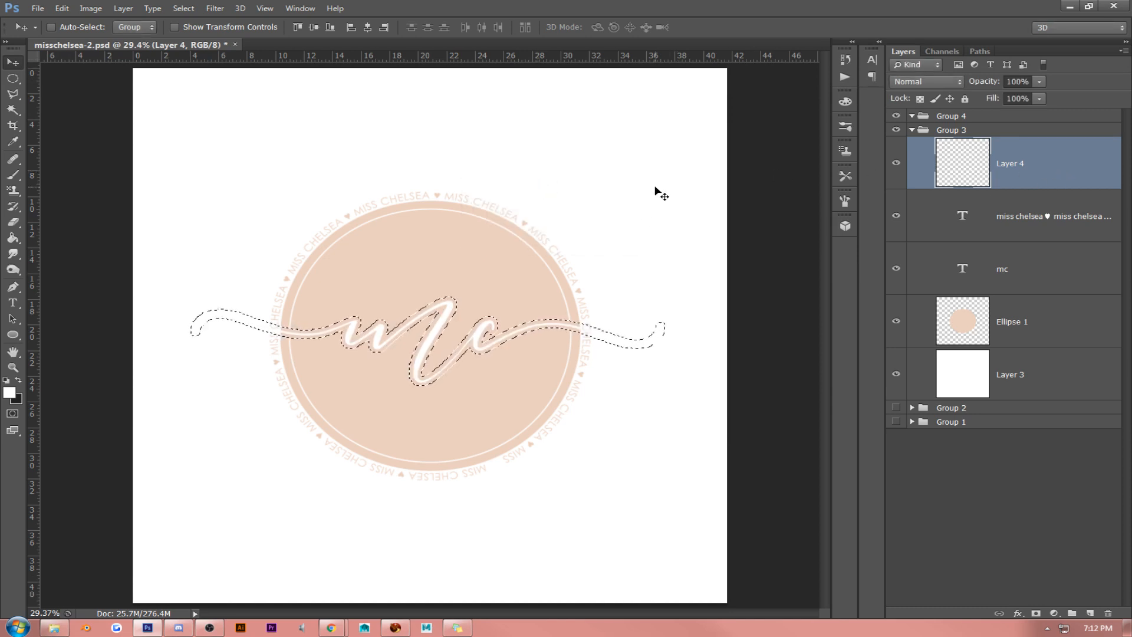
{"action": "key", "text": "ctrl+d"}
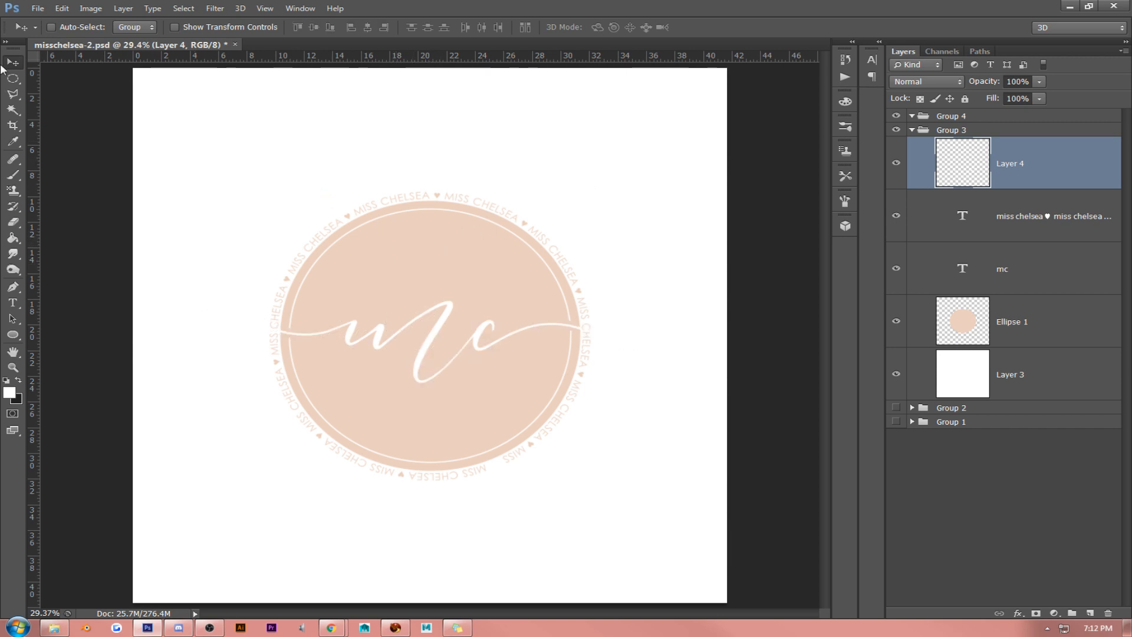
- Rebuild the outline text by pasting "miss chelsea ♥" repeatedly with no space after each heart, and commit it
{"action": "left_click", "coordinate": [1035, 267]}
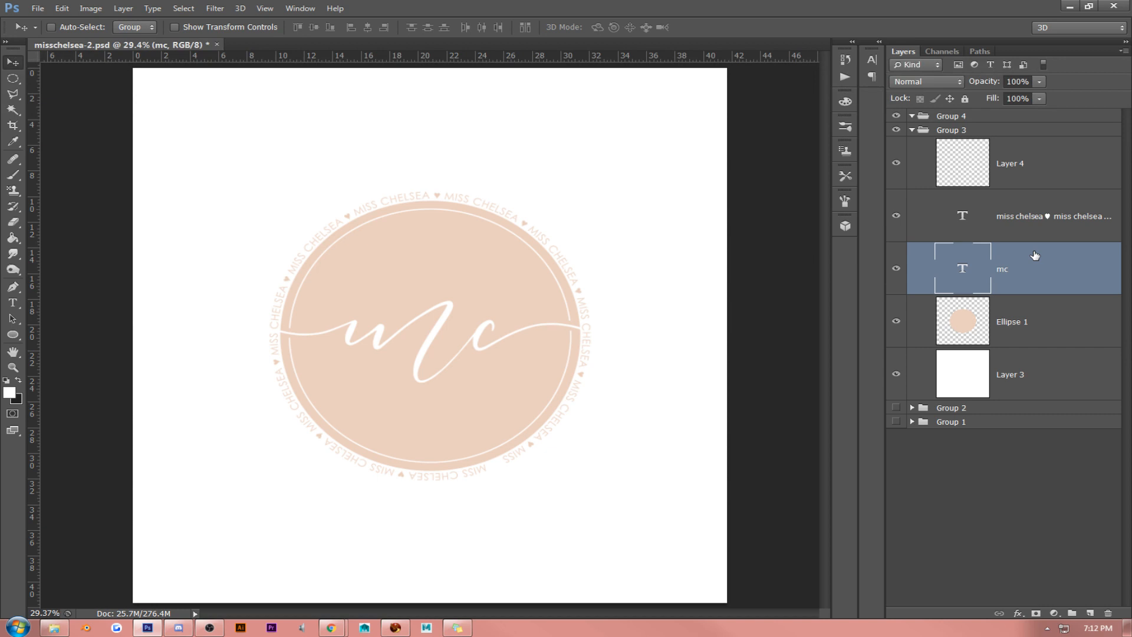
{"action": "left_click", "coordinate": [1032, 222]}
{"action": "left_click", "coordinate": [13, 302]}
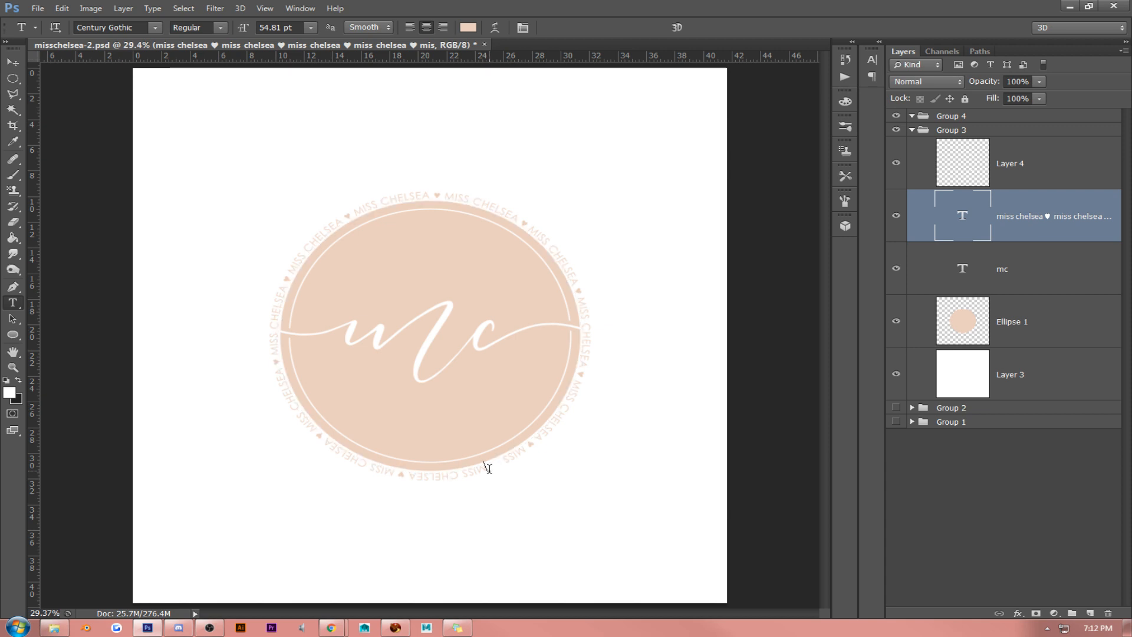
{"action": "left_click_drag", "start_coordinate": [489, 467], "coordinate": [397, 481]}
{"action": "key", "text": "ctrl+c"}
{"action": "key", "text": "ctrl+v"}
{"action": "key", "text": "ctrl+v"}
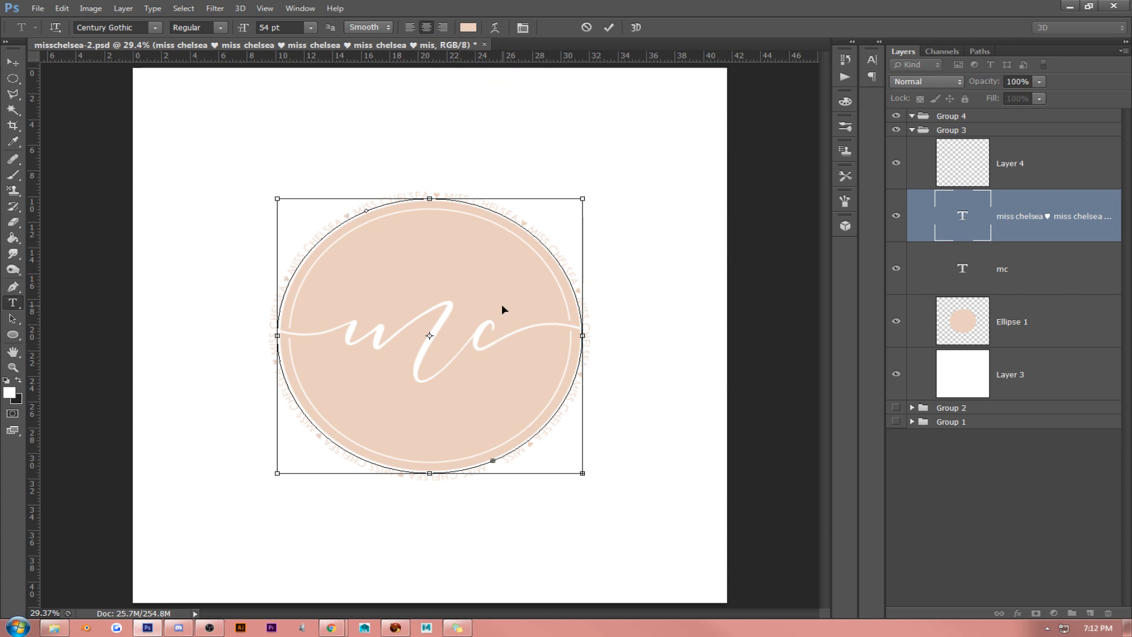
{"action": "left_click", "coordinate": [12, 62]}
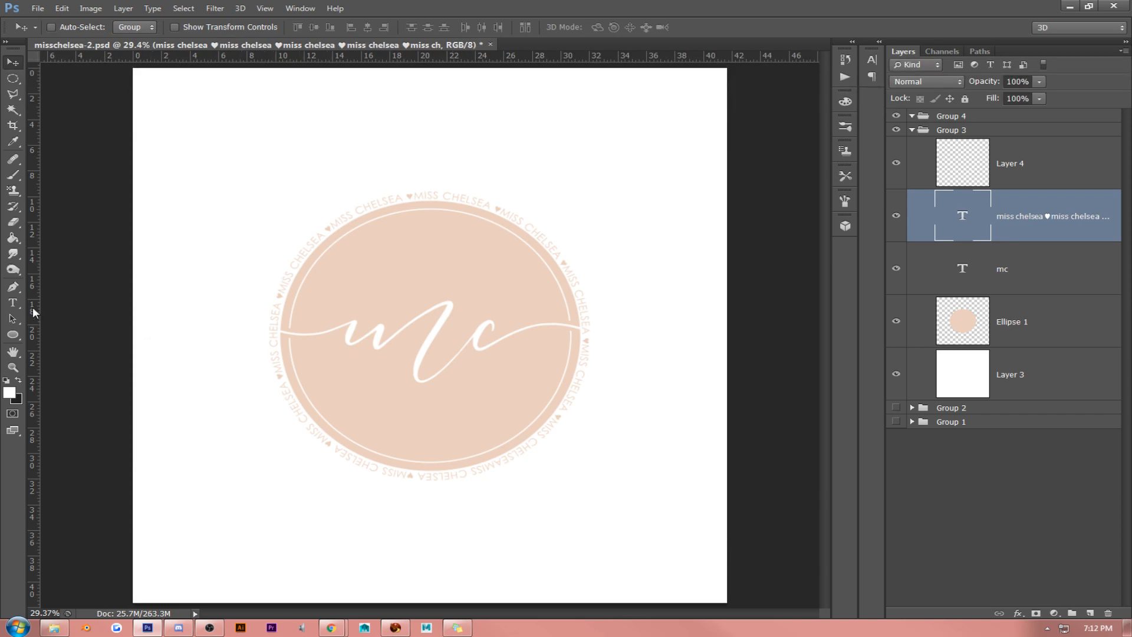
- Try to rotate the repeated "miss chelsea ♥" text around the ellipse outline
{"action": "left_click", "coordinate": [13, 303]}
{"action": "left_click", "coordinate": [497, 465]}
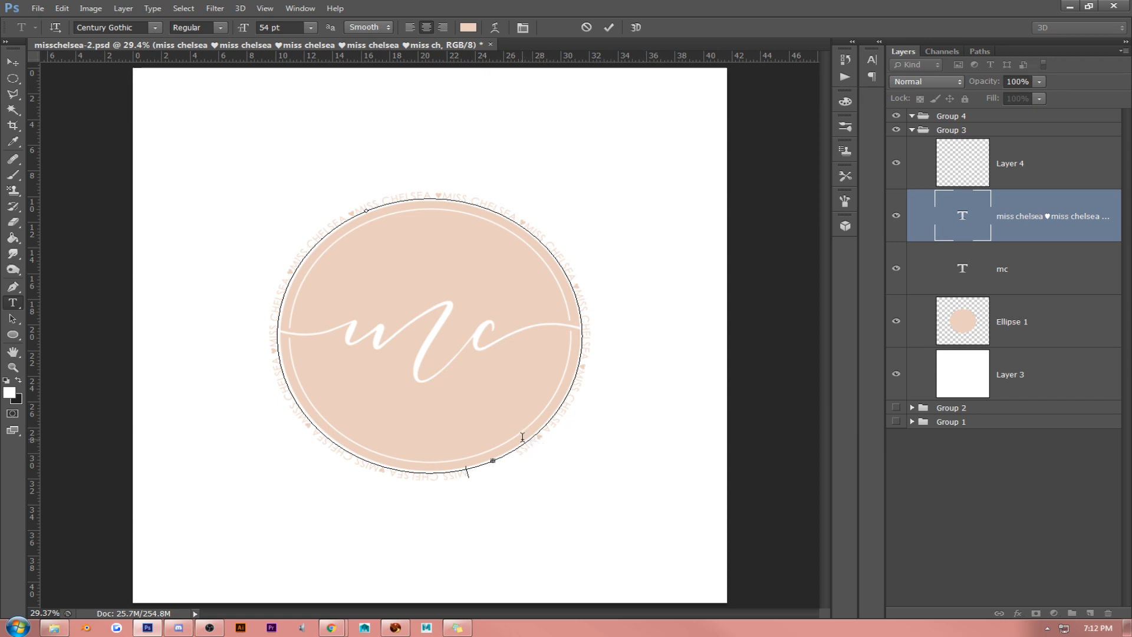
{"action": "left_click_drag", "start_coordinate": [470, 471], "coordinate": [518, 452]}
{"action": "key", "text": "ctrl+v"}
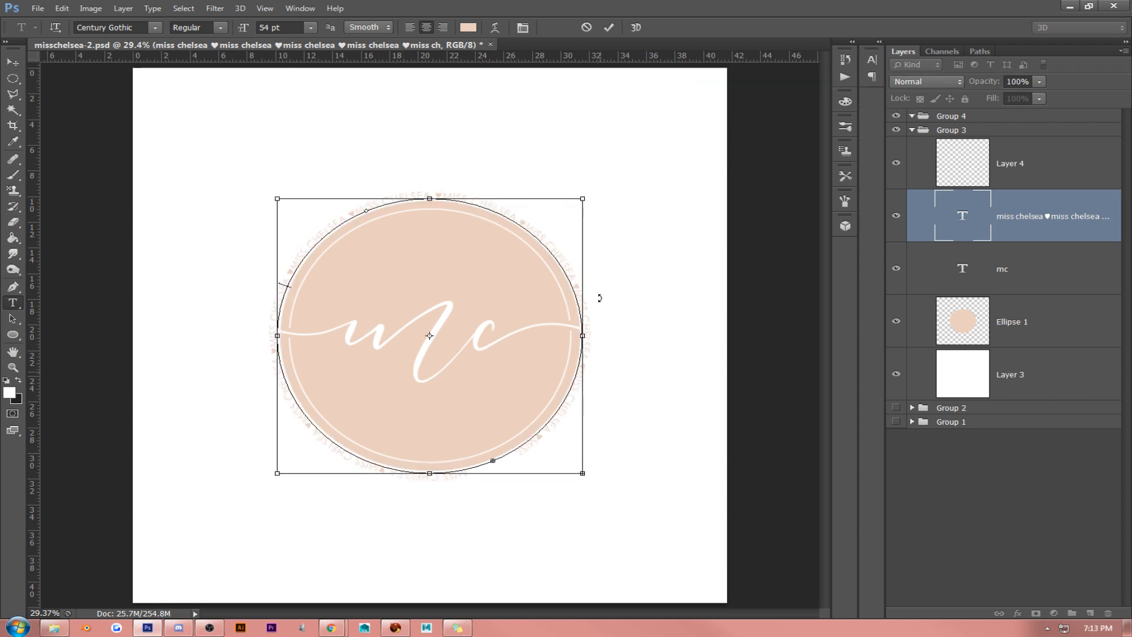
{"action": "key", "text": "ctrl+v"}
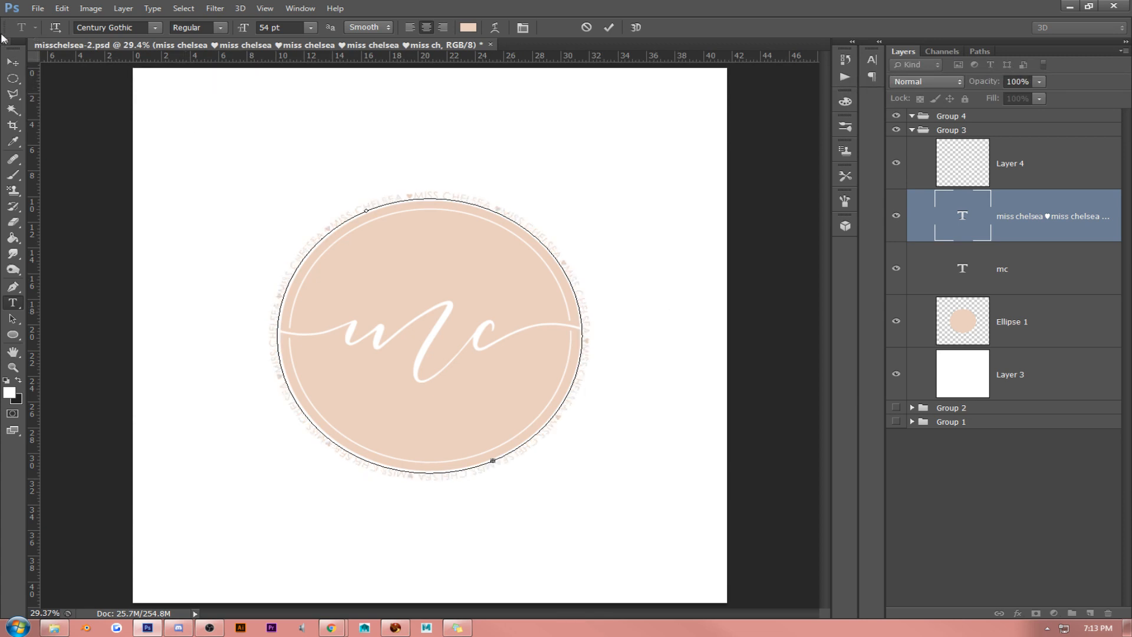
{"action": "left_click", "coordinate": [12, 62]}
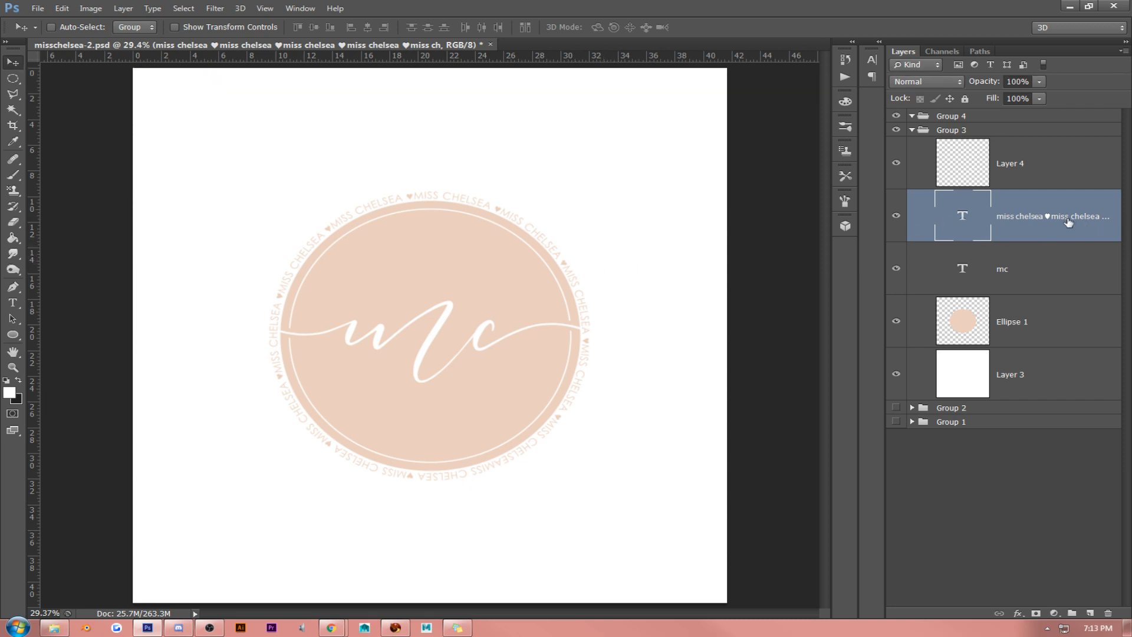
- Delete the repeated "miss chelsea ♥" text layer and sample the ellipse's peach (ebcfbf) as the foreground colour
{"action": "key", "text": "Delete"}
{"action": "left_click", "coordinate": [12, 303]}
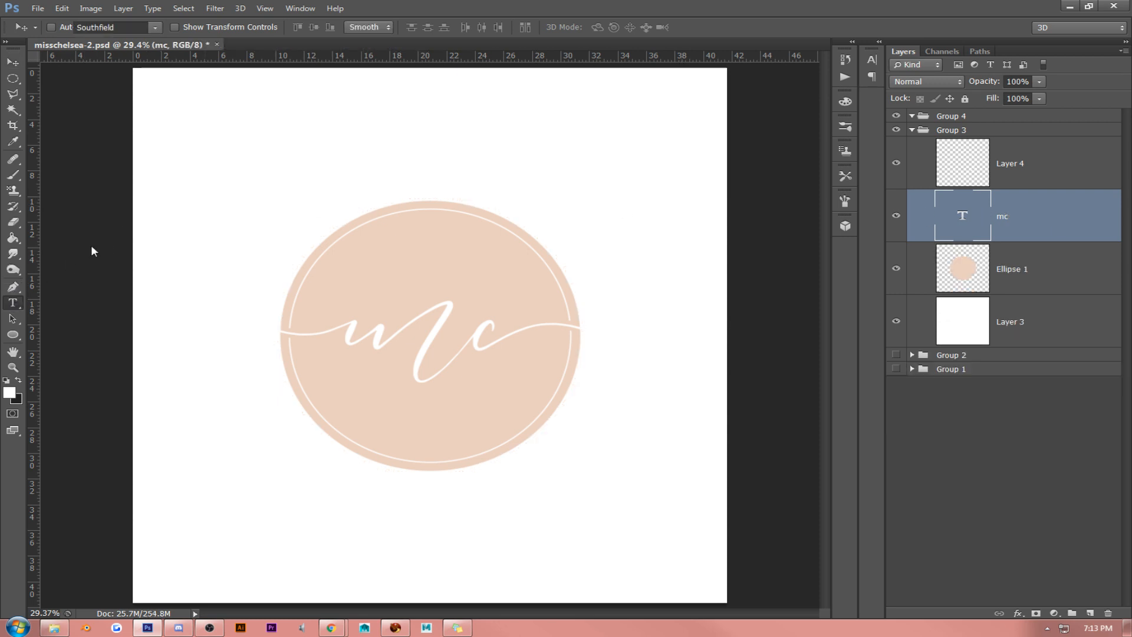
{"action": "left_click", "coordinate": [12, 392]}
{"action": "left_click", "coordinate": [542, 243]}
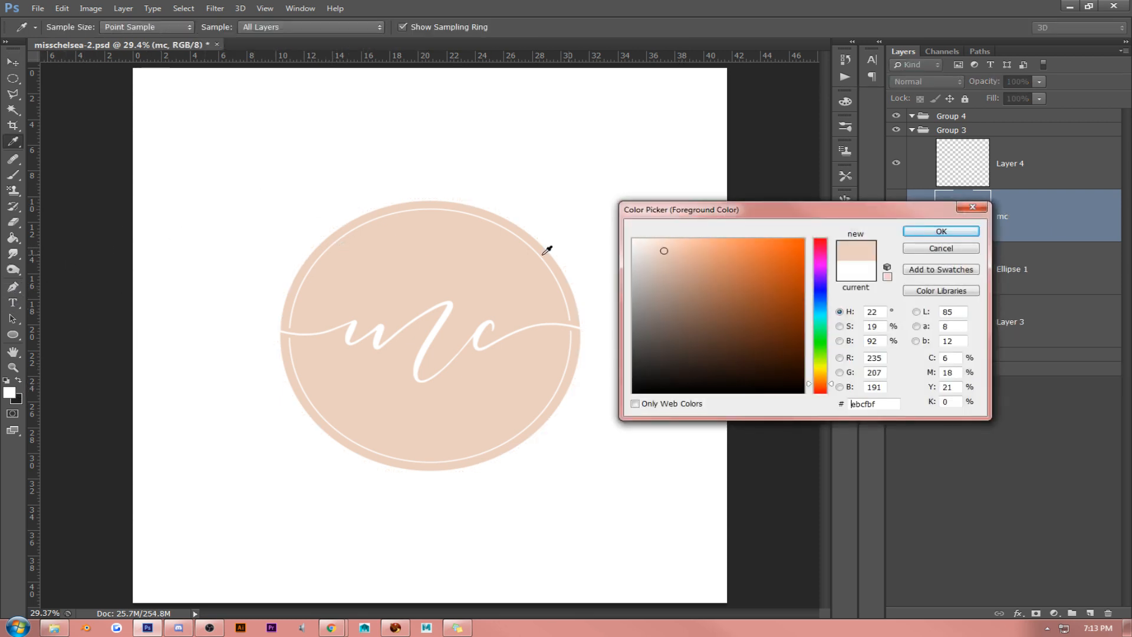
{"action": "key", "text": "Return"}
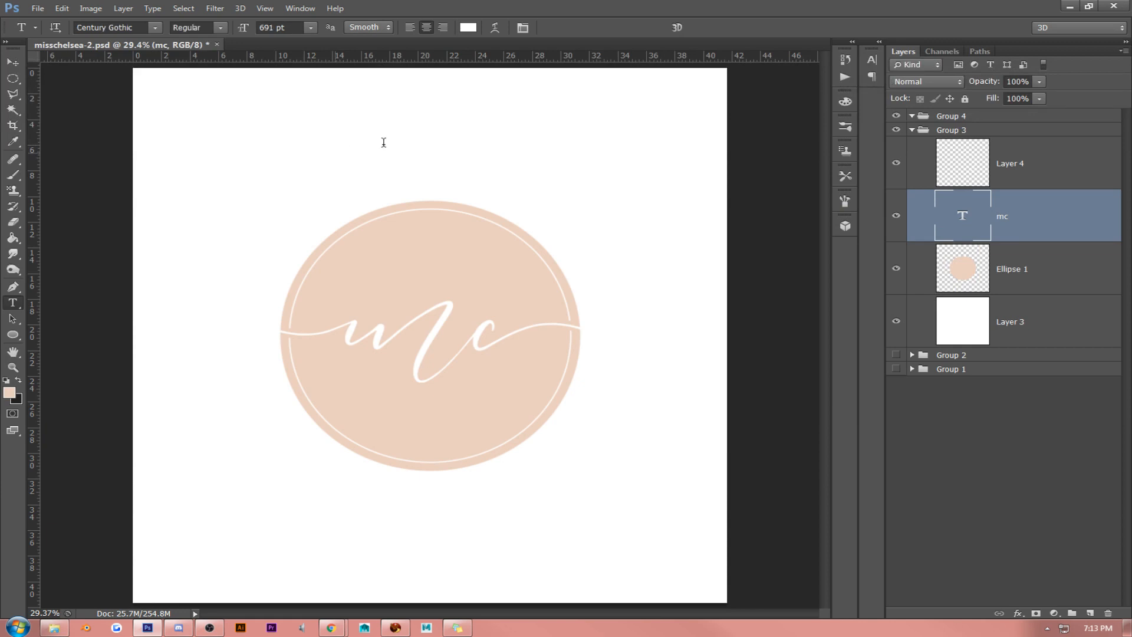
- Add the text "miss" in Century Gothic above the ellipse, colour it peach ebcfbf and shift it slightly down
{"action": "left_click", "coordinate": [335, 152]}
{"action": "type", "text": "miss"}
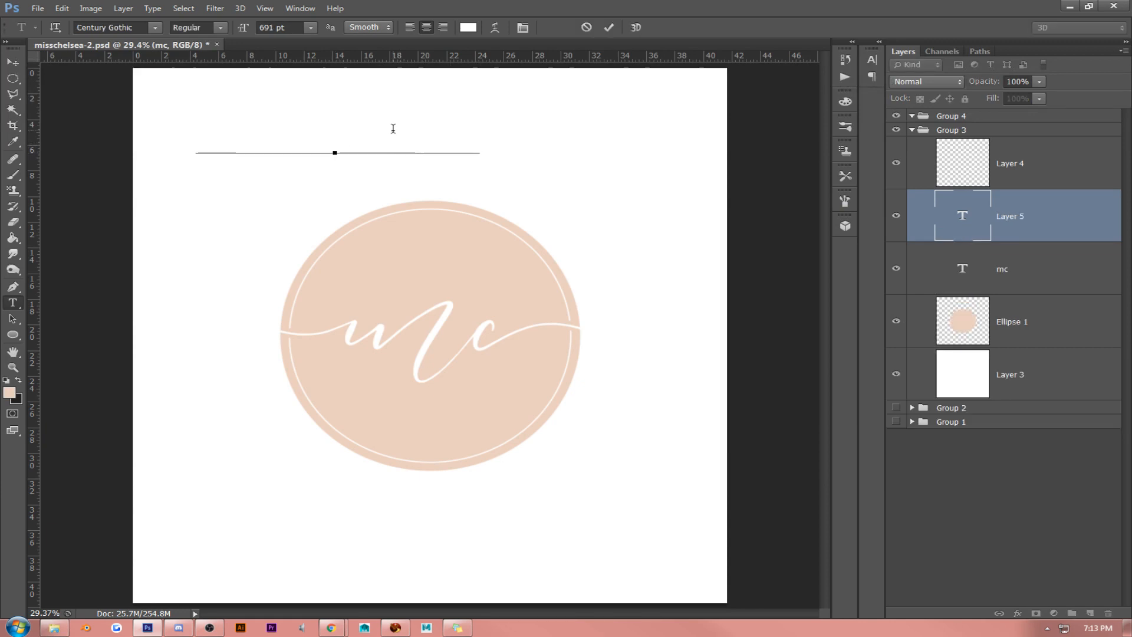
{"action": "key", "text": "ctrl+a"}
{"action": "left_click", "coordinate": [10, 393]}
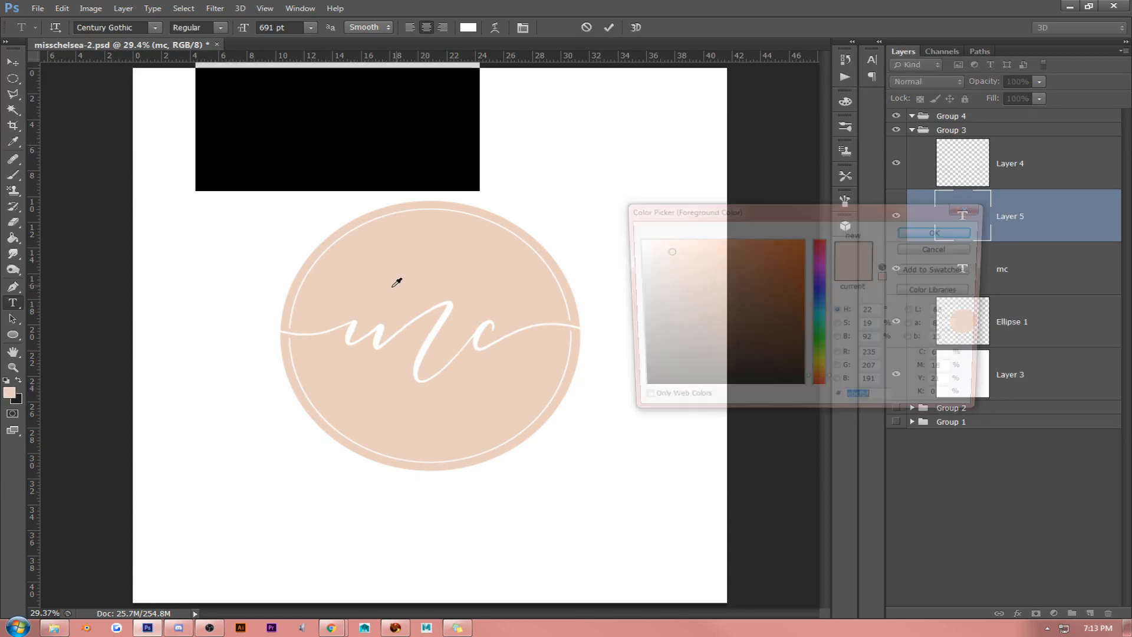
{"action": "left_click", "coordinate": [923, 232]}
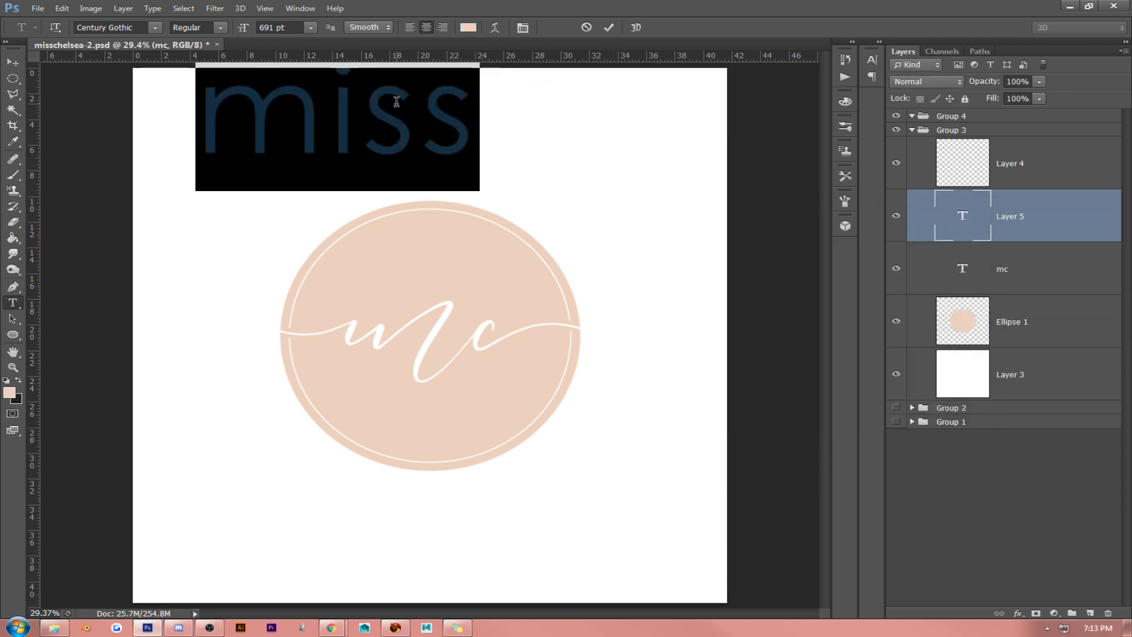
{"action": "left_click", "coordinate": [422, 115]}
{"action": "left_click_drag", "start_coordinate": [631, 159], "coordinate": [632, 179]}
{"action": "left_click", "coordinate": [482, 155]}
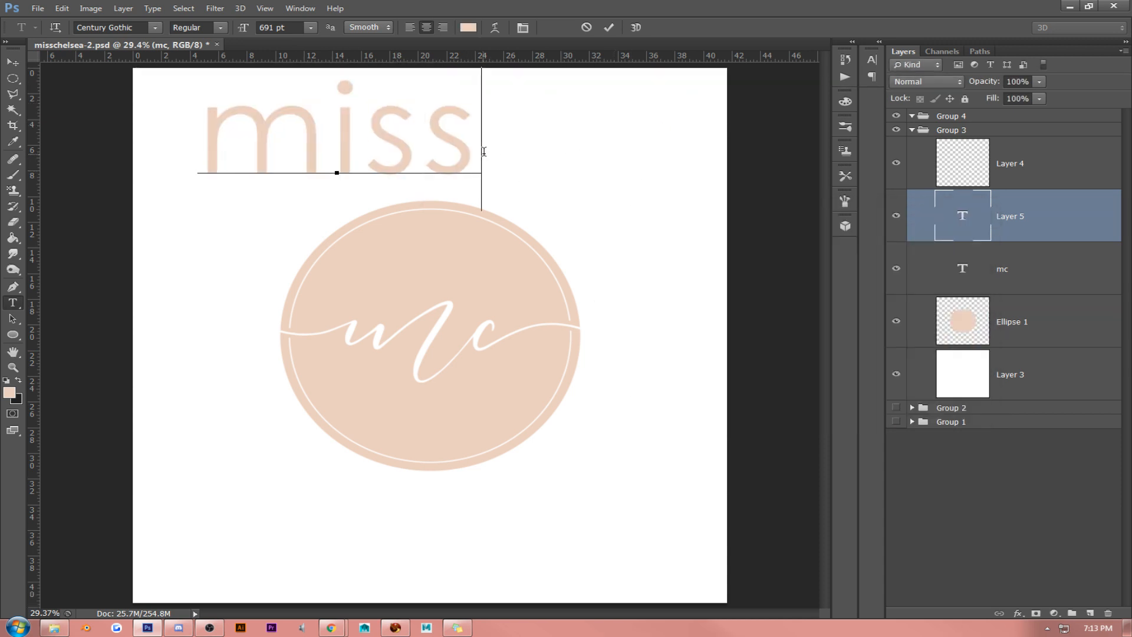
- Extend the new text above the ellipse to read "miss chelsea", correcting the spelling
{"action": "type", "text": "chea"}
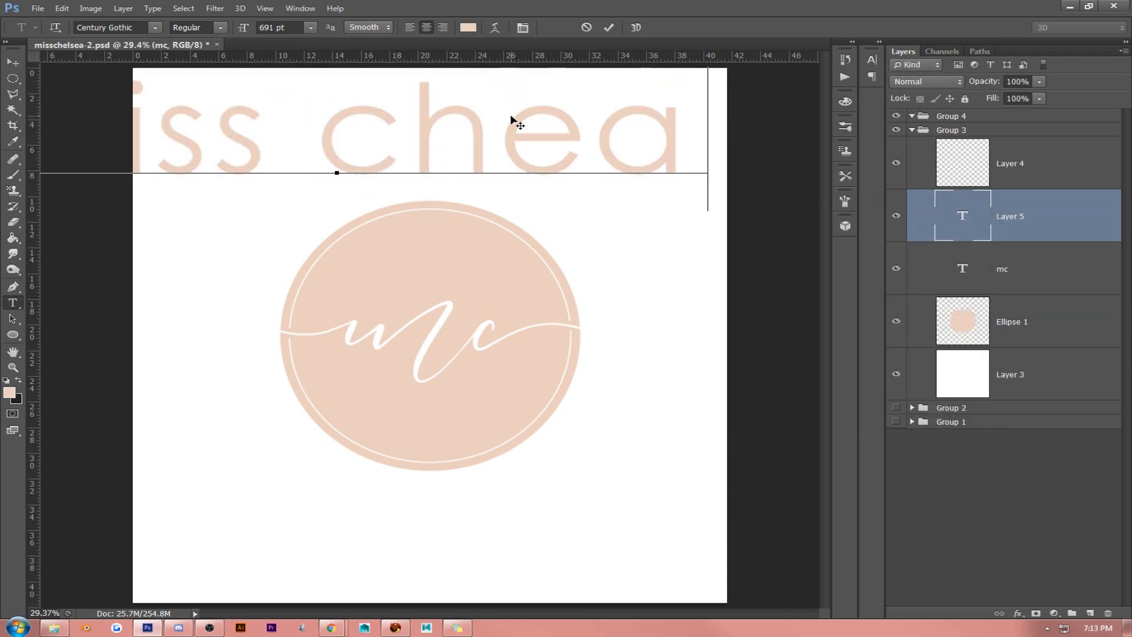
{"action": "type", "text": "l"}
{"action": "key", "text": "Left"}
{"action": "key", "text": "BackSpace"}
{"action": "key", "text": "Right"}
{"action": "type", "text": "sea"}
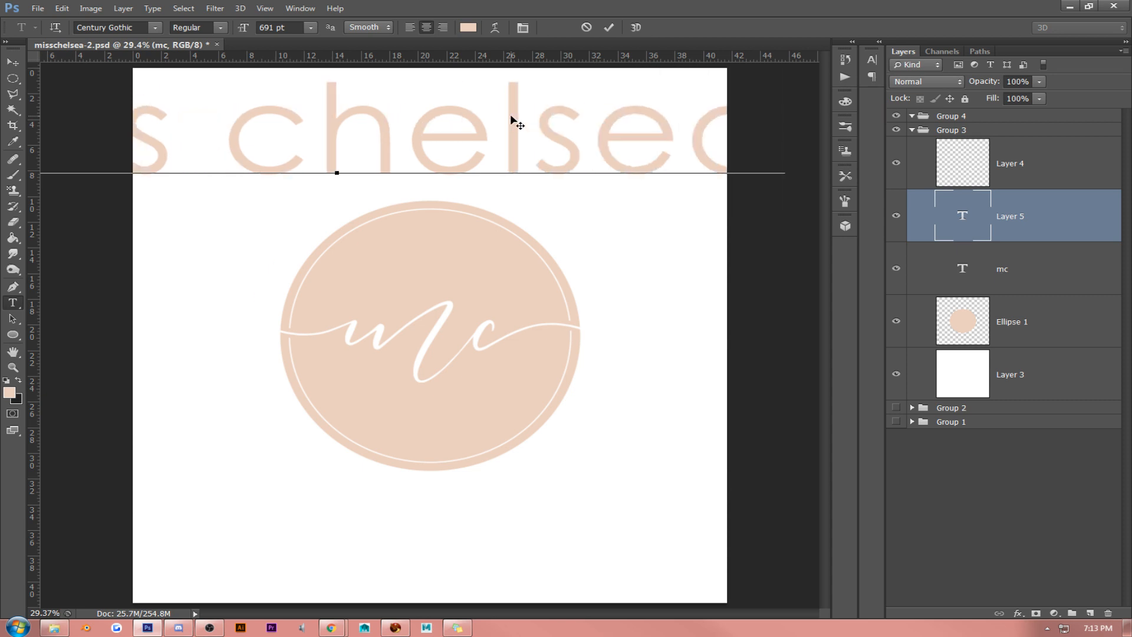
- Reduce the "miss chelsea" text to 177 pt and move it to the centre above the ellipse
{"action": "left_click", "coordinate": [460, 143]}
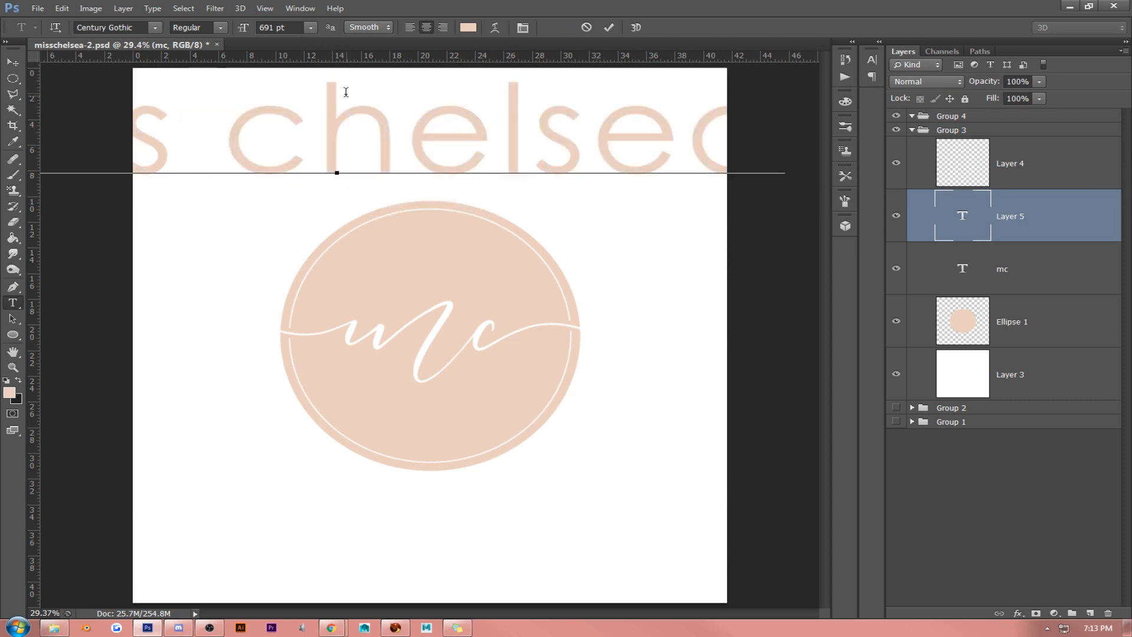
{"action": "triple_click", "coordinate": [347, 94]}
{"action": "key", "text": "Down"}
{"action": "key", "text": "Down"}
{"action": "key", "text": "Down"}
{"action": "key", "text": "Down"}
{"action": "key", "text": "Down"}
{"action": "key", "text": "Down"}
{"action": "key", "text": "Down"}
{"action": "key", "text": "Down"}
{"action": "key", "text": "Down"}
{"action": "key", "text": "Down"}
{"action": "key", "text": "Down"}
{"action": "key", "text": "Down"}
{"action": "key", "text": "Down"}
{"action": "key", "text": "Down"}
{"action": "key", "text": "Down"}
{"action": "key", "text": "Down"}
{"action": "key", "text": "Down"}
{"action": "key", "text": "Down"}
{"action": "key", "text": "Down"}
{"action": "key", "text": "Down"}
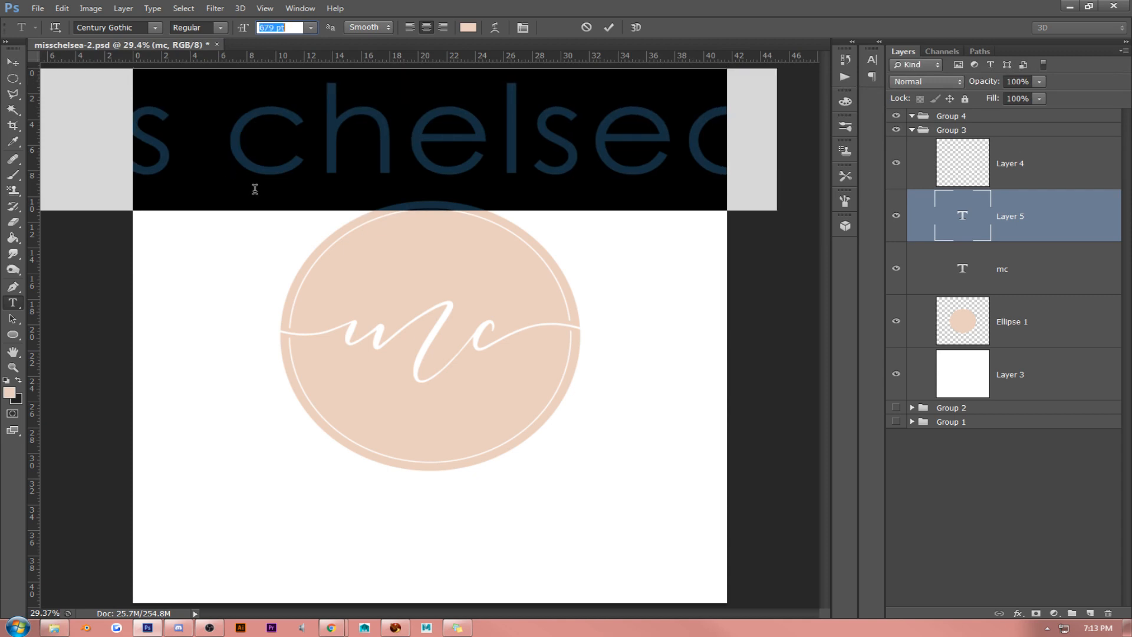
{"action": "left_click_drag", "start_coordinate": [243, 27], "coordinate": [3, 68]}
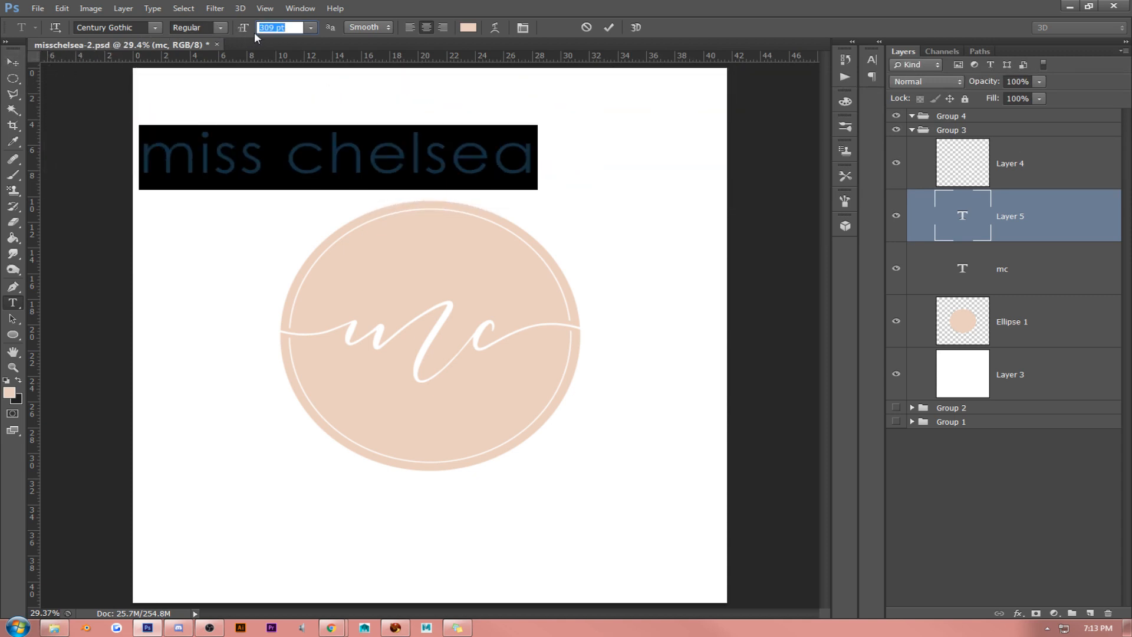
{"action": "left_click_drag", "start_coordinate": [250, 26], "coordinate": [3, 103]}
{"action": "left_click", "coordinate": [12, 62]}
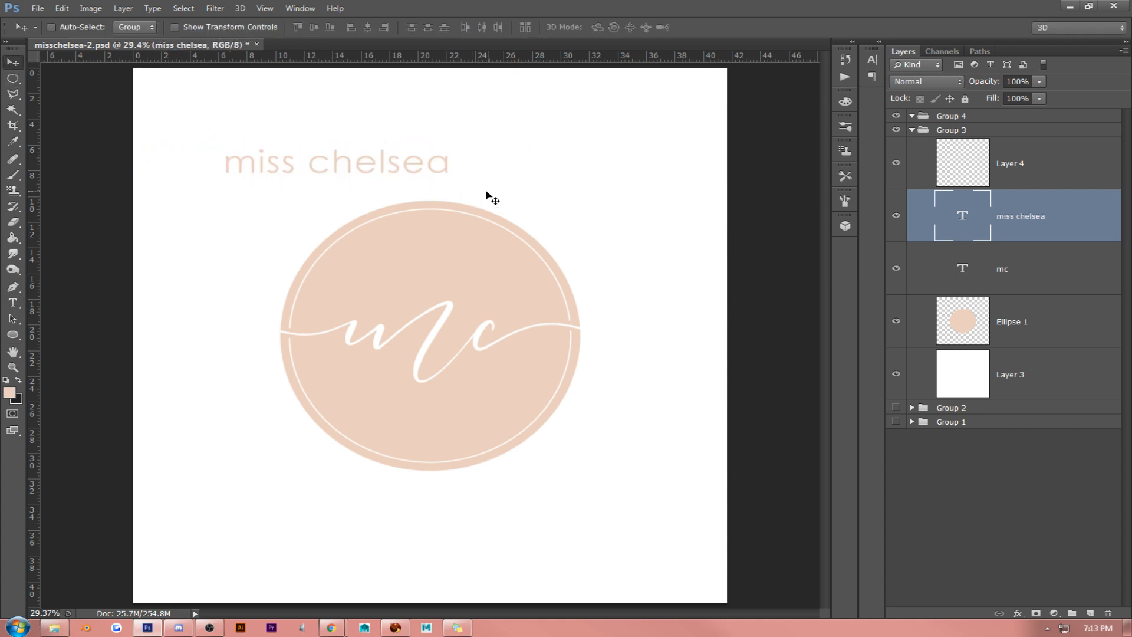
{"action": "left_click_drag", "start_coordinate": [524, 195], "coordinate": [613, 199]}
- Recolour the "miss chelsea" text to pale peach fff3ec and move it inside the ellipse, just above "mc"
{"action": "left_click", "coordinate": [12, 302]}
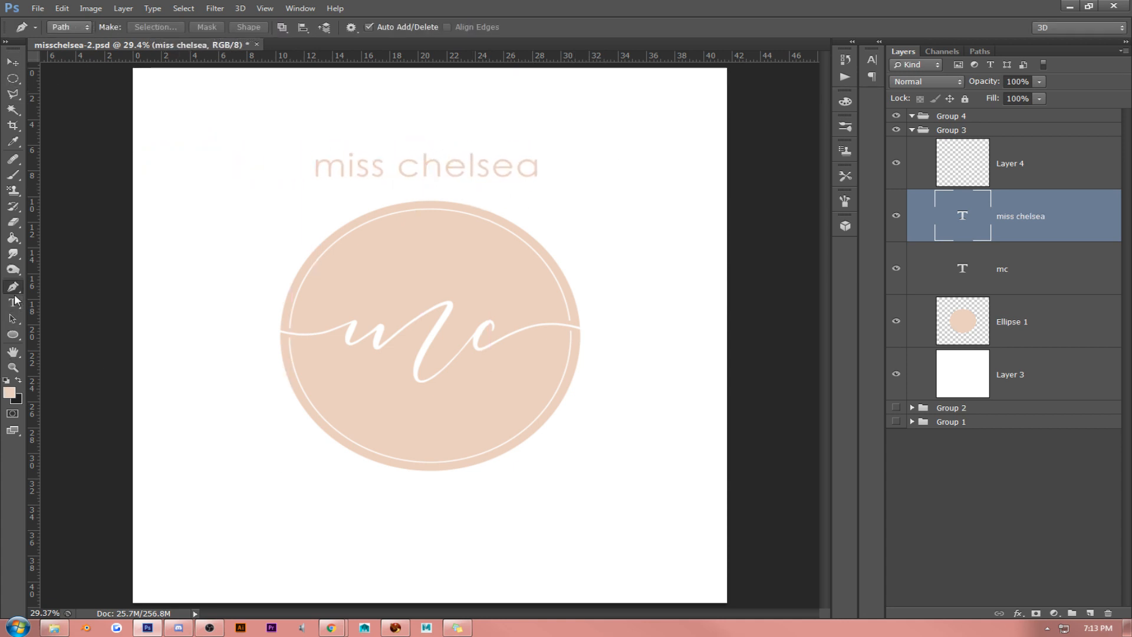
{"action": "left_click", "coordinate": [465, 169]}
{"action": "double_click", "coordinate": [466, 169]}
{"action": "left_click", "coordinate": [465, 169]}
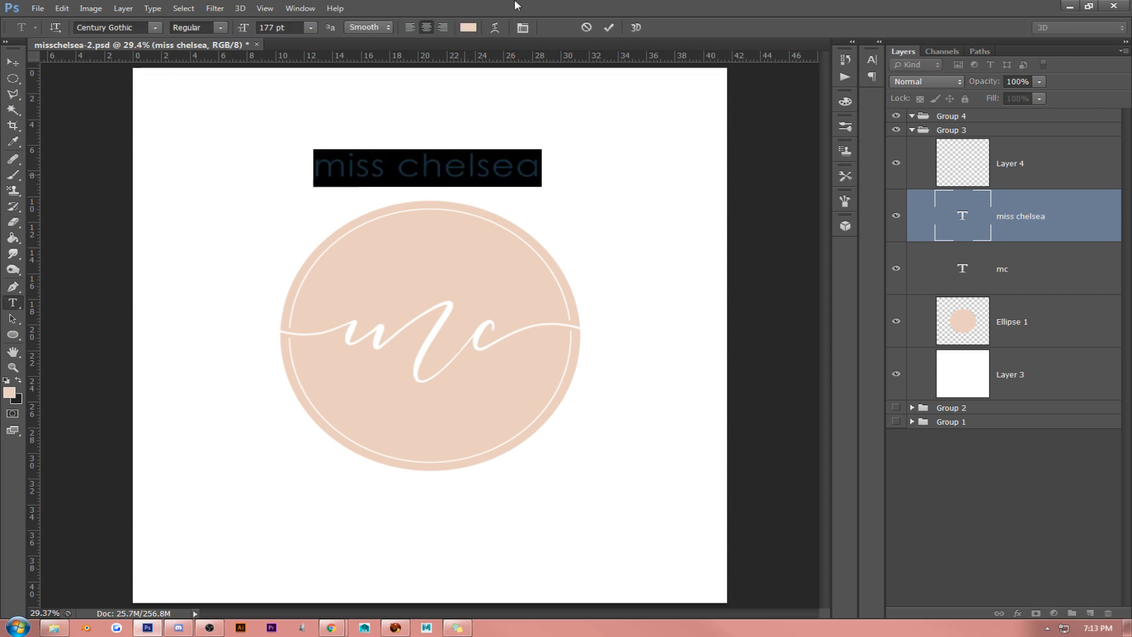
{"action": "left_click", "coordinate": [473, 32]}
{"action": "mouse_move", "coordinate": [696, 253]}
{"action": "left_mouse_down"}
{"action": "mouse_move", "coordinate": [629, 235]}
{"action": "mouse_move", "coordinate": [660, 228]}
{"action": "mouse_move", "coordinate": [642, 224]}
{"action": "left_mouse_up"}
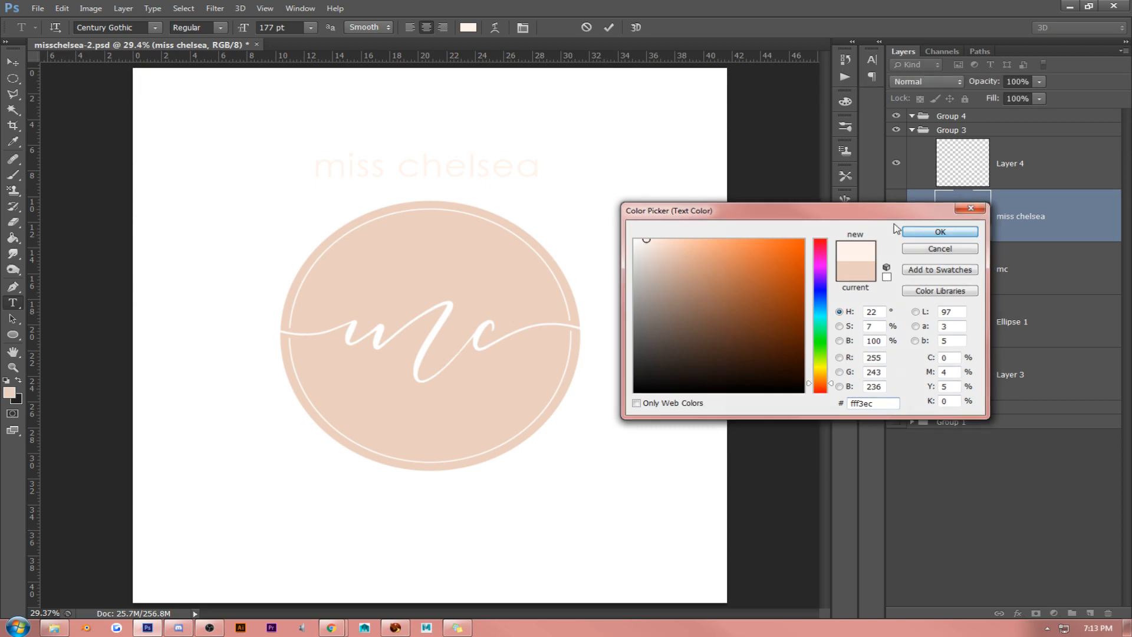
{"action": "left_click", "coordinate": [941, 231]}
{"action": "left_click", "coordinate": [12, 62]}
{"action": "left_click_drag", "start_coordinate": [535, 187], "coordinate": [533, 311]}
{"action": "key", "text": "ctrl+5"}
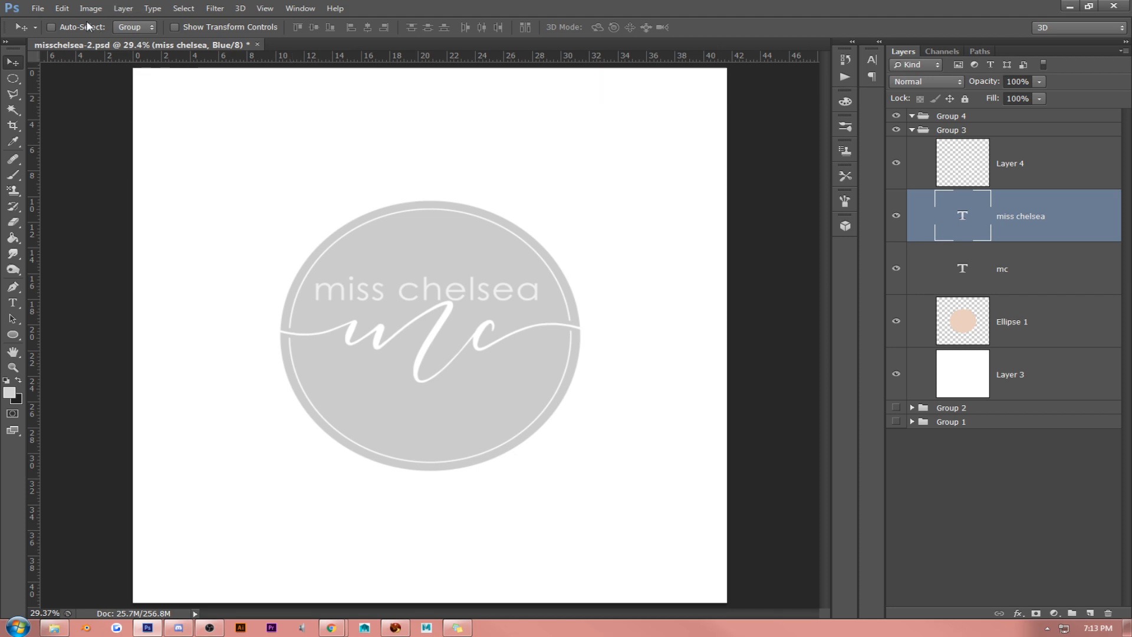
{"action": "left_click", "coordinate": [61, 9]}
{"action": "mouse_move", "coordinate": [91, 8]}
{"action": "mouse_move", "coordinate": [201, 25]}
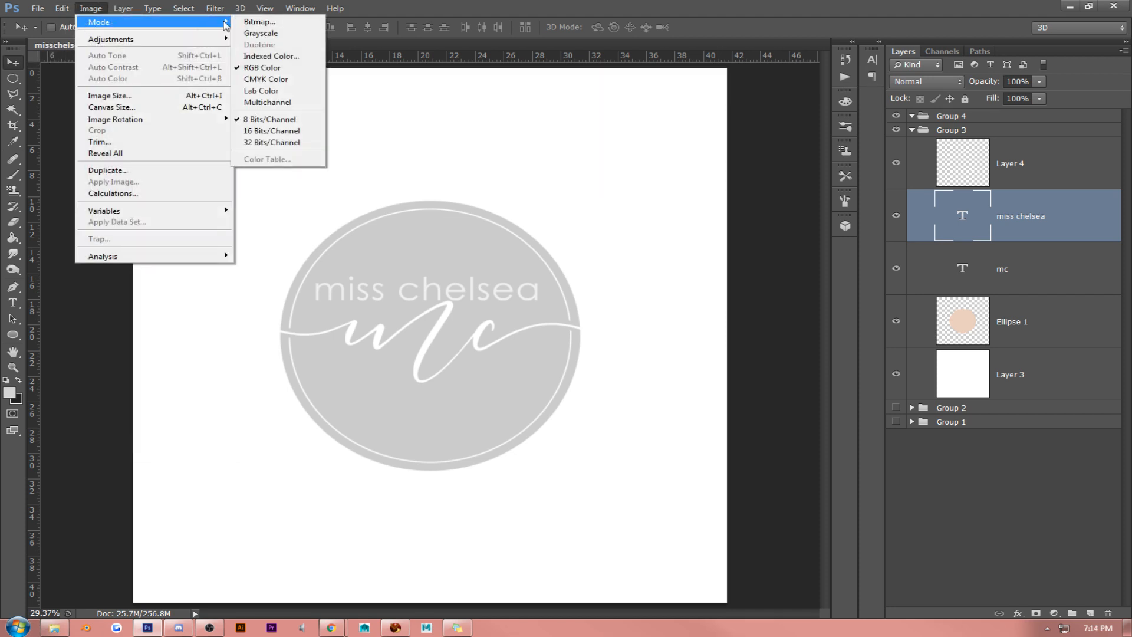
{"action": "left_click", "coordinate": [450, 179]}
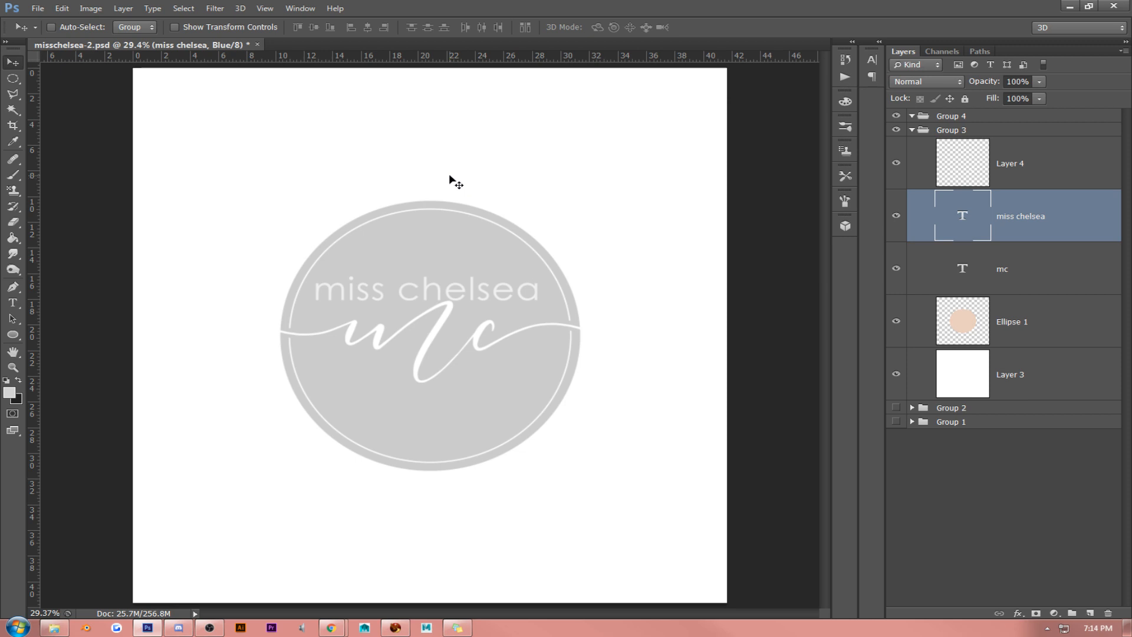
{"action": "key", "text": "ctrl+r"}
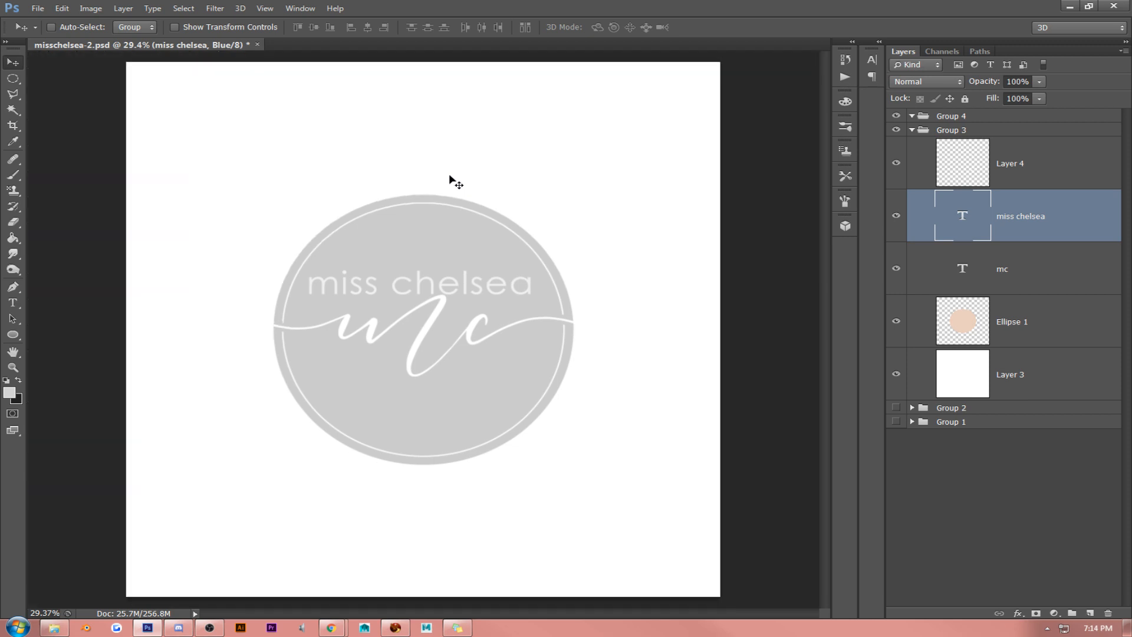
{"action": "key", "text": "ctrl+w"}
{"action": "left_click", "coordinate": [645, 237]}
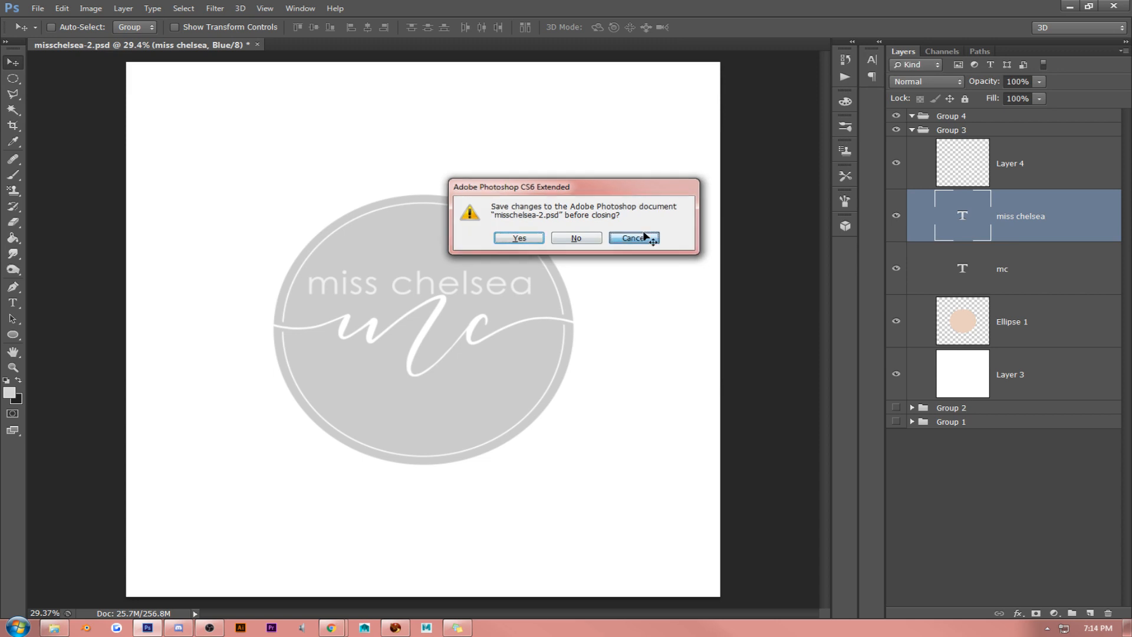
{"action": "left_click", "coordinate": [522, 279]}
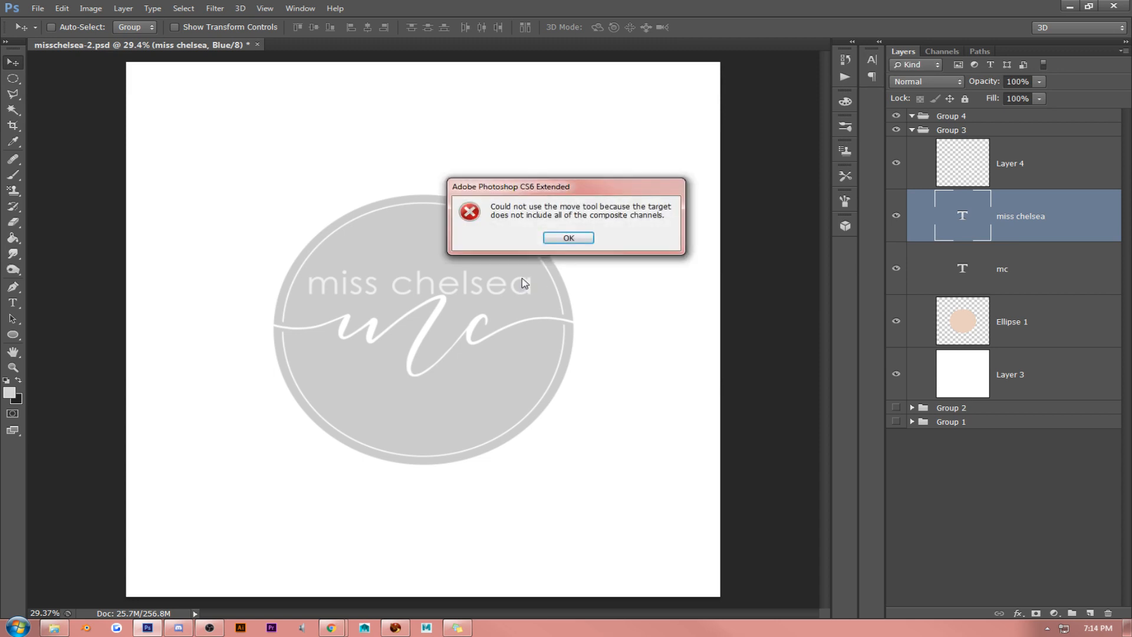
{"action": "left_click", "coordinate": [553, 238]}
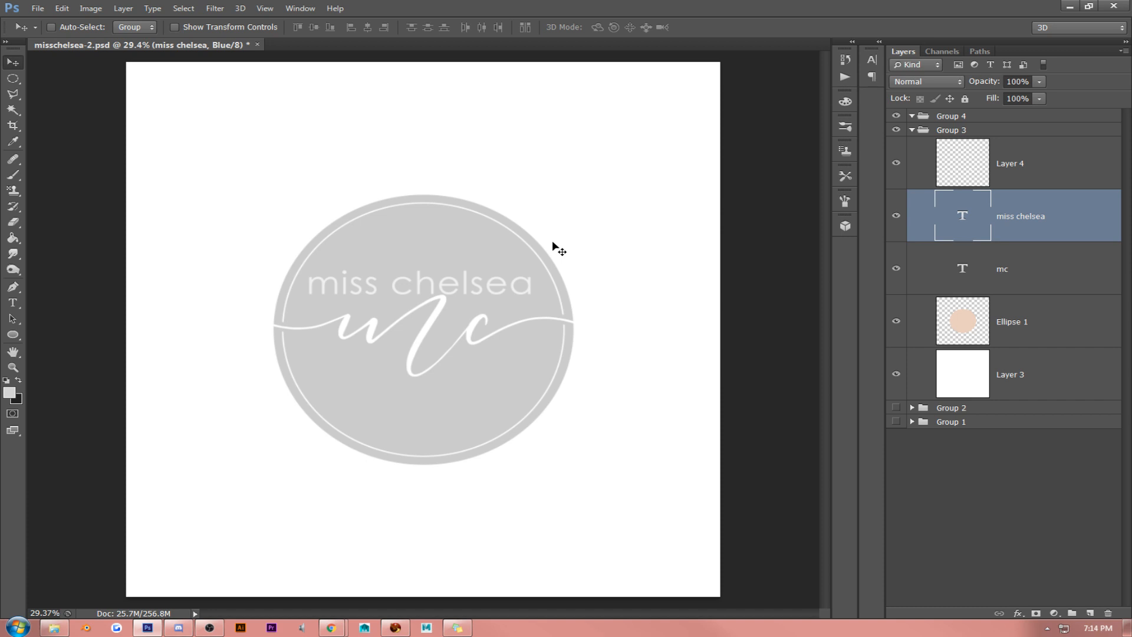
{"action": "key", "text": "ctrl+w"}
{"action": "left_click", "coordinate": [634, 236]}
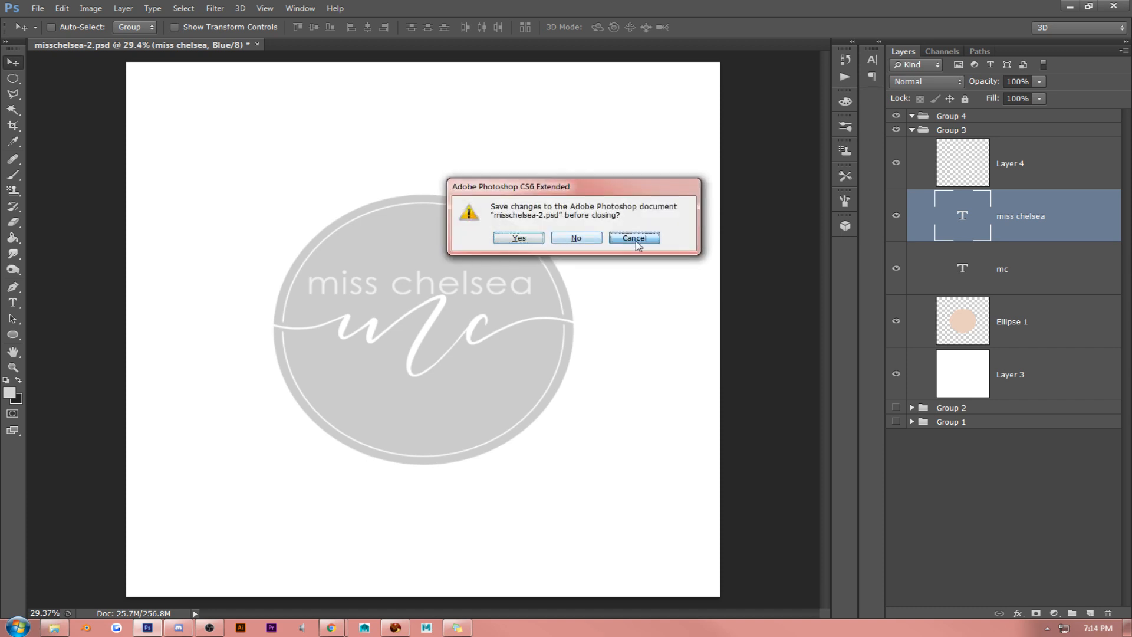
{"action": "key", "text": "ctrl+w"}
{"action": "left_click", "coordinate": [635, 236]}
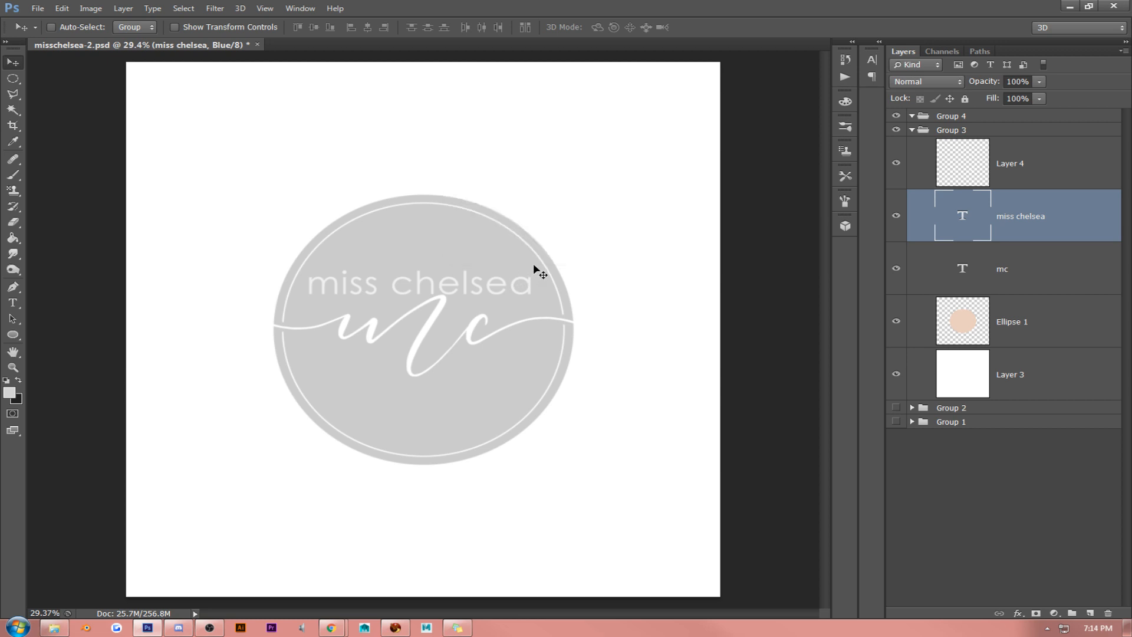
- Group the "miss chelsea" text layer and delete that group
{"action": "key", "text": "ctrl+g"}
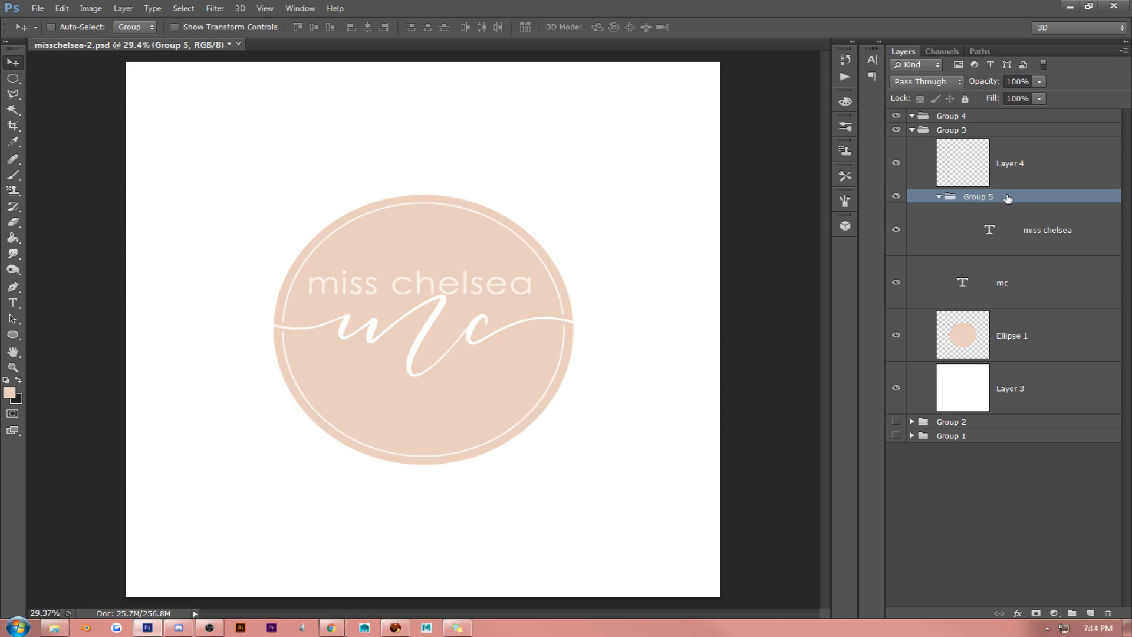
{"action": "key", "text": "Delete"}
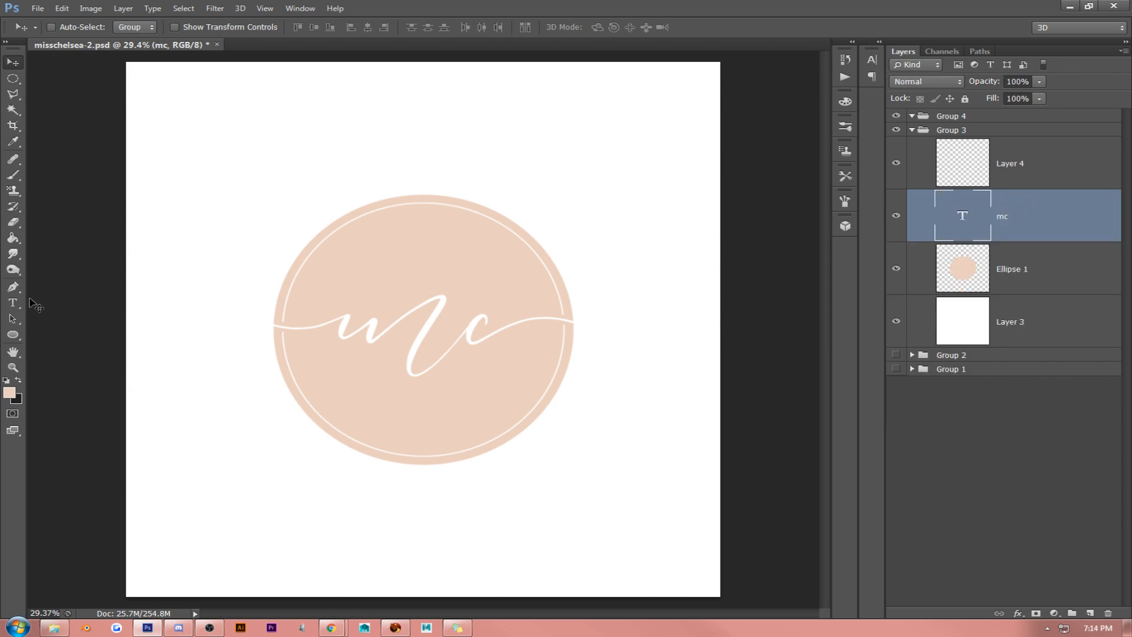
- Add new "miss chelsea" text in Century Gothic above the ellipse and set its size to 163 pt
{"action": "left_click", "coordinate": [13, 302]}
{"action": "left_click", "coordinate": [371, 167]}
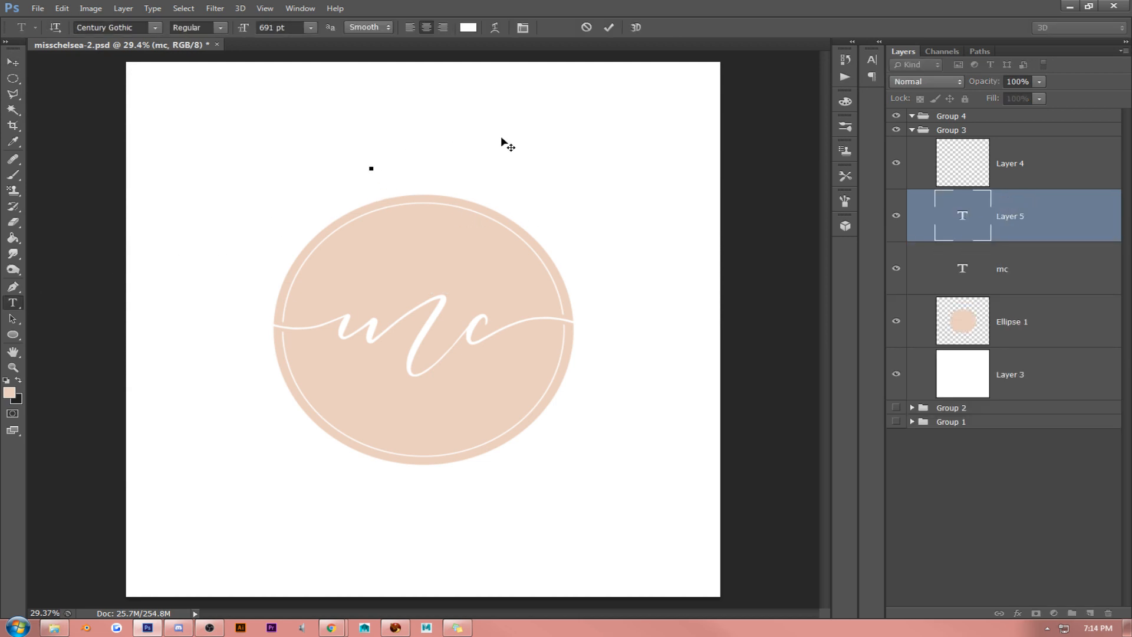
{"action": "type", "text": "miss chelsea"}
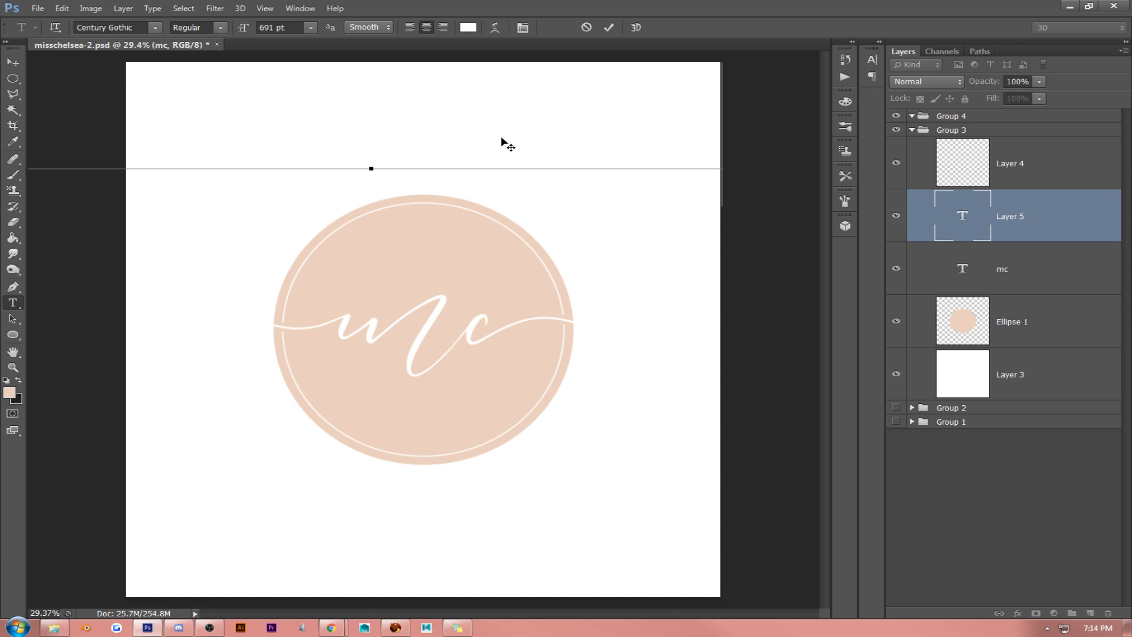
{"action": "key", "text": "ctrl+a"}
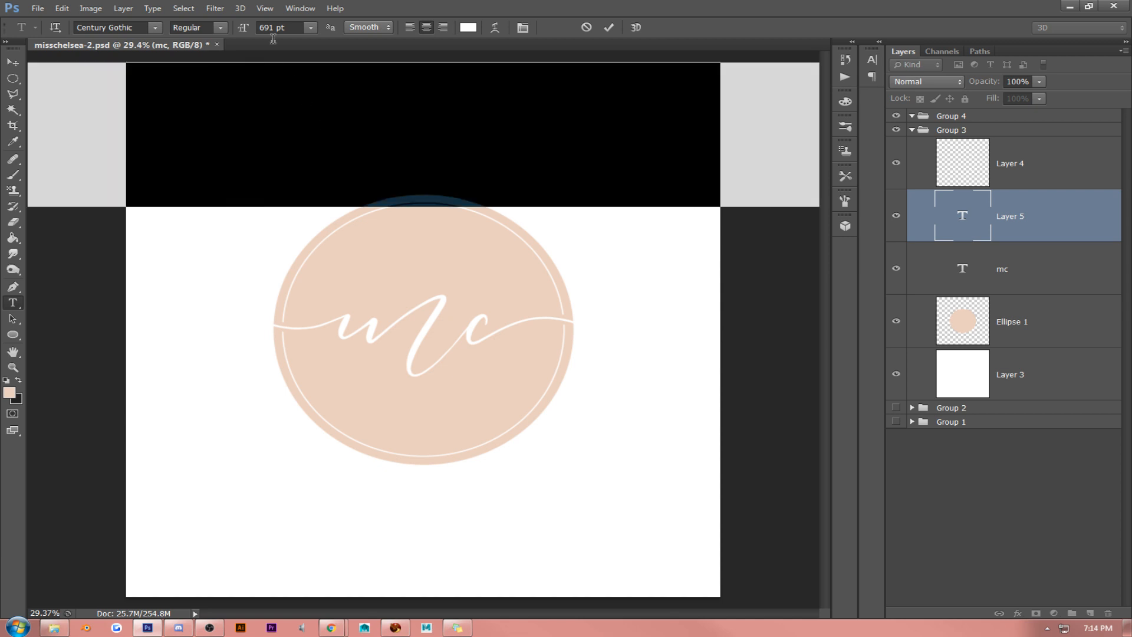
{"action": "left_click_drag", "start_coordinate": [240, 31], "coordinate": [106, 64]}
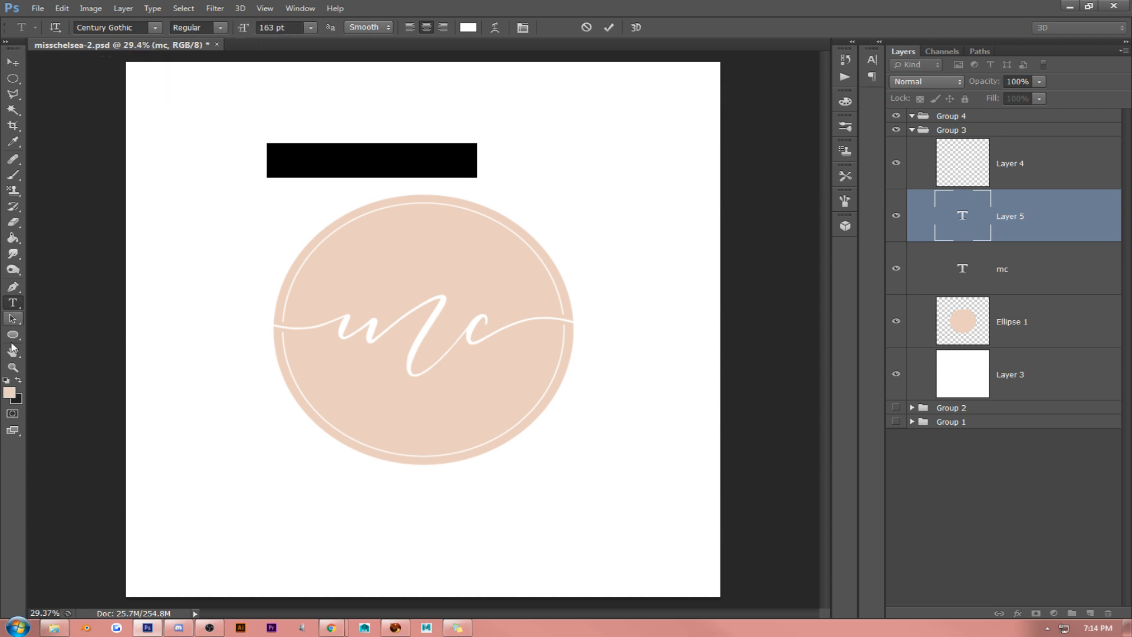
- Colour the selected "miss chelsea" text pale peach f9ede5
{"action": "left_click", "coordinate": [10, 394]}
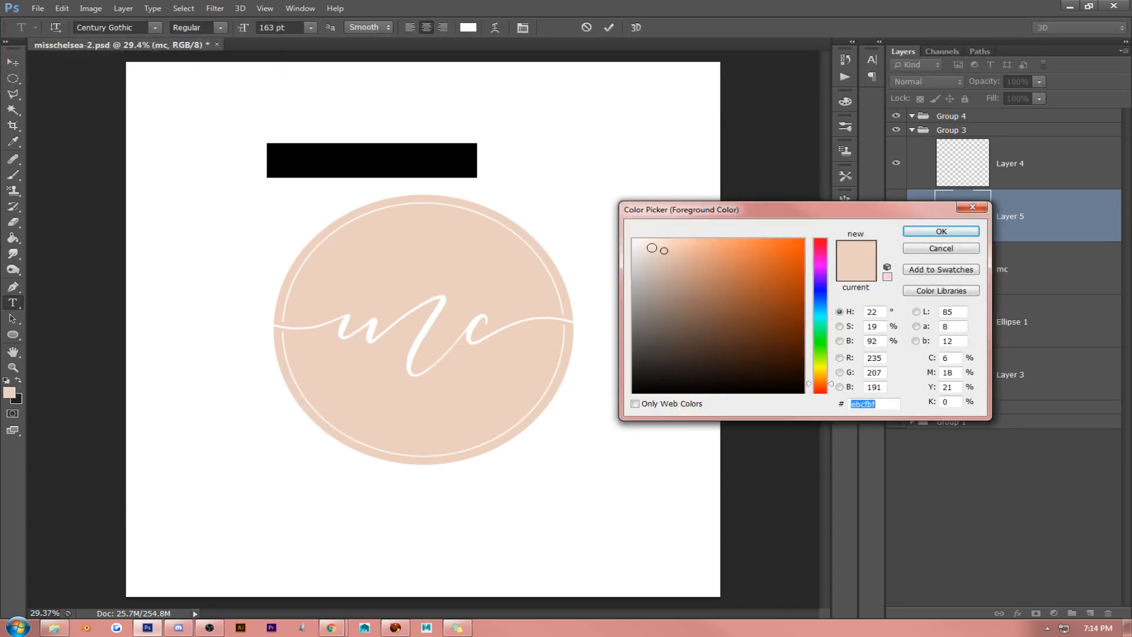
{"action": "left_click", "coordinate": [647, 242]}
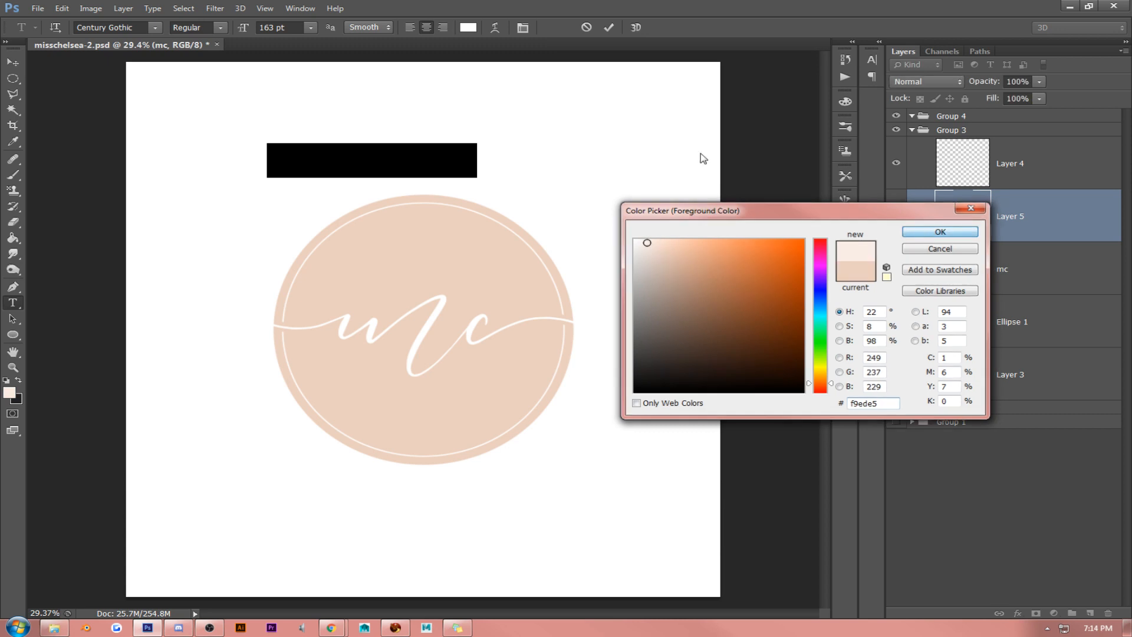
{"action": "key", "text": "Return"}
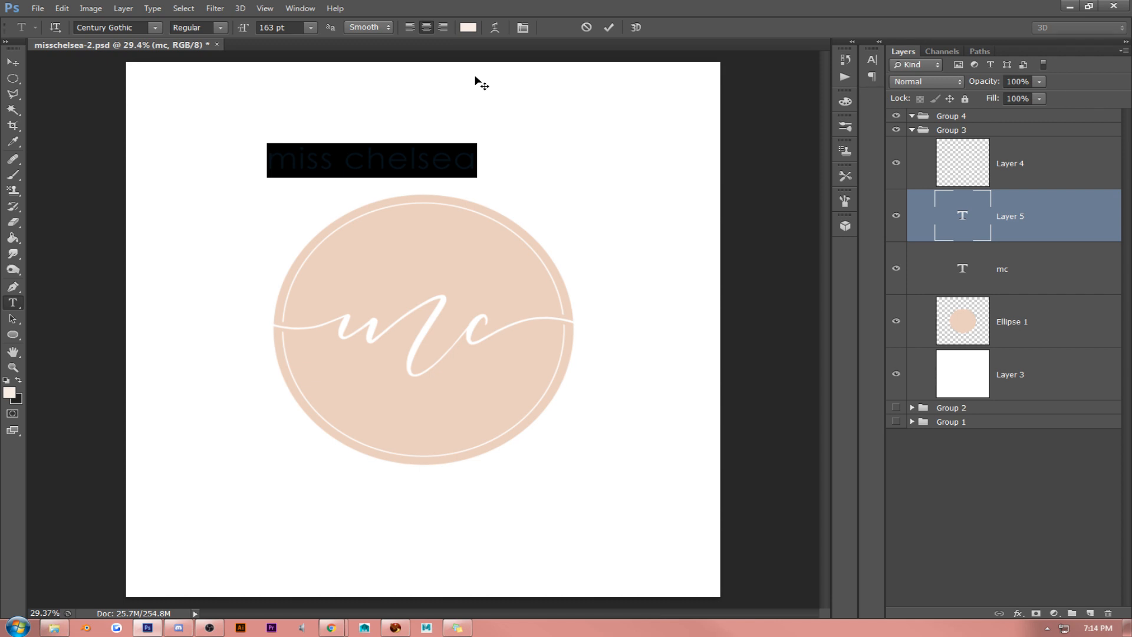
- Move the "miss chelsea" text inside the ellipse, just above "mc", and scale it down to about 107 pt
{"action": "left_click", "coordinate": [13, 62]}
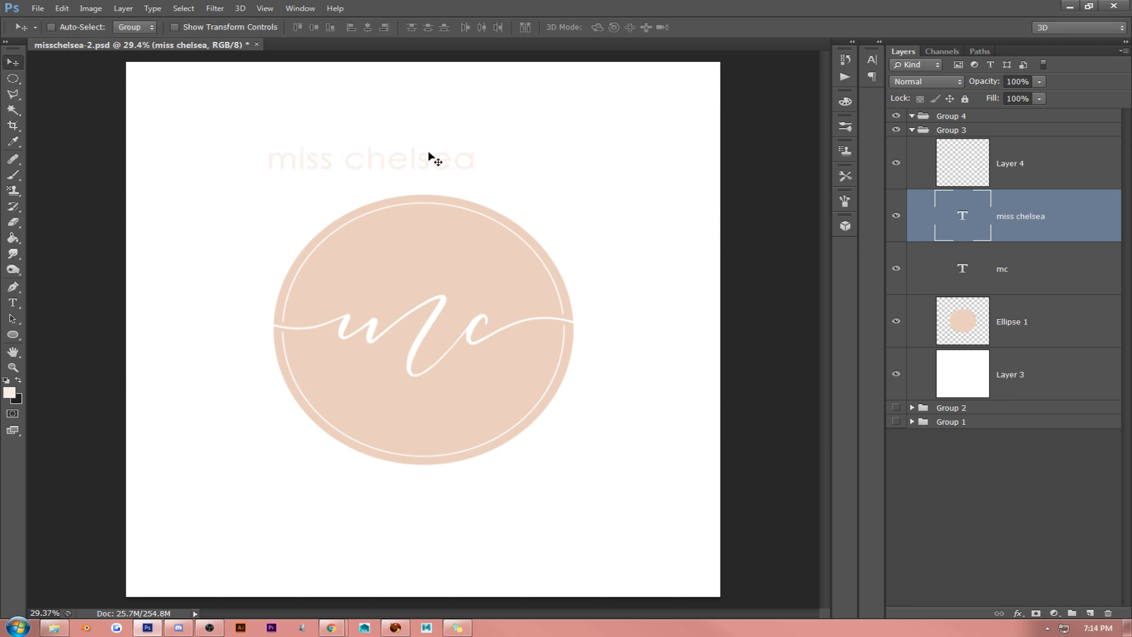
{"action": "left_click_drag", "start_coordinate": [439, 156], "coordinate": [520, 267]}
{"action": "key", "text": "ctrl+t"}
{"action": "key", "text": "Return"}
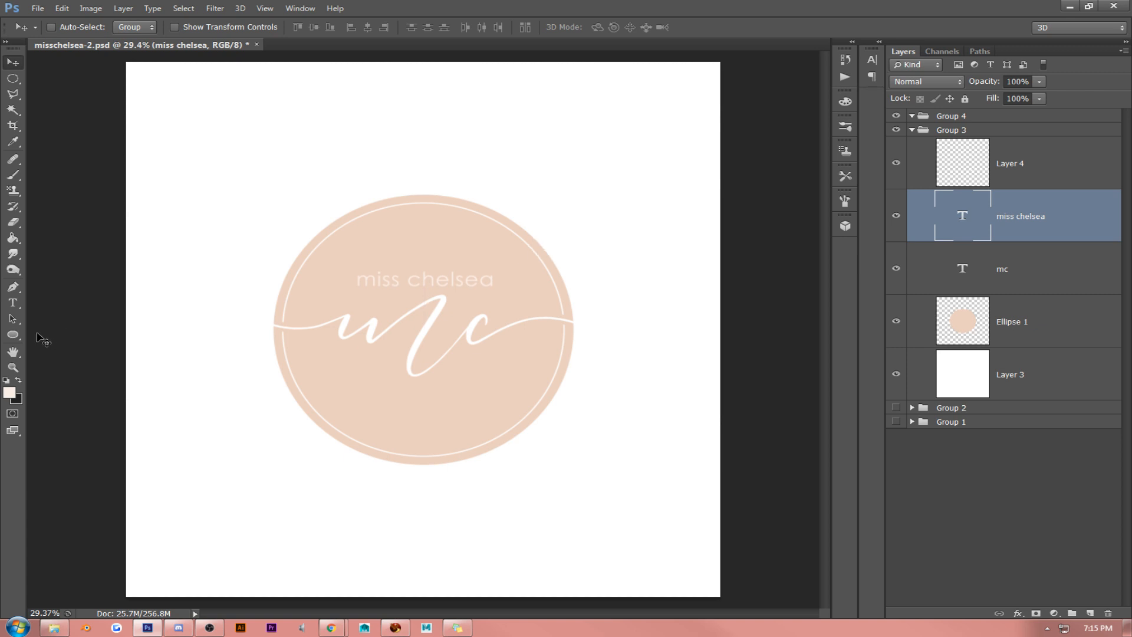
- Recolour the "miss chelsea" text white (ffffff) and move it just below the "mc" initials
{"action": "left_click", "coordinate": [12, 302]}
{"action": "left_click_drag", "start_coordinate": [362, 277], "coordinate": [495, 279]}
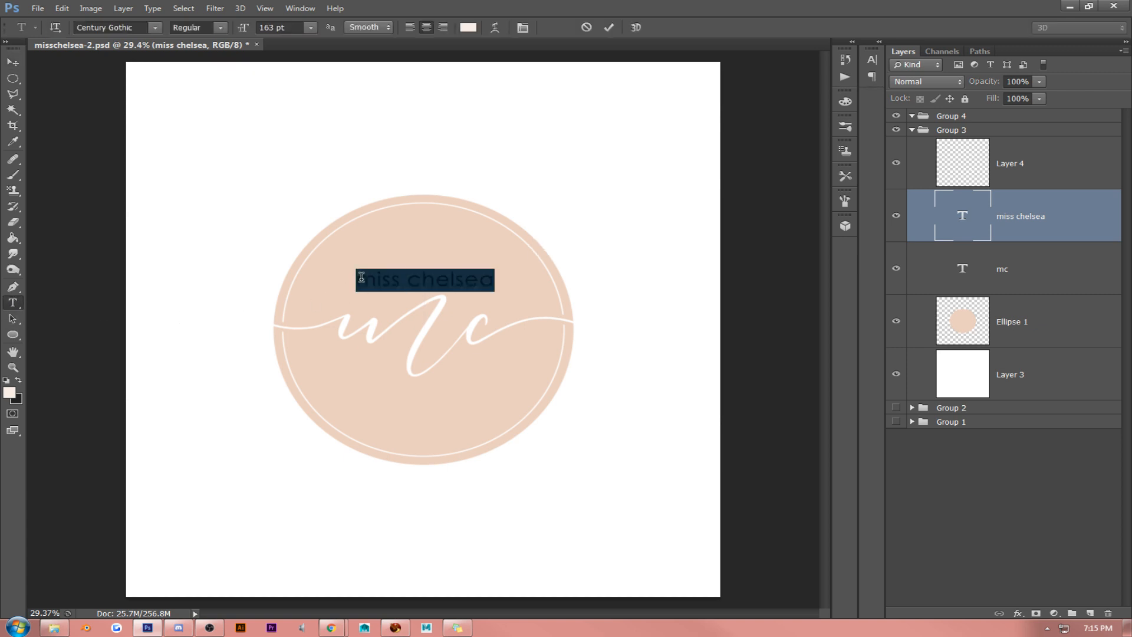
{"action": "left_click", "coordinate": [14, 395]}
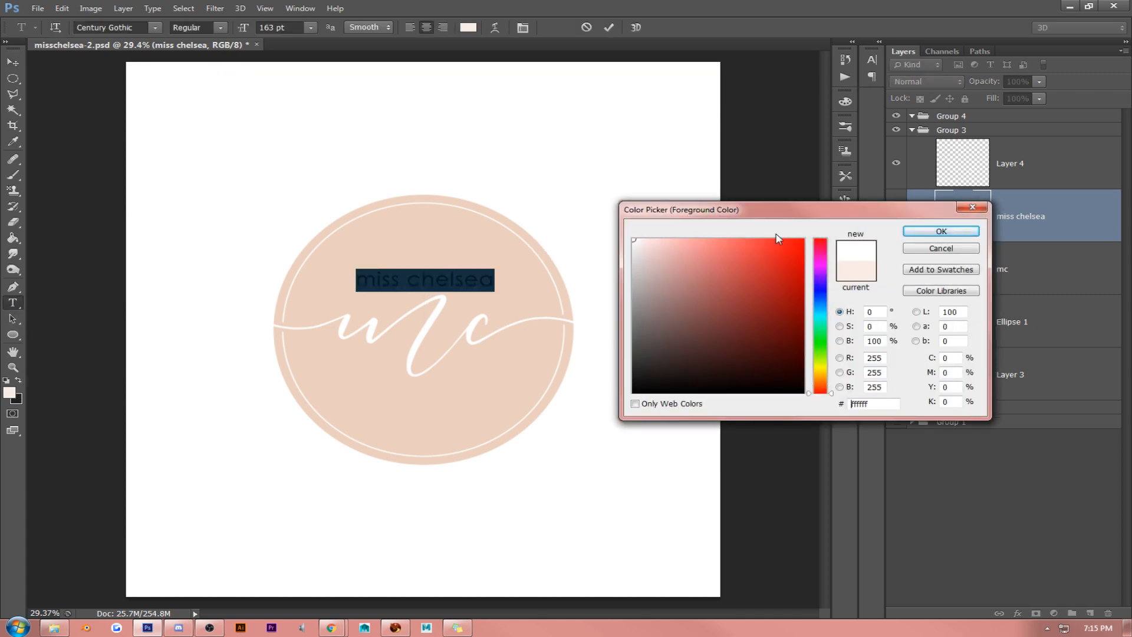
{"action": "left_click", "coordinate": [941, 231]}
{"action": "key", "text": "ctrl+Return"}
{"action": "key", "text": "v"}
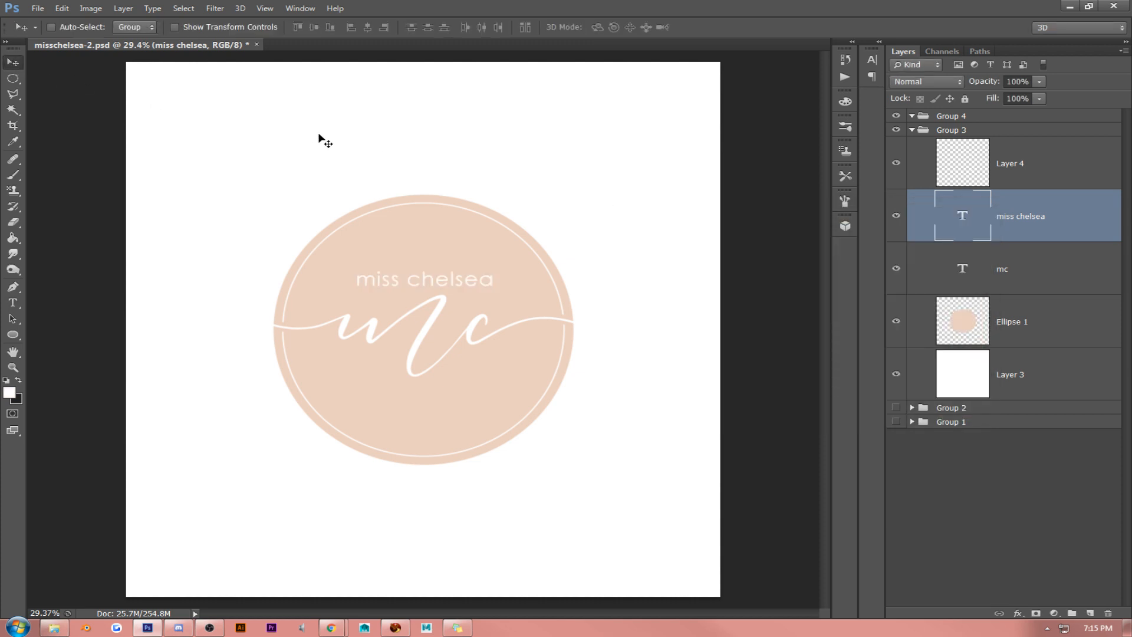
{"action": "left_click_drag", "start_coordinate": [482, 251], "coordinate": [485, 345]}
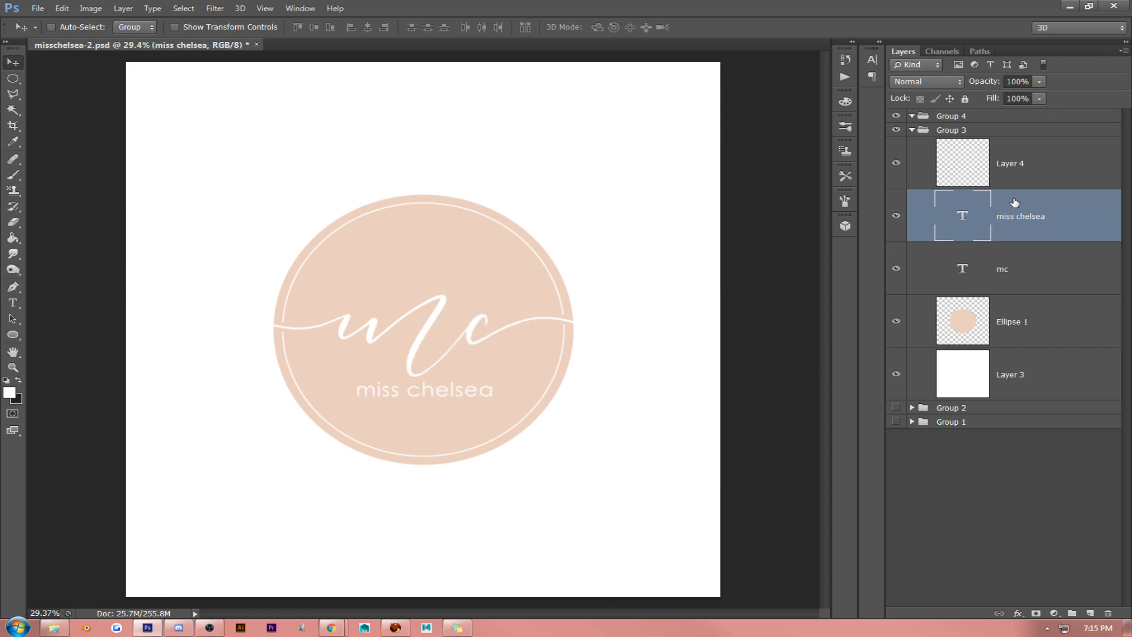
- Duplicate the "mc" text layer and hide the original
{"action": "left_click", "coordinate": [1035, 274]}
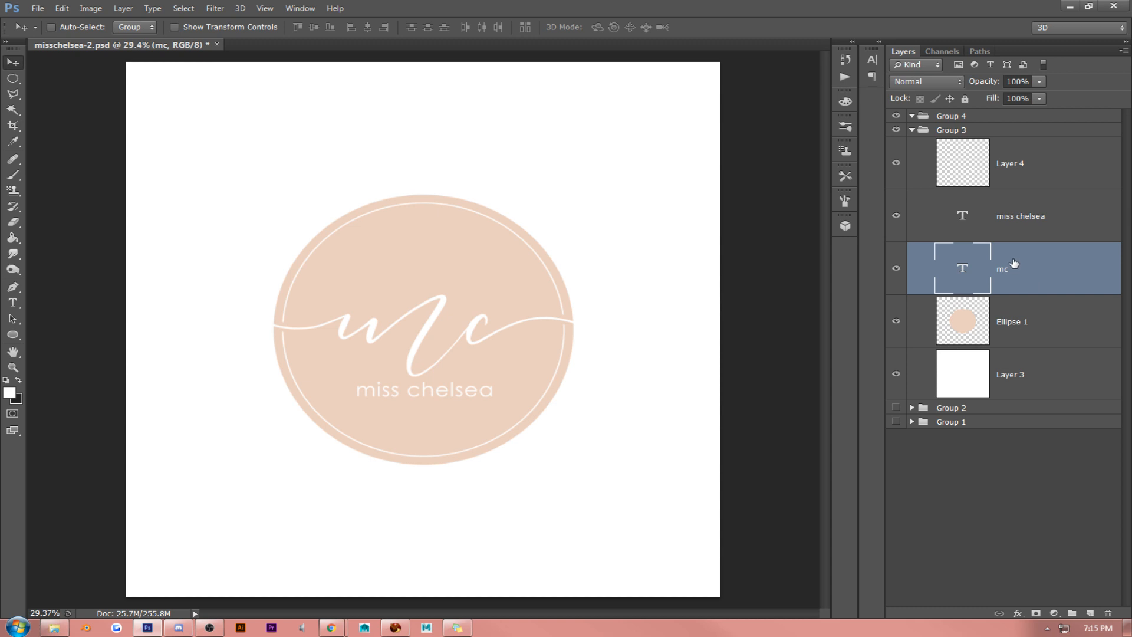
{"action": "key", "text": "ctrl+j"}
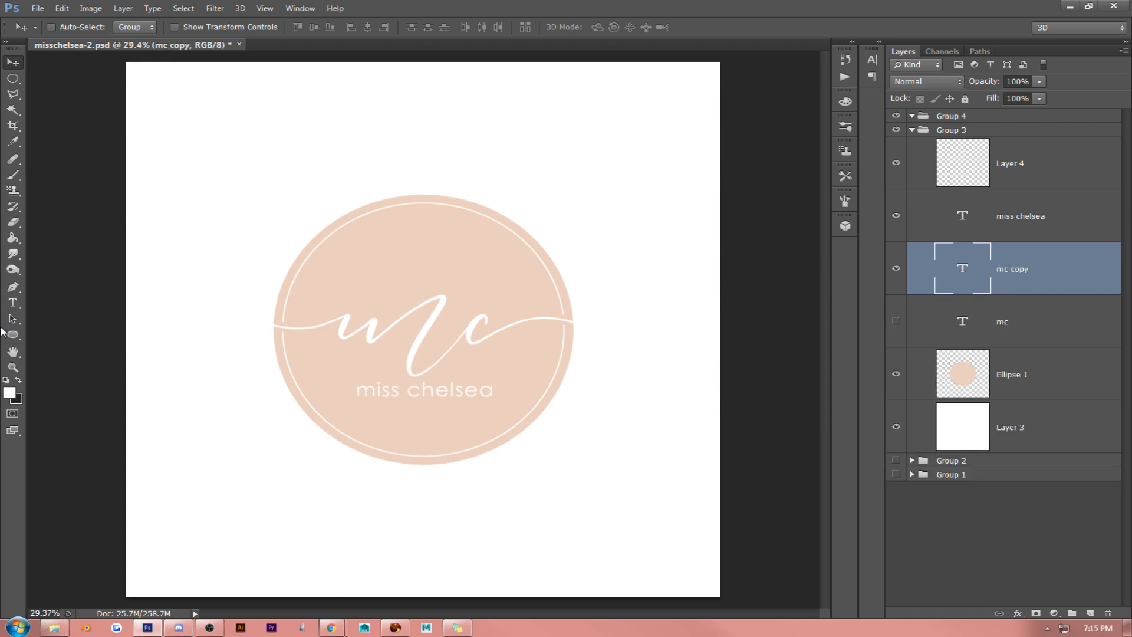
{"action": "left_click", "coordinate": [12, 303]}
{"action": "left_click", "coordinate": [259, 318]}
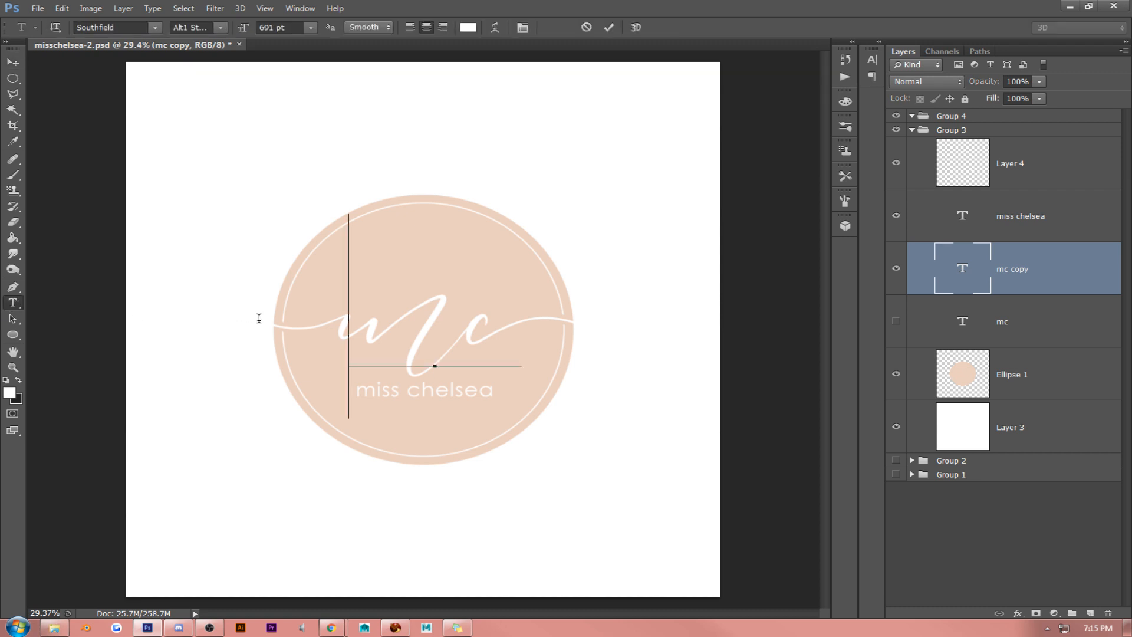
{"action": "key", "text": "ctrl+a"}
{"action": "left_click", "coordinate": [13, 62]}
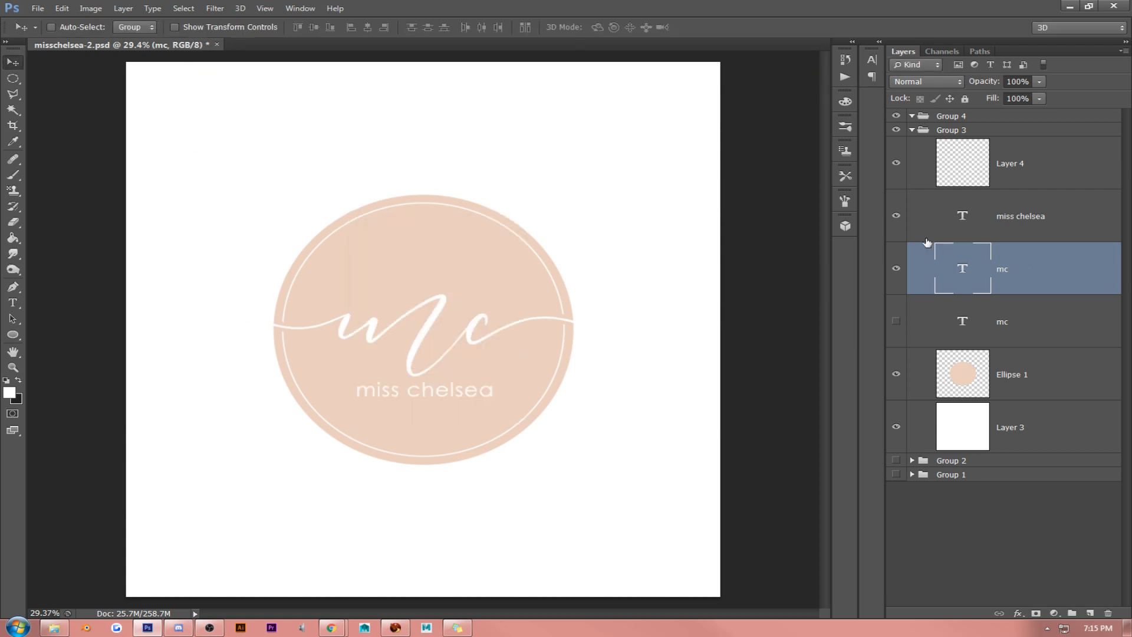
- Add a Color Overlay to the duplicated "mc" layer in the ellipse's peach, ebcfbf
{"action": "right_click", "coordinate": [1027, 267]}
{"action": "left_click", "coordinate": [873, 126]}
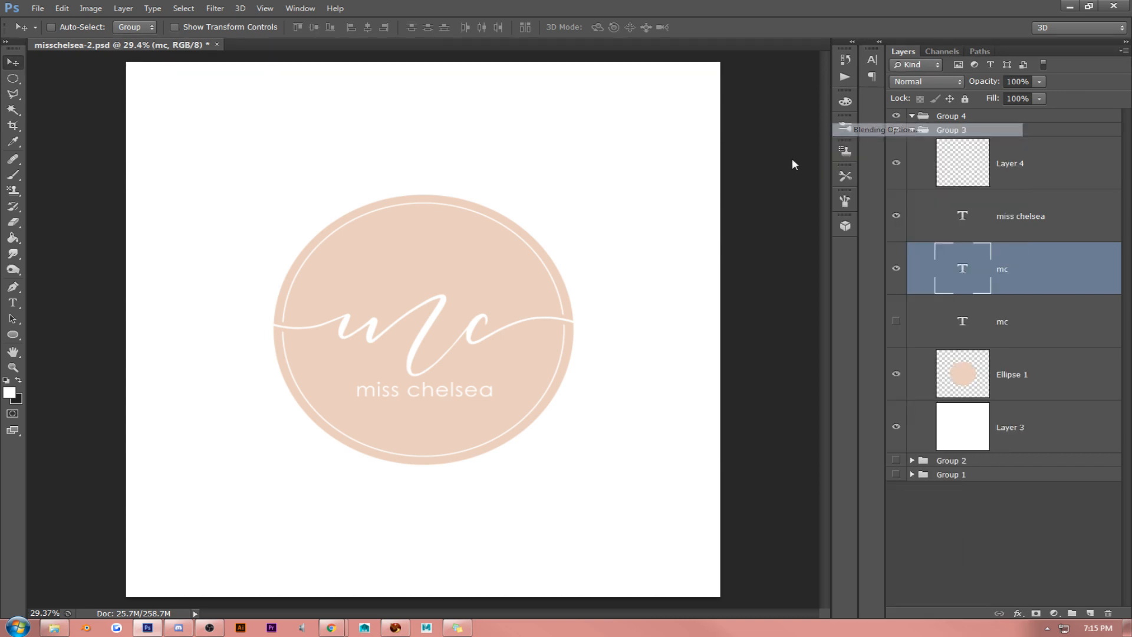
{"action": "left_click", "coordinate": [744, 244]}
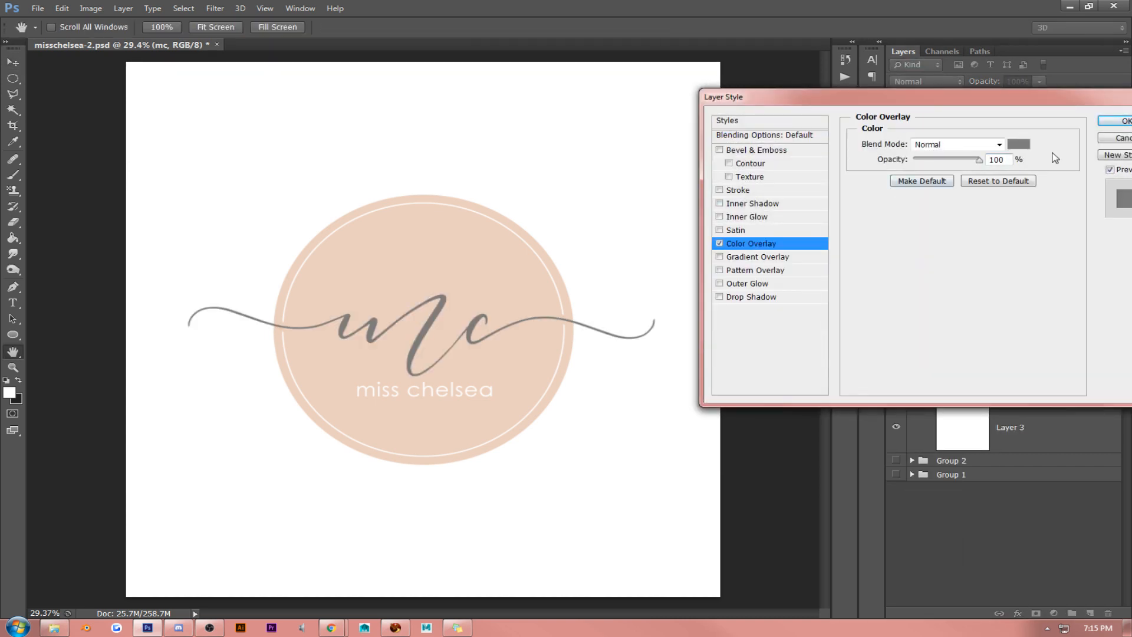
{"action": "left_click", "coordinate": [1019, 145]}
{"action": "left_click", "coordinate": [517, 248]}
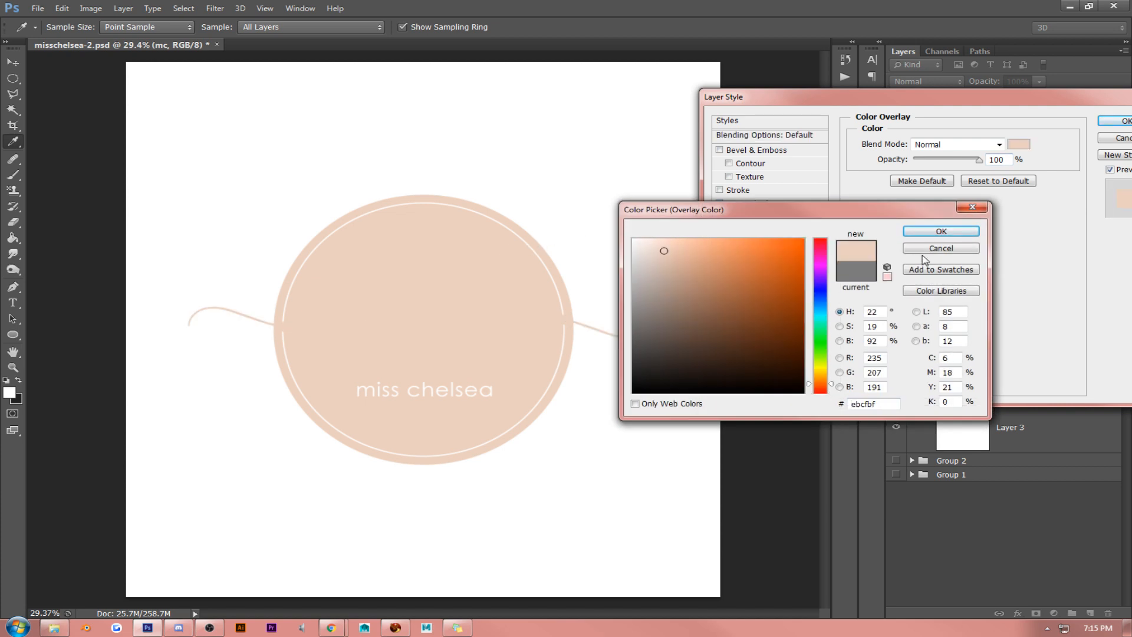
{"action": "left_click", "coordinate": [934, 232]}
{"action": "left_click", "coordinate": [1118, 120]}
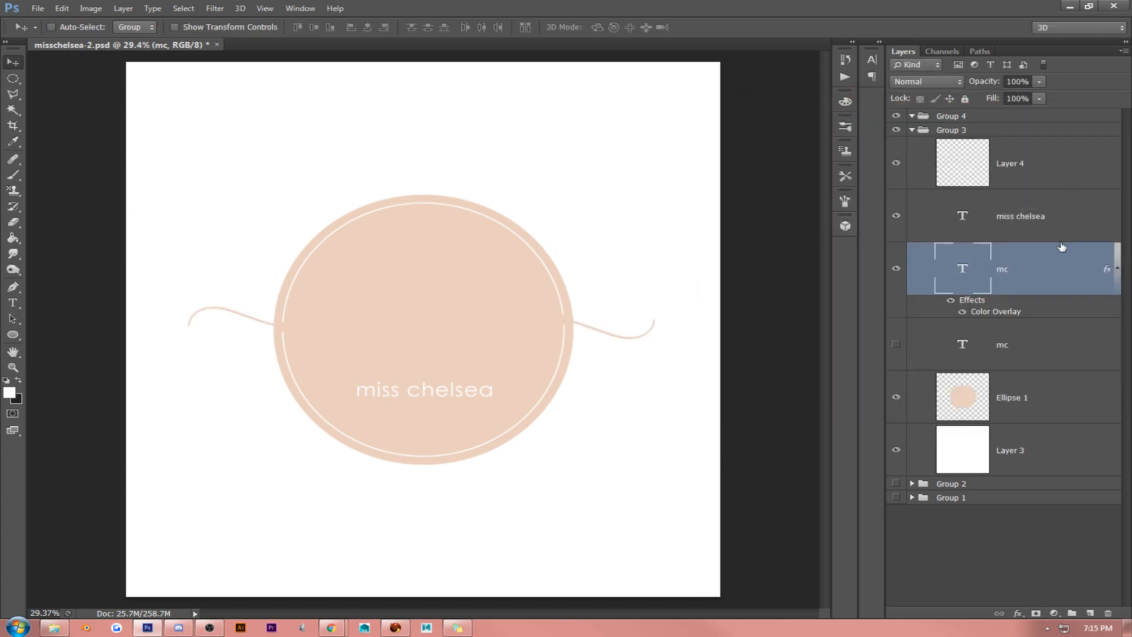
- Show the original white "mc" layer again and move it above the peach "mc" copy
{"action": "left_click", "coordinate": [1116, 270]}
{"action": "left_click", "coordinate": [996, 325]}
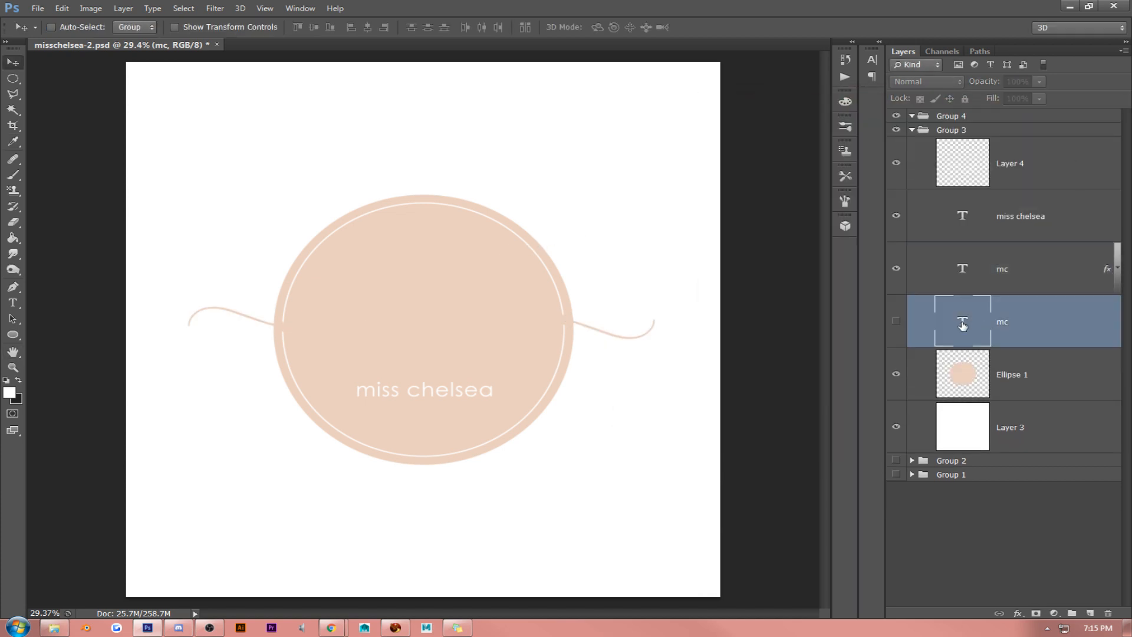
{"action": "left_click", "coordinate": [896, 321]}
{"action": "left_click_drag", "start_coordinate": [1036, 318], "coordinate": [1001, 270]}
- Convert the white "mc" text layer to a smart object and rasterize it
{"action": "right_click", "coordinate": [1007, 268]}
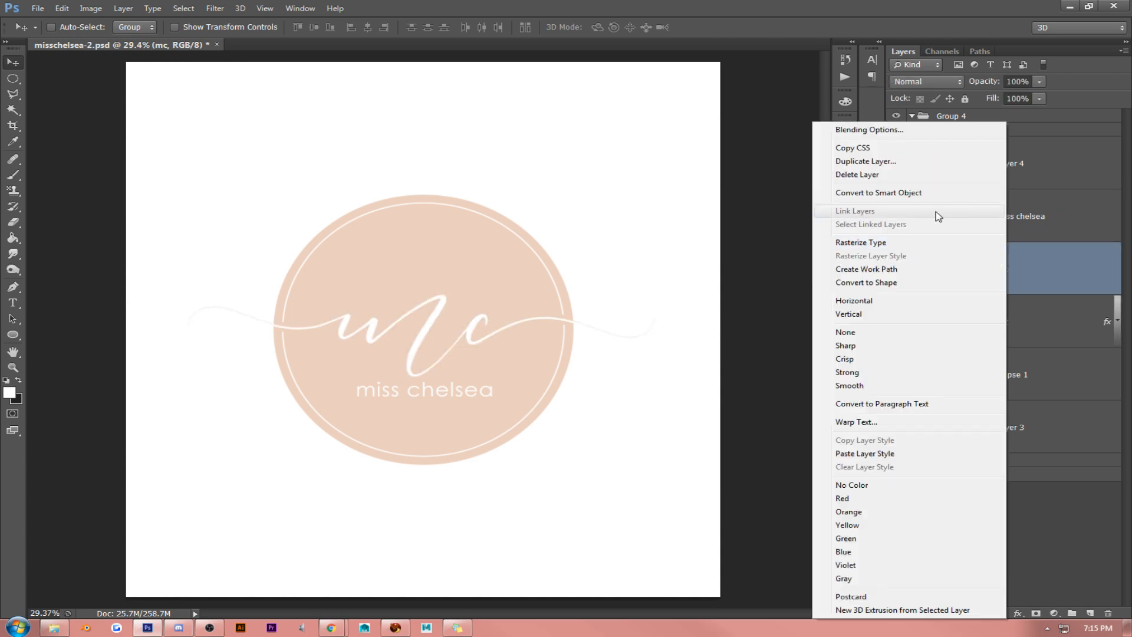
{"action": "left_click", "coordinate": [884, 195]}
{"action": "right_click", "coordinate": [1035, 260]}
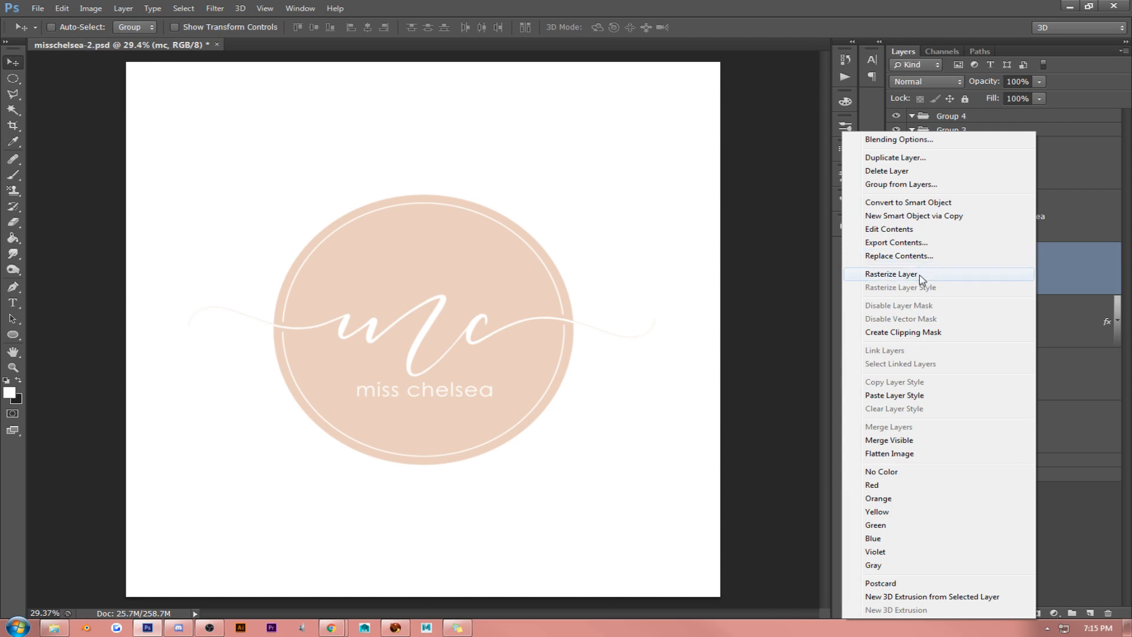
{"action": "left_click", "coordinate": [986, 275]}
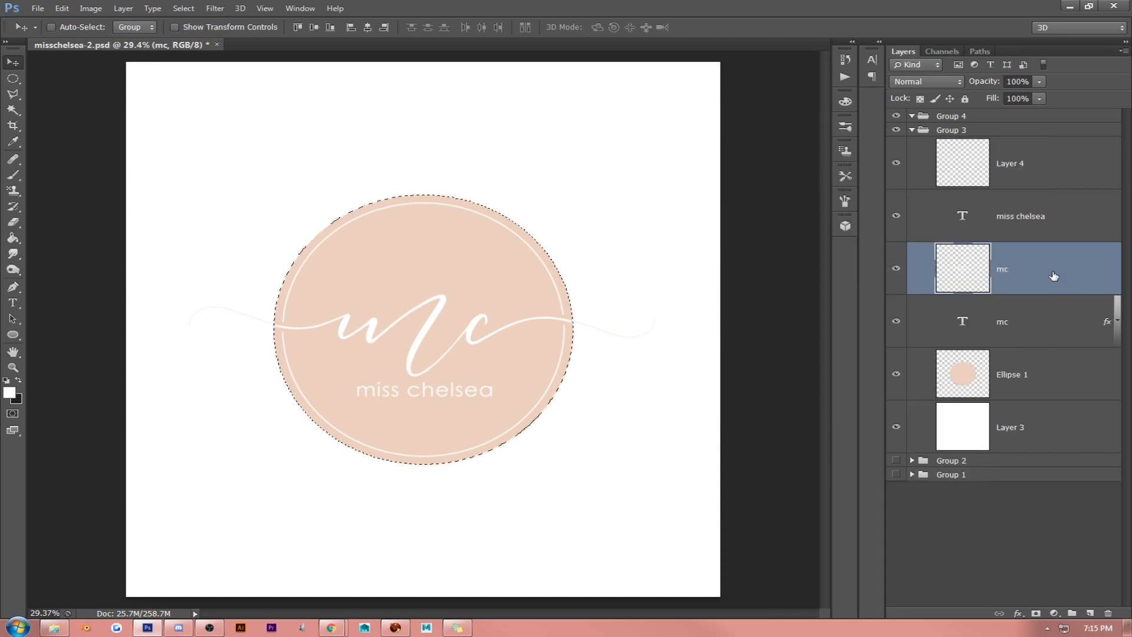
- Mask the white "mc" layer to the ellipse selection so only the inside part stays, and apply the mask
{"action": "key", "text": "Delete"}
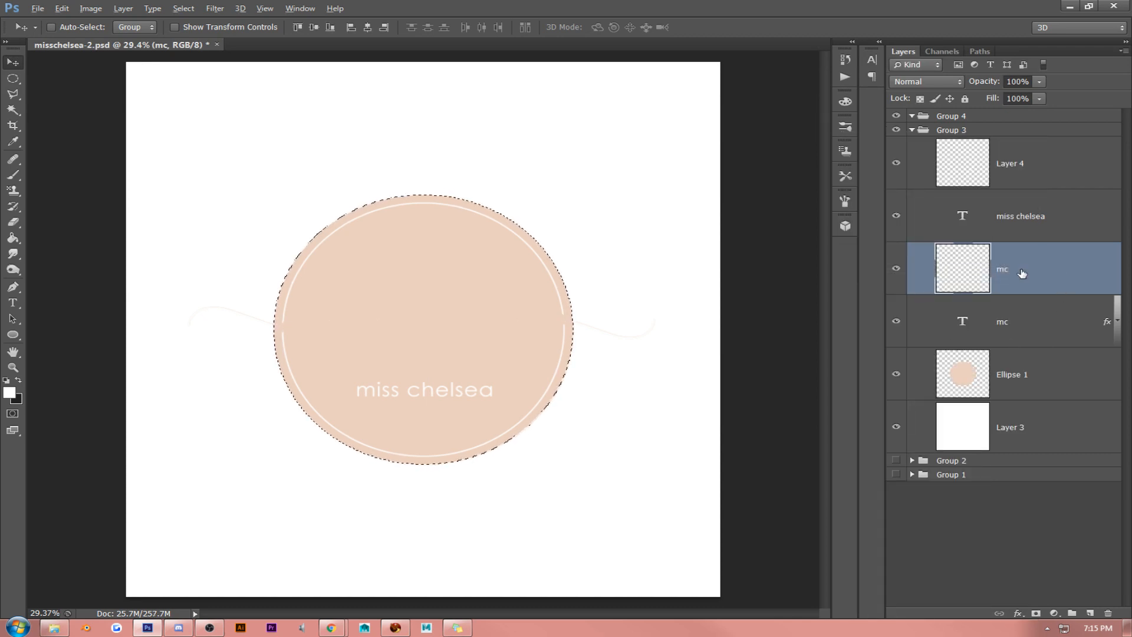
{"action": "key", "text": "ctrl+z"}
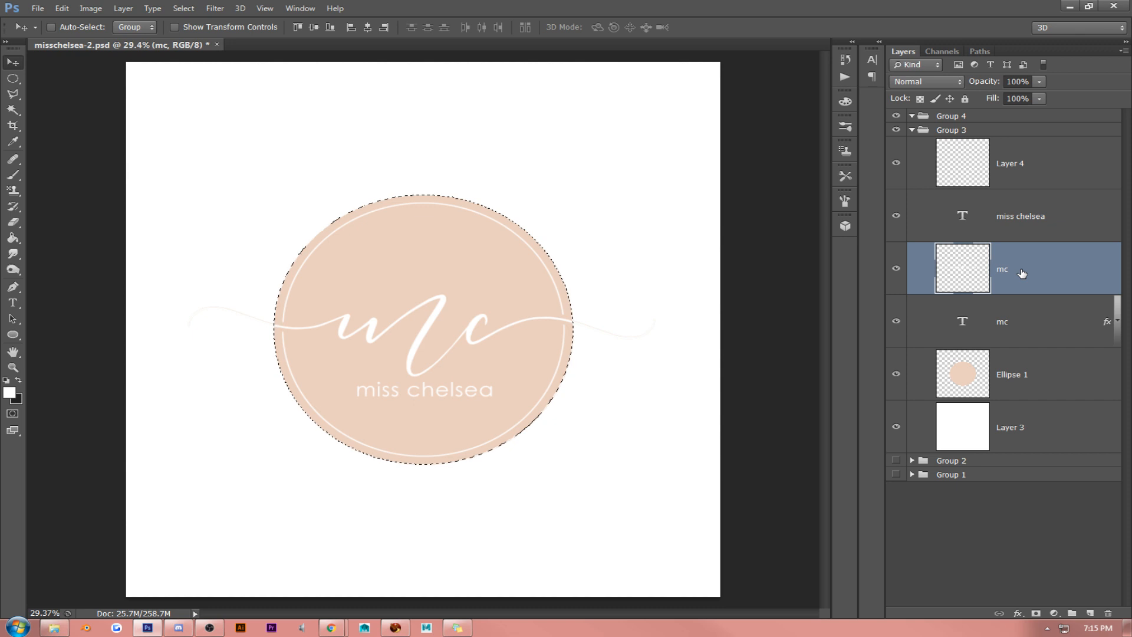
{"action": "left_click", "coordinate": [1036, 614]}
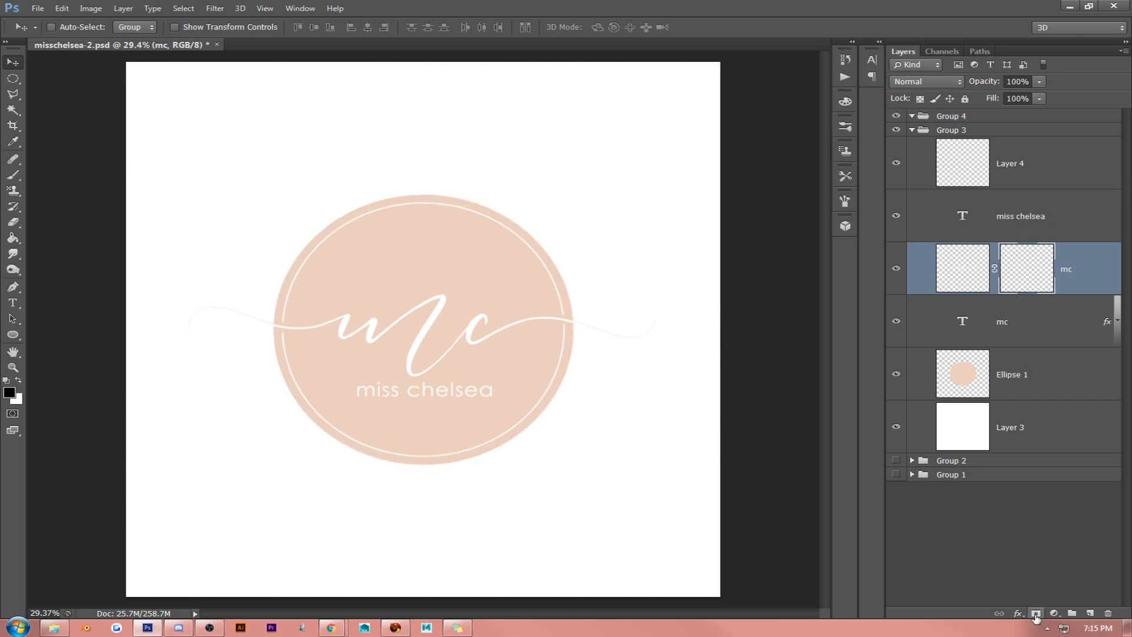
{"action": "right_click", "coordinate": [1031, 273]}
{"action": "left_click", "coordinate": [1034, 313]}
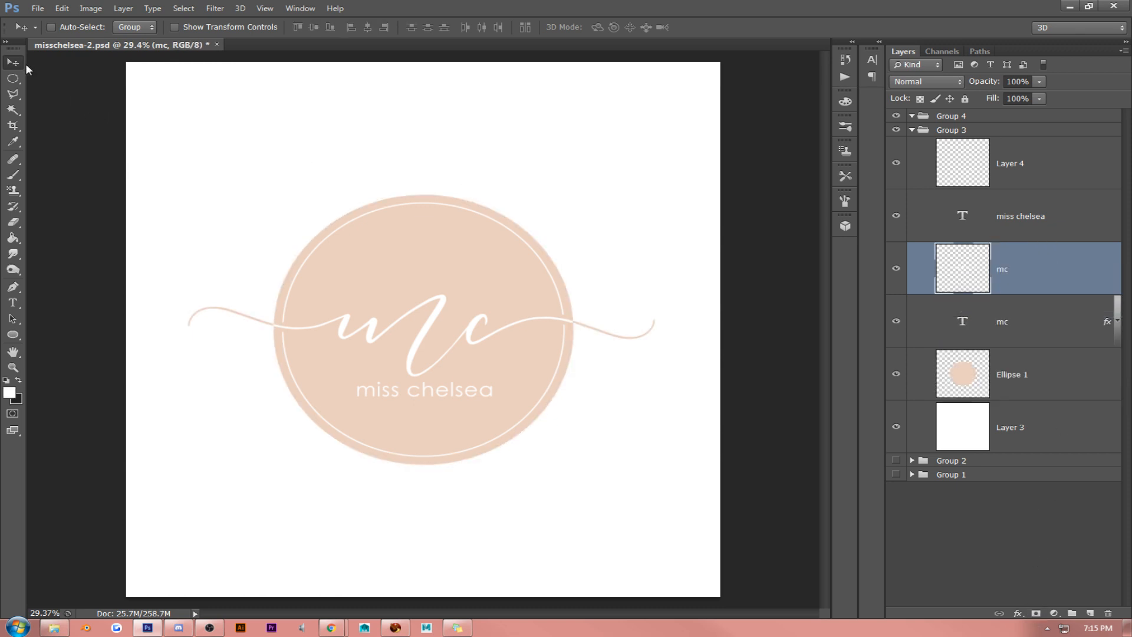
- Move the "miss chelsea" text up so it overlaps the lower part of the "mc" initials
{"action": "left_click", "coordinate": [1006, 215]}
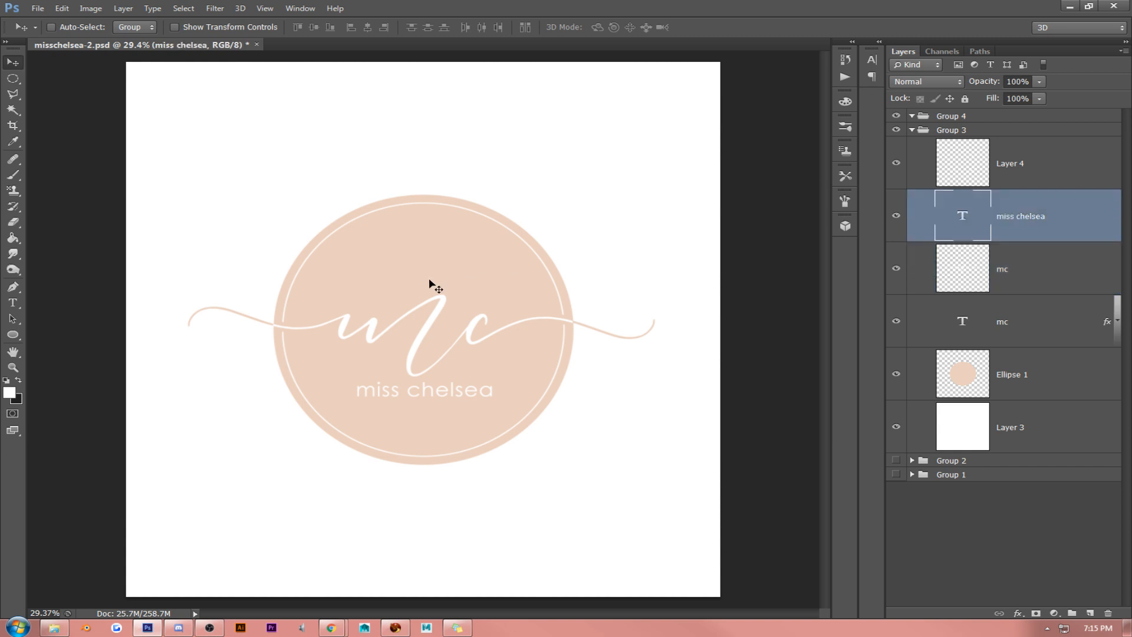
{"action": "left_click", "coordinate": [13, 301]}
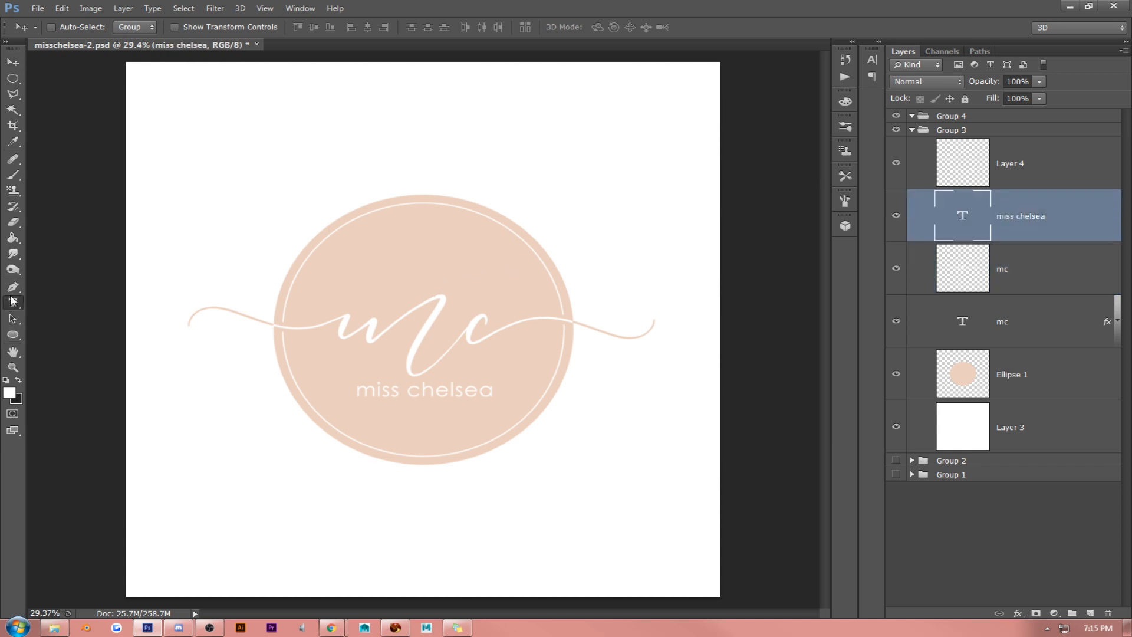
{"action": "triple_click", "coordinate": [413, 388]}
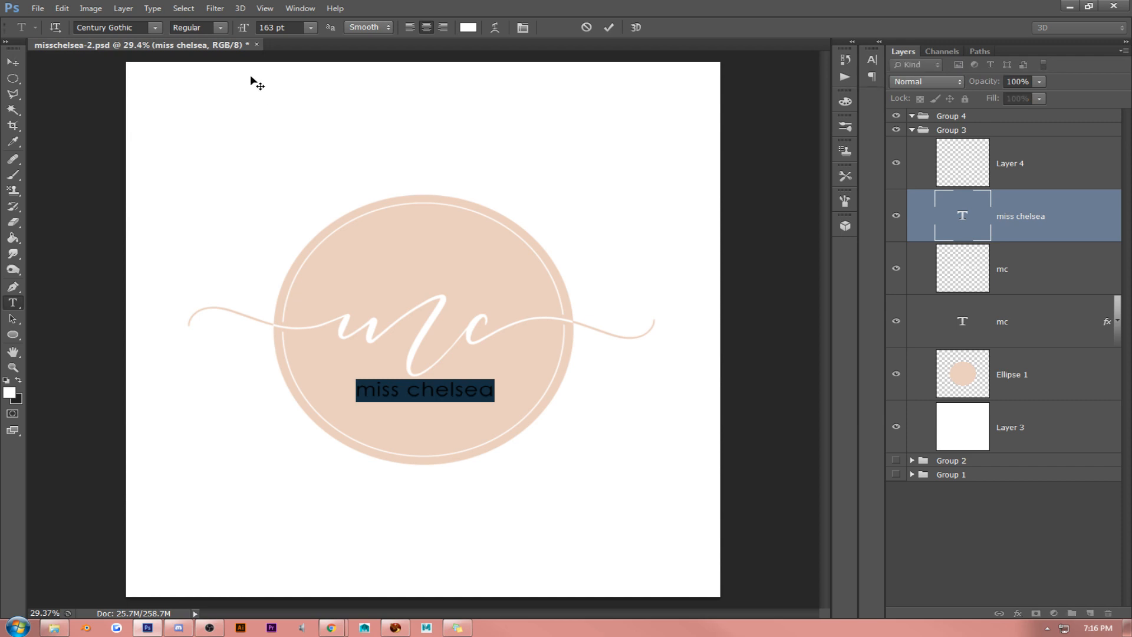
{"action": "left_click", "coordinate": [13, 61]}
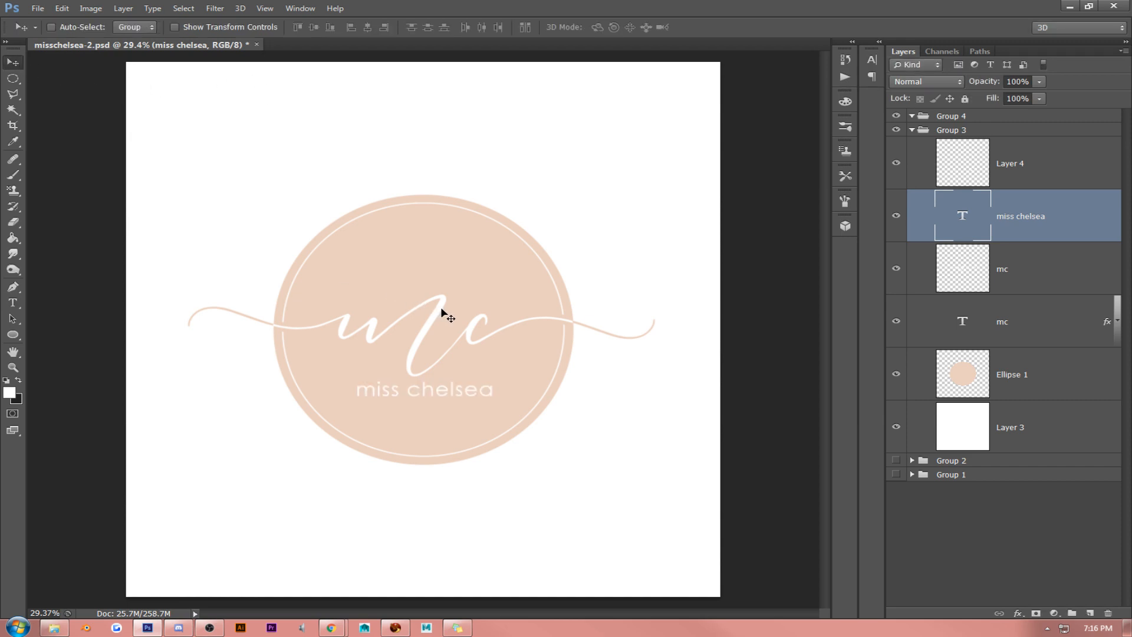
{"action": "left_click_drag", "start_coordinate": [441, 309], "coordinate": [444, 279]}
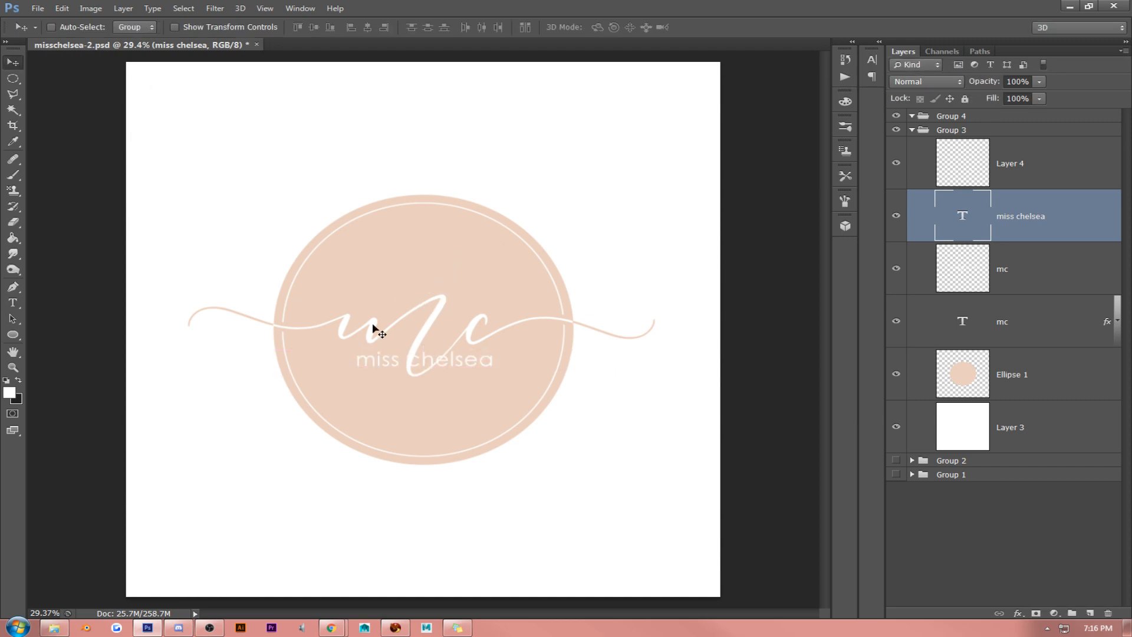
- Set the whole "miss chelsea" text to All Caps
{"action": "left_click", "coordinate": [13, 303]}
{"action": "left_click", "coordinate": [383, 361]}
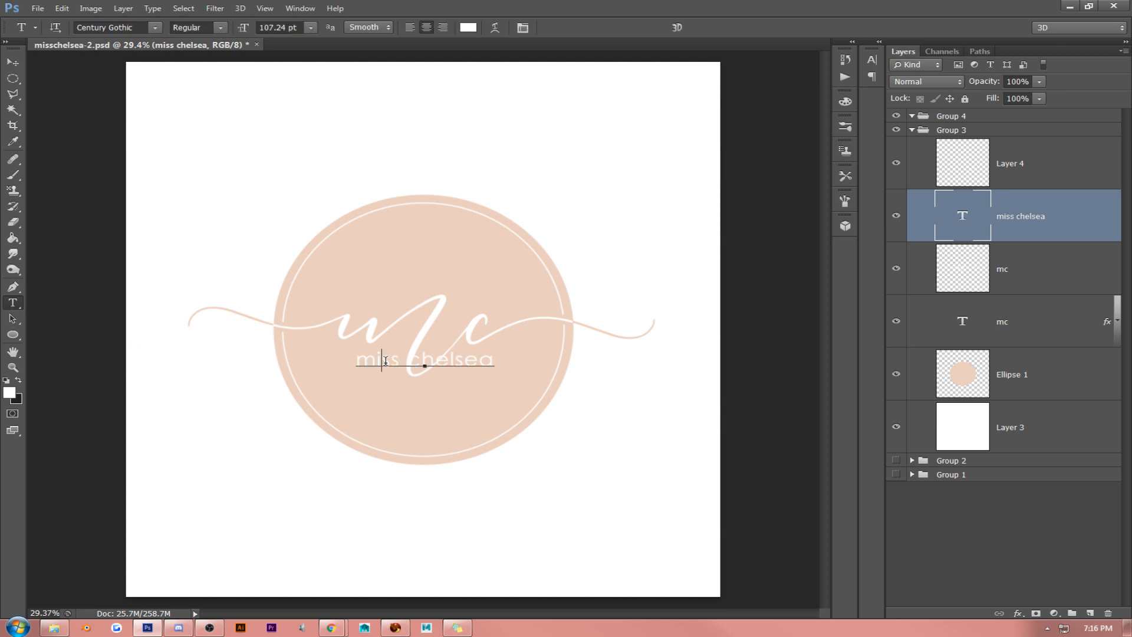
{"action": "key", "text": "ctrl+a"}
{"action": "left_click", "coordinate": [522, 27]}
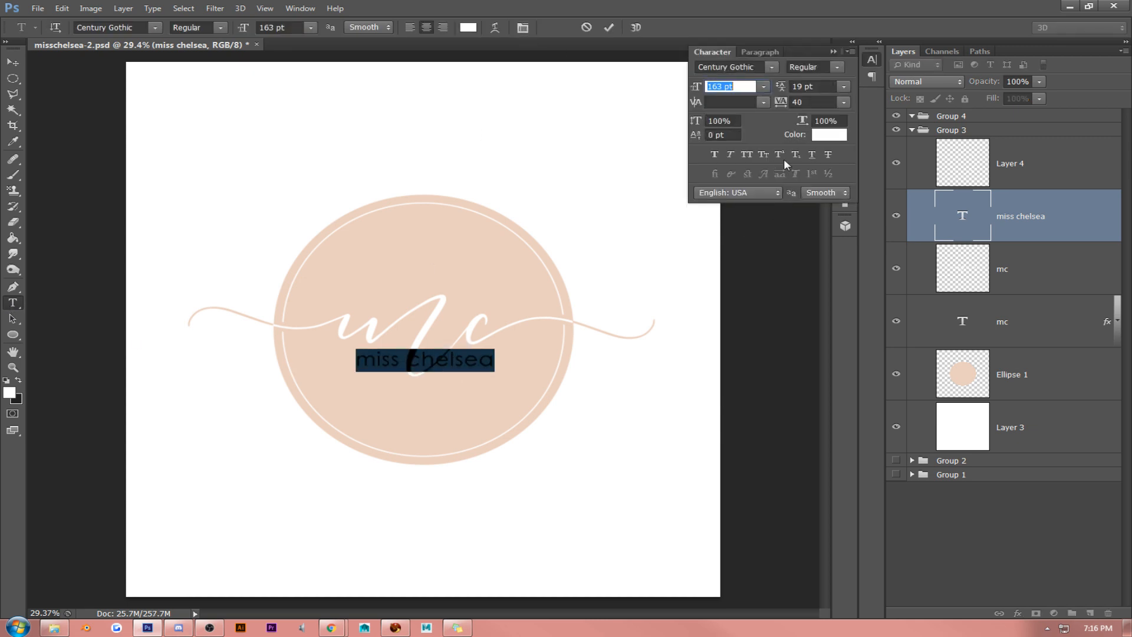
{"action": "left_click", "coordinate": [746, 153]}
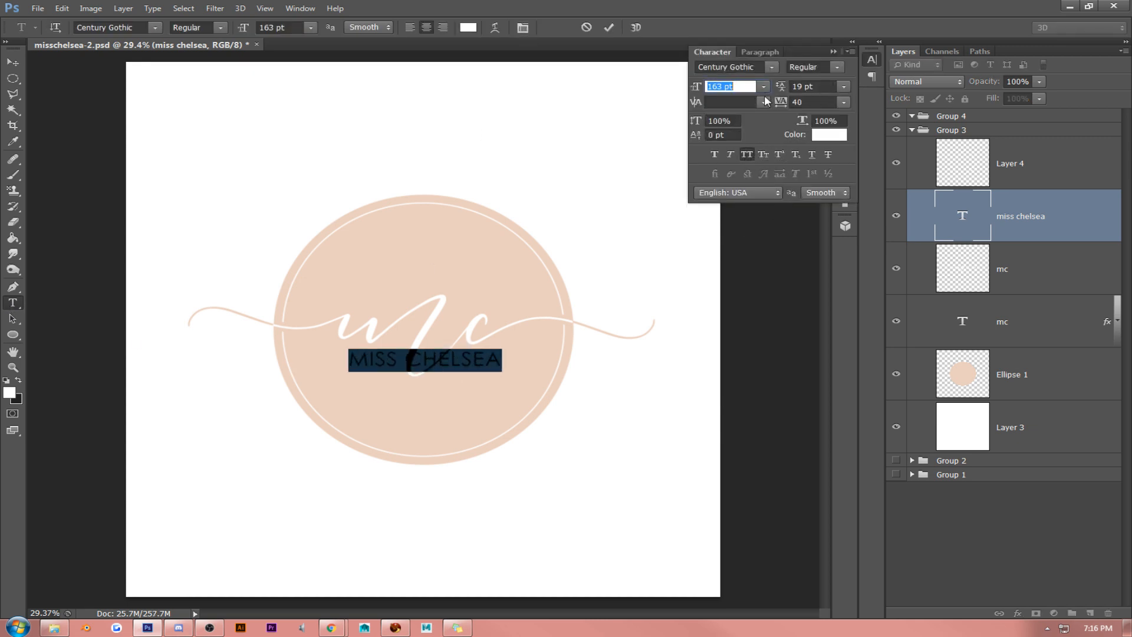
- Increase the "miss chelsea" text size to 191 pt and move it below the ellipse
{"action": "key", "text": "Up"}
{"action": "key", "text": "Up"}
{"action": "key", "text": "Up"}
{"action": "key", "text": "Up"}
{"action": "key", "text": "Up"}
{"action": "key", "text": "Up"}
{"action": "key", "text": "Up"}
{"action": "key", "text": "Up"}
{"action": "key", "text": "Up"}
{"action": "key", "text": "Up"}
{"action": "key", "text": "Up"}
{"action": "key", "text": "Up"}
{"action": "key", "text": "Up"}
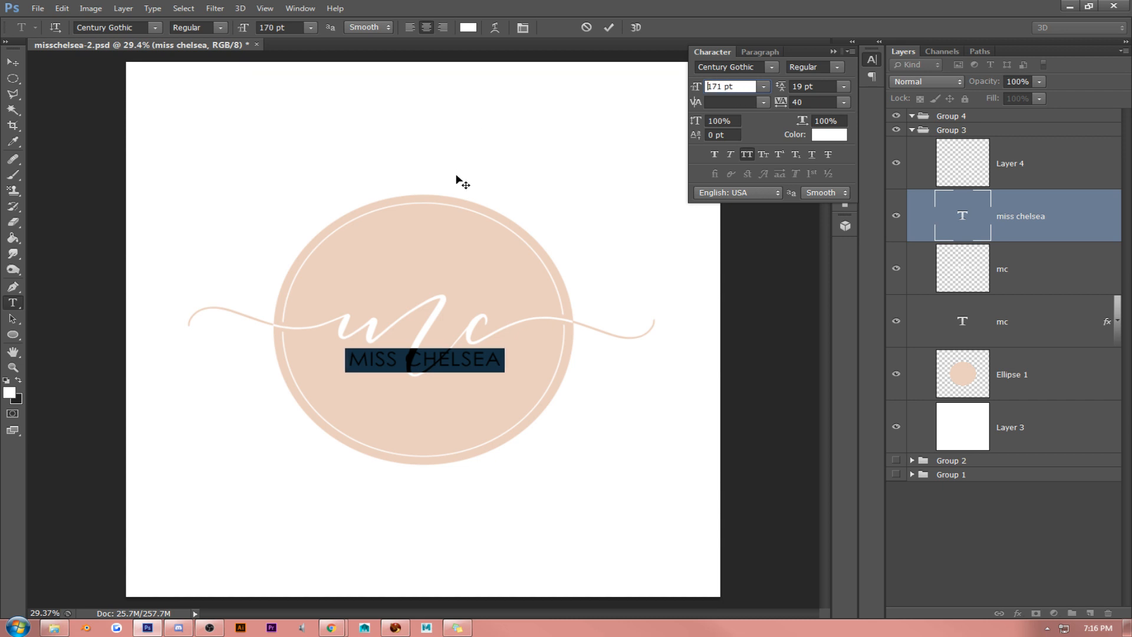
{"action": "key", "text": "Up"}
{"action": "key", "text": "Up"}
{"action": "key", "text": "Up"}
{"action": "key", "text": "Up"}
{"action": "key", "text": "Up"}
{"action": "key", "text": "Up"}
{"action": "key", "text": "Up"}
{"action": "key", "text": "Up"}
{"action": "key", "text": "Up"}
{"action": "key", "text": "Up"}
{"action": "key", "text": "Up"}
{"action": "key", "text": "Up"}
{"action": "key", "text": "Up"}
{"action": "key", "text": "Up"}
{"action": "left_click", "coordinate": [13, 63]}
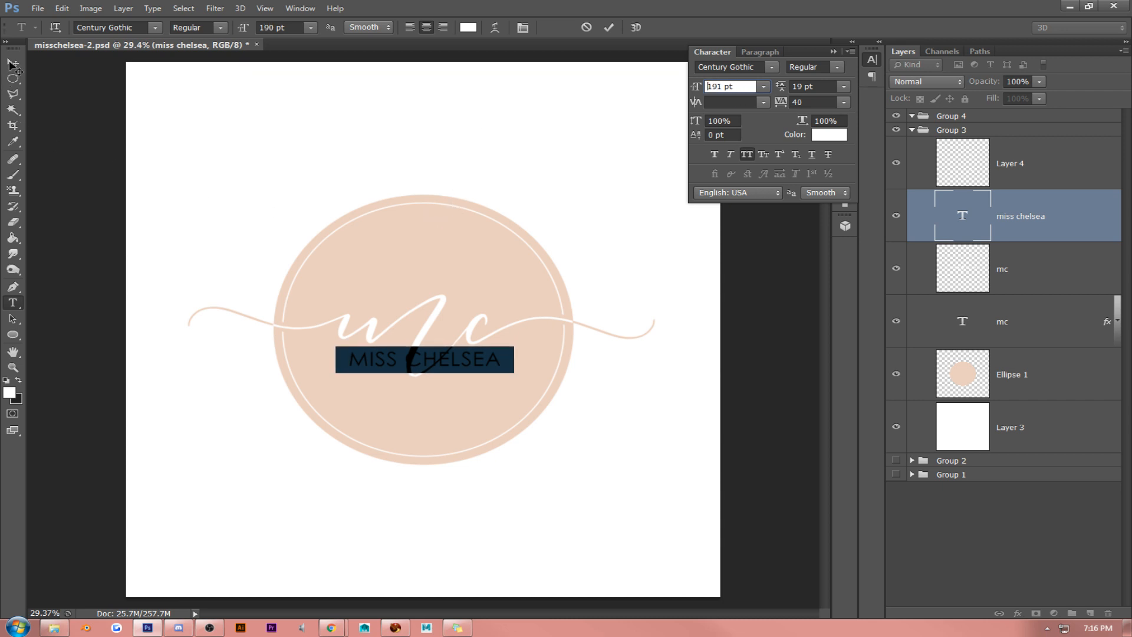
{"action": "left_click", "coordinate": [851, 42]}
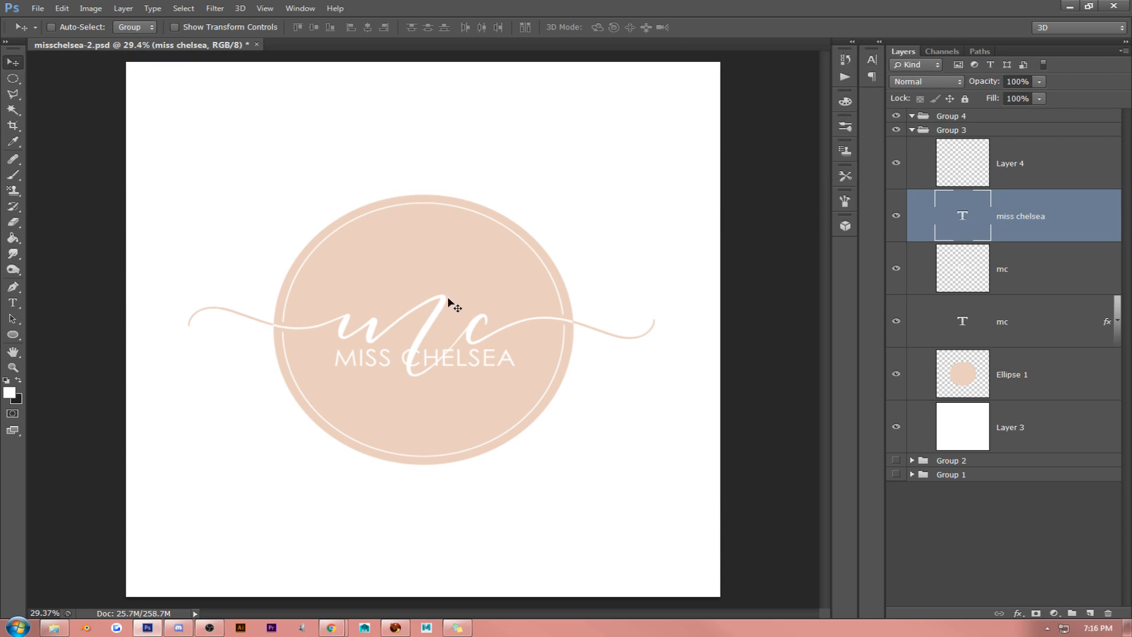
{"action": "left_click_drag", "start_coordinate": [448, 299], "coordinate": [481, 480]}
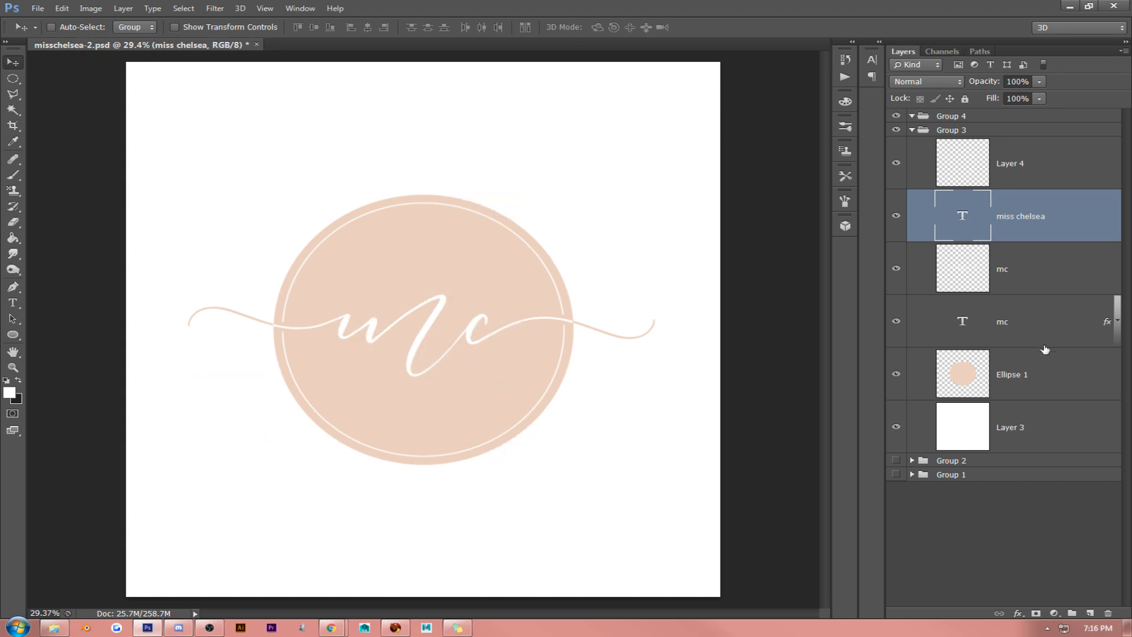
{"action": "left_click", "coordinate": [1036, 382]}
{"action": "left_click", "coordinate": [1039, 316], "text": "shift"}
{"action": "left_click", "coordinate": [1029, 271], "text": "shift"}
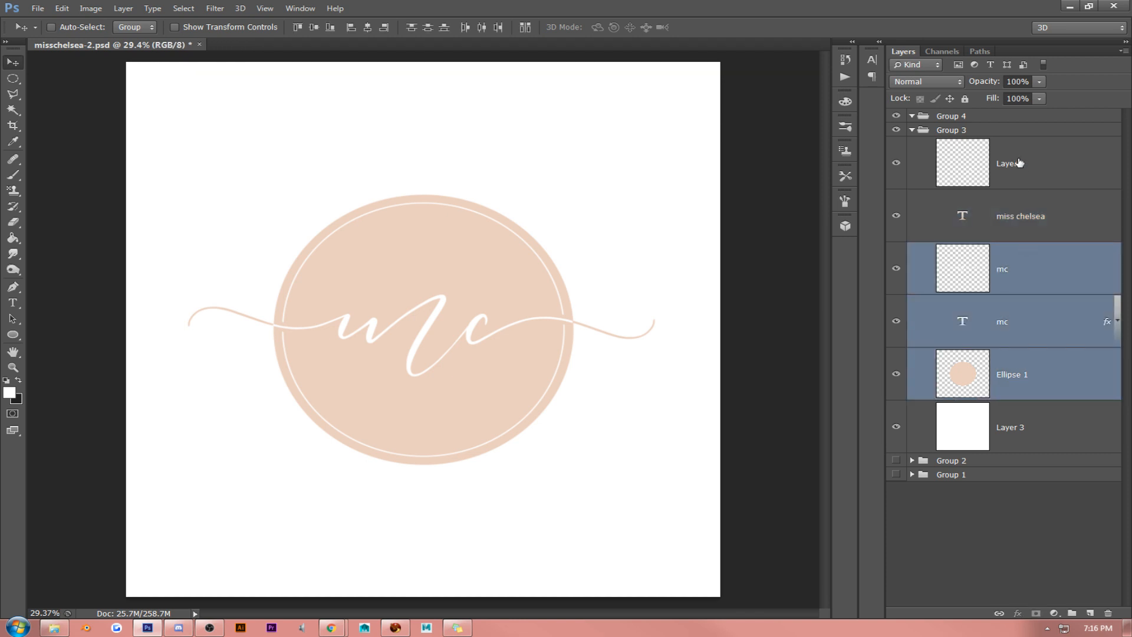
{"action": "key", "text": "ctrl+t"}
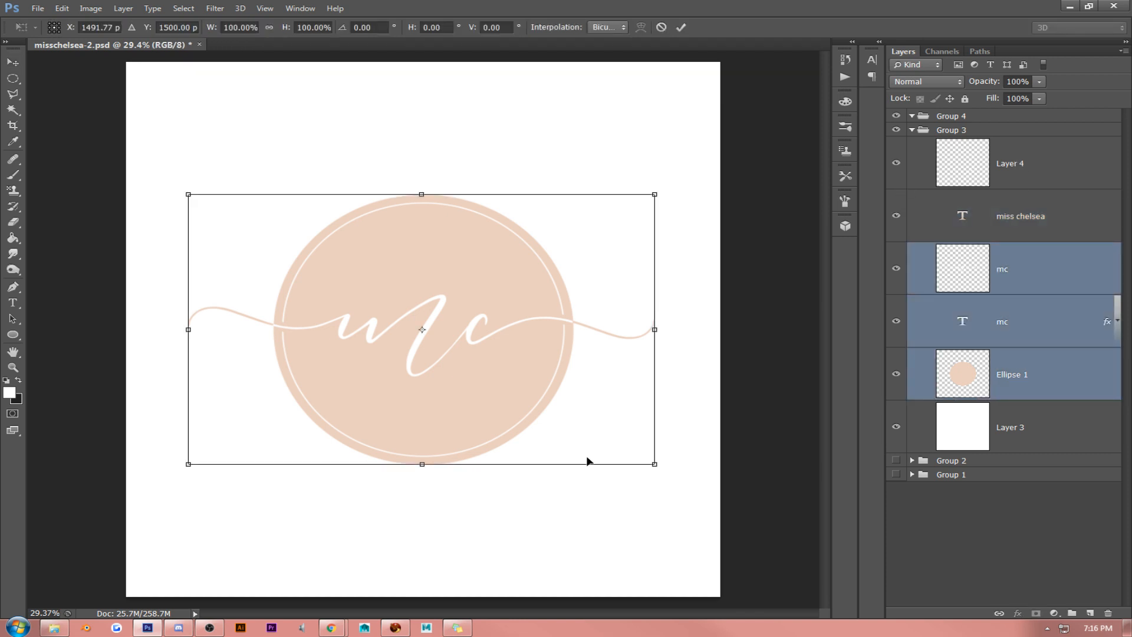
{"action": "left_click_drag", "start_coordinate": [652, 464], "coordinate": [557, 406]}
{"action": "key", "text": "Escape"}
- Move the "miss chelsea" text layer above Layer 4 in the Group 3 layer order
{"action": "left_click", "coordinate": [999, 215]}
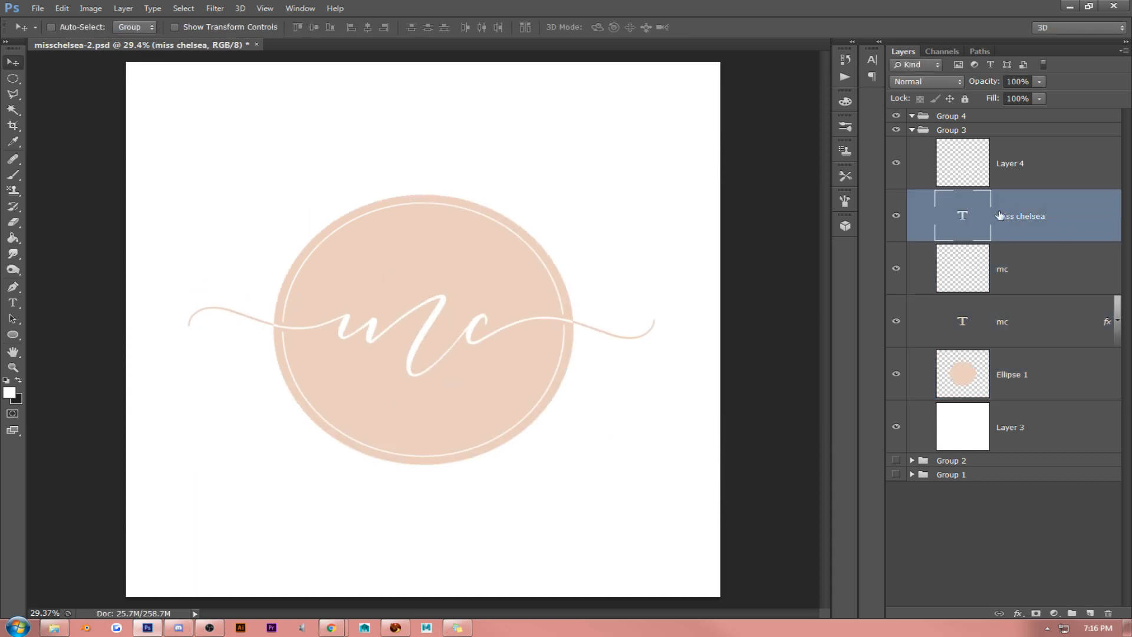
{"action": "left_click", "coordinate": [1043, 166]}
{"action": "left_click_drag", "start_coordinate": [1031, 219], "coordinate": [1020, 139]}
- Select Layer 4, both "mc" layers and Ellipse 1 together and scale them down proportionally to about 70% of their width
{"action": "left_click", "coordinate": [1031, 214]}
{"action": "left_click", "coordinate": [1034, 342], "text": "ctrl"}
{"action": "left_click", "coordinate": [1034, 343], "text": "ctrl"}
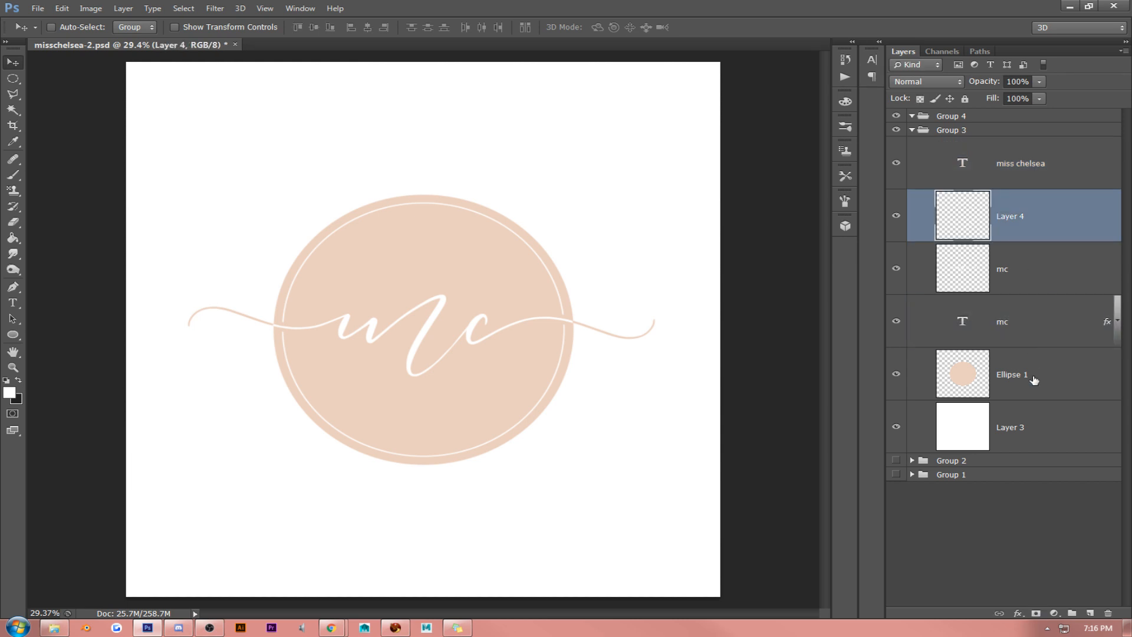
{"action": "left_click", "coordinate": [1034, 377], "text": "ctrl"}
{"action": "left_click", "coordinate": [1034, 331], "text": "ctrl"}
{"action": "left_click", "coordinate": [1001, 273], "text": "ctrl"}
{"action": "key", "text": "ctrl+t"}
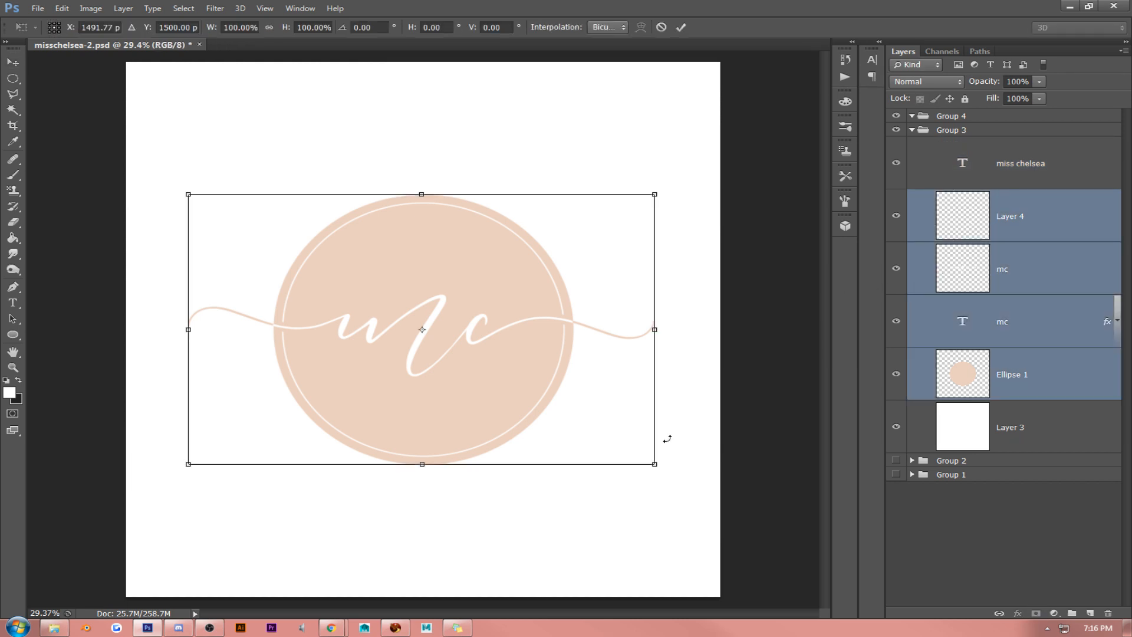
{"action": "left_click_drag", "start_coordinate": [655, 464], "coordinate": [513, 382]}
{"action": "key", "text": "Return"}
- Move the selected ellipse emblem up into the upper half of the canvas and shrink it to about 80%
{"action": "left_click_drag", "start_coordinate": [500, 311], "coordinate": [565, 290]}
{"action": "key", "text": "ctrl+t"}
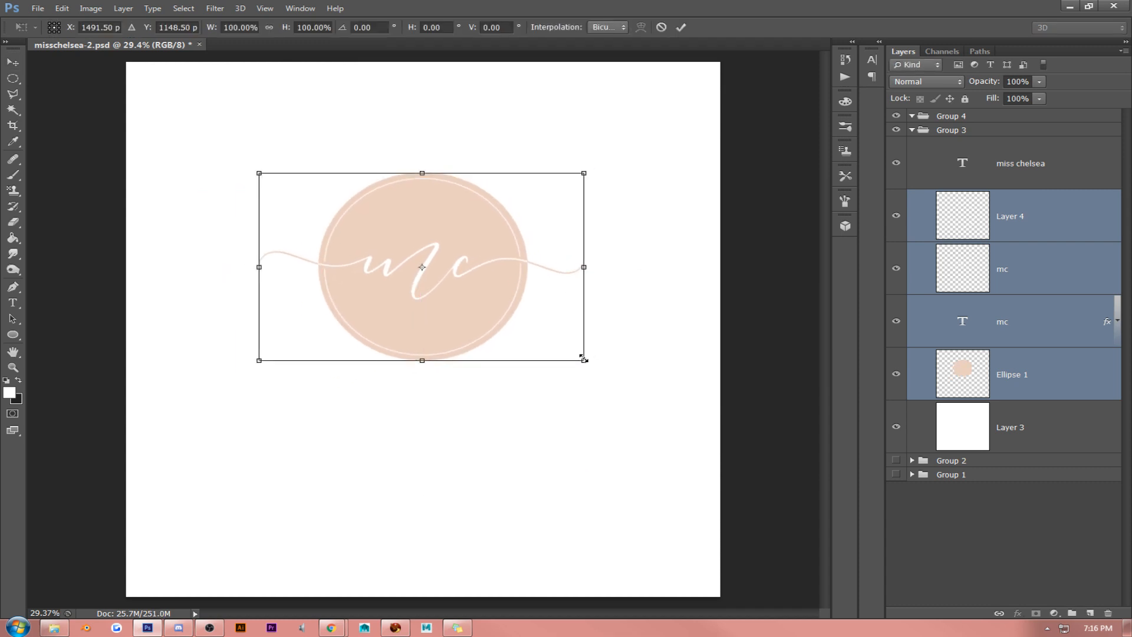
{"action": "left_click_drag", "start_coordinate": [583, 358], "coordinate": [555, 306]}
{"action": "key", "text": "Return"}
- Recolor the whole "miss chelsea" text with the peach sampled from the ellipse
{"action": "left_click", "coordinate": [1007, 166]}
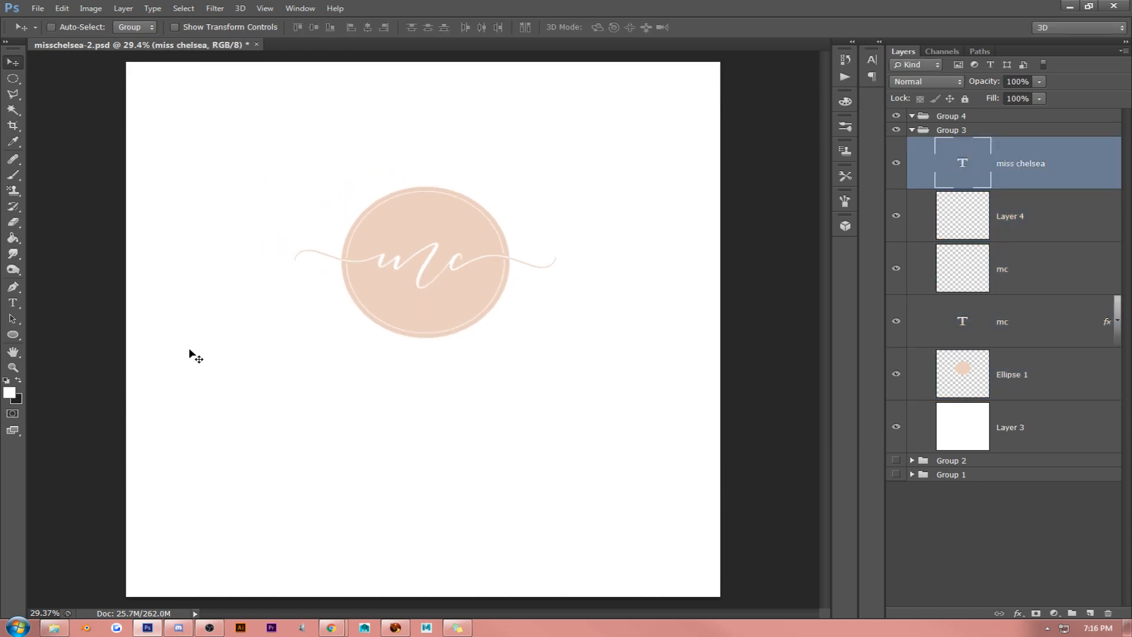
{"action": "left_click", "coordinate": [23, 303]}
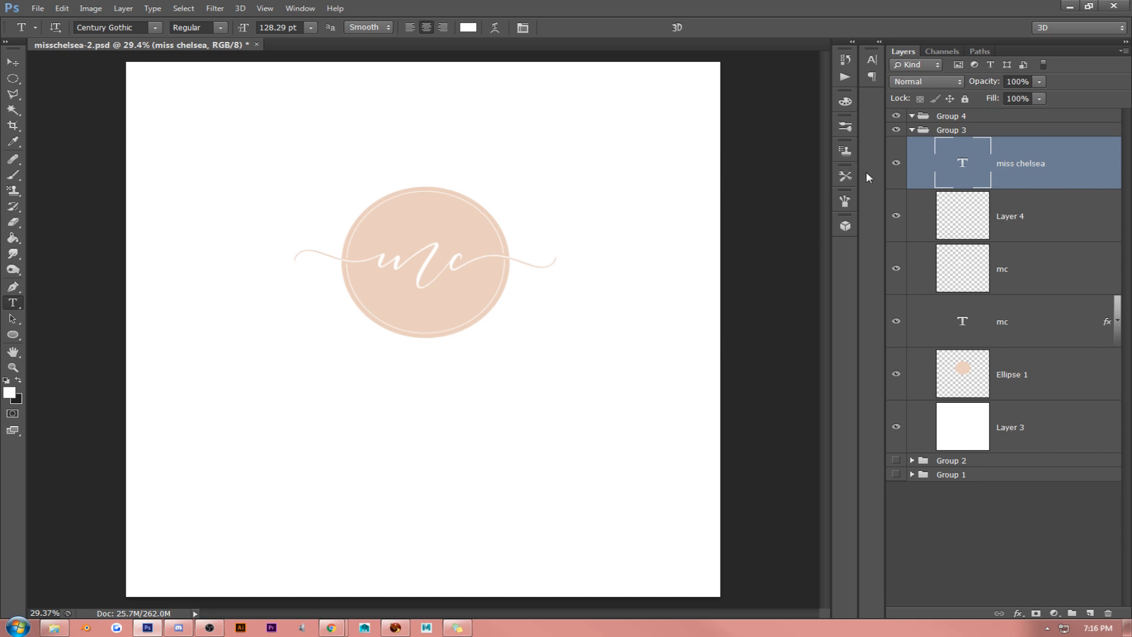
{"action": "left_click", "coordinate": [392, 495]}
{"action": "triple_click", "coordinate": [392, 495]}
{"action": "left_click", "coordinate": [9, 393]}
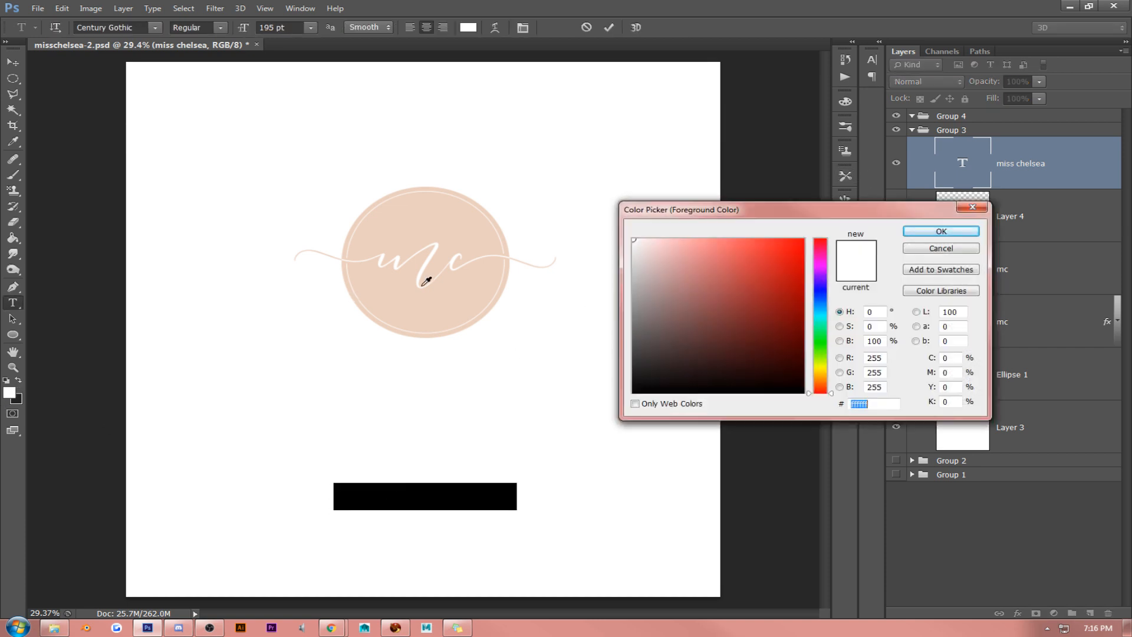
{"action": "left_click", "coordinate": [455, 290]}
{"action": "left_click", "coordinate": [933, 237]}
{"action": "left_click", "coordinate": [13, 62]}
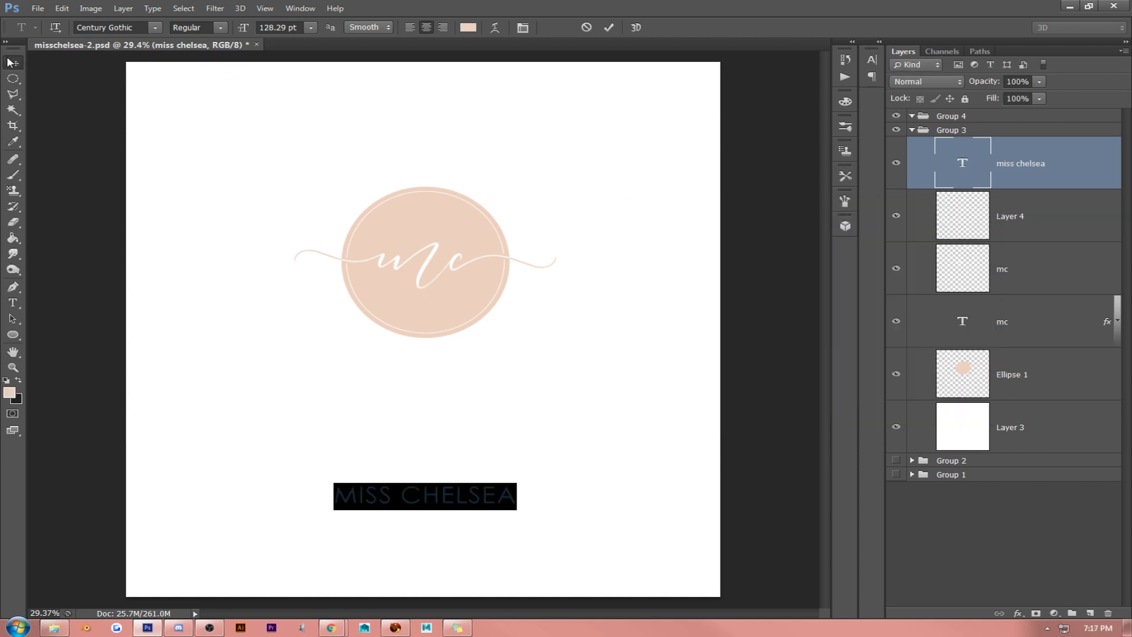
- Scale the "miss chelsea" text up to about 232 pt and place it centered just below the ellipse
{"action": "key", "text": "ctrl+t"}
{"action": "left_click_drag", "start_coordinate": [518, 486], "coordinate": [662, 442]}
{"action": "left_click_drag", "start_coordinate": [597, 463], "coordinate": [513, 320]}
{"action": "key", "text": "Return"}
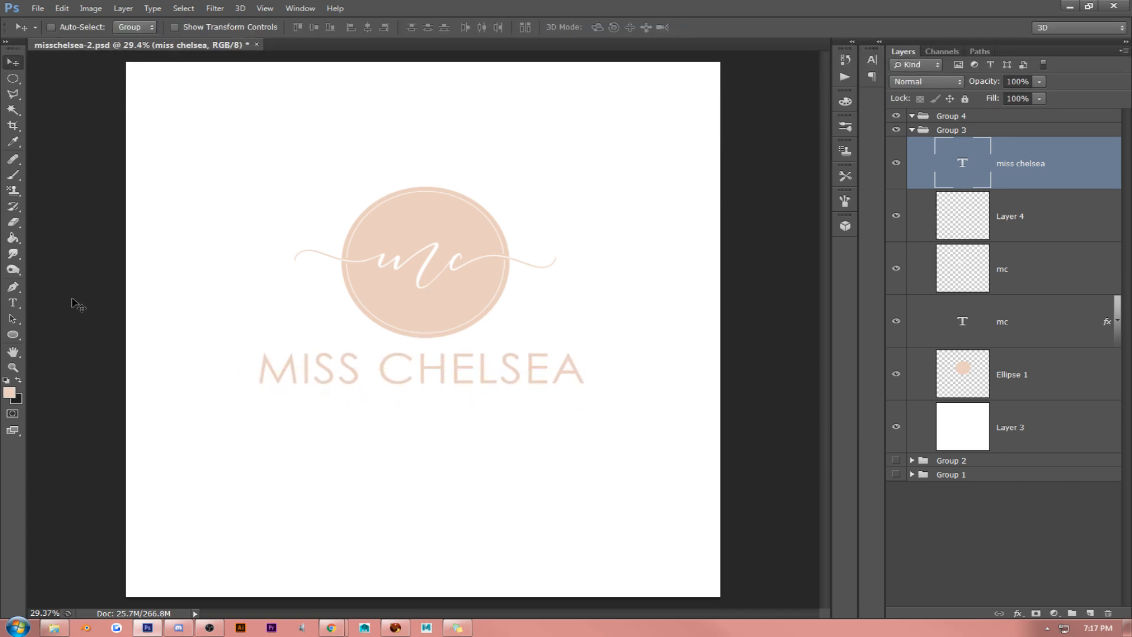
- Try turning off All Caps for the two letters E in the "miss chelsea" text, and undo the change
{"action": "left_click", "coordinate": [12, 302]}
{"action": "left_click", "coordinate": [452, 364]}
{"action": "left_click_drag", "start_coordinate": [452, 365], "coordinate": [472, 366]}
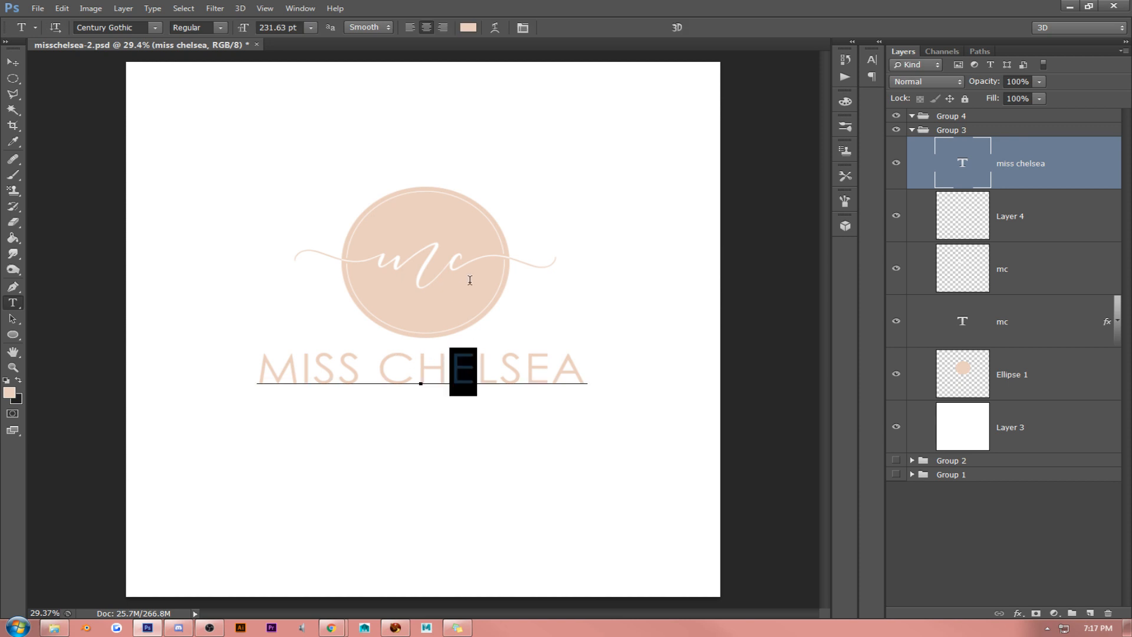
{"action": "left_click", "coordinate": [523, 27]}
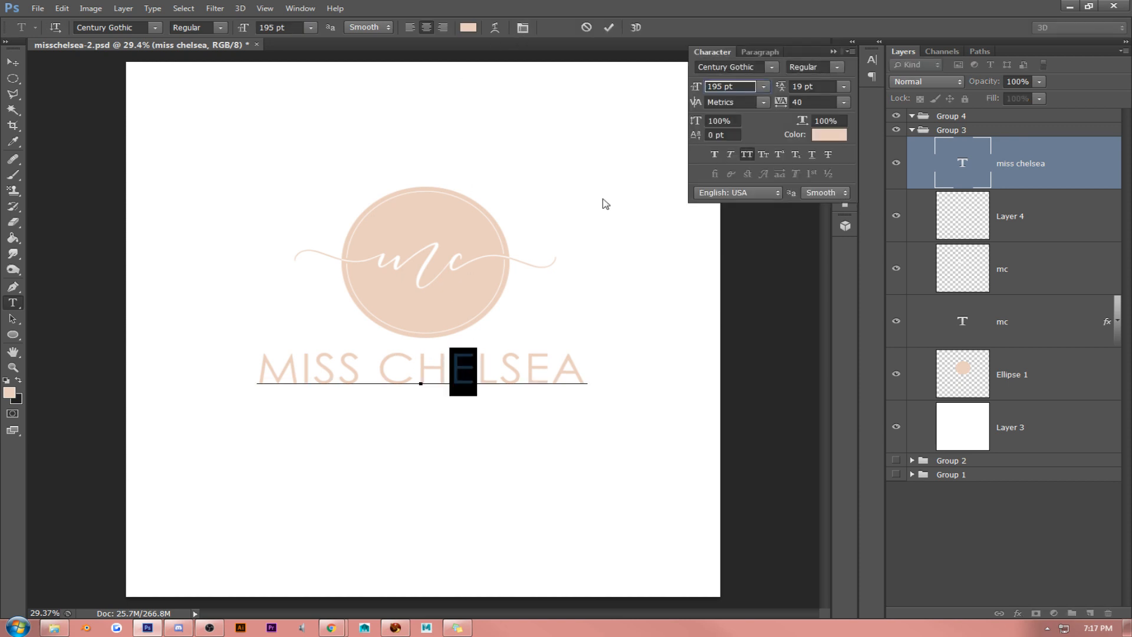
{"action": "left_click", "coordinate": [747, 154]}
{"action": "left_click_drag", "start_coordinate": [535, 362], "coordinate": [549, 364]}
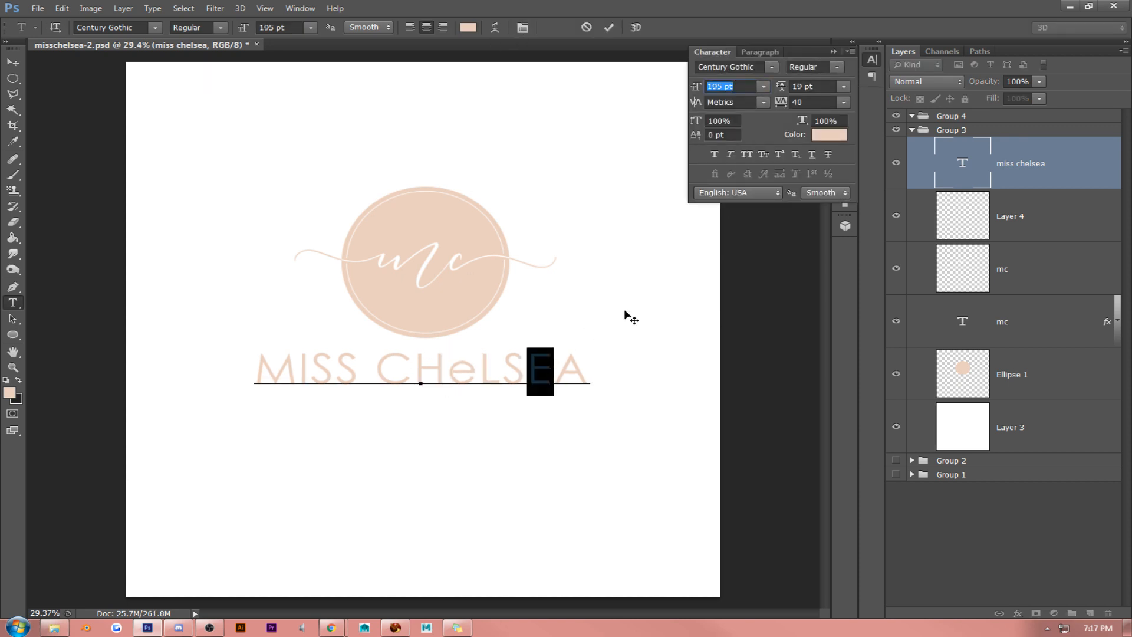
{"action": "left_click", "coordinate": [747, 155]}
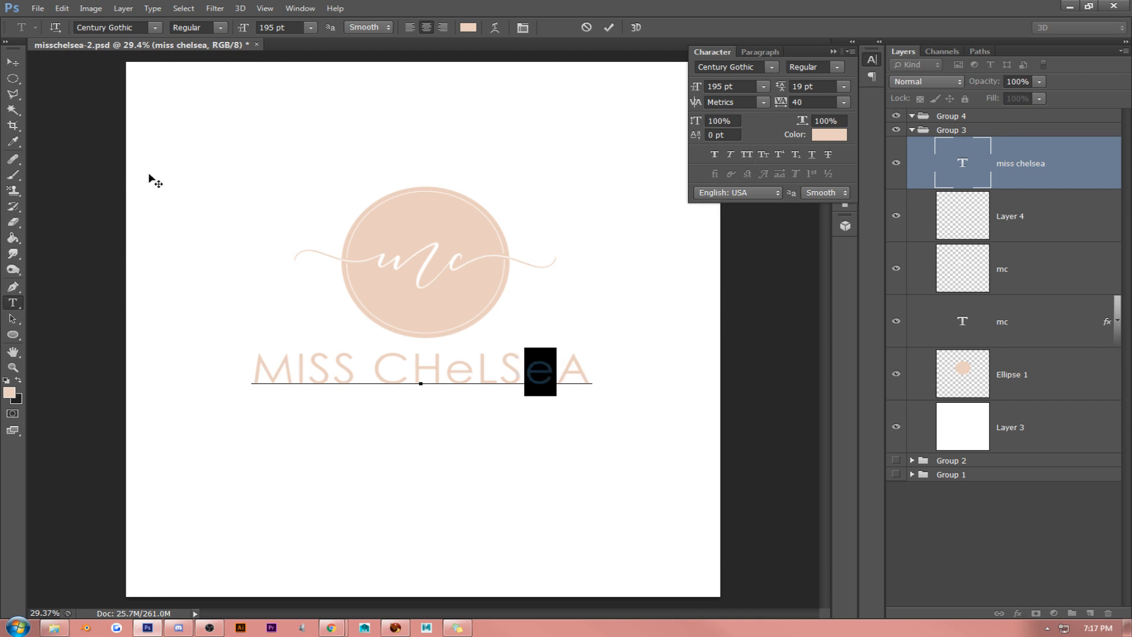
{"action": "left_click", "coordinate": [12, 62]}
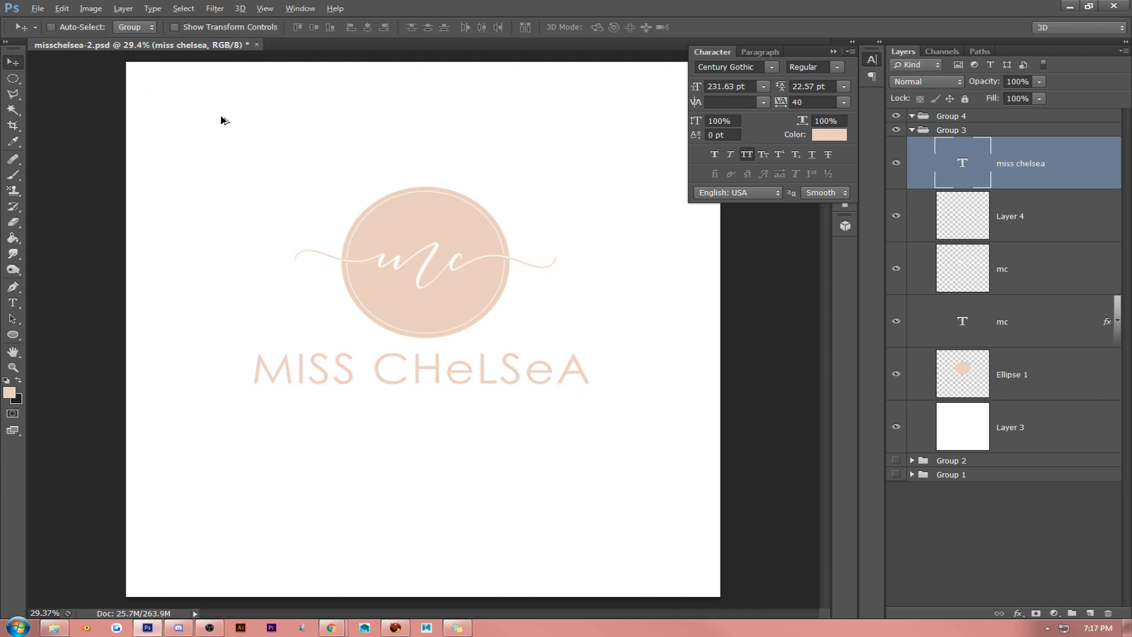
{"action": "key", "text": "ctrl+shift+k"}
{"action": "left_click", "coordinate": [834, 52]}
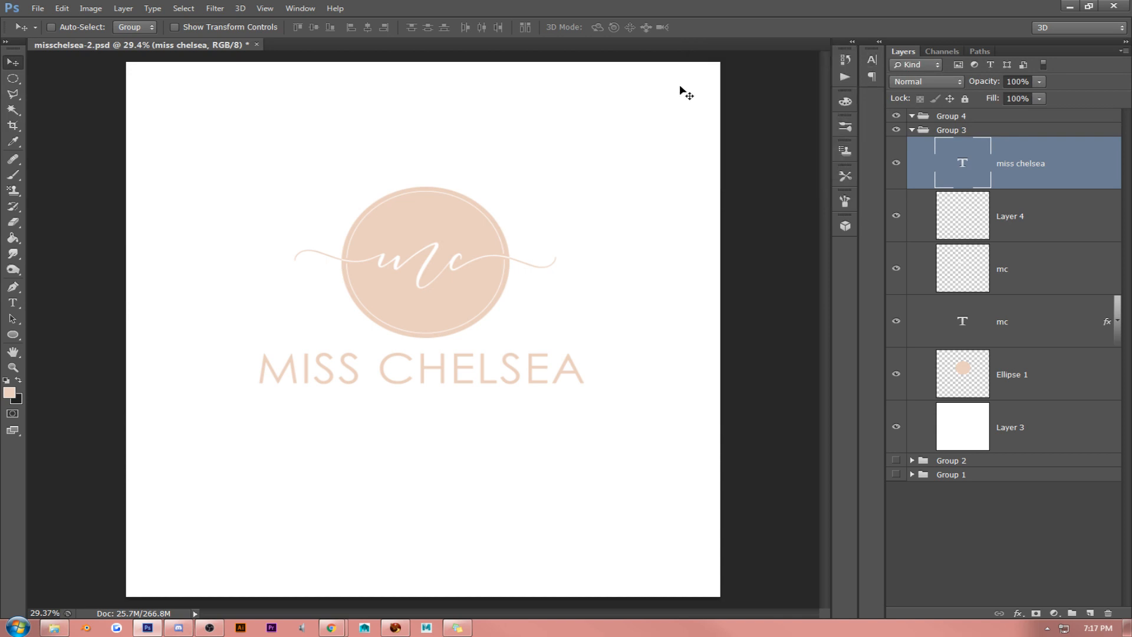
- Change the font of the whole "miss chelsea" text to Champagne & Limousines
{"action": "left_click", "coordinate": [12, 302]}
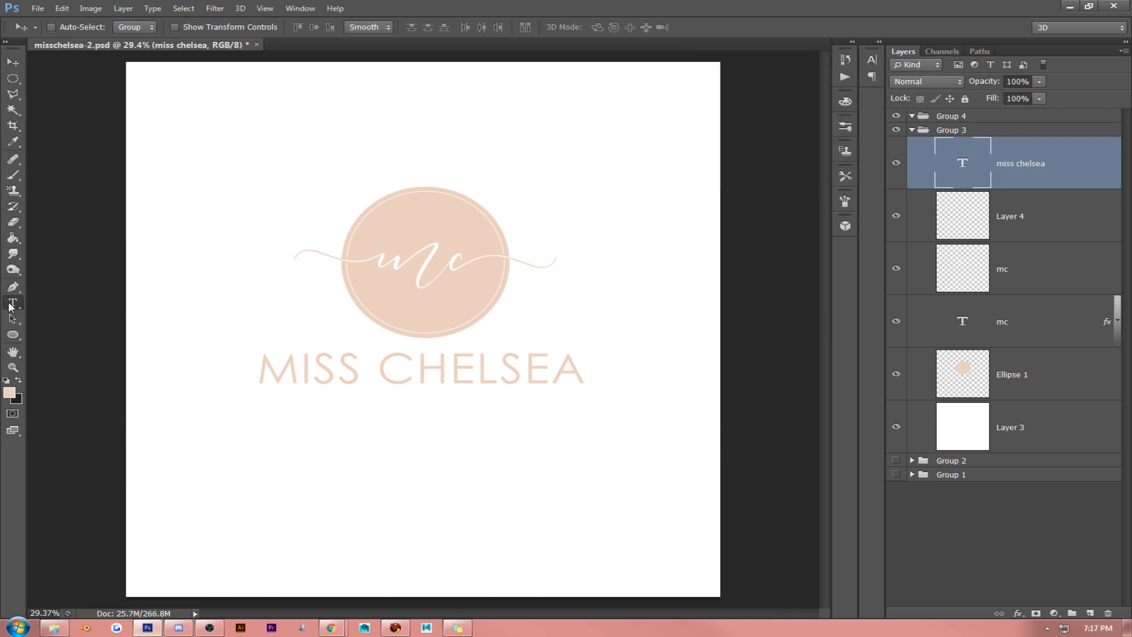
{"action": "left_click", "coordinate": [379, 371]}
{"action": "triple_click", "coordinate": [379, 371]}
{"action": "left_click", "coordinate": [154, 28]}
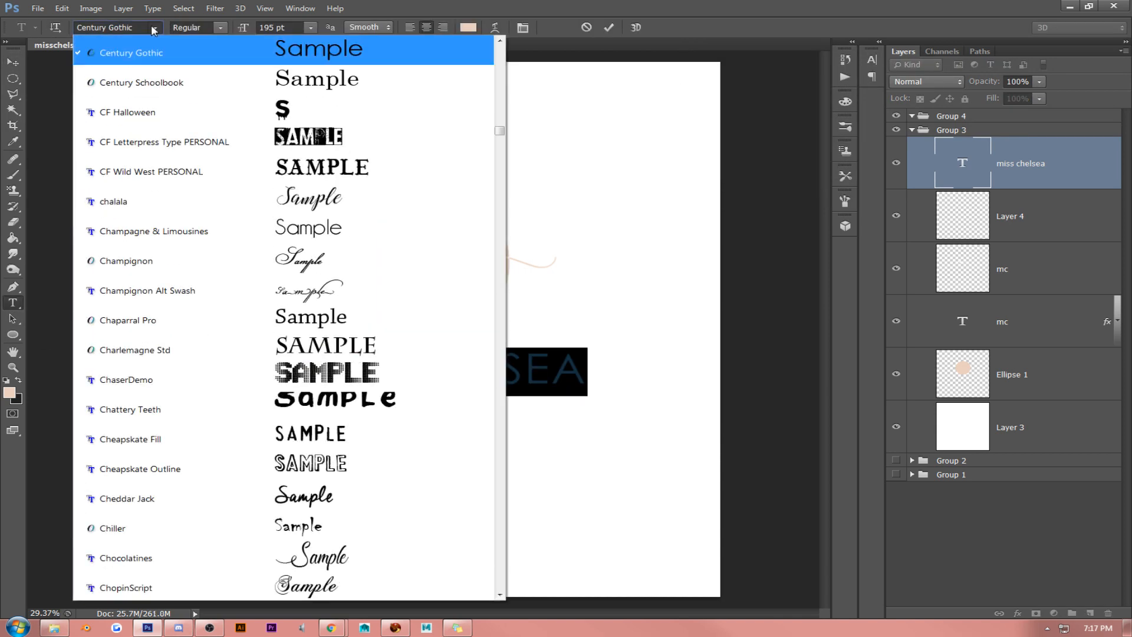
{"action": "left_click", "coordinate": [356, 231]}
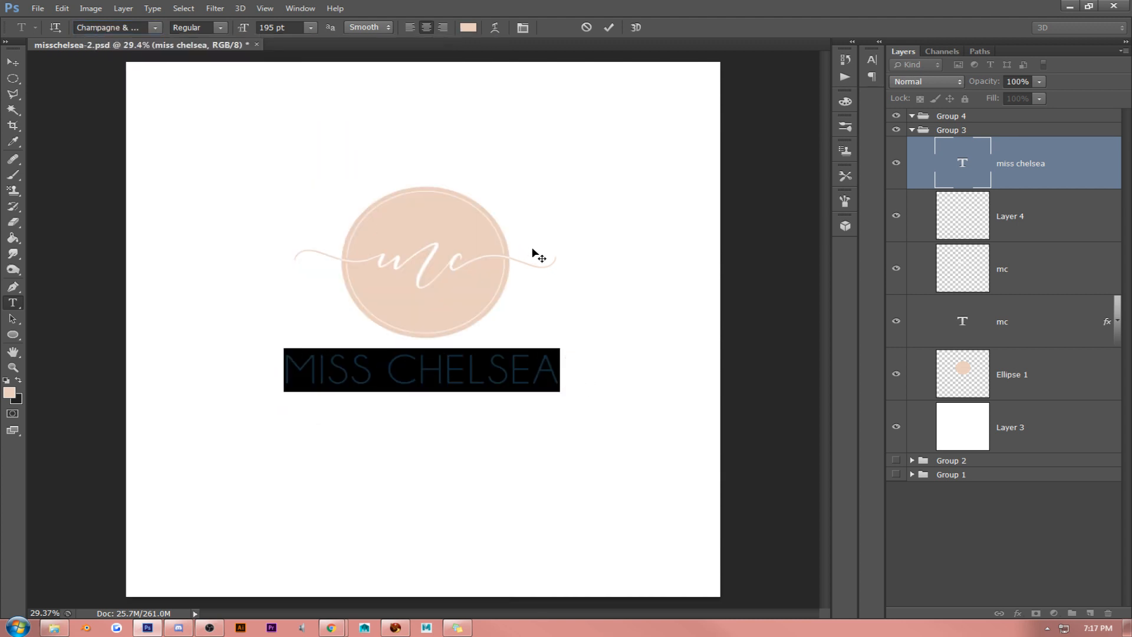
- Look through the available fonts and set the "miss chelsea" text in Adam
{"action": "left_click", "coordinate": [154, 28]}
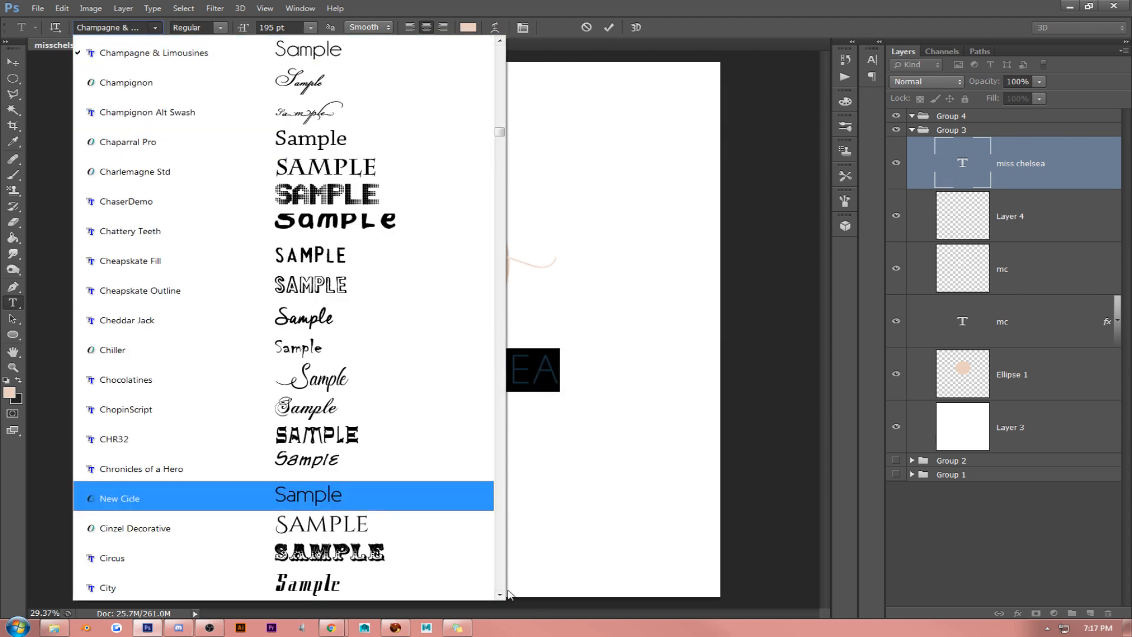
{"action": "left_click", "coordinate": [500, 595]}
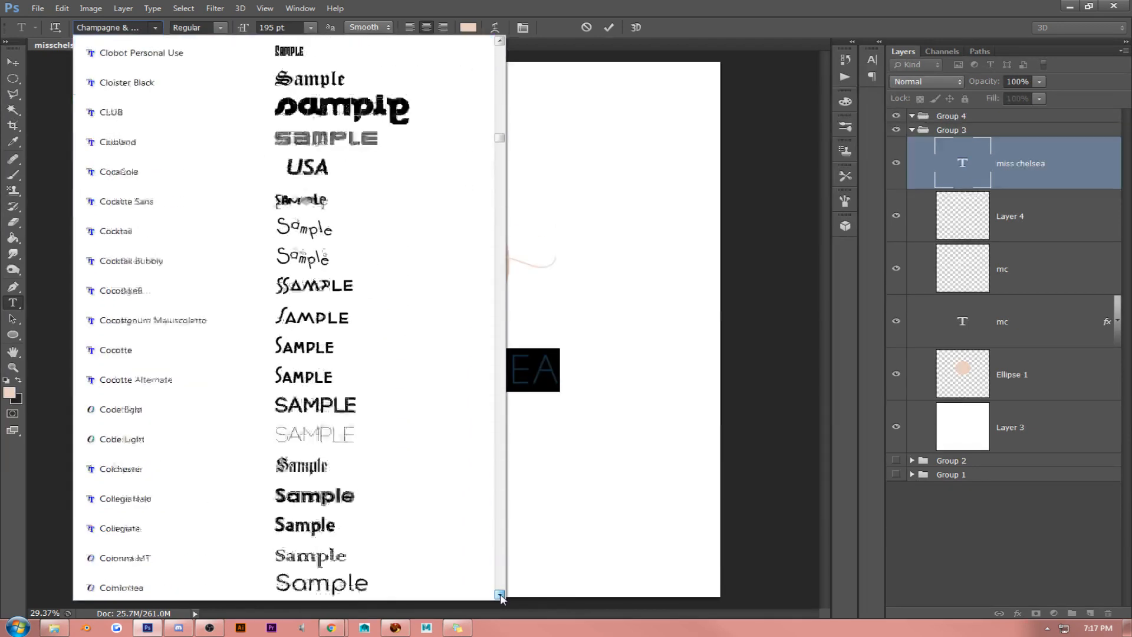
{"action": "left_click_drag", "start_coordinate": [499, 594], "coordinate": [499, 595]}
{"action": "left_click_drag", "start_coordinate": [499, 150], "coordinate": [511, 50]}
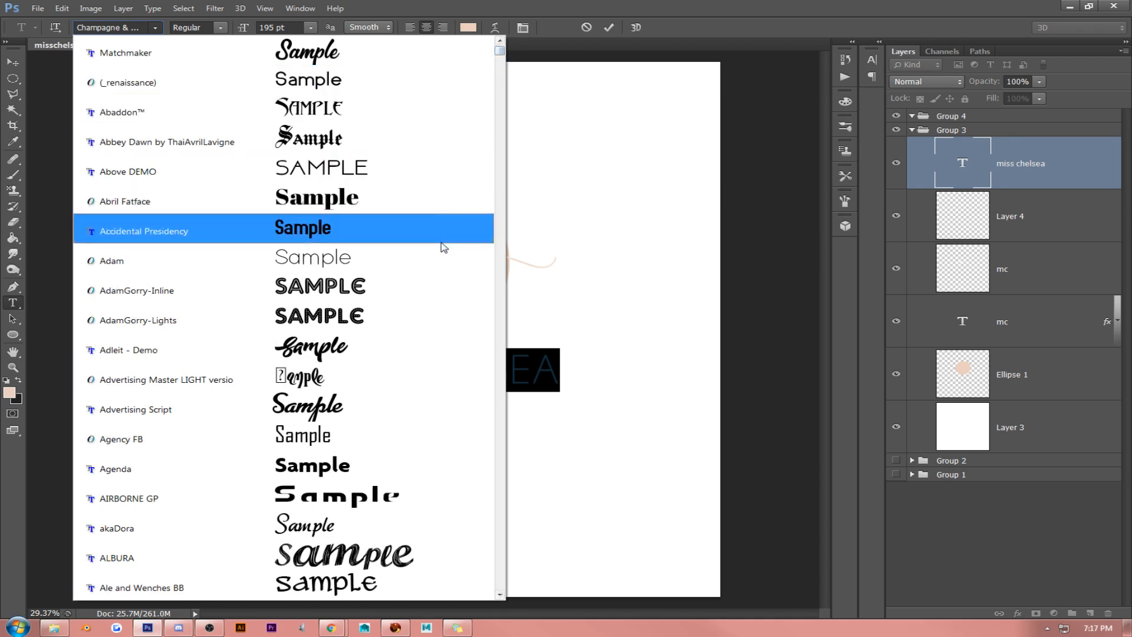
{"action": "left_click", "coordinate": [440, 252]}
- Set the whole "miss chelsea" text size to 229 pt and shift the text slightly down below the ellipse
{"action": "left_click", "coordinate": [433, 378]}
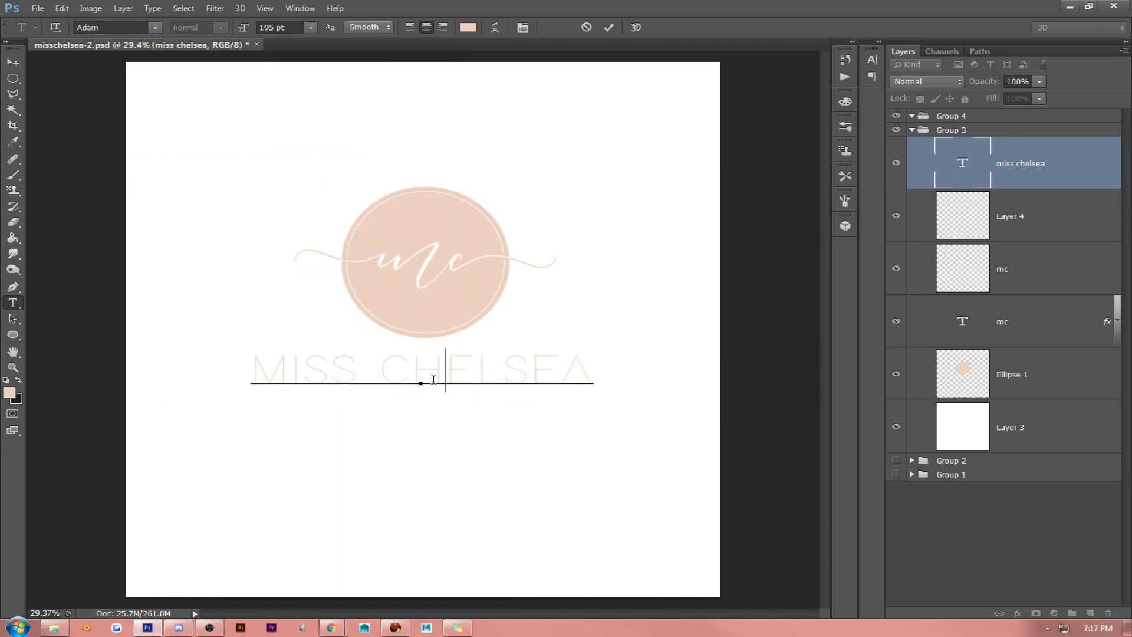
{"action": "triple_click", "coordinate": [434, 379]}
{"action": "left_click_drag", "start_coordinate": [296, 27], "coordinate": [226, 25]}
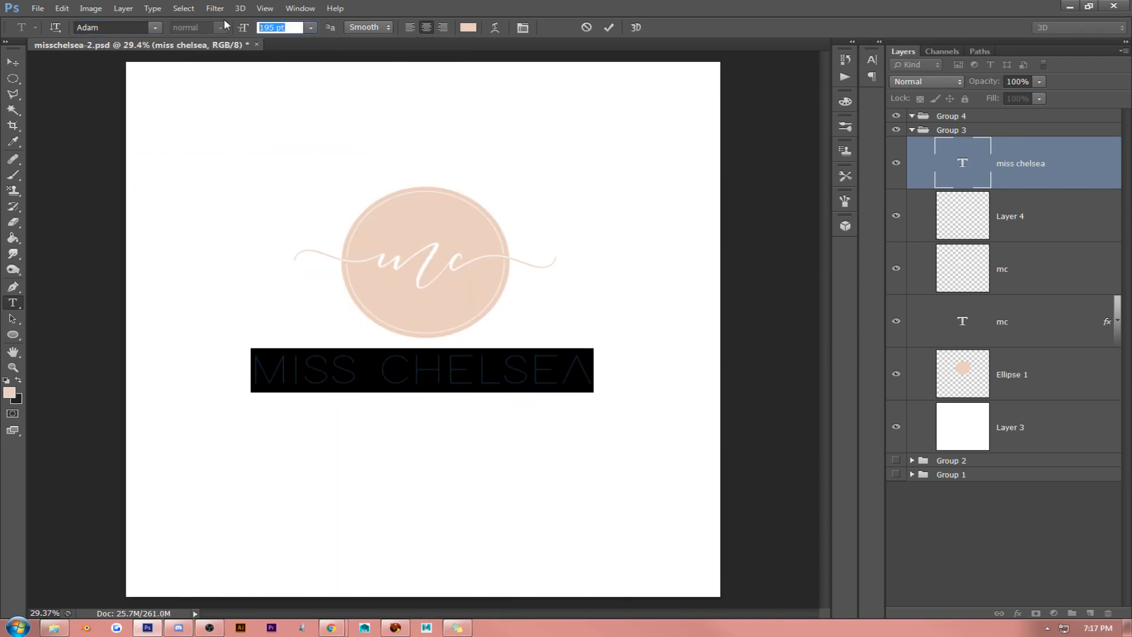
{"action": "scroll", "coordinate": [268, 222], "scroll_direction": "up", "scroll_amount": 4}
{"action": "scroll", "coordinate": [281, 253], "scroll_direction": "up", "scroll_amount": 20}
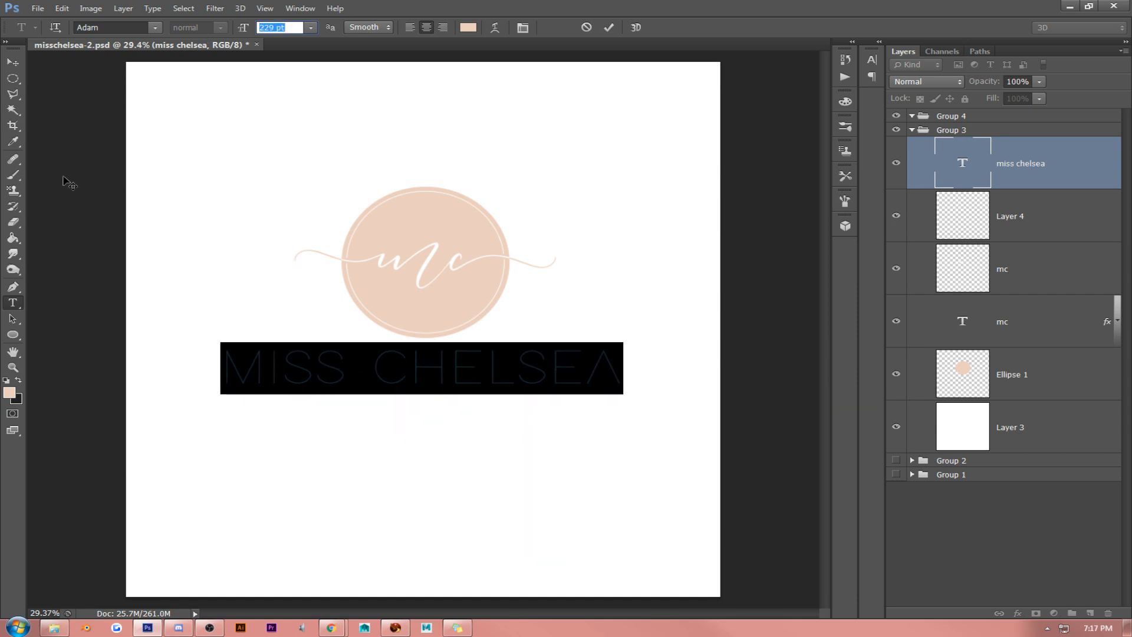
{"action": "left_click", "coordinate": [12, 62]}
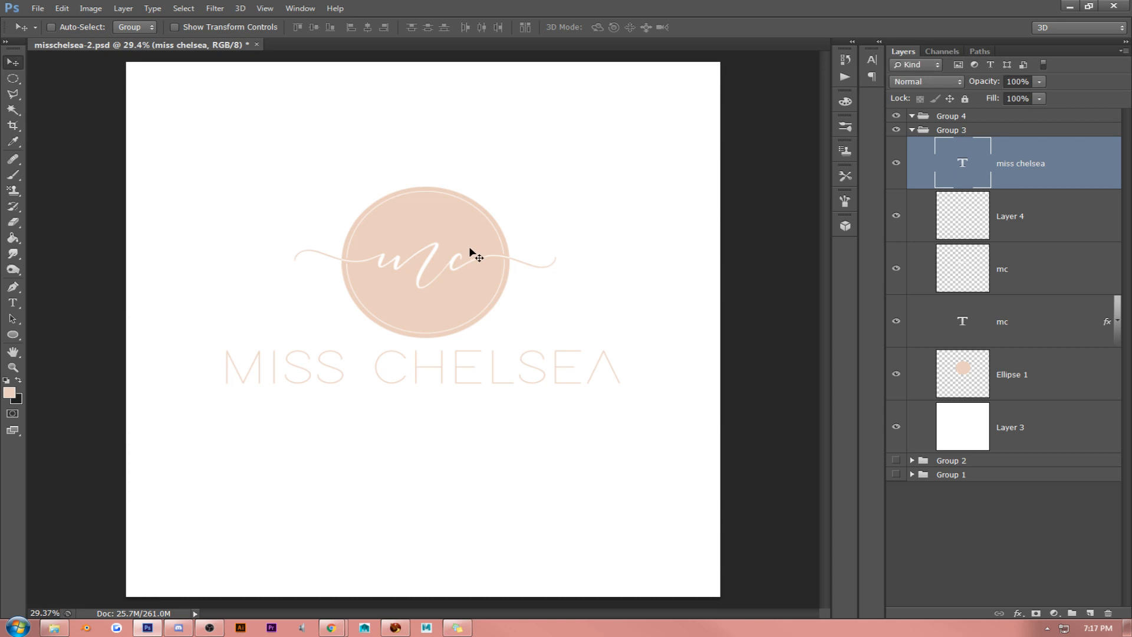
{"action": "left_click_drag", "start_coordinate": [469, 246], "coordinate": [474, 256]}
- Change the font of the whole "miss chelsea" text to Adleit - Demo
{"action": "left_click", "coordinate": [13, 303]}
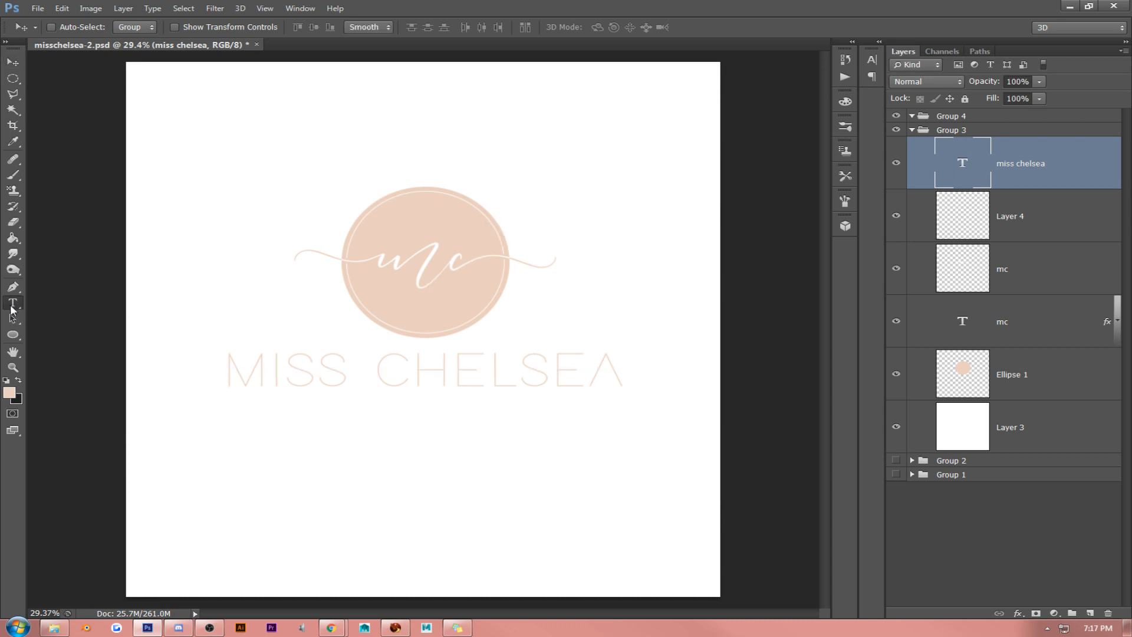
{"action": "left_click", "coordinate": [348, 380]}
{"action": "double_click", "coordinate": [348, 381]}
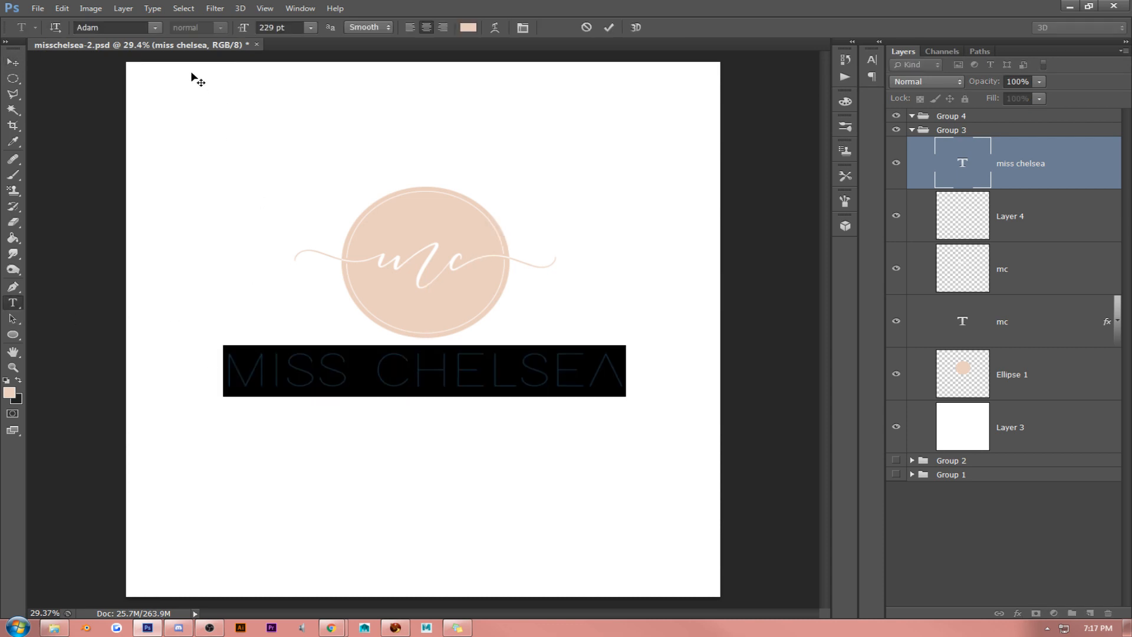
{"action": "left_click", "coordinate": [154, 28]}
{"action": "left_click", "coordinate": [424, 147]}
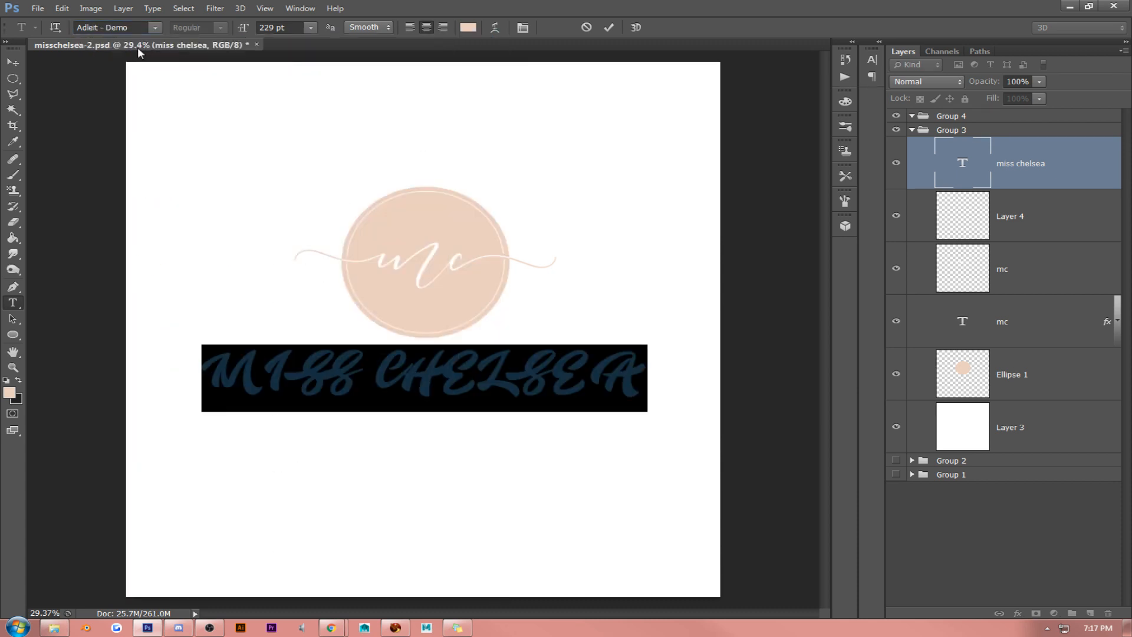
- Look through the available fonts and set the whole "miss chelsea" text in Caviar Dreams
{"action": "left_click", "coordinate": [155, 28]}
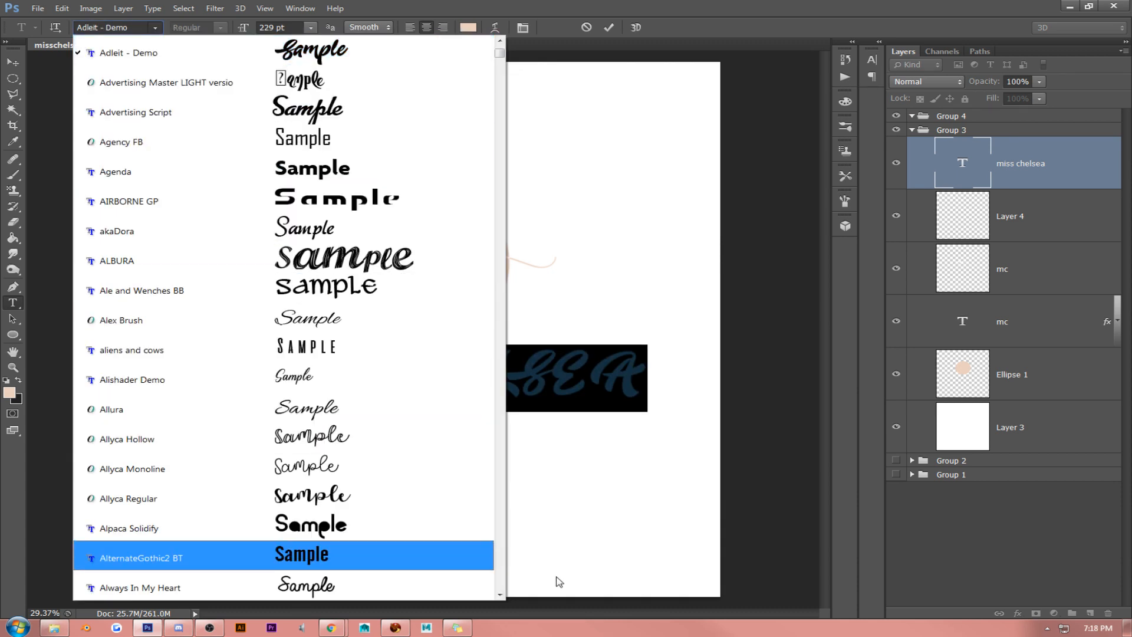
{"action": "left_click", "coordinate": [499, 595]}
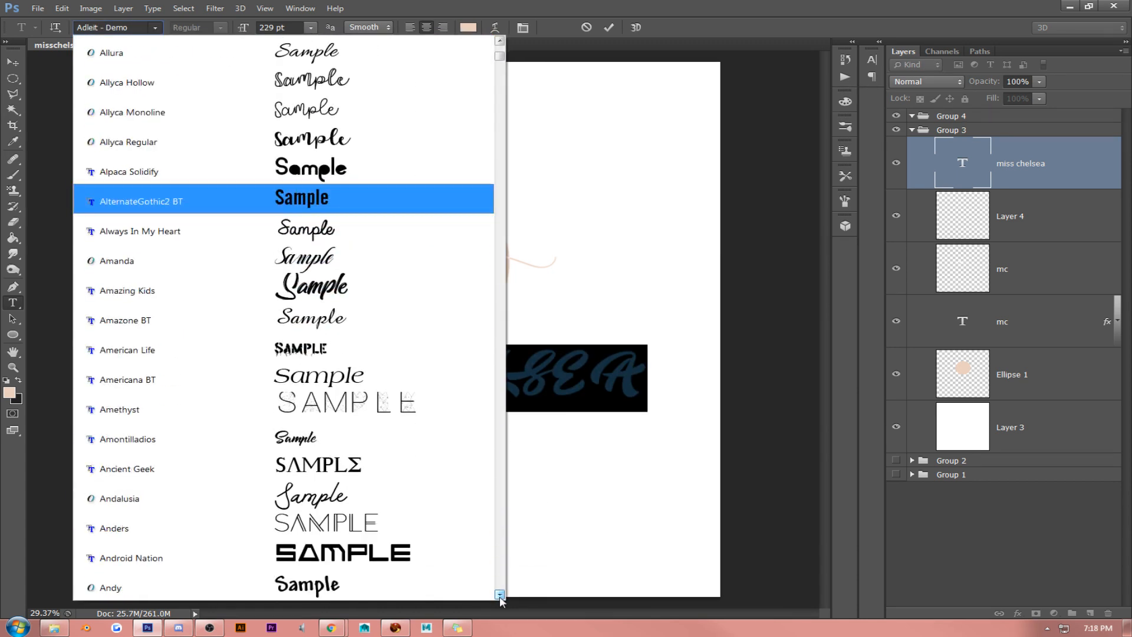
{"action": "scroll", "coordinate": [499, 595], "scroll_direction": "down", "scroll_amount": 5}
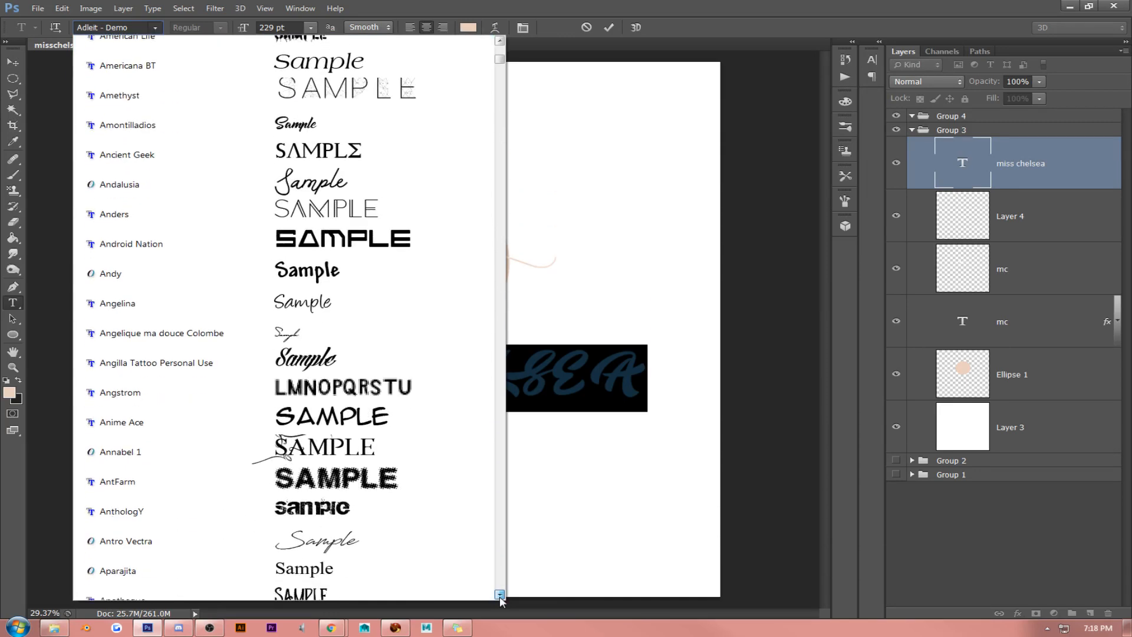
{"action": "scroll", "coordinate": [500, 594], "scroll_direction": "down", "scroll_amount": 6}
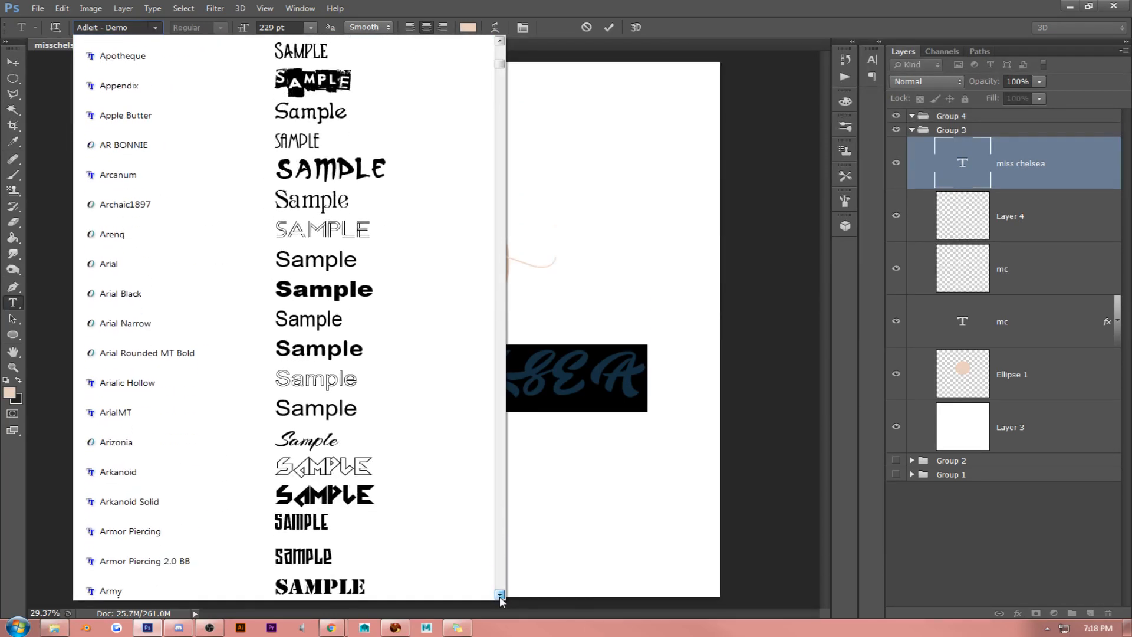
{"action": "scroll", "coordinate": [499, 594], "scroll_direction": "down", "scroll_amount": 6}
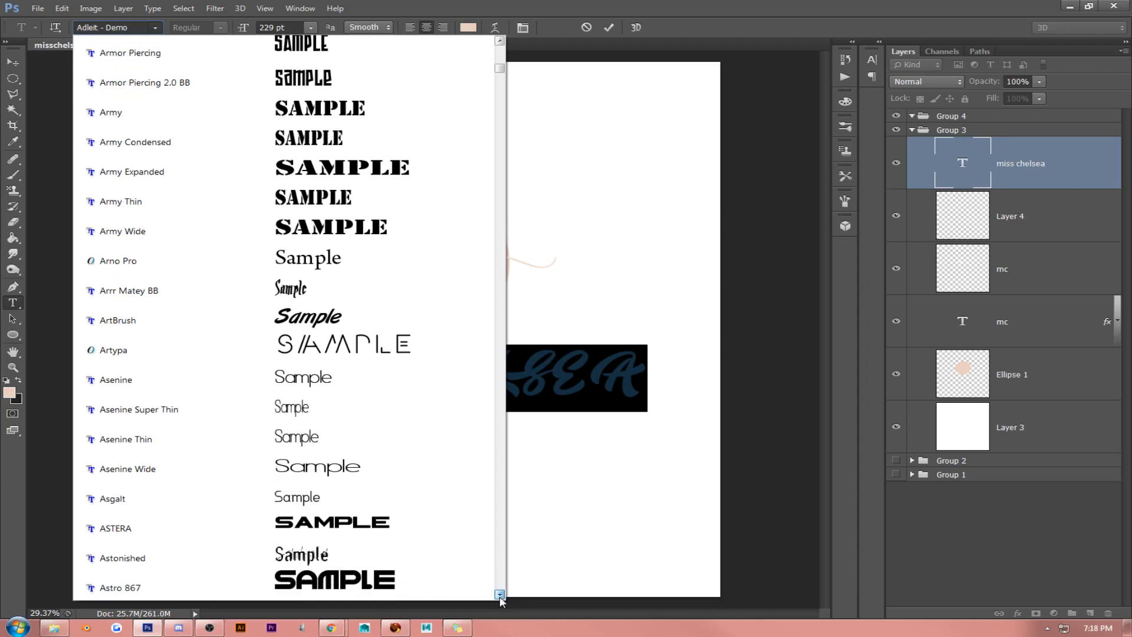
{"action": "scroll", "coordinate": [499, 594], "scroll_direction": "down", "scroll_amount": 4}
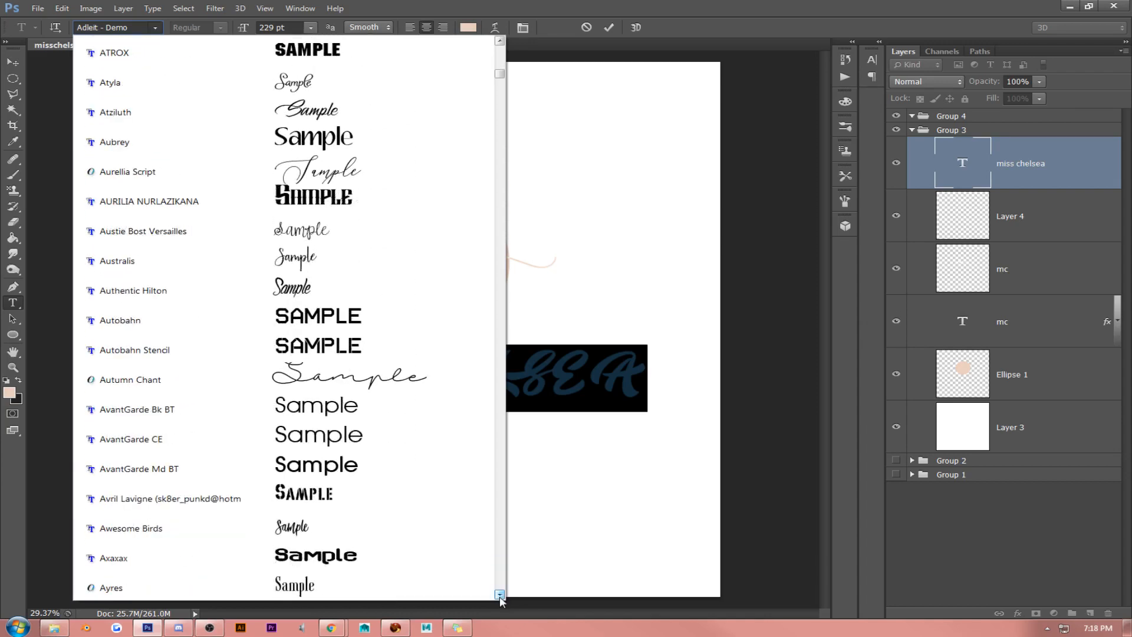
{"action": "scroll", "coordinate": [499, 595], "scroll_direction": "down", "scroll_amount": 3}
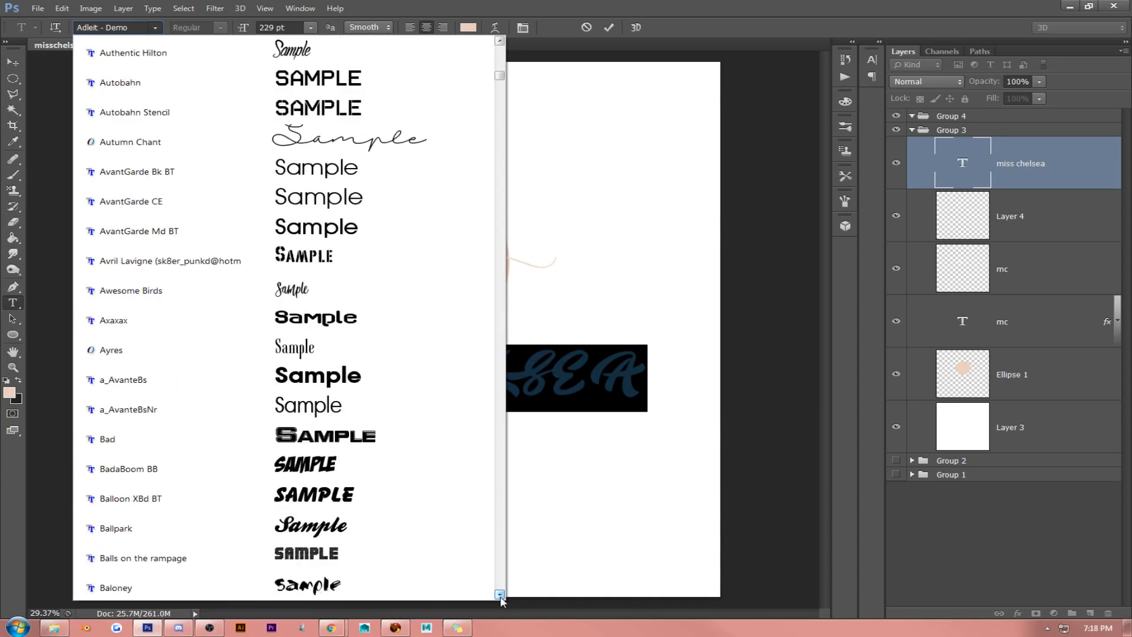
{"action": "scroll", "coordinate": [499, 594], "scroll_direction": "down", "scroll_amount": 4}
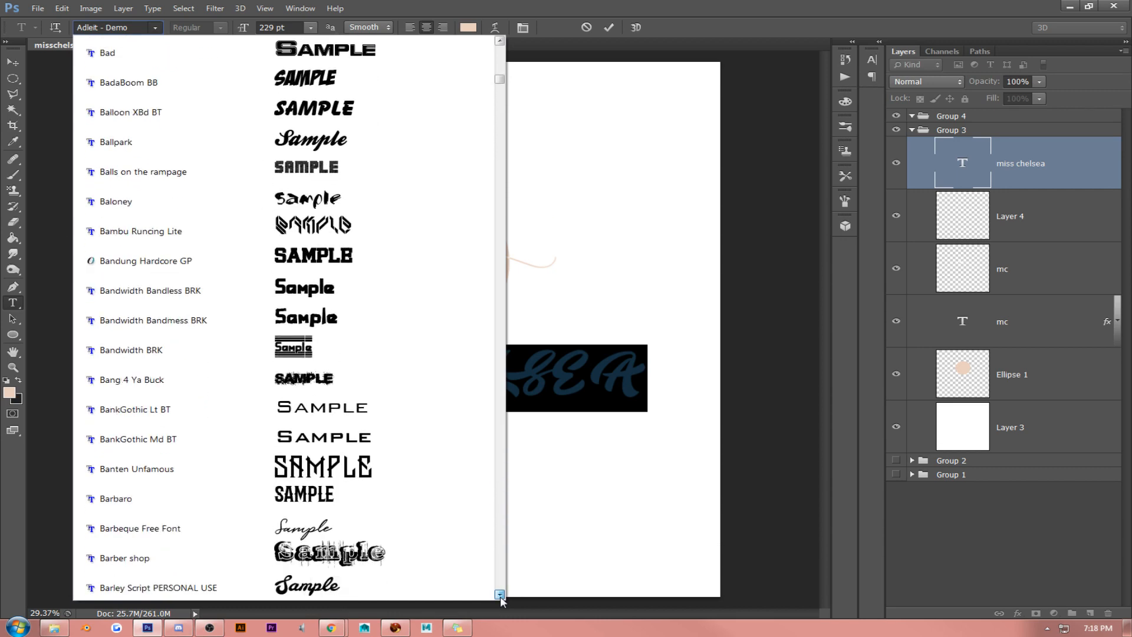
{"action": "scroll", "coordinate": [501, 600], "scroll_direction": "down", "scroll_amount": 2}
{"action": "scroll", "coordinate": [501, 598], "scroll_direction": "down", "scroll_amount": 4}
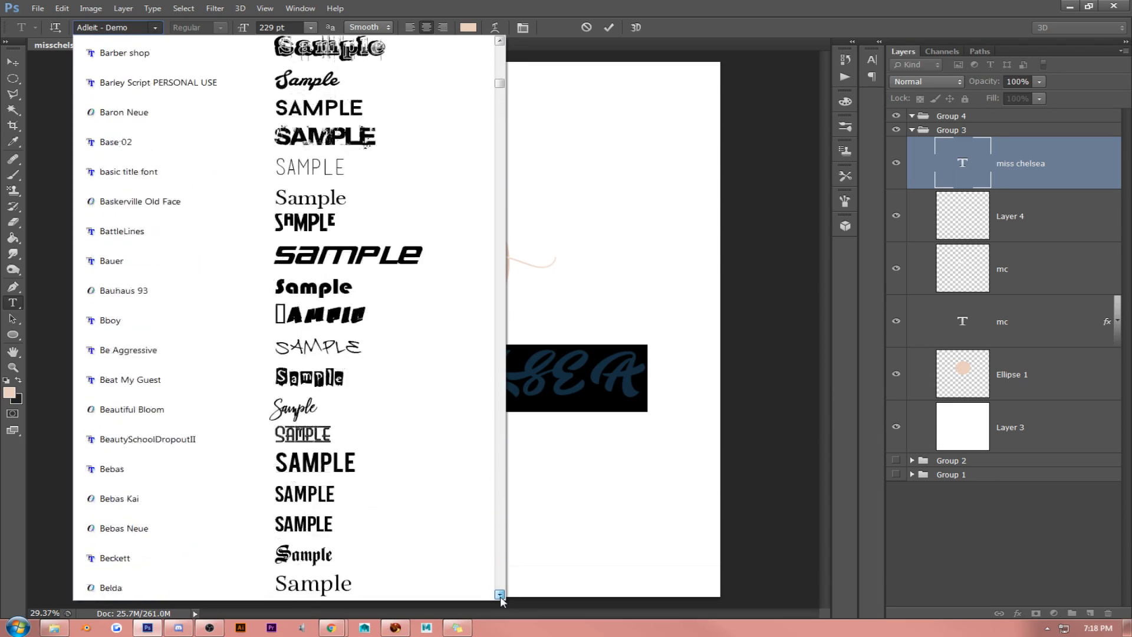
{"action": "scroll", "coordinate": [500, 599], "scroll_direction": "down", "scroll_amount": 2}
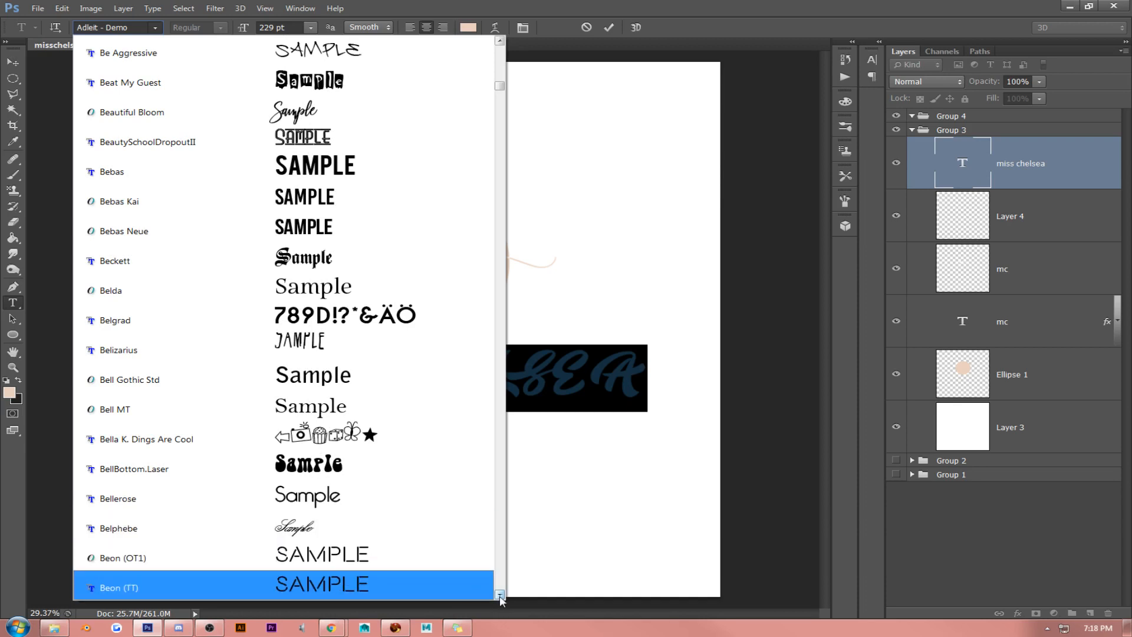
{"action": "scroll", "coordinate": [500, 599], "scroll_direction": "down", "scroll_amount": 4}
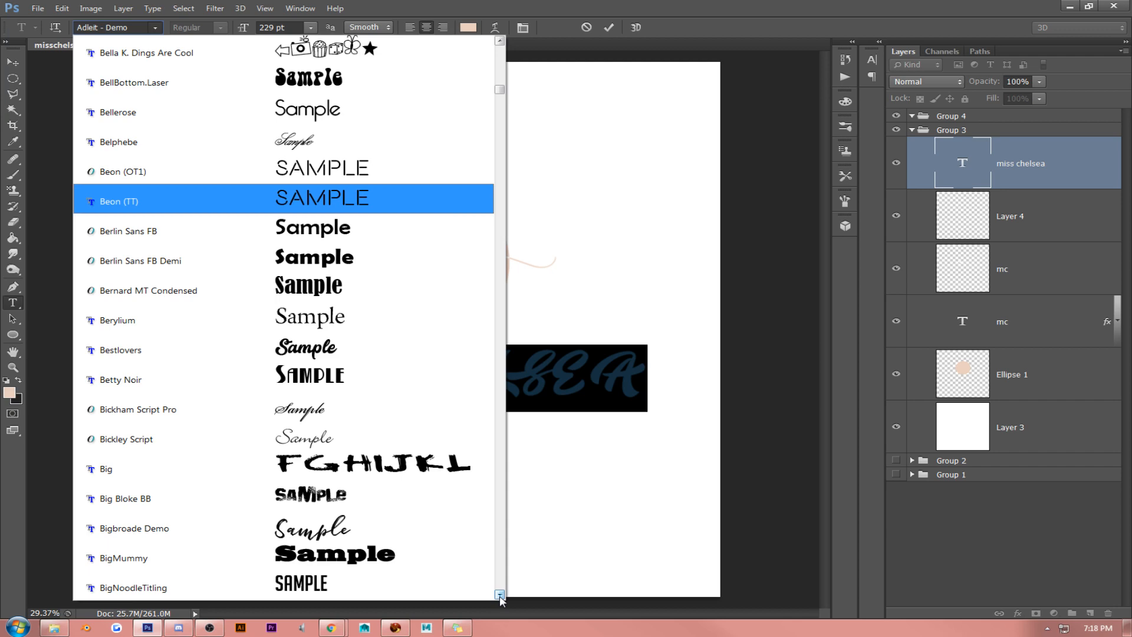
{"action": "left_click", "coordinate": [499, 595]}
{"action": "left_click_drag", "start_coordinate": [499, 596], "coordinate": [499, 596]}
{"action": "left_click", "coordinate": [412, 463]}
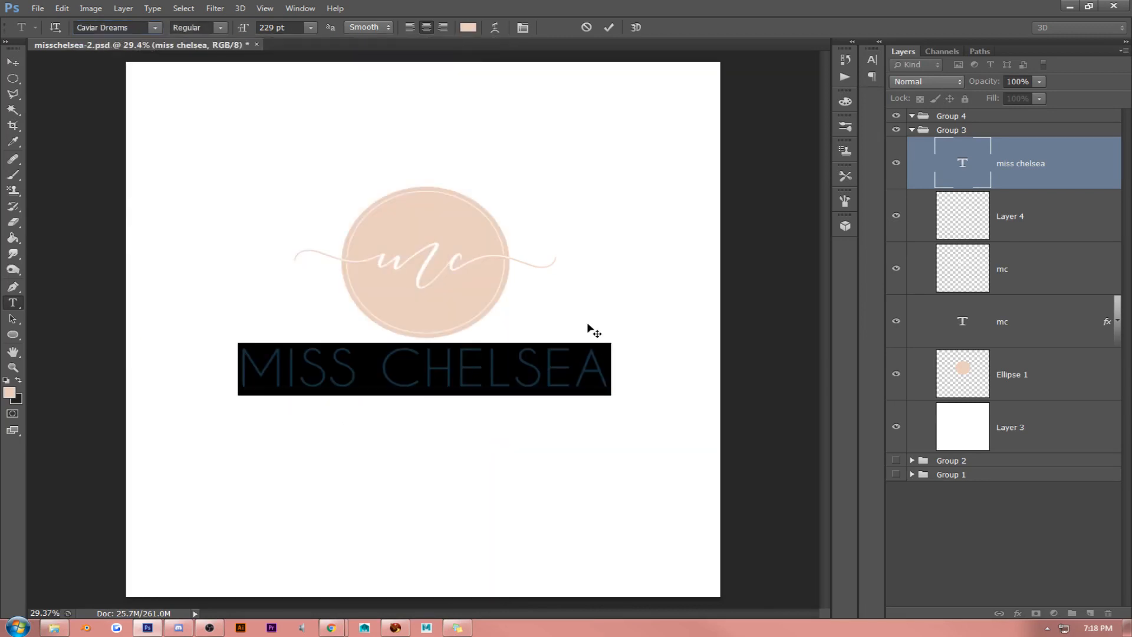
- Turn off All Caps for the whole "miss chelsea" text
{"action": "left_click", "coordinate": [468, 372]}
{"action": "triple_click", "coordinate": [467, 372]}
{"action": "left_click", "coordinate": [523, 27]}
{"action": "left_click", "coordinate": [747, 154]}
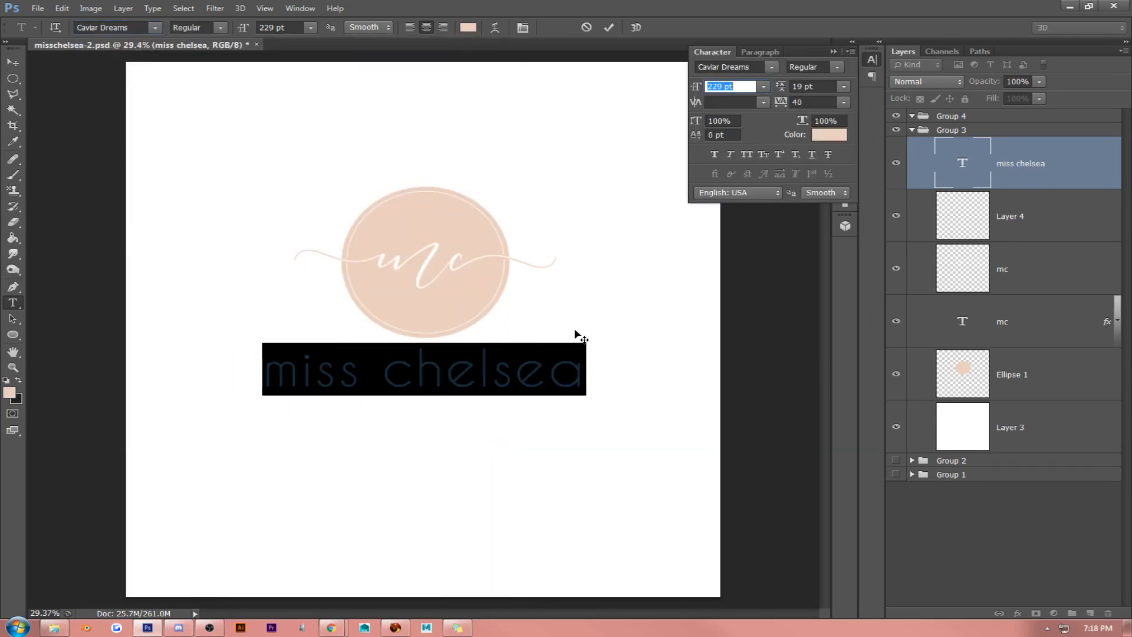
- Replace the first letter of each word with a capital so the text reads "Miss Chelsea", and commit the edit
{"action": "left_click", "coordinate": [548, 369]}
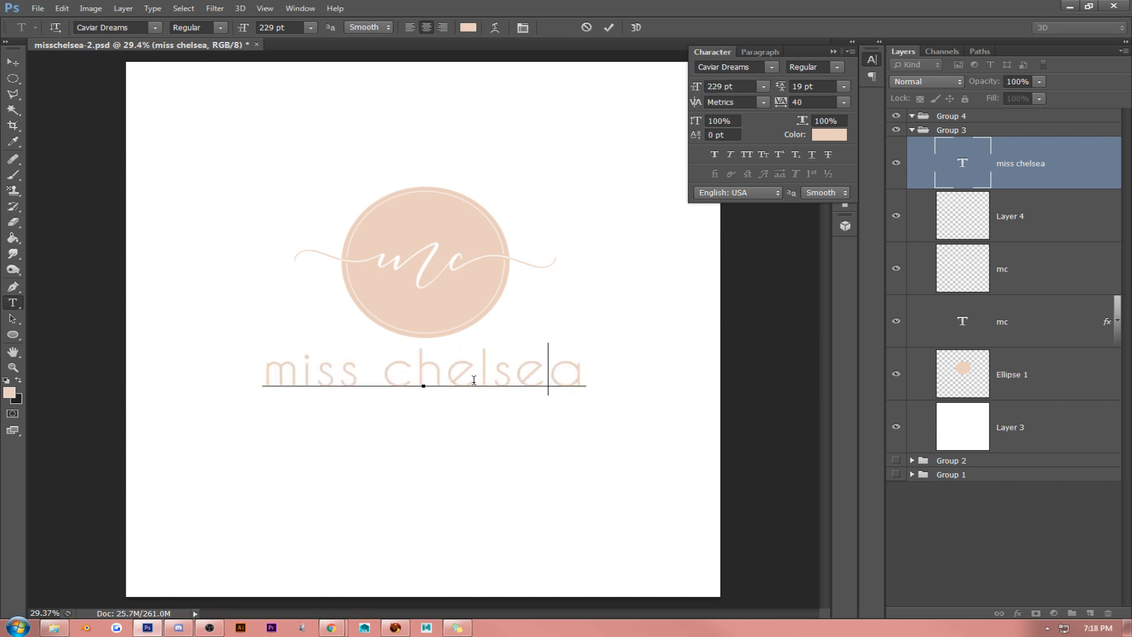
{"action": "left_click_drag", "start_coordinate": [474, 380], "coordinate": [423, 382]}
{"action": "left_click_drag", "start_coordinate": [299, 371], "coordinate": [207, 379]}
{"action": "type", "text": "M"}
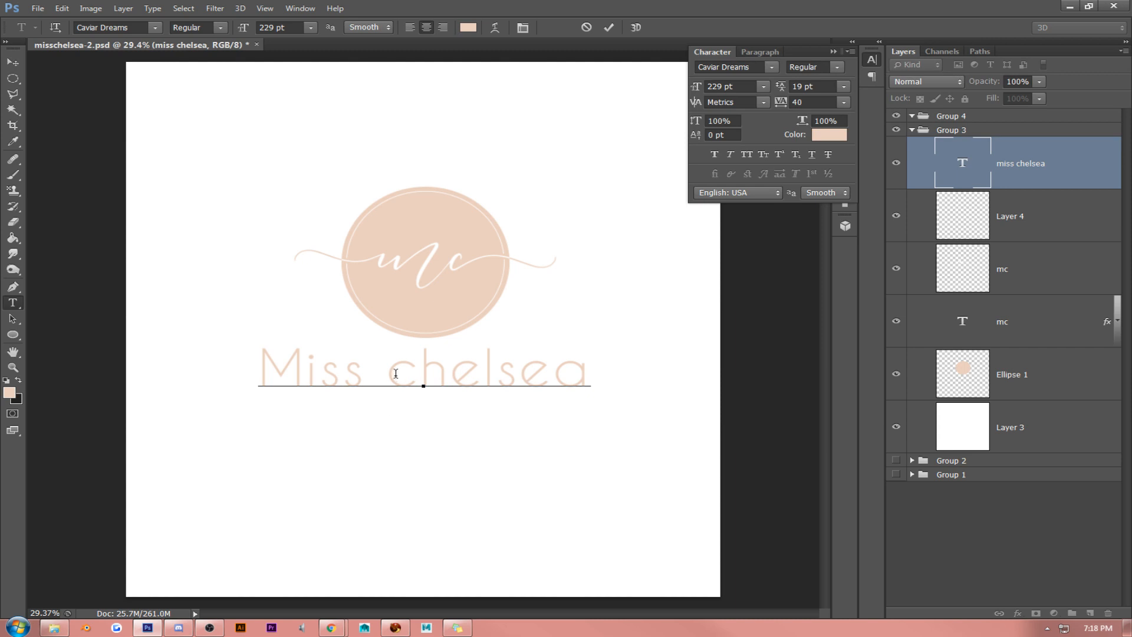
{"action": "left_click_drag", "start_coordinate": [395, 373], "coordinate": [405, 373]}
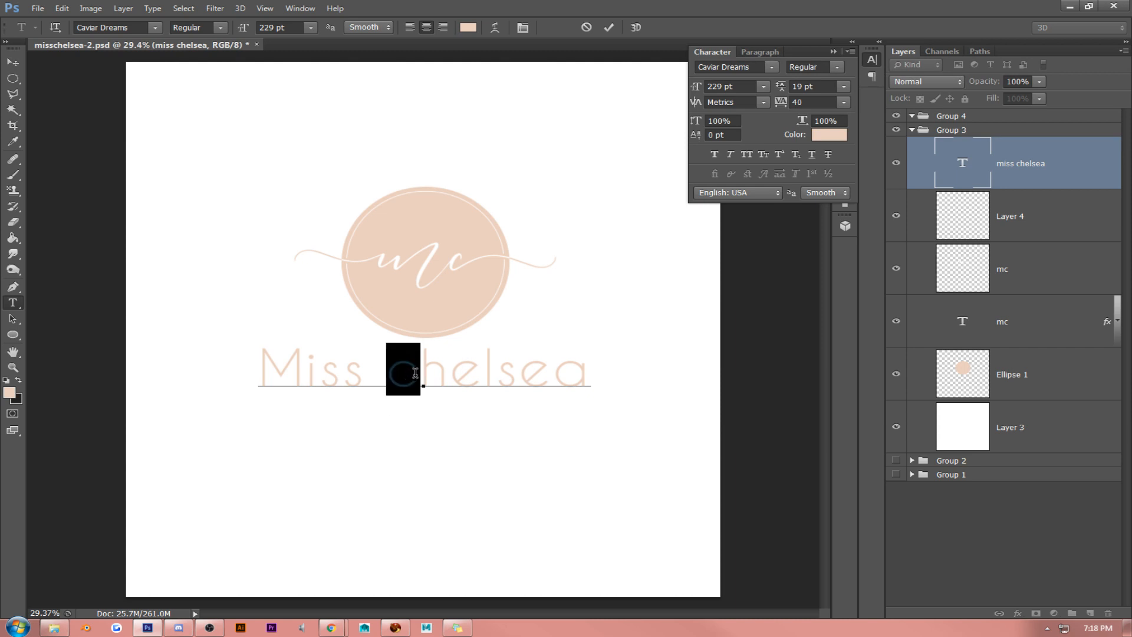
{"action": "type", "text": "C"}
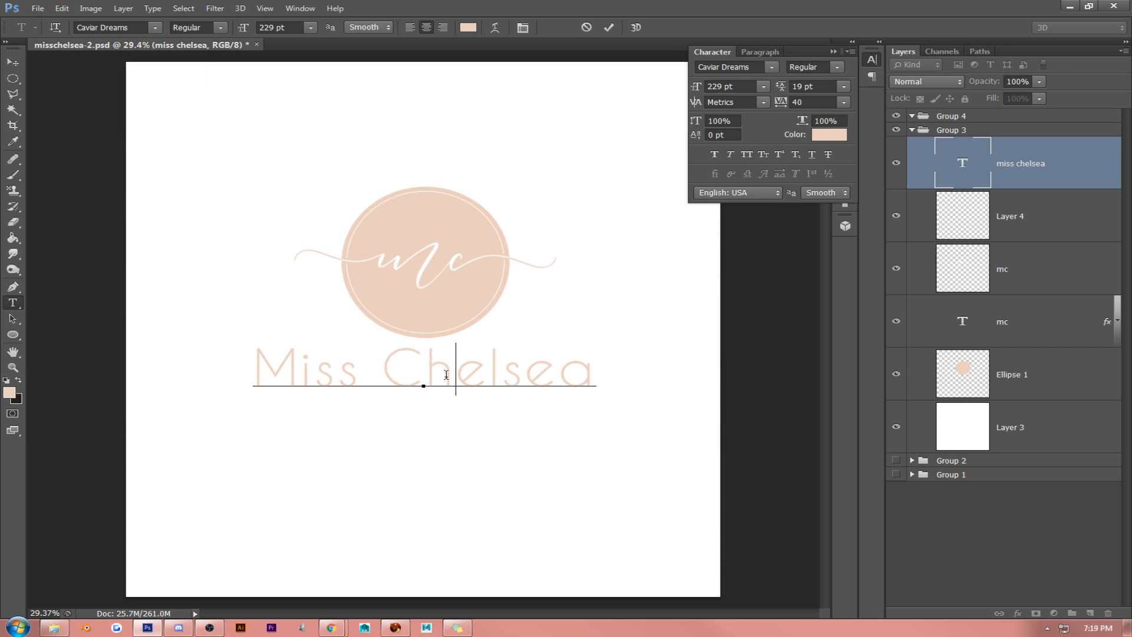
{"action": "key", "text": "ctrl+a"}
{"action": "left_click", "coordinate": [13, 61]}
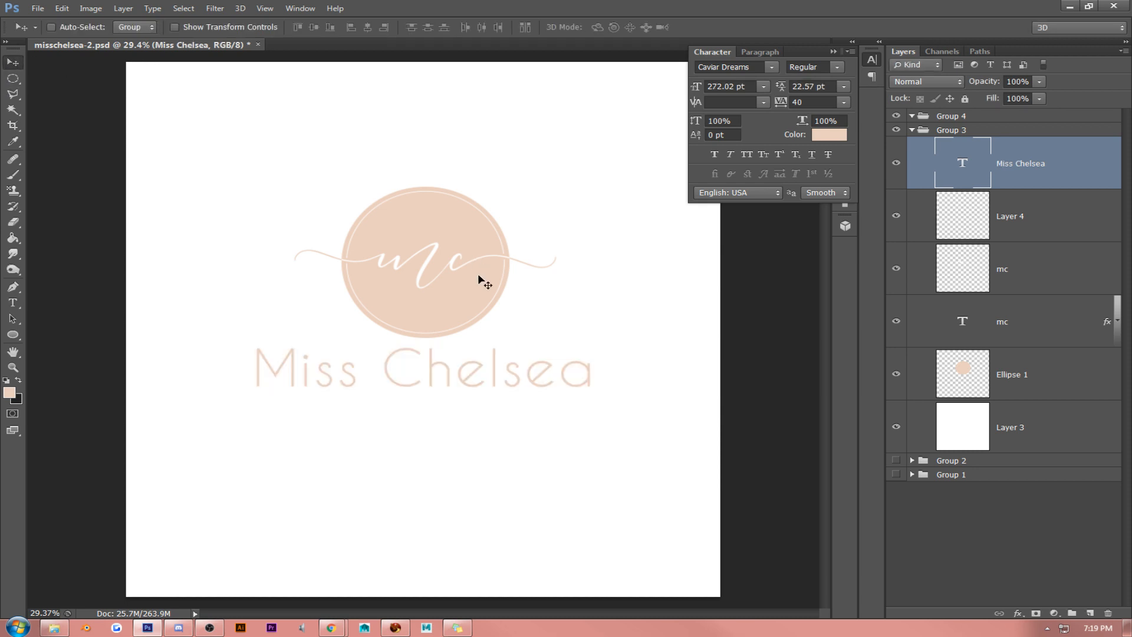
- Nudge the "Miss Chelsea" text slightly down and right, and move all logo layers above the white Layer 3 lower on the canvas
{"action": "left_click_drag", "start_coordinate": [480, 282], "coordinate": [478, 254]}
{"action": "left_click", "coordinate": [833, 52]}
{"action": "left_click", "coordinate": [1038, 376], "text": "shift"}
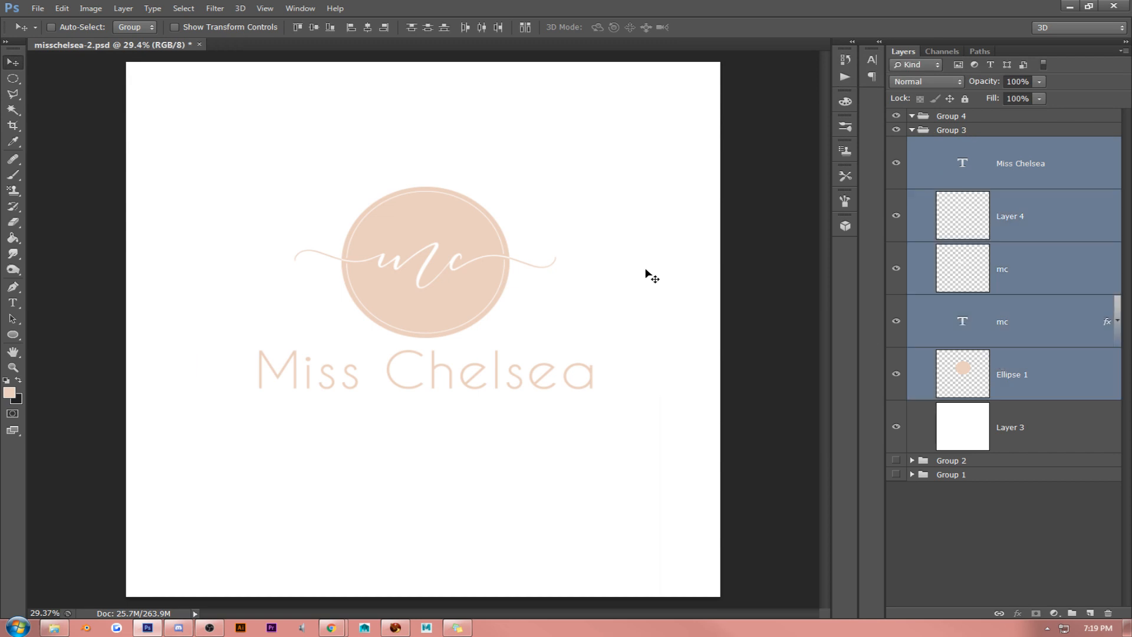
{"action": "left_click_drag", "start_coordinate": [644, 273], "coordinate": [643, 296]}
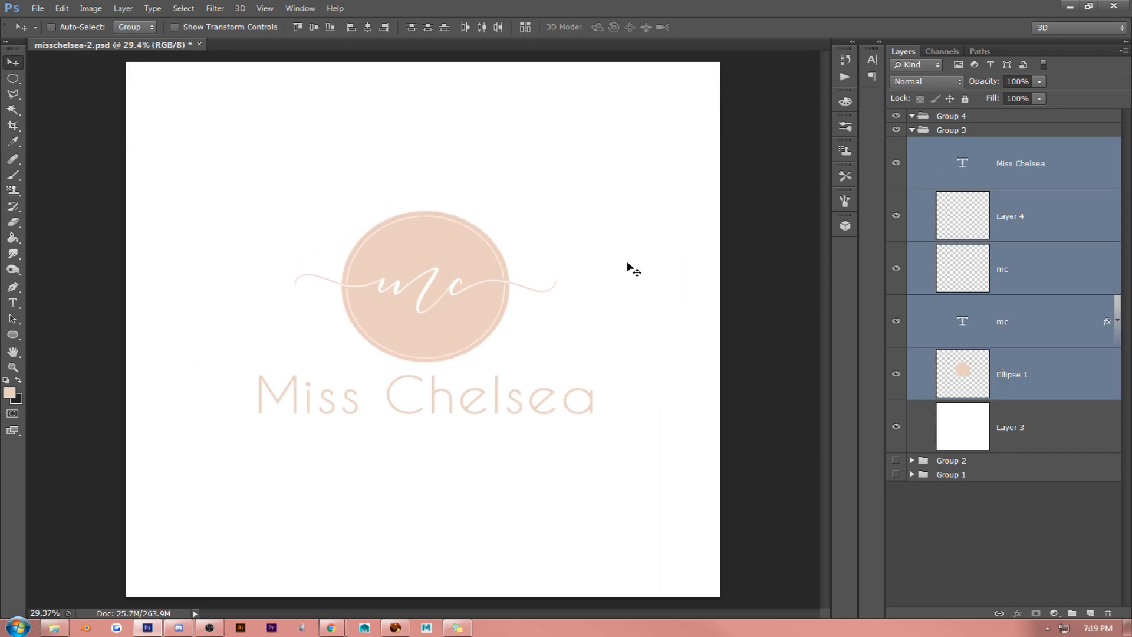
- Remove the space between the two words so the name reads "MissChelsea", and commit the edit
{"action": "left_click", "coordinate": [1017, 177]}
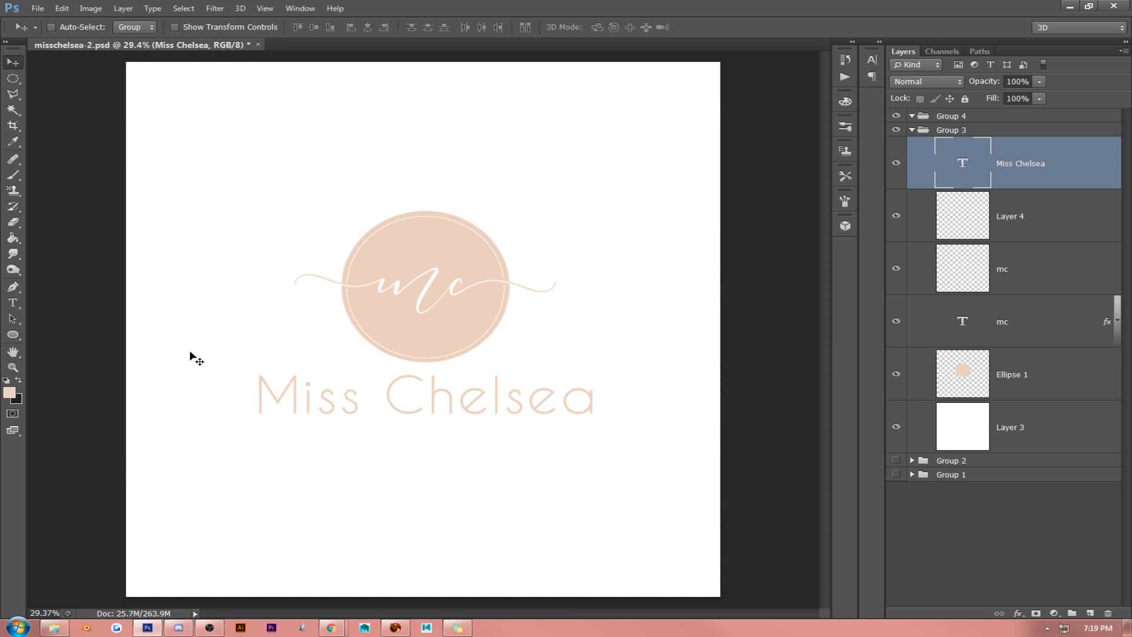
{"action": "key", "text": "t"}
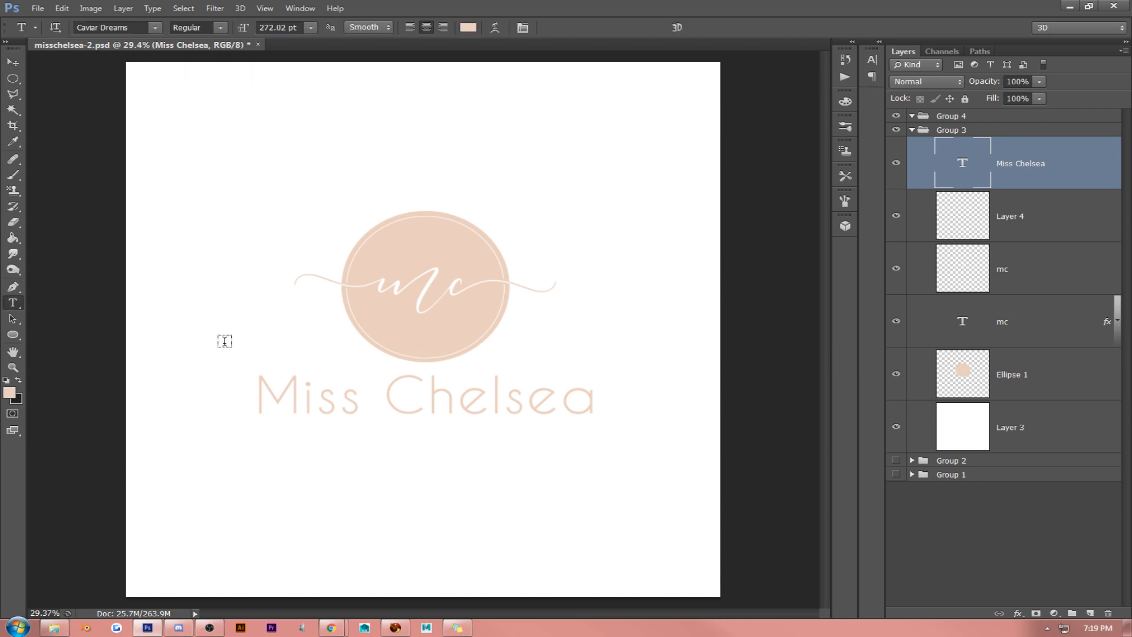
{"action": "left_click", "coordinate": [368, 401]}
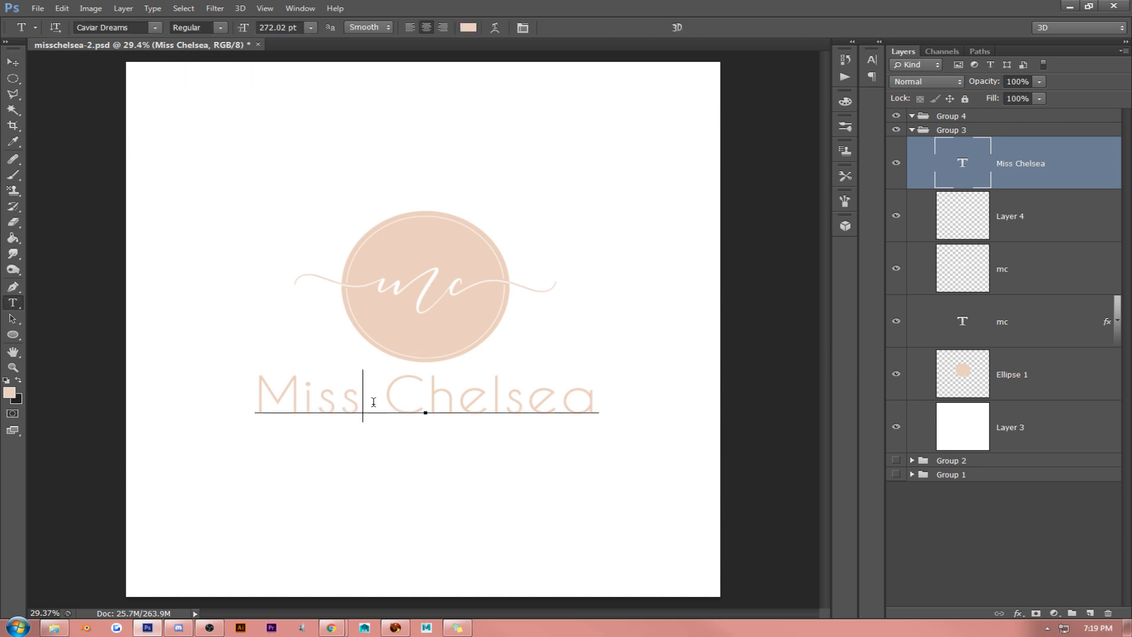
{"action": "left_click_drag", "start_coordinate": [370, 402], "coordinate": [378, 396]}
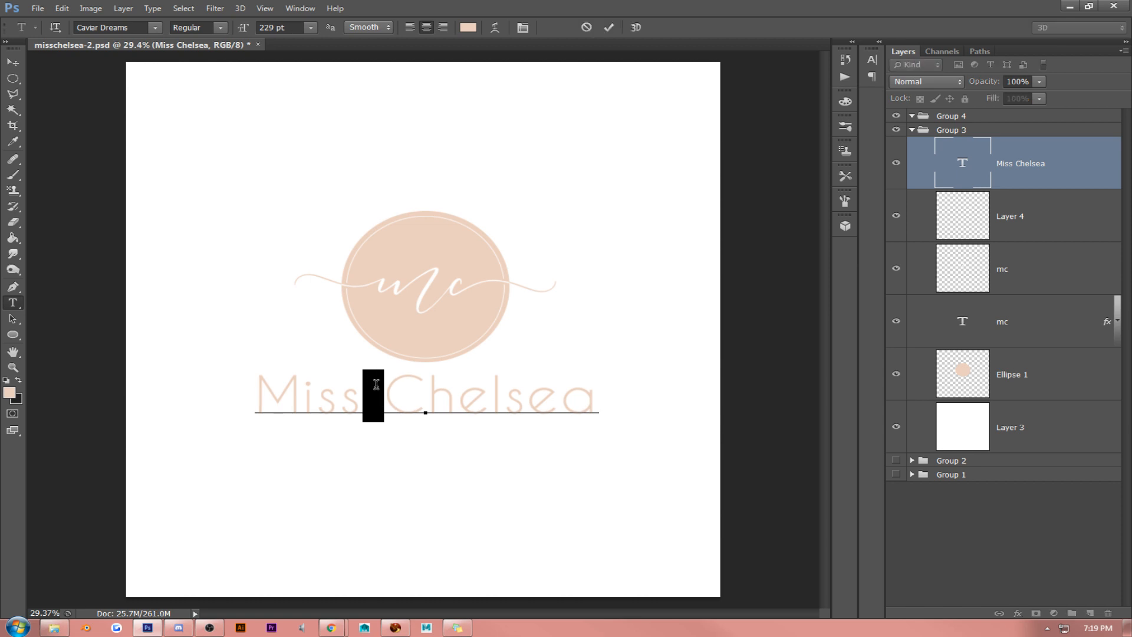
{"action": "type", "text": "☒"}
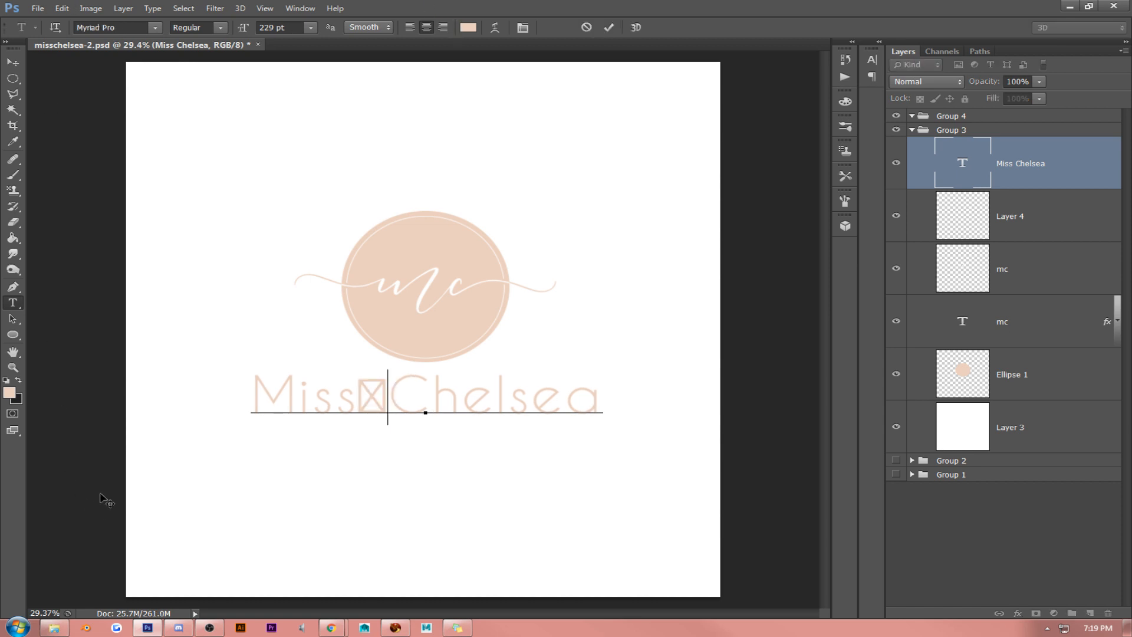
{"action": "key", "text": "BackSpace"}
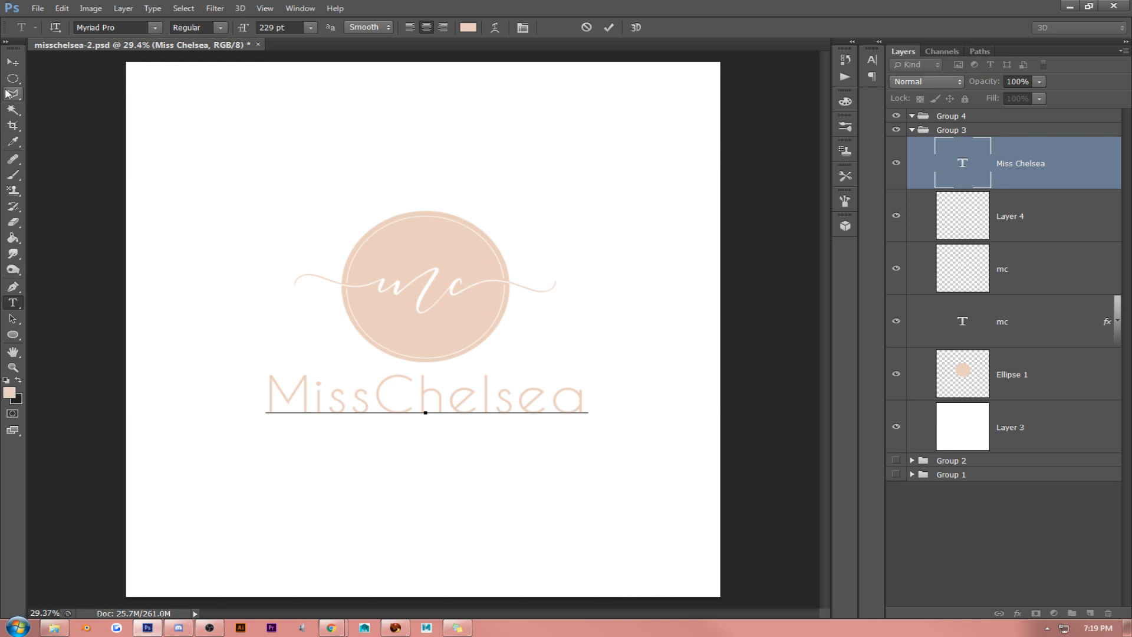
{"action": "left_click", "coordinate": [9, 62]}
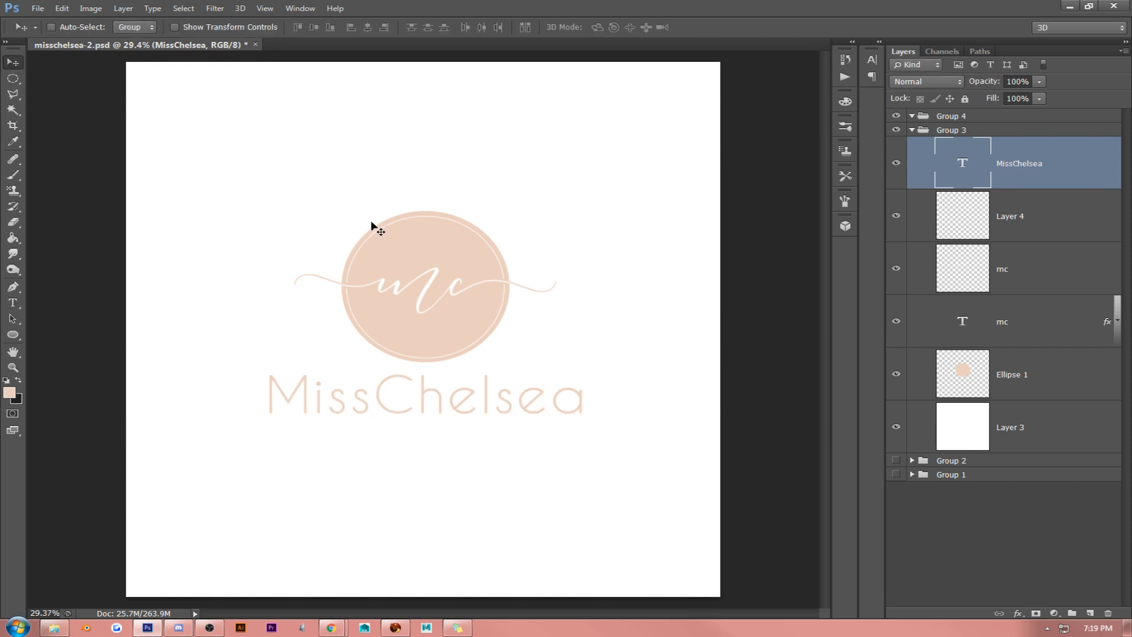
- Nudge the "MissChelsea" text slightly right under the ellipse and move all logo layers slightly down together
{"action": "left_click_drag", "start_coordinate": [373, 222], "coordinate": [378, 226]}
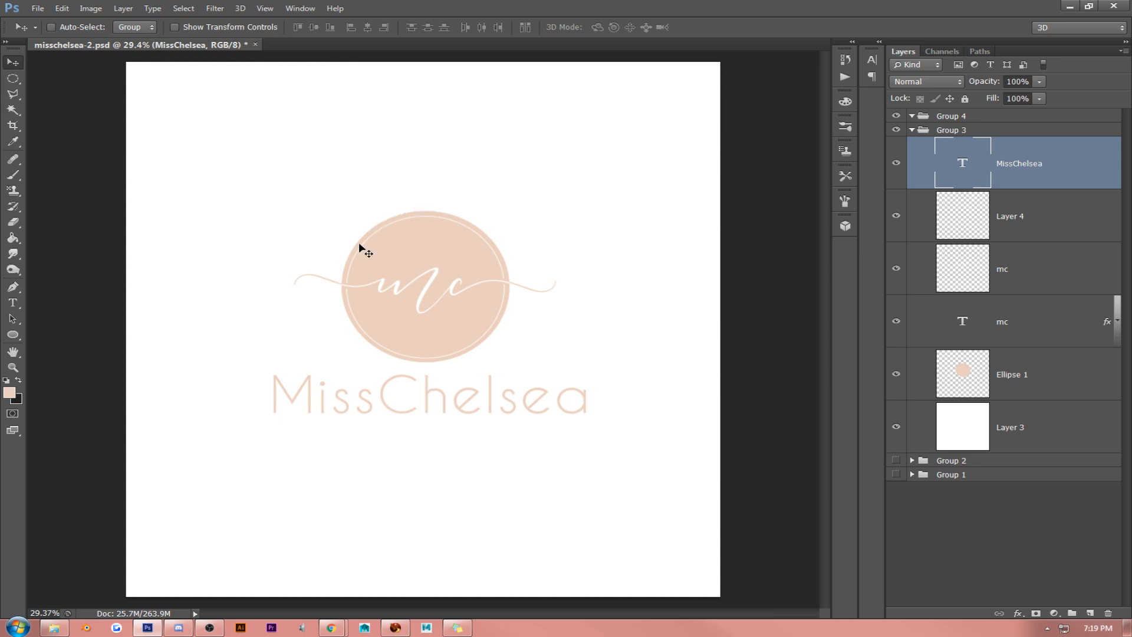
{"action": "left_click", "coordinate": [1053, 365], "text": "shift"}
{"action": "left_click_drag", "start_coordinate": [615, 322], "coordinate": [614, 328]}
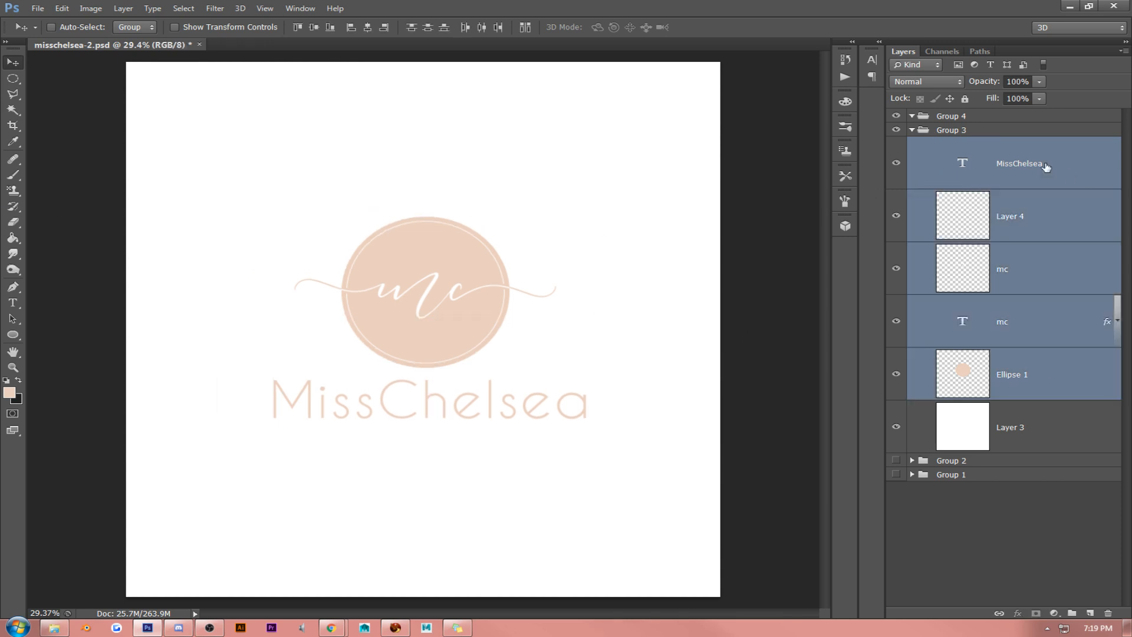
- Draw a rectangular marquee selection around the logo, just inside the edges of the canvas
{"action": "left_click", "coordinate": [1045, 168]}
{"action": "left_click", "coordinate": [12, 85]}
{"action": "left_click", "coordinate": [28, 79]}
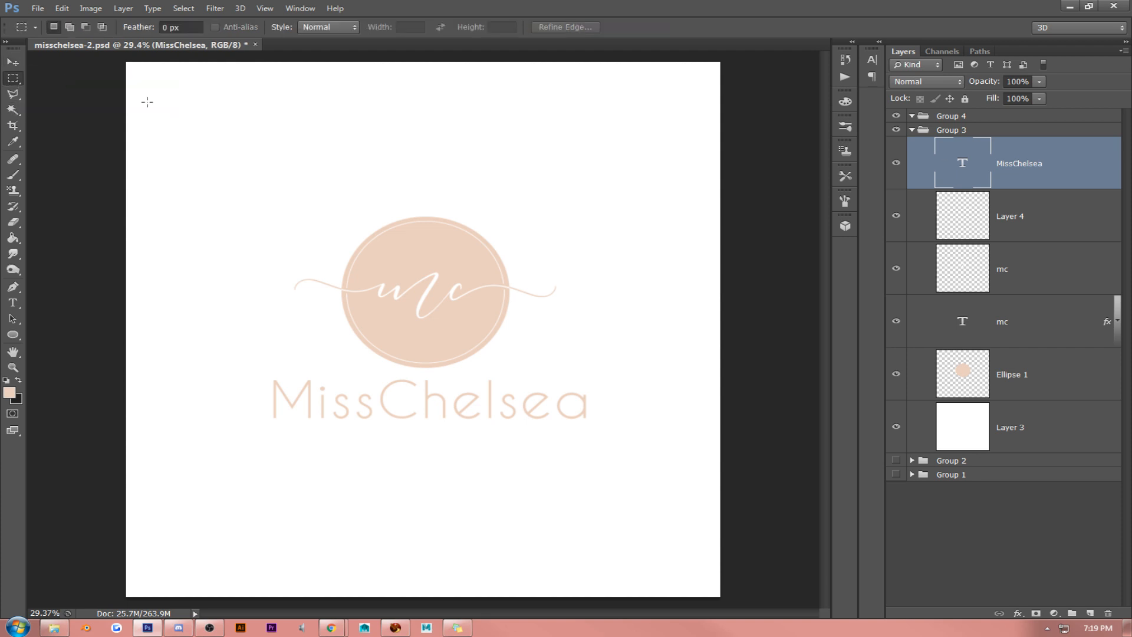
{"action": "left_click_drag", "start_coordinate": [145, 79], "coordinate": [714, 580]}
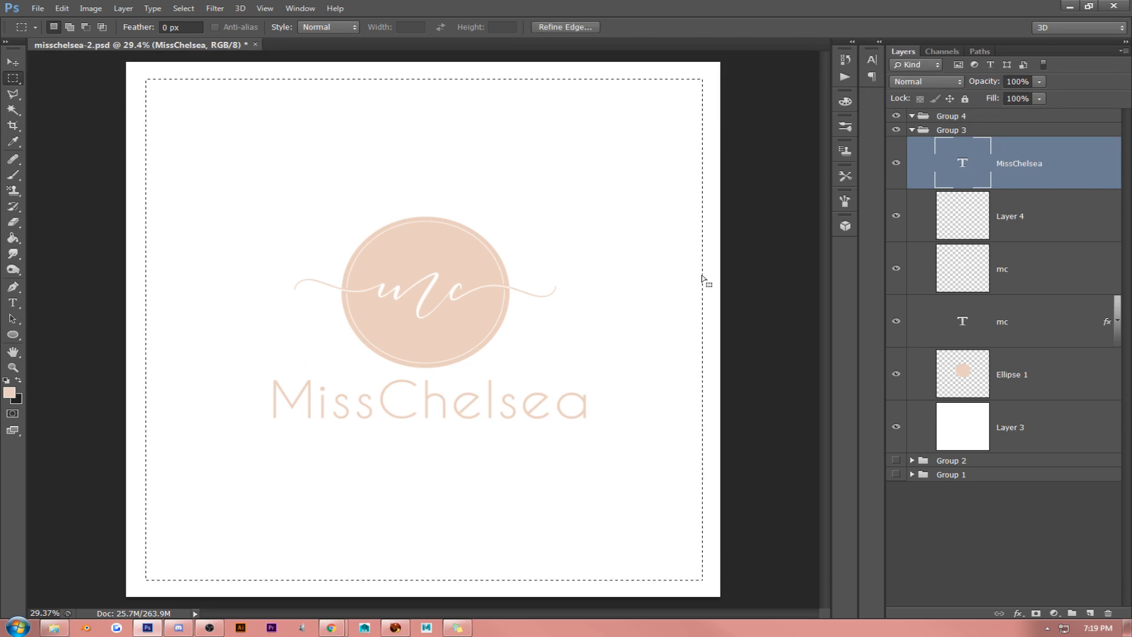
- Stroke the rectangular selection with a 6 px centered peach line on a new layer above the text, and deselect
{"action": "left_click", "coordinate": [1091, 613]}
{"action": "left_click", "coordinate": [62, 8]}
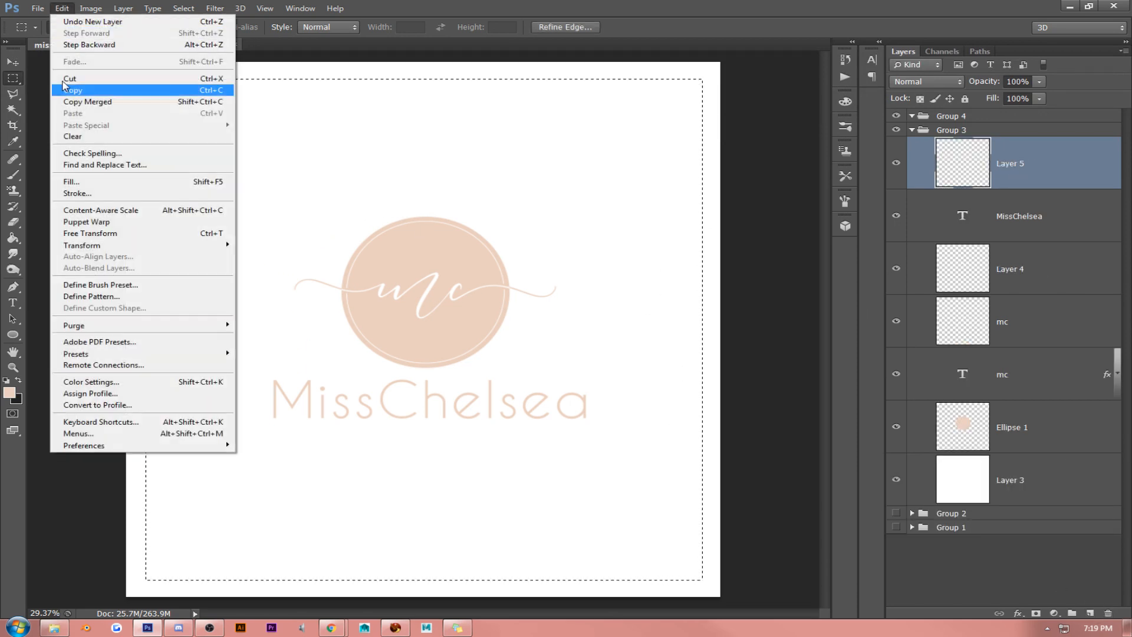
{"action": "left_click", "coordinate": [71, 193]}
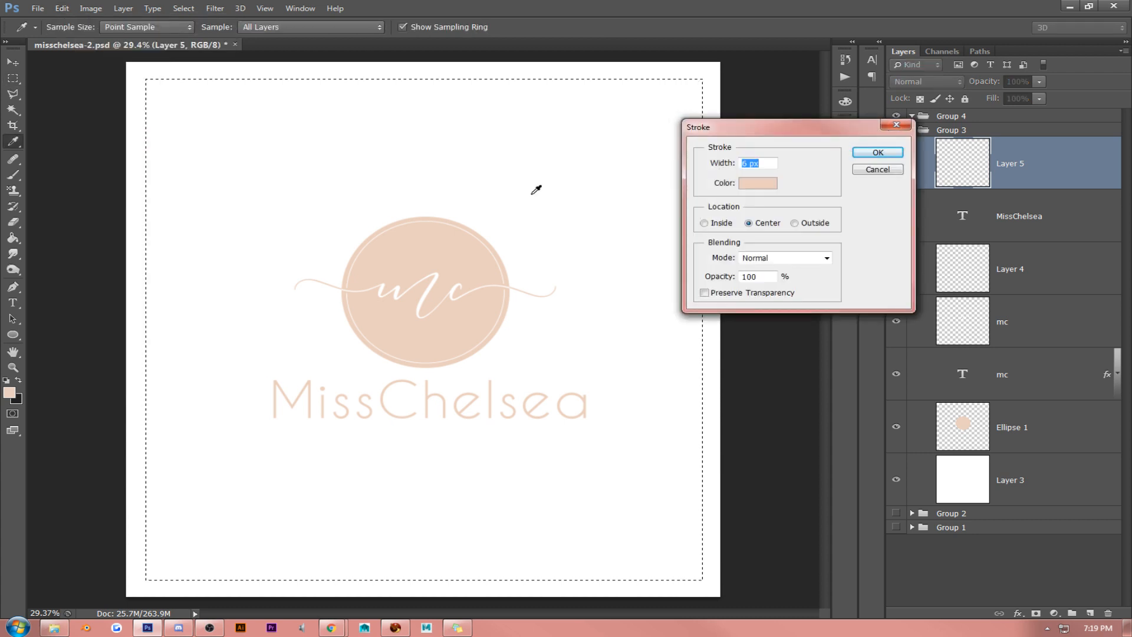
{"action": "left_click", "coordinate": [877, 154]}
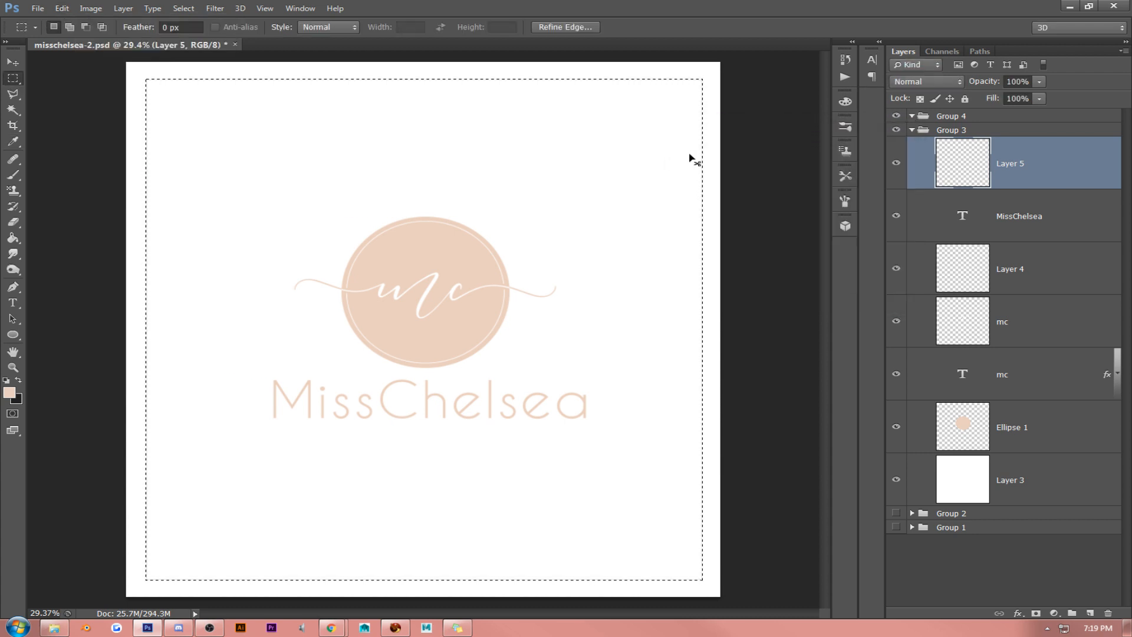
{"action": "key", "text": "ctrl+d"}
{"action": "left_click", "coordinate": [13, 63]}
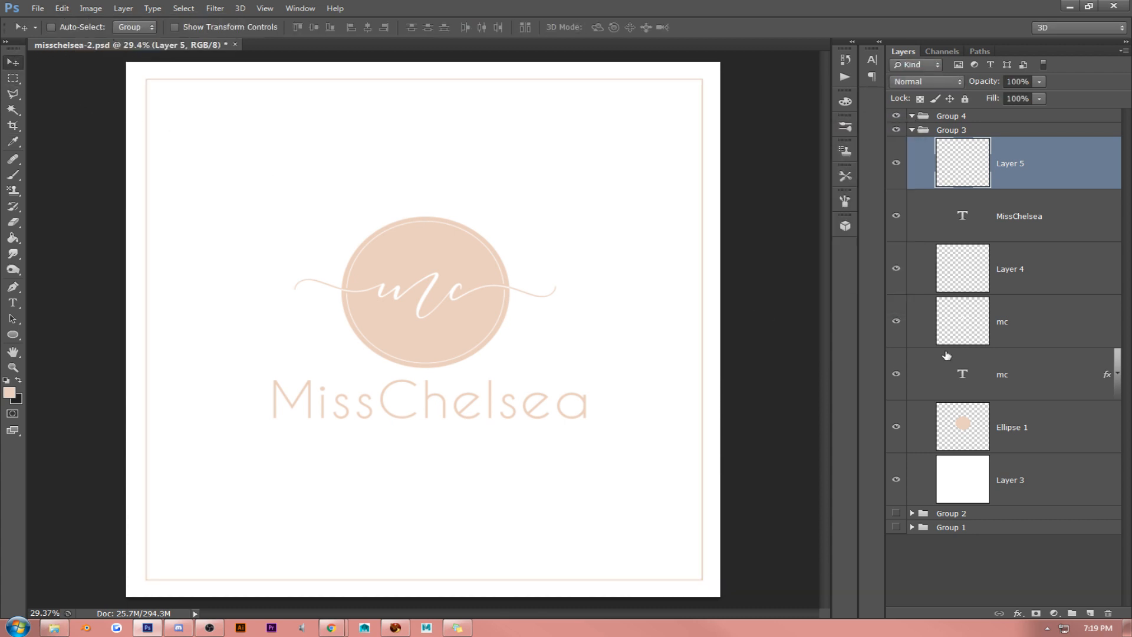
- Center the thin peach frame horizontally against the white background layer
{"action": "left_click", "coordinate": [1038, 474], "text": "ctrl"}
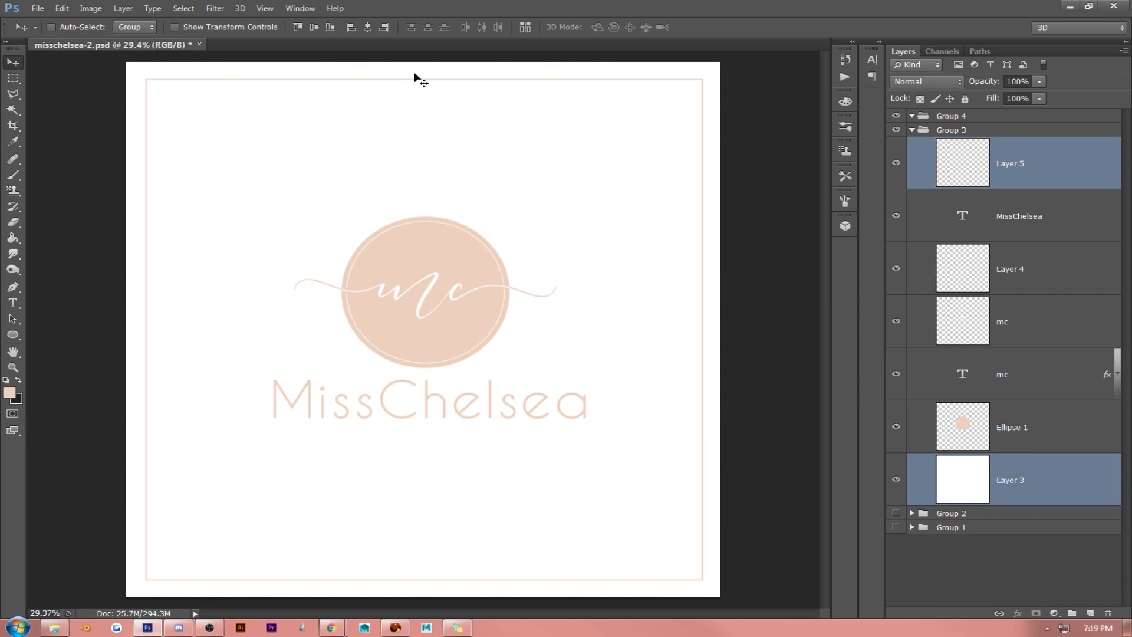
{"action": "left_click", "coordinate": [366, 28]}
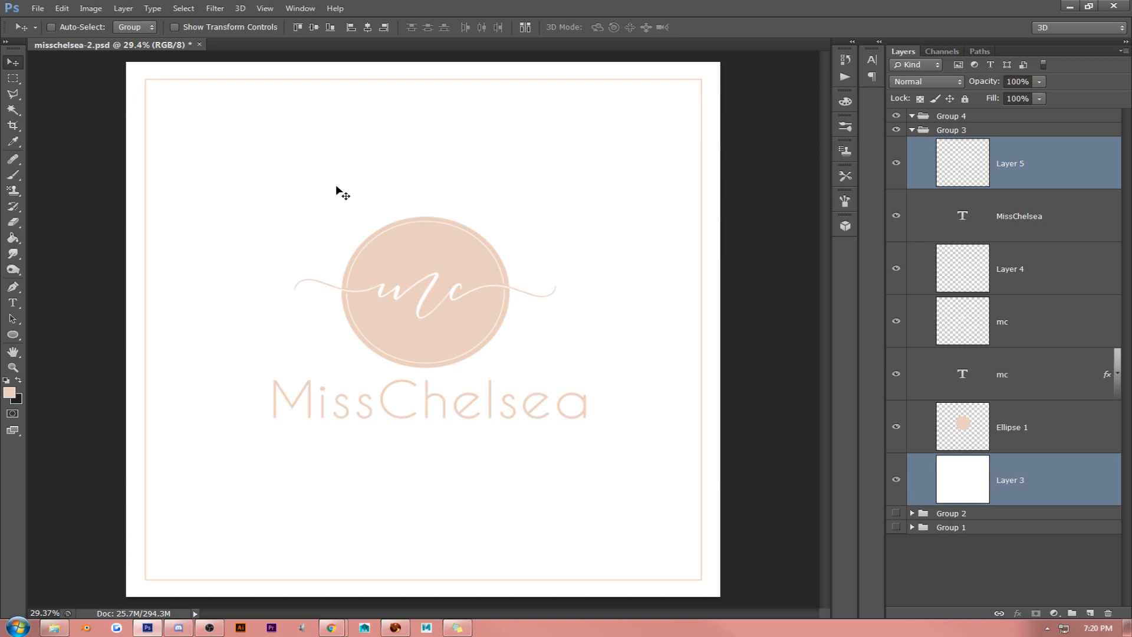
- Draw a 333 px peach square above the emblem's upper-left side on its own layer and rasterize it
{"action": "left_click", "coordinate": [12, 335]}
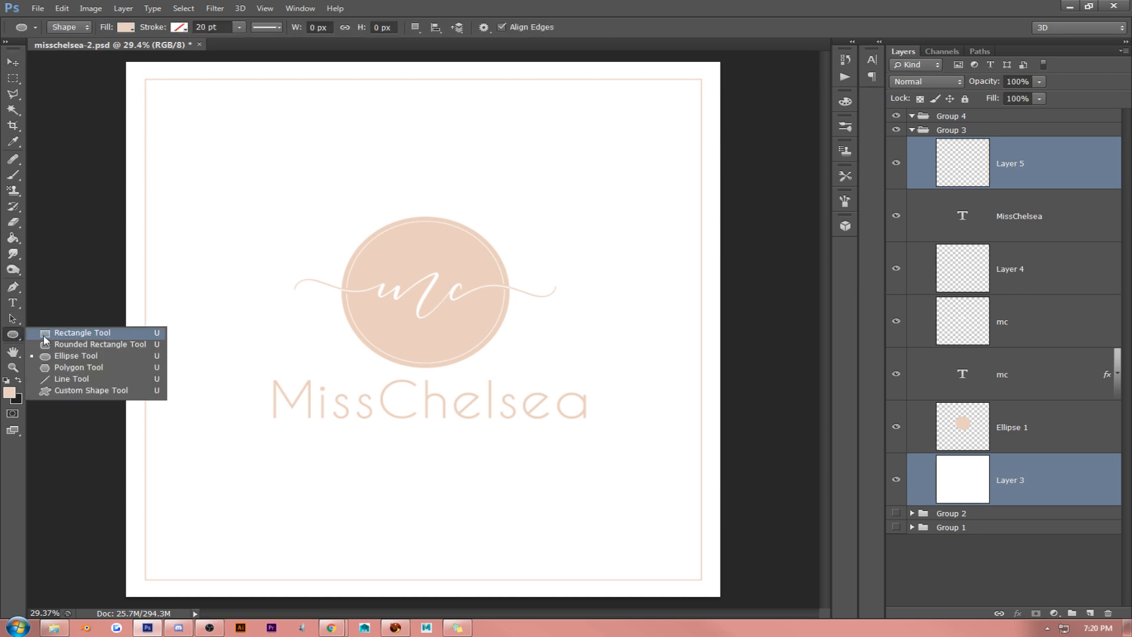
{"action": "left_click", "coordinate": [43, 335]}
{"action": "left_click_drag", "start_coordinate": [270, 134], "coordinate": [336, 192]}
{"action": "right_click", "coordinate": [1063, 165]}
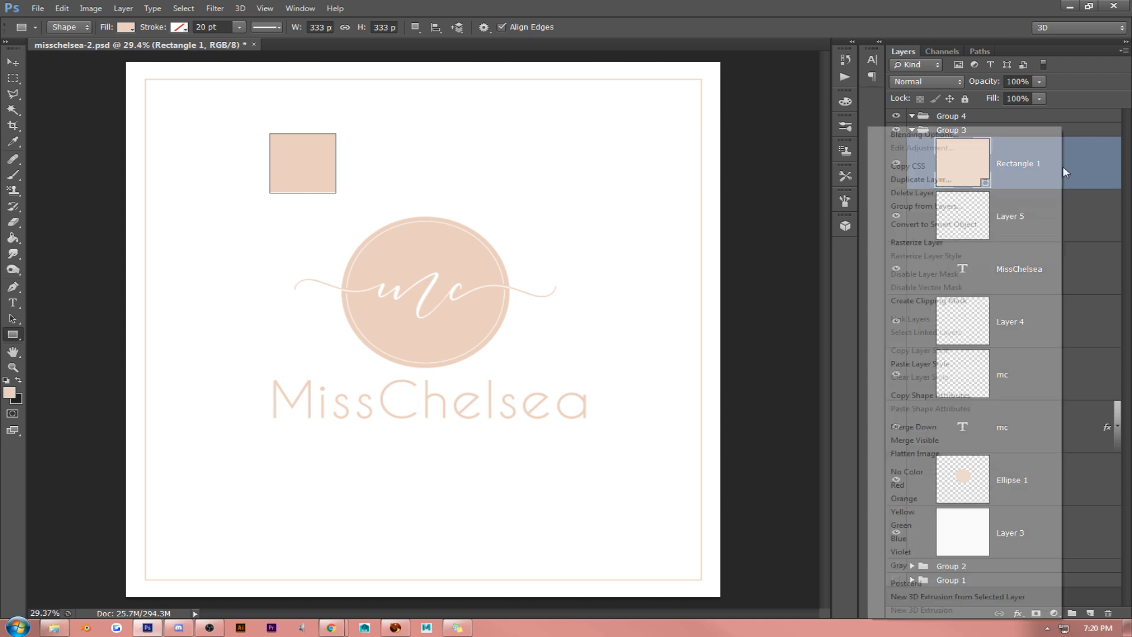
{"action": "left_click", "coordinate": [978, 242]}
- Cut away the square's lower-right half with a diagonal polygonal lasso selection, leaving a corner triangle, and deselect
{"action": "left_click", "coordinate": [14, 96]}
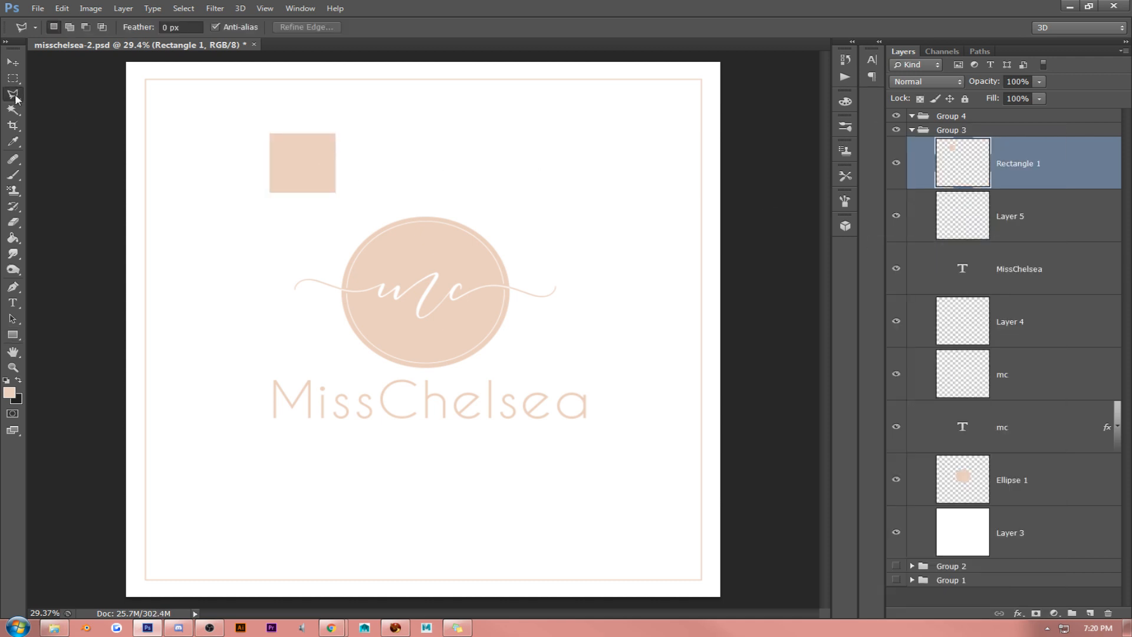
{"action": "left_click", "coordinate": [366, 115]}
{"action": "left_click", "coordinate": [201, 262]}
{"action": "left_click", "coordinate": [405, 263]}
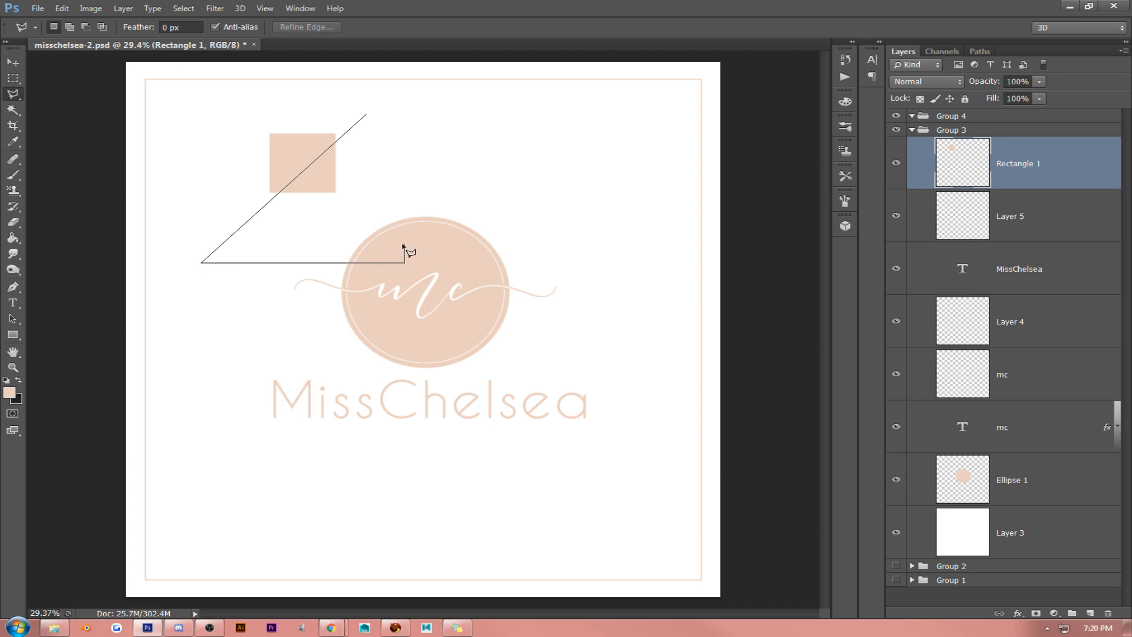
{"action": "left_click", "coordinate": [367, 116]}
{"action": "left_click_drag", "start_coordinate": [348, 165], "coordinate": [343, 162]}
{"action": "key", "text": "Delete"}
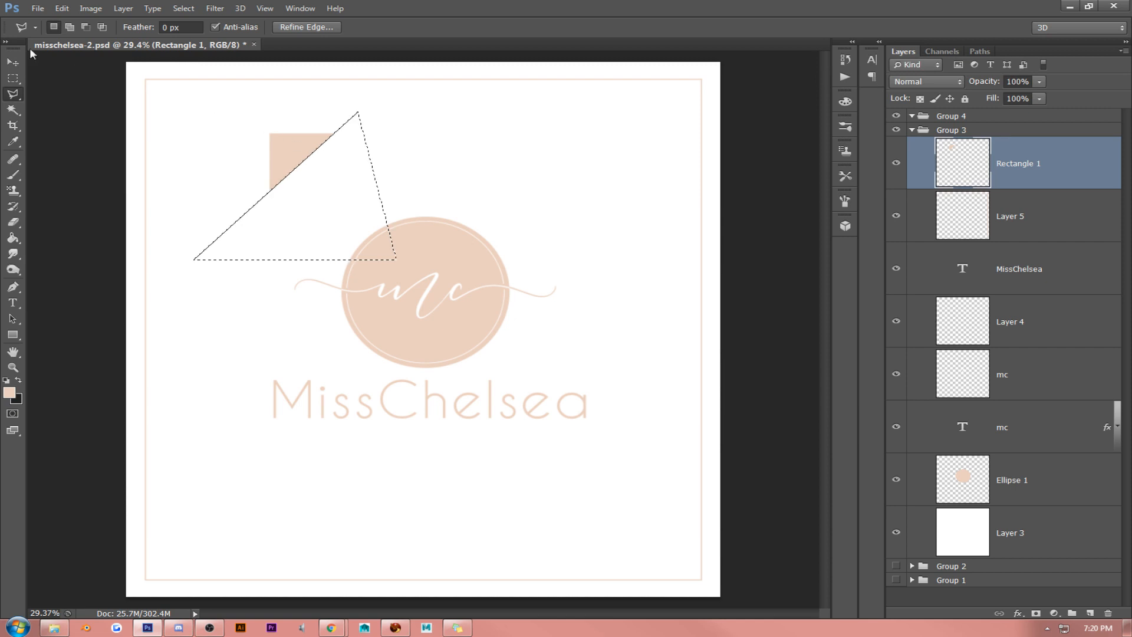
{"action": "left_click", "coordinate": [13, 79]}
{"action": "left_click", "coordinate": [106, 116]}
- Move the triangle into the canvas's upper-left corner and place a horizontally flipped duplicate in the upper-right corner
{"action": "left_click", "coordinate": [13, 61]}
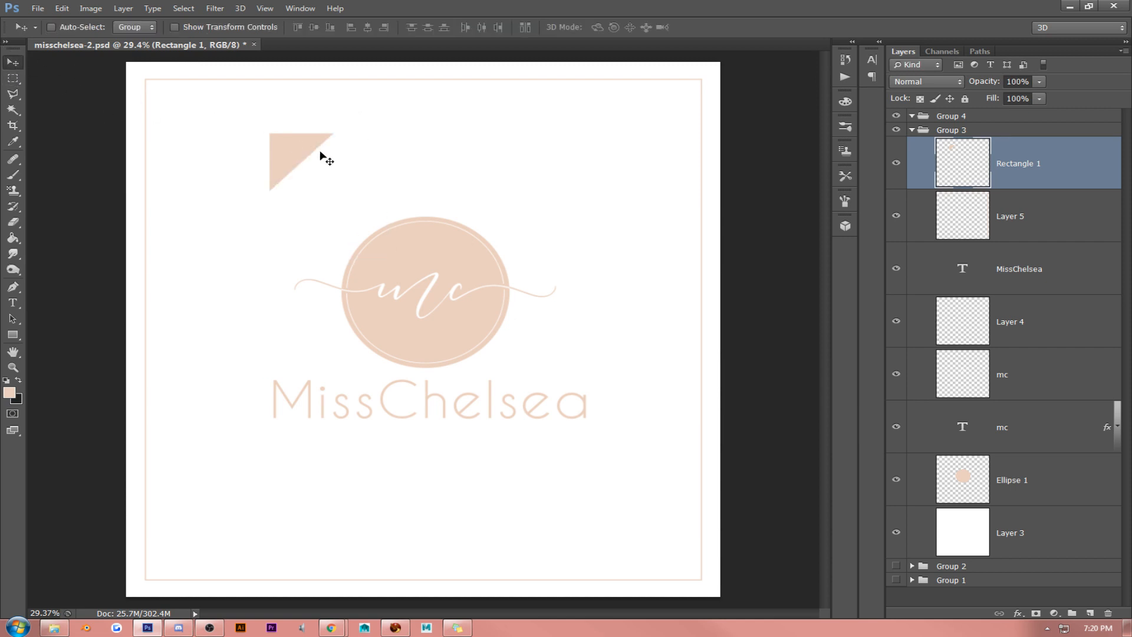
{"action": "left_click_drag", "start_coordinate": [323, 157], "coordinate": [216, 65]}
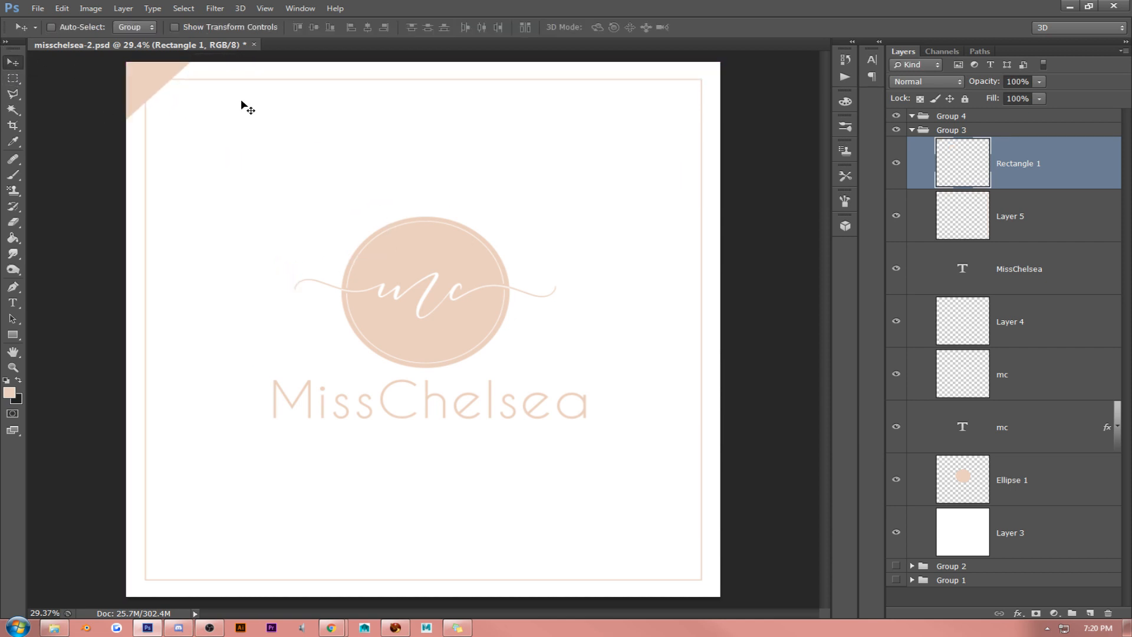
{"action": "key", "text": "ctrl+j"}
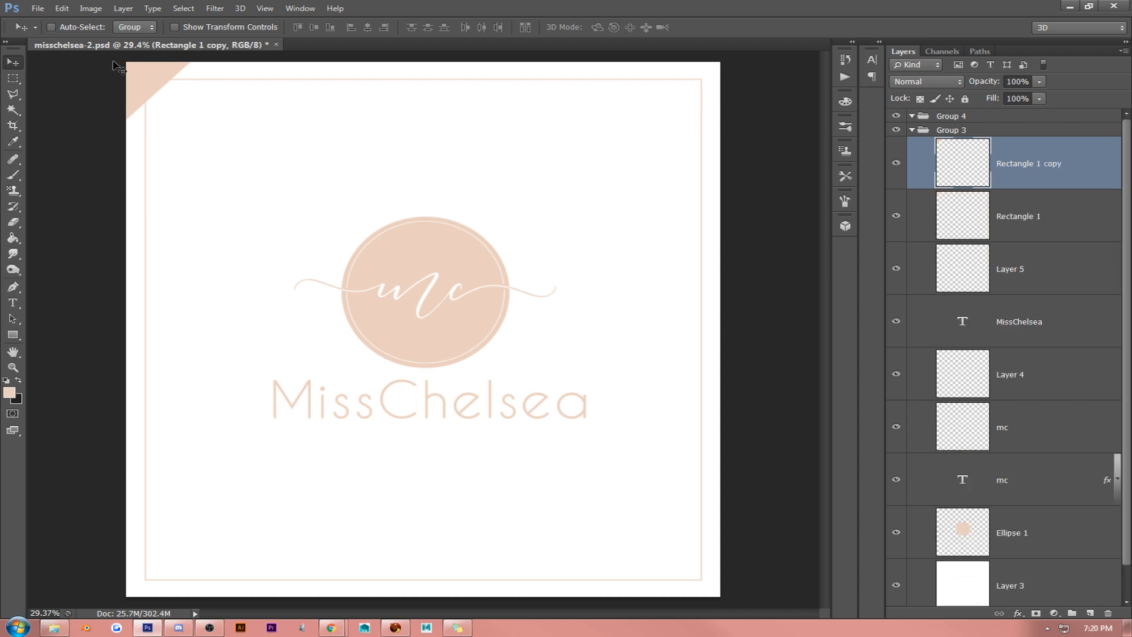
{"action": "left_click", "coordinate": [62, 8]}
{"action": "mouse_move", "coordinate": [82, 245]}
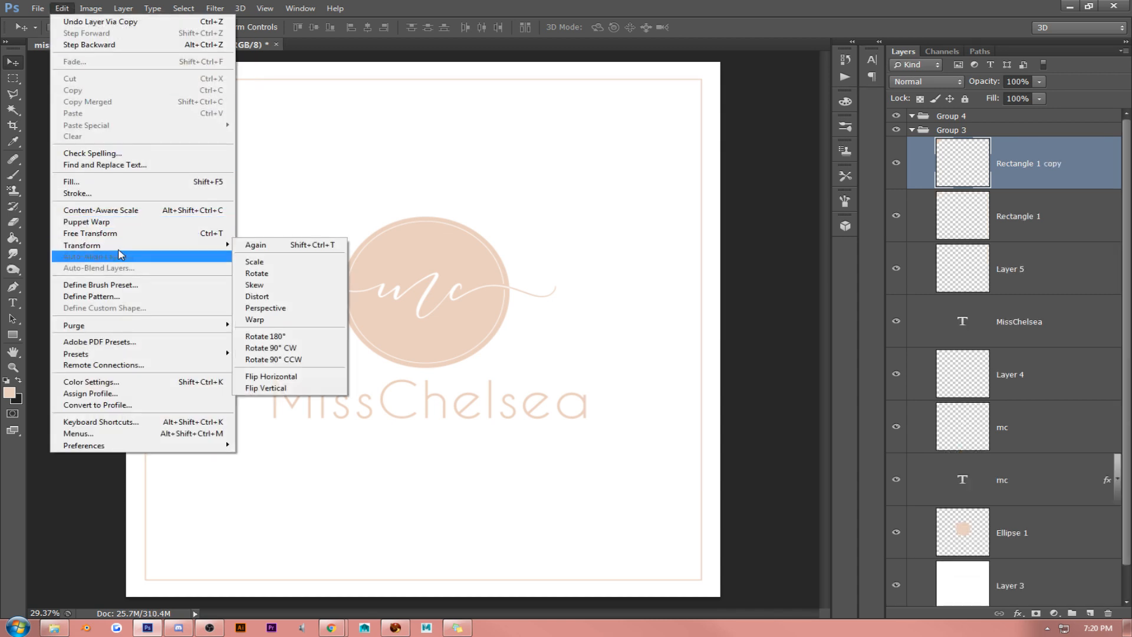
{"action": "left_click", "coordinate": [277, 376]}
{"action": "left_click_drag", "start_coordinate": [330, 133], "coordinate": [707, 130]}
- Duplicate both corner triangles, flip the copies vertically, and move them down into the canvas's two bottom corners
{"action": "left_click", "coordinate": [1026, 218], "text": "shift"}
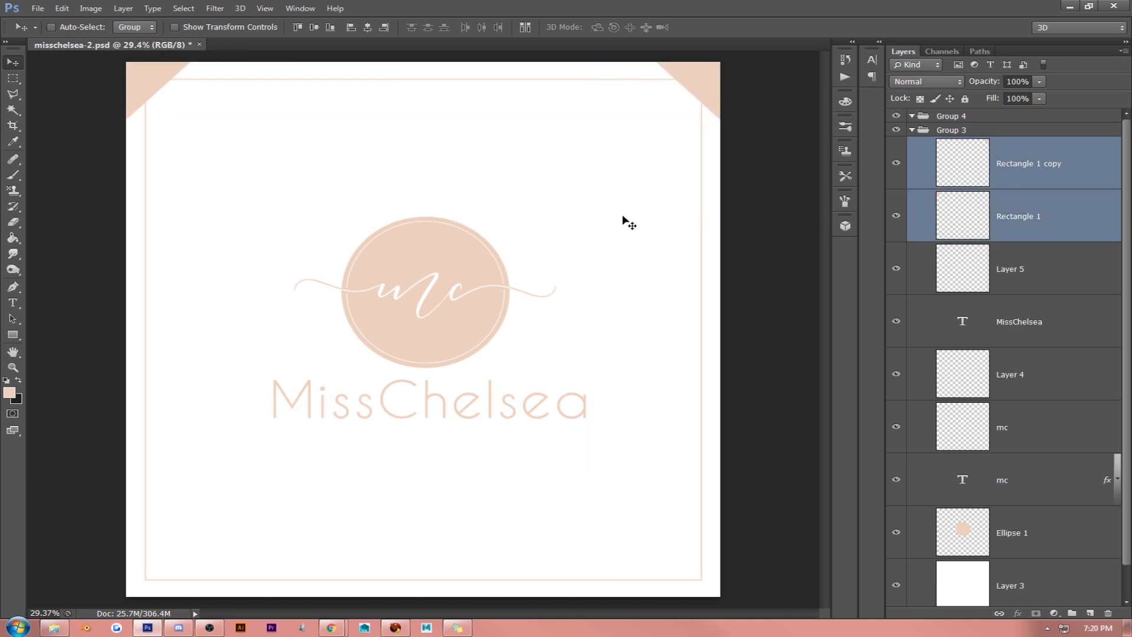
{"action": "key", "text": "ctrl+j"}
{"action": "left_click", "coordinate": [62, 8]}
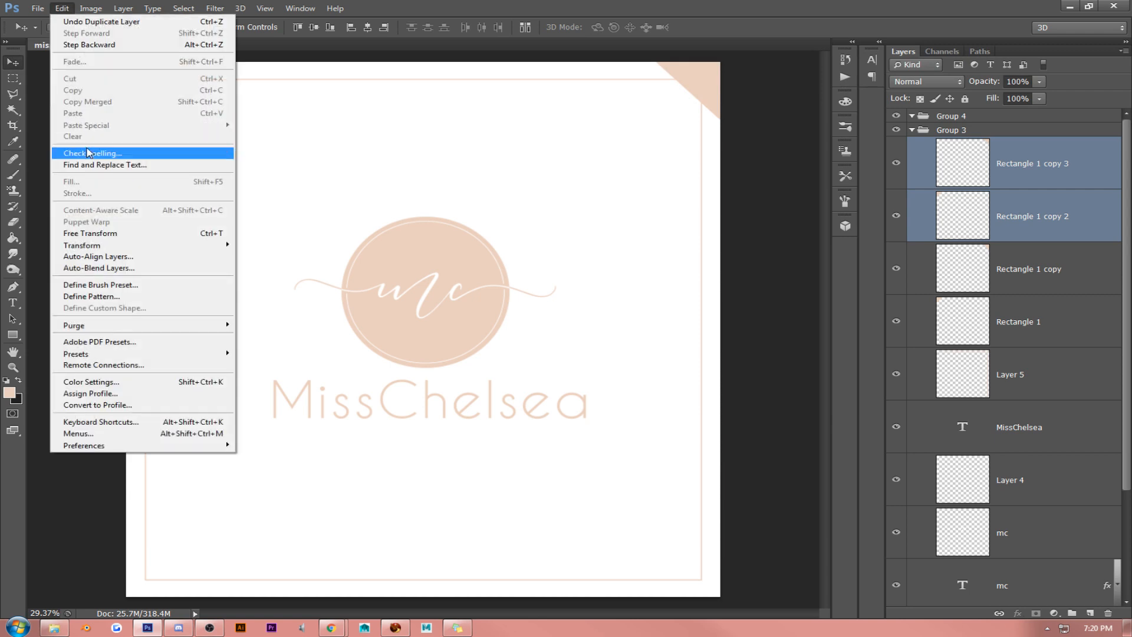
{"action": "mouse_move", "coordinate": [122, 247]}
{"action": "left_click", "coordinate": [271, 376]}
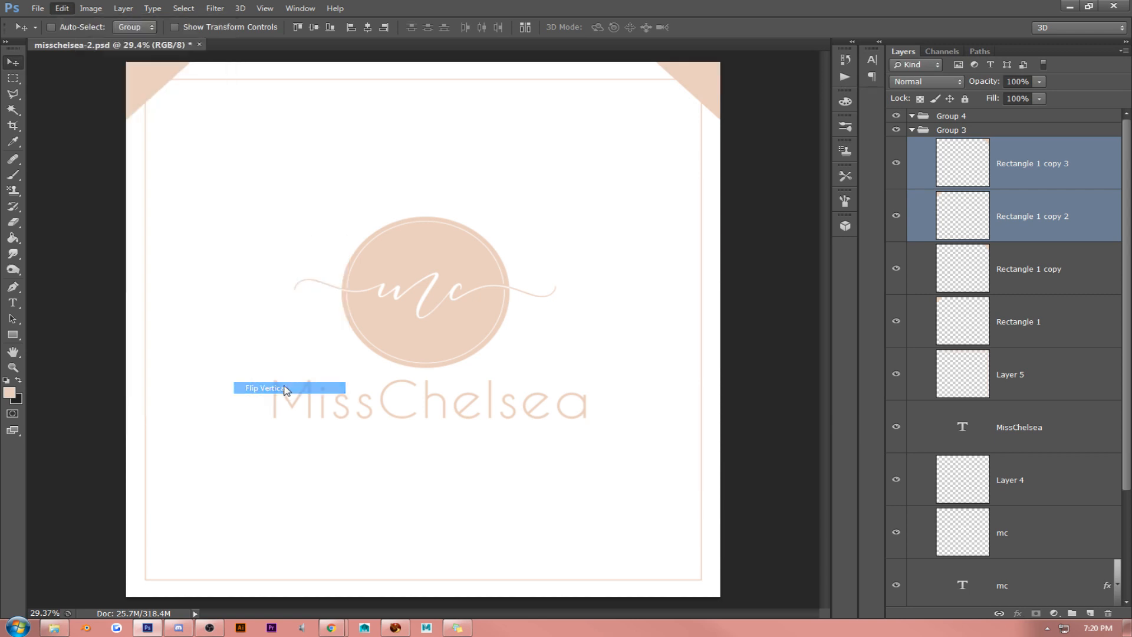
{"action": "left_click_drag", "start_coordinate": [386, 239], "coordinate": [383, 462]}
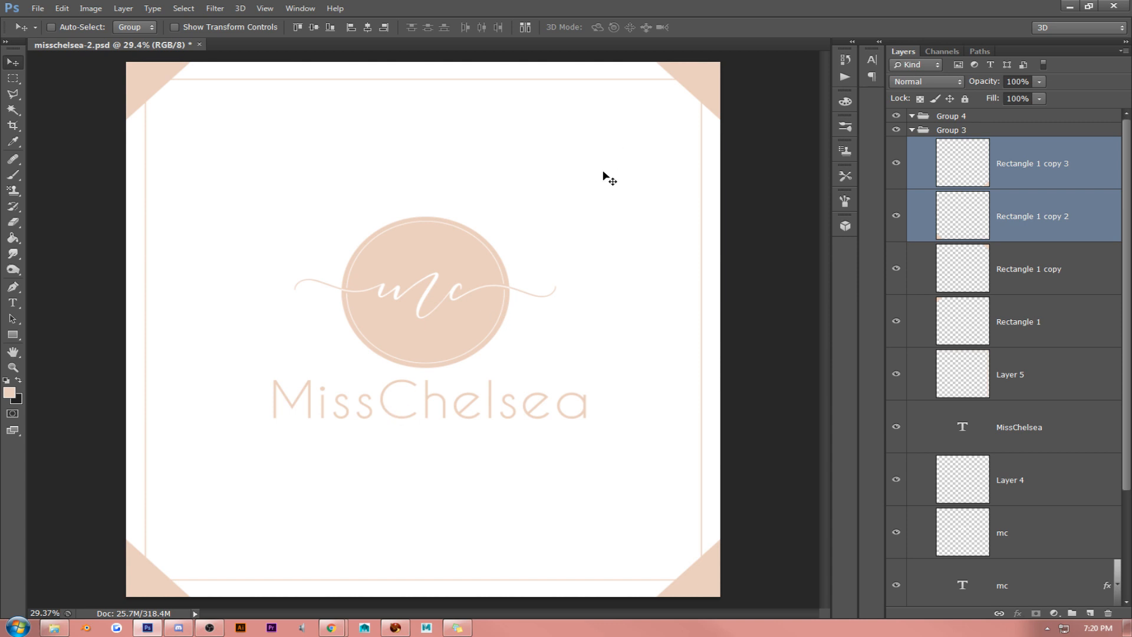
- Merge the four corner triangle layers into a single layer
{"action": "left_click", "coordinate": [1039, 163]}
{"action": "left_click", "coordinate": [1022, 321], "text": "shift"}
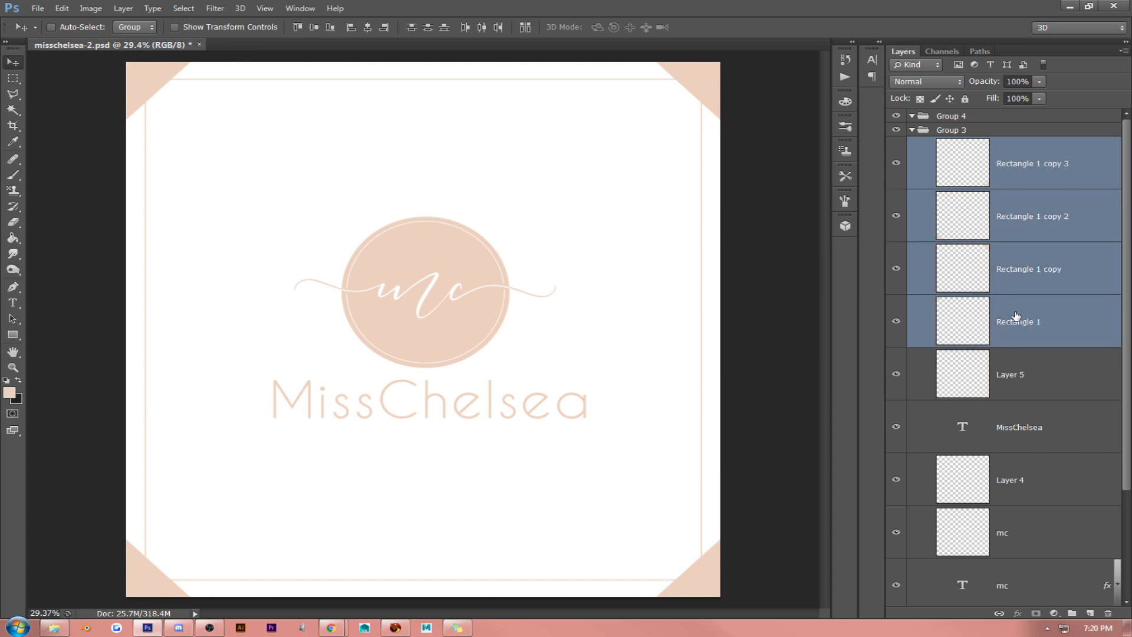
{"action": "key", "text": "ctrl+e"}
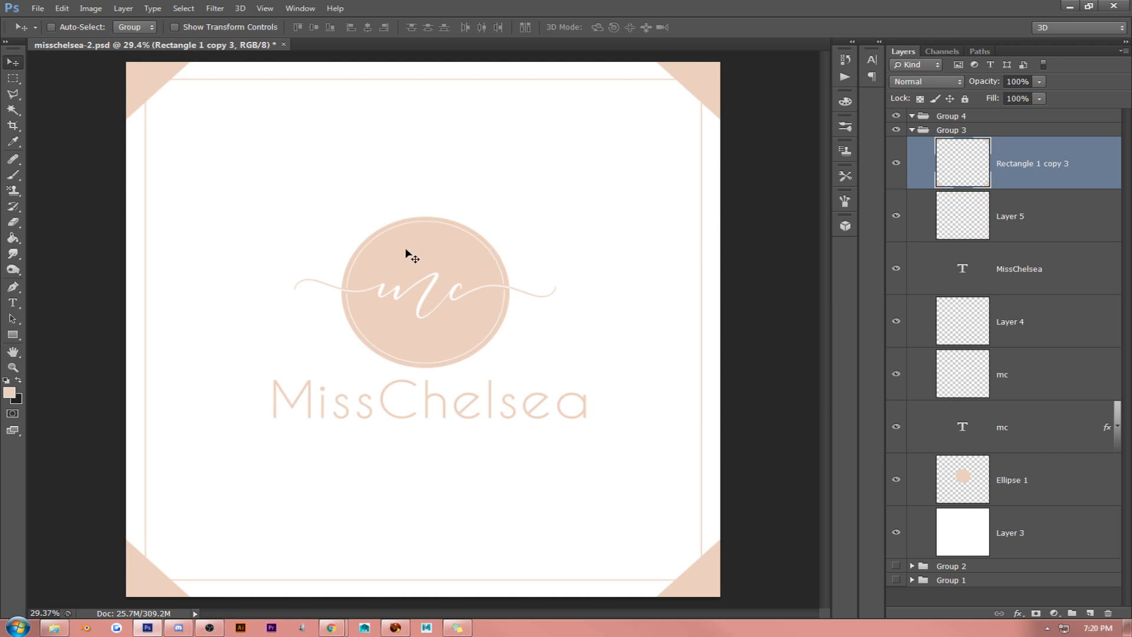
- Duplicate the thin frame layer and stretch the copy slightly outward on all four sides to form a double border
{"action": "left_click", "coordinate": [1055, 210]}
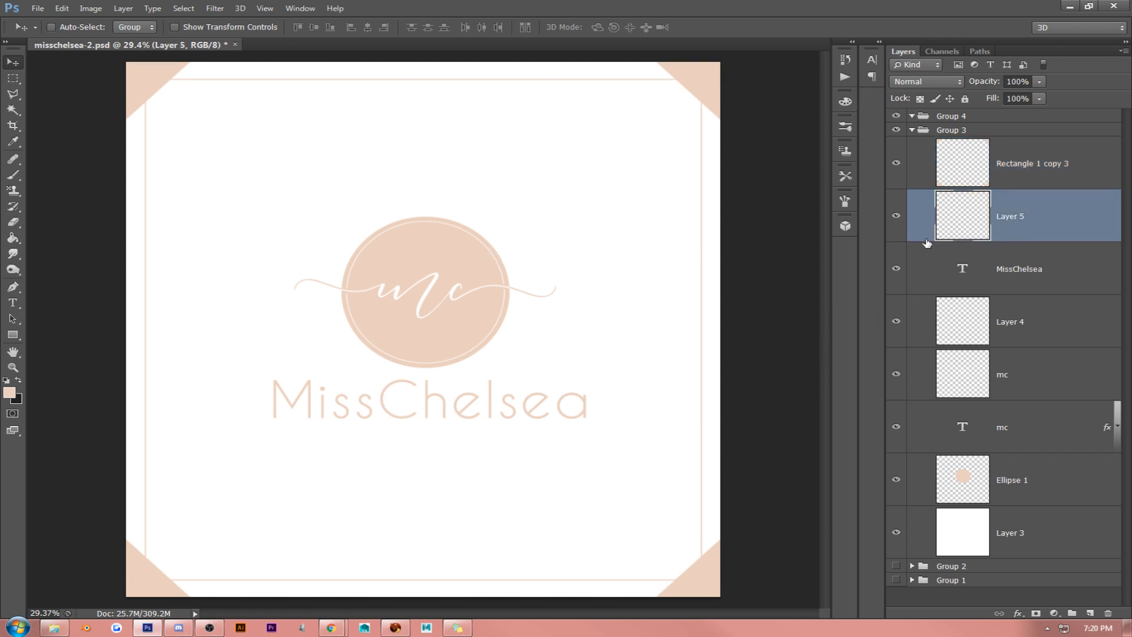
{"action": "left_click", "coordinate": [895, 217]}
{"action": "key", "text": "ctrl+j"}
{"action": "key", "text": "ctrl+t"}
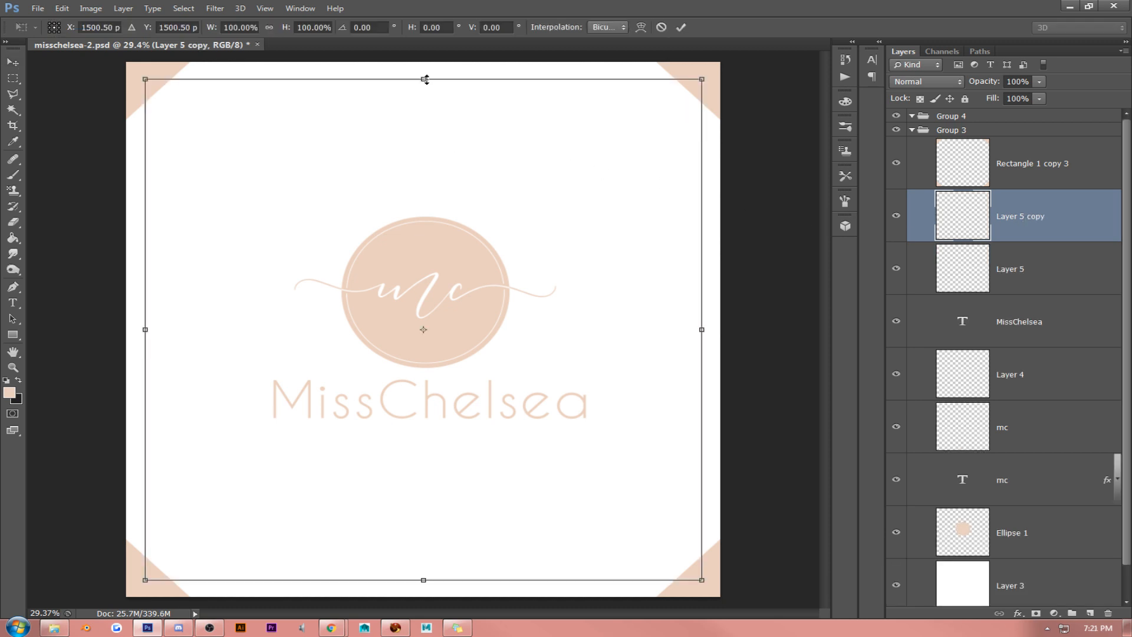
{"action": "left_click_drag", "start_coordinate": [424, 75], "coordinate": [424, 69]}
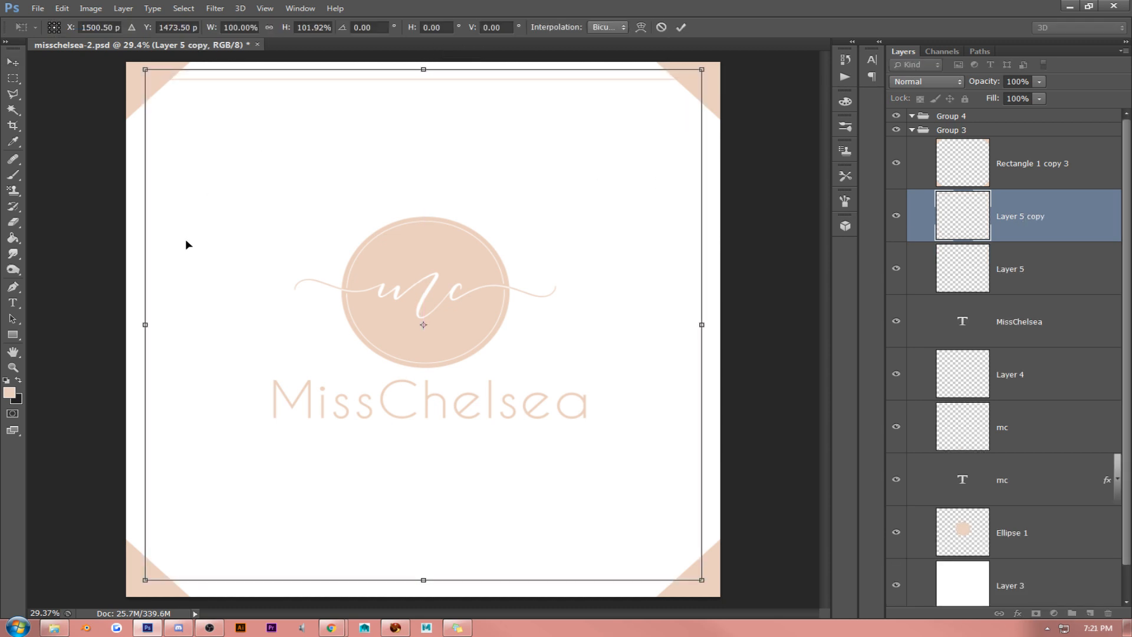
{"action": "left_click_drag", "start_coordinate": [153, 322], "coordinate": [142, 323]}
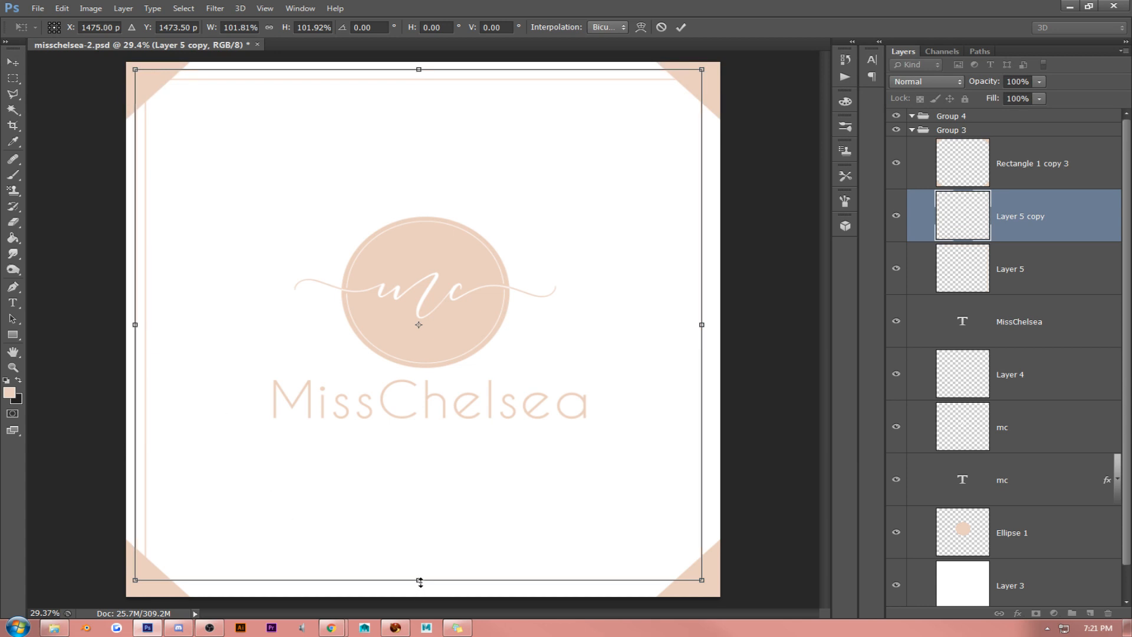
{"action": "left_click_drag", "start_coordinate": [420, 580], "coordinate": [420, 588]}
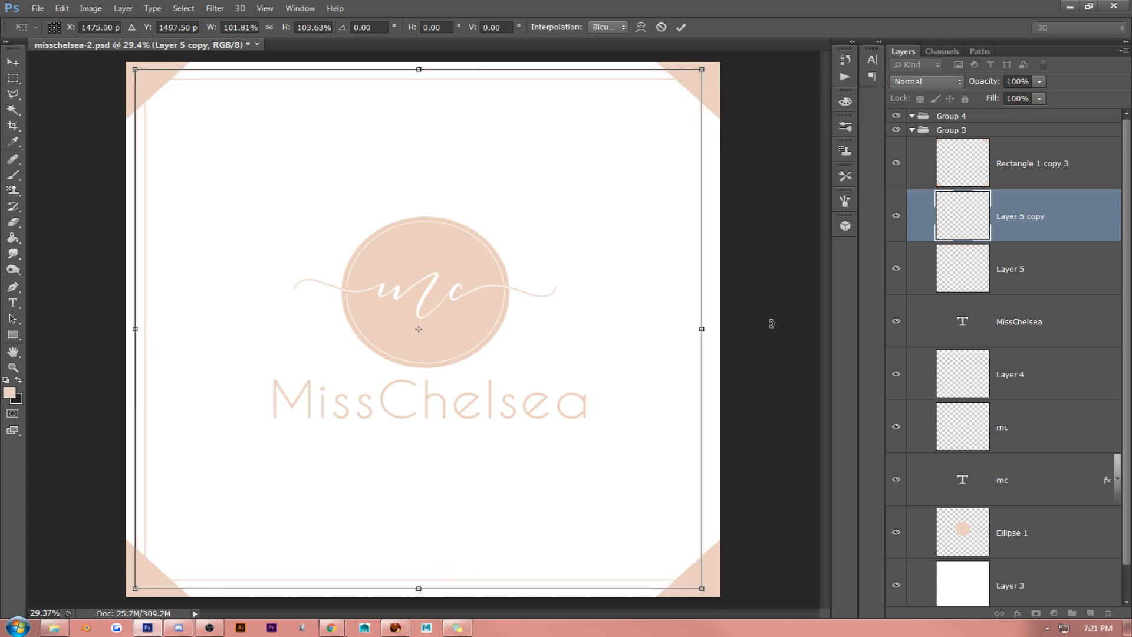
{"action": "left_click_drag", "start_coordinate": [709, 324], "coordinate": [710, 329]}
{"action": "key", "text": "Return"}
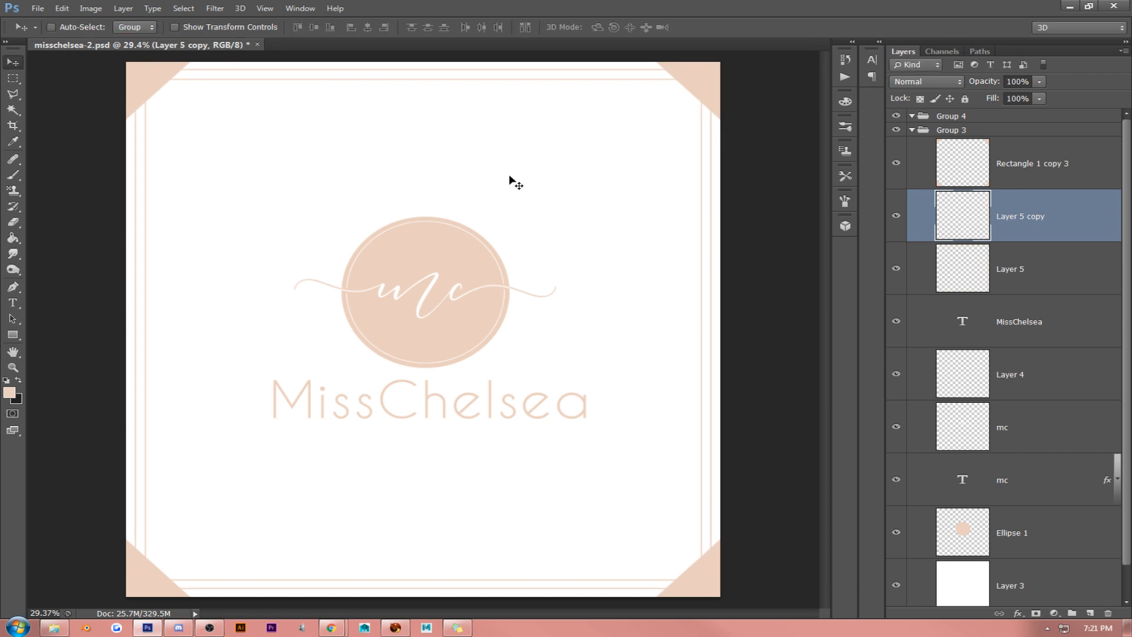
- Align the outer frame's vertical center with the white background layer
{"action": "scroll", "coordinate": [997, 470], "scroll_direction": "down", "scroll_amount": 1}
{"action": "left_click", "coordinate": [1023, 548], "text": "ctrl"}
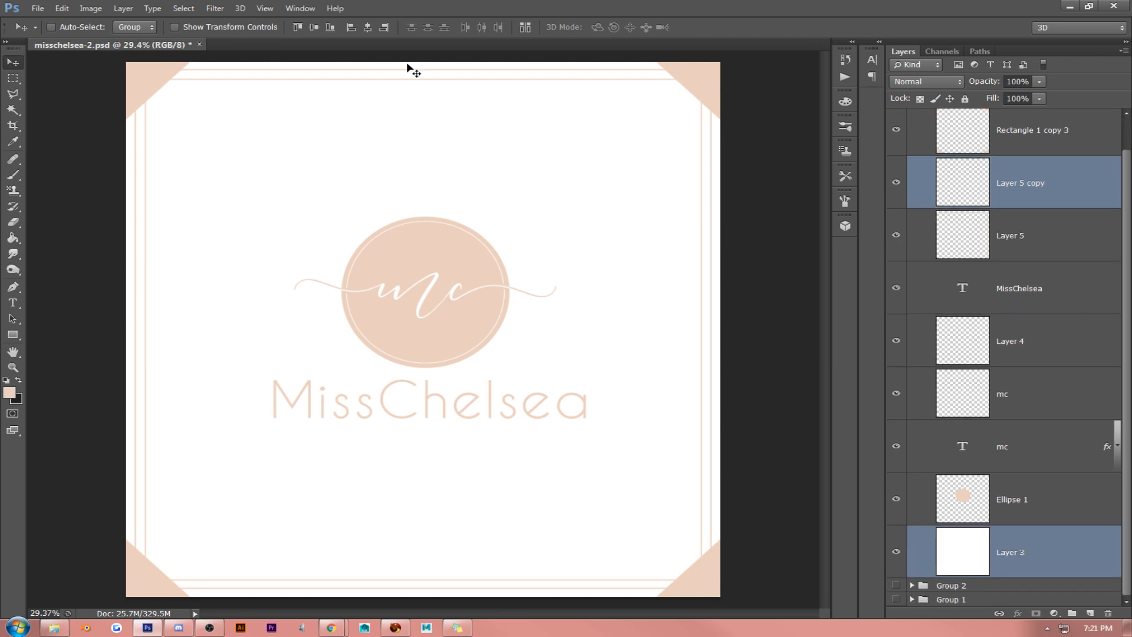
{"action": "left_click", "coordinate": [315, 28]}
- Draw a 752 px peach circle directly above the Ellipse 1 layer and move it over the middle of the emblem
{"action": "scroll", "coordinate": [1017, 230], "scroll_direction": "up", "scroll_amount": 1}
{"action": "left_click", "coordinate": [1036, 171]}
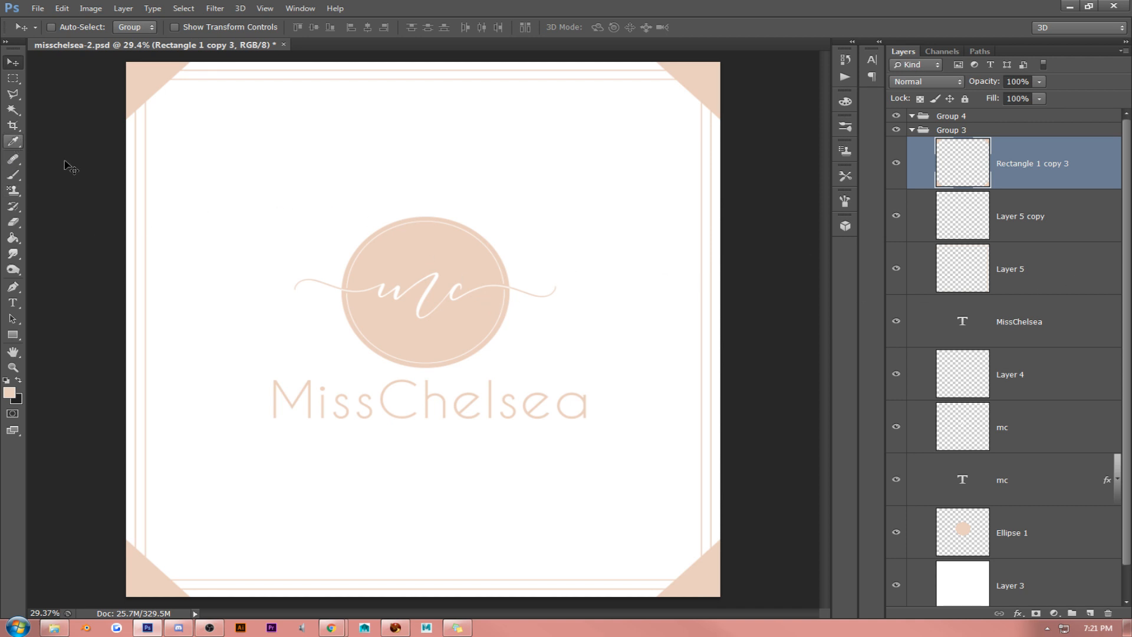
{"action": "scroll", "coordinate": [997, 327], "scroll_direction": "down", "scroll_amount": 1}
{"action": "scroll", "coordinate": [997, 327], "scroll_direction": "down", "scroll_amount": 1}
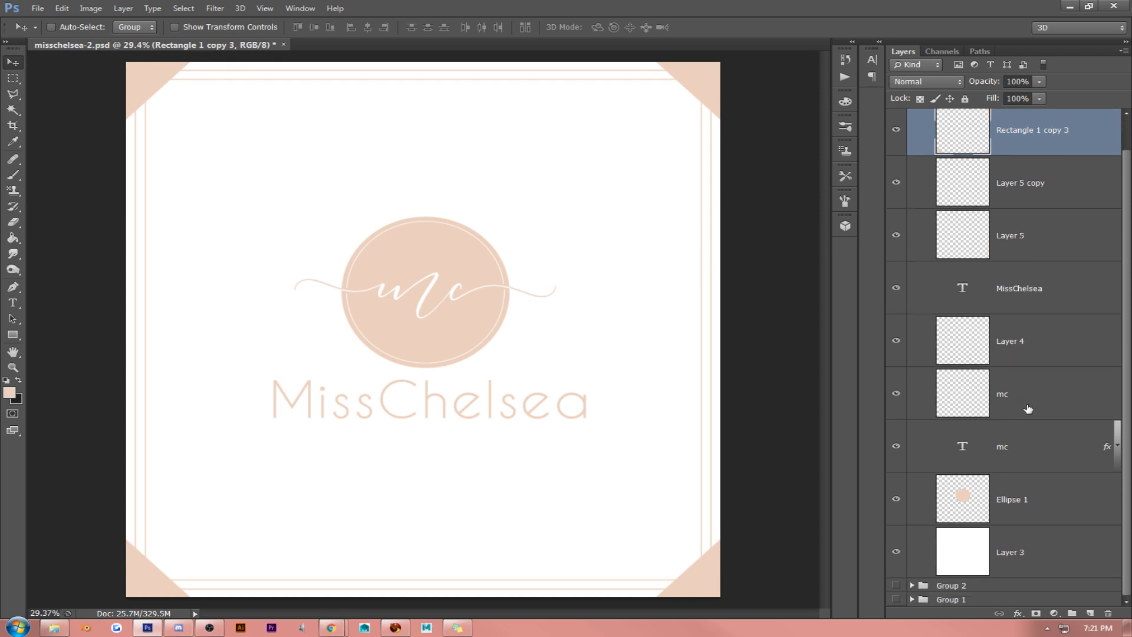
{"action": "left_click", "coordinate": [1020, 512]}
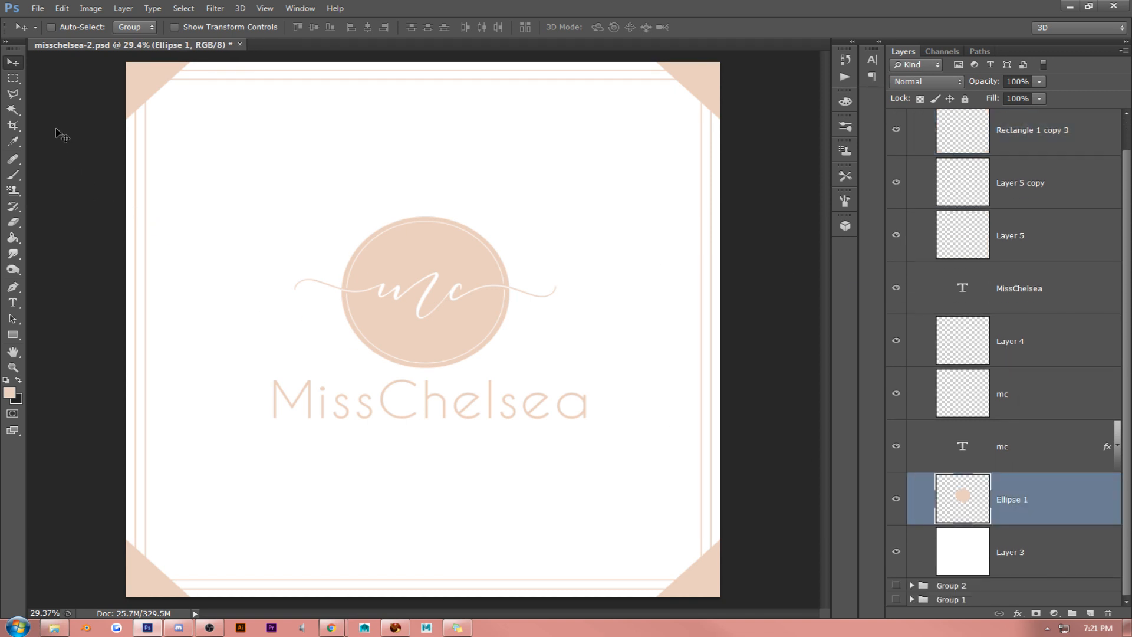
{"action": "left_click_drag", "start_coordinate": [13, 77], "coordinate": [59, 89]}
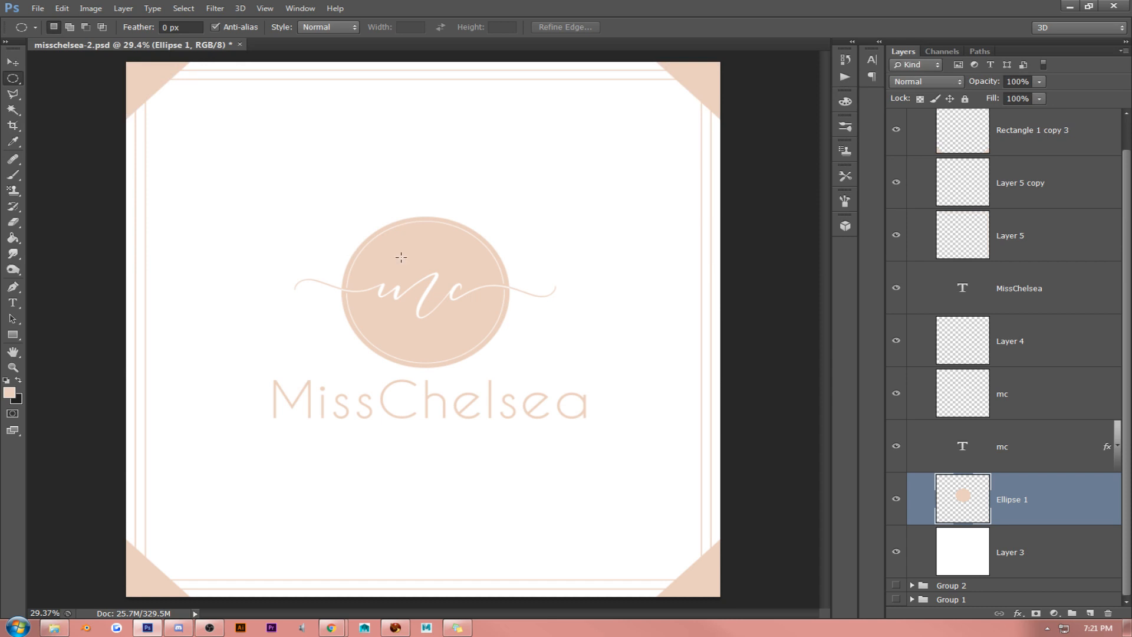
{"action": "left_click_drag", "start_coordinate": [13, 335], "coordinate": [62, 357]}
{"action": "left_click_drag", "start_coordinate": [335, 225], "coordinate": [513, 358]}
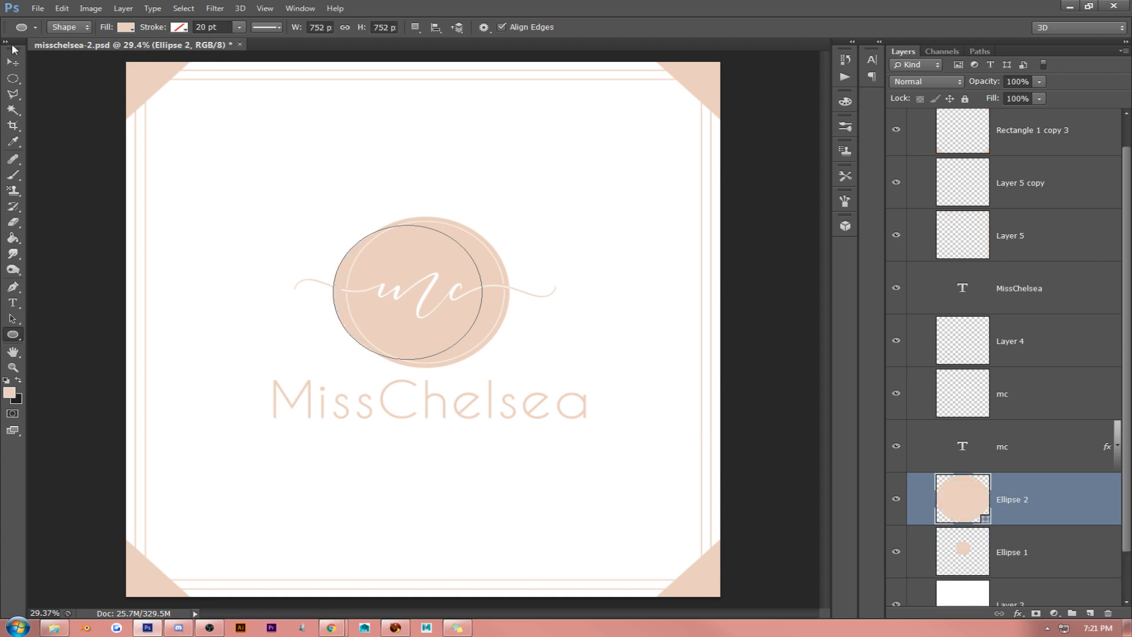
{"action": "left_click", "coordinate": [6, 64]}
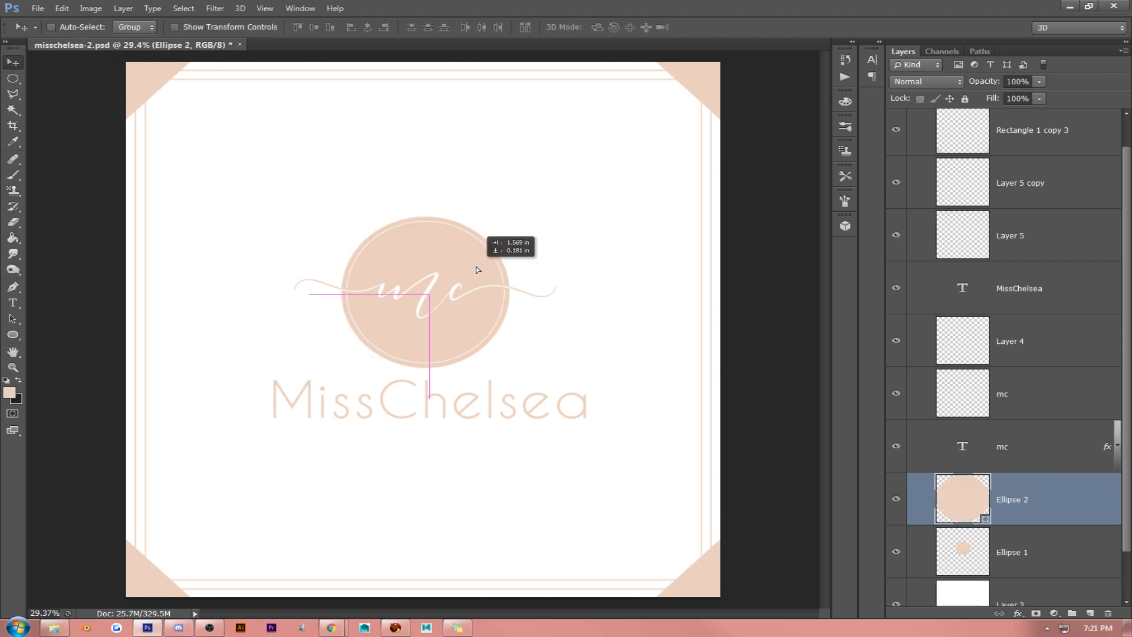
- Recolor the new circle to pale peach #ffeee5 and center it within the emblem's darker ring
{"action": "double_click", "coordinate": [965, 496]}
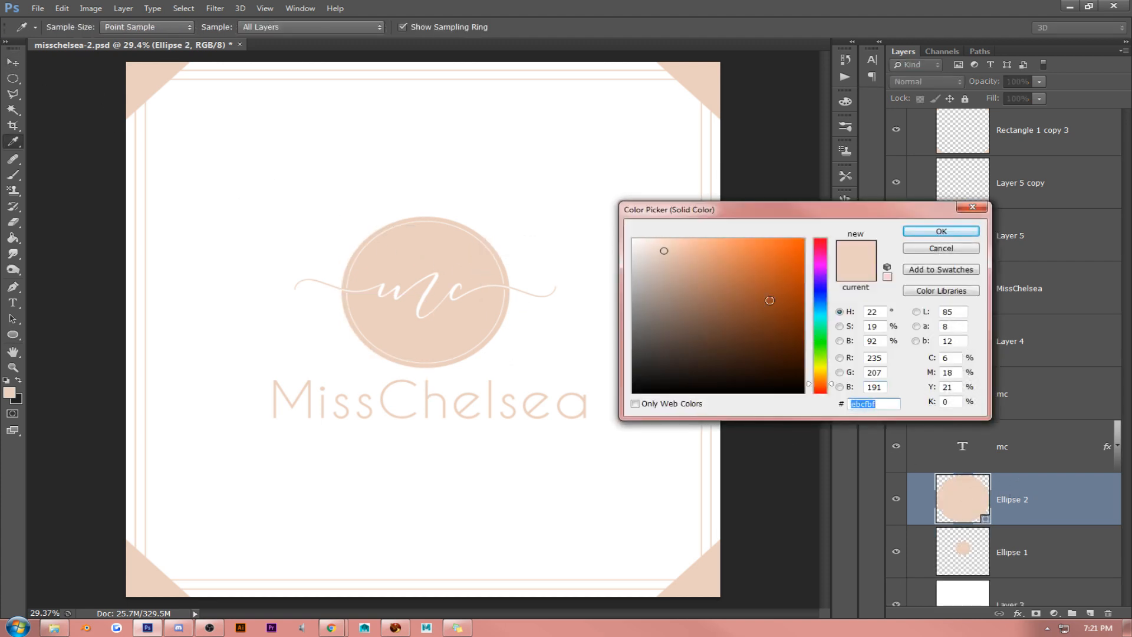
{"action": "left_click_drag", "start_coordinate": [660, 247], "coordinate": [646, 233]}
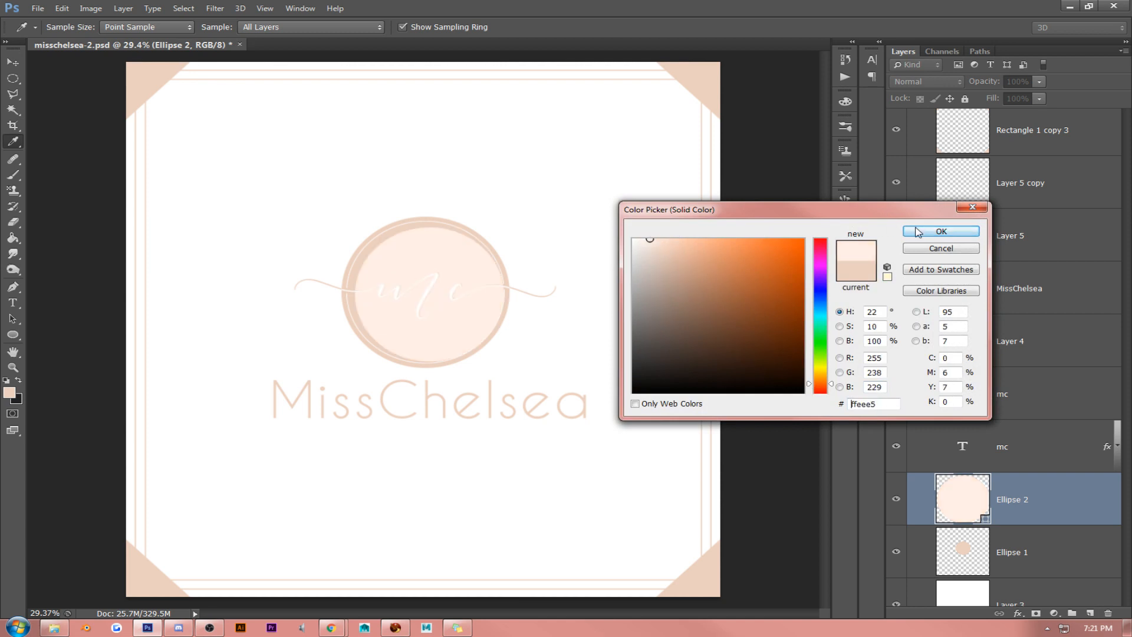
{"action": "left_click", "coordinate": [941, 231]}
{"action": "left_click_drag", "start_coordinate": [435, 260], "coordinate": [441, 233]}
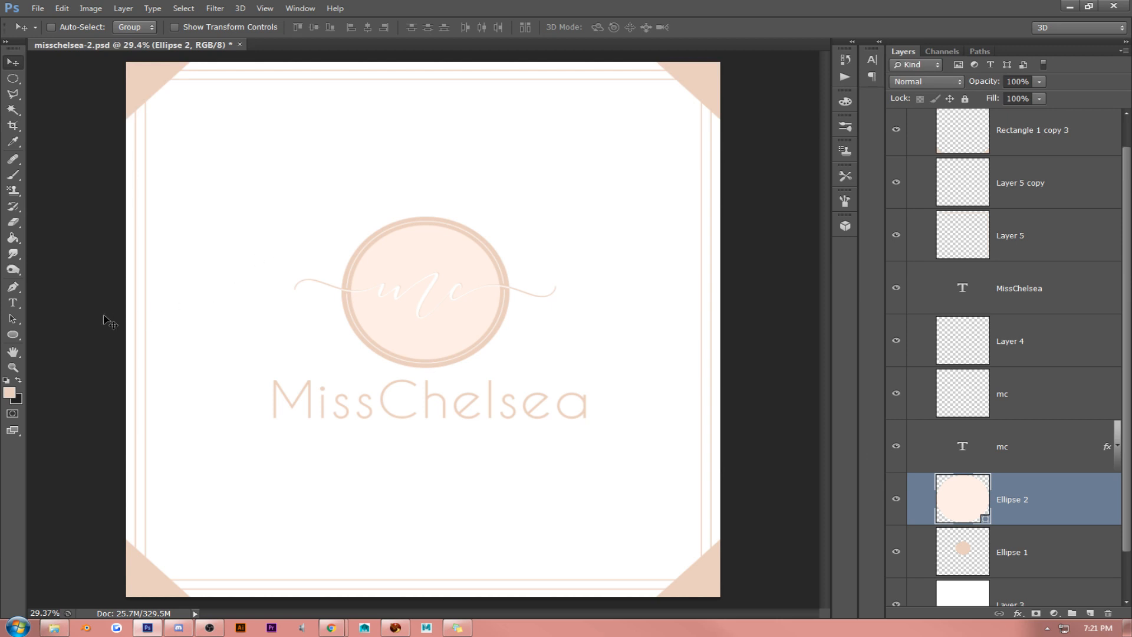
- Add a row of dots as path text along the pale peach circle's outline, sized 72 pt in Myriad Pro
{"action": "left_click", "coordinate": [12, 303]}
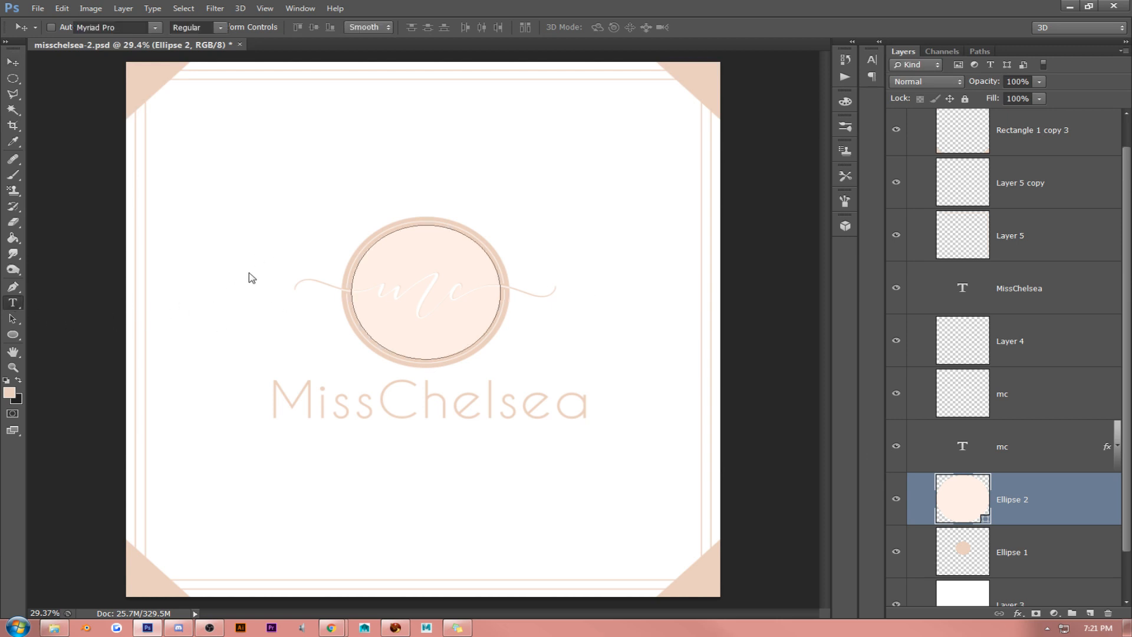
{"action": "left_click", "coordinate": [367, 253]}
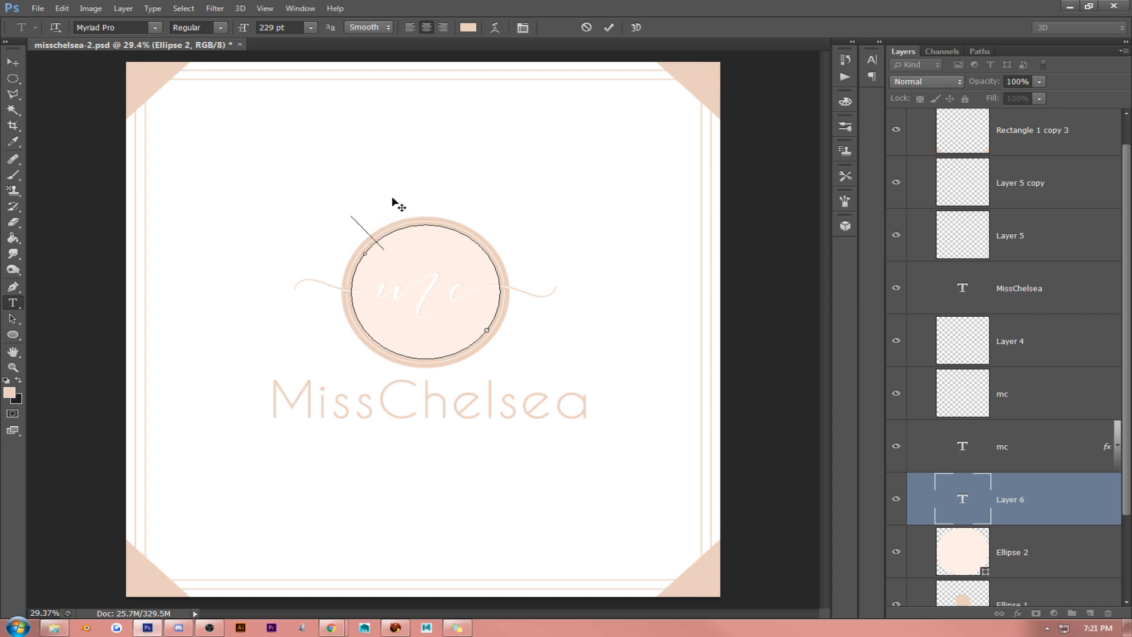
{"action": "key", "text": "ctrl+a"}
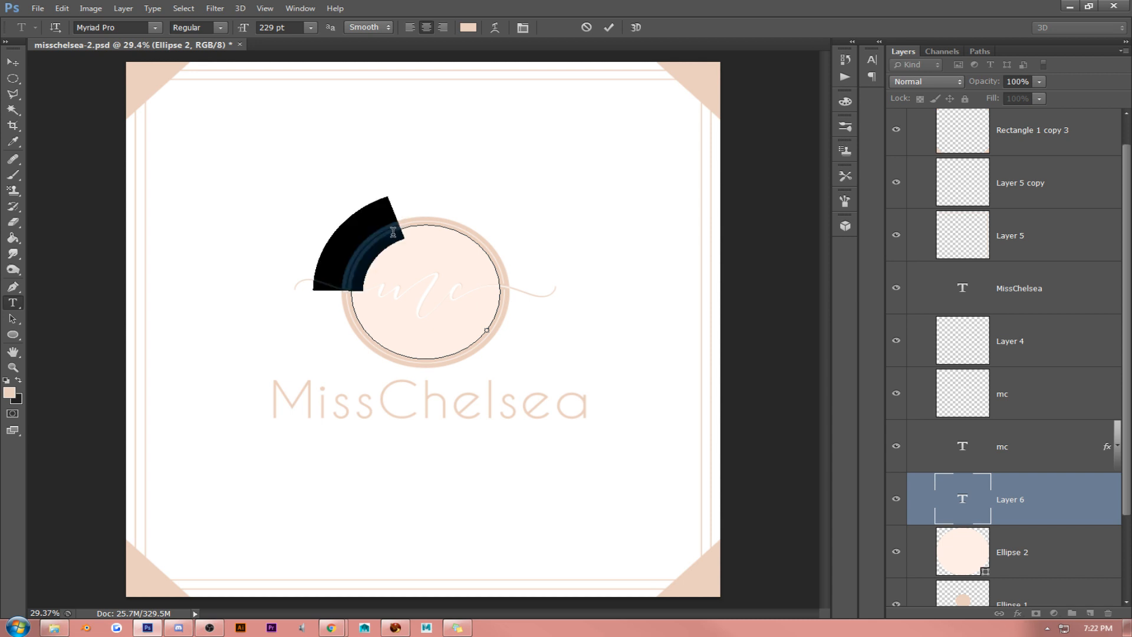
{"action": "left_click", "coordinate": [310, 27]}
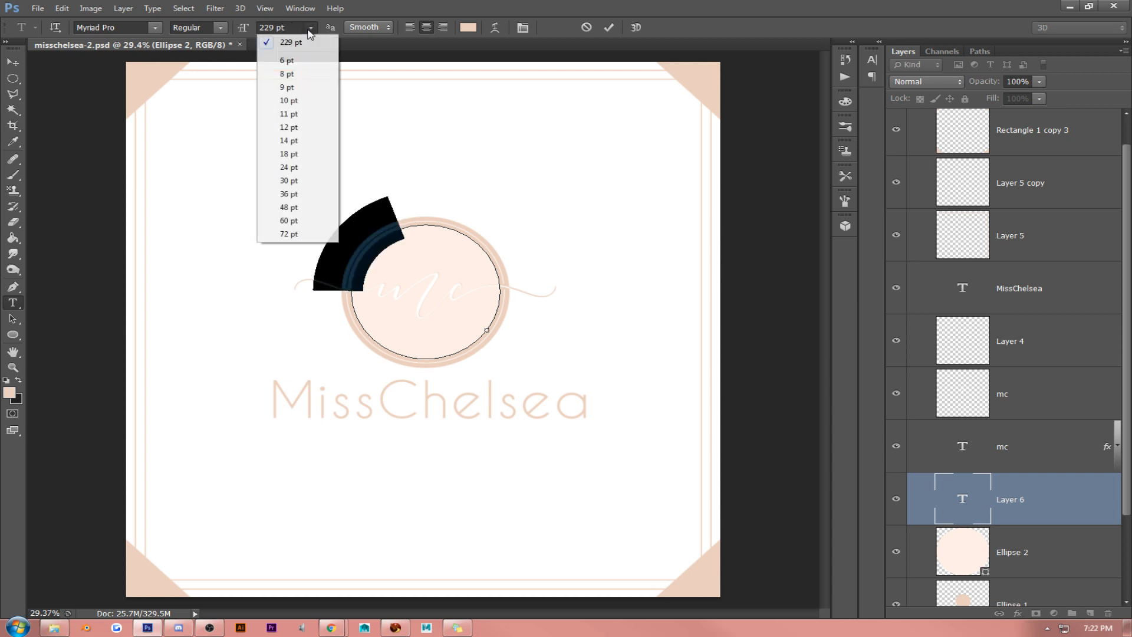
{"action": "left_click", "coordinate": [303, 238]}
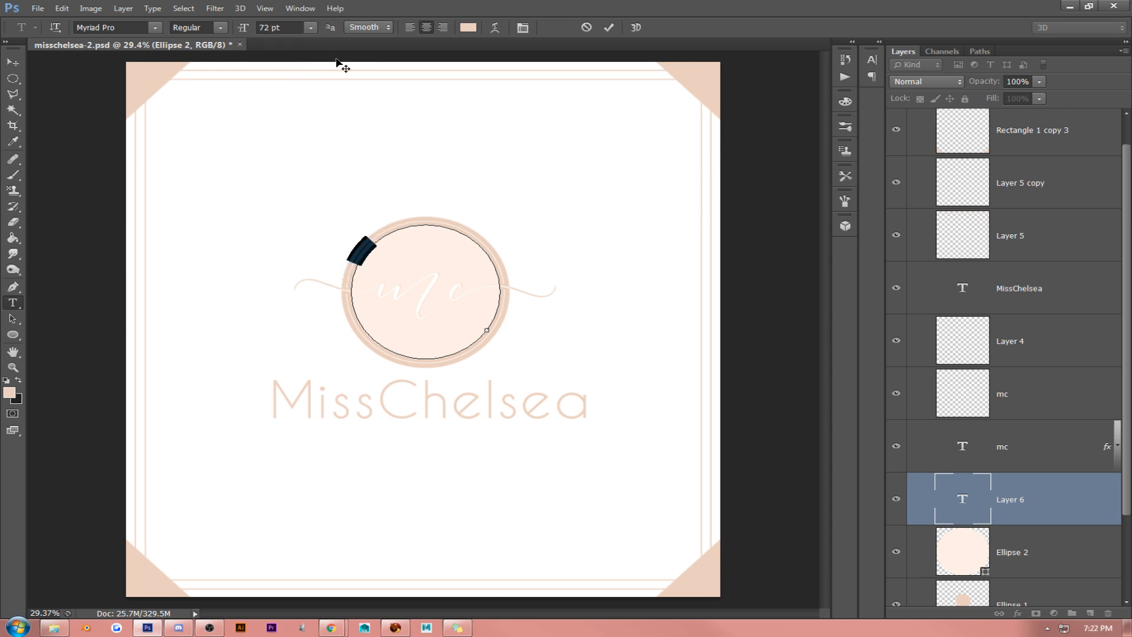
- Hide the Ellipse 2 layer and move the dotted text layer above Rectangle 1 copy 3
{"action": "left_click", "coordinate": [265, 8]}
{"action": "left_click", "coordinate": [283, 132]}
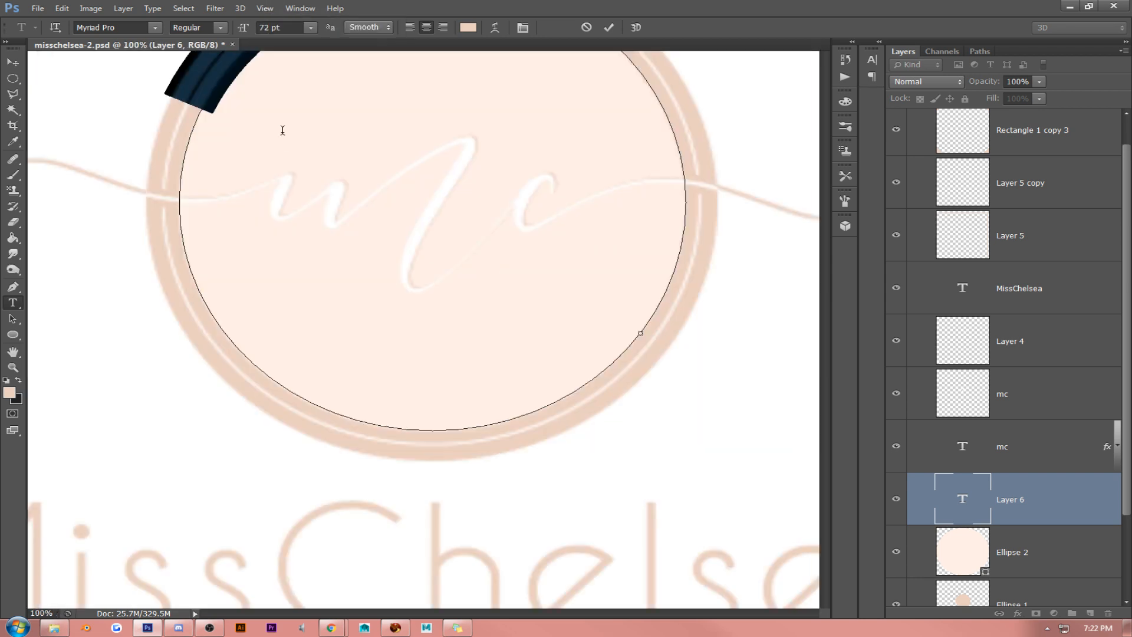
{"action": "left_click", "coordinate": [13, 351]}
{"action": "left_click_drag", "start_coordinate": [276, 161], "coordinate": [310, 316]}
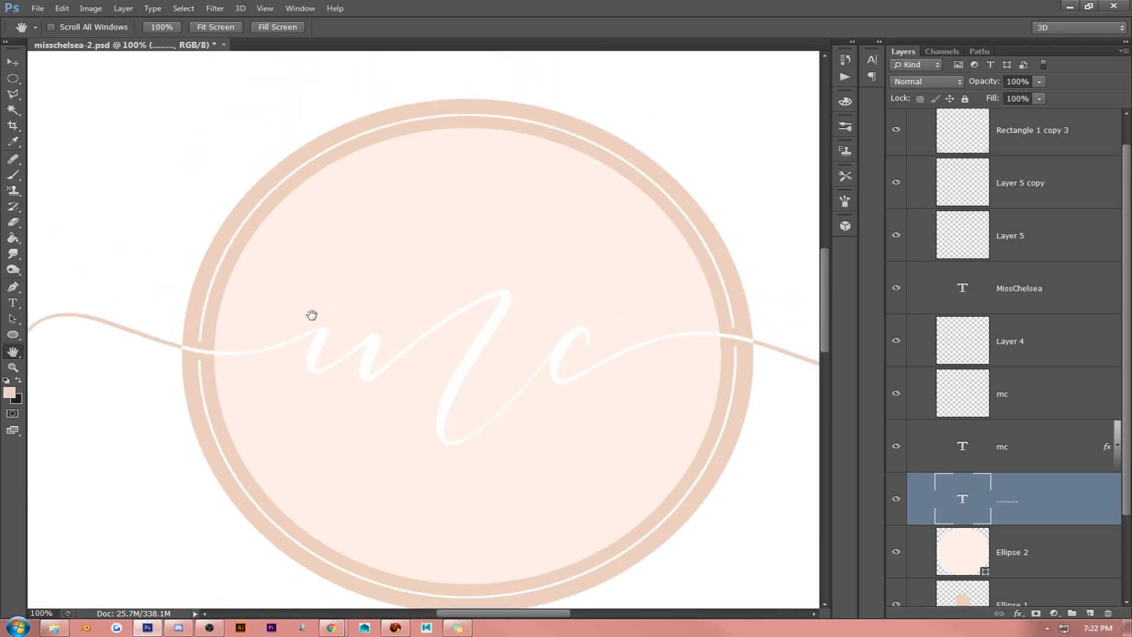
{"action": "left_click", "coordinate": [897, 552]}
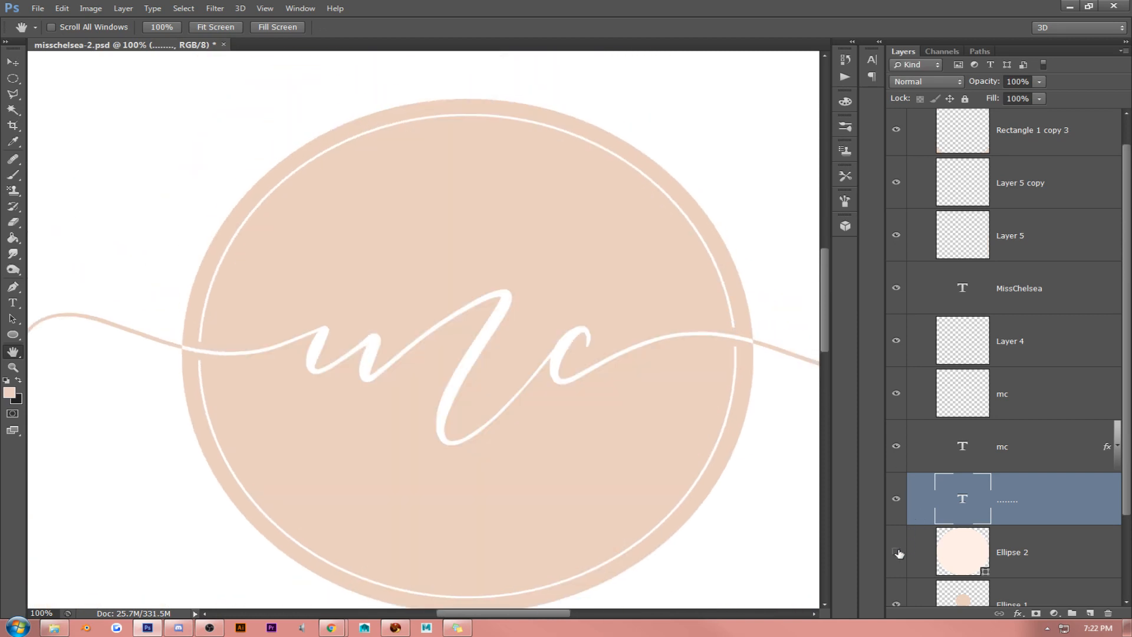
{"action": "left_click_drag", "start_coordinate": [1027, 494], "coordinate": [1033, 122]}
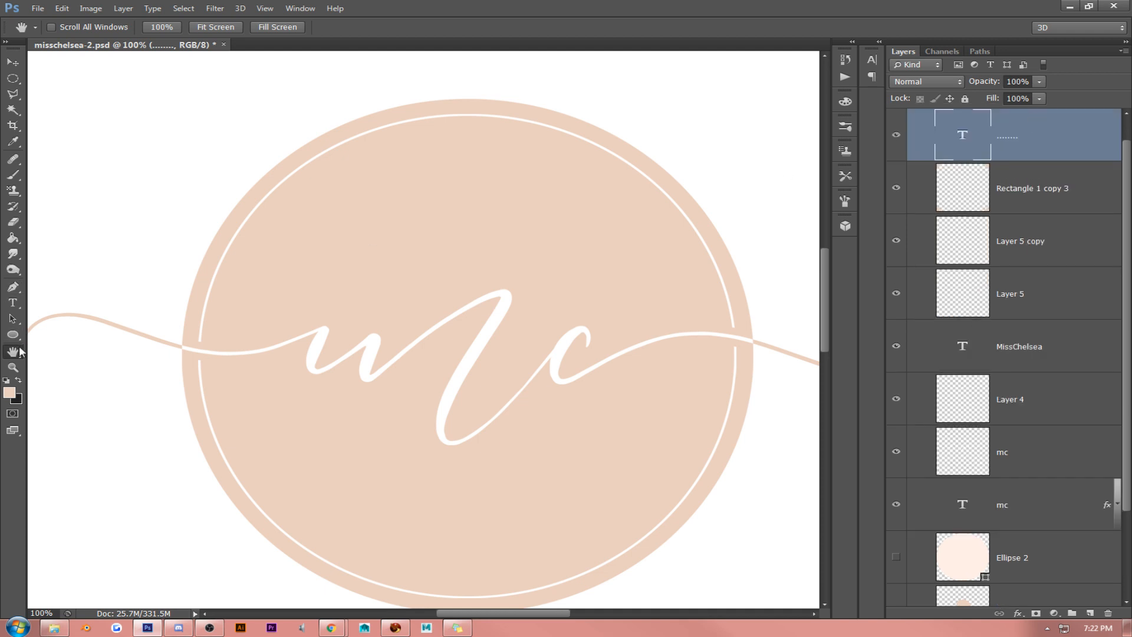
- Recolor the dotted path text from peach to a near-white tint
{"action": "left_click", "coordinate": [12, 303]}
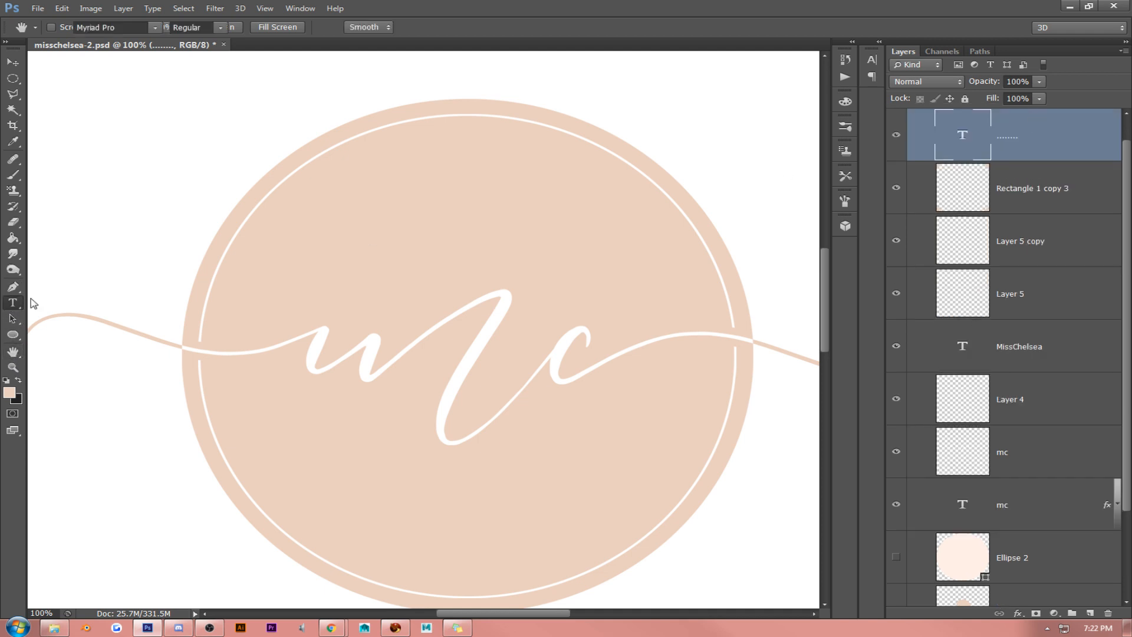
{"action": "double_click", "coordinate": [242, 251]}
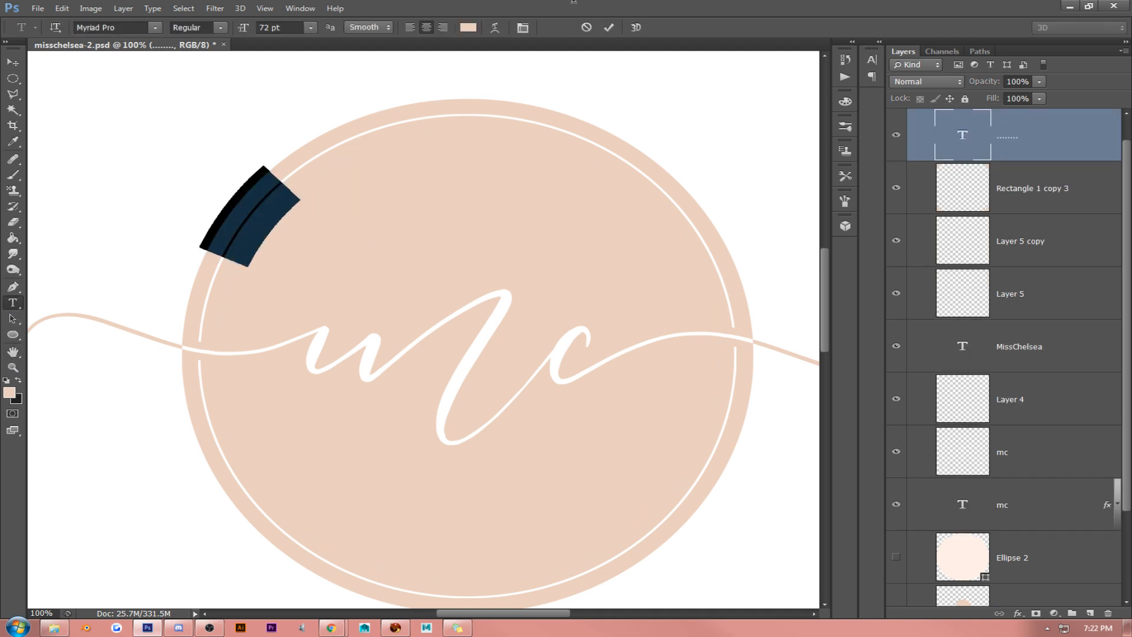
{"action": "left_click", "coordinate": [468, 28]}
{"action": "left_click", "coordinate": [636, 231]}
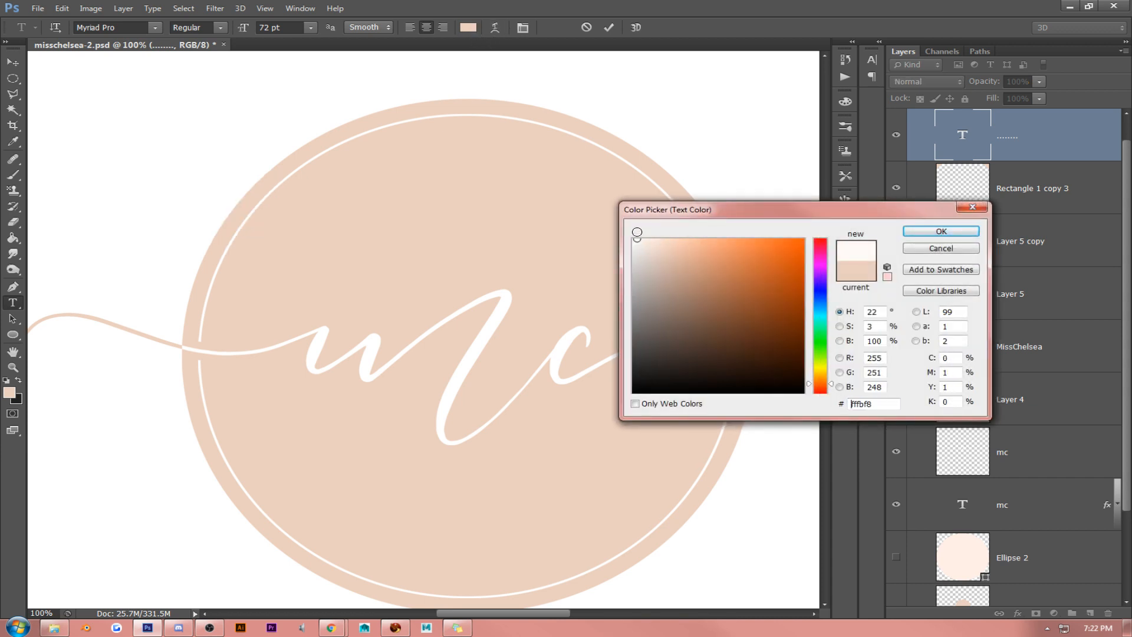
{"action": "left_click", "coordinate": [643, 239]}
{"action": "left_click", "coordinate": [941, 231]}
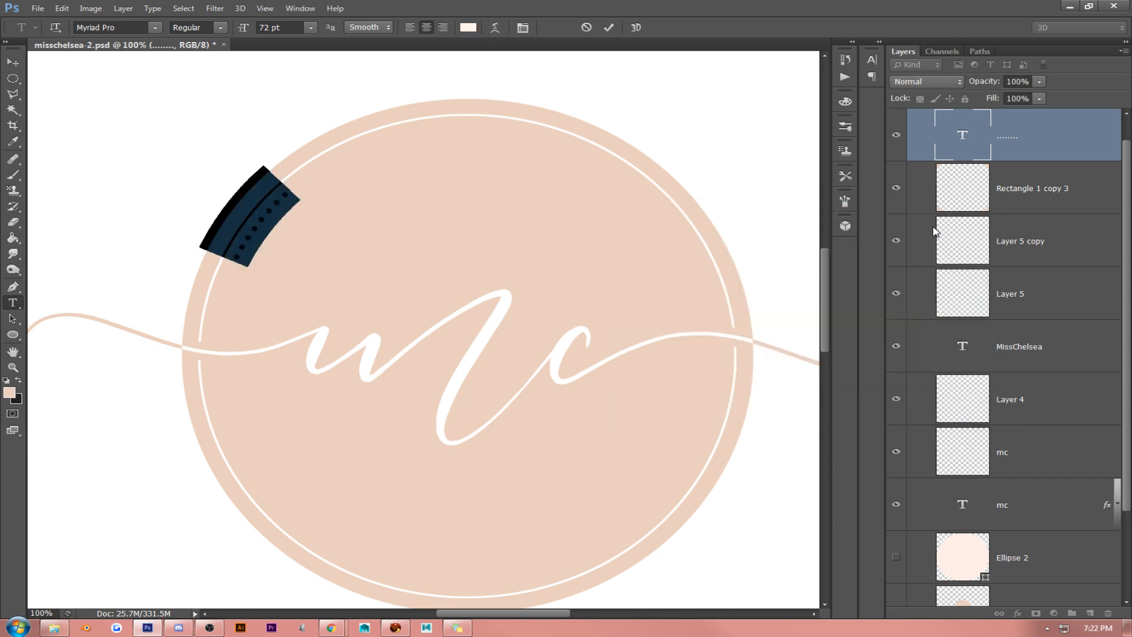
- Reduce the font size of the dotted path text to 39 pt
{"action": "double_click", "coordinate": [276, 203]}
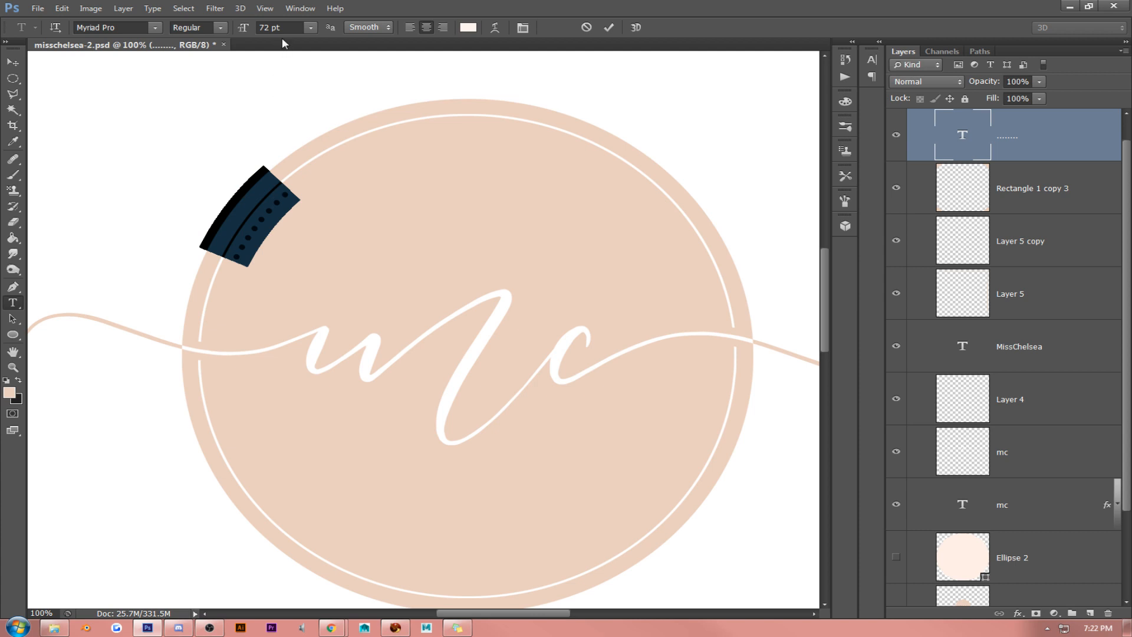
{"action": "left_click_drag", "start_coordinate": [289, 28], "coordinate": [146, 24]}
{"action": "scroll", "coordinate": [141, 135], "scroll_direction": "down", "scroll_amount": 4}
{"action": "scroll", "coordinate": [140, 135], "scroll_direction": "down", "scroll_amount": 20}
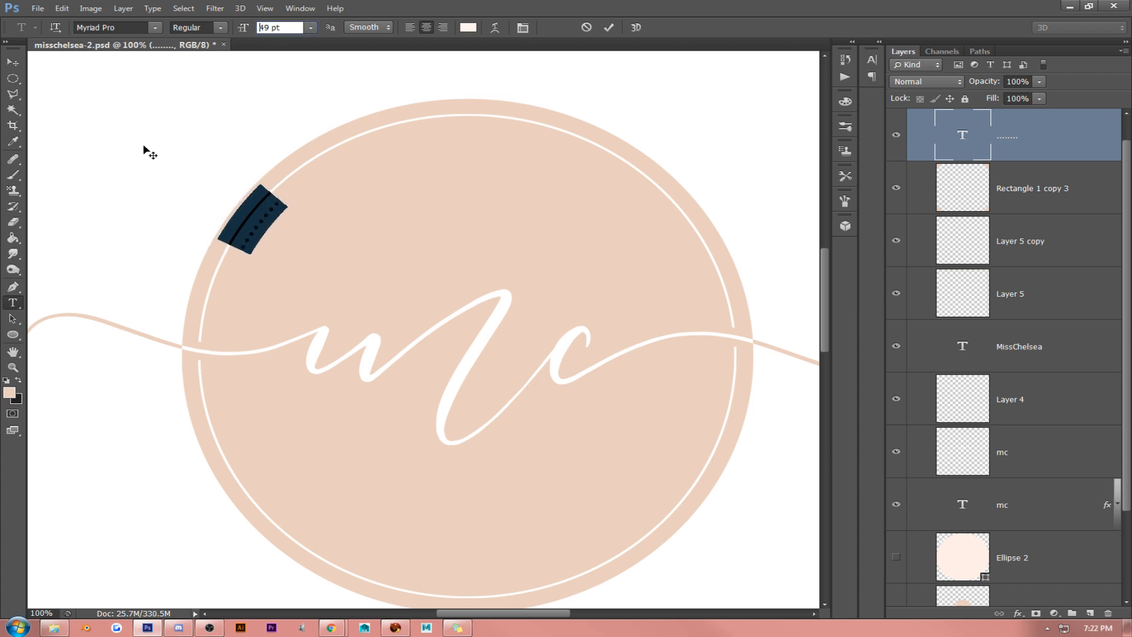
- Lengthen the row of dots along the circle by entering more periods
{"action": "left_click", "coordinate": [266, 226]}
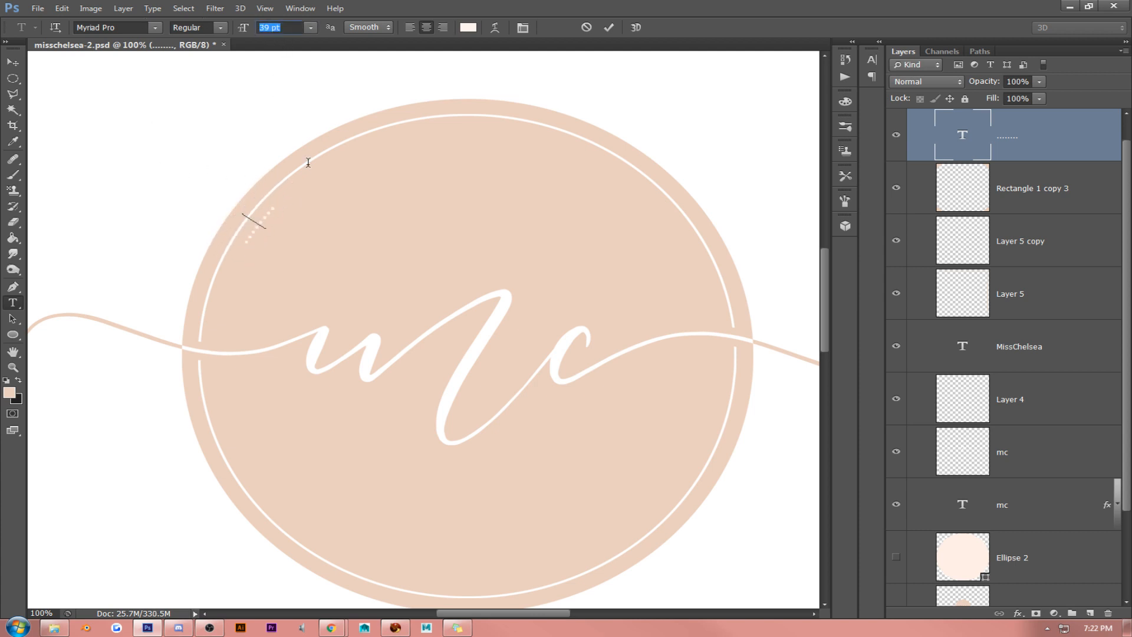
{"action": "type", "text": "................................"}
- Set the tracking of the whole dotted path text to 220
{"action": "key", "text": "ctrl+a"}
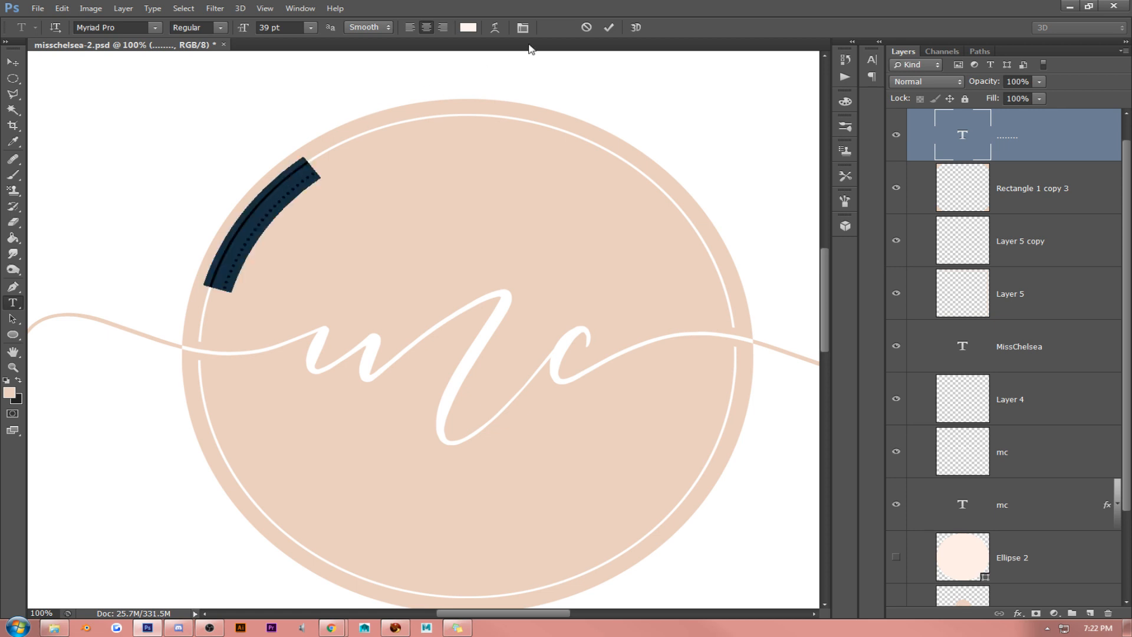
{"action": "left_click", "coordinate": [522, 27]}
{"action": "left_click_drag", "start_coordinate": [812, 104], "coordinate": [679, 103]}
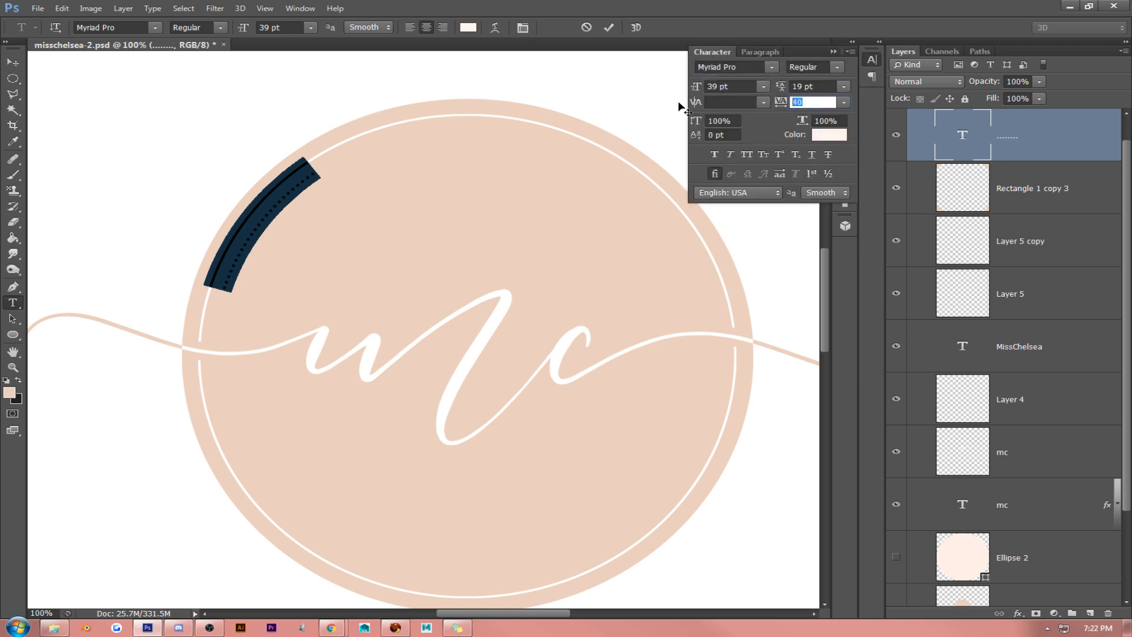
{"action": "key", "text": "shift+Up"}
{"action": "key", "text": "shift+Up"}
{"action": "key", "text": "shift+Up"}
{"action": "key", "text": "shift+Up"}
{"action": "key", "text": "shift+Up"}
{"action": "key", "text": "shift+Up"}
{"action": "key", "text": "shift+Up"}
{"action": "key", "text": "shift+Up"}
{"action": "key", "text": "shift+Up"}
{"action": "key", "text": "shift+Up"}
{"action": "key", "text": "shift+Up"}
{"action": "key", "text": "shift+Up"}
{"action": "key", "text": "shift+Up"}
{"action": "key", "text": "shift+Up"}
{"action": "key", "text": "shift+Up"}
{"action": "key", "text": "shift+Up"}
{"action": "key", "text": "shift+Up"}
{"action": "key", "text": "shift+Up"}
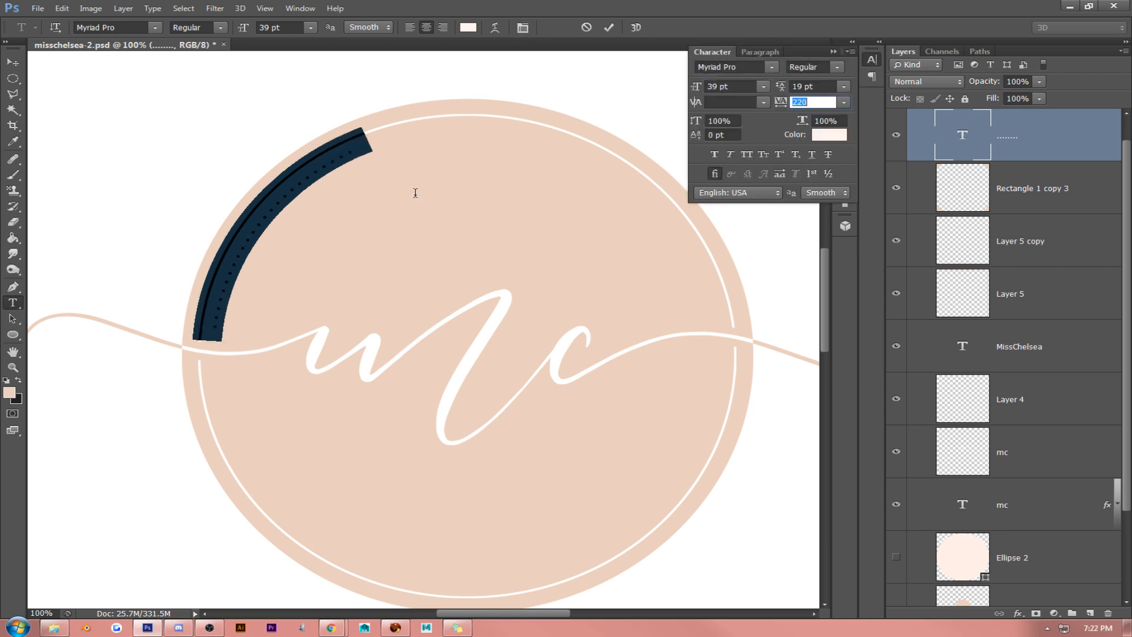
- Try to continue the dots around the circle by pasting repeatedly, and undo the edits to the dotted text
{"action": "left_click", "coordinate": [356, 145]}
{"action": "key", "text": "ctrl+v"}
{"action": "key", "text": "ctrl+v"}
{"action": "key", "text": "ctrl+v"}
{"action": "key", "text": "ctrl+v"}
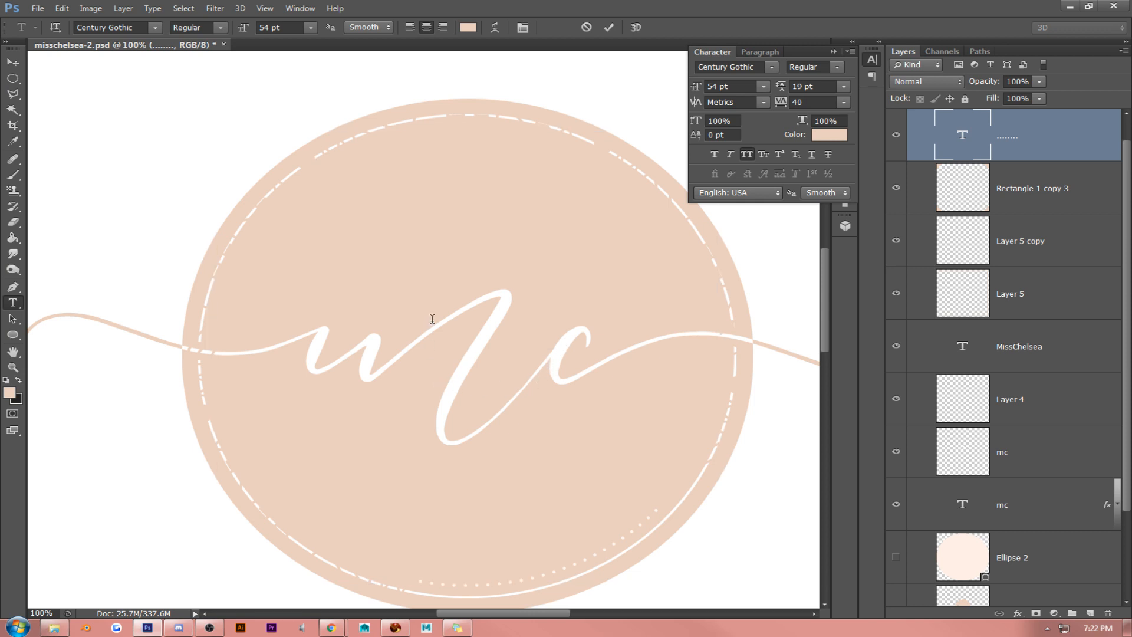
{"action": "key", "text": "ctrl"}
{"action": "left_click", "coordinate": [12, 62]}
{"action": "key", "text": "ctrl+z"}
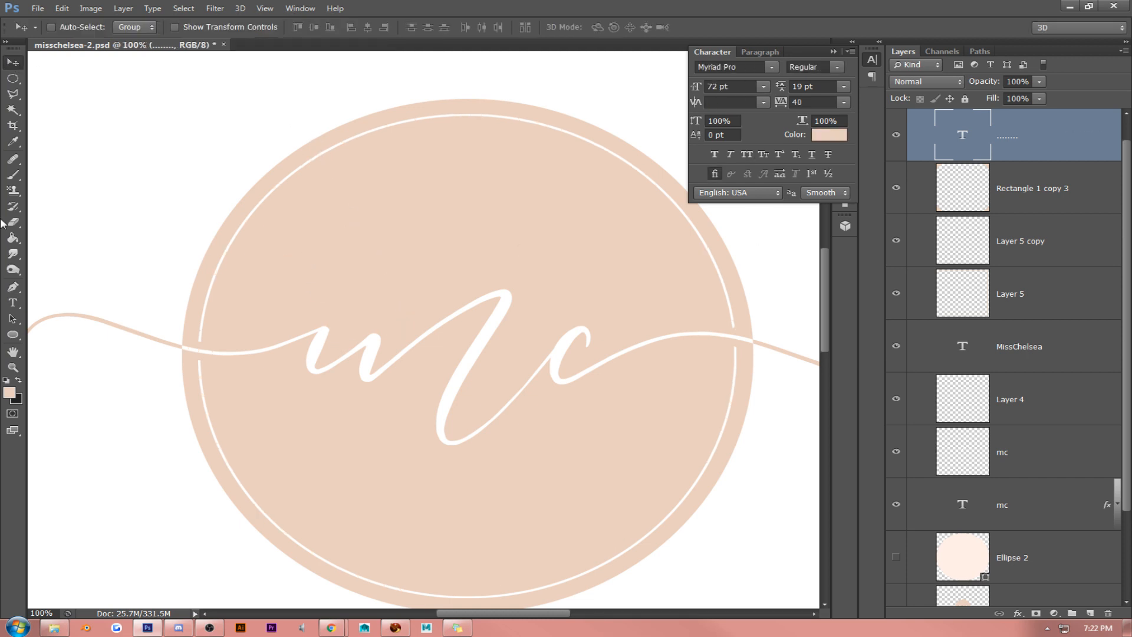
- Set the color of the dotted path text to white #ffffff
{"action": "left_click", "coordinate": [13, 302]}
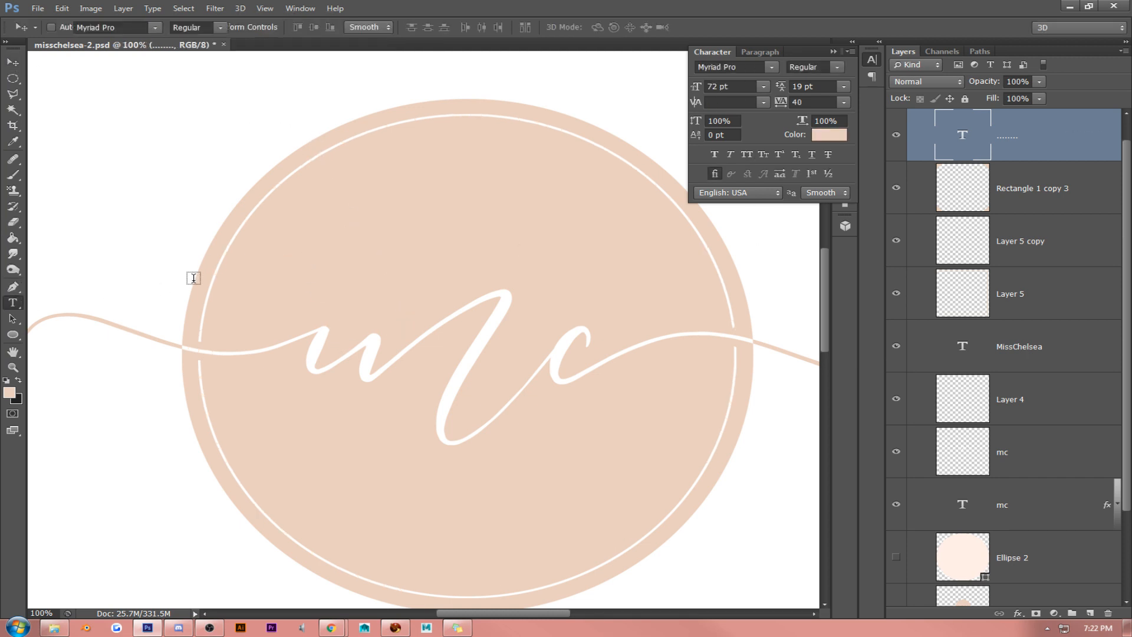
{"action": "left_click", "coordinate": [266, 215]}
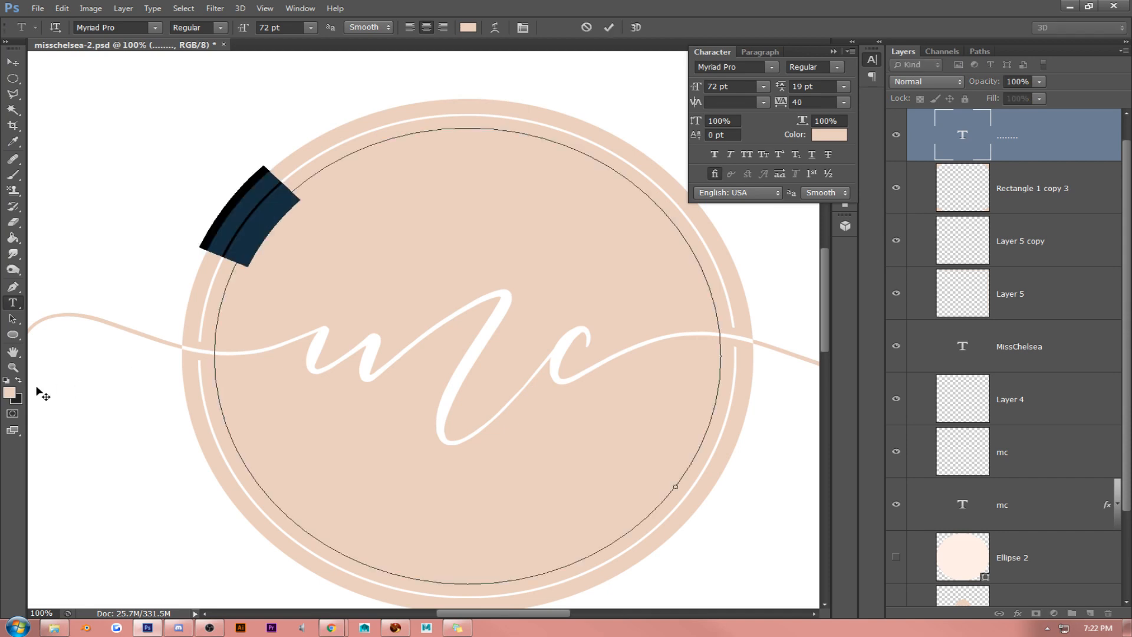
{"action": "left_click", "coordinate": [8, 395]}
{"action": "type", "text": "ffffff"}
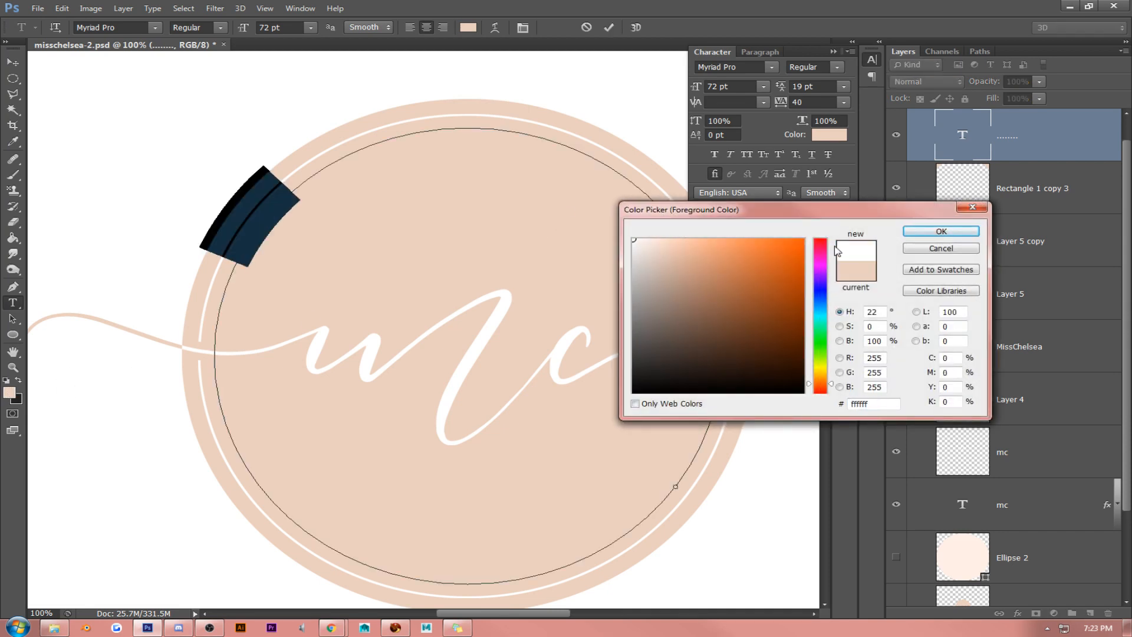
{"action": "left_click", "coordinate": [930, 236]}
{"action": "left_click", "coordinate": [284, 210]}
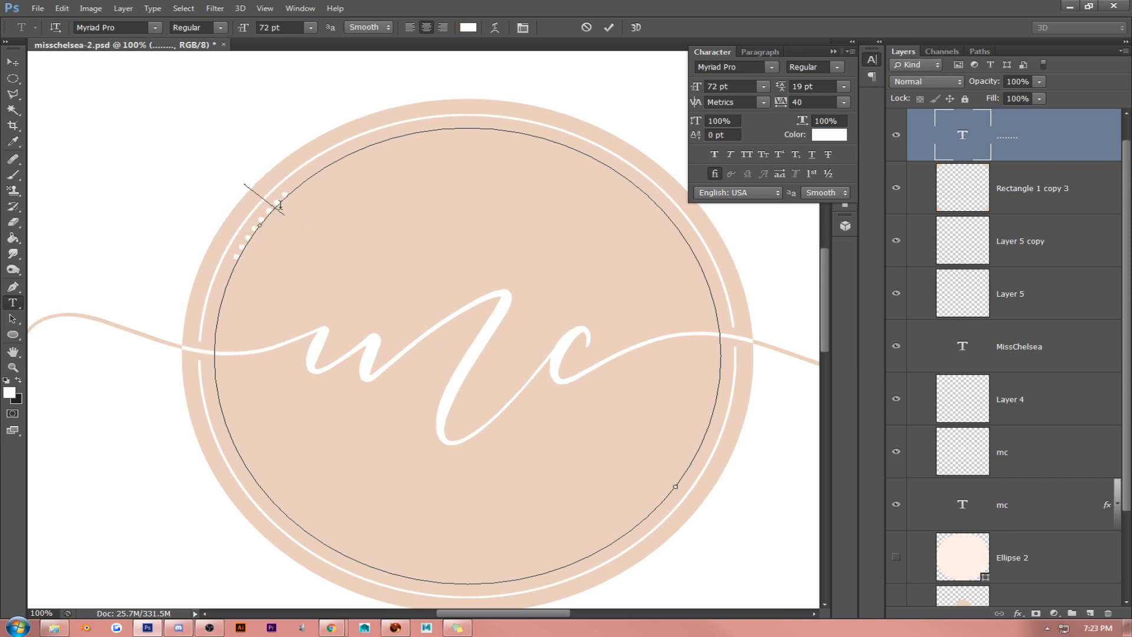
- Reduce the font size of all the white dots to 46 pt
{"action": "key", "text": "ctrl+a"}
{"action": "left_click", "coordinate": [742, 91]}
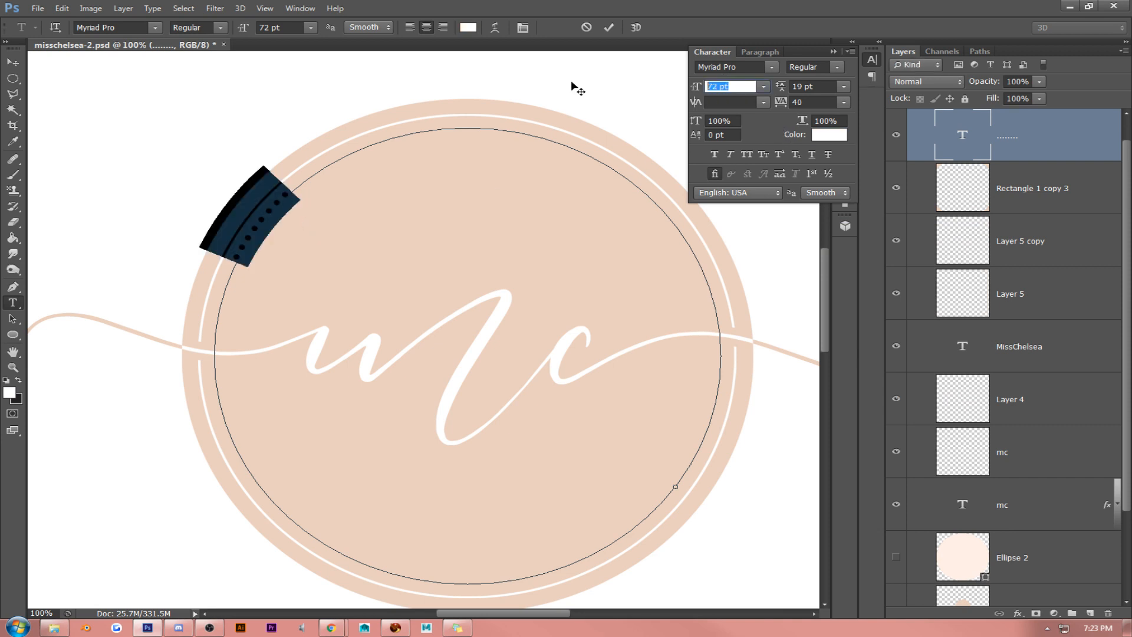
{"action": "key", "text": "Down"}
{"action": "key", "text": "Down"}
{"action": "key", "text": "Down"}
{"action": "key", "text": "Down"}
{"action": "key", "text": "Down"}
{"action": "key", "text": "Down"}
{"action": "key", "text": "Down"}
{"action": "key", "text": "Down"}
{"action": "key", "text": "Down"}
{"action": "key", "text": "Down"}
{"action": "key", "text": "Down"}
{"action": "key", "text": "Down"}
{"action": "key", "text": "Down"}
{"action": "key", "text": "Down"}
{"action": "key", "text": "Down"}
{"action": "key", "text": "Down"}
{"action": "key", "text": "Down"}
{"action": "key", "text": "Down"}
{"action": "key", "text": "Down"}
{"action": "key", "text": "Down"}
{"action": "key", "text": "Down"}
{"action": "key", "text": "Down"}
{"action": "key", "text": "Down"}
{"action": "key", "text": "Down"}
{"action": "key", "text": "Down"}
{"action": "key", "text": "Down"}
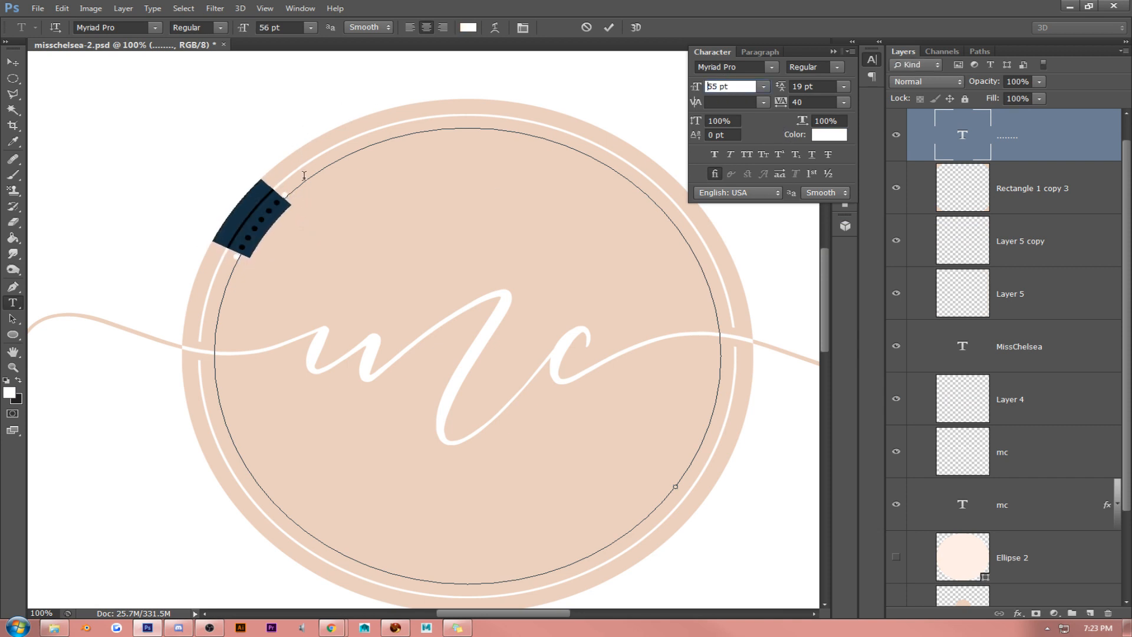
{"action": "key", "text": "Return"}
- Widen the spacing between the white dots by setting their tracking to 280
{"action": "left_click", "coordinate": [266, 221]}
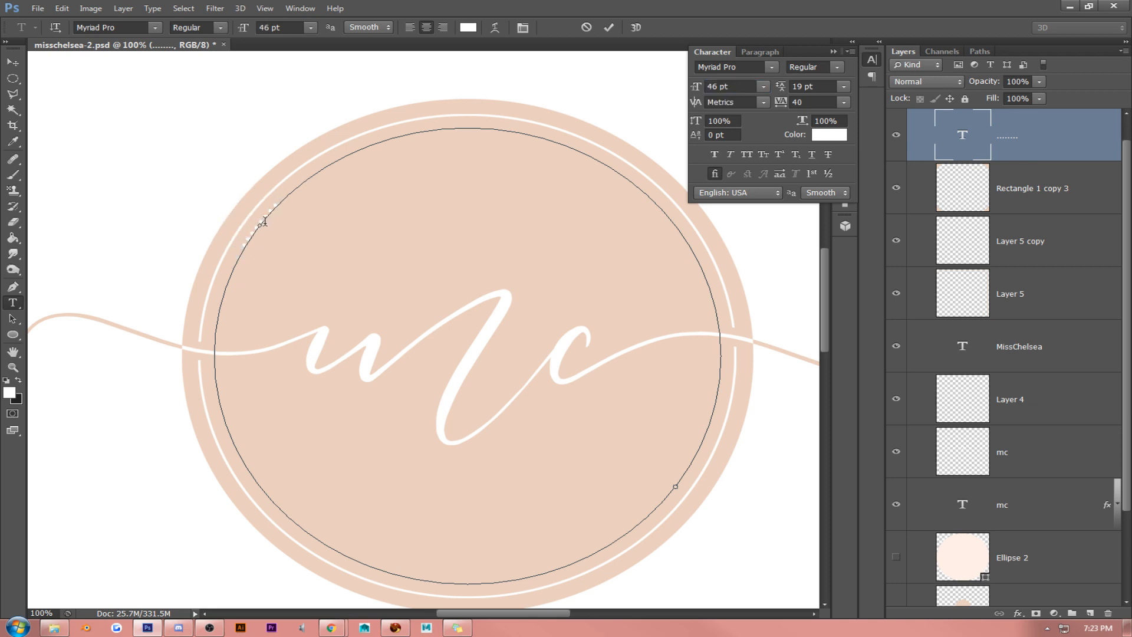
{"action": "key", "text": "ctrl+a"}
{"action": "left_click", "coordinate": [827, 100]}
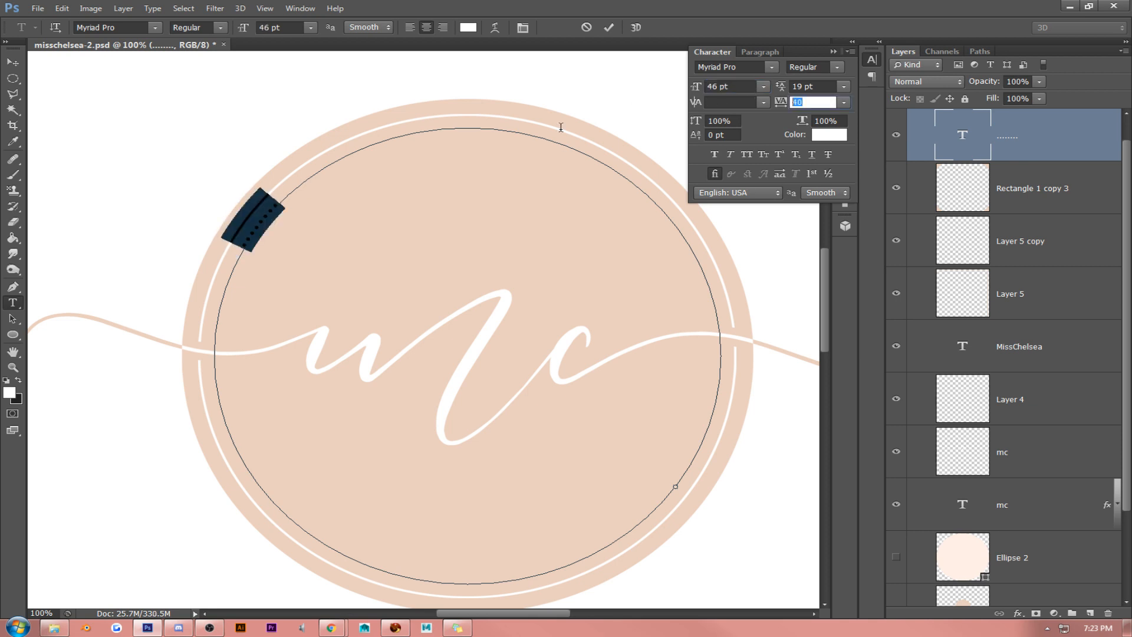
{"action": "key", "text": "Up"}
{"action": "key", "text": "Up"}
{"action": "key", "text": "Up"}
{"action": "key", "text": "Up"}
{"action": "key", "text": "Up"}
{"action": "key", "text": "Up"}
{"action": "key", "text": "Up"}
{"action": "key", "text": "Up"}
{"action": "key", "text": "Up"}
{"action": "key", "text": "Up"}
{"action": "key", "text": "Up"}
{"action": "key", "text": "Up"}
{"action": "key", "text": "Up"}
{"action": "key", "text": "Up"}
{"action": "key", "text": "Up"}
{"action": "key", "text": "Up"}
{"action": "key", "text": "Up"}
{"action": "key", "text": "Up"}
{"action": "key", "text": "Up"}
{"action": "key", "text": "Up"}
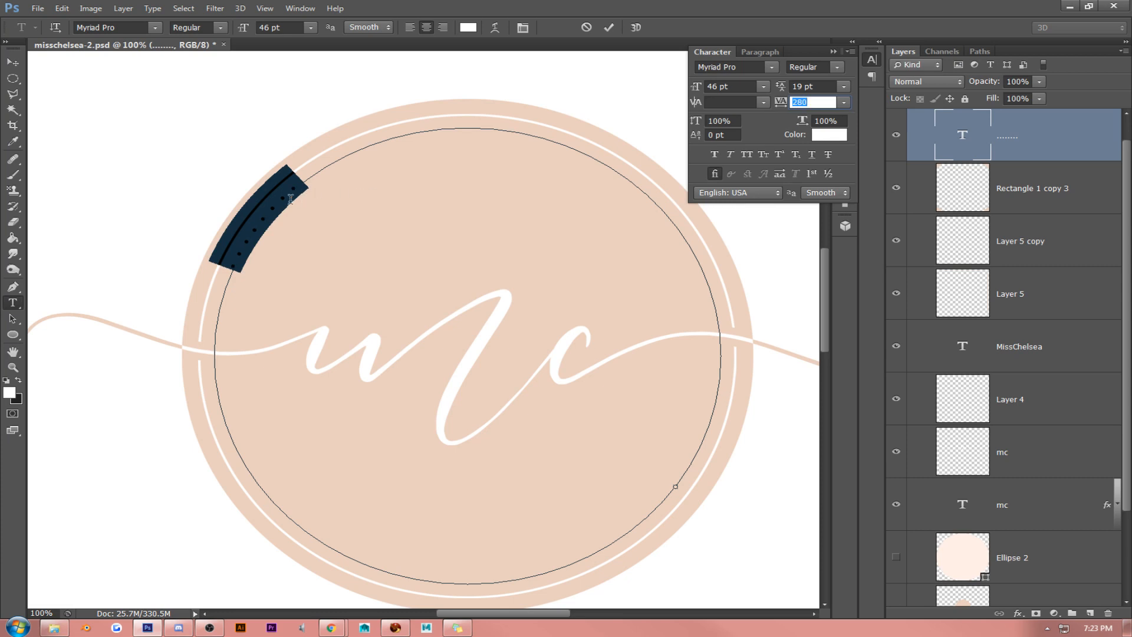
- Copy the row of white dots and paste it repeatedly until the dots run around the whole circle
{"action": "left_click", "coordinate": [276, 197]}
{"action": "left_click_drag", "start_coordinate": [299, 185], "coordinate": [190, 277]}
{"action": "key", "text": "ctrl+c"}
{"action": "left_click", "coordinate": [302, 183]}
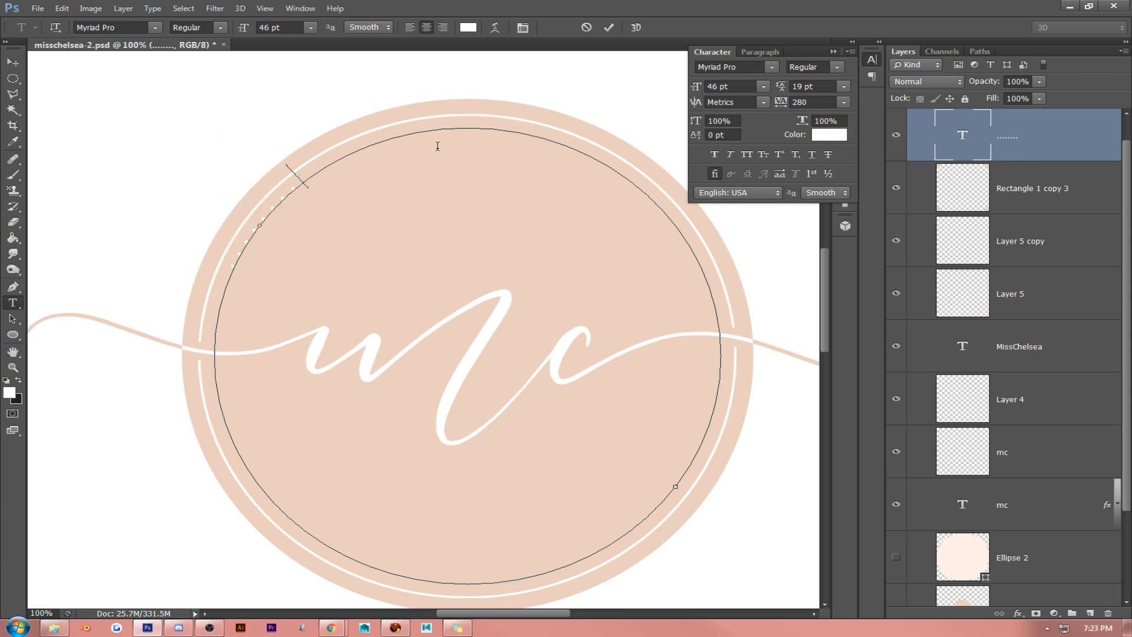
{"action": "key", "text": "ctrl+v"}
{"action": "key", "text": "ctrl+v"}
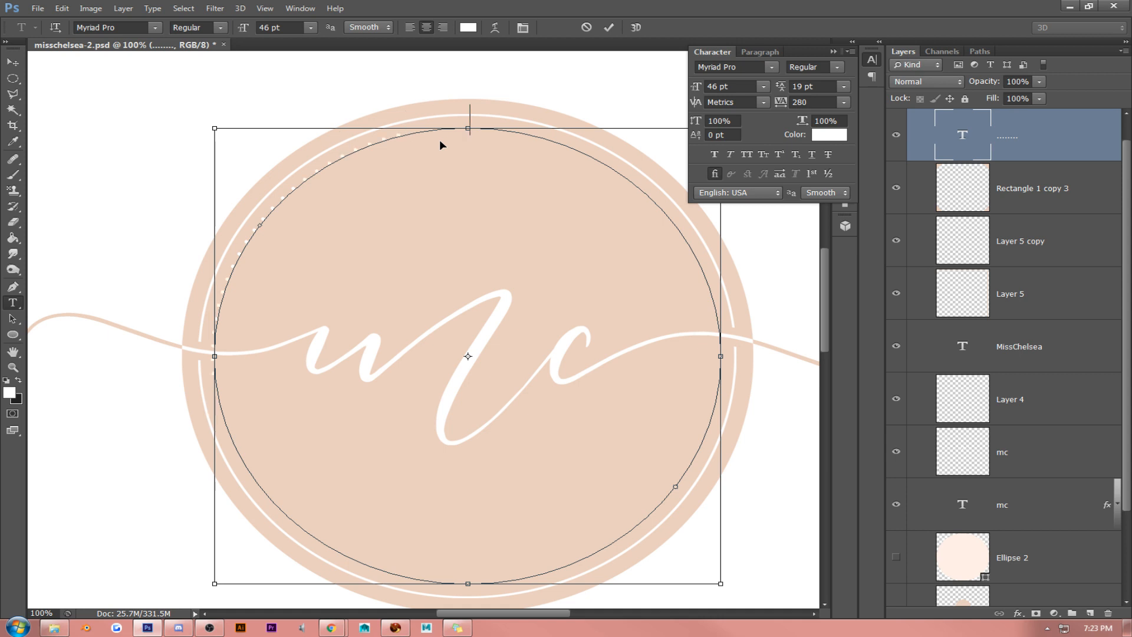
{"action": "key", "text": "ctrl+v"}
{"action": "key", "text": "ctrl+v"}
{"action": "key", "text": "ctrl+v"}
{"action": "key", "text": "ctrl+v"}
{"action": "key", "text": "ctrl+v"}
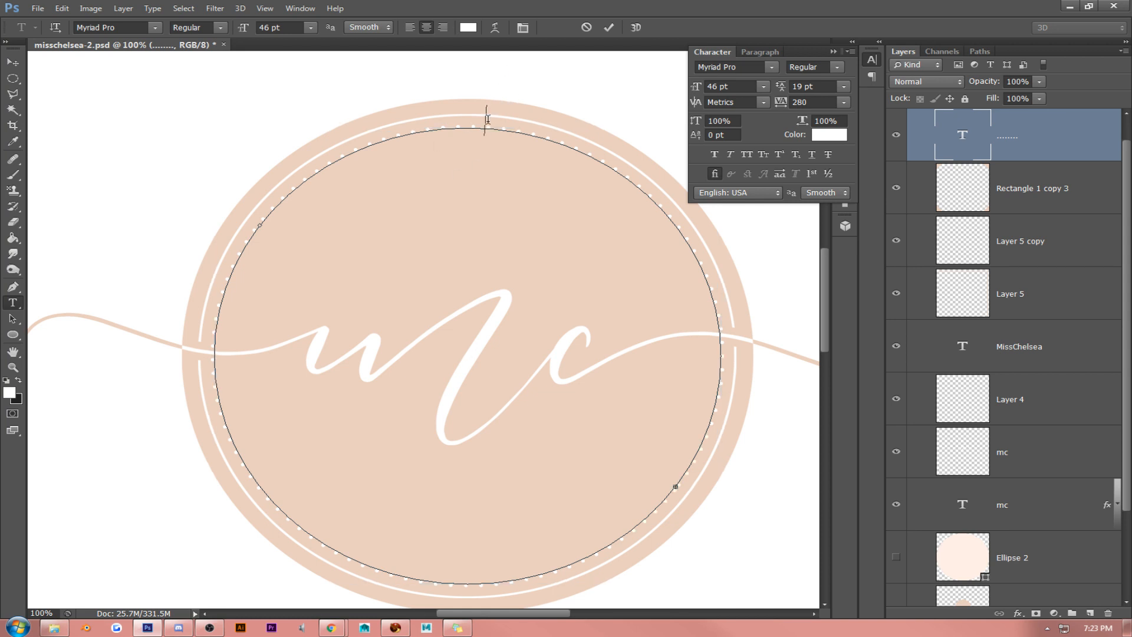
- Set the tracking of the full dotted ring to 300 and commit the text
{"action": "key", "text": "ctrl+a"}
{"action": "left_click", "coordinate": [814, 103]}
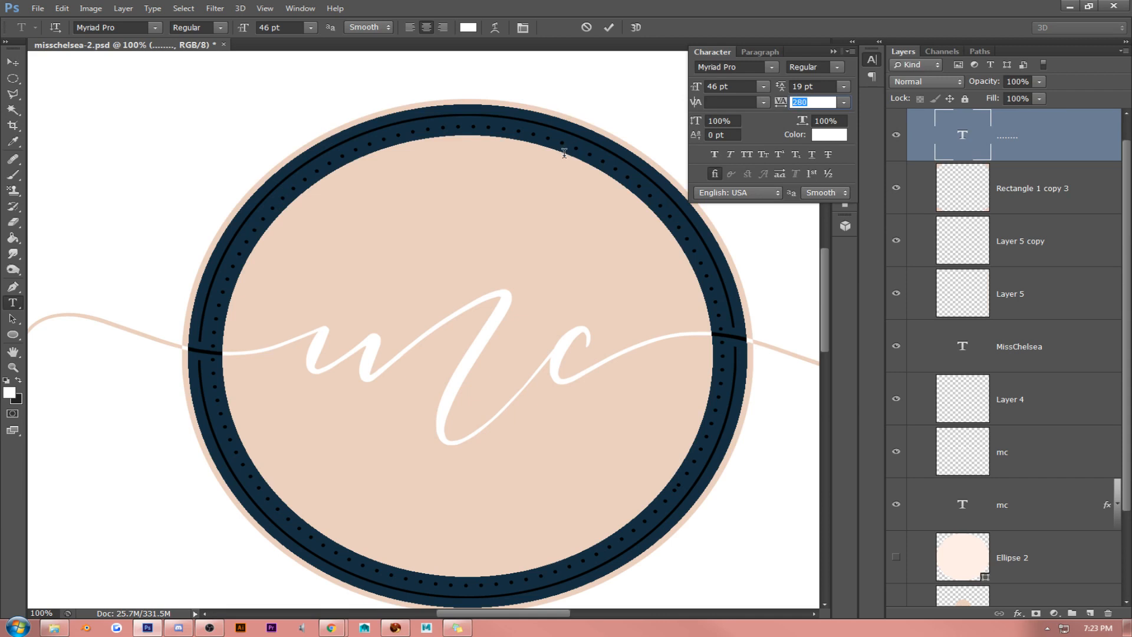
{"action": "key", "text": "Up"}
{"action": "key", "text": "Up"}
{"action": "left_click", "coordinate": [13, 61]}
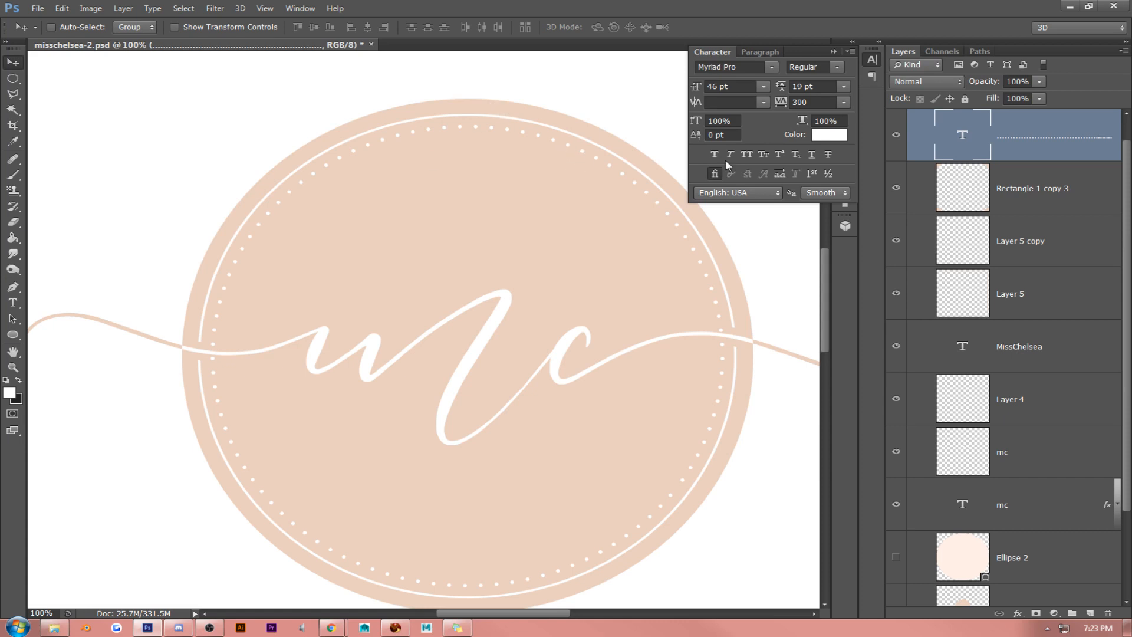
- Load the peach Ellipse 1 circle as a selection and add a Pattern fill layer over it
{"action": "left_click", "coordinate": [831, 53]}
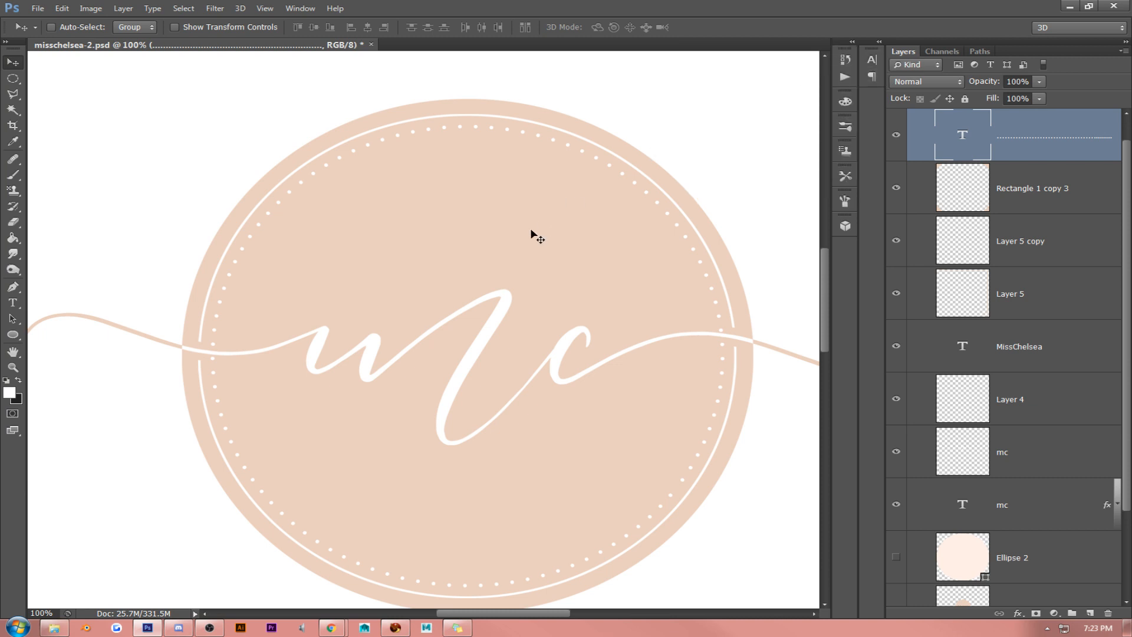
{"action": "scroll", "coordinate": [458, 312], "scroll_direction": "down", "scroll_amount": 3}
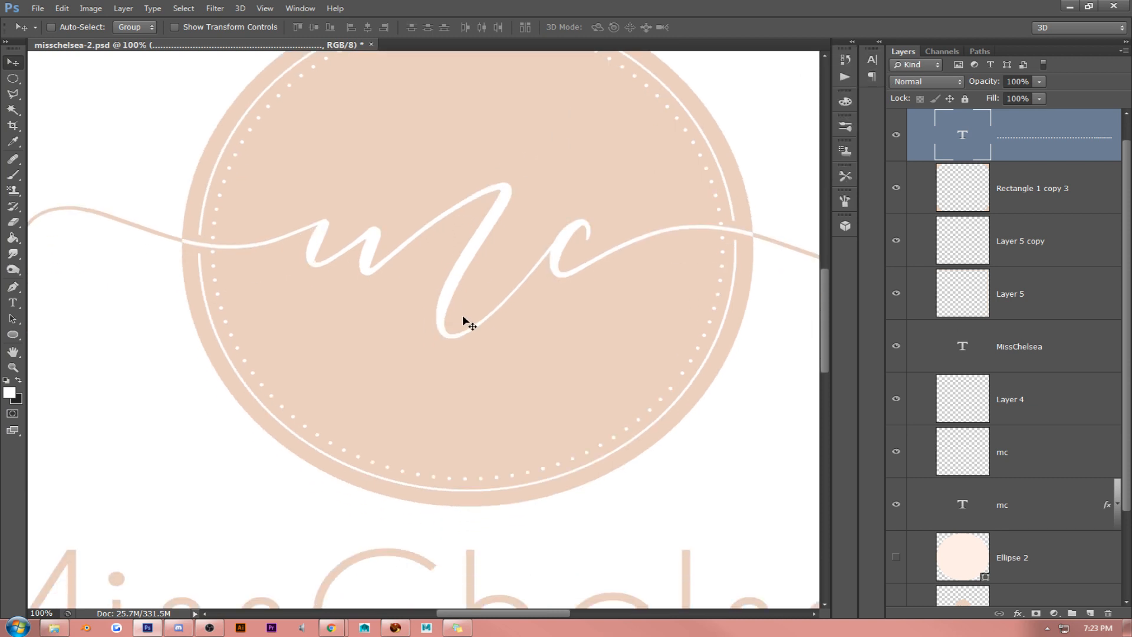
{"action": "scroll", "coordinate": [462, 314], "scroll_direction": "up", "scroll_amount": 2}
{"action": "scroll", "coordinate": [967, 347], "scroll_direction": "down", "scroll_amount": 2}
{"action": "scroll", "coordinate": [968, 347], "scroll_direction": "down", "scroll_amount": 1}
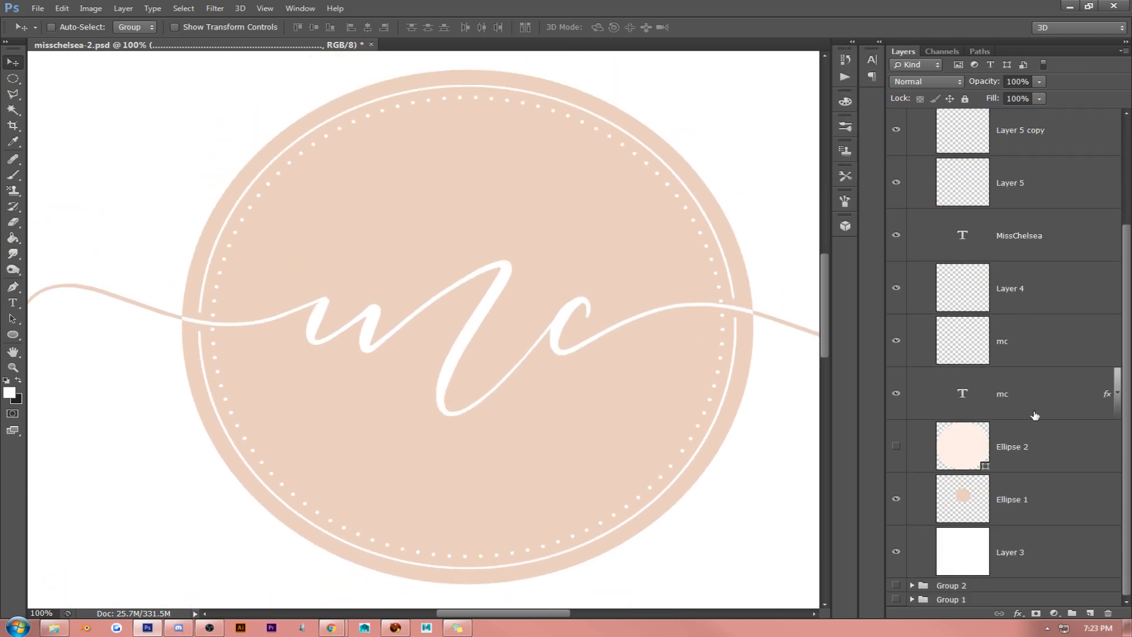
{"action": "left_click", "coordinate": [1059, 507]}
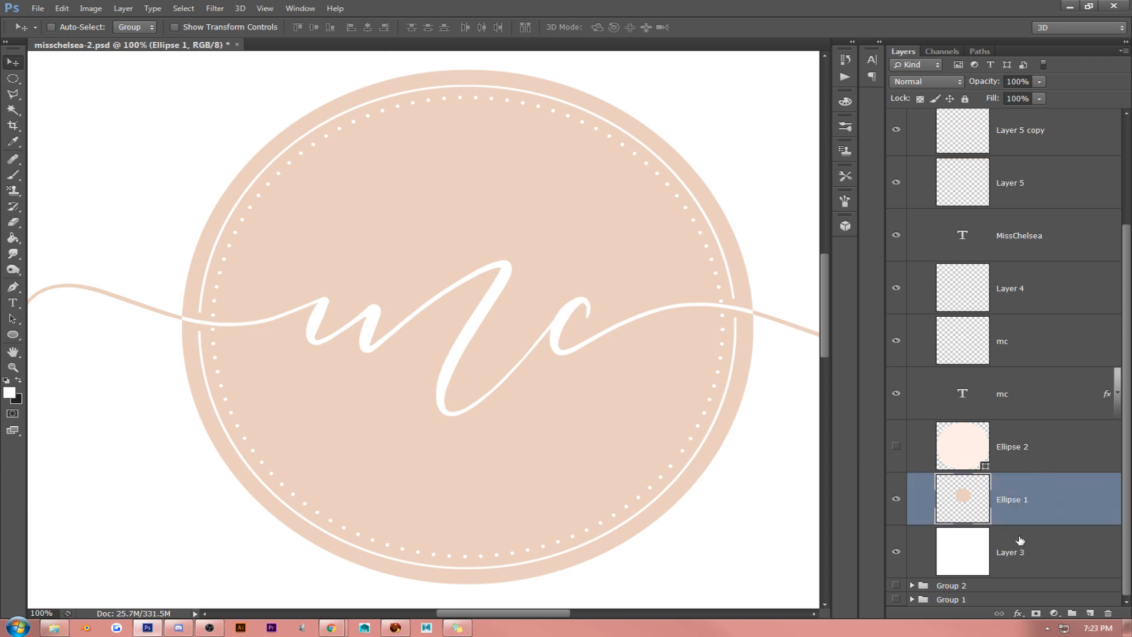
{"action": "left_click", "coordinate": [963, 501], "text": "ctrl"}
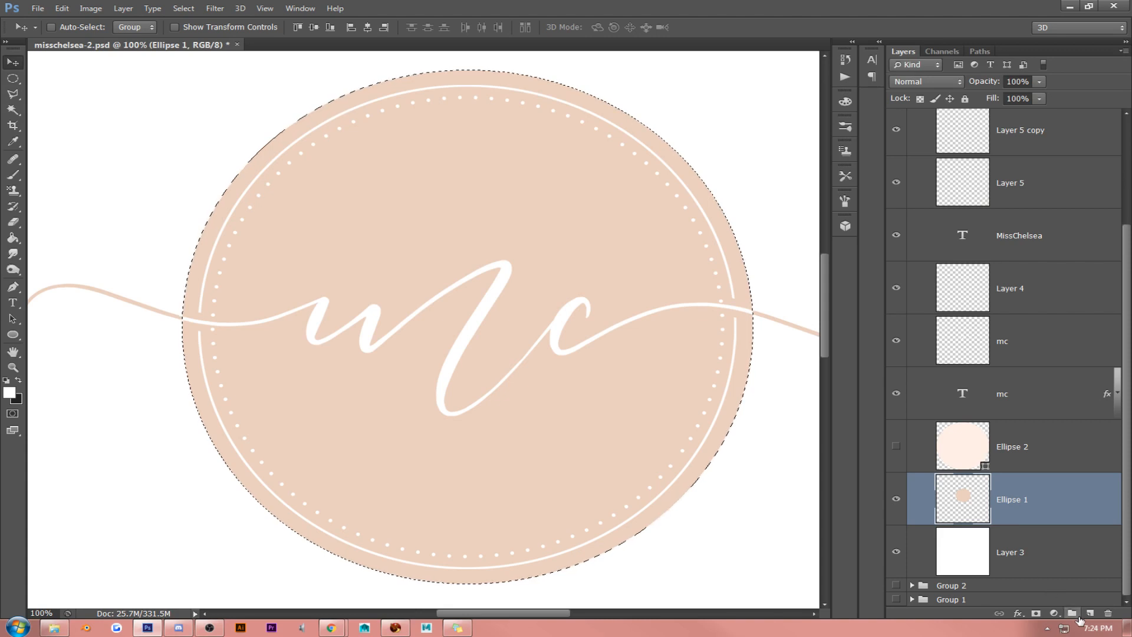
{"action": "left_click", "coordinate": [1054, 613]}
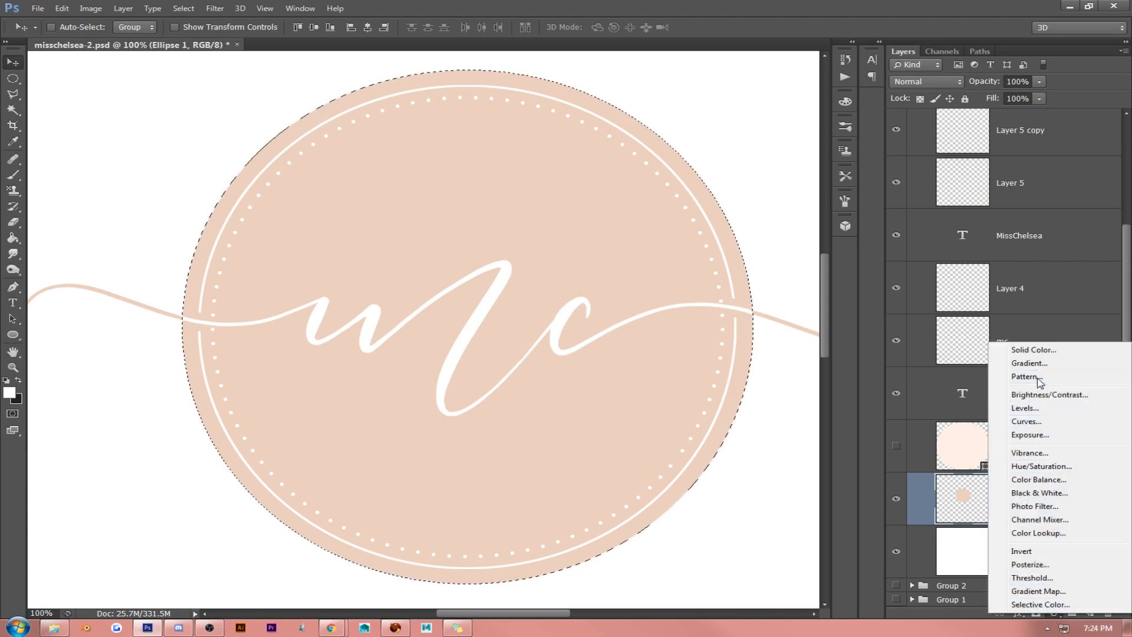
{"action": "left_click", "coordinate": [1014, 380]}
- Compare the rose-gold glitter and foil patterns for the fill and choose the rippled copper rose foil
{"action": "left_click", "coordinate": [771, 268]}
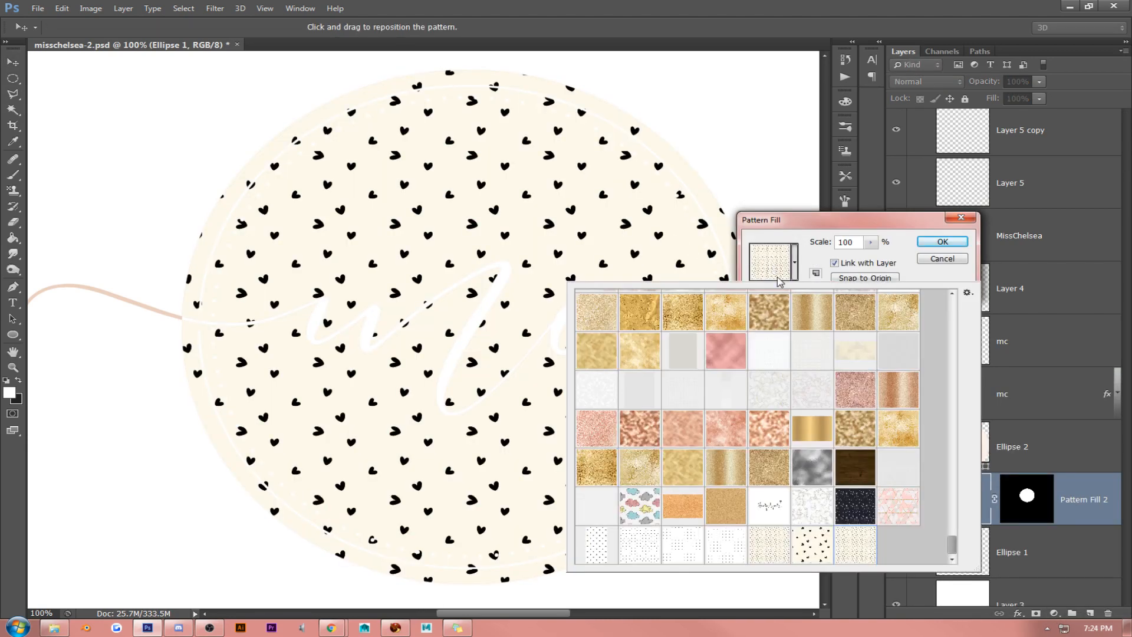
{"action": "left_click", "coordinate": [729, 441]}
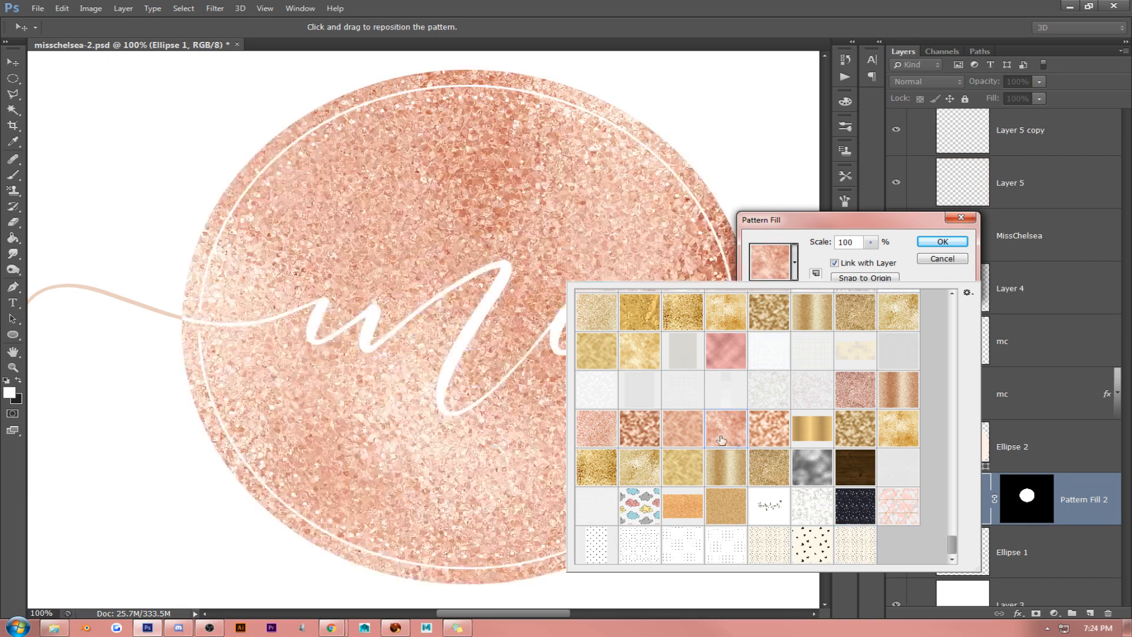
{"action": "left_click", "coordinate": [682, 430]}
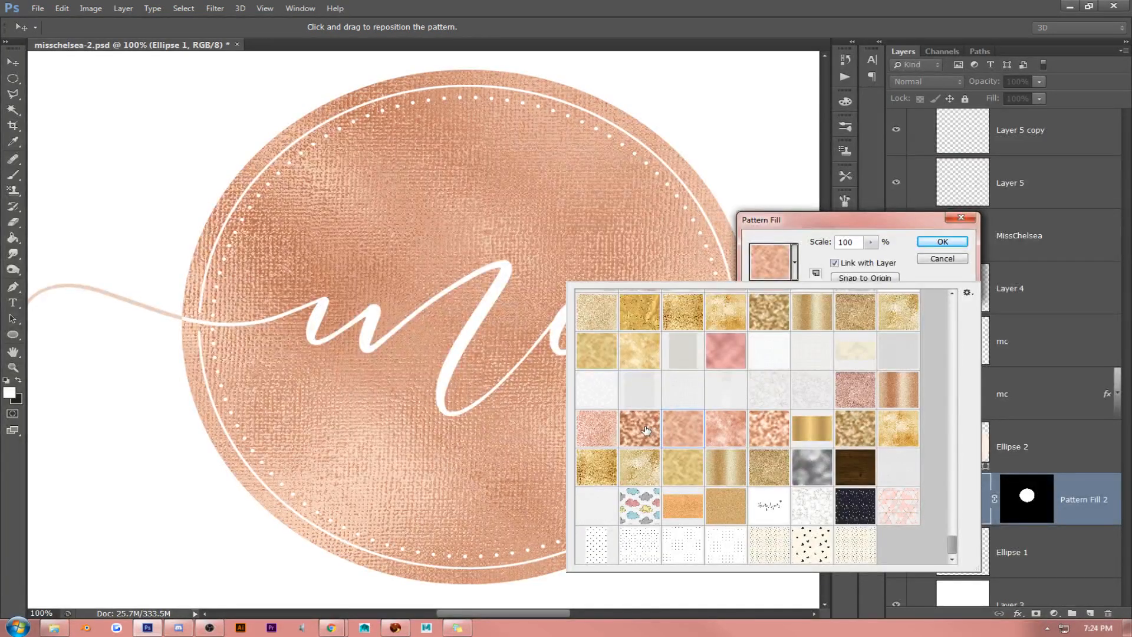
{"action": "left_click", "coordinate": [645, 430]}
{"action": "left_click", "coordinate": [674, 428]}
{"action": "left_click", "coordinate": [643, 434]}
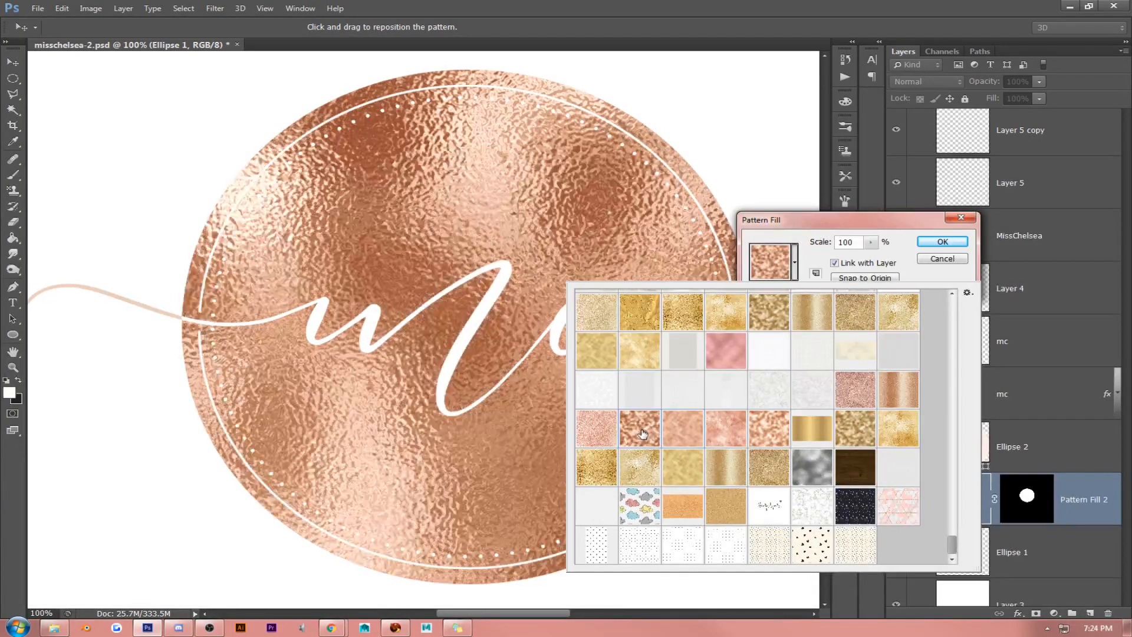
{"action": "left_click", "coordinate": [685, 433]}
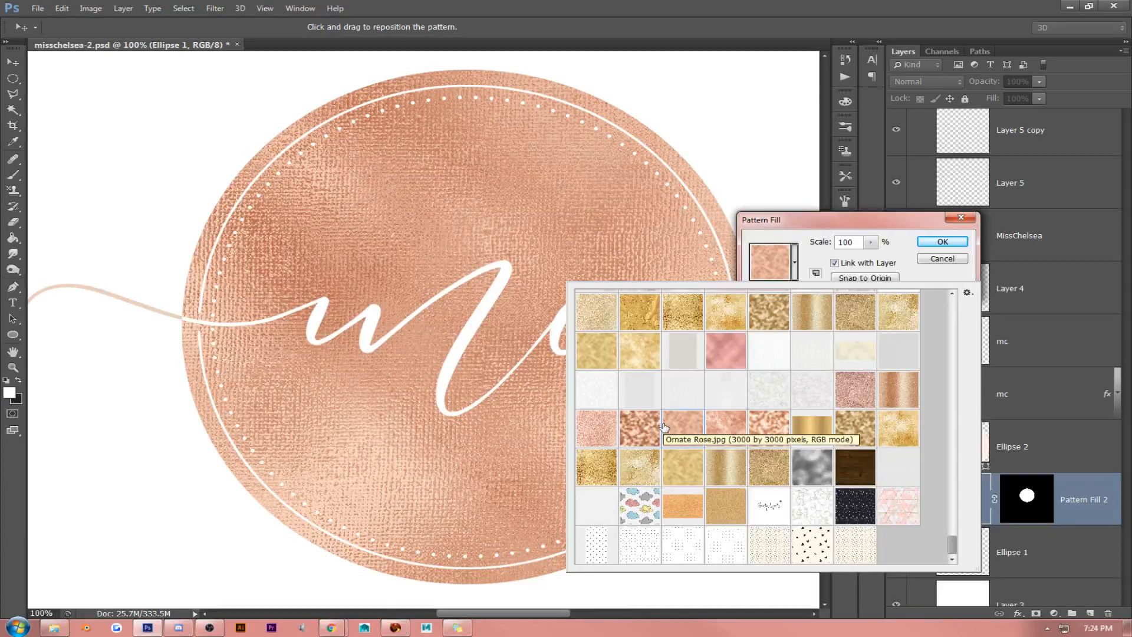
{"action": "left_click", "coordinate": [643, 430]}
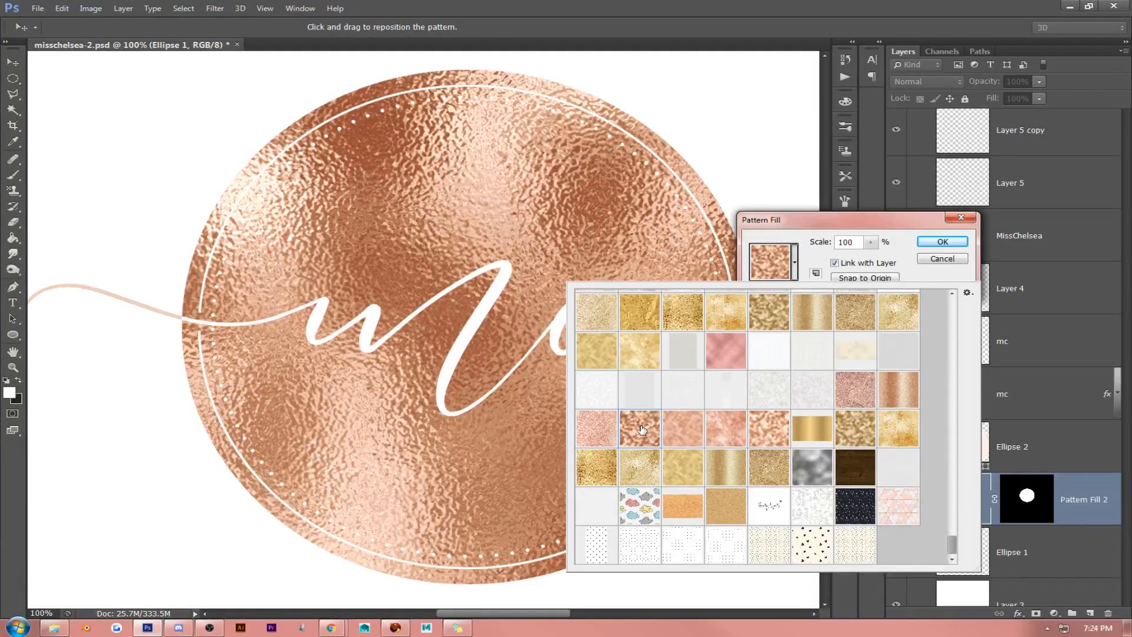
{"action": "left_click", "coordinate": [678, 434]}
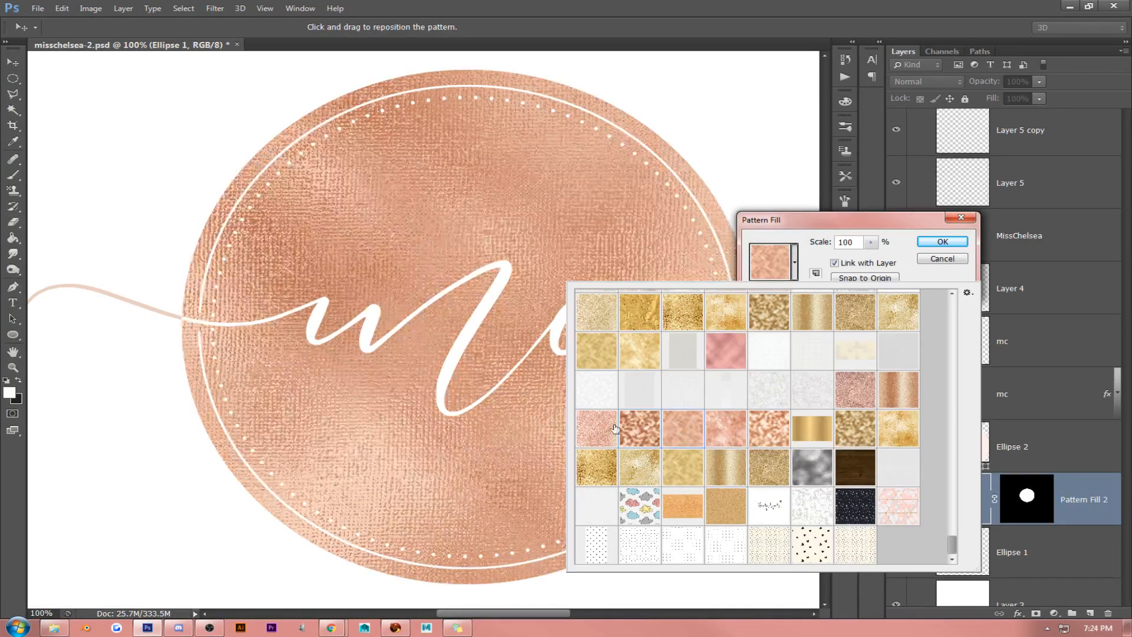
{"action": "left_click", "coordinate": [621, 430]}
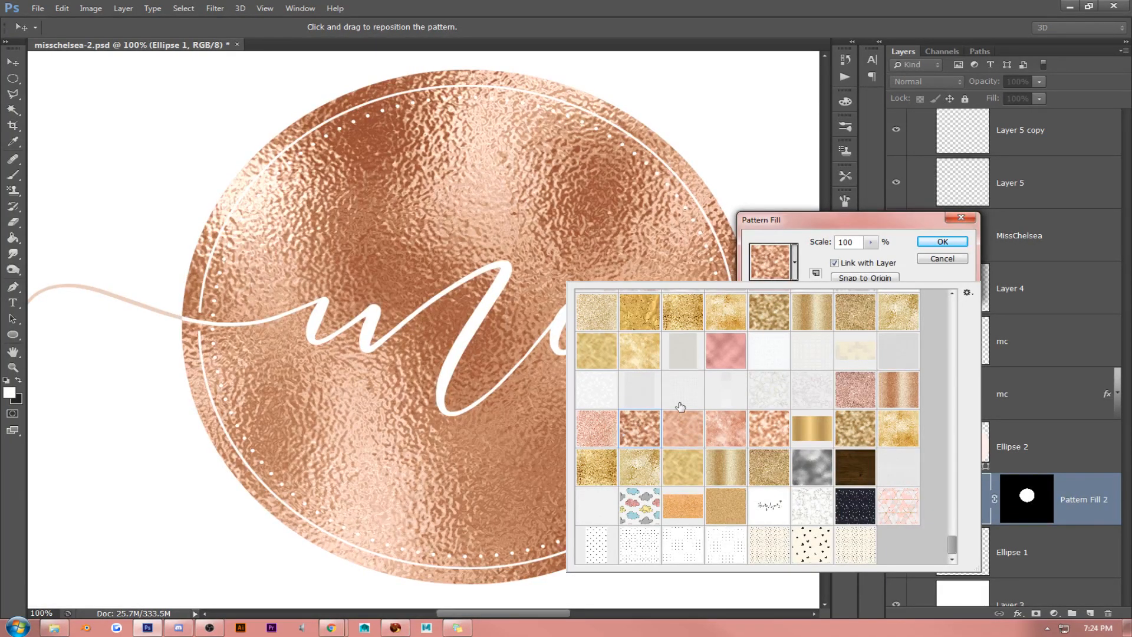
- Try the foil pattern at 50% scale and return it to 100%
{"action": "left_click", "coordinate": [825, 250]}
{"action": "left_click_drag", "start_coordinate": [856, 243], "coordinate": [781, 230]}
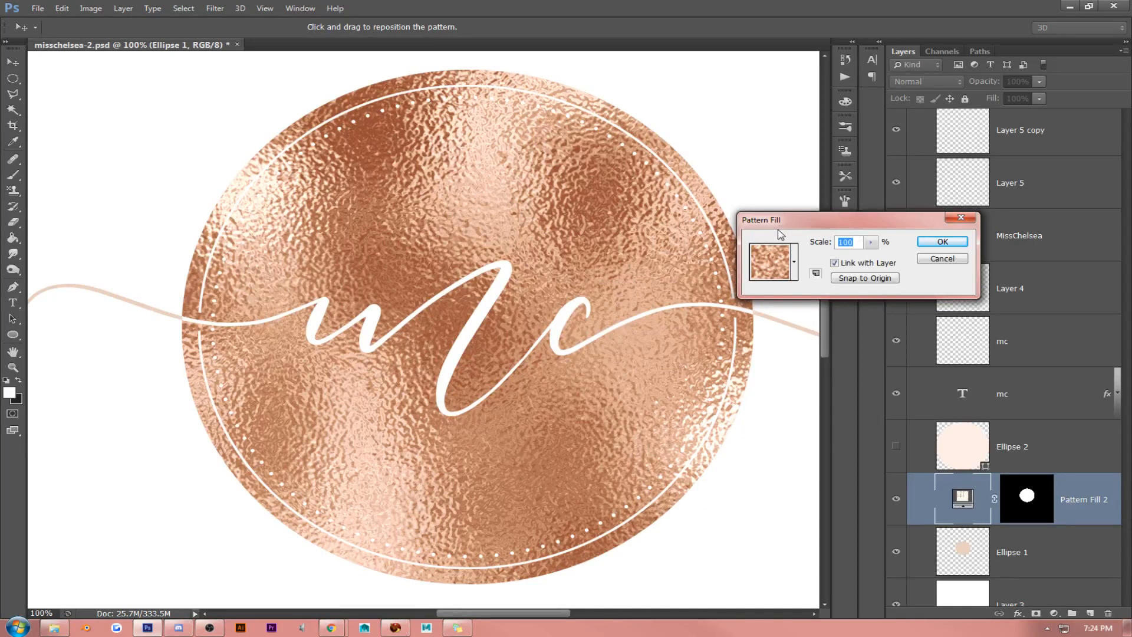
{"action": "type", "text": "50"}
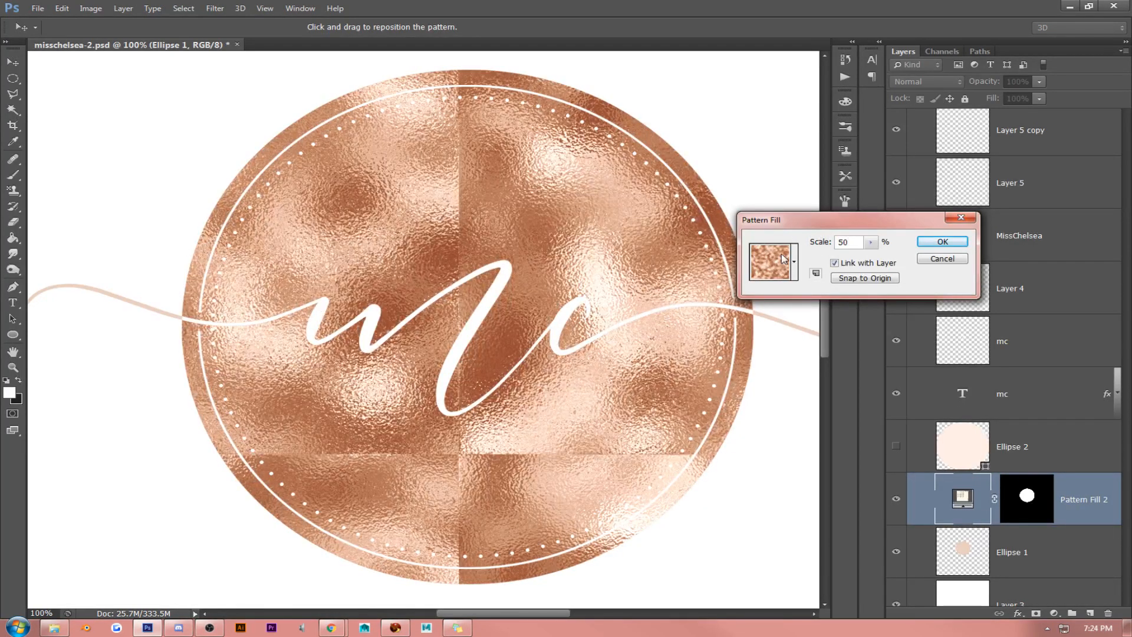
{"action": "left_click_drag", "start_coordinate": [855, 243], "coordinate": [815, 240]}
{"action": "type", "text": "100"}
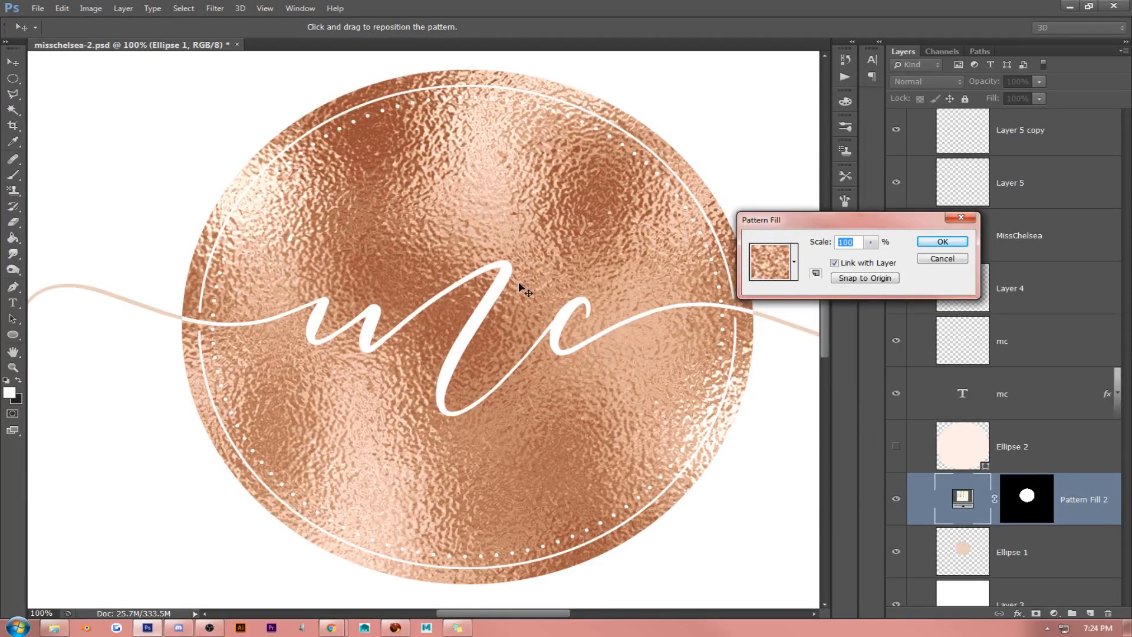
- Reduce the foil pattern's scale gradually to 65% and apply the pattern fill
{"action": "key", "text": "Down"}
{"action": "key", "text": "Down"}
{"action": "key", "text": "Down"}
{"action": "key", "text": "Down"}
{"action": "key", "text": "Down"}
{"action": "key", "text": "Down"}
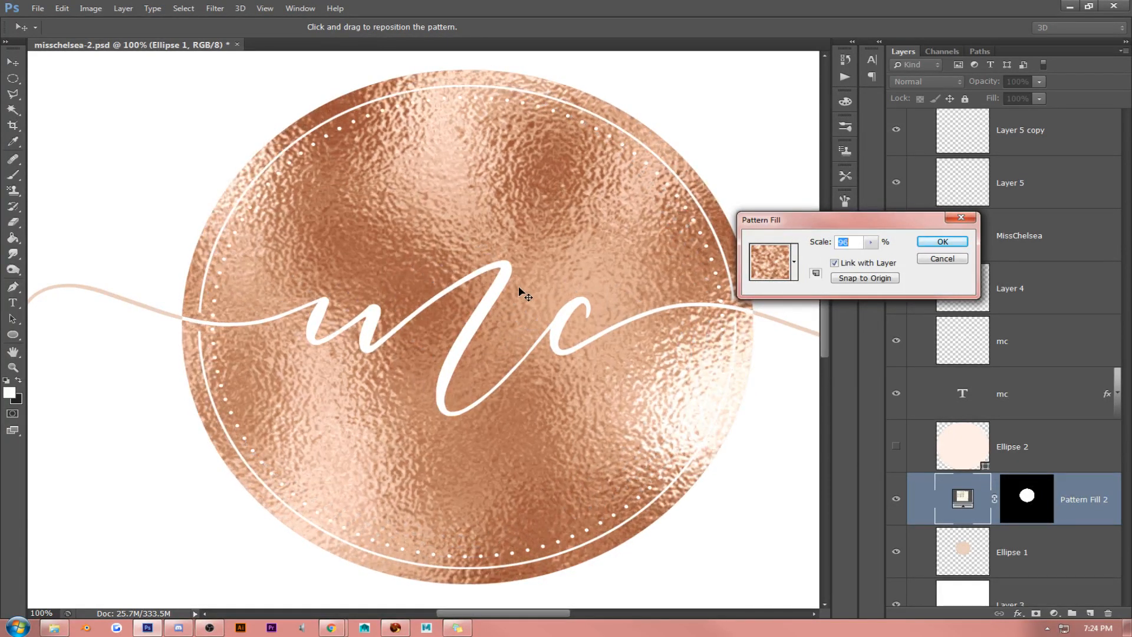
{"action": "key", "text": "Down"}
{"action": "key", "text": "Down"}
{"action": "key", "text": "Down"}
{"action": "key", "text": "Down"}
{"action": "key", "text": "Down"}
{"action": "key", "text": "Down"}
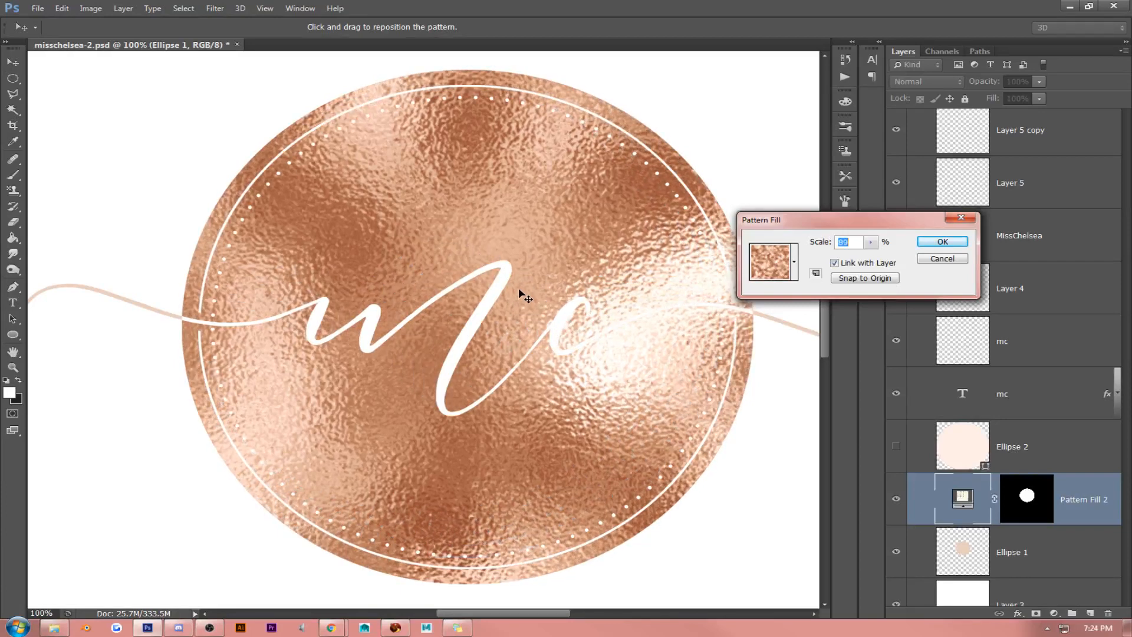
{"action": "key", "text": "Down"}
{"action": "key", "text": "Down"}
{"action": "key", "text": "Down"}
{"action": "key", "text": "Down"}
{"action": "key", "text": "Down"}
{"action": "key", "text": "Down"}
{"action": "key", "text": "Down"}
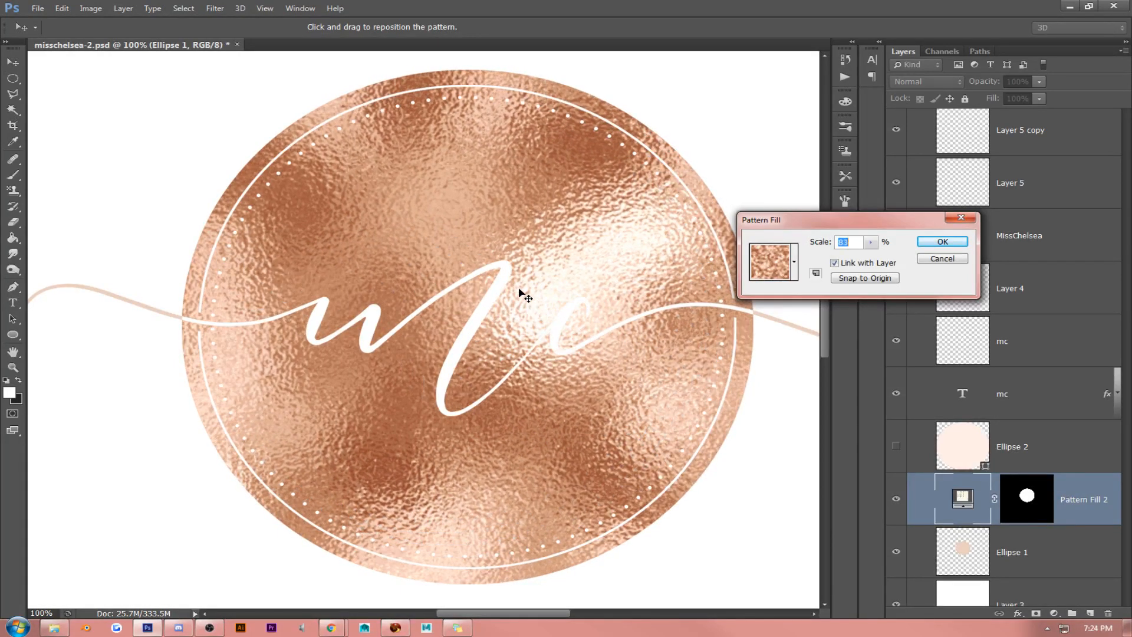
{"action": "key", "text": "Down"}
{"action": "key", "text": "Down"}
{"action": "key", "text": "Down"}
{"action": "key", "text": "Down"}
{"action": "key", "text": "Down"}
{"action": "key", "text": "Down"}
{"action": "key", "text": "Down"}
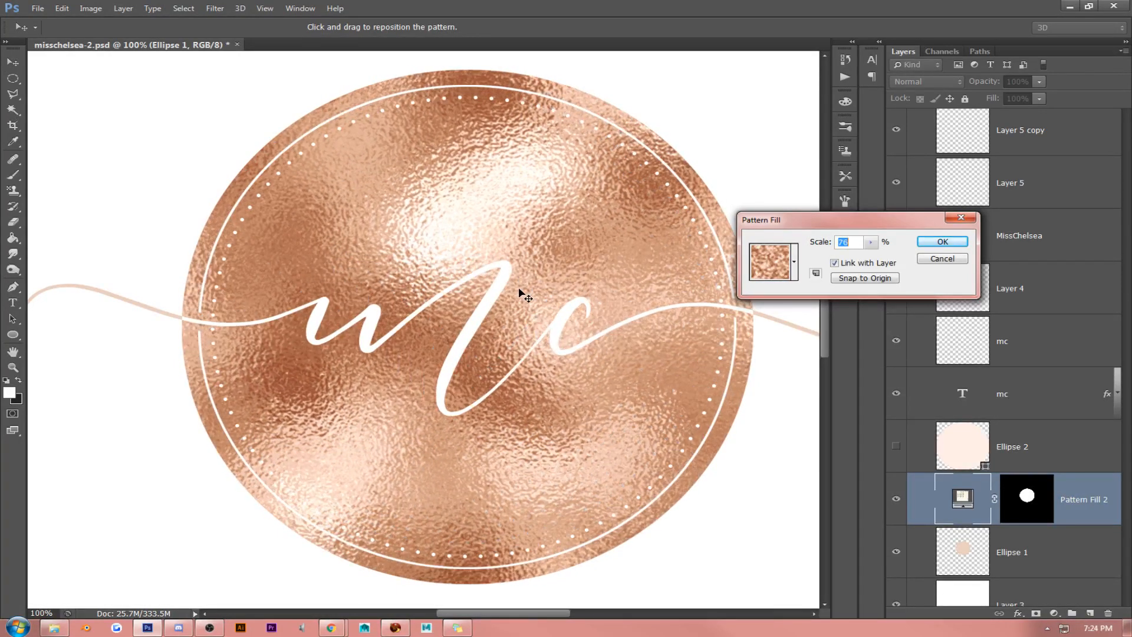
{"action": "key", "text": "Down"}
{"action": "key", "text": "Down"}
{"action": "key", "text": "Down"}
{"action": "key", "text": "Down"}
{"action": "key", "text": "Down"}
{"action": "key", "text": "Down"}
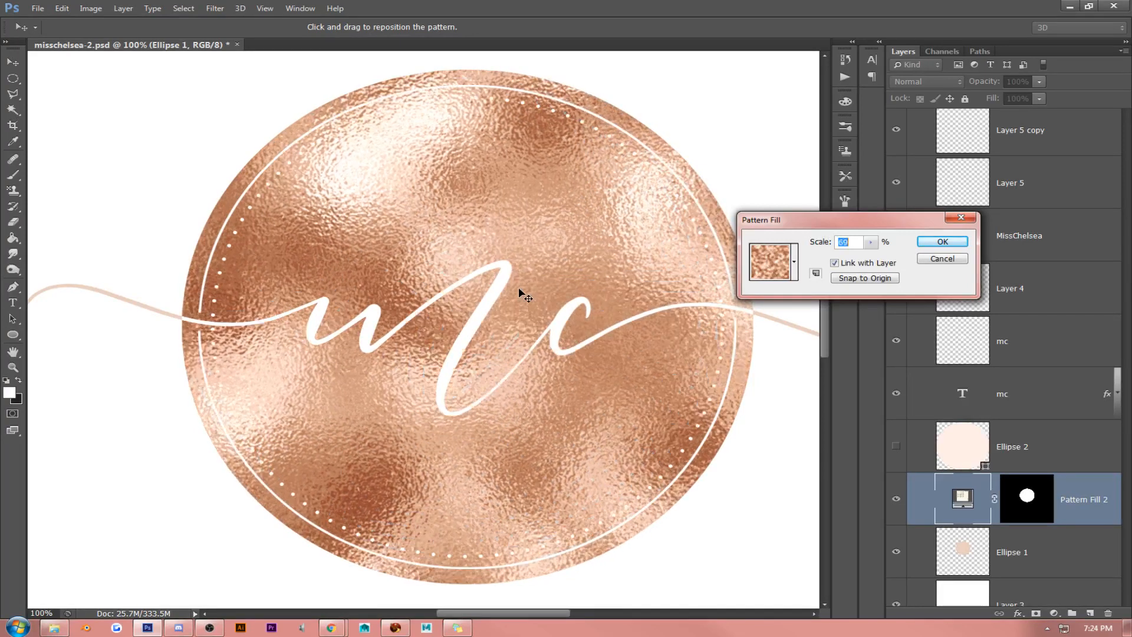
{"action": "key", "text": "Down"}
{"action": "key", "text": "Down"}
{"action": "key", "text": "Down"}
{"action": "key", "text": "Down"}
{"action": "key", "text": "Down"}
{"action": "key", "text": "Down"}
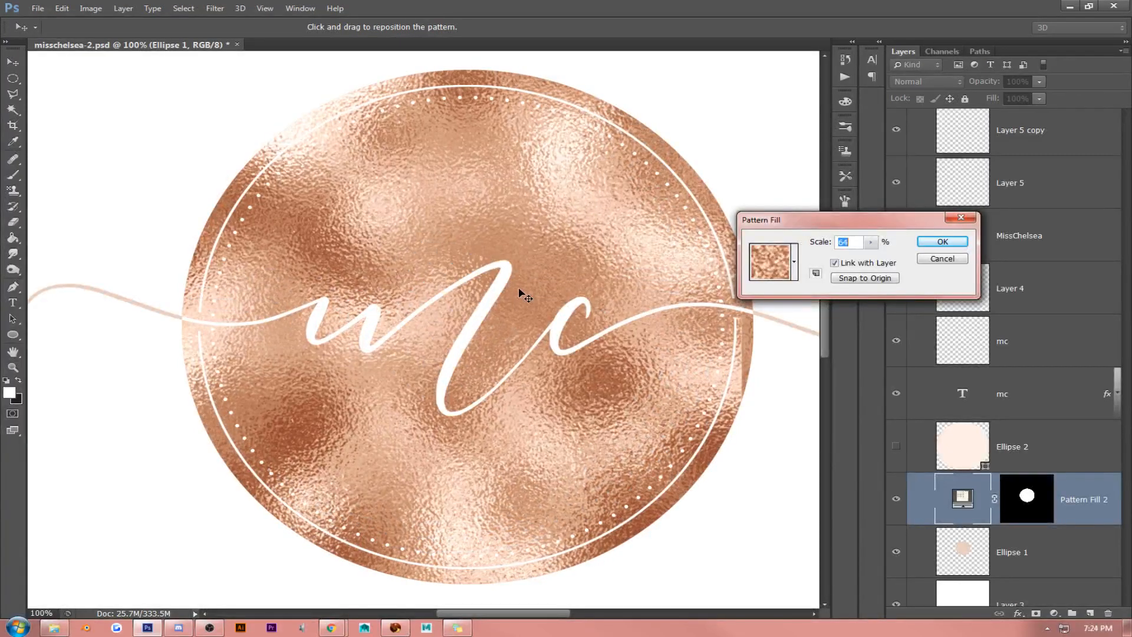
{"action": "key", "text": "Down"}
{"action": "key", "text": "Down"}
{"action": "key", "text": "Down"}
{"action": "key", "text": "Down"}
{"action": "key", "text": "Down"}
{"action": "key", "text": "Down"}
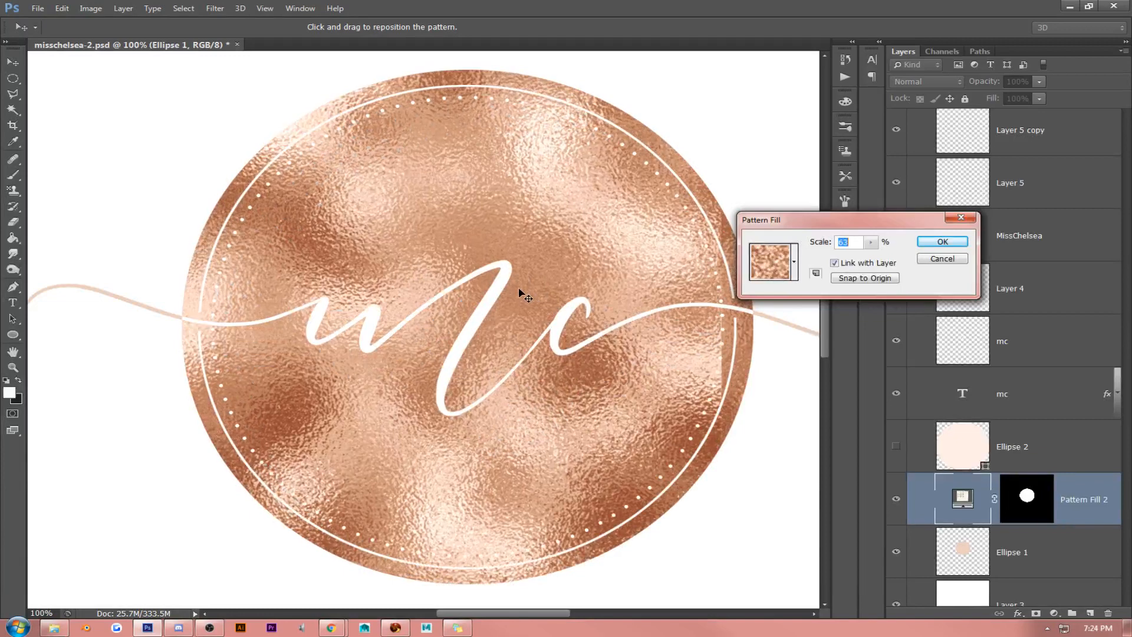
{"action": "key", "text": "Up"}
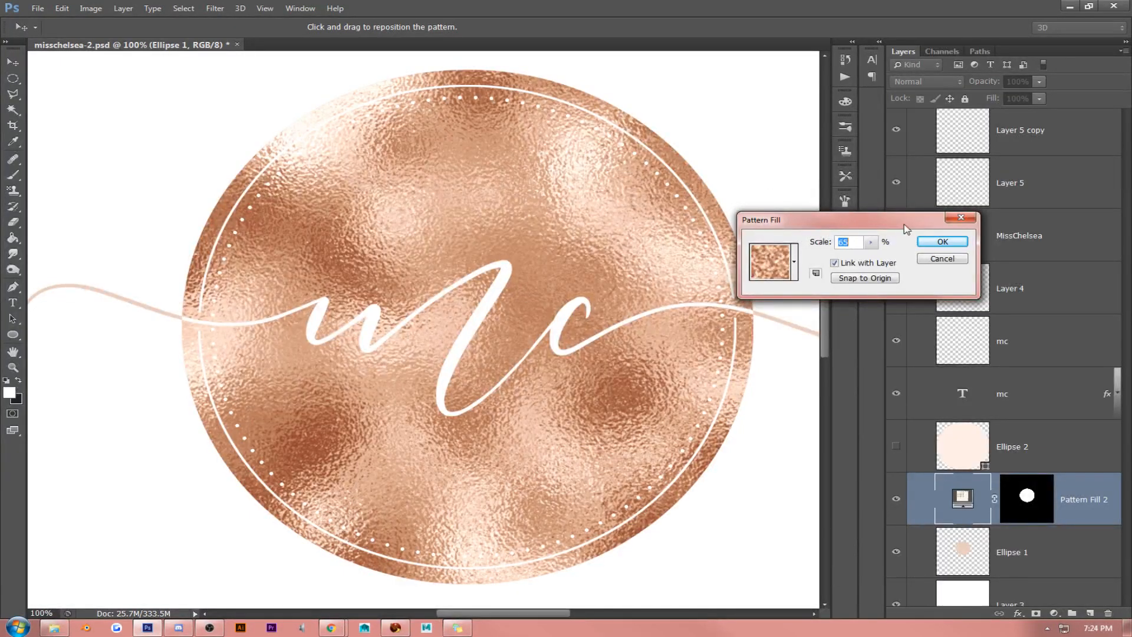
{"action": "left_click", "coordinate": [947, 242]}
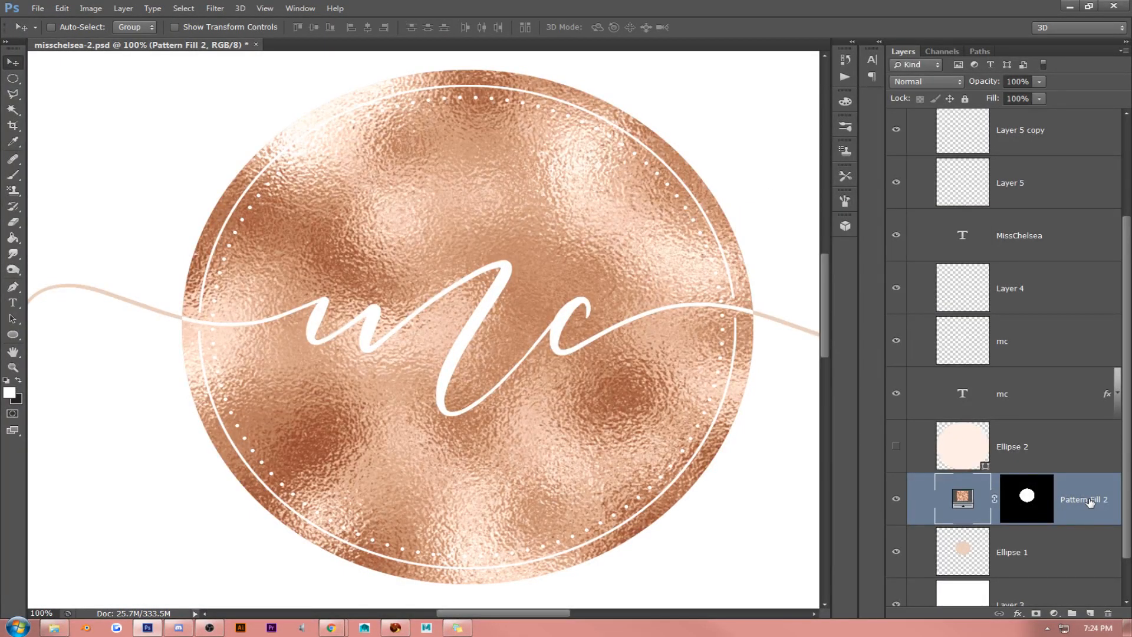
- Convert the Pattern Fill 2 layer to a smart object and rasterize it
{"action": "right_click", "coordinate": [1090, 501]}
{"action": "left_click", "coordinate": [1002, 114]}
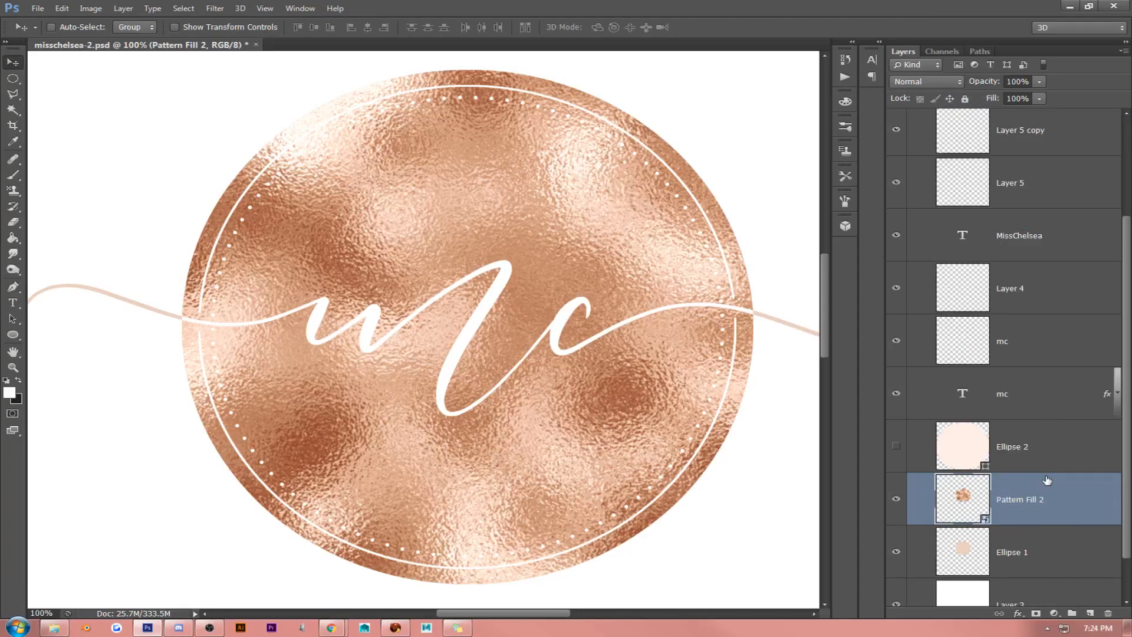
{"action": "right_click", "coordinate": [1047, 481]}
{"action": "left_click", "coordinate": [973, 152]}
- Lower the Fill of the Pattern Fill 2 layer to 42% to soften the foil texture
{"action": "left_click", "coordinate": [1039, 98]}
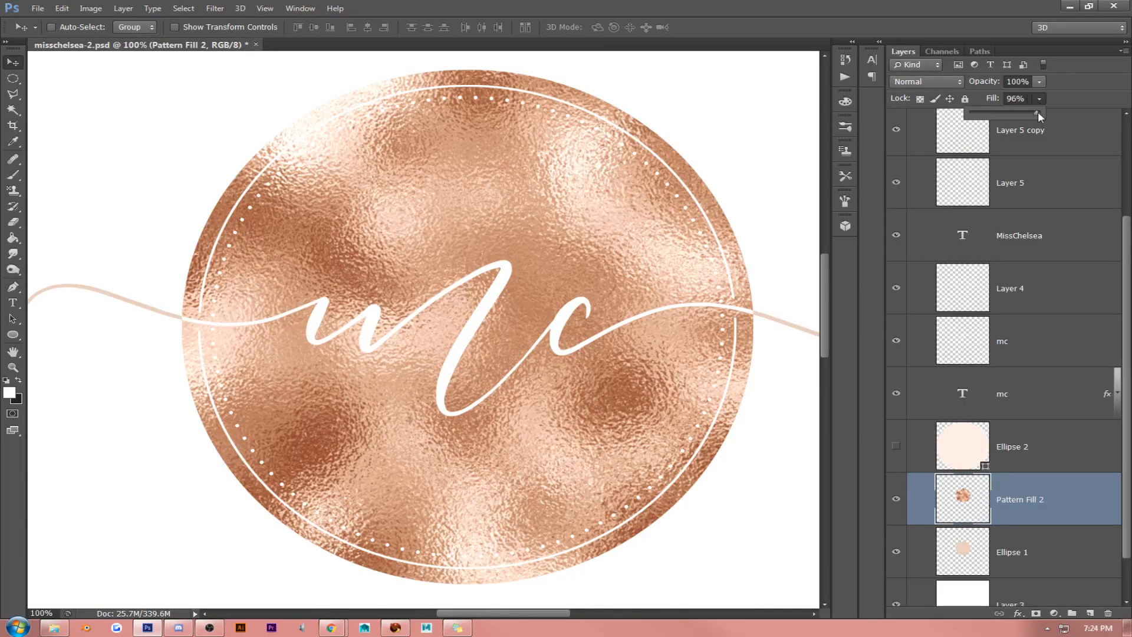
{"action": "left_click_drag", "start_coordinate": [1037, 112], "coordinate": [997, 112]}
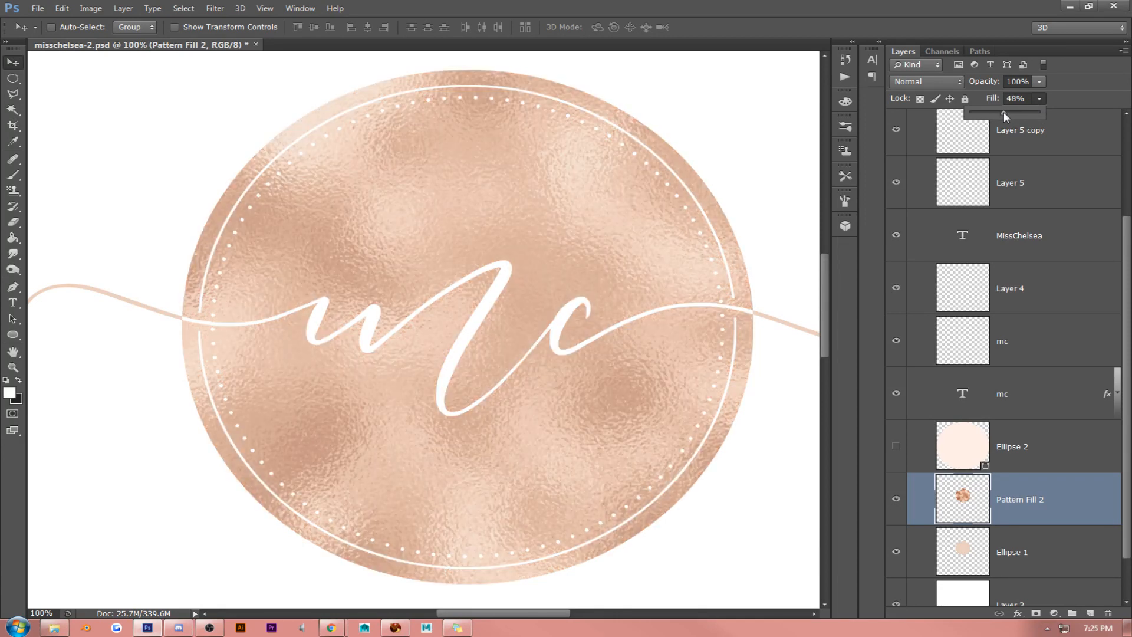
{"action": "left_click_drag", "start_coordinate": [1010, 112], "coordinate": [999, 111]}
- Examine the foil emblem within the whole logo at 30%, and inspect its texture again at 100%
{"action": "scroll", "coordinate": [363, 360], "scroll_direction": "down", "scroll_amount": 5}
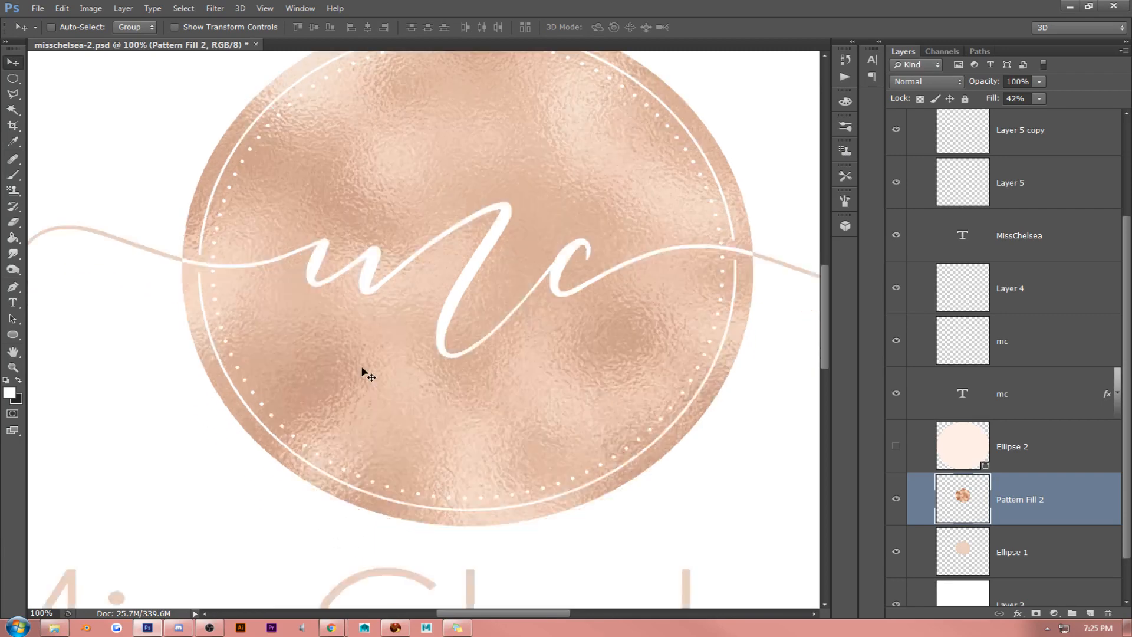
{"action": "left_click", "coordinate": [265, 8]}
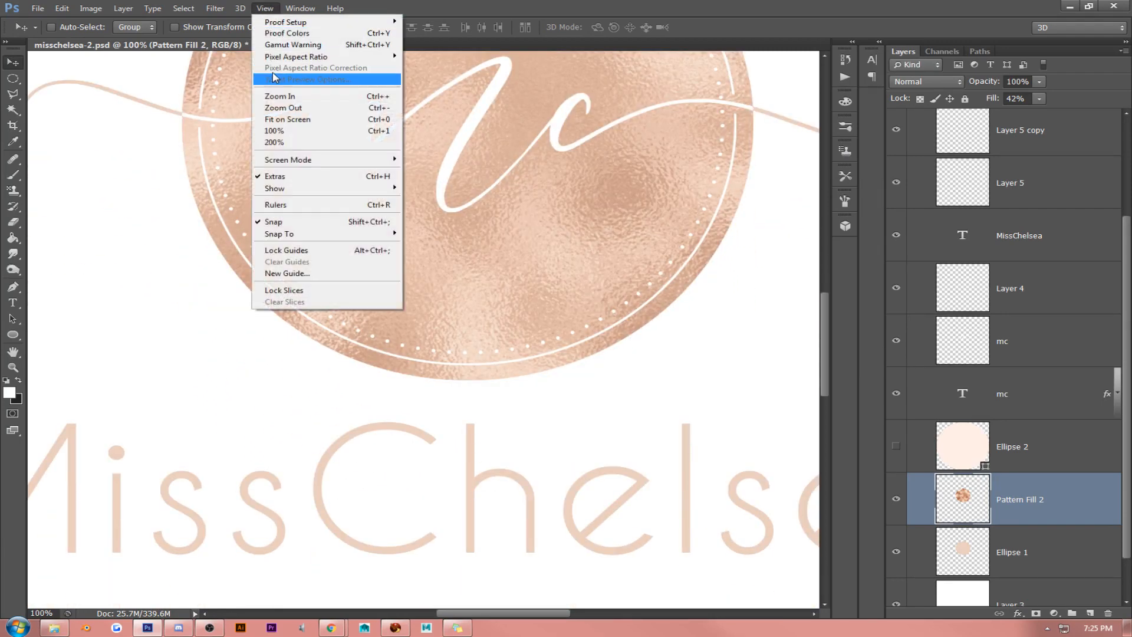
{"action": "left_click", "coordinate": [283, 112]}
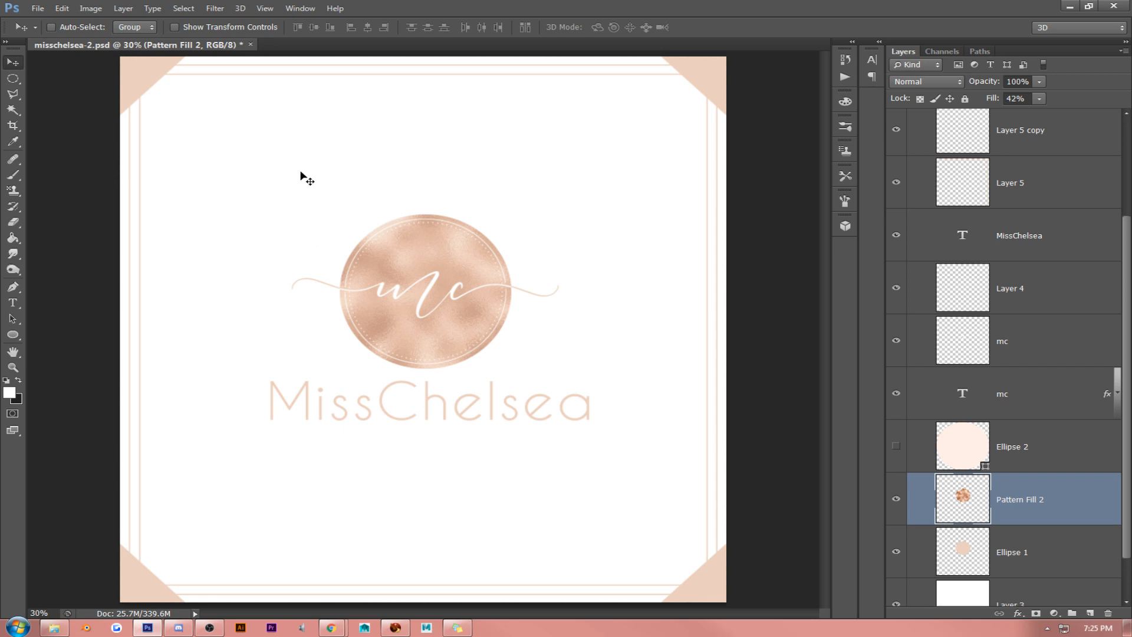
{"action": "left_click", "coordinate": [265, 8]}
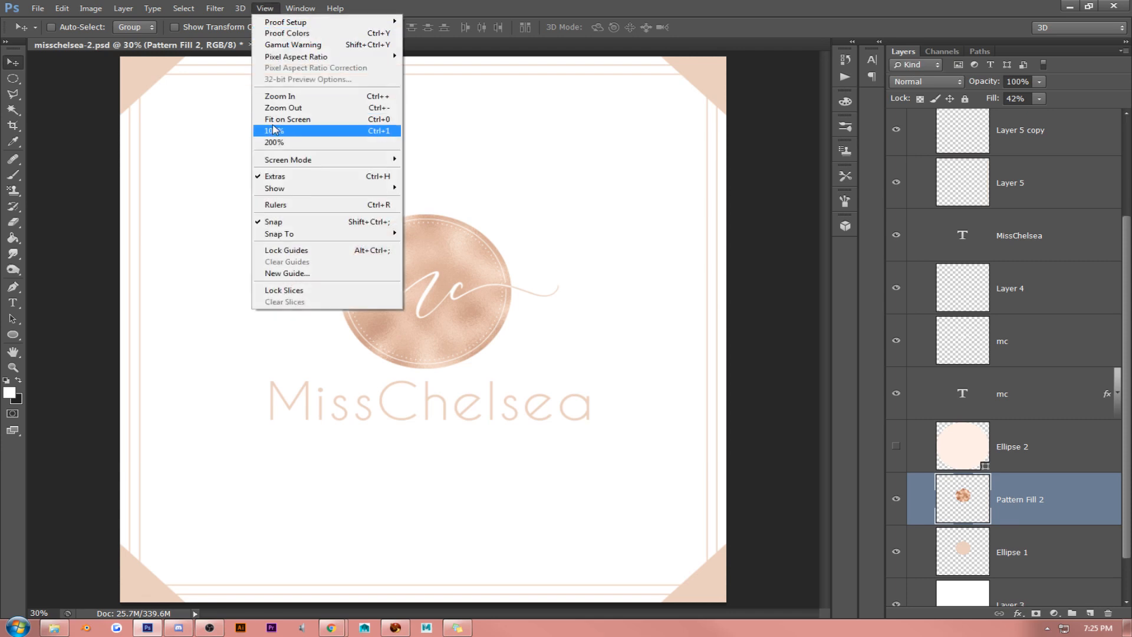
{"action": "left_click", "coordinate": [273, 131]}
{"action": "scroll", "coordinate": [371, 220], "scroll_direction": "up", "scroll_amount": 3}
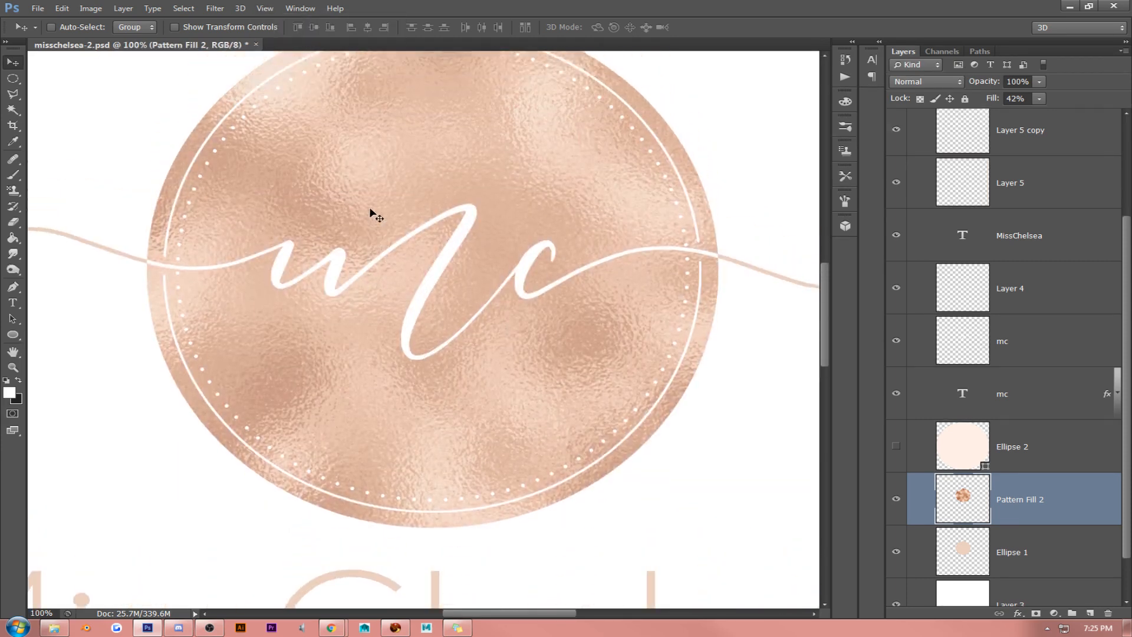
{"action": "scroll", "coordinate": [1055, 303], "scroll_direction": "up", "scroll_amount": 1}
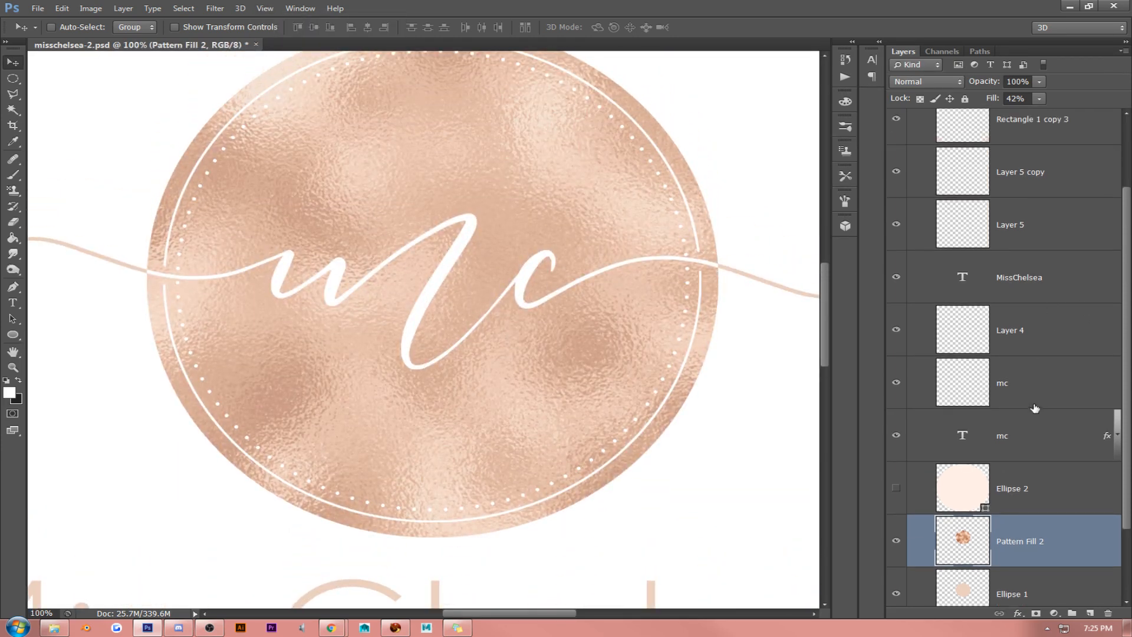
- Apply a preset layer style with Bevel & Emboss, Satin, Gradient Overlay and Drop Shadow to the rasterized mc layer
{"action": "left_click", "coordinate": [896, 382]}
{"action": "left_click", "coordinate": [896, 382]}
{"action": "right_click", "coordinate": [1012, 384]}
{"action": "left_click", "coordinate": [902, 130]}
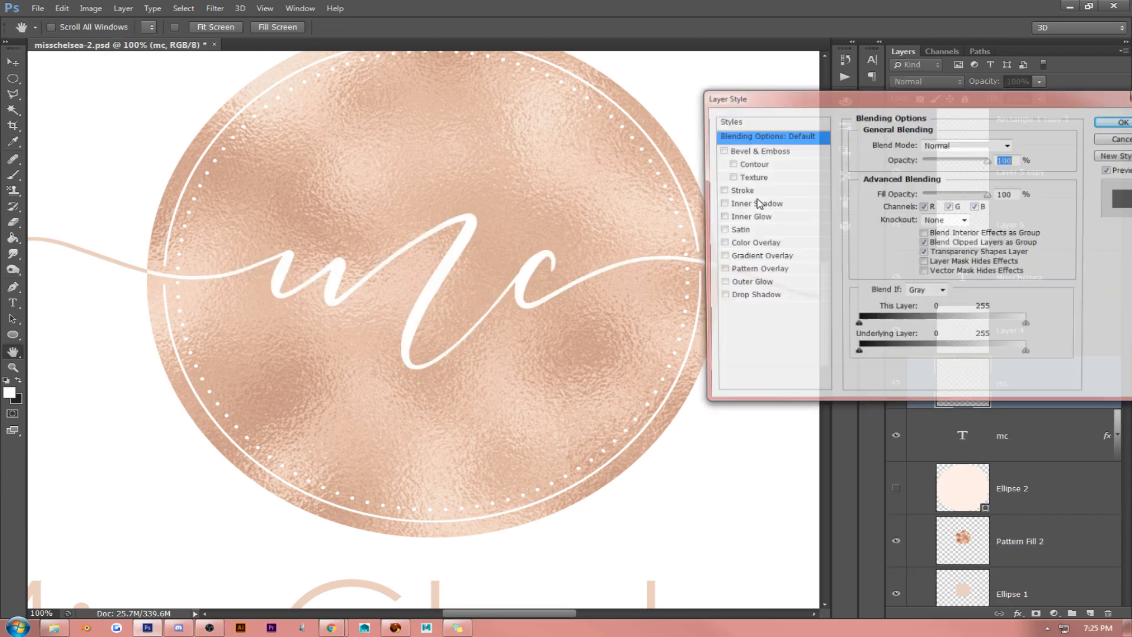
{"action": "left_click", "coordinate": [725, 151]}
{"action": "left_click", "coordinate": [759, 151]}
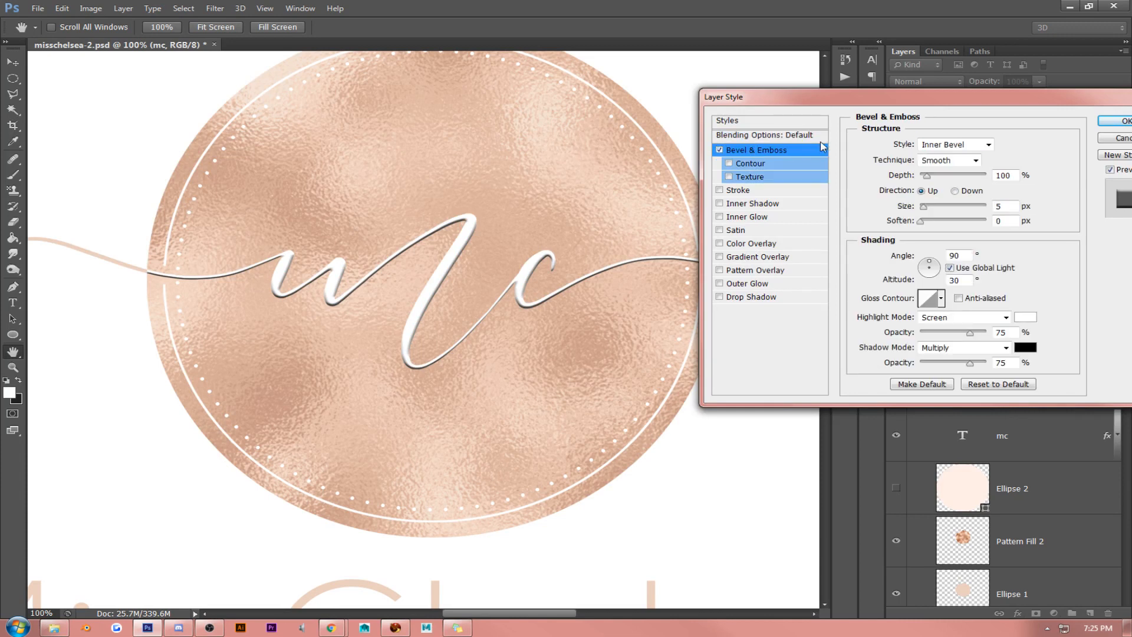
{"action": "left_click", "coordinate": [797, 121]}
{"action": "left_click", "coordinate": [911, 232]}
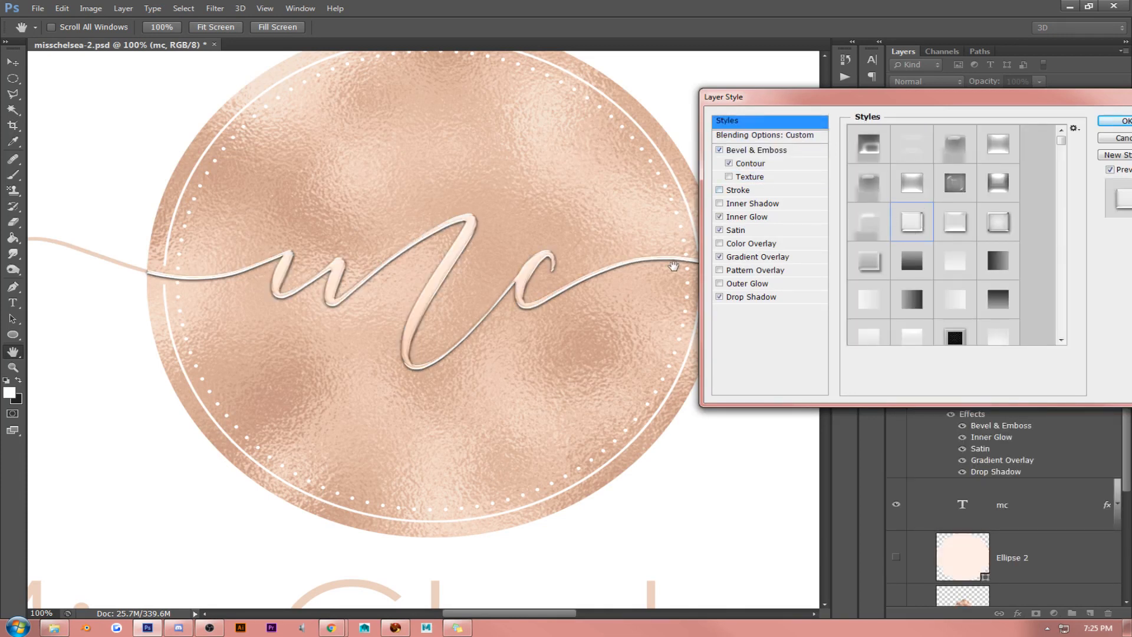
- Recolour the mc layer's drop shadow to rose gold d8ae98, raise its opacity to 100% and increase its distance
{"action": "left_click", "coordinate": [720, 298]}
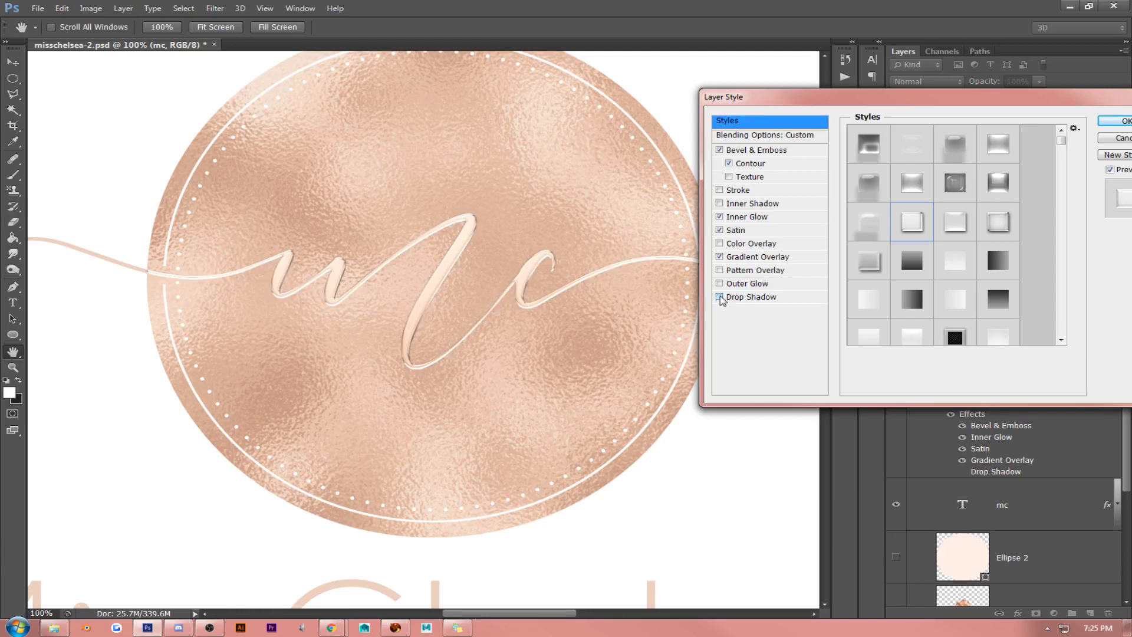
{"action": "left_click", "coordinate": [720, 297]}
{"action": "left_click", "coordinate": [740, 297]}
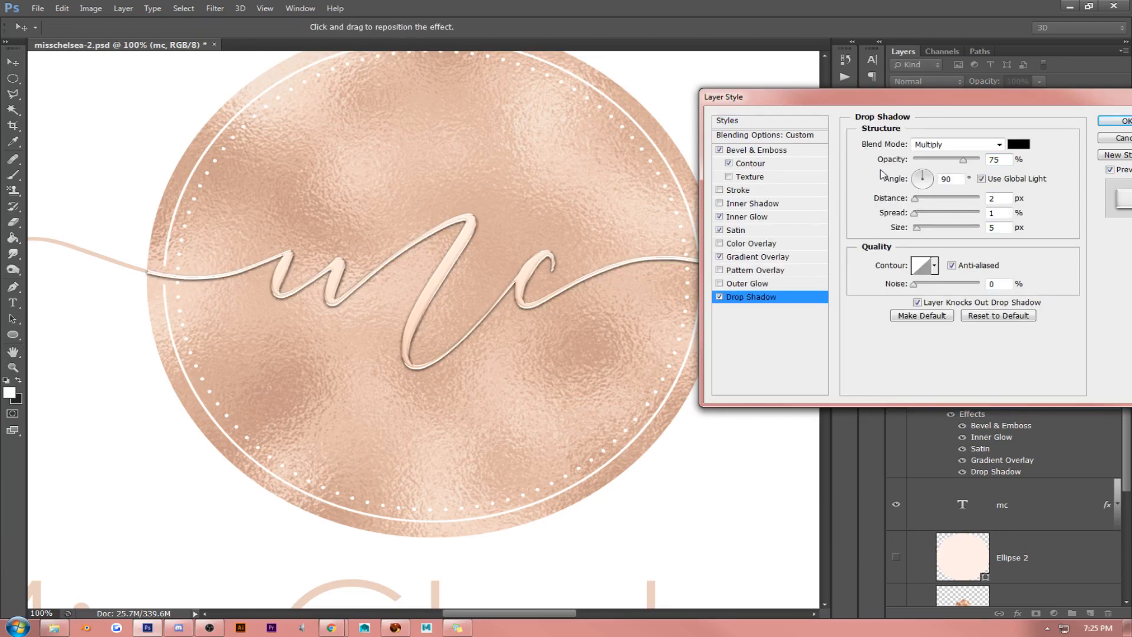
{"action": "left_click", "coordinate": [1018, 146]}
{"action": "left_click", "coordinate": [539, 209]}
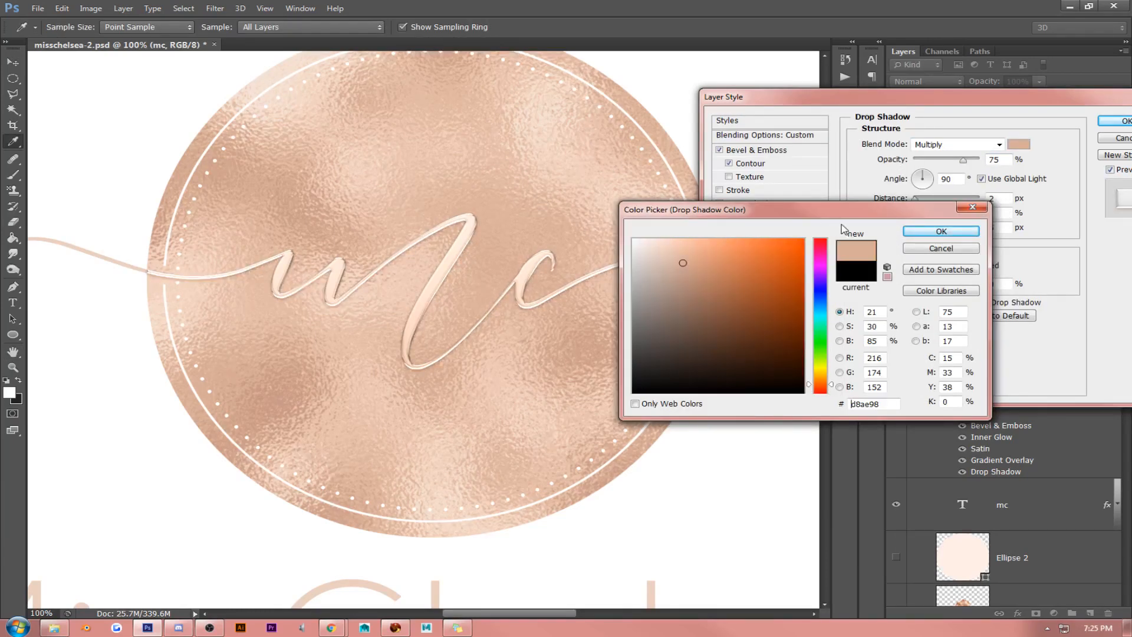
{"action": "left_click", "coordinate": [941, 231]}
{"action": "left_click_drag", "start_coordinate": [964, 160], "coordinate": [993, 162]}
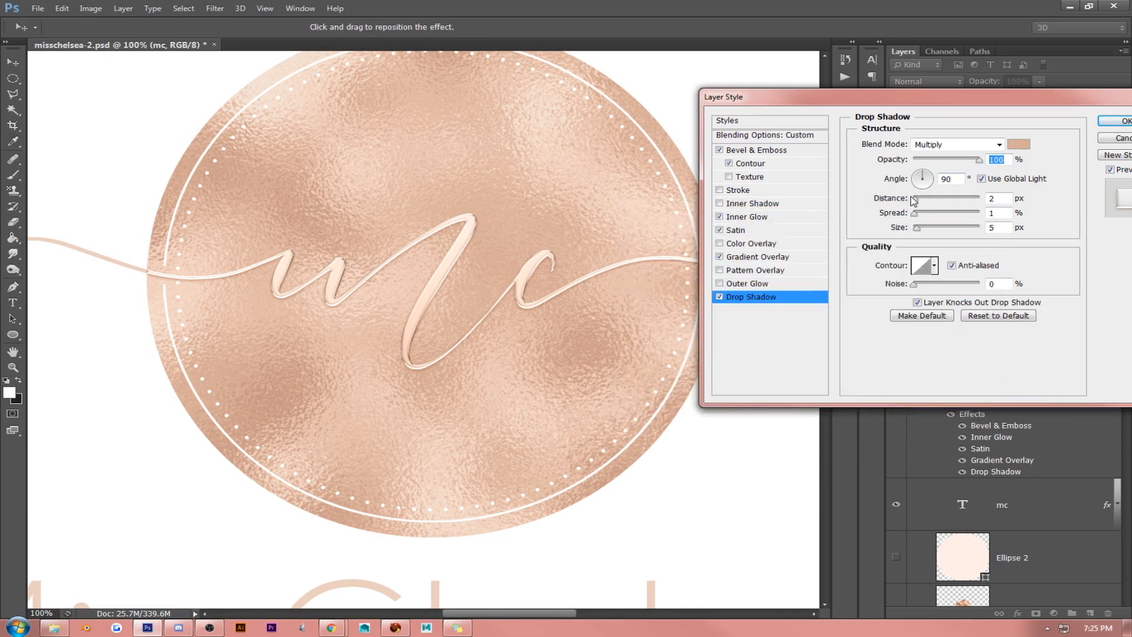
{"action": "left_click_drag", "start_coordinate": [916, 201], "coordinate": [921, 202]}
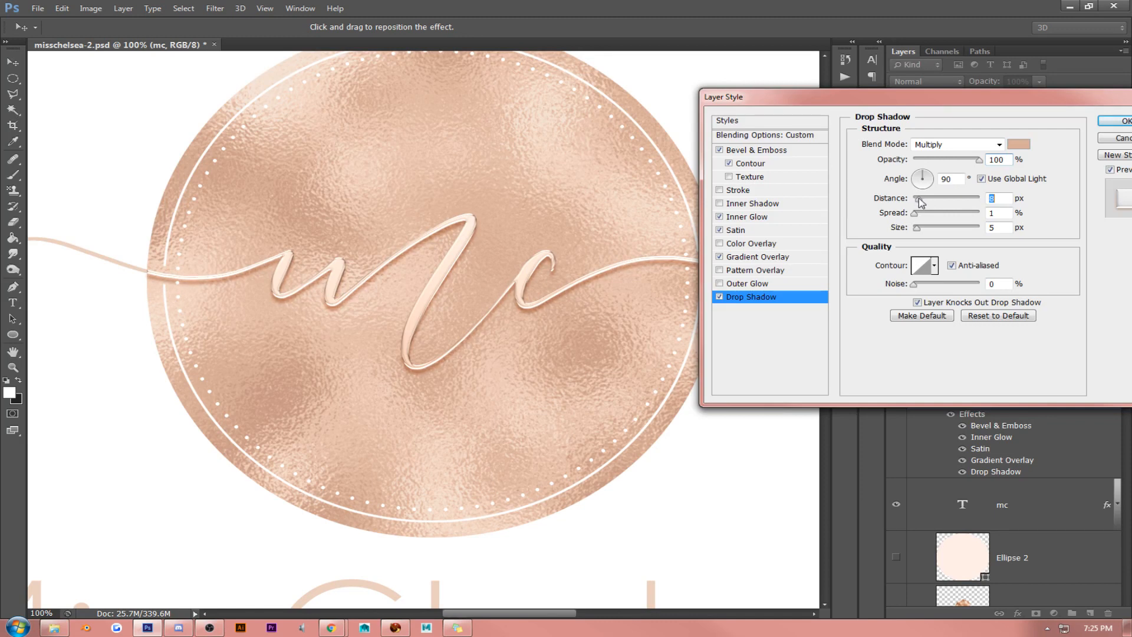
- Recolour the mc layer's inner glow to the light foil tone ebc8b6 sampled from the emblem
{"action": "left_click", "coordinate": [749, 217]}
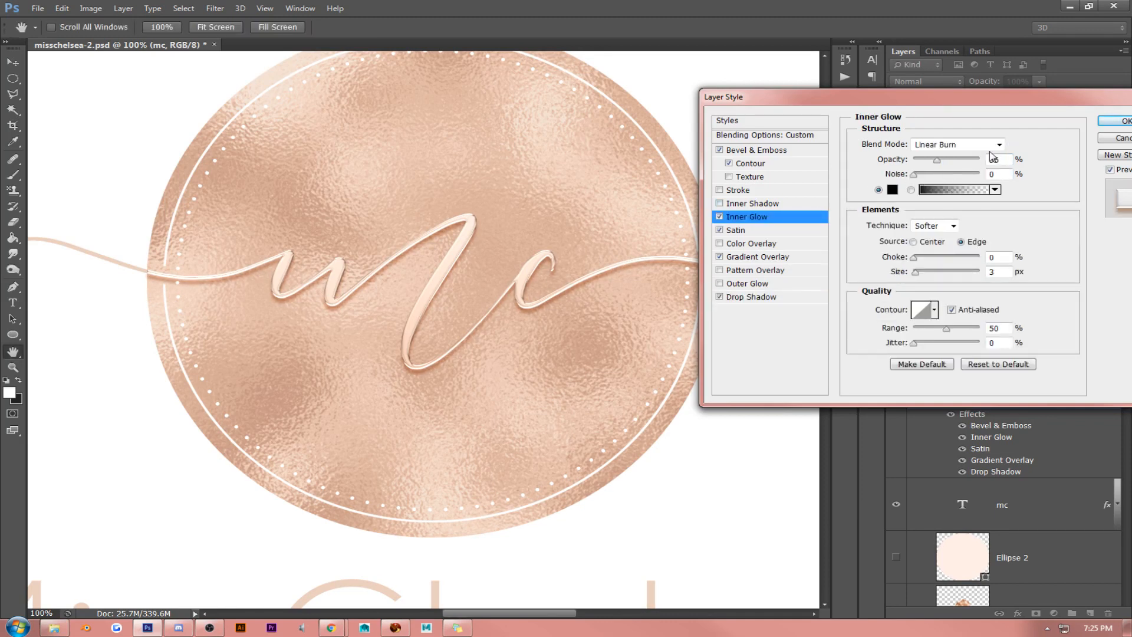
{"action": "left_click", "coordinate": [892, 189]}
{"action": "left_click", "coordinate": [593, 178]}
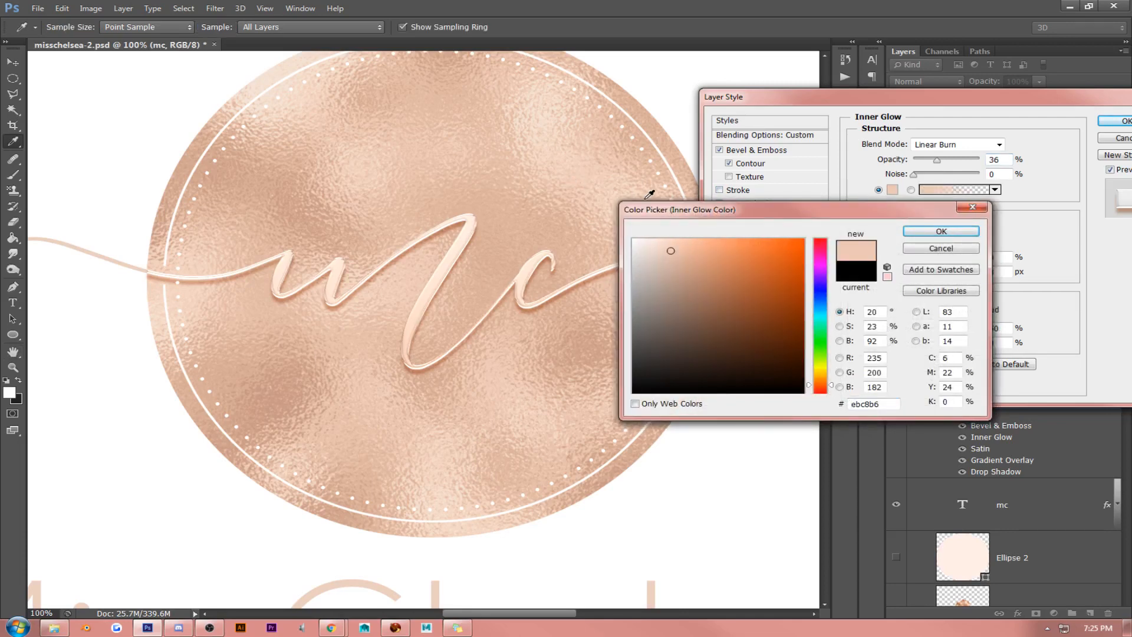
{"action": "left_click", "coordinate": [941, 231]}
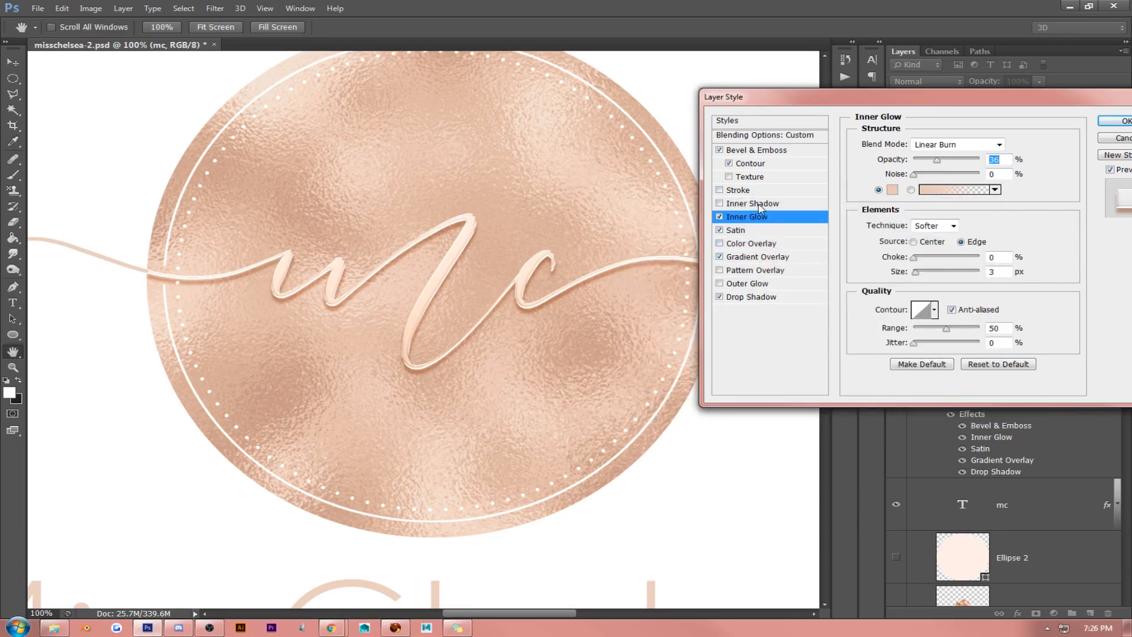
- Recolour the satin effect to efcfbd sampled from the foil and apply the layer style to the mc layer
{"action": "left_click", "coordinate": [740, 230]}
{"action": "left_click", "coordinate": [1019, 145]}
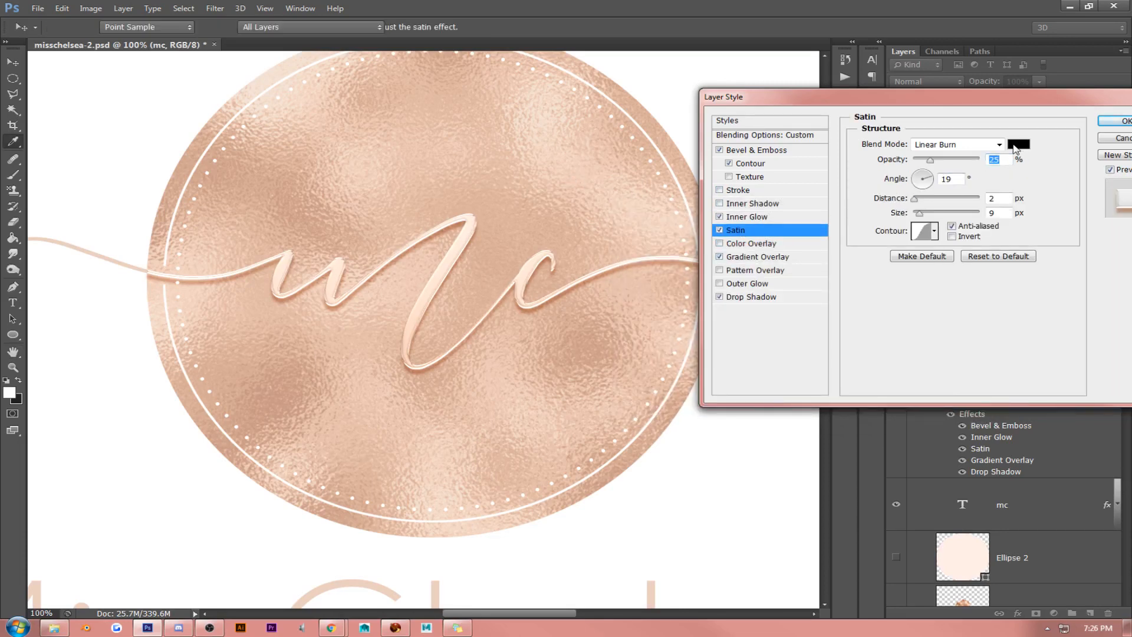
{"action": "left_click", "coordinate": [585, 195]}
{"action": "left_click", "coordinate": [562, 196]}
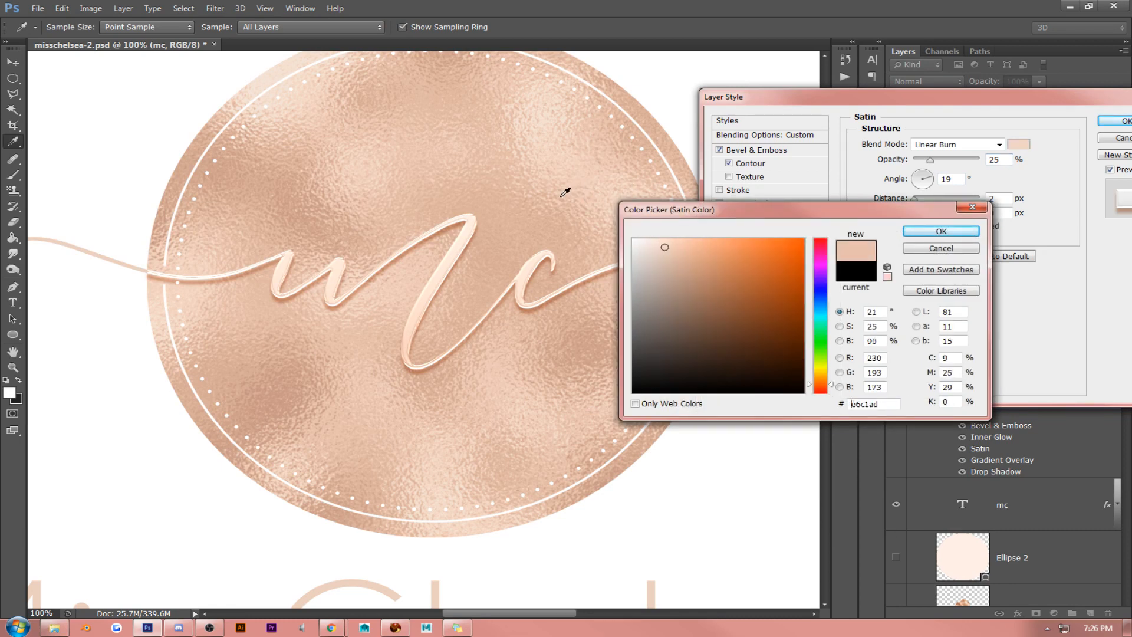
{"action": "left_click", "coordinate": [458, 146]}
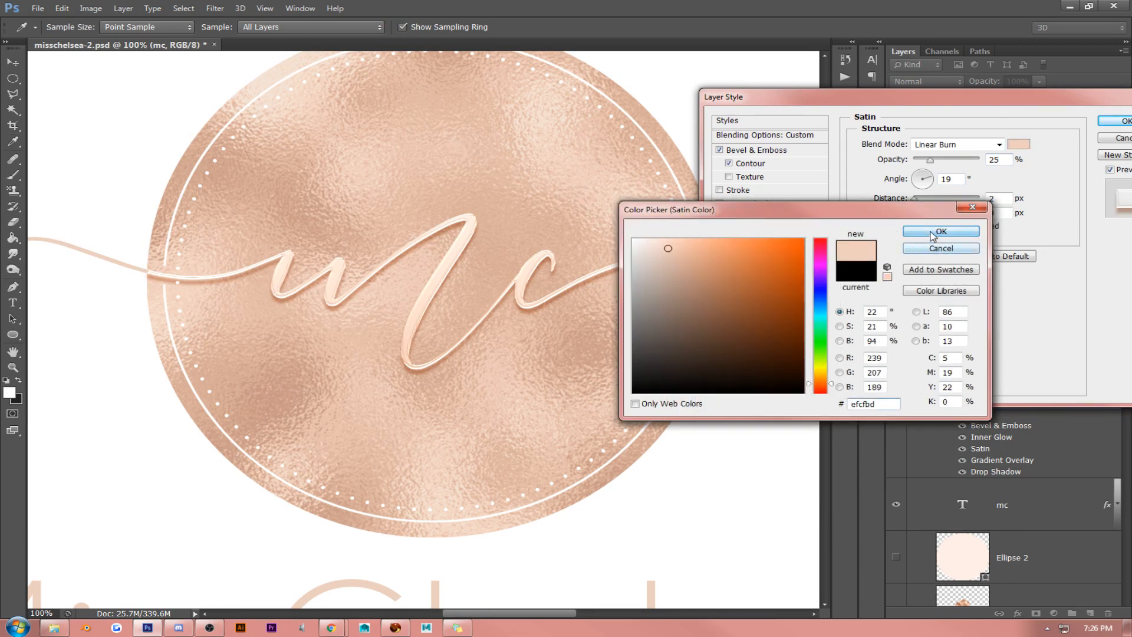
{"action": "left_click", "coordinate": [942, 231]}
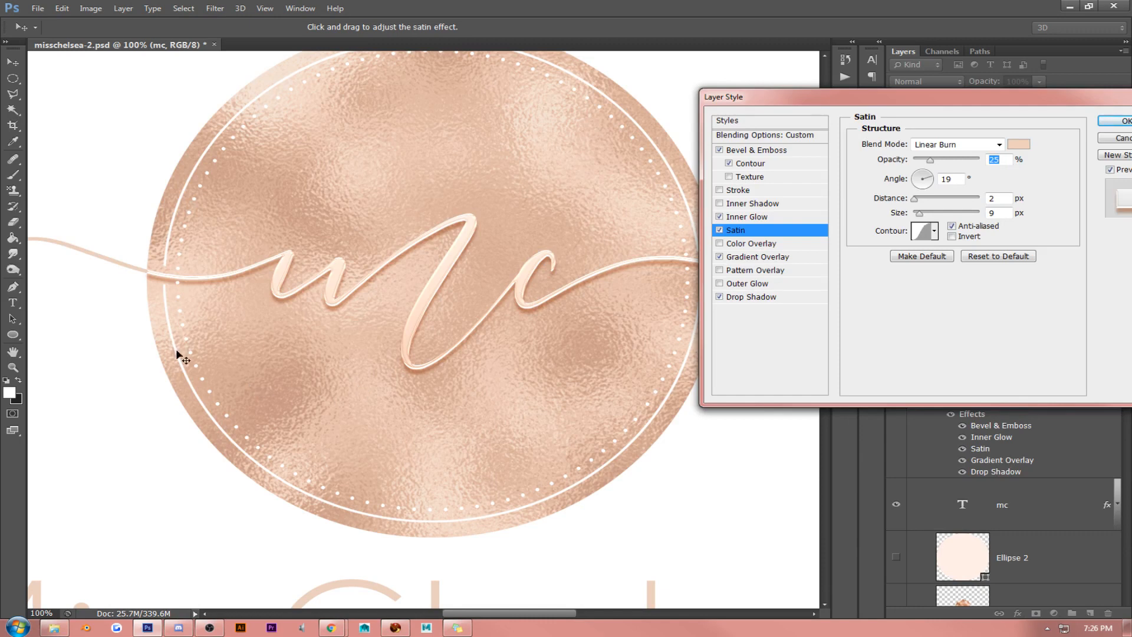
{"action": "left_click", "coordinate": [1113, 122]}
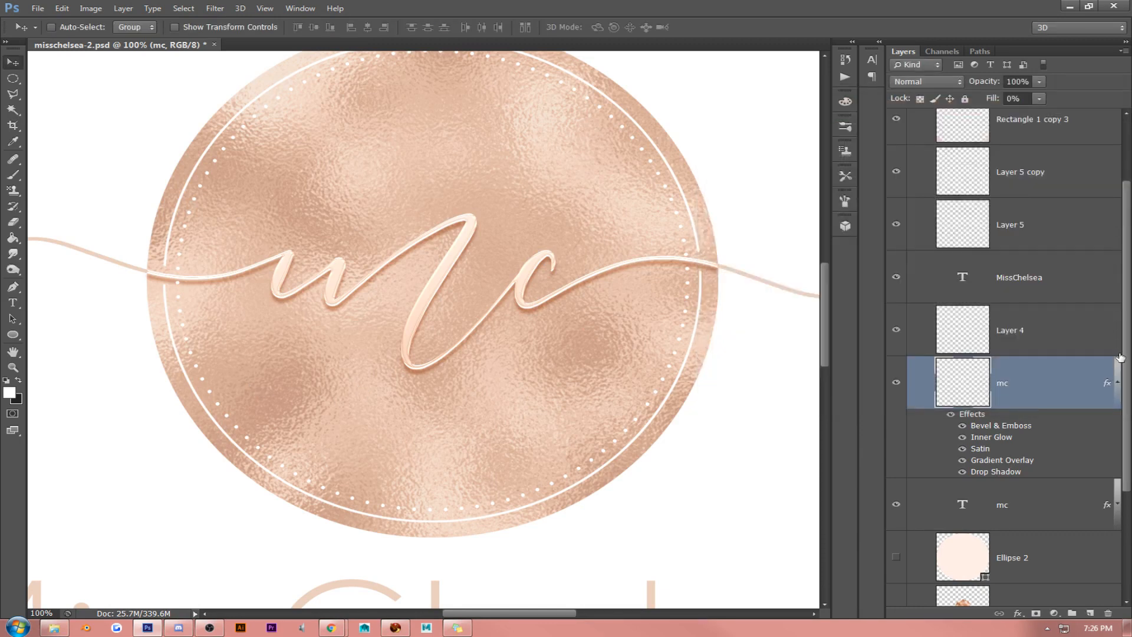
{"action": "left_click", "coordinate": [1117, 377]}
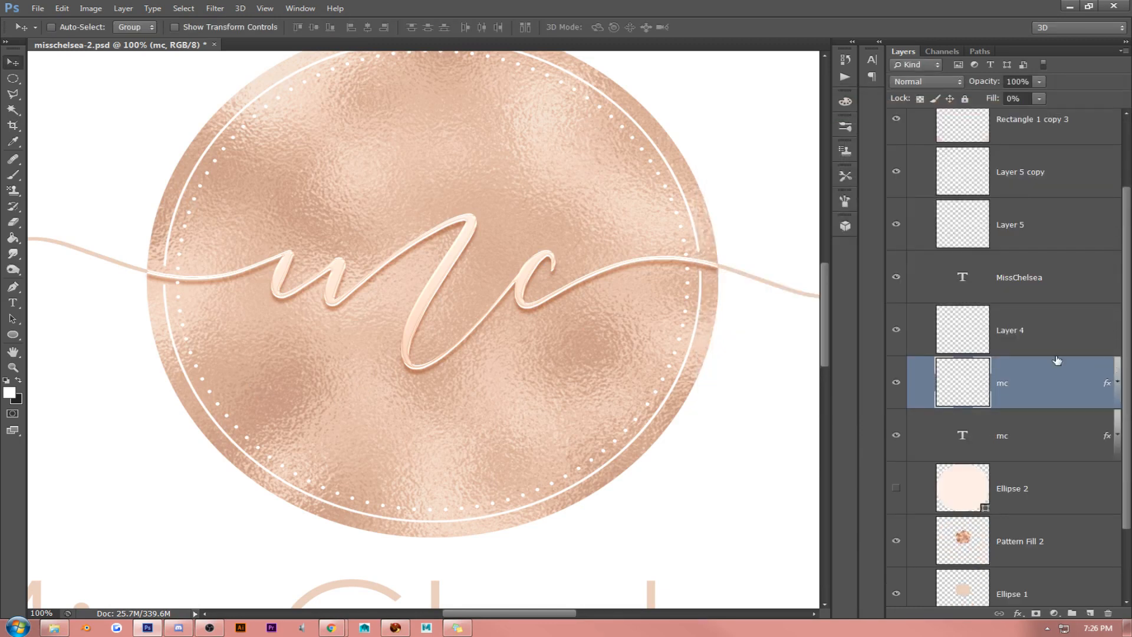
- Copy the mc layer's style and check which layers hold the lettering by toggling Layer 4 and the rasterized mc layer
{"action": "right_click", "coordinate": [1024, 380]}
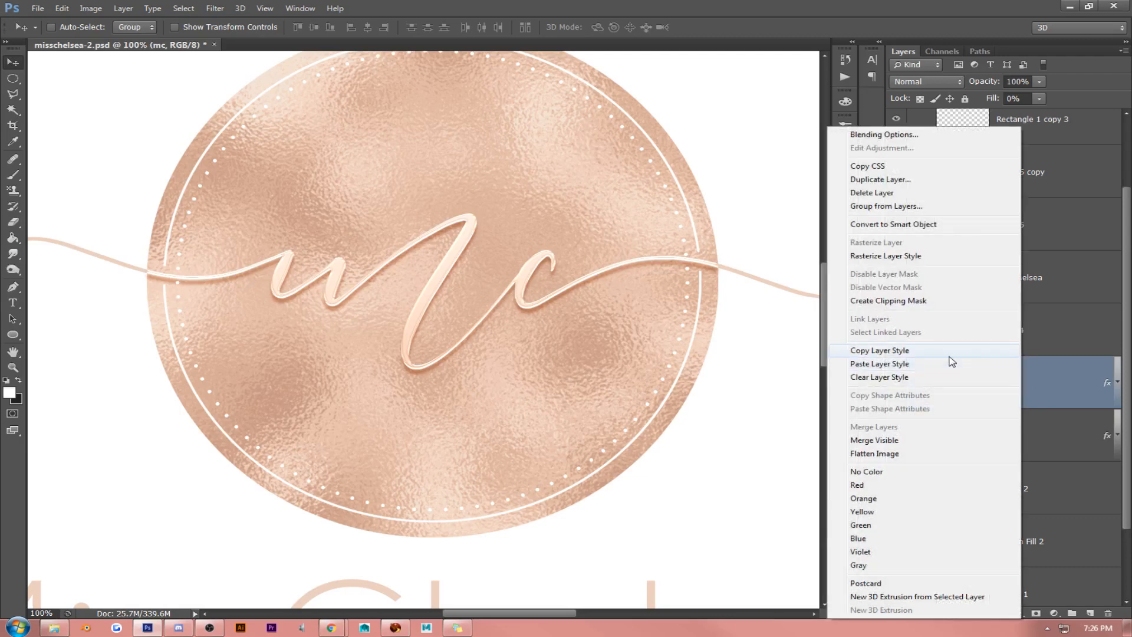
{"action": "left_click", "coordinate": [950, 348]}
{"action": "left_click", "coordinate": [18, 352]}
{"action": "left_click_drag", "start_coordinate": [119, 343], "coordinate": [380, 351]}
{"action": "scroll", "coordinate": [1038, 303], "scroll_direction": "up", "scroll_amount": 1}
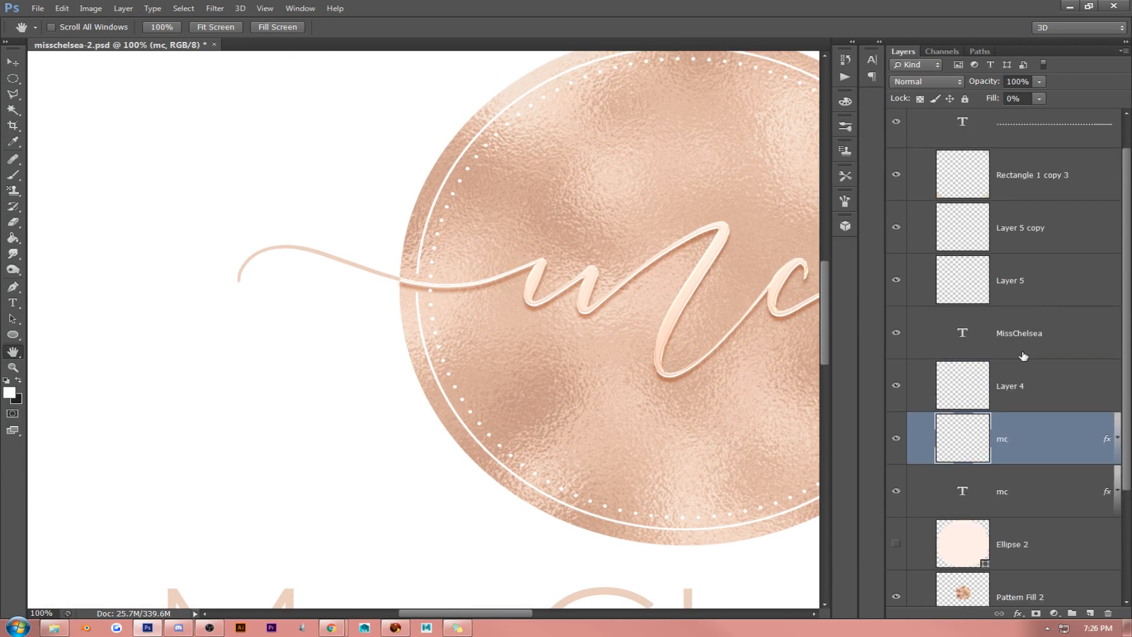
{"action": "left_click", "coordinate": [1025, 374]}
{"action": "left_click", "coordinate": [897, 386]}
{"action": "left_click", "coordinate": [897, 386]}
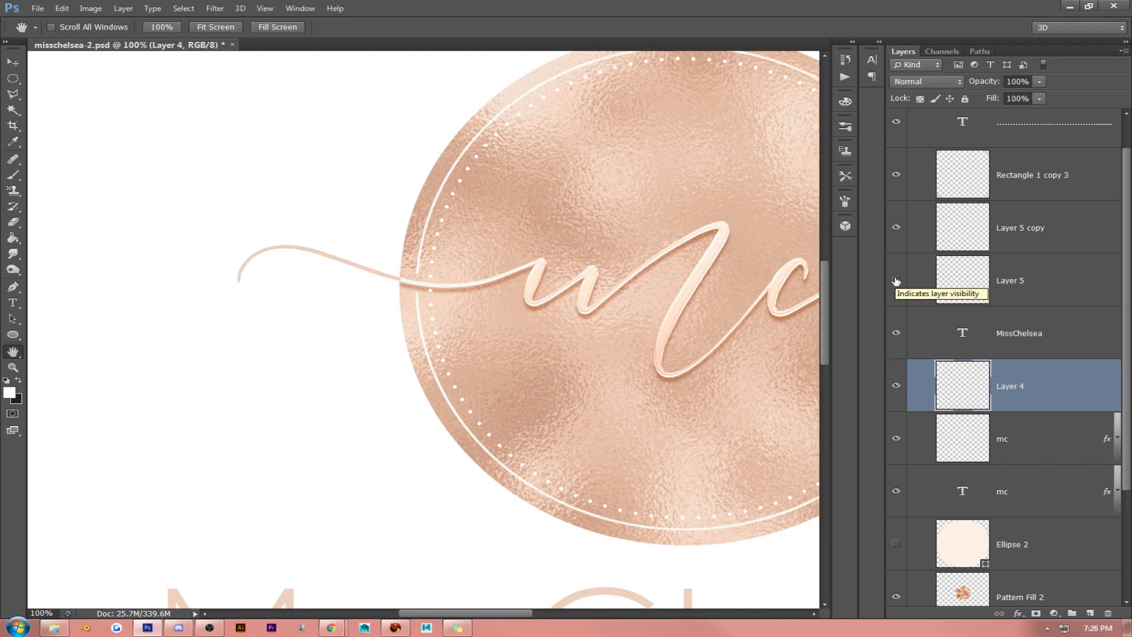
{"action": "left_click", "coordinate": [896, 439]}
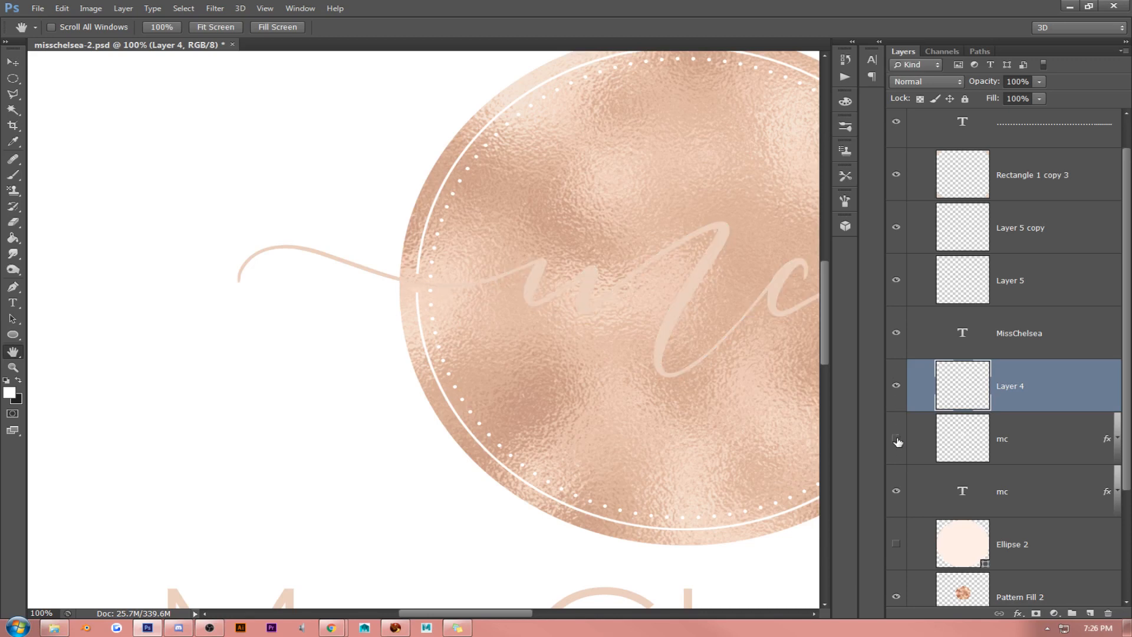
{"action": "left_click", "coordinate": [896, 440]}
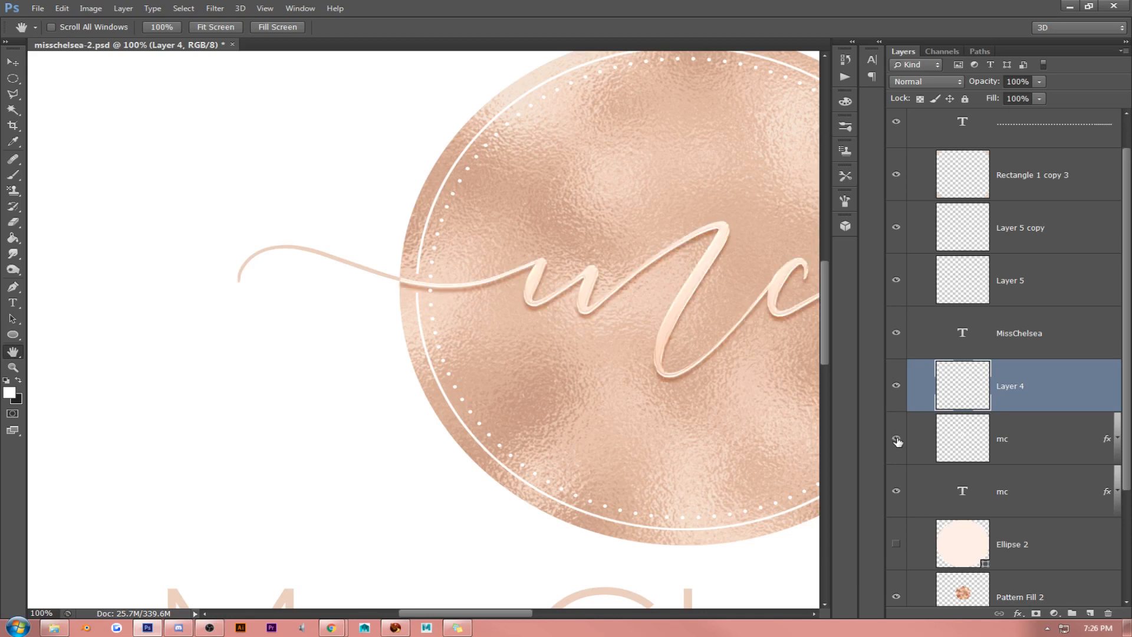
- Paste the copied layer style onto the mc text layer and raise that layer's Fill to 21%
{"action": "left_click", "coordinate": [895, 493]}
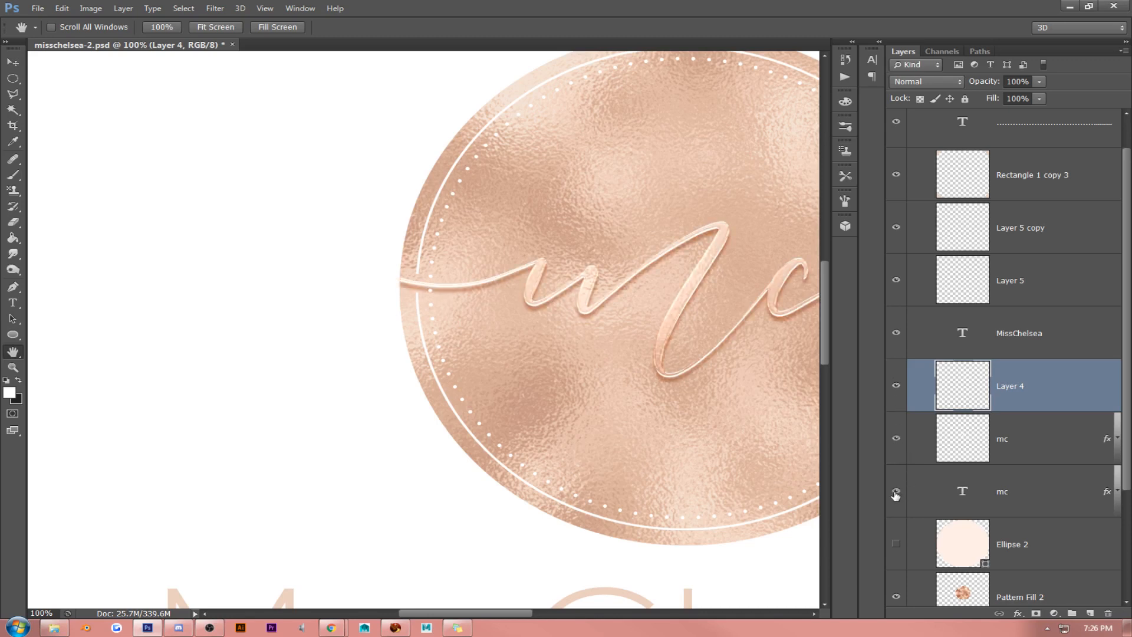
{"action": "right_click", "coordinate": [1028, 497]}
{"action": "left_click", "coordinate": [964, 455]}
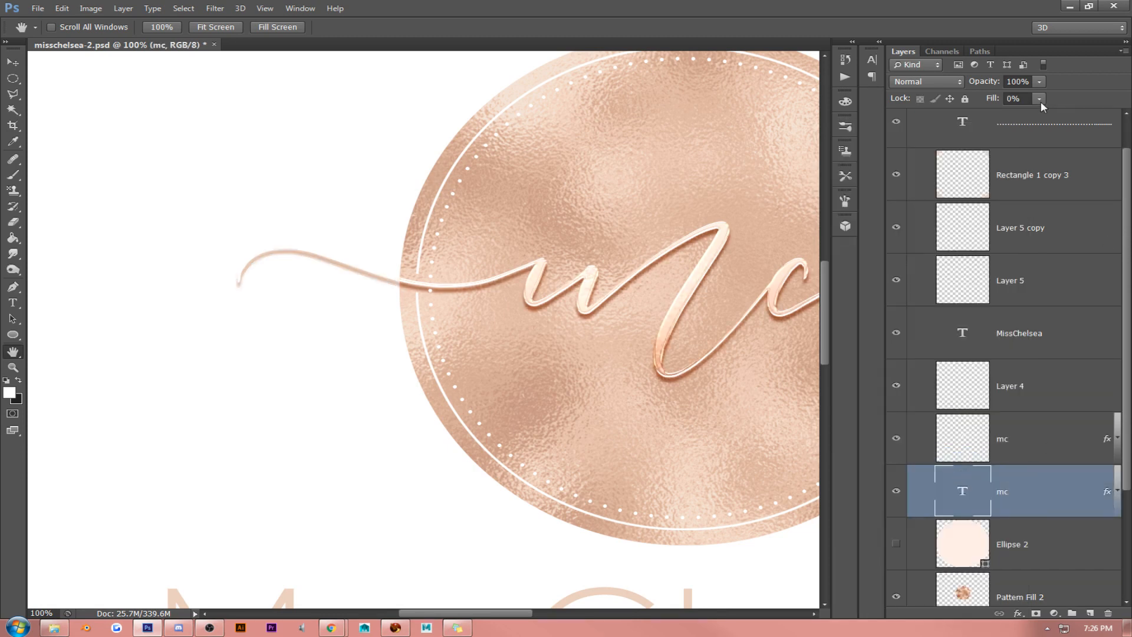
{"action": "mouse_move", "coordinate": [1040, 98]}
{"action": "left_mouse_down"}
{"action": "mouse_move", "coordinate": [1056, 116]}
{"action": "mouse_move", "coordinate": [1109, 112]}
{"action": "mouse_move", "coordinate": [1054, 112]}
{"action": "left_mouse_up"}
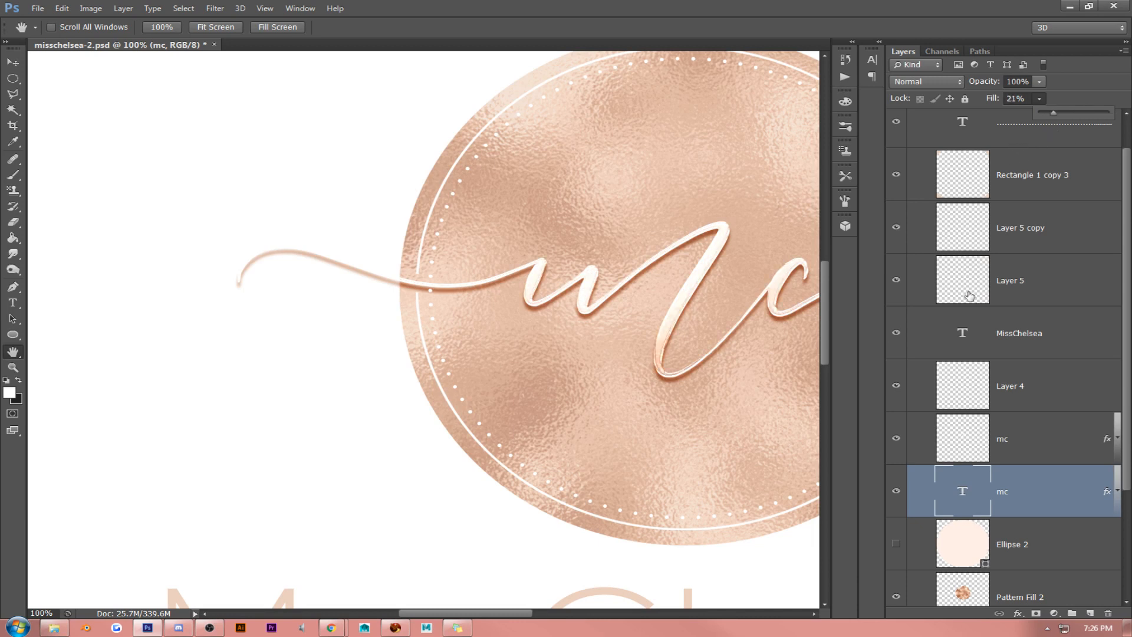
{"action": "left_click", "coordinate": [658, 331]}
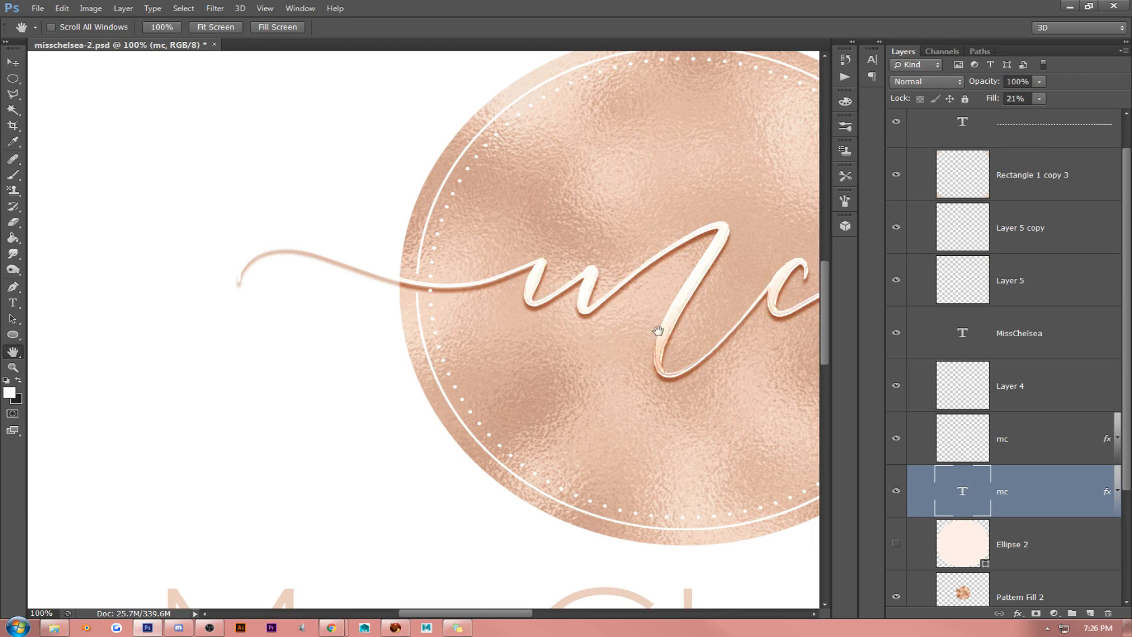
- Undo the layer style and Fill changes made to both mc layers
{"action": "key", "text": "ctrl+alt+z"}
{"action": "key", "text": "ctrl+alt+z"}
{"action": "key", "text": "ctrl+alt+z"}
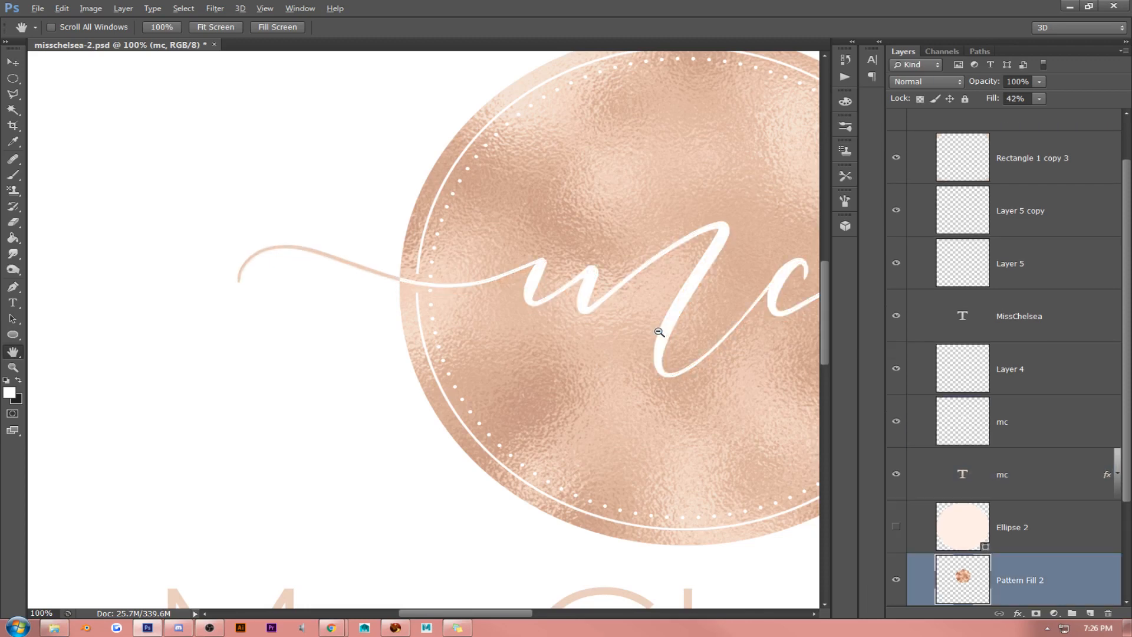
- Paste the copied style onto only the mc text layer and inspect the lettering across the emblem
{"action": "right_click", "coordinate": [1031, 473]}
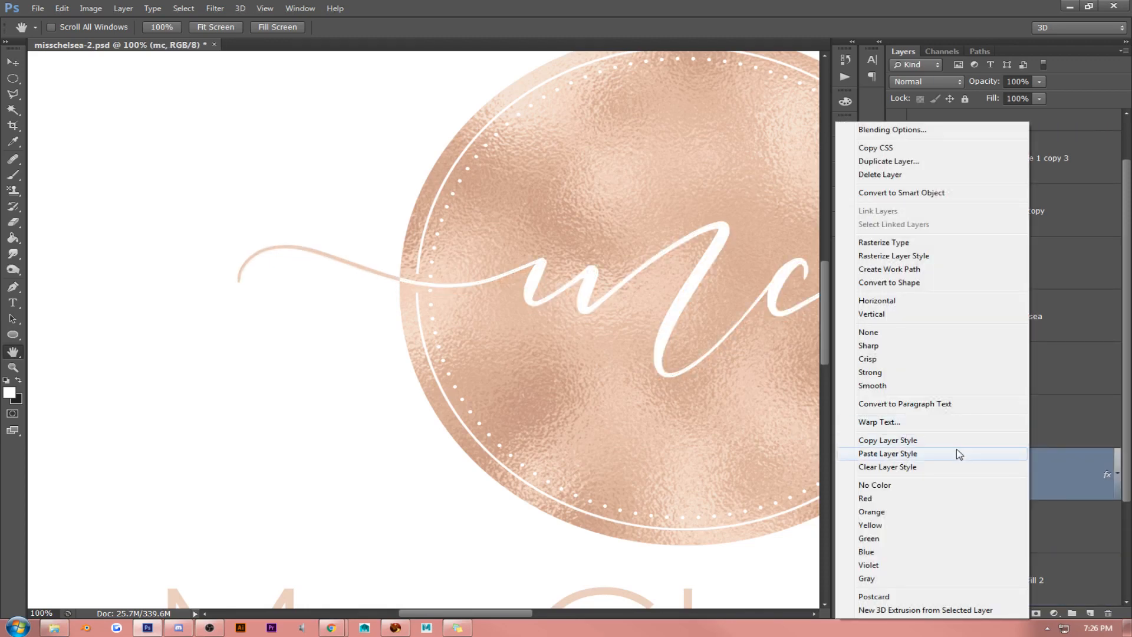
{"action": "left_click", "coordinate": [957, 453]}
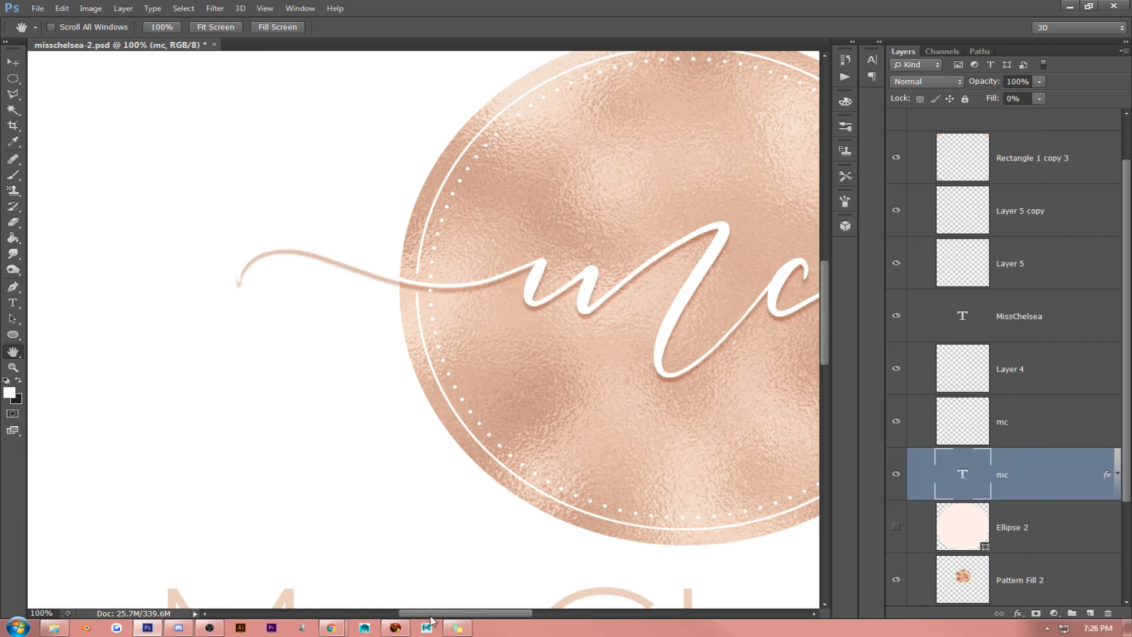
{"action": "left_click_drag", "start_coordinate": [439, 613], "coordinate": [482, 617]}
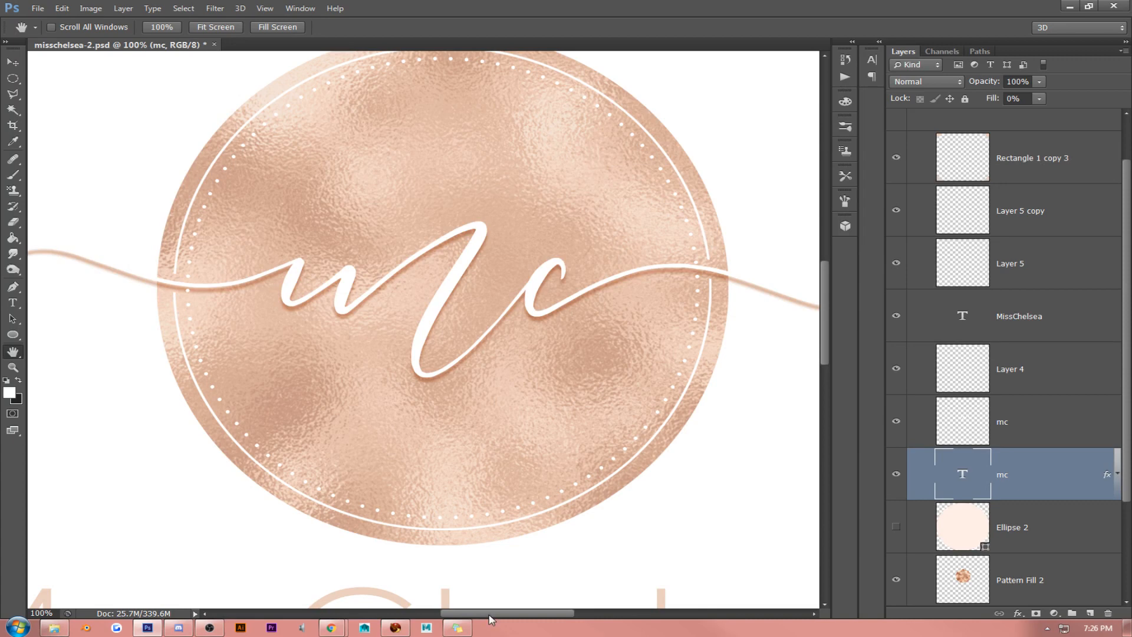
{"action": "mouse_move", "coordinate": [490, 616]}
{"action": "left_mouse_down"}
{"action": "mouse_move", "coordinate": [537, 615]}
{"action": "mouse_move", "coordinate": [497, 614]}
{"action": "left_mouse_up"}
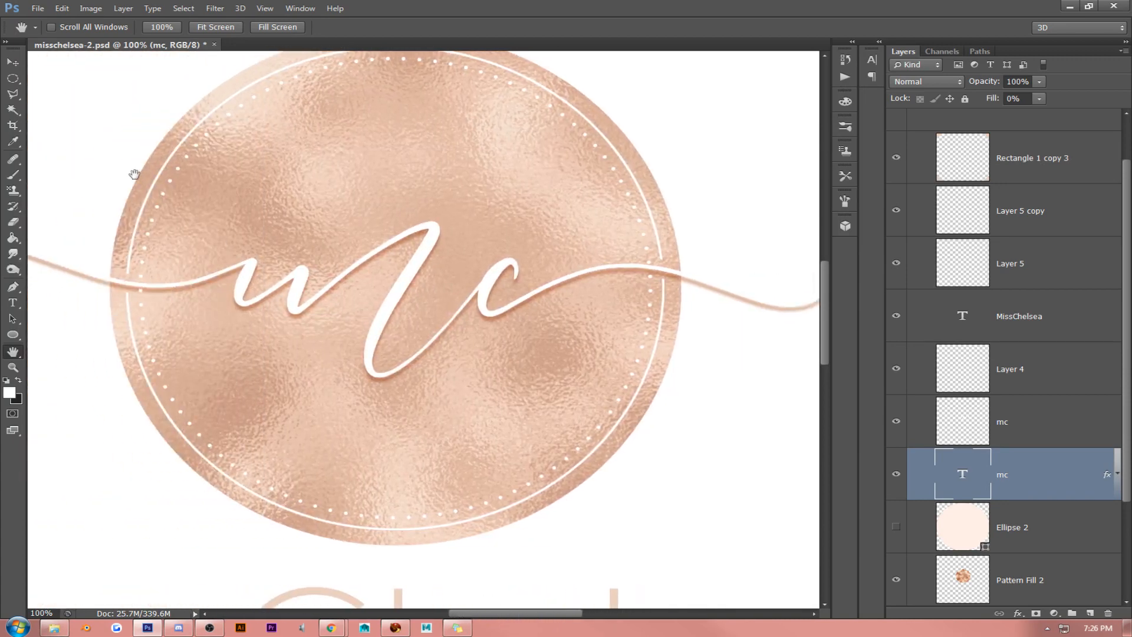
- Undo the style pasted onto the mc text layer and the Fill reduction of the Pattern Fill 2 layer
{"action": "left_click", "coordinate": [15, 64]}
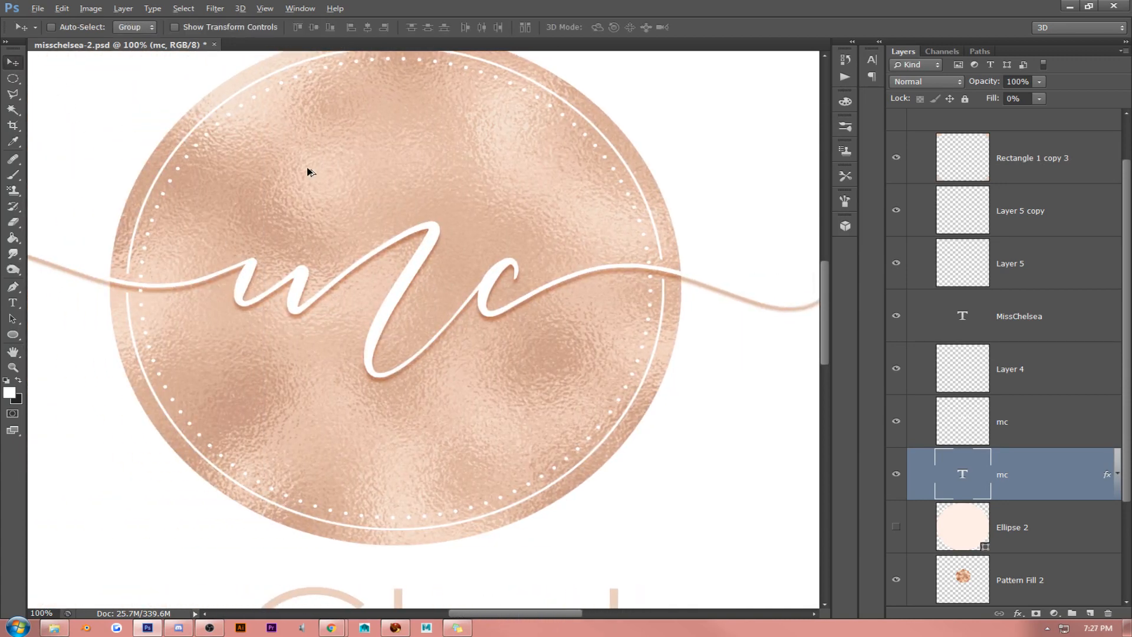
{"action": "key", "text": "ctrl+alt+z"}
{"action": "key", "text": "ctrl+alt+z"}
- Lower the Fill of the Pattern Fill 2 layer to 73% for a stronger foil texture
{"action": "scroll", "coordinate": [1002, 424], "scroll_direction": "down", "scroll_amount": 4}
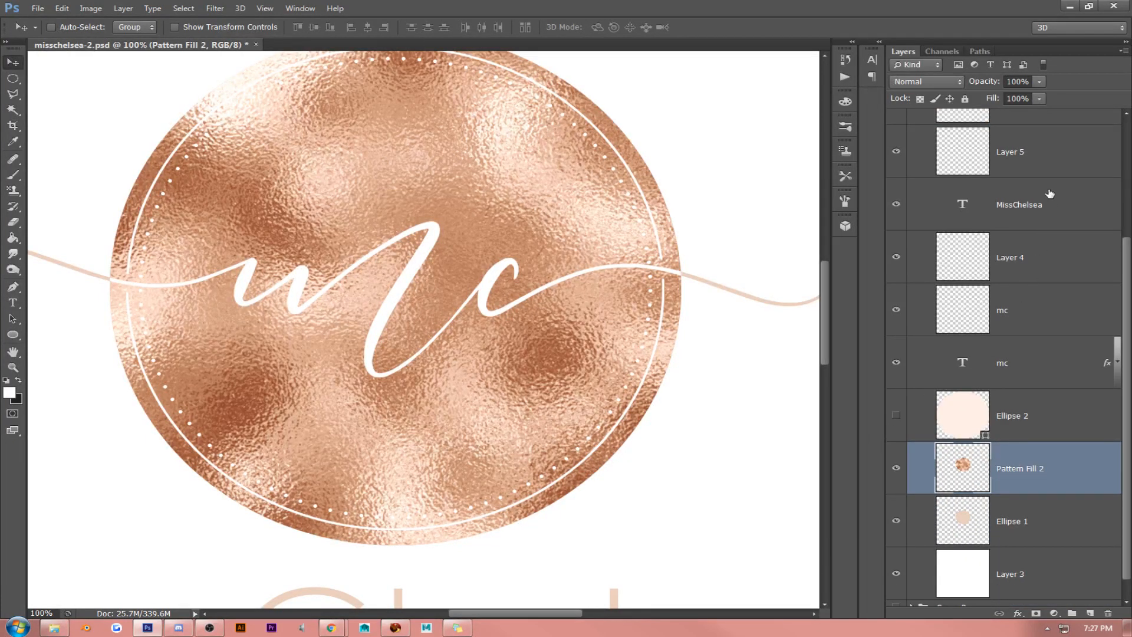
{"action": "left_click", "coordinate": [1021, 101]}
{"action": "scroll", "coordinate": [584, 203], "scroll_direction": "down", "scroll_amount": 5}
{"action": "scroll", "coordinate": [585, 204], "scroll_direction": "down", "scroll_amount": 20}
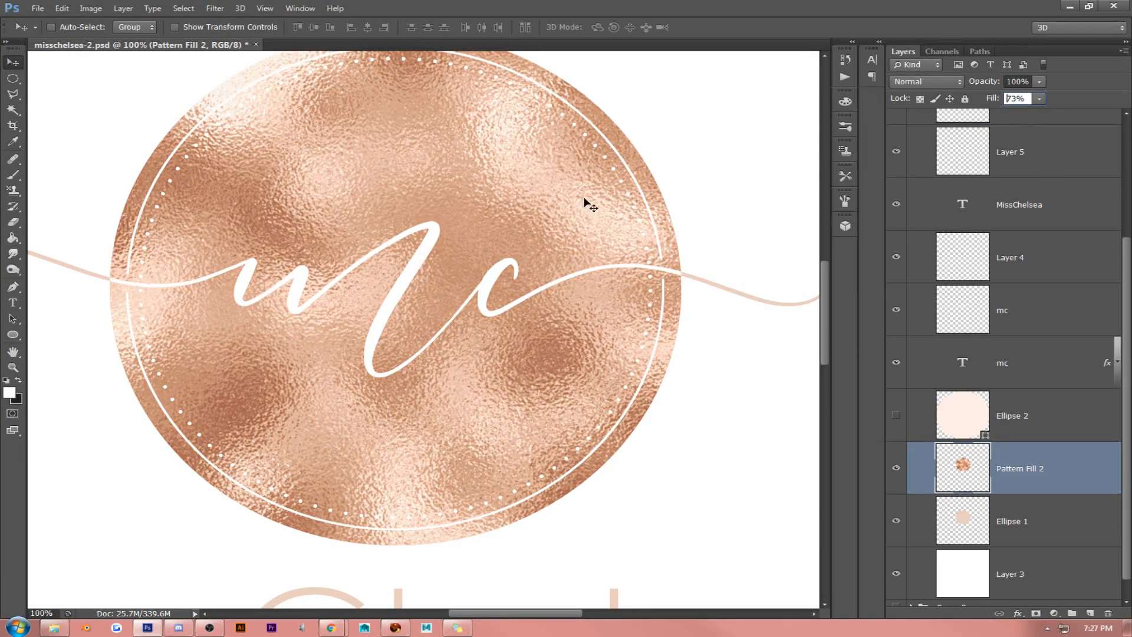
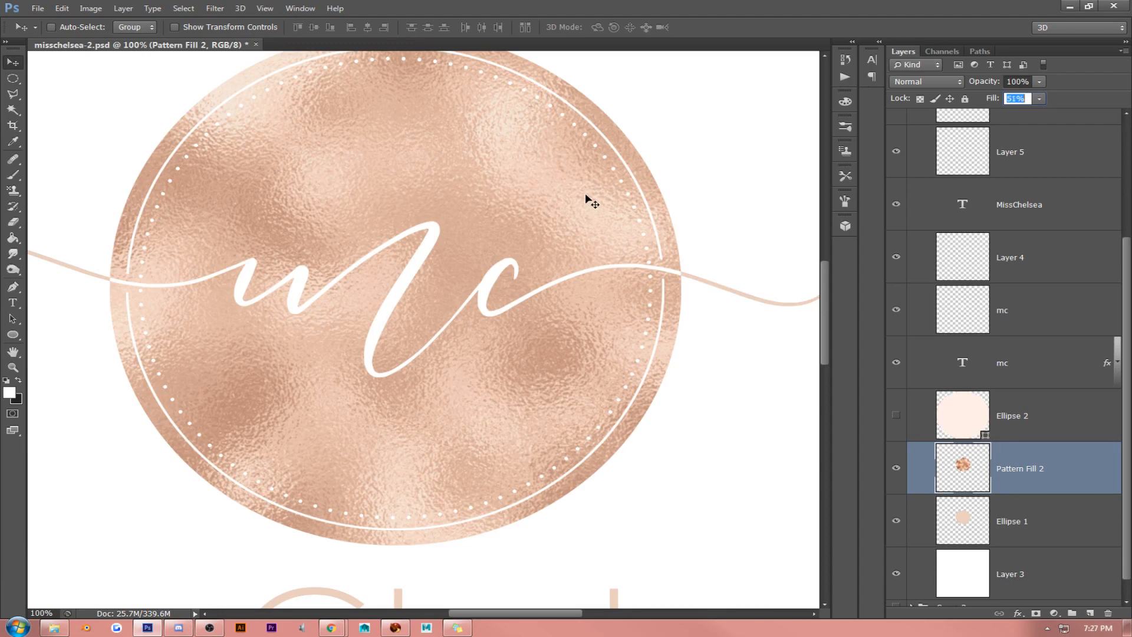
- Lower the fill of the Pattern Fill 2 layer to 50%
{"action": "scroll", "coordinate": [585, 194], "scroll_direction": "down", "scroll_amount": 2}
{"action": "left_click", "coordinate": [13, 352]}
{"action": "left_click_drag", "start_coordinate": [343, 354], "coordinate": [450, 356]}
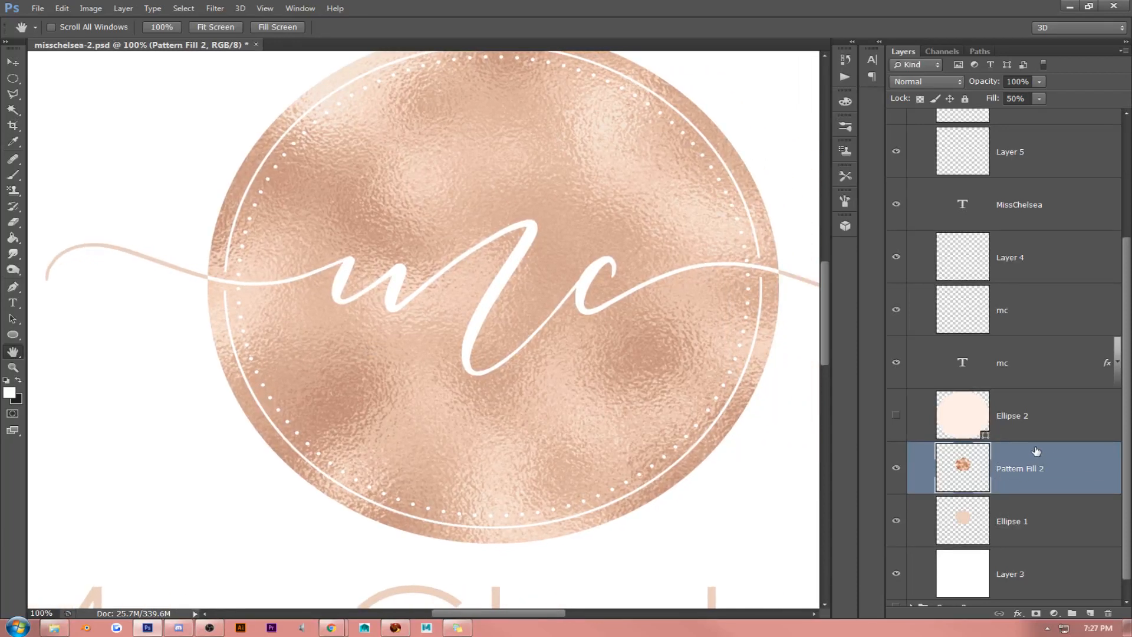
- Apply a preset bevelled style with contour, inner glow, satin, gradient overlay and drop shadow to the rasterized mc layer
{"action": "right_click", "coordinate": [1039, 362]}
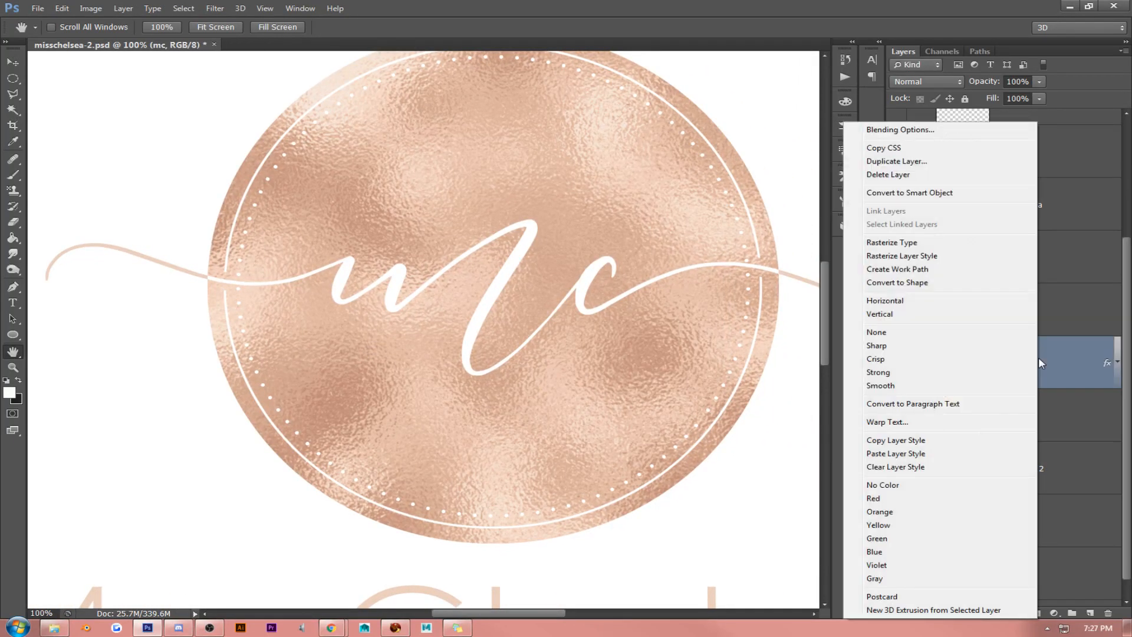
{"action": "left_click", "coordinate": [1108, 365]}
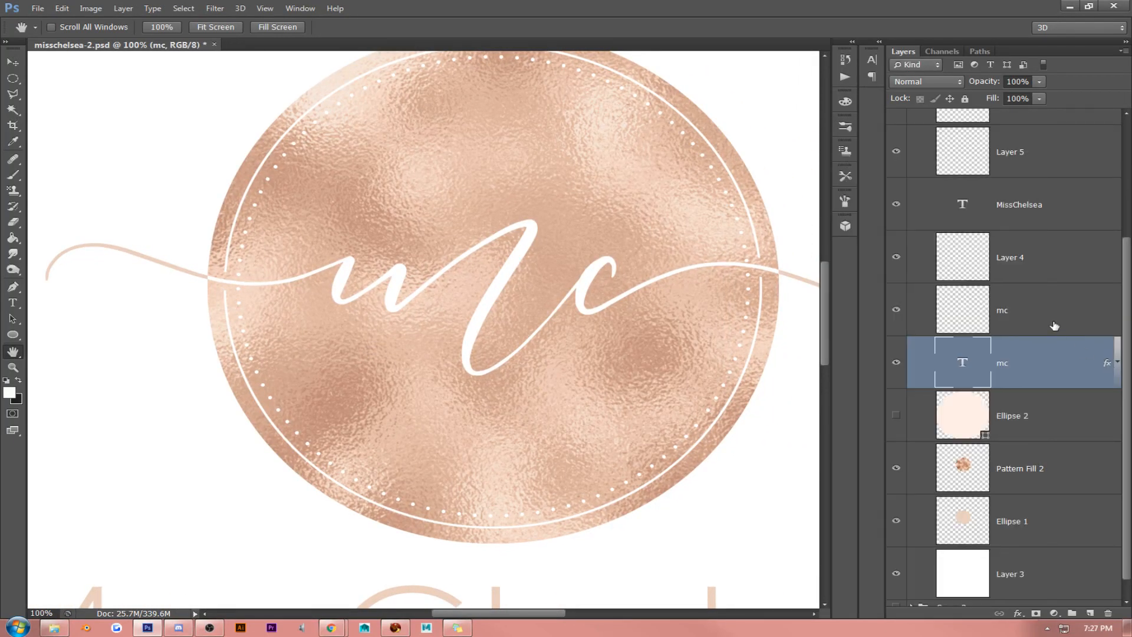
{"action": "left_click", "coordinate": [961, 322]}
{"action": "left_click", "coordinate": [894, 311]}
{"action": "left_click", "coordinate": [894, 312]}
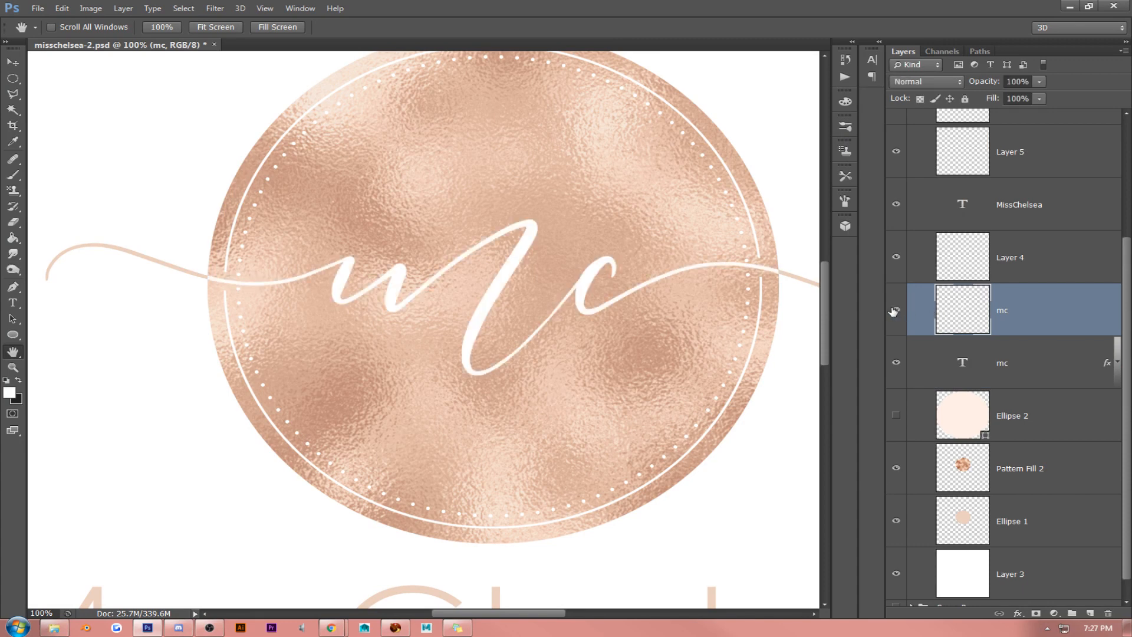
{"action": "right_click", "coordinate": [1044, 316]}
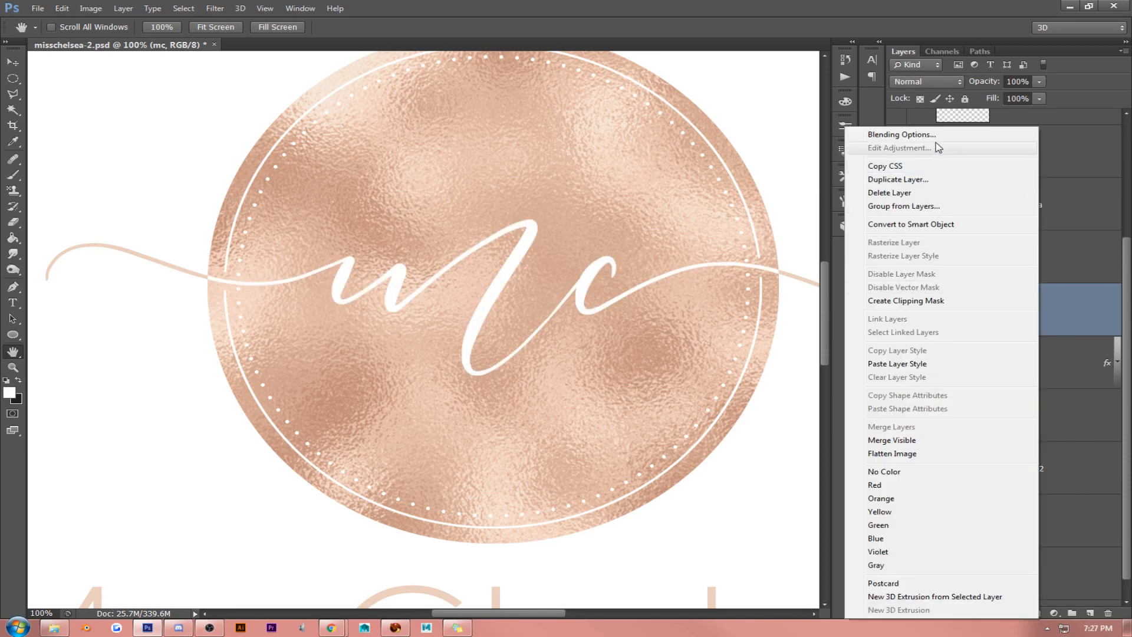
{"action": "left_click", "coordinate": [862, 135]}
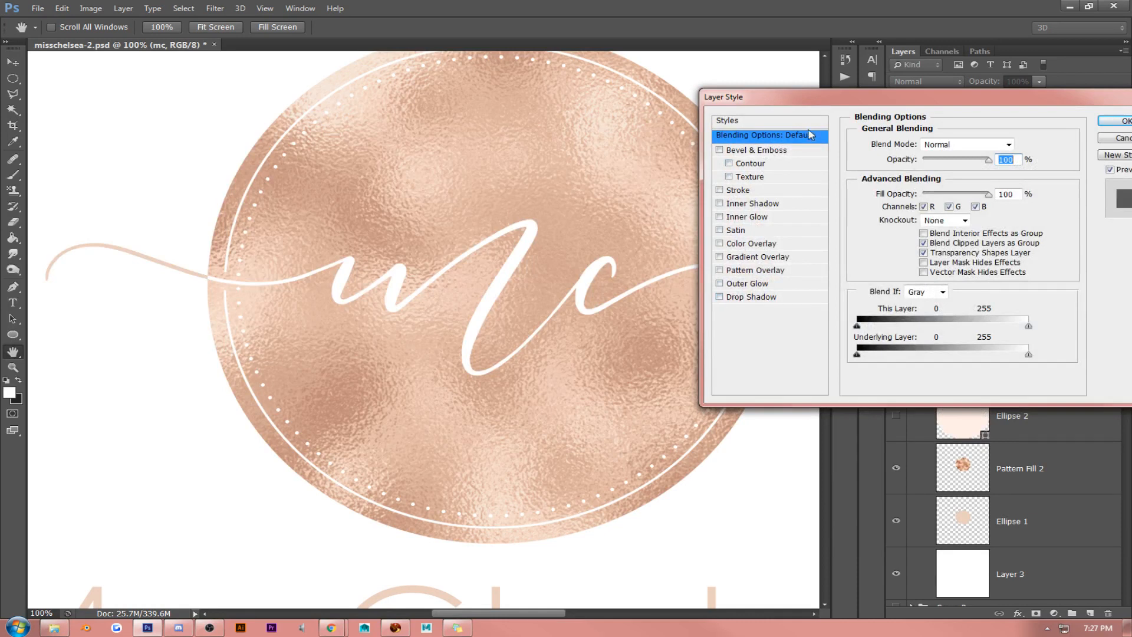
{"action": "left_click", "coordinate": [815, 123]}
{"action": "left_click", "coordinate": [912, 223]}
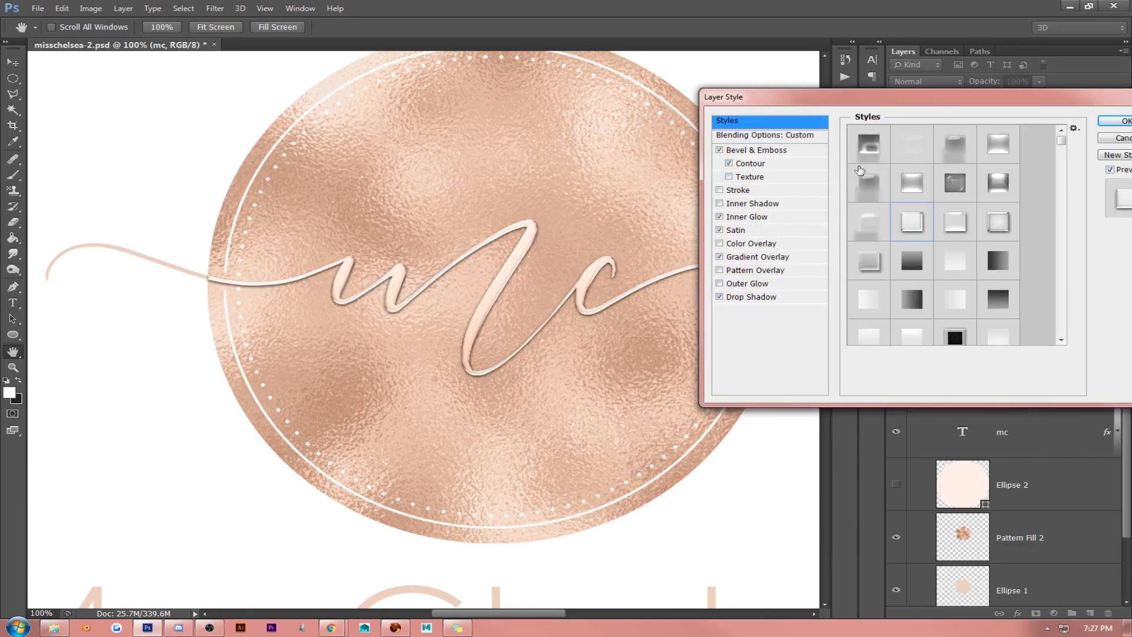
- Set the mc layer's drop shadow to rose-gold #dbb19b sampled from the foil, with 10 px distance and 100% opacity
{"action": "left_click", "coordinate": [763, 297]}
{"action": "left_click", "coordinate": [1019, 146]}
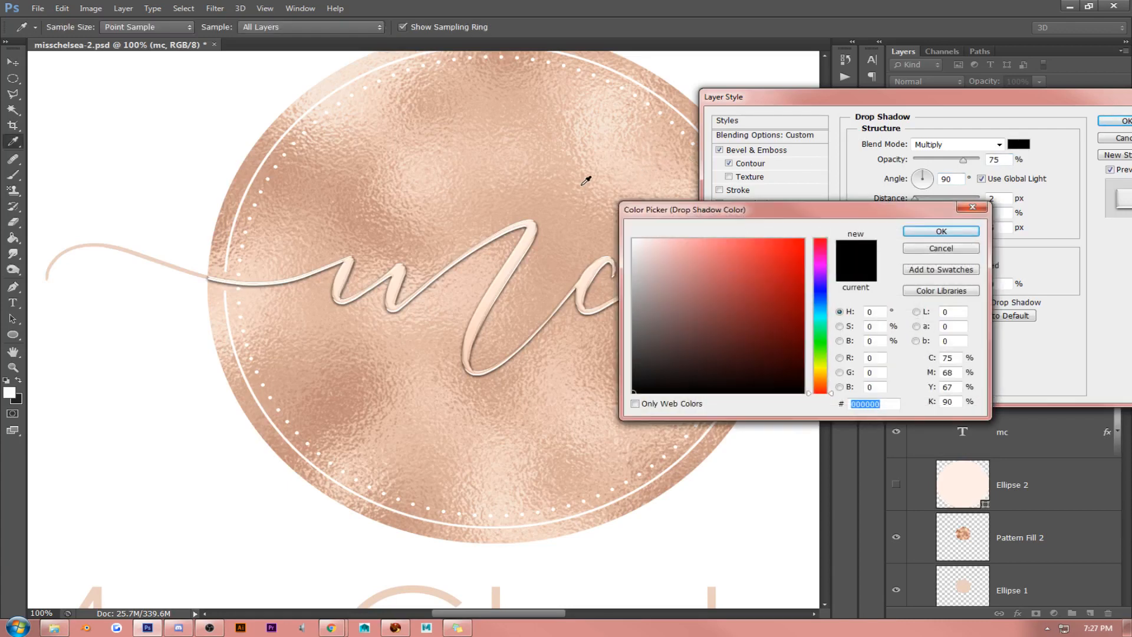
{"action": "left_click", "coordinate": [371, 187]}
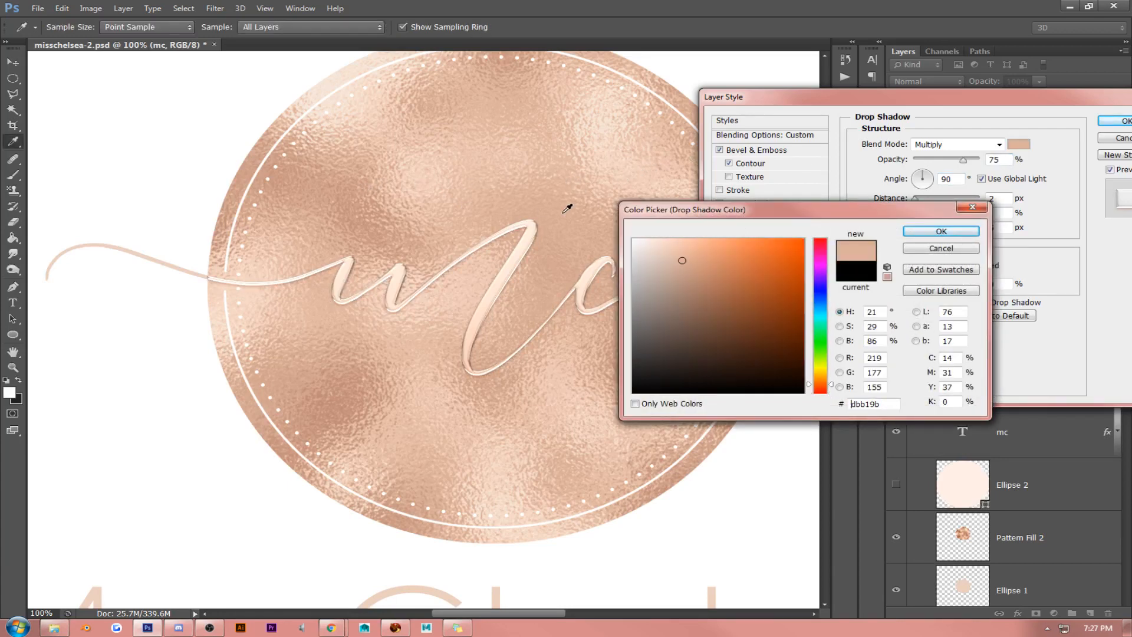
{"action": "left_click", "coordinate": [915, 232]}
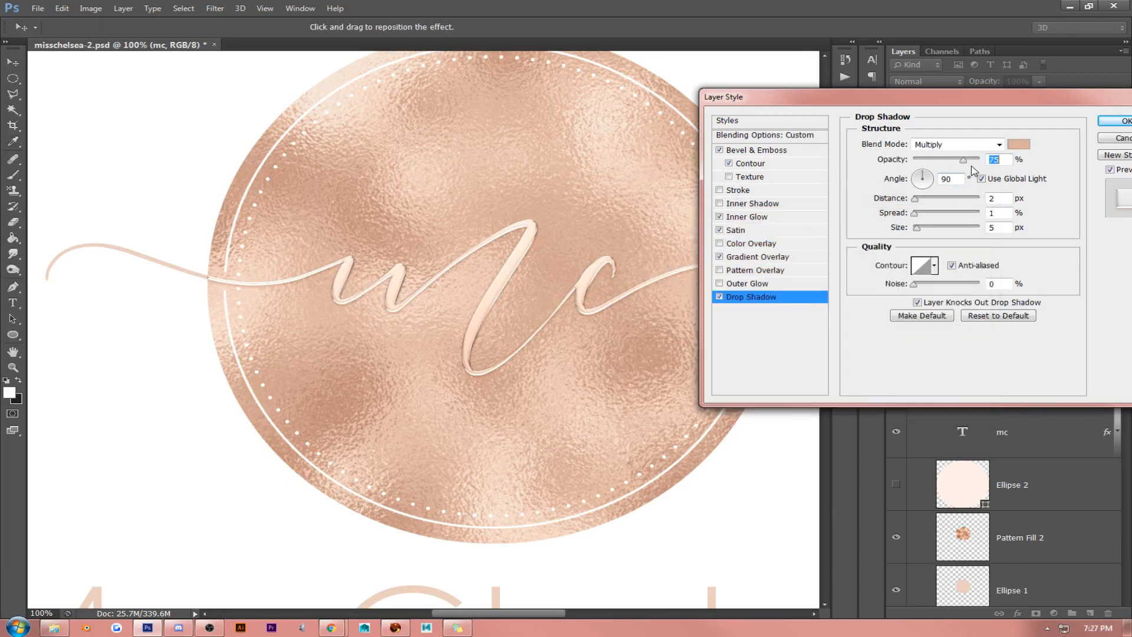
{"action": "left_click_drag", "start_coordinate": [916, 198], "coordinate": [921, 198]}
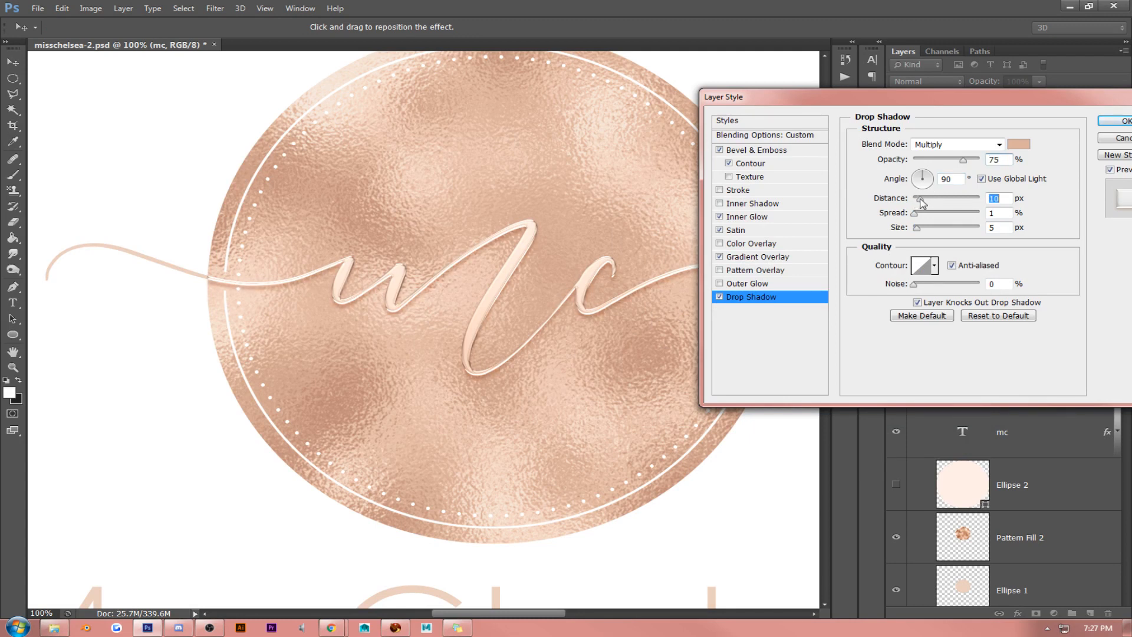
{"action": "left_click_drag", "start_coordinate": [963, 162], "coordinate": [1015, 164]}
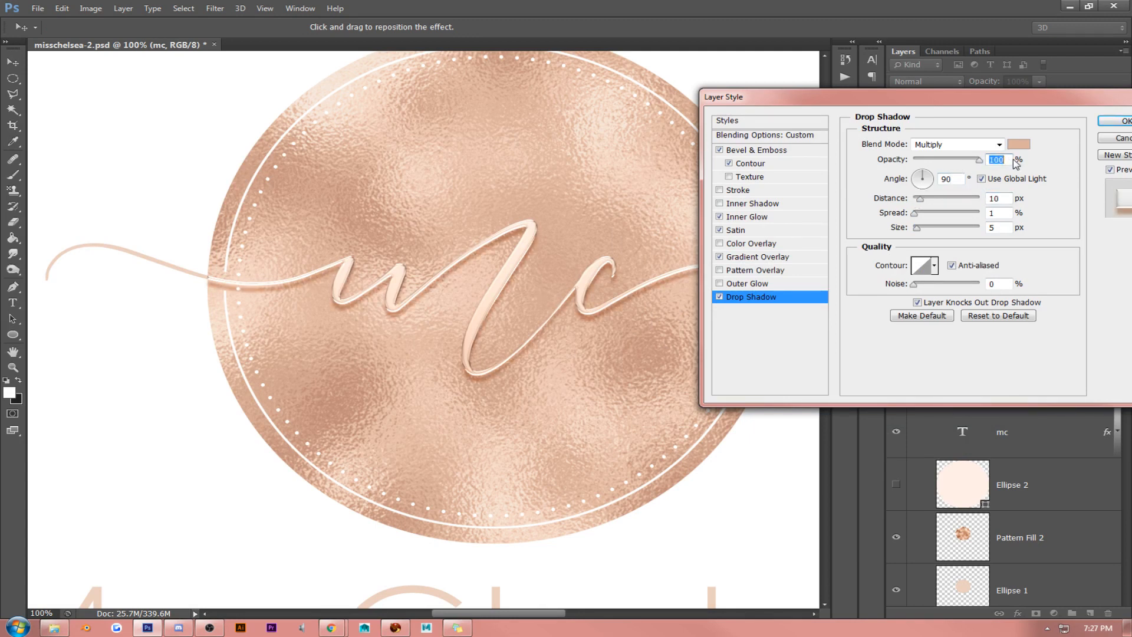
{"action": "left_click", "coordinate": [1112, 122]}
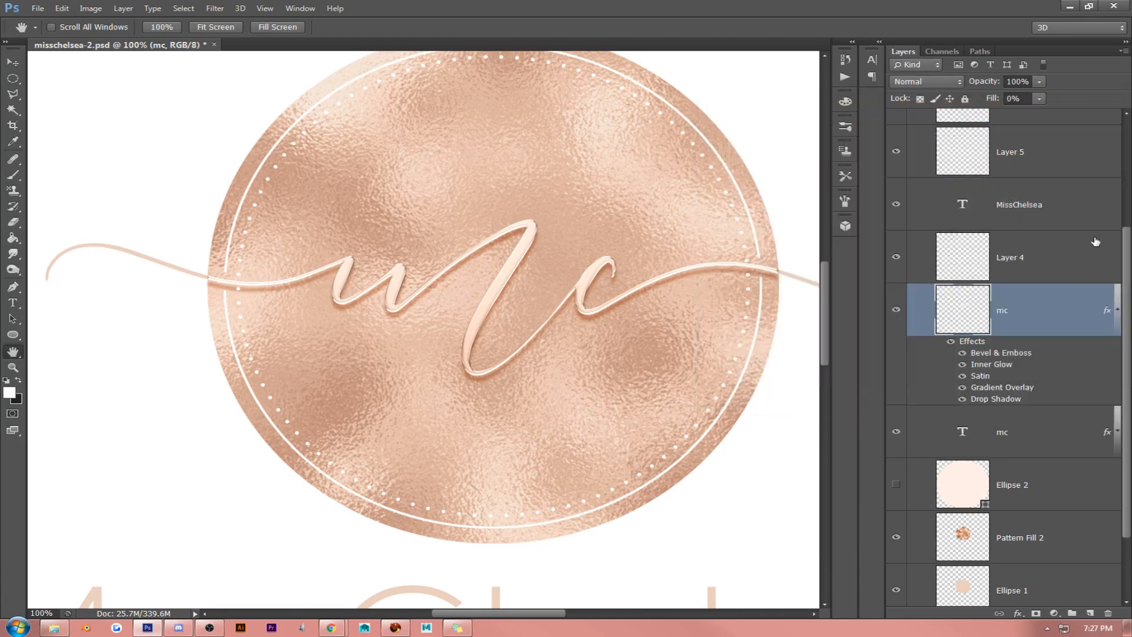
{"action": "left_click", "coordinate": [1117, 317]}
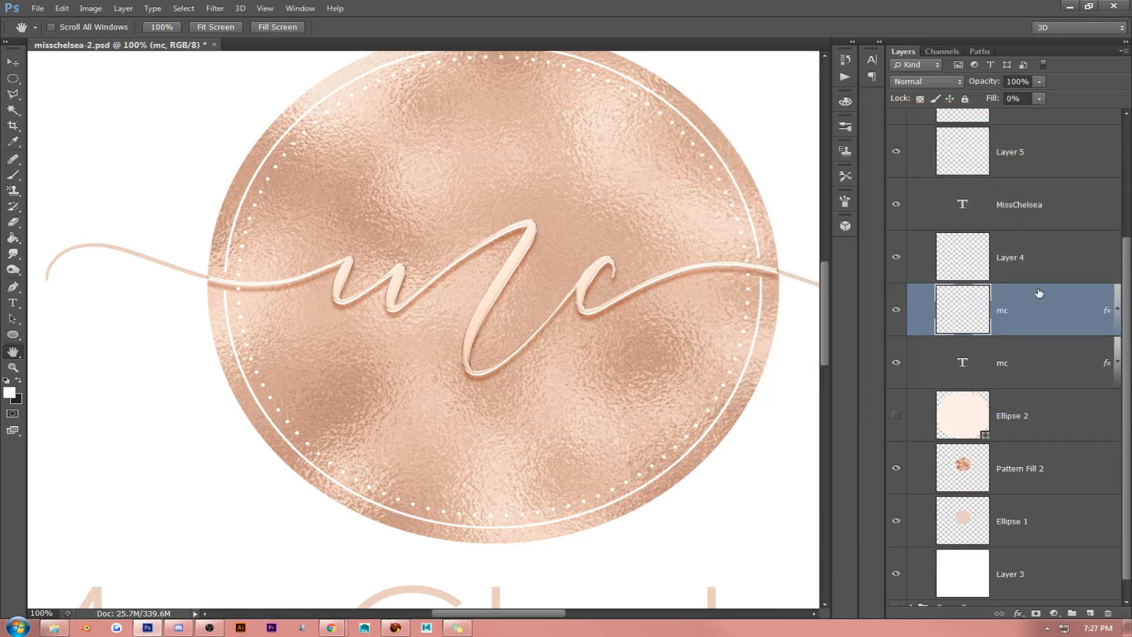
- Change the rasterized mc layer's Inner Glow colour to #e7c2ad sampled from the foil, keeping Linear Burn blending
{"action": "right_click", "coordinate": [1040, 304]}
{"action": "left_click", "coordinate": [892, 134]}
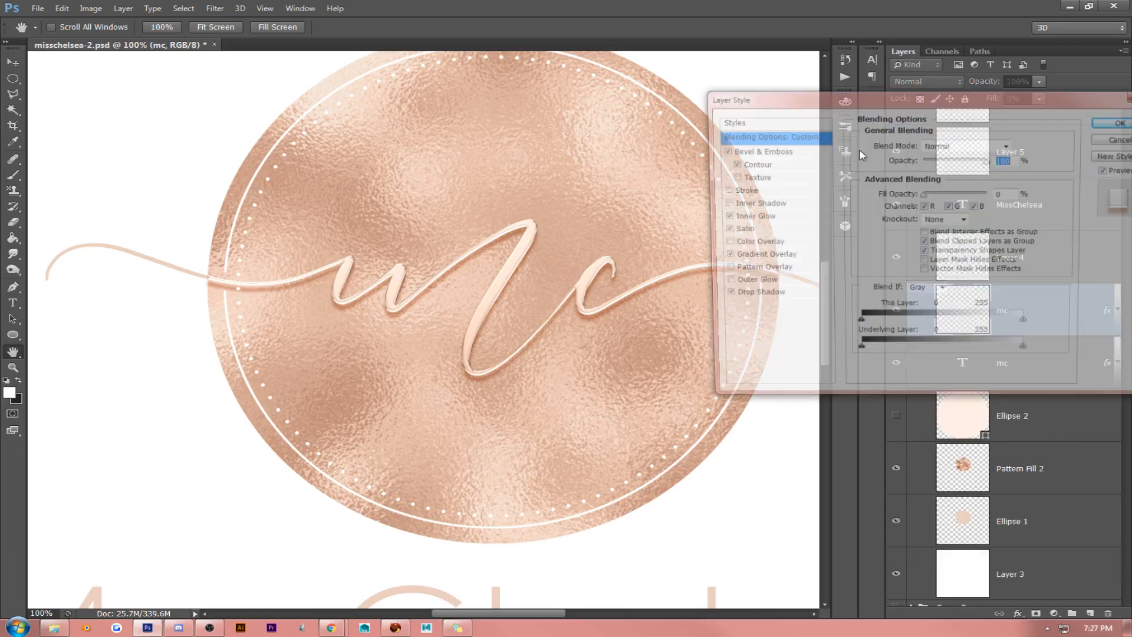
{"action": "left_click", "coordinate": [765, 217]}
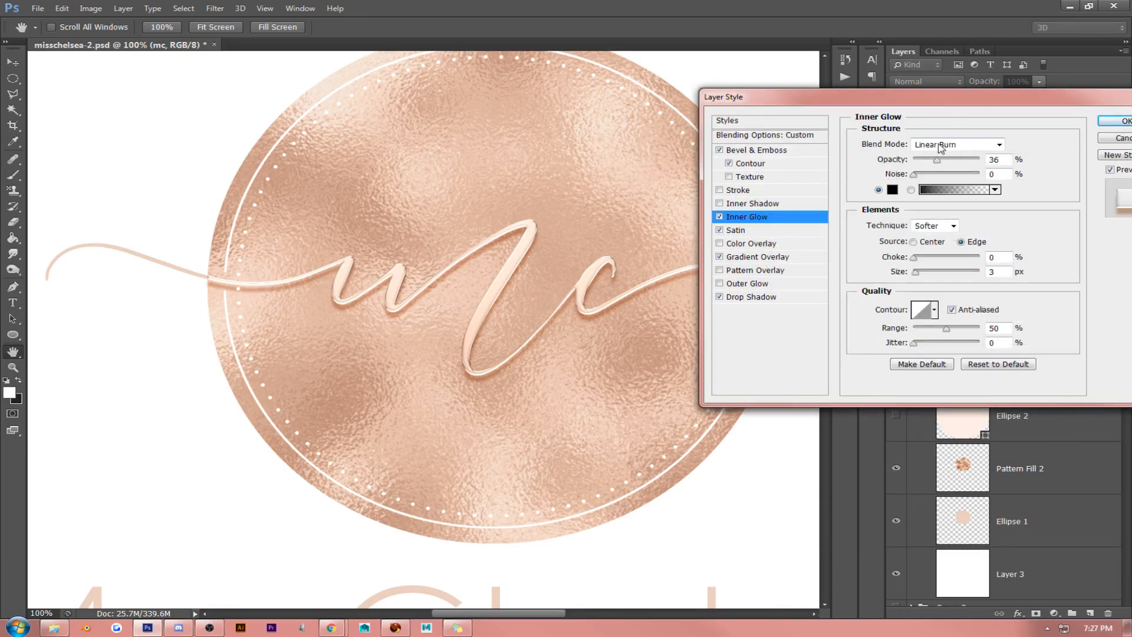
{"action": "left_click", "coordinate": [941, 146]}
{"action": "left_click", "coordinate": [935, 131]}
{"action": "left_click", "coordinate": [892, 190]}
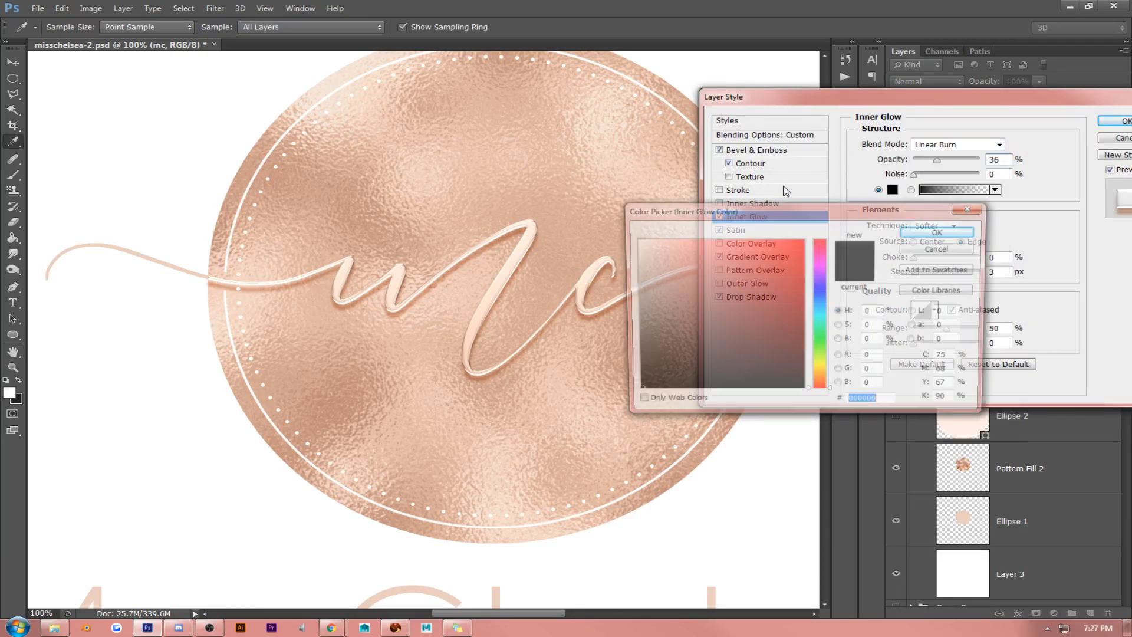
{"action": "left_click", "coordinate": [646, 171]}
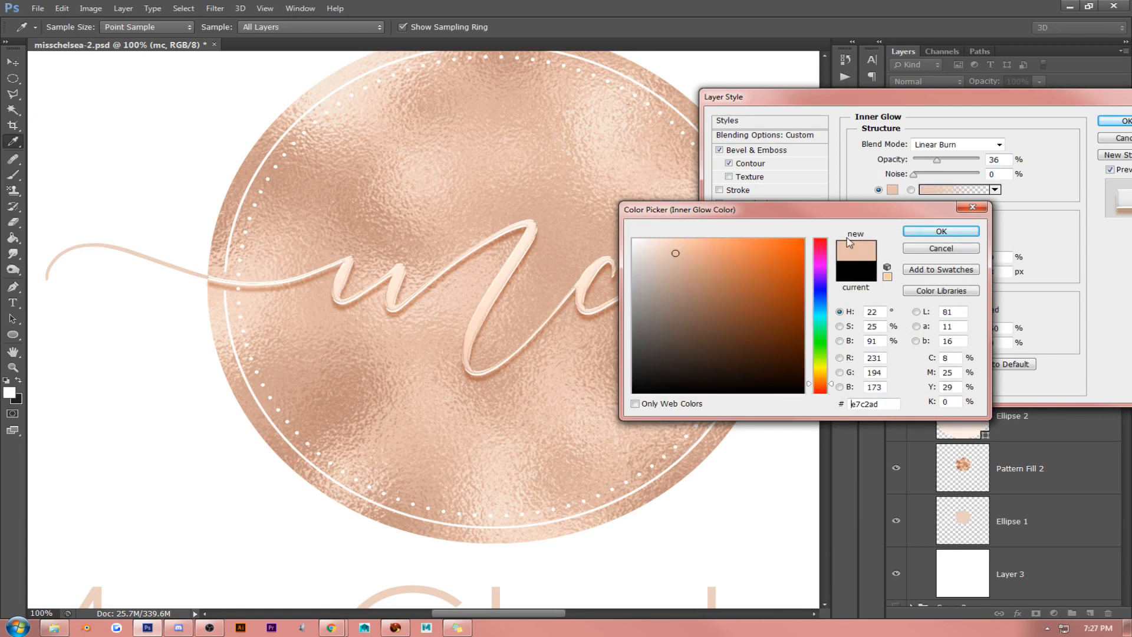
{"action": "left_click", "coordinate": [941, 231]}
- Change the rasterized mc layer's Satin colour to #dbb29b sampled from the foil and apply the layer style
{"action": "left_click", "coordinate": [749, 231]}
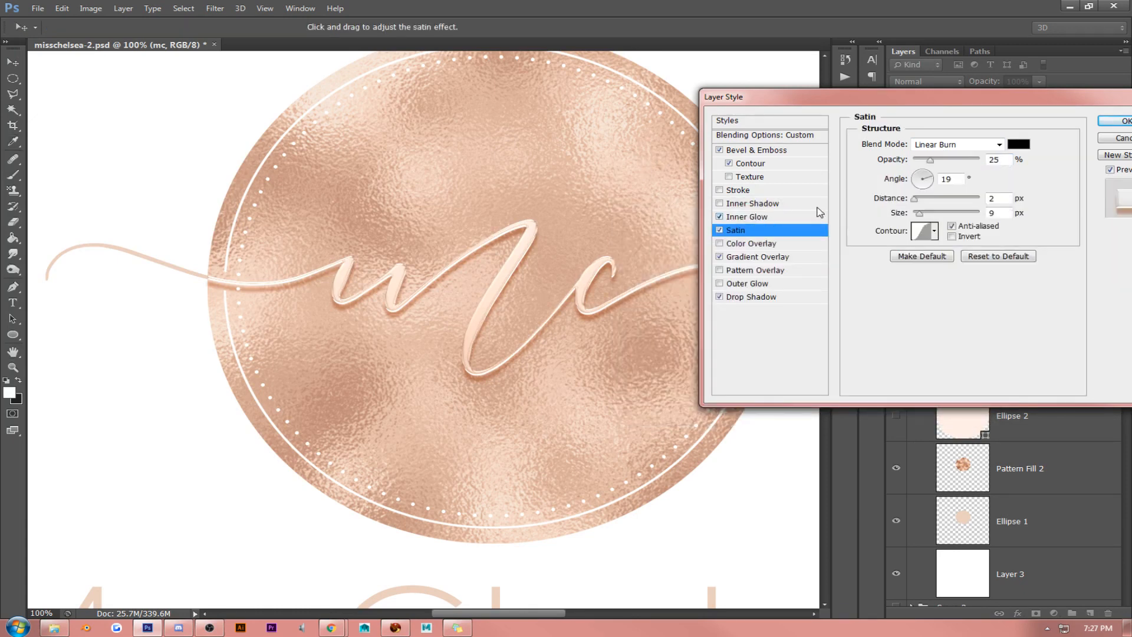
{"action": "left_click", "coordinate": [1019, 145]}
{"action": "left_click", "coordinate": [525, 104]}
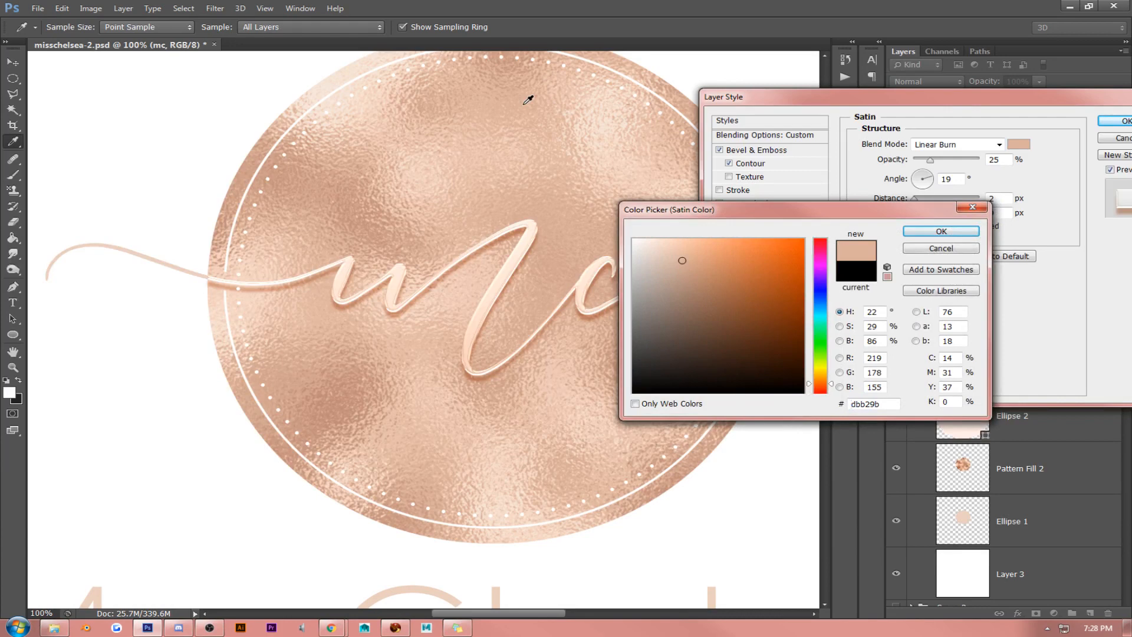
{"action": "left_click", "coordinate": [918, 233]}
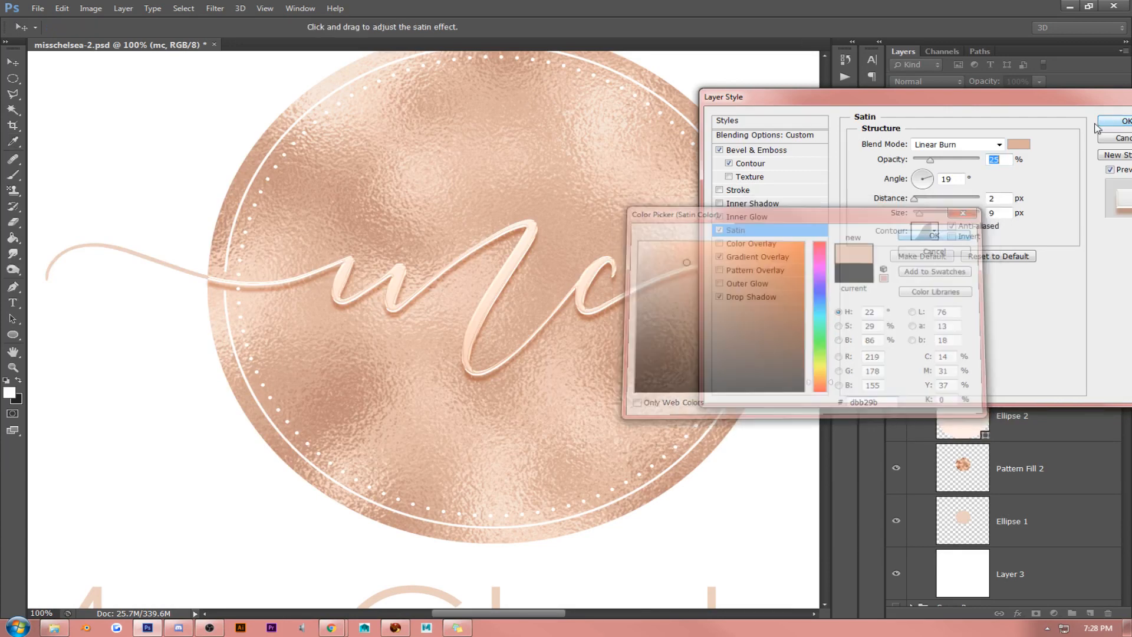
{"action": "key", "text": "Return"}
- Check what Layer 4 and the mc text layer contribute by hiding and showing them, and inspect the text layer's blending options
{"action": "key", "text": "h"}
{"action": "left_click_drag", "start_coordinate": [605, 201], "coordinate": [445, 194]}
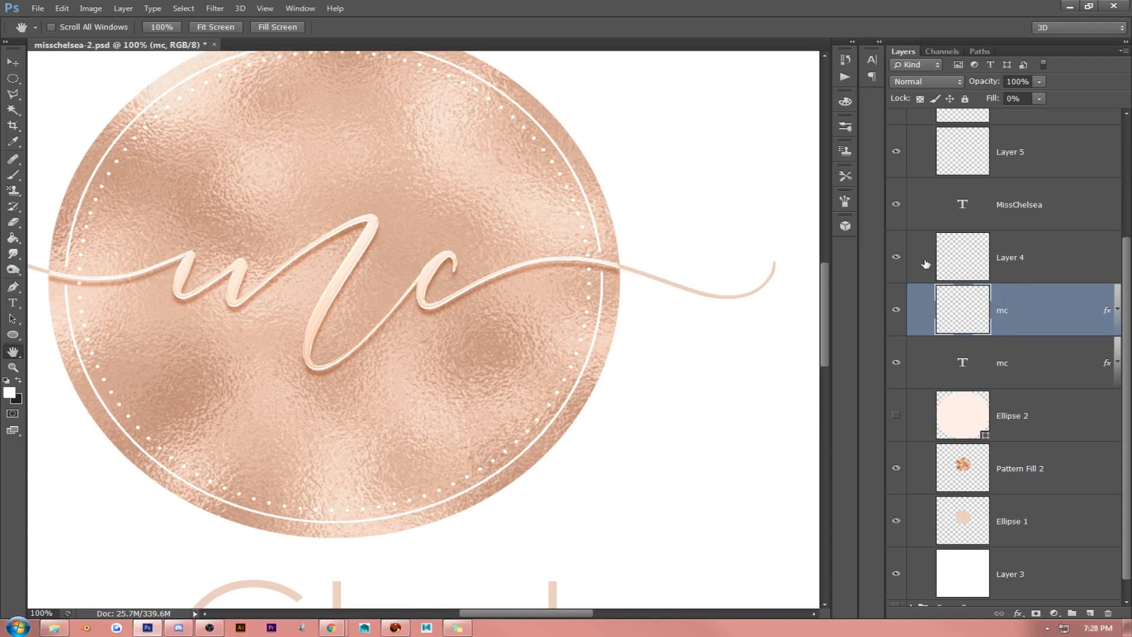
{"action": "left_click", "coordinate": [895, 258]}
{"action": "left_click", "coordinate": [896, 259]}
{"action": "left_click", "coordinate": [896, 364]}
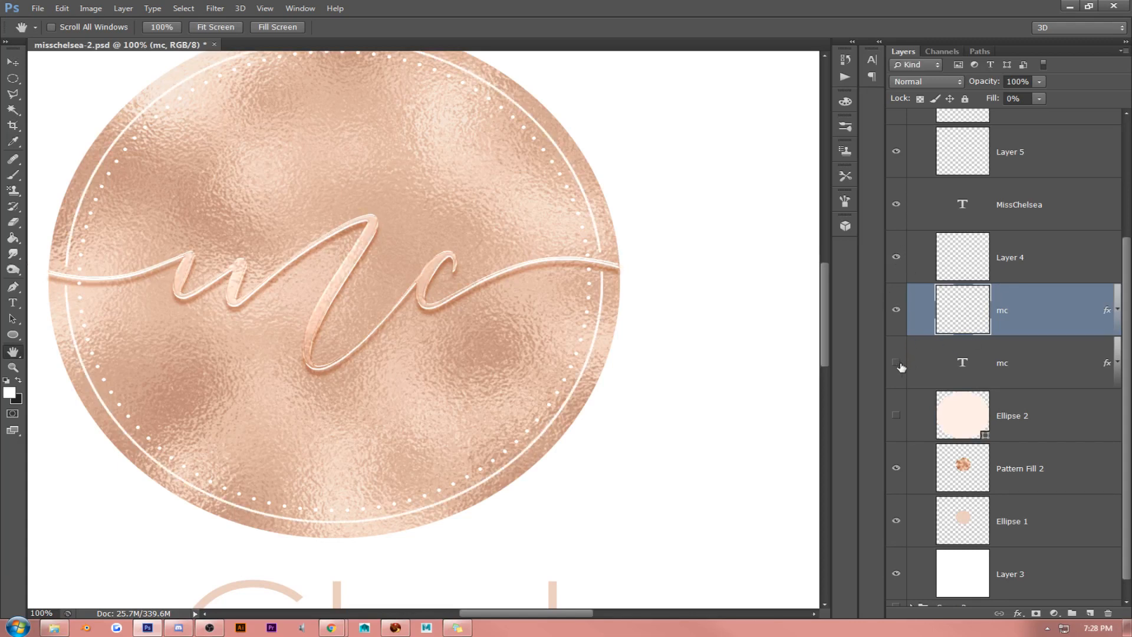
{"action": "left_click", "coordinate": [896, 363]}
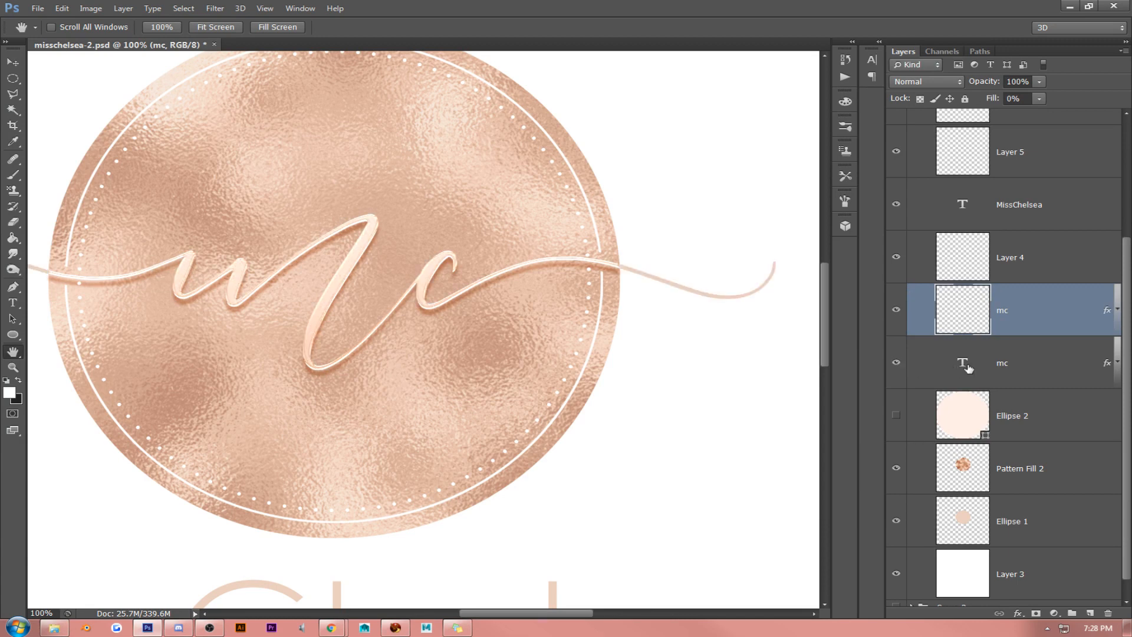
{"action": "right_click", "coordinate": [1024, 355]}
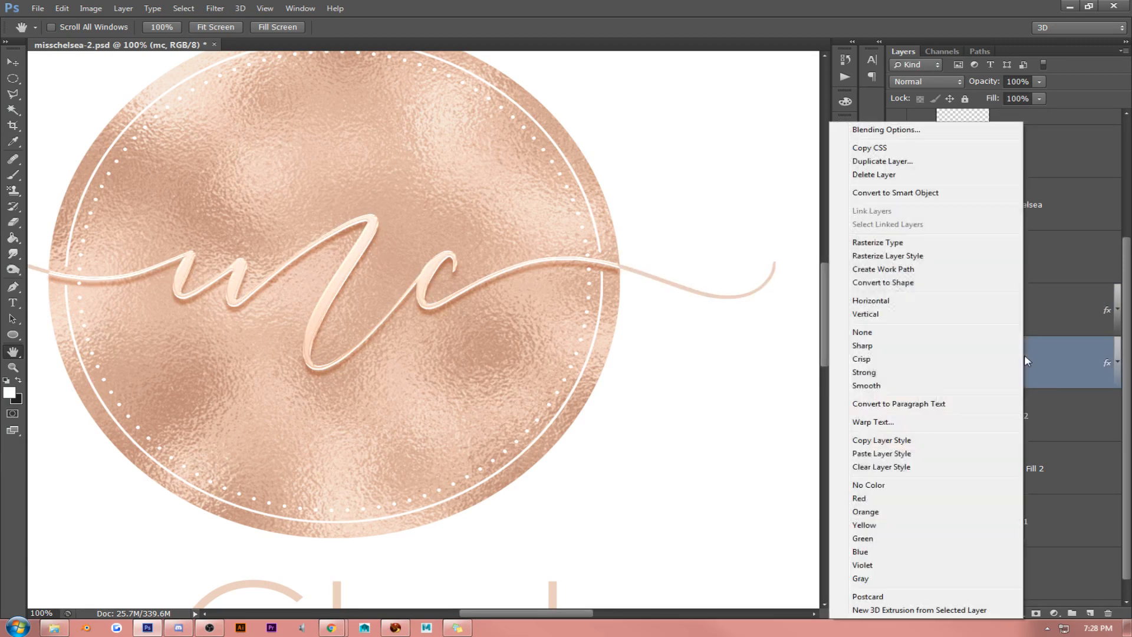
{"action": "left_click", "coordinate": [922, 441]}
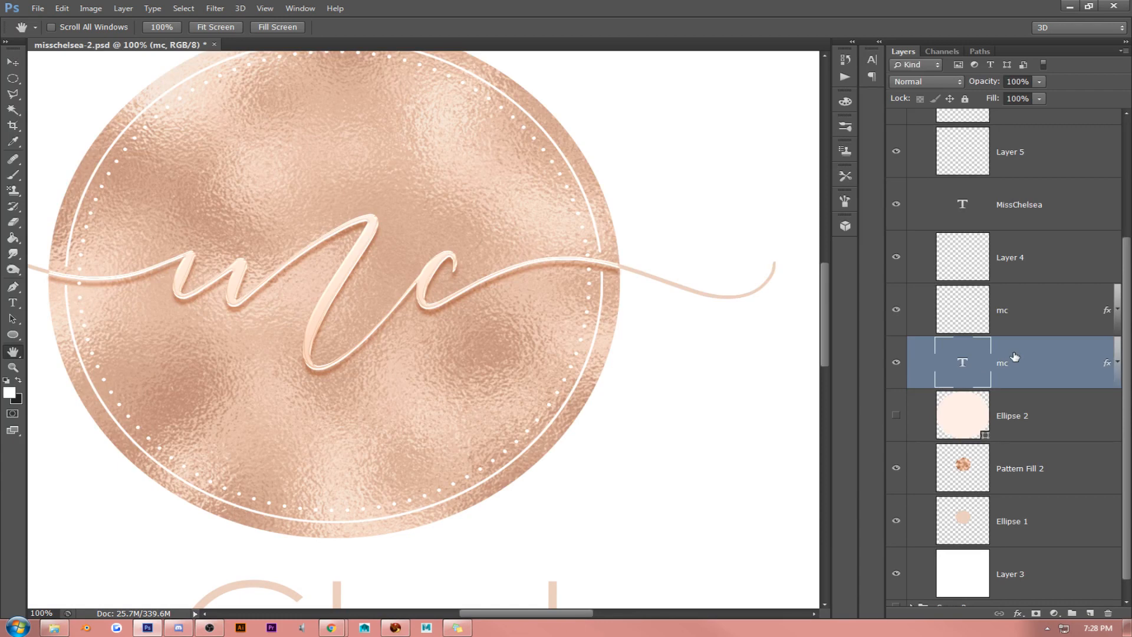
{"action": "right_click", "coordinate": [1014, 357]}
{"action": "left_click", "coordinate": [852, 455]}
{"action": "left_click_drag", "start_coordinate": [582, 613], "coordinate": [550, 612]}
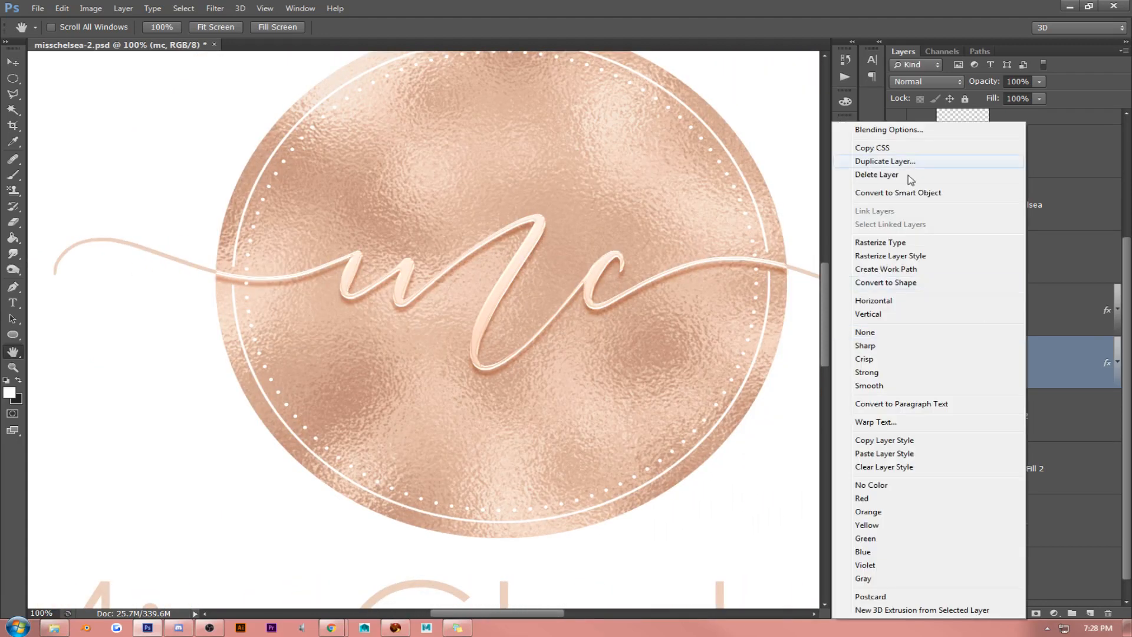
{"action": "left_click", "coordinate": [885, 129]}
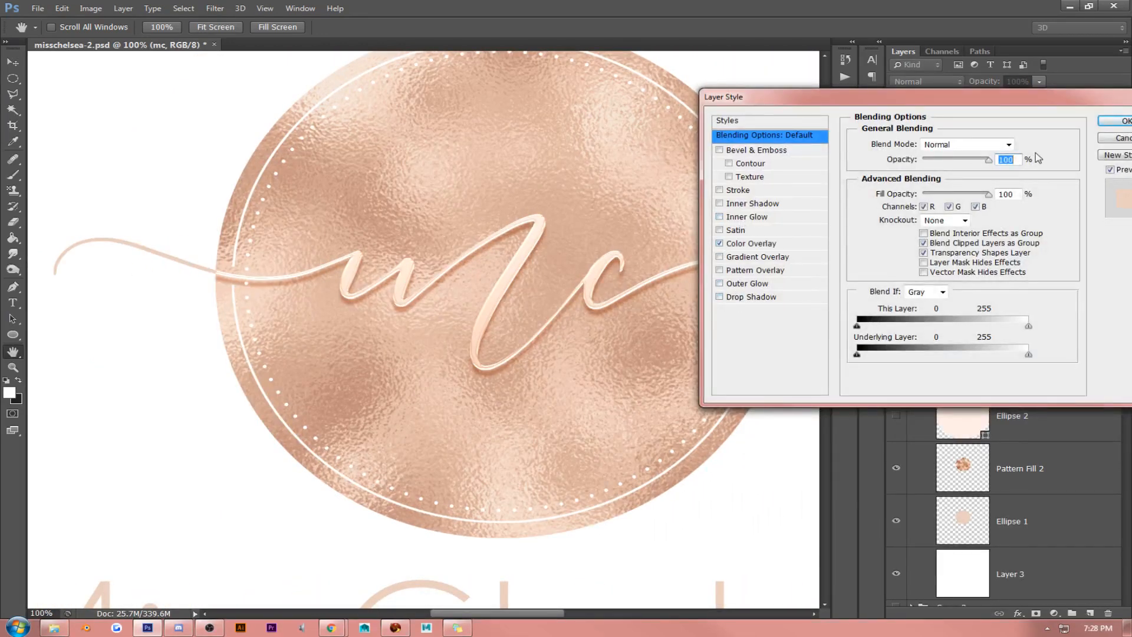
{"action": "left_click", "coordinate": [1108, 139]}
- Copy the layer style from the rasterized mc layer and paste it onto the mc text layer
{"action": "left_click", "coordinate": [1017, 303]}
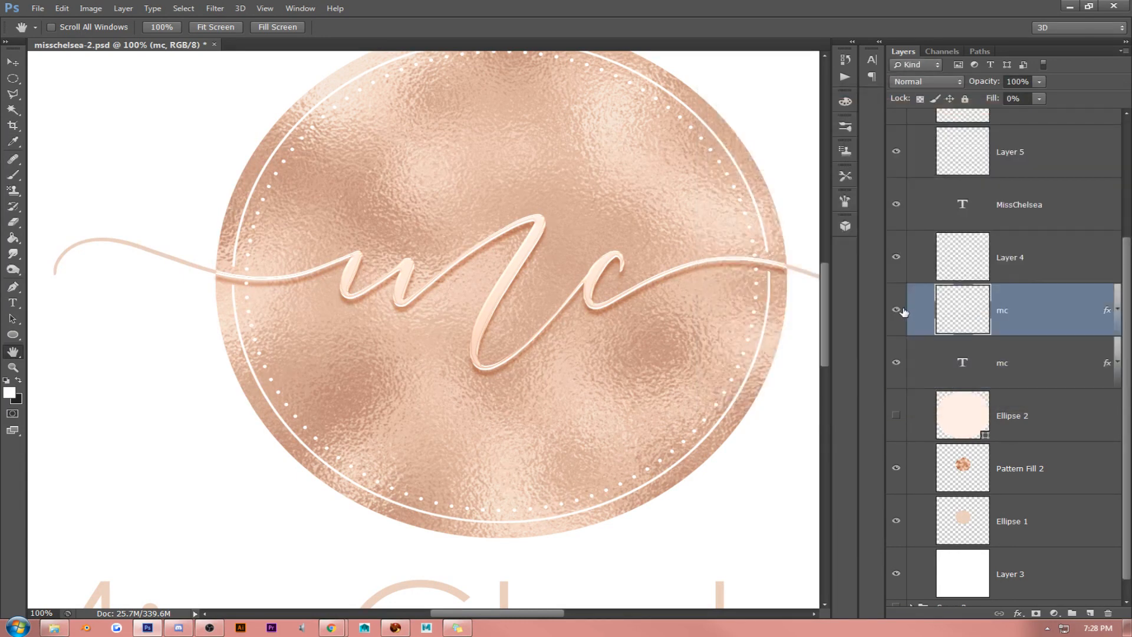
{"action": "key", "text": "shift+0"}
{"action": "key", "text": "shift+0"}
{"action": "right_click", "coordinate": [1036, 312]}
{"action": "left_click", "coordinate": [931, 356]}
{"action": "right_click", "coordinate": [1017, 363]}
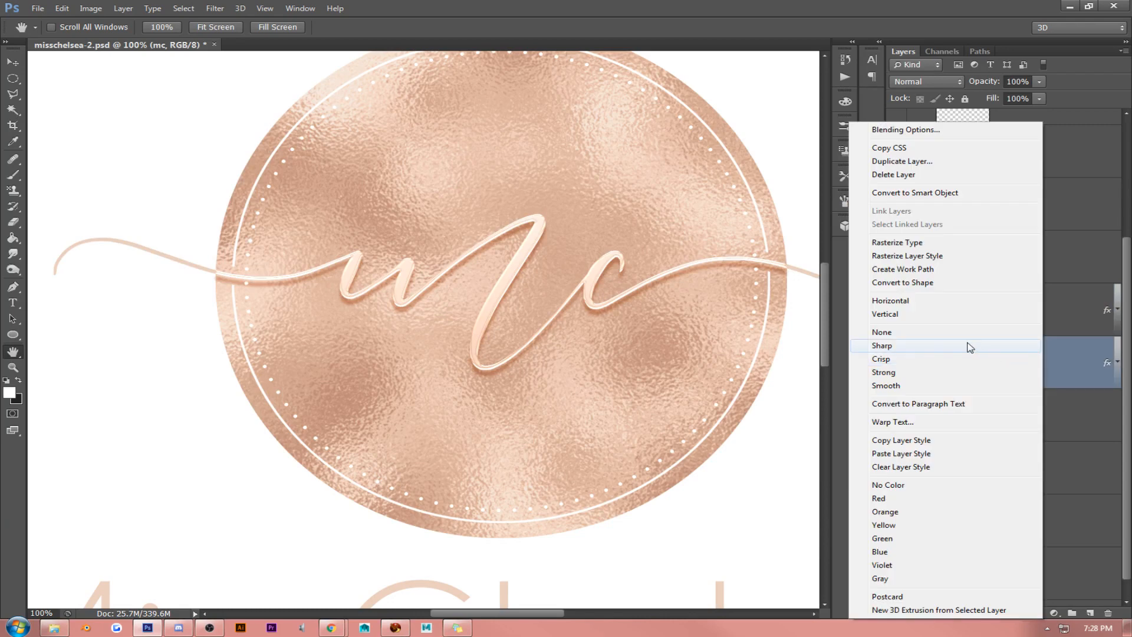
{"action": "left_click", "coordinate": [938, 454]}
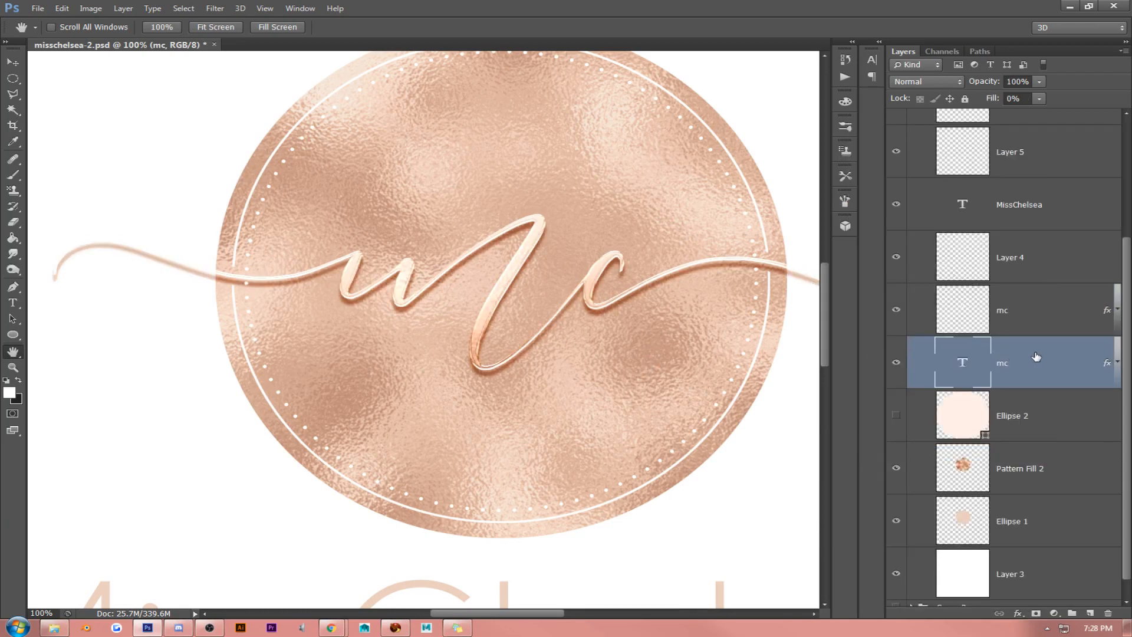
- Try the mc text layer's fill at 100% and 17%, and undo the fill change
{"action": "left_click", "coordinate": [1040, 99]}
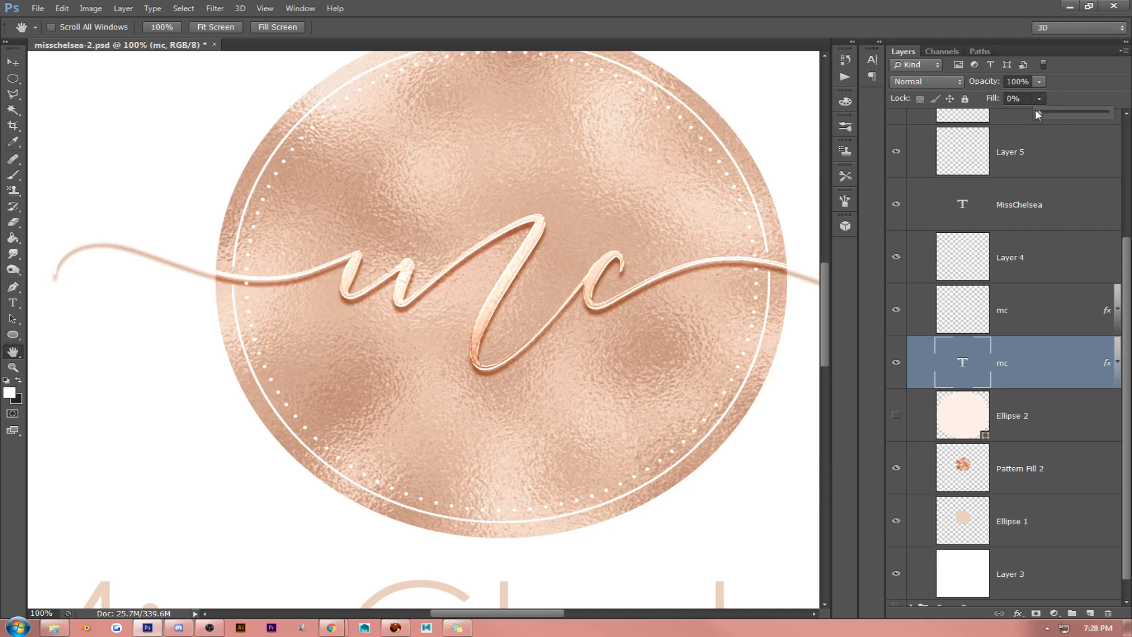
{"action": "left_click_drag", "start_coordinate": [1094, 111], "coordinate": [1123, 116]}
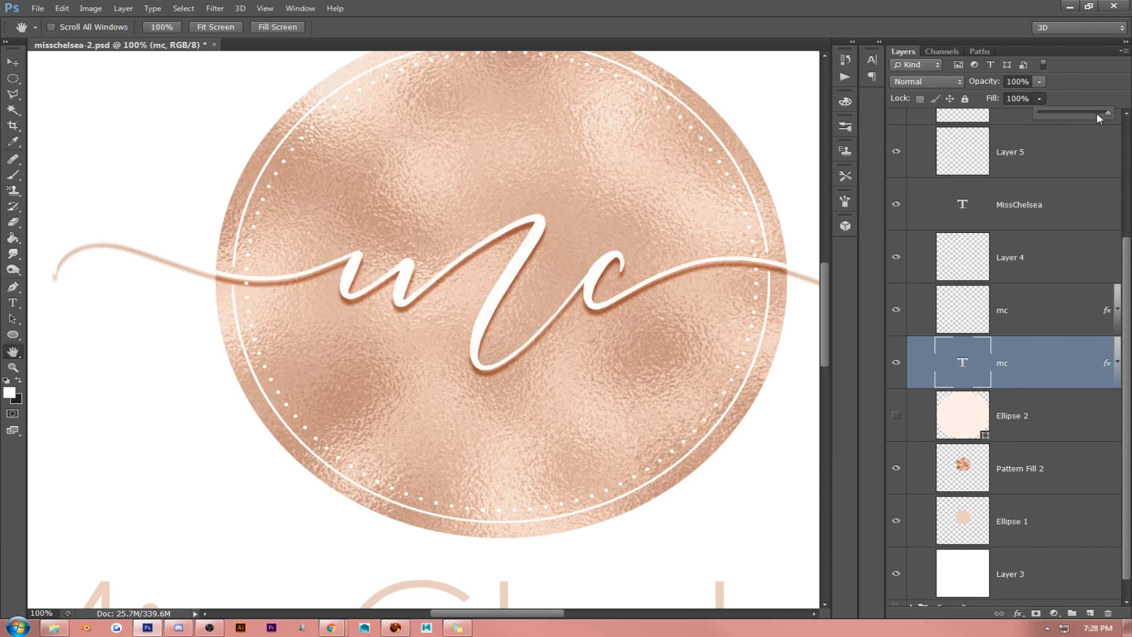
{"action": "left_click_drag", "start_coordinate": [1052, 114], "coordinate": [1051, 114]}
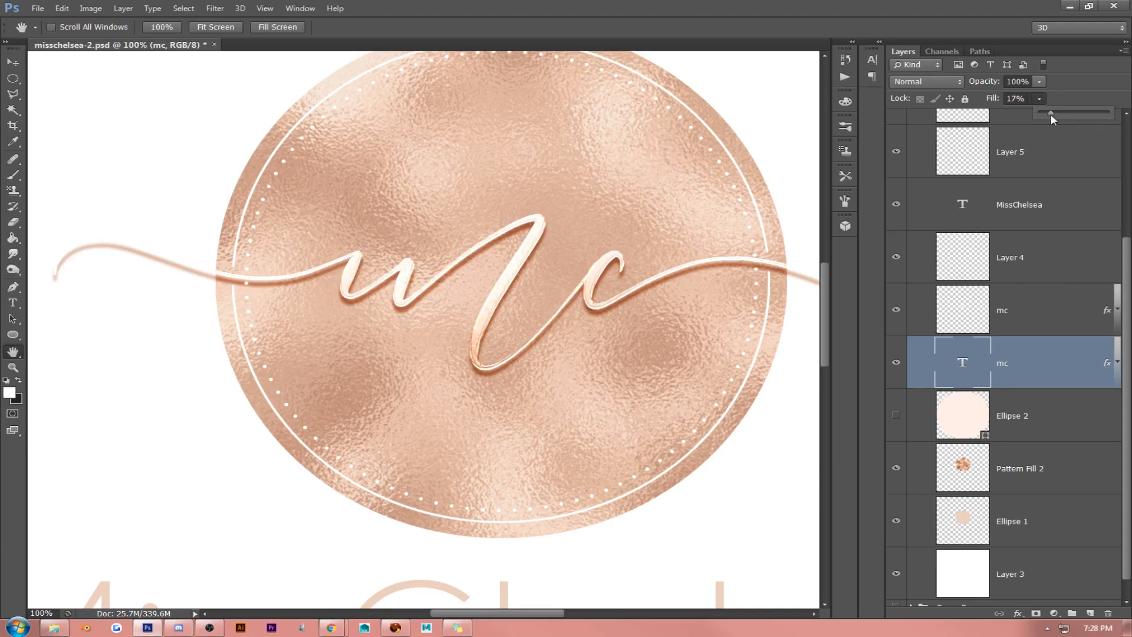
{"action": "left_click", "coordinate": [1038, 361]}
{"action": "key", "text": "ctrl+z"}
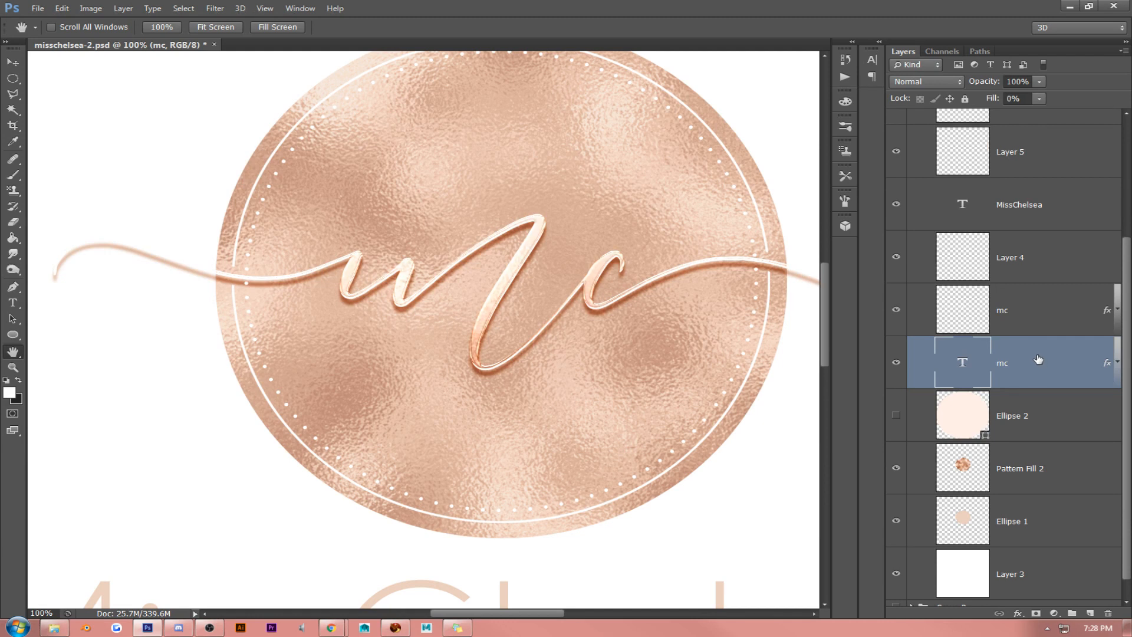
- Undo the last fill change on the mc text layer and compare the lettering with that layer hidden and shown
{"action": "key", "text": "ctrl+alt+z"}
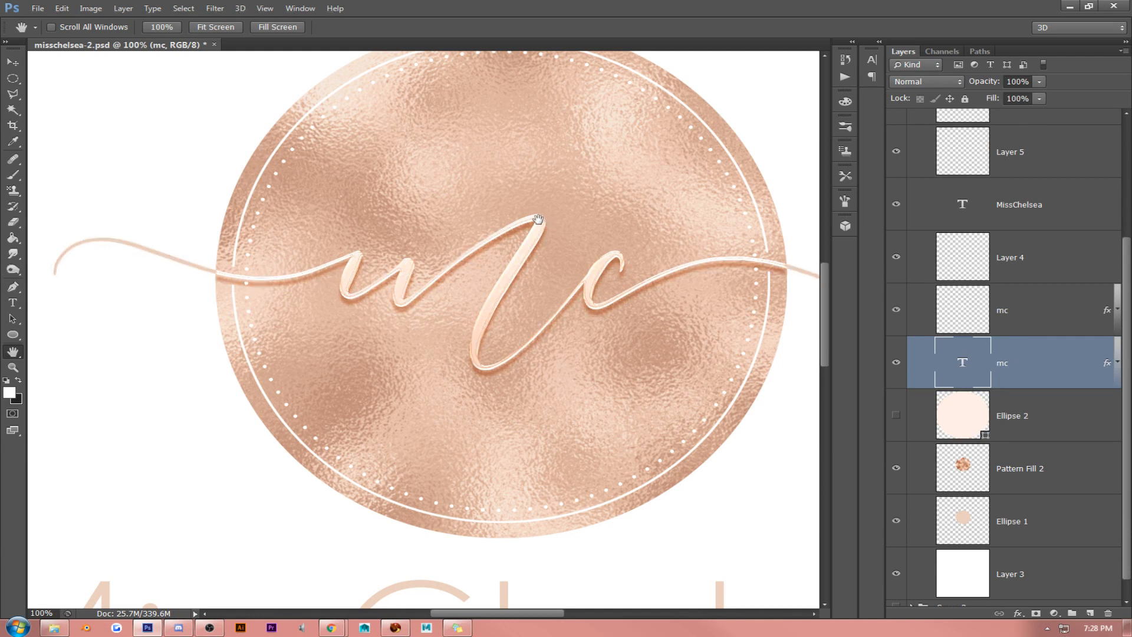
{"action": "left_click", "coordinate": [896, 365]}
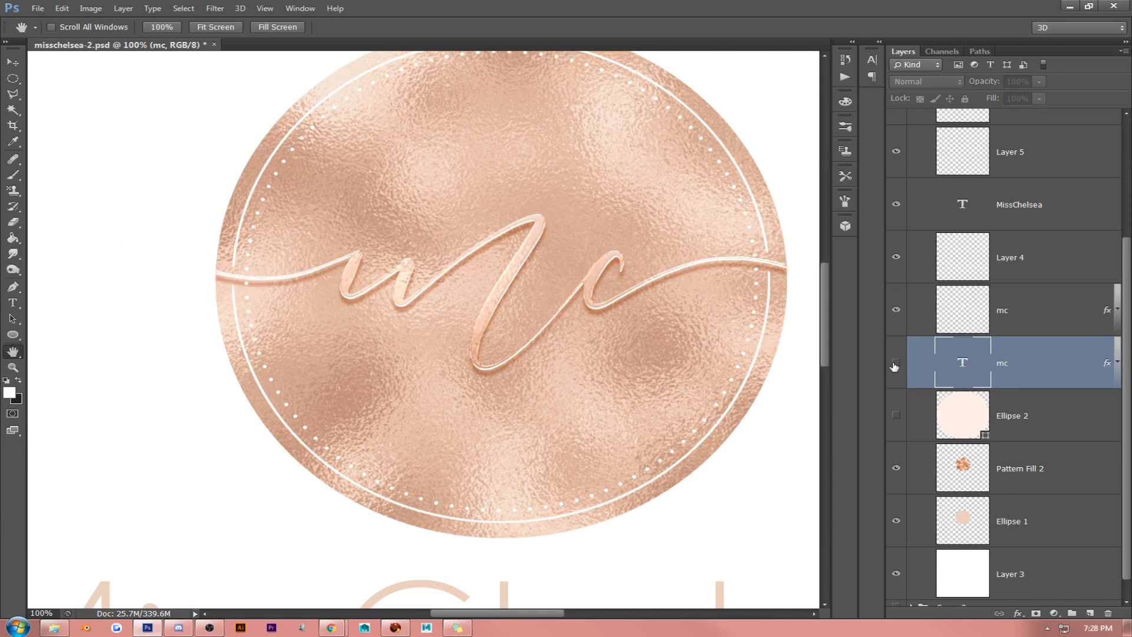
{"action": "left_click", "coordinate": [896, 365]}
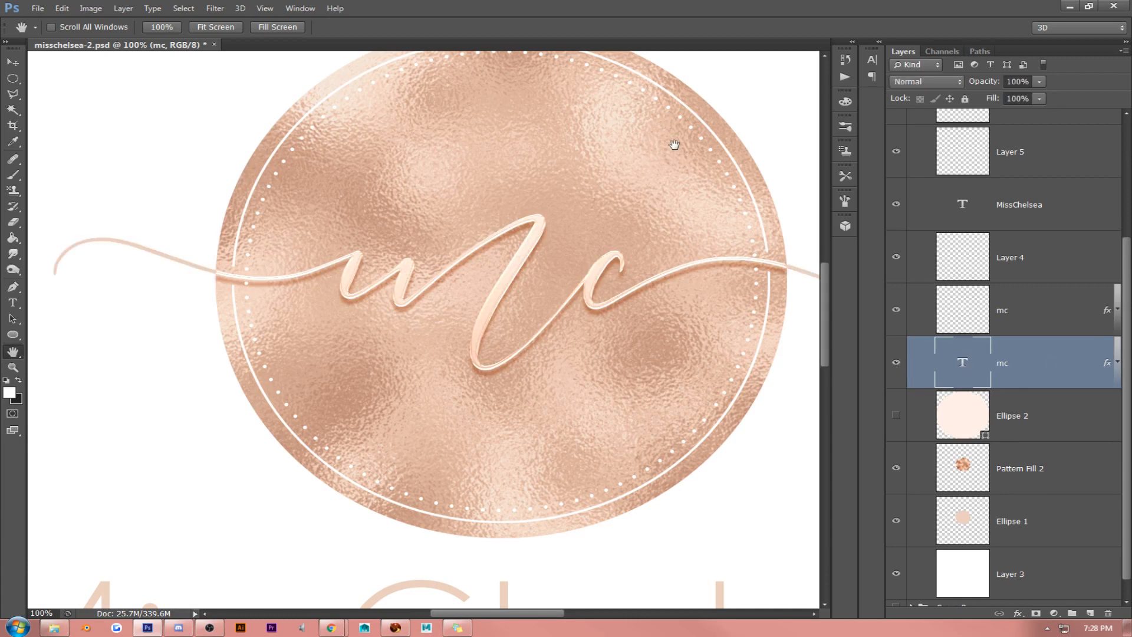
{"action": "left_click", "coordinate": [264, 9]}
{"action": "left_click", "coordinate": [284, 119]}
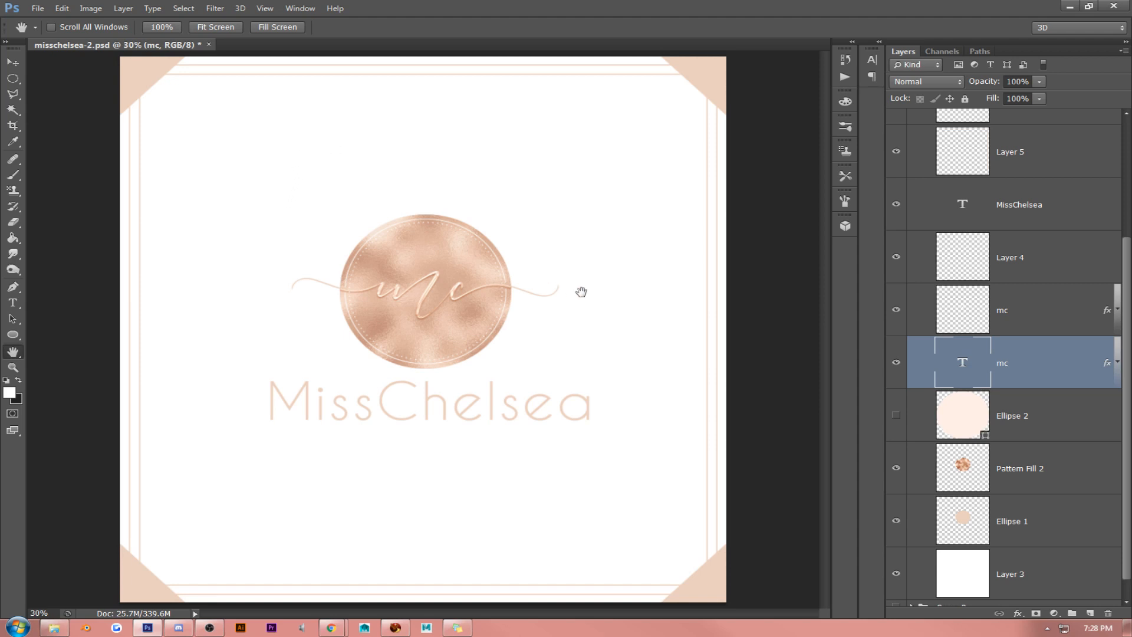
{"action": "left_click", "coordinate": [257, 12]}
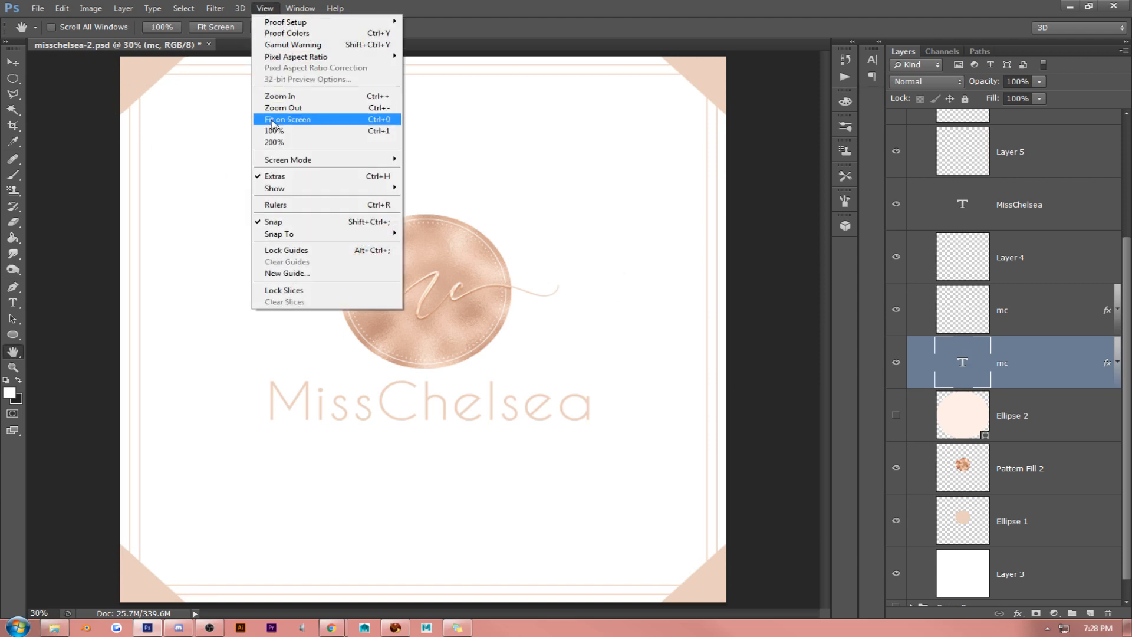
{"action": "left_click", "coordinate": [288, 129]}
{"action": "scroll", "coordinate": [570, 263], "scroll_direction": "up", "scroll_amount": 2}
{"action": "scroll", "coordinate": [589, 269], "scroll_direction": "up", "scroll_amount": 2}
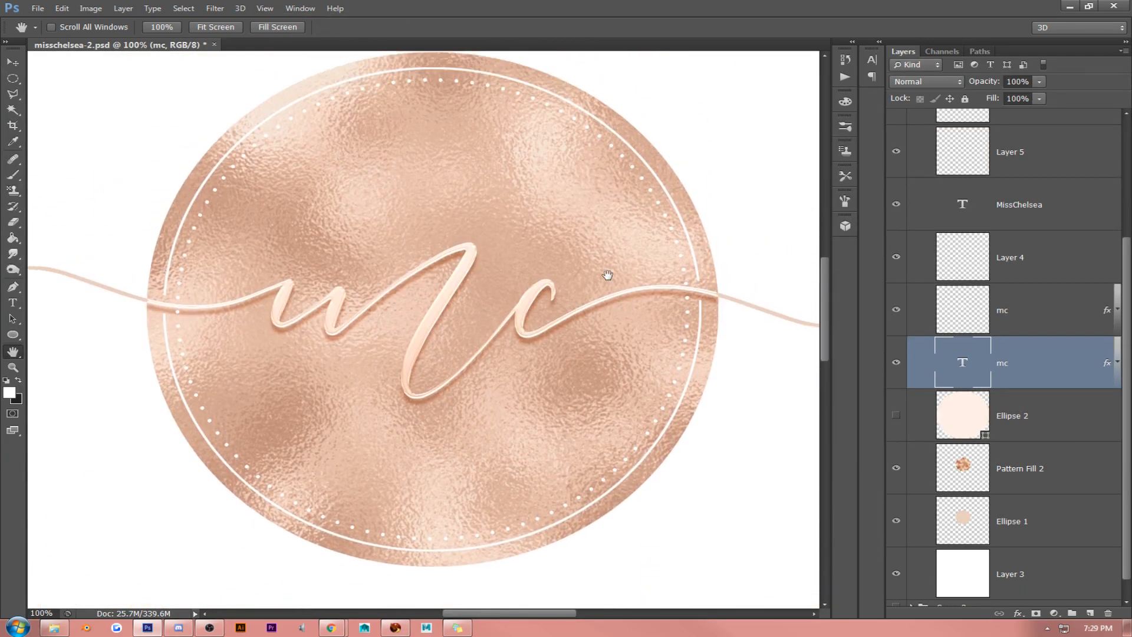
{"action": "left_click", "coordinate": [1046, 467]}
{"action": "left_click", "coordinate": [1036, 526], "text": "shift"}
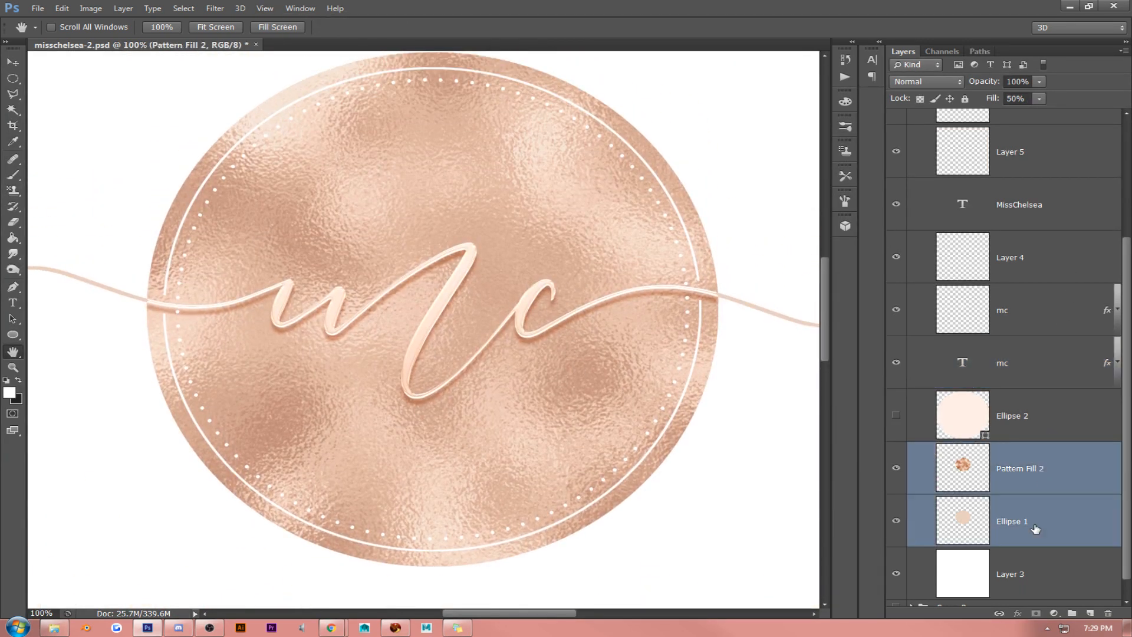
{"action": "left_click", "coordinate": [1028, 261], "text": "ctrl"}
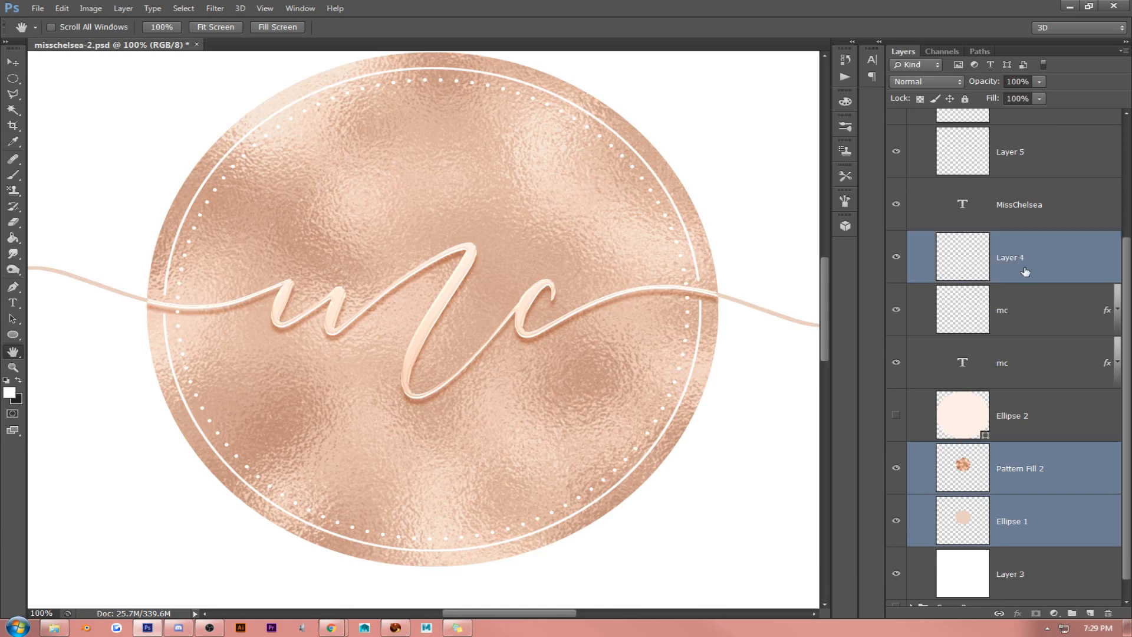
{"action": "scroll", "coordinate": [1029, 256], "scroll_direction": "up", "scroll_amount": 3}
{"action": "left_click", "coordinate": [1030, 300], "text": "ctrl"}
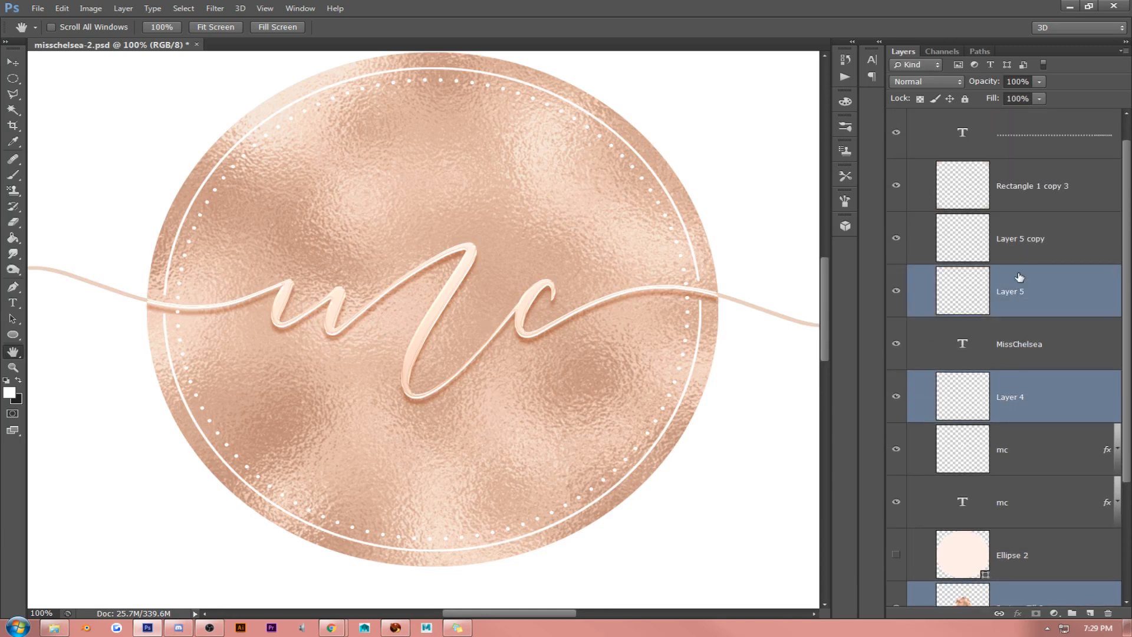
{"action": "left_click", "coordinate": [1008, 236], "text": "ctrl"}
{"action": "key", "text": "ctrl+t"}
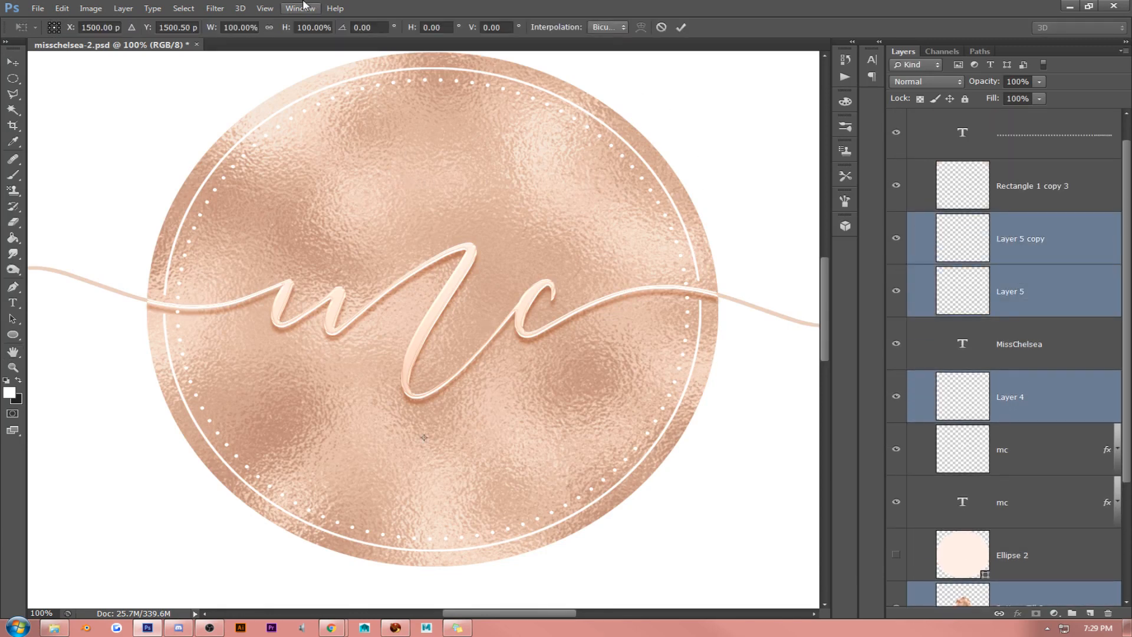
{"action": "left_click", "coordinate": [263, 8]}
{"action": "left_click", "coordinate": [285, 119]}
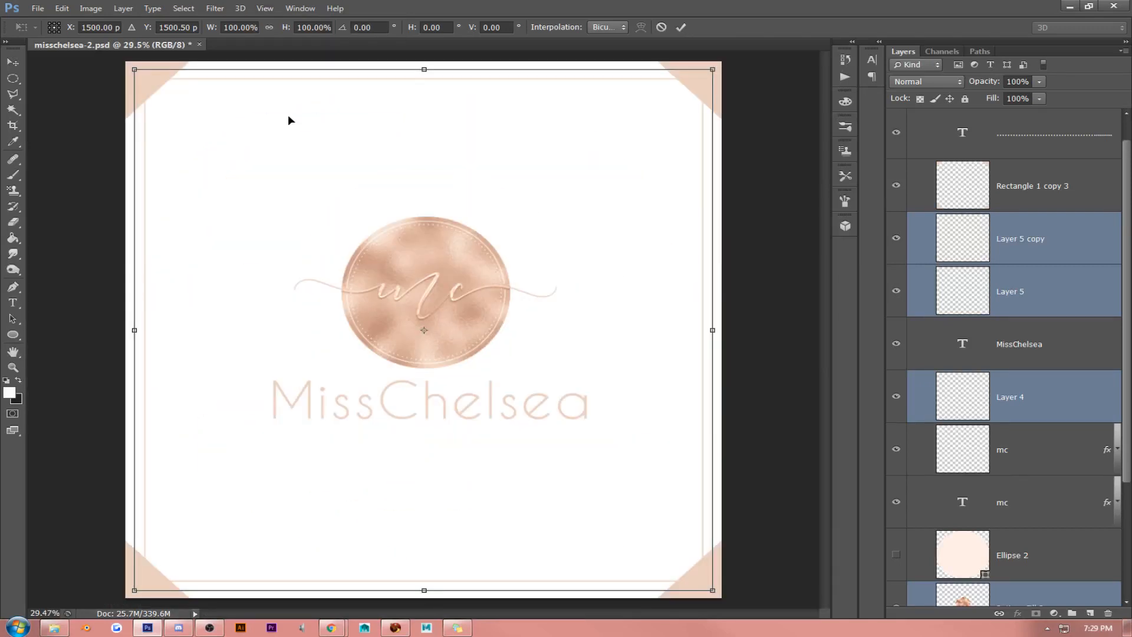
{"action": "key", "text": "Return"}
{"action": "scroll", "coordinate": [1040, 377], "scroll_direction": "down", "scroll_amount": 3}
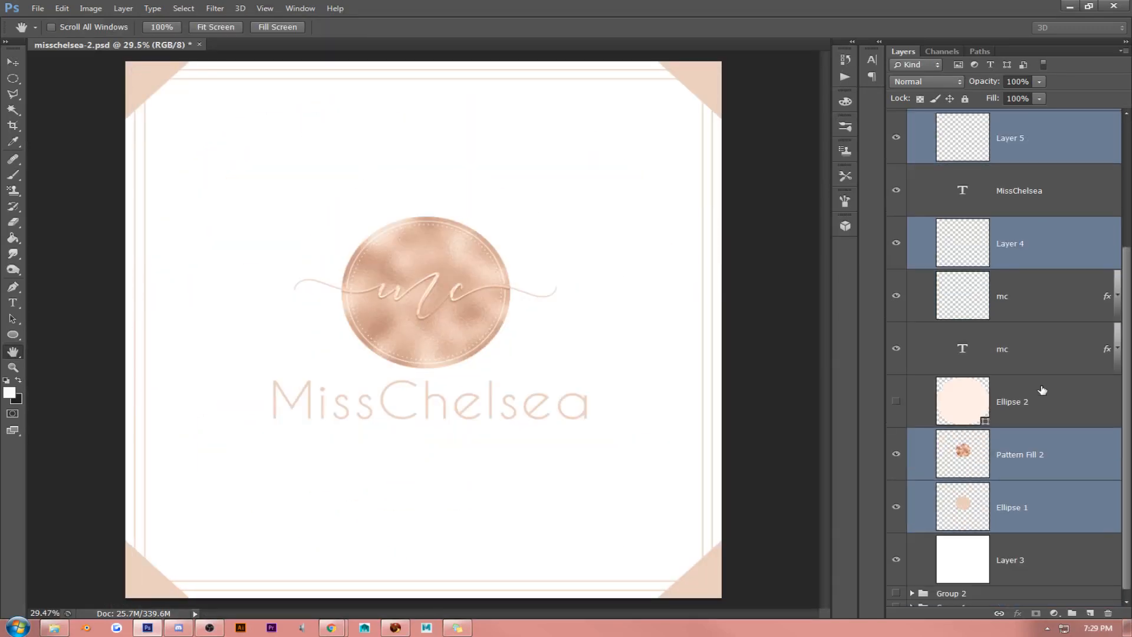
{"action": "left_click", "coordinate": [1039, 500]}
{"action": "left_click", "coordinate": [1035, 455], "text": "shift"}
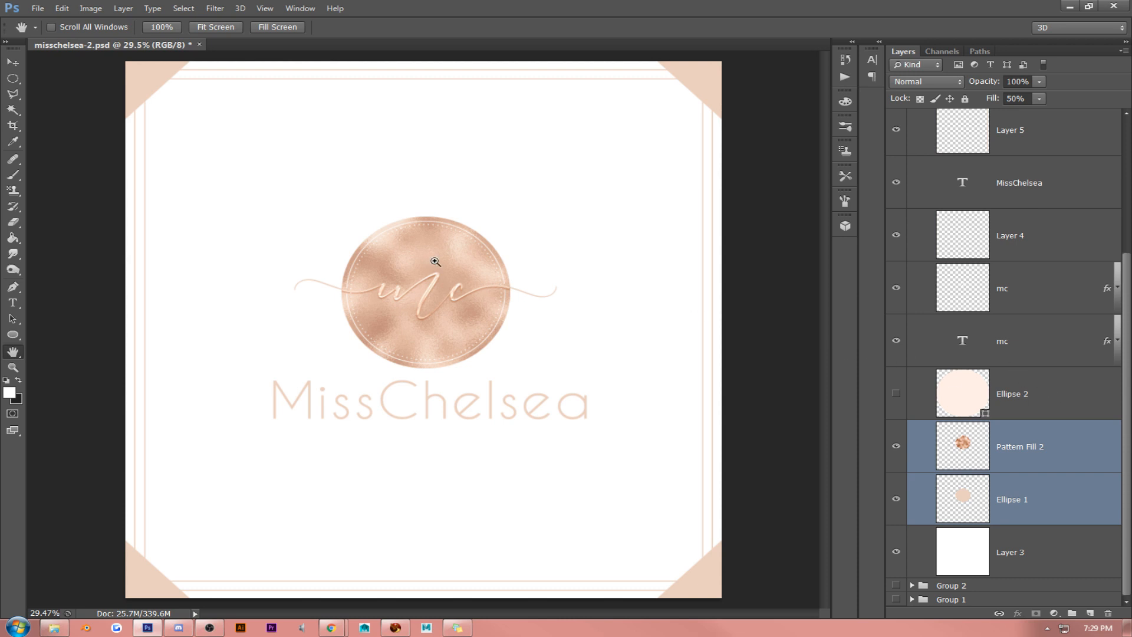
{"action": "key", "text": "ctrl+t"}
{"action": "key", "text": "Return"}
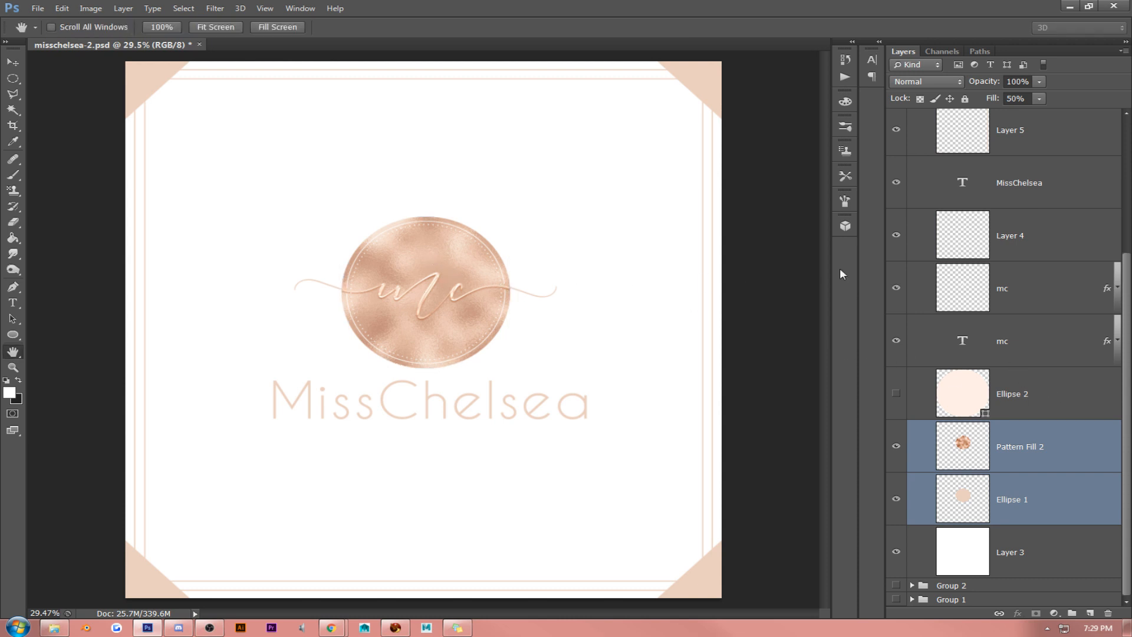
- Try to scale Layer 4, Pattern Fill 2 and Ellipse 1 together to about 85%, and undo the scaling
{"action": "left_click", "coordinate": [1041, 237], "text": "ctrl"}
{"action": "key", "text": "ctrl+t"}
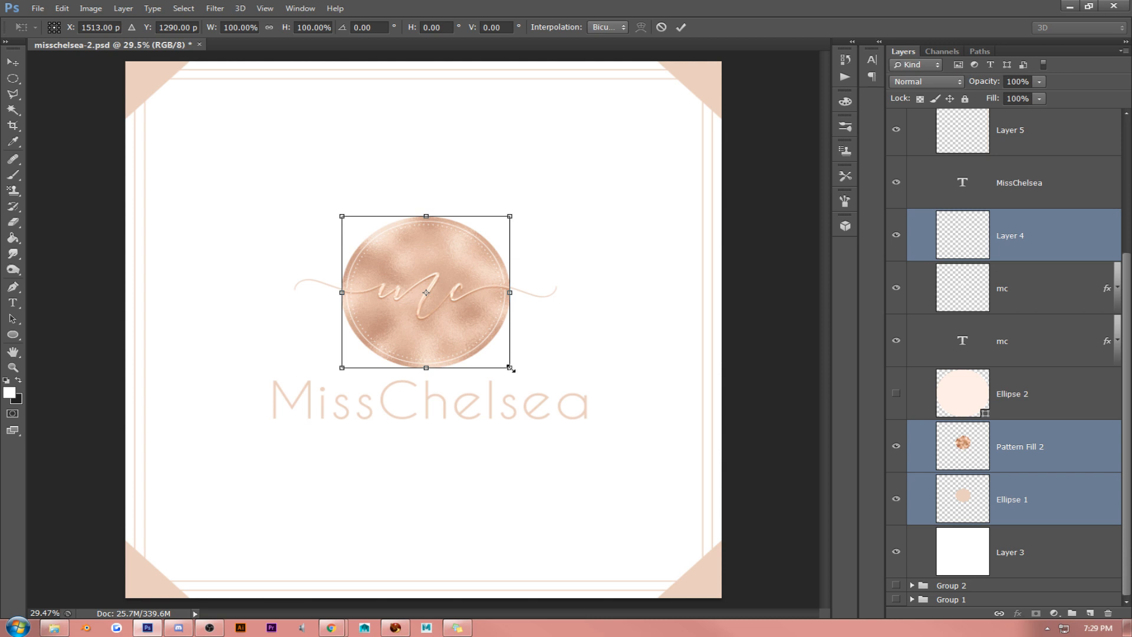
{"action": "left_click_drag", "start_coordinate": [511, 368], "coordinate": [483, 347]}
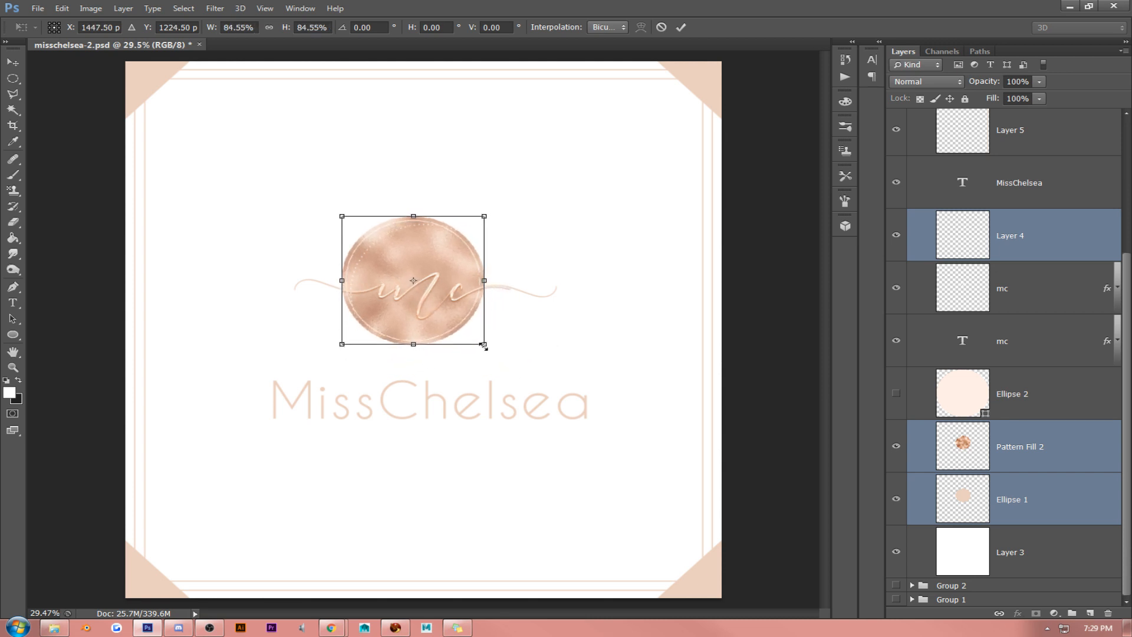
{"action": "key", "text": "Return"}
{"action": "key", "text": "ctrl+z"}
{"action": "scroll", "coordinate": [973, 331], "scroll_direction": "up", "scroll_amount": 2}
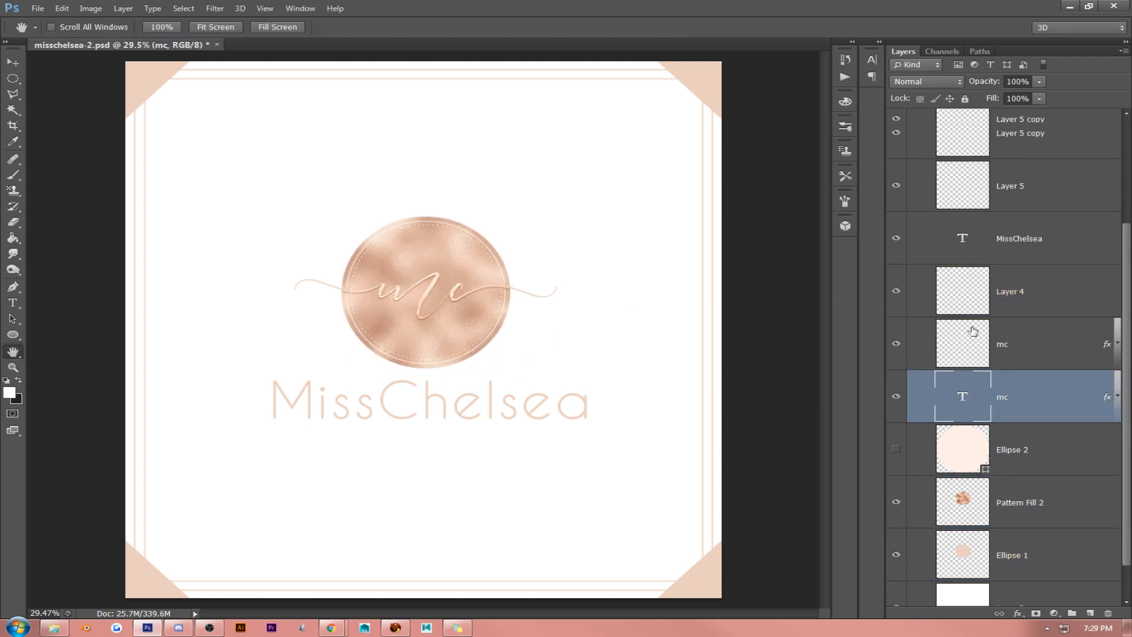
- Try to scale the dotted text layer, Pattern Fill 2 and Ellipse 1 down together, and undo the scaling
{"action": "scroll", "coordinate": [972, 331], "scroll_direction": "up", "scroll_amount": 3}
{"action": "left_click", "coordinate": [1054, 174]}
{"action": "scroll", "coordinate": [1045, 333], "scroll_direction": "down", "scroll_amount": 2}
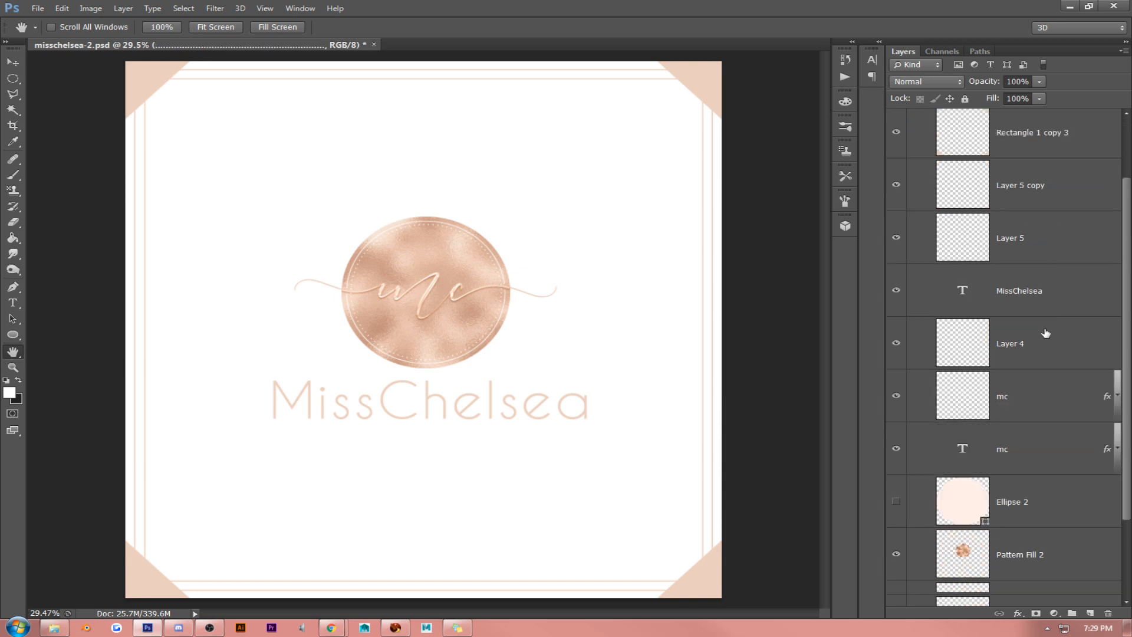
{"action": "scroll", "coordinate": [1046, 333], "scroll_direction": "down", "scroll_amount": 2}
{"action": "left_click", "coordinate": [1050, 491]}
{"action": "left_click", "coordinate": [1040, 454], "text": "shift"}
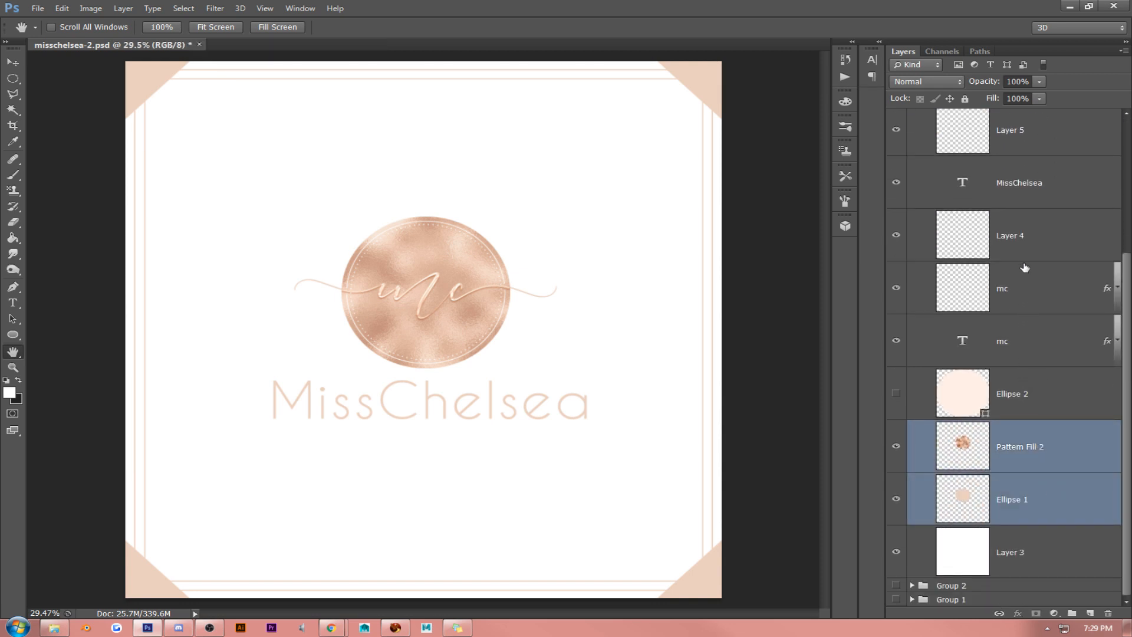
{"action": "key", "text": "ctrl+t"}
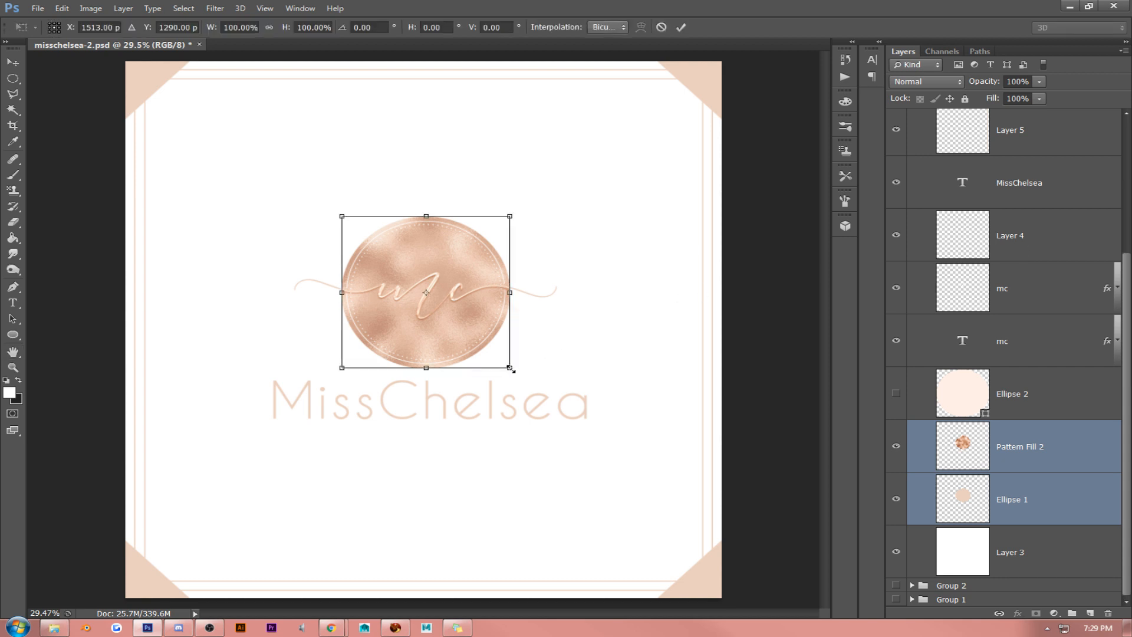
{"action": "left_click_drag", "start_coordinate": [510, 368], "coordinate": [483, 344]}
{"action": "key", "text": "Return"}
{"action": "key", "text": "h"}
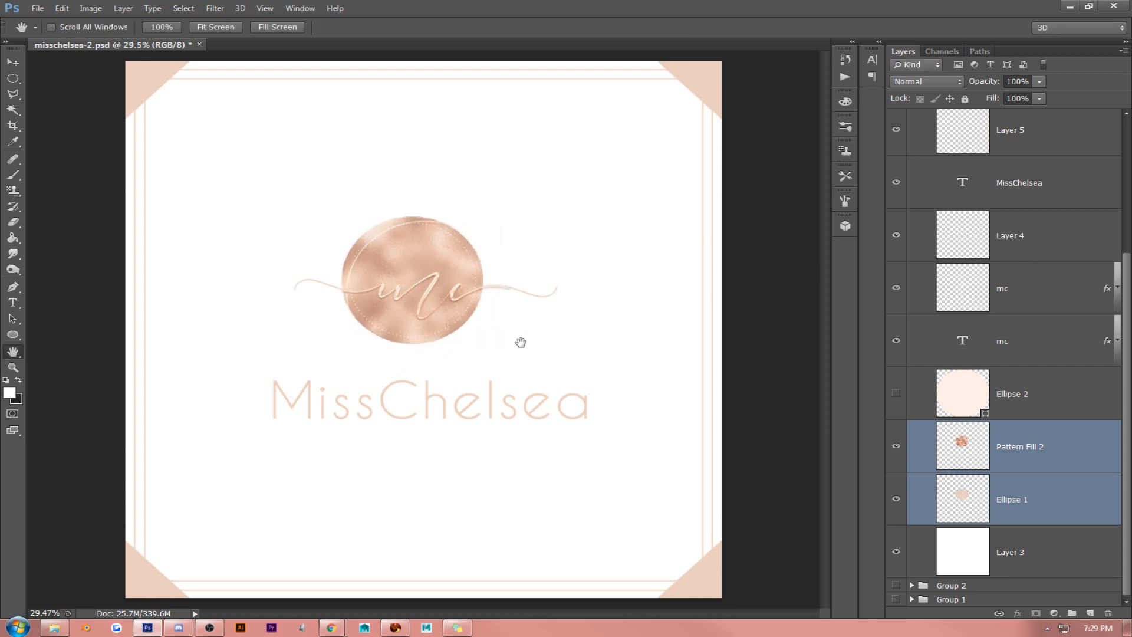
{"action": "key", "text": "ctrl+z"}
- Scale Ellipse 1, Pattern Fill 2, Layer 4 and the dotted text layer down together proportionally and recentre the circle behind the mc lettering
{"action": "left_click", "coordinate": [1015, 366]}
{"action": "left_click", "coordinate": [1026, 502]}
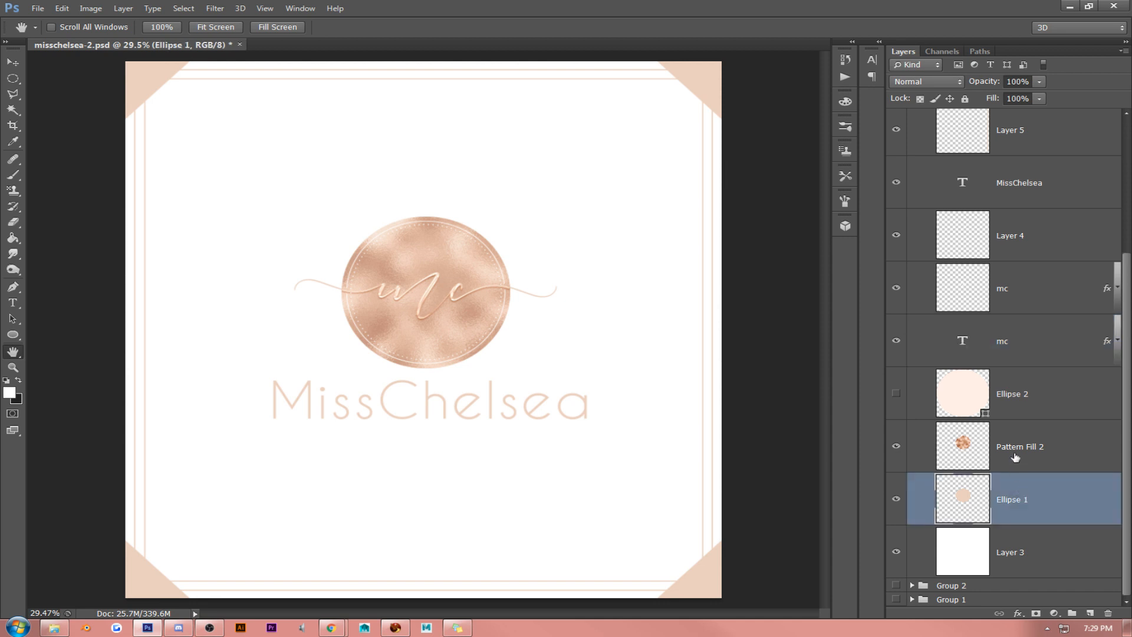
{"action": "left_click", "coordinate": [1015, 458], "text": "ctrl"}
{"action": "scroll", "coordinate": [1022, 353], "scroll_direction": "up", "scroll_amount": 3}
{"action": "left_click", "coordinate": [1035, 330], "text": "ctrl"}
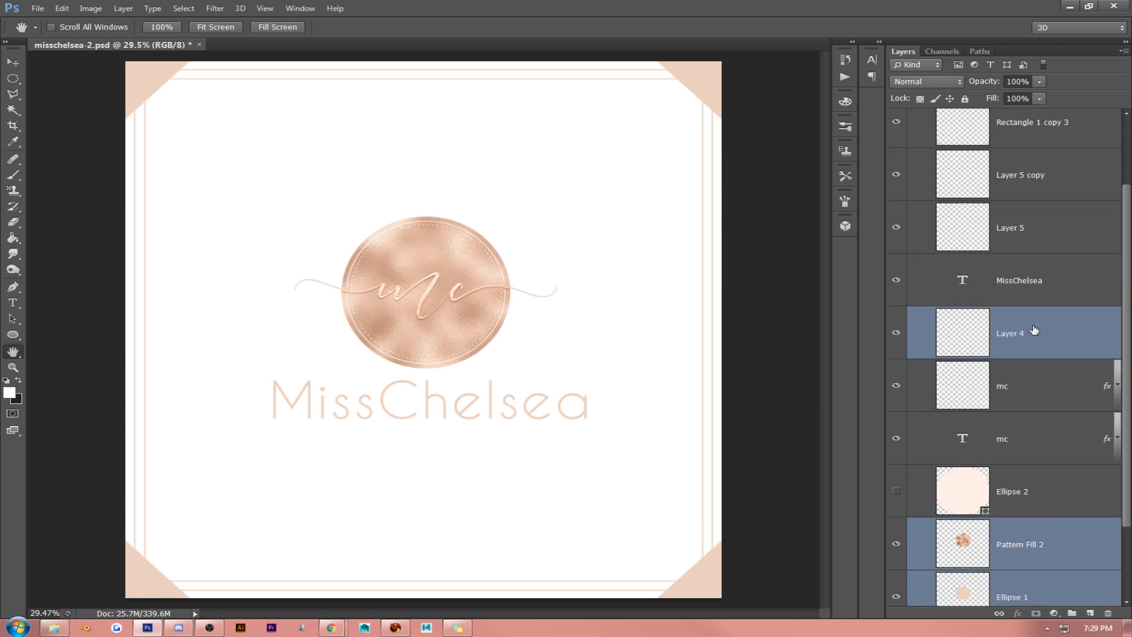
{"action": "scroll", "coordinate": [1036, 221], "scroll_direction": "up", "scroll_amount": 2}
{"action": "left_click", "coordinate": [1039, 174], "text": "ctrl"}
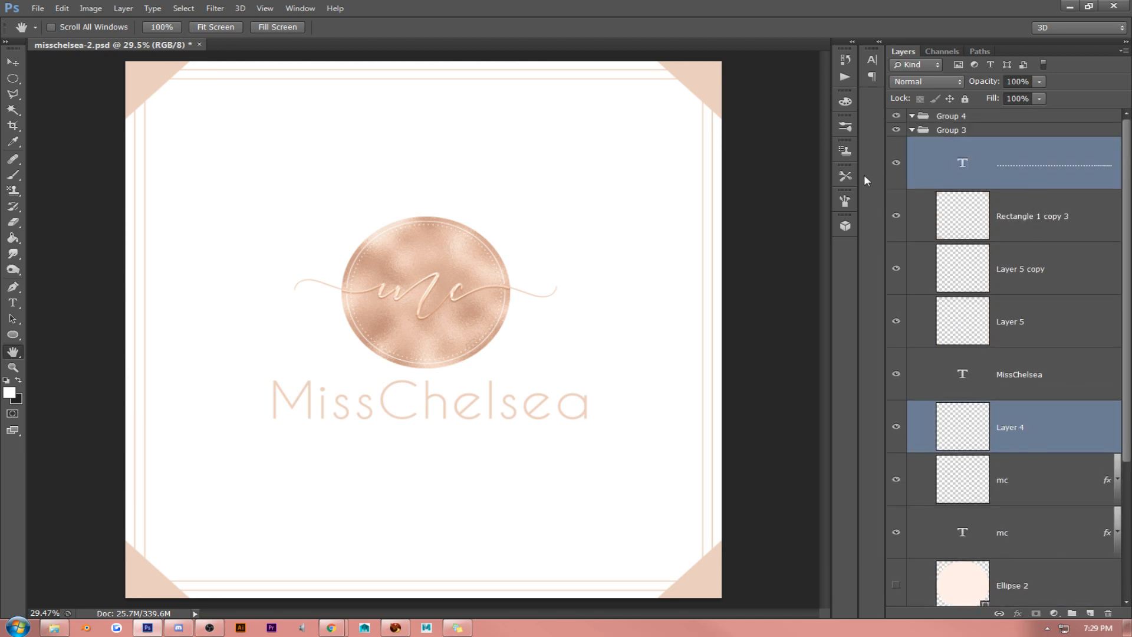
{"action": "key", "text": "ctrl+t"}
{"action": "left_click_drag", "start_coordinate": [509, 367], "coordinate": [481, 342]}
{"action": "key", "text": "Return"}
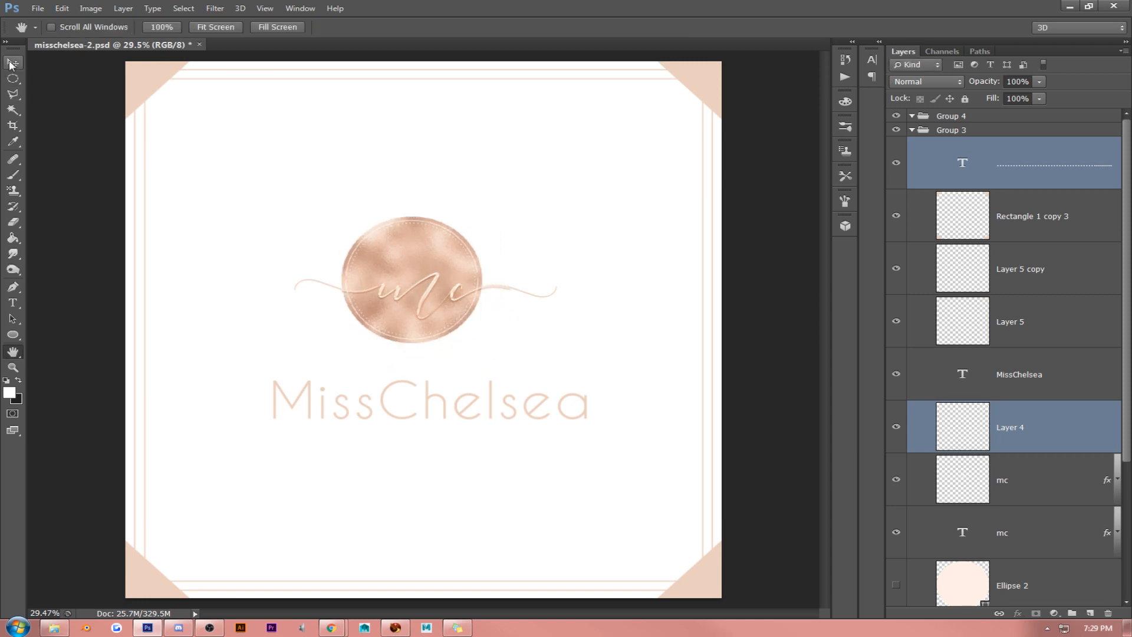
{"action": "key", "text": "v"}
{"action": "left_click_drag", "start_coordinate": [577, 263], "coordinate": [584, 278]}
- Fine-tune the circle layers' vertical position at 100% zoom, raising them slightly so the ring sits evenly around the mc lettering
{"action": "left_click", "coordinate": [265, 8]}
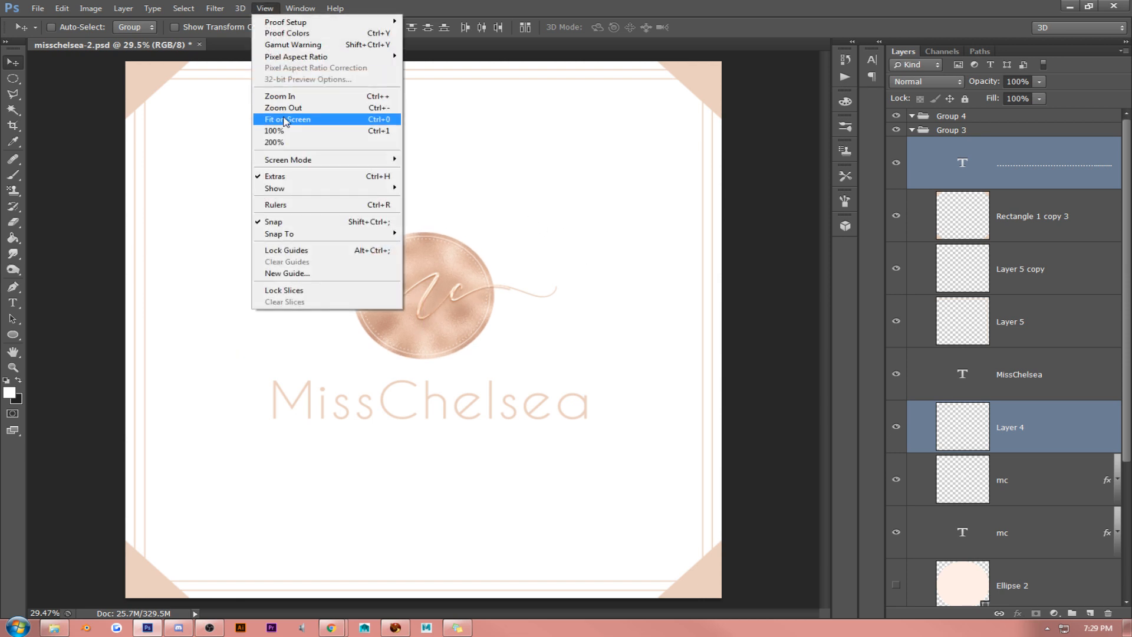
{"action": "left_click", "coordinate": [285, 130]}
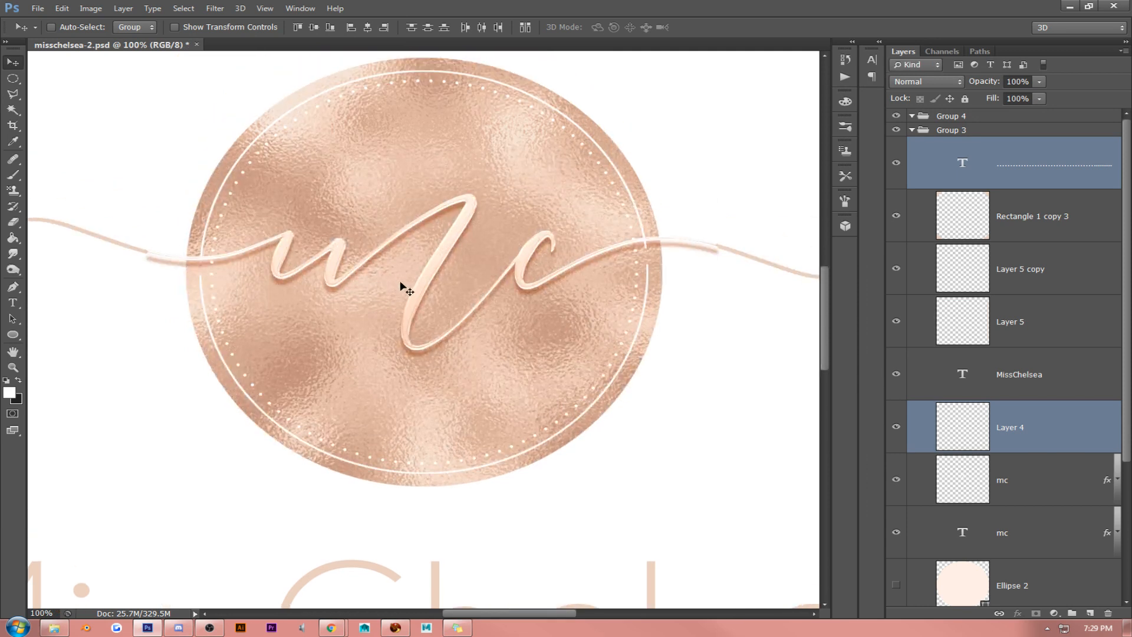
{"action": "mouse_move", "coordinate": [406, 309]}
{"action": "left_mouse_down"}
{"action": "mouse_move", "coordinate": [408, 323]}
{"action": "mouse_move", "coordinate": [409, 303]}
{"action": "left_mouse_up"}
{"action": "key", "text": "Up"}
{"action": "key", "text": "Up"}
{"action": "key", "text": "Up"}
{"action": "key", "text": "Up"}
{"action": "key", "text": "Up"}
{"action": "key", "text": "Up"}
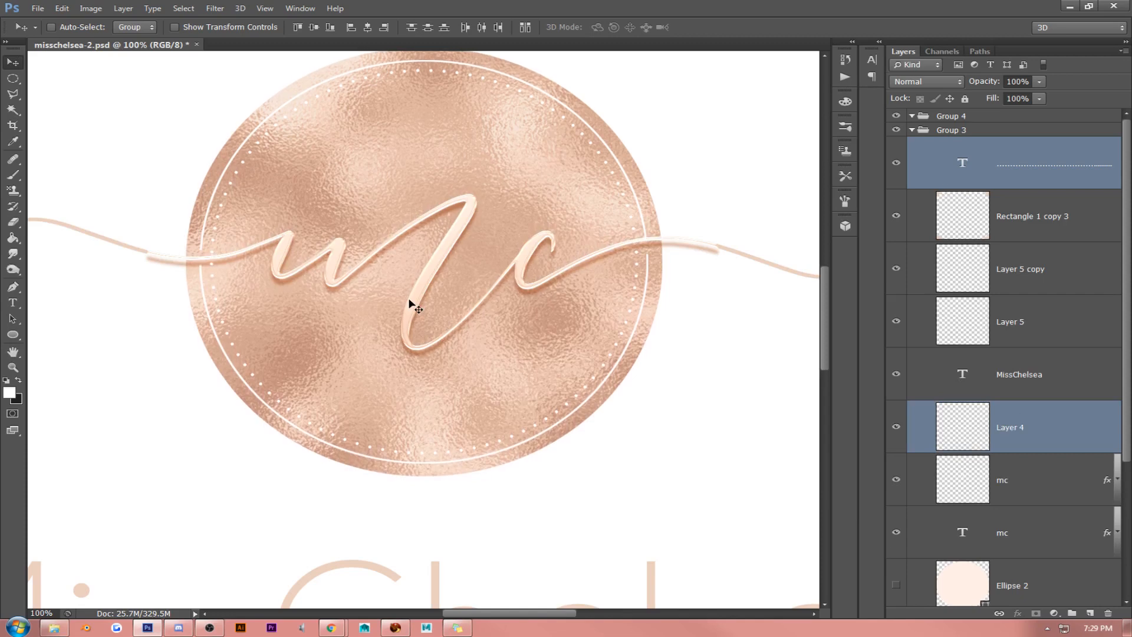
{"action": "key", "text": "Up"}
{"action": "key", "text": "Up"}
{"action": "key", "text": "Up"}
{"action": "key", "text": "Up"}
{"action": "key", "text": "Up"}
{"action": "key", "text": "Up"}
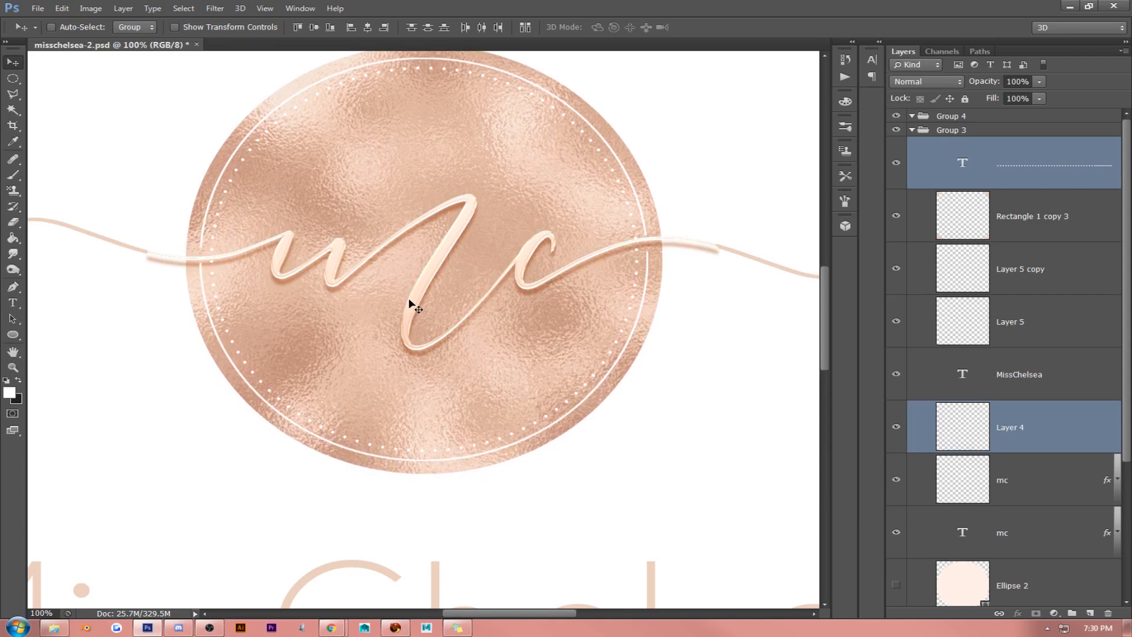
{"action": "key", "text": "Down"}
{"action": "key", "text": "Down"}
{"action": "key", "text": "Down"}
{"action": "key", "text": "Down"}
{"action": "key", "text": "Down"}
{"action": "key", "text": "Down"}
{"action": "key", "text": "Down"}
{"action": "key", "text": "Down"}
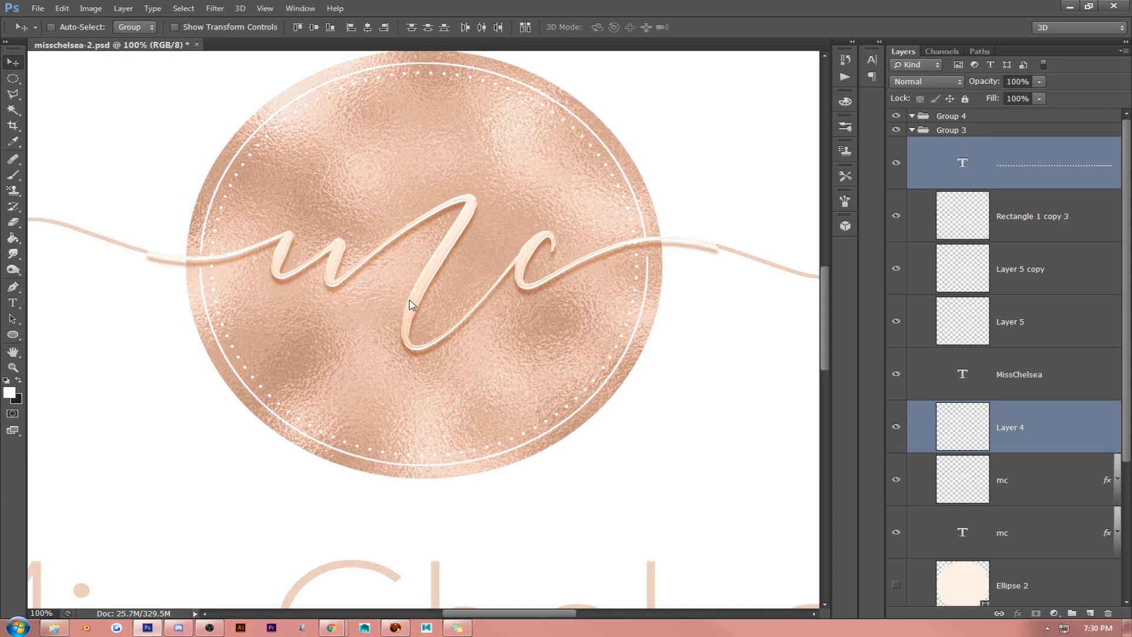
- Adjust the rasterized mc layer and the mc text layer slightly in height over the foil circle
{"action": "scroll", "coordinate": [1030, 427], "scroll_direction": "down", "scroll_amount": 1}
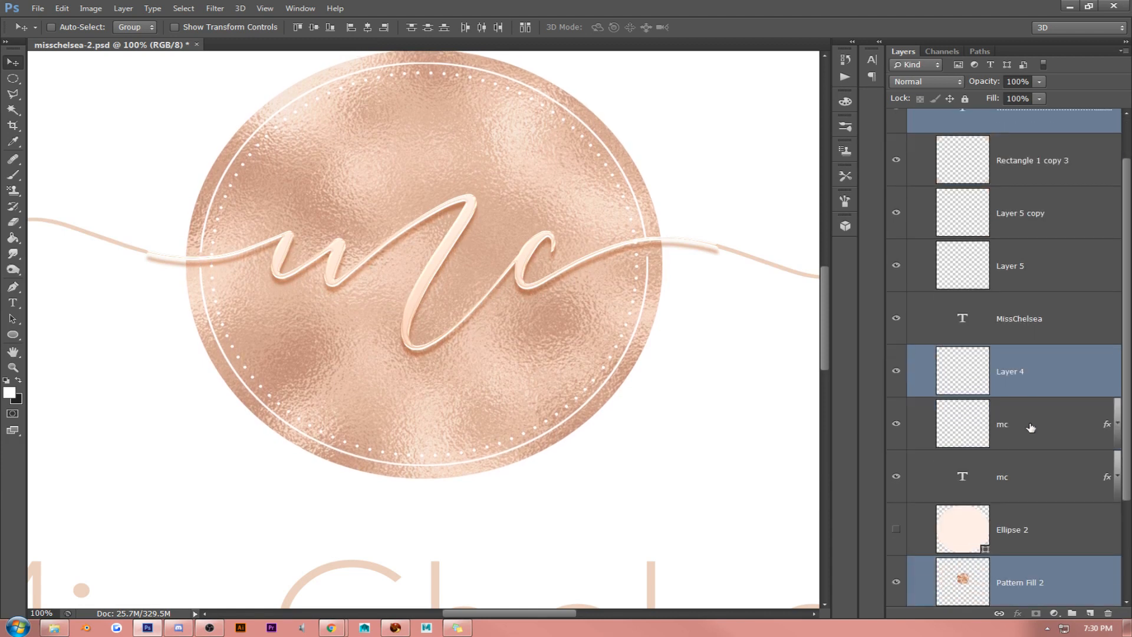
{"action": "left_click", "coordinate": [1038, 428]}
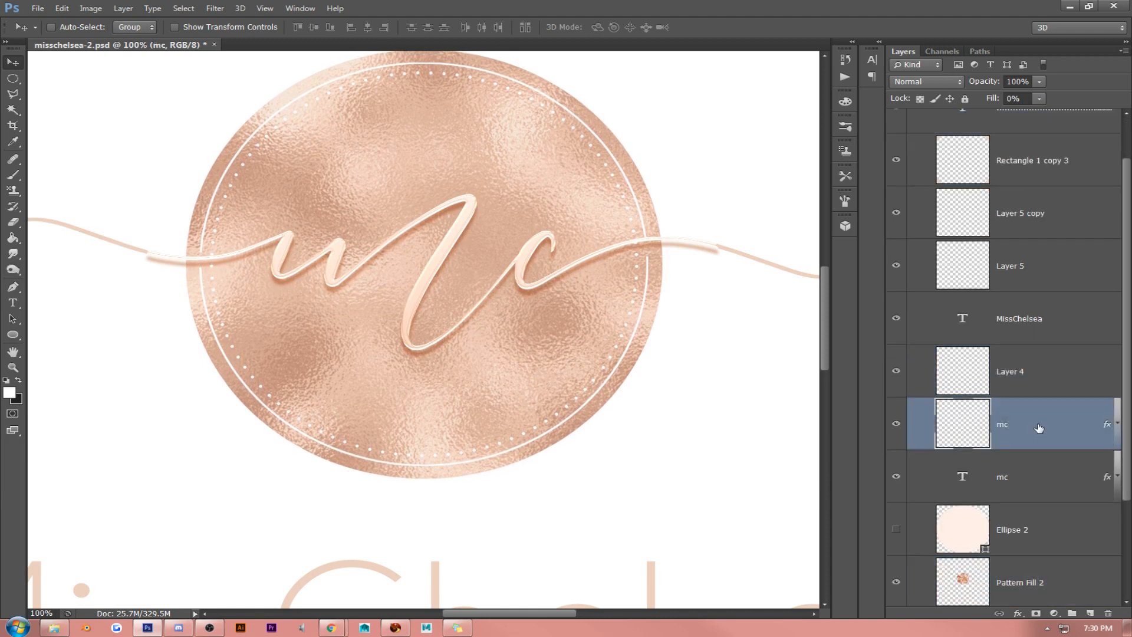
{"action": "left_click", "coordinate": [1041, 475], "text": "shift"}
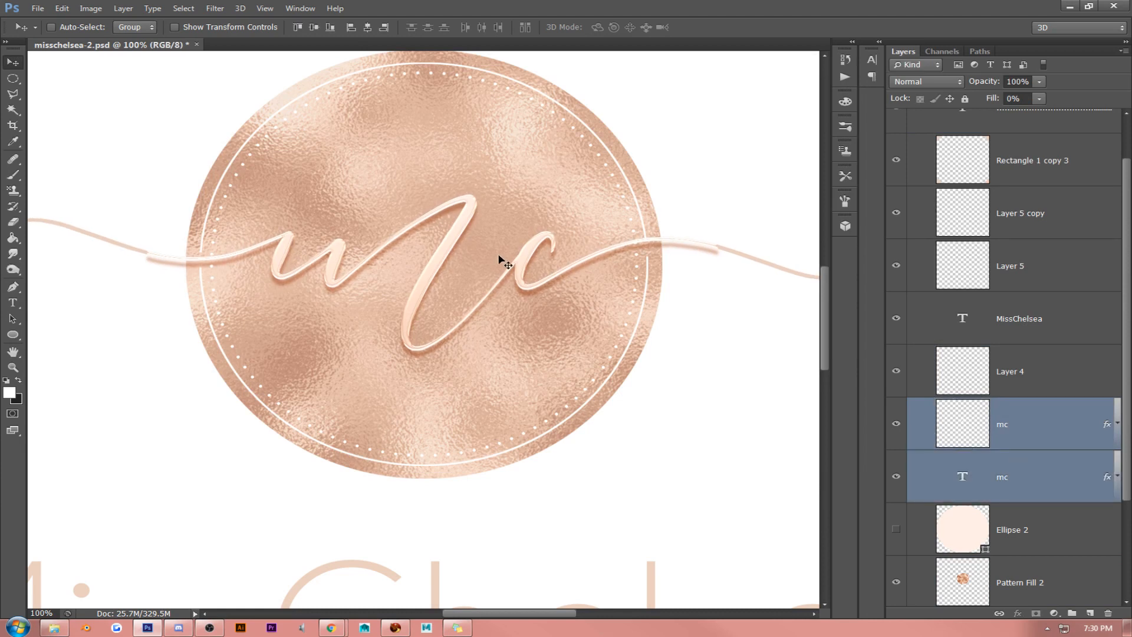
{"action": "left_click", "coordinate": [1027, 431]}
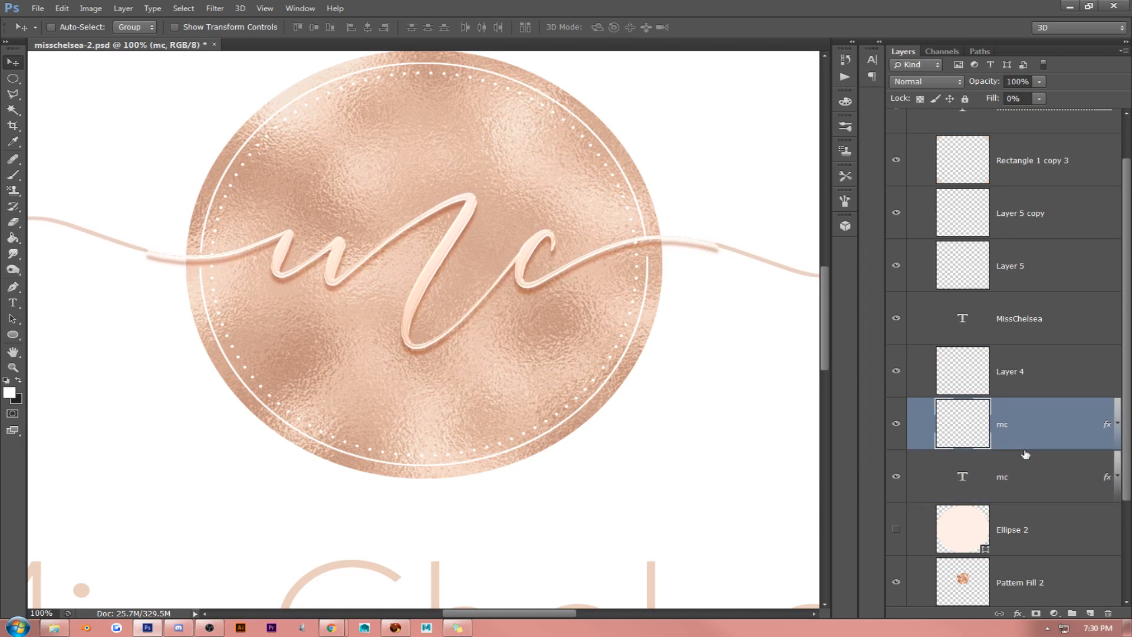
{"action": "left_click", "coordinate": [1029, 481]}
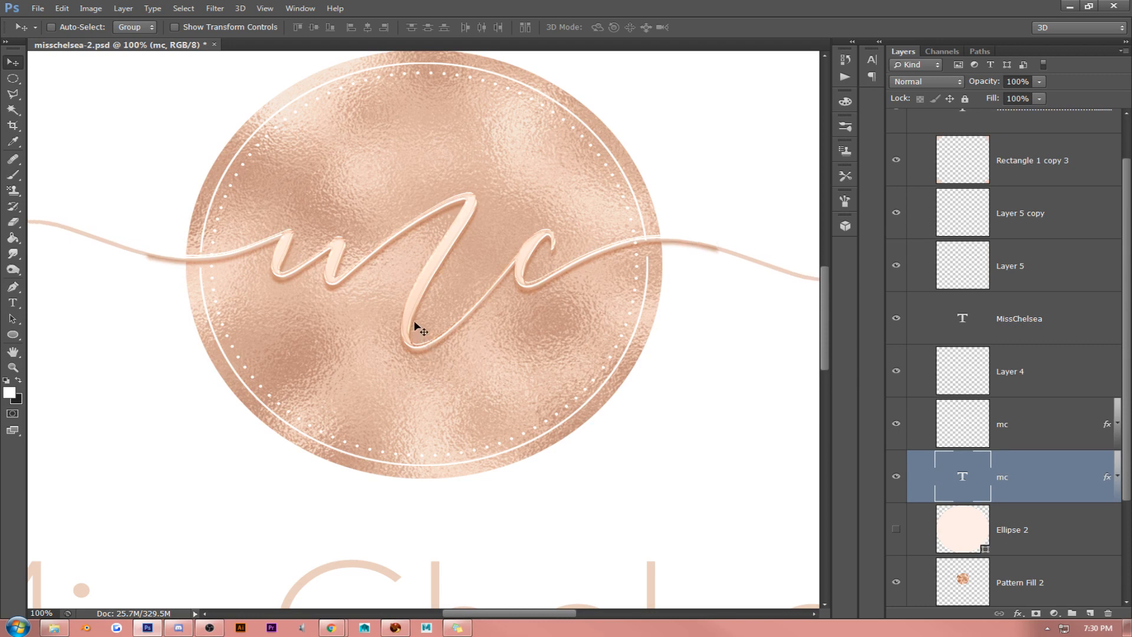
- Clear the layer styles from both the mc text layer and the rasterized mc layer above it
{"action": "mouse_move", "coordinate": [497, 613]}
{"action": "left_mouse_down"}
{"action": "mouse_move", "coordinate": [429, 614]}
{"action": "mouse_move", "coordinate": [540, 616]}
{"action": "mouse_move", "coordinate": [458, 615]}
{"action": "mouse_move", "coordinate": [498, 615]}
{"action": "left_mouse_up"}
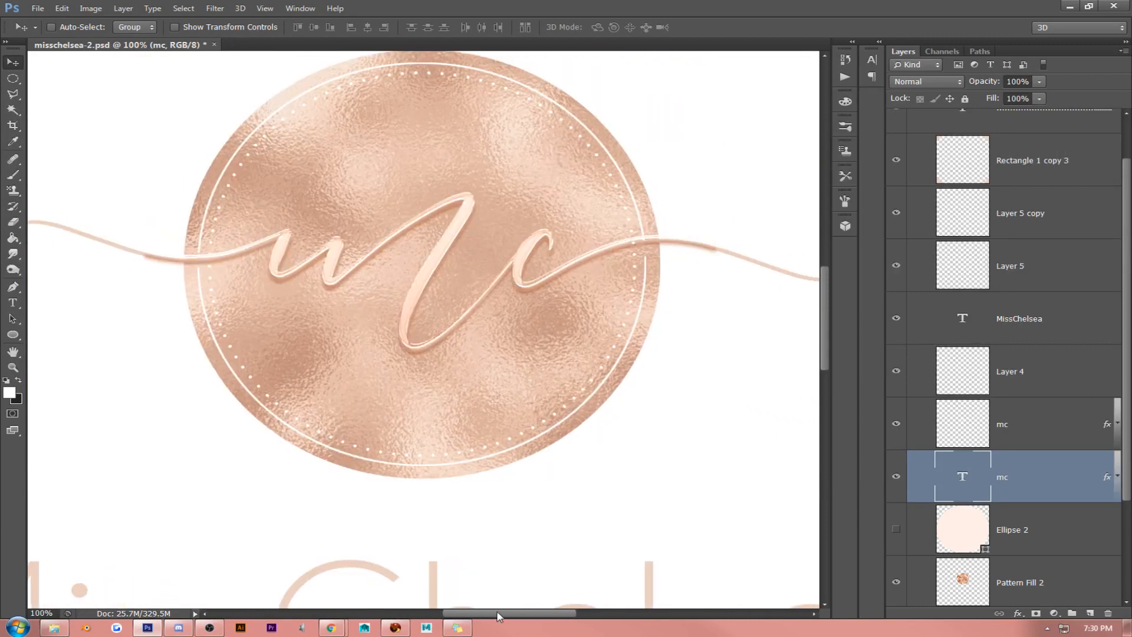
{"action": "right_click", "coordinate": [1054, 467]}
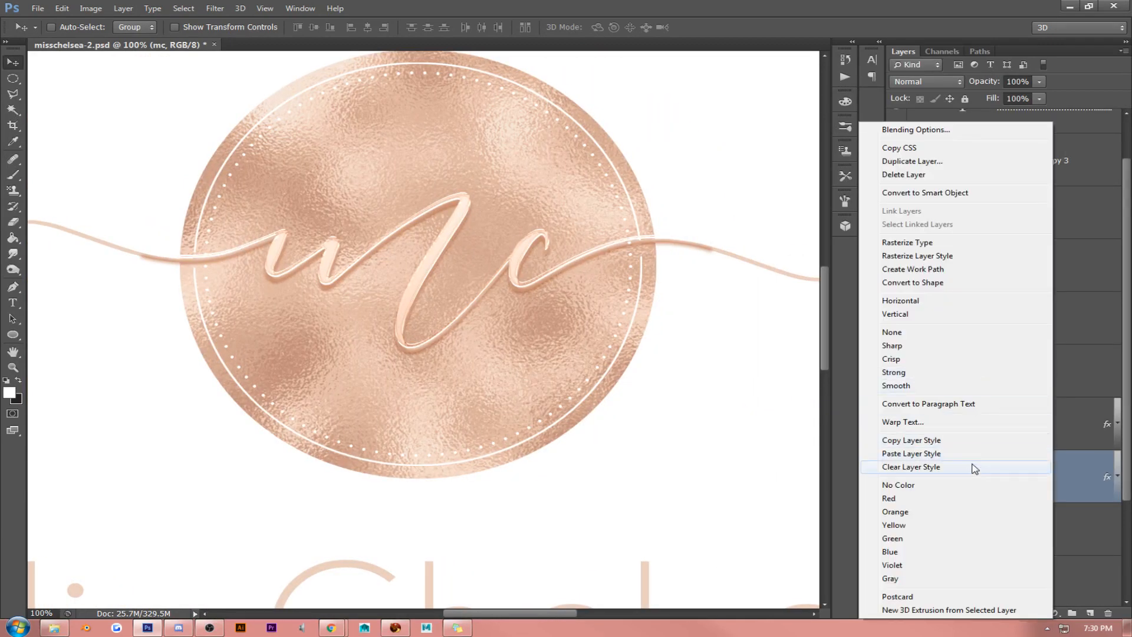
{"action": "left_click", "coordinate": [905, 467]}
{"action": "right_click", "coordinate": [1019, 429]}
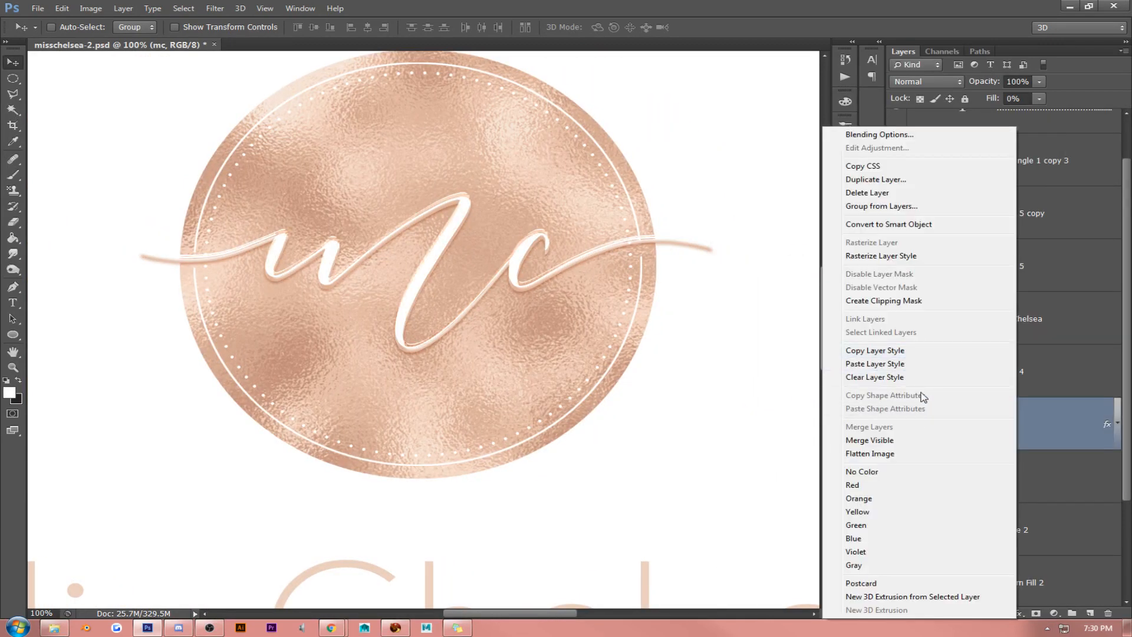
{"action": "left_click", "coordinate": [1002, 378]}
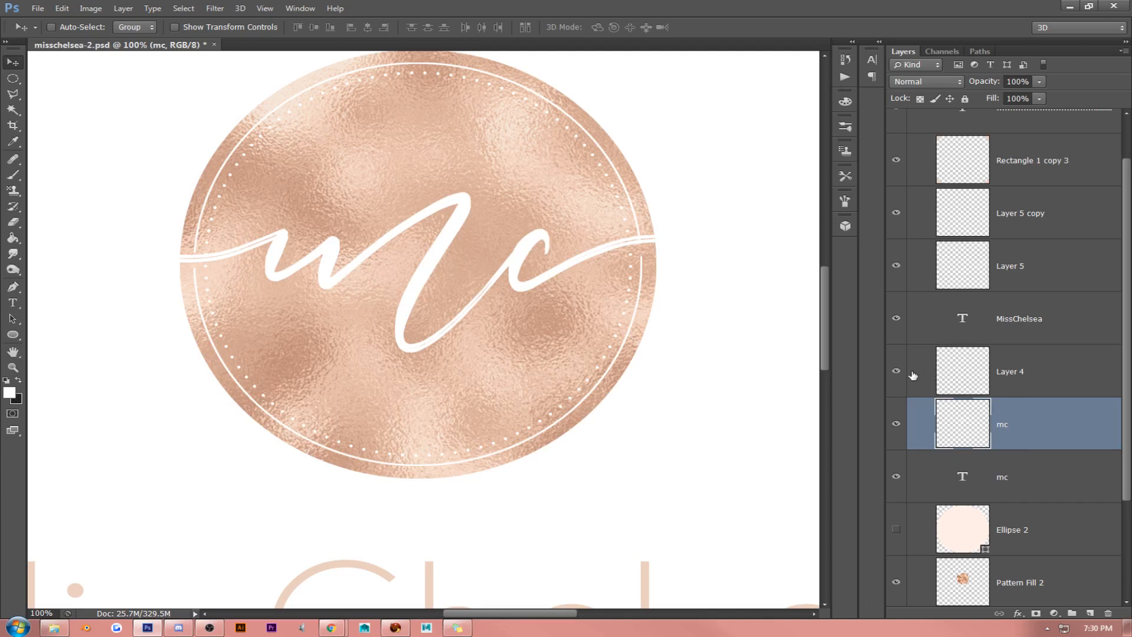
- Delete the rasterized mc layer, keeping only the mc text layer
{"action": "left_click", "coordinate": [894, 372]}
{"action": "left_click", "coordinate": [1001, 471]}
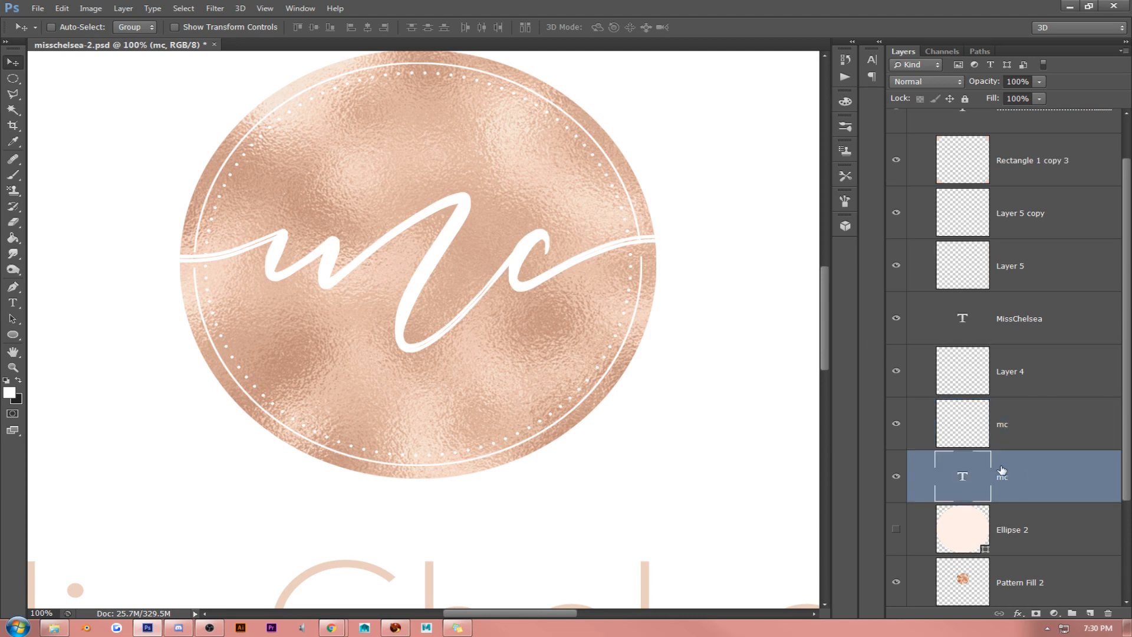
{"action": "left_click", "coordinate": [1016, 427]}
{"action": "key", "text": "Delete"}
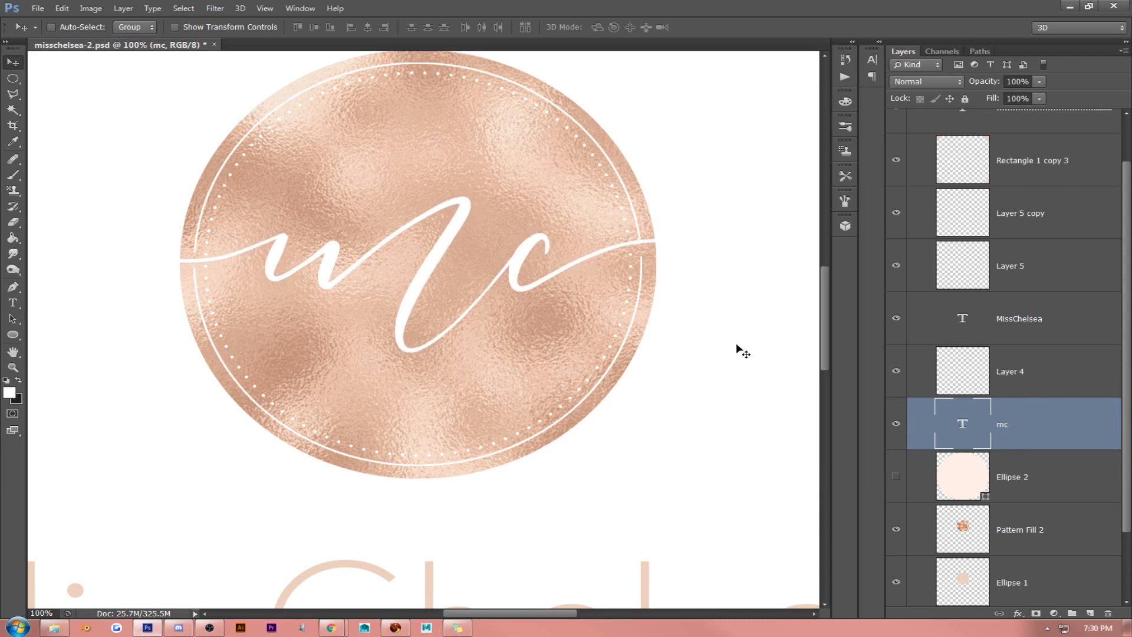
- Paste the copied layer style onto the mc text layer and set its fill to 66%
{"action": "right_click", "coordinate": [1044, 421]}
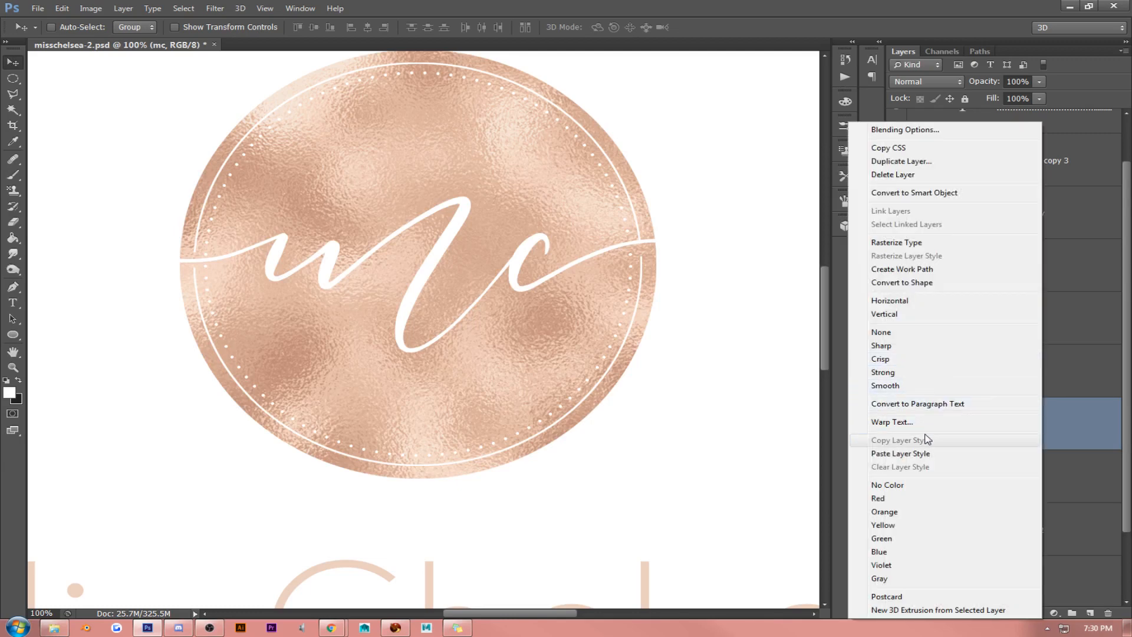
{"action": "left_click", "coordinate": [855, 458]}
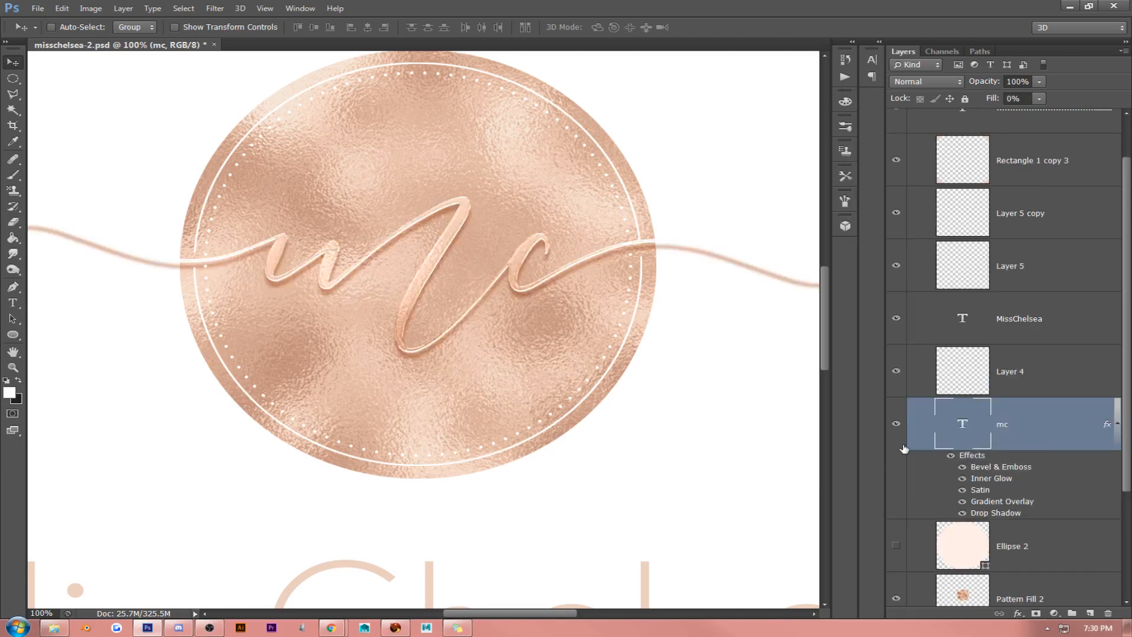
{"action": "left_click", "coordinate": [1040, 99]}
{"action": "left_click_drag", "start_coordinate": [1053, 112], "coordinate": [1082, 117]}
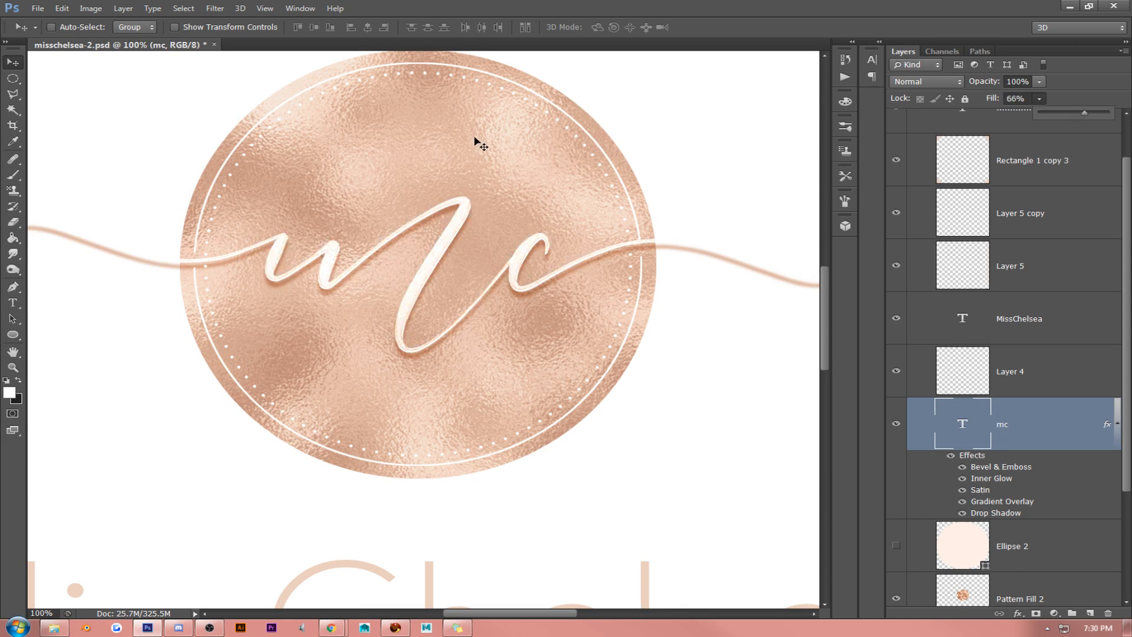
- Examine the restyled mc lettering in full view, at 200% and at 100%, and collapse its list of effects
{"action": "left_click", "coordinate": [271, 10]}
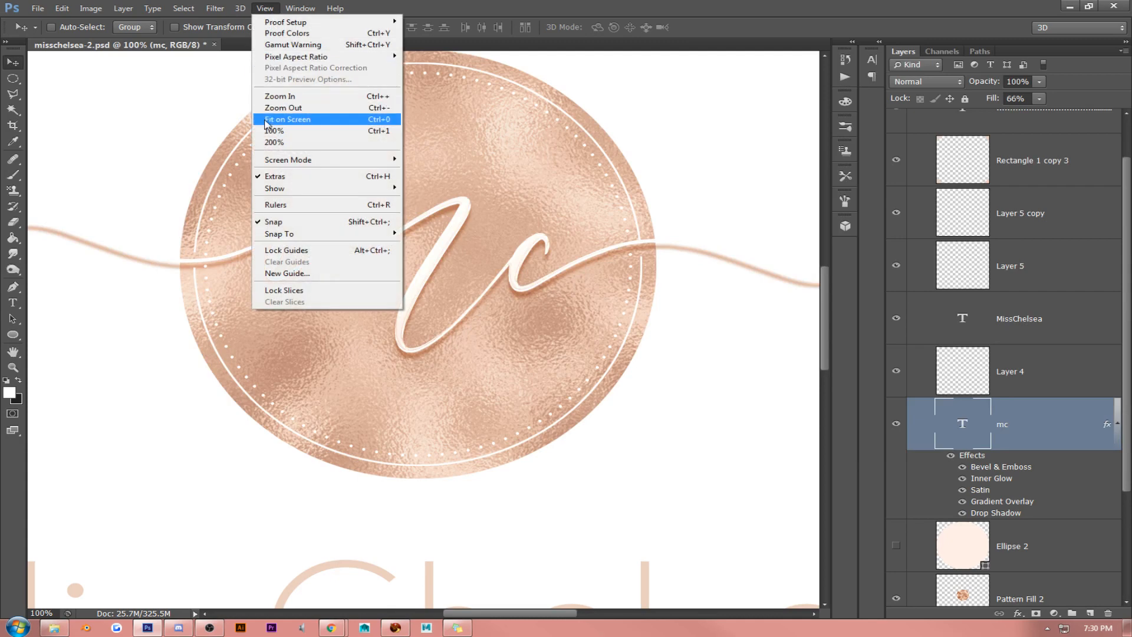
{"action": "left_click", "coordinate": [268, 120]}
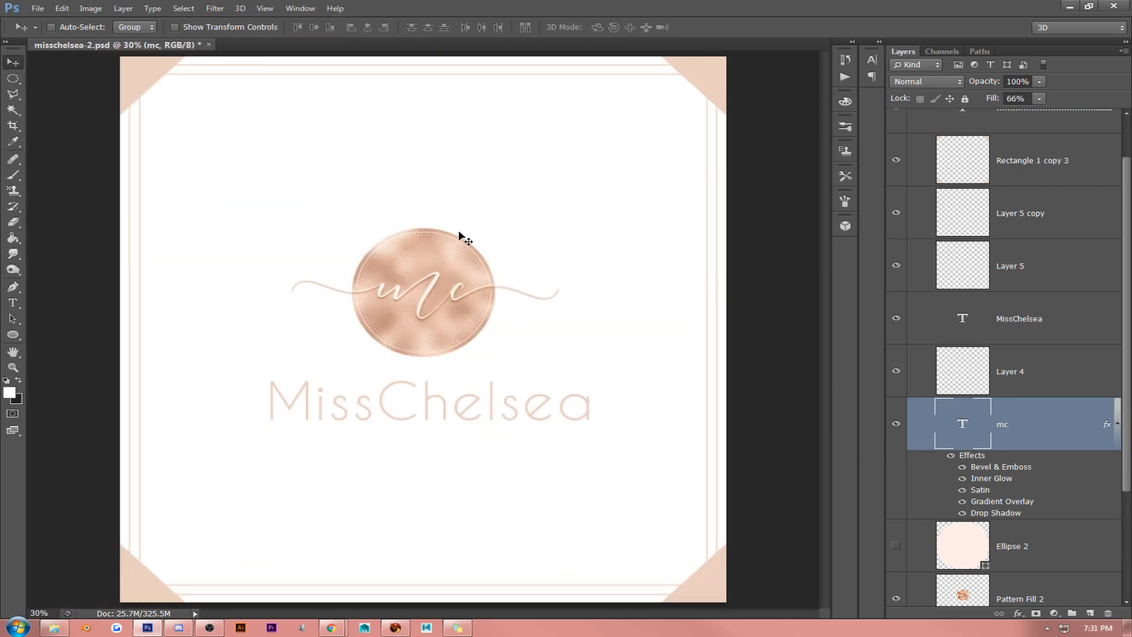
{"action": "left_click", "coordinate": [265, 9]}
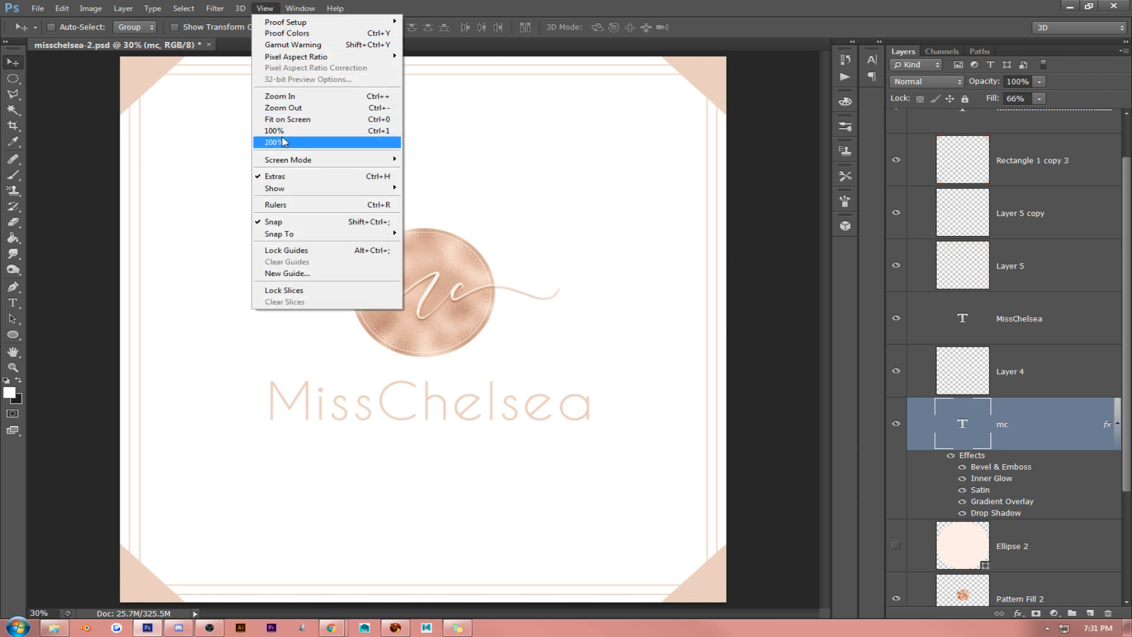
{"action": "left_click", "coordinate": [282, 138]}
{"action": "left_click", "coordinate": [265, 8]}
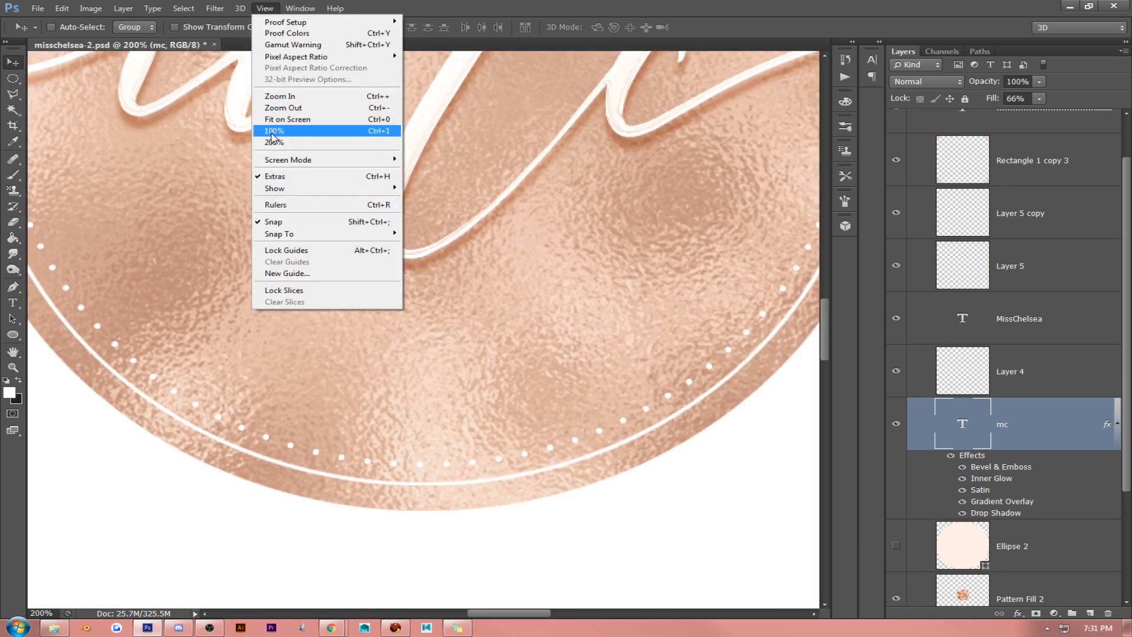
{"action": "left_click", "coordinate": [275, 129]}
{"action": "scroll", "coordinate": [299, 173], "scroll_direction": "up", "scroll_amount": 3}
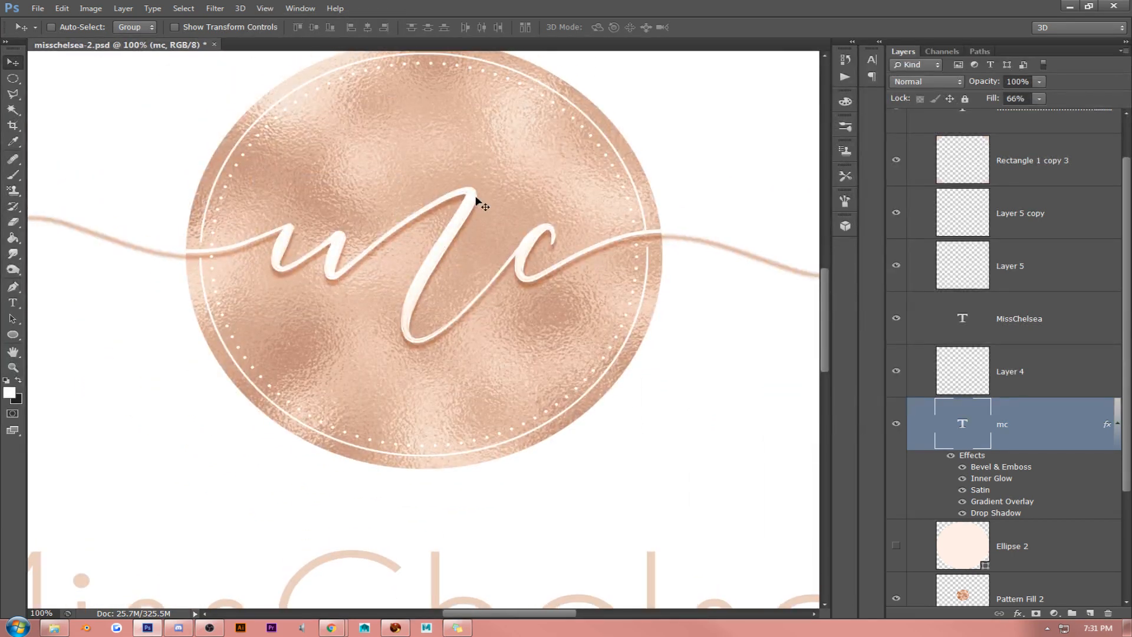
{"action": "left_click", "coordinate": [1117, 423]}
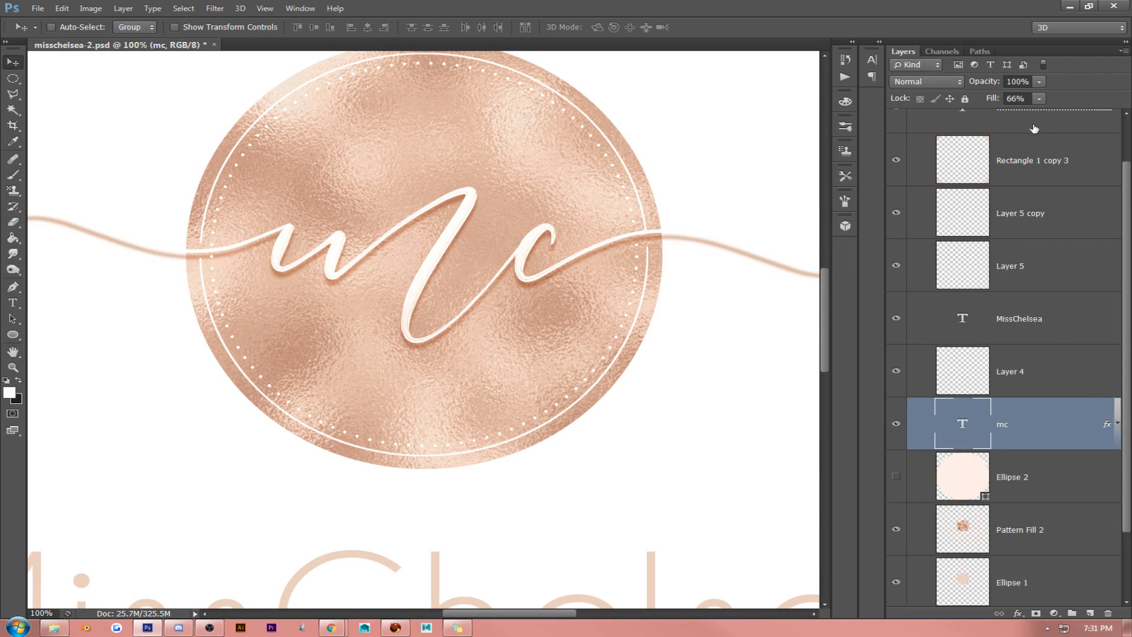
- Try the copied layer style on the dotted text layer and collapse its effects list
{"action": "right_click", "coordinate": [1033, 127]}
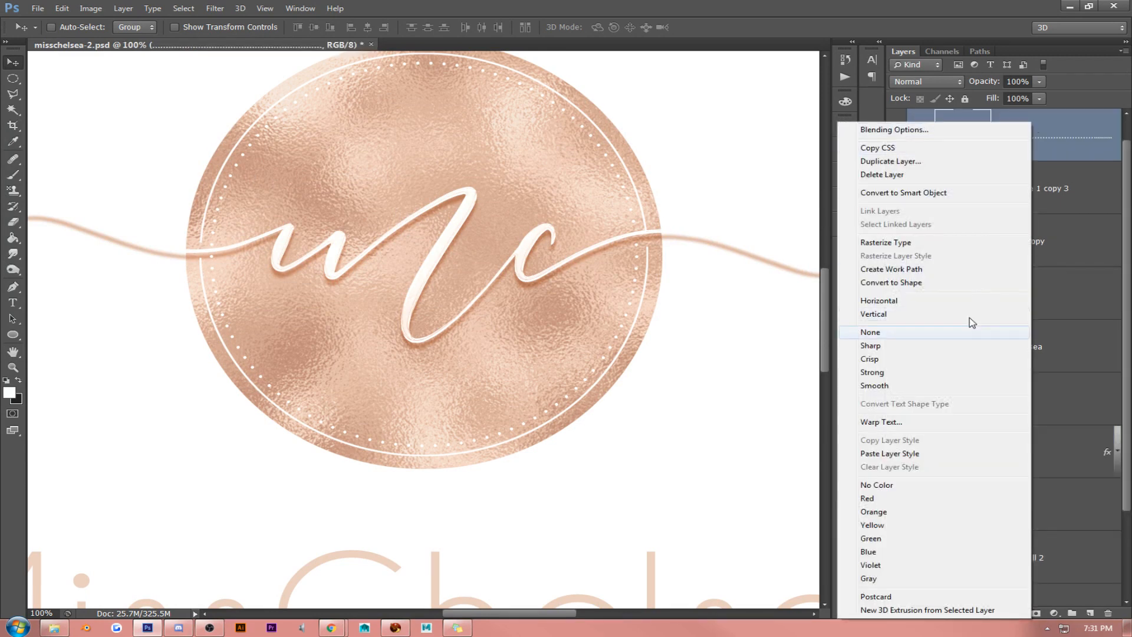
{"action": "left_click", "coordinate": [924, 454]}
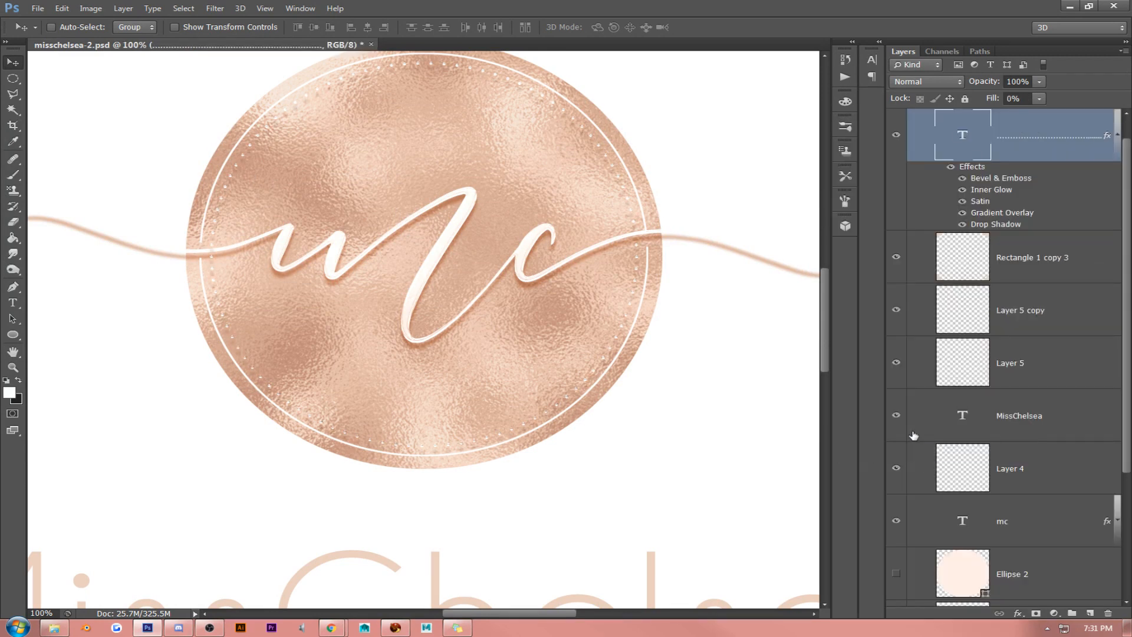
{"action": "left_click", "coordinate": [1116, 140]}
{"action": "scroll", "coordinate": [1070, 245], "scroll_direction": "up", "scroll_amount": 1}
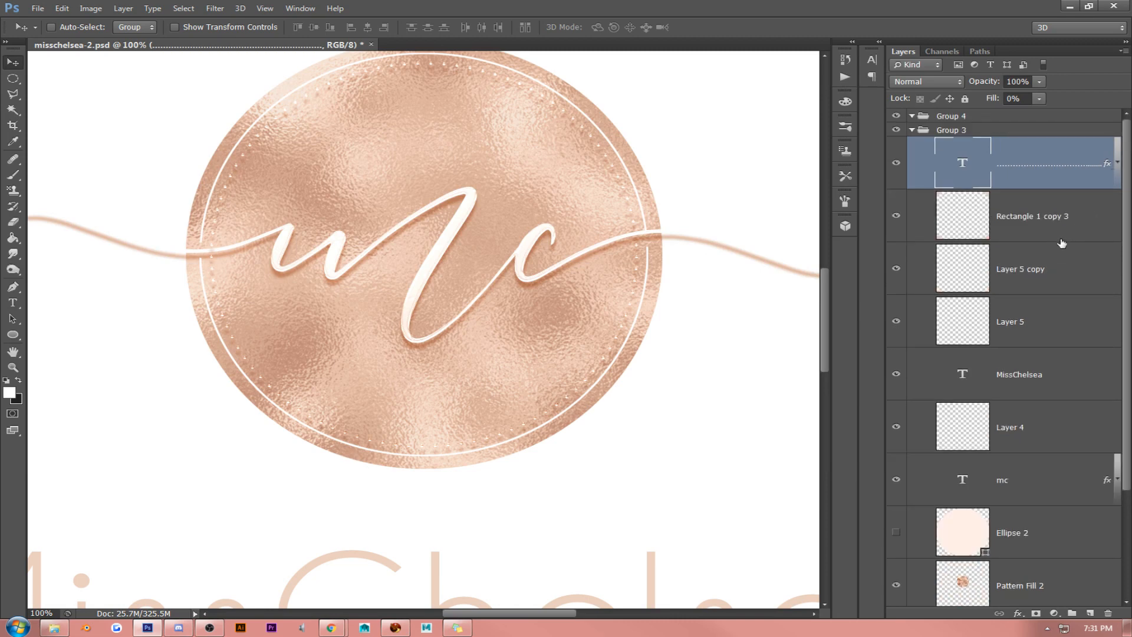
- Try the copied layer style on Layer 4, the thin ring line, and undo it
{"action": "right_click", "coordinate": [1039, 282]}
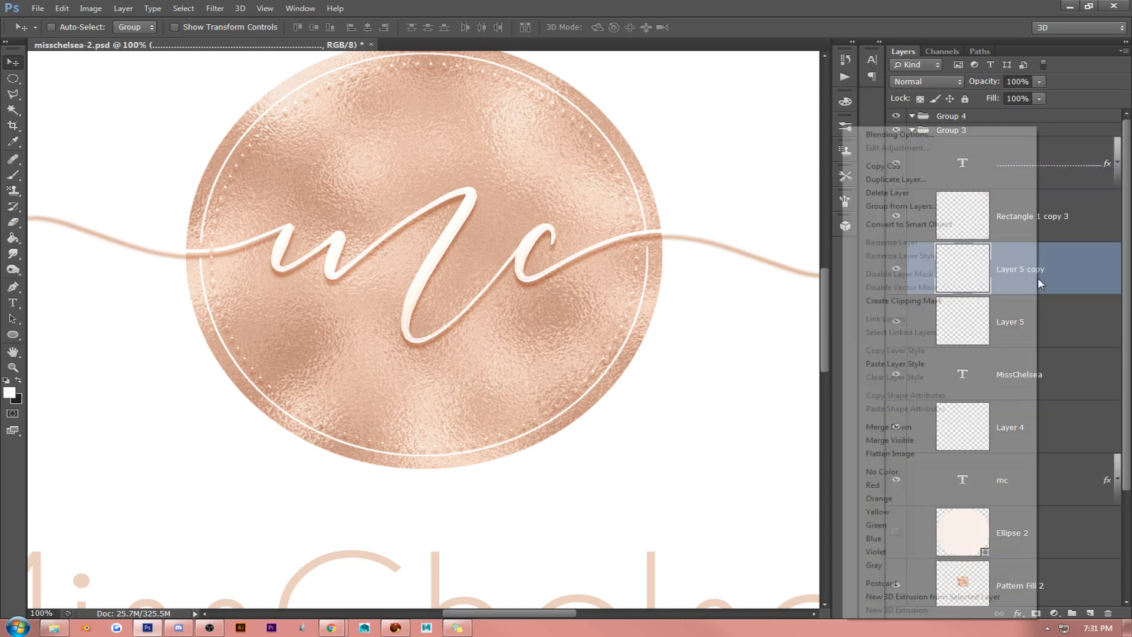
{"action": "left_click", "coordinate": [1070, 281]}
{"action": "right_click", "coordinate": [1017, 442]}
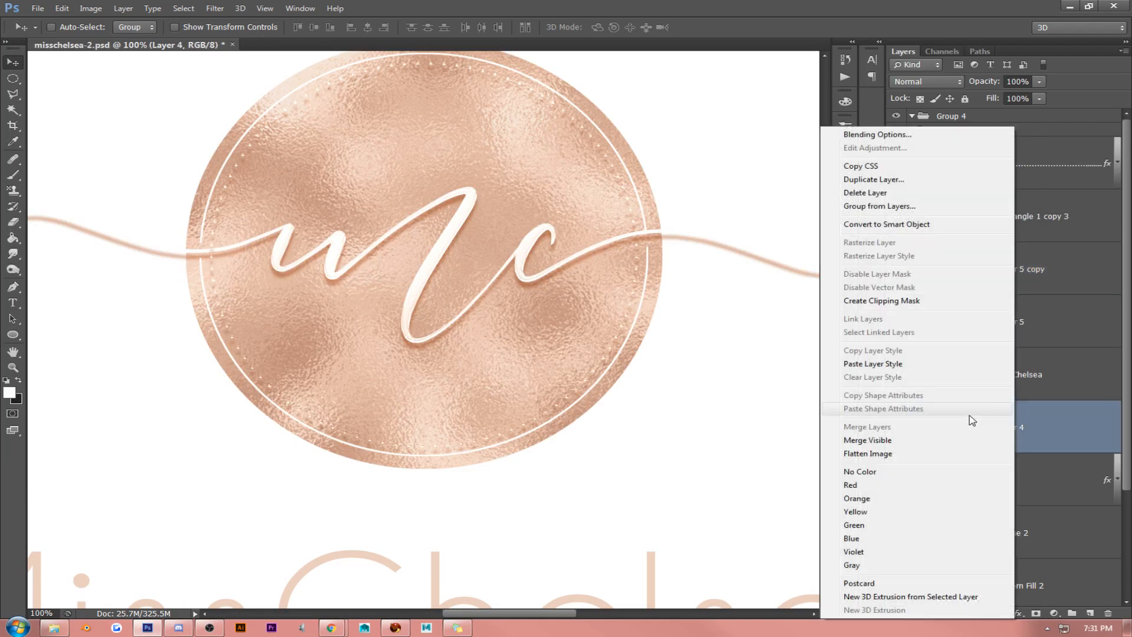
{"action": "left_click", "coordinate": [985, 436]}
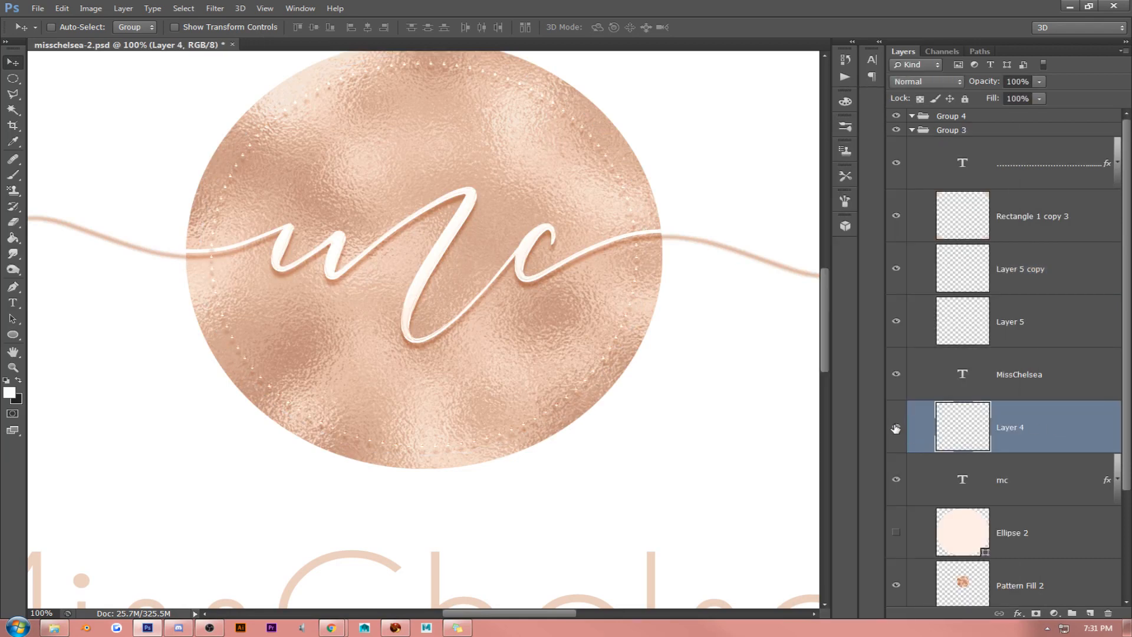
{"action": "right_click", "coordinate": [1010, 427]}
{"action": "left_click", "coordinate": [957, 363]}
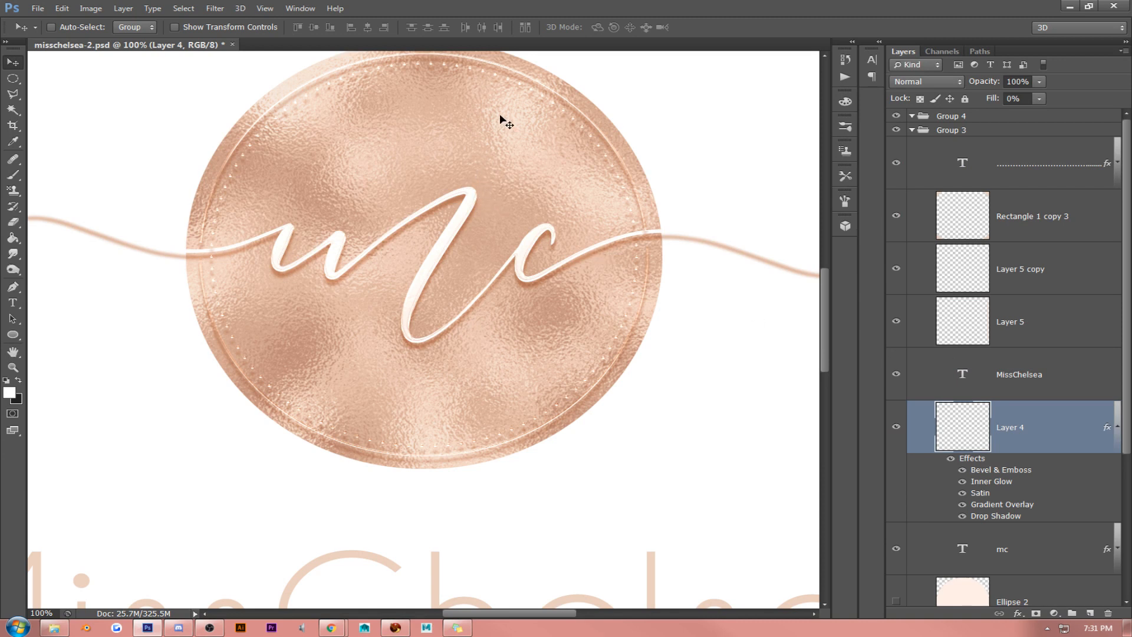
{"action": "key", "text": "ctrl+z"}
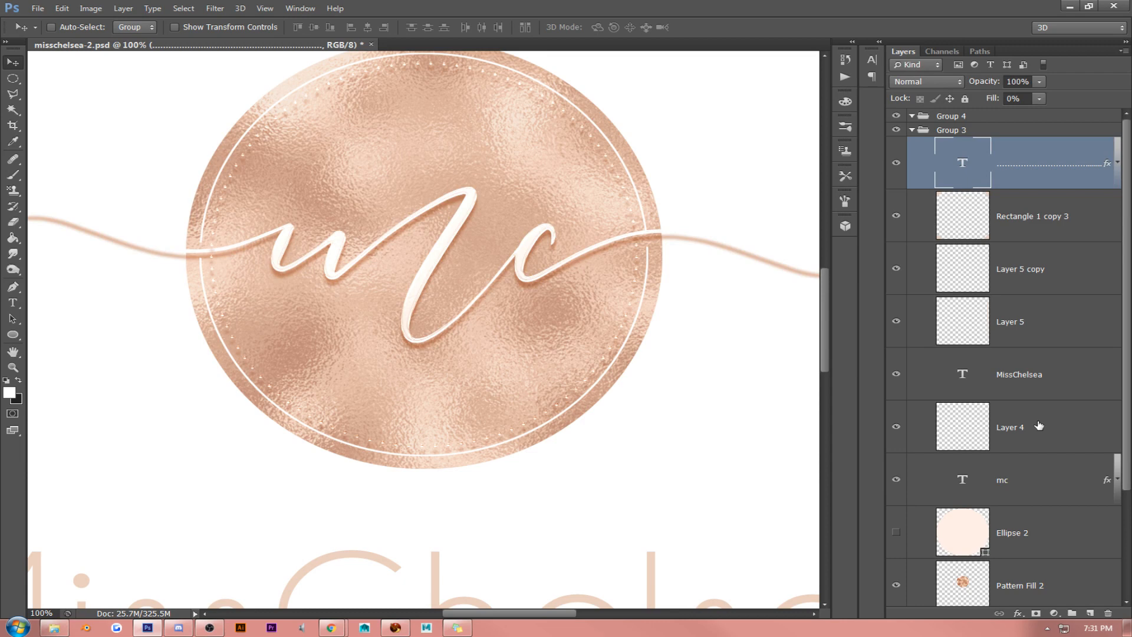
- Clear the pasted layer style from the dotted text layer
{"action": "left_click", "coordinate": [899, 428]}
{"action": "right_click", "coordinate": [1021, 171]}
{"action": "left_click", "coordinate": [868, 469]}
{"action": "left_click", "coordinate": [13, 352]}
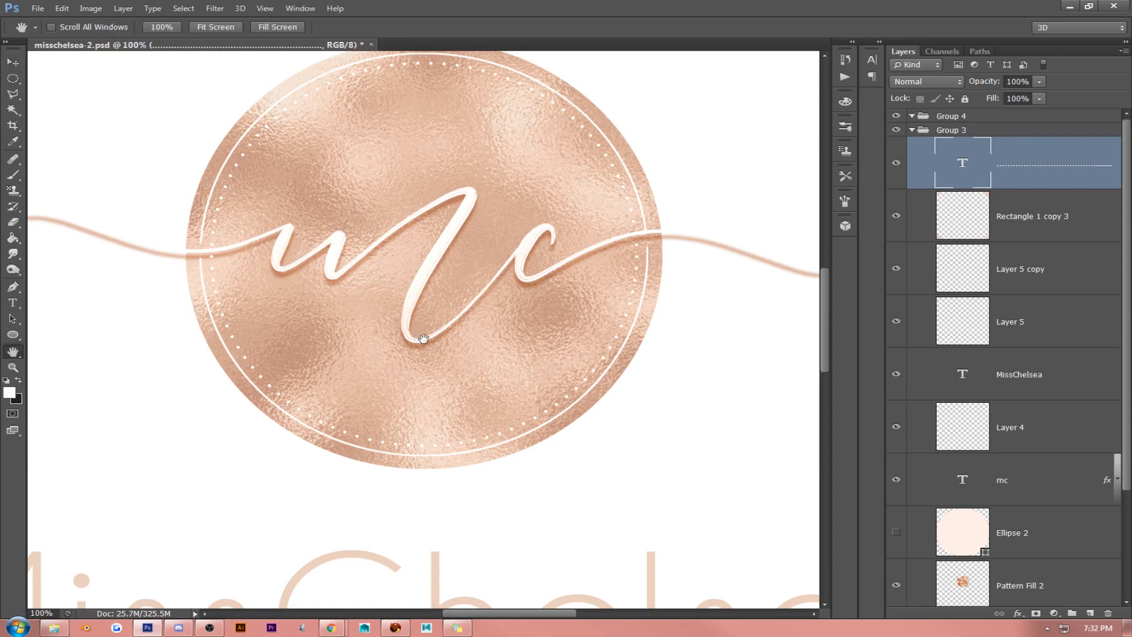
{"action": "left_click_drag", "start_coordinate": [423, 339], "coordinate": [586, 338]}
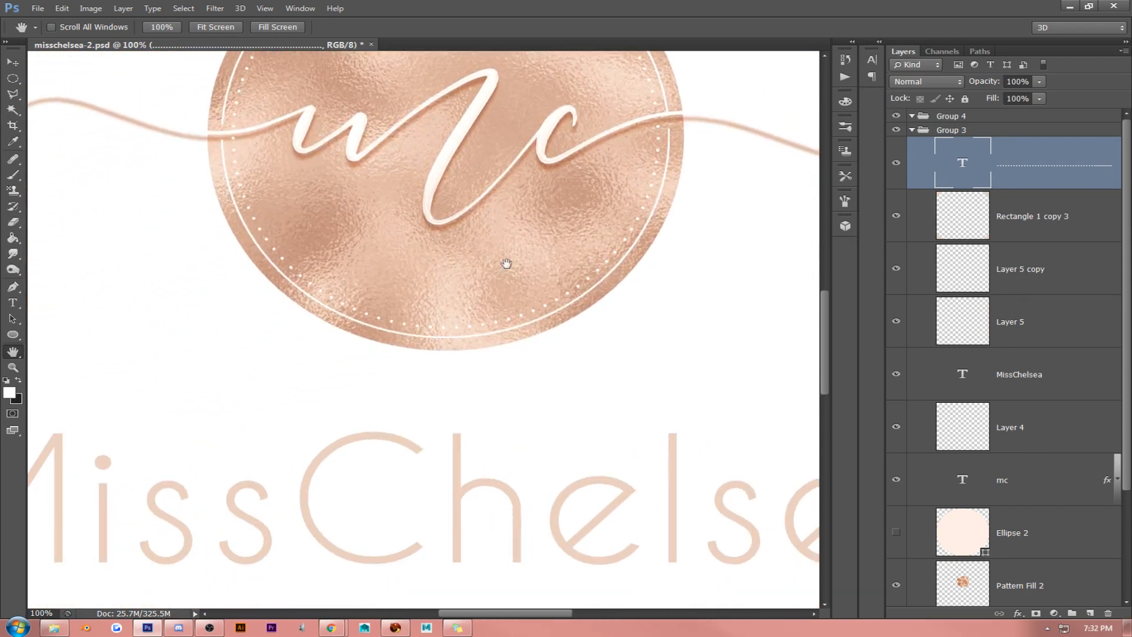
{"action": "left_click", "coordinate": [204, 29]}
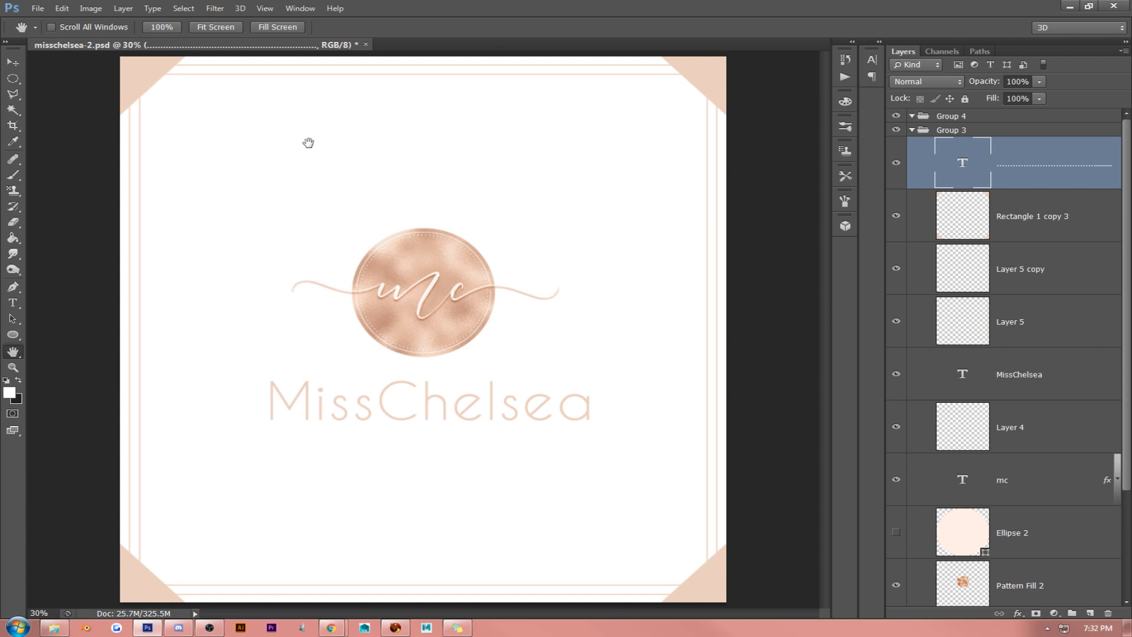
{"action": "left_click", "coordinate": [13, 62]}
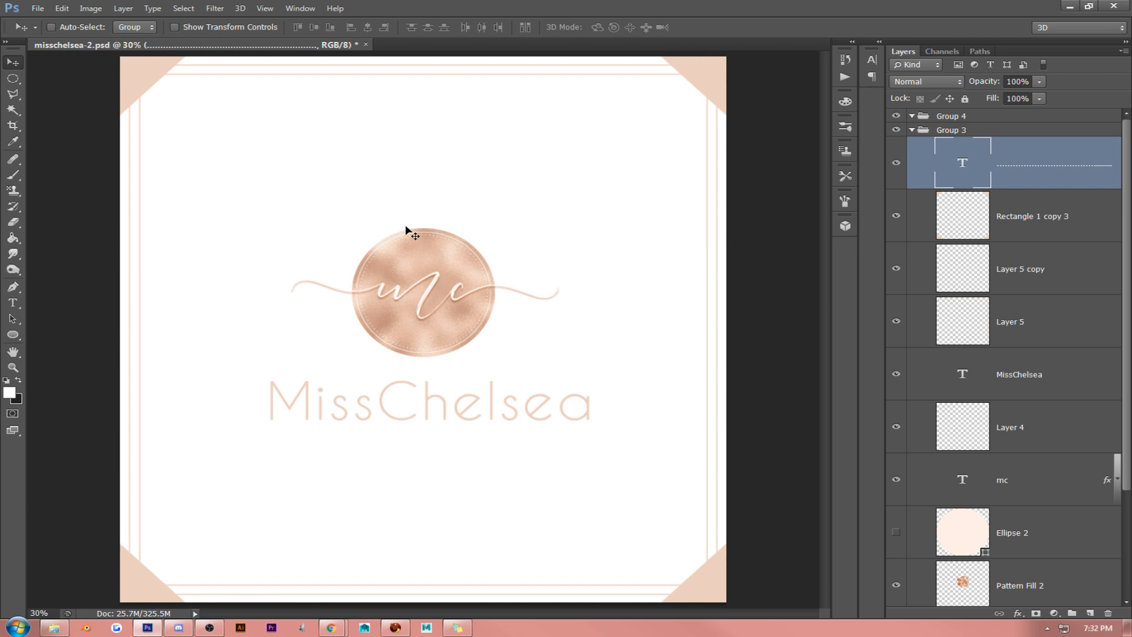
- Paste the copied layer style onto the MissChelsea text layer and set its fill to 100%
{"action": "left_click", "coordinate": [264, 9]}
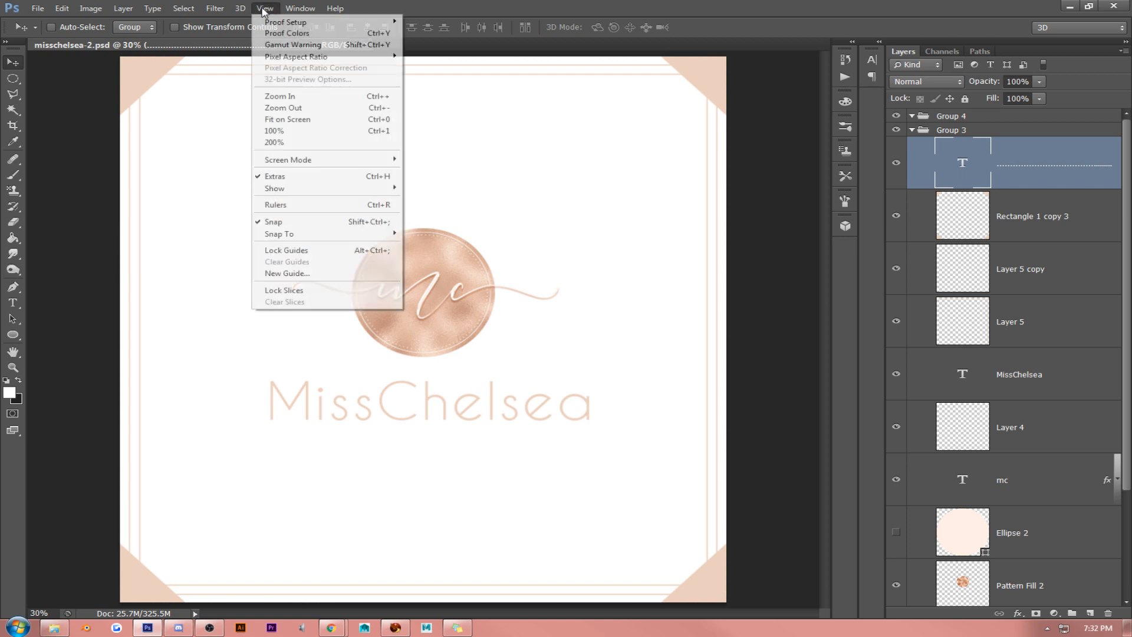
{"action": "left_click", "coordinate": [259, 131]}
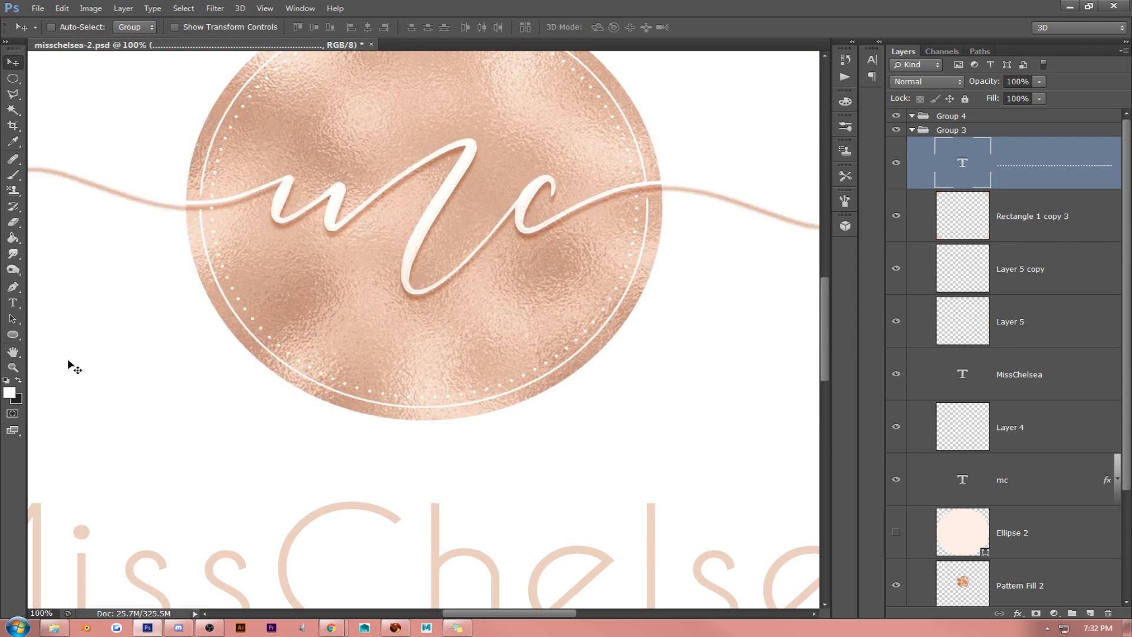
{"action": "left_click", "coordinate": [13, 352]}
{"action": "left_click_drag", "start_coordinate": [277, 430], "coordinate": [455, 321]}
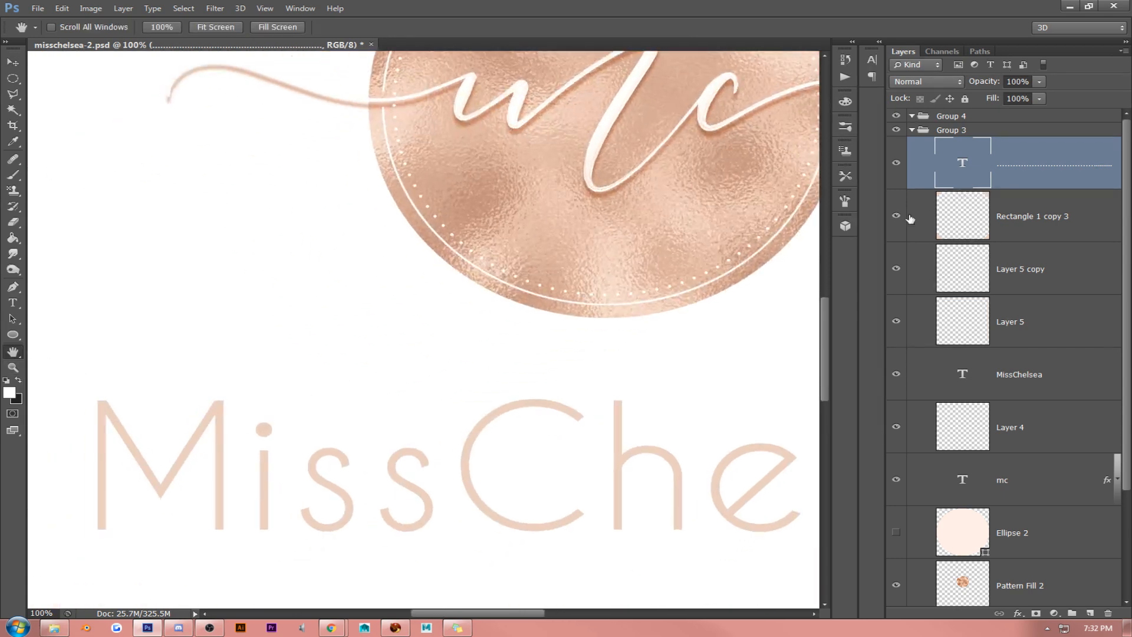
{"action": "right_click", "coordinate": [1024, 377]}
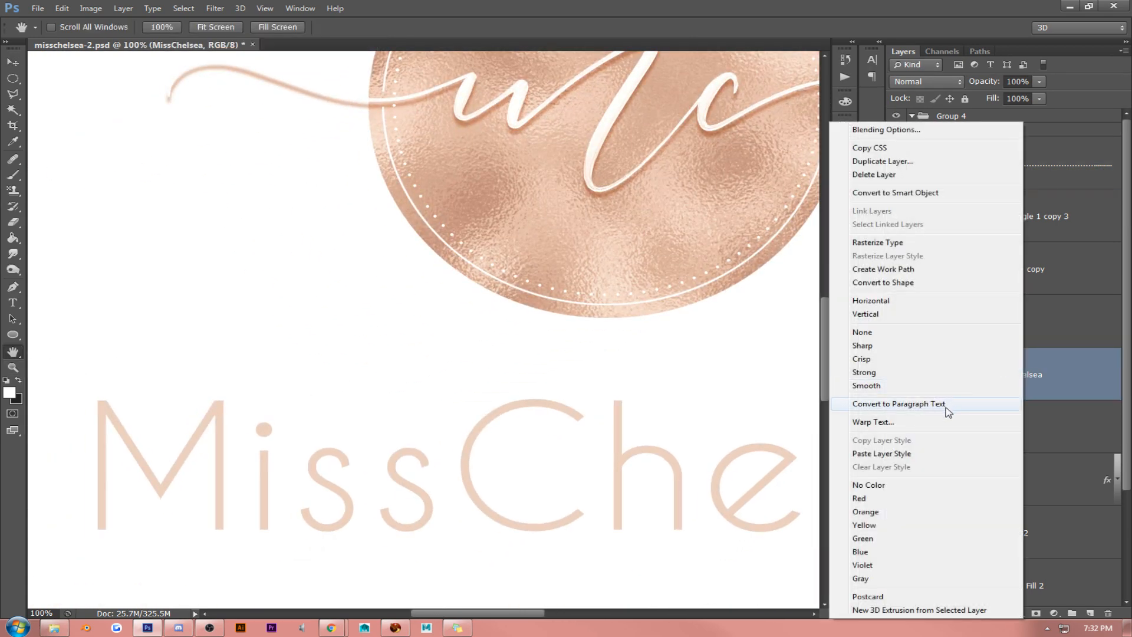
{"action": "left_click", "coordinate": [926, 459]}
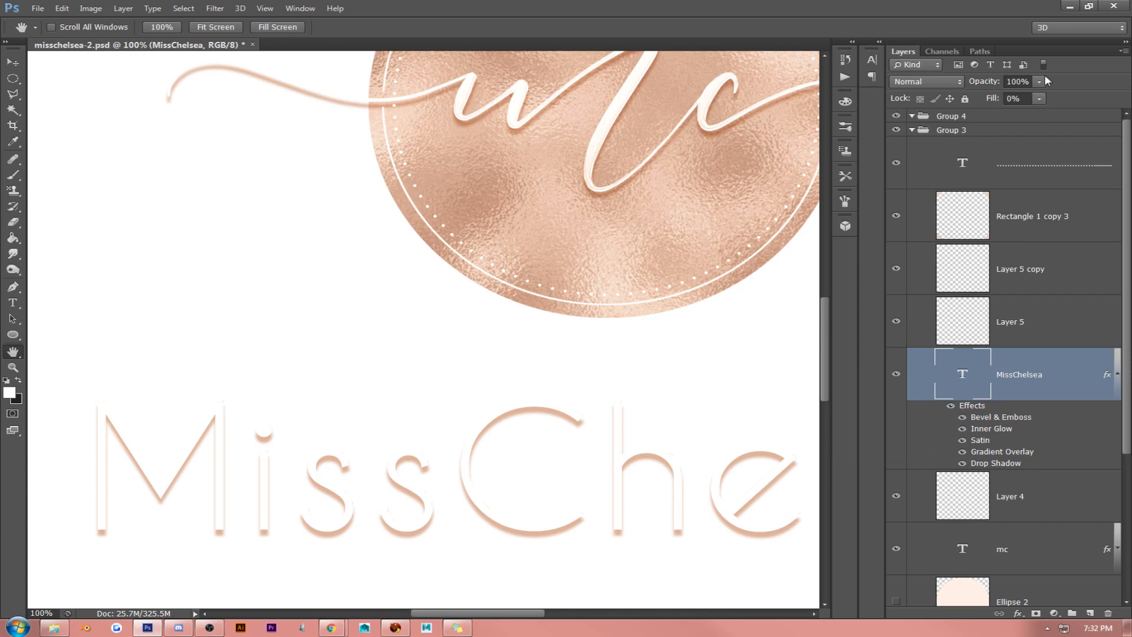
{"action": "left_click", "coordinate": [1038, 99]}
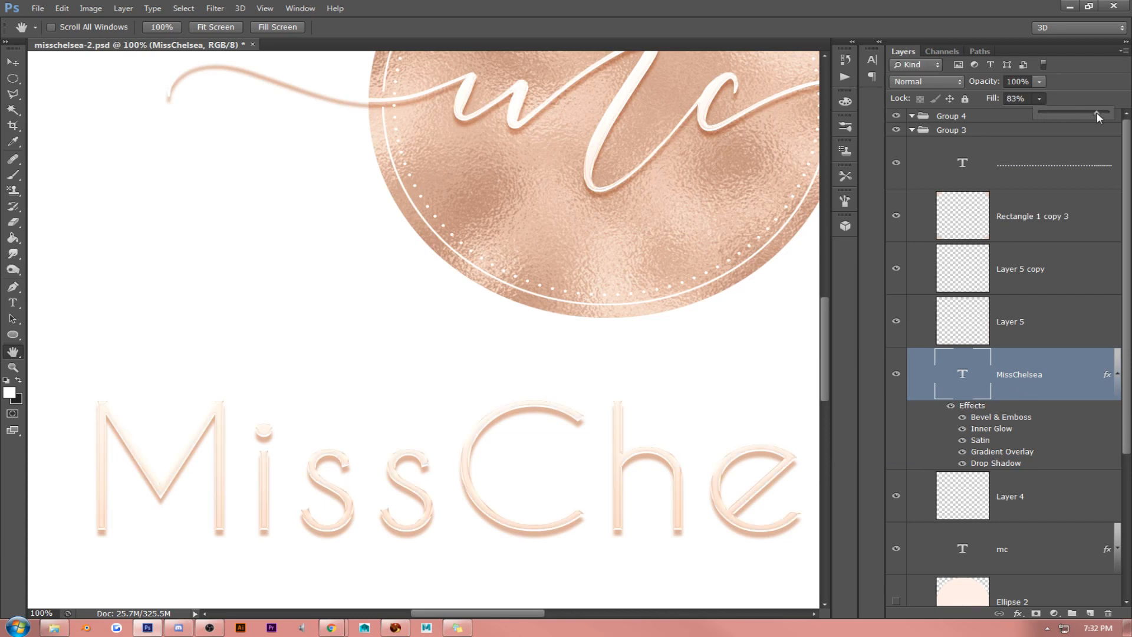
{"action": "left_click_drag", "start_coordinate": [1098, 116], "coordinate": [1109, 114]}
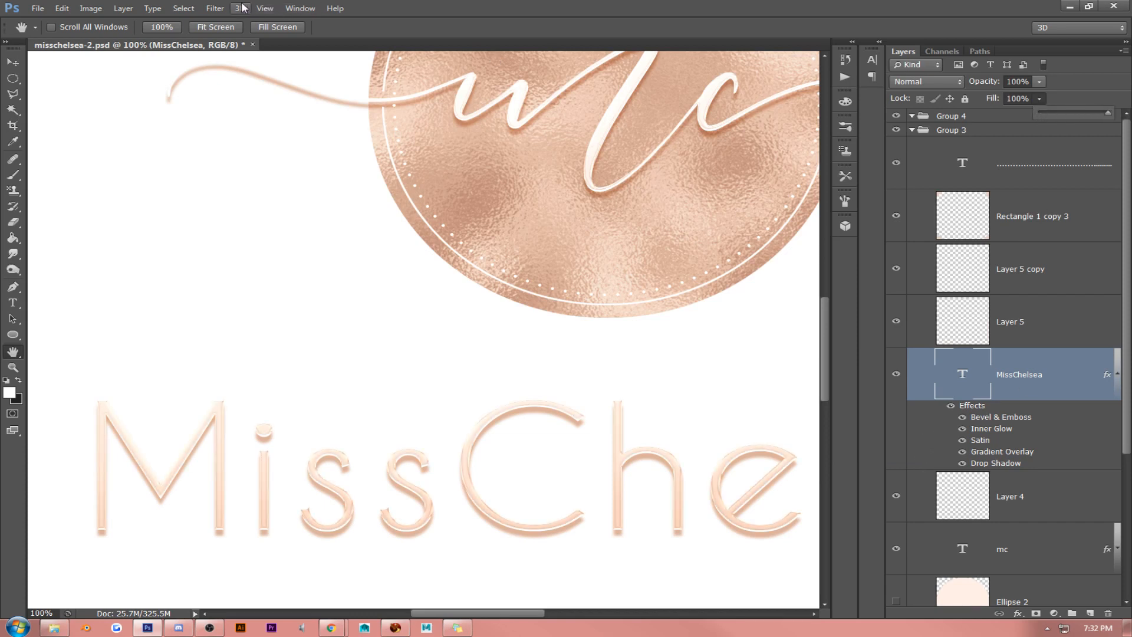
{"action": "left_click", "coordinate": [265, 9]}
{"action": "left_click", "coordinate": [280, 122]}
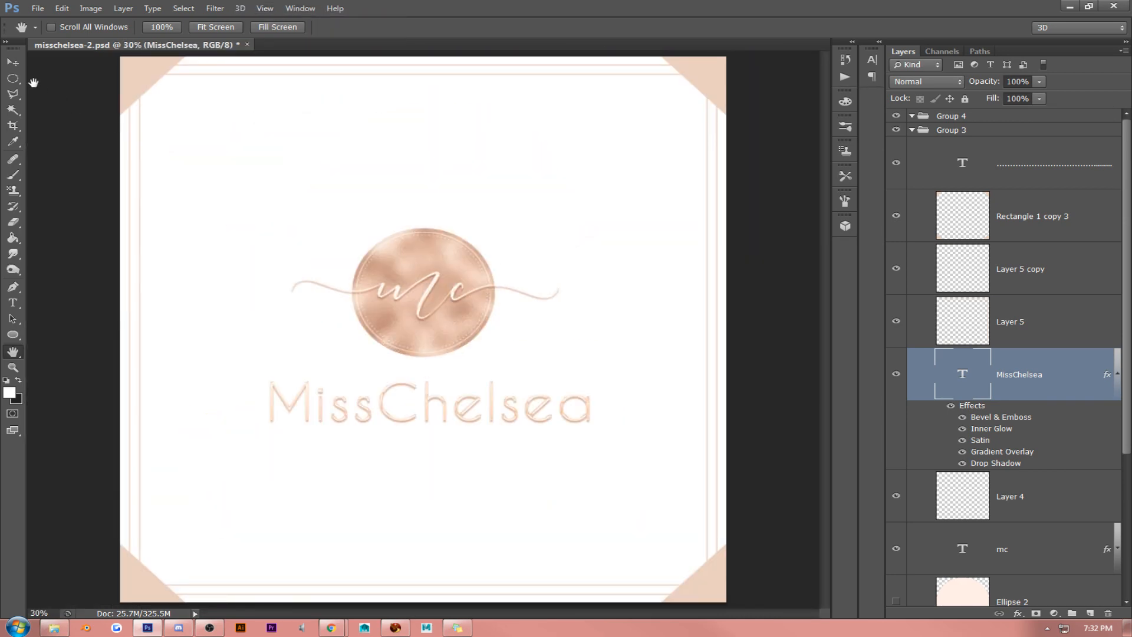
- Move the MissChelsea text slightly upward beneath the circle
{"action": "left_click", "coordinate": [12, 62]}
{"action": "left_click_drag", "start_coordinate": [429, 264], "coordinate": [429, 257]}
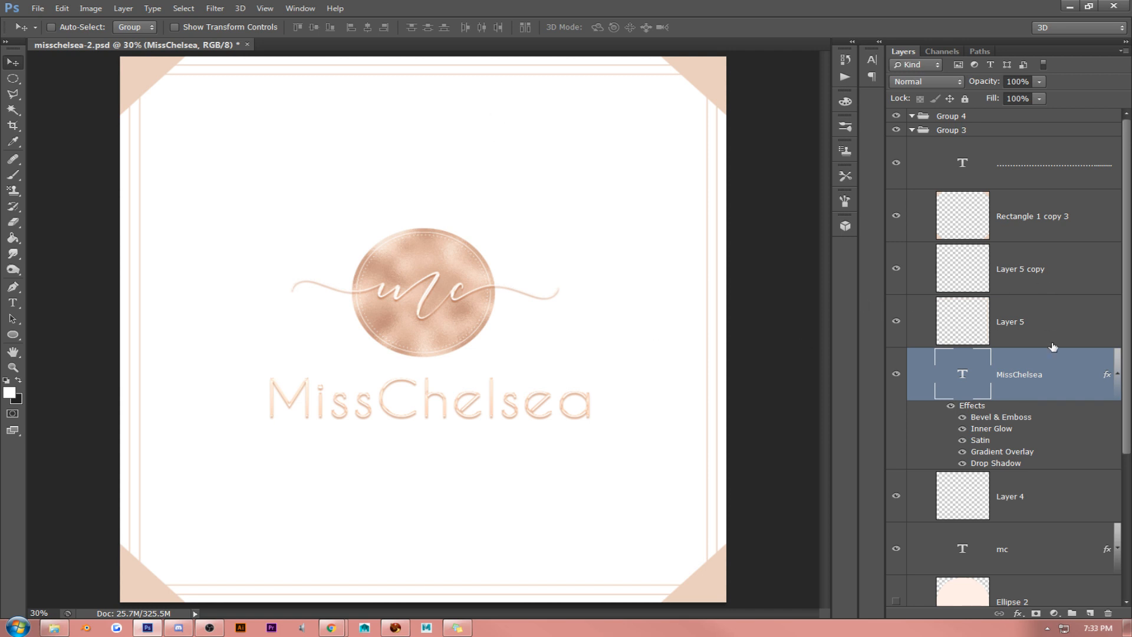
- Delete Layer 4, Ellipse 2, Pattern Fill 2 and Ellipse 1 to remove the foil circle and its ring line
{"action": "scroll", "coordinate": [1045, 416], "scroll_direction": "down", "scroll_amount": 4}
{"action": "scroll", "coordinate": [1043, 436], "scroll_direction": "down", "scroll_amount": 2}
{"action": "left_click", "coordinate": [1024, 298]}
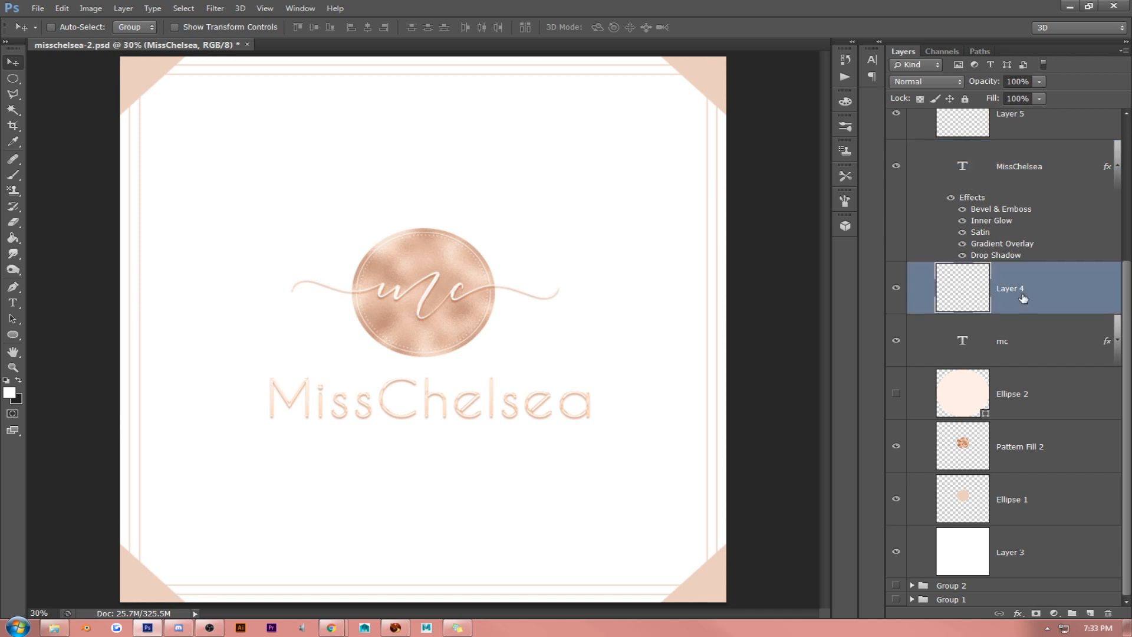
{"action": "key", "text": "Delete"}
{"action": "left_click", "coordinate": [1036, 396]}
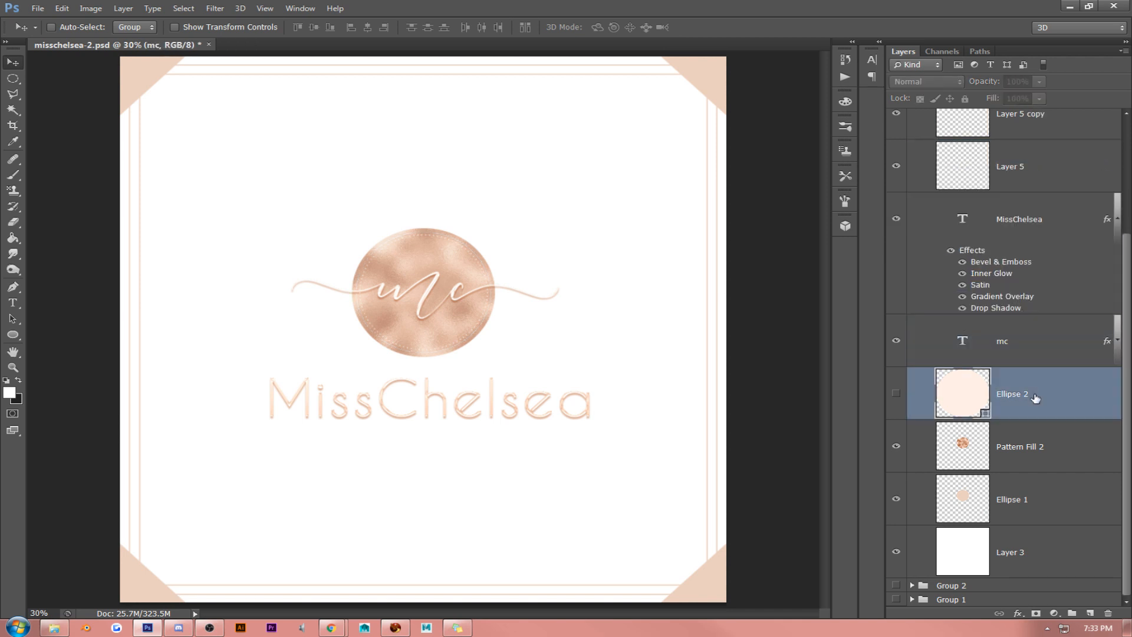
{"action": "key", "text": "Delete"}
{"action": "key", "text": "Delete"}
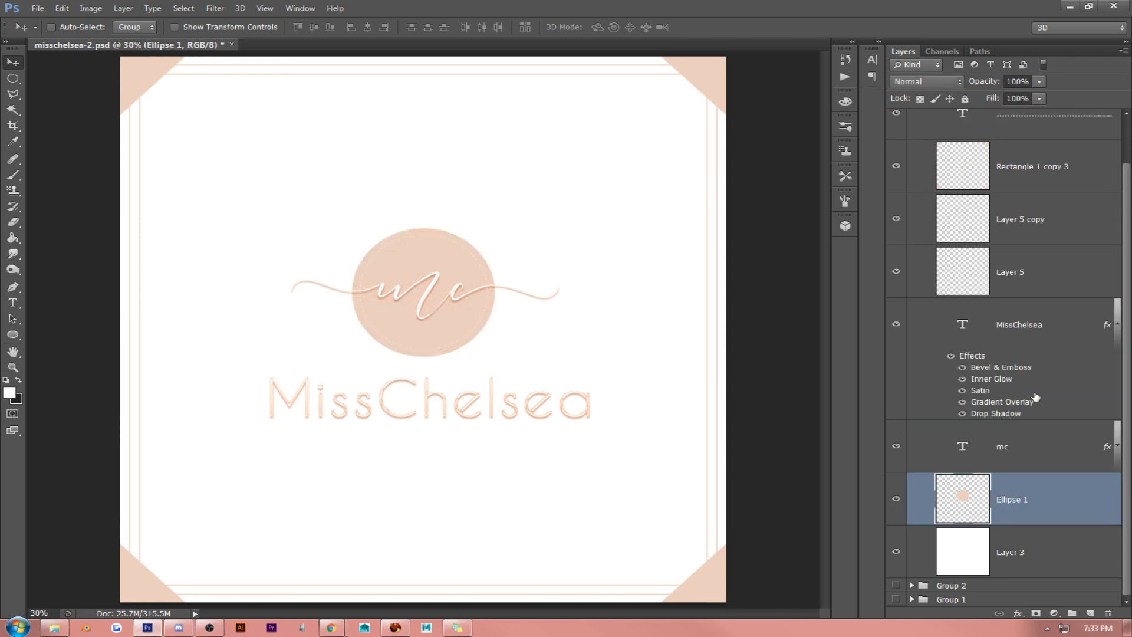
{"action": "key", "text": "Delete"}
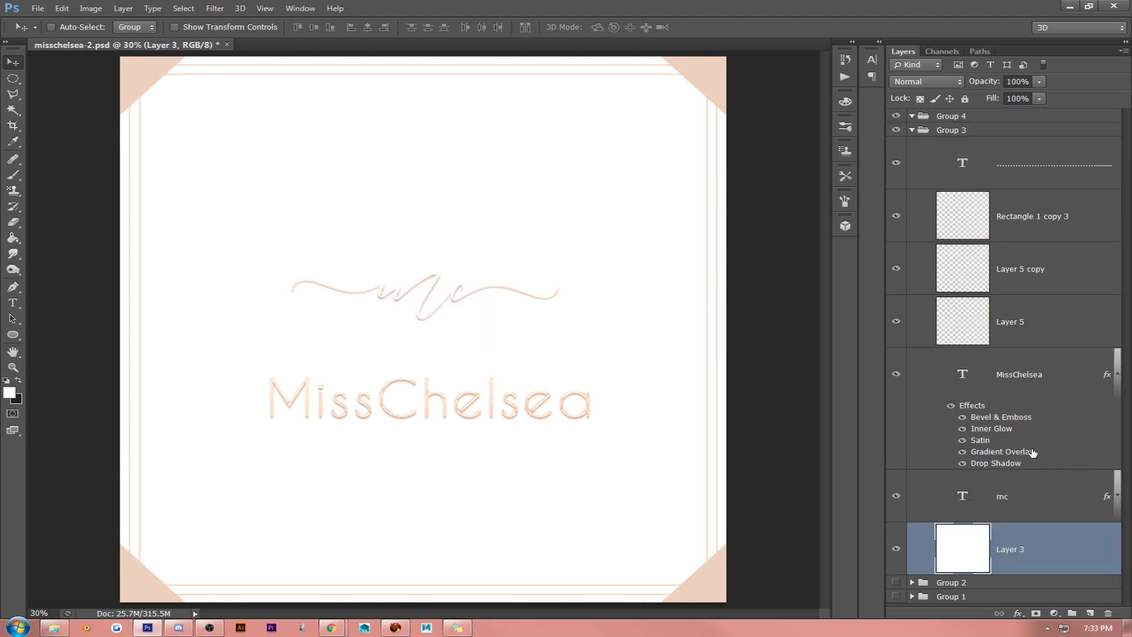
- Clear the layer styles from the mc and MissChelsea text layers
{"action": "right_click", "coordinate": [1024, 493]}
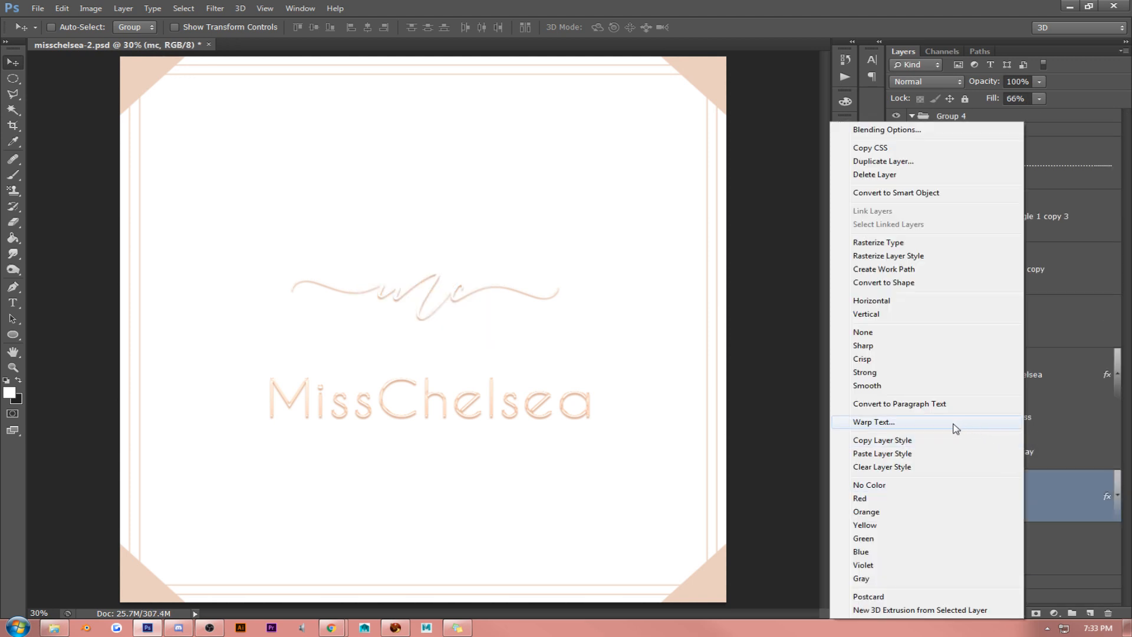
{"action": "left_click", "coordinate": [928, 469]}
{"action": "right_click", "coordinate": [1025, 501]}
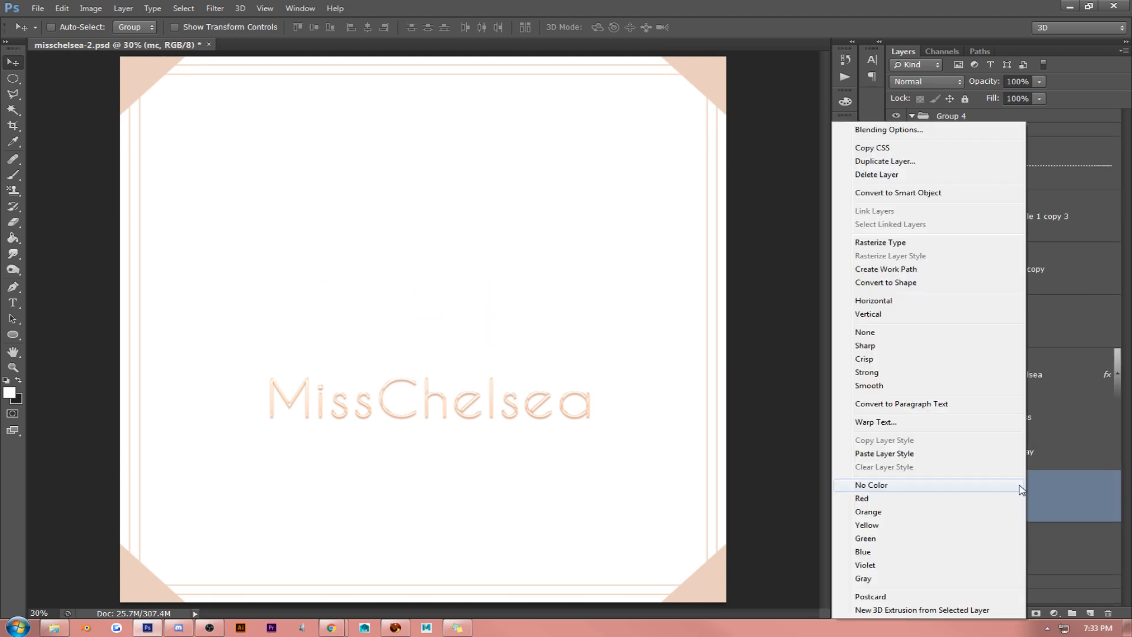
{"action": "left_click", "coordinate": [1076, 502]}
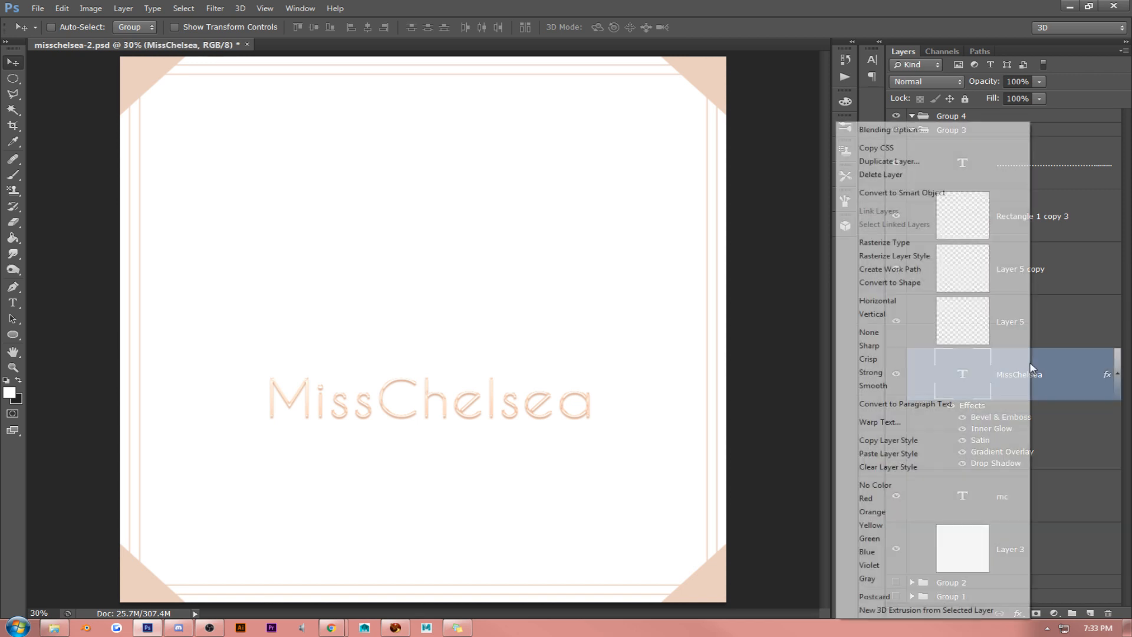
{"action": "right_click", "coordinate": [1033, 370]}
{"action": "left_click", "coordinate": [926, 469]}
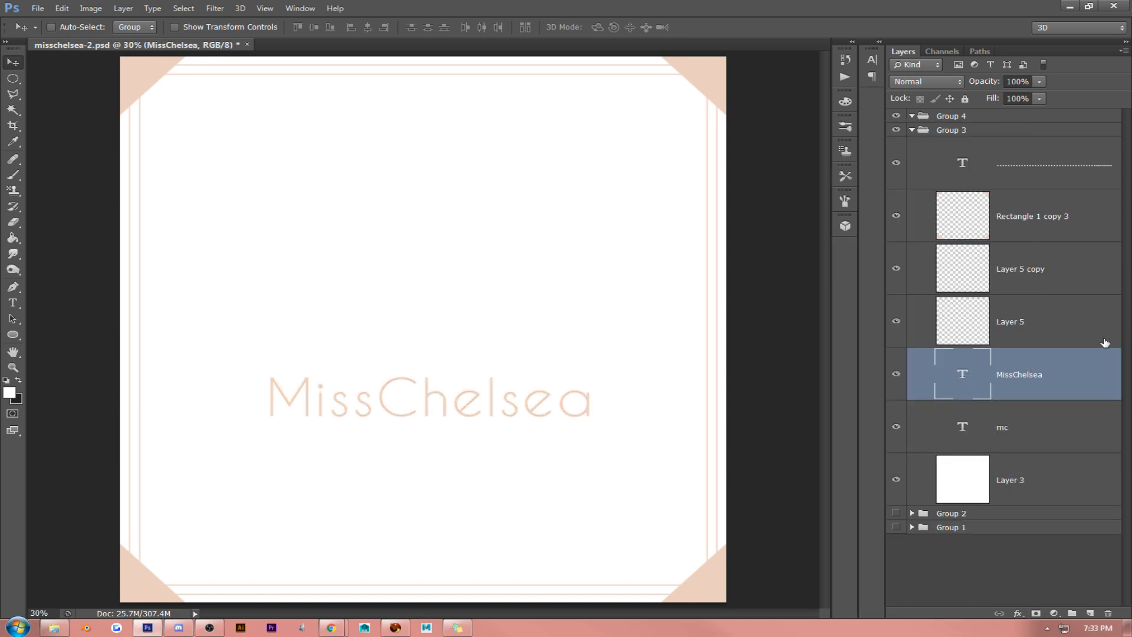
- Delete the dotted text layer that runs along the circular path
{"action": "left_click", "coordinate": [1053, 436]}
{"action": "left_click", "coordinate": [13, 303]}
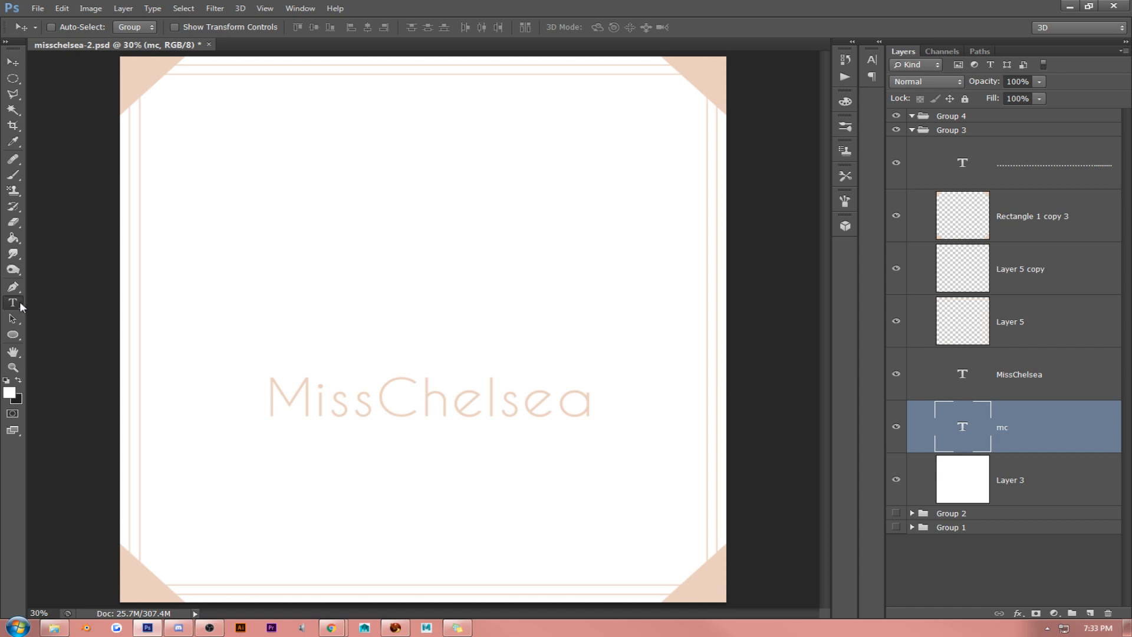
{"action": "left_click", "coordinate": [413, 322]}
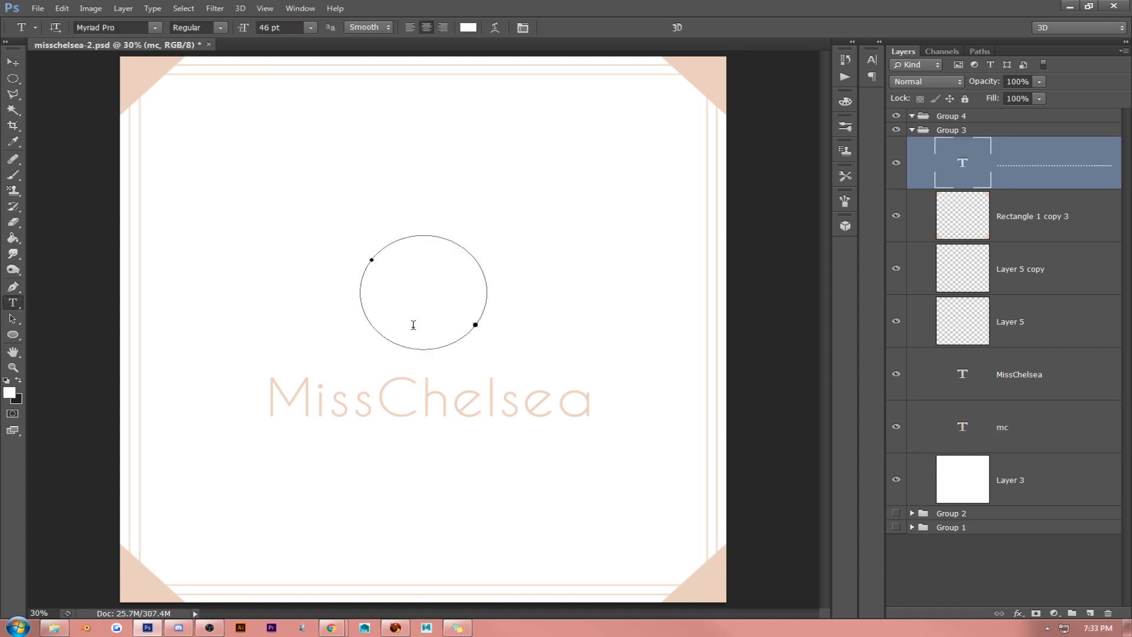
{"action": "key", "text": "ctrl+a"}
{"action": "key", "text": "ctrl+Return"}
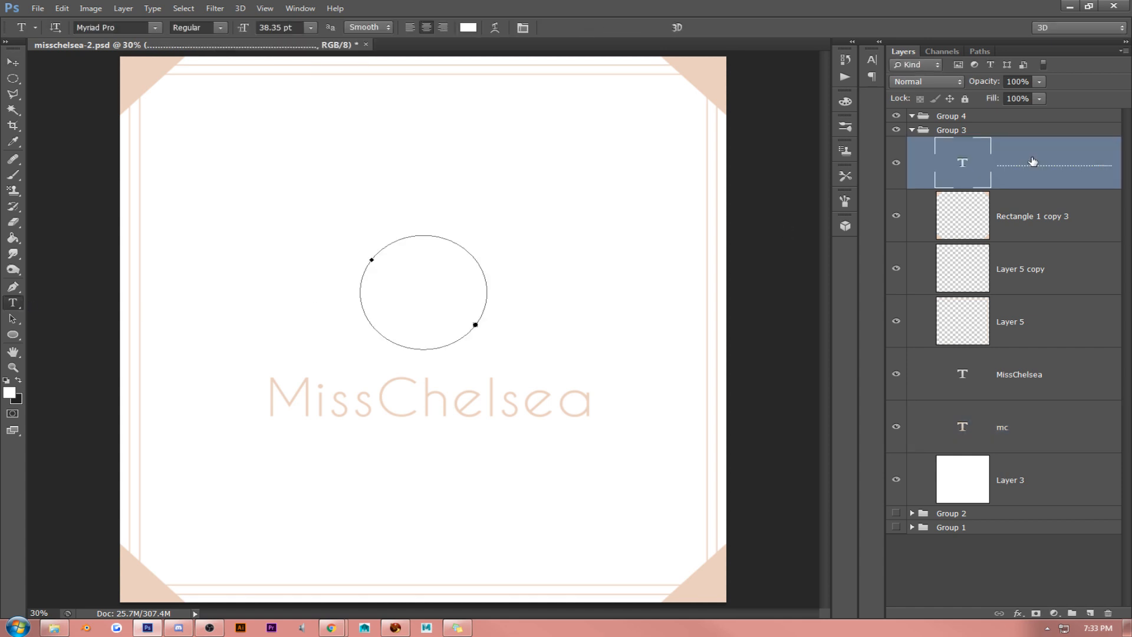
{"action": "right_click", "coordinate": [1033, 160]}
{"action": "left_click", "coordinate": [930, 177]}
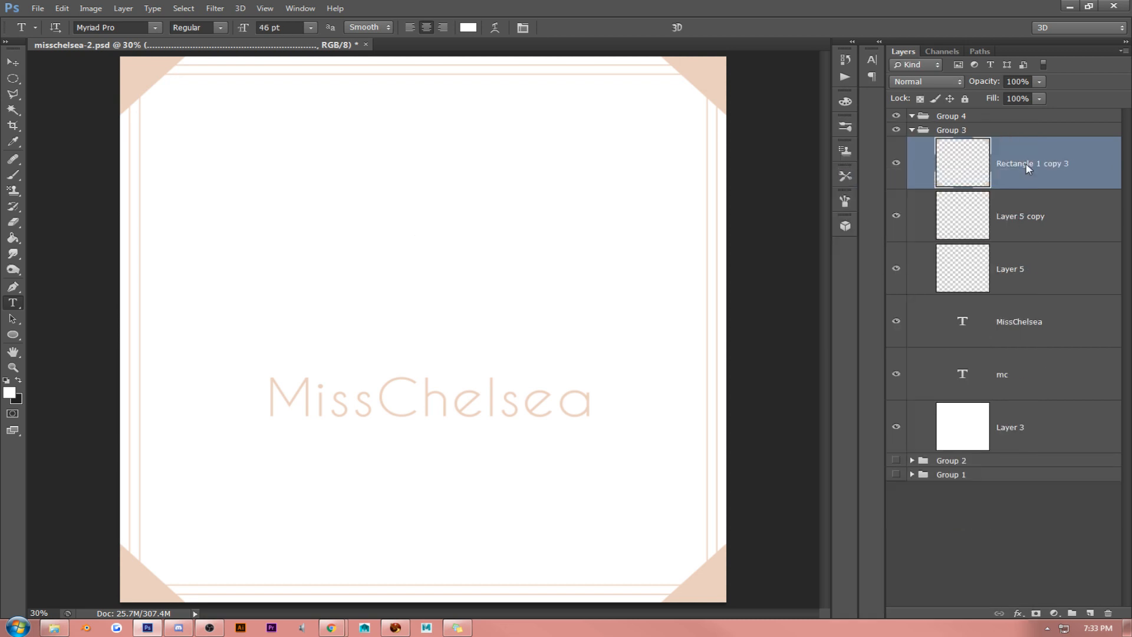
- Recolour the mc lettering to the border's peach tone, ebcfbf, sampled from the artwork
{"action": "left_click", "coordinate": [1059, 227]}
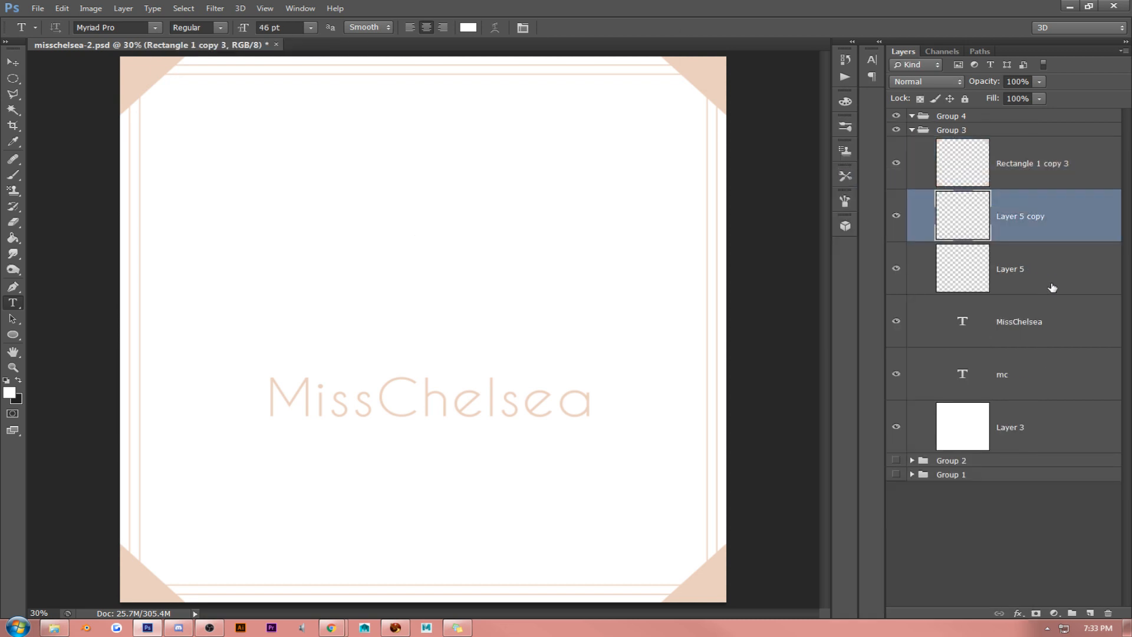
{"action": "left_click", "coordinate": [1017, 390]}
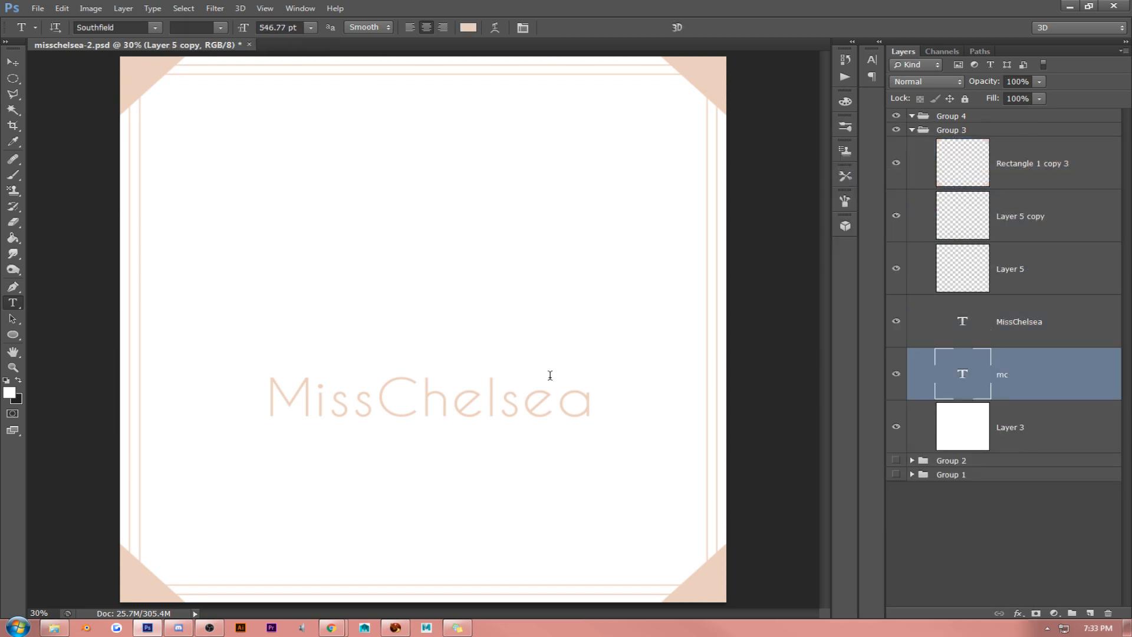
{"action": "left_click", "coordinate": [415, 322]}
{"action": "key", "text": "ctrl+a"}
{"action": "left_click", "coordinate": [9, 392]}
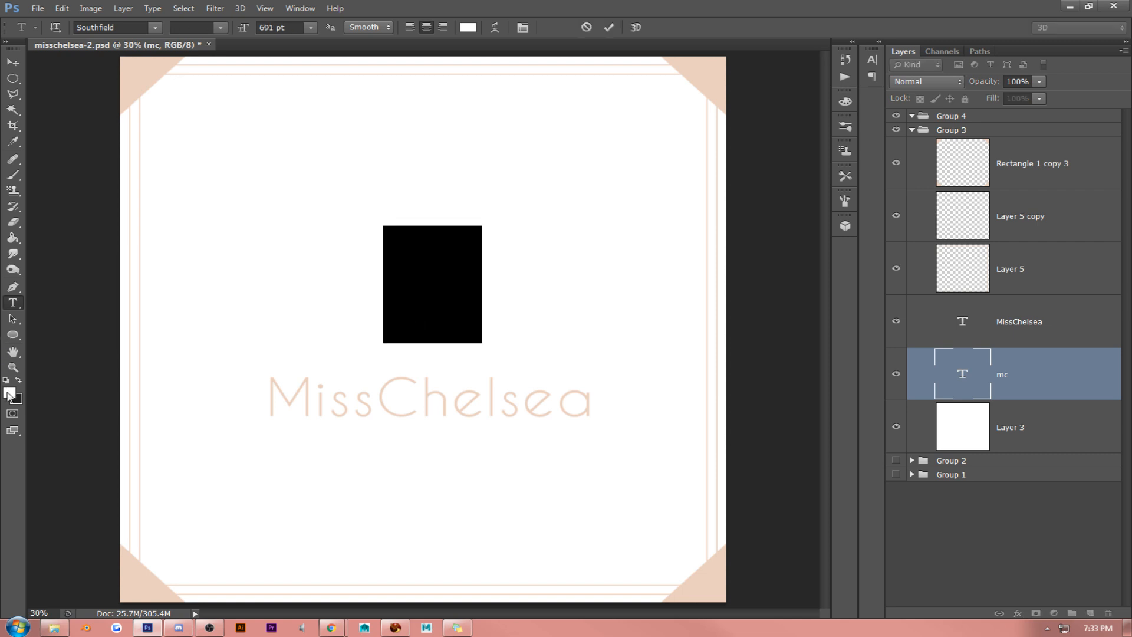
{"action": "left_click", "coordinate": [137, 83]}
{"action": "left_click", "coordinate": [927, 230]}
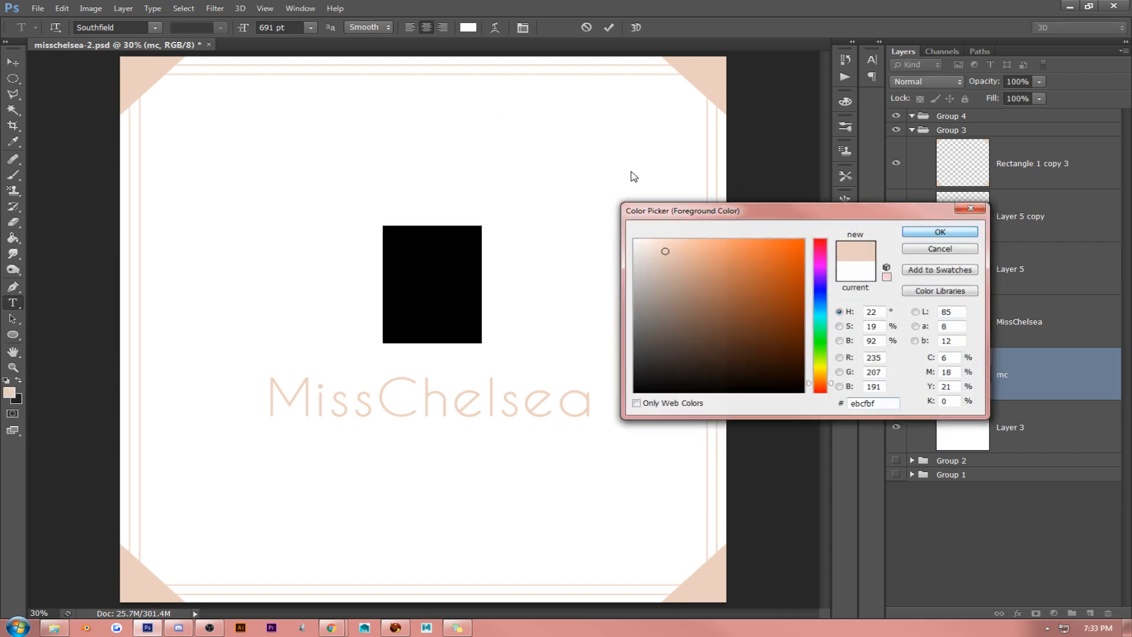
{"action": "left_click", "coordinate": [13, 62]}
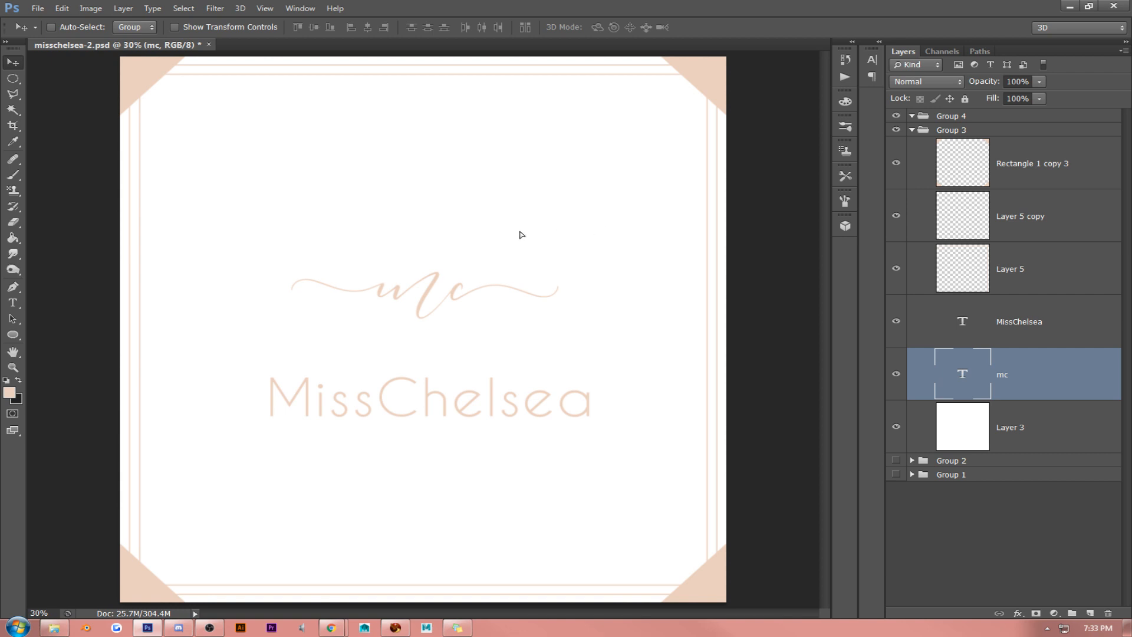
- Try the MissChelsea text closer beneath the mc lettering, and delete both text layers
{"action": "left_click_drag", "start_coordinate": [519, 236], "coordinate": [561, 242]}
{"action": "left_click", "coordinate": [1059, 336], "text": "shift"}
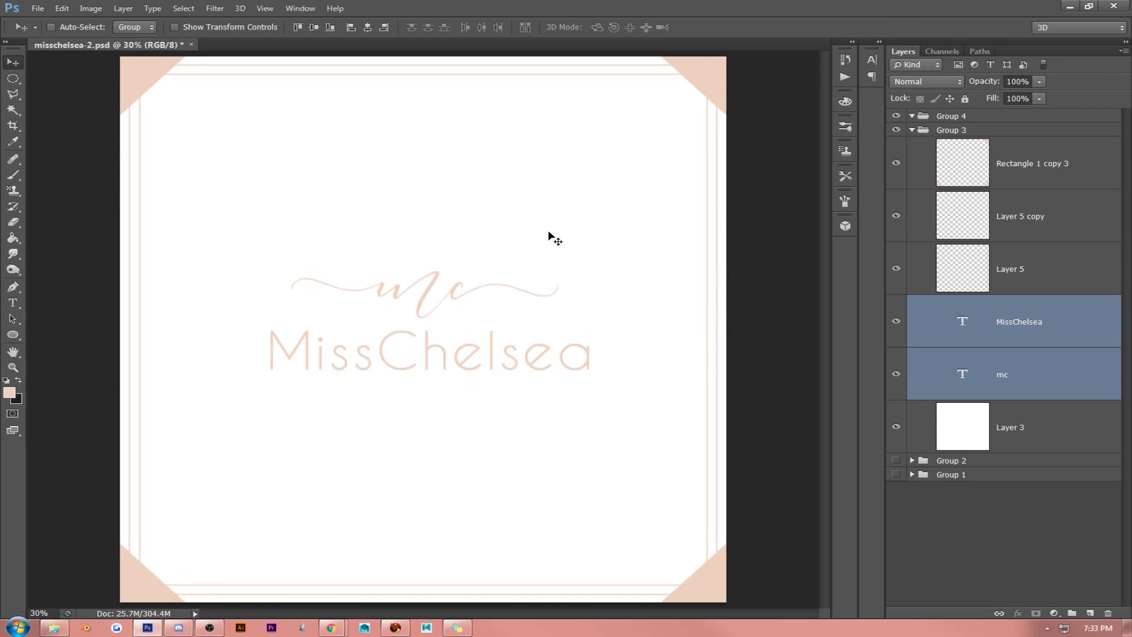
{"action": "key", "text": "Delete"}
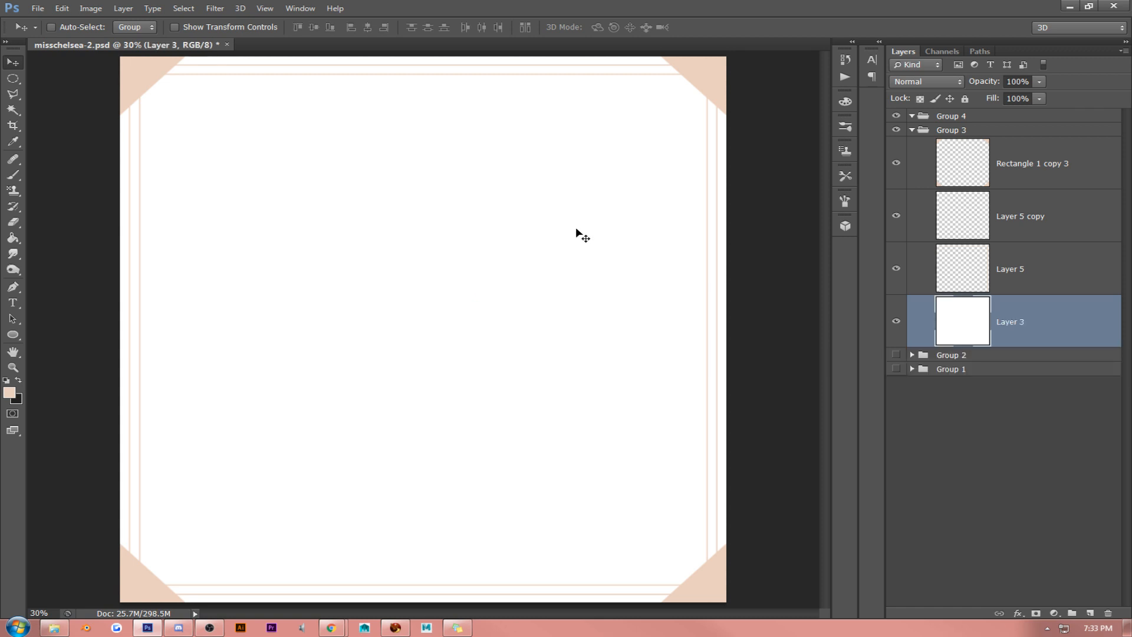
{"action": "key", "text": "alt+Tab"}
{"action": "key", "text": "alt+Tab"}
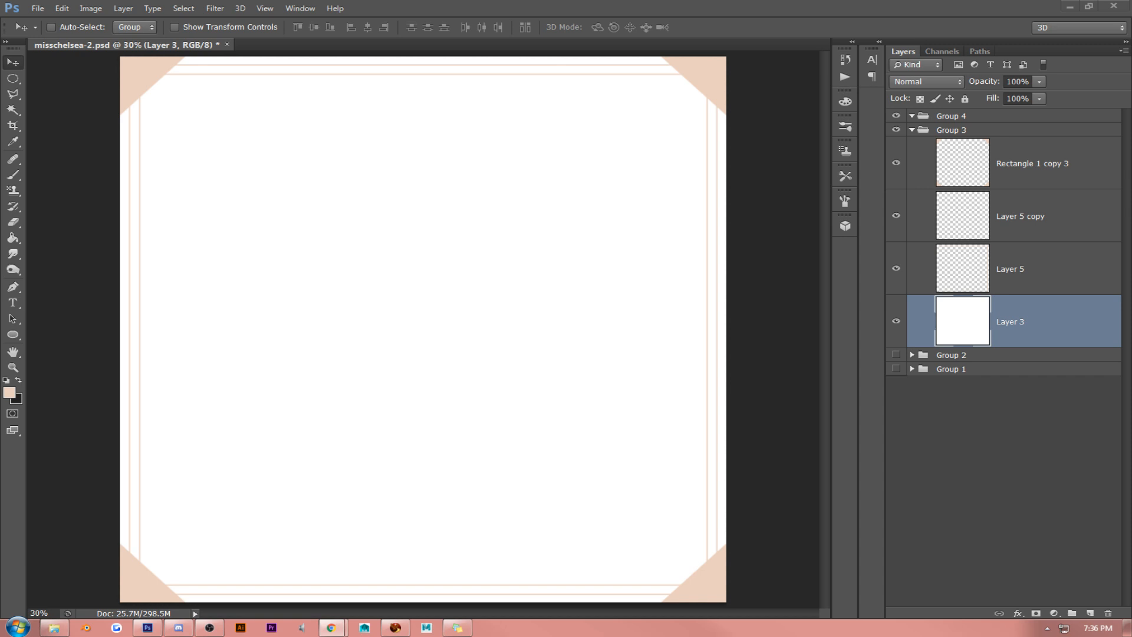
{"action": "left_click", "coordinate": [409, 331]}
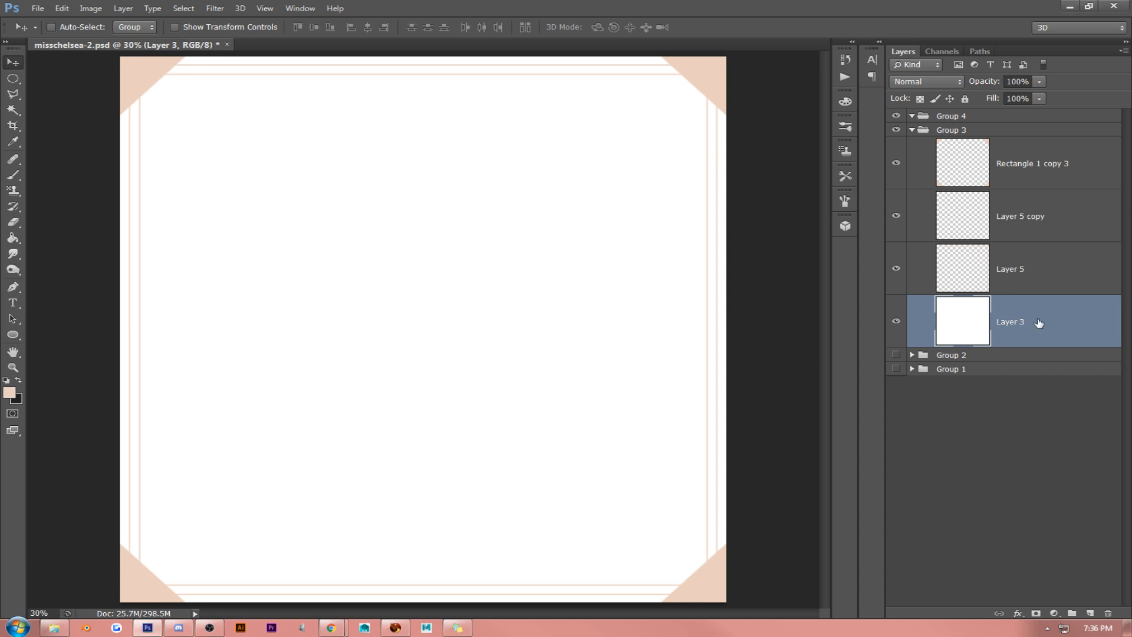
- Start a pattern fill layer above Layer 3 and bring up the marble swatches in the pattern library
{"action": "left_click", "coordinate": [1053, 613]}
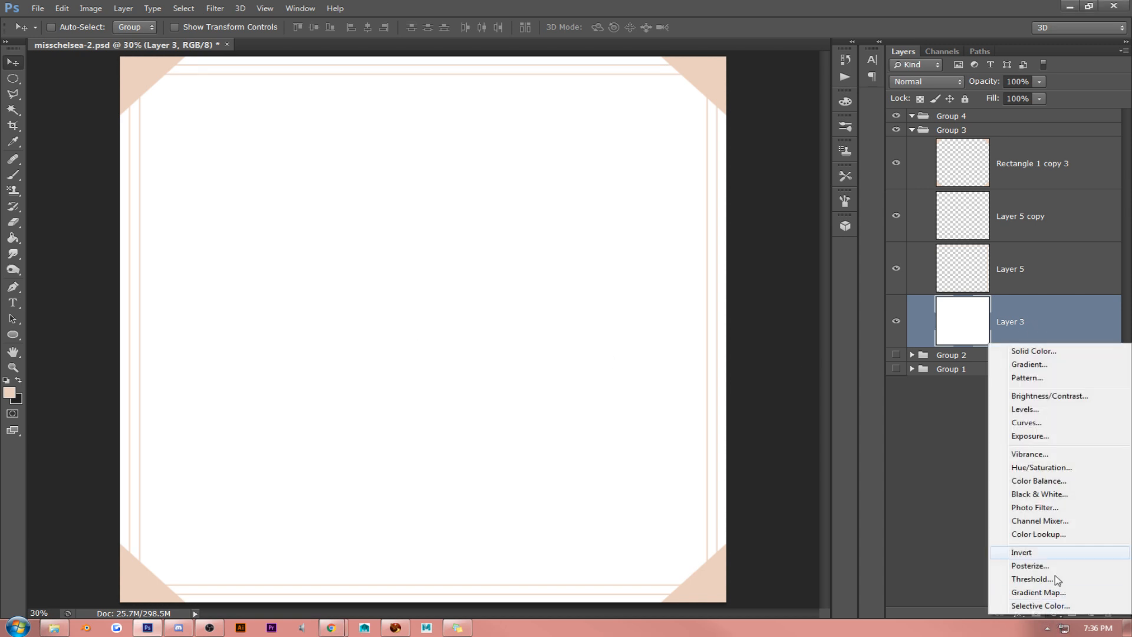
{"action": "left_click", "coordinate": [1050, 381]}
{"action": "left_click", "coordinate": [795, 261]}
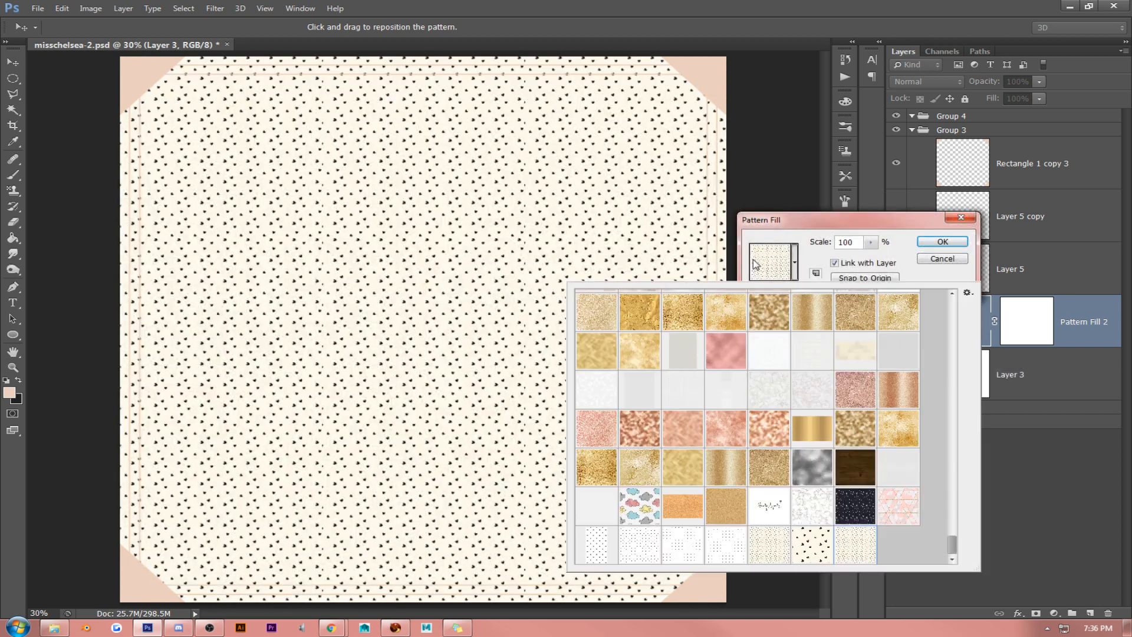
{"action": "scroll", "coordinate": [726, 375], "scroll_direction": "up", "scroll_amount": 5}
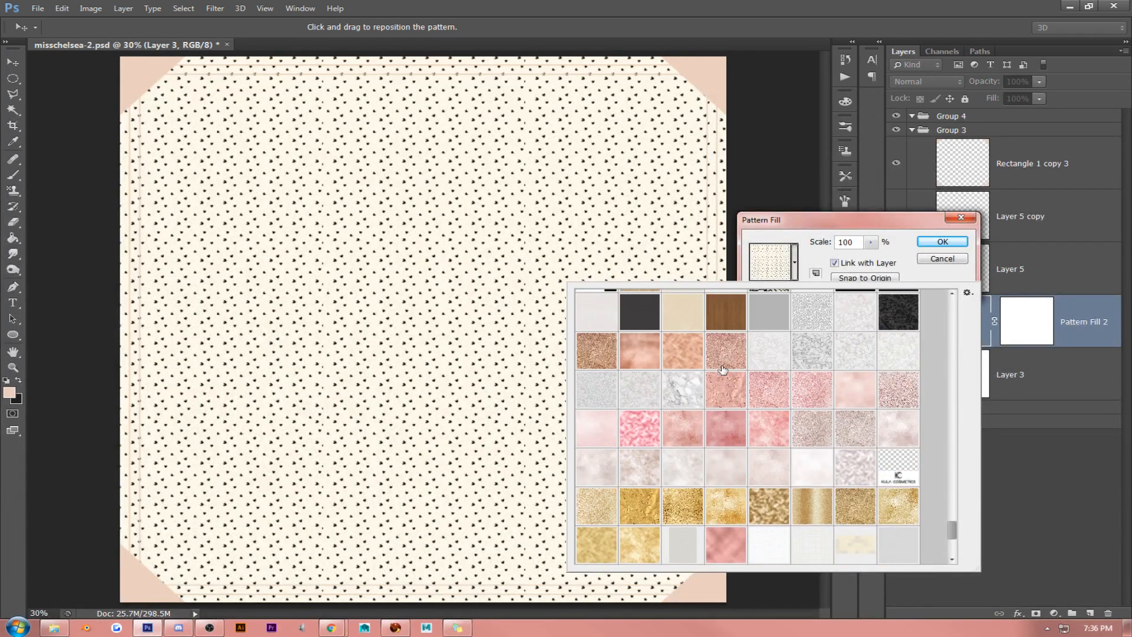
- Preview several light marble patterns with grey, rose-gold and gold veins in the pattern fill
{"action": "left_click", "coordinate": [695, 396]}
{"action": "left_click", "coordinate": [610, 393]}
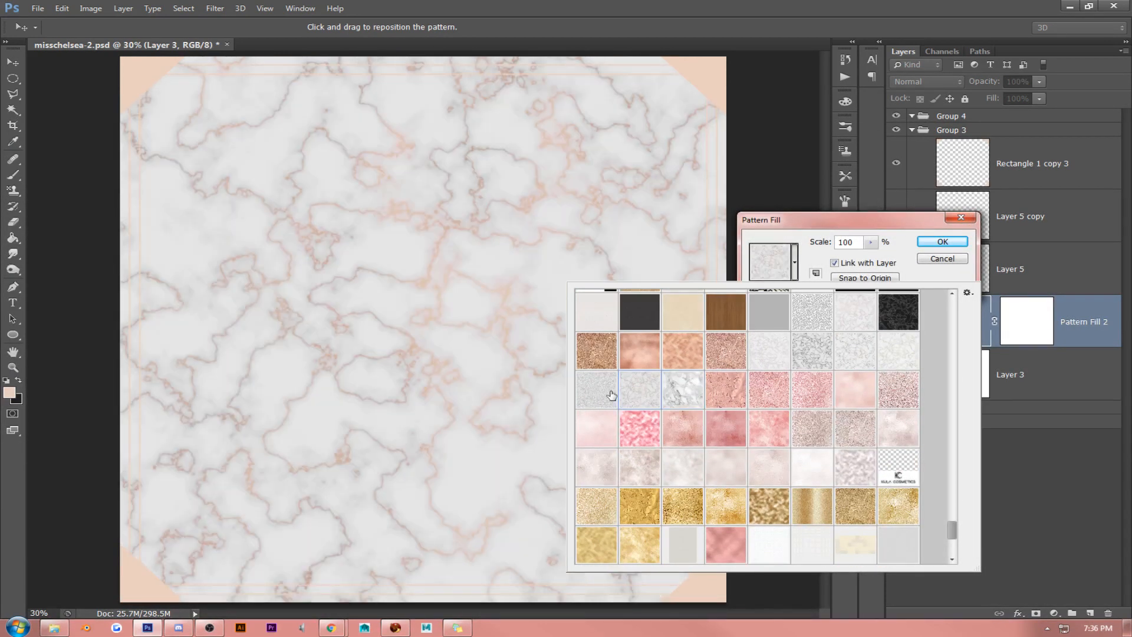
{"action": "left_click", "coordinate": [591, 390]}
{"action": "left_click", "coordinate": [799, 352]}
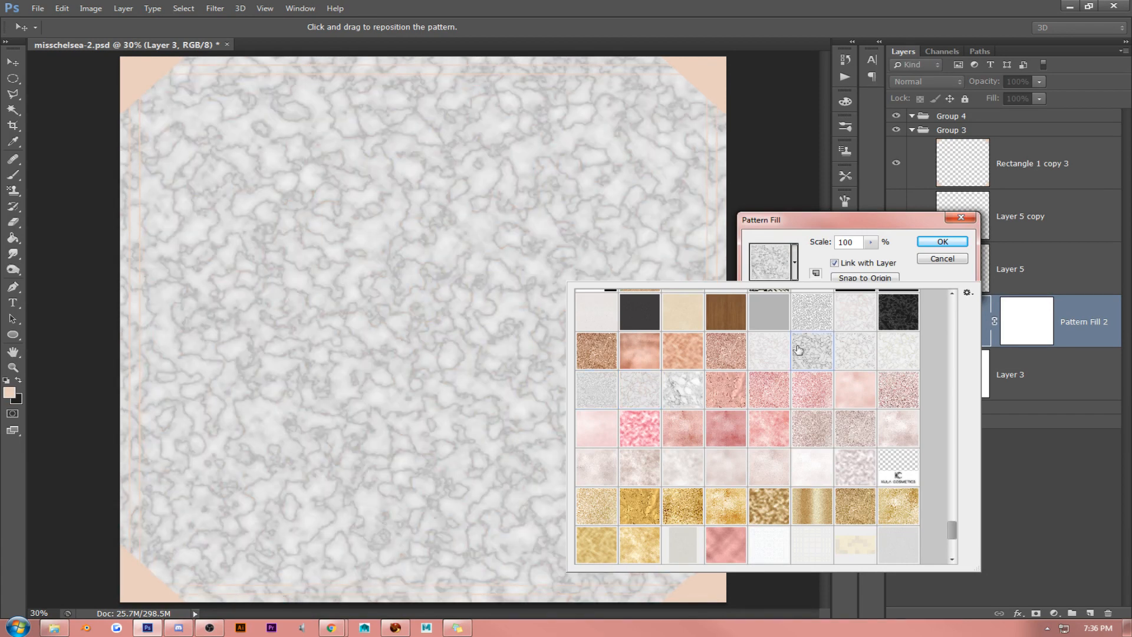
{"action": "left_click", "coordinate": [771, 357]}
{"action": "left_click", "coordinate": [803, 354]}
{"action": "left_click", "coordinate": [855, 355]}
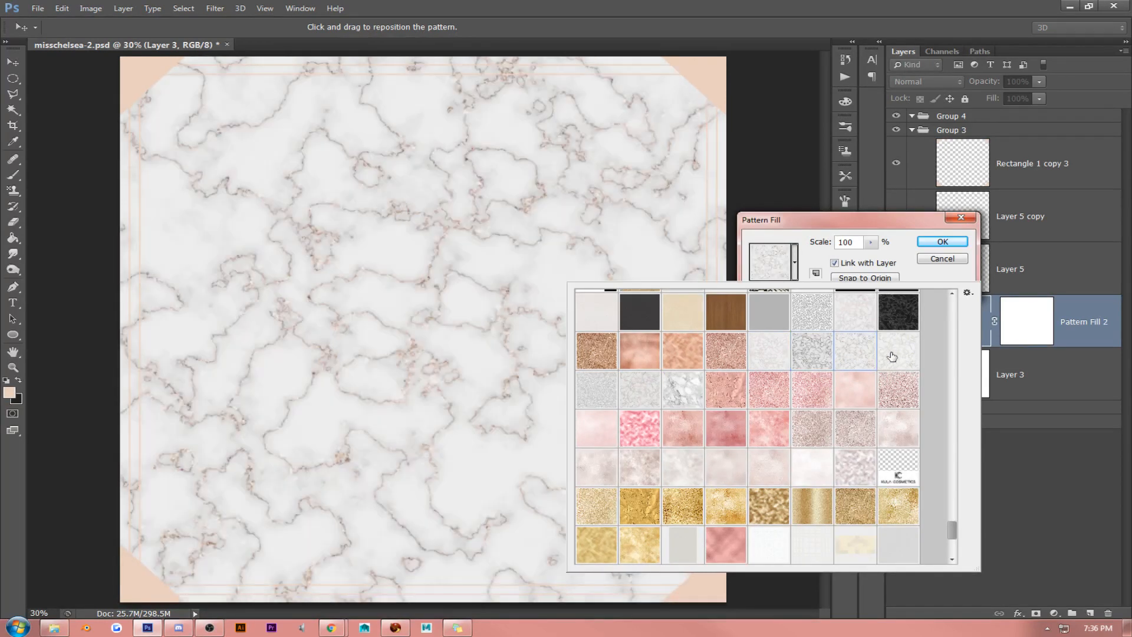
{"action": "left_click", "coordinate": [899, 357]}
{"action": "scroll", "coordinate": [817, 362], "scroll_direction": "up", "scroll_amount": 2}
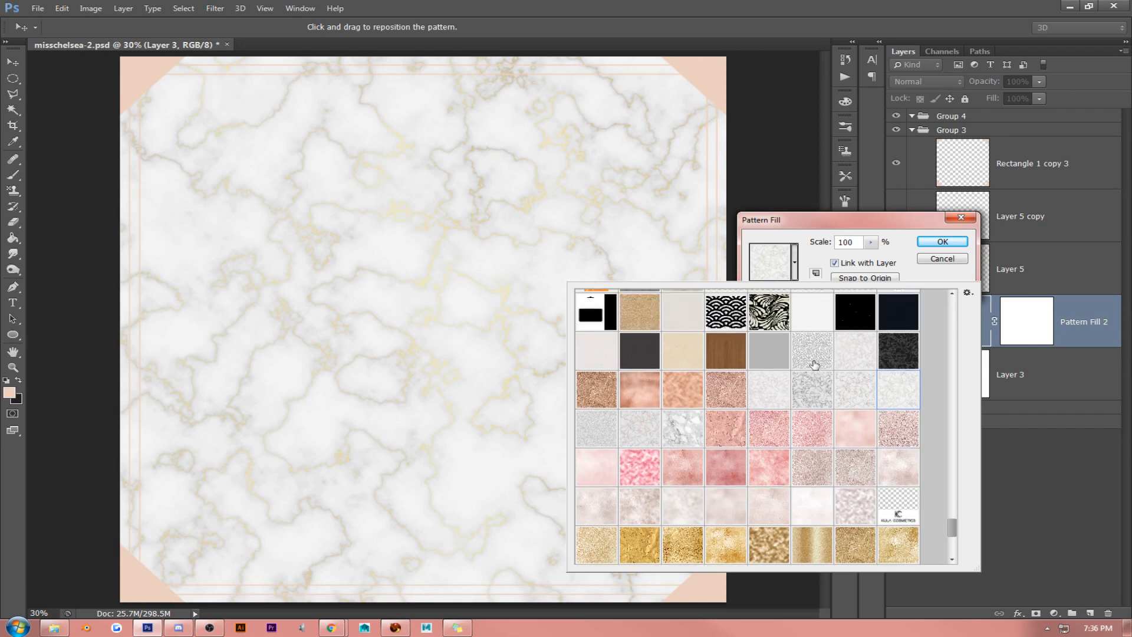
{"action": "scroll", "coordinate": [808, 390], "scroll_direction": "up", "scroll_amount": 1}
- Apply the white marble pattern with large grey veining to the fill layer at 100% scale
{"action": "left_click", "coordinate": [686, 500]}
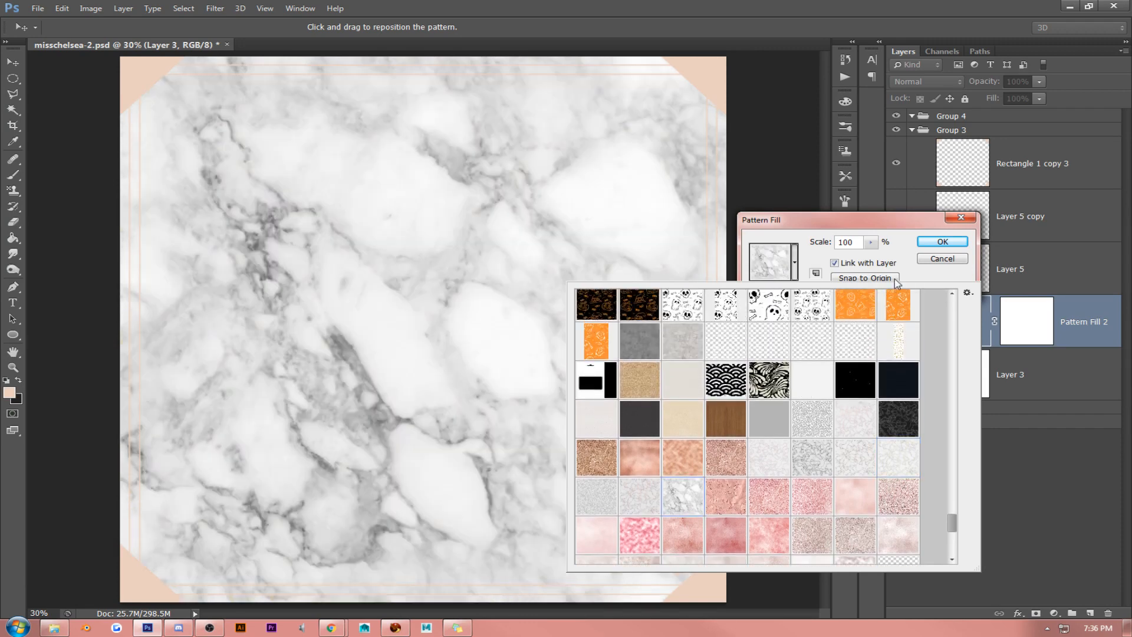
{"action": "left_click", "coordinate": [858, 246]}
{"action": "left_click", "coordinate": [942, 242]}
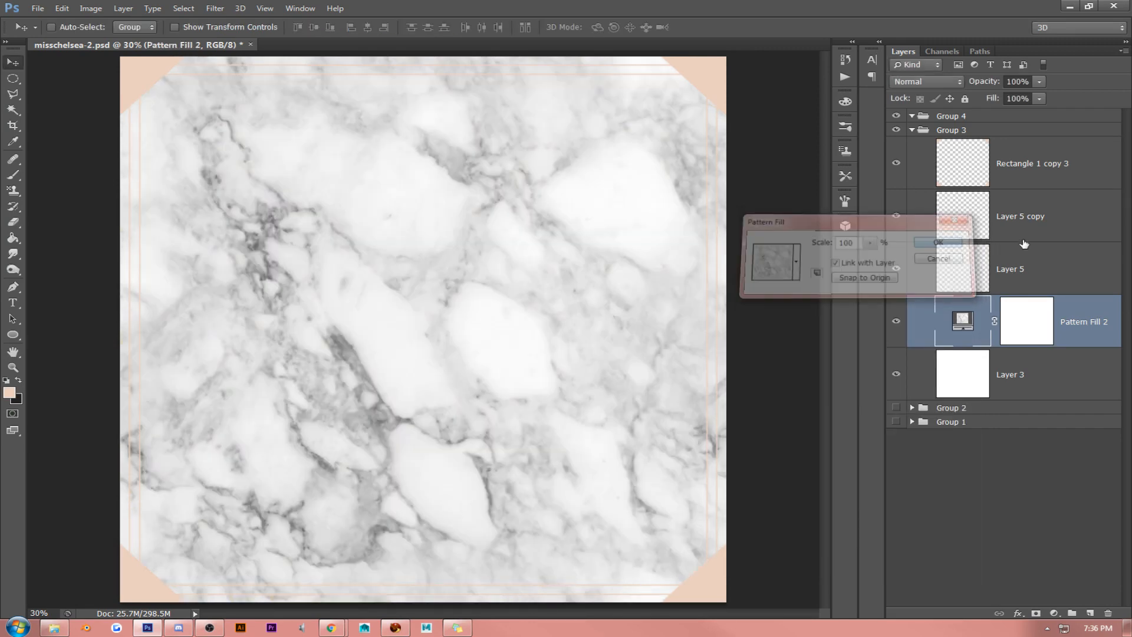
- Convert the marble pattern fill layer to a smart object and rasterize it
{"action": "right_click", "coordinate": [1040, 311]}
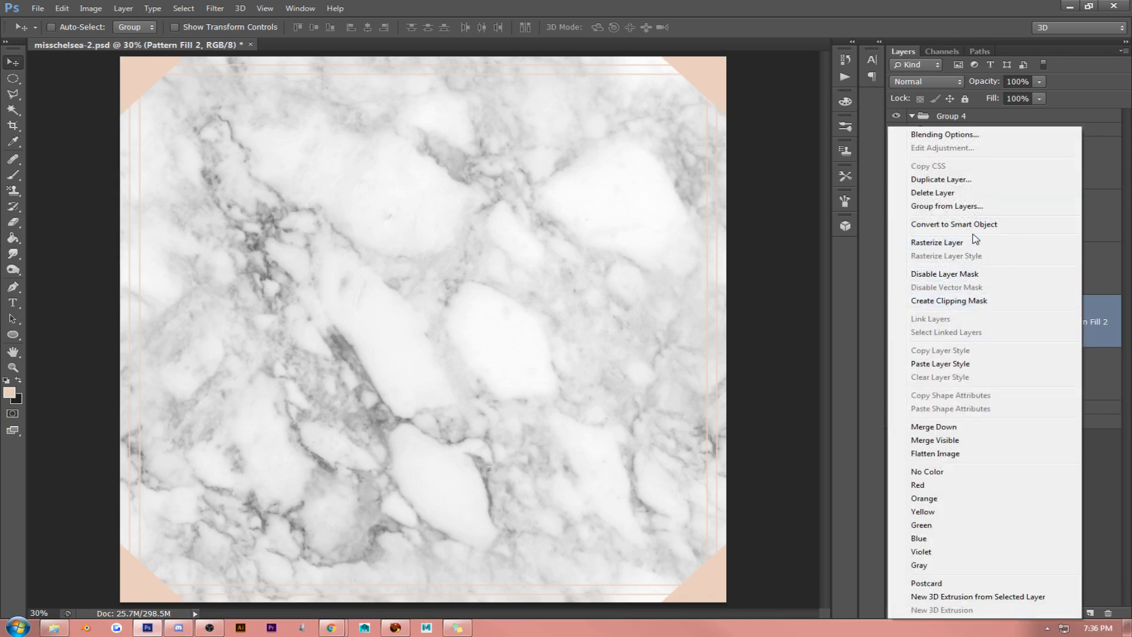
{"action": "left_click", "coordinate": [979, 225]}
{"action": "right_click", "coordinate": [1081, 321]}
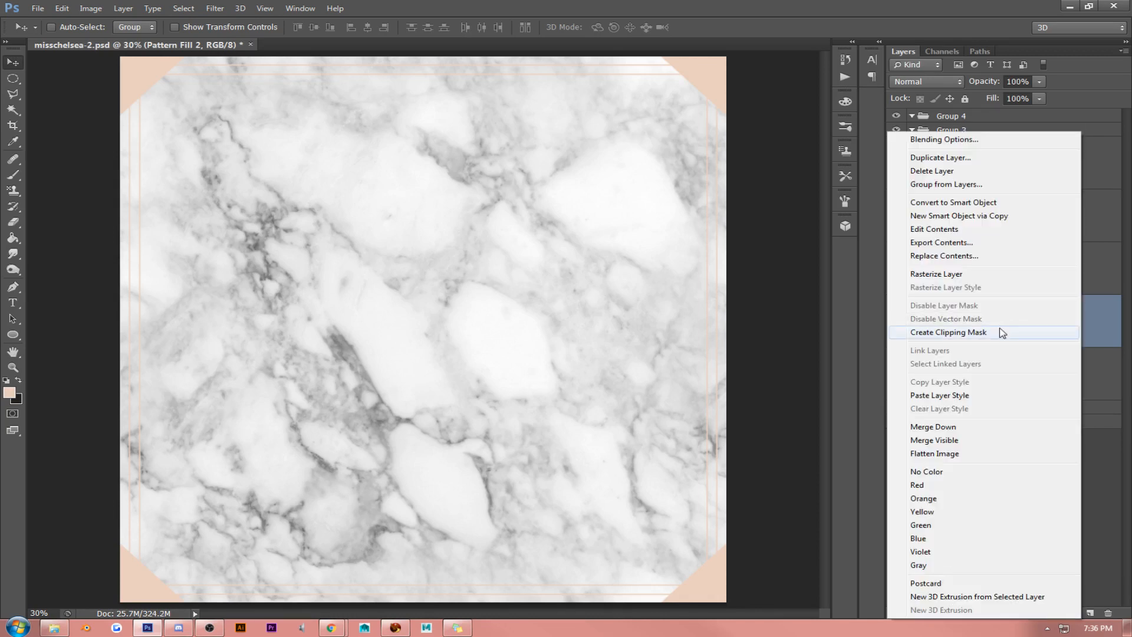
{"action": "left_click", "coordinate": [956, 275]}
- Rotate the marble layer about 180° and lower its fill to 17%
{"action": "key", "text": "ctrl+t"}
{"action": "left_click_drag", "start_coordinate": [718, 122], "coordinate": [219, 492]}
{"action": "key", "text": "Return"}
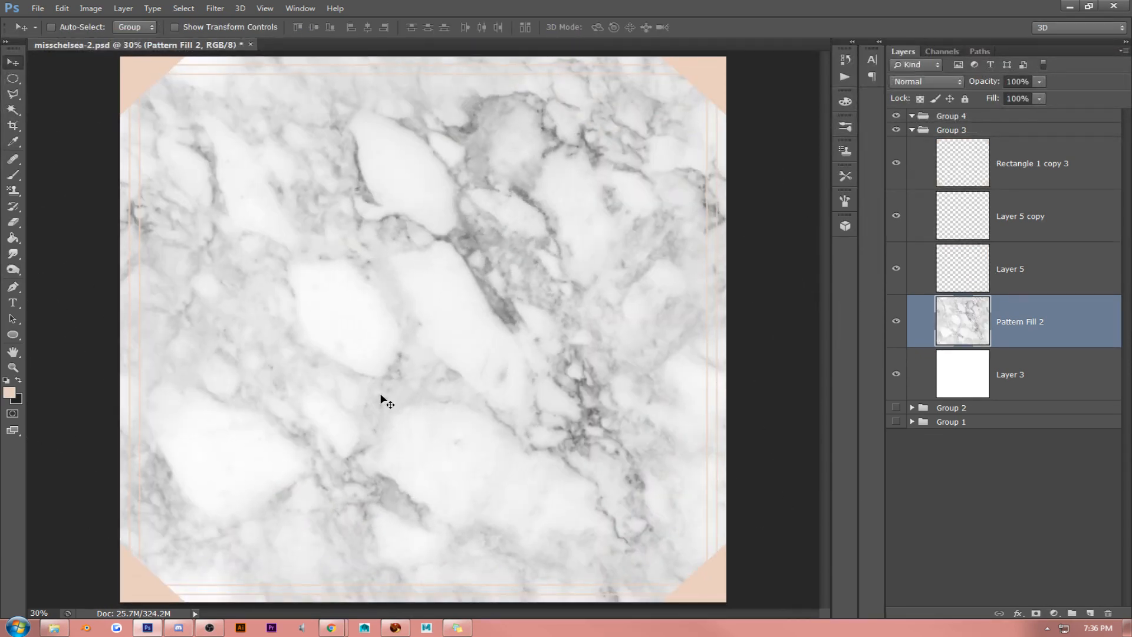
{"action": "left_click", "coordinate": [1039, 98]}
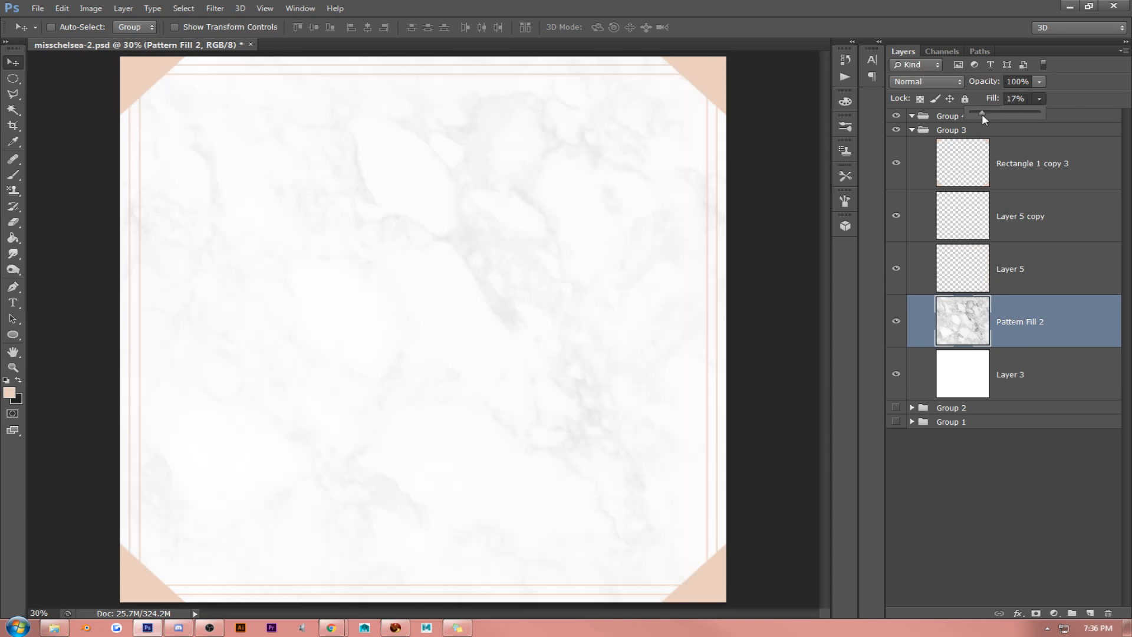
- Set the marble layer's fill to 20%
{"action": "left_click_drag", "start_coordinate": [987, 116], "coordinate": [988, 115]}
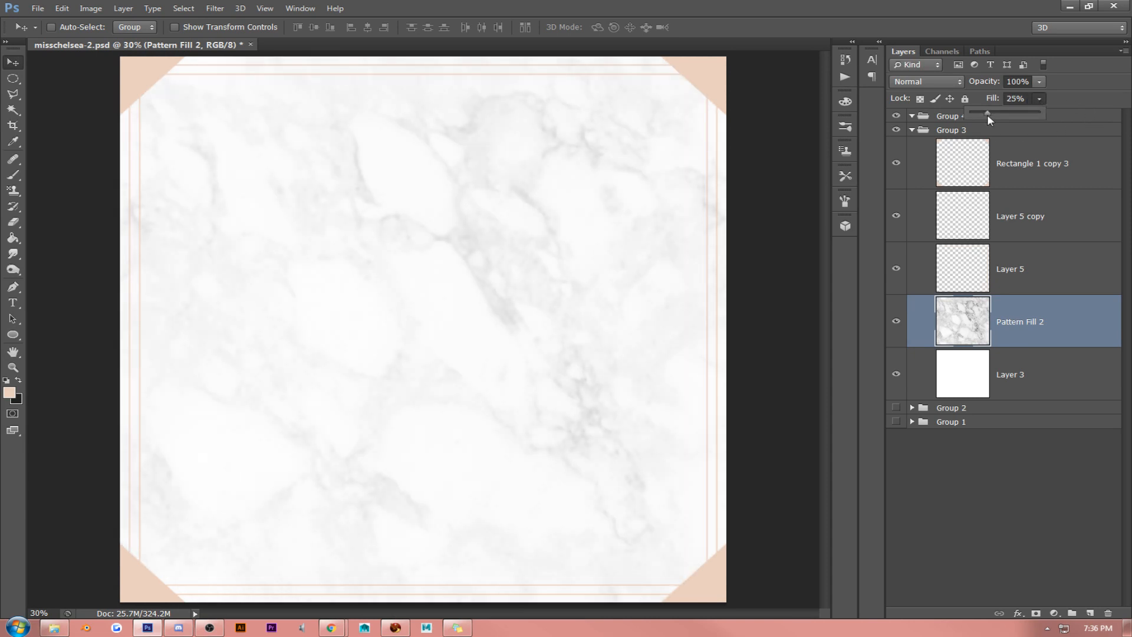
{"action": "left_click", "coordinate": [293, 156]}
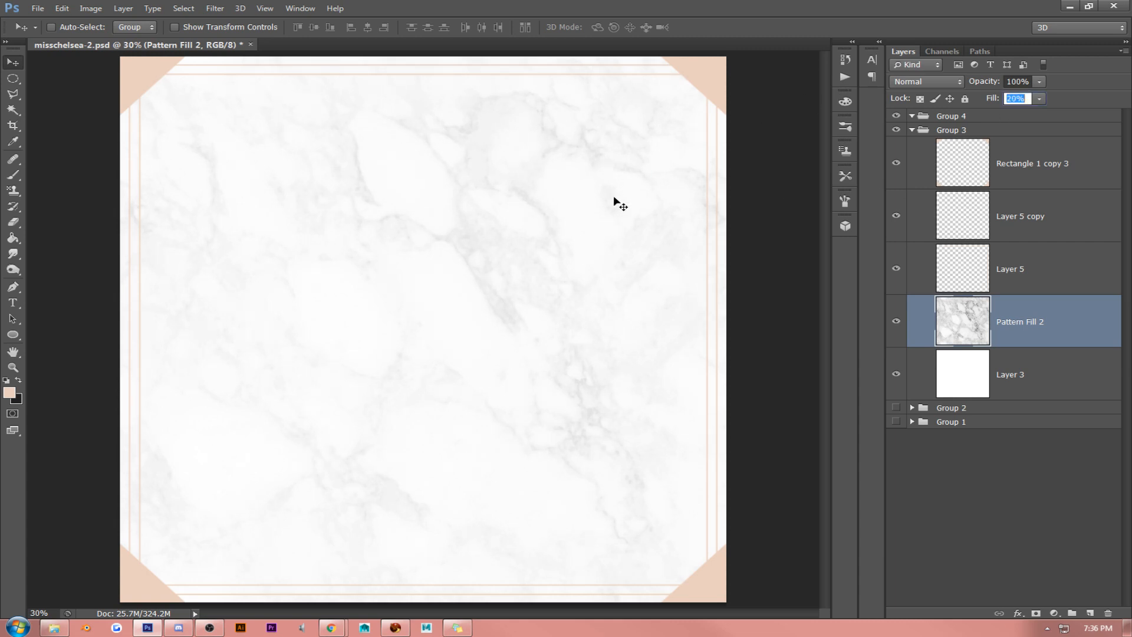
{"action": "key", "text": "Up"}
{"action": "key", "text": "Return"}
{"action": "key", "text": "alt+Tab"}
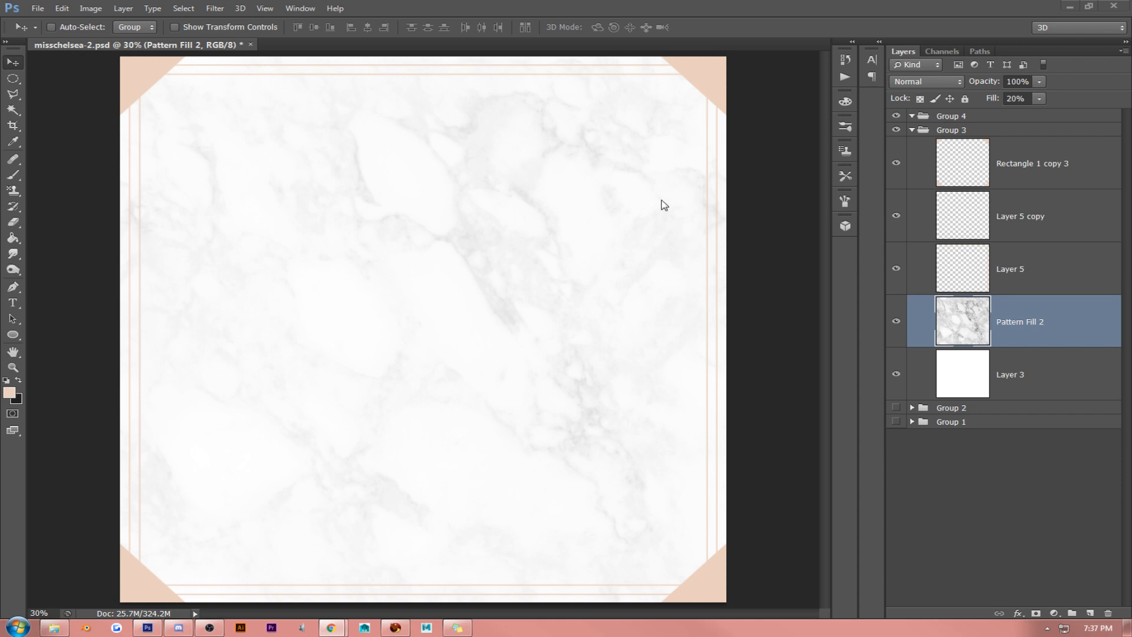
- Delete the peach border layers and the marble pattern layer from Group 3, keeping only the plain white Layer 3
{"action": "left_click", "coordinate": [1030, 171]}
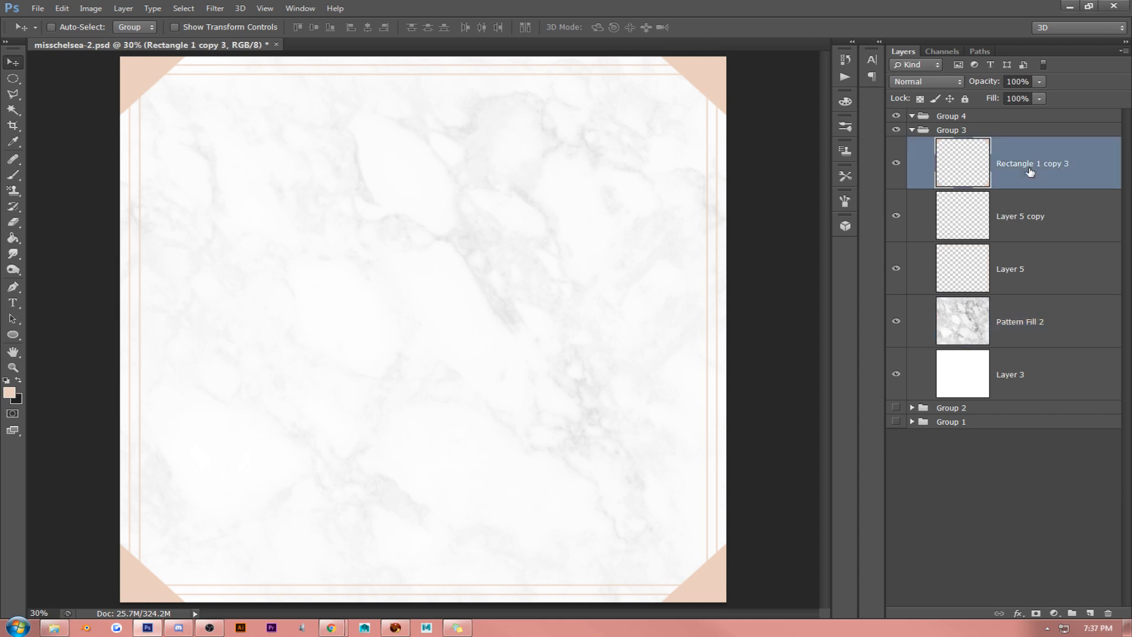
{"action": "key", "text": "Delete"}
{"action": "key", "text": "Delete"}
{"action": "key", "text": "Delete"}
{"action": "key", "text": "Delete"}
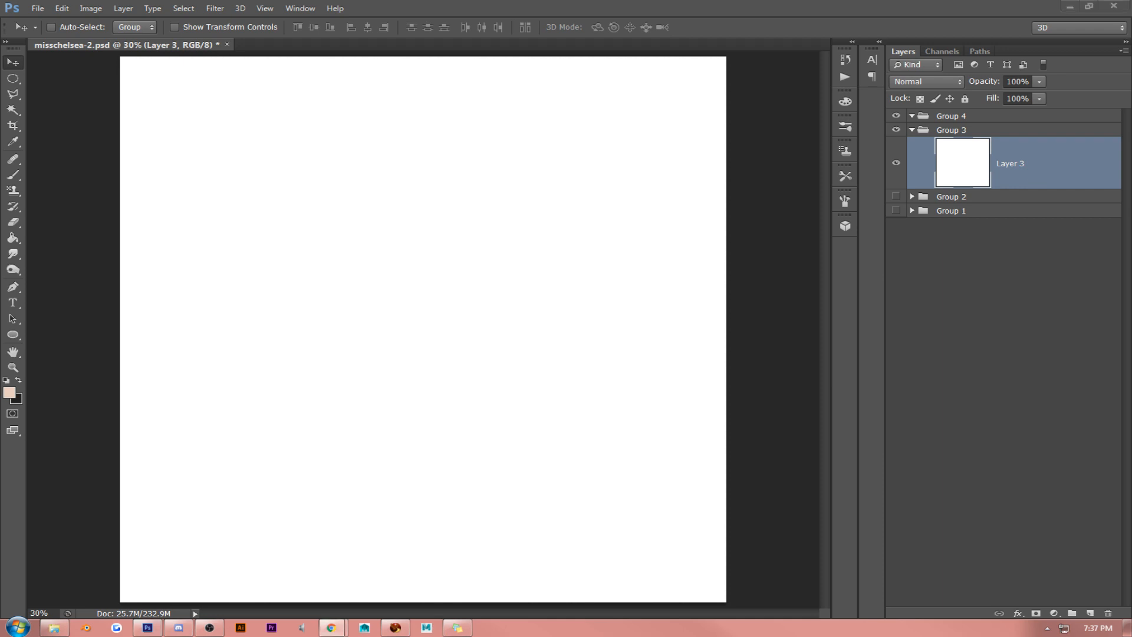
{"action": "left_click", "coordinate": [550, 238]}
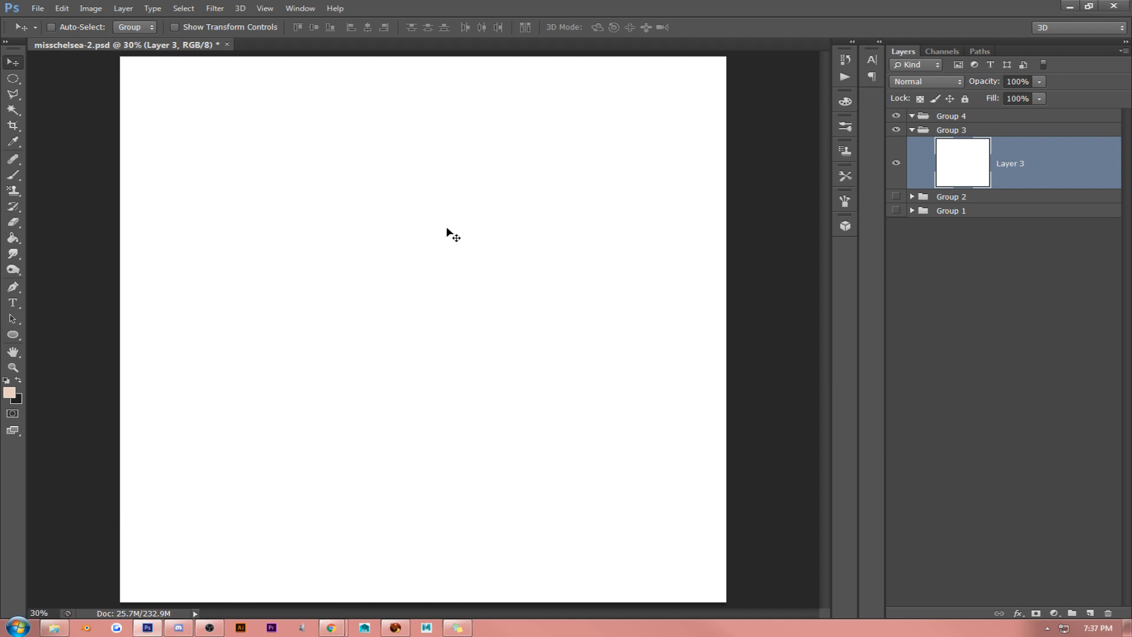
- Paste the copied floral monogram image as a reference and sample its pale peach backdrop as the foreground colour
{"action": "key", "text": "ctrl+v"}
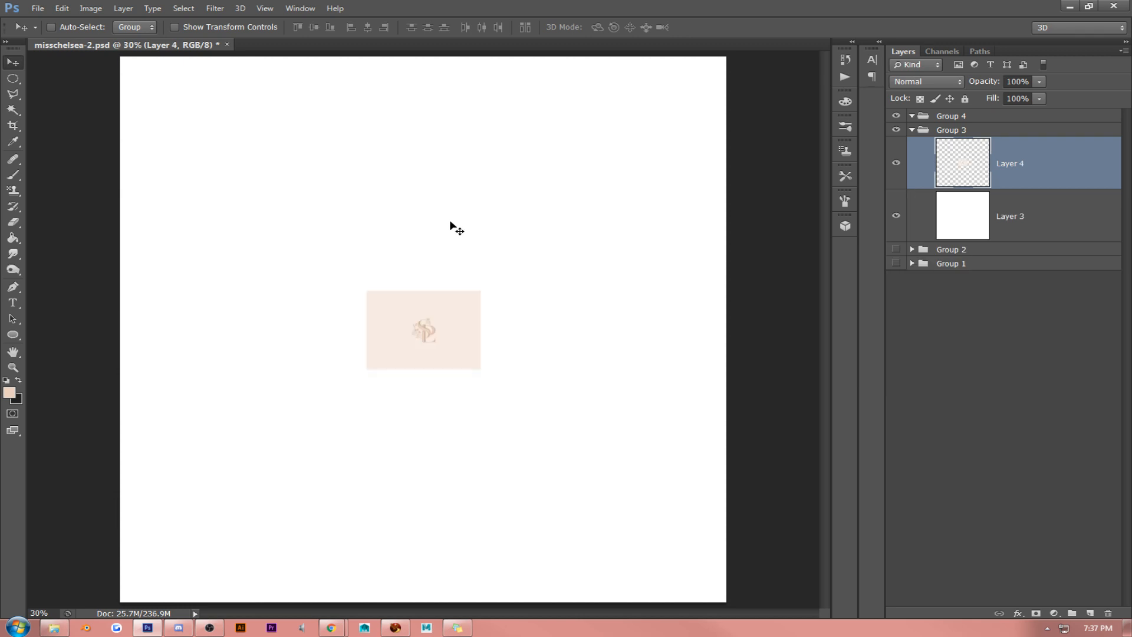
{"action": "left_click", "coordinate": [22, 369]}
{"action": "left_click_drag", "start_coordinate": [430, 331], "coordinate": [430, 331]}
{"action": "left_click", "coordinate": [8, 392]}
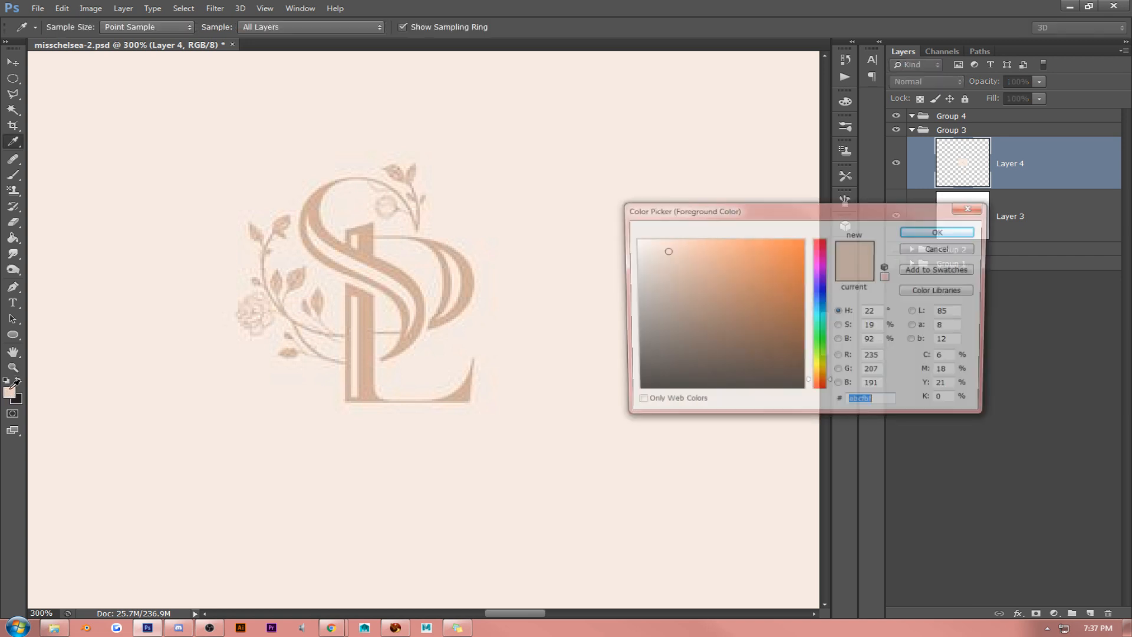
{"action": "left_click", "coordinate": [944, 232]}
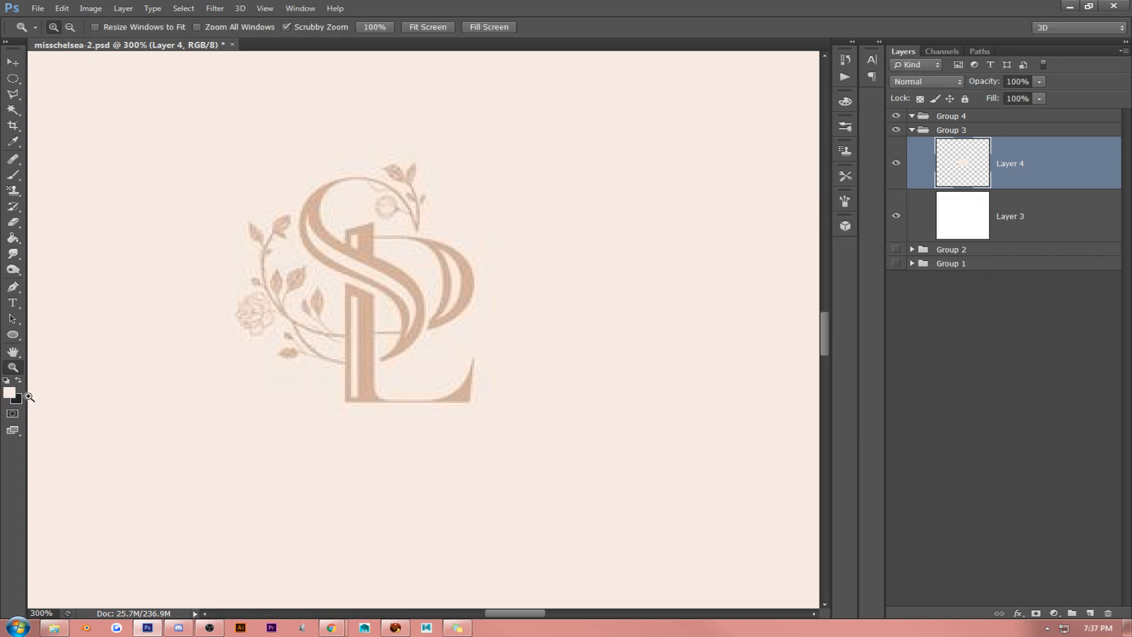
- Sample the monogram's tan lettering as the background colour and delete the pasted reference layer
{"action": "left_click", "coordinate": [20, 401]}
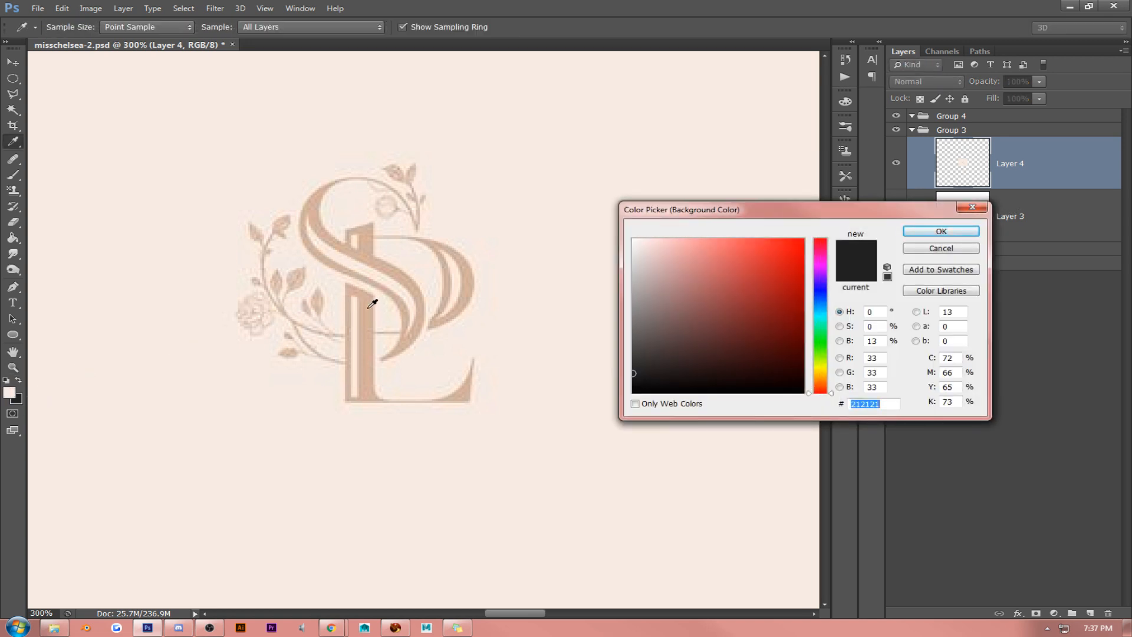
{"action": "left_click", "coordinate": [372, 304]}
{"action": "left_click", "coordinate": [941, 231]}
{"action": "key", "text": "z"}
{"action": "right_click", "coordinate": [1053, 157]}
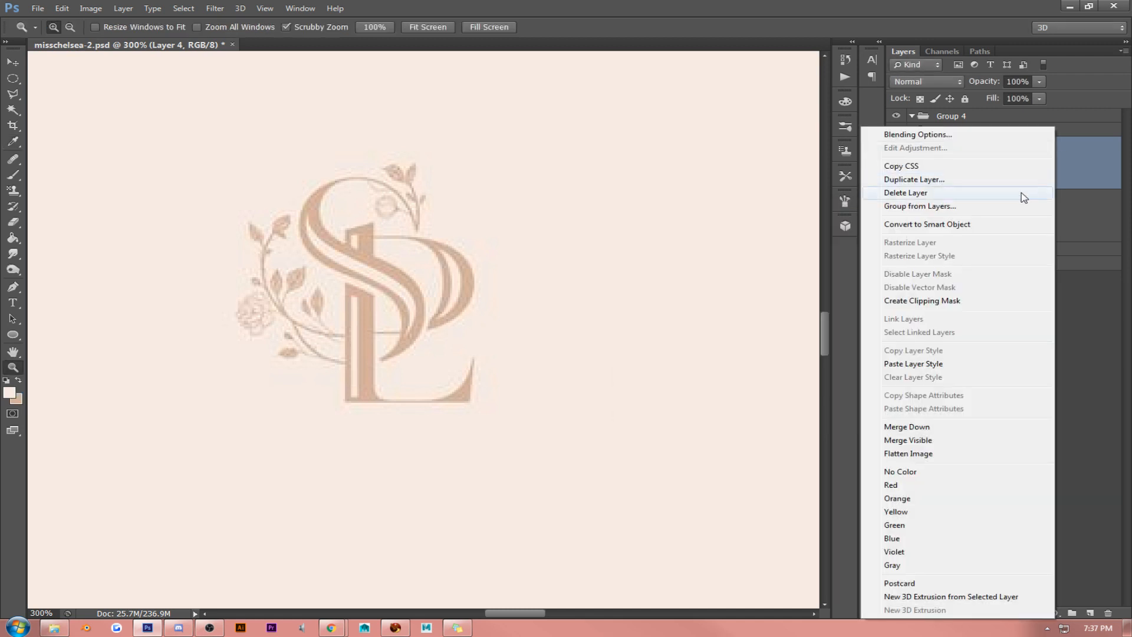
{"action": "left_click", "coordinate": [908, 193]}
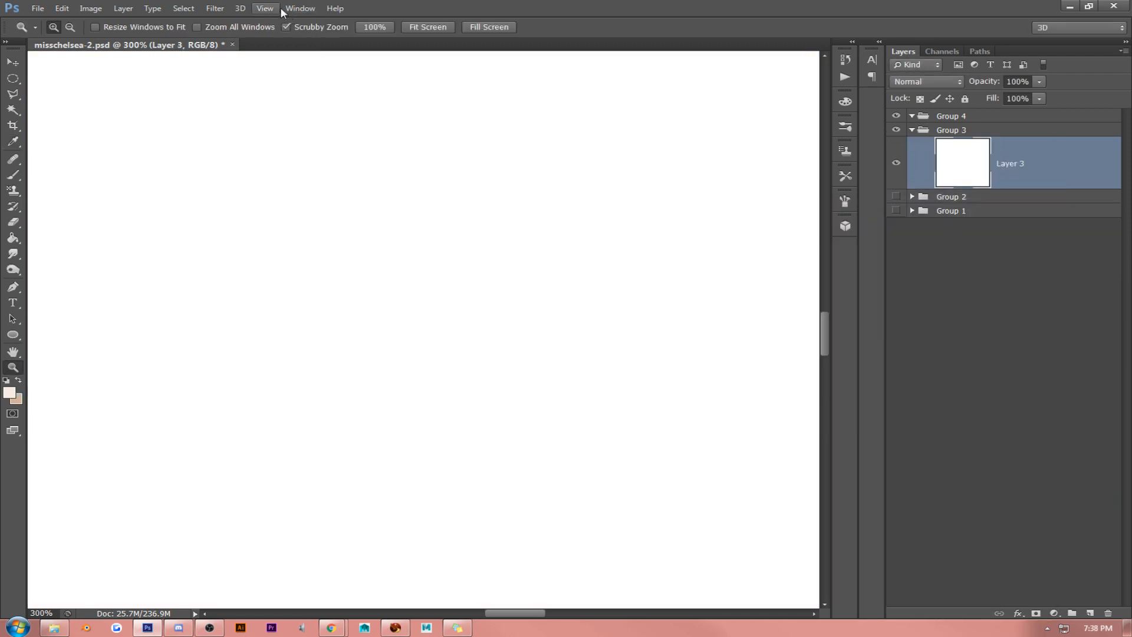
- Fill the white Layer 3 with the sampled pale peach colour
{"action": "left_click", "coordinate": [407, 28]}
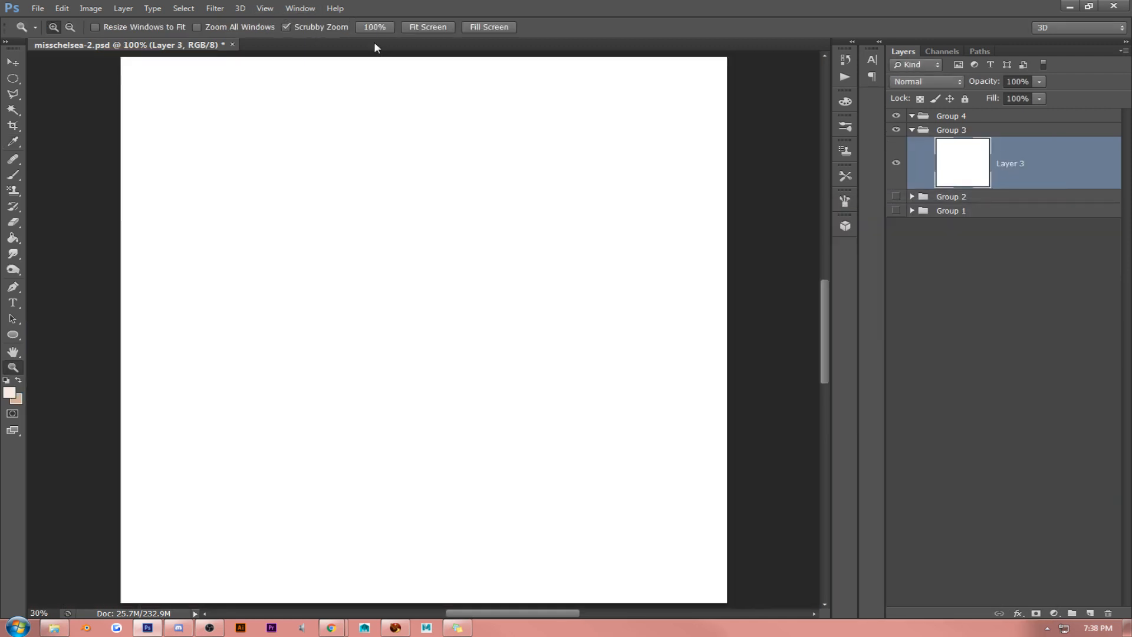
{"action": "left_click", "coordinate": [264, 8]}
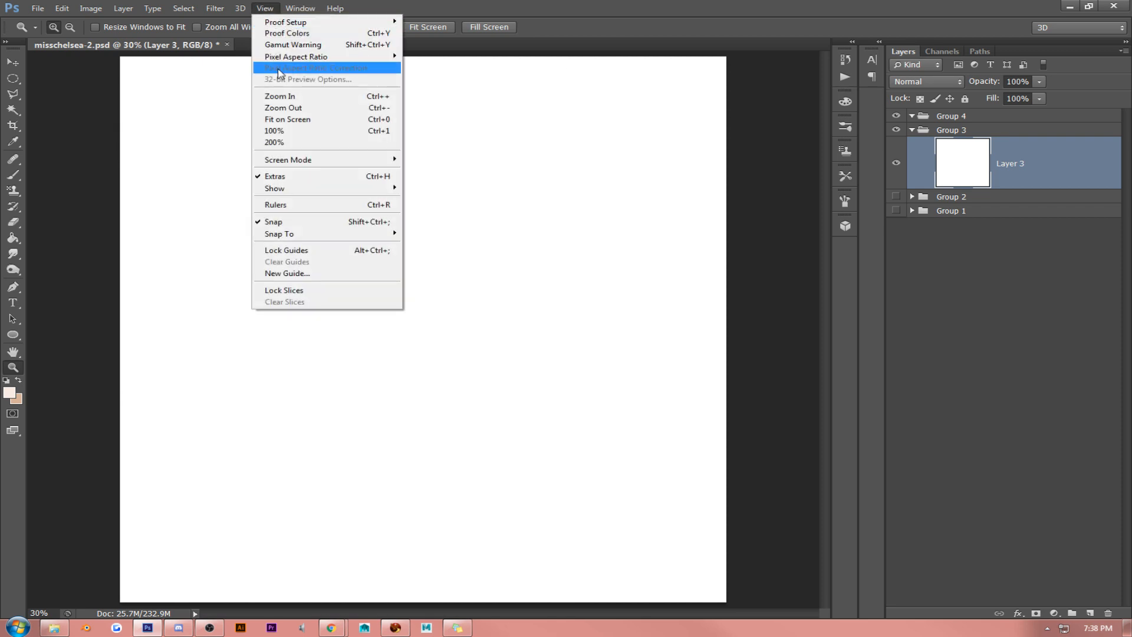
{"action": "left_click", "coordinate": [277, 109]}
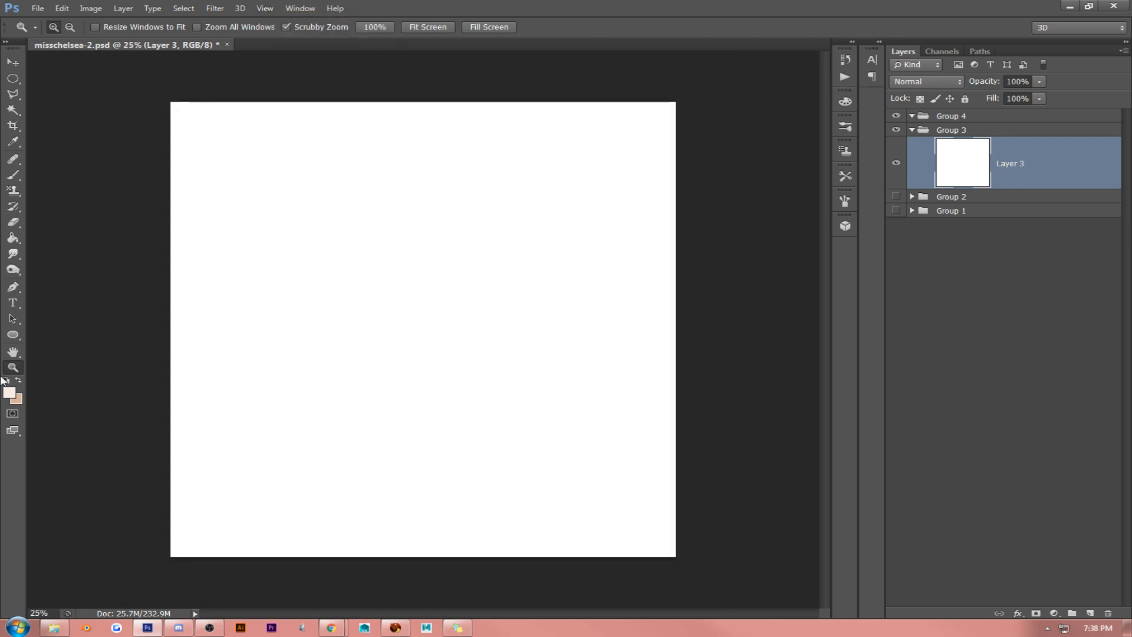
{"action": "left_click", "coordinate": [13, 238]}
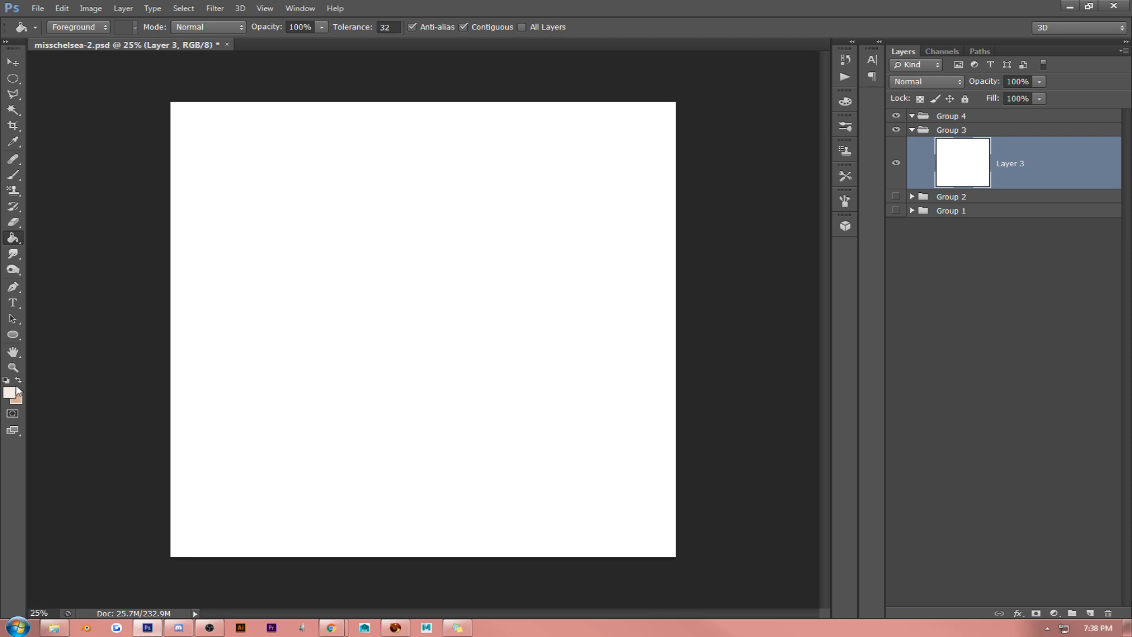
{"action": "left_click", "coordinate": [315, 332]}
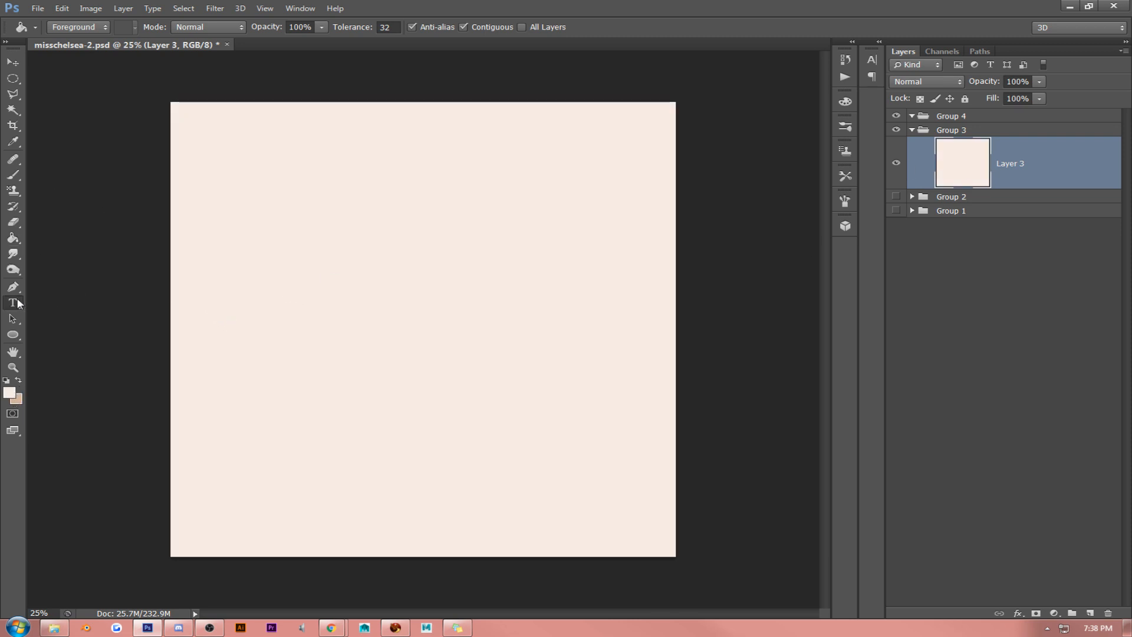
- Add the text "miss chelsea" in Caviar Dreams Regular, 691 pt, using the sampled tan colour
{"action": "key", "text": "t"}
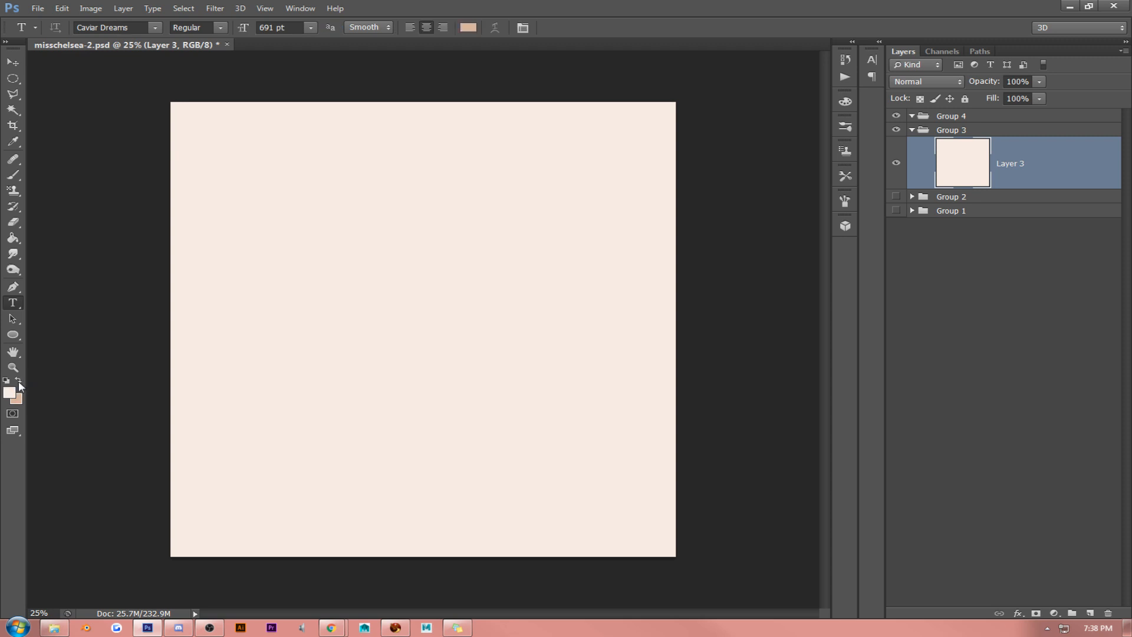
{"action": "left_click", "coordinate": [286, 309]}
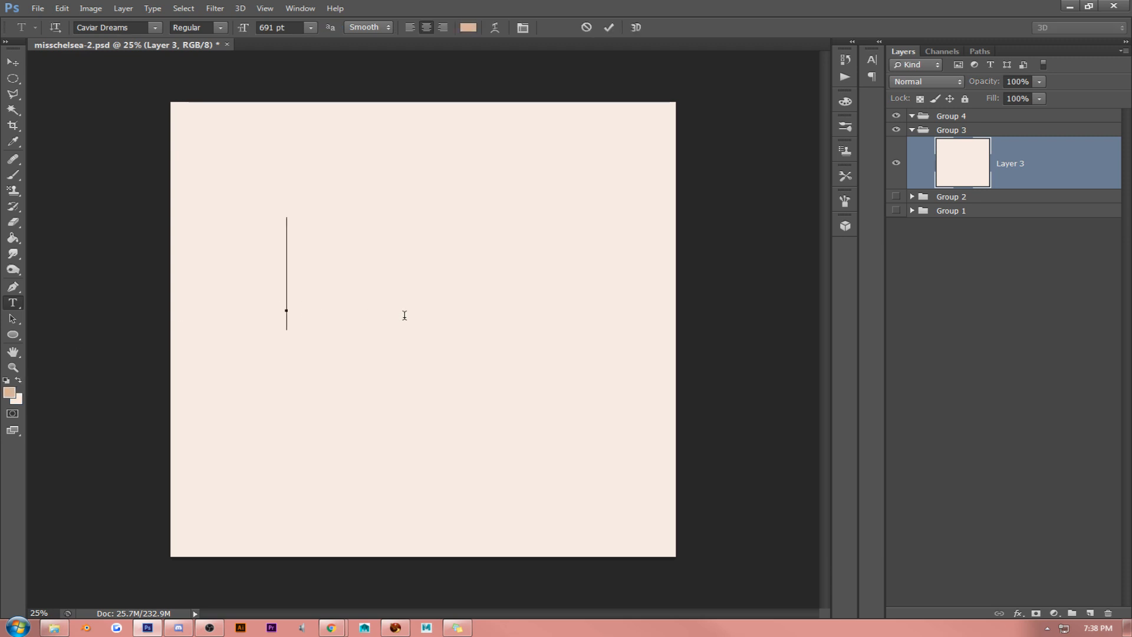
{"action": "type", "text": "miss"}
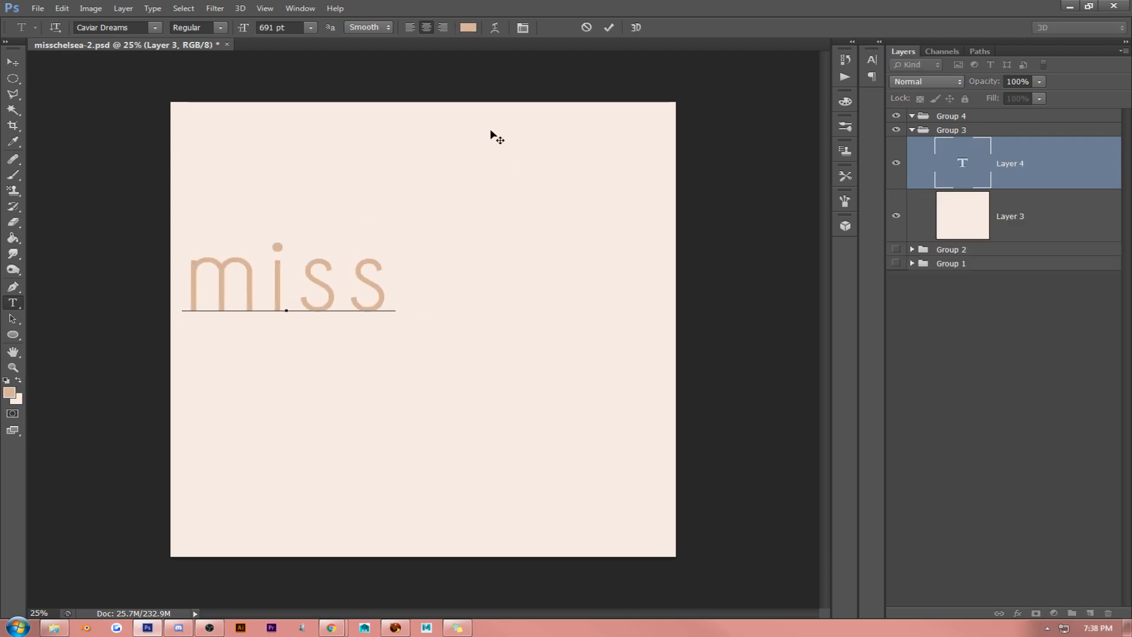
{"action": "left_click_drag", "start_coordinate": [393, 147], "coordinate": [496, 180]}
{"action": "type", "text": "chelsea"}
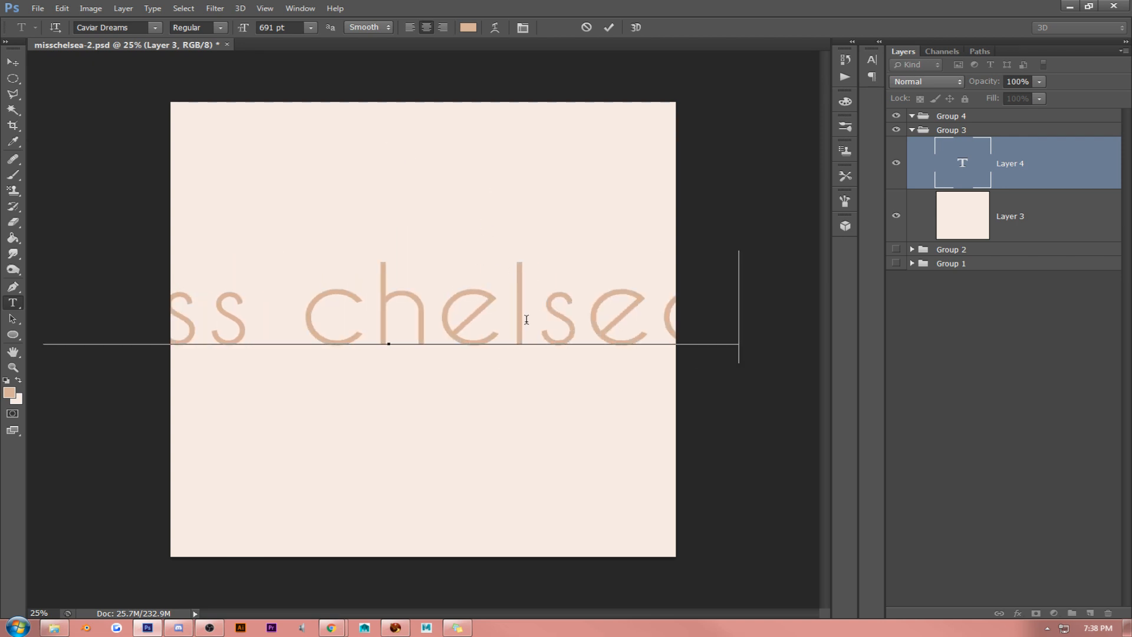
- Set the tracking of the "miss chelsea" text to 0 and its font size to 410 pt
{"action": "key", "text": "ctrl+a"}
{"action": "left_click", "coordinate": [493, 27]}
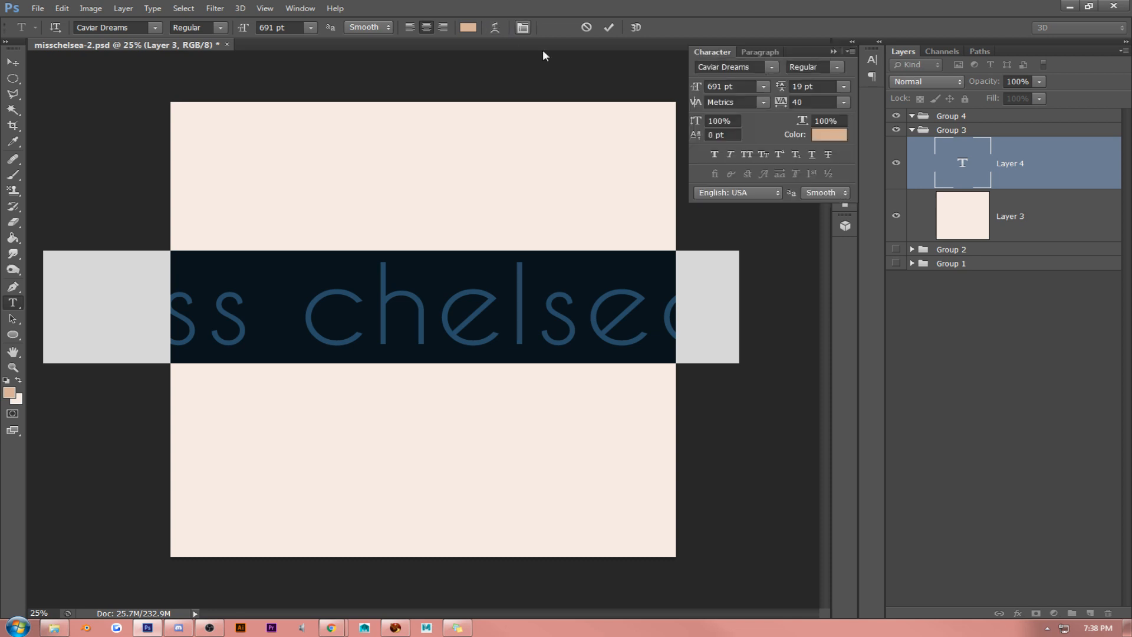
{"action": "type", "text": "0"}
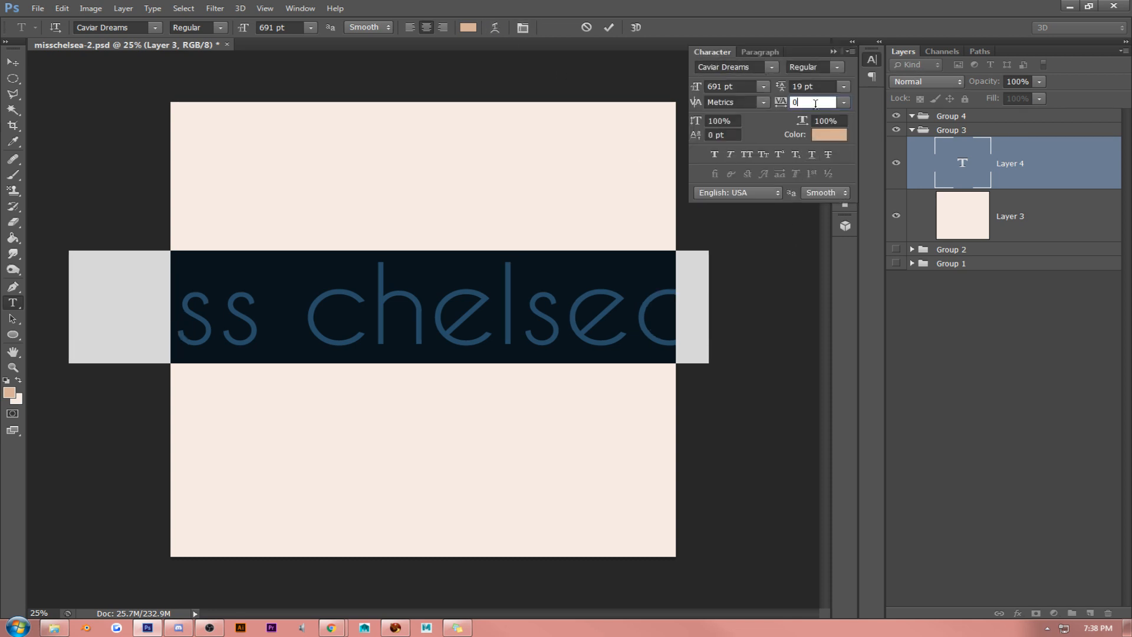
{"action": "left_click_drag", "start_coordinate": [703, 90], "coordinate": [462, 254]}
{"action": "left_click", "coordinate": [411, 318]}
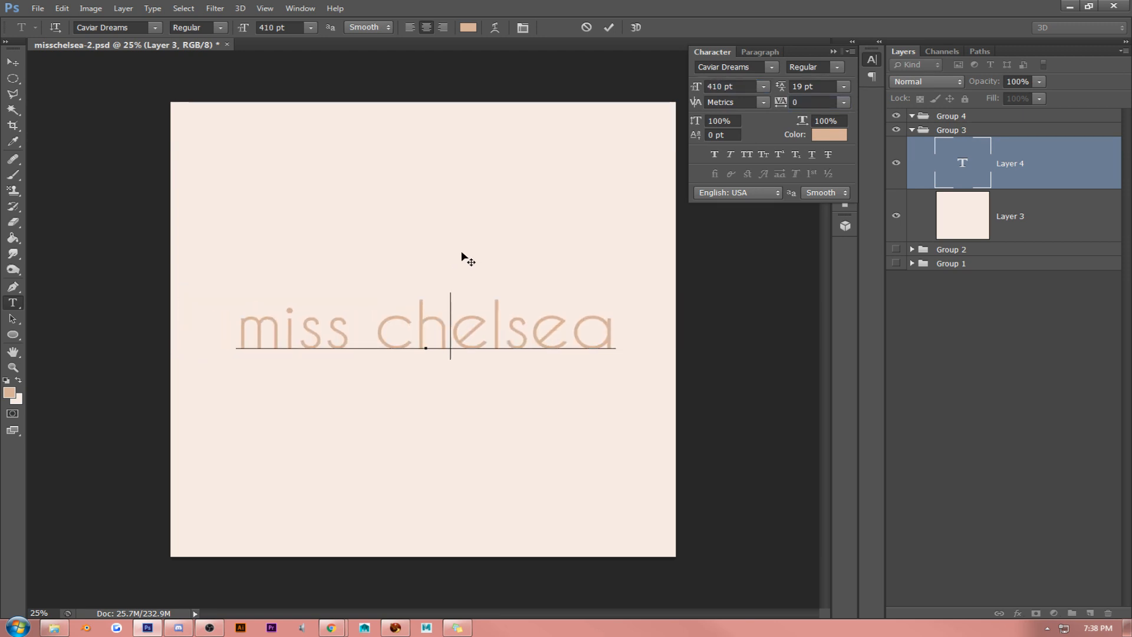
{"action": "left_click", "coordinate": [13, 62]}
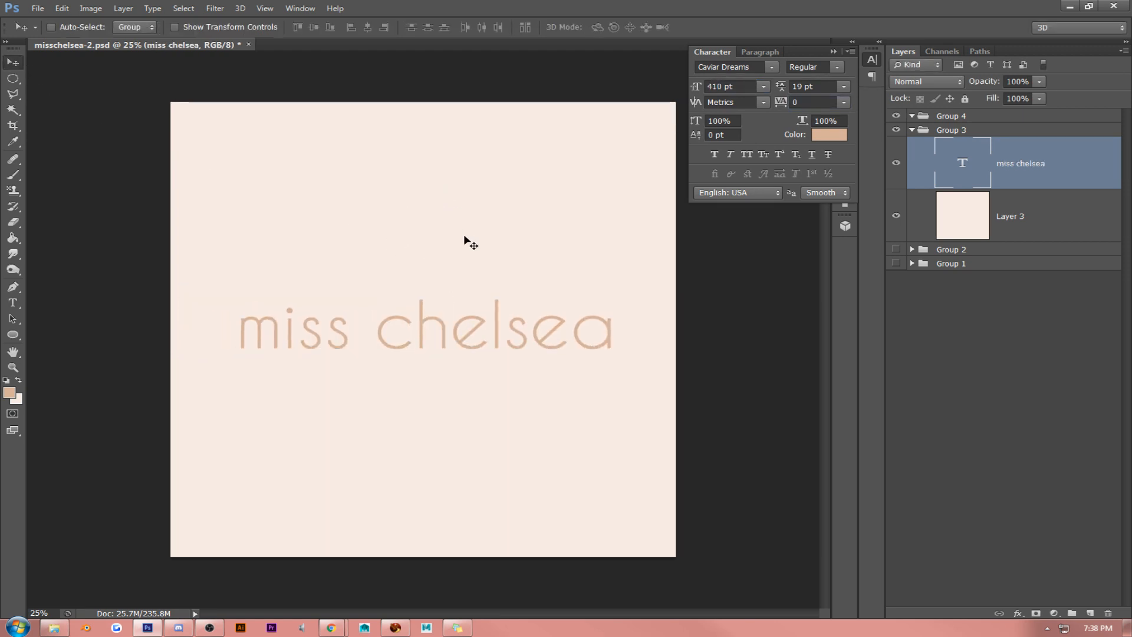
{"action": "left_click", "coordinate": [912, 249]}
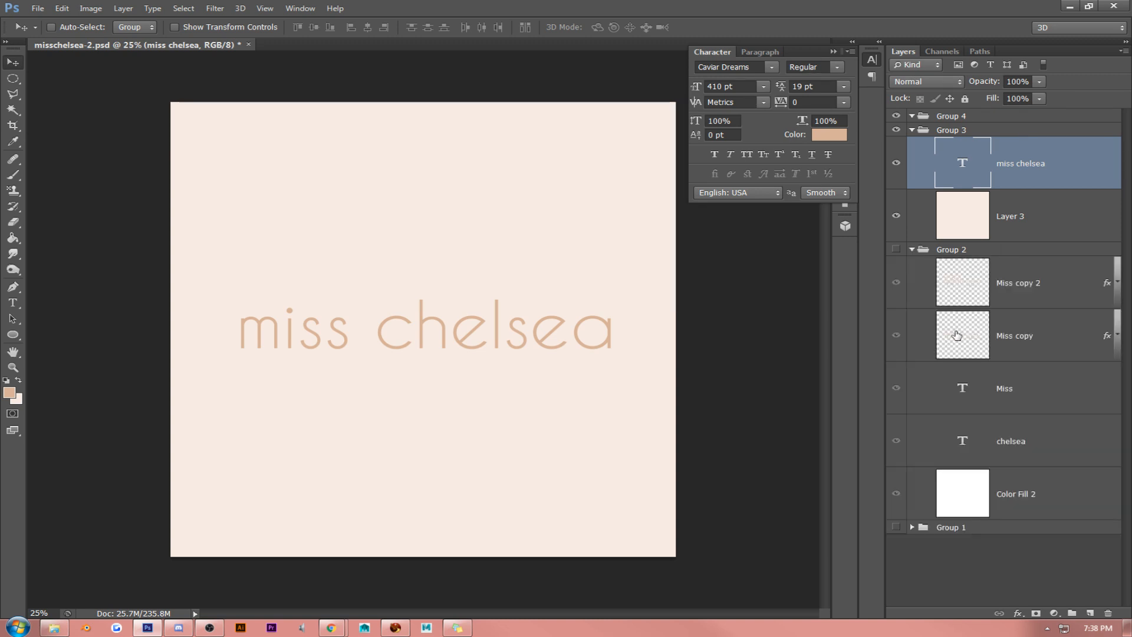
{"action": "left_click", "coordinate": [912, 250]}
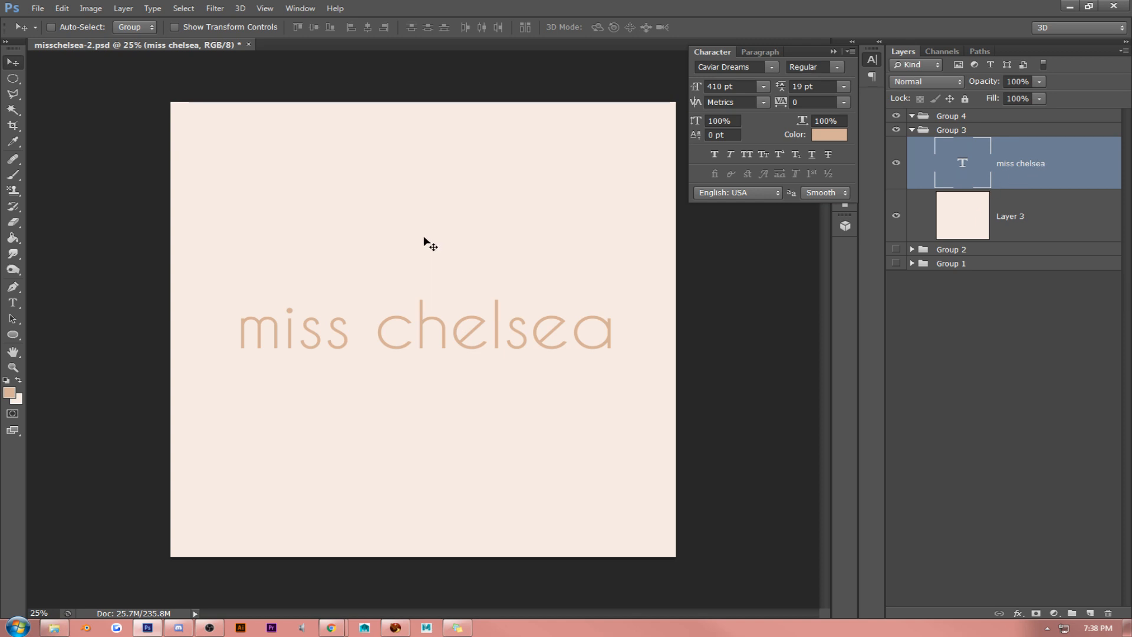
- Apply All Caps to the whole "miss chelsea" text
{"action": "left_click", "coordinate": [12, 303]}
{"action": "left_click", "coordinate": [274, 328]}
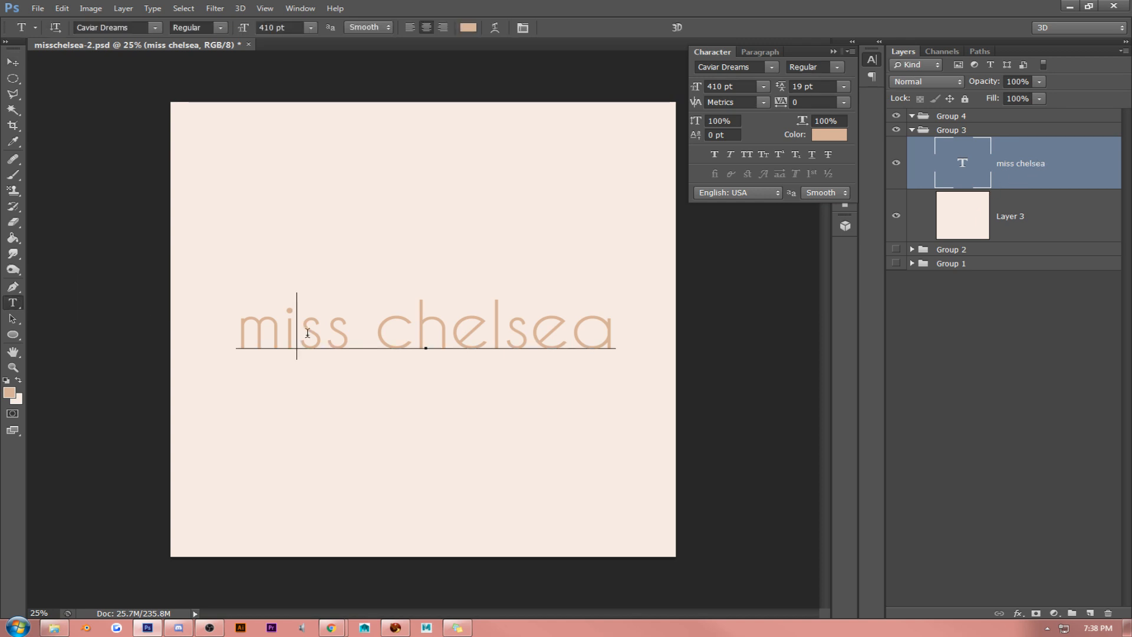
{"action": "double_click", "coordinate": [307, 333]}
{"action": "key", "text": "ctrl+a"}
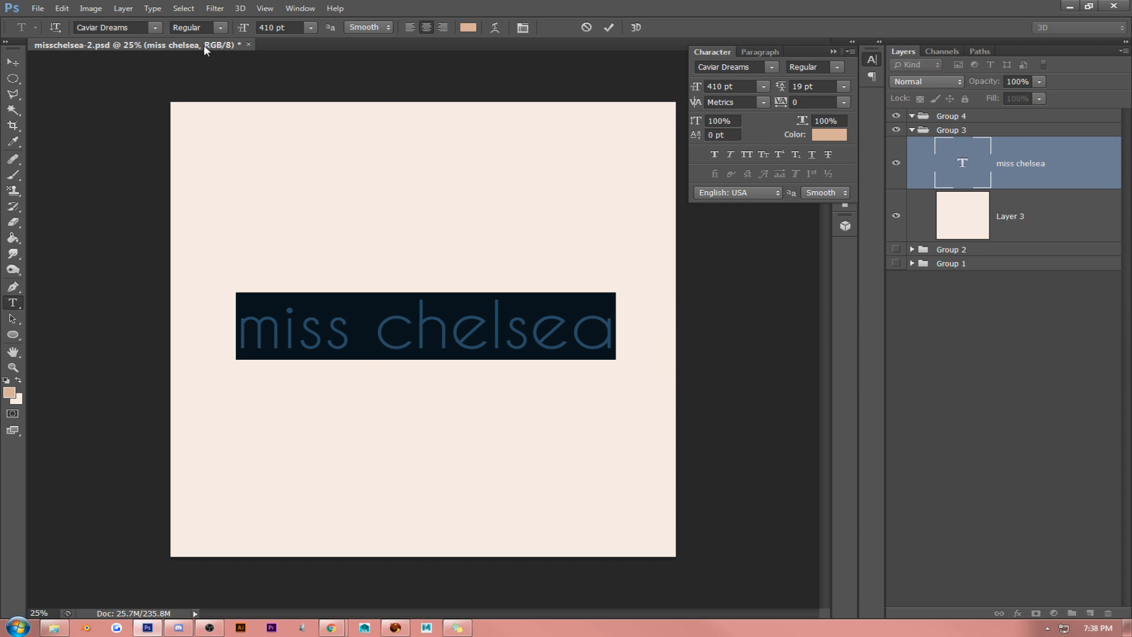
{"action": "left_click", "coordinate": [748, 154]}
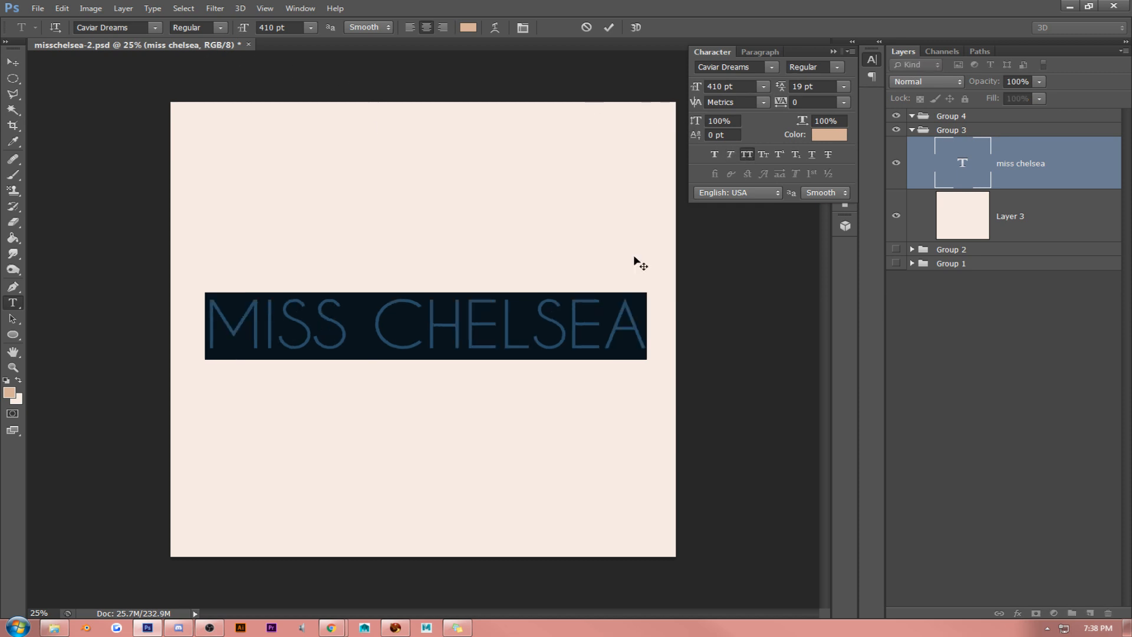
- Set the font size of the MISS CHELSEA text to 300 pt
{"action": "left_click", "coordinate": [457, 333]}
{"action": "triple_click", "coordinate": [424, 326]}
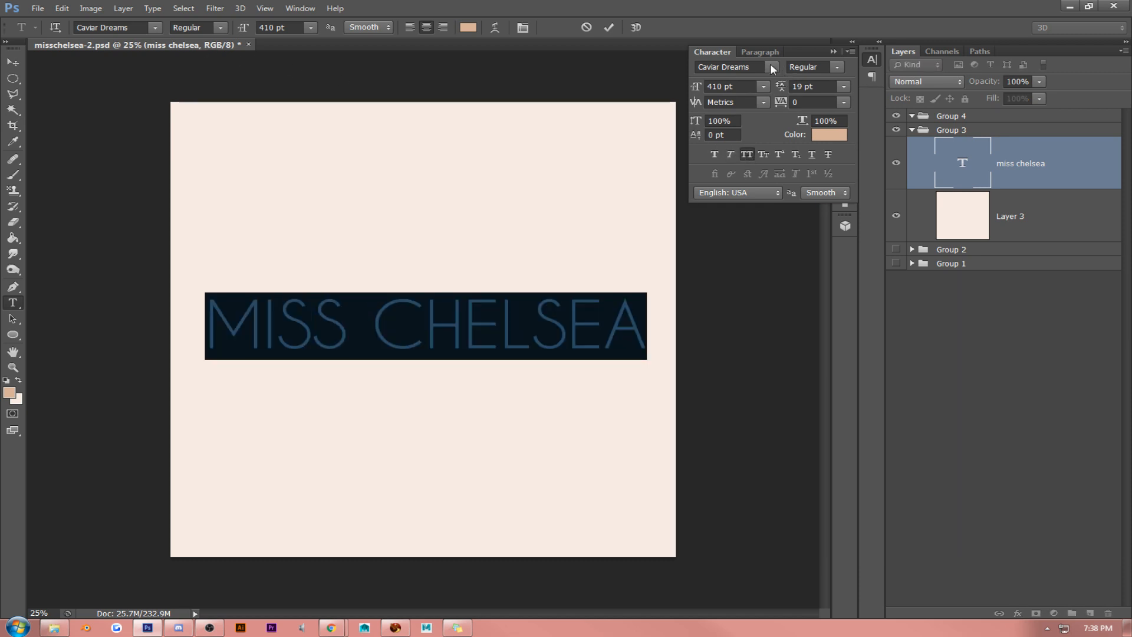
{"action": "left_click", "coordinate": [730, 86]}
{"action": "type", "text": "300"}
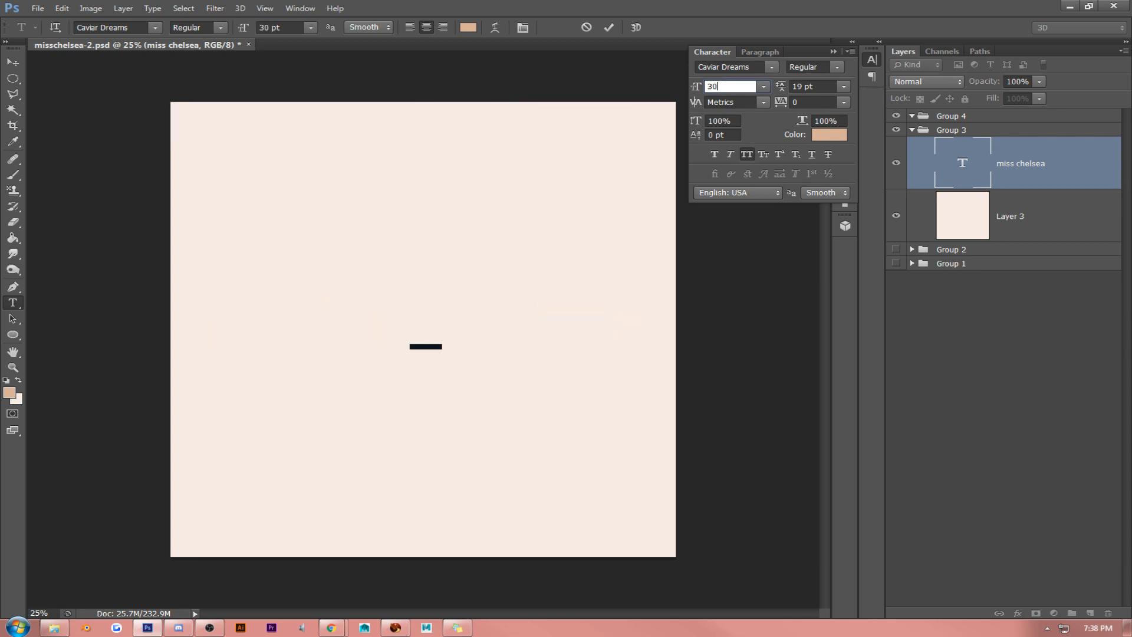
{"action": "left_click", "coordinate": [5, 59]}
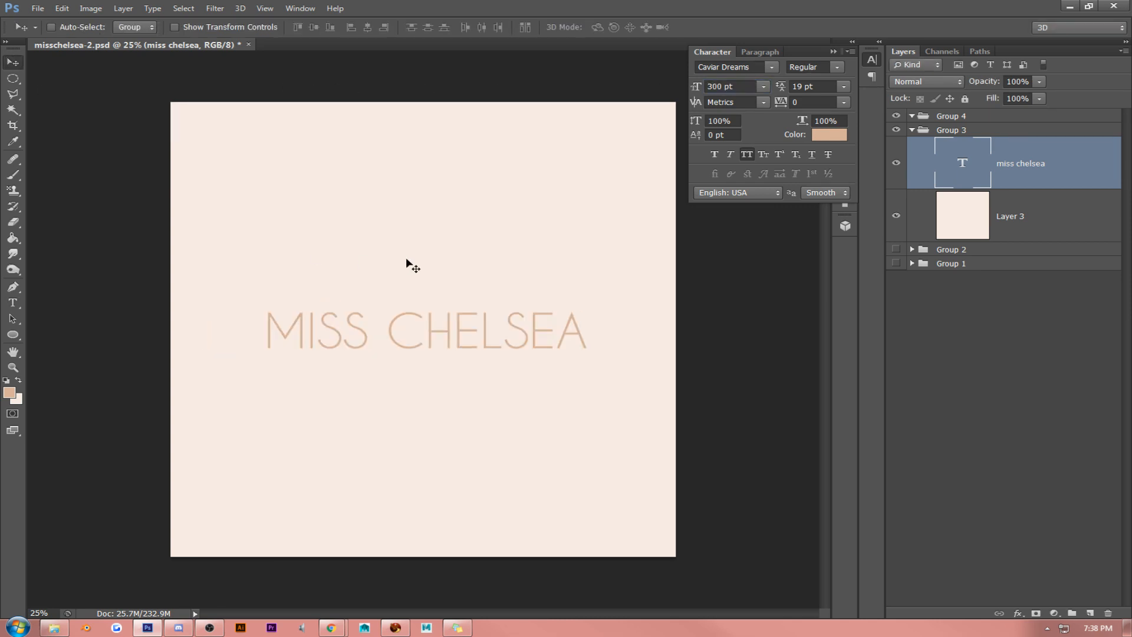
- Move the MISS CHELSEA text slightly up and align its centre with the peach background layer
{"action": "left_click_drag", "start_coordinate": [421, 257], "coordinate": [421, 255]}
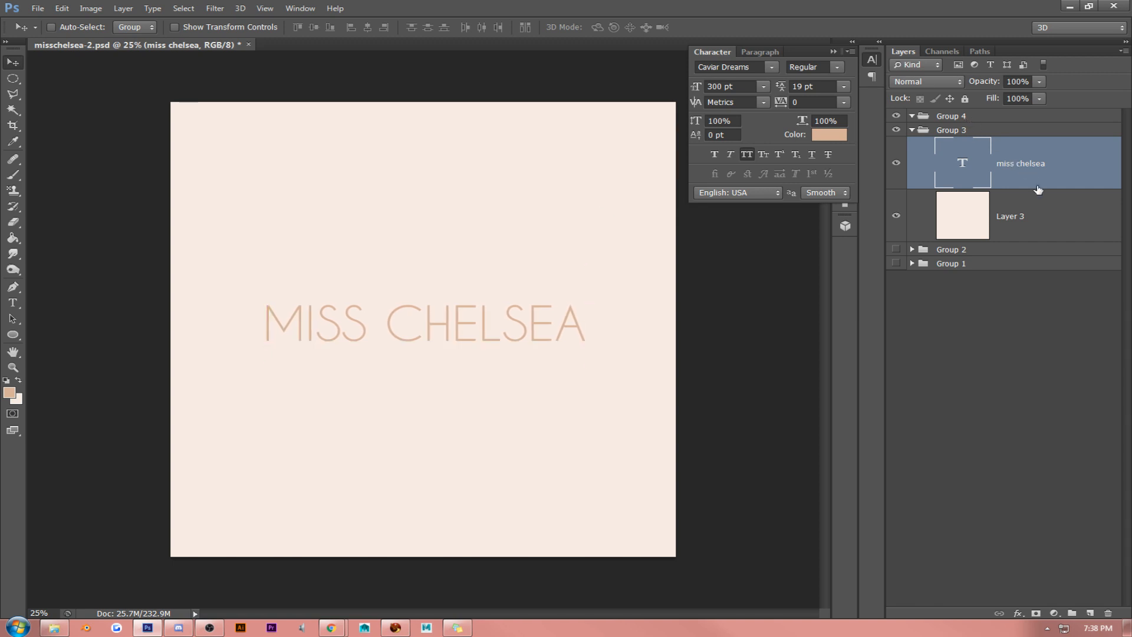
{"action": "left_click", "coordinate": [1036, 213], "text": "shift"}
{"action": "left_click", "coordinate": [319, 27]}
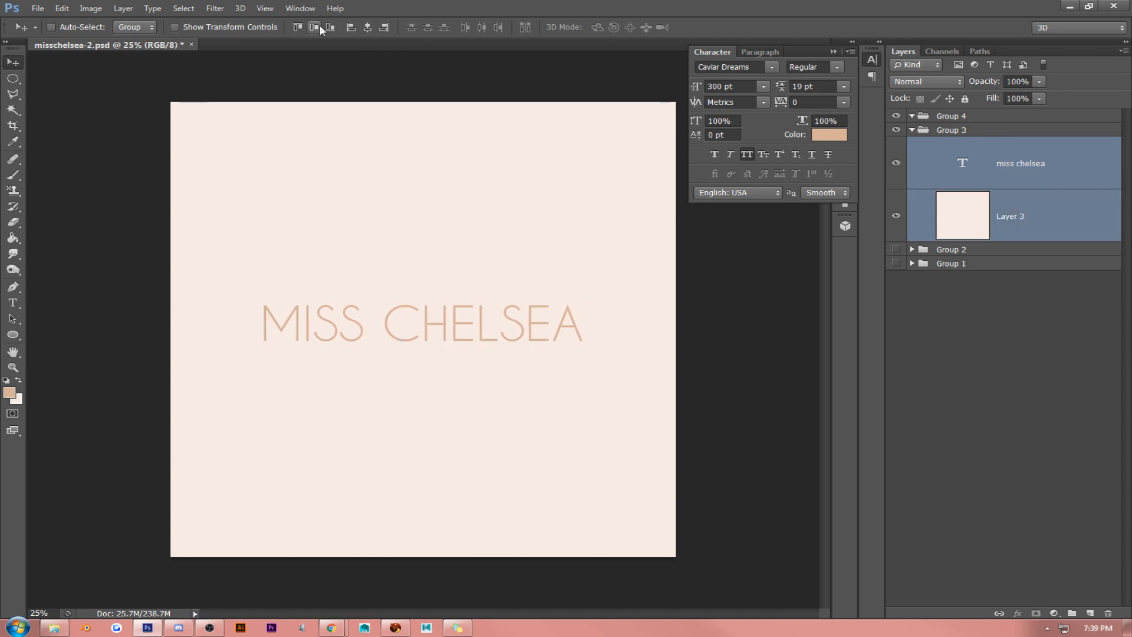
- Draw a tan hexagon of about 682 by 788 px above the MISS CHELSEA text and rotate it so a corner points up
{"action": "left_click", "coordinate": [832, 51]}
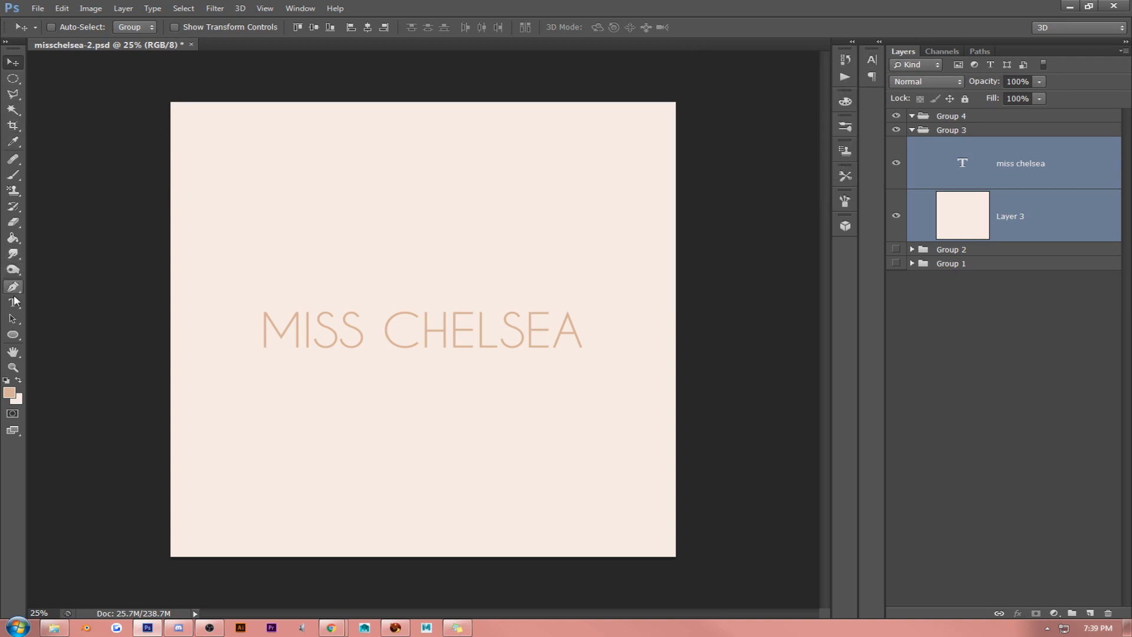
{"action": "left_click", "coordinate": [14, 334]}
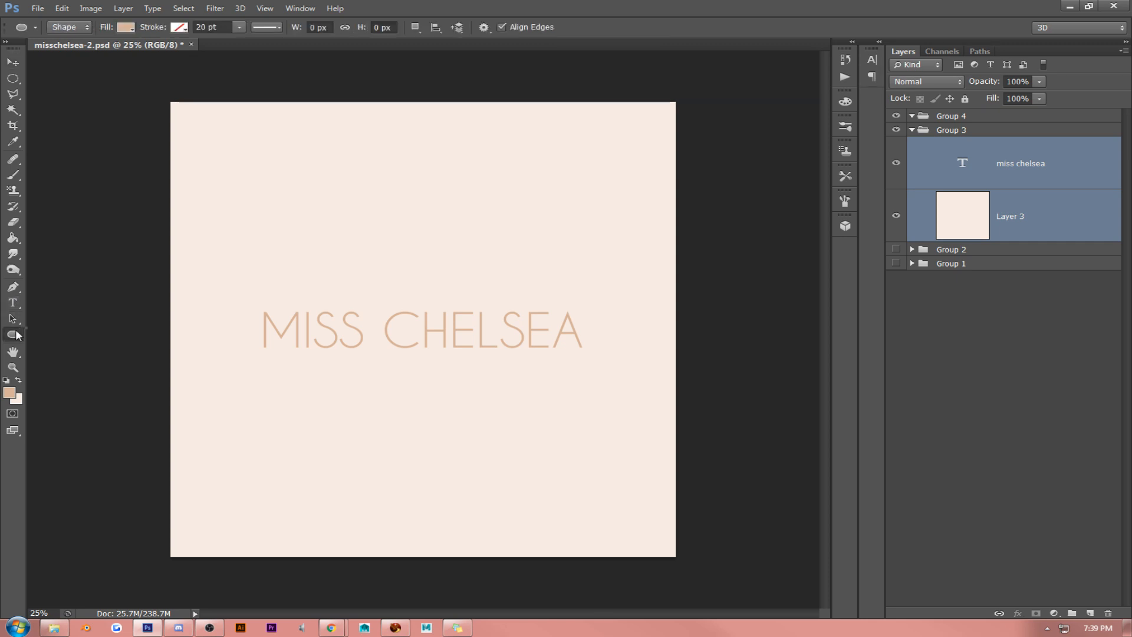
{"action": "right_click", "coordinate": [15, 335]}
{"action": "left_click", "coordinate": [100, 394]}
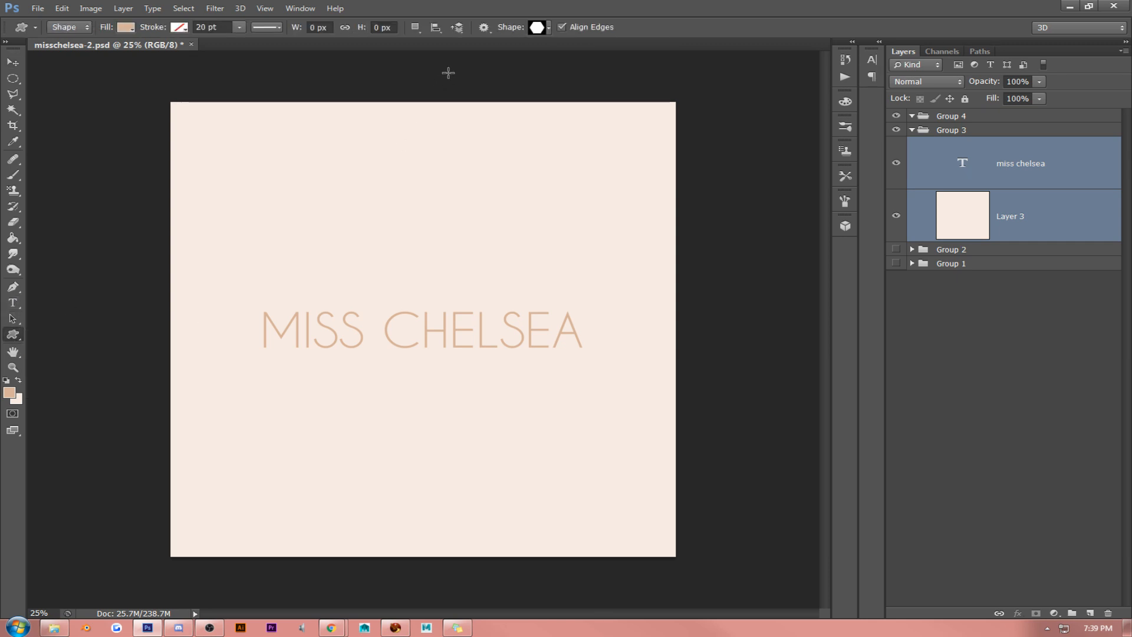
{"action": "left_click_drag", "start_coordinate": [388, 205], "coordinate": [520, 308]}
{"action": "key", "text": "ctrl+t"}
{"action": "left_click_drag", "start_coordinate": [529, 177], "coordinate": [416, 174]}
{"action": "key", "text": "Return"}
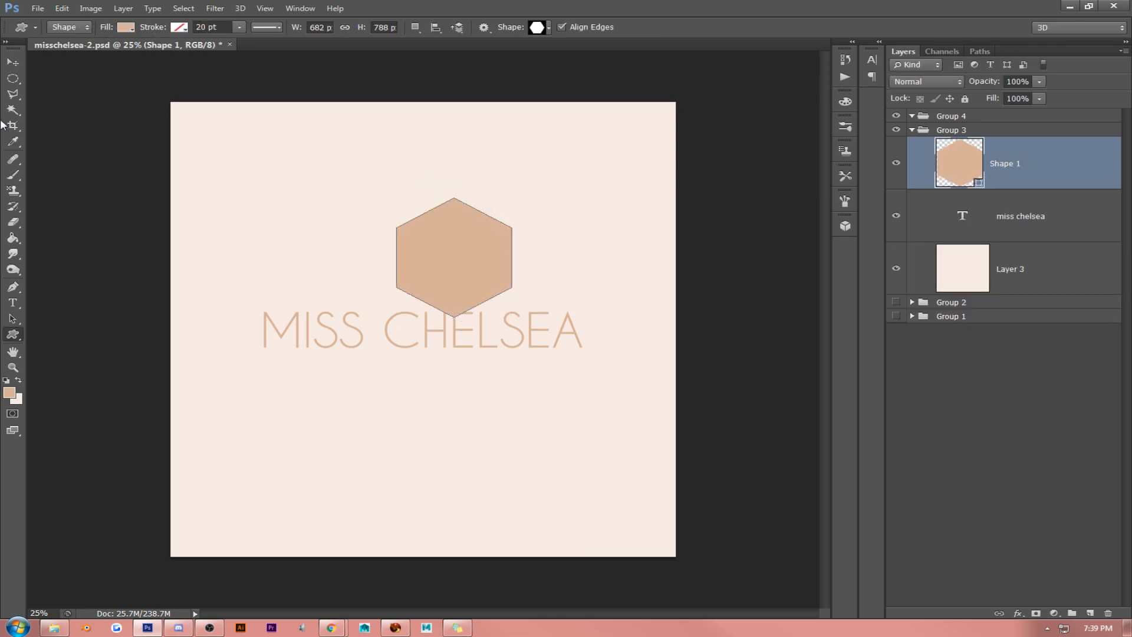
- Centre the hexagon horizontally above the MISS CHELSEA text and move the text down to sit below it
{"action": "left_click", "coordinate": [13, 62]}
{"action": "left_click_drag", "start_coordinate": [548, 231], "coordinate": [515, 209]}
{"action": "left_click", "coordinate": [1051, 224], "text": "shift"}
{"action": "left_click_drag", "start_coordinate": [634, 293], "coordinate": [632, 334]}
- Rasterize the hexagon's Shape 1 layer
{"action": "left_click", "coordinate": [1029, 177]}
{"action": "right_click", "coordinate": [1030, 176]}
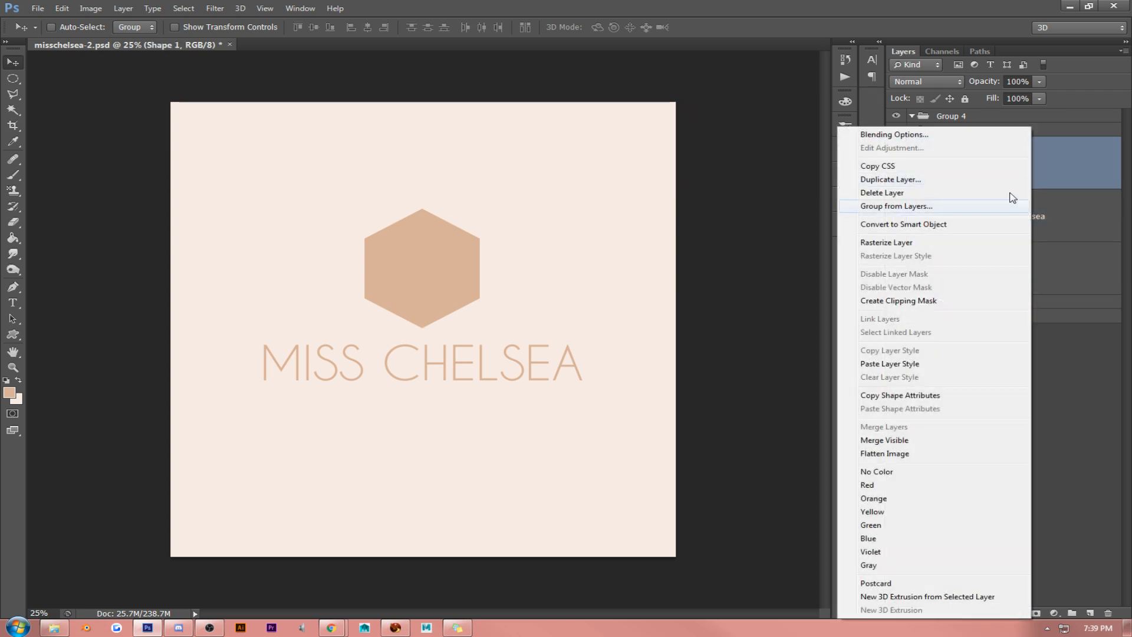
{"action": "left_click", "coordinate": [960, 243]}
- Draw a closed nine-point zigzag path with straight segments crossing the hexagon and convert it to a selection
{"action": "left_click", "coordinate": [14, 288]}
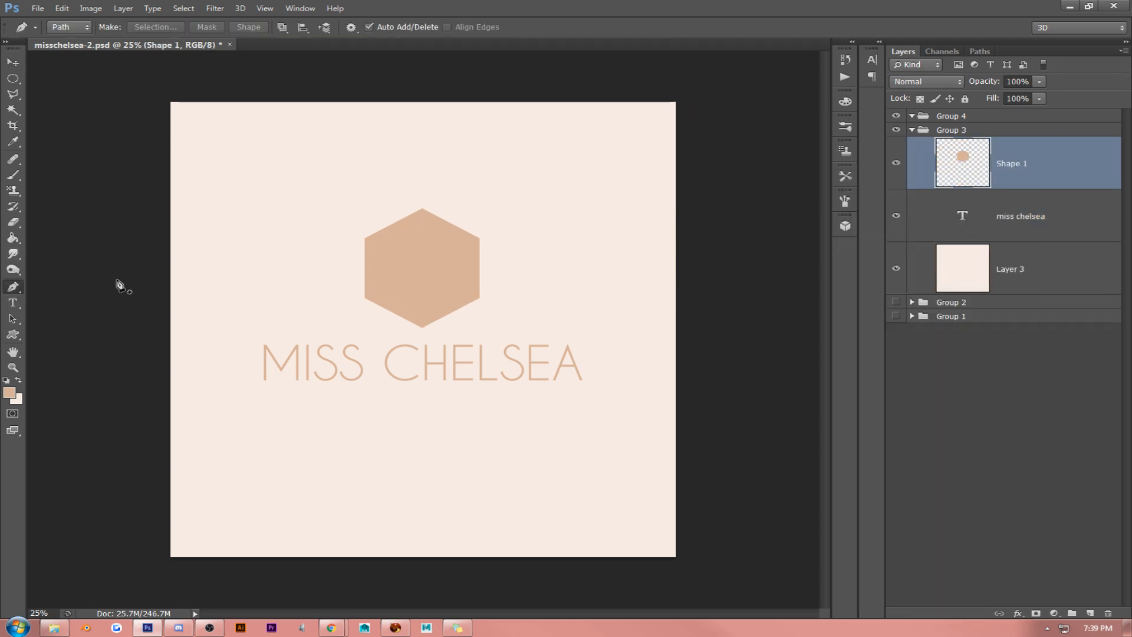
{"action": "left_click", "coordinate": [360, 234]}
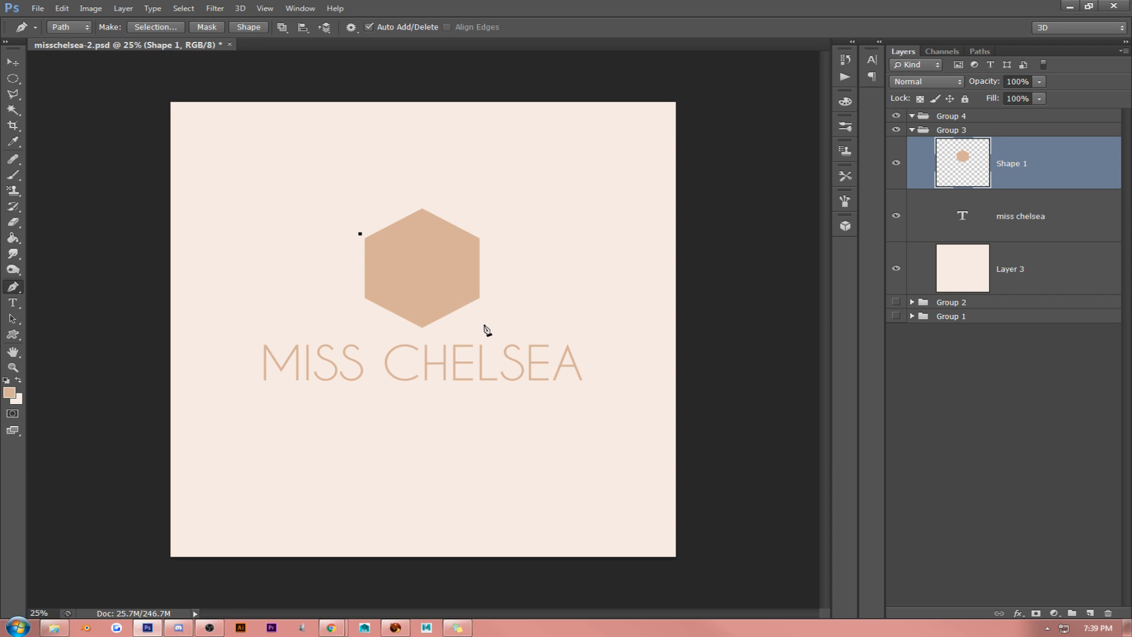
{"action": "left_click", "coordinate": [477, 324]}
{"action": "left_click", "coordinate": [400, 204]}
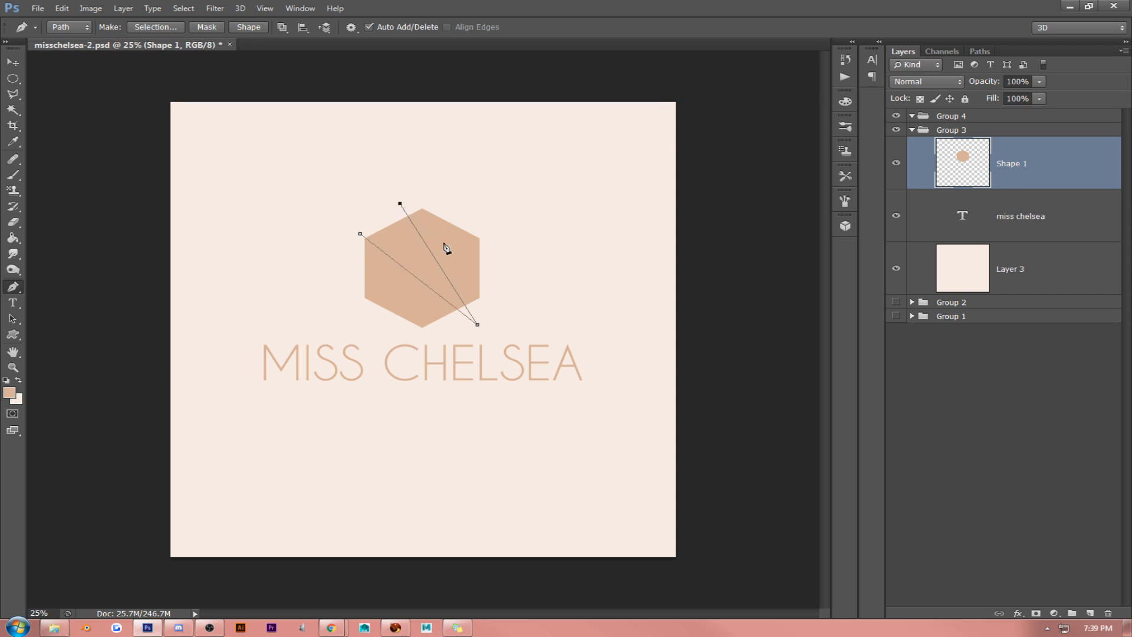
{"action": "left_click", "coordinate": [515, 263]}
{"action": "left_click", "coordinate": [314, 273]}
{"action": "left_click", "coordinate": [362, 330]}
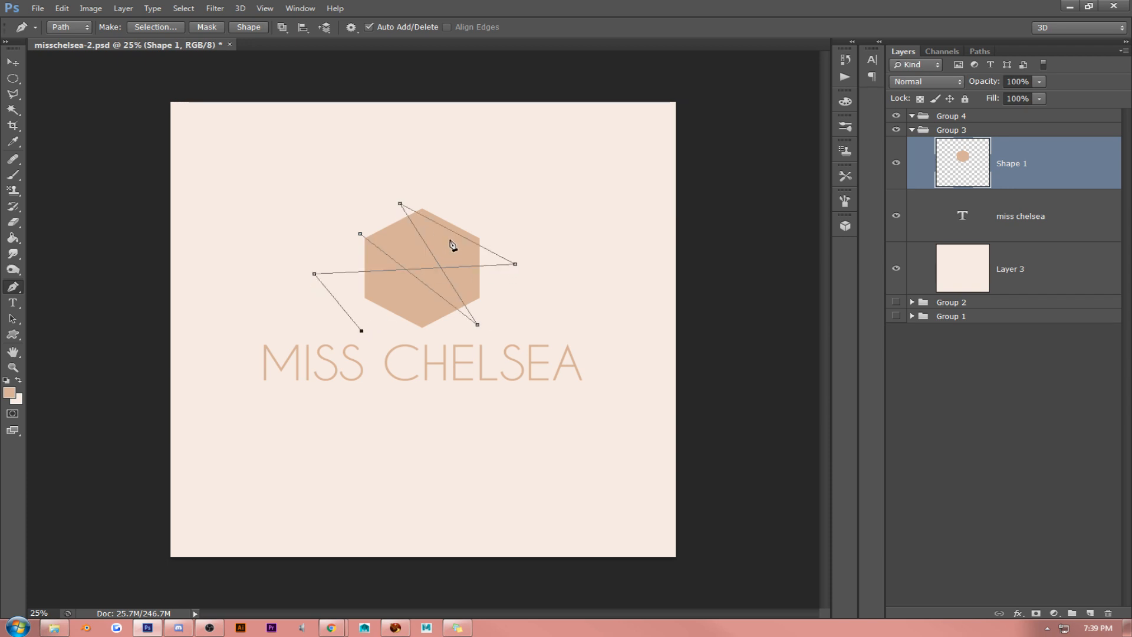
{"action": "left_click", "coordinate": [470, 204]}
{"action": "left_click", "coordinate": [493, 283]}
{"action": "left_click", "coordinate": [396, 331]}
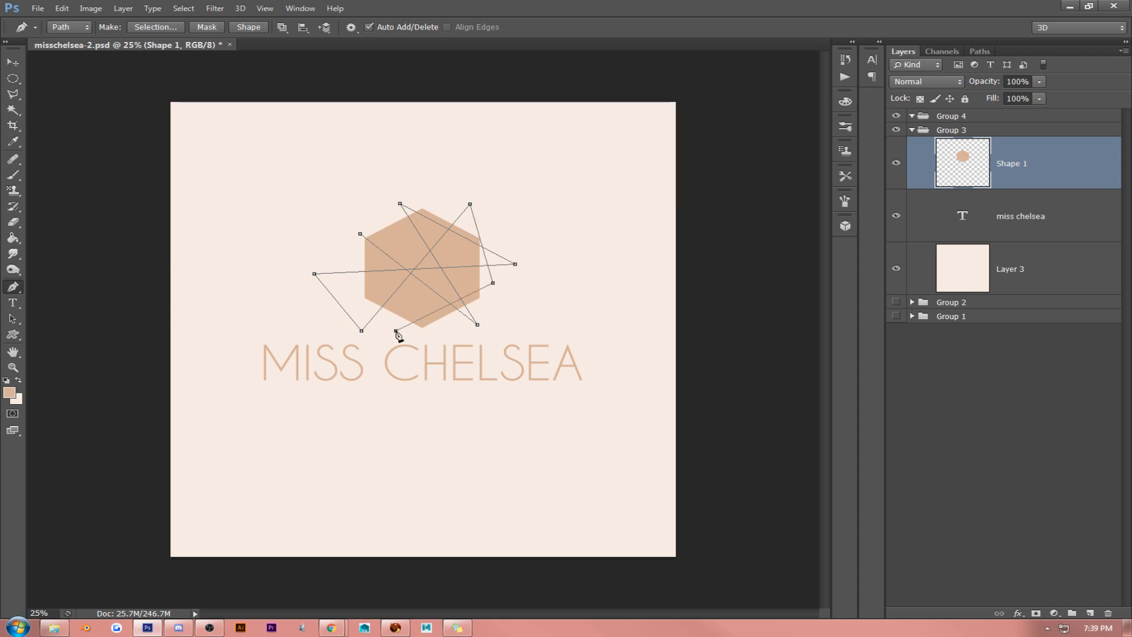
{"action": "left_click", "coordinate": [361, 239]}
{"action": "left_click", "coordinate": [152, 27]}
{"action": "left_click", "coordinate": [648, 185]}
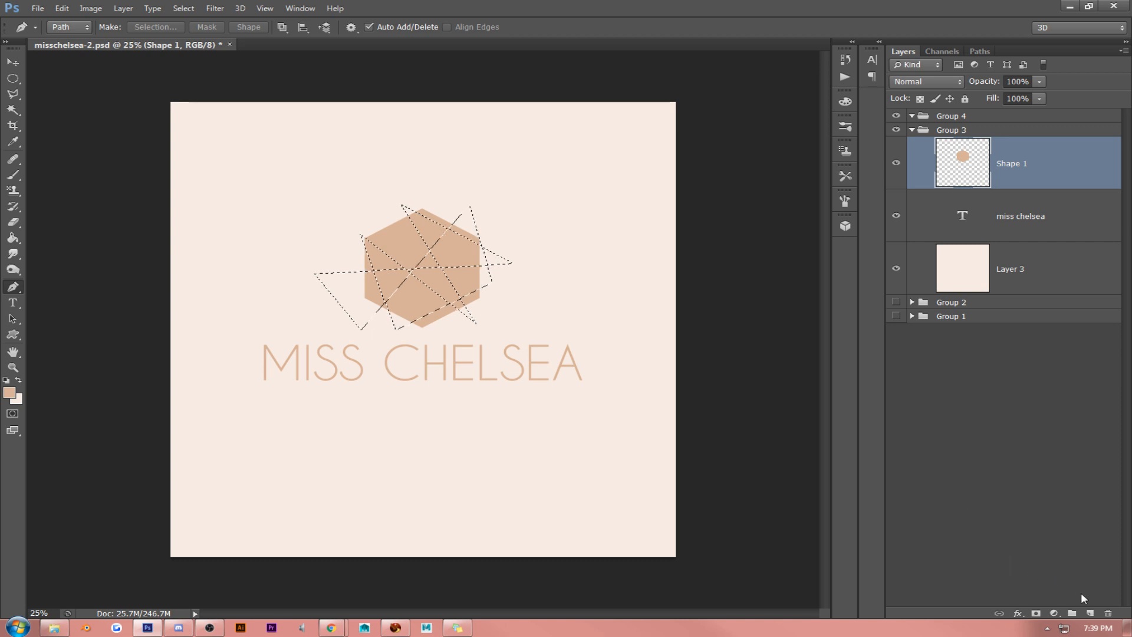
- Add a new layer above the hexagon and stroke the zigzag selection 6 px wide in the sampled background colour #f7eae2
{"action": "left_click", "coordinate": [1090, 613]}
{"action": "left_click", "coordinate": [61, 8]}
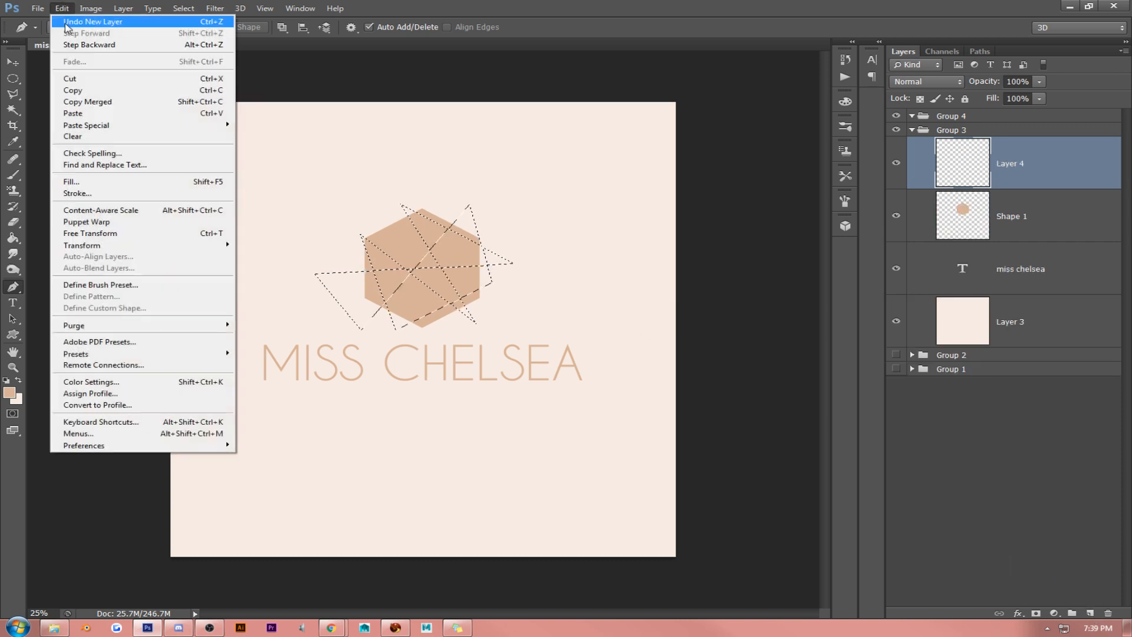
{"action": "left_click", "coordinate": [67, 194]}
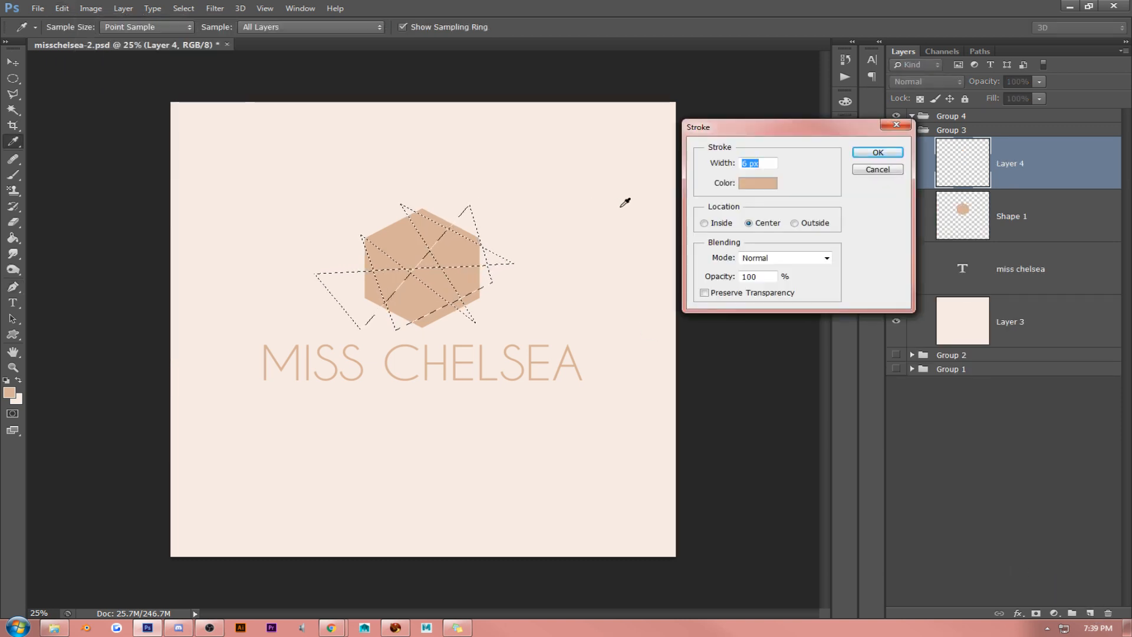
{"action": "left_click", "coordinate": [757, 183]}
{"action": "left_click", "coordinate": [663, 172]}
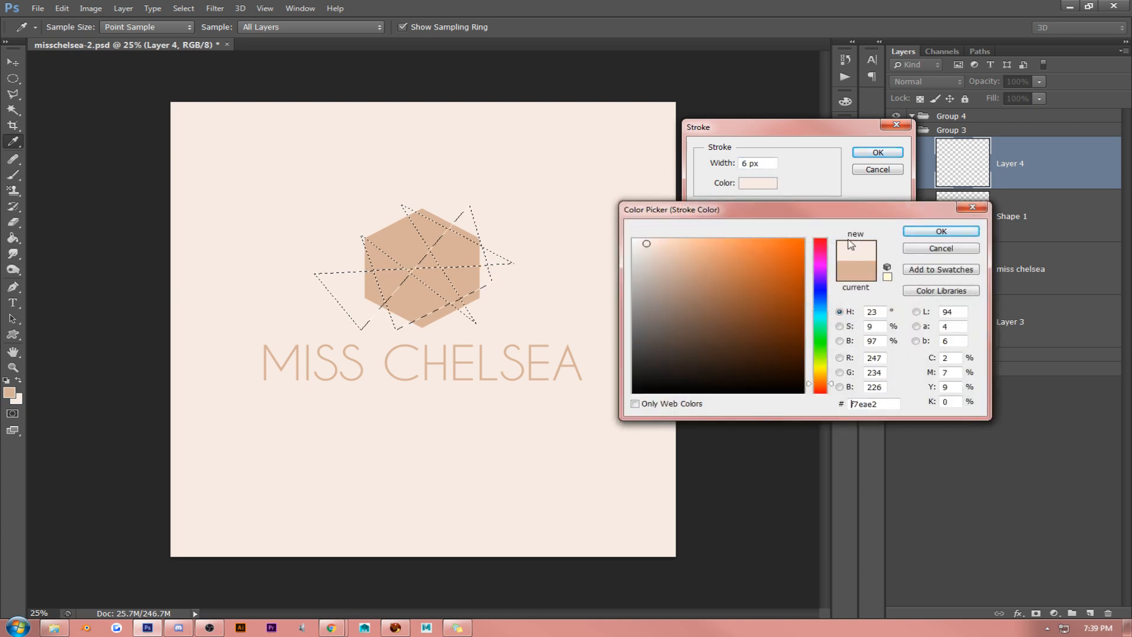
{"action": "left_click", "coordinate": [942, 232]}
{"action": "left_click", "coordinate": [877, 152]}
{"action": "key", "text": "p"}
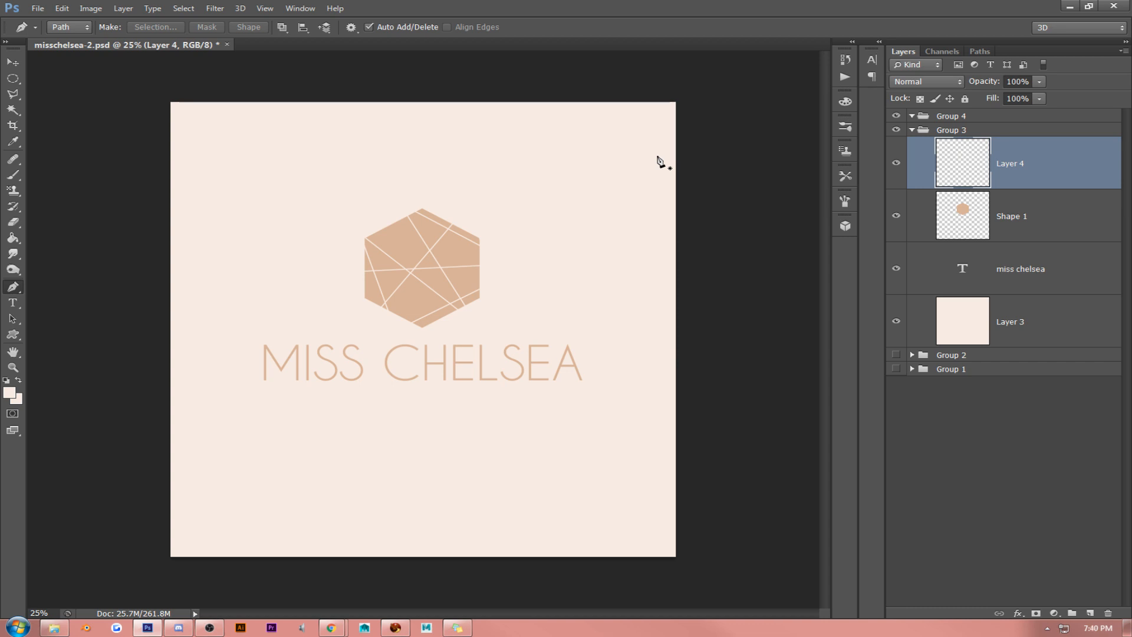
- Stroke the zigzag selection on Layer 4 at 8 px in the background colour and deselect it
{"action": "left_click", "coordinate": [62, 8]}
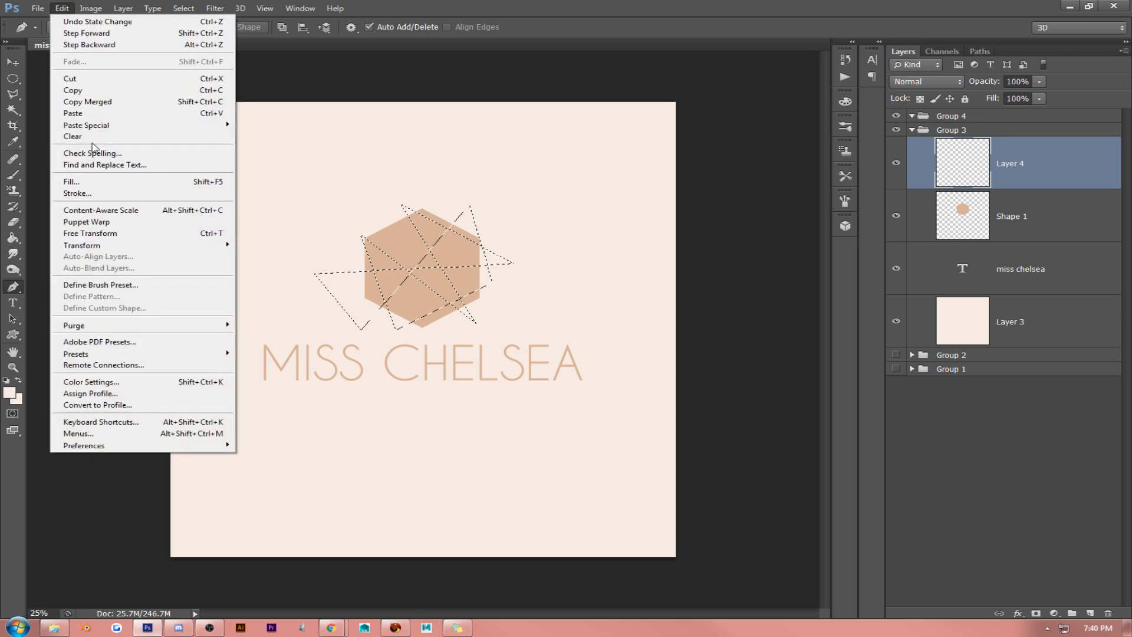
{"action": "left_click", "coordinate": [94, 194]}
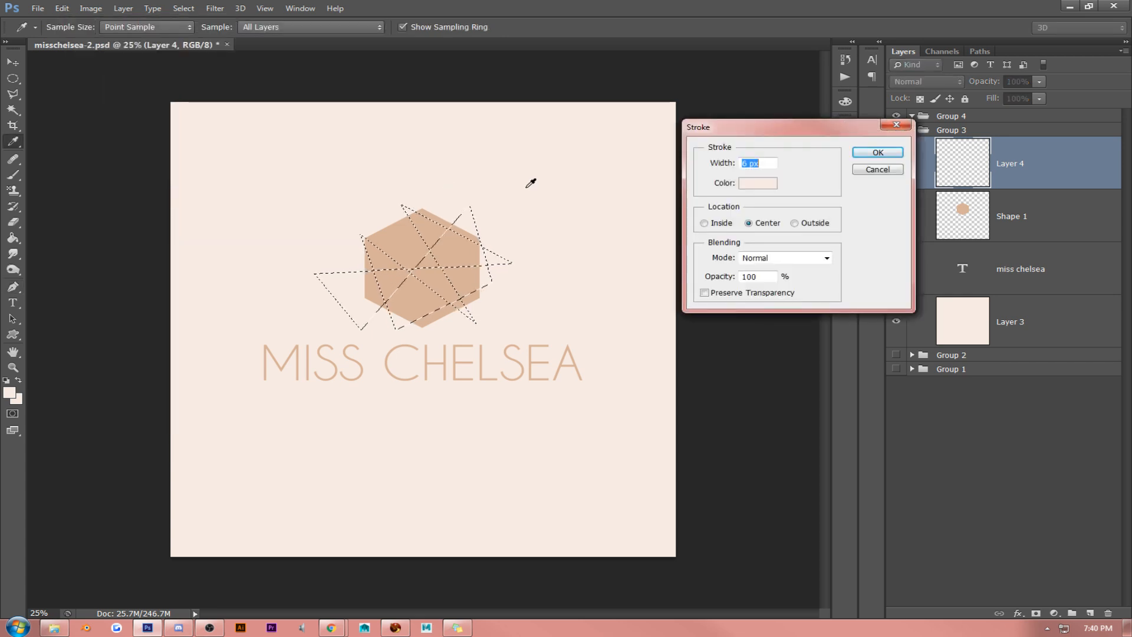
{"action": "type", "text": "8"}
{"action": "key", "text": "Return"}
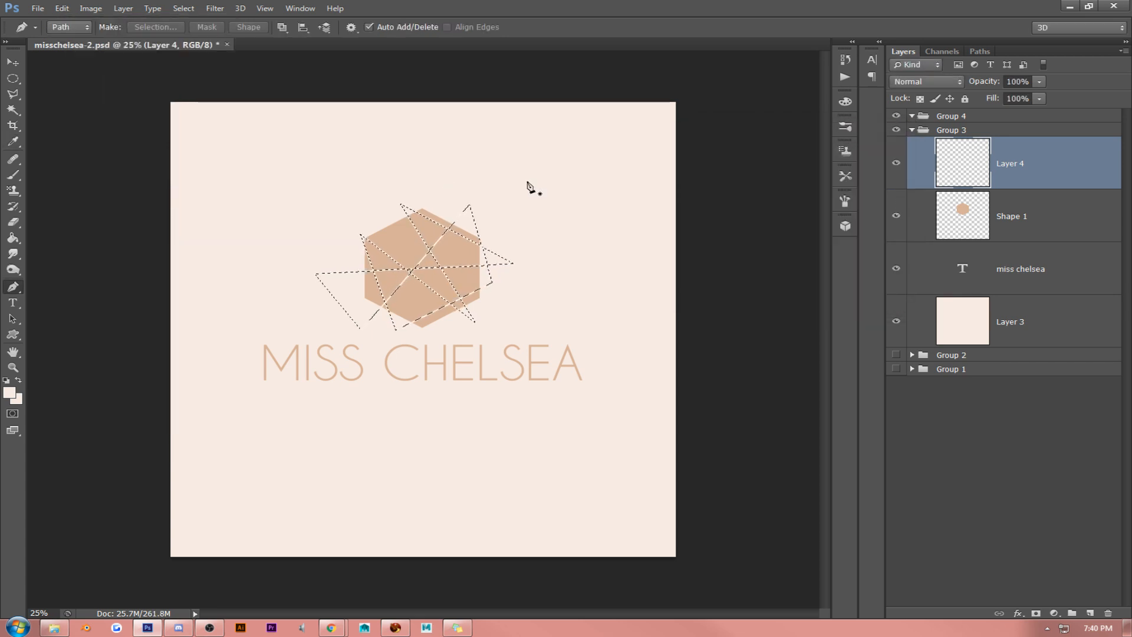
{"action": "key", "text": "p"}
{"action": "key", "text": "ctrl+d"}
- Clear the hexagon selection and duplicate the Layer 4 line artwork
{"action": "left_click", "coordinate": [970, 218], "text": "ctrl"}
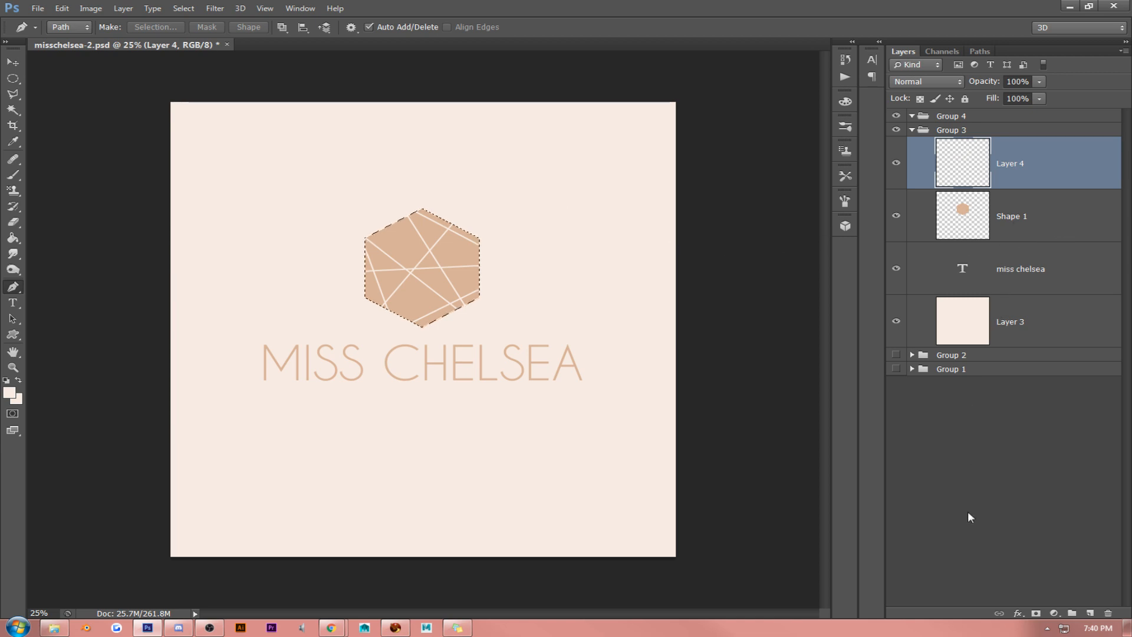
{"action": "key", "text": "ctrl+d"}
{"action": "key", "text": "ctrl+j"}
- Apply a Color Overlay to the duplicated line layer in a peach tone slightly darker than the background
{"action": "right_click", "coordinate": [1023, 165]}
{"action": "key", "text": "Escape"}
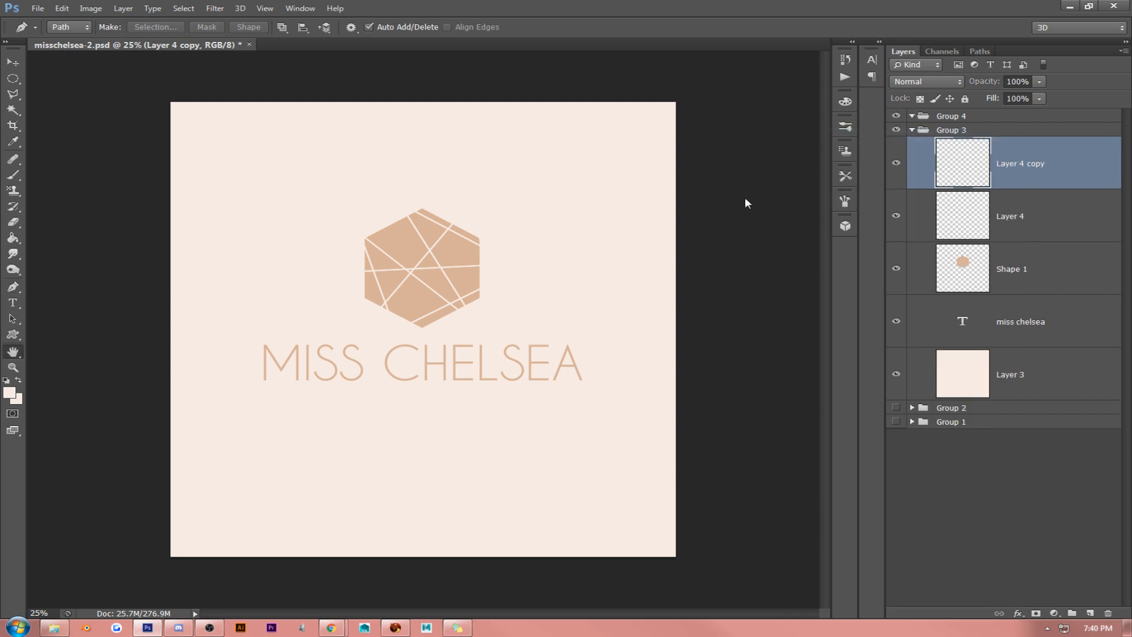
{"action": "left_click", "coordinate": [752, 243]}
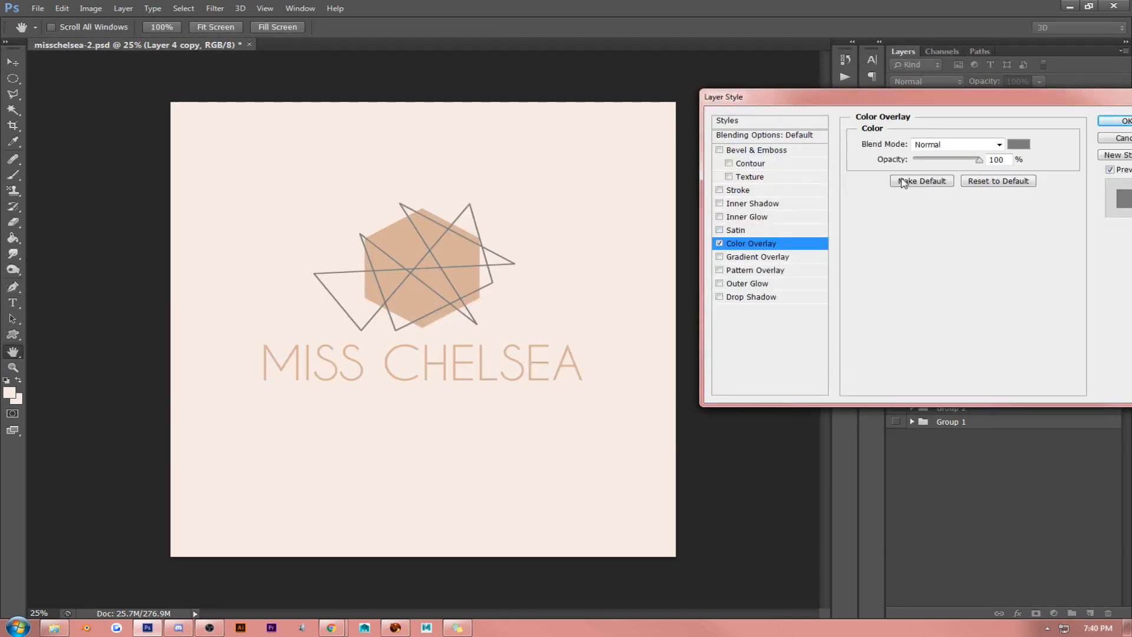
{"action": "left_click", "coordinate": [1018, 145]}
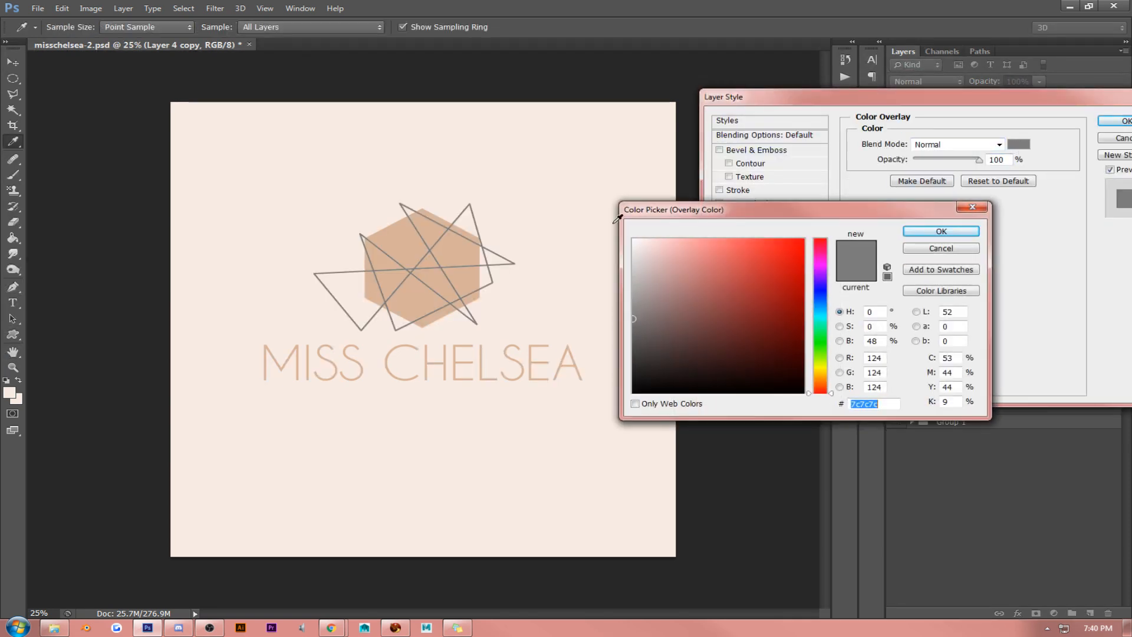
{"action": "left_click", "coordinate": [465, 250]}
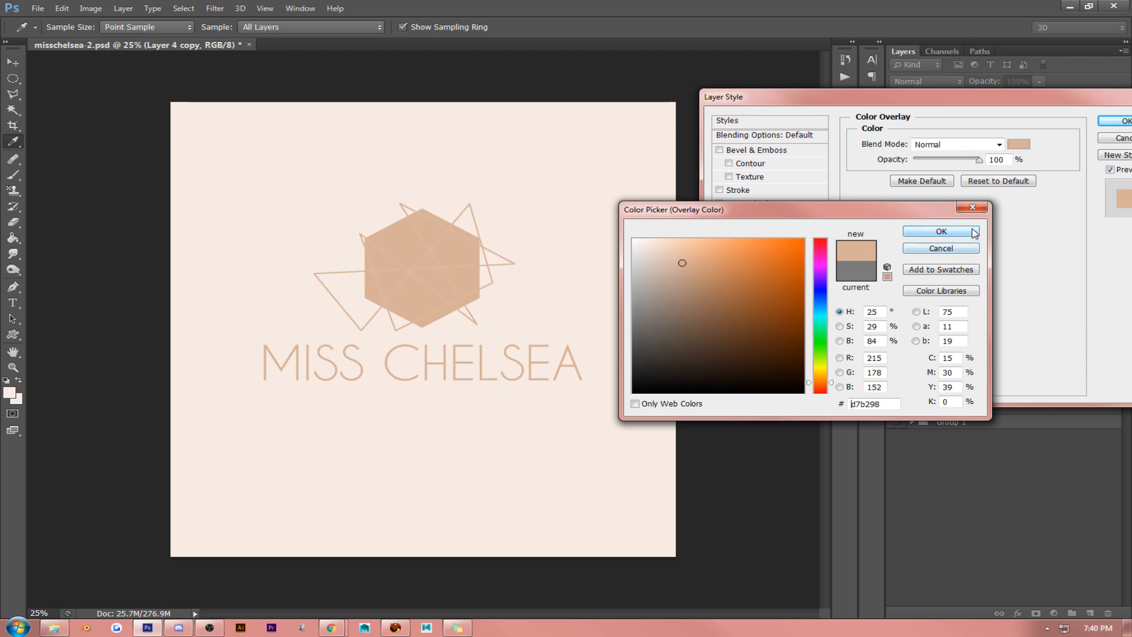
{"action": "left_click", "coordinate": [569, 209]}
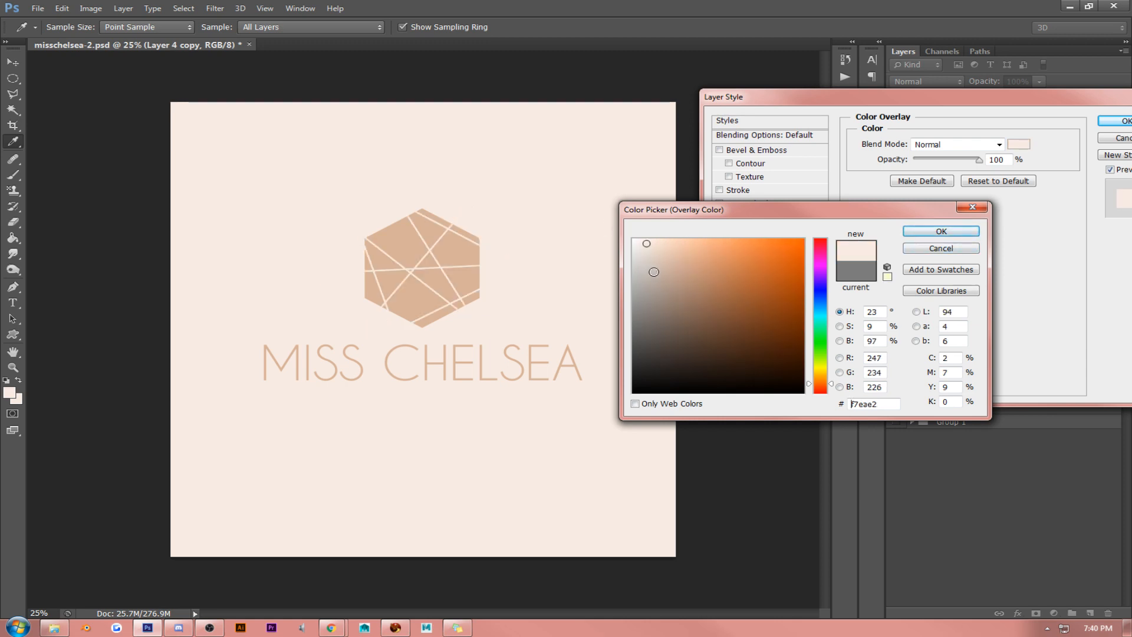
{"action": "left_click", "coordinate": [659, 249]}
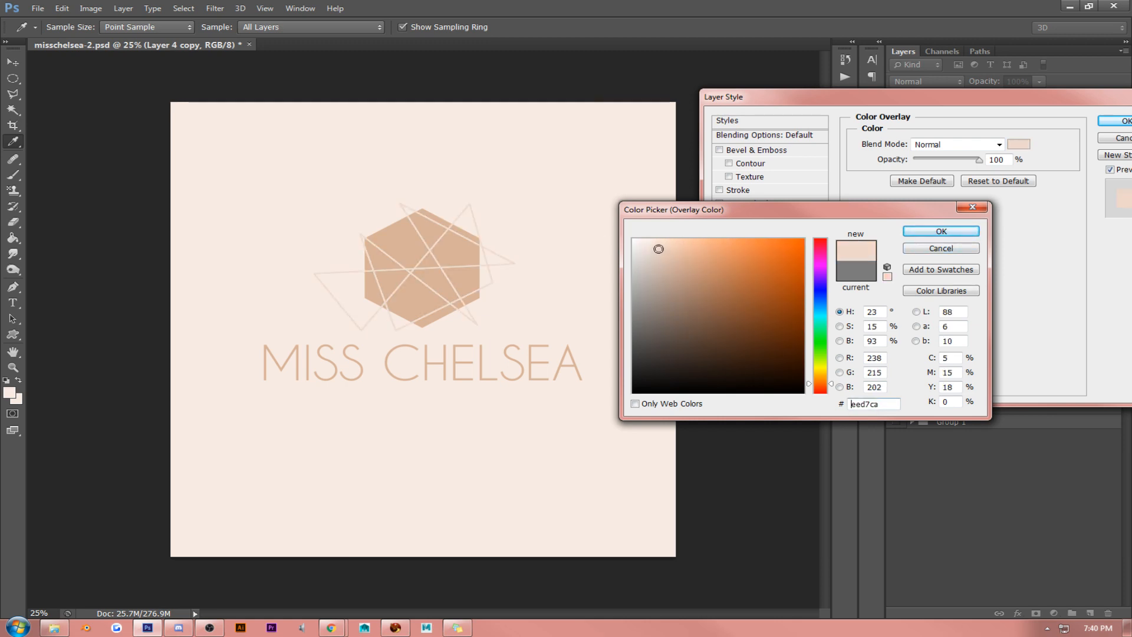
{"action": "left_click", "coordinate": [667, 248]}
{"action": "left_click", "coordinate": [941, 231]}
{"action": "left_click", "coordinate": [1114, 121]}
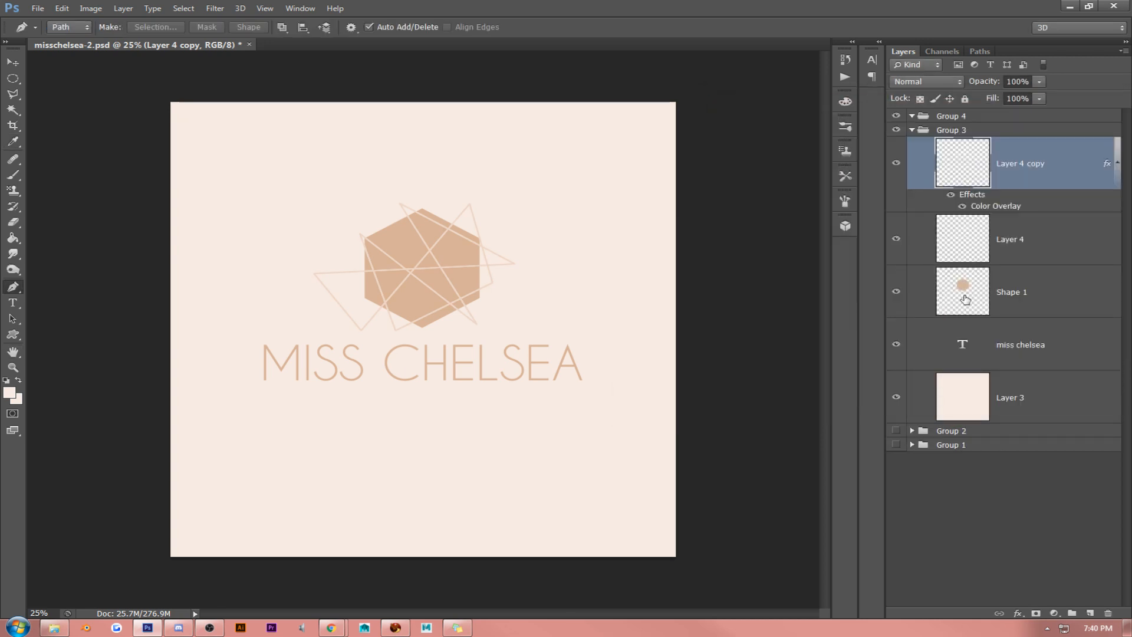
- Convert the duplicated line layer to a Smart Object and rasterize it to bake in its overlay colour
{"action": "left_click", "coordinate": [975, 293], "text": "ctrl"}
{"action": "key", "text": "ctrl+d"}
{"action": "right_click", "coordinate": [1040, 164]}
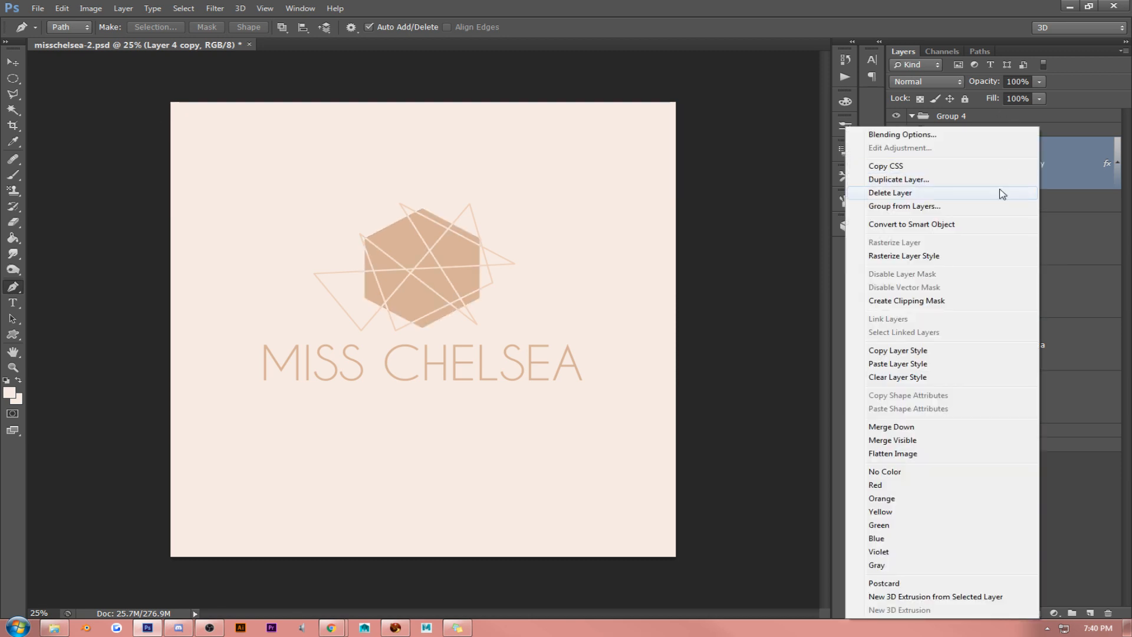
{"action": "left_click", "coordinate": [920, 222]}
{"action": "right_click", "coordinate": [1036, 158]}
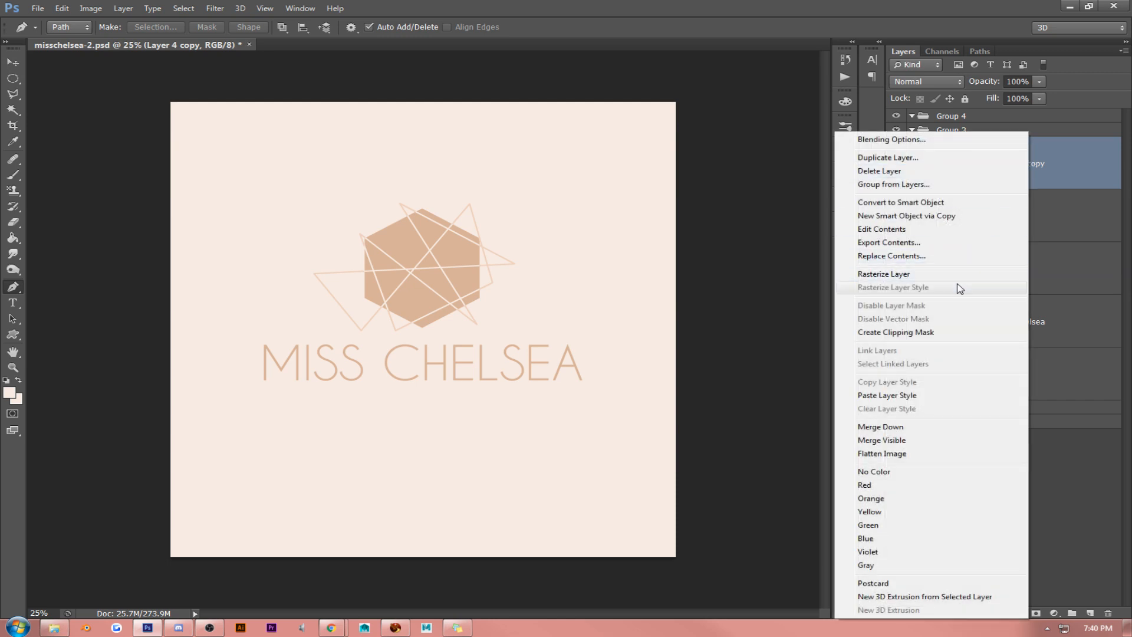
{"action": "left_click", "coordinate": [918, 273]}
- Move the duplicated line layer below the hexagon layer and set its fill to 44%
{"action": "left_click_drag", "start_coordinate": [1026, 171], "coordinate": [1029, 313]}
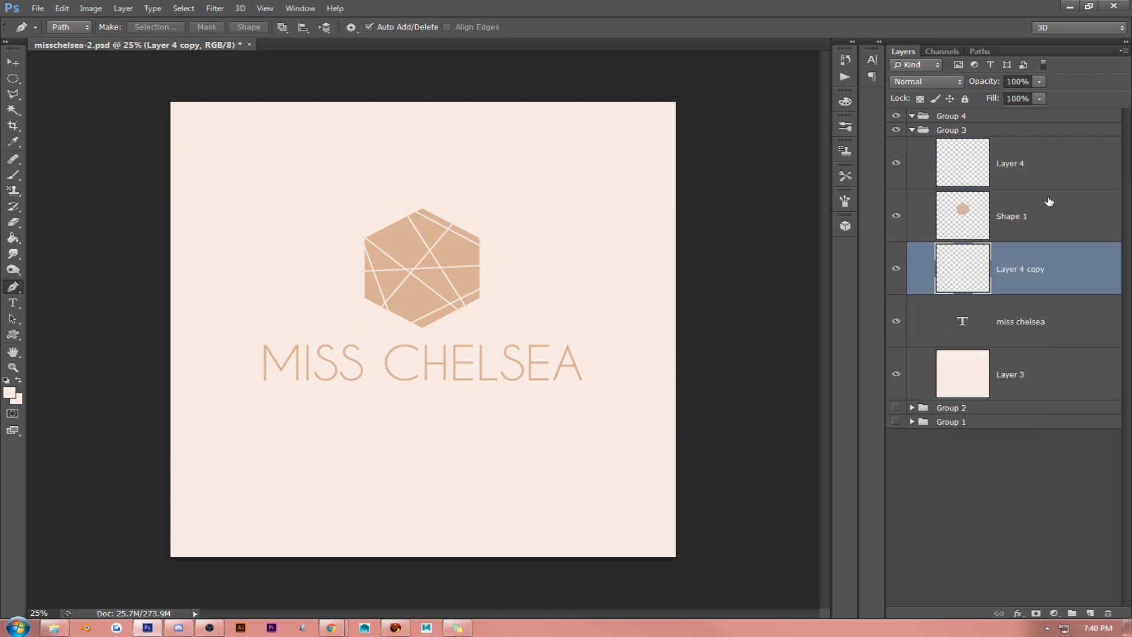
{"action": "left_click", "coordinate": [1039, 98]}
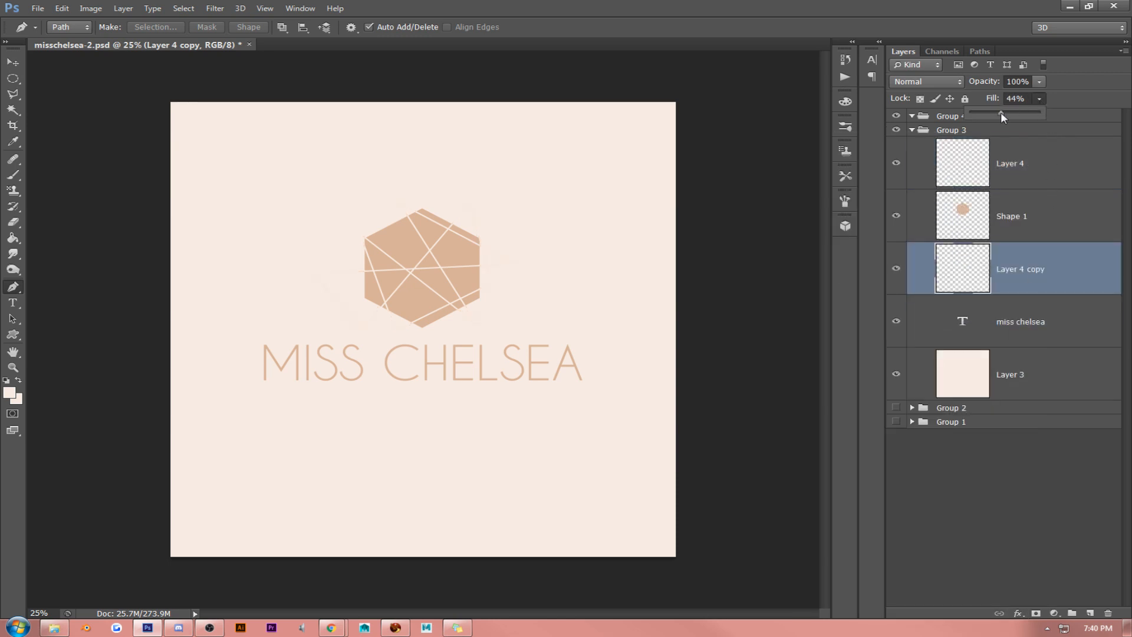
{"action": "left_click", "coordinate": [1026, 266]}
- Try a Color Overlay in the hexagon's tan #d7b298 on the duplicated line layer and switch it off
{"action": "right_click", "coordinate": [1024, 265]}
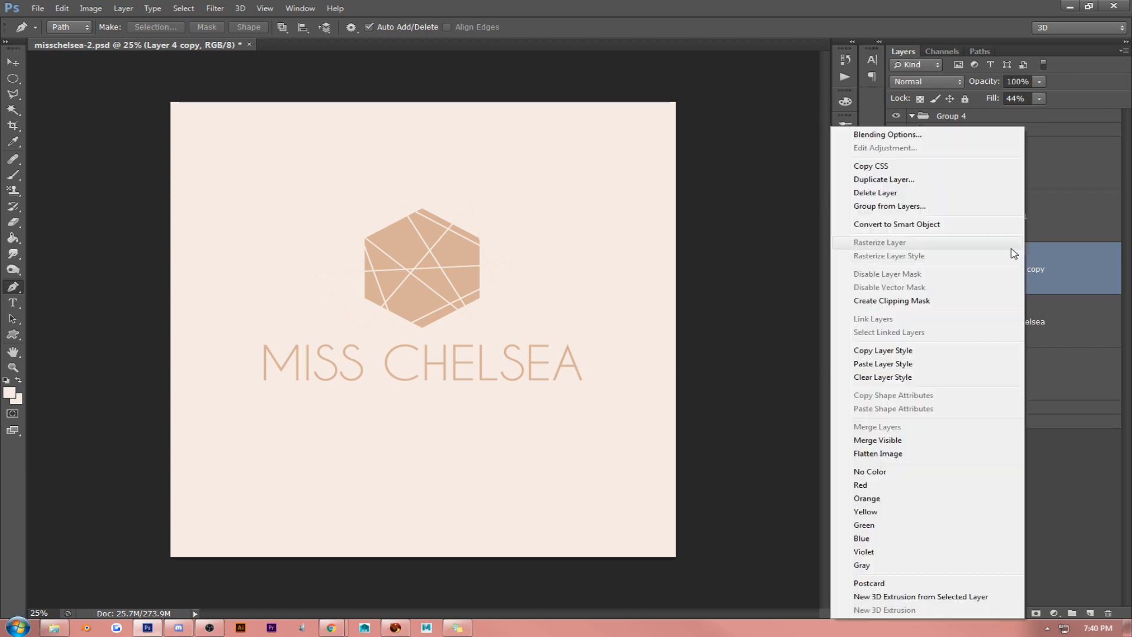
{"action": "left_click", "coordinate": [919, 135]}
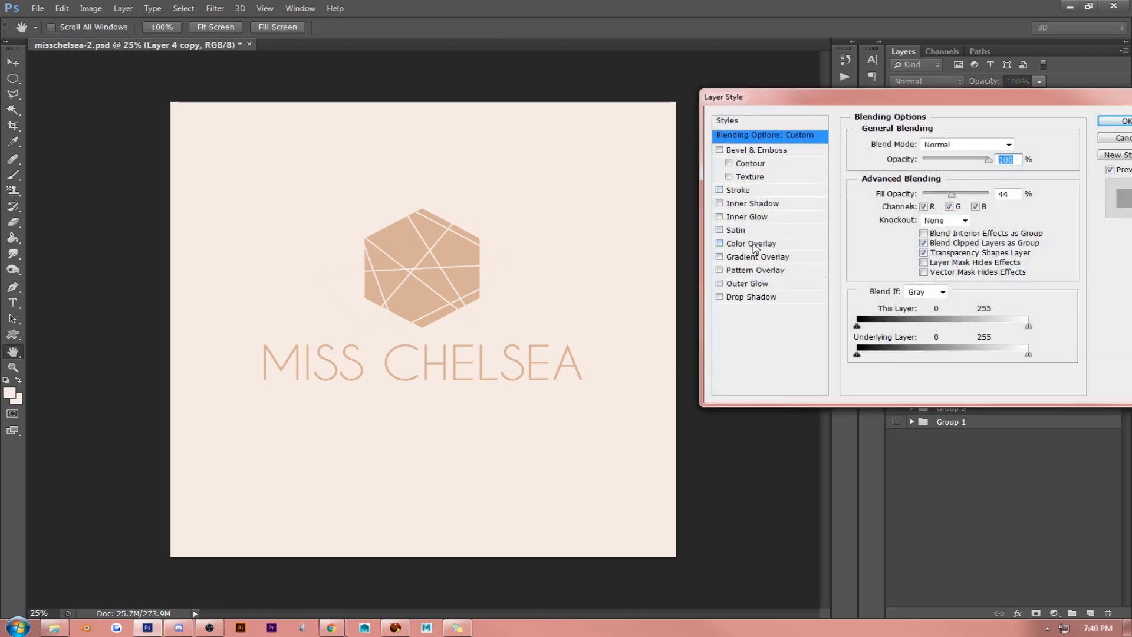
{"action": "left_click", "coordinate": [754, 247]}
{"action": "left_click", "coordinate": [1019, 144]}
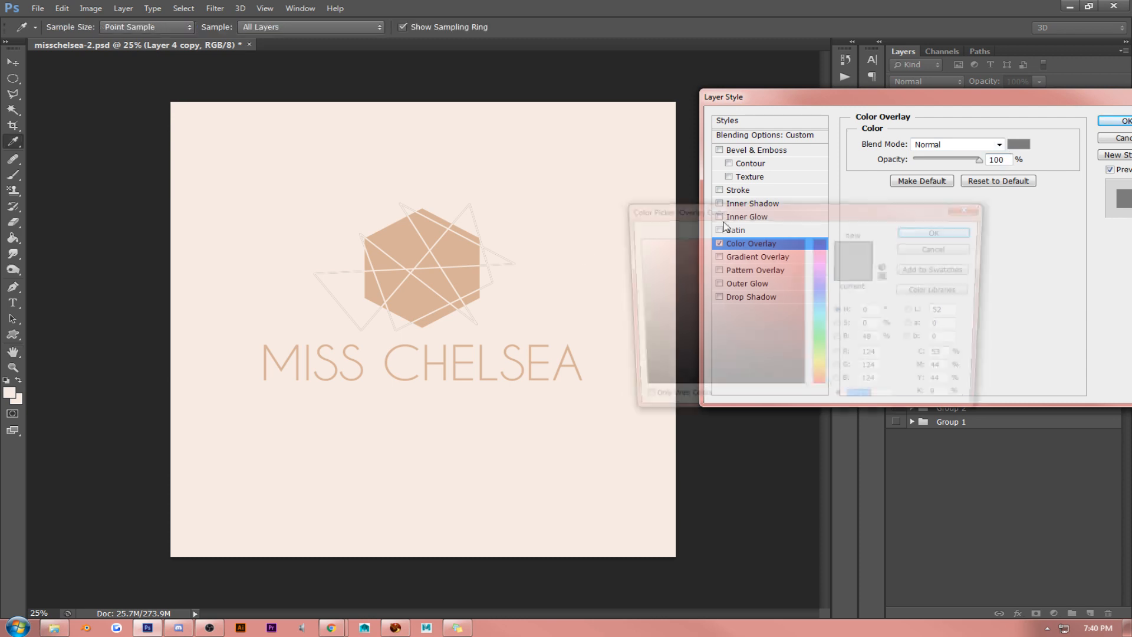
{"action": "left_click", "coordinate": [431, 294]}
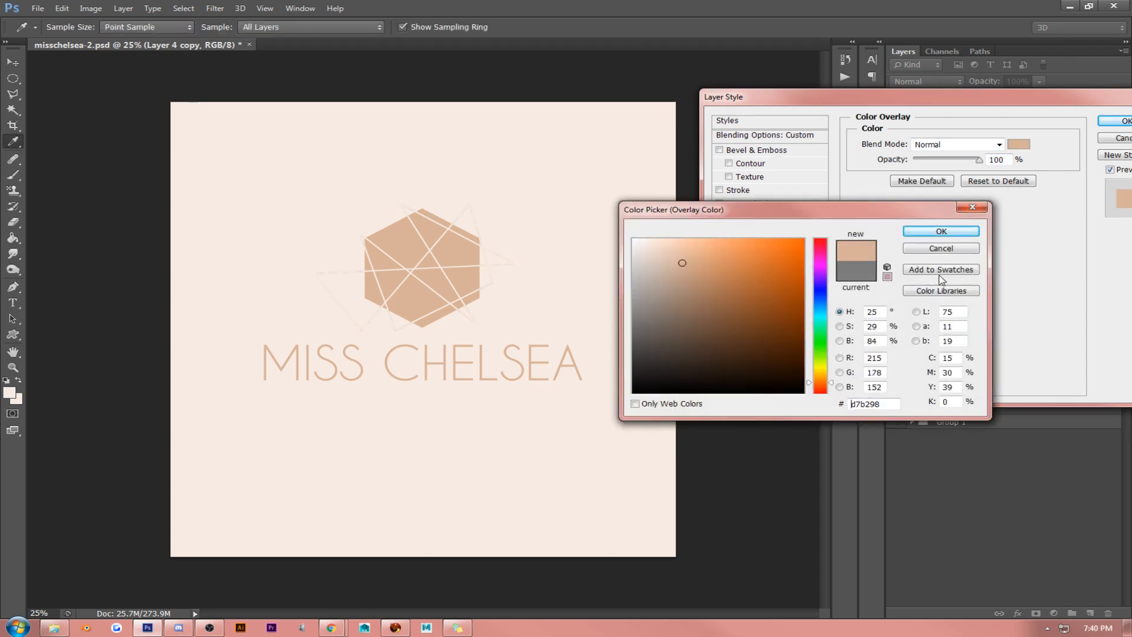
{"action": "left_click", "coordinate": [951, 232]}
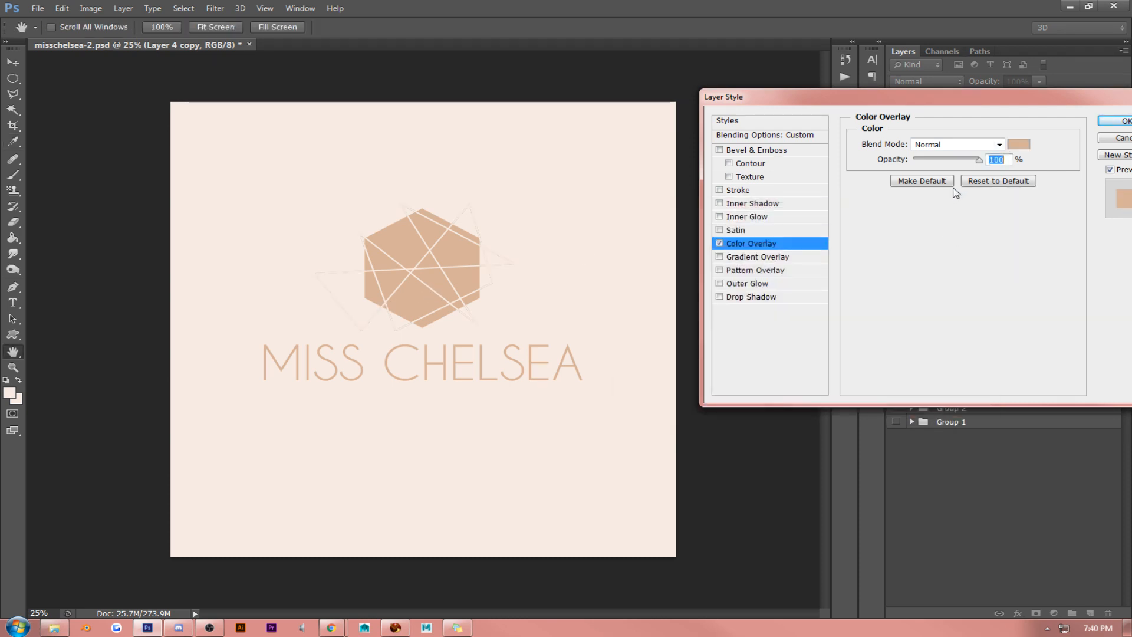
{"action": "left_click", "coordinate": [719, 243]}
- Apply a 5 px outside Stroke in the hexagon's tan #d7b298 to the duplicated line layer
{"action": "left_click", "coordinate": [719, 190]}
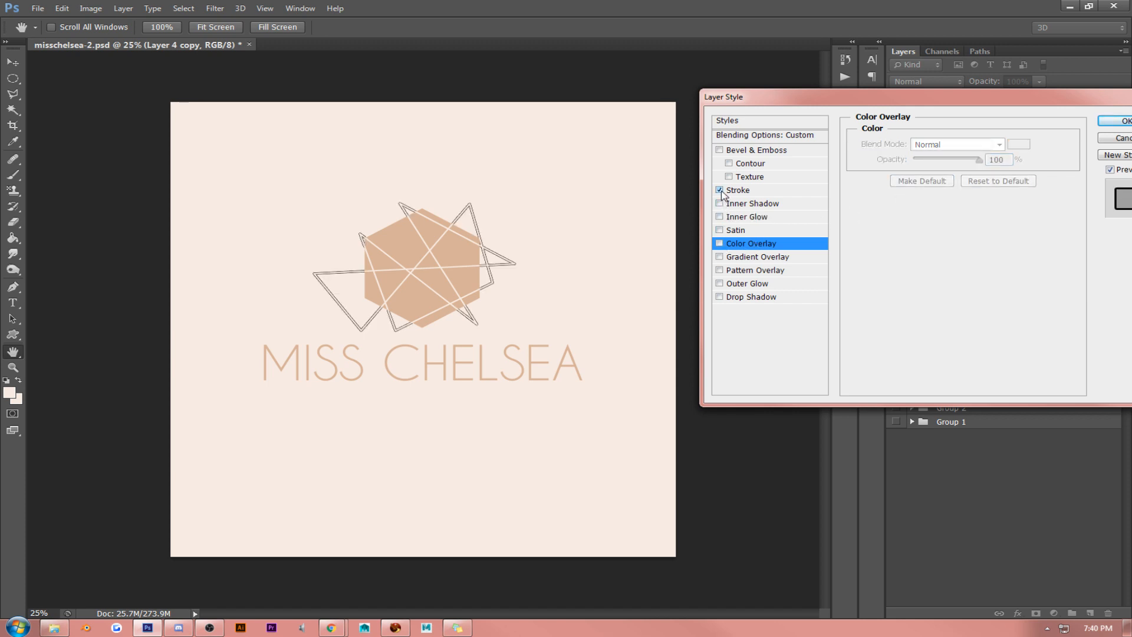
{"action": "left_click", "coordinate": [768, 191]}
{"action": "left_click", "coordinate": [888, 230]}
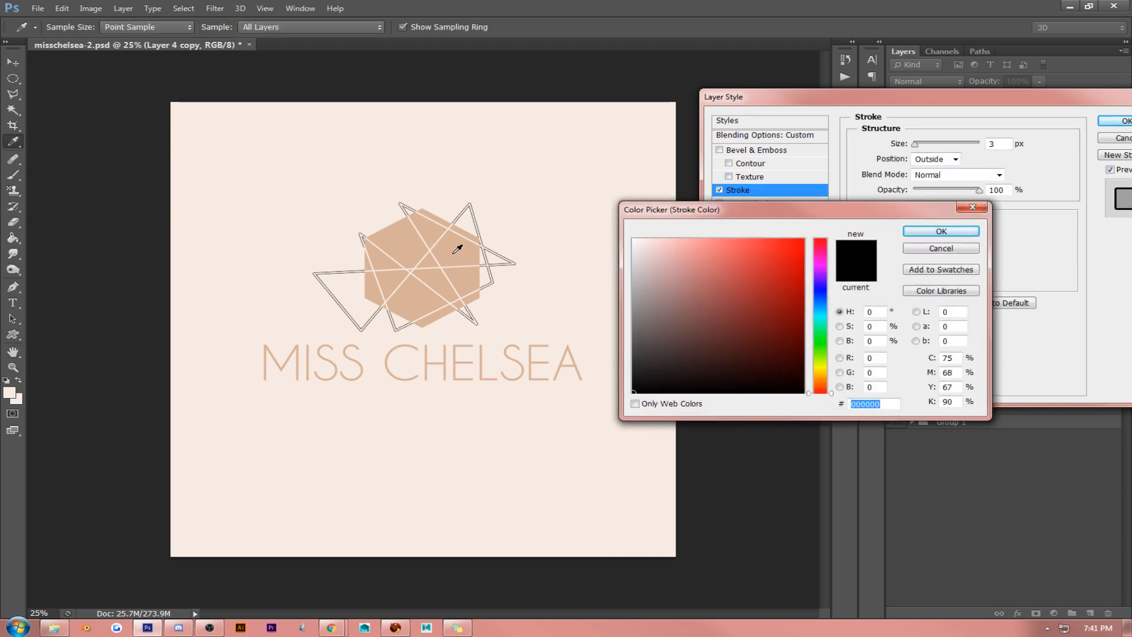
{"action": "left_click", "coordinate": [455, 247]}
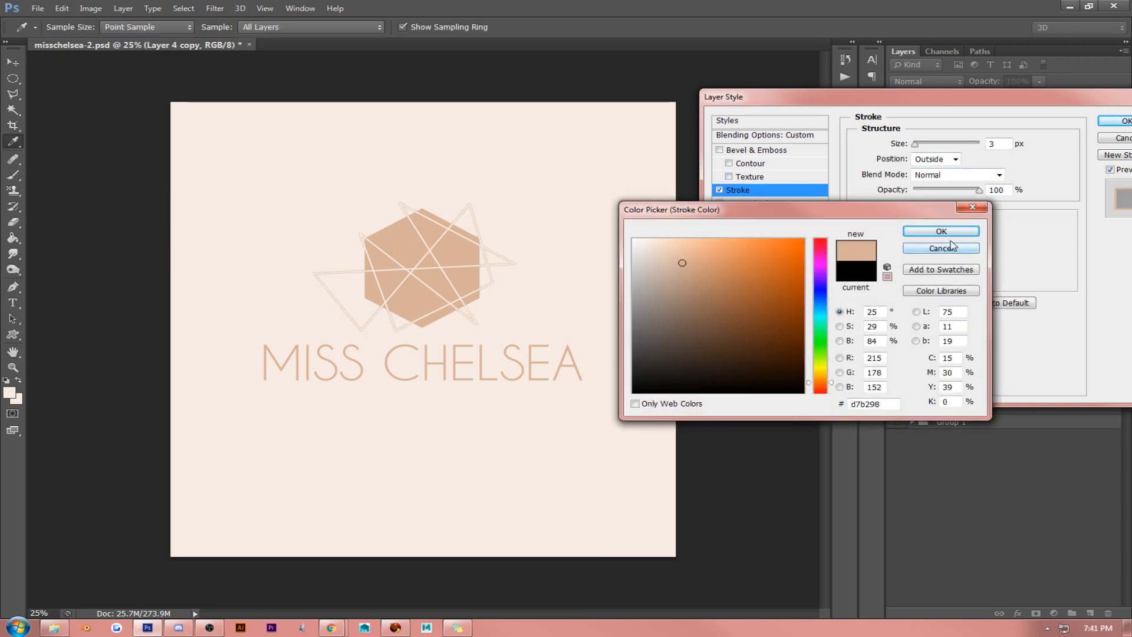
{"action": "left_click", "coordinate": [957, 231]}
{"action": "double_click", "coordinate": [1007, 143]}
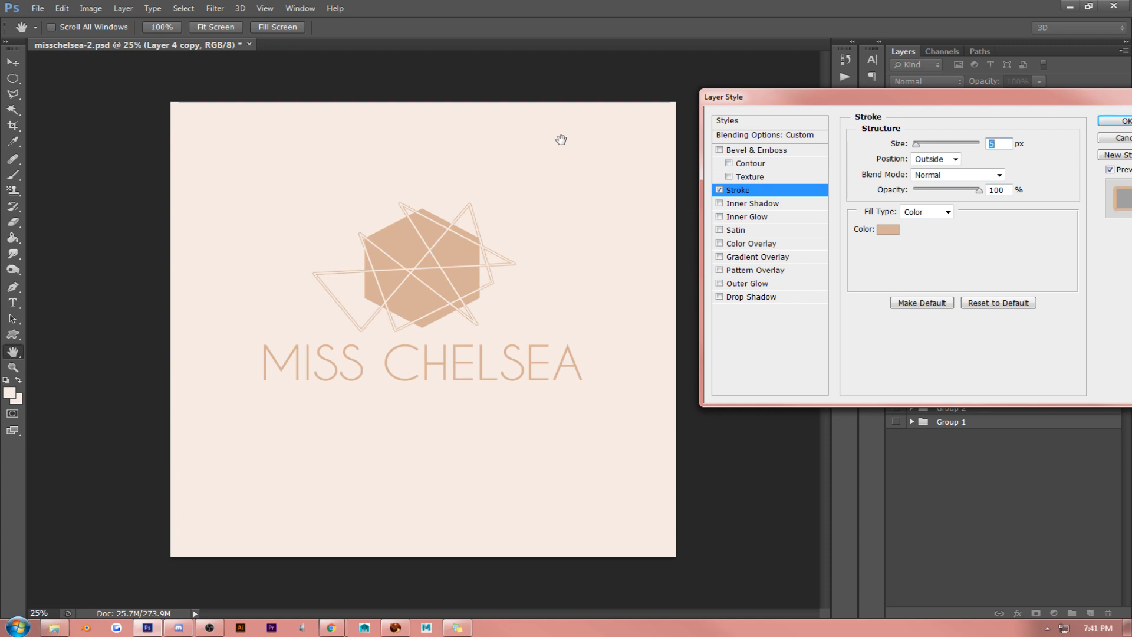
{"action": "left_click", "coordinate": [1112, 128]}
- Convert the stroked line layer to a Smart Object, rasterize it and lower its opacity to 44%
{"action": "right_click", "coordinate": [1002, 269]}
{"action": "left_click", "coordinate": [1001, 227]}
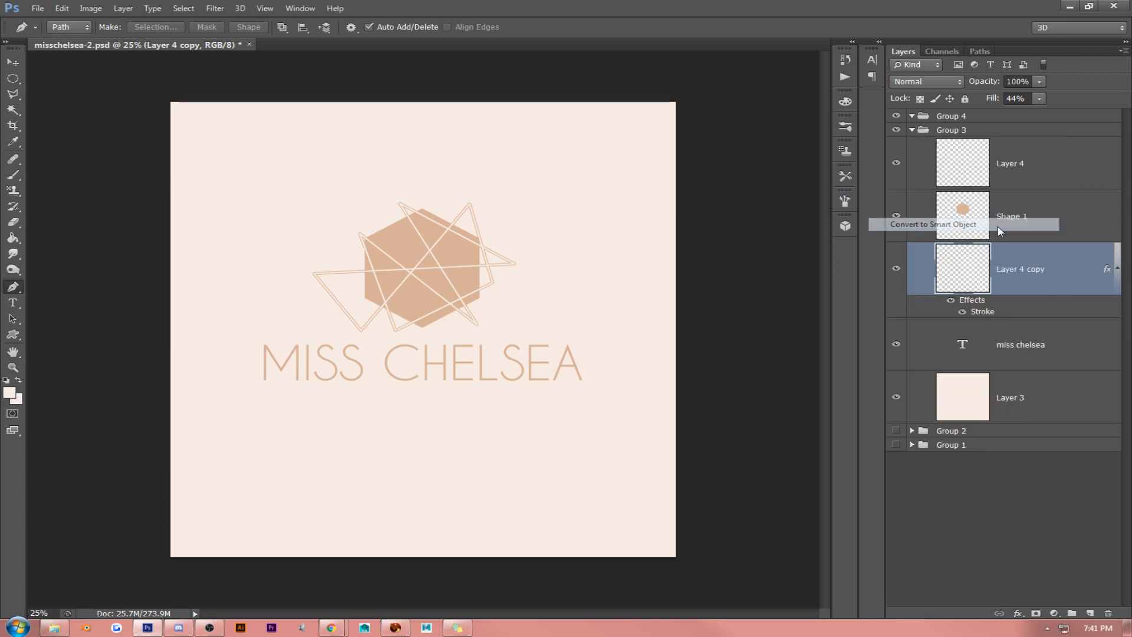
{"action": "right_click", "coordinate": [1005, 268]}
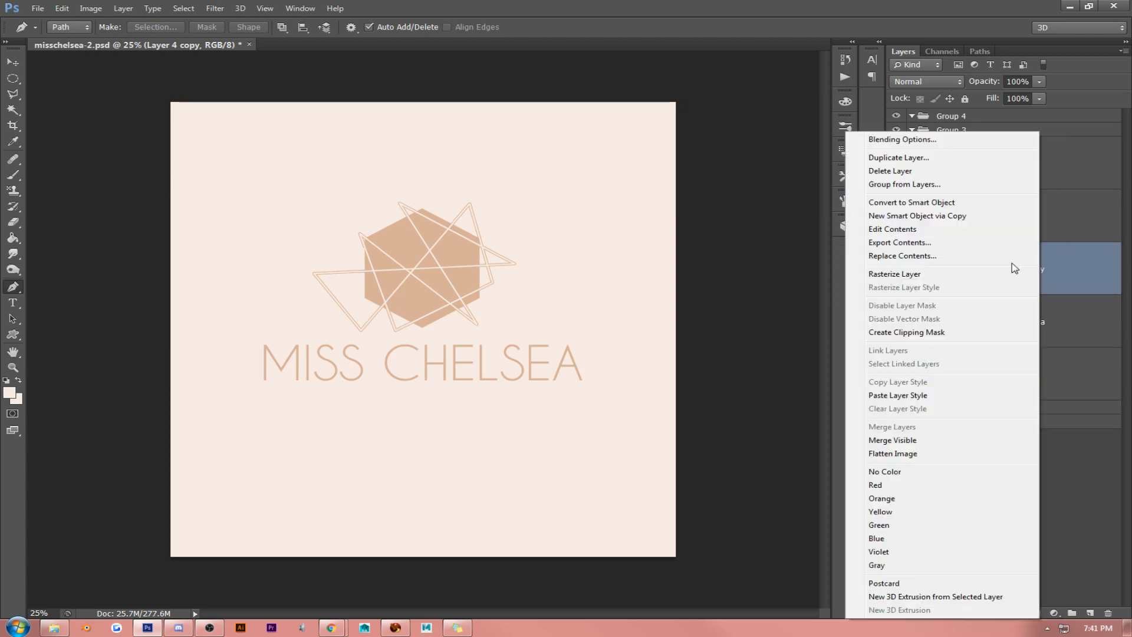
{"action": "left_click", "coordinate": [921, 276]}
{"action": "left_click", "coordinate": [1039, 99]}
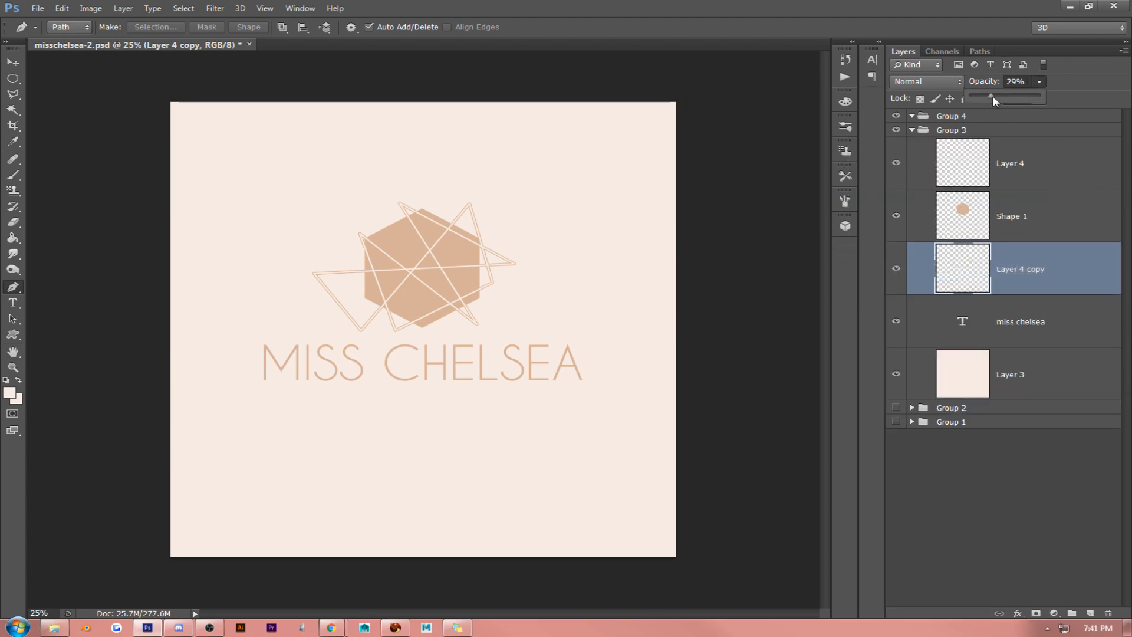
{"action": "left_click_drag", "start_coordinate": [993, 97], "coordinate": [983, 97]}
- Delete the duplicated line layer, Layer 4 copy
{"action": "right_click", "coordinate": [1063, 255]}
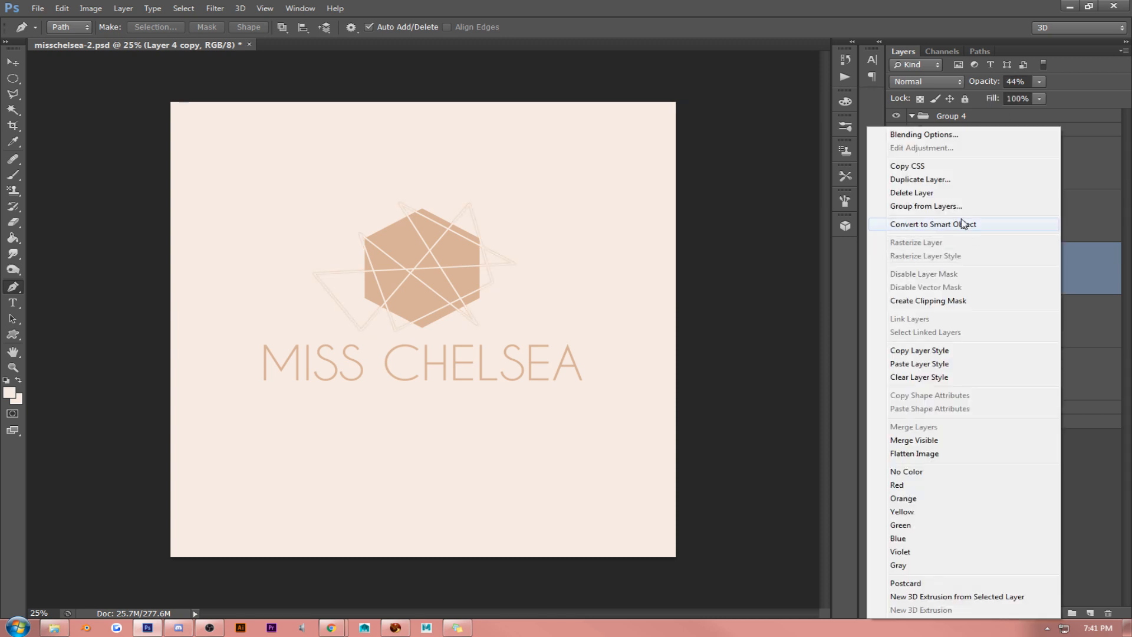
{"action": "left_click", "coordinate": [943, 193]}
- Cut the outline of the Layer 4 lines out of the Shape 1 hexagon, deselect, and hide Layer 4
{"action": "left_click", "coordinate": [1019, 217]}
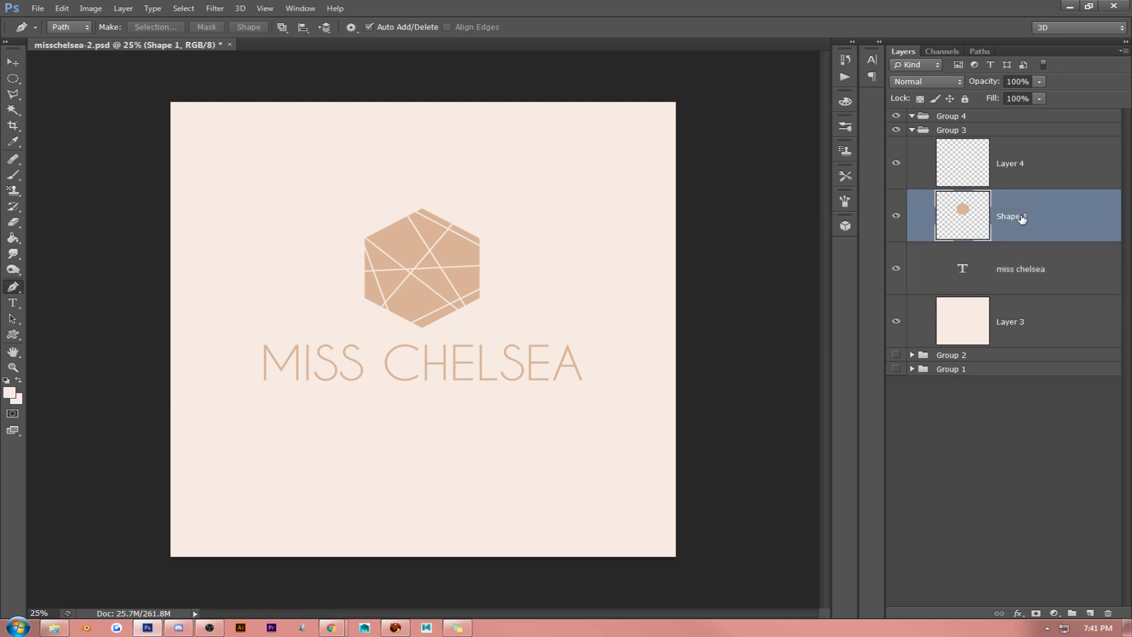
{"action": "left_click", "coordinate": [896, 165]}
{"action": "left_click", "coordinate": [898, 165]}
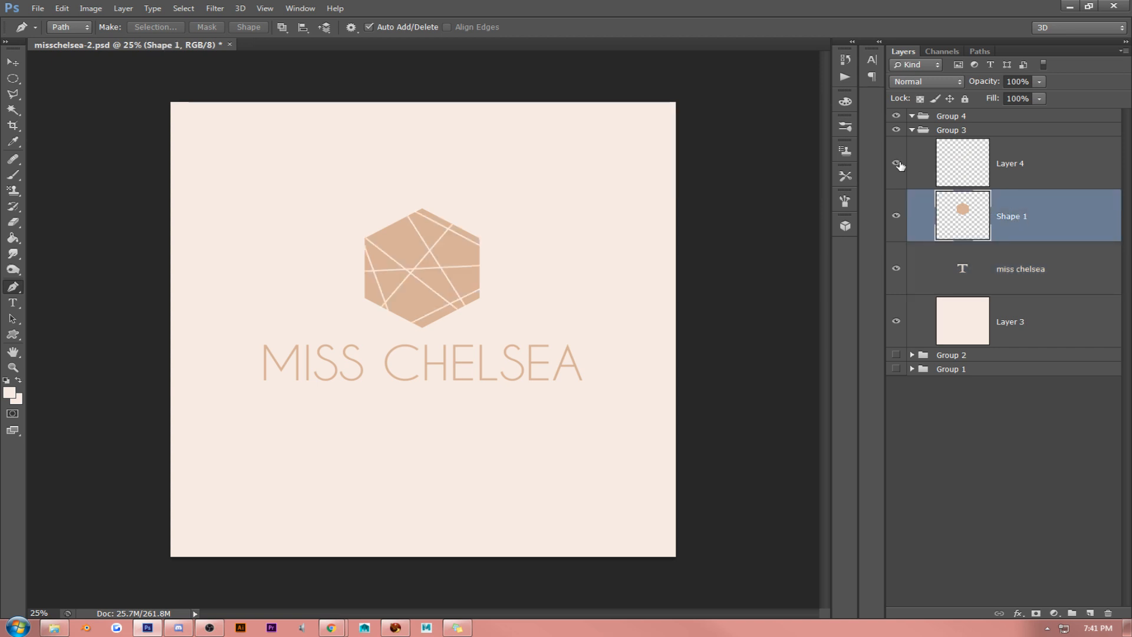
{"action": "left_click", "coordinate": [962, 169], "text": "ctrl"}
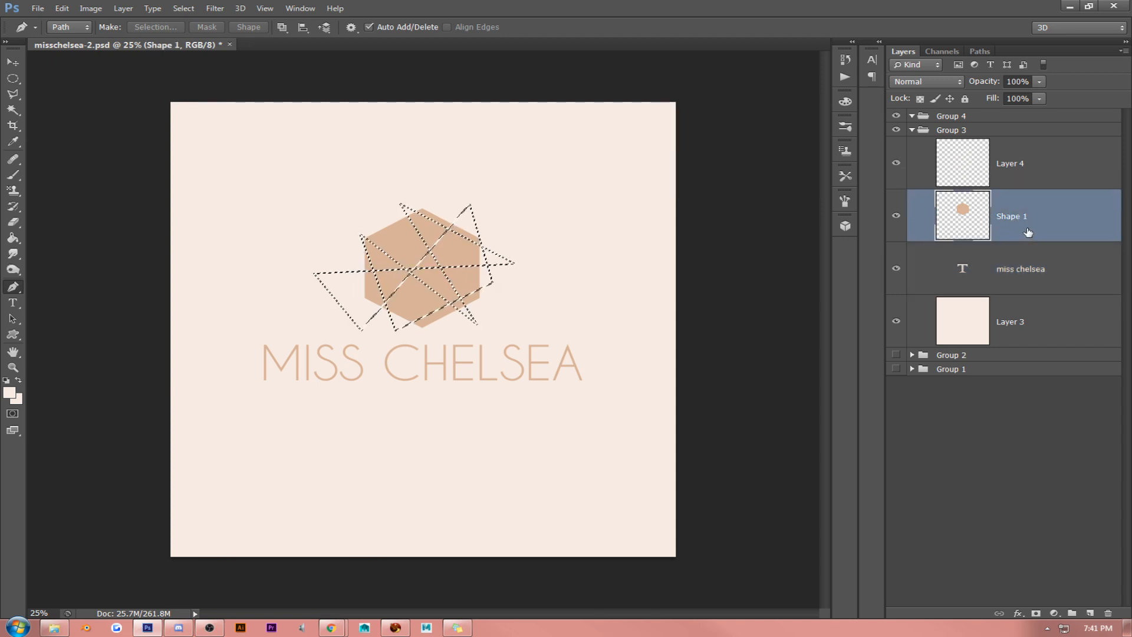
{"action": "key", "text": "ctrl+d"}
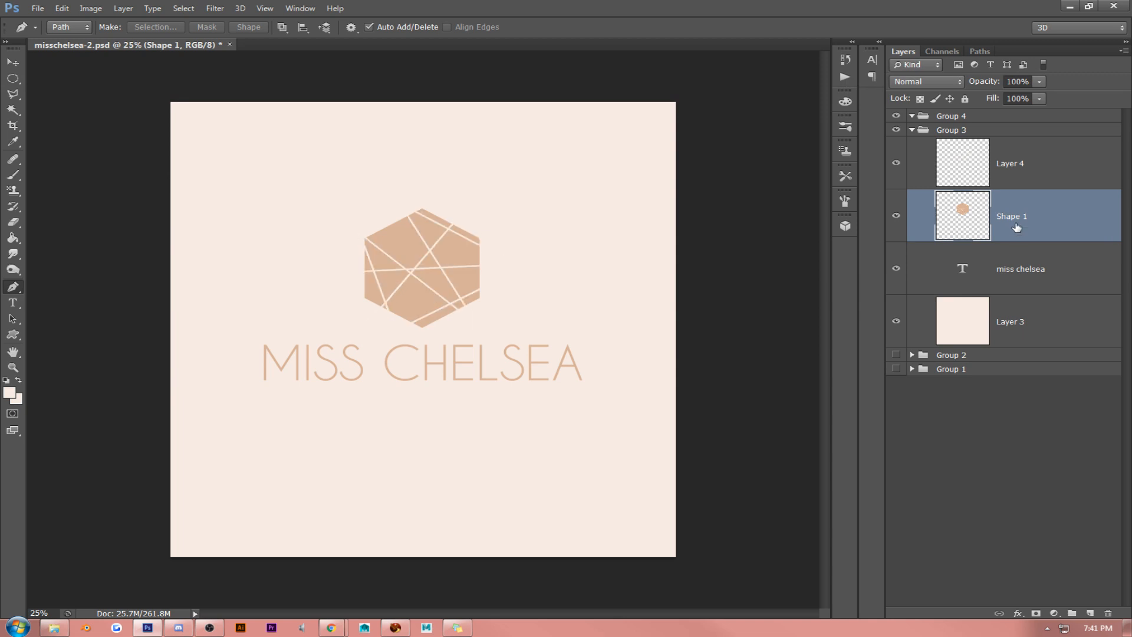
{"action": "left_click", "coordinate": [897, 165]}
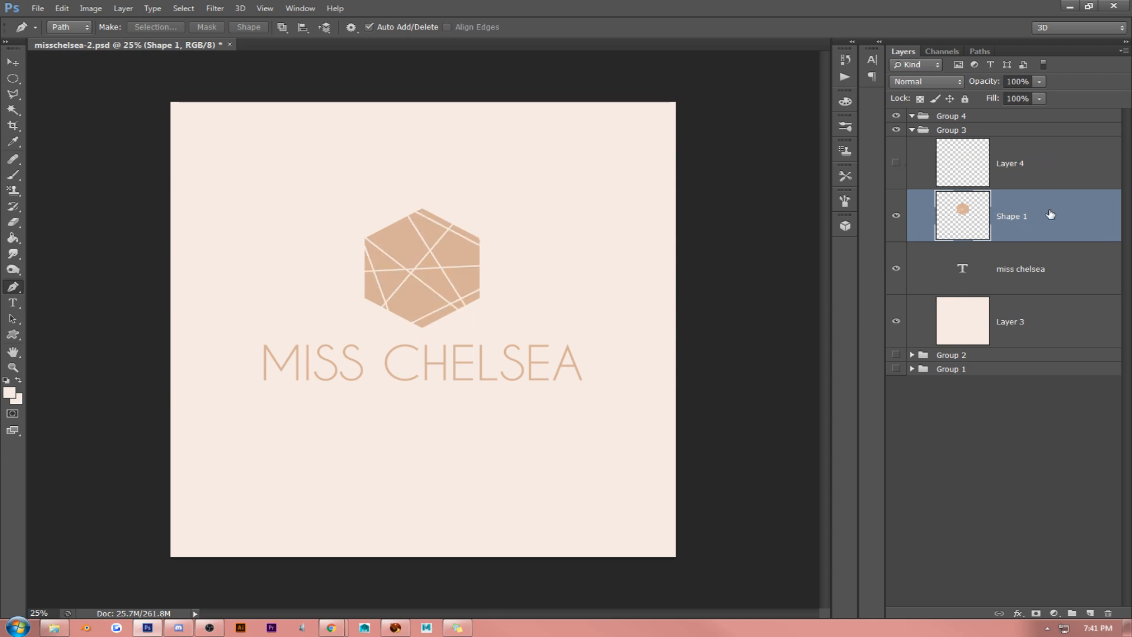
{"action": "right_click", "coordinate": [1032, 214]}
{"action": "left_click", "coordinate": [646, 148]}
- Try selecting several separate facets of the hexagon with the Magic Wand at 100% view and clear the selection
{"action": "left_click", "coordinate": [264, 8]}
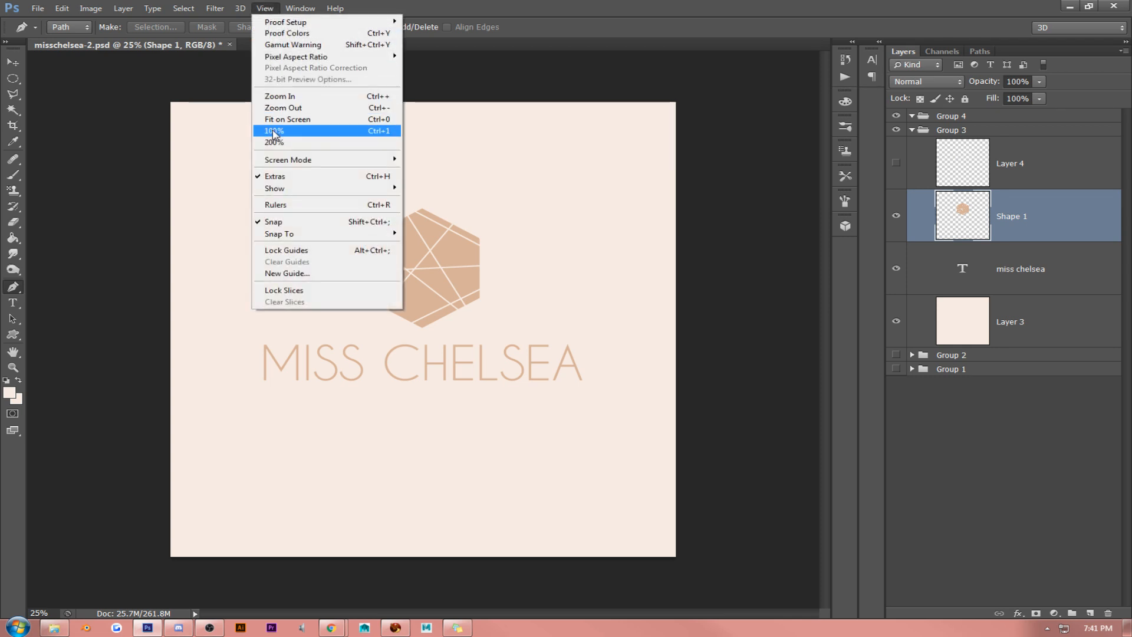
{"action": "left_click", "coordinate": [273, 131]}
{"action": "scroll", "coordinate": [378, 218], "scroll_direction": "up", "scroll_amount": 5}
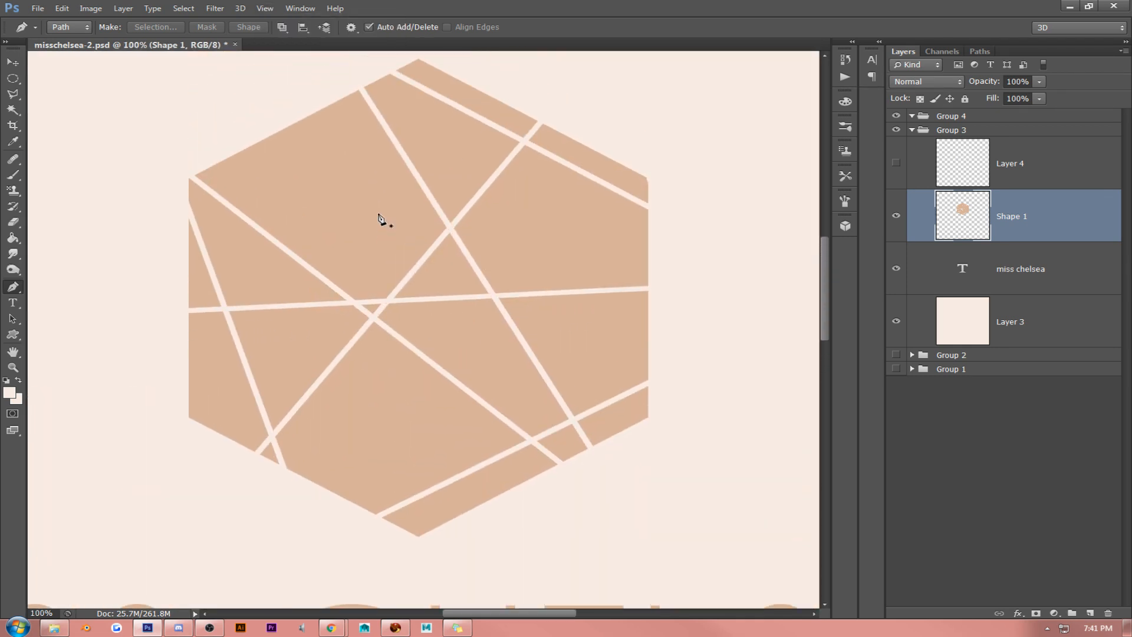
{"action": "scroll", "coordinate": [377, 215], "scroll_direction": "up", "scroll_amount": 2}
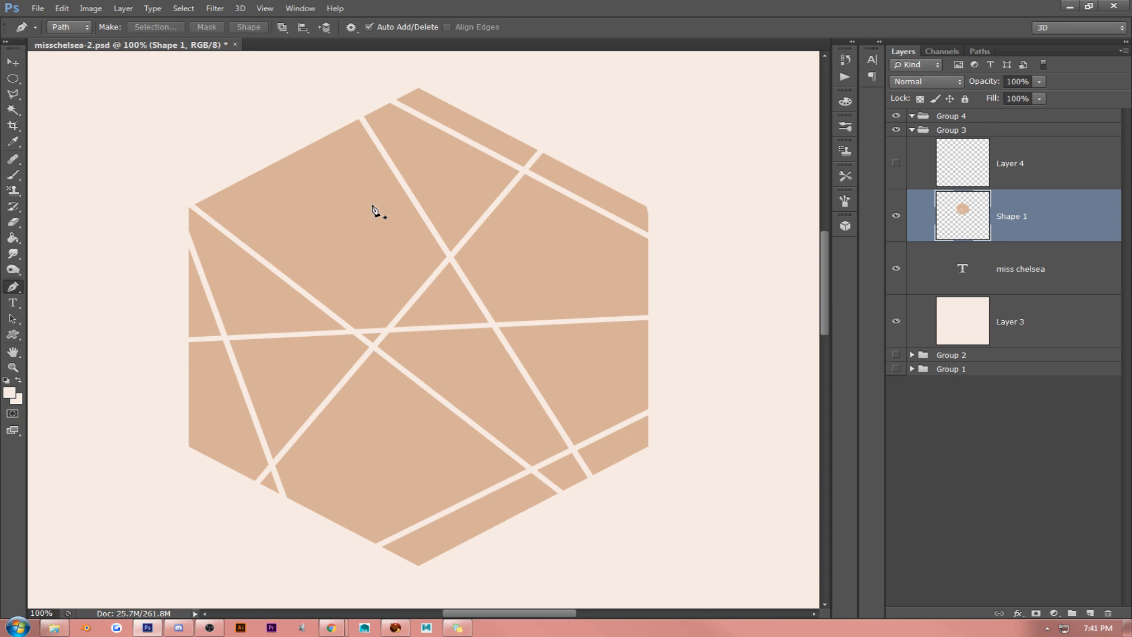
{"action": "left_click", "coordinate": [13, 110]}
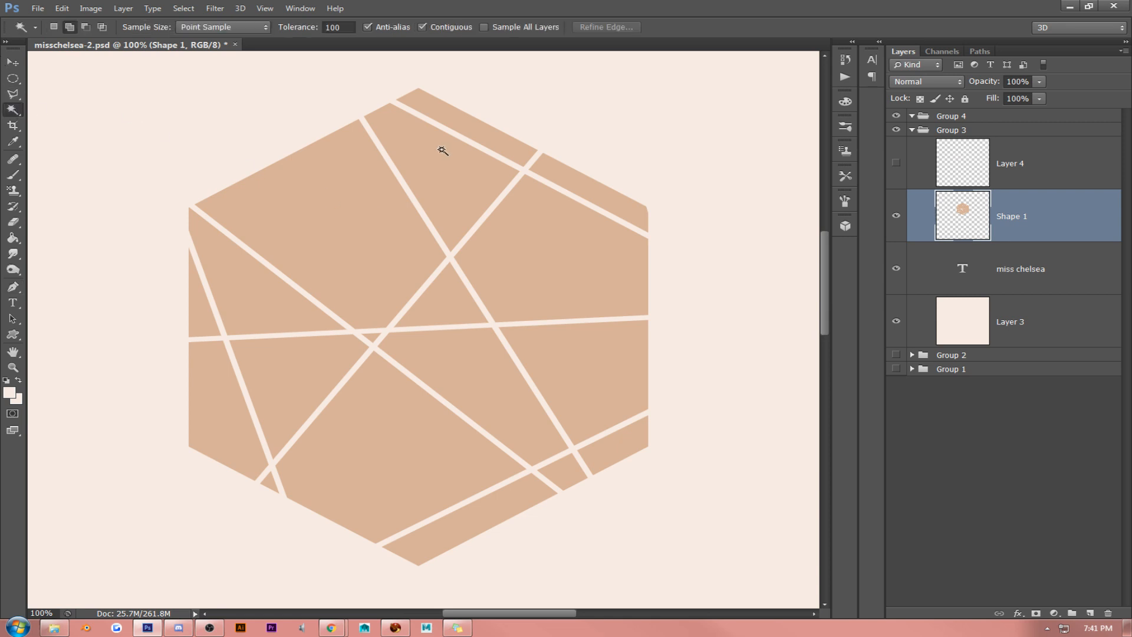
{"action": "left_click", "coordinate": [450, 177]}
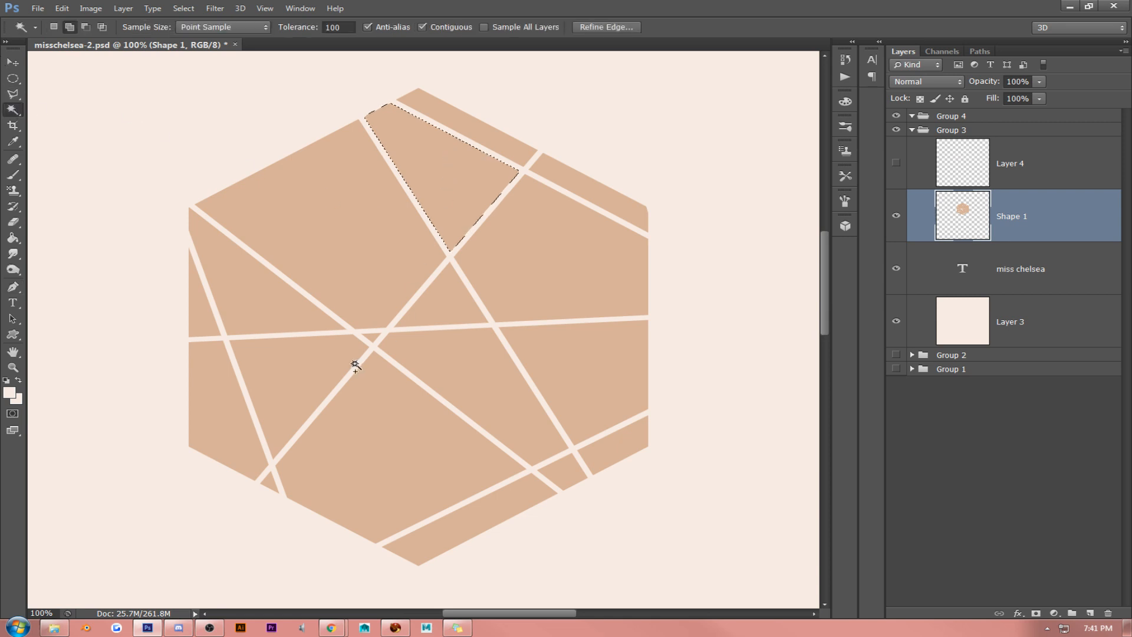
{"action": "left_click", "coordinate": [296, 392]}
{"action": "left_click", "coordinate": [571, 462]}
{"action": "left_click", "coordinate": [457, 303]}
{"action": "left_click", "coordinate": [220, 324]}
{"action": "left_click", "coordinate": [272, 478]}
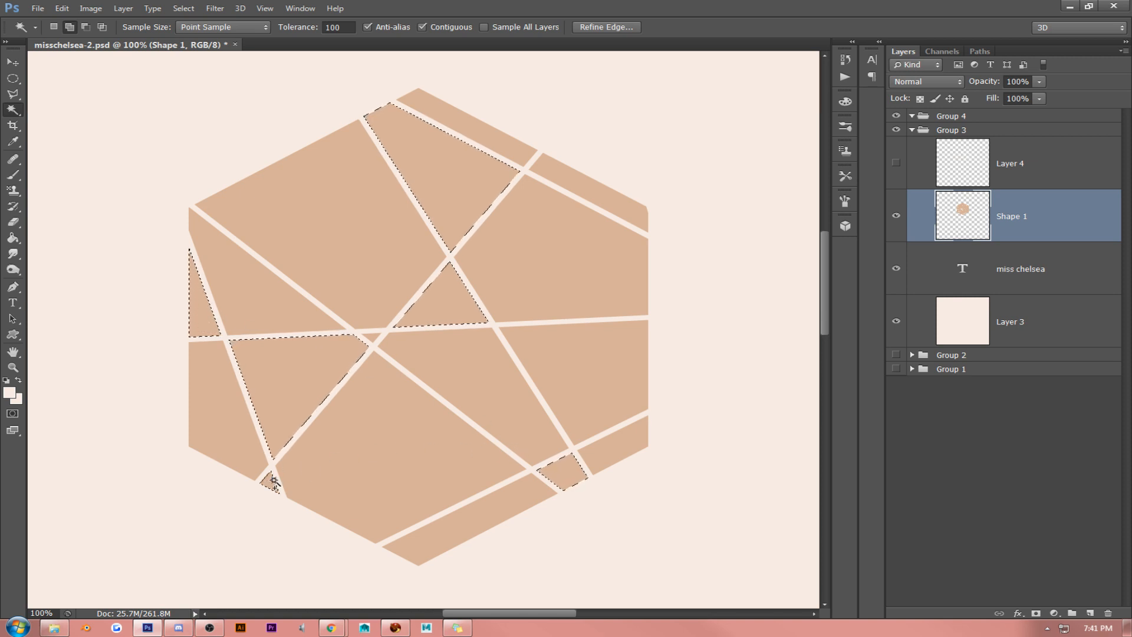
{"action": "key", "text": "ctrl+d"}
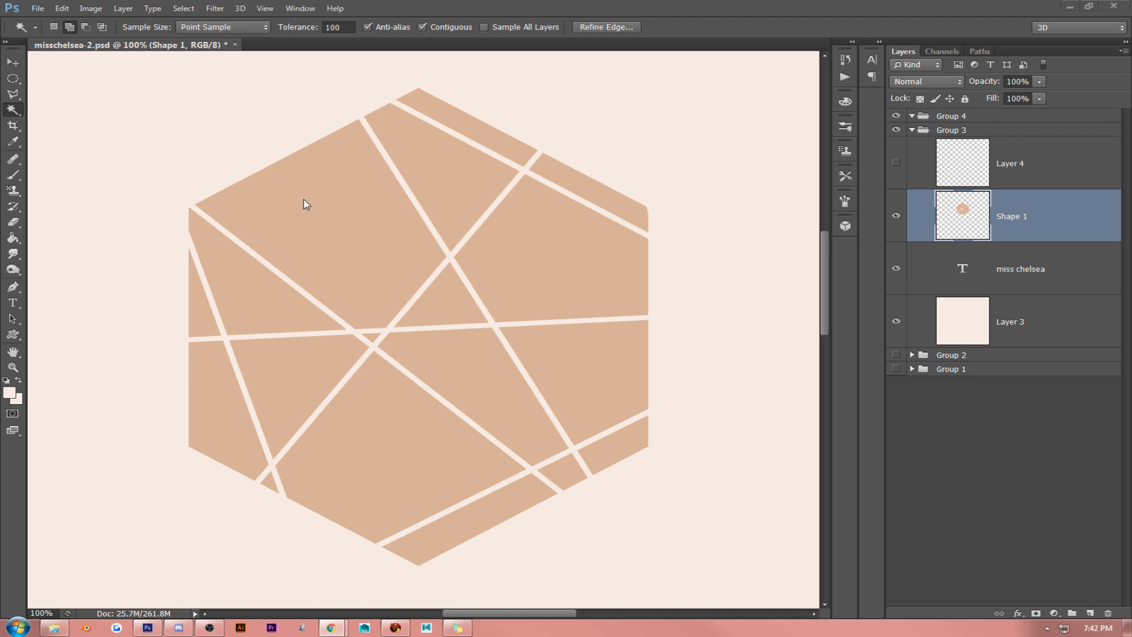
- Paste the black marble texture above Shape 1, clip it to the hexagon and move it over the upper-left facets
{"action": "left_click", "coordinate": [310, 201]}
{"action": "key", "text": "ctrl+v"}
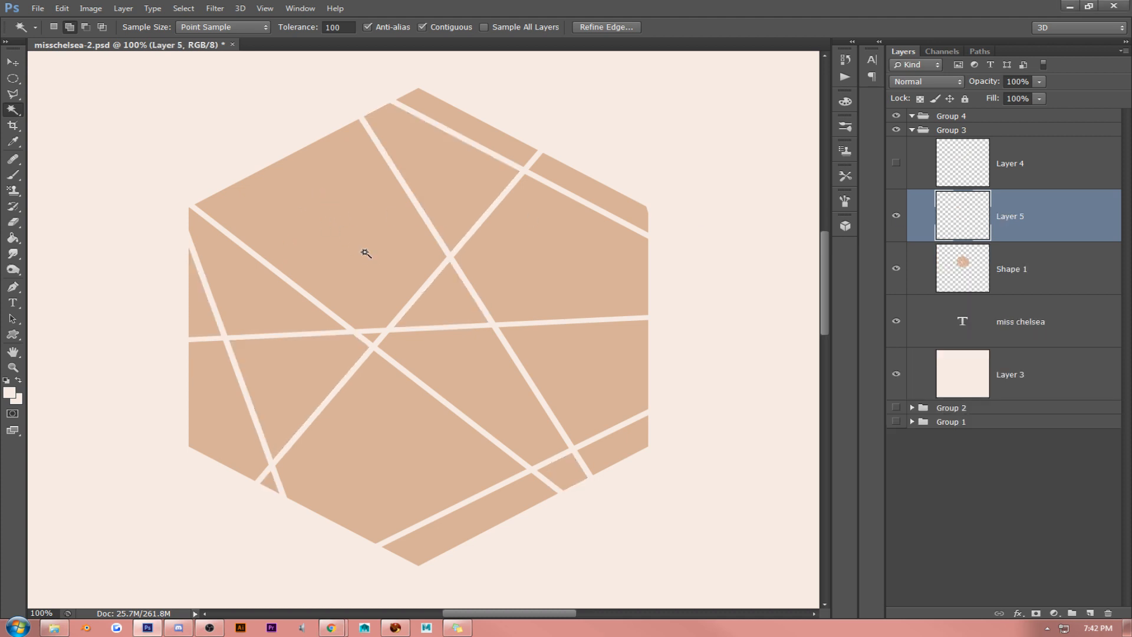
{"action": "left_click", "coordinate": [13, 62]}
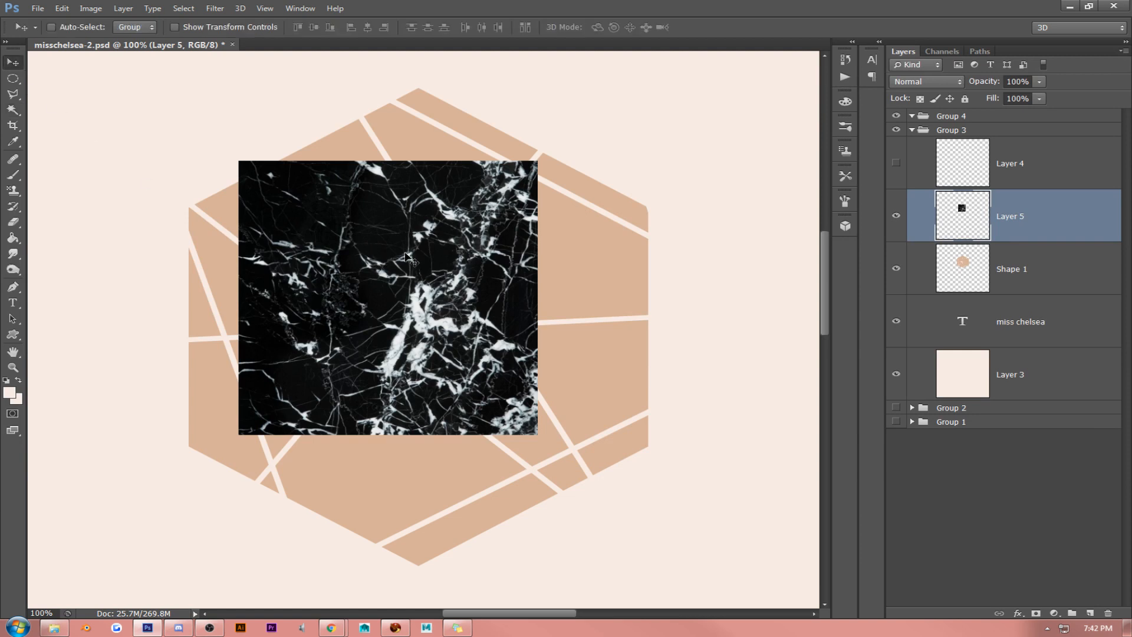
{"action": "left_click", "coordinate": [1019, 238], "text": "alt"}
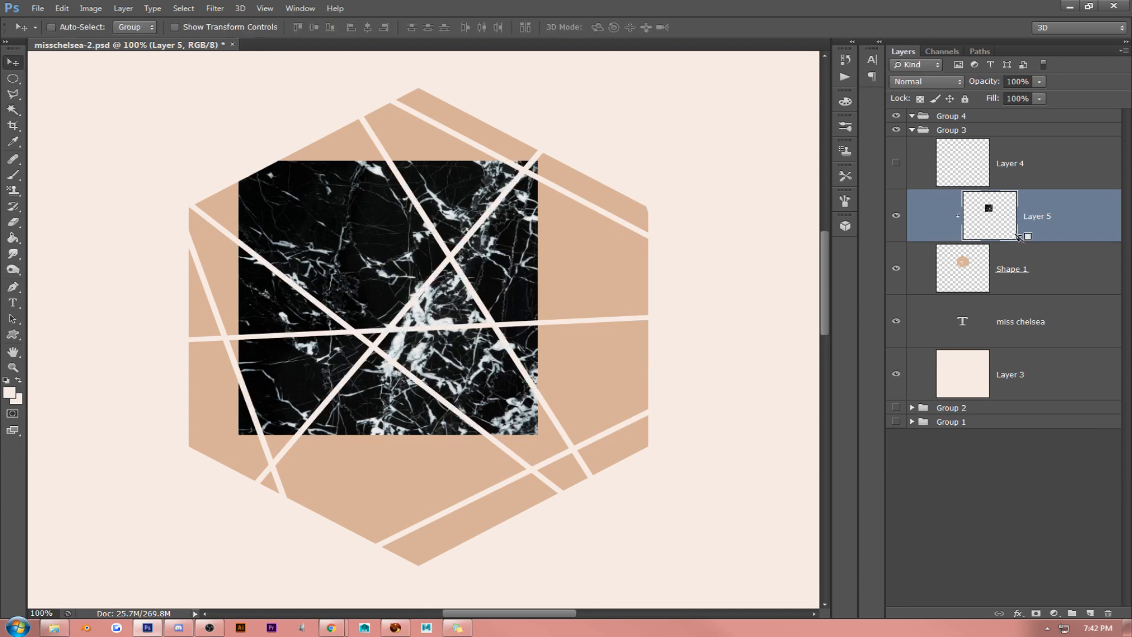
{"action": "left_click_drag", "start_coordinate": [345, 232], "coordinate": [276, 225]}
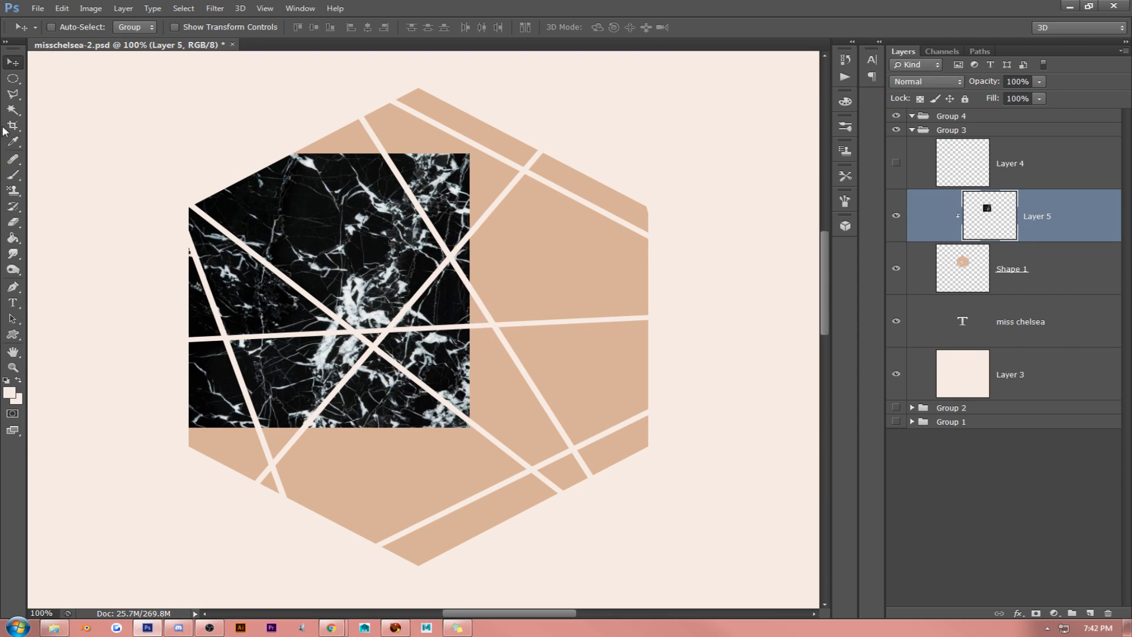
- Cut the marble over the hexagon's left triangular facet with the Polygonal Lasso, paste it onto its own layer and hide Layer 5
{"action": "left_click", "coordinate": [13, 93]}
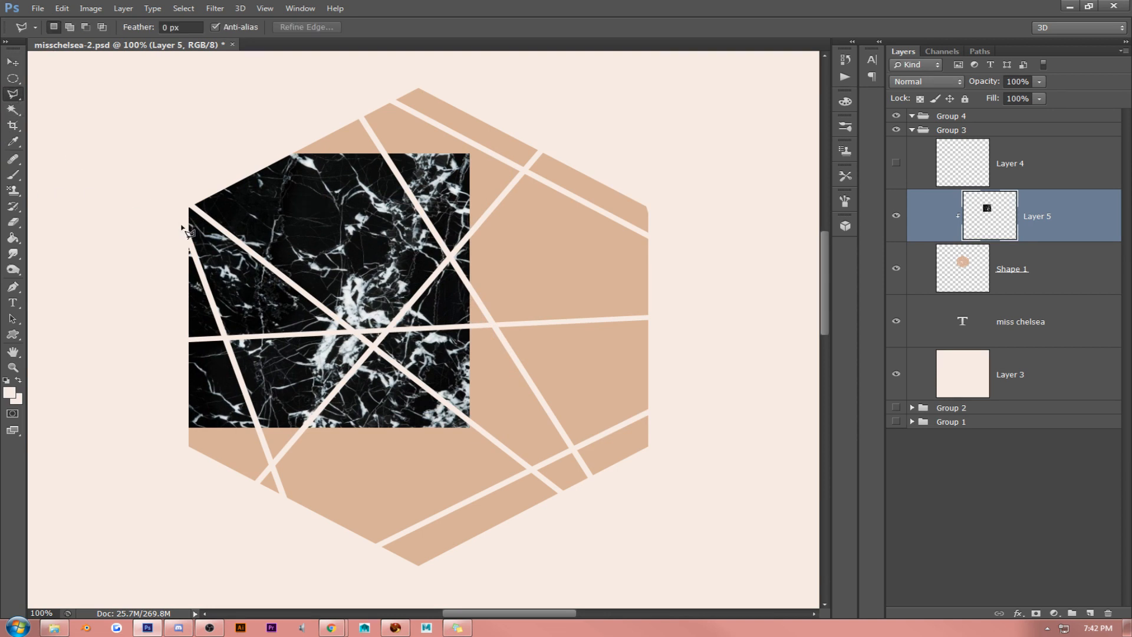
{"action": "left_click", "coordinate": [182, 227]}
{"action": "left_click", "coordinate": [227, 337]}
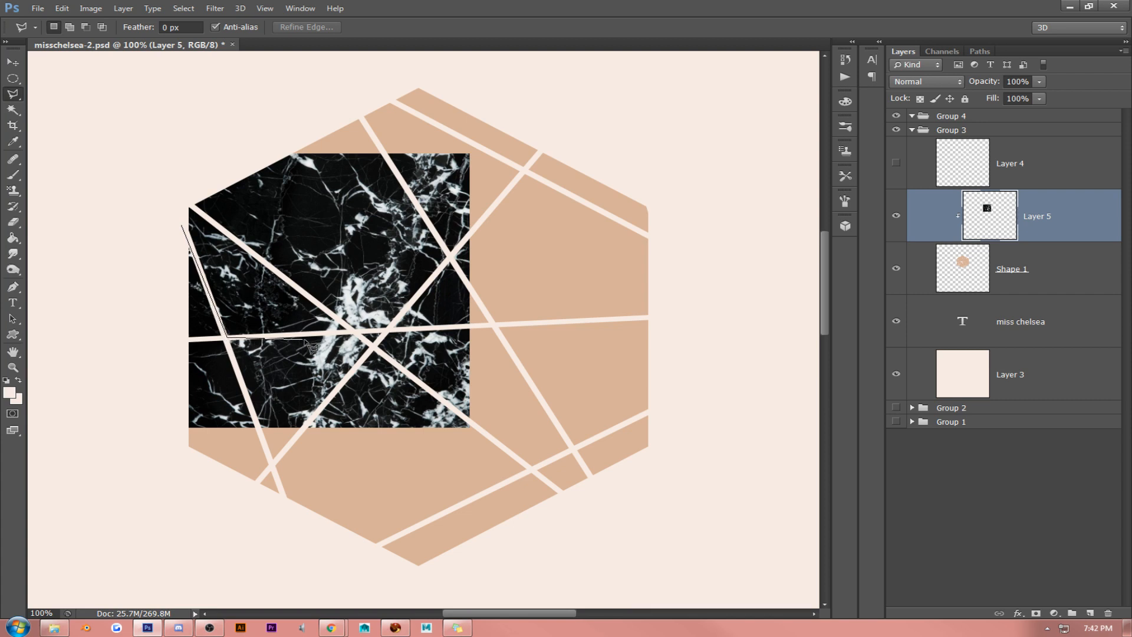
{"action": "left_click", "coordinate": [353, 332]}
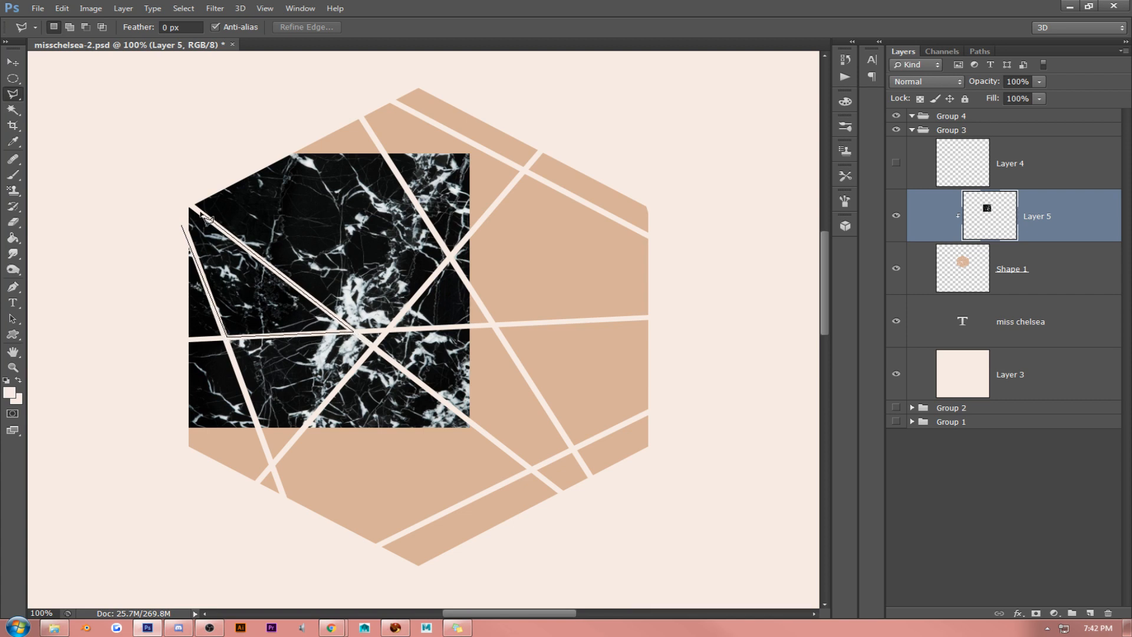
{"action": "left_click", "coordinate": [182, 197]}
{"action": "left_click", "coordinate": [186, 230]}
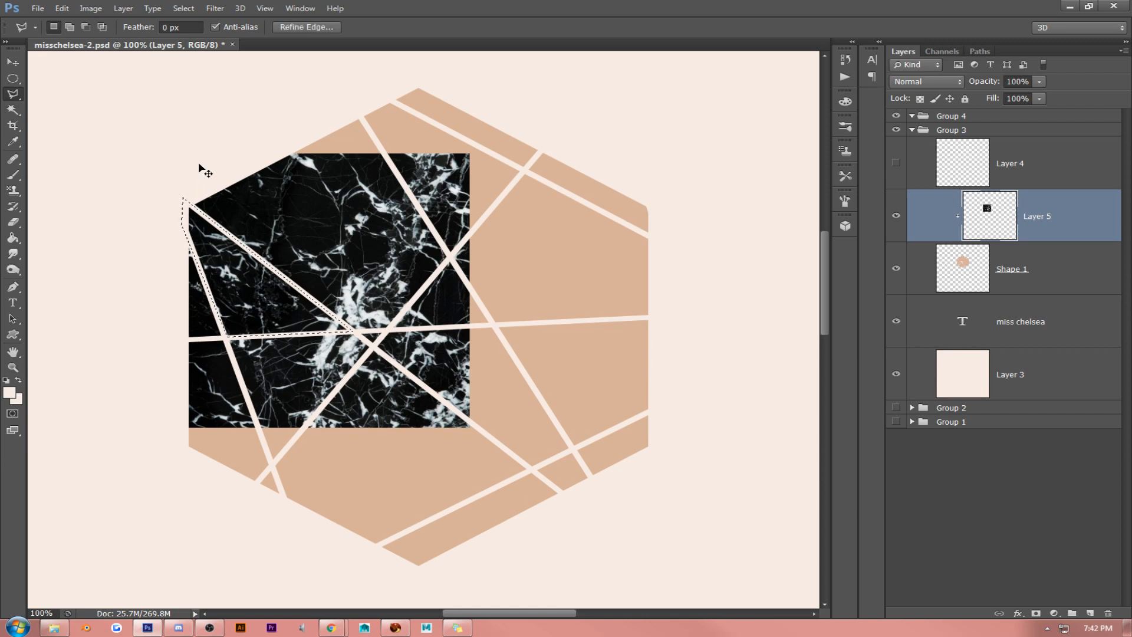
{"action": "key", "text": "ctrl+x"}
{"action": "key", "text": "ctrl+v"}
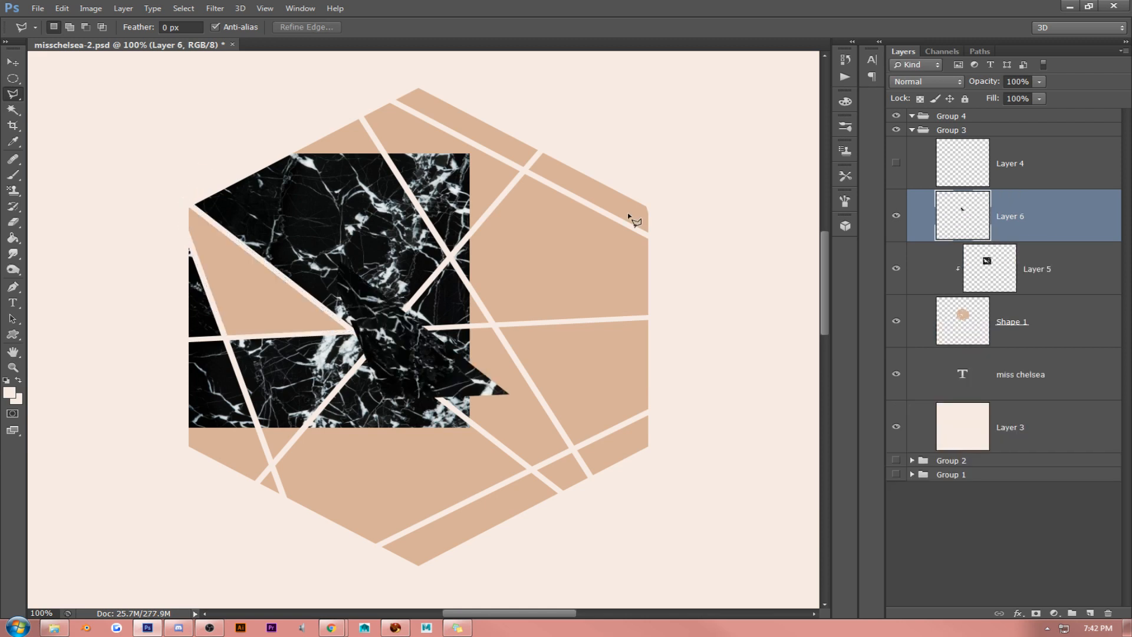
{"action": "left_click", "coordinate": [897, 268]}
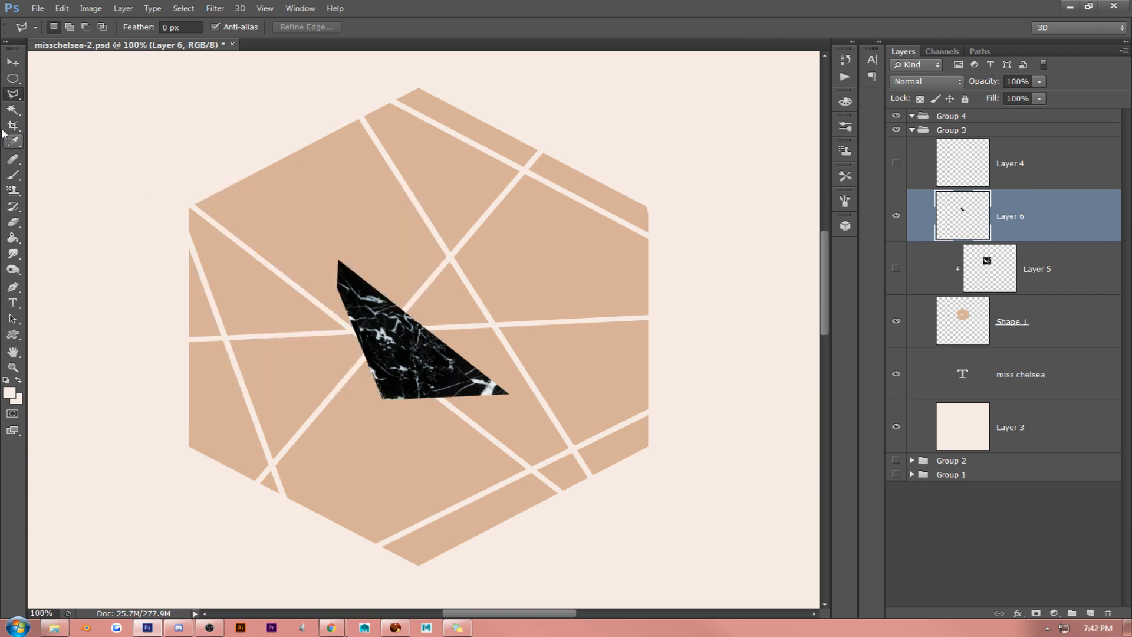
- Place the cut marble piece on the left triangular facet, order its layer directly above Shape 1 and clip it to the hexagon
{"action": "left_click", "coordinate": [12, 62]}
{"action": "left_click_drag", "start_coordinate": [344, 271], "coordinate": [198, 210]}
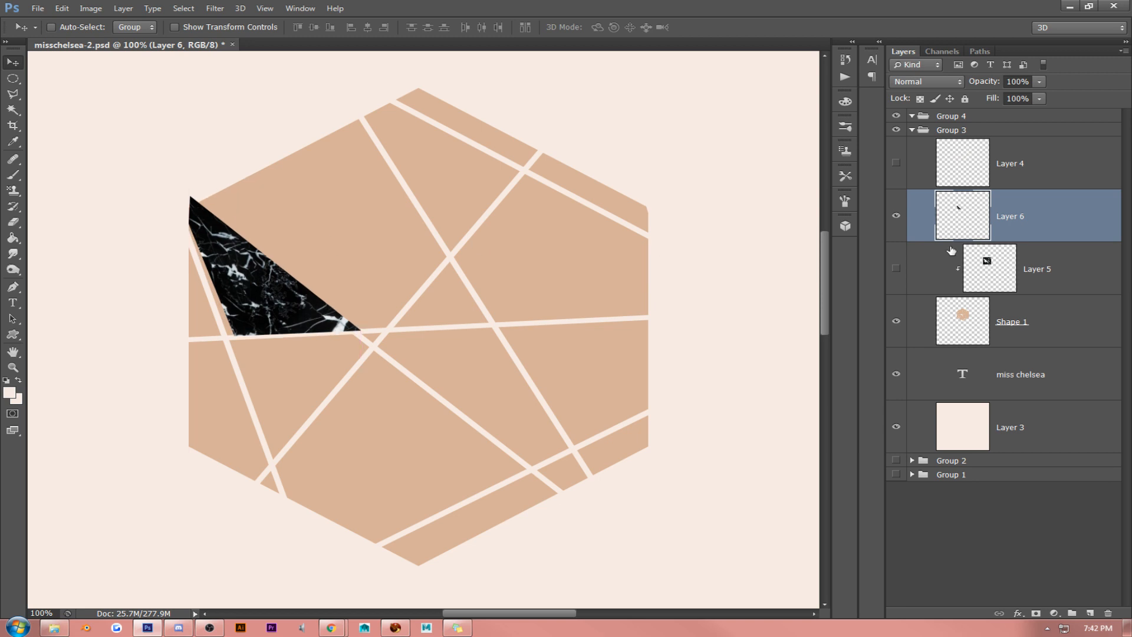
{"action": "left_click_drag", "start_coordinate": [1021, 235], "coordinate": [1030, 293]}
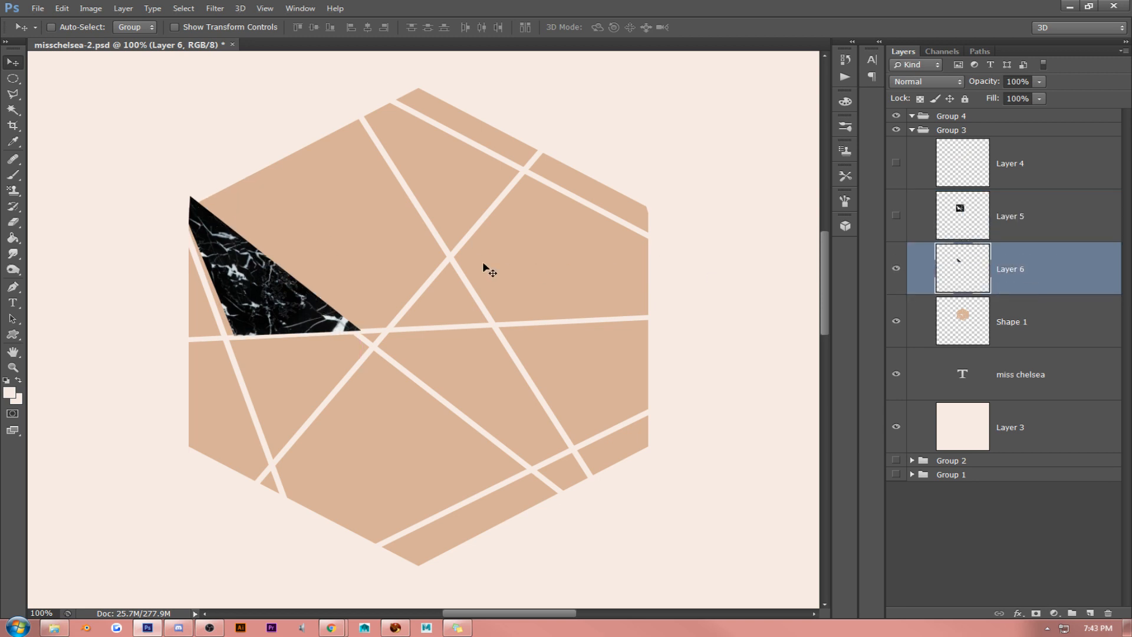
{"action": "left_click", "coordinate": [1044, 293], "text": "alt"}
{"action": "left_click_drag", "start_coordinate": [317, 257], "coordinate": [308, 260]}
{"action": "key", "text": "Right"}
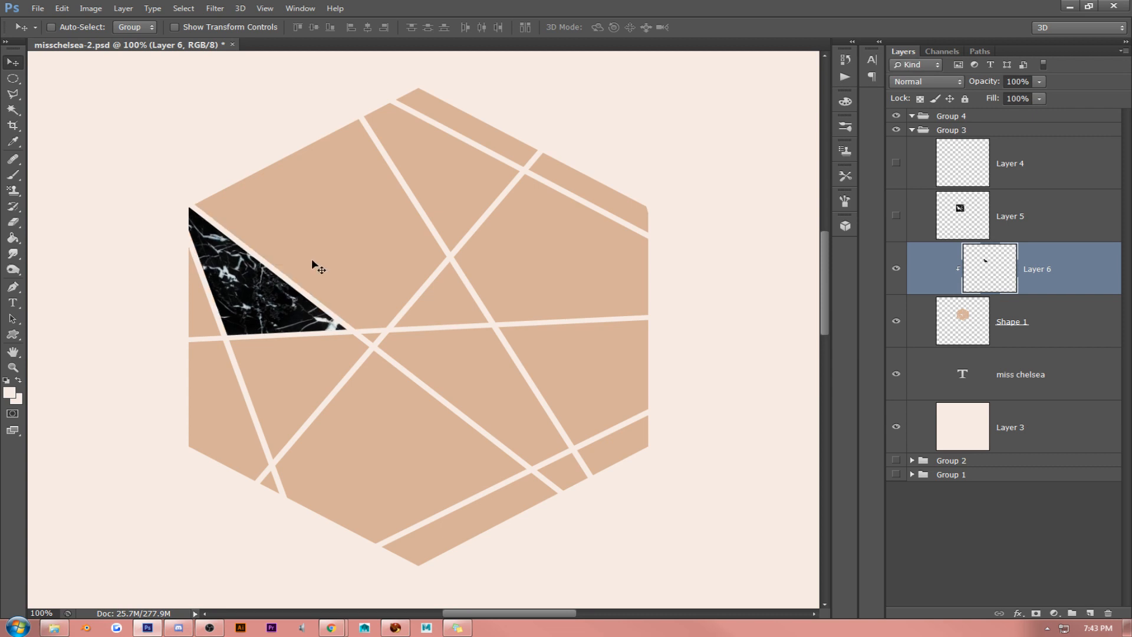
- Show the remaining Layer 5 marble and move it over the hexagon's lower-right facets
{"action": "left_click", "coordinate": [896, 214]}
{"action": "left_click", "coordinate": [1010, 216]}
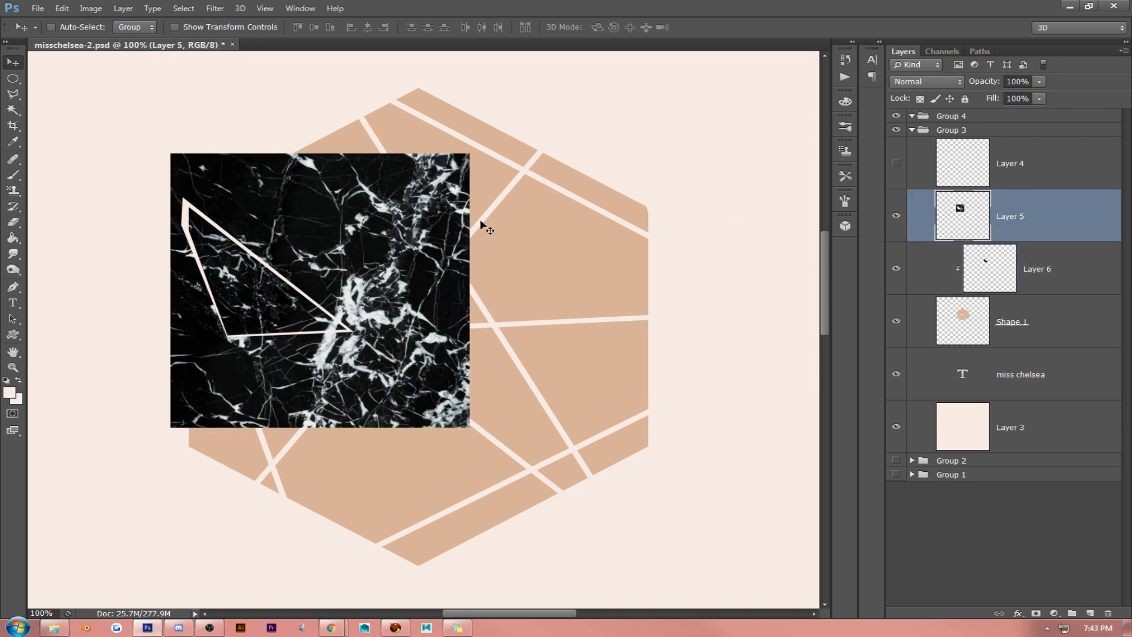
{"action": "left_click_drag", "start_coordinate": [393, 248], "coordinate": [625, 496]}
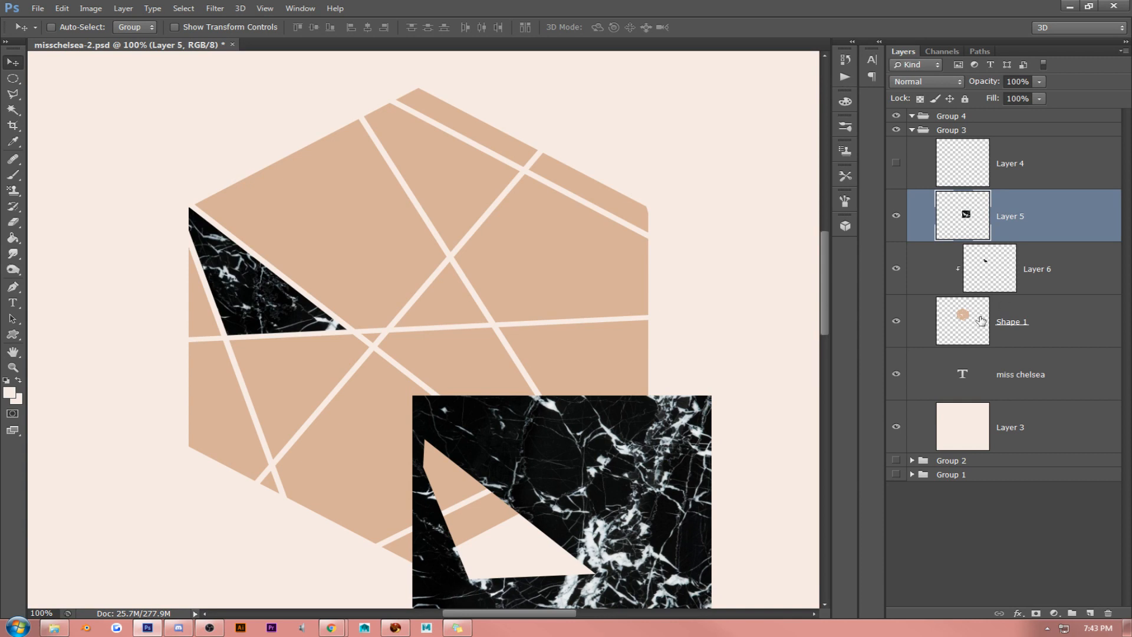
- Select the small lower-right facet of Shape 1 with the Magic Wand and copy that area of the Layer 5 marble to a new layer
{"action": "left_click", "coordinate": [1012, 323]}
{"action": "left_click", "coordinate": [896, 321]}
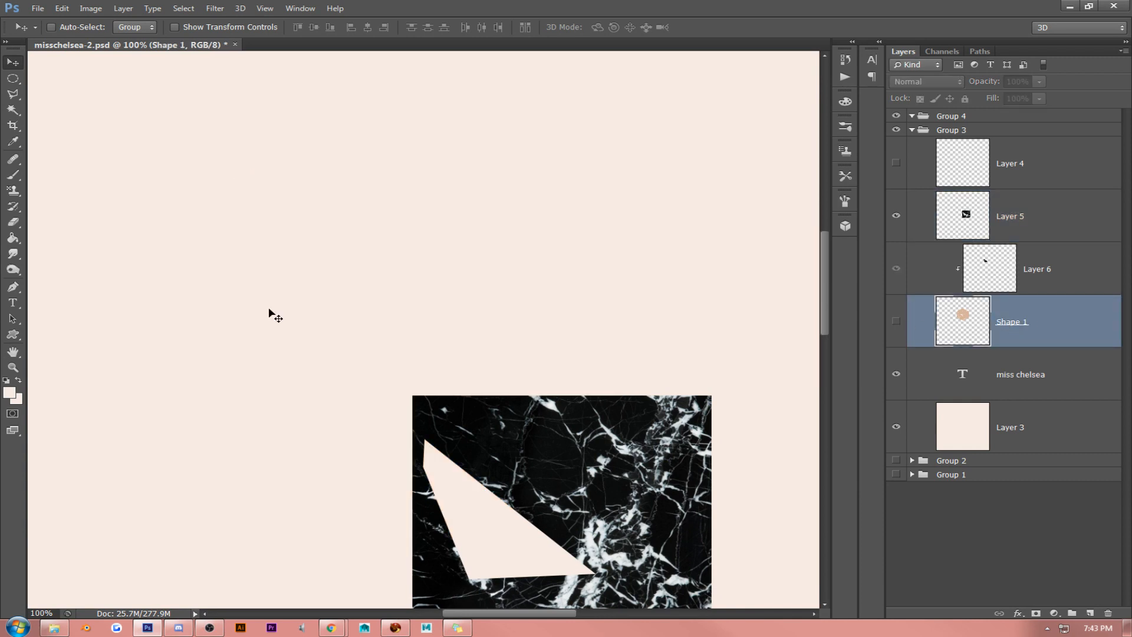
{"action": "left_click", "coordinate": [896, 321]}
{"action": "left_click", "coordinate": [897, 215]}
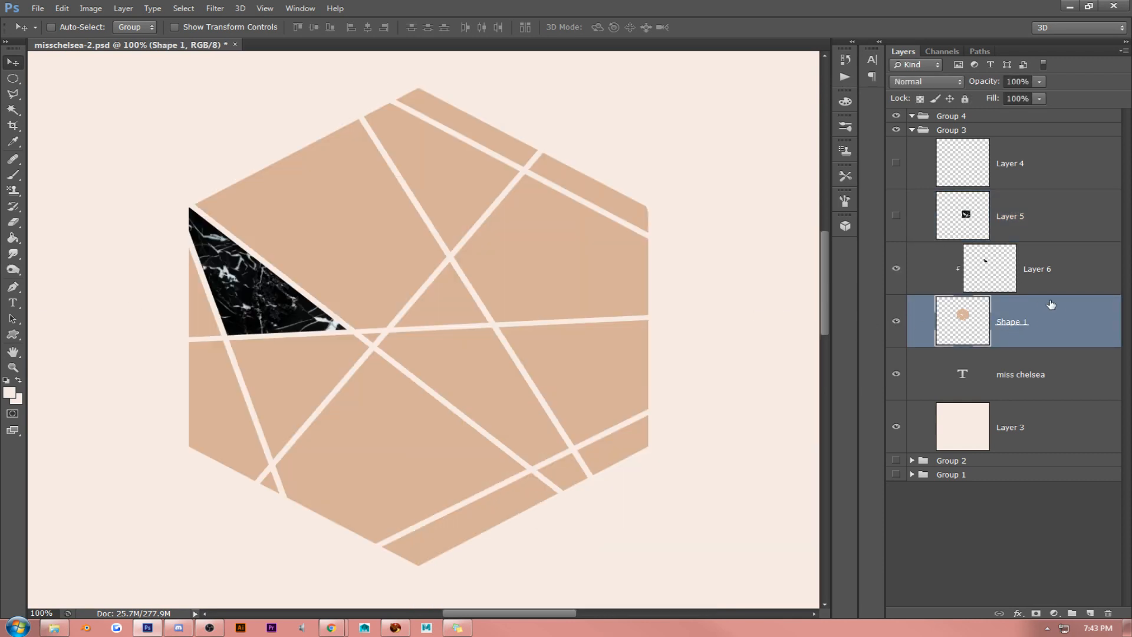
{"action": "left_click", "coordinate": [13, 109]}
{"action": "left_click", "coordinate": [577, 466]}
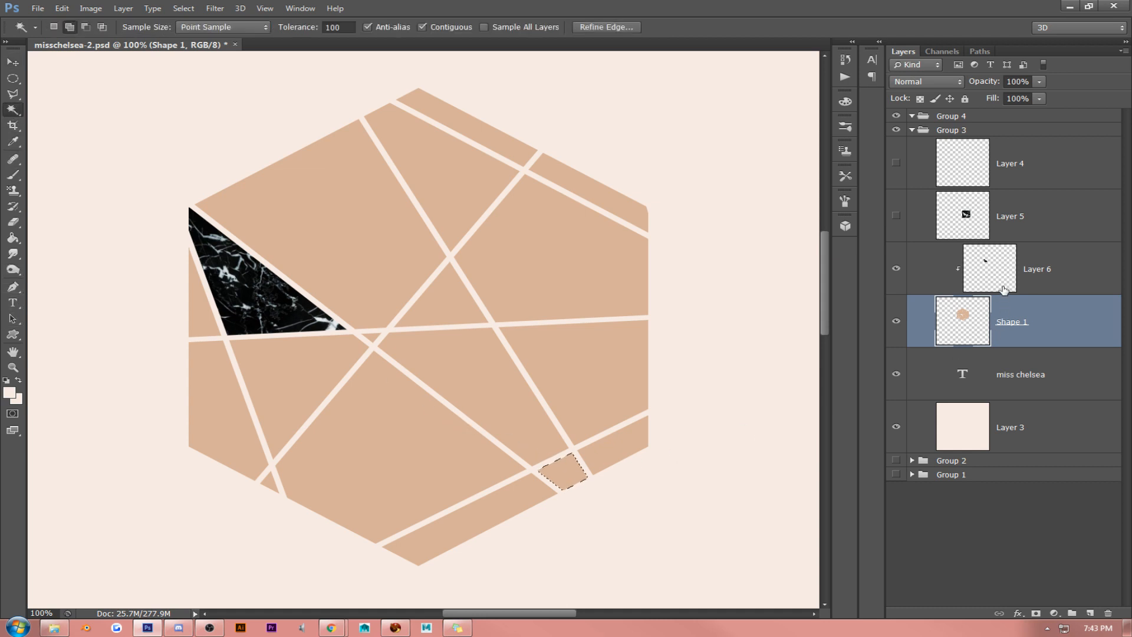
{"action": "left_click", "coordinate": [896, 215]}
{"action": "left_click", "coordinate": [1051, 226]}
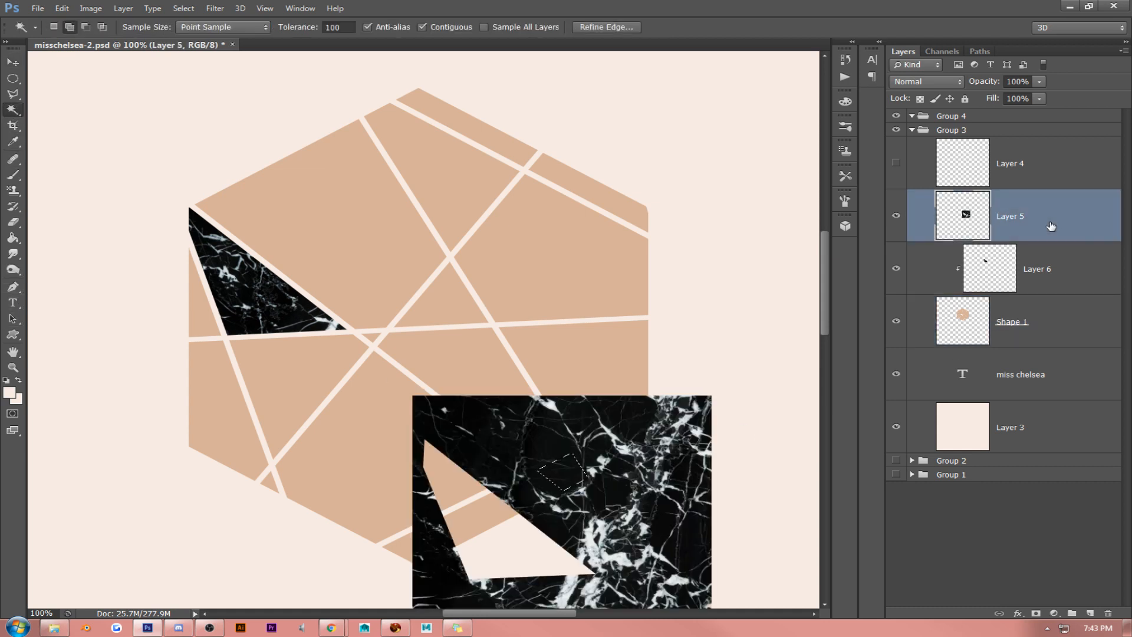
{"action": "key", "text": "ctrl+j"}
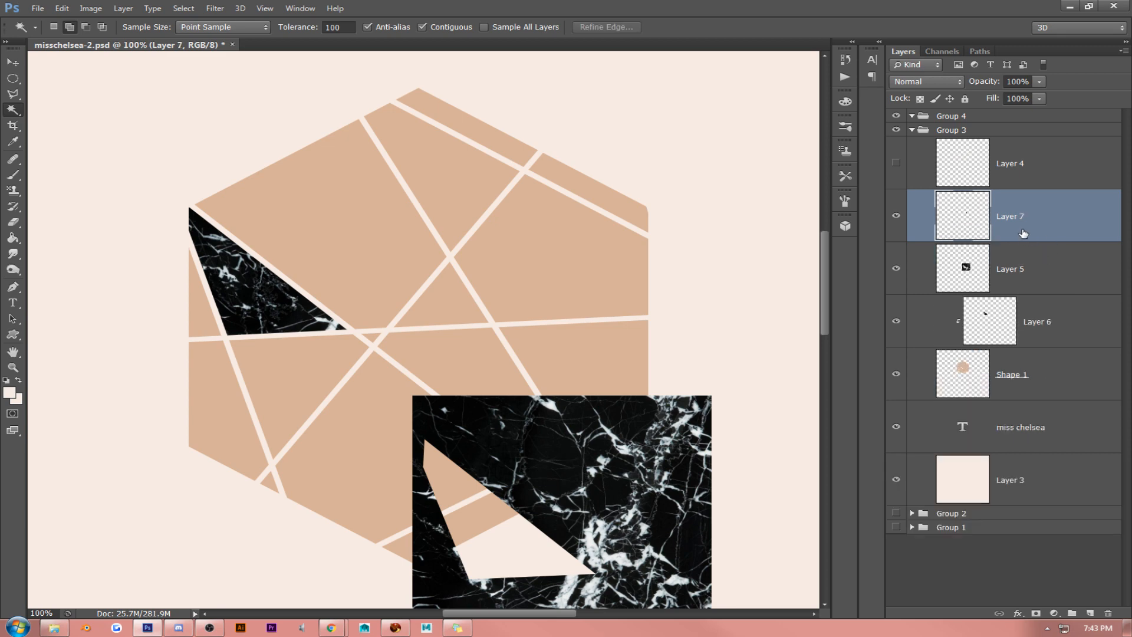
- Order Layer 7 beneath Layer 5 and move the Layer 5 marble over the hexagon's upper-right facets
{"action": "mouse_move", "coordinate": [1023, 234]}
{"action": "left_mouse_down"}
{"action": "mouse_move", "coordinate": [1023, 286]}
{"action": "mouse_move", "coordinate": [1031, 254]}
{"action": "left_mouse_up"}
{"action": "left_click", "coordinate": [1030, 211]}
{"action": "left_click", "coordinate": [12, 63]}
{"action": "left_click_drag", "start_coordinate": [501, 416], "coordinate": [557, 101]}
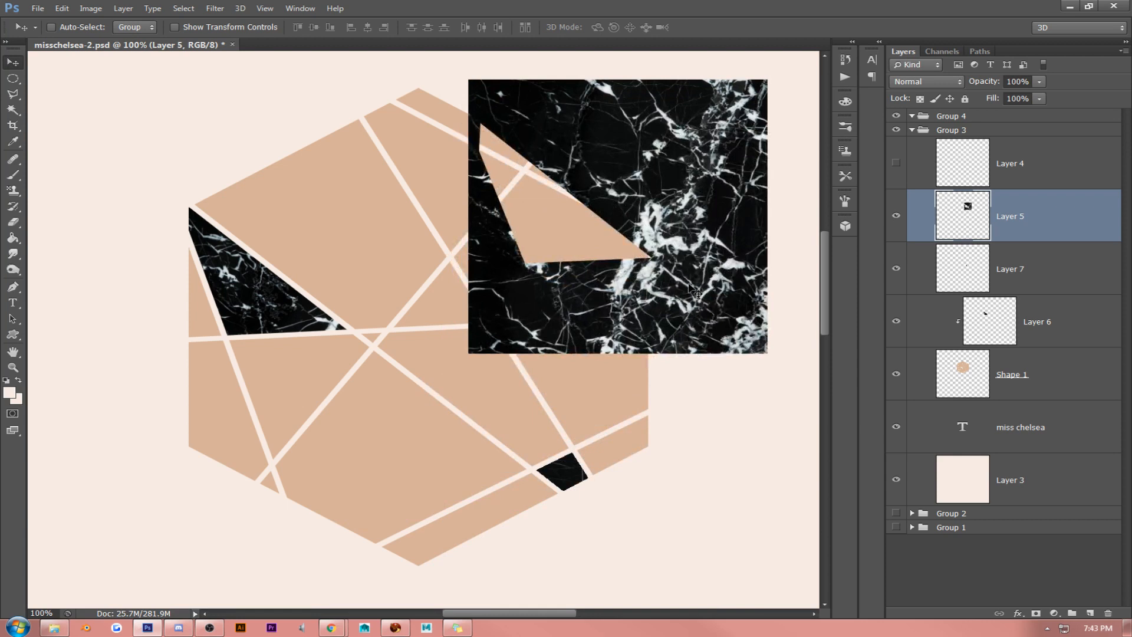
{"action": "left_click_drag", "start_coordinate": [692, 290], "coordinate": [585, 256]}
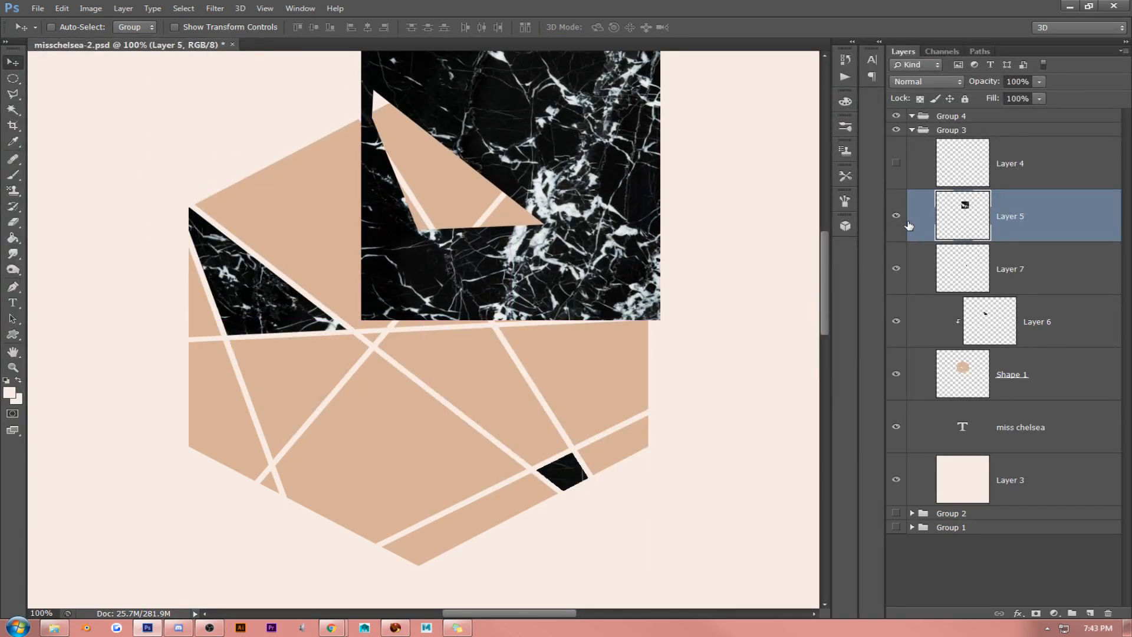
- Select the upper-right strip facet of Shape 1, mask the Layer 5 marble to that selection and apply the layer mask
{"action": "left_click", "coordinate": [895, 216]}
{"action": "left_click", "coordinate": [1032, 361]}
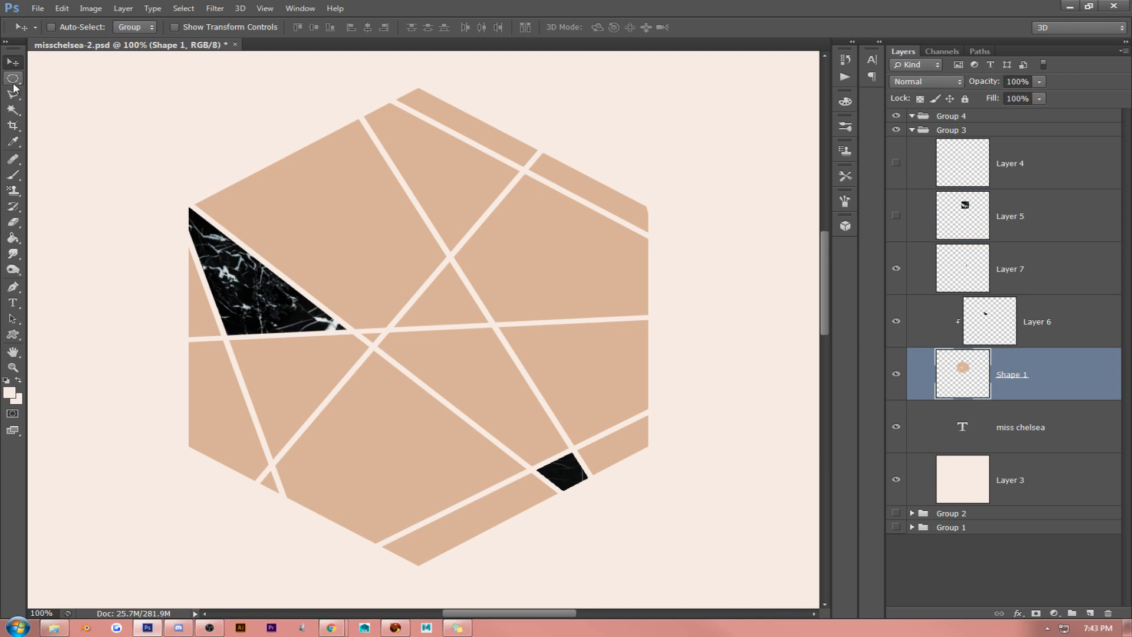
{"action": "left_click", "coordinate": [13, 109]}
{"action": "left_click", "coordinate": [581, 174]}
{"action": "left_click", "coordinate": [1026, 233]}
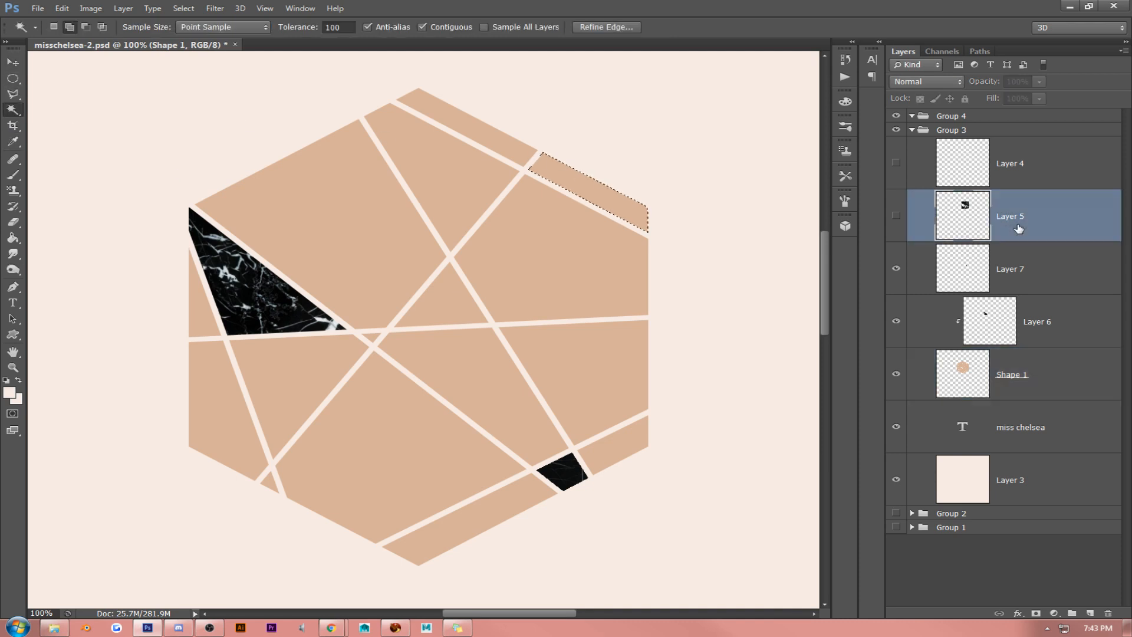
{"action": "left_click", "coordinate": [895, 215]}
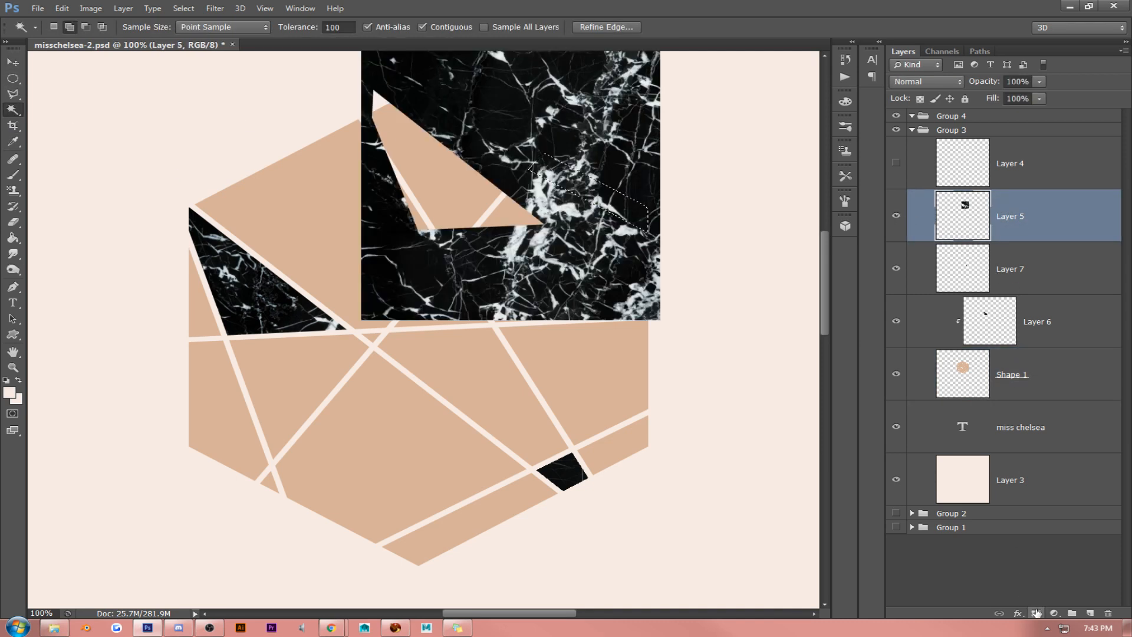
{"action": "left_click", "coordinate": [1036, 613]}
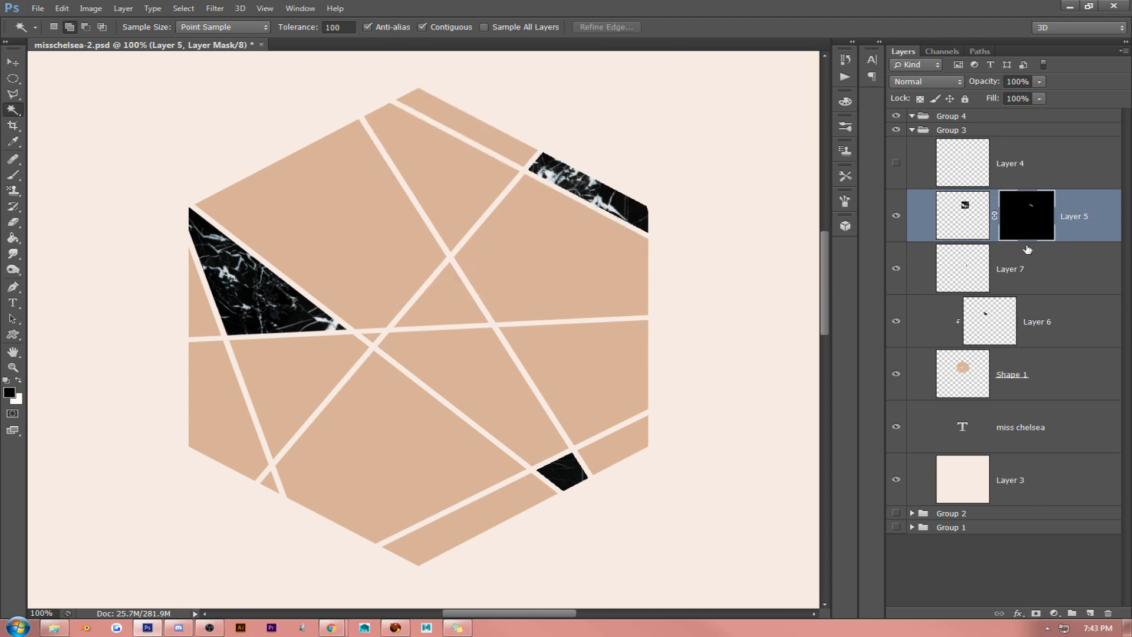
{"action": "right_click", "coordinate": [1029, 220]}
{"action": "left_click", "coordinate": [1037, 258]}
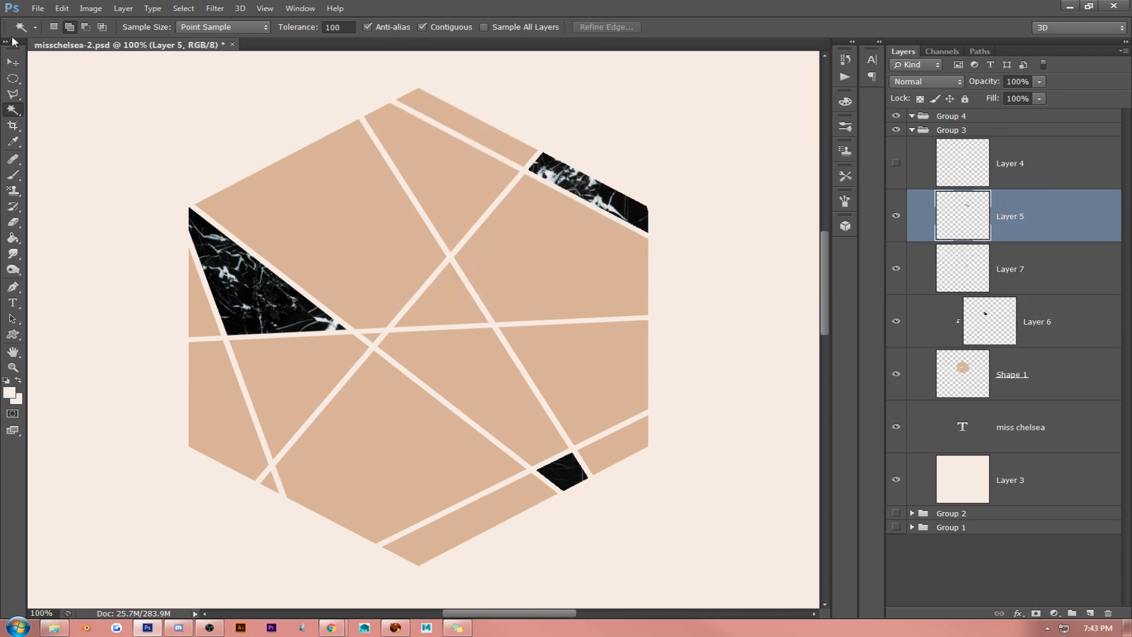
- Paste a fresh copy of the black marble texture above Layer 5 and move it over the hexagon's centre
{"action": "left_click", "coordinate": [16, 68]}
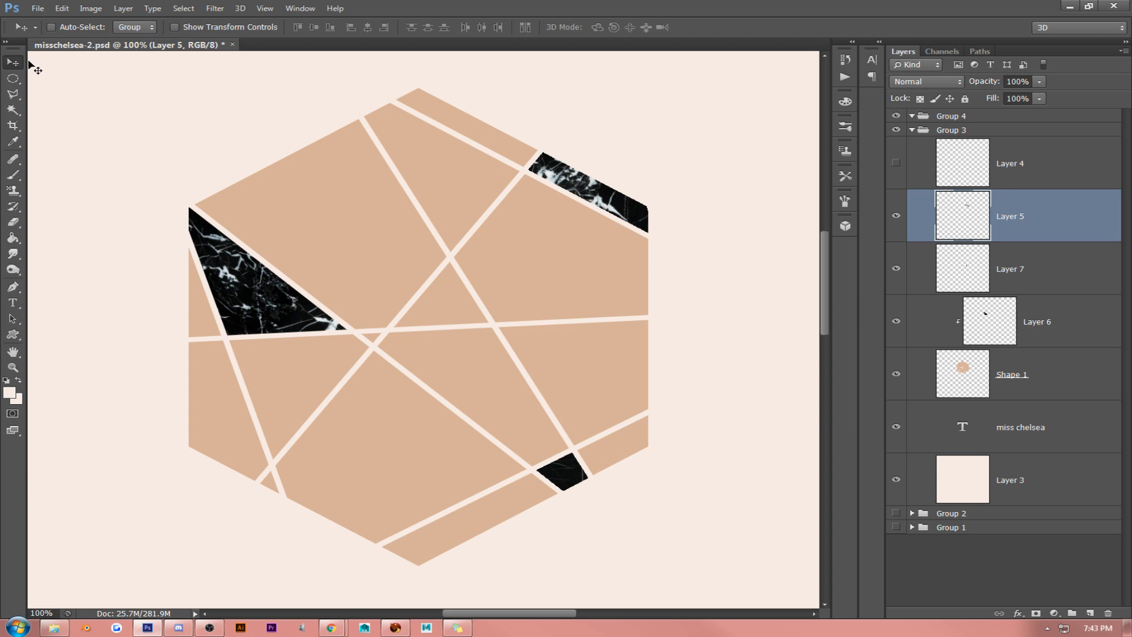
{"action": "key", "text": "ctrl+v"}
{"action": "key", "text": "ctrl+z"}
{"action": "key", "text": "alt+Tab"}
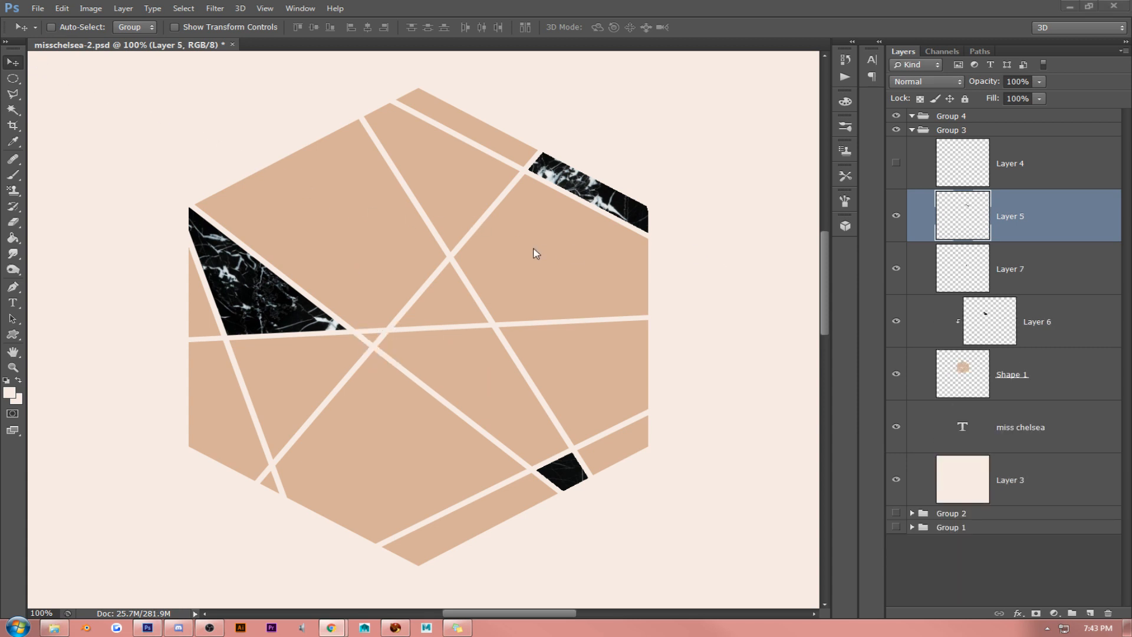
{"action": "key", "text": "alt+Tab"}
{"action": "key", "text": "ctrl+v"}
{"action": "left_click_drag", "start_coordinate": [501, 271], "coordinate": [453, 206]}
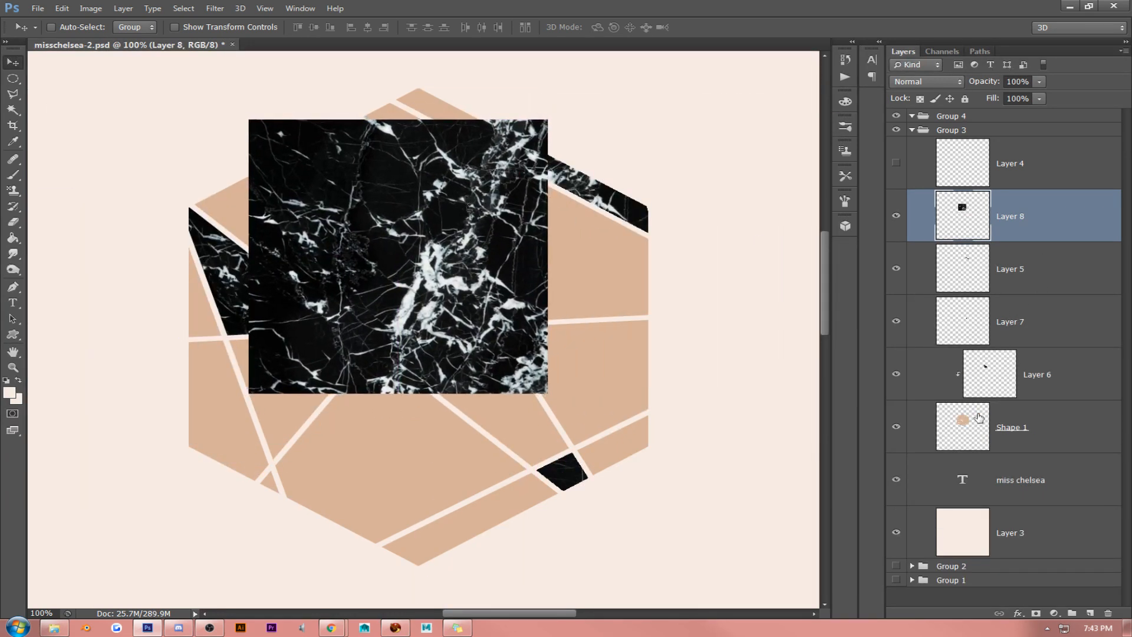
- Select the central triangular facet of Shape 1, copy that area of the Layer 8 marble to a new layer and hide Layer 8
{"action": "left_click", "coordinate": [896, 215]}
{"action": "left_click", "coordinate": [1053, 435]}
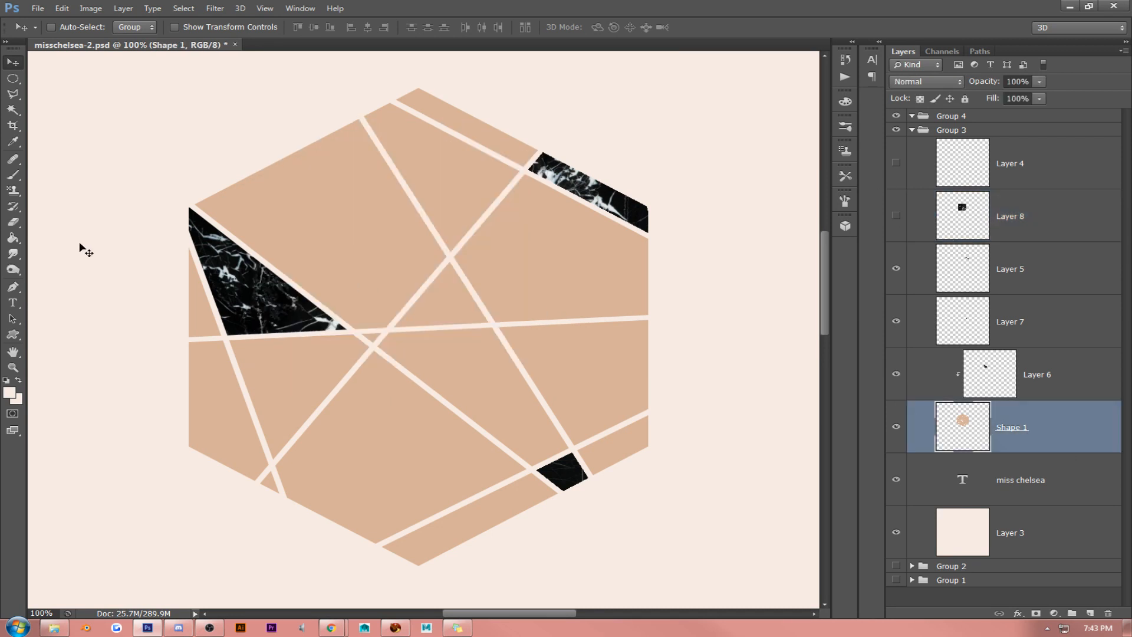
{"action": "left_click", "coordinate": [13, 110]}
{"action": "left_click", "coordinate": [417, 311]}
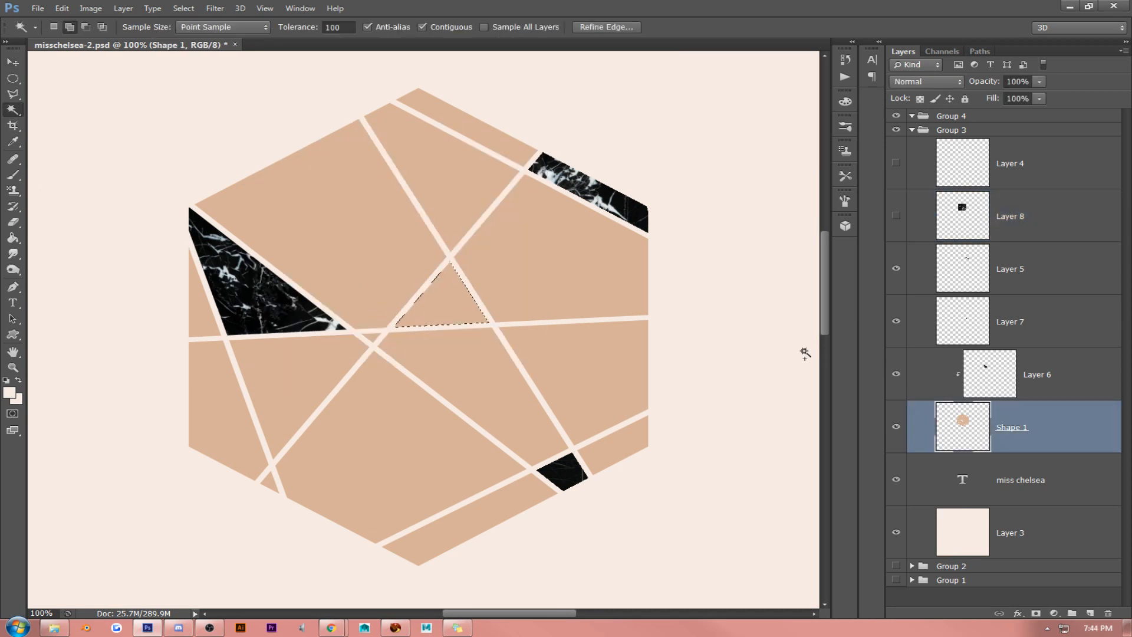
{"action": "left_click", "coordinate": [896, 215]}
{"action": "left_click", "coordinate": [1058, 216]}
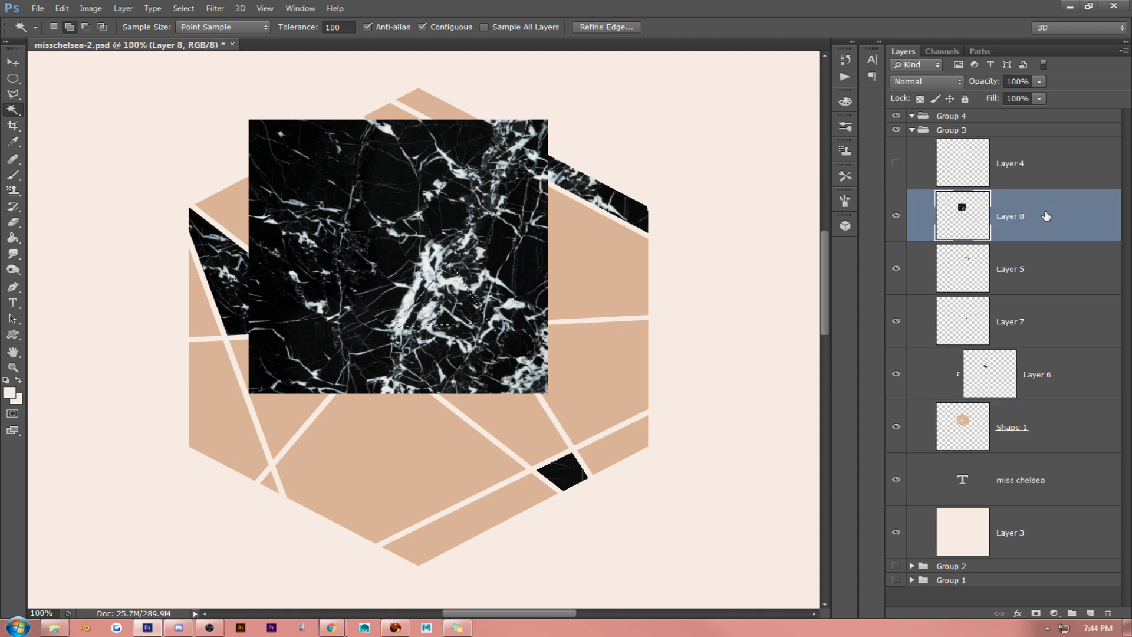
{"action": "key", "text": "ctrl+j"}
{"action": "left_click", "coordinate": [896, 268]}
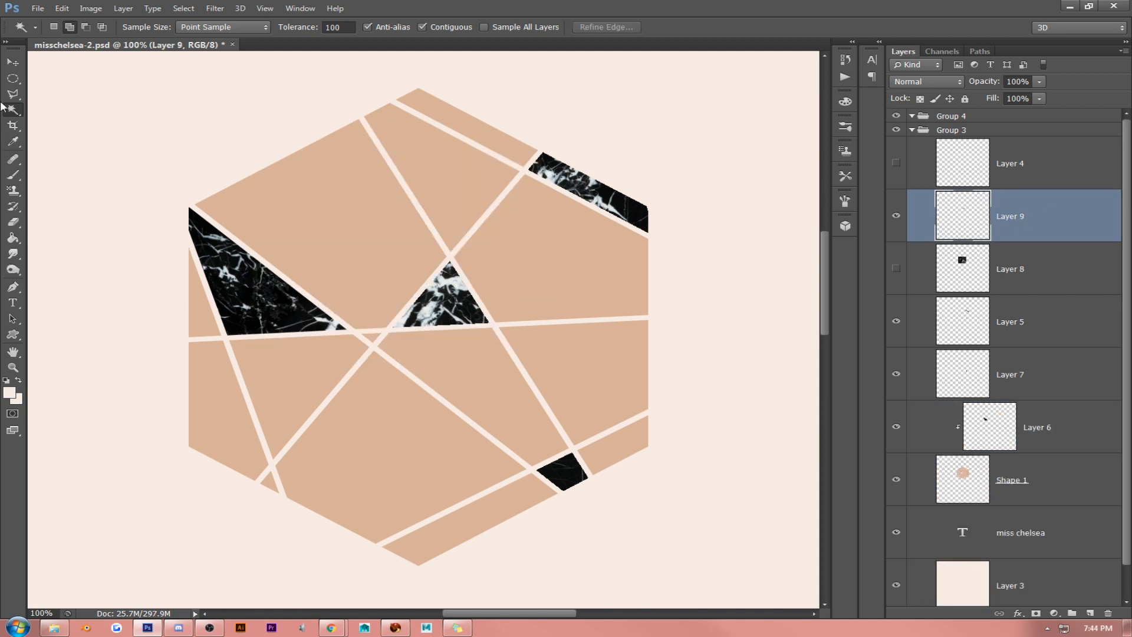
{"action": "left_click", "coordinate": [7, 59]}
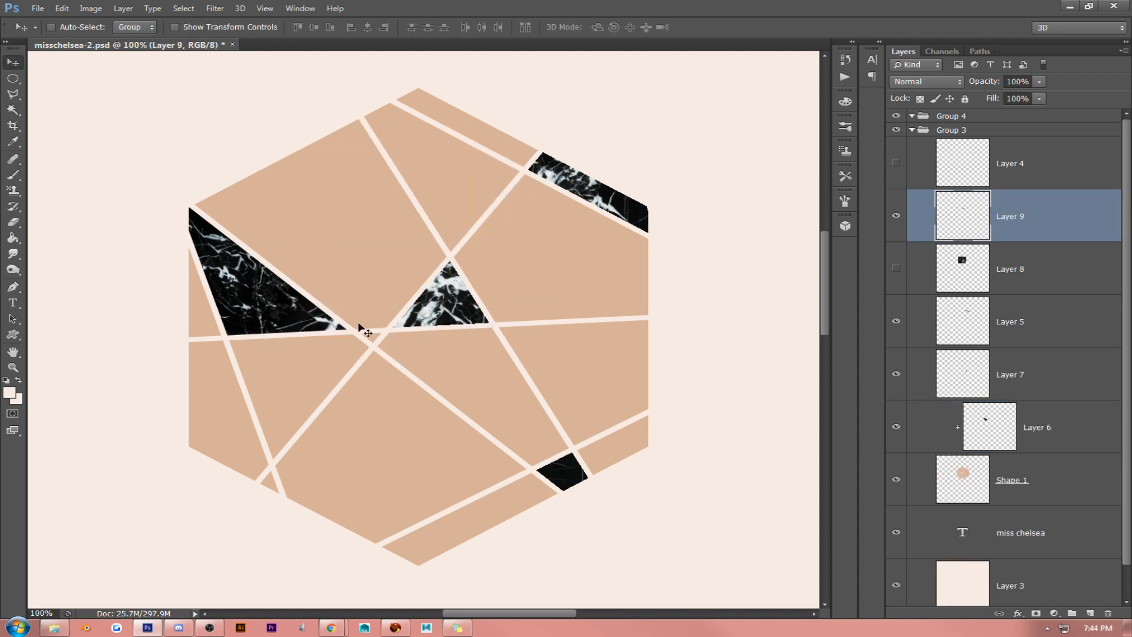
- Order Layer 9 beneath Layer 8, show Layer 8 and move its marble over the hexagon's lower-left facets
{"action": "scroll", "coordinate": [1012, 296], "scroll_direction": "down", "scroll_amount": 1}
{"action": "left_click_drag", "start_coordinate": [1029, 186], "coordinate": [996, 232]}
{"action": "left_click", "coordinate": [961, 184]}
{"action": "left_click", "coordinate": [896, 181]}
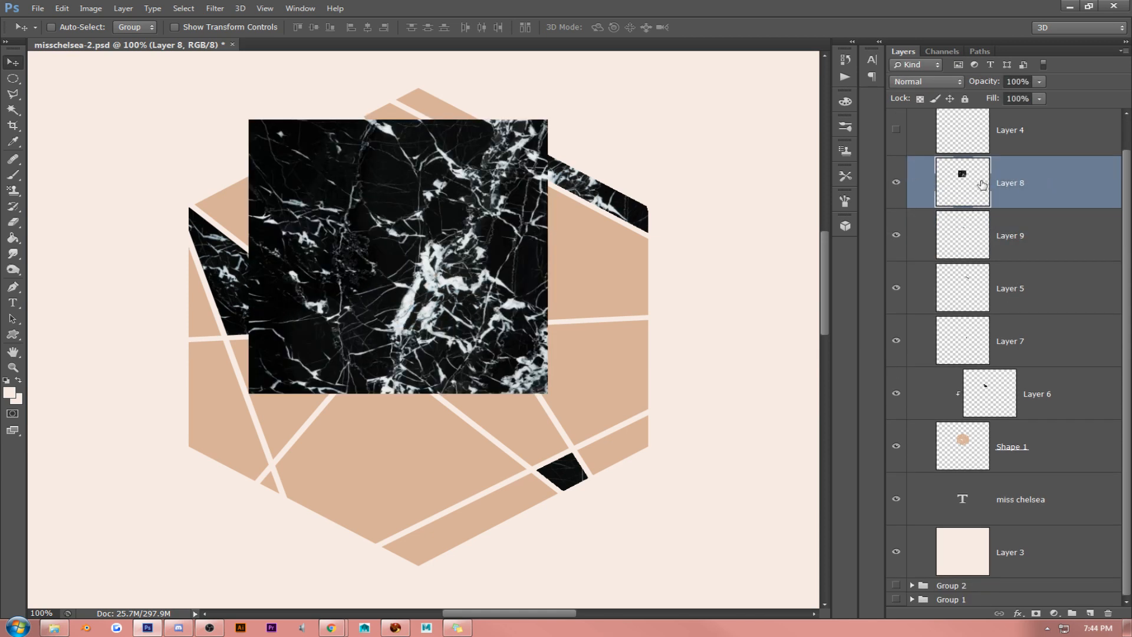
{"action": "left_click_drag", "start_coordinate": [325, 320], "coordinate": [161, 458]}
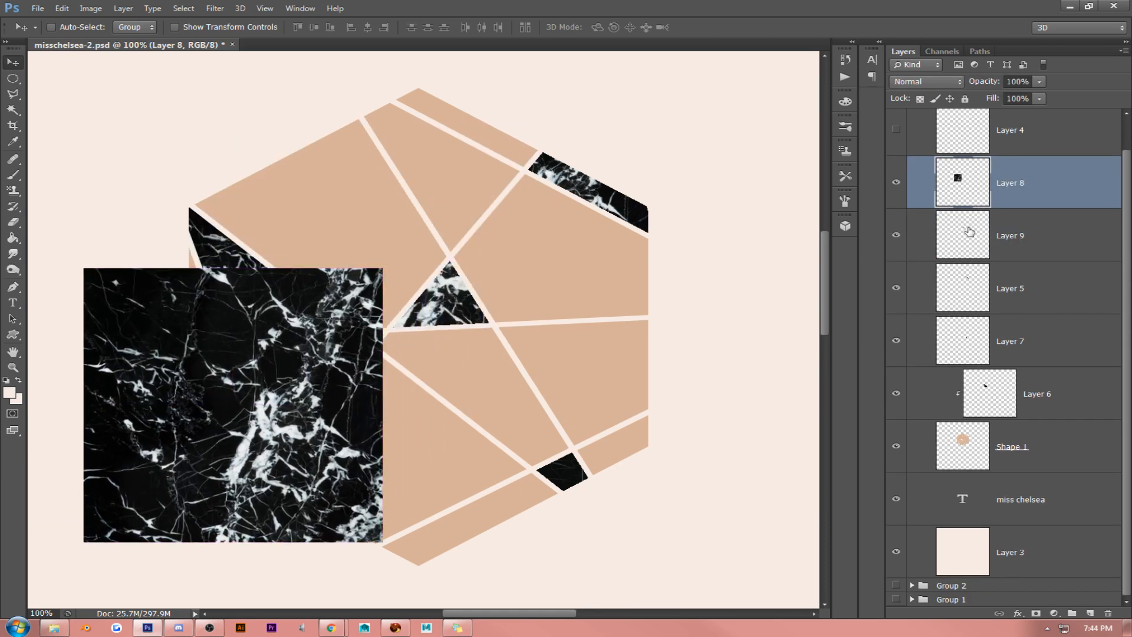
- Copy Layer 8's marble inside Shape 1's tiny triangular facet on the lower-left edge to a new layer ordered beneath the hidden Layer 8
{"action": "left_click", "coordinate": [896, 182]}
{"action": "left_click", "coordinate": [990, 429]}
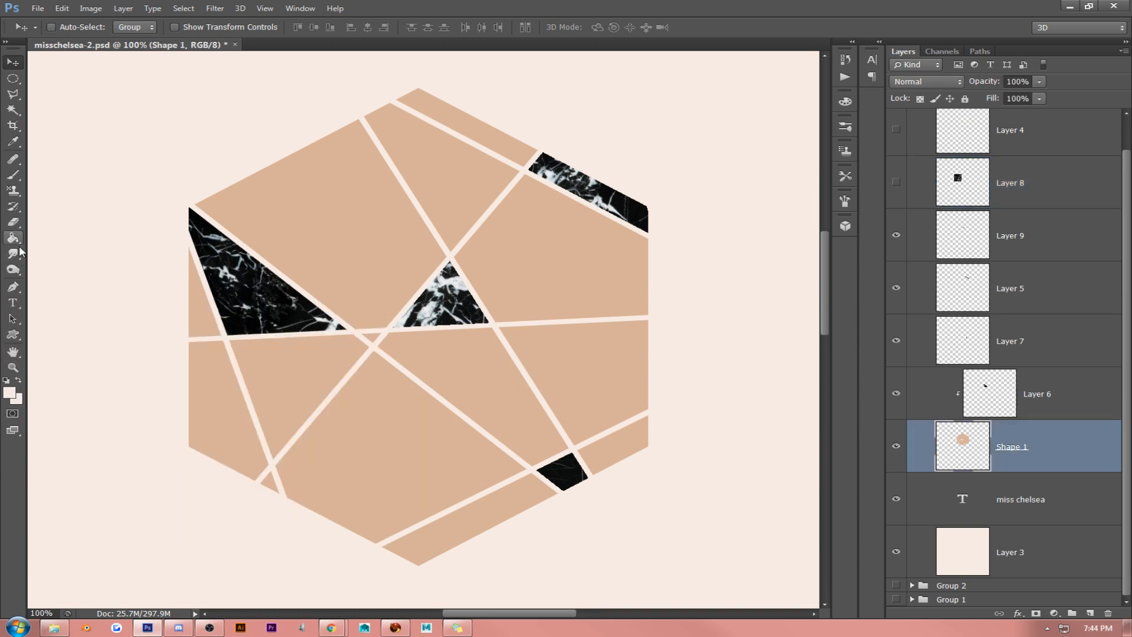
{"action": "left_click", "coordinate": [13, 110]}
{"action": "left_click", "coordinate": [263, 475]}
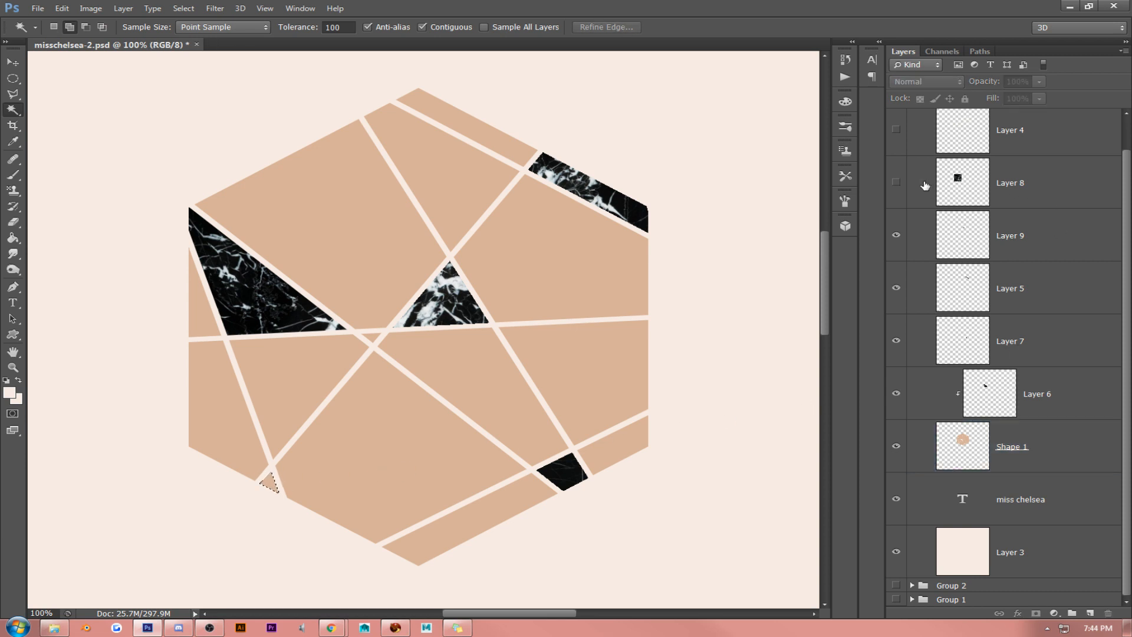
{"action": "left_click", "coordinate": [895, 183]}
{"action": "left_click", "coordinate": [1057, 183]}
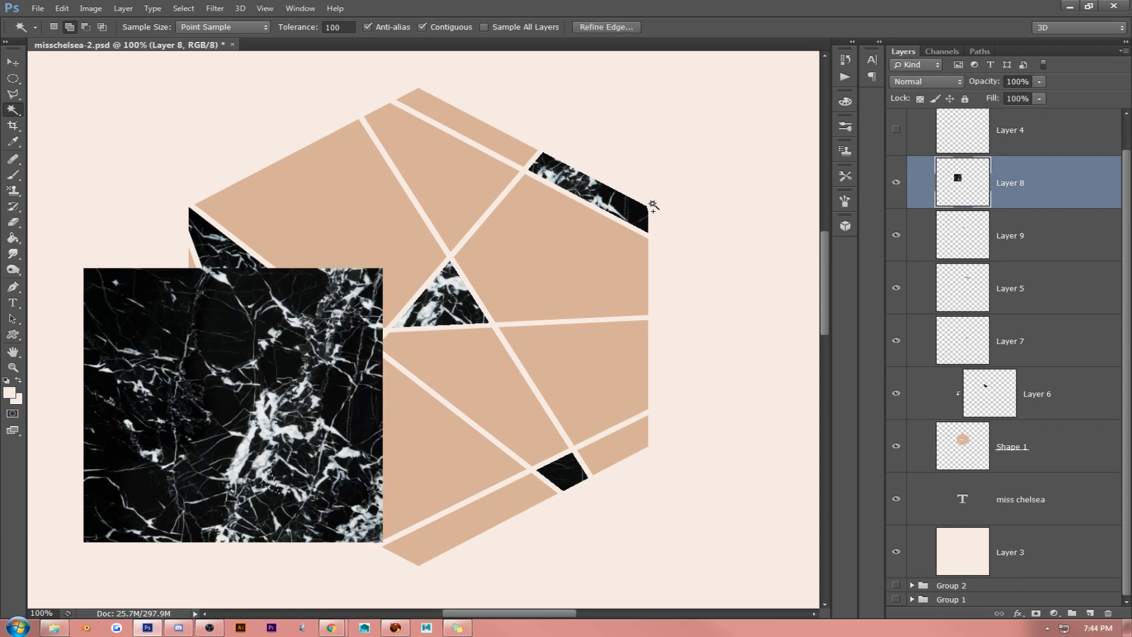
{"action": "key", "text": "ctrl+j"}
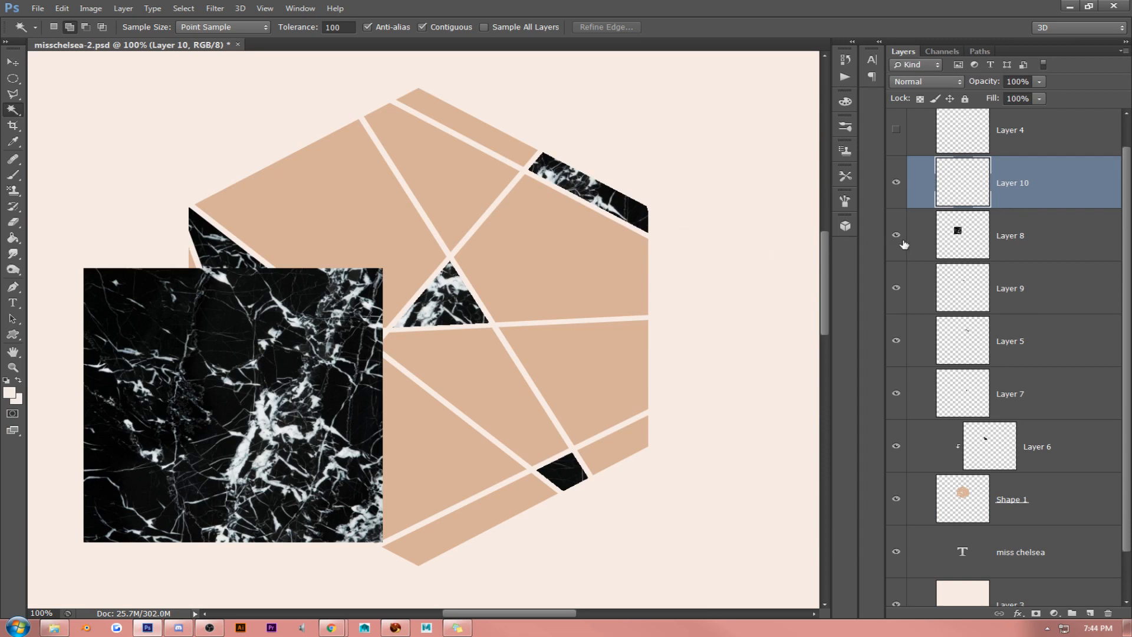
{"action": "left_click", "coordinate": [896, 235]}
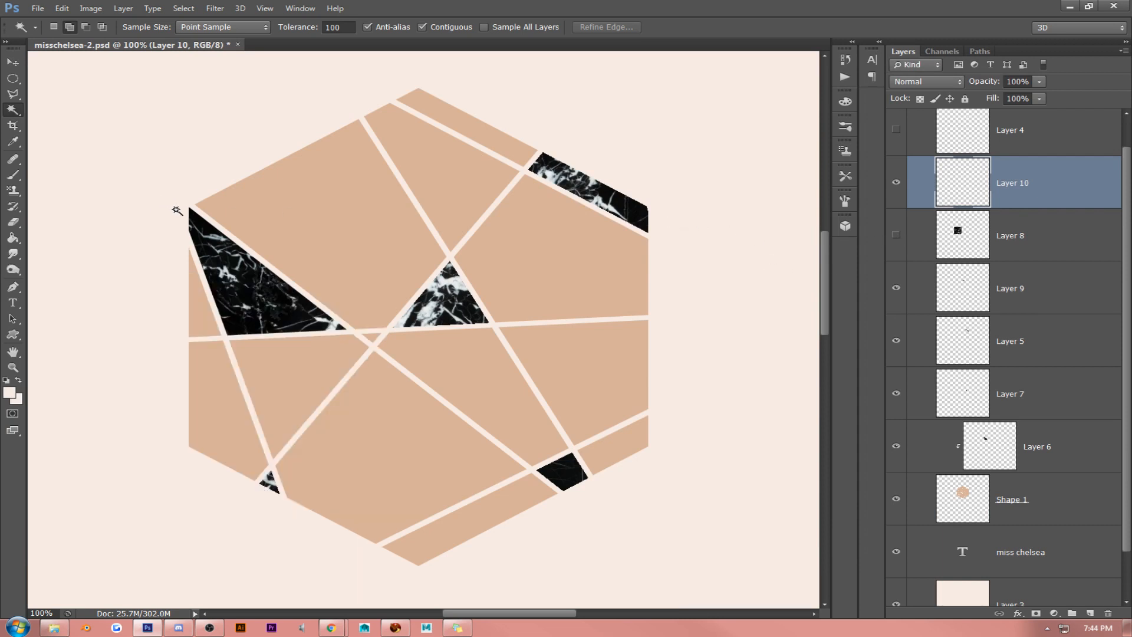
{"action": "key", "text": "v"}
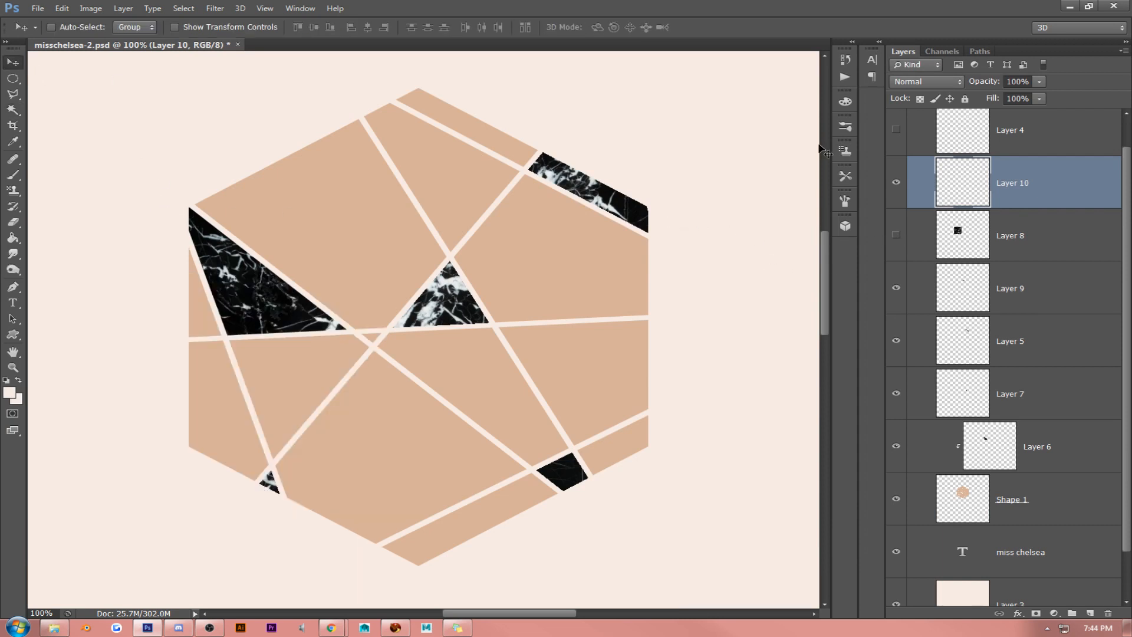
{"action": "left_click_drag", "start_coordinate": [1036, 197], "coordinate": [1034, 250]}
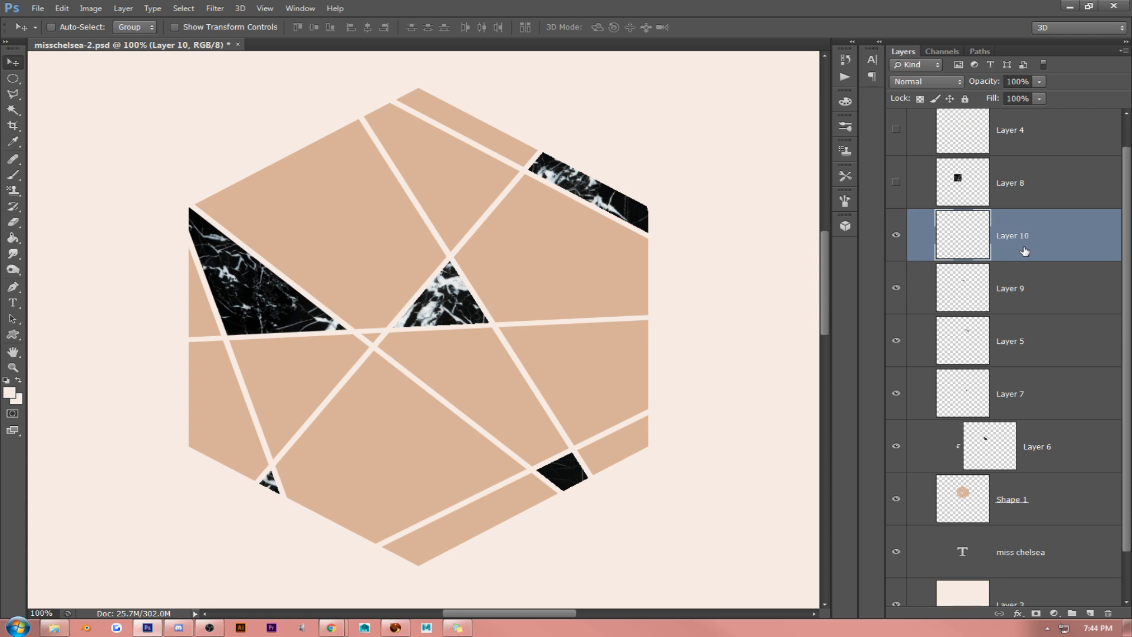
- Copy Layer 8's marble inside Shape 1's tiny triangular facet near the centre to a new layer ordered beneath the hidden Layer 8
{"action": "left_click", "coordinate": [1018, 487]}
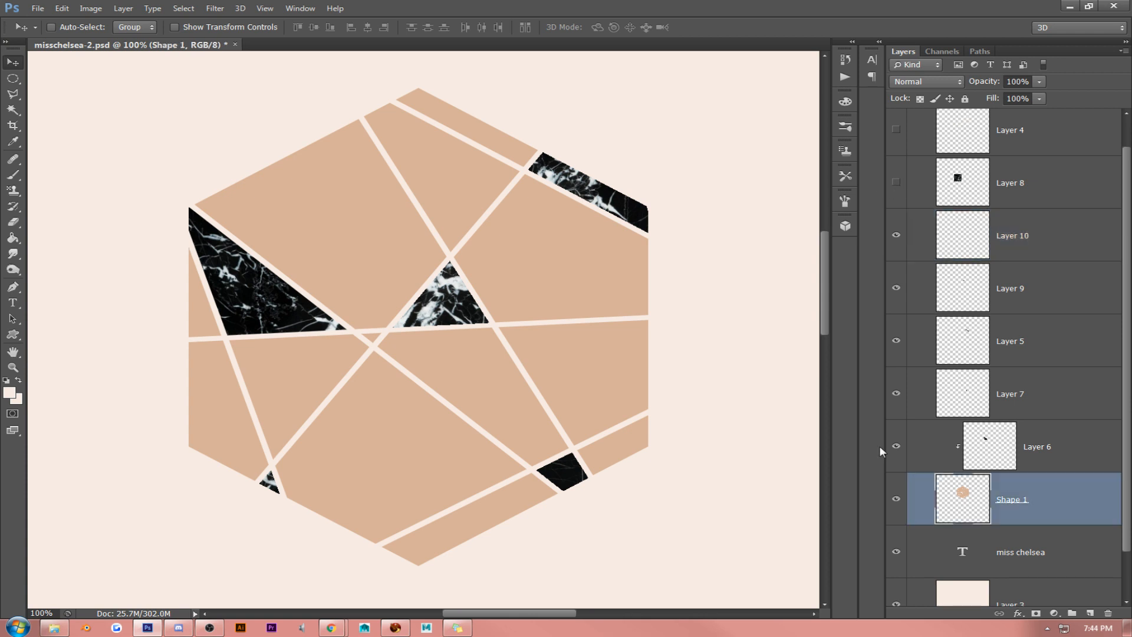
{"action": "left_click", "coordinate": [16, 112]}
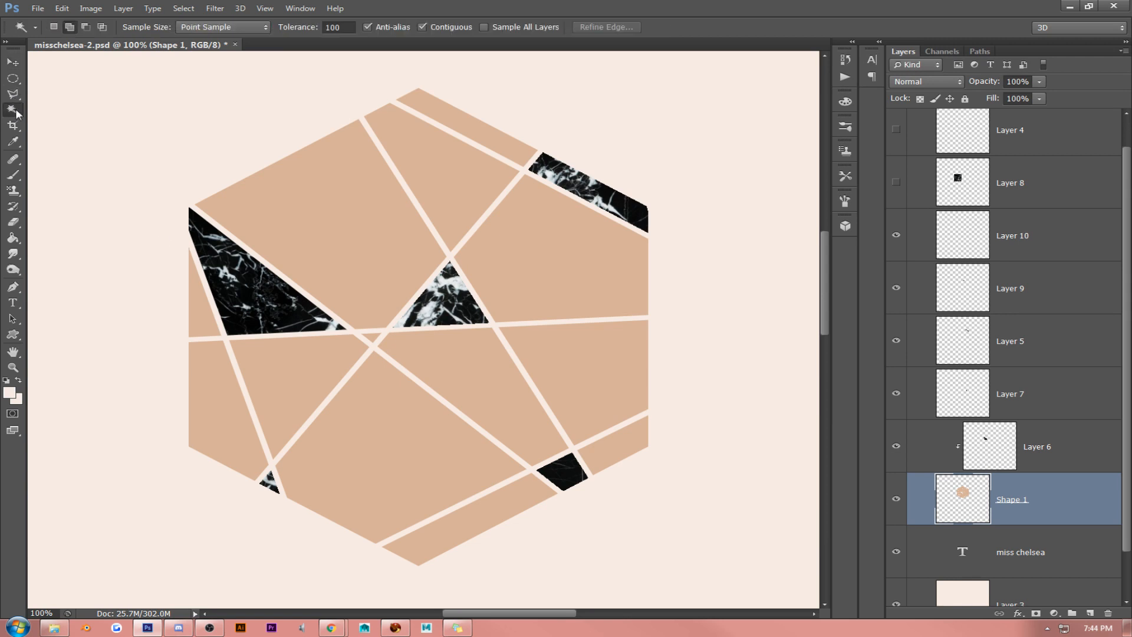
{"action": "left_click", "coordinate": [368, 331]}
{"action": "left_click", "coordinate": [896, 182]}
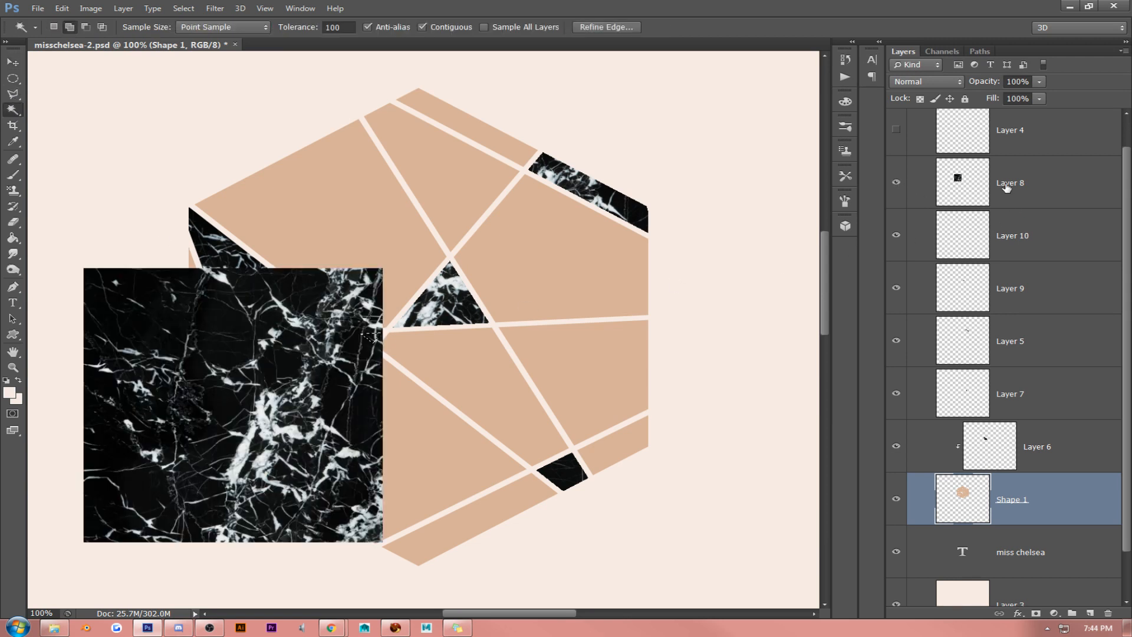
{"action": "left_click", "coordinate": [1006, 186]}
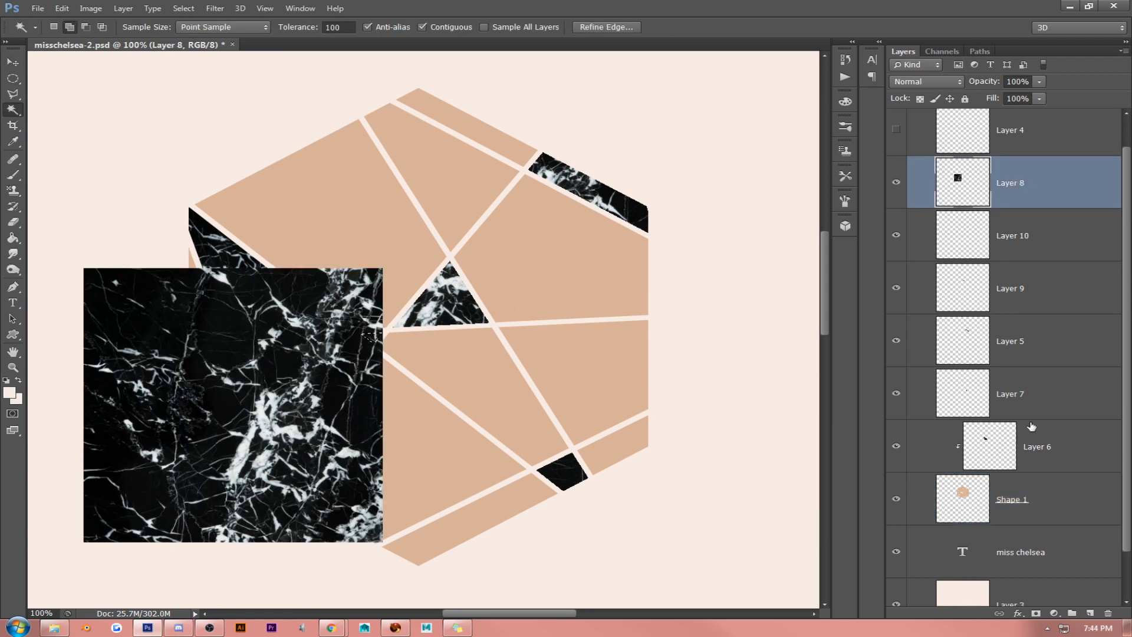
{"action": "key", "text": "ctrl+j"}
{"action": "left_click", "coordinate": [897, 236]}
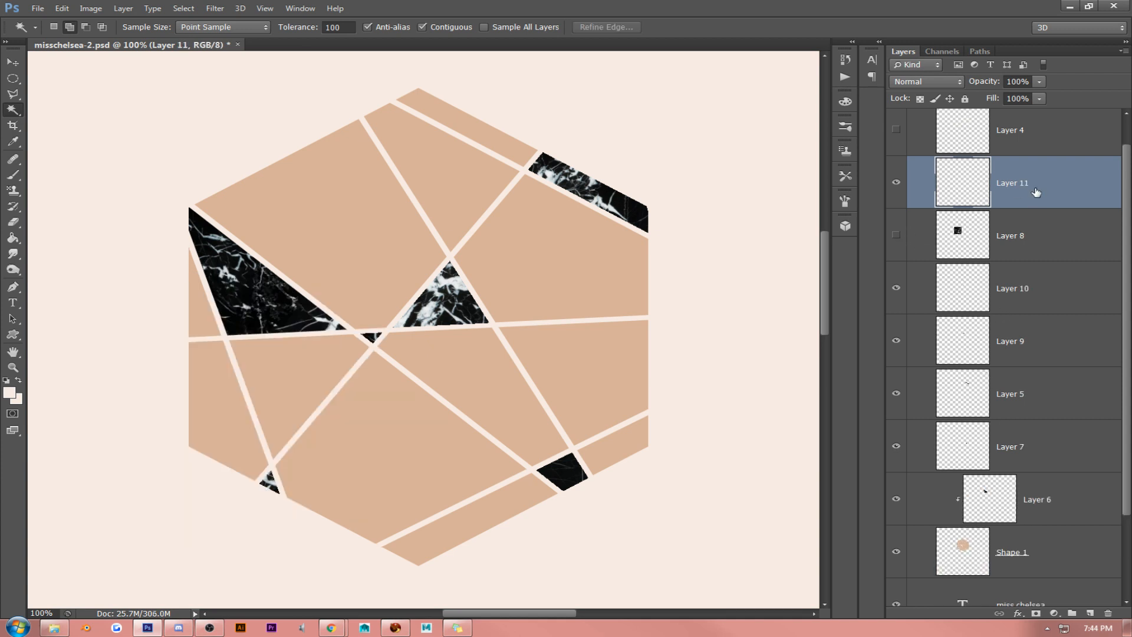
{"action": "left_click", "coordinate": [12, 62]}
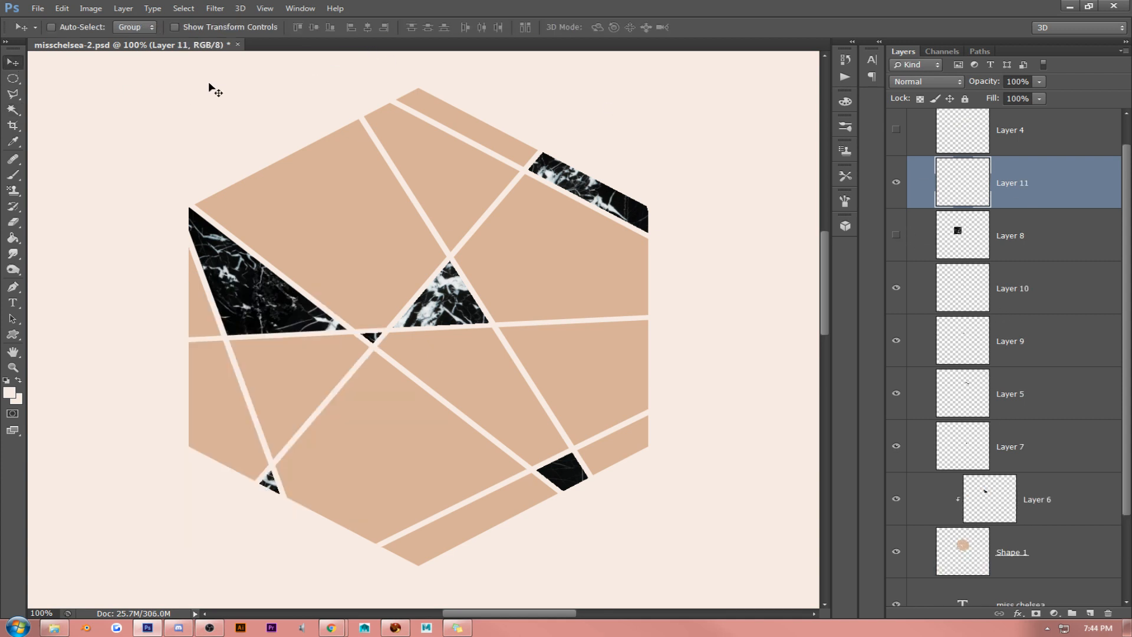
{"action": "left_click", "coordinate": [898, 235]}
{"action": "left_click_drag", "start_coordinate": [1040, 207], "coordinate": [1037, 251]}
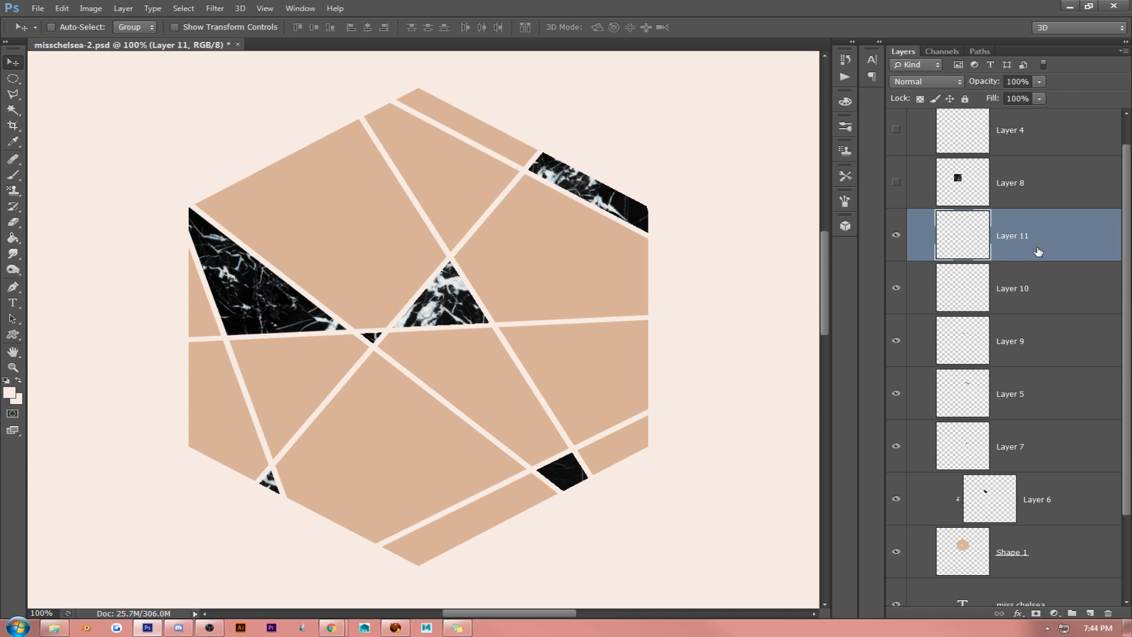
- Clip Layer 7, Layer 5, Layer 9, Layer 10 and Layer 11 to the Shape 1 hexagon as clipping masks
{"action": "left_click", "coordinate": [1031, 461], "text": "shift"}
{"action": "left_click_drag", "start_coordinate": [1043, 475], "coordinate": [1041, 472]}
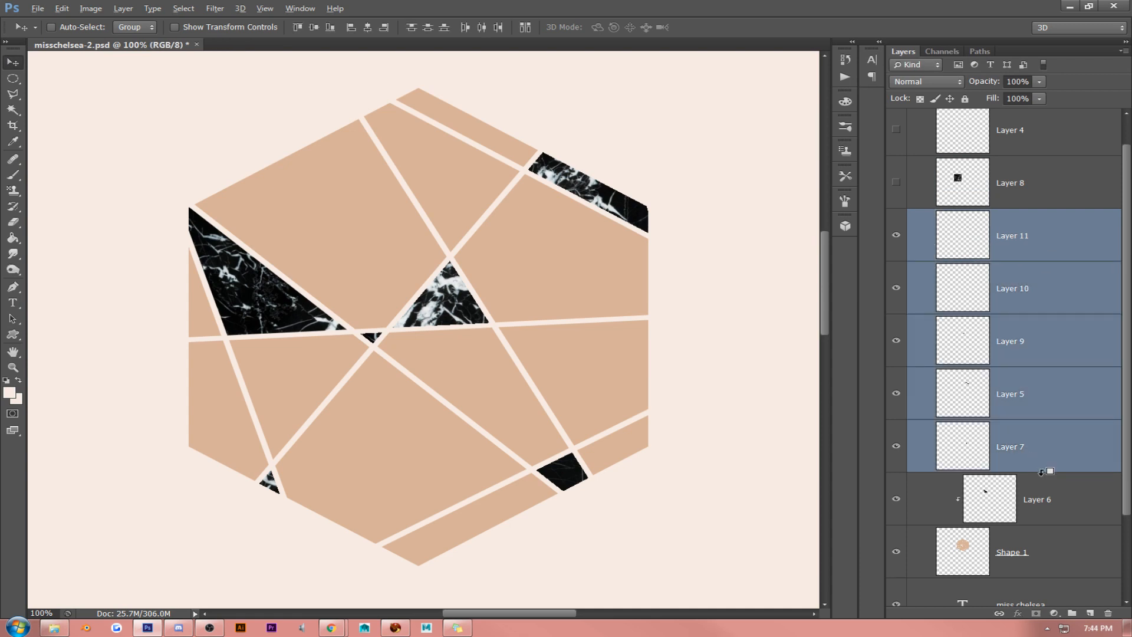
{"action": "left_click", "coordinate": [1041, 469], "text": "alt"}
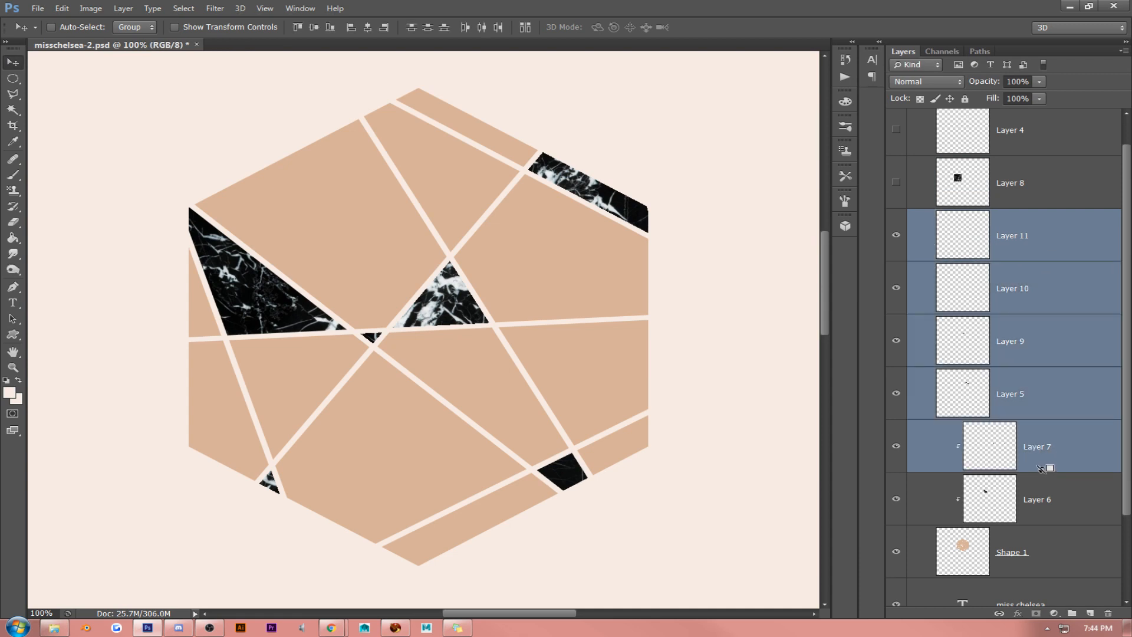
{"action": "left_click", "coordinate": [1036, 404]}
{"action": "left_click", "coordinate": [1047, 419], "text": "alt"}
{"action": "left_click", "coordinate": [1050, 358]}
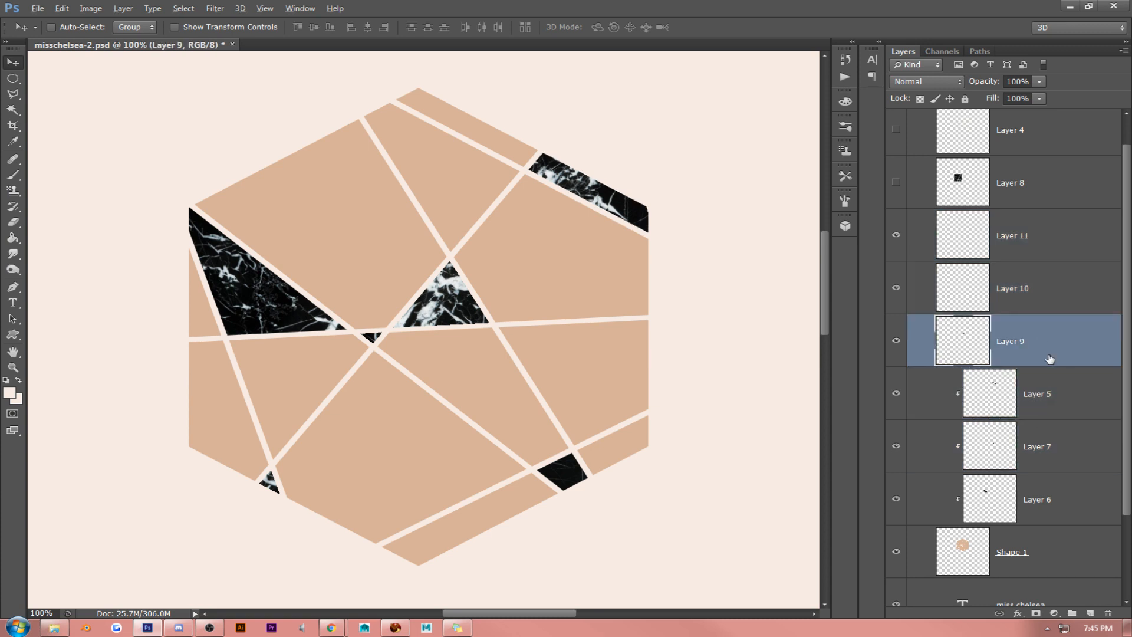
{"action": "left_click", "coordinate": [1052, 366], "text": "alt"}
{"action": "left_click", "coordinate": [1032, 311]}
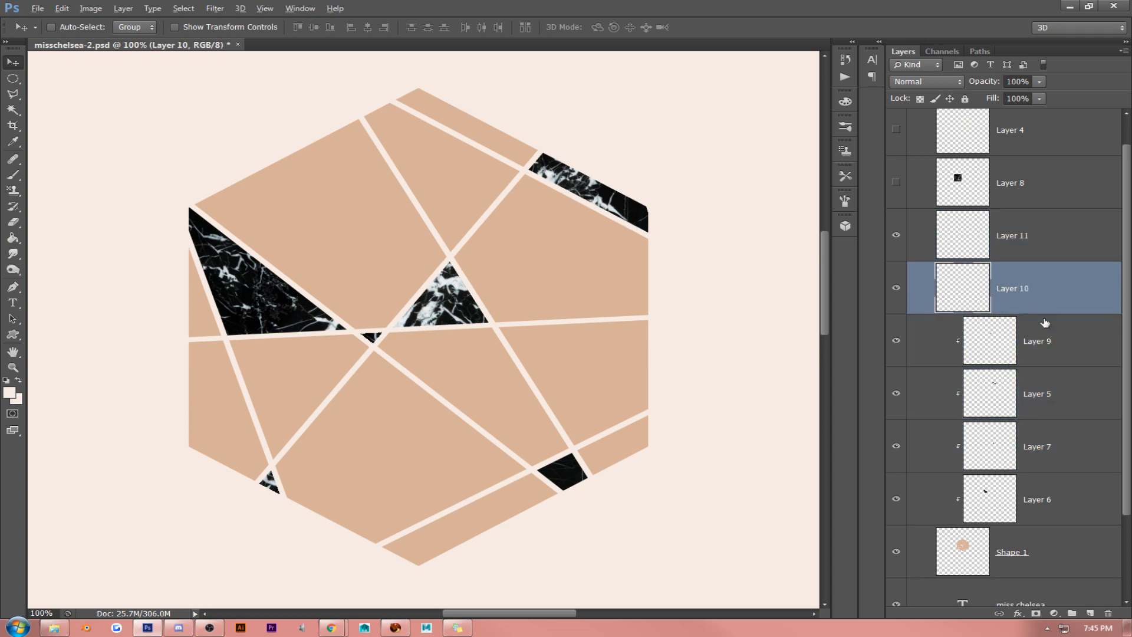
{"action": "left_click", "coordinate": [1047, 314], "text": "alt"}
{"action": "left_click", "coordinate": [1032, 241]}
{"action": "left_click", "coordinate": [1035, 261], "text": "alt"}
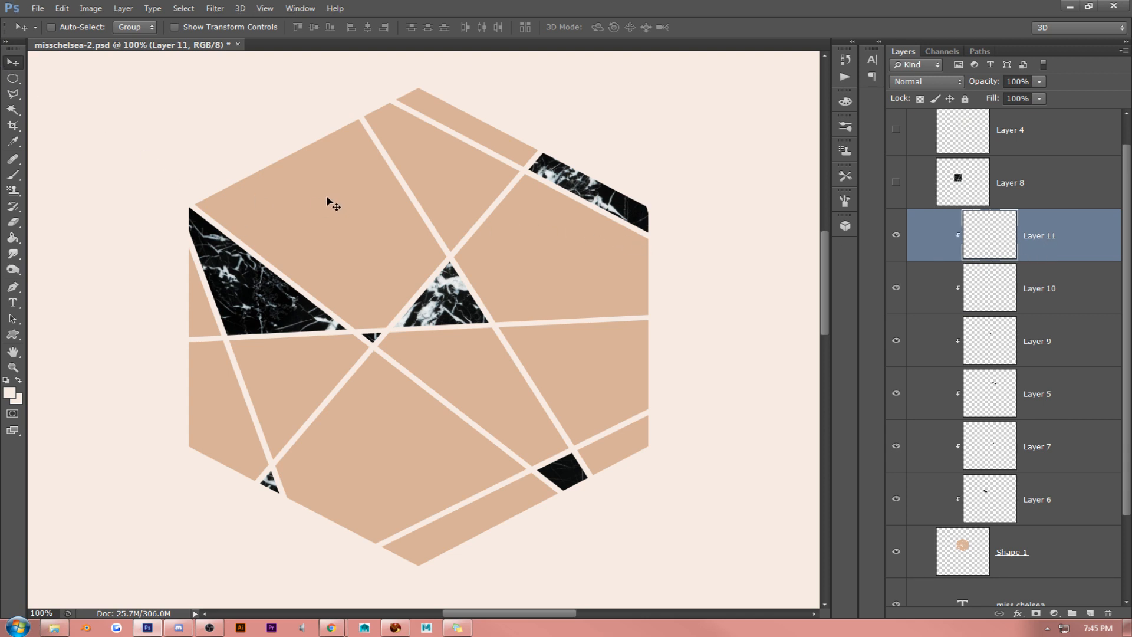
- Duplicate the Shape 1 hexagon layer beneath the clipped marble layers
{"action": "left_click", "coordinate": [1042, 176]}
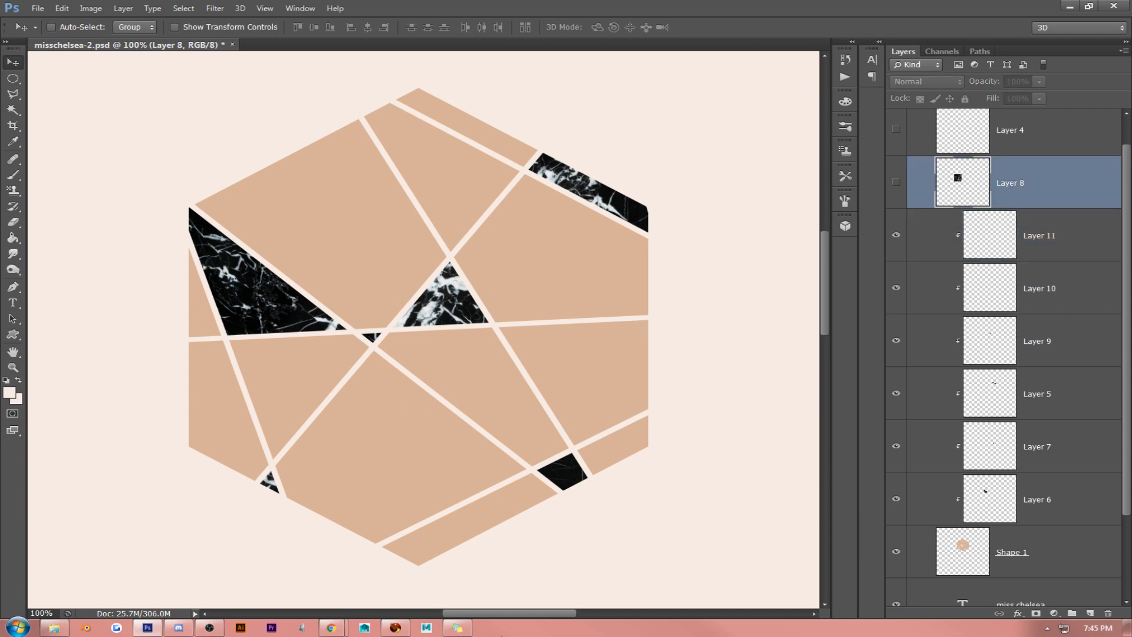
{"action": "mouse_move", "coordinate": [392, 631]}
{"action": "left_click", "coordinate": [1054, 548]}
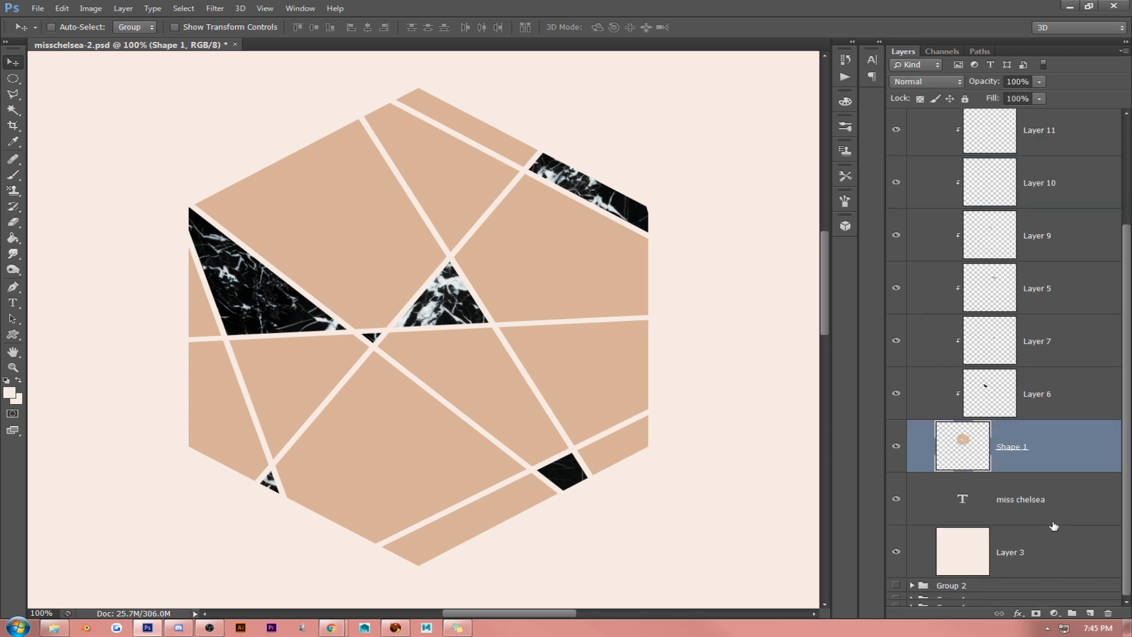
{"action": "key", "text": "ctrl+j"}
- Add a Pattern Overlay to Shape 1 copy 3, comparing glitter and foil patterns and applying the rose gold one with a woven texture
{"action": "right_click", "coordinate": [1043, 445]}
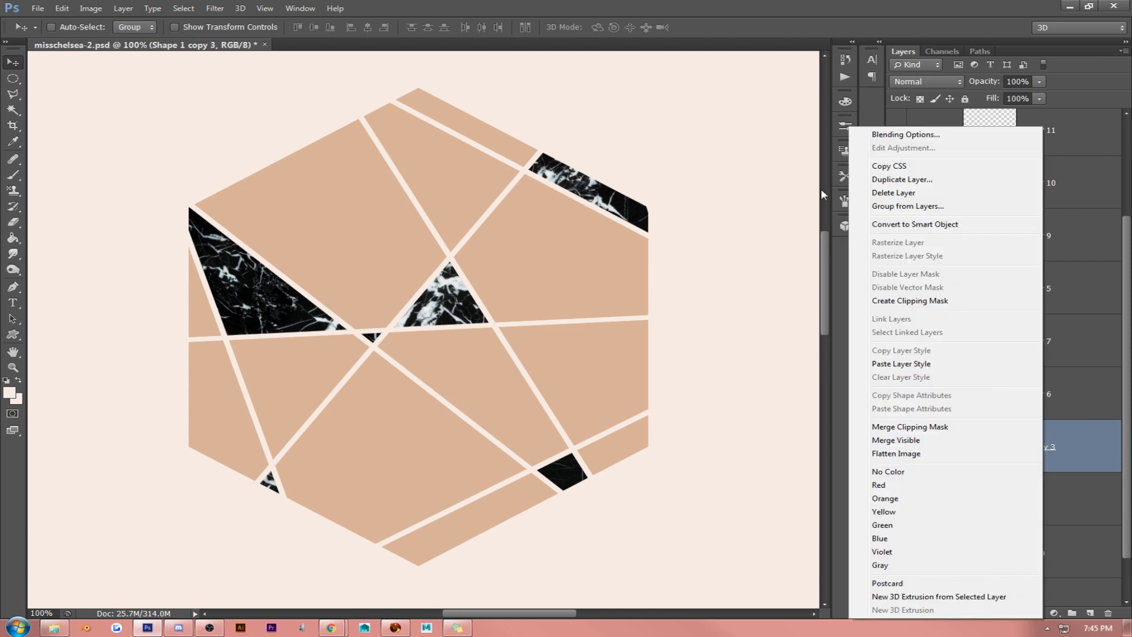
{"action": "left_click", "coordinate": [902, 134]}
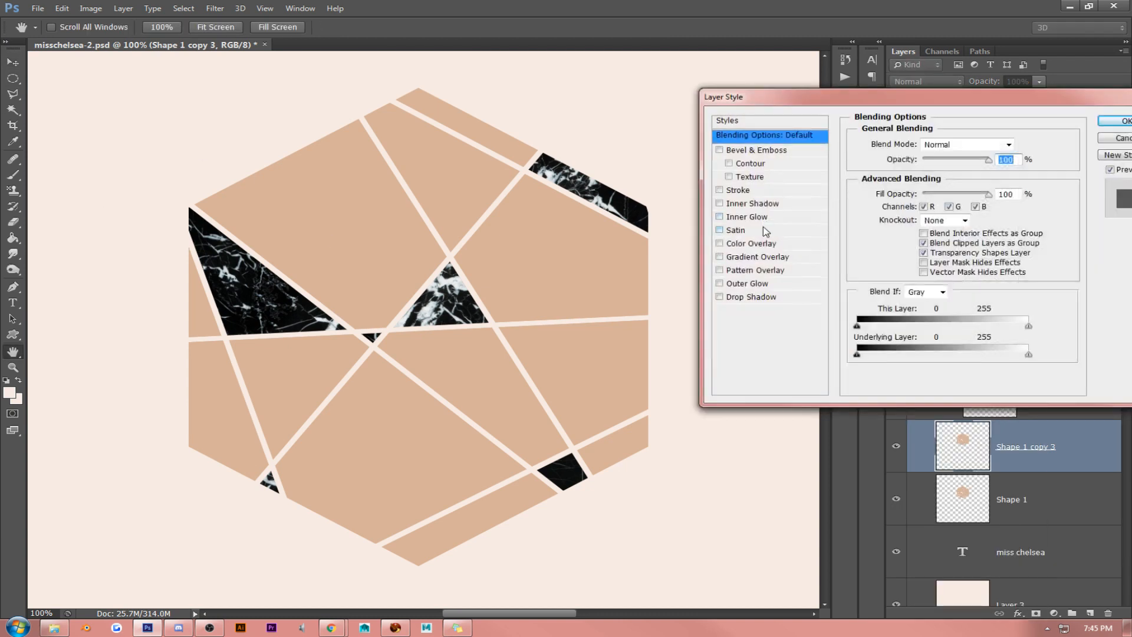
{"action": "left_click", "coordinate": [756, 270]}
{"action": "left_click", "coordinate": [923, 194]}
{"action": "scroll", "coordinate": [914, 339], "scroll_direction": "down", "scroll_amount": 4}
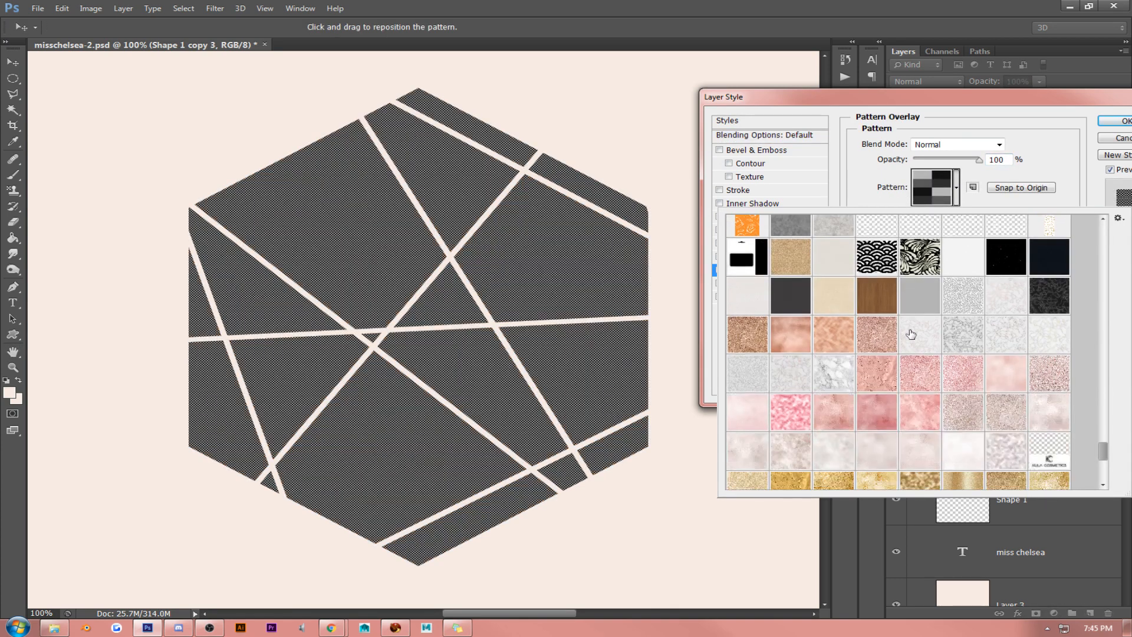
{"action": "left_click", "coordinate": [762, 248]}
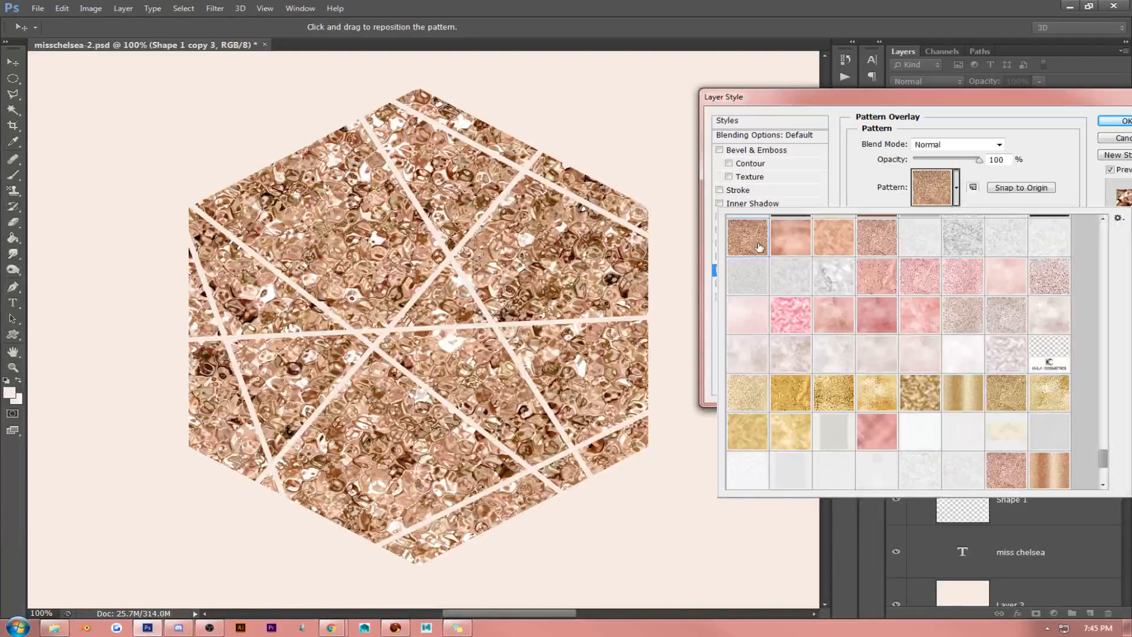
{"action": "scroll", "coordinate": [884, 330], "scroll_direction": "down", "scroll_amount": 4}
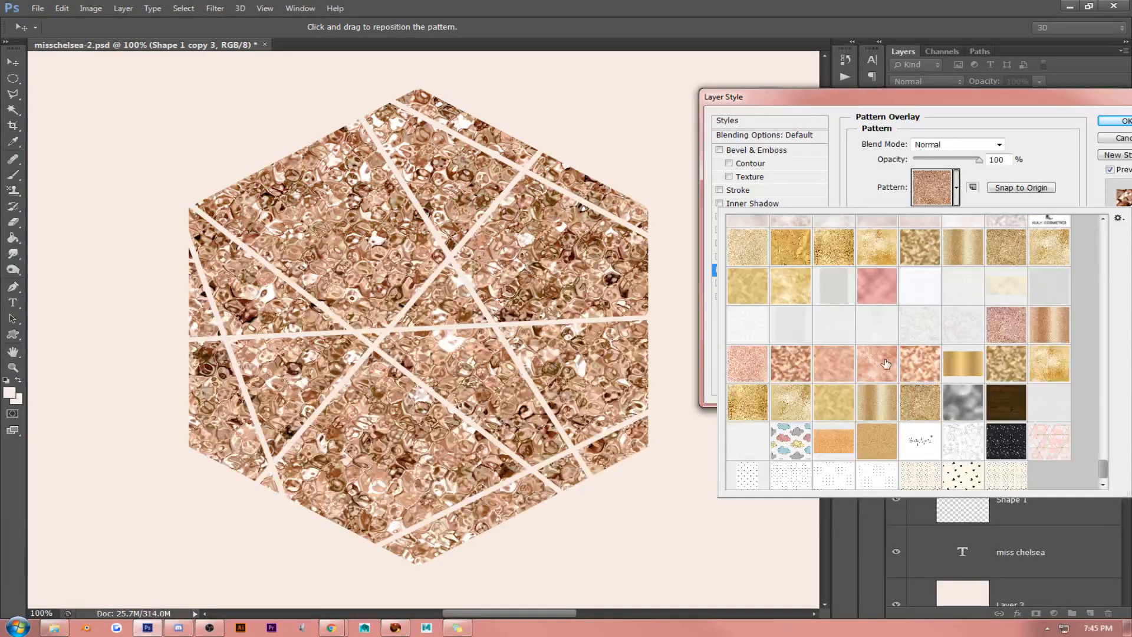
{"action": "left_click", "coordinate": [885, 371]}
{"action": "left_click", "coordinate": [837, 371]}
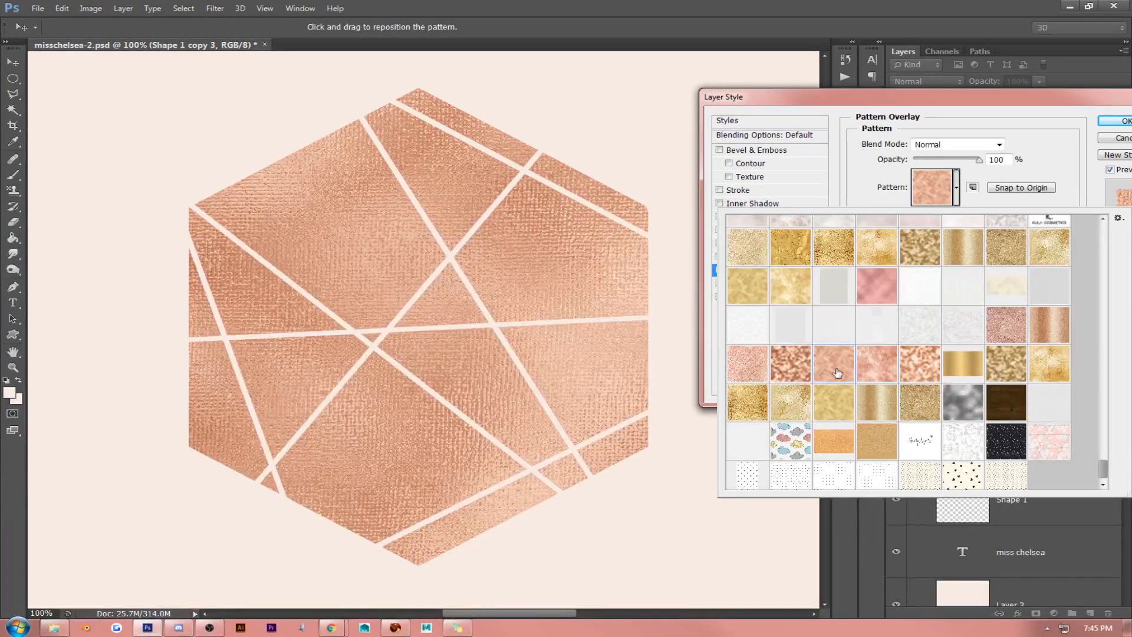
{"action": "left_click", "coordinate": [801, 373]}
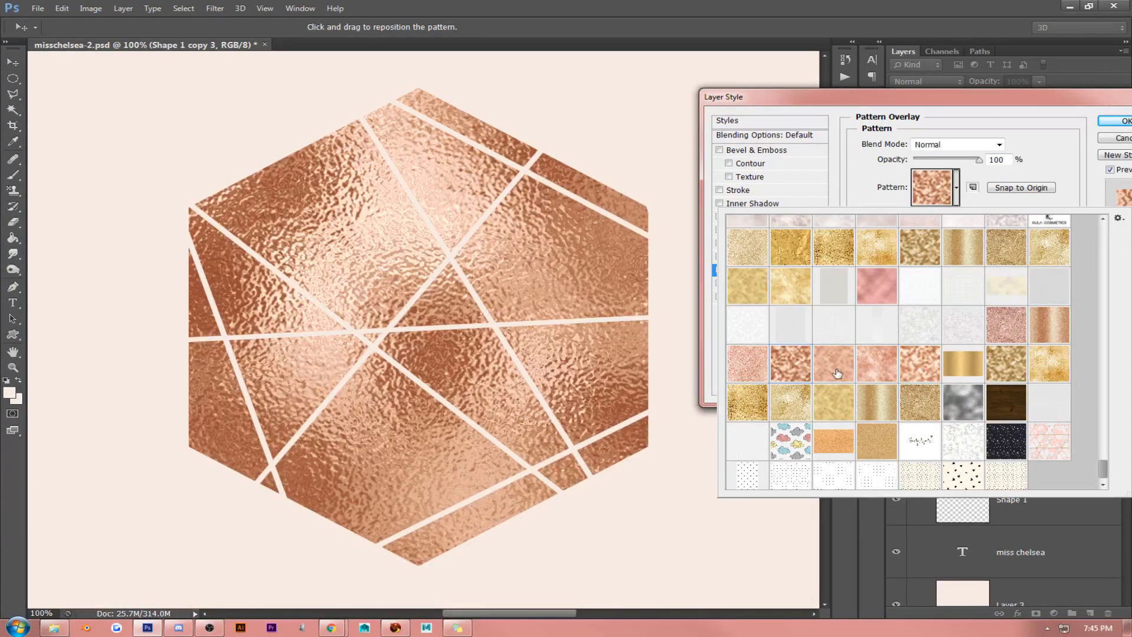
{"action": "left_click", "coordinate": [837, 374]}
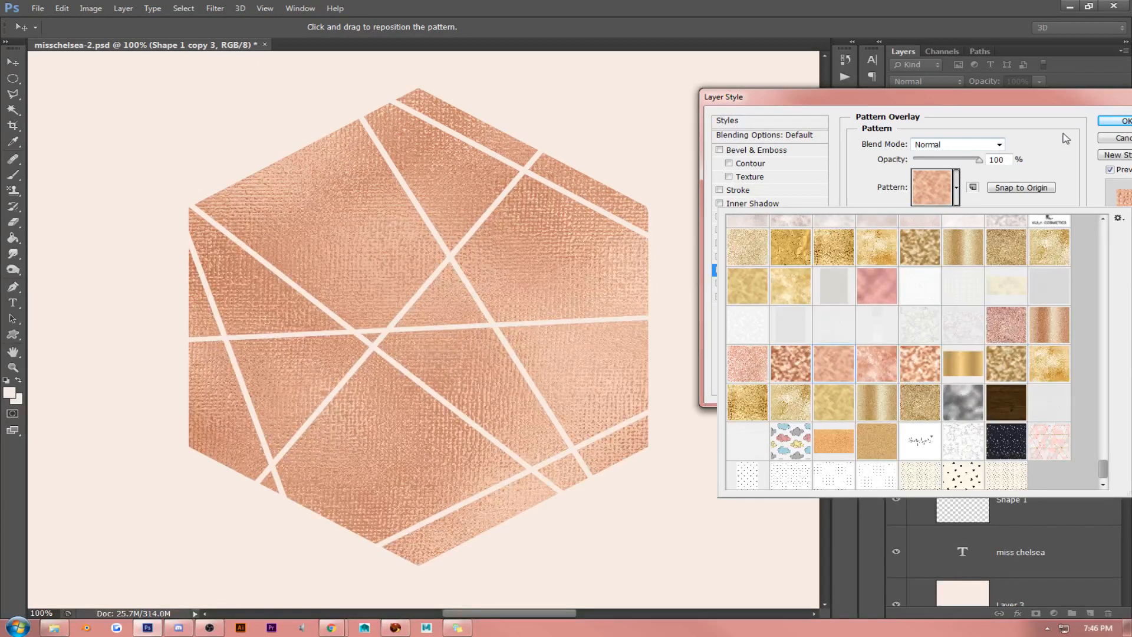
{"action": "left_click", "coordinate": [1092, 129]}
{"action": "left_click", "coordinate": [1100, 123]}
- Convert Shape 1 copy 3 to a smart object and rasterize it to bake in the rose gold pattern
{"action": "right_click", "coordinate": [1055, 435]}
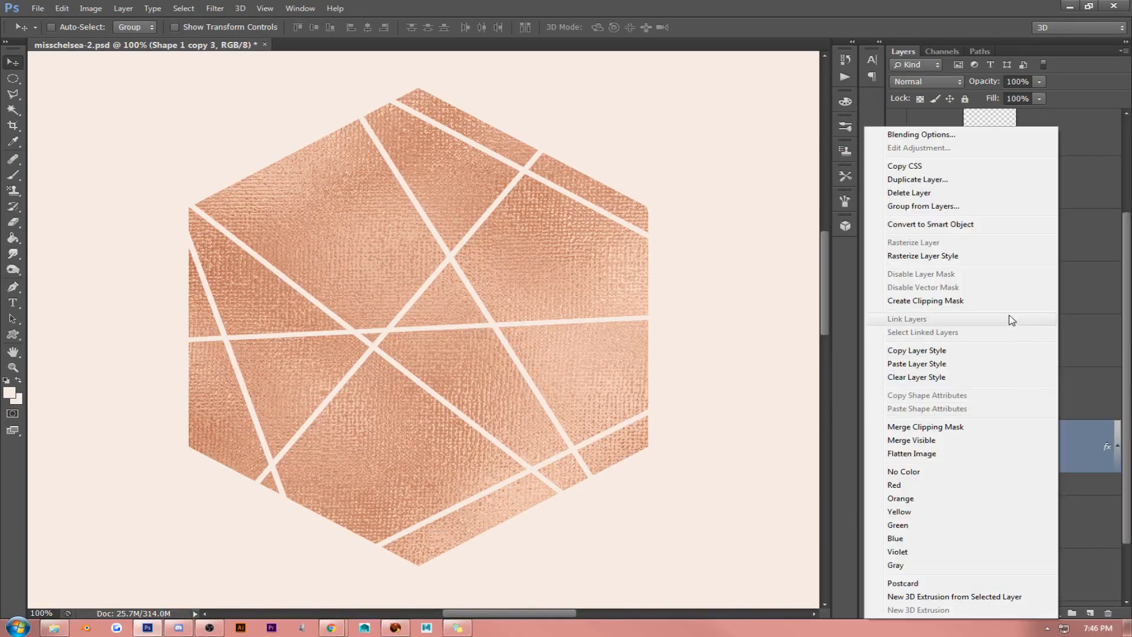
{"action": "left_click", "coordinate": [931, 224]}
{"action": "right_click", "coordinate": [1037, 447]}
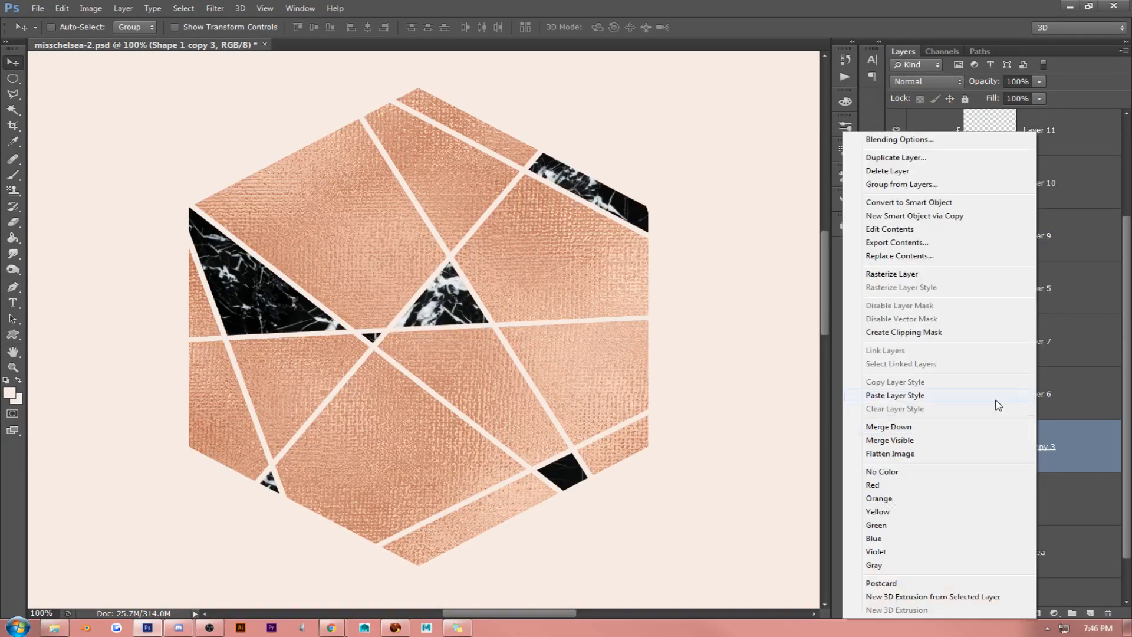
{"action": "left_click", "coordinate": [919, 275]}
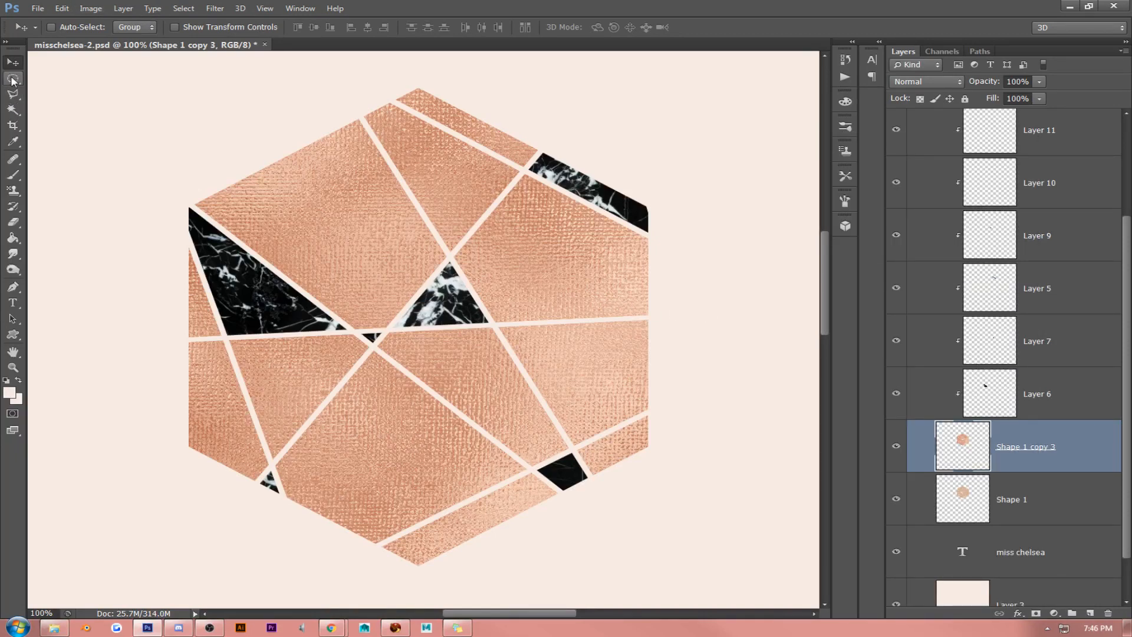
{"action": "left_click", "coordinate": [14, 94]}
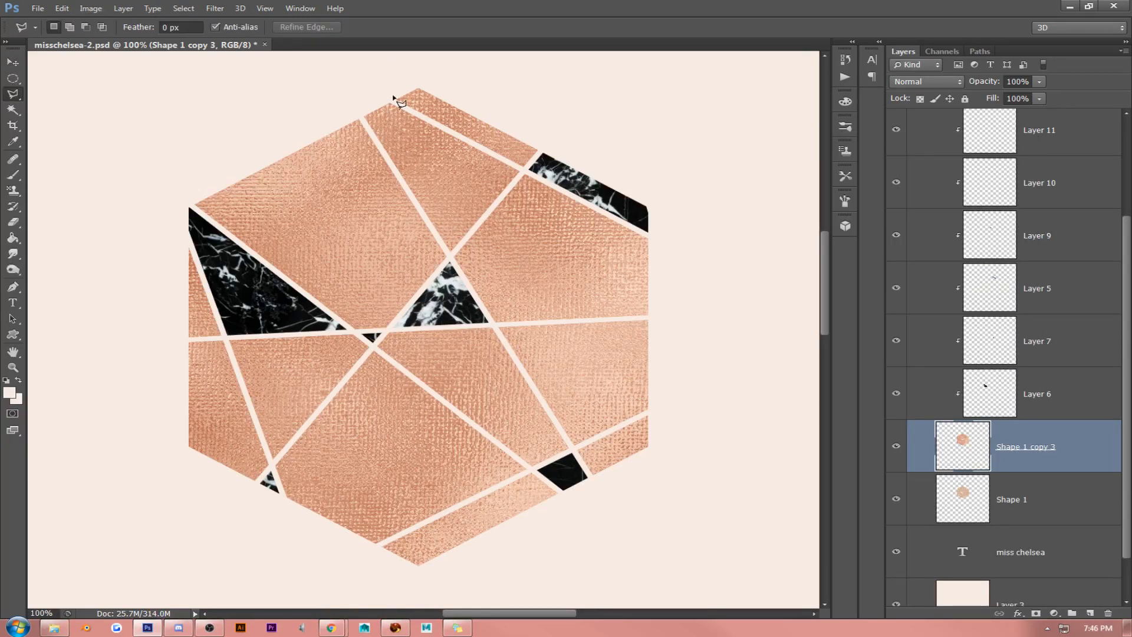
{"action": "left_click", "coordinate": [356, 109]}
{"action": "left_click", "coordinate": [356, 110]}
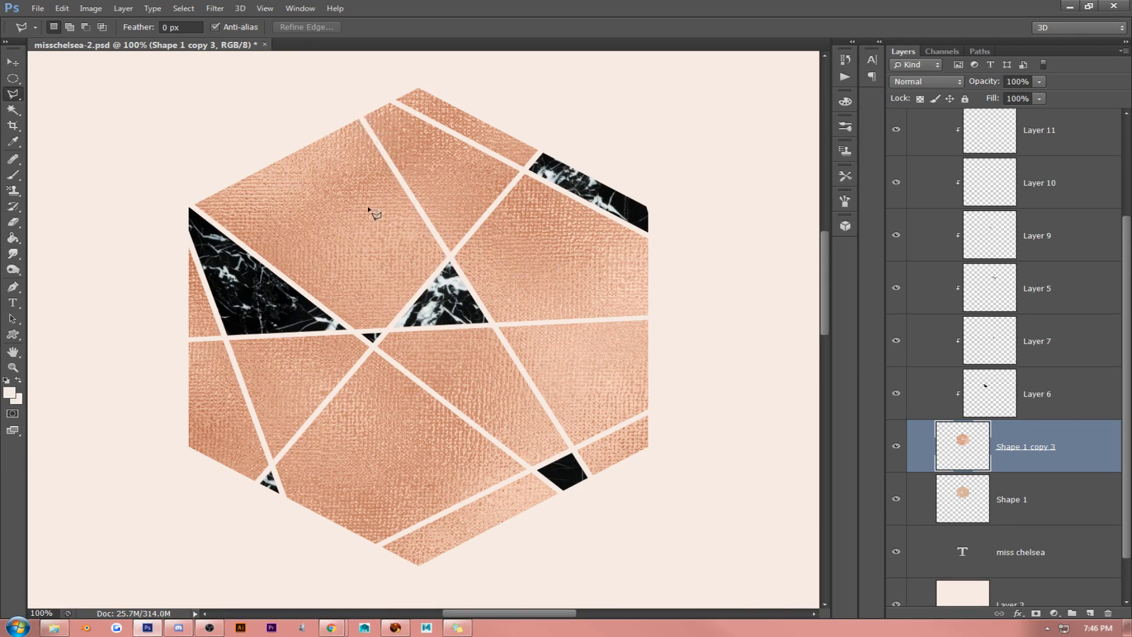
{"action": "left_click", "coordinate": [530, 471]}
{"action": "left_click", "coordinate": [342, 564]}
{"action": "left_click", "coordinate": [461, 579]}
{"action": "left_click", "coordinate": [573, 524]}
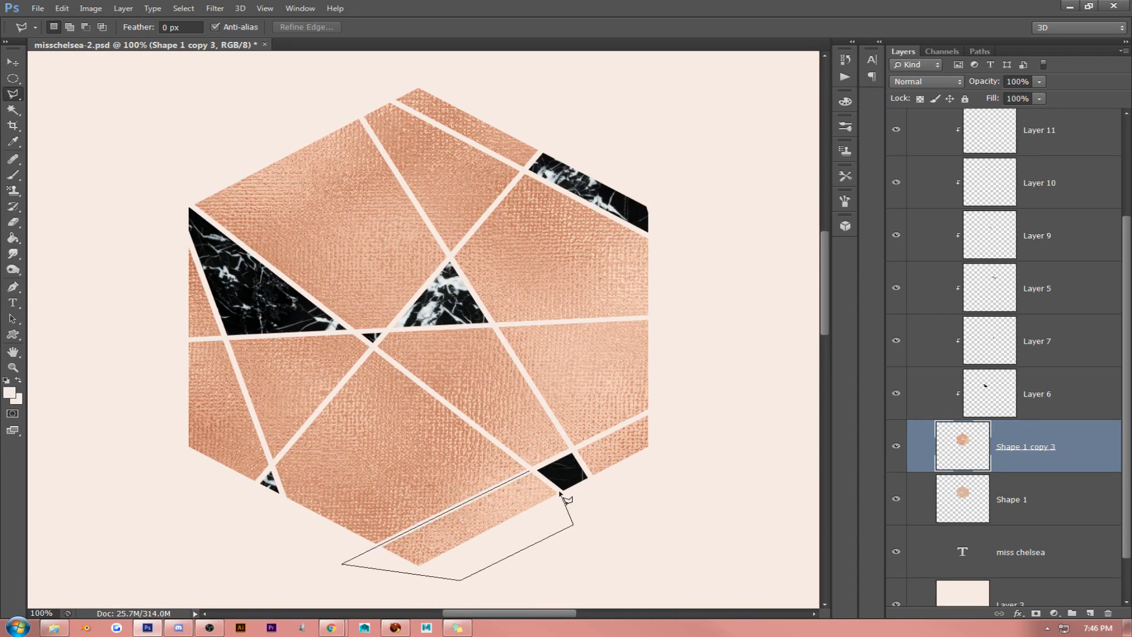
{"action": "left_click", "coordinate": [559, 489]}
{"action": "left_click", "coordinate": [531, 472]}
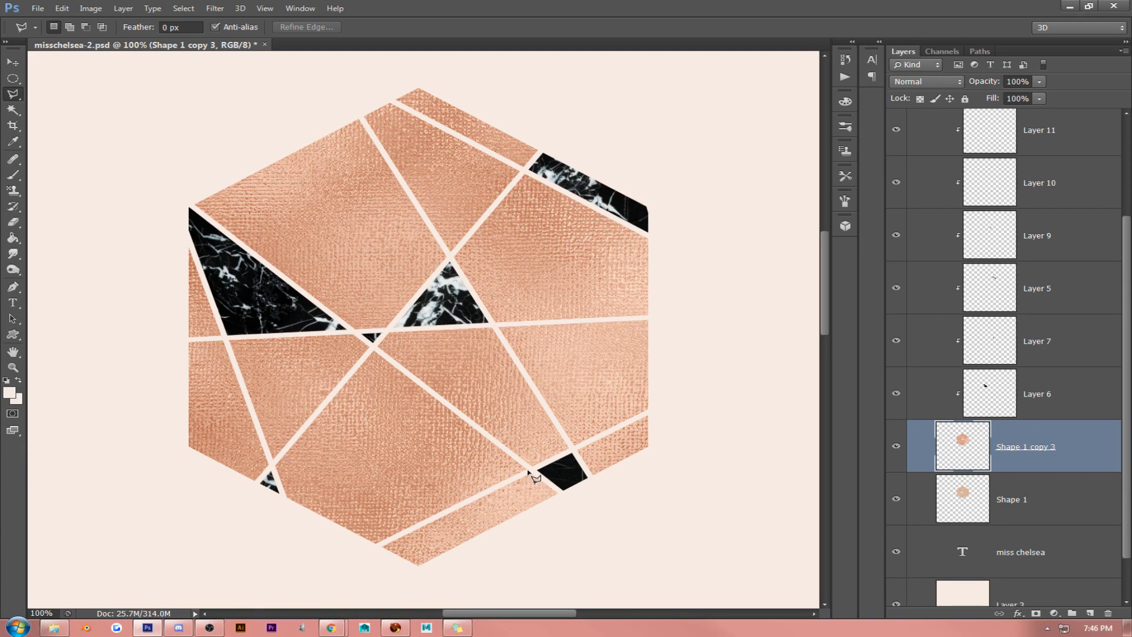
- Select the strip facet along the hexagon's lower right edge with the Polygonal Lasso and copy it to a new layer
{"action": "left_click", "coordinate": [531, 469]}
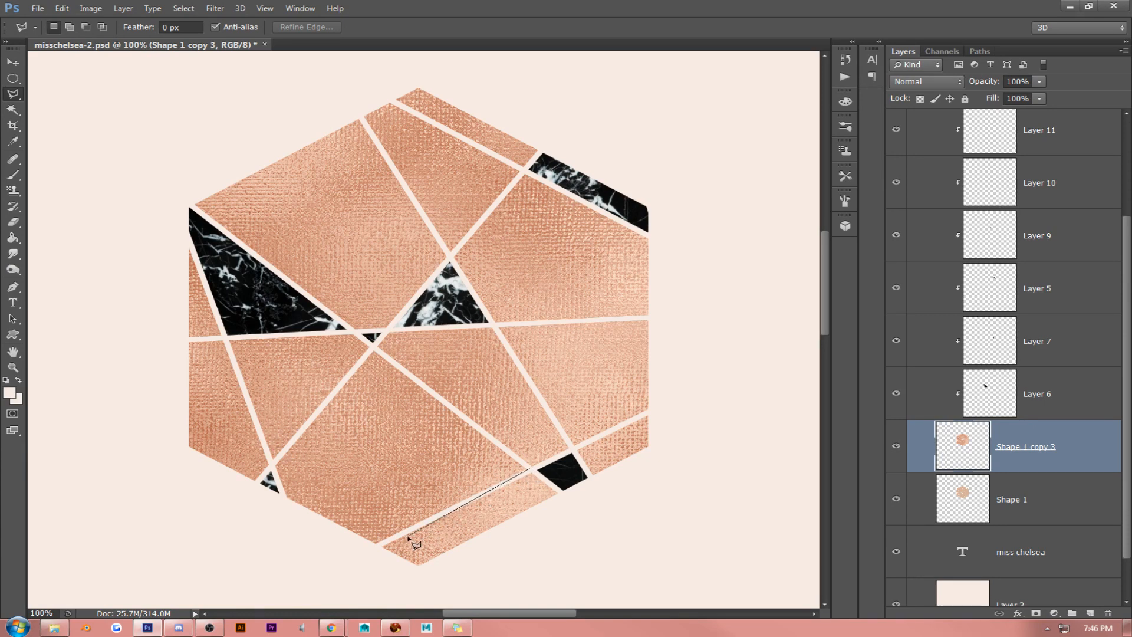
{"action": "left_click", "coordinate": [360, 554]}
{"action": "left_click", "coordinate": [434, 586]}
{"action": "left_click", "coordinate": [550, 559]}
{"action": "left_click", "coordinate": [573, 517]}
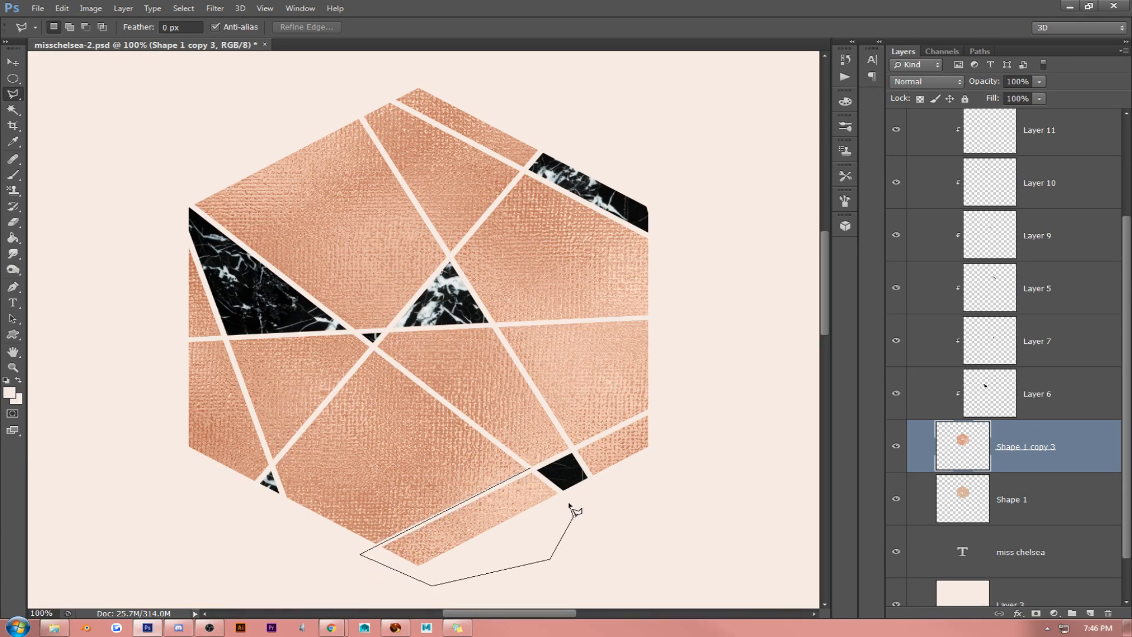
{"action": "double_click", "coordinate": [546, 471]}
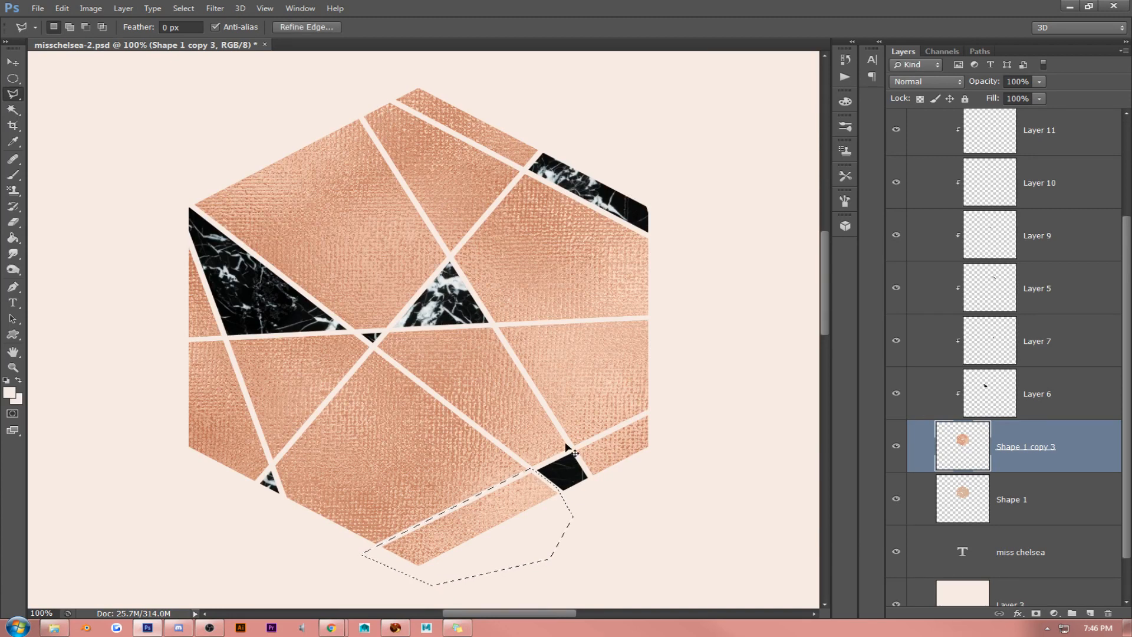
{"action": "key", "text": "ctrl+j"}
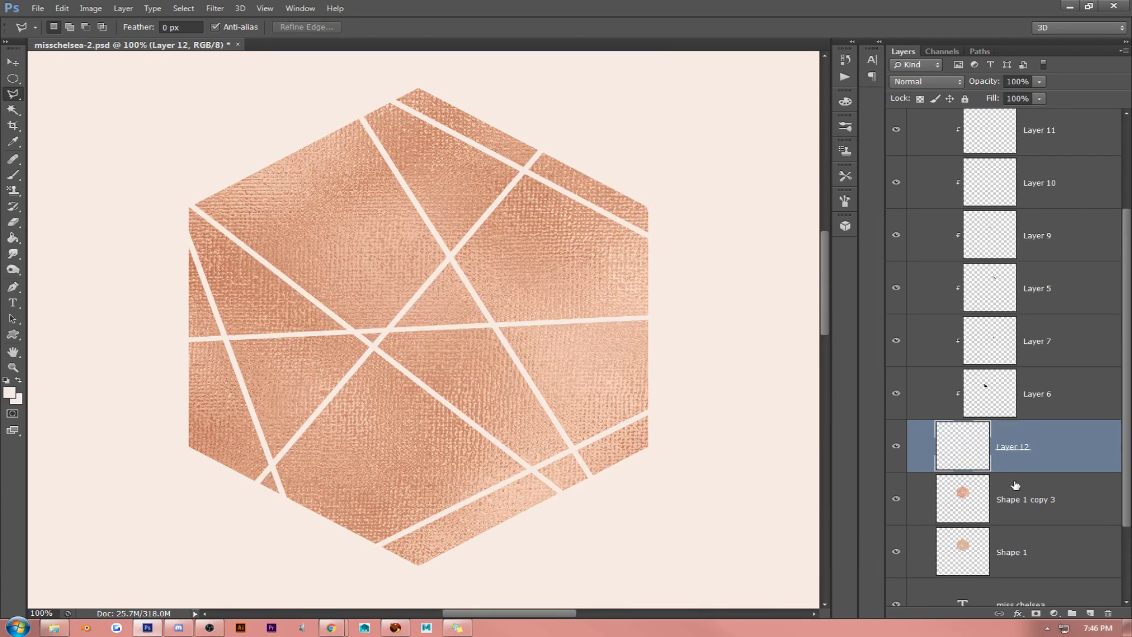
- Hide Shape 1 copy 3 and move Layer 12 above Layer 11 in the layer stack
{"action": "left_click", "coordinate": [896, 499]}
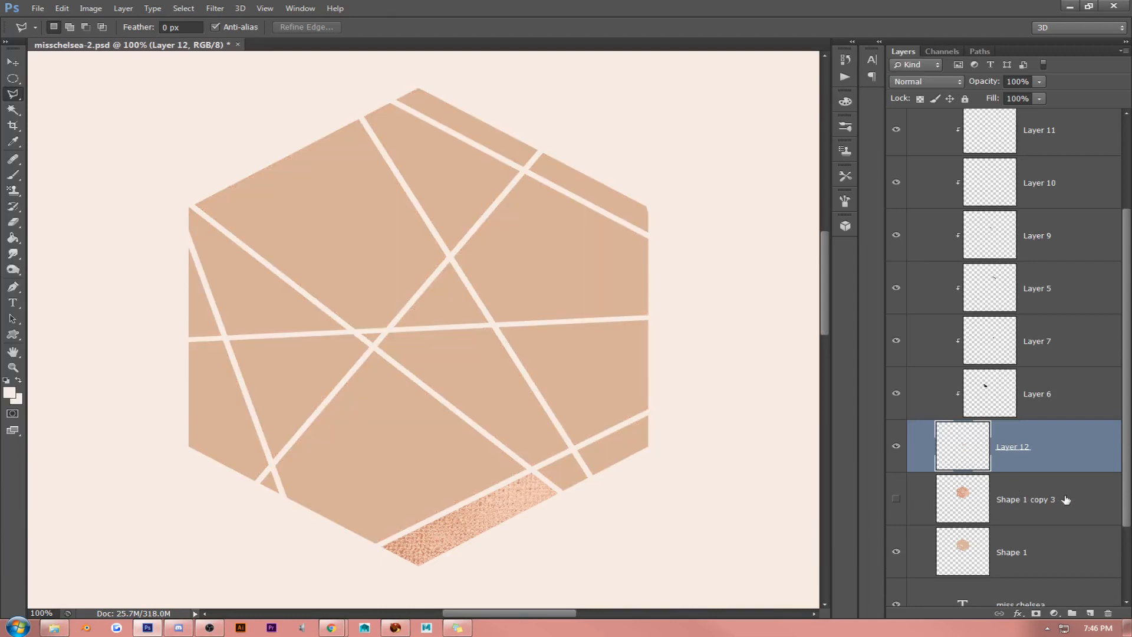
{"action": "scroll", "coordinate": [1041, 500], "scroll_direction": "down", "scroll_amount": 2}
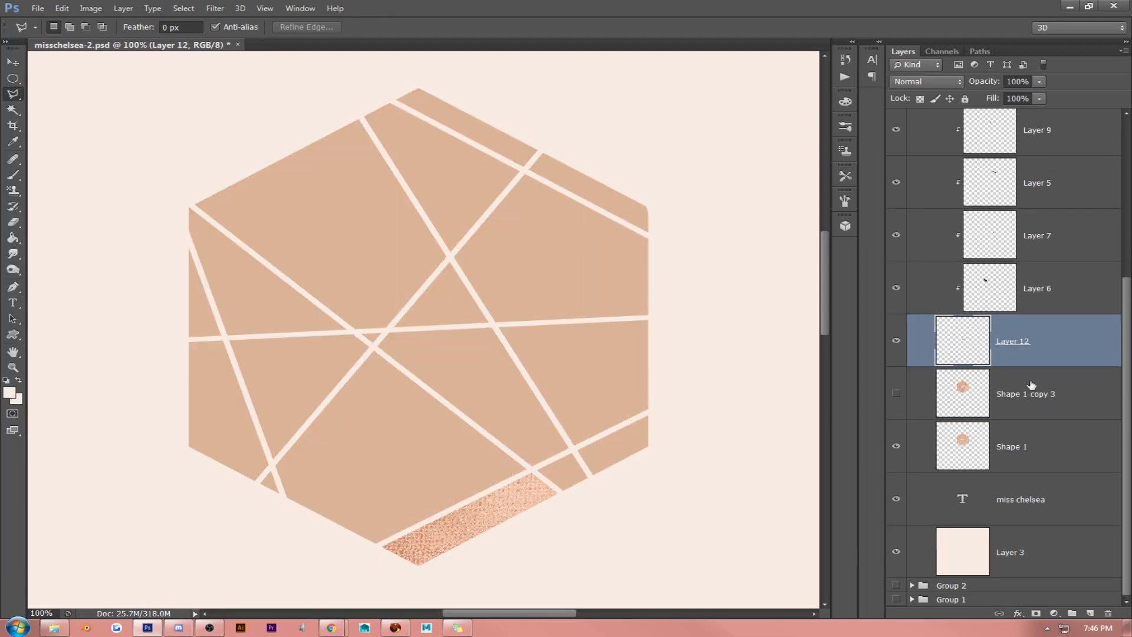
{"action": "left_click_drag", "start_coordinate": [1024, 358], "coordinate": [1027, 234]}
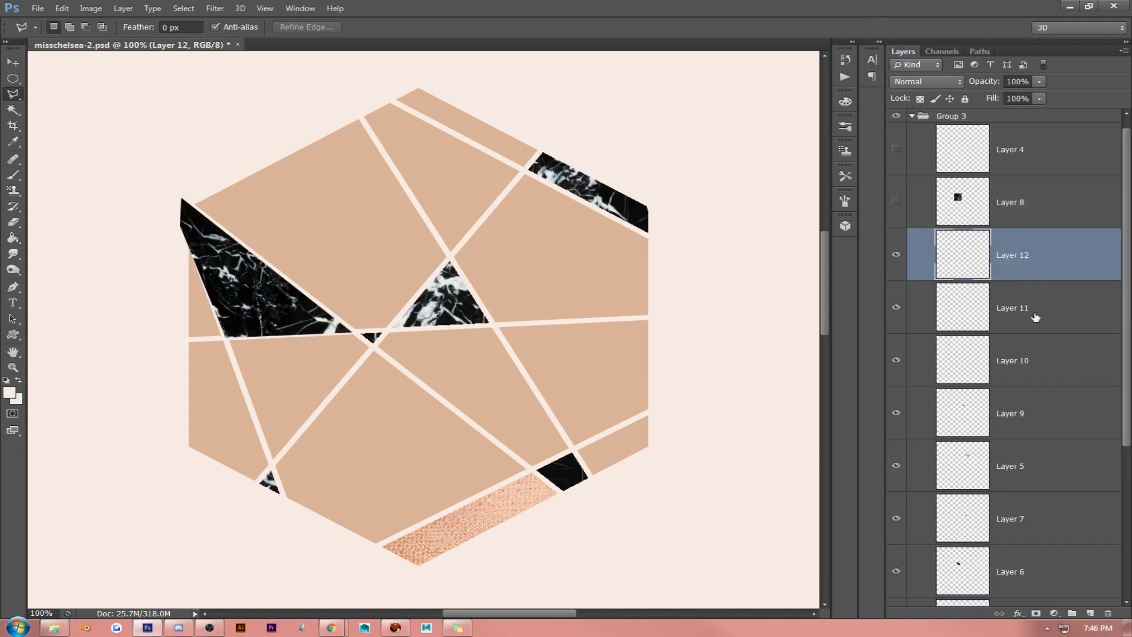
- Show Shape 1 copy 3, select its top strip, right, lower-left and large upper-left facets with the Magic Wand, and copy them to a new layer
{"action": "scroll", "coordinate": [1035, 317], "scroll_direction": "down", "scroll_amount": 4}
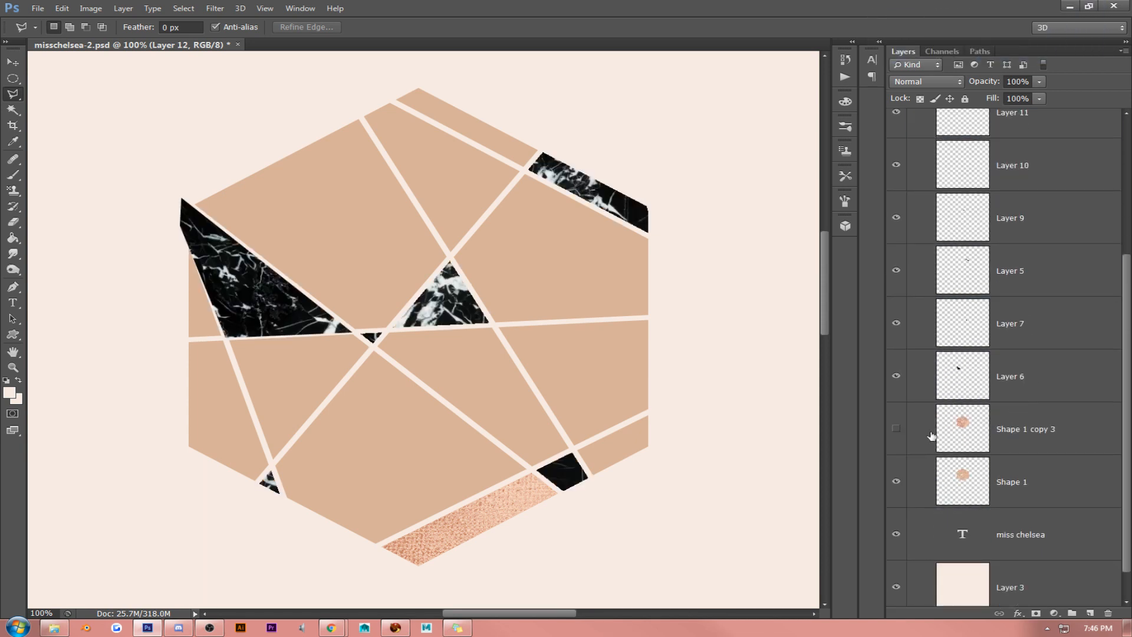
{"action": "left_click", "coordinate": [896, 429]}
{"action": "left_click", "coordinate": [1005, 428]}
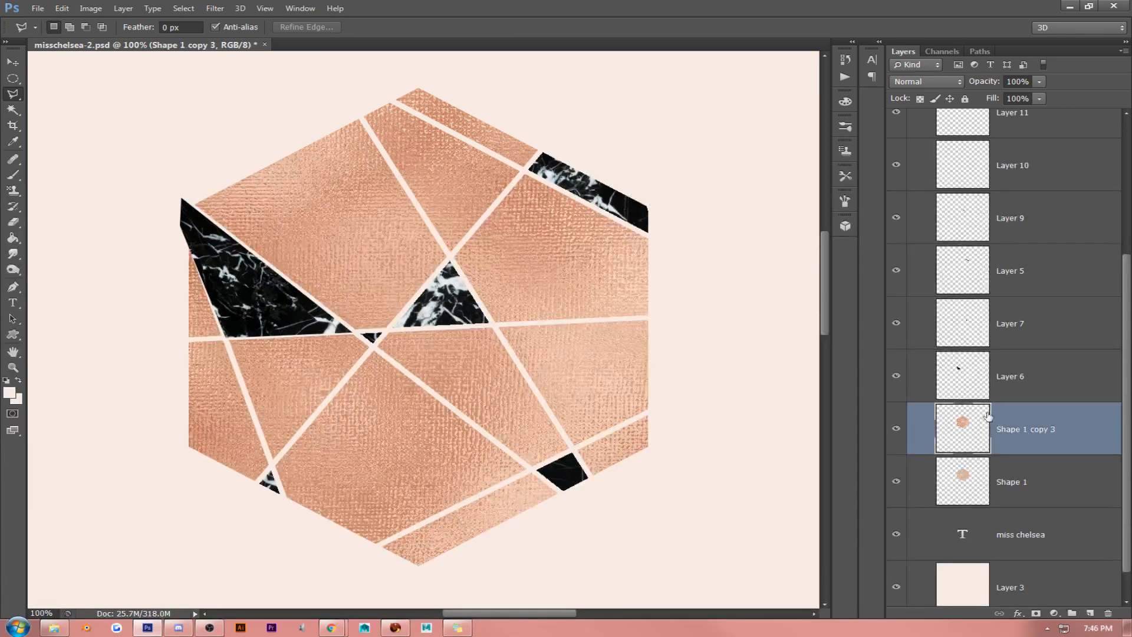
{"action": "left_click", "coordinate": [12, 110]}
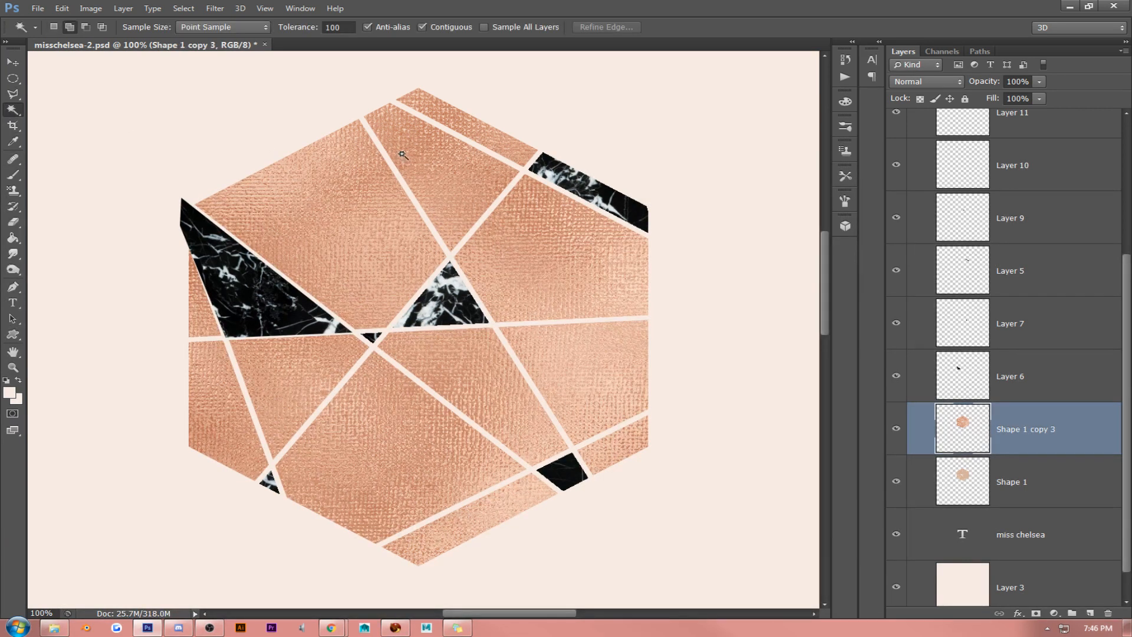
{"action": "left_click", "coordinate": [476, 129]}
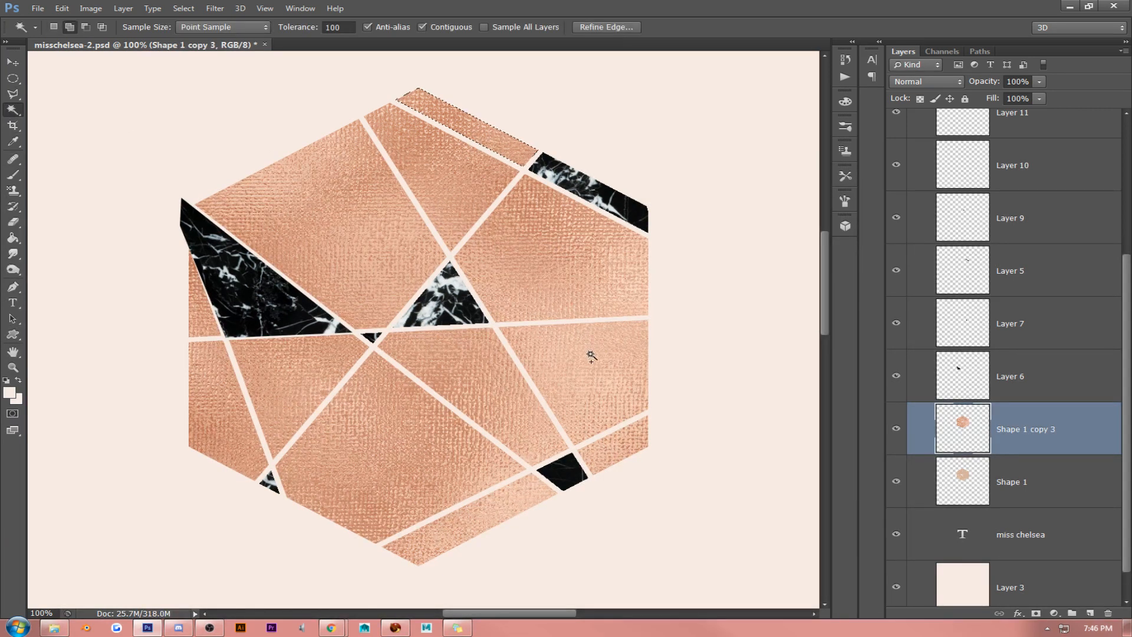
{"action": "left_click", "coordinate": [588, 382]}
{"action": "left_click", "coordinate": [224, 430]}
{"action": "left_click", "coordinate": [380, 240]}
{"action": "key", "text": "ctrl+j"}
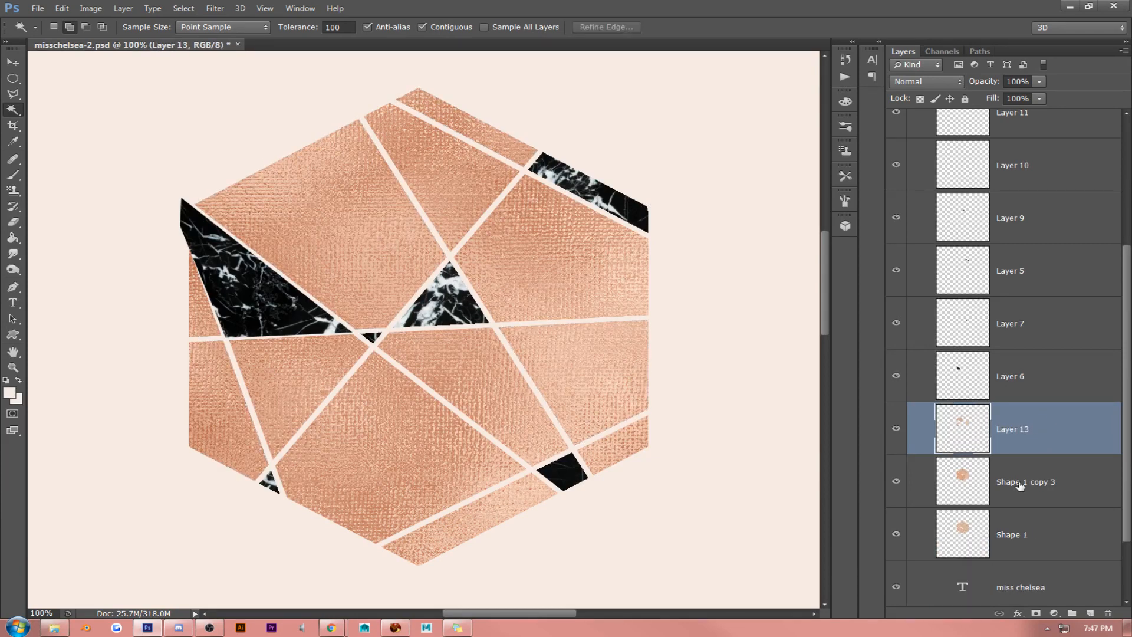
- Hide and delete the full rose gold hexagon layer, Shape 1 copy 3
{"action": "left_click", "coordinate": [897, 484]}
{"action": "left_click", "coordinate": [1056, 489]}
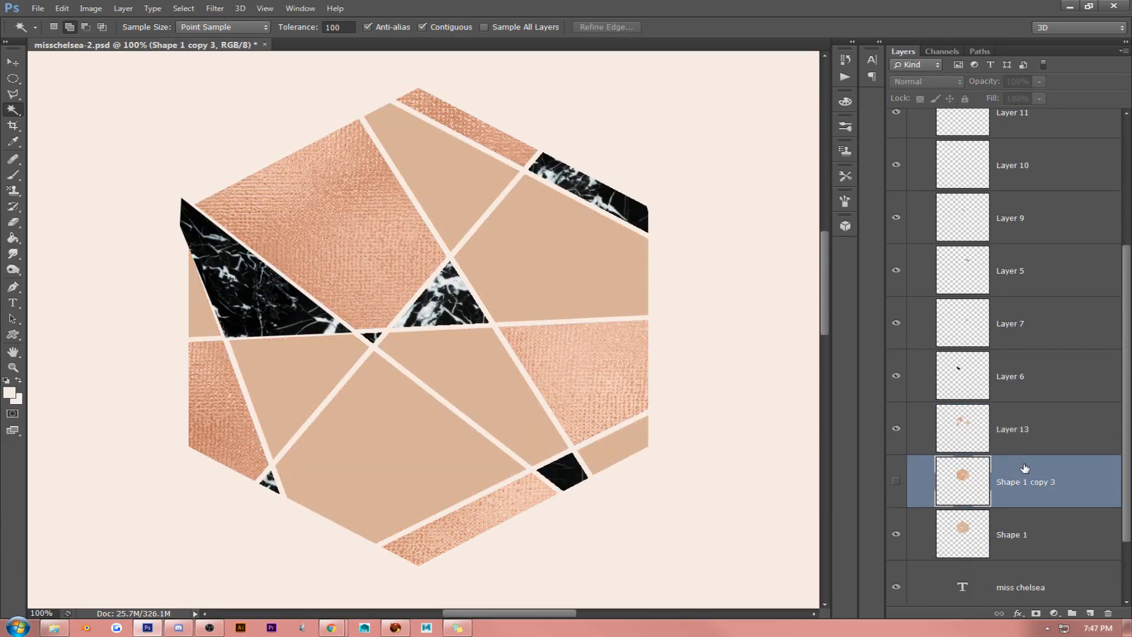
{"action": "key", "text": "Delete"}
- Move Layer 13 above Layer 12, clip Layer 6 to the Shape 1 hexagon, and select Layer 13
{"action": "left_click", "coordinate": [1033, 432]}
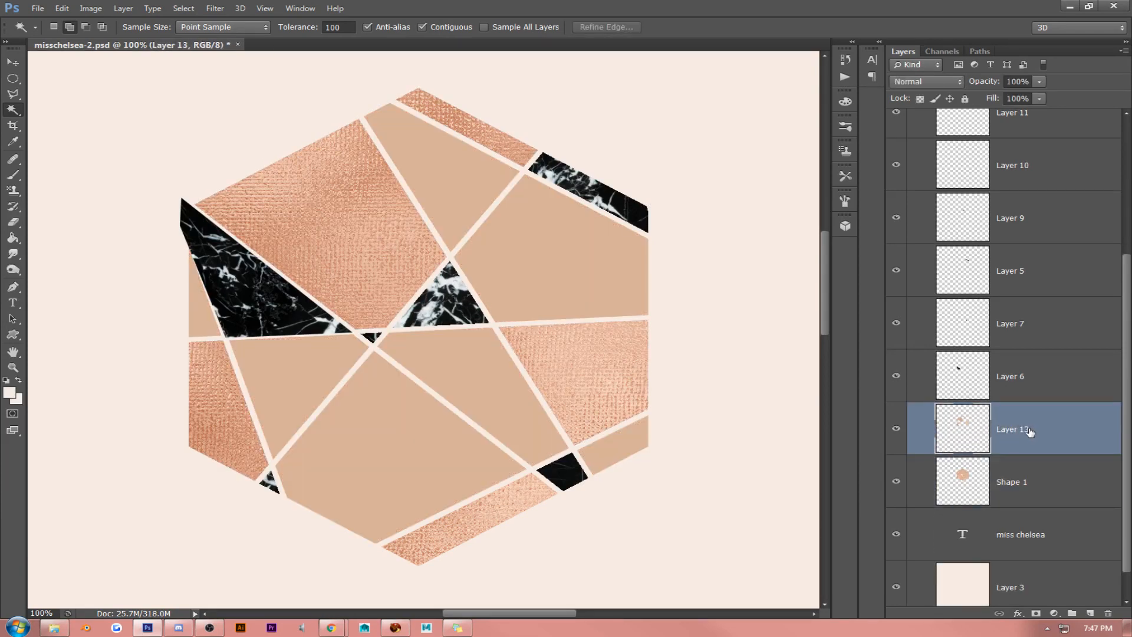
{"action": "left_click", "coordinate": [1024, 388]}
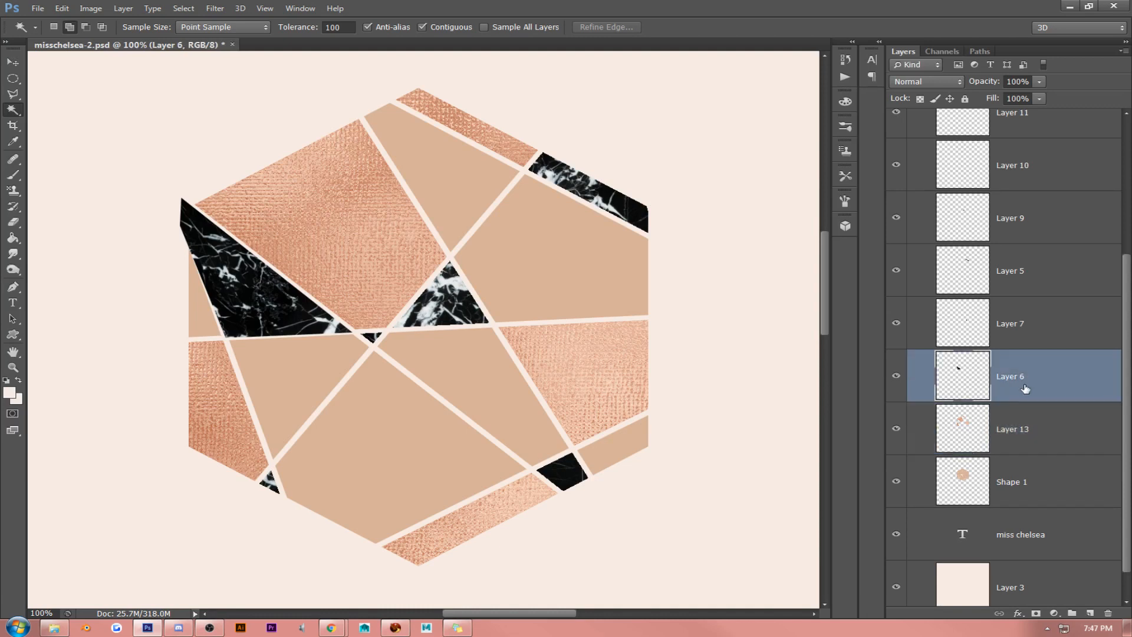
{"action": "scroll", "coordinate": [1035, 395], "scroll_direction": "up", "scroll_amount": 3}
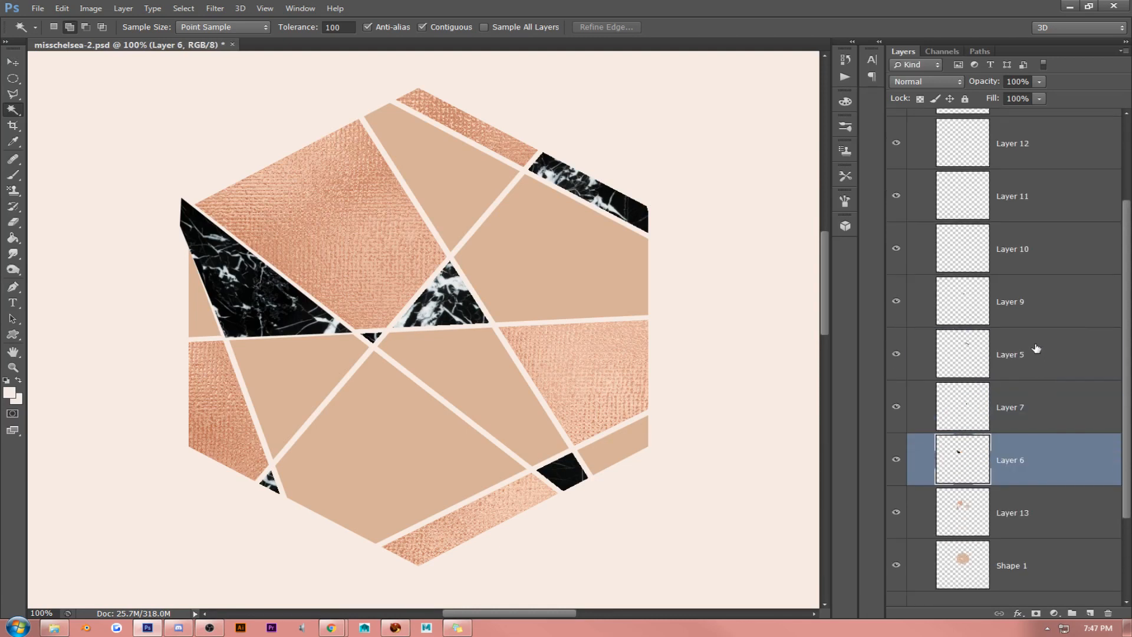
{"action": "left_click", "coordinate": [1029, 227], "text": "shift"}
{"action": "left_click_drag", "start_coordinate": [1029, 227], "coordinate": [1017, 416]}
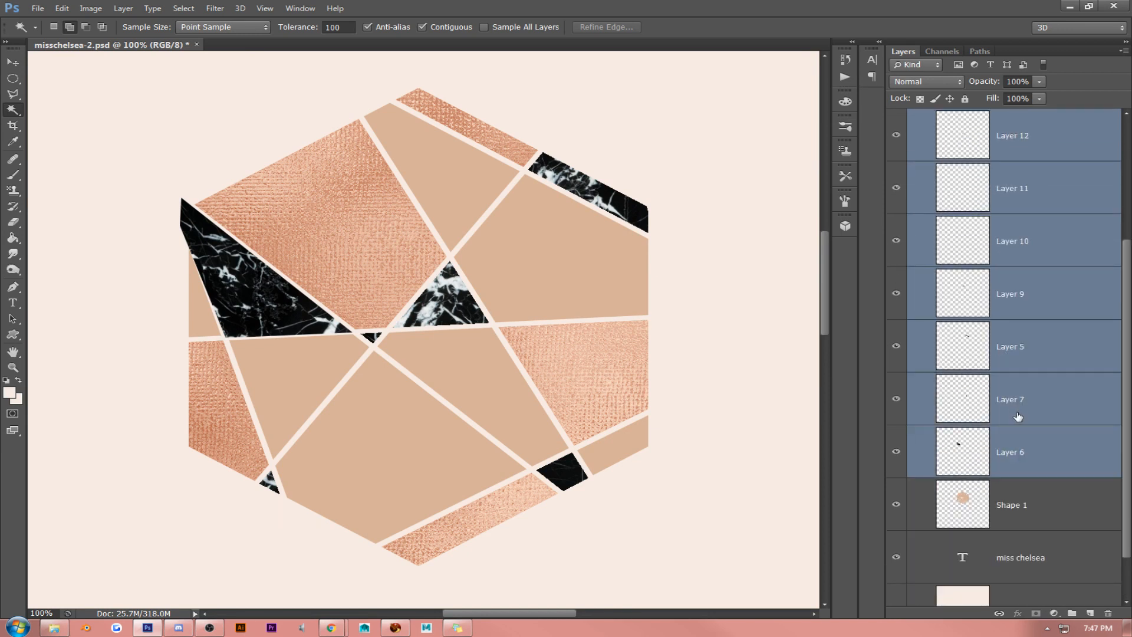
{"action": "left_click", "coordinate": [1025, 475], "text": "alt"}
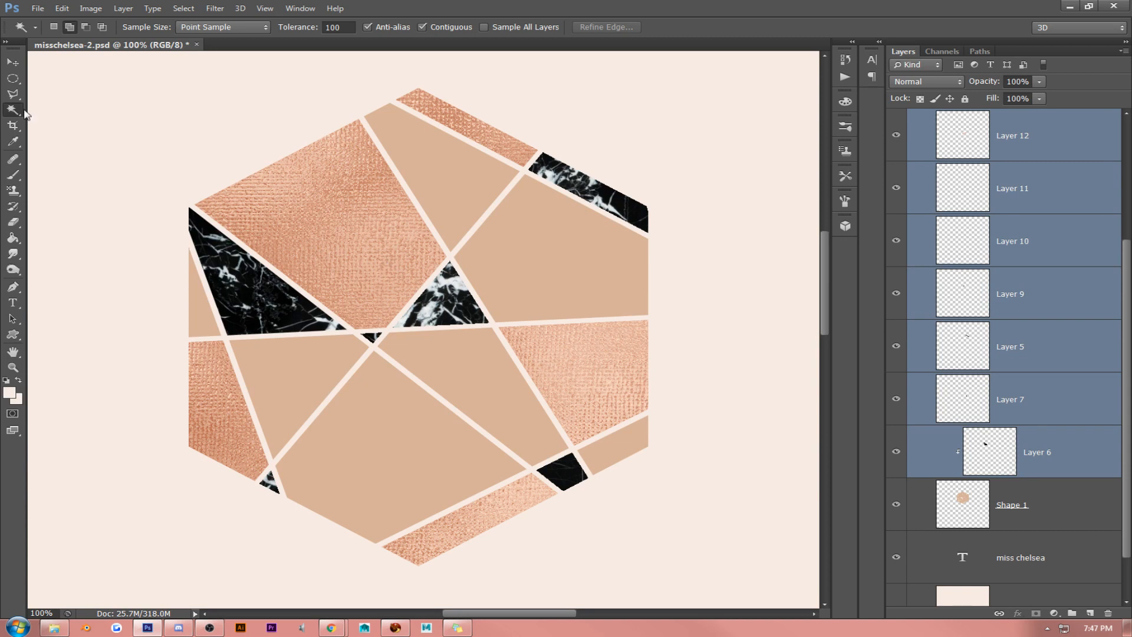
{"action": "left_click", "coordinate": [12, 61]}
{"action": "scroll", "coordinate": [1055, 320], "scroll_direction": "up", "scroll_amount": 3}
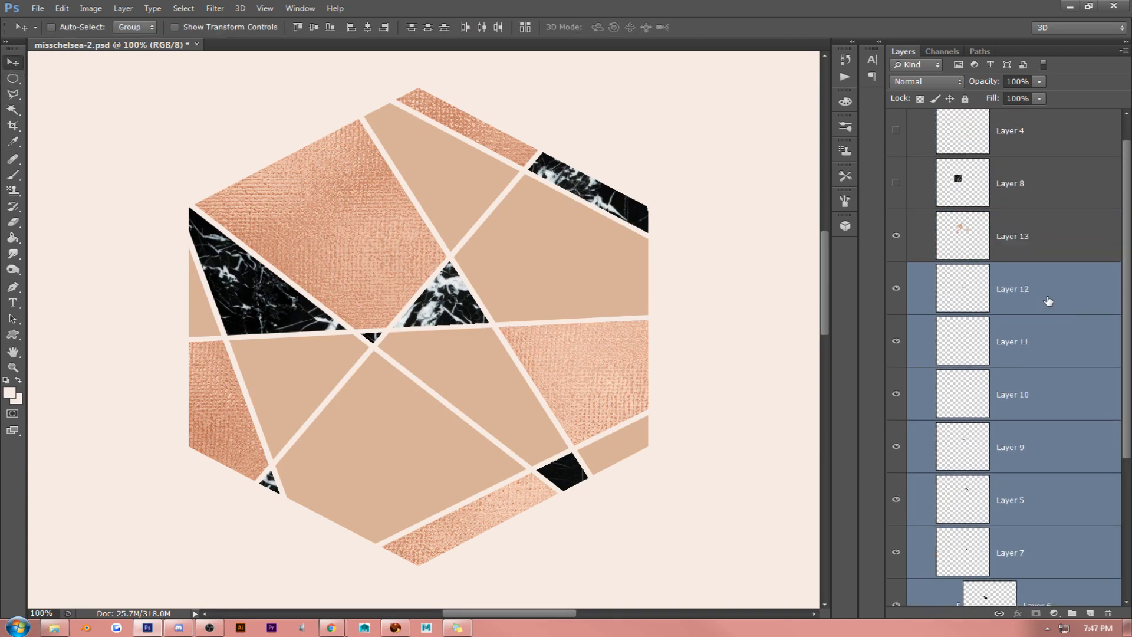
{"action": "left_click", "coordinate": [1027, 251]}
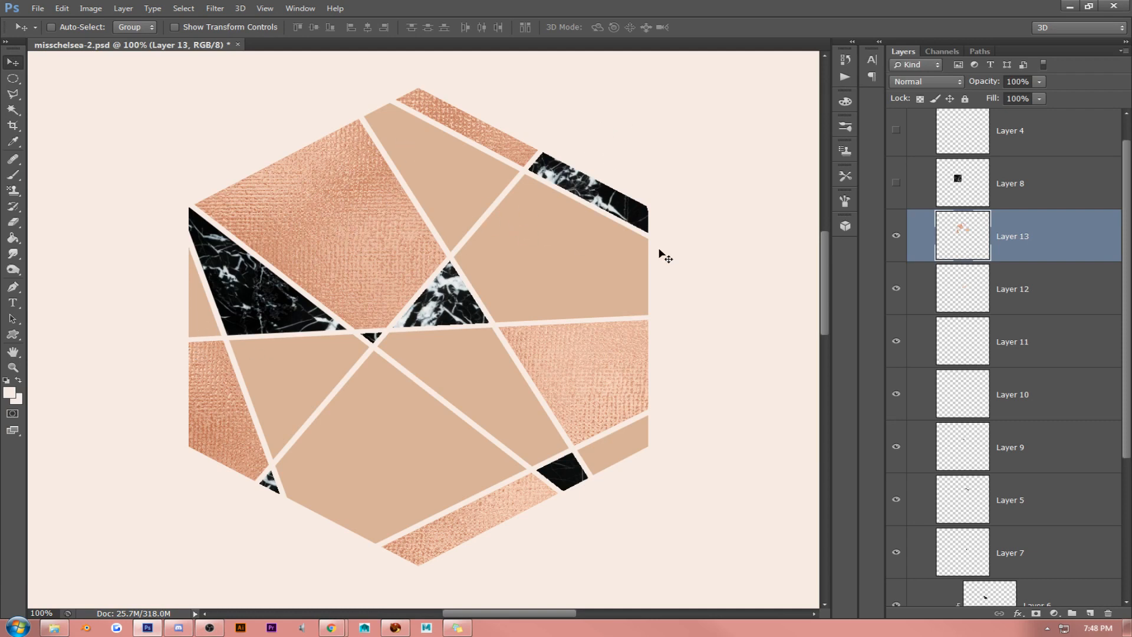
{"action": "scroll", "coordinate": [1082, 319], "scroll_direction": "down", "scroll_amount": 1}
{"action": "scroll", "coordinate": [1082, 319], "scroll_direction": "down", "scroll_amount": 2}
{"action": "left_click", "coordinate": [1028, 474]}
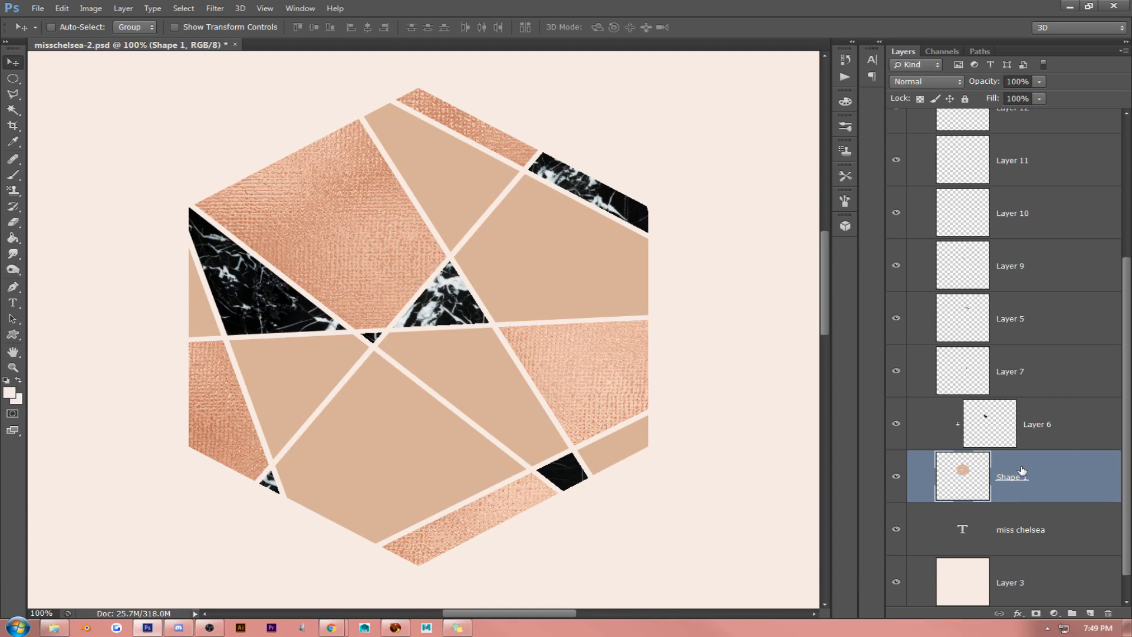
{"action": "scroll", "coordinate": [1026, 441], "scroll_direction": "up", "scroll_amount": 3}
{"action": "left_click", "coordinate": [1061, 186]}
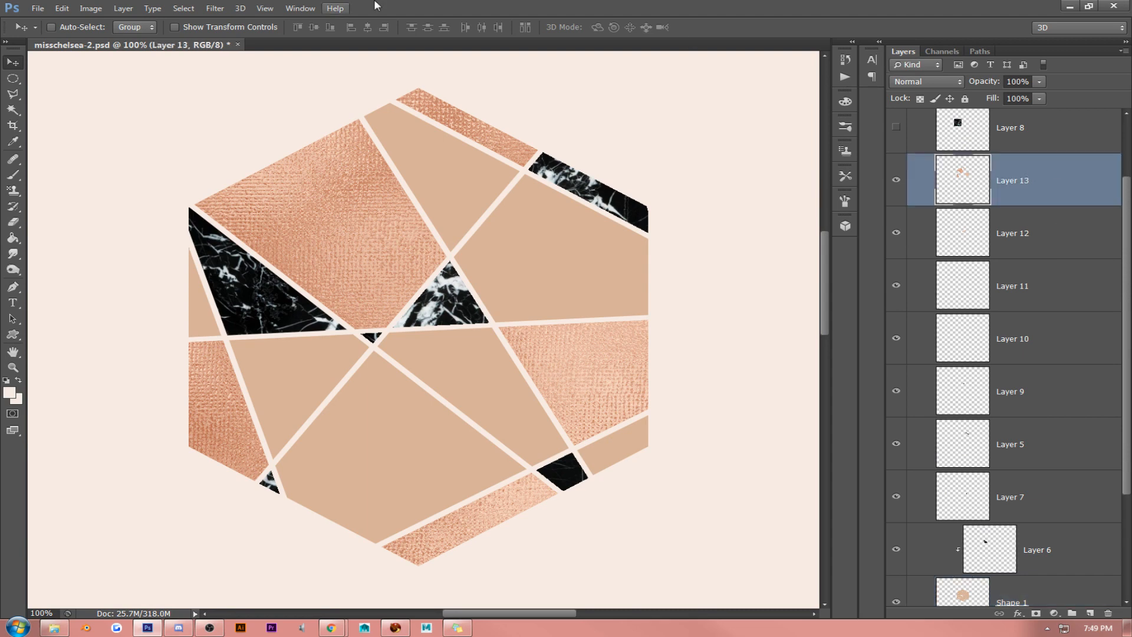
{"action": "left_click", "coordinate": [91, 8]}
{"action": "mouse_move", "coordinate": [177, 39]}
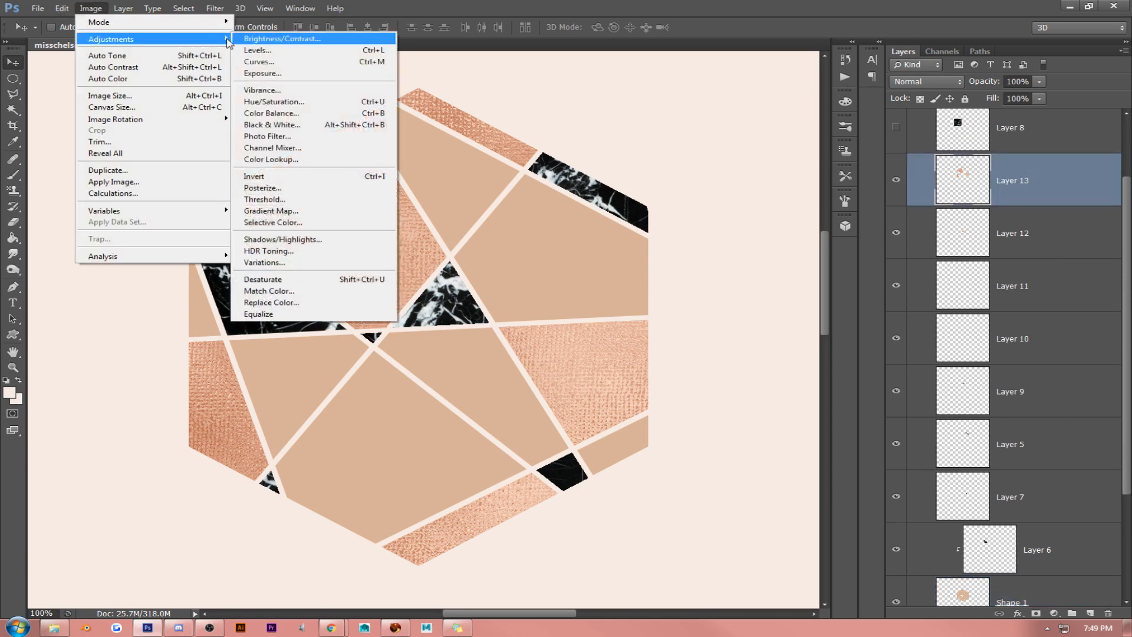
{"action": "left_click", "coordinate": [277, 90]}
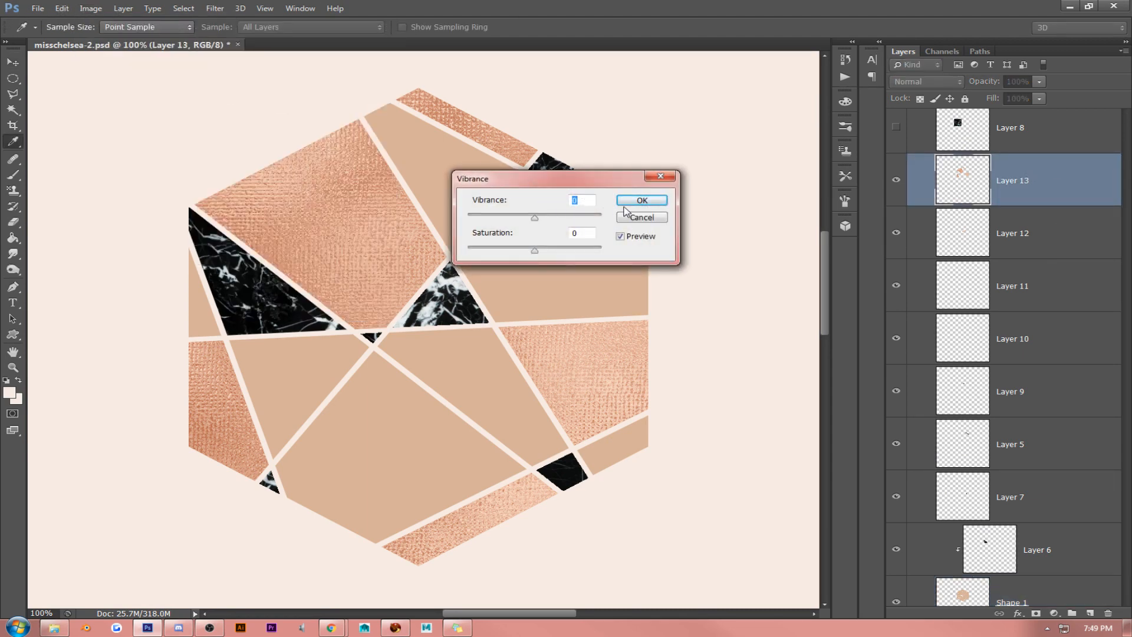
{"action": "left_click", "coordinate": [641, 200]}
{"action": "key", "text": "v"}
- Desaturate the rose gold facets on Layer 13 with a Hue/Saturation adjustment, setting Saturation to -28
{"action": "left_click", "coordinate": [91, 8]}
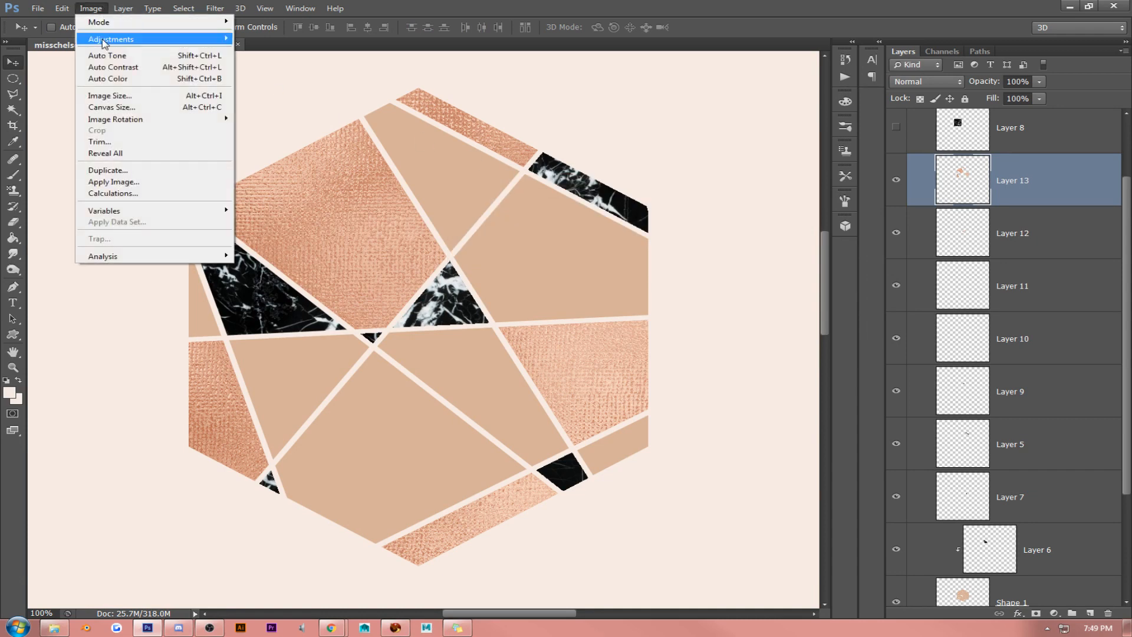
{"action": "mouse_move", "coordinate": [177, 38]}
{"action": "left_click", "coordinate": [333, 102]}
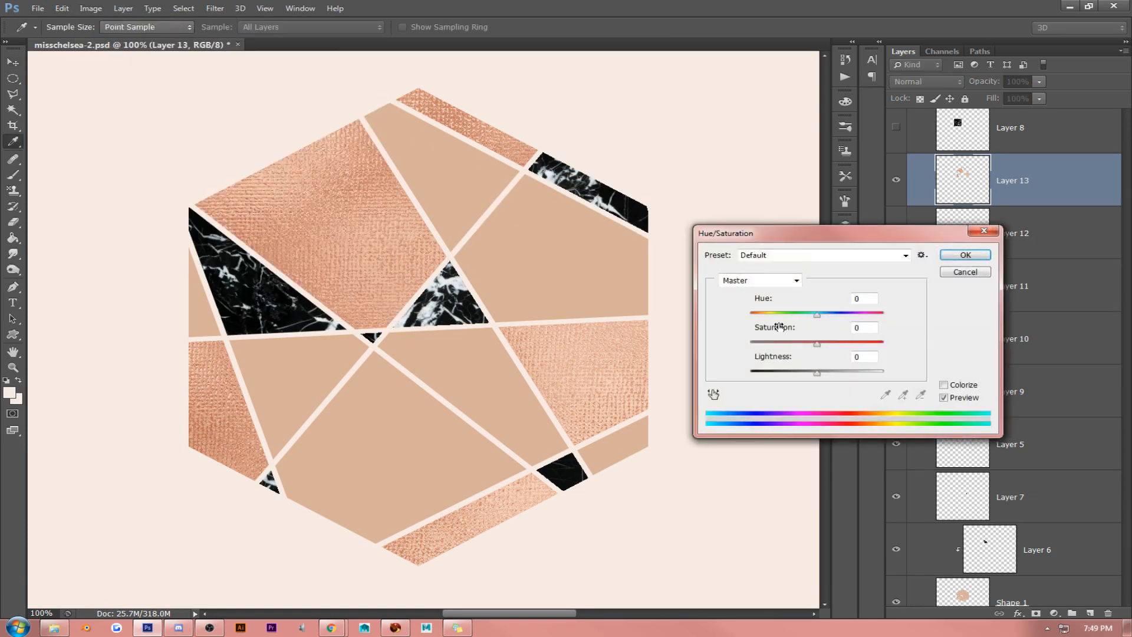
{"action": "left_click_drag", "start_coordinate": [817, 349], "coordinate": [800, 348]}
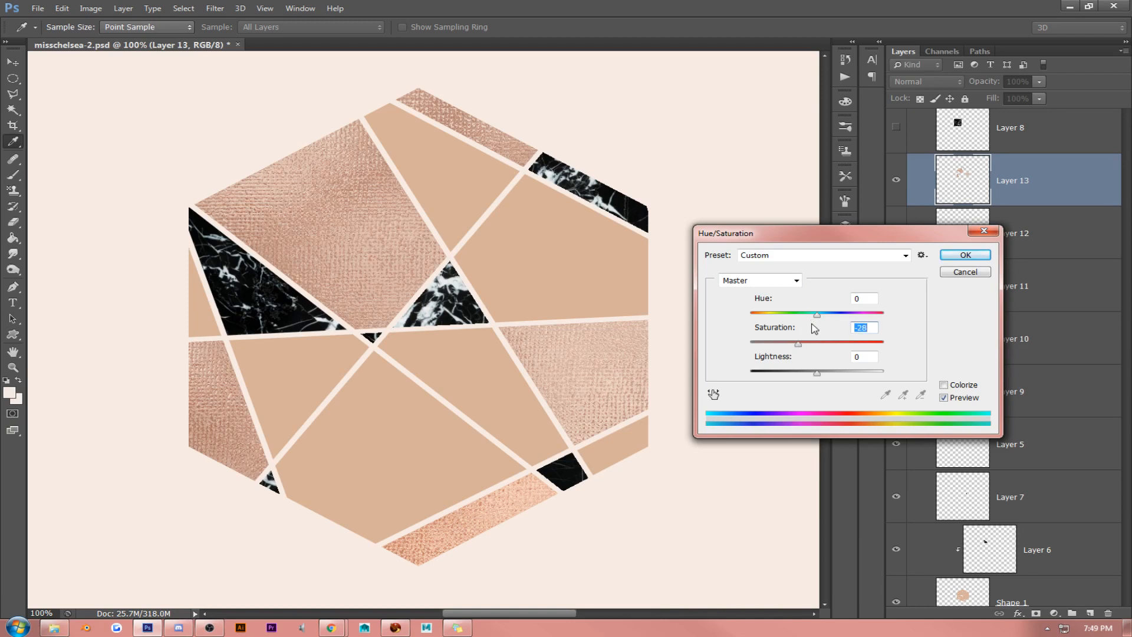
{"action": "left_click", "coordinate": [946, 255]}
{"action": "key", "text": "v"}
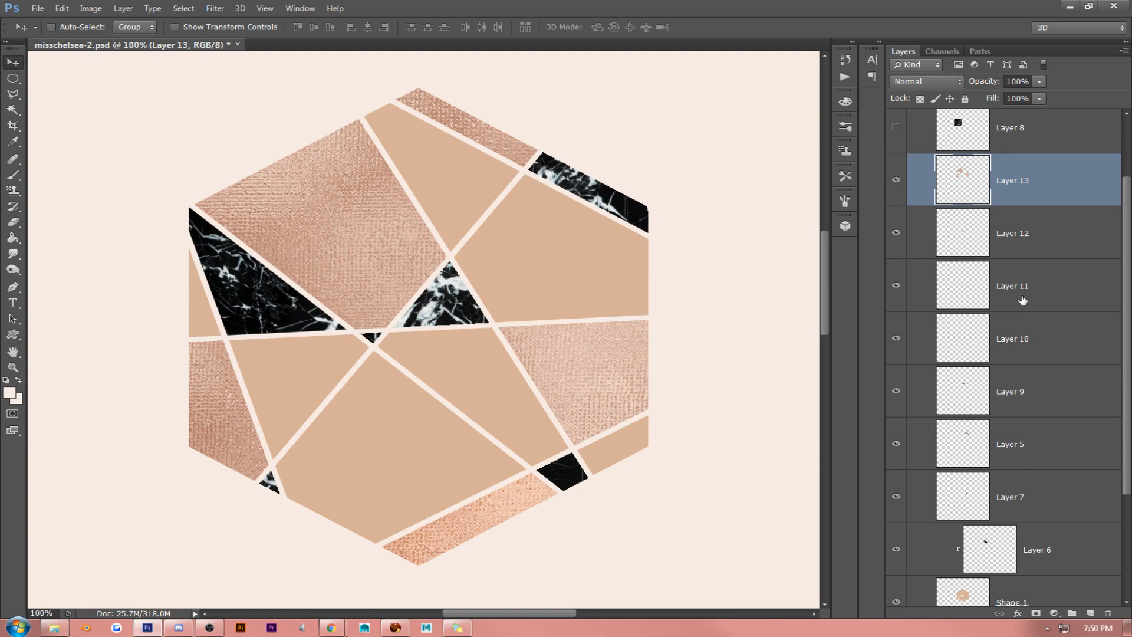
- Toggle the visibility of Layers 7, 13 and 12 to identify their facets, and delete Layer 12, the rose gold strip along the lower edge
{"action": "left_click", "coordinate": [895, 496]}
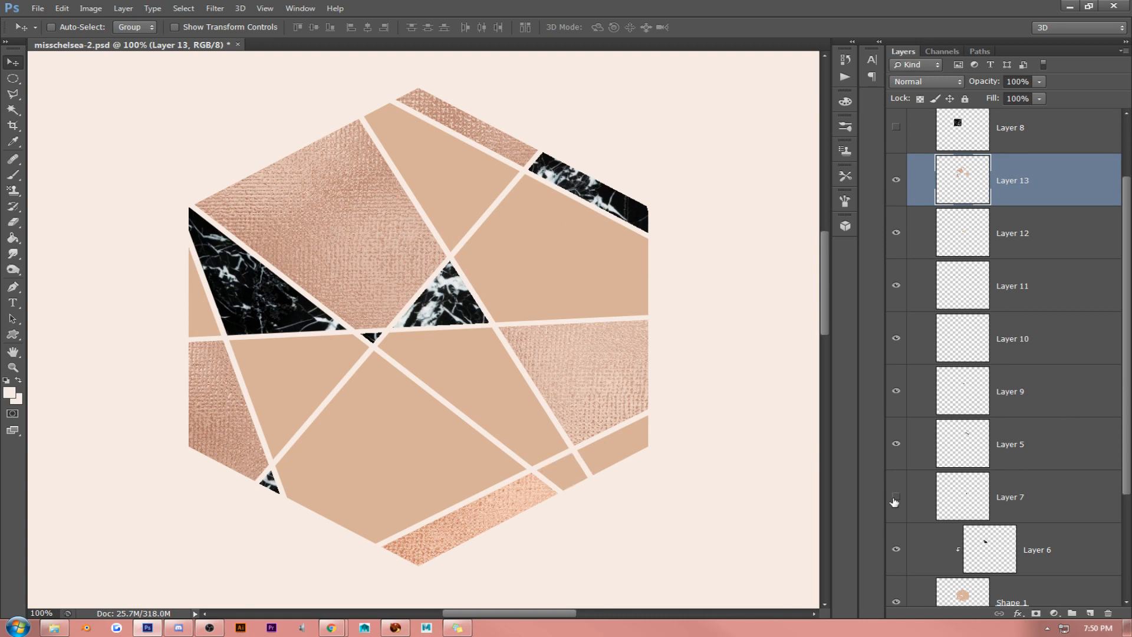
{"action": "left_click", "coordinate": [895, 496]}
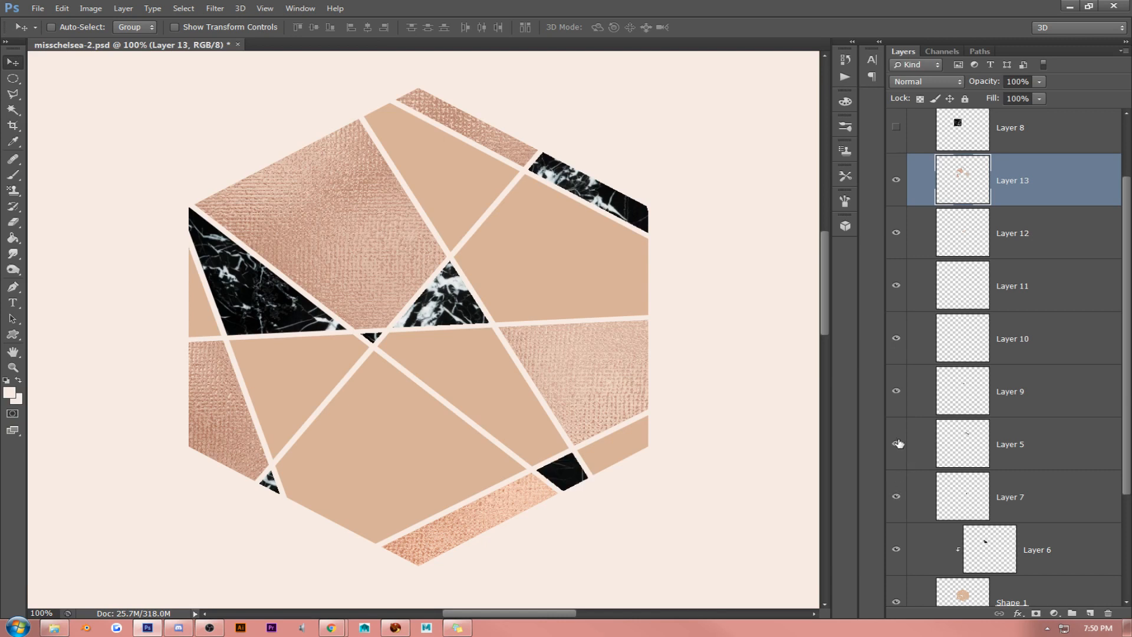
{"action": "left_click", "coordinate": [1051, 517]}
{"action": "scroll", "coordinate": [1045, 472], "scroll_direction": "up", "scroll_amount": 3}
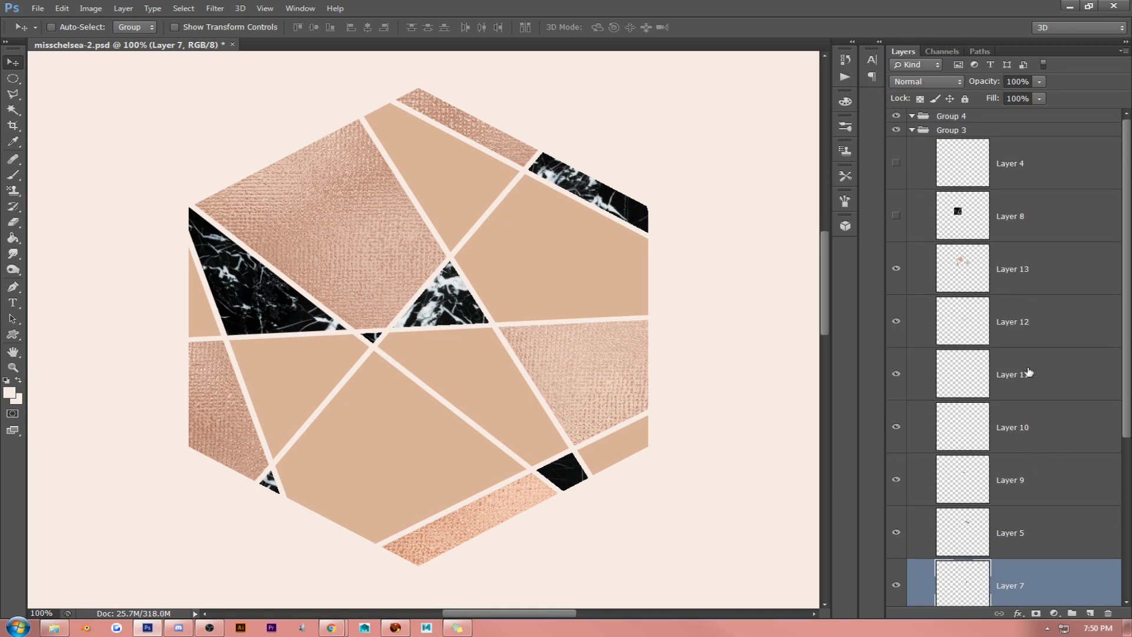
{"action": "left_click", "coordinate": [1023, 272]}
{"action": "left_click", "coordinate": [896, 268]}
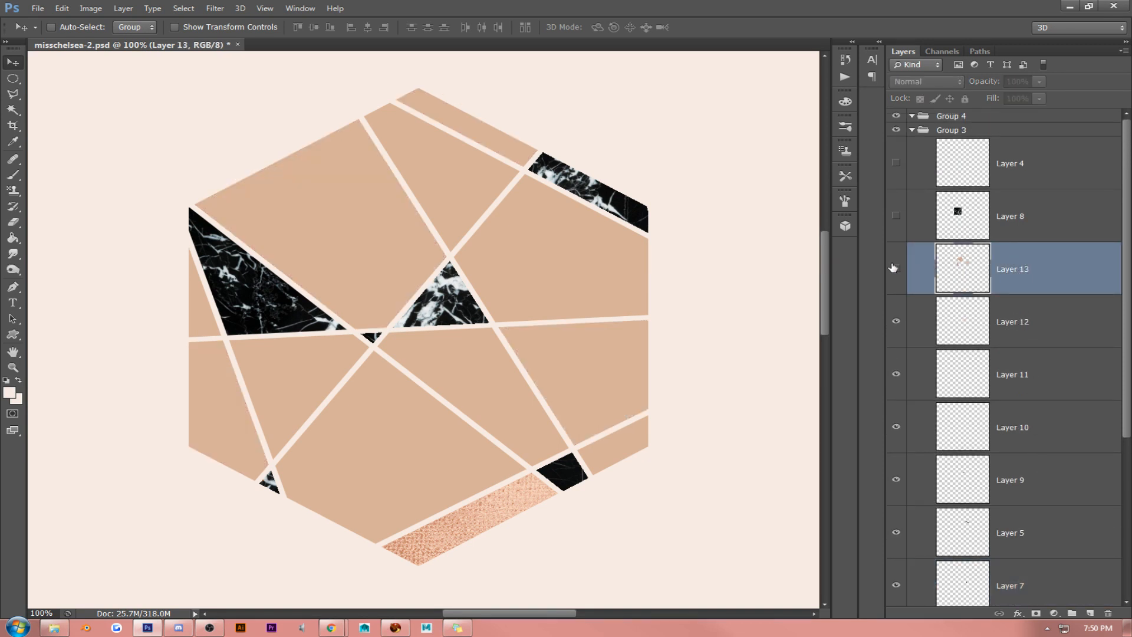
{"action": "left_click", "coordinate": [895, 268]}
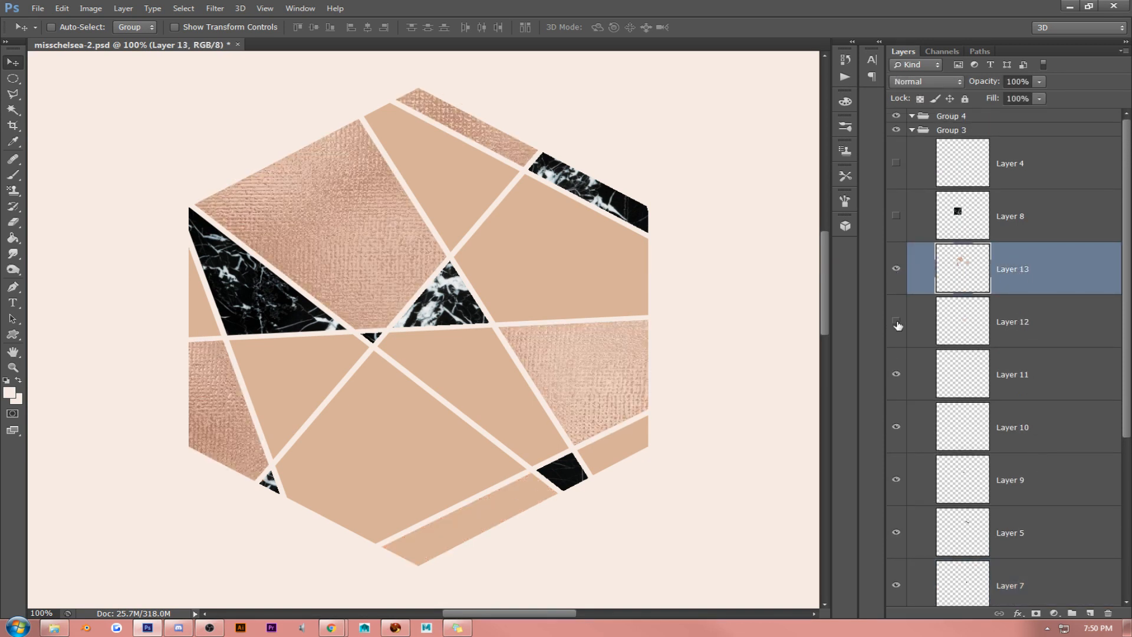
{"action": "left_click", "coordinate": [1029, 322], "text": "shift"}
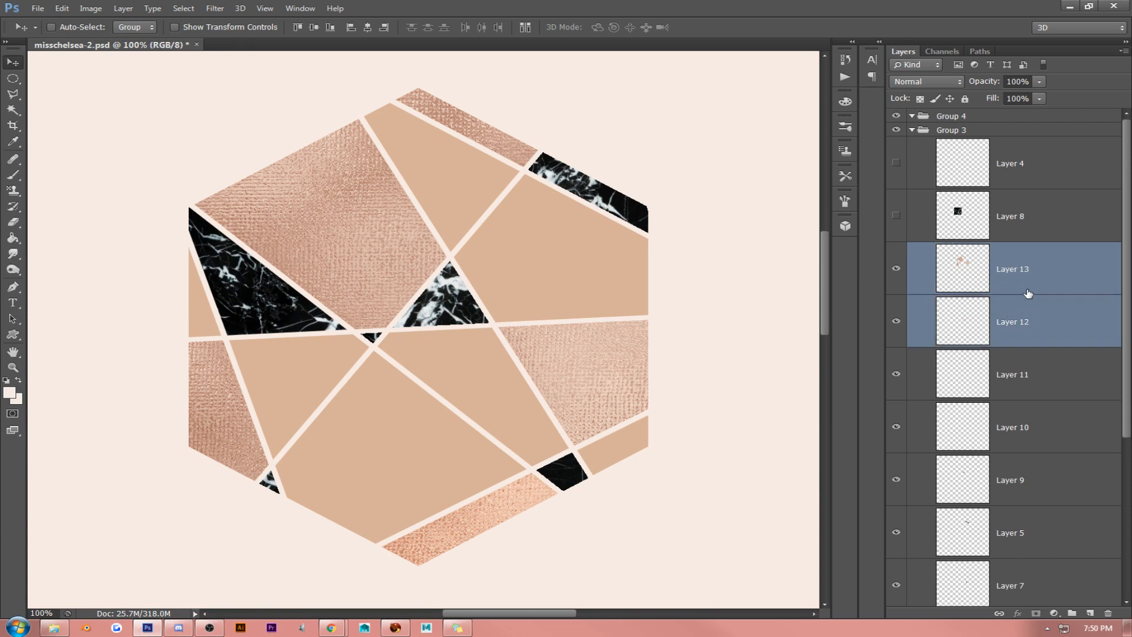
{"action": "left_click", "coordinate": [1022, 321]}
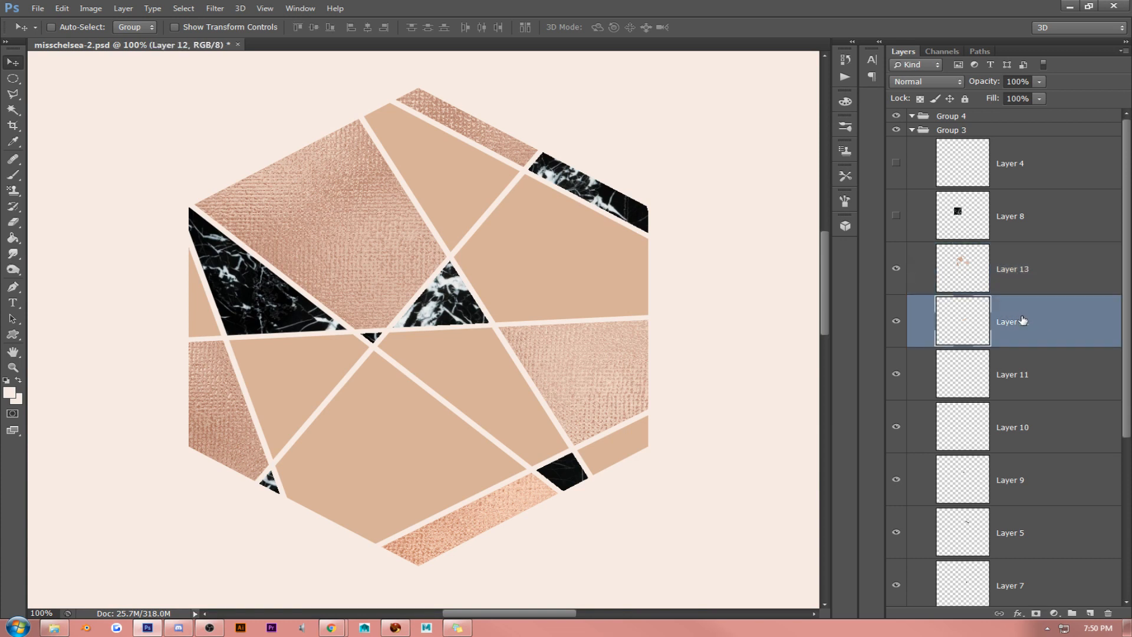
{"action": "key", "text": "Delete"}
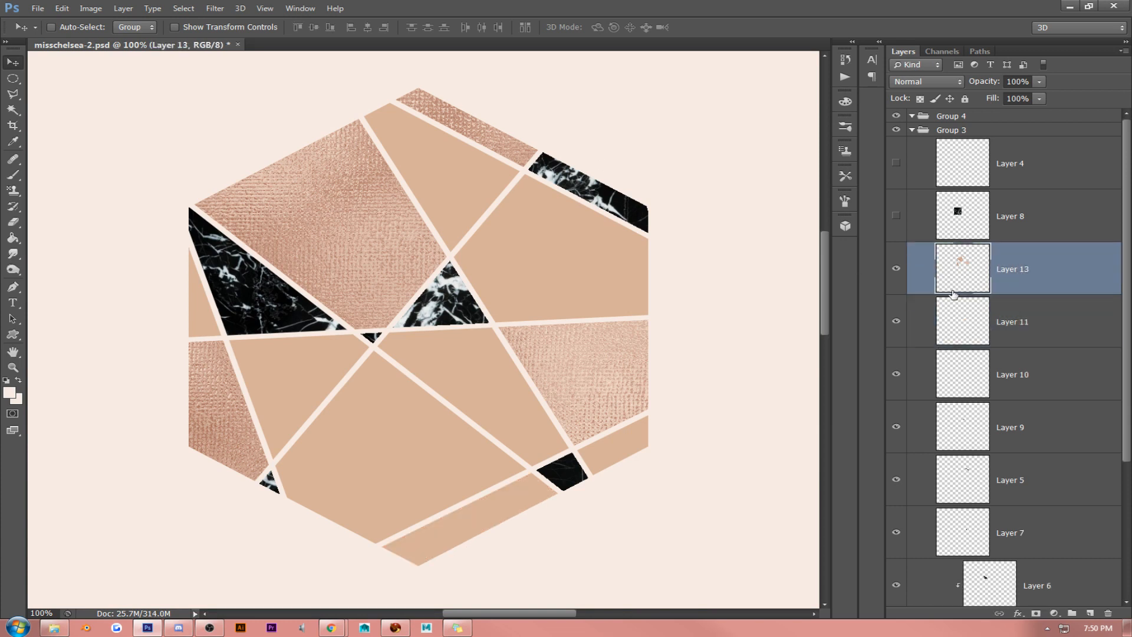
- Apply a Pattern Overlay to the Shape 1 hexagon using the rippled copper rose gold foil pattern
{"action": "scroll", "coordinate": [964, 369], "scroll_direction": "down", "scroll_amount": 3}
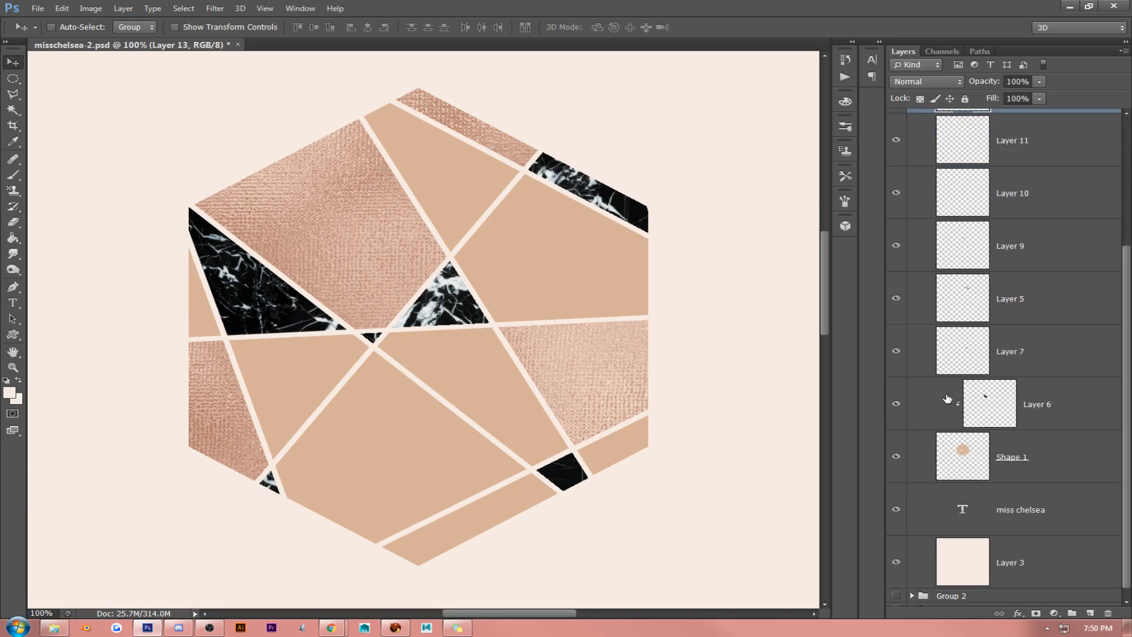
{"action": "scroll", "coordinate": [947, 399], "scroll_direction": "up", "scroll_amount": 3}
{"action": "scroll", "coordinate": [944, 407], "scroll_direction": "down", "scroll_amount": 1}
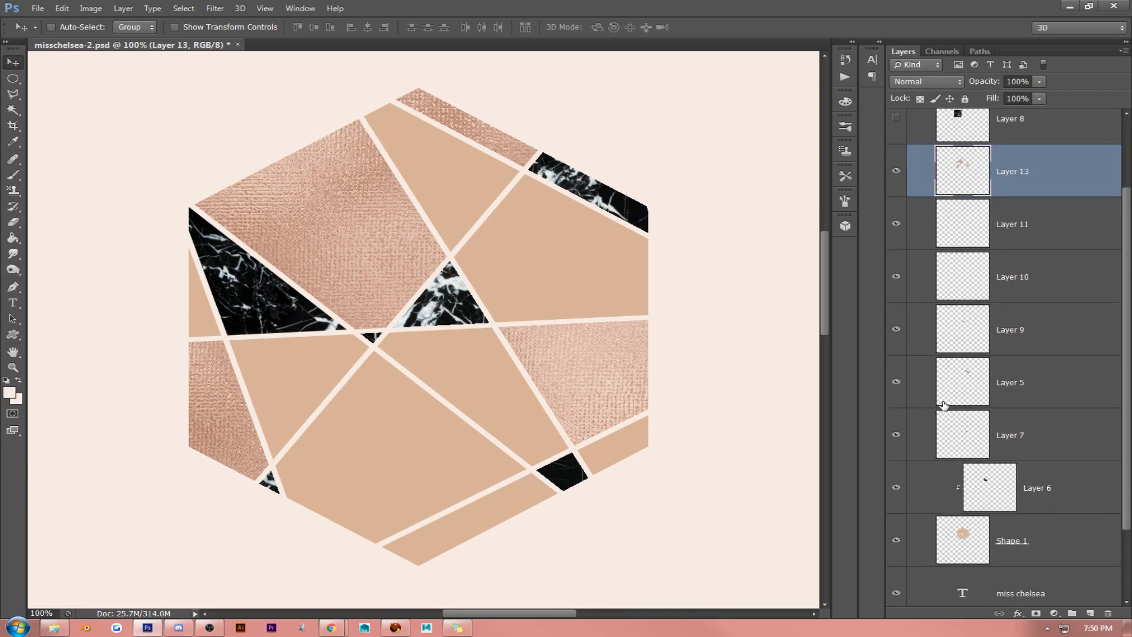
{"action": "scroll", "coordinate": [944, 403], "scroll_direction": "down", "scroll_amount": 3}
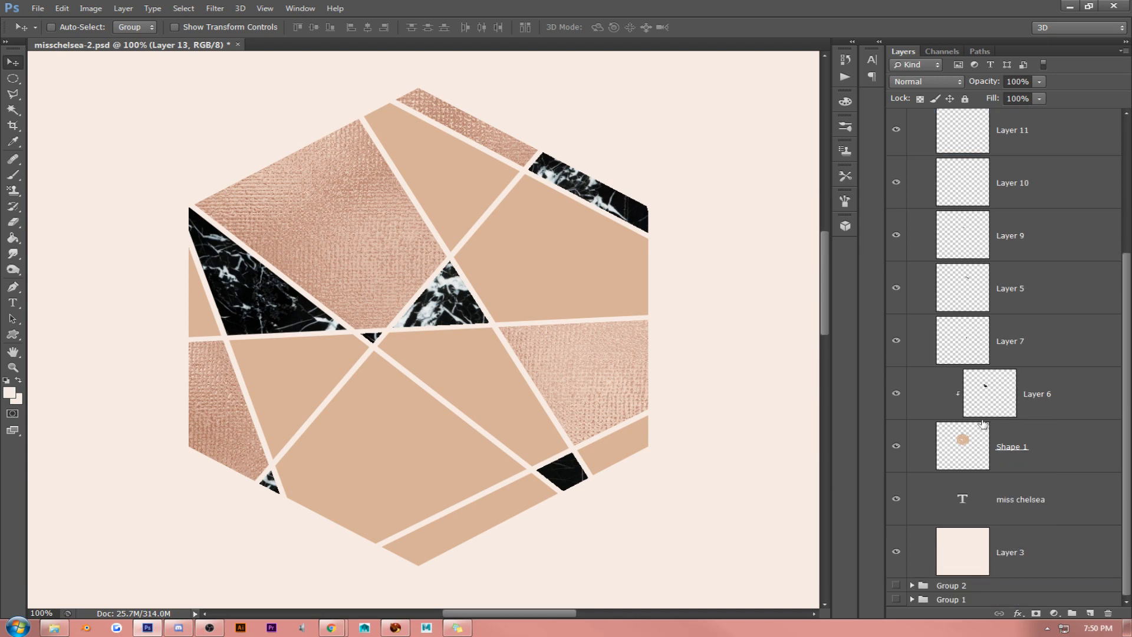
{"action": "right_click", "coordinate": [1060, 437]}
{"action": "left_click", "coordinate": [905, 140]}
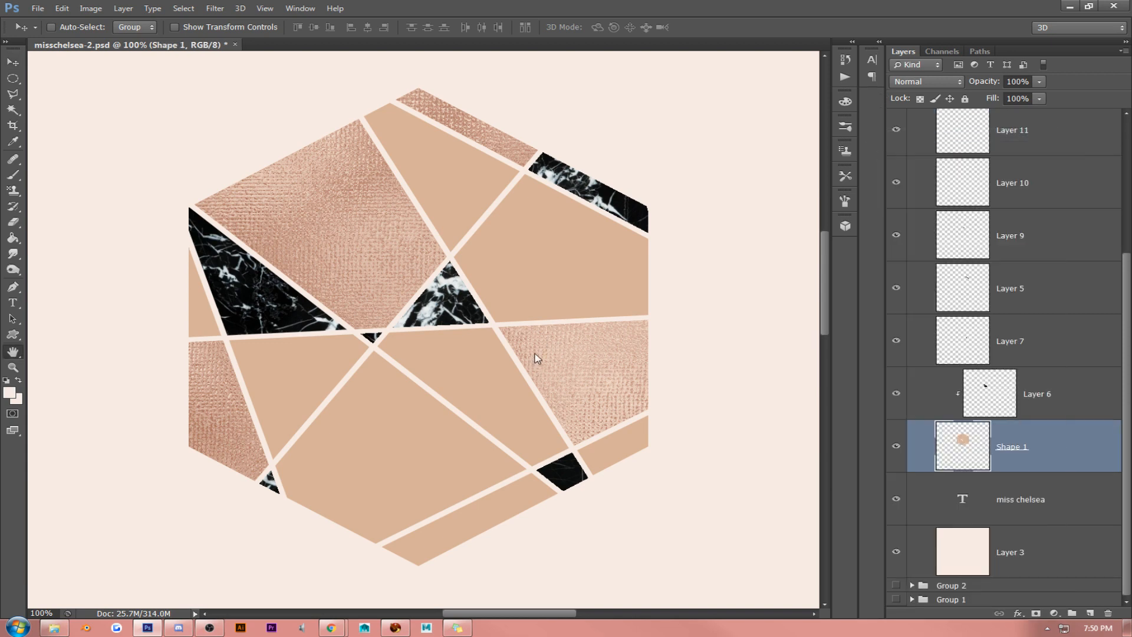
{"action": "left_click", "coordinate": [773, 270]}
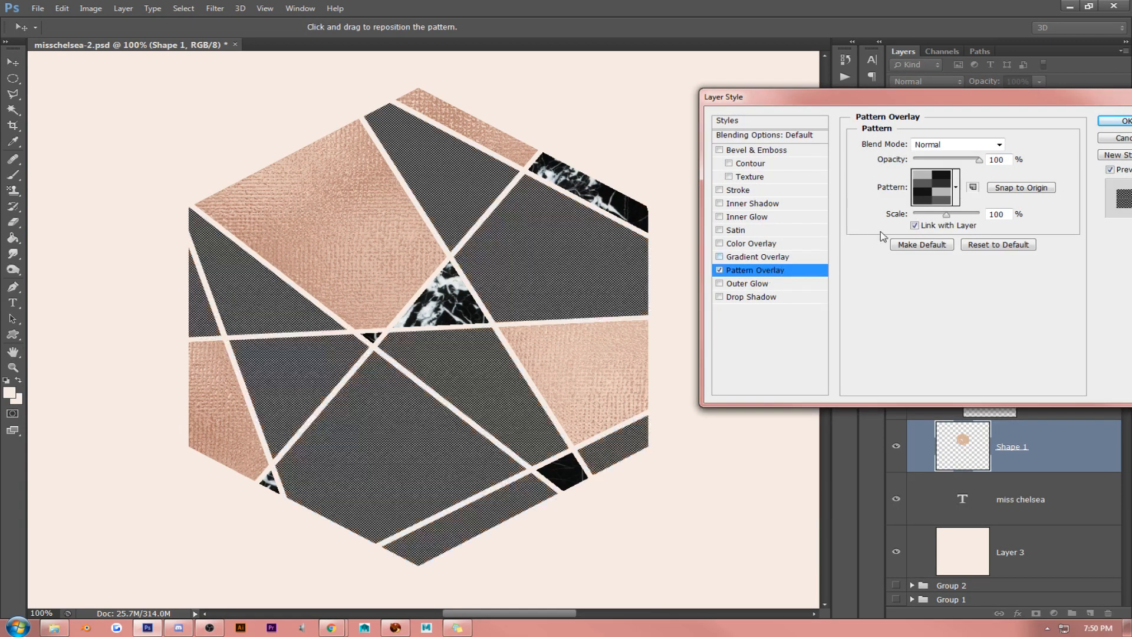
{"action": "left_click", "coordinate": [926, 199]}
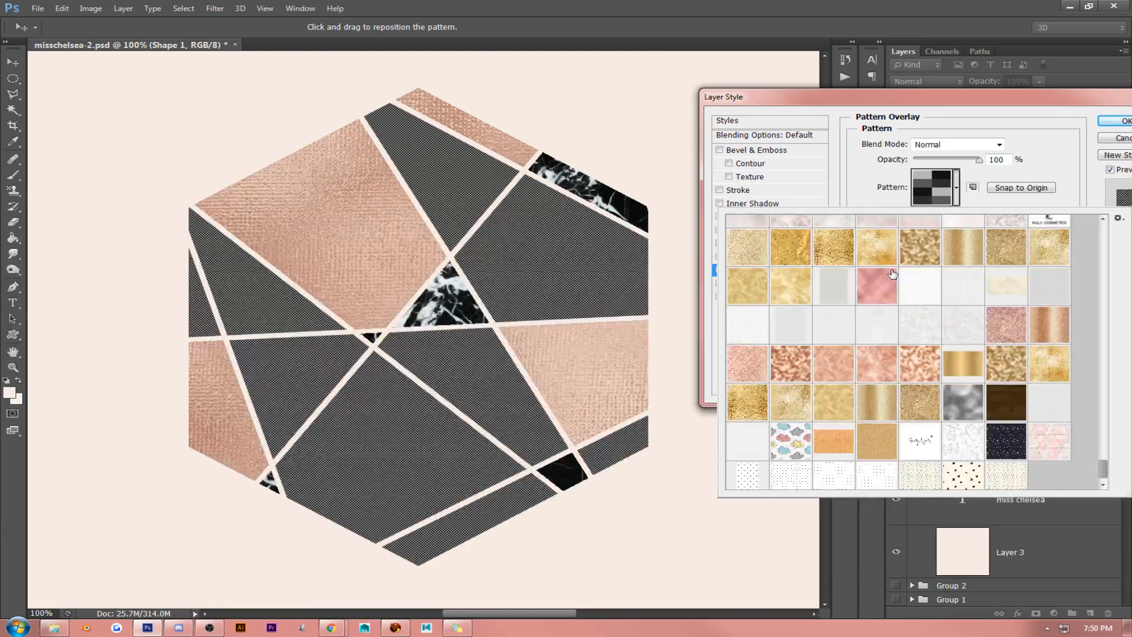
{"action": "left_click", "coordinate": [793, 373]}
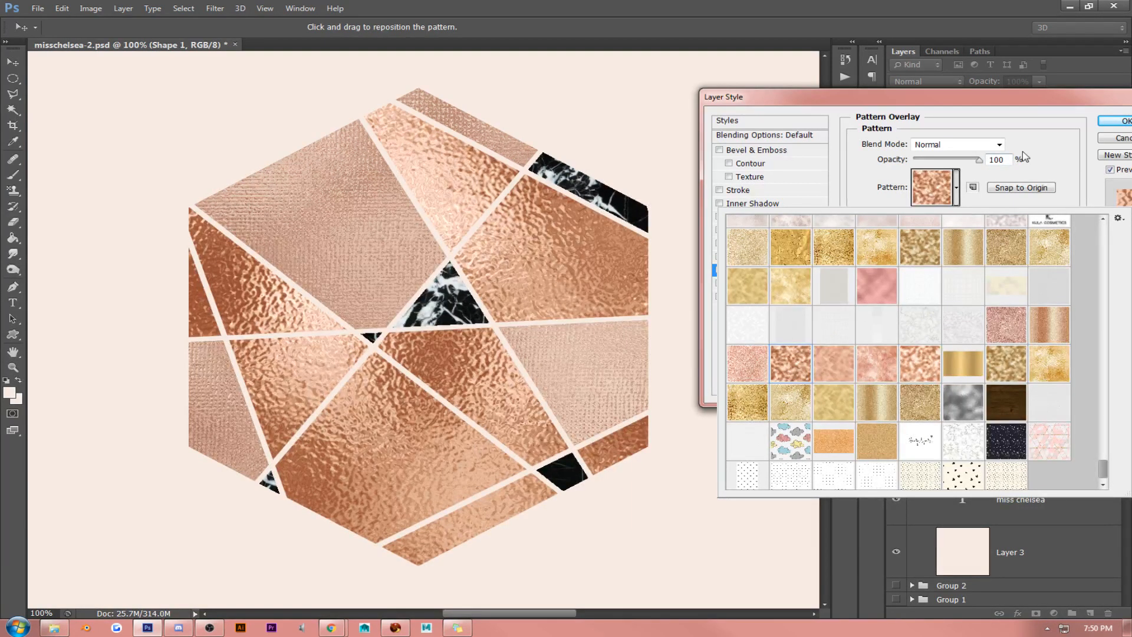
{"action": "left_click", "coordinate": [1104, 126]}
- Duplicate the foil-patterned Shape 1 hexagon layer and hide the original
{"action": "right_click", "coordinate": [1069, 433]}
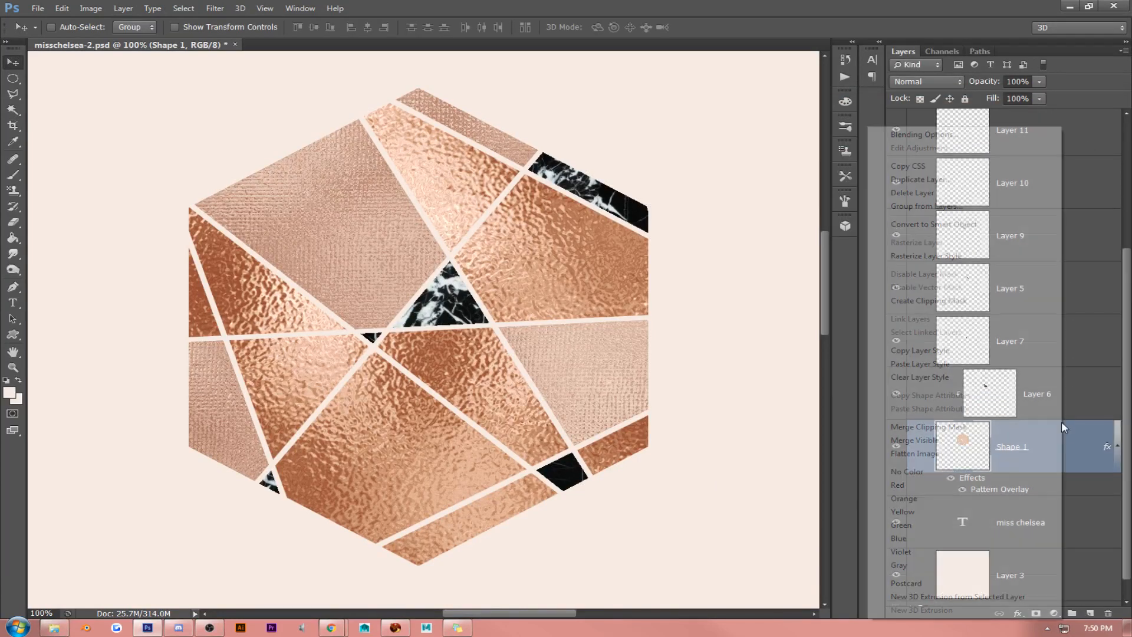
{"action": "left_click", "coordinate": [1075, 435]}
{"action": "key", "text": "ctrl+j"}
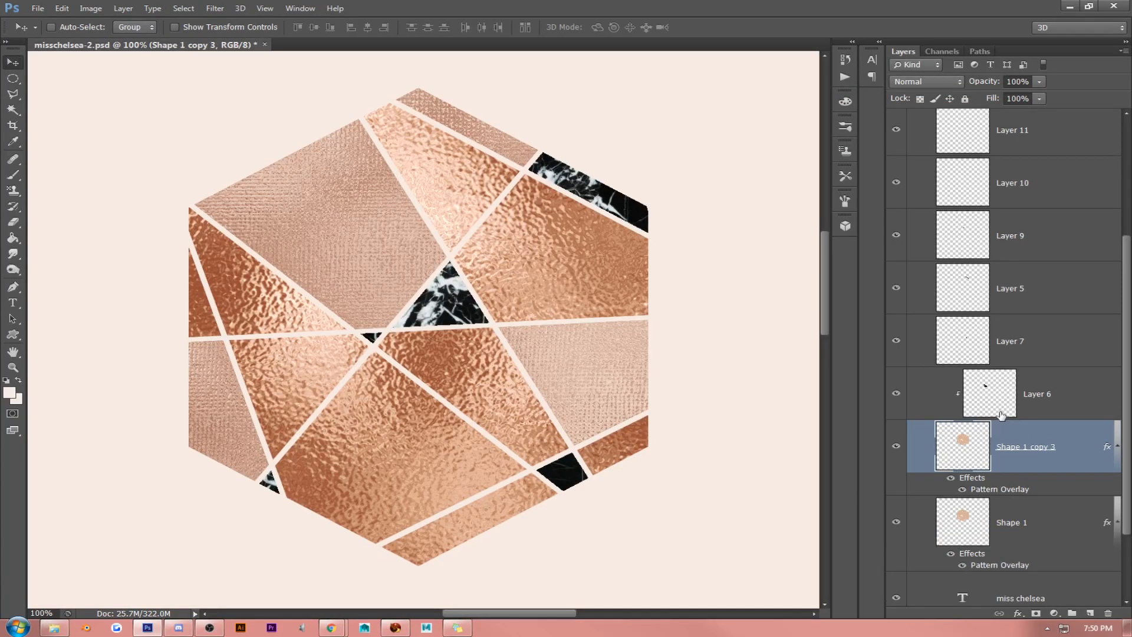
{"action": "right_click", "coordinate": [1061, 457]}
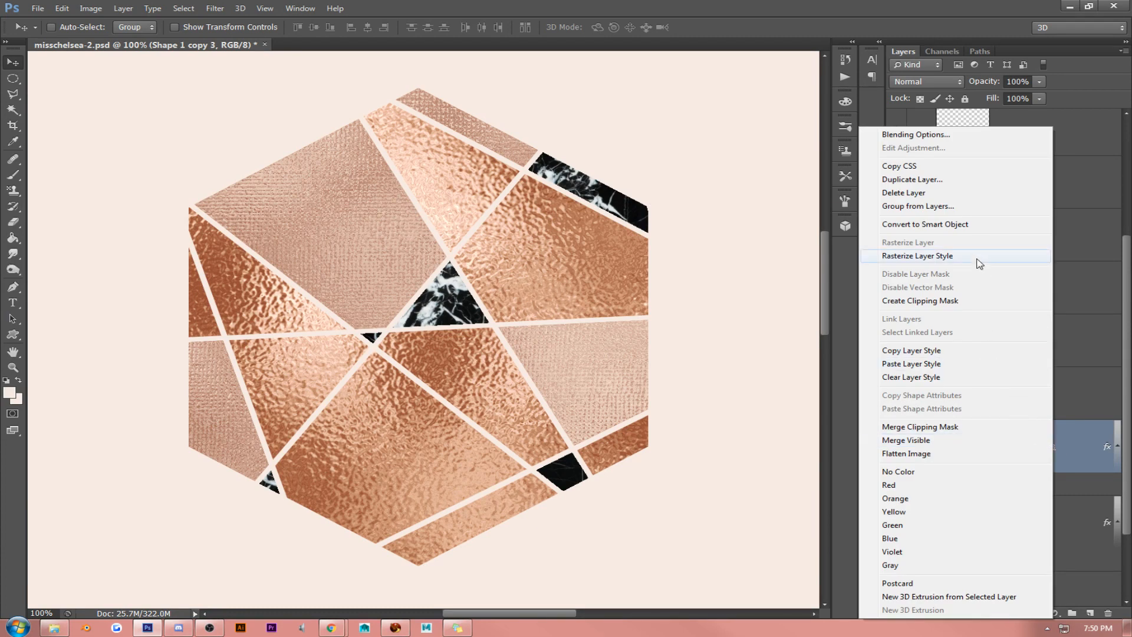
{"action": "left_click", "coordinate": [1066, 456]}
- Set the Pattern Overlay scale on Shape 1 copy 3 to 68%
{"action": "right_click", "coordinate": [1061, 445]}
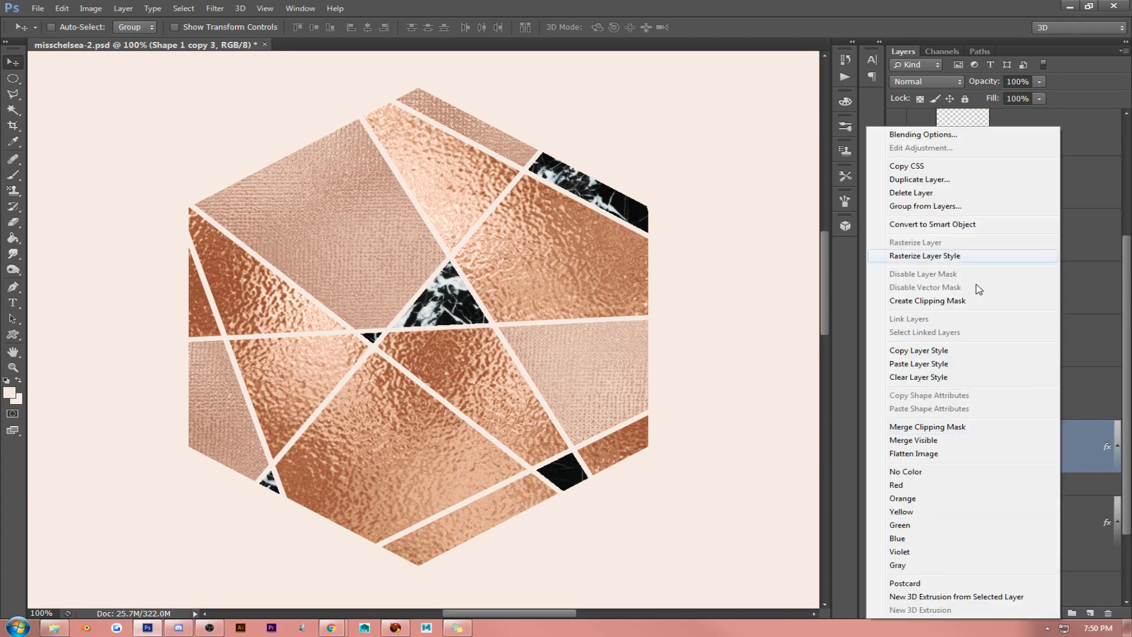
{"action": "left_click", "coordinate": [942, 138]}
{"action": "left_click", "coordinate": [782, 272]}
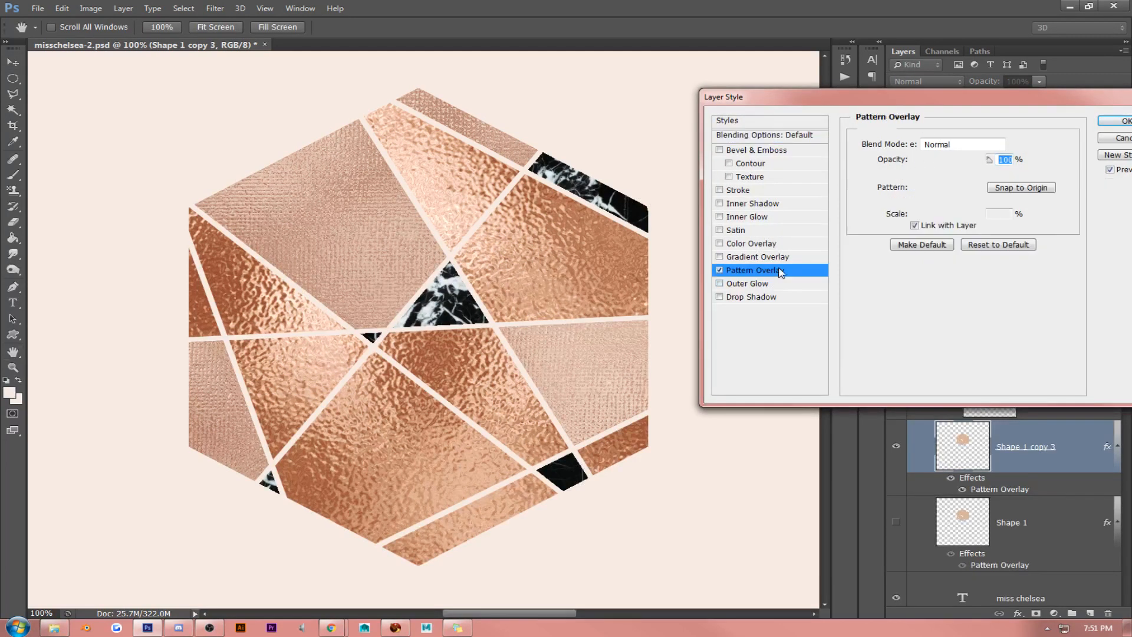
{"action": "left_click_drag", "start_coordinate": [1010, 214], "coordinate": [844, 204]}
{"action": "key", "text": "Down"}
{"action": "key", "text": "Down"}
{"action": "key", "text": "Down"}
{"action": "key", "text": "Down"}
{"action": "key", "text": "Down"}
{"action": "key", "text": "Down"}
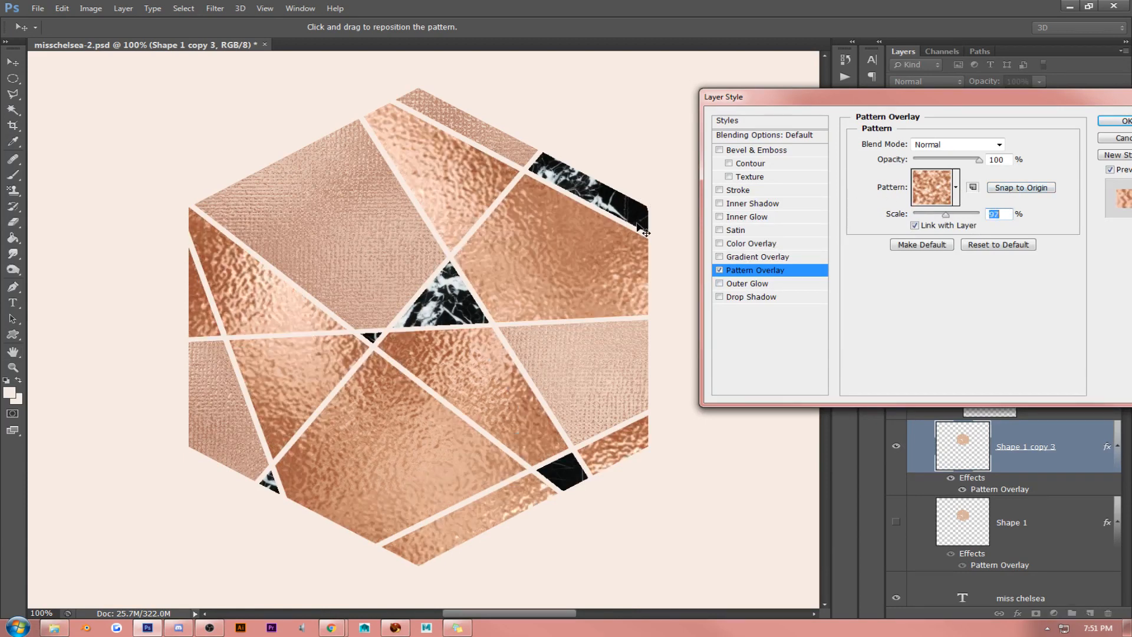
{"action": "key", "text": "Down"}
{"action": "key", "text": "Down"}
{"action": "key", "text": "Down"}
{"action": "key", "text": "Down"}
{"action": "key", "text": "Down"}
{"action": "key", "text": "Down"}
{"action": "key", "text": "Down"}
{"action": "key", "text": "Down"}
{"action": "key", "text": "Down"}
{"action": "key", "text": "Down"}
{"action": "key", "text": "Down"}
{"action": "key", "text": "Down"}
{"action": "key", "text": "Down"}
{"action": "key", "text": "Down"}
{"action": "key", "text": "Down"}
{"action": "key", "text": "Down"}
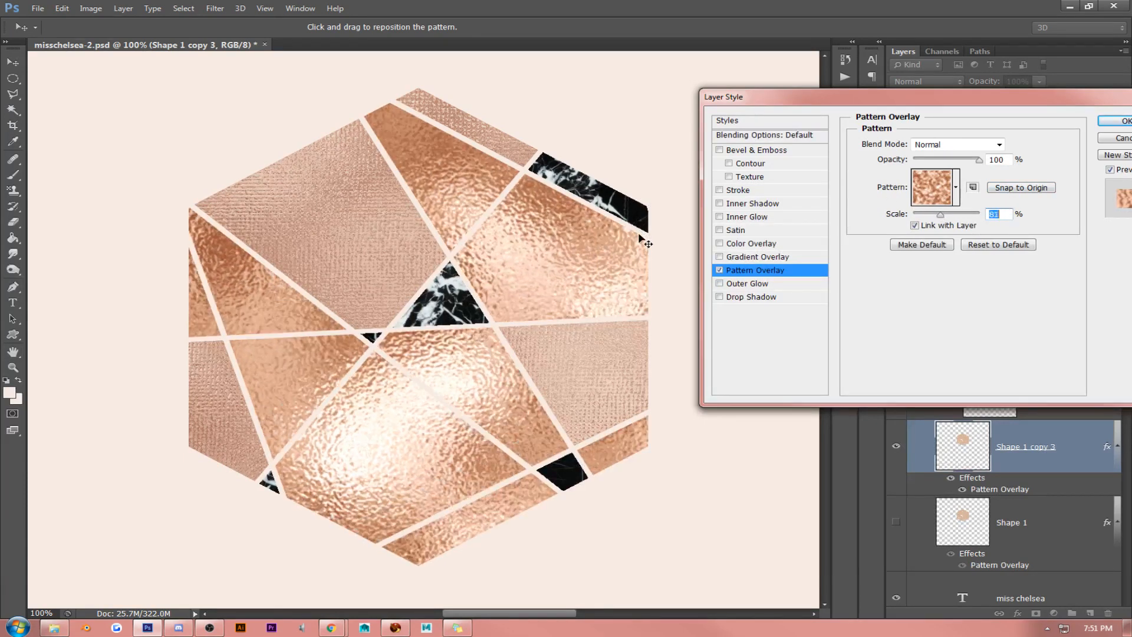
{"action": "key", "text": "Down"}
{"action": "key", "text": "Down"}
{"action": "key", "text": "Down"}
{"action": "key", "text": "Down"}
{"action": "key", "text": "Down"}
{"action": "key", "text": "Down"}
{"action": "key", "text": "Down"}
{"action": "key", "text": "Down"}
{"action": "key", "text": "Down"}
{"action": "key", "text": "Down"}
{"action": "key", "text": "Down"}
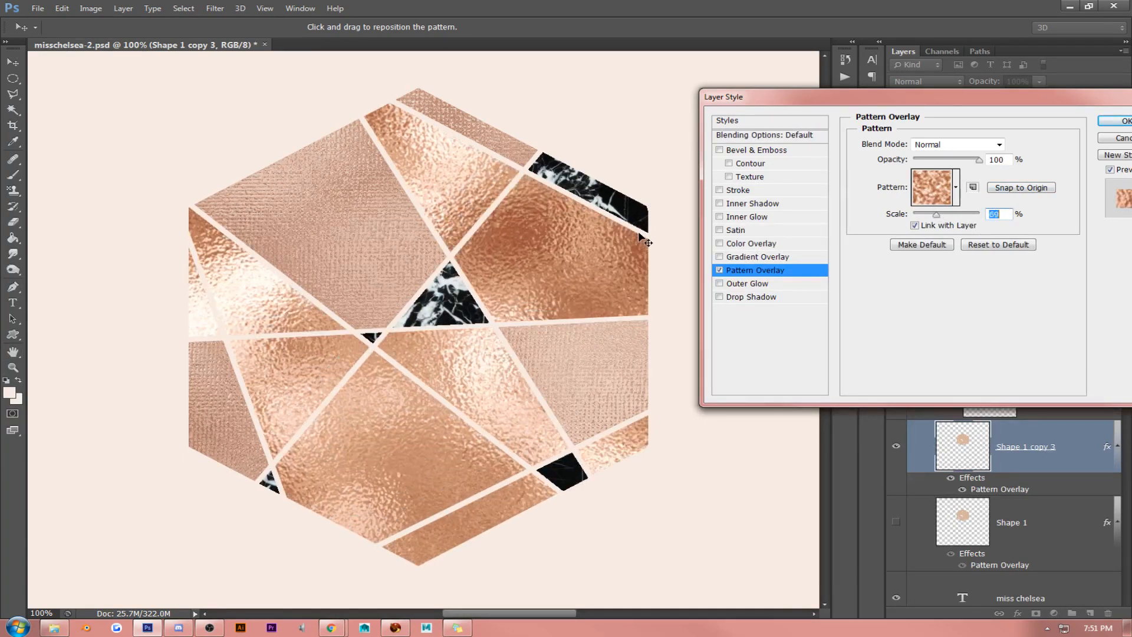
{"action": "key", "text": "Up"}
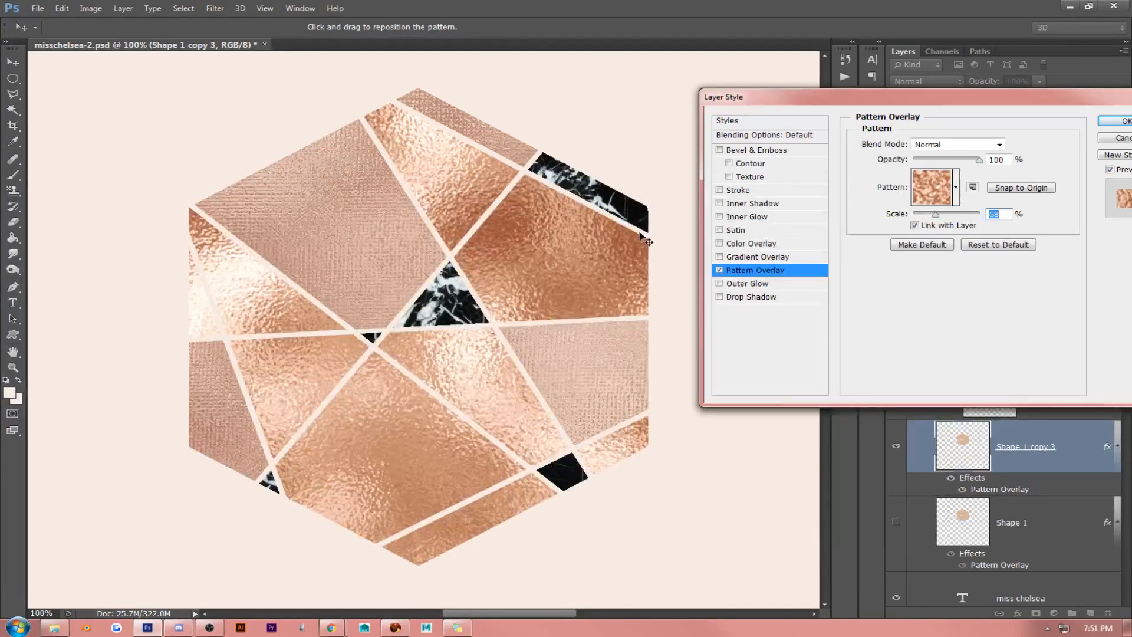
{"action": "left_click", "coordinate": [1106, 122]}
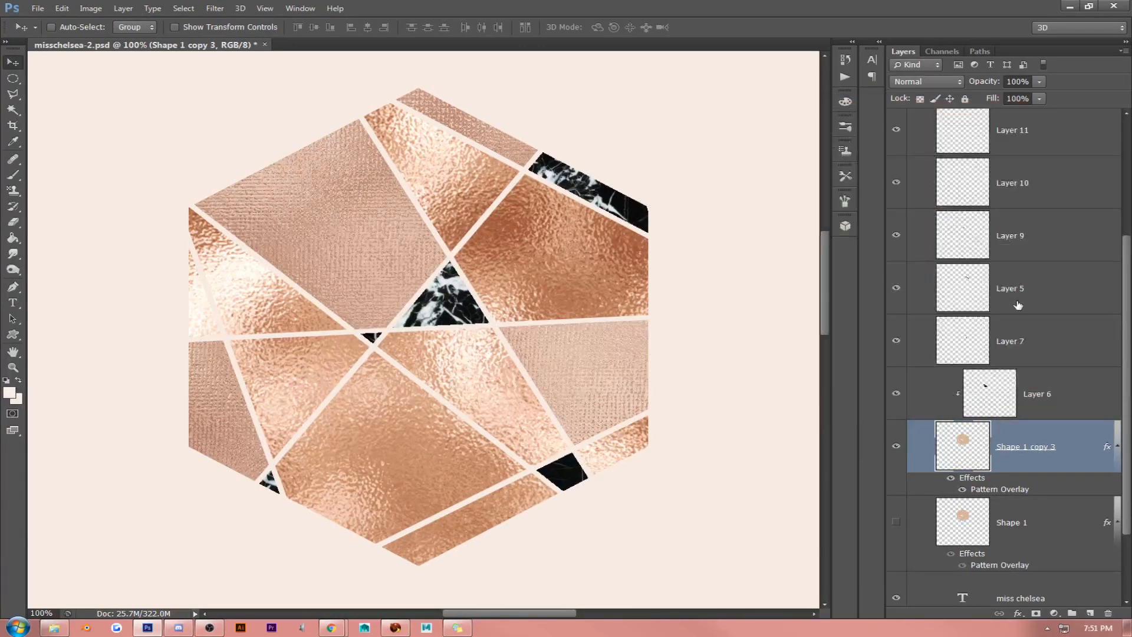
- Convert Shape 1 copy 3 to a smart object and rasterize it to bake in the foil pattern
{"action": "right_click", "coordinate": [1042, 445]}
{"action": "left_click", "coordinate": [994, 224]}
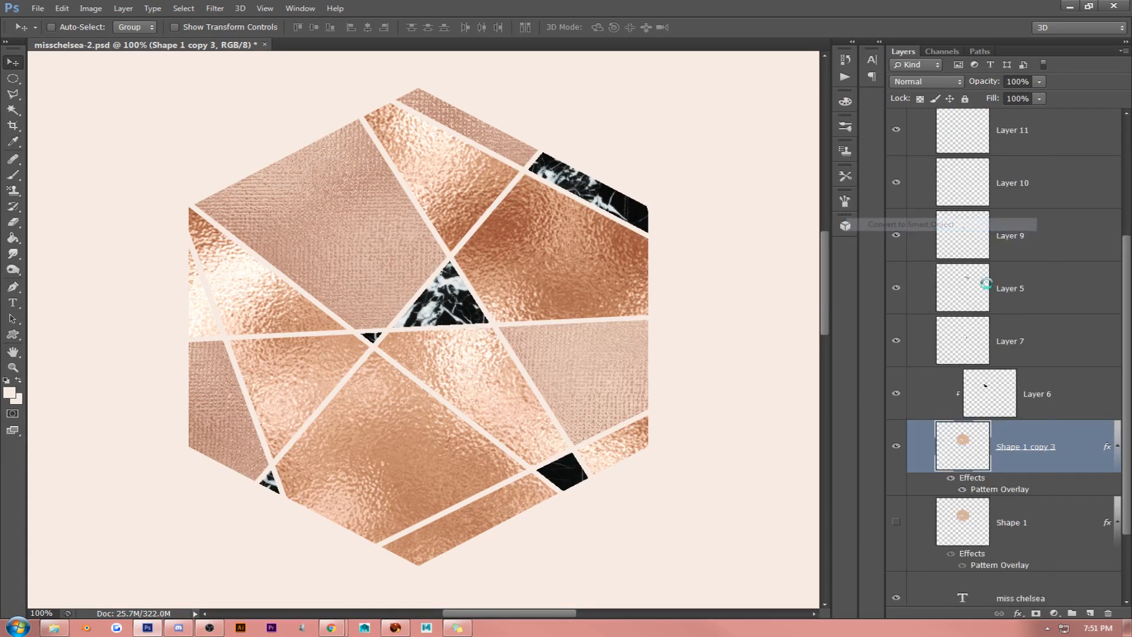
{"action": "right_click", "coordinate": [1060, 439]}
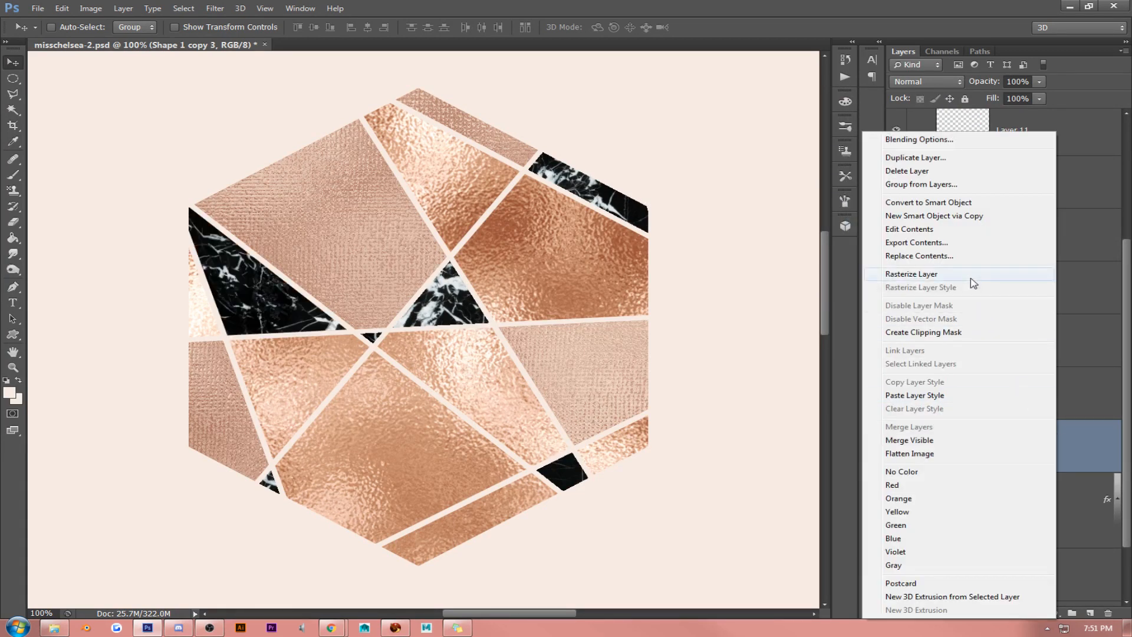
{"action": "left_click", "coordinate": [970, 275]}
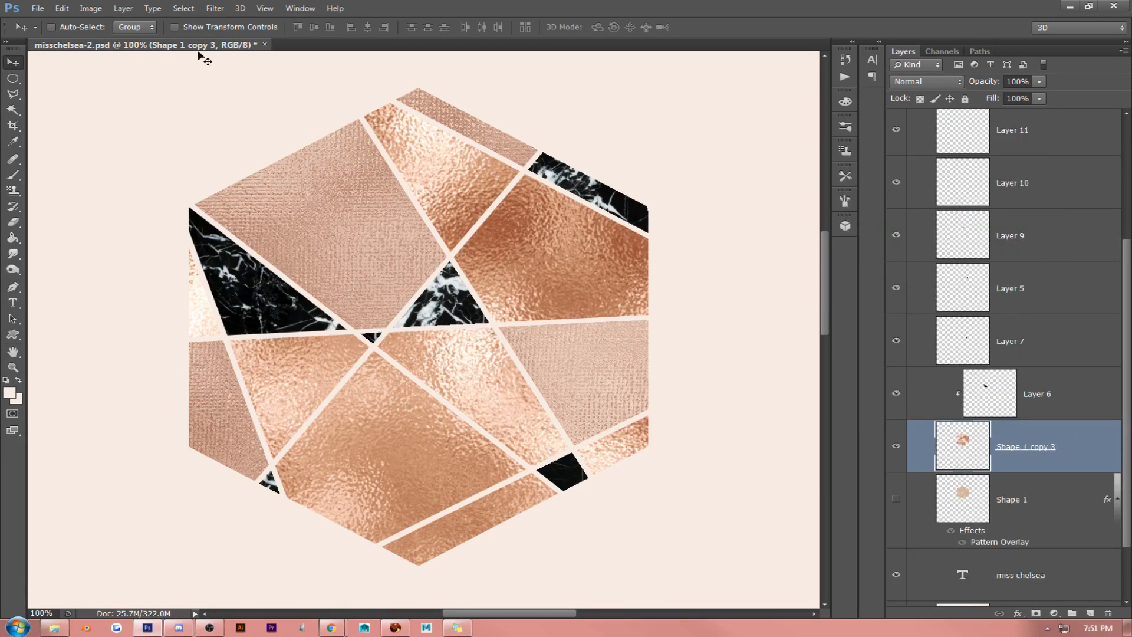
- Desaturate Shape 1 copy 3 to turn its foil facets silver
{"action": "left_click", "coordinate": [91, 8]}
{"action": "mouse_move", "coordinate": [139, 40]}
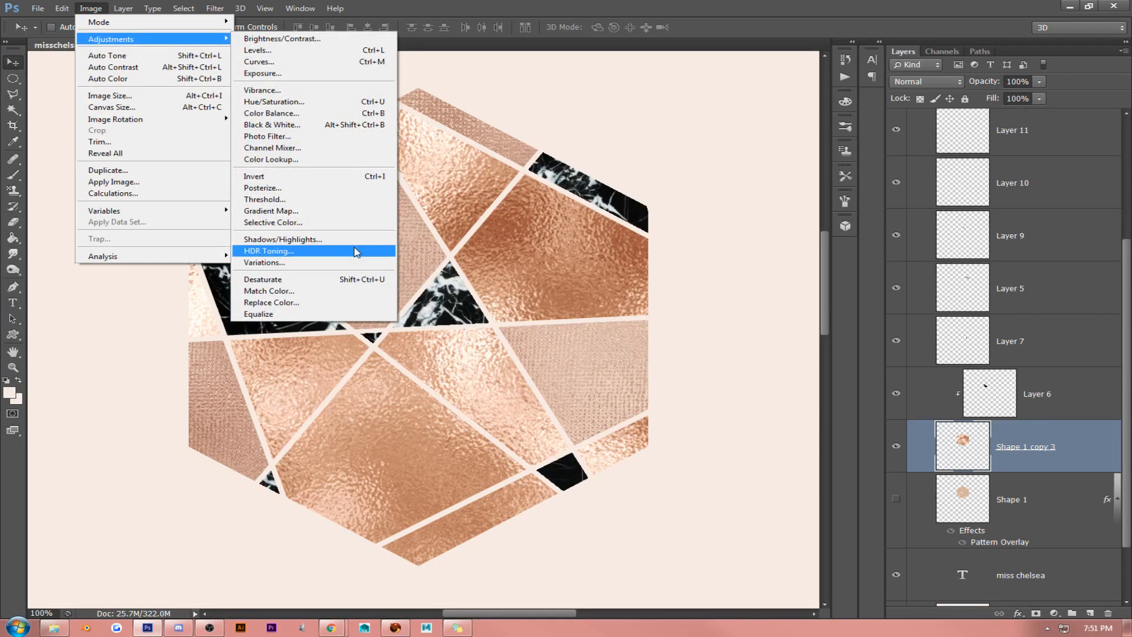
{"action": "left_click", "coordinate": [357, 282]}
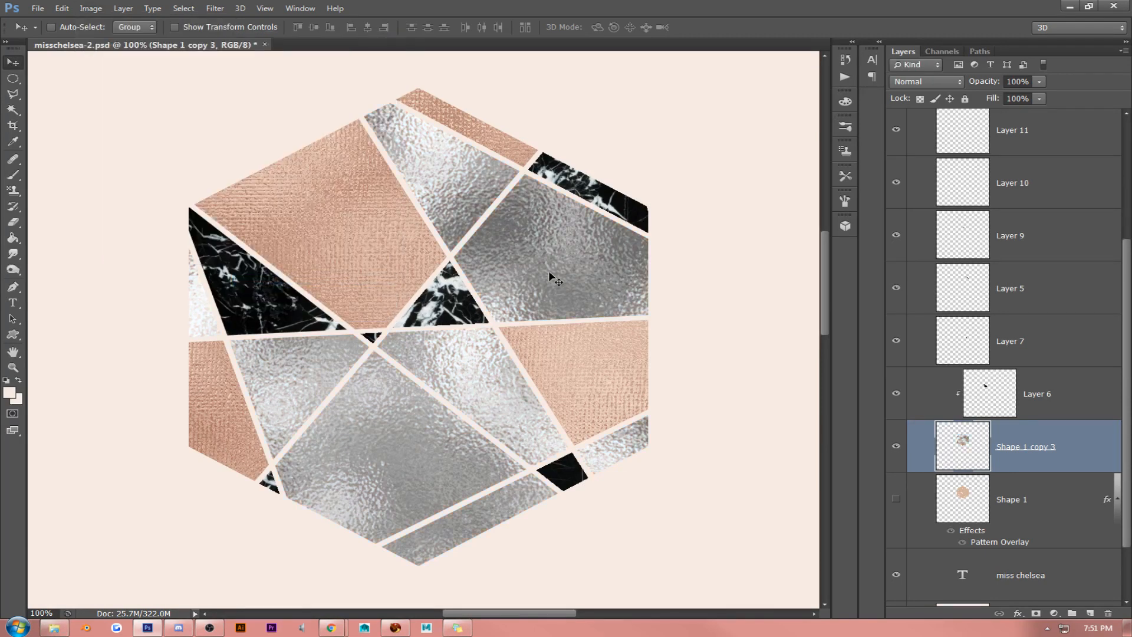
- Outline the large lower silver facet with the Polygonal Lasso, cut it out, and paste it as a new layer clipped to Shape 1 copy 3
{"action": "left_click", "coordinate": [13, 94]}
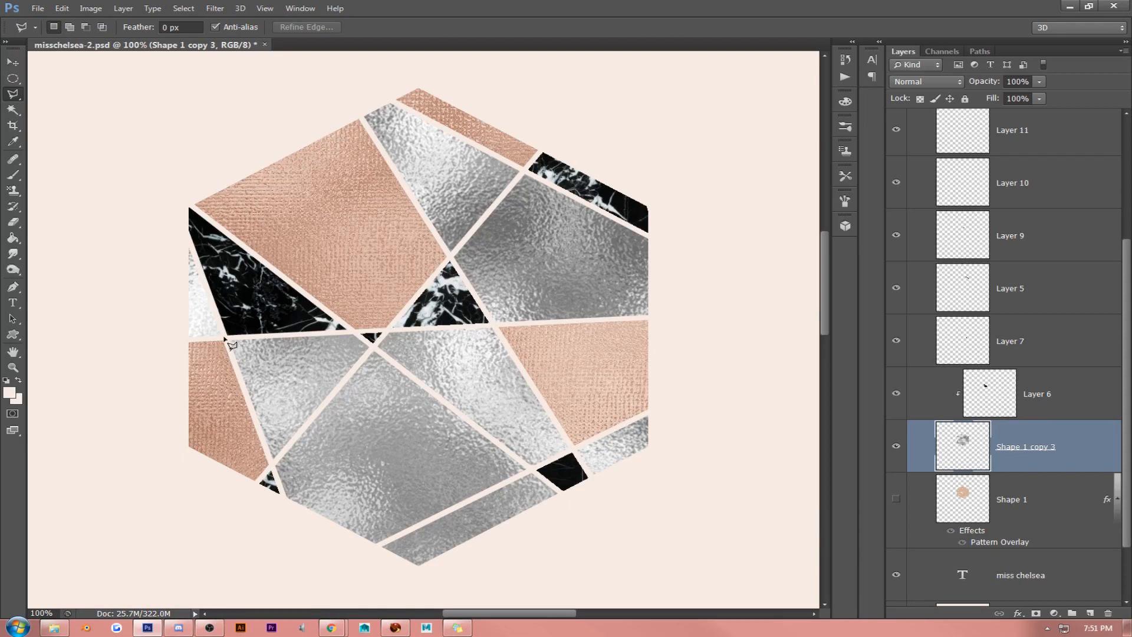
{"action": "left_click", "coordinate": [372, 346]}
{"action": "left_click", "coordinate": [272, 464]}
{"action": "left_click", "coordinate": [288, 513]}
{"action": "left_click", "coordinate": [376, 551]}
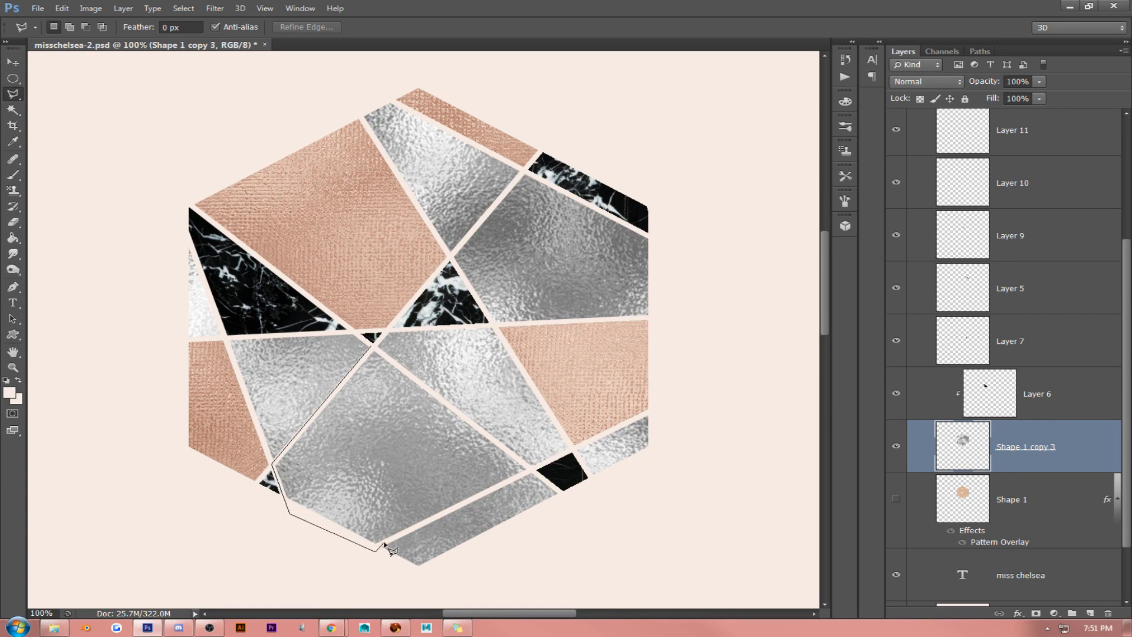
{"action": "left_click", "coordinate": [379, 544]}
{"action": "left_click", "coordinate": [532, 470]}
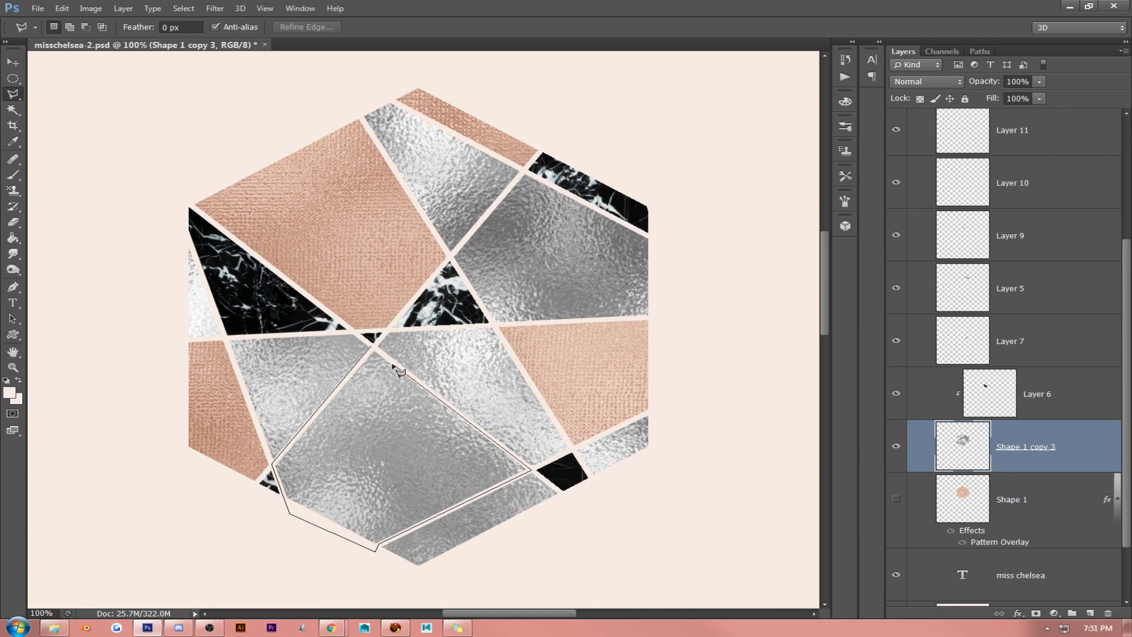
{"action": "left_click", "coordinate": [373, 350]}
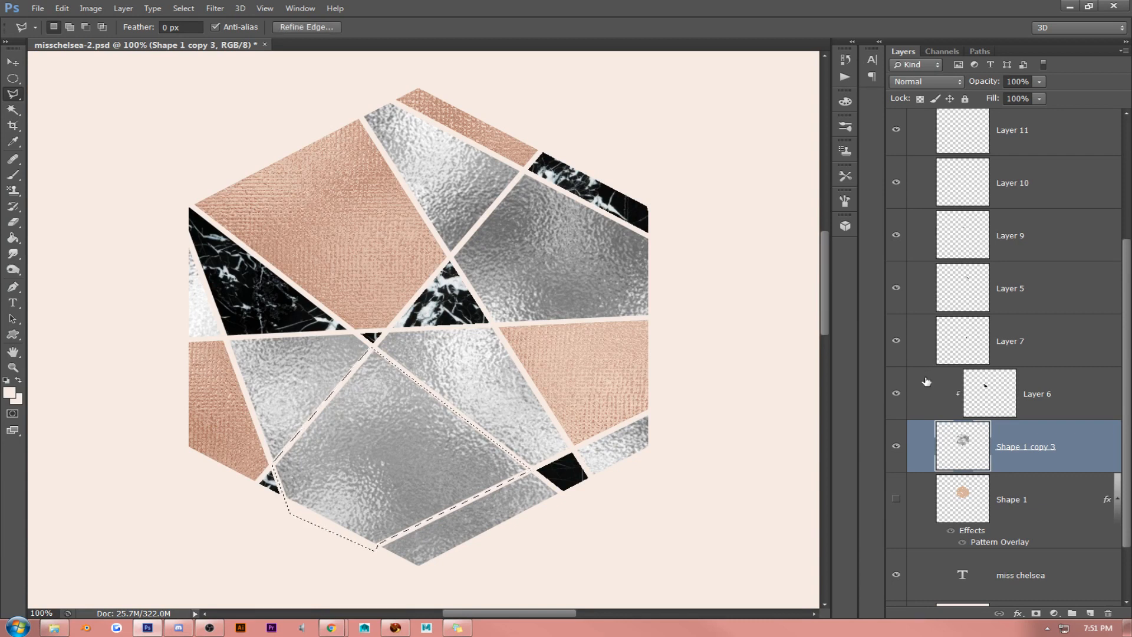
{"action": "key", "text": "Delete"}
{"action": "key", "text": "ctrl+d"}
{"action": "key", "text": "ctrl+v"}
{"action": "key", "text": "ctrl+alt+g"}
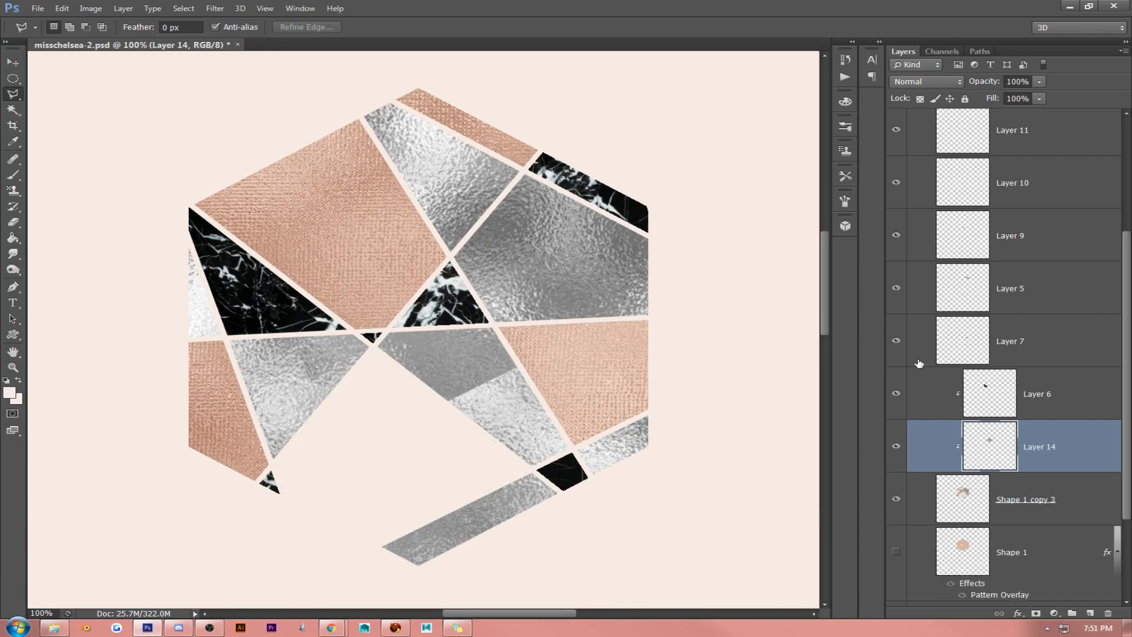
- Try repositioning the large silver facet as its own piece, undo back to the uncut Shape 1 copy 3, and discard Layer 14
{"action": "left_click", "coordinate": [12, 62]}
{"action": "left_click_drag", "start_coordinate": [539, 389], "coordinate": [528, 485]}
{"action": "key", "text": "ctrl+alt+z"}
{"action": "key", "text": "ctrl+alt+z"}
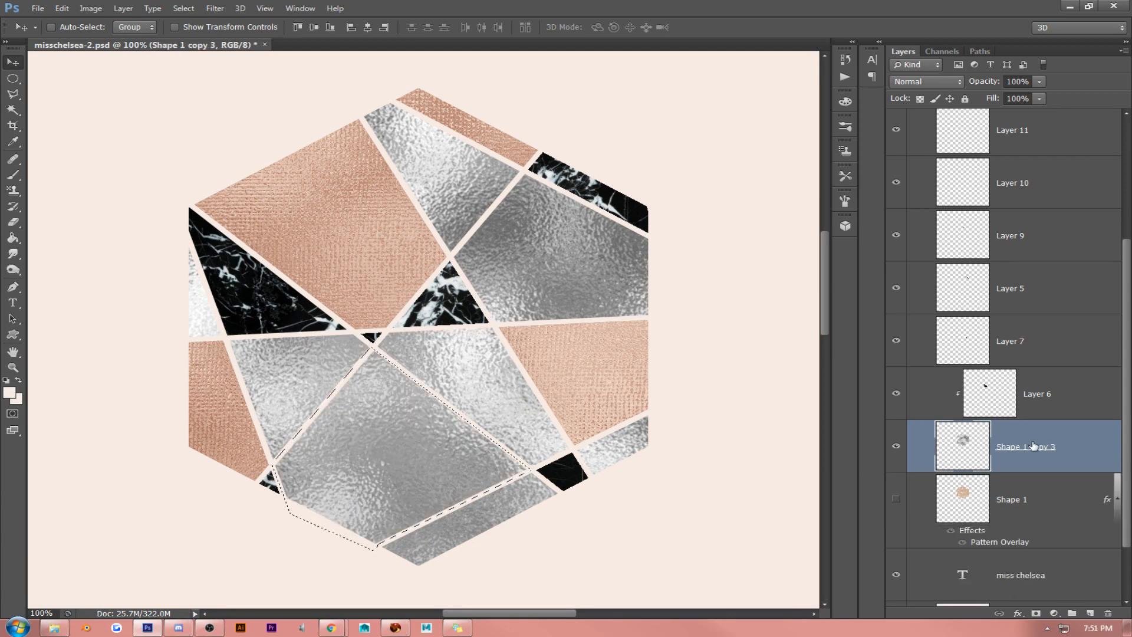
{"action": "key", "text": "ctrl+shift+alt+n"}
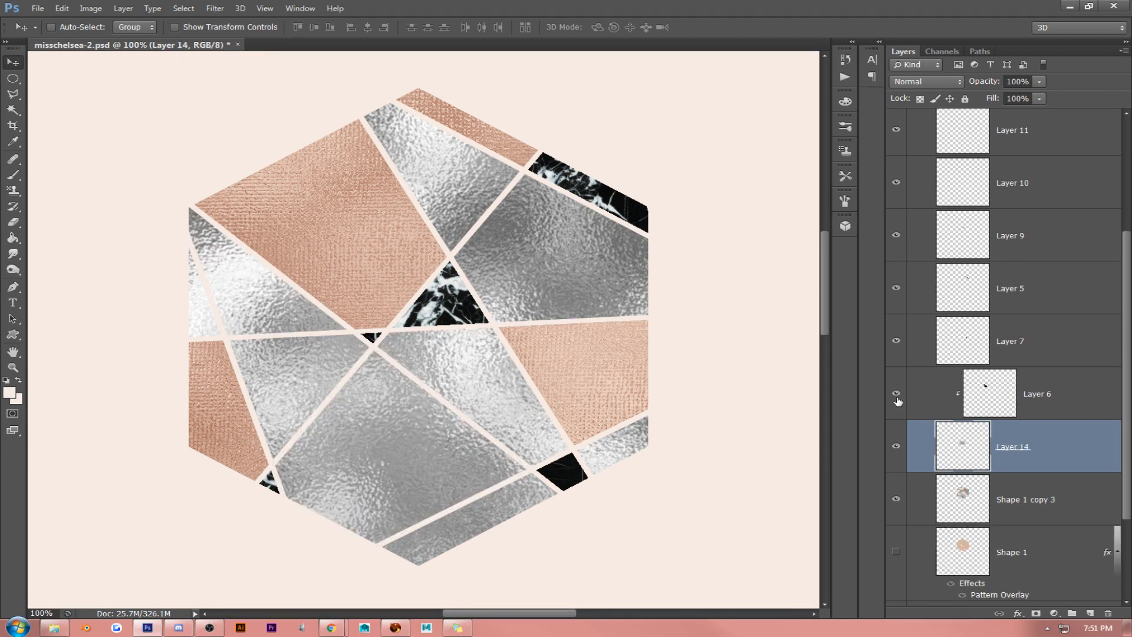
{"action": "key", "text": "Delete"}
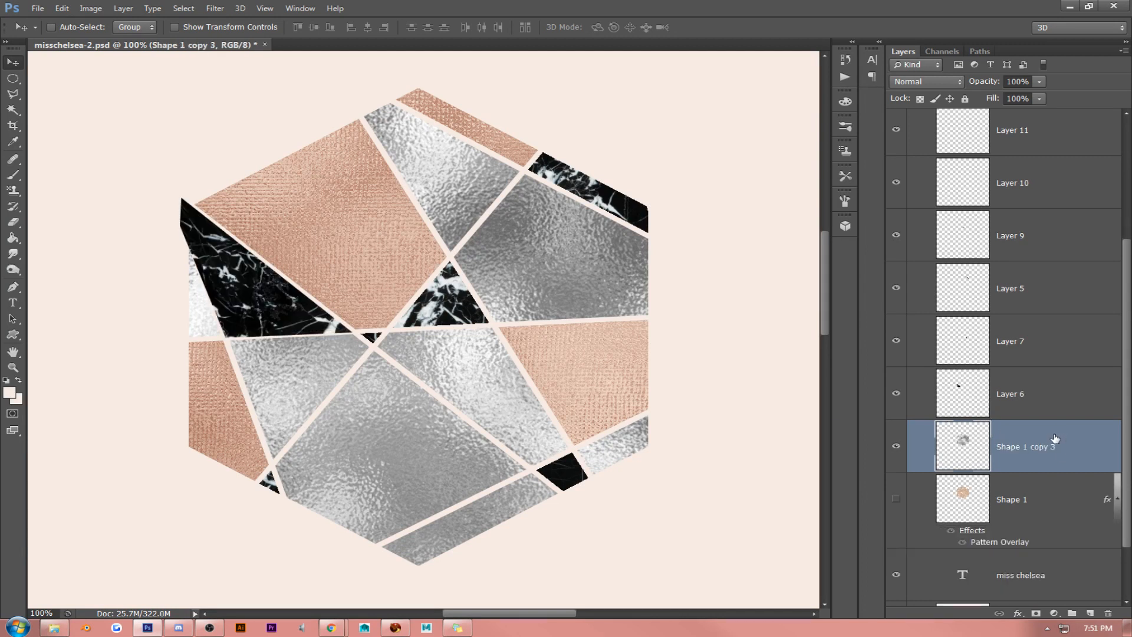
- Delete Shape 1 copy 3, then show the Shape 1 layer and clear its pattern overlay style to leave it plain tan
{"action": "key", "text": "Delete"}
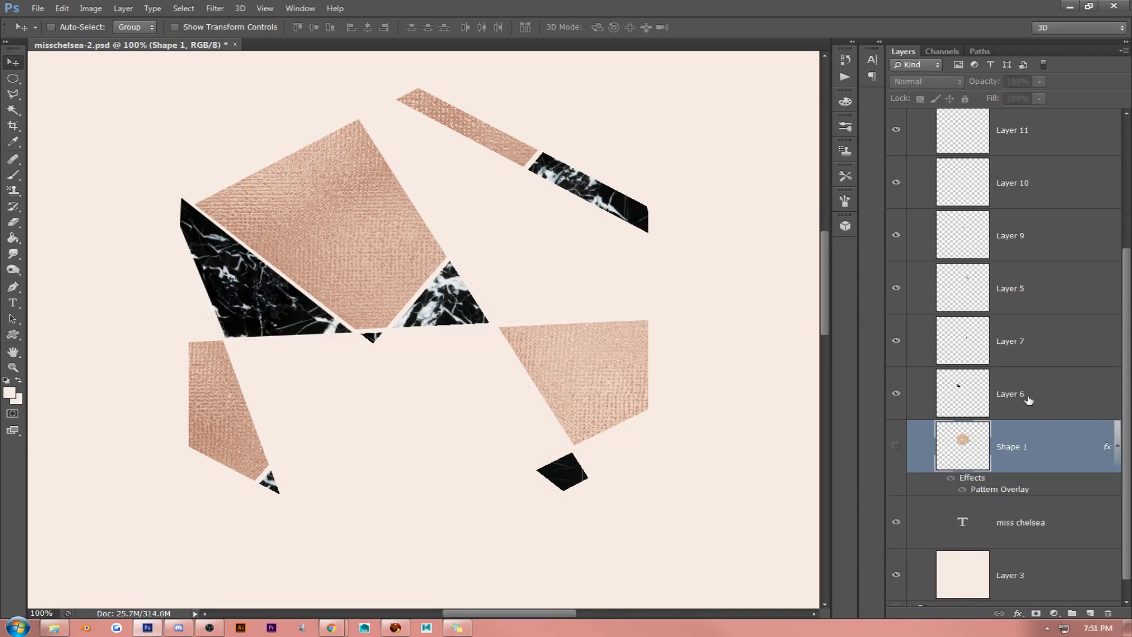
{"action": "left_click", "coordinate": [896, 446]}
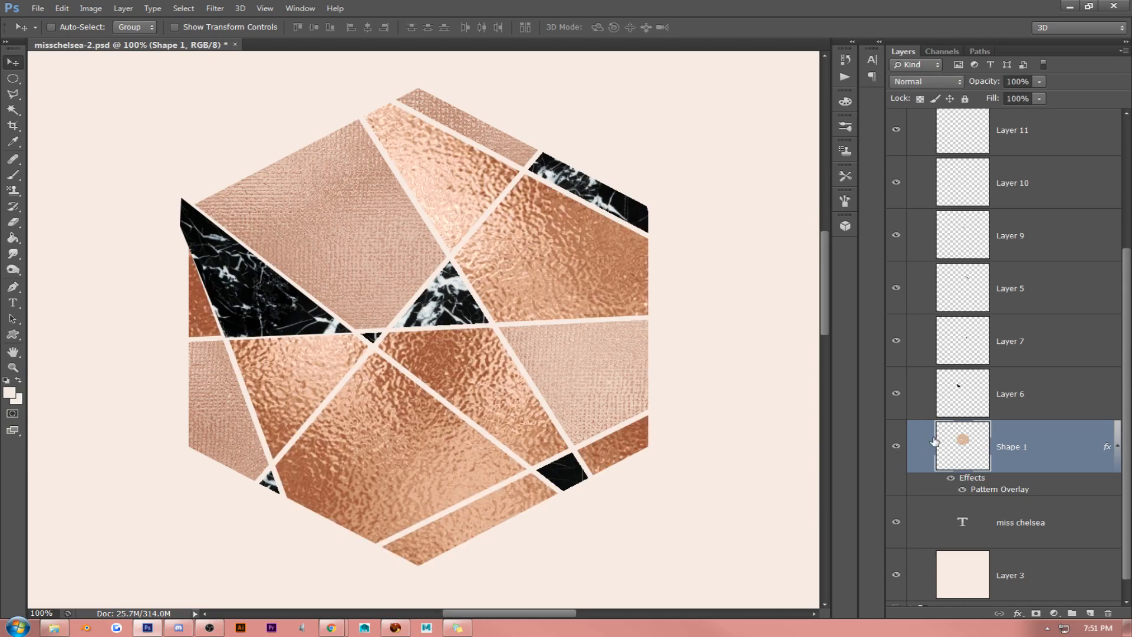
{"action": "right_click", "coordinate": [1019, 447]}
{"action": "left_click", "coordinate": [937, 377]}
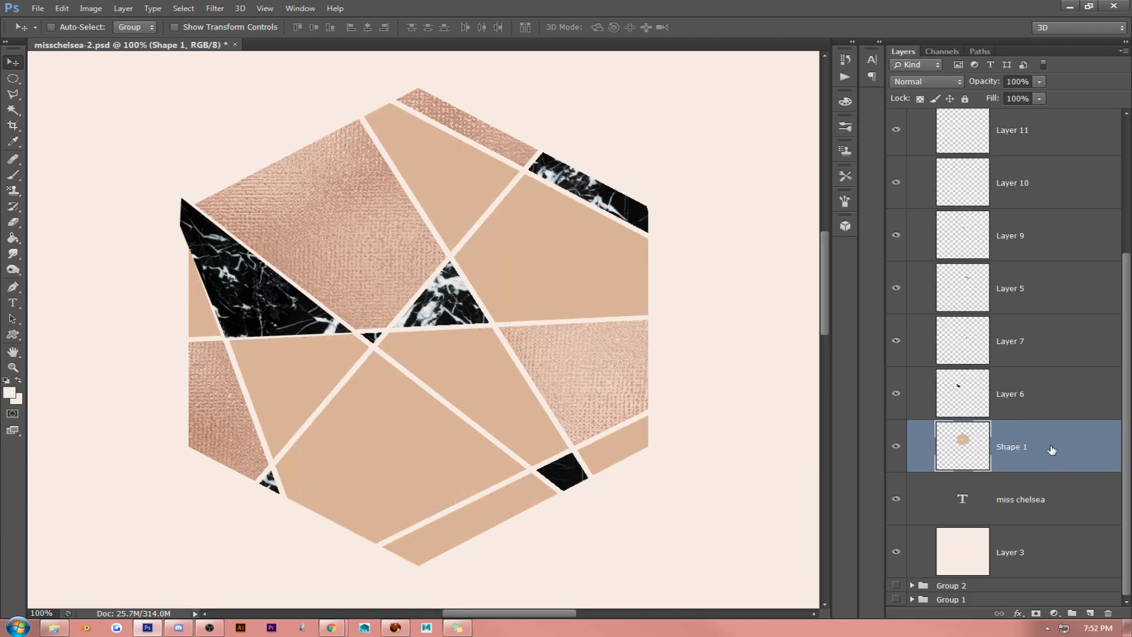
- Delete the marble and rose gold texture layers, from Layer 13 down to Layer 6, above Shape 1
{"action": "scroll", "coordinate": [1032, 378], "scroll_direction": "up", "scroll_amount": 5}
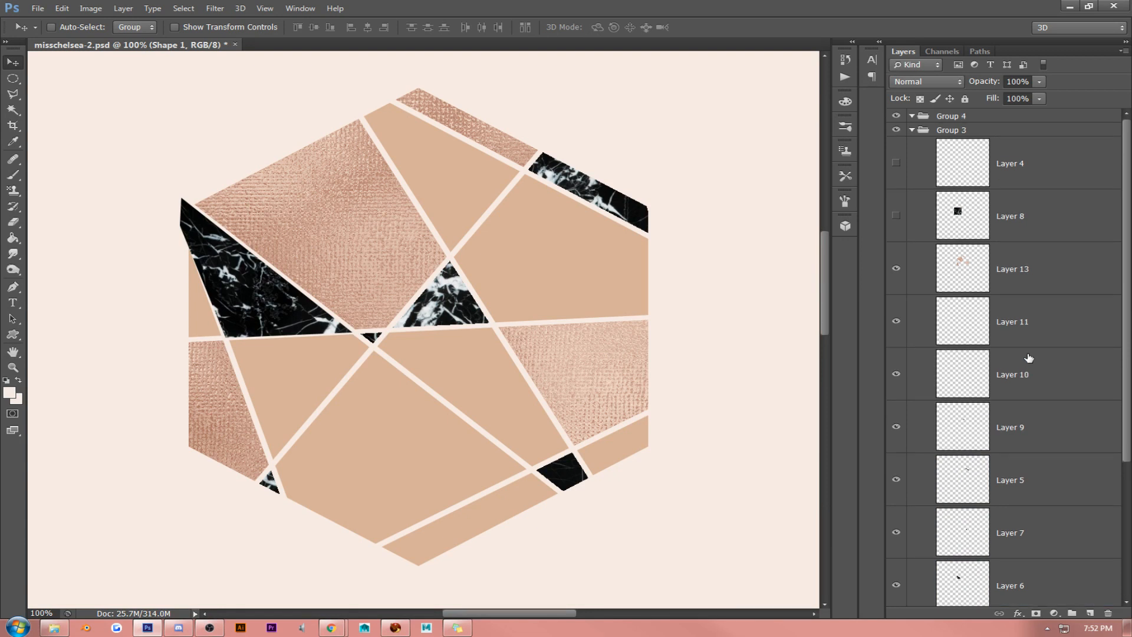
{"action": "scroll", "coordinate": [1028, 272], "scroll_direction": "down", "scroll_amount": 1}
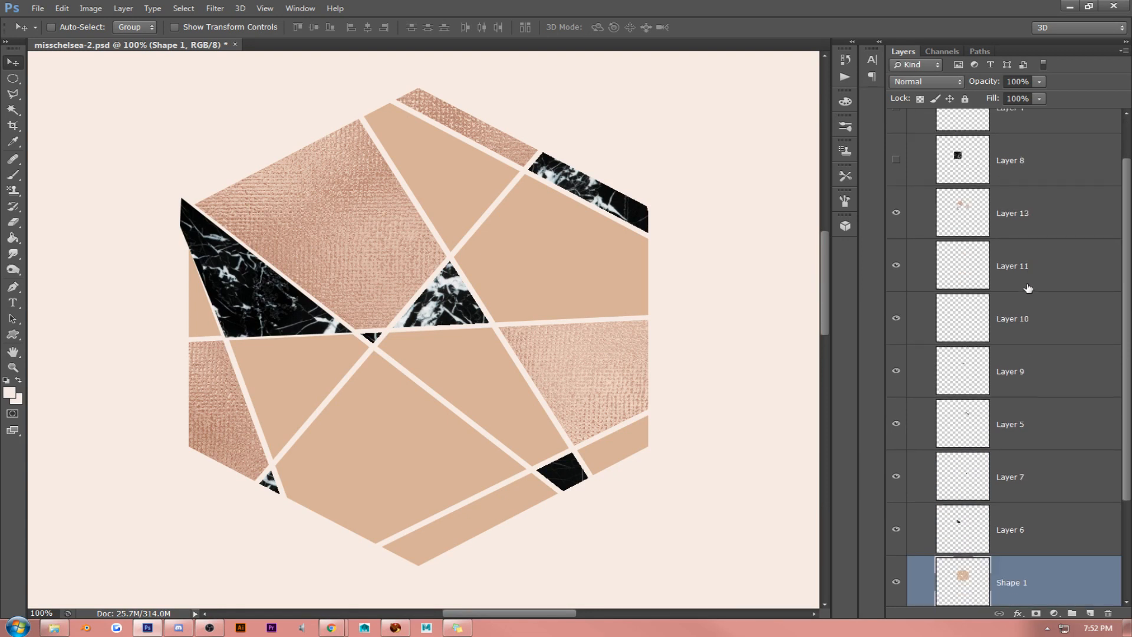
{"action": "left_click", "coordinate": [1024, 222]}
{"action": "key", "text": "Delete"}
{"action": "key", "text": "Delete"}
{"action": "key", "text": "Delete"}
{"action": "key", "text": "Delete"}
{"action": "key", "text": "Delete"}
{"action": "key", "text": "Delete"}
{"action": "key", "text": "Delete"}
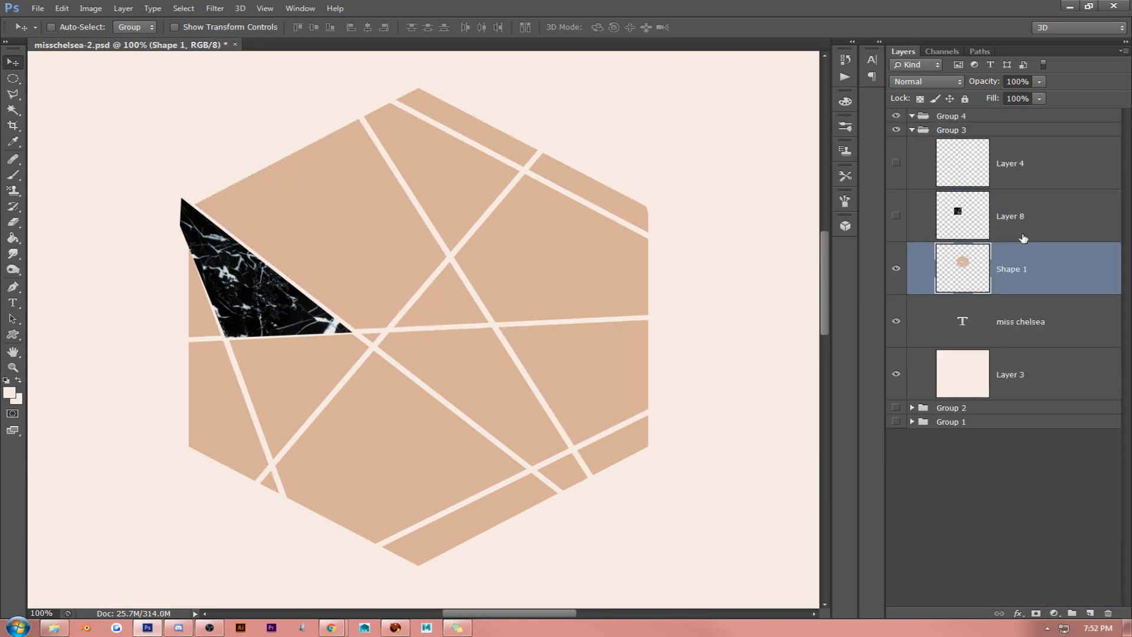
- Fit the canvas on screen and move the hexagon and the MISS CHELSEA text together slightly lower
{"action": "left_click", "coordinate": [269, 8]}
{"action": "left_click", "coordinate": [283, 117]}
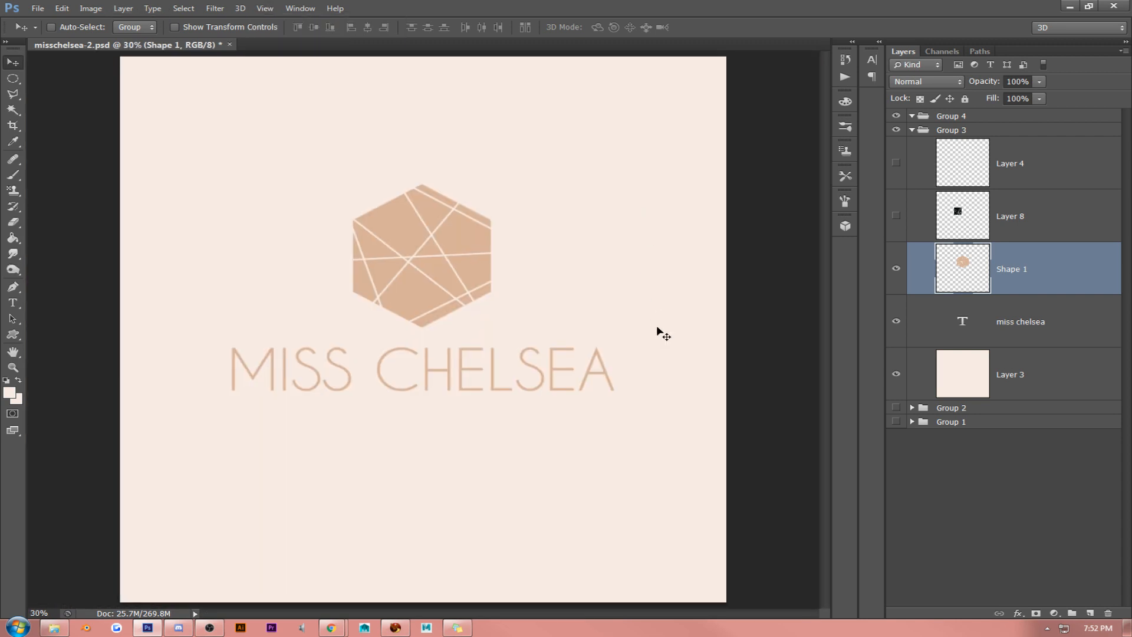
{"action": "left_click", "coordinate": [1057, 326], "text": "shift"}
{"action": "mouse_move", "coordinate": [594, 278]}
{"action": "left_mouse_down"}
{"action": "mouse_move", "coordinate": [599, 303]}
{"action": "mouse_move", "coordinate": [599, 292]}
{"action": "left_mouse_up"}
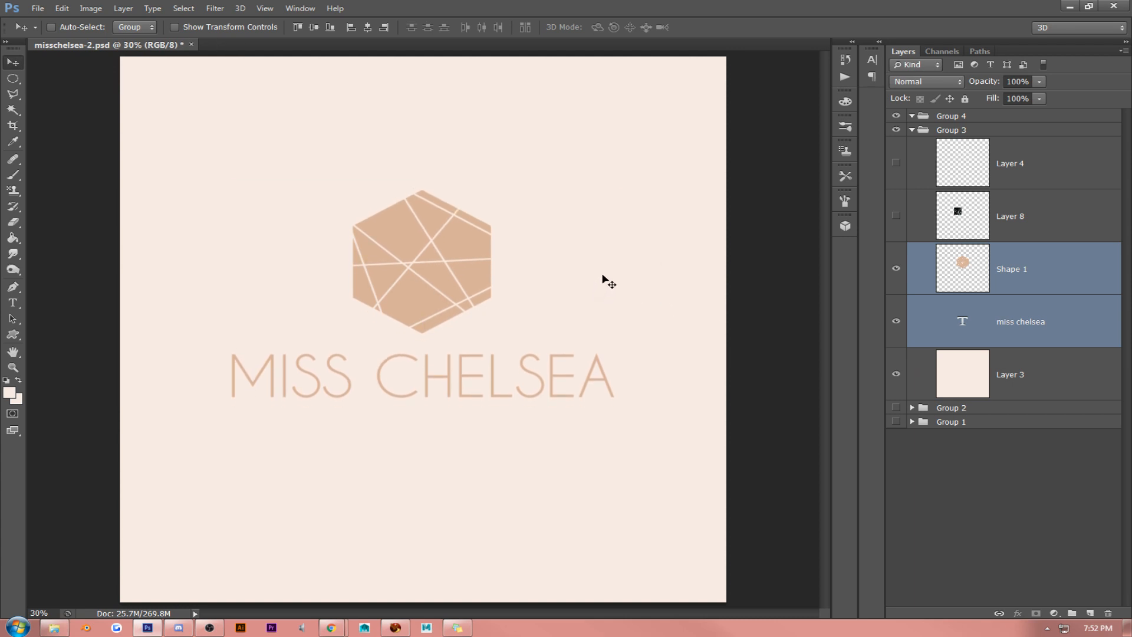
- Sample the hexagon's tan as the foreground color and draw a small rectangle in the canvas's upper-left corner, directly above Layer 3
{"action": "left_click", "coordinate": [1015, 377]}
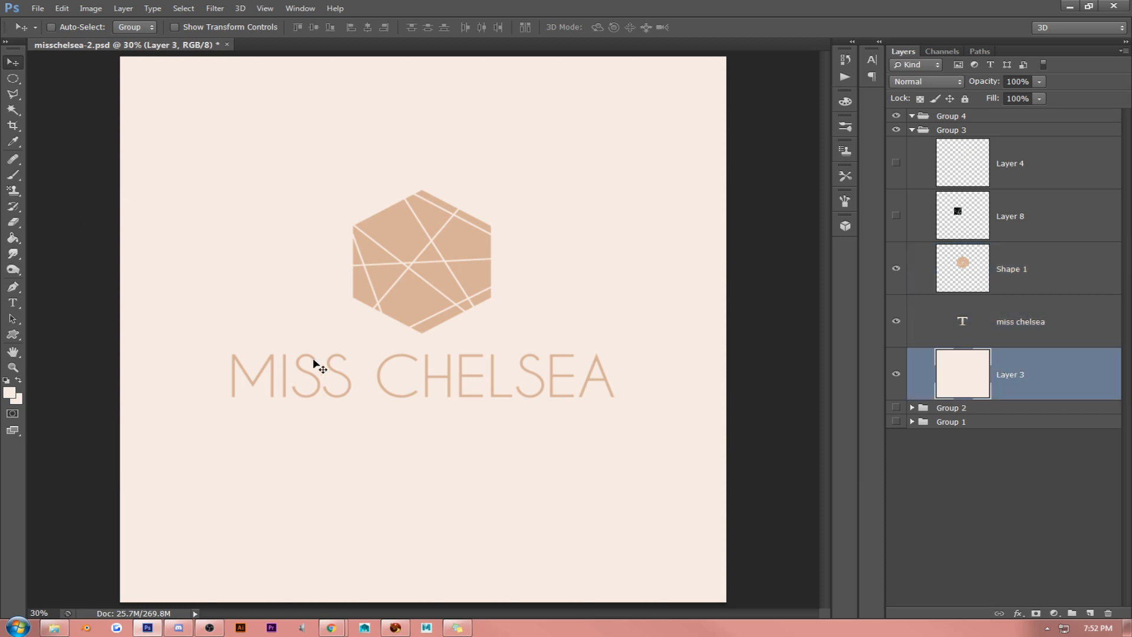
{"action": "left_click", "coordinate": [13, 333]}
{"action": "left_click", "coordinate": [82, 331]}
{"action": "left_click", "coordinate": [9, 392]}
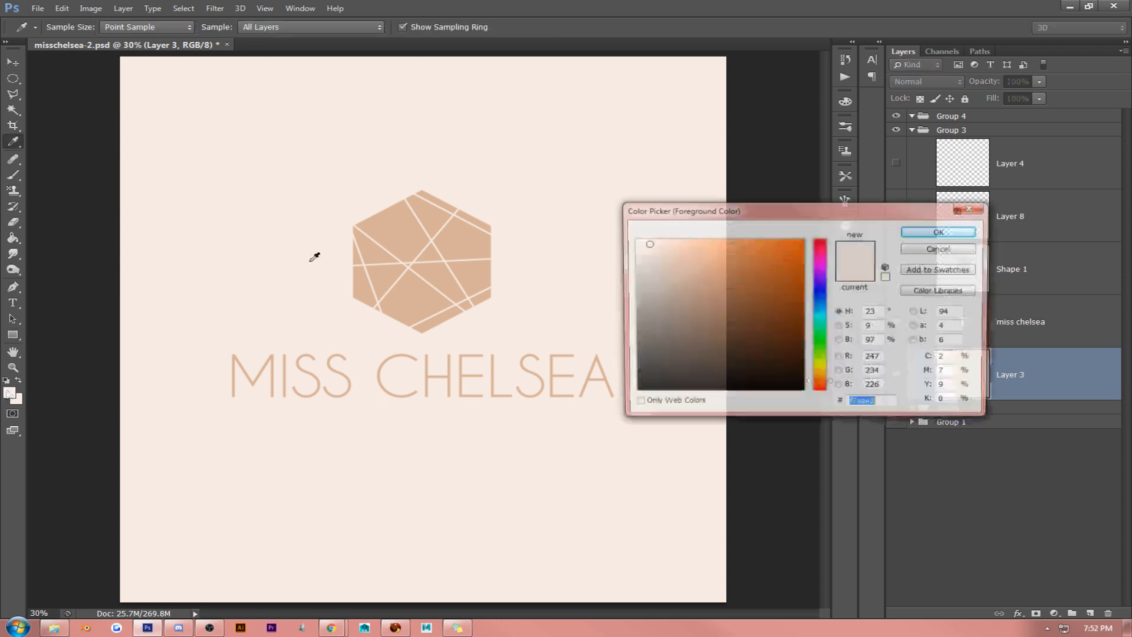
{"action": "left_click", "coordinate": [404, 220]}
{"action": "left_click", "coordinate": [920, 234]}
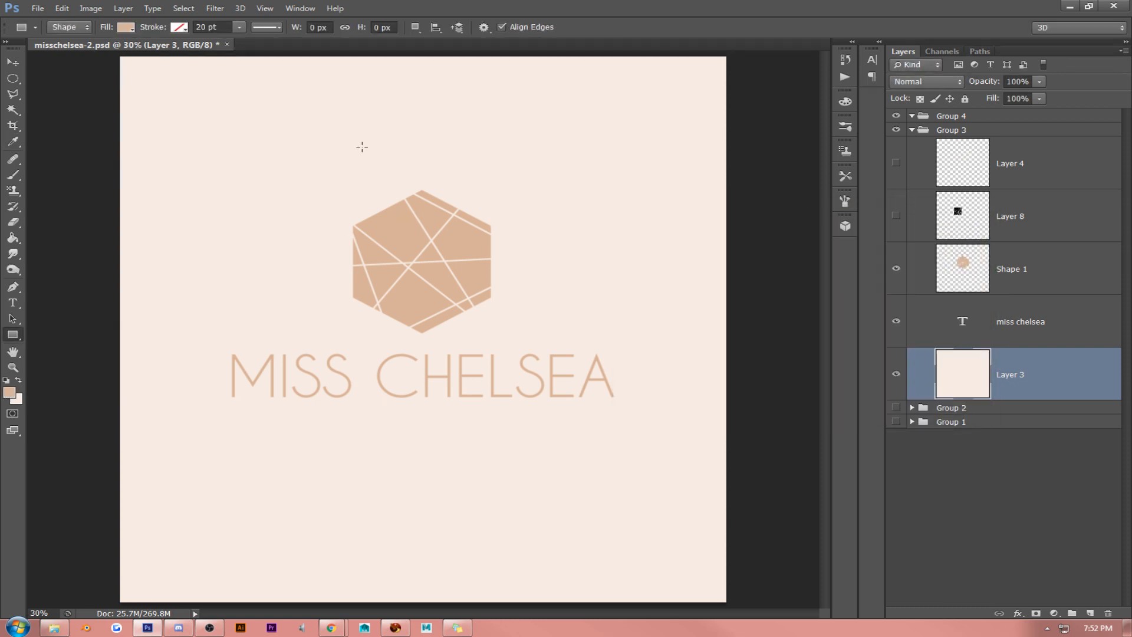
{"action": "left_click_drag", "start_coordinate": [163, 120], "coordinate": [200, 110]}
{"action": "left_click", "coordinate": [15, 63]}
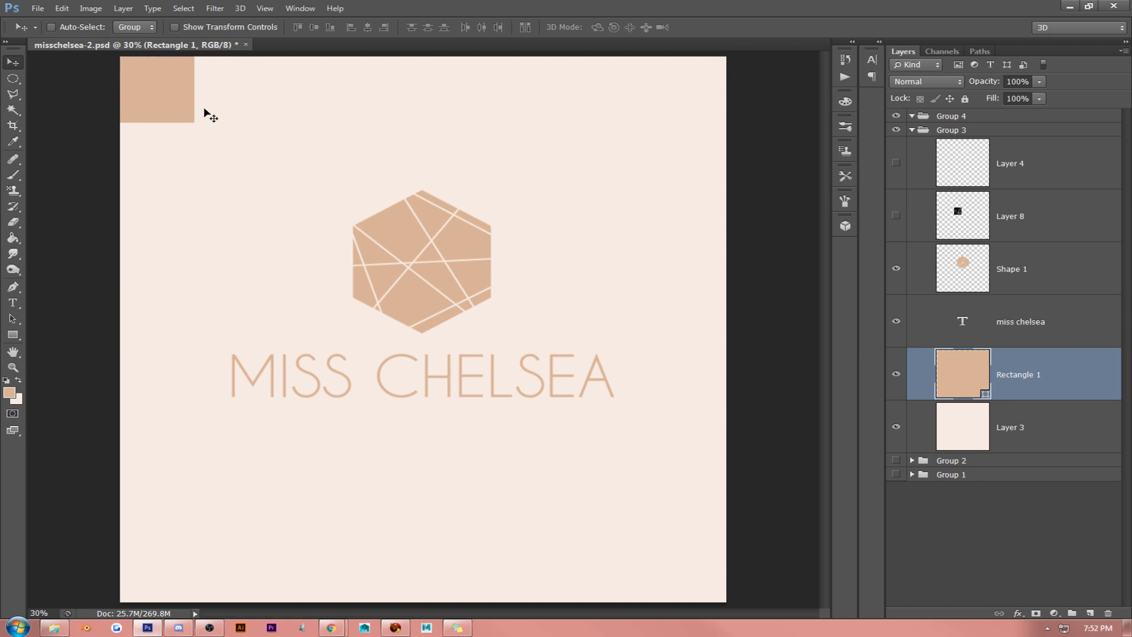
- Rasterize Rectangle 1 and cut away its lower-right half with a triangular lasso selection, leaving a diagonal corner triangle
{"action": "right_click", "coordinate": [1017, 374]}
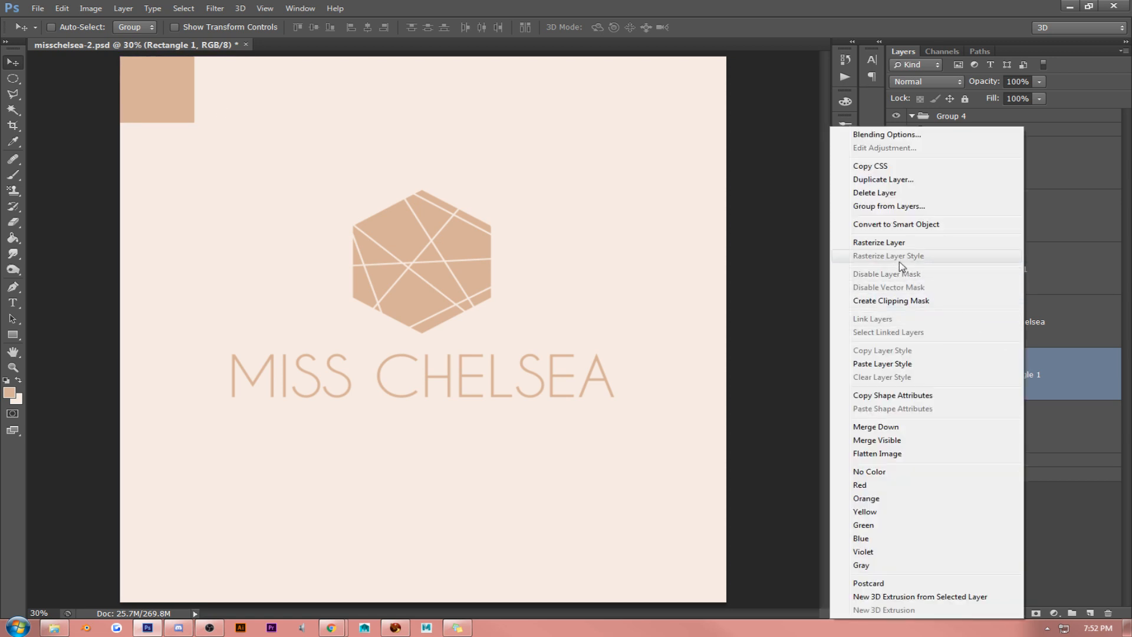
{"action": "left_click", "coordinate": [884, 243]}
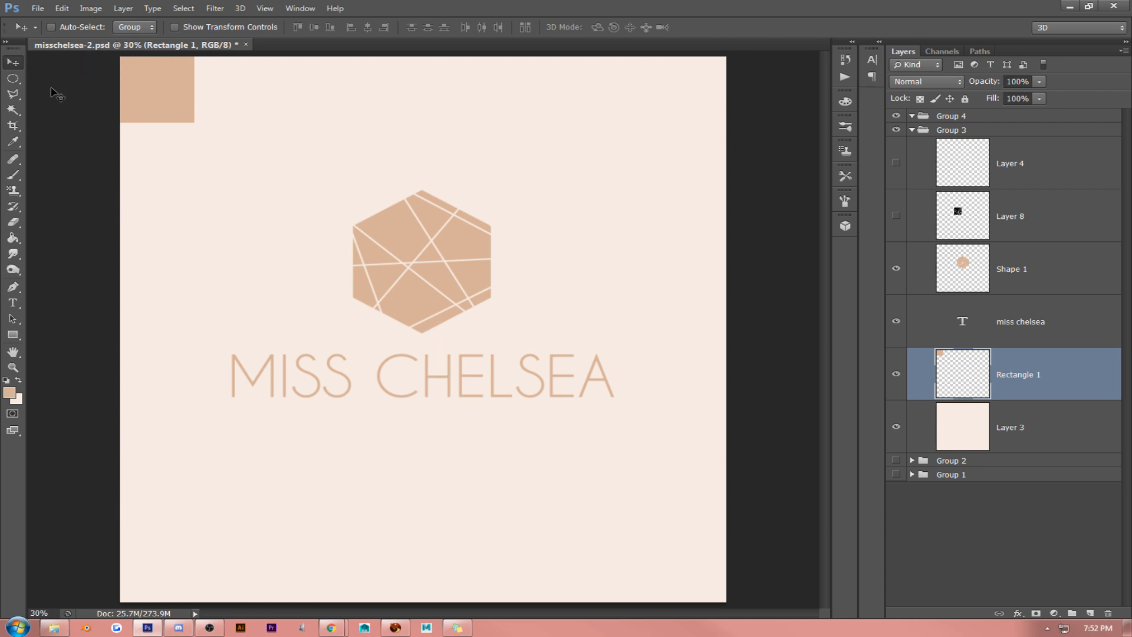
{"action": "left_click", "coordinate": [17, 98]}
{"action": "left_click", "coordinate": [289, 105]}
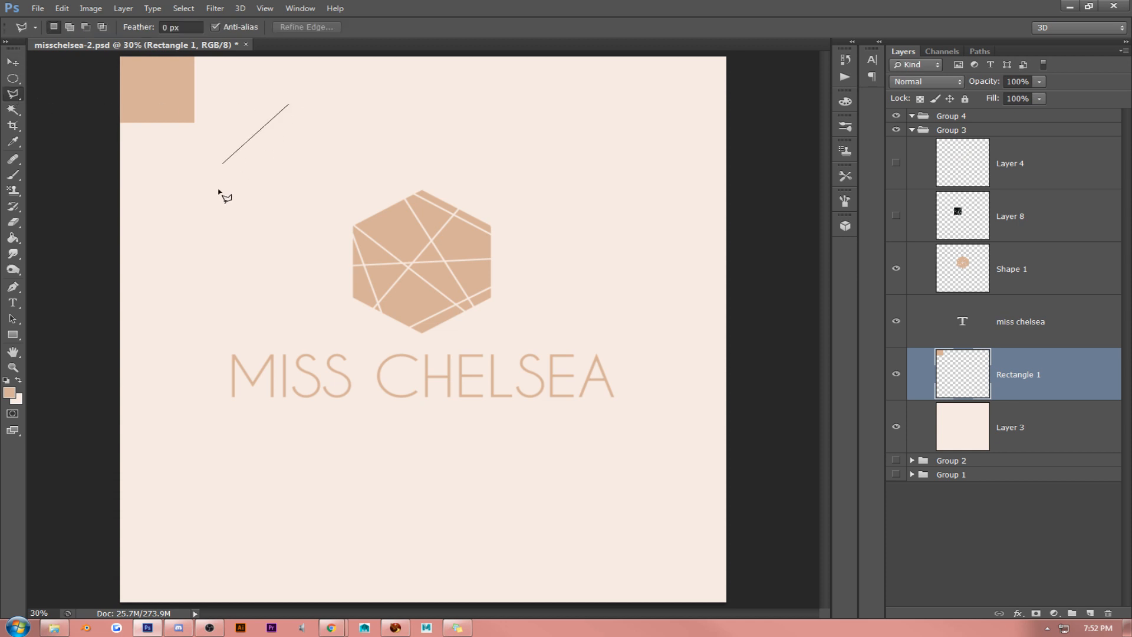
{"action": "left_click", "coordinate": [127, 249]}
{"action": "left_click", "coordinate": [423, 249]}
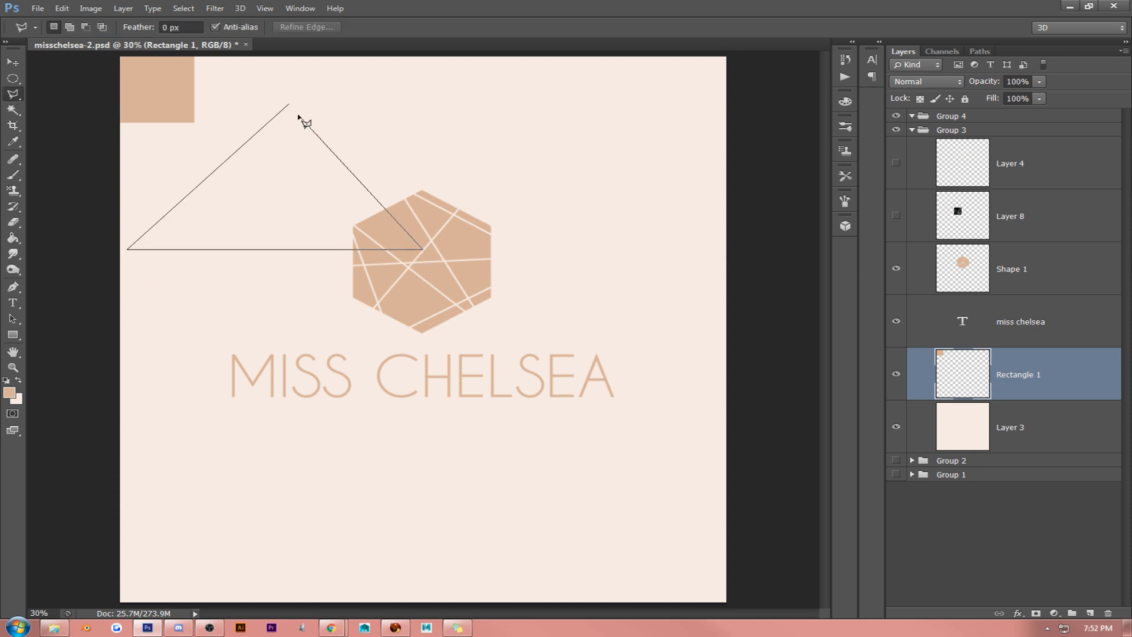
{"action": "left_click", "coordinate": [289, 104]}
{"action": "mouse_move", "coordinate": [302, 168]}
{"action": "left_mouse_down"}
{"action": "mouse_move", "coordinate": [252, 102]}
{"action": "mouse_move", "coordinate": [232, 96]}
{"action": "left_mouse_up"}
{"action": "key", "text": "Delete"}
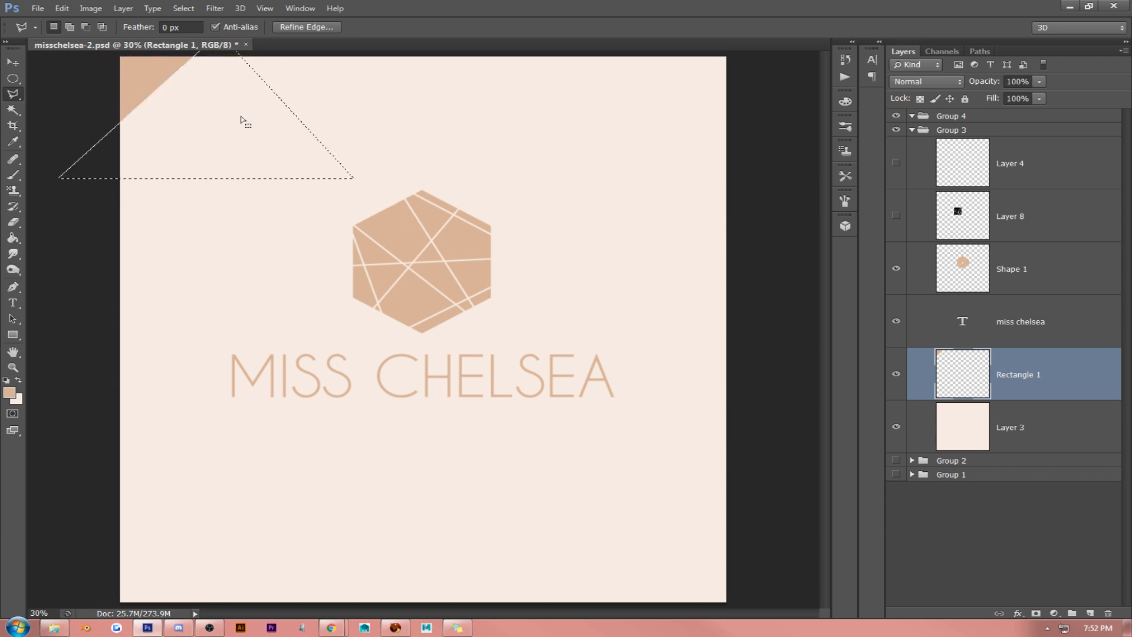
{"action": "key", "text": "ctrl+d"}
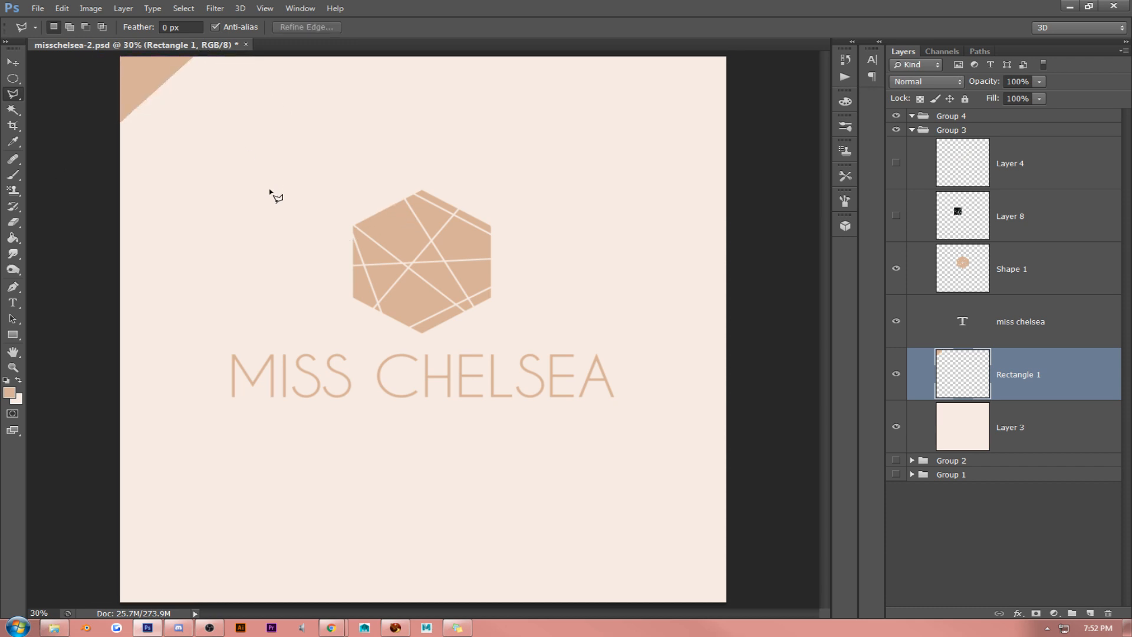
- Duplicate the corner triangle, flip the copy horizontally, and place it in the canvas's upper-right corner
{"action": "left_click", "coordinate": [19, 64]}
{"action": "key", "text": "ctrl+j"}
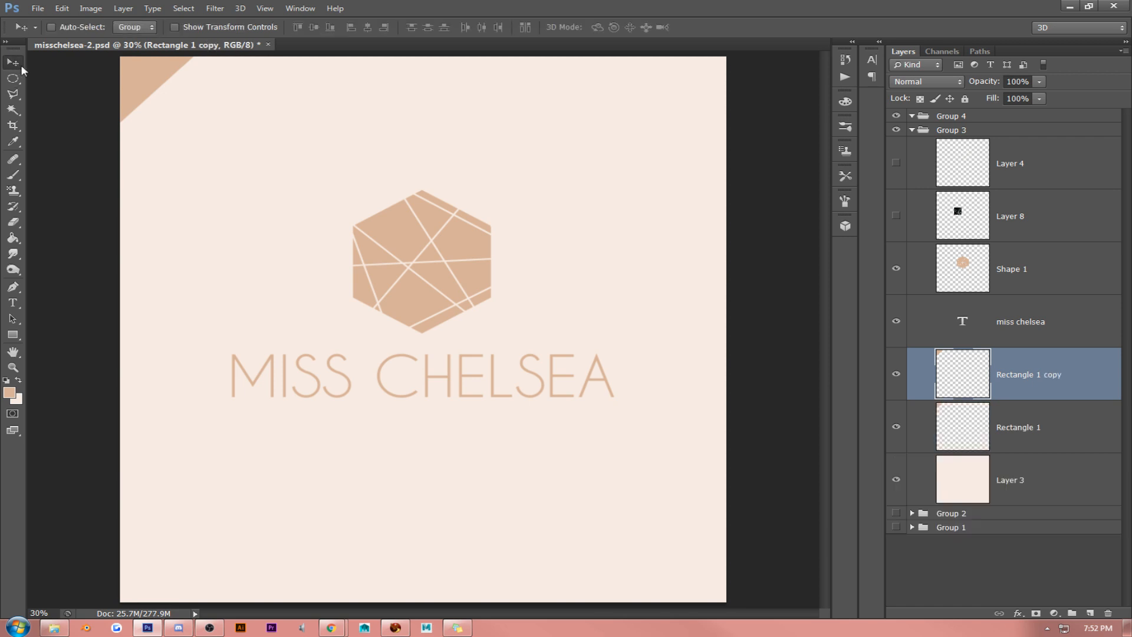
{"action": "left_click", "coordinate": [62, 8]}
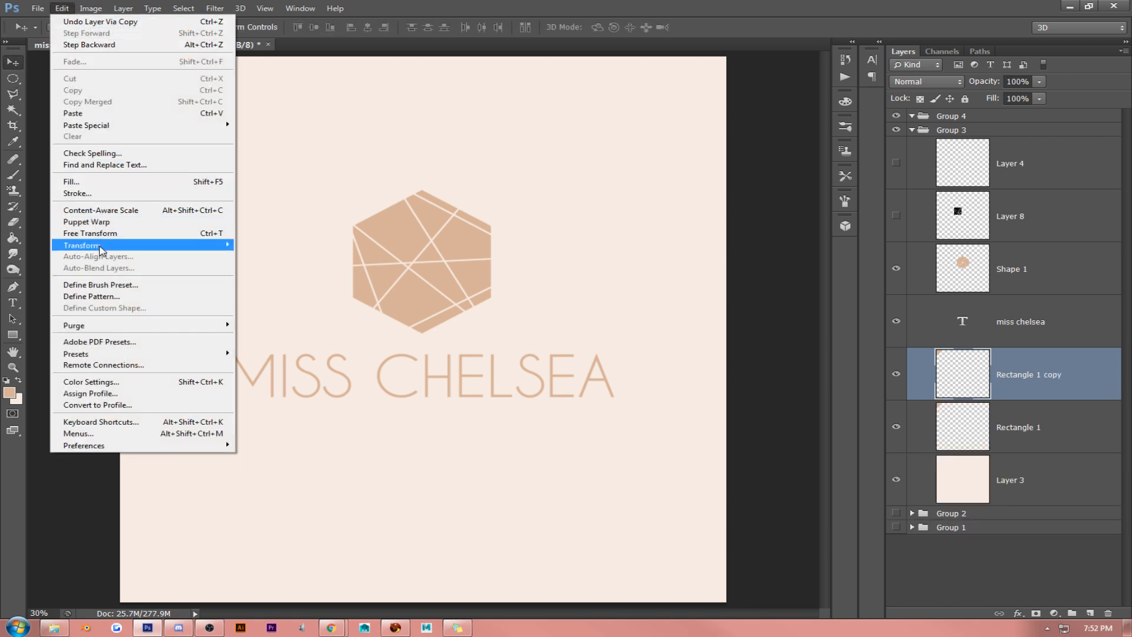
{"action": "mouse_move", "coordinate": [104, 246]}
{"action": "left_click", "coordinate": [292, 376]}
{"action": "left_click_drag", "start_coordinate": [182, 88], "coordinate": [704, 90]}
- Duplicate both upper corner triangles, flip the copies vertically, and place them in the two lower corners of the canvas
{"action": "left_click", "coordinate": [1039, 428], "text": "shift"}
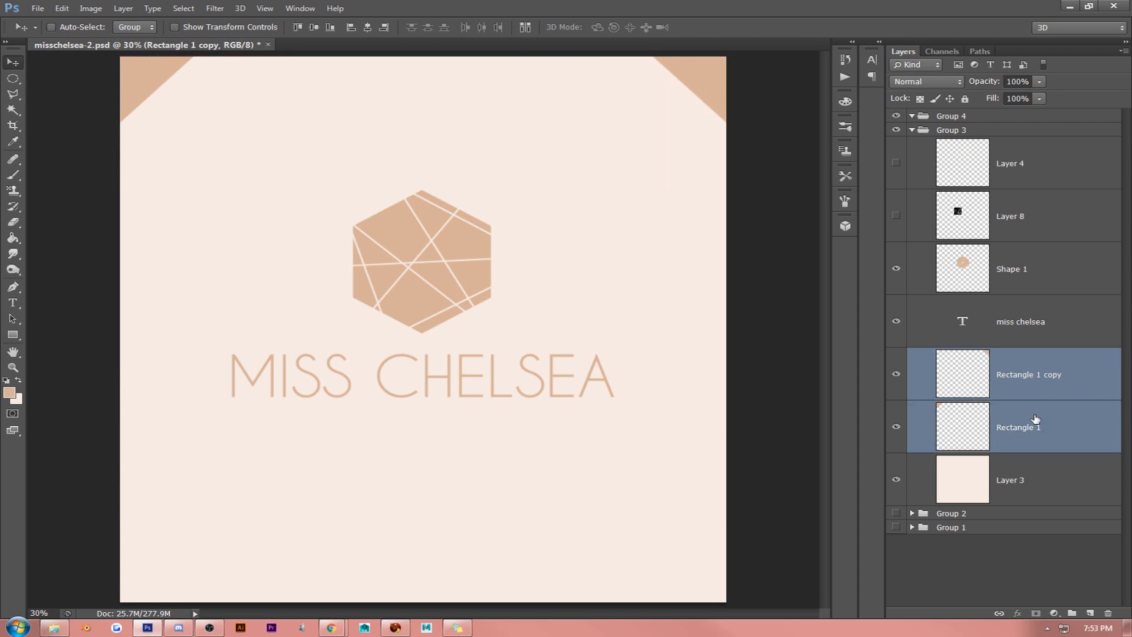
{"action": "key", "text": "ctrl+j"}
{"action": "left_click", "coordinate": [62, 9]}
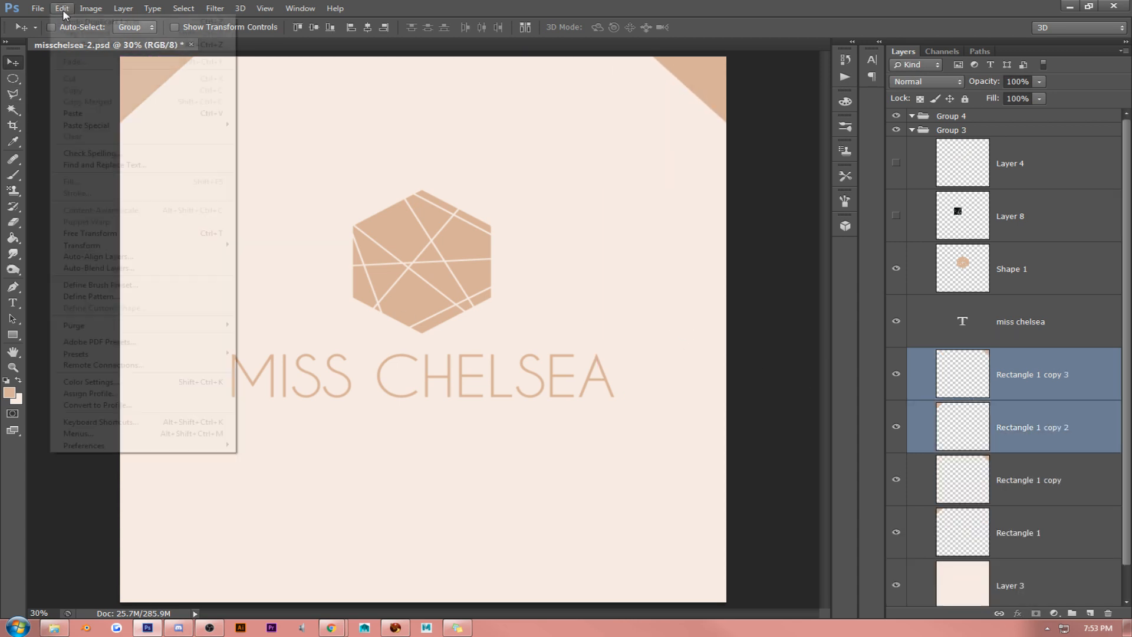
{"action": "mouse_move", "coordinate": [100, 245]}
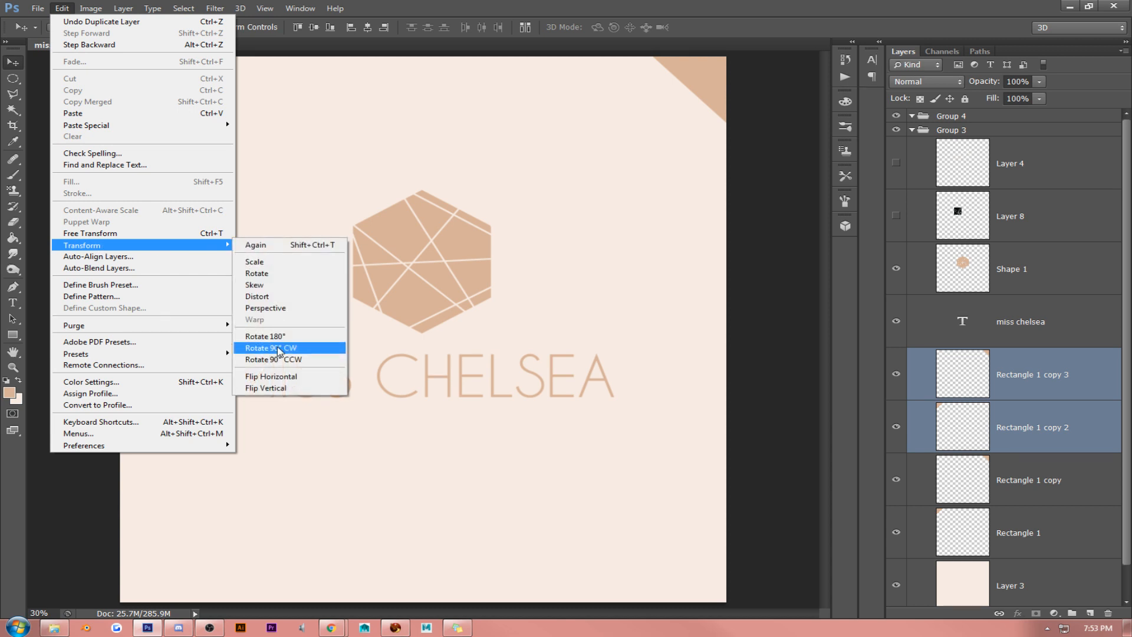
{"action": "left_click", "coordinate": [263, 388]}
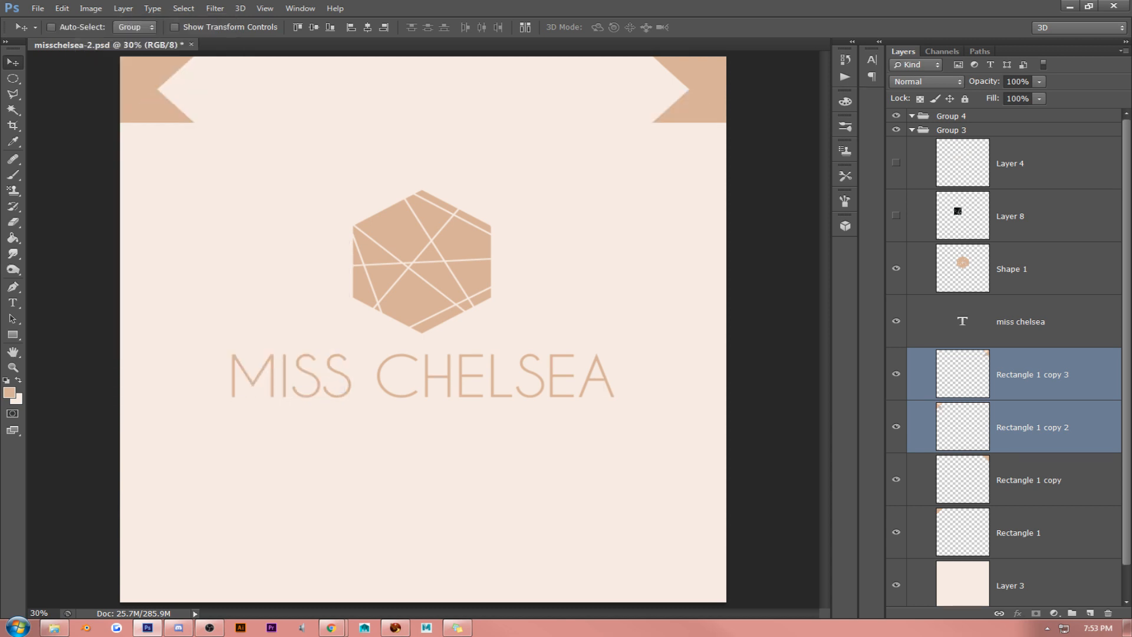
{"action": "key", "text": "alt+Tab"}
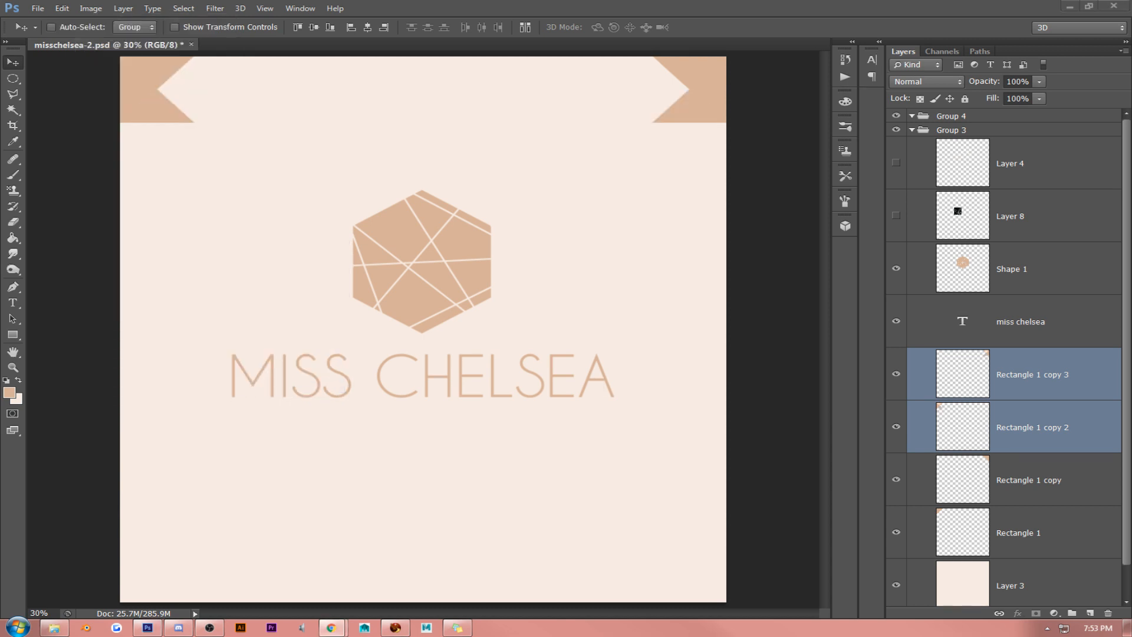
{"action": "left_click", "coordinate": [129, 112]}
{"action": "left_click_drag", "start_coordinate": [316, 108], "coordinate": [316, 582]}
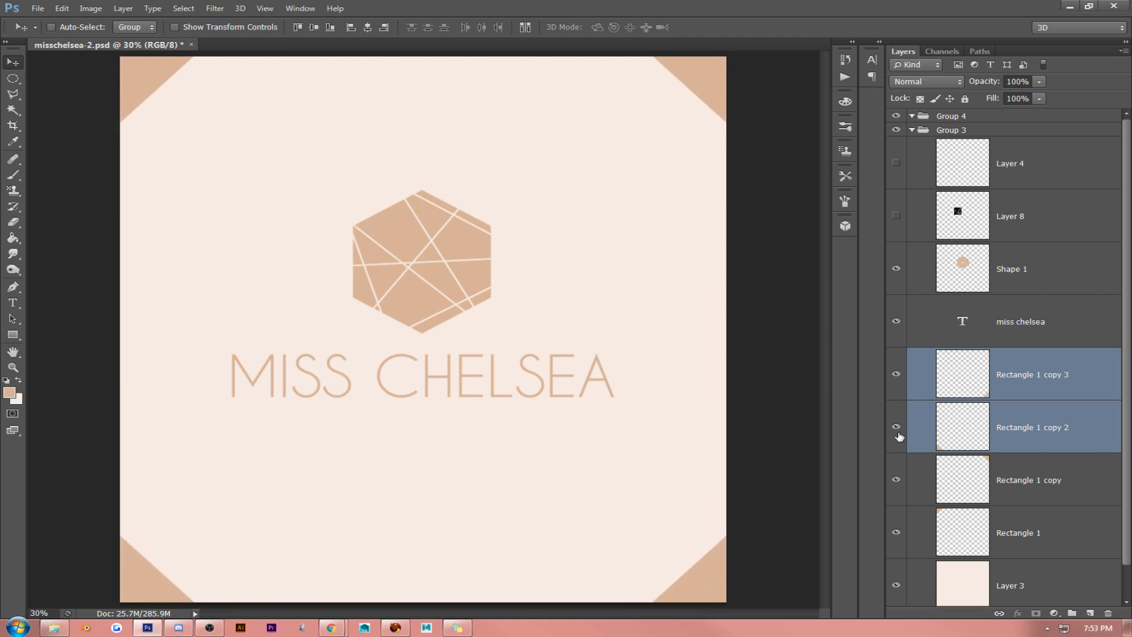
- Merge the four corner triangle layers into a single layer
{"action": "left_click", "coordinate": [1023, 483], "text": "shift"}
{"action": "left_click", "coordinate": [1019, 525], "text": "shift"}
{"action": "key", "text": "ctrl+e"}
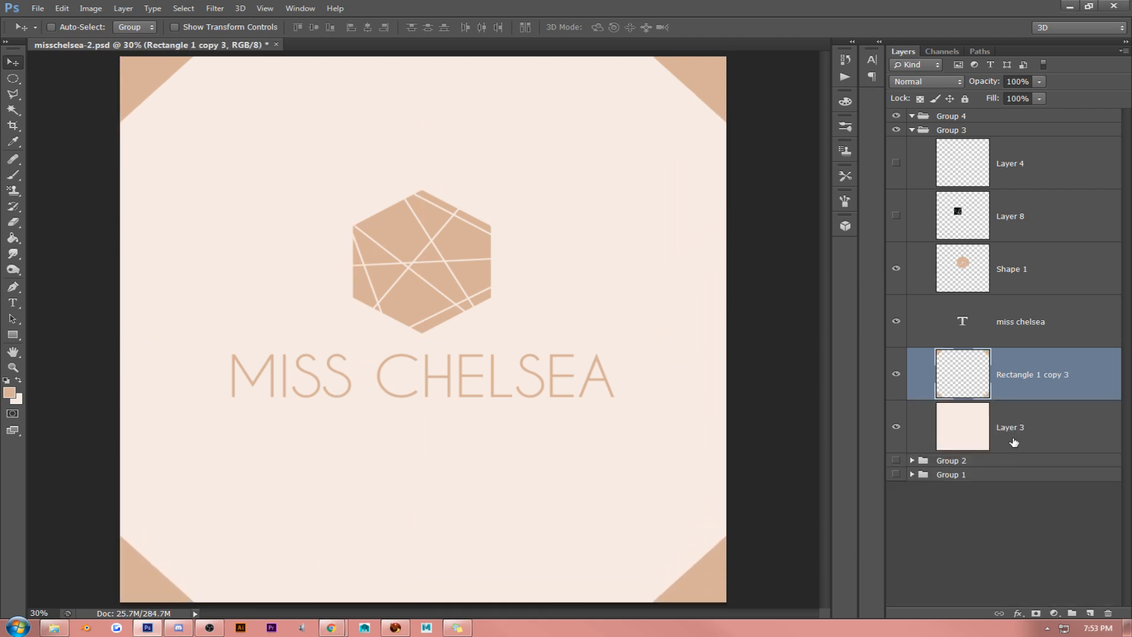
- Add a new layer and stroke a rectangular selection inset slightly from the canvas edges with a thin tan line
{"action": "left_click", "coordinate": [13, 79]}
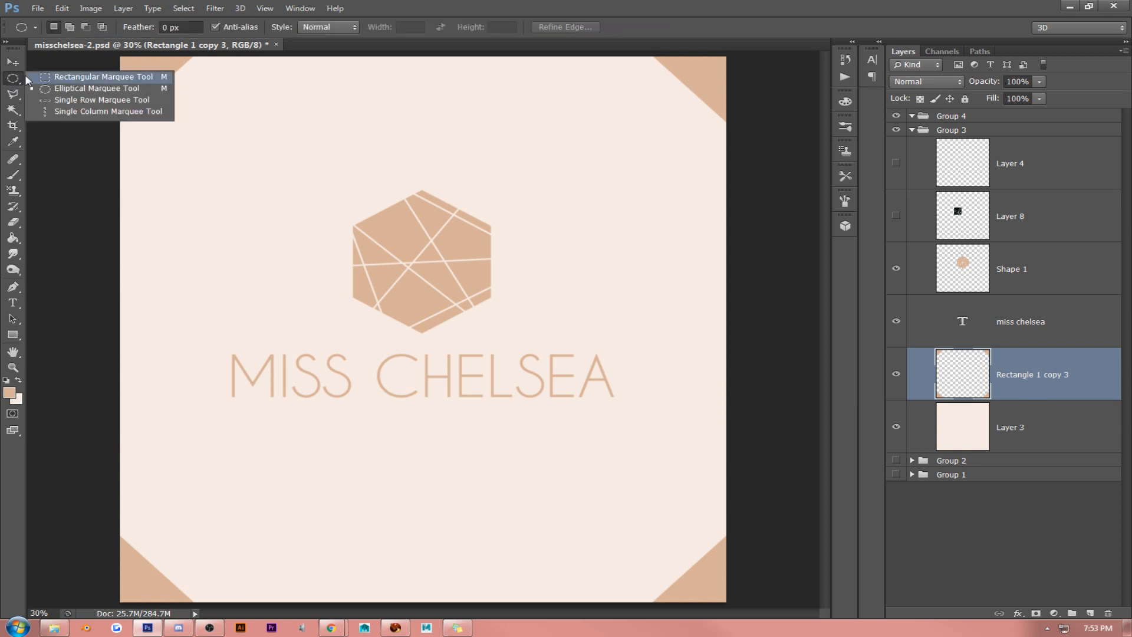
{"action": "left_click", "coordinate": [37, 76]}
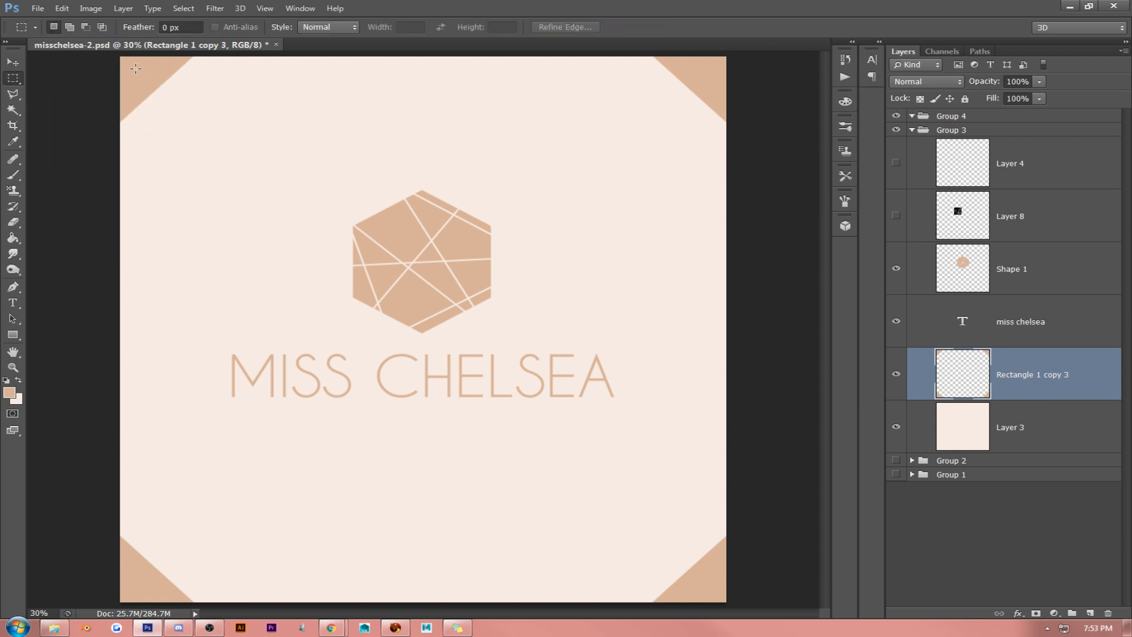
{"action": "left_click_drag", "start_coordinate": [135, 69], "coordinate": [716, 594]}
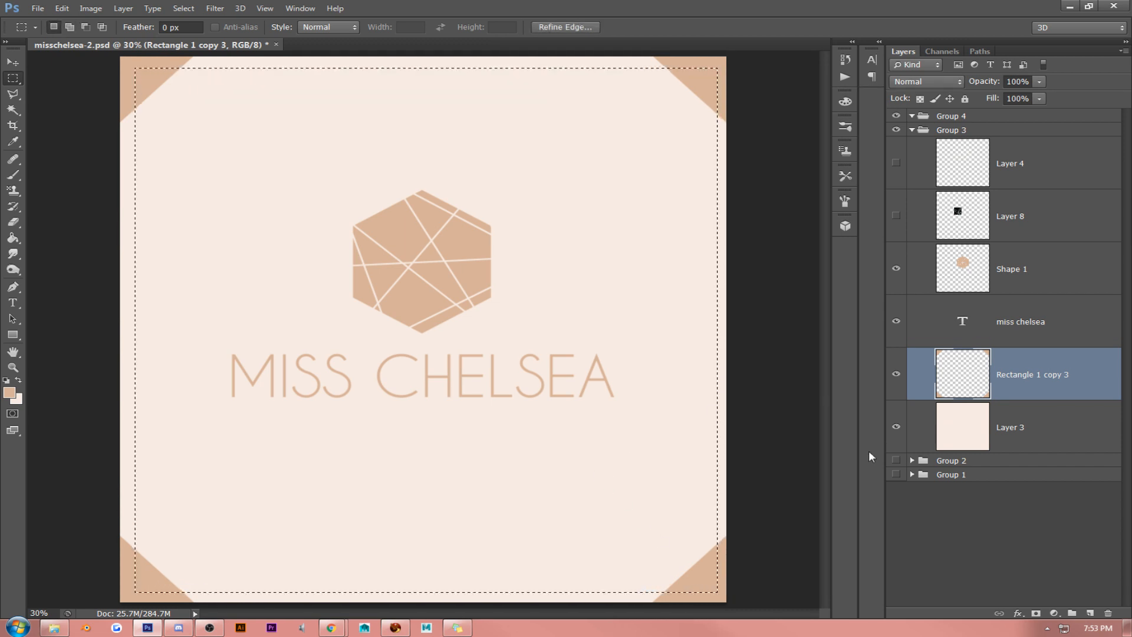
{"action": "left_click", "coordinate": [1090, 613]}
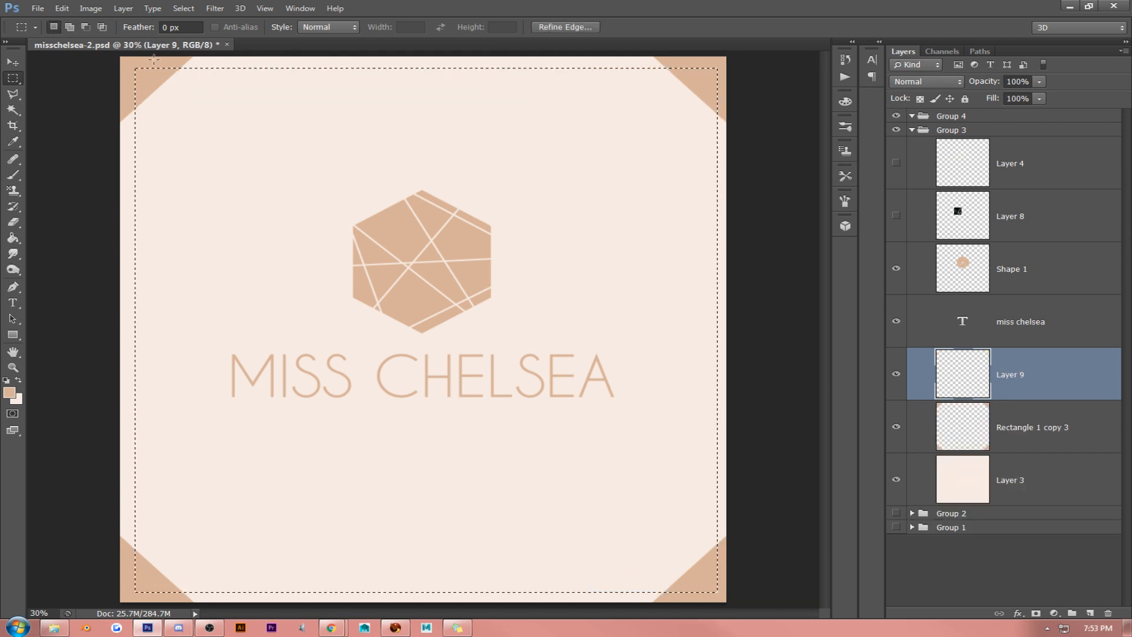
{"action": "left_click", "coordinate": [62, 8]}
{"action": "left_click", "coordinate": [82, 194]}
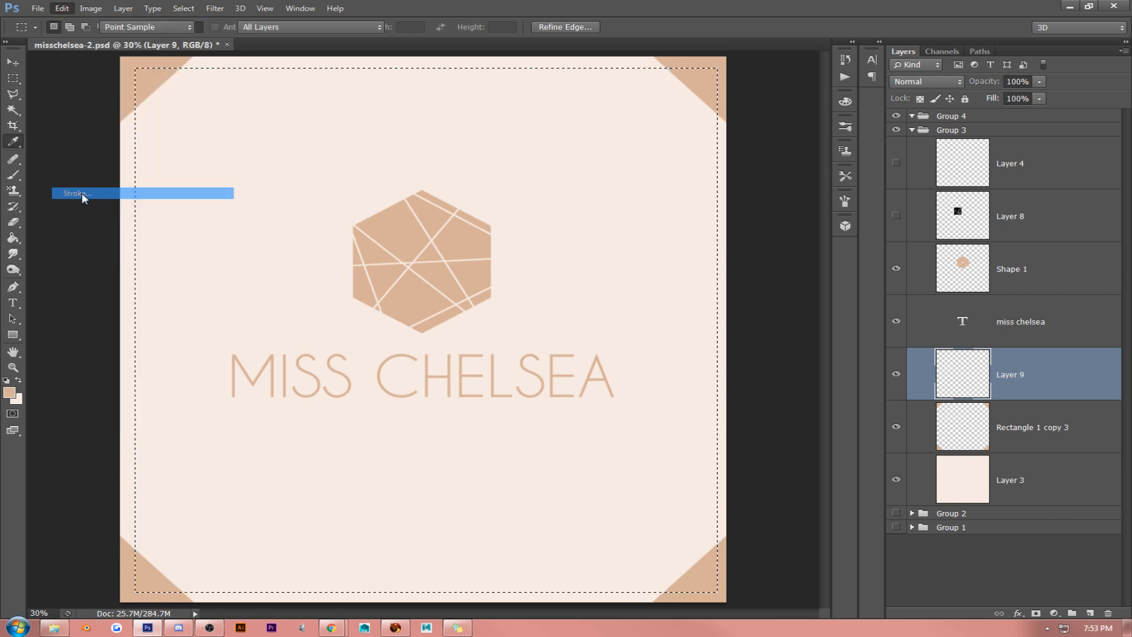
{"action": "left_click", "coordinate": [873, 155]}
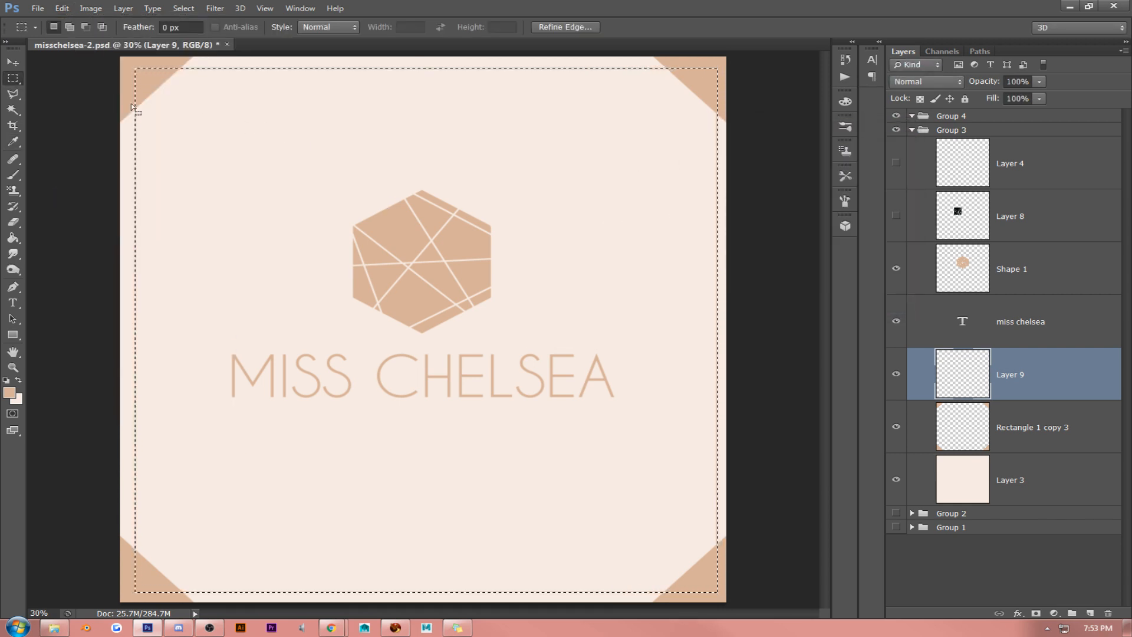
{"action": "key", "text": "ctrl+d"}
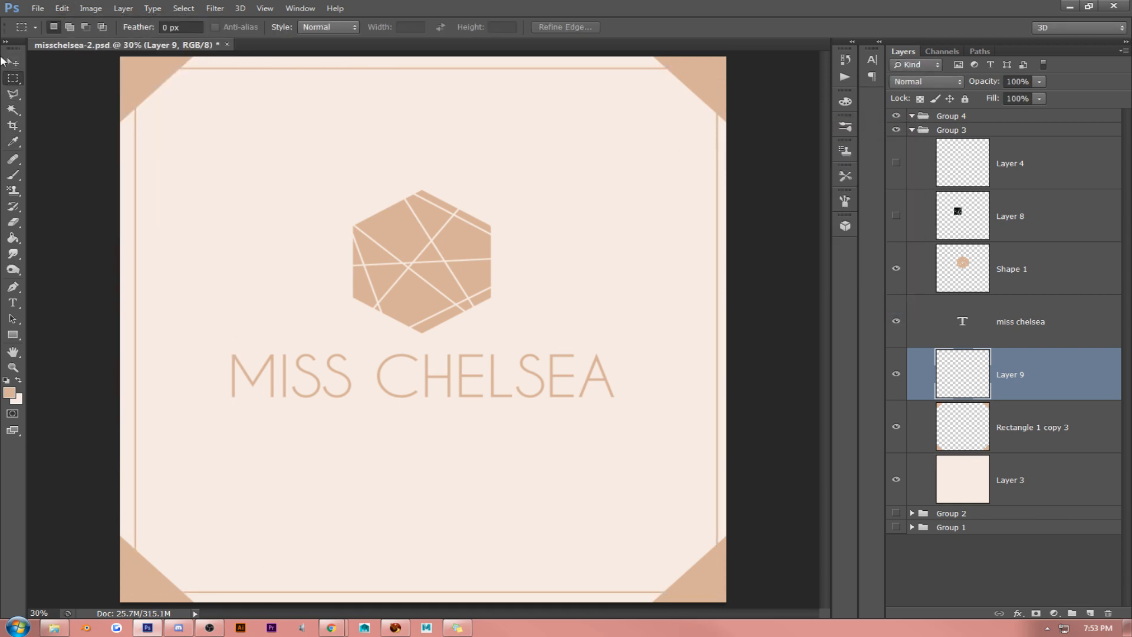
- Centre the border line horizontally and vertically on the background Layer 3
{"action": "left_click", "coordinate": [12, 61]}
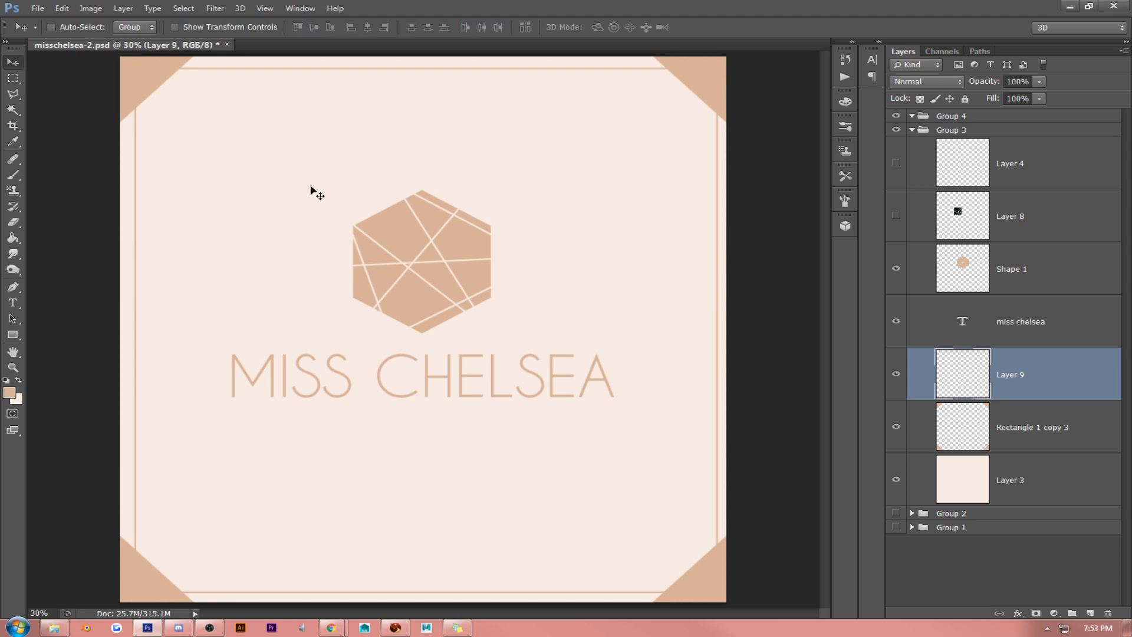
{"action": "left_click", "coordinate": [1018, 474], "text": "ctrl"}
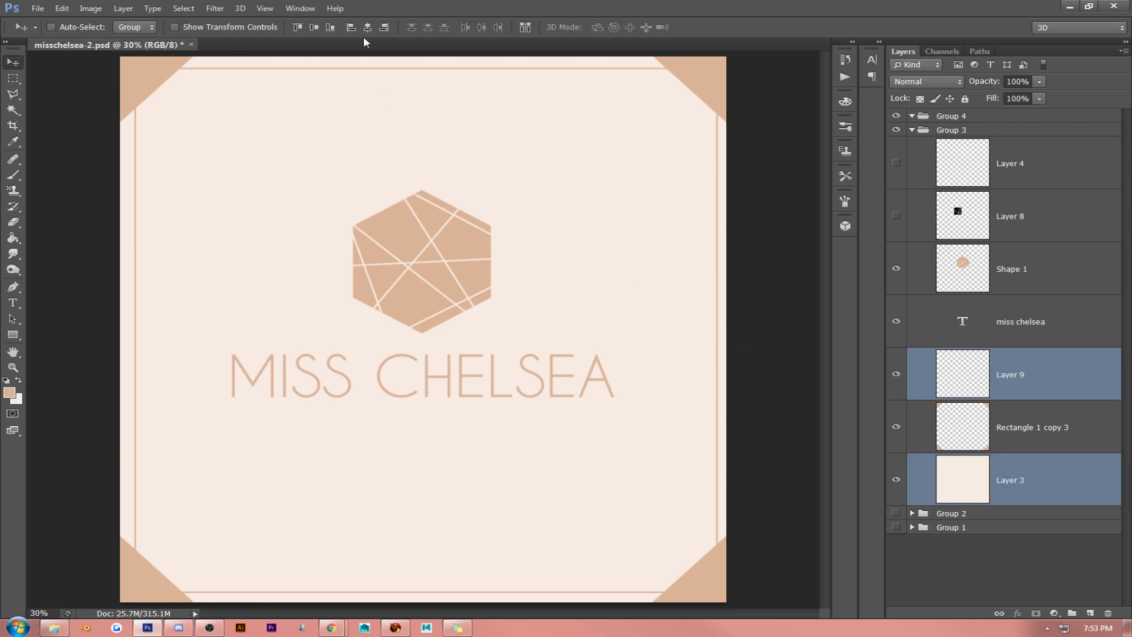
{"action": "left_click", "coordinate": [349, 29]}
{"action": "left_click", "coordinate": [313, 27]}
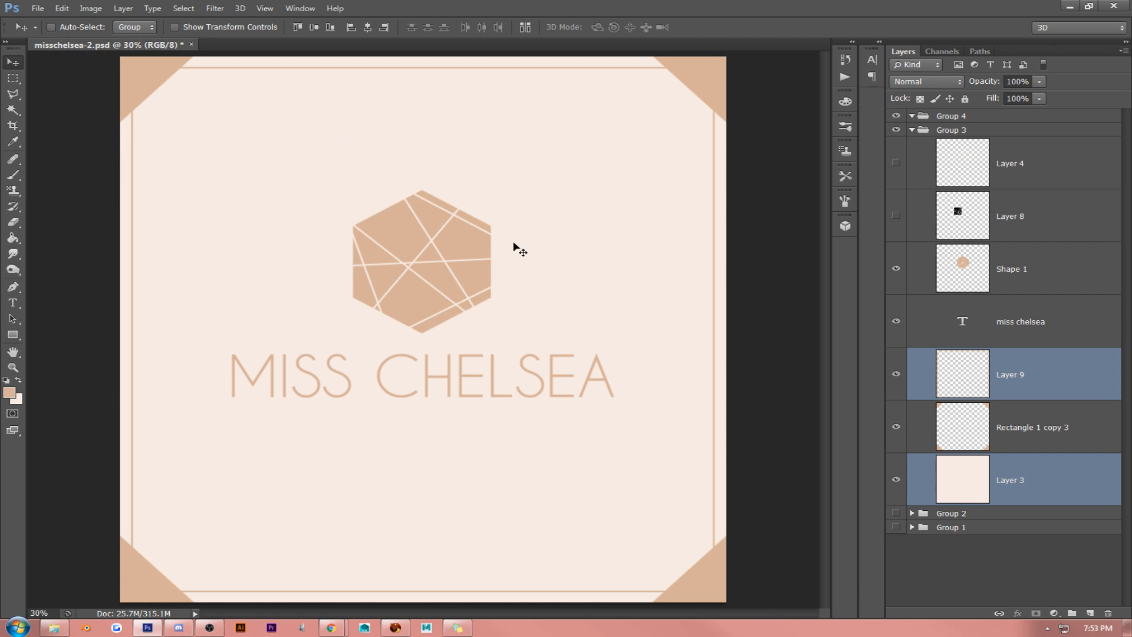
- Duplicate the border line, scale the copy down slightly, and position it evenly inside the original as a second, inner frame
{"action": "left_click", "coordinate": [1007, 383]}
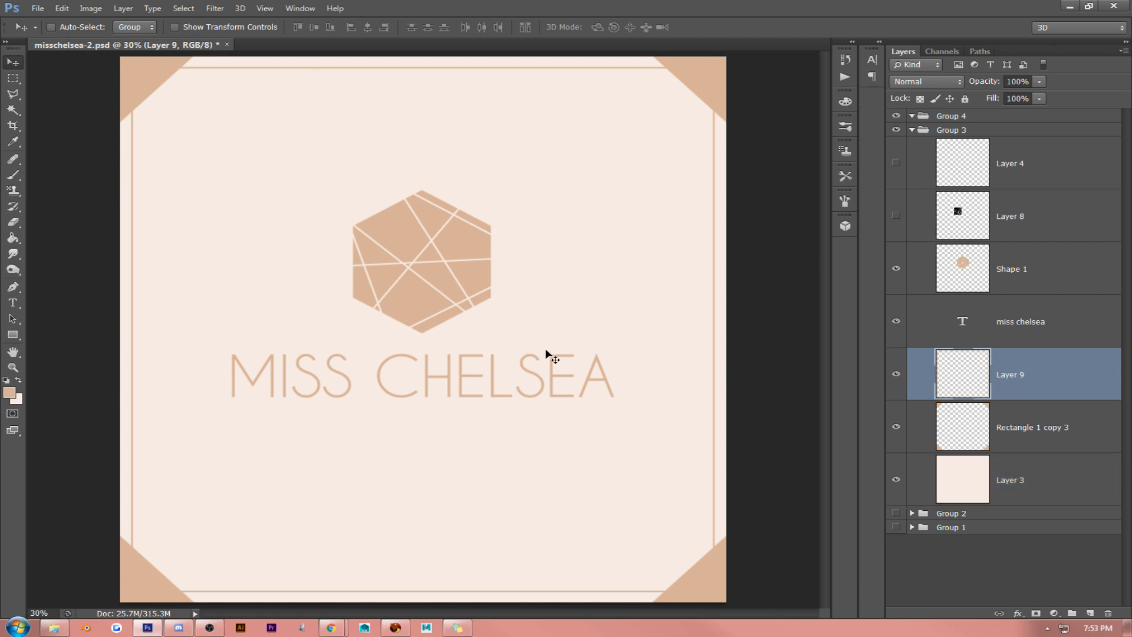
{"action": "key", "text": "ctrl+j"}
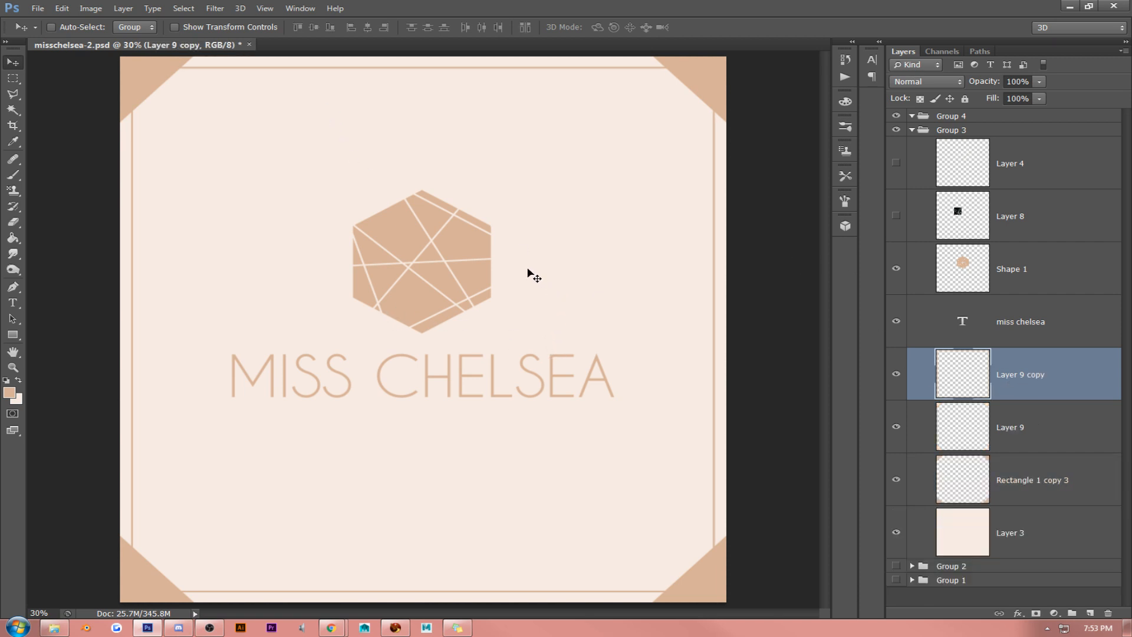
{"action": "key", "text": "ctrl+t"}
{"action": "left_click_drag", "start_coordinate": [708, 70], "coordinate": [689, 86]}
{"action": "key", "text": "Return"}
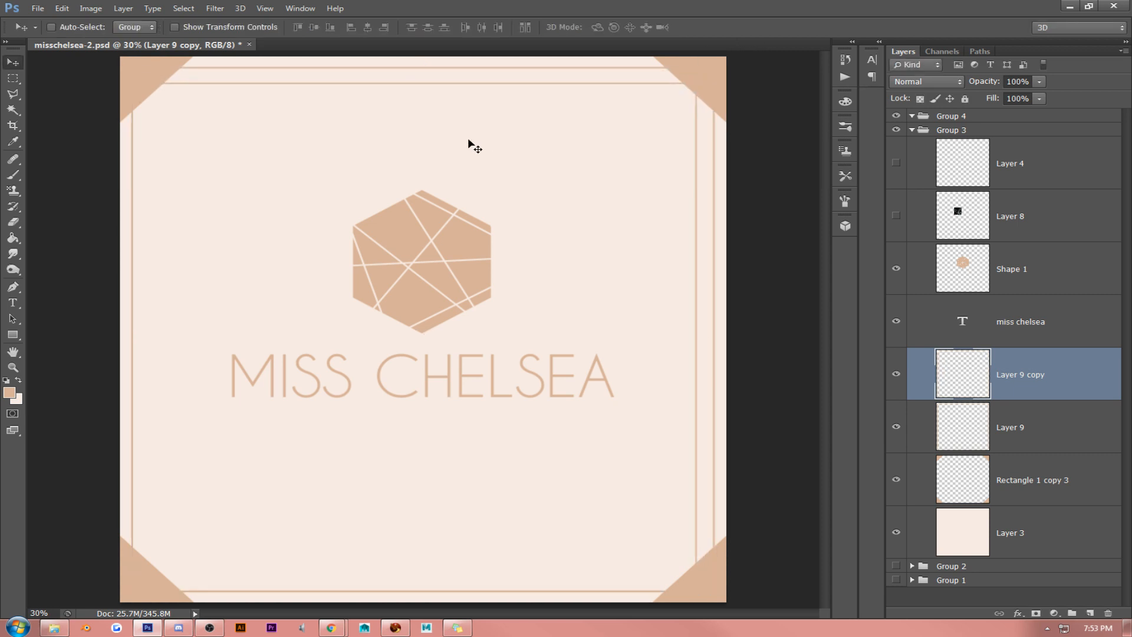
{"action": "left_click_drag", "start_coordinate": [392, 152], "coordinate": [400, 146]}
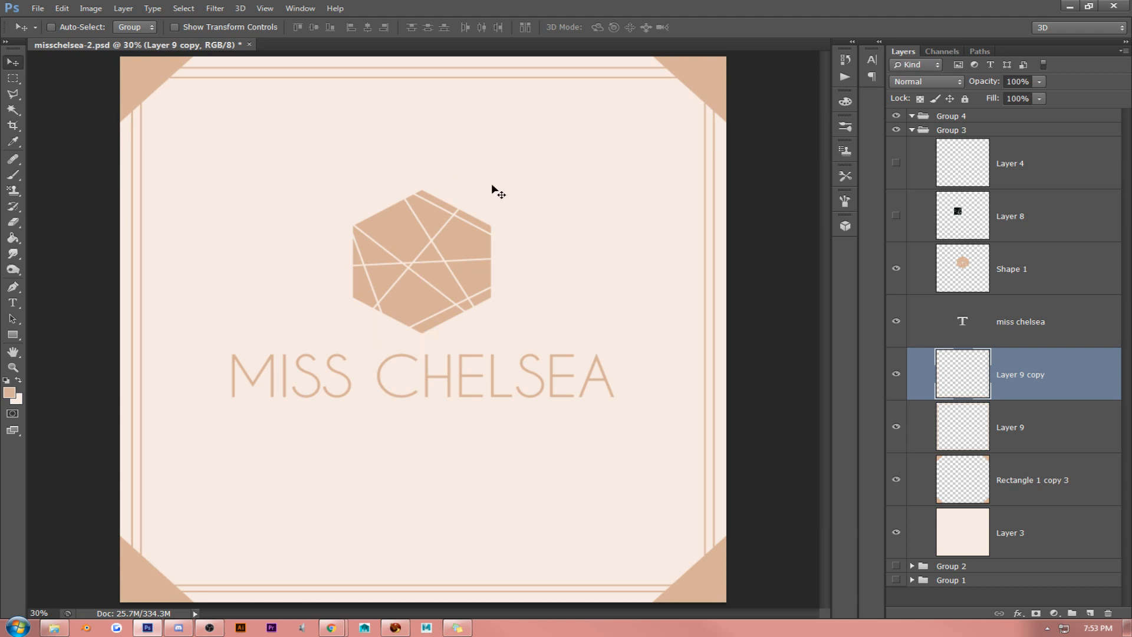
{"action": "key", "text": "Up"}
{"action": "key", "text": "Up"}
{"action": "key", "text": "Up"}
{"action": "key", "text": "Up"}
{"action": "key", "text": "Up"}
{"action": "key", "text": "Up"}
{"action": "key", "text": "Up"}
{"action": "key", "text": "Up"}
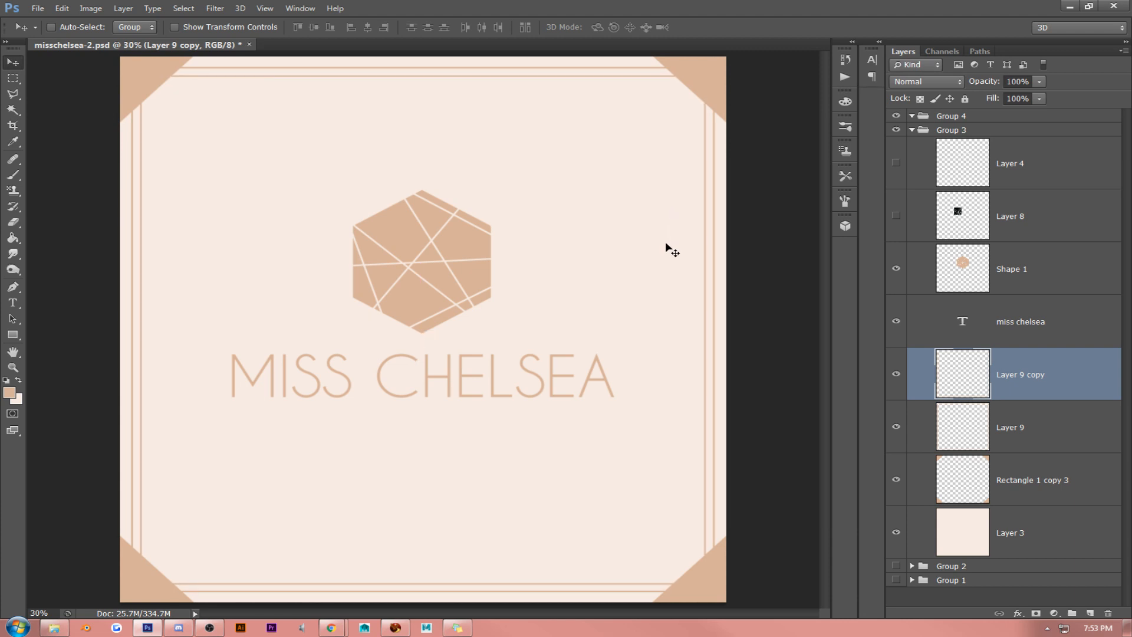
{"action": "key", "text": "Up"}
{"action": "key", "text": "Up"}
- Scale both border lines together to 97.75% and centre them on the background Layer 3
{"action": "left_click", "coordinate": [1037, 446], "text": "shift"}
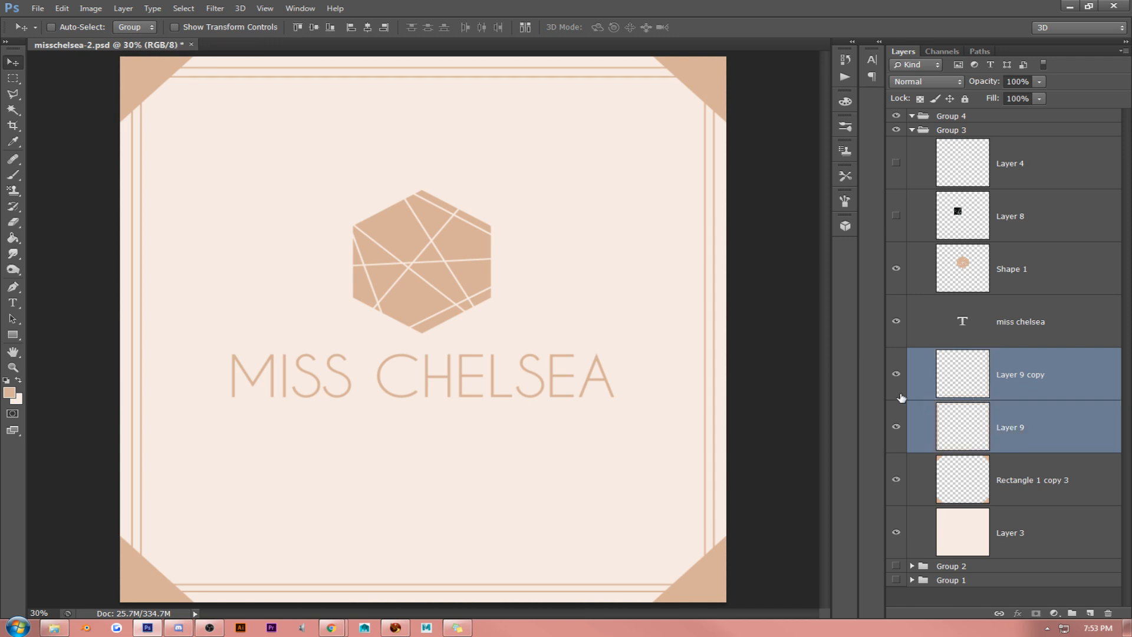
{"action": "key", "text": "ctrl+t"}
{"action": "left_click_drag", "start_coordinate": [714, 591], "coordinate": [701, 579]}
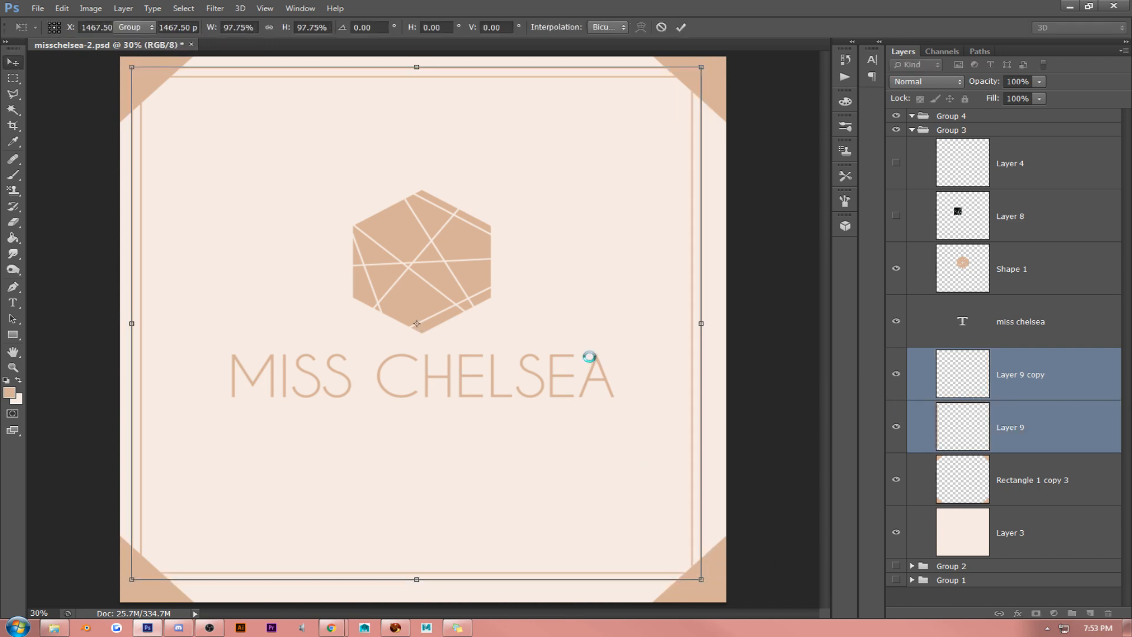
{"action": "key", "text": "Return"}
{"action": "left_click", "coordinate": [1040, 513], "text": "ctrl"}
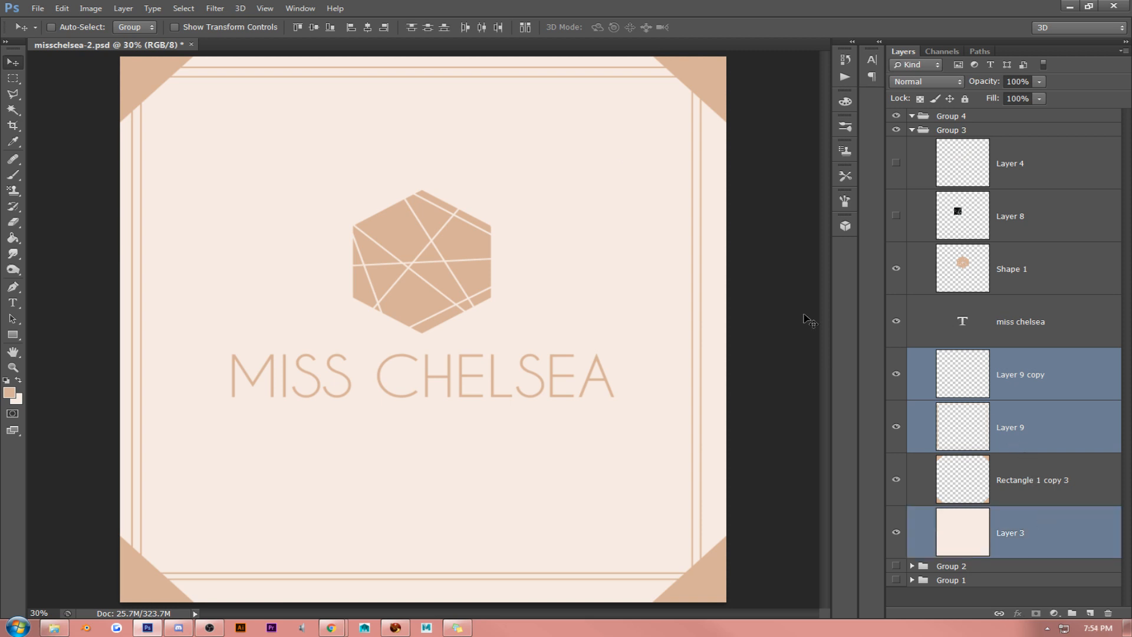
{"action": "left_click", "coordinate": [368, 28]}
{"action": "left_click", "coordinate": [314, 27]}
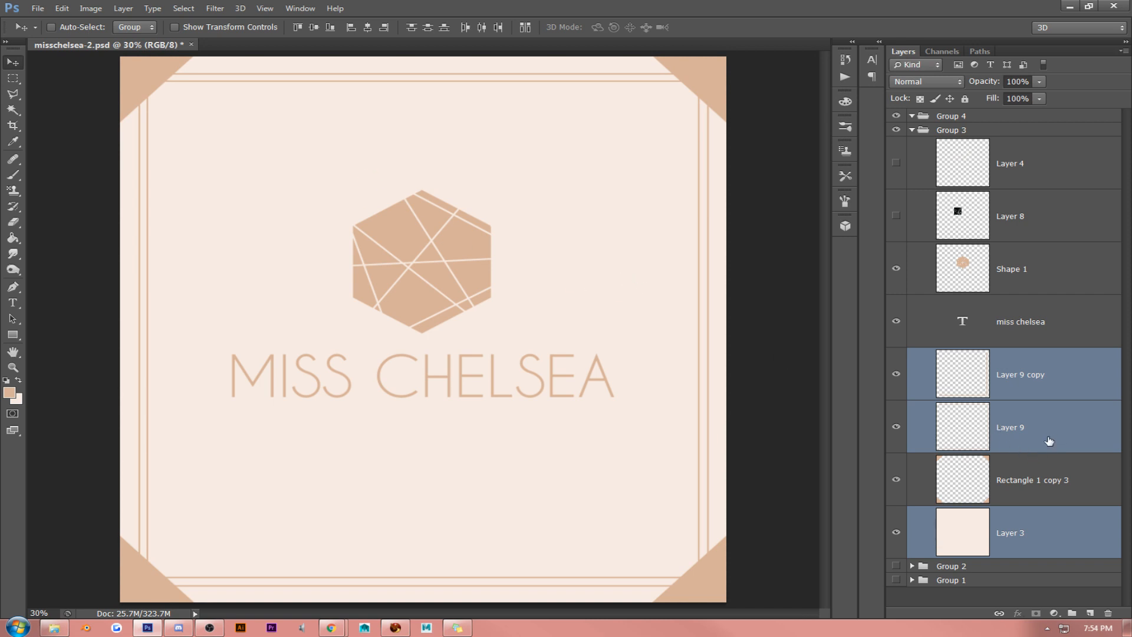
- Stretch both border lines outward on all four sides, closer to the canvas edges, with the width at 103.08%
{"action": "left_click", "coordinate": [1050, 378]}
{"action": "left_click", "coordinate": [979, 407], "text": "shift"}
{"action": "key", "text": "ctrl+t"}
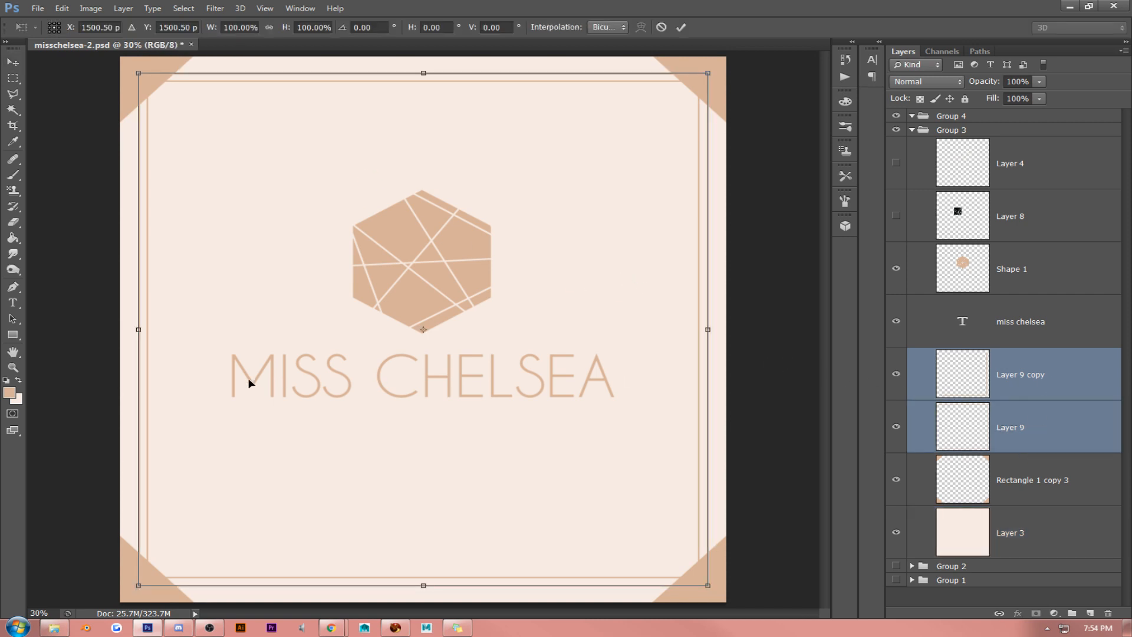
{"action": "left_click_drag", "start_coordinate": [138, 330], "coordinate": [131, 330]}
{"action": "left_click_drag", "start_coordinate": [708, 330], "coordinate": [717, 330]}
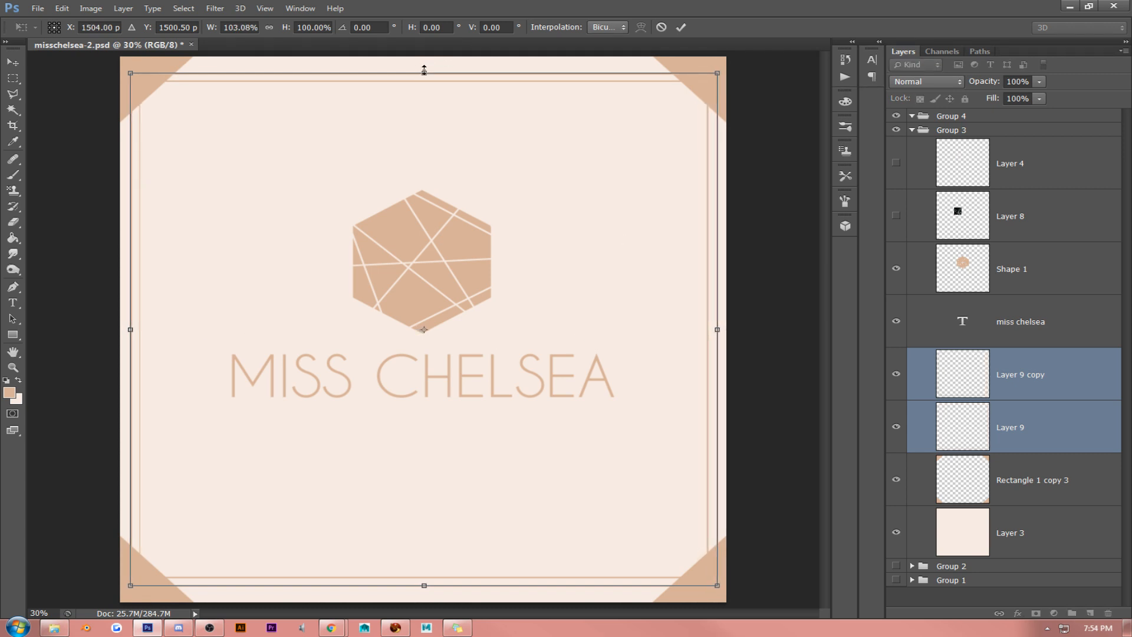
{"action": "left_click_drag", "start_coordinate": [424, 71], "coordinate": [424, 64]}
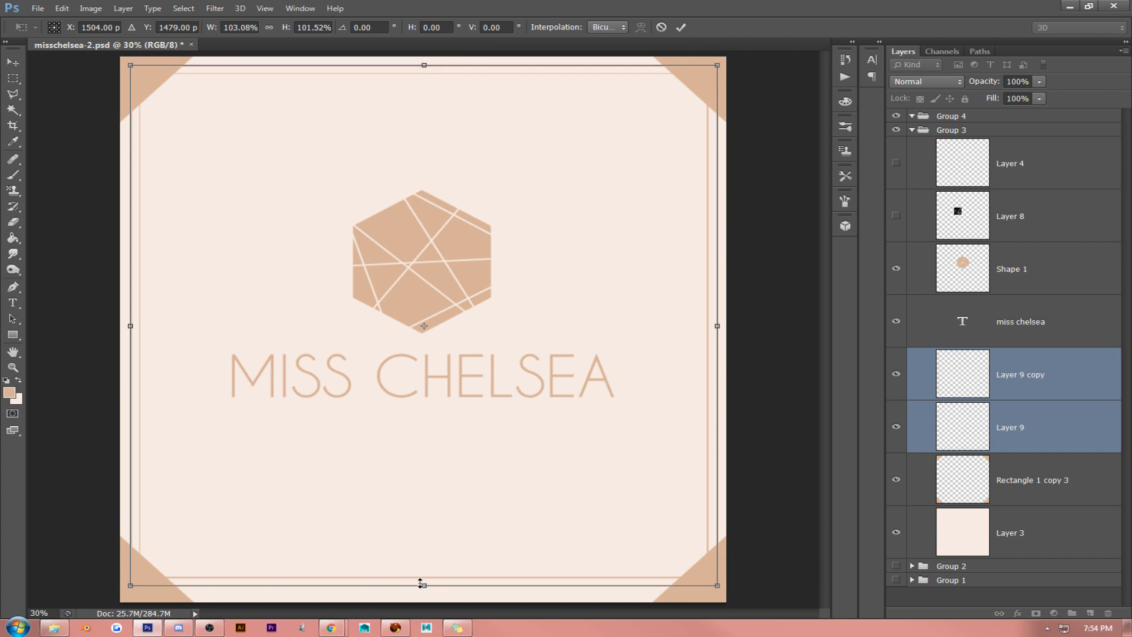
{"action": "left_click_drag", "start_coordinate": [421, 586], "coordinate": [422, 594]}
{"action": "key", "text": "Return"}
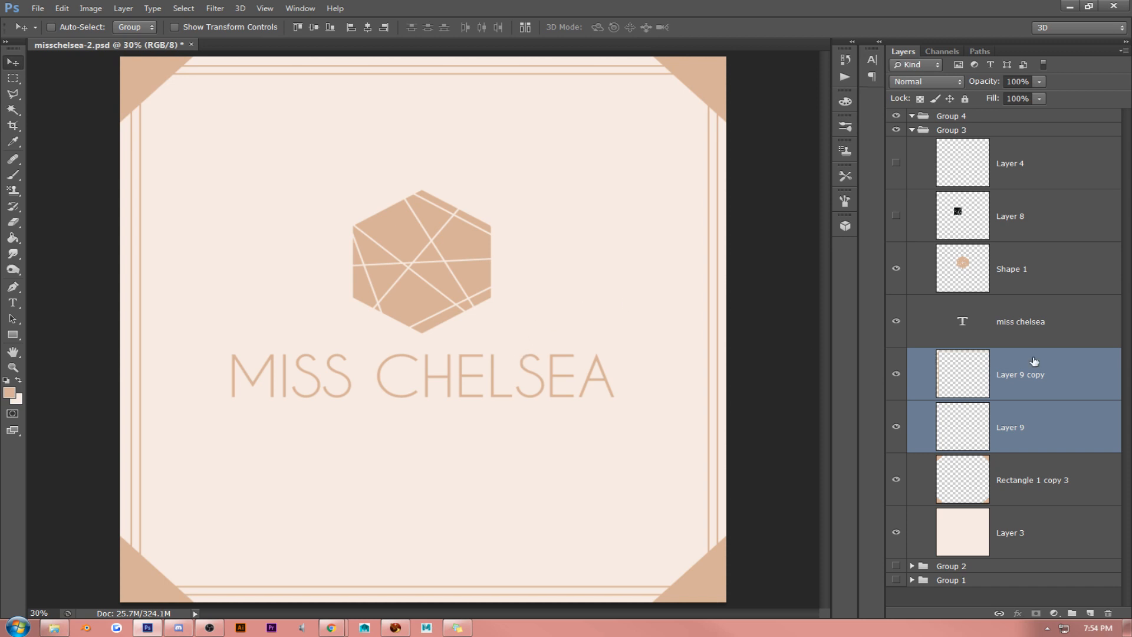
- Merge the two border line layers into a single layer
{"action": "left_click", "coordinate": [1023, 436]}
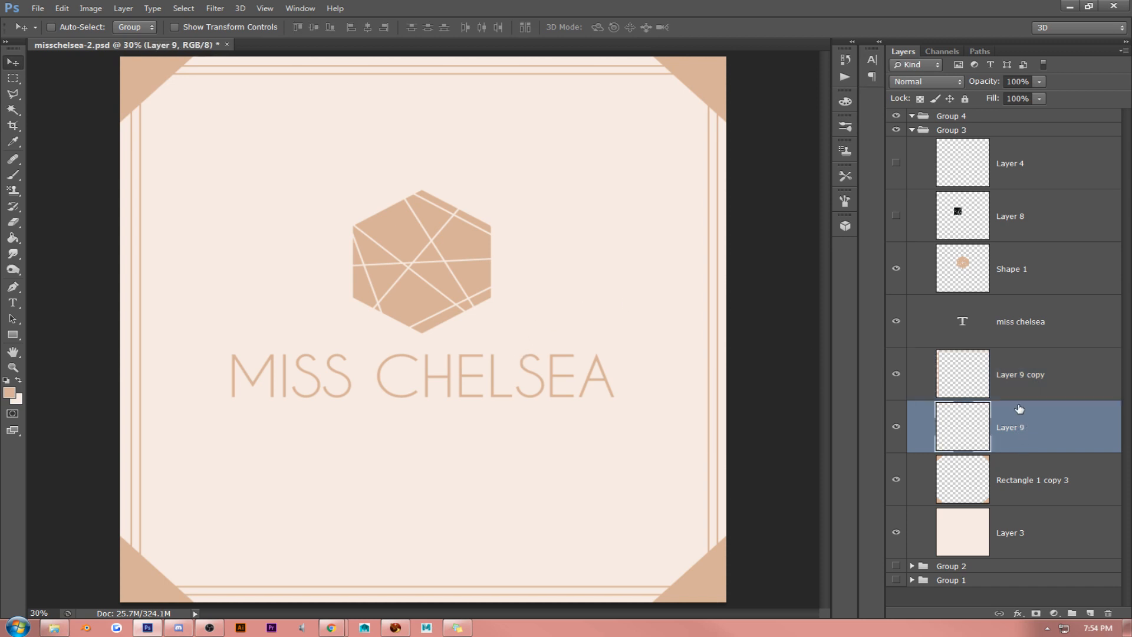
{"action": "left_click", "coordinate": [1017, 379], "text": "shift"}
{"action": "key", "text": "ctrl+e"}
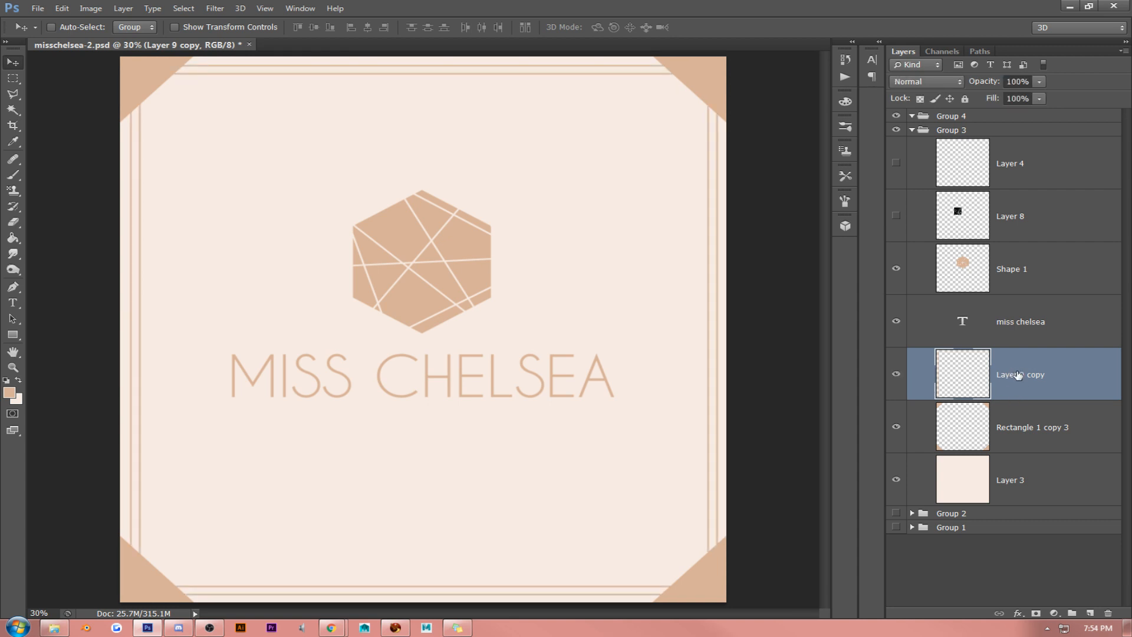
- Give the corner triangles a soft rose-gold foil Pattern Overlay and move their layer above the border lines
{"action": "right_click", "coordinate": [1024, 429]}
{"action": "left_click", "coordinate": [867, 145]}
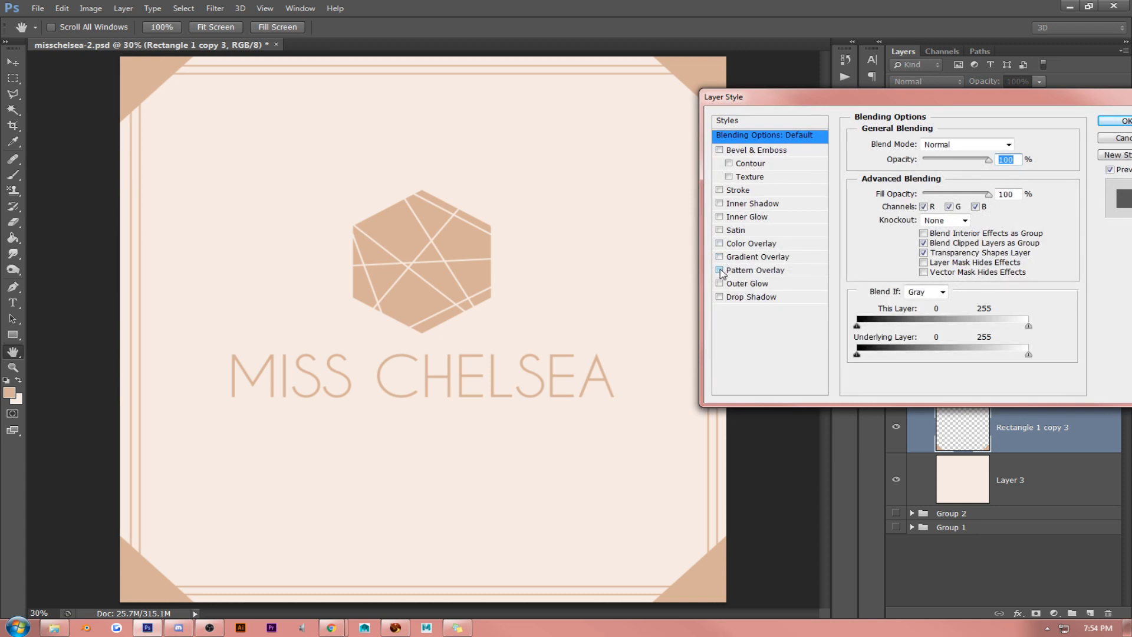
{"action": "left_click", "coordinate": [720, 270]}
{"action": "left_click", "coordinate": [743, 270]}
{"action": "left_click", "coordinate": [937, 187]}
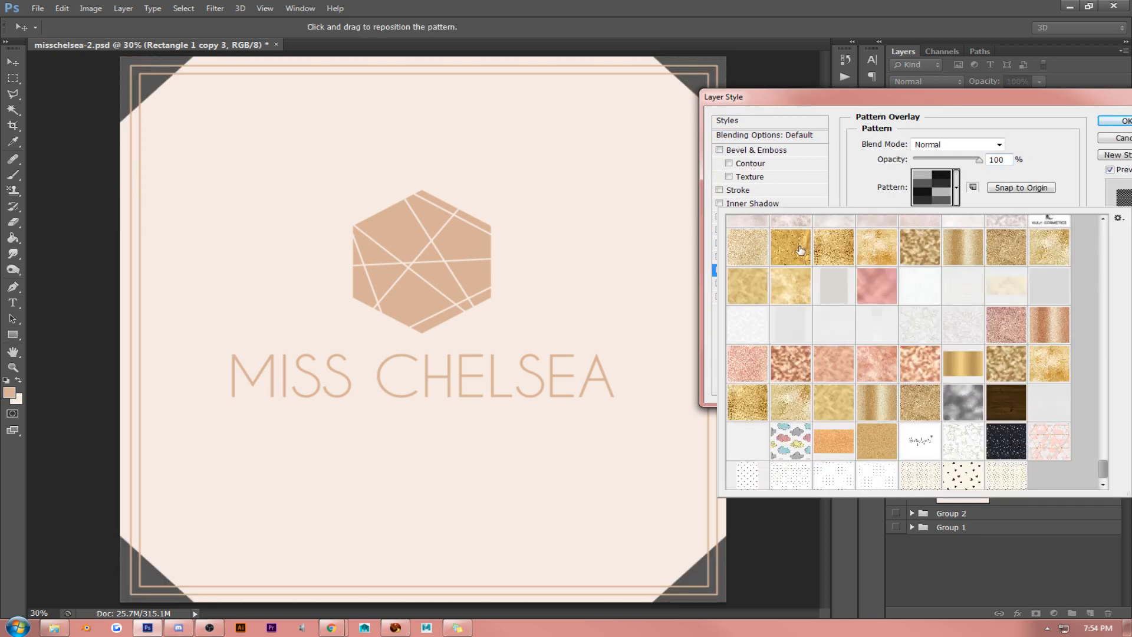
{"action": "left_click", "coordinate": [920, 378]}
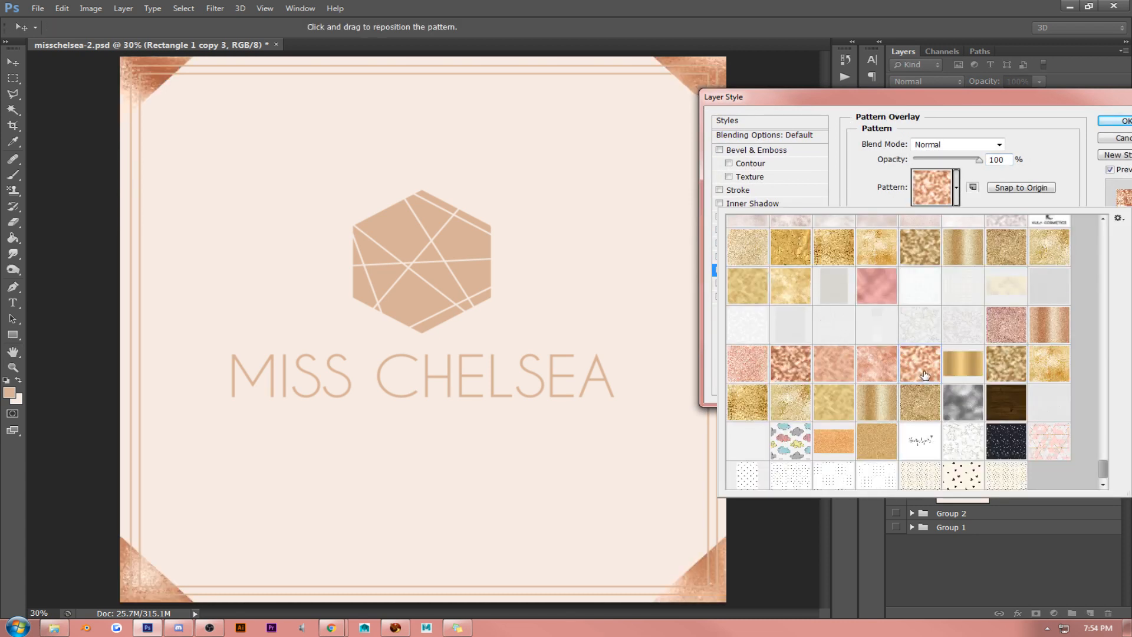
{"action": "left_click", "coordinate": [870, 360]}
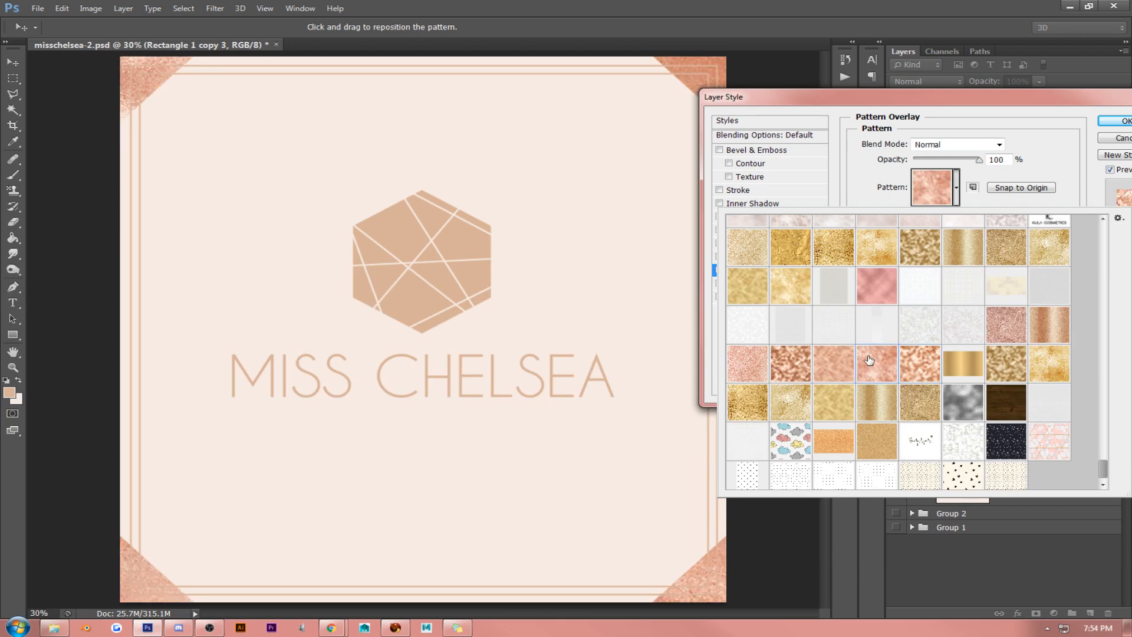
{"action": "left_click", "coordinate": [837, 365]}
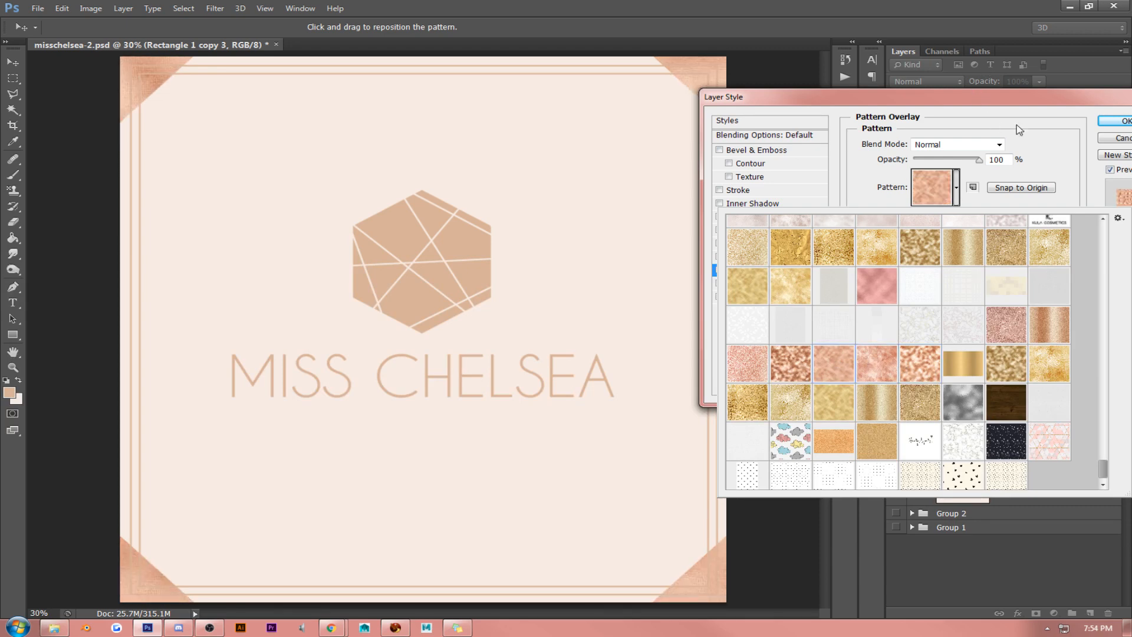
{"action": "left_click", "coordinate": [1115, 120]}
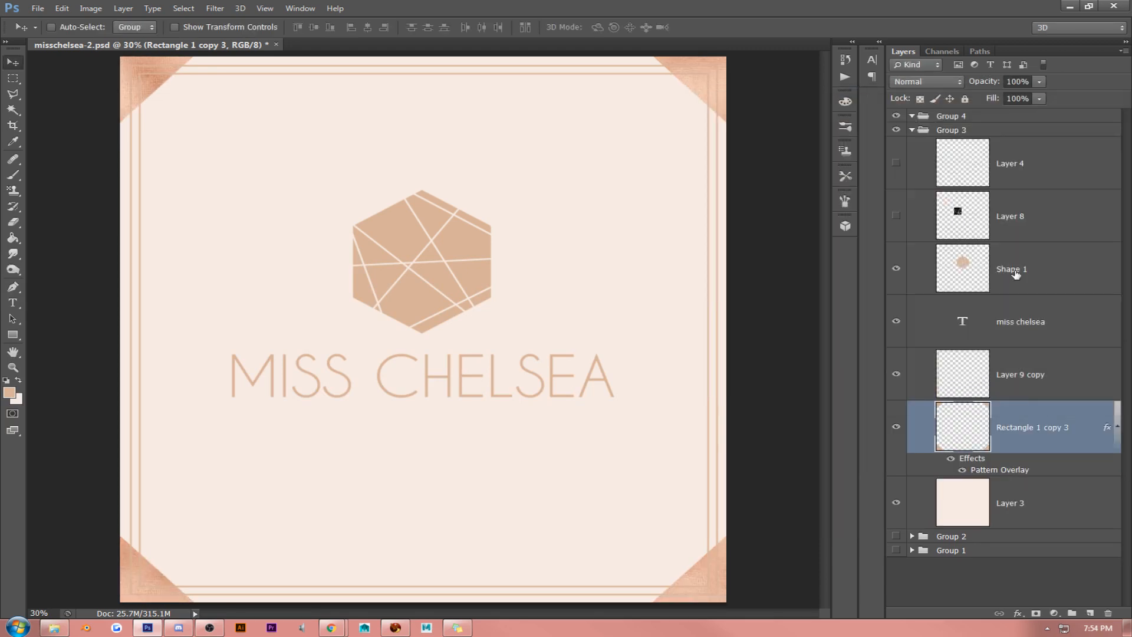
{"action": "left_click", "coordinate": [1118, 427]}
{"action": "left_click_drag", "start_coordinate": [1050, 426], "coordinate": [1019, 366]}
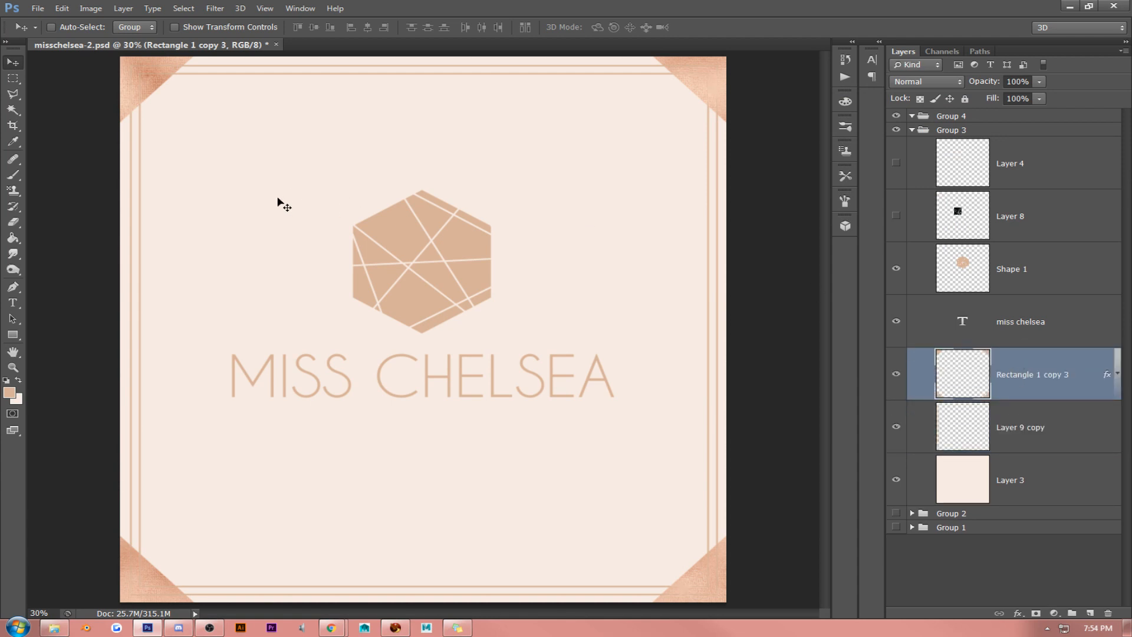
- Copy the corner triangles' layer style and paste it onto the hexagon layer Shape 1
{"action": "right_click", "coordinate": [1030, 378]}
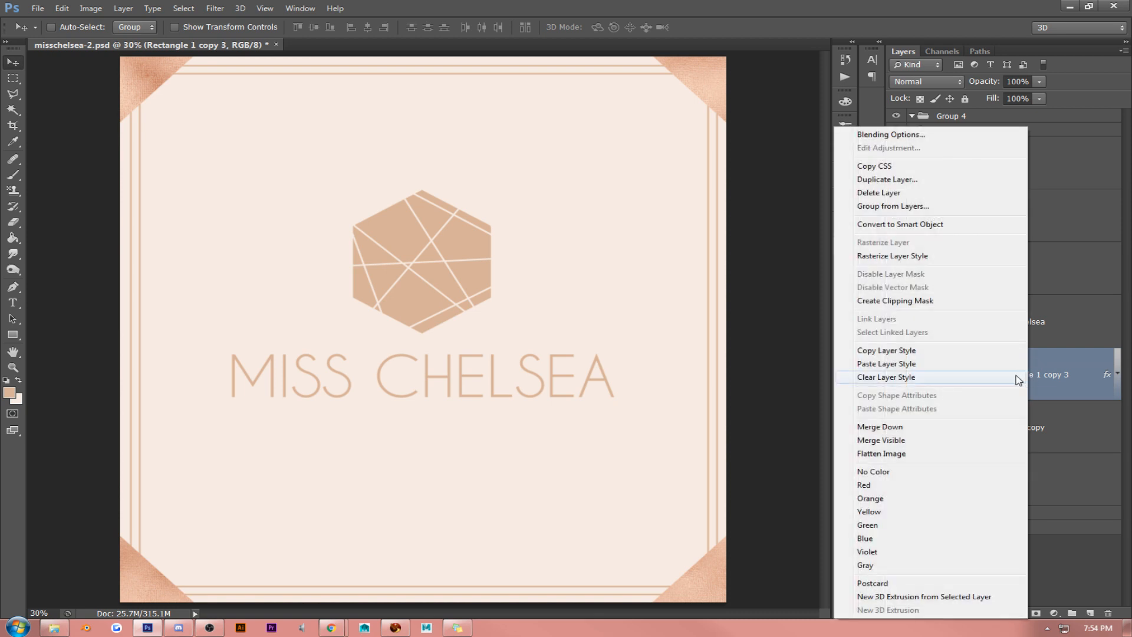
{"action": "left_click", "coordinate": [916, 352]}
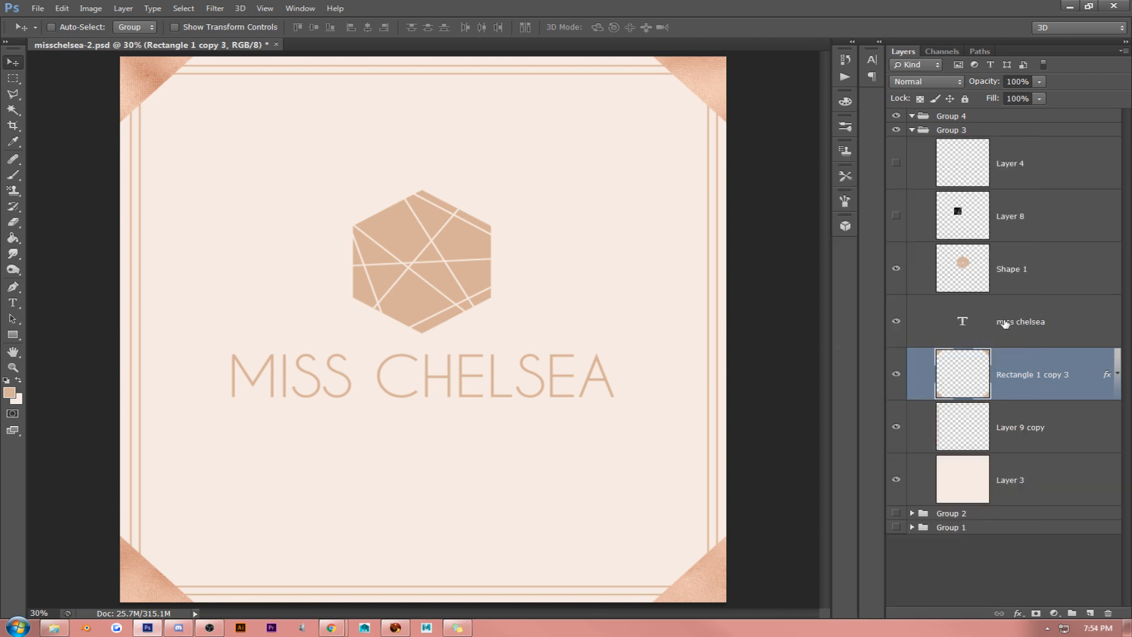
{"action": "right_click", "coordinate": [1020, 271]}
{"action": "left_click", "coordinate": [923, 362]}
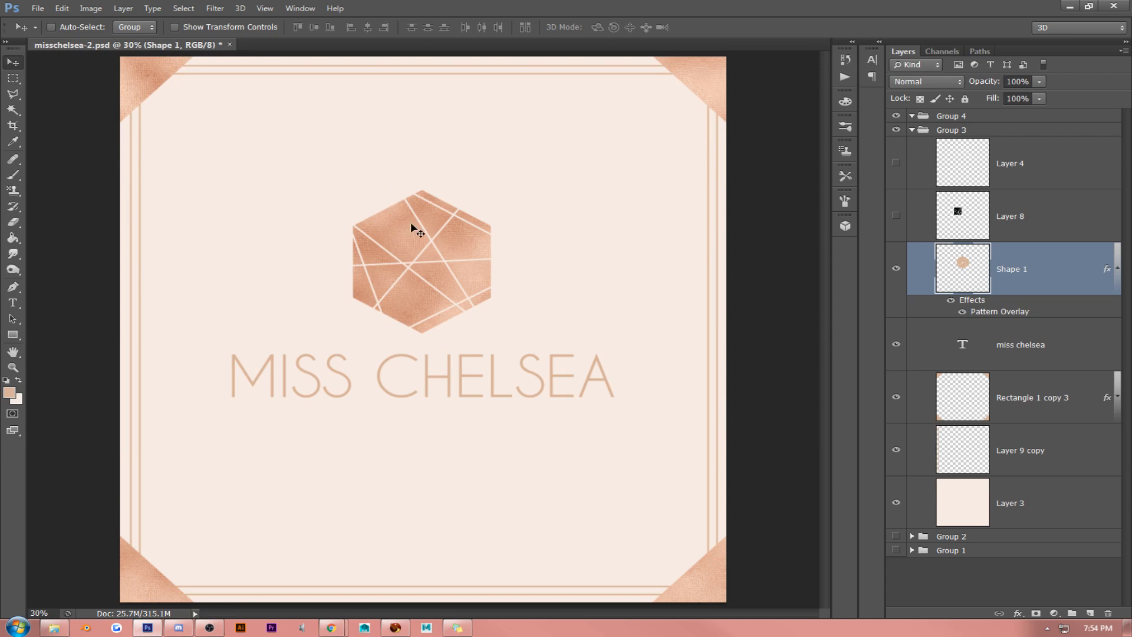
- Collapse Shape 1's effects list and change the MISS CHELSEA lettering's font to Champagne & Limousines
{"action": "left_click", "coordinate": [1118, 278]}
{"action": "left_click", "coordinate": [1033, 318]}
{"action": "left_click", "coordinate": [13, 304]}
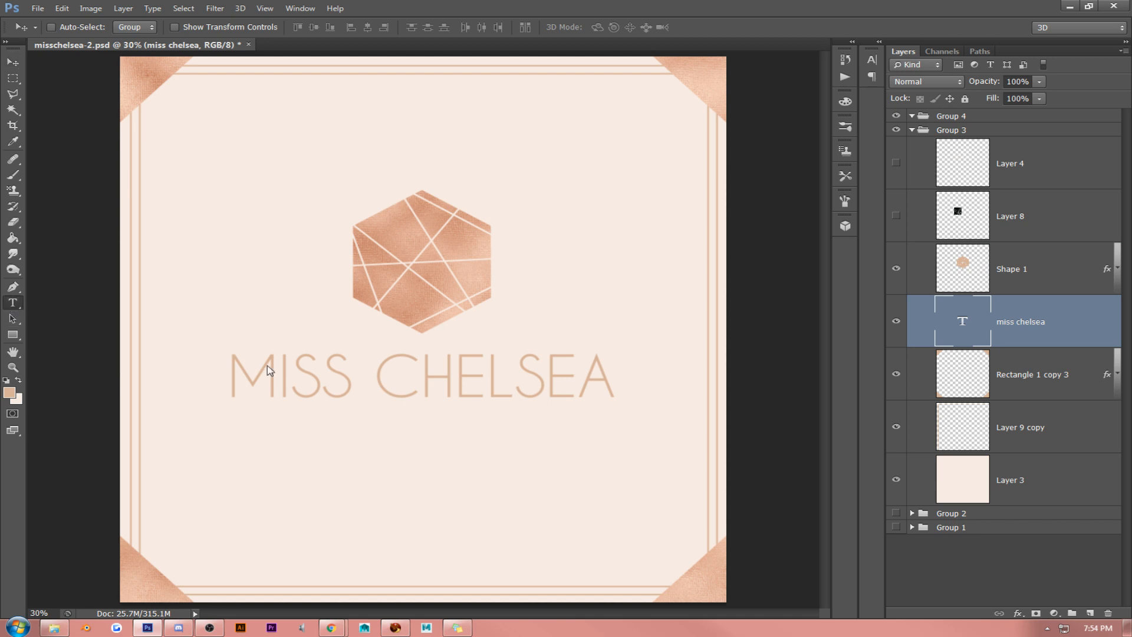
{"action": "triple_click", "coordinate": [341, 369]}
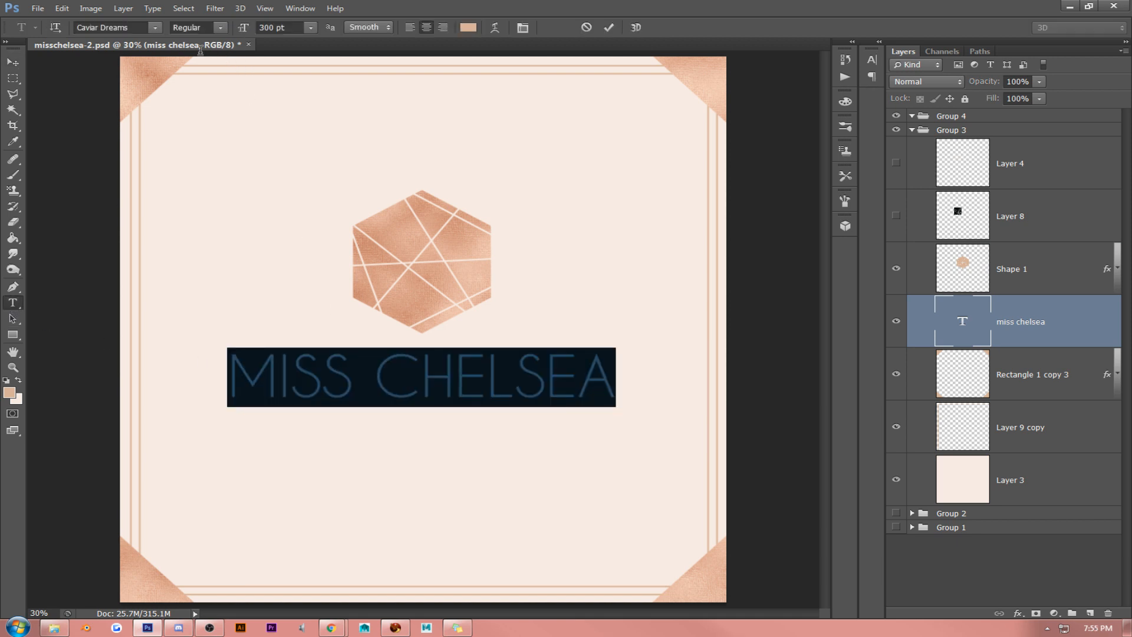
{"action": "left_click", "coordinate": [154, 29]}
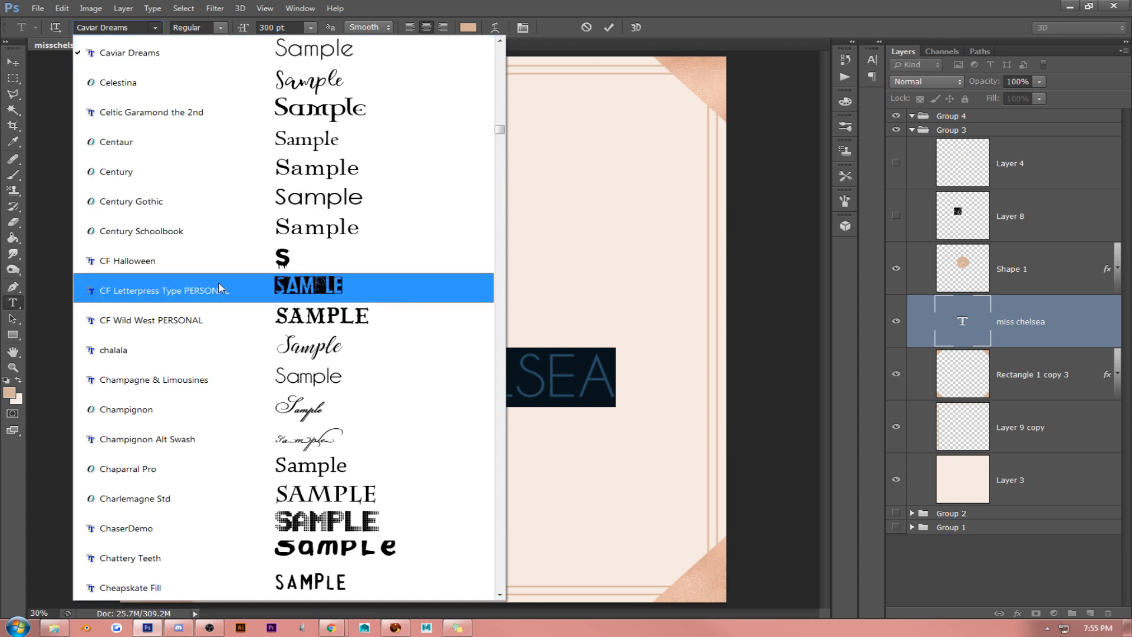
{"action": "left_click", "coordinate": [364, 377]}
{"action": "left_click", "coordinate": [418, 380]}
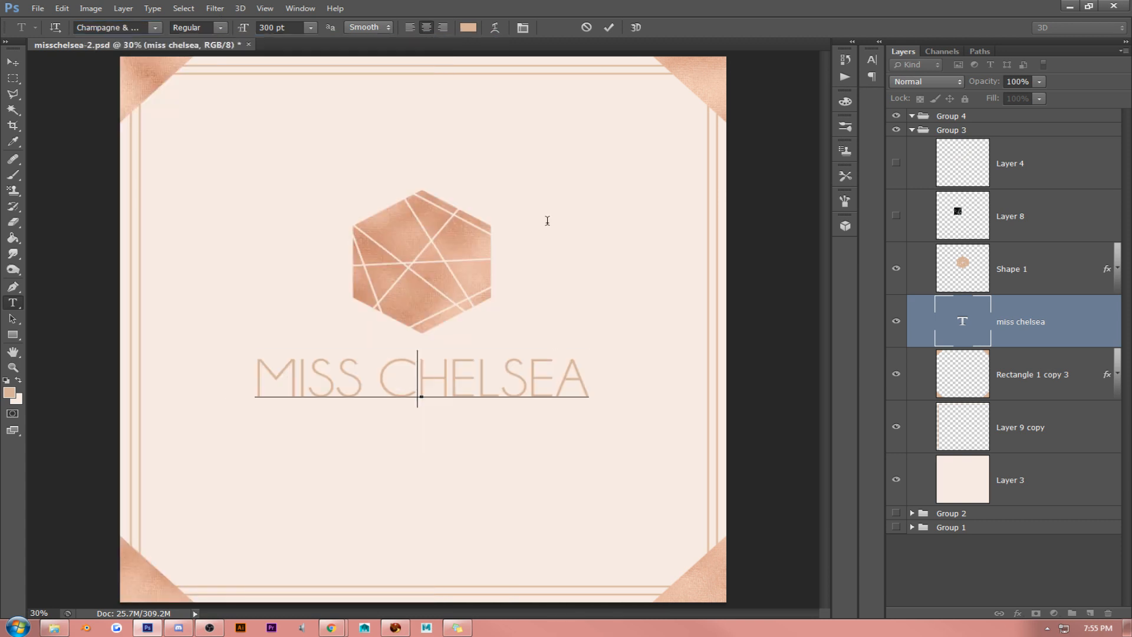
- Change the MISS CHELSEA lettering's font to Montserrat (OT1)
{"action": "triple_click", "coordinate": [463, 390]}
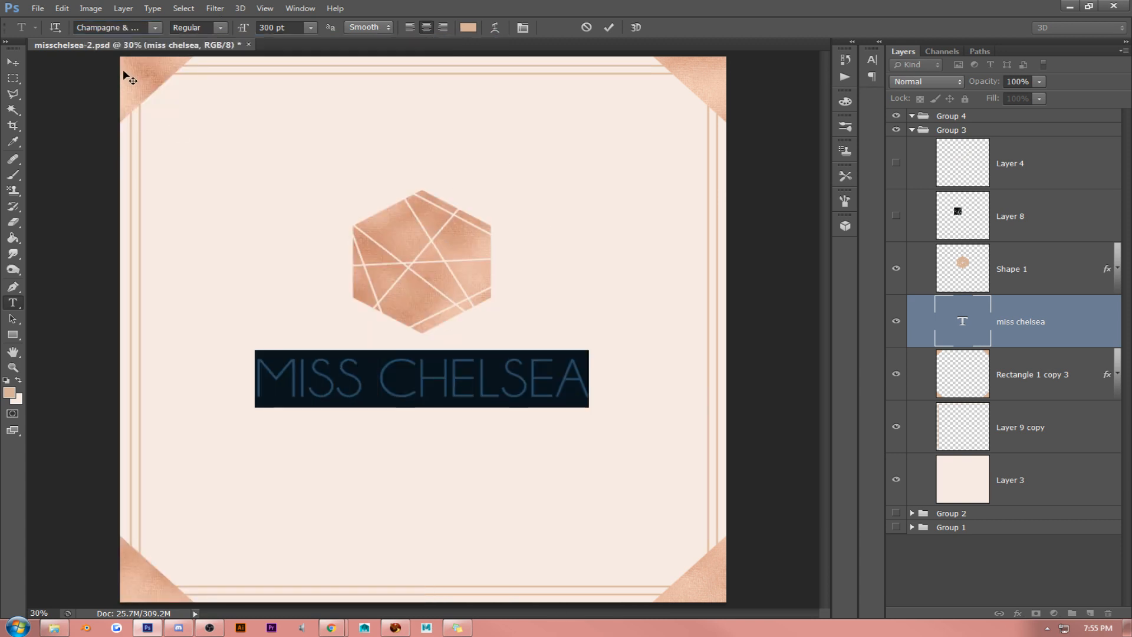
{"action": "left_click", "coordinate": [155, 27]}
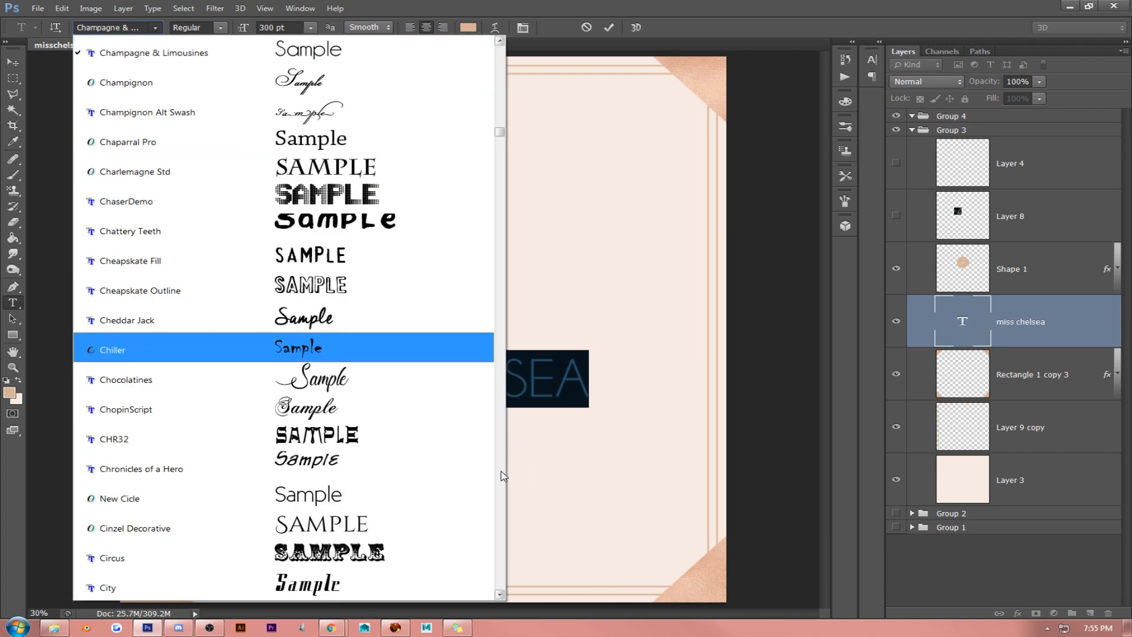
{"action": "scroll", "coordinate": [502, 474], "scroll_direction": "down", "scroll_amount": 5}
{"action": "scroll", "coordinate": [502, 474], "scroll_direction": "down", "scroll_amount": 20}
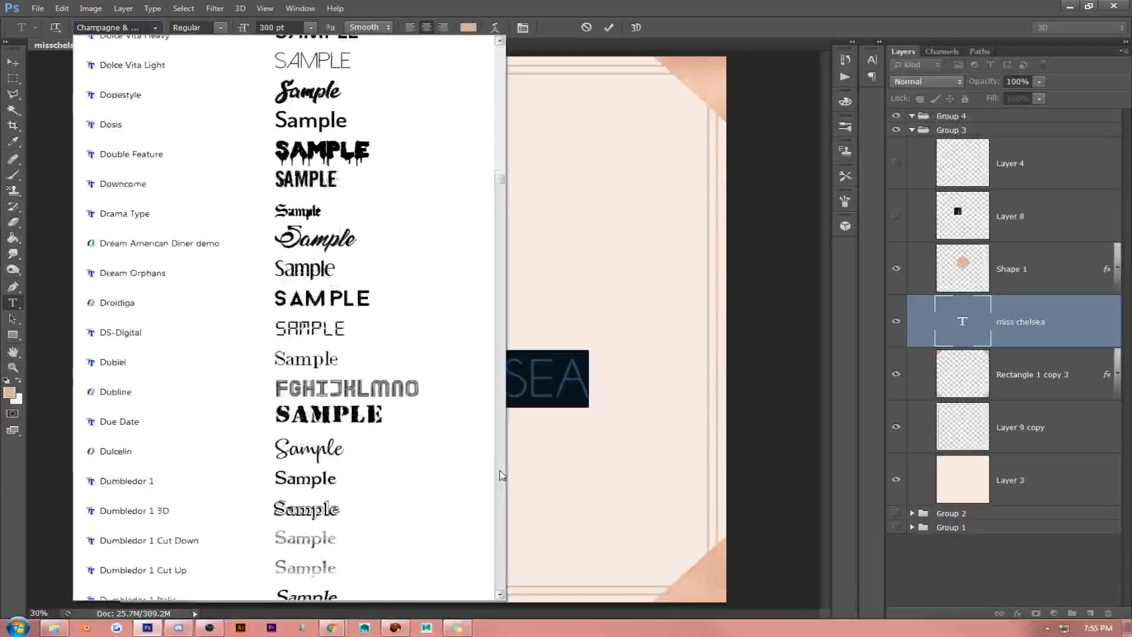
{"action": "scroll", "coordinate": [501, 475], "scroll_direction": "down", "scroll_amount": 20}
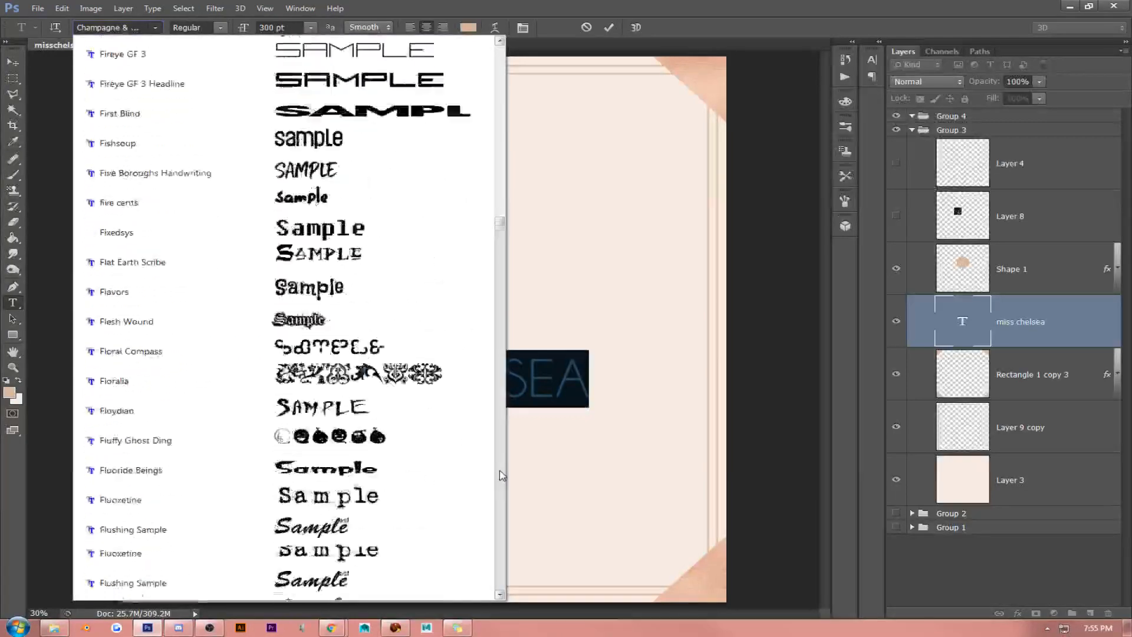
{"action": "scroll", "coordinate": [501, 474], "scroll_direction": "down", "scroll_amount": 20}
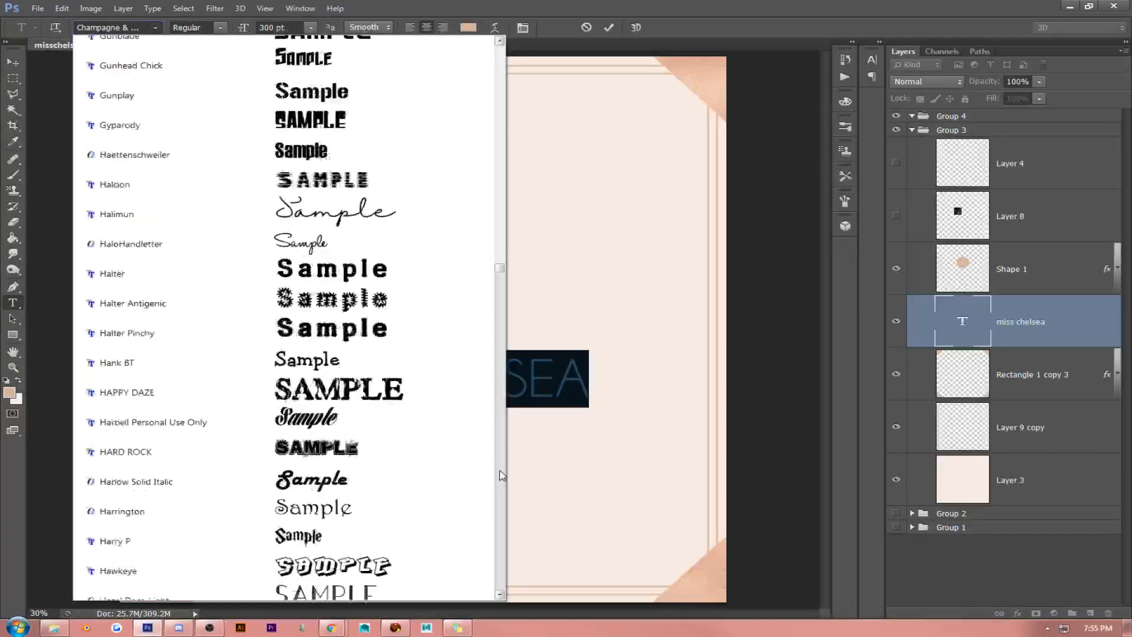
{"action": "scroll", "coordinate": [502, 474], "scroll_direction": "down", "scroll_amount": 20}
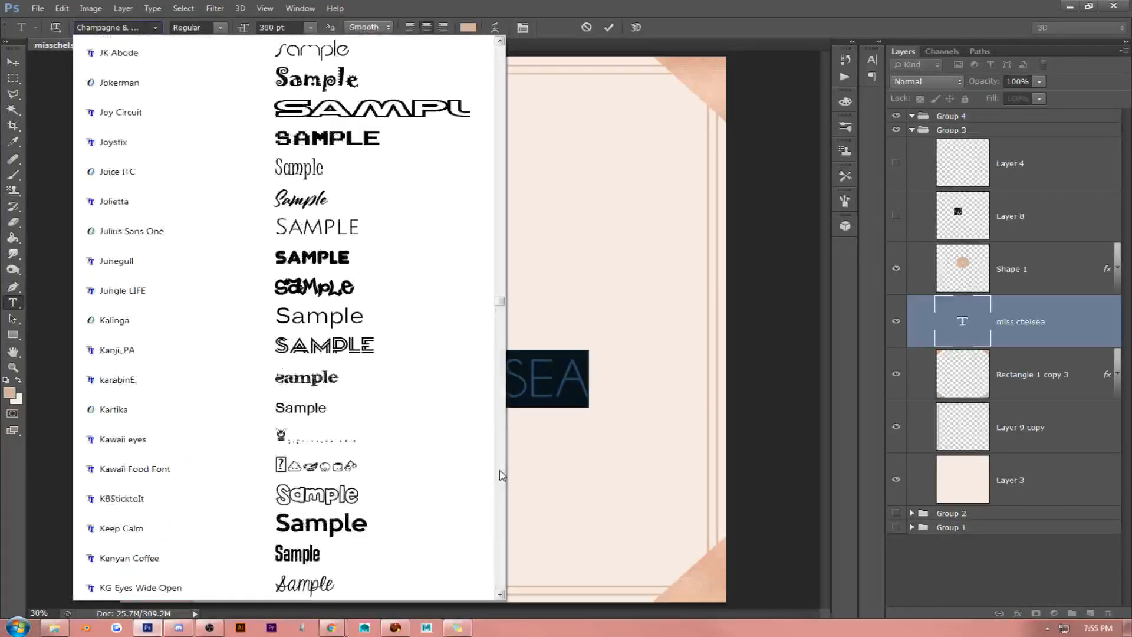
{"action": "scroll", "coordinate": [501, 475], "scroll_direction": "down", "scroll_amount": 12}
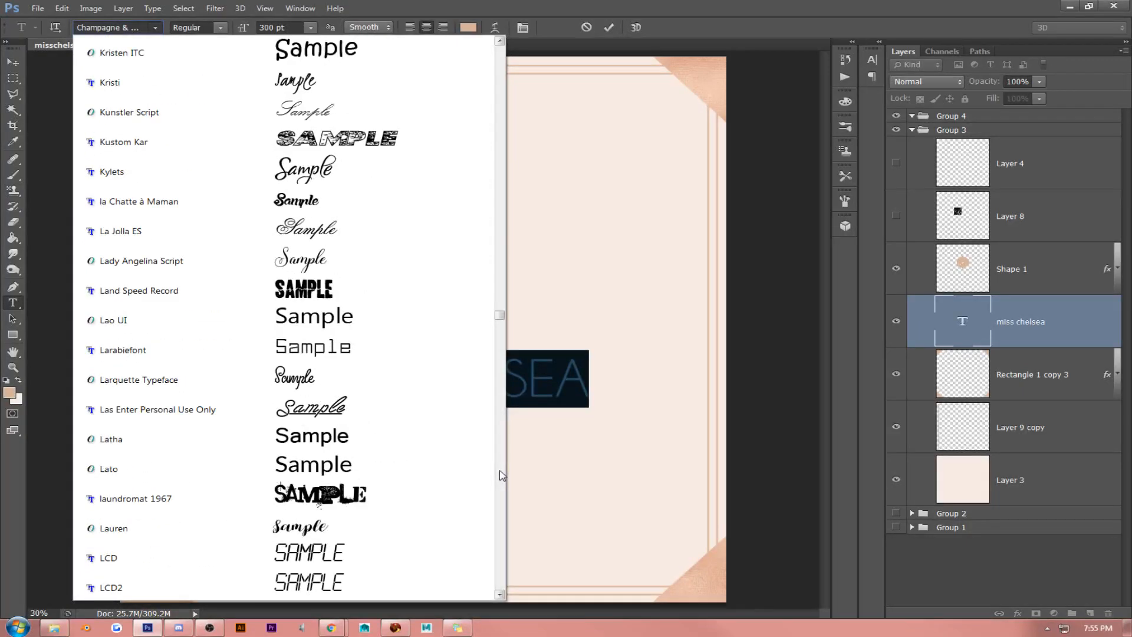
{"action": "scroll", "coordinate": [501, 475], "scroll_direction": "down", "scroll_amount": 20}
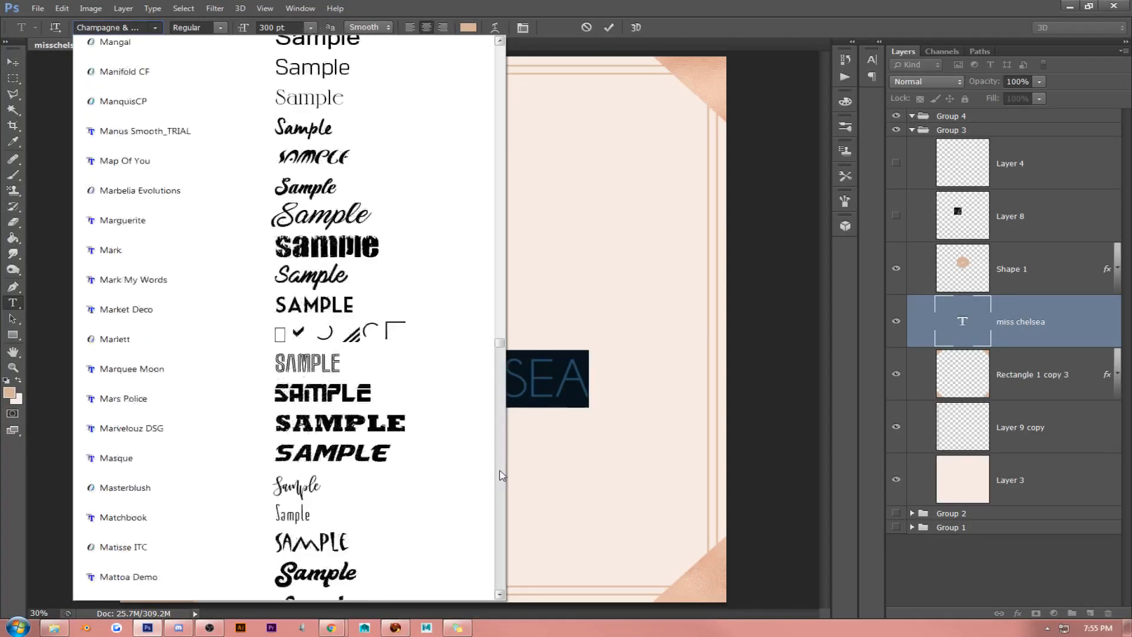
{"action": "scroll", "coordinate": [502, 474], "scroll_direction": "down", "scroll_amount": 20}
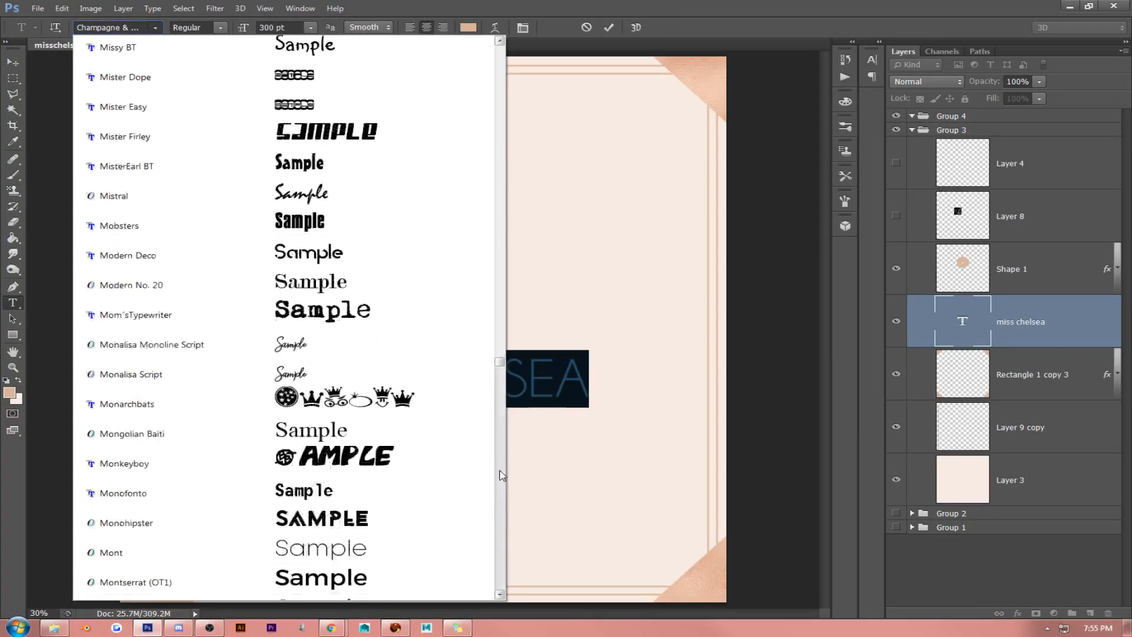
{"action": "scroll", "coordinate": [501, 475], "scroll_direction": "down", "scroll_amount": 11}
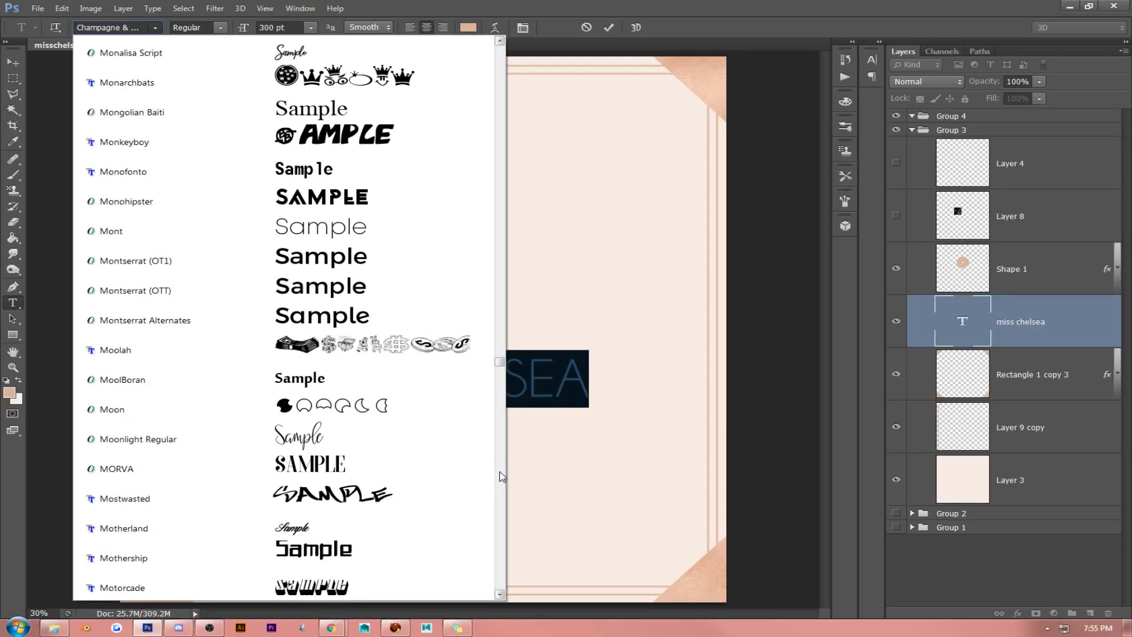
{"action": "scroll", "coordinate": [502, 476], "scroll_direction": "down", "scroll_amount": 18}
{"action": "scroll", "coordinate": [315, 265], "scroll_direction": "up", "scroll_amount": 18}
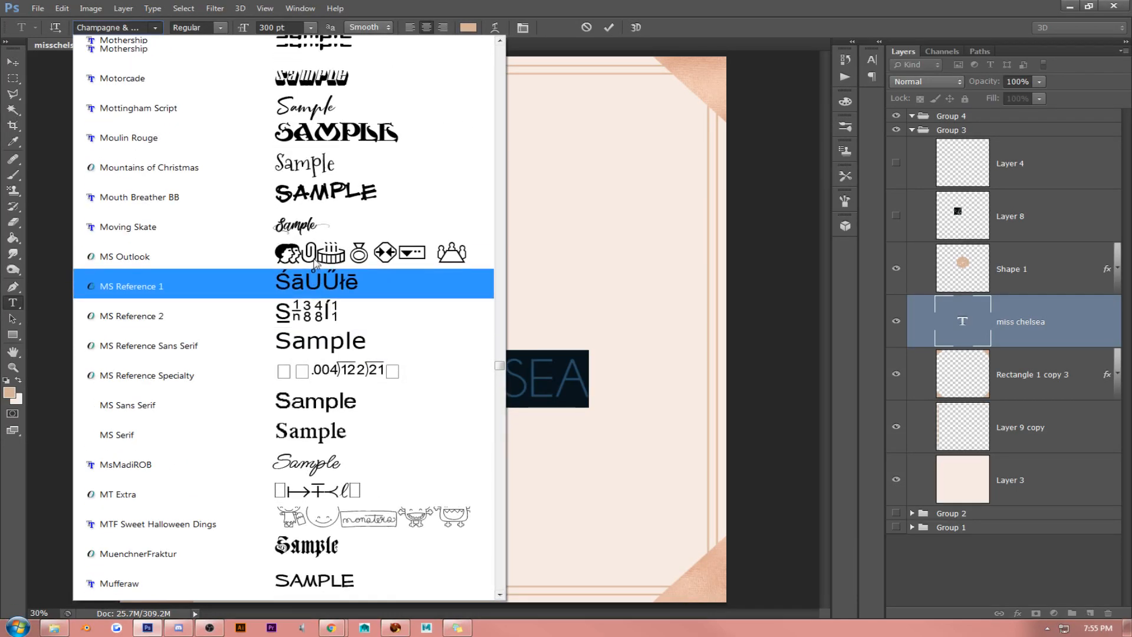
{"action": "scroll", "coordinate": [315, 265], "scroll_direction": "up", "scroll_amount": 3}
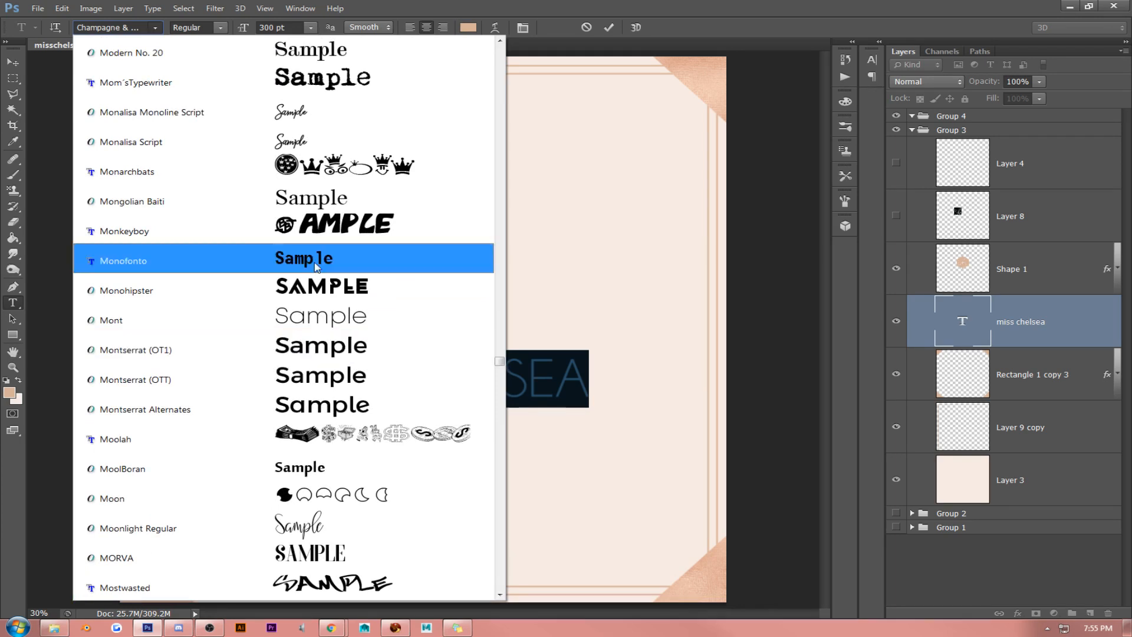
{"action": "left_click", "coordinate": [353, 352]}
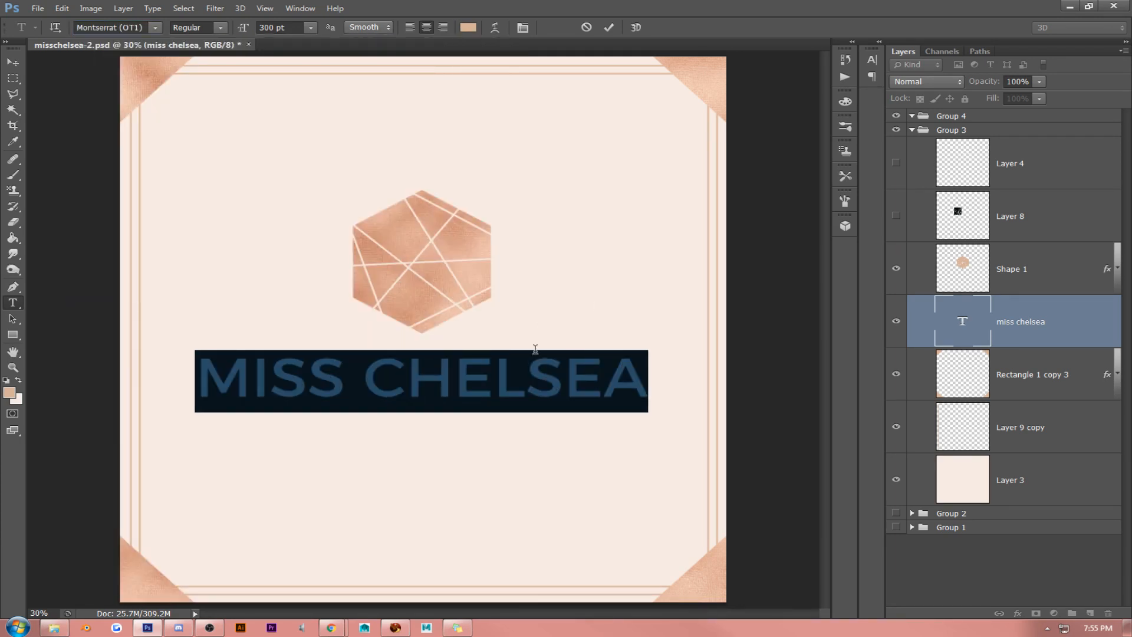
- Try the Light and ExtraLight weights on the whole lettering, then set it back to Regular
{"action": "left_click", "coordinate": [466, 385]}
{"action": "triple_click", "coordinate": [464, 382]}
{"action": "left_click", "coordinate": [215, 25]}
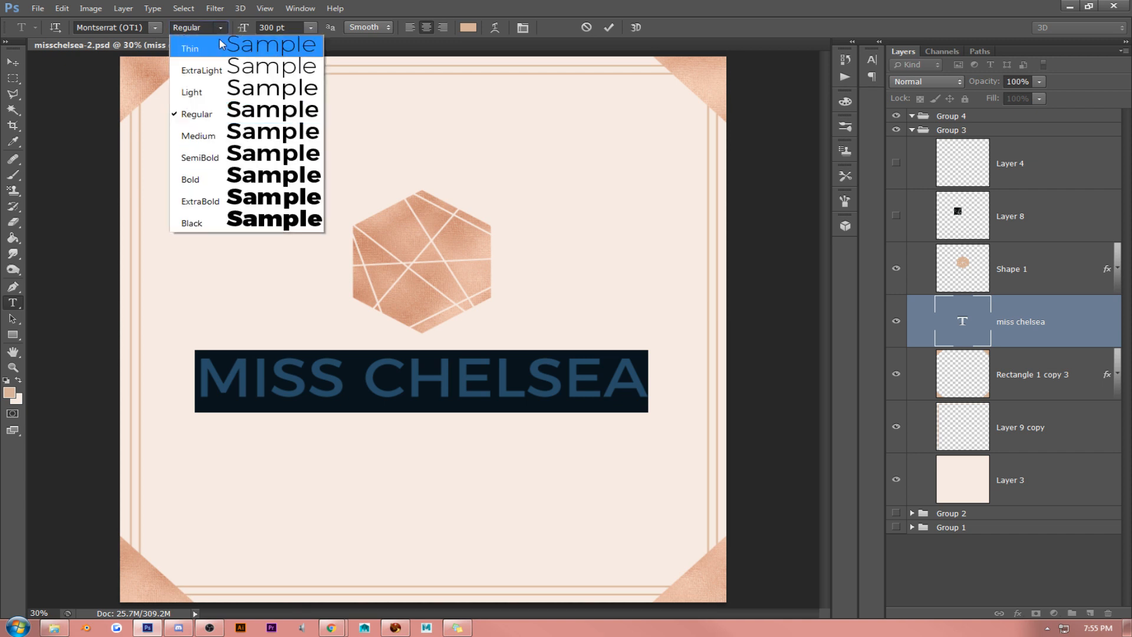
{"action": "left_click", "coordinate": [231, 88]}
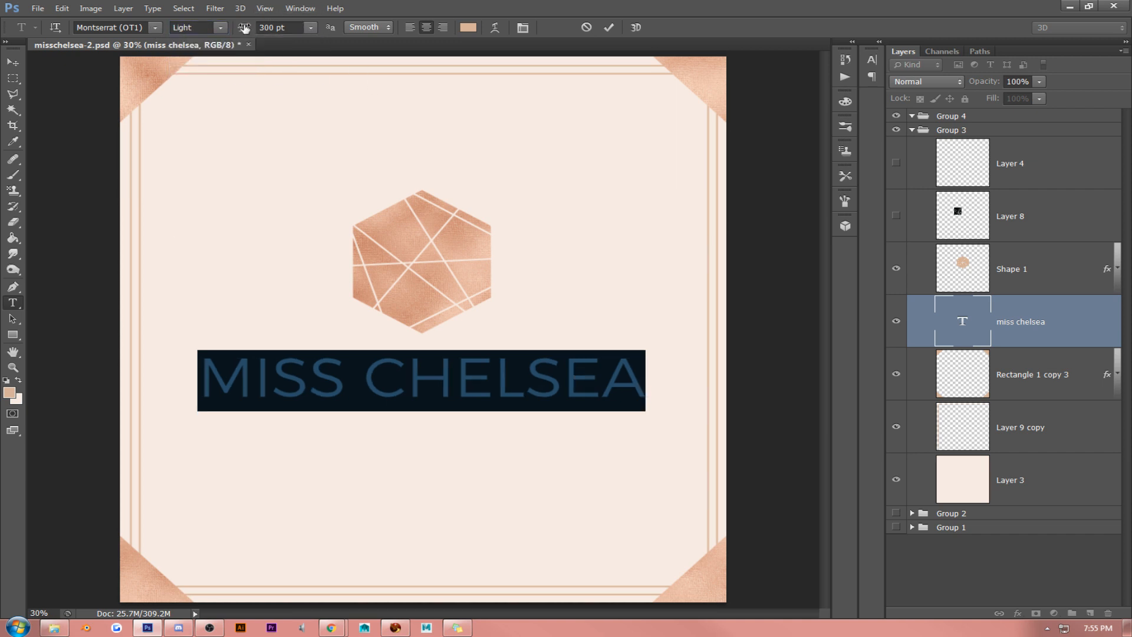
{"action": "left_click", "coordinate": [221, 28]}
{"action": "left_click", "coordinate": [231, 72]}
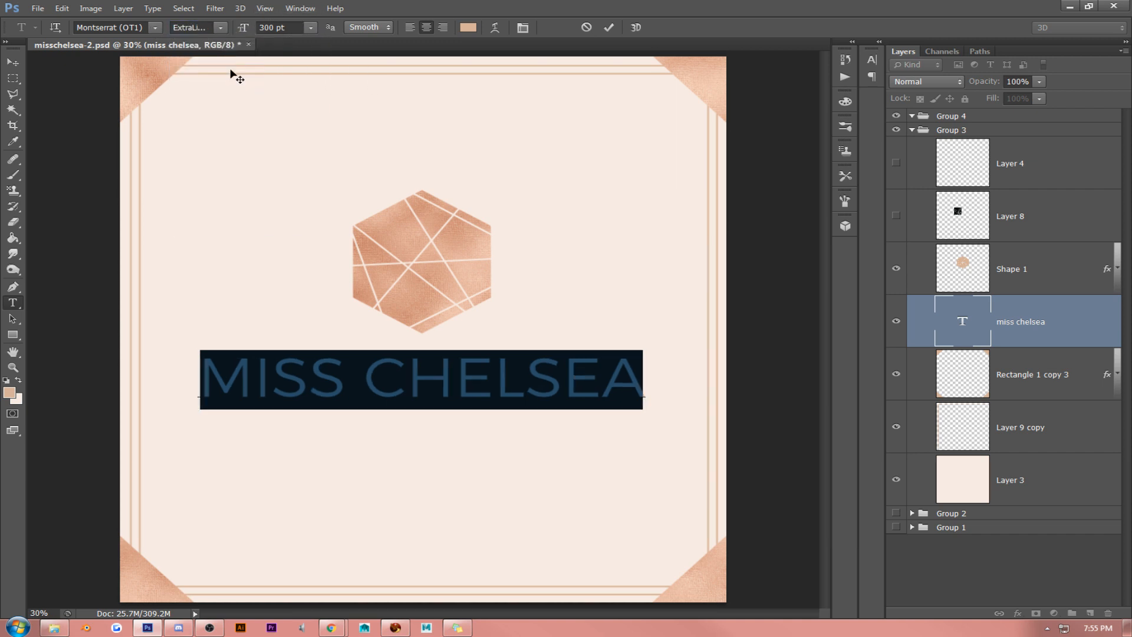
{"action": "left_click", "coordinate": [227, 29]}
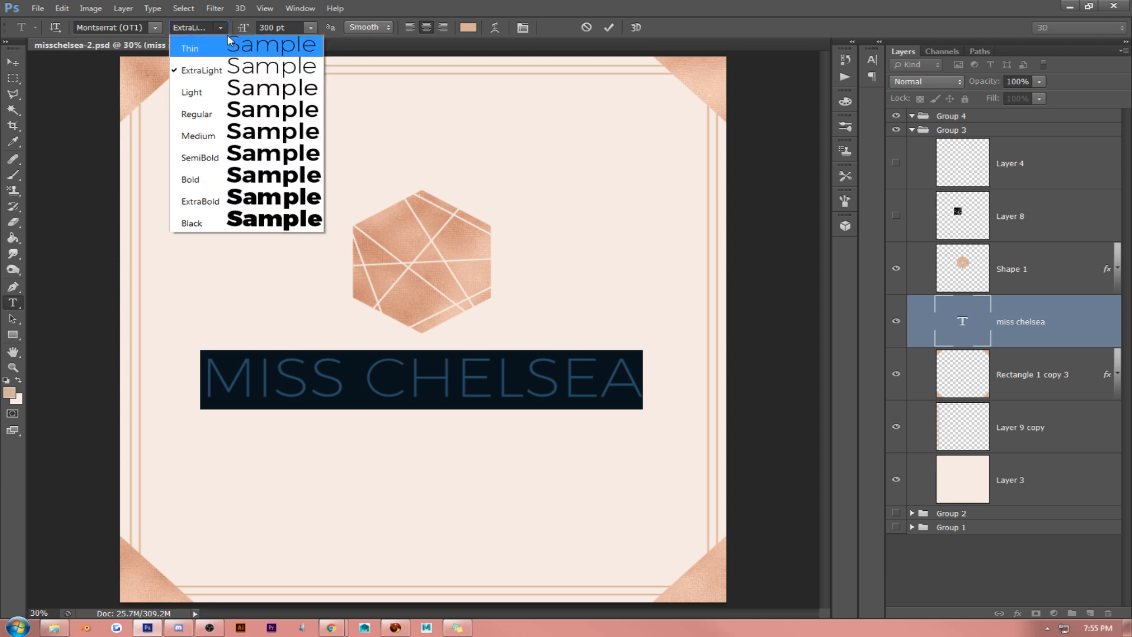
{"action": "left_click", "coordinate": [230, 110]}
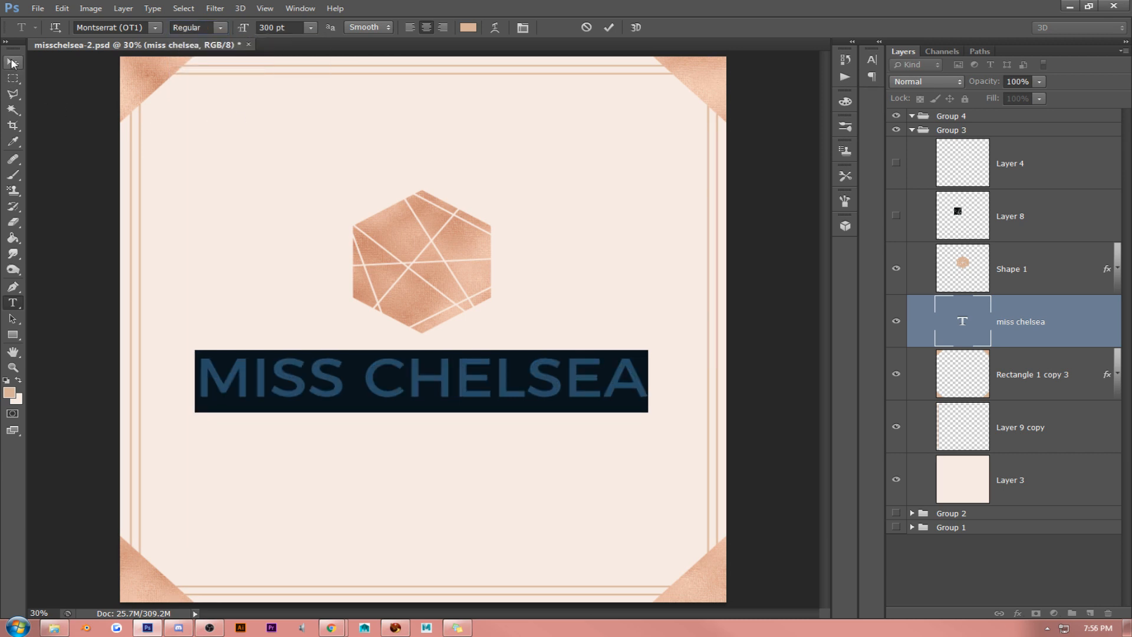
- Set the MISS CHELSEA lettering's font size to 250 pt
{"action": "left_click", "coordinate": [289, 27]}
{"action": "type", "text": "250"}
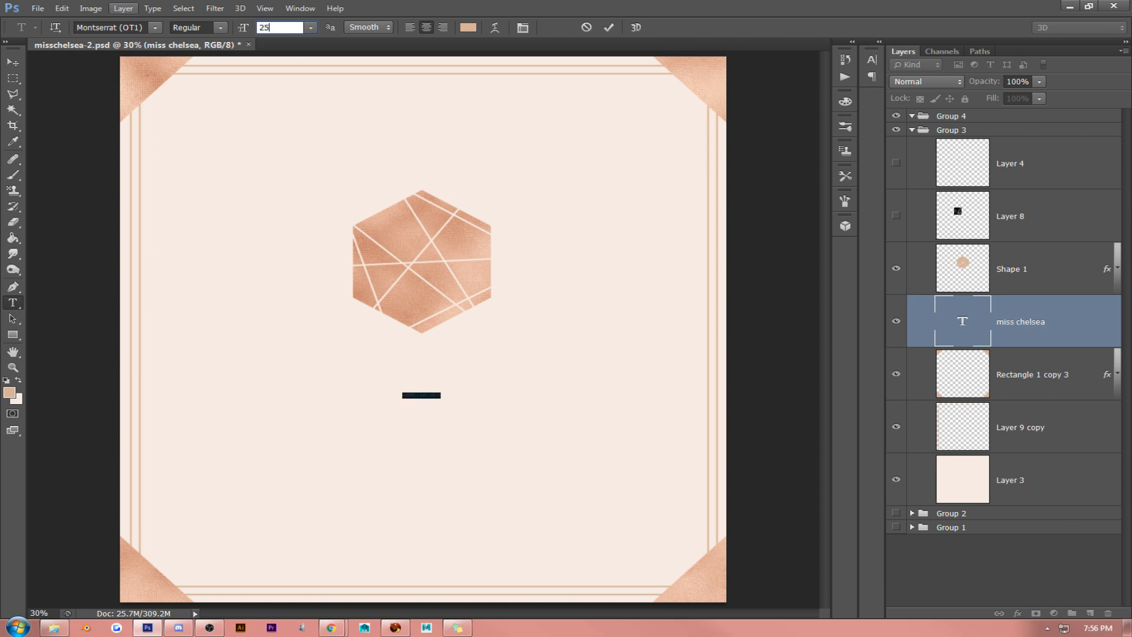
{"action": "left_click", "coordinate": [14, 64]}
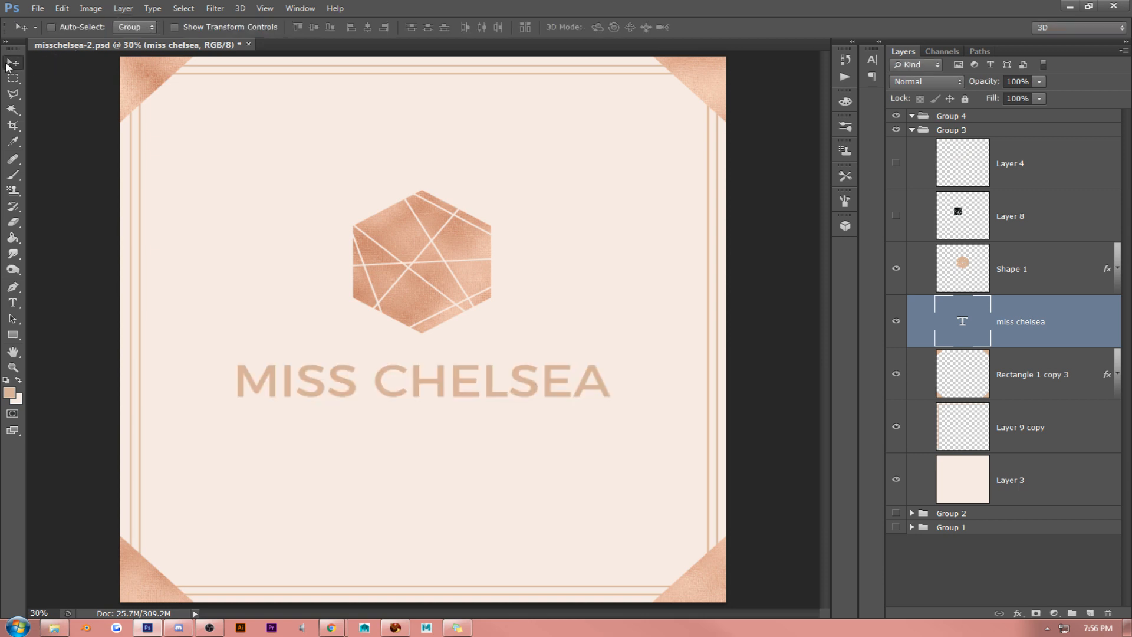
- Move the lettering up closer to the hexagon, and shift the lettering and hexagon together slightly down towards the canvas centre
{"action": "left_click_drag", "start_coordinate": [463, 239], "coordinate": [461, 221]}
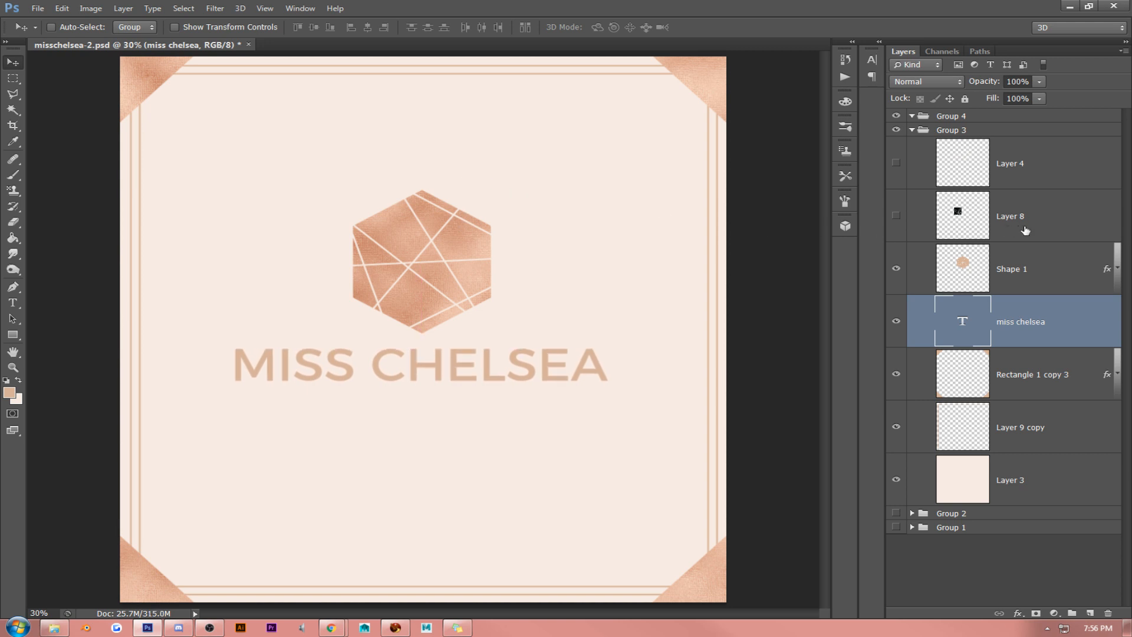
{"action": "left_click", "coordinate": [1026, 269], "text": "ctrl"}
{"action": "left_click_drag", "start_coordinate": [576, 273], "coordinate": [549, 292]}
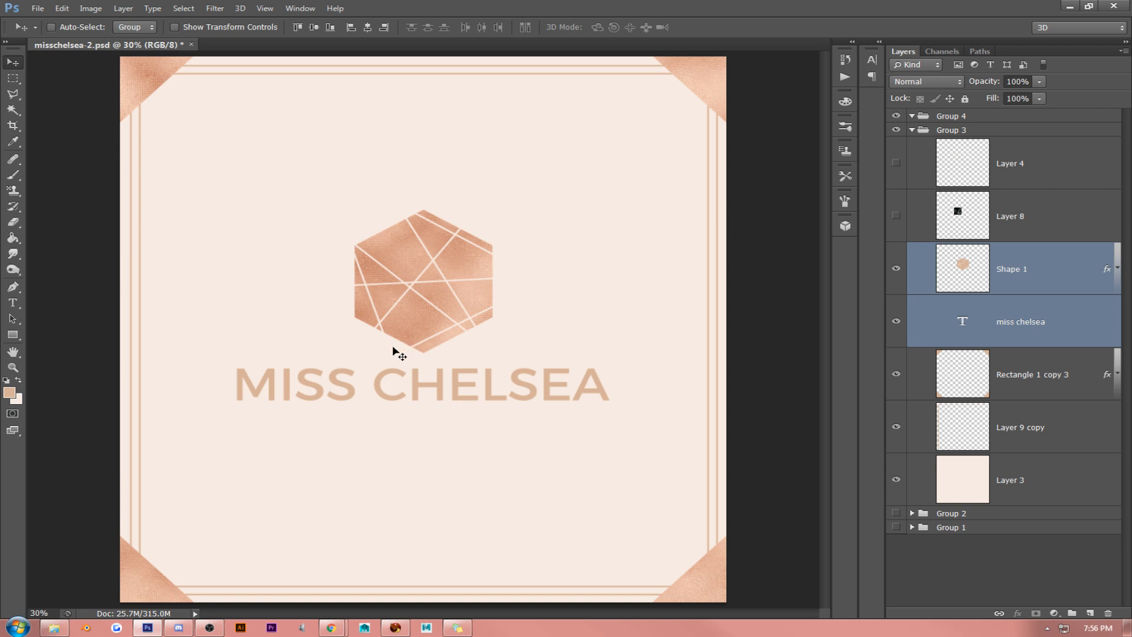
- Change the font of the whole MISS CHELSEA lettering to NOVA
{"action": "left_click", "coordinate": [13, 302]}
{"action": "left_click", "coordinate": [293, 385]}
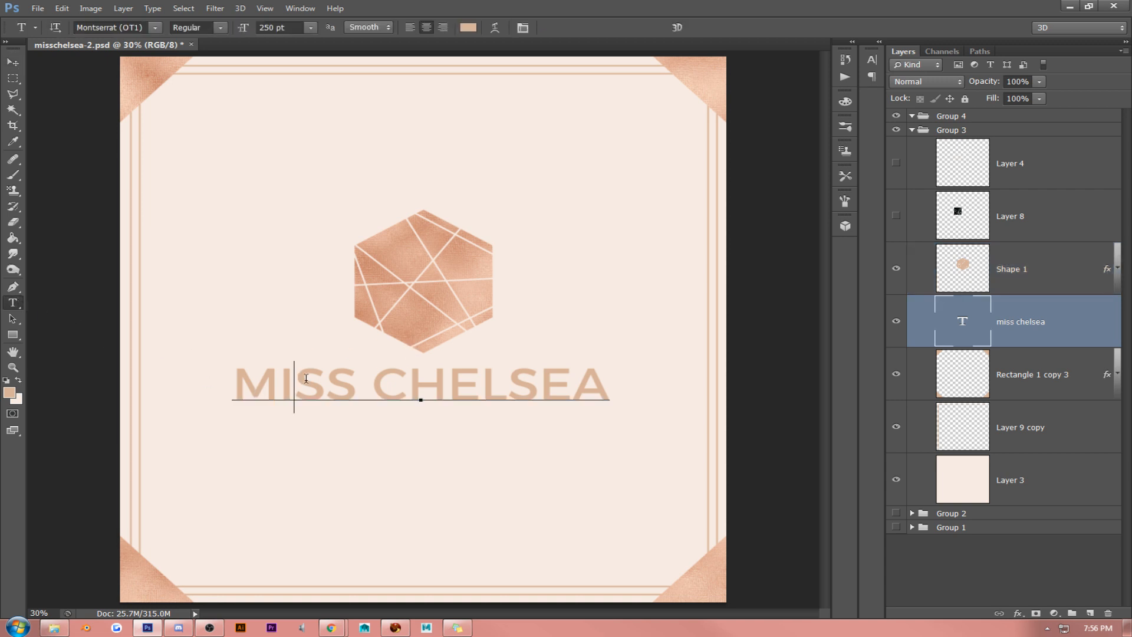
{"action": "key", "text": "ctrl+a"}
{"action": "left_click", "coordinate": [155, 27]}
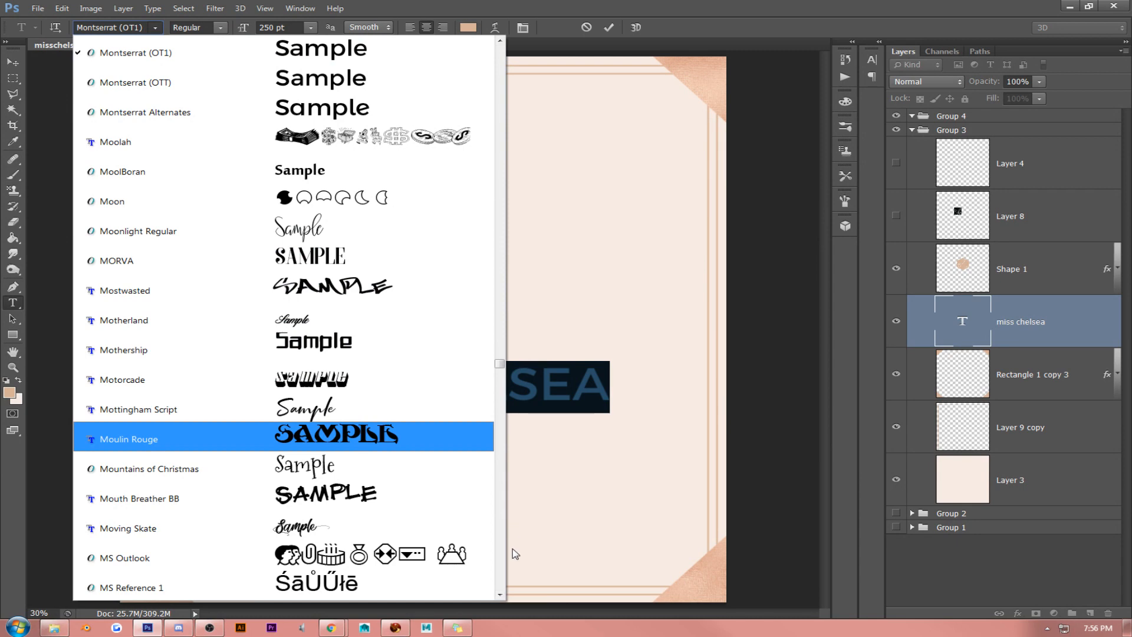
{"action": "scroll", "coordinate": [500, 592], "scroll_direction": "down", "scroll_amount": 6}
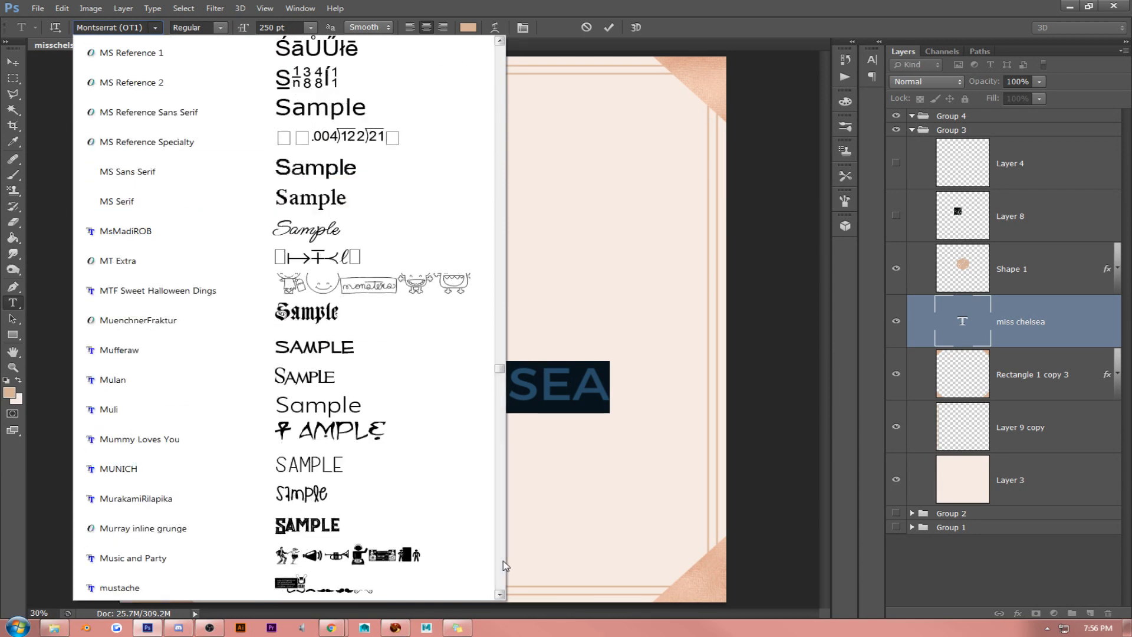
{"action": "scroll", "coordinate": [505, 566], "scroll_direction": "down", "scroll_amount": 6}
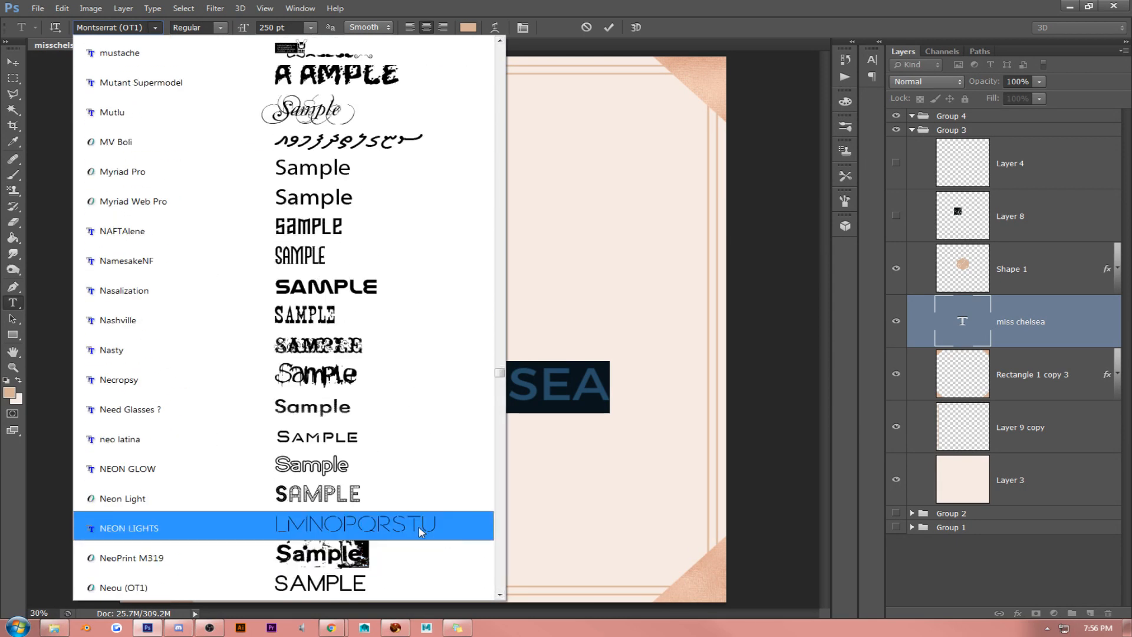
{"action": "scroll", "coordinate": [419, 526], "scroll_direction": "down", "scroll_amount": 1}
{"action": "scroll", "coordinate": [421, 534], "scroll_direction": "down", "scroll_amount": 1}
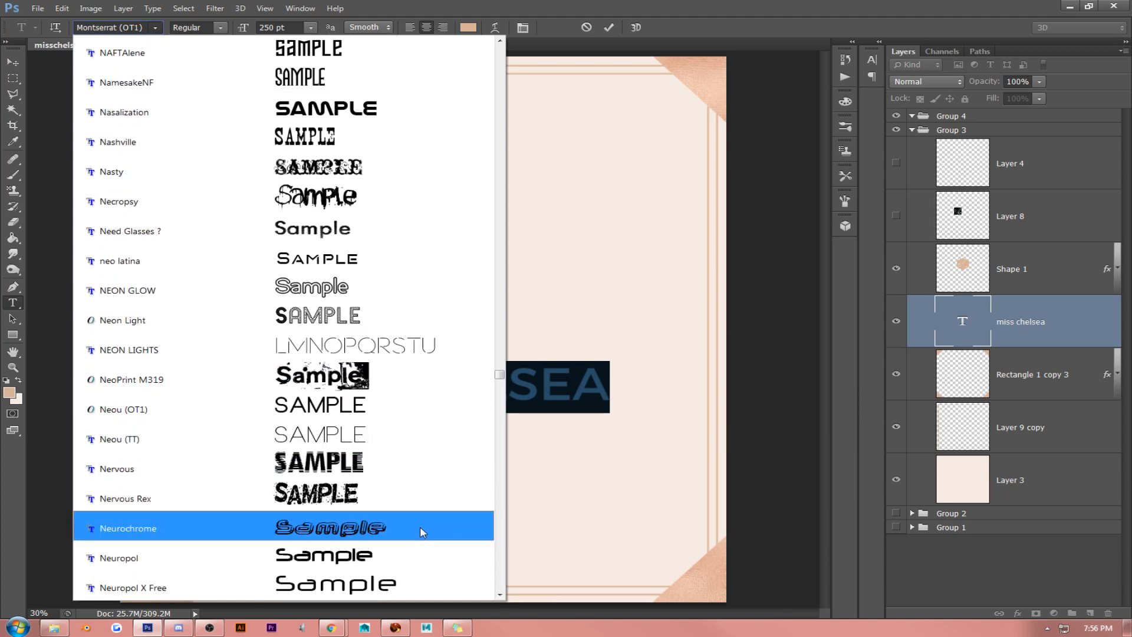
{"action": "scroll", "coordinate": [421, 522], "scroll_direction": "down", "scroll_amount": 5}
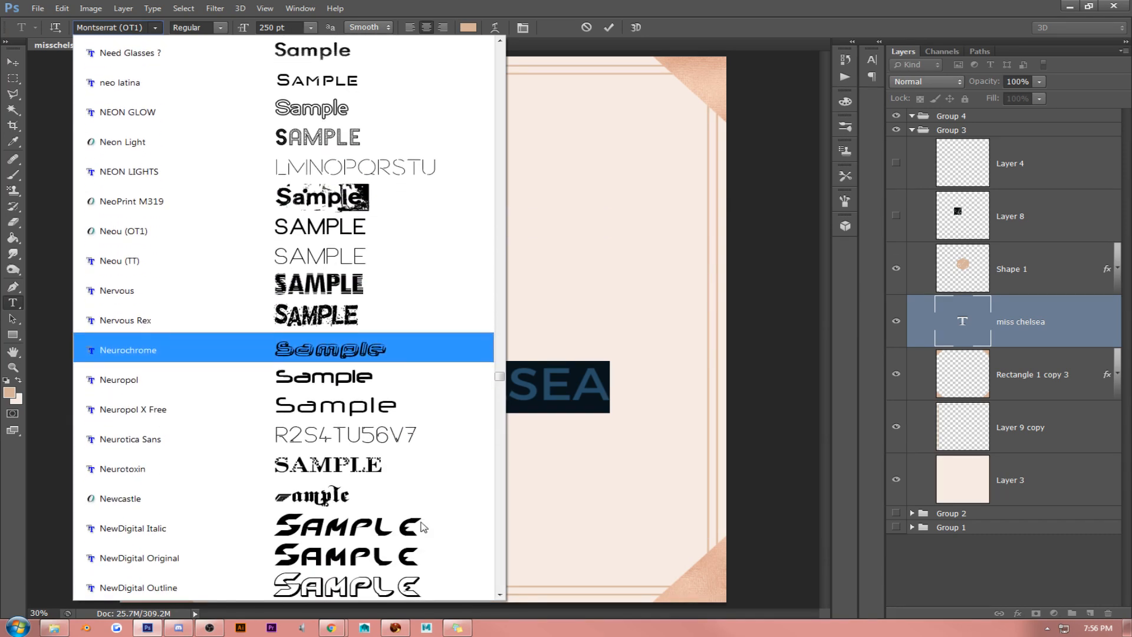
{"action": "scroll", "coordinate": [423, 520], "scroll_direction": "down", "scroll_amount": 1}
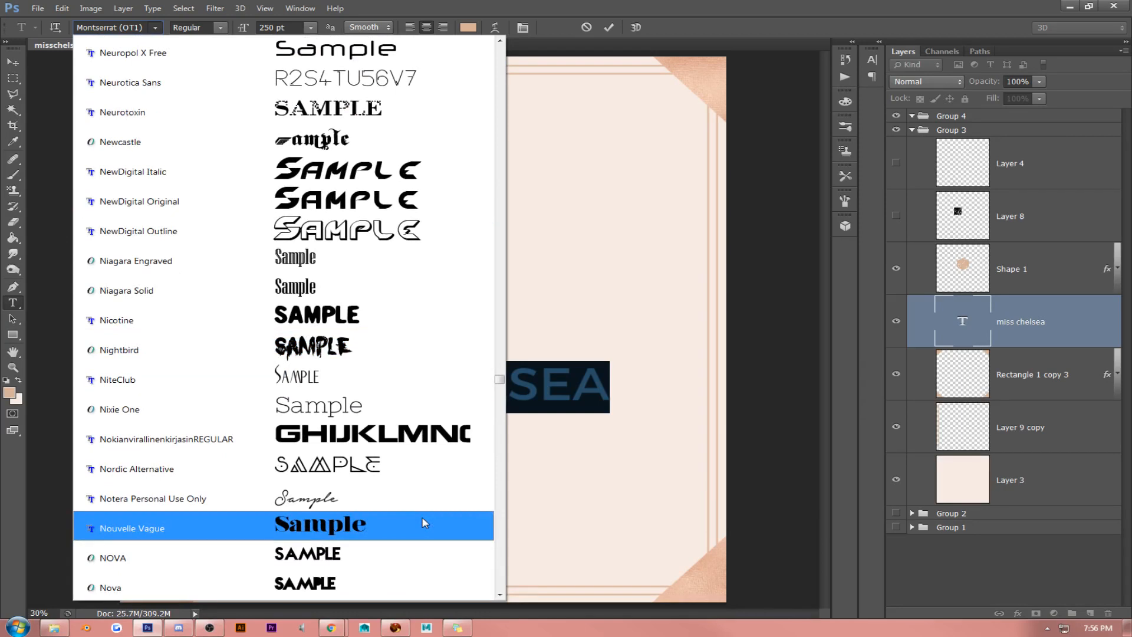
{"action": "scroll", "coordinate": [422, 518], "scroll_direction": "down", "scroll_amount": 1}
{"action": "scroll", "coordinate": [425, 522], "scroll_direction": "down", "scroll_amount": 2}
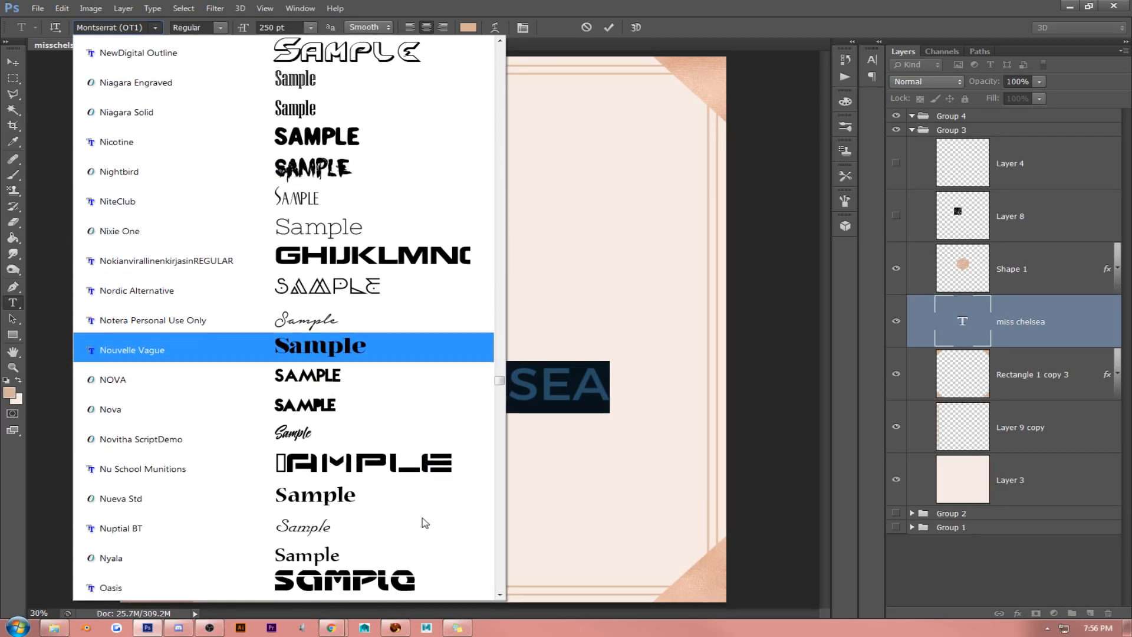
{"action": "left_click", "coordinate": [391, 416]}
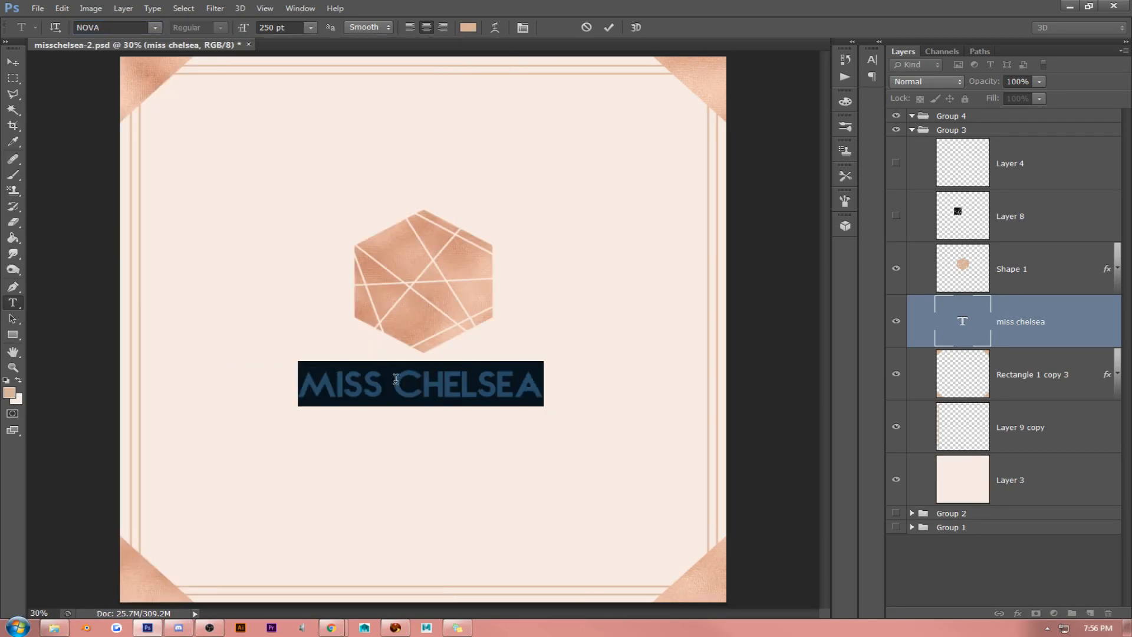
- Try the Orator Std font on the whole MISS CHELSEA lettering
{"action": "left_click", "coordinate": [395, 379]}
{"action": "triple_click", "coordinate": [395, 379]}
{"action": "left_click", "coordinate": [154, 28]}
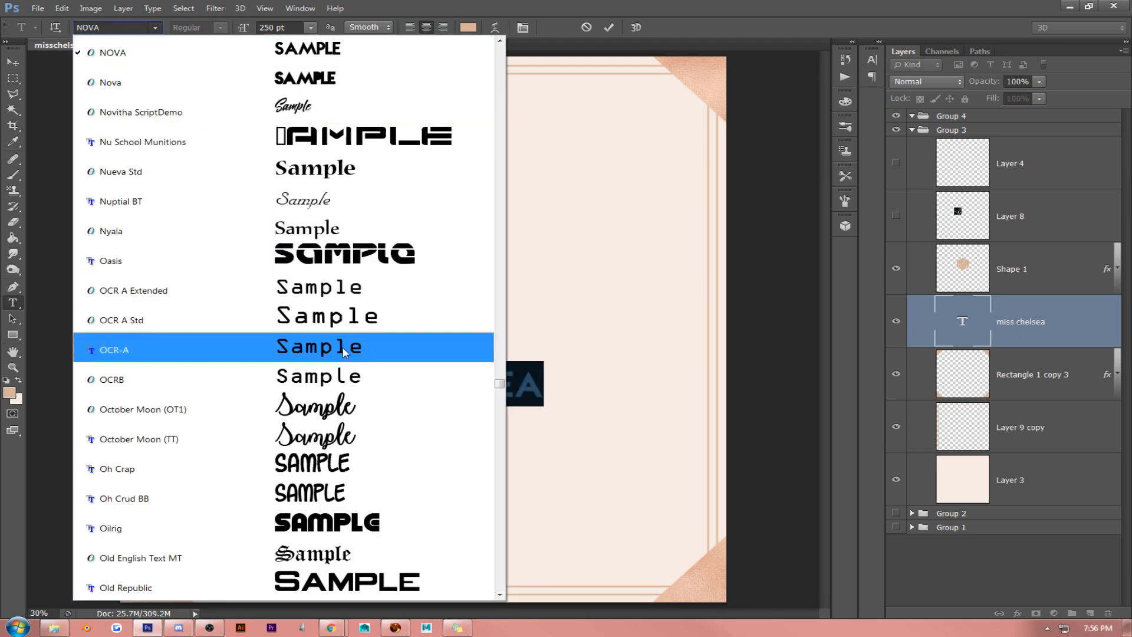
{"action": "scroll", "coordinate": [348, 362], "scroll_direction": "down", "scroll_amount": 3}
{"action": "scroll", "coordinate": [347, 363], "scroll_direction": "down", "scroll_amount": 5}
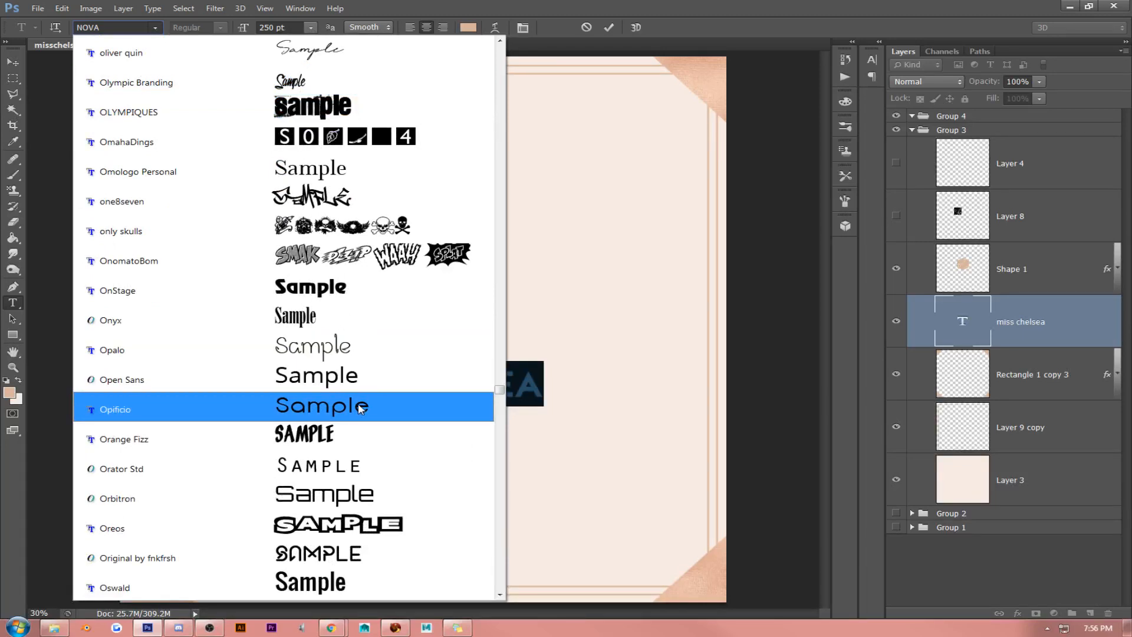
{"action": "scroll", "coordinate": [357, 411], "scroll_direction": "down", "scroll_amount": 2}
{"action": "left_click", "coordinate": [357, 284]}
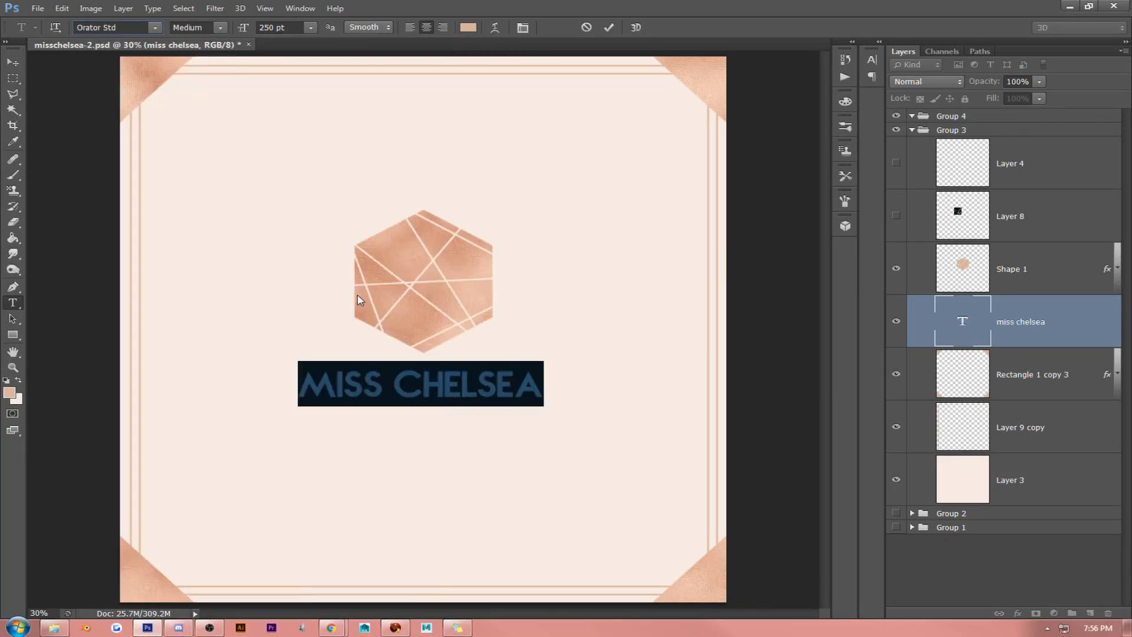
- Try the Particle font on the whole MISS CHELSEA lettering
{"action": "left_click", "coordinate": [156, 28]}
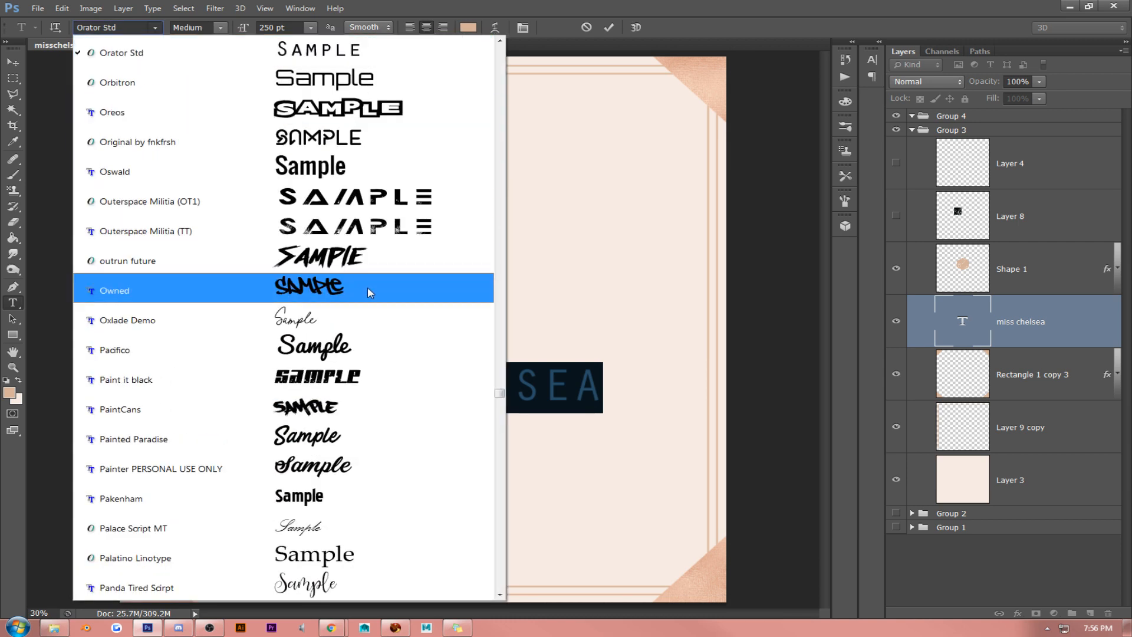
{"action": "scroll", "coordinate": [366, 289], "scroll_direction": "down", "scroll_amount": 1}
{"action": "scroll", "coordinate": [373, 304], "scroll_direction": "down", "scroll_amount": 1}
{"action": "scroll", "coordinate": [370, 303], "scroll_direction": "down", "scroll_amount": 3}
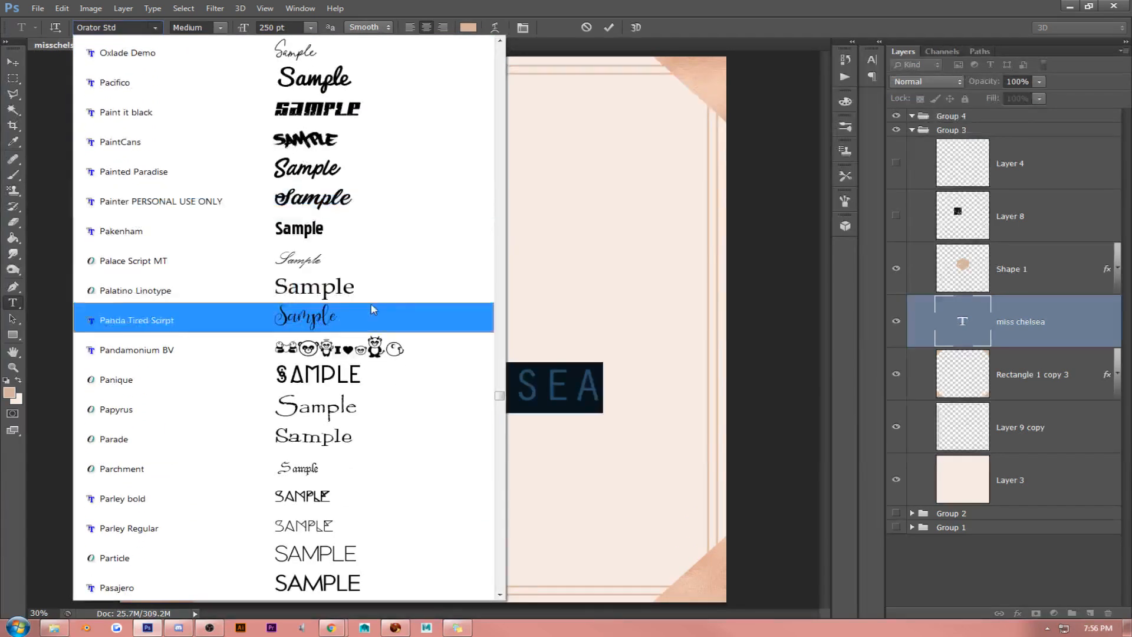
{"action": "left_click", "coordinate": [362, 387]}
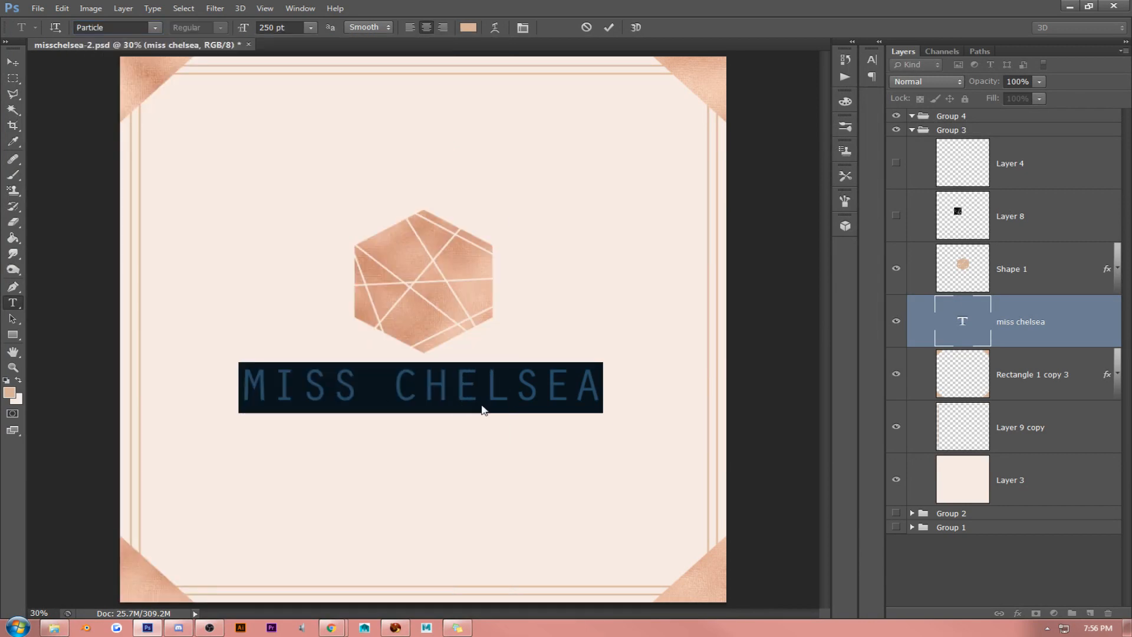
- Try the Pasajero font on the whole MISS CHELSEA lettering
{"action": "left_click", "coordinate": [476, 393]}
{"action": "double_click", "coordinate": [480, 391]}
{"action": "triple_click", "coordinate": [479, 391]}
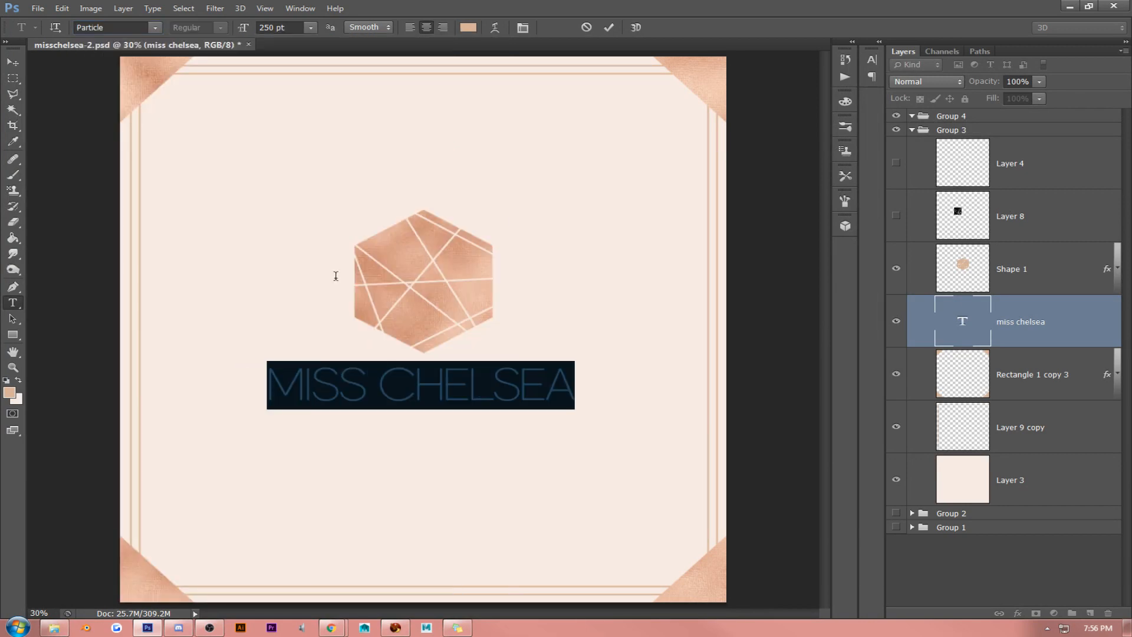
{"action": "left_click", "coordinate": [157, 27]}
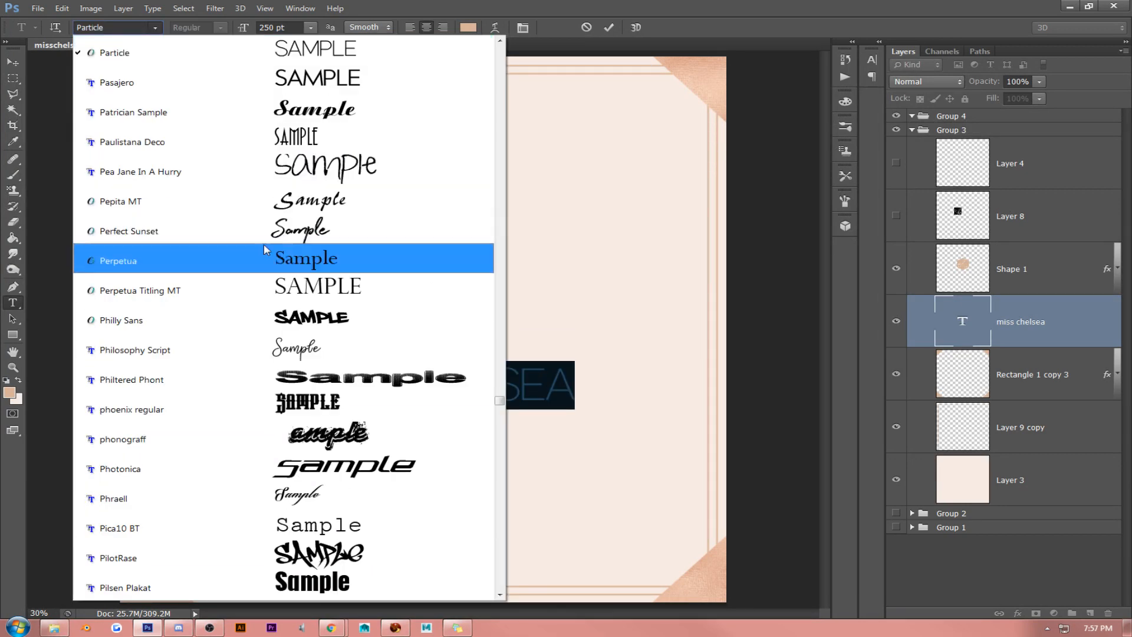
{"action": "scroll", "coordinate": [269, 275], "scroll_direction": "up", "scroll_amount": 1}
{"action": "scroll", "coordinate": [268, 276], "scroll_direction": "up", "scroll_amount": 2}
{"action": "left_click", "coordinate": [286, 250]}
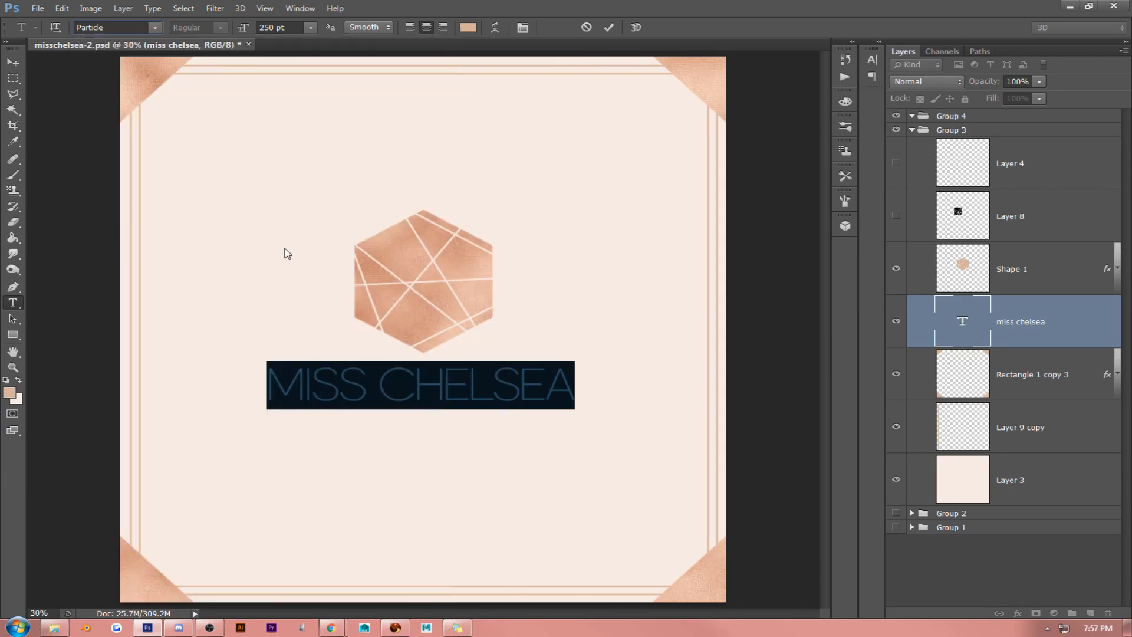
{"action": "left_click", "coordinate": [358, 392]}
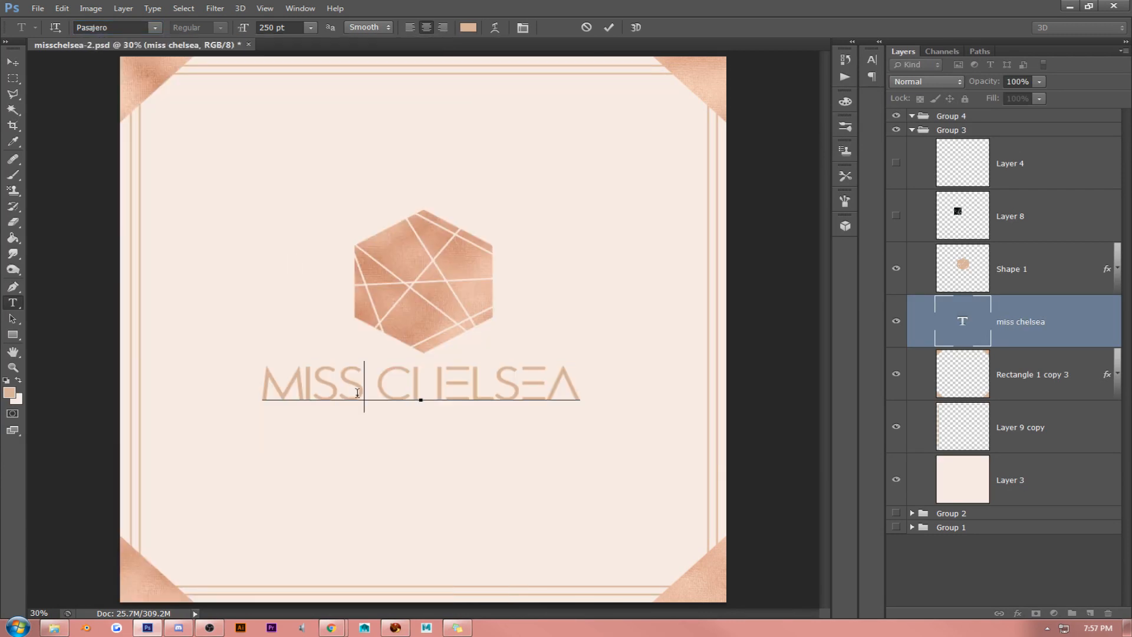
{"action": "triple_click", "coordinate": [357, 392]}
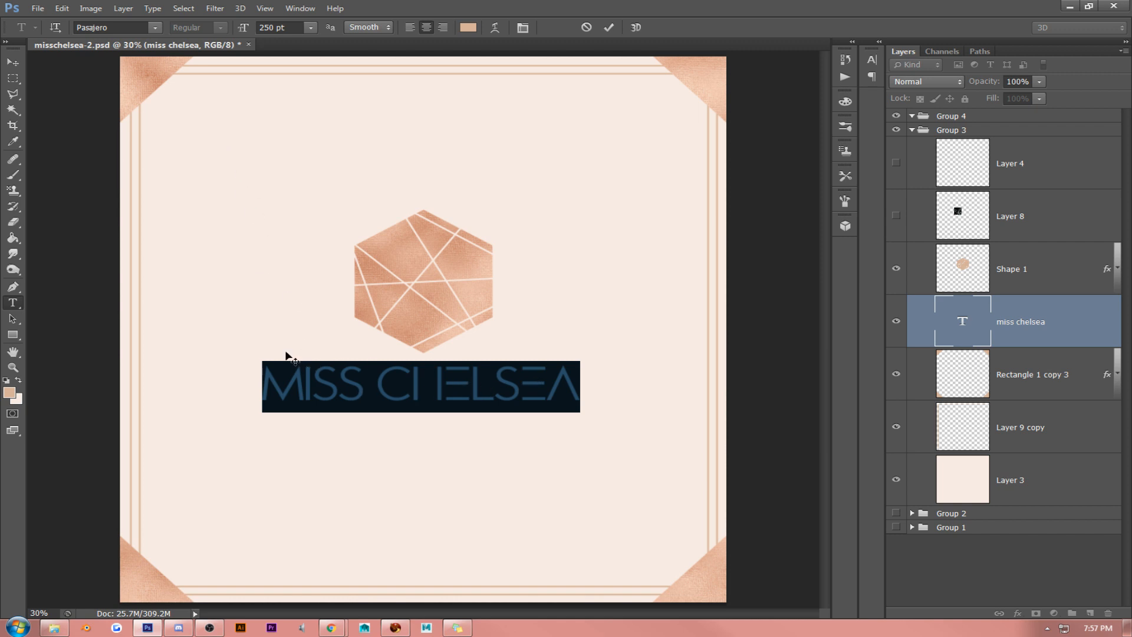
- Change the font of only the letters MISS CH to Montserrat (OT1)
{"action": "left_click", "coordinate": [407, 374]}
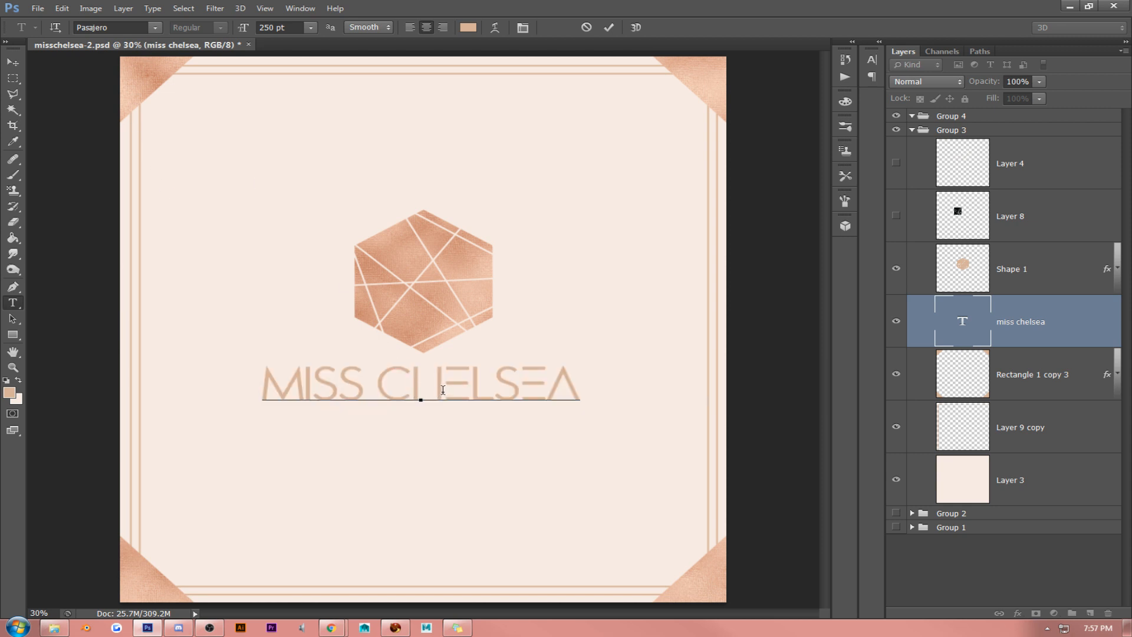
{"action": "left_click_drag", "start_coordinate": [443, 390], "coordinate": [152, 368]}
{"action": "left_click", "coordinate": [155, 28]}
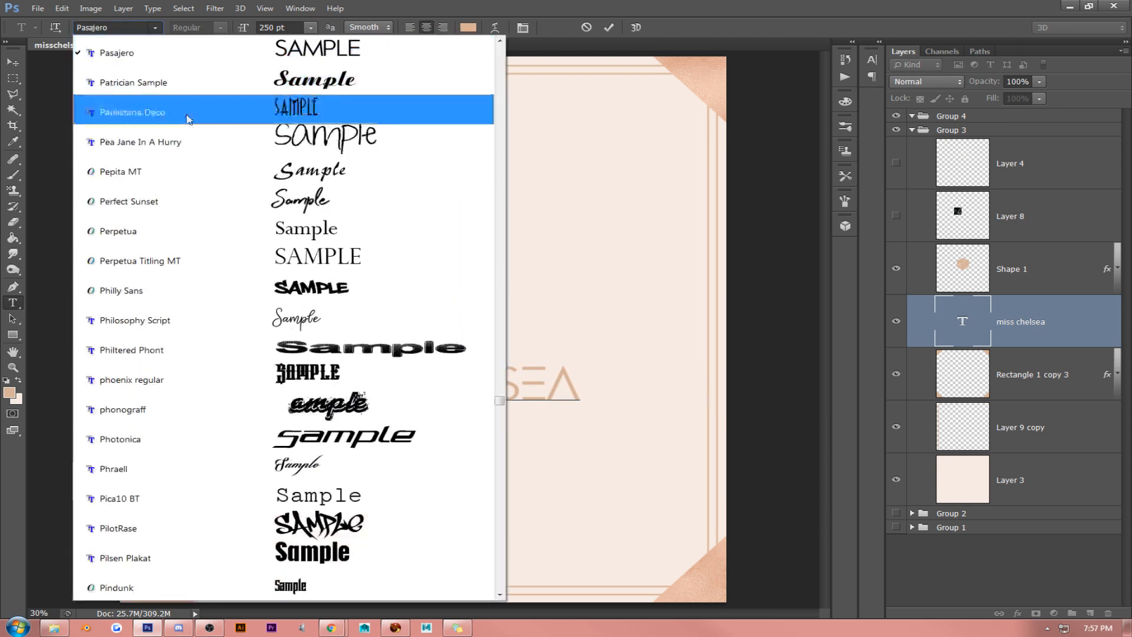
{"action": "scroll", "coordinate": [189, 134], "scroll_direction": "up", "scroll_amount": 3}
{"action": "scroll", "coordinate": [189, 134], "scroll_direction": "up", "scroll_amount": 12}
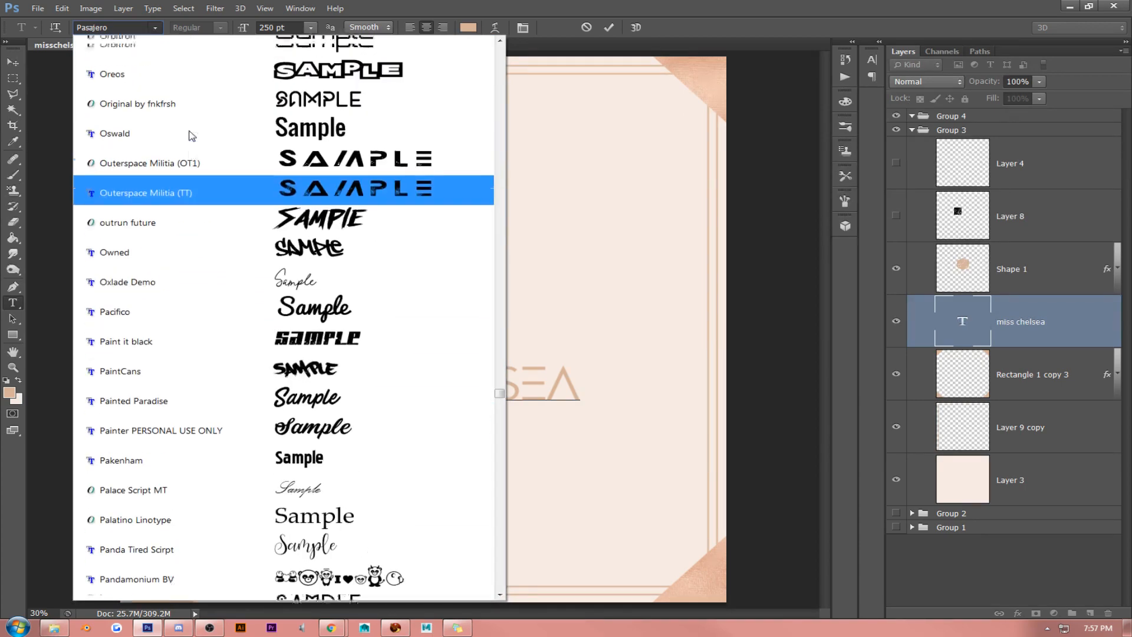
{"action": "scroll", "coordinate": [188, 135], "scroll_direction": "up", "scroll_amount": 12}
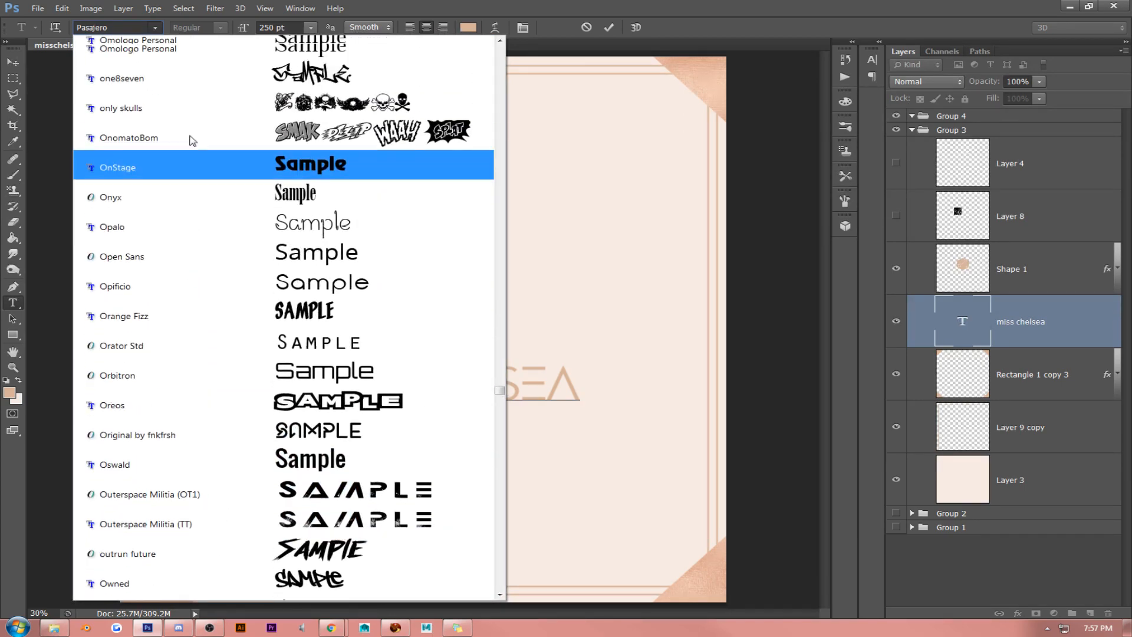
{"action": "scroll", "coordinate": [196, 140], "scroll_direction": "up", "scroll_amount": 12}
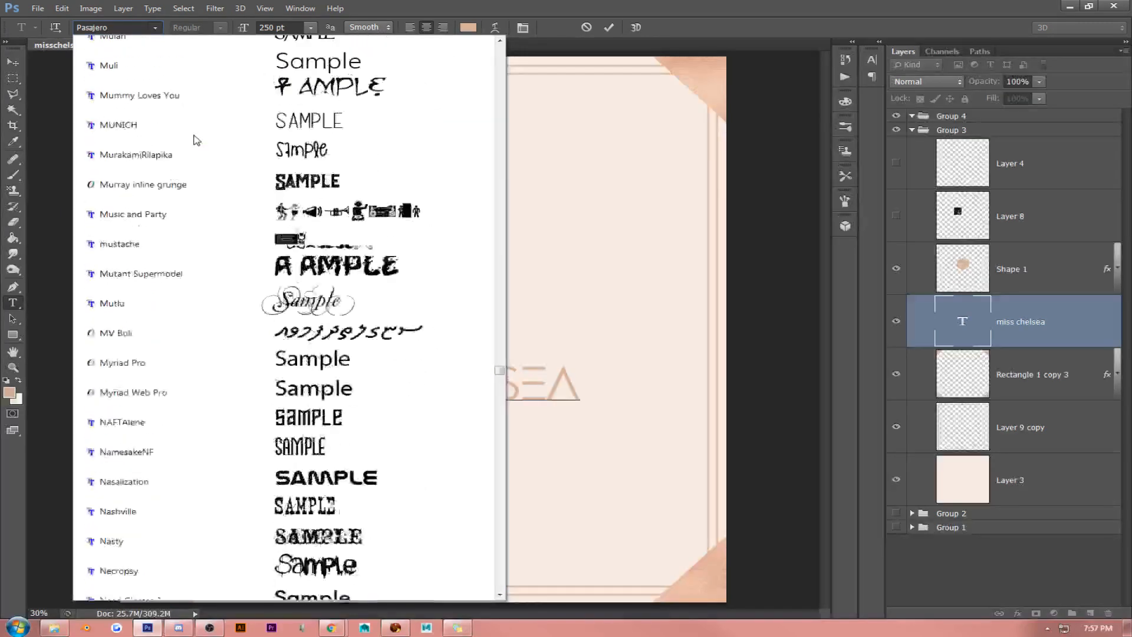
{"action": "scroll", "coordinate": [197, 134], "scroll_direction": "up", "scroll_amount": 3}
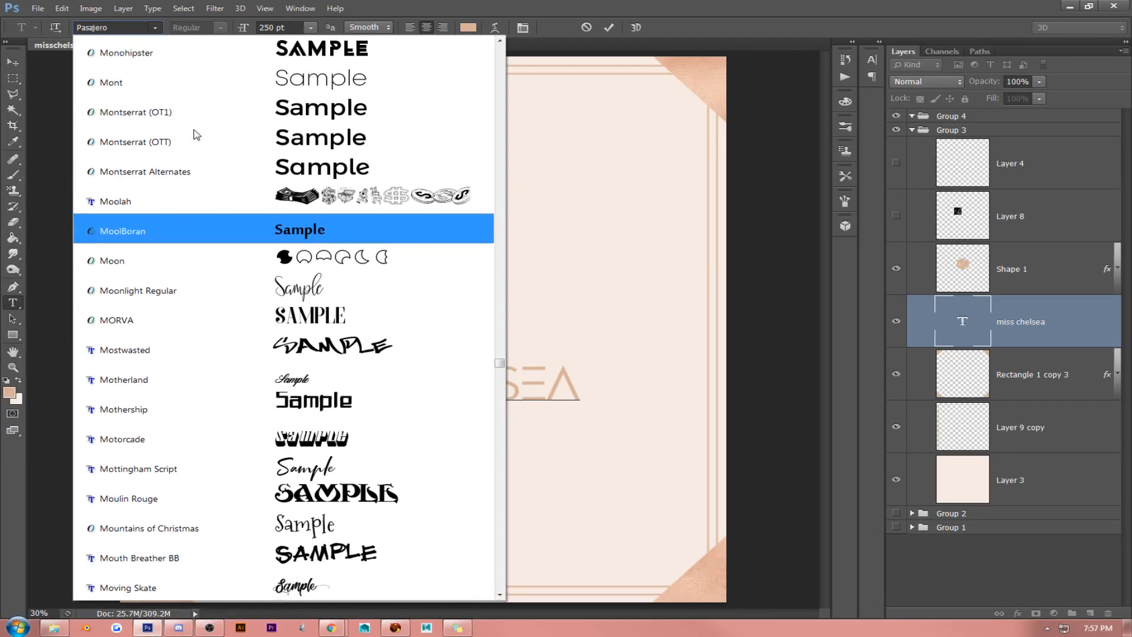
{"action": "left_click", "coordinate": [194, 109]}
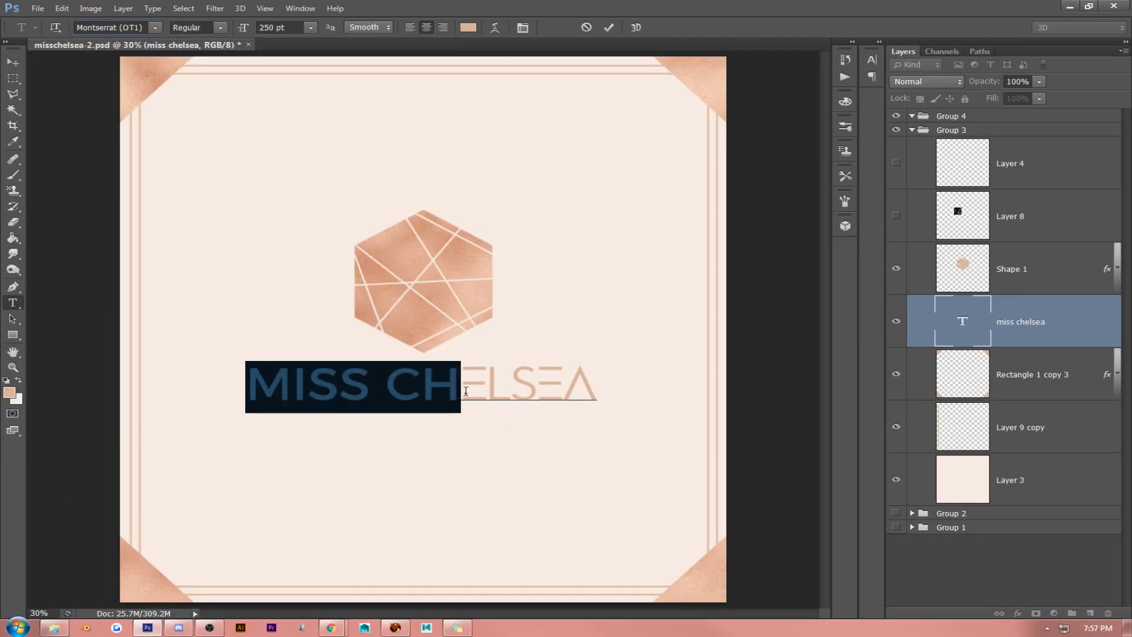
- Apply Montserrat (OT1) to the whole MISS CHELSEA lettering and shift it slightly to centre it under the hexagon
{"action": "left_click", "coordinate": [465, 393]}
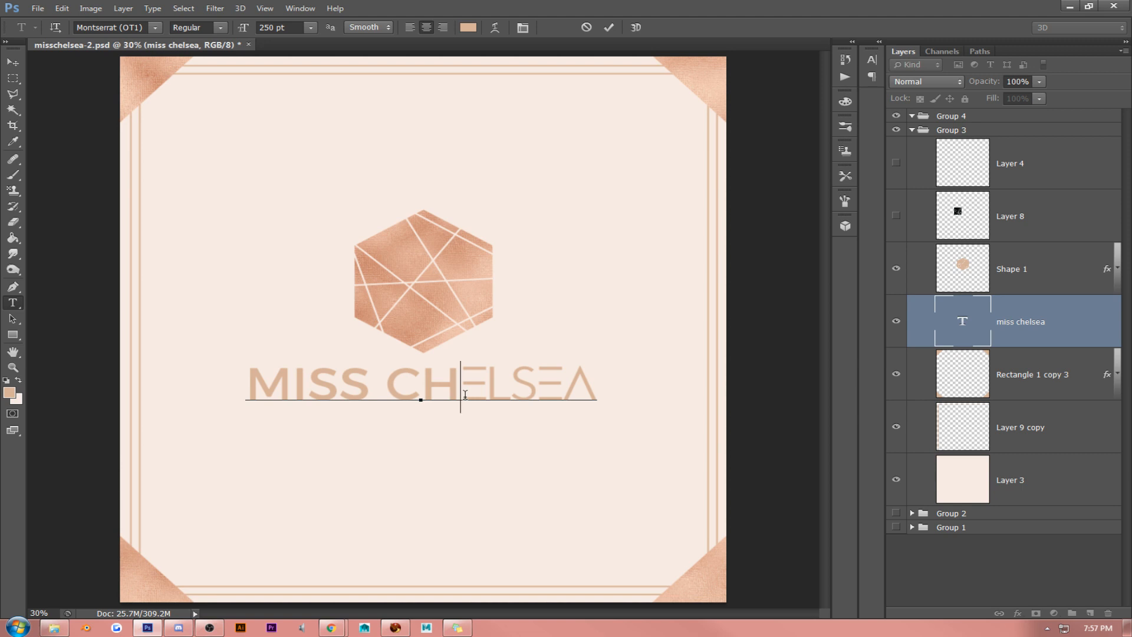
{"action": "triple_click", "coordinate": [465, 393]}
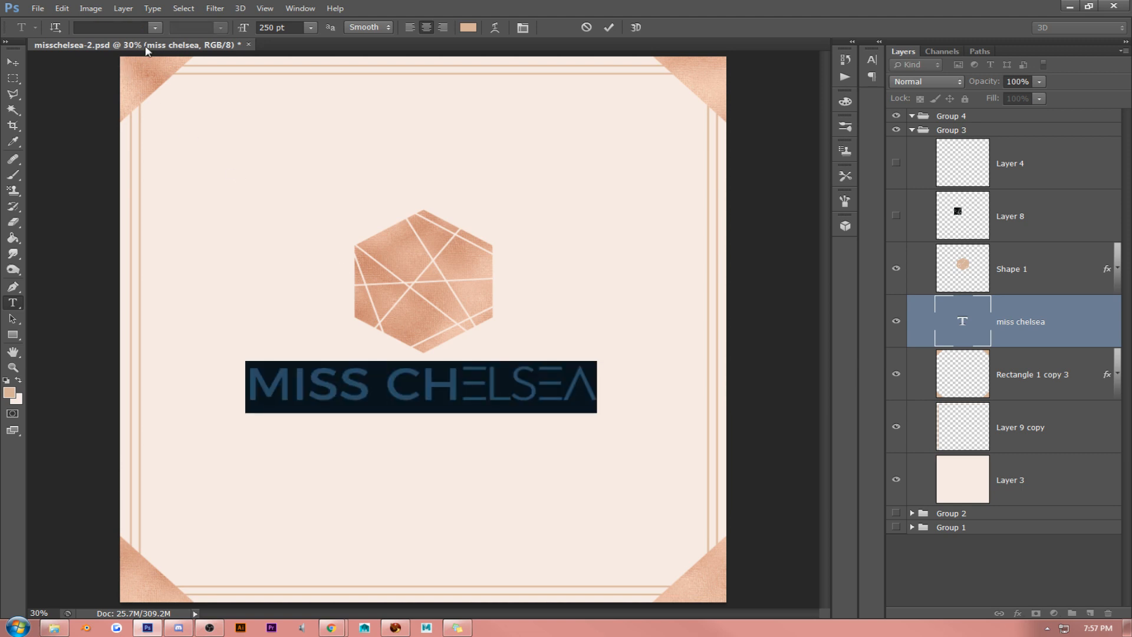
{"action": "left_click", "coordinate": [155, 28]}
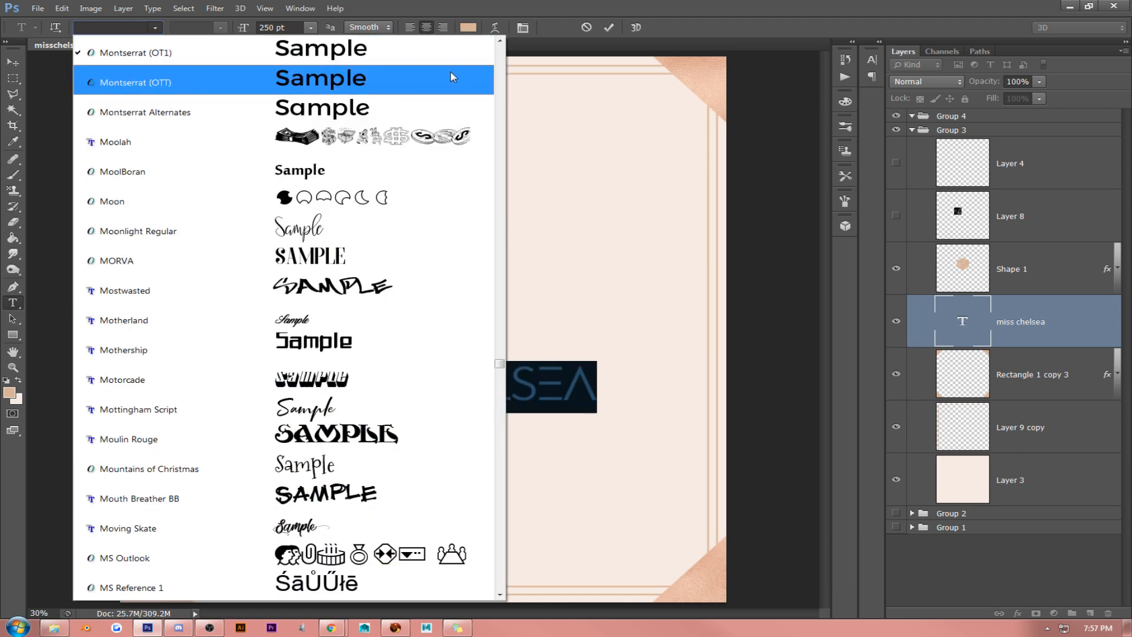
{"action": "left_click", "coordinate": [413, 53]}
{"action": "left_click", "coordinate": [461, 387]}
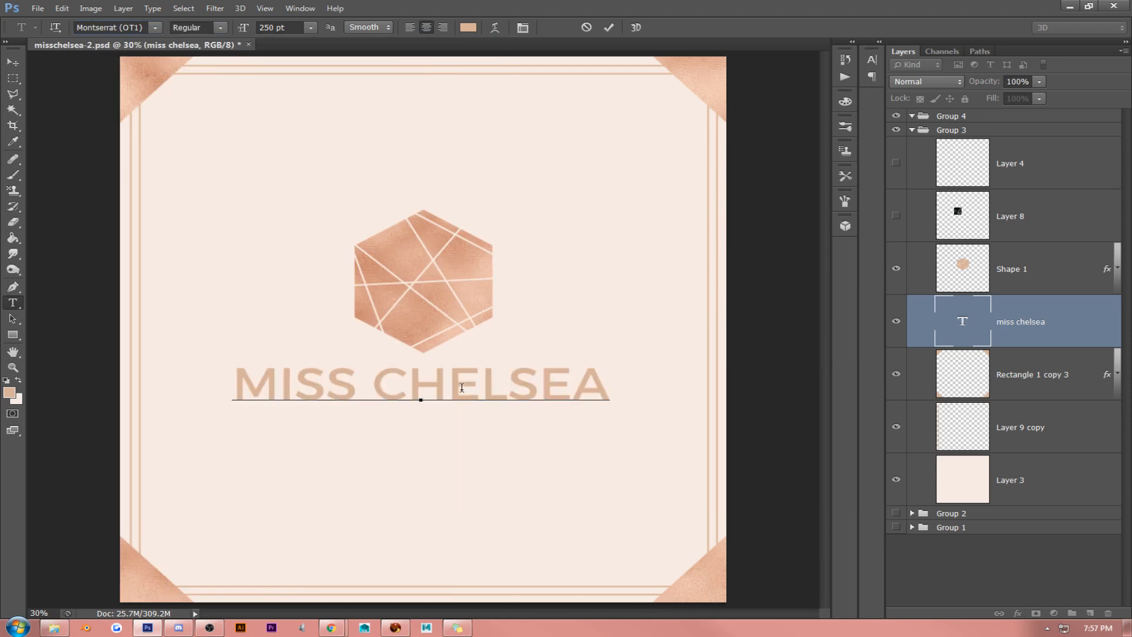
{"action": "left_click", "coordinate": [12, 62]}
{"action": "left_click_drag", "start_coordinate": [372, 243], "coordinate": [375, 245]}
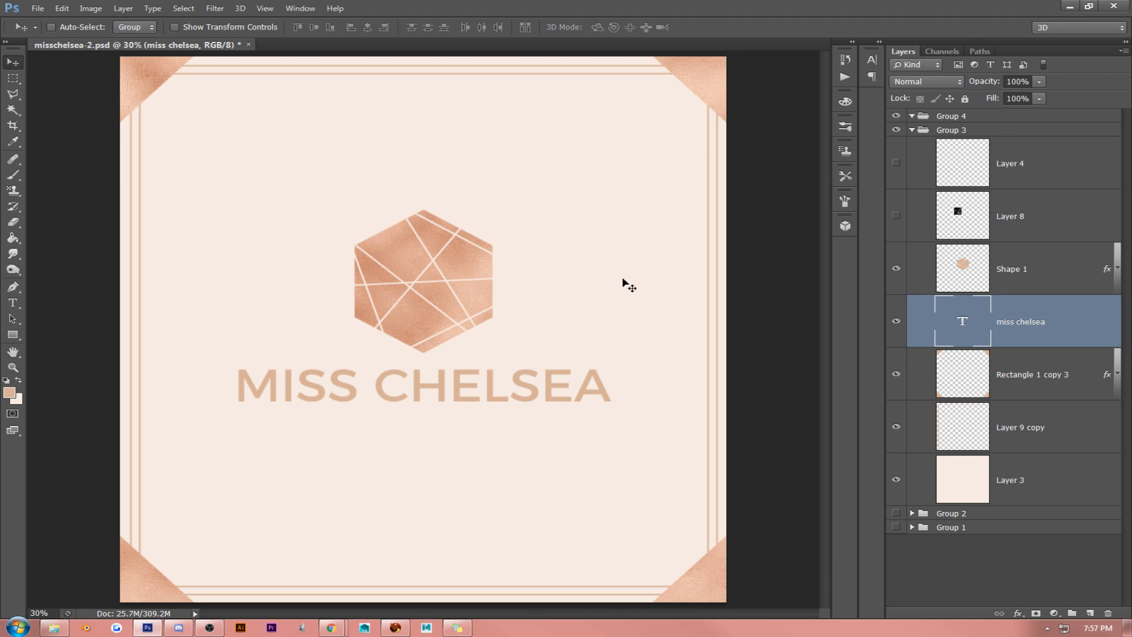
- Duplicate the miss chelsea text layer, rasterize the copy by way of a smart object, and hide the original text layer
{"action": "key", "text": "ctrl+j"}
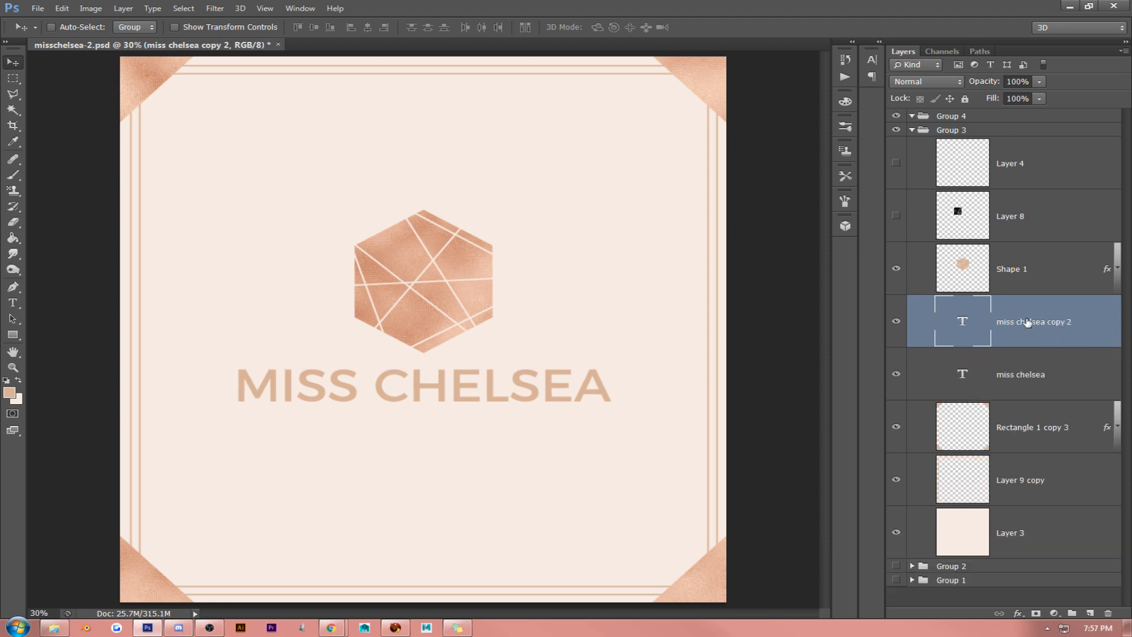
{"action": "right_click", "coordinate": [1027, 322]}
{"action": "left_click", "coordinate": [901, 193]}
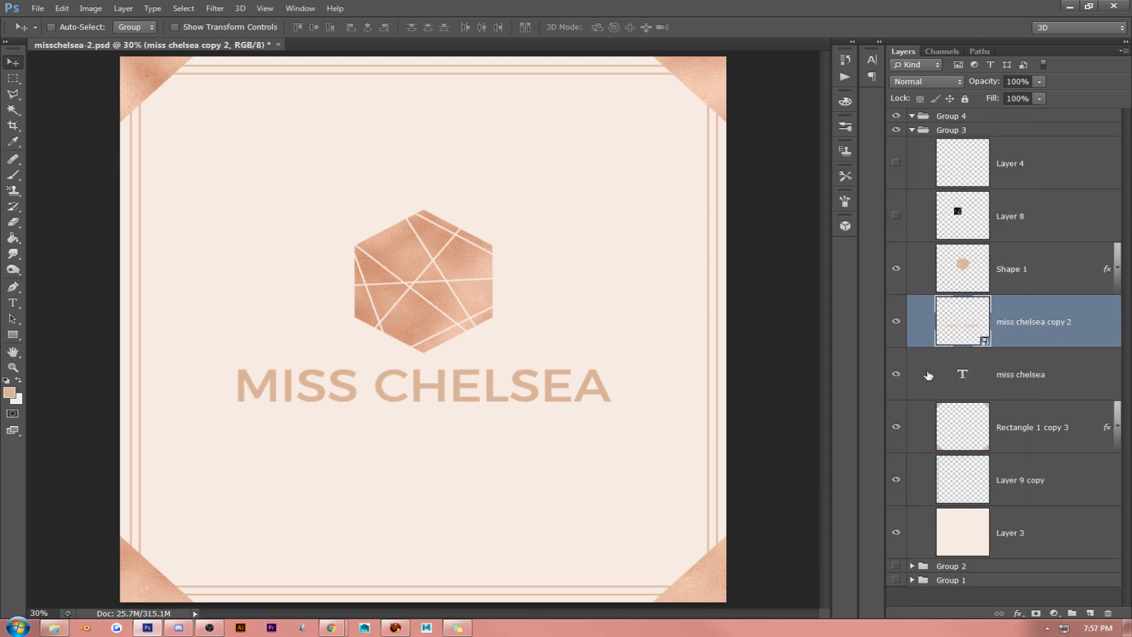
{"action": "right_click", "coordinate": [1012, 323]}
{"action": "left_click", "coordinate": [893, 274]}
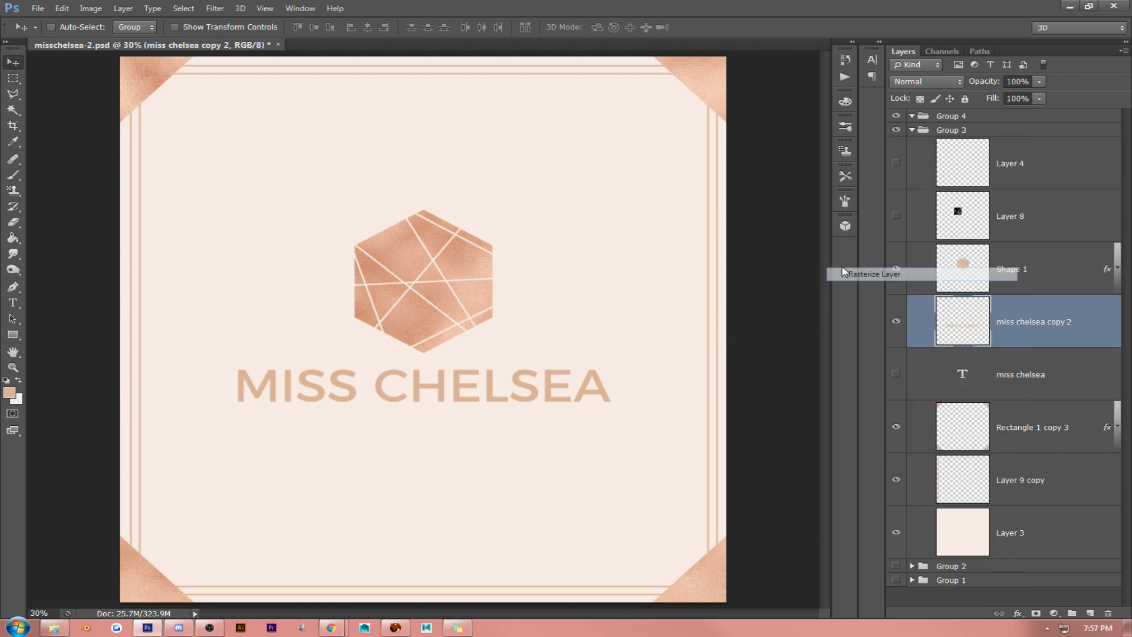
- Cut away the vertical stems of both Es in CHELSEA on the rasterized copy, leaving only their horizontal bars
{"action": "key", "text": "m"}
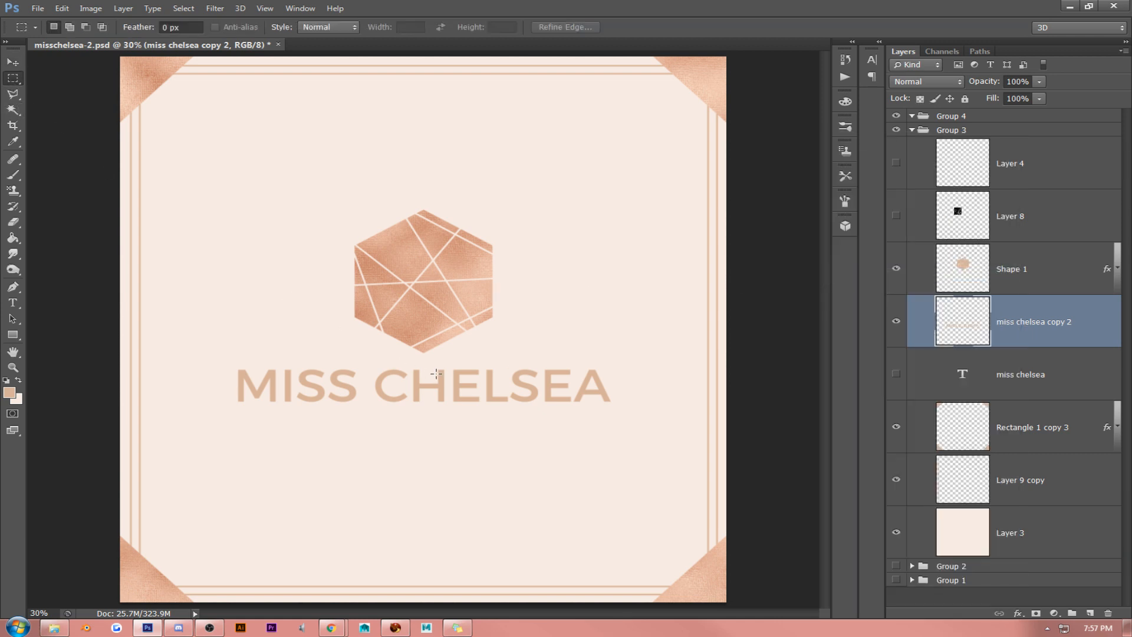
{"action": "left_click_drag", "start_coordinate": [448, 364], "coordinate": [460, 416]}
{"action": "key", "text": "Delete"}
{"action": "key", "text": "ctrl+d"}
{"action": "left_click_drag", "start_coordinate": [540, 367], "coordinate": [550, 417]}
{"action": "key", "text": "Delete"}
{"action": "key", "text": "ctrl+d"}
- Shift the letters ELSEA left to close the gap after the H, then clear the selection
{"action": "left_click_drag", "start_coordinate": [452, 362], "coordinate": [627, 421]}
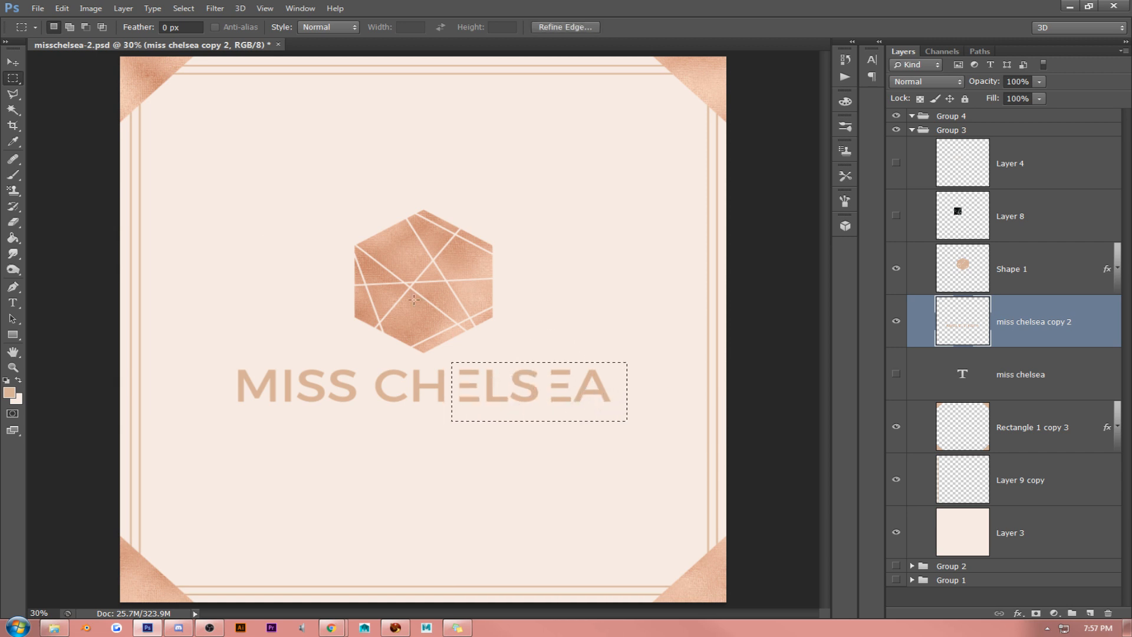
{"action": "left_click", "coordinate": [13, 62]}
{"action": "key", "text": "shift+Left"}
{"action": "key", "text": "shift+Left"}
{"action": "key", "text": "shift+Left"}
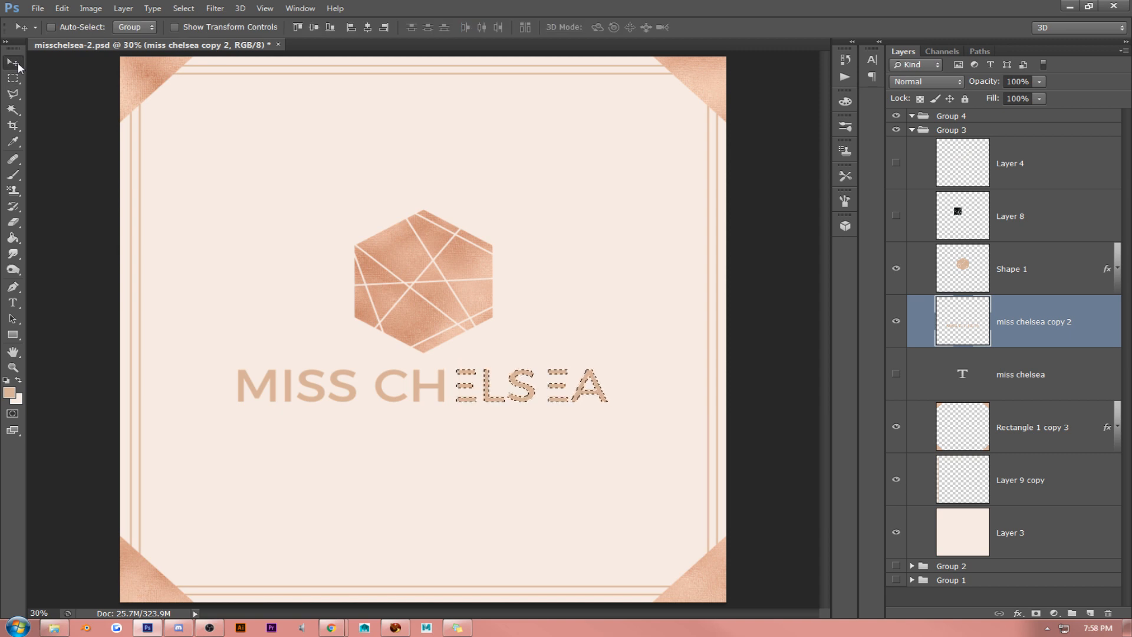
{"action": "key", "text": "shift+Left"}
{"action": "key", "text": "shift+Left"}
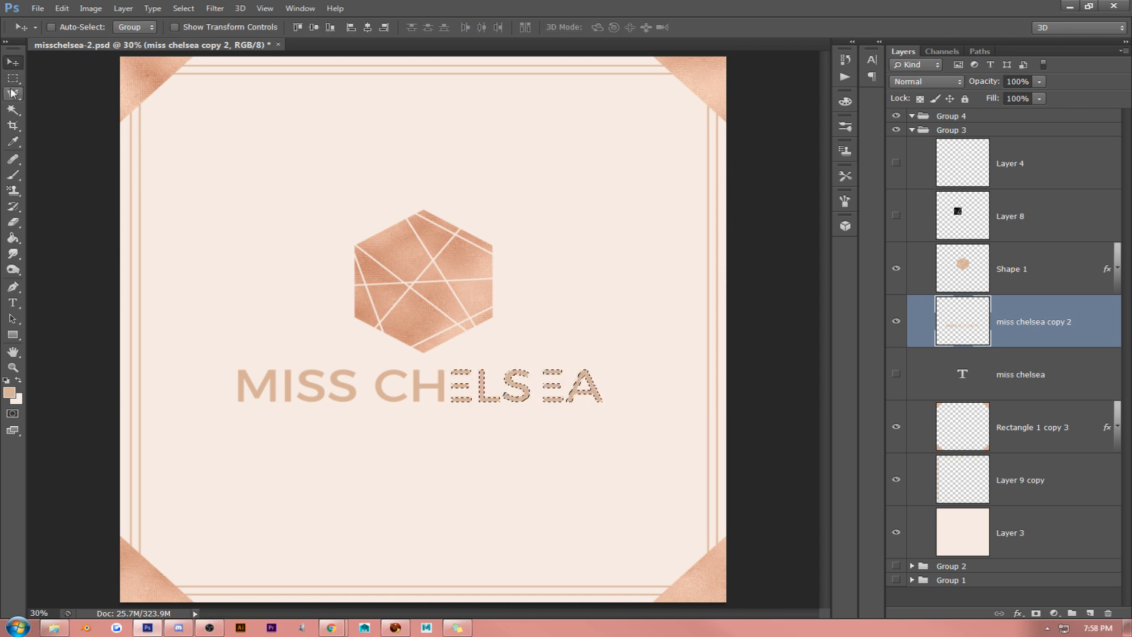
{"action": "left_click", "coordinate": [13, 79]}
{"action": "key", "text": "ctrl+d"}
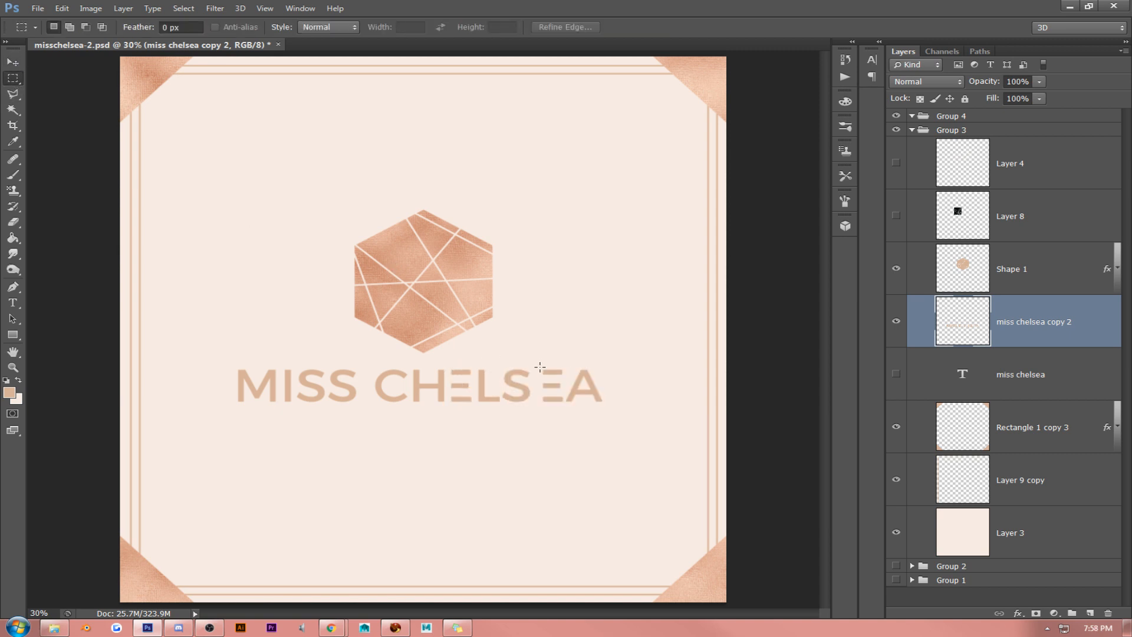
- Shift the letters EA left to close the gap after the S, and recentre the whole lettering under the hexagon
{"action": "left_click_drag", "start_coordinate": [537, 360], "coordinate": [625, 432]}
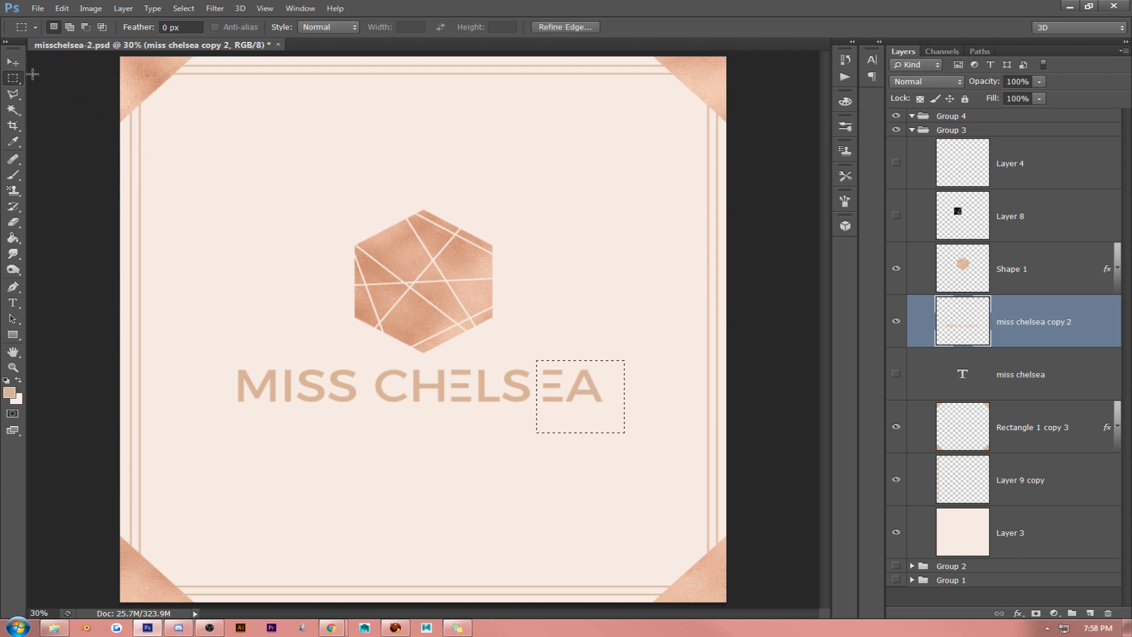
{"action": "key", "text": "v"}
{"action": "key", "text": "shift+Left"}
{"action": "key", "text": "shift+Left"}
{"action": "key", "text": "shift+Left"}
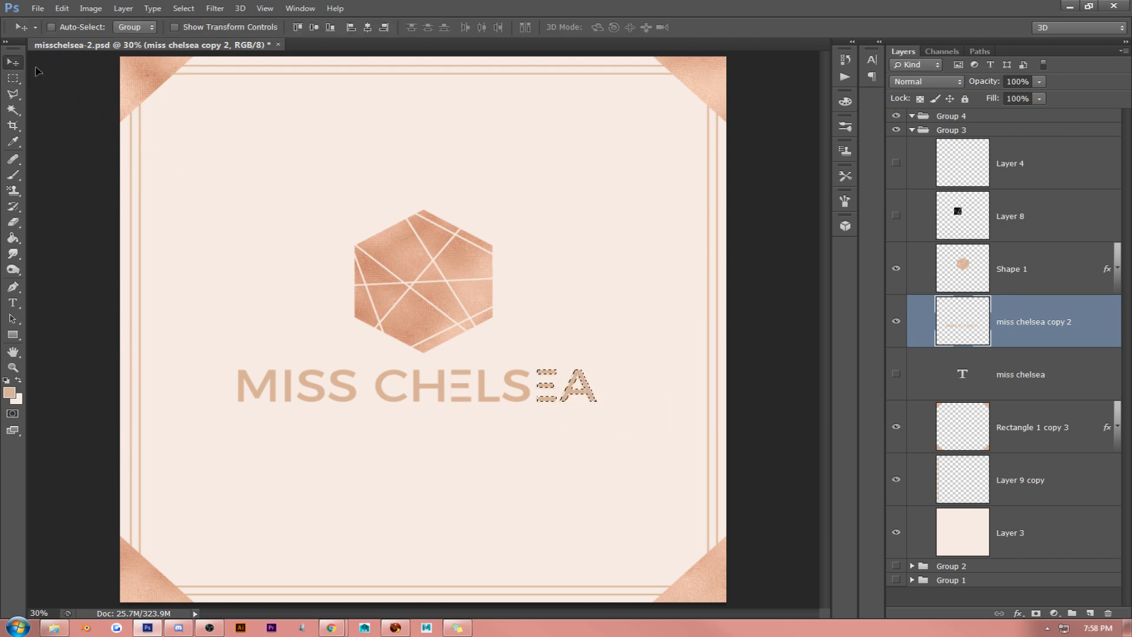
{"action": "left_click", "coordinate": [13, 79]}
{"action": "key", "text": "ctrl+d"}
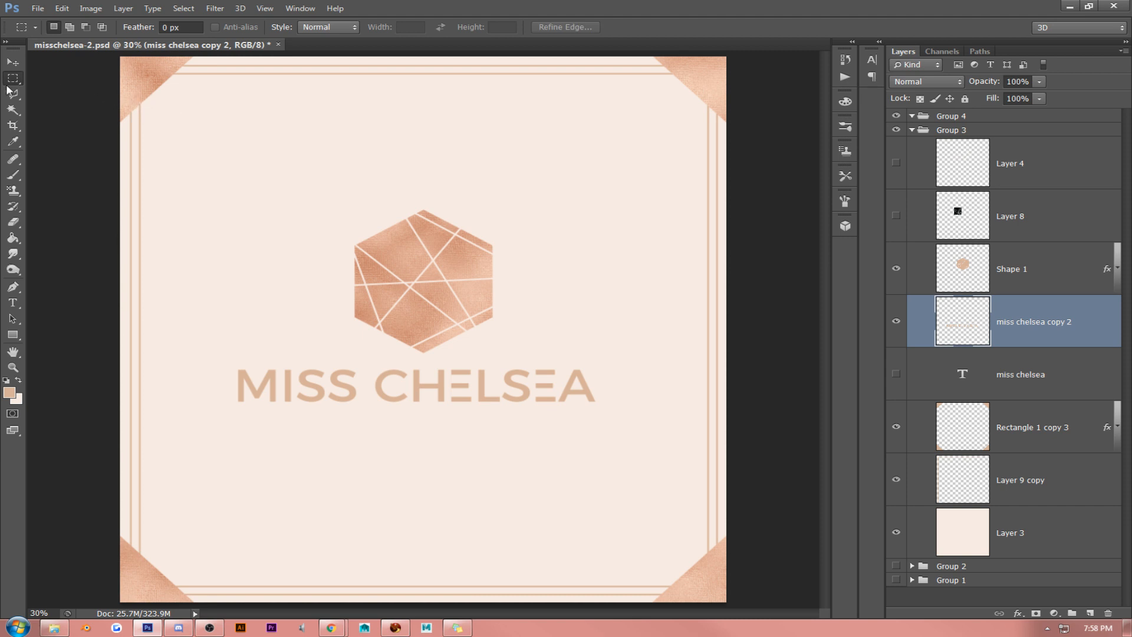
{"action": "key", "text": "v"}
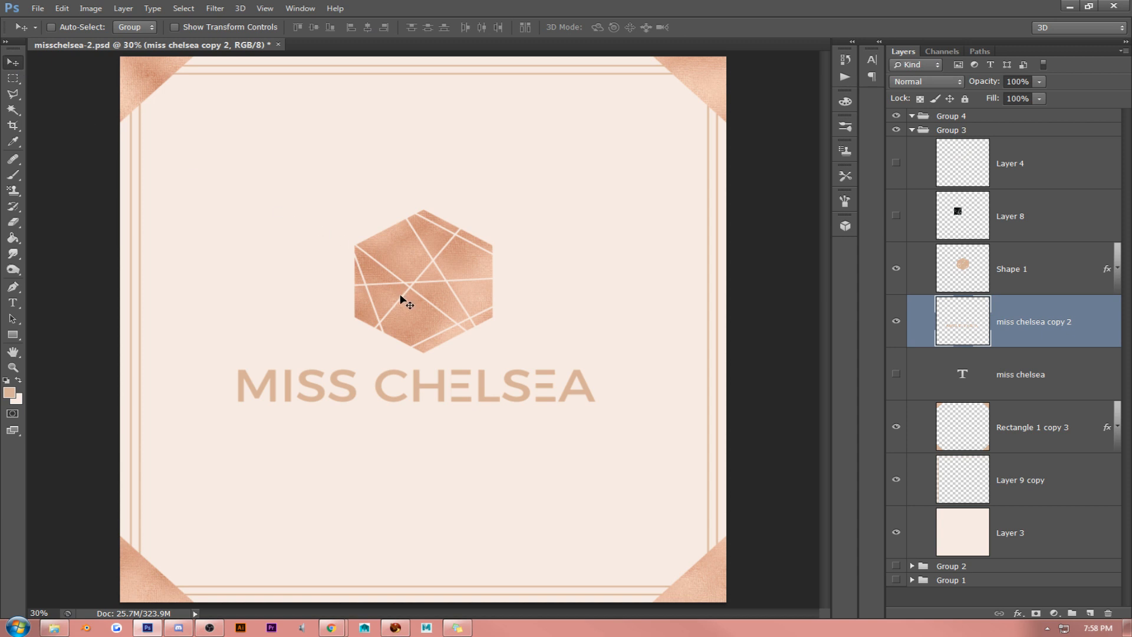
{"action": "left_click_drag", "start_coordinate": [400, 297], "coordinate": [411, 298]}
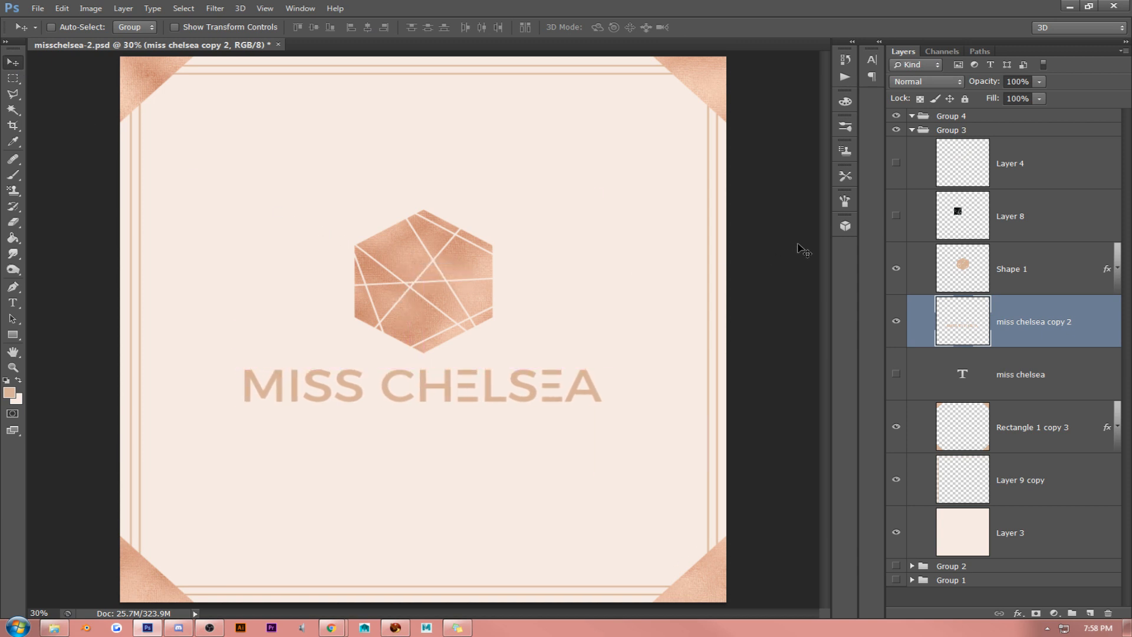
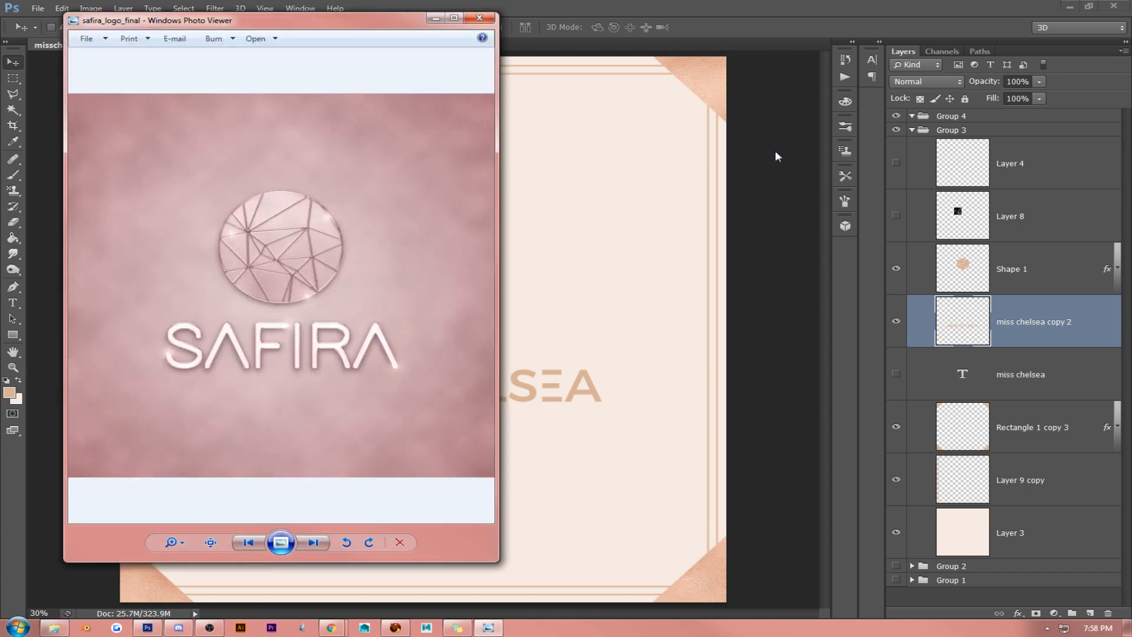
- Examine the safira_logo_final reference image beside the artwork, including its faceted emblem up close, and close it
{"action": "left_click_drag", "start_coordinate": [307, 29], "coordinate": [868, 52]}
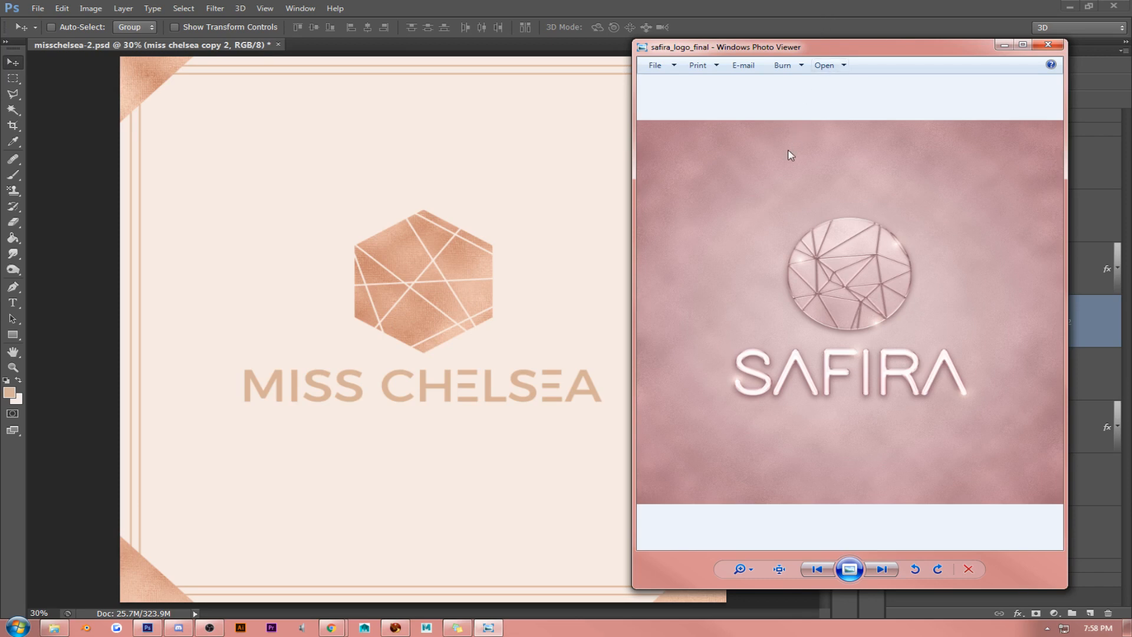
{"action": "scroll", "coordinate": [764, 206], "scroll_direction": "up", "scroll_amount": 3}
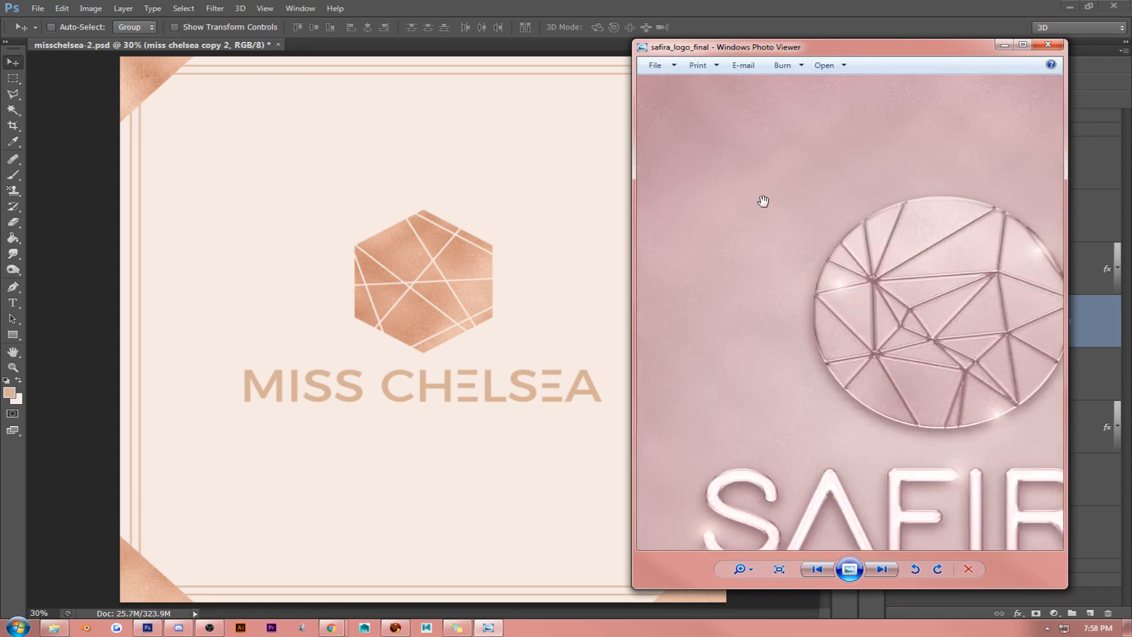
{"action": "scroll", "coordinate": [763, 201], "scroll_direction": "down", "scroll_amount": 3}
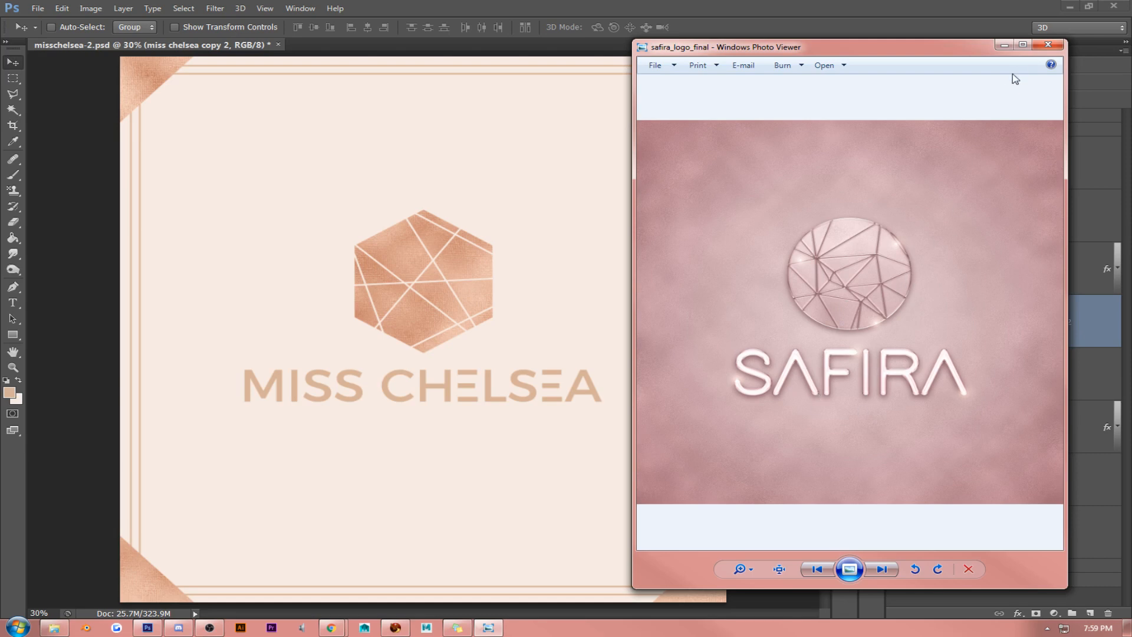
{"action": "left_click", "coordinate": [1048, 45]}
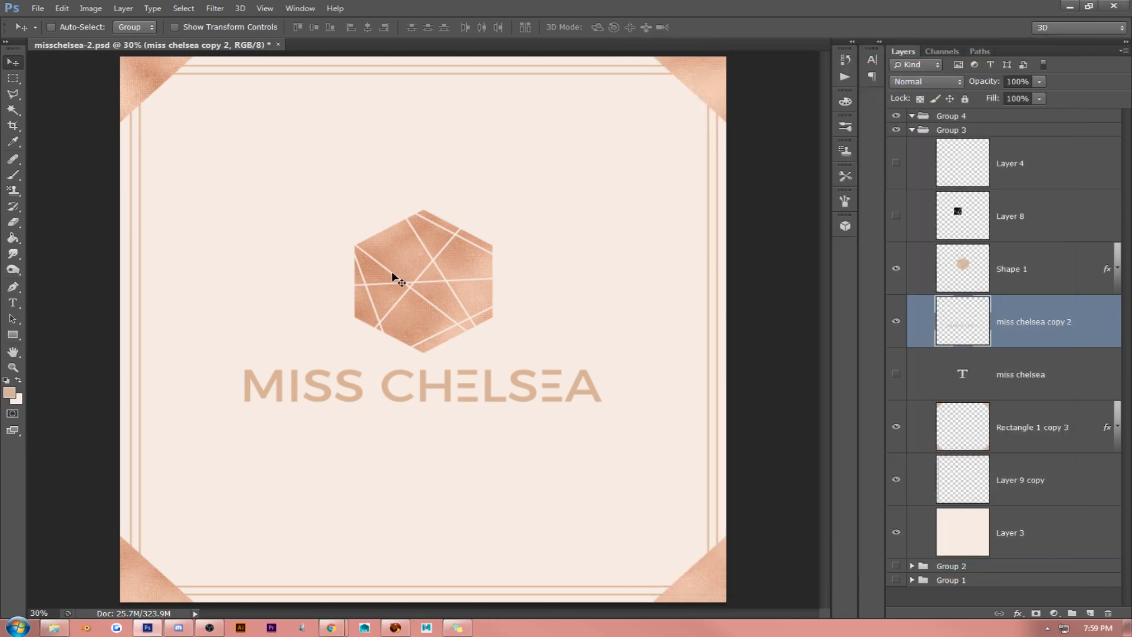
- Scale the faceted hexagon down slightly above the lettering and shift the hexagon and lettering up a little together
{"action": "left_click", "coordinate": [1037, 279]}
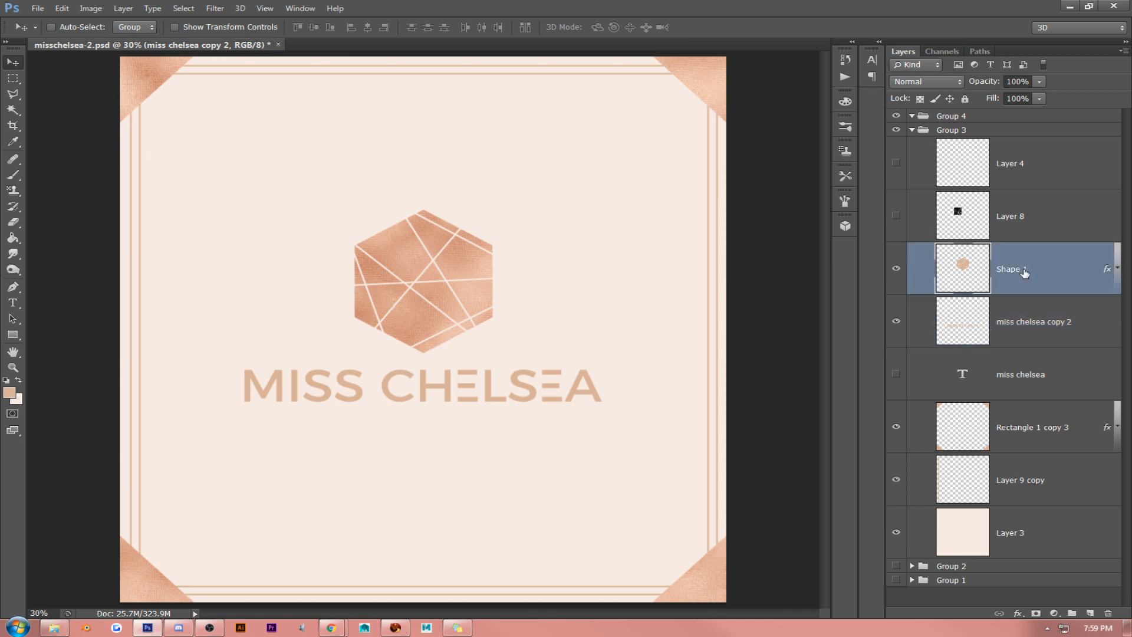
{"action": "key", "text": "ctrl+t"}
{"action": "left_click_drag", "start_coordinate": [499, 207], "coordinate": [467, 255]}
{"action": "key", "text": "Return"}
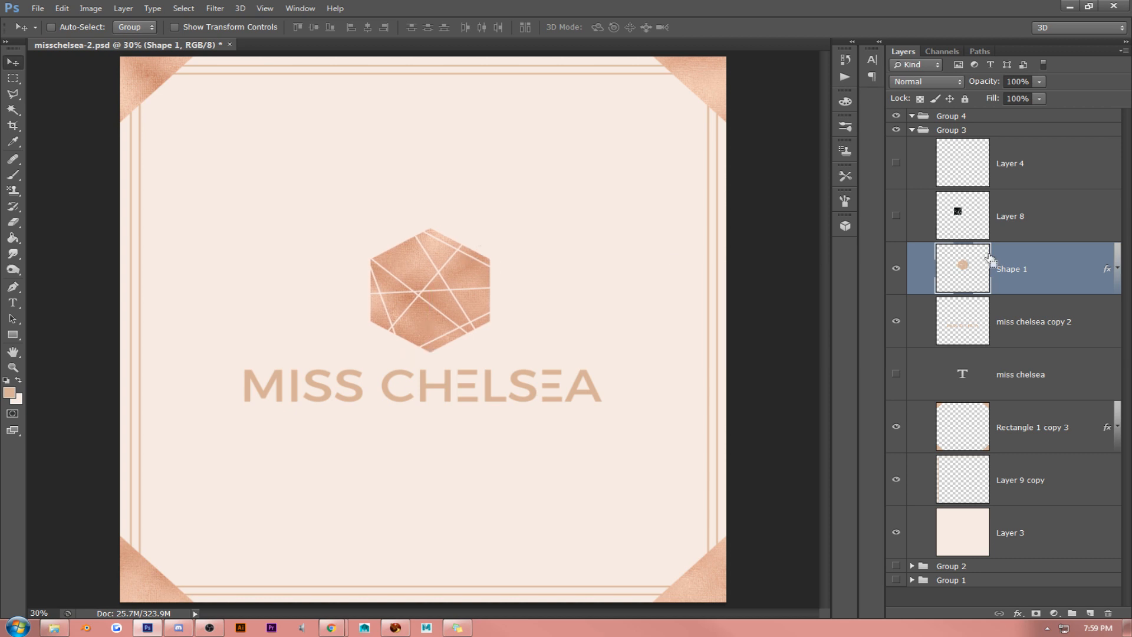
{"action": "left_click", "coordinate": [1068, 338], "text": "shift"}
{"action": "left_click_drag", "start_coordinate": [560, 286], "coordinate": [561, 280]}
{"action": "left_click", "coordinate": [975, 325]}
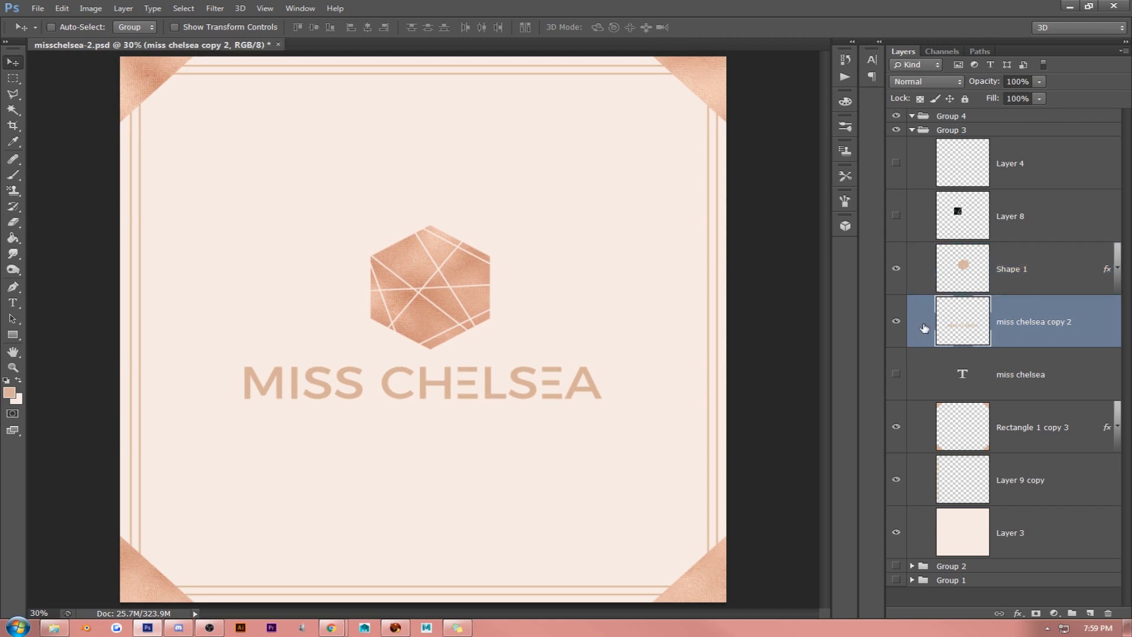
- Flatten the Shape 1 hexagon's layer effects into pixels by converting it to a smart object and rasterizing it
{"action": "right_click", "coordinate": [1029, 268]}
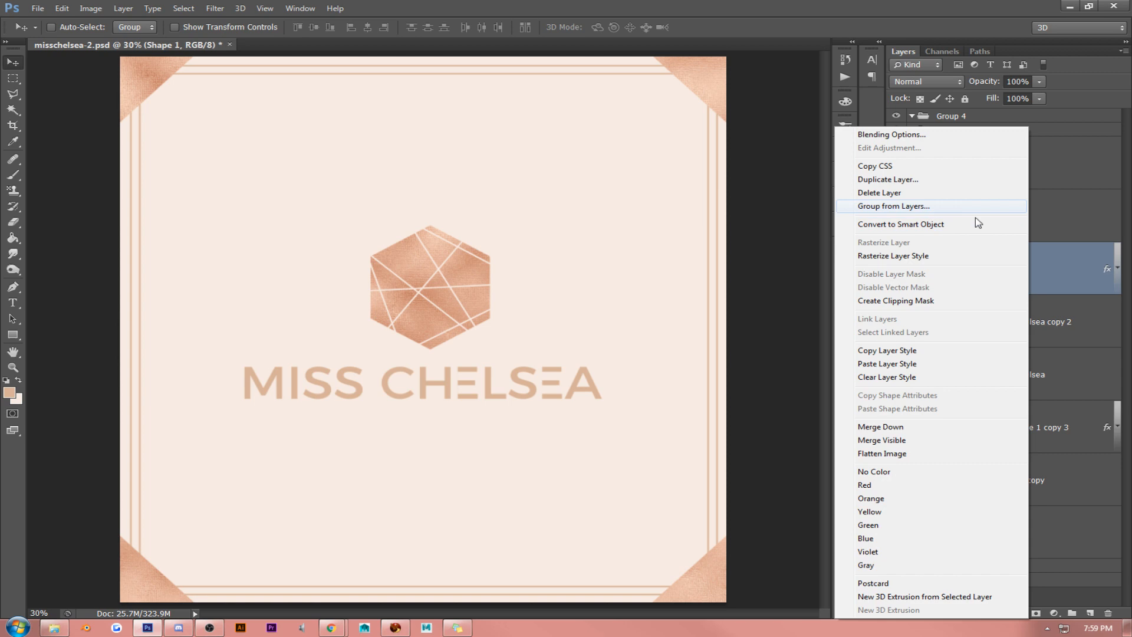
{"action": "left_click", "coordinate": [945, 223]}
{"action": "right_click", "coordinate": [1022, 268]}
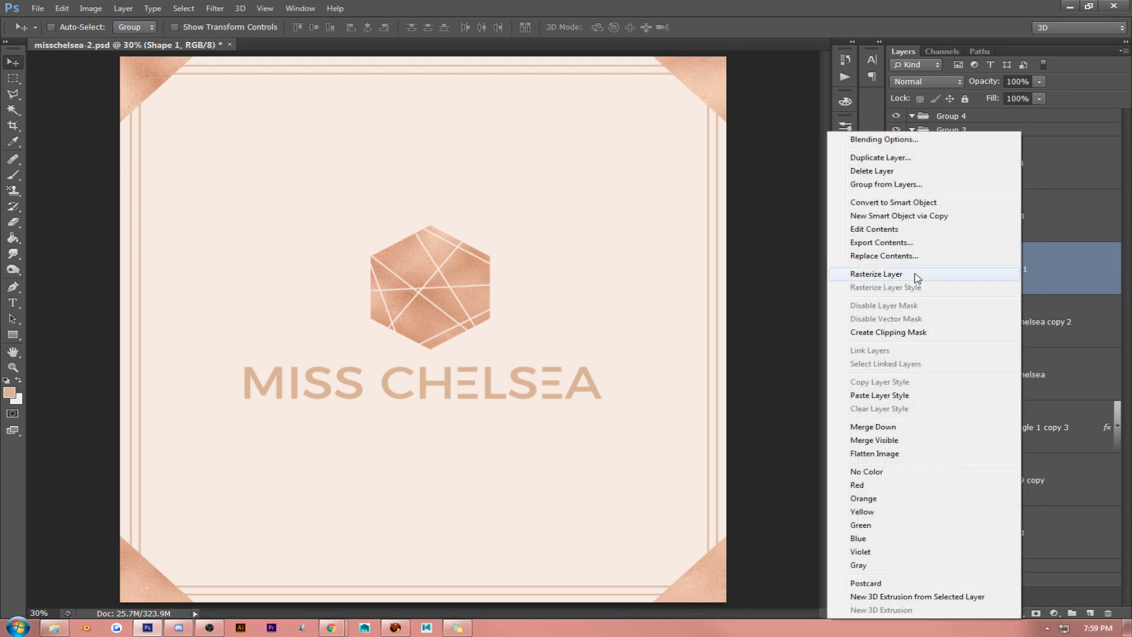
{"action": "left_click", "coordinate": [914, 274]}
- Try a white bevelled preset style on the Shape 1 hexagon with its fill opacity raised to 100%
{"action": "right_click", "coordinate": [1024, 263]}
{"action": "left_click", "coordinate": [886, 135]}
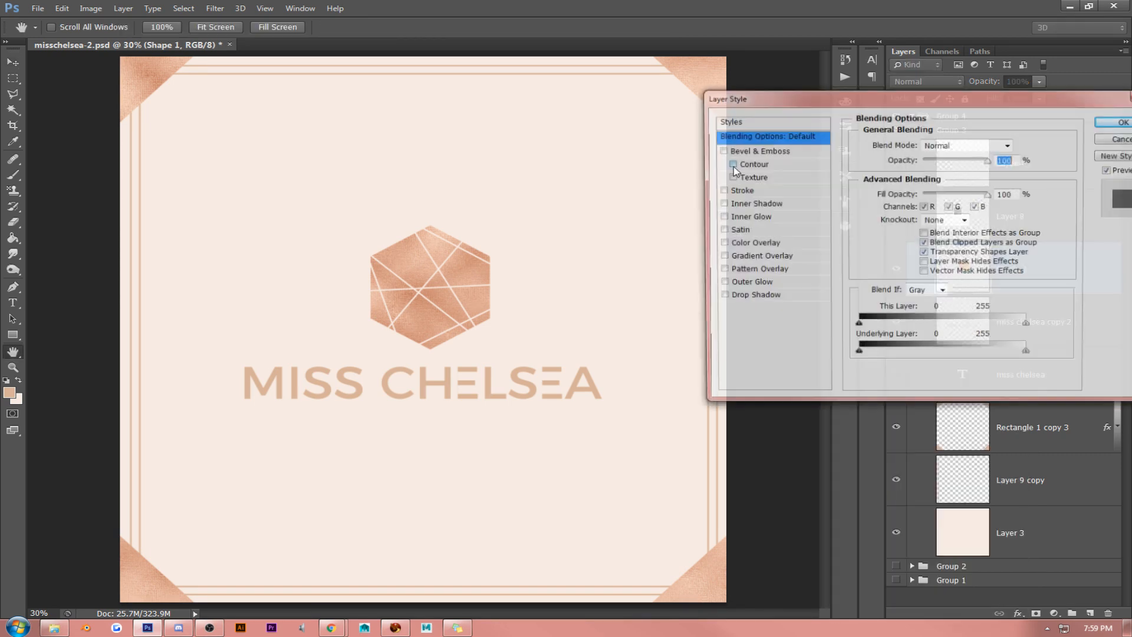
{"action": "left_click", "coordinate": [731, 121]}
{"action": "left_click", "coordinate": [913, 221]}
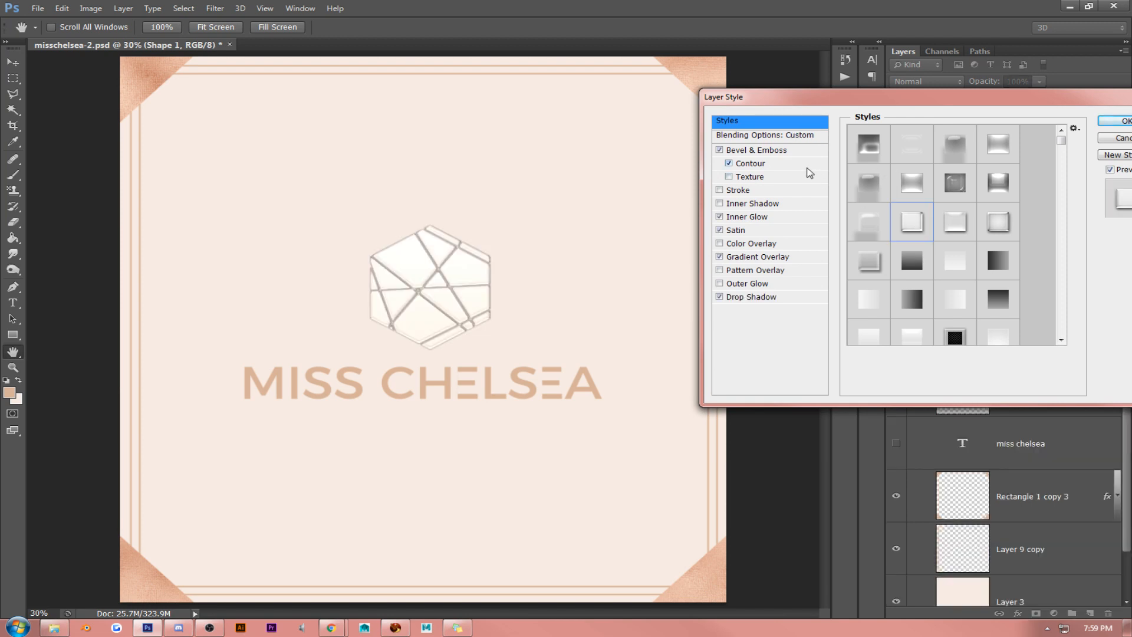
{"action": "left_click", "coordinate": [781, 135]}
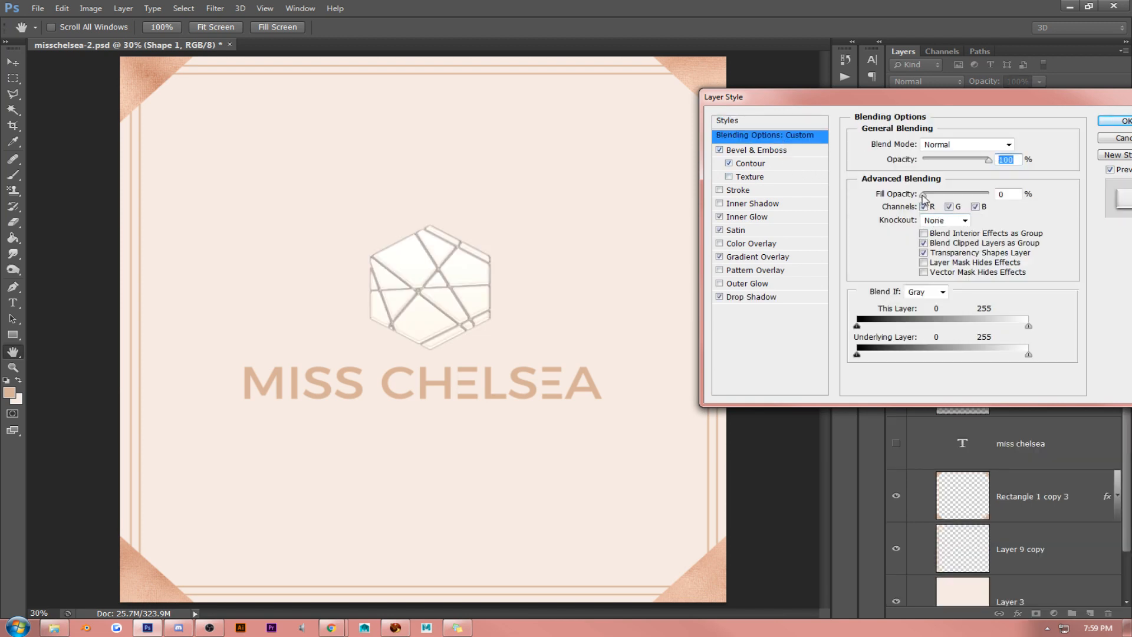
{"action": "left_click_drag", "start_coordinate": [924, 194], "coordinate": [1104, 195]}
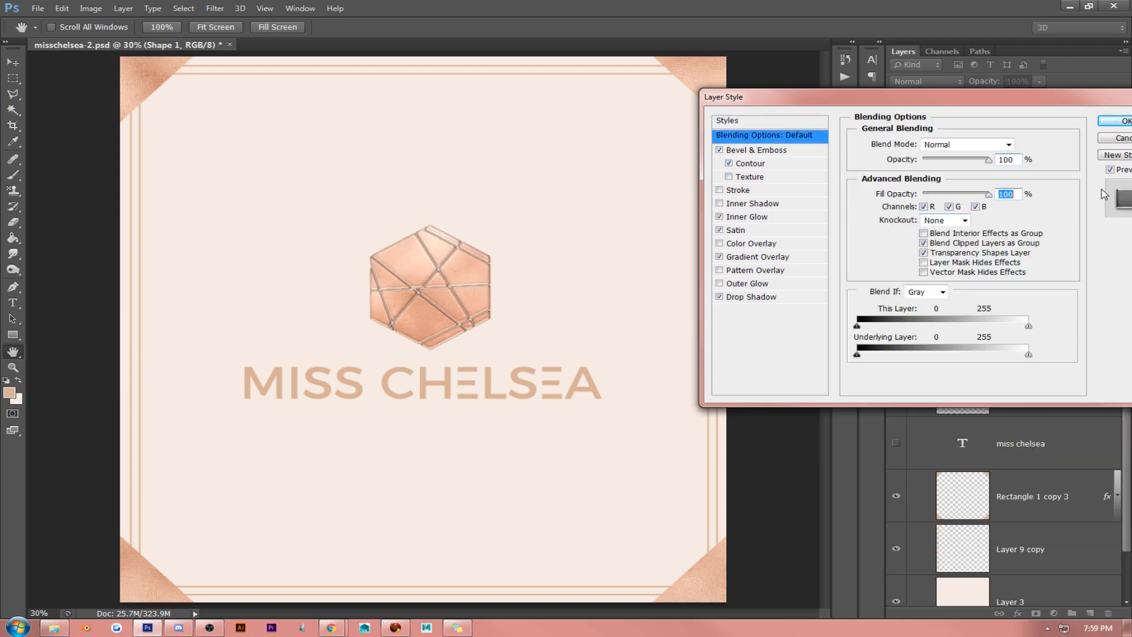
- Try a drop shadow on the hexagon with a distance of 22 px and the colour d7b298 sampled from the lettering
{"action": "left_click", "coordinate": [751, 296]}
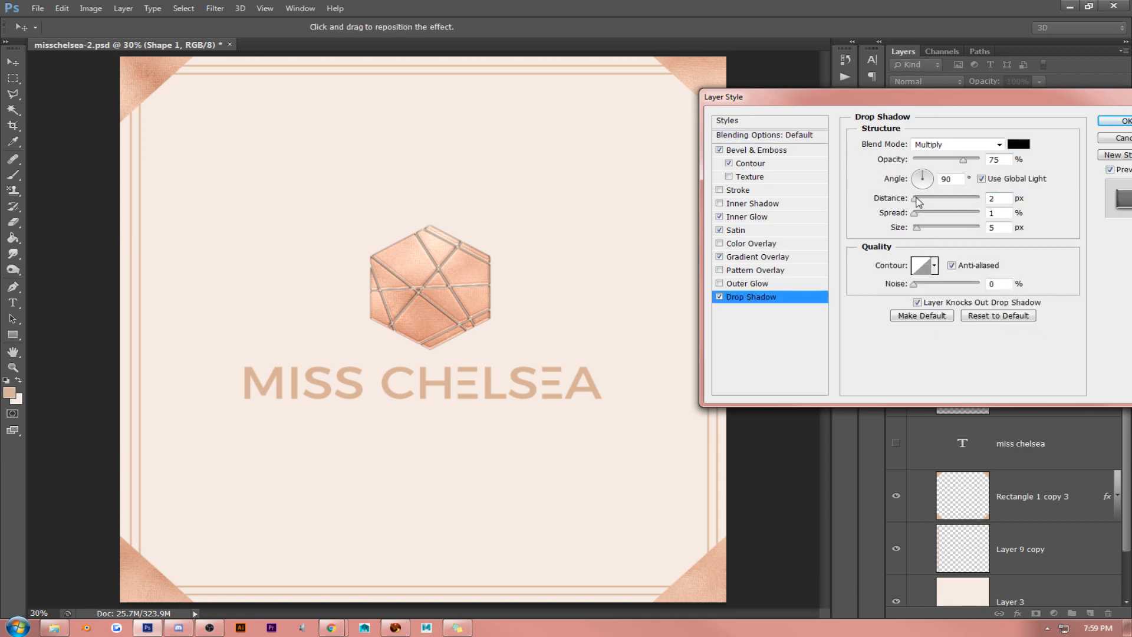
{"action": "left_click_drag", "start_coordinate": [919, 202], "coordinate": [932, 202]}
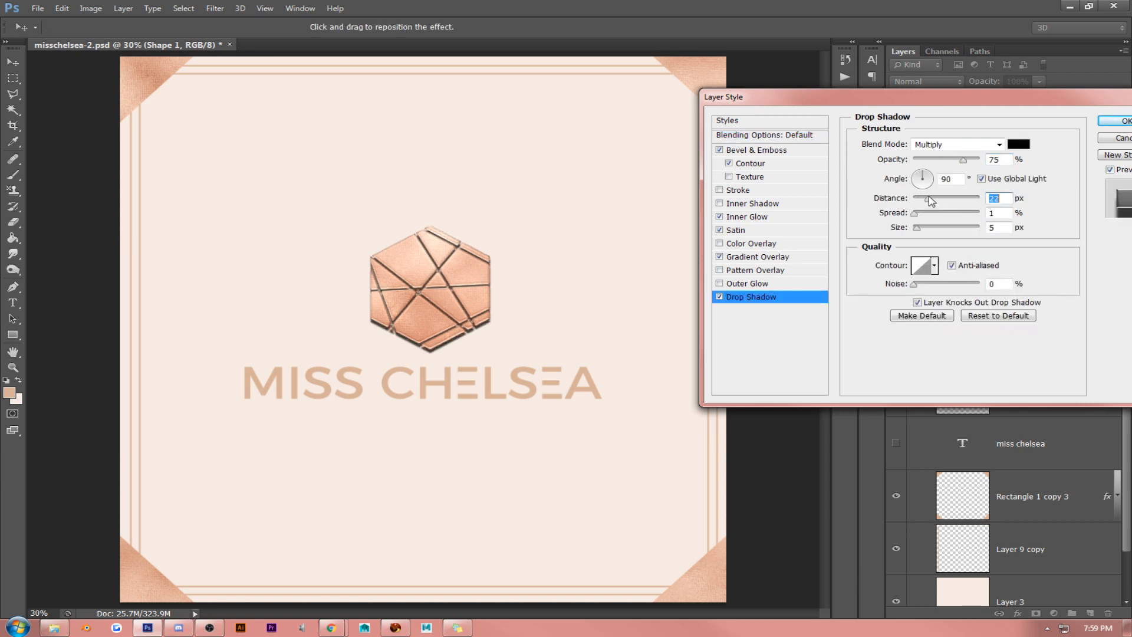
{"action": "left_click", "coordinate": [1020, 146]}
{"action": "left_click", "coordinate": [706, 66]}
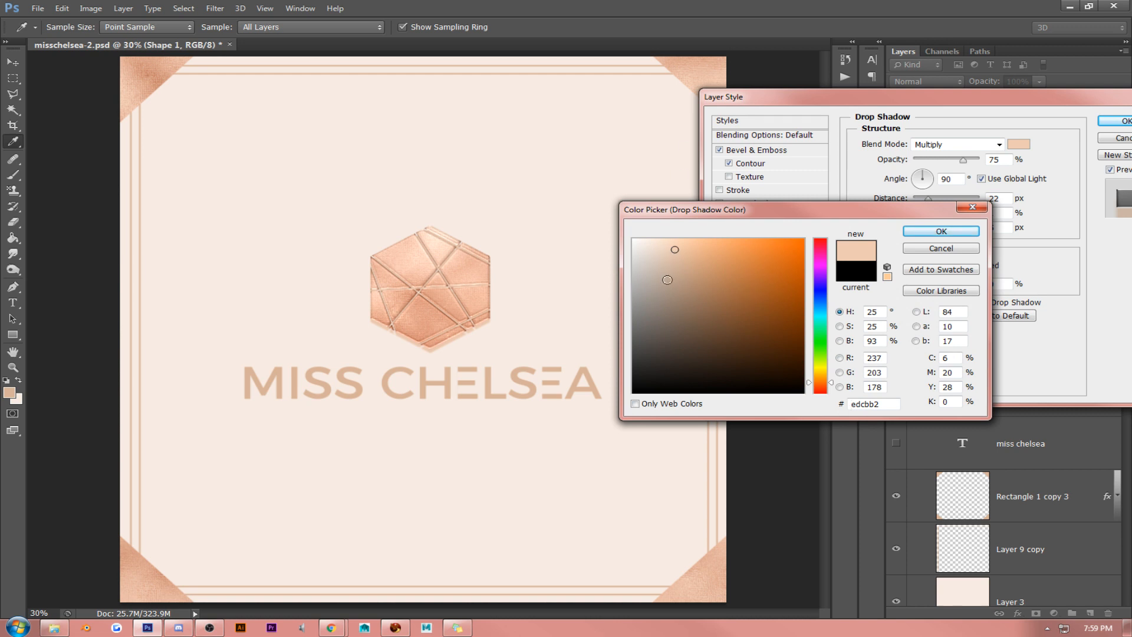
{"action": "left_click", "coordinate": [696, 302]}
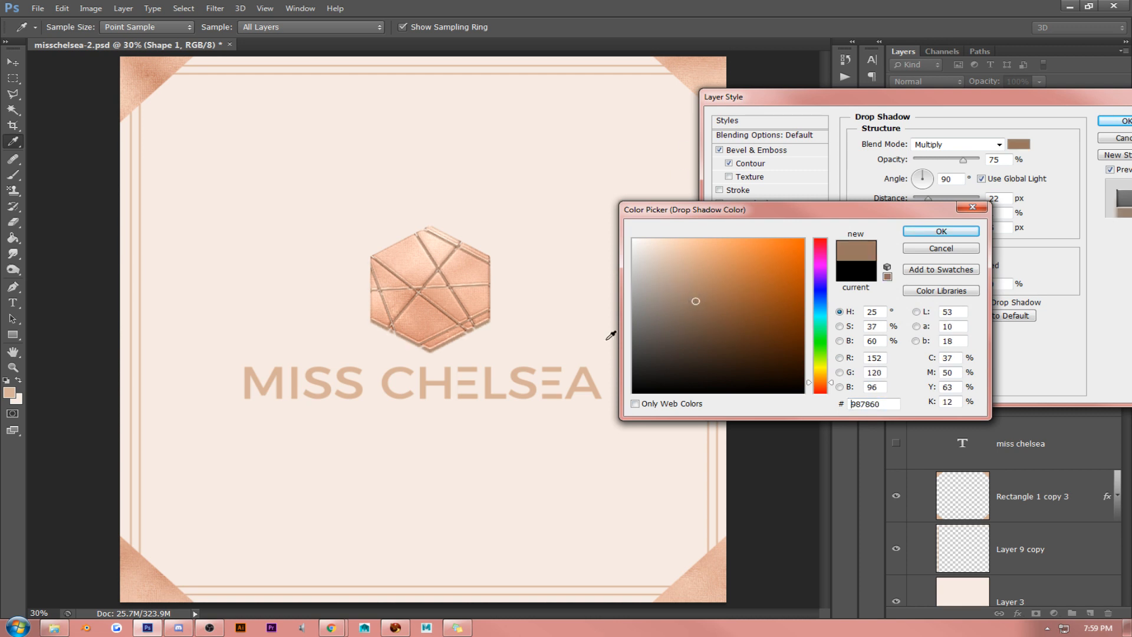
{"action": "left_click", "coordinate": [451, 382]}
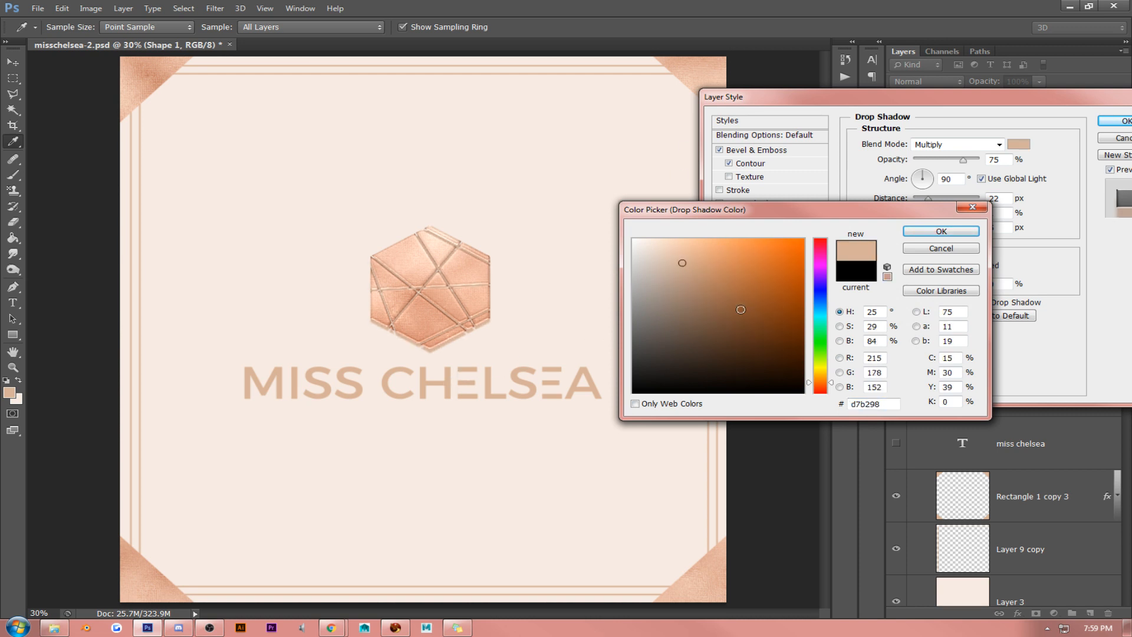
{"action": "left_click", "coordinate": [928, 232]}
- Try a rose-gold inner glow colour on the hexagon, sampled from the upper-left corner triangle
{"action": "left_click", "coordinate": [748, 216]}
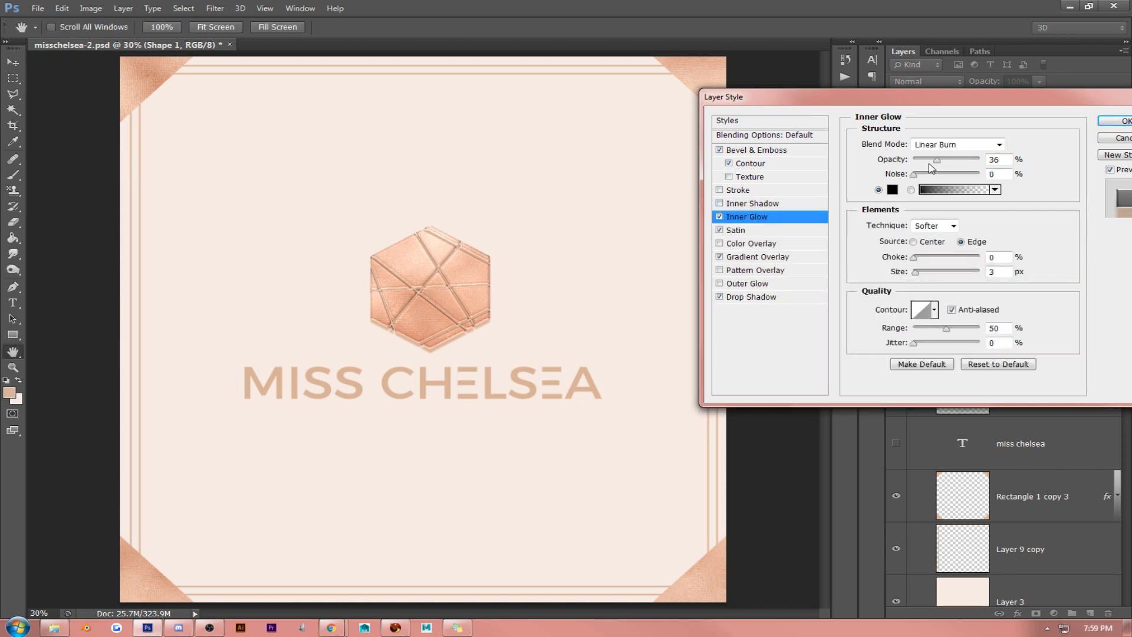
{"action": "left_click", "coordinate": [892, 189]}
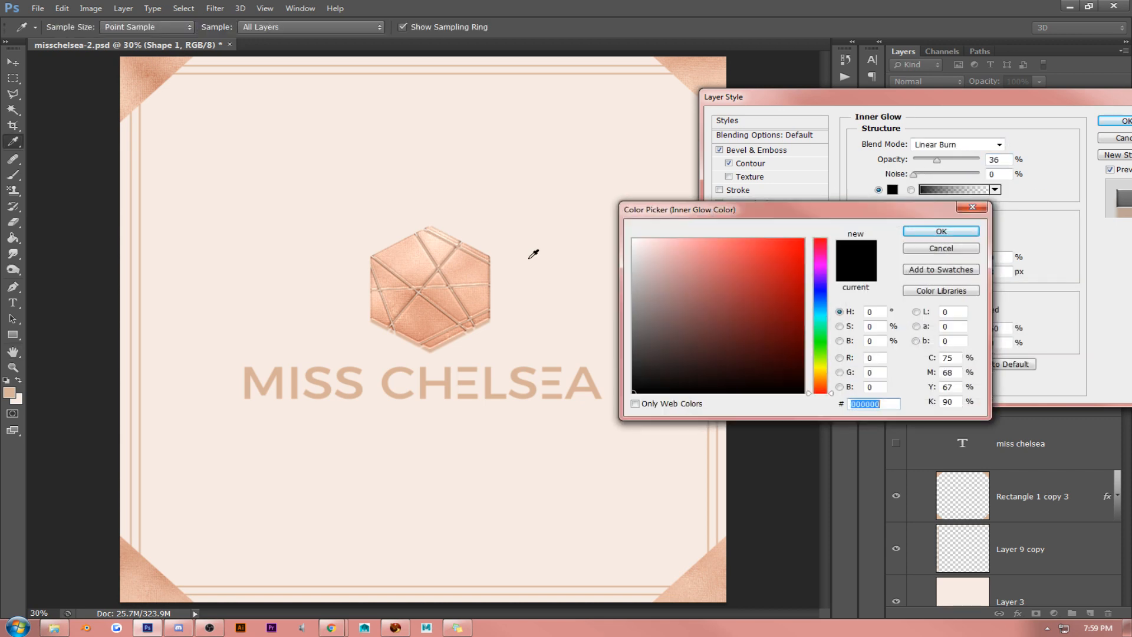
{"action": "left_click", "coordinate": [162, 77]}
{"action": "left_click", "coordinate": [941, 232]}
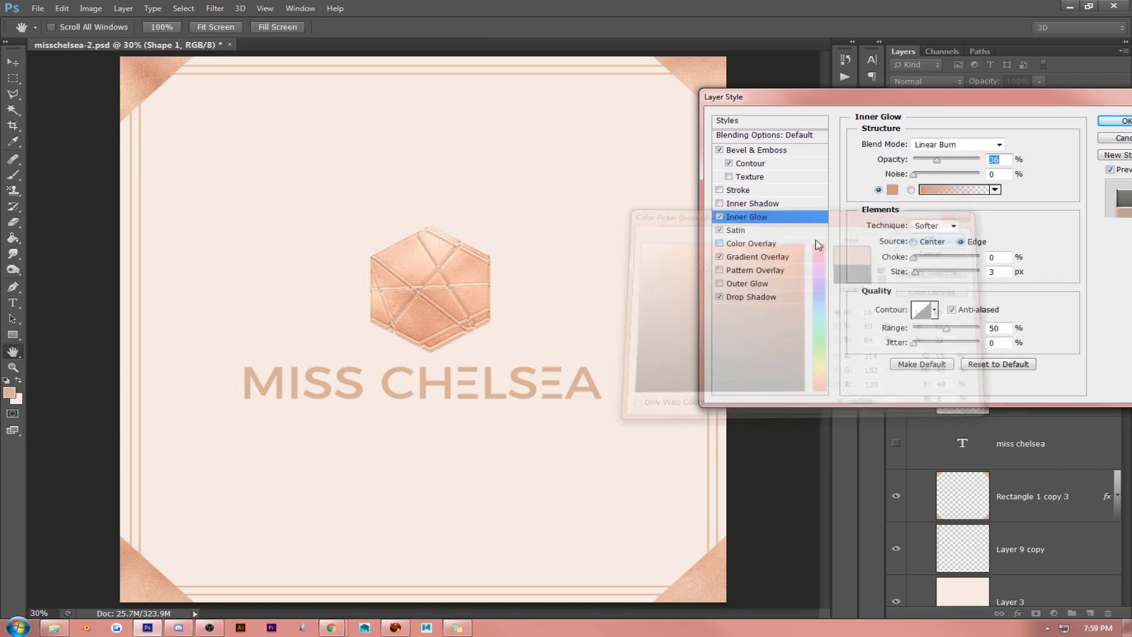
- Try the satin colour f6d6bf on the hexagon, sampled from the artwork, and discard all the layer style changes
{"action": "left_click", "coordinate": [757, 231]}
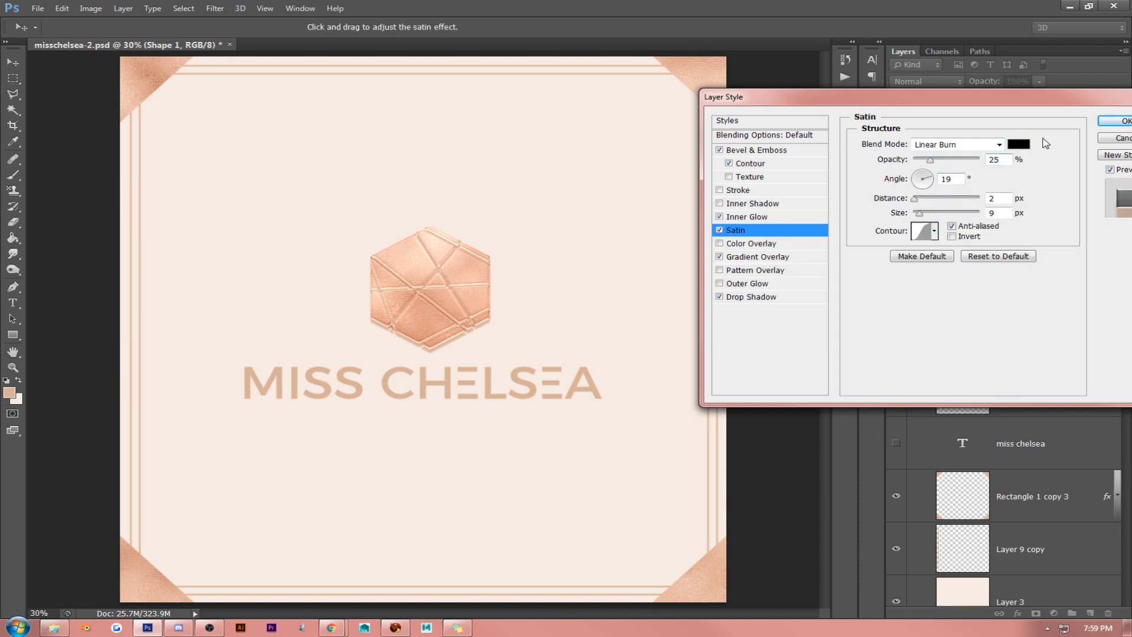
{"action": "left_click", "coordinate": [1018, 145]}
{"action": "left_click", "coordinate": [158, 87]}
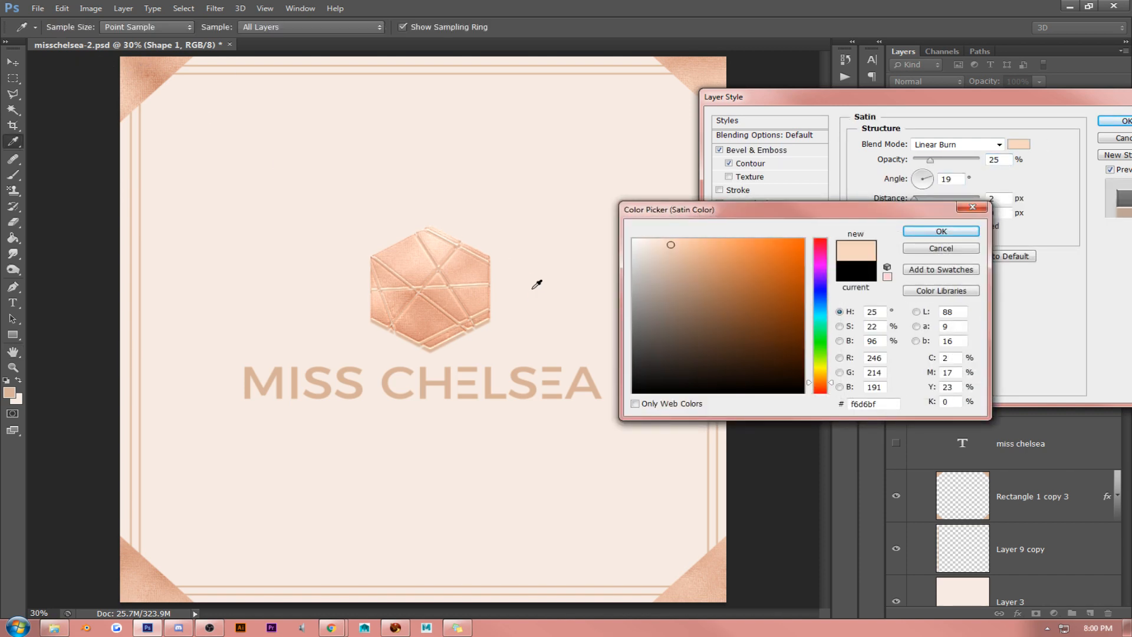
{"action": "left_click", "coordinate": [943, 231]}
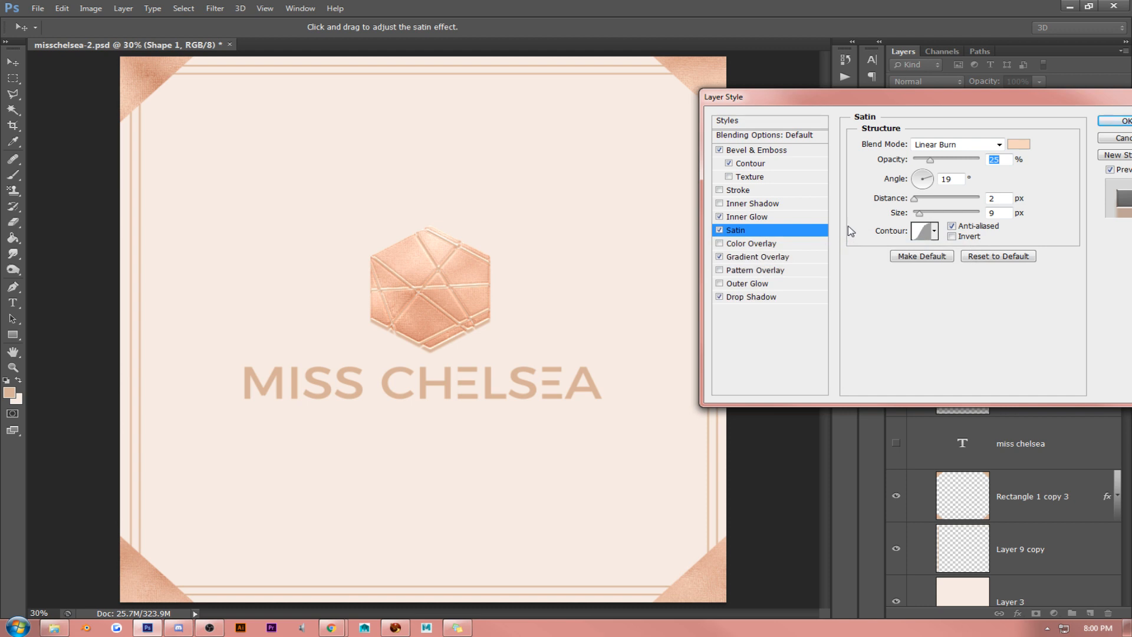
{"action": "left_click", "coordinate": [1123, 139]}
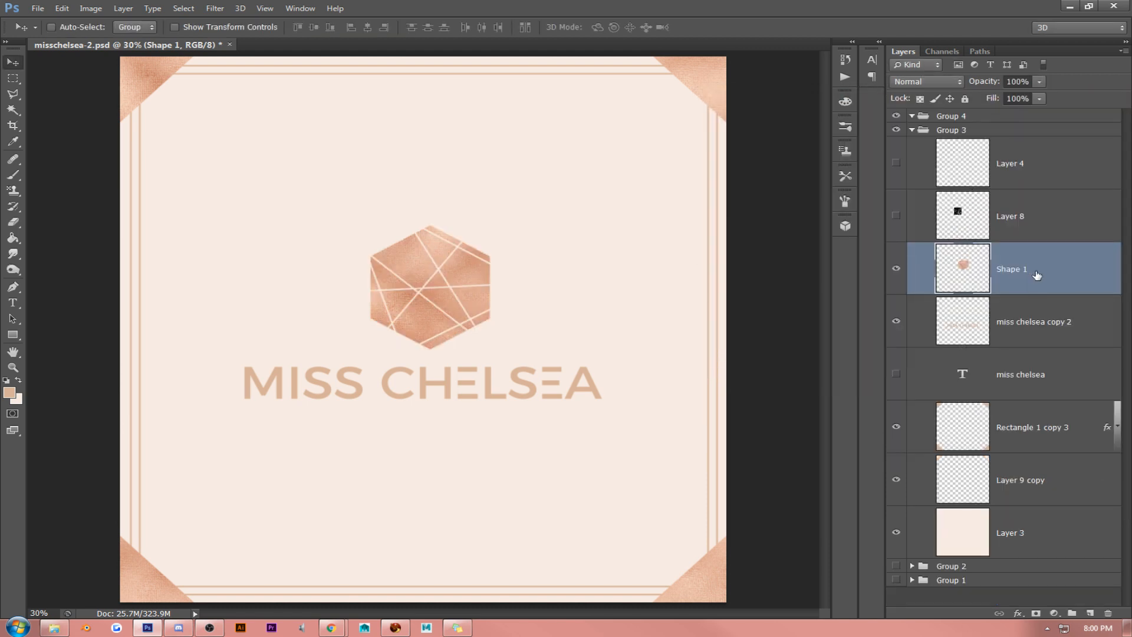
{"action": "right_click", "coordinate": [1040, 267]}
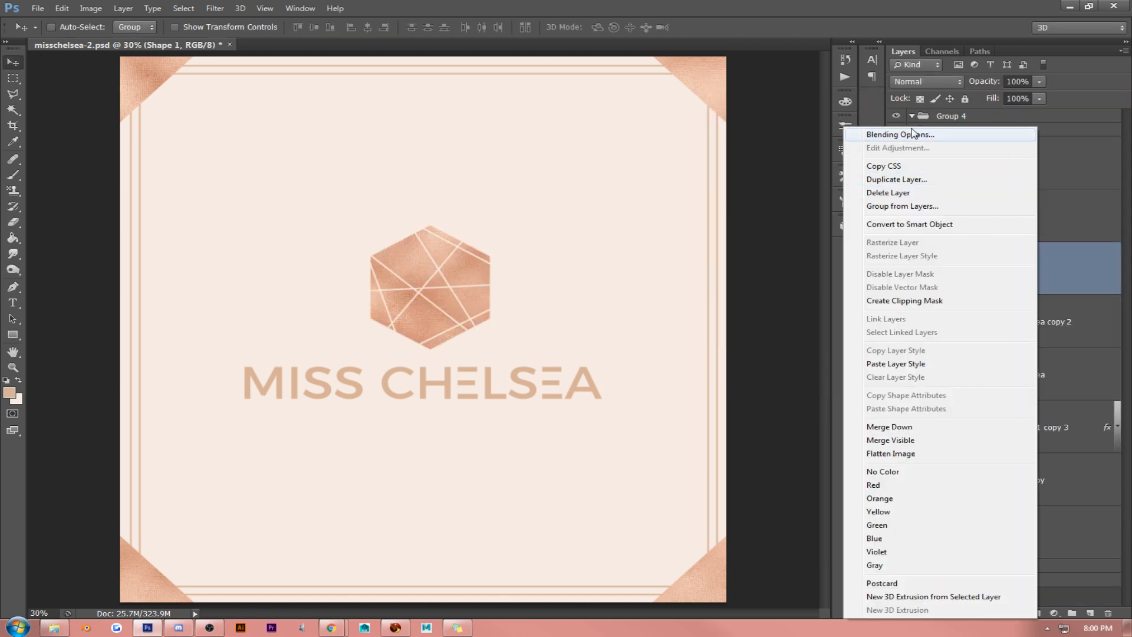
{"action": "left_click", "coordinate": [1047, 253]}
{"action": "key", "text": "i"}
{"action": "key", "text": "ctrl+k"}
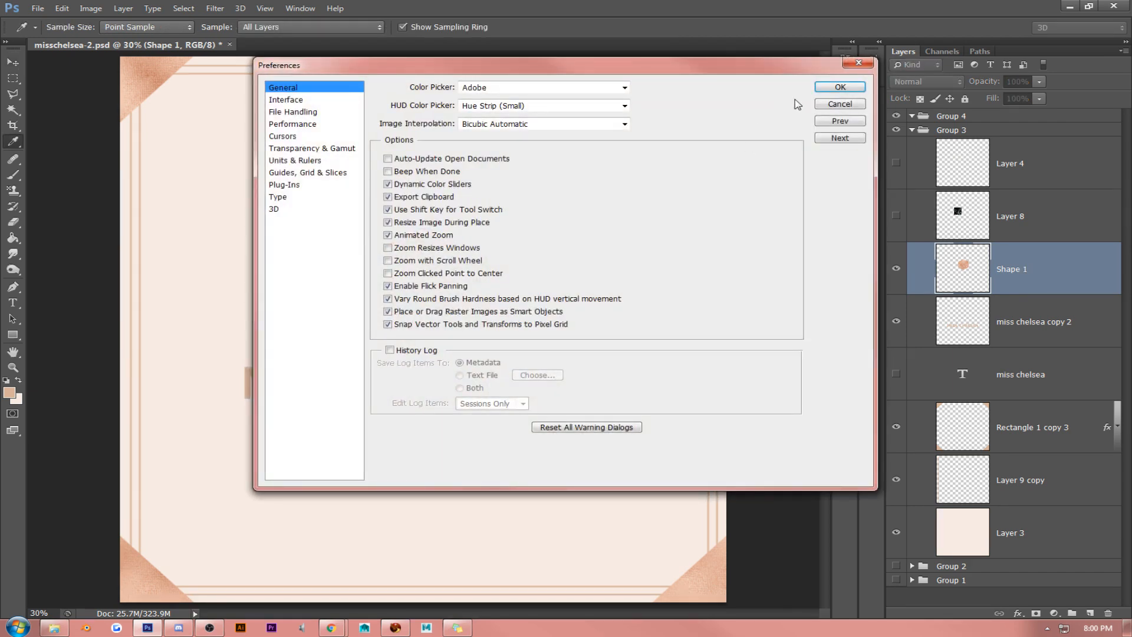
{"action": "left_click", "coordinate": [840, 87]}
- Duplicate the Shape 1 hexagon layer and open the preset layer styles for the copy
{"action": "key", "text": "v"}
{"action": "key", "text": "ctrl+j"}
{"action": "right_click", "coordinate": [1040, 266]}
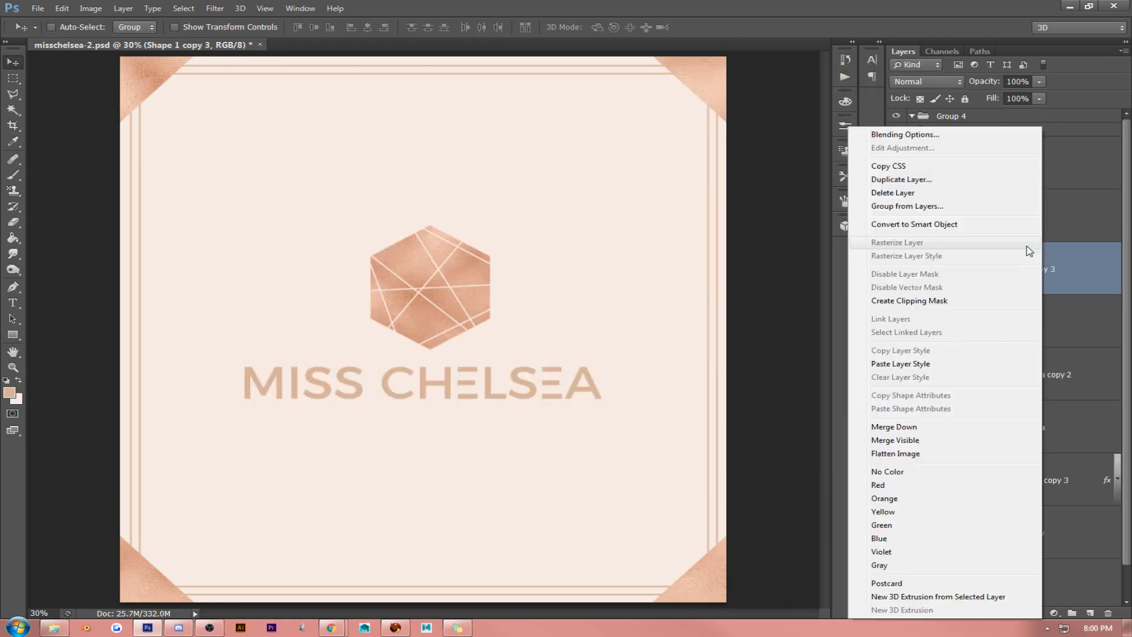
{"action": "left_click", "coordinate": [908, 135]}
{"action": "left_click", "coordinate": [758, 123]}
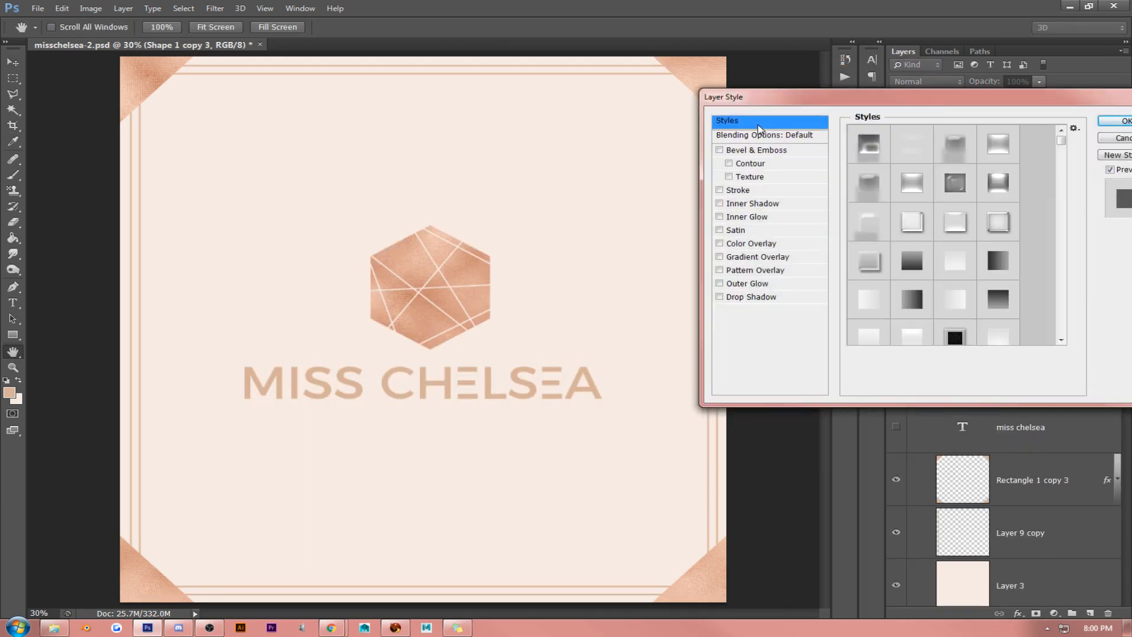
- Try the translucent white gloss presets with bevel and contour on the hexagon copy
{"action": "scroll", "coordinate": [1066, 280], "scroll_direction": "down", "scroll_amount": 5}
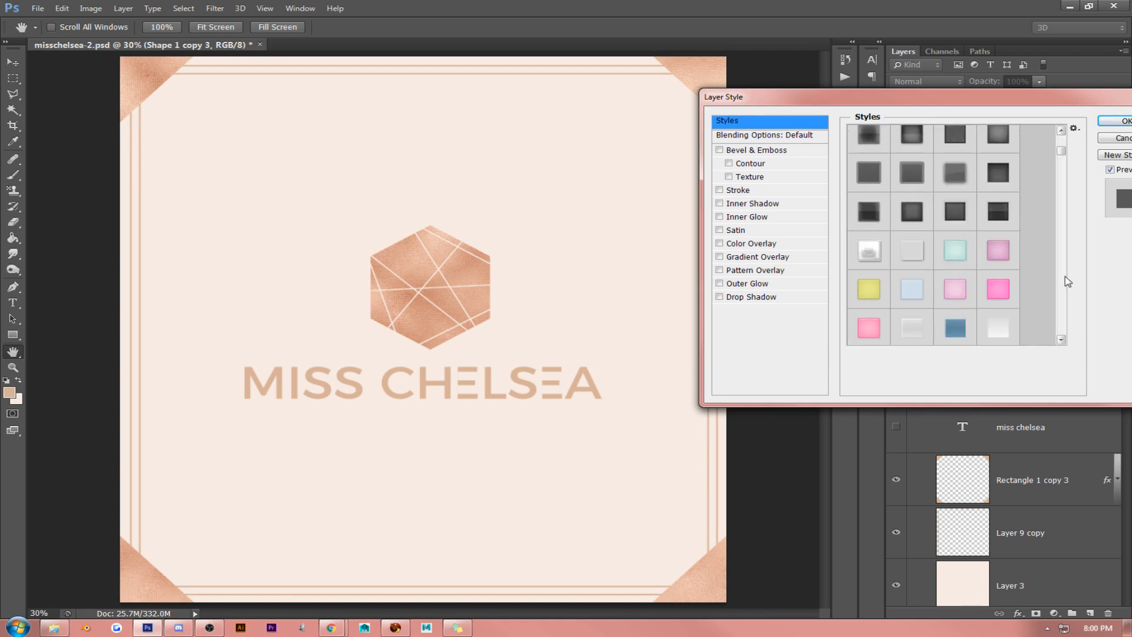
{"action": "scroll", "coordinate": [1068, 282], "scroll_direction": "down", "scroll_amount": 3}
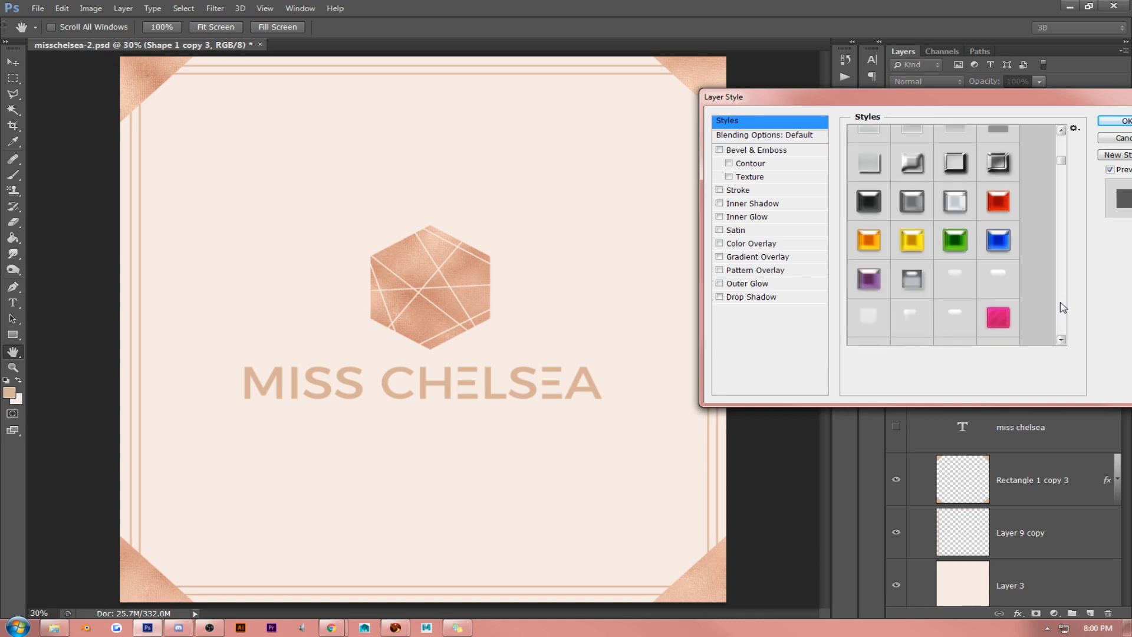
{"action": "scroll", "coordinate": [1063, 308], "scroll_direction": "down", "scroll_amount": 3}
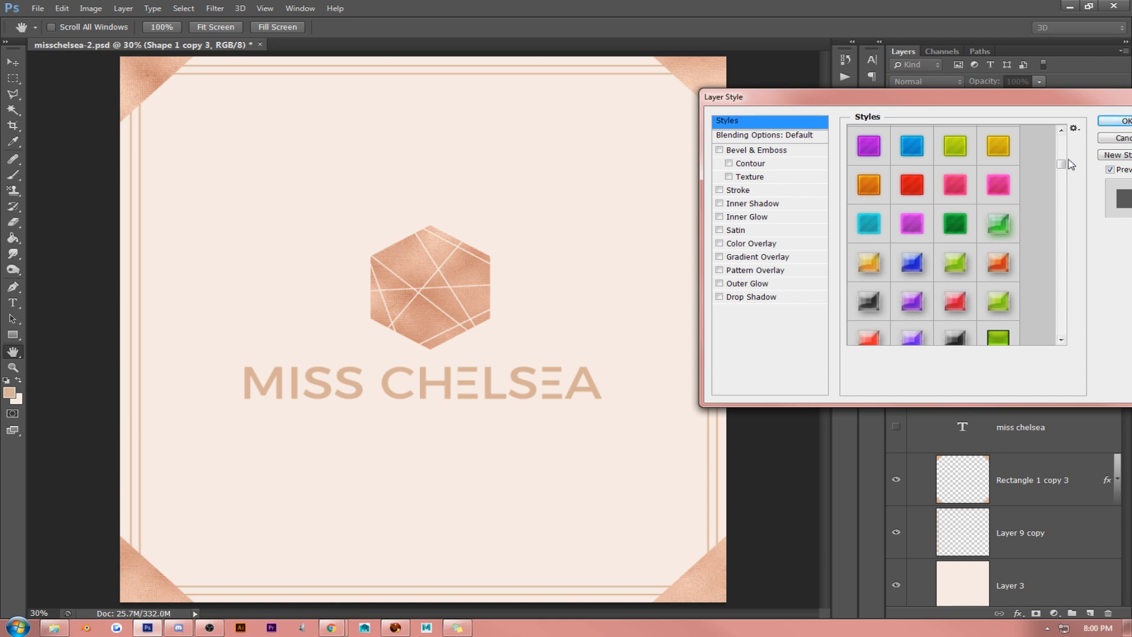
{"action": "left_click_drag", "start_coordinate": [1061, 164], "coordinate": [1061, 160]}
{"action": "left_click", "coordinate": [971, 290]}
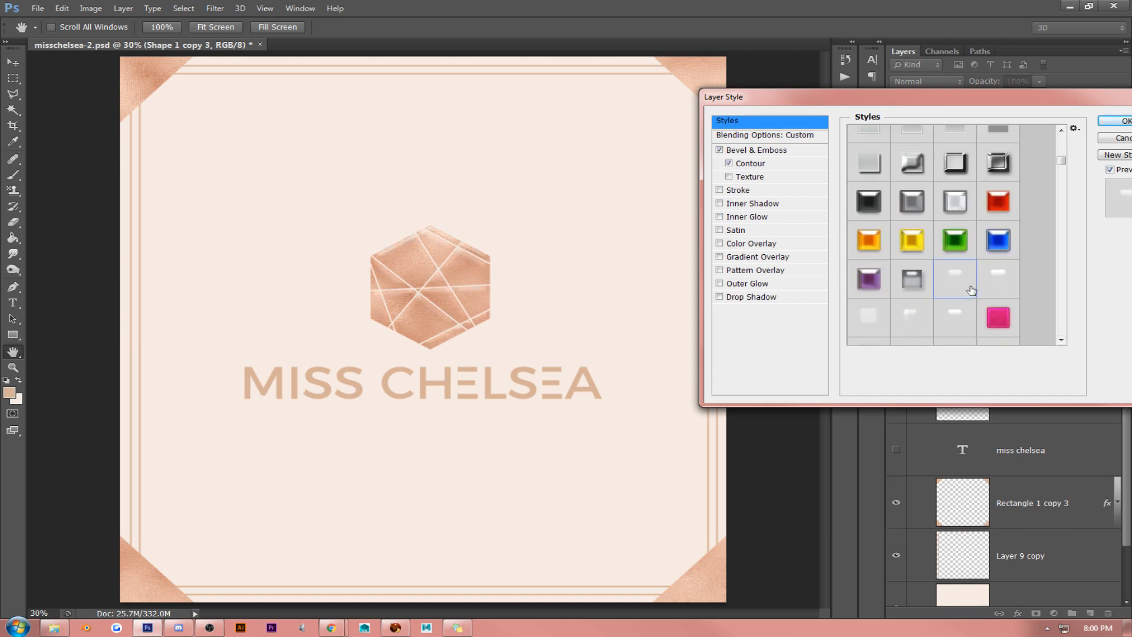
{"action": "left_click", "coordinate": [1006, 283]}
{"action": "left_click", "coordinate": [859, 322]}
{"action": "left_click", "coordinate": [914, 326]}
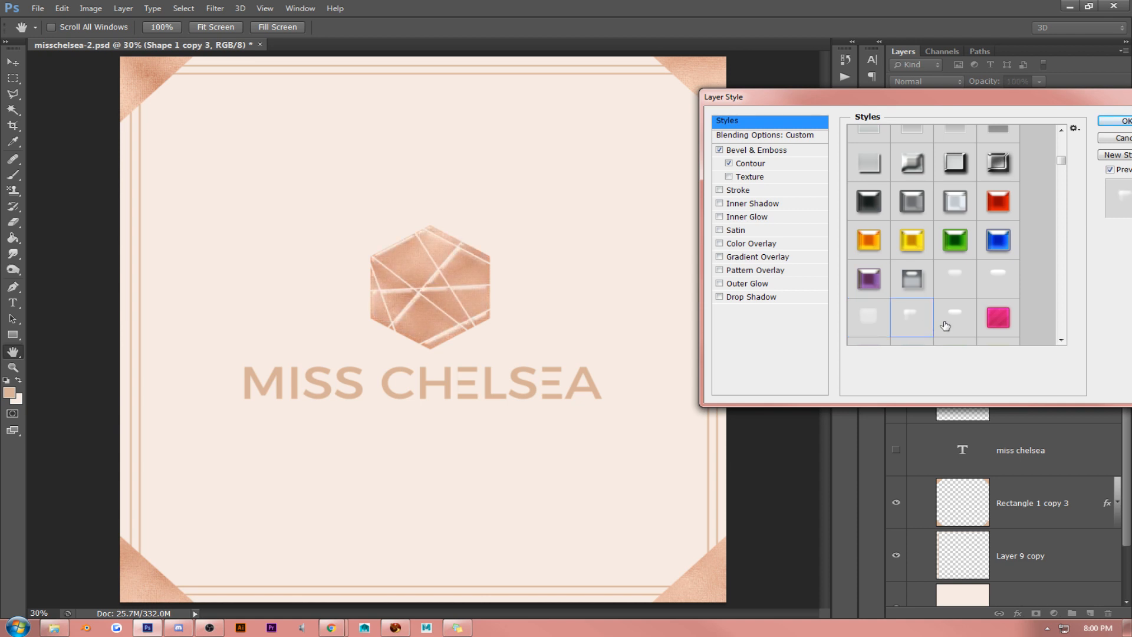
- Try the grey, black, white and yellow glossy button presets and the pink textured preset on the hexagon copy
{"action": "left_click", "coordinate": [919, 281]}
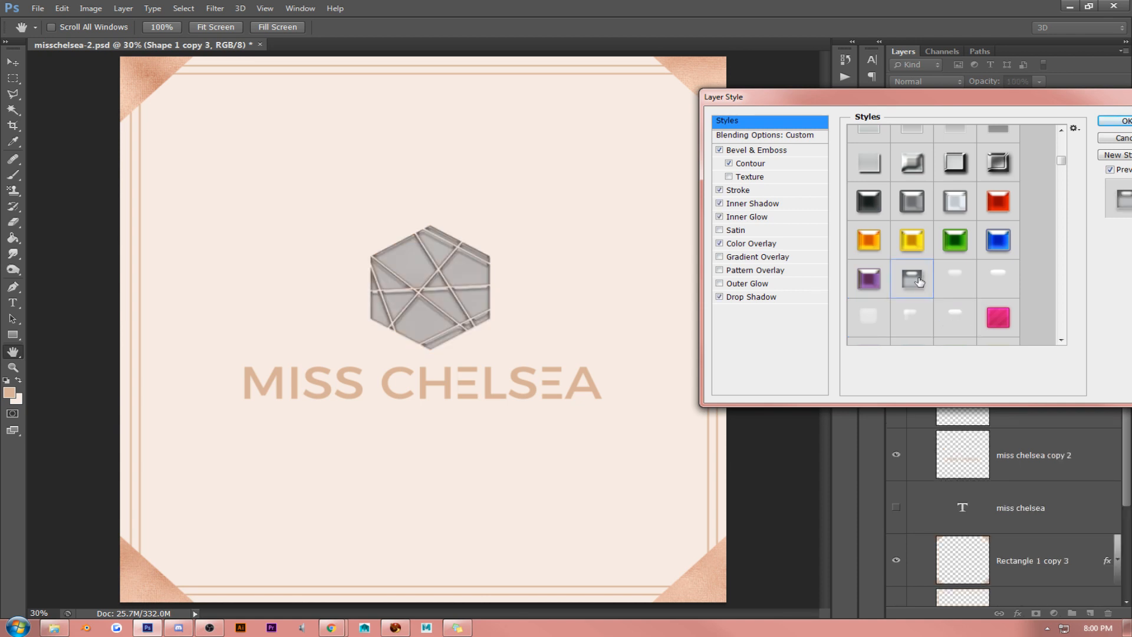
{"action": "left_click", "coordinate": [912, 240]}
{"action": "left_click", "coordinate": [869, 201]}
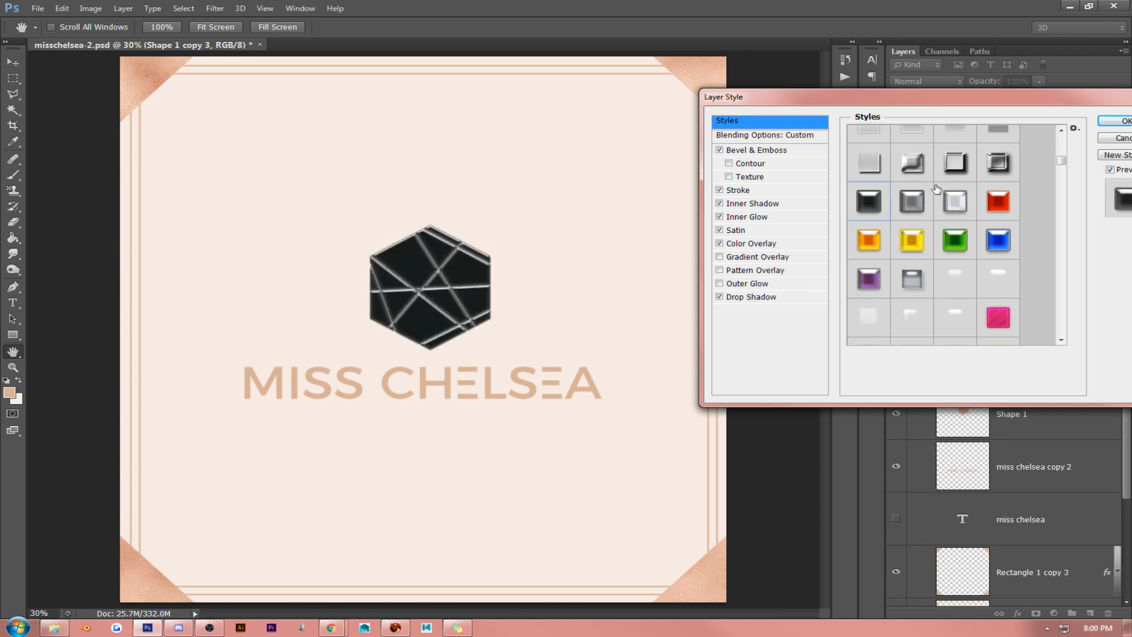
{"action": "left_click", "coordinate": [952, 199]}
{"action": "left_click", "coordinate": [911, 238]}
{"action": "left_click", "coordinate": [913, 272]}
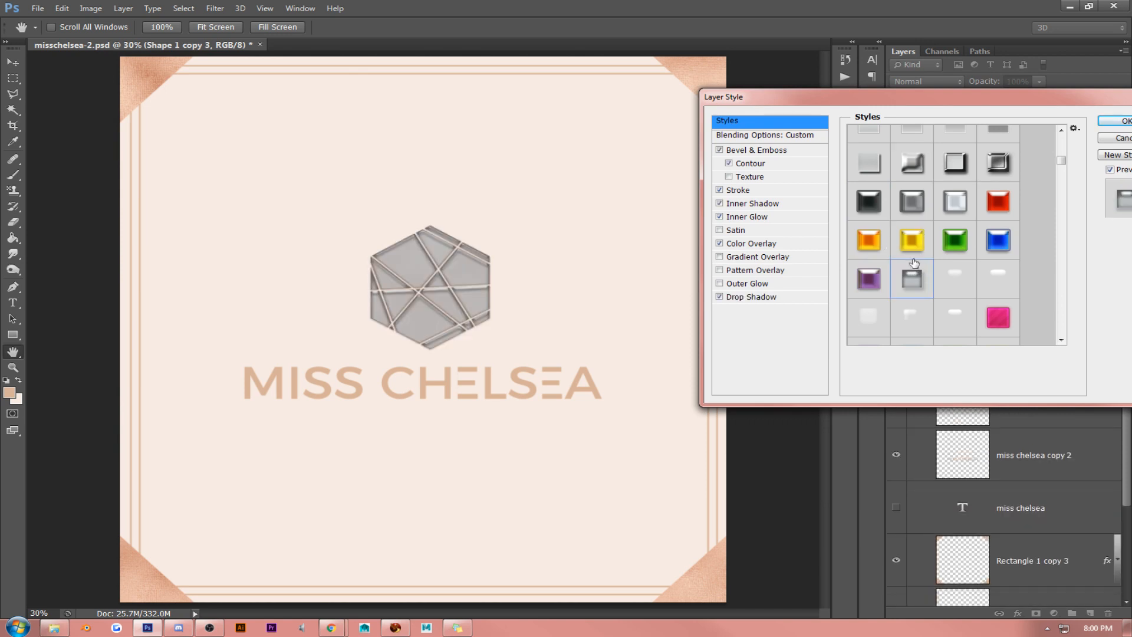
{"action": "left_click", "coordinate": [1003, 317]}
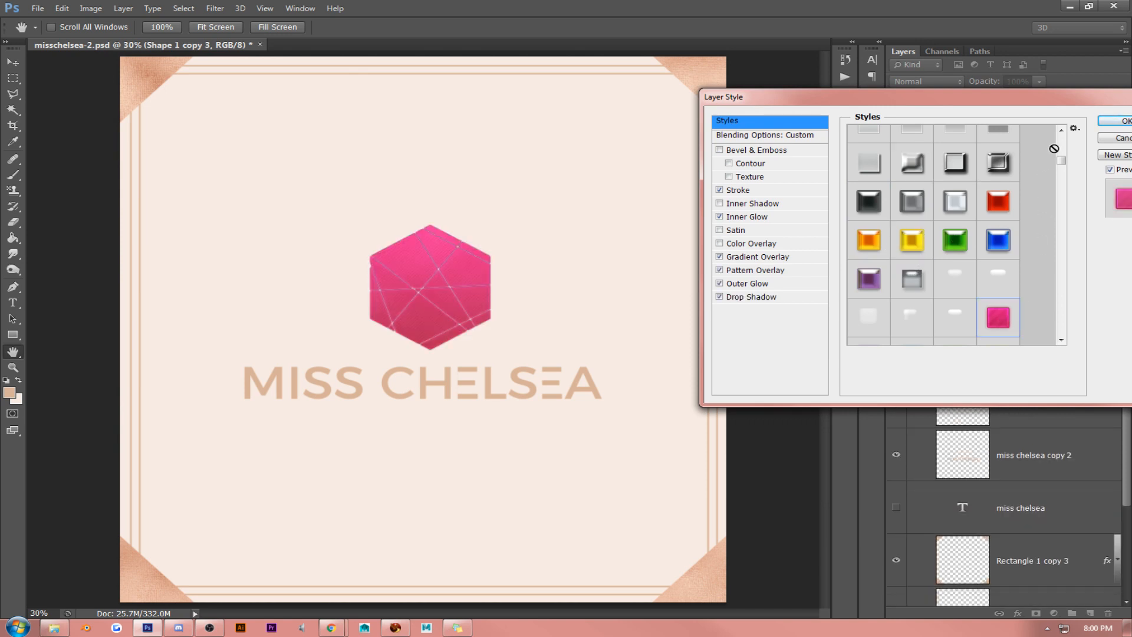
- Try the clear bevelled presets and the pastel neon outline presets on the hexagon copy
{"action": "scroll", "coordinate": [1054, 148], "scroll_direction": "up", "scroll_amount": 2}
{"action": "left_click", "coordinate": [955, 182]}
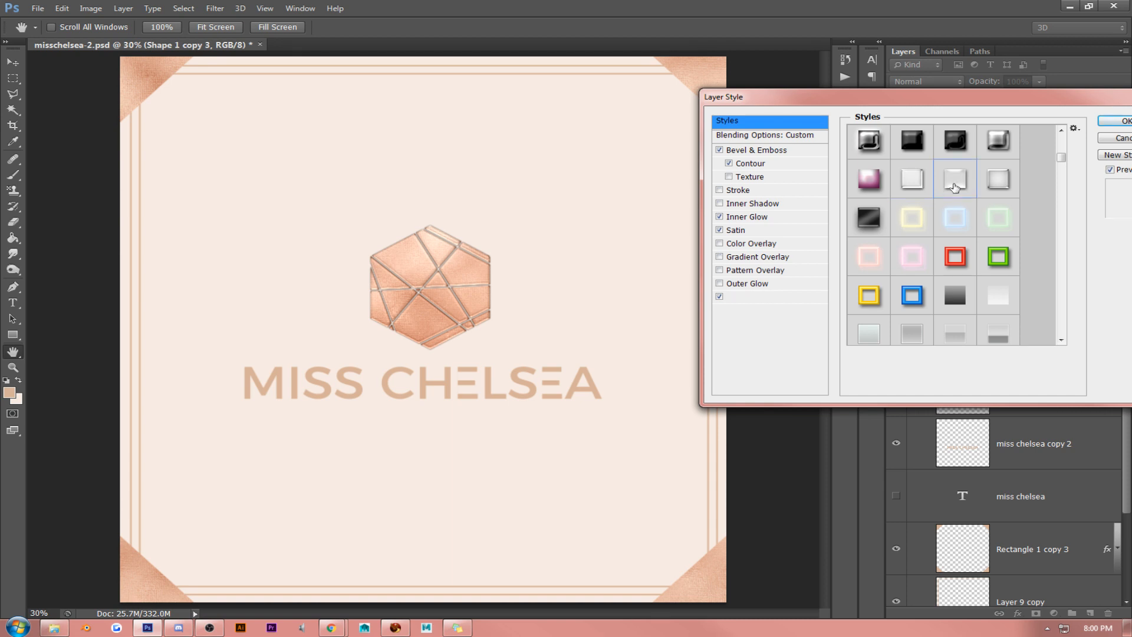
{"action": "left_click", "coordinate": [995, 184]}
{"action": "left_click", "coordinate": [859, 223]}
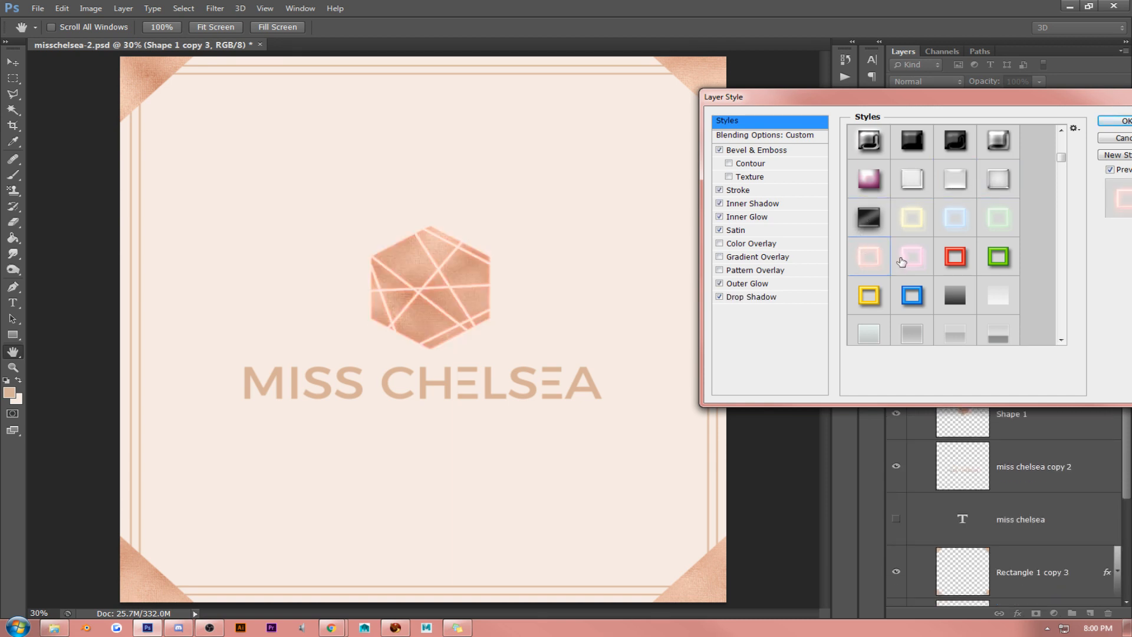
{"action": "left_click", "coordinate": [913, 224]}
- Try the blue and red frame presets and the dark and white gradient fade presets on the hexagon copy
{"action": "left_click", "coordinate": [913, 299]}
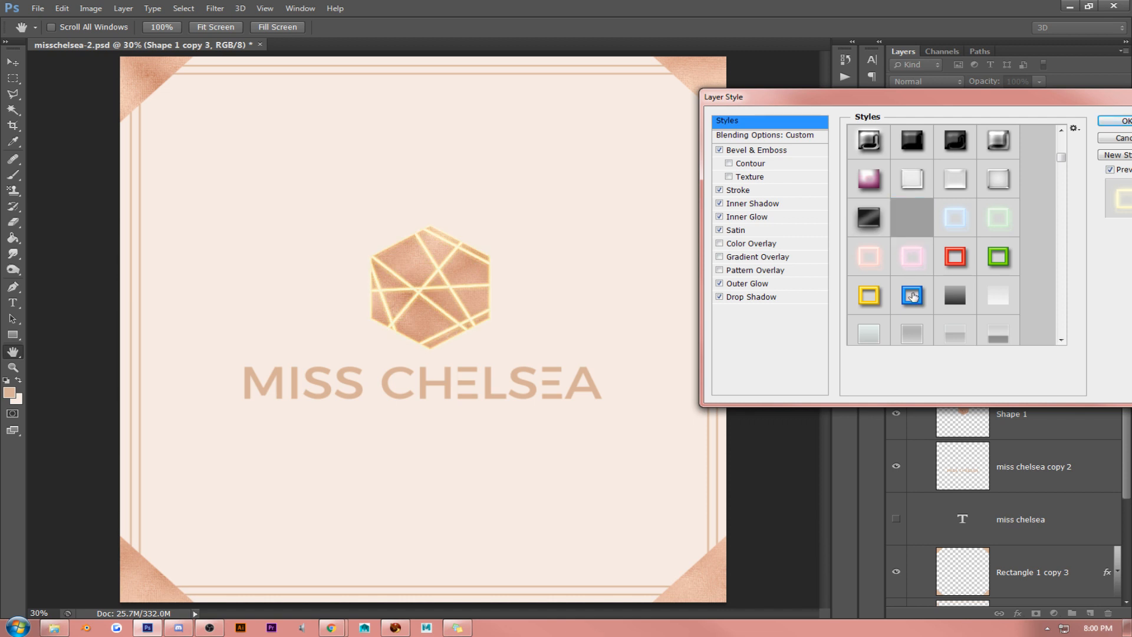
{"action": "left_click", "coordinate": [953, 269]}
{"action": "left_click", "coordinate": [960, 310]}
{"action": "left_click", "coordinate": [995, 301]}
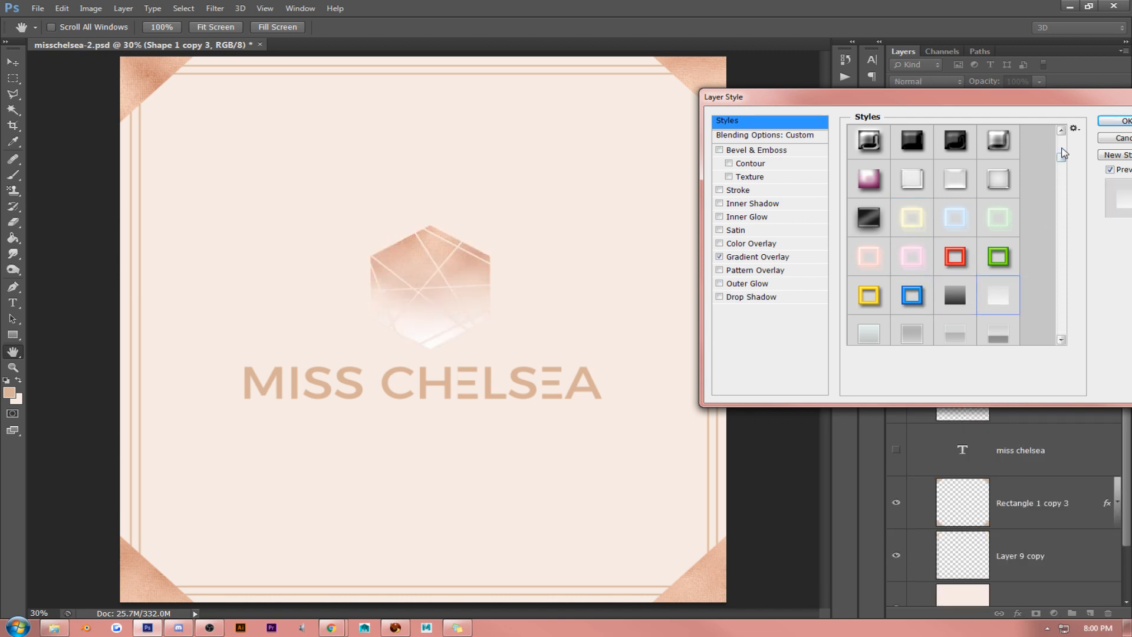
- Try the dark grey translucent presets combining stroke, satin and gradient overlay on the hexagon copy
{"action": "scroll", "coordinate": [1063, 154], "scroll_direction": "down", "scroll_amount": 5}
{"action": "left_click", "coordinate": [998, 173]}
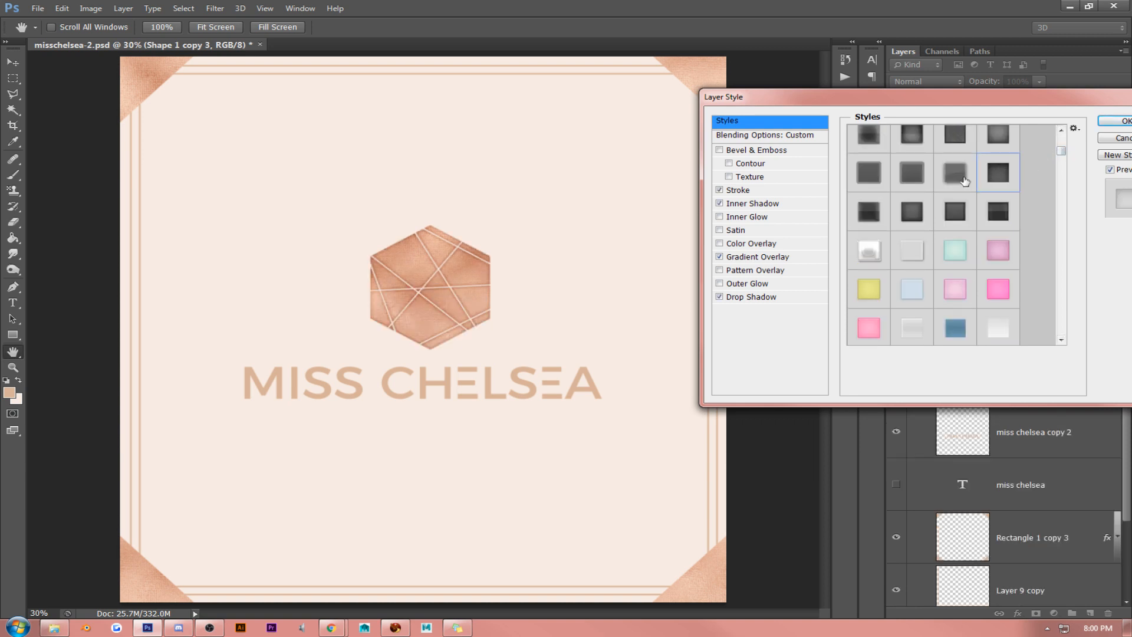
{"action": "left_click", "coordinate": [898, 224]}
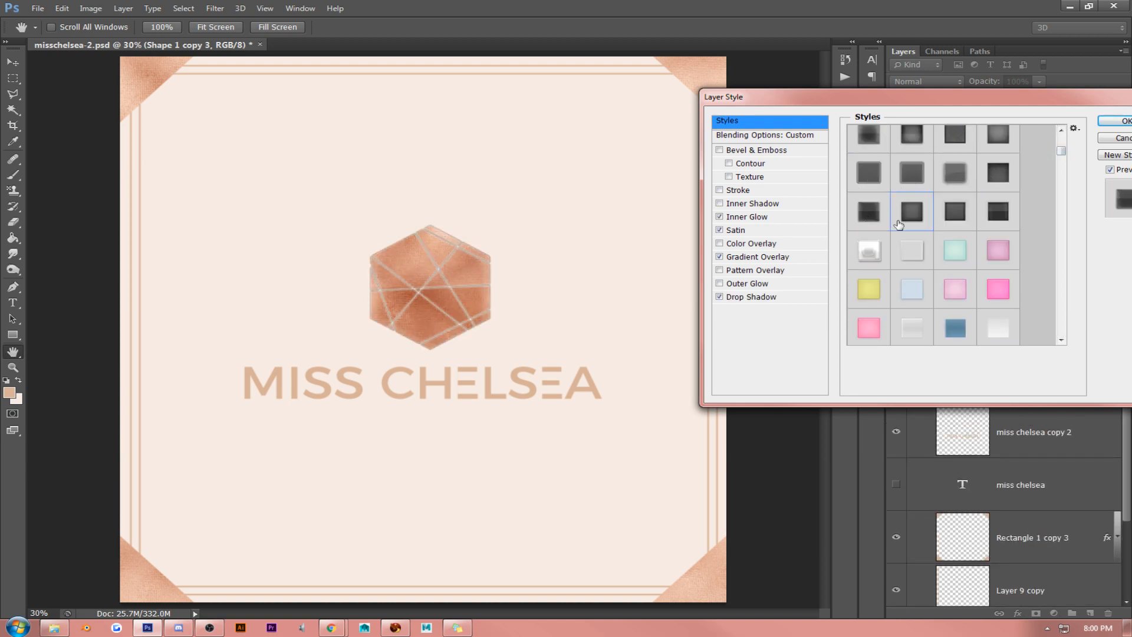
{"action": "left_click", "coordinate": [899, 224]}
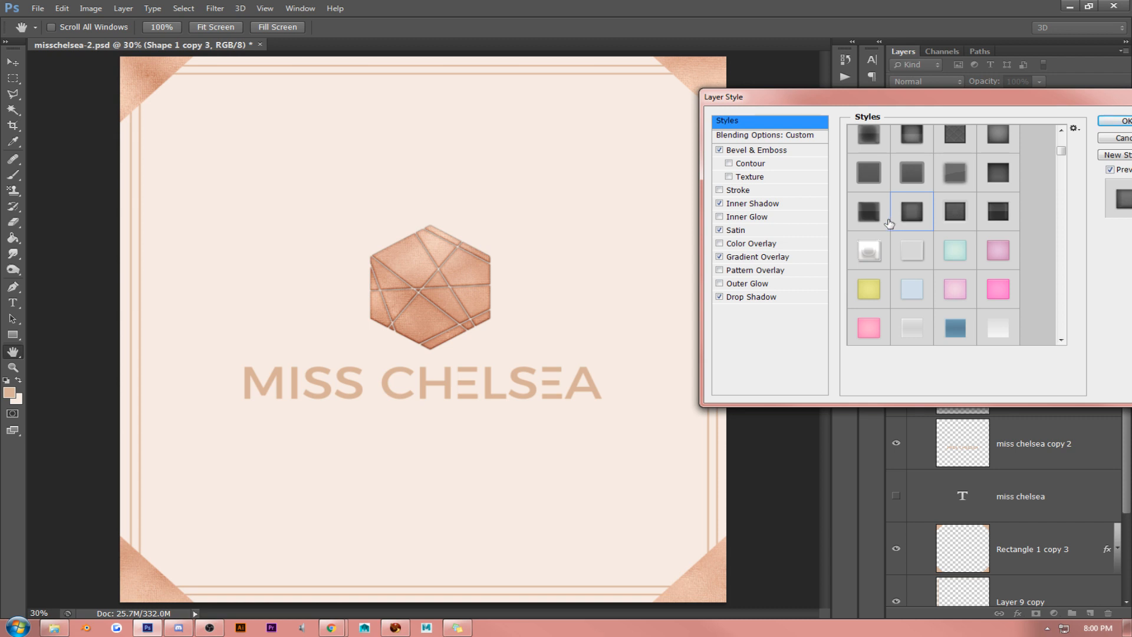
{"action": "left_click", "coordinate": [953, 213]}
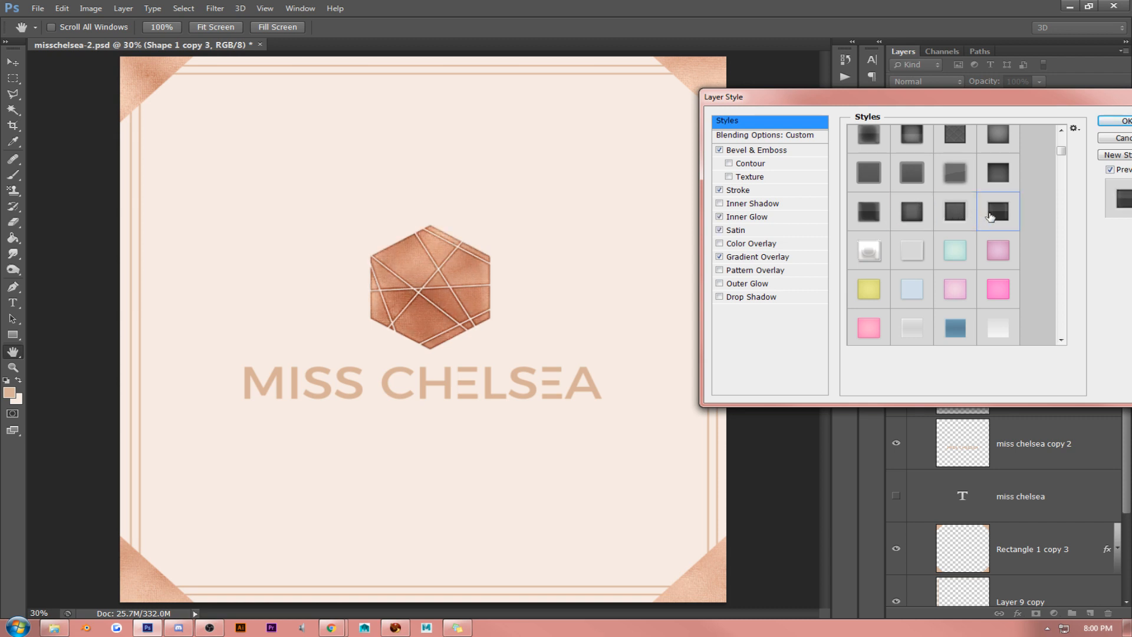
{"action": "left_click", "coordinate": [867, 258]}
{"action": "left_click", "coordinate": [879, 200]}
{"action": "left_click", "coordinate": [920, 160]}
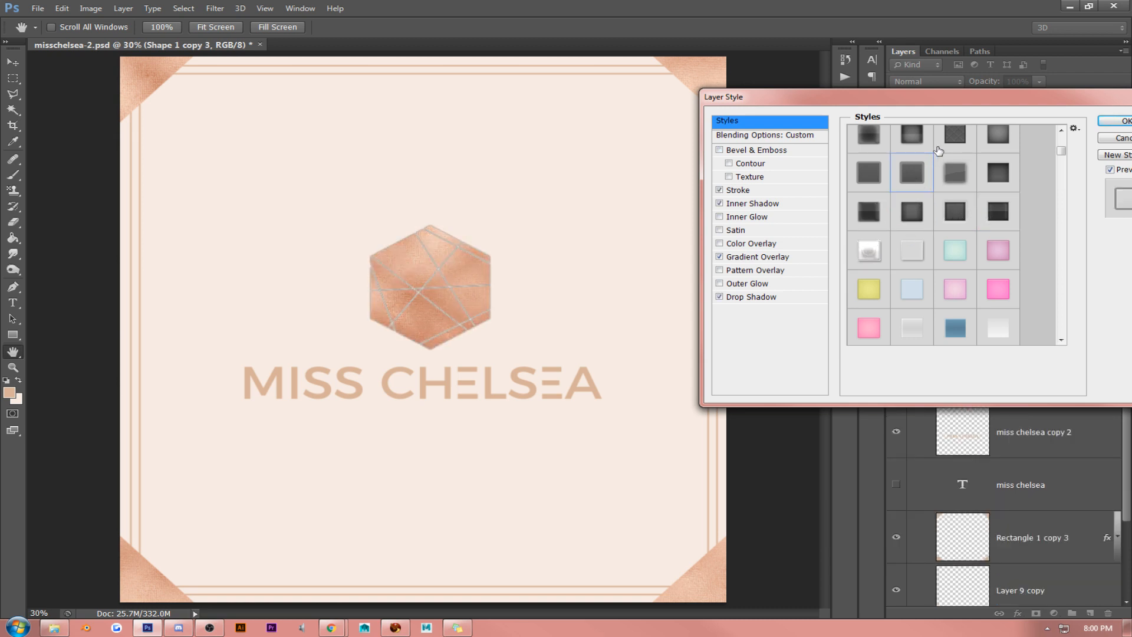
- Try the dark grey gradient presets with inner shadow and drop shadow on the hexagon copy
{"action": "left_click", "coordinate": [950, 152]}
{"action": "left_click", "coordinate": [985, 158]}
{"action": "left_click", "coordinate": [1061, 140]}
{"action": "left_click", "coordinate": [1007, 157]}
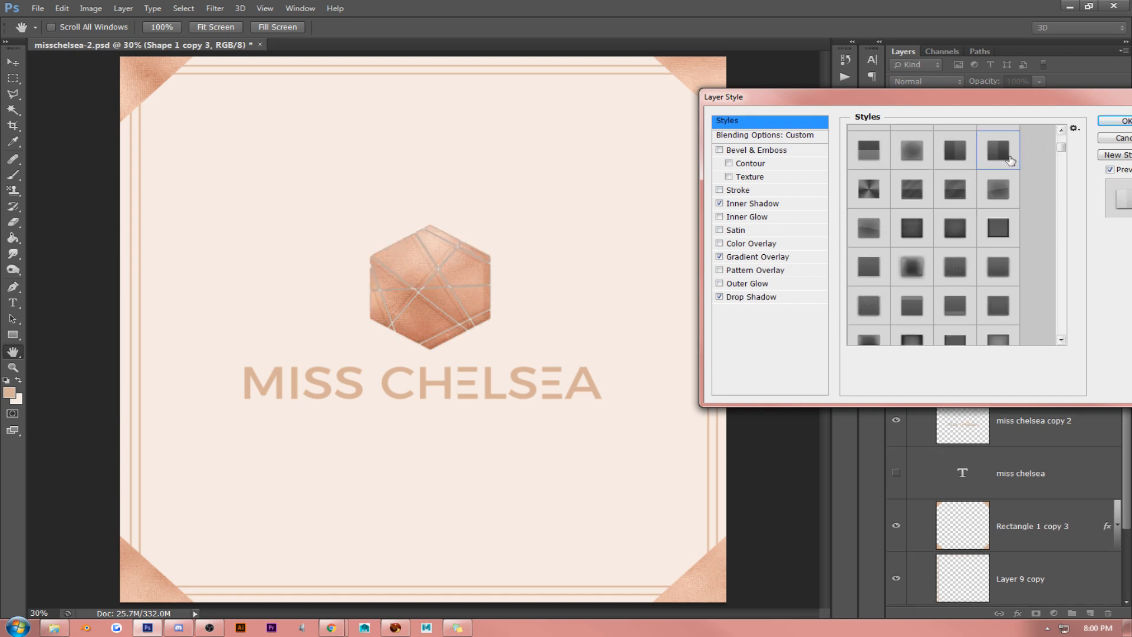
{"action": "left_click", "coordinate": [898, 265]}
{"action": "left_click", "coordinate": [948, 214]}
{"action": "left_click", "coordinate": [930, 300]}
{"action": "left_click", "coordinate": [970, 306]}
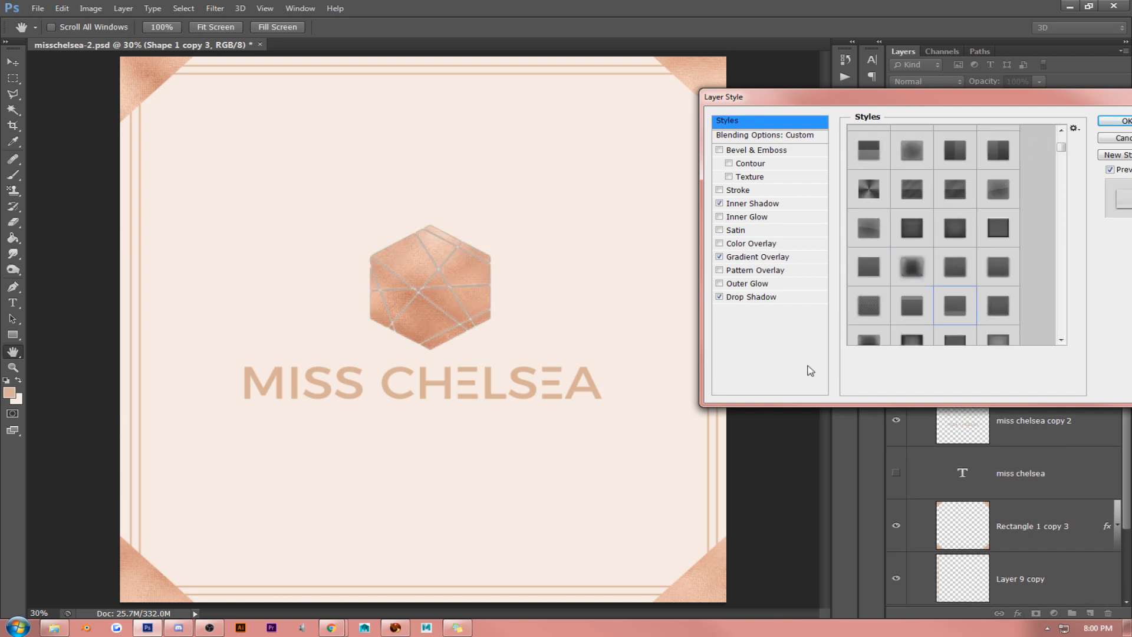
{"action": "left_click", "coordinate": [962, 241]}
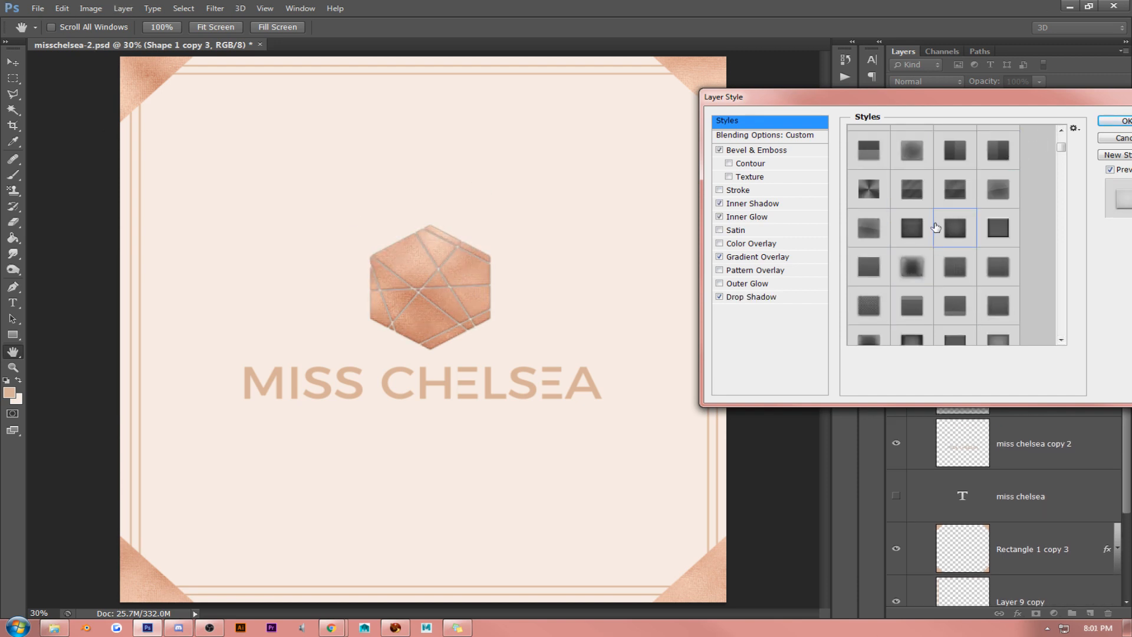
- Try the first four preset styles of the library, including the satin-only and chrome ones, on the hexagon copy
{"action": "left_click_drag", "start_coordinate": [1064, 146], "coordinate": [1063, 133]}
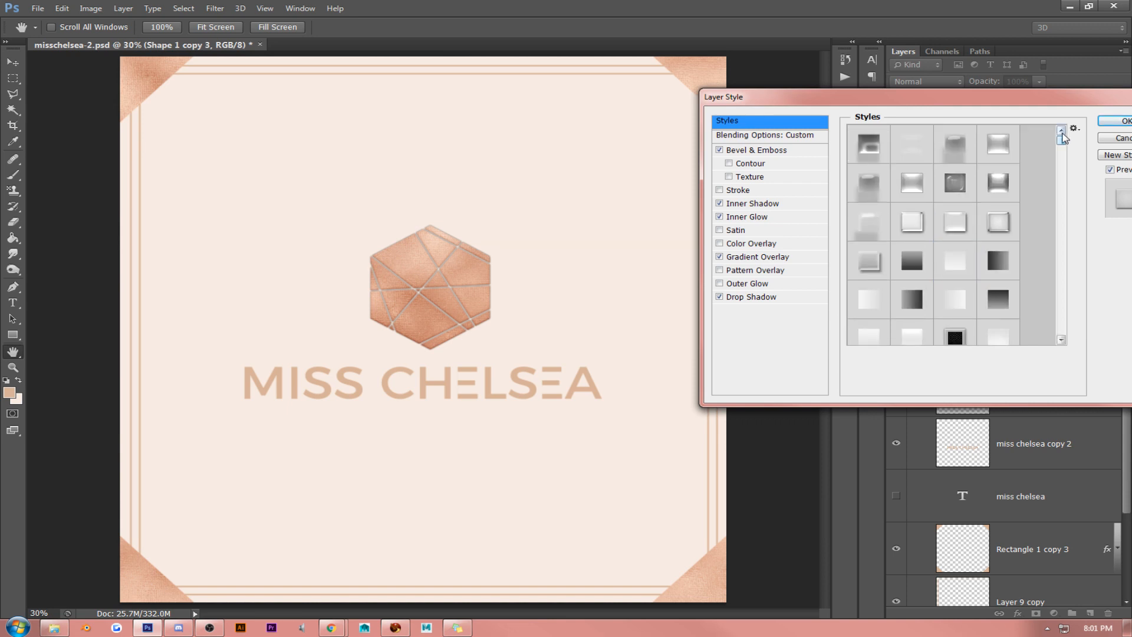
{"action": "left_click", "coordinate": [867, 147]}
{"action": "left_click", "coordinate": [904, 148]}
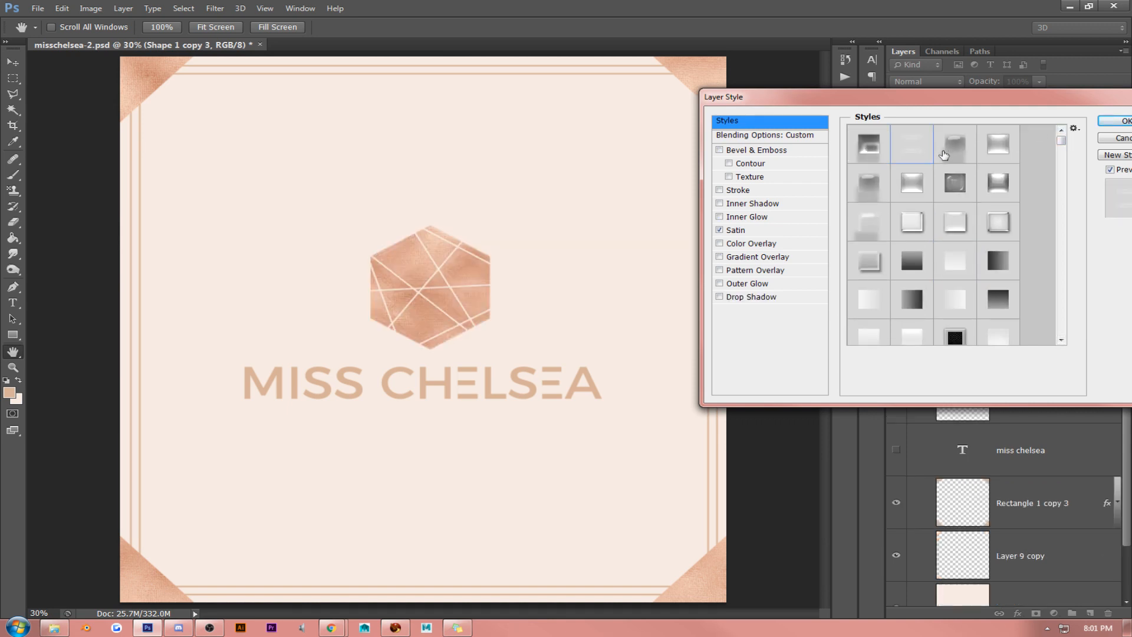
{"action": "left_click", "coordinate": [942, 155]}
{"action": "left_click", "coordinate": [980, 147]}
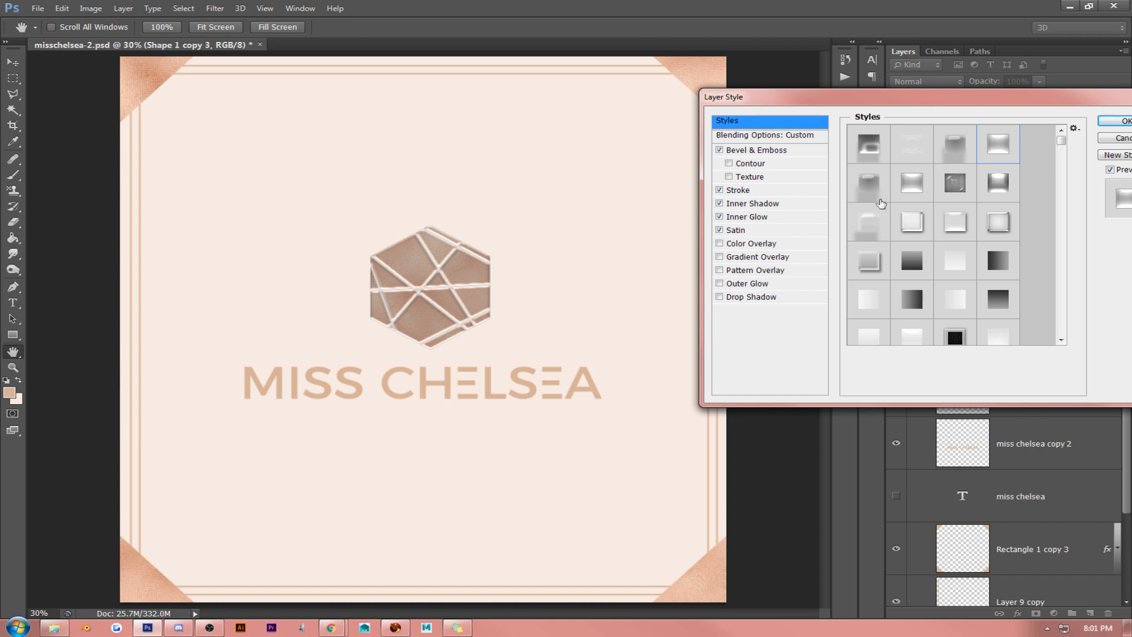
- Apply the pale bevel preset with contour, inner glow, satin, gradient overlay and drop shadow to the hexagon copy
{"action": "left_click", "coordinate": [905, 194]}
{"action": "left_click", "coordinate": [948, 190]}
{"action": "left_click", "coordinate": [982, 189]}
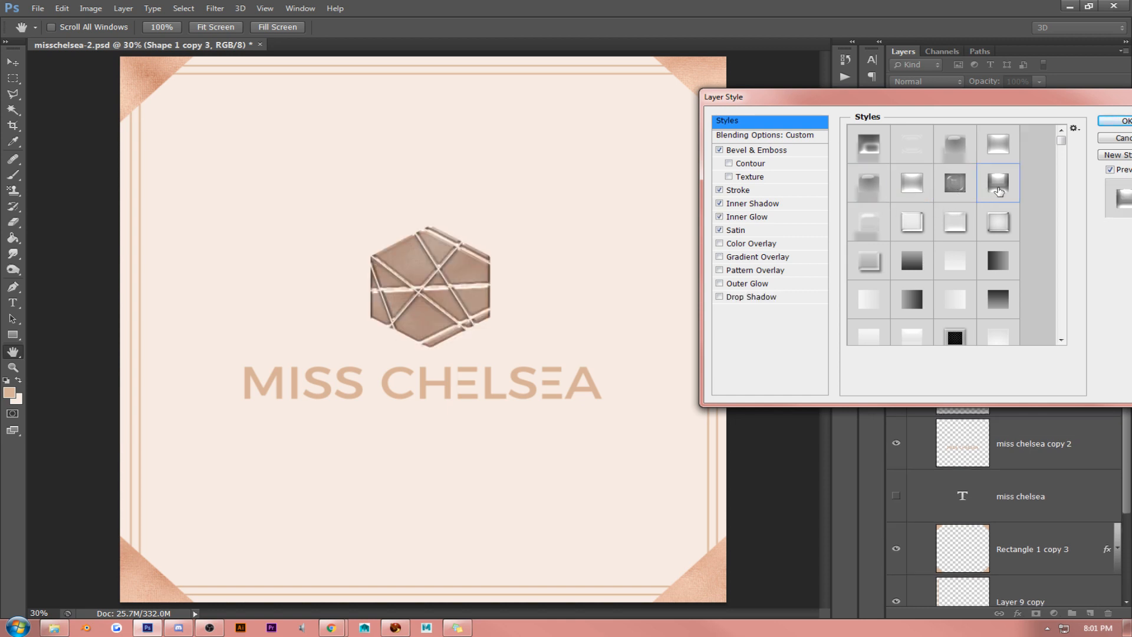
{"action": "left_click", "coordinate": [995, 224]}
{"action": "left_click", "coordinate": [912, 223]}
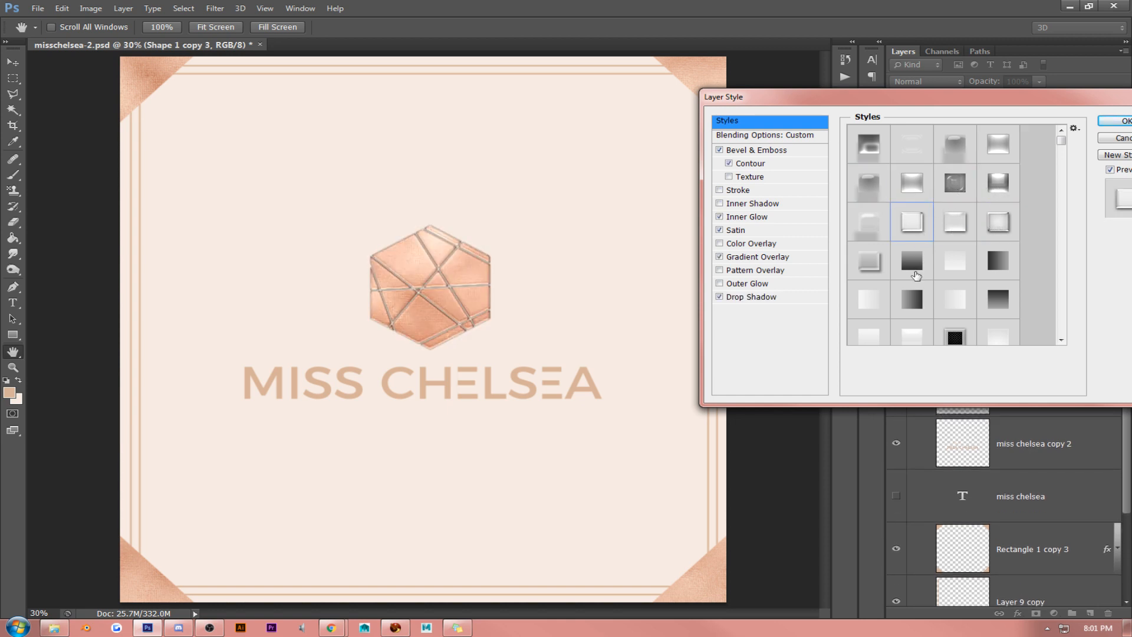
- Set the hexagon copy's drop shadow distance to 19 px and its colour to d7b298, sampled from the lettering
{"action": "left_click", "coordinate": [778, 297]}
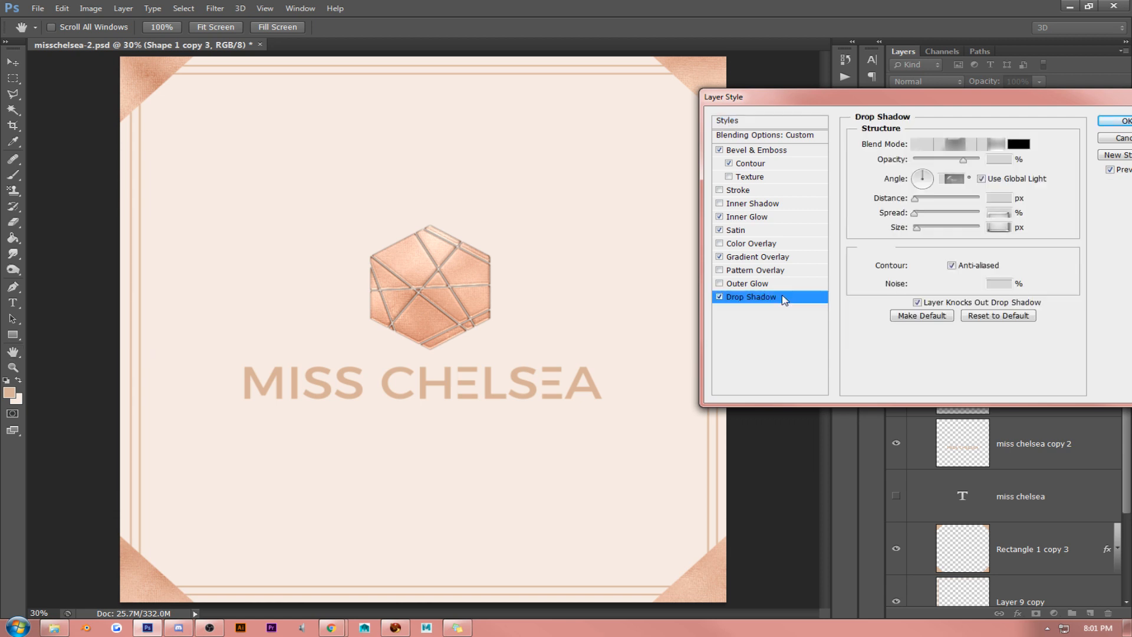
{"action": "left_click_drag", "start_coordinate": [543, 214], "coordinate": [576, 226]}
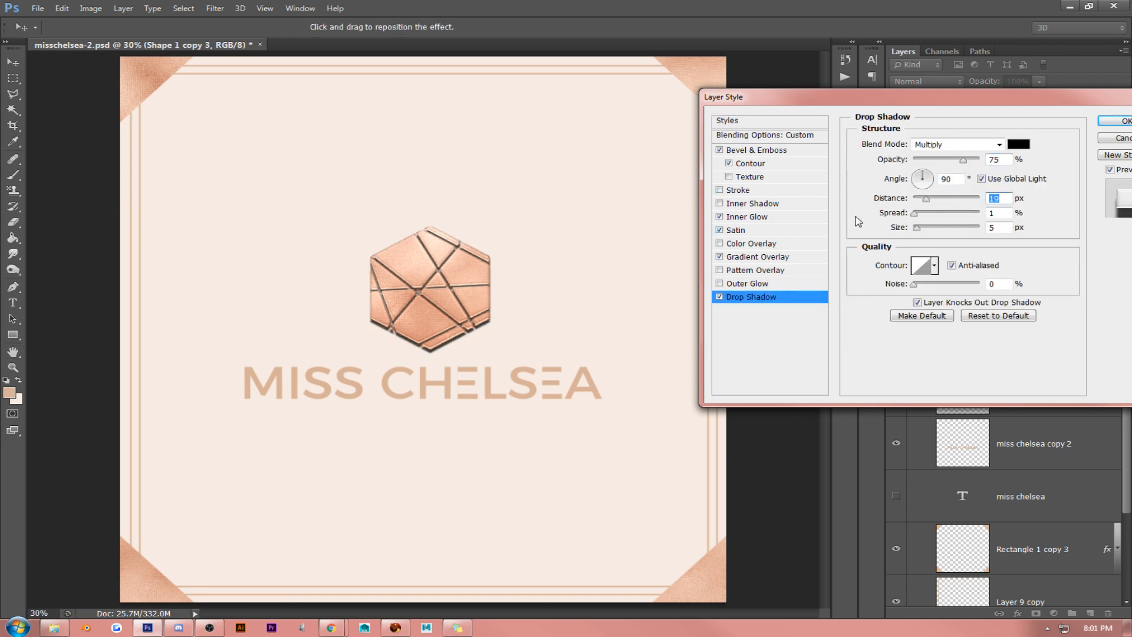
{"action": "left_click", "coordinate": [1019, 145]}
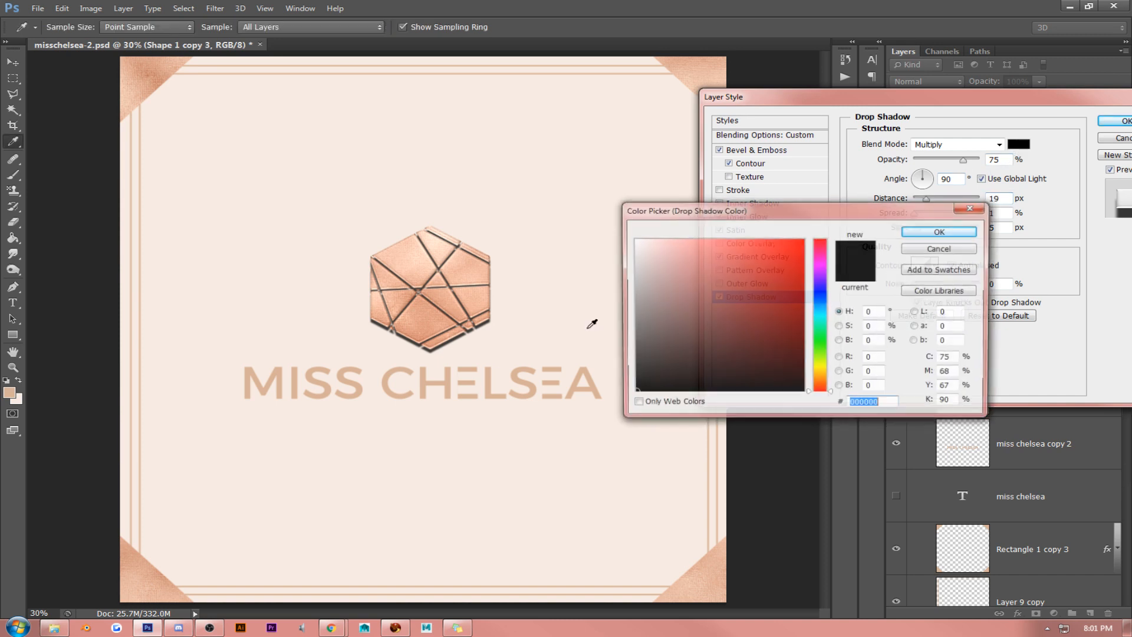
{"action": "left_click", "coordinate": [489, 376]}
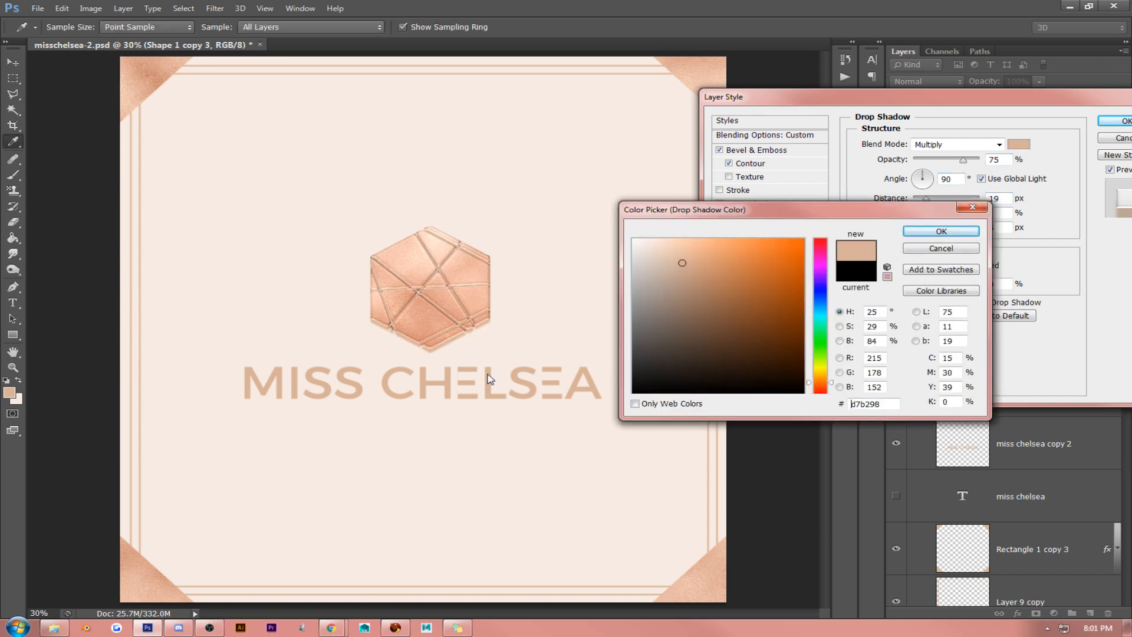
{"action": "left_click", "coordinate": [941, 231]}
- Set the hexagon copy's inner glow colour to e1b294, sampled from the upper-left corner triangle
{"action": "left_click", "coordinate": [824, 217]}
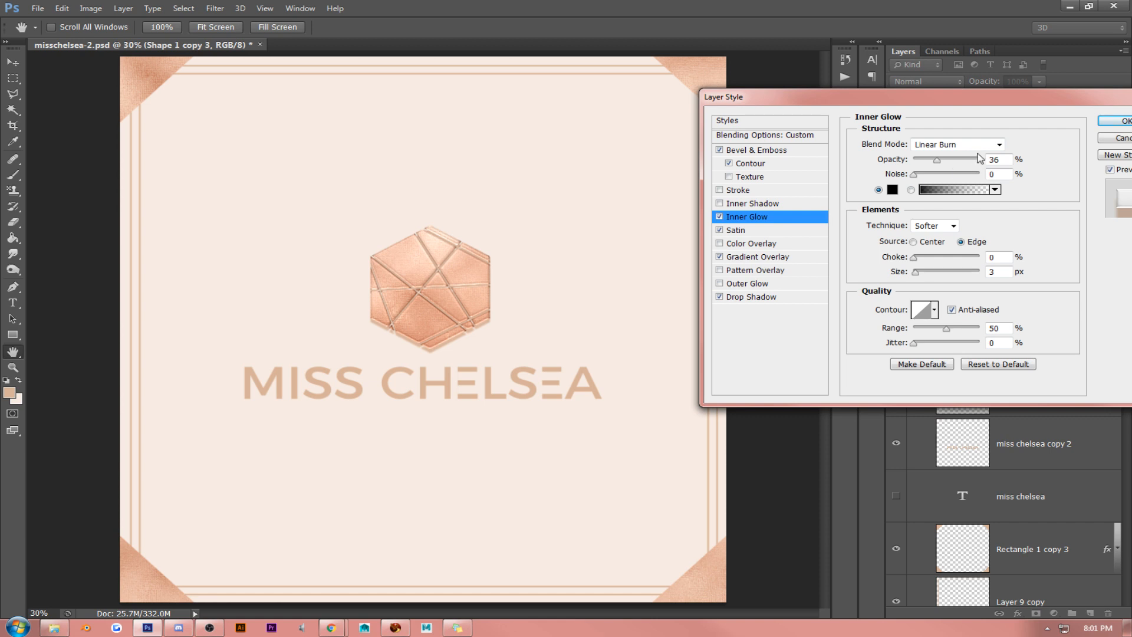
{"action": "left_click", "coordinate": [893, 190]}
{"action": "left_click", "coordinate": [154, 68]}
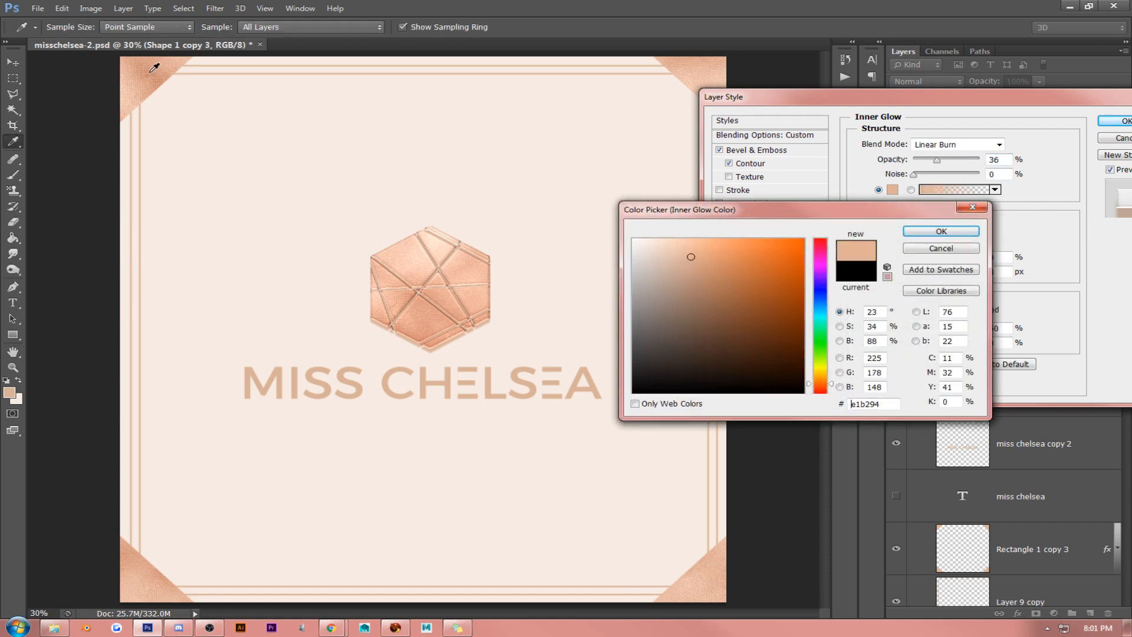
{"action": "left_click", "coordinate": [960, 231]}
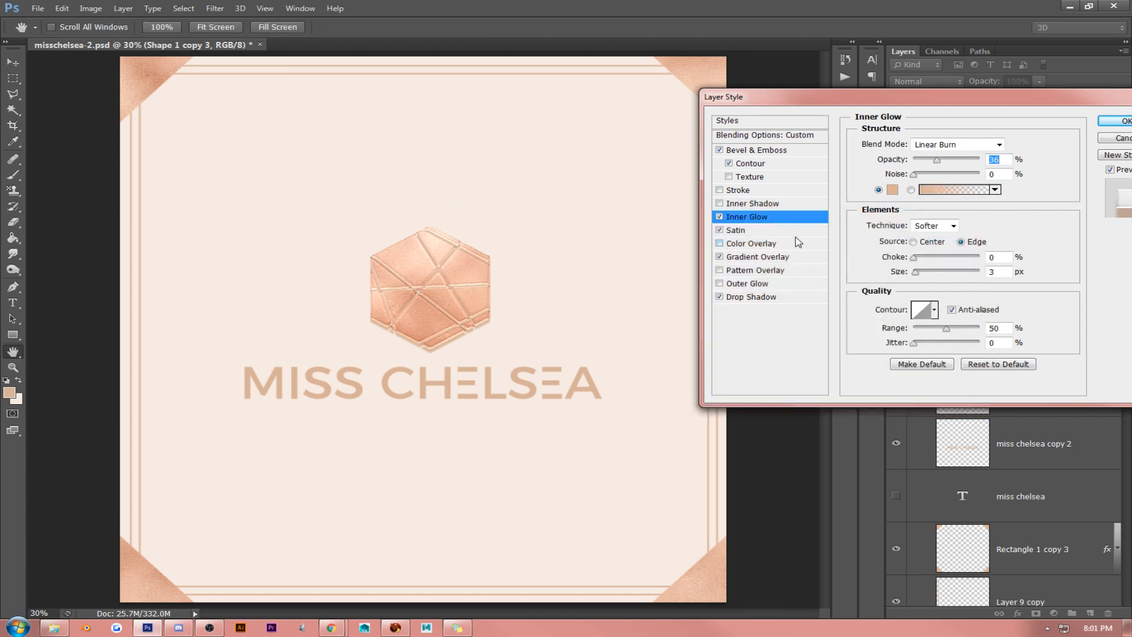
- Set the hexagon copy's satin colour to c57a65, sampled from the upper-left corner triangle, and accept the layer style
{"action": "left_click", "coordinate": [767, 230]}
{"action": "left_click", "coordinate": [1018, 145]}
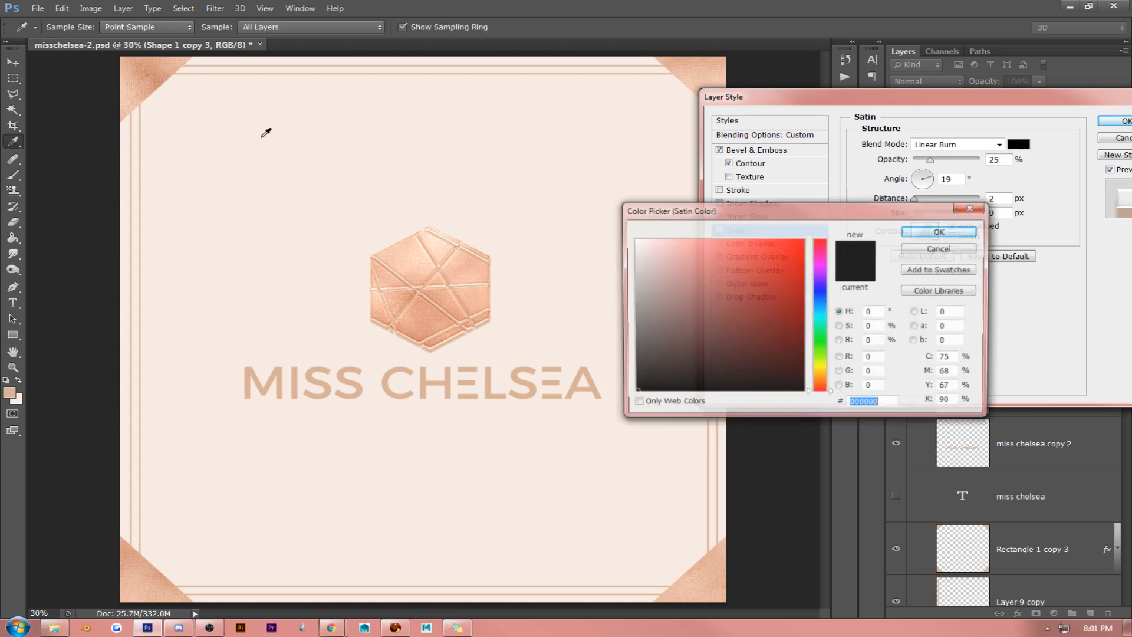
{"action": "left_click", "coordinate": [153, 75]}
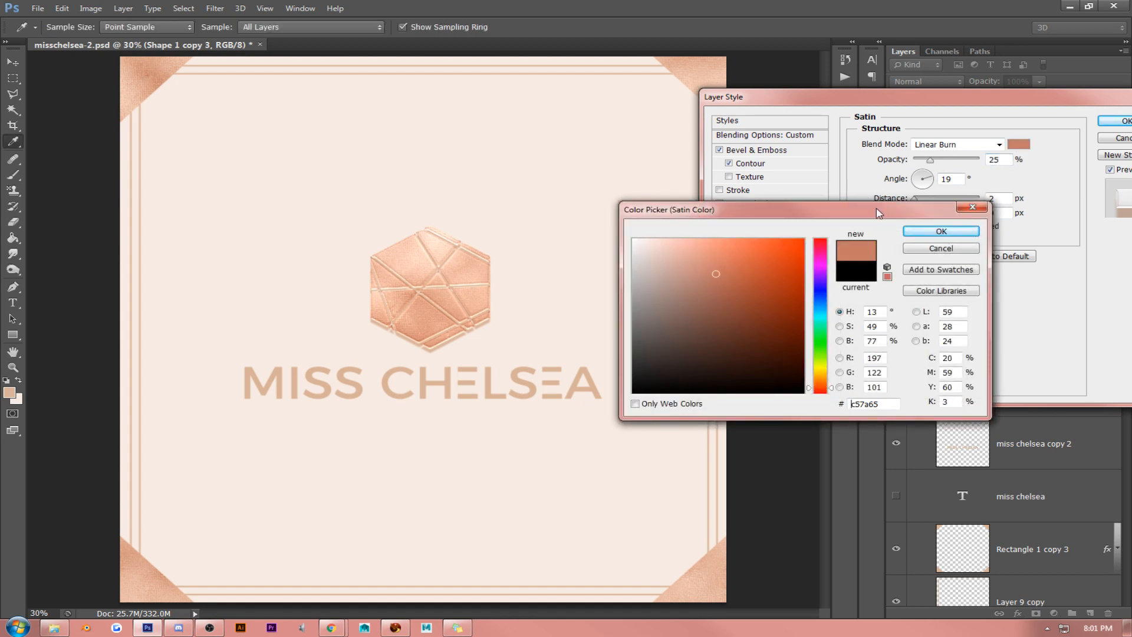
{"action": "left_click", "coordinate": [941, 232]}
{"action": "left_click", "coordinate": [1116, 121]}
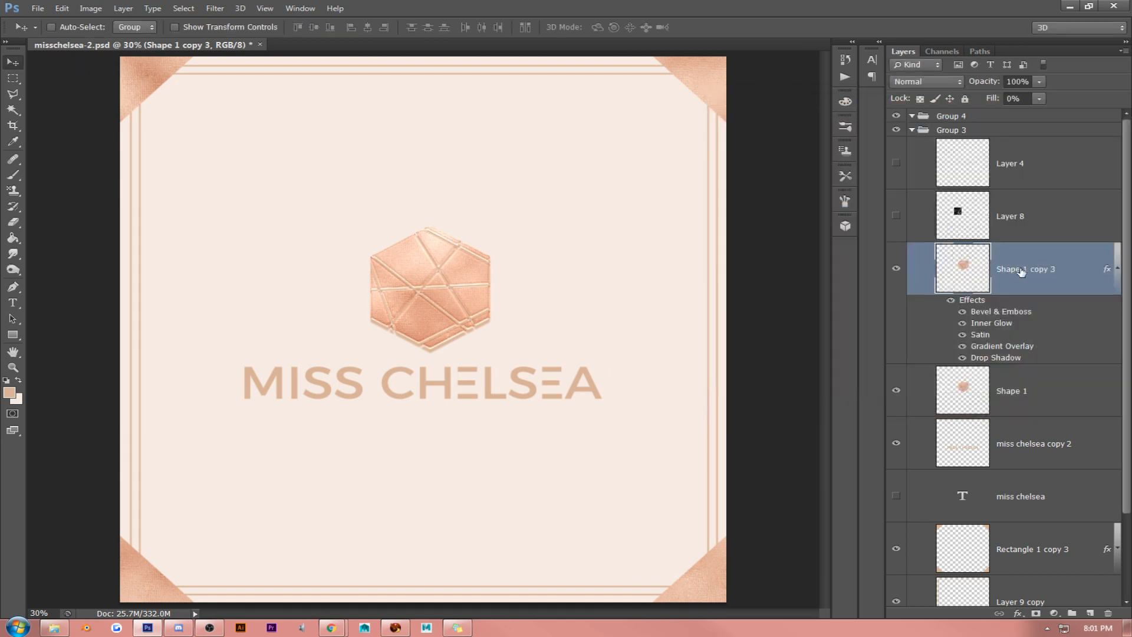
- Clear the hexagon copy's layer style and delete the "miss chelsea copy 2" lettering layer
{"action": "right_click", "coordinate": [1021, 271]}
{"action": "left_click", "coordinate": [911, 378]}
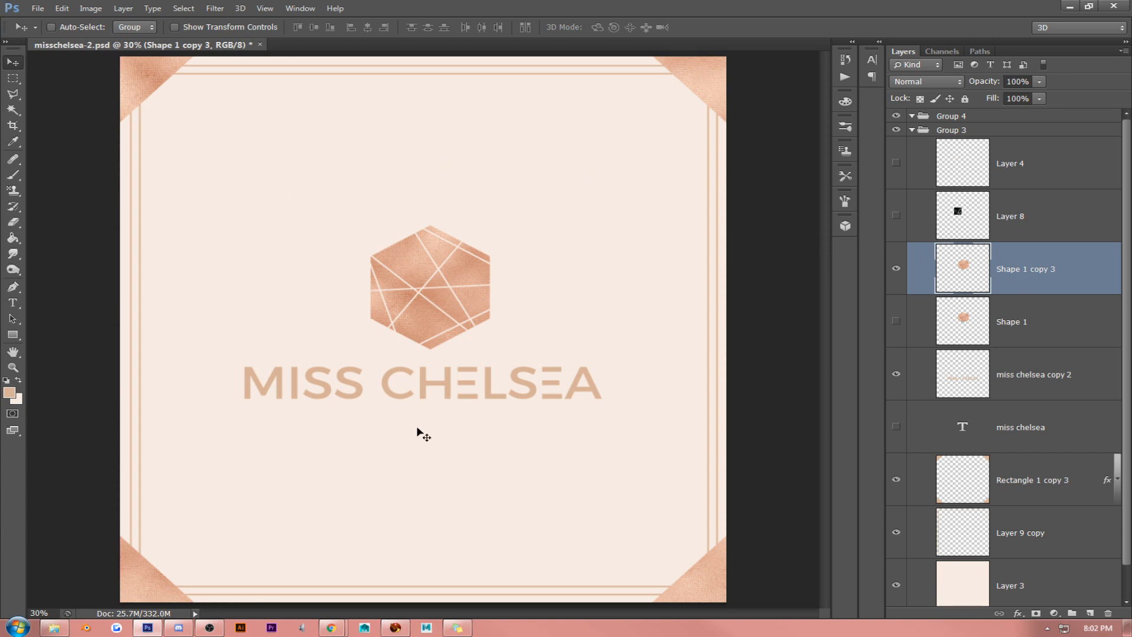
{"action": "right_click", "coordinate": [1053, 379]}
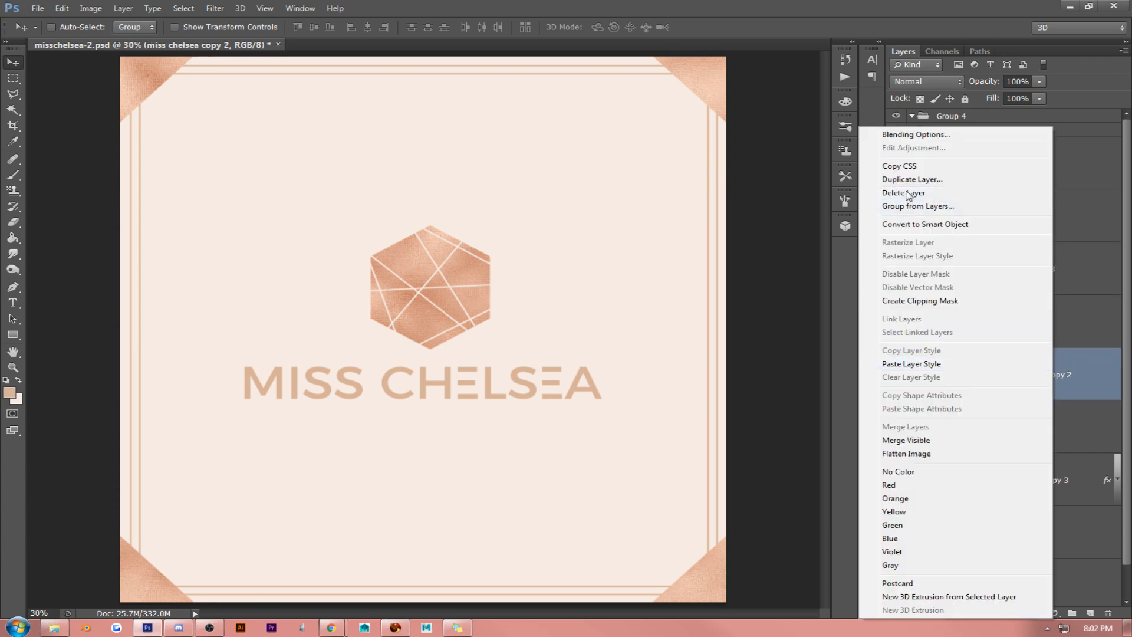
{"action": "left_click", "coordinate": [908, 194]}
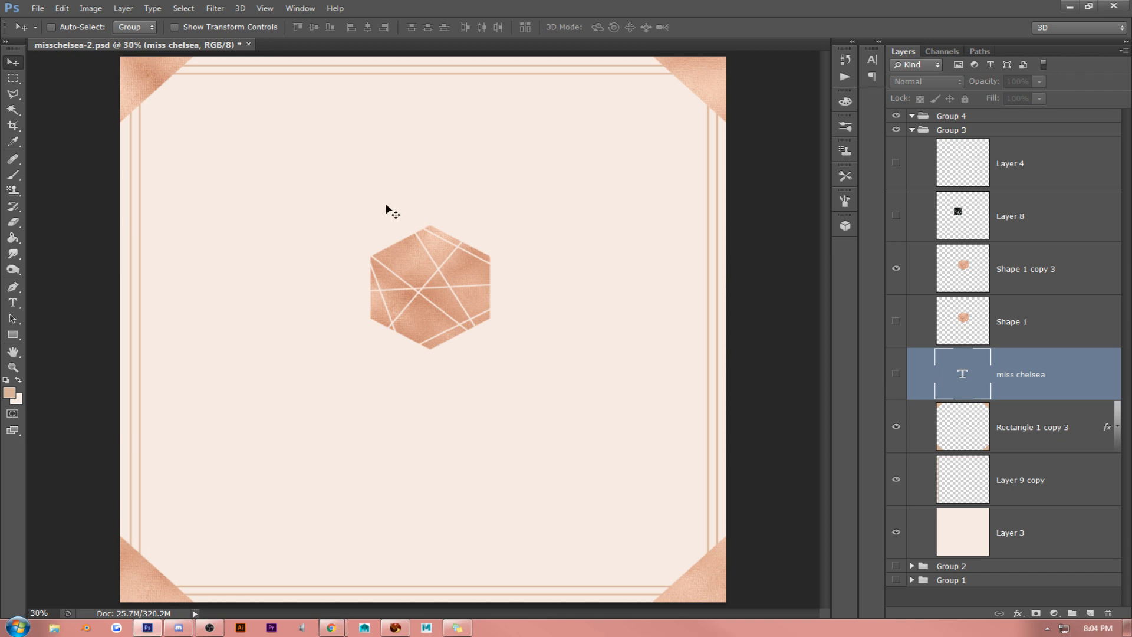
- Move the hexagon copy slightly up and to the left so it sits on the frame's vertical centre line
{"action": "left_click", "coordinate": [264, 8]}
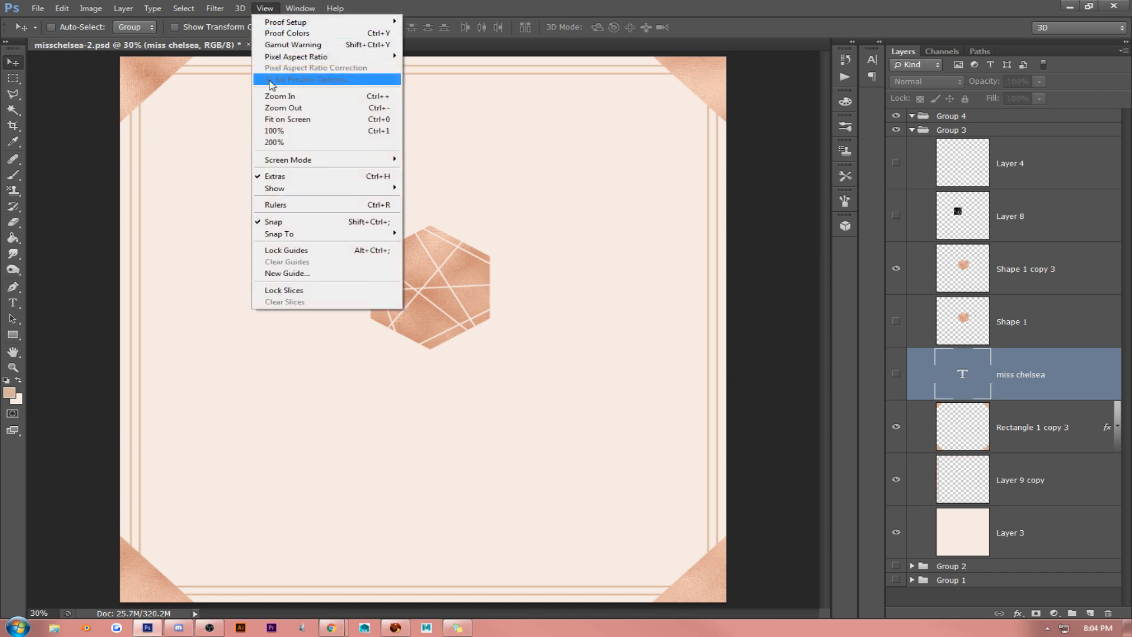
{"action": "left_click", "coordinate": [271, 129]}
{"action": "scroll", "coordinate": [331, 232], "scroll_direction": "up", "scroll_amount": 5}
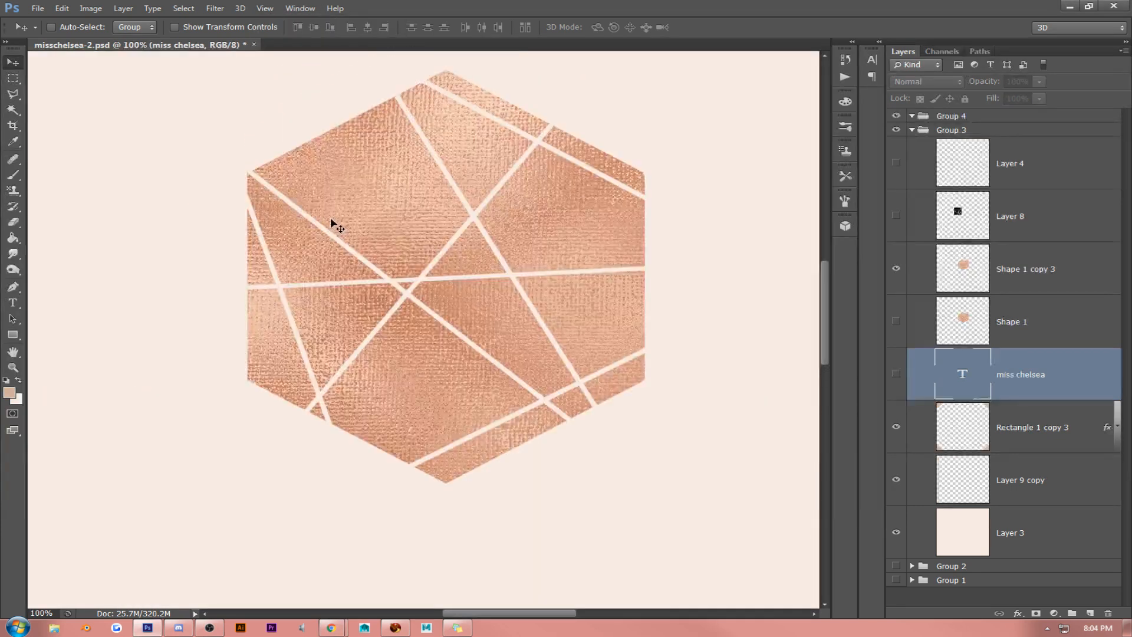
{"action": "left_click", "coordinate": [1042, 341]}
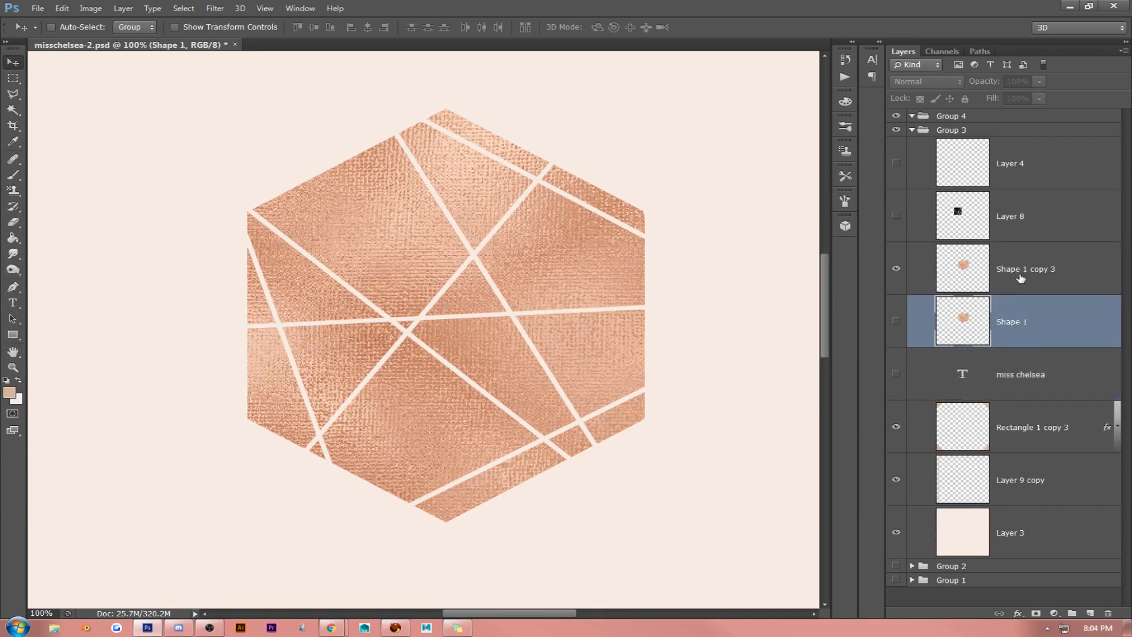
{"action": "left_click", "coordinate": [1021, 278]}
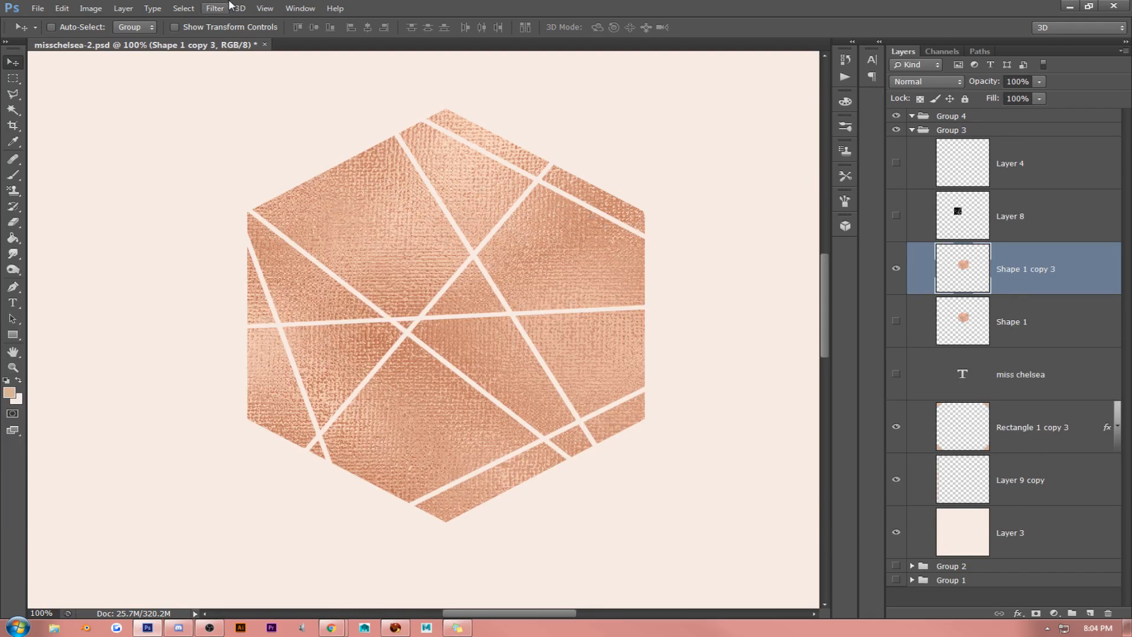
{"action": "left_click", "coordinate": [265, 8]}
{"action": "left_click", "coordinate": [265, 119]}
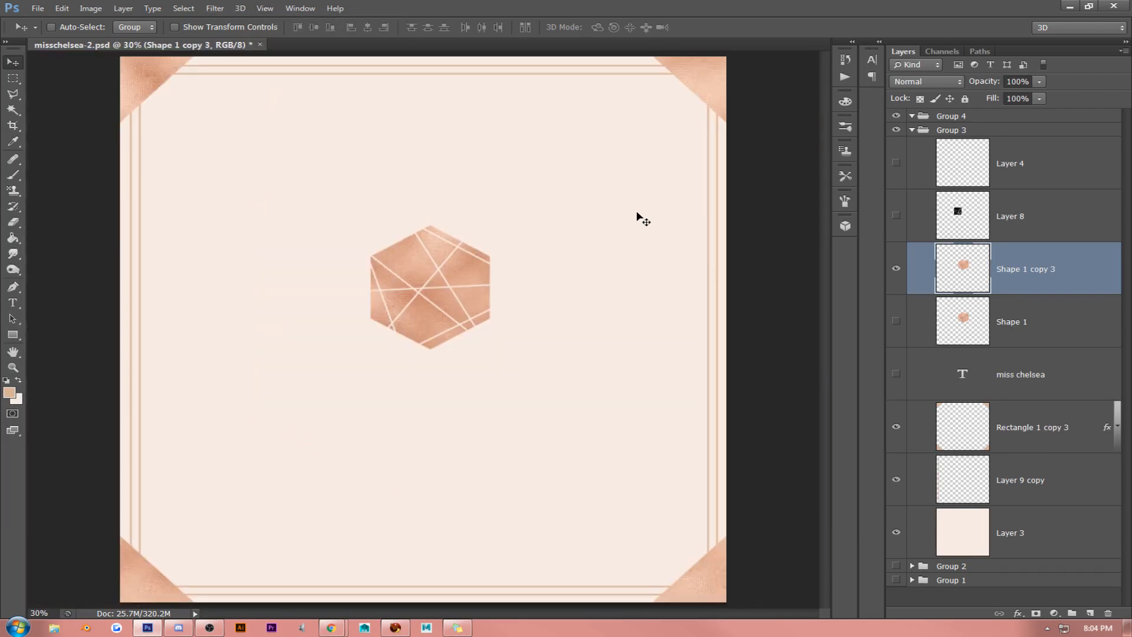
{"action": "mouse_move", "coordinate": [459, 256]}
{"action": "left_mouse_down"}
{"action": "mouse_move", "coordinate": [479, 229]}
{"action": "mouse_move", "coordinate": [461, 227]}
{"action": "mouse_move", "coordinate": [456, 273]}
{"action": "left_mouse_up"}
- Apply the pale bevel preset with contour, inner glow, satin, gradient overlay and drop shadow to the plain hexagon copy
{"action": "left_click", "coordinate": [265, 8]}
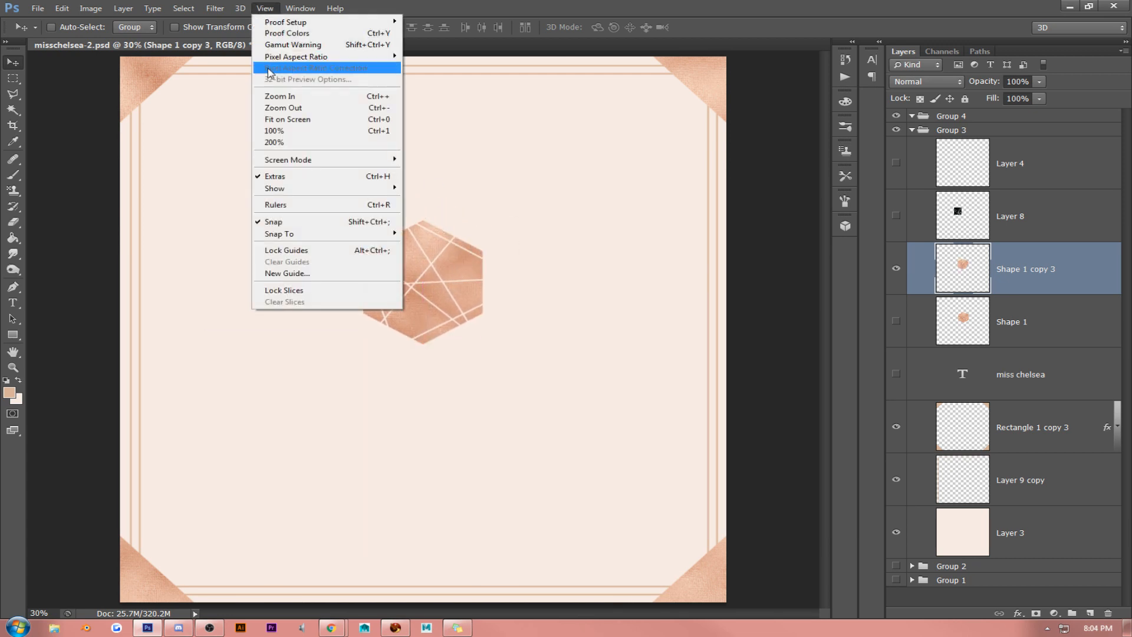
{"action": "left_click", "coordinate": [275, 131]}
{"action": "scroll", "coordinate": [446, 151], "scroll_direction": "up", "scroll_amount": 2}
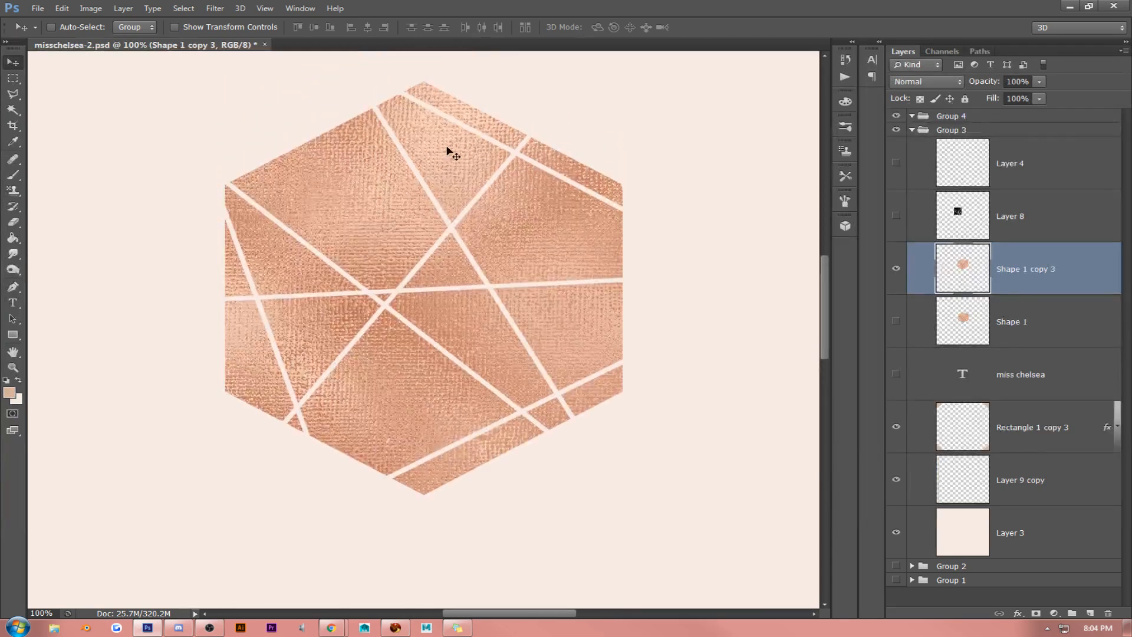
{"action": "right_click", "coordinate": [1057, 270]}
{"action": "left_click", "coordinate": [925, 138]}
{"action": "key", "text": "h"}
{"action": "left_click", "coordinate": [727, 121]}
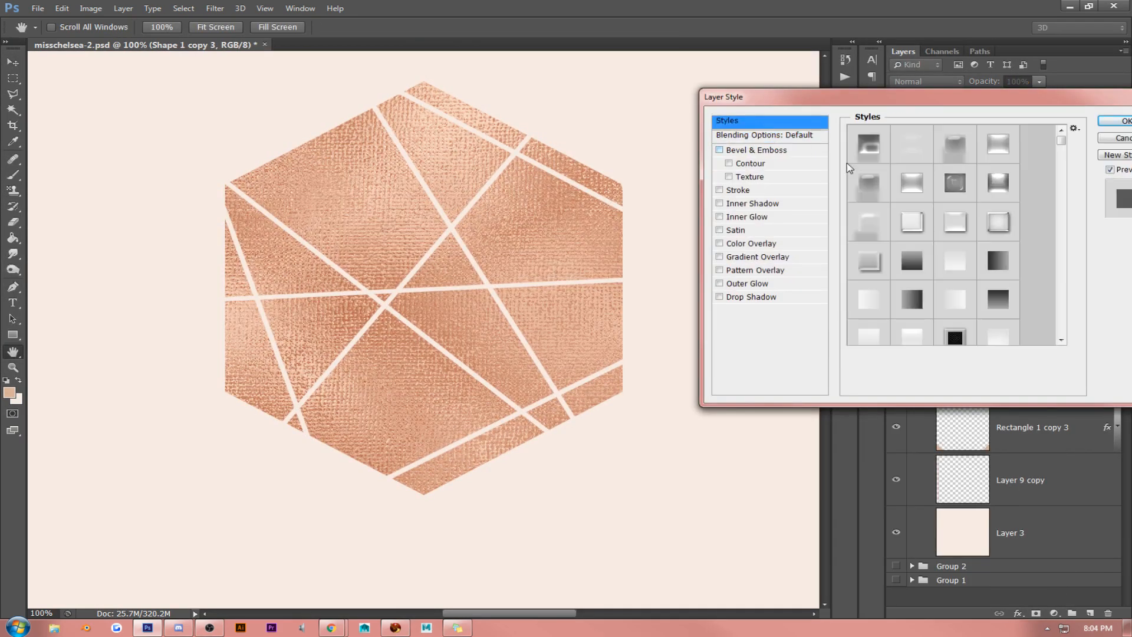
{"action": "left_click", "coordinate": [912, 225]}
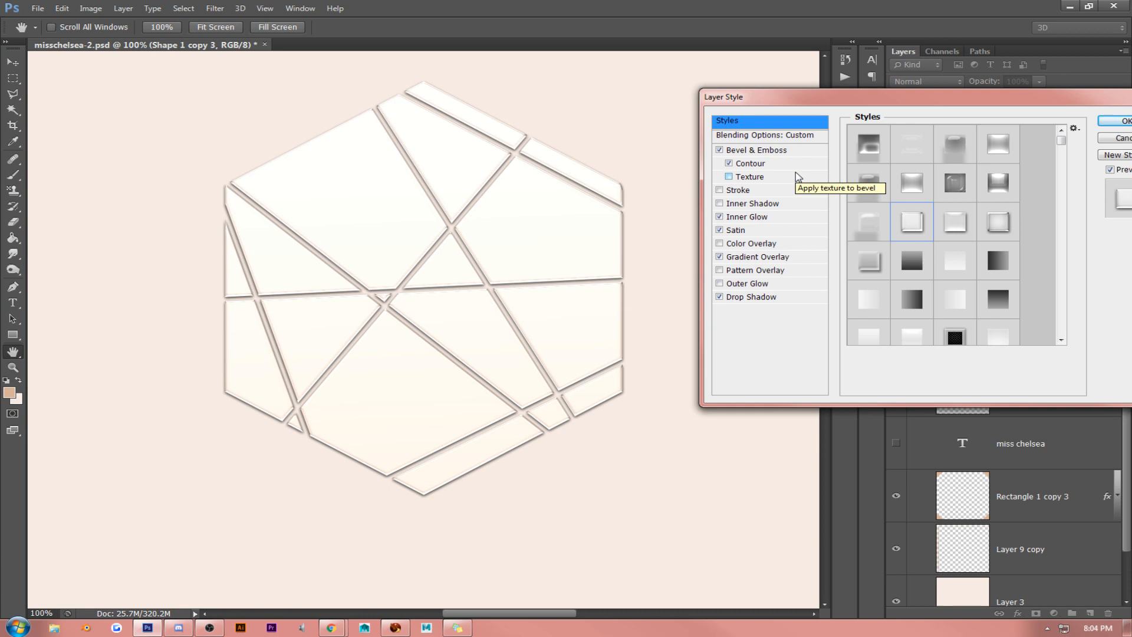
- Set the hexagon copy's fill opacity to 100% and accept the layer style
{"action": "left_click_drag", "start_coordinate": [812, 101], "coordinate": [760, 102]}
{"action": "left_click", "coordinate": [721, 136]}
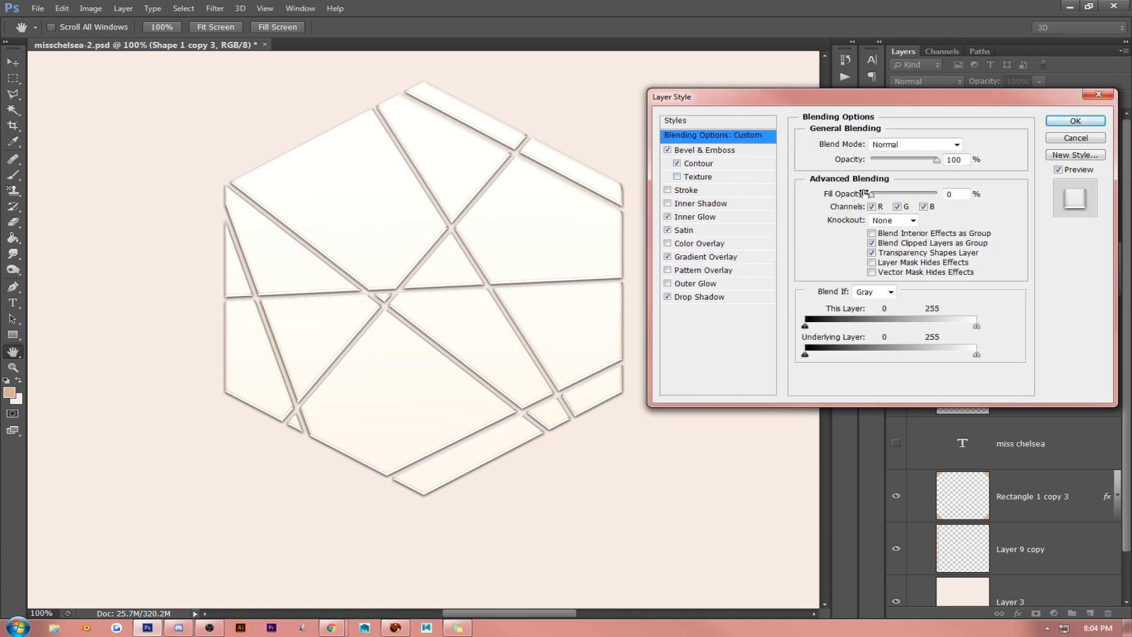
{"action": "left_click_drag", "start_coordinate": [873, 194], "coordinate": [940, 195]}
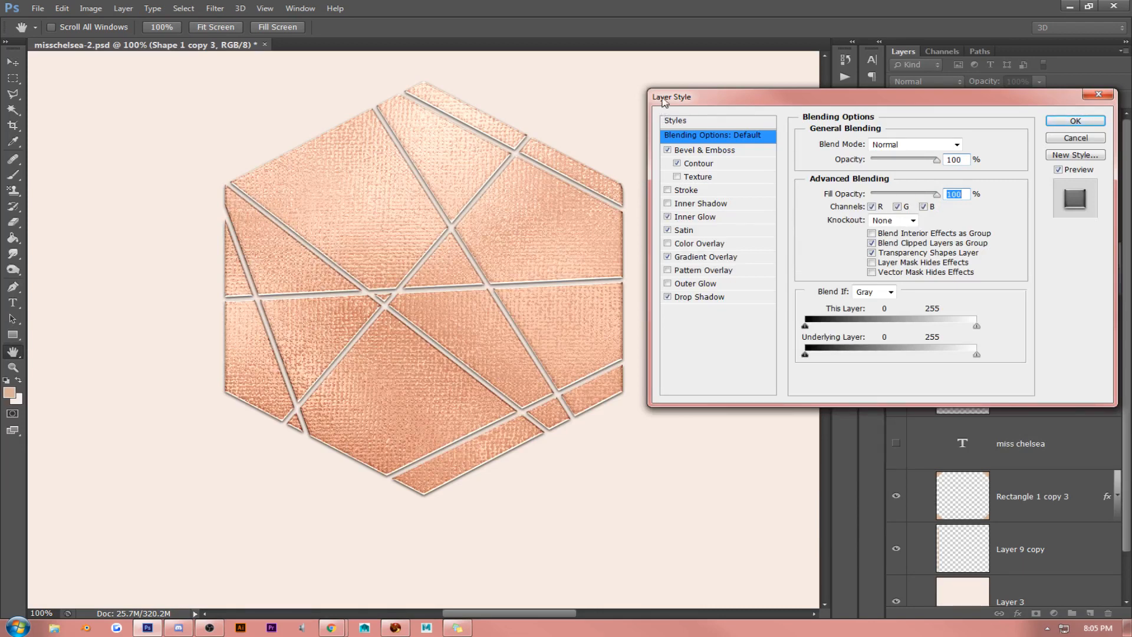
{"action": "left_click_drag", "start_coordinate": [665, 97], "coordinate": [648, 146]}
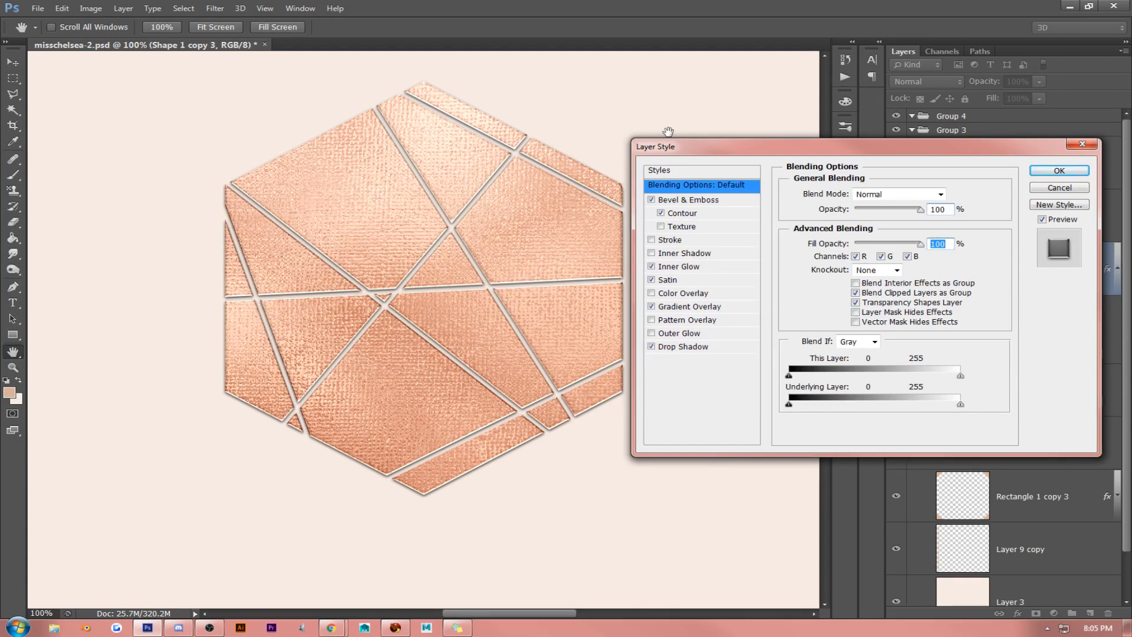
{"action": "left_click", "coordinate": [1074, 174]}
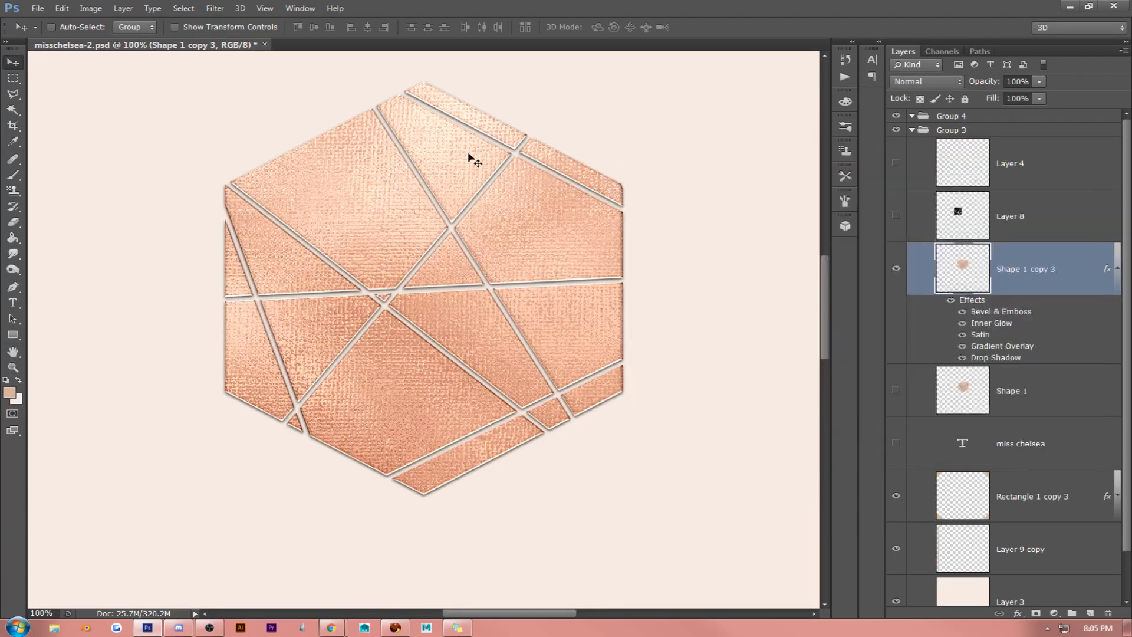
- Delete both hexagon layers, Shape 1 copy 3 and Shape 1
{"action": "left_click", "coordinate": [262, 9]}
{"action": "left_click", "coordinate": [276, 118]}
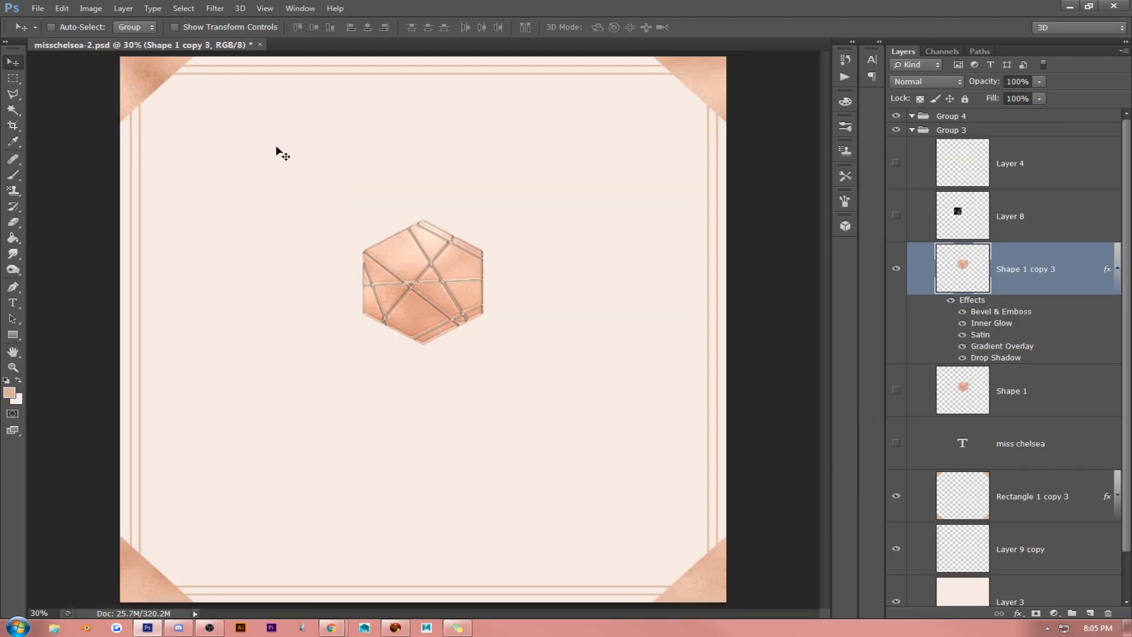
{"action": "key", "text": "Delete"}
{"action": "key", "text": "Delete"}
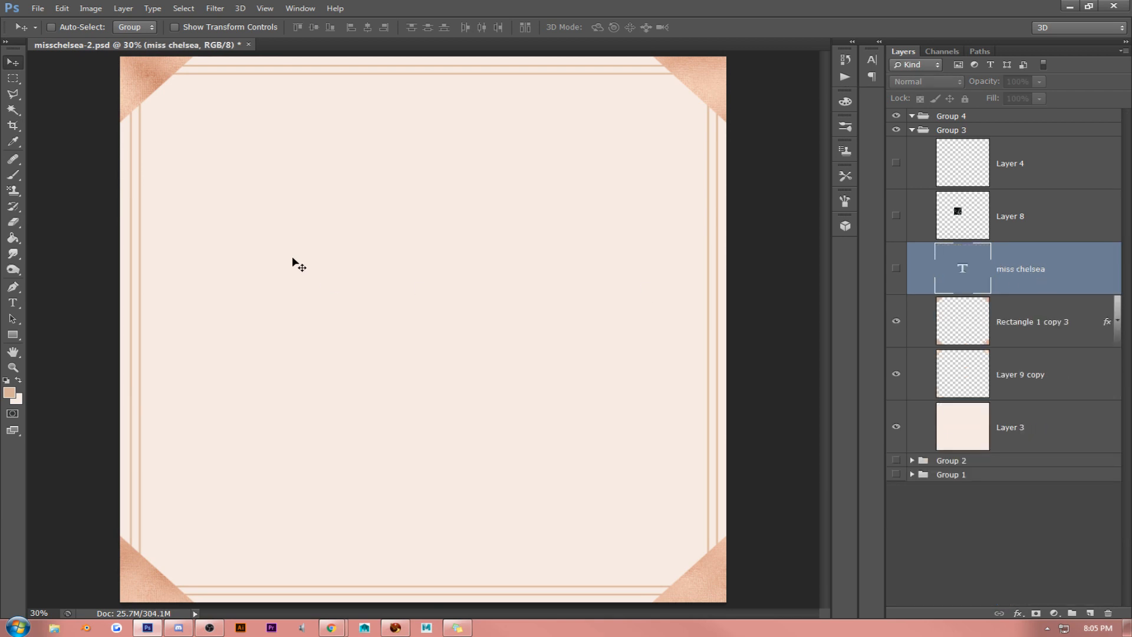
- Delete the two hidden leftover layers, Layer 4 and Layer 8
{"action": "key", "text": "alt+Tab"}
{"action": "left_click", "coordinate": [1014, 375]}
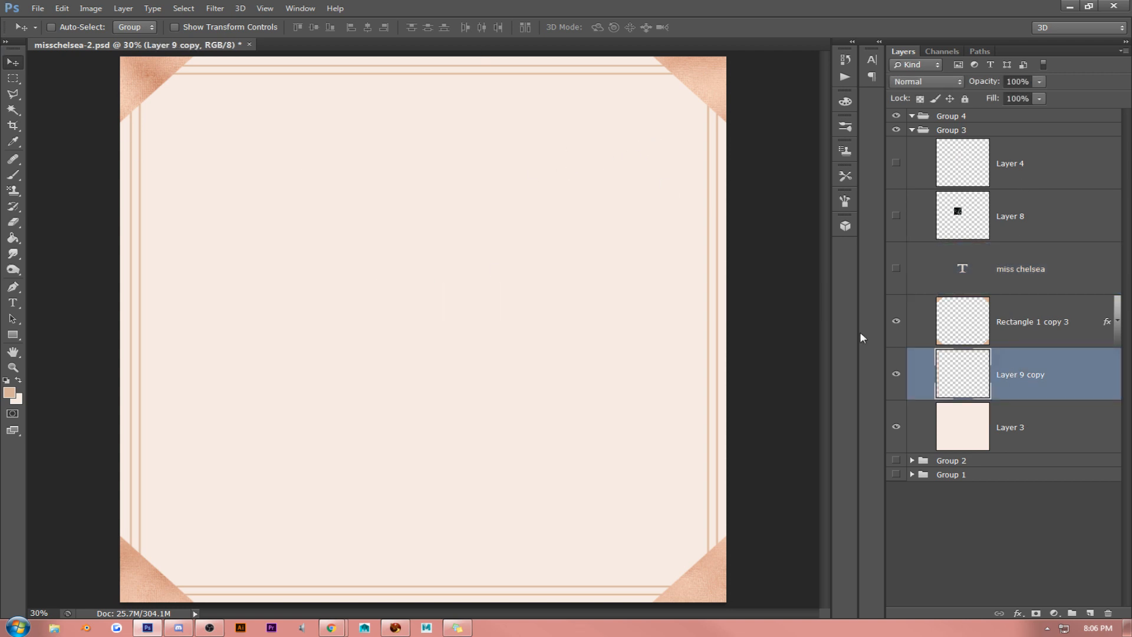
{"action": "left_click", "coordinate": [1061, 170]}
{"action": "key", "text": "Delete"}
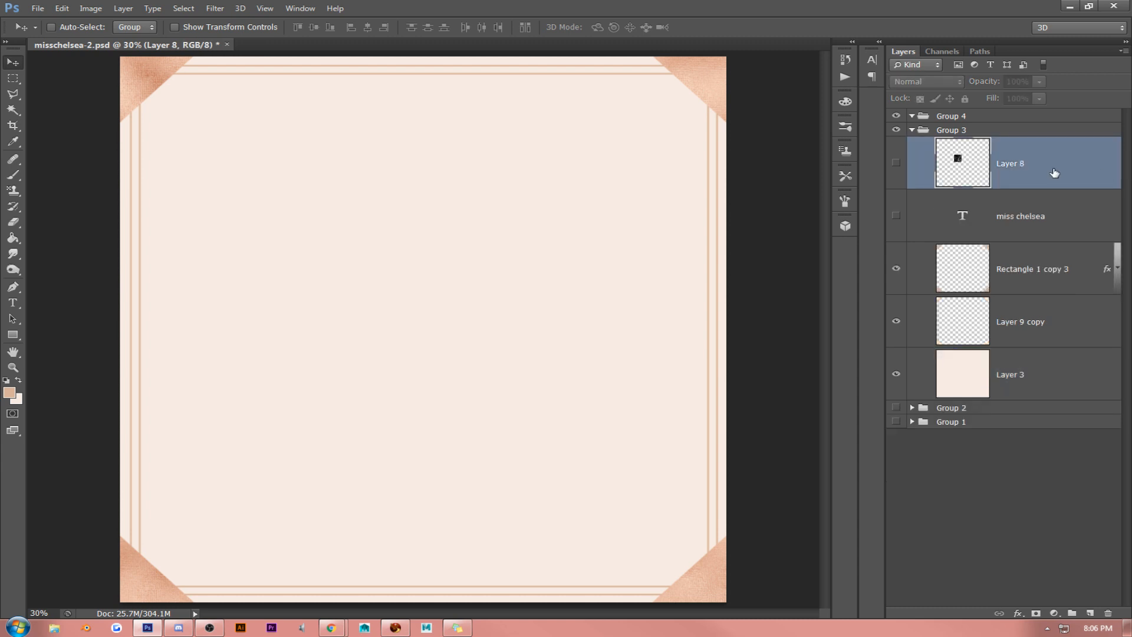
{"action": "key", "text": "Delete"}
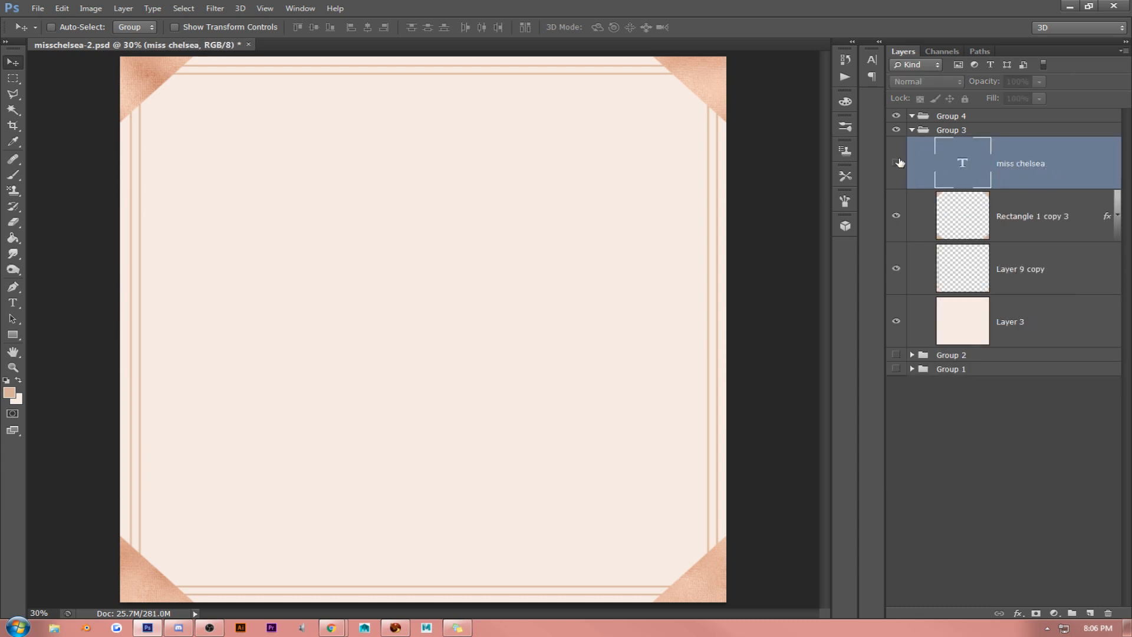
- Show the "miss chelsea" text layer and move it up to just above the middle of the frame
{"action": "left_click", "coordinate": [896, 162]}
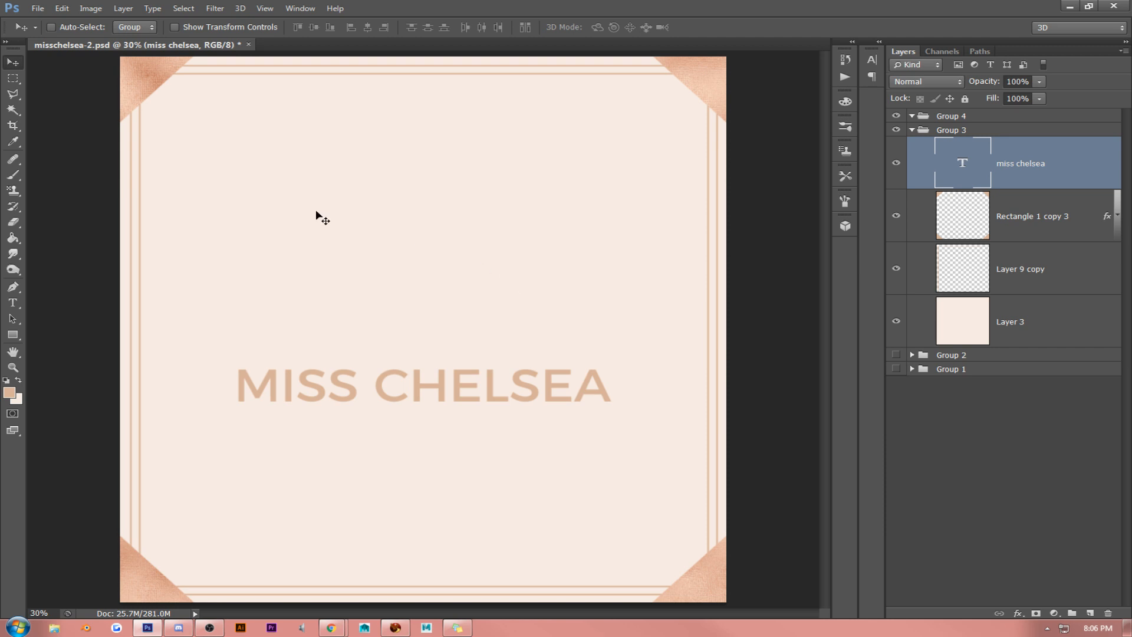
{"action": "left_click_drag", "start_coordinate": [444, 263], "coordinate": [445, 212]}
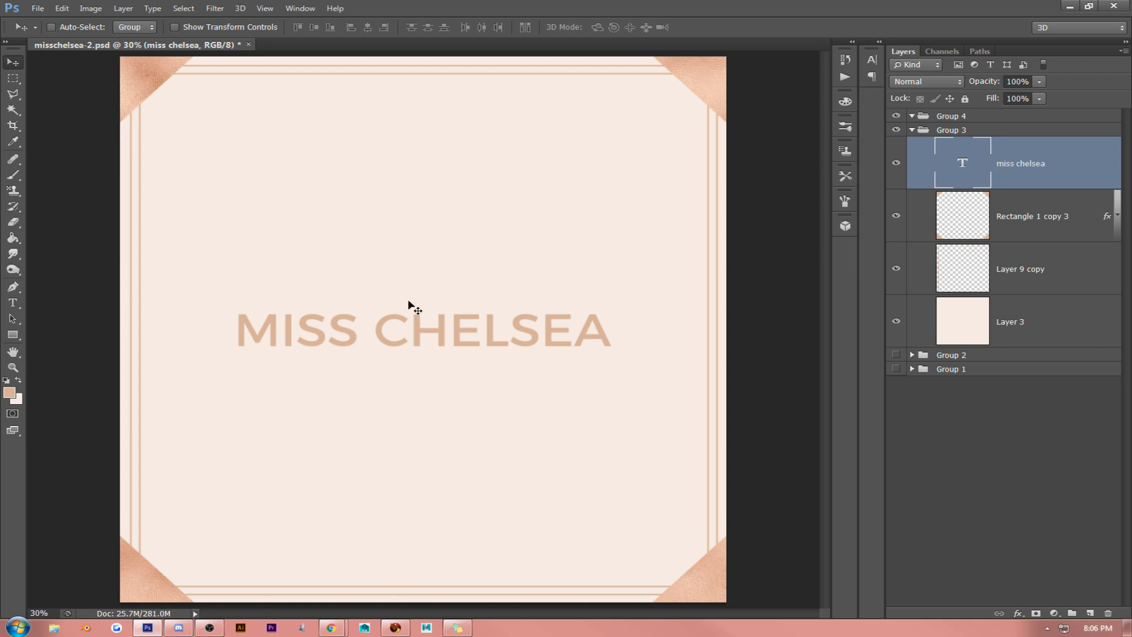
{"action": "left_click_drag", "start_coordinate": [420, 305], "coordinate": [415, 244]}
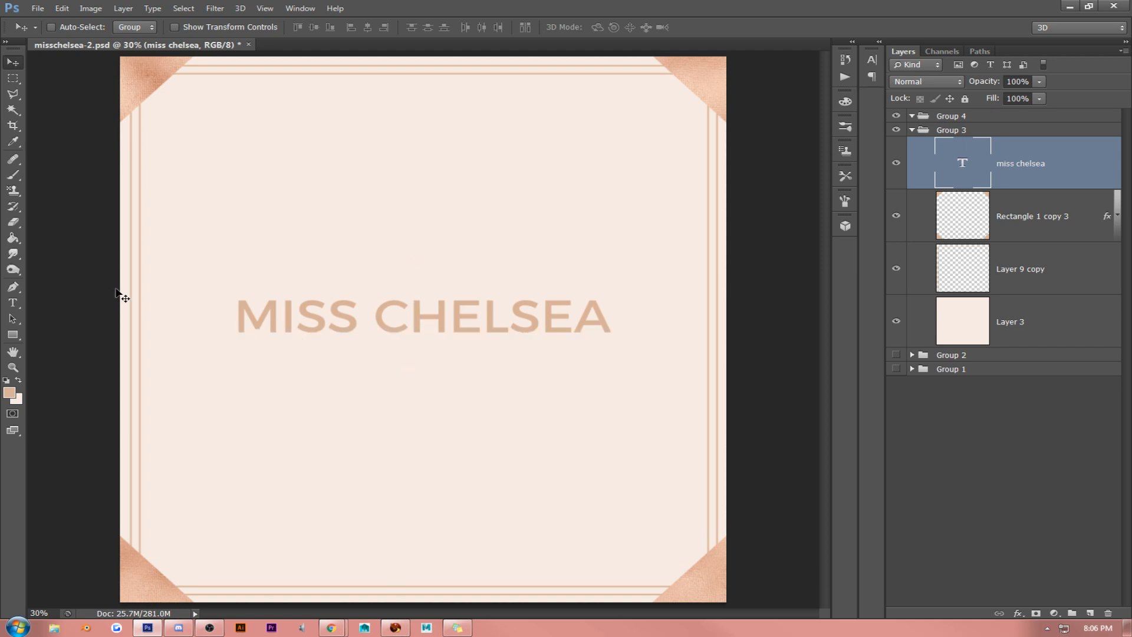
- Break the text into two lines, with MISS above CHELSEA
{"action": "left_click", "coordinate": [13, 302]}
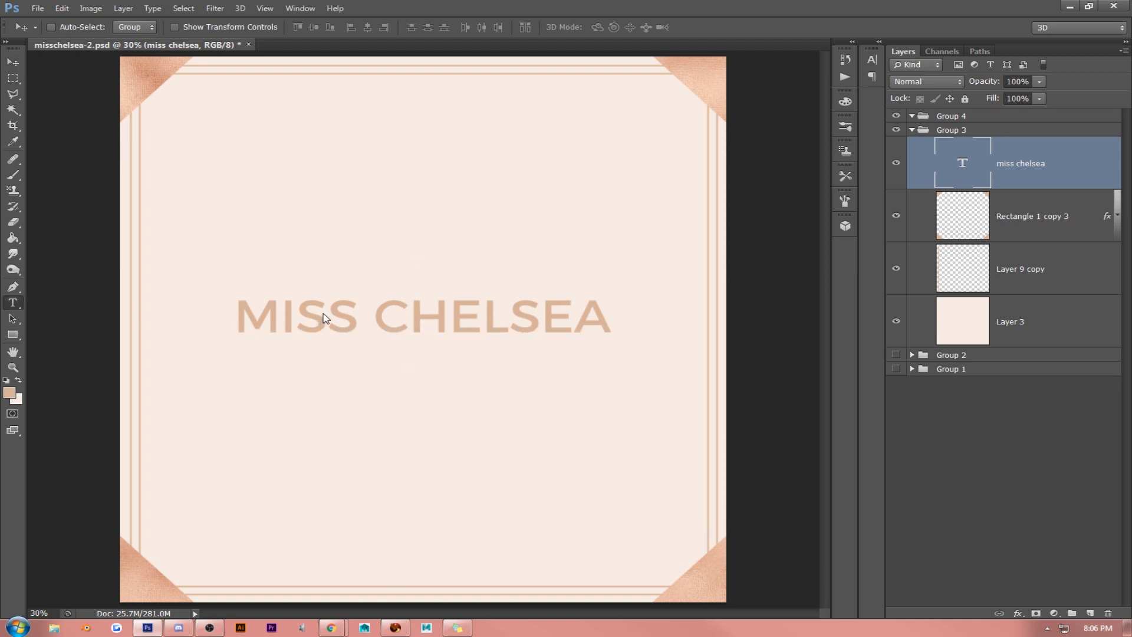
{"action": "left_click", "coordinate": [361, 296]}
{"action": "key", "text": "Return"}
- Set the leading of the whole two-line text to 199 pt
{"action": "right_click", "coordinate": [371, 282]}
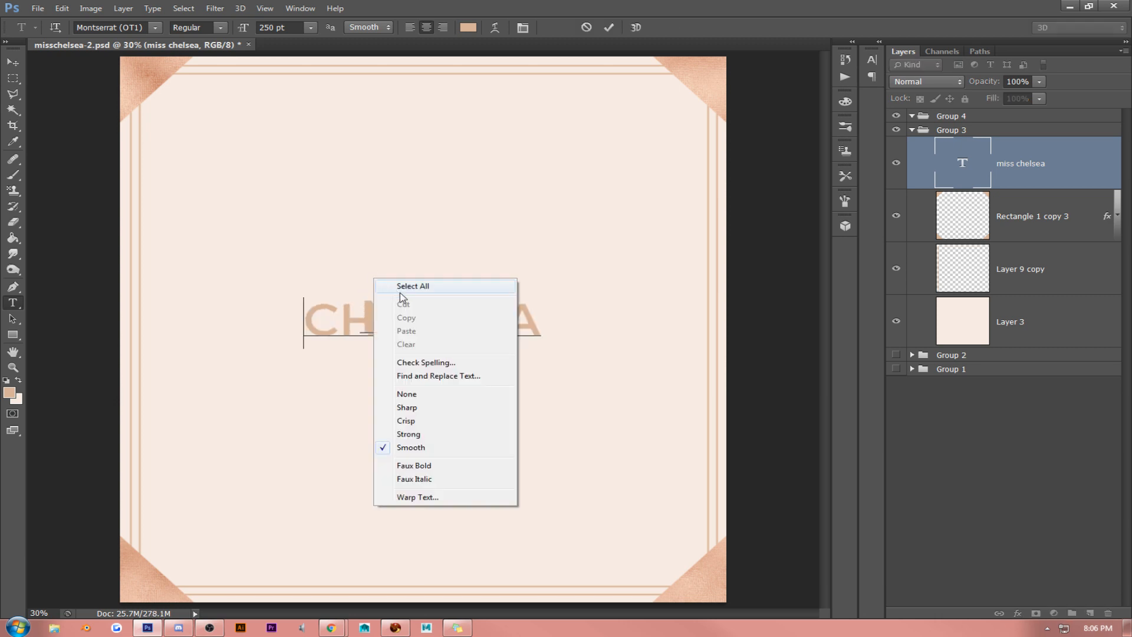
{"action": "left_click", "coordinate": [407, 285]}
{"action": "left_click", "coordinate": [522, 28]}
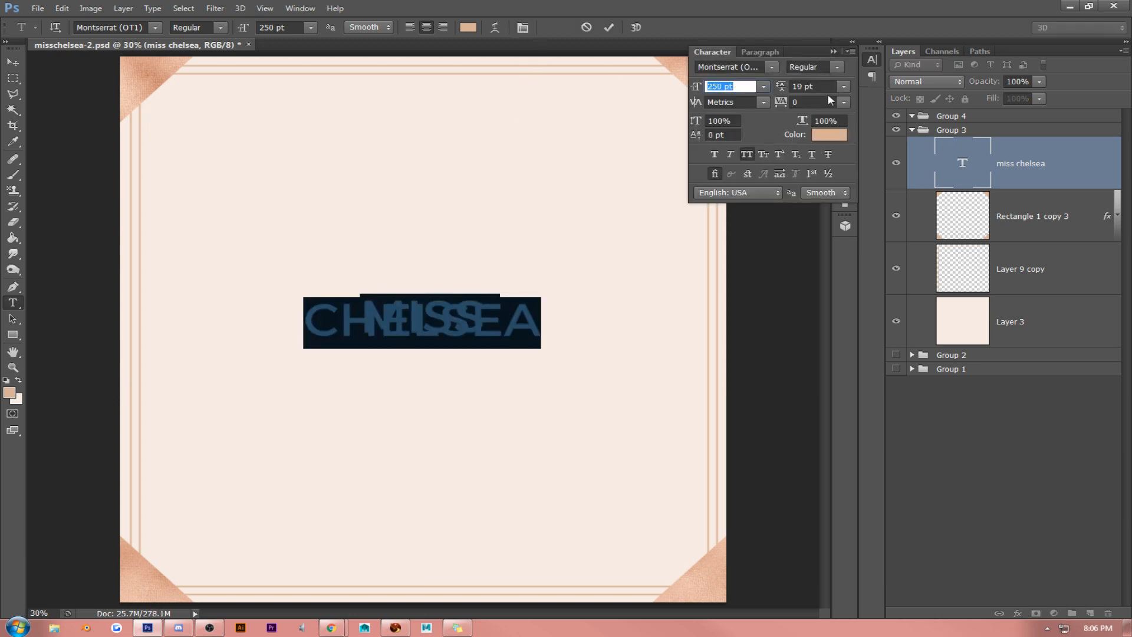
{"action": "left_click_drag", "start_coordinate": [825, 87], "coordinate": [674, 96]}
{"action": "key", "text": "Up"}
{"action": "key", "text": "Up"}
{"action": "key", "text": "Up"}
{"action": "key", "text": "Up"}
{"action": "key", "text": "Up"}
{"action": "key", "text": "Up"}
{"action": "key", "text": "Up"}
{"action": "key", "text": "Up"}
{"action": "key", "text": "Up"}
{"action": "key", "text": "Up"}
{"action": "key", "text": "Up"}
{"action": "key", "text": "Up"}
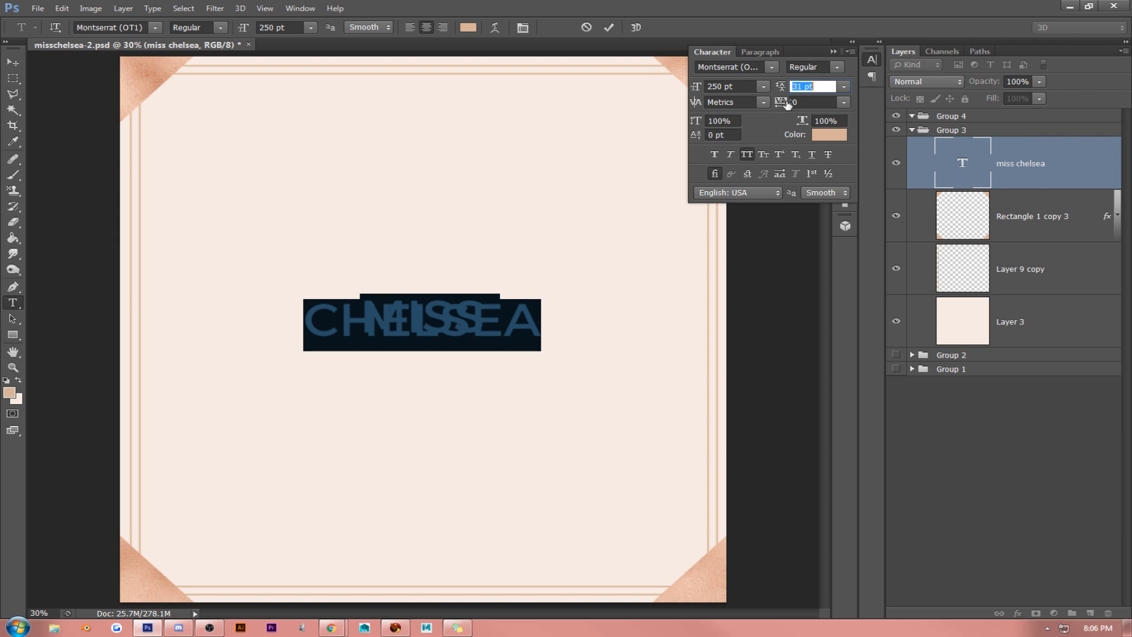
{"action": "left_click_drag", "start_coordinate": [781, 87], "coordinate": [892, 92]}
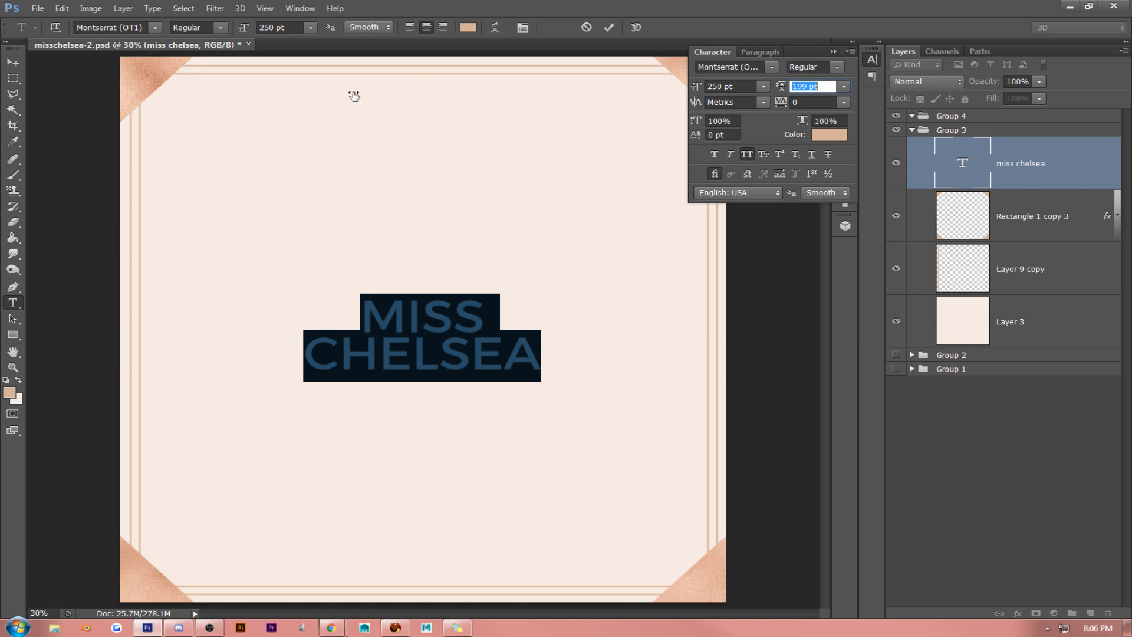
- Scale the two-line text up to about 388 pt and centre it within the frame
{"action": "left_click", "coordinate": [15, 69]}
{"action": "key", "text": "ctrl+t"}
{"action": "left_click_drag", "start_coordinate": [536, 299], "coordinate": [727, 243]}
{"action": "left_click_drag", "start_coordinate": [613, 281], "coordinate": [550, 283]}
{"action": "key", "text": "Return"}
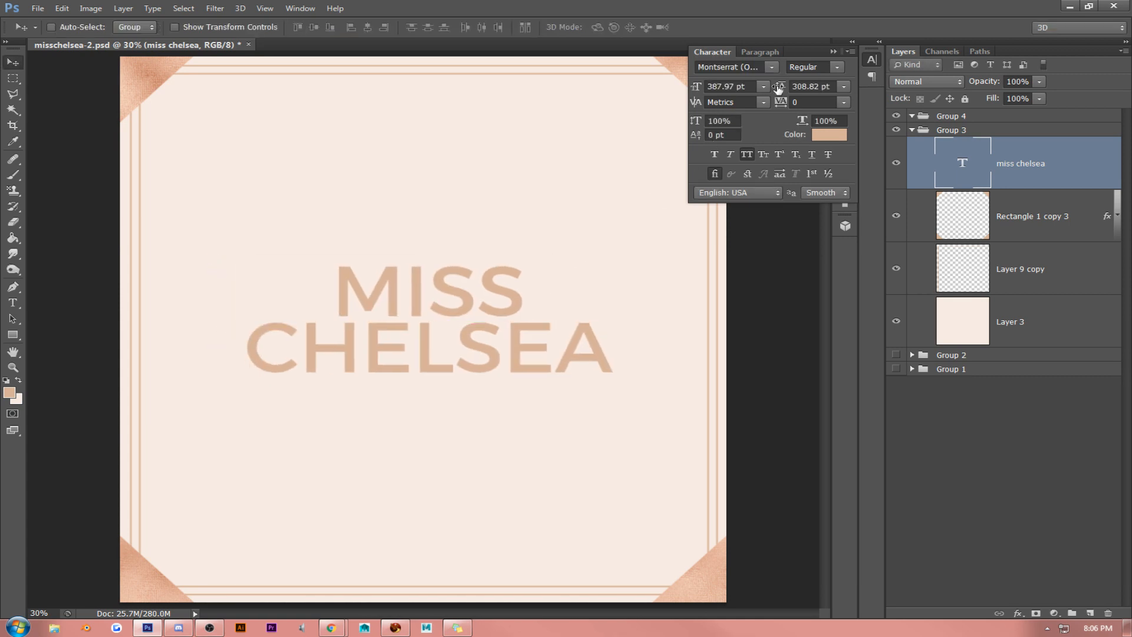
{"action": "left_click", "coordinate": [833, 52]}
{"action": "left_click_drag", "start_coordinate": [601, 222], "coordinate": [589, 219]}
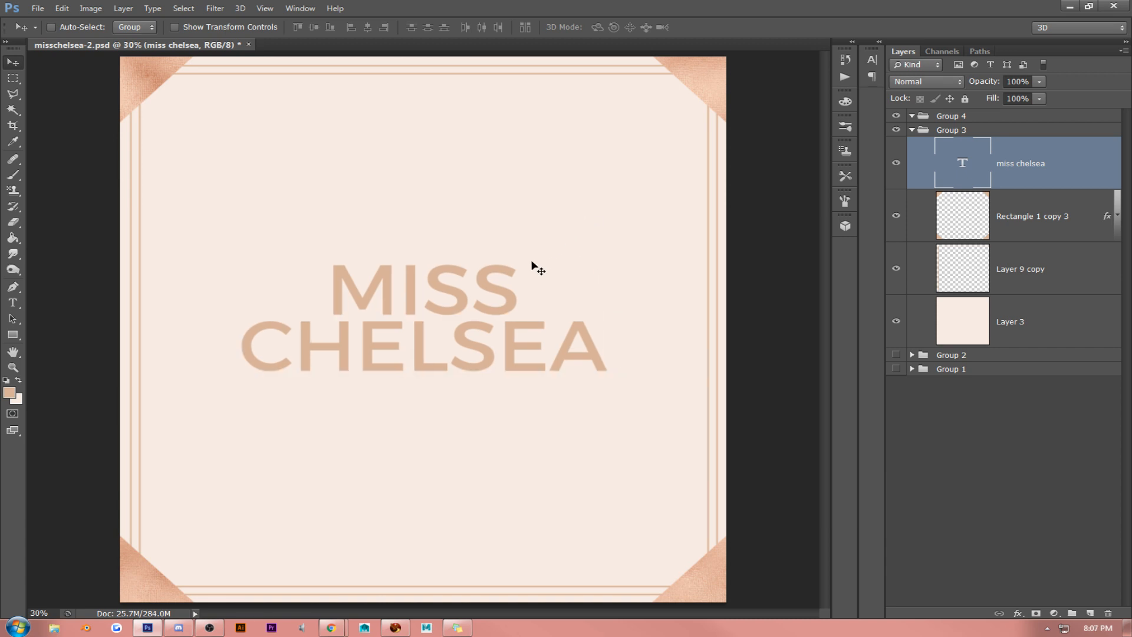
{"action": "left_click_drag", "start_coordinate": [533, 265], "coordinate": [533, 270]}
- Change the font style of both lines, MISS and CHELSEA, to Montserrat ExtraLight
{"action": "left_click", "coordinate": [13, 304]}
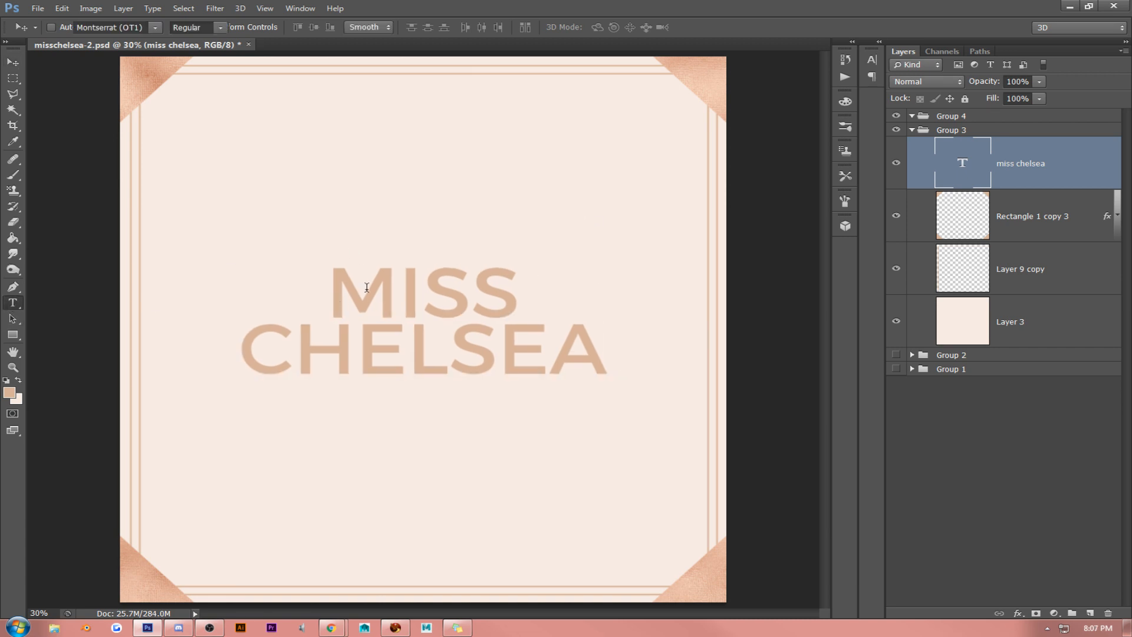
{"action": "left_click", "coordinate": [379, 286]}
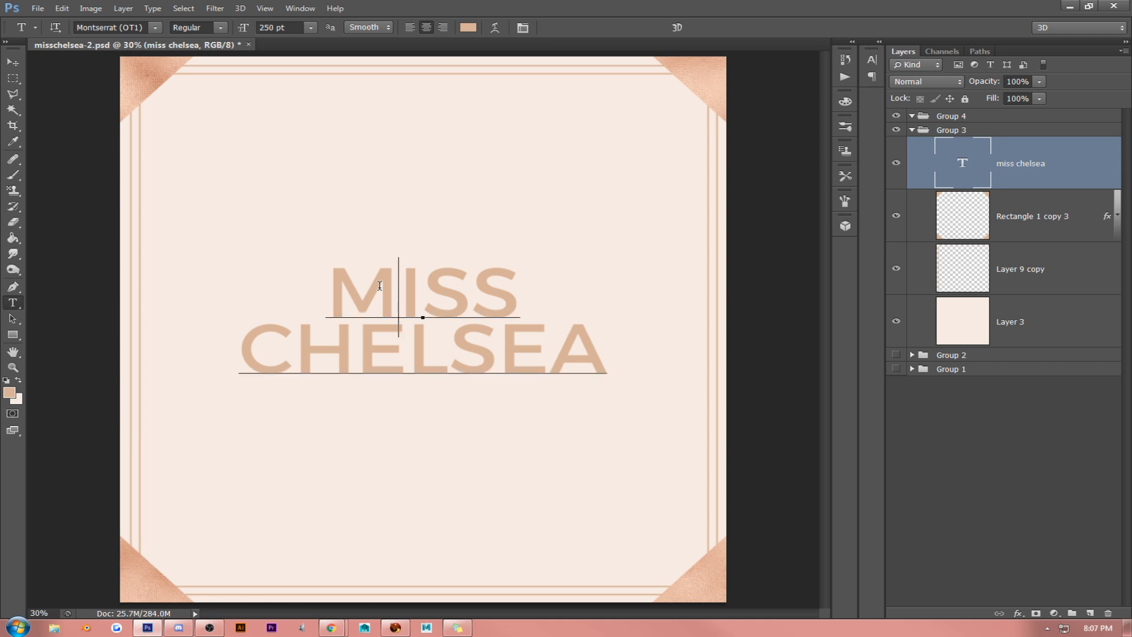
{"action": "double_click", "coordinate": [379, 285]}
{"action": "right_click", "coordinate": [355, 286]}
{"action": "key", "text": "Escape"}
{"action": "left_click_drag", "start_coordinate": [329, 285], "coordinate": [648, 361]}
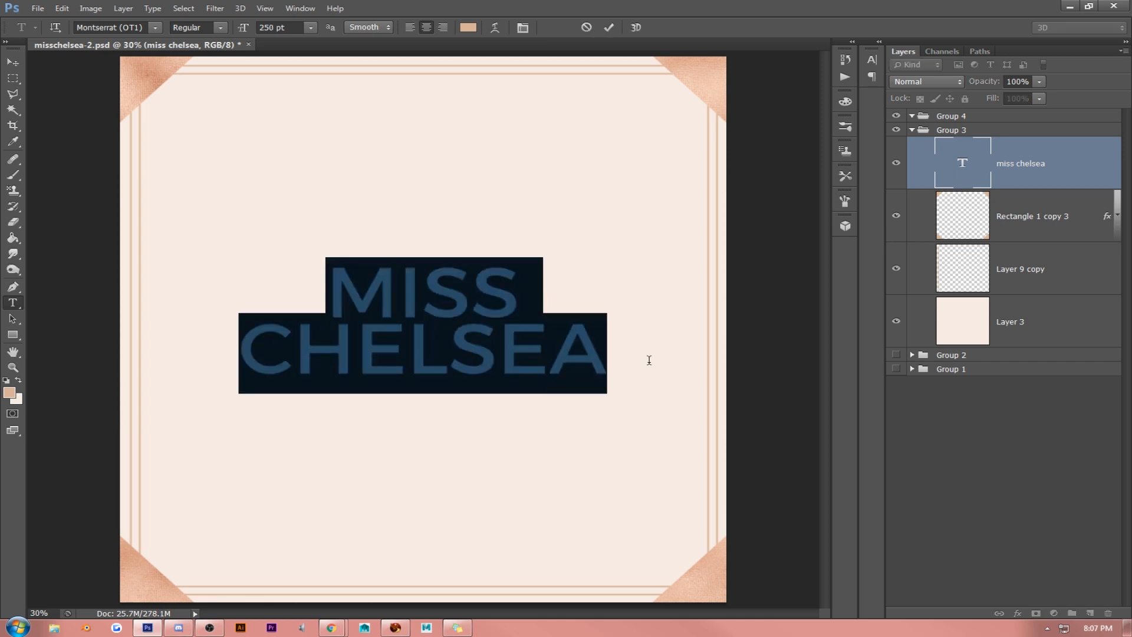
{"action": "left_click", "coordinate": [218, 28]}
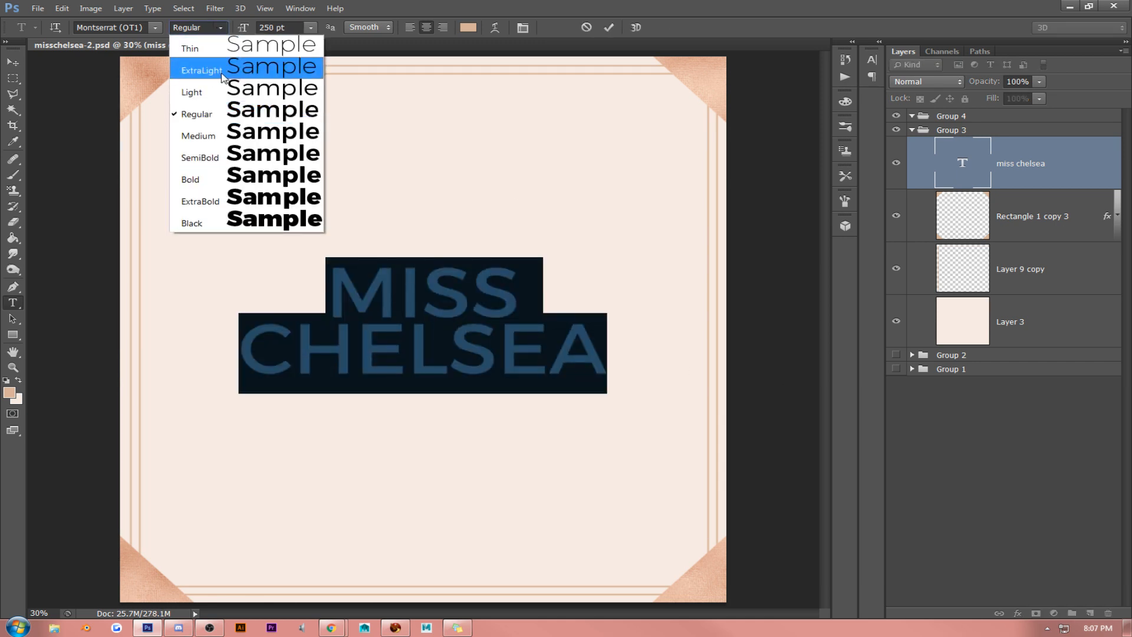
{"action": "left_click", "coordinate": [223, 92]}
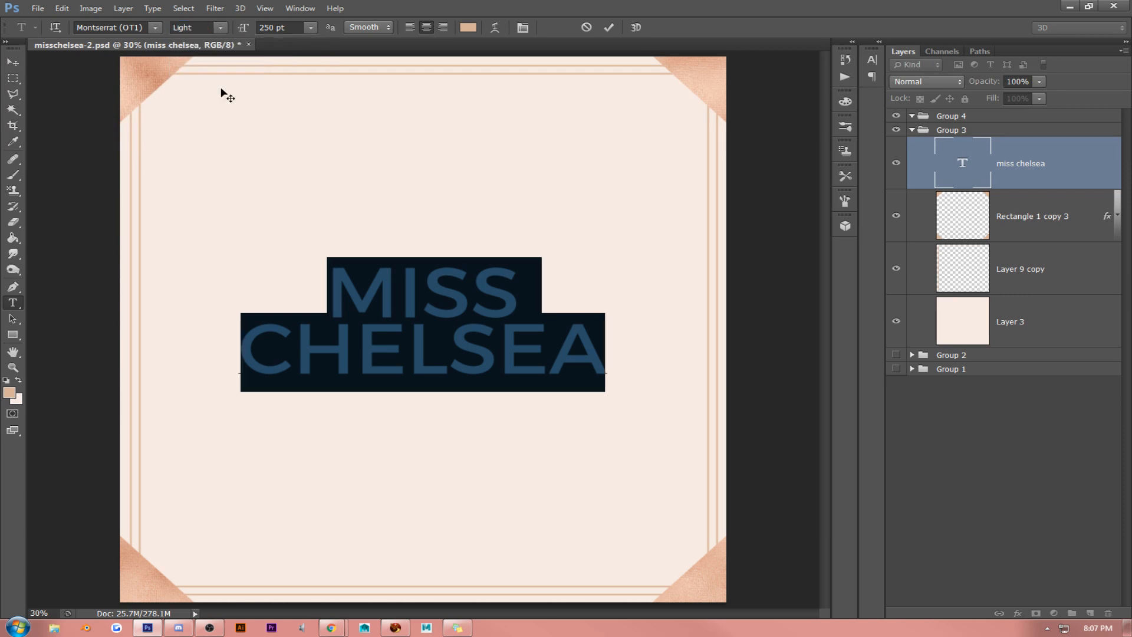
{"action": "left_click", "coordinate": [220, 29]}
{"action": "left_click", "coordinate": [220, 70]}
{"action": "left_click", "coordinate": [349, 281]}
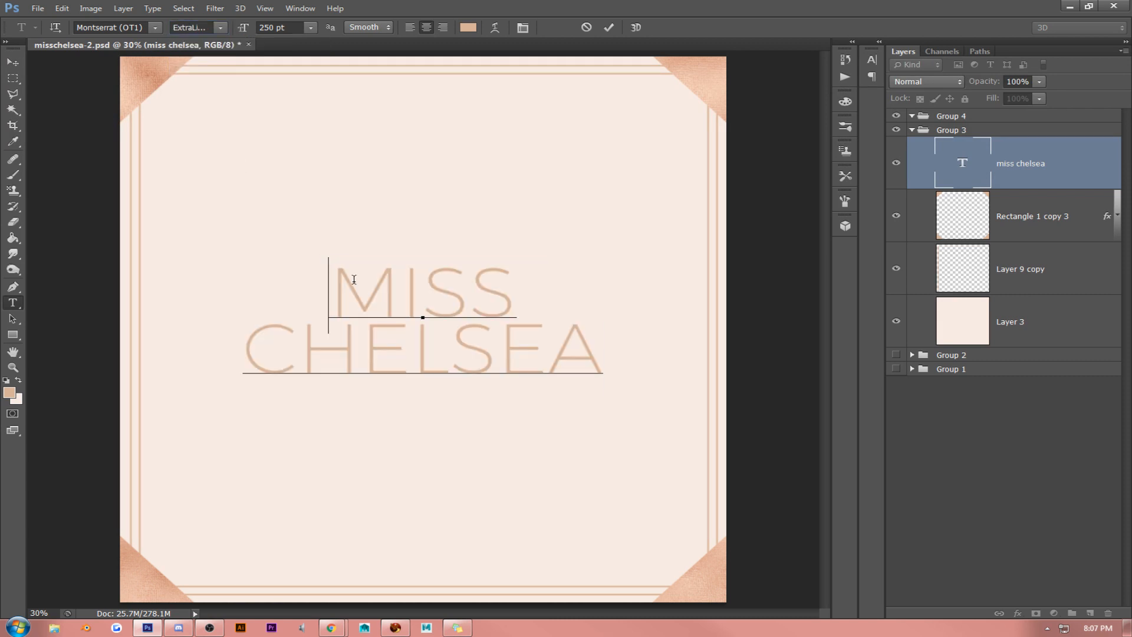
- Set only the CHELSEA line to the Regular font style
{"action": "left_click_drag", "start_coordinate": [261, 346], "coordinate": [719, 320]}
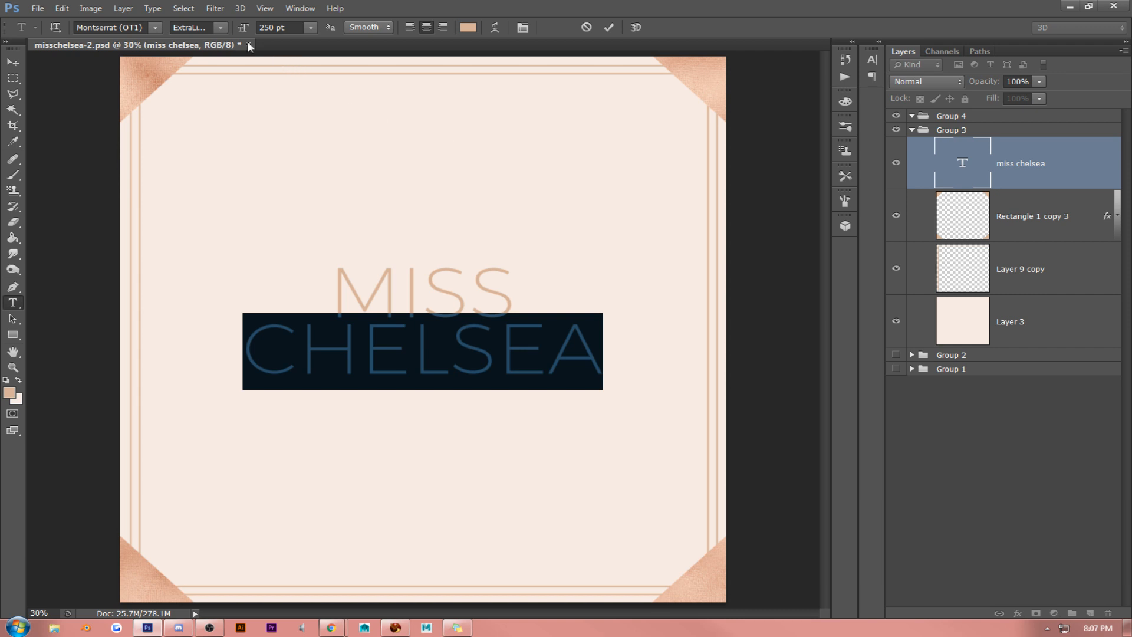
{"action": "left_click", "coordinate": [220, 29]}
{"action": "left_click", "coordinate": [225, 110]}
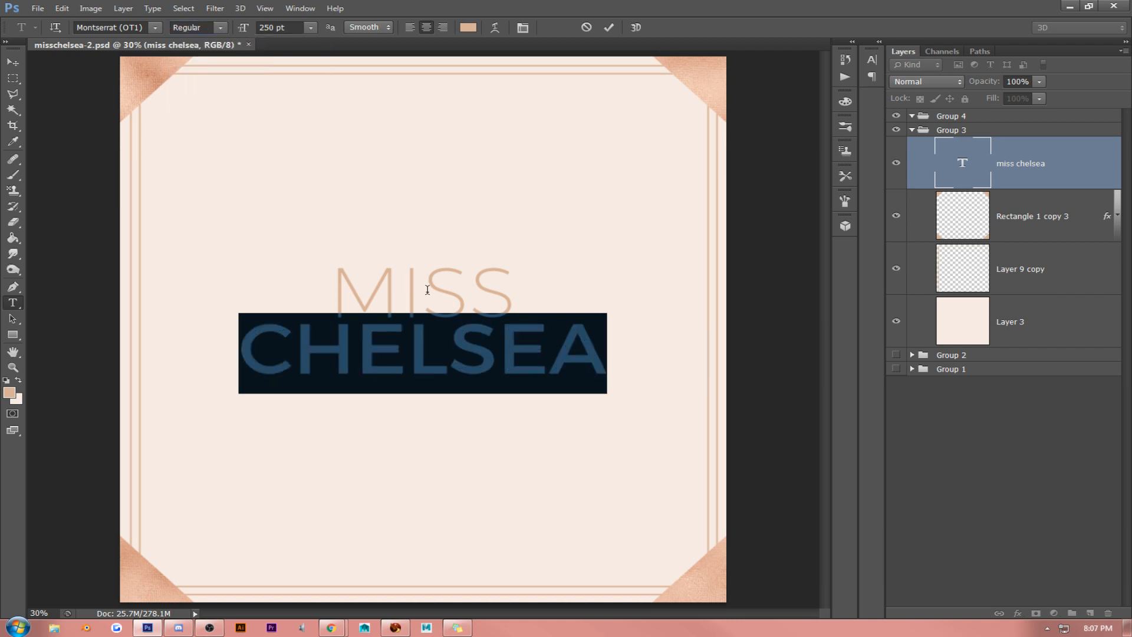
- Set the tracking of the CHELSEA line to -40, tighten it slightly further and commit the text
{"action": "left_click", "coordinate": [432, 347]}
{"action": "left_click_drag", "start_coordinate": [257, 329], "coordinate": [609, 338]}
{"action": "left_click", "coordinate": [522, 28]}
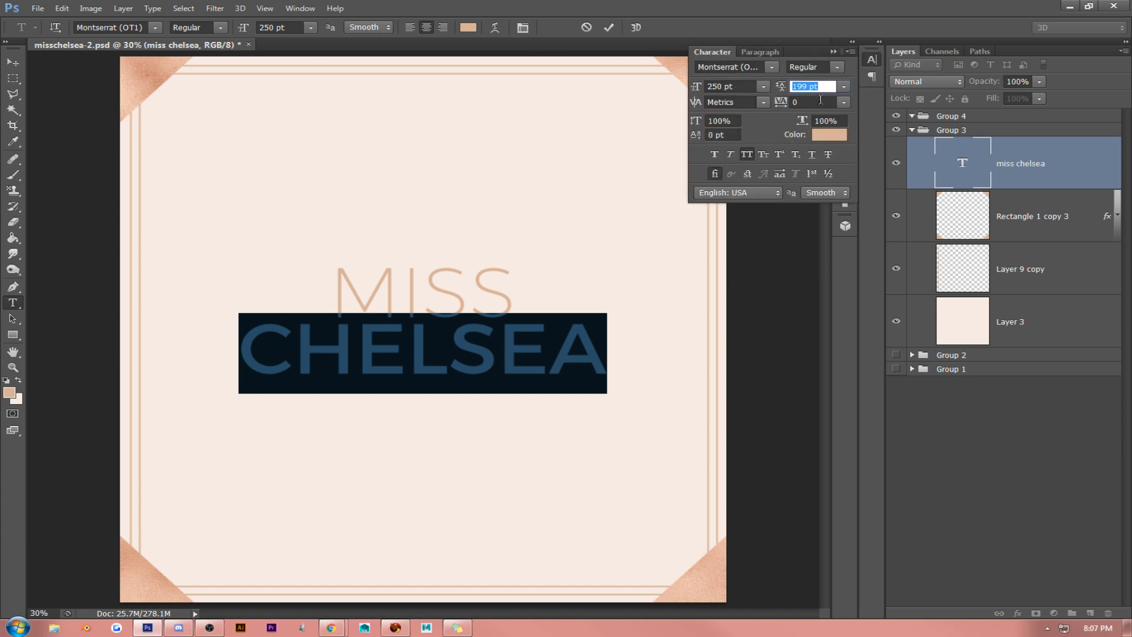
{"action": "left_click", "coordinate": [820, 100]}
{"action": "type", "text": "-40"}
{"action": "key", "text": "Return"}
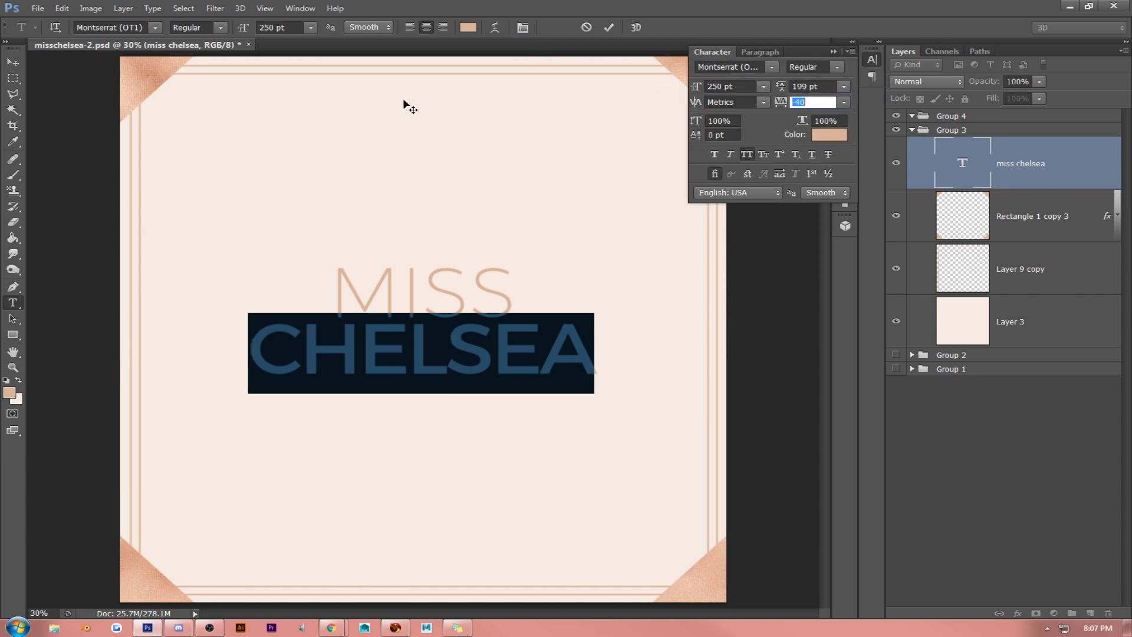
{"action": "key", "text": "shift+Down"}
{"action": "key", "text": "shift+Down"}
{"action": "left_click", "coordinate": [15, 65]}
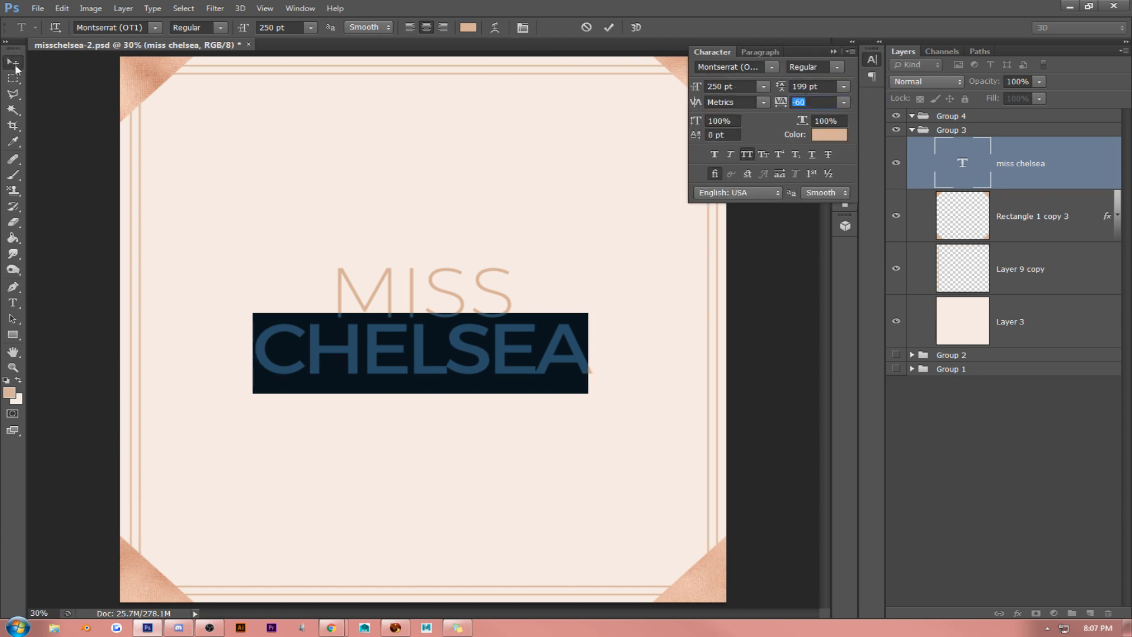
{"action": "left_click", "coordinate": [833, 52]}
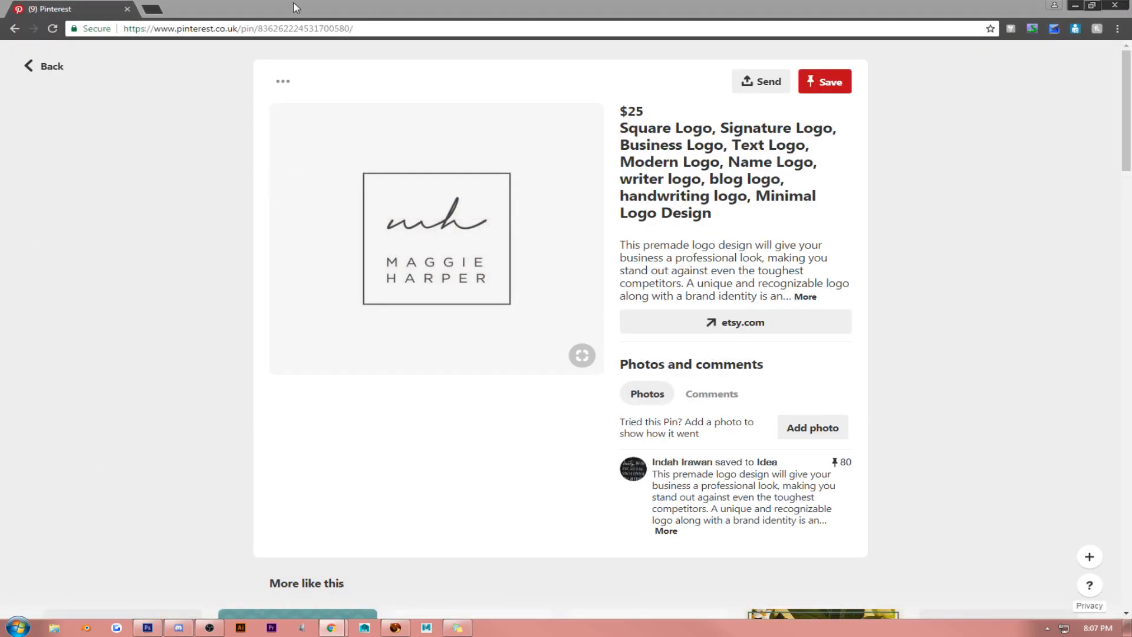
- Switch to the browser, load dafont.com and open its list of recently added fonts
{"action": "left_click", "coordinate": [306, 30]}
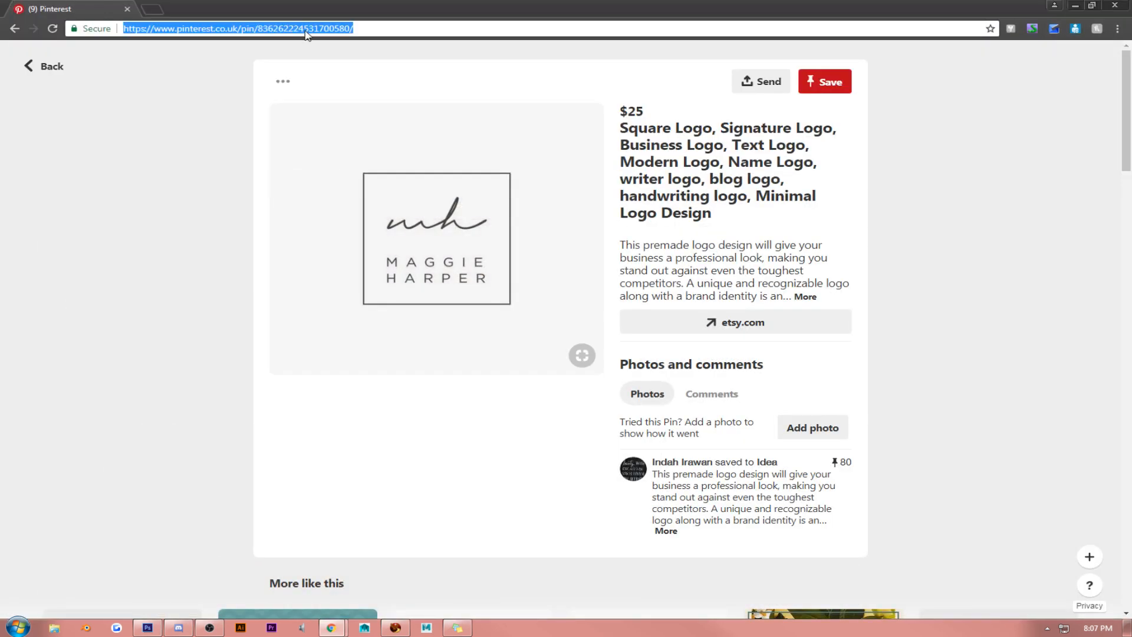
{"action": "type", "text": "dafo"}
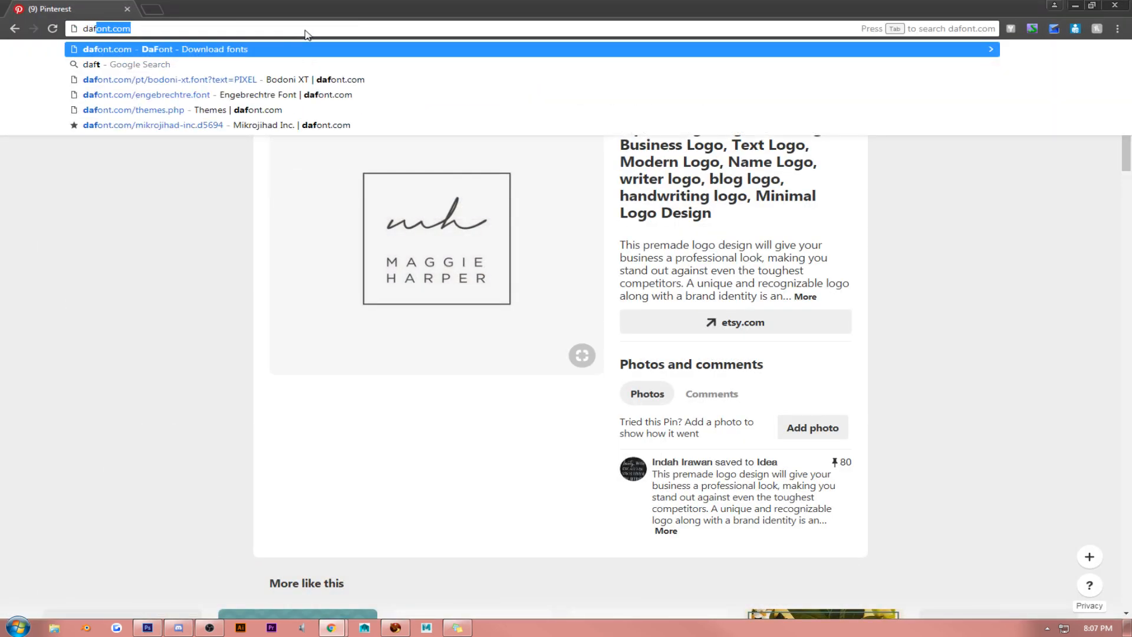
{"action": "key", "text": "Return"}
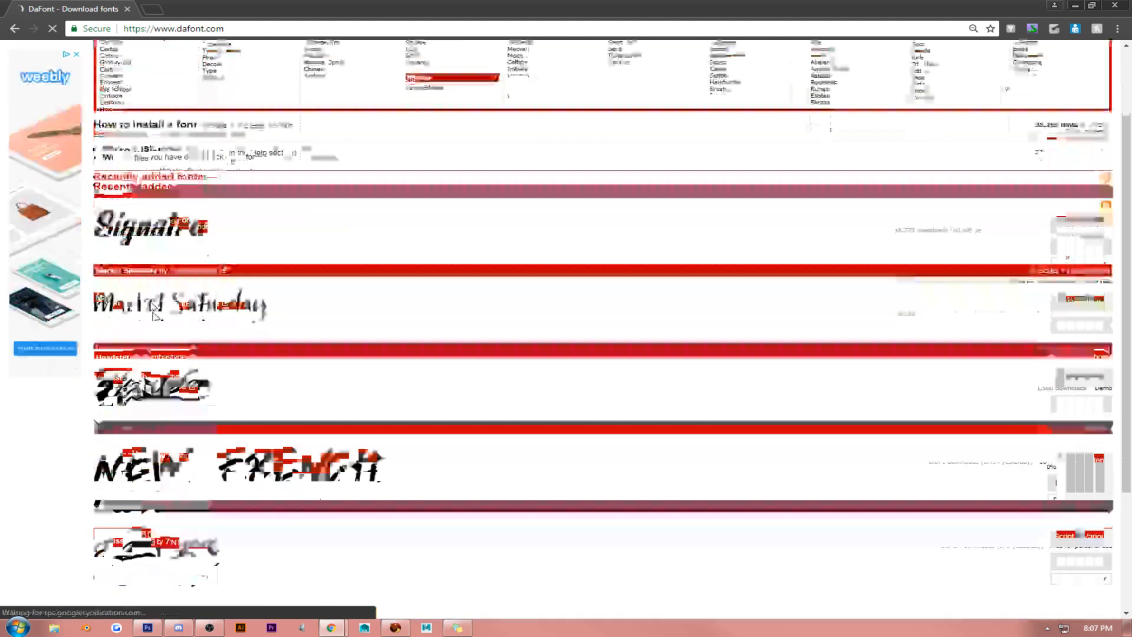
{"action": "scroll", "coordinate": [155, 314], "scroll_direction": "down", "scroll_amount": 3}
{"action": "scroll", "coordinate": [155, 314], "scroll_direction": "up", "scroll_amount": 3}
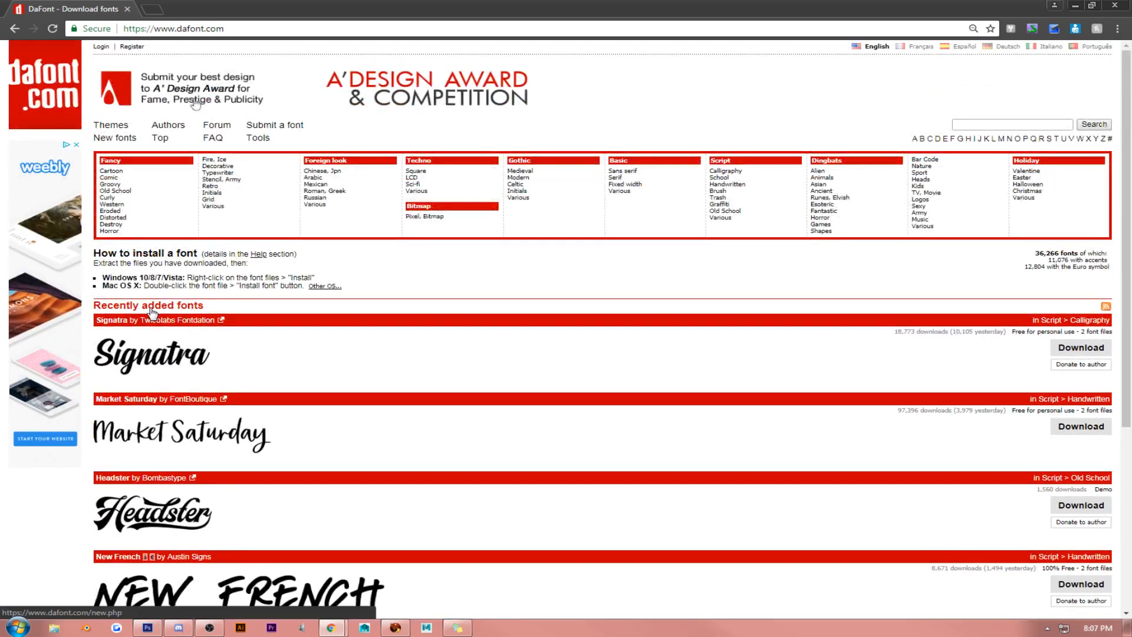
{"action": "scroll", "coordinate": [153, 315], "scroll_direction": "down", "scroll_amount": 5}
{"action": "left_click", "coordinate": [141, 434]}
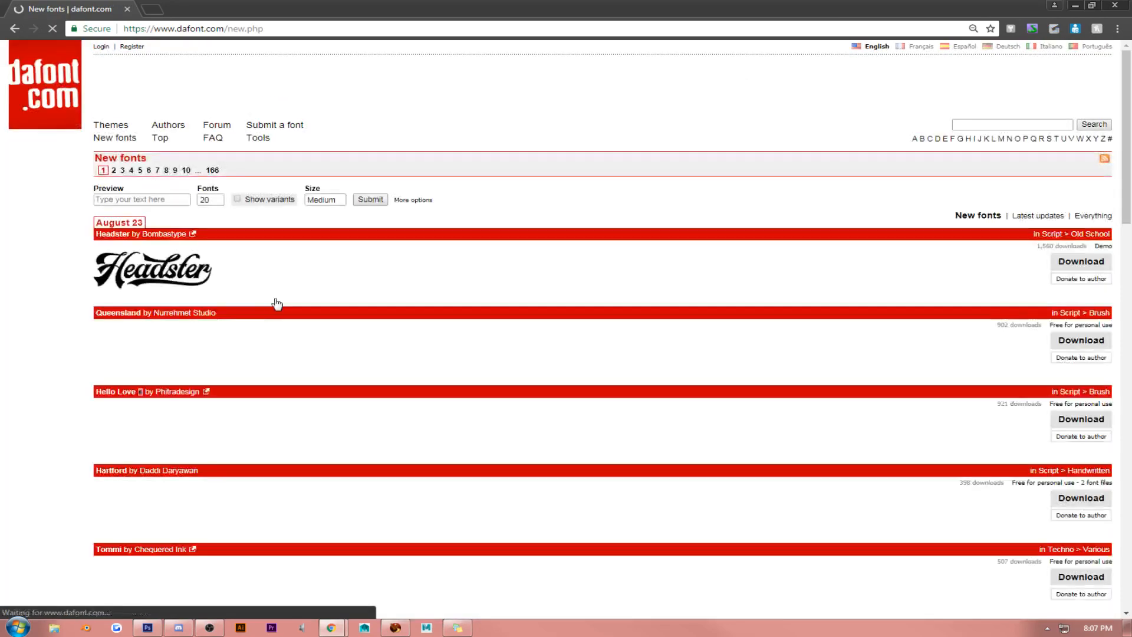
- Preview the new fonts with the sample text "Miss Chelsea"
{"action": "left_click", "coordinate": [161, 201]}
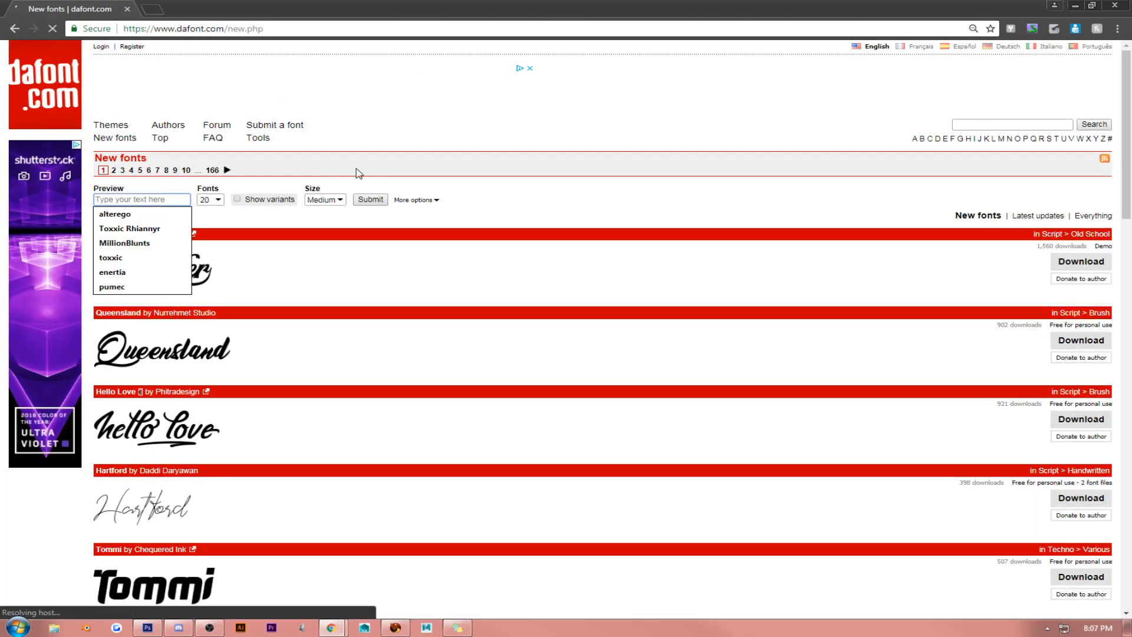
{"action": "type", "text": "Miss Che"}
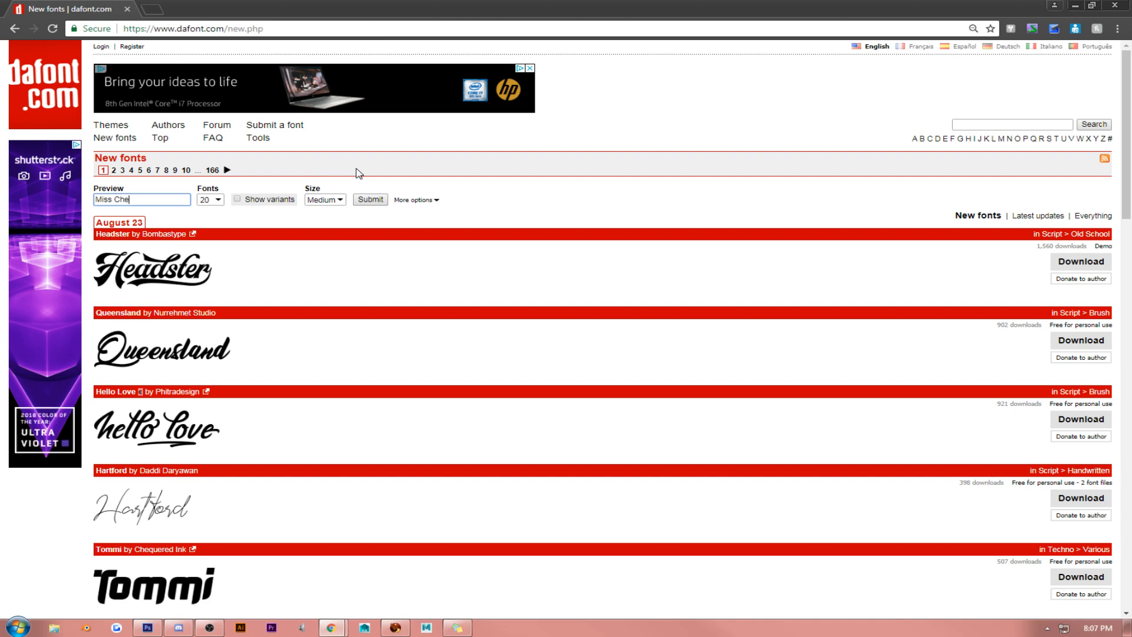
{"action": "type", "text": "lsea"}
{"action": "key", "text": "Return"}
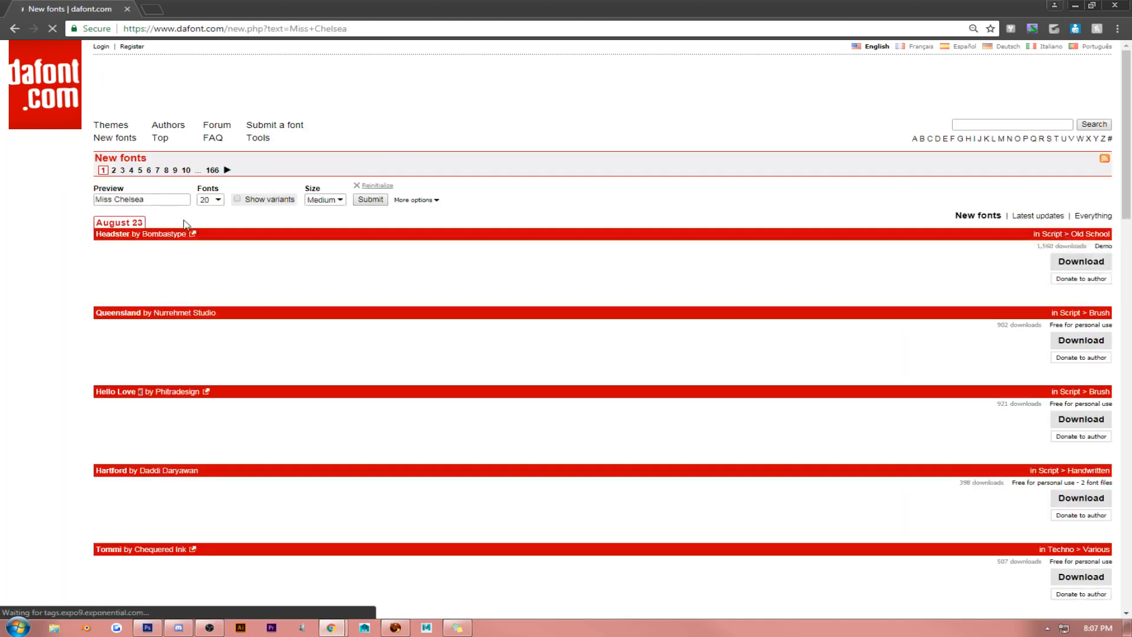
- Examine the "Miss Chelsea" previews on the first page of new fonts for a lettering style that suits the logo
{"action": "scroll", "coordinate": [175, 230], "scroll_direction": "down", "scroll_amount": 5}
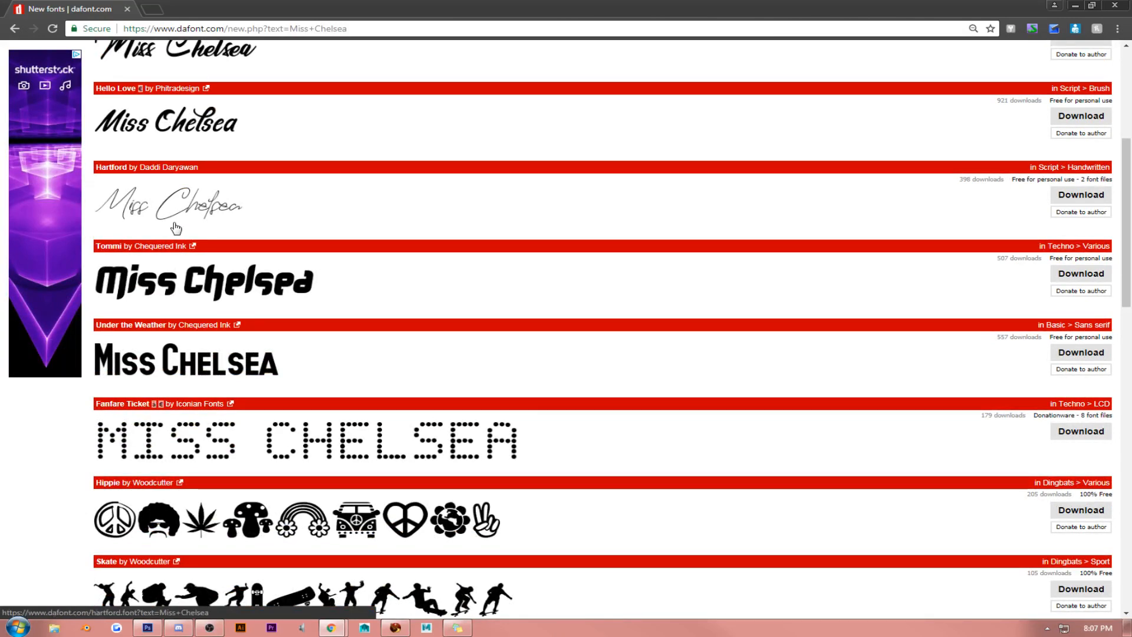
{"action": "scroll", "coordinate": [176, 228], "scroll_direction": "down", "scroll_amount": 4}
{"action": "scroll", "coordinate": [175, 227], "scroll_direction": "down", "scroll_amount": 3}
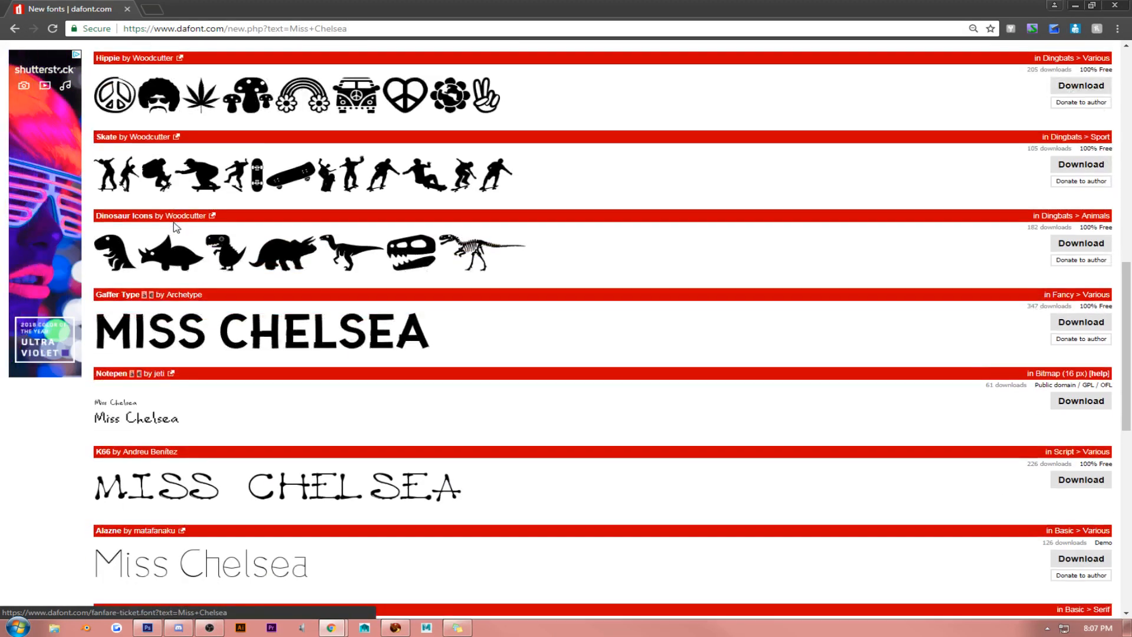
{"action": "scroll", "coordinate": [176, 228], "scroll_direction": "down", "scroll_amount": 3}
{"action": "scroll", "coordinate": [175, 228], "scroll_direction": "down", "scroll_amount": 3}
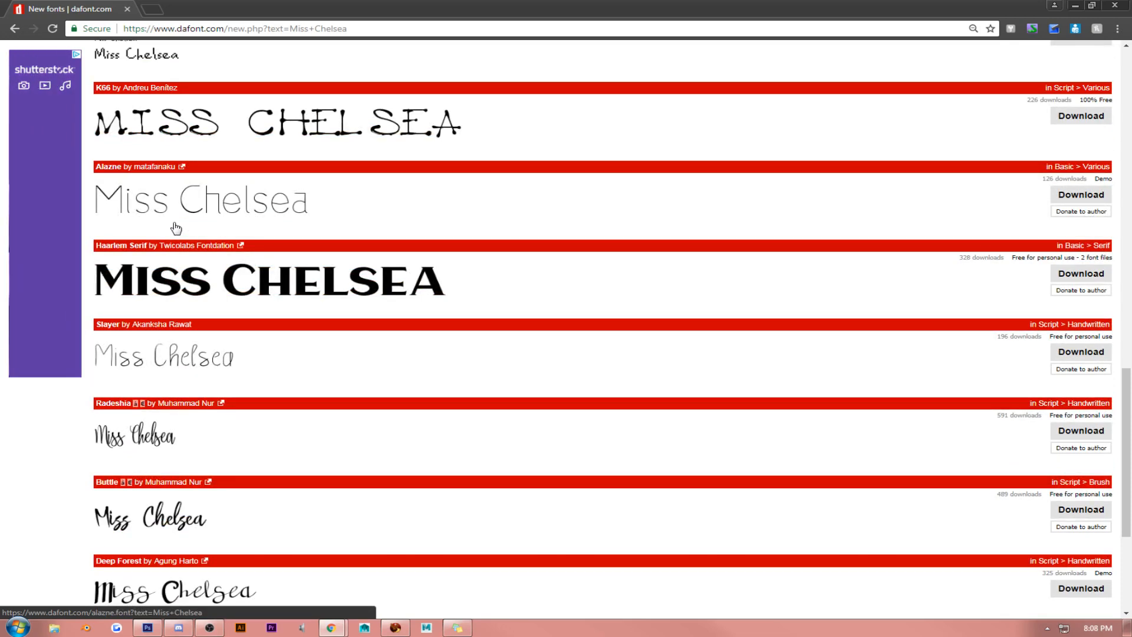
{"action": "scroll", "coordinate": [175, 228], "scroll_direction": "down", "scroll_amount": 4}
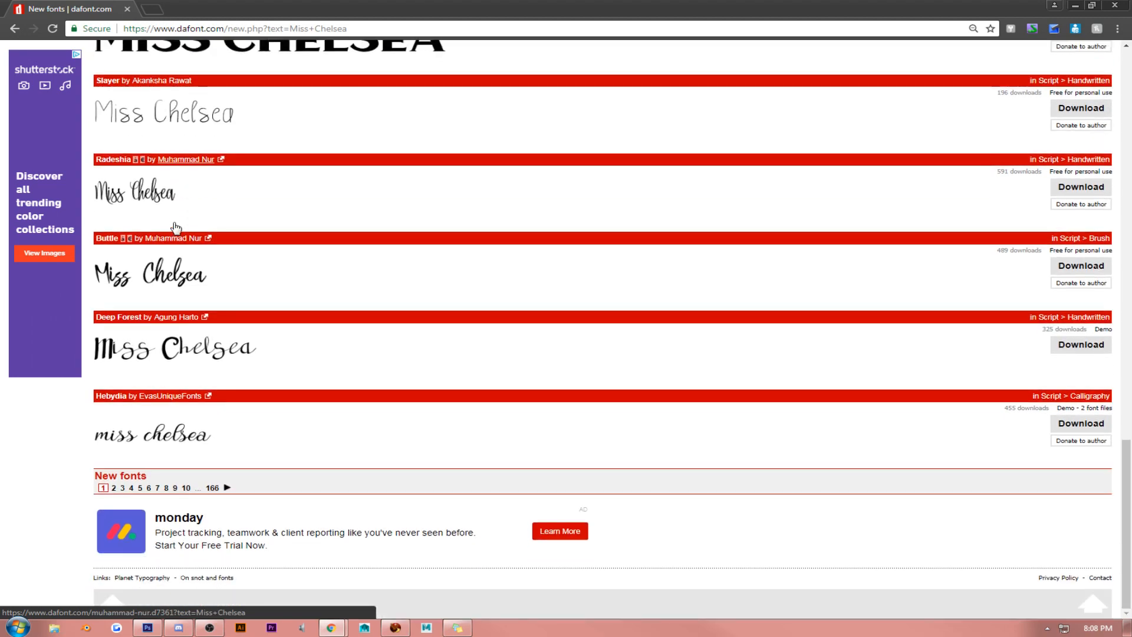
{"action": "scroll", "coordinate": [177, 222], "scroll_direction": "up", "scroll_amount": 3}
{"action": "scroll", "coordinate": [177, 219], "scroll_direction": "up", "scroll_amount": 20}
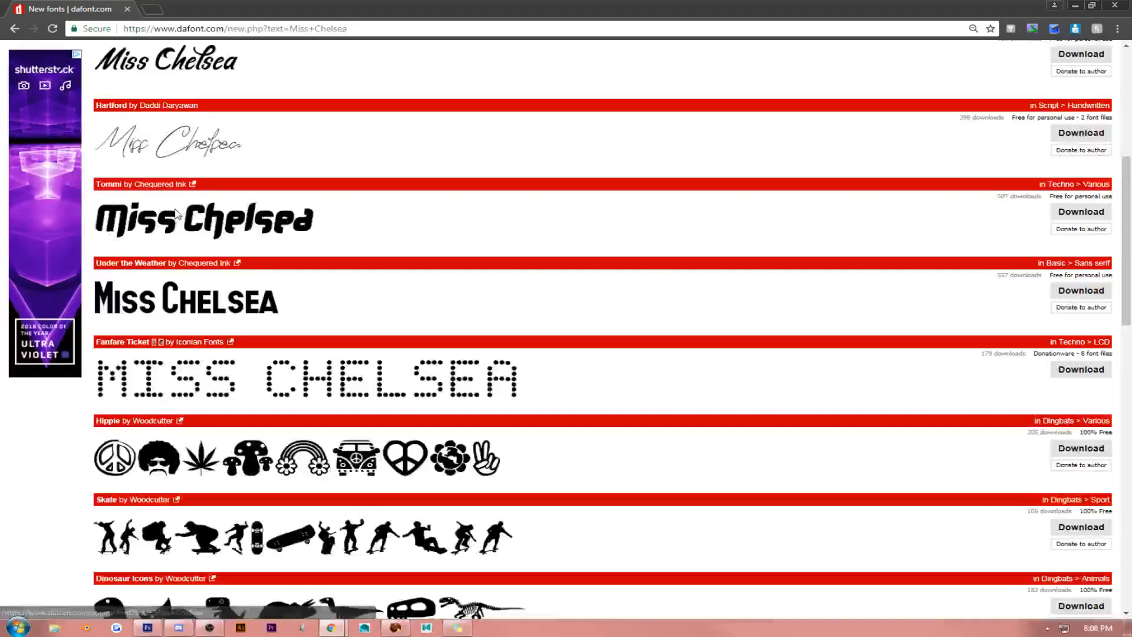
{"action": "scroll", "coordinate": [179, 219], "scroll_direction": "down", "scroll_amount": 16}
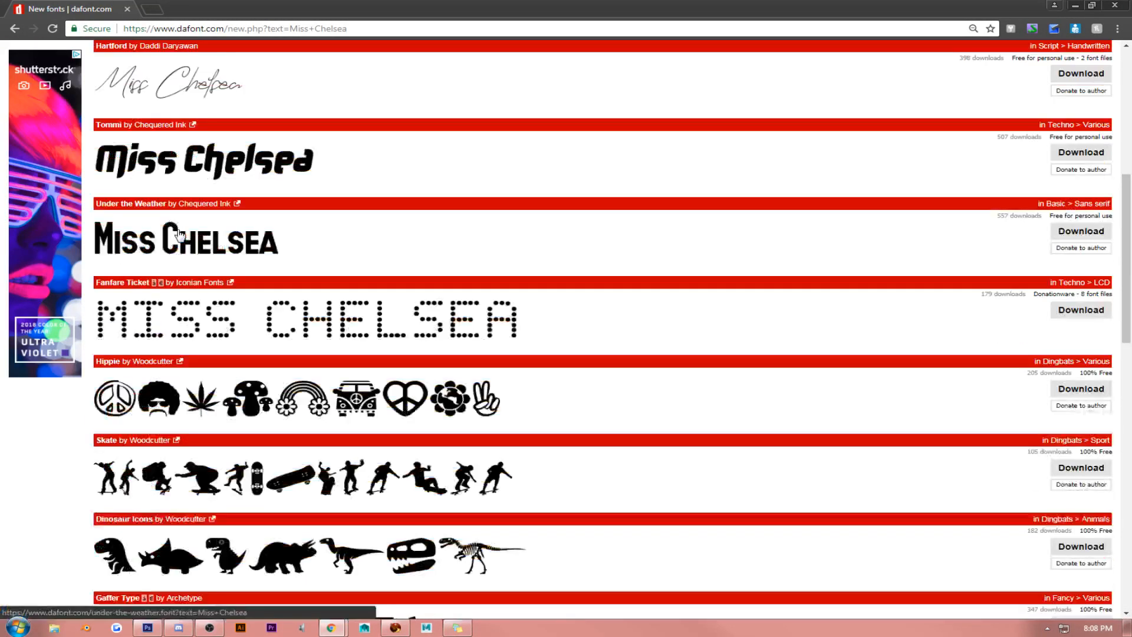
{"action": "scroll", "coordinate": [187, 246], "scroll_direction": "down", "scroll_amount": 5}
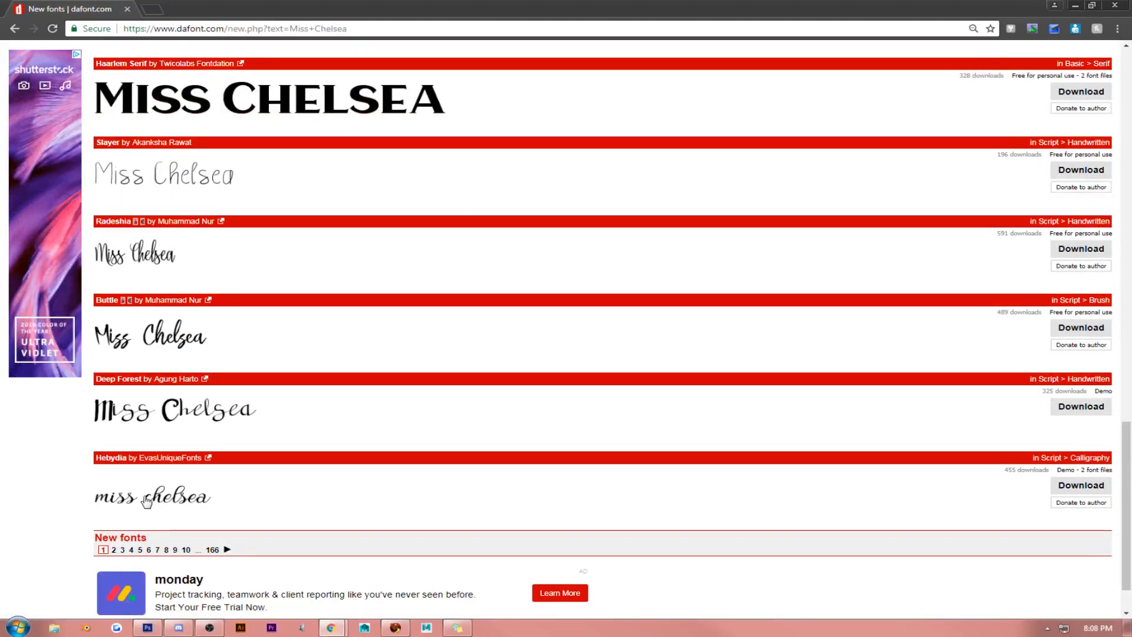
- Look through the "Miss Chelsea" previews on page 2 of the new fonts and go on to page 3
{"action": "left_click", "coordinate": [114, 550]}
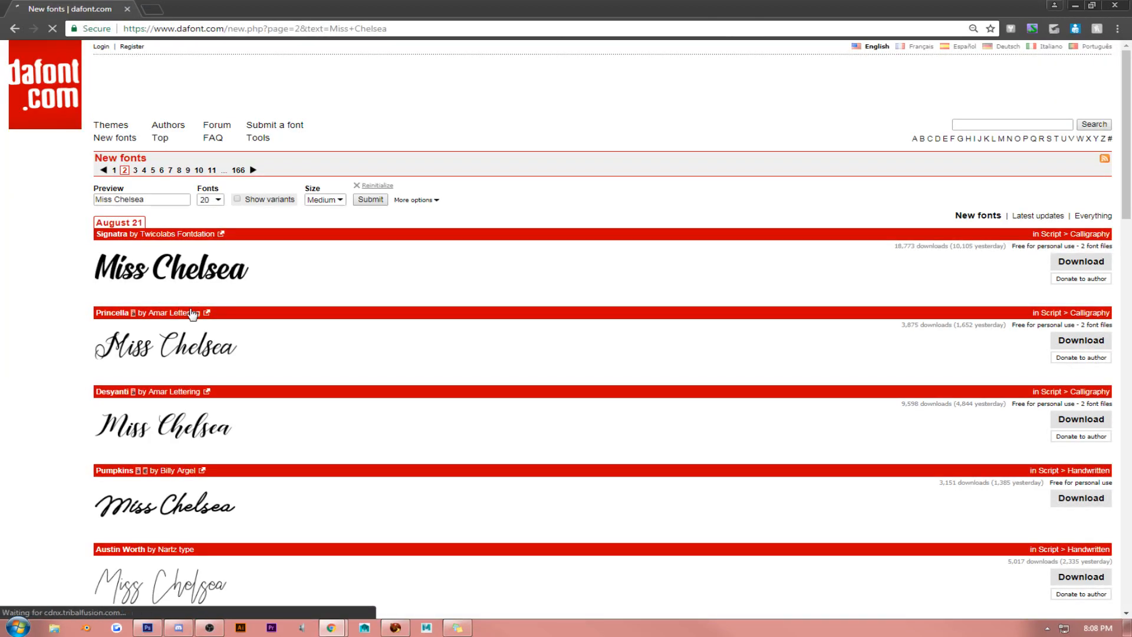
{"action": "scroll", "coordinate": [192, 312], "scroll_direction": "down", "scroll_amount": 3}
{"action": "scroll", "coordinate": [195, 316], "scroll_direction": "down", "scroll_amount": 3}
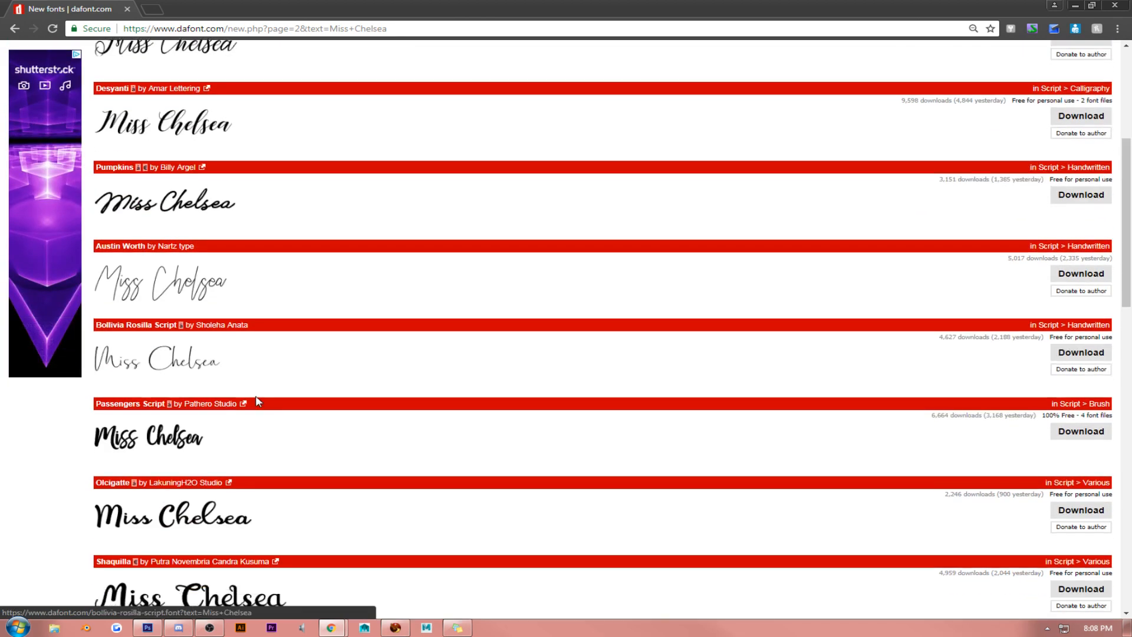
{"action": "scroll", "coordinate": [238, 354], "scroll_direction": "down", "scroll_amount": 3}
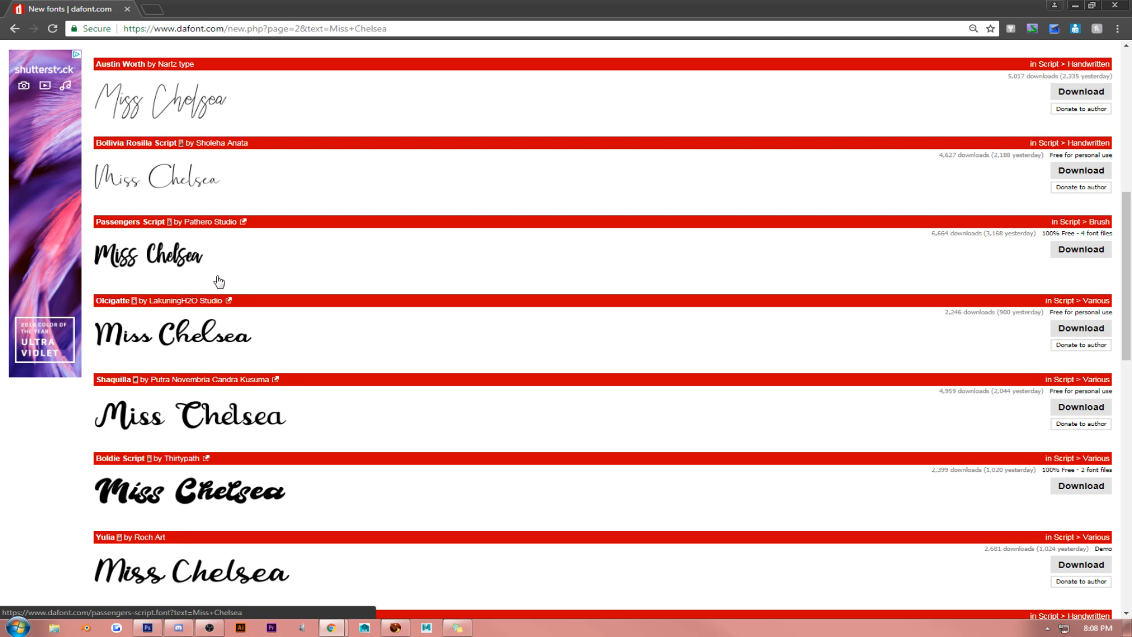
{"action": "scroll", "coordinate": [219, 281], "scroll_direction": "down", "scroll_amount": 5}
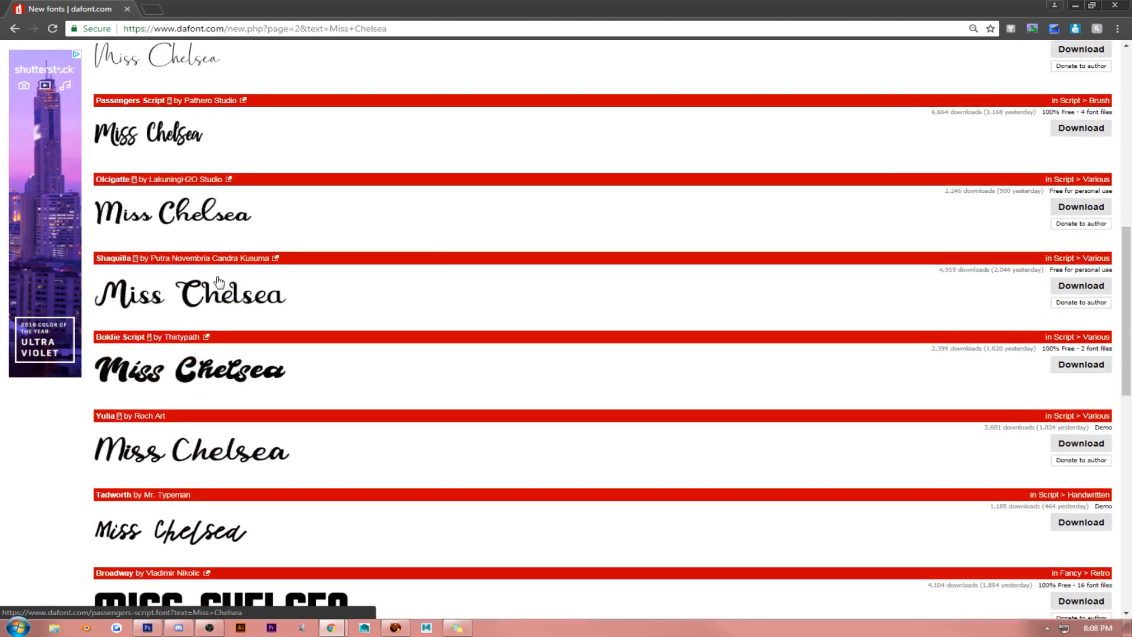
{"action": "scroll", "coordinate": [218, 288], "scroll_direction": "down", "scroll_amount": 6}
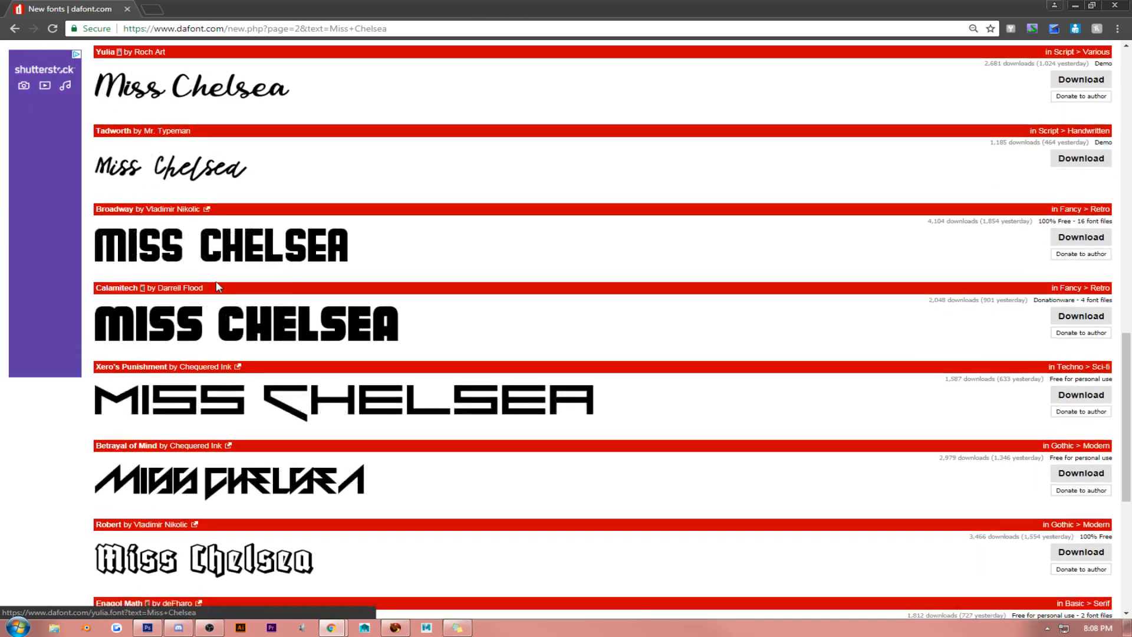
{"action": "scroll", "coordinate": [219, 291], "scroll_direction": "down", "scroll_amount": 3}
{"action": "scroll", "coordinate": [204, 321], "scroll_direction": "up", "scroll_amount": 2}
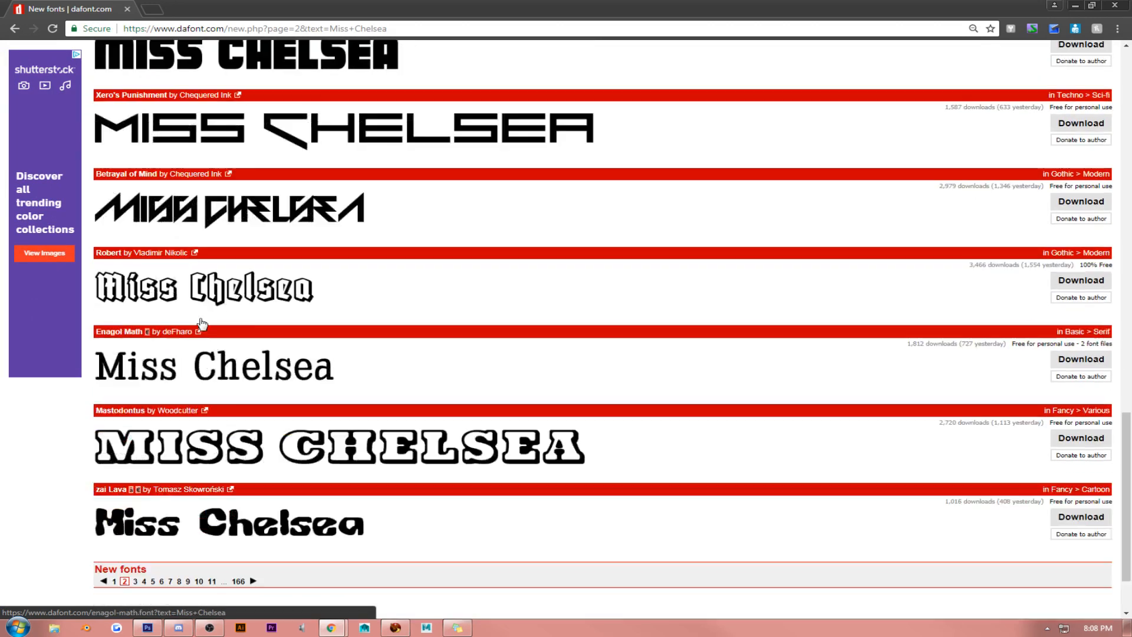
{"action": "scroll", "coordinate": [152, 478], "scroll_direction": "down", "scroll_amount": 2}
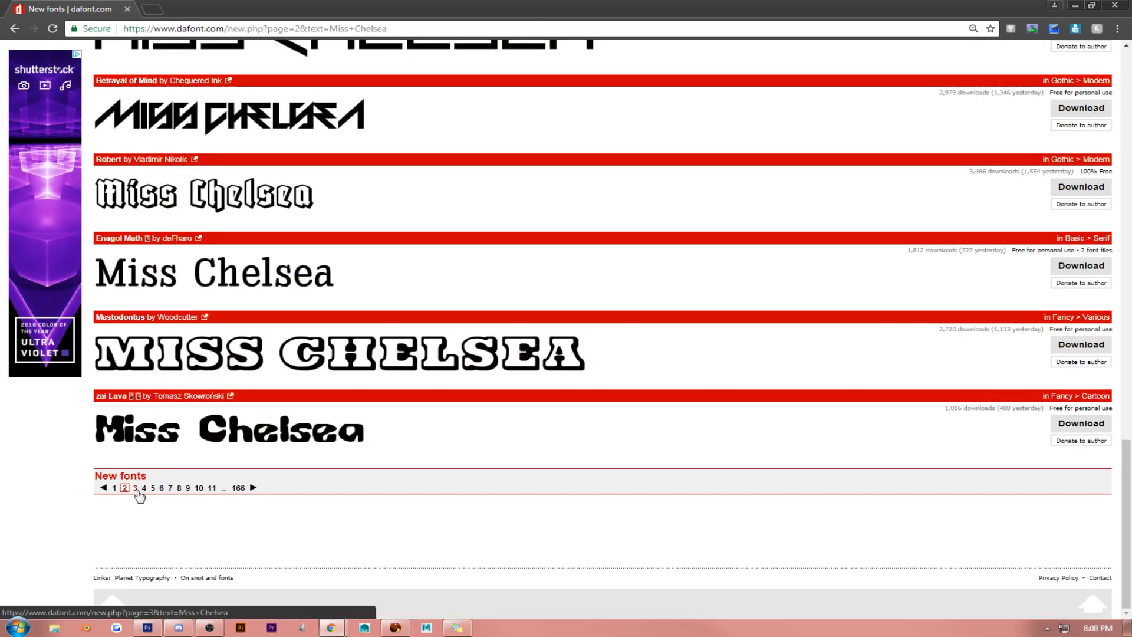
{"action": "left_click", "coordinate": [135, 488]}
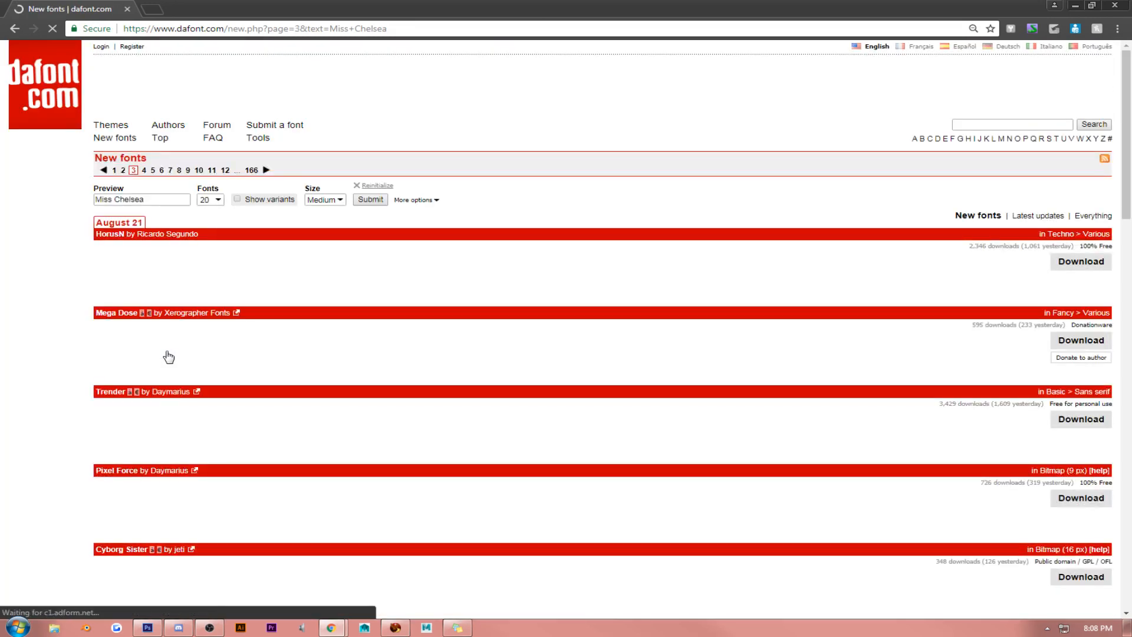
- Look through the "Miss Chelsea" previews on page 3 of the new fonts and download the Robertortiz font
{"action": "scroll", "coordinate": [185, 326], "scroll_direction": "down", "scroll_amount": 3}
{"action": "scroll", "coordinate": [190, 324], "scroll_direction": "down", "scroll_amount": 3}
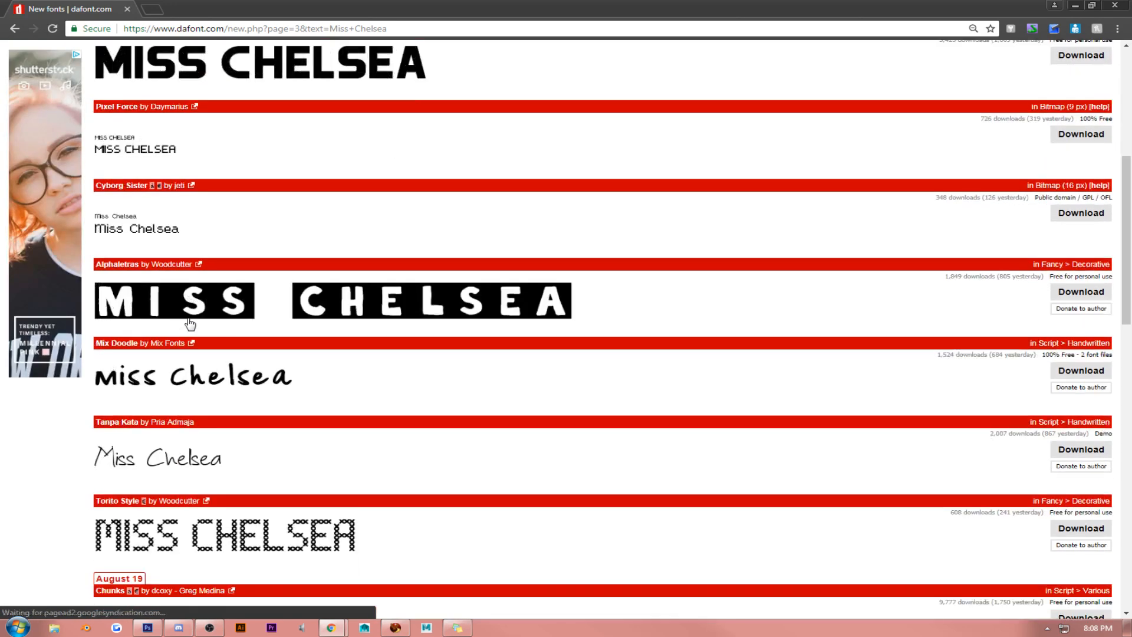
{"action": "scroll", "coordinate": [190, 324], "scroll_direction": "down", "scroll_amount": 3}
{"action": "scroll", "coordinate": [190, 324], "scroll_direction": "down", "scroll_amount": 6}
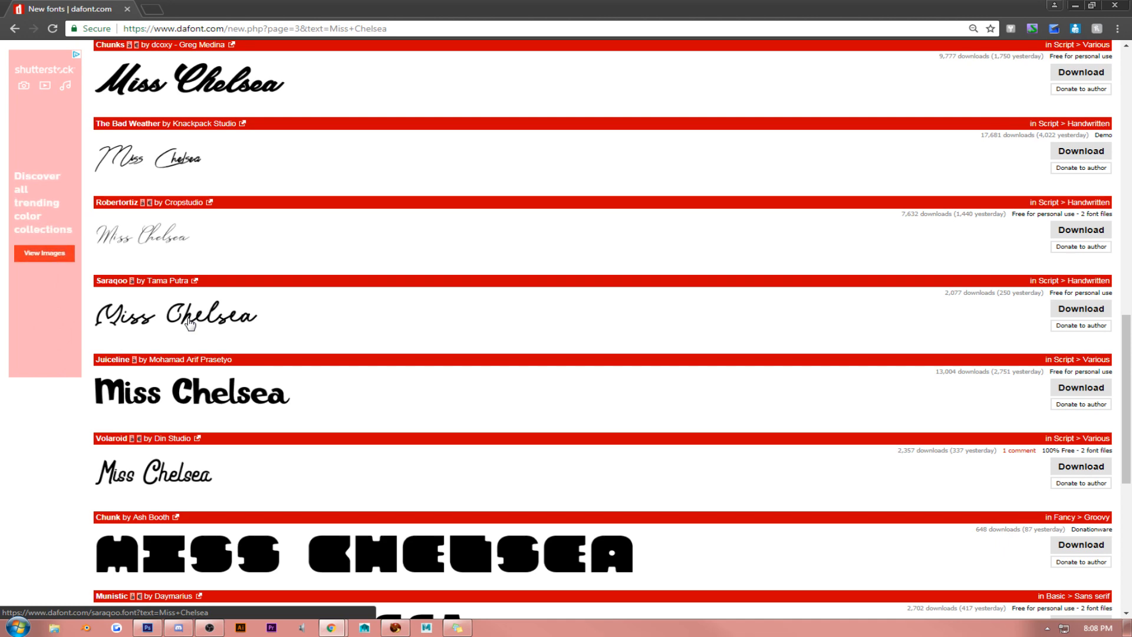
{"action": "left_click", "coordinate": [1089, 231]}
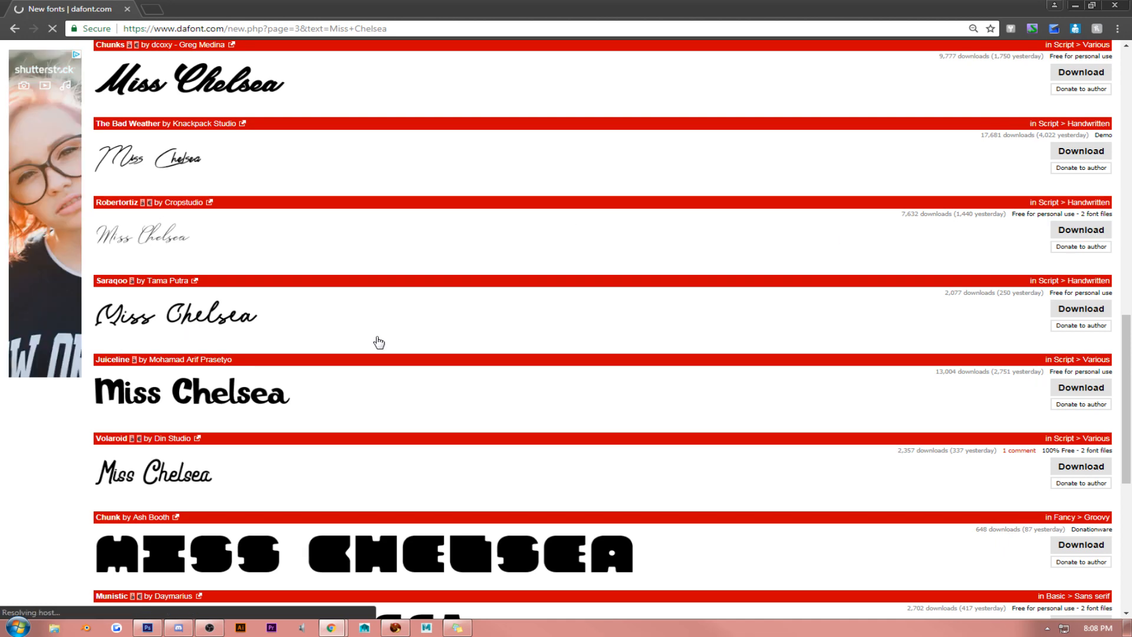
- Check the remaining page 3 previews and look through the "Miss Chelsea" lettering on page 4 of the new fonts
{"action": "scroll", "coordinate": [228, 345], "scroll_direction": "down", "scroll_amount": 8}
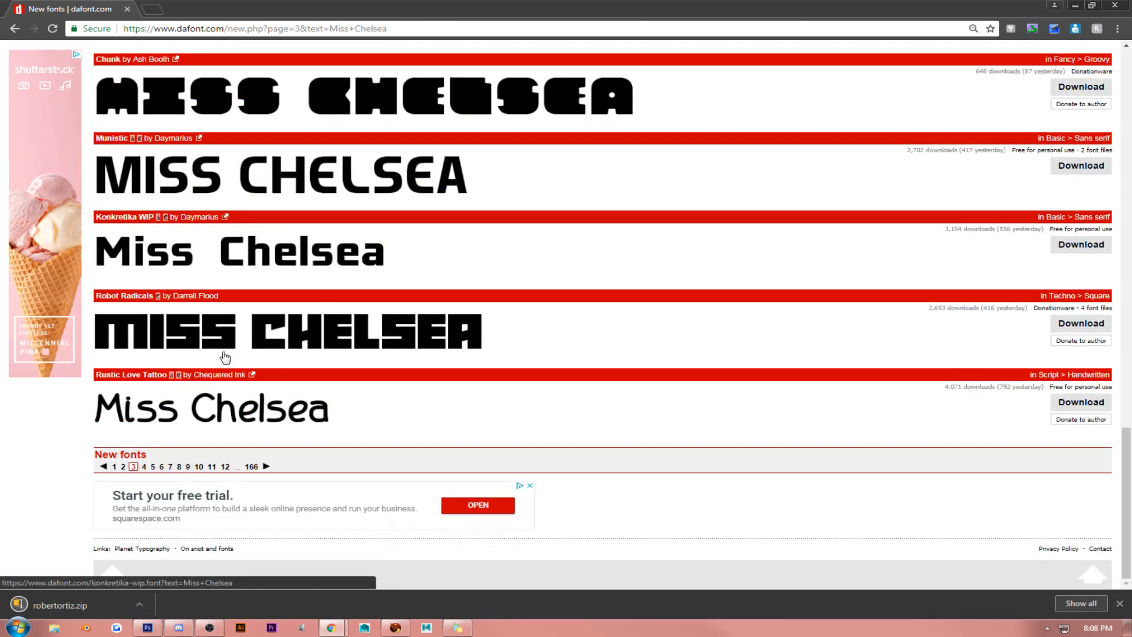
{"action": "left_click", "coordinate": [144, 467]}
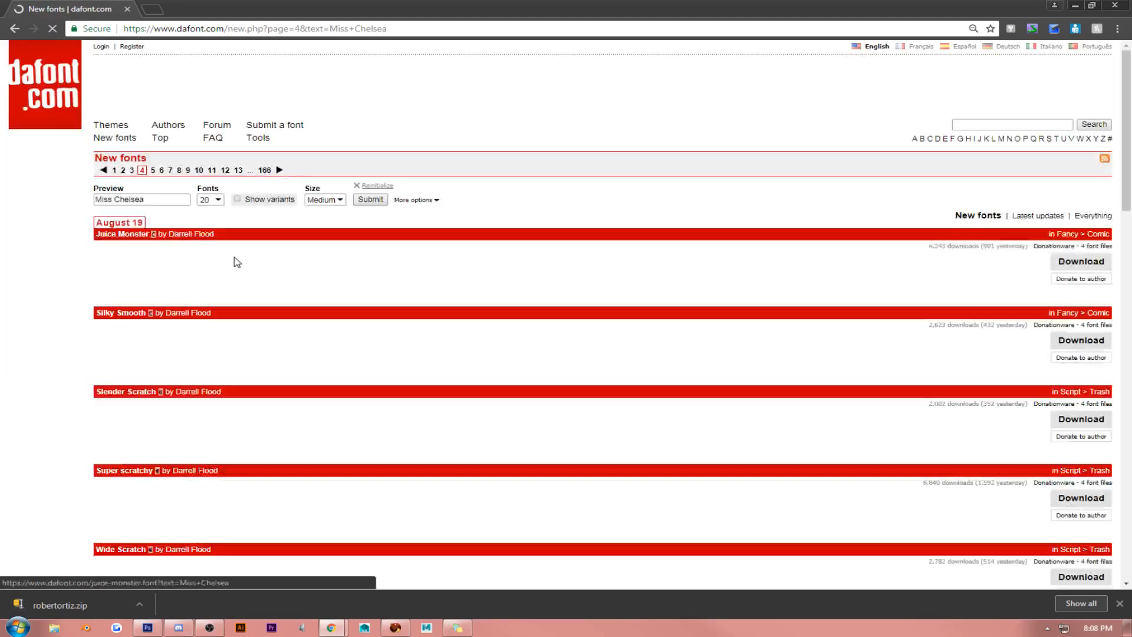
{"action": "scroll", "coordinate": [235, 273], "scroll_direction": "down", "scroll_amount": 6}
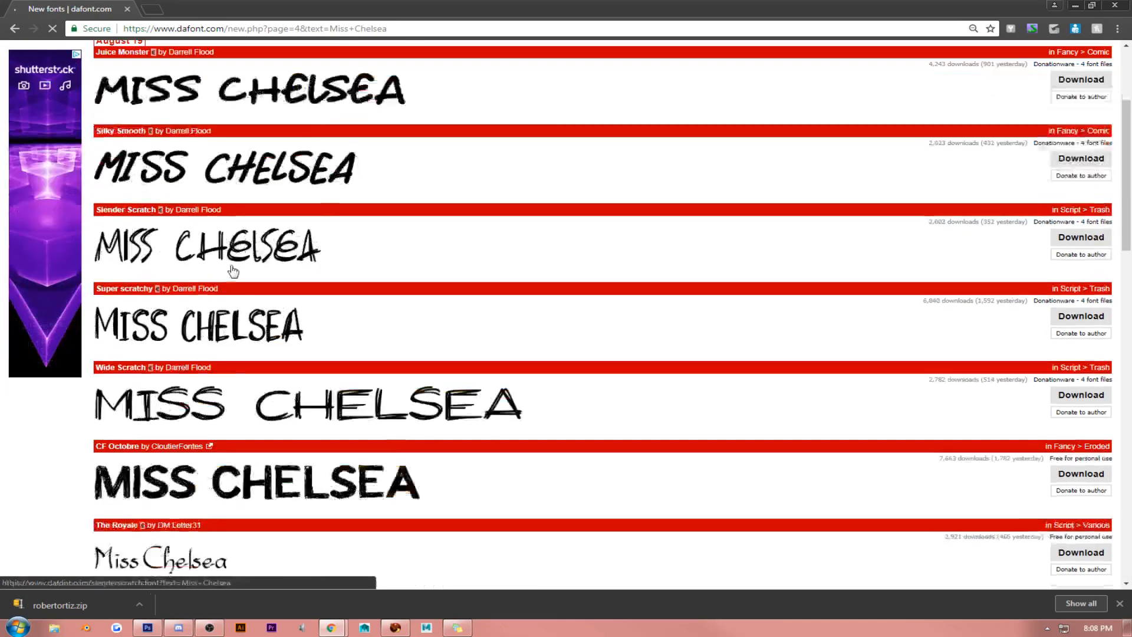
{"action": "scroll", "coordinate": [233, 277], "scroll_direction": "down", "scroll_amount": 8}
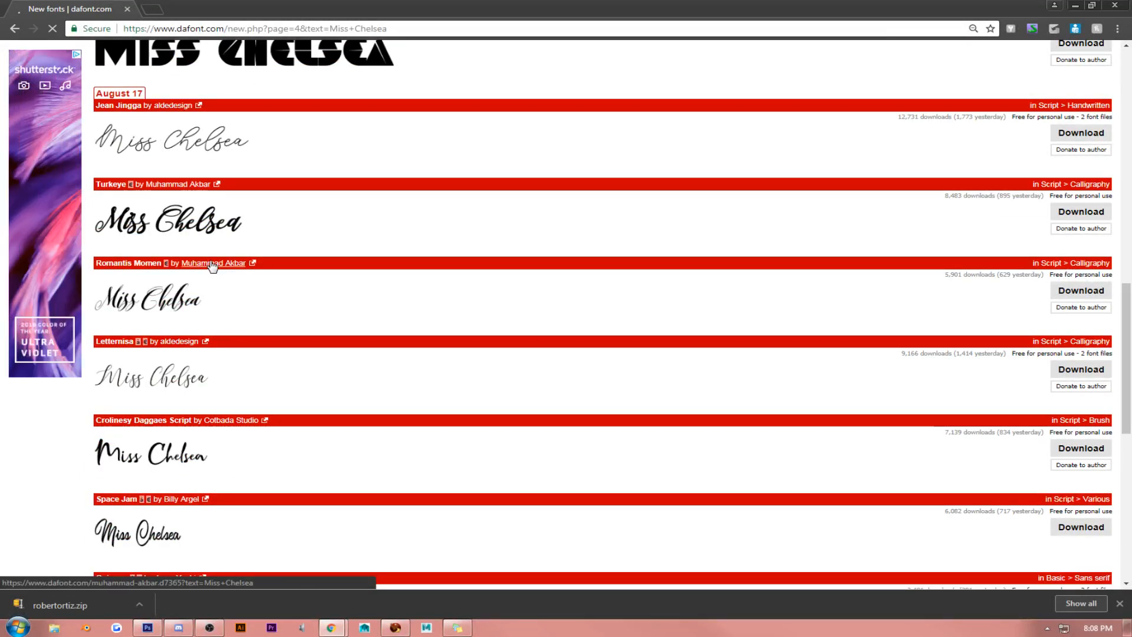
{"action": "scroll", "coordinate": [211, 268], "scroll_direction": "down", "scroll_amount": 3}
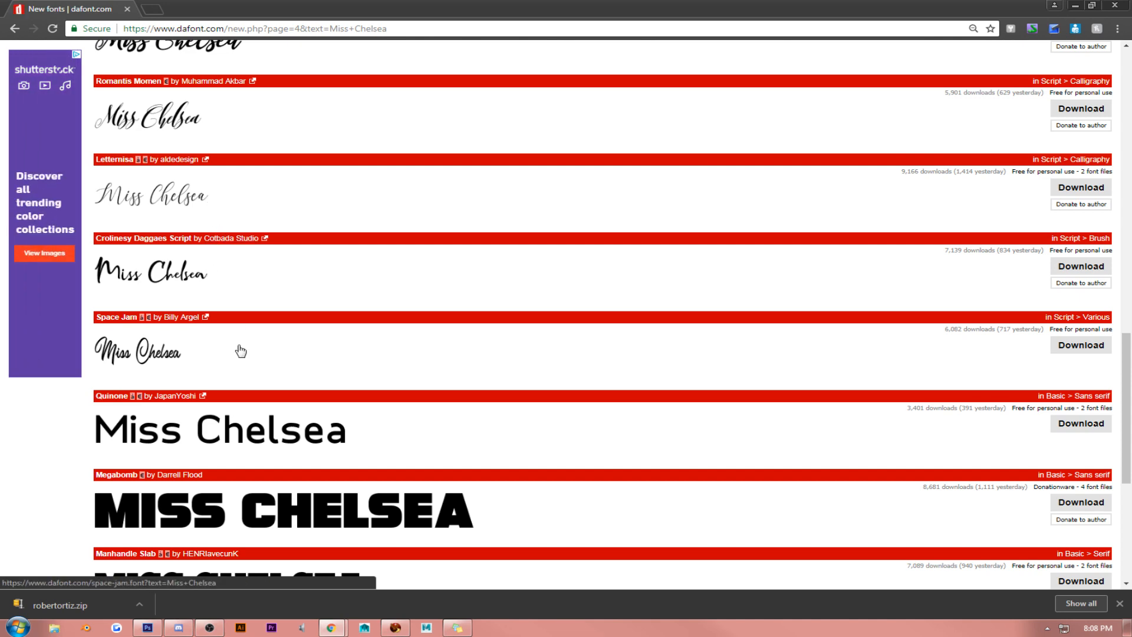
{"action": "scroll", "coordinate": [241, 351], "scroll_direction": "down", "scroll_amount": 5}
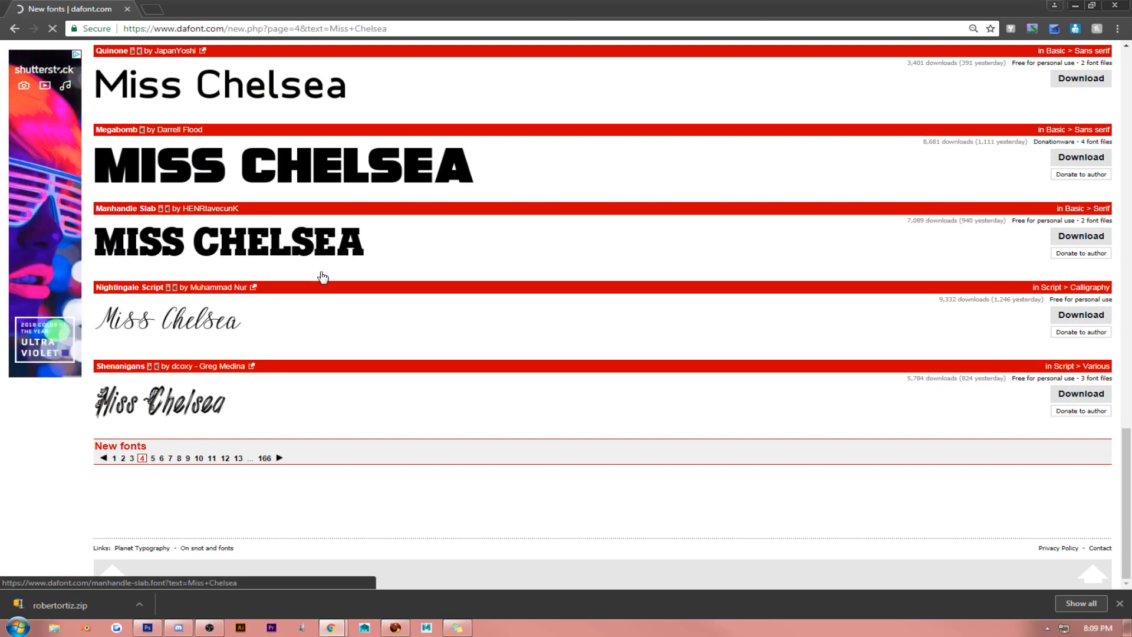
- Examine the "Miss Chelsea" previews on pages 5 and 6 of the new fonts for a suitable logo lettering
{"action": "scroll", "coordinate": [280, 304], "scroll_direction": "down", "scroll_amount": 7}
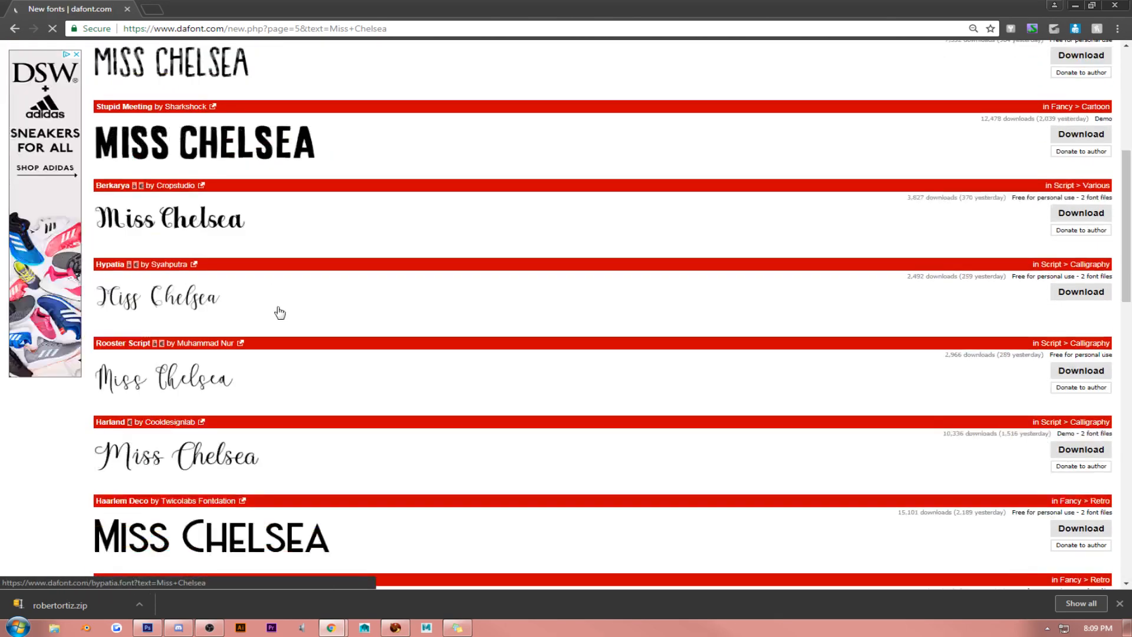
{"action": "scroll", "coordinate": [280, 312], "scroll_direction": "down", "scroll_amount": 7}
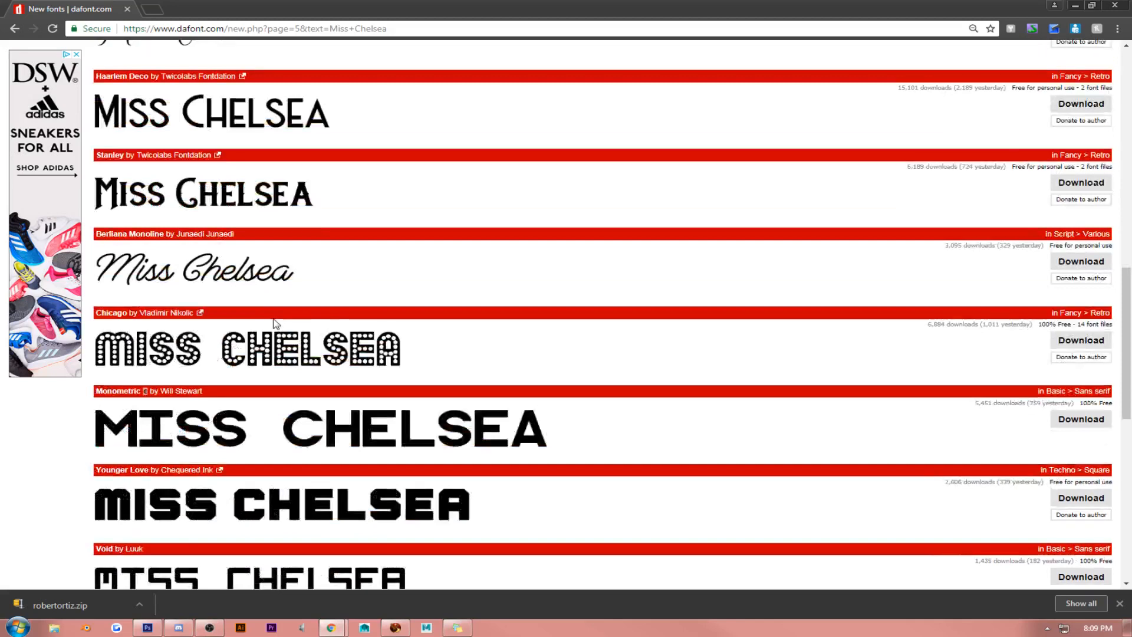
{"action": "scroll", "coordinate": [276, 323], "scroll_direction": "down", "scroll_amount": 8}
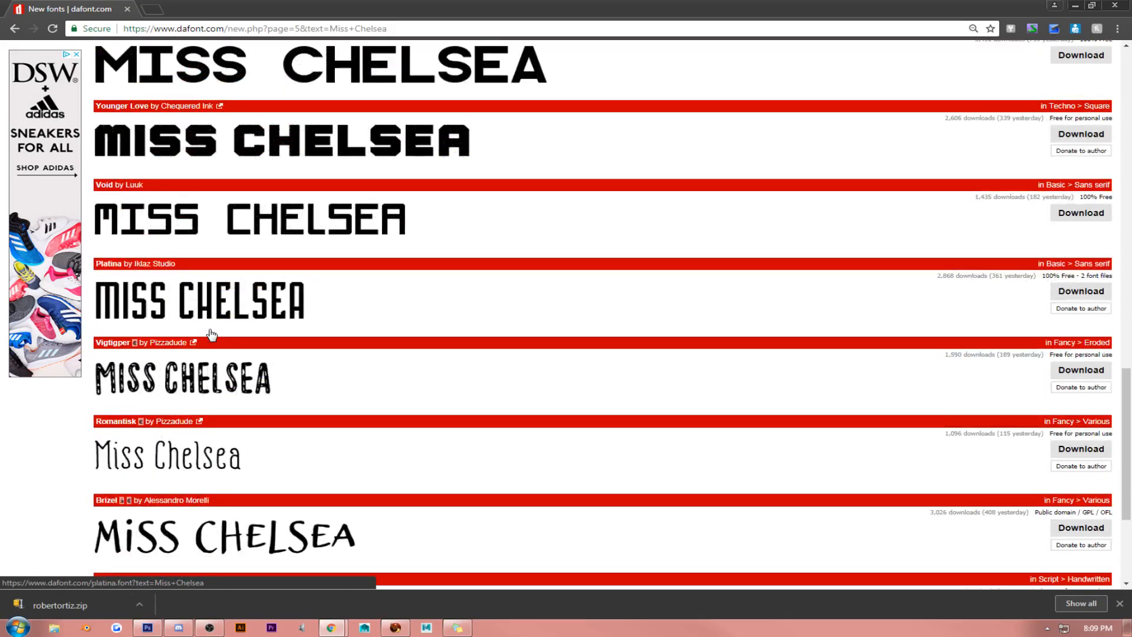
{"action": "scroll", "coordinate": [201, 353], "scroll_direction": "down", "scroll_amount": 2}
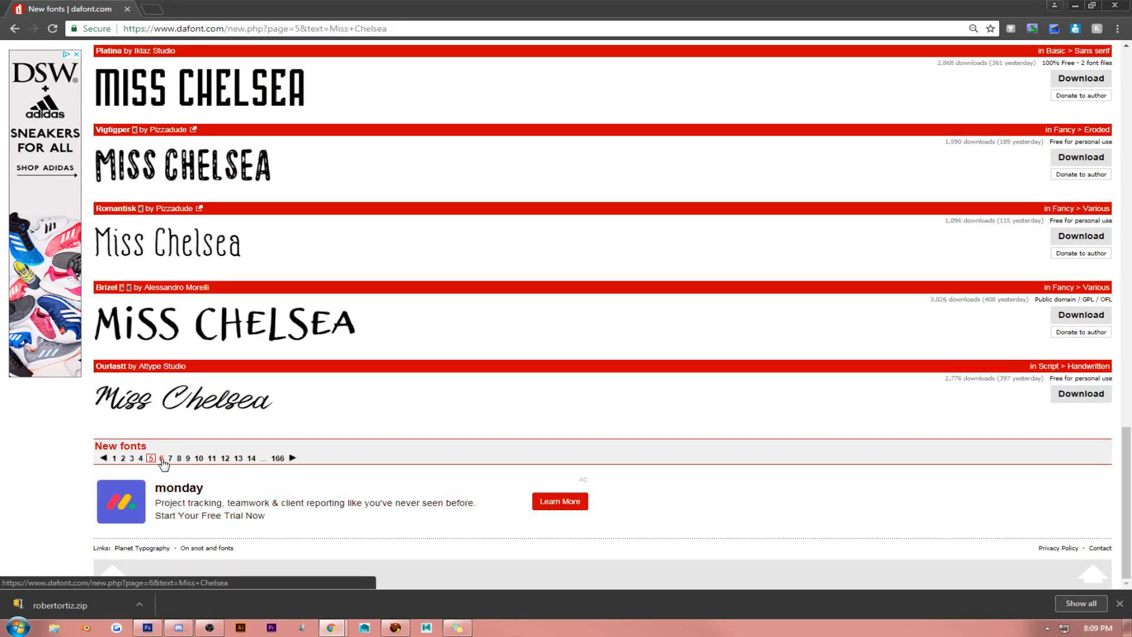
{"action": "left_click", "coordinate": [162, 459]}
{"action": "scroll", "coordinate": [219, 227], "scroll_direction": "down", "scroll_amount": 3}
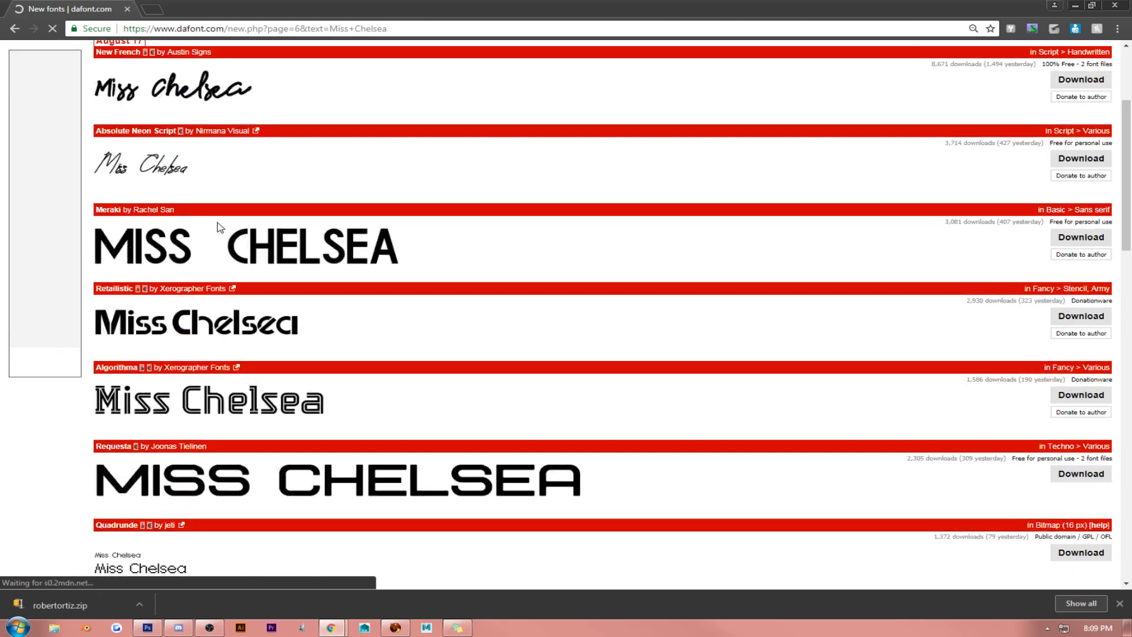
{"action": "scroll", "coordinate": [219, 230], "scroll_direction": "down", "scroll_amount": 10}
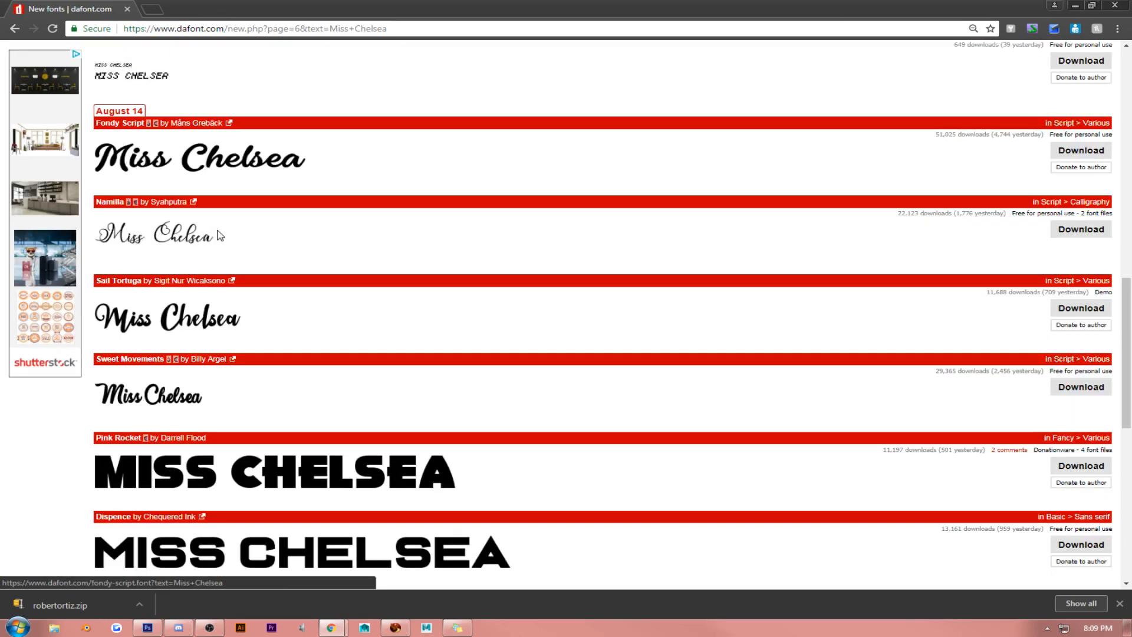
{"action": "scroll", "coordinate": [219, 235], "scroll_direction": "down", "scroll_amount": 8}
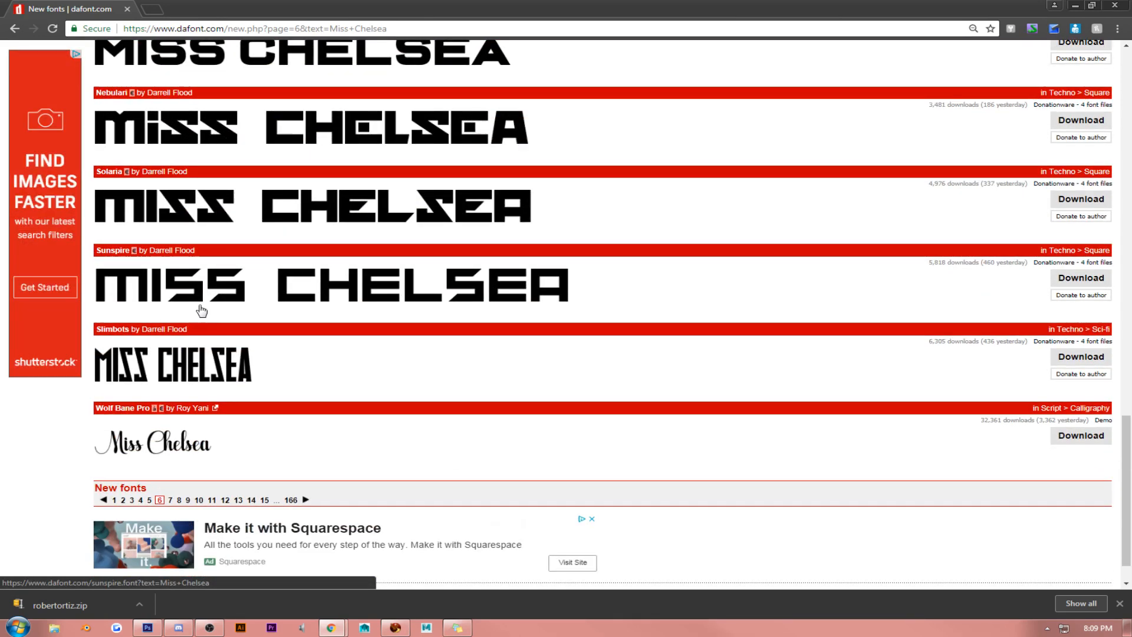
- Open page 7 of the new fonts and download the Athen font
{"action": "left_click", "coordinate": [170, 500]}
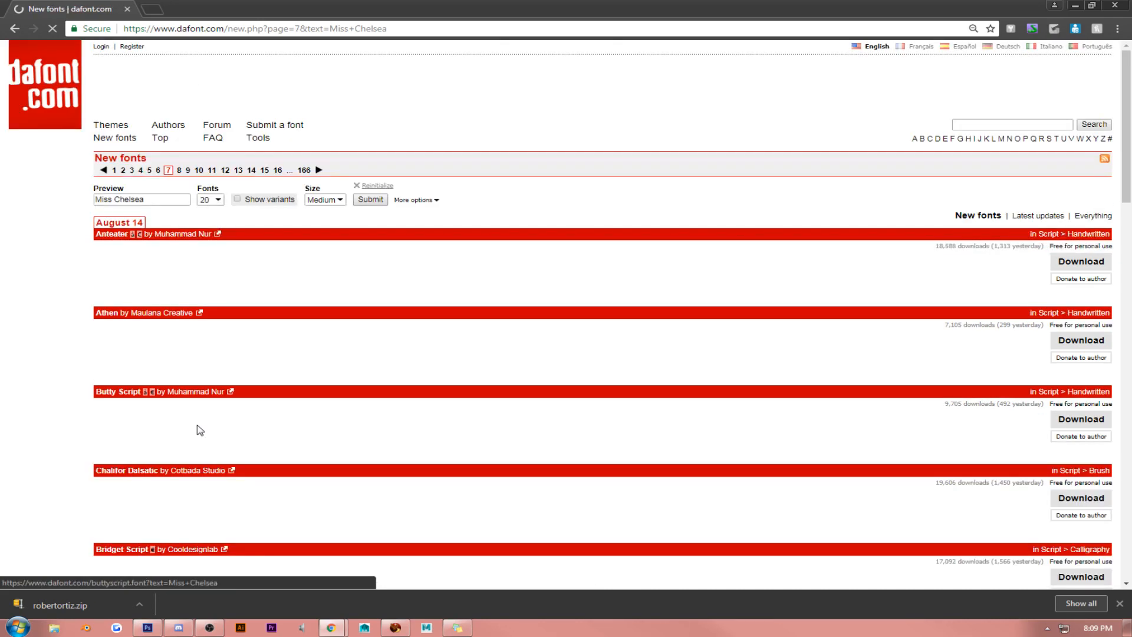
{"action": "scroll", "coordinate": [197, 377], "scroll_direction": "down", "scroll_amount": 2}
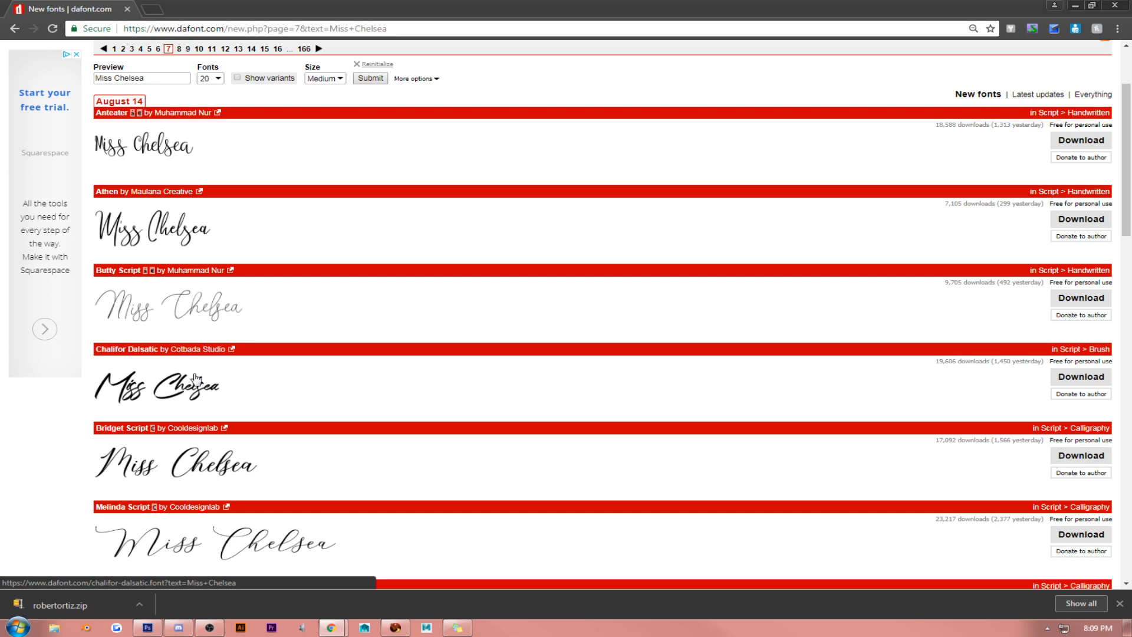
{"action": "scroll", "coordinate": [196, 378], "scroll_direction": "down", "scroll_amount": 1}
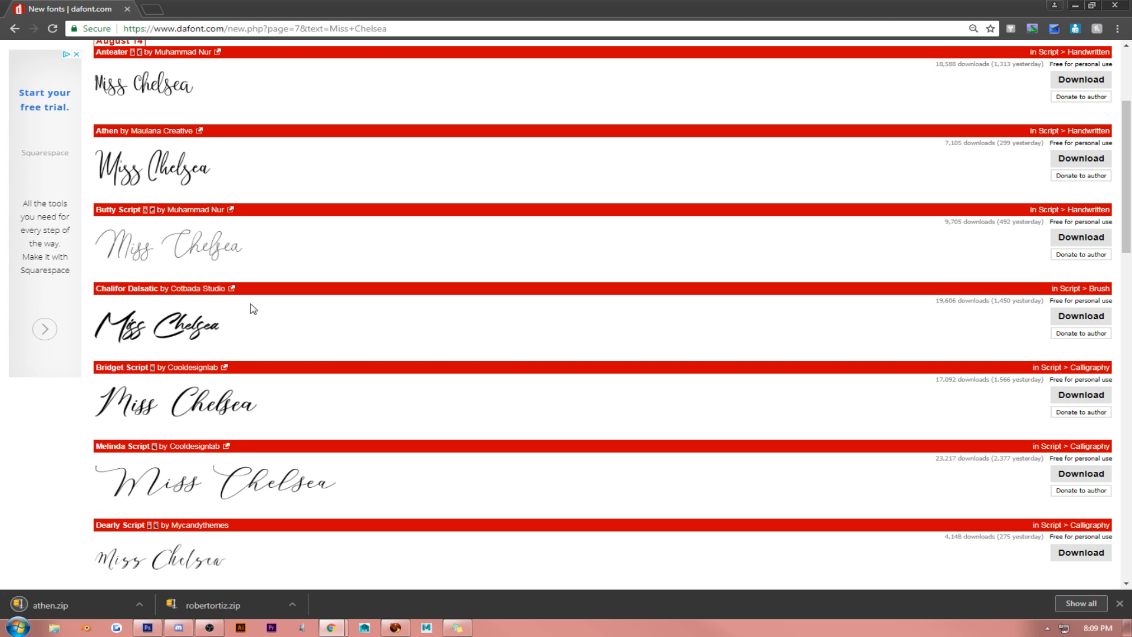
- Examine the rest of the "Miss Chelsea" previews on page 7 and all of those on page 8
{"action": "scroll", "coordinate": [252, 303], "scroll_direction": "down", "scroll_amount": 6}
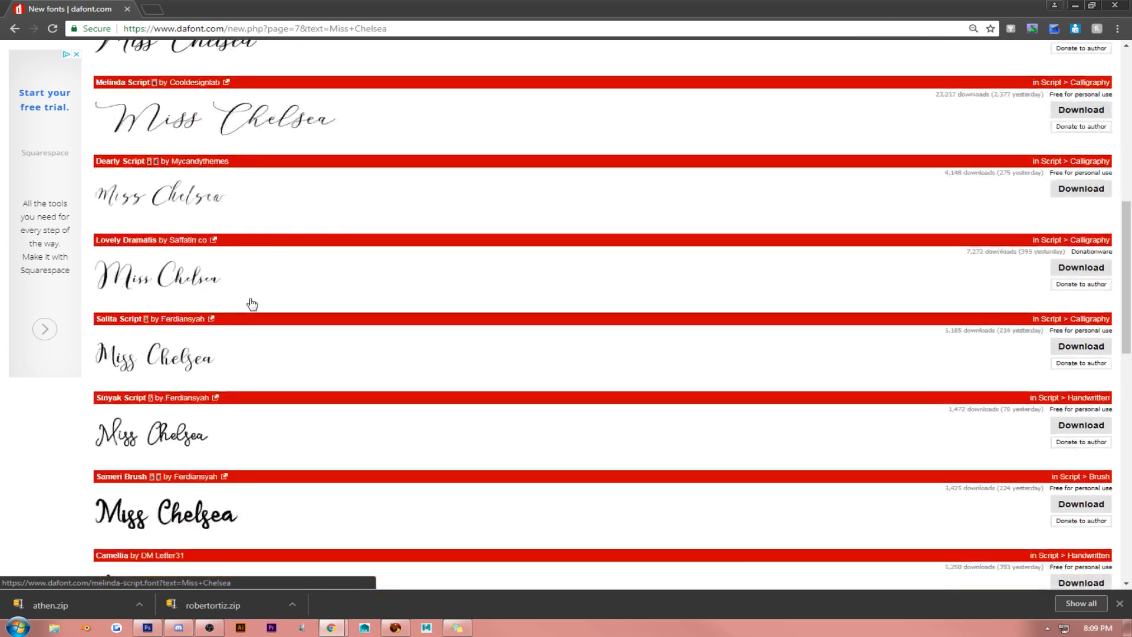
{"action": "scroll", "coordinate": [253, 303], "scroll_direction": "down", "scroll_amount": 2}
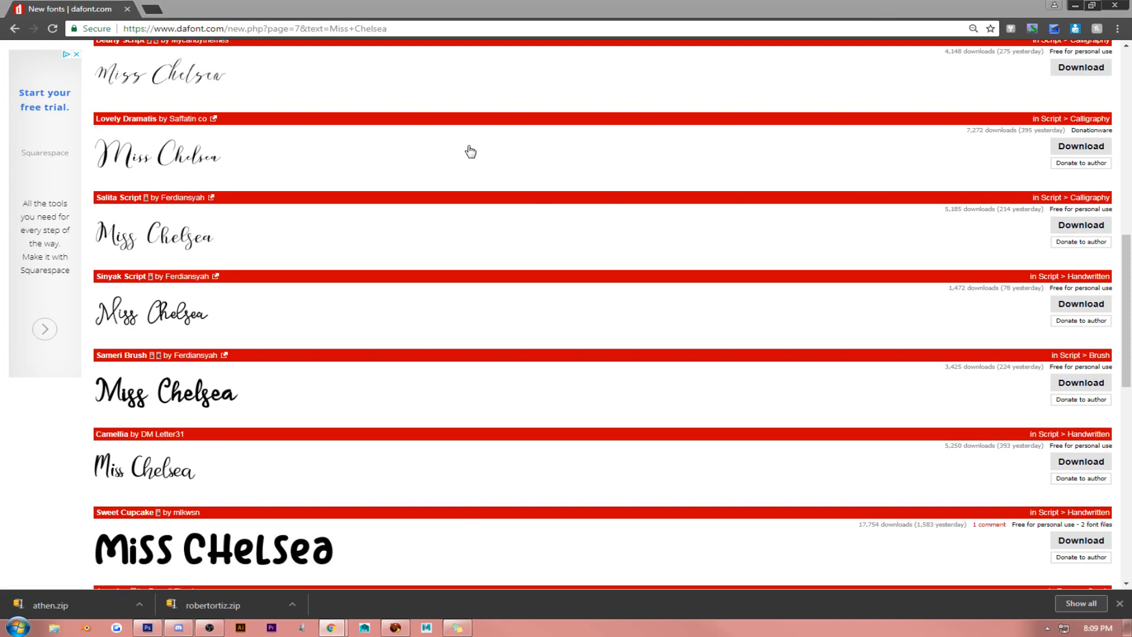
{"action": "left_click", "coordinate": [43, 435]}
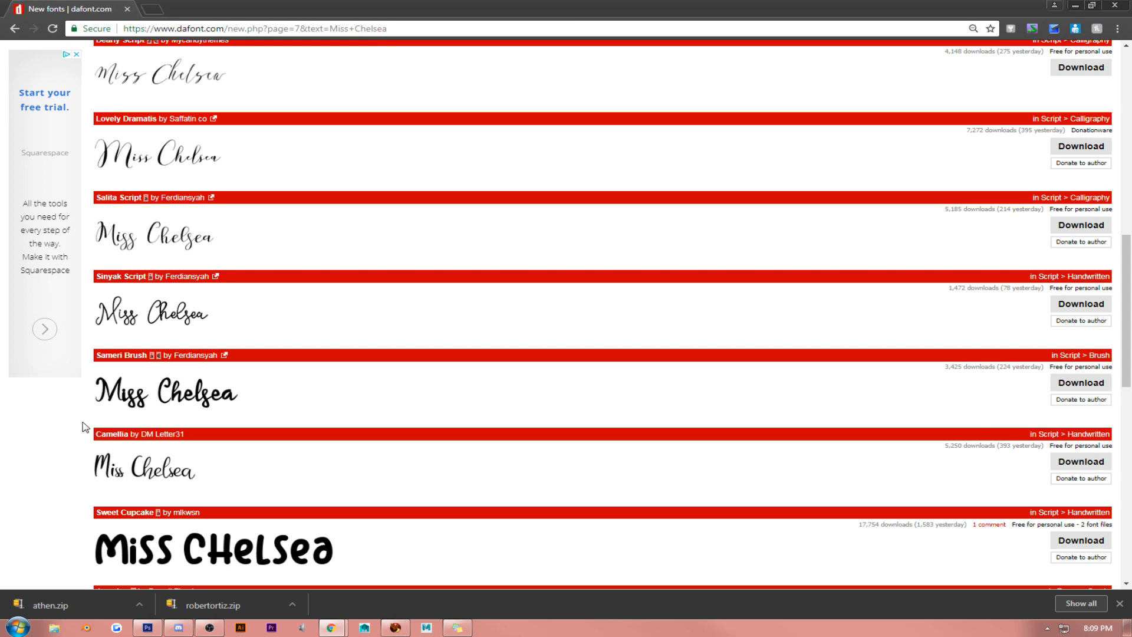
{"action": "scroll", "coordinate": [221, 393], "scroll_direction": "down", "scroll_amount": 4}
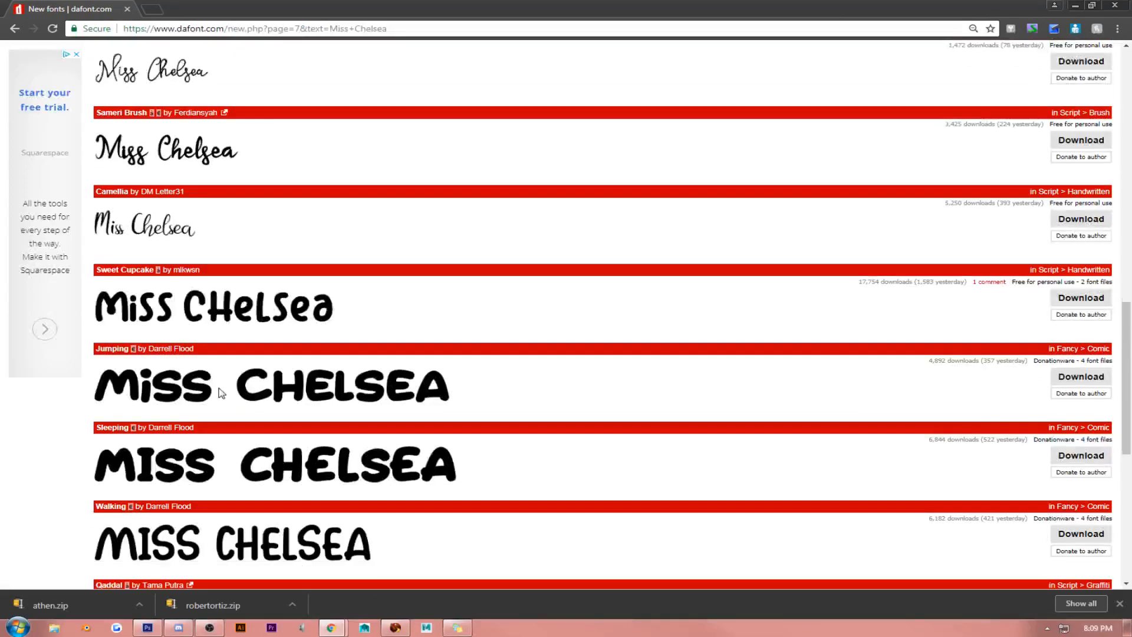
{"action": "scroll", "coordinate": [221, 394], "scroll_direction": "down", "scroll_amount": 7}
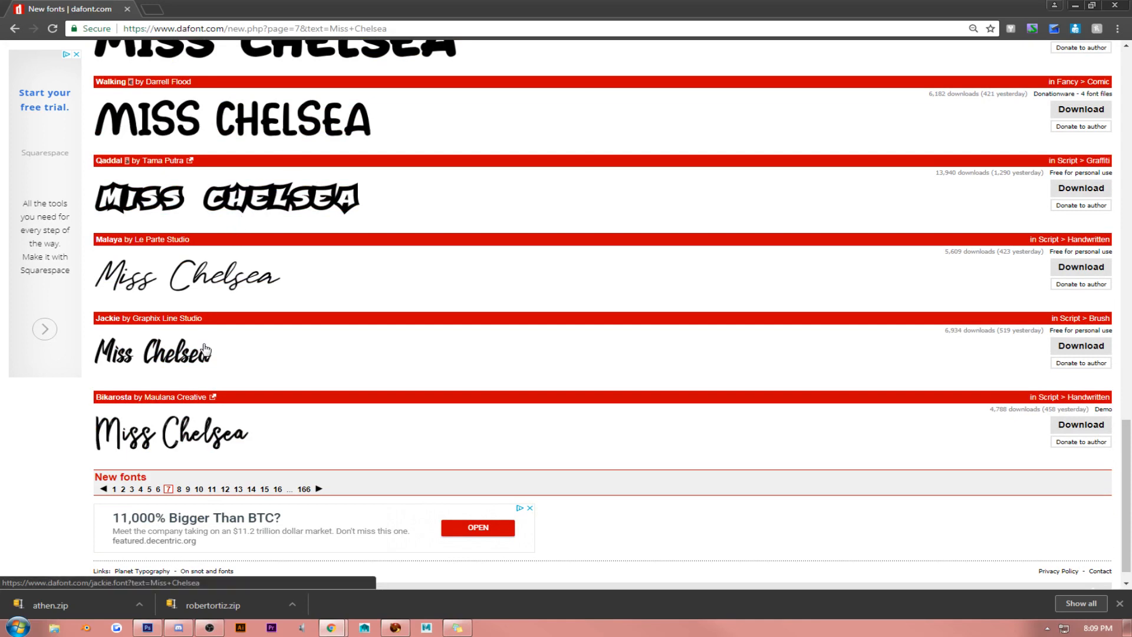
{"action": "scroll", "coordinate": [205, 350], "scroll_direction": "down", "scroll_amount": 1}
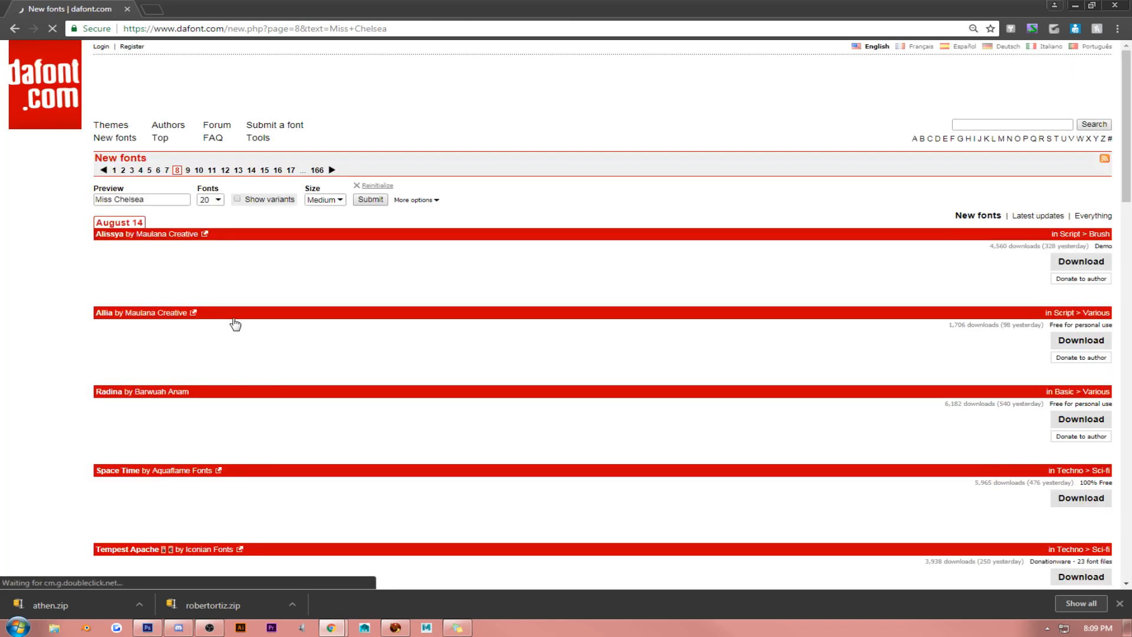
{"action": "scroll", "coordinate": [235, 323], "scroll_direction": "down", "scroll_amount": 5}
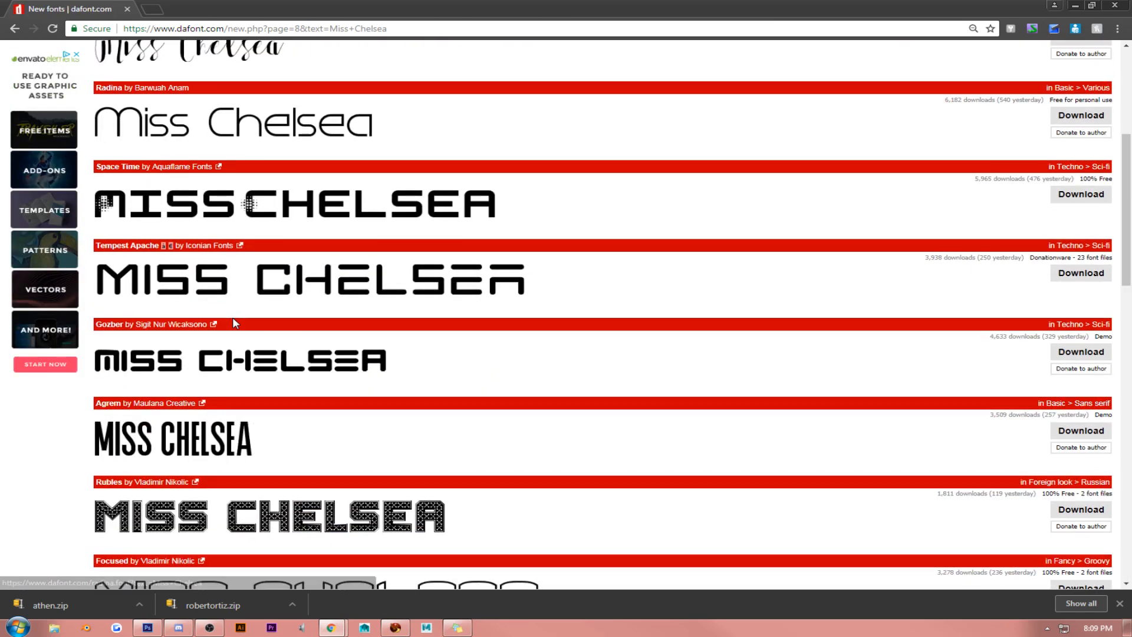
{"action": "scroll", "coordinate": [235, 324], "scroll_direction": "down", "scroll_amount": 7}
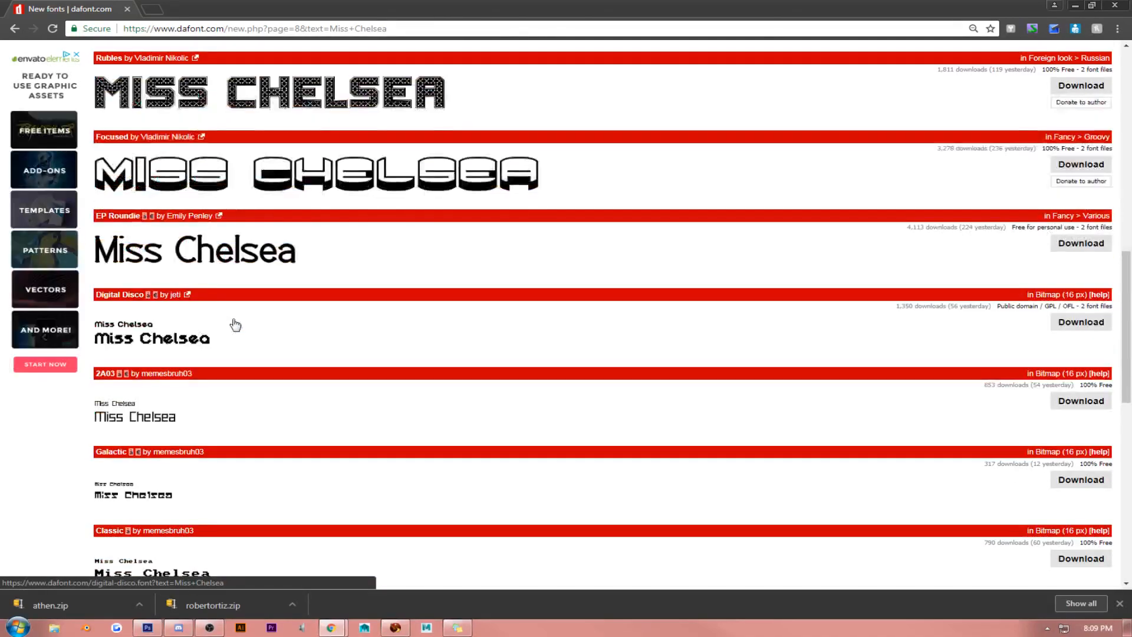
{"action": "scroll", "coordinate": [236, 324], "scroll_direction": "down", "scroll_amount": 10}
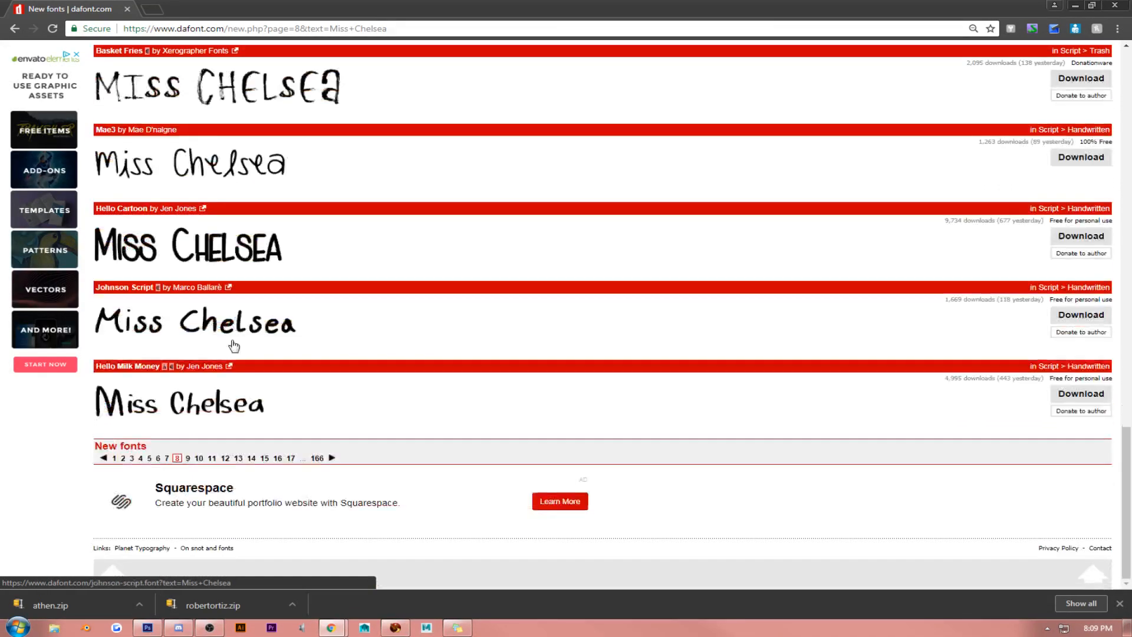
- Examine the "Miss Chelsea" previews on pages 9 and 10 of the new fonts for a suitable script lettering
{"action": "left_click", "coordinate": [189, 458]}
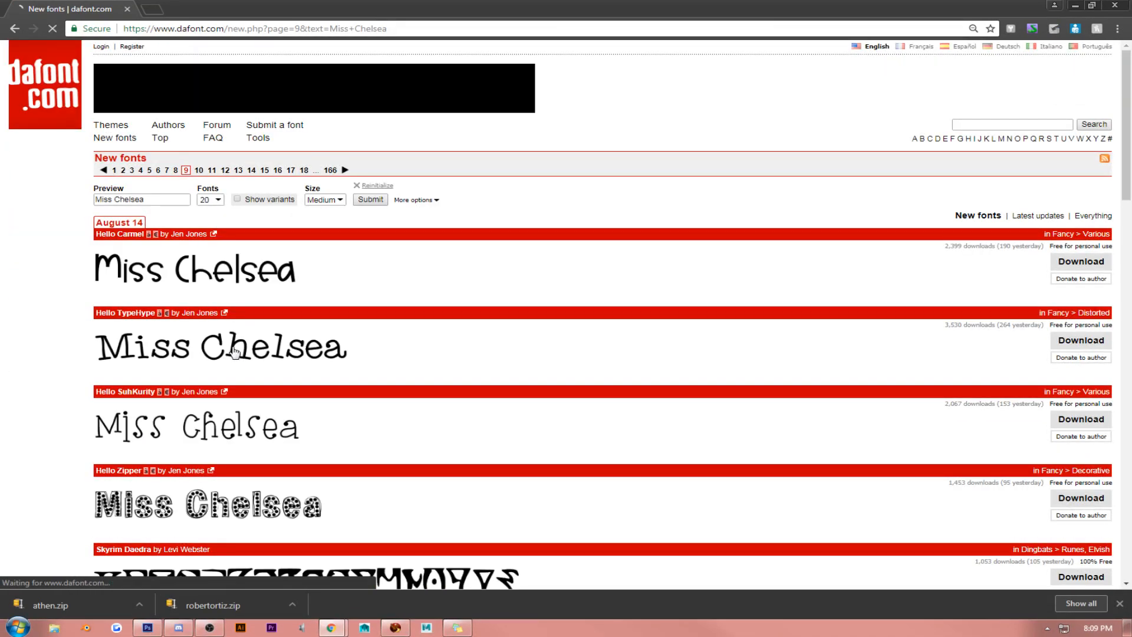
{"action": "scroll", "coordinate": [234, 352], "scroll_direction": "down", "scroll_amount": 2}
{"action": "scroll", "coordinate": [234, 352], "scroll_direction": "down", "scroll_amount": 8}
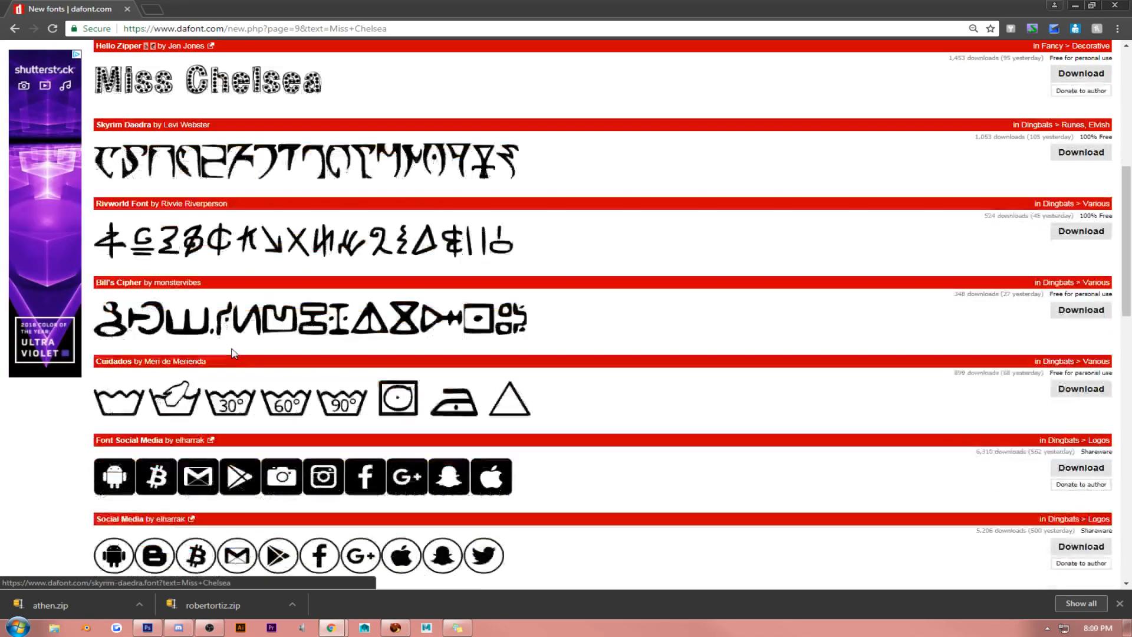
{"action": "scroll", "coordinate": [234, 352], "scroll_direction": "down", "scroll_amount": 10}
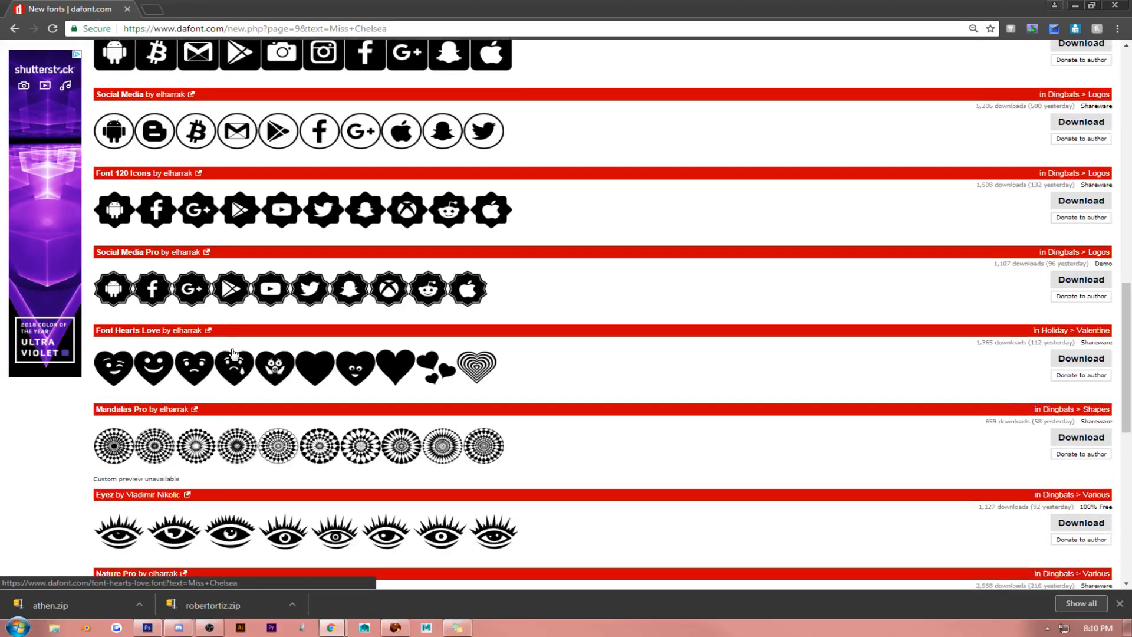
{"action": "scroll", "coordinate": [234, 353], "scroll_direction": "down", "scroll_amount": 3}
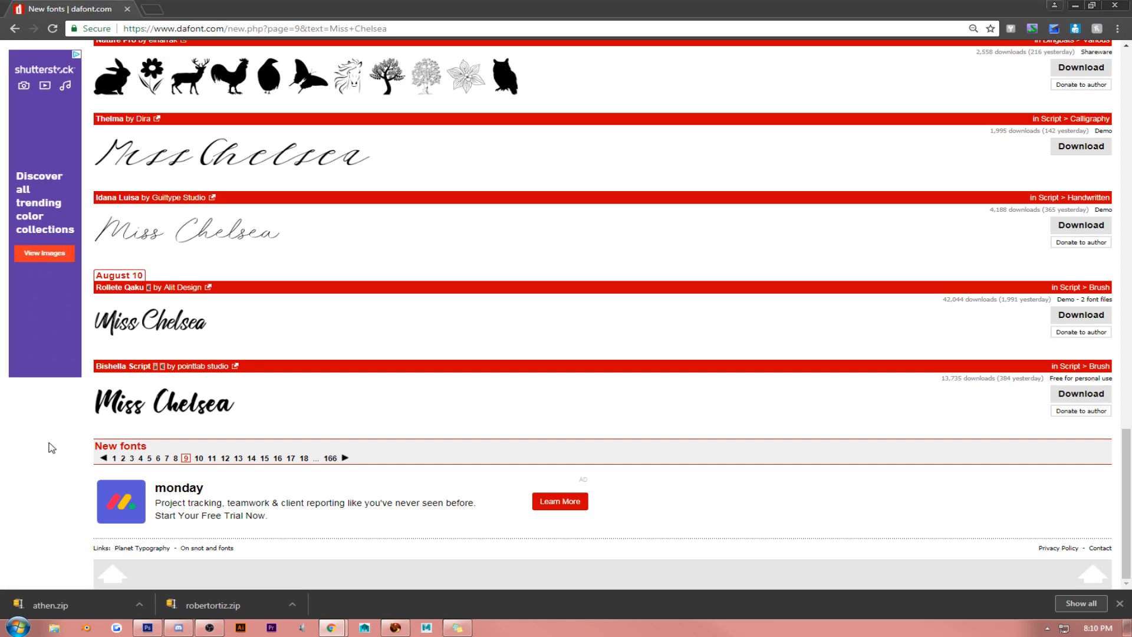
{"action": "left_click", "coordinate": [199, 458]}
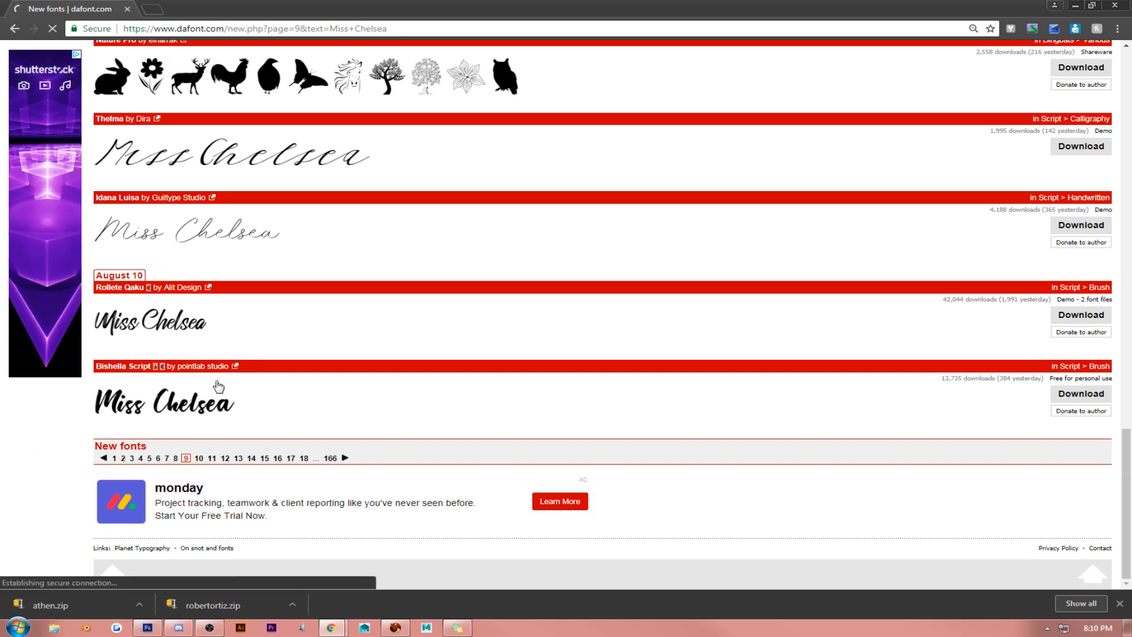
{"action": "scroll", "coordinate": [280, 255], "scroll_direction": "down", "scroll_amount": 2}
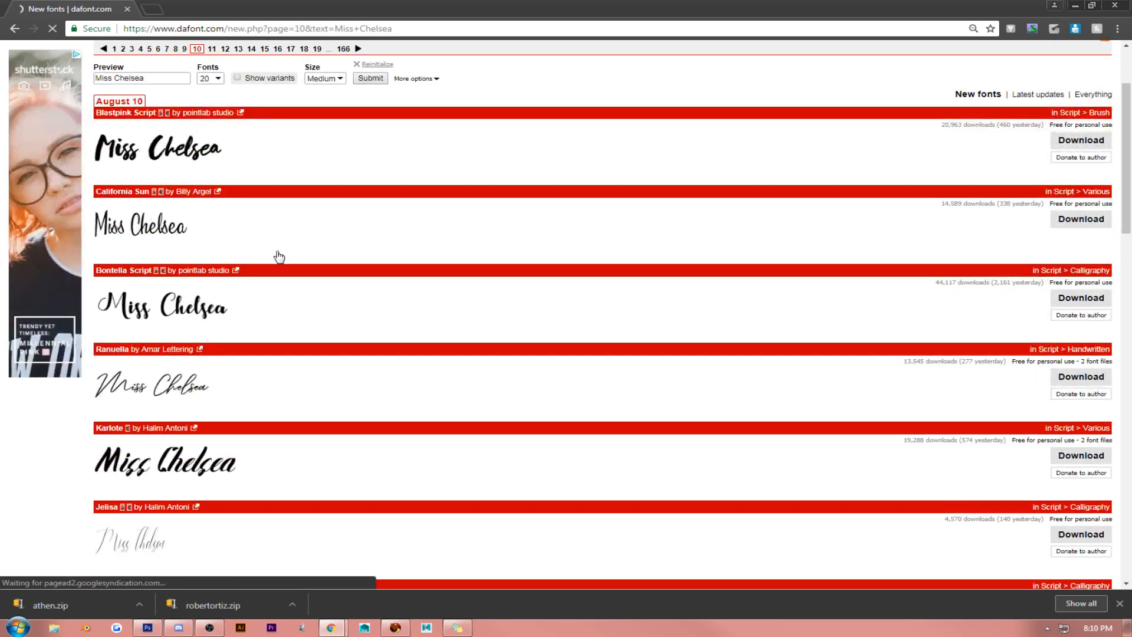
{"action": "scroll", "coordinate": [280, 255], "scroll_direction": "down", "scroll_amount": 2}
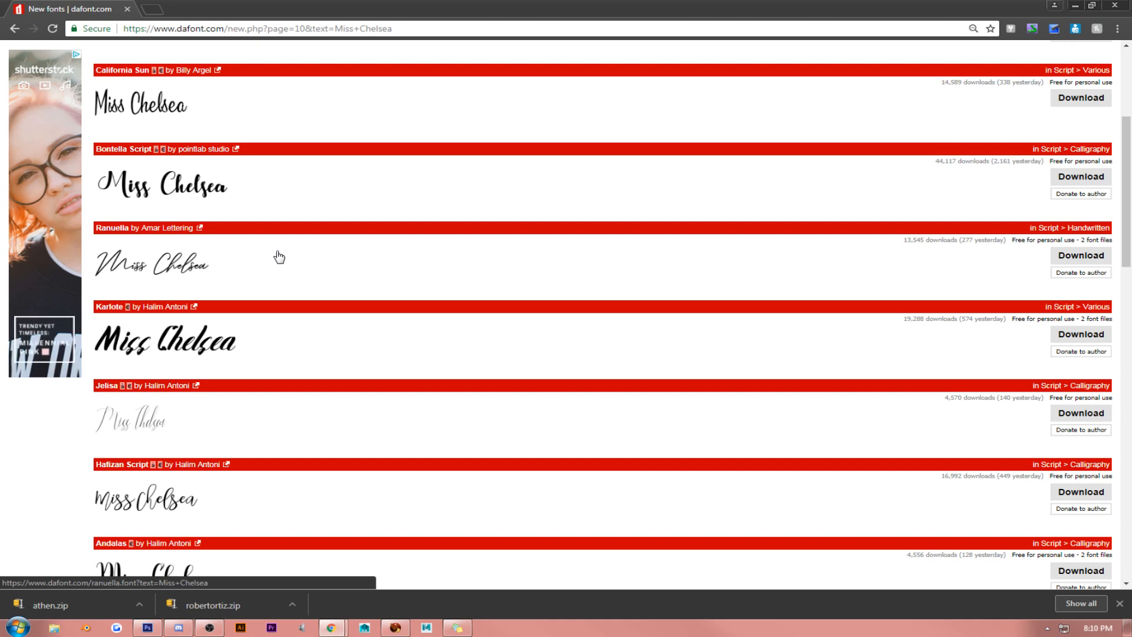
{"action": "scroll", "coordinate": [280, 256], "scroll_direction": "down", "scroll_amount": 1}
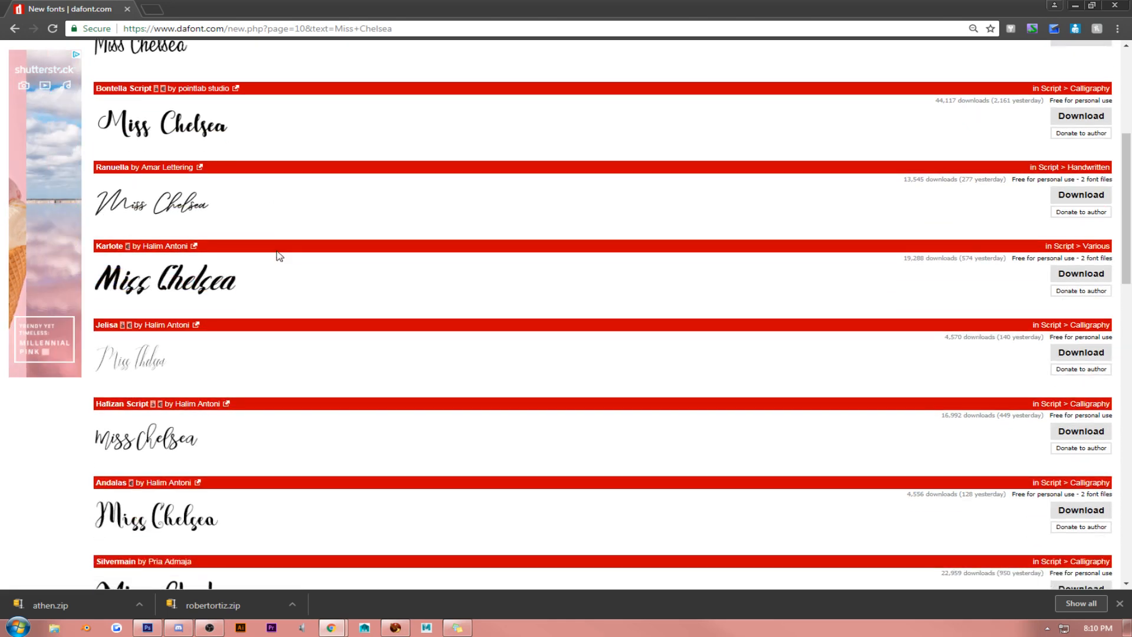
{"action": "scroll", "coordinate": [278, 256], "scroll_direction": "down", "scroll_amount": 2}
{"action": "scroll", "coordinate": [278, 255], "scroll_direction": "down", "scroll_amount": 2}
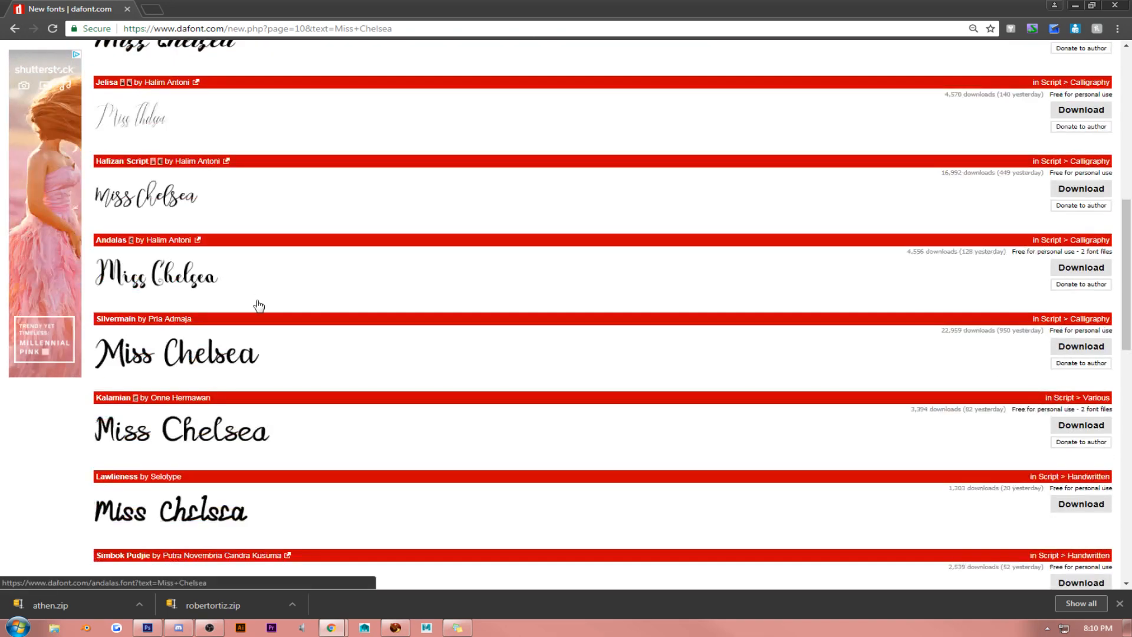
{"action": "scroll", "coordinate": [248, 323], "scroll_direction": "down", "scroll_amount": 3}
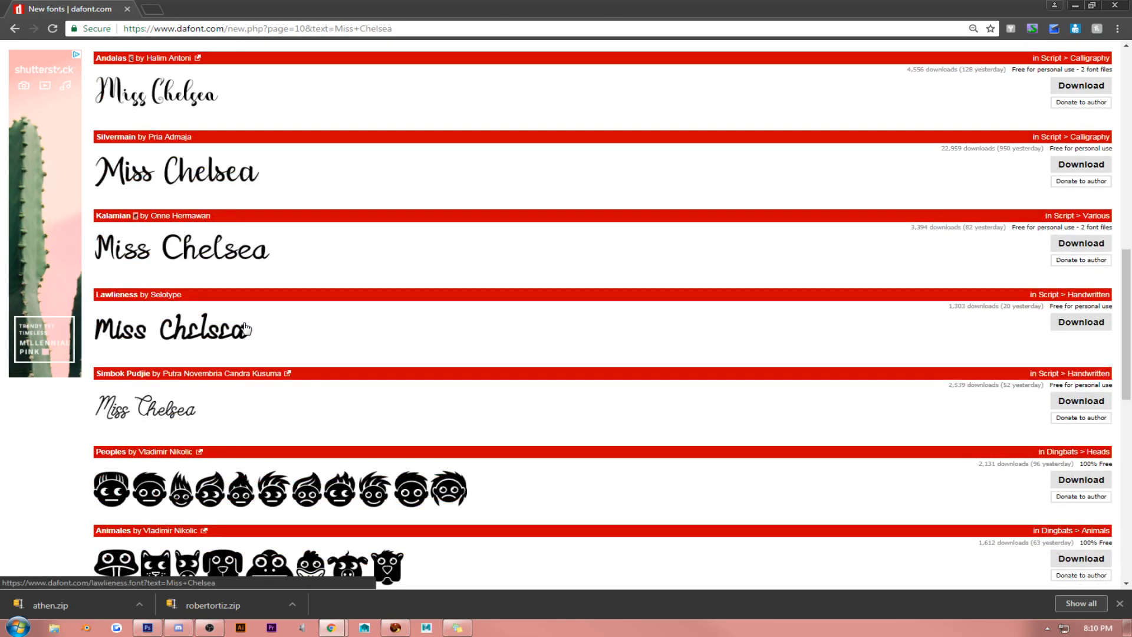
{"action": "scroll", "coordinate": [246, 329], "scroll_direction": "down", "scroll_amount": 7}
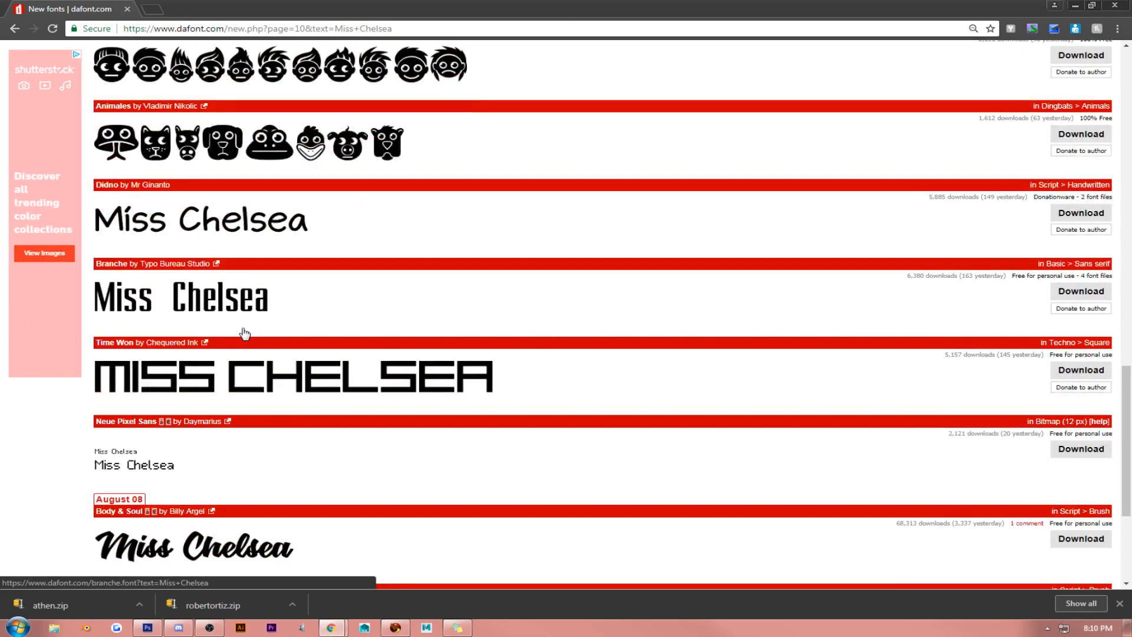
{"action": "scroll", "coordinate": [244, 333], "scroll_direction": "down", "scroll_amount": 4}
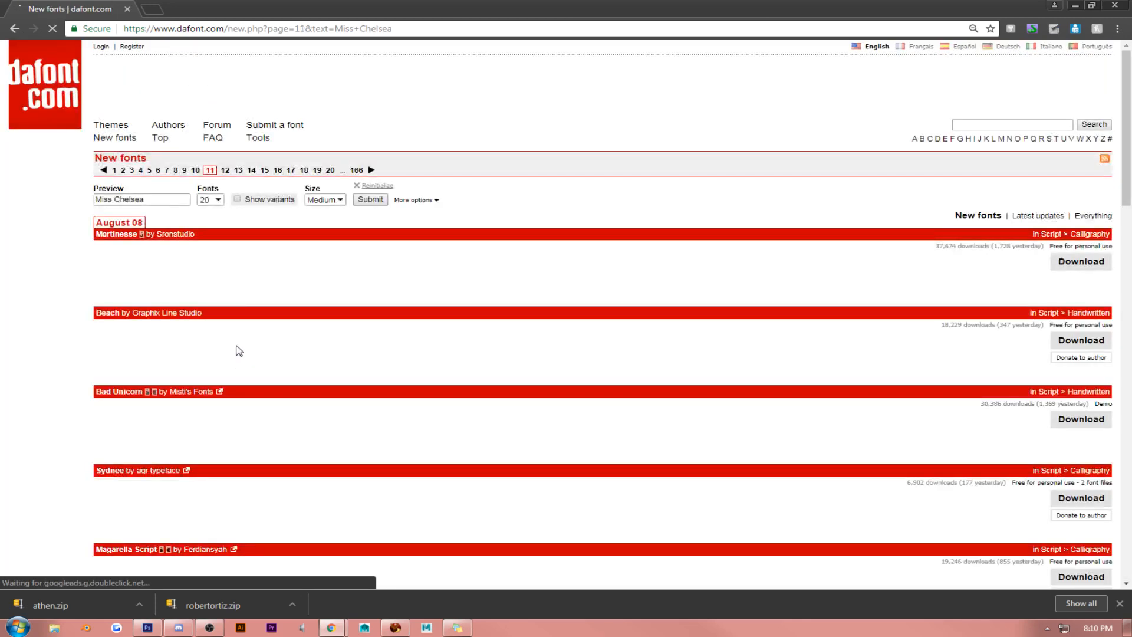
- Look through the "Miss Chelsea" lettering previews on pages 11 and 12 of the new fonts
{"action": "scroll", "coordinate": [239, 351], "scroll_direction": "down", "scroll_amount": 3}
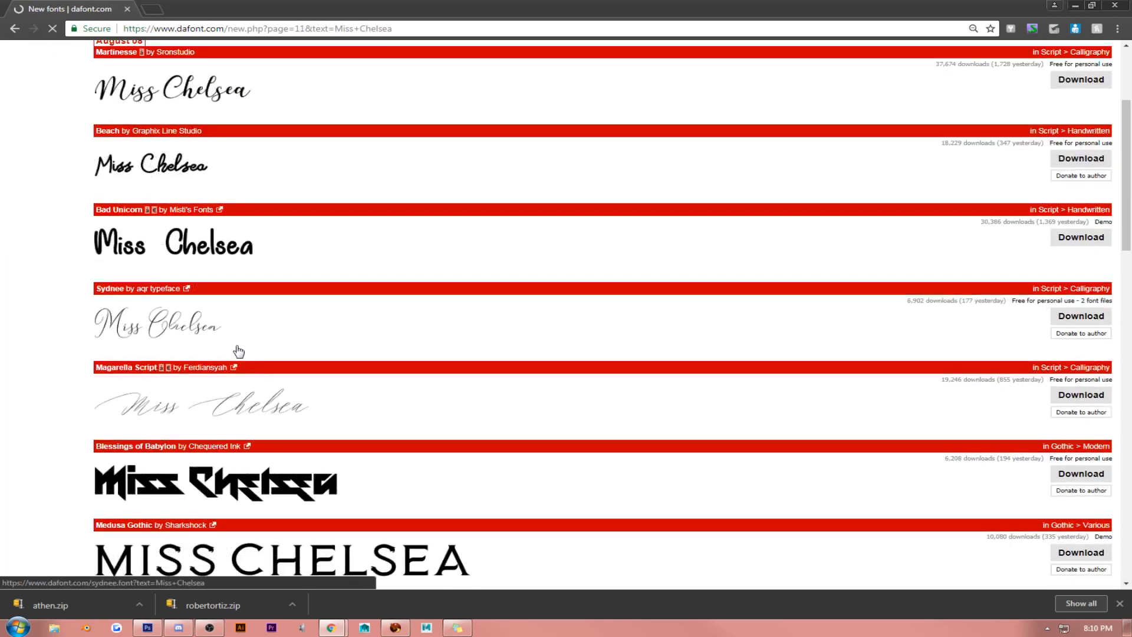
{"action": "scroll", "coordinate": [238, 351], "scroll_direction": "down", "scroll_amount": 2}
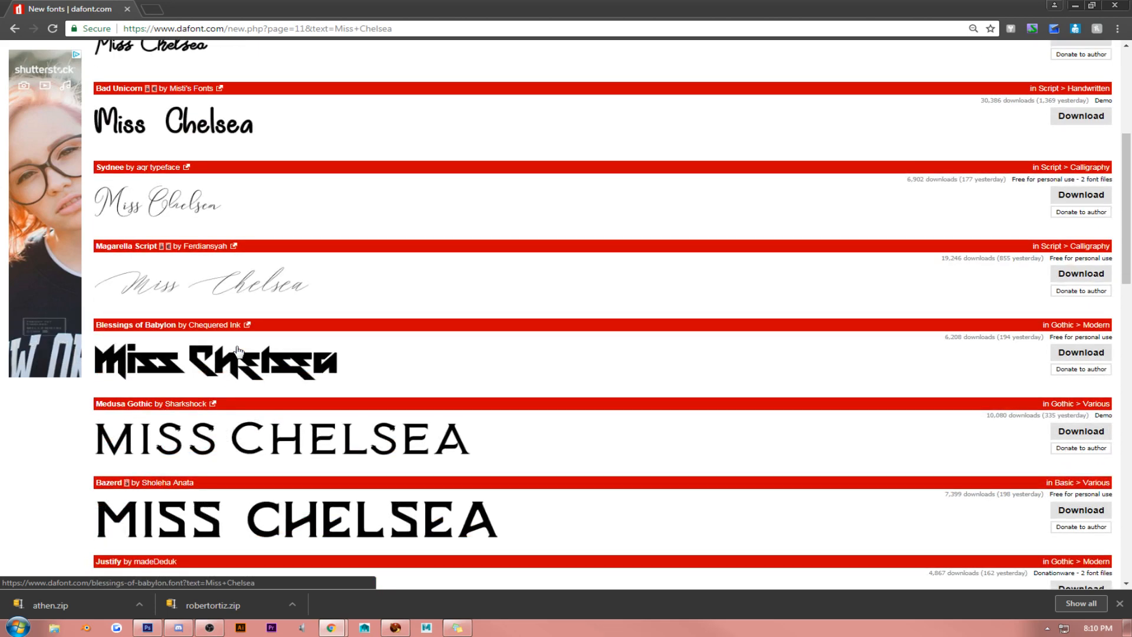
{"action": "scroll", "coordinate": [239, 351], "scroll_direction": "down", "scroll_amount": 3}
{"action": "scroll", "coordinate": [239, 352], "scroll_direction": "down", "scroll_amount": 8}
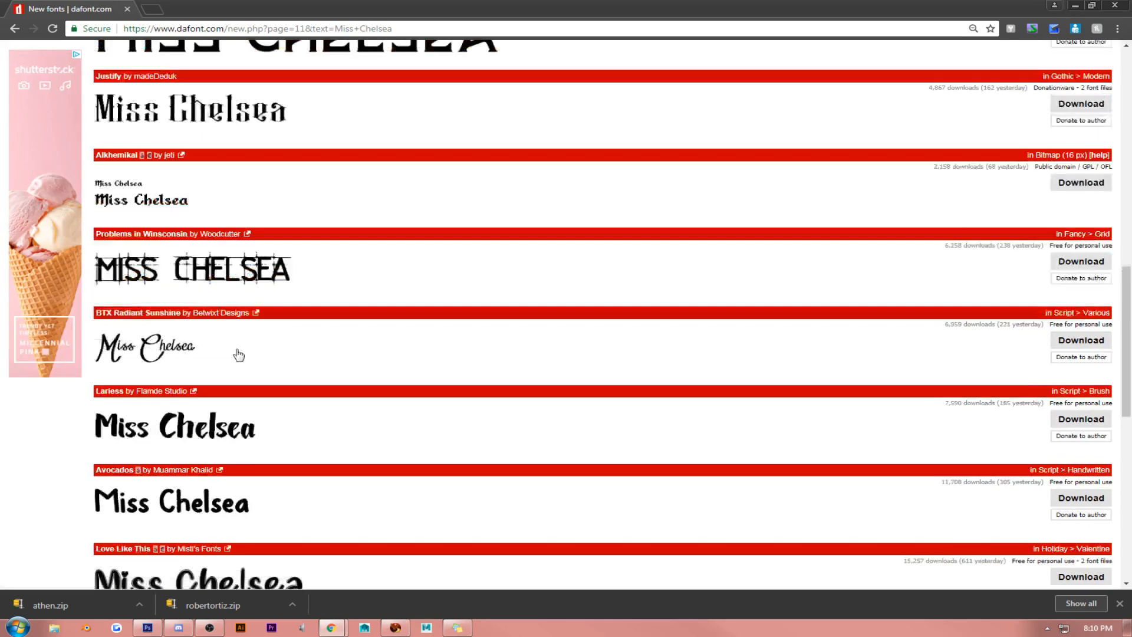
{"action": "scroll", "coordinate": [238, 354], "scroll_direction": "down", "scroll_amount": 7}
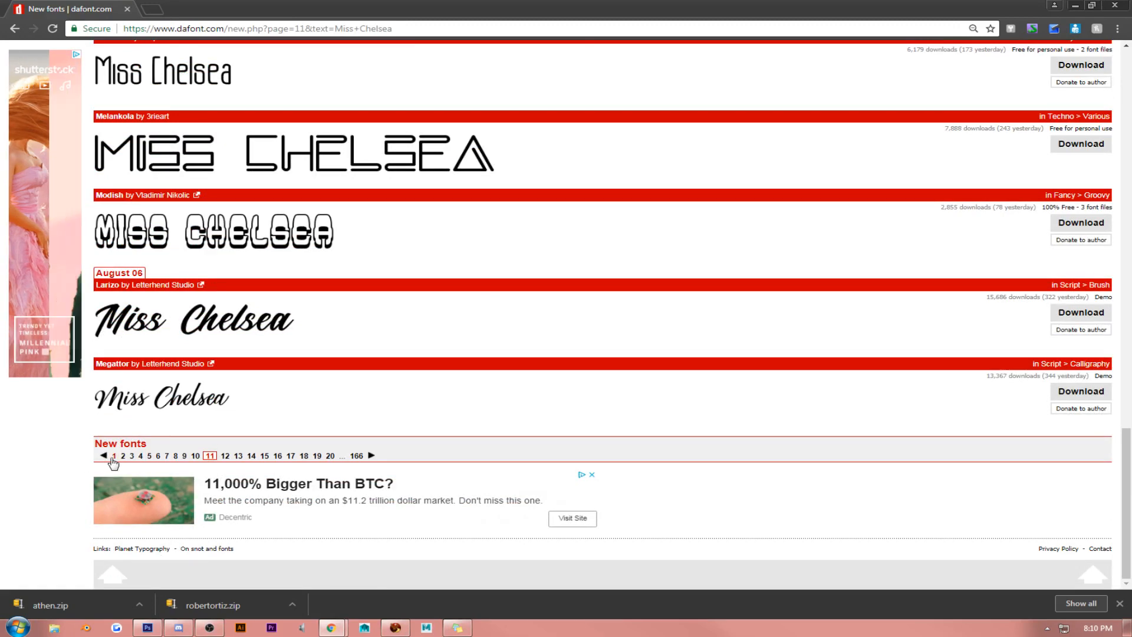
{"action": "left_click", "coordinate": [225, 456]}
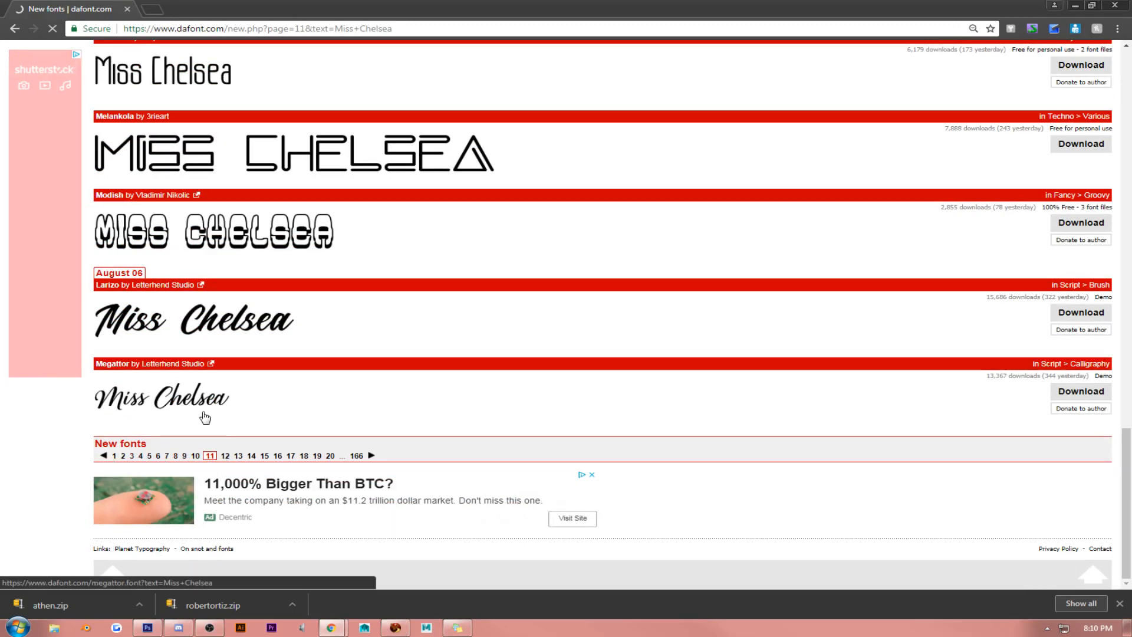
{"action": "scroll", "coordinate": [199, 369], "scroll_direction": "down", "scroll_amount": 4}
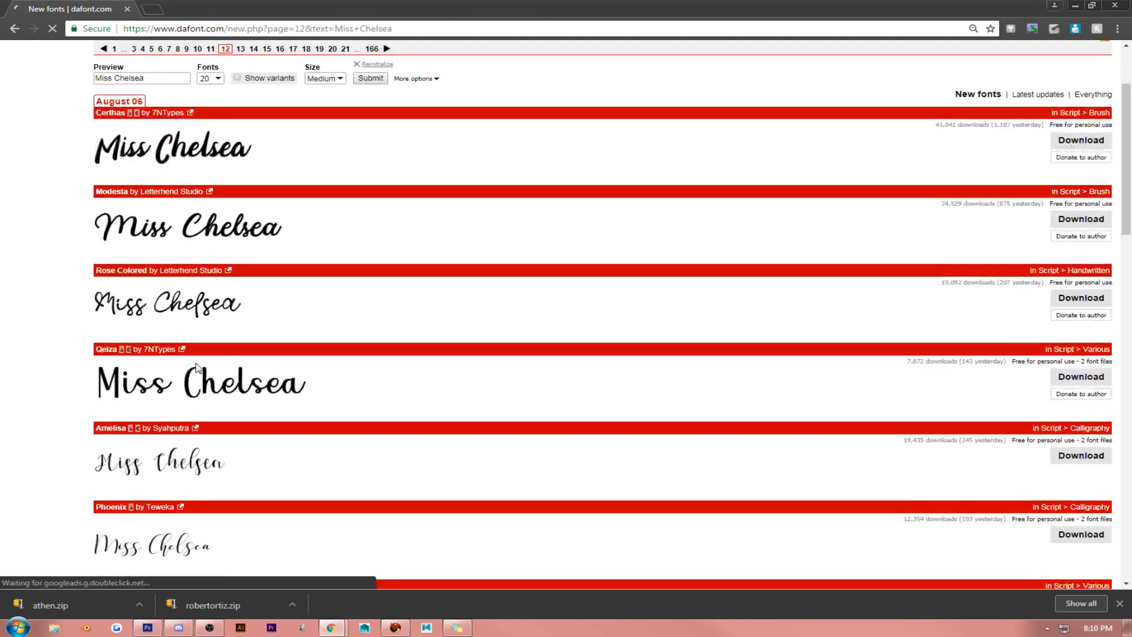
{"action": "scroll", "coordinate": [198, 369], "scroll_direction": "down", "scroll_amount": 6}
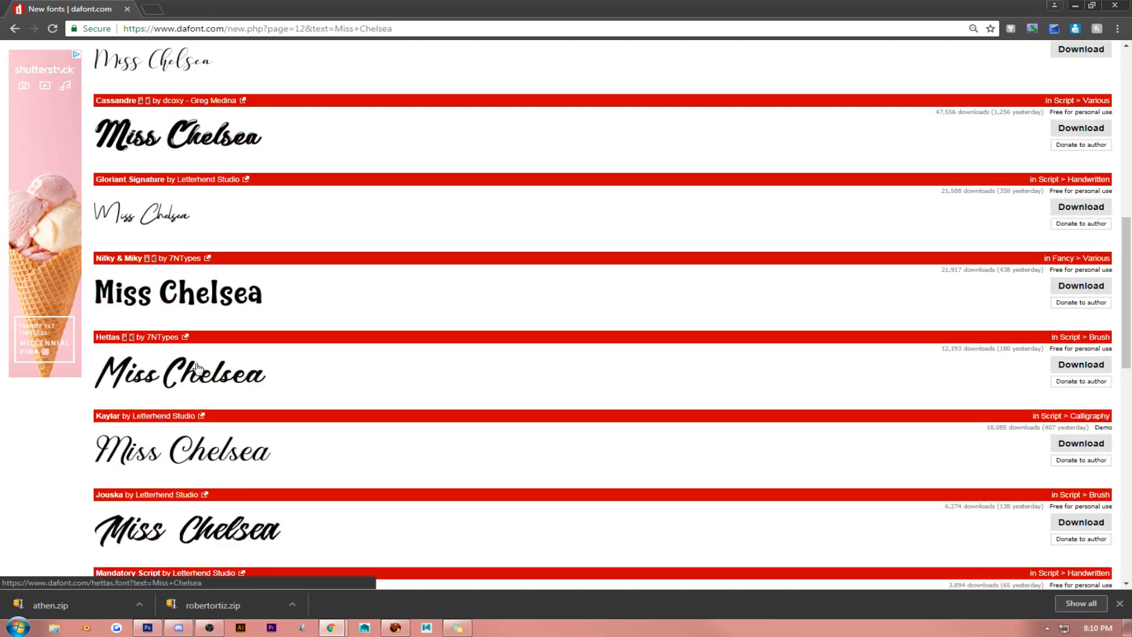
{"action": "scroll", "coordinate": [212, 367], "scroll_direction": "down", "scroll_amount": 5}
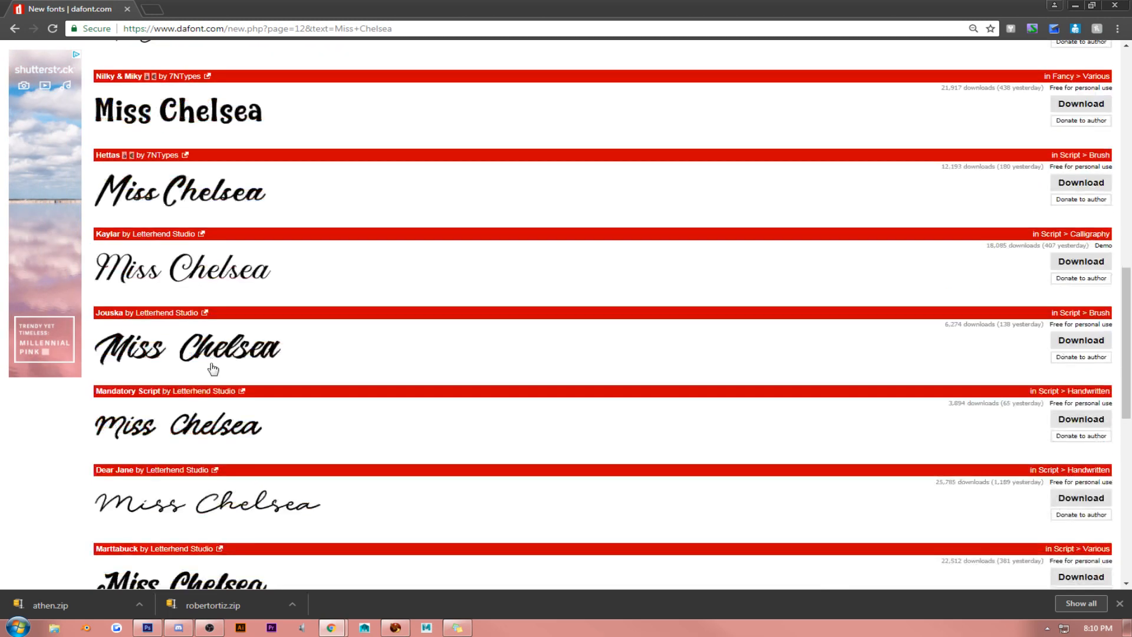
{"action": "scroll", "coordinate": [213, 368], "scroll_direction": "down", "scroll_amount": 1}
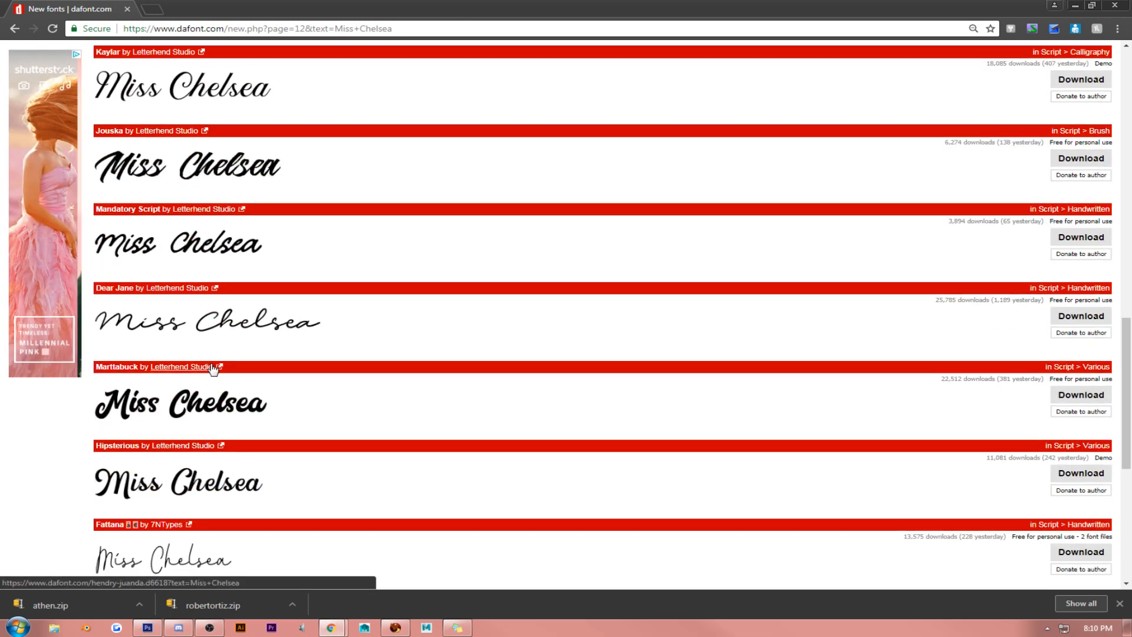
{"action": "scroll", "coordinate": [213, 369], "scroll_direction": "down", "scroll_amount": 3}
{"action": "scroll", "coordinate": [213, 368], "scroll_direction": "down", "scroll_amount": 1}
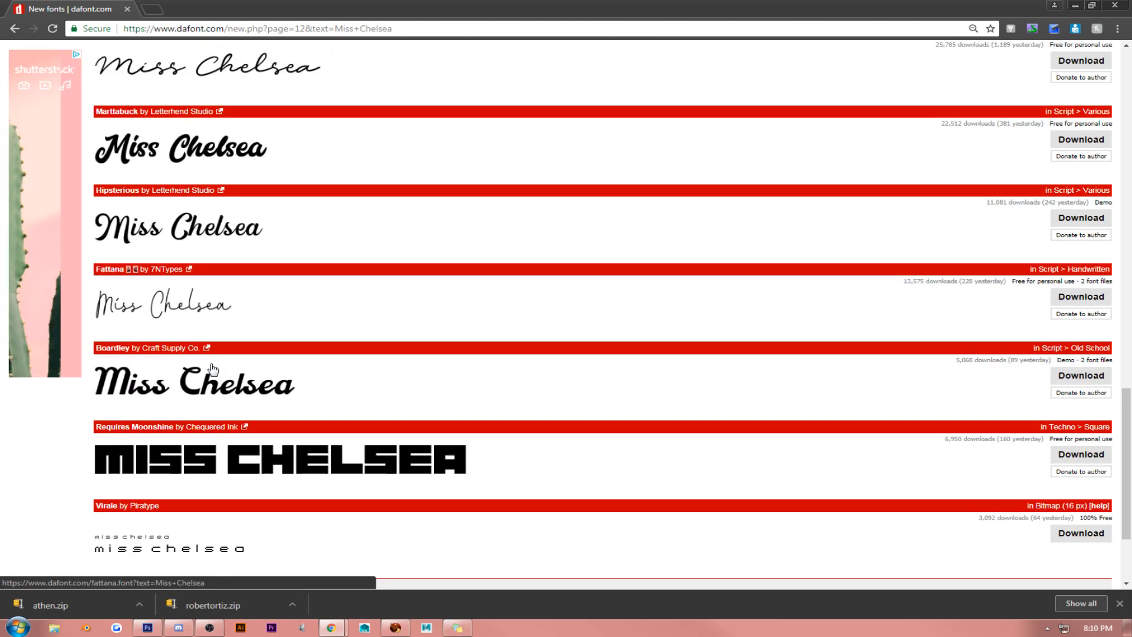
{"action": "scroll", "coordinate": [213, 369], "scroll_direction": "down", "scroll_amount": 2}
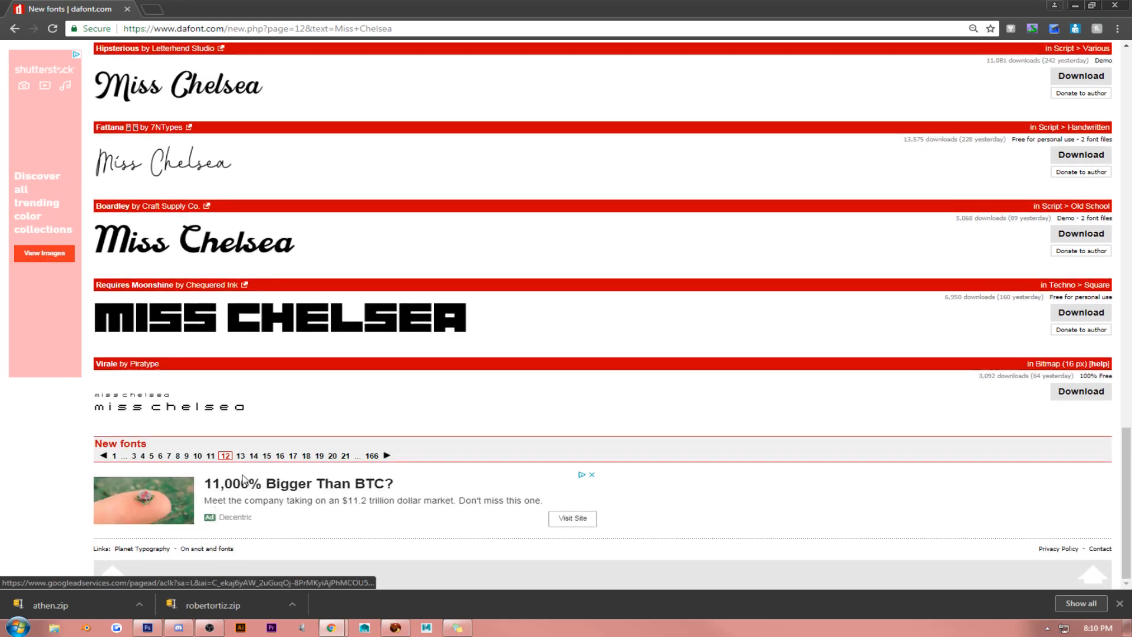
- Check the "Miss Chelsea" previews on pages 13 and 14 of the new fonts for further logo font candidates
{"action": "left_click", "coordinate": [241, 456]}
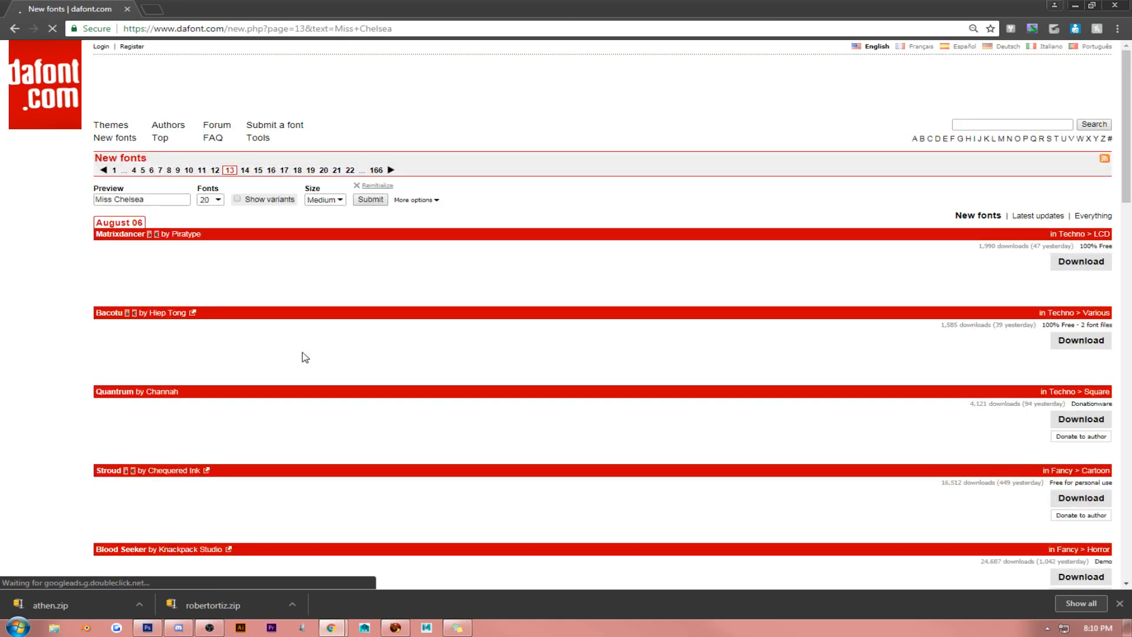
{"action": "scroll", "coordinate": [305, 359], "scroll_direction": "down", "scroll_amount": 6}
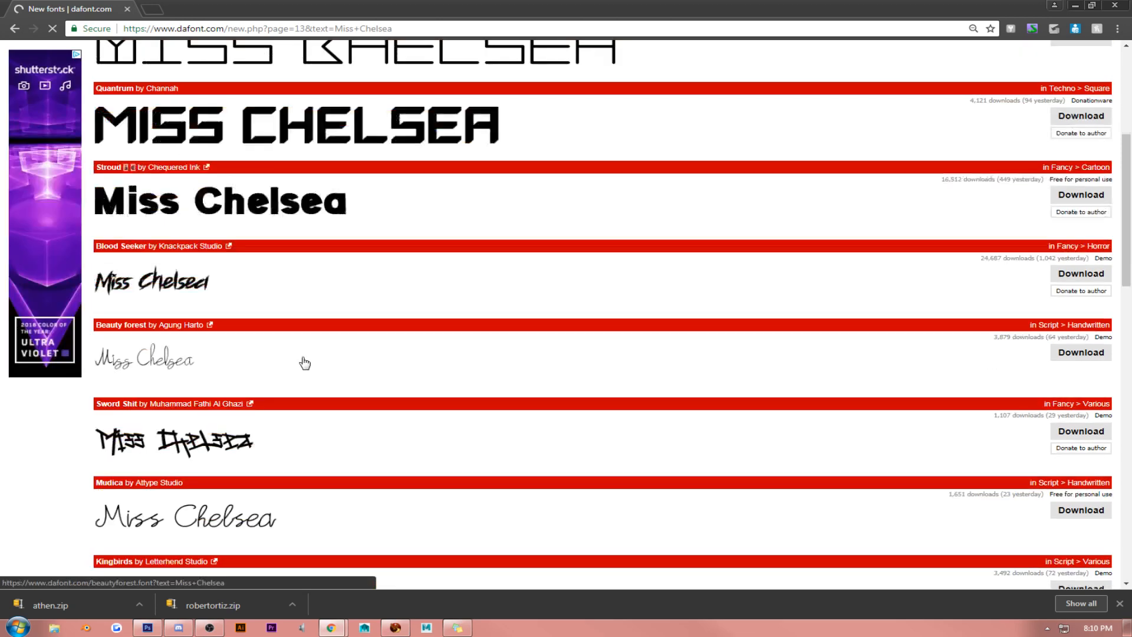
{"action": "scroll", "coordinate": [305, 361], "scroll_direction": "down", "scroll_amount": 3}
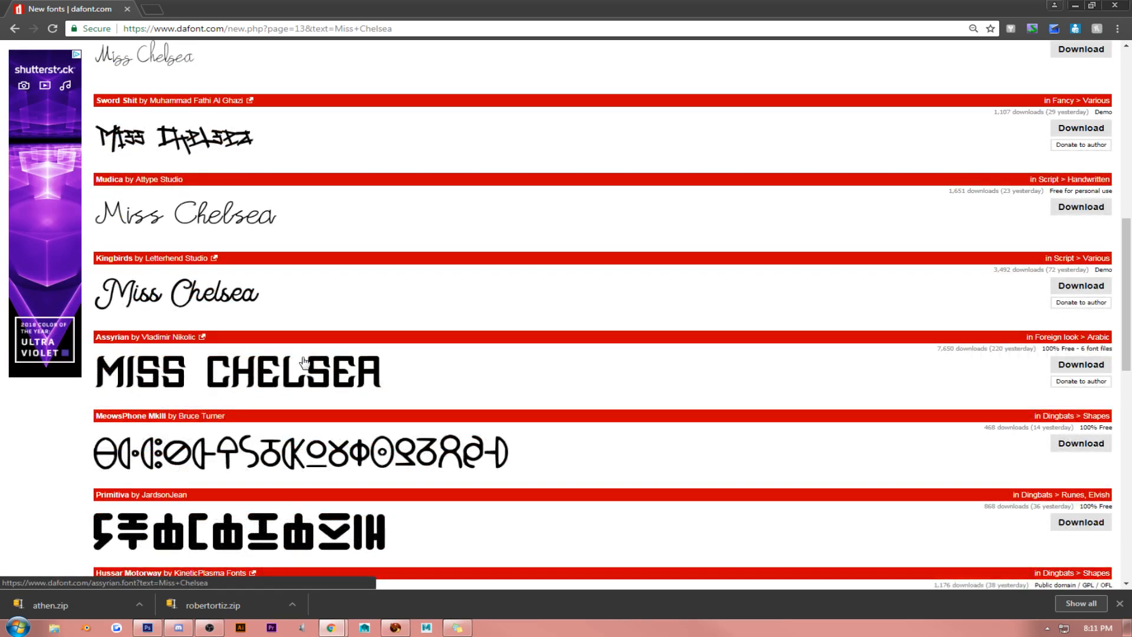
{"action": "scroll", "coordinate": [305, 362], "scroll_direction": "down", "scroll_amount": 3}
{"action": "scroll", "coordinate": [305, 361], "scroll_direction": "down", "scroll_amount": 3}
{"action": "scroll", "coordinate": [305, 362], "scroll_direction": "down", "scroll_amount": 1}
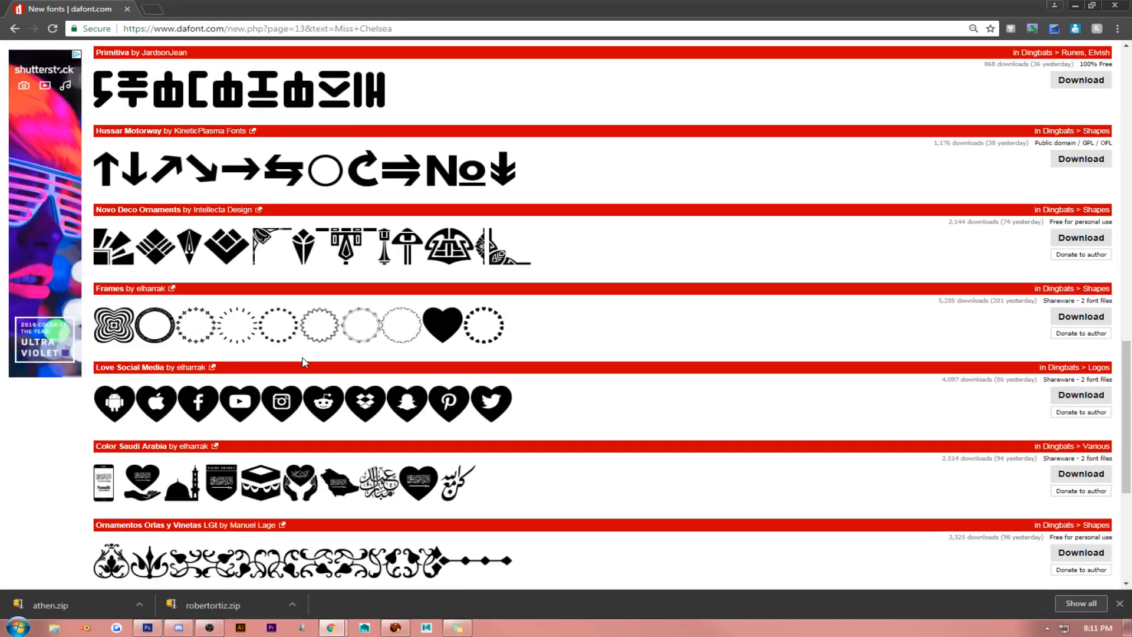
{"action": "scroll", "coordinate": [305, 361], "scroll_direction": "down", "scroll_amount": 2}
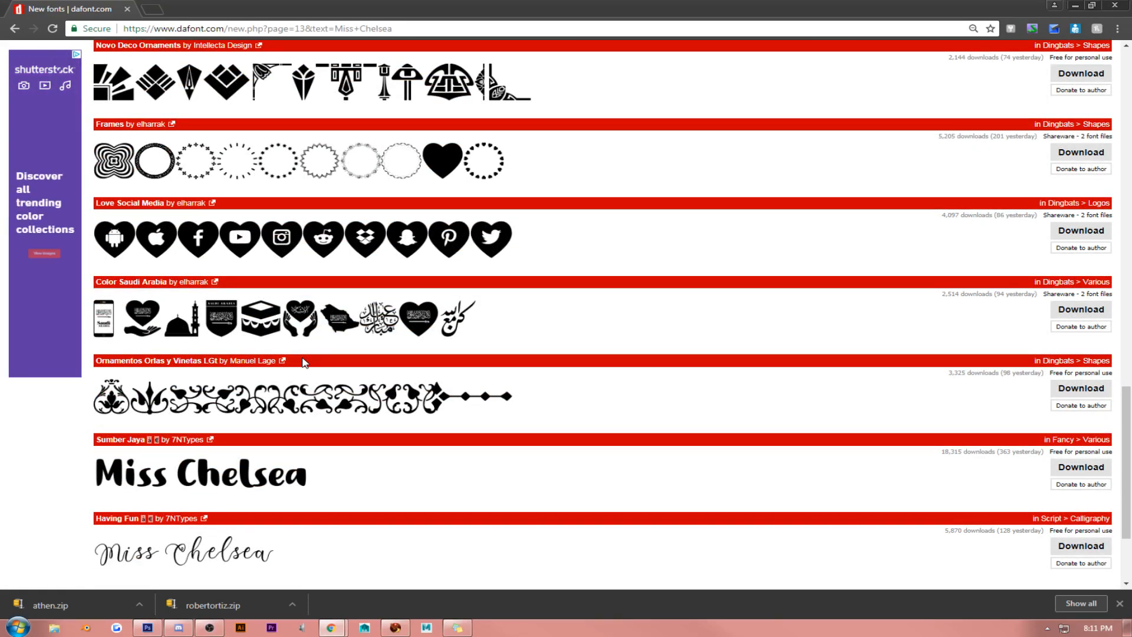
{"action": "scroll", "coordinate": [304, 361], "scroll_direction": "down", "scroll_amount": 2}
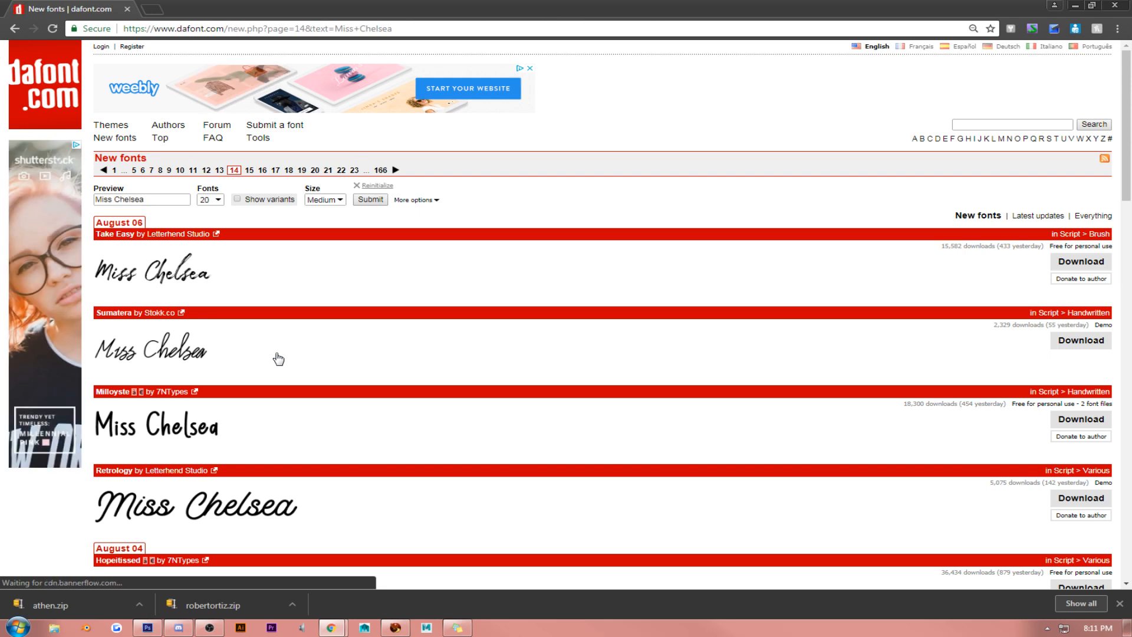
{"action": "scroll", "coordinate": [278, 359], "scroll_direction": "down", "scroll_amount": 6}
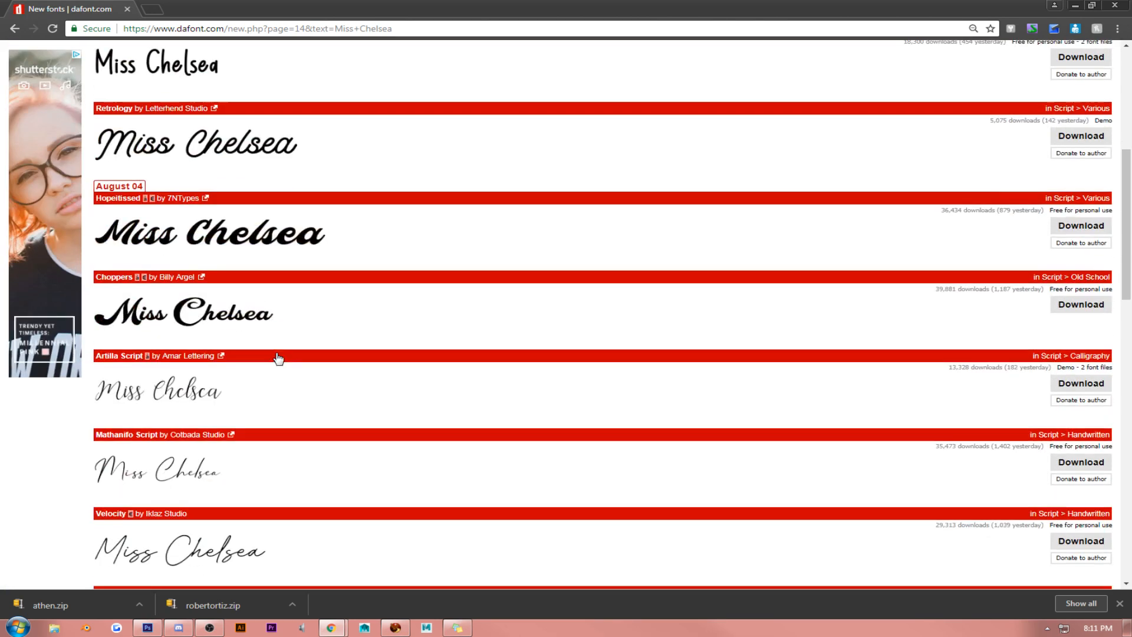
{"action": "scroll", "coordinate": [279, 359], "scroll_direction": "down", "scroll_amount": 4}
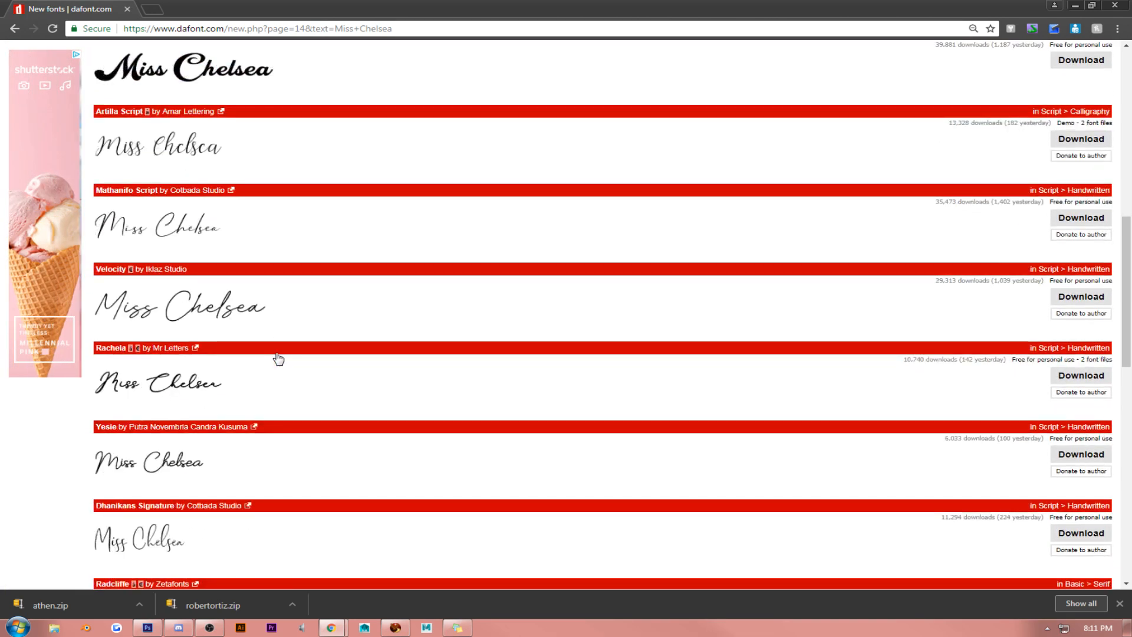
{"action": "scroll", "coordinate": [278, 360], "scroll_direction": "down", "scroll_amount": 3}
{"action": "scroll", "coordinate": [278, 359], "scroll_direction": "down", "scroll_amount": 3}
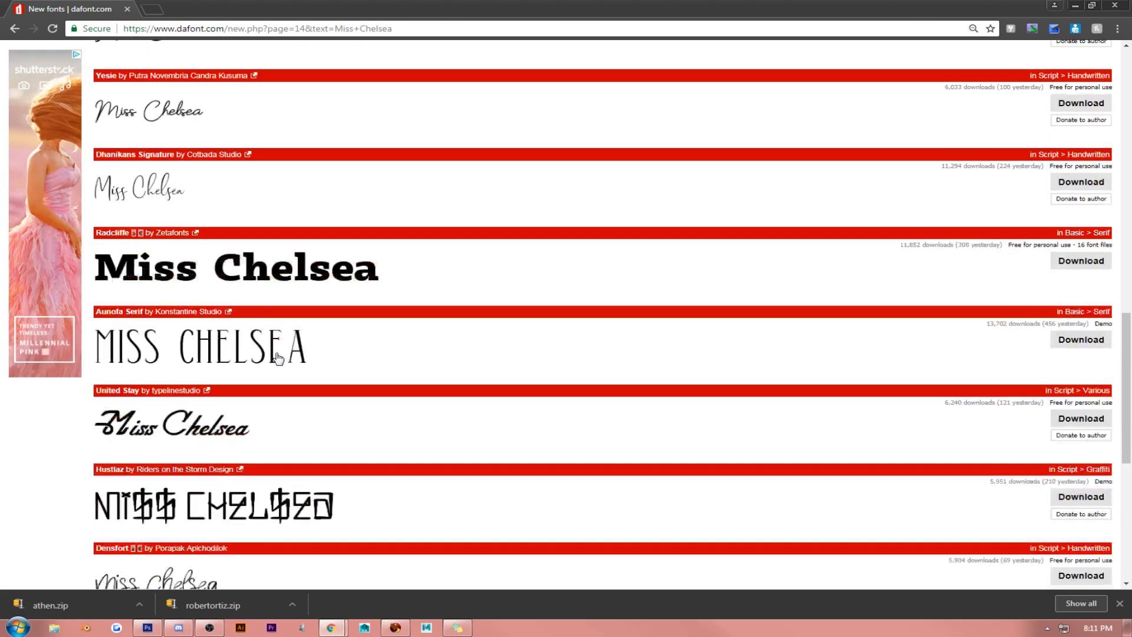
{"action": "scroll", "coordinate": [274, 360], "scroll_direction": "down", "scroll_amount": 3}
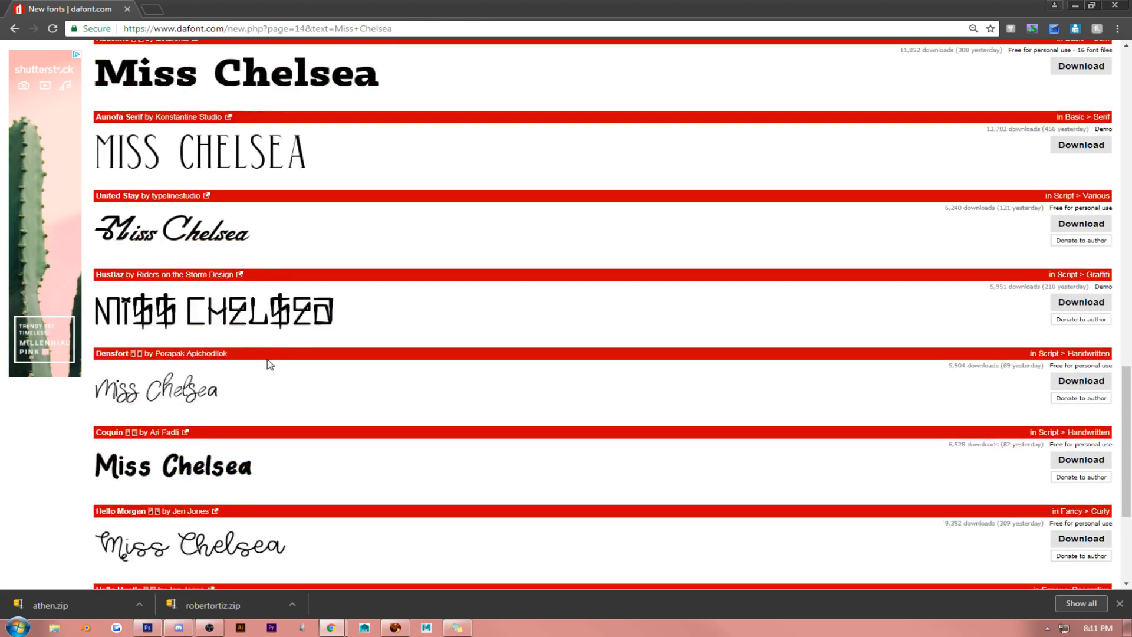
{"action": "scroll", "coordinate": [232, 393], "scroll_direction": "down", "scroll_amount": 3}
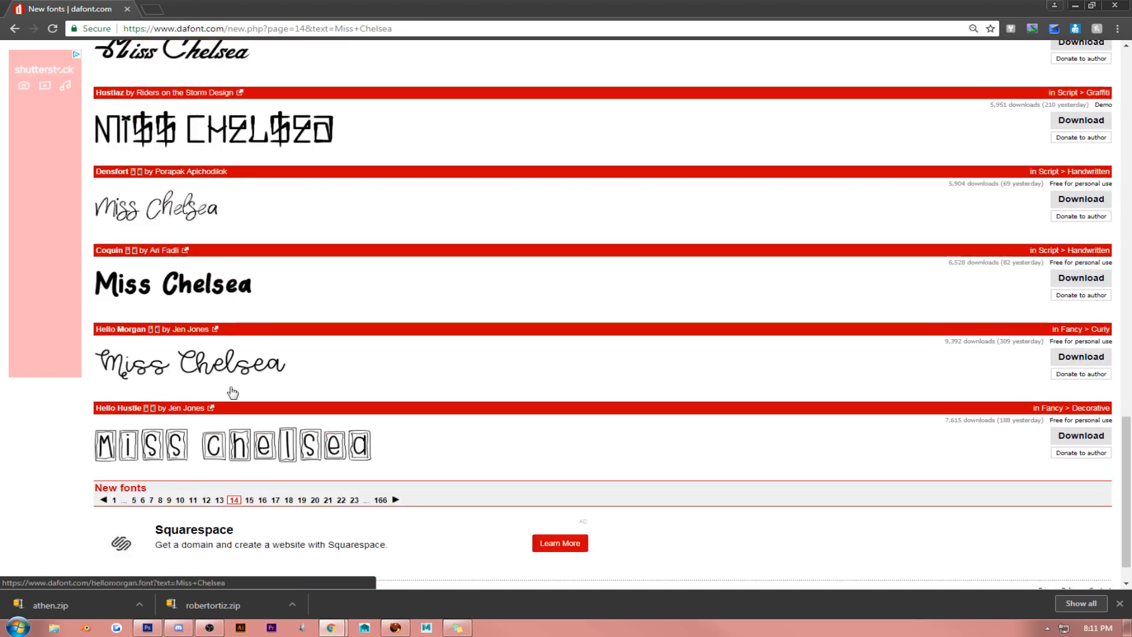
- Show the downloaded athen.zip in its folder
{"action": "left_click", "coordinate": [138, 604]}
{"action": "left_click", "coordinate": [171, 563]}
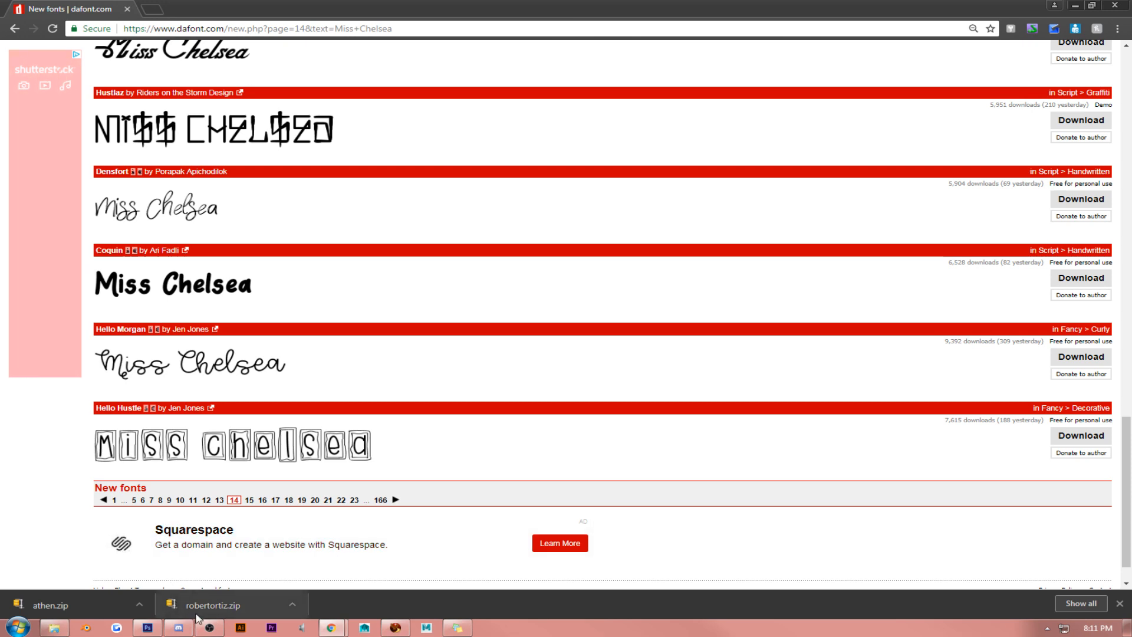
- Switch to Photoshop and maximize the misschelsea-2.psd logo document
{"action": "mouse_move", "coordinate": [402, 631]}
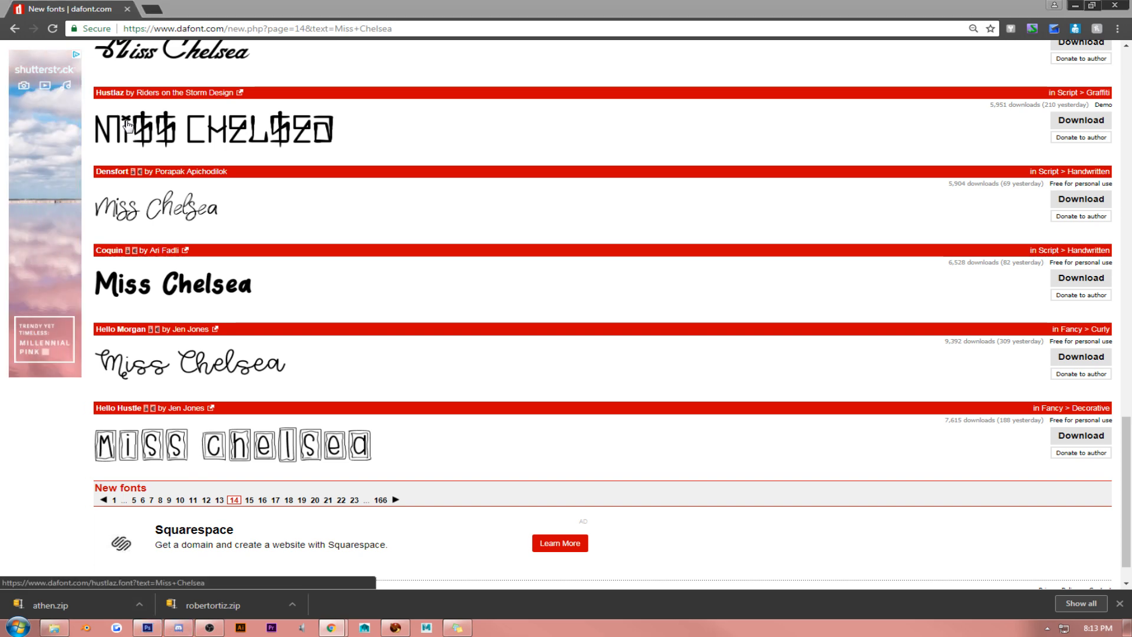
{"action": "left_click", "coordinate": [1076, 5]}
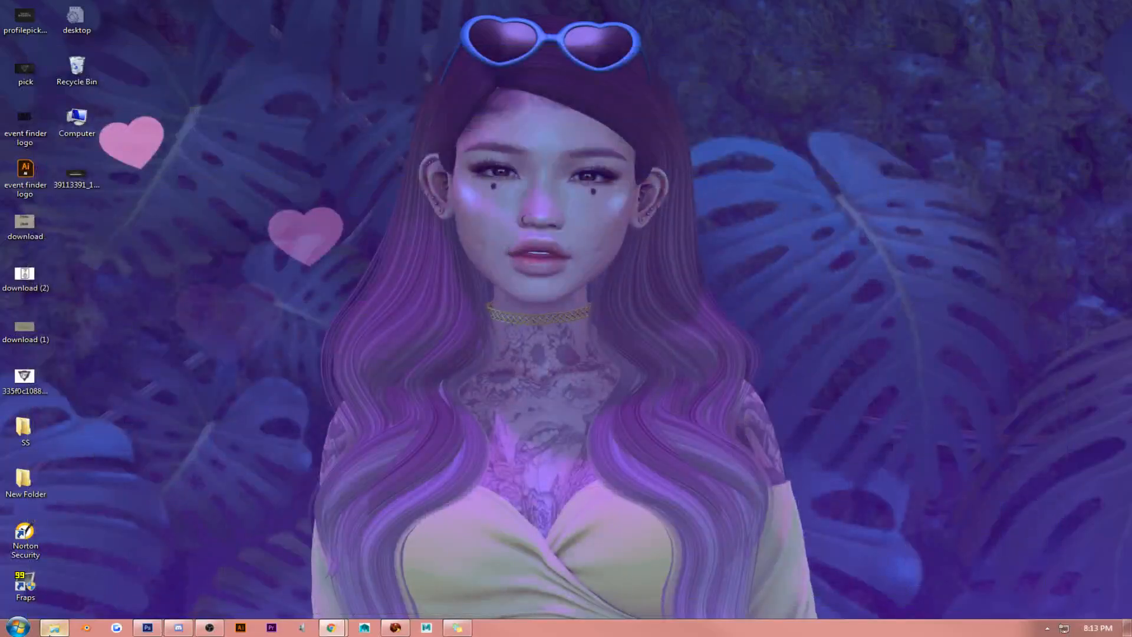
{"action": "left_click", "coordinate": [147, 629]}
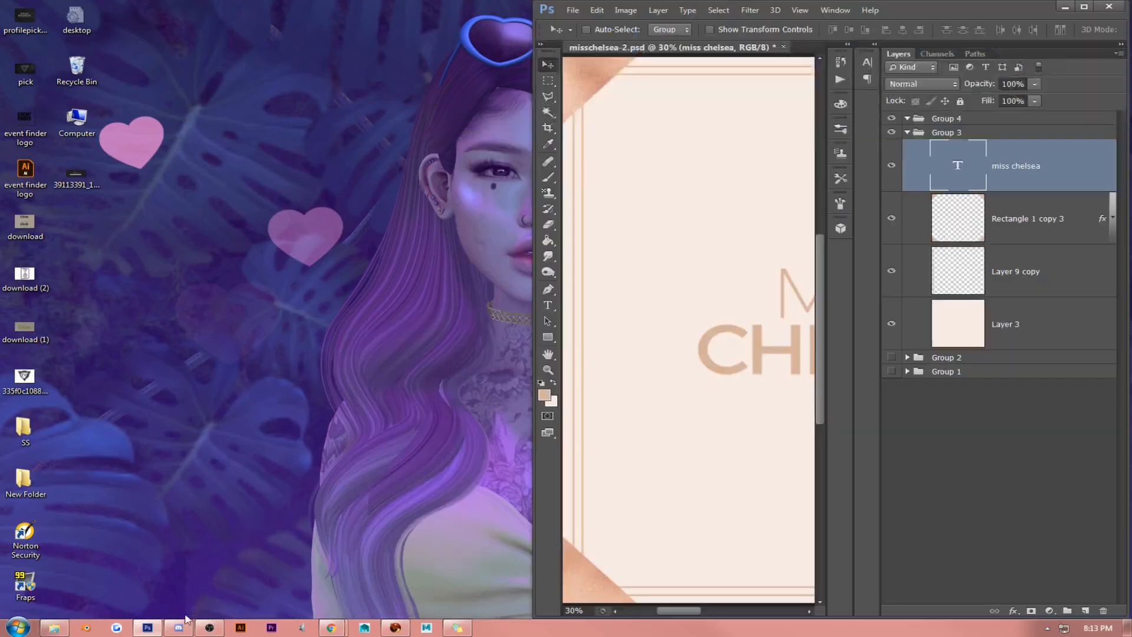
{"action": "left_click", "coordinate": [1083, 6]}
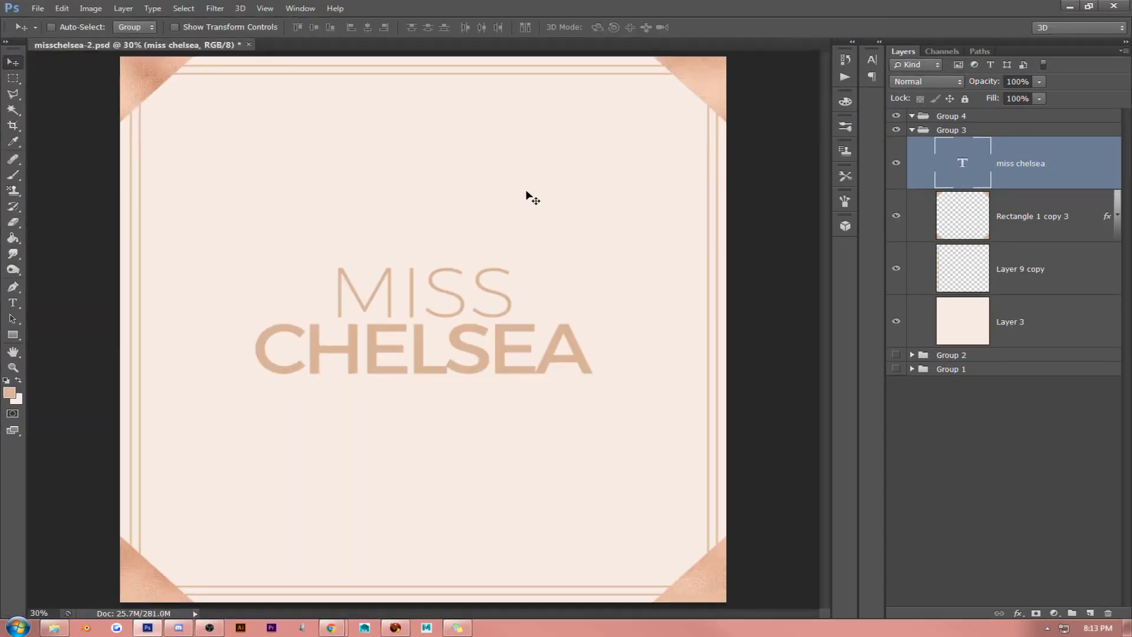
- Change the font of the whole two-line "miss chelsea" lettering to Athen
{"action": "left_click", "coordinate": [14, 303]}
{"action": "left_click", "coordinate": [372, 296]}
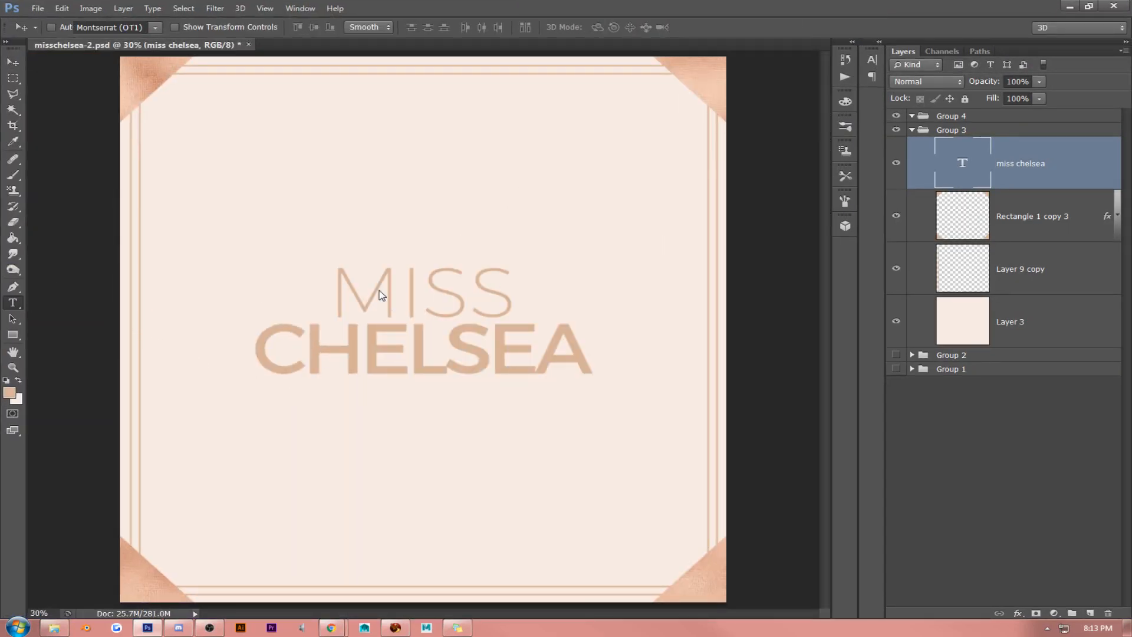
{"action": "key", "text": "ctrl+a"}
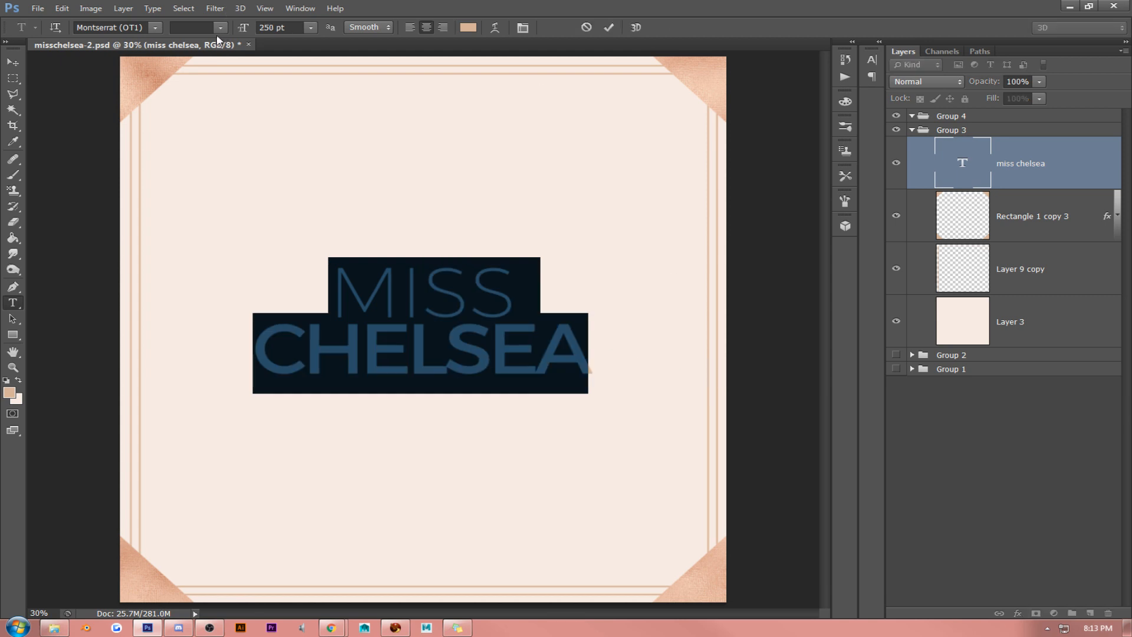
{"action": "left_click", "coordinate": [155, 28]}
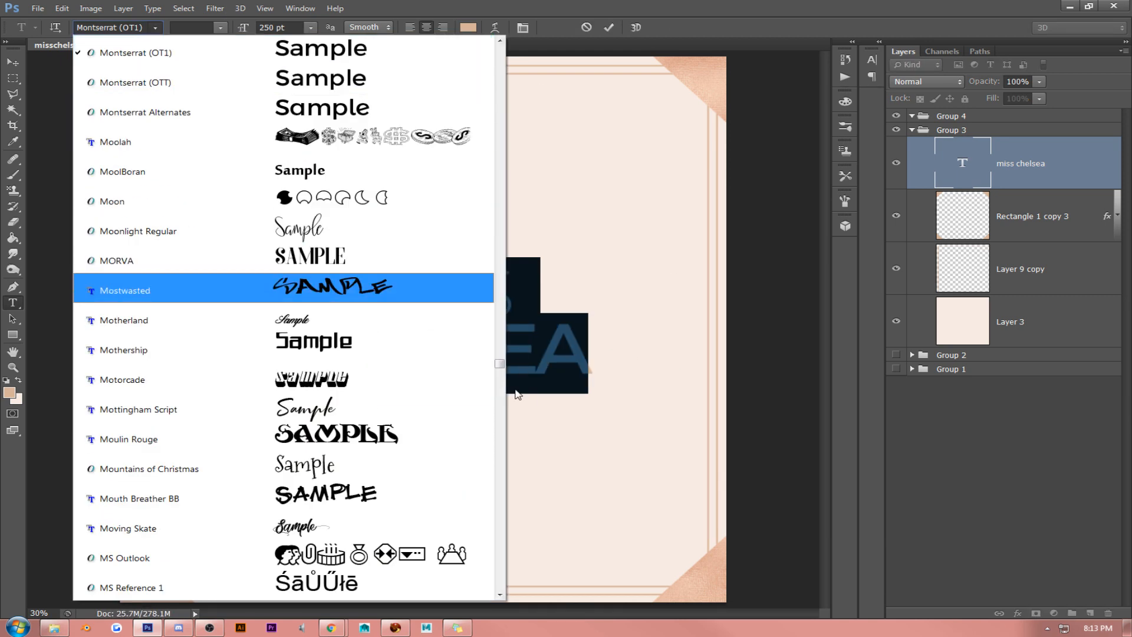
{"action": "left_click_drag", "start_coordinate": [499, 363], "coordinate": [500, 52]}
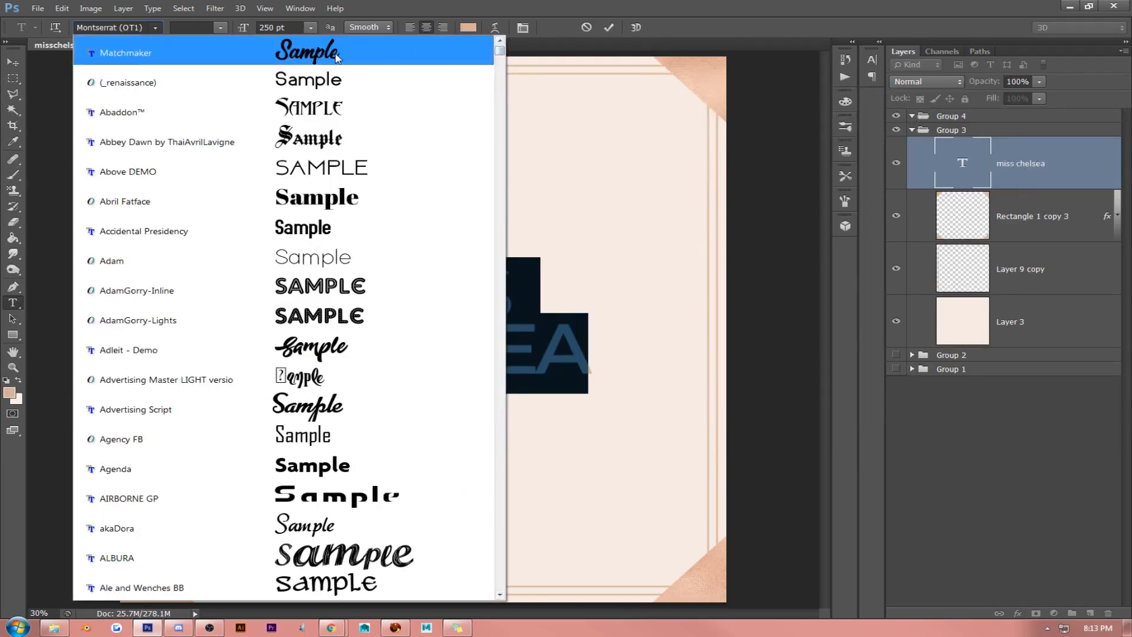
{"action": "scroll", "coordinate": [337, 118], "scroll_direction": "down", "scroll_amount": 2}
{"action": "scroll", "coordinate": [338, 118], "scroll_direction": "down", "scroll_amount": 1}
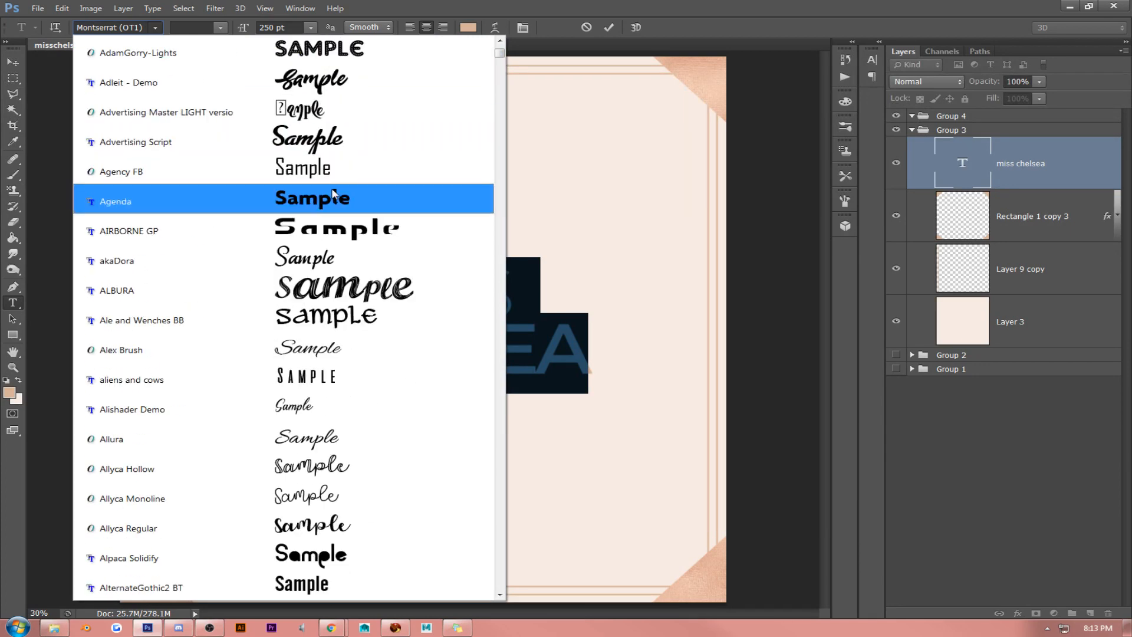
{"action": "scroll", "coordinate": [315, 293], "scroll_direction": "down", "scroll_amount": 2}
{"action": "scroll", "coordinate": [314, 294], "scroll_direction": "down", "scroll_amount": 8}
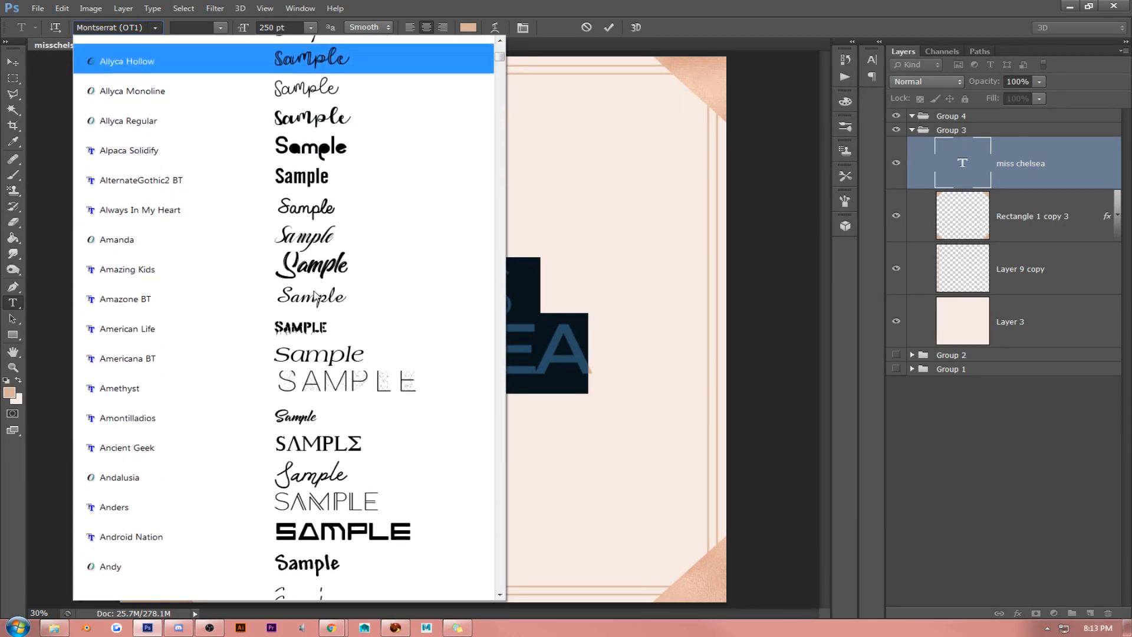
{"action": "scroll", "coordinate": [318, 293], "scroll_direction": "down", "scroll_amount": 11}
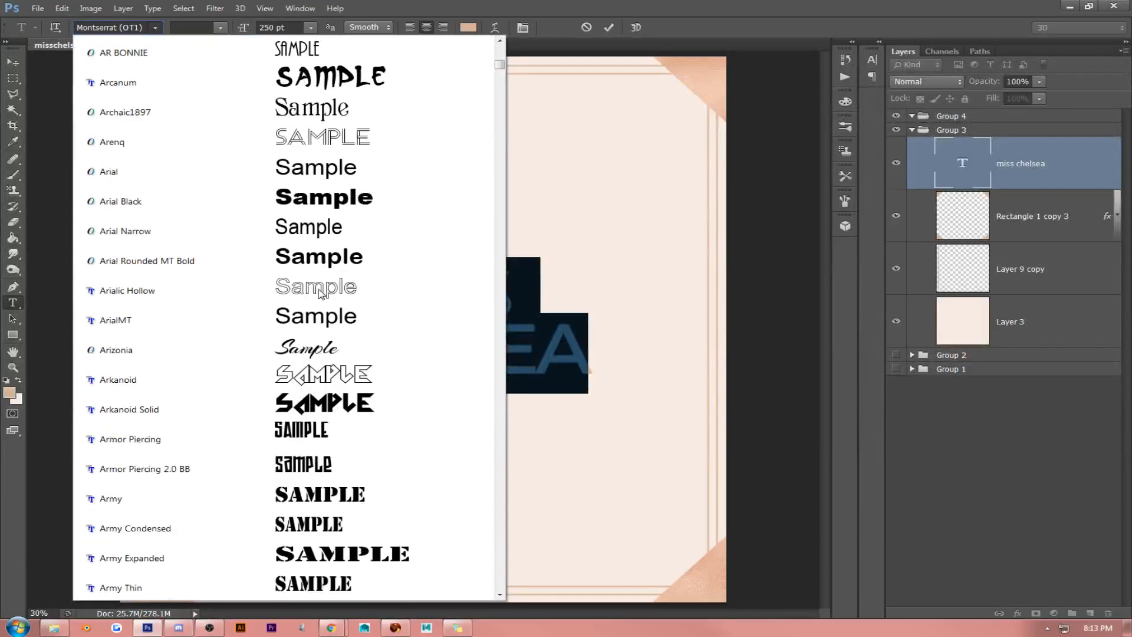
{"action": "scroll", "coordinate": [319, 291], "scroll_direction": "down", "scroll_amount": 6}
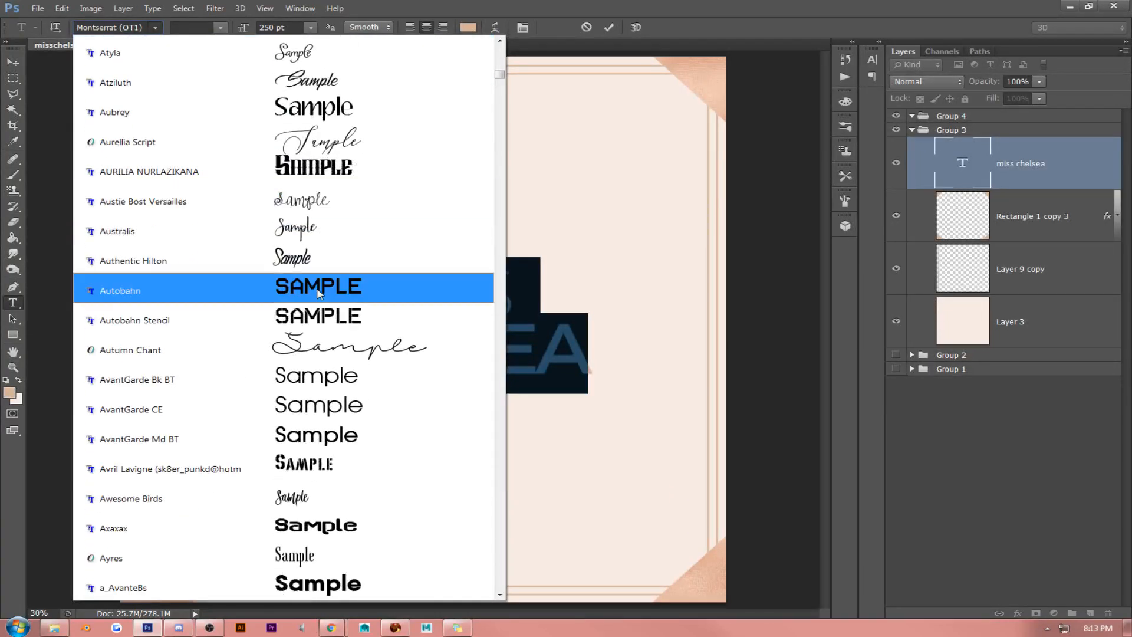
{"action": "scroll", "coordinate": [319, 289], "scroll_direction": "up", "scroll_amount": 1}
{"action": "scroll", "coordinate": [318, 289], "scroll_direction": "up", "scroll_amount": 1}
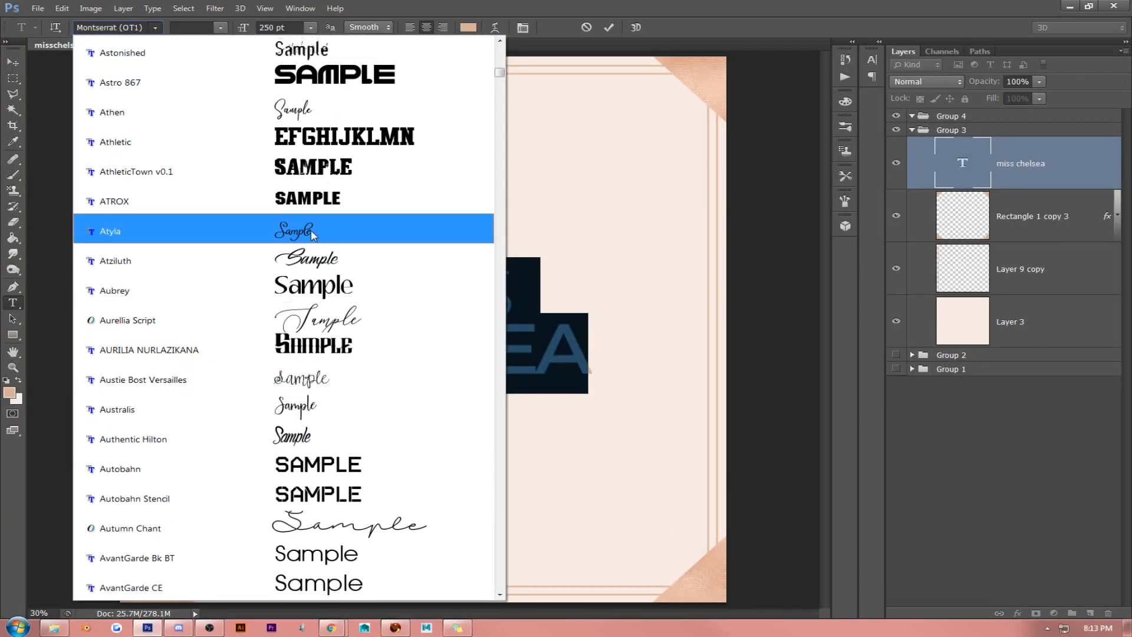
{"action": "left_click", "coordinate": [317, 118]}
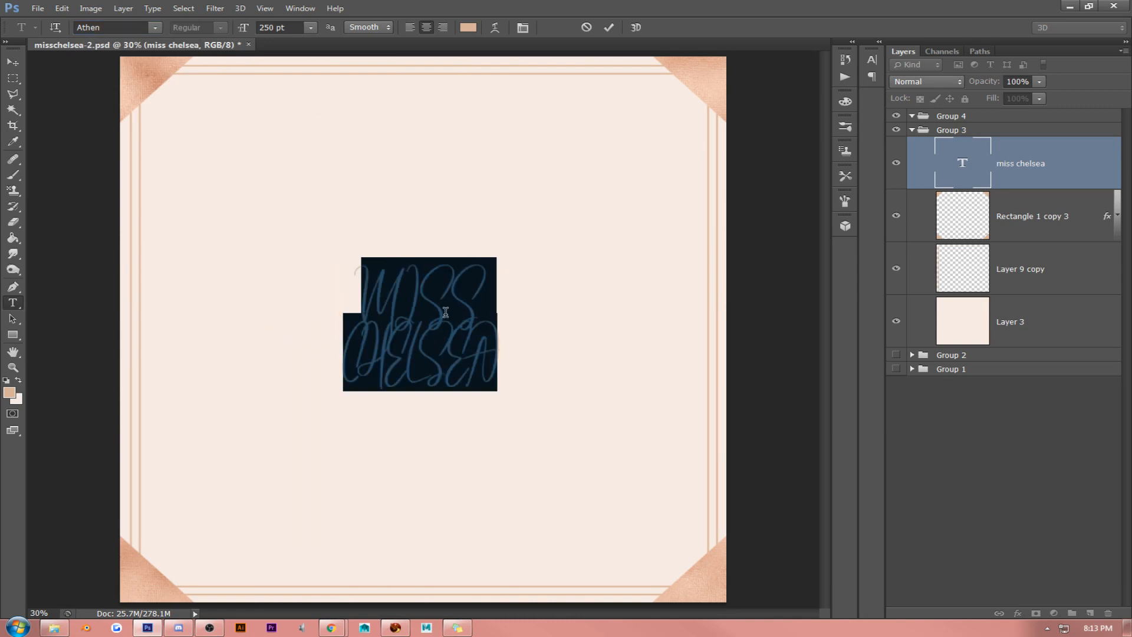
- Turn off all caps for the lettering and rewrite it on a single line as "Miss Chelsea" with capital initials
{"action": "left_click", "coordinate": [523, 28]}
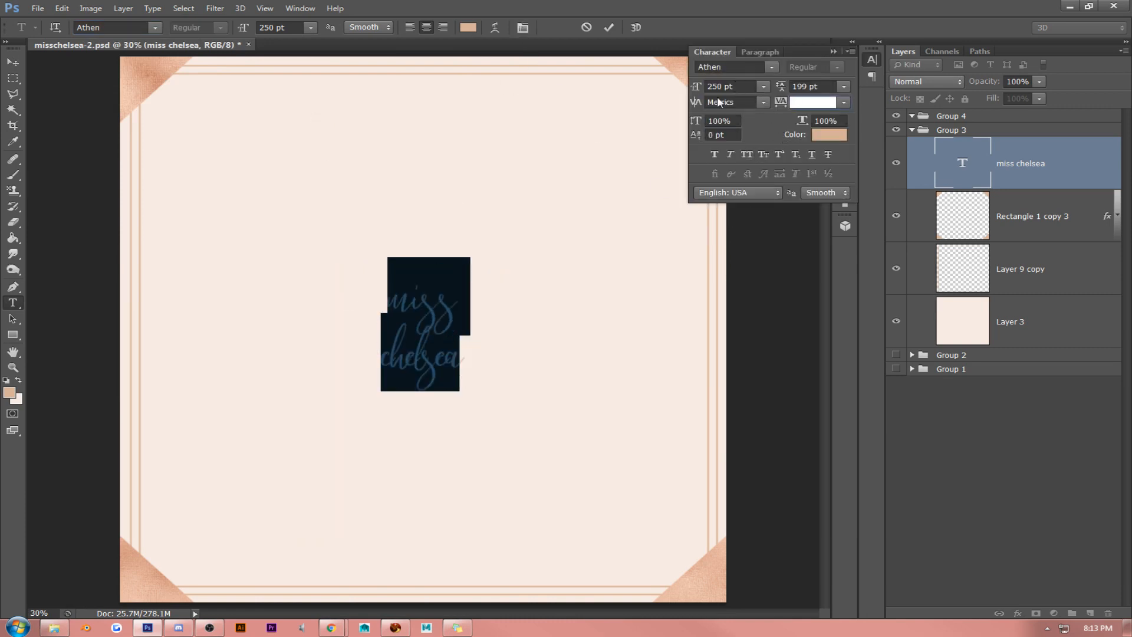
{"action": "left_click", "coordinate": [470, 284]}
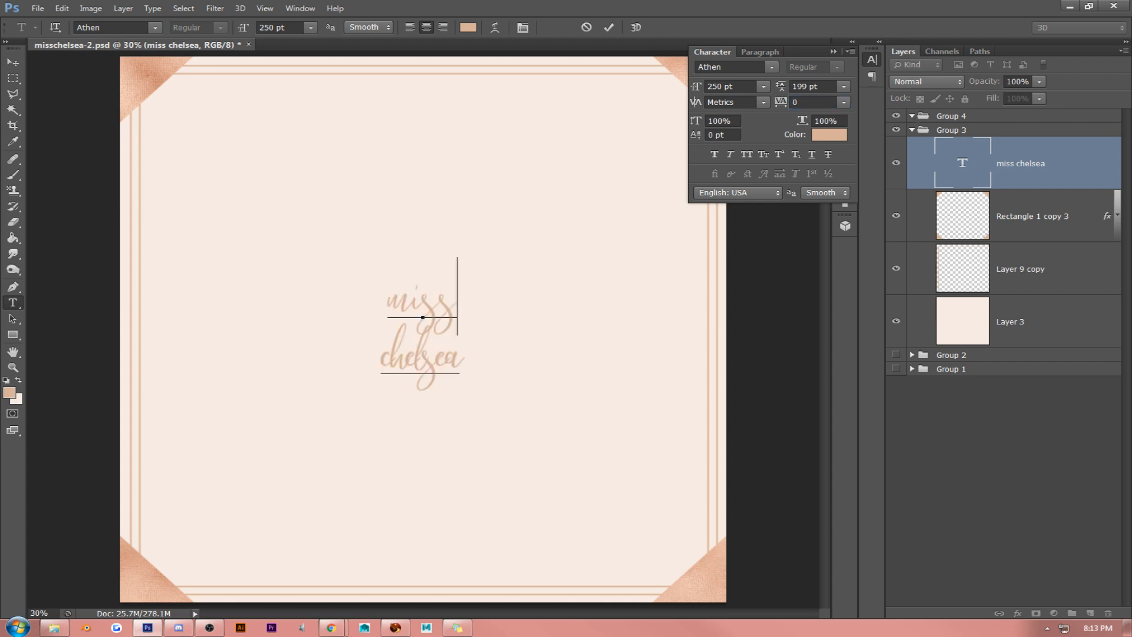
{"action": "left_click", "coordinate": [423, 317]}
{"action": "key", "text": "BackSpace"}
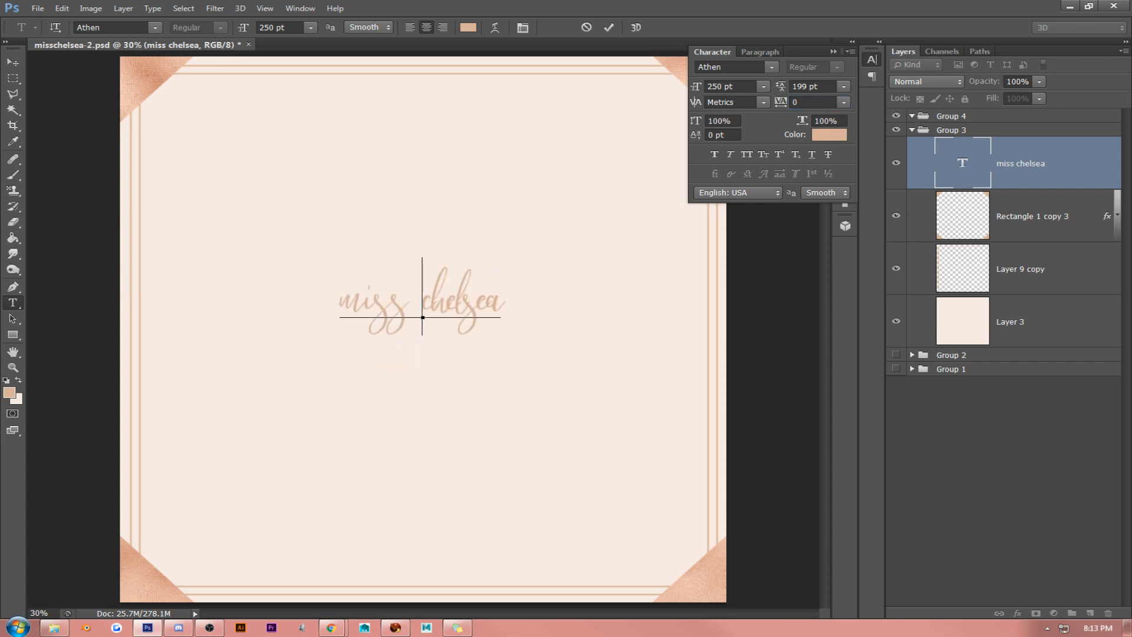
{"action": "key", "text": "Delete"}
{"action": "type", "text": "C"}
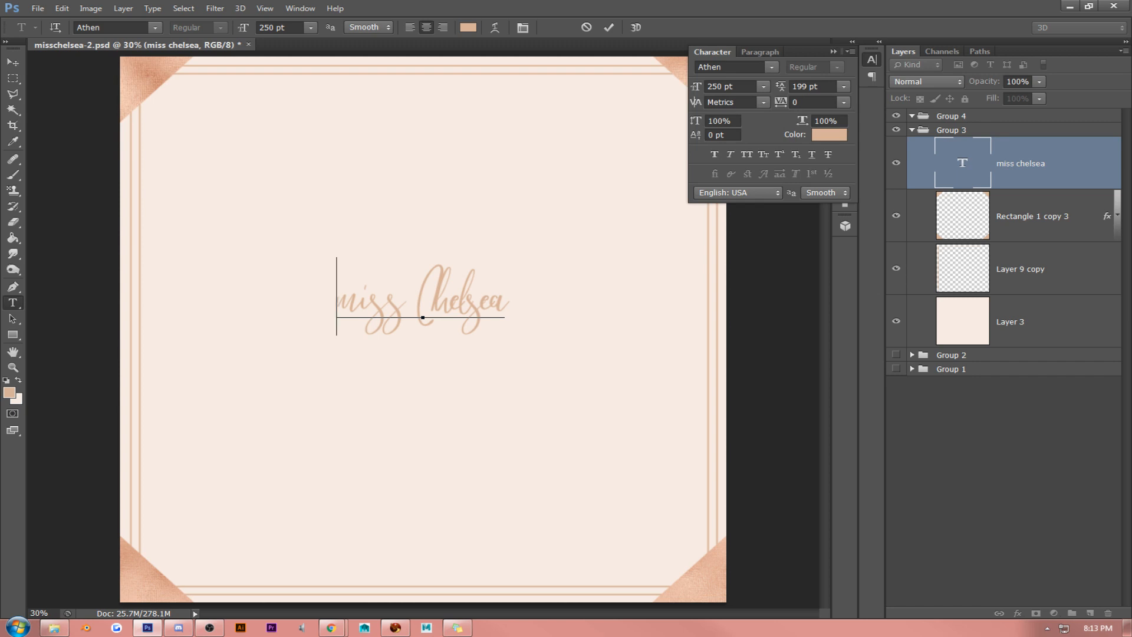
{"action": "key", "text": "BackSpace"}
{"action": "type", "text": "M"}
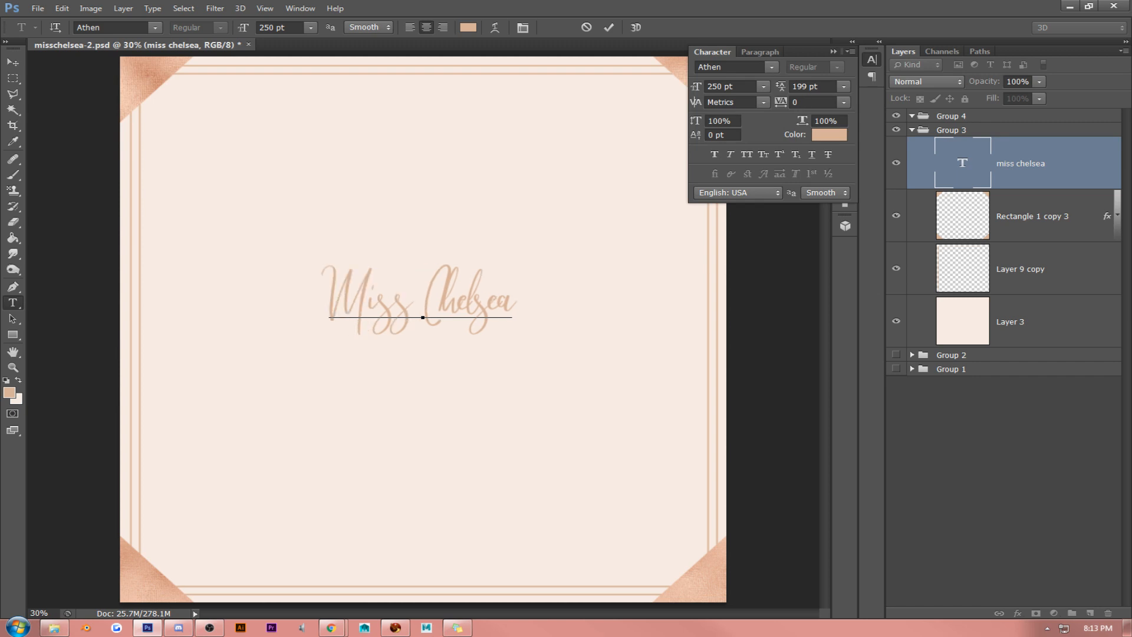
- Set the tracking of the whole "Miss Chelsea" text to 0 and its font size to 530 pt
{"action": "right_click", "coordinate": [390, 289]}
{"action": "left_click", "coordinate": [439, 372]}
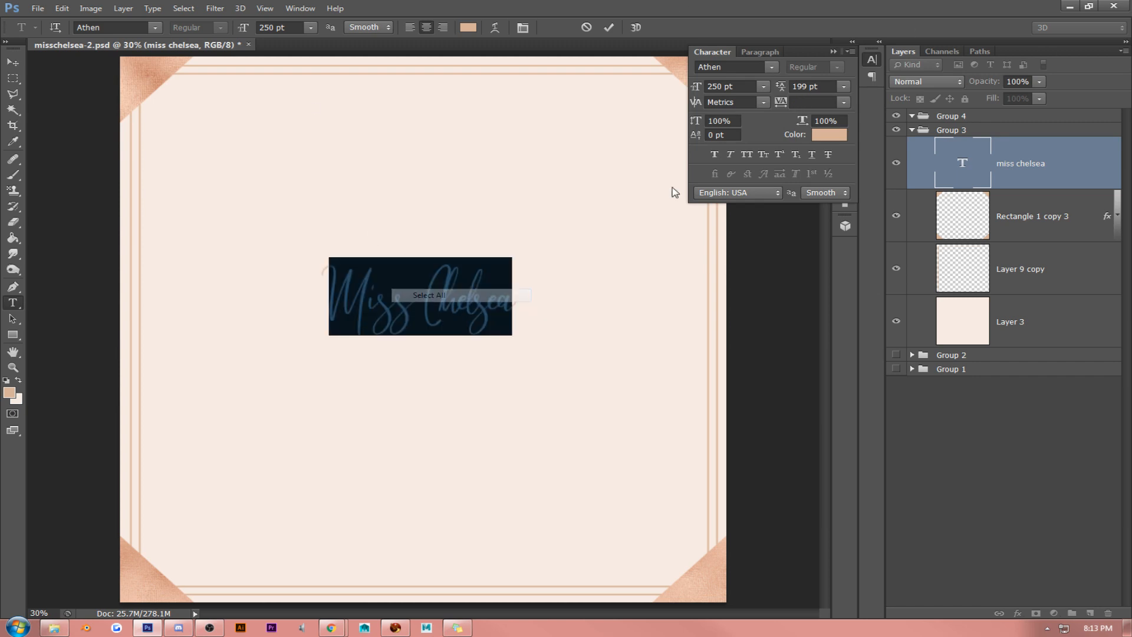
{"action": "left_click", "coordinate": [845, 103]}
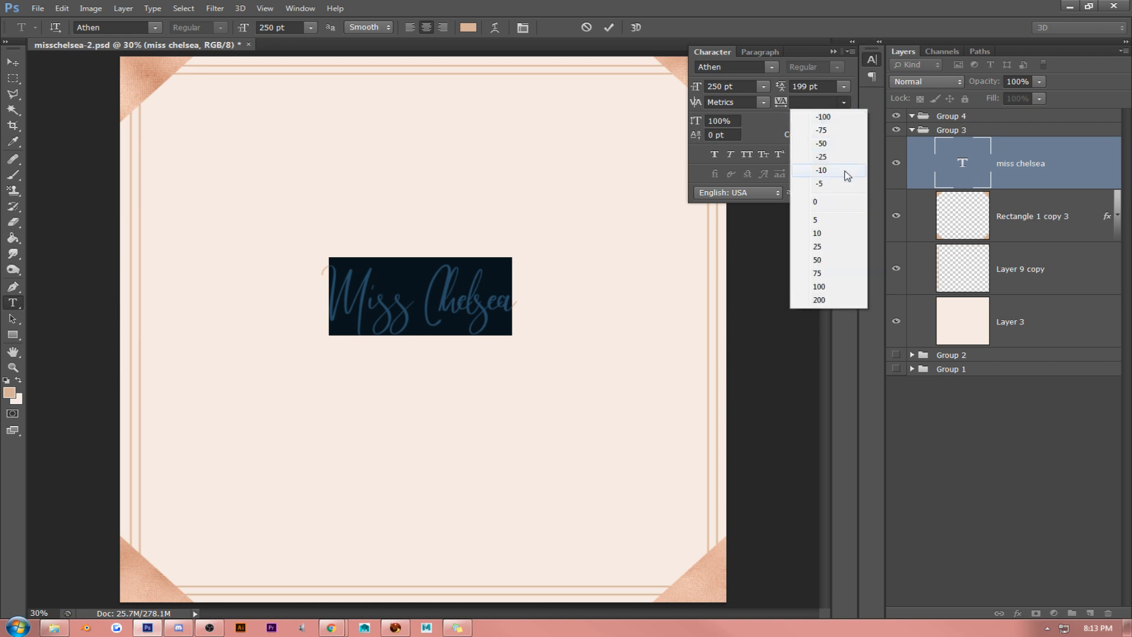
{"action": "left_click", "coordinate": [845, 207]}
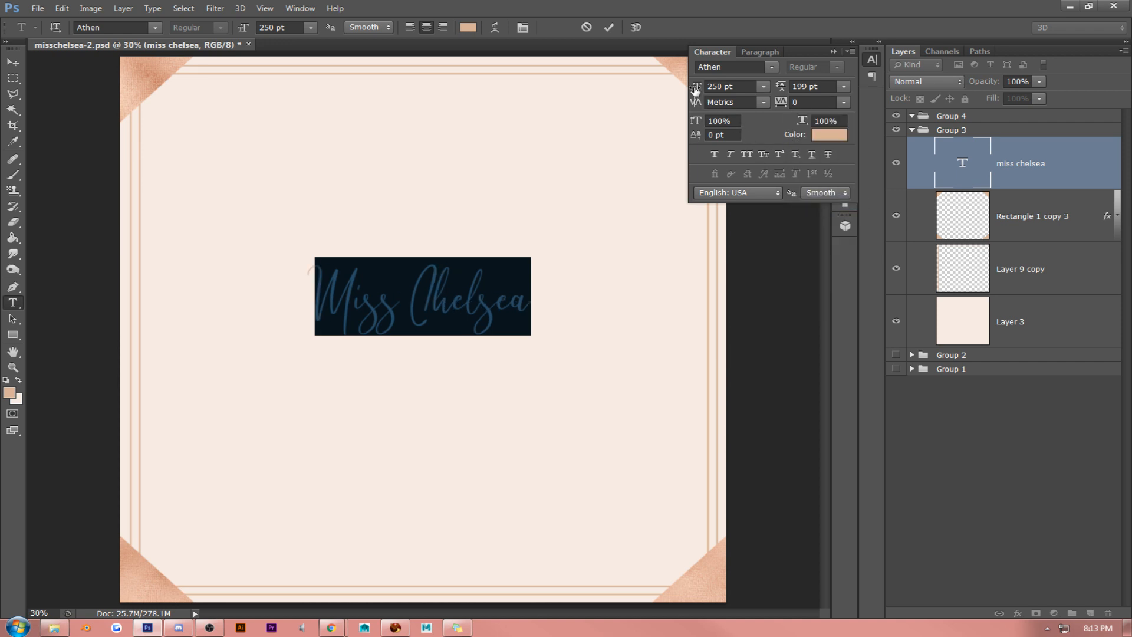
{"action": "left_click_drag", "start_coordinate": [696, 88], "coordinate": [32, 90]}
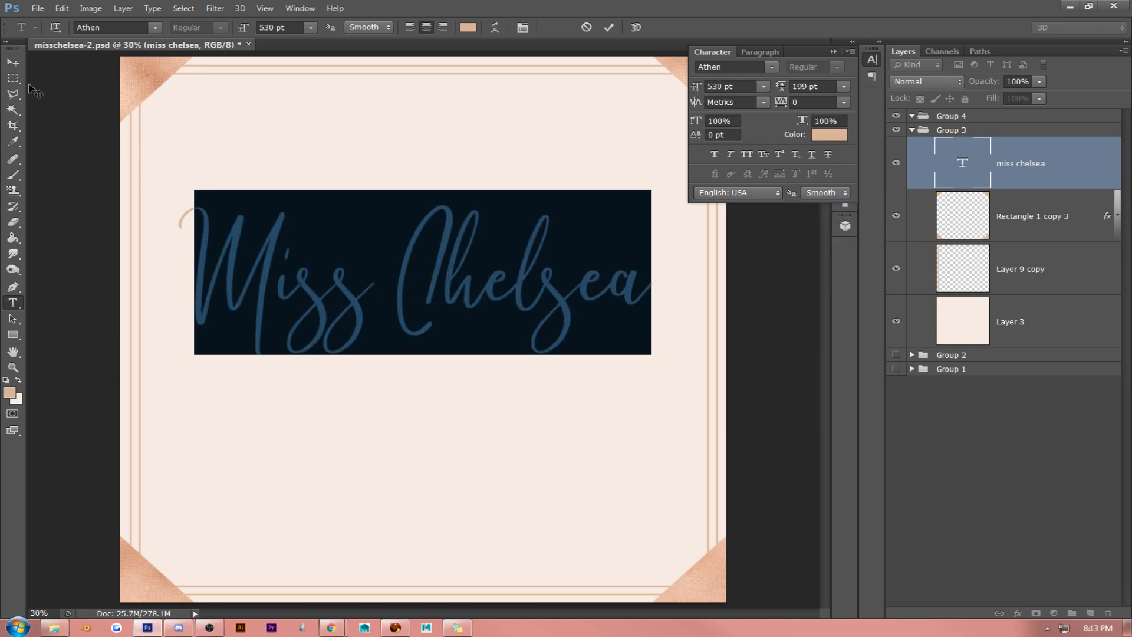
- Scale the "Miss Chelsea" lettering down slightly and center it within the decorative frame
{"action": "left_click", "coordinate": [13, 62]}
{"action": "left_click_drag", "start_coordinate": [480, 253], "coordinate": [489, 319]}
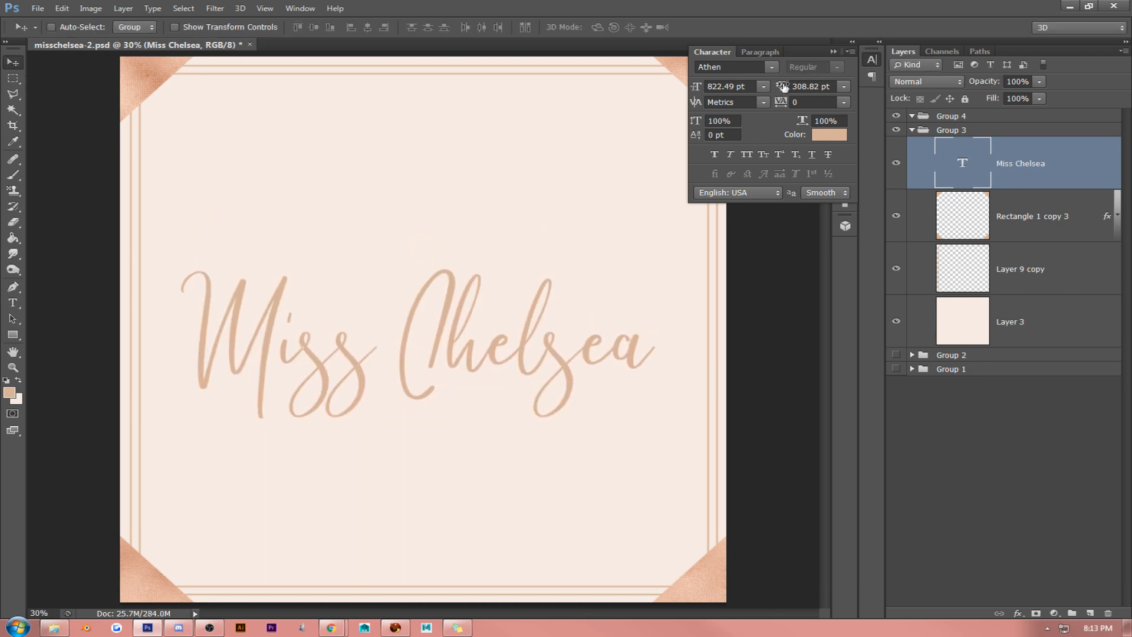
{"action": "left_click", "coordinate": [831, 50]}
{"action": "left_click_drag", "start_coordinate": [520, 256], "coordinate": [526, 250]}
{"action": "key", "text": "ctrl+t"}
{"action": "left_click_drag", "start_coordinate": [659, 413], "coordinate": [564, 339]}
{"action": "key", "text": "Return"}
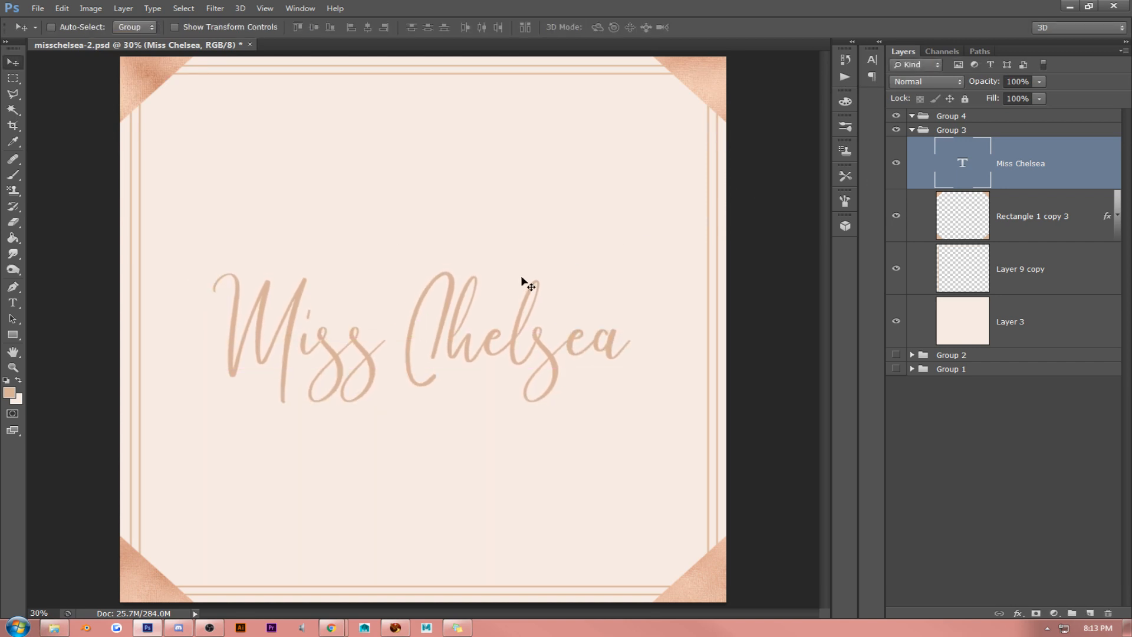
{"action": "left_click_drag", "start_coordinate": [521, 277], "coordinate": [520, 270]}
{"action": "left_click_drag", "start_coordinate": [421, 234], "coordinate": [423, 229]}
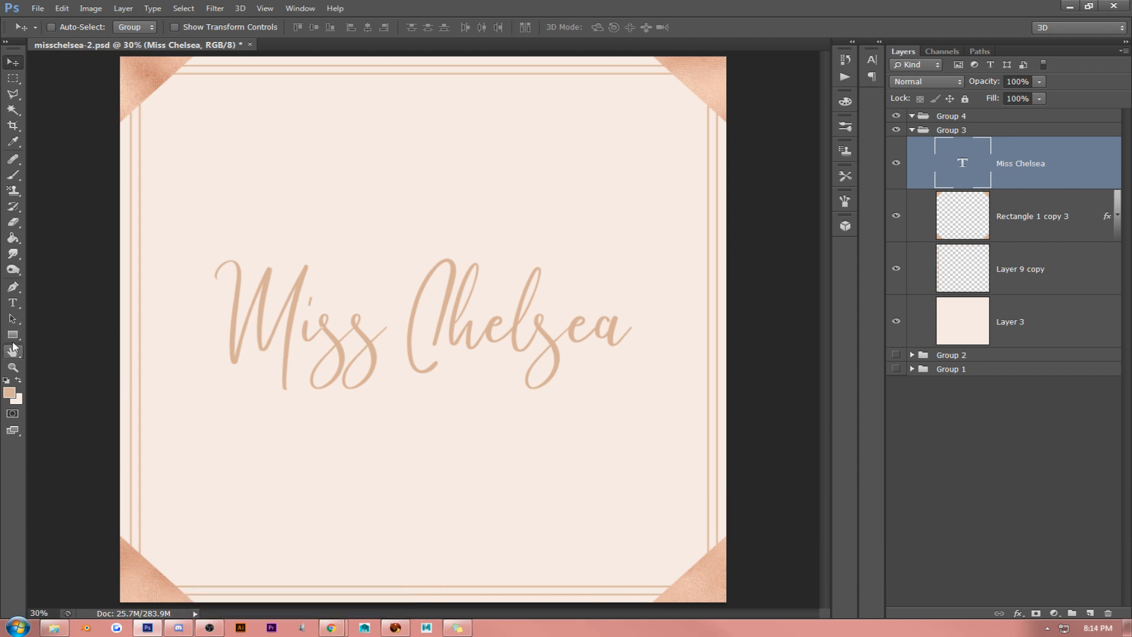
- Draw a small solid heart custom shape, about 122 by 114 px, above the lettering and tilt it clockwise
{"action": "left_click_drag", "start_coordinate": [13, 334], "coordinate": [59, 394]}
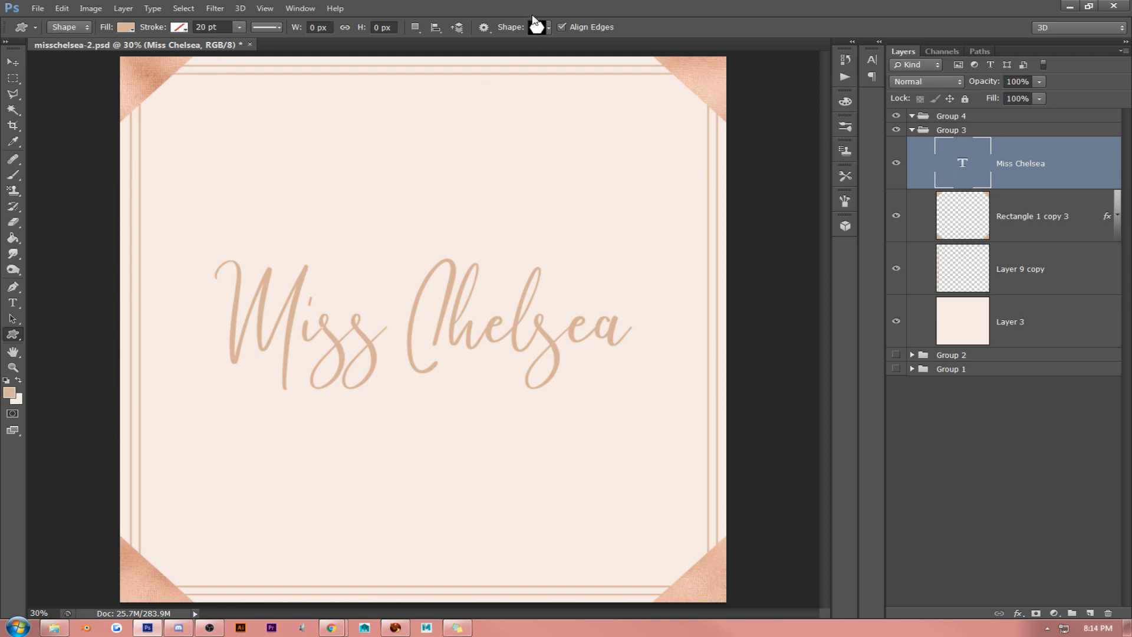
{"action": "left_click", "coordinate": [536, 28]}
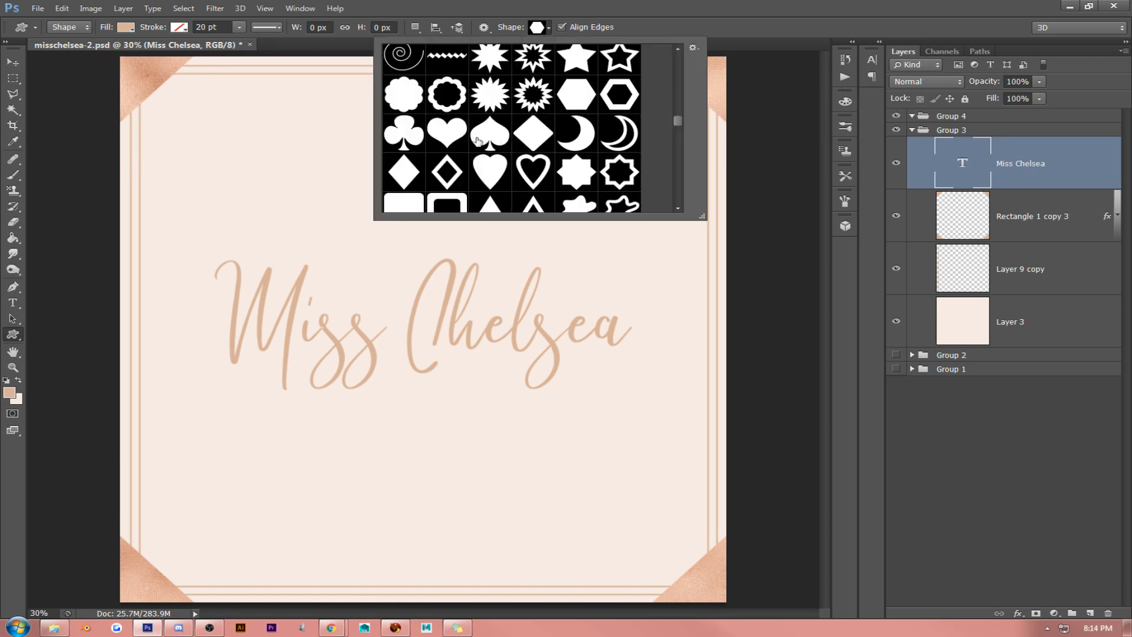
{"action": "left_click", "coordinate": [446, 135]}
{"action": "left_click", "coordinate": [581, 21]}
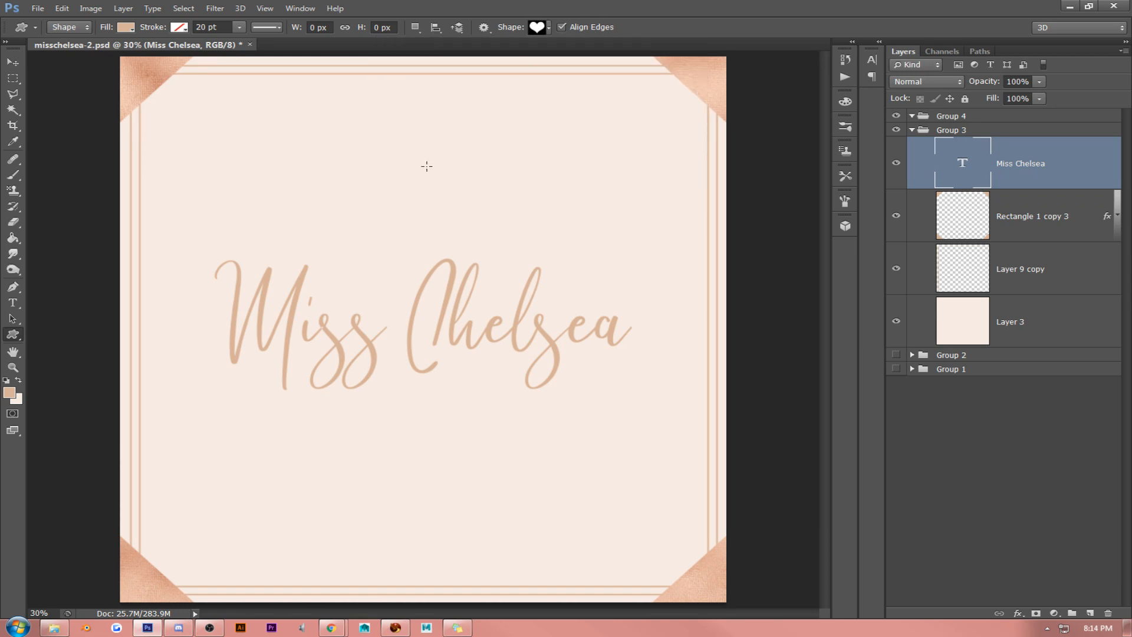
{"action": "left_click_drag", "start_coordinate": [427, 167], "coordinate": [482, 182]}
{"action": "key", "text": "ctrl+t"}
{"action": "key", "text": "Return"}
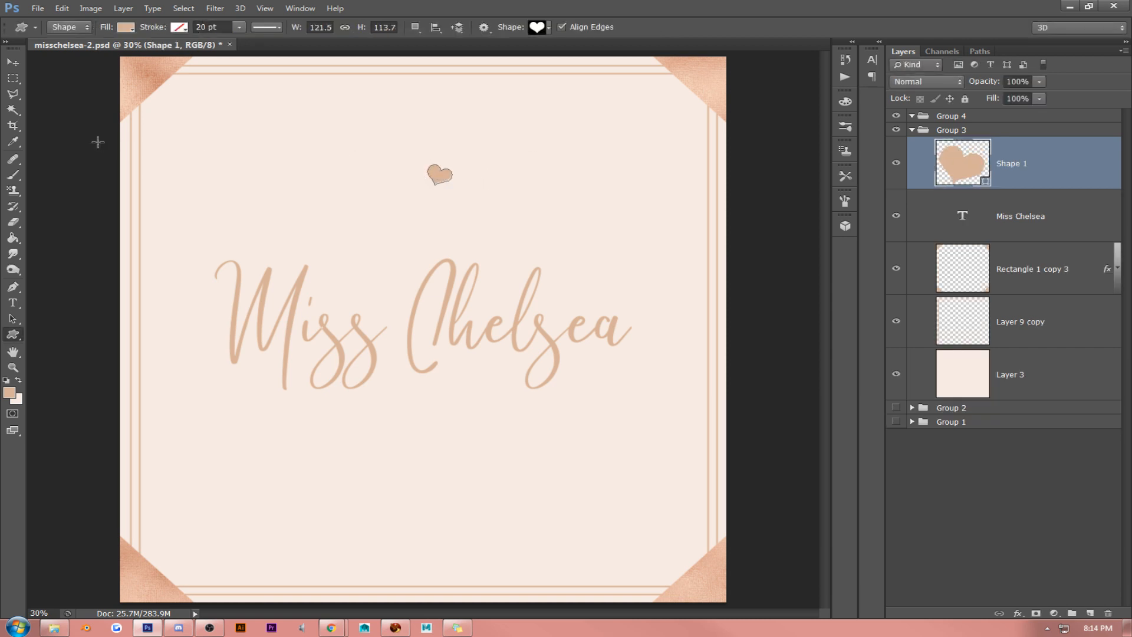
- Place the heart over the dot of the "i" in "Miss", shrink it to fit and reduce its tilt
{"action": "left_click", "coordinate": [12, 62]}
{"action": "left_click_drag", "start_coordinate": [380, 205], "coordinate": [325, 306]}
{"action": "key", "text": "ctrl+t"}
{"action": "key", "text": "Return"}
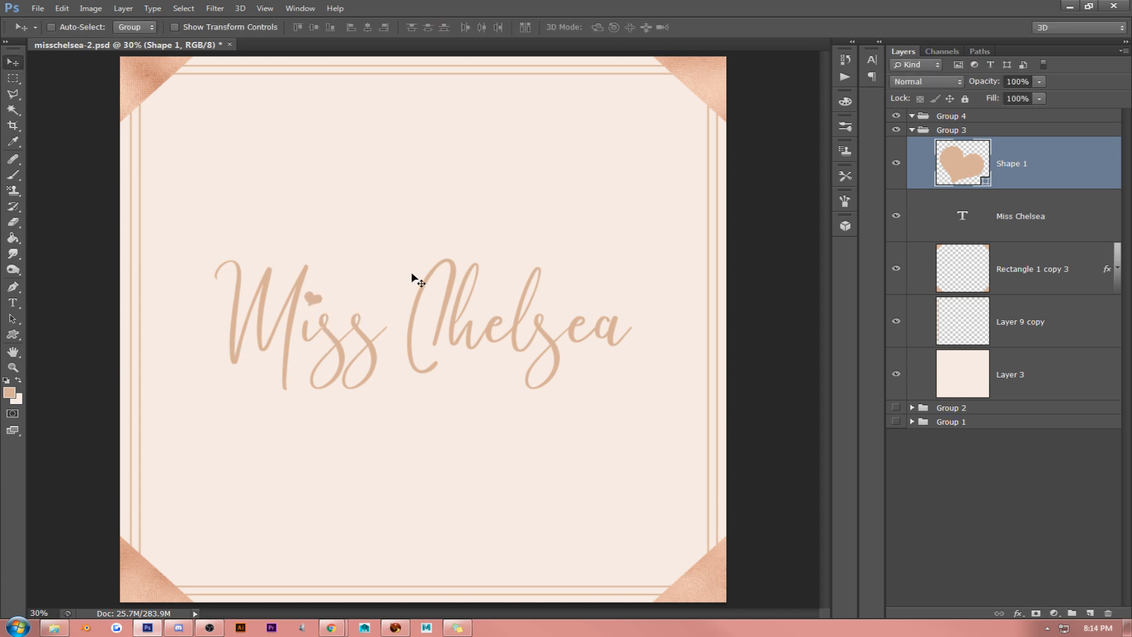
{"action": "key", "text": "ctrl+t"}
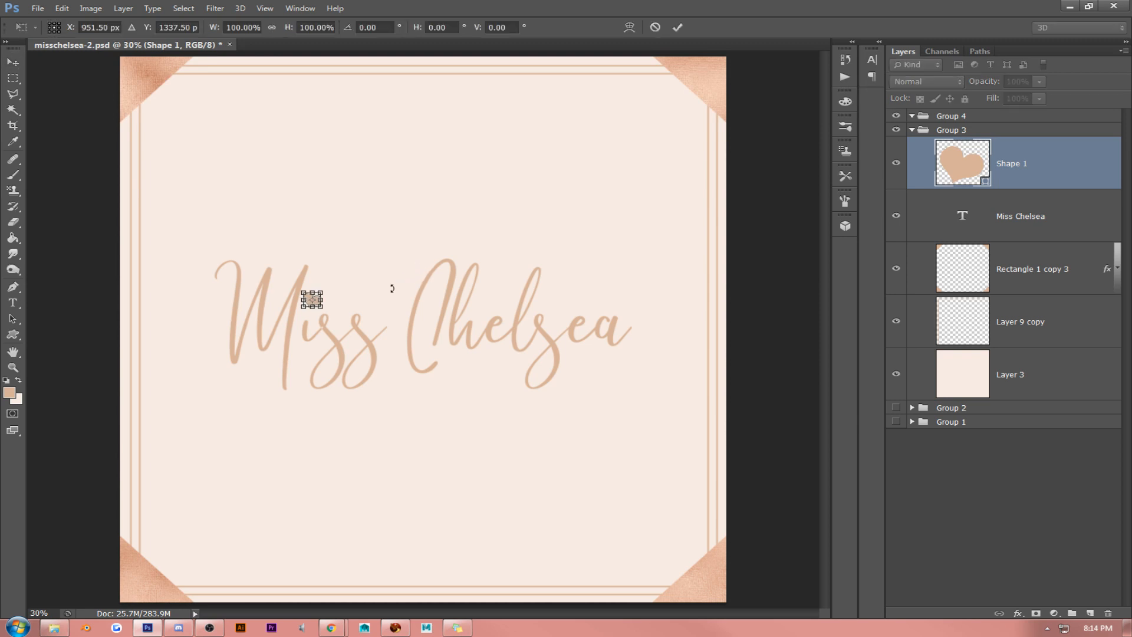
{"action": "mouse_move", "coordinate": [391, 289]}
{"action": "left_mouse_down"}
{"action": "mouse_move", "coordinate": [394, 263]}
{"action": "mouse_move", "coordinate": [387, 277]}
{"action": "left_mouse_up"}
{"action": "key", "text": "Return"}
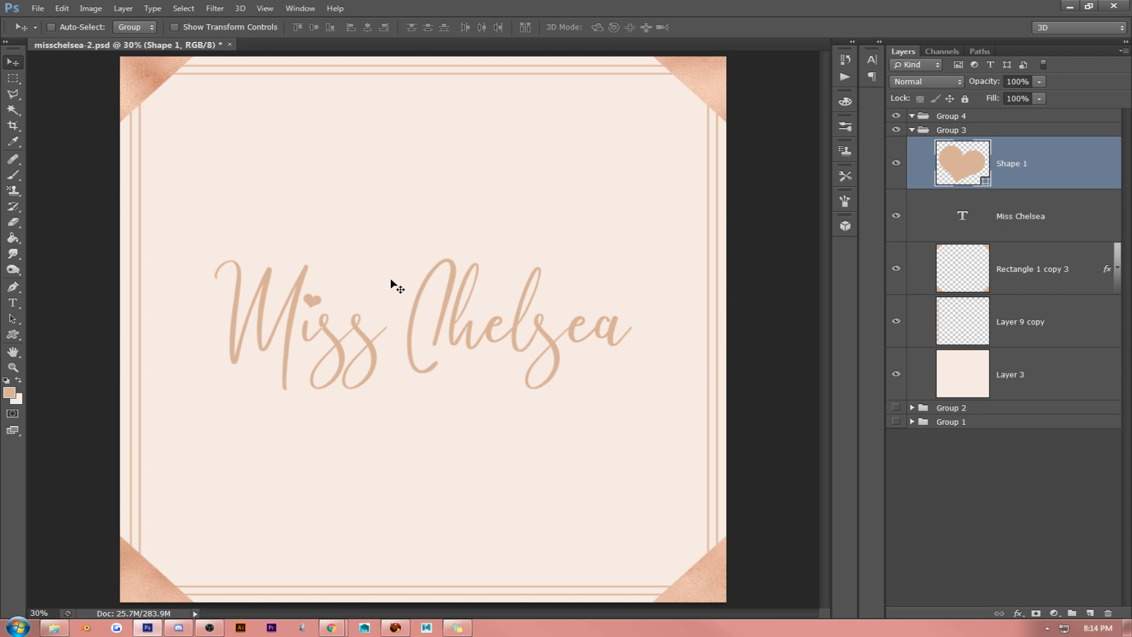
- Move the heart and the "Miss Chelsea" text together slightly upward in the frame
{"action": "left_click", "coordinate": [1089, 214], "text": "shift"}
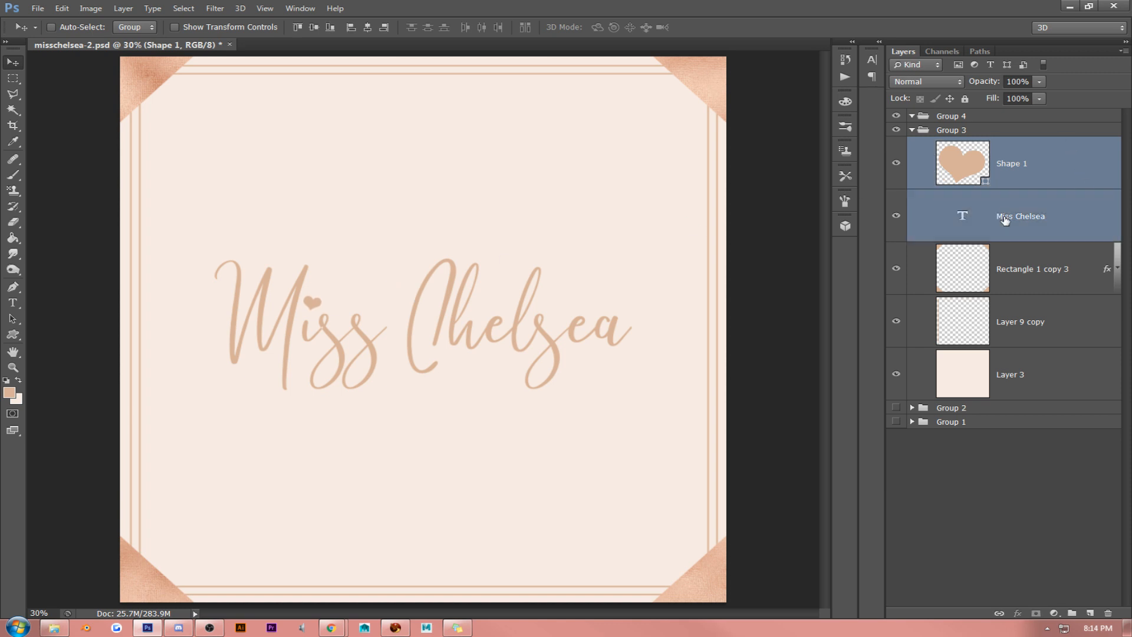
{"action": "left_click_drag", "start_coordinate": [561, 253], "coordinate": [581, 189]}
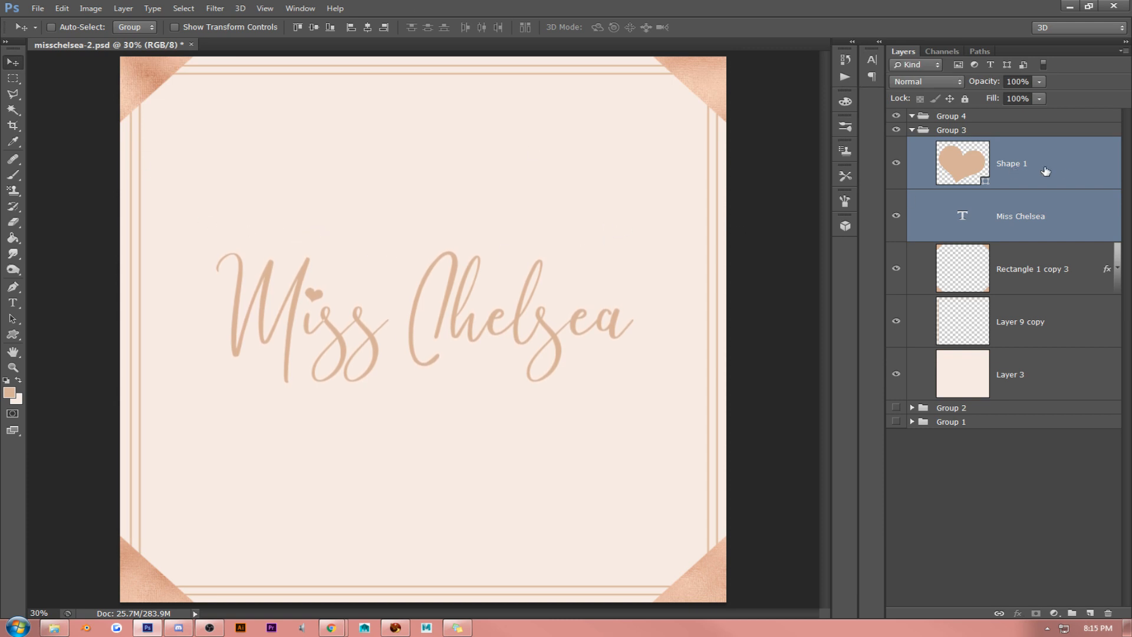
- Nudge the heart shape alone slightly lower over the dot of the "i" in "Miss"
{"action": "left_click", "coordinate": [1089, 168]}
{"action": "key", "text": "Down"}
{"action": "key", "text": "Down"}
{"action": "key", "text": "Down"}
{"action": "key", "text": "Down"}
{"action": "key", "text": "Down"}
{"action": "key", "text": "Down"}
{"action": "key", "text": "Down"}
{"action": "key", "text": "Down"}
{"action": "key", "text": "Down"}
{"action": "key", "text": "Down"}
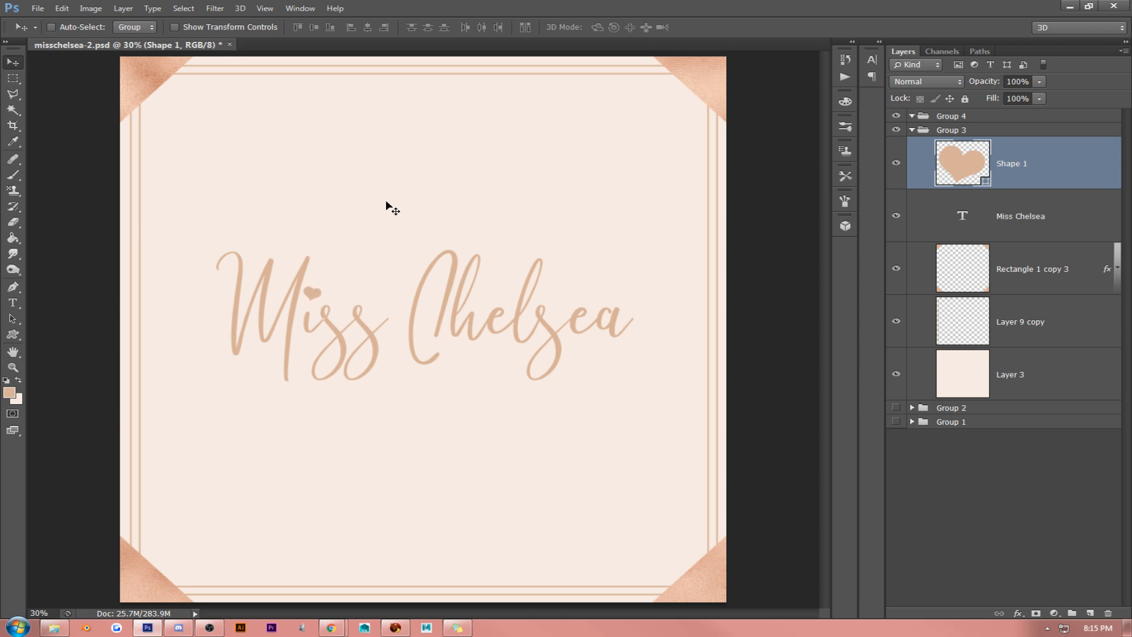
{"action": "key", "text": "shift+Down"}
- Duplicate the "Miss Chelsea" text layer, hide the original as a backup, and rasterize the copy
{"action": "left_click", "coordinate": [1013, 219]}
{"action": "key", "text": "ctrl+j"}
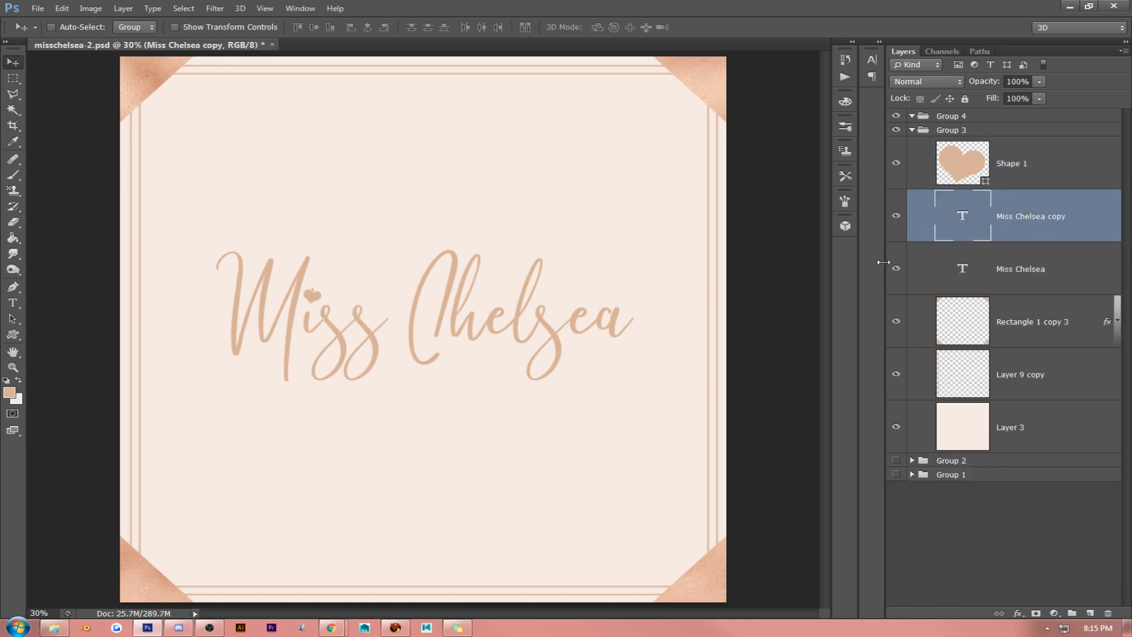
{"action": "left_click", "coordinate": [895, 269]}
{"action": "right_click", "coordinate": [1023, 227]}
{"action": "left_click", "coordinate": [1012, 190]}
{"action": "right_click", "coordinate": [1021, 216]}
{"action": "left_click", "coordinate": [932, 275]}
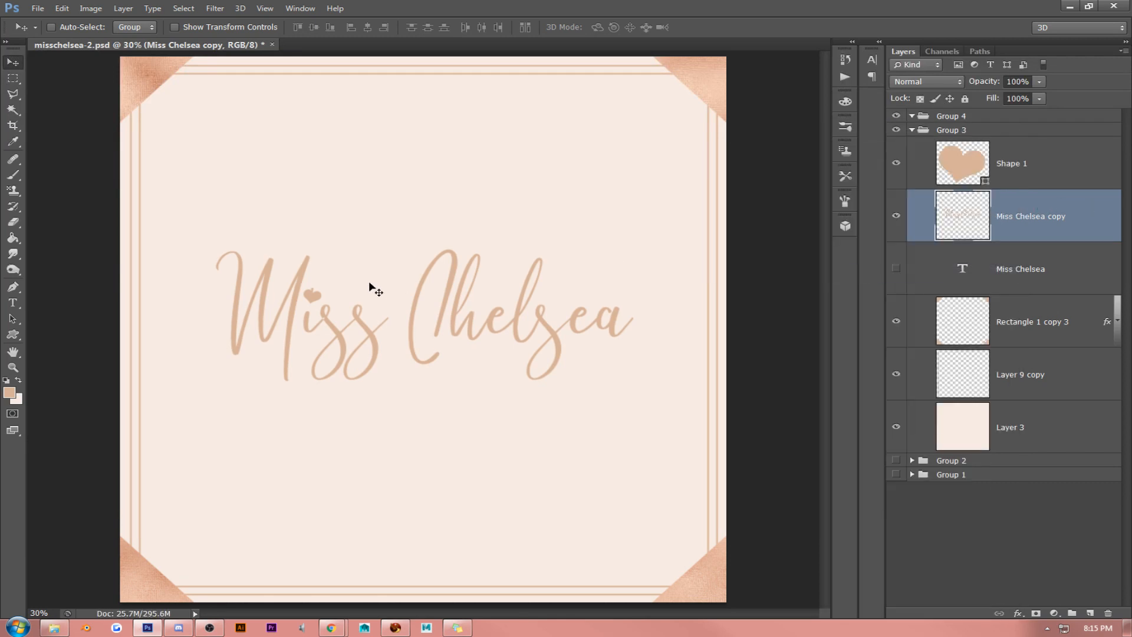
- Erase the original "i" dot sticking out above the heart on the rasterized lettering, using a 90 px eraser
{"action": "left_click", "coordinate": [13, 367]}
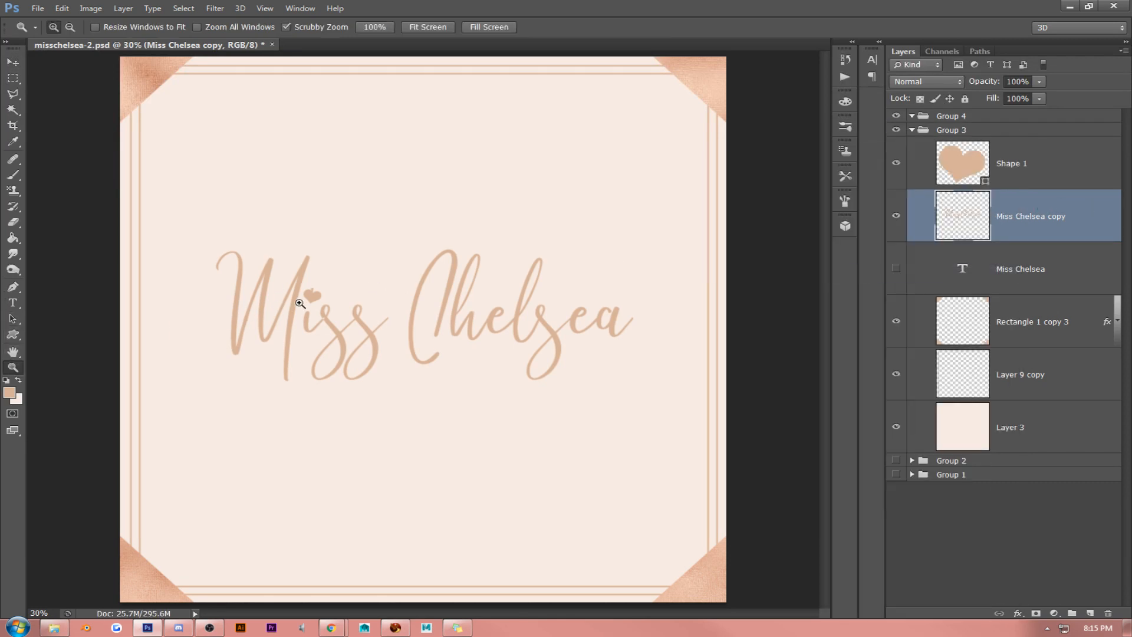
{"action": "left_click", "coordinate": [304, 287]}
{"action": "left_click", "coordinate": [305, 287]}
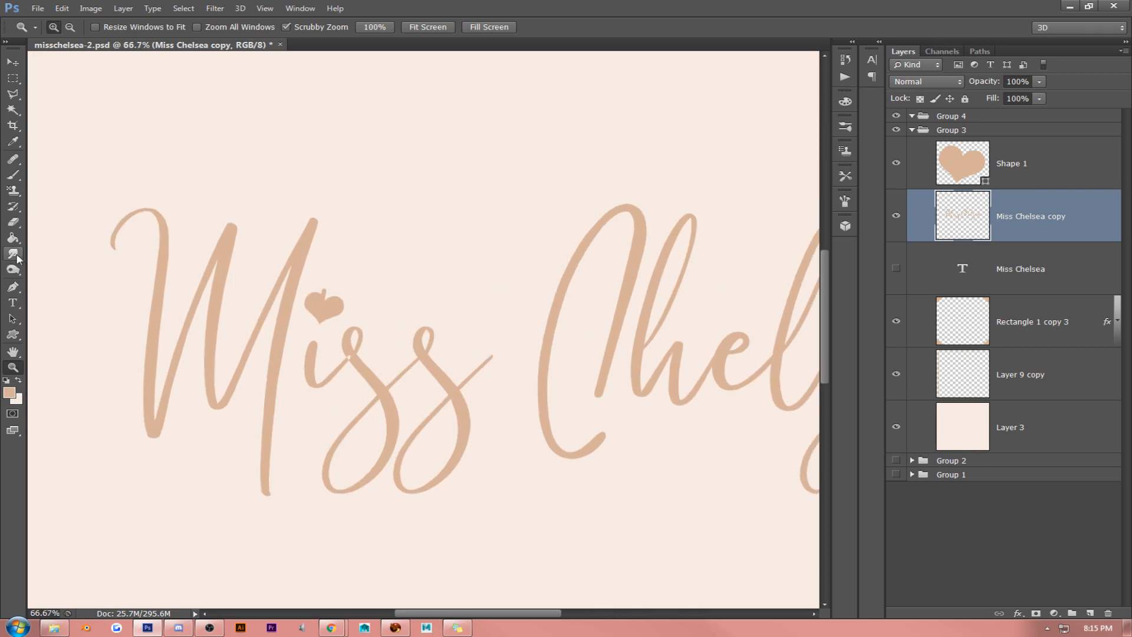
{"action": "left_click", "coordinate": [16, 224]}
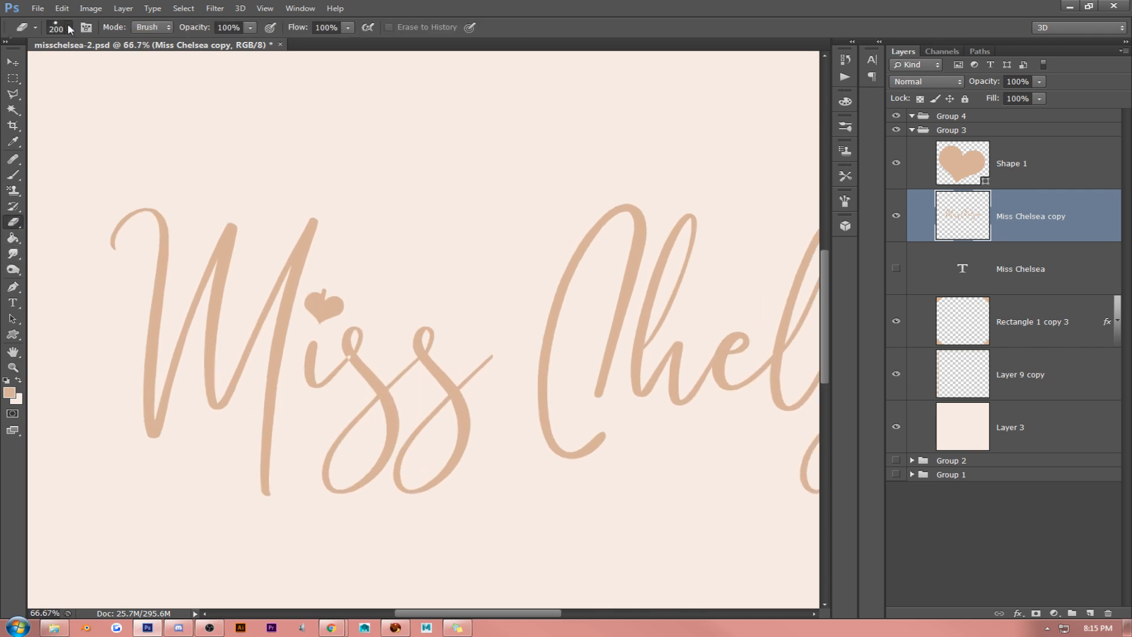
{"action": "left_click", "coordinate": [65, 27]}
{"action": "double_click", "coordinate": [119, 128]}
{"action": "key", "text": "bracketleft"}
{"action": "key", "text": "bracketleft"}
{"action": "key", "text": "bracketleft"}
{"action": "left_click", "coordinate": [265, 8]}
{"action": "left_click", "coordinate": [283, 121]}
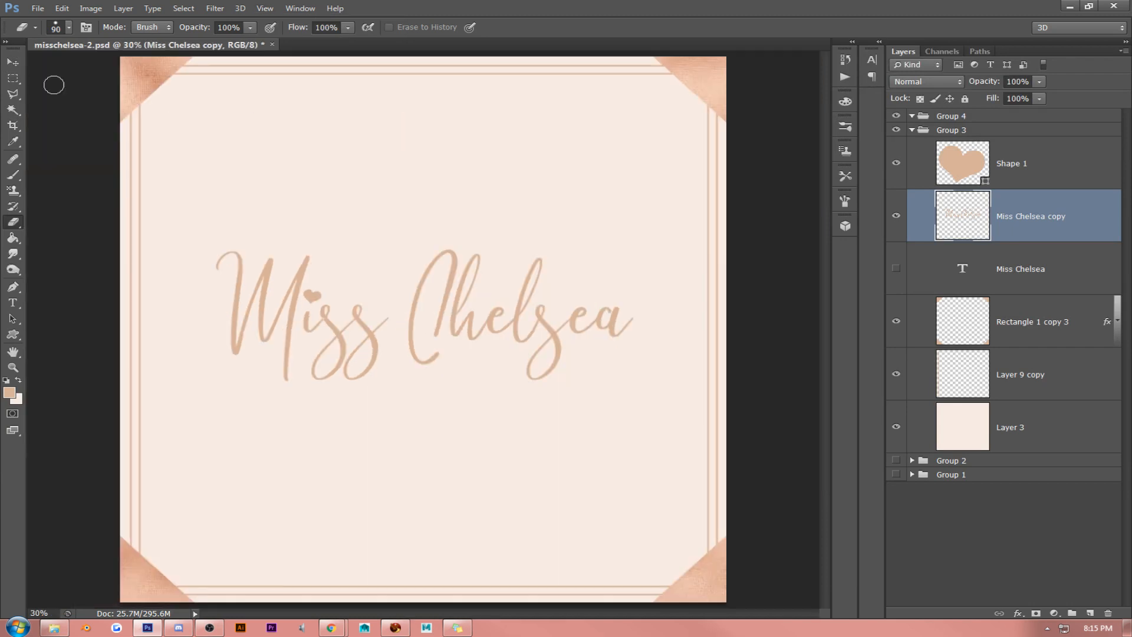
- Scale the heart down to about 78% over the "i" in "Miss"
{"action": "key", "text": "v"}
{"action": "left_click", "coordinate": [1058, 161]}
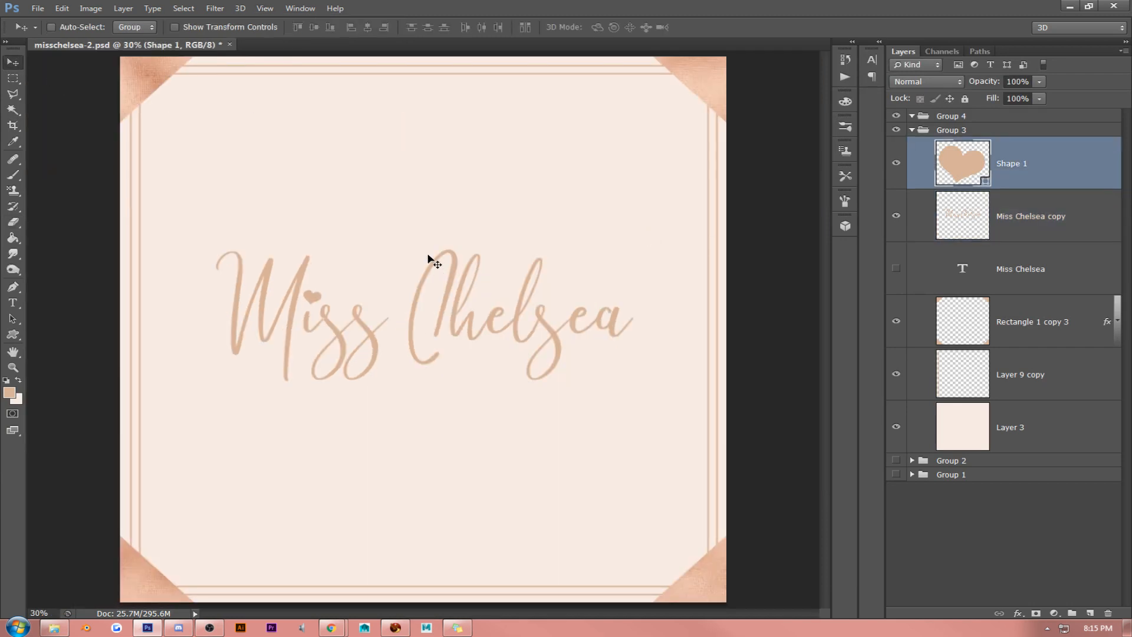
{"action": "key", "text": "ctrl+t"}
{"action": "left_click_drag", "start_coordinate": [320, 289], "coordinate": [319, 290]}
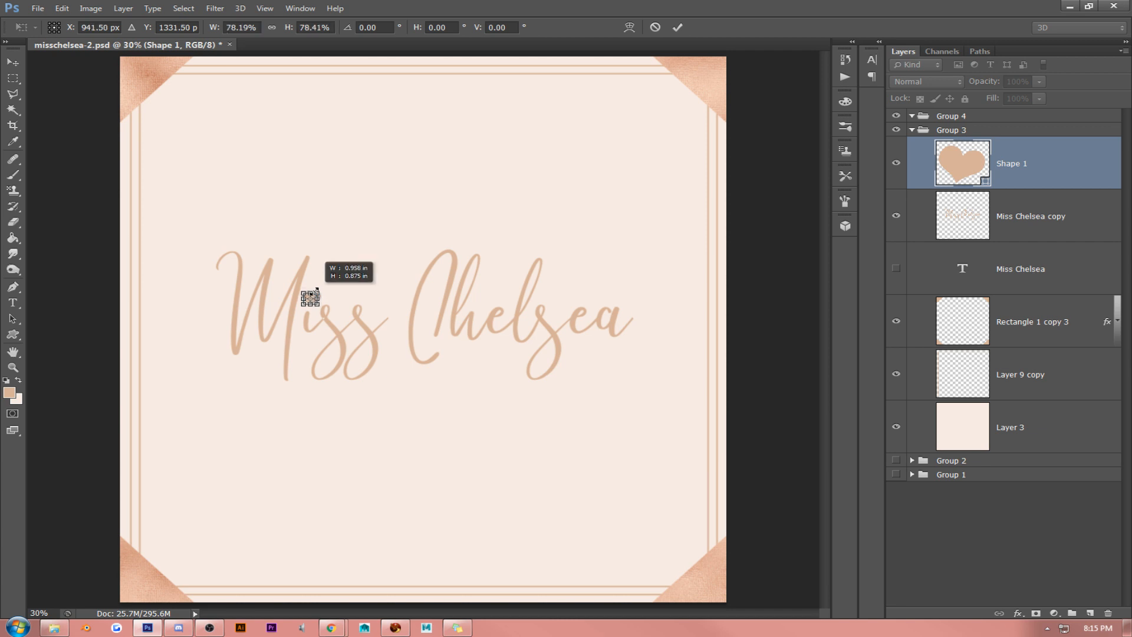
{"action": "key", "text": "Return"}
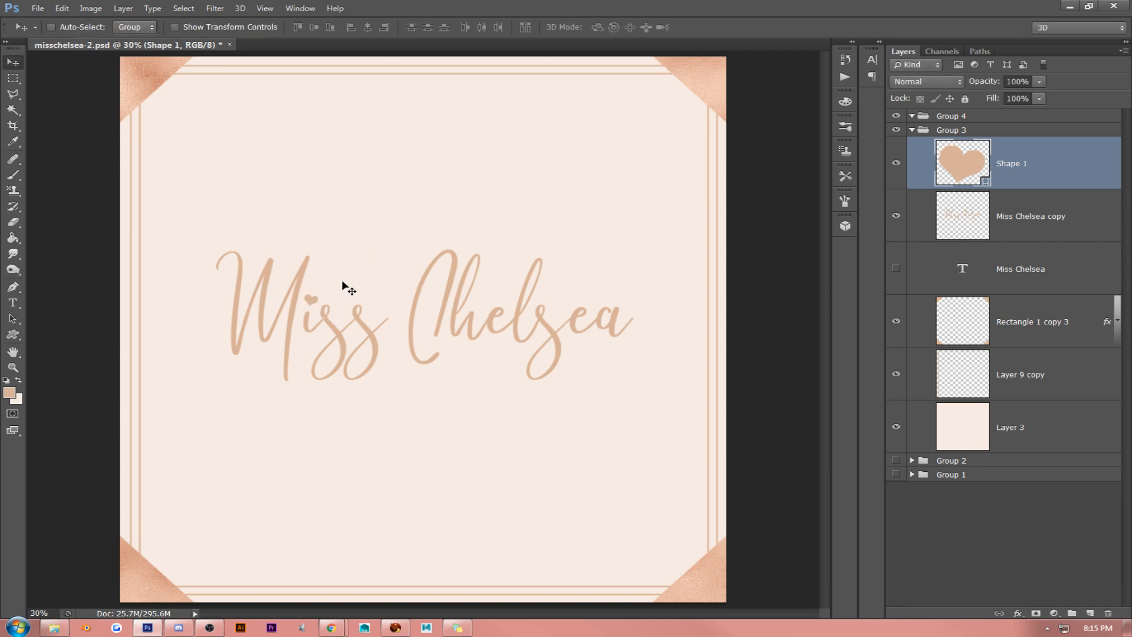
- Move the heart and the rasterized "Miss Chelsea" lettering together slightly up and to the left within the frame
{"action": "left_click", "coordinate": [1024, 223], "text": "shift"}
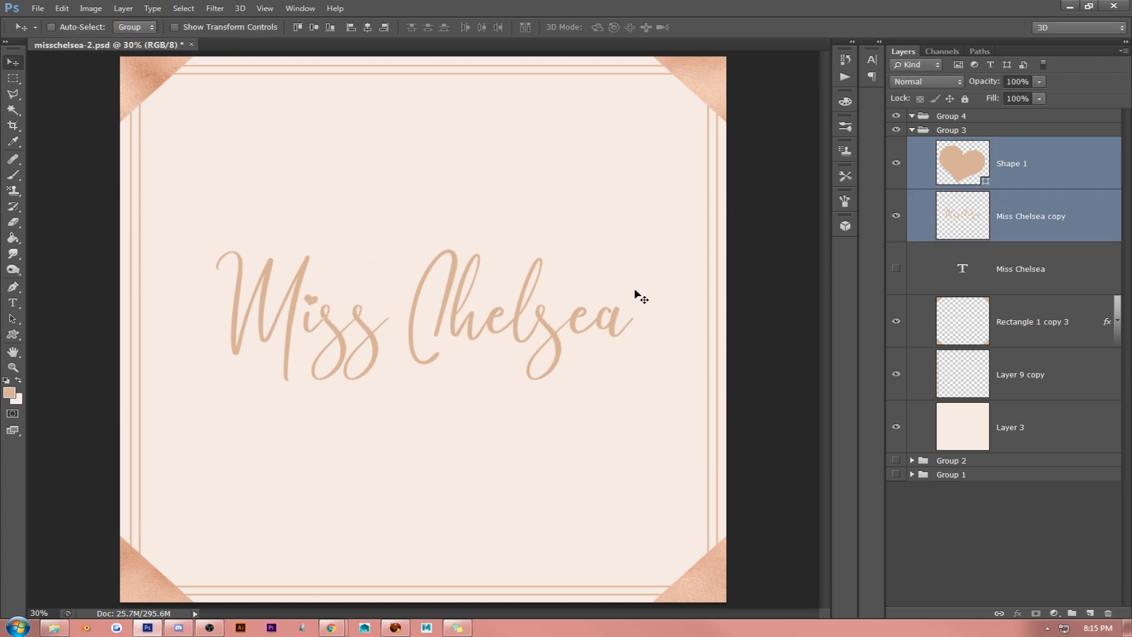
{"action": "left_click_drag", "start_coordinate": [634, 287], "coordinate": [633, 272]}
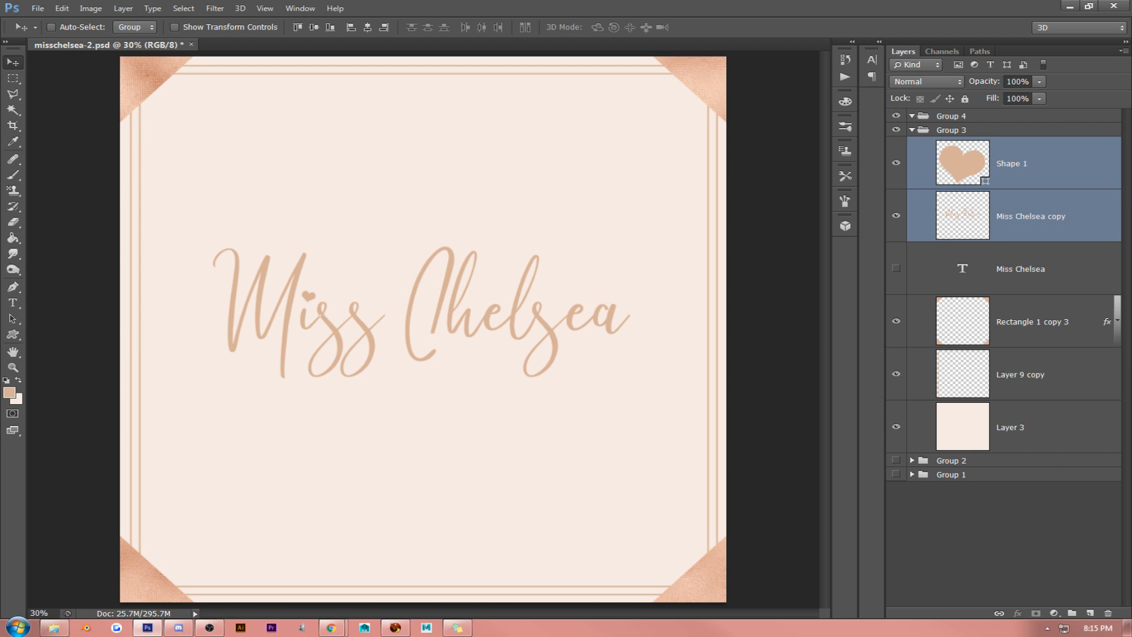
{"action": "key", "text": "alt+Tab"}
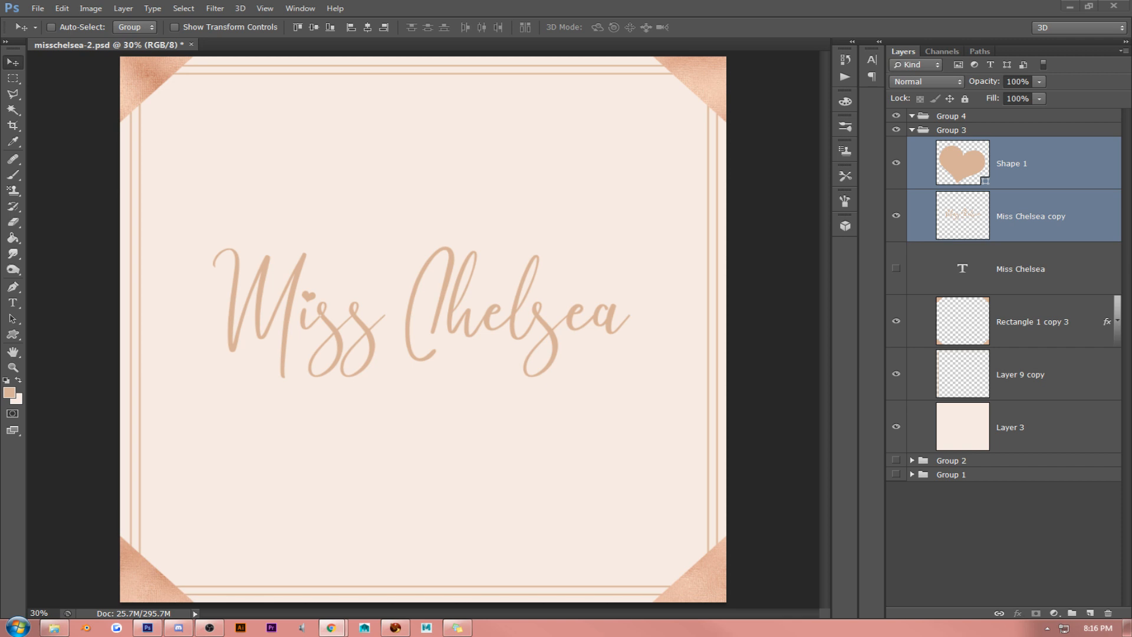
- Add a new layer above the background layer and draw a horizontal light-peach-to-transparent gradient across the canvas from left to right
{"action": "left_click", "coordinate": [1056, 449]}
{"action": "left_click", "coordinate": [1090, 613]}
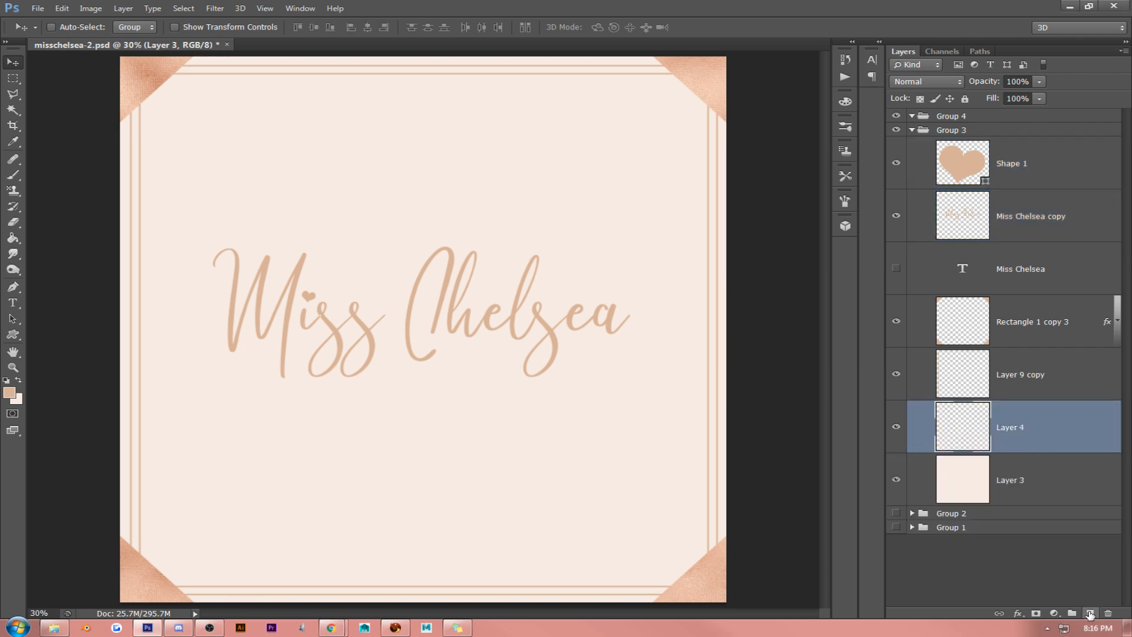
{"action": "left_click_drag", "start_coordinate": [13, 238], "coordinate": [52, 237]}
{"action": "left_click", "coordinate": [9, 392]}
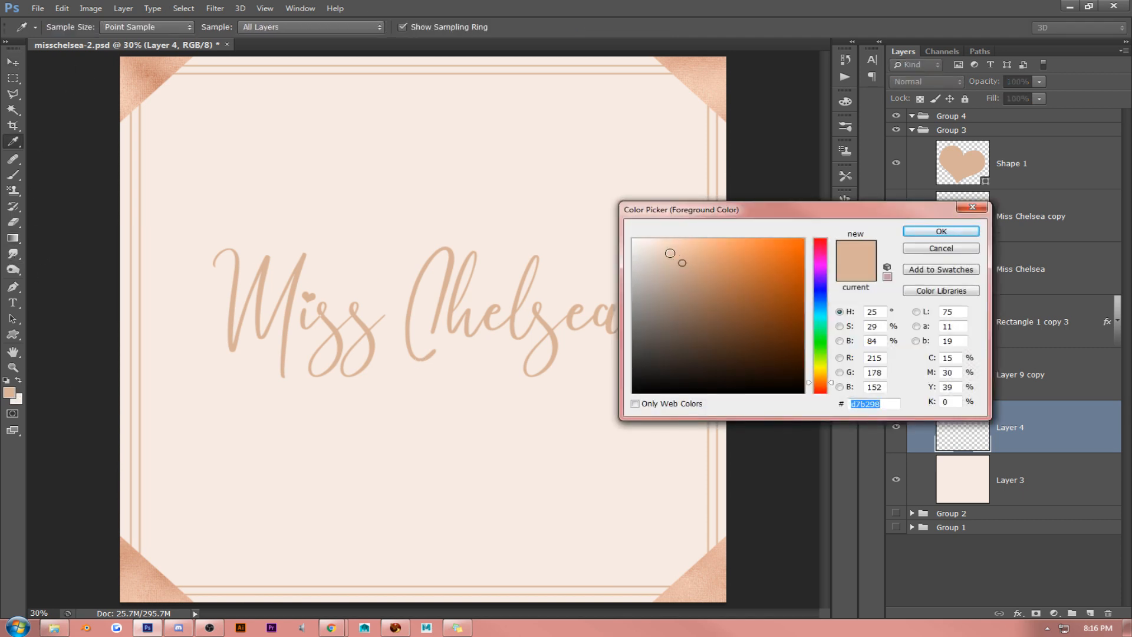
{"action": "left_click", "coordinate": [655, 247]}
{"action": "left_click", "coordinate": [941, 231]}
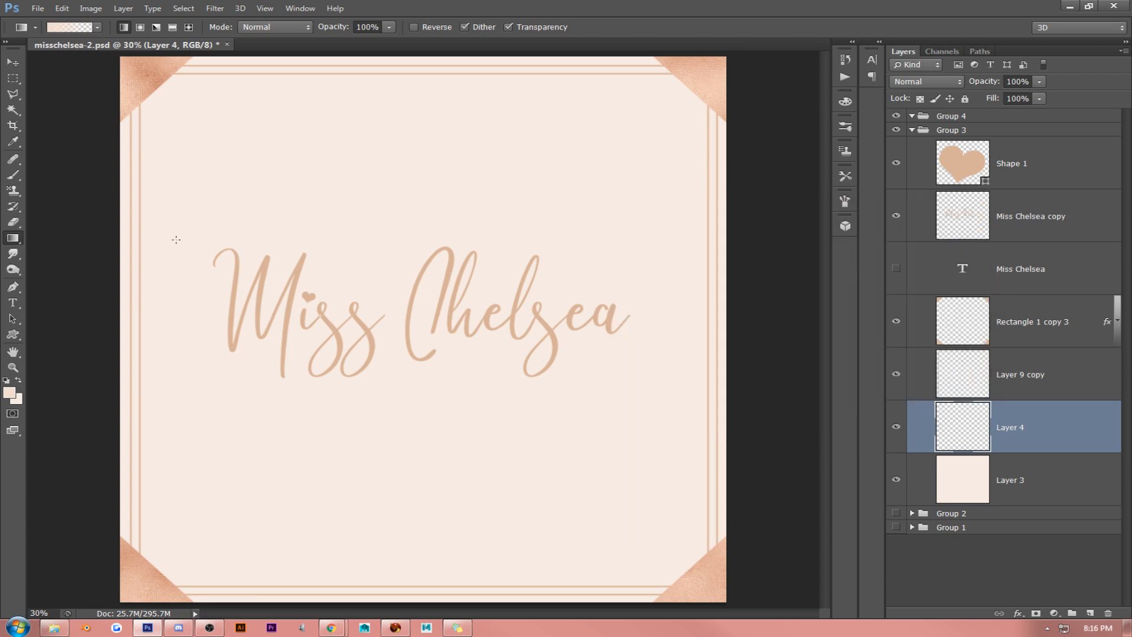
{"action": "left_click_drag", "start_coordinate": [76, 261], "coordinate": [646, 263]}
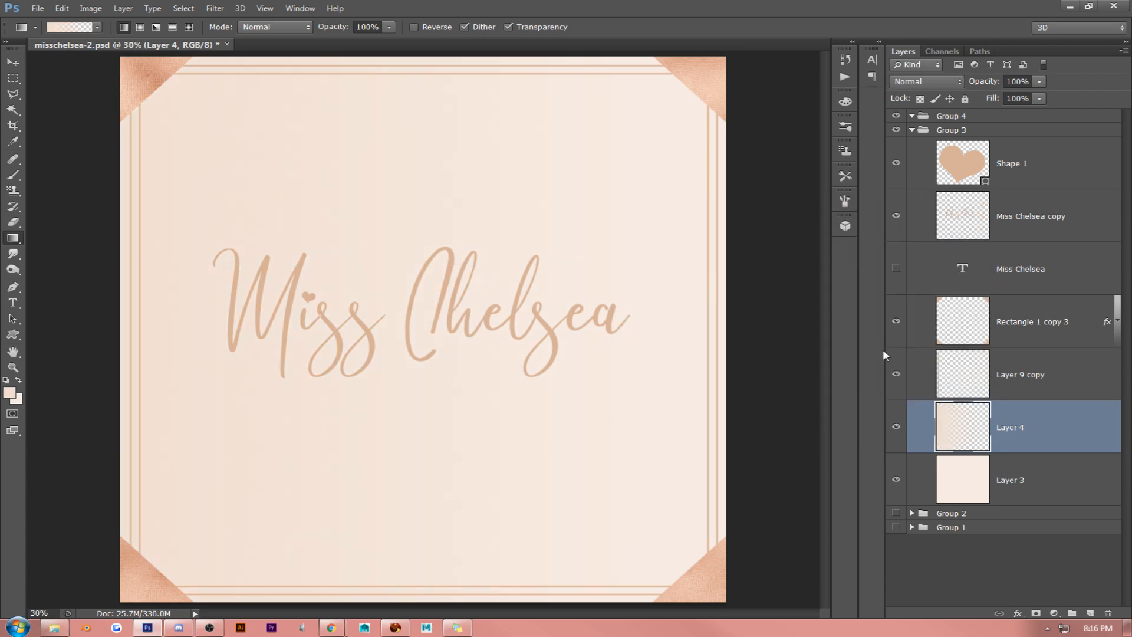
- Stretch the gradient layer horizontally to about 124% width, past the canvas's right edge
{"action": "key", "text": "ctrl+t"}
{"action": "left_click_drag", "start_coordinate": [642, 329], "coordinate": [766, 325]}
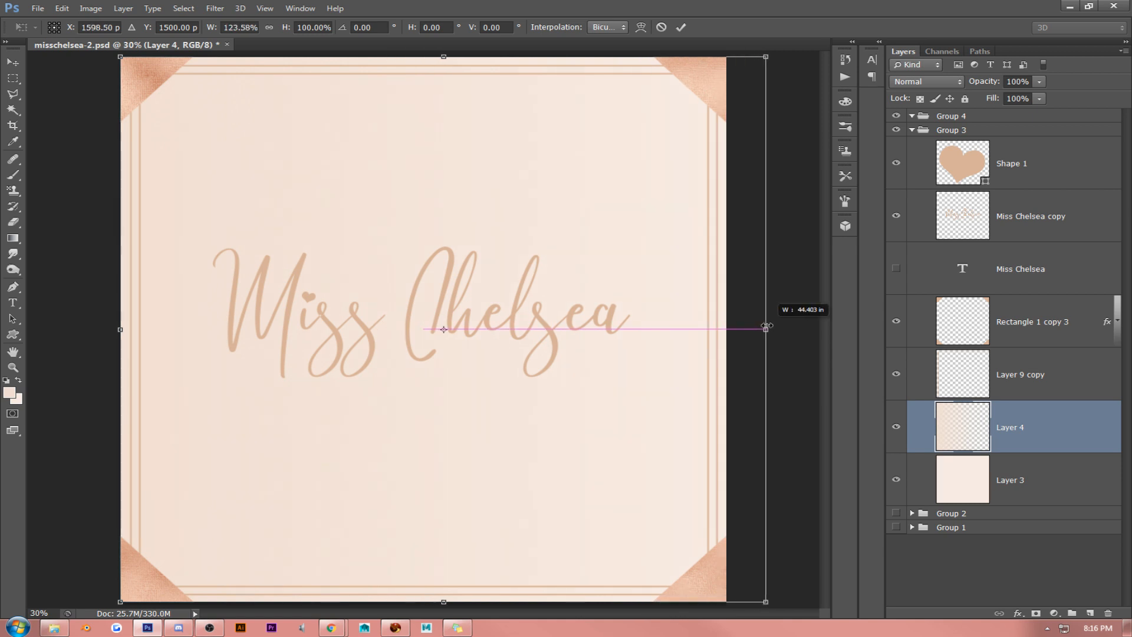
{"action": "key", "text": "g"}
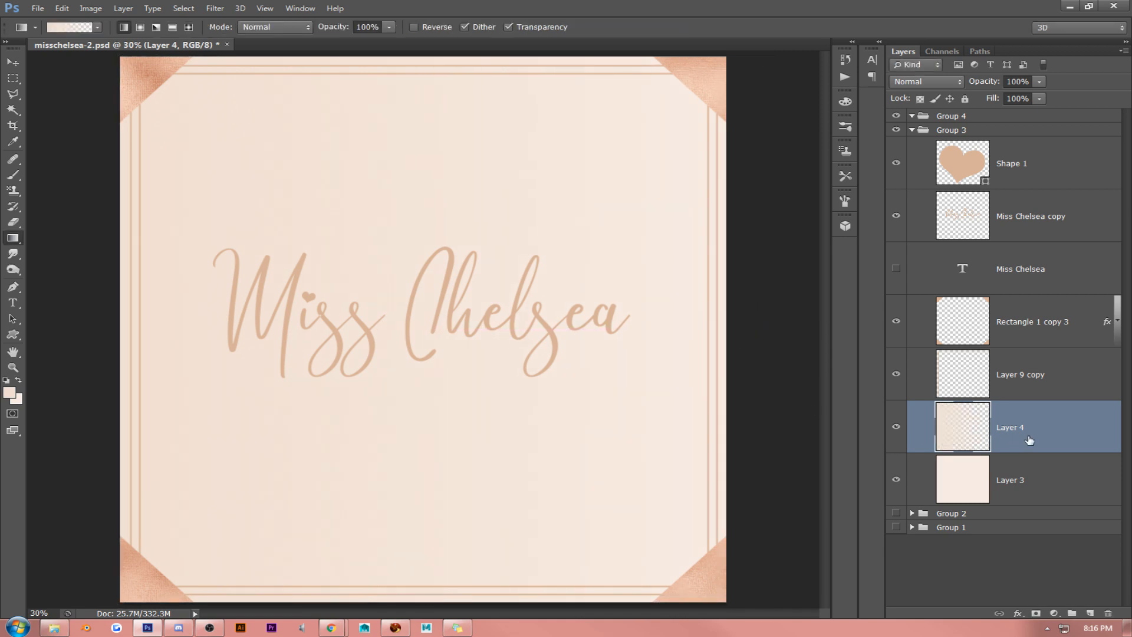
- Apply a white (ffffff) Color Overlay at 100% opacity to the gradient layer
{"action": "right_click", "coordinate": [1046, 432]}
{"action": "left_click", "coordinate": [980, 140]}
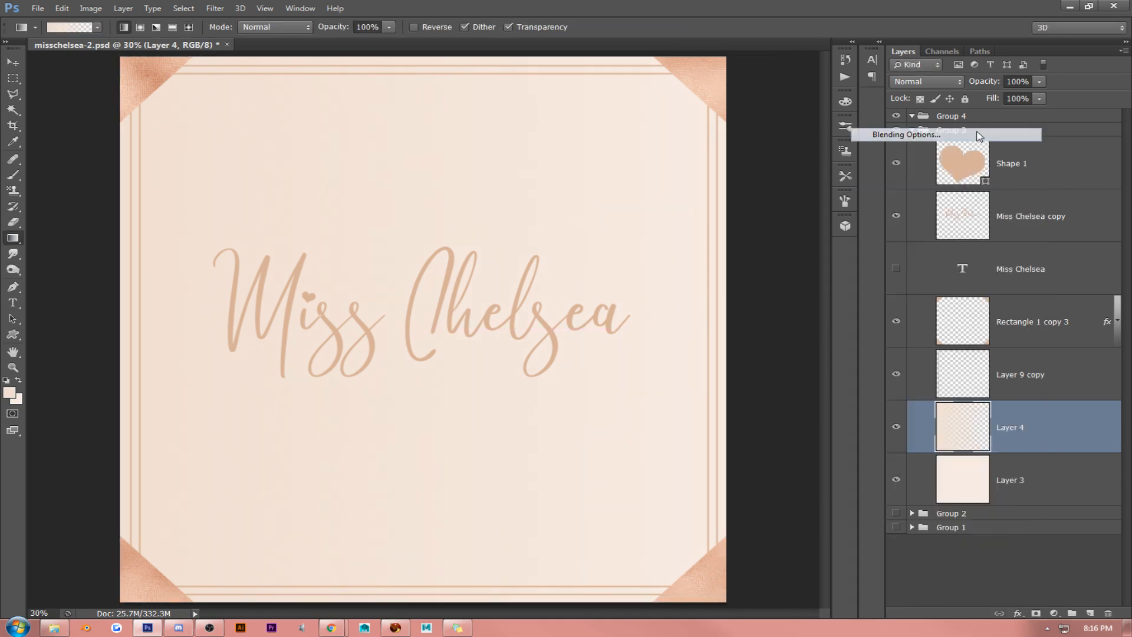
{"action": "left_click", "coordinate": [690, 293]}
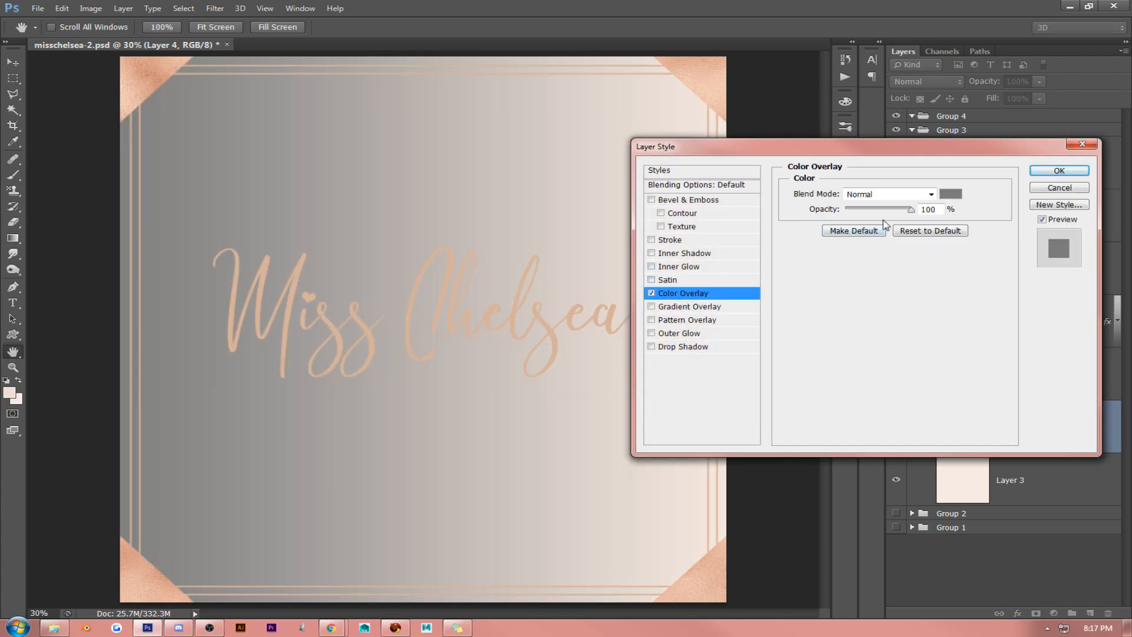
{"action": "left_click", "coordinate": [949, 194]}
{"action": "left_click_drag", "start_coordinate": [653, 261], "coordinate": [643, 214]}
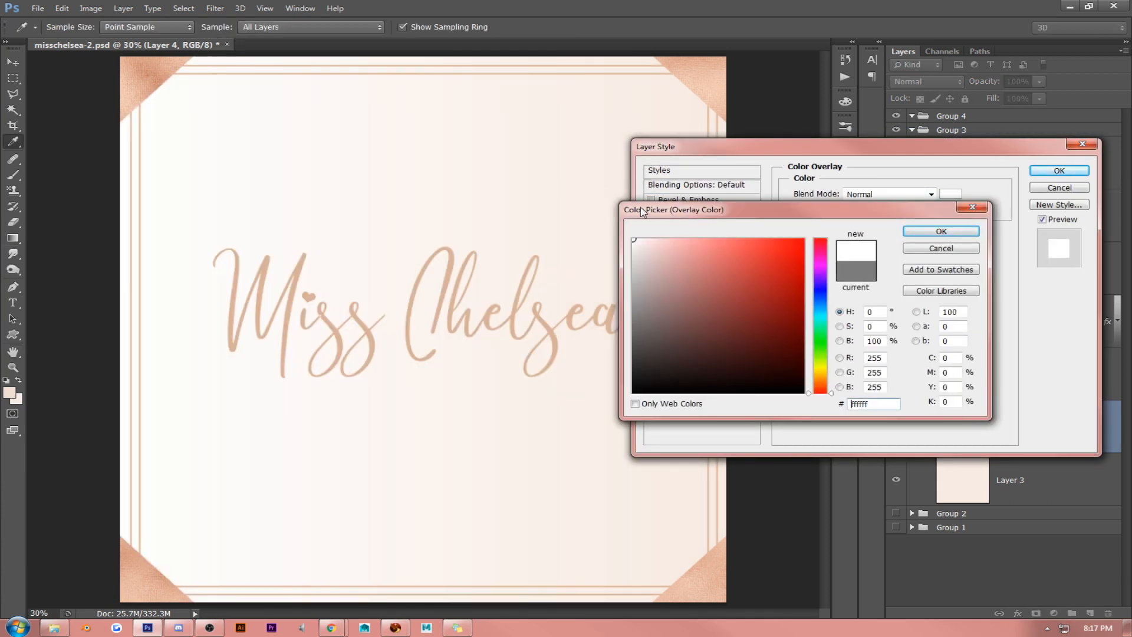
{"action": "left_click", "coordinate": [941, 232]}
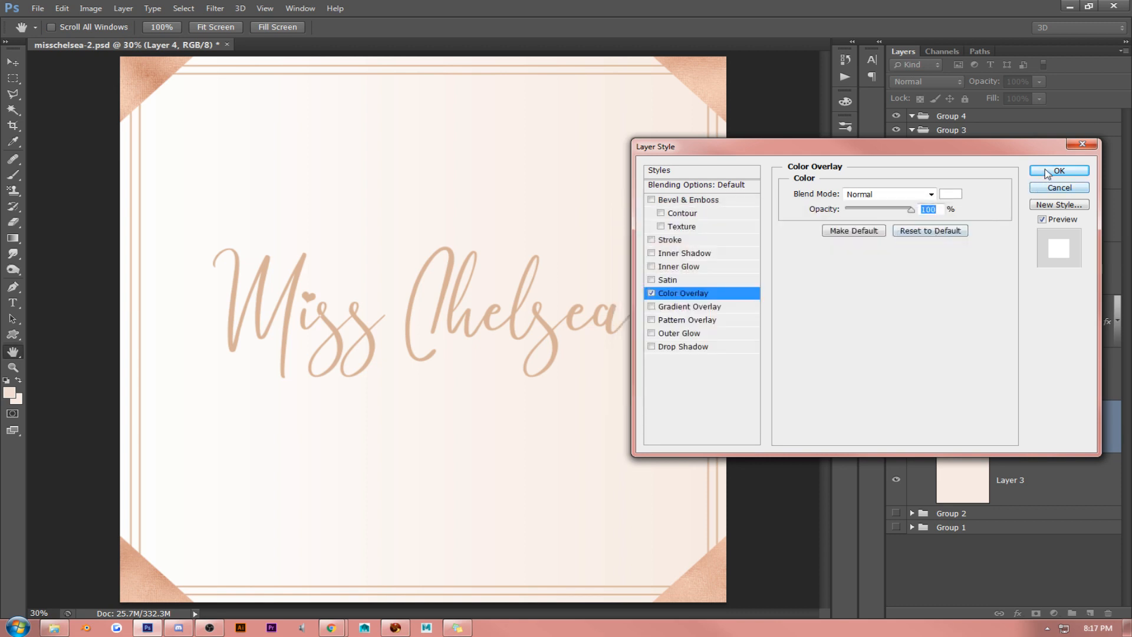
{"action": "left_click", "coordinate": [1059, 170]}
- Narrow the white gradient layer from its right side so that it ends near the middle of the canvas
{"action": "key", "text": "ctrl+t"}
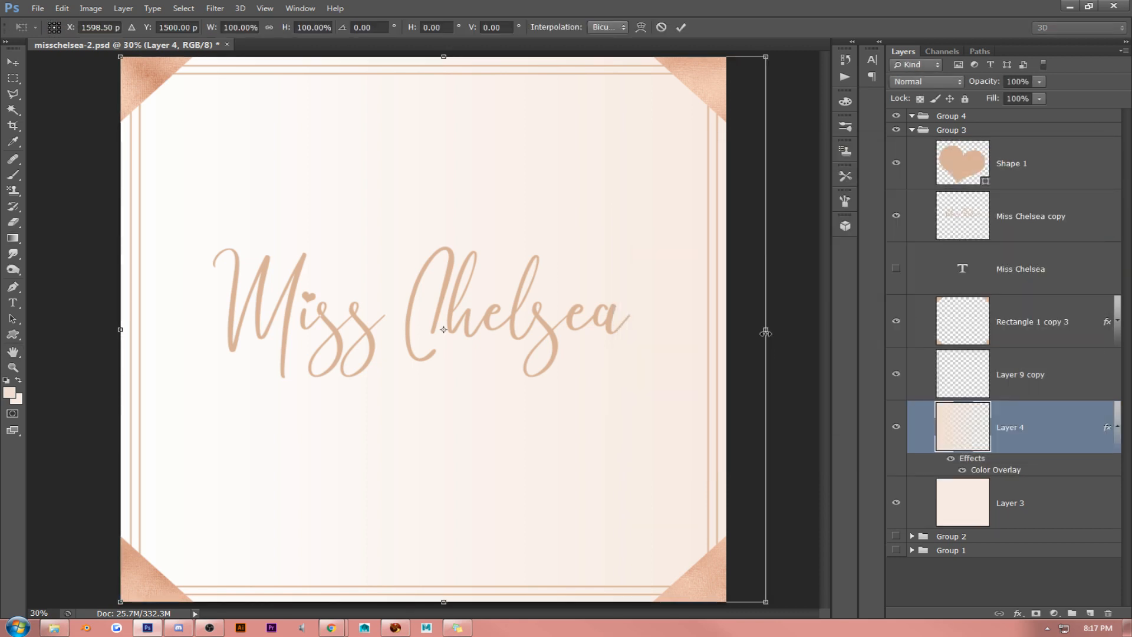
{"action": "left_click_drag", "start_coordinate": [771, 329], "coordinate": [429, 318]}
{"action": "key", "text": "g"}
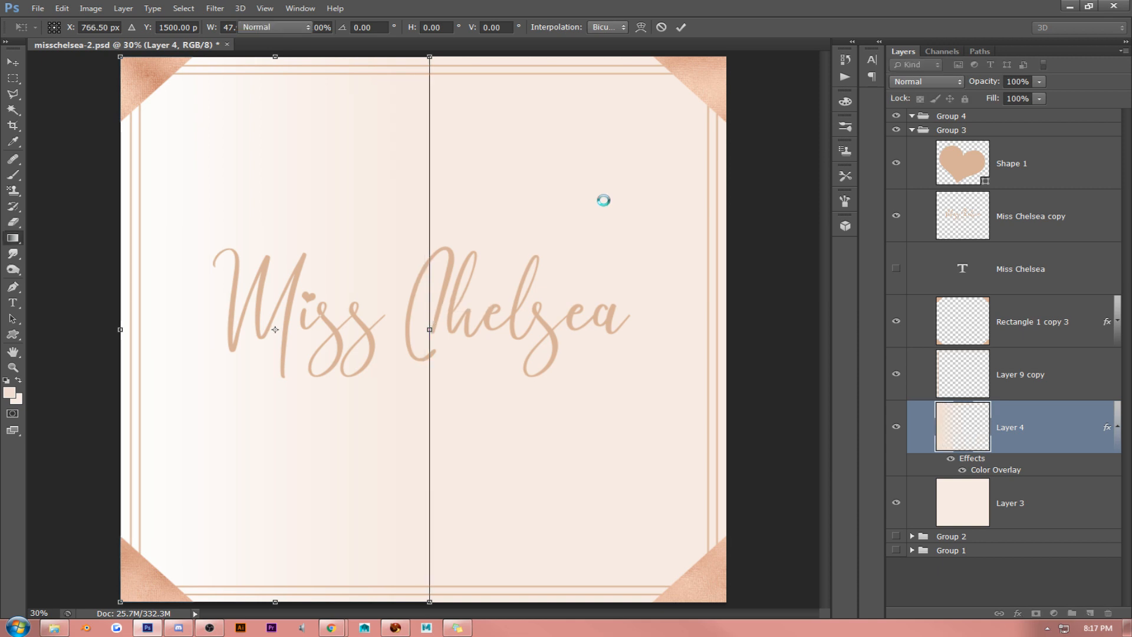
- Bake the white overlay into the gradient layer by converting it to a smart object and rasterizing it, and set its fill to 55%
{"action": "right_click", "coordinate": [1044, 427]}
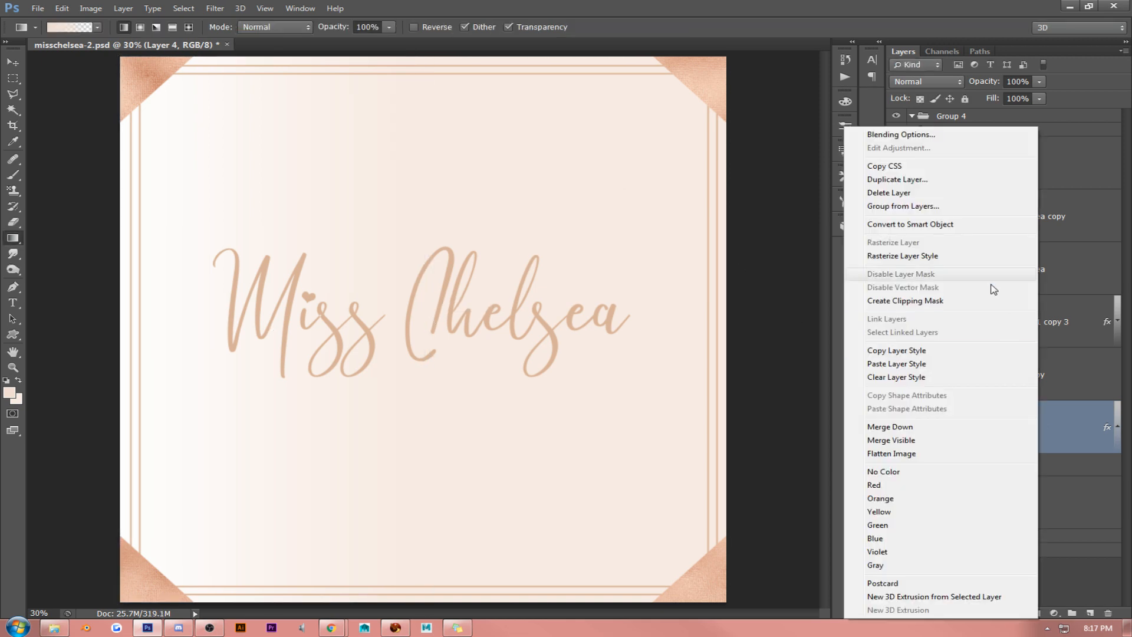
{"action": "left_click", "coordinate": [973, 228]}
{"action": "right_click", "coordinate": [1057, 423]}
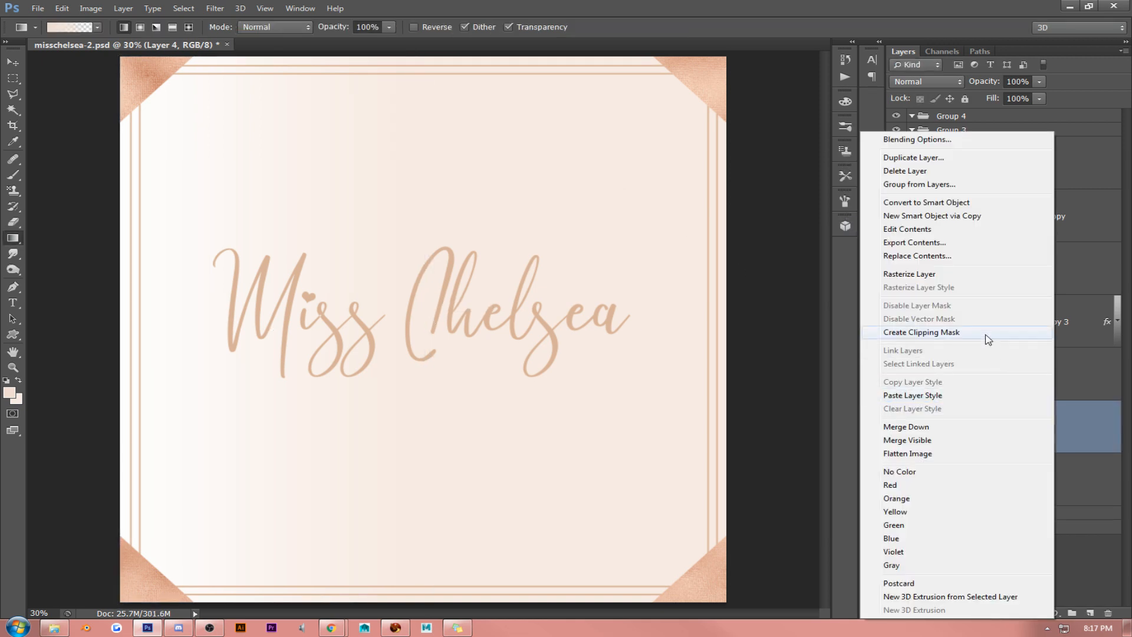
{"action": "left_click", "coordinate": [955, 277]}
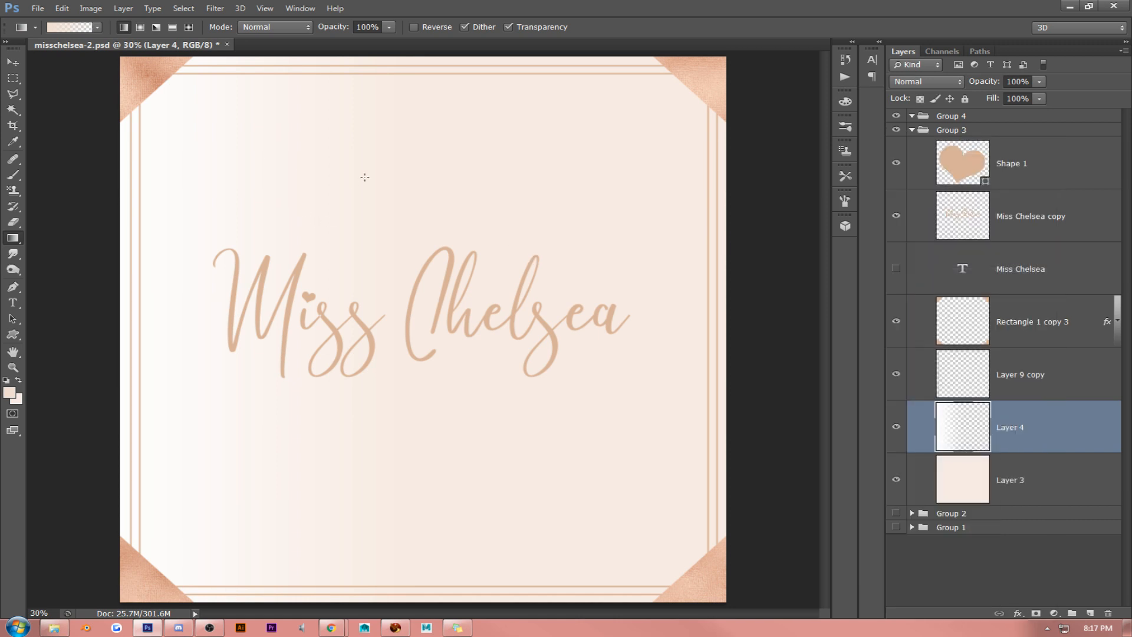
{"action": "left_click_drag", "start_coordinate": [995, 98], "coordinate": [990, 98]}
{"action": "left_click", "coordinate": [12, 61]}
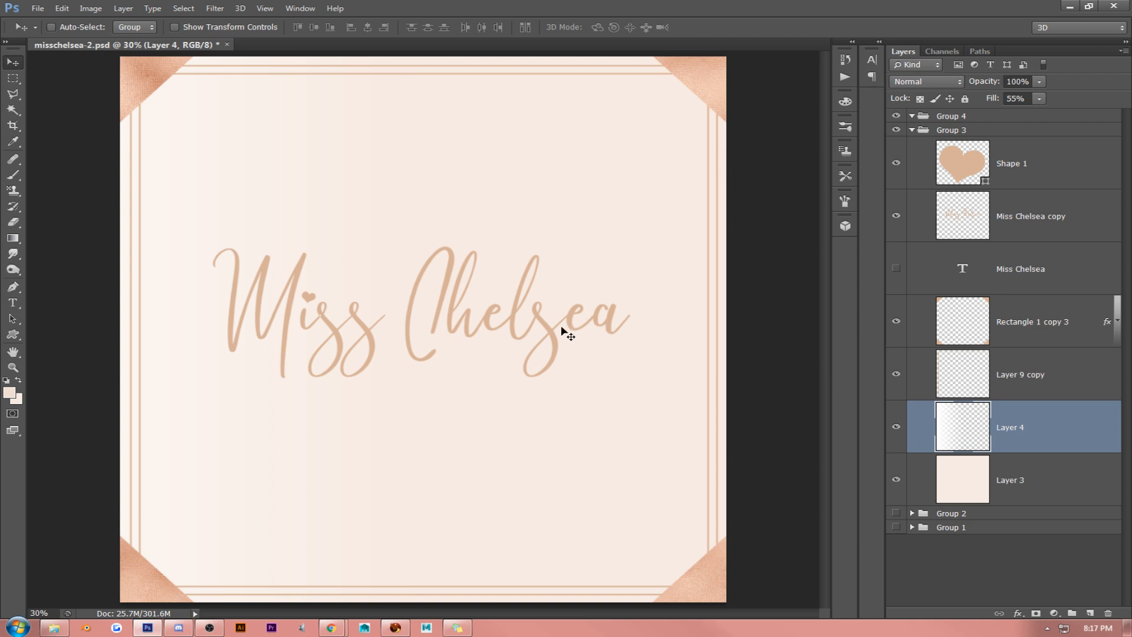
{"action": "left_click", "coordinate": [1028, 218]}
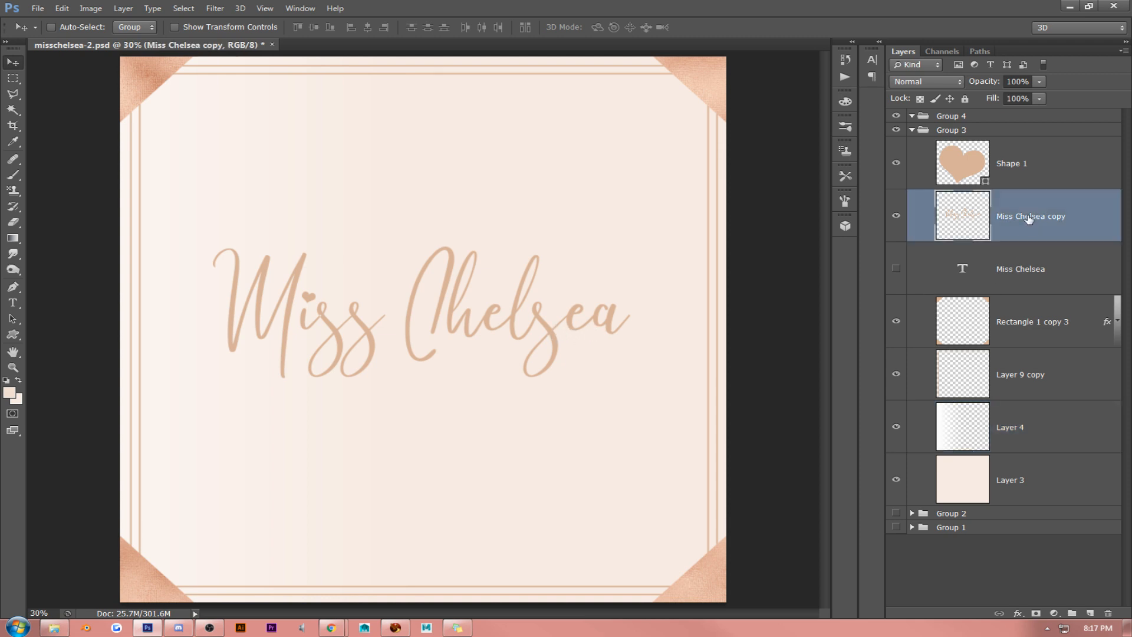
{"action": "right_click", "coordinate": [1028, 218]}
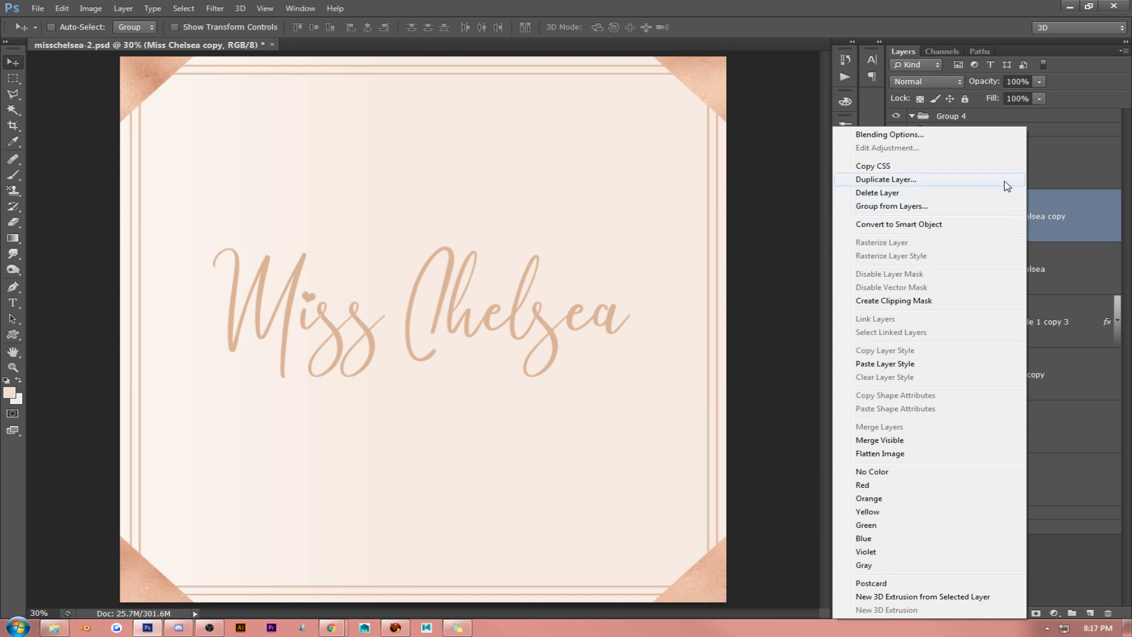
{"action": "left_click", "coordinate": [969, 137]}
{"action": "left_click", "coordinate": [659, 171]}
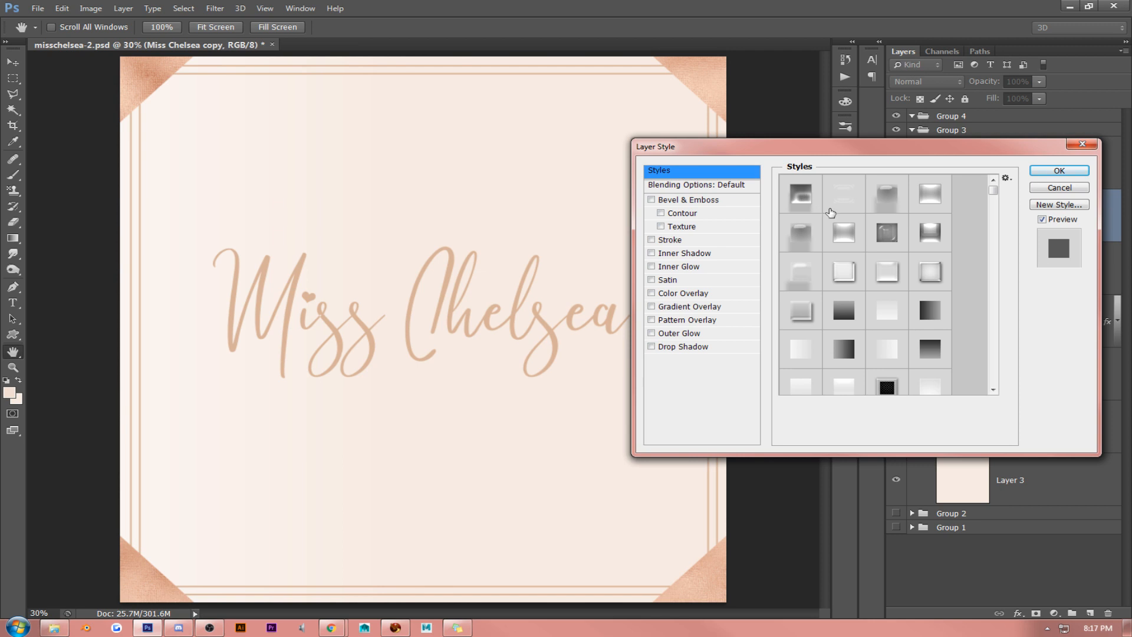
{"action": "left_click", "coordinate": [843, 282]}
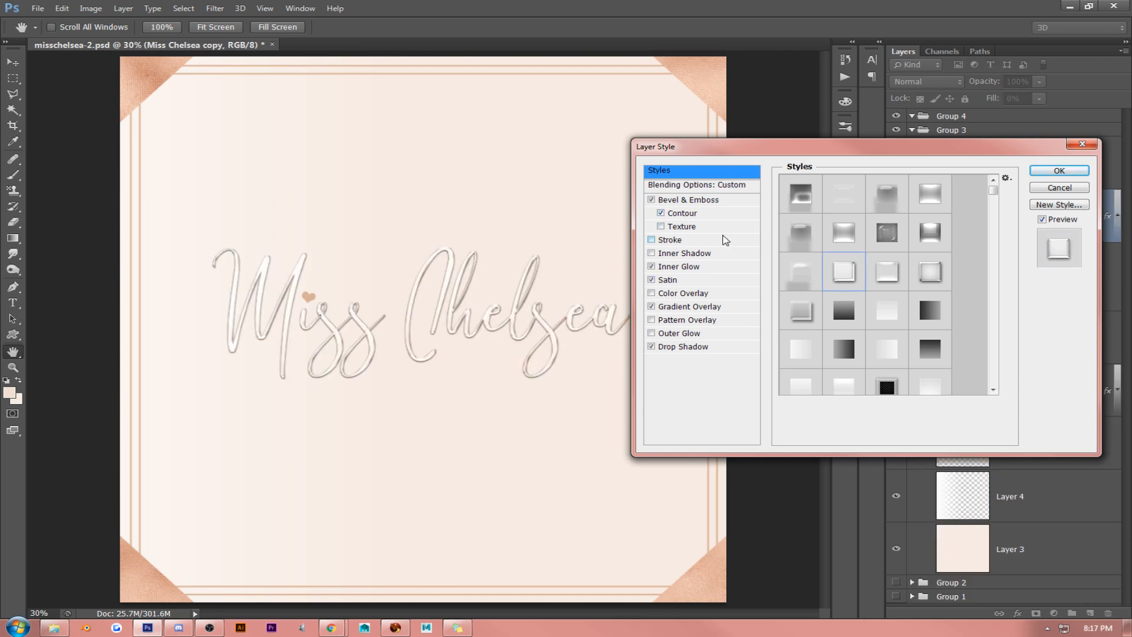
{"action": "left_click", "coordinate": [1059, 187]}
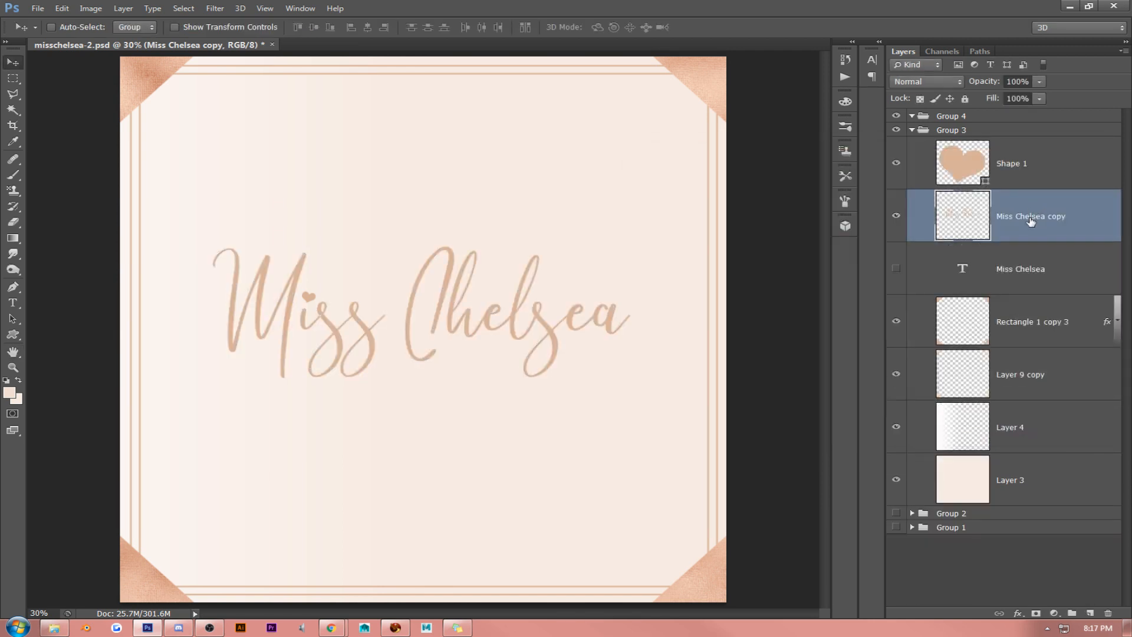
- Merge the heart with the rasterized "Miss Chelsea" lettering and apply the white bevelled preset layer style to the merged layer
{"action": "left_click", "coordinate": [1043, 178], "text": "shift"}
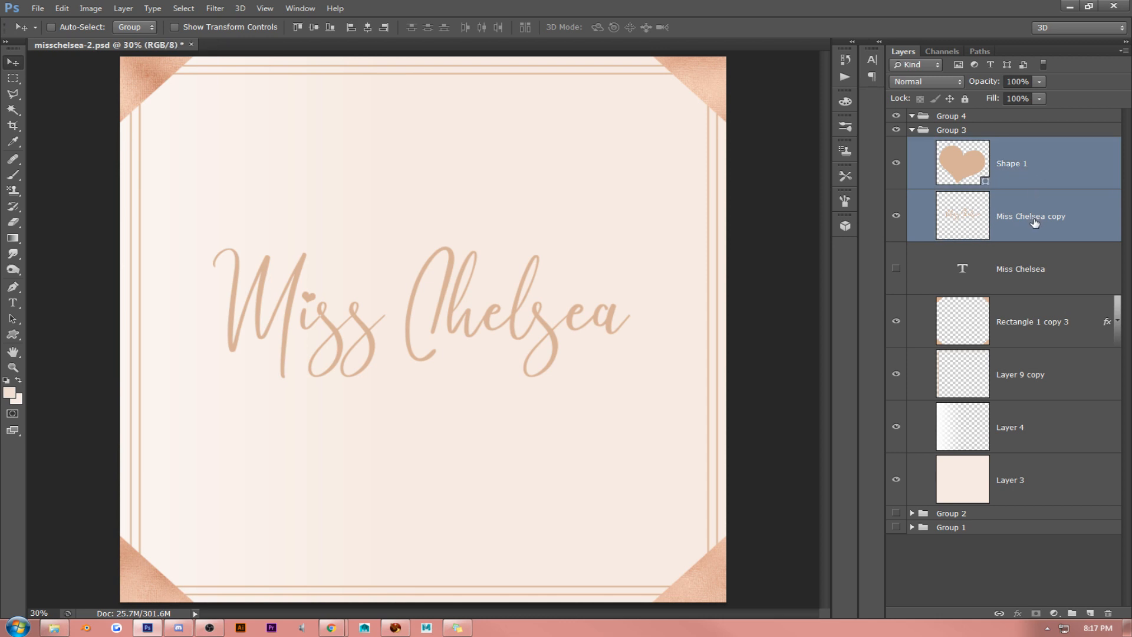
{"action": "key", "text": "ctrl+e"}
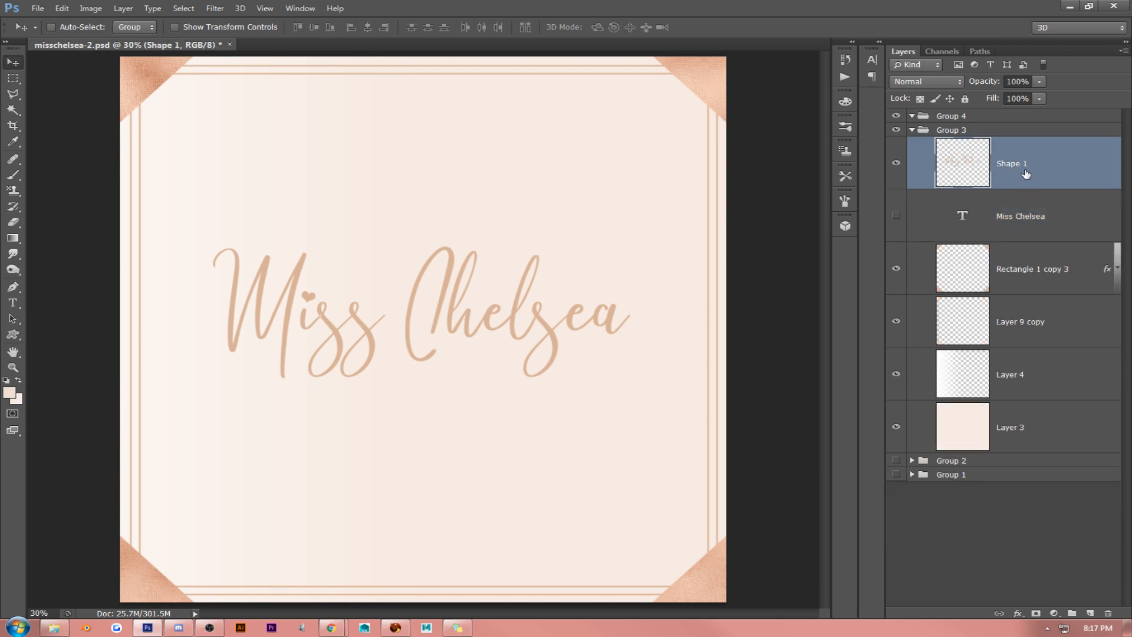
{"action": "right_click", "coordinate": [1026, 174]}
{"action": "left_click", "coordinate": [936, 137]}
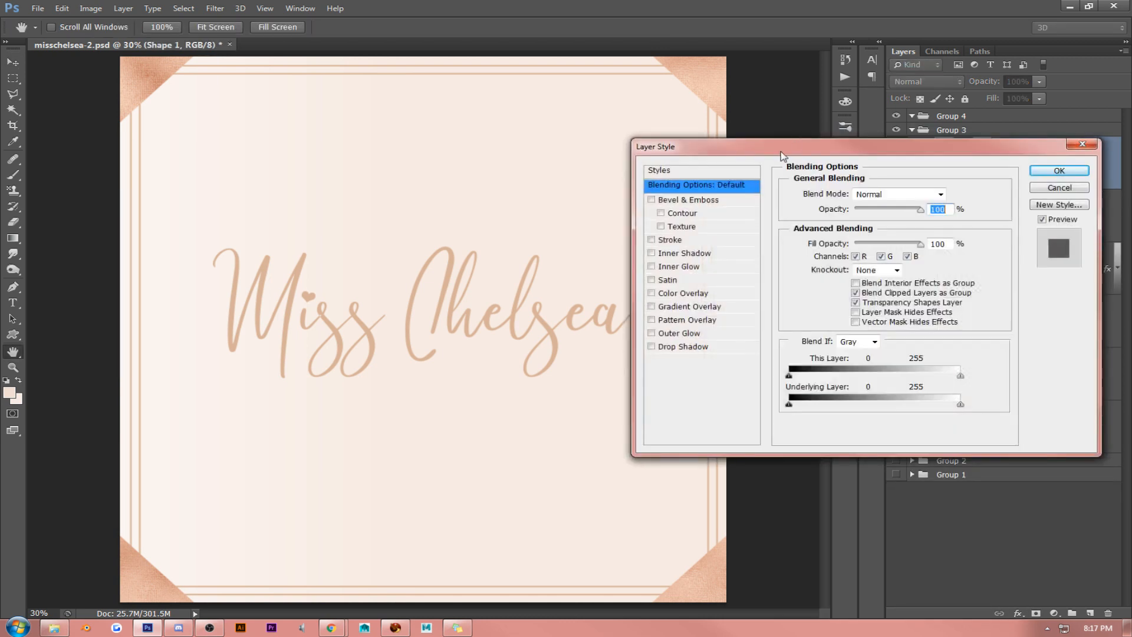
{"action": "left_click", "coordinate": [745, 172]}
{"action": "left_click", "coordinate": [846, 274]}
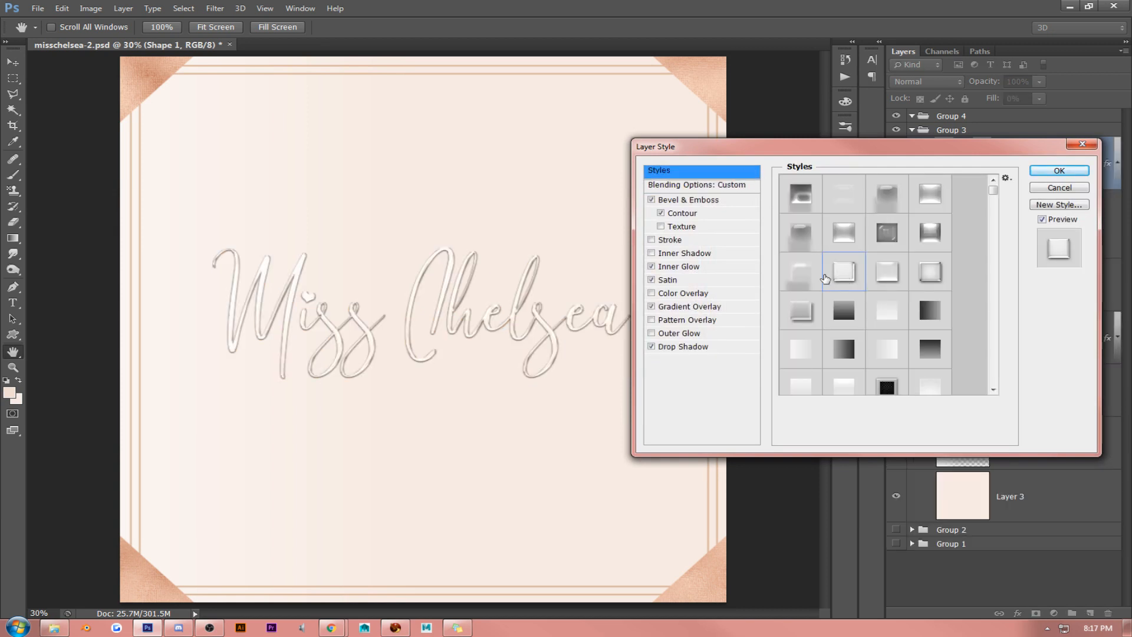
- Set the lettering's drop shadow to tan (cfa986) with a distance of 24 px and a larger size
{"action": "left_click", "coordinate": [678, 347]}
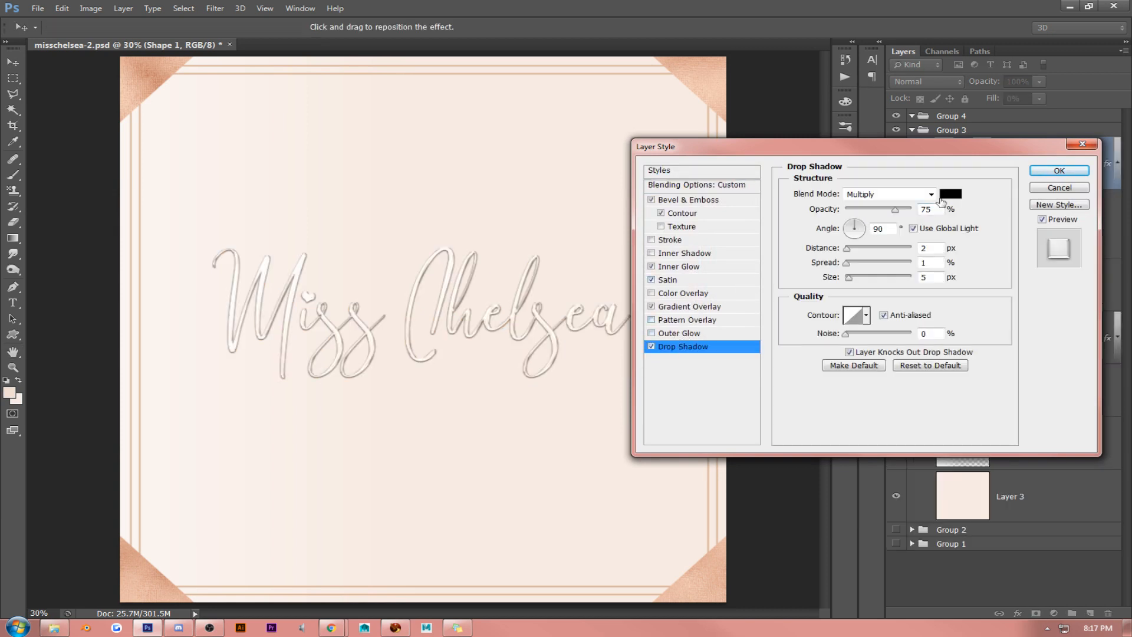
{"action": "left_click", "coordinate": [950, 194]}
{"action": "left_click", "coordinate": [697, 80]}
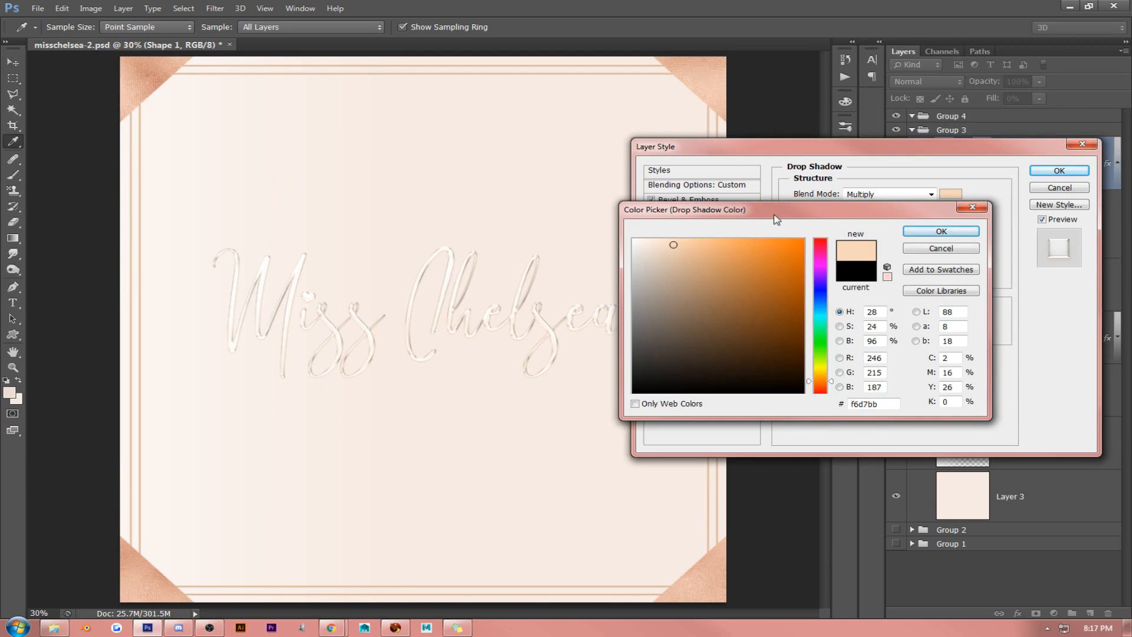
{"action": "left_click", "coordinate": [693, 268]}
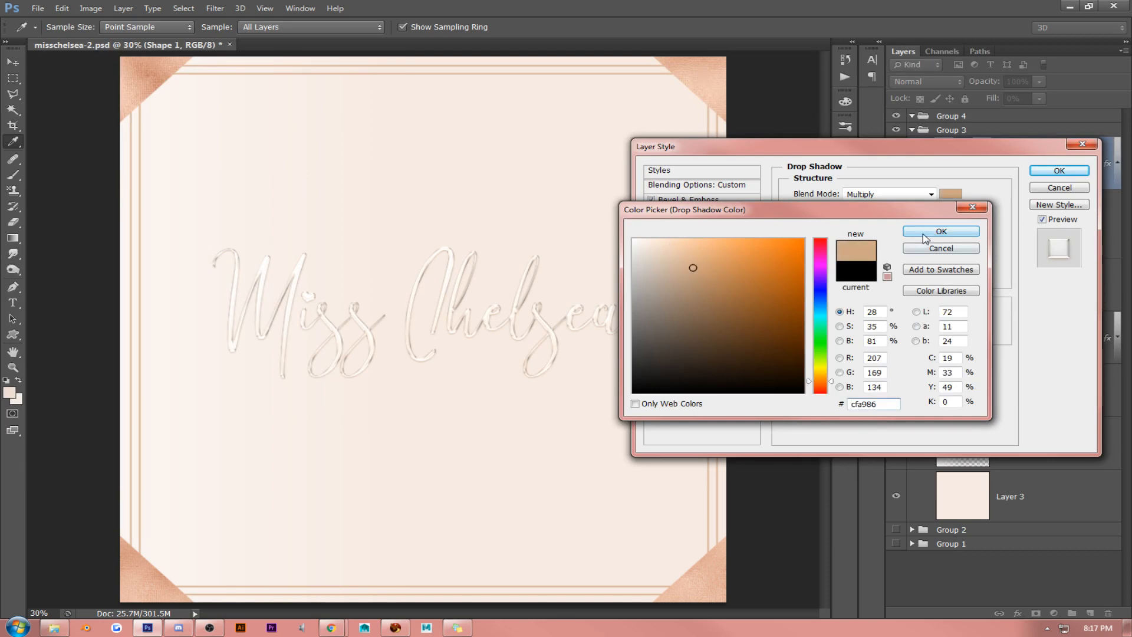
{"action": "left_click", "coordinate": [940, 232]}
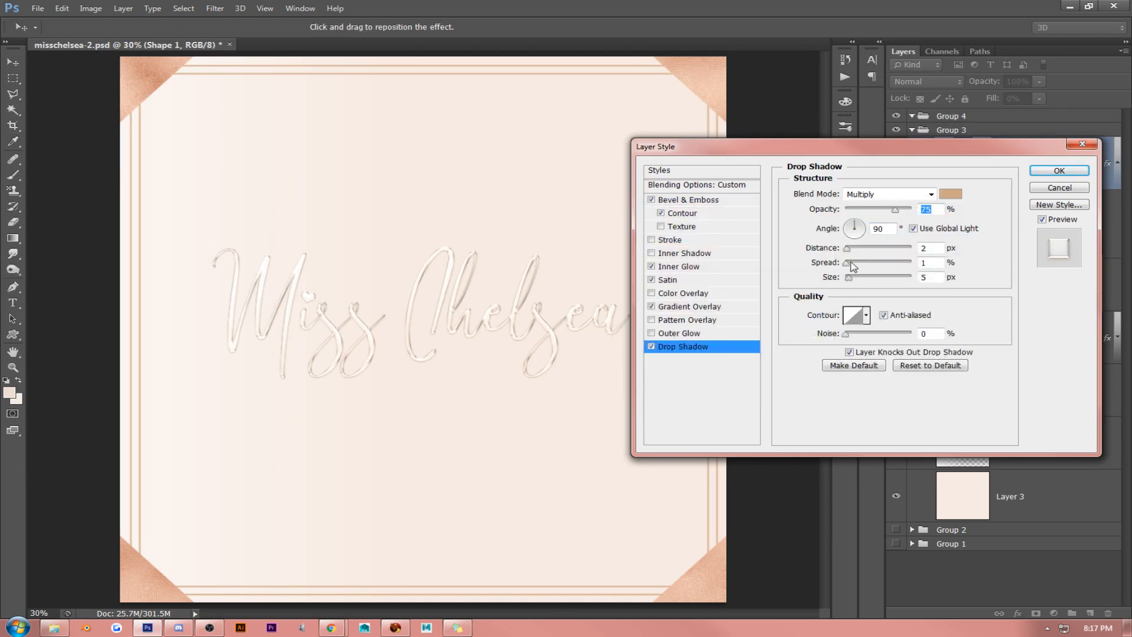
{"action": "left_click_drag", "start_coordinate": [848, 252], "coordinate": [855, 278]}
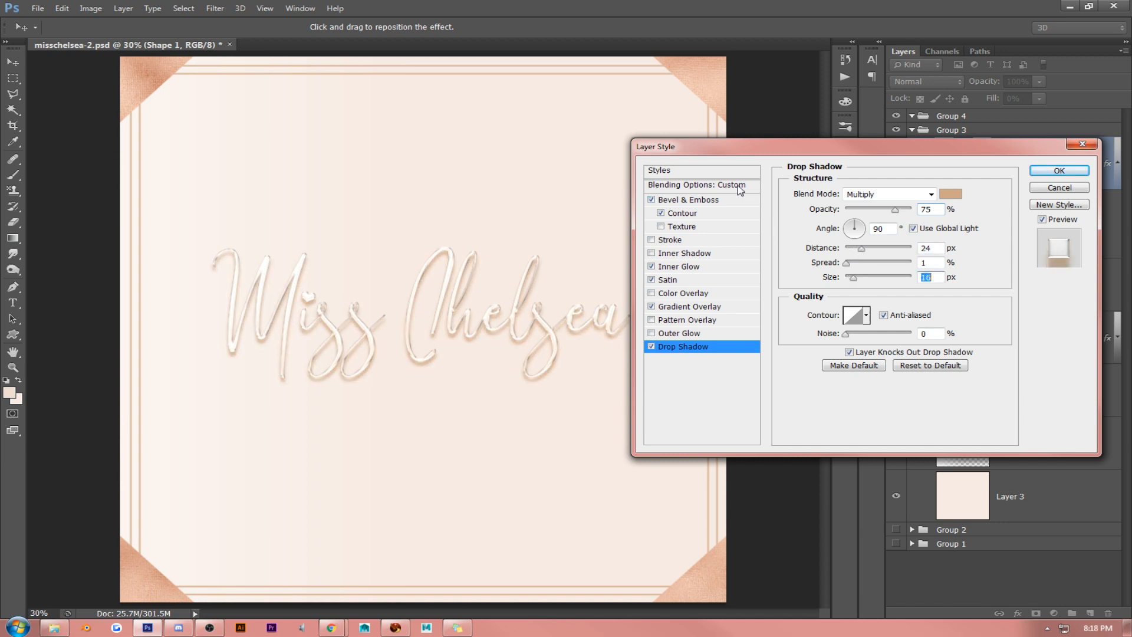
- Set the lettering's fill opacity to 100% and give its inner glow a light peach colour (ebcab9) with a higher opacity
{"action": "left_click", "coordinate": [699, 184]}
{"action": "left_click_drag", "start_coordinate": [859, 248], "coordinate": [919, 245]}
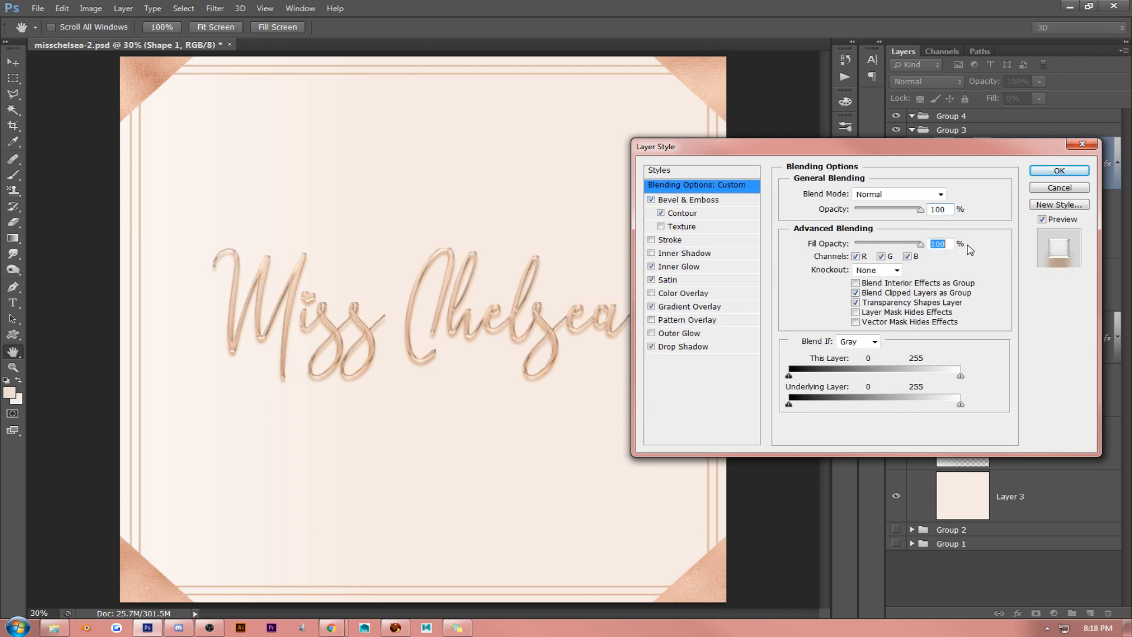
{"action": "left_click", "coordinate": [685, 267]}
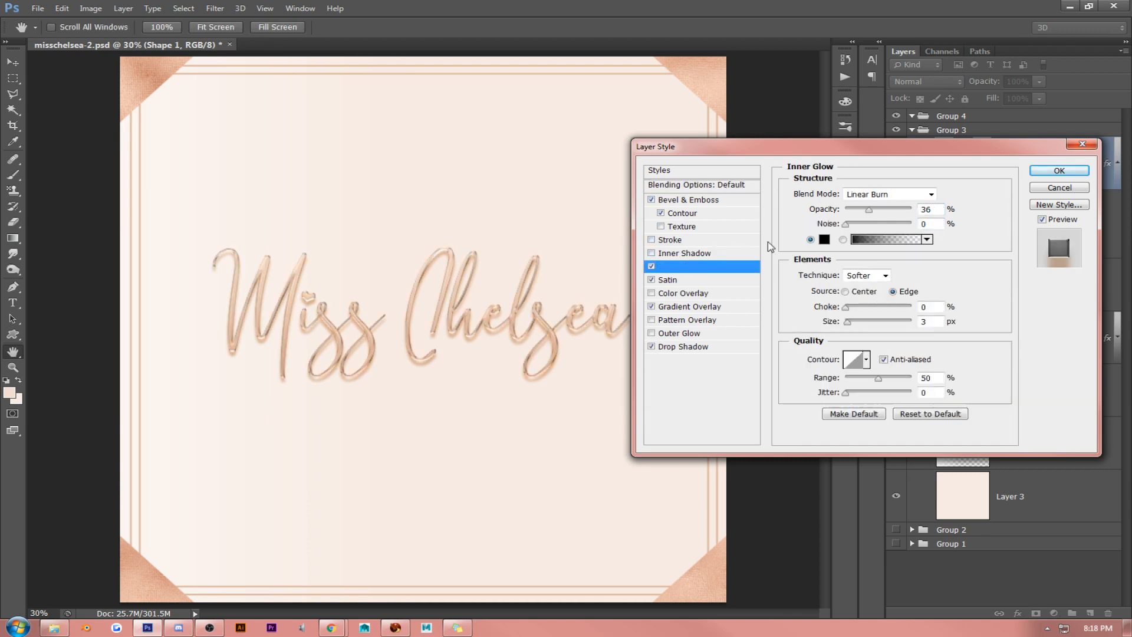
{"action": "mouse_move", "coordinate": [868, 210]}
{"action": "left_mouse_down"}
{"action": "mouse_move", "coordinate": [838, 209]}
{"action": "mouse_move", "coordinate": [875, 211]}
{"action": "left_mouse_up"}
{"action": "left_click", "coordinate": [824, 240]}
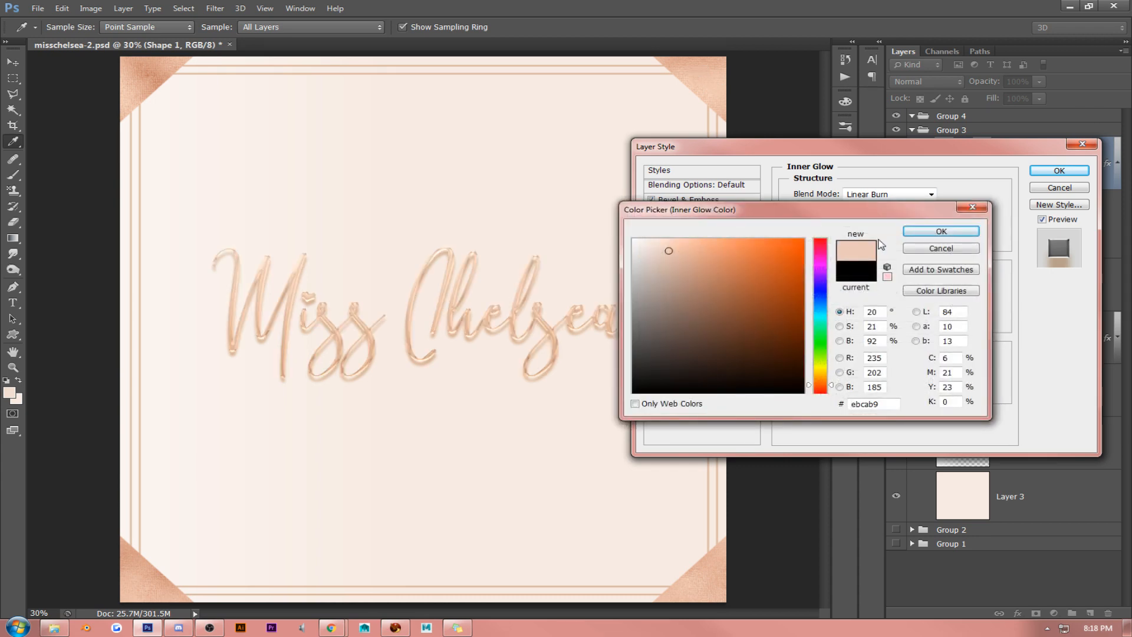
{"action": "left_click", "coordinate": [928, 233]}
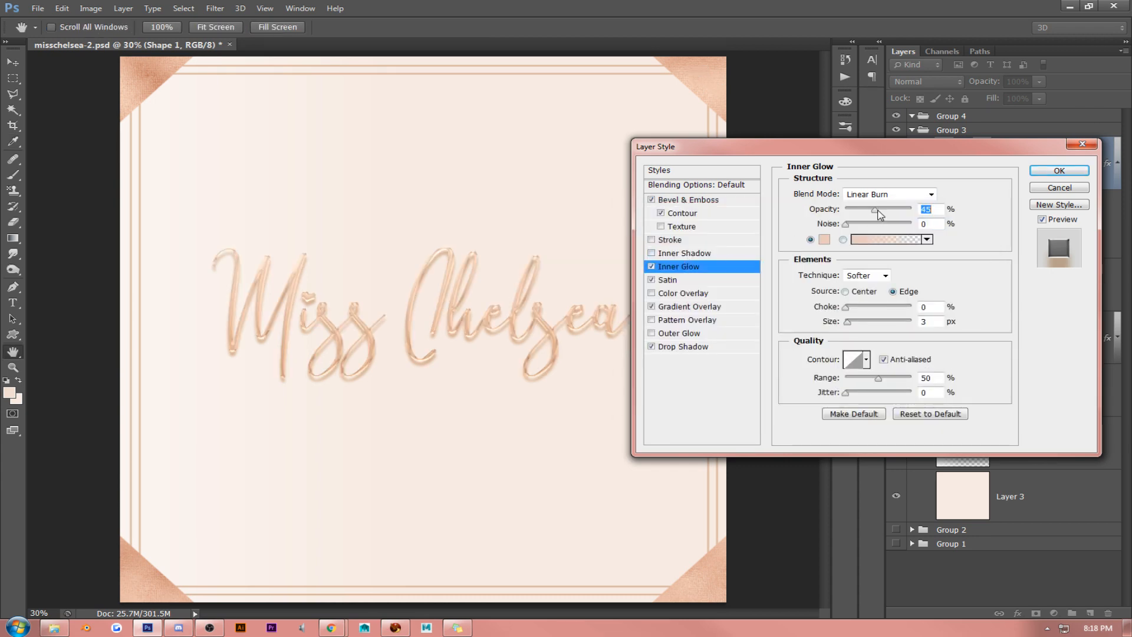
{"action": "mouse_move", "coordinate": [878, 211]}
{"action": "left_mouse_down"}
{"action": "mouse_move", "coordinate": [908, 213]}
{"action": "mouse_move", "coordinate": [876, 213]}
{"action": "left_mouse_up"}
- Try a light peach (f0c9ac) satin colour on the lettering and discard the layer style changes
{"action": "left_click", "coordinate": [671, 279]}
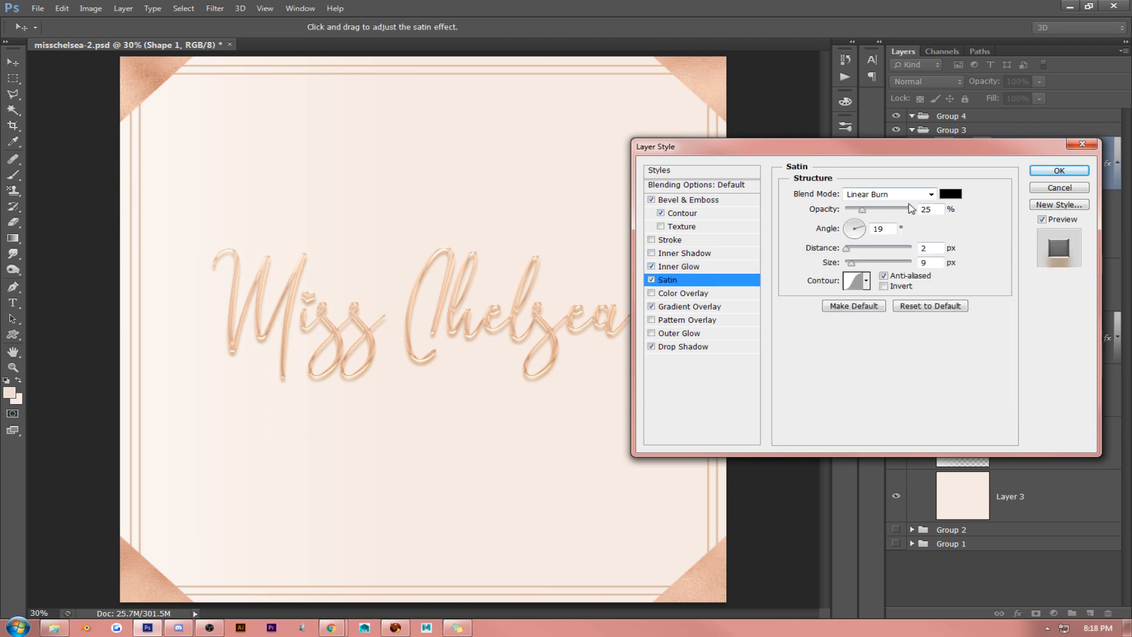
{"action": "left_click", "coordinate": [952, 194]}
{"action": "left_click", "coordinate": [720, 76]}
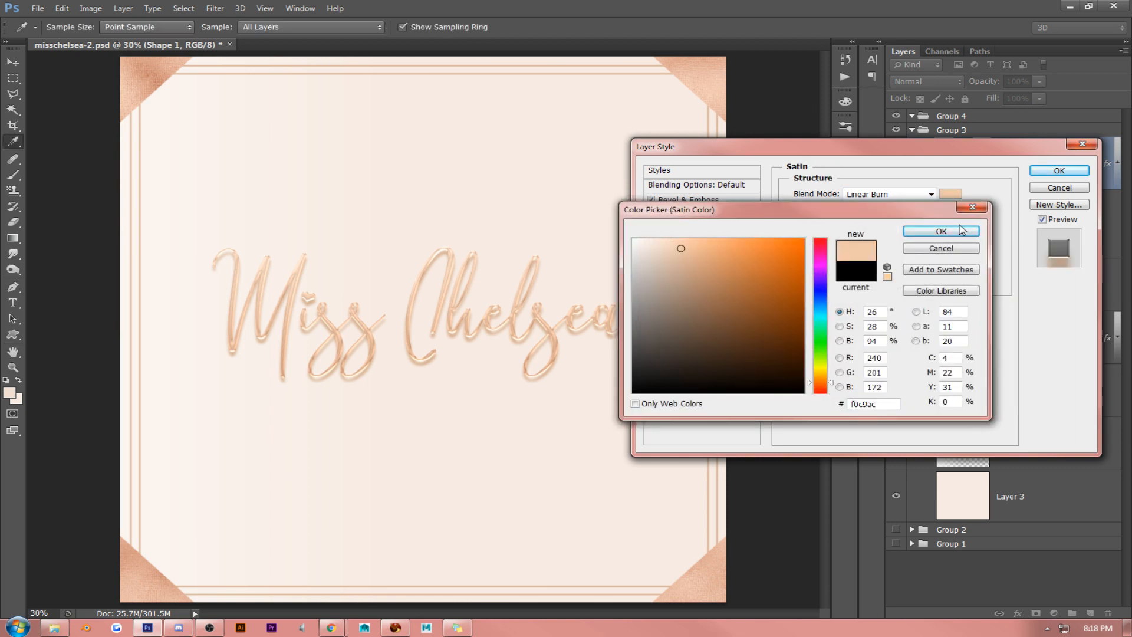
{"action": "left_click", "coordinate": [961, 234]}
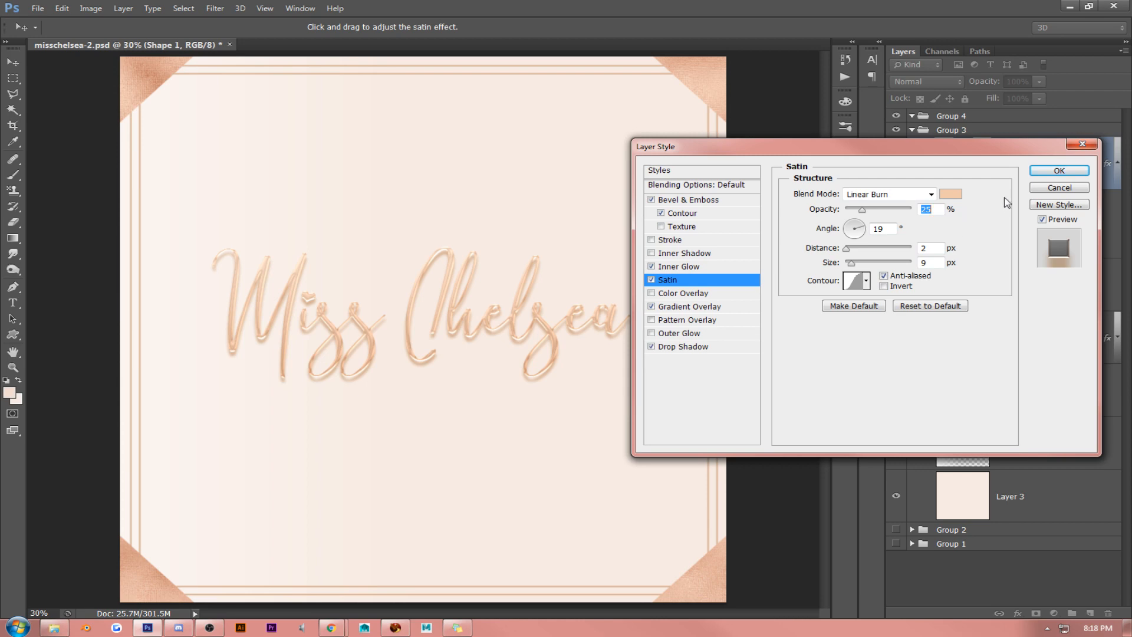
{"action": "left_click", "coordinate": [1048, 189]}
- Try several grey inset preset styles on the lettering and keep the one combining inner shadow, colour overlay, outer glow and drop shadow
{"action": "right_click", "coordinate": [1042, 170]}
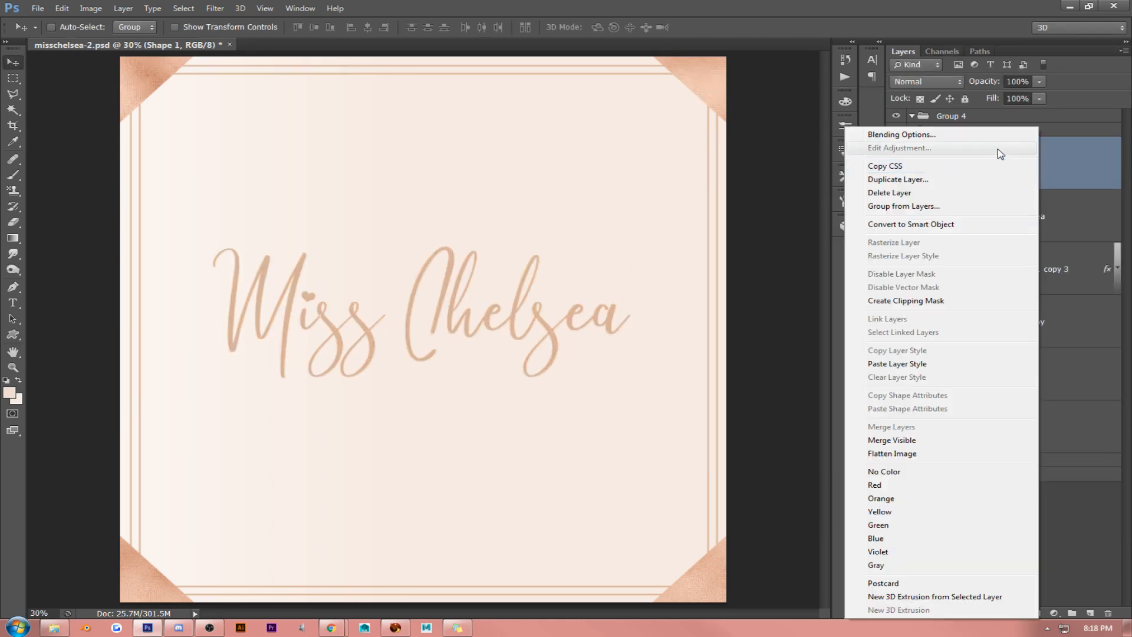
{"action": "left_click", "coordinate": [1006, 132]}
{"action": "left_click", "coordinate": [694, 172]}
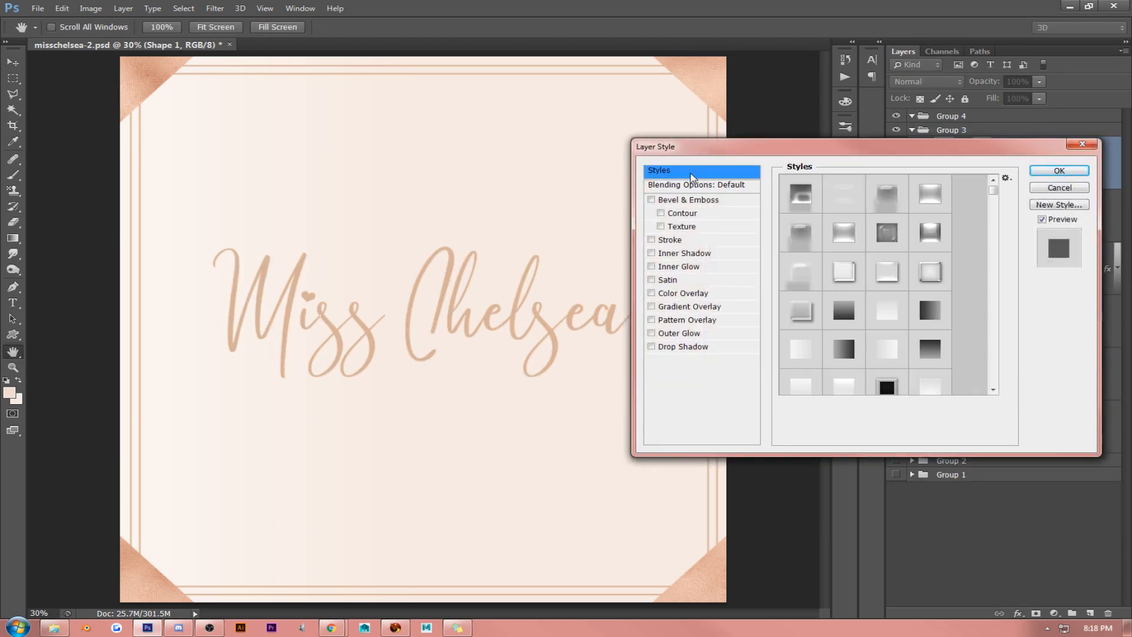
{"action": "mouse_move", "coordinate": [993, 191]}
{"action": "left_mouse_down"}
{"action": "mouse_move", "coordinate": [994, 373]}
{"action": "mouse_move", "coordinate": [997, 269]}
{"action": "left_mouse_up"}
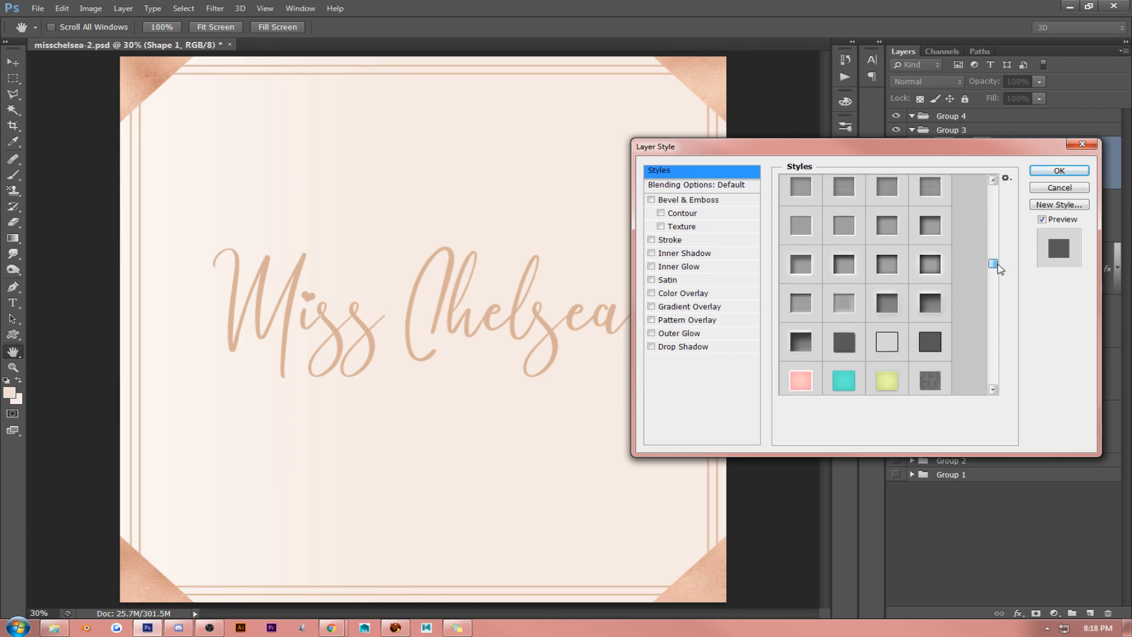
{"action": "left_click", "coordinate": [917, 302]}
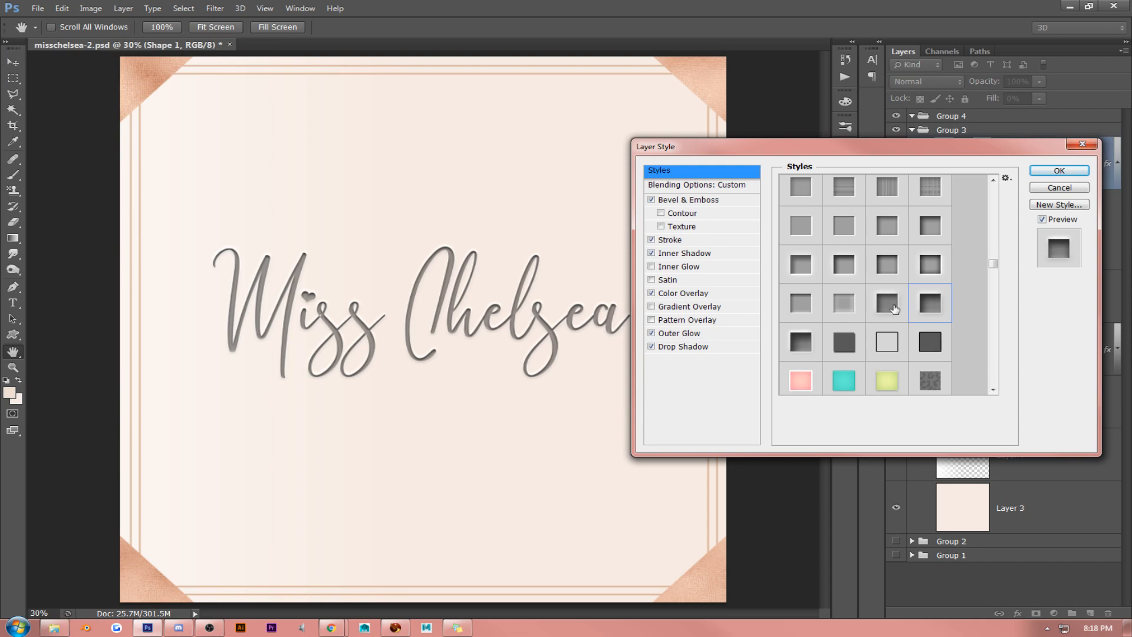
{"action": "left_click", "coordinate": [832, 308]}
{"action": "left_click", "coordinate": [800, 303]}
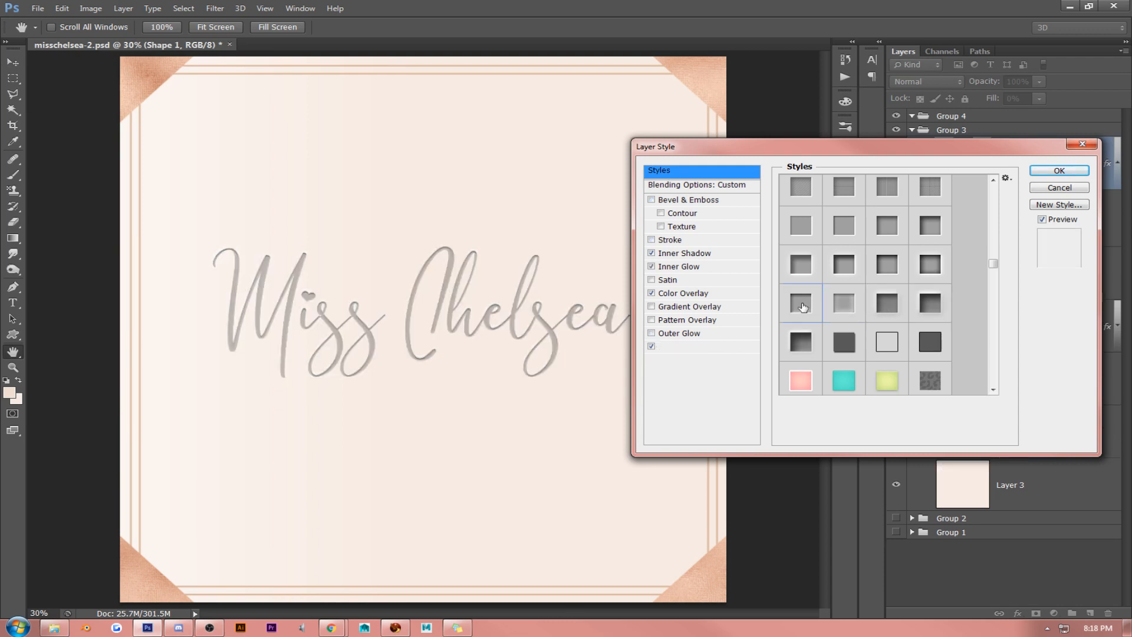
{"action": "left_click", "coordinate": [799, 263]}
{"action": "left_click", "coordinate": [928, 304]}
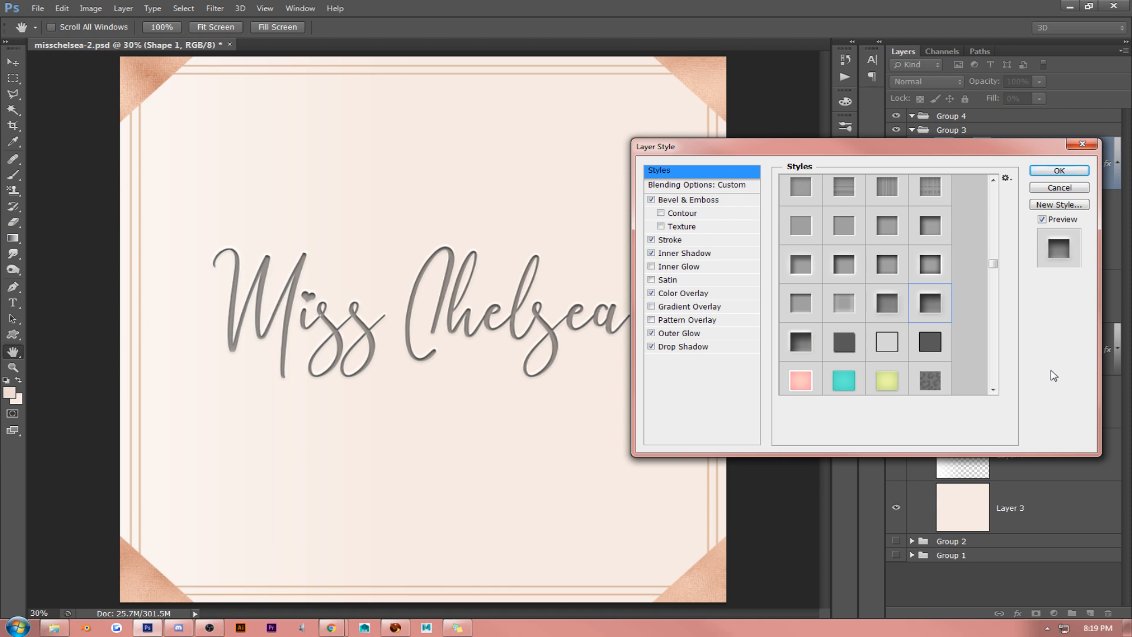
{"action": "left_click", "coordinate": [998, 252]}
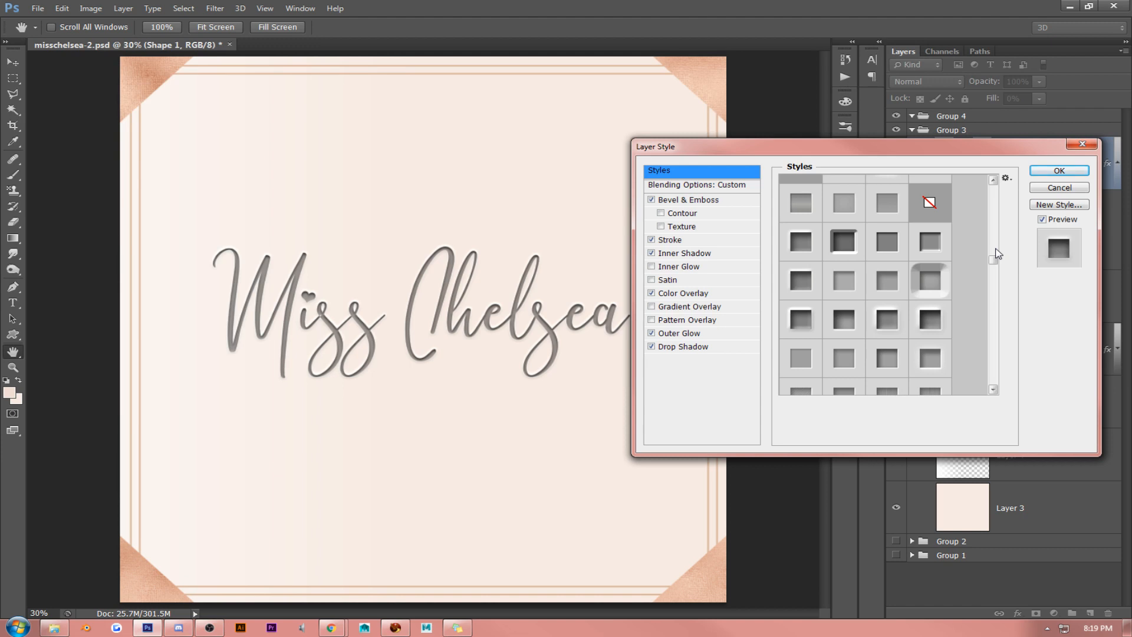
{"action": "left_click_drag", "start_coordinate": [997, 267], "coordinate": [997, 264]}
{"action": "left_click", "coordinate": [839, 269]}
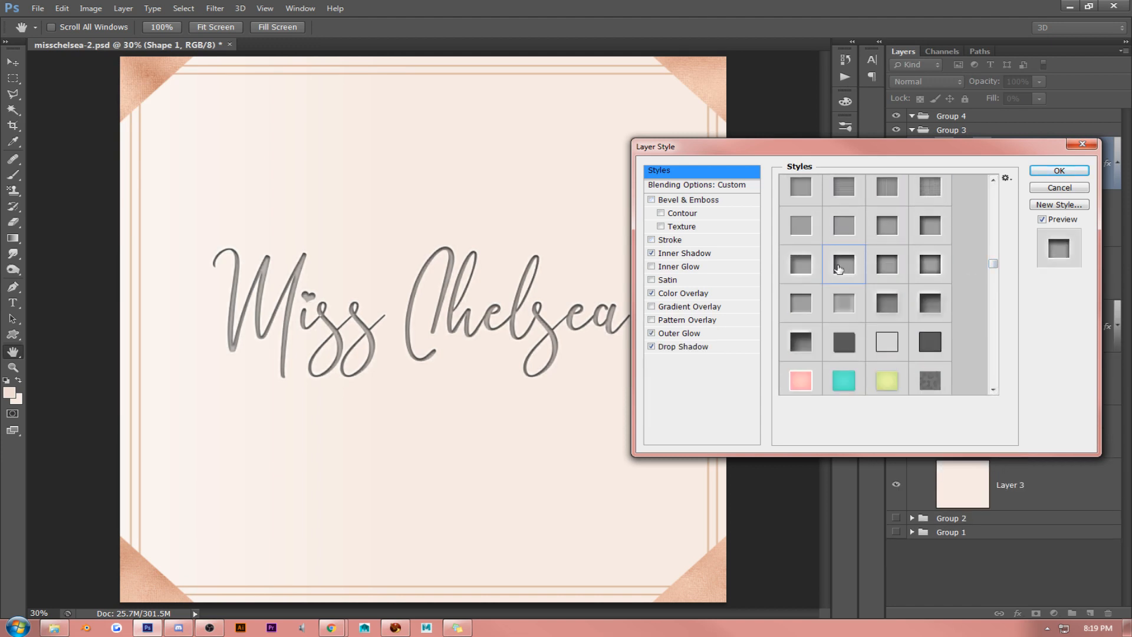
{"action": "left_click", "coordinate": [782, 268]}
{"action": "left_click", "coordinate": [793, 235]}
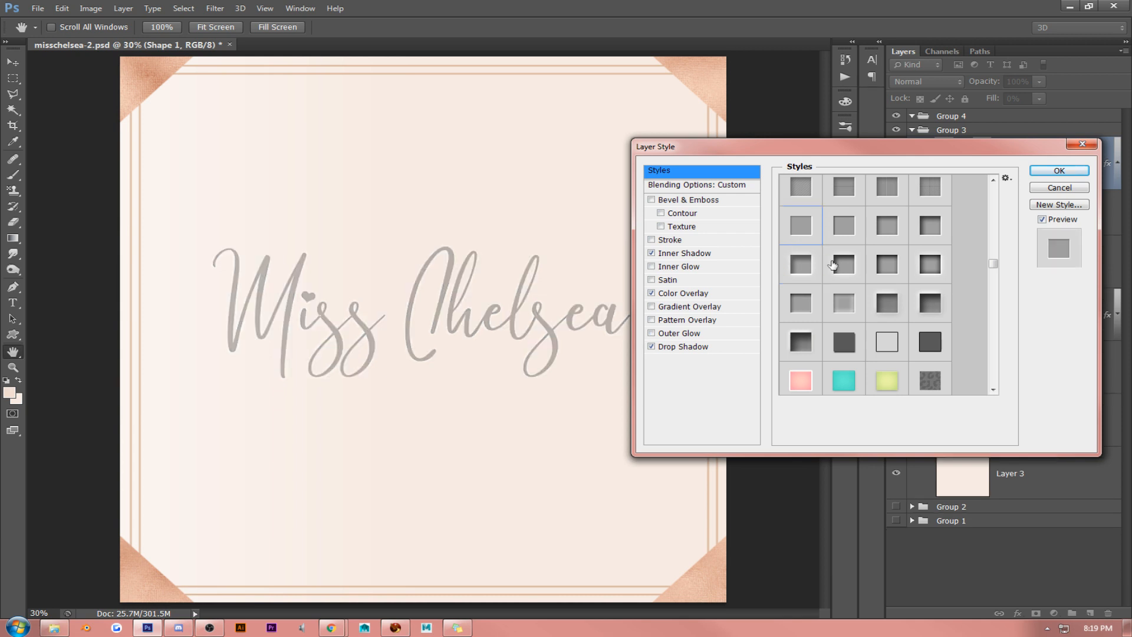
{"action": "left_click", "coordinate": [833, 265]}
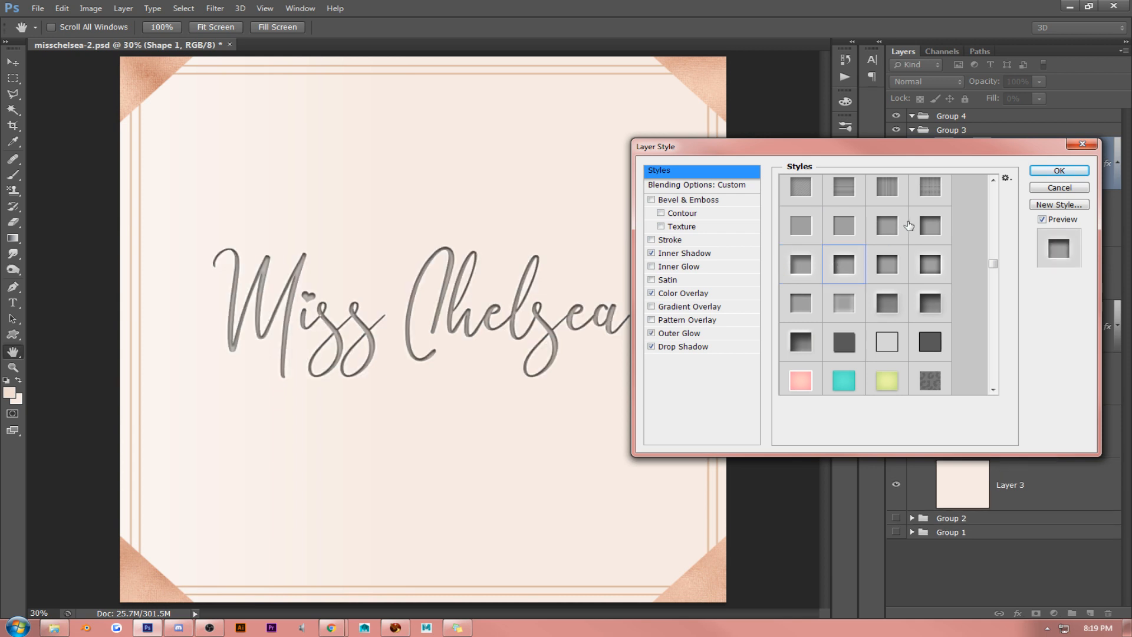
- Set the lettering's colour overlay to rose peach (ecb49b)
{"action": "left_click", "coordinate": [678, 293]}
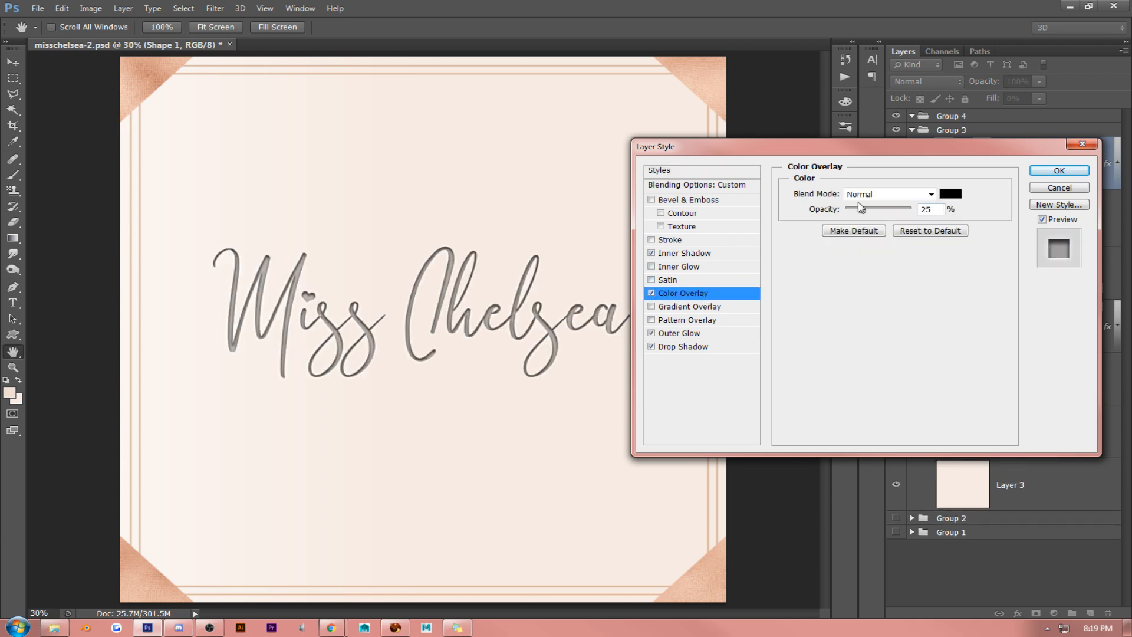
{"action": "left_click", "coordinate": [950, 194]}
{"action": "left_click", "coordinate": [704, 72]}
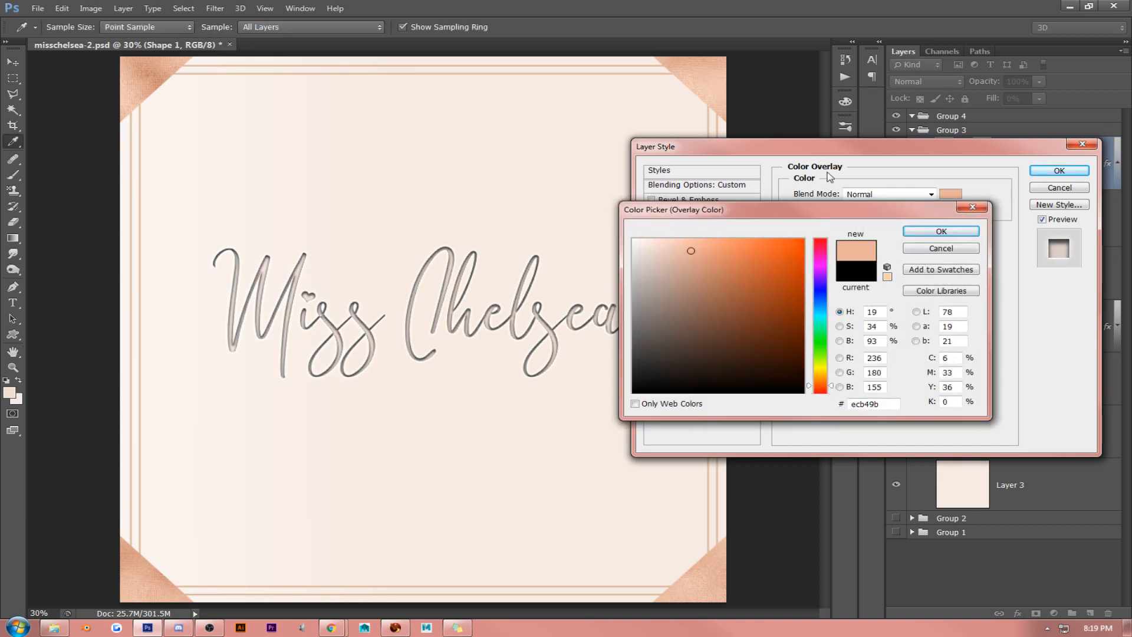
{"action": "left_click", "coordinate": [941, 231]}
- Set the lettering's inner shadow colour to reddish brown (b45b3e) and apply the layer style
{"action": "left_click", "coordinate": [684, 253]}
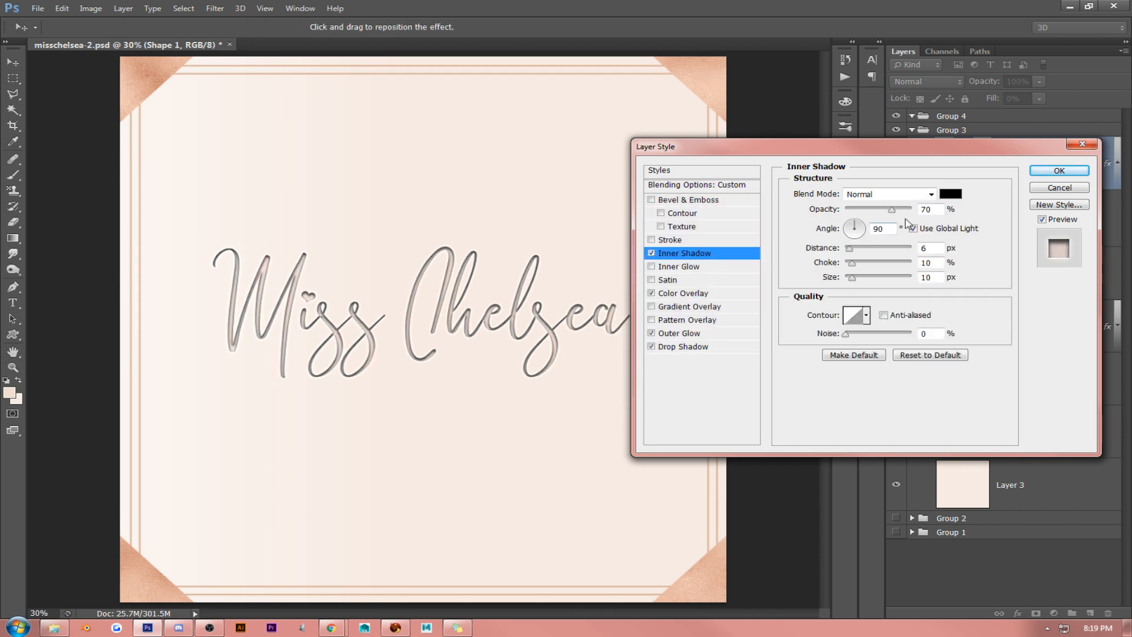
{"action": "left_click", "coordinate": [951, 194]}
{"action": "left_click", "coordinate": [707, 71]}
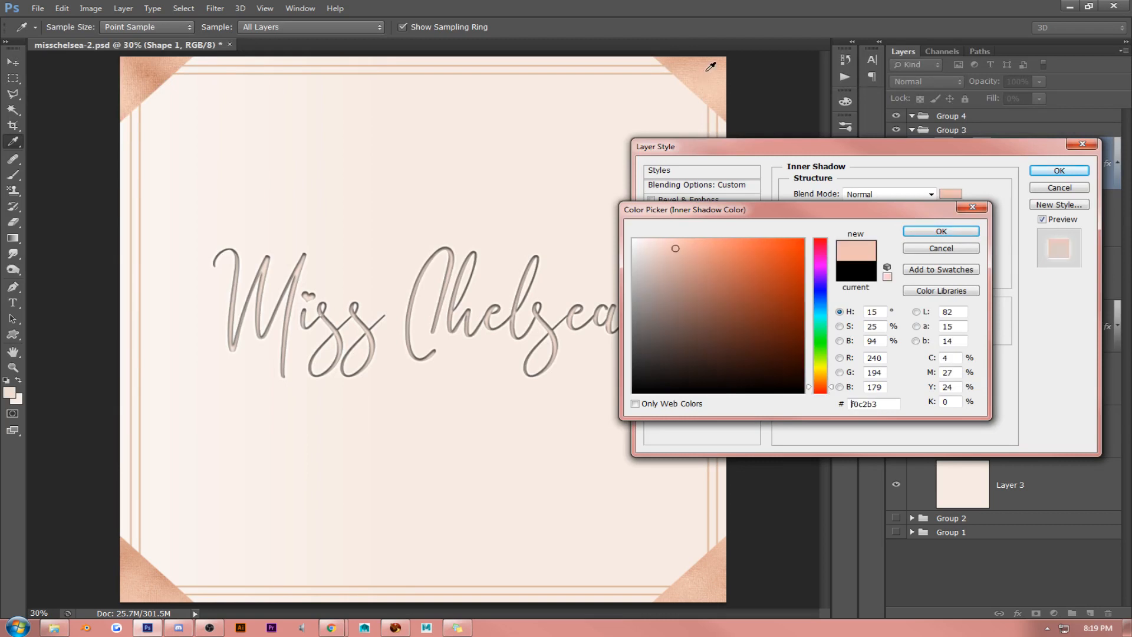
{"action": "left_click_drag", "start_coordinate": [684, 268], "coordinate": [745, 284]}
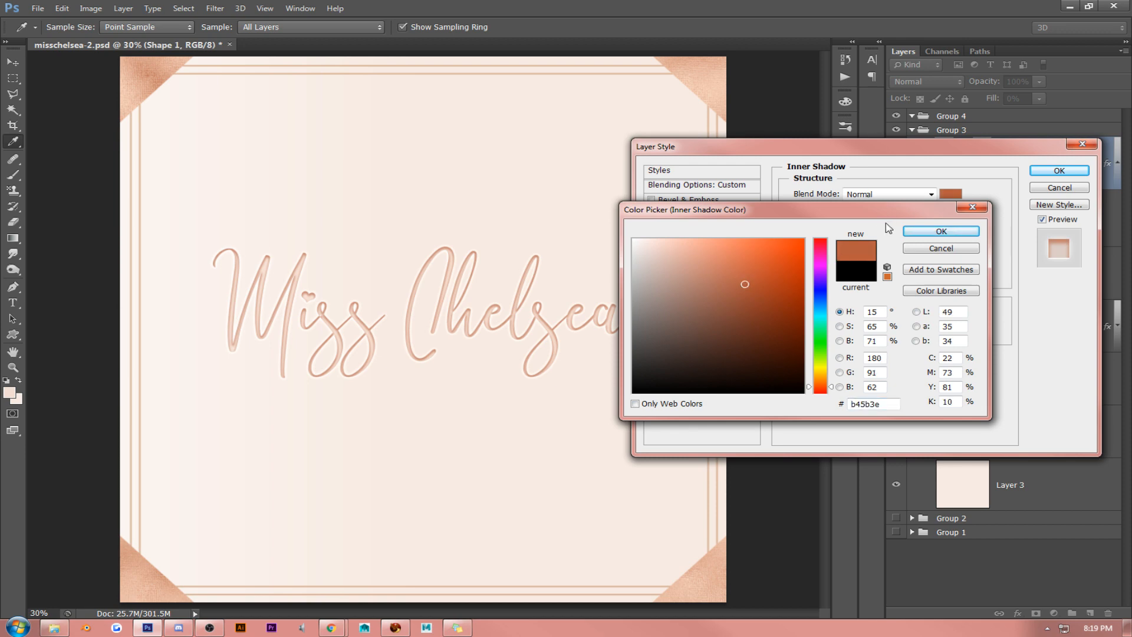
{"action": "left_click", "coordinate": [941, 231]}
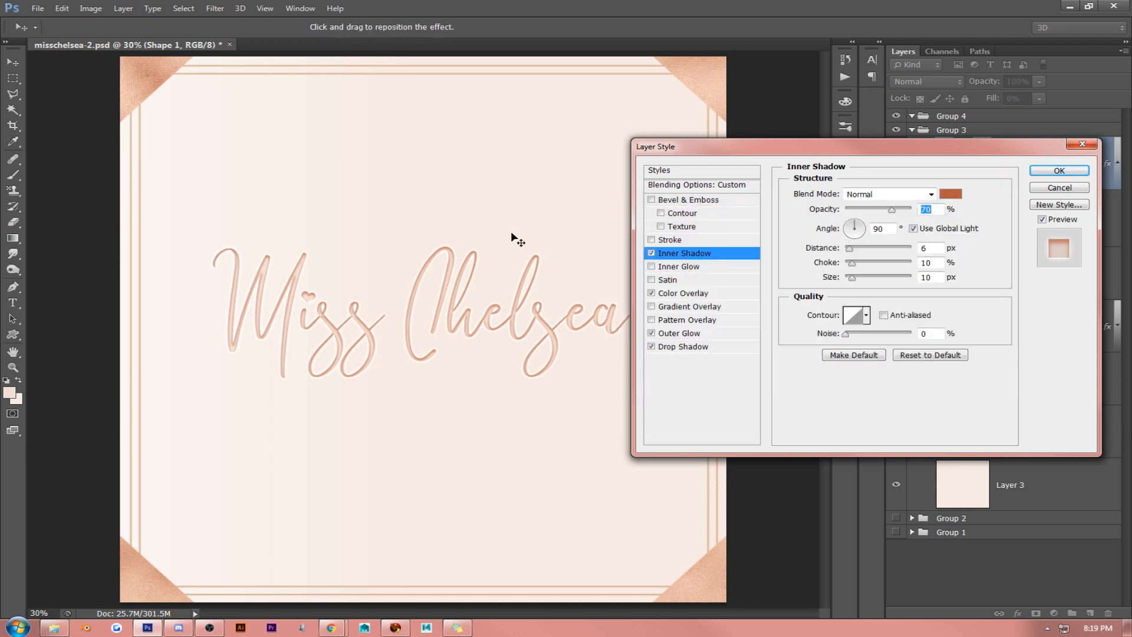
{"action": "left_click", "coordinate": [1065, 172]}
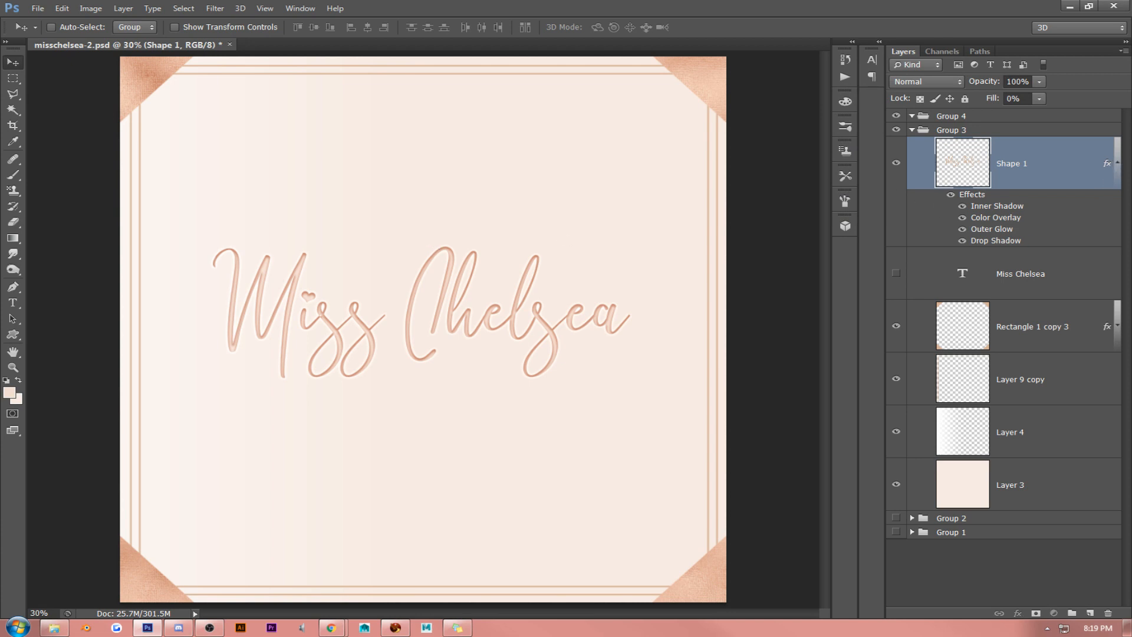
- Collapse the lettering layer's effects list and move the lettering slightly down on the canvas
{"action": "key", "text": "alt+Tab"}
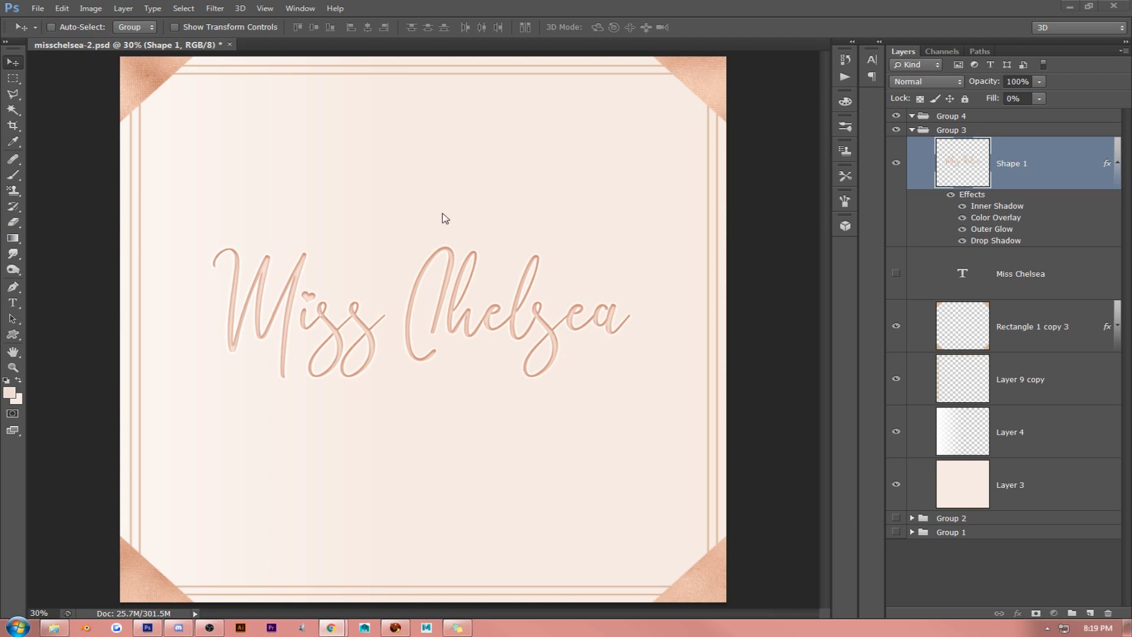
{"action": "left_click", "coordinate": [1117, 169]}
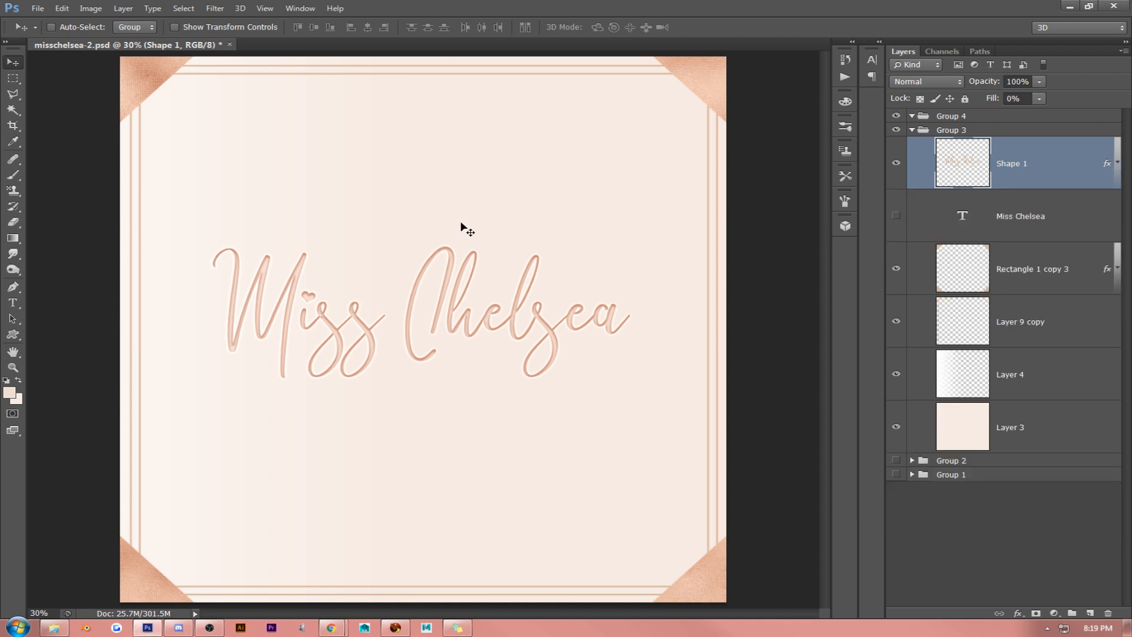
{"action": "left_click_drag", "start_coordinate": [439, 206], "coordinate": [441, 218]}
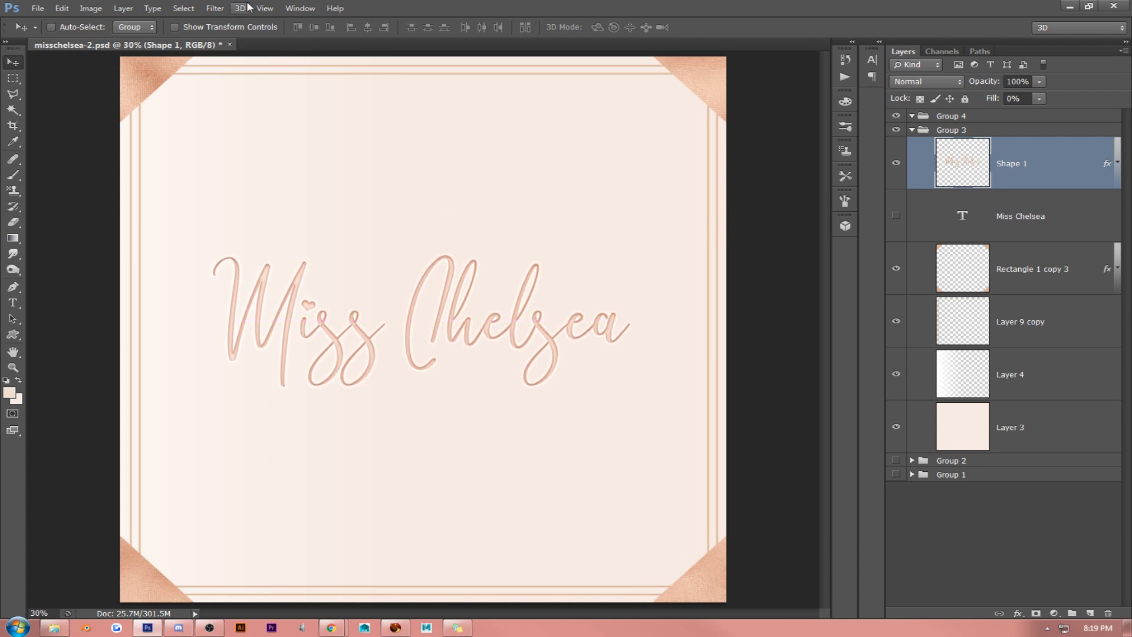
- Shift the lettering's inner shadow to a 102° angle and a 9 px distance, and apply the layer style
{"action": "left_click", "coordinate": [265, 8]}
{"action": "left_click", "coordinate": [275, 130]}
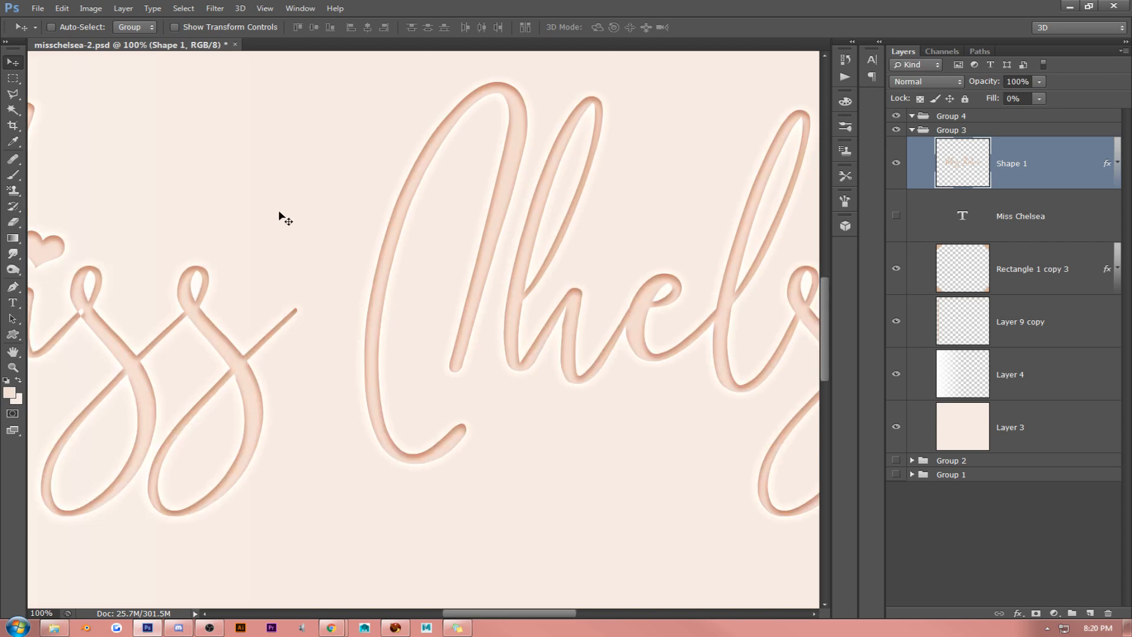
{"action": "right_click", "coordinate": [1018, 164]}
{"action": "left_click", "coordinate": [972, 139]}
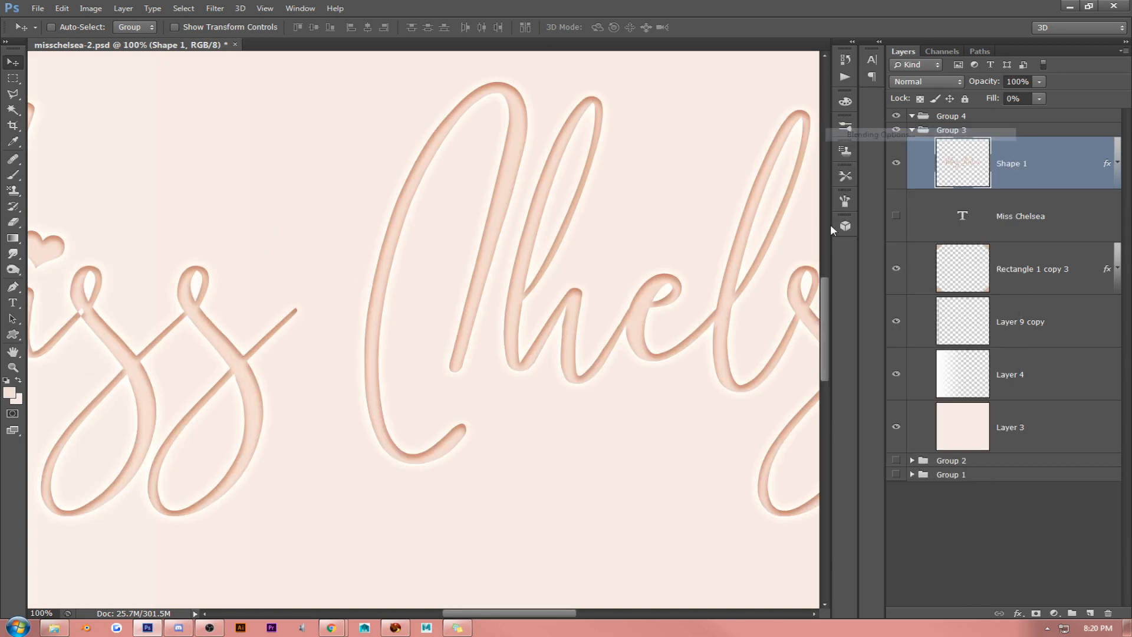
{"action": "left_click", "coordinate": [684, 253]}
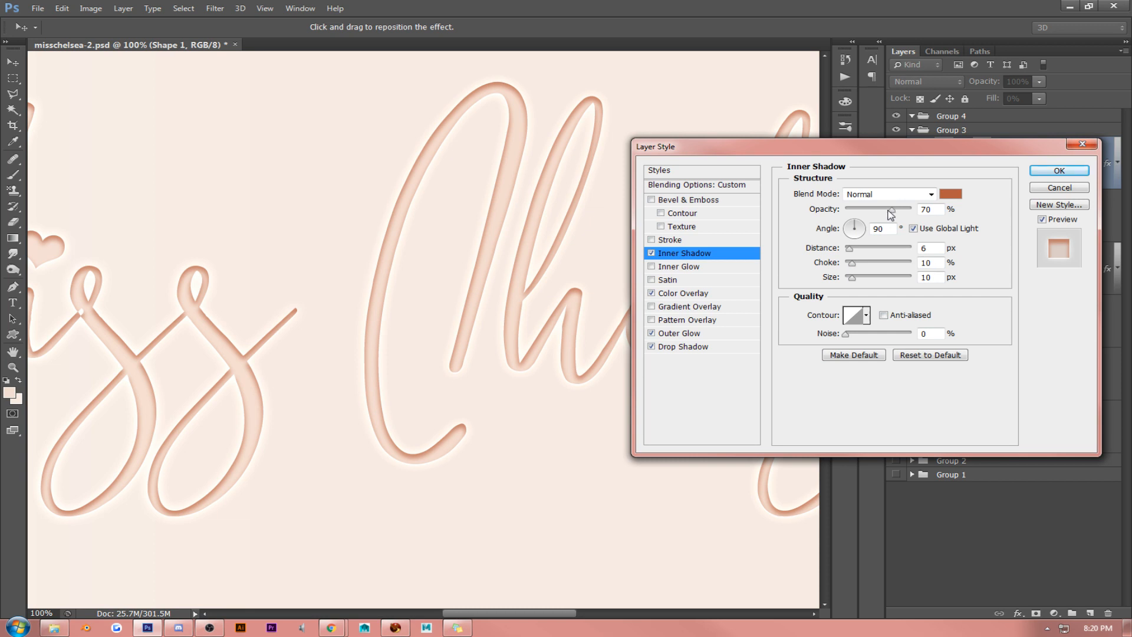
{"action": "left_click_drag", "start_coordinate": [525, 239], "coordinate": [527, 244]}
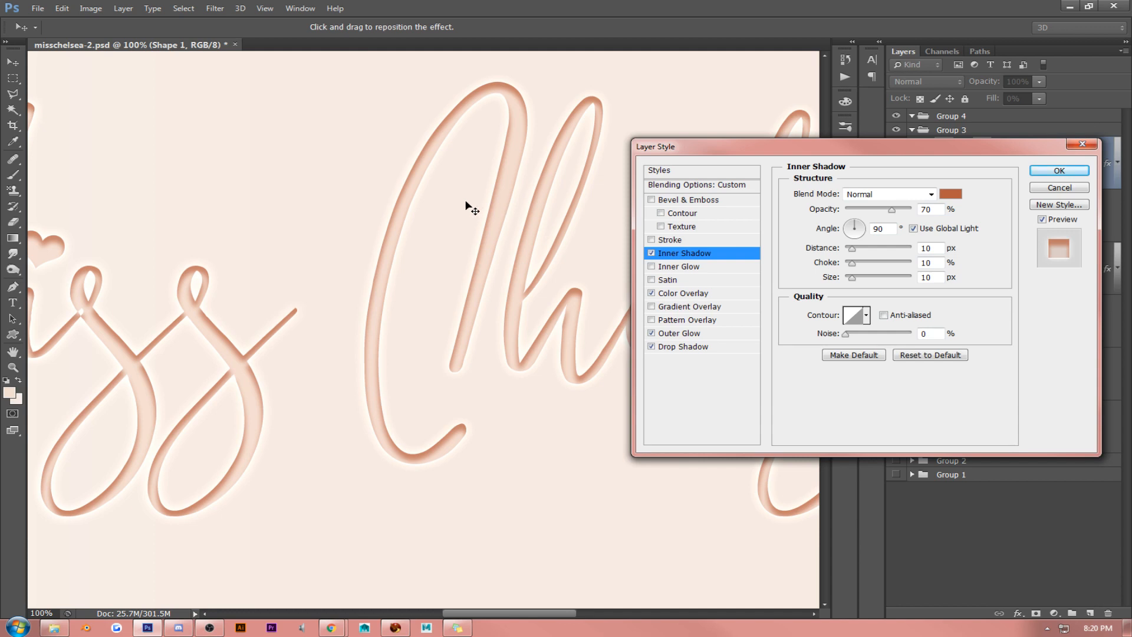
{"action": "left_click_drag", "start_coordinate": [465, 202], "coordinate": [465, 200]}
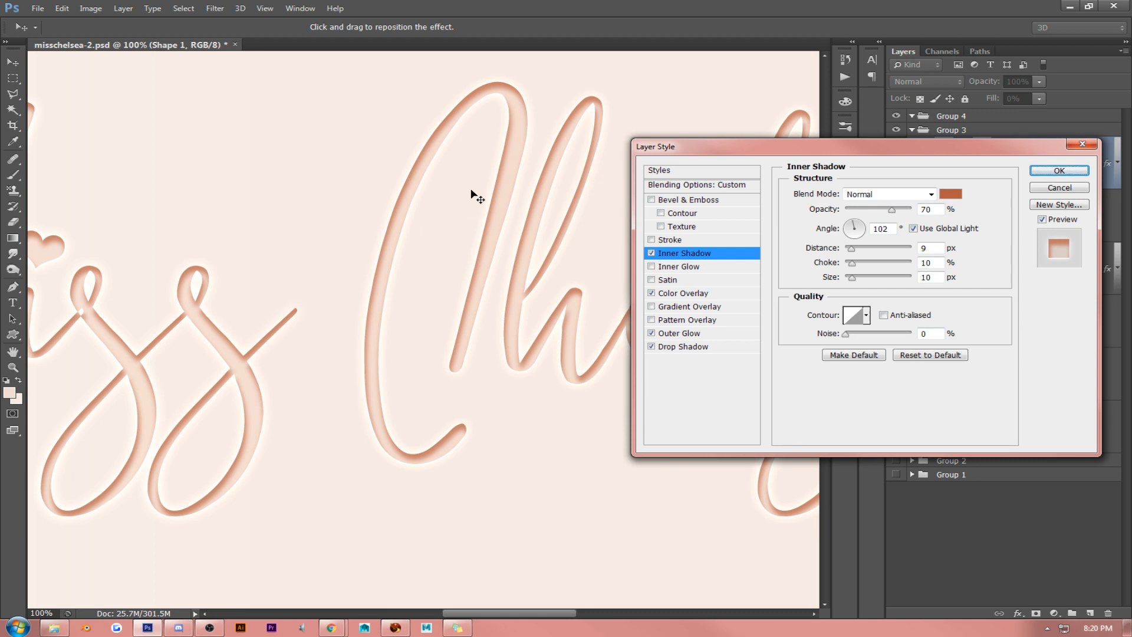
{"action": "left_click", "coordinate": [1098, 628]}
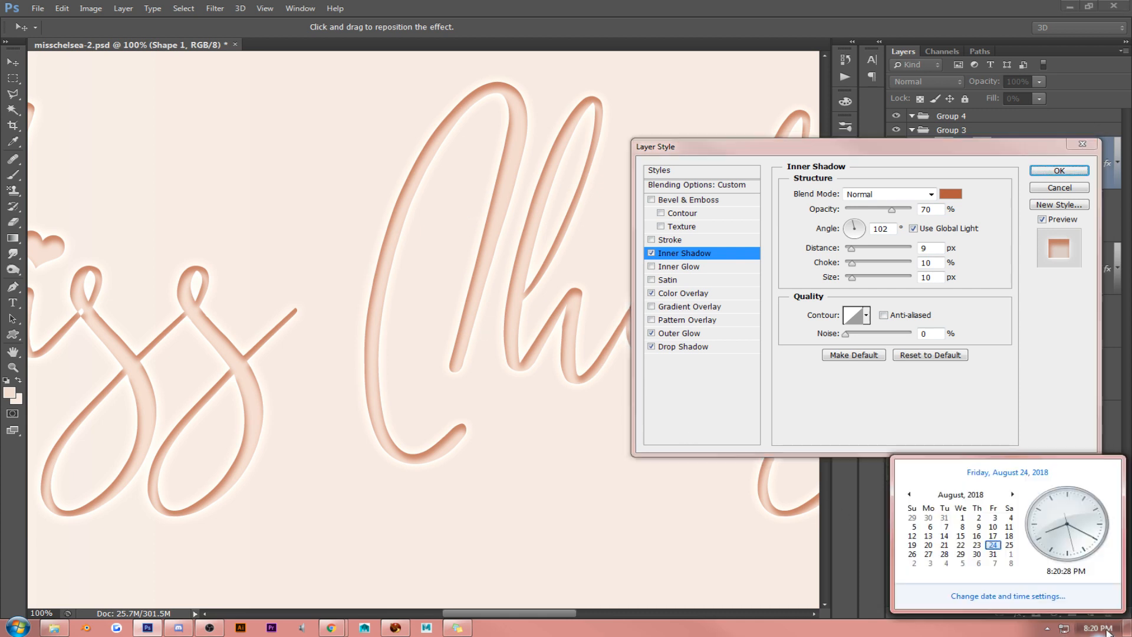
{"action": "left_click", "coordinate": [1040, 418]}
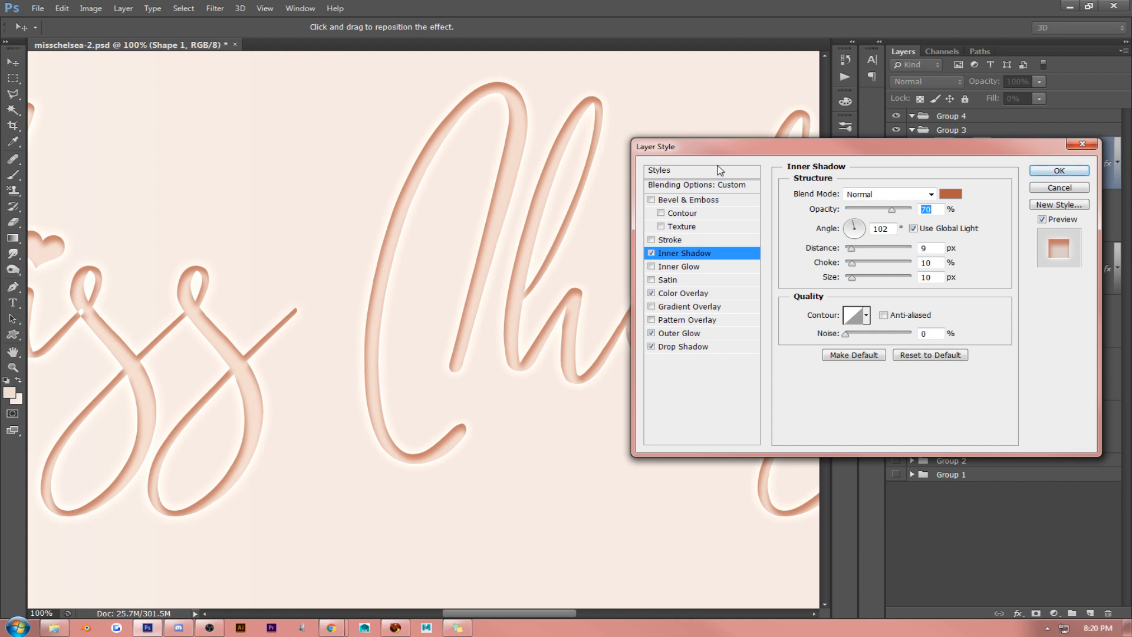
{"action": "left_click_drag", "start_coordinate": [721, 155], "coordinate": [684, 156]}
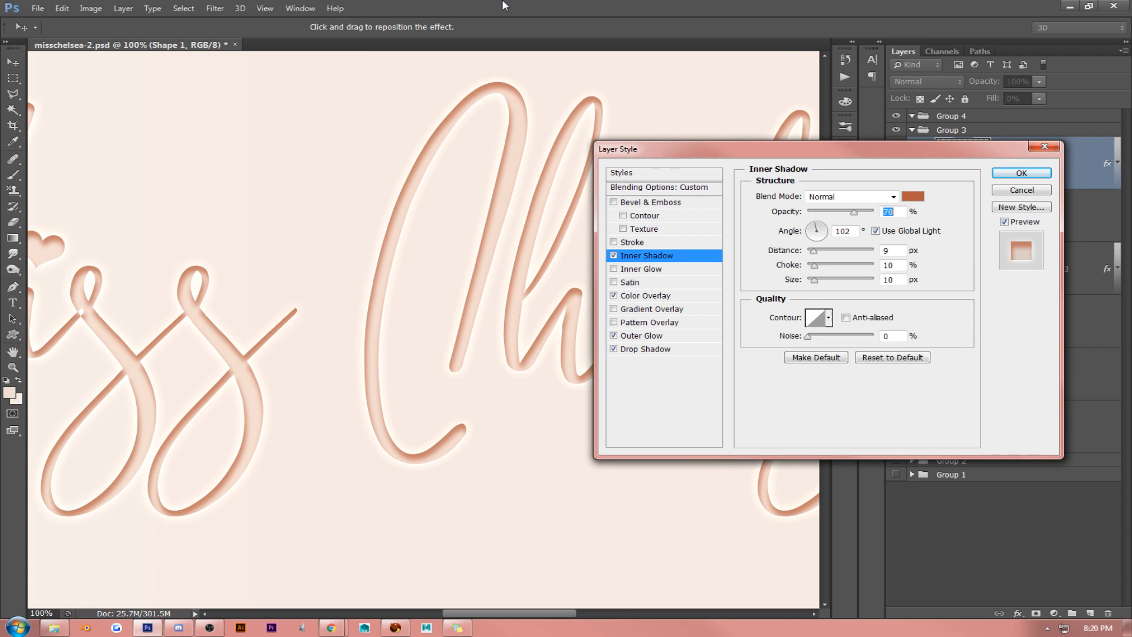
{"action": "left_click_drag", "start_coordinate": [707, 160], "coordinate": [687, 184]}
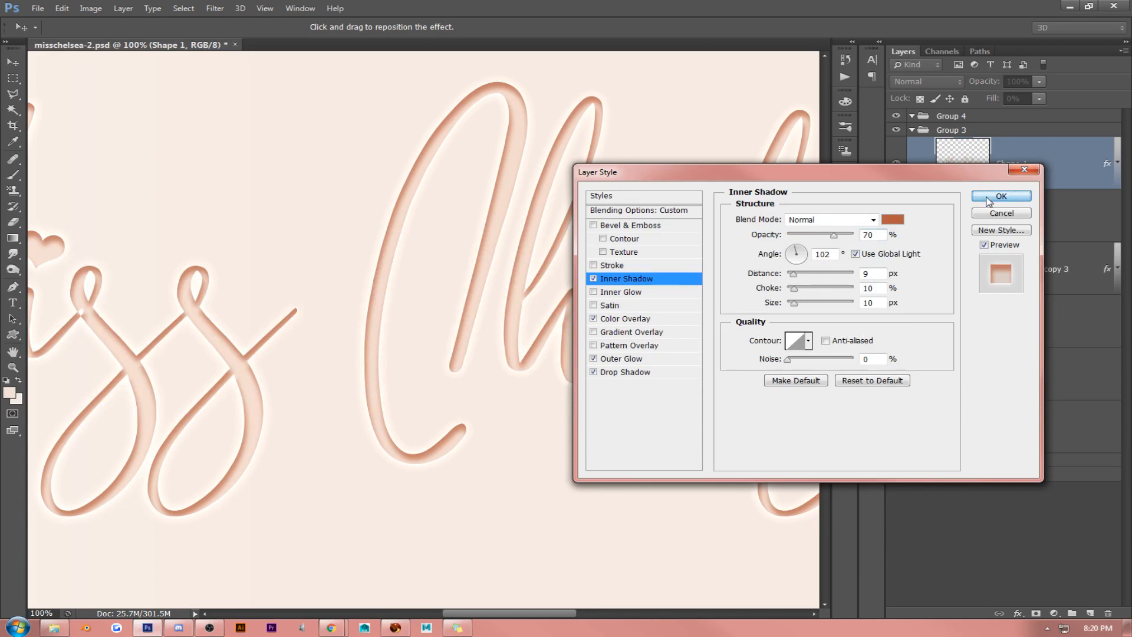
{"action": "left_click", "coordinate": [1001, 196]}
- Inspect the inset lettering at actual size from "Miss" to "Chelsea", and bring the whole logo back into view
{"action": "left_click", "coordinate": [13, 351]}
{"action": "left_click_drag", "start_coordinate": [142, 326], "coordinate": [377, 297]}
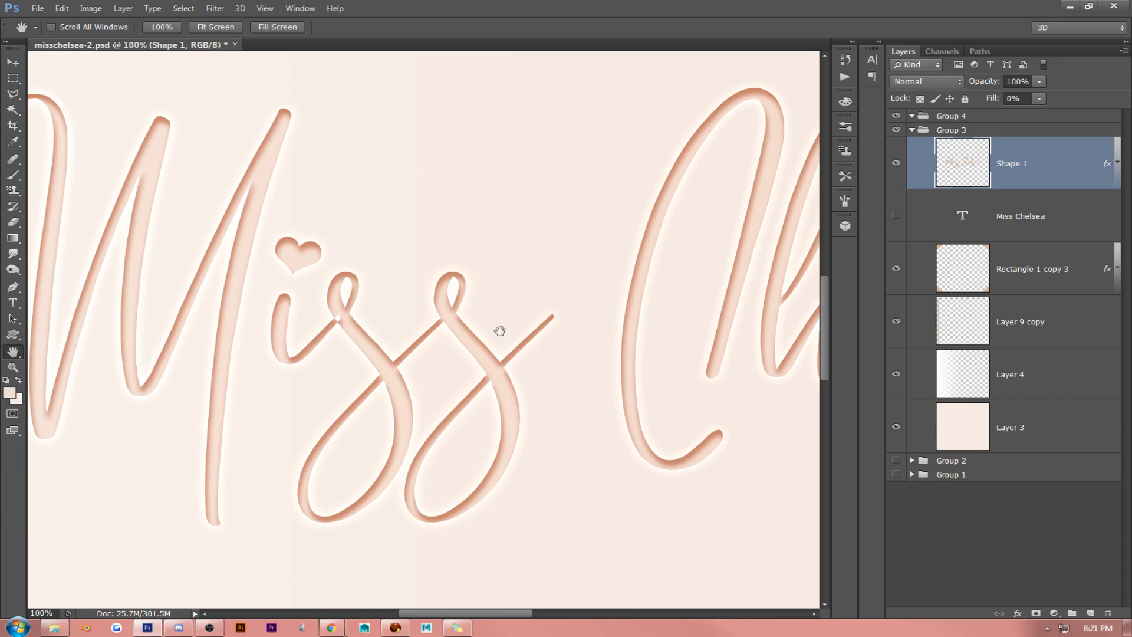
{"action": "left_click_drag", "start_coordinate": [514, 331], "coordinate": [228, 328]}
{"action": "left_click_drag", "start_coordinate": [585, 294], "coordinate": [344, 289]}
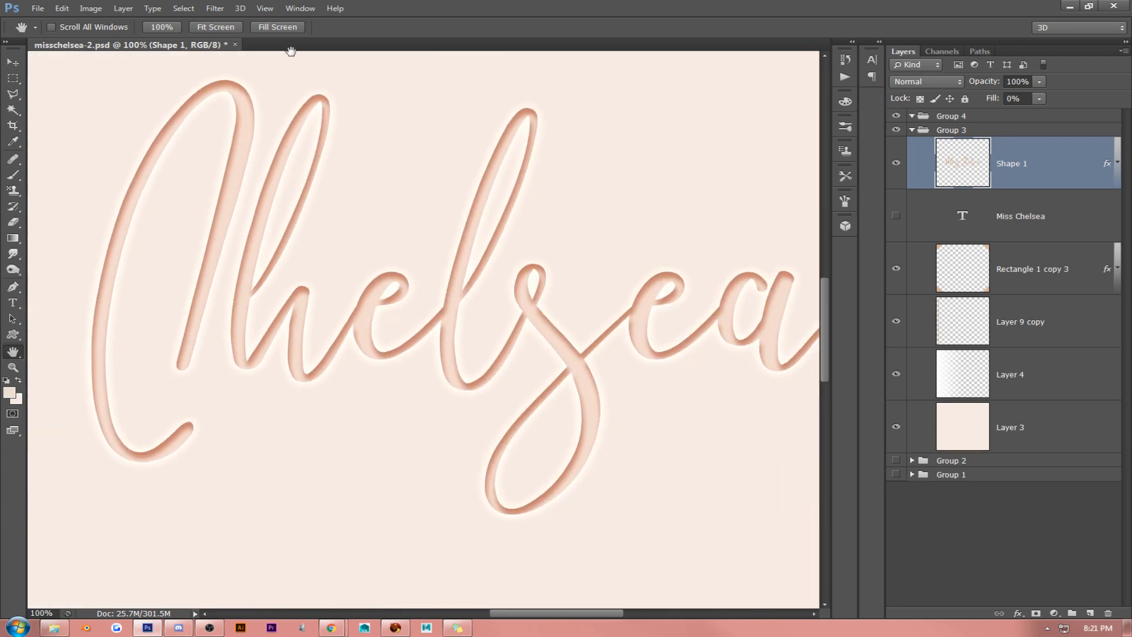
{"action": "left_click", "coordinate": [216, 27]}
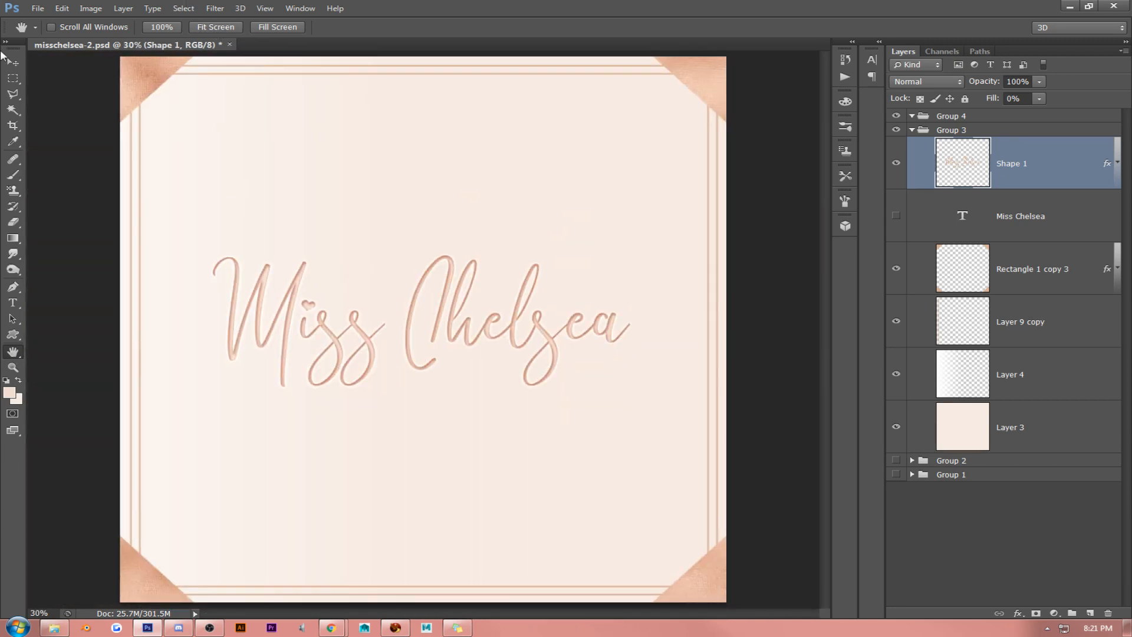
- Nudge the lettering layer up and down on the canvas to fine-tune its vertical position inside the frame
{"action": "left_click", "coordinate": [13, 61]}
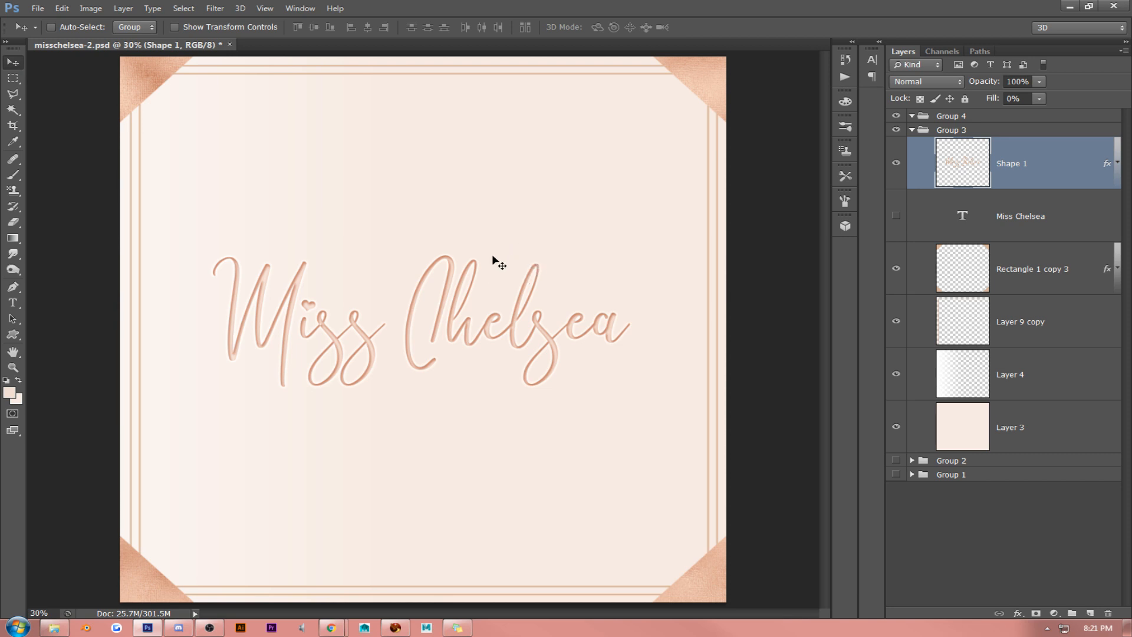
{"action": "left_click_drag", "start_coordinate": [493, 270], "coordinate": [495, 266]}
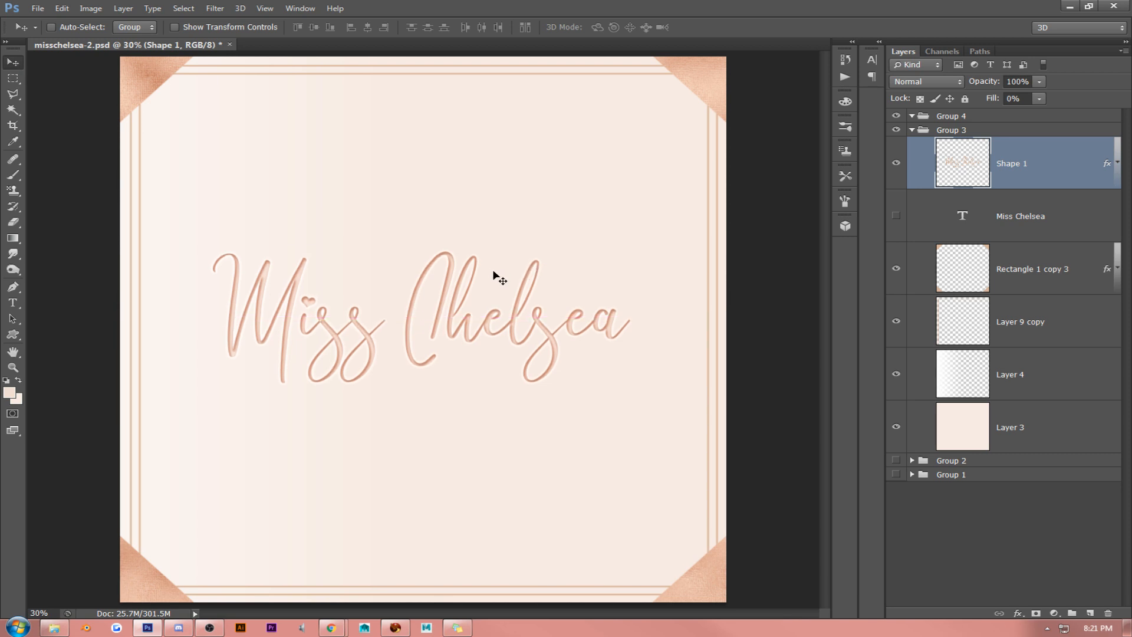
{"action": "left_click_drag", "start_coordinate": [493, 268], "coordinate": [494, 277]}
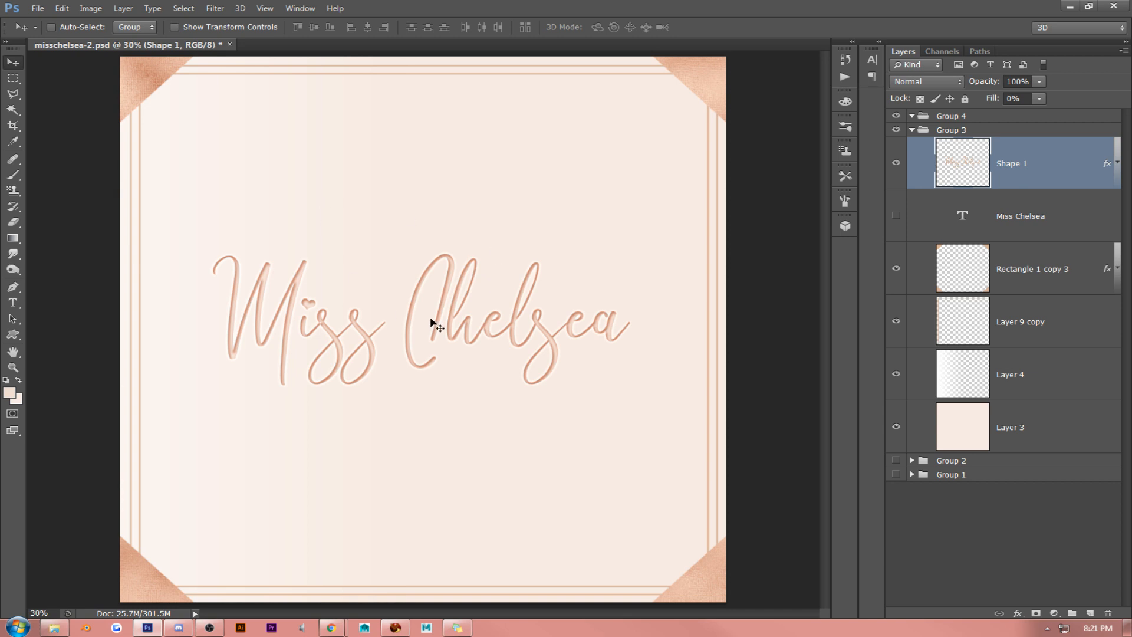
{"action": "left_click_drag", "start_coordinate": [463, 308], "coordinate": [464, 309]}
- Copy the lettering's layer style onto the frame lines layer (Layer 9 copy) and collapse that layer's effects list
{"action": "right_click", "coordinate": [1071, 181]}
{"action": "left_click", "coordinate": [997, 347]}
{"action": "right_click", "coordinate": [1023, 329]}
{"action": "left_click", "coordinate": [937, 365]}
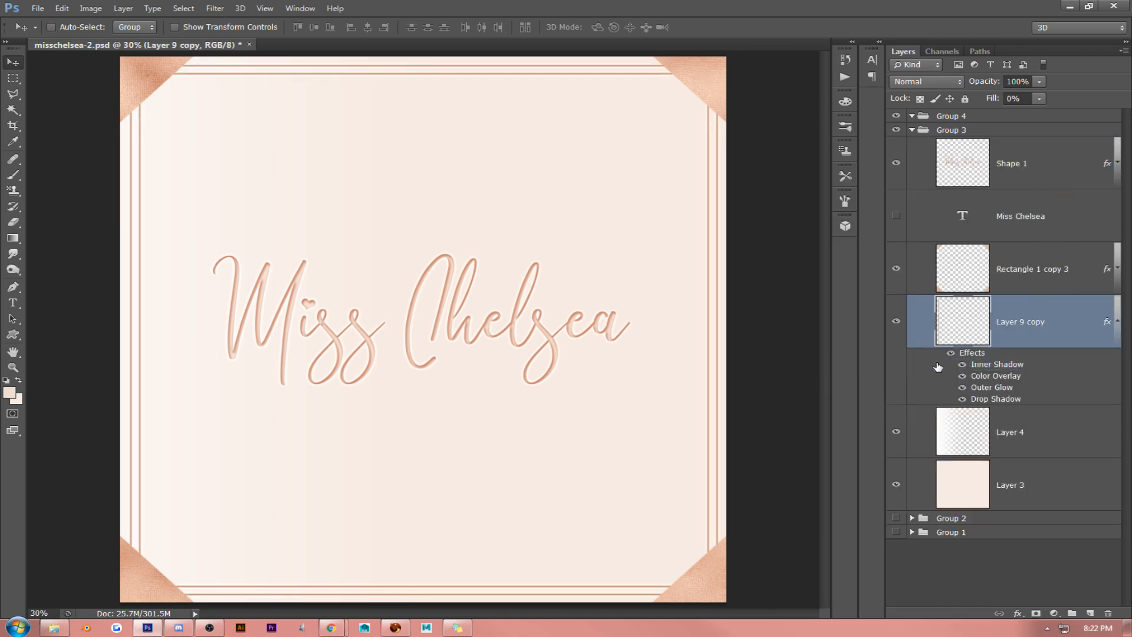
{"action": "left_click", "coordinate": [1108, 323]}
- Paste the copied lettering style onto the corner triangles layer (Rectangle 1 copy 3) and set its fill to 100%
{"action": "right_click", "coordinate": [1042, 274]}
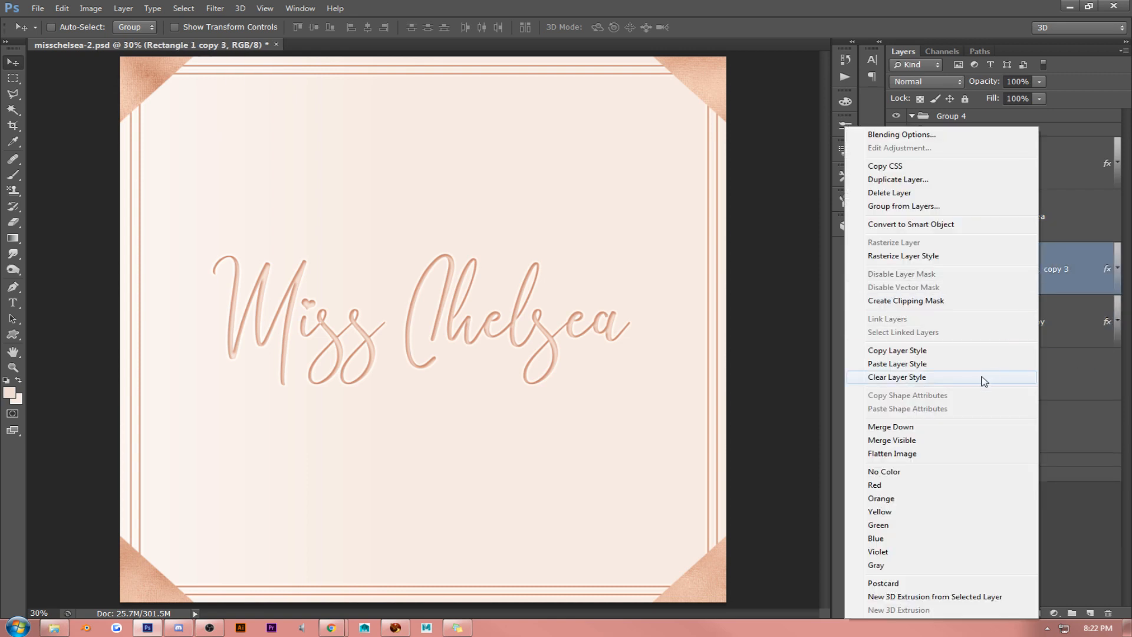
{"action": "left_click", "coordinate": [975, 365]}
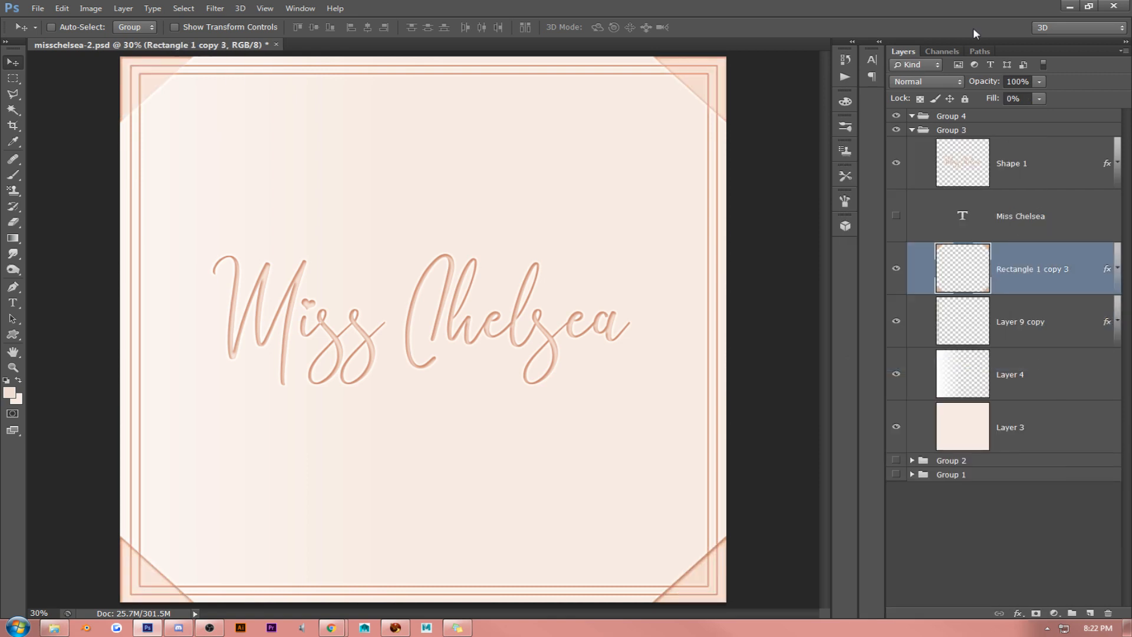
{"action": "left_click", "coordinate": [1039, 98]}
{"action": "left_click_drag", "start_coordinate": [1043, 112], "coordinate": [1109, 112]}
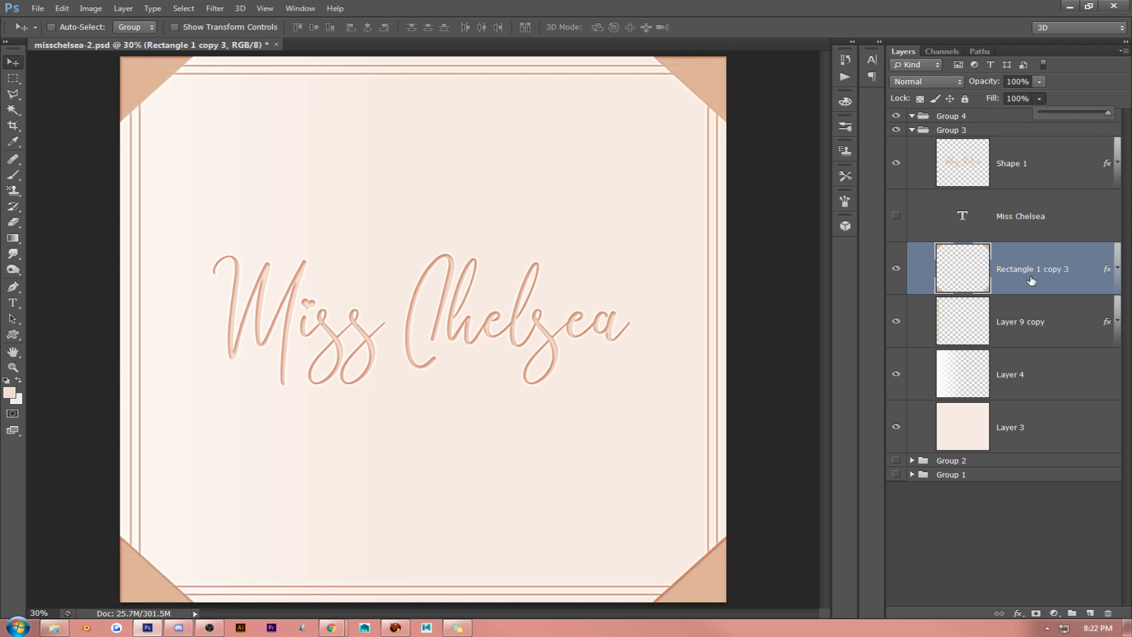
{"action": "left_click", "coordinate": [1065, 214]}
{"action": "left_click", "coordinate": [1033, 183]}
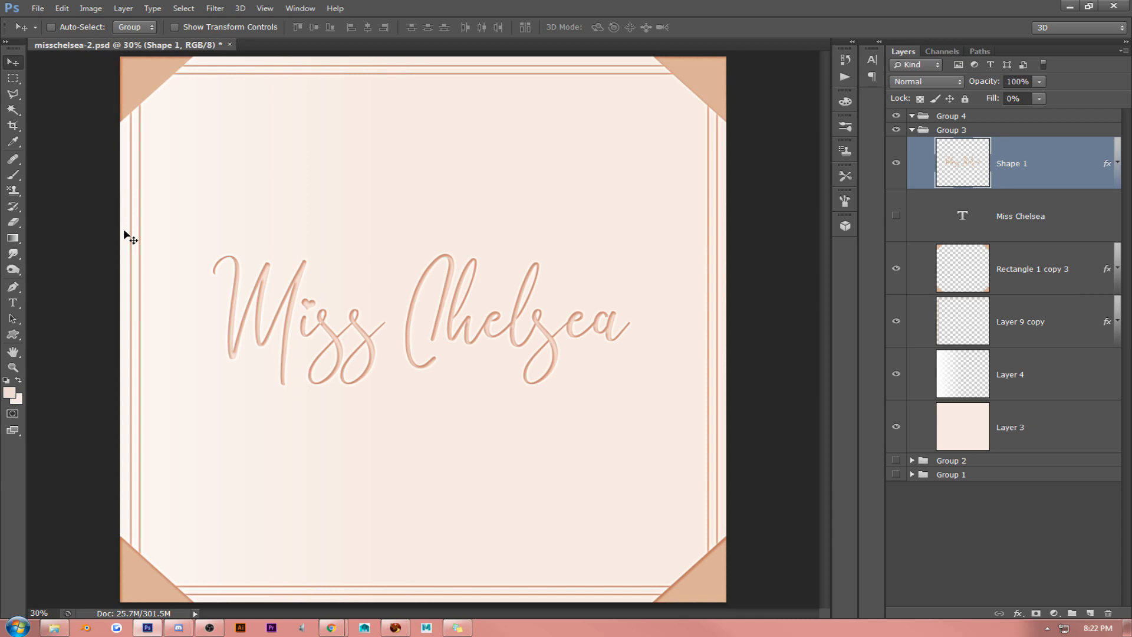
{"action": "left_click", "coordinate": [409, 629]}
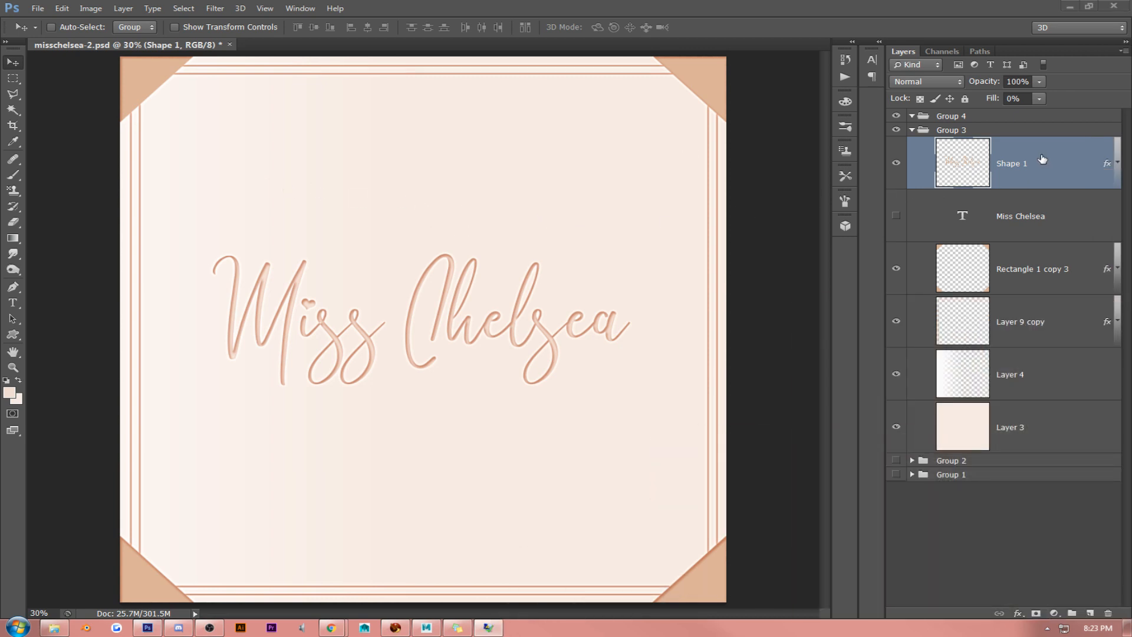
{"action": "left_click", "coordinate": [522, 324]}
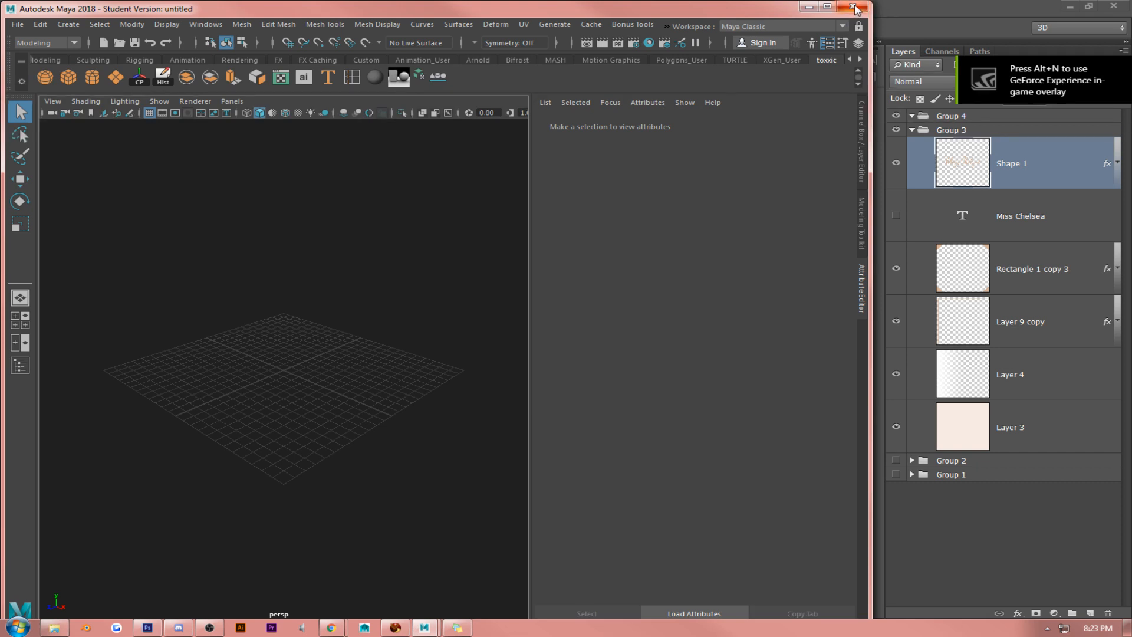
{"action": "left_click", "coordinate": [900, 9]}
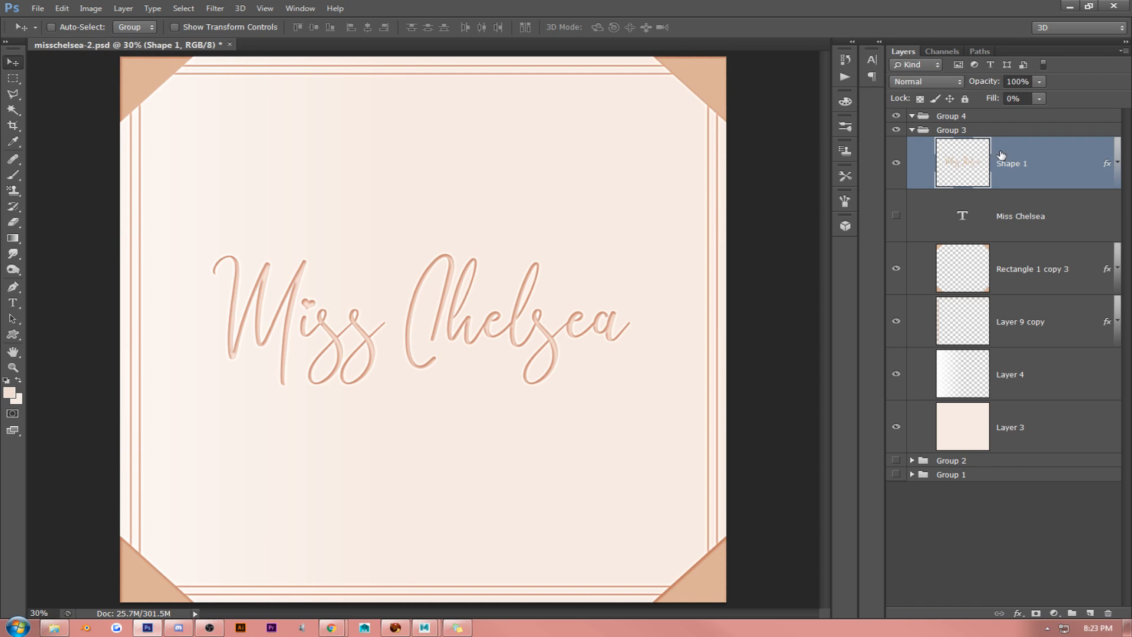
- Try recolouring the corner triangles' outer glow to tan (dcb399) sampled from a corner, and cancel the layer style
{"action": "right_click", "coordinate": [1032, 271]}
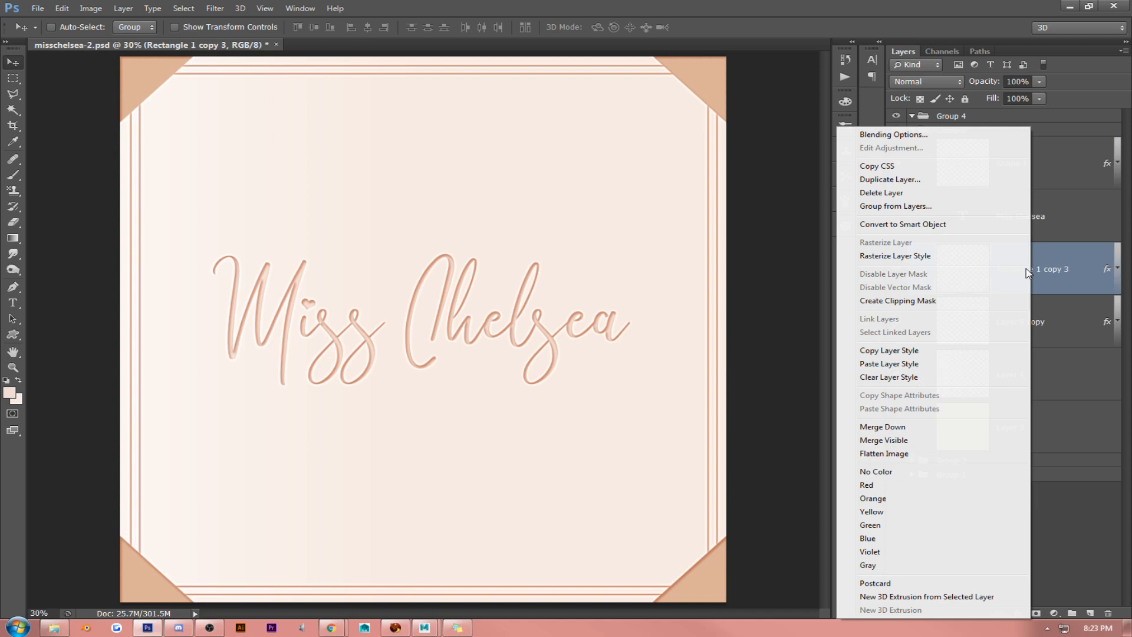
{"action": "left_click", "coordinate": [928, 135]}
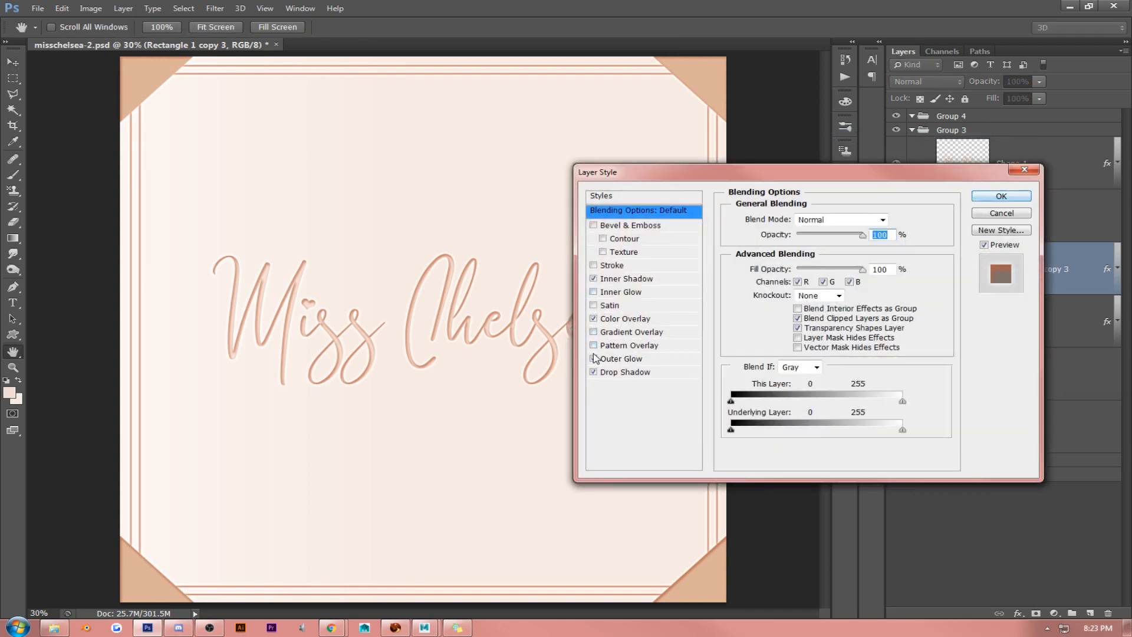
{"action": "left_click", "coordinate": [633, 362]}
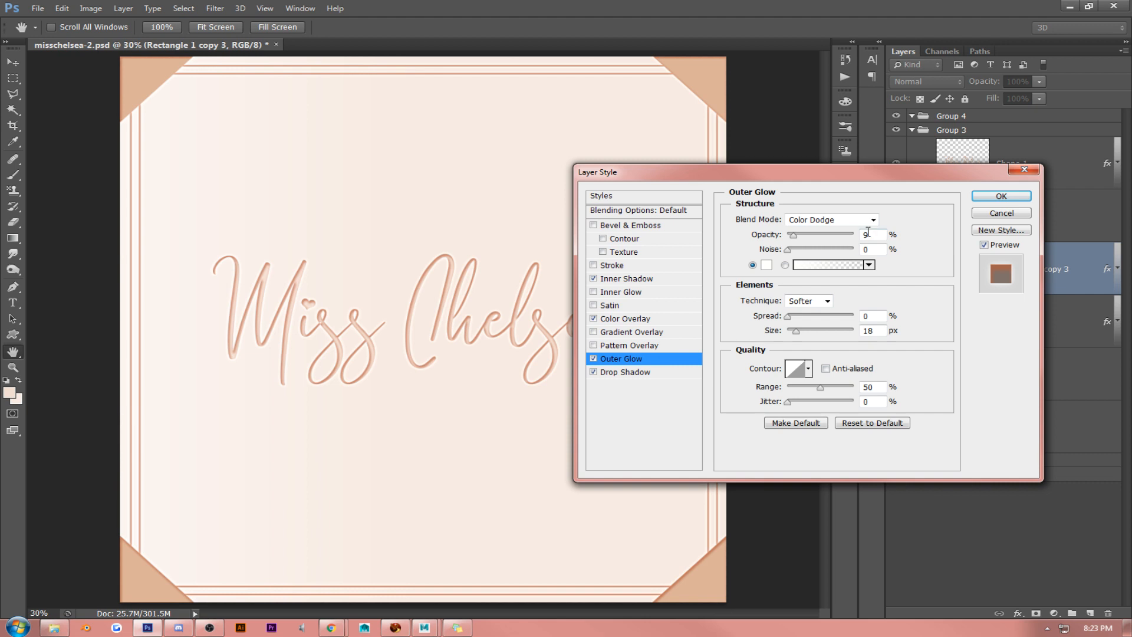
{"action": "left_click", "coordinate": [766, 265]}
{"action": "left_click", "coordinate": [141, 87]}
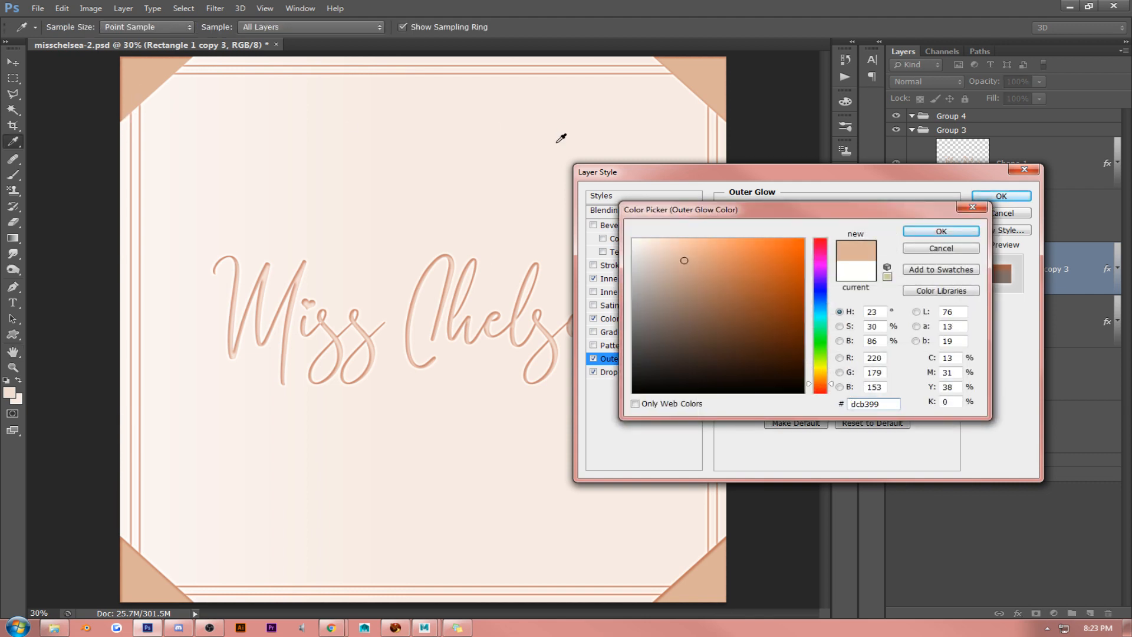
{"action": "left_click", "coordinate": [943, 231]}
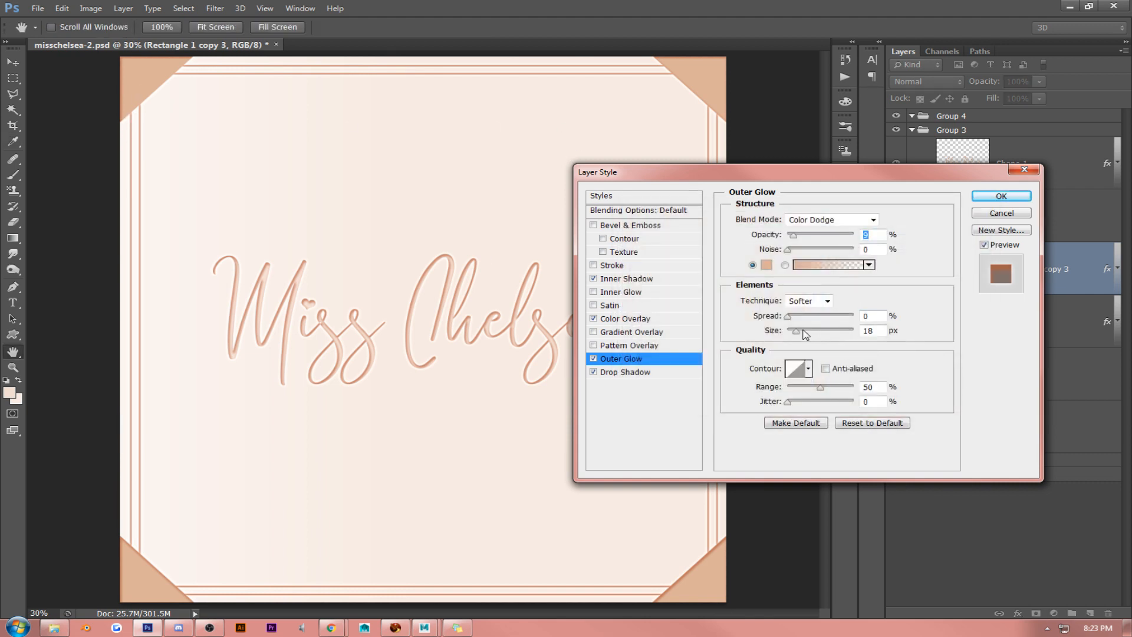
{"action": "mouse_move", "coordinate": [803, 331]}
{"action": "left_mouse_down"}
{"action": "mouse_move", "coordinate": [819, 334]}
{"action": "mouse_move", "coordinate": [795, 334]}
{"action": "left_mouse_up"}
{"action": "left_click", "coordinate": [1000, 214]}
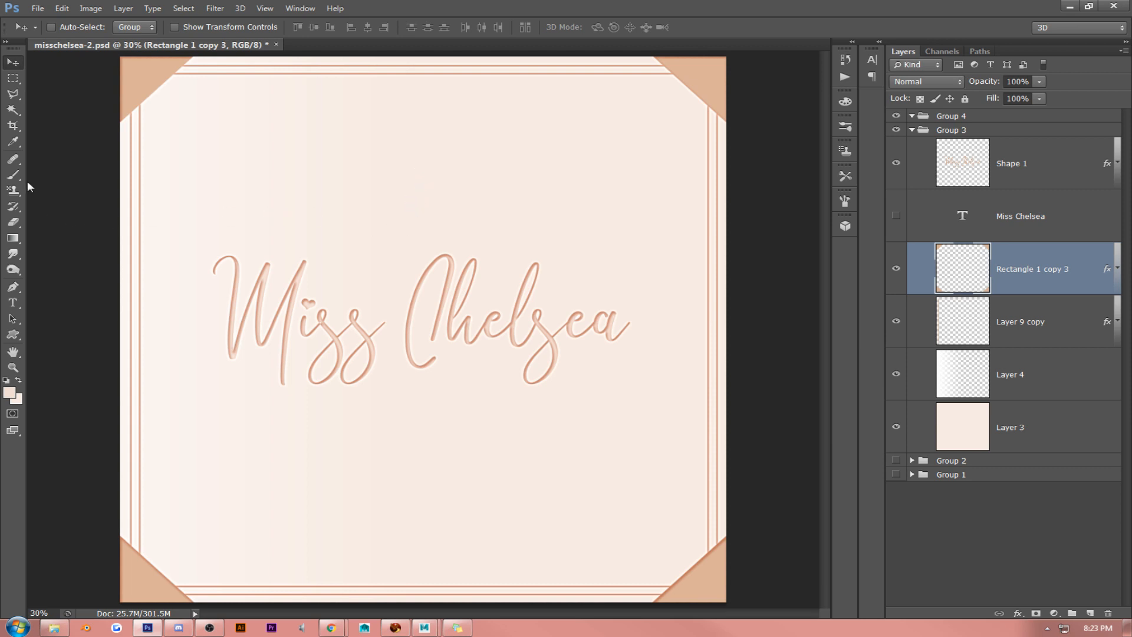
- Choose a 445 px looped ribbon brush preset for the Brush tool
{"action": "left_click", "coordinate": [13, 175]}
{"action": "left_click", "coordinate": [66, 29]}
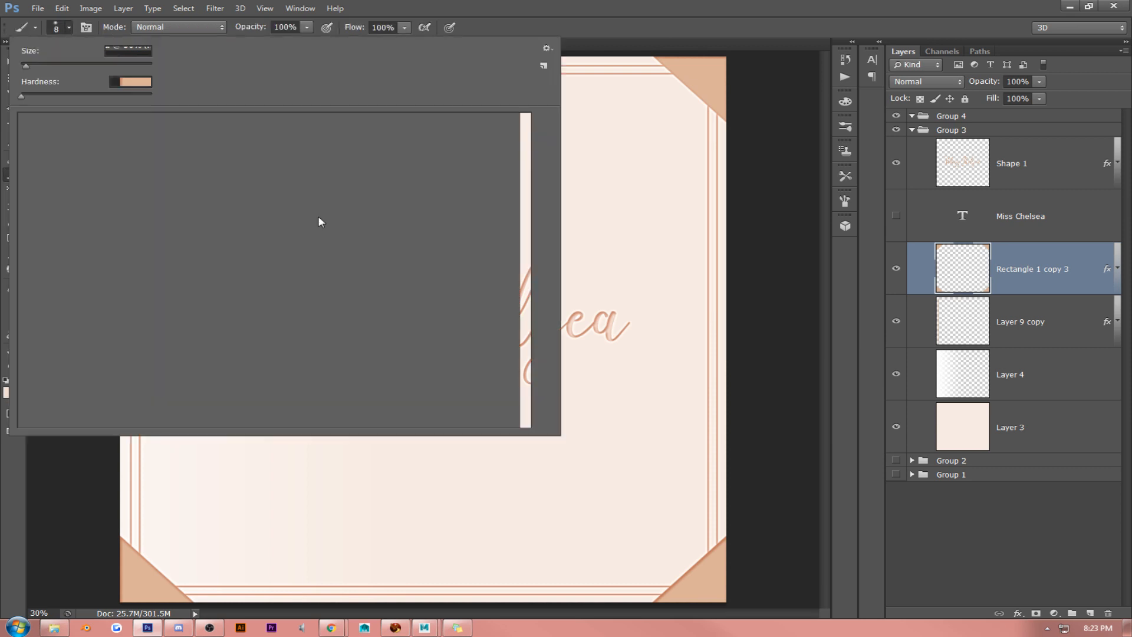
{"action": "scroll", "coordinate": [320, 226], "scroll_direction": "down", "scroll_amount": 7}
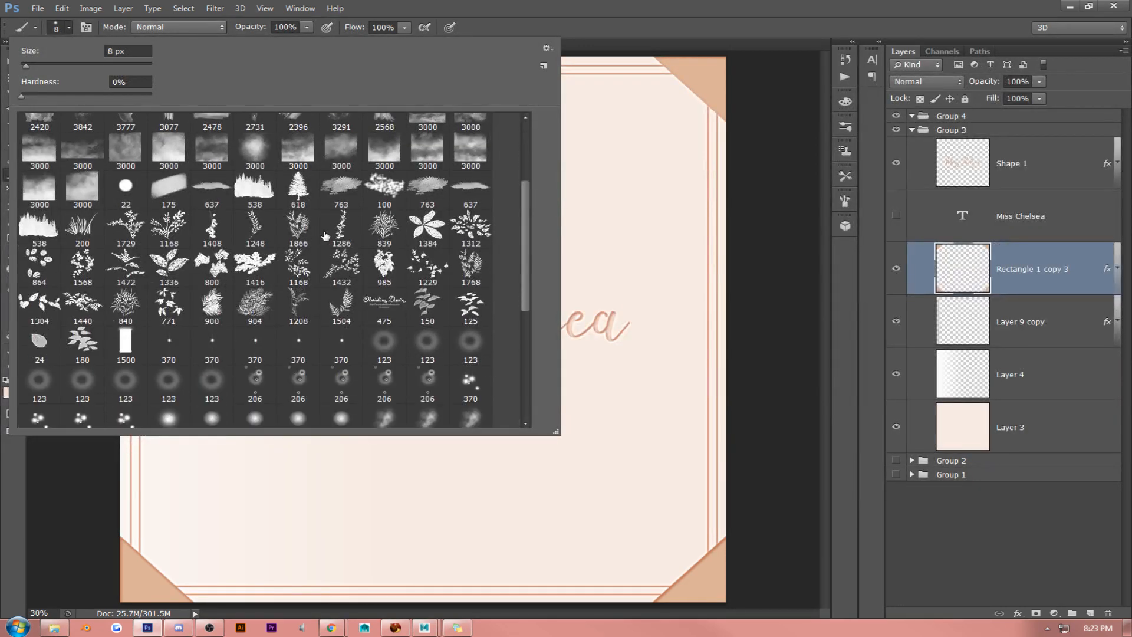
{"action": "scroll", "coordinate": [326, 241], "scroll_direction": "down", "scroll_amount": 3}
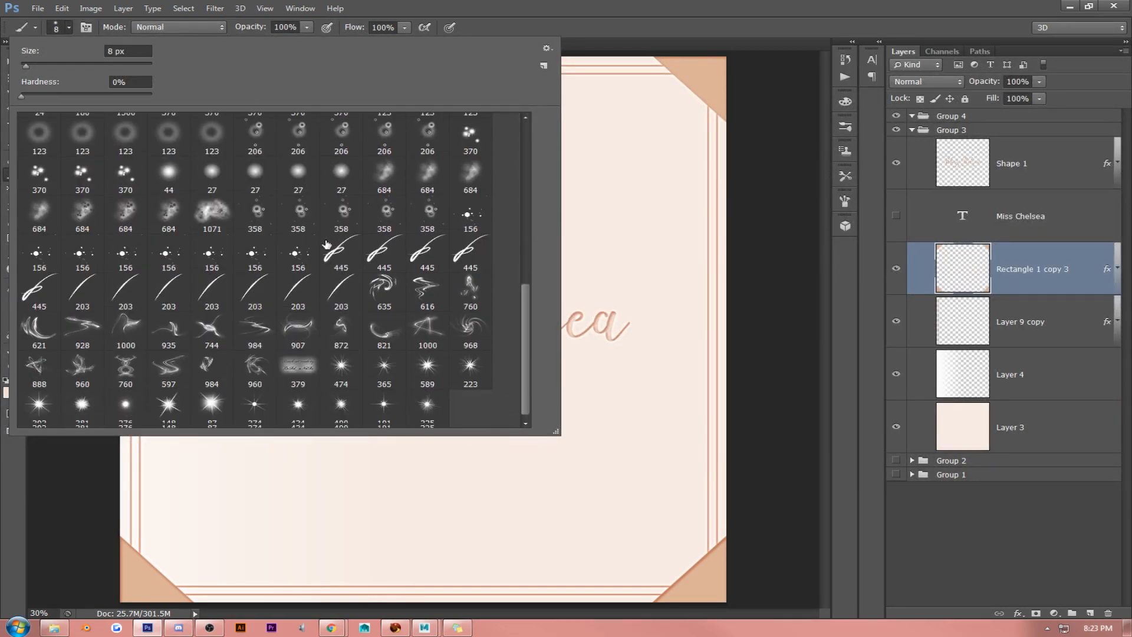
{"action": "left_click", "coordinate": [383, 253]}
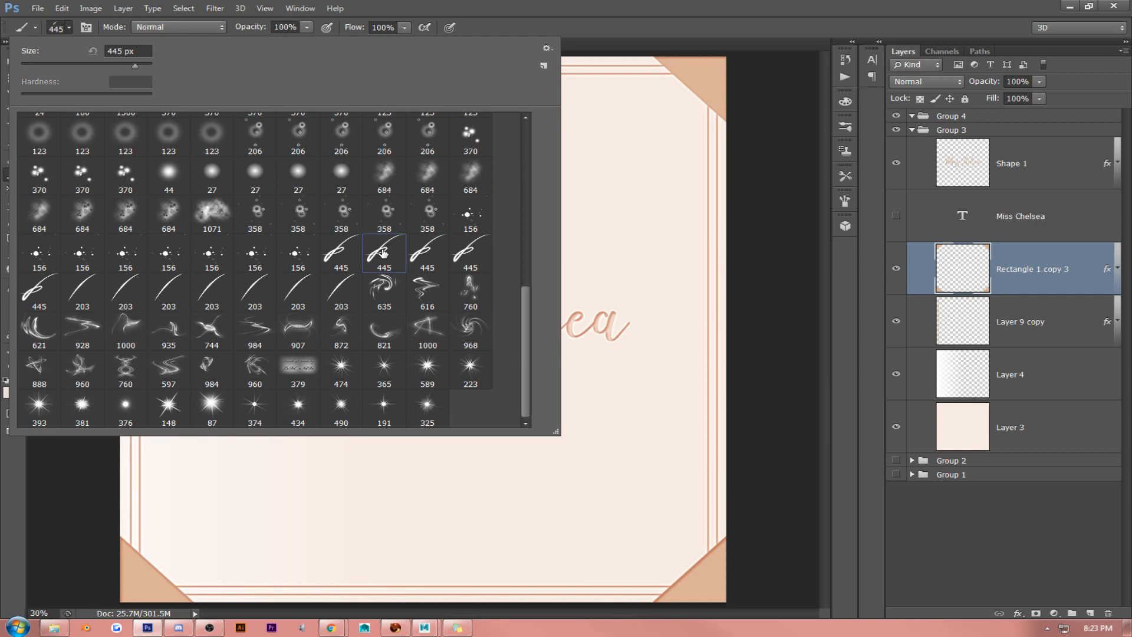
{"action": "left_click", "coordinate": [603, 9]}
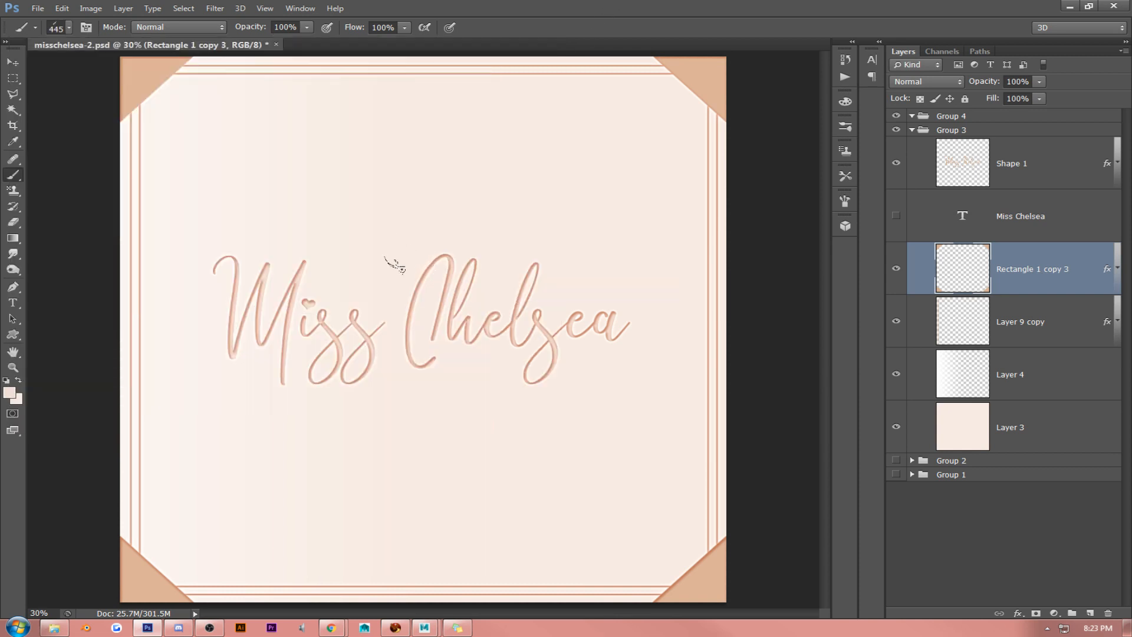
- Try stamping the enlarged ribbon brush above the lettering on a new layer, delete that layer and return to the Move tool
{"action": "left_click", "coordinate": [1091, 612]}
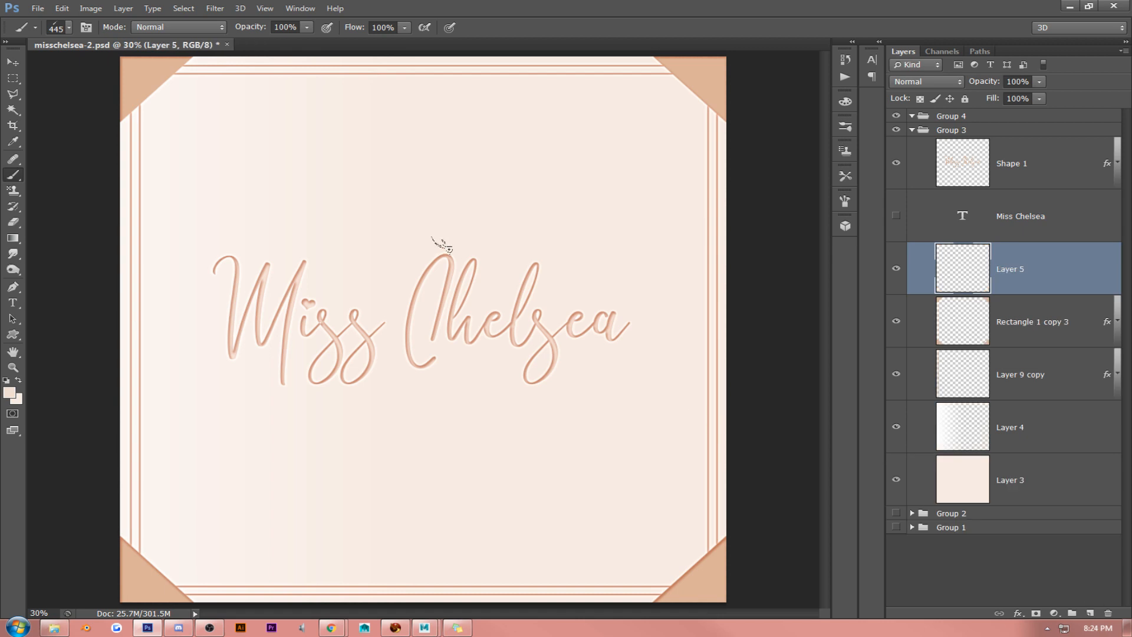
{"action": "key", "text": "bracketright"}
{"action": "key", "text": "bracketright"}
{"action": "key", "text": "bracketright"}
{"action": "key", "text": "bracketright"}
{"action": "key", "text": "bracketright"}
{"action": "key", "text": "bracketright"}
{"action": "left_click", "coordinate": [421, 188]}
{"action": "key", "text": "Delete"}
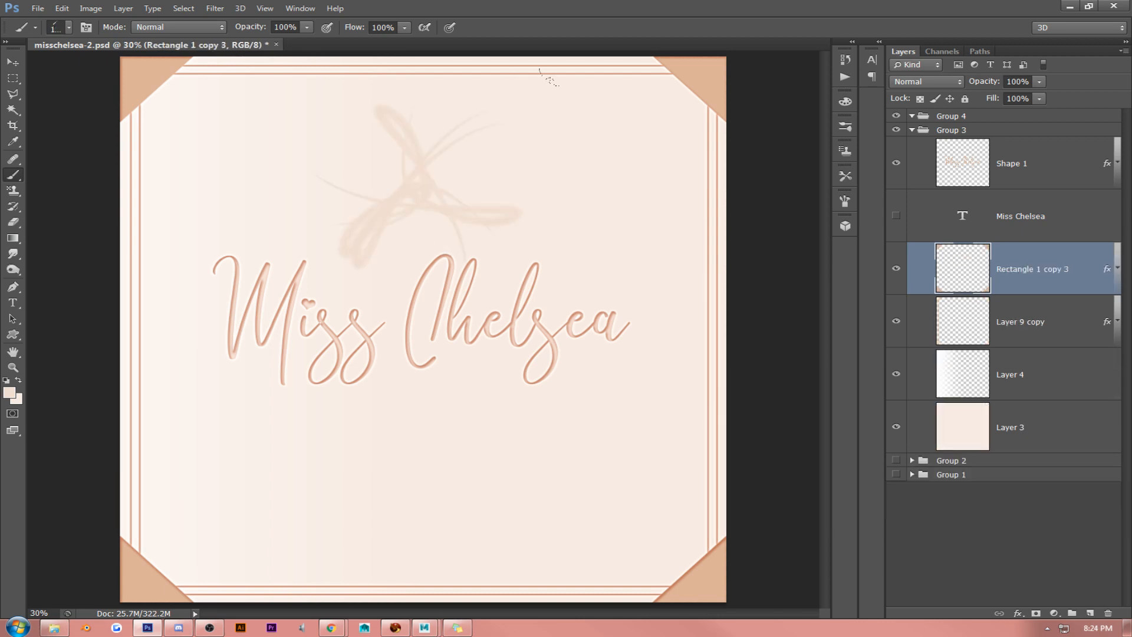
{"action": "left_click", "coordinate": [10, 63]}
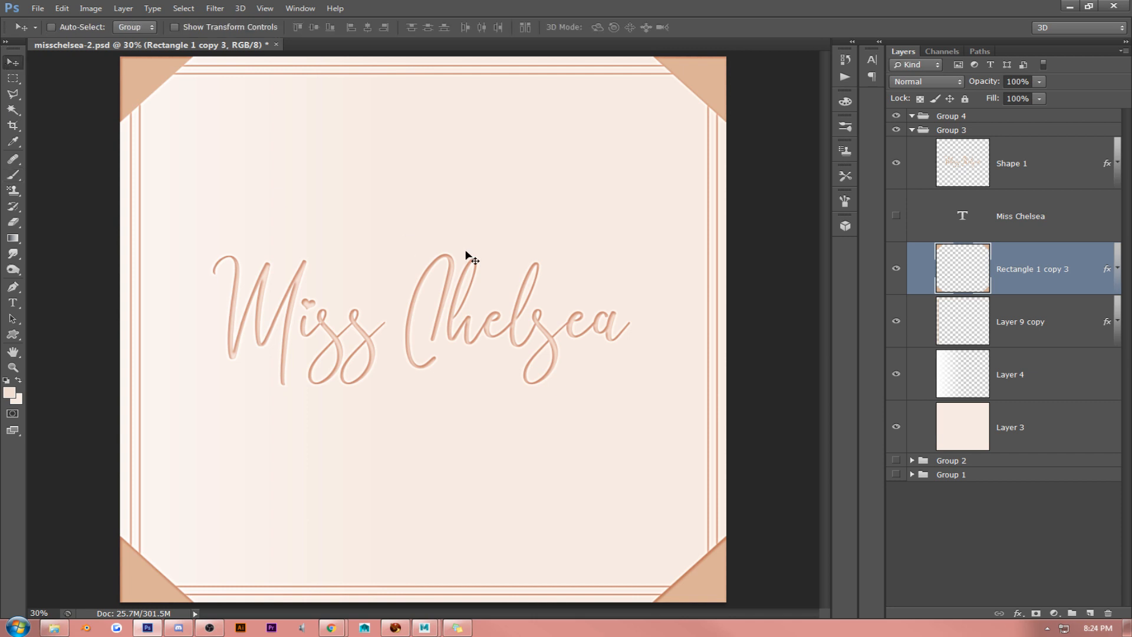
- Try several grey bevelled and glossy preset styles on the frame lines layer (Layer 9 copy), and cancel the layer style
{"action": "right_click", "coordinate": [1027, 315]}
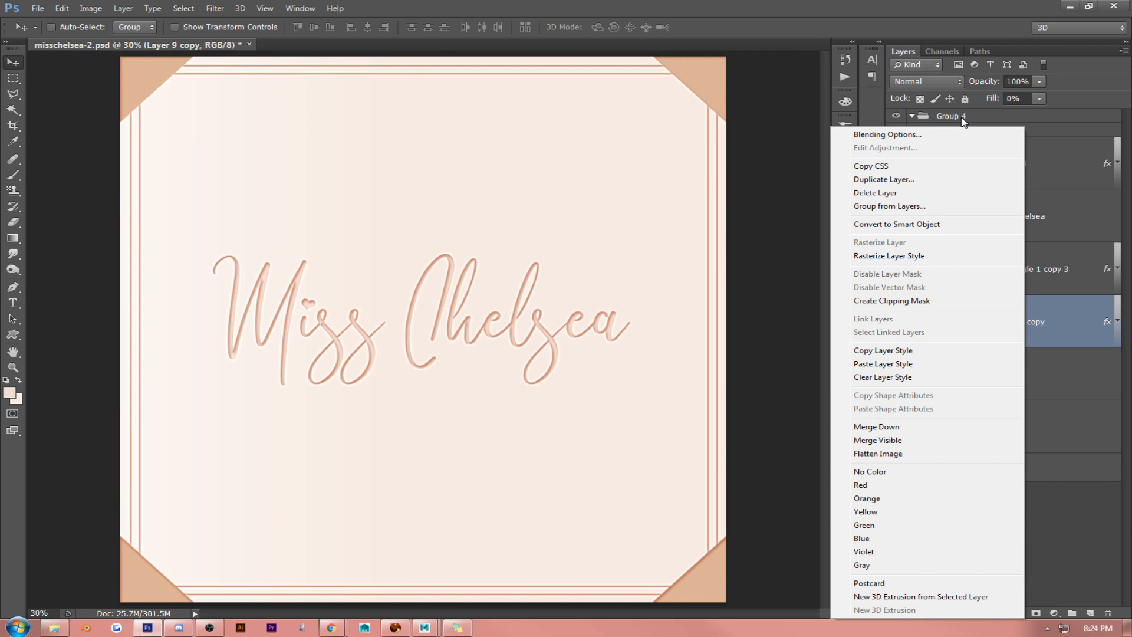
{"action": "left_click", "coordinate": [925, 135]}
{"action": "left_click", "coordinate": [668, 198]}
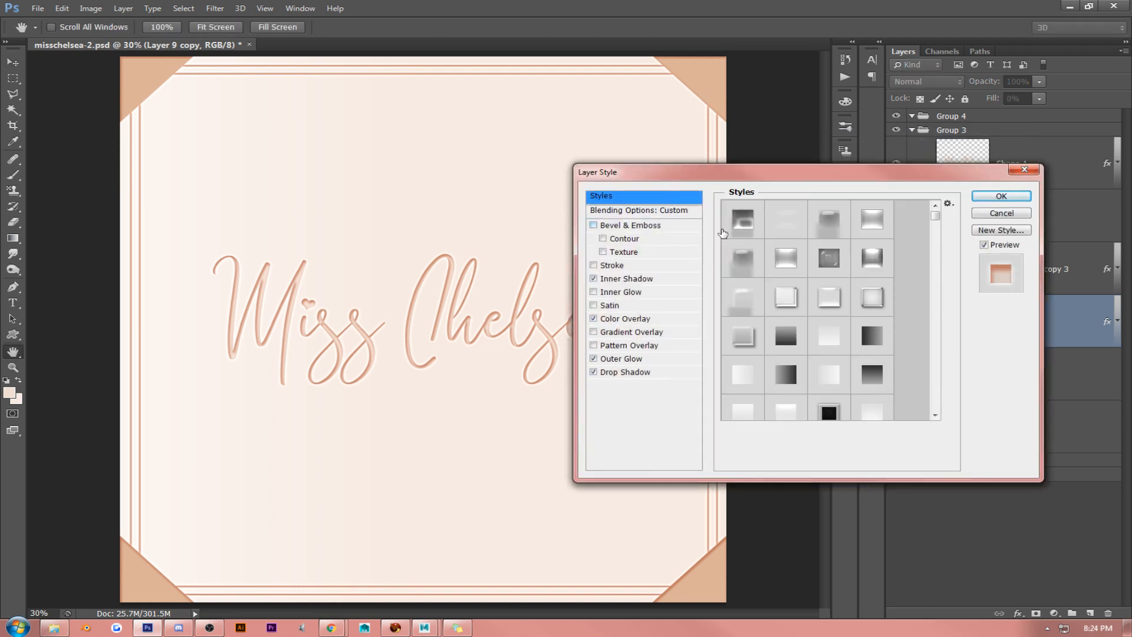
{"action": "left_click", "coordinate": [780, 297]}
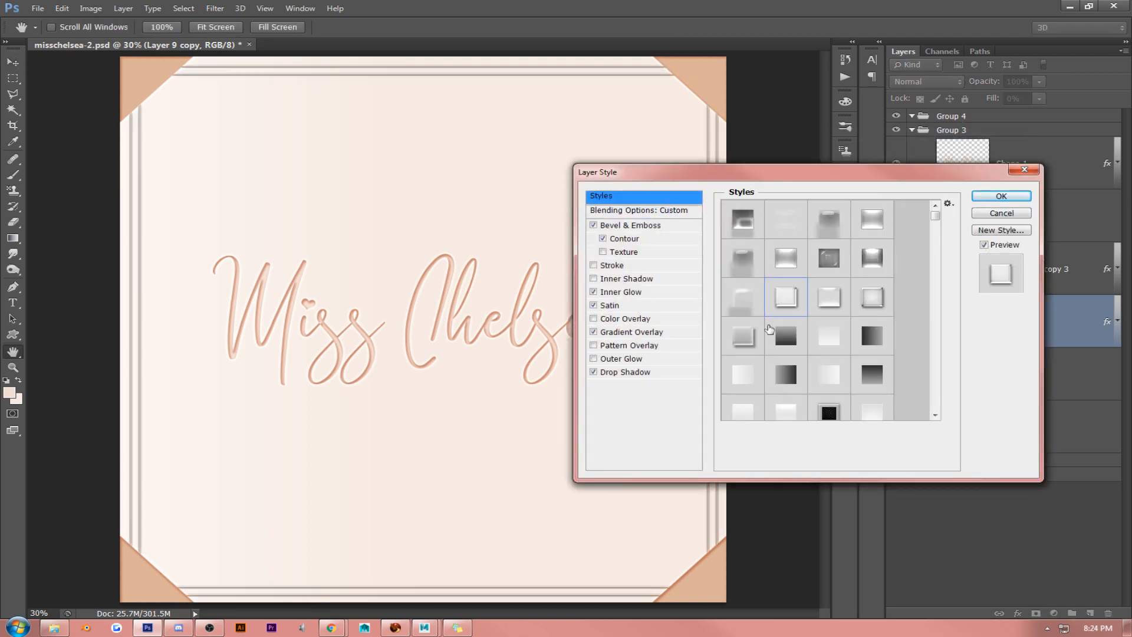
{"action": "left_click", "coordinate": [745, 342]}
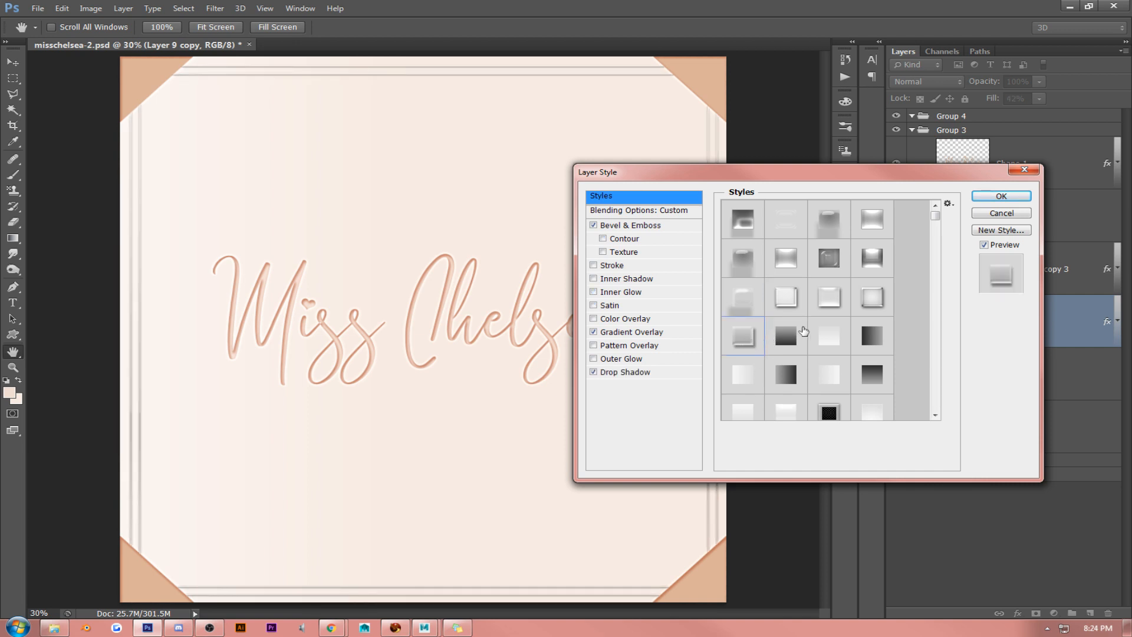
{"action": "left_click", "coordinate": [839, 303]}
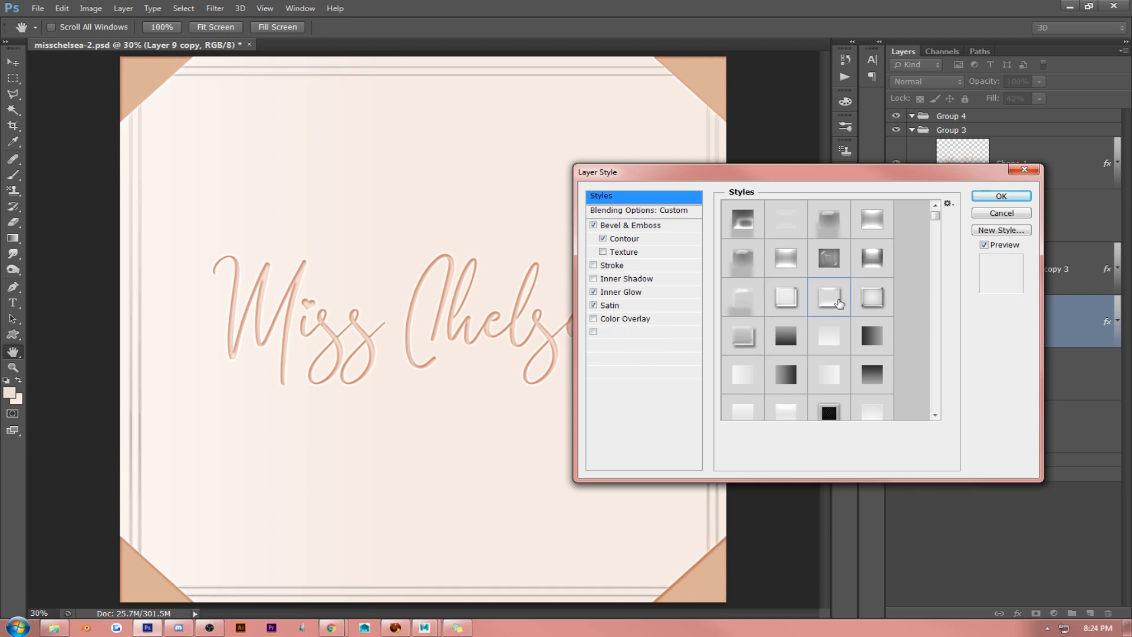
{"action": "left_click", "coordinate": [871, 298]}
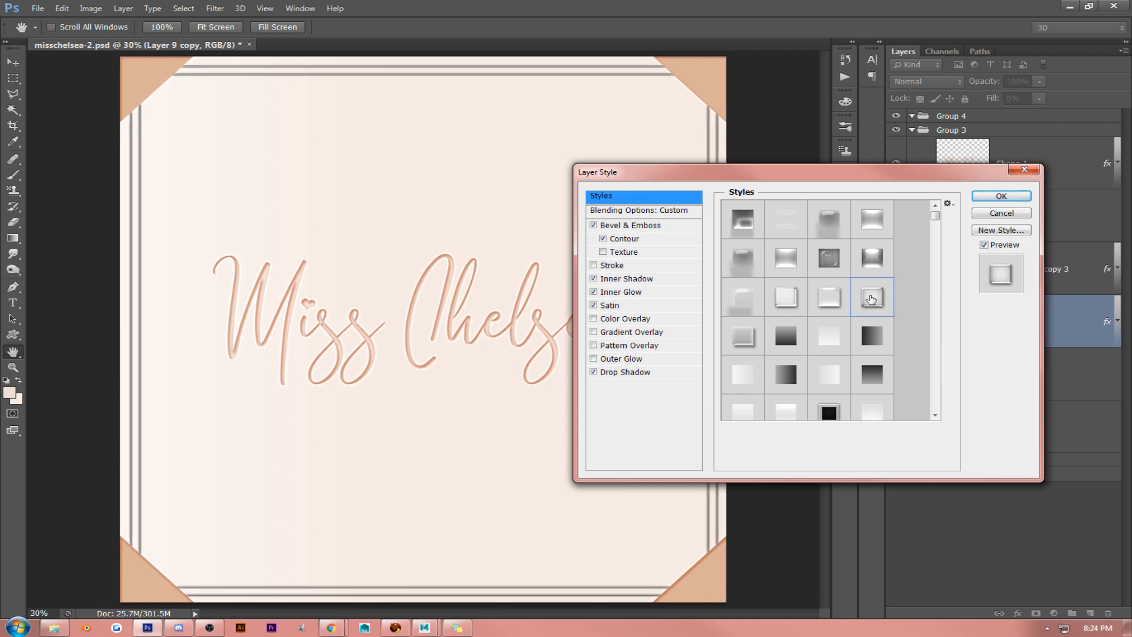
{"action": "left_click", "coordinate": [784, 261]}
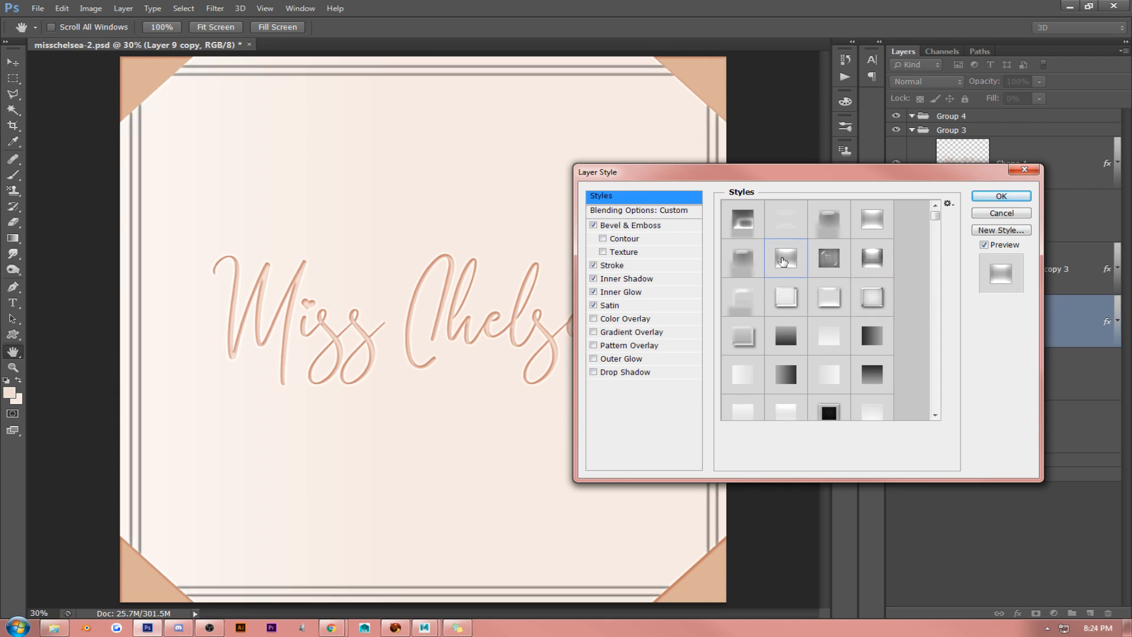
{"action": "left_click", "coordinate": [823, 268]}
{"action": "left_click", "coordinate": [865, 234]}
{"action": "left_click", "coordinate": [821, 223]}
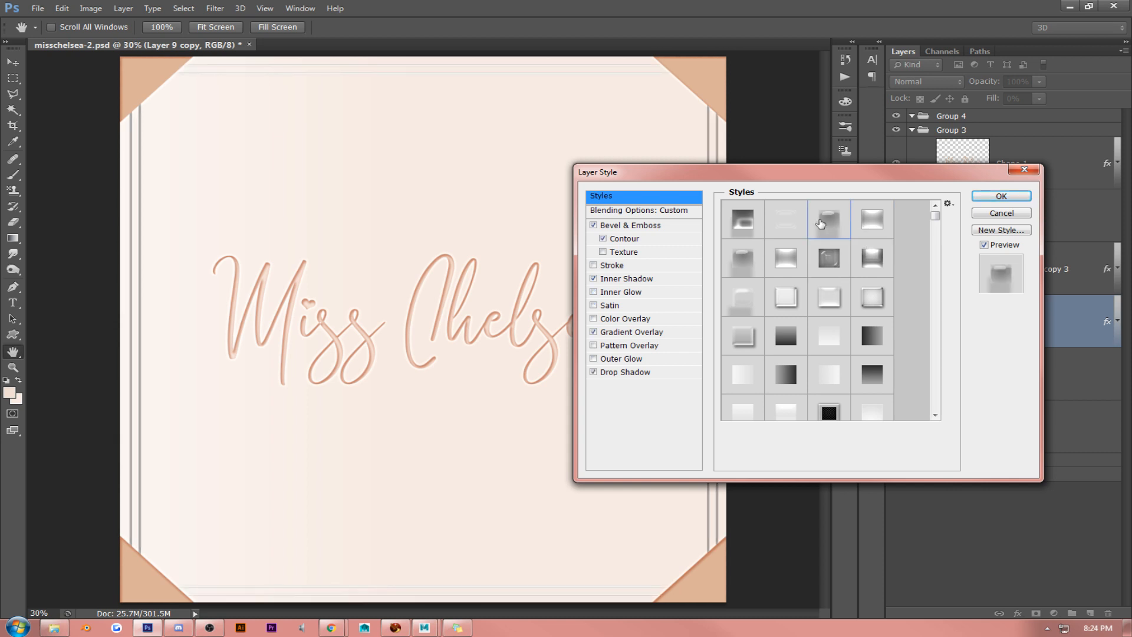
{"action": "left_click", "coordinate": [756, 227]}
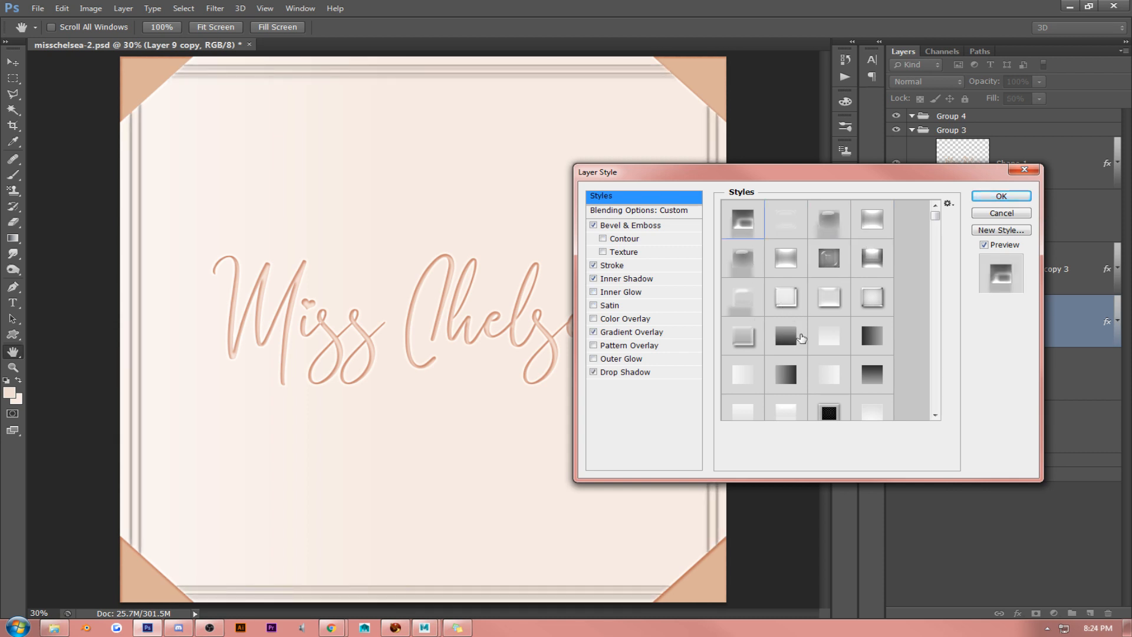
{"action": "left_click", "coordinate": [996, 214]}
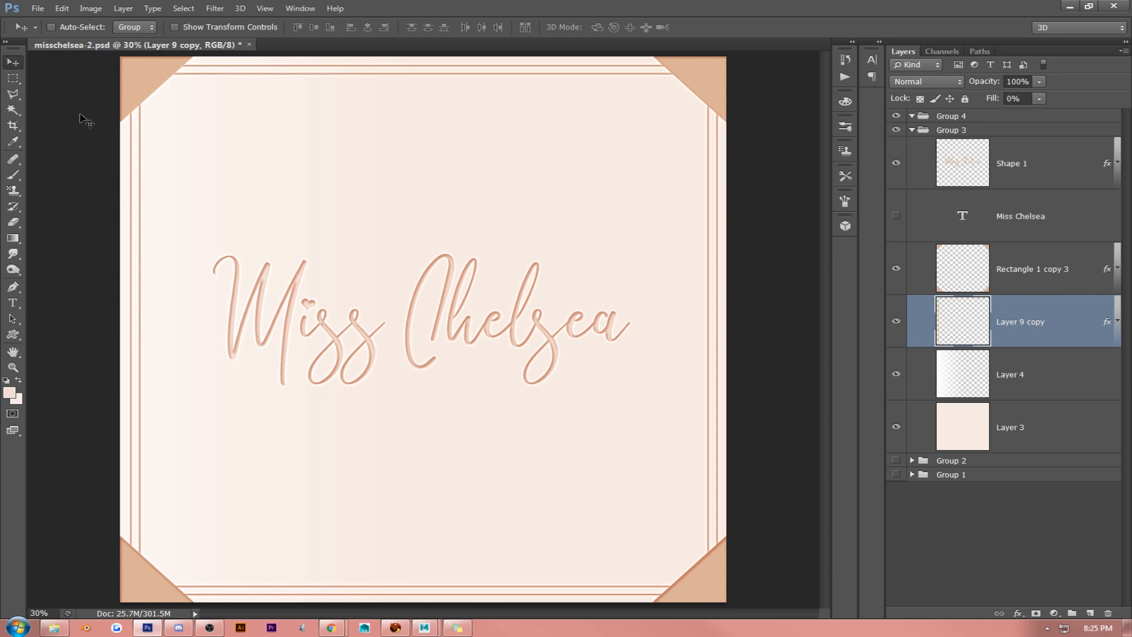
- Select the lettering layer (Shape 1) and move it slightly down on the canvas
{"action": "left_click", "coordinate": [1026, 184]}
{"action": "left_click_drag", "start_coordinate": [601, 280], "coordinate": [600, 280]}
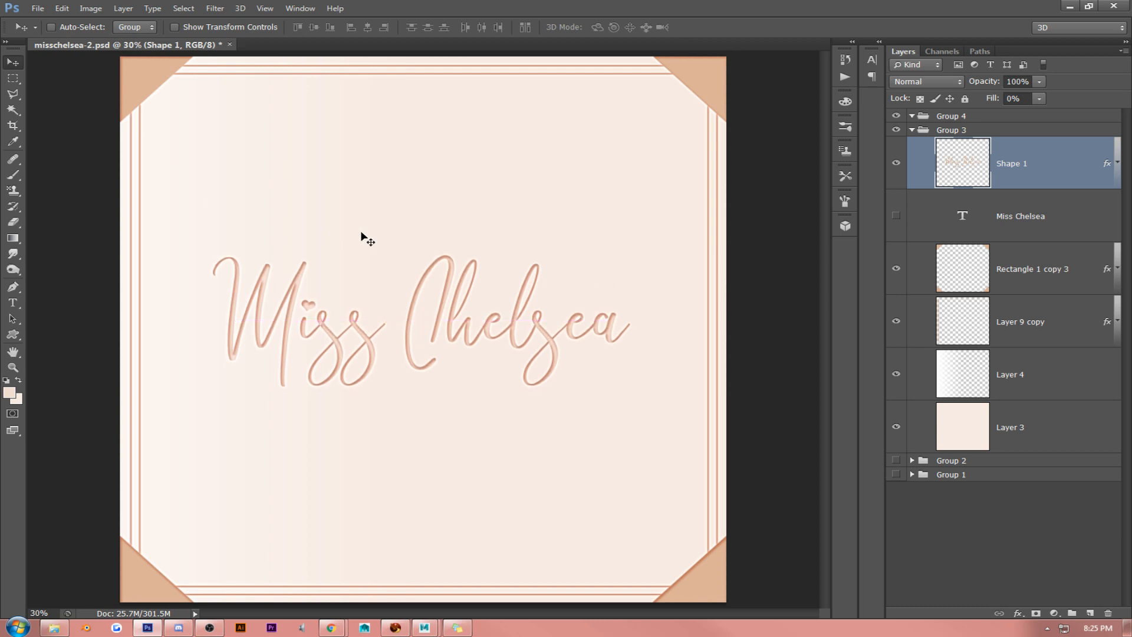
- Start a new text layer below the lettering and choose the Ederson Deco PERSONAL USE ONLY font for swashes
{"action": "left_click", "coordinate": [13, 303]}
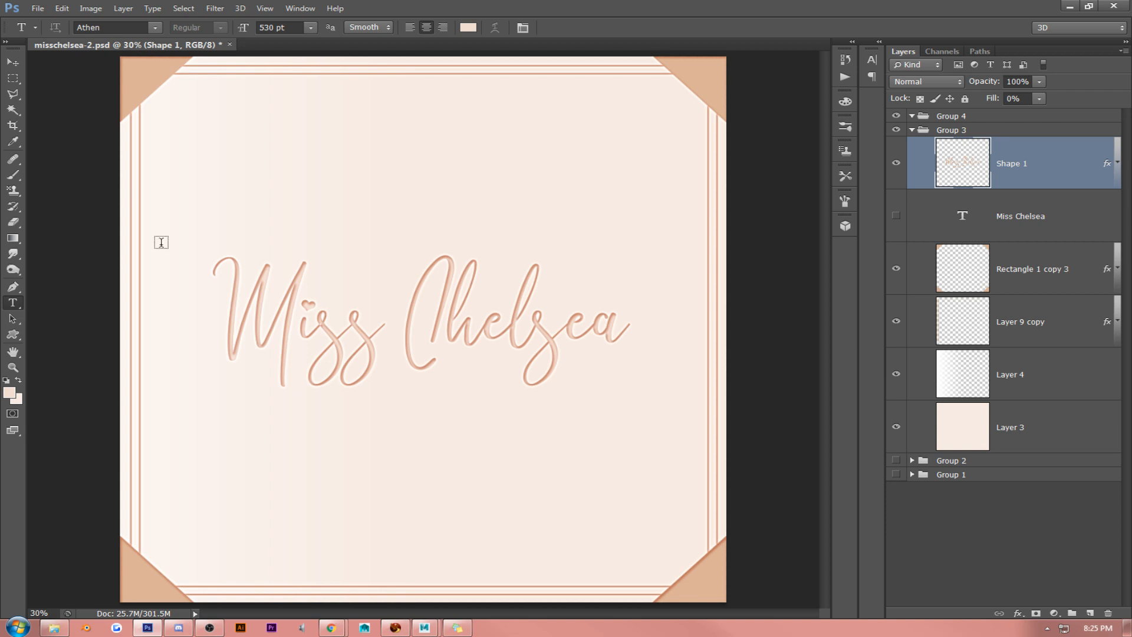
{"action": "left_click", "coordinate": [345, 459]}
{"action": "left_click", "coordinate": [154, 28]}
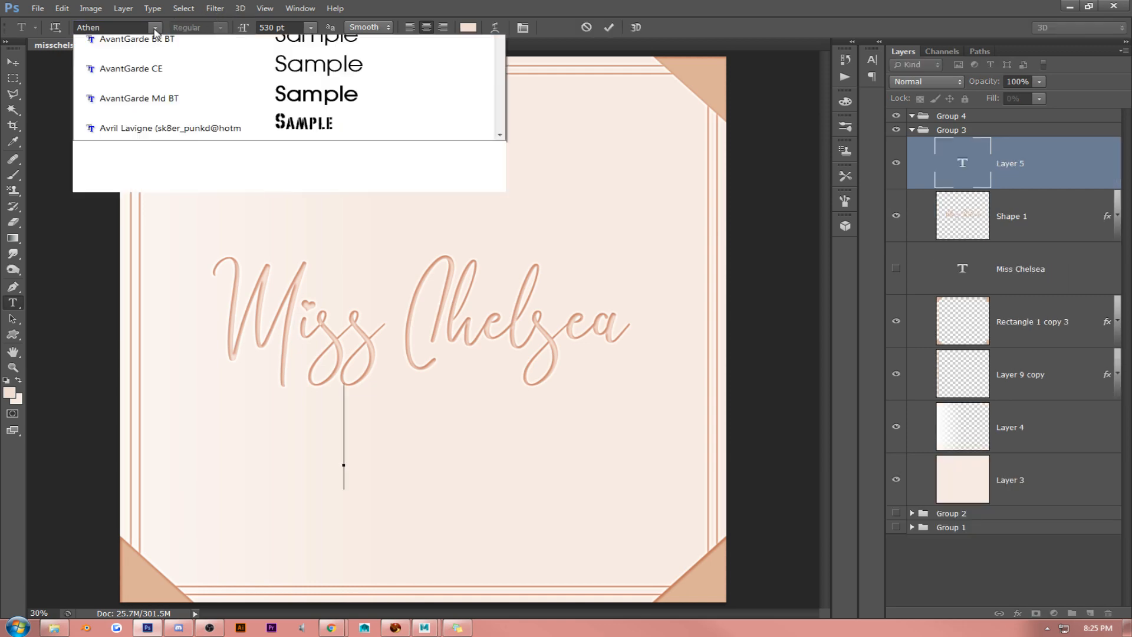
{"action": "scroll", "coordinate": [500, 570], "scroll_direction": "down", "scroll_amount": 20}
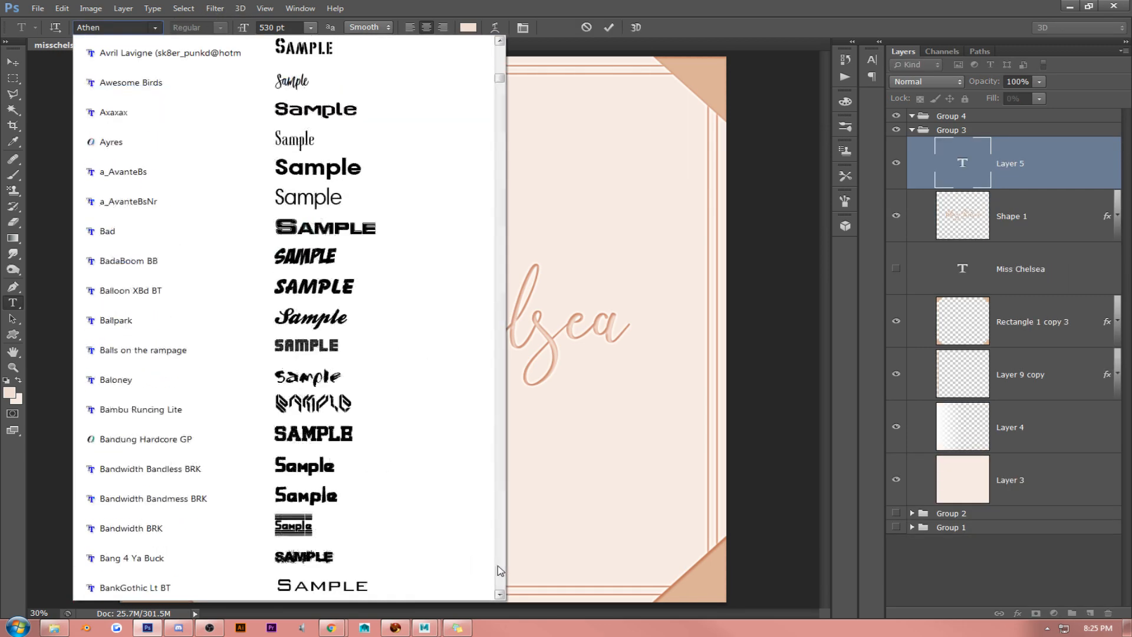
{"action": "scroll", "coordinate": [500, 570], "scroll_direction": "down", "scroll_amount": 20}
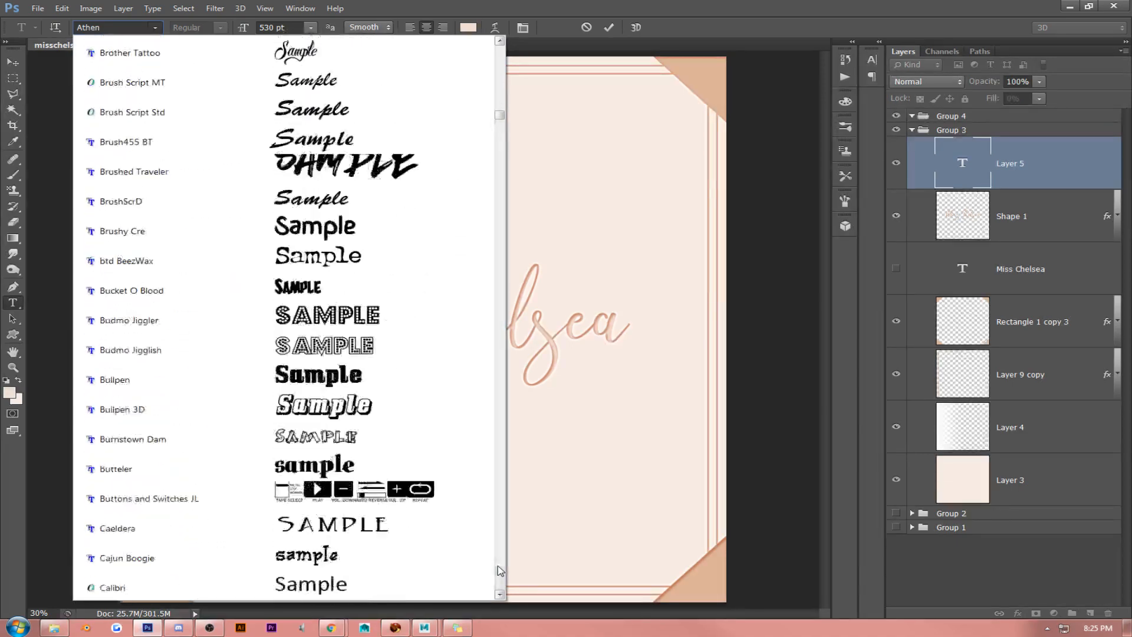
{"action": "scroll", "coordinate": [500, 570], "scroll_direction": "down", "scroll_amount": 20}
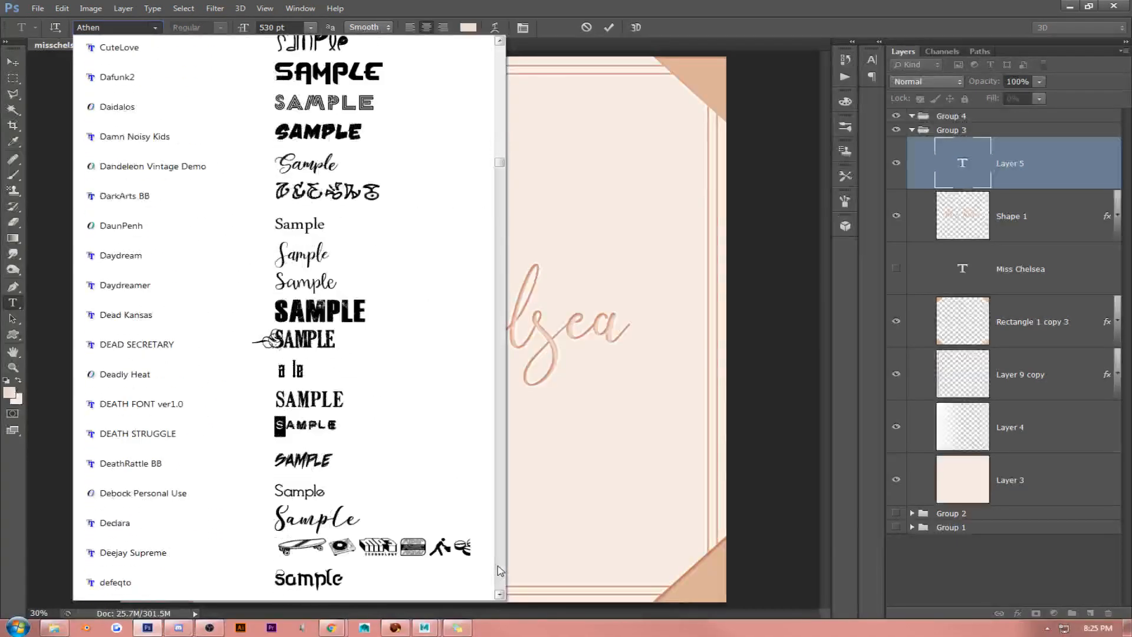
{"action": "scroll", "coordinate": [500, 570], "scroll_direction": "down", "scroll_amount": 20}
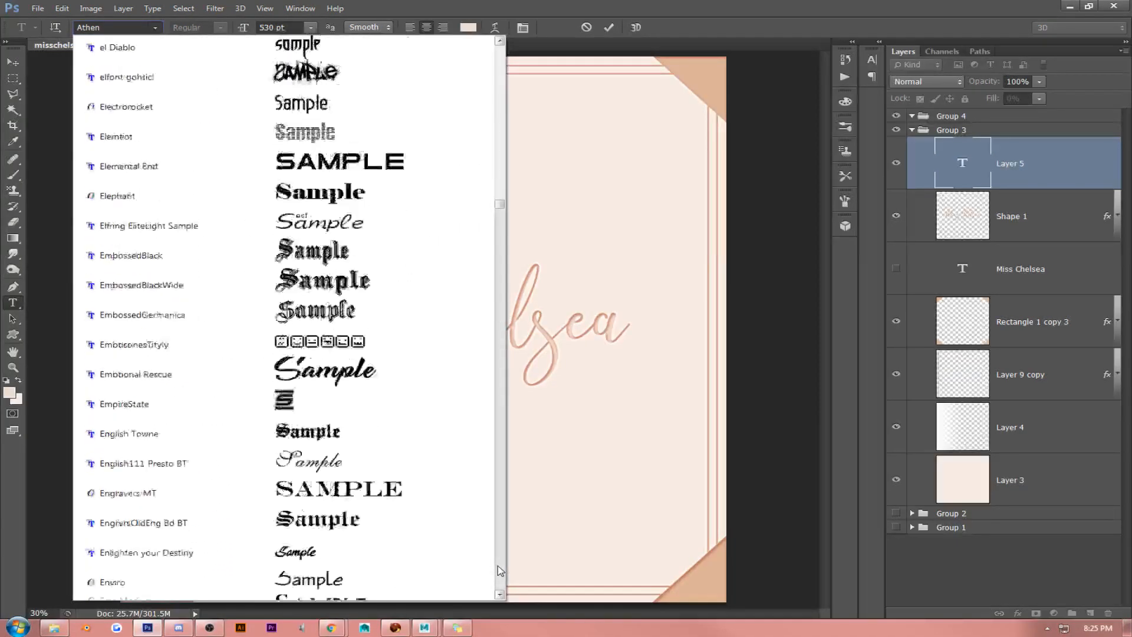
{"action": "scroll", "coordinate": [500, 211], "scroll_direction": "up", "scroll_amount": 15}
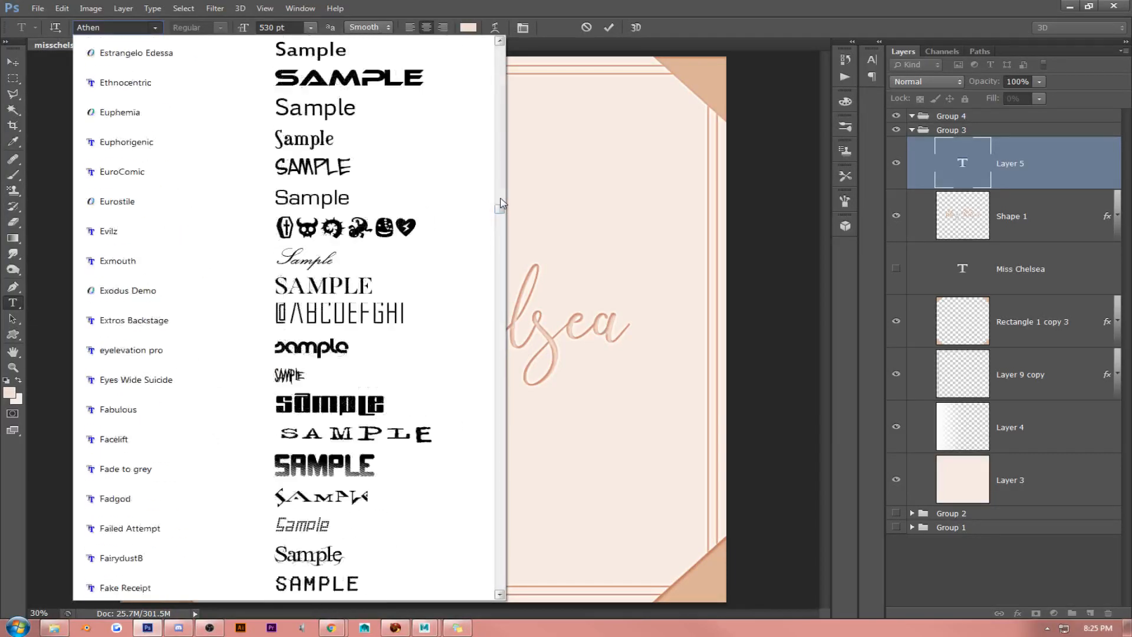
{"action": "scroll", "coordinate": [504, 176], "scroll_direction": "up", "scroll_amount": 6}
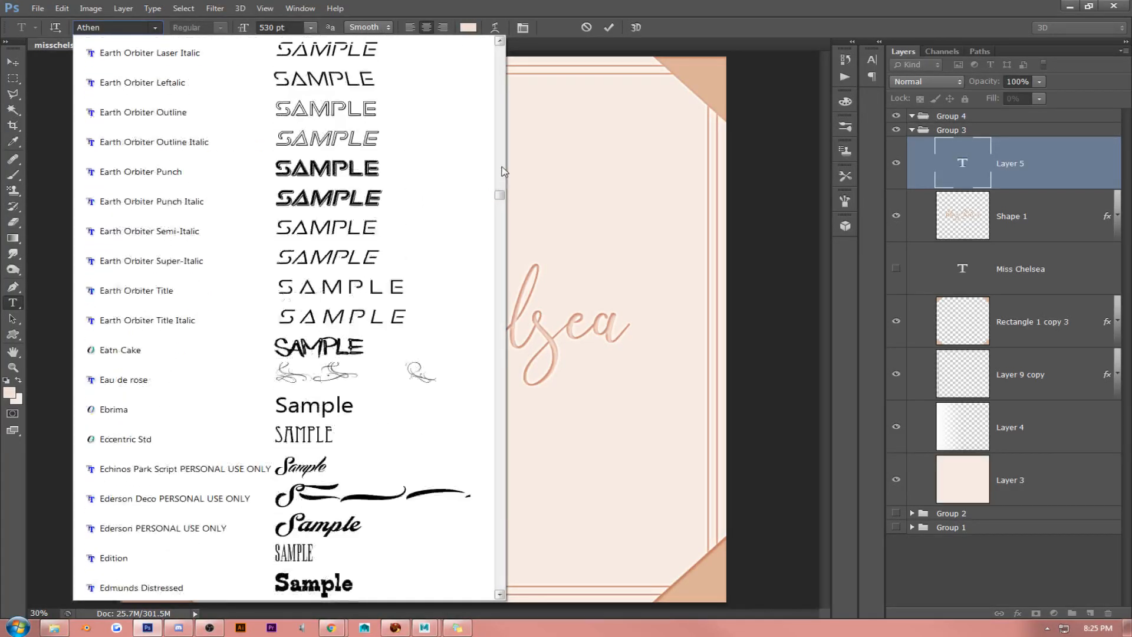
{"action": "left_click", "coordinate": [429, 493]}
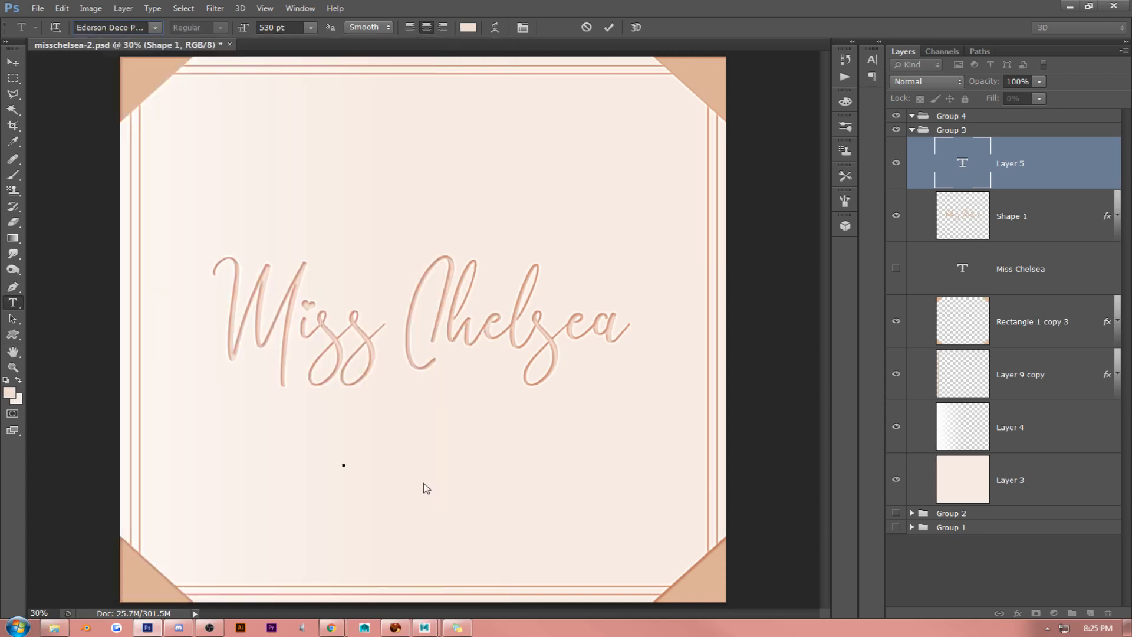
- Try several letters in the swash font below the lettering and commit the long tapered swash of the letter s
{"action": "type", "text": "hair"}
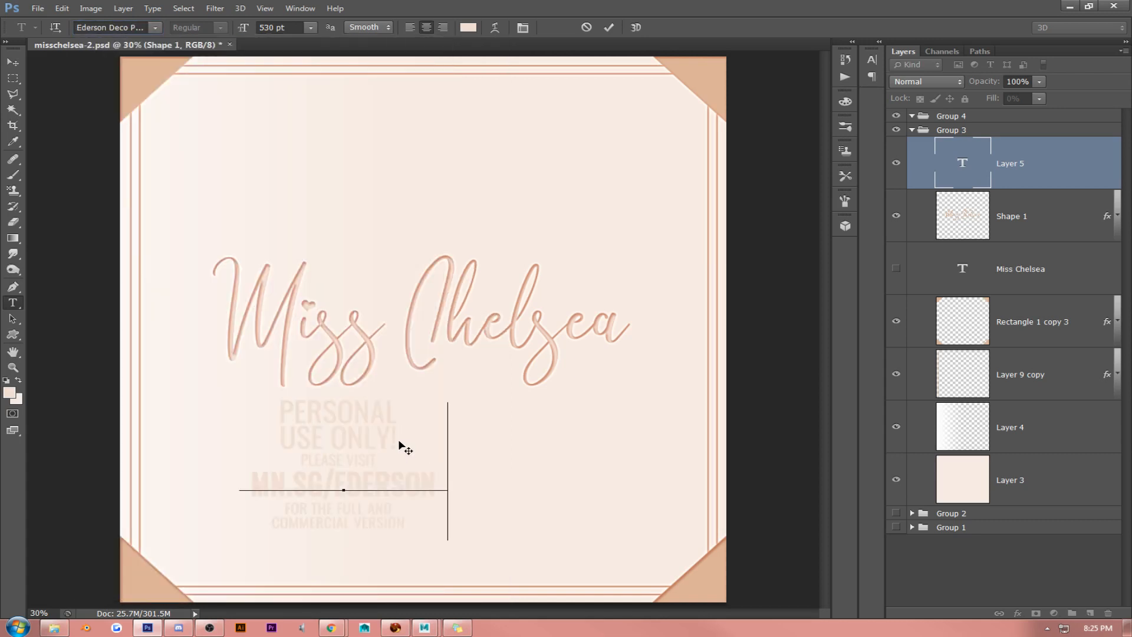
{"action": "key", "text": "ctrl+a"}
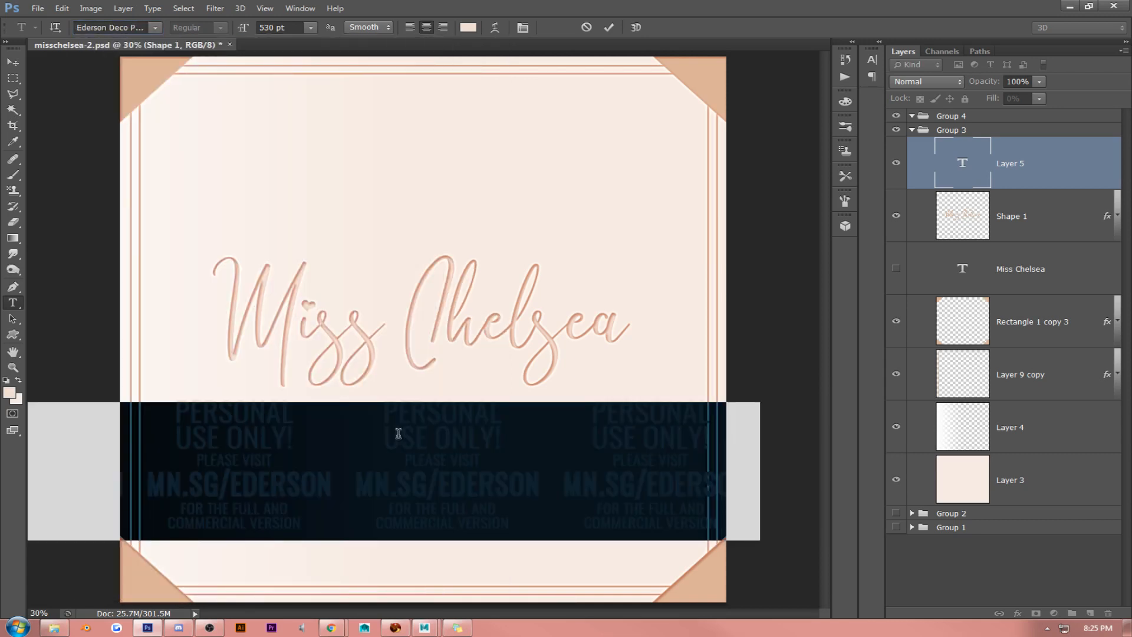
{"action": "type", "text": "a"}
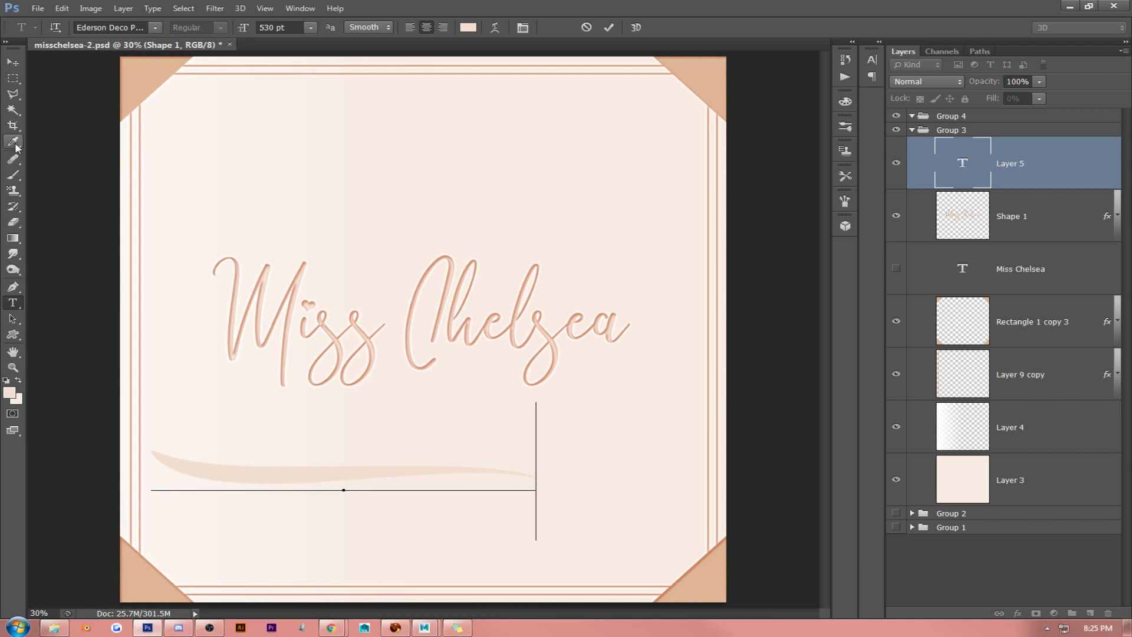
{"action": "type", "text": "b"}
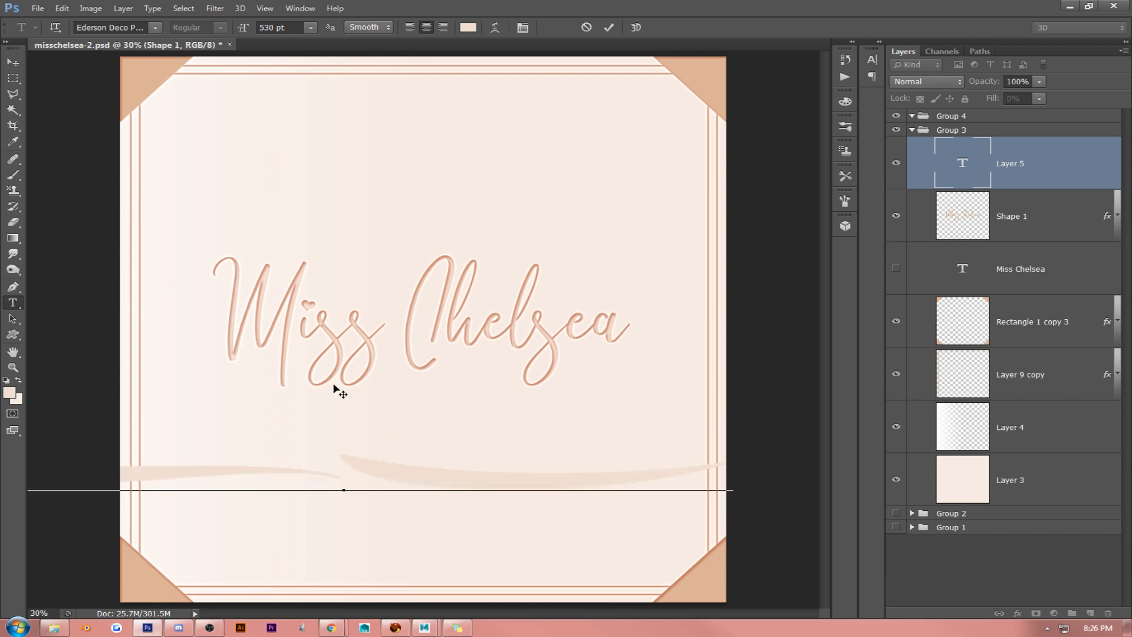
{"action": "type", "text": "cd"}
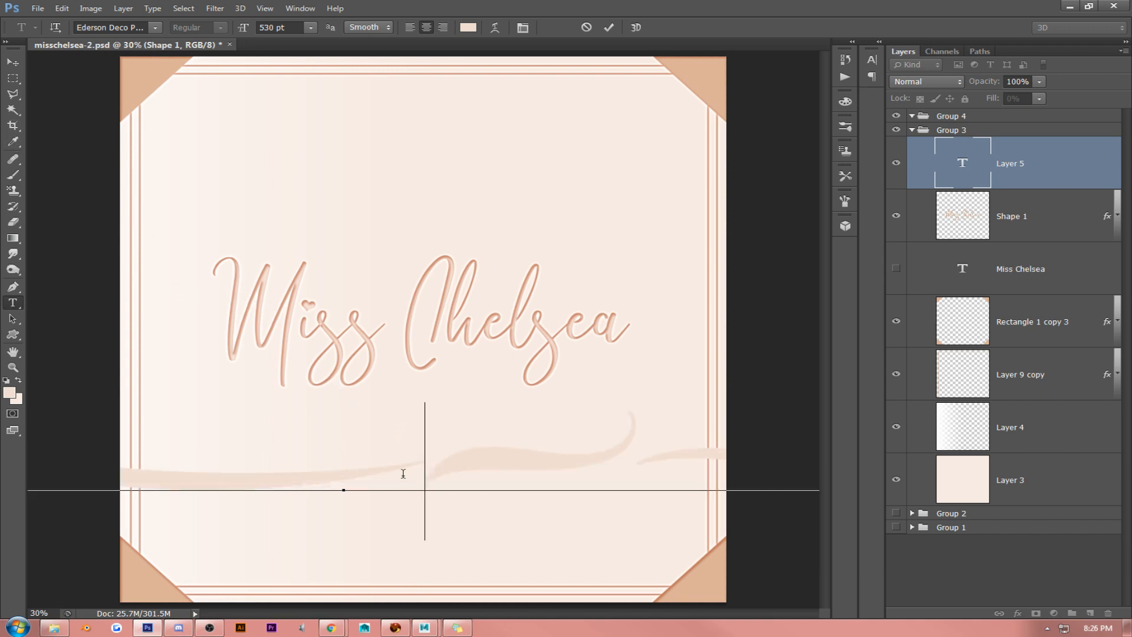
{"action": "key", "text": "ctrl+a"}
{"action": "type", "text": "e"}
{"action": "left_click_drag", "start_coordinate": [392, 384], "coordinate": [412, 375]}
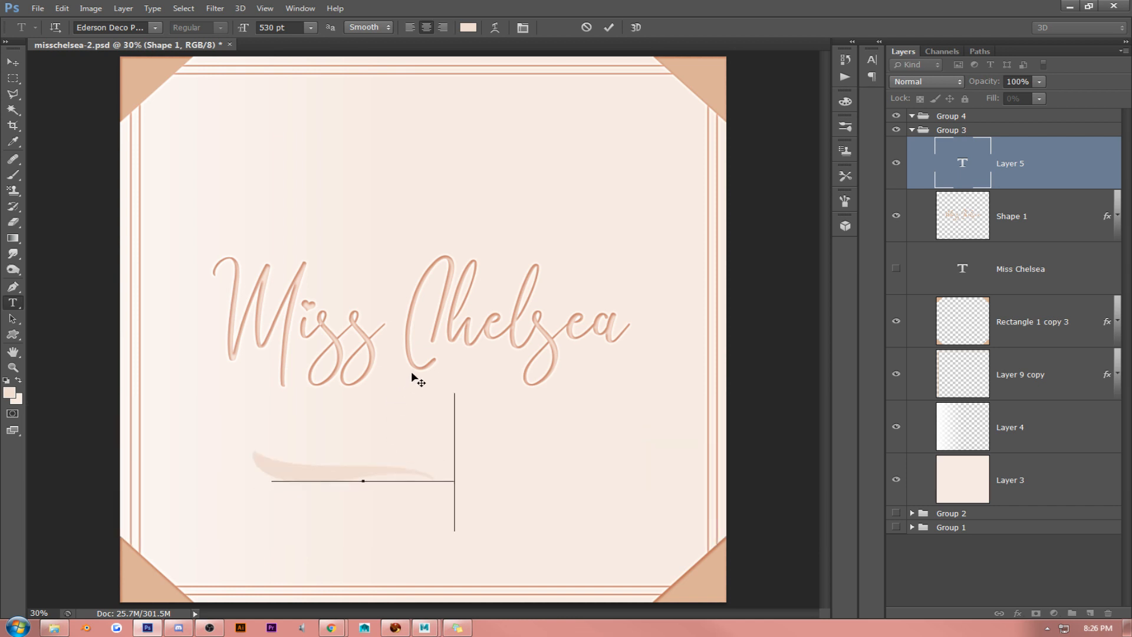
{"action": "key", "text": "ctrl+a"}
{"action": "type", "text": "f"}
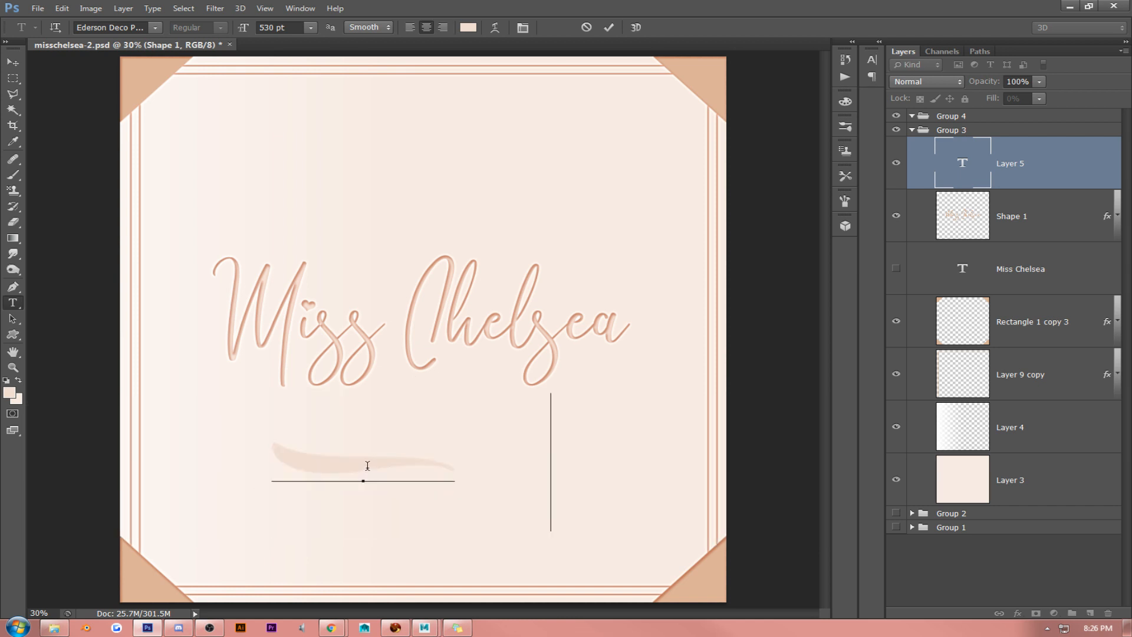
{"action": "left_click", "coordinate": [13, 61]}
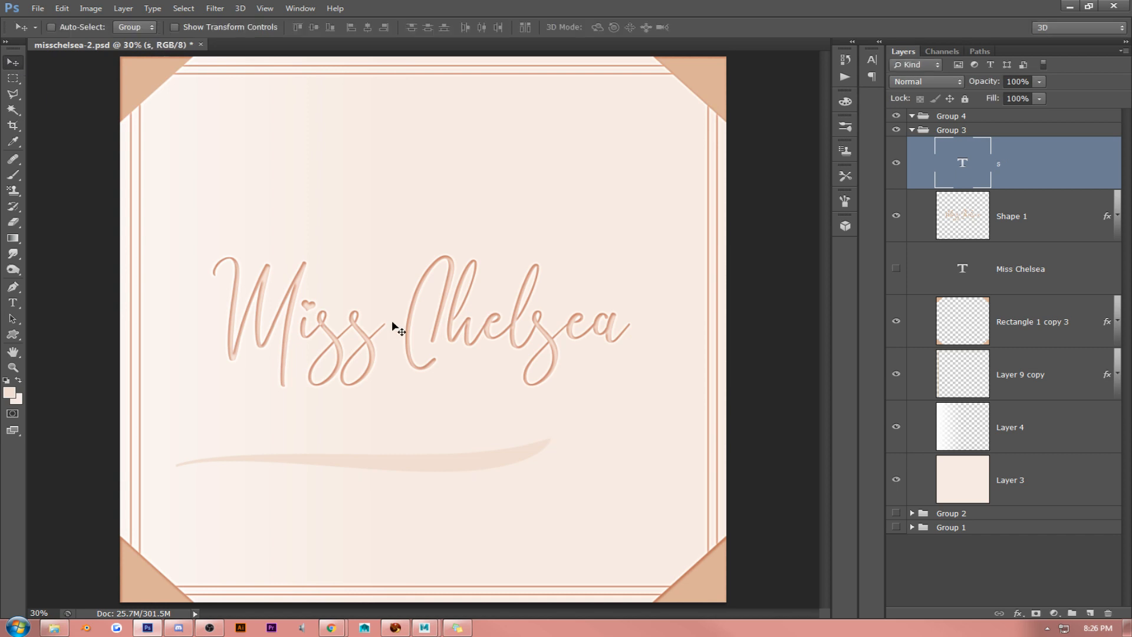
- Move the s swash up under the lettering and paste the copied layer style onto it, adjusting its placement with Free Transform
{"action": "left_click_drag", "start_coordinate": [391, 323], "coordinate": [450, 239]}
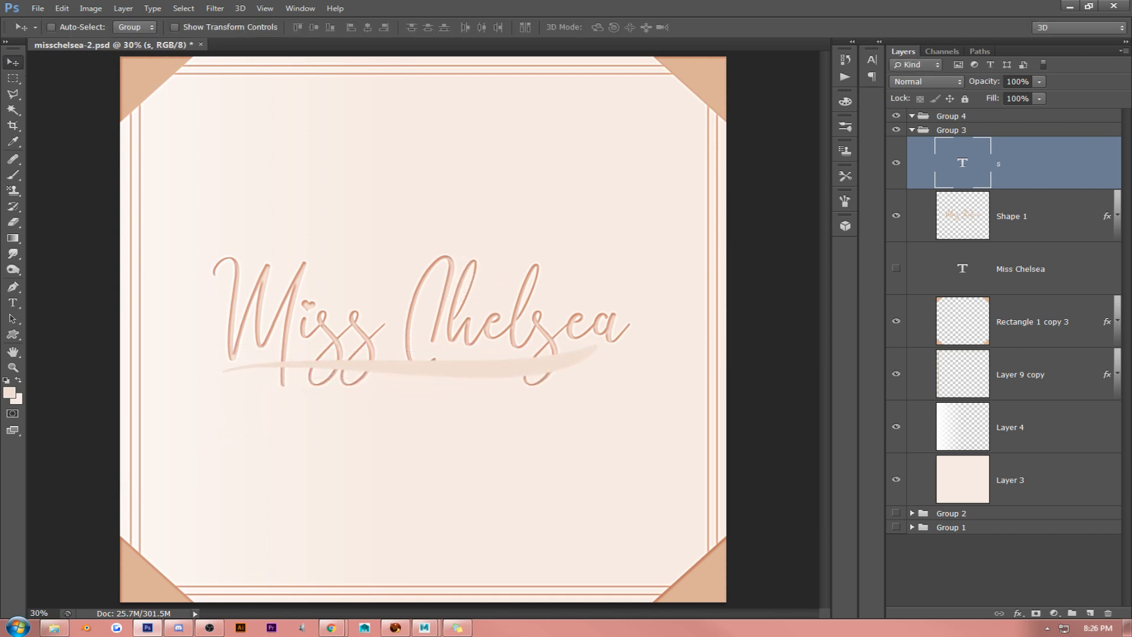
{"action": "right_click", "coordinate": [1116, 167]}
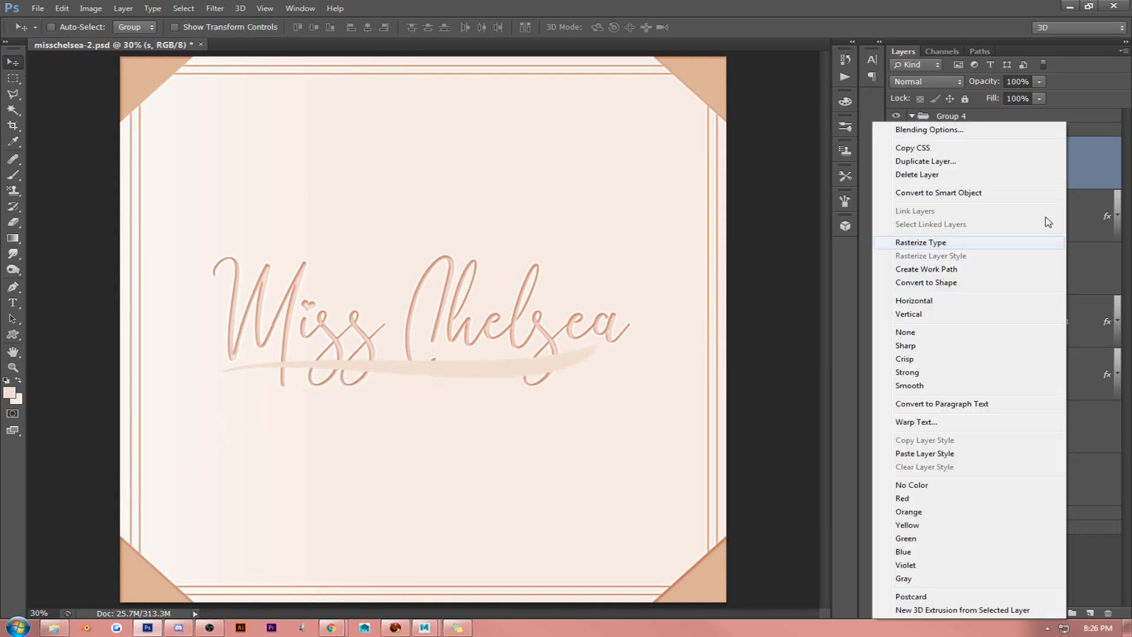
{"action": "left_click", "coordinate": [960, 457]}
{"action": "left_click_drag", "start_coordinate": [563, 287], "coordinate": [574, 289]}
{"action": "key", "text": "ctrl+t"}
{"action": "left_click_drag", "start_coordinate": [669, 290], "coordinate": [676, 302]}
{"action": "key", "text": "Return"}
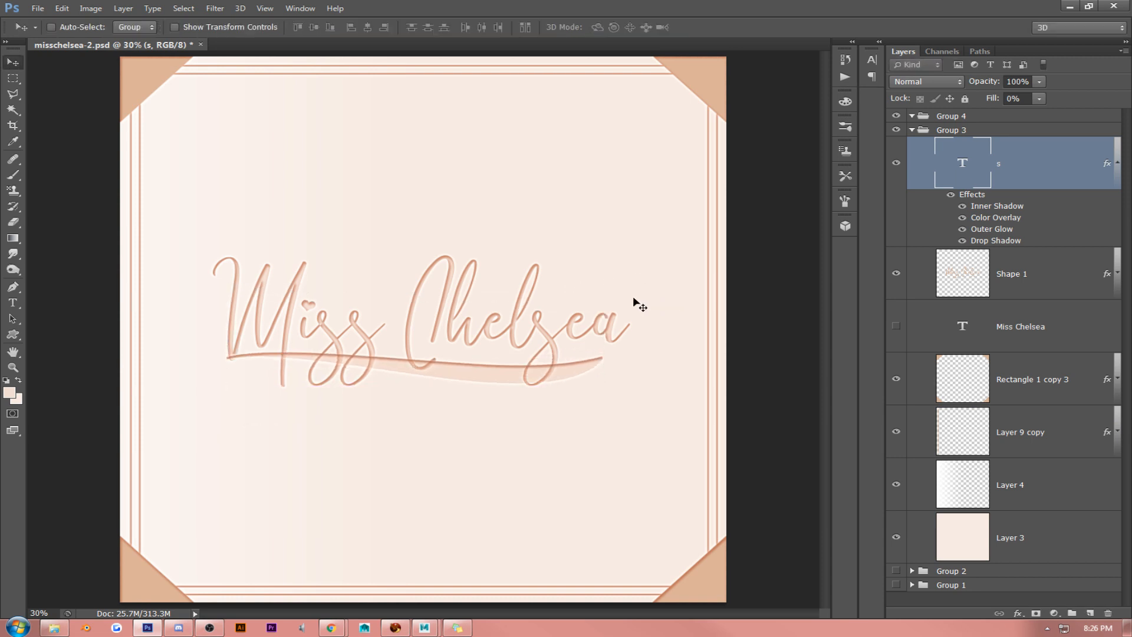
- Shift the swash sideways beneath the lettering, flip it horizontally and nudge it slightly up
{"action": "left_click_drag", "start_coordinate": [594, 301], "coordinate": [678, 331]}
{"action": "key", "text": "ctrl+t"}
{"action": "key", "text": "Return"}
{"action": "key", "text": "ctrl+t"}
{"action": "key", "text": "Return"}
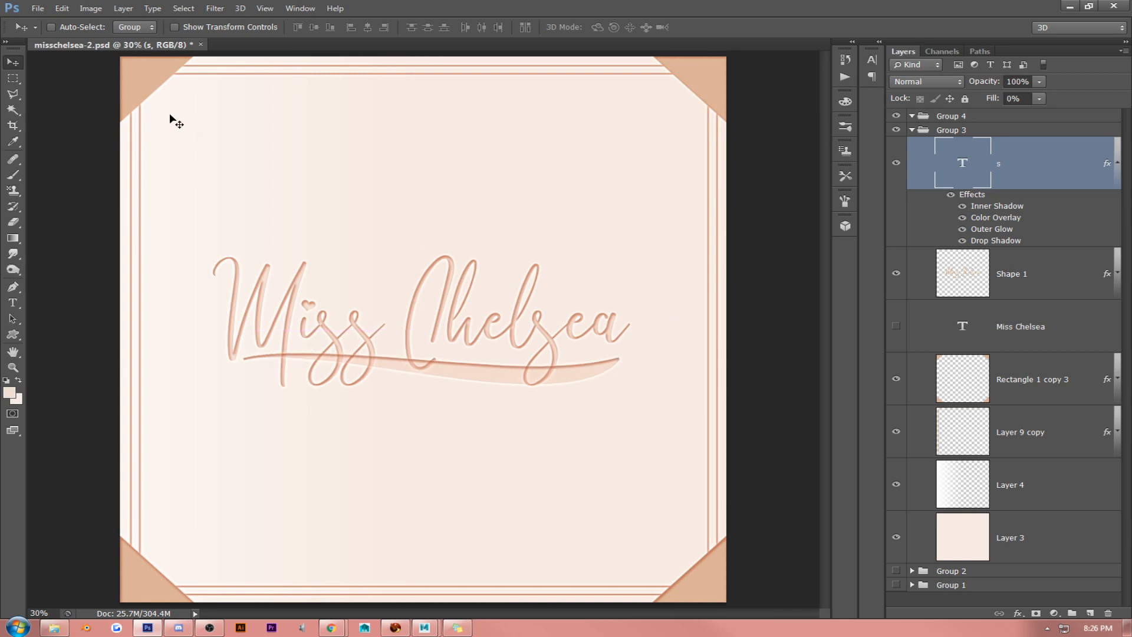
{"action": "left_click", "coordinate": [62, 9]}
{"action": "mouse_move", "coordinate": [118, 245]}
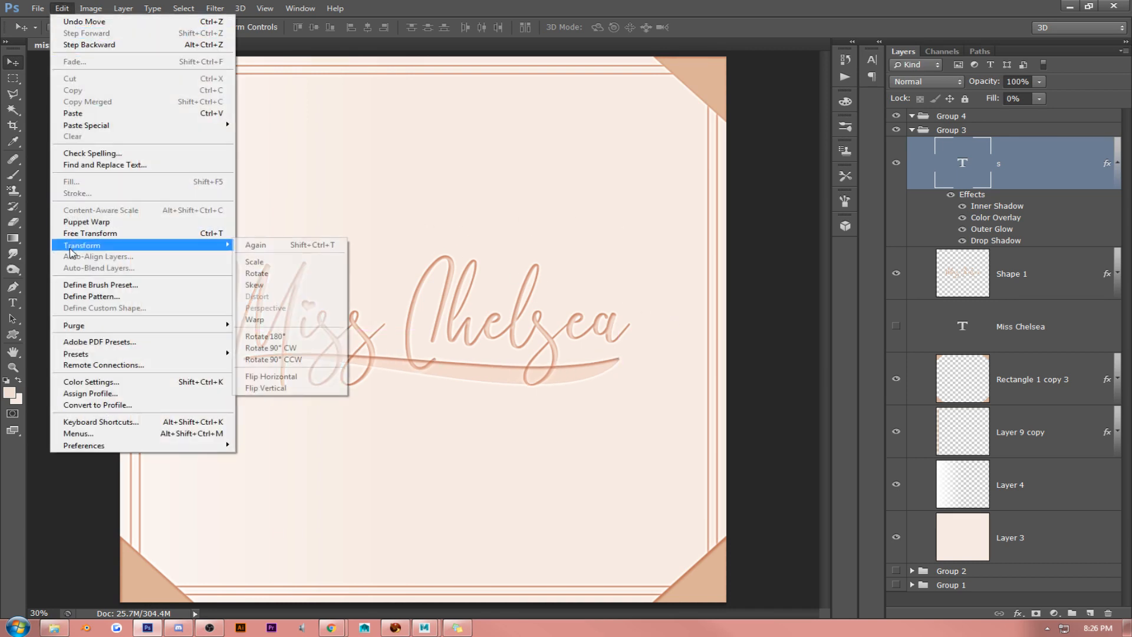
{"action": "left_click", "coordinate": [319, 376]}
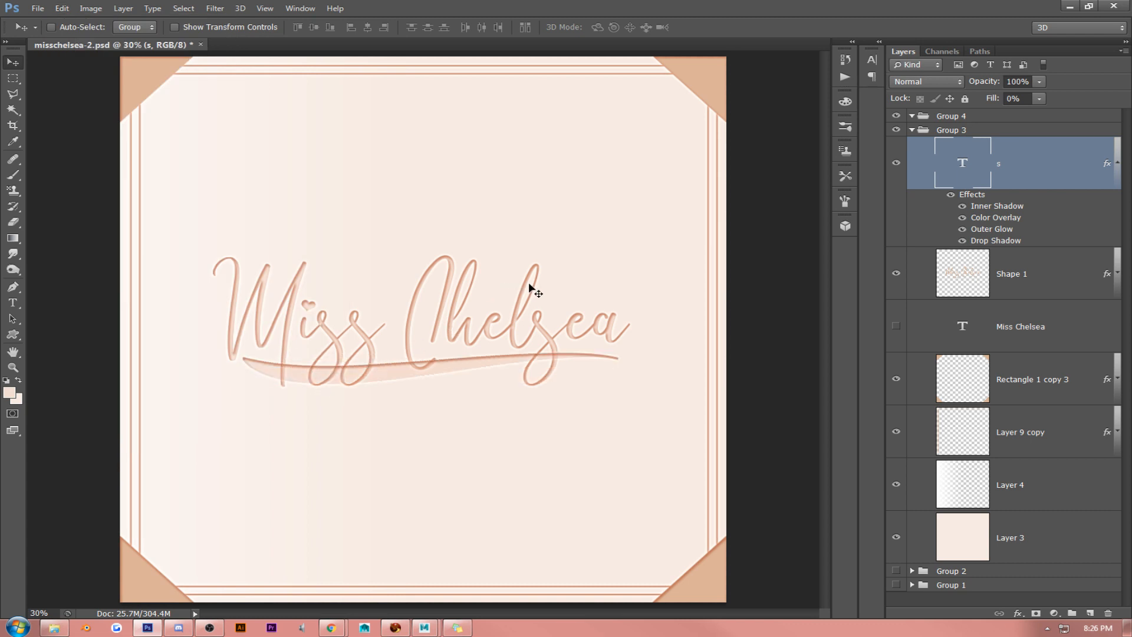
{"action": "left_click_drag", "start_coordinate": [527, 281], "coordinate": [526, 278]}
- Set the swash layer's fill to 100% and place it below the hidden Miss Chelsea text layer
{"action": "left_click_drag", "start_coordinate": [1040, 98], "coordinate": [1109, 112]}
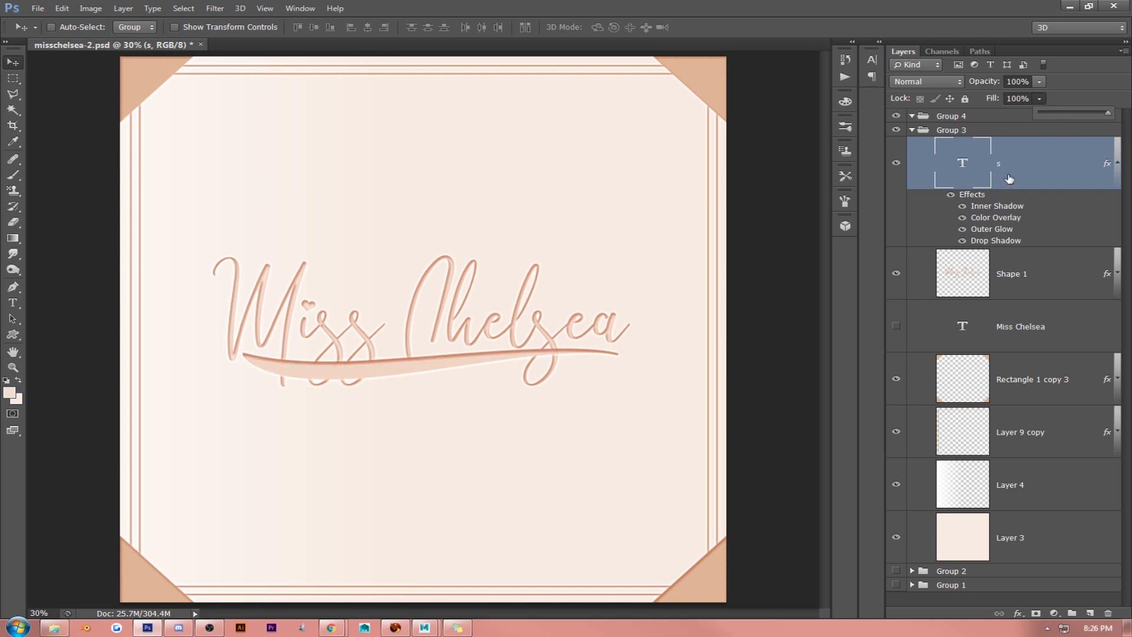
{"action": "left_click_drag", "start_coordinate": [1079, 172], "coordinate": [1047, 353]}
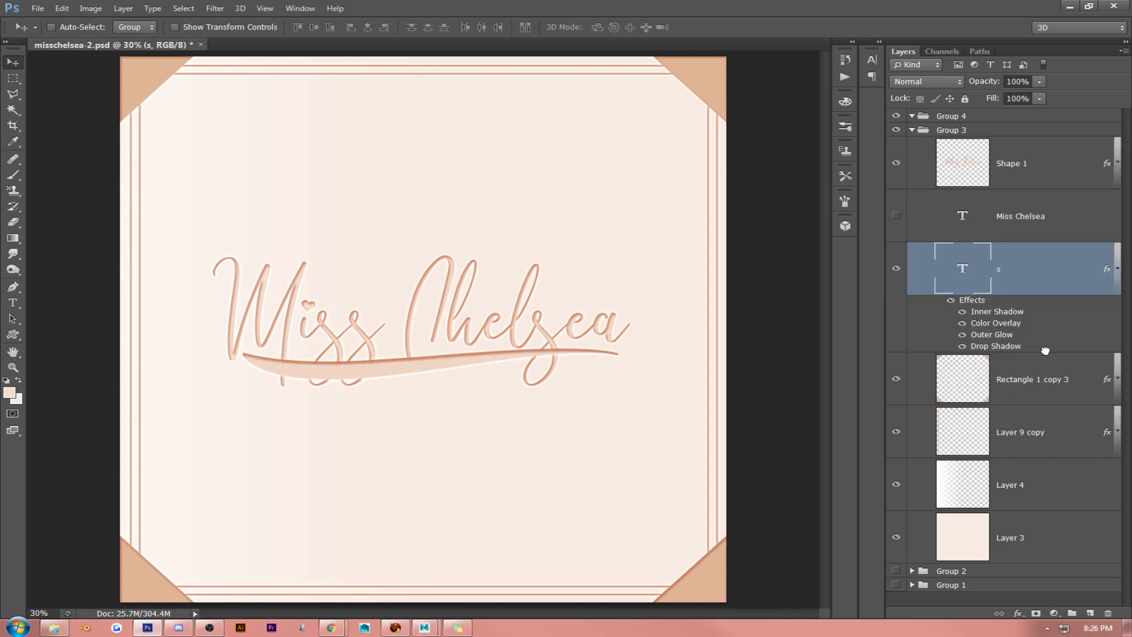
{"action": "left_click", "coordinate": [1118, 266]}
- Rotate the swash about 1° counter-clockwise under the lettering
{"action": "key", "text": "ctrl+t"}
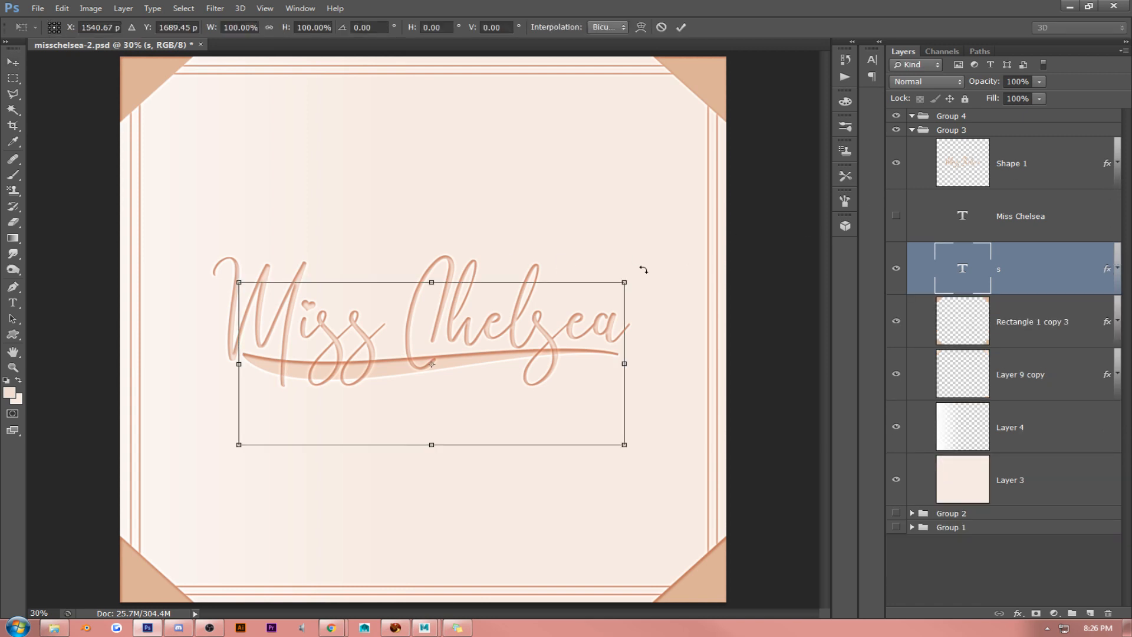
{"action": "left_click_drag", "start_coordinate": [688, 273], "coordinate": [688, 266]}
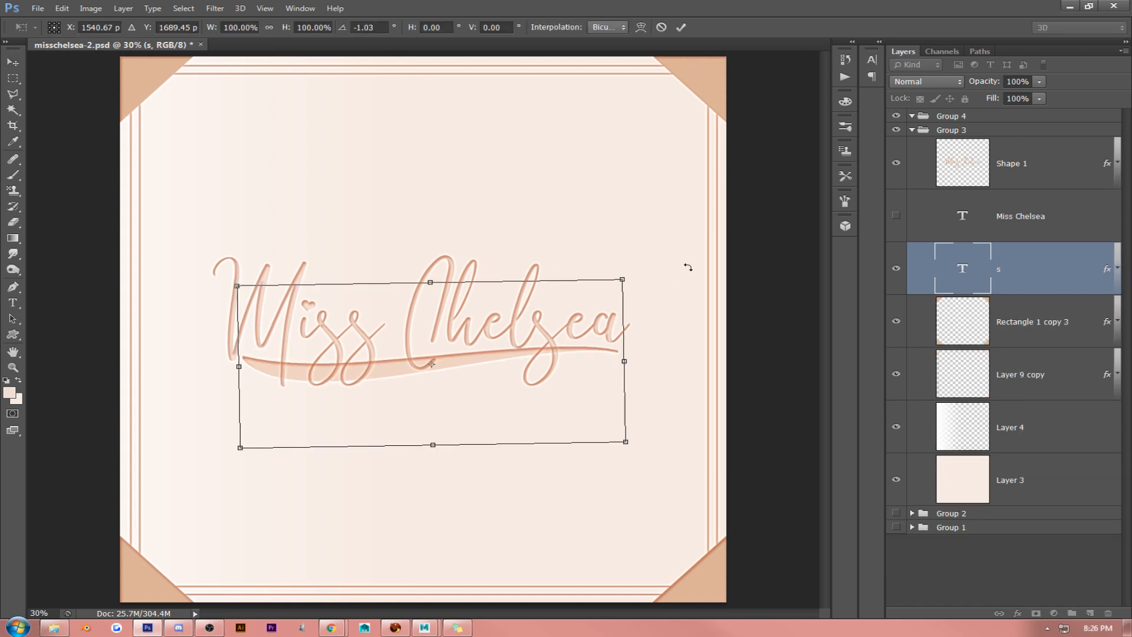
{"action": "key", "text": "Return"}
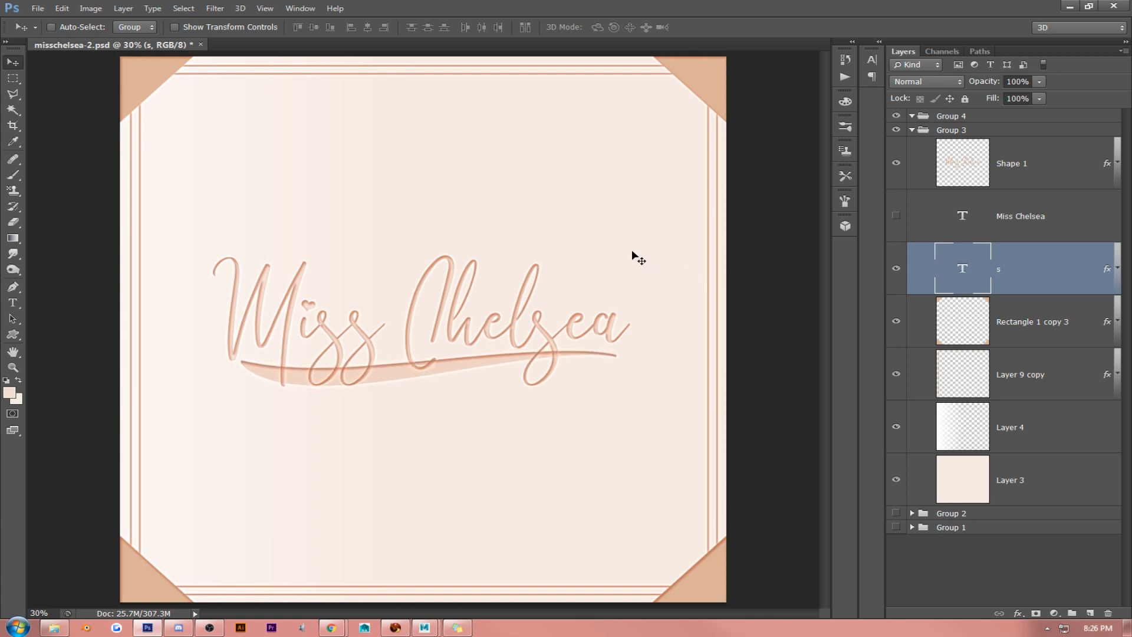
- Set the lettering layer's (Shape 1) fill to 100% and move the lettering slightly down
{"action": "left_click", "coordinate": [1039, 179]}
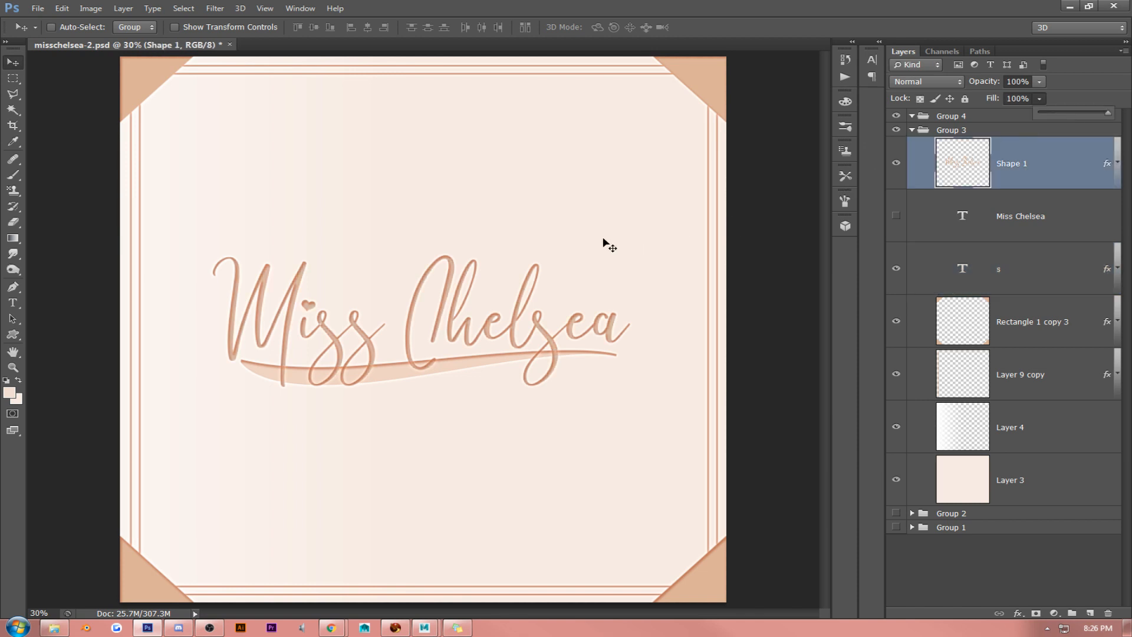
{"action": "left_click_drag", "start_coordinate": [521, 258], "coordinate": [543, 276]}
- Delete the s swash text layer
{"action": "left_click", "coordinate": [1033, 275], "text": "ctrl"}
{"action": "left_click", "coordinate": [1010, 257]}
{"action": "key", "text": "Delete"}
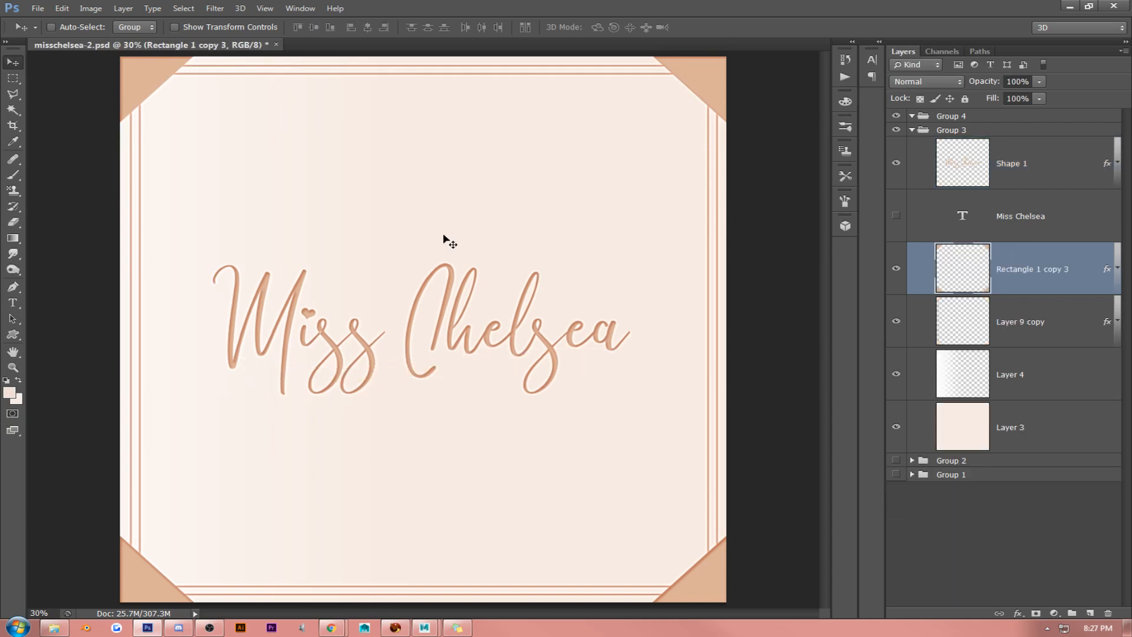
{"action": "left_click", "coordinate": [265, 9]}
{"action": "left_click", "coordinate": [263, 127]}
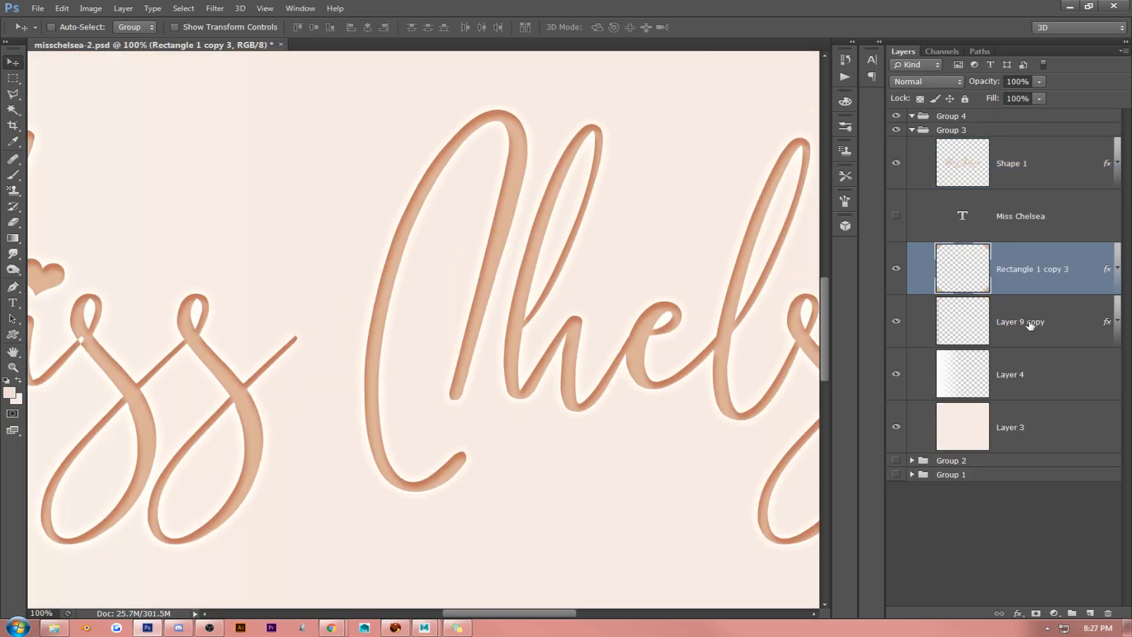
{"action": "right_click", "coordinate": [1040, 168]}
{"action": "left_click", "coordinate": [986, 139]}
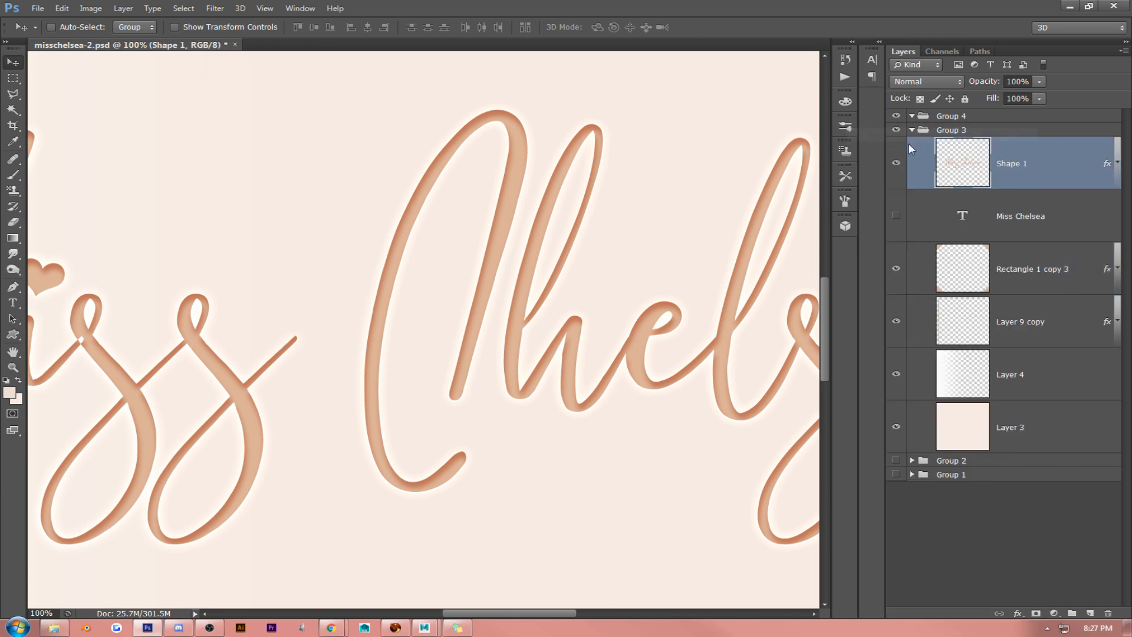
{"action": "left_click", "coordinate": [627, 279]}
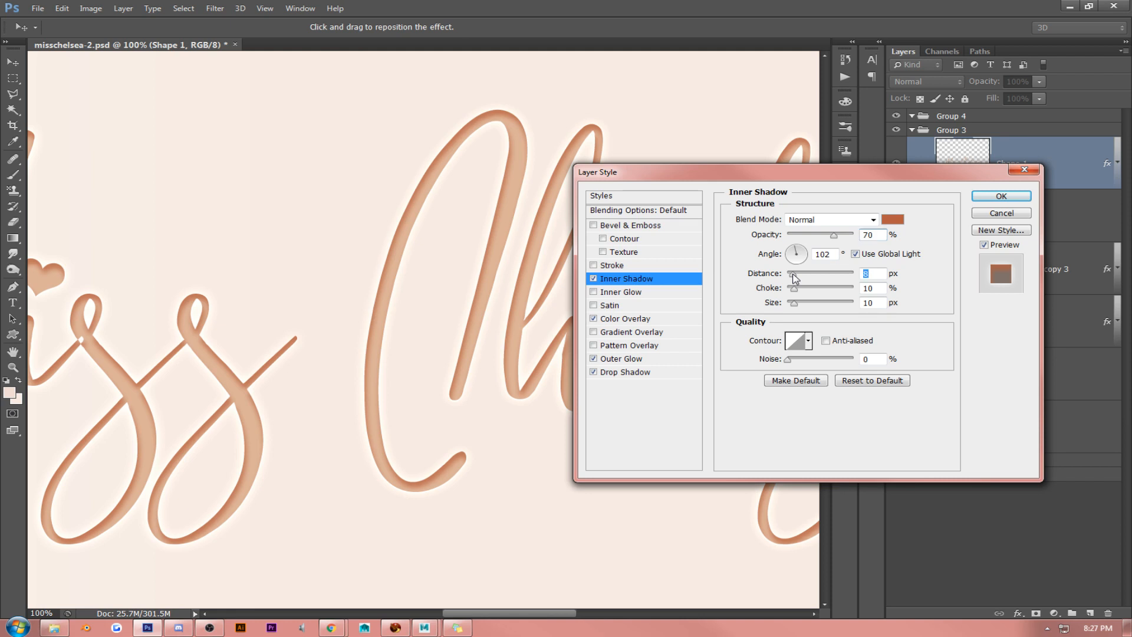
{"action": "left_click_drag", "start_coordinate": [793, 275], "coordinate": [751, 254]}
{"action": "type", "text": "90"}
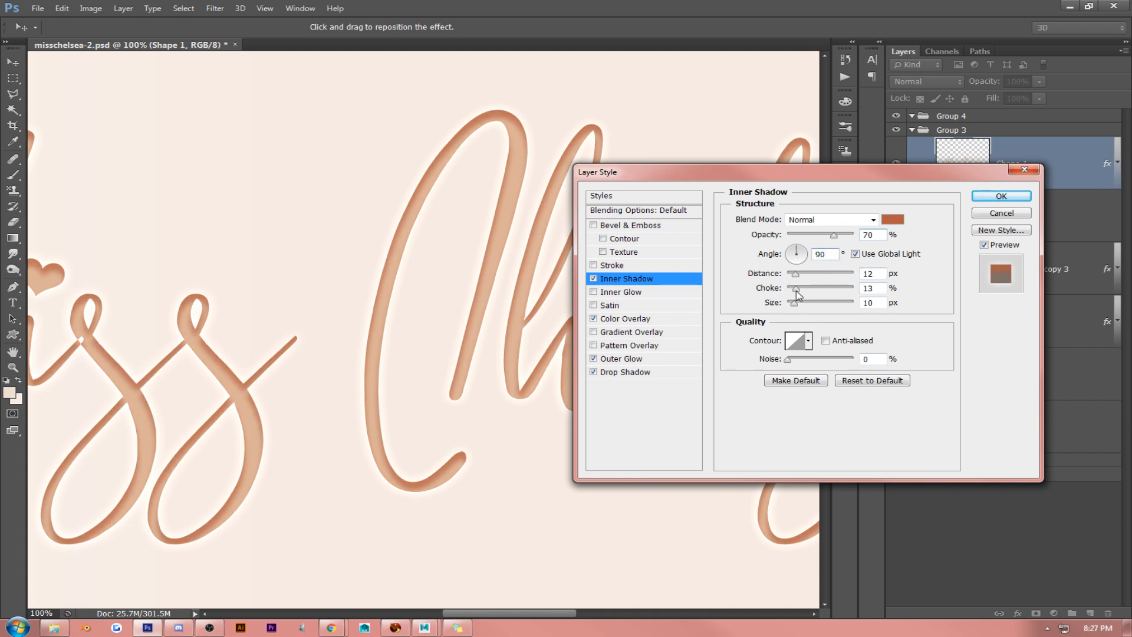
{"action": "left_click_drag", "start_coordinate": [796, 290], "coordinate": [794, 275]}
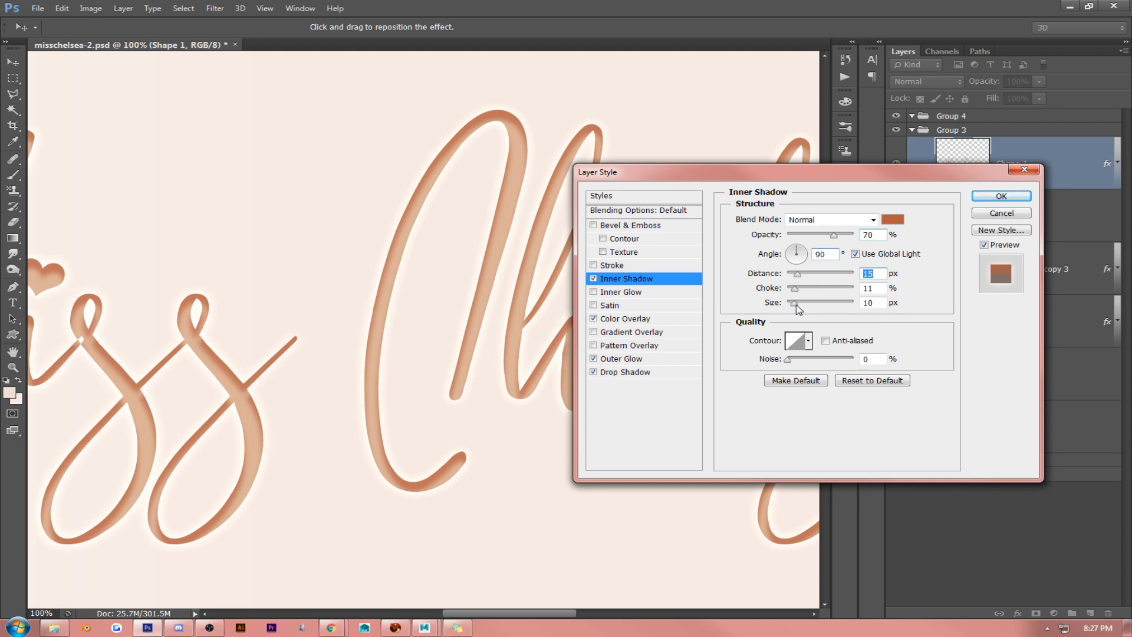
{"action": "left_click_drag", "start_coordinate": [796, 304], "coordinate": [798, 304]}
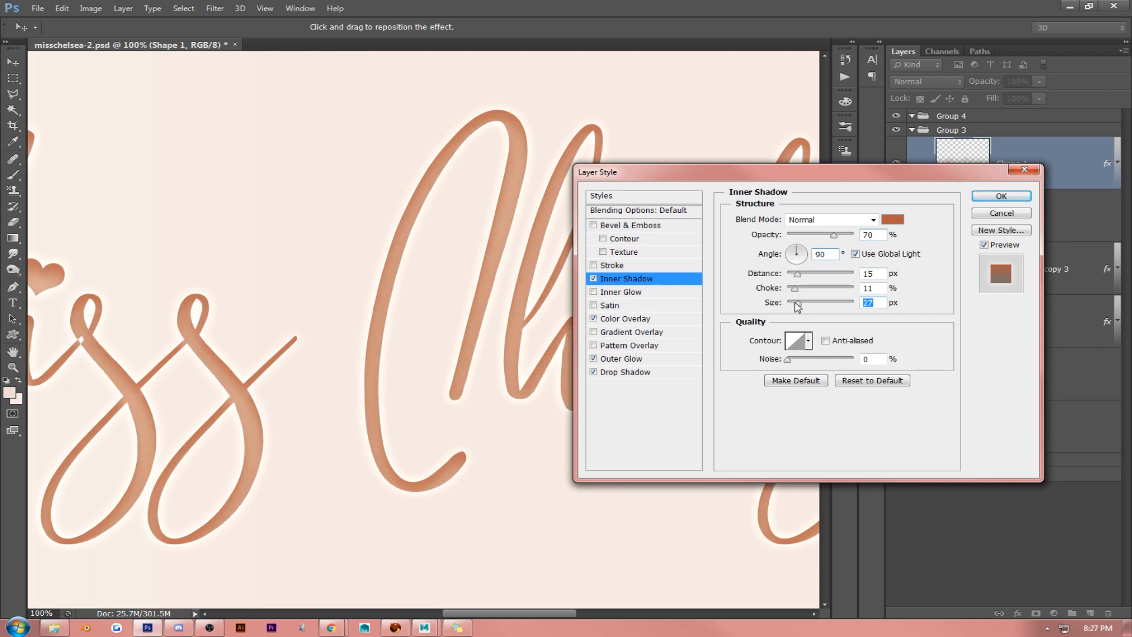
{"action": "left_click_drag", "start_coordinate": [798, 304], "coordinate": [792, 304]}
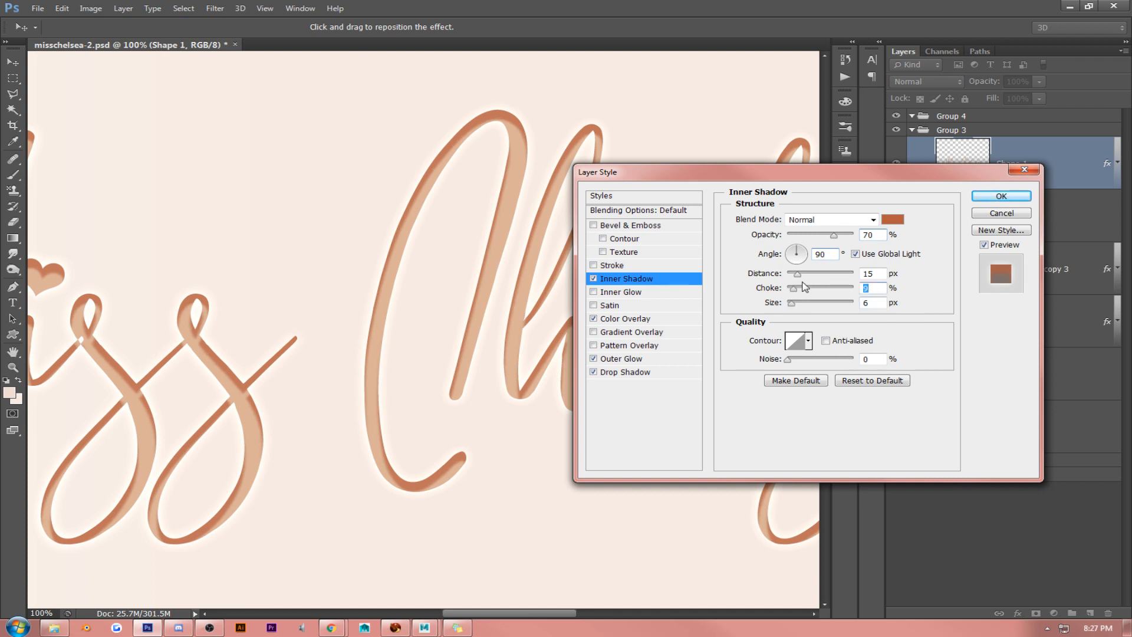
{"action": "left_click", "coordinate": [986, 214]}
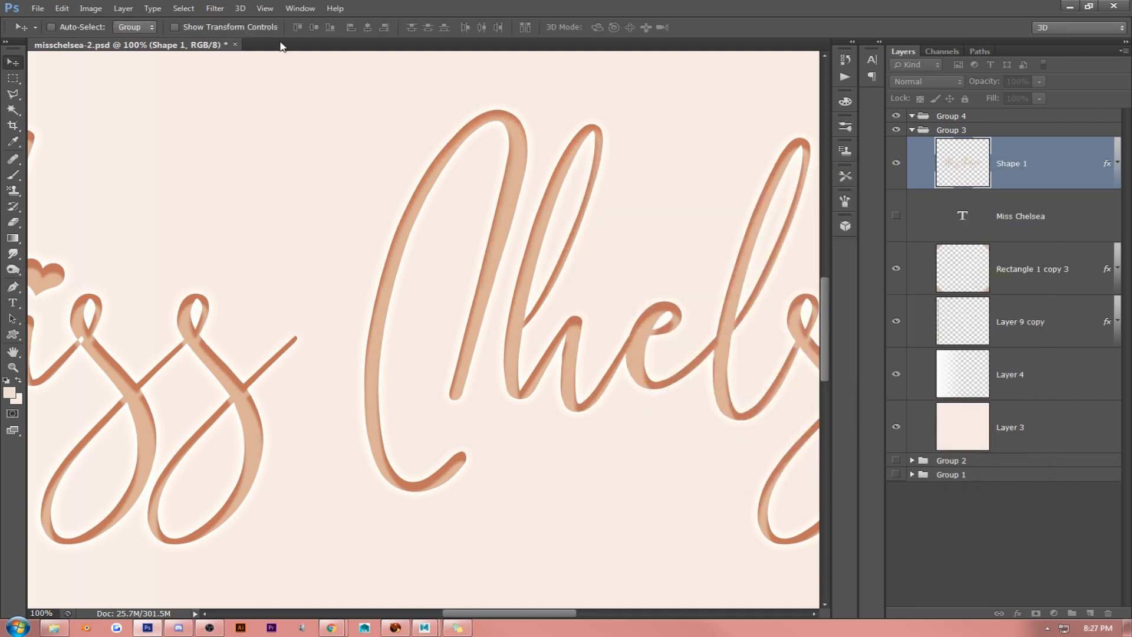
- Delete the Shape 1 lettering layer
{"action": "left_click", "coordinate": [263, 8]}
{"action": "left_click", "coordinate": [265, 120]}
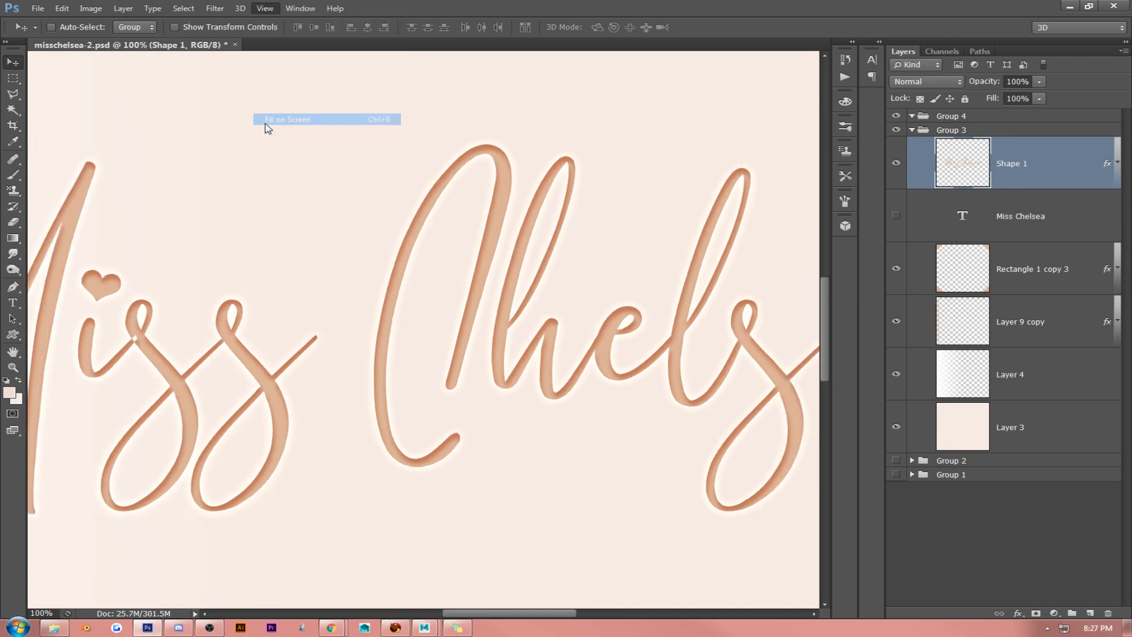
{"action": "mouse_move", "coordinate": [518, 259]}
{"action": "left_mouse_down"}
{"action": "mouse_move", "coordinate": [518, 245]}
{"action": "mouse_move", "coordinate": [527, 254]}
{"action": "left_mouse_up"}
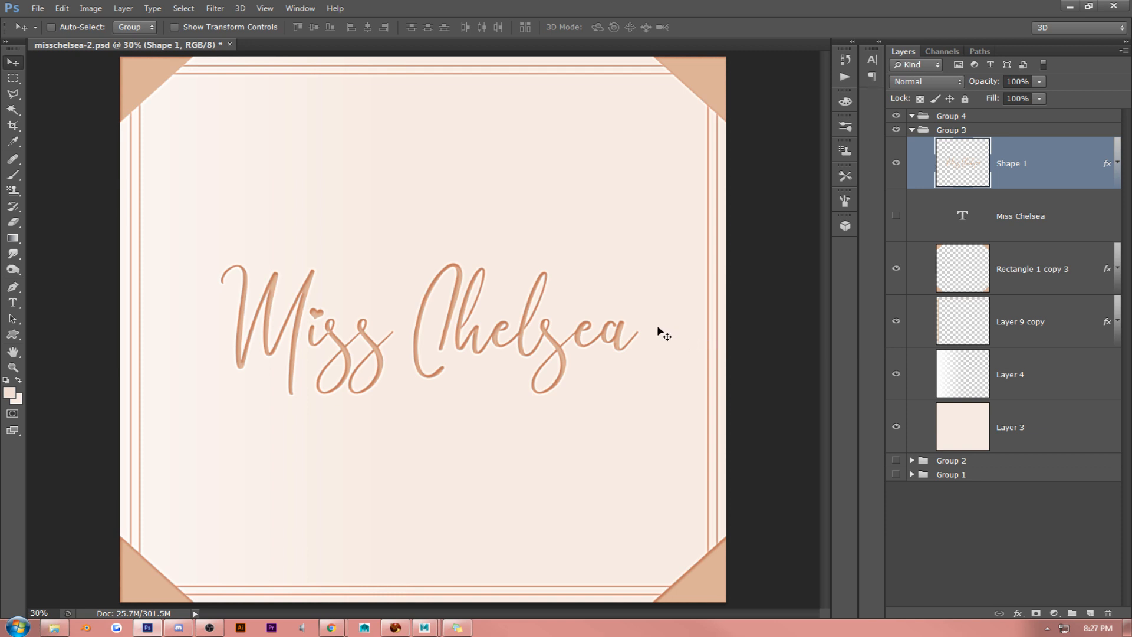
{"action": "left_click_drag", "start_coordinate": [657, 328], "coordinate": [659, 320]}
{"action": "key", "text": "Delete"}
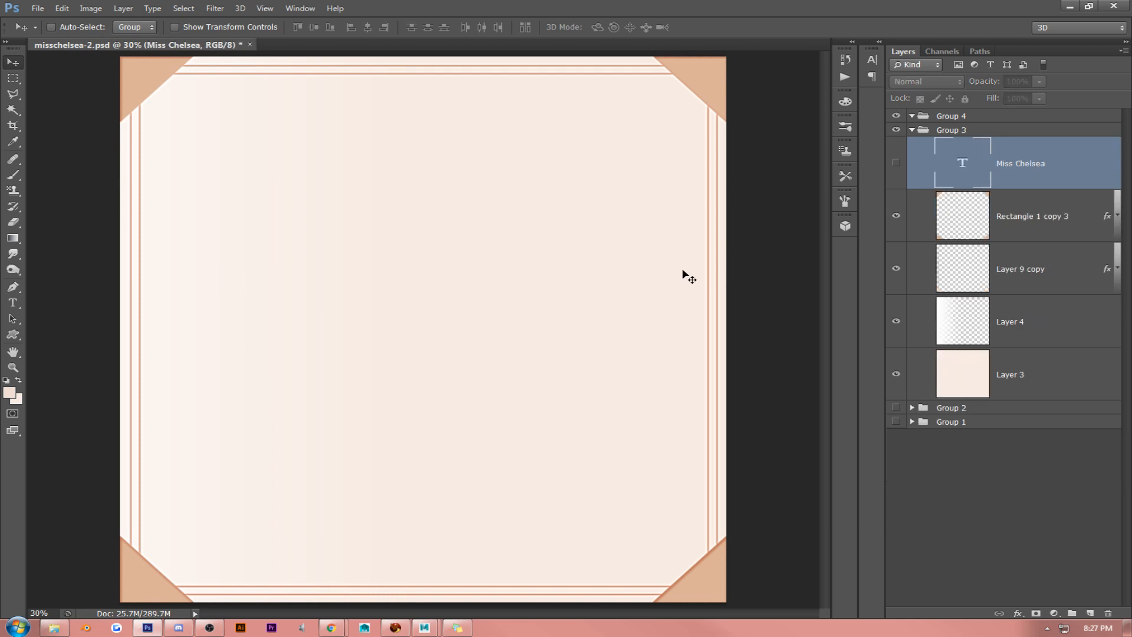
- Show the hidden Miss Chelsea text layer and change its font to AvantGarde CE
{"action": "left_click", "coordinate": [897, 165]}
{"action": "key", "text": "t"}
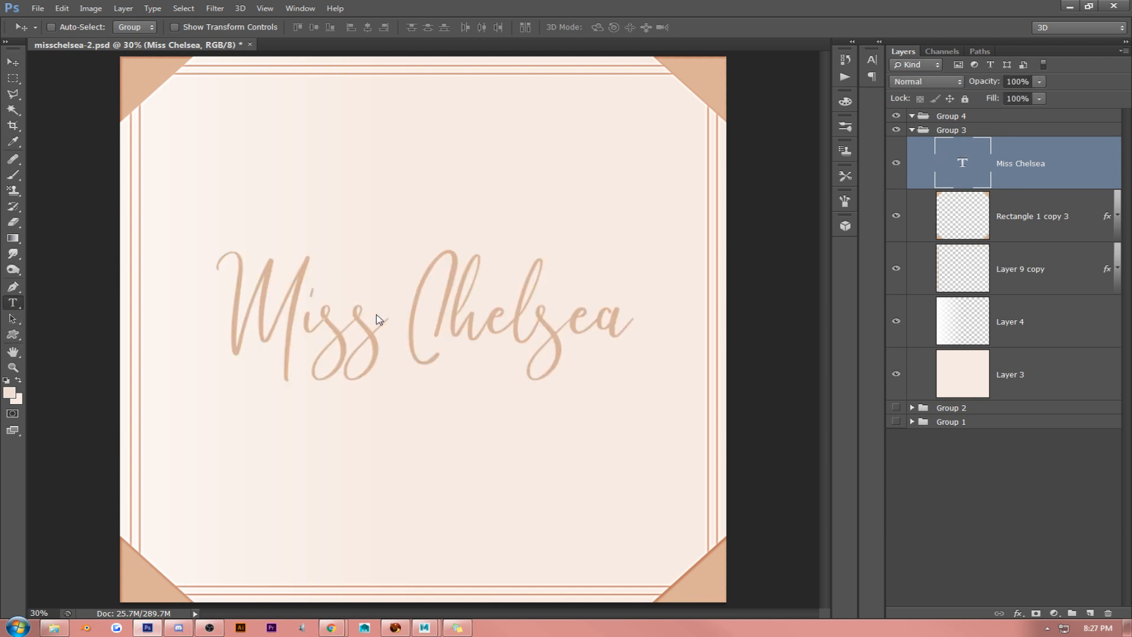
{"action": "left_click", "coordinate": [377, 319]}
{"action": "key", "text": "ctrl+a"}
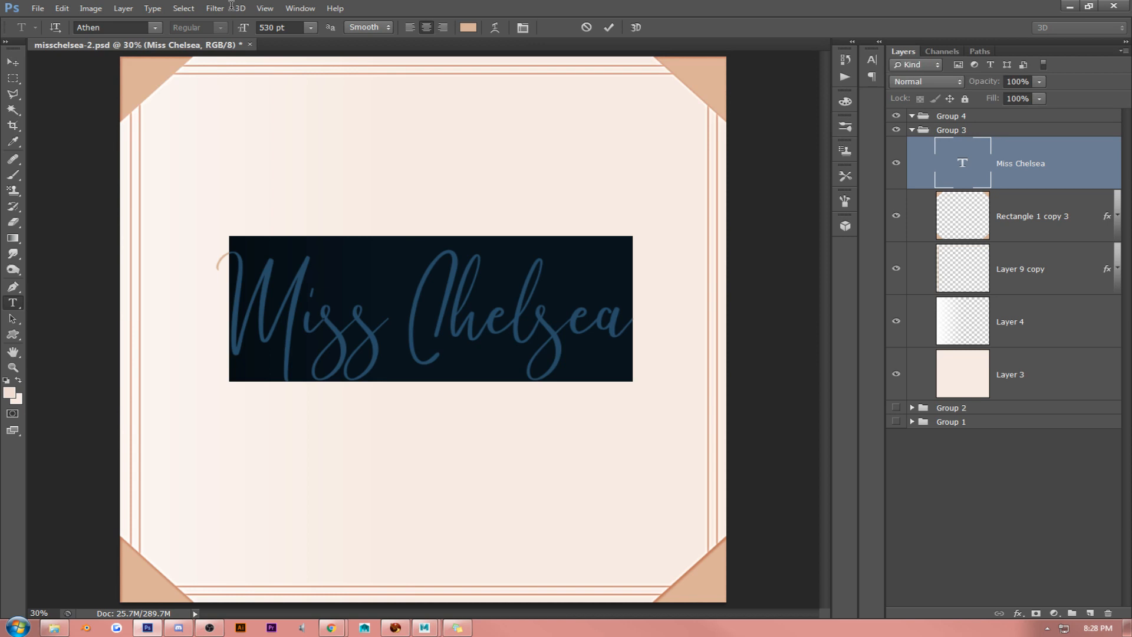
{"action": "left_click", "coordinate": [153, 27]}
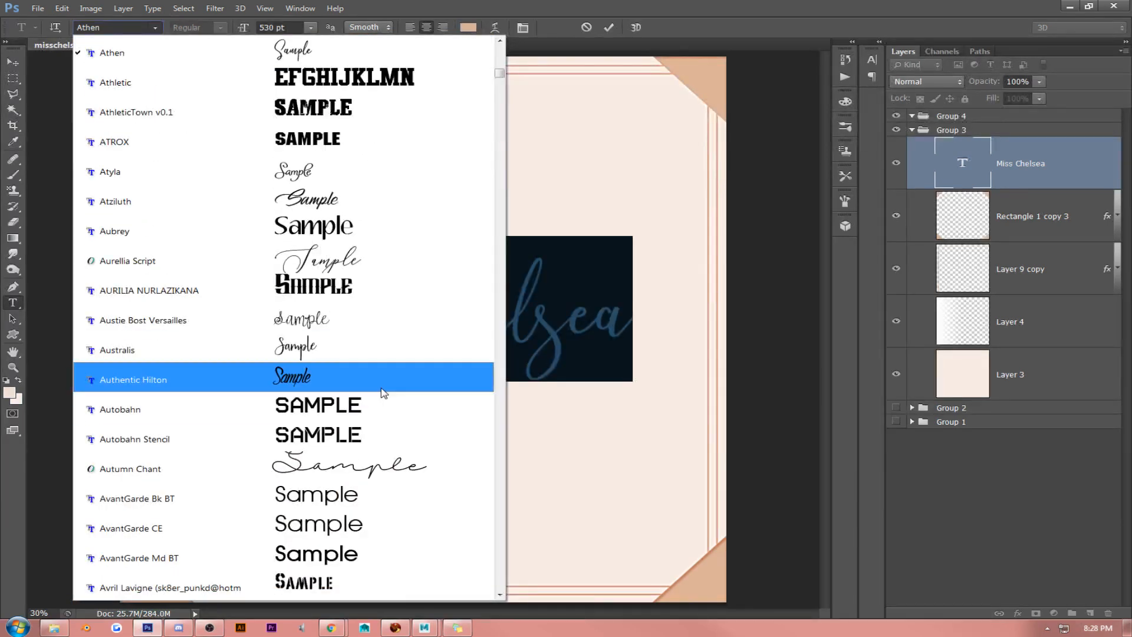
{"action": "left_click", "coordinate": [386, 528]}
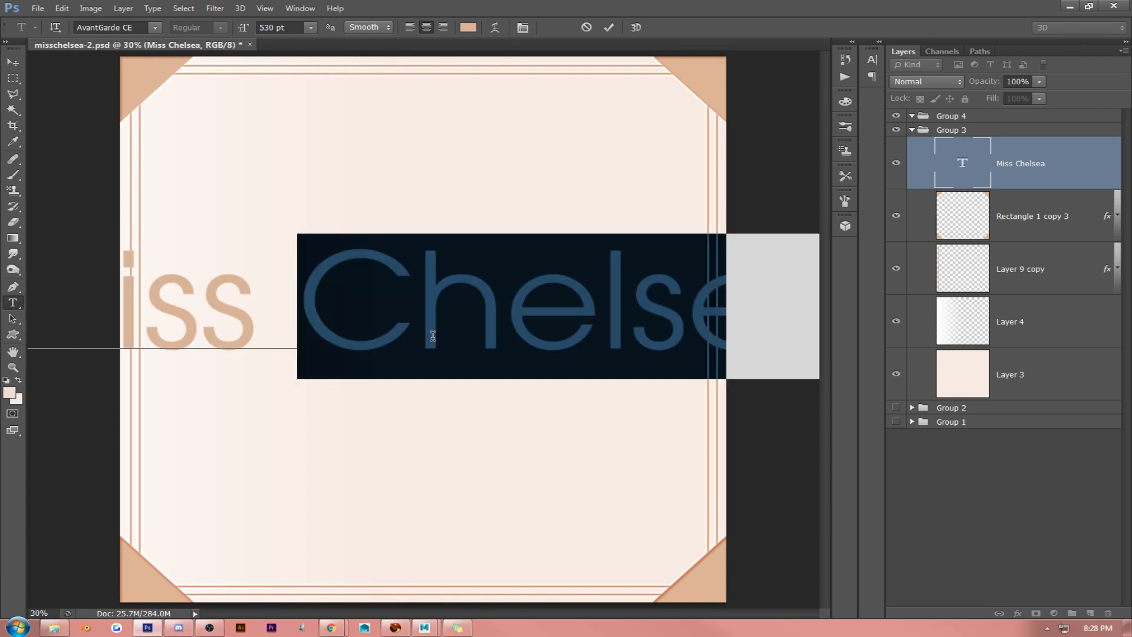
- Select the whole Miss Chelsea text and browse the installed fonts for another typeface
{"action": "triple_click", "coordinate": [257, 248]}
{"action": "left_click", "coordinate": [257, 248]}
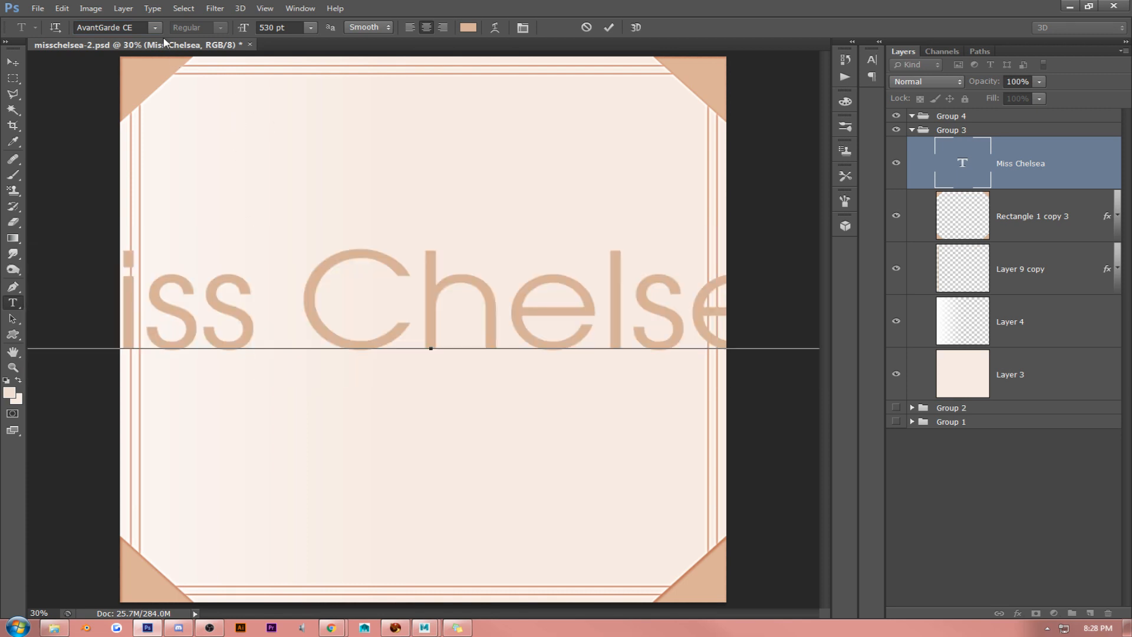
{"action": "left_click", "coordinate": [329, 259]}
{"action": "double_click", "coordinate": [328, 258]}
{"action": "key", "text": "ctrl+a"}
{"action": "left_click", "coordinate": [154, 28]}
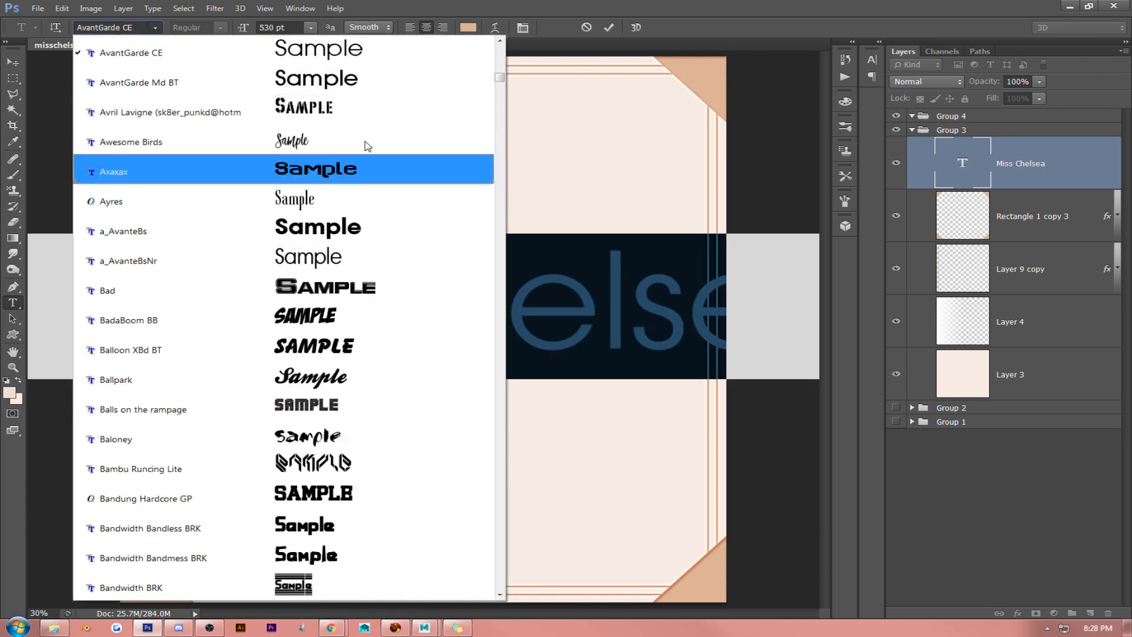
{"action": "left_click", "coordinate": [500, 547]}
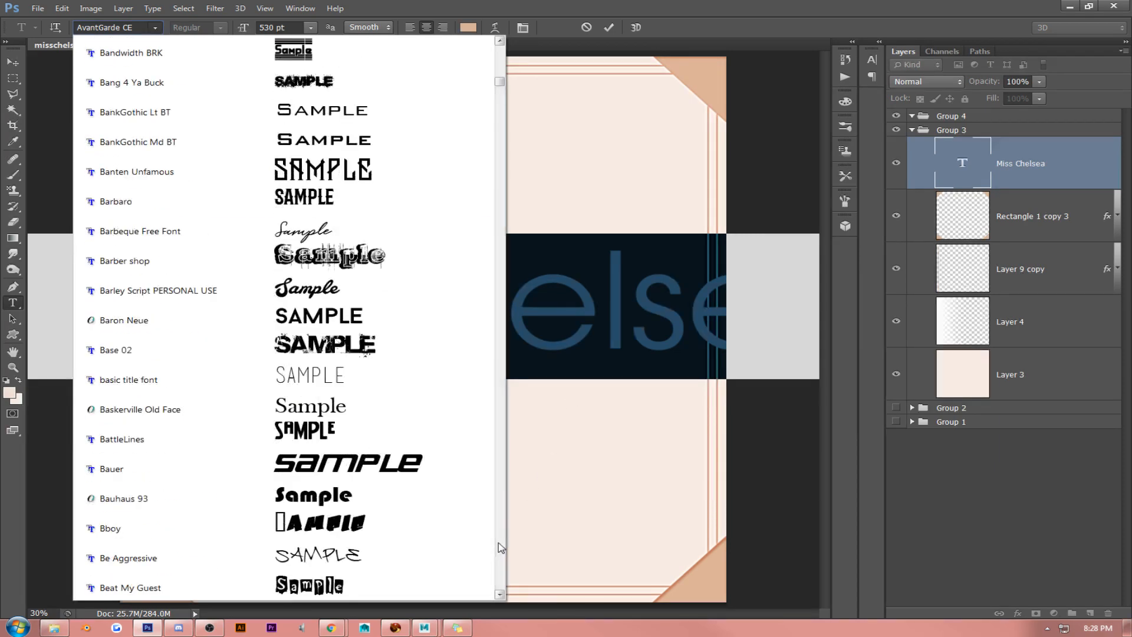
{"action": "left_click", "coordinate": [501, 547]}
{"action": "left_click", "coordinate": [500, 548]}
{"action": "left_click", "coordinate": [500, 548]}
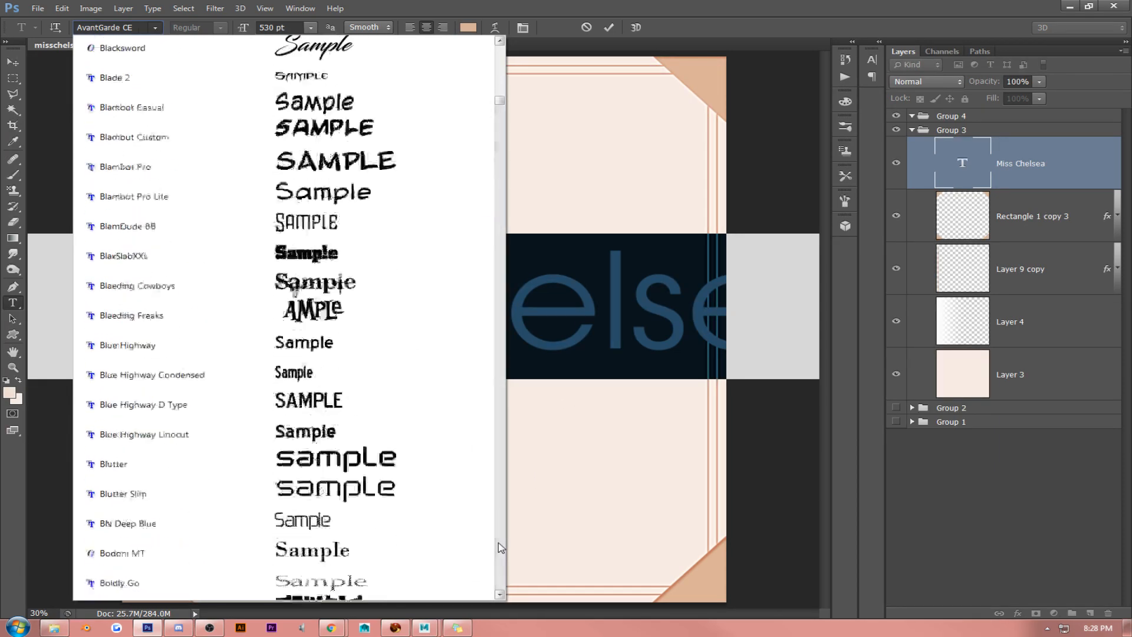
{"action": "left_click", "coordinate": [501, 547]}
{"action": "left_click", "coordinate": [500, 547]}
- Delete the Miss Chelsea text layer and the white gradient layer (Layer 4)
{"action": "left_click", "coordinate": [1029, 165]}
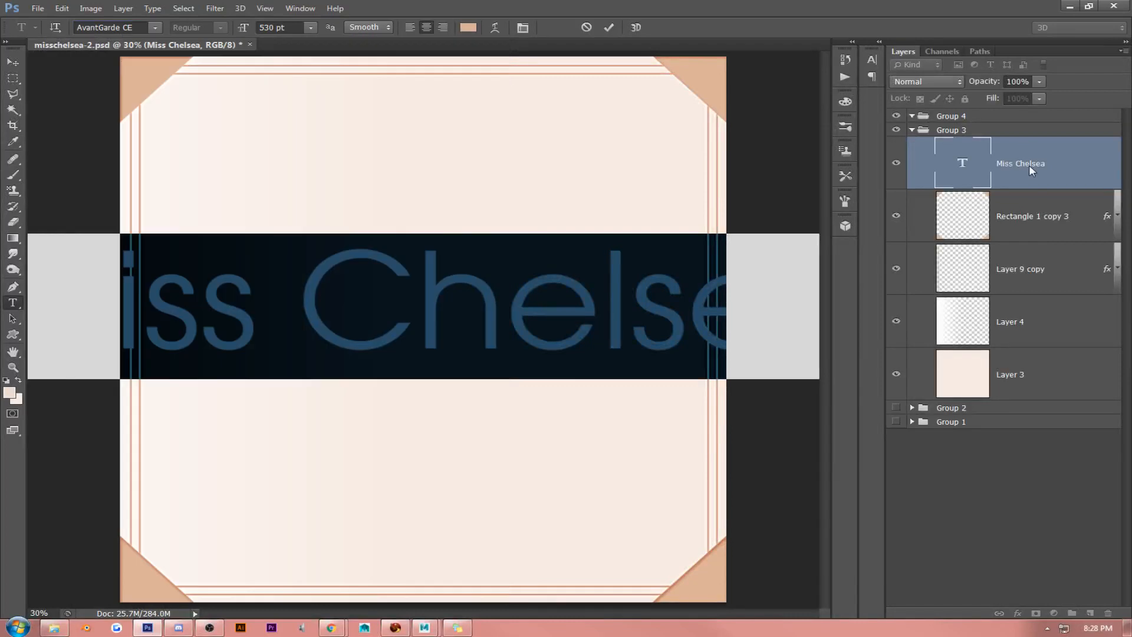
{"action": "key", "text": "Delete"}
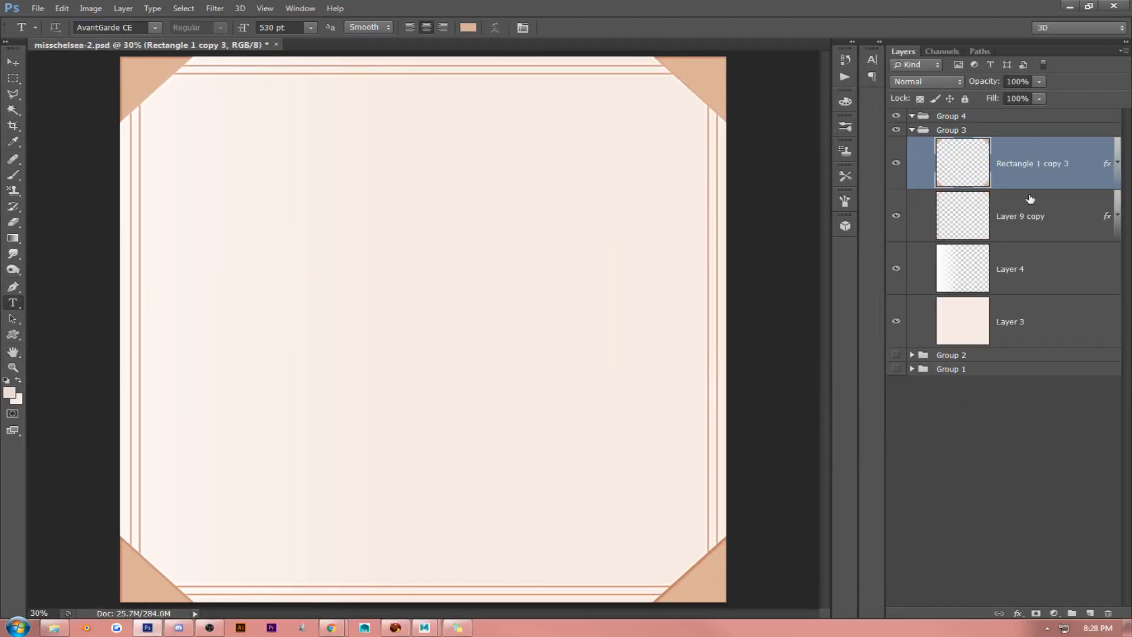
{"action": "left_click", "coordinate": [1031, 285]}
{"action": "key", "text": "Delete"}
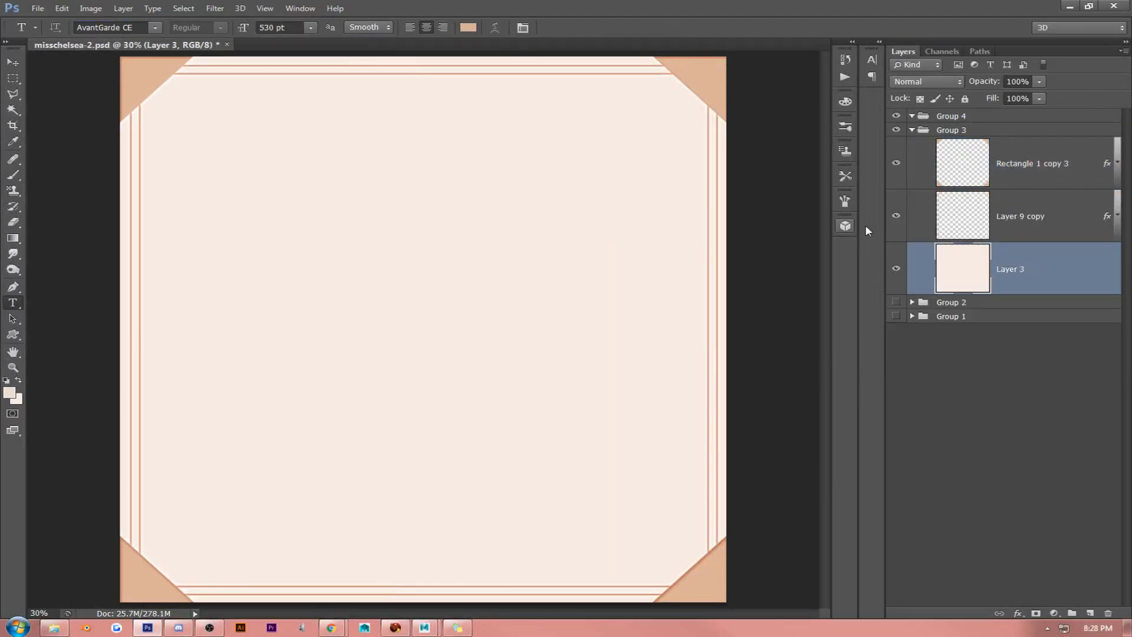
- Clear the layer styles from both the corner layer (Rectangle 1 copy 3) and the frame-line layer (Layer 9 copy)
{"action": "left_click", "coordinate": [1047, 215]}
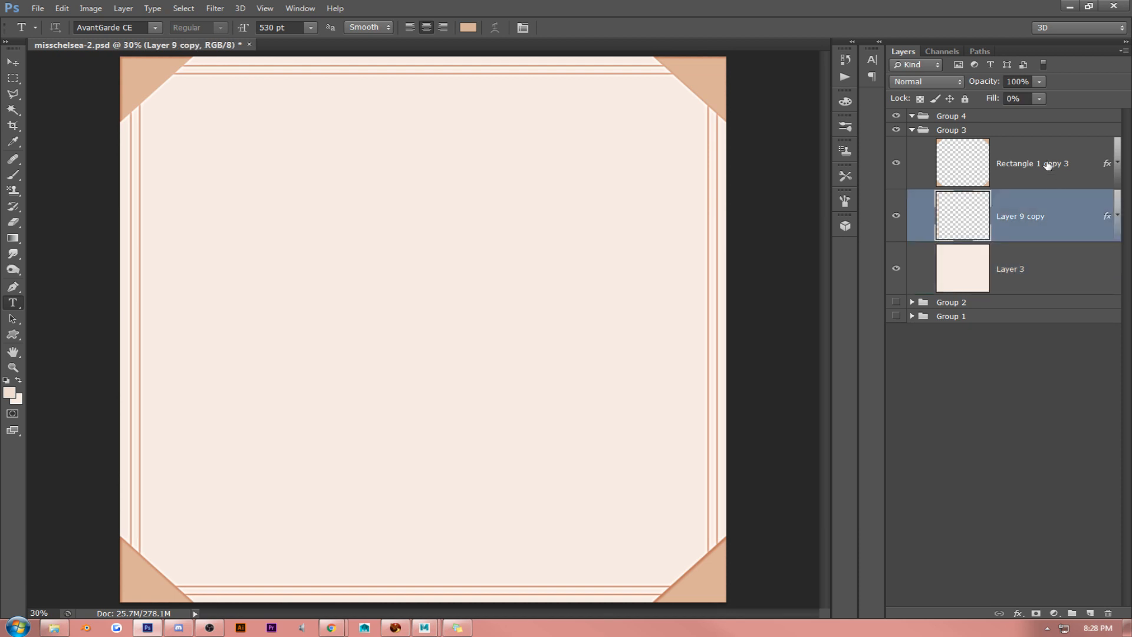
{"action": "left_click", "coordinate": [1048, 166], "text": "shift"}
{"action": "right_click", "coordinate": [1046, 167]}
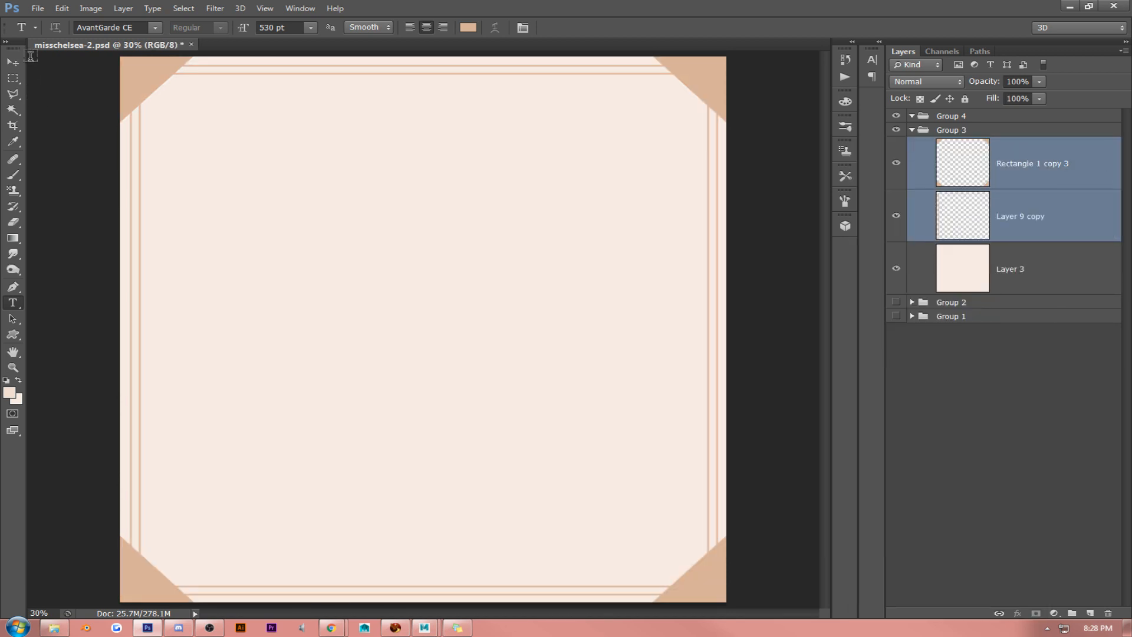
{"action": "left_click", "coordinate": [12, 62]}
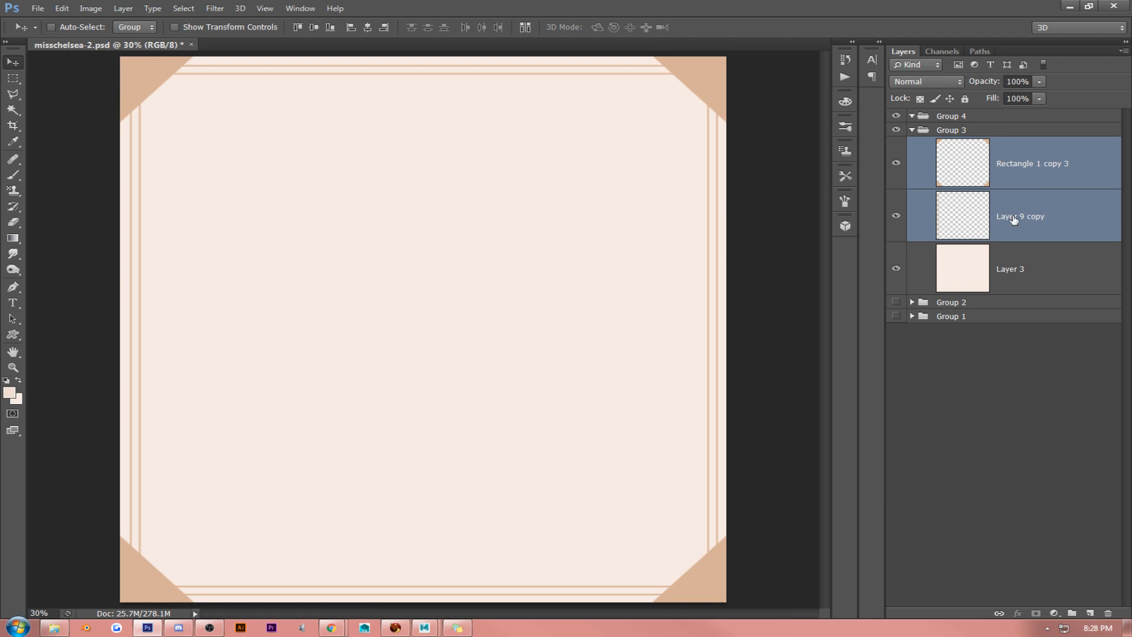
- Apply a dark grey #393939 Color Overlay at 100% opacity to the corner layer, Rectangle 1 copy 3
{"action": "left_click", "coordinate": [1059, 162]}
{"action": "right_click", "coordinate": [1059, 161]}
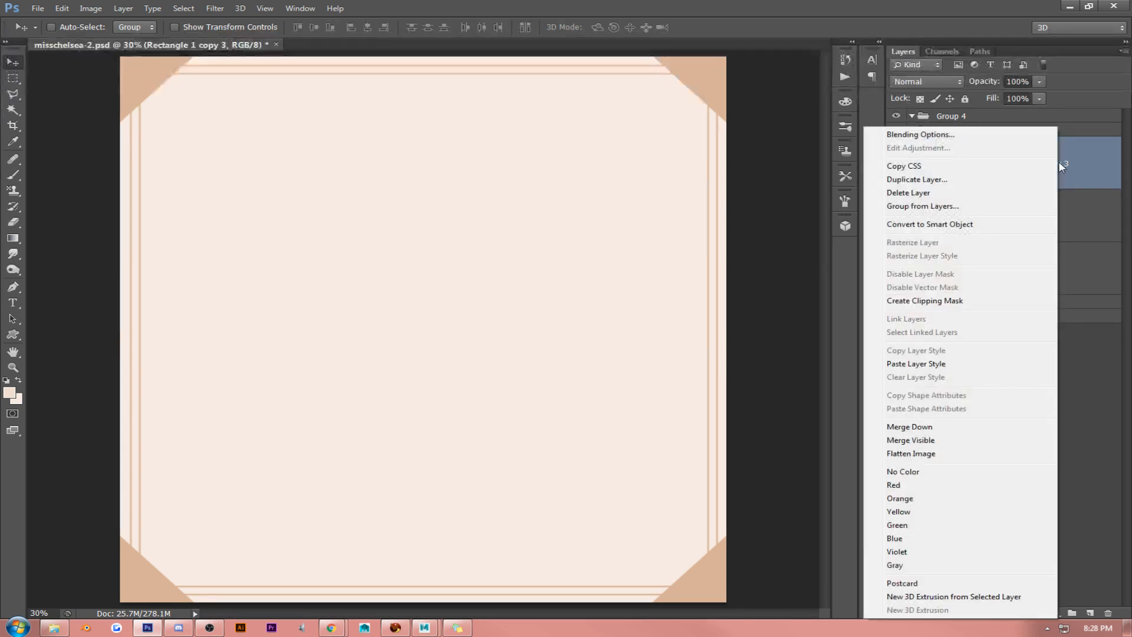
{"action": "left_click", "coordinate": [1031, 136]}
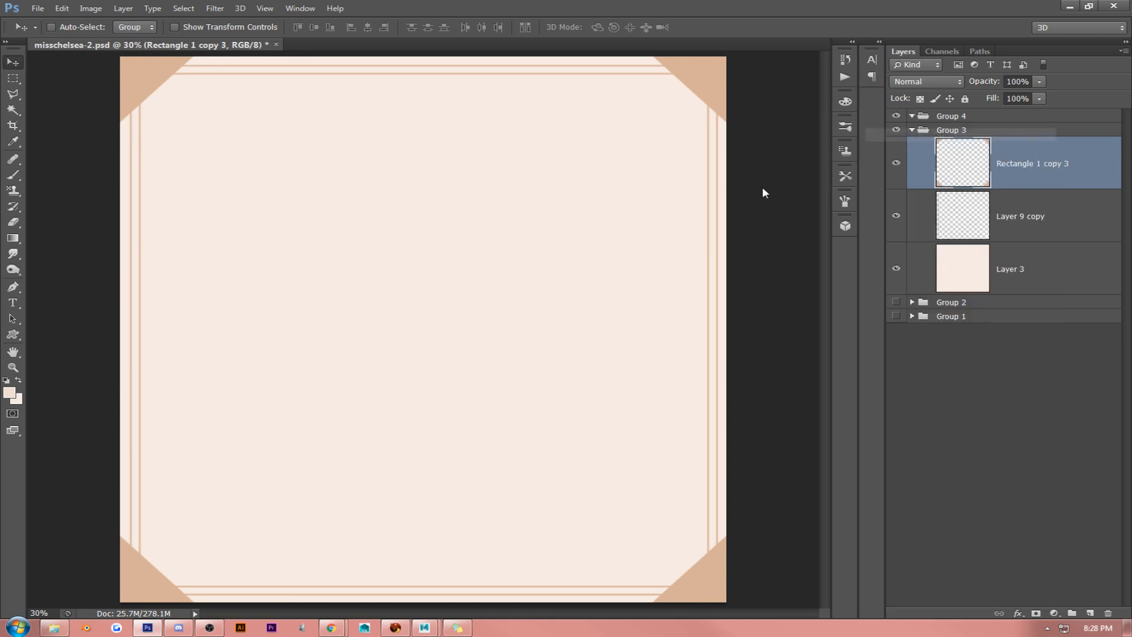
{"action": "left_click", "coordinate": [656, 320]}
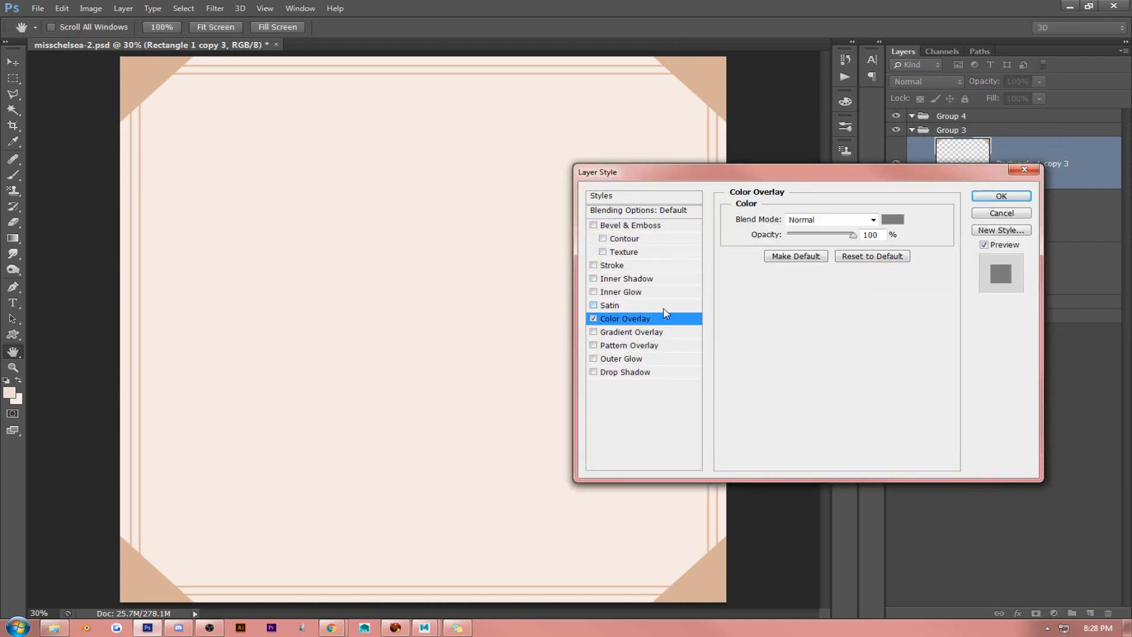
{"action": "left_click", "coordinate": [893, 219]}
{"action": "mouse_move", "coordinate": [635, 354]}
{"action": "left_mouse_down"}
{"action": "mouse_move", "coordinate": [587, 356]}
{"action": "mouse_move", "coordinate": [617, 359]}
{"action": "mouse_move", "coordinate": [607, 359]}
{"action": "left_mouse_up"}
{"action": "left_click", "coordinate": [941, 231]}
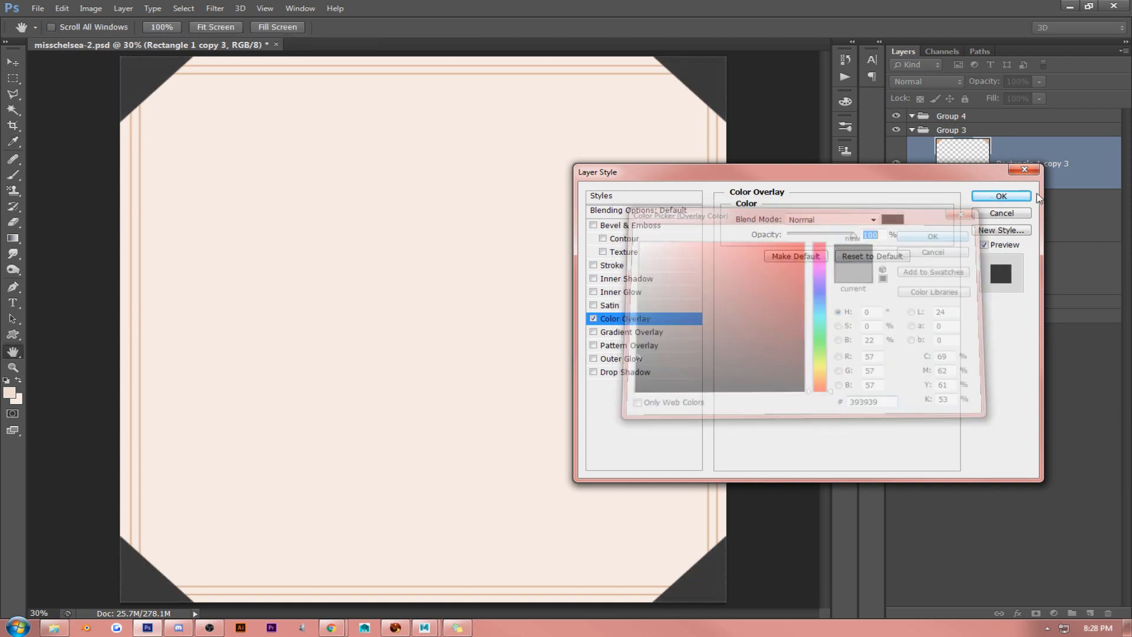
{"action": "left_click", "coordinate": [1018, 199]}
- Convert the corner layer to a smart object and rasterize it to bake in the overlay colour
{"action": "right_click", "coordinate": [1036, 177]}
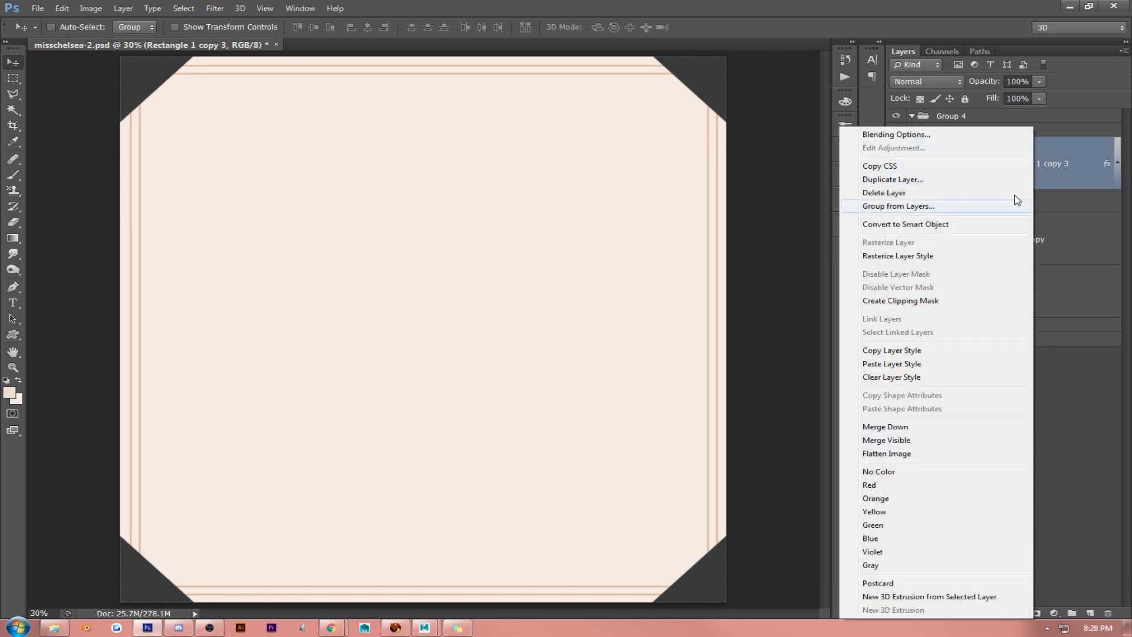
{"action": "left_click", "coordinate": [991, 225]}
{"action": "right_click", "coordinate": [1043, 182]}
{"action": "left_click", "coordinate": [940, 275]}
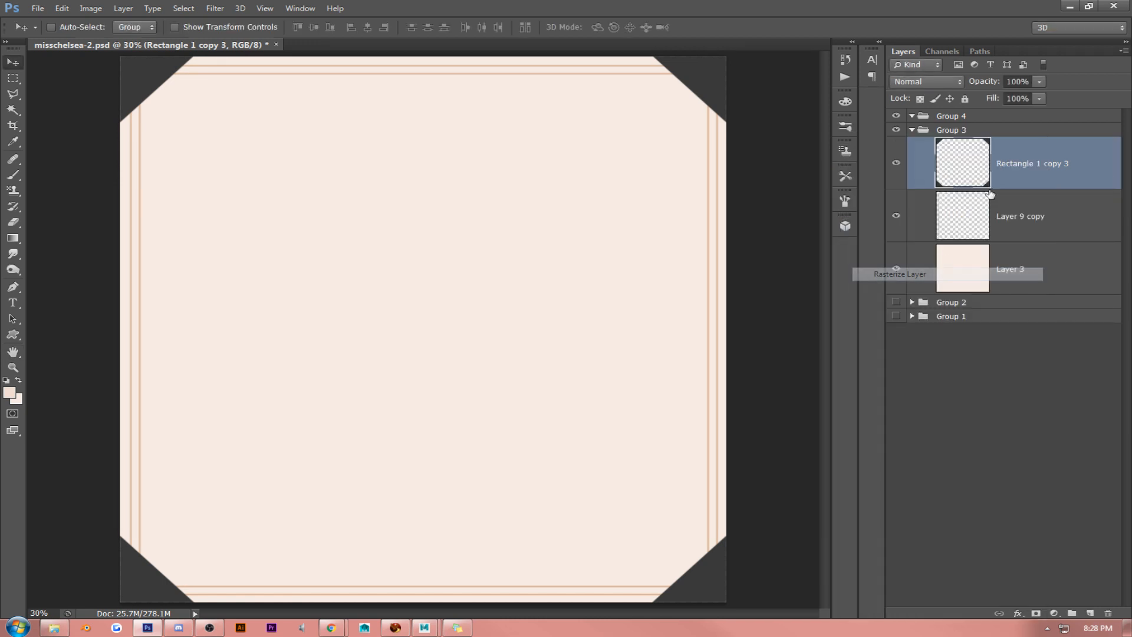
- Apply a dark grey #393939 Color Overlay, sampled from the corner pieces, to the frame-line layer, Layer 9 copy
{"action": "right_click", "coordinate": [1014, 203]}
{"action": "left_click", "coordinate": [841, 133]}
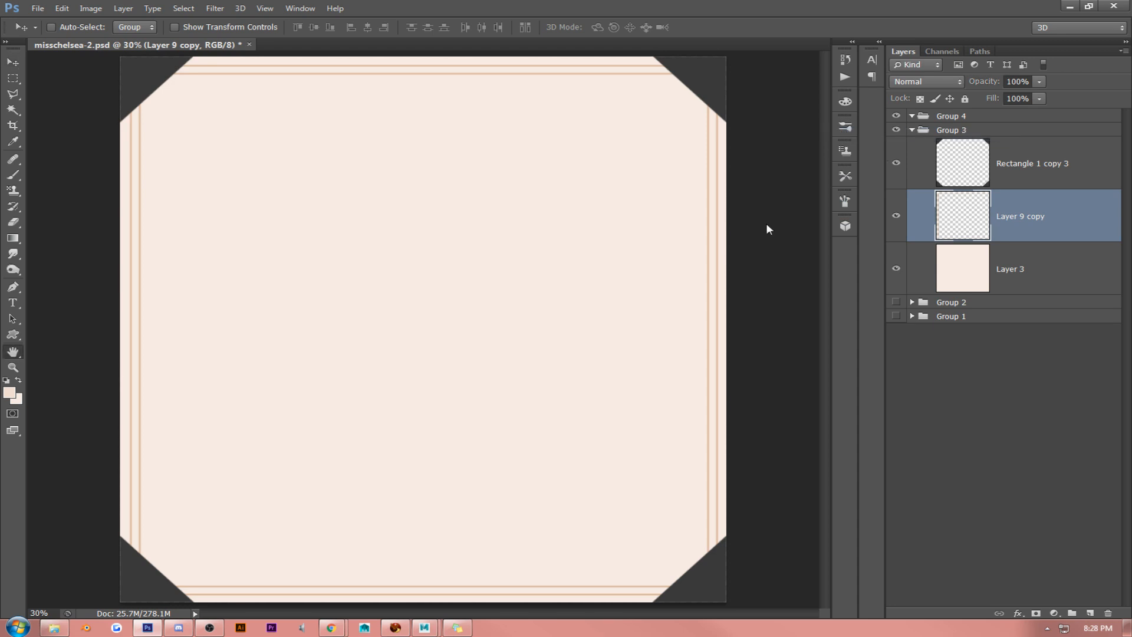
{"action": "left_click", "coordinate": [650, 319]}
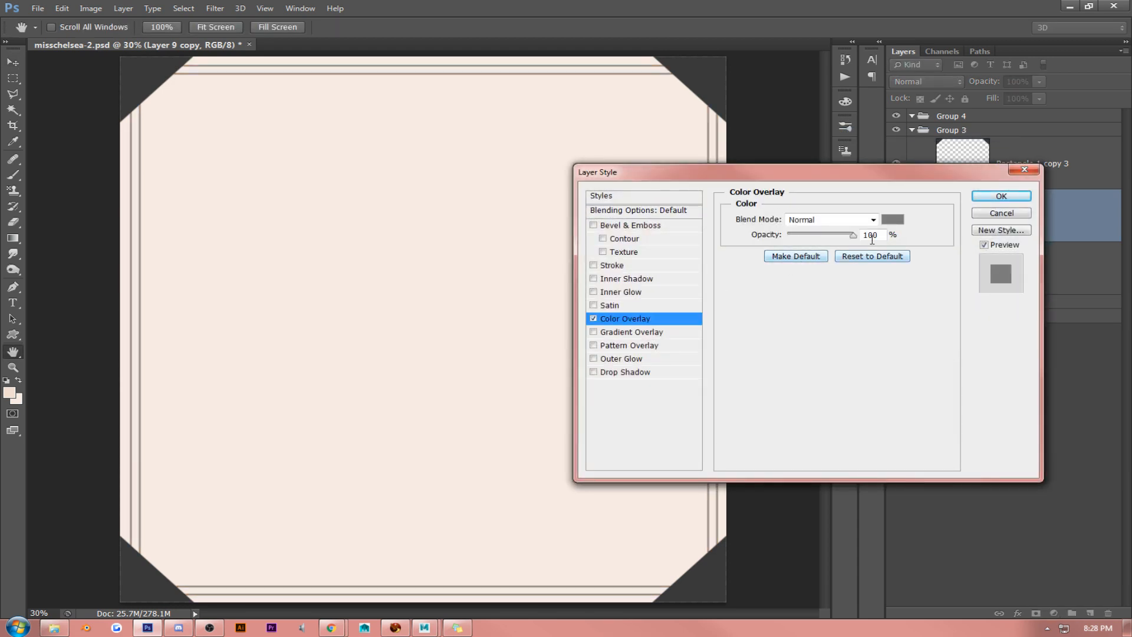
{"action": "left_click", "coordinate": [893, 221]}
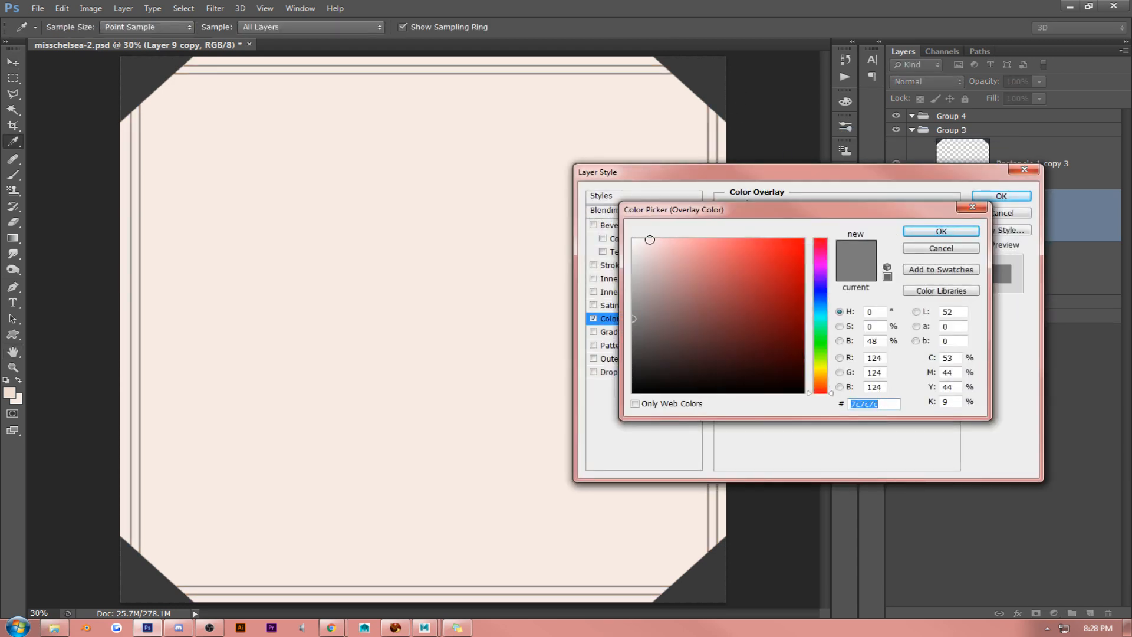
{"action": "left_click_drag", "start_coordinate": [651, 291], "coordinate": [629, 285]}
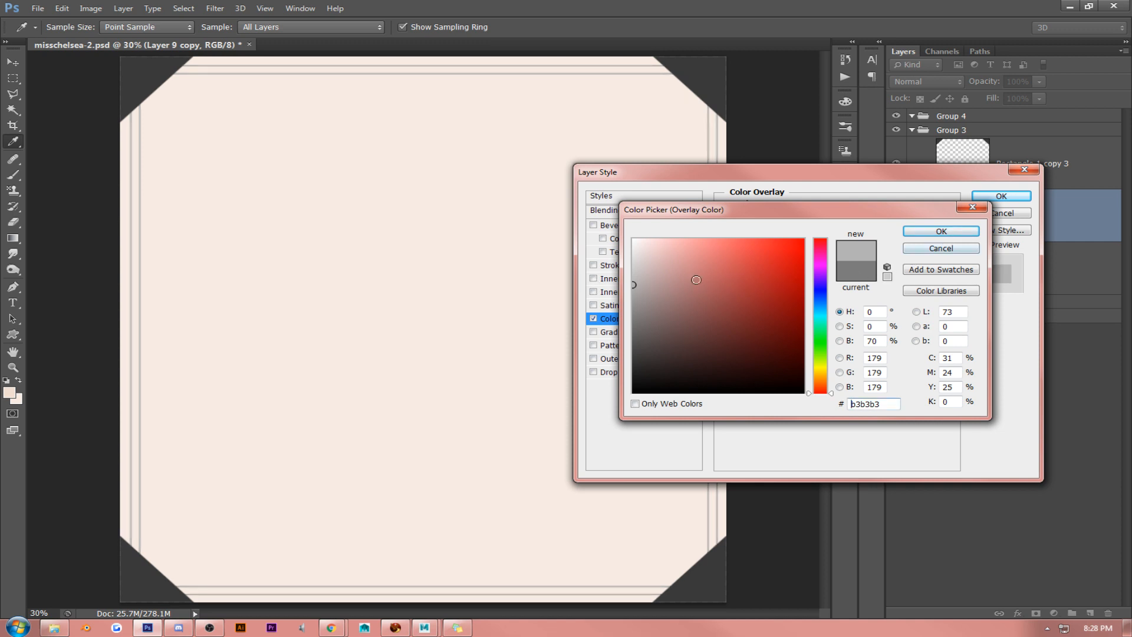
{"action": "left_click", "coordinate": [720, 65]}
{"action": "left_click", "coordinate": [941, 230]}
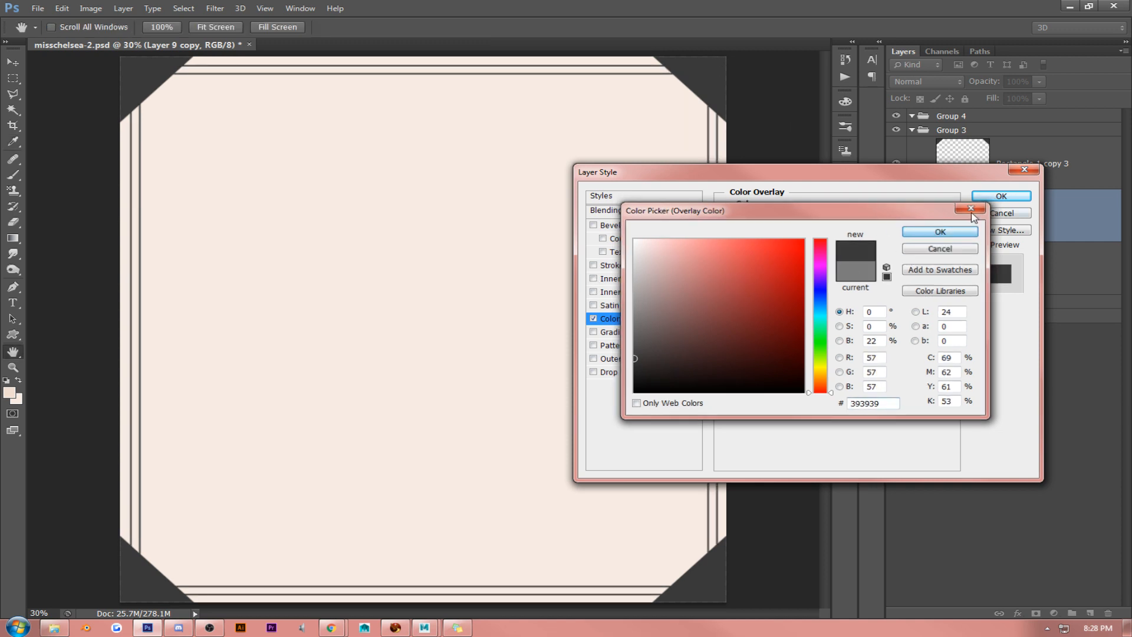
{"action": "left_click", "coordinate": [987, 196]}
- Convert the frame-line layer, Layer 9 copy, to a smart object and rasterize it to bake in the overlay
{"action": "right_click", "coordinate": [1036, 213]}
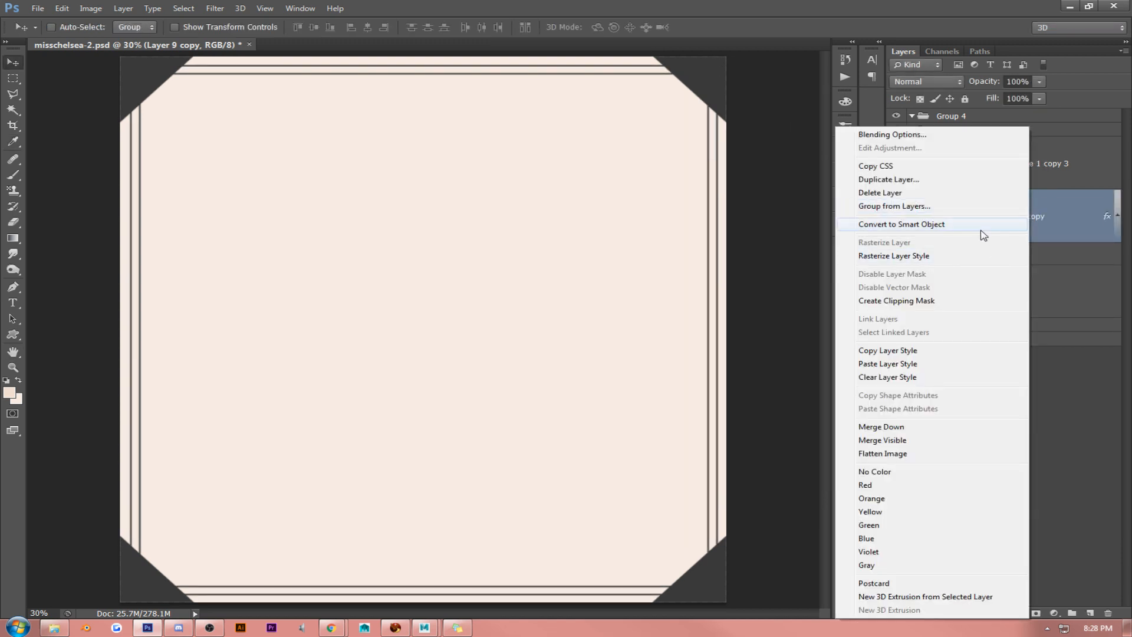
{"action": "left_click", "coordinate": [980, 225]}
{"action": "right_click", "coordinate": [1055, 214]}
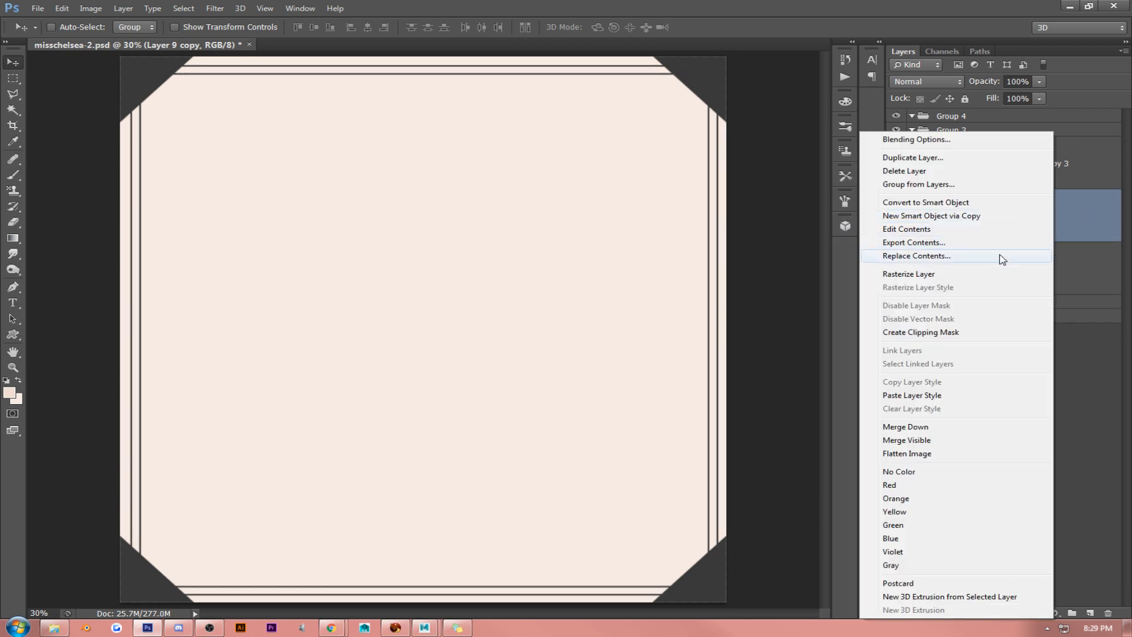
{"action": "left_click", "coordinate": [956, 276]}
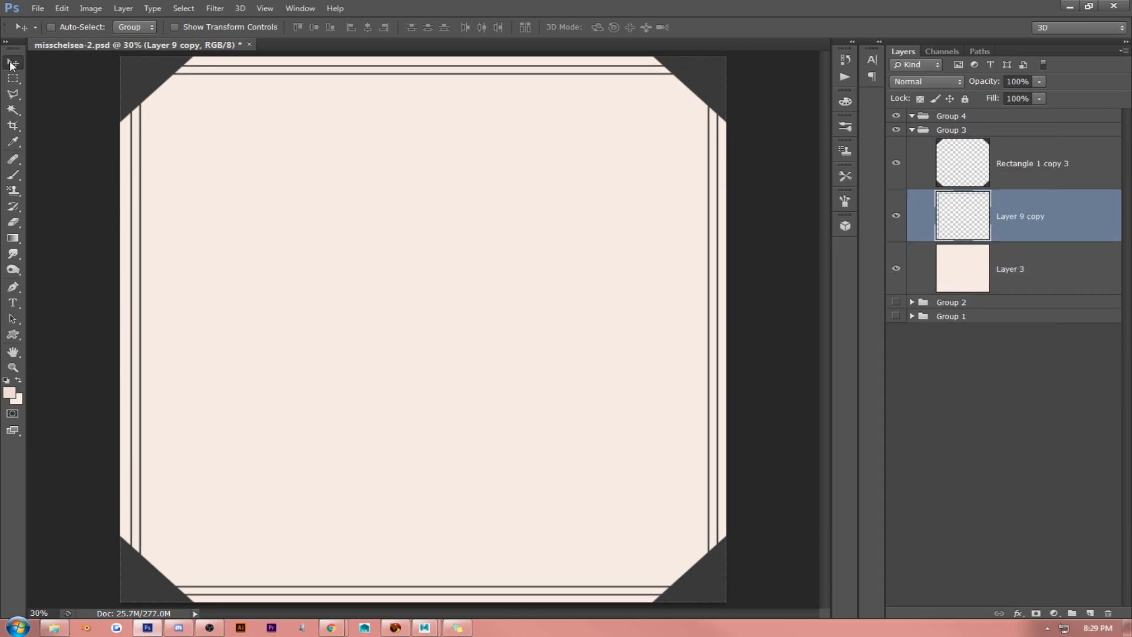
{"action": "left_click", "coordinate": [1039, 181]}
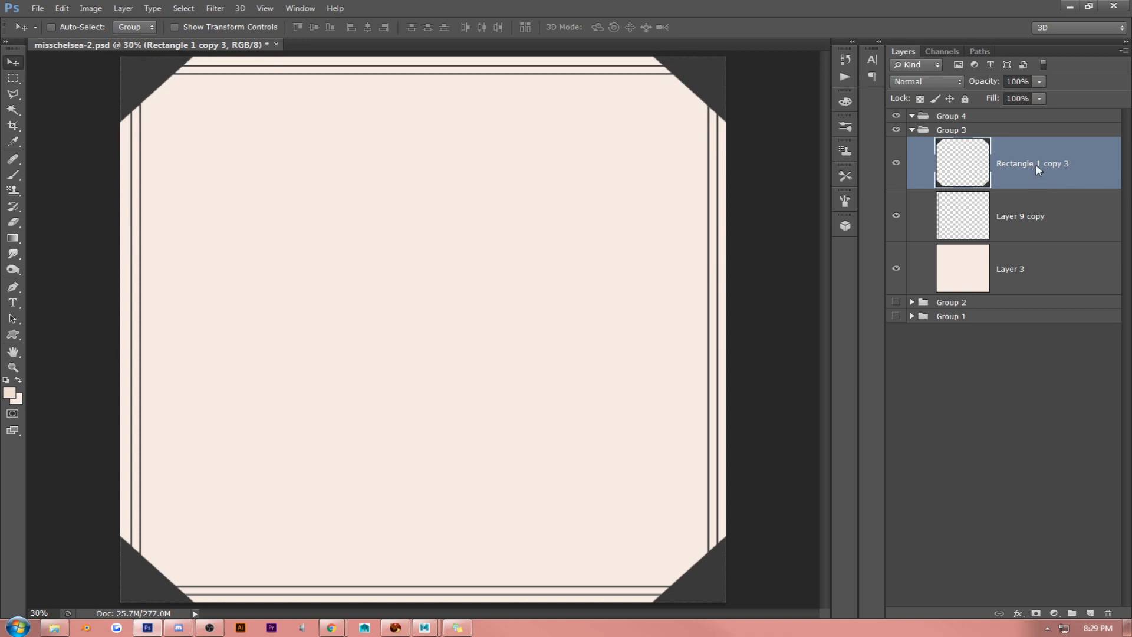
{"action": "right_click", "coordinate": [1038, 169]}
{"action": "left_click", "coordinate": [484, 155]}
{"action": "right_click", "coordinate": [1027, 157]}
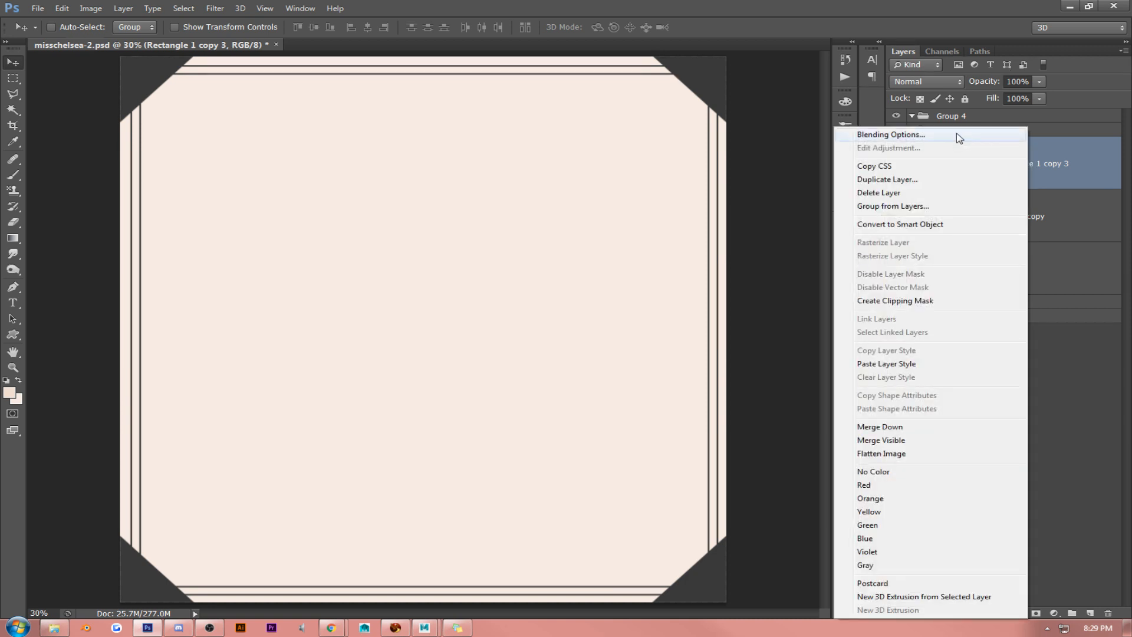
{"action": "left_click", "coordinate": [813, 191]}
{"action": "left_click", "coordinate": [631, 195]}
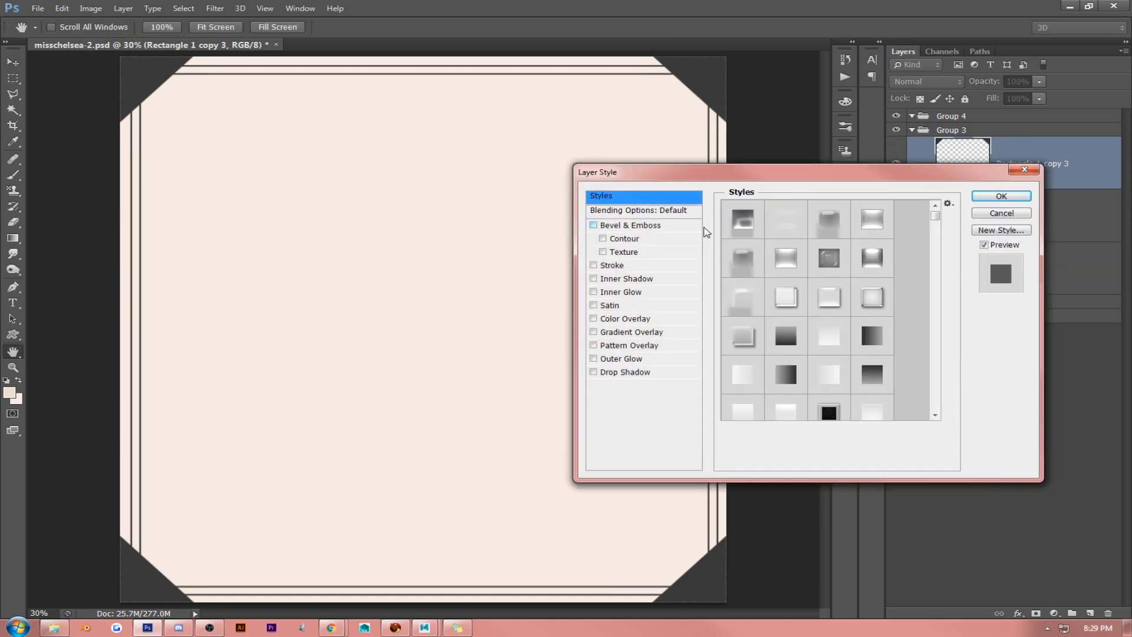
{"action": "left_click", "coordinate": [786, 295]}
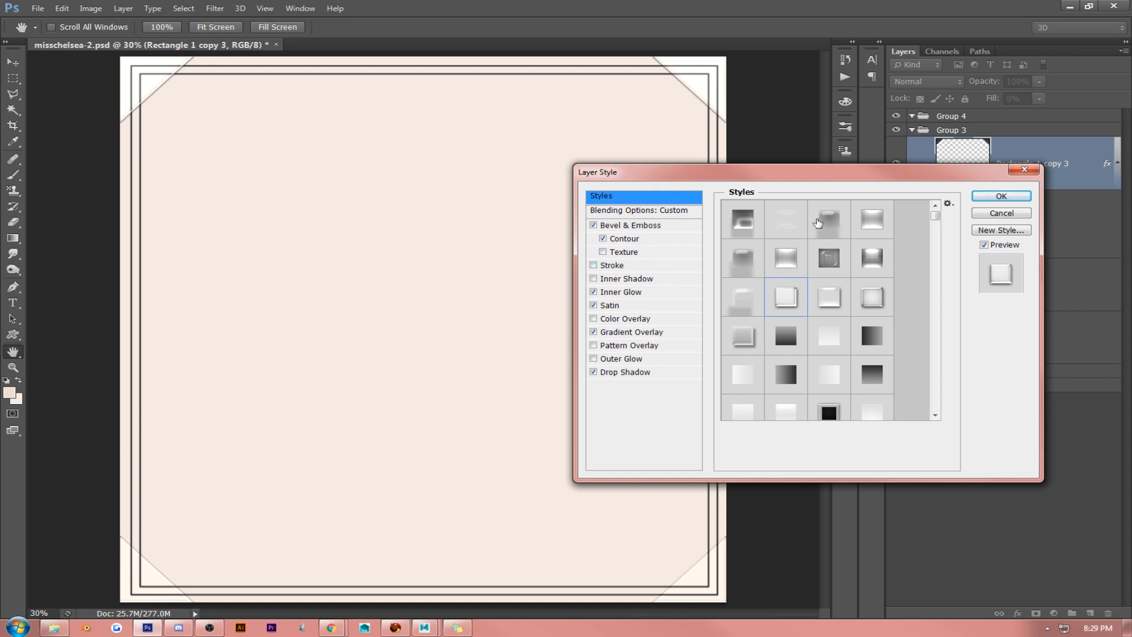
{"action": "left_click", "coordinate": [1001, 212]}
- Add an Outer Glow to the corner layer, Rectangle 1 copy 3, using Normal blend mode and black #000000
{"action": "right_click", "coordinate": [1029, 174]}
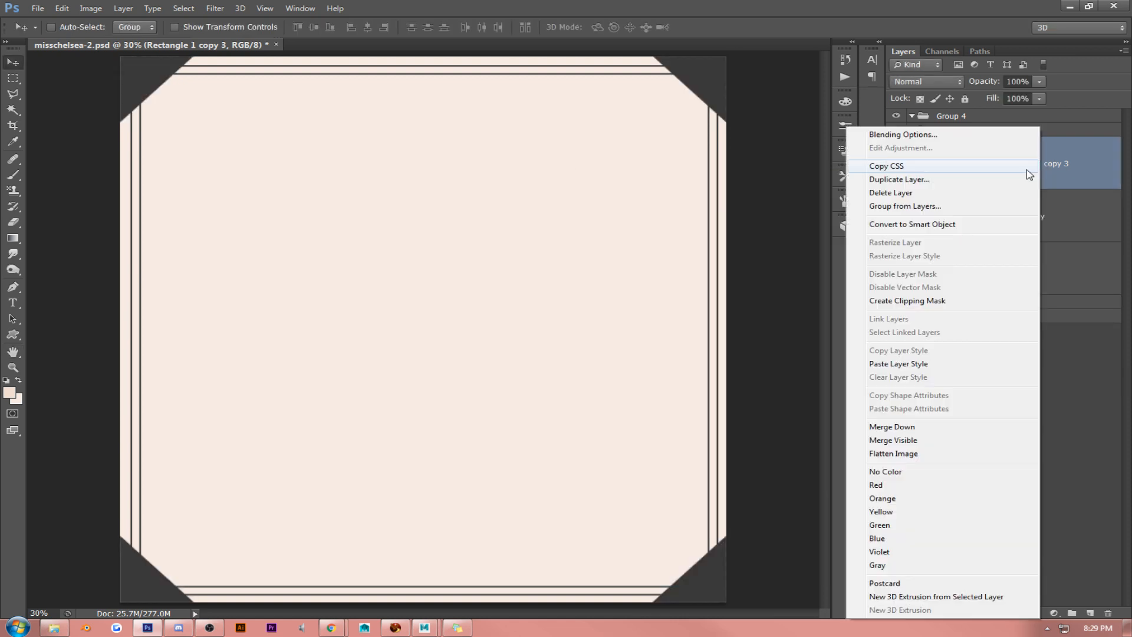
{"action": "left_click", "coordinate": [963, 134]}
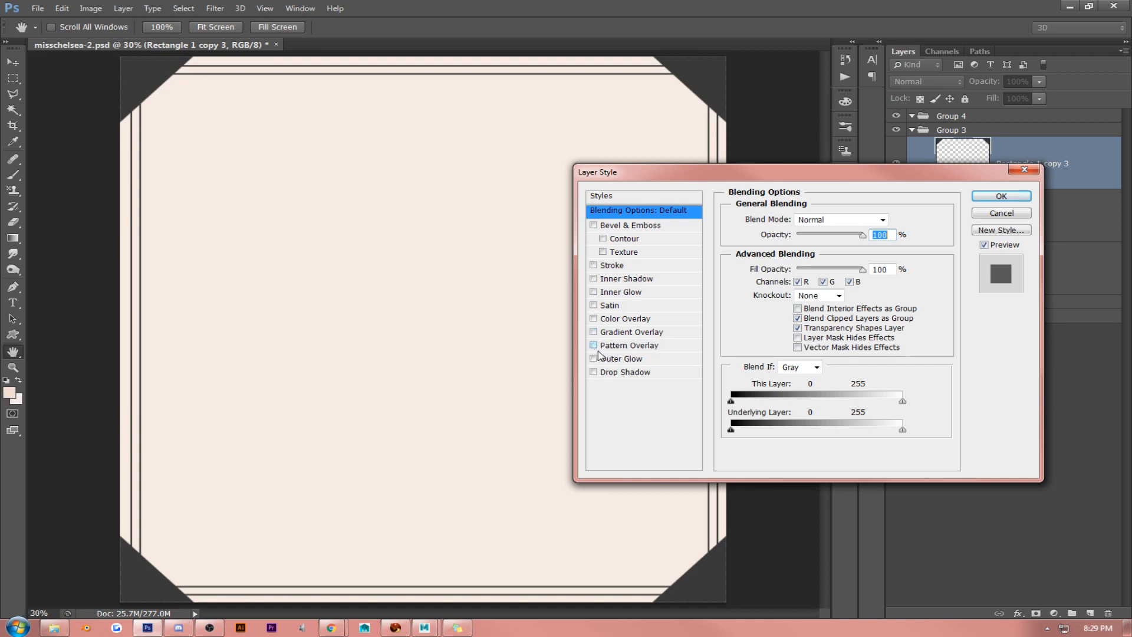
{"action": "left_click", "coordinate": [620, 359]}
{"action": "left_click", "coordinate": [837, 219]}
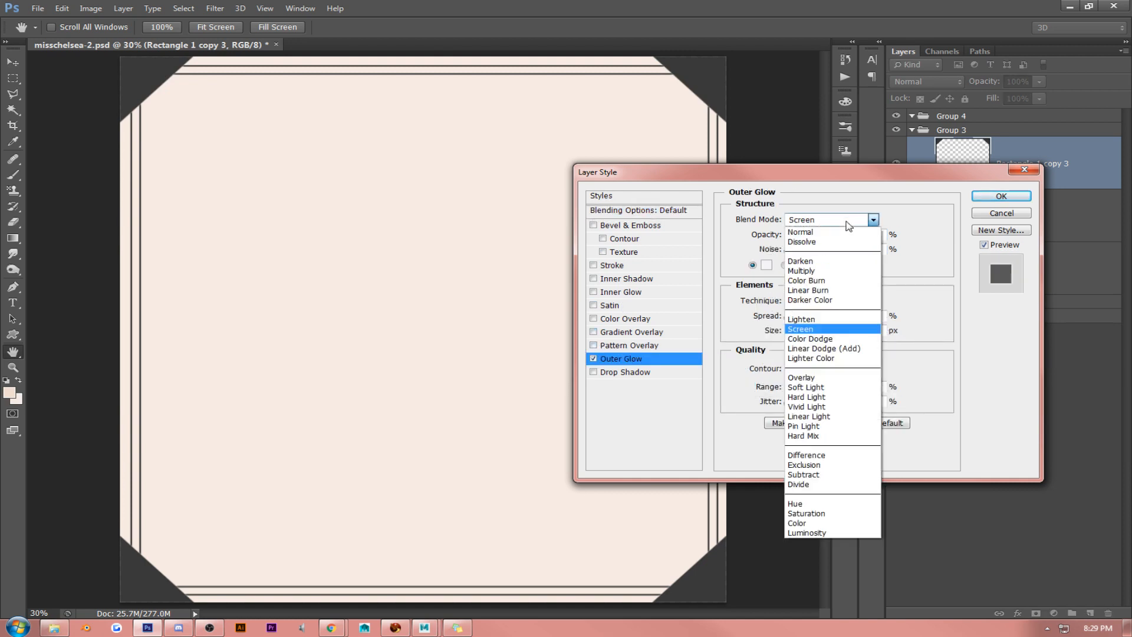
{"action": "left_click", "coordinate": [826, 234]}
{"action": "left_click", "coordinate": [766, 265]}
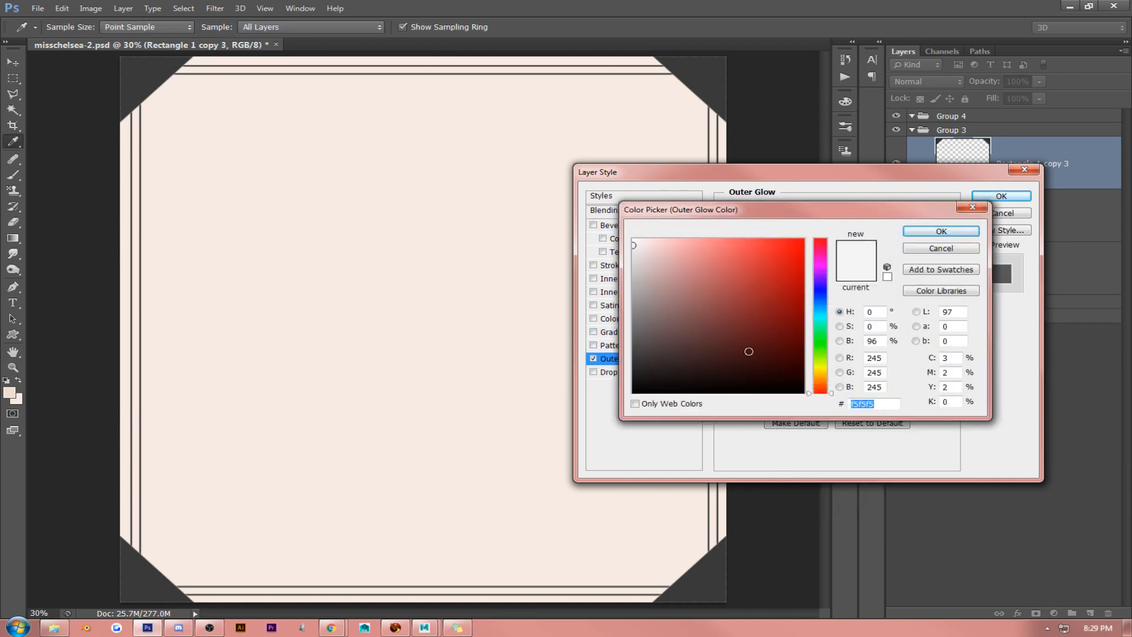
{"action": "type", "text": "000000"}
{"action": "left_click", "coordinate": [948, 233]}
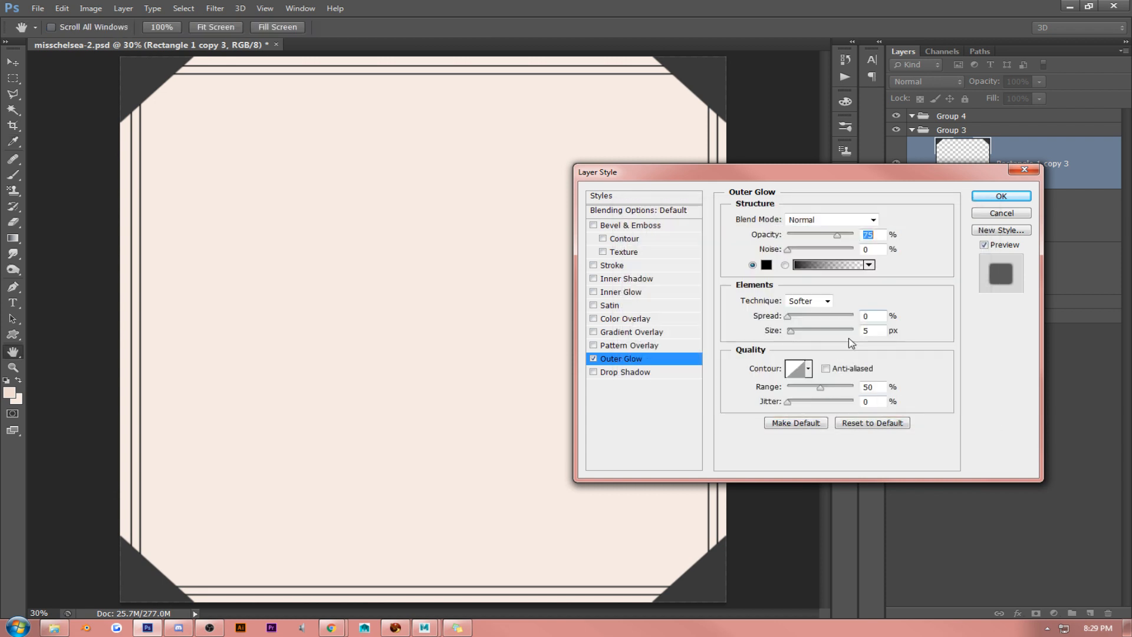
- Set the corner layer's Outer Glow to 46% opacity and 59 px size, then collapse the layer's effects list
{"action": "left_click_drag", "start_coordinate": [875, 331], "coordinate": [710, 317]}
{"action": "key", "text": "shift+Up"}
{"action": "key", "text": "shift+Up"}
{"action": "key", "text": "Up"}
{"action": "key", "text": "Up"}
{"action": "key", "text": "Up"}
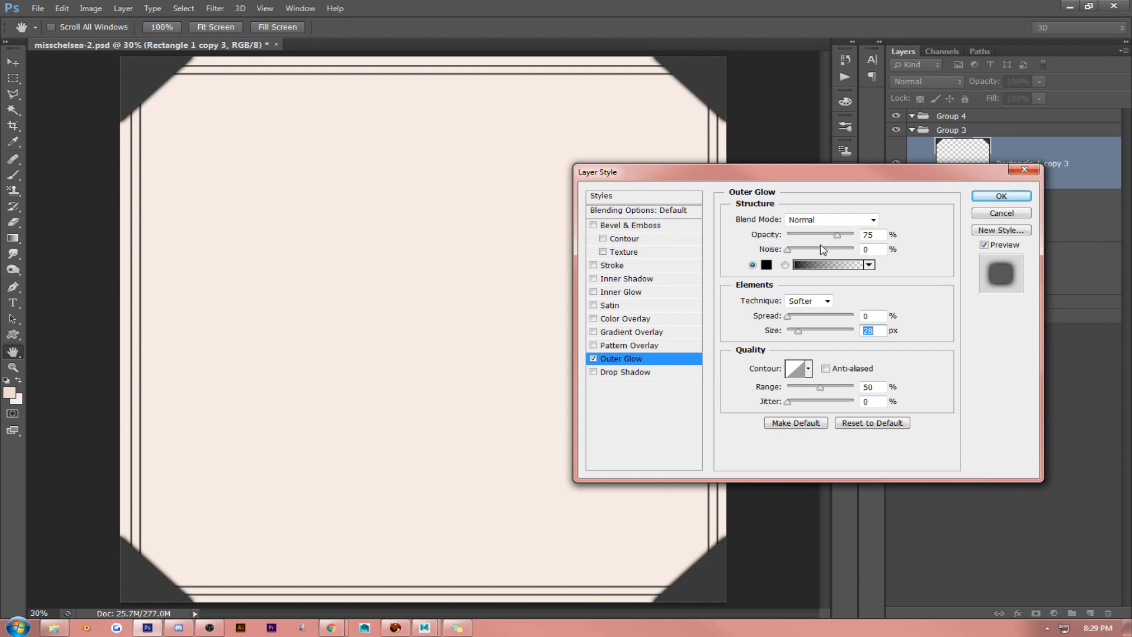
{"action": "left_click_drag", "start_coordinate": [837, 235], "coordinate": [819, 236]}
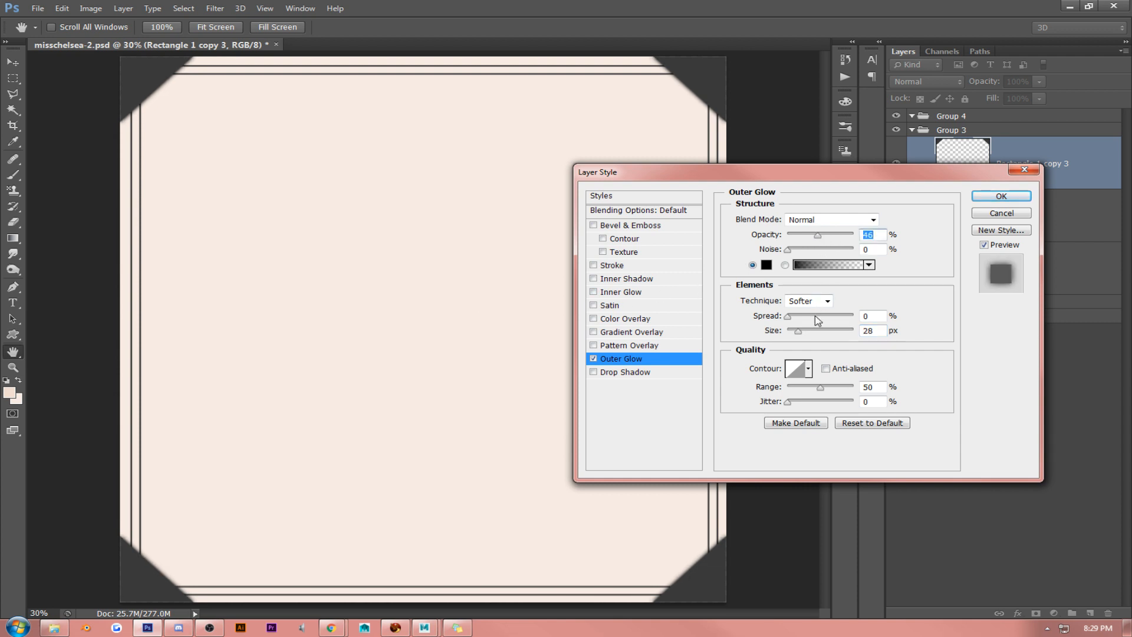
{"action": "left_click_drag", "start_coordinate": [798, 331], "coordinate": [809, 336]}
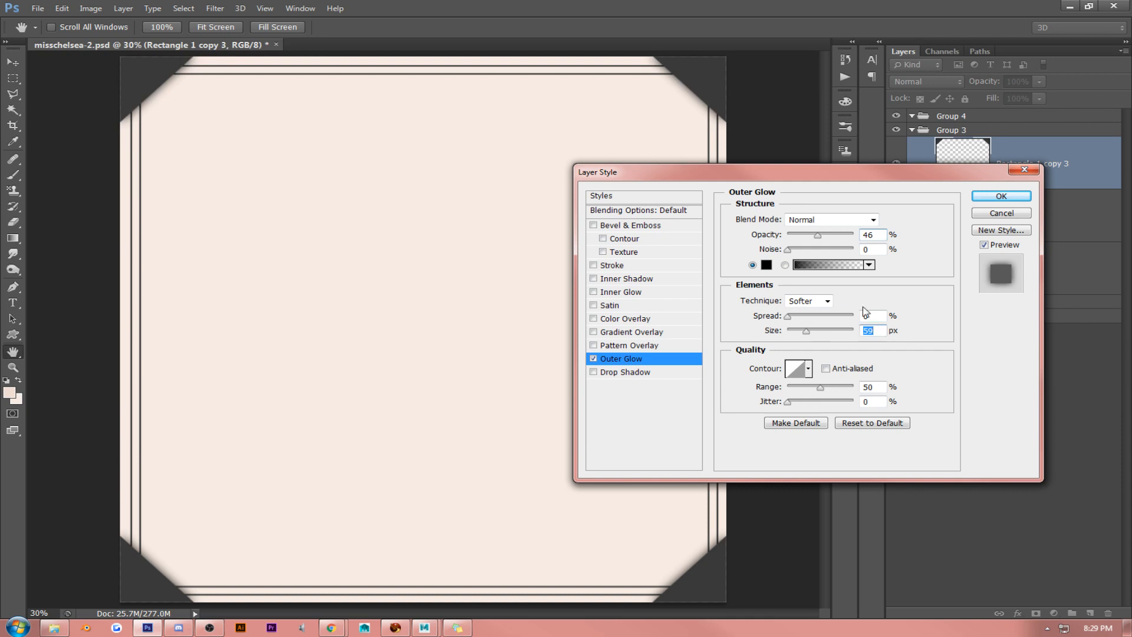
{"action": "left_click", "coordinate": [1007, 200]}
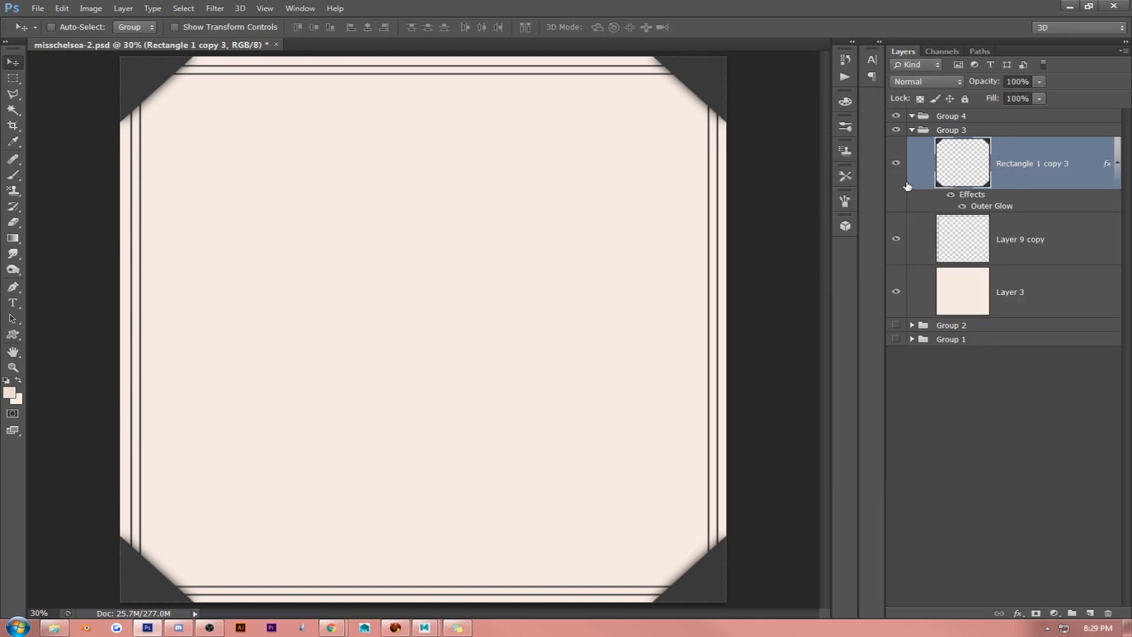
{"action": "left_click", "coordinate": [1116, 163]}
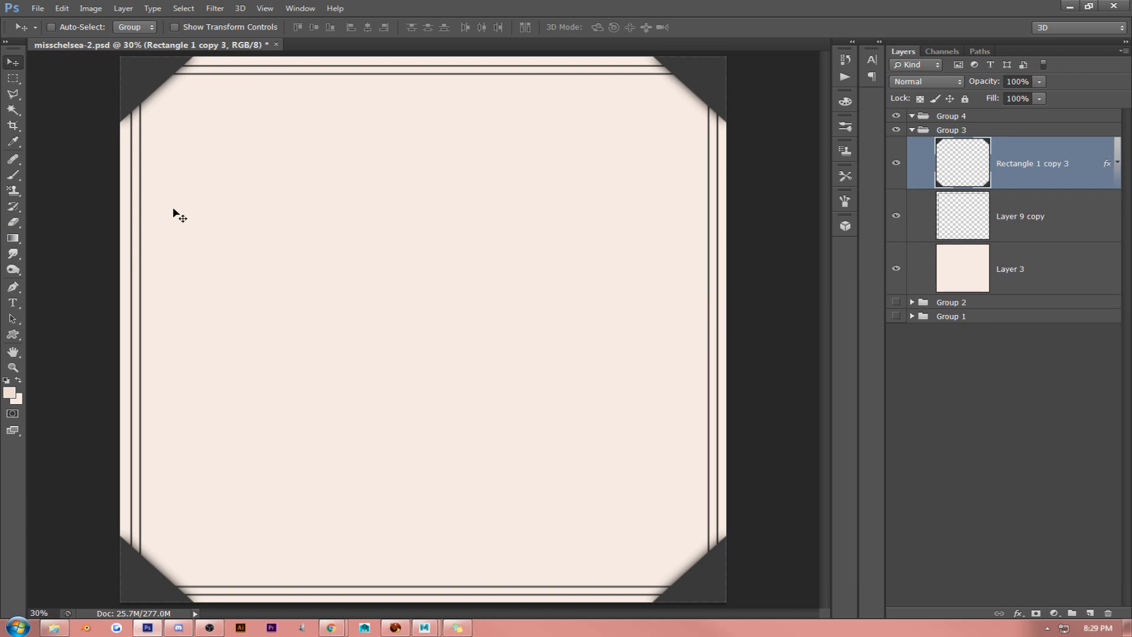
{"action": "left_click", "coordinate": [1040, 100]}
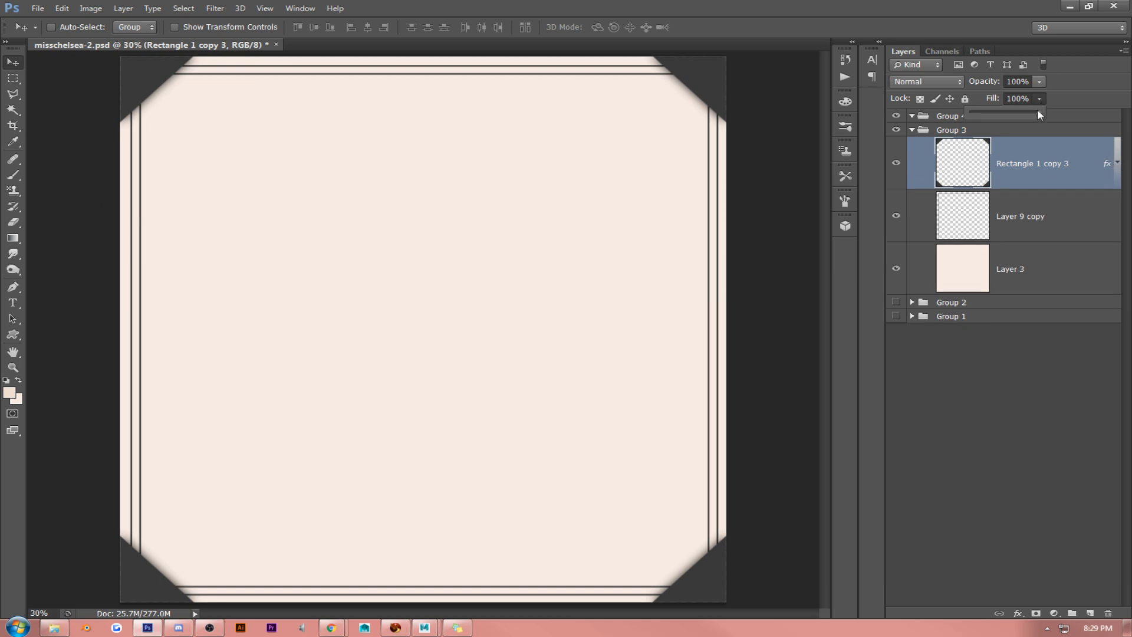
{"action": "left_click_drag", "start_coordinate": [1019, 115], "coordinate": [1041, 111]}
{"action": "left_click", "coordinate": [229, 123]}
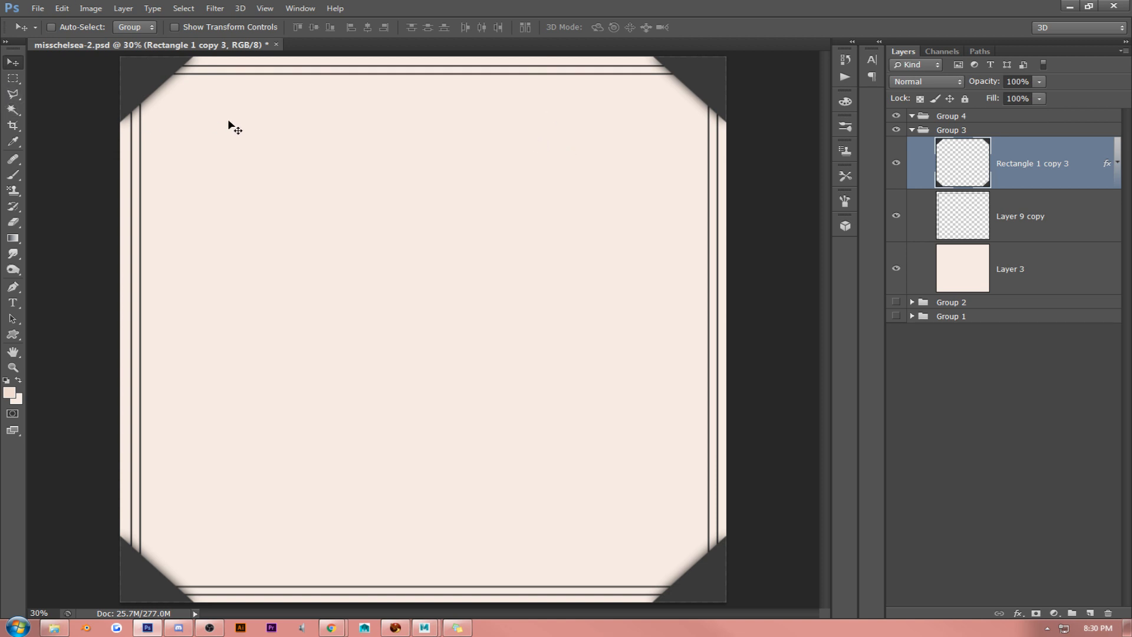
{"action": "left_click", "coordinate": [1029, 217]}
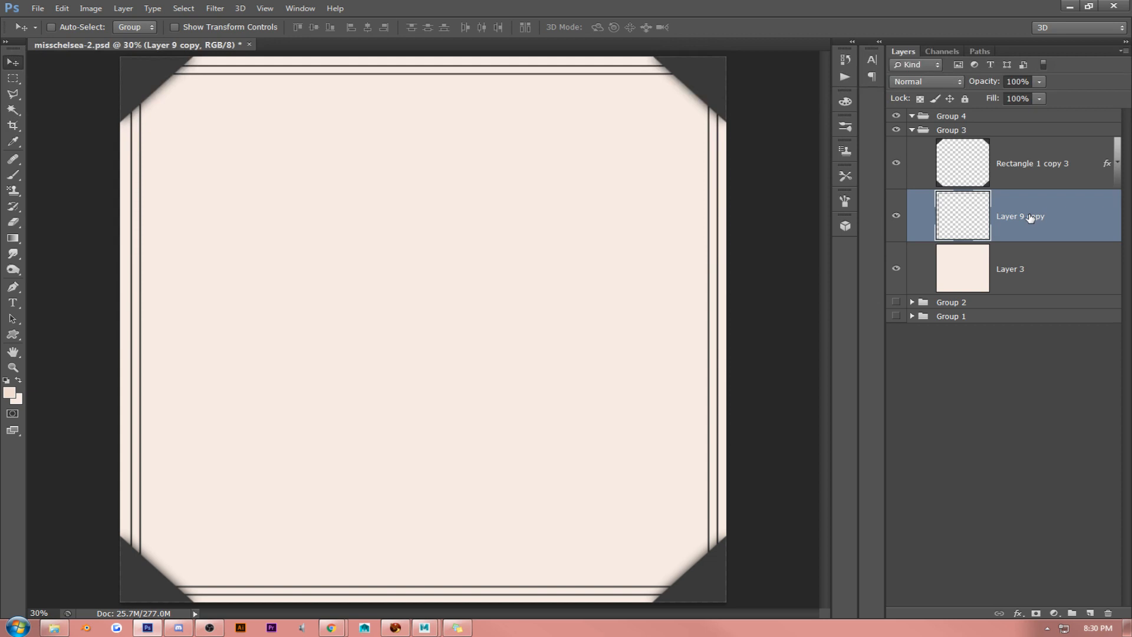
{"action": "left_click", "coordinate": [1027, 187]}
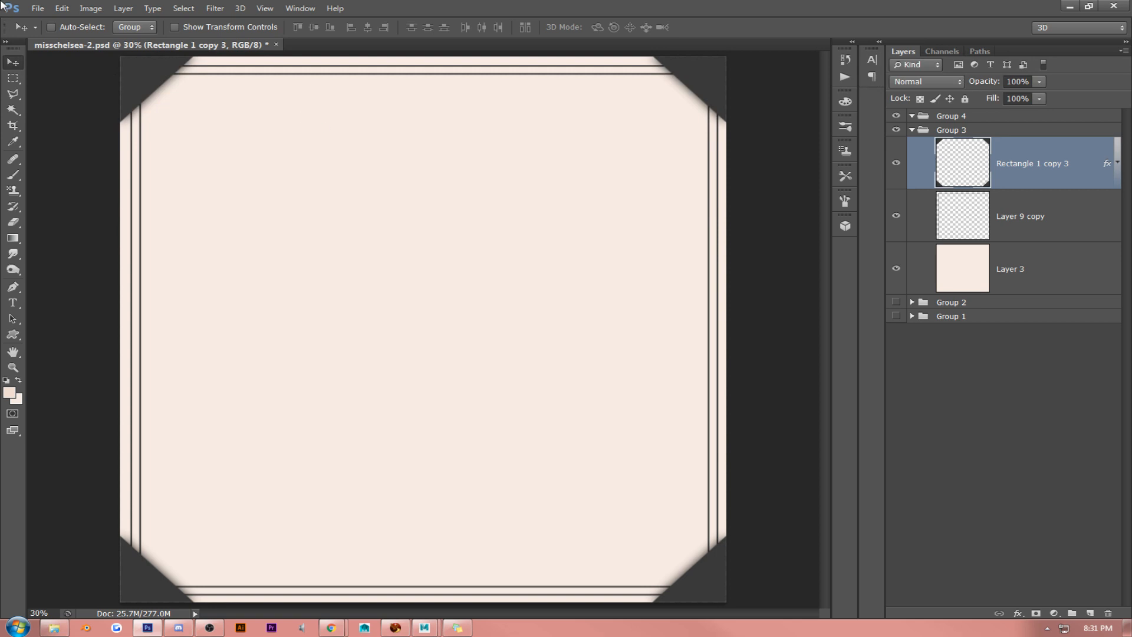
{"action": "left_click", "coordinate": [1022, 213]}
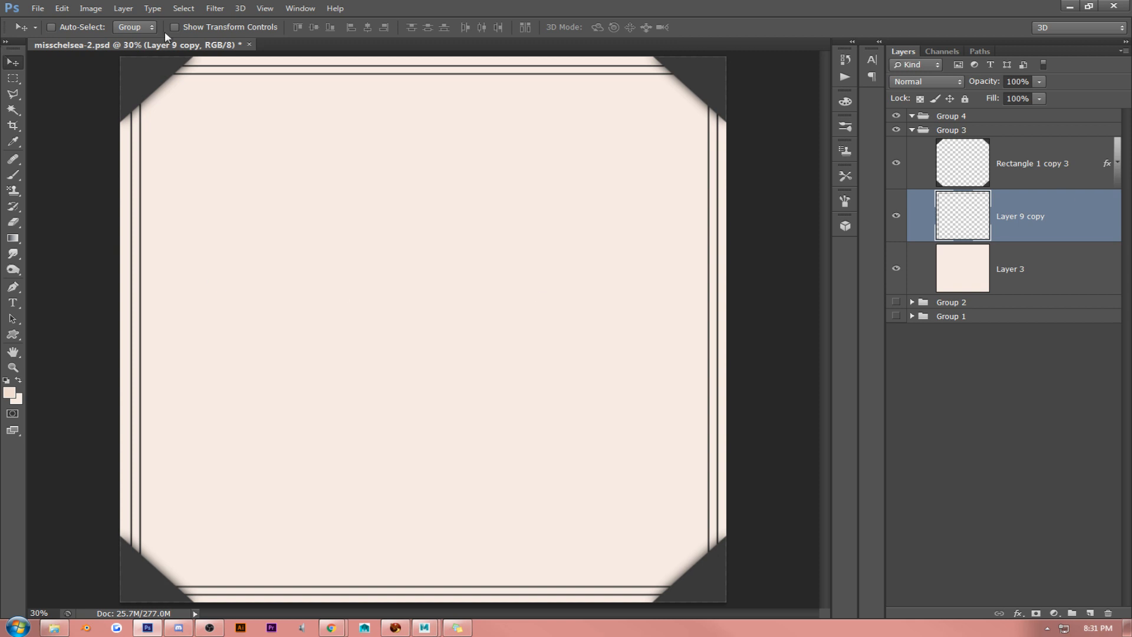
- Add a black Multiply Inner Shadow to the corner layer with 36% opacity, 90° angle, 17% choke and 51 px size
{"action": "double_click", "coordinate": [1026, 168]}
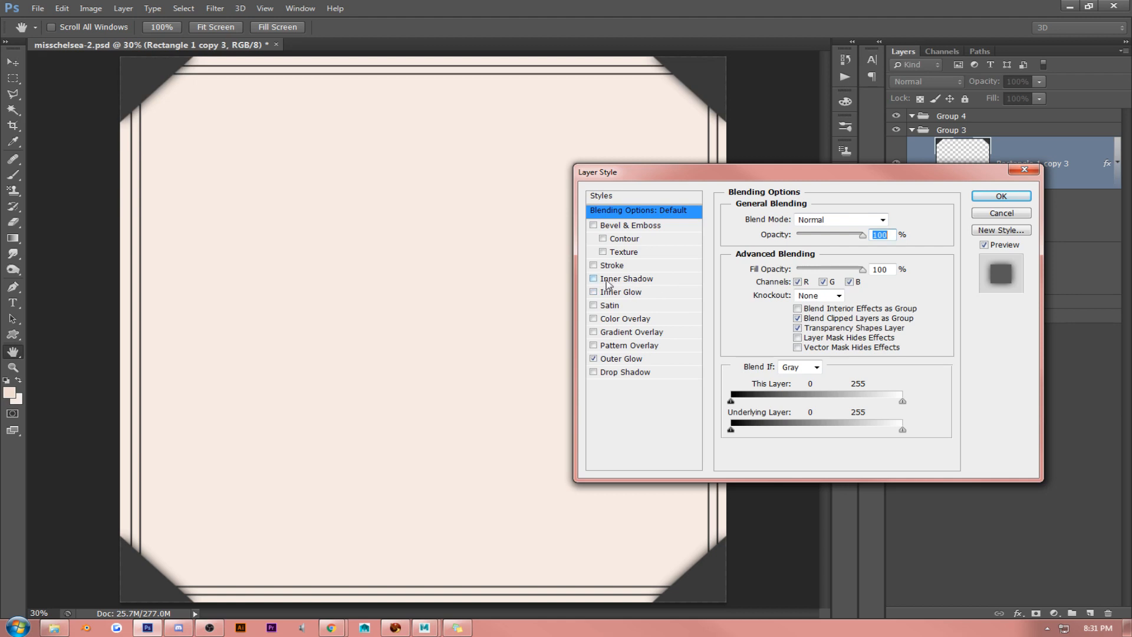
{"action": "left_click", "coordinate": [625, 278]}
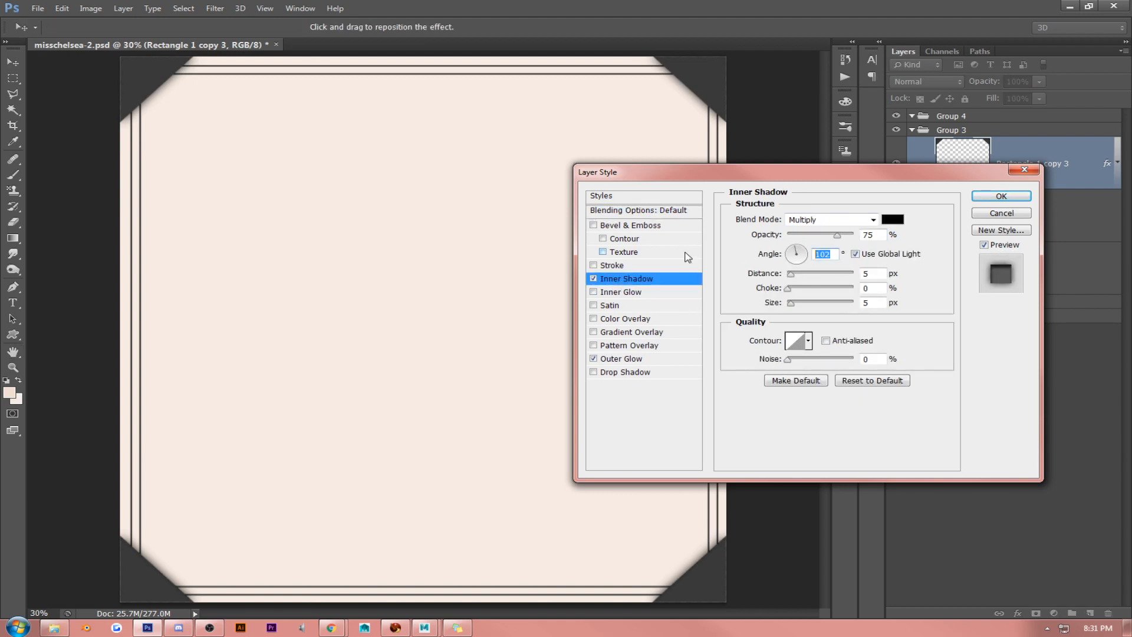
{"action": "type", "text": "90"}
{"action": "mouse_move", "coordinate": [788, 288]}
{"action": "left_mouse_down"}
{"action": "mouse_move", "coordinate": [801, 289]}
{"action": "mouse_move", "coordinate": [796, 303]}
{"action": "mouse_move", "coordinate": [807, 294]}
{"action": "left_mouse_up"}
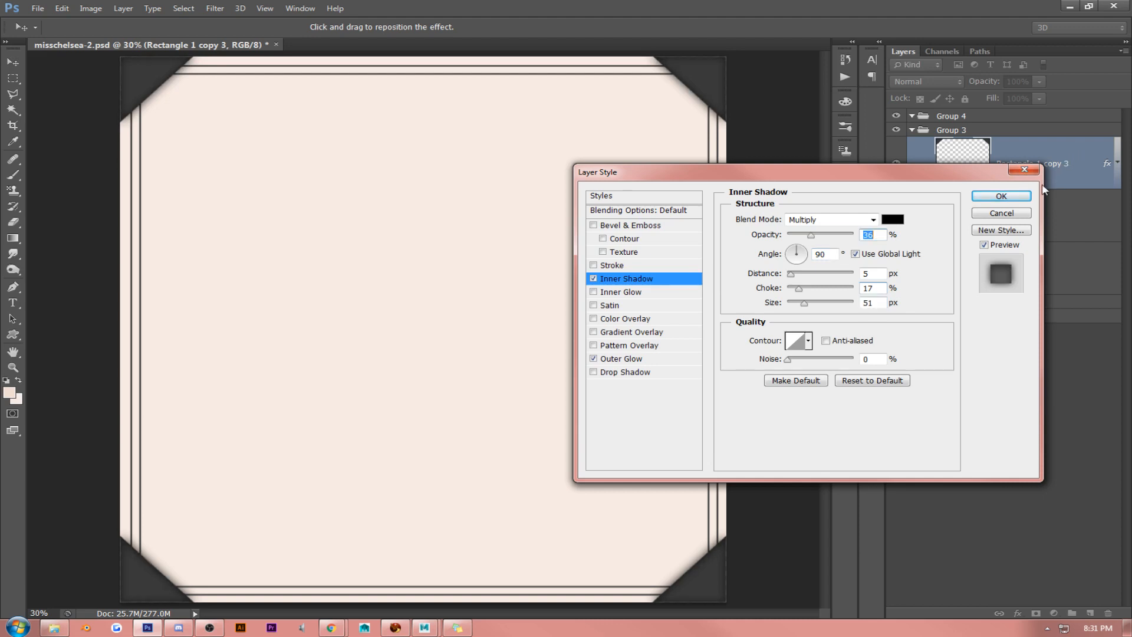
{"action": "left_click", "coordinate": [1001, 196]}
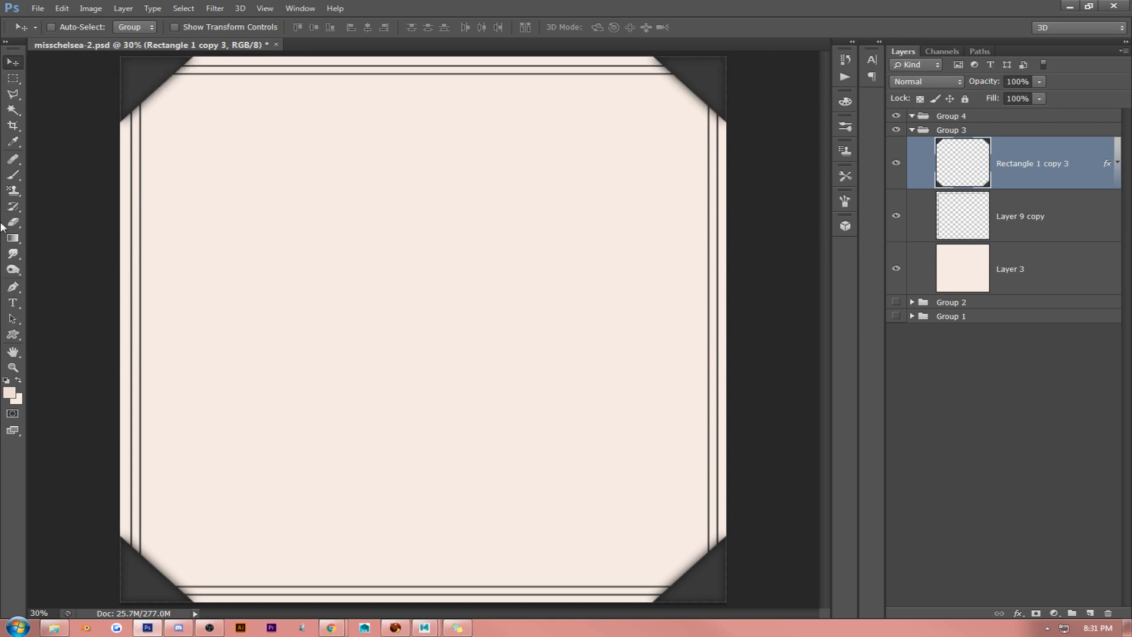
- Add 1% Gaussian monochromatic noise to the cream background layer, Layer 3
{"action": "left_click", "coordinate": [1022, 221]}
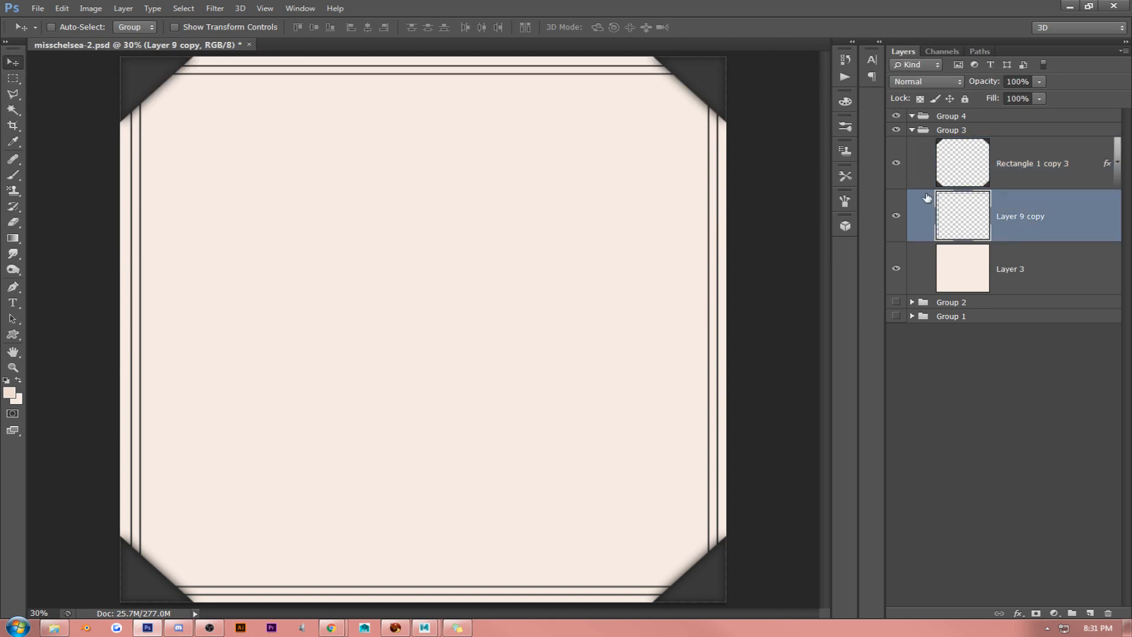
{"action": "left_click", "coordinate": [1057, 156]}
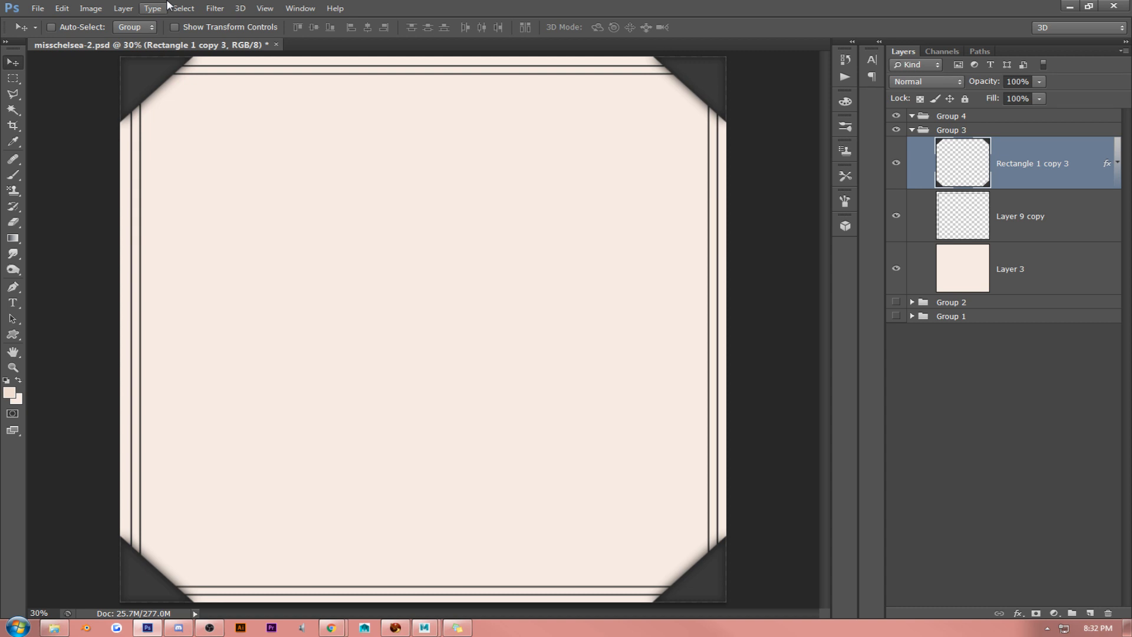
{"action": "left_click", "coordinate": [265, 8]}
{"action": "left_click", "coordinate": [273, 129]}
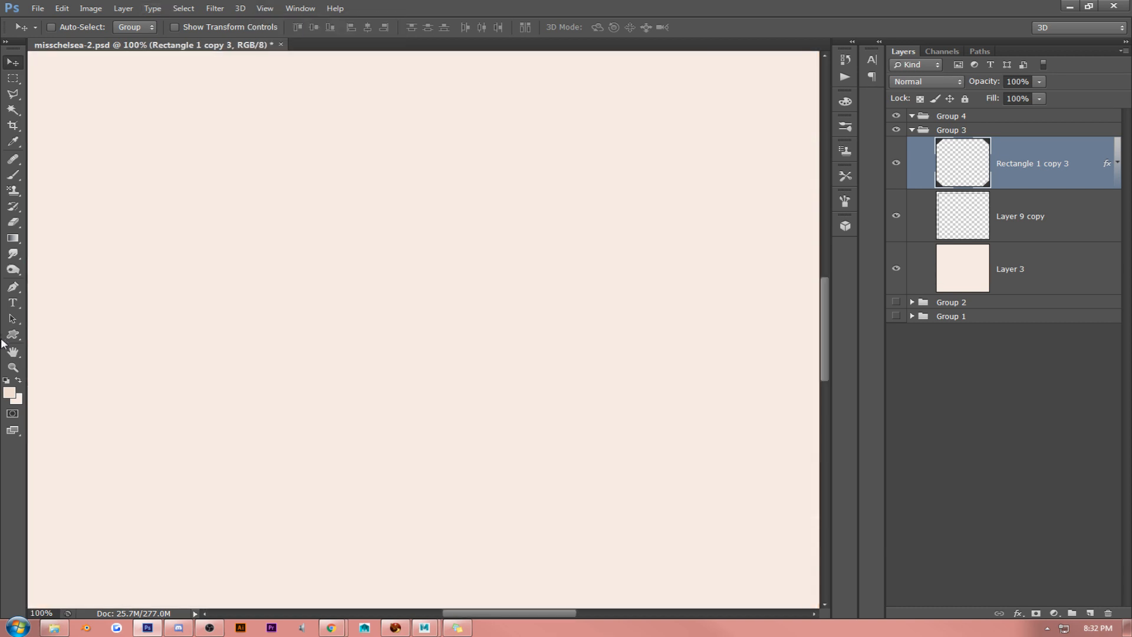
{"action": "left_click", "coordinate": [13, 352]}
{"action": "left_click_drag", "start_coordinate": [127, 253], "coordinate": [536, 450]}
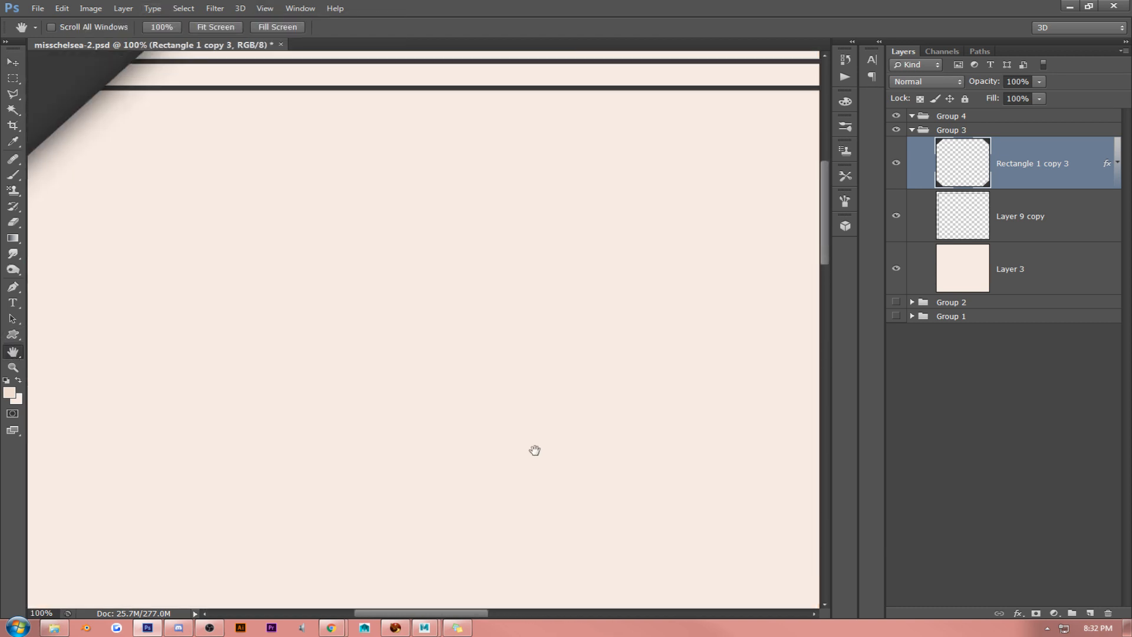
{"action": "left_click", "coordinate": [1018, 271]}
{"action": "left_click", "coordinate": [215, 8]}
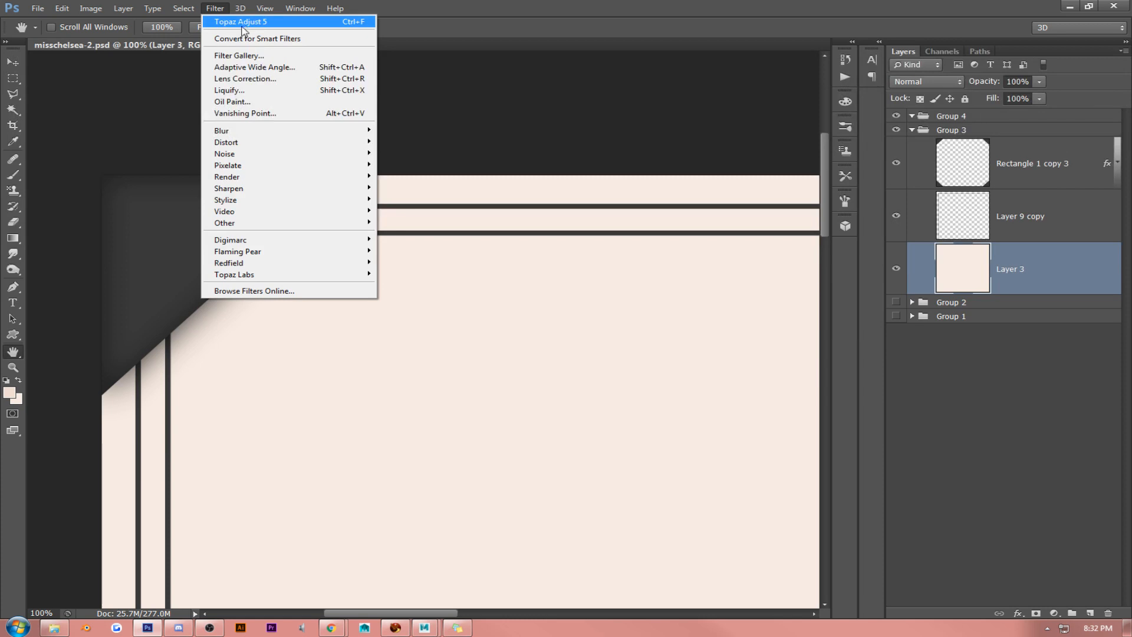
{"action": "mouse_move", "coordinate": [256, 158]}
{"action": "left_click", "coordinate": [408, 155]}
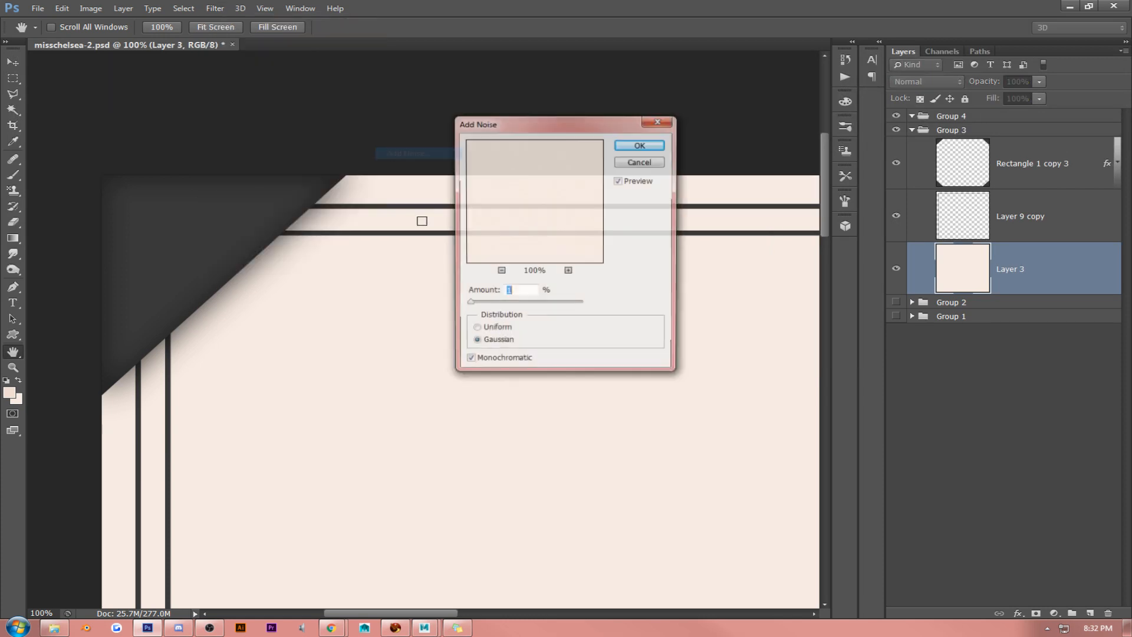
{"action": "left_click", "coordinate": [640, 145]}
- Apply the same Add Noise filter to the corner layer, Rectangle 1 copy 3
{"action": "left_click_drag", "start_coordinate": [619, 306], "coordinate": [386, 331]}
{"action": "left_click", "coordinate": [1041, 171]}
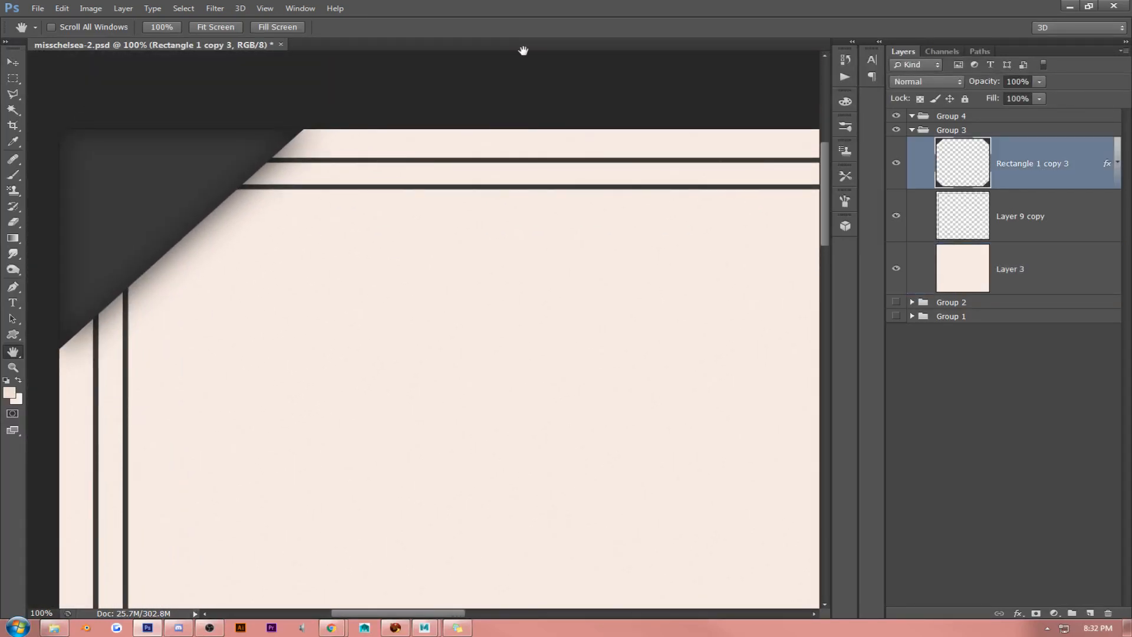
{"action": "left_click", "coordinate": [215, 9]}
{"action": "left_click", "coordinate": [218, 22]}
- Open the Outer Glow settings of the corner layer, Rectangle 1 copy 3
{"action": "left_click", "coordinate": [265, 8]}
{"action": "left_click", "coordinate": [277, 118]}
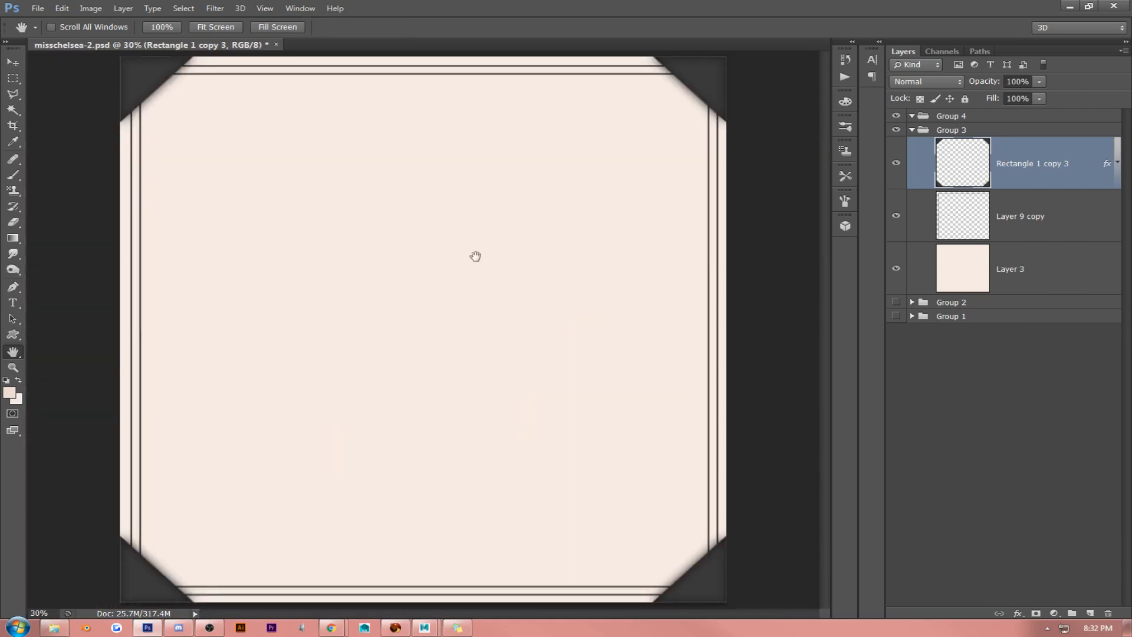
{"action": "right_click", "coordinate": [1037, 171]}
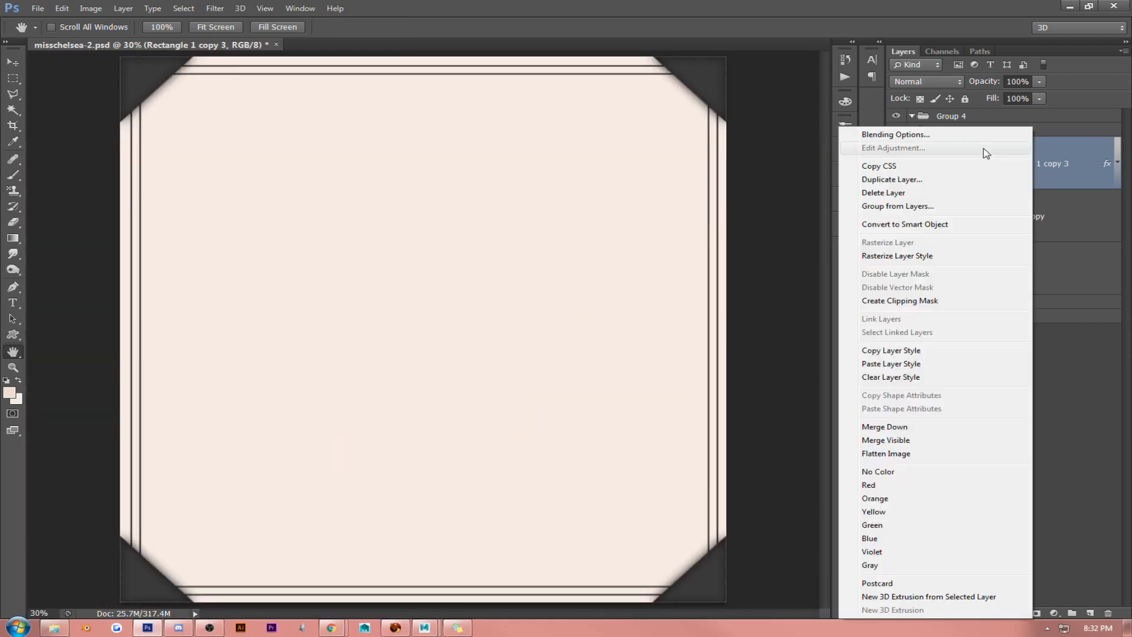
{"action": "left_click", "coordinate": [971, 136]}
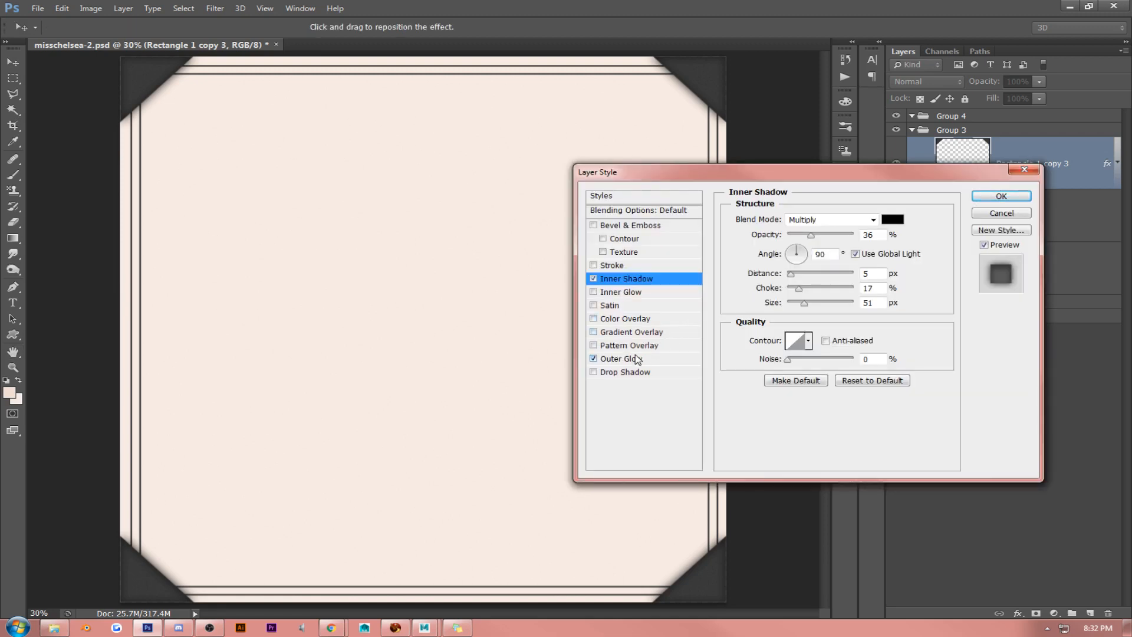
{"action": "left_click", "coordinate": [637, 359]}
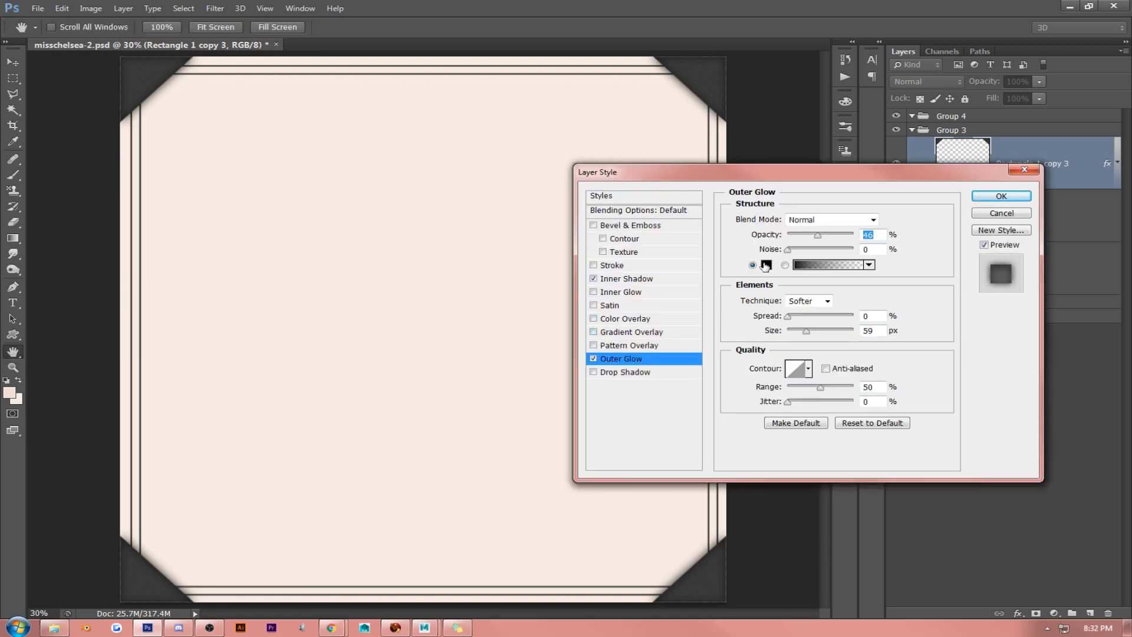
{"action": "left_click", "coordinate": [766, 266]}
{"action": "left_click_drag", "start_coordinate": [699, 263], "coordinate": [718, 276]}
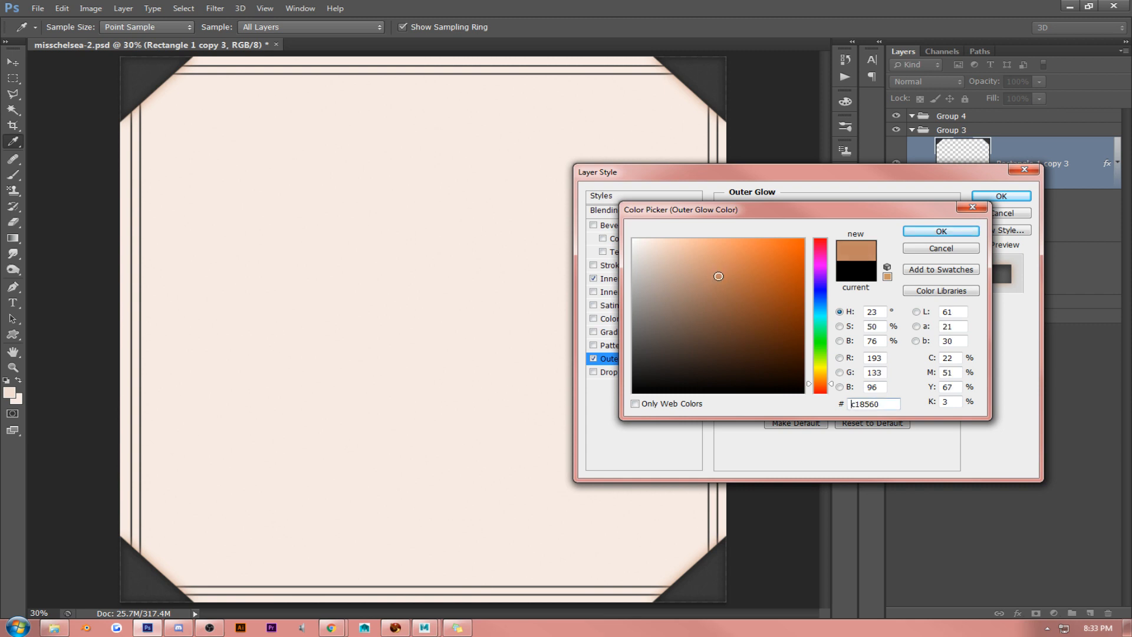
{"action": "left_click", "coordinate": [941, 248]}
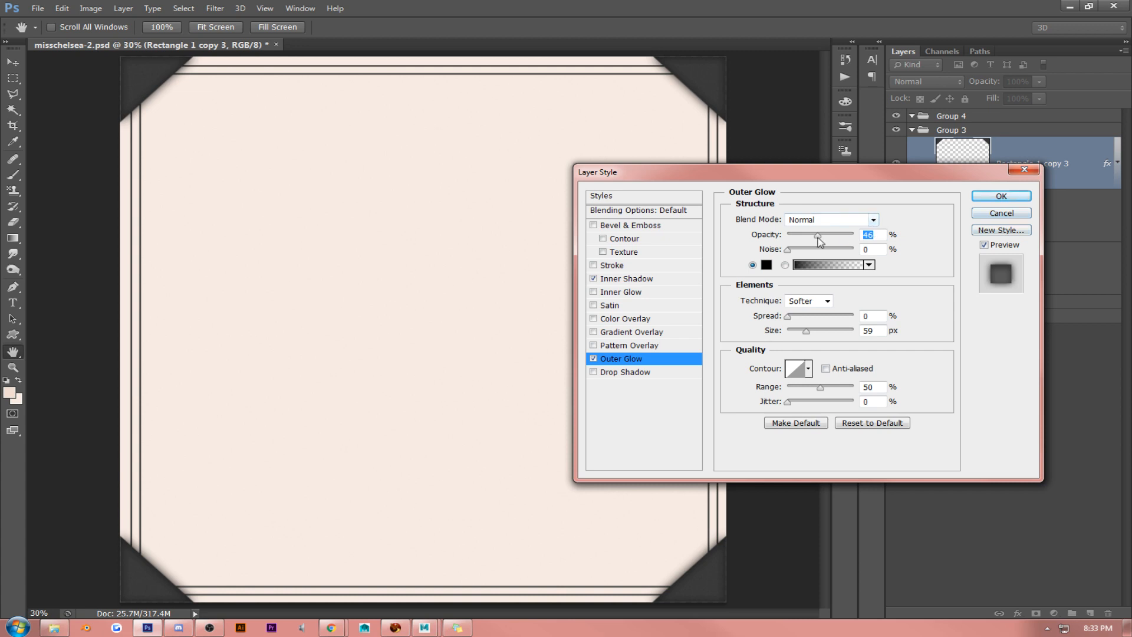
- Set the corner layer's Outer Glow opacity to 26% and apply the layer style
{"action": "left_click_drag", "start_coordinate": [819, 239], "coordinate": [807, 237]}
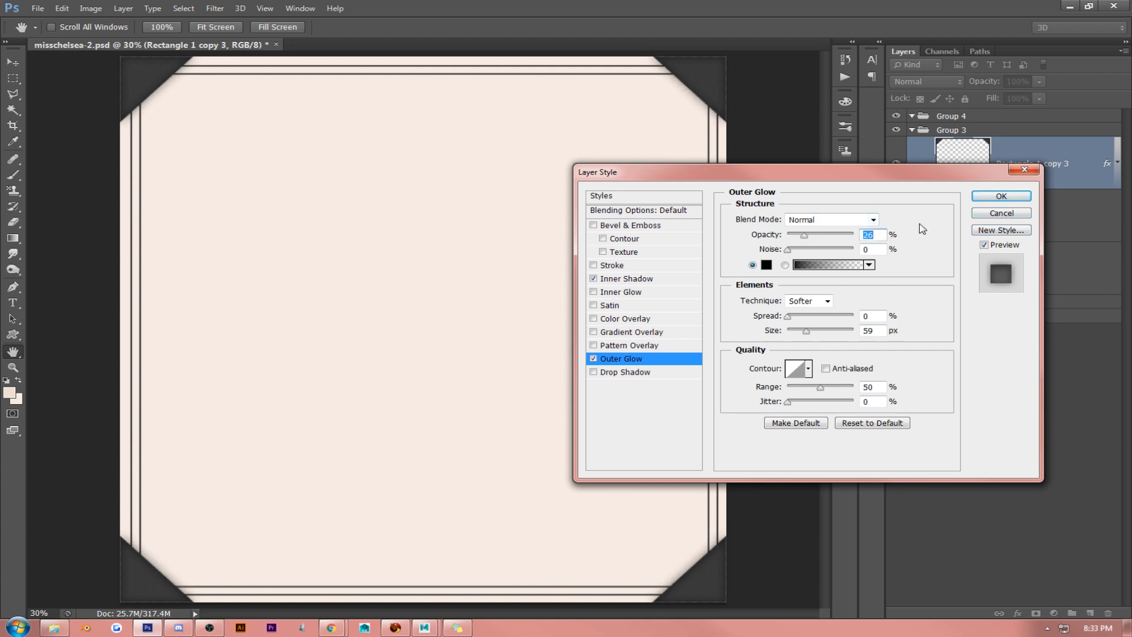
{"action": "key", "text": "Return"}
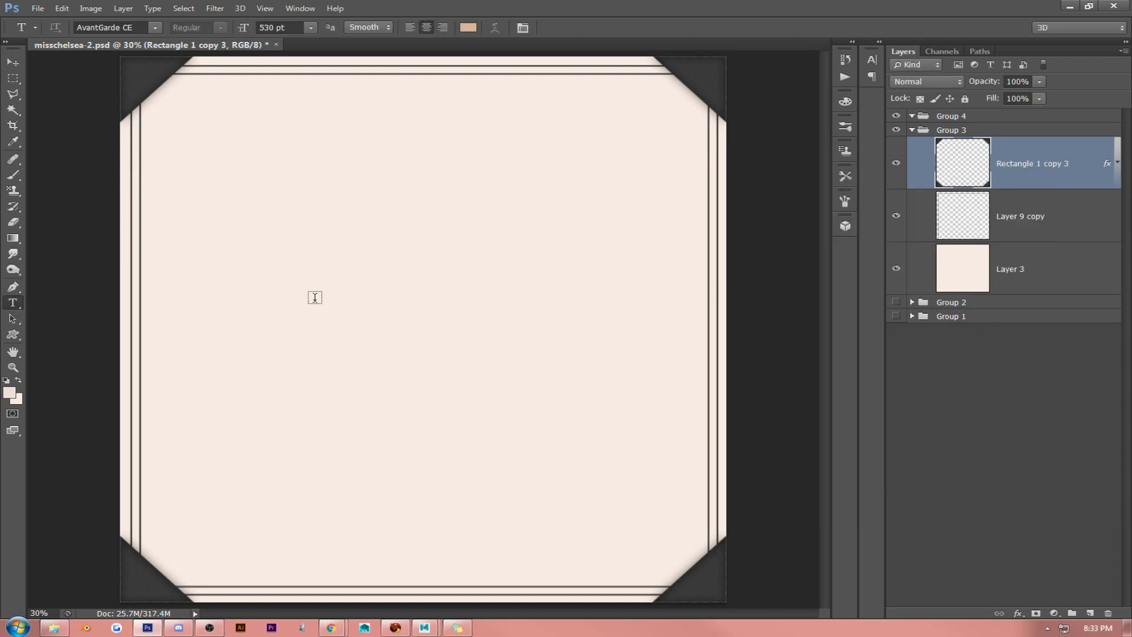
- Add a "Miss" text layer in the upper middle of the canvas, coloured dark grey #383838 to match the corners
{"action": "left_click", "coordinate": [315, 297]}
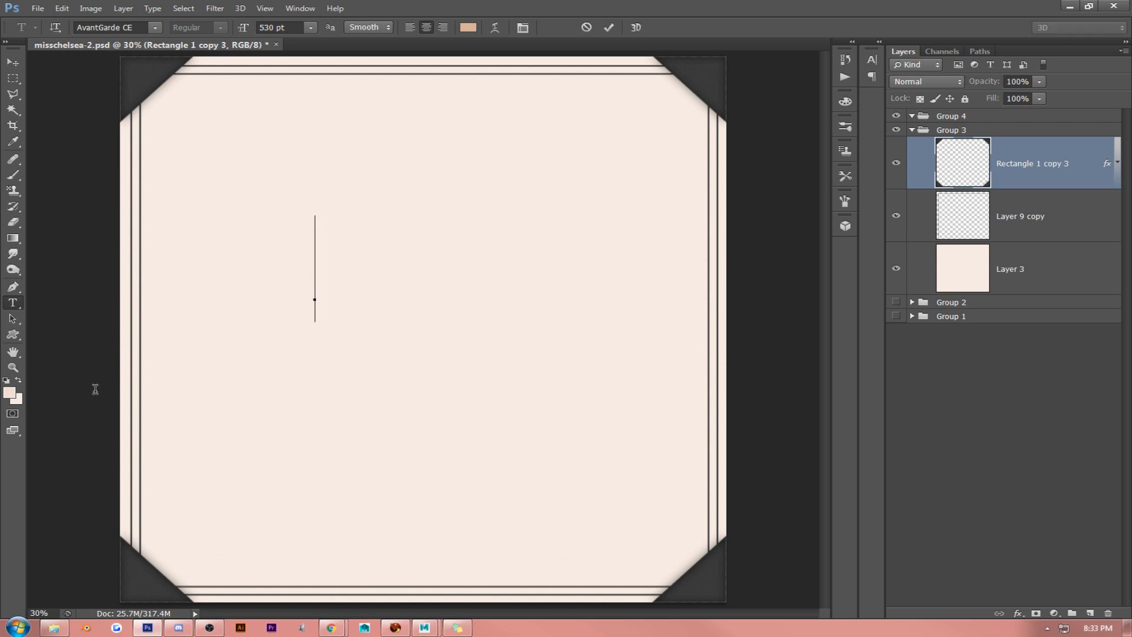
{"action": "left_click", "coordinate": [9, 393]}
{"action": "left_click", "coordinate": [158, 83]}
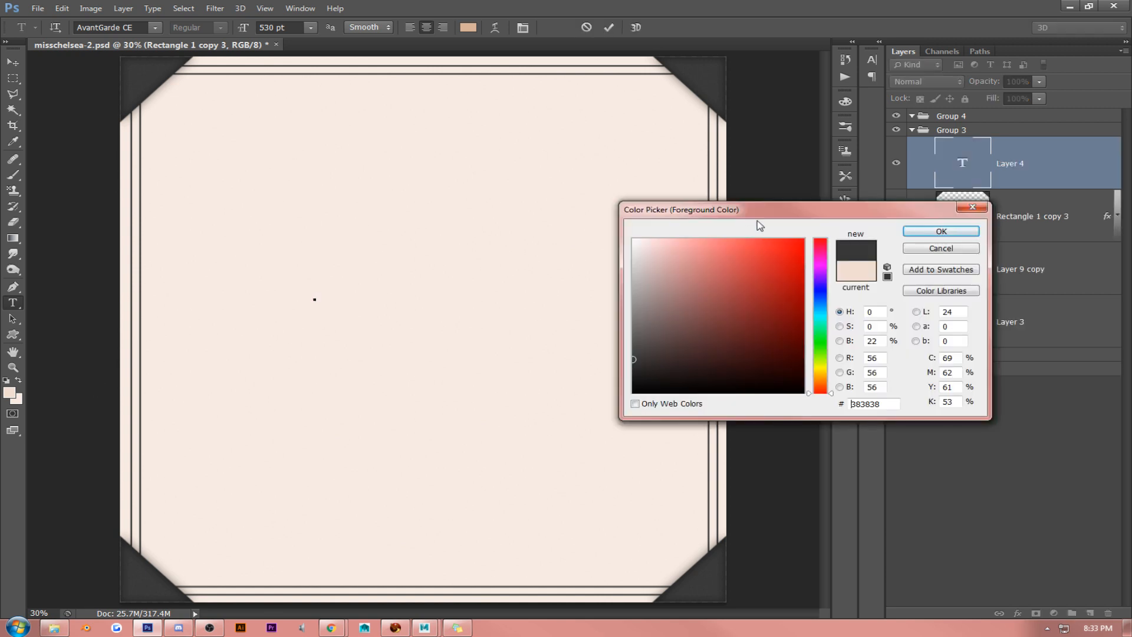
{"action": "left_click", "coordinate": [924, 236]}
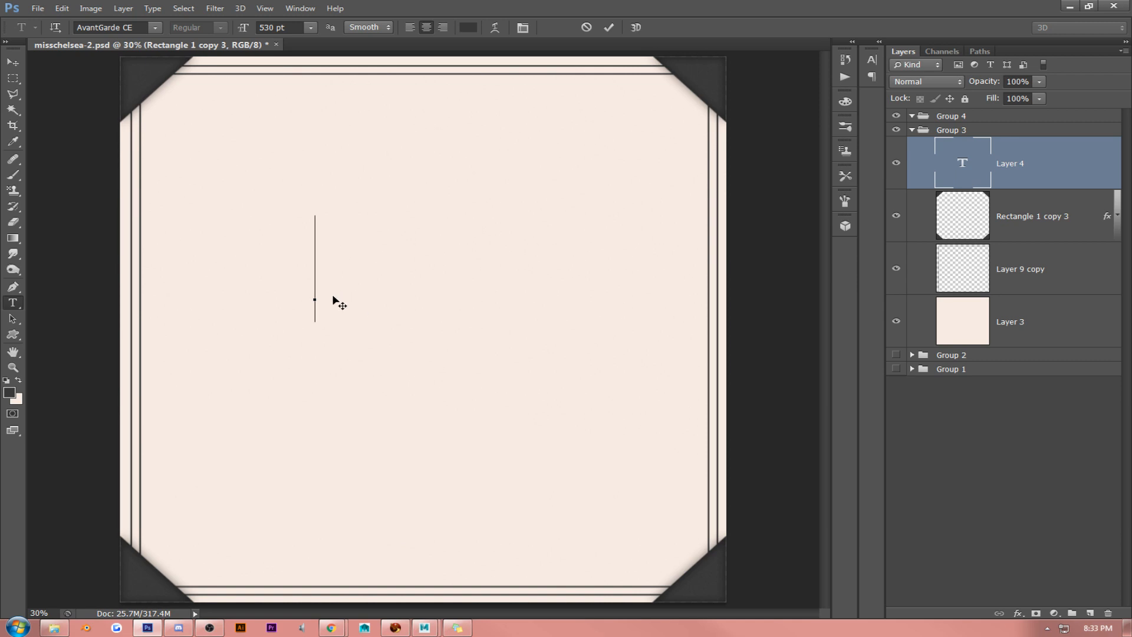
{"action": "type", "text": "Miss"}
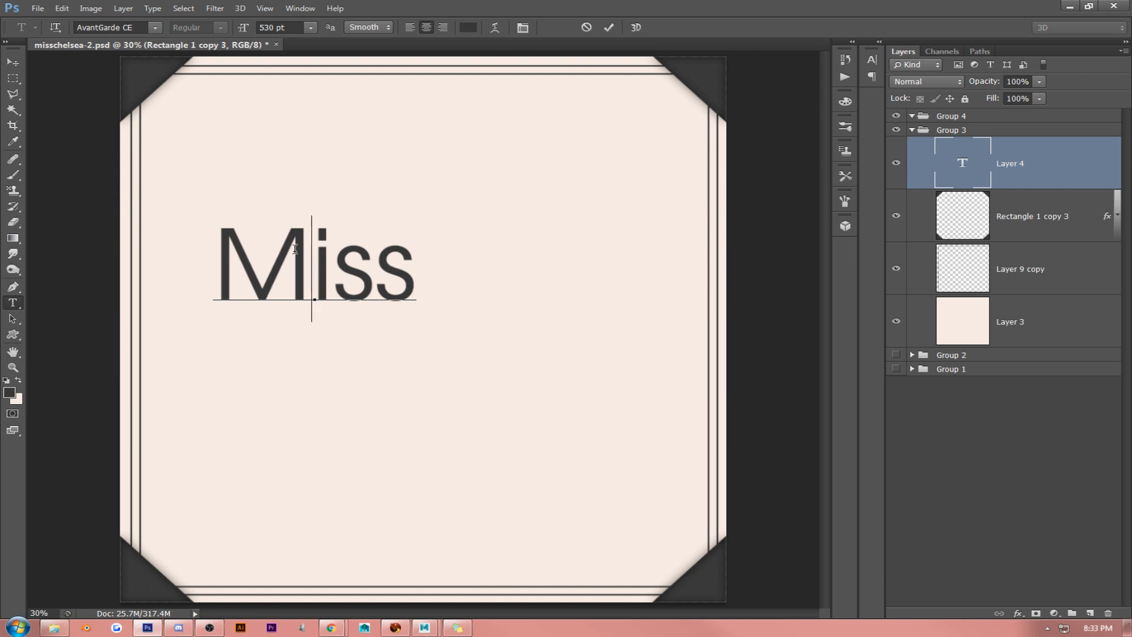
- Try the Cantata One font on the "Miss" text
{"action": "key", "text": "ctrl+a"}
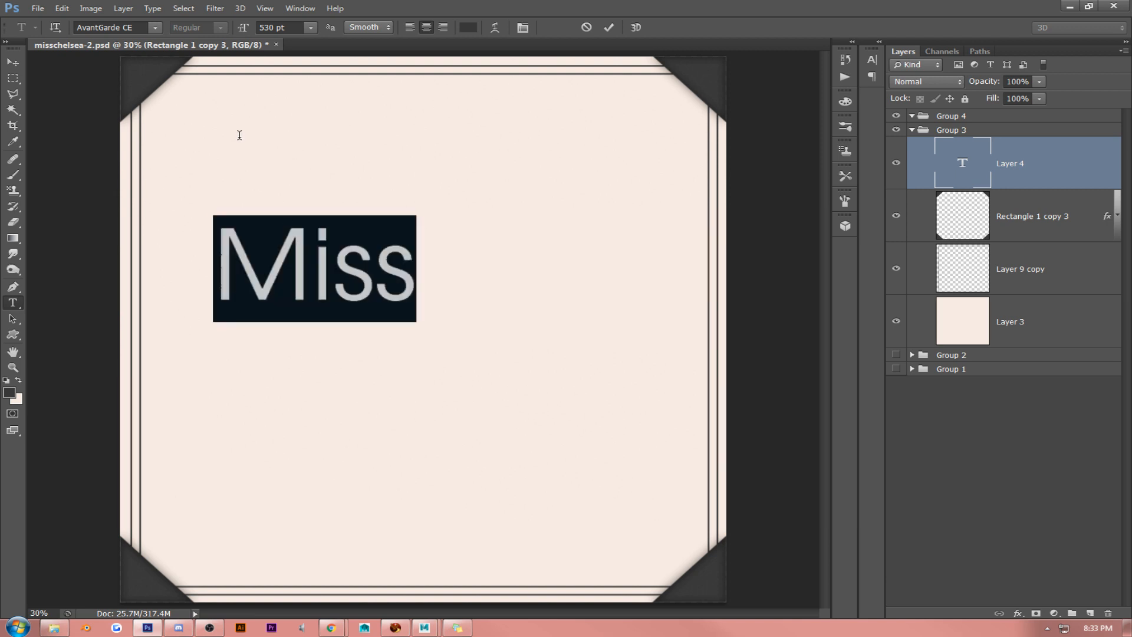
{"action": "left_click", "coordinate": [153, 27]}
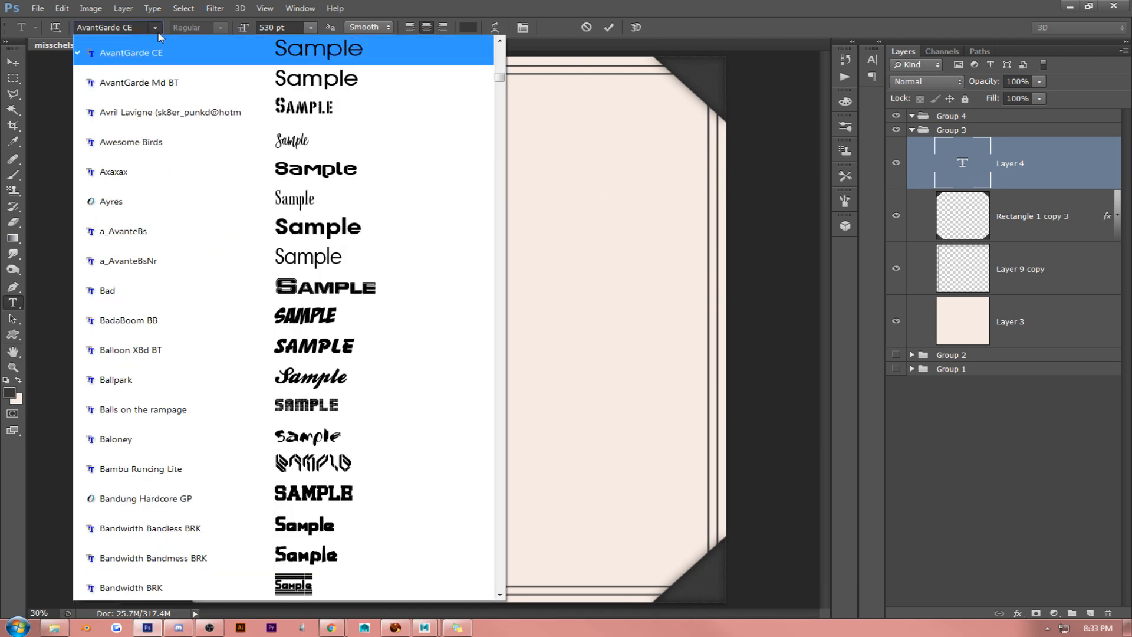
{"action": "left_click", "coordinate": [500, 596]}
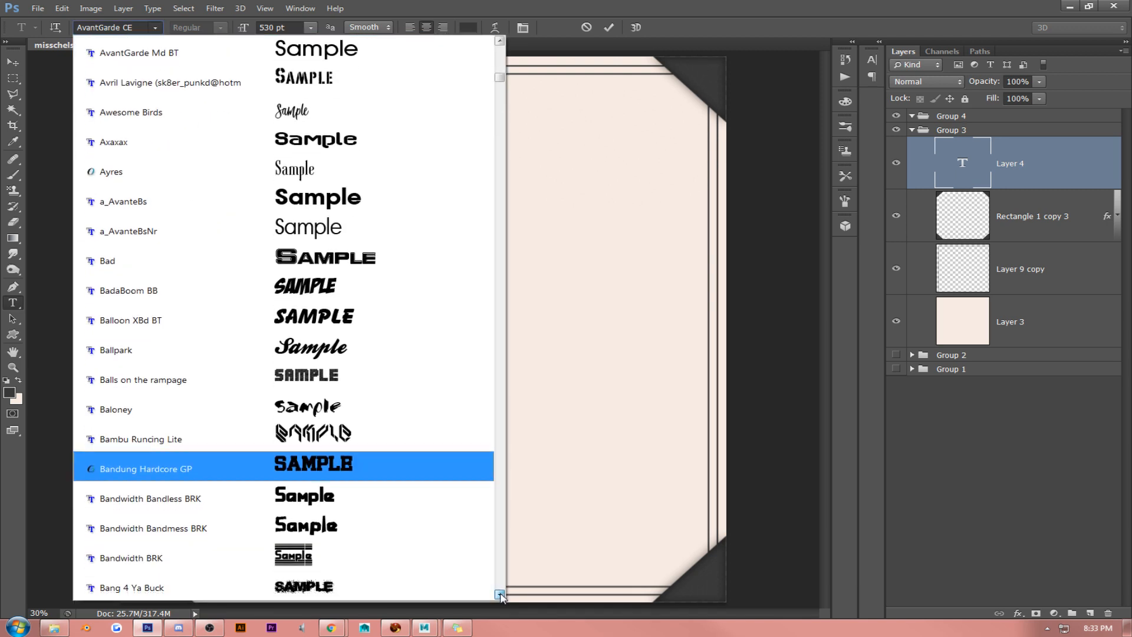
{"action": "left_click_drag", "start_coordinate": [500, 595], "coordinate": [501, 596]}
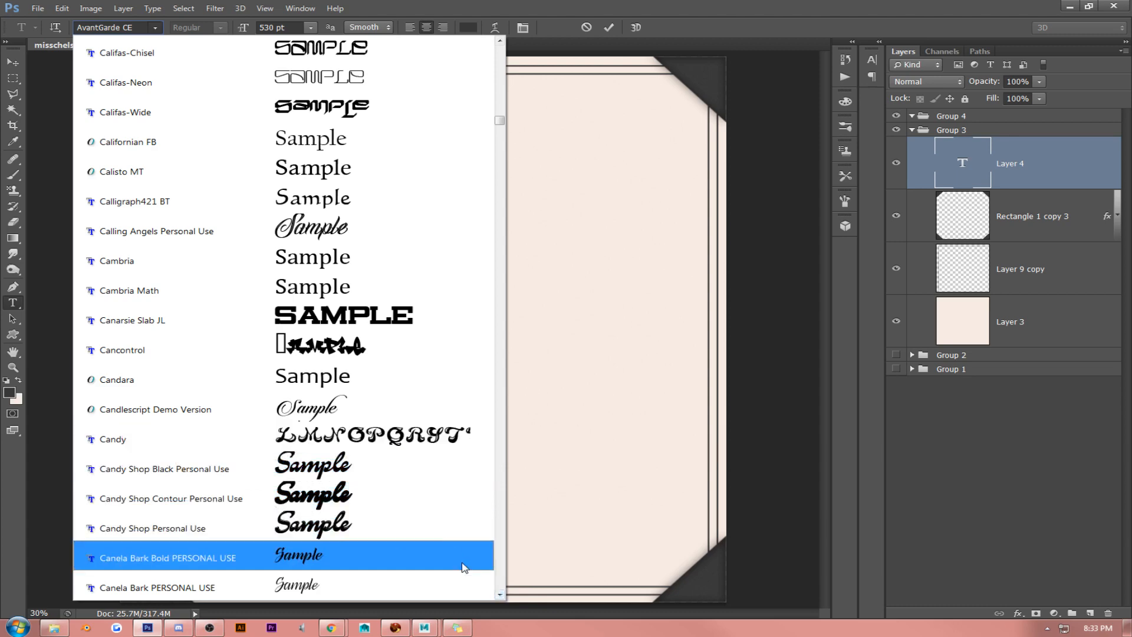
{"action": "left_click_drag", "start_coordinate": [502, 596], "coordinate": [502, 598]}
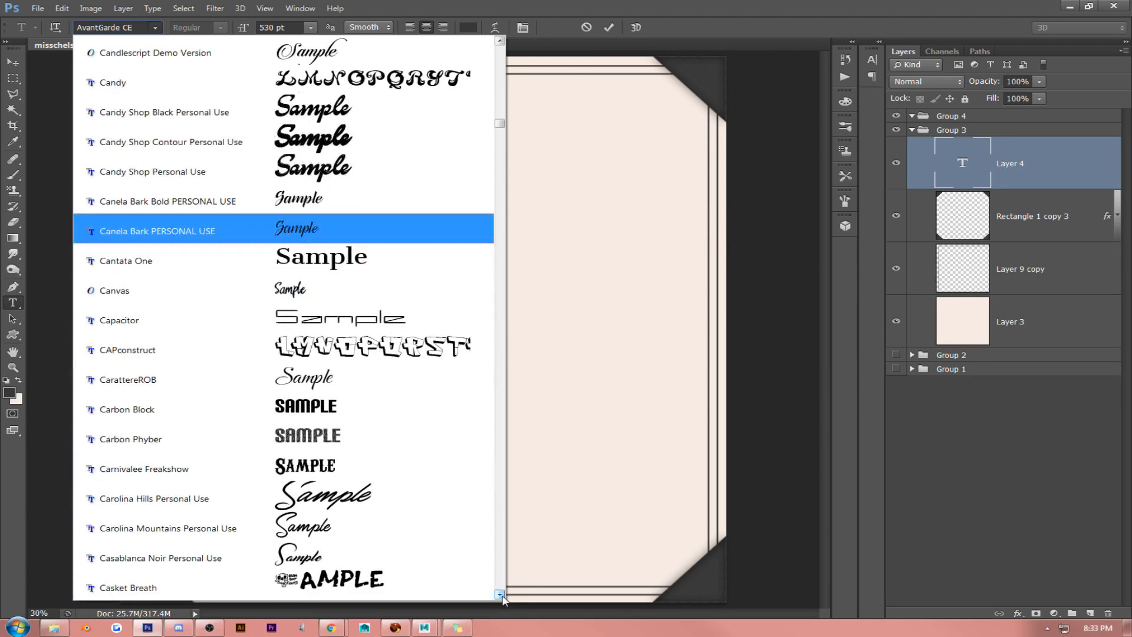
{"action": "left_click", "coordinate": [345, 261]}
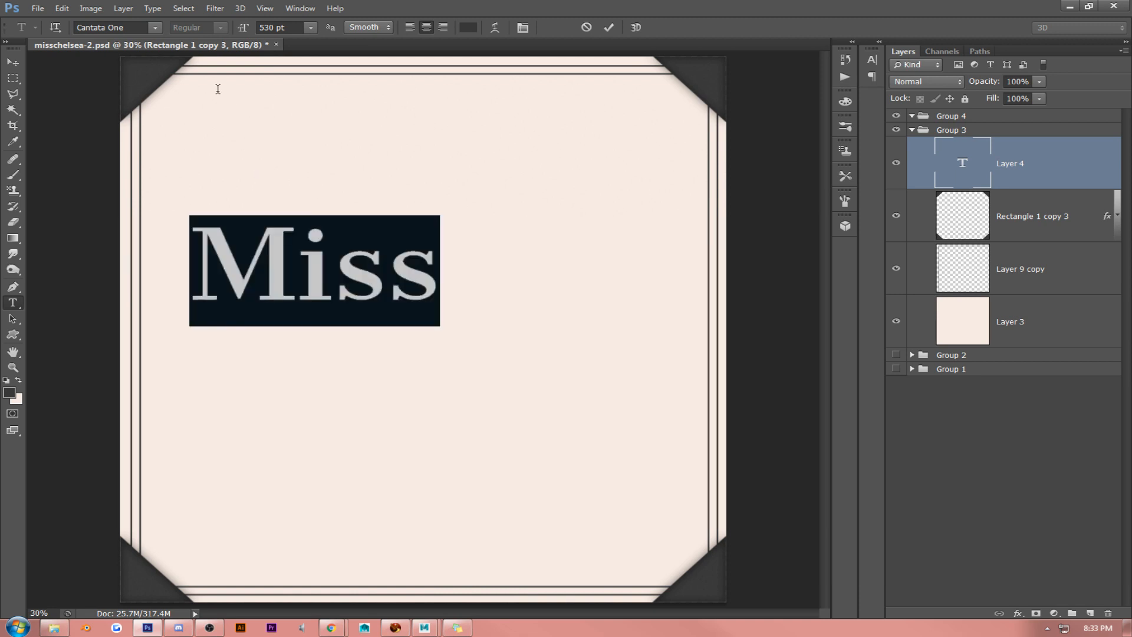
- Set the "Miss" text in the Carolina Mountains Personal Use font and move it slightly down
{"action": "left_click", "coordinate": [156, 27]}
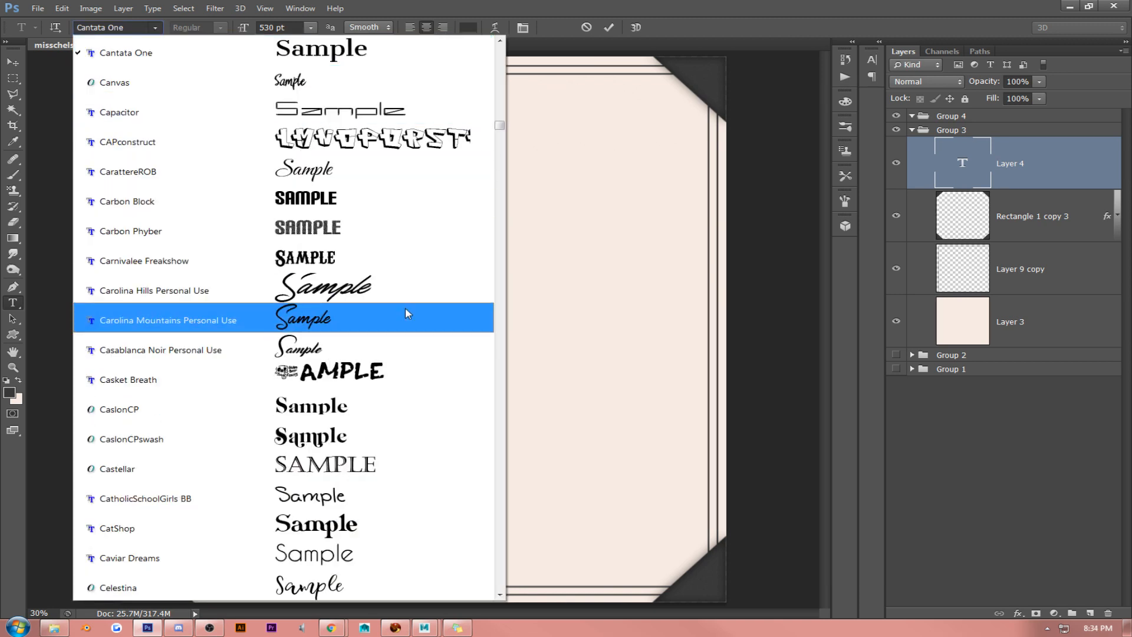
{"action": "left_click", "coordinate": [410, 329]}
{"action": "left_click", "coordinate": [358, 270]}
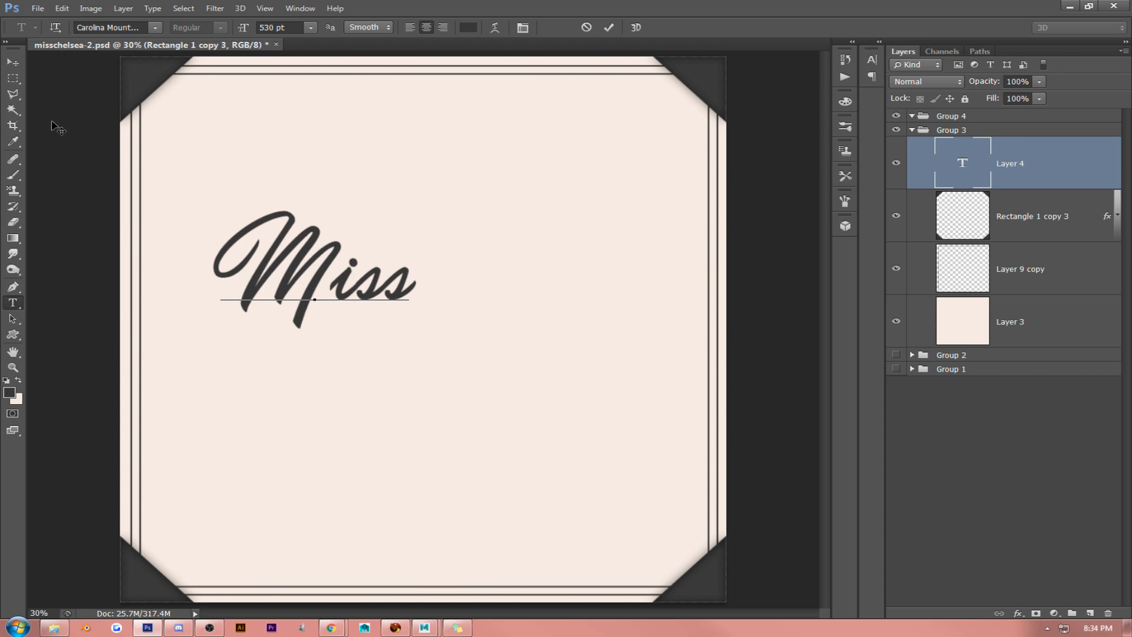
{"action": "left_click", "coordinate": [13, 62]}
{"action": "left_click_drag", "start_coordinate": [401, 234], "coordinate": [403, 250]}
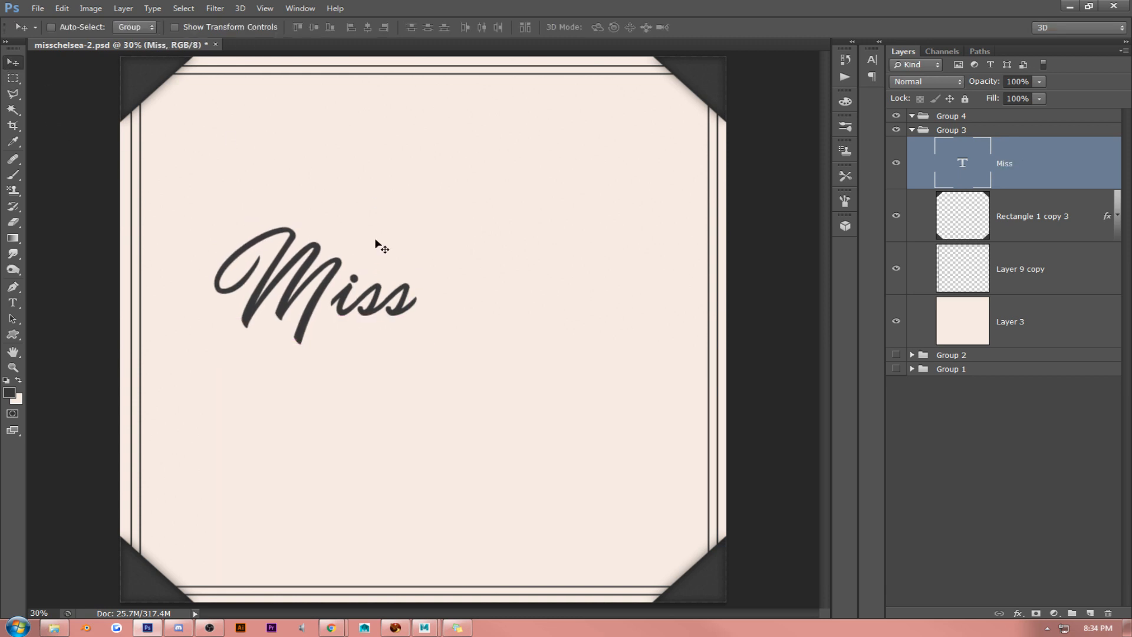
- Add a separate lowercase "chelsea" text layer below the "Miss" lettering
{"action": "left_click", "coordinate": [12, 303]}
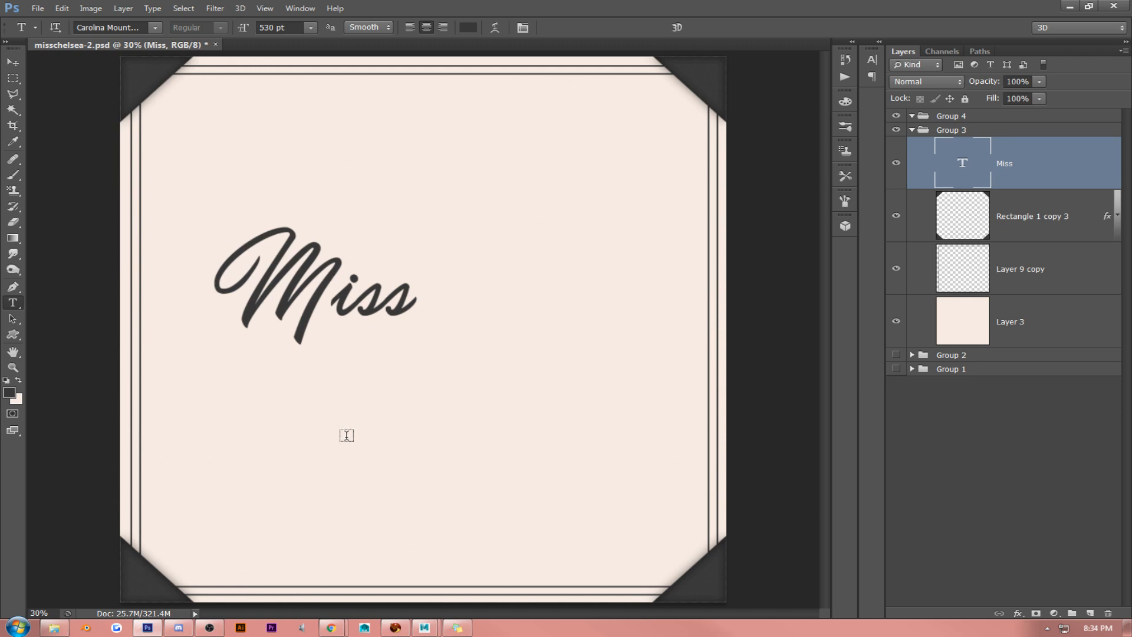
{"action": "left_click", "coordinate": [346, 435]}
{"action": "type", "text": "chelsea"}
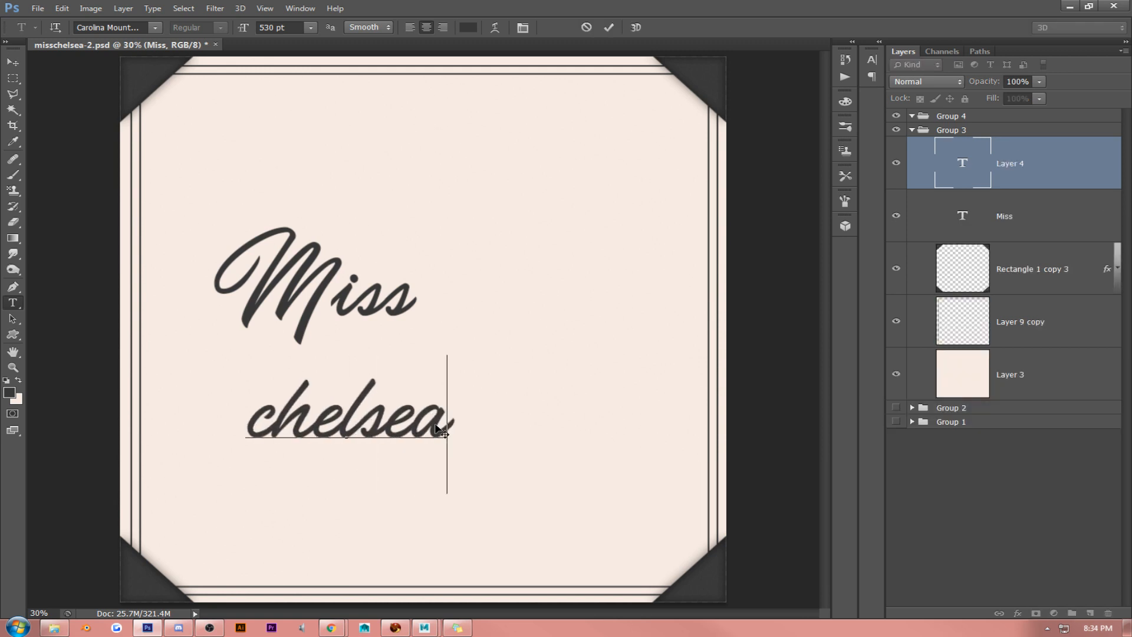
{"action": "double_click", "coordinate": [277, 420]}
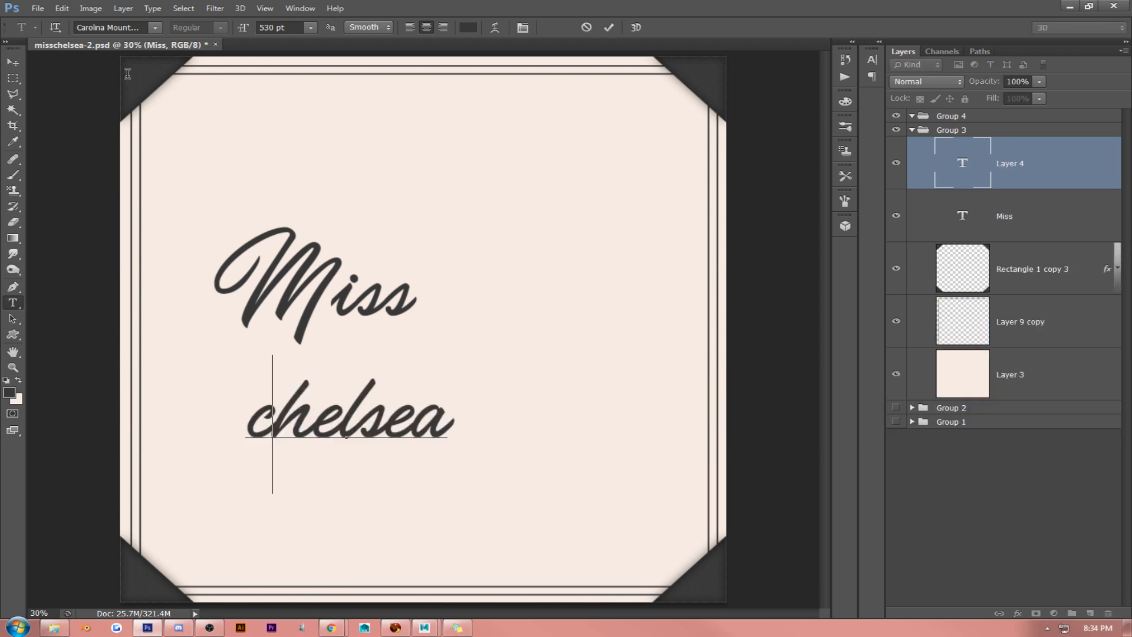
{"action": "left_click", "coordinate": [330, 443]}
- Set the "chelsea" text in Caviar Dreams and move it up and rightward, close beneath "Miss"
{"action": "key", "text": "ctrl+a"}
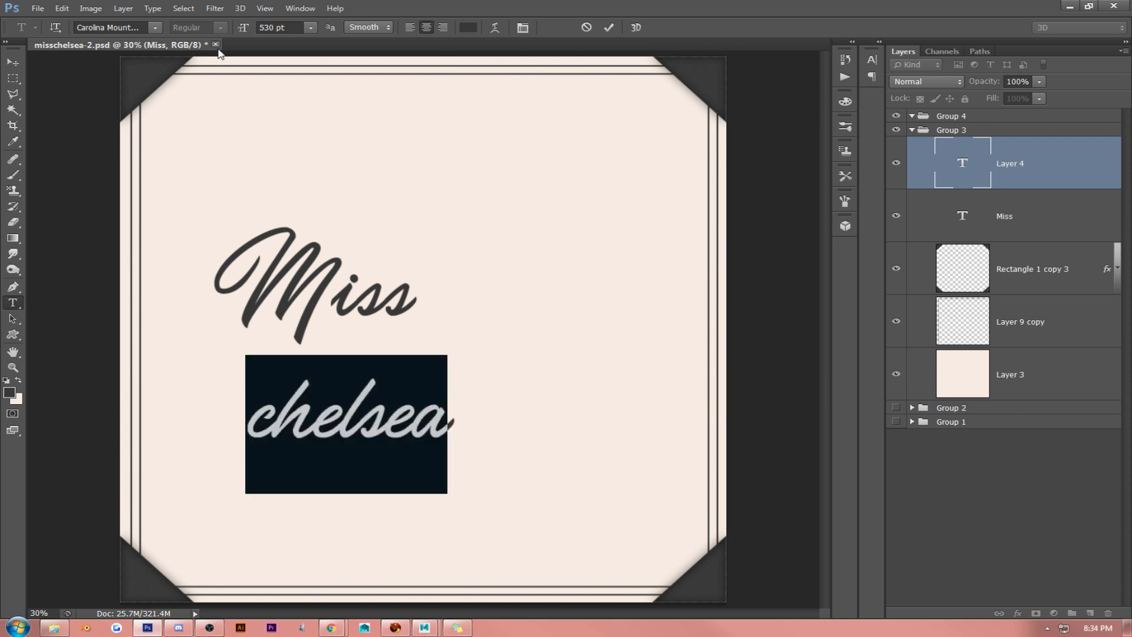
{"action": "left_click", "coordinate": [160, 29]}
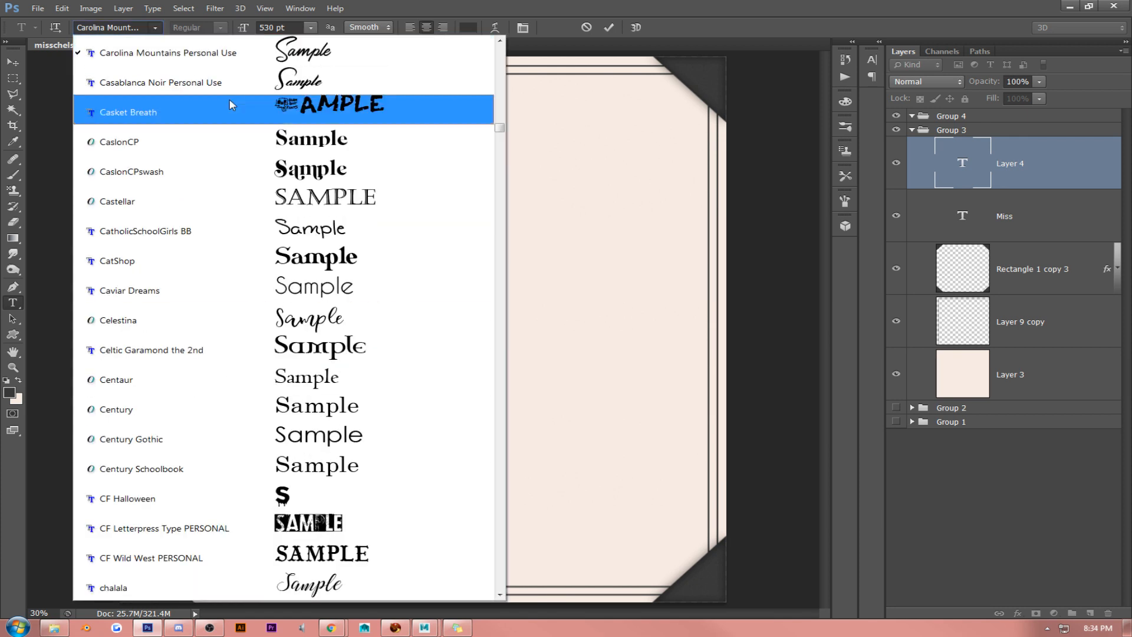
{"action": "left_click", "coordinate": [375, 288]}
{"action": "left_click", "coordinate": [368, 433]}
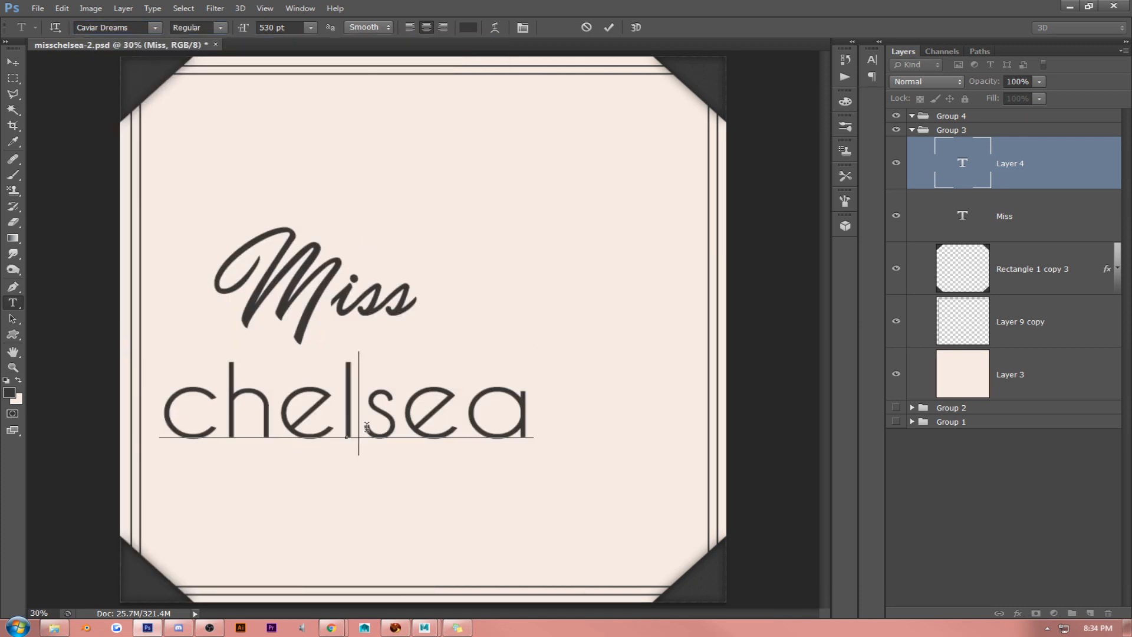
{"action": "left_click_drag", "start_coordinate": [515, 290], "coordinate": [505, 263]}
{"action": "left_click", "coordinate": [13, 63]}
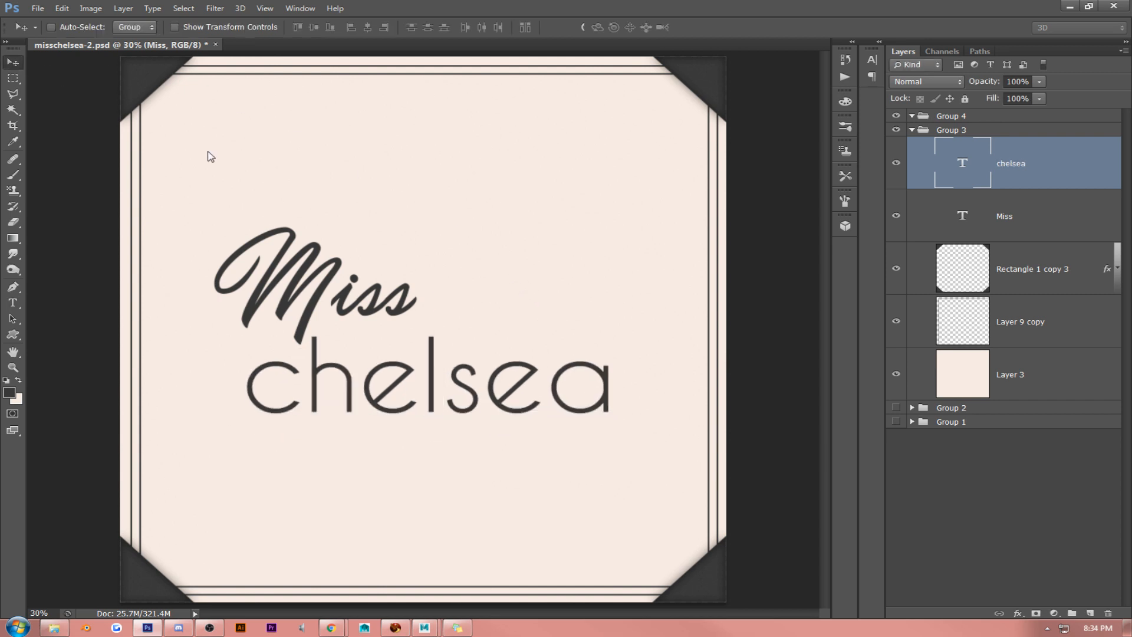
- Move the "chelsea" text up so it overlaps the bottom of "Miss", and set "Miss" in the Daydream font
{"action": "left_click_drag", "start_coordinate": [392, 226], "coordinate": [382, 180]}
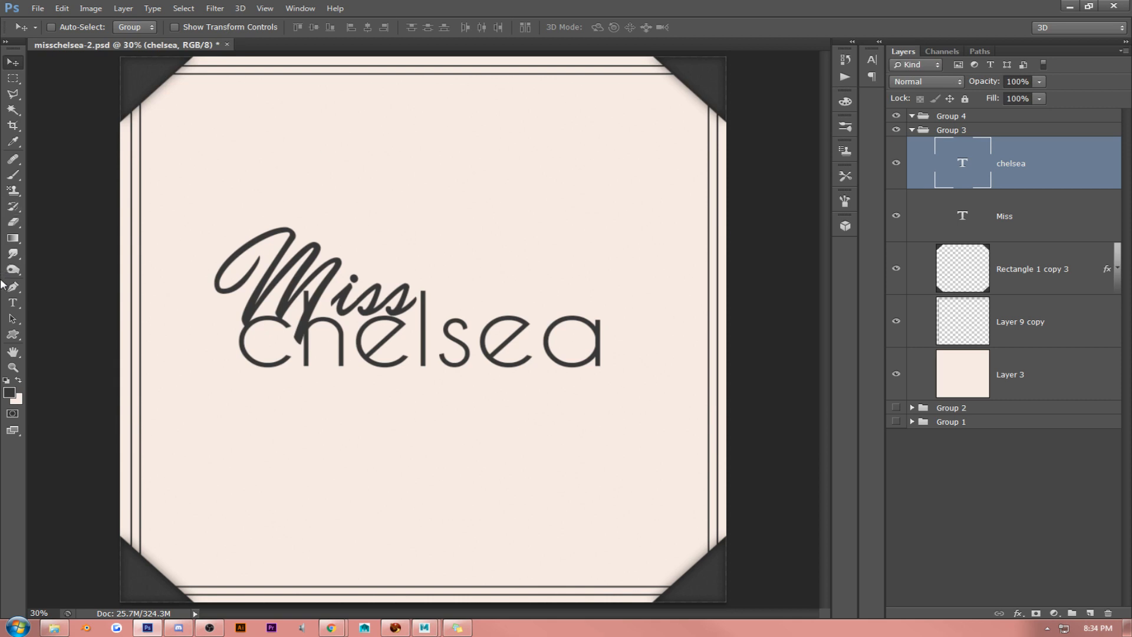
{"action": "left_click", "coordinate": [11, 303]}
{"action": "left_click", "coordinate": [328, 314]}
{"action": "key", "text": "ctrl+a"}
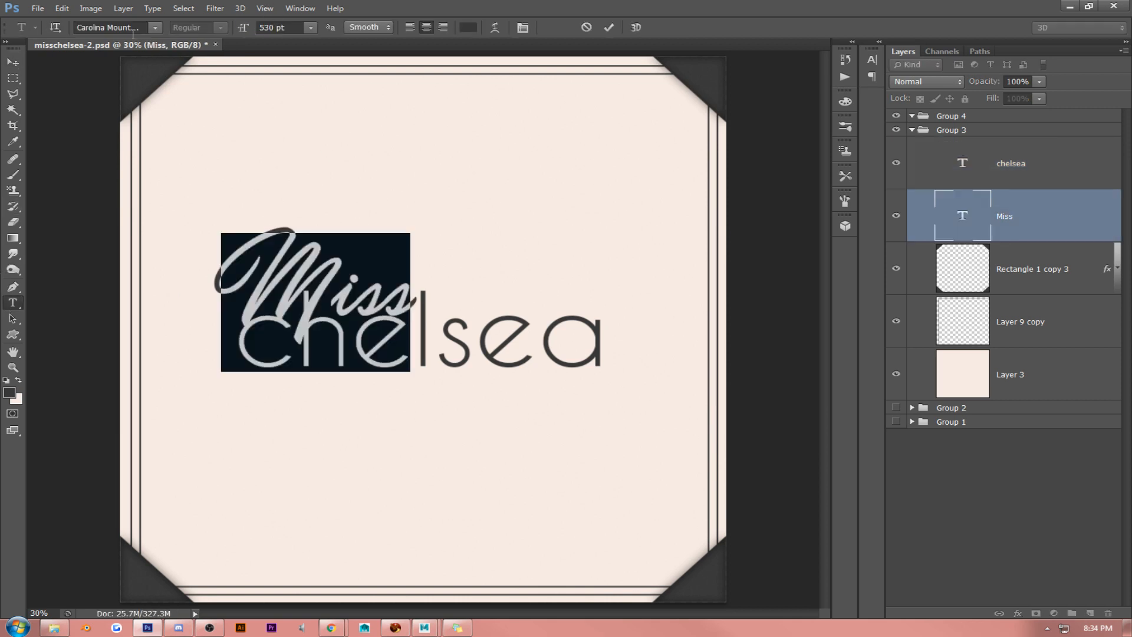
{"action": "left_click", "coordinate": [156, 27]}
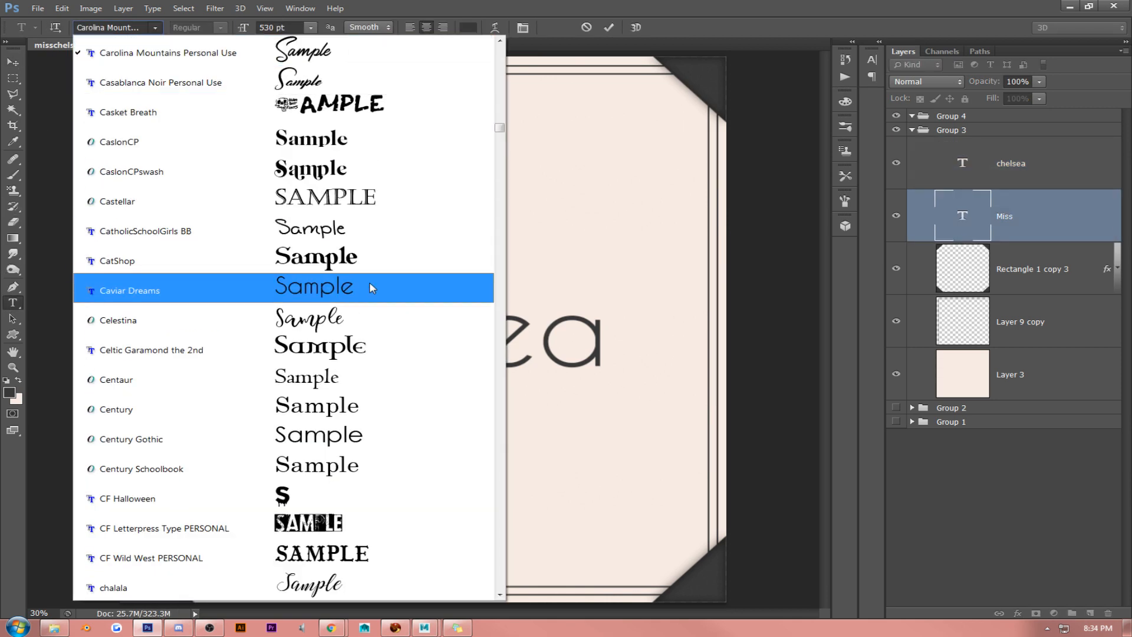
{"action": "scroll", "coordinate": [504, 500], "scroll_direction": "down", "scroll_amount": 6}
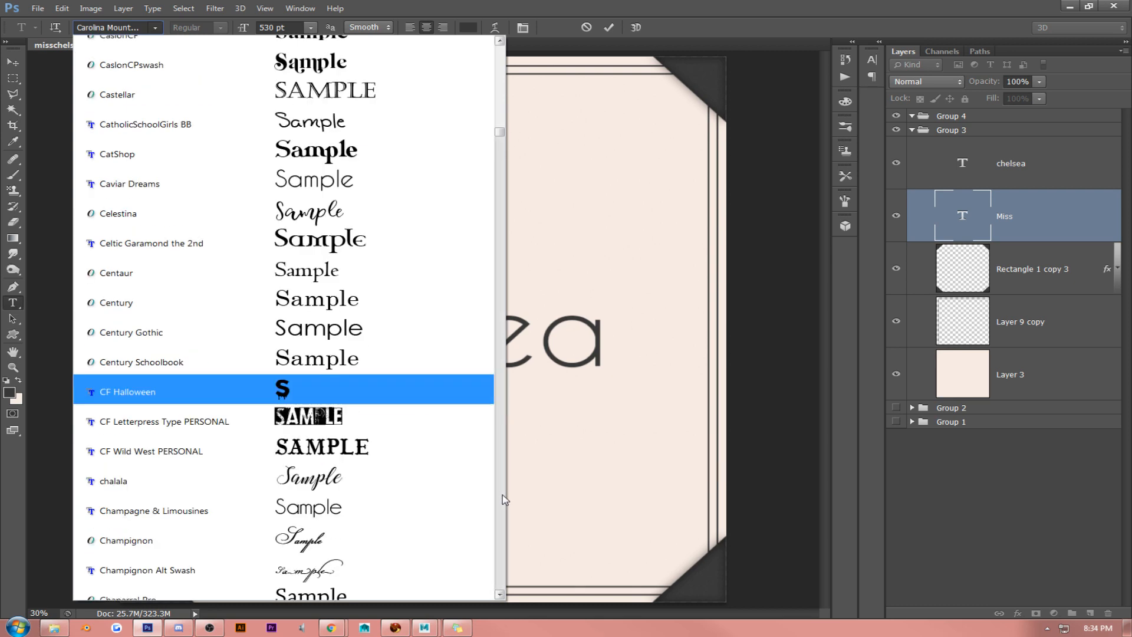
{"action": "scroll", "coordinate": [504, 500], "scroll_direction": "down", "scroll_amount": 6}
{"action": "scroll", "coordinate": [504, 500], "scroll_direction": "down", "scroll_amount": 12}
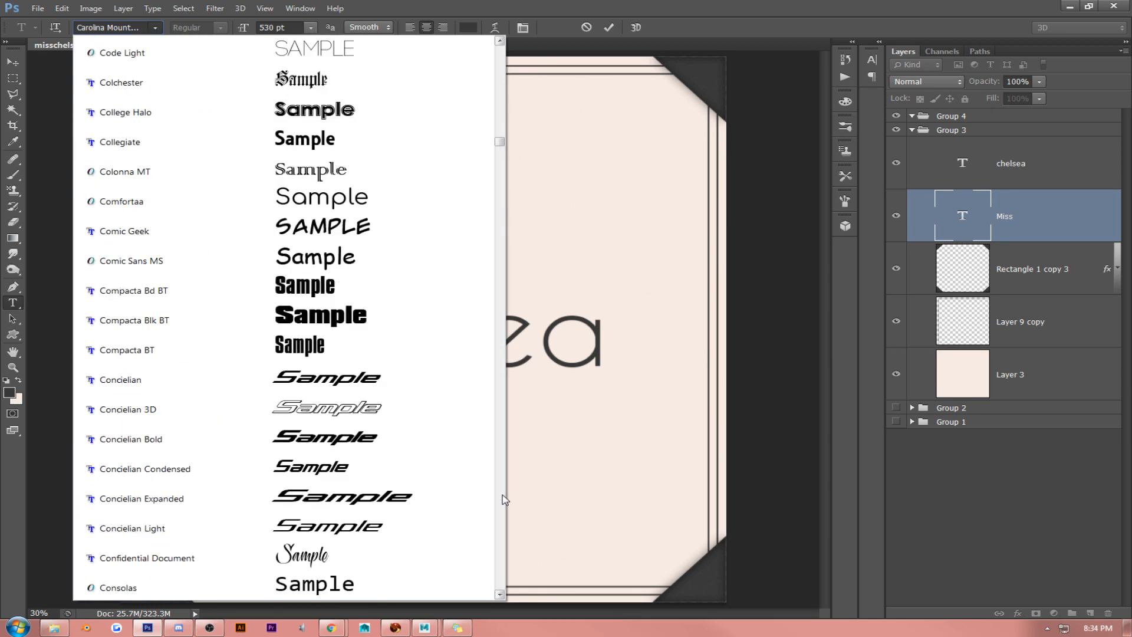
{"action": "scroll", "coordinate": [504, 500], "scroll_direction": "down", "scroll_amount": 6}
{"action": "scroll", "coordinate": [504, 500], "scroll_direction": "down", "scroll_amount": 12}
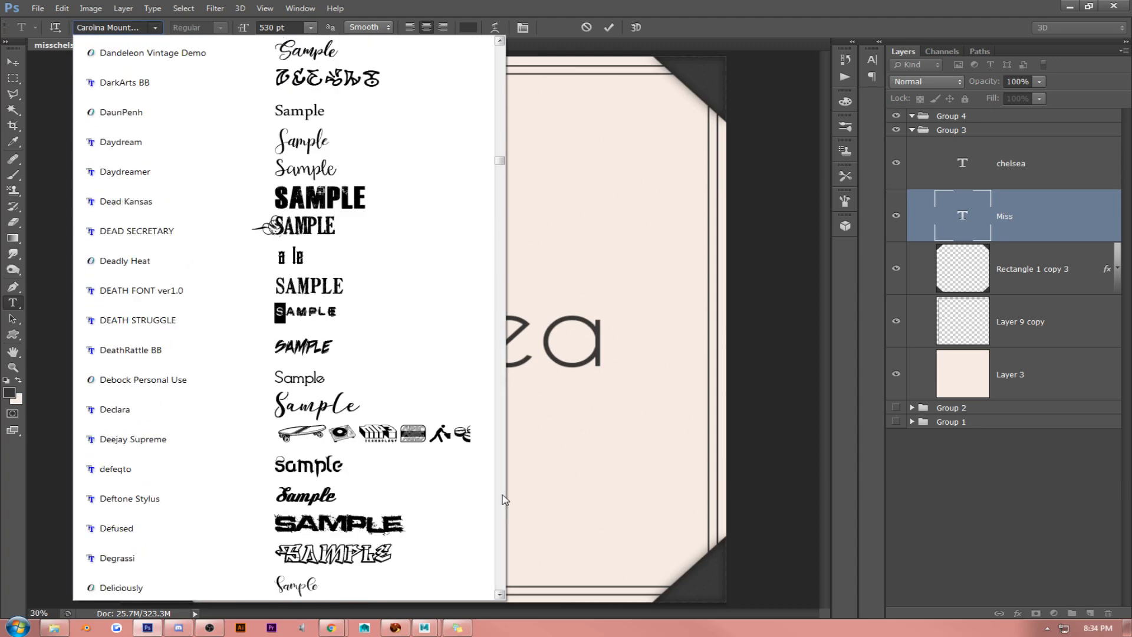
{"action": "left_click", "coordinate": [346, 152]}
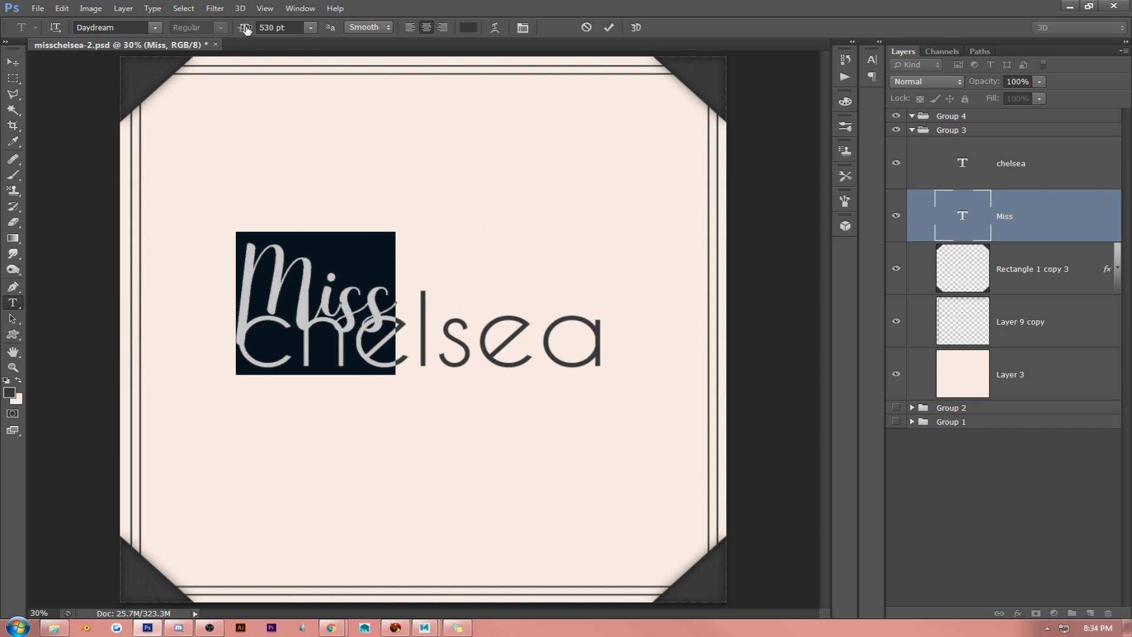
- Reduce the "Miss" text to 443 pt and move it up and rightward above "chelsea"
{"action": "left_click_drag", "start_coordinate": [244, 27], "coordinate": [189, 28]}
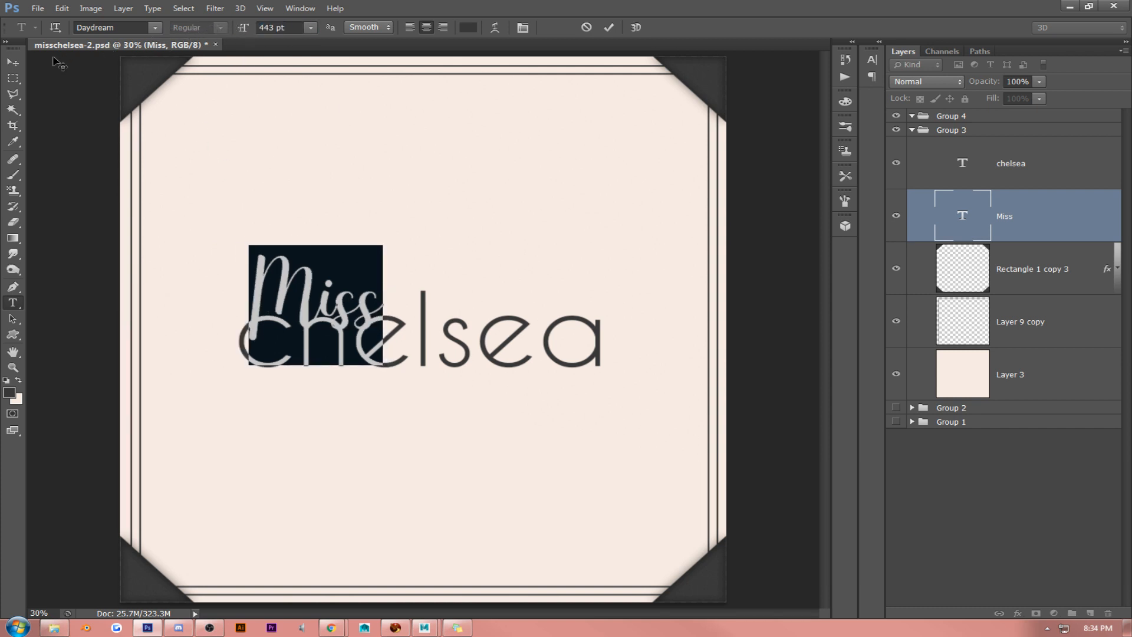
{"action": "left_click", "coordinate": [13, 62]}
{"action": "left_click_drag", "start_coordinate": [404, 245], "coordinate": [445, 224]}
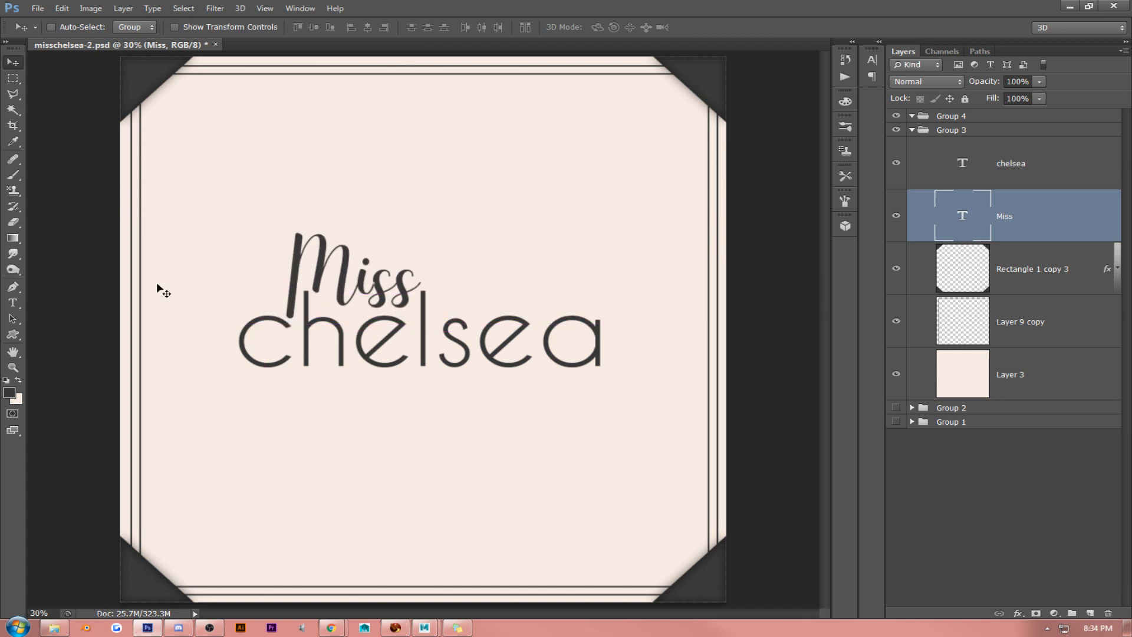
- Try the Daydreamer and Deliciously fonts on the "Miss" text
{"action": "left_click", "coordinate": [13, 302]}
{"action": "left_click", "coordinate": [357, 255]}
{"action": "key", "text": "ctrl+a"}
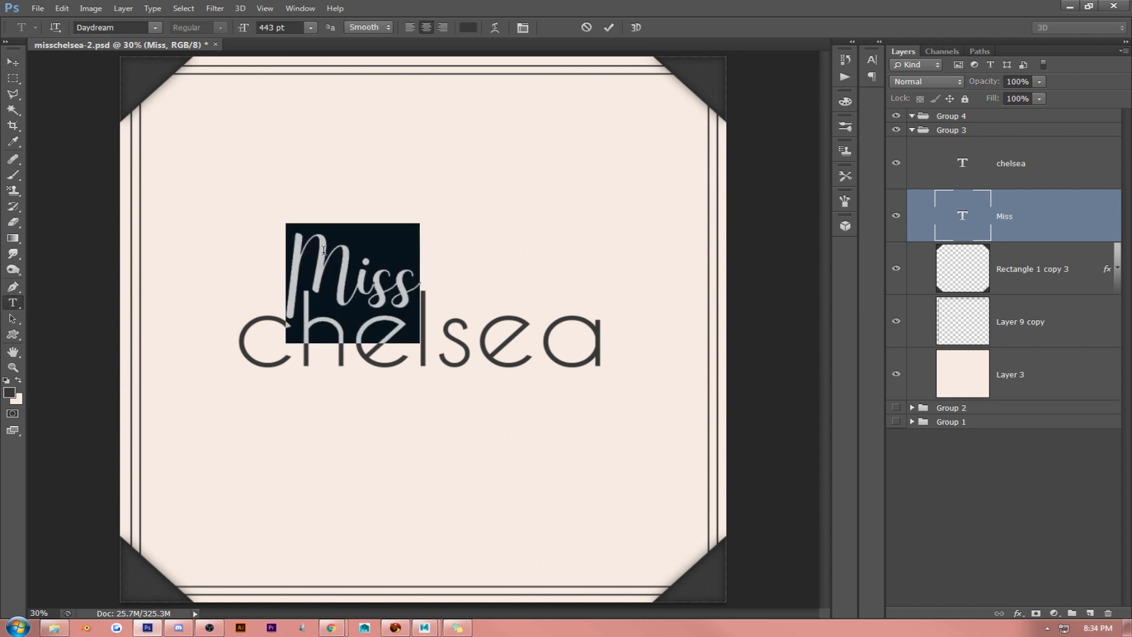
{"action": "left_click", "coordinate": [156, 28]}
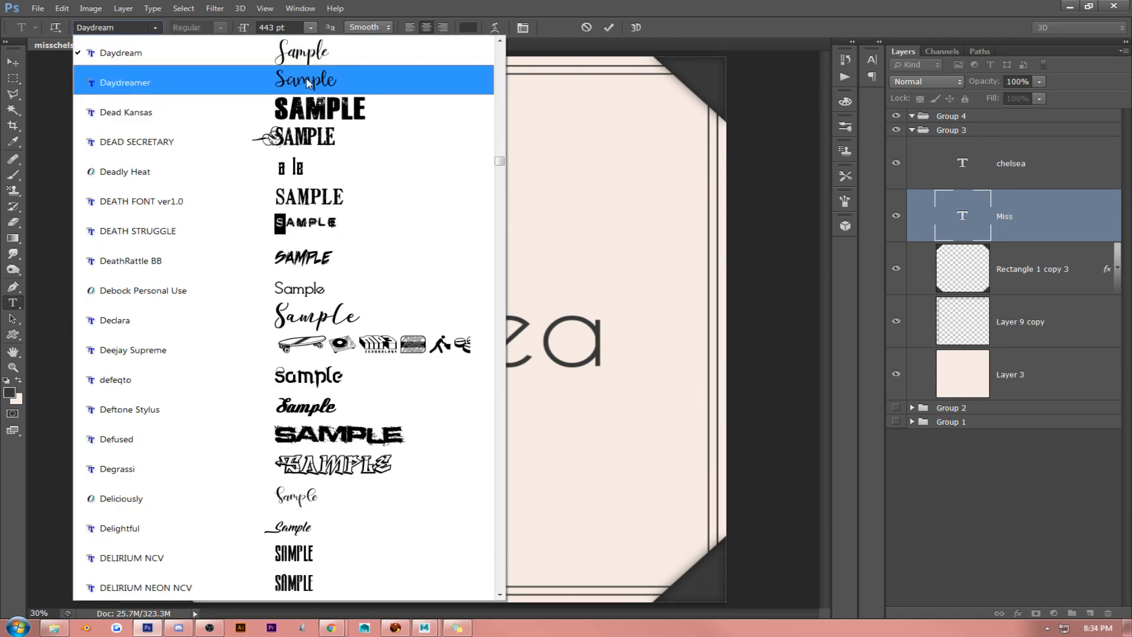
{"action": "left_click", "coordinate": [308, 81]}
{"action": "left_click", "coordinate": [156, 28]}
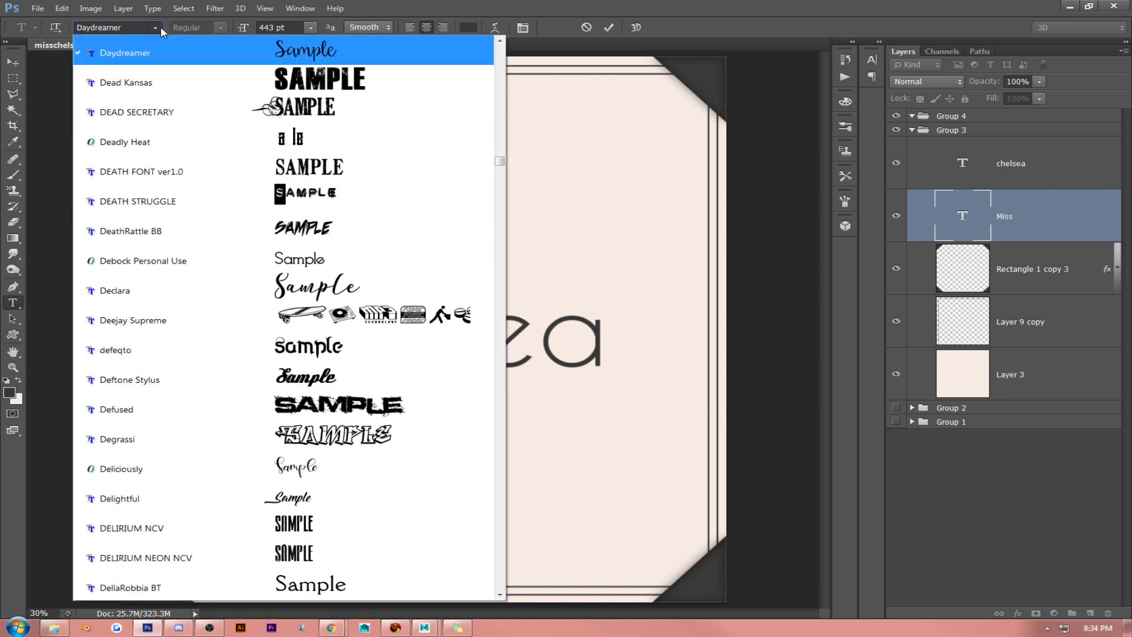
{"action": "left_click", "coordinate": [437, 470]}
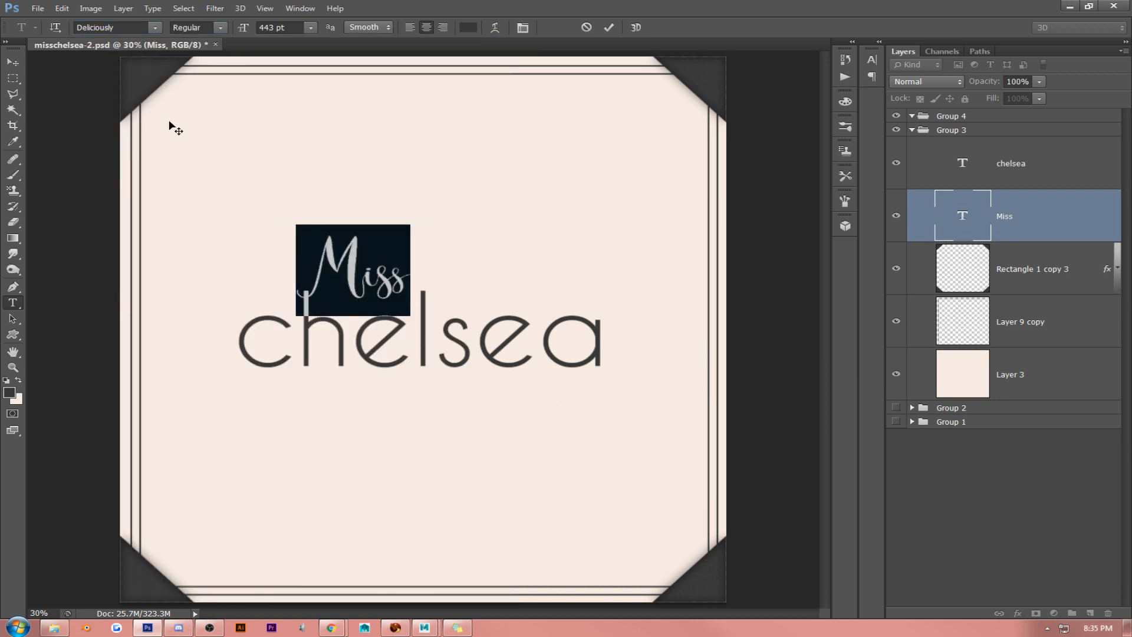
- Set the "Miss" text in the Didot font and move it slightly down and leftward
{"action": "left_click", "coordinate": [156, 28]}
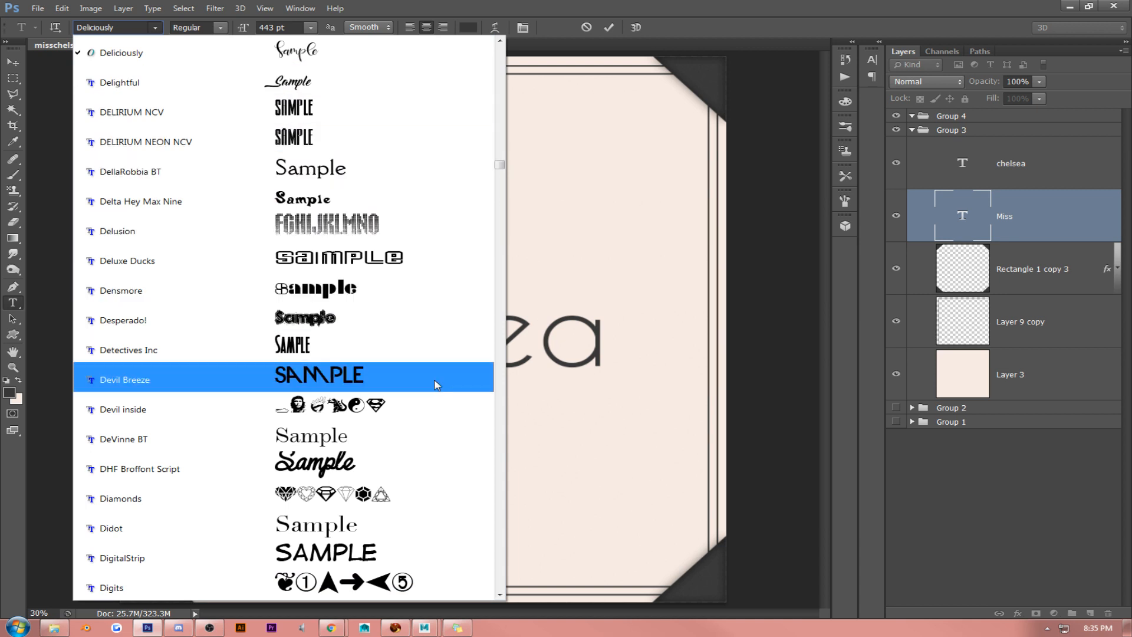
{"action": "left_click", "coordinate": [447, 540]}
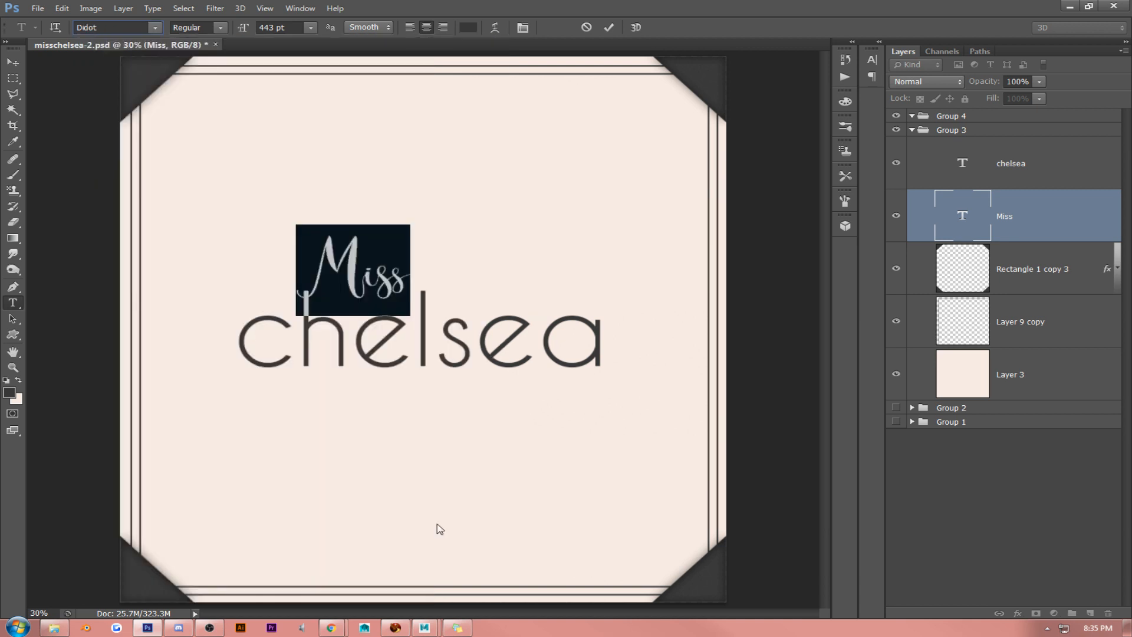
{"action": "left_click", "coordinate": [19, 65]}
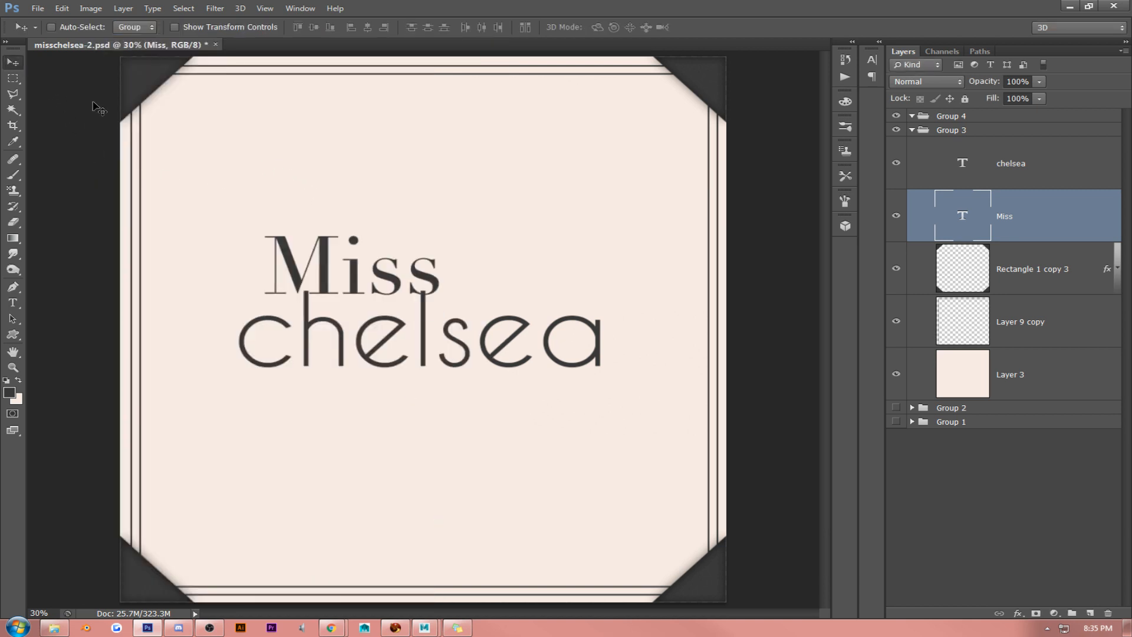
{"action": "left_click_drag", "start_coordinate": [485, 209], "coordinate": [476, 217]}
- Hide the "chelsea" text layer and move the "Miss" text down and slightly leftward
{"action": "left_click", "coordinate": [12, 303]}
{"action": "double_click", "coordinate": [415, 334]}
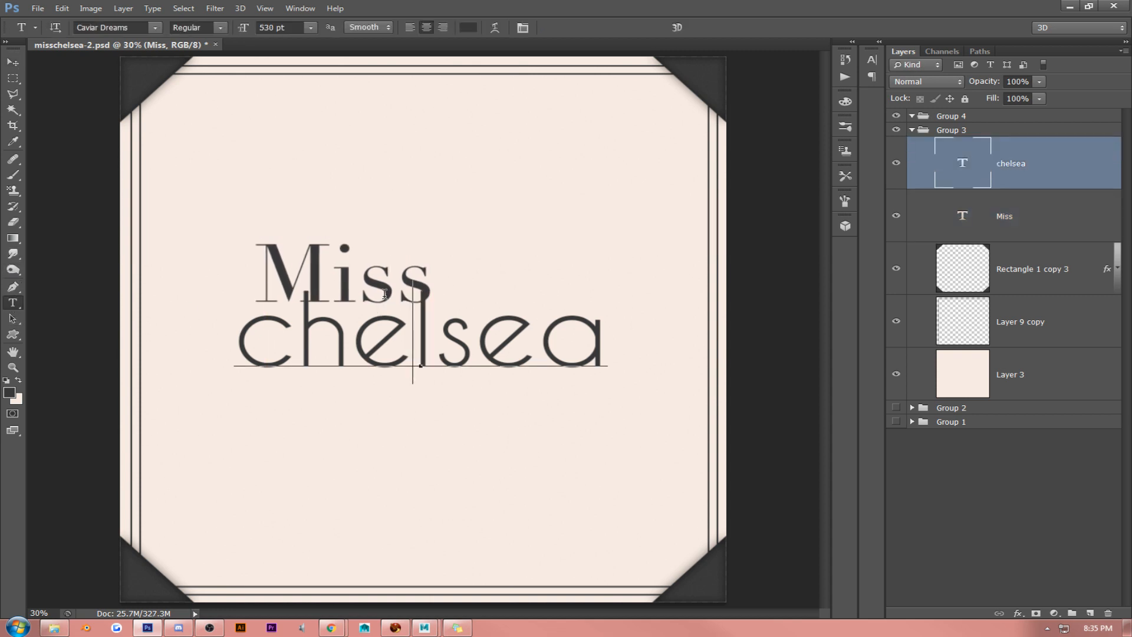
{"action": "left_click", "coordinate": [1039, 177]}
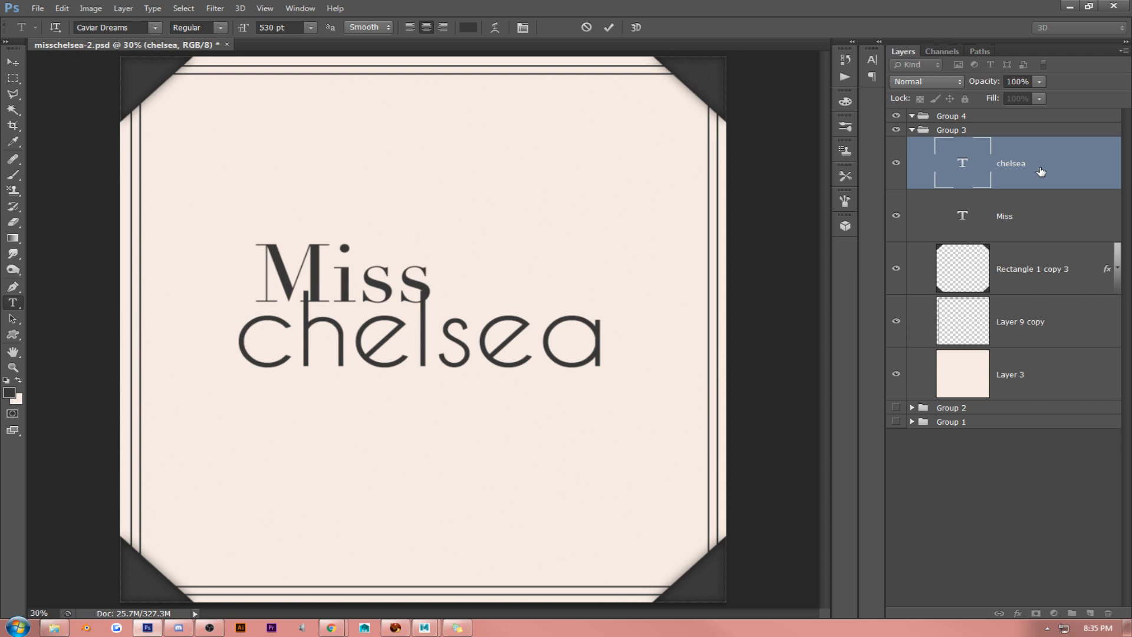
{"action": "left_click", "coordinate": [896, 162]}
{"action": "left_click", "coordinate": [357, 283]}
{"action": "double_click", "coordinate": [356, 283]}
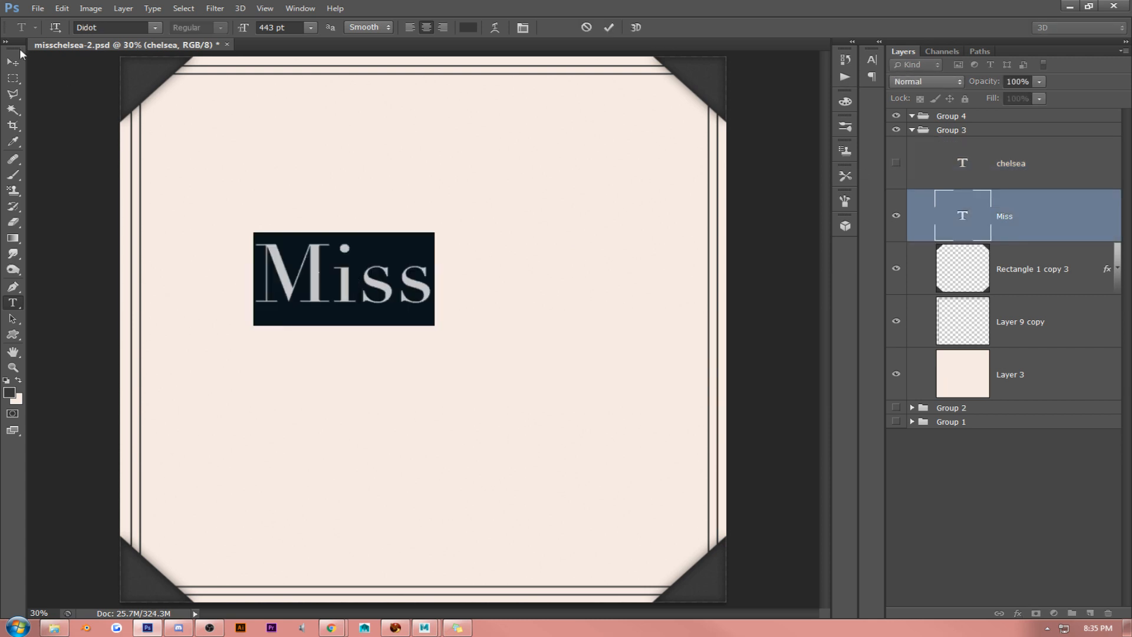
{"action": "left_click", "coordinate": [12, 61]}
{"action": "left_click_drag", "start_coordinate": [364, 188], "coordinate": [351, 225]}
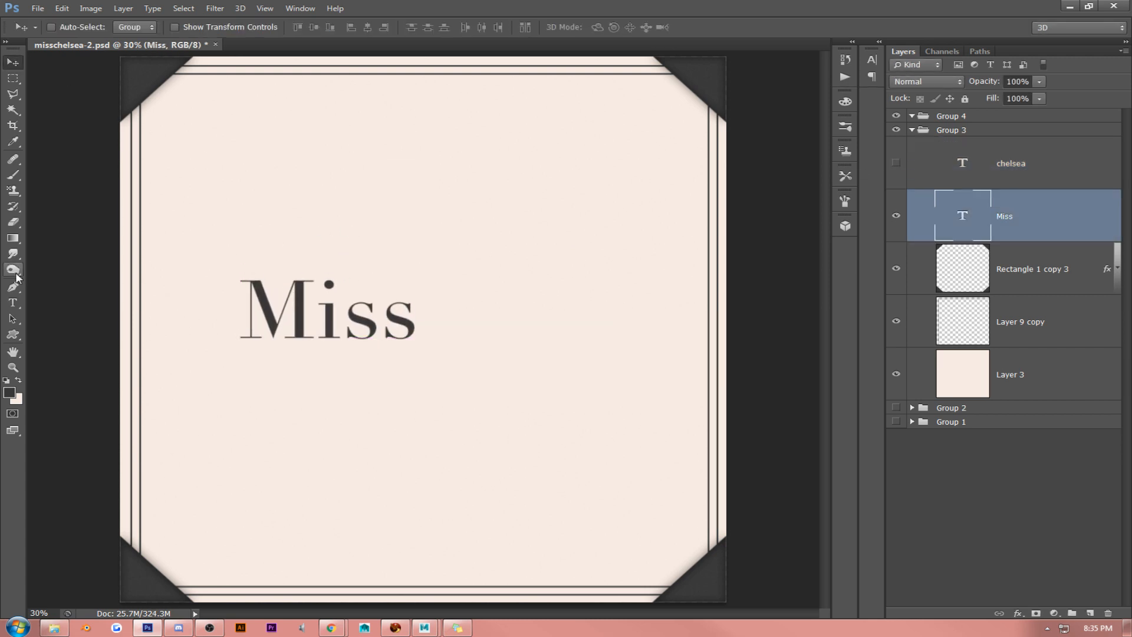
- Append "Chelsea" directly after "Miss" in the Didot text layer so it reads "MissChelsea"
{"action": "left_click", "coordinate": [13, 304]}
{"action": "left_click", "coordinate": [425, 323]}
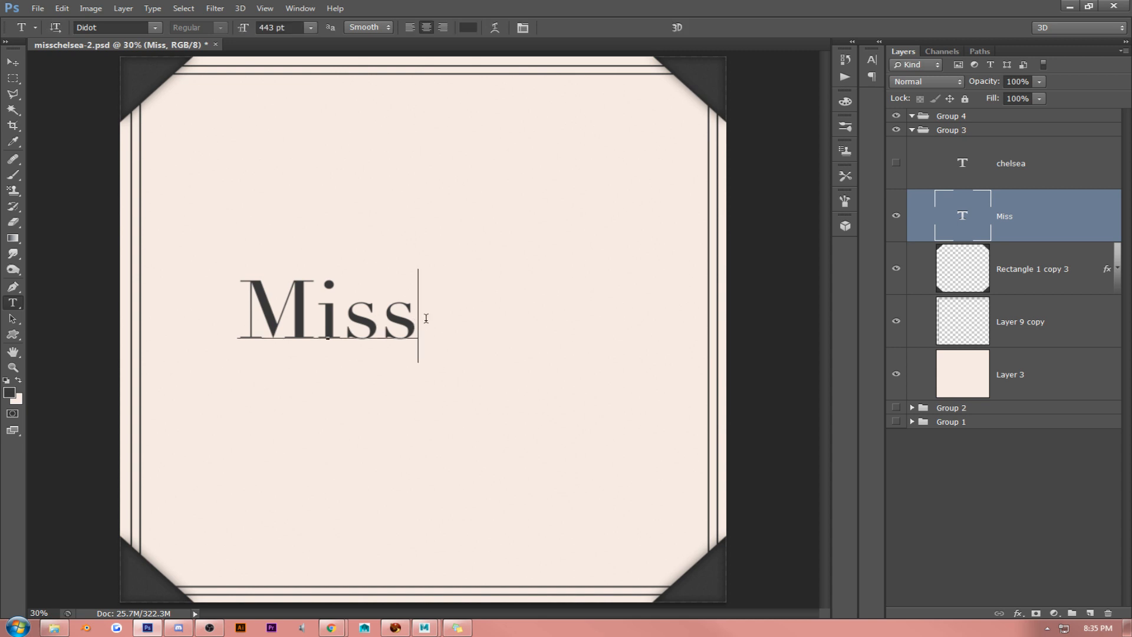
{"action": "type", "text": "Che"}
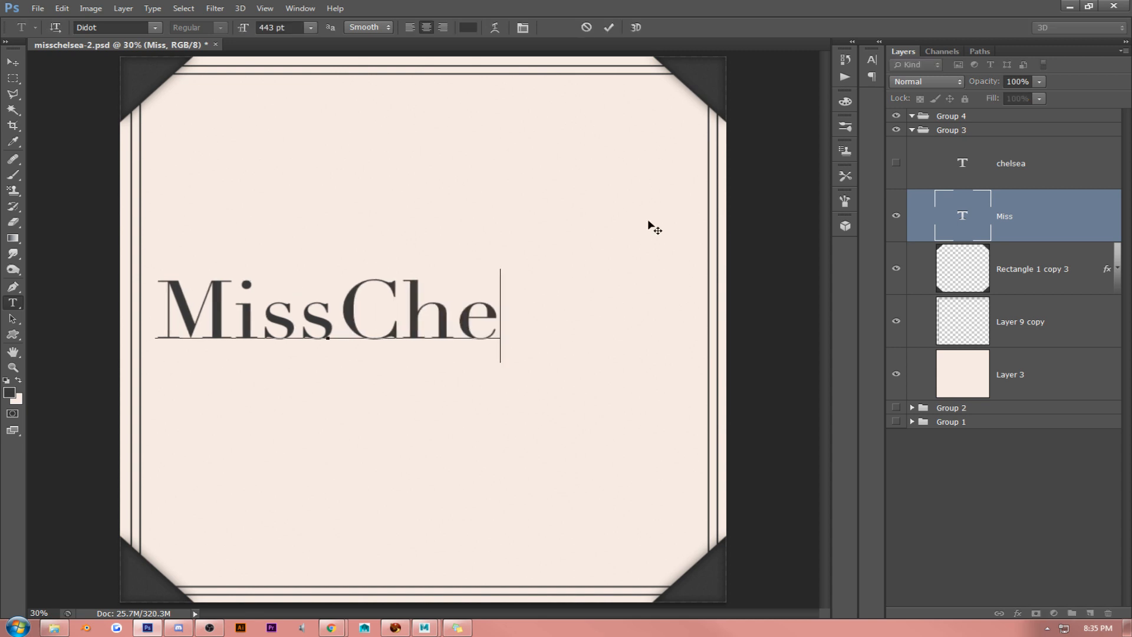
{"action": "type", "text": "lsea"}
- Scale down the "MissChelsea" text to fit inside the frame lines and position it near the middle of the canvas
{"action": "left_click", "coordinate": [13, 62]}
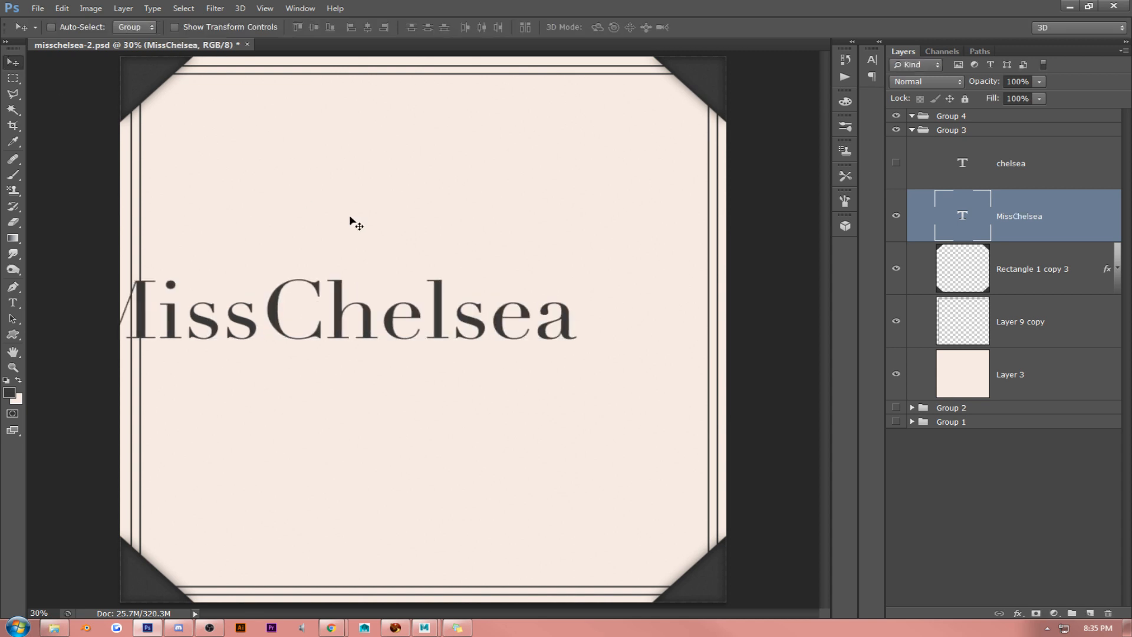
{"action": "left_click_drag", "start_coordinate": [350, 215], "coordinate": [459, 227]}
{"action": "key", "text": "ctrl+t"}
{"action": "left_click_drag", "start_coordinate": [165, 271], "coordinate": [247, 290]}
{"action": "key", "text": "Return"}
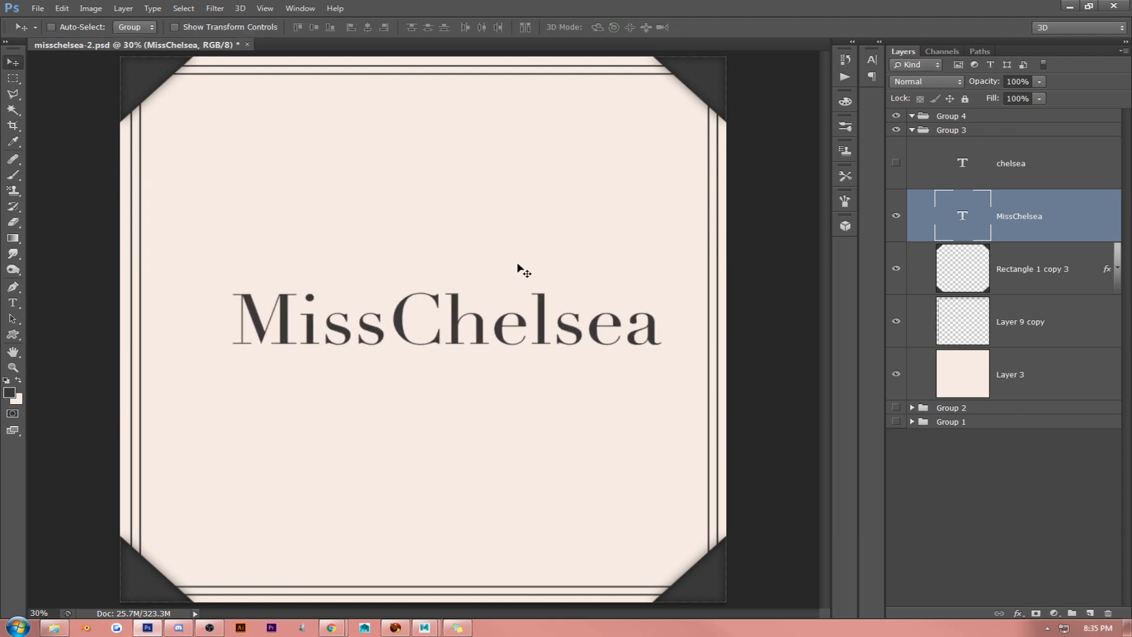
{"action": "left_click_drag", "start_coordinate": [518, 266], "coordinate": [487, 263]}
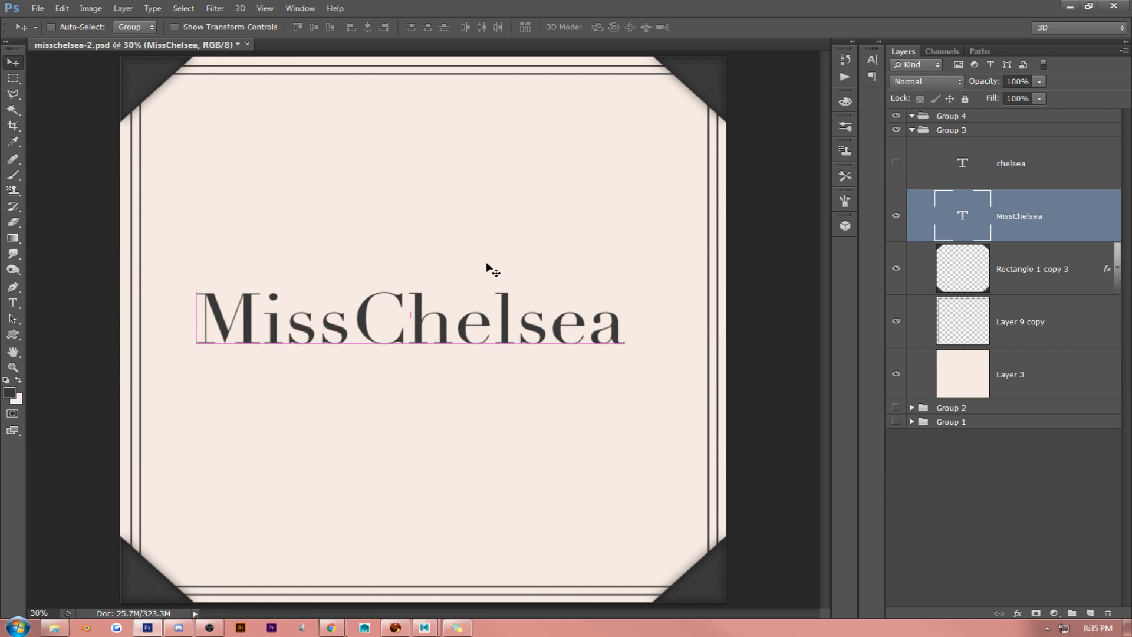
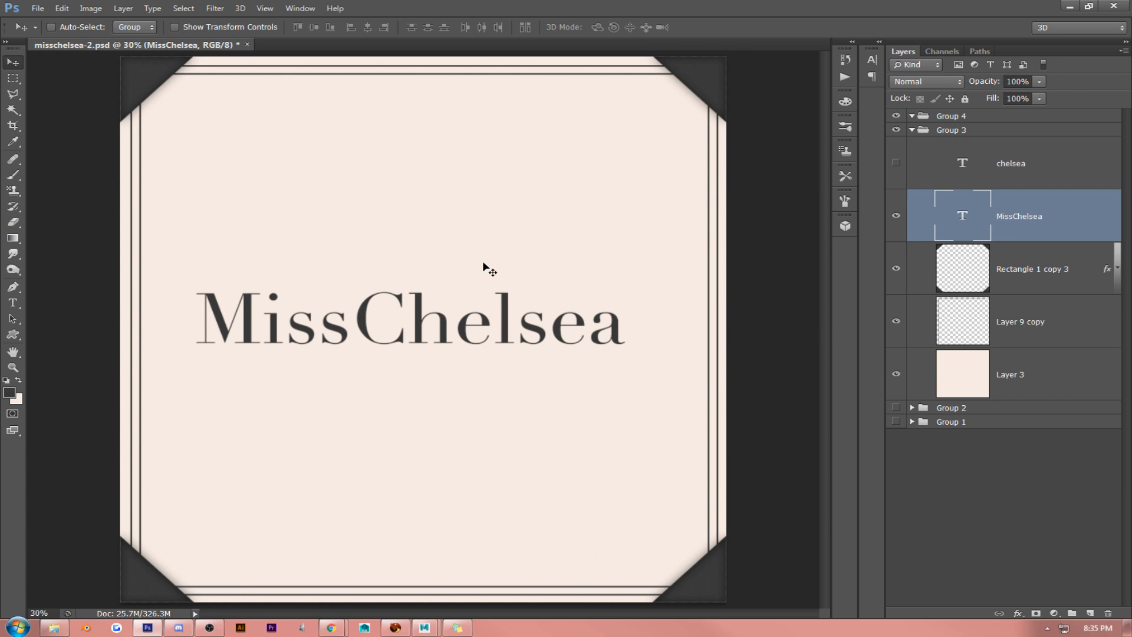
- Nudge the MissChelsea text slightly up and to the right on the artboard
{"action": "left_click_drag", "start_coordinate": [482, 262], "coordinate": [488, 258]}
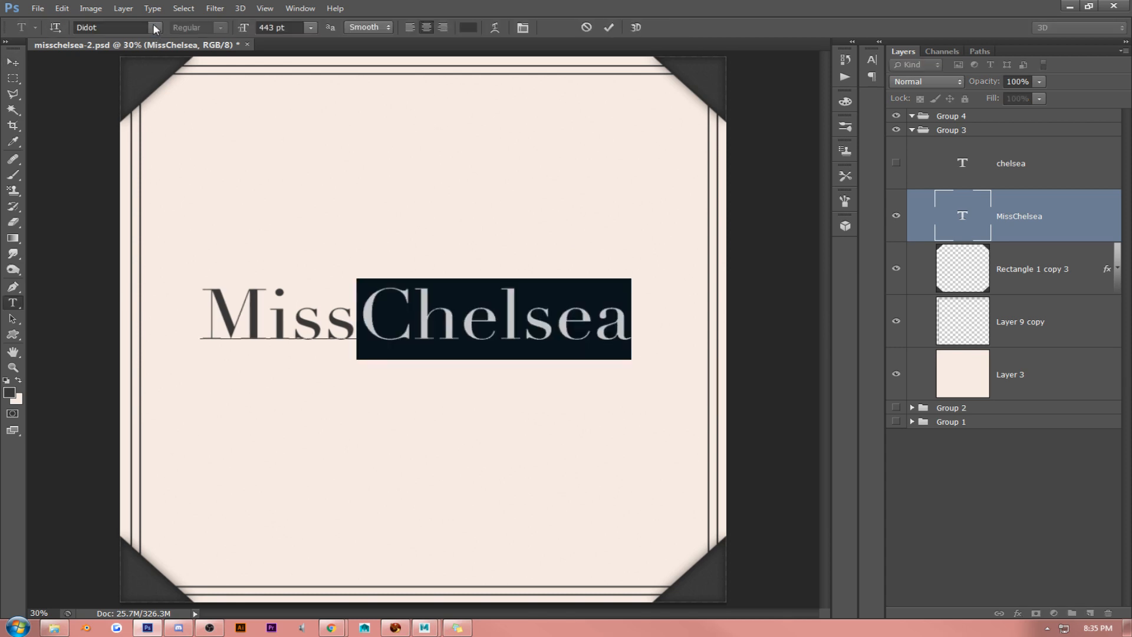
- Set the word "Chelsea" in the MissChelsea text layer to the English111 Presto BT font
{"action": "left_click", "coordinate": [154, 26]}
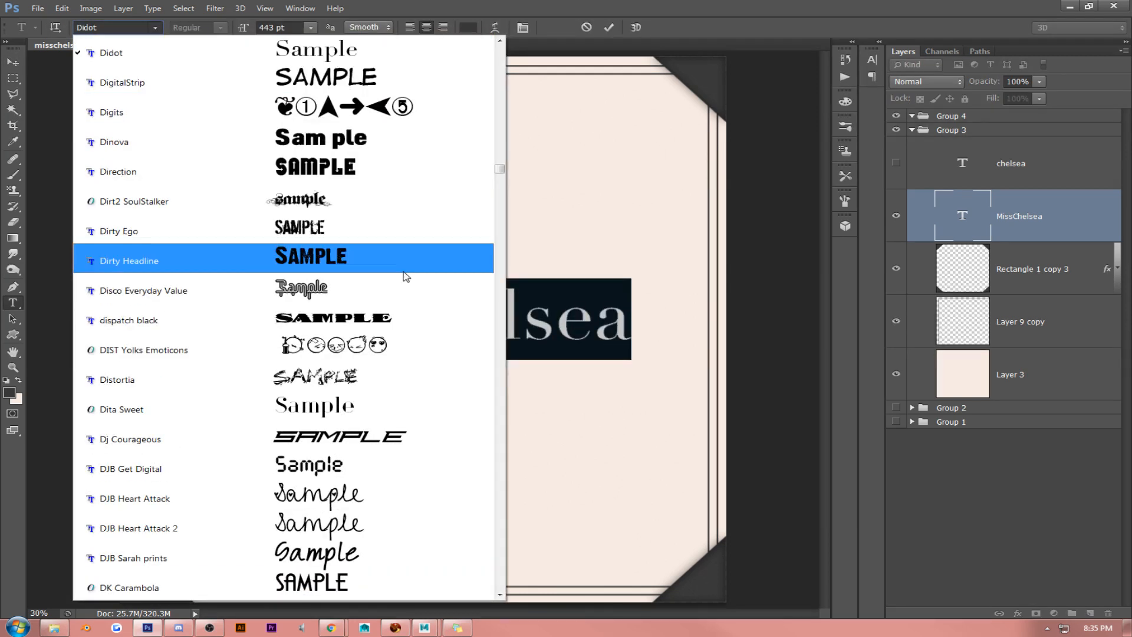
{"action": "left_click", "coordinate": [498, 518]}
{"action": "left_click", "coordinate": [499, 519]}
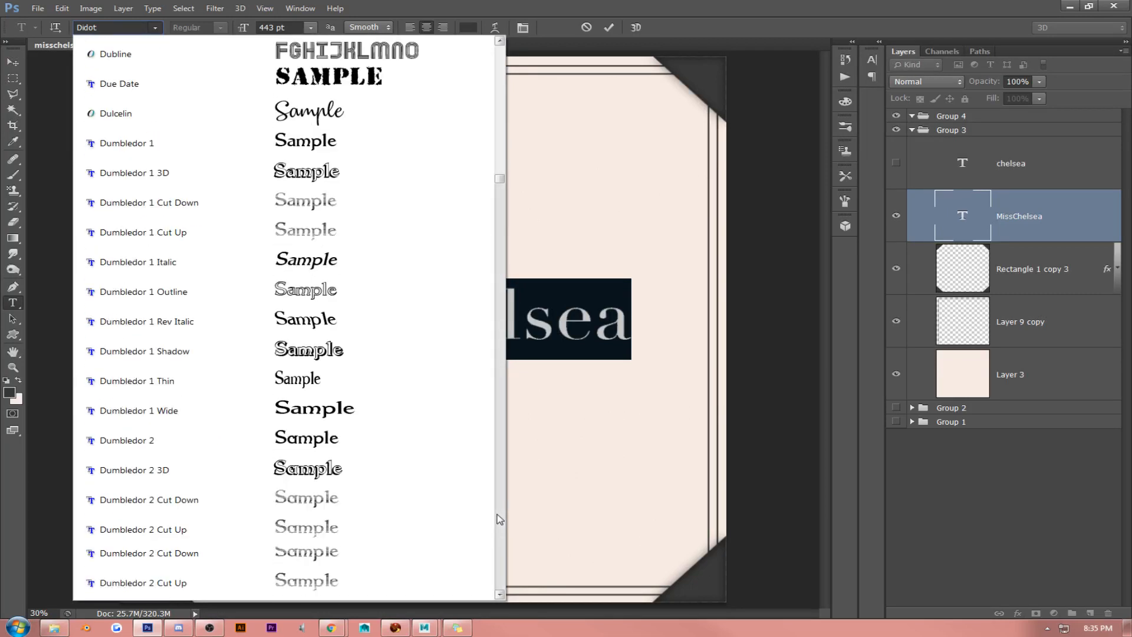
{"action": "left_click", "coordinate": [499, 518]}
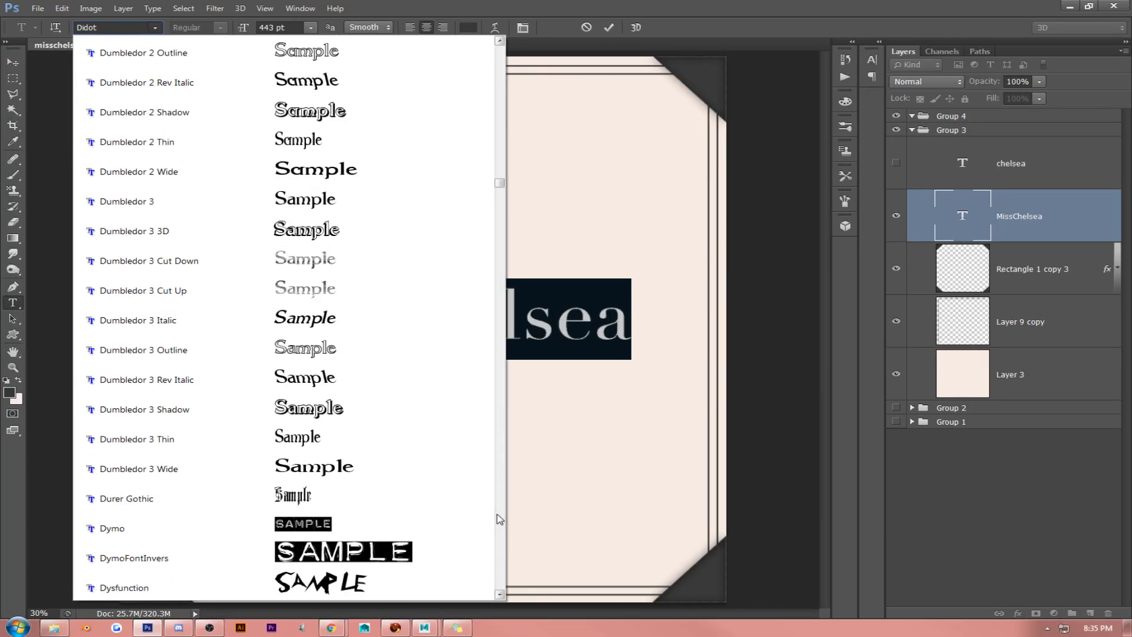
{"action": "left_click", "coordinate": [498, 518]}
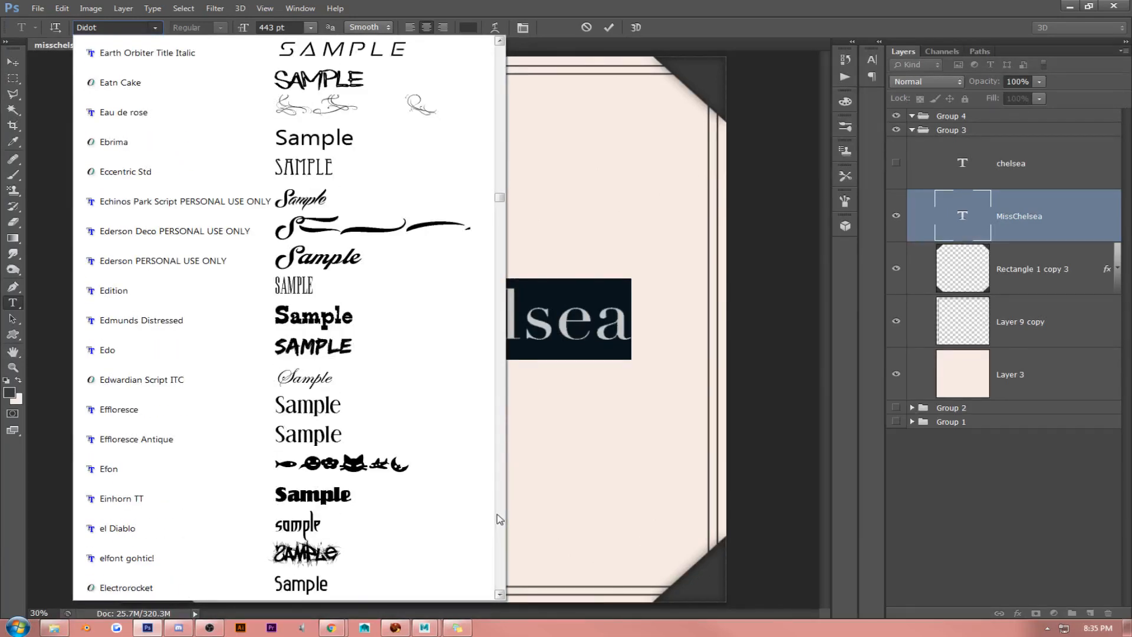
{"action": "left_click", "coordinate": [499, 518]}
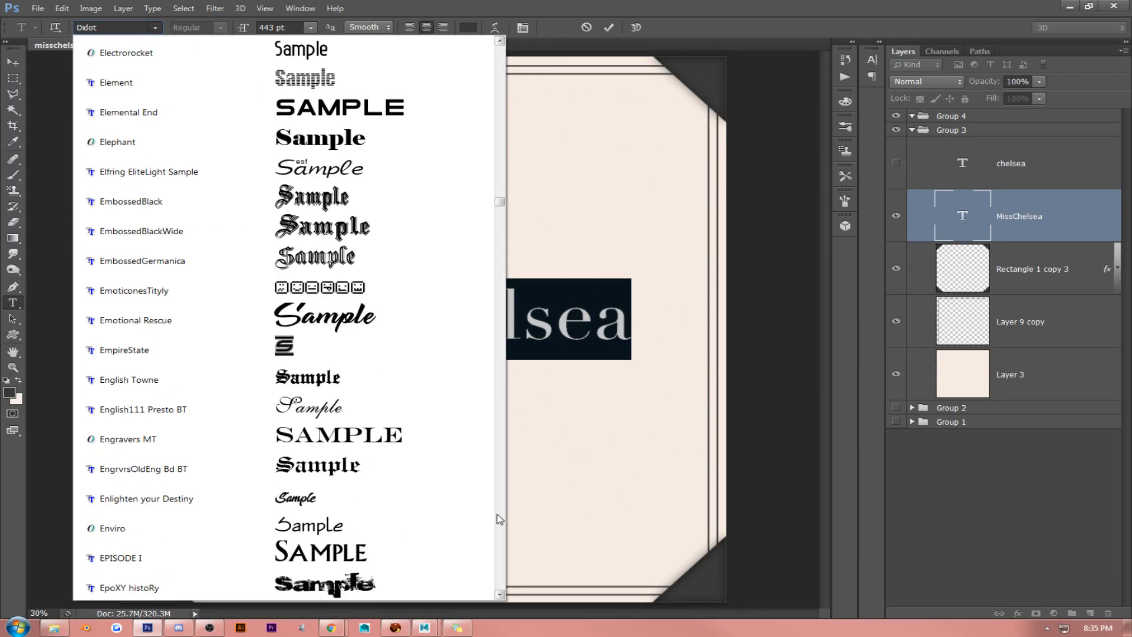
{"action": "left_click", "coordinate": [412, 411]}
- Reselect the word "Chelsea", look through the available script typefaces, and set it in the Athen font
{"action": "left_click", "coordinate": [450, 309]}
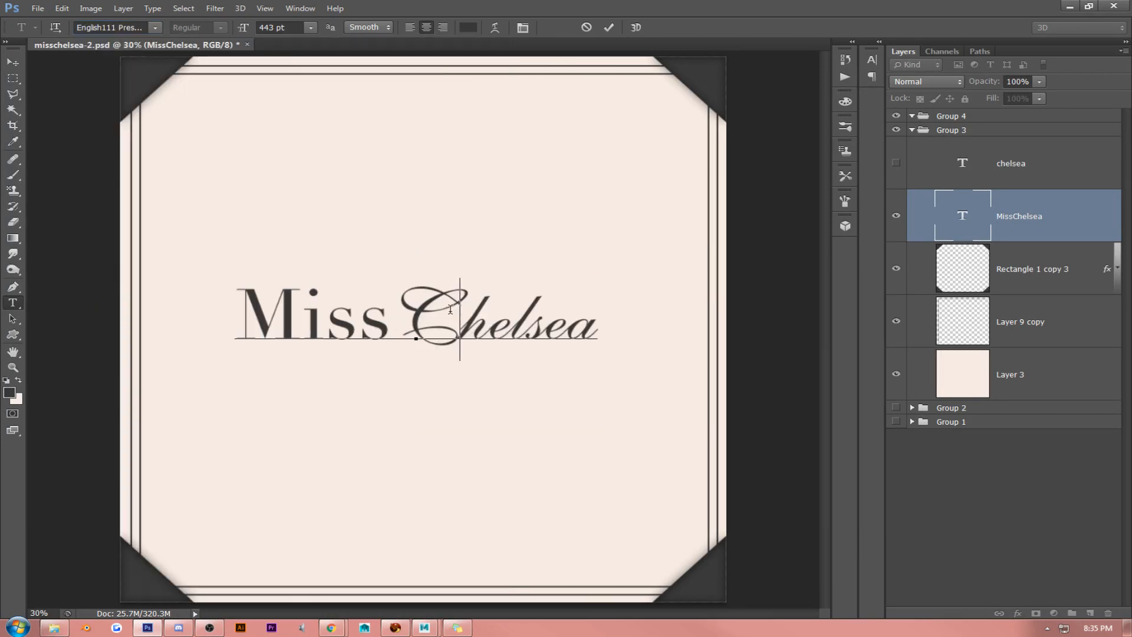
{"action": "double_click", "coordinate": [450, 309]}
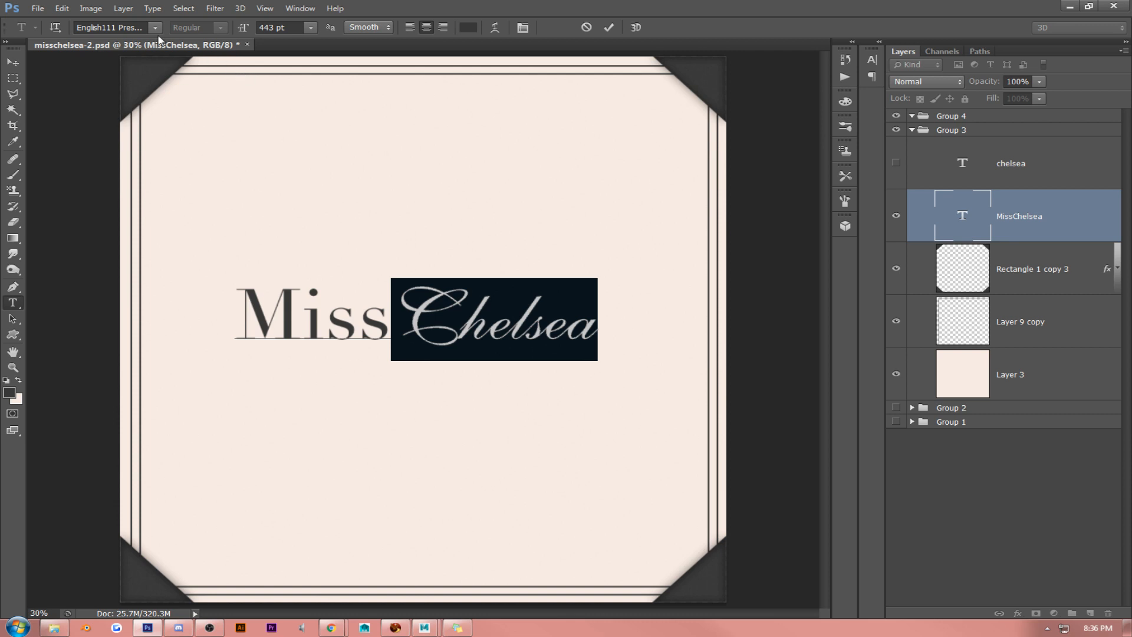
{"action": "left_click", "coordinate": [154, 27]}
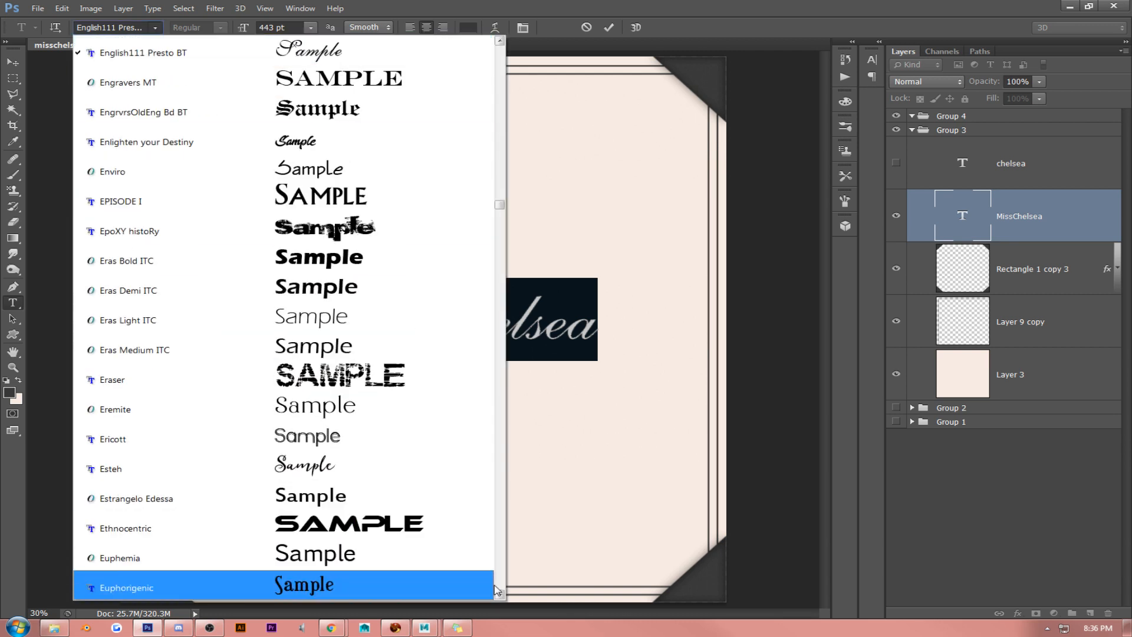
{"action": "left_click", "coordinate": [499, 594]}
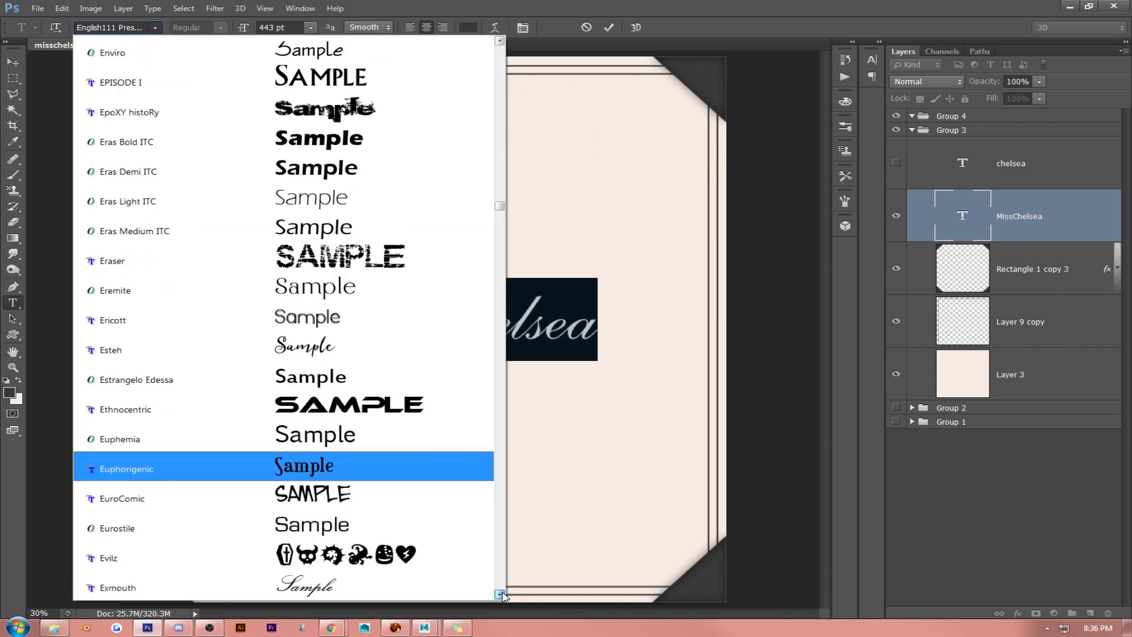
{"action": "left_click", "coordinate": [502, 594]}
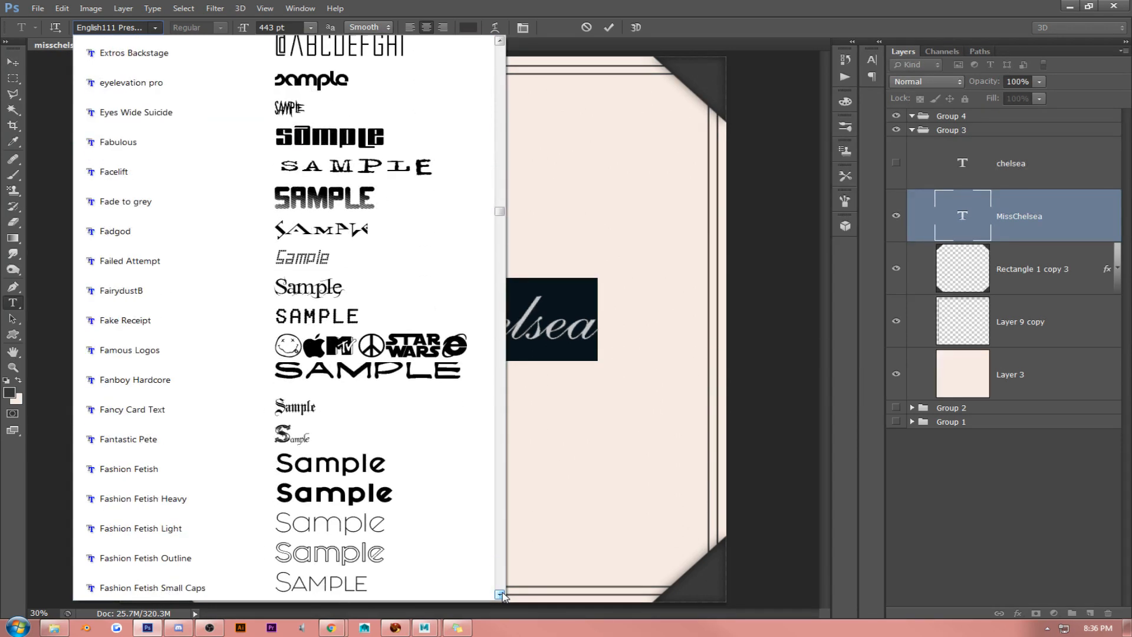
{"action": "left_click", "coordinate": [502, 594]}
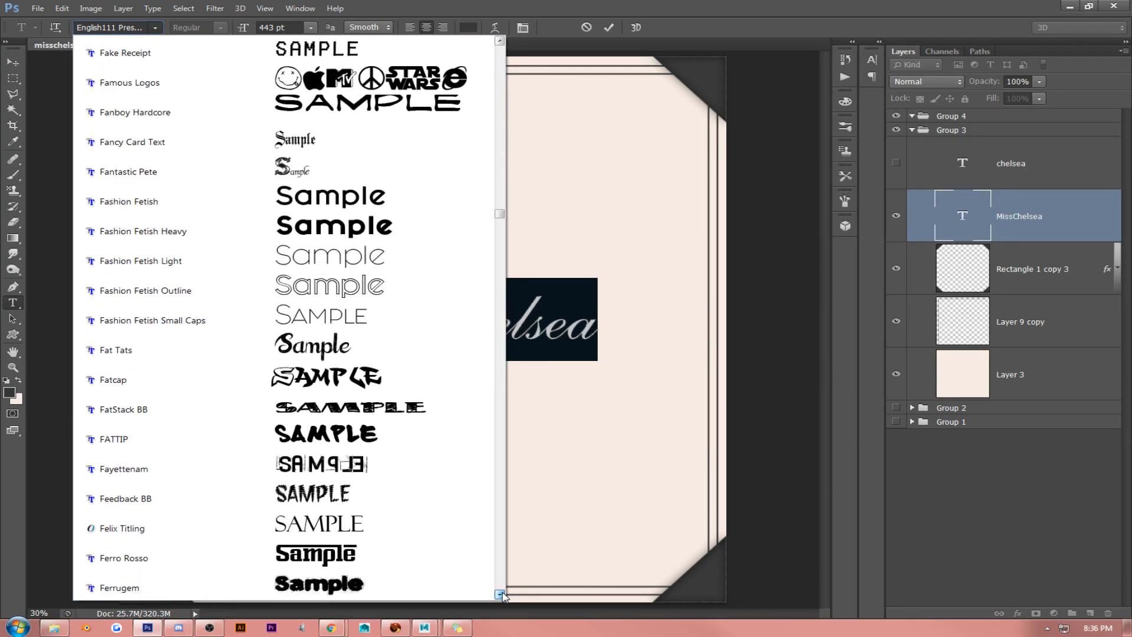
{"action": "left_click", "coordinate": [501, 594]}
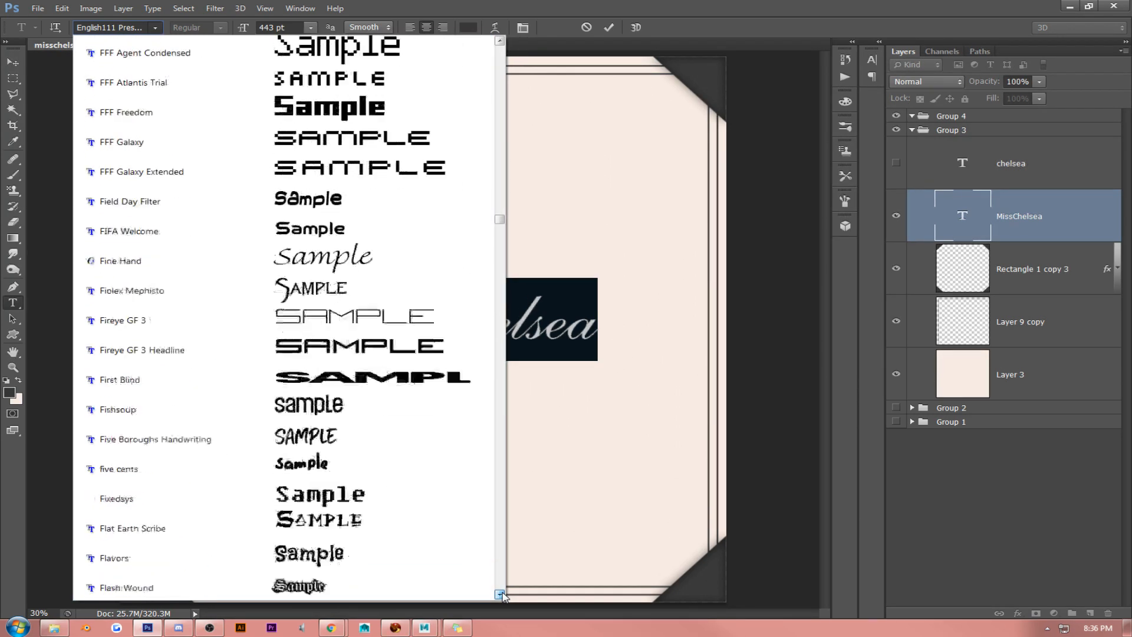
{"action": "left_click", "coordinate": [502, 595]}
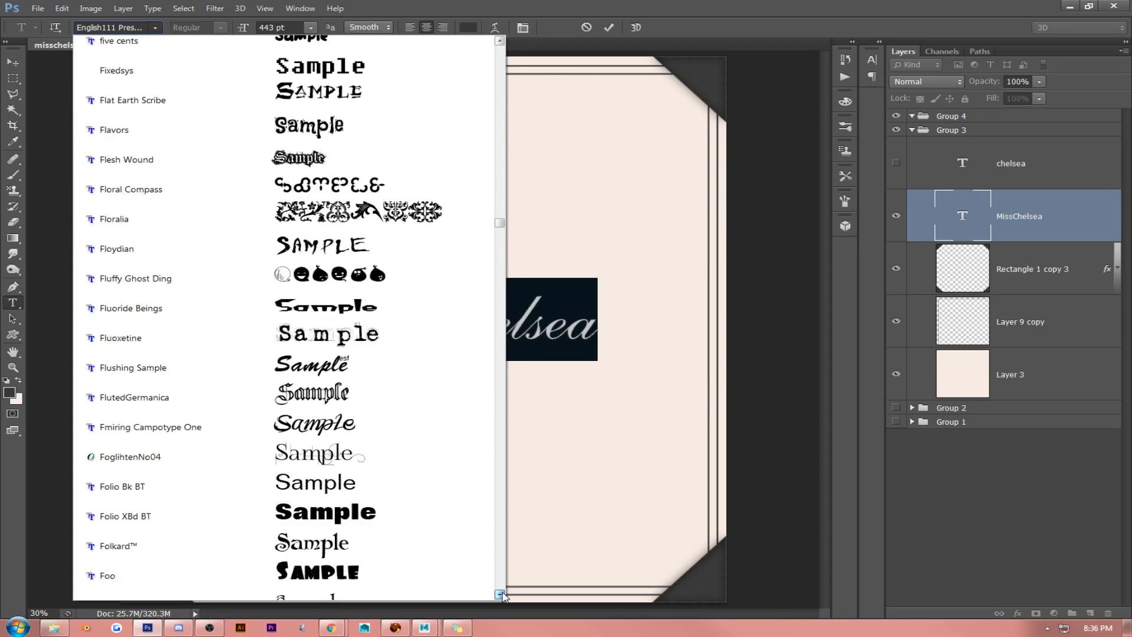
{"action": "left_click", "coordinate": [501, 595]}
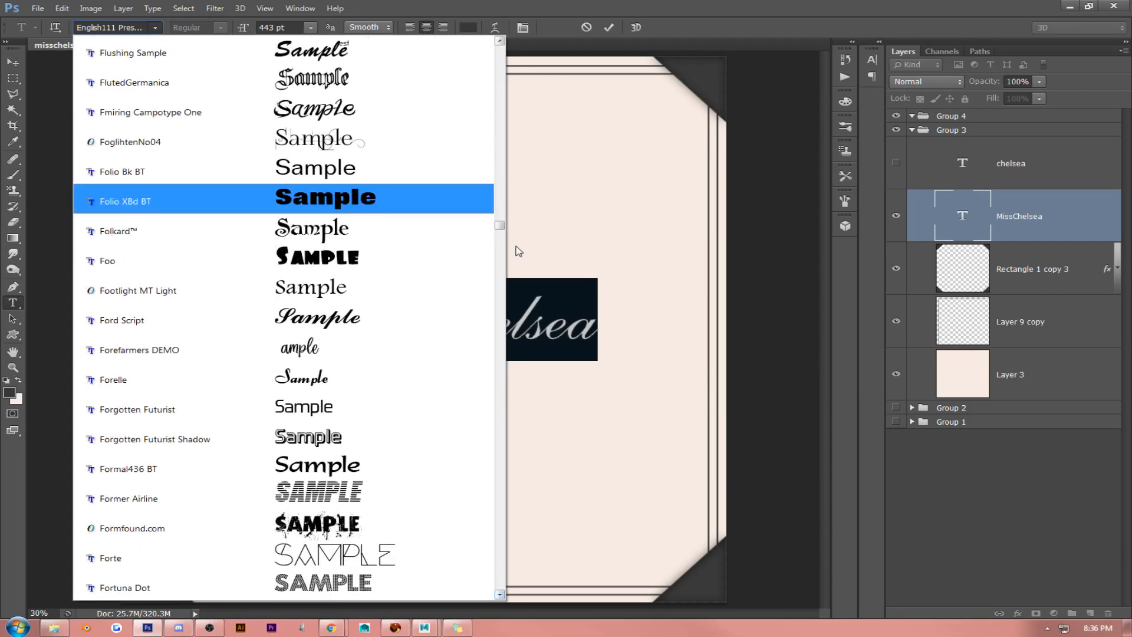
{"action": "left_click_drag", "start_coordinate": [499, 226], "coordinate": [502, 46]}
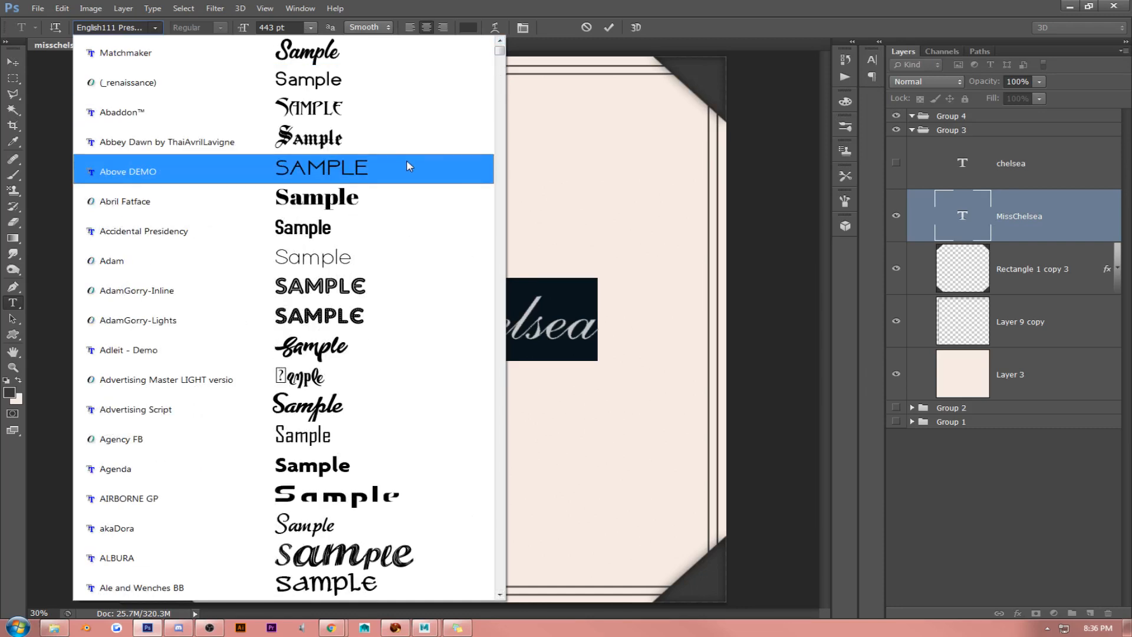
{"action": "scroll", "coordinate": [406, 171], "scroll_direction": "down", "scroll_amount": 3}
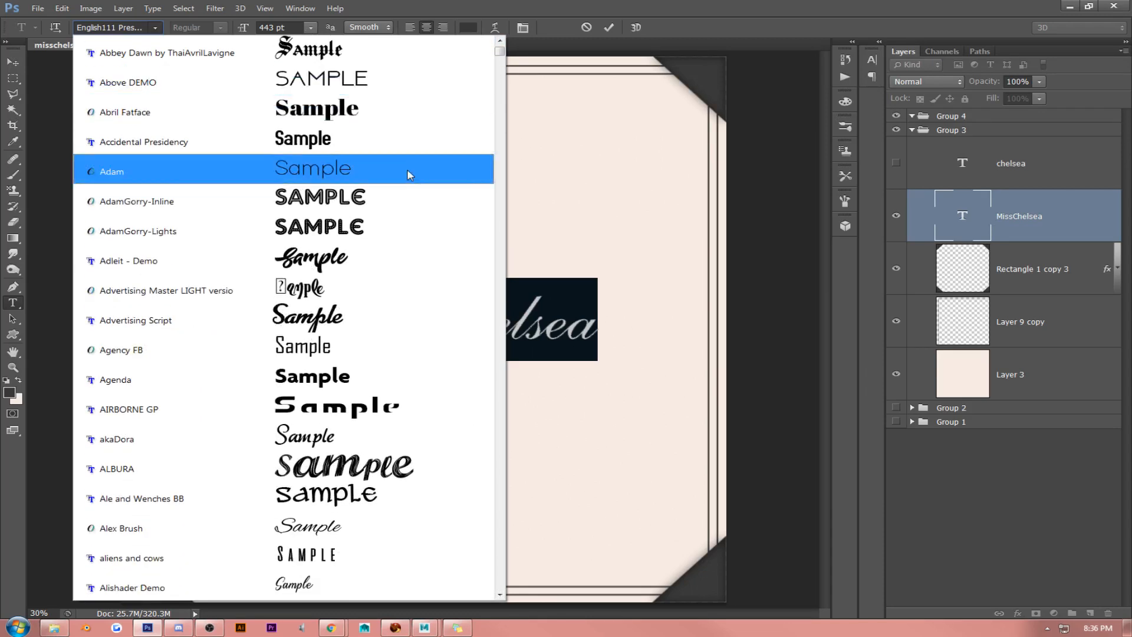
{"action": "scroll", "coordinate": [411, 177], "scroll_direction": "down", "scroll_amount": 5}
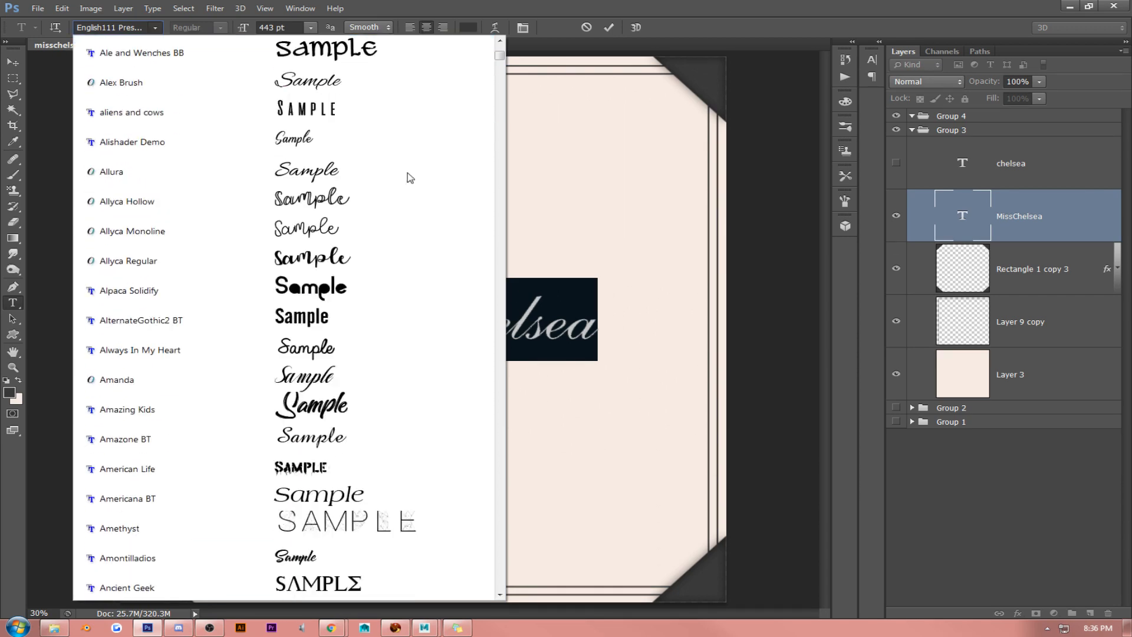
{"action": "scroll", "coordinate": [411, 177], "scroll_direction": "down", "scroll_amount": 6}
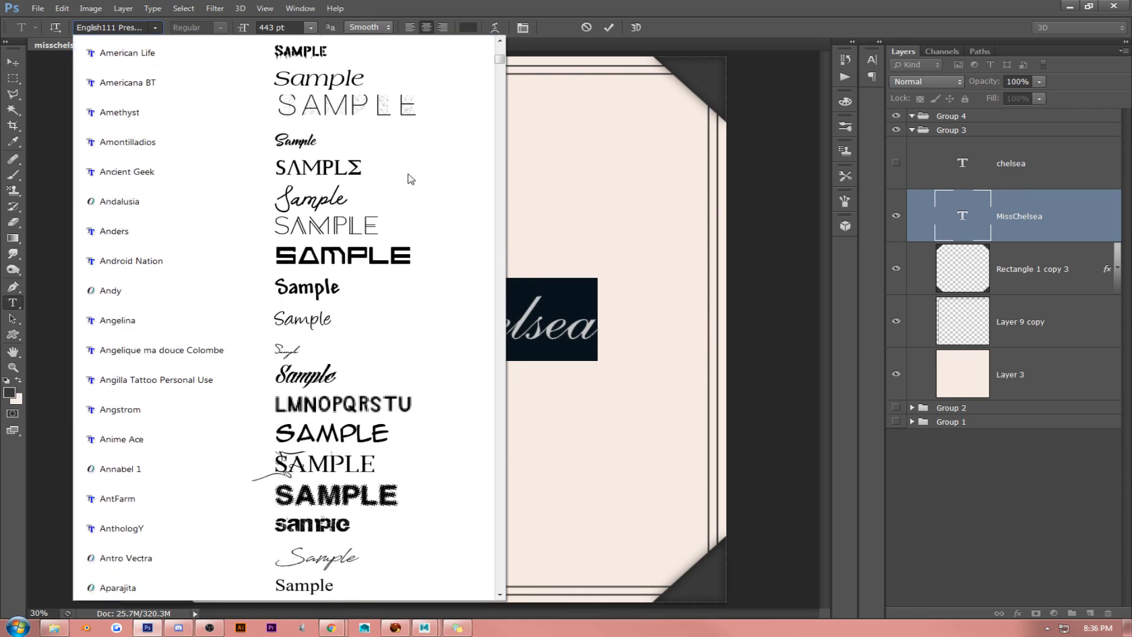
{"action": "scroll", "coordinate": [411, 178], "scroll_direction": "down", "scroll_amount": 4}
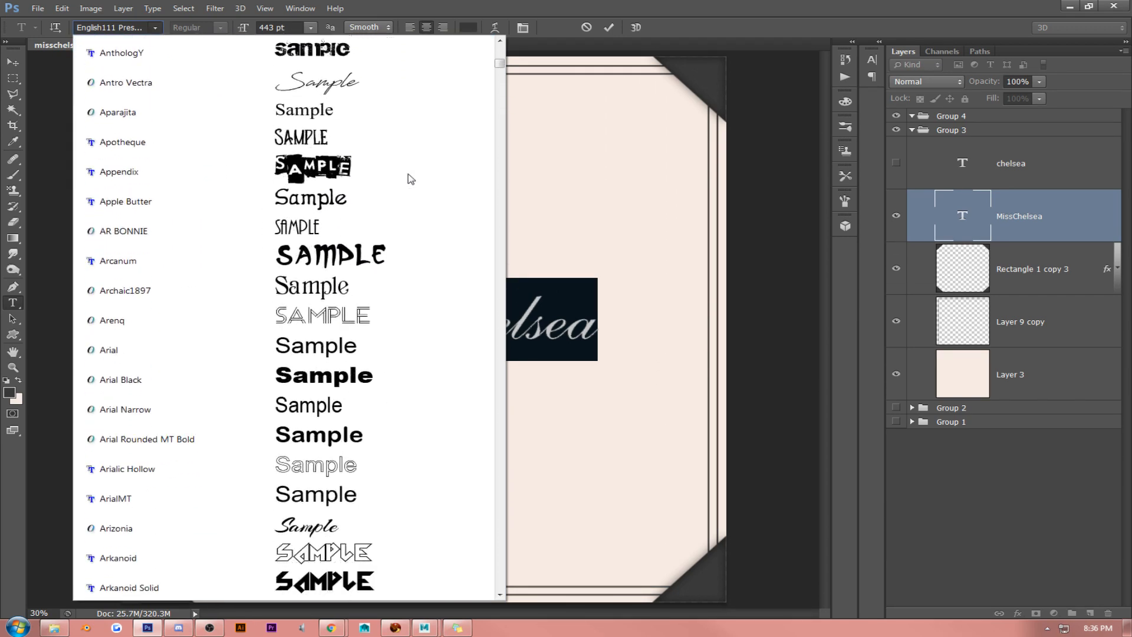
{"action": "scroll", "coordinate": [411, 178], "scroll_direction": "down", "scroll_amount": 6}
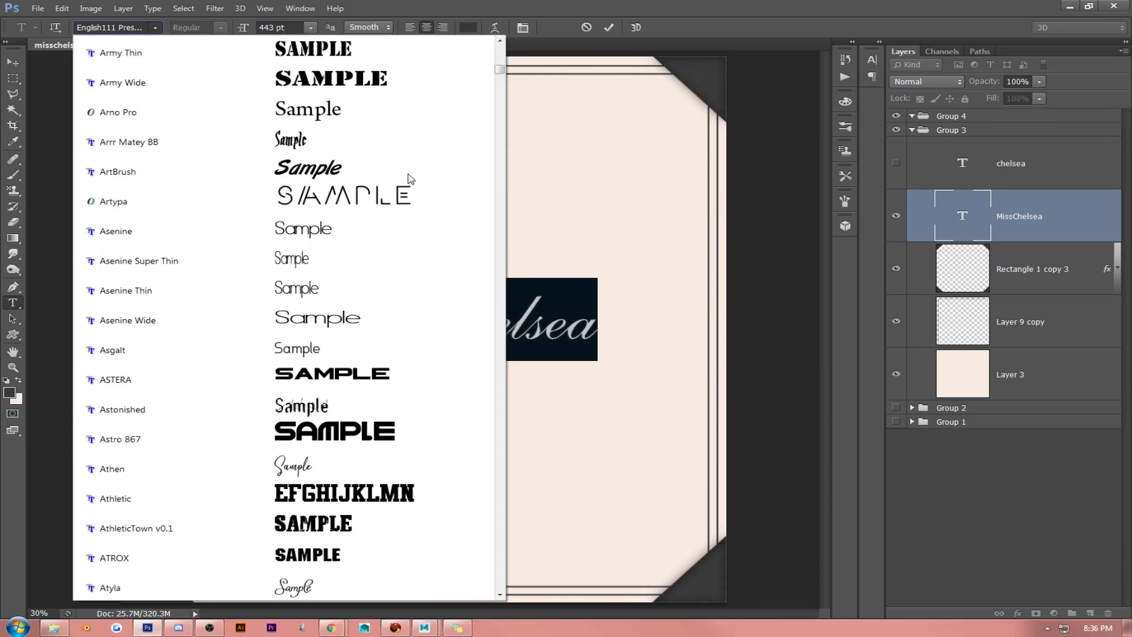
{"action": "left_click", "coordinate": [347, 389]}
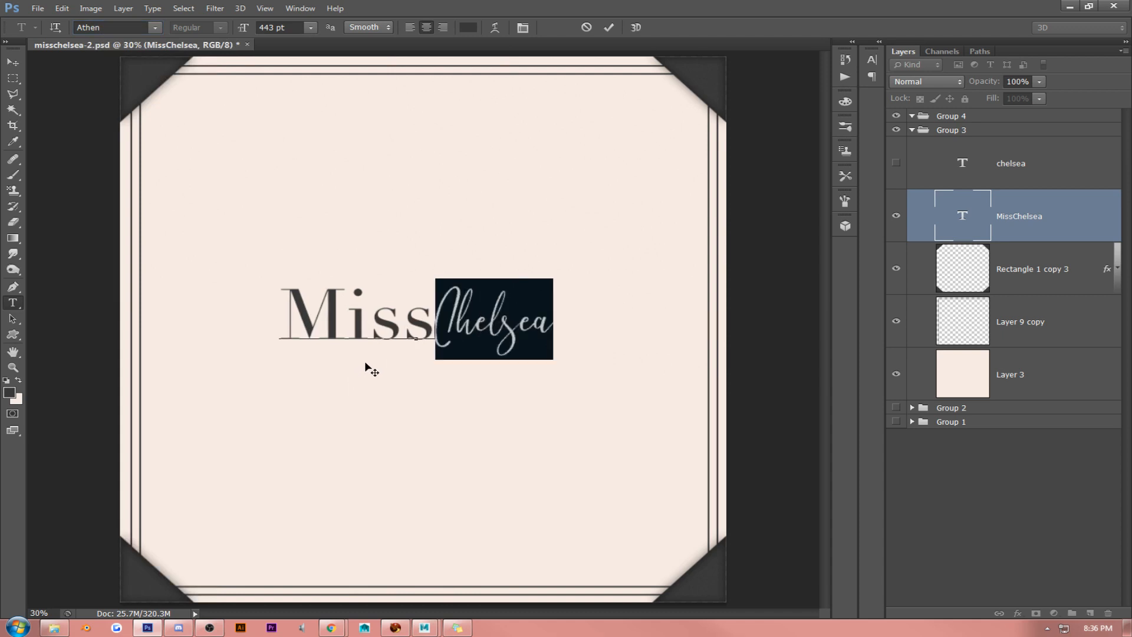
- Enlarge only the word "Chelsea" in the text layer to 569 pt
{"action": "left_click", "coordinate": [418, 319]}
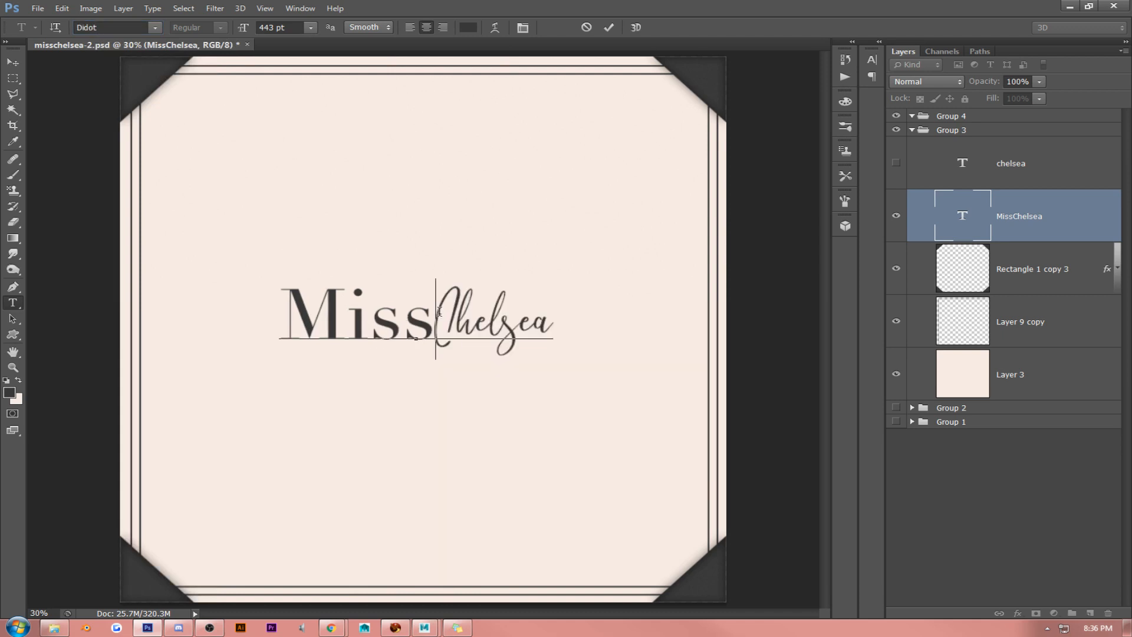
{"action": "left_click_drag", "start_coordinate": [439, 311], "coordinate": [659, 322]}
{"action": "left_click_drag", "start_coordinate": [249, 33], "coordinate": [333, 32]}
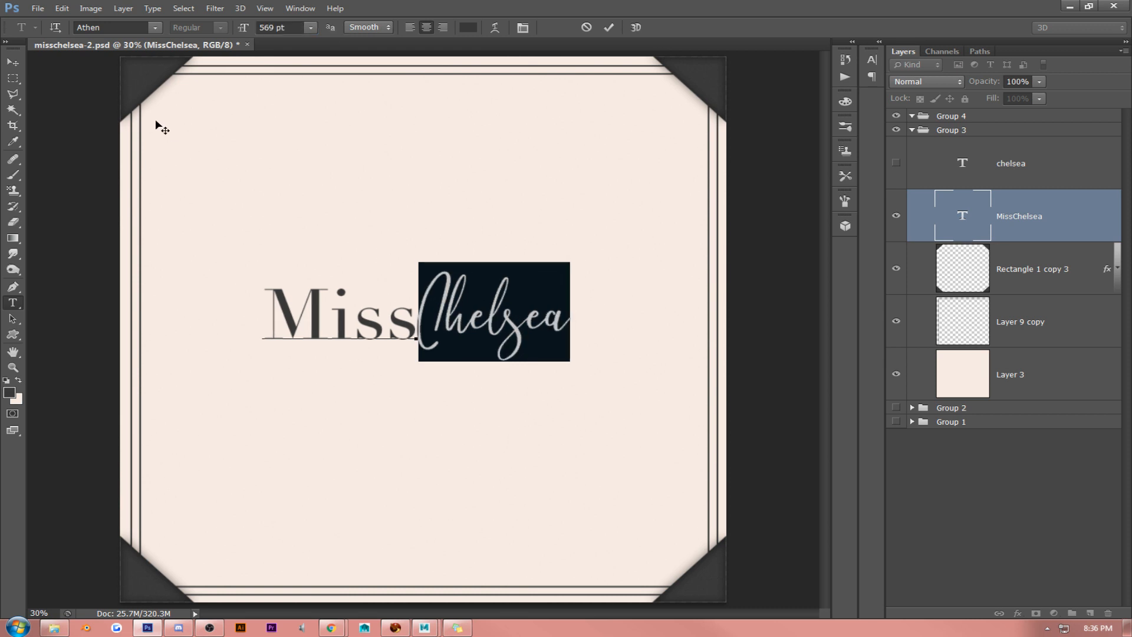
{"action": "left_click", "coordinate": [152, 29]}
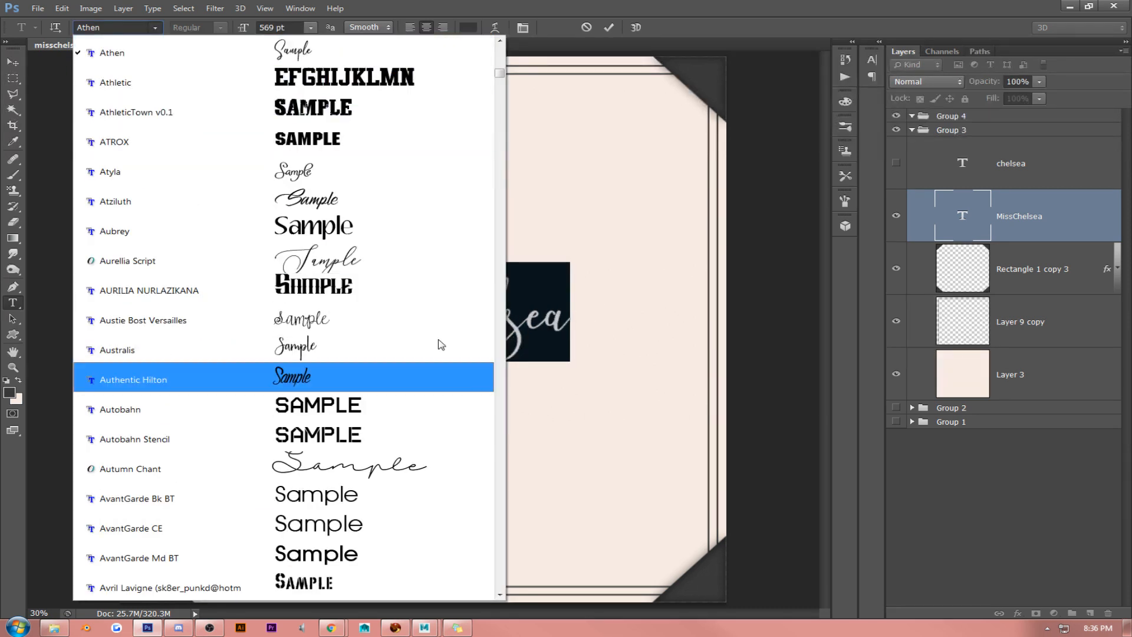
{"action": "left_click", "coordinate": [516, 310]}
- Set the word "Miss" in the MissChelsea text layer to the Dolce Vita font
{"action": "left_click_drag", "start_coordinate": [418, 309], "coordinate": [137, 289]}
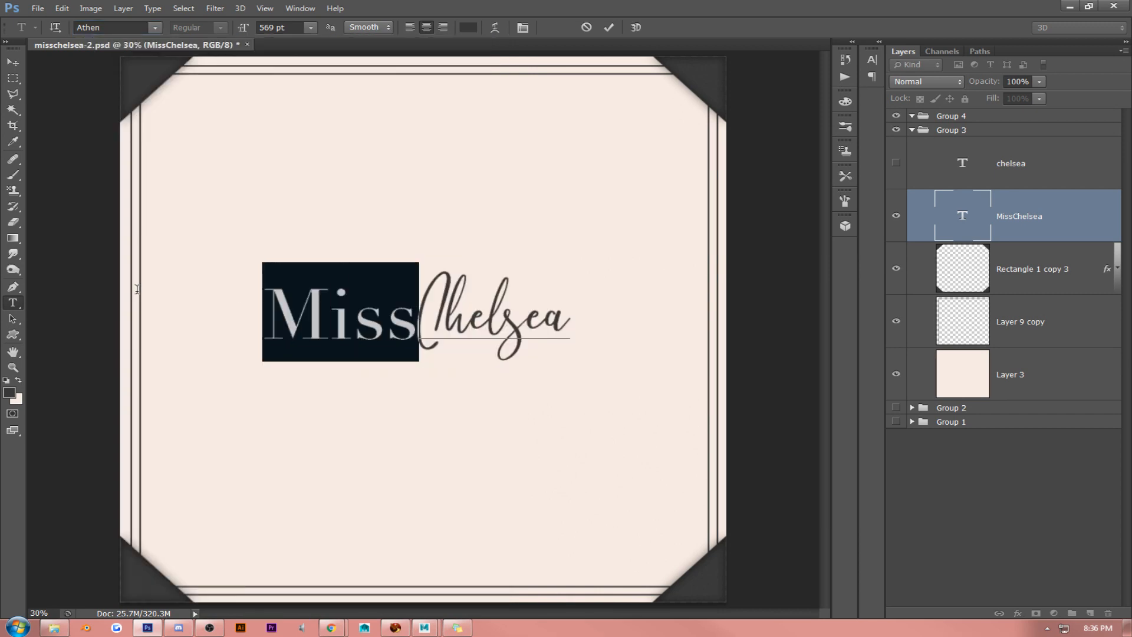
{"action": "left_click", "coordinate": [157, 27]}
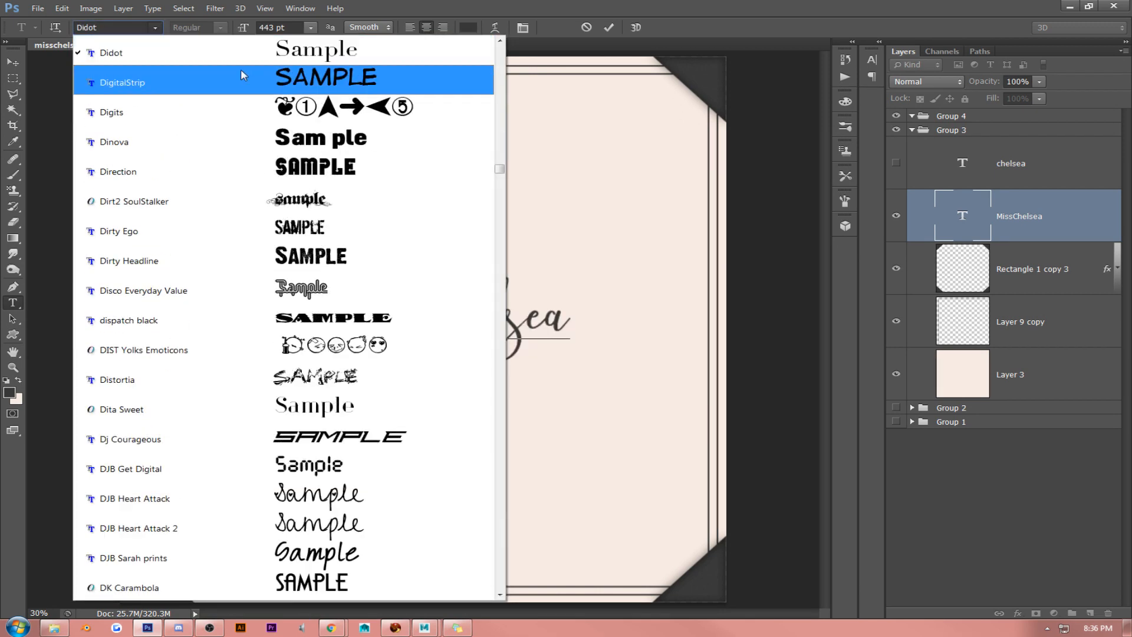
{"action": "left_click", "coordinate": [503, 559]}
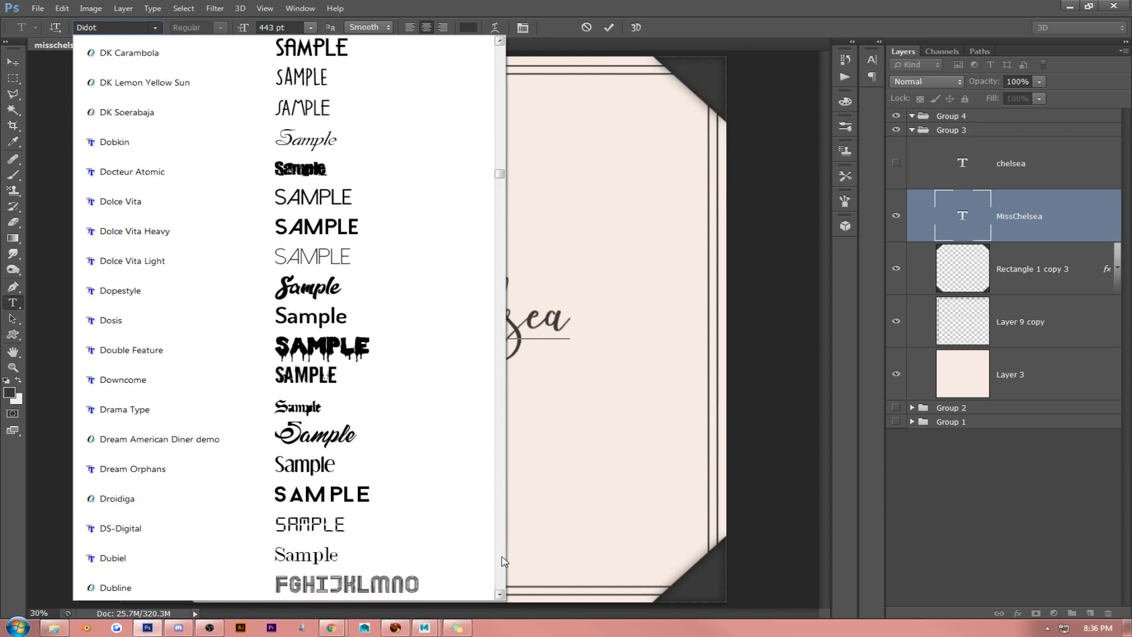
{"action": "left_click", "coordinate": [275, 190]}
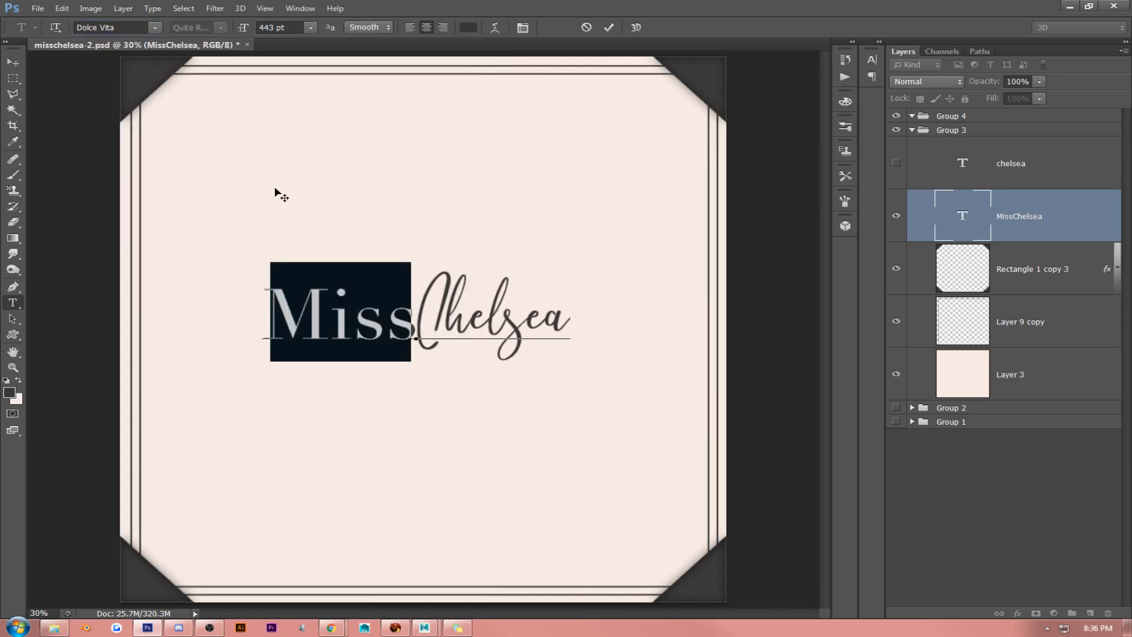
- Select the word "Miss" in the MissChelsea text layer and try it in the Engravers MT font
{"action": "left_click", "coordinate": [335, 298]}
{"action": "left_click_drag", "start_coordinate": [400, 309], "coordinate": [112, 243]}
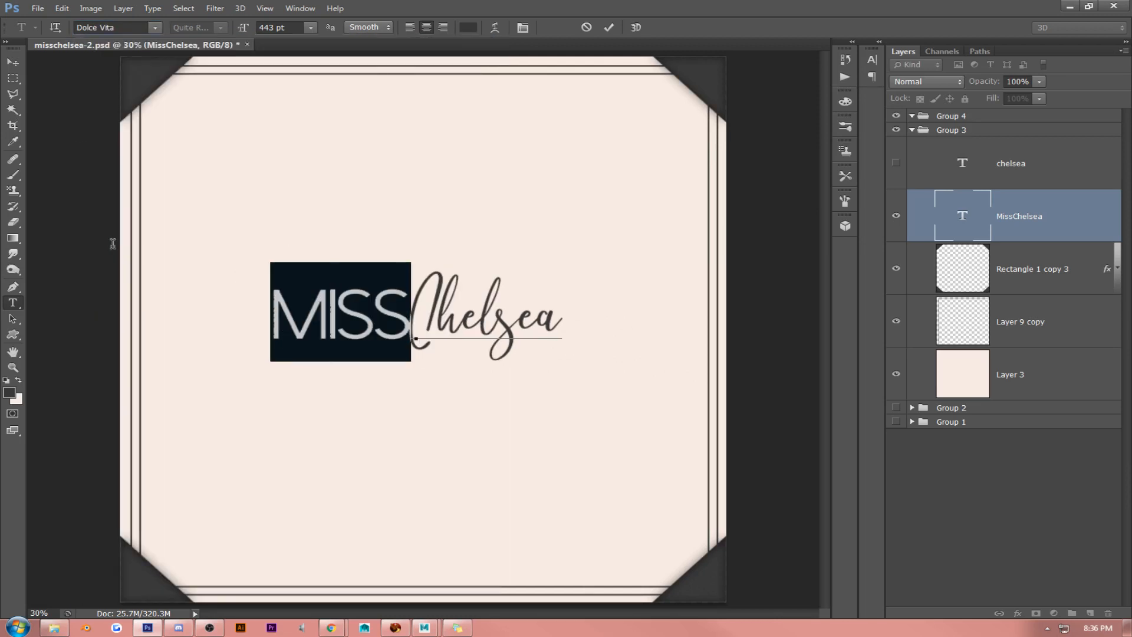
{"action": "left_click", "coordinate": [155, 29]}
{"action": "scroll", "coordinate": [324, 265], "scroll_direction": "down", "scroll_amount": 5}
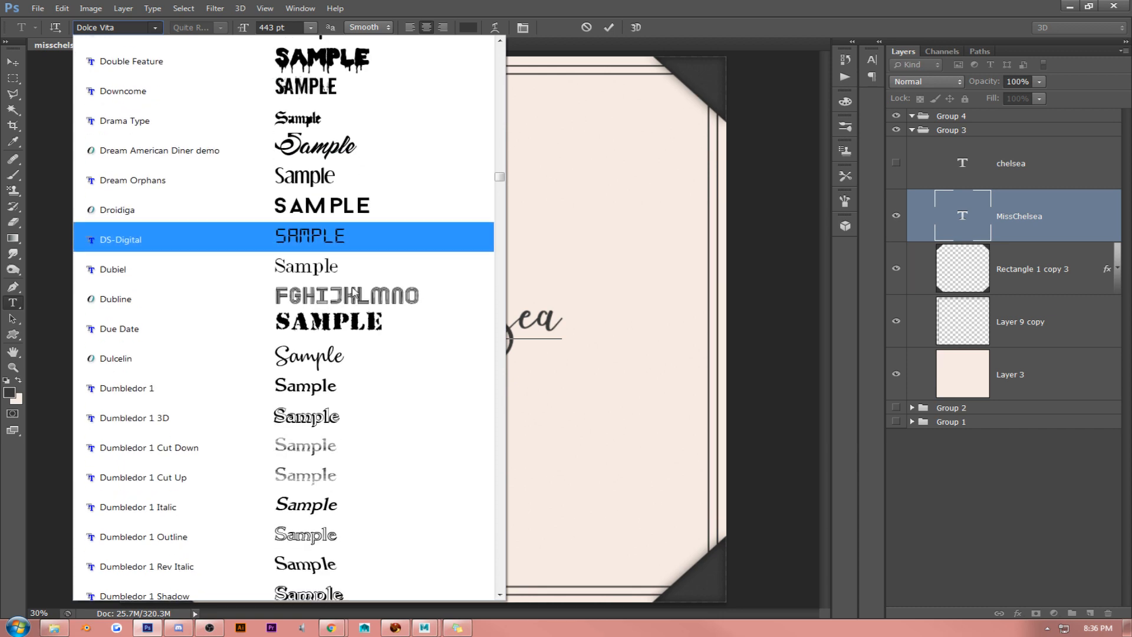
{"action": "scroll", "coordinate": [353, 295], "scroll_direction": "down", "scroll_amount": 8}
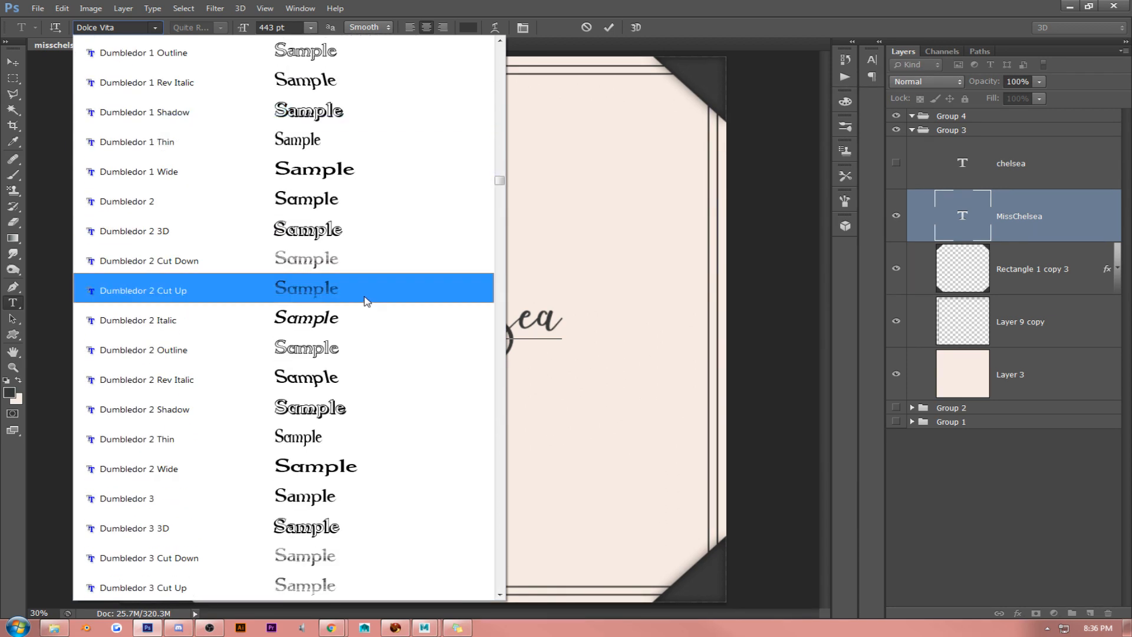
{"action": "scroll", "coordinate": [366, 301], "scroll_direction": "down", "scroll_amount": 7}
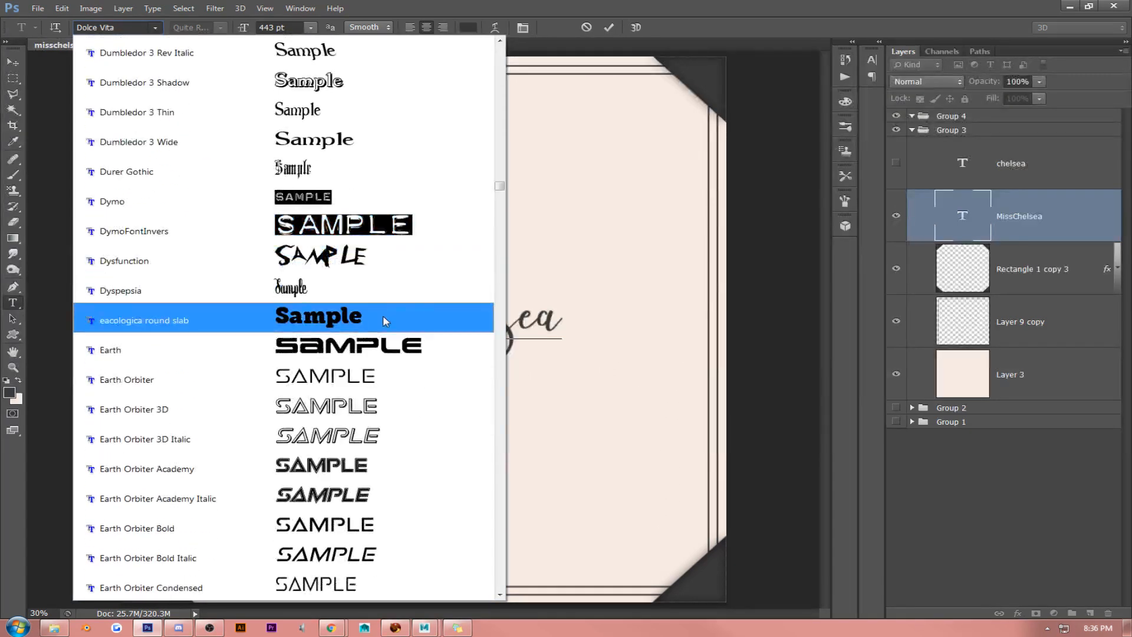
{"action": "scroll", "coordinate": [383, 315], "scroll_direction": "down", "scroll_amount": 6}
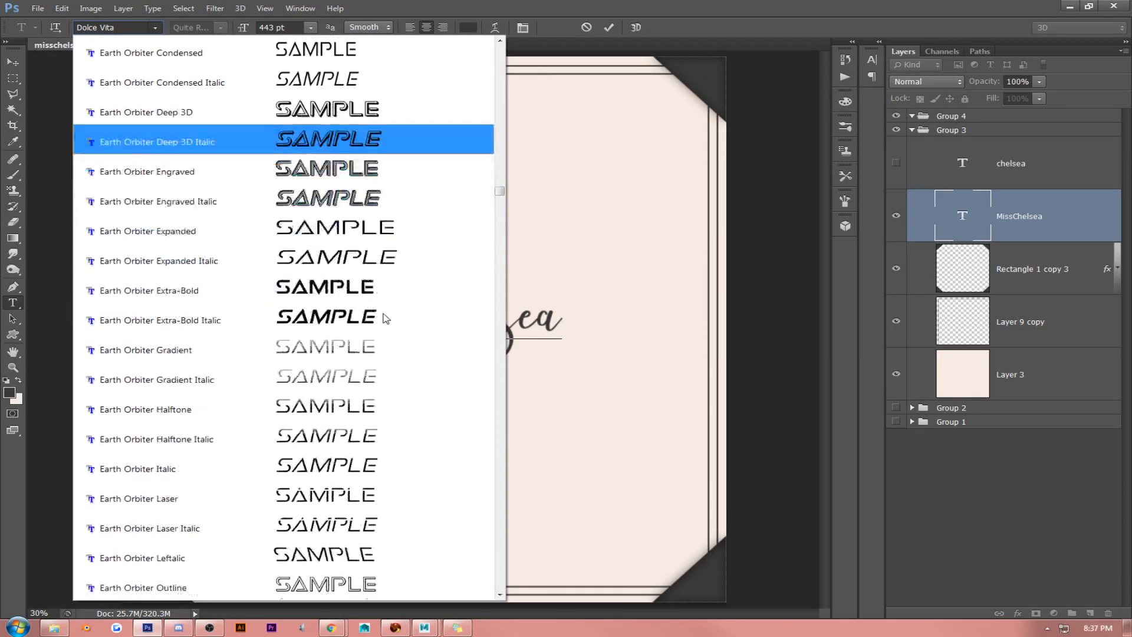
{"action": "scroll", "coordinate": [386, 319], "scroll_direction": "down", "scroll_amount": 7}
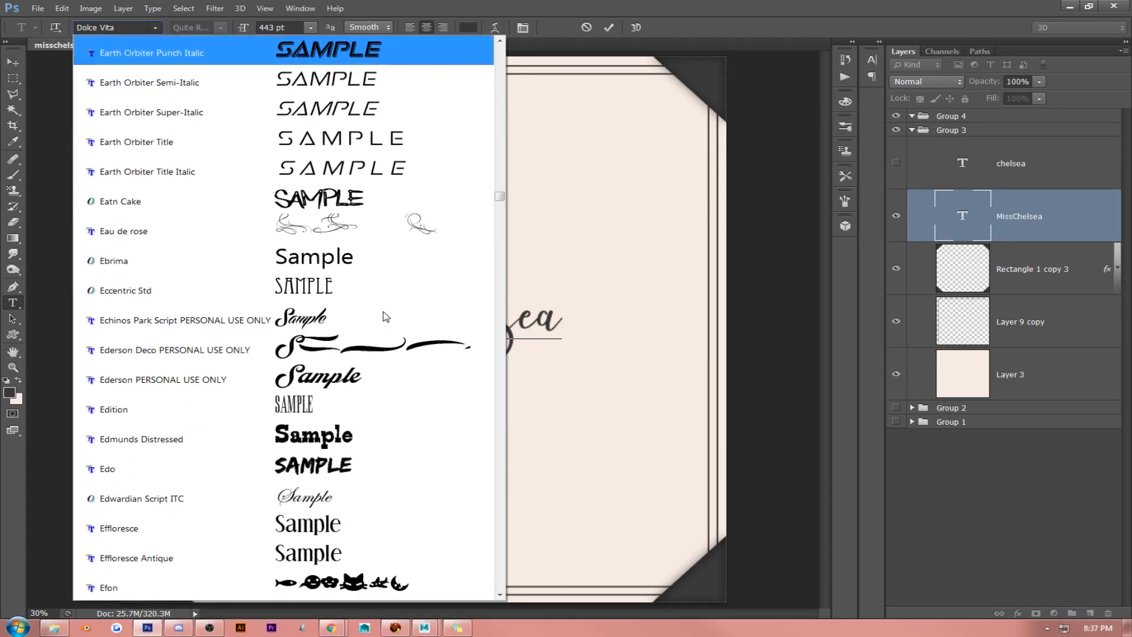
{"action": "scroll", "coordinate": [380, 307], "scroll_direction": "down", "scroll_amount": 3}
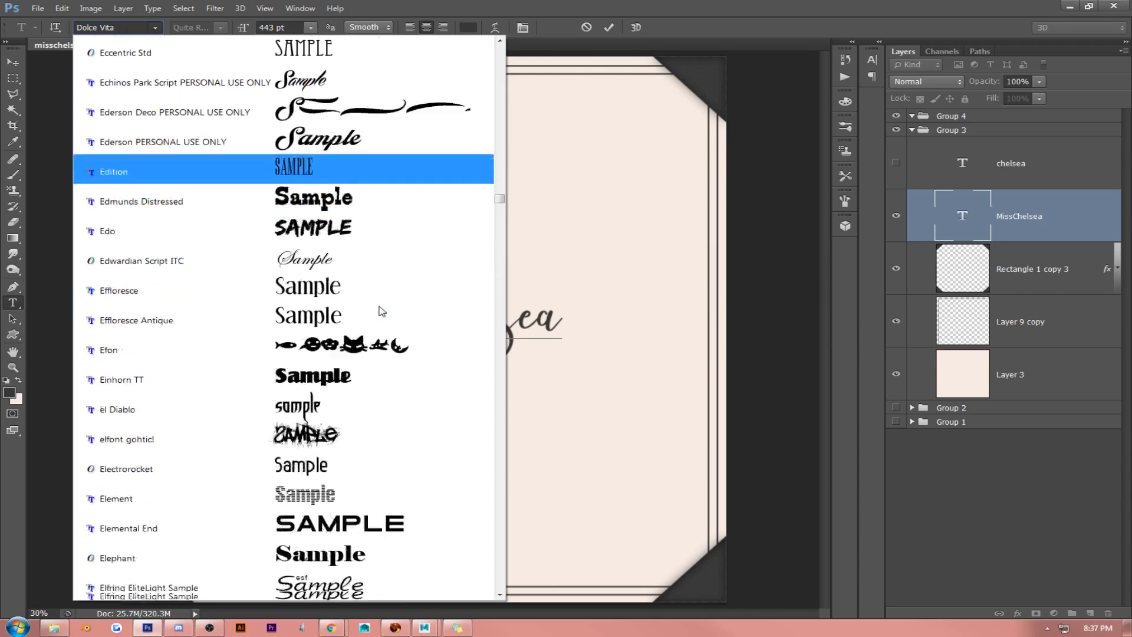
{"action": "scroll", "coordinate": [380, 311], "scroll_direction": "down", "scroll_amount": 5}
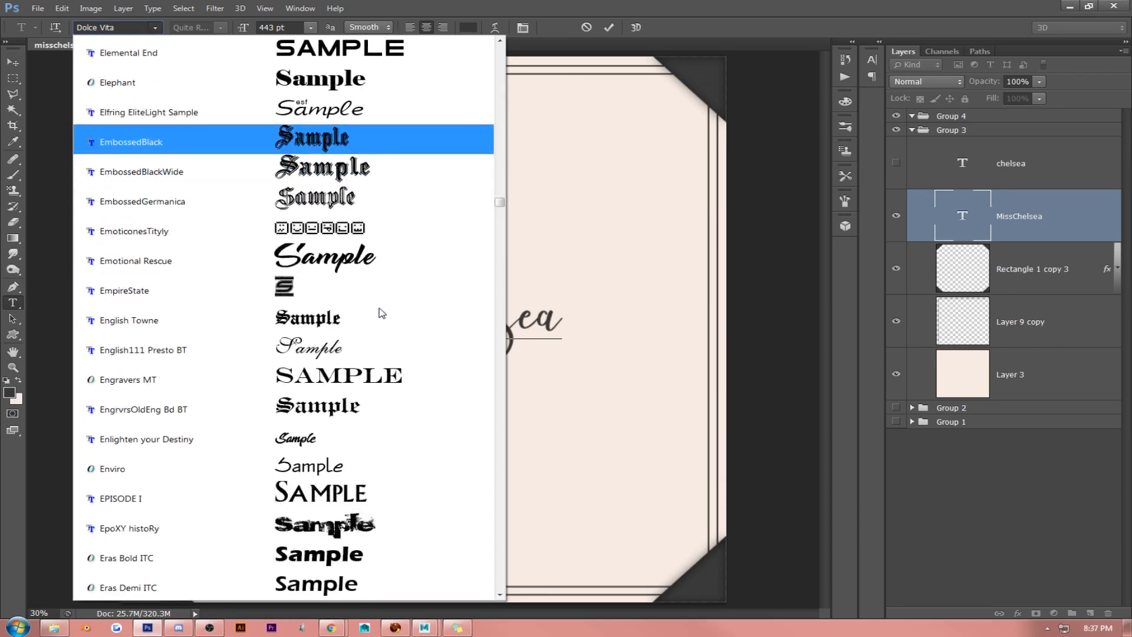
{"action": "scroll", "coordinate": [380, 313], "scroll_direction": "down", "scroll_amount": 2}
{"action": "left_click", "coordinate": [377, 187]}
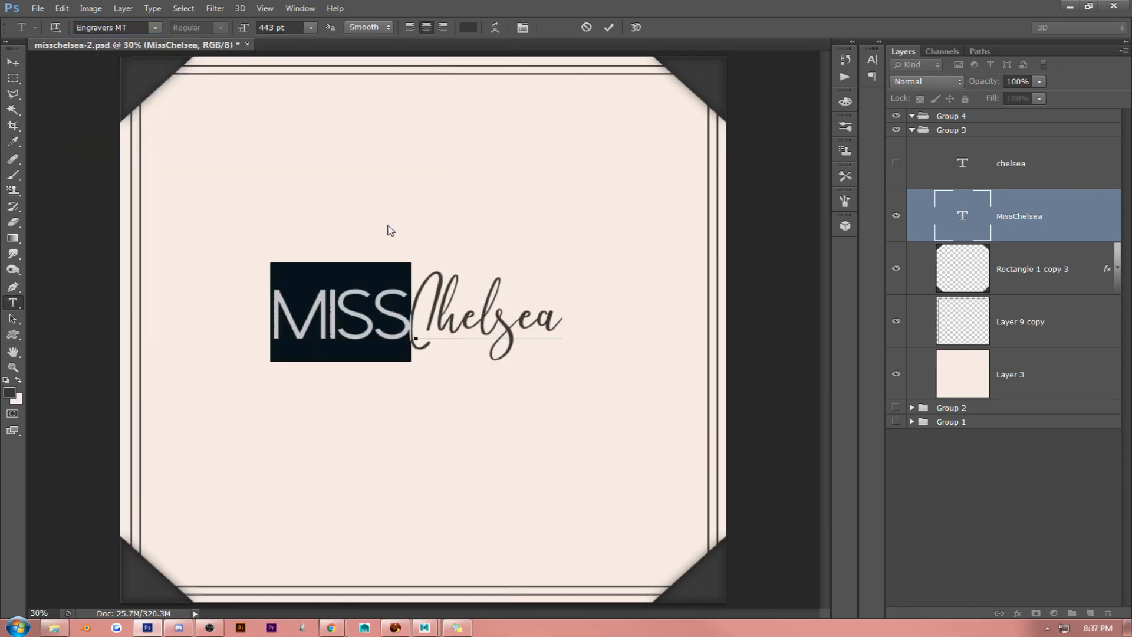
{"action": "left_click", "coordinate": [410, 305]}
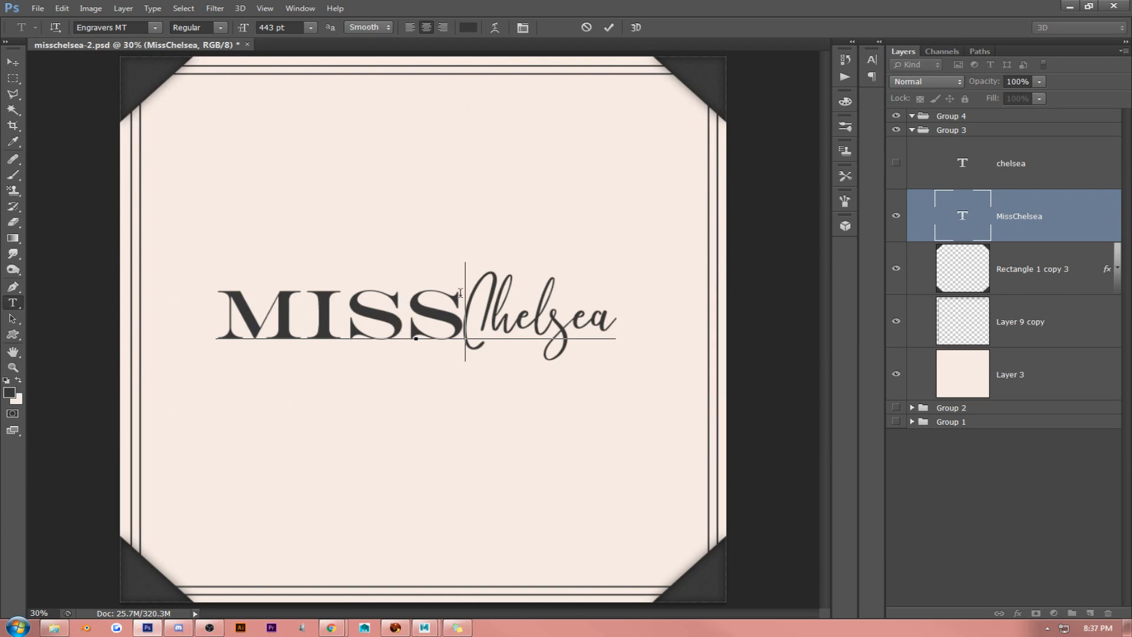
- Reselect the word "Miss" and try it in the Fashion Fetish Light font
{"action": "left_click_drag", "start_coordinate": [463, 304], "coordinate": [120, 229]}
{"action": "left_click", "coordinate": [155, 28]}
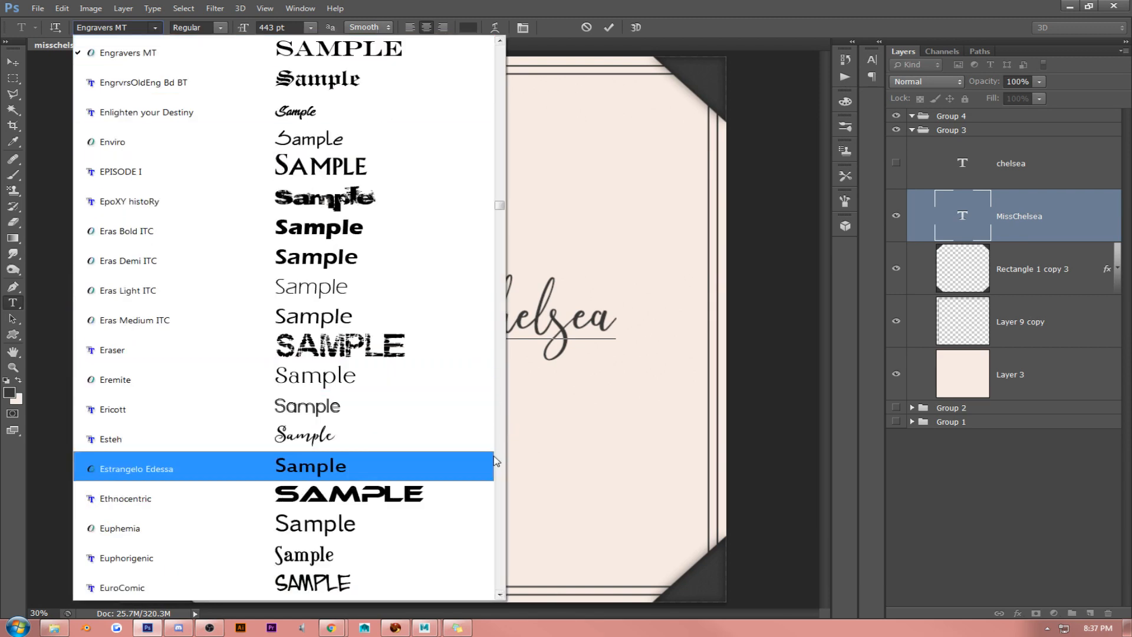
{"action": "scroll", "coordinate": [500, 461], "scroll_direction": "down", "scroll_amount": 6}
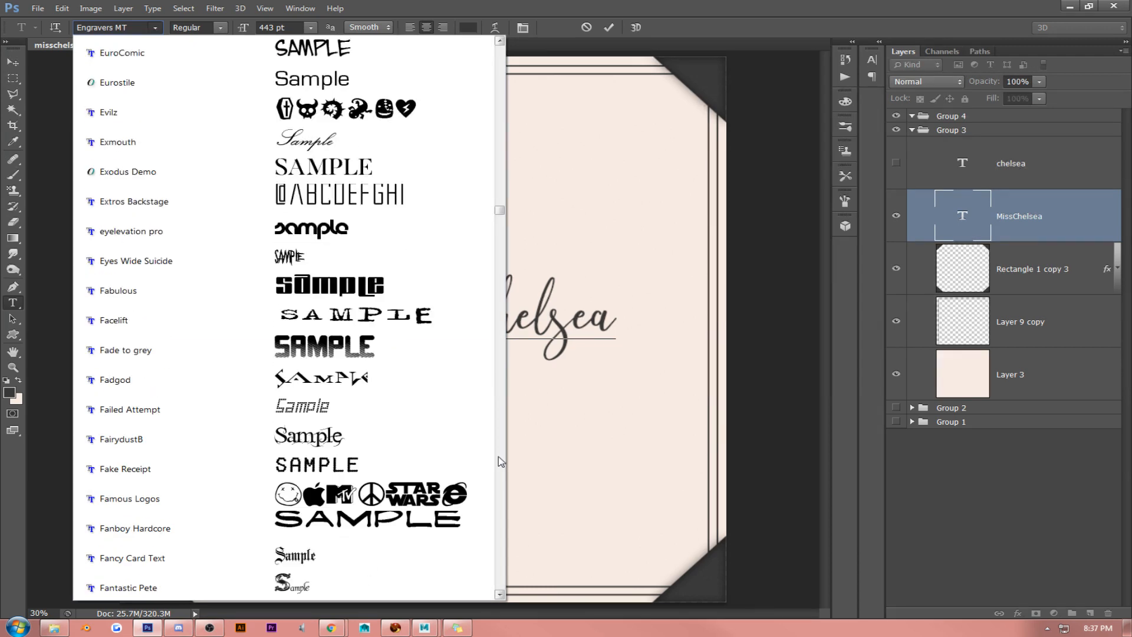
{"action": "scroll", "coordinate": [501, 461], "scroll_direction": "down", "scroll_amount": 6}
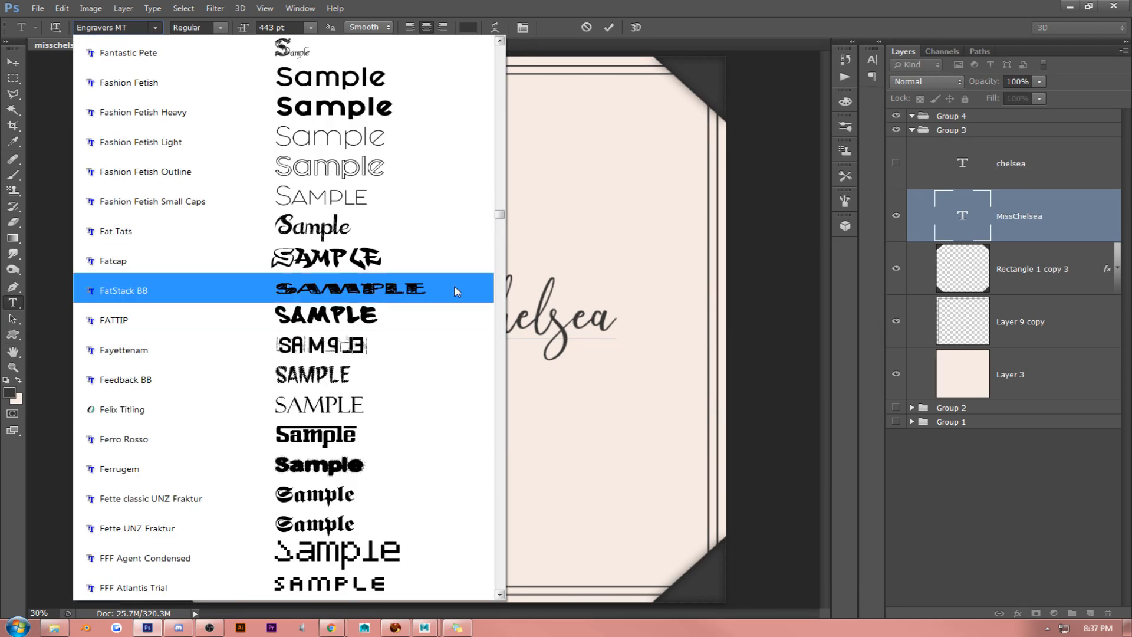
{"action": "left_click", "coordinate": [434, 148]}
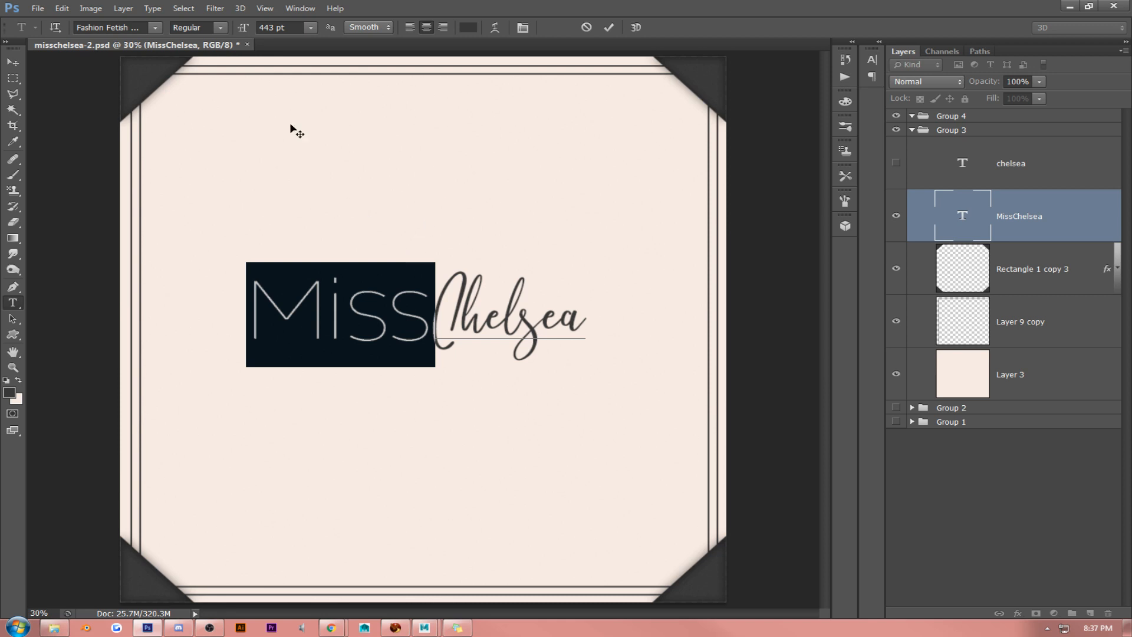
- Switch the word "Miss" to the Fashion Fetish Outline font
{"action": "left_click", "coordinate": [155, 28]}
{"action": "scroll", "coordinate": [197, 100], "scroll_direction": "up", "scroll_amount": 1}
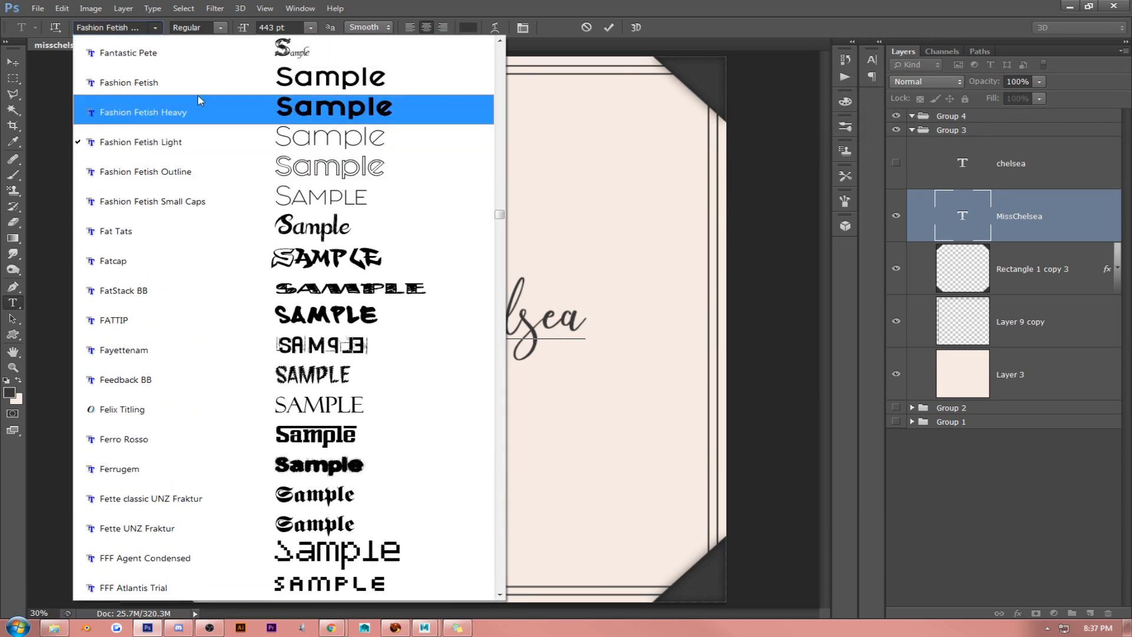
{"action": "left_click", "coordinate": [235, 172]}
{"action": "left_click", "coordinate": [358, 296]}
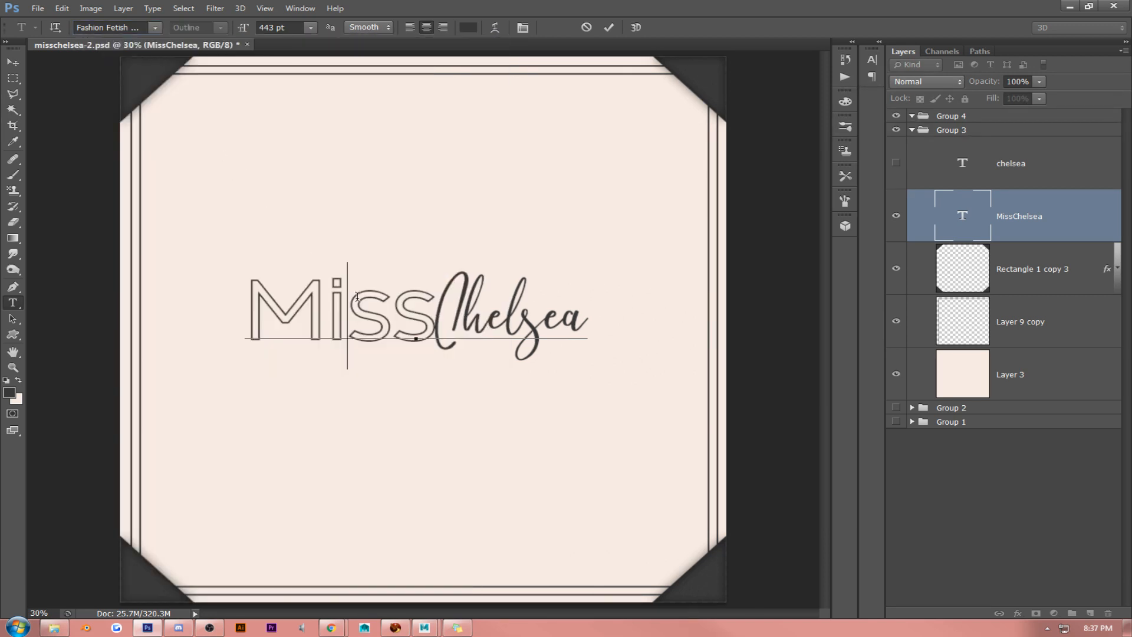
- Set the word "Miss" in the regular Fashion Fetish font and apply All Caps to it
{"action": "left_click_drag", "start_coordinate": [427, 292], "coordinate": [141, 239]}
{"action": "left_click", "coordinate": [155, 27]}
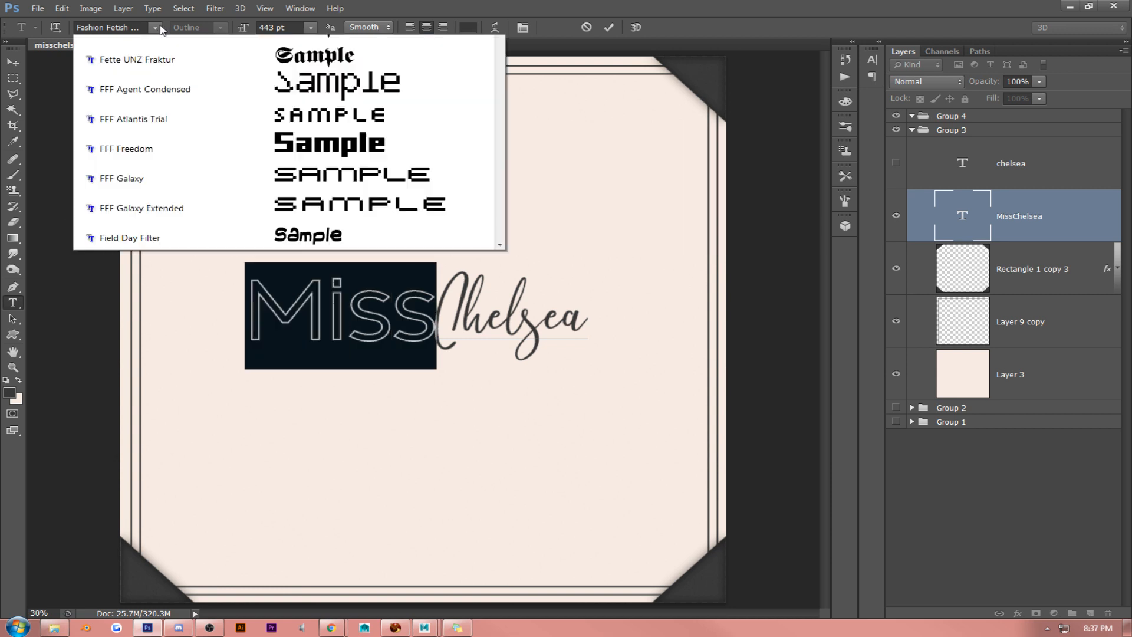
{"action": "scroll", "coordinate": [182, 85], "scroll_direction": "up", "scroll_amount": 3}
{"action": "scroll", "coordinate": [182, 85], "scroll_direction": "up", "scroll_amount": 2}
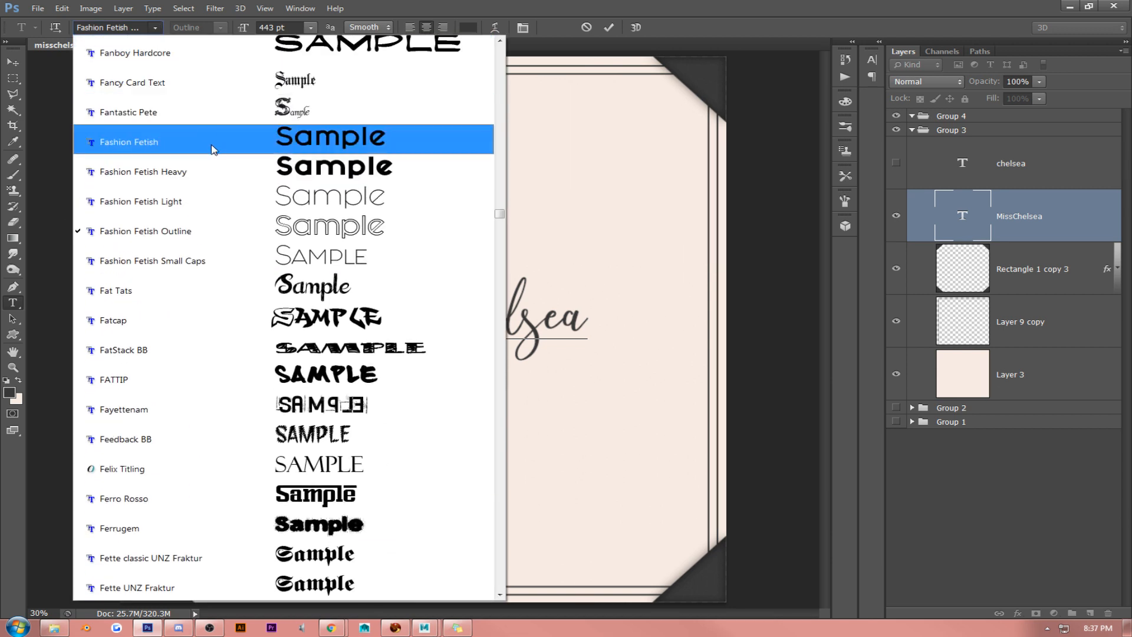
{"action": "left_click", "coordinate": [213, 151]}
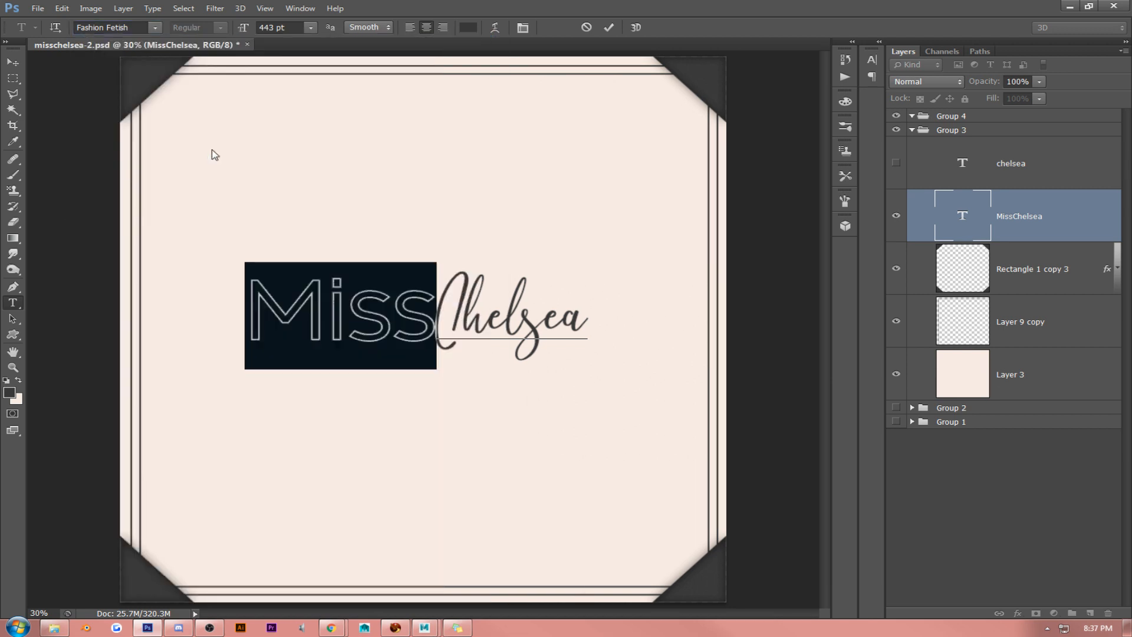
{"action": "left_click", "coordinate": [523, 28]}
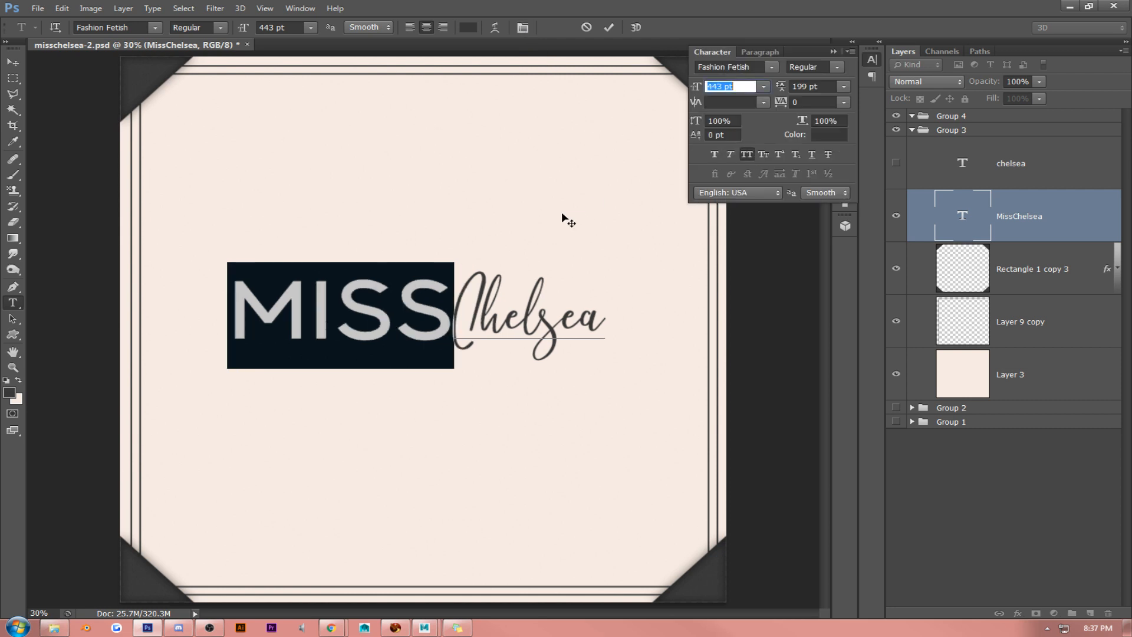
- Turn All Caps off for the word "Miss" and return it to the Fashion Fetish Outline font
{"action": "left_click", "coordinate": [381, 285]}
{"action": "key", "text": "shift+Right"}
{"action": "left_click_drag", "start_coordinate": [381, 285], "coordinate": [131, 268]}
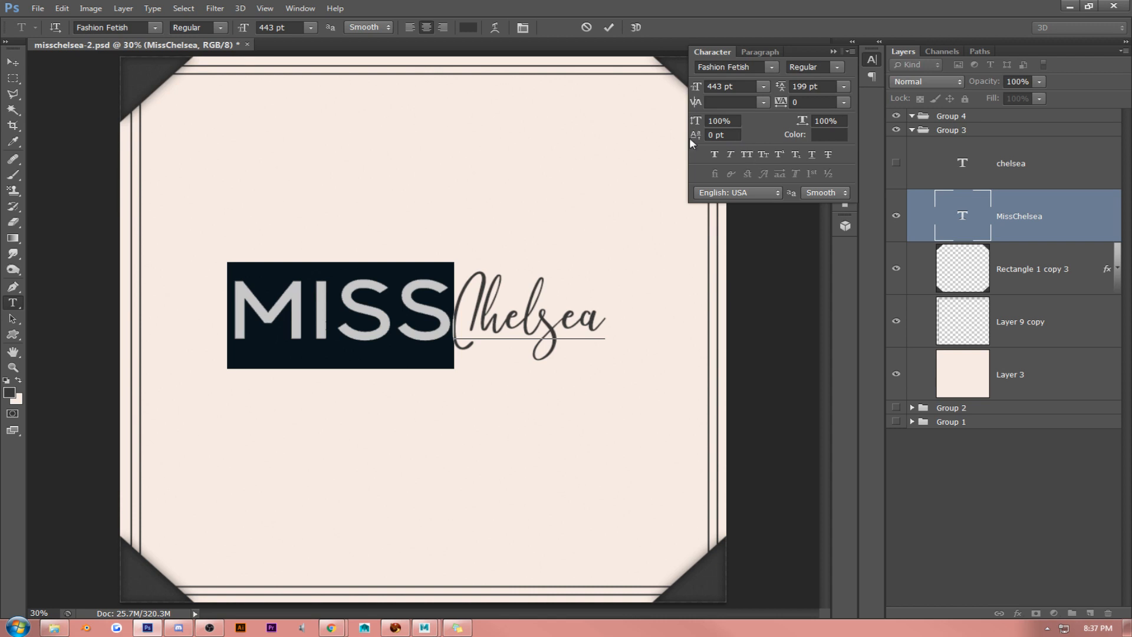
{"action": "left_click", "coordinate": [157, 27]}
{"action": "left_click", "coordinate": [390, 140]}
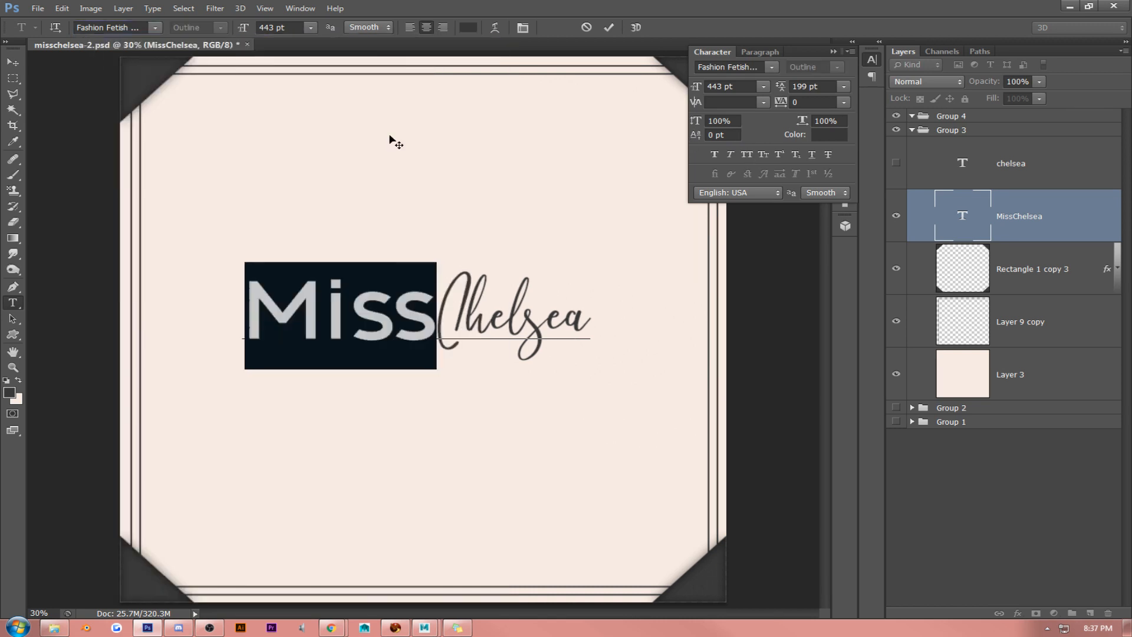
{"action": "left_click", "coordinate": [379, 302]}
- Reselect the word "Miss", try it in the Forte font, and commit the text edit
{"action": "left_click_drag", "start_coordinate": [414, 300], "coordinate": [135, 261]}
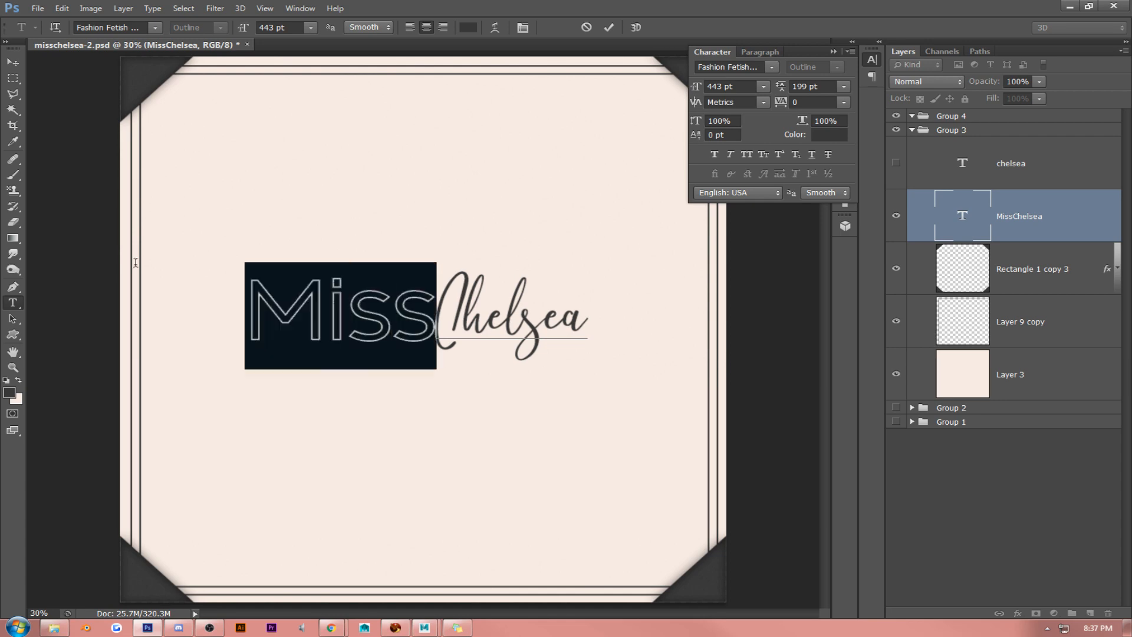
{"action": "left_click", "coordinate": [154, 27]}
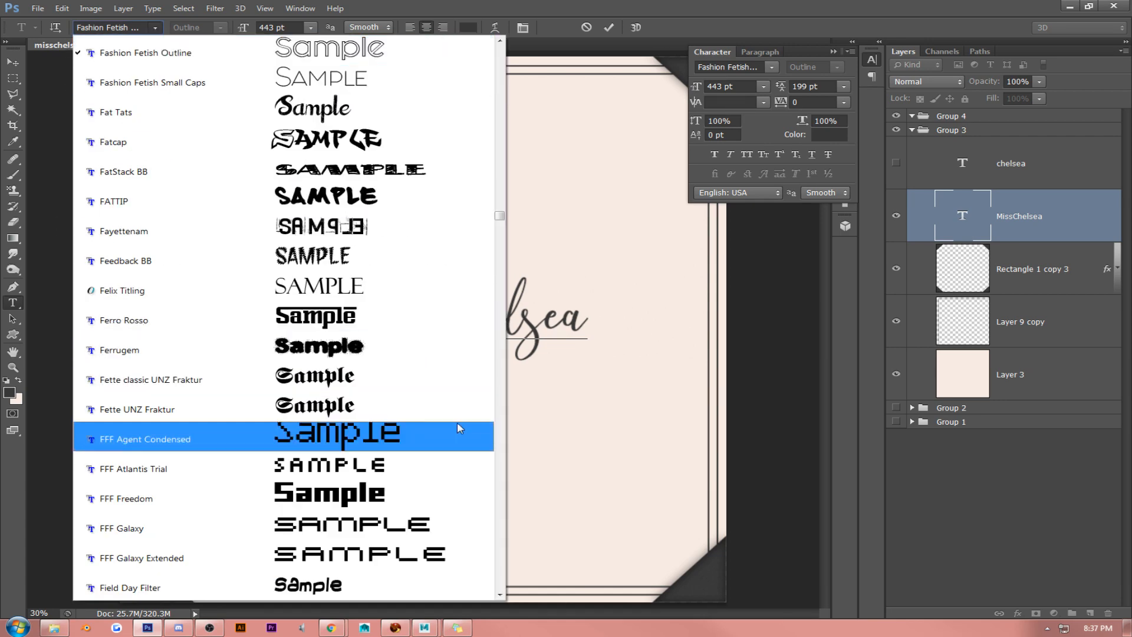
{"action": "scroll", "coordinate": [505, 539], "scroll_direction": "down", "scroll_amount": 4}
{"action": "scroll", "coordinate": [504, 539], "scroll_direction": "down", "scroll_amount": 10}
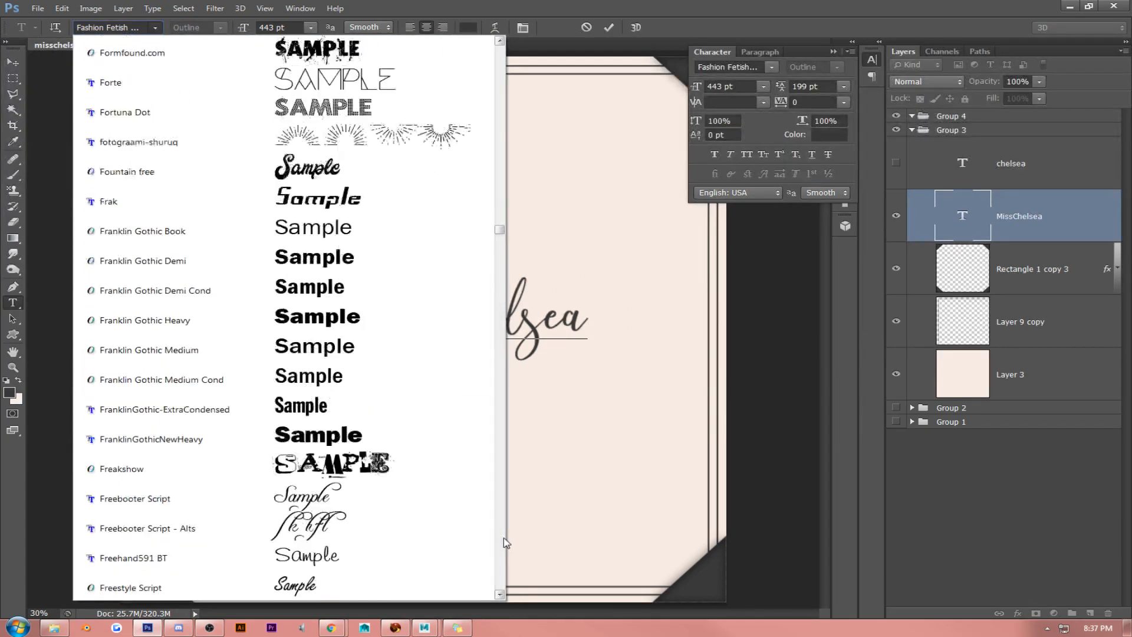
{"action": "left_click", "coordinate": [295, 81]}
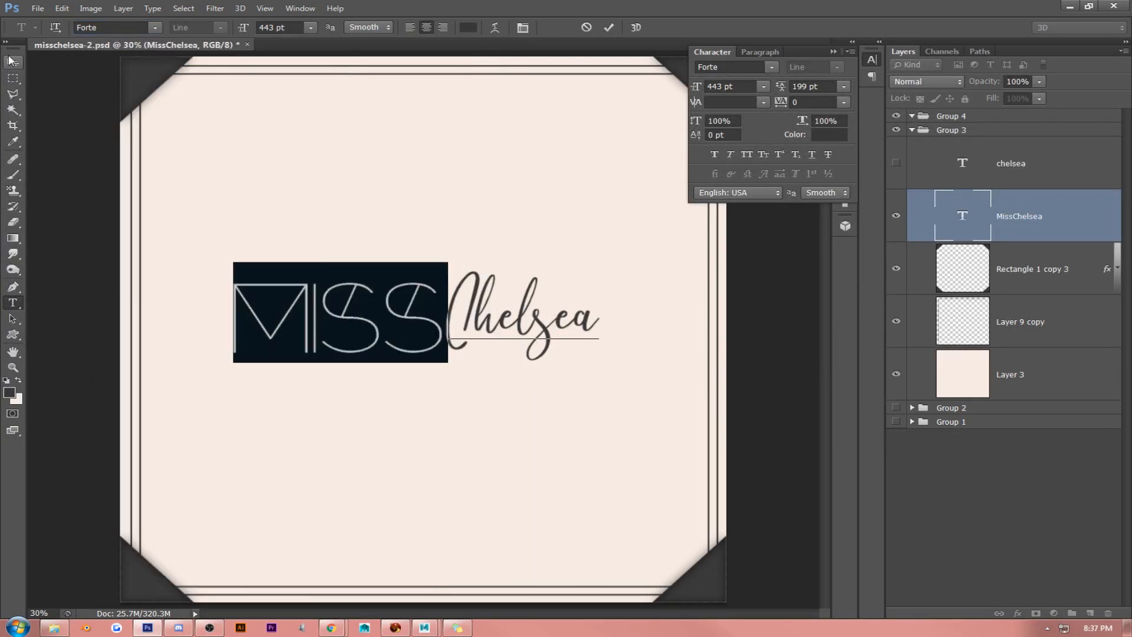
{"action": "left_click", "coordinate": [13, 63]}
{"action": "left_click", "coordinate": [832, 51]}
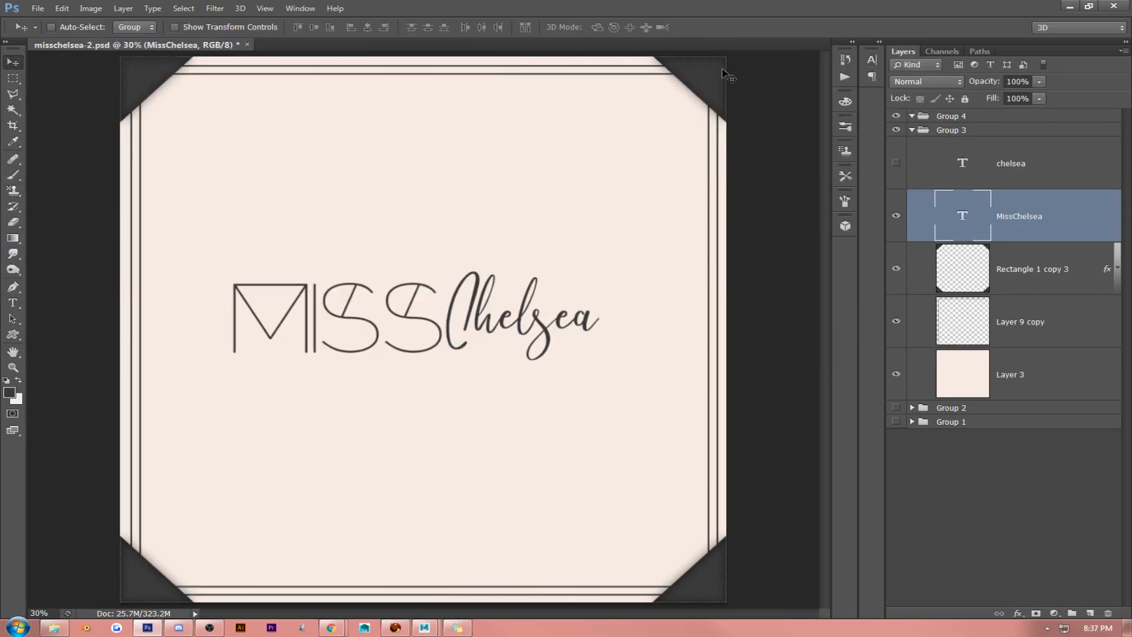
- Select the word "Miss" again, browse further typefaces, and try it in Geometr231 BT
{"action": "left_click", "coordinate": [13, 302]}
{"action": "left_click_drag", "start_coordinate": [425, 309], "coordinate": [233, 318]}
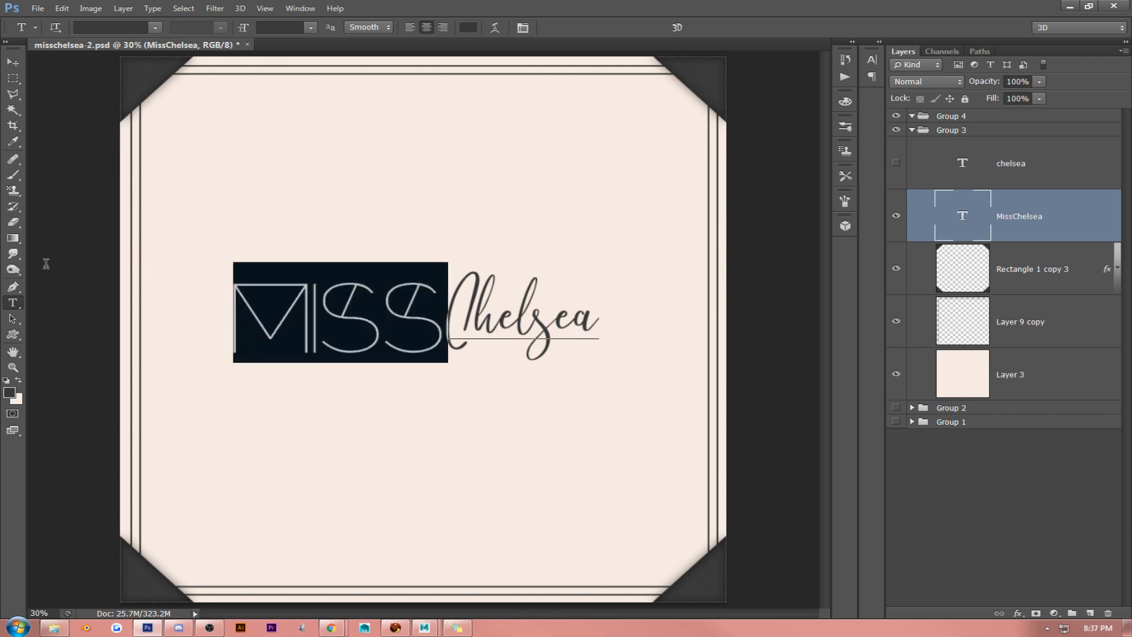
{"action": "left_click", "coordinate": [155, 28]}
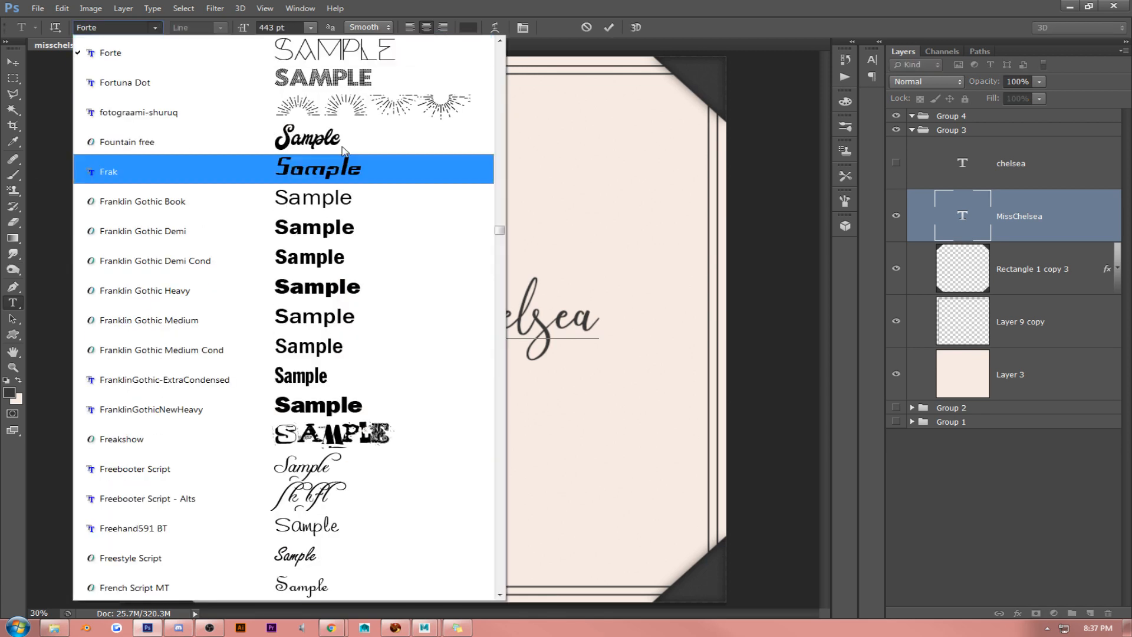
{"action": "scroll", "coordinate": [421, 323], "scroll_direction": "down", "scroll_amount": 5}
{"action": "scroll", "coordinate": [421, 325], "scroll_direction": "down", "scroll_amount": 2}
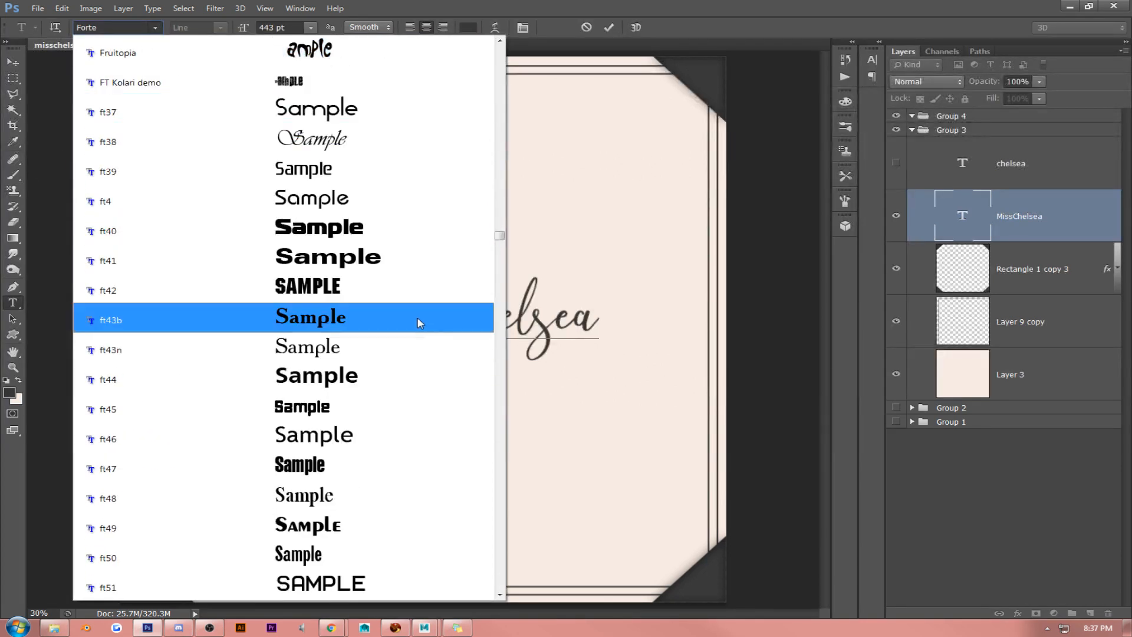
{"action": "scroll", "coordinate": [420, 324], "scroll_direction": "down", "scroll_amount": 8}
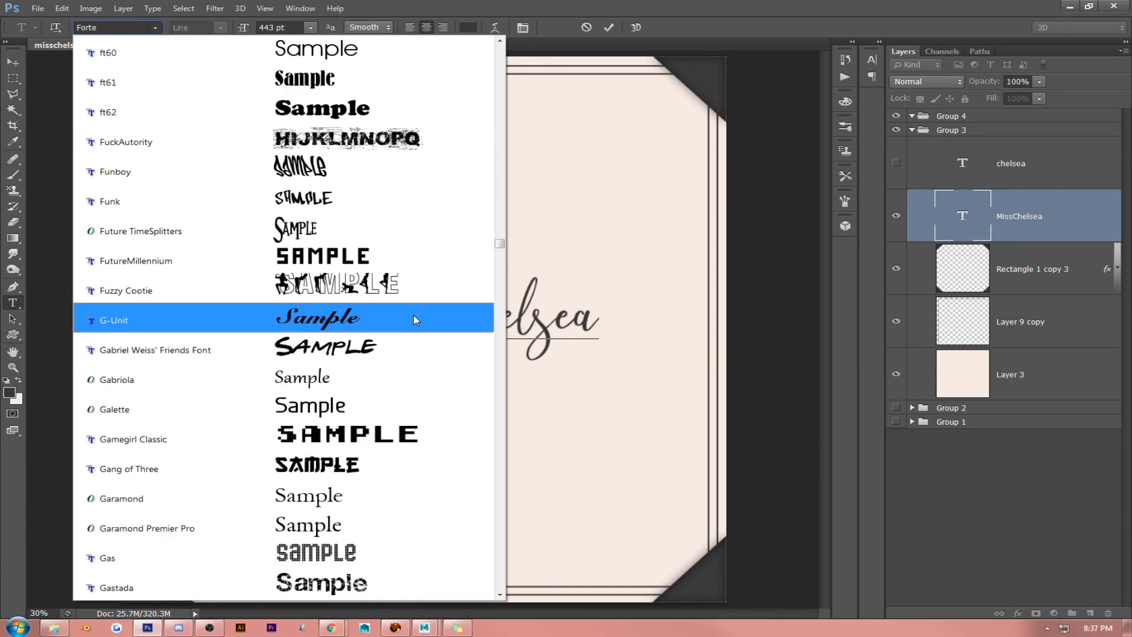
{"action": "scroll", "coordinate": [411, 319], "scroll_direction": "down", "scroll_amount": 3}
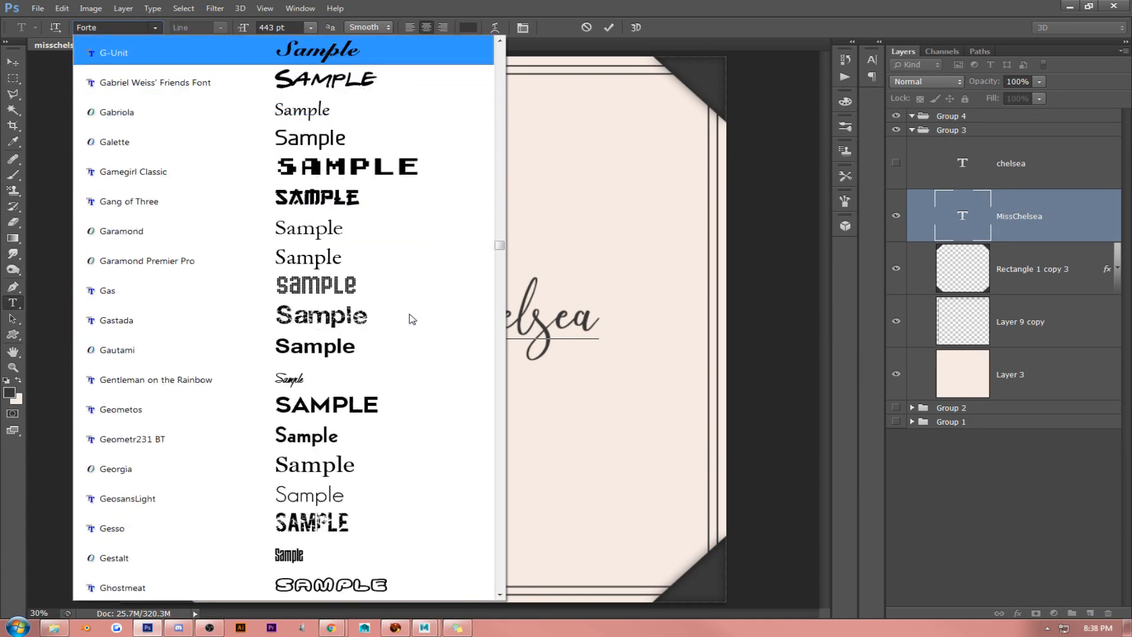
{"action": "scroll", "coordinate": [411, 319], "scroll_direction": "down", "scroll_amount": 2}
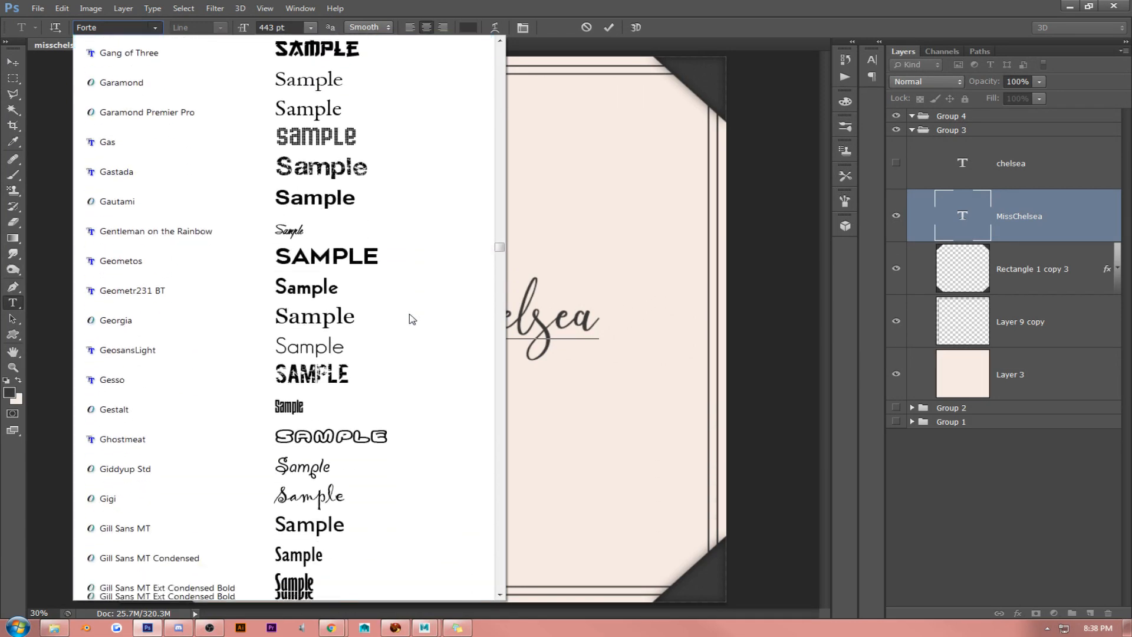
{"action": "left_click", "coordinate": [365, 259]}
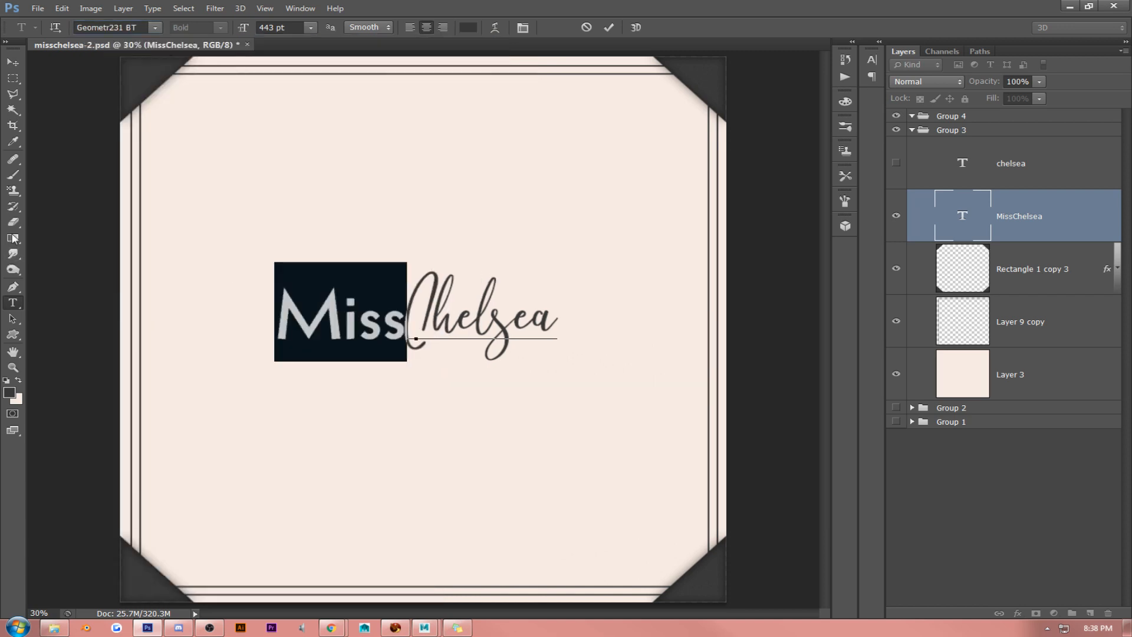
- Set the word "Miss" in the MissChelsea text layer to the GeosansLight font
{"action": "left_click_drag", "start_coordinate": [417, 311], "coordinate": [83, 121]}
{"action": "left_click", "coordinate": [154, 28]}
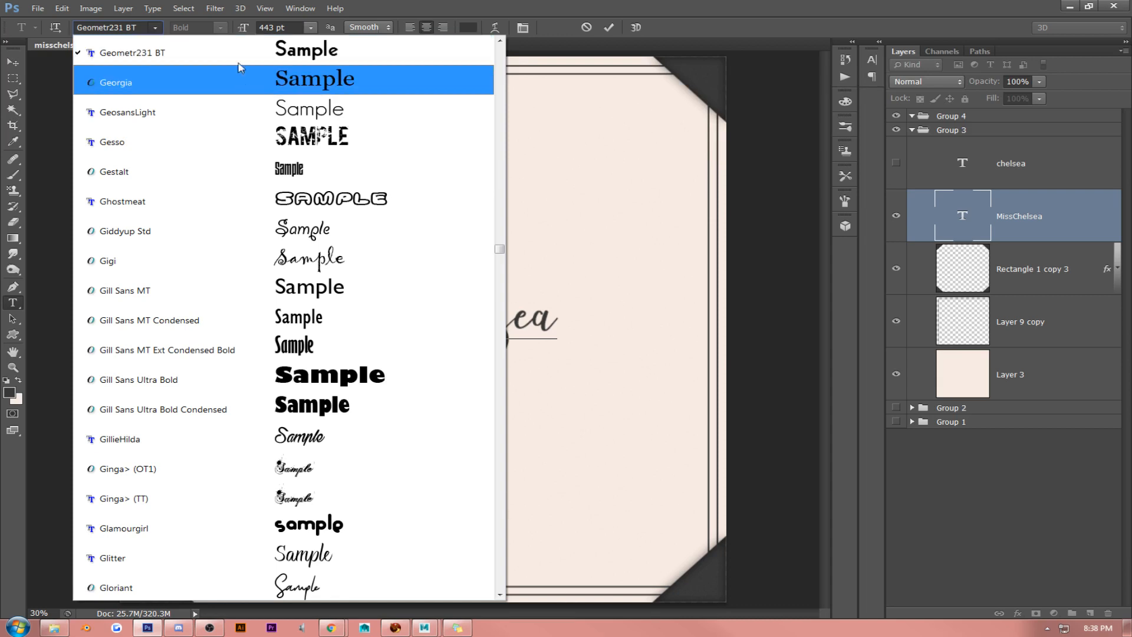
{"action": "left_click", "coordinate": [245, 104]}
{"action": "left_click", "coordinate": [357, 286]}
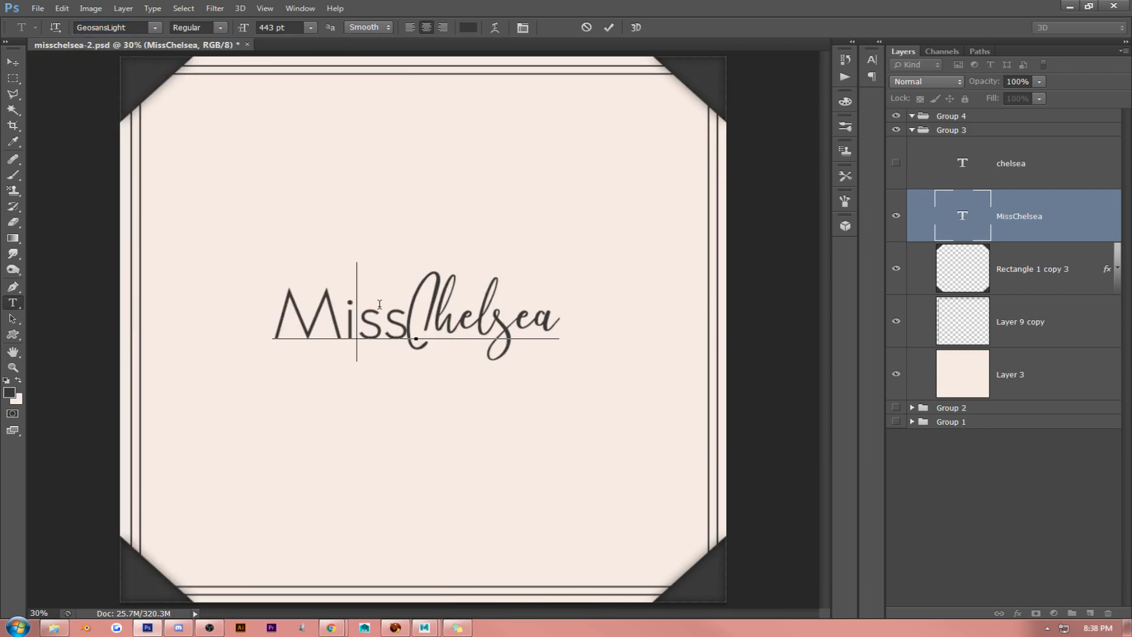
- Select the word "Miss" in the logo text and try it in the Gloriant font
{"action": "left_click_drag", "start_coordinate": [407, 310], "coordinate": [195, 279]}
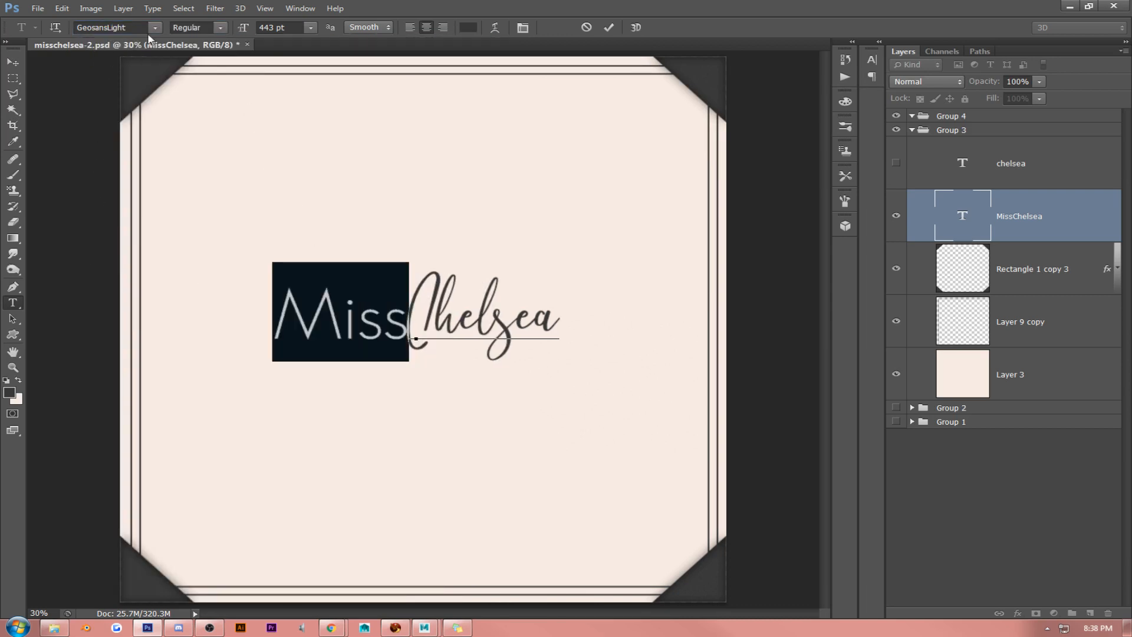
{"action": "left_click", "coordinate": [155, 27]}
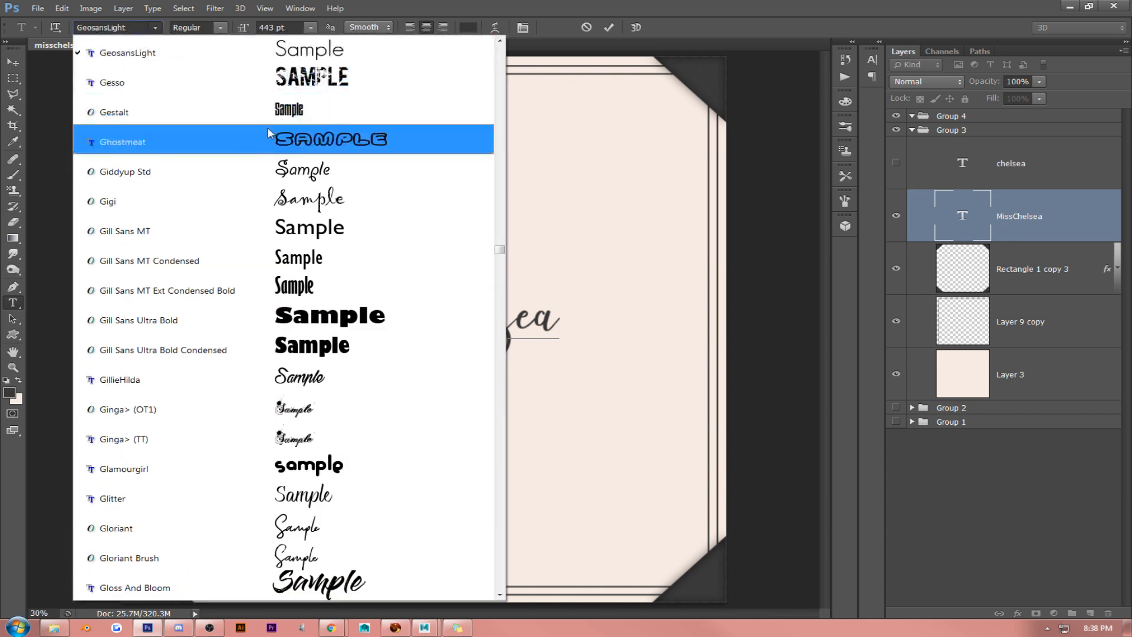
{"action": "scroll", "coordinate": [348, 274], "scroll_direction": "down", "scroll_amount": 3}
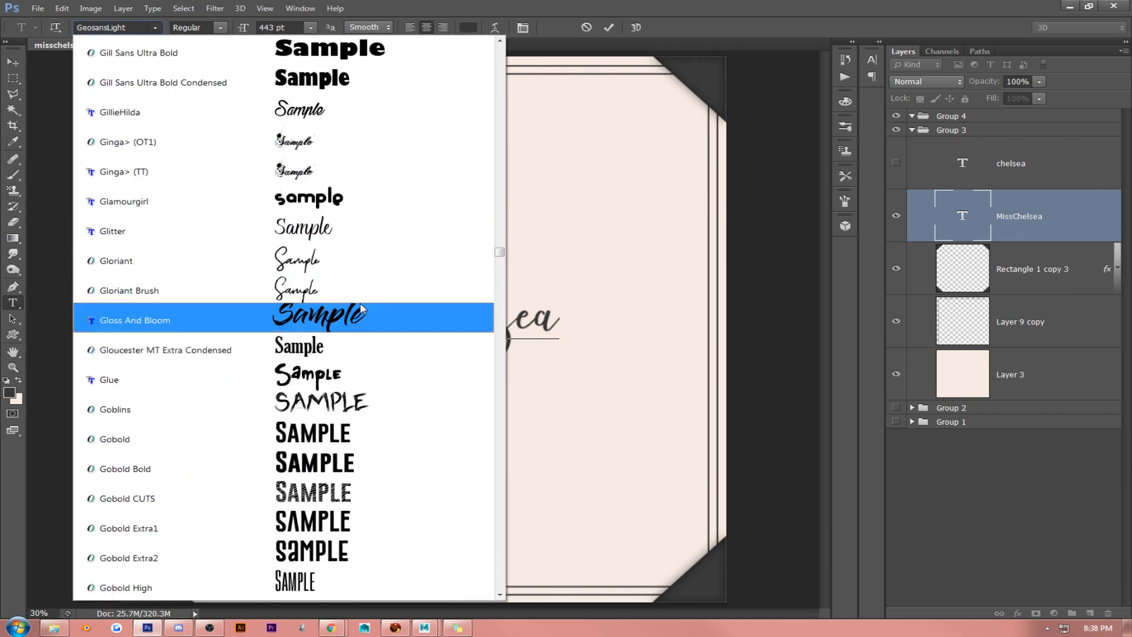
{"action": "left_click", "coordinate": [341, 260]}
{"action": "left_click", "coordinate": [392, 308]}
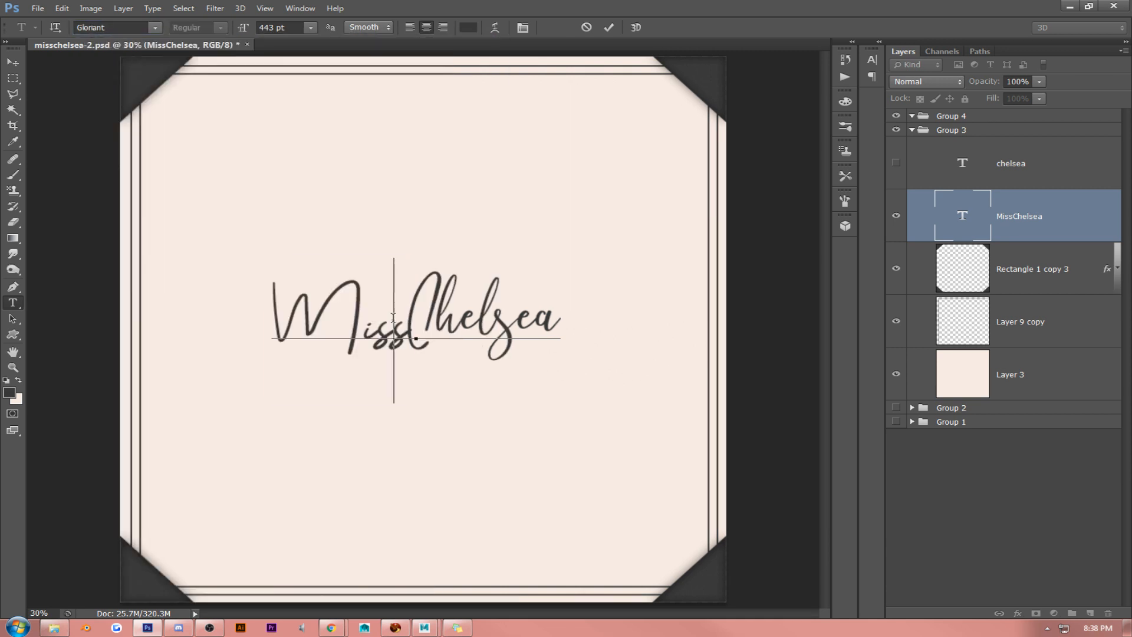
- Reselect the word "Miss", browse further typefaces, and try it in the Halimun font
{"action": "left_click_drag", "start_coordinate": [403, 293], "coordinate": [199, 265]}
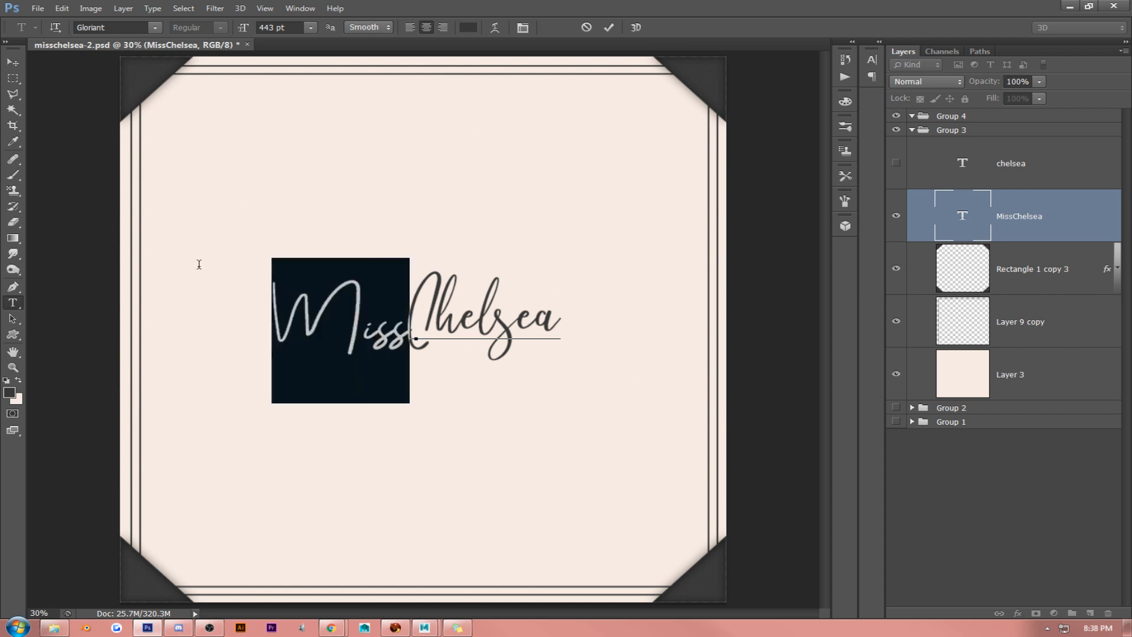
{"action": "left_click", "coordinate": [156, 28]}
{"action": "scroll", "coordinate": [276, 159], "scroll_direction": "down", "scroll_amount": 3}
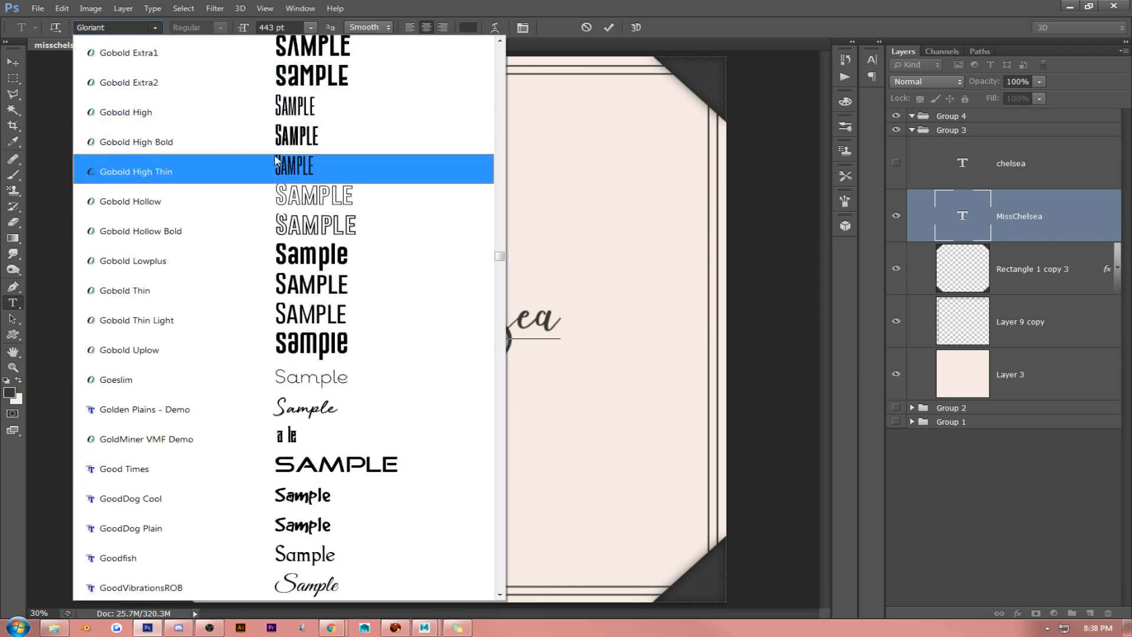
{"action": "scroll", "coordinate": [278, 165], "scroll_direction": "down", "scroll_amount": 3}
{"action": "scroll", "coordinate": [280, 175], "scroll_direction": "down", "scroll_amount": 15}
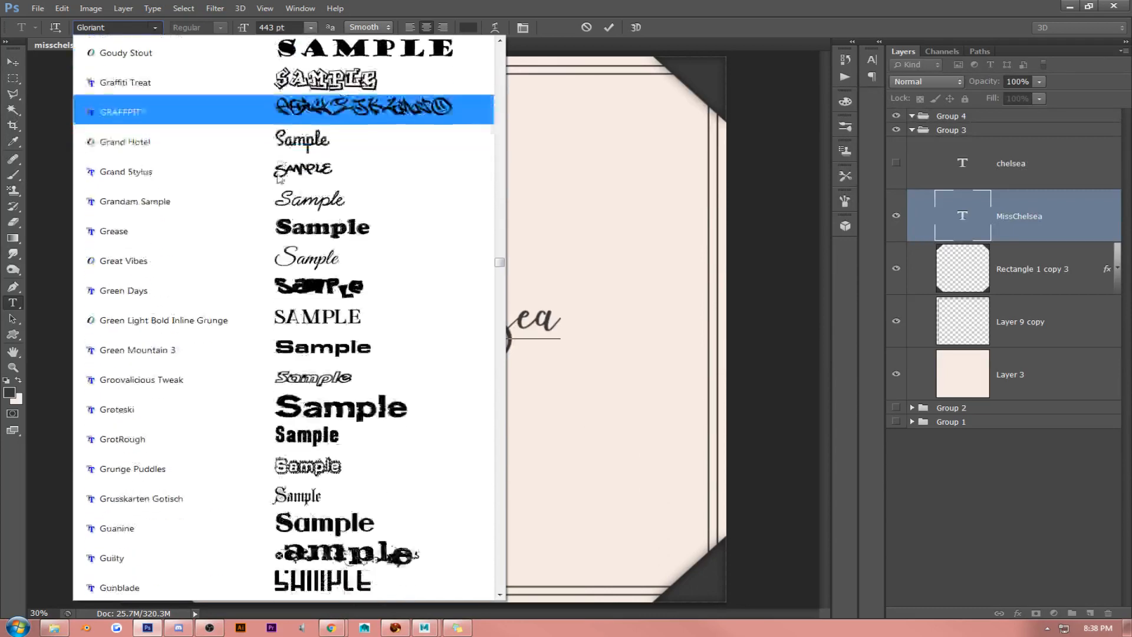
{"action": "scroll", "coordinate": [289, 266], "scroll_direction": "down", "scroll_amount": 3}
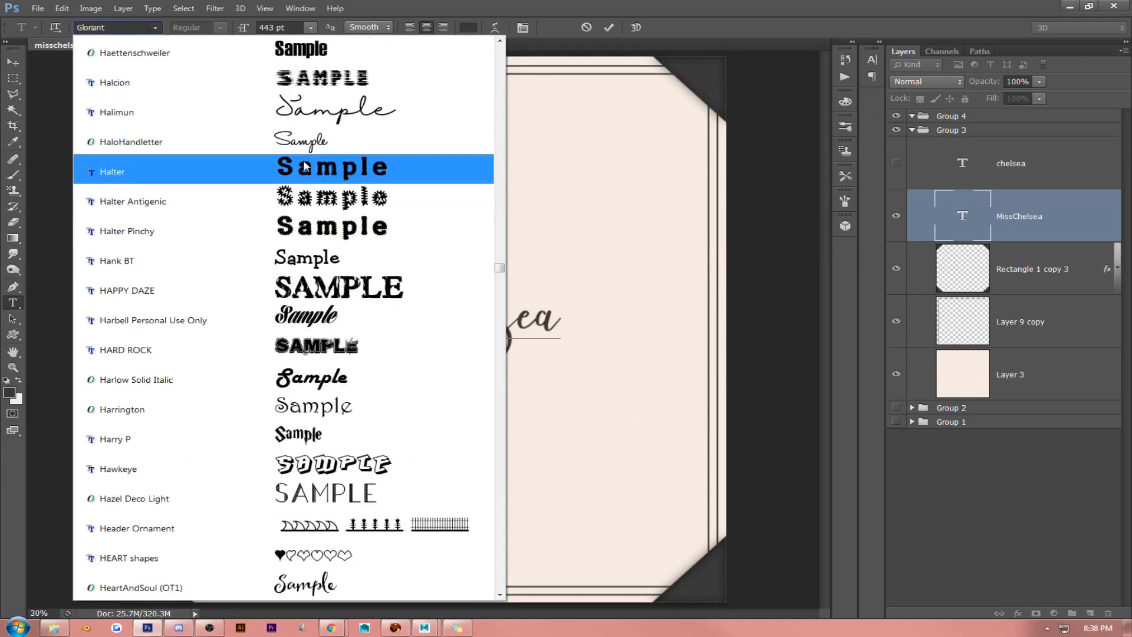
{"action": "left_click", "coordinate": [316, 110]}
{"action": "left_click", "coordinate": [398, 336]}
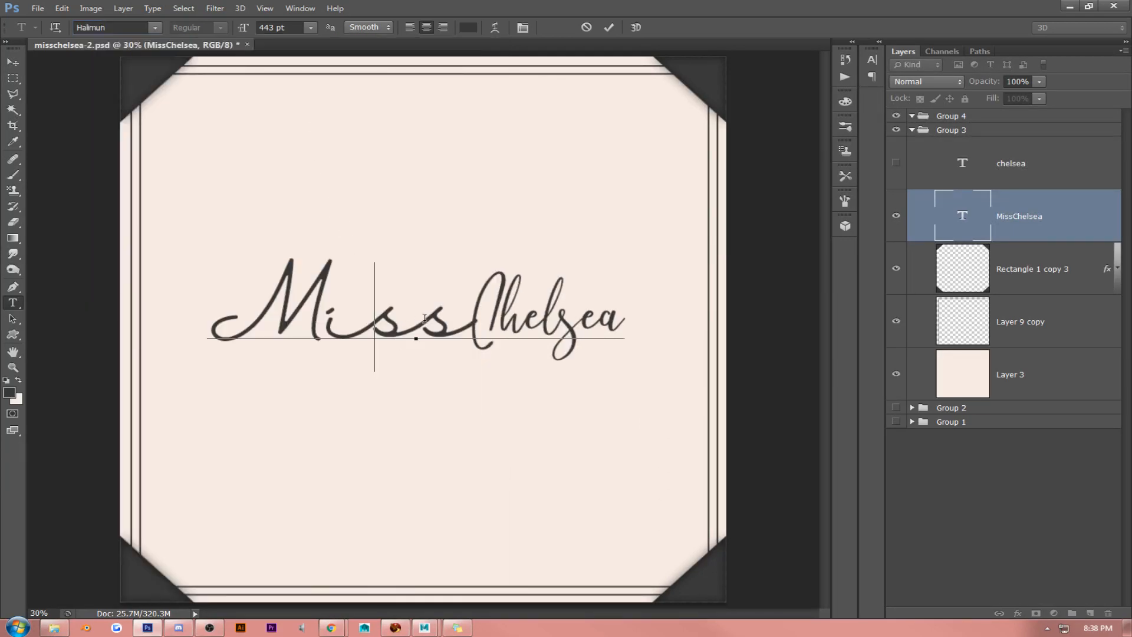
- Select "Miss" again and try it in the HeartAndSoul (OT1) font
{"action": "left_click_drag", "start_coordinate": [466, 313], "coordinate": [2, 236]}
{"action": "left_click", "coordinate": [156, 28]}
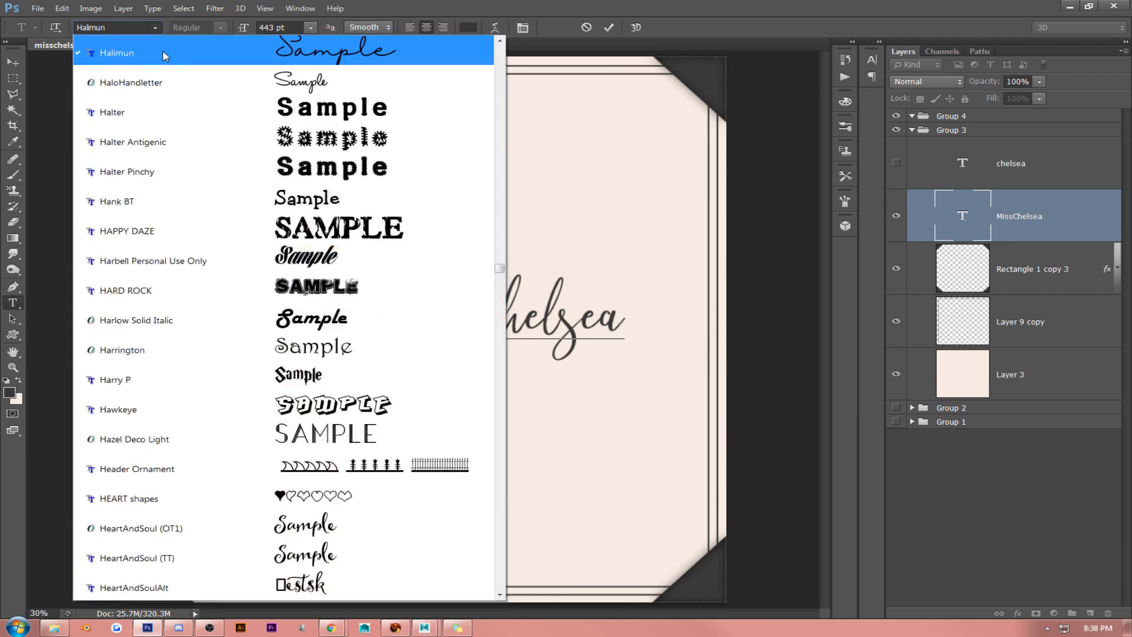
{"action": "scroll", "coordinate": [377, 264], "scroll_direction": "down", "scroll_amount": 2}
{"action": "scroll", "coordinate": [378, 264], "scroll_direction": "down", "scroll_amount": 3}
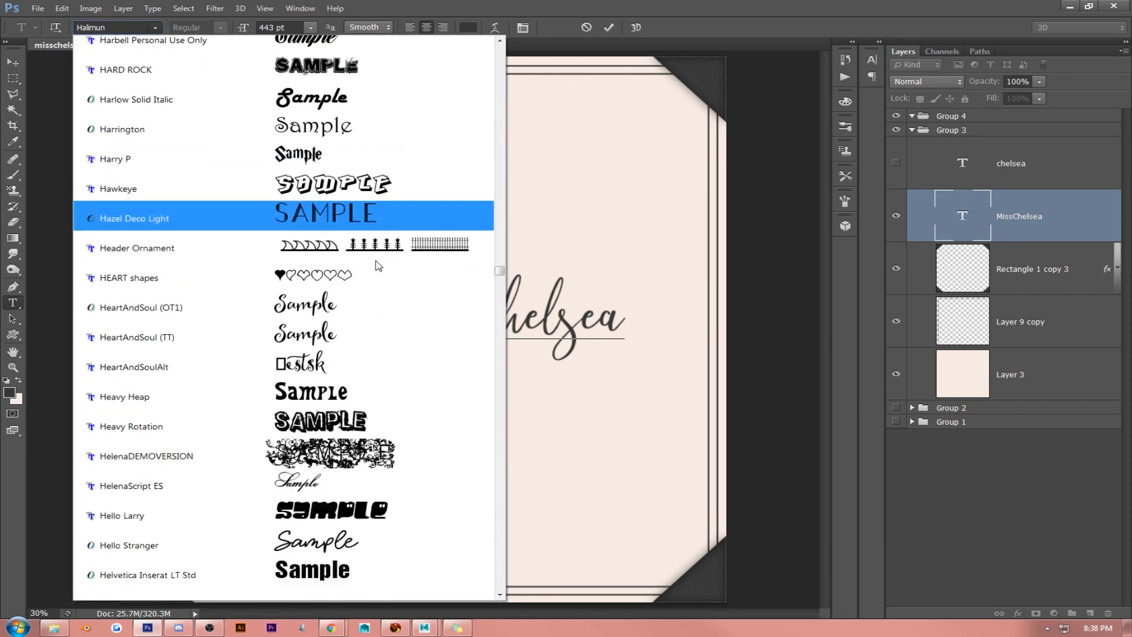
{"action": "left_click", "coordinate": [377, 257]}
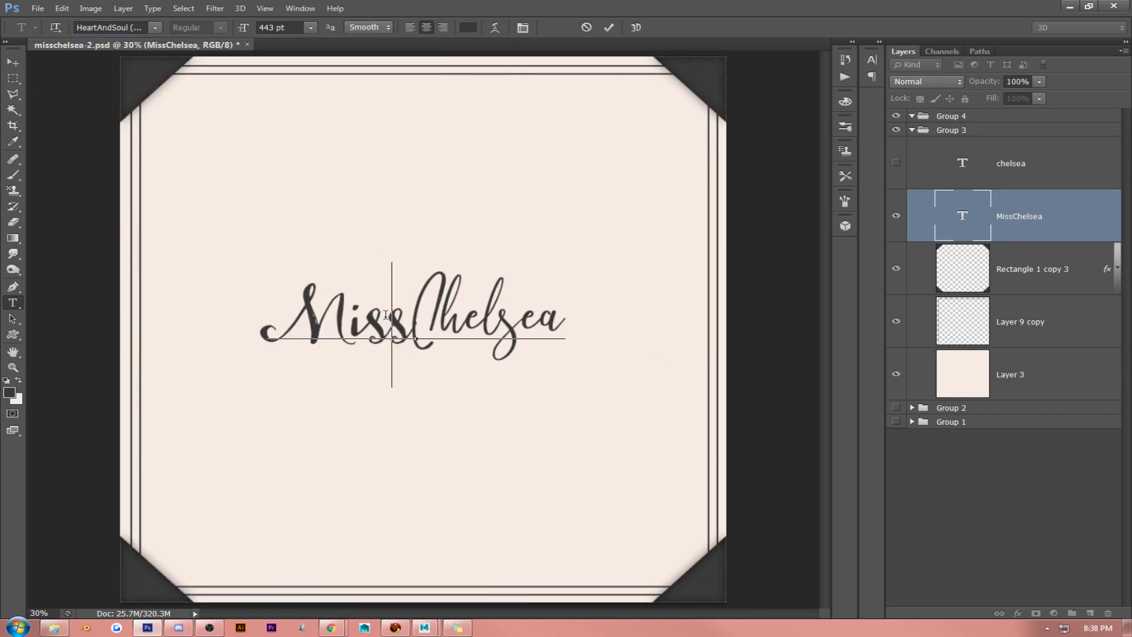
- Browse the typefaces after HeartAndSoul and try the word "Miss" in the Humble font
{"action": "left_click", "coordinate": [155, 28]}
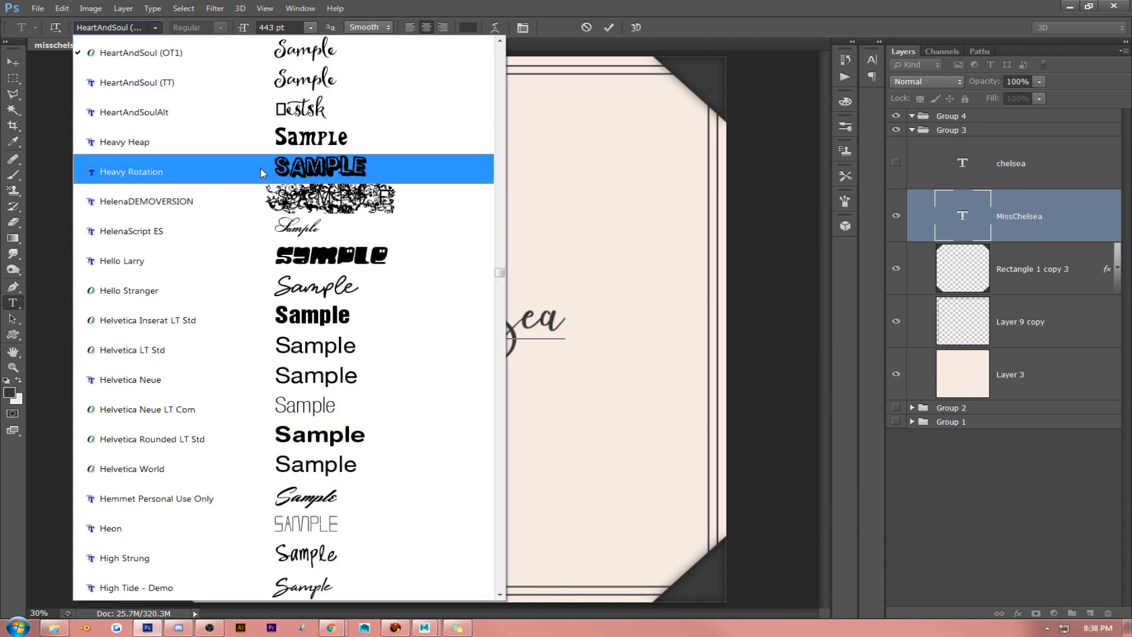
{"action": "scroll", "coordinate": [265, 200], "scroll_direction": "down", "scroll_amount": 3}
{"action": "scroll", "coordinate": [268, 206], "scroll_direction": "down", "scroll_amount": 3}
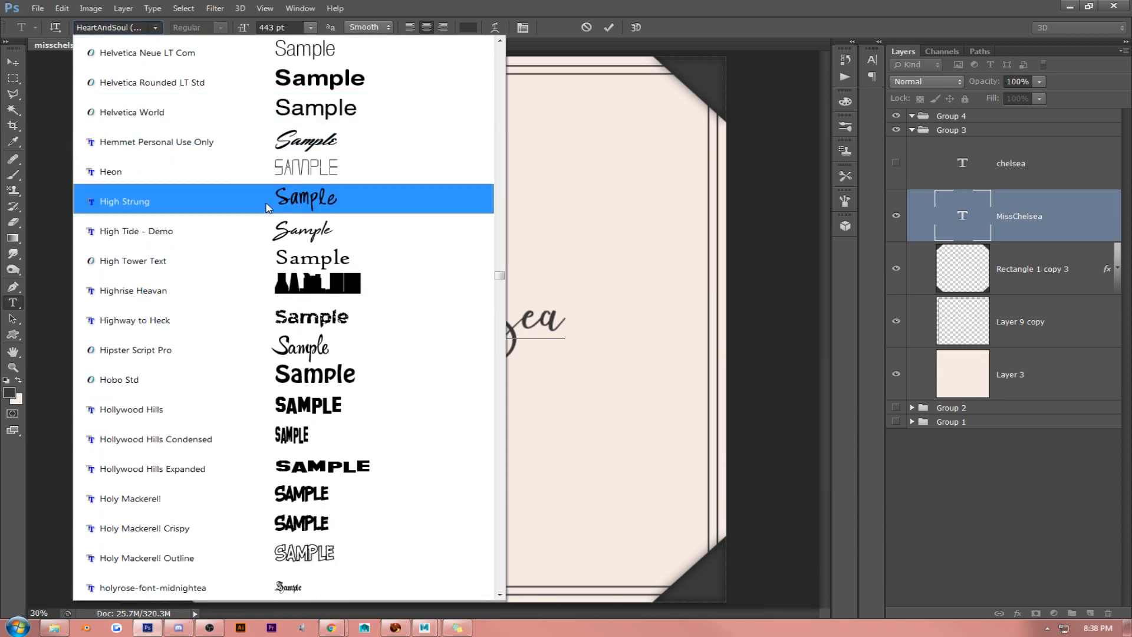
{"action": "scroll", "coordinate": [268, 208], "scroll_direction": "down", "scroll_amount": 5}
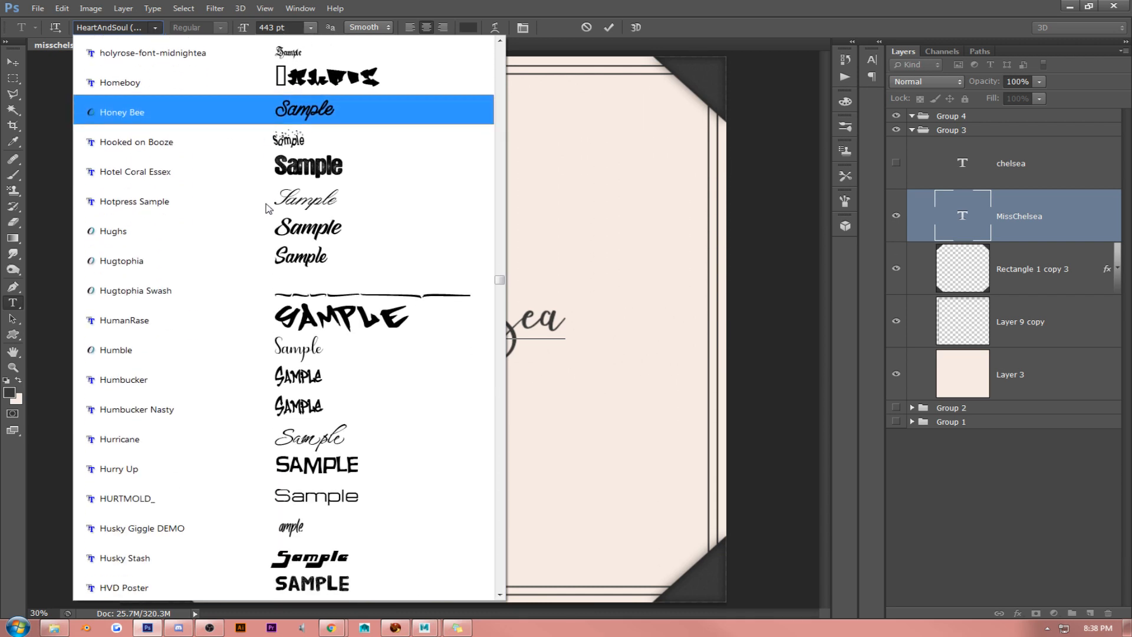
{"action": "scroll", "coordinate": [265, 209], "scroll_direction": "down", "scroll_amount": 3}
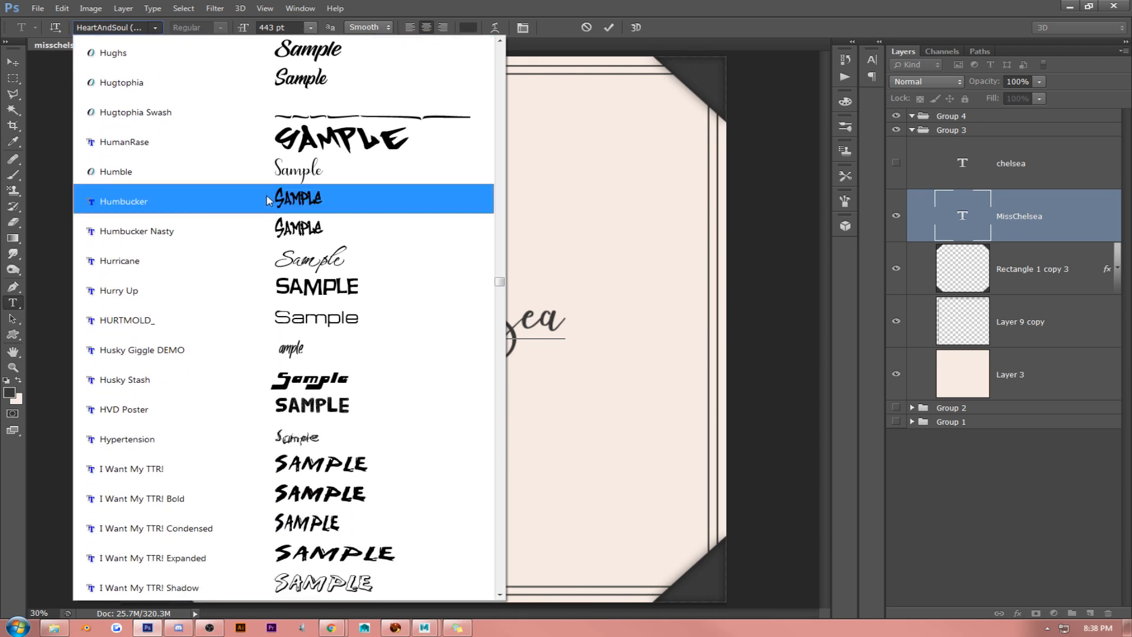
{"action": "left_click", "coordinate": [270, 169]}
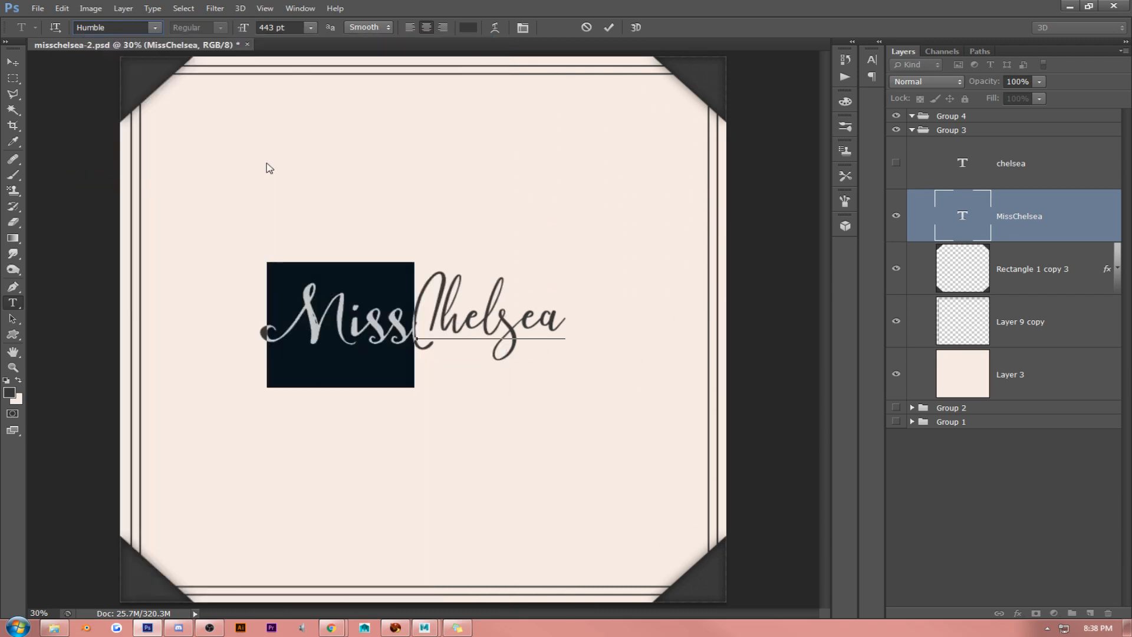
- Browse the typefaces from Humble onward and try the word "Miss" in the Javacom font
{"action": "left_click", "coordinate": [155, 31]}
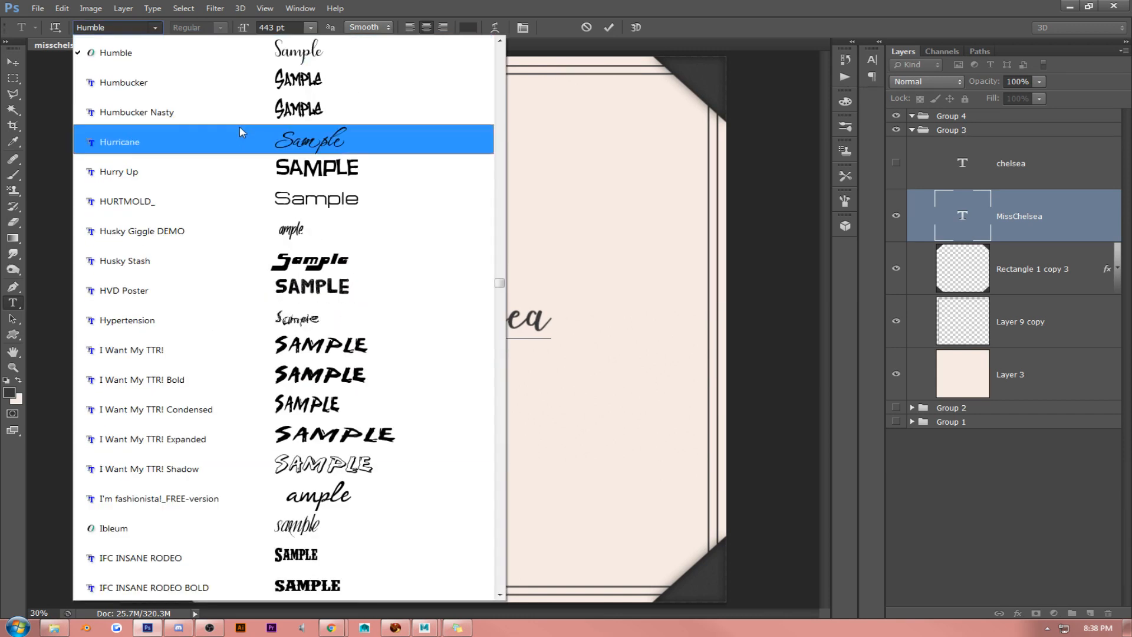
{"action": "scroll", "coordinate": [248, 159], "scroll_direction": "down", "scroll_amount": 5}
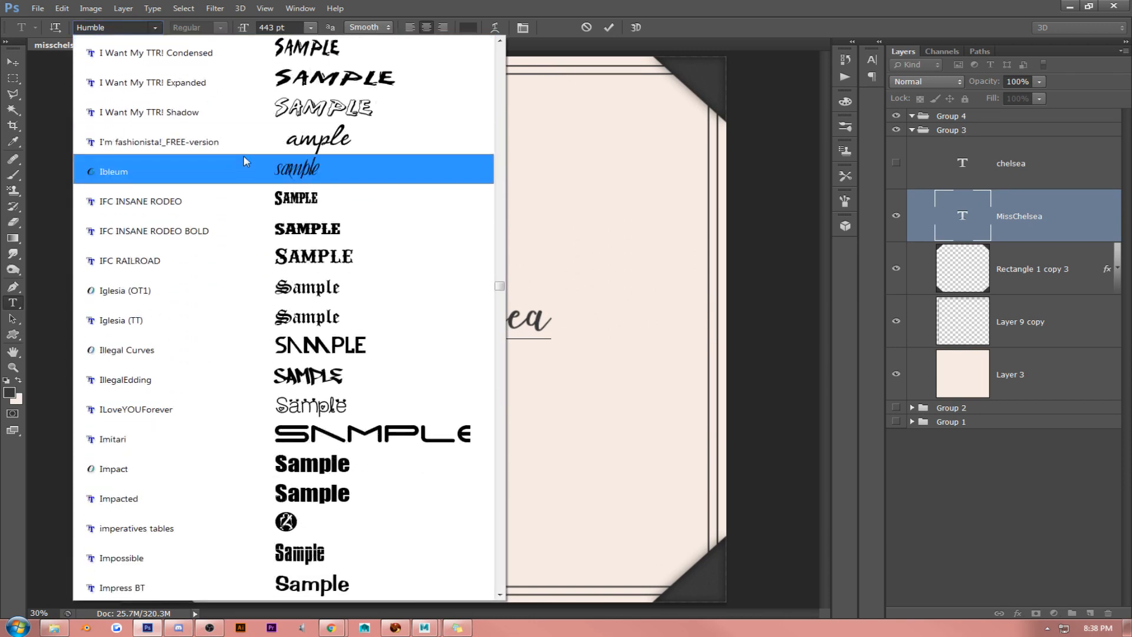
{"action": "scroll", "coordinate": [250, 200], "scroll_direction": "down", "scroll_amount": 5}
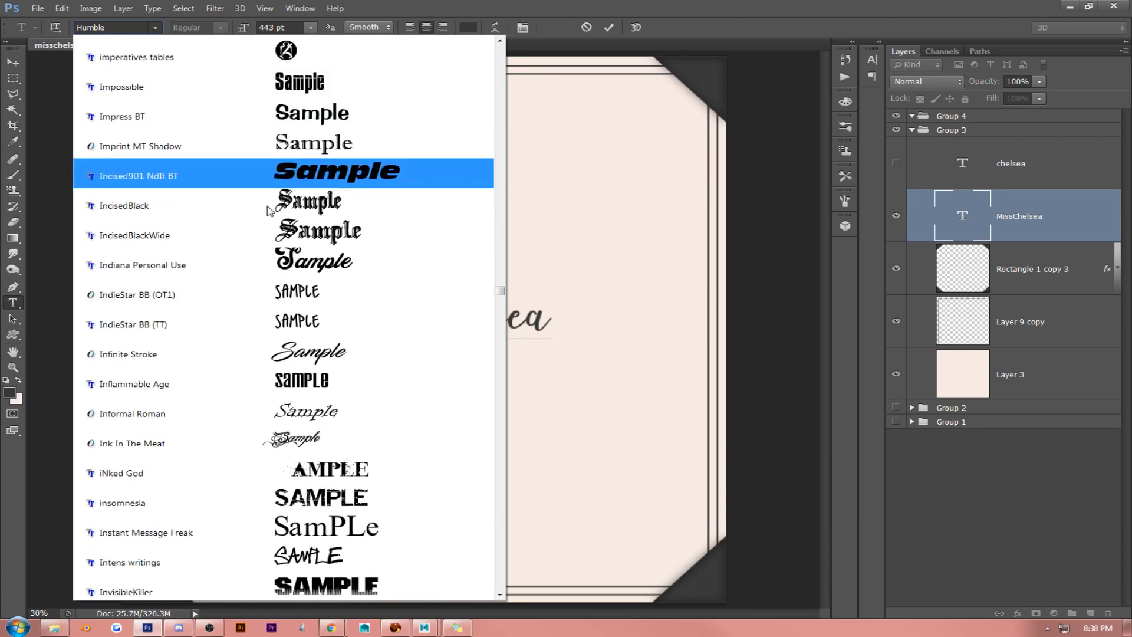
{"action": "scroll", "coordinate": [268, 211], "scroll_direction": "down", "scroll_amount": 4}
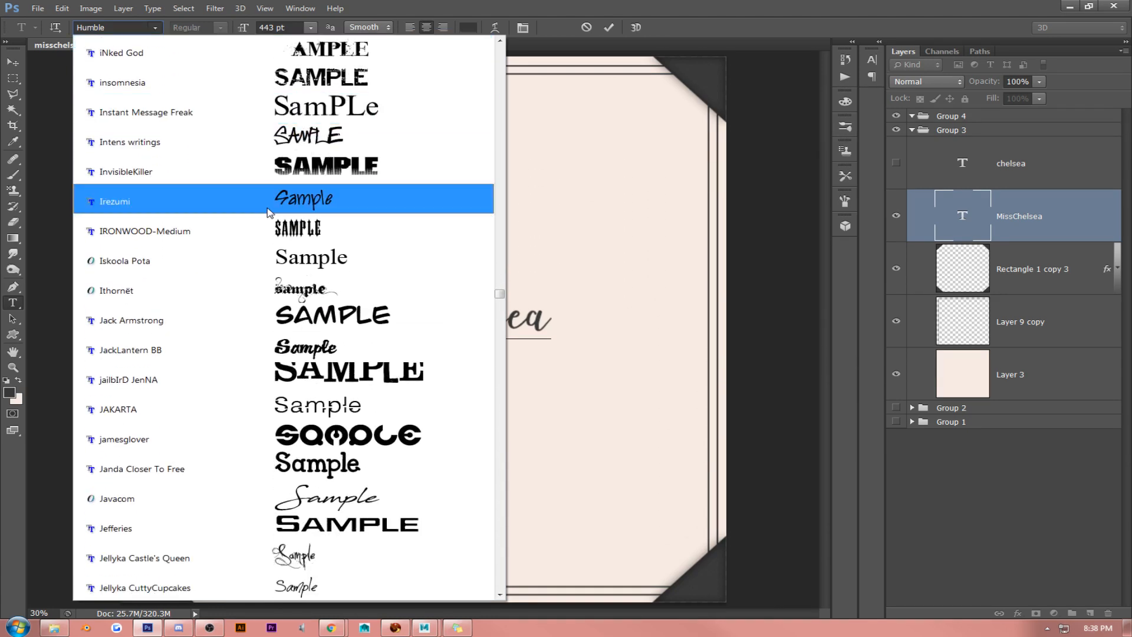
{"action": "scroll", "coordinate": [268, 211], "scroll_direction": "down", "scroll_amount": 1}
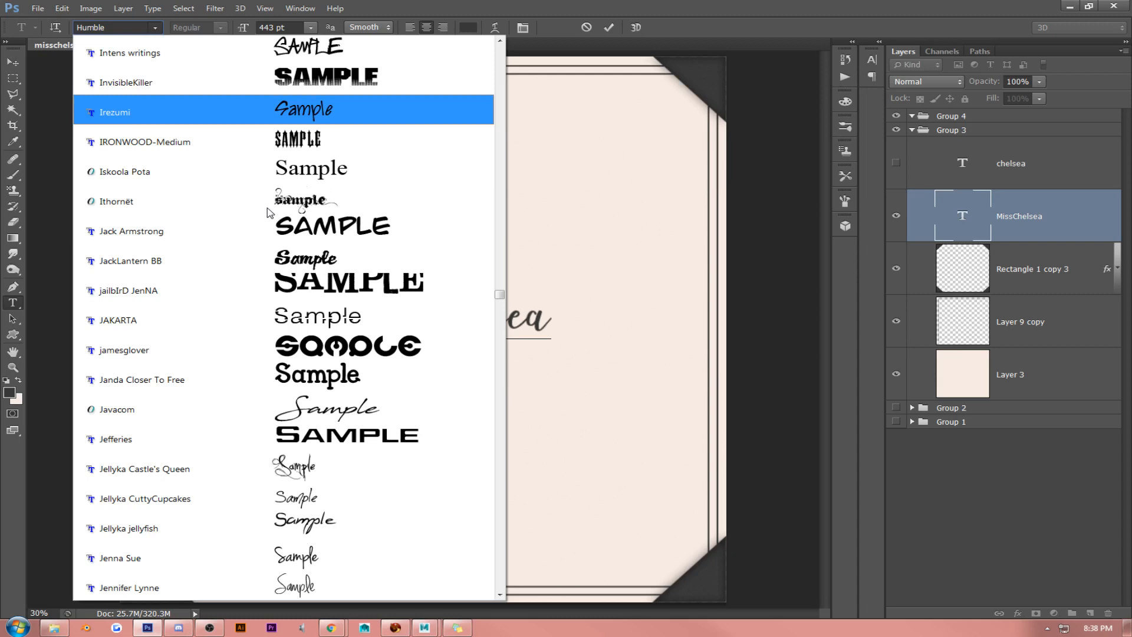
{"action": "scroll", "coordinate": [268, 212], "scroll_direction": "down", "scroll_amount": 2}
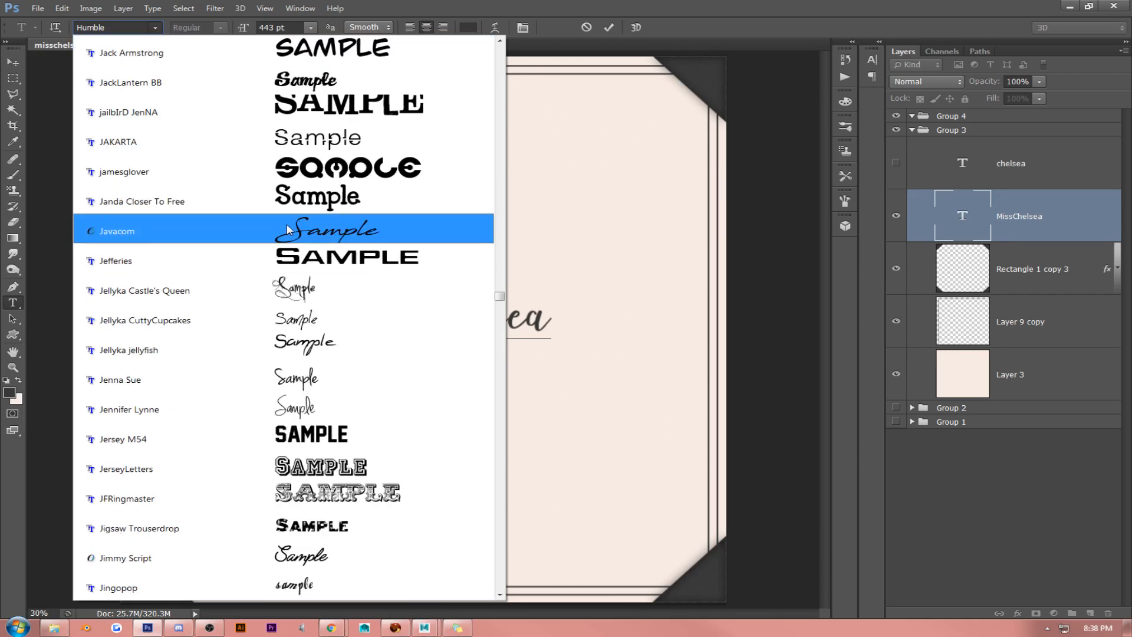
{"action": "left_click", "coordinate": [287, 229]}
{"action": "left_click", "coordinate": [370, 314]}
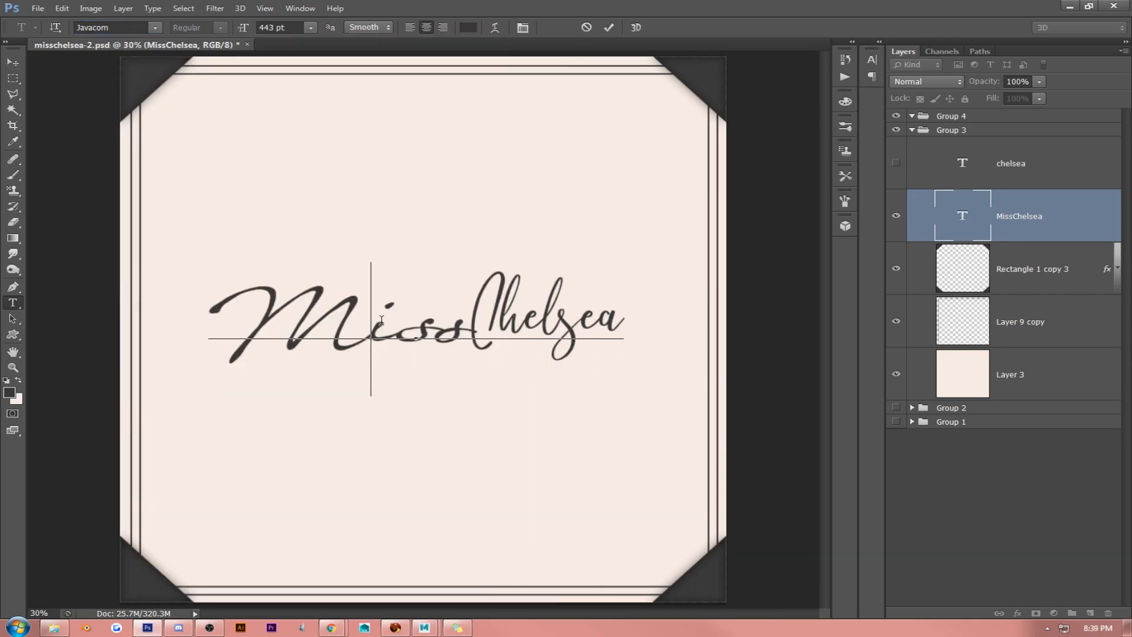
- Select the entire "MissChelsea" text and try both words in the Javacom font
{"action": "left_click", "coordinate": [463, 316]}
{"action": "key", "text": "ctrl+a"}
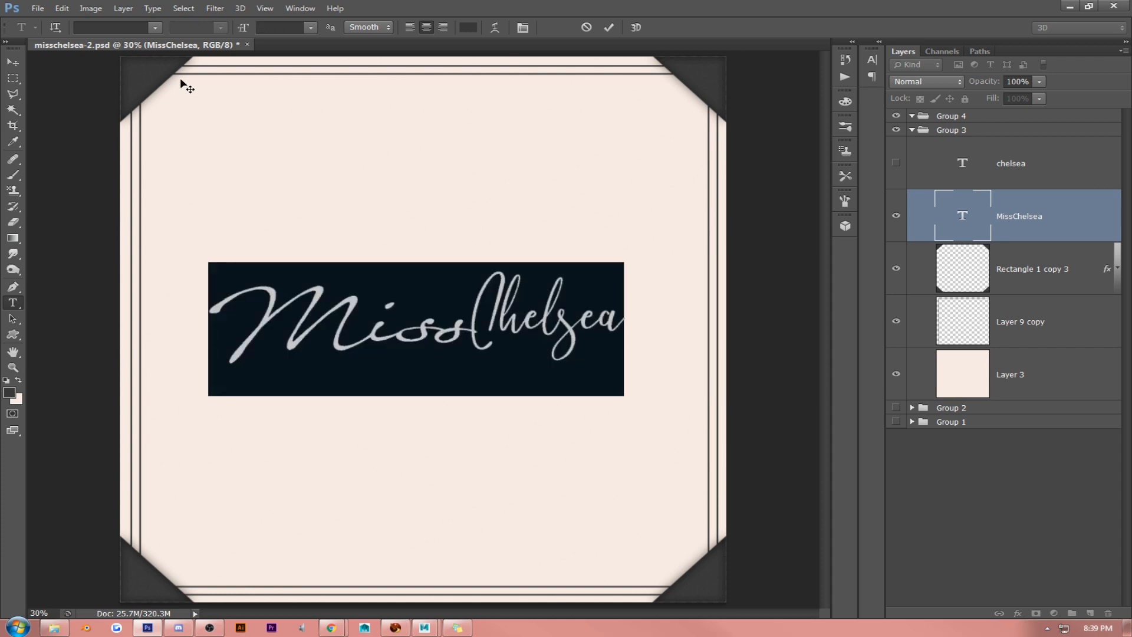
{"action": "left_click", "coordinate": [161, 26]}
{"action": "left_click", "coordinate": [182, 47]}
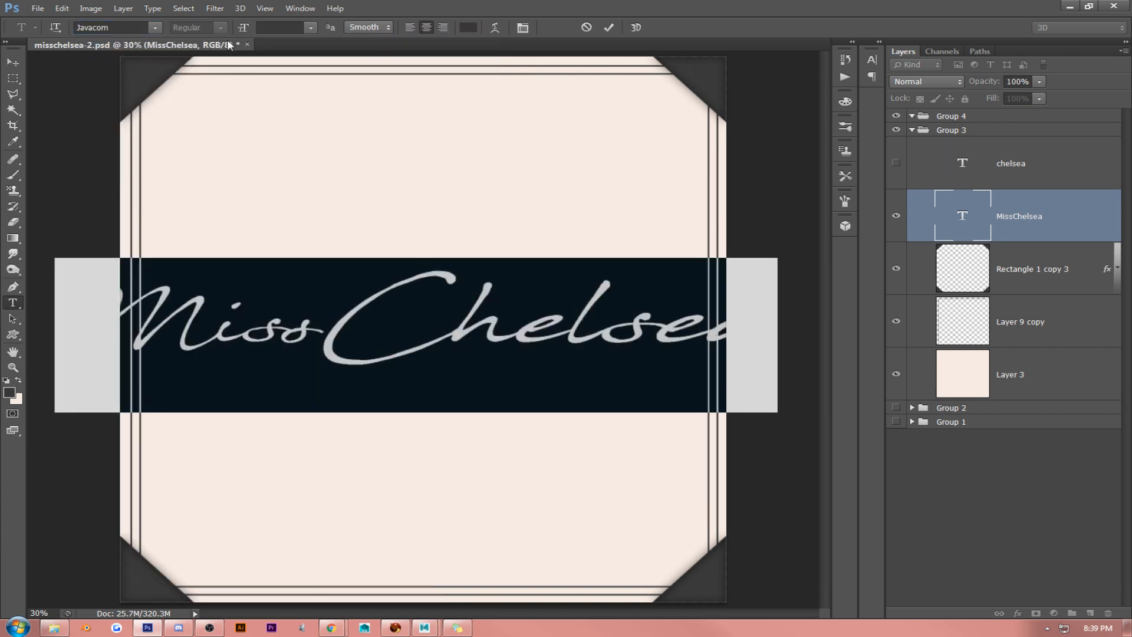
- Resize the whole "MissChelsea" text to 303 pt and nudge it slightly up and to the right inside the frame
{"action": "left_click", "coordinate": [311, 27]}
{"action": "left_click", "coordinate": [317, 234]}
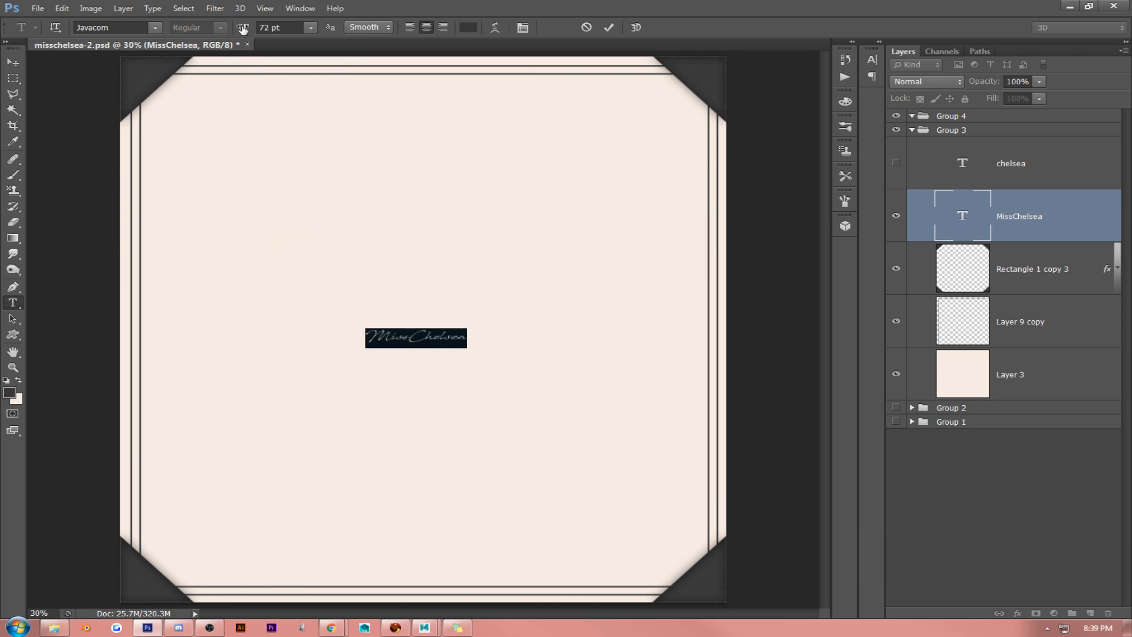
{"action": "left_click_drag", "start_coordinate": [244, 30], "coordinate": [394, 46]}
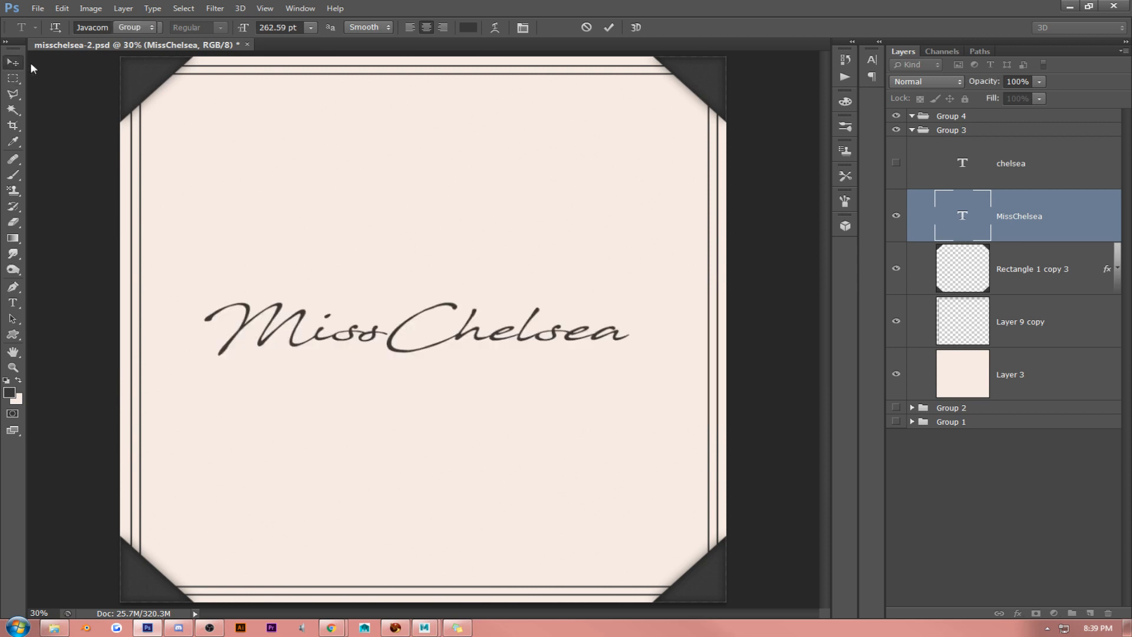
{"action": "left_click", "coordinate": [13, 62]}
{"action": "left_click_drag", "start_coordinate": [478, 190], "coordinate": [484, 184]}
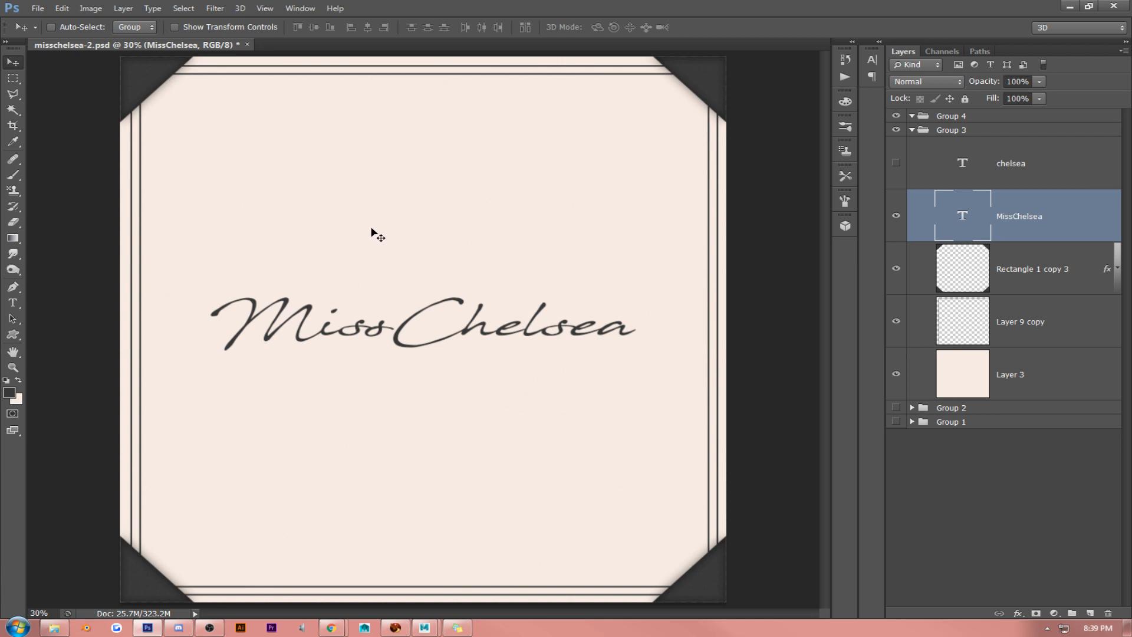
- Select all of the "MissChelsea" text, browse further typefaces, and set it to the Lemon/Milk light font
{"action": "left_click", "coordinate": [12, 303]}
{"action": "left_click", "coordinate": [394, 315]}
{"action": "key", "text": "ctrl+a"}
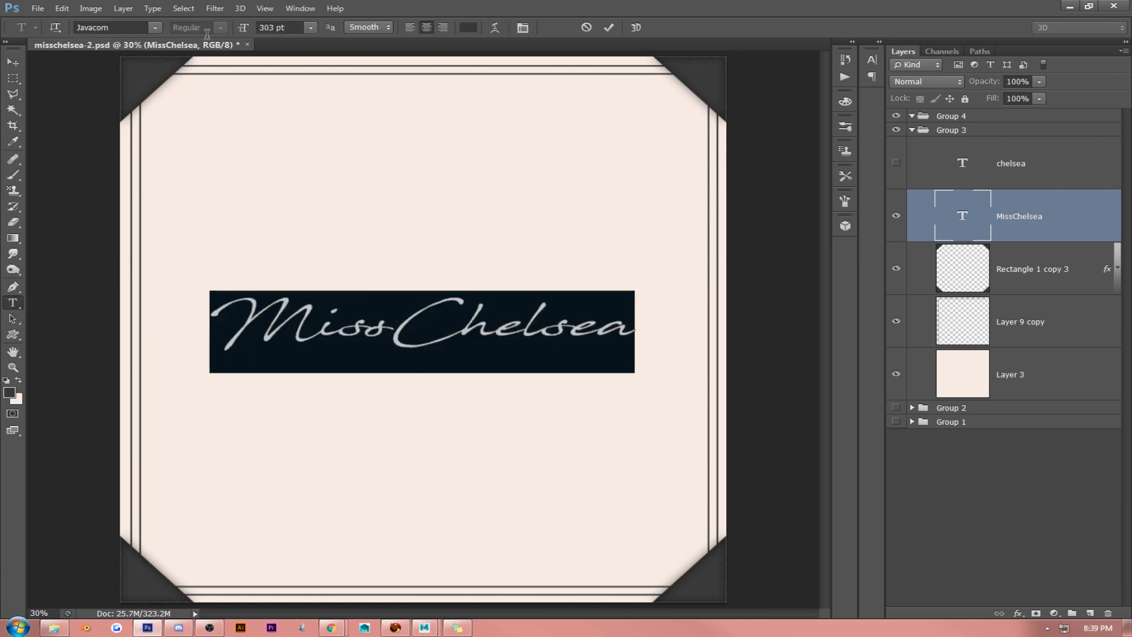
{"action": "left_click", "coordinate": [154, 27]}
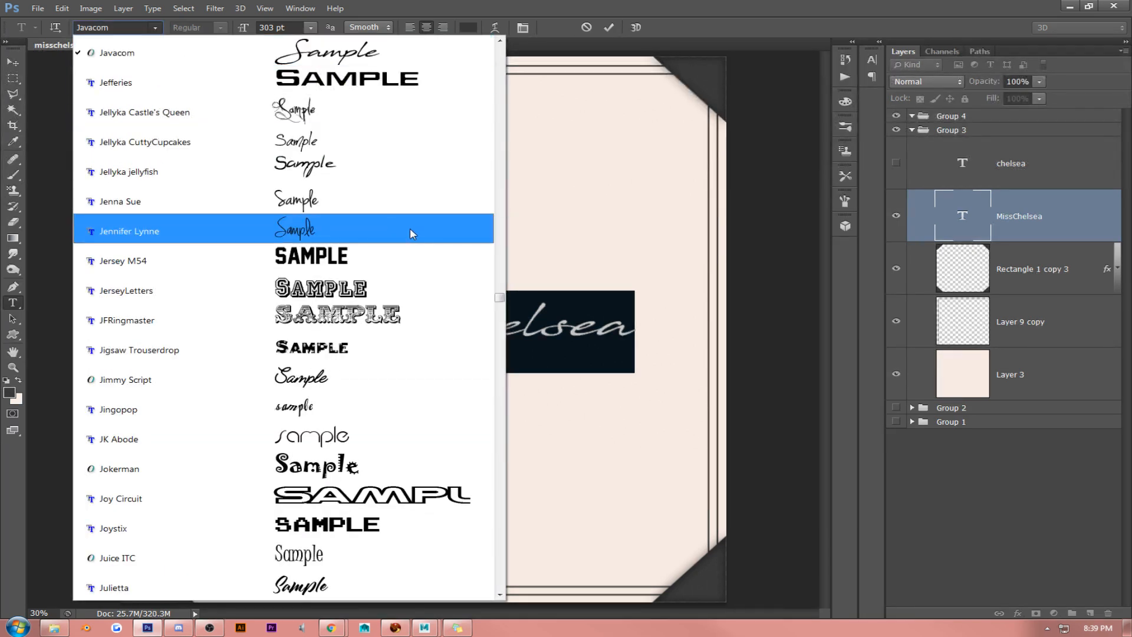
{"action": "left_click", "coordinate": [499, 523]}
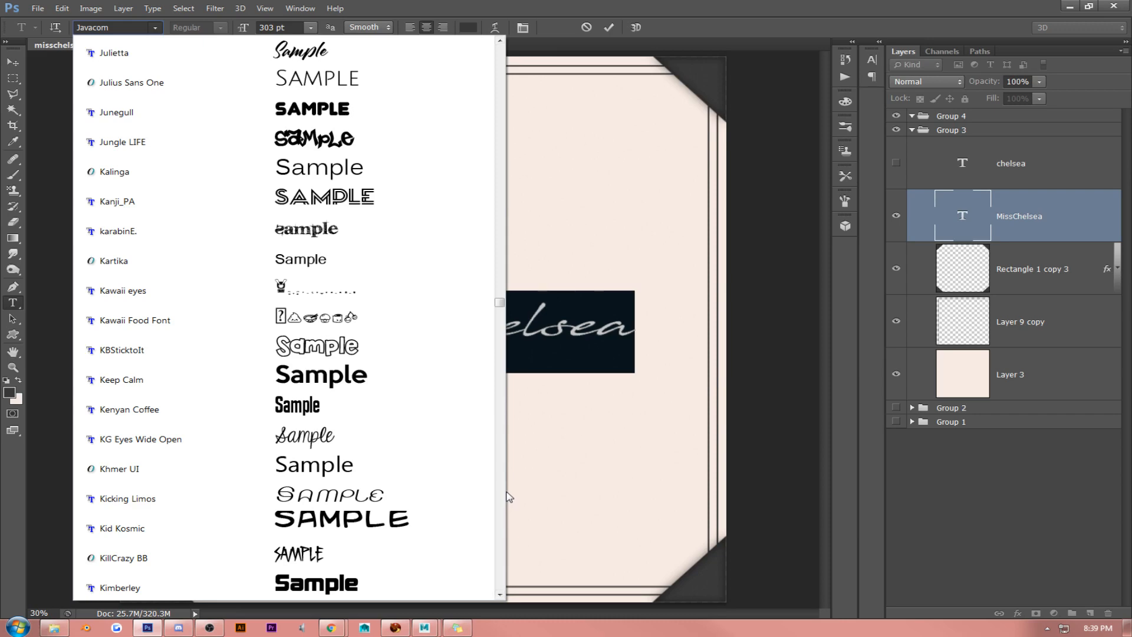
{"action": "scroll", "coordinate": [507, 497], "scroll_direction": "down", "scroll_amount": 10}
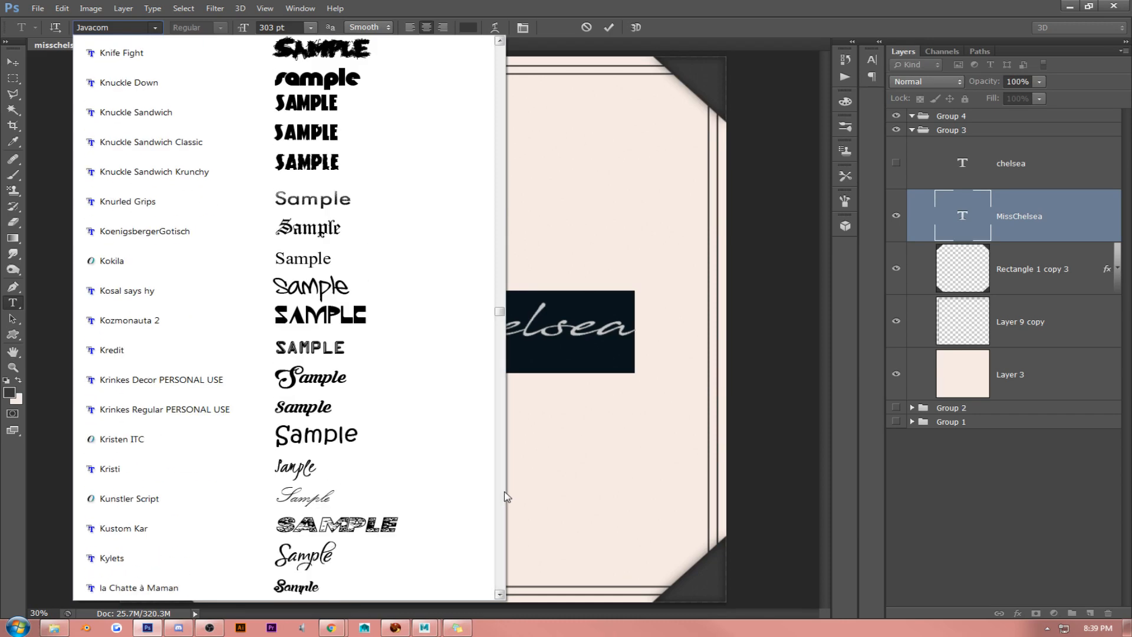
{"action": "left_click", "coordinate": [505, 494]}
{"action": "left_click", "coordinate": [504, 494]}
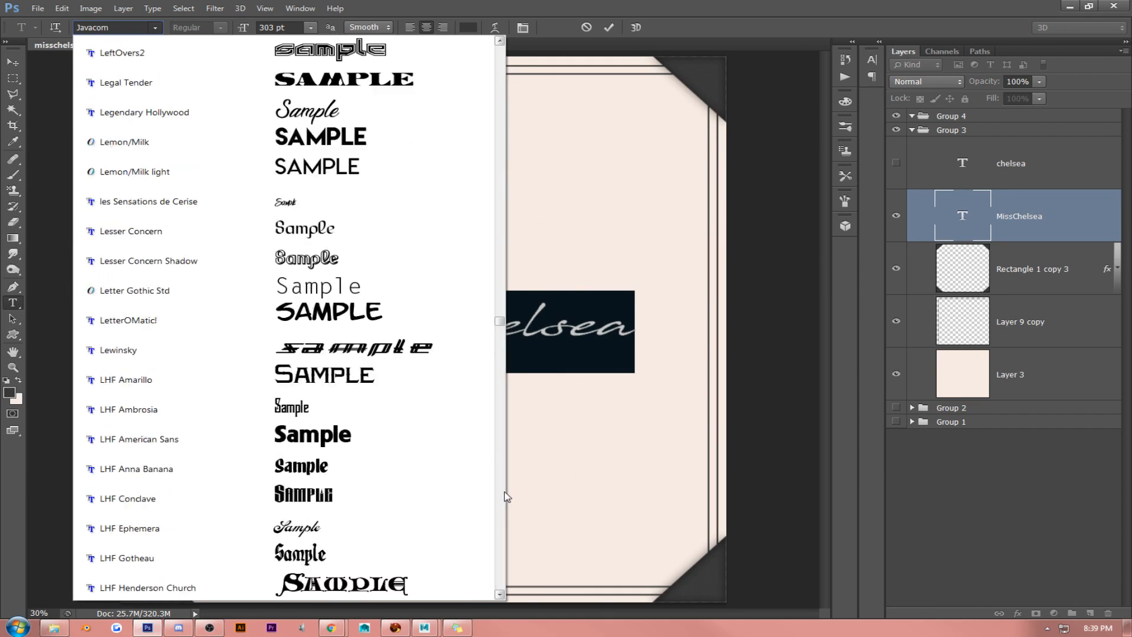
{"action": "left_click", "coordinate": [423, 174]}
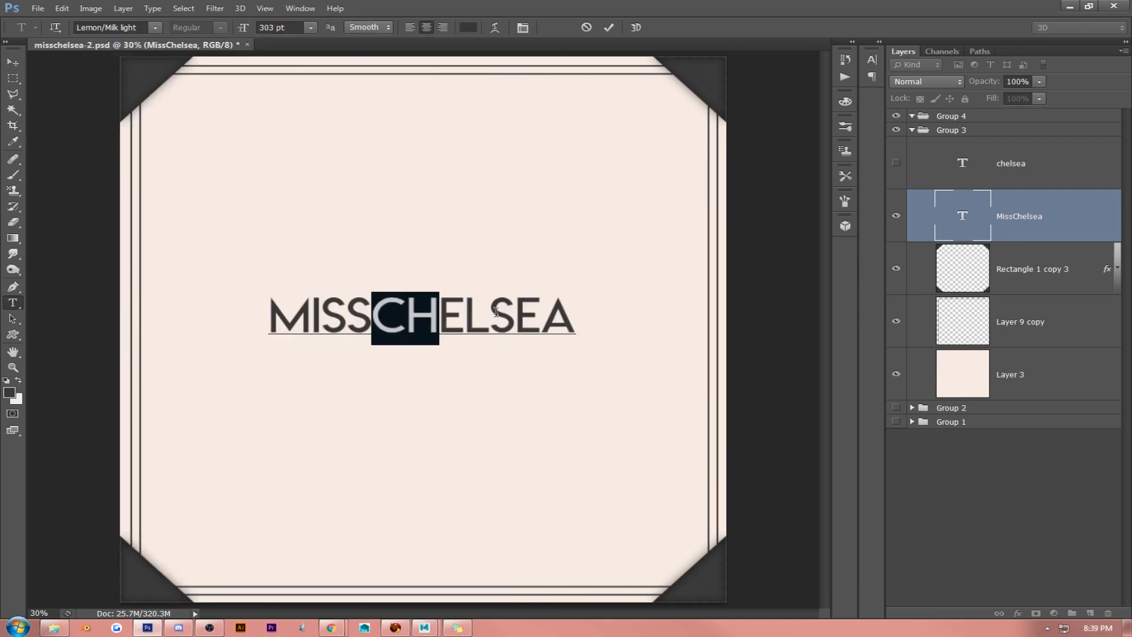
- Browse the typefaces after Lemon/Milk light and try the word "Chelsea" in the Madina Script font
{"action": "left_click", "coordinate": [150, 27]}
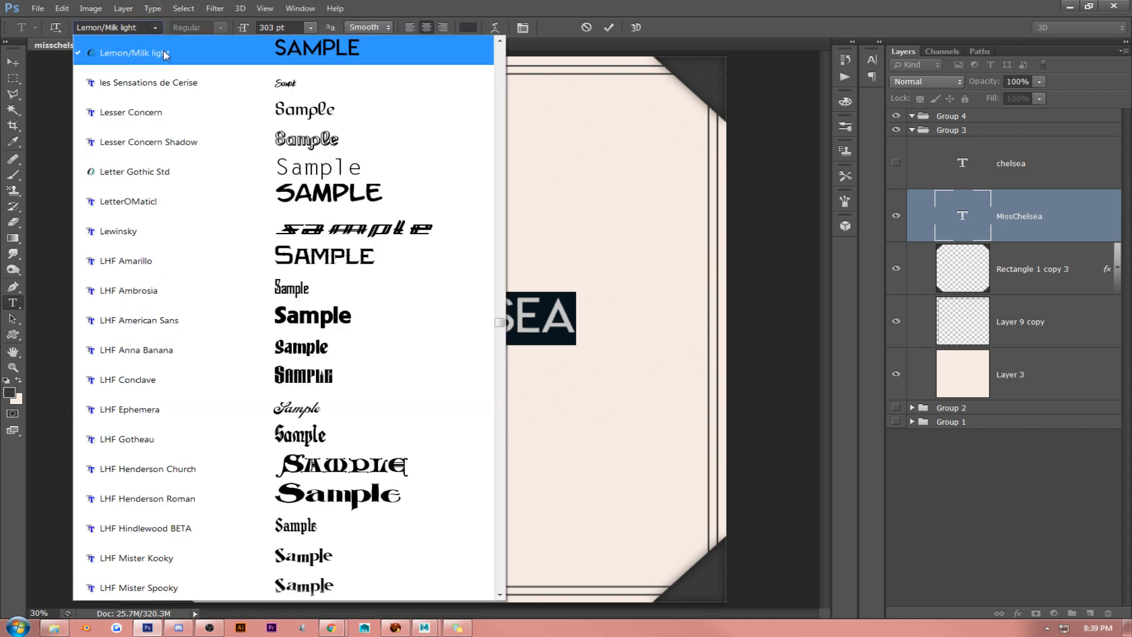
{"action": "scroll", "coordinate": [195, 185], "scroll_direction": "down", "scroll_amount": 6}
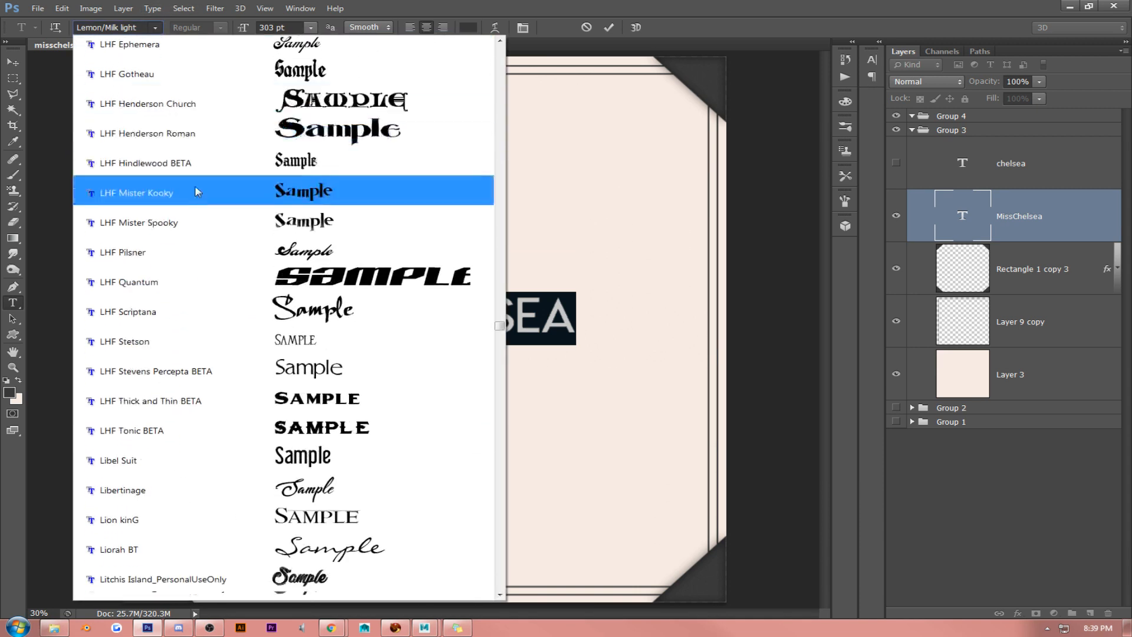
{"action": "scroll", "coordinate": [198, 193], "scroll_direction": "down", "scroll_amount": 1}
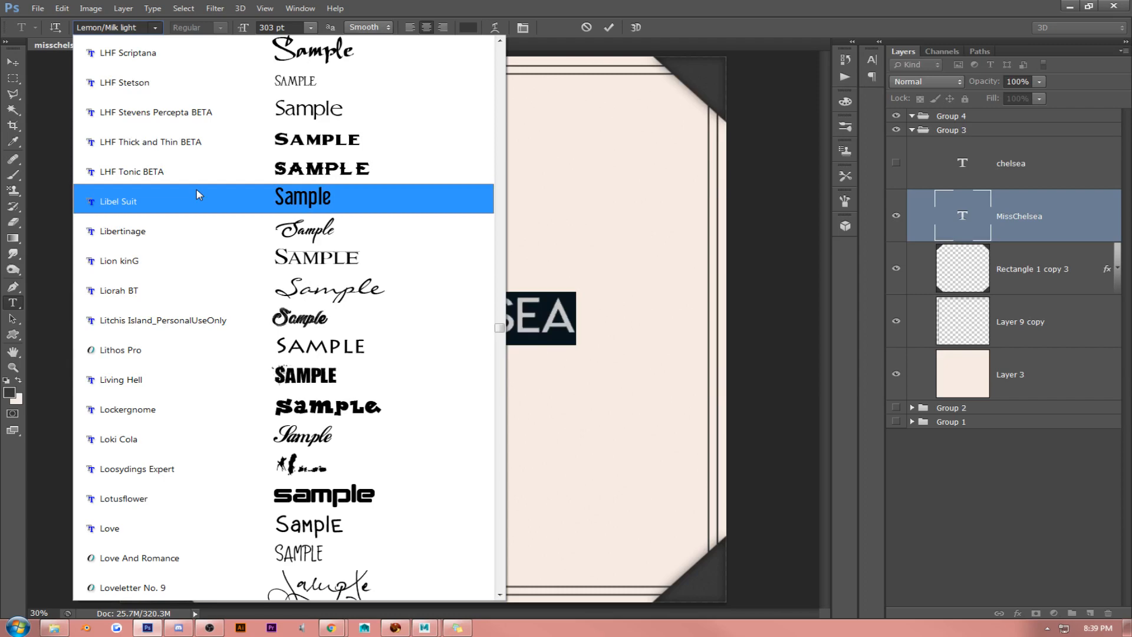
{"action": "scroll", "coordinate": [198, 194], "scroll_direction": "down", "scroll_amount": 7}
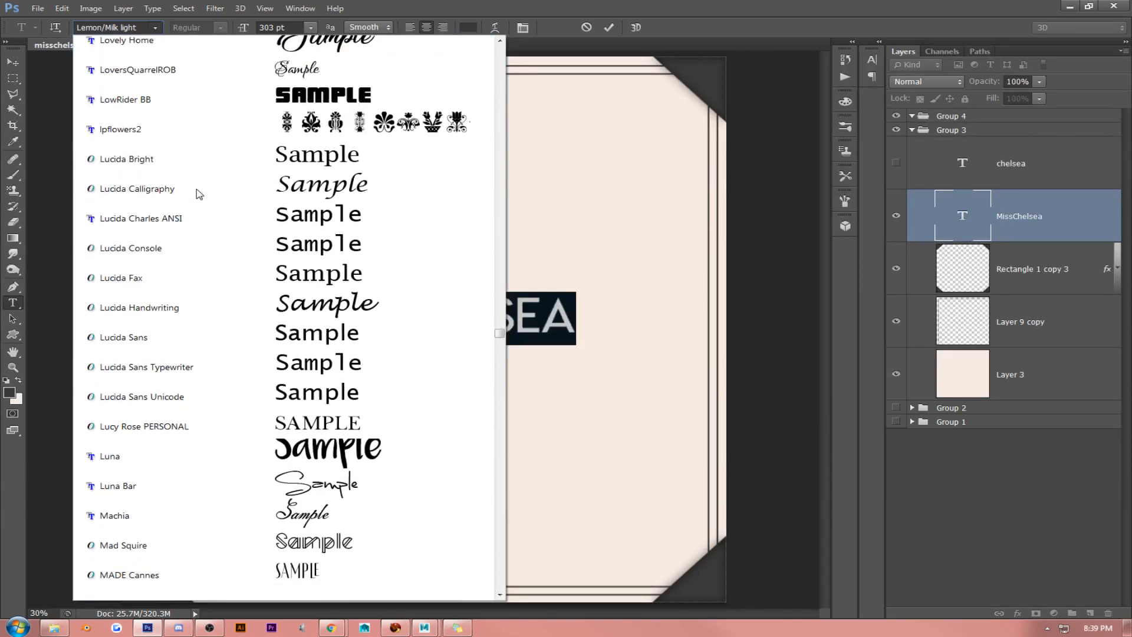
{"action": "scroll", "coordinate": [198, 194], "scroll_direction": "down", "scroll_amount": 3}
{"action": "scroll", "coordinate": [199, 194], "scroll_direction": "down", "scroll_amount": 2}
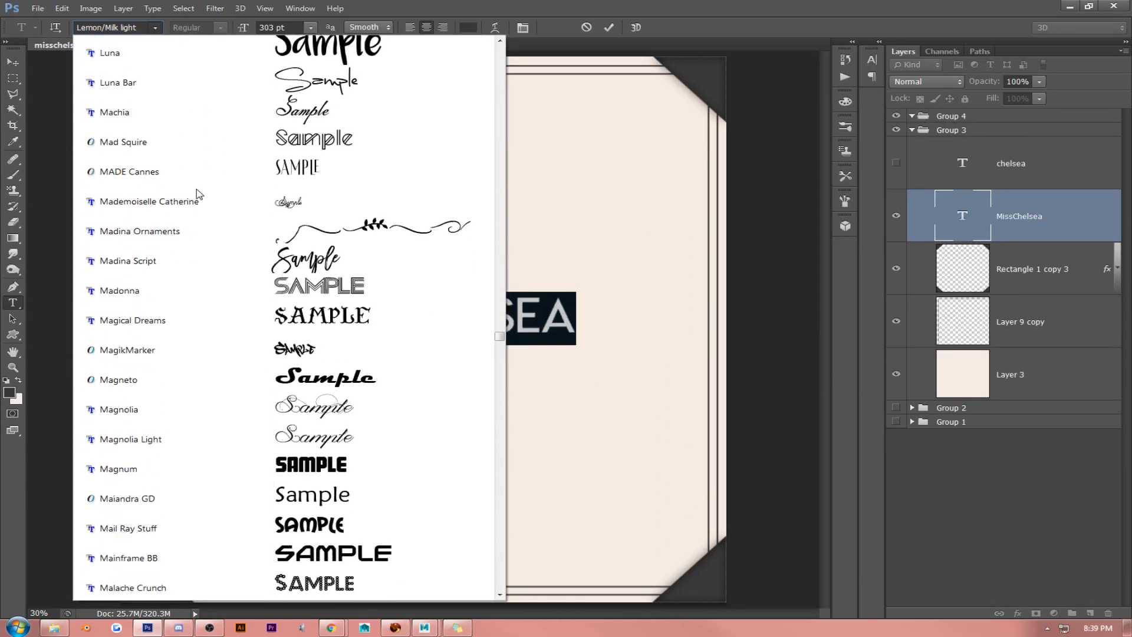
{"action": "left_click", "coordinate": [207, 259]}
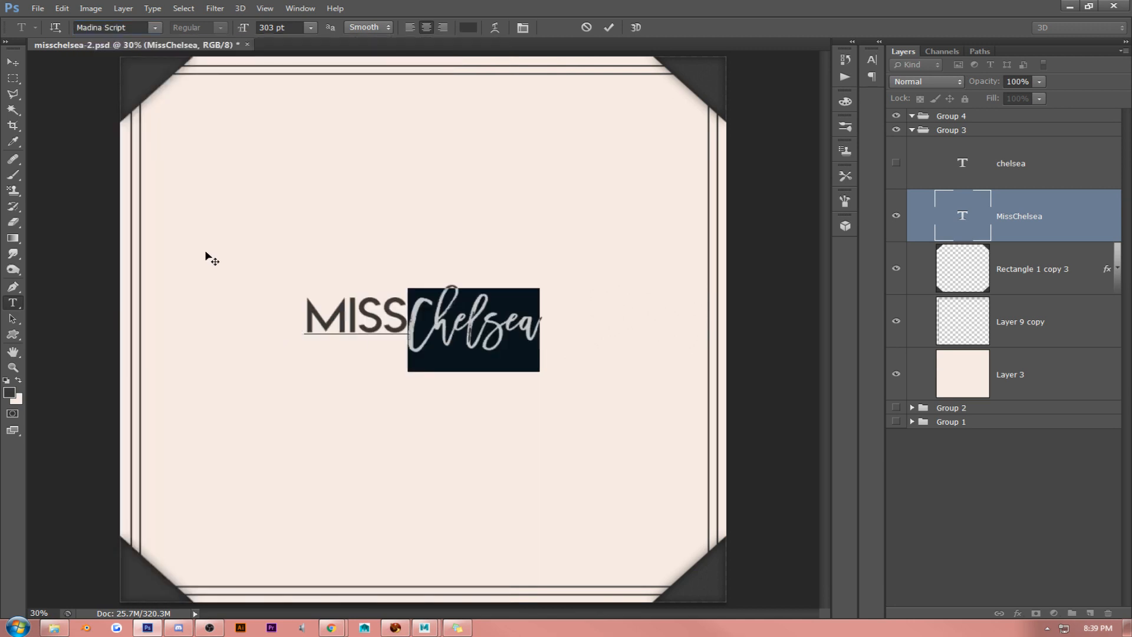
- Select the entire "MissChelsea" text and set both words to the Masterblush font
{"action": "left_click", "coordinate": [421, 328]}
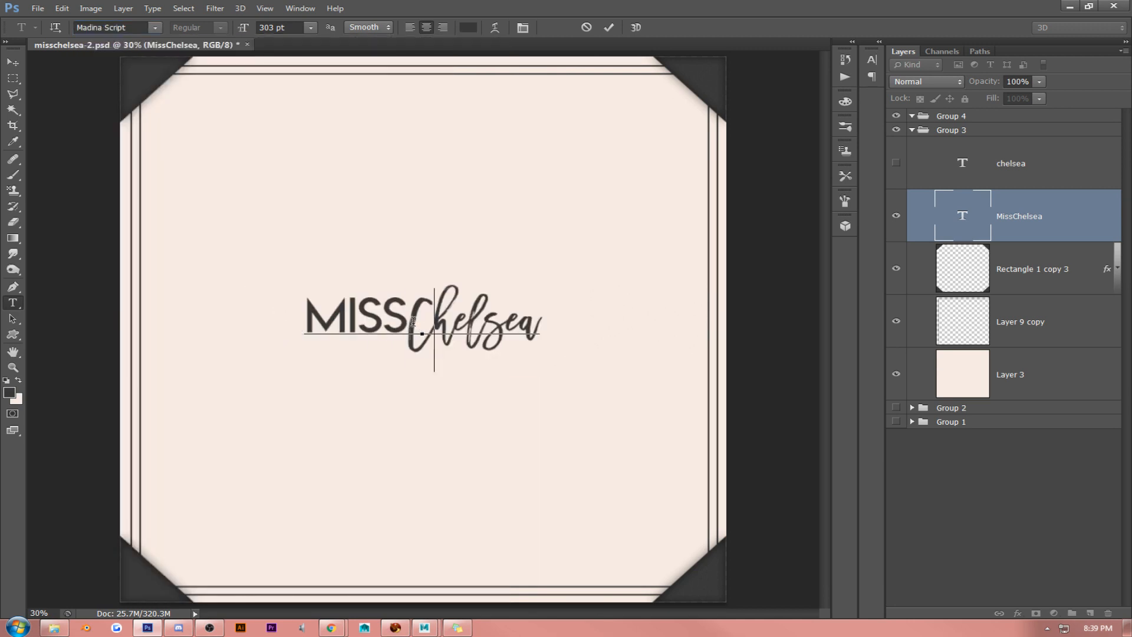
{"action": "left_click_drag", "start_coordinate": [408, 318], "coordinate": [606, 311]}
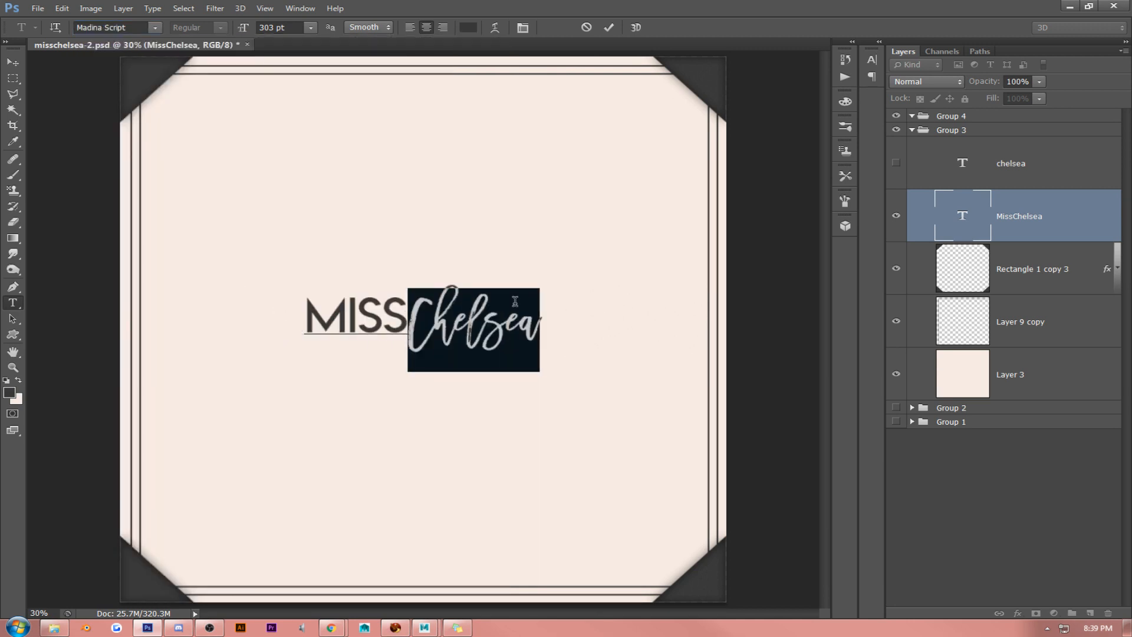
{"action": "left_click", "coordinate": [463, 303]}
{"action": "key", "text": "ctrl+a"}
{"action": "left_click", "coordinate": [161, 26]}
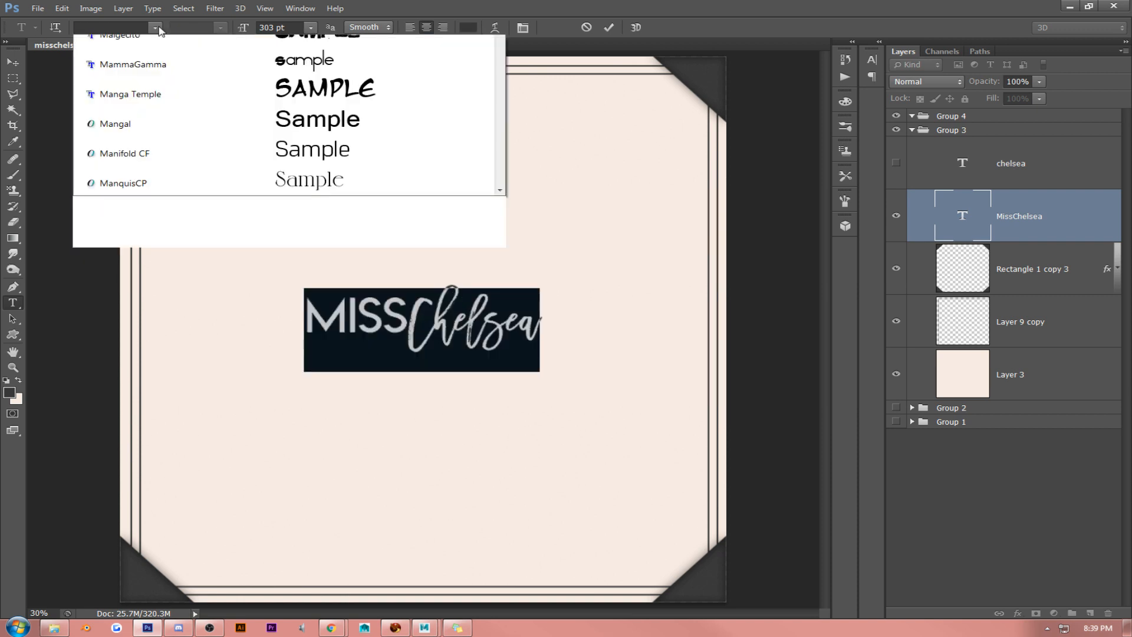
{"action": "scroll", "coordinate": [301, 259], "scroll_direction": "down", "scroll_amount": 6}
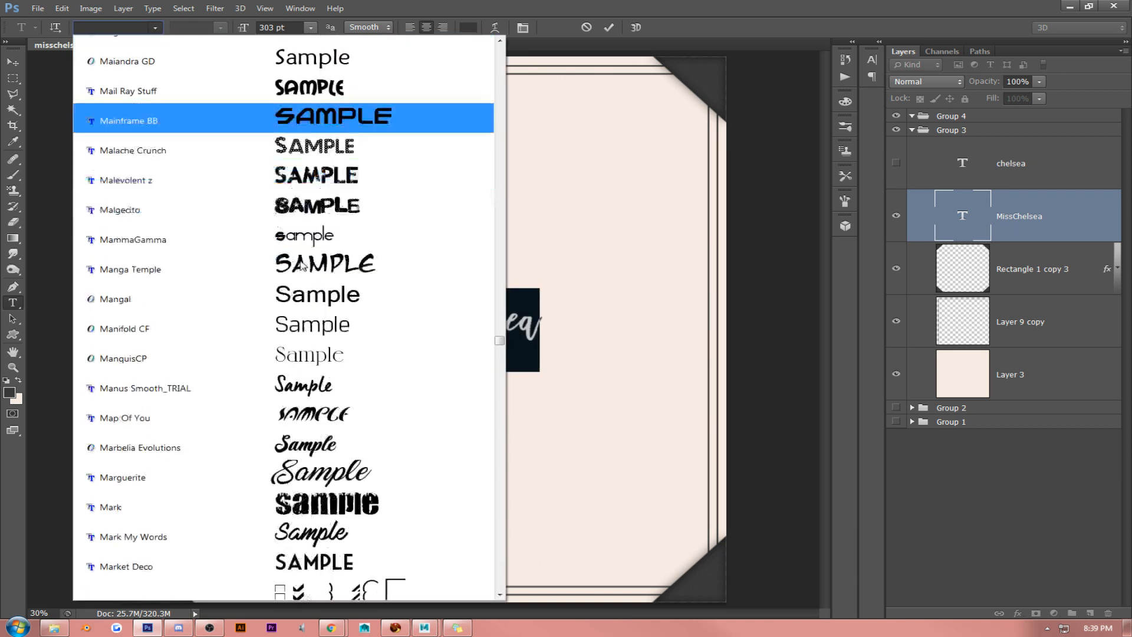
{"action": "scroll", "coordinate": [300, 265], "scroll_direction": "down", "scroll_amount": 6}
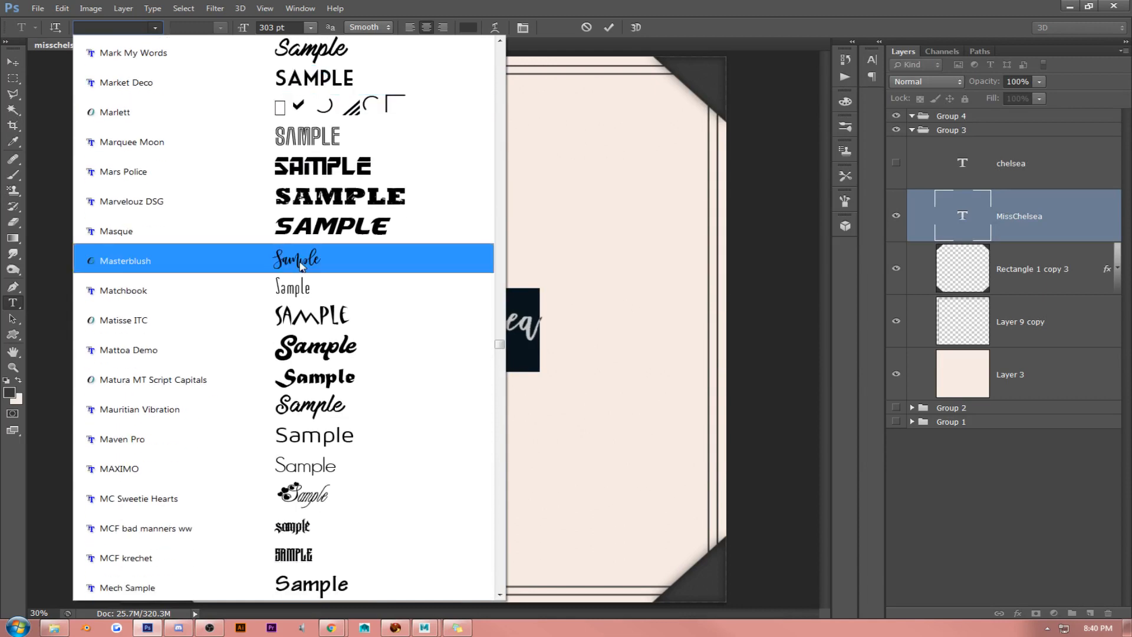
{"action": "left_click", "coordinate": [301, 264]}
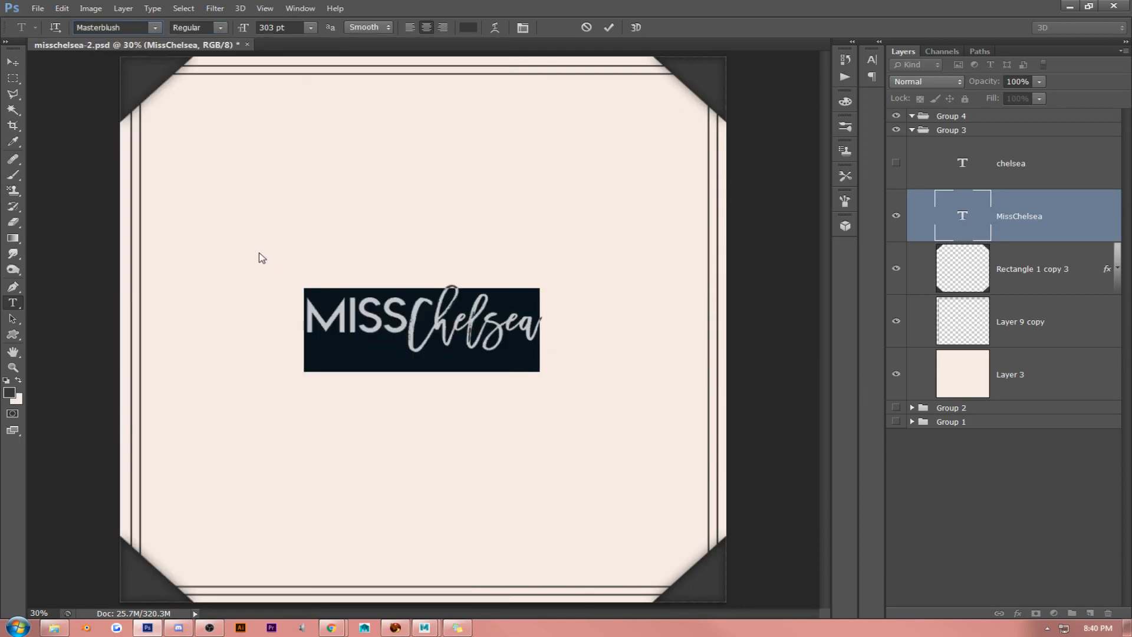
- Enlarge the whole "MissChelsea" text to 635 pt and nudge its position slightly inside the frame
{"action": "left_click", "coordinate": [391, 325]}
{"action": "double_click", "coordinate": [395, 325]}
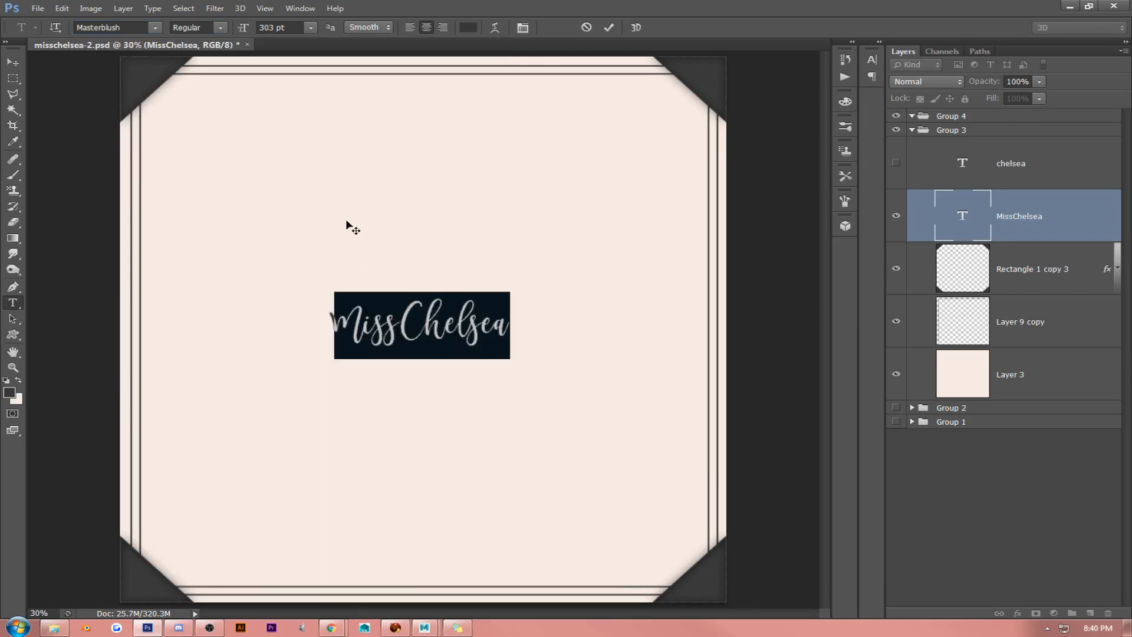
{"action": "left_click_drag", "start_coordinate": [245, 29], "coordinate": [470, 46]}
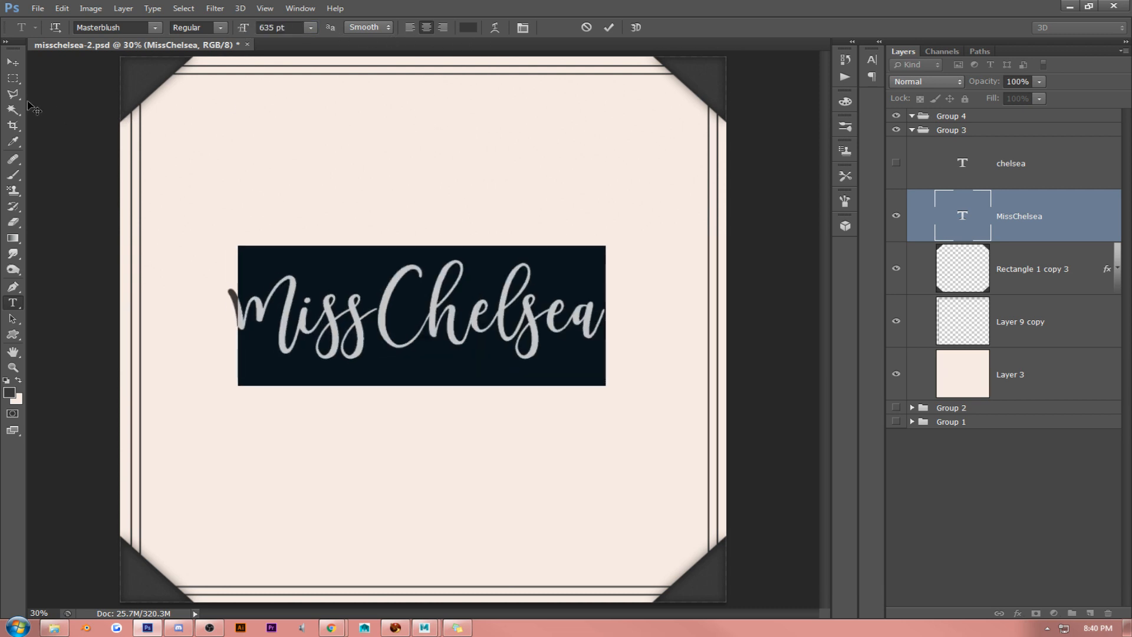
{"action": "left_click", "coordinate": [12, 61]}
{"action": "left_click_drag", "start_coordinate": [474, 201], "coordinate": [485, 216]}
{"action": "left_click_drag", "start_coordinate": [488, 171], "coordinate": [498, 158]}
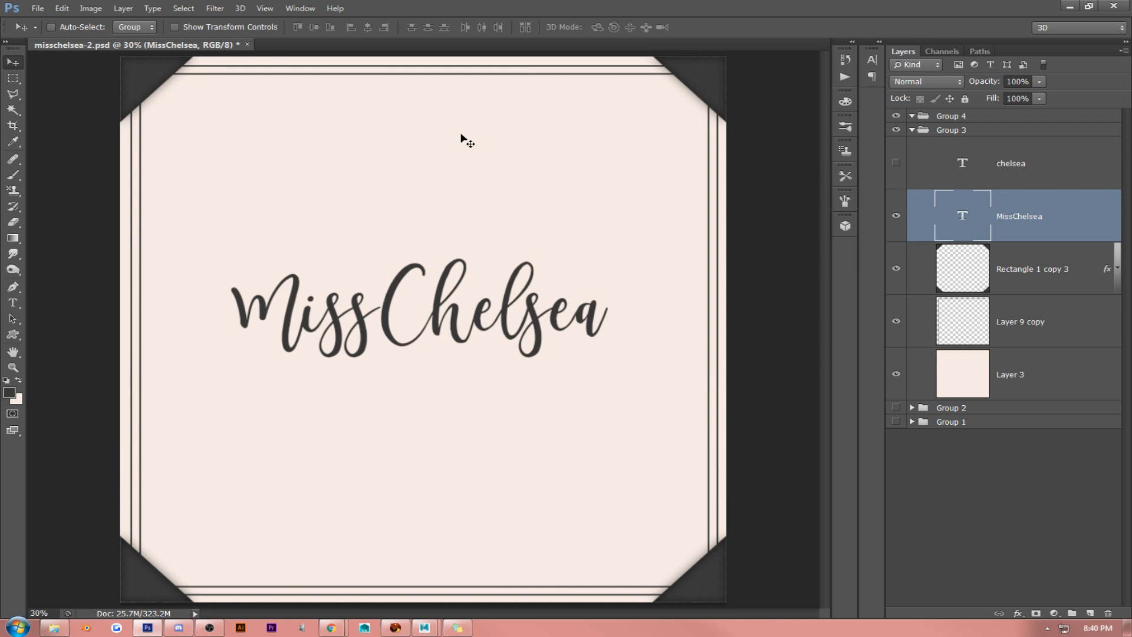
- Select Layer 3 and close the misschelsea-2.psd document without saving its changes
{"action": "left_click", "coordinate": [1039, 371]}
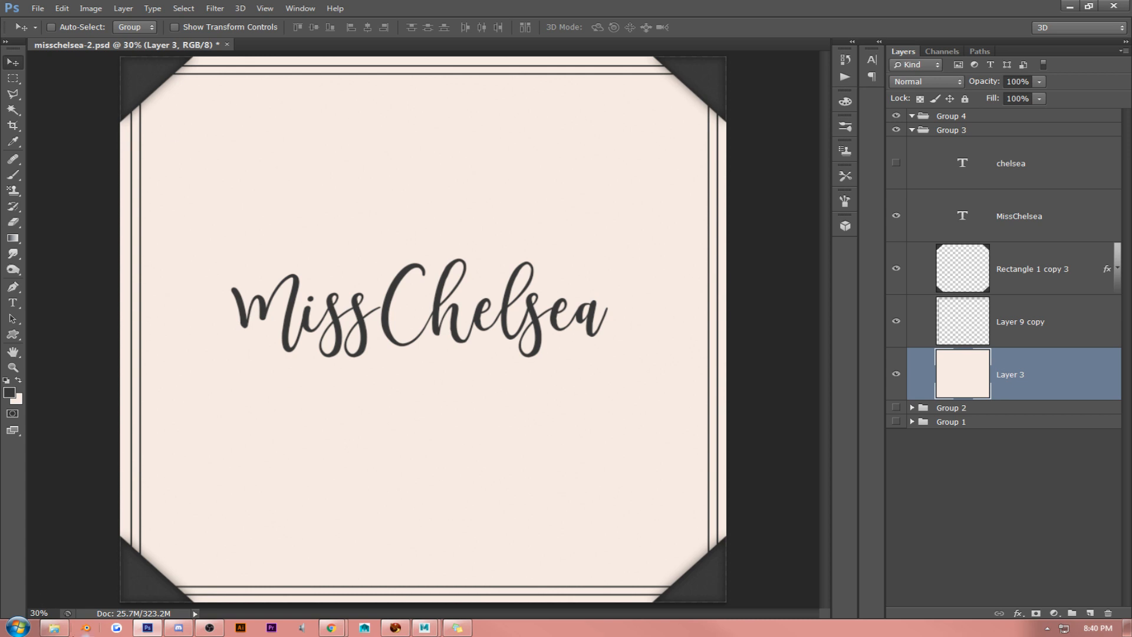
{"action": "mouse_move", "coordinate": [182, 631]}
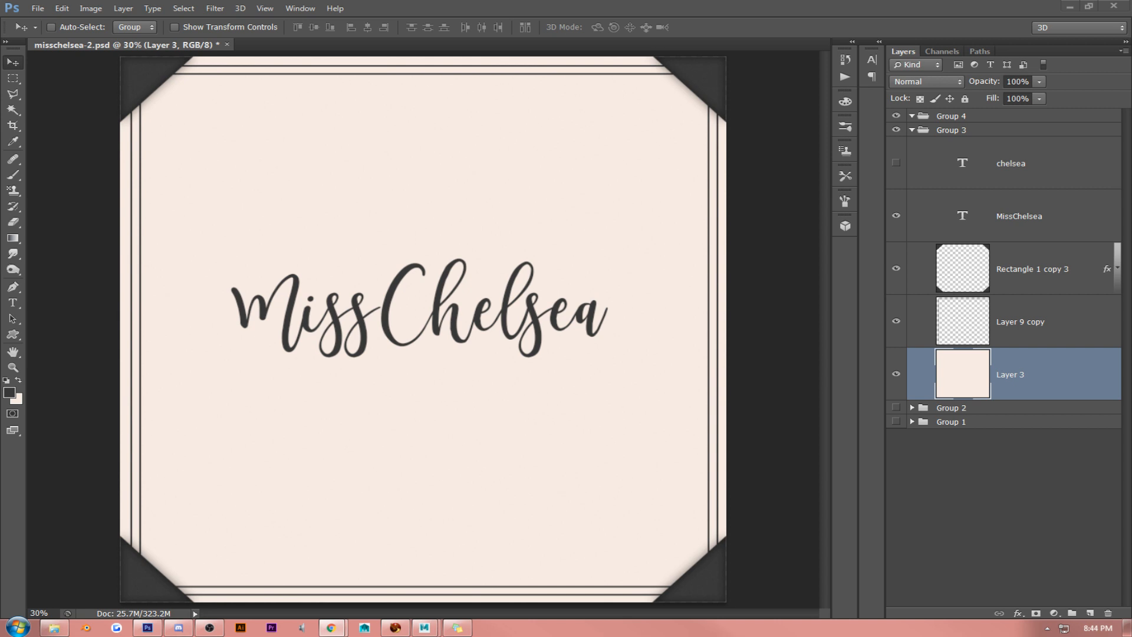
{"action": "left_click", "coordinate": [386, 112]}
{"action": "left_click", "coordinate": [226, 44]}
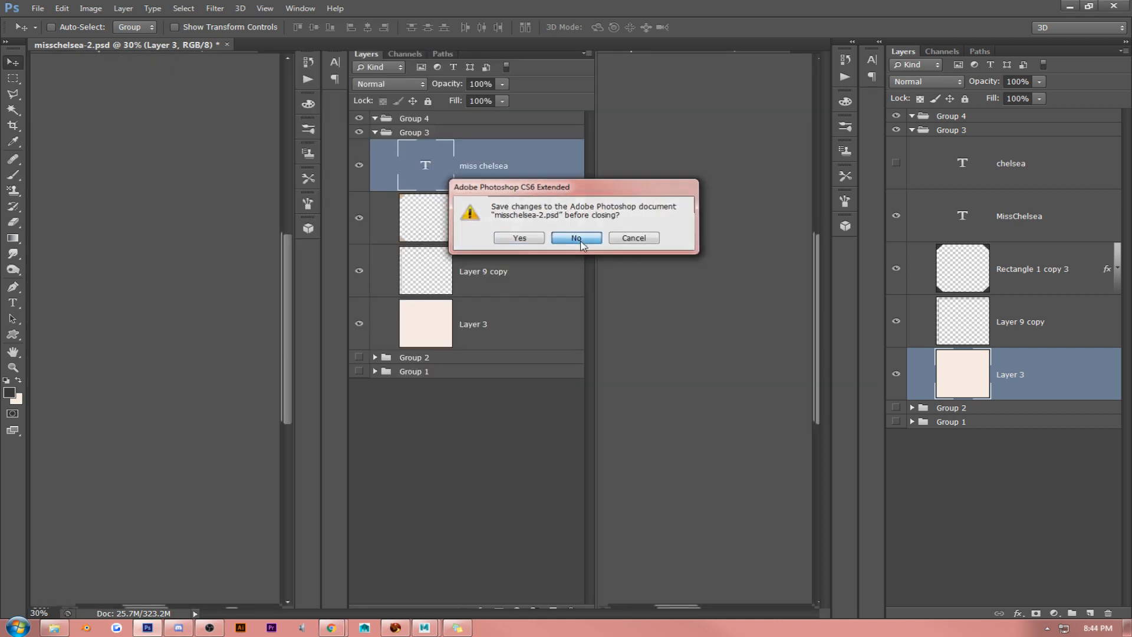
{"action": "left_click", "coordinate": [570, 237]}
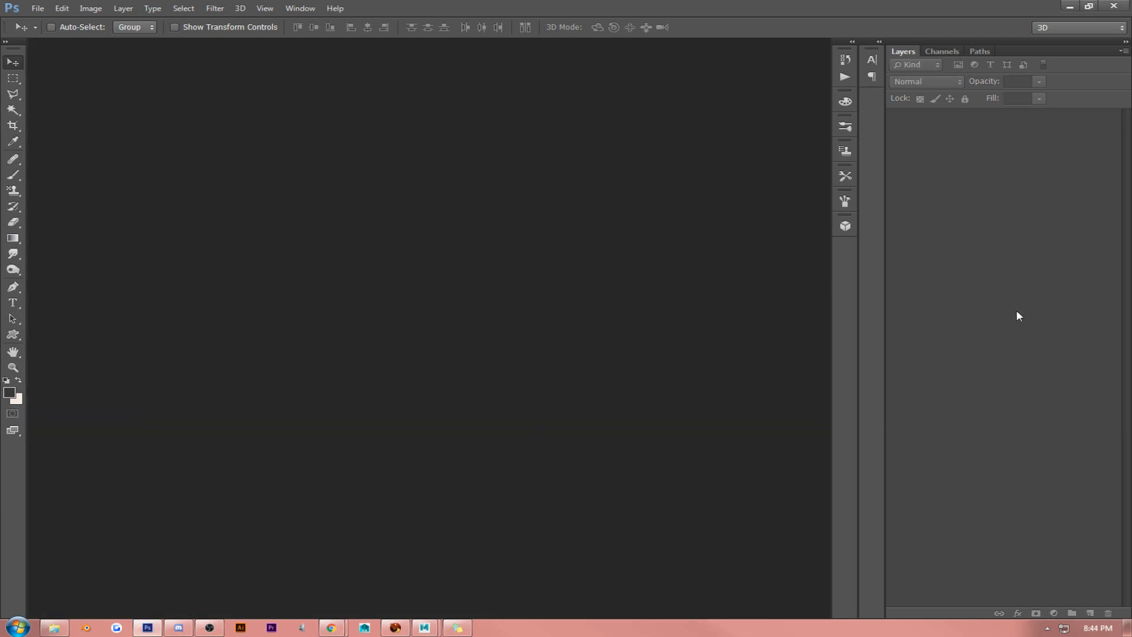
{"action": "key", "text": "alt+Tab"}
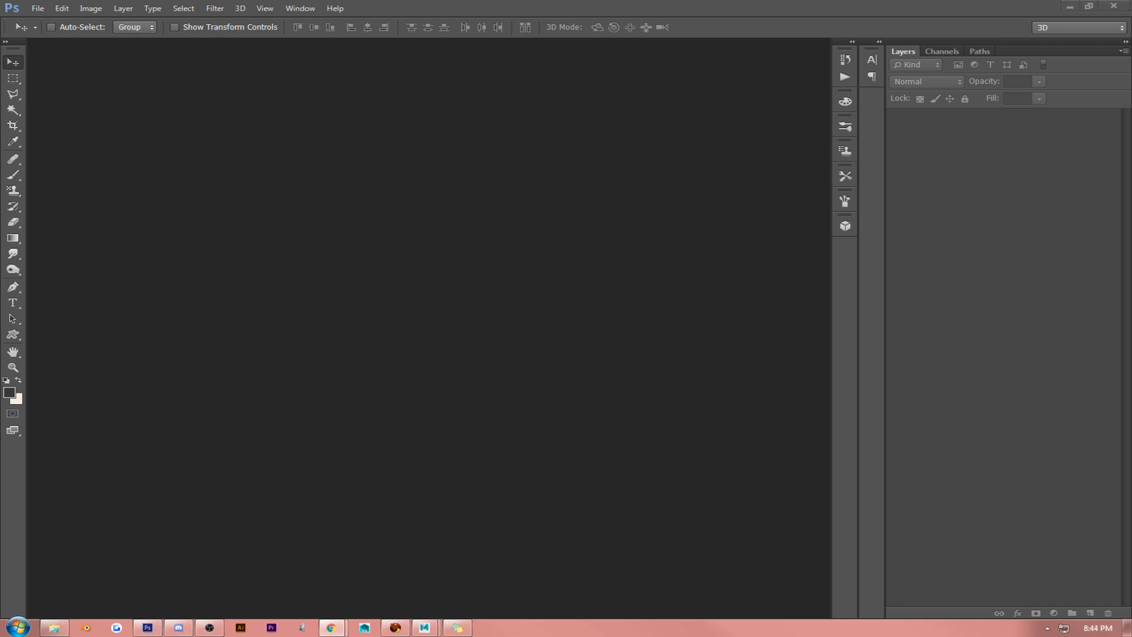